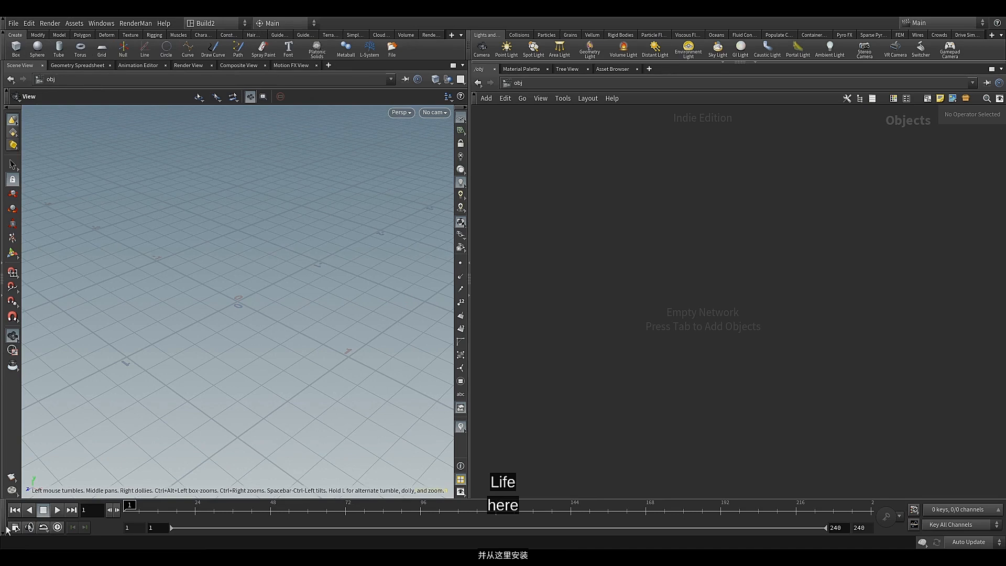
Hide the animation timeline and add a Geometry object to the empty scene network
{"action": "left_click", "coordinate": [4, 533]}
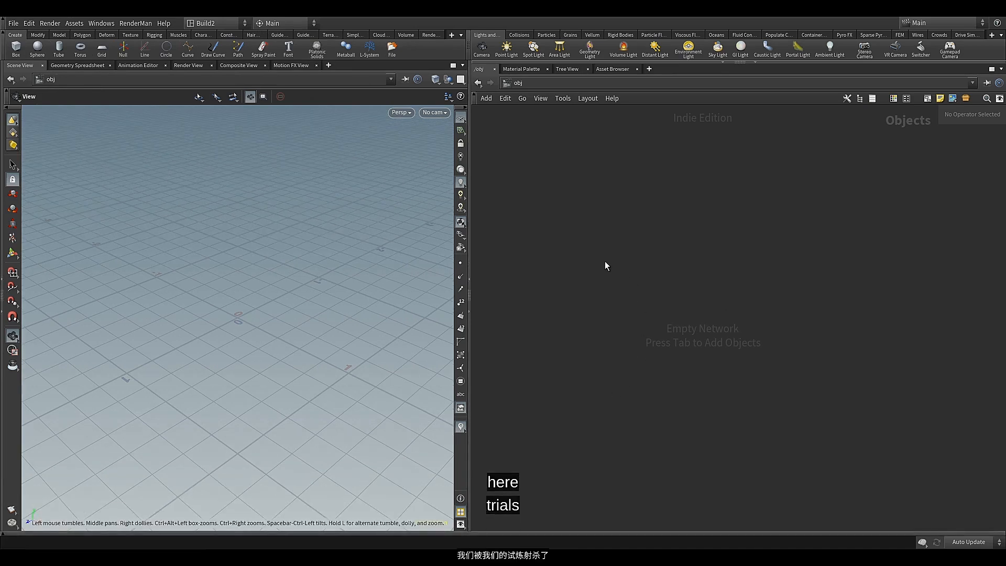
{"action": "key", "text": "Tab"}
{"action": "type", "text": "ge"}
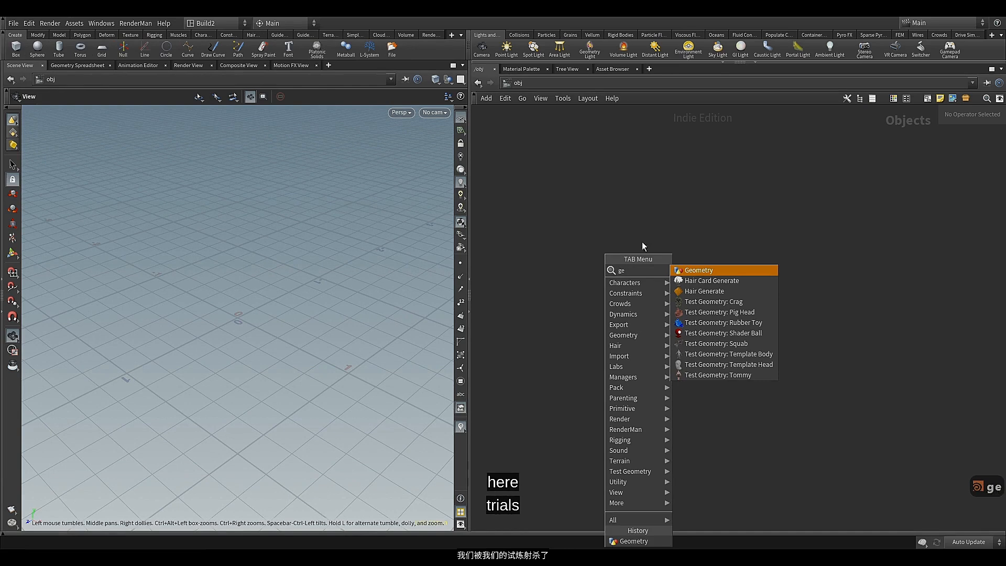
{"action": "left_click", "coordinate": [702, 268]}
{"action": "left_click", "coordinate": [700, 266]}
{"action": "scroll", "coordinate": [701, 266], "scroll_direction": "up", "scroll_amount": 5}
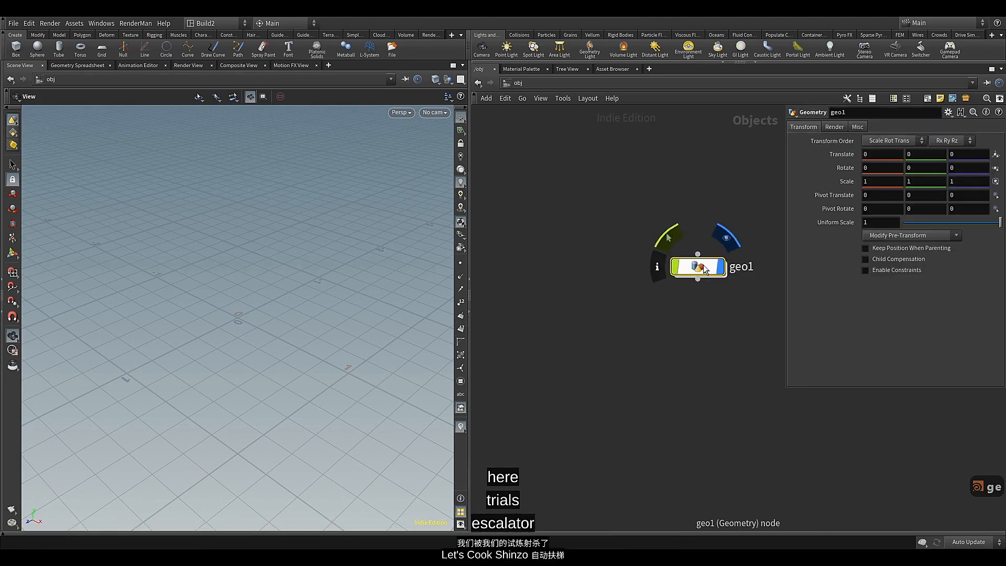
Rename the new Geometry object as Procedural_Escalator and reposition it in the network
{"action": "left_click_drag", "start_coordinate": [694, 268], "coordinate": [602, 253]}
{"action": "double_click", "coordinate": [661, 255]}
{"action": "double_click", "coordinate": [645, 260]}
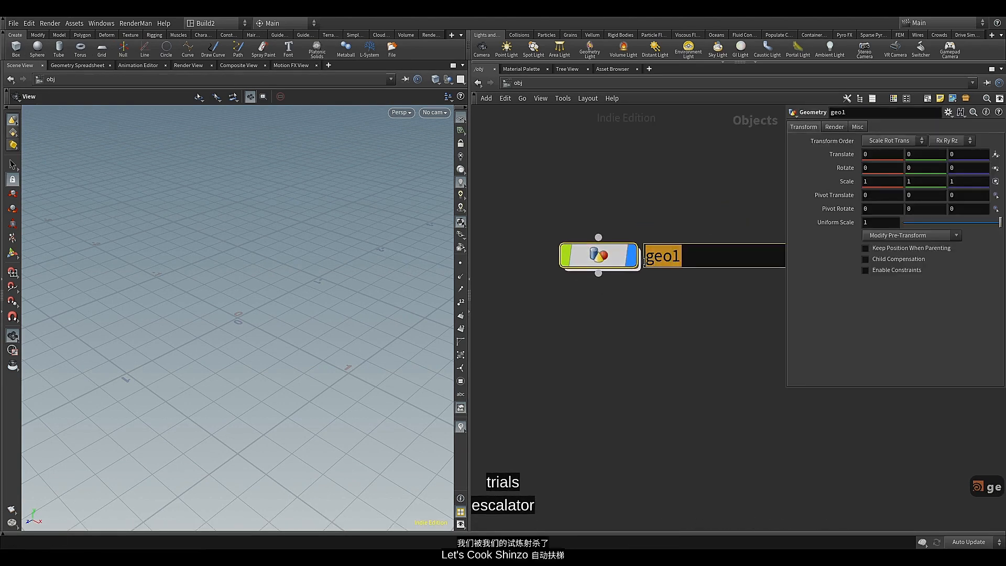
{"action": "type", "text": "Procedural_Escalator"}
{"action": "key", "text": "Return"}
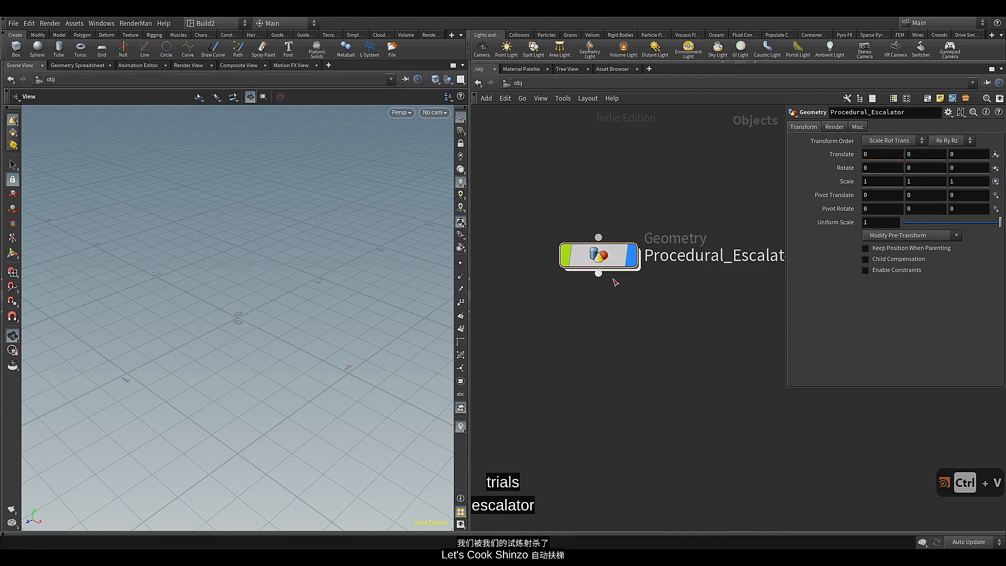
{"action": "left_click_drag", "start_coordinate": [603, 258], "coordinate": [564, 261]}
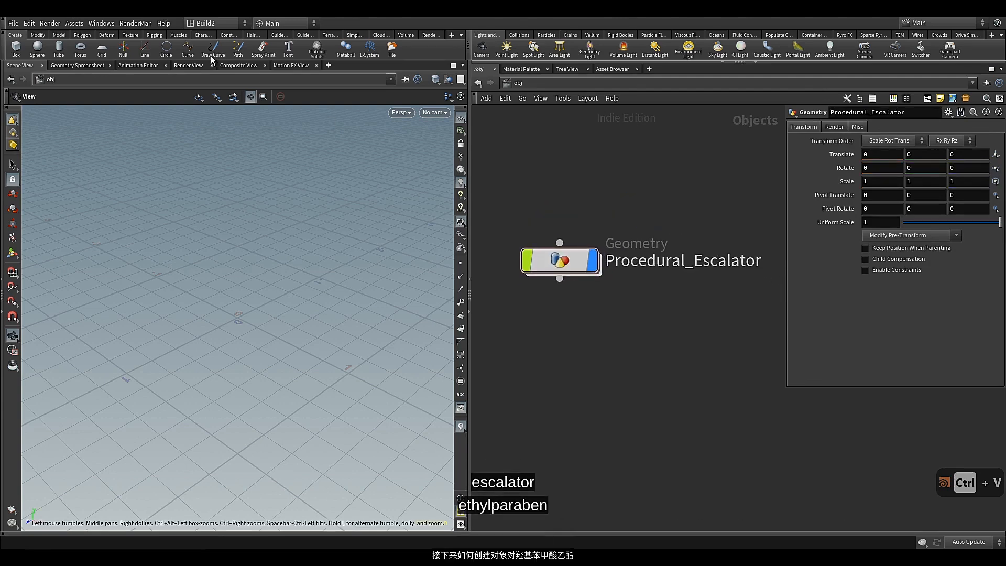
Create a new project named Procedural_Escalator with the project path I:/HoudiniProjects, keeping the default folders
{"action": "left_click", "coordinate": [13, 25]}
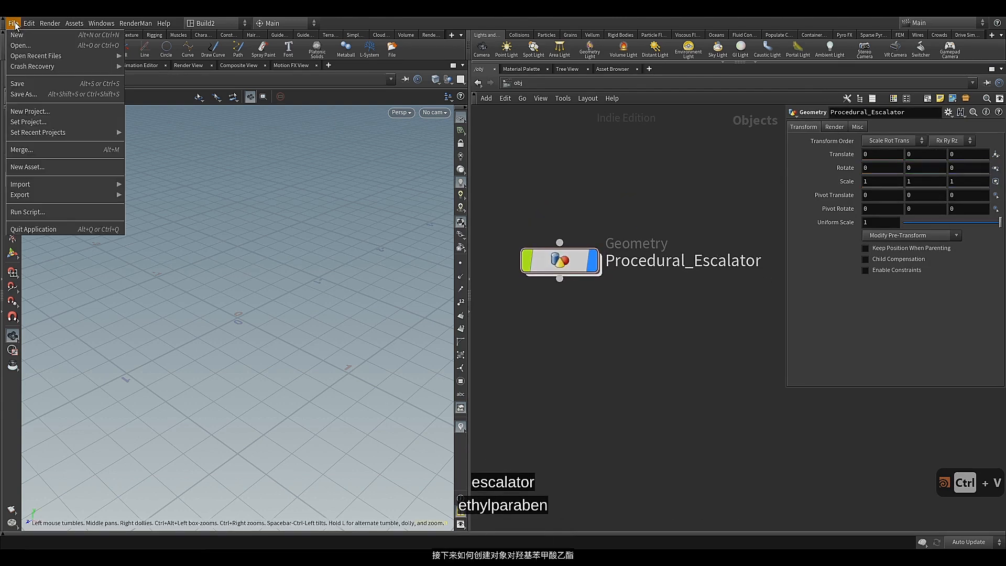
{"action": "left_click", "coordinate": [24, 109]}
{"action": "left_click_drag", "start_coordinate": [224, 85], "coordinate": [159, 85]}
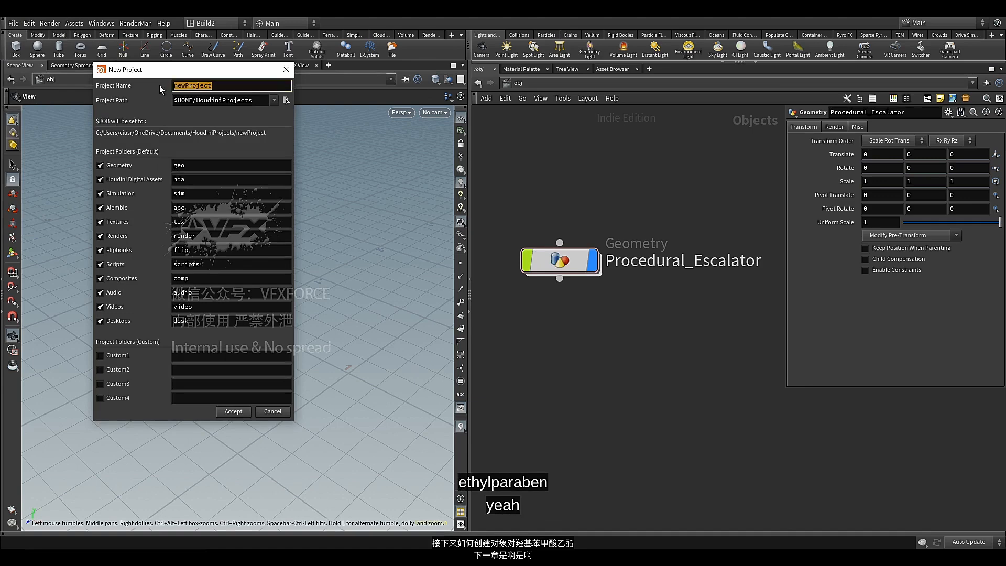
{"action": "type", "text": "Procedural_Escalator"}
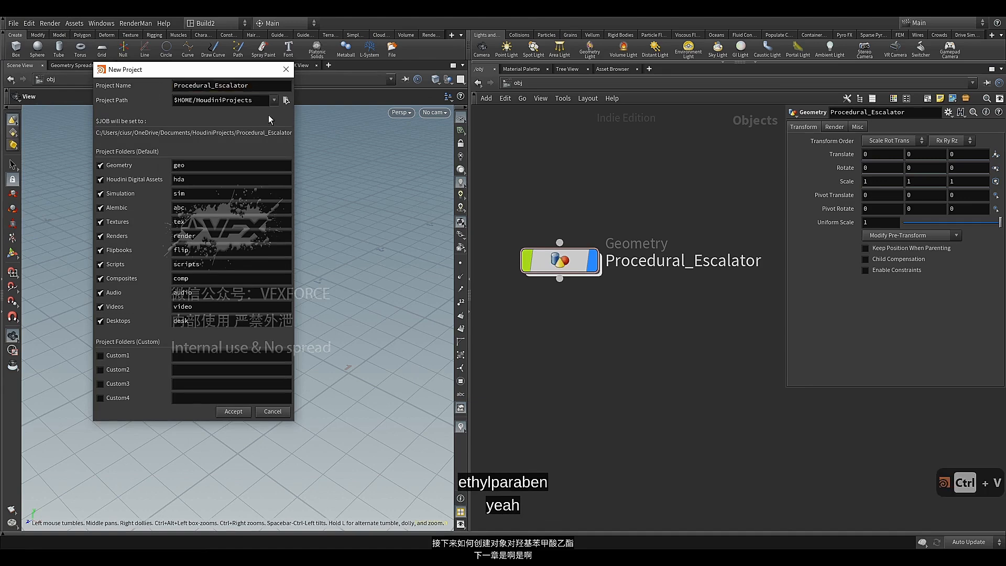
{"action": "left_click", "coordinate": [286, 100]}
{"action": "left_click", "coordinate": [106, 140]}
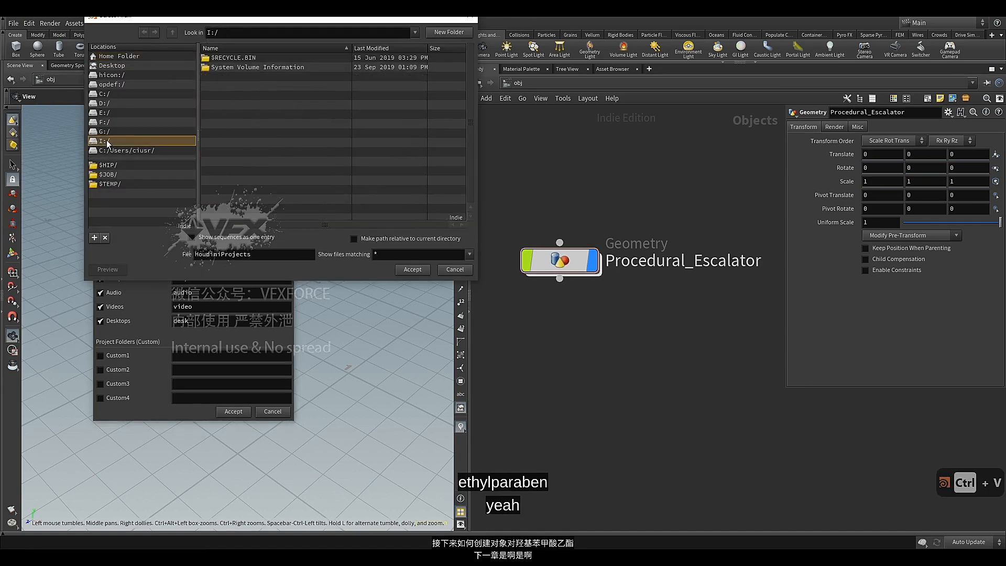
{"action": "left_click", "coordinate": [410, 271]}
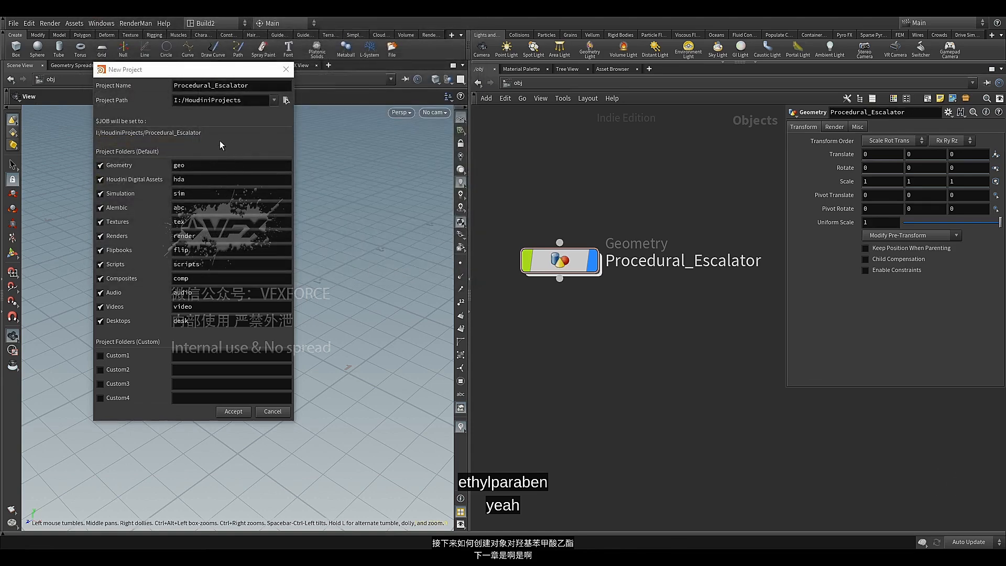
{"action": "left_click", "coordinate": [227, 413]}
Save the scene on the I:/ drive as ProceduralEscalator.hiplc
{"action": "left_click", "coordinate": [13, 23]}
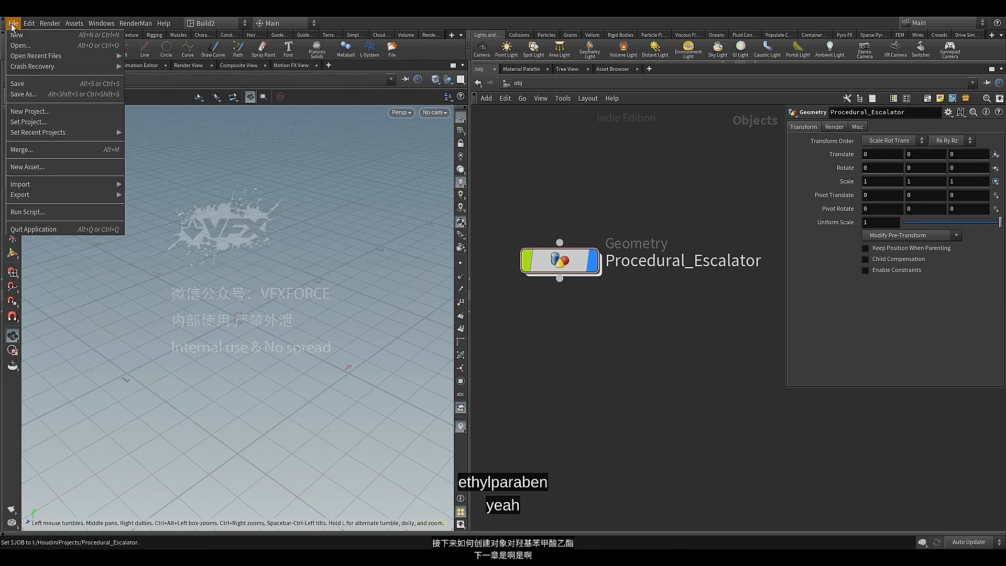
{"action": "left_click", "coordinate": [26, 94]}
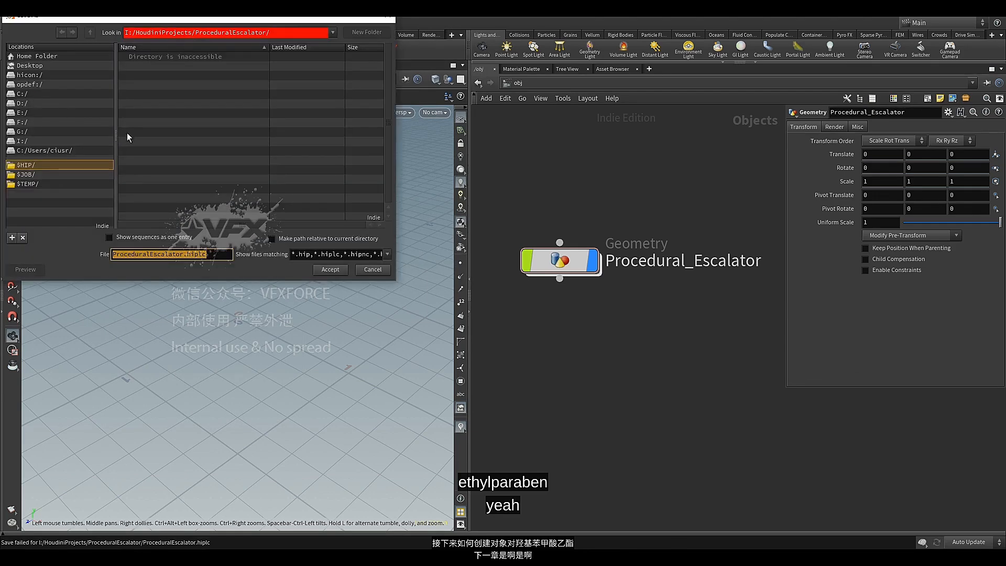
{"action": "left_click", "coordinate": [32, 141]}
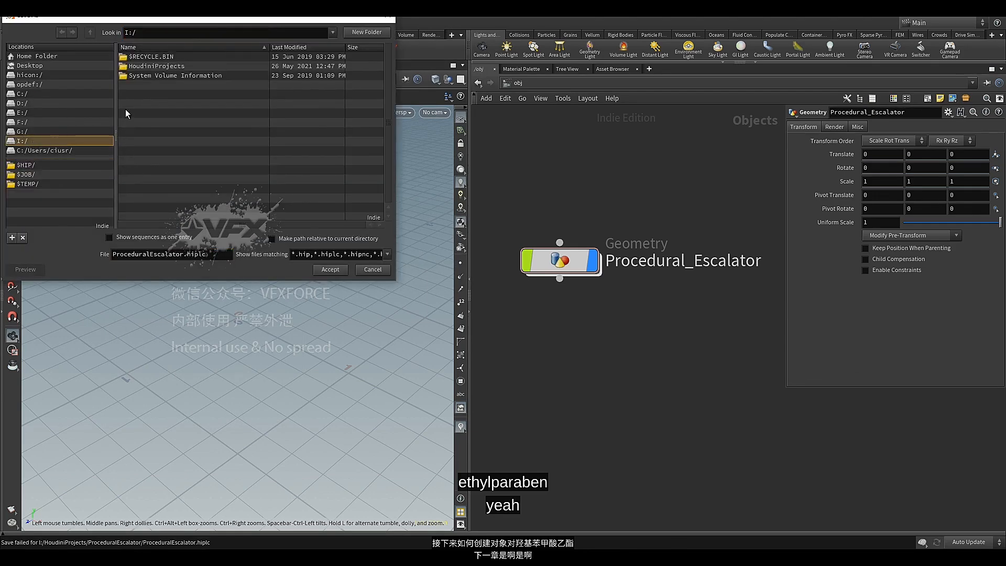
{"action": "double_click", "coordinate": [125, 109]}
{"action": "left_click", "coordinate": [321, 269]}
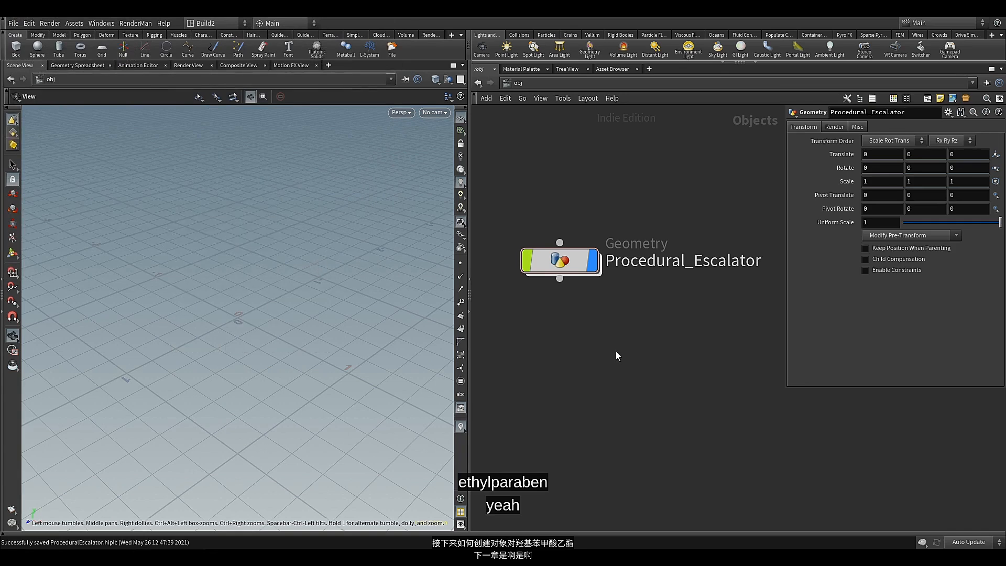
Widen the network editor by narrowing the viewport, and switch the viewport to the Show Handle tool
{"action": "middle_click_drag", "start_coordinate": [618, 352], "coordinate": [643, 344]}
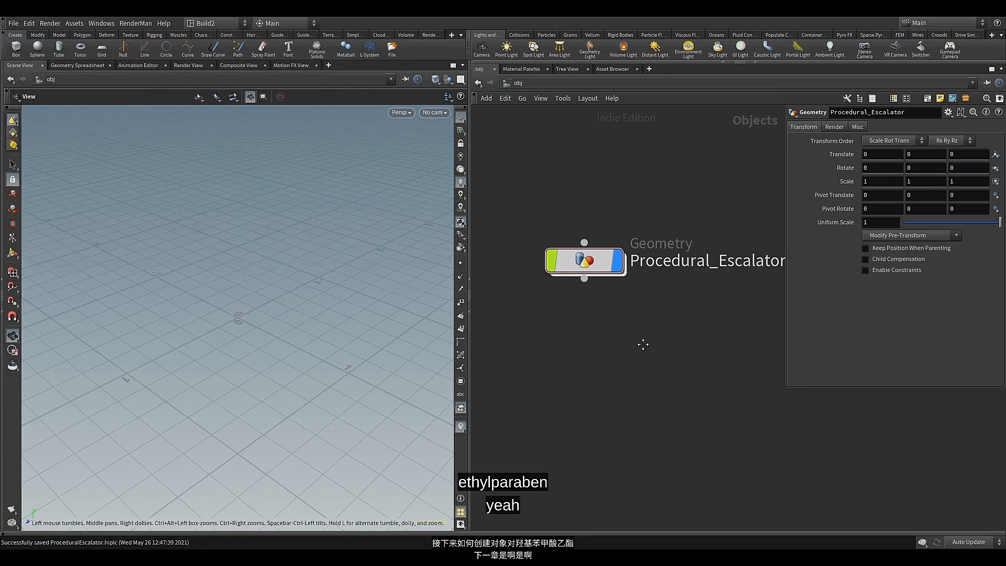
{"action": "left_click_drag", "start_coordinate": [470, 345], "coordinate": [324, 345]}
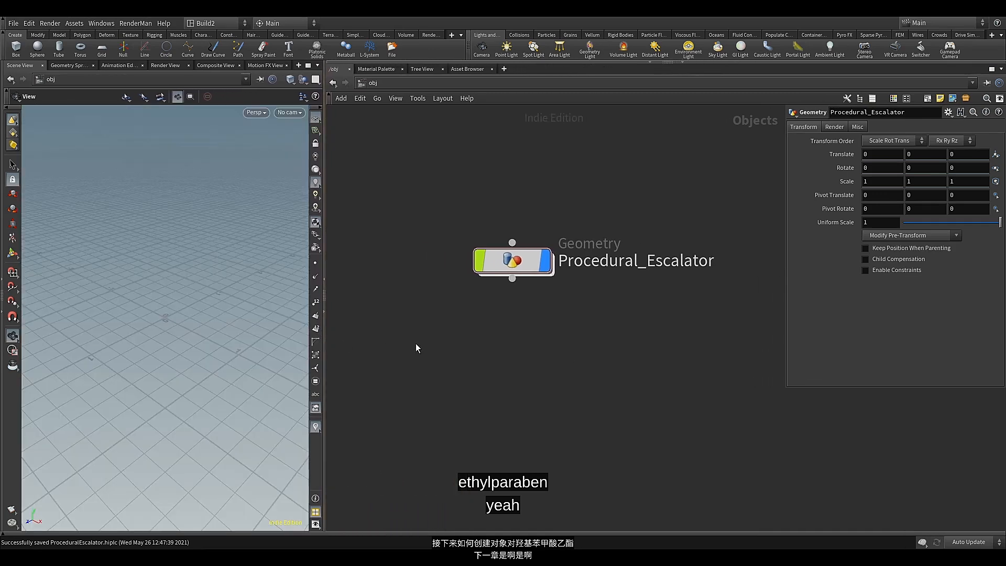
{"action": "left_click", "coordinate": [13, 254]}
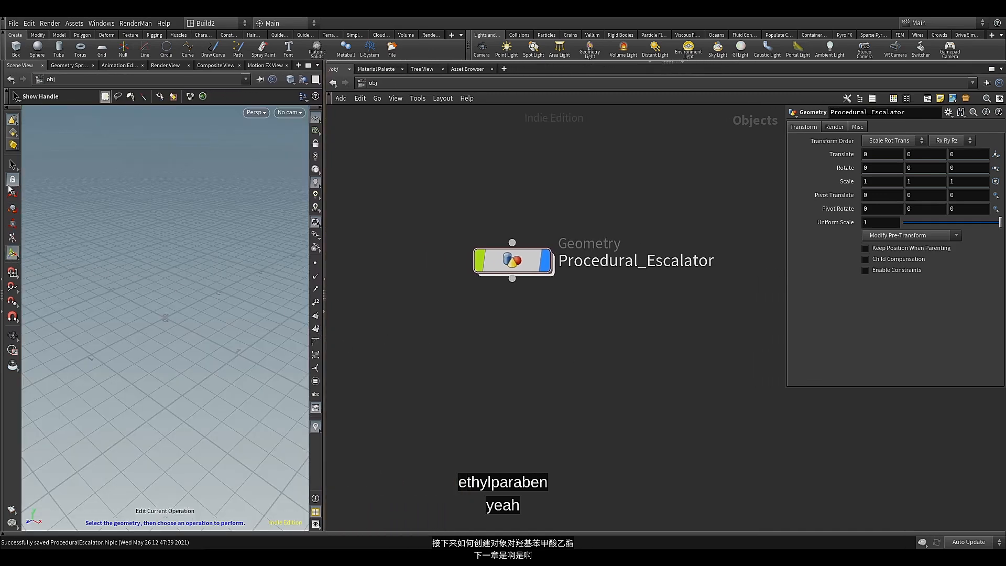
Go inside the Procedural_Escalator object and add a Box node to its network
{"action": "left_click_drag", "start_coordinate": [517, 256], "coordinate": [488, 209]}
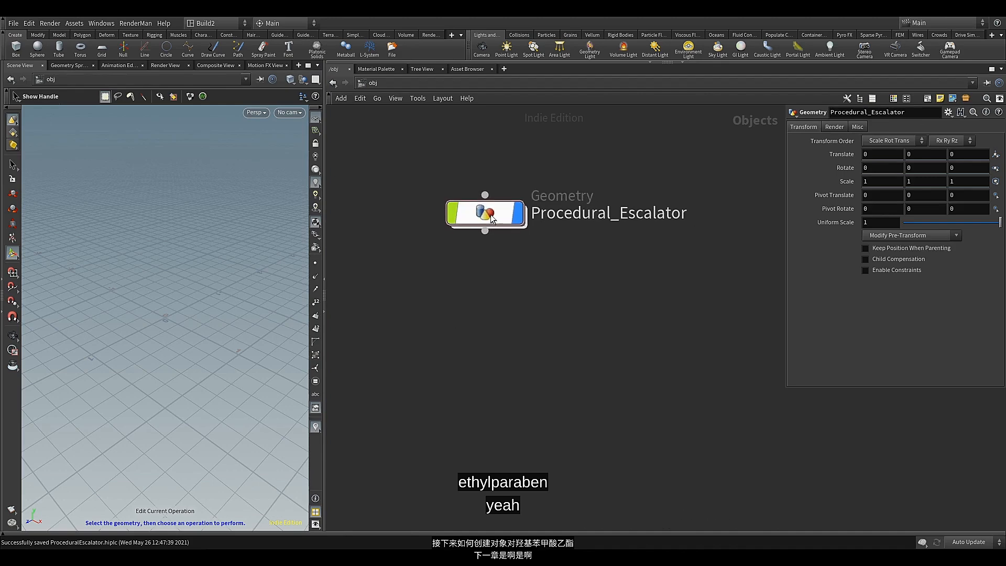
{"action": "double_click", "coordinate": [490, 214]}
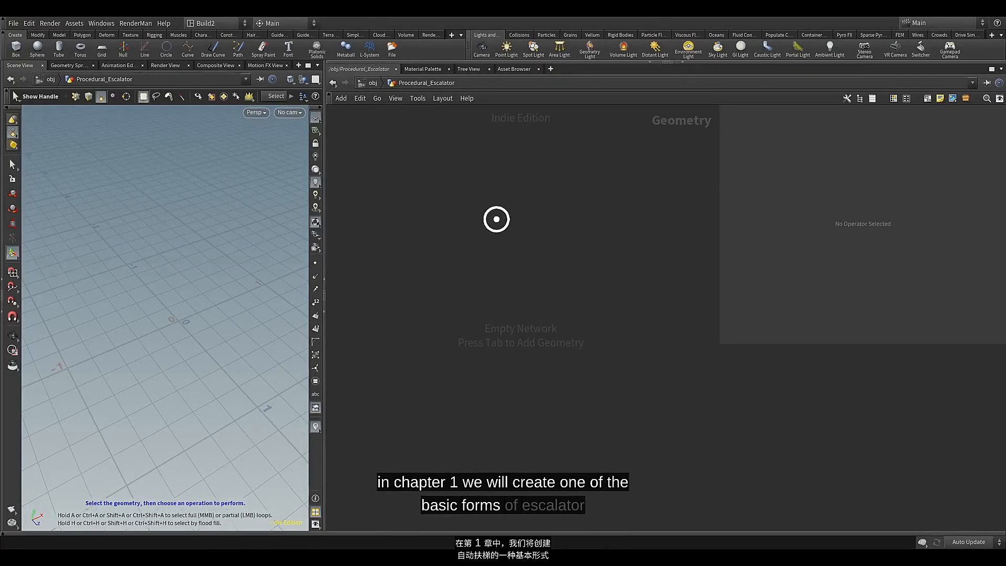
{"action": "key", "text": "Tab"}
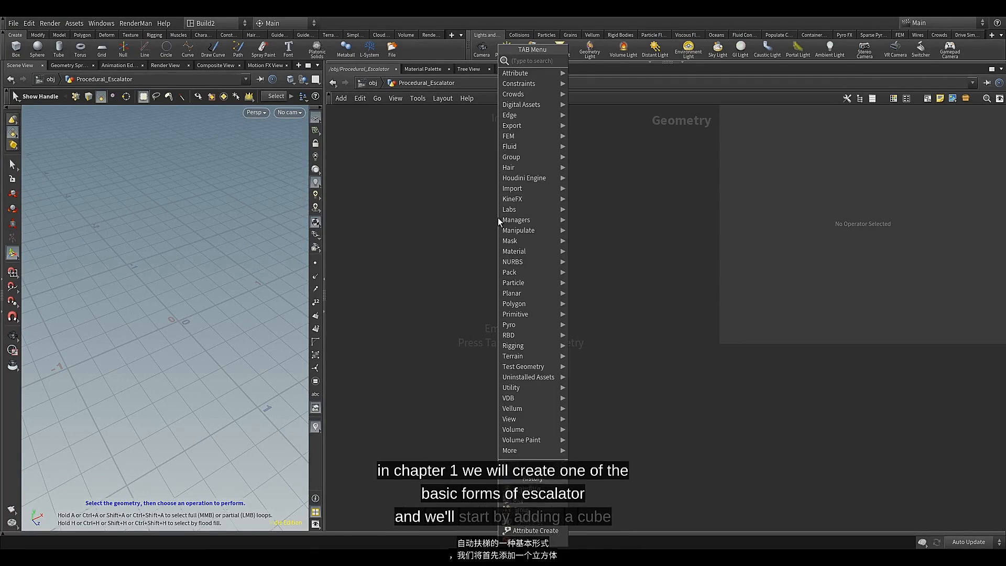
{"action": "type", "text": "bo"}
{"action": "left_click", "coordinate": [592, 82]}
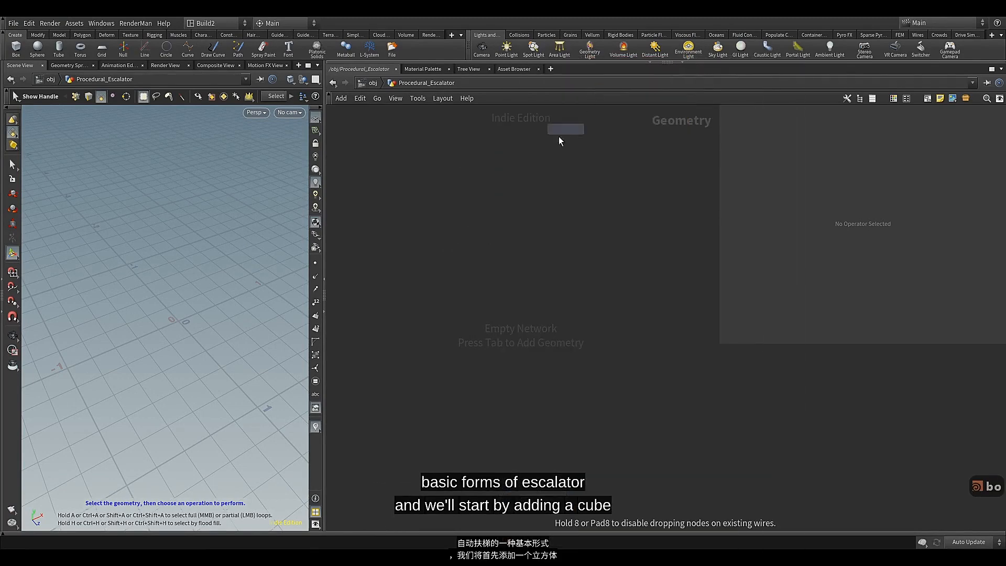
{"action": "left_click", "coordinate": [526, 180]}
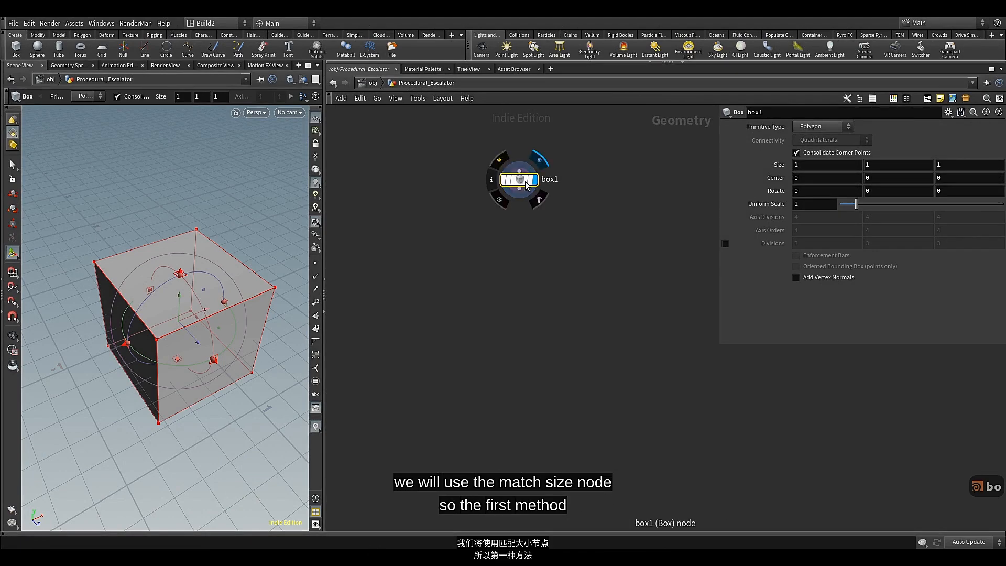
Add a Transform node connected to the box's output, align it directly below the box and display it
{"action": "left_click", "coordinate": [518, 193]}
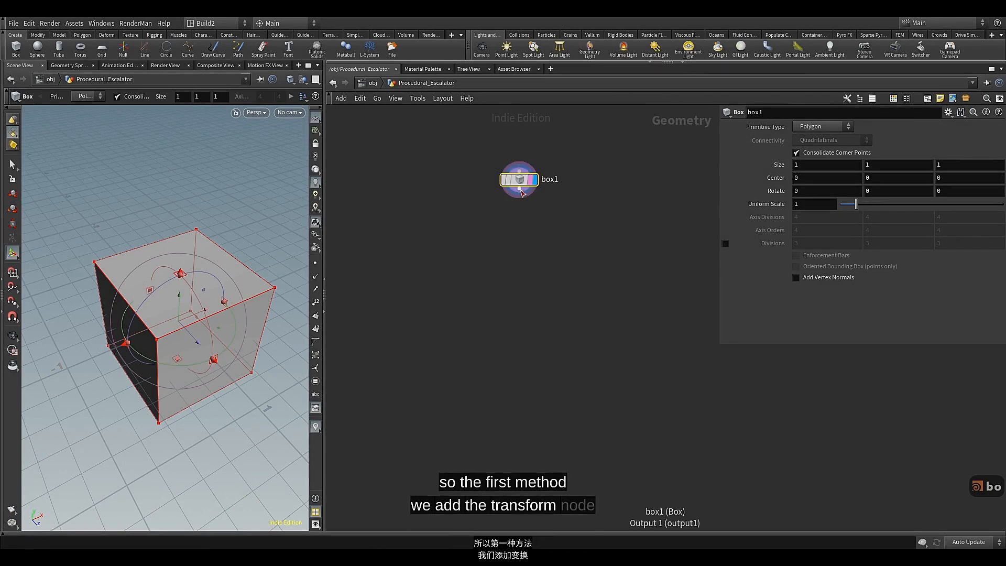
{"action": "key", "text": "Tab"}
{"action": "type", "text": "tr"}
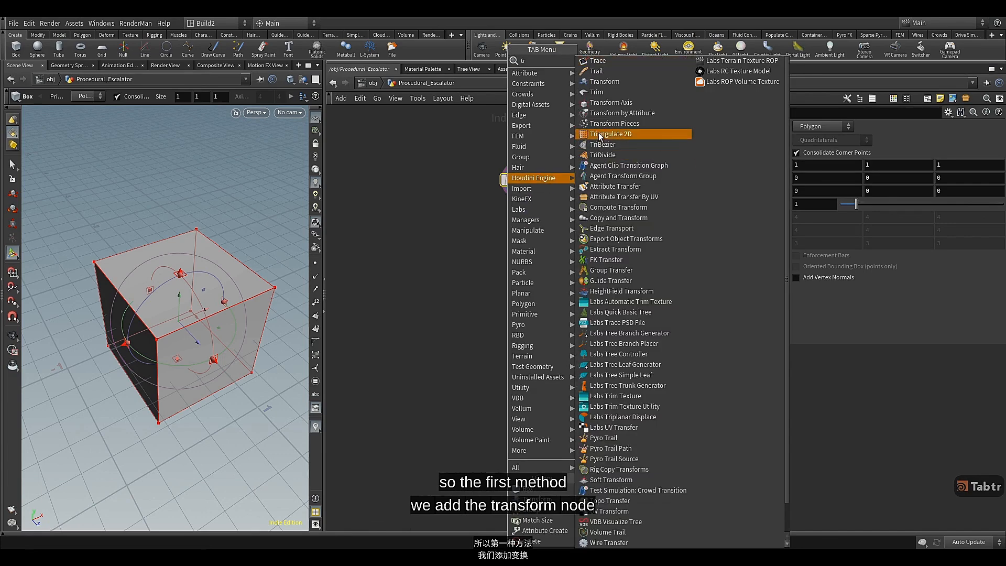
{"action": "left_click", "coordinate": [605, 82]}
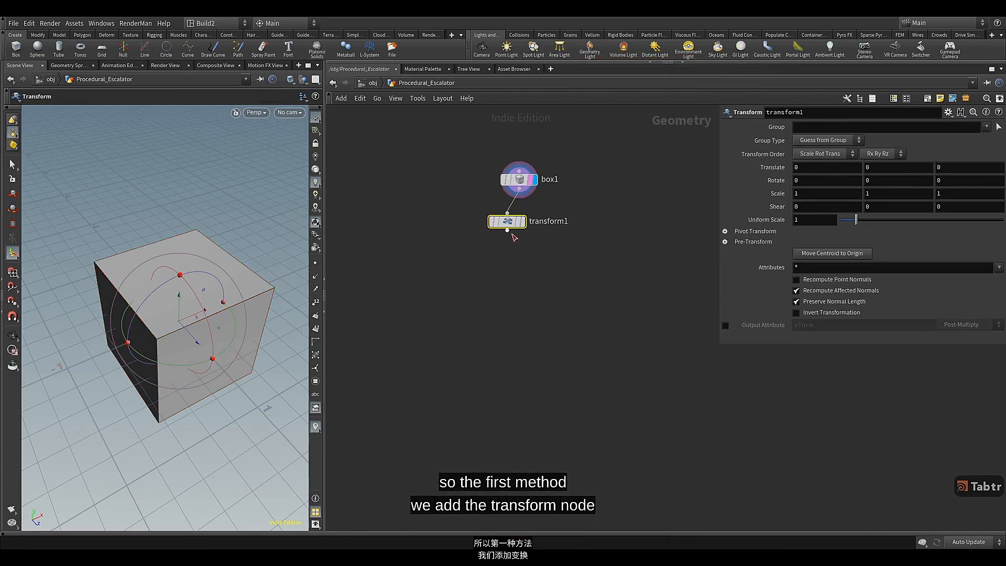
{"action": "left_click_drag", "start_coordinate": [516, 227], "coordinate": [528, 222]}
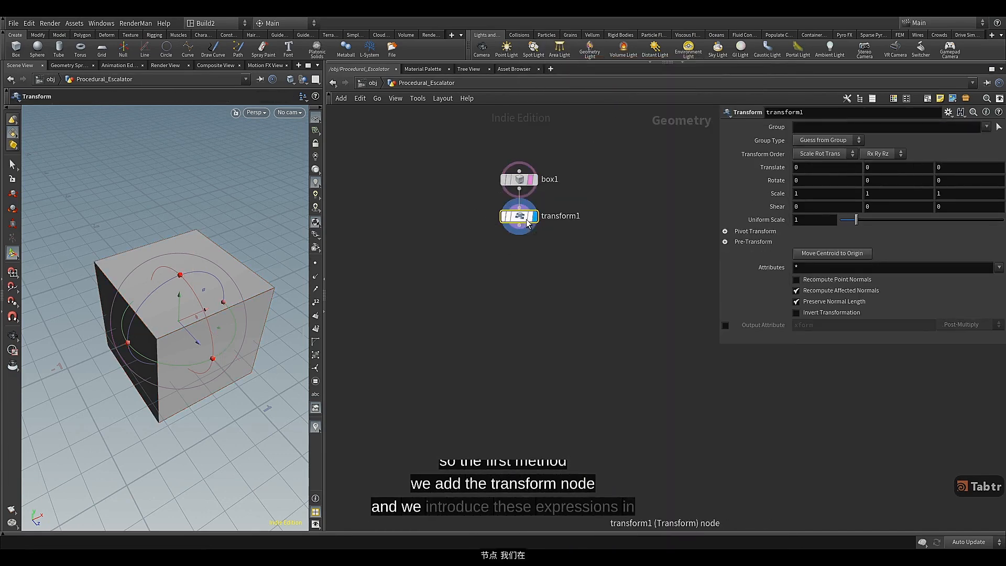
Set the Transform node's X translation to the expression -$XMIN
{"action": "left_click", "coordinate": [814, 166]}
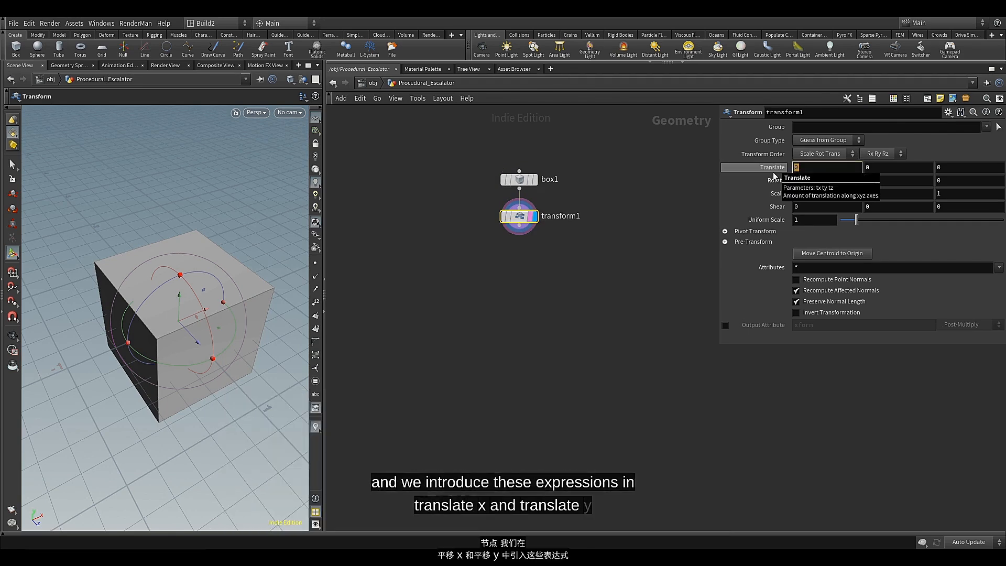
{"action": "type", "text": "-$"}
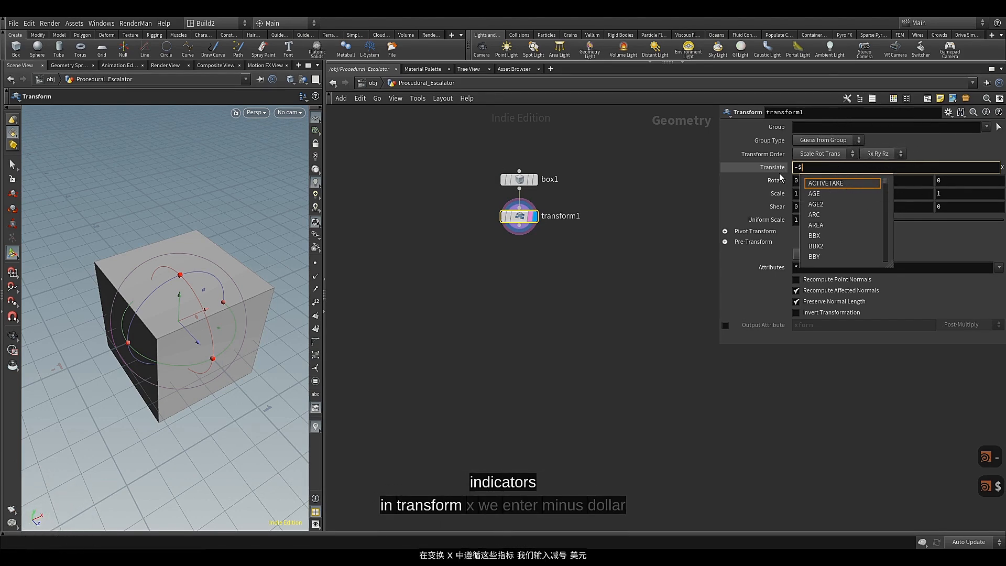
{"action": "type", "text": "XMIN"}
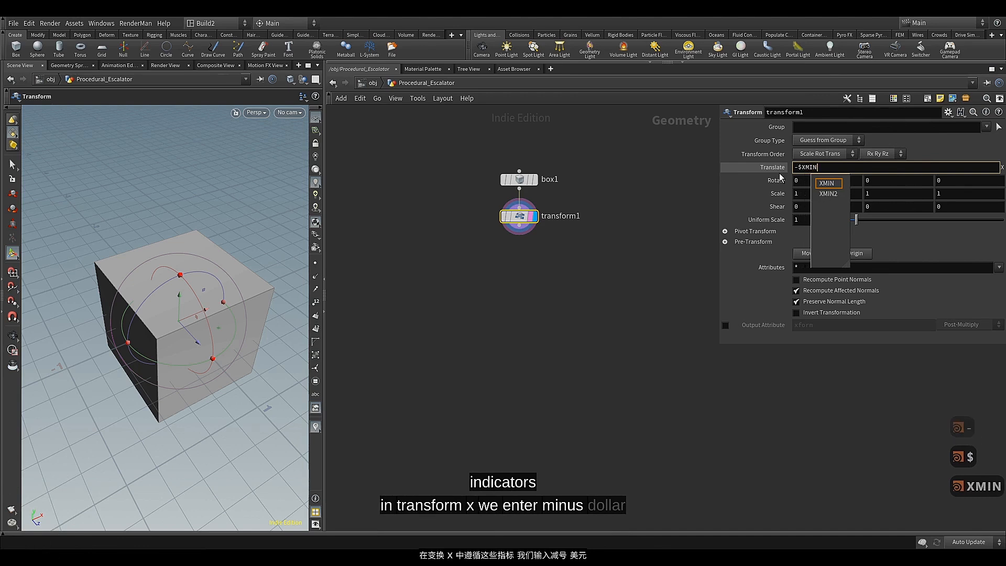
{"action": "key", "text": "Return"}
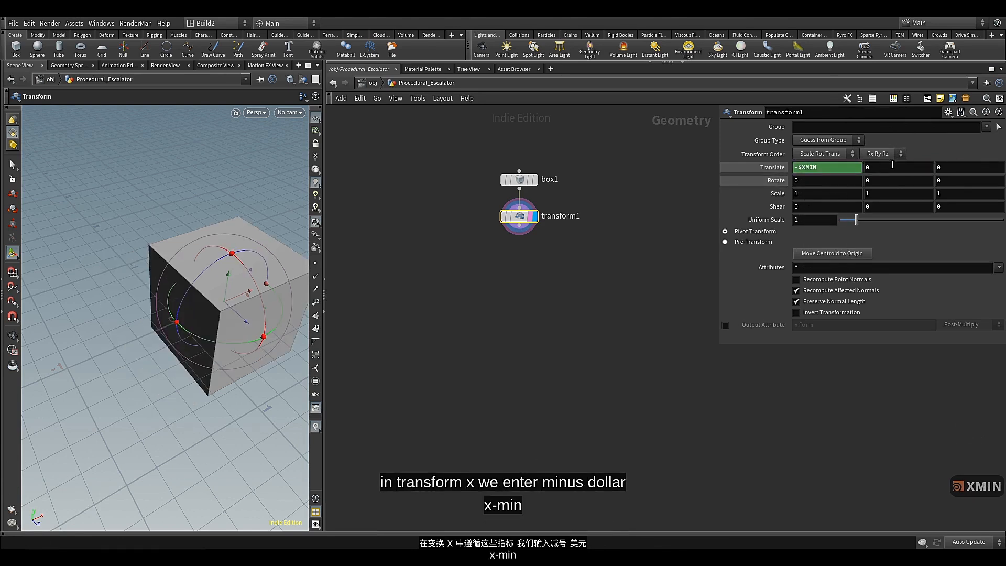
Set the Transform node's Y translation to the expression -$YMIN
{"action": "left_click", "coordinate": [867, 168]}
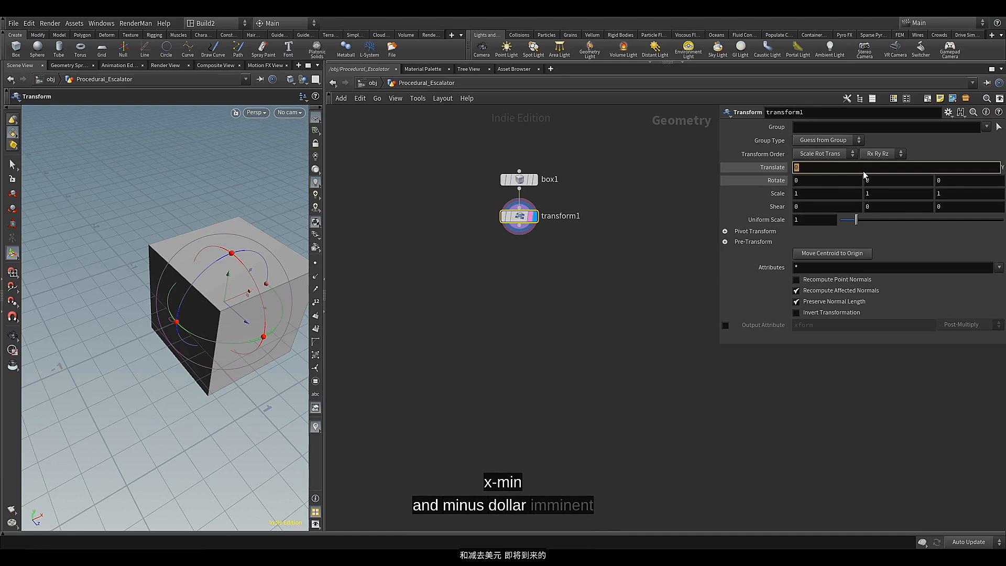
{"action": "type", "text": "-Y"}
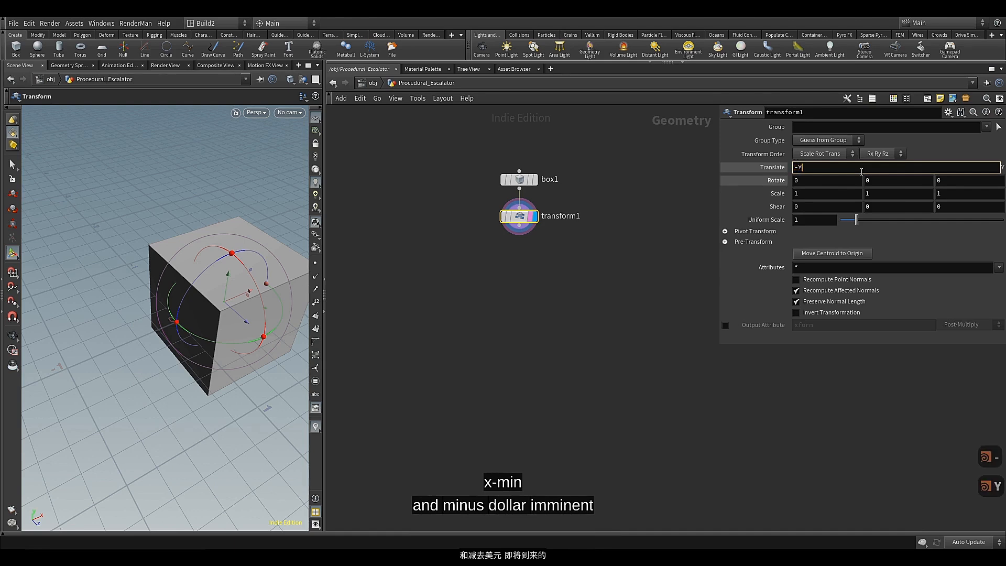
{"action": "type", "text": "MIN"}
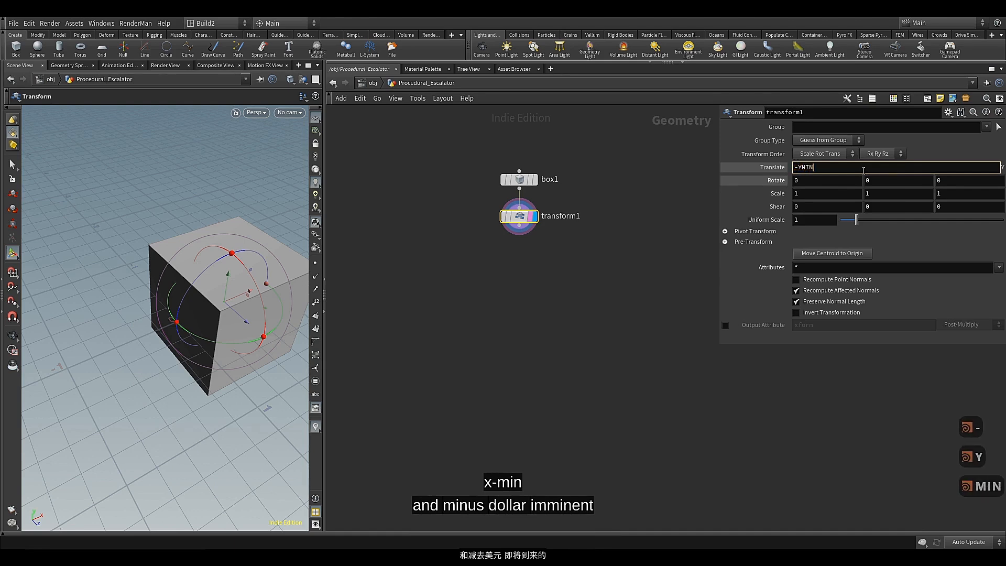
{"action": "left_click", "coordinate": [797, 167]}
{"action": "type", "text": "$"}
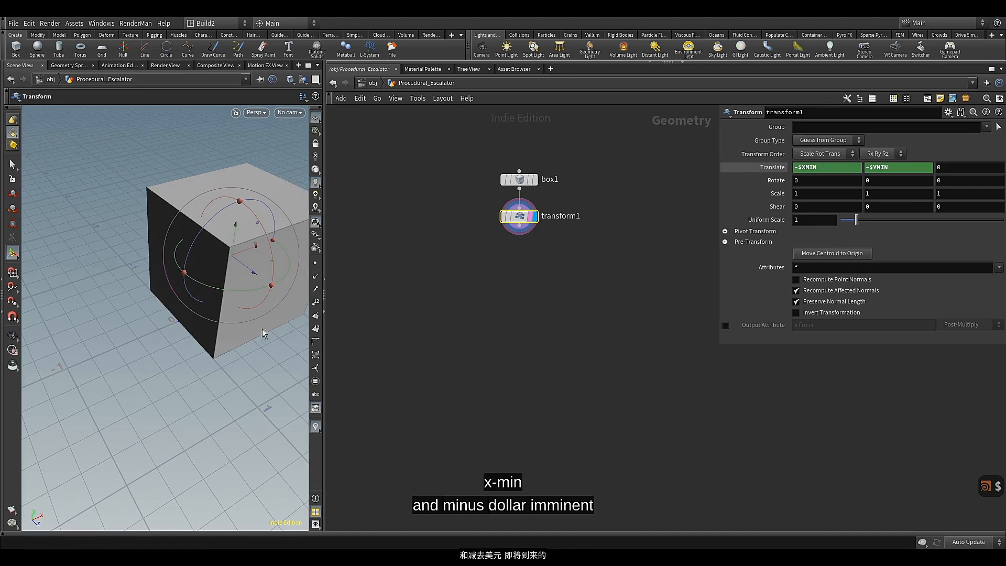
Examine the translated box's placement relative to the grid origin from another angle
{"action": "key", "text": "Escape"}
{"action": "left_click_drag", "start_coordinate": [220, 340], "coordinate": [145, 332]}
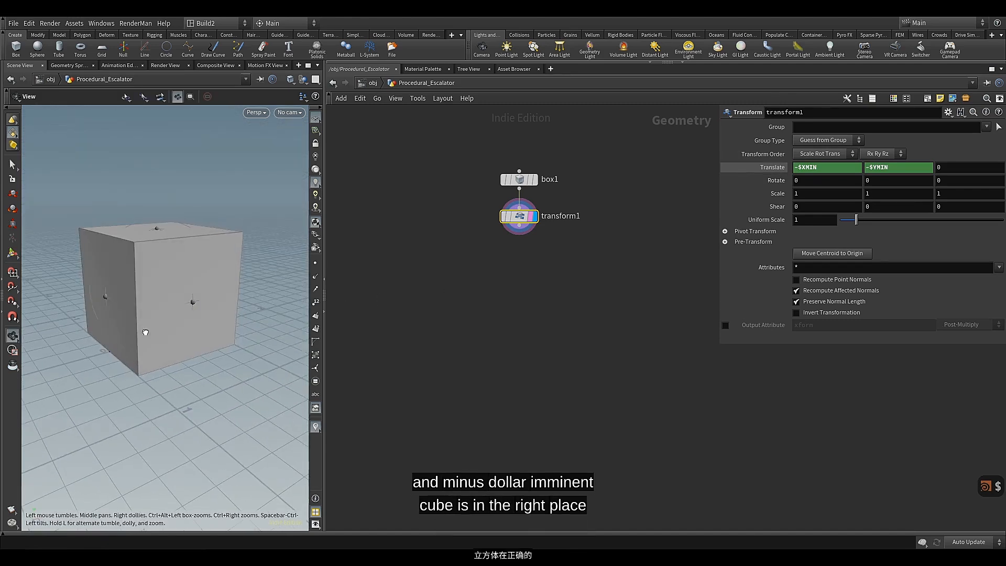
{"action": "key", "text": "Return"}
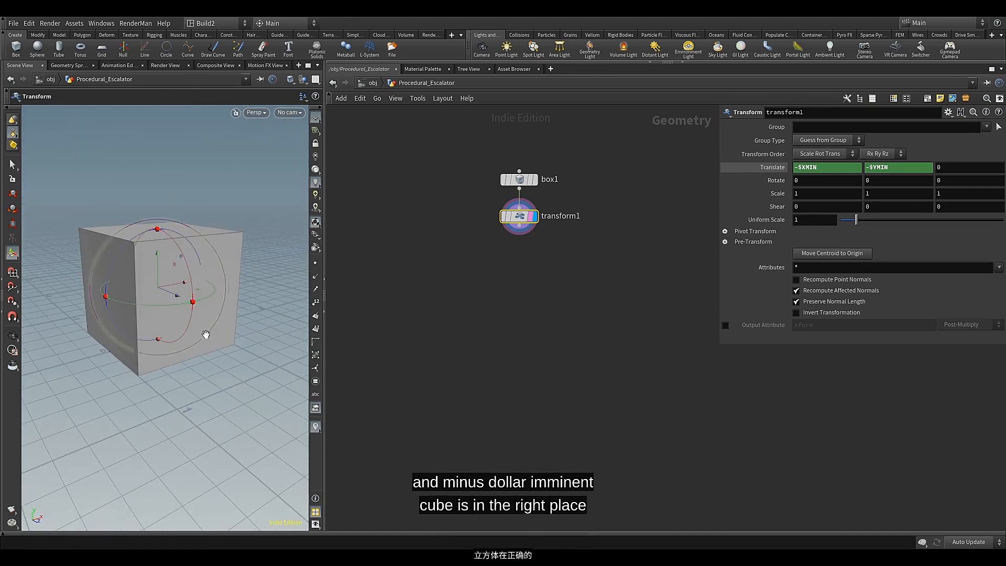
{"action": "key", "text": "Escape"}
{"action": "left_click_drag", "start_coordinate": [207, 337], "coordinate": [202, 336]}
{"action": "key", "text": "Return"}
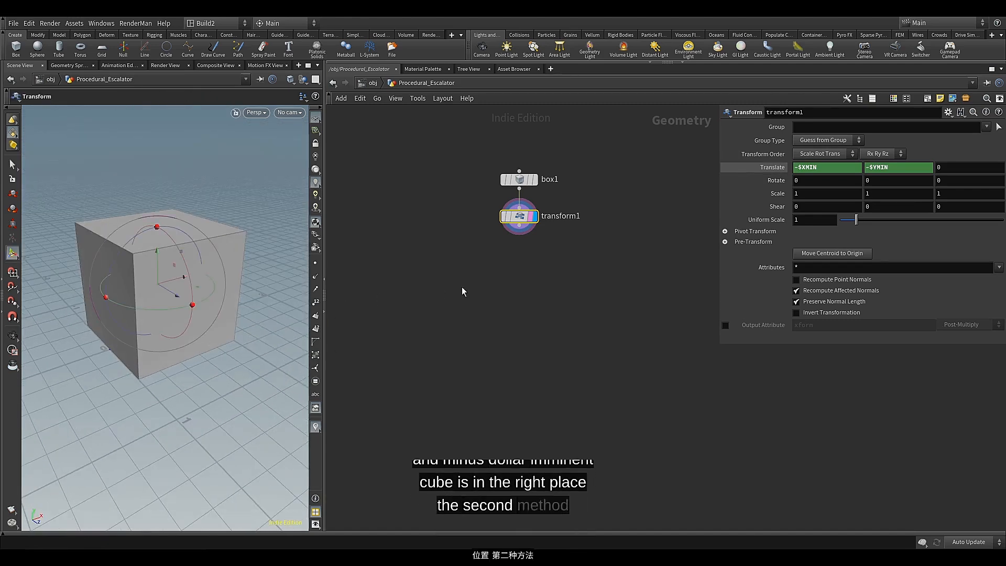
Add a Match Size node connected to the box's output, align it beside the Transform node and display it
{"action": "left_click", "coordinate": [516, 196]}
{"action": "key", "text": "Tab"}
{"action": "type", "text": "ma"}
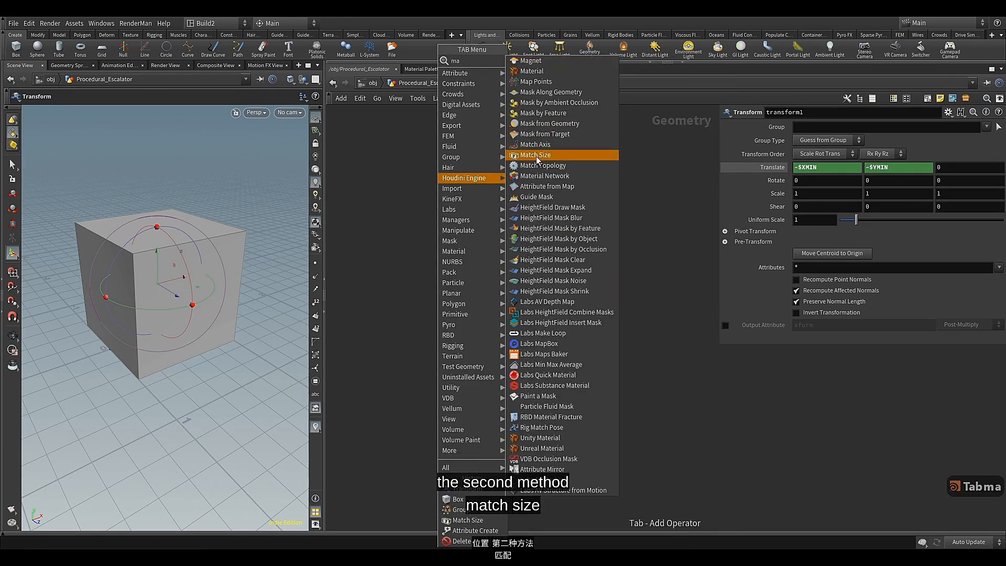
{"action": "left_click", "coordinate": [536, 155]}
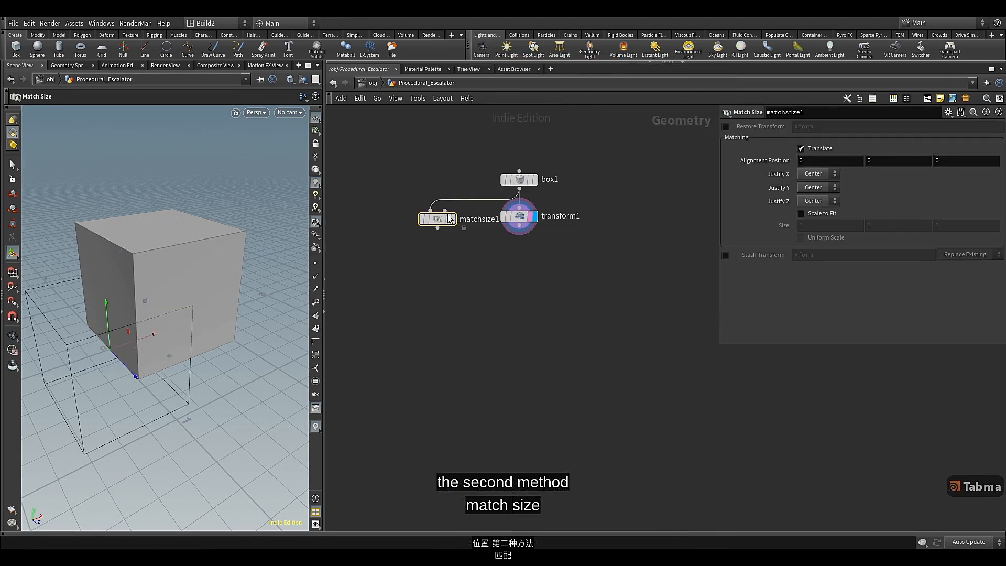
{"action": "left_click", "coordinate": [428, 219]}
{"action": "left_click", "coordinate": [442, 216]}
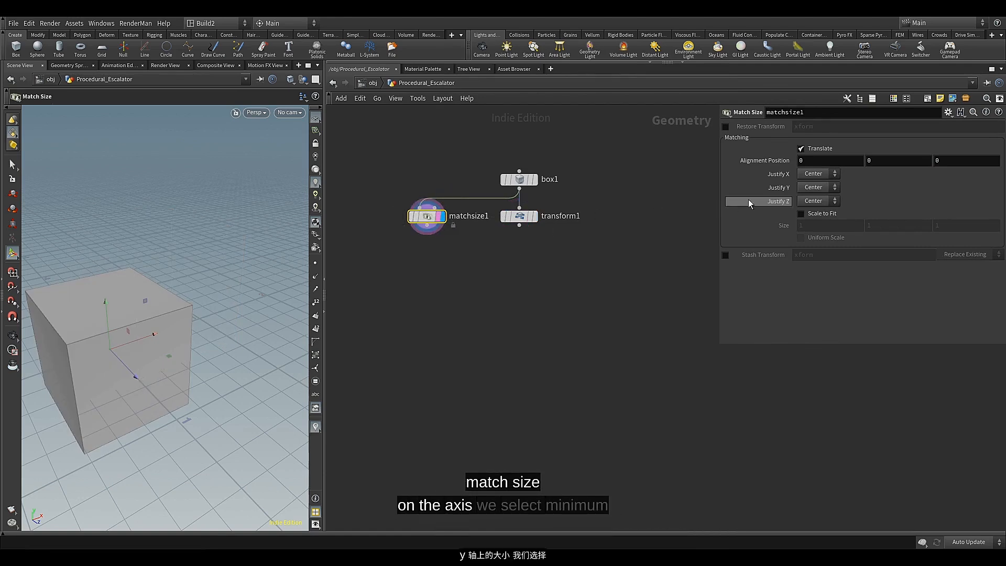
Set both Justify Y and Justify X of the Match Size node to Min
{"action": "left_click", "coordinate": [819, 189]}
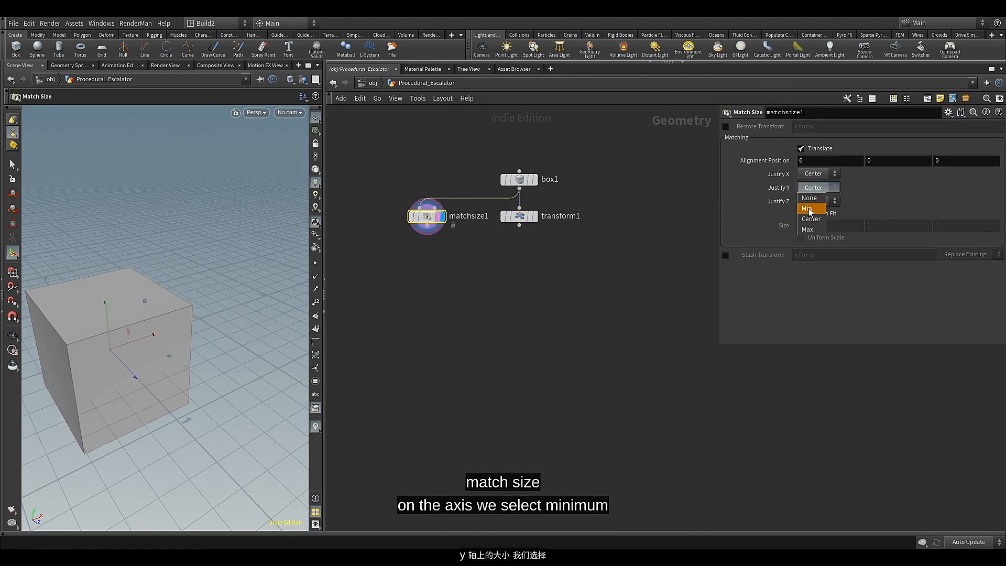
{"action": "left_click", "coordinate": [811, 211]}
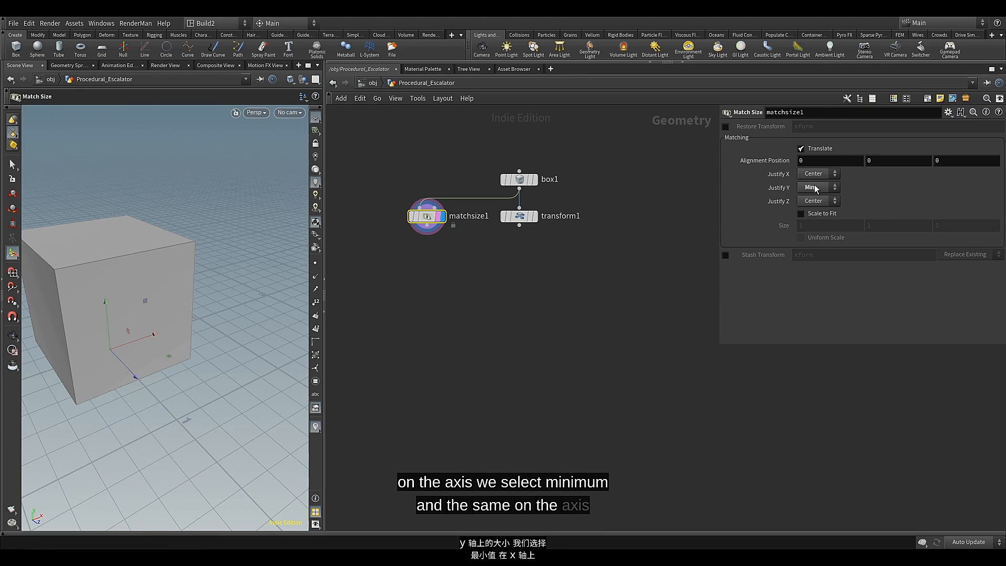
{"action": "left_click", "coordinate": [822, 176]}
{"action": "left_click", "coordinate": [816, 196]}
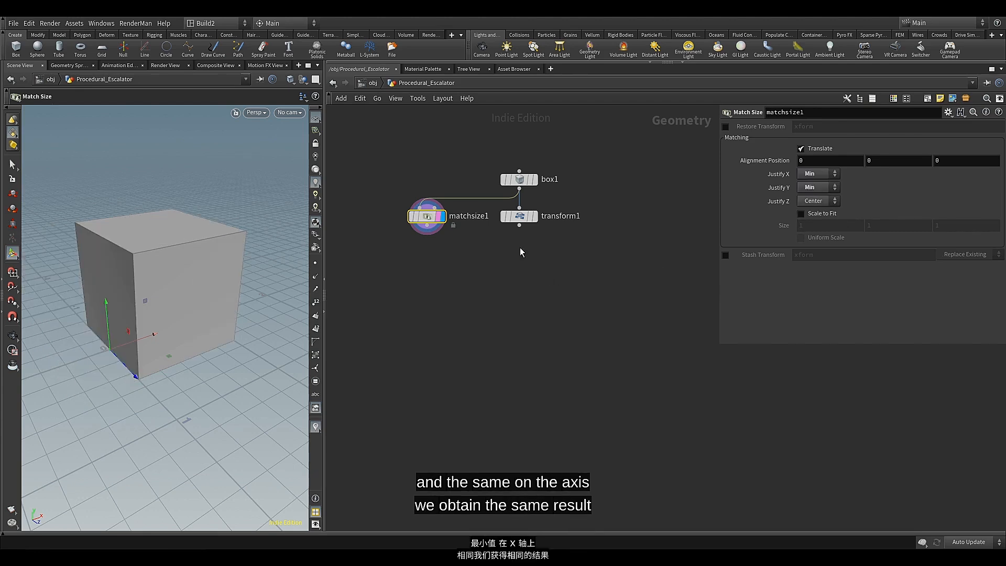
Delete the Transform node and move the Match Size node into its place below the box
{"action": "left_click", "coordinate": [520, 218]}
{"action": "key", "text": "Delete"}
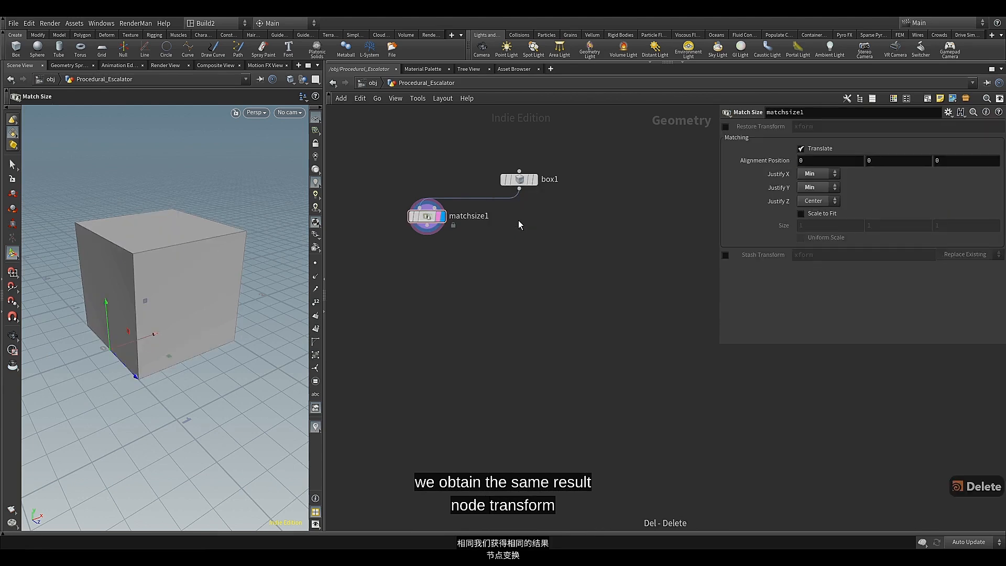
{"action": "left_click_drag", "start_coordinate": [427, 216], "coordinate": [518, 215]}
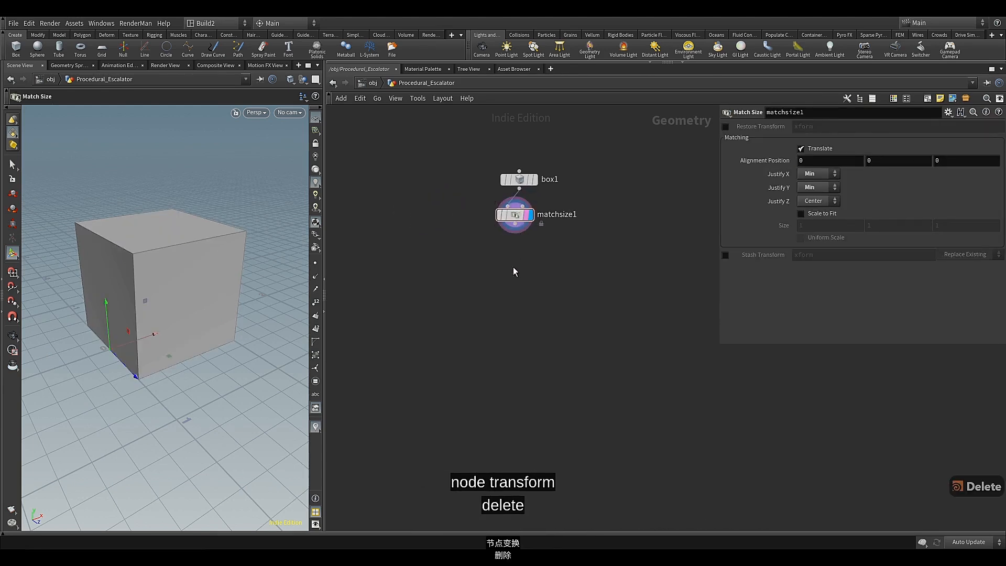
Add a Transform node connected to the Match Size output, align it directly below and display it
{"action": "left_click", "coordinate": [516, 229]}
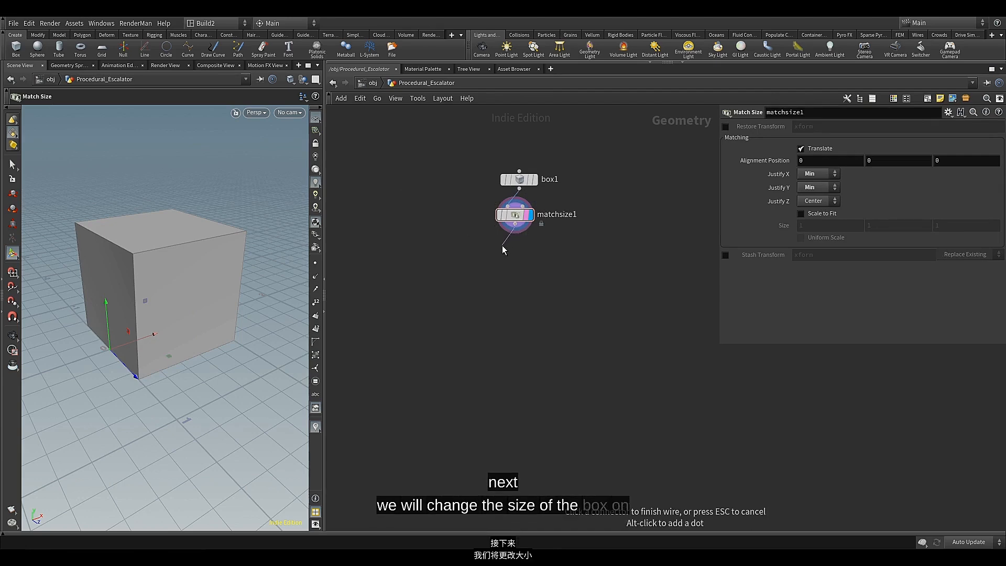
{"action": "key", "text": "Tab"}
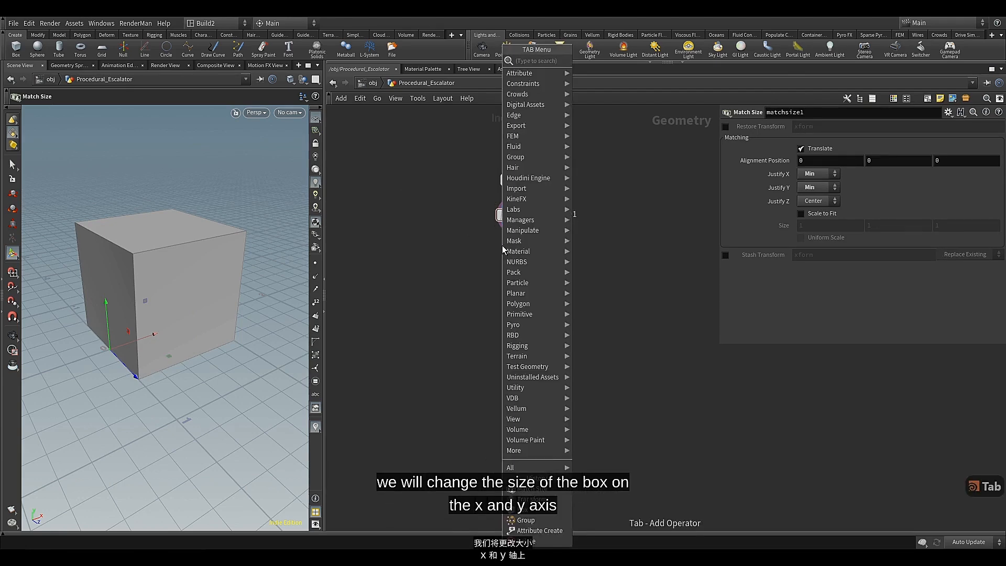
{"action": "type", "text": "tr"}
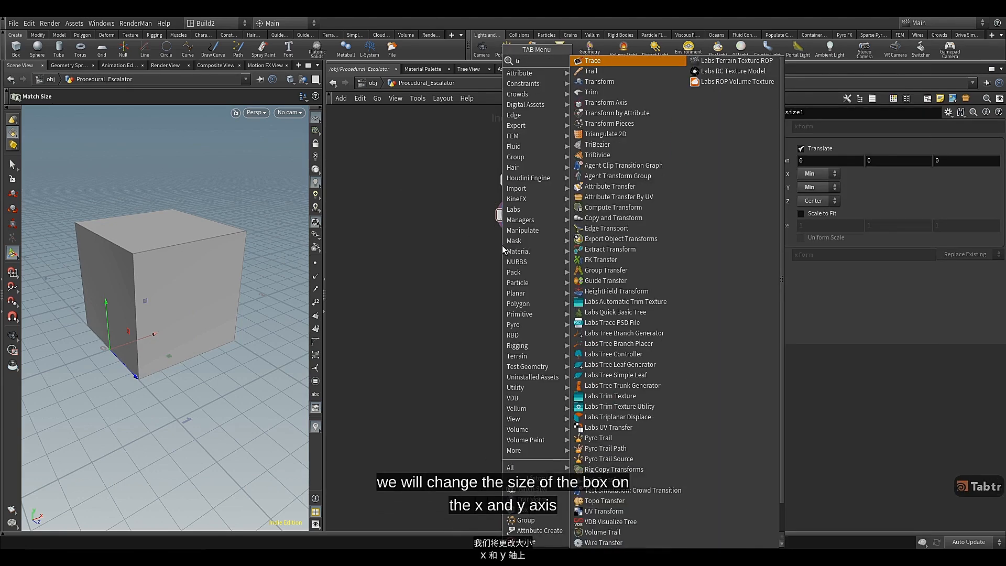
{"action": "left_click", "coordinate": [599, 83]}
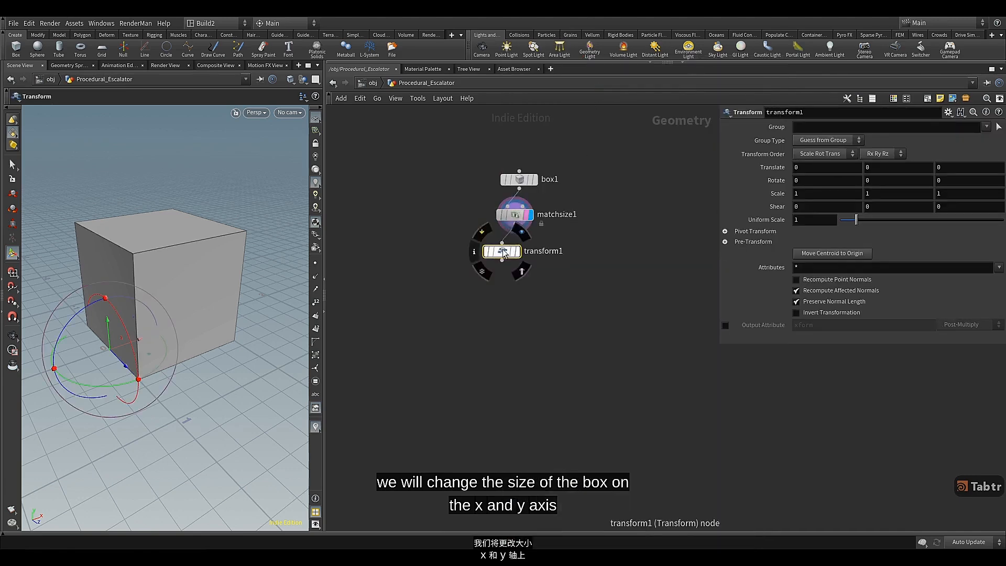
{"action": "left_click", "coordinate": [519, 250]}
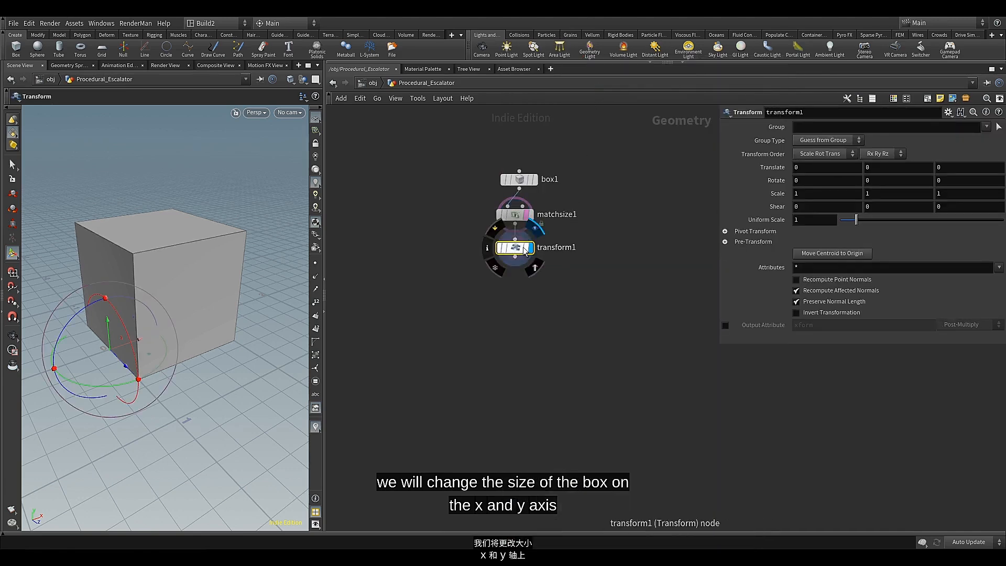
{"action": "middle_click_drag", "start_coordinate": [526, 284], "coordinate": [508, 271]}
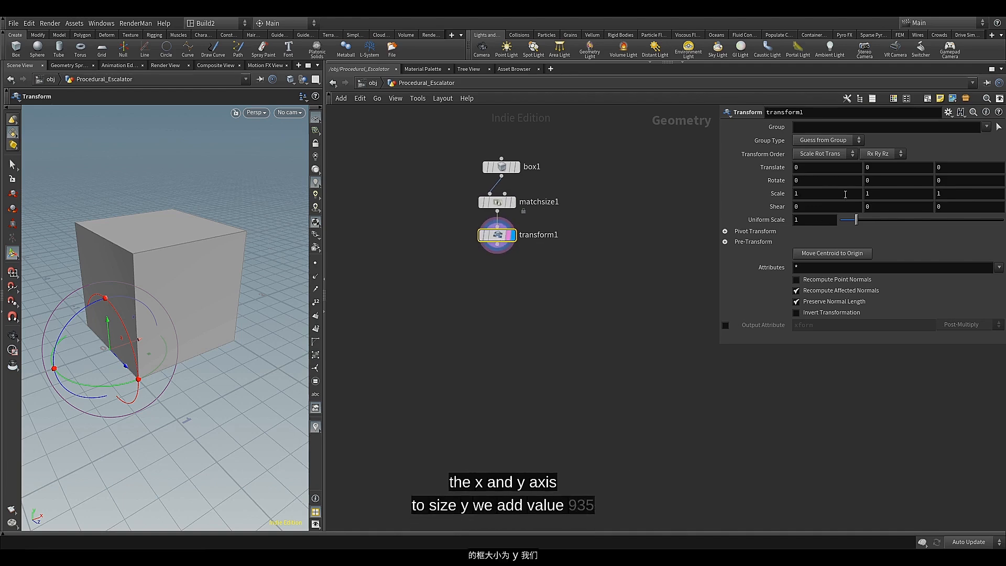
Set the Transform node's scale to 0.935 in Y and 0.09 in Z
{"action": "left_click", "coordinate": [866, 193]}
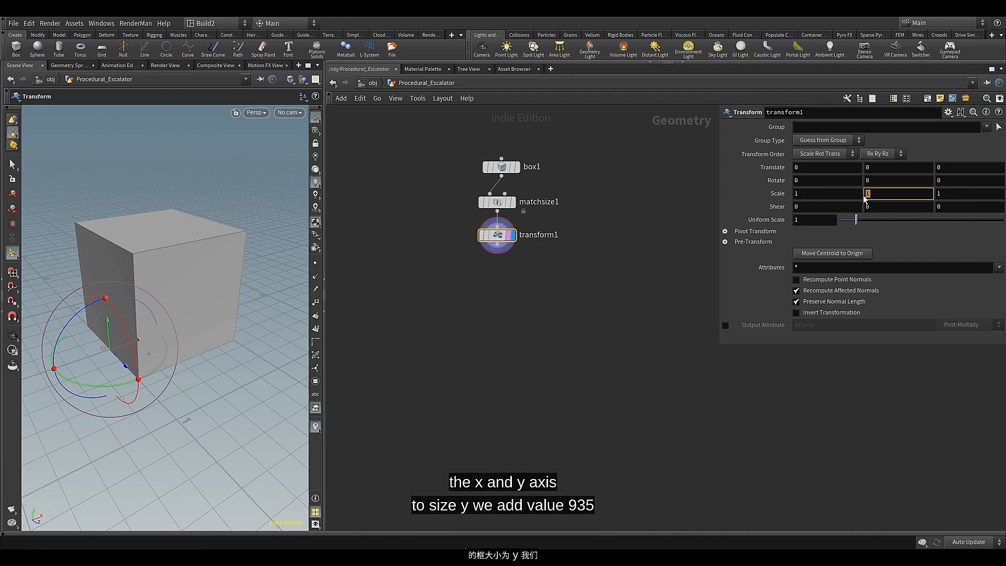
{"action": "type", "text": "0"}
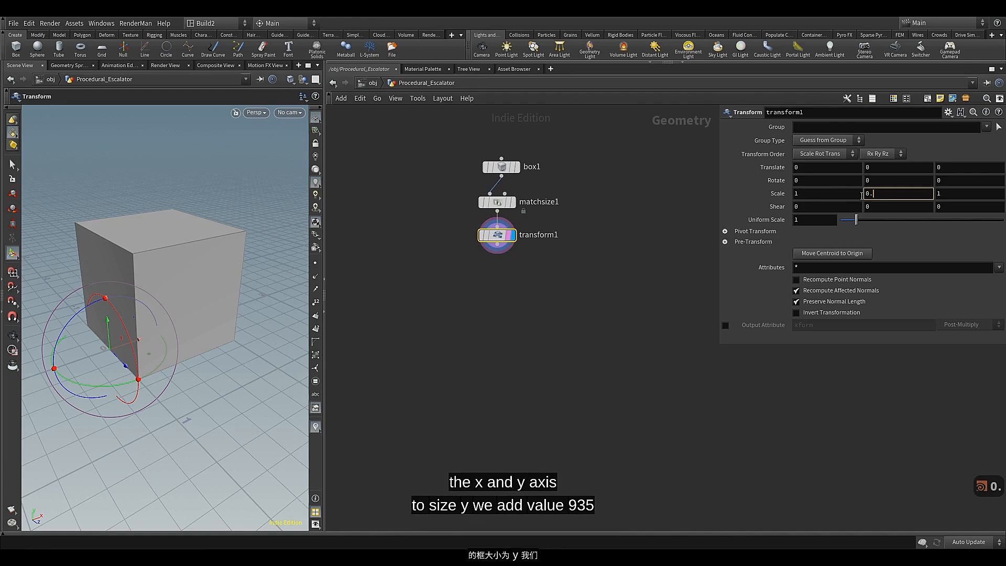
{"action": "type", "text": ".935"}
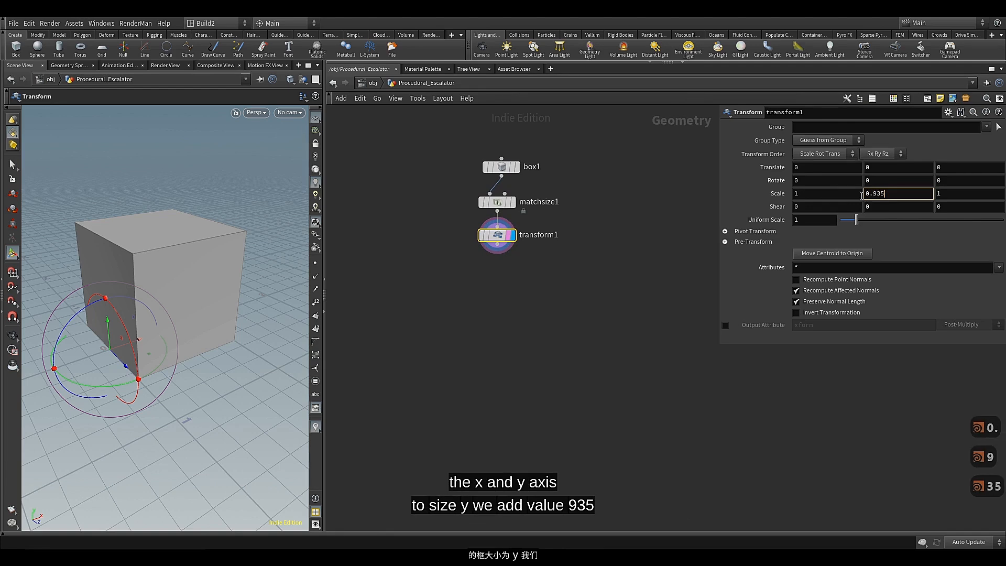
{"action": "key", "text": "Return"}
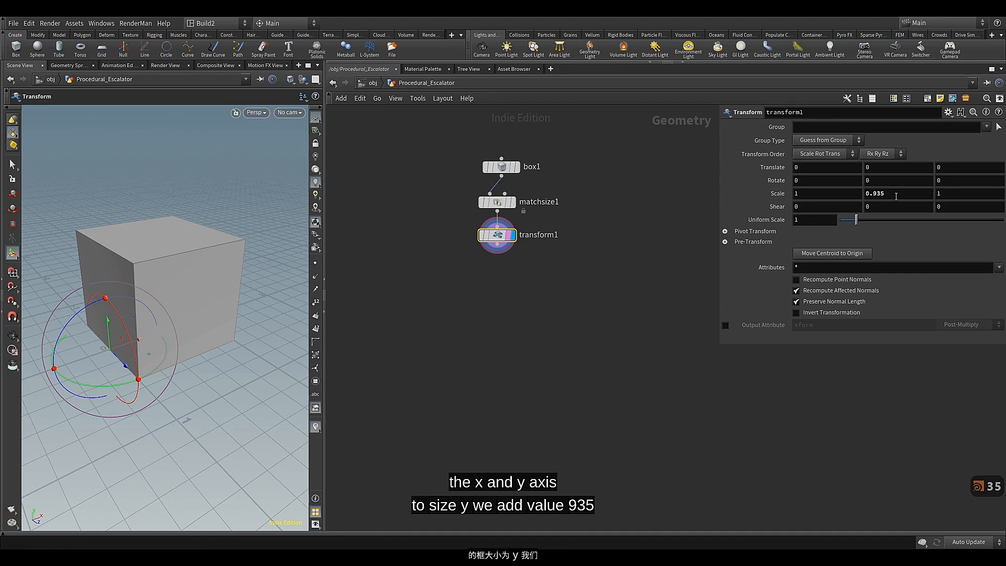
{"action": "left_click", "coordinate": [945, 196]}
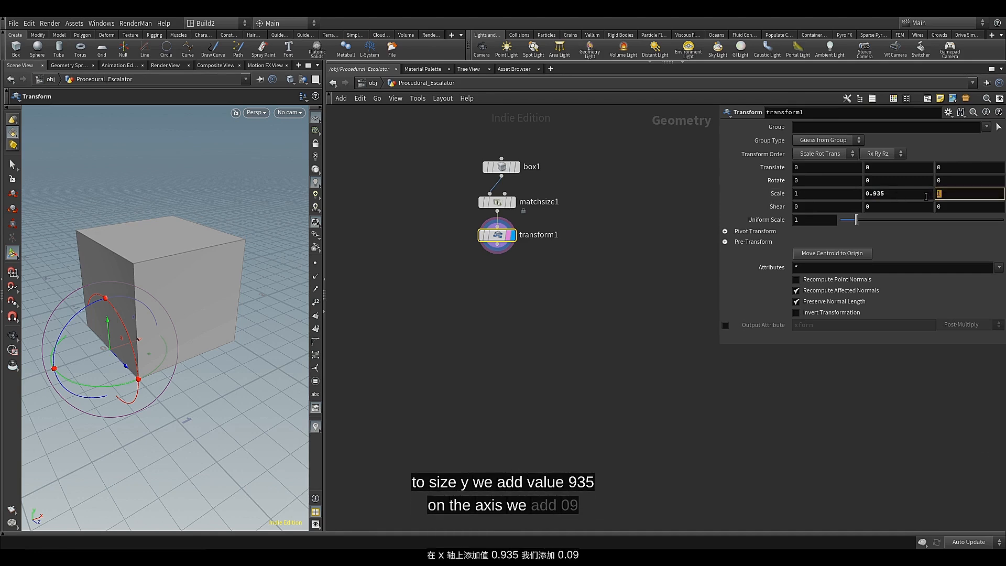
{"action": "type", "text": "0.09"}
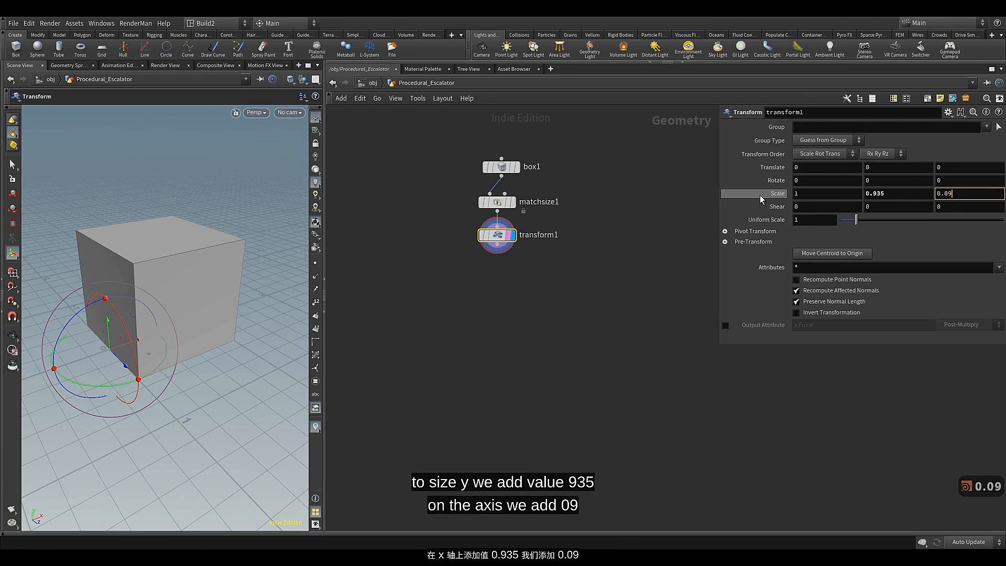
{"action": "key", "text": "Return"}
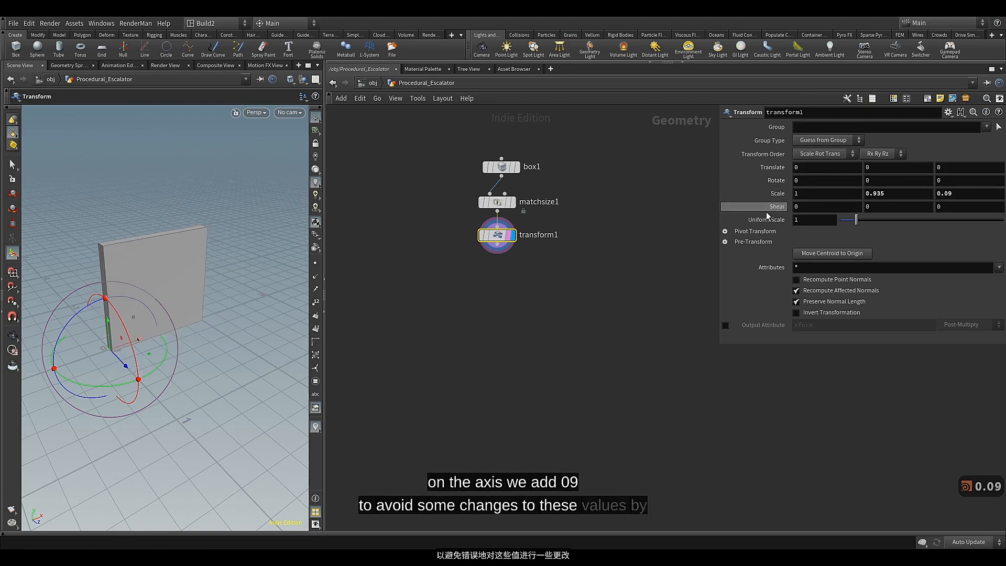
Lock the Transform node's Scale parameter and test the lock by trying to change the Y scale
{"action": "right_click", "coordinate": [770, 195]}
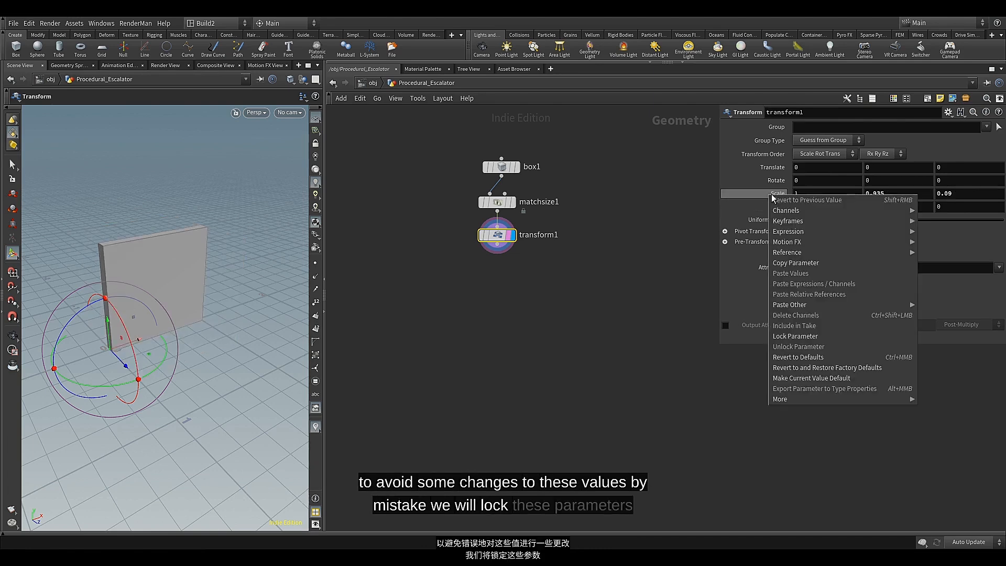
{"action": "left_click", "coordinate": [800, 335]}
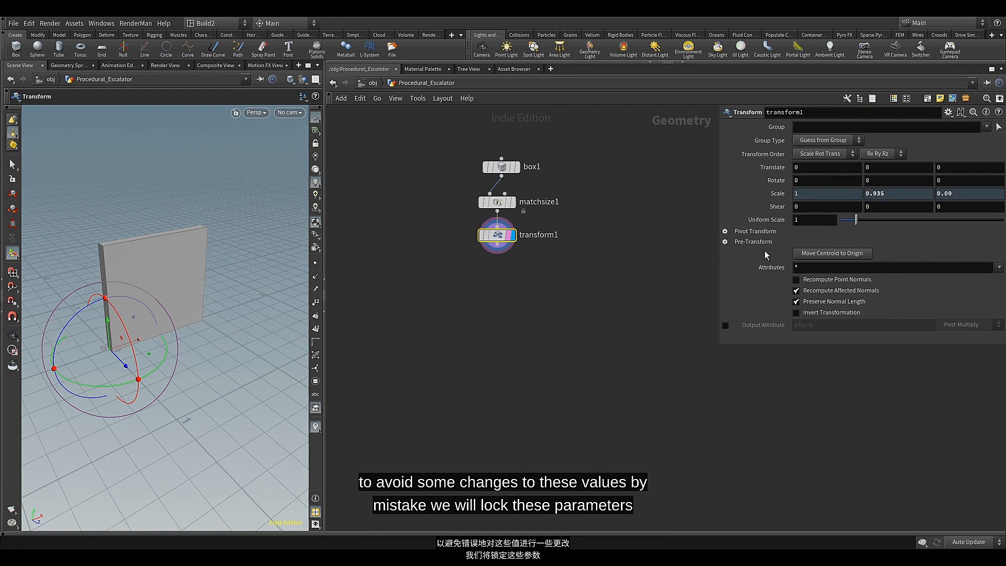
{"action": "middle_click_drag", "start_coordinate": [917, 195], "coordinate": [875, 194]}
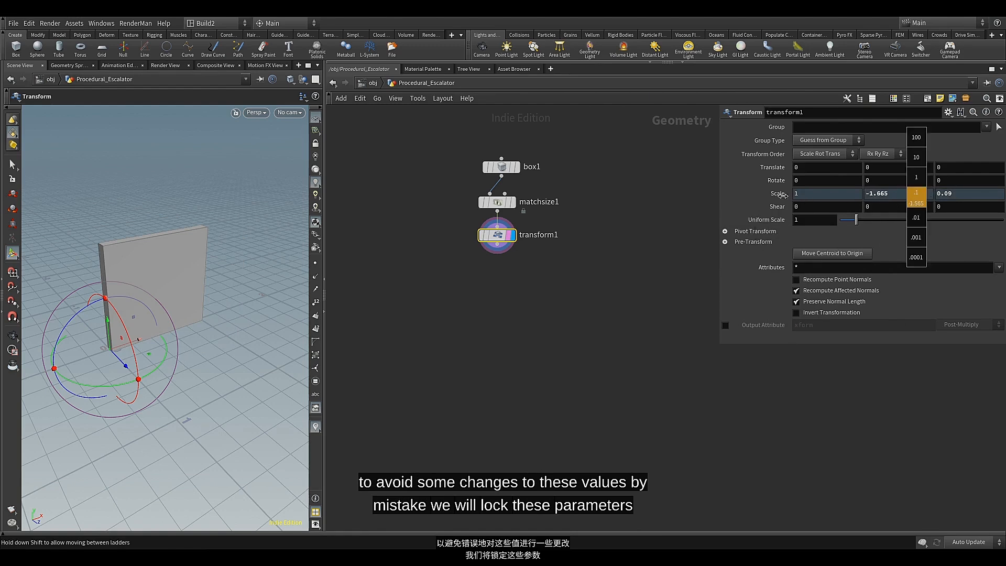
{"action": "middle_click_drag", "start_coordinate": [782, 195], "coordinate": [780, 195]}
Add a Group Create node connected to the Transform node's output, place it below and display it
{"action": "mouse_move", "coordinate": [498, 239]}
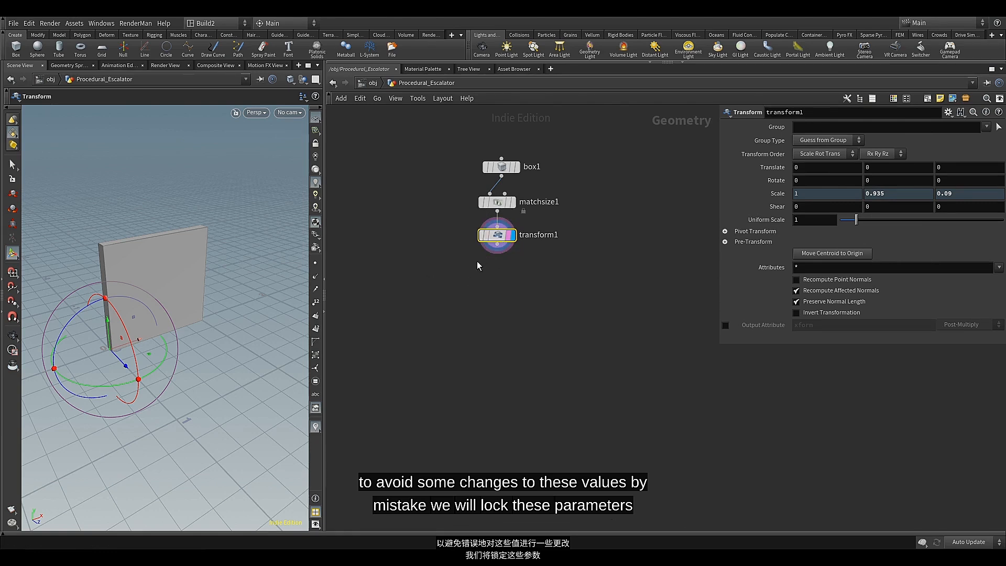
{"action": "middle_click_drag", "start_coordinate": [477, 261], "coordinate": [523, 260]}
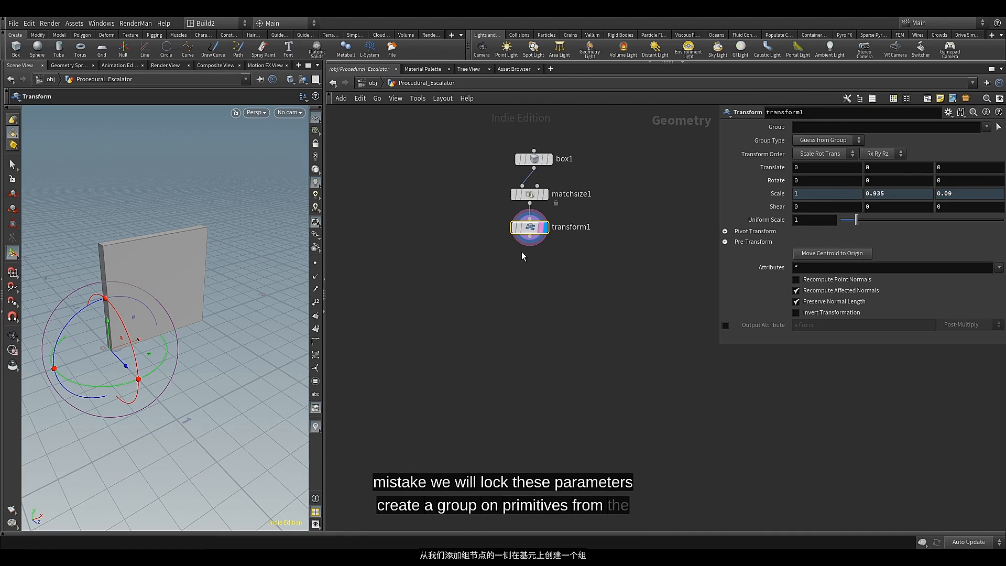
{"action": "left_click", "coordinate": [529, 236]}
{"action": "key", "text": "Tab"}
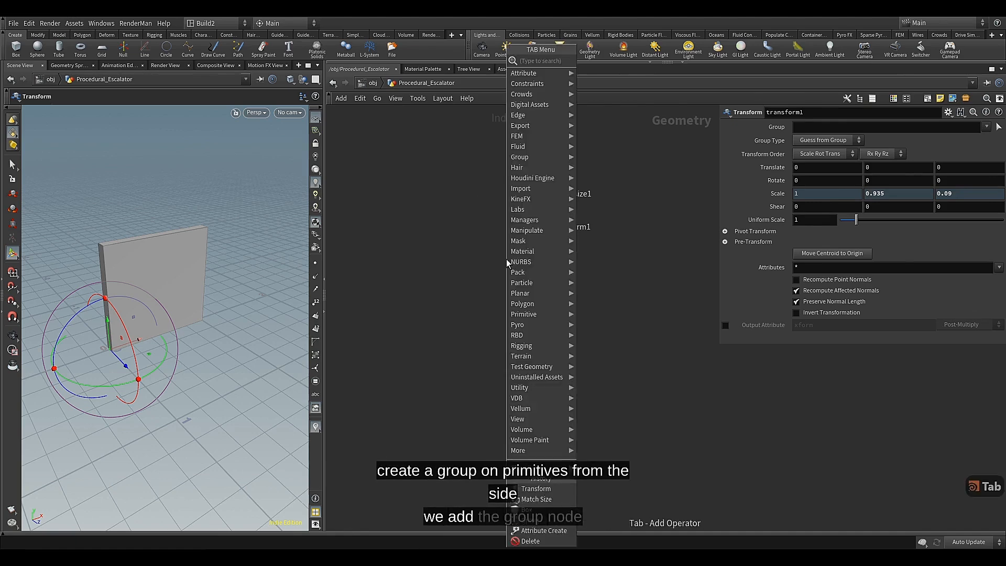
{"action": "type", "text": "gr"}
{"action": "left_click", "coordinate": [608, 197]}
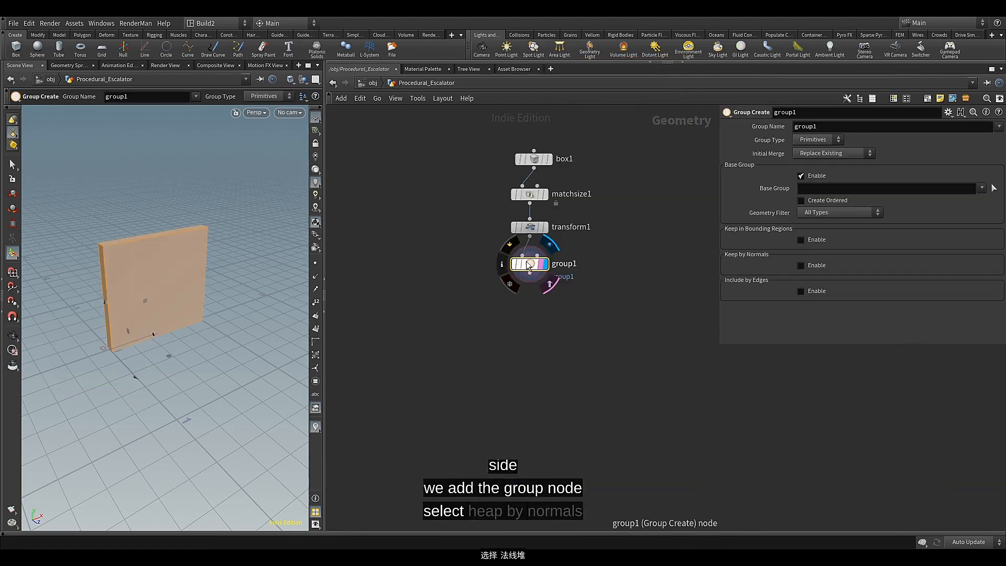
Disable the base group, enable Keep by Normals with a spread angle of 20.2, and name the group del
{"action": "left_click", "coordinate": [800, 176]}
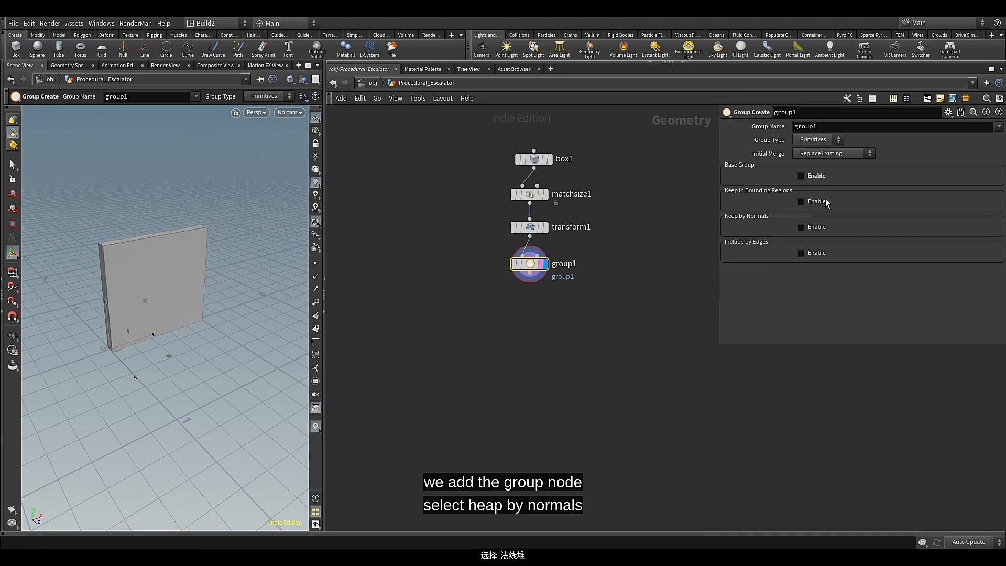
{"action": "left_click", "coordinate": [800, 227]}
{"action": "left_click_drag", "start_coordinate": [856, 284], "coordinate": [862, 285]}
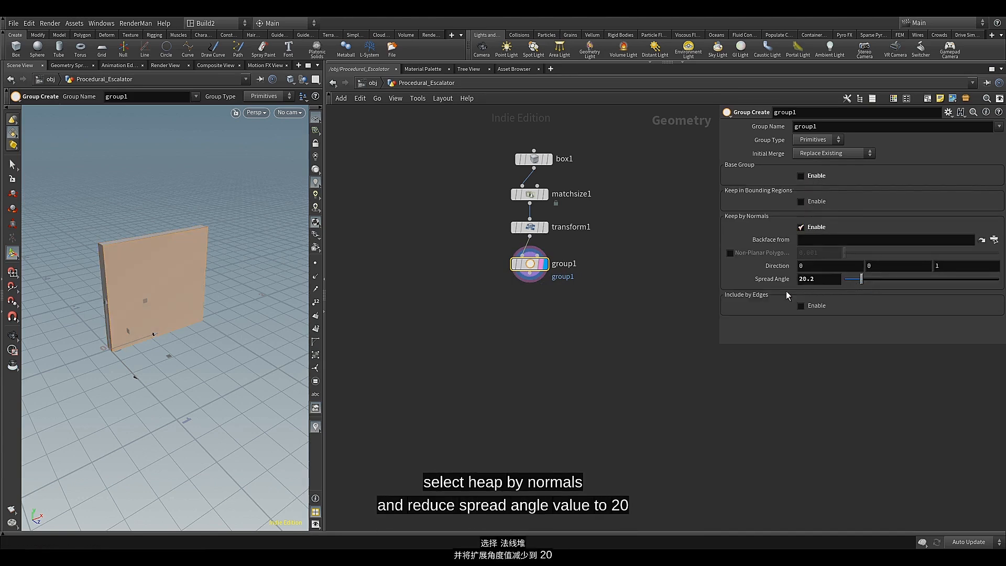
{"action": "double_click", "coordinate": [794, 127]}
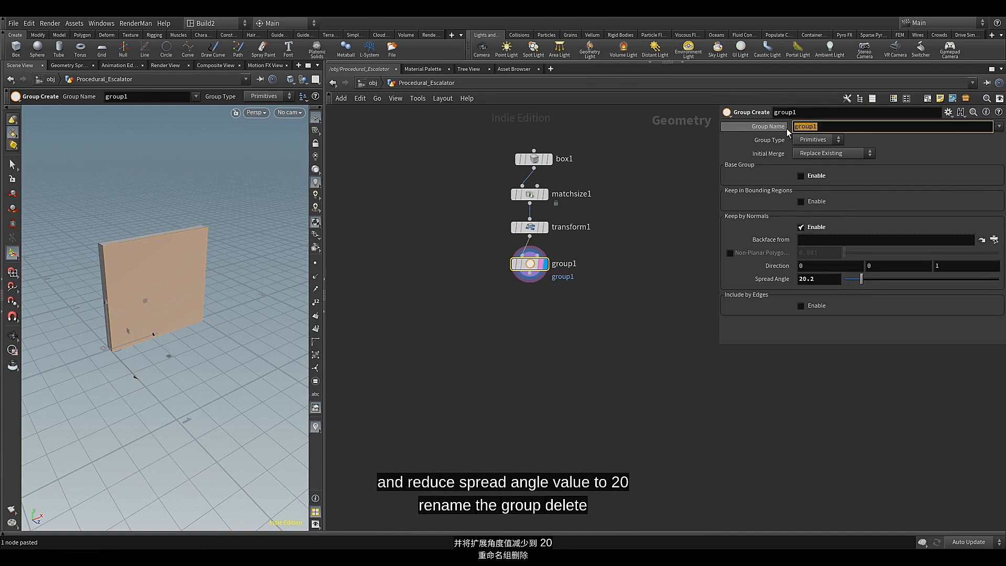
{"action": "type", "text": "del"}
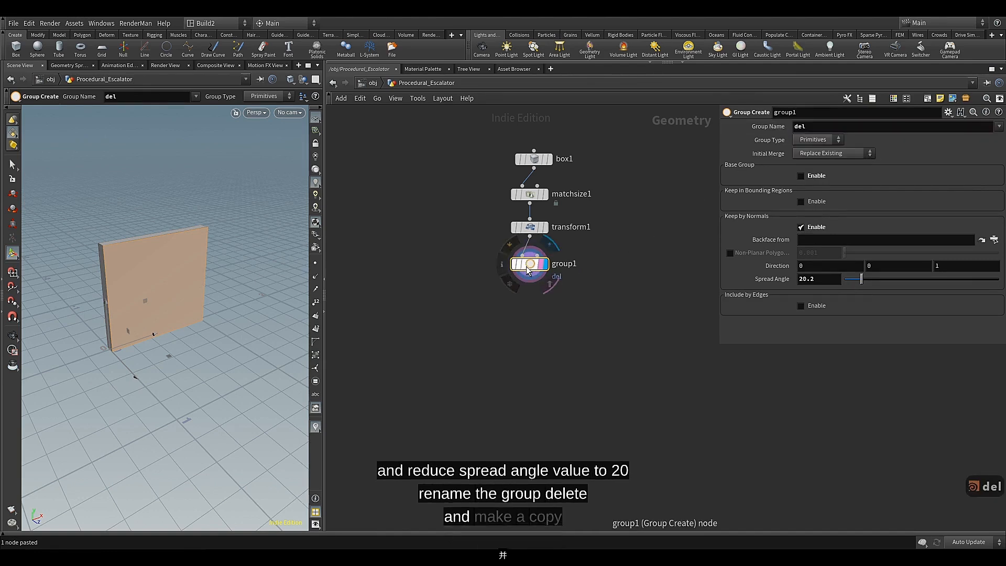
Duplicate the Group Create node, wire the copy below the original, and set its Initial Merge to Union with Existing
{"action": "key", "text": "ctrl+c"}
{"action": "key", "text": "ctrl+v"}
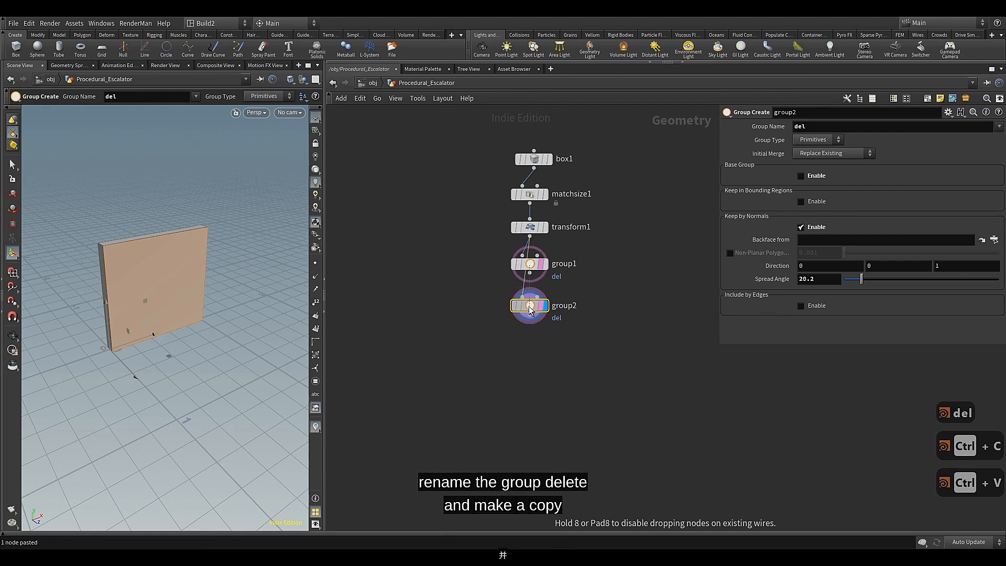
{"action": "left_click", "coordinate": [530, 309]}
{"action": "left_click_drag", "start_coordinate": [530, 274], "coordinate": [529, 297]}
{"action": "left_click", "coordinate": [816, 153]}
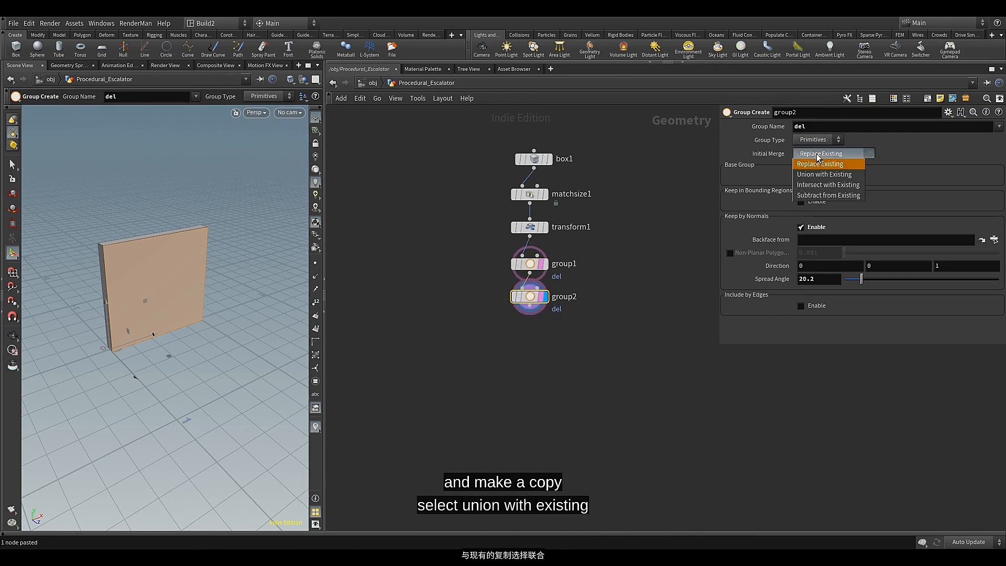
{"action": "left_click", "coordinate": [815, 173]}
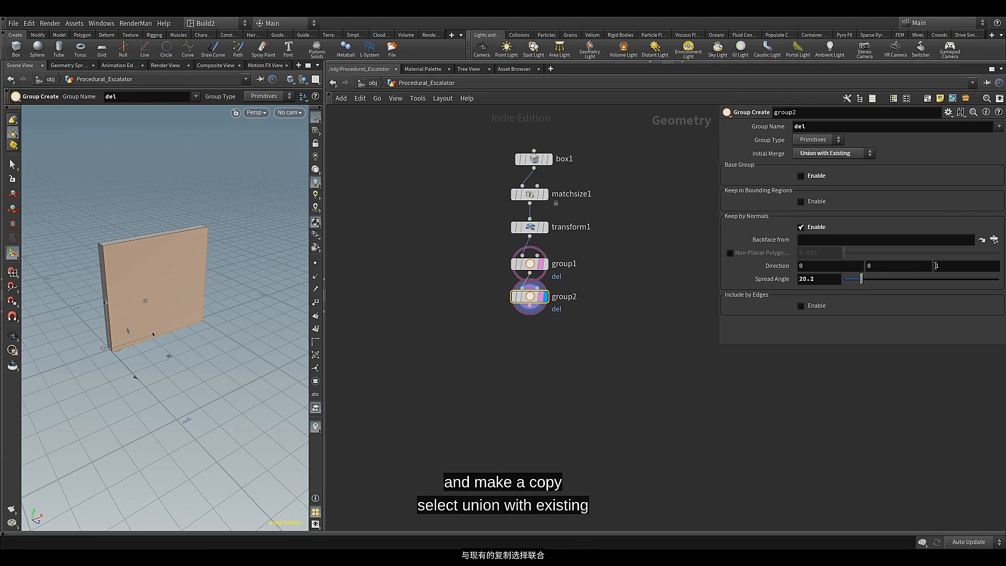
Set the second group node's normal direction to -1 in Z so it groups the opposite large side of the box
{"action": "key", "text": "Escape"}
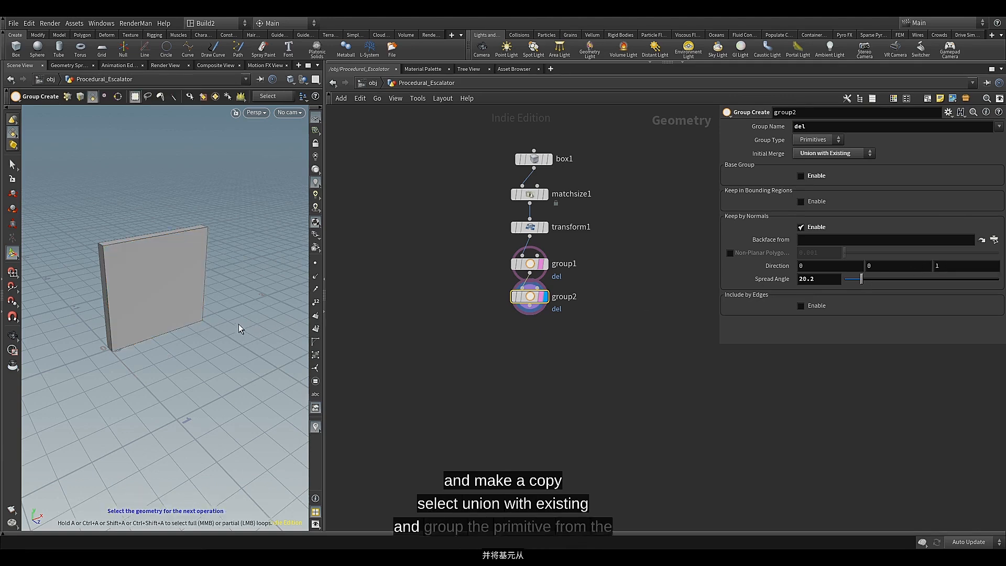
{"action": "left_click_drag", "start_coordinate": [213, 330], "coordinate": [252, 336]}
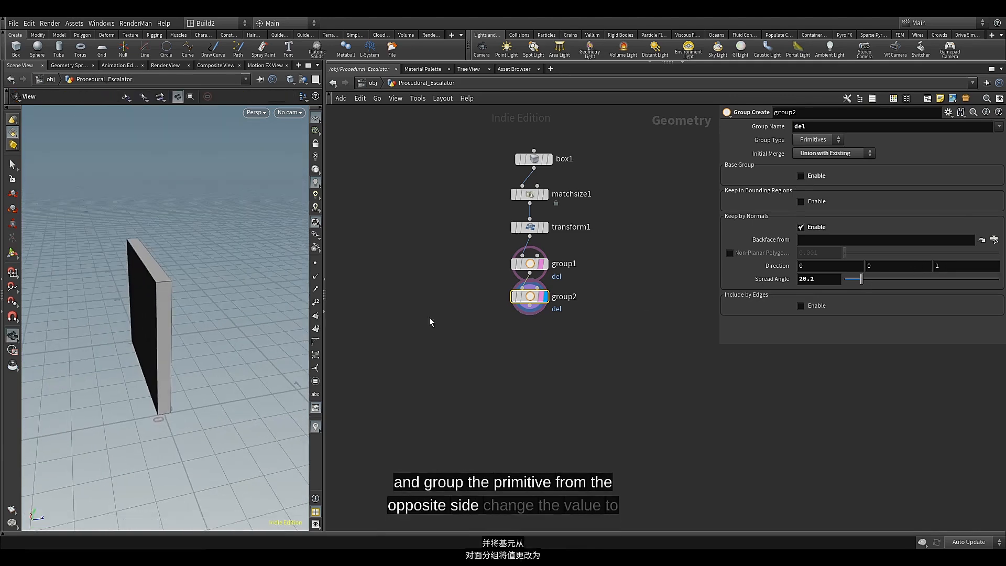
{"action": "left_click", "coordinate": [935, 266]}
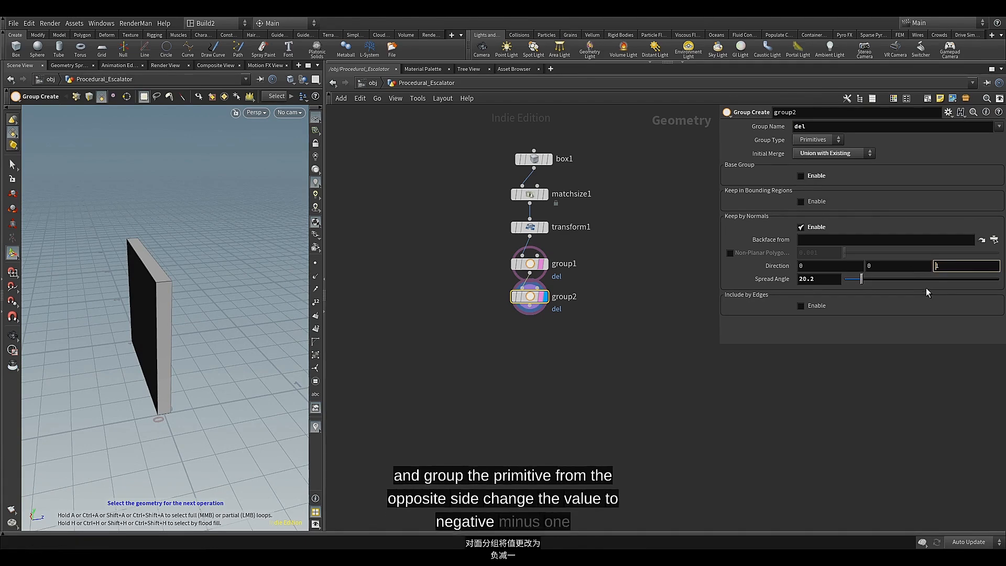
{"action": "type", "text": "-"}
{"action": "left_click", "coordinate": [575, 342]}
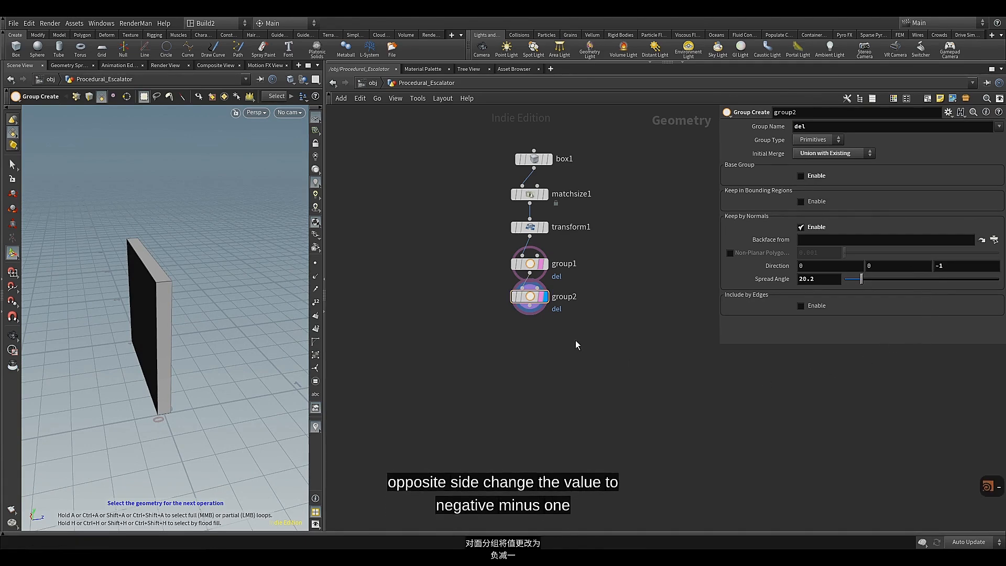
{"action": "left_click", "coordinate": [532, 299]}
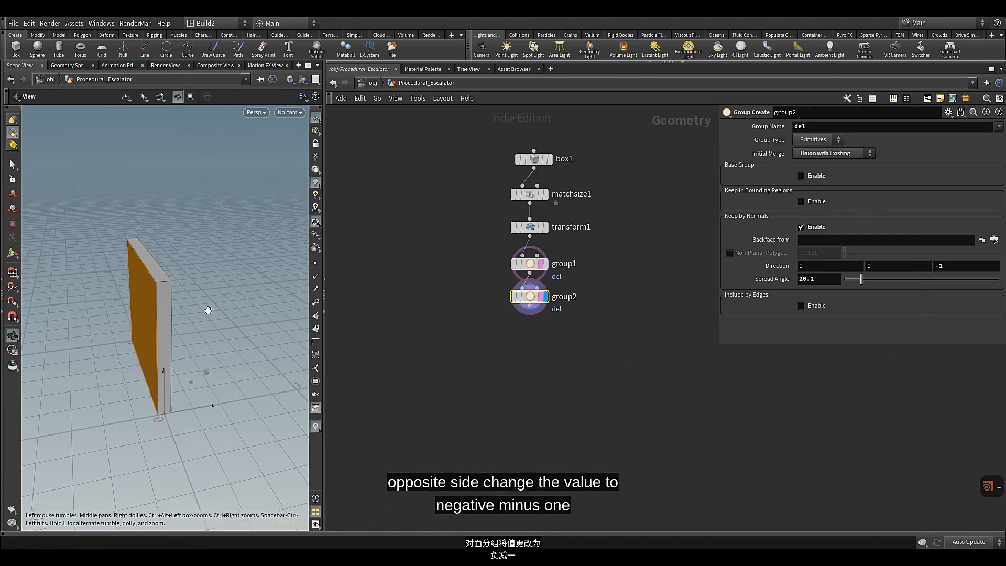
{"action": "left_click_drag", "start_coordinate": [208, 310], "coordinate": [172, 311], "text": "alt"}
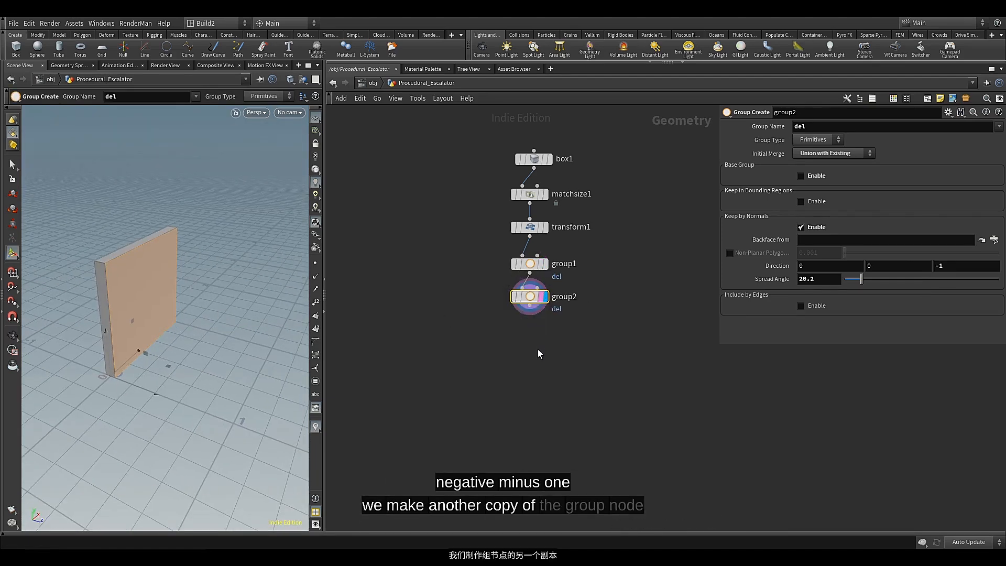
Paste another Group Create copy below the second one and set its normal direction to -1, 0, 0
{"action": "key", "text": "ctrl+v"}
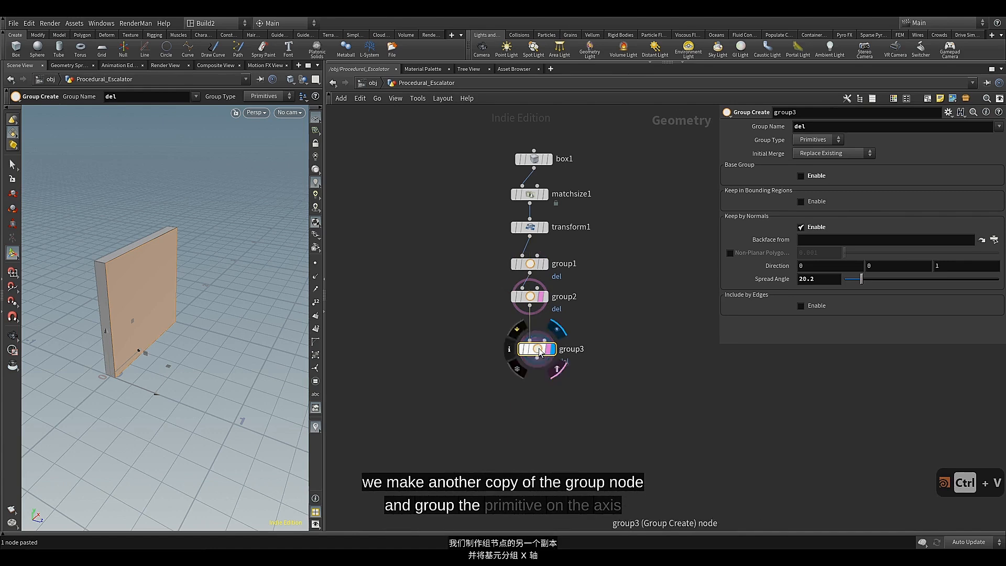
{"action": "left_click_drag", "start_coordinate": [540, 354], "coordinate": [531, 335]}
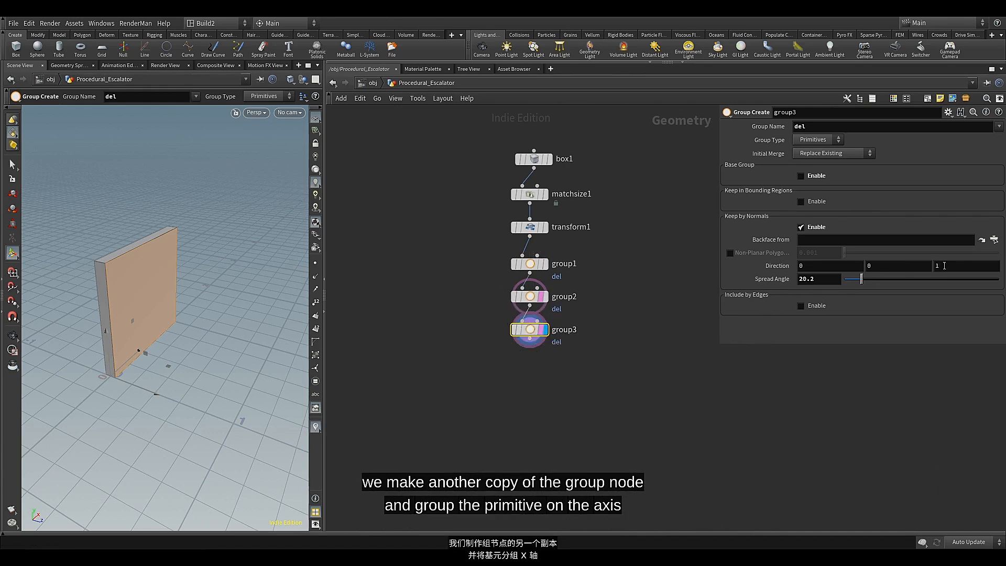
{"action": "type", "text": "0"}
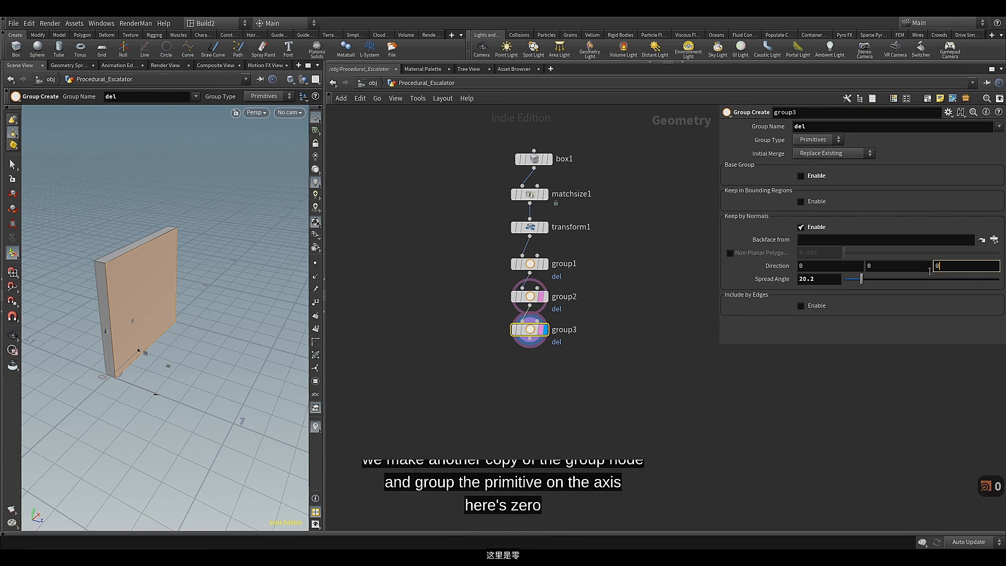
{"action": "type", "text": "-"}
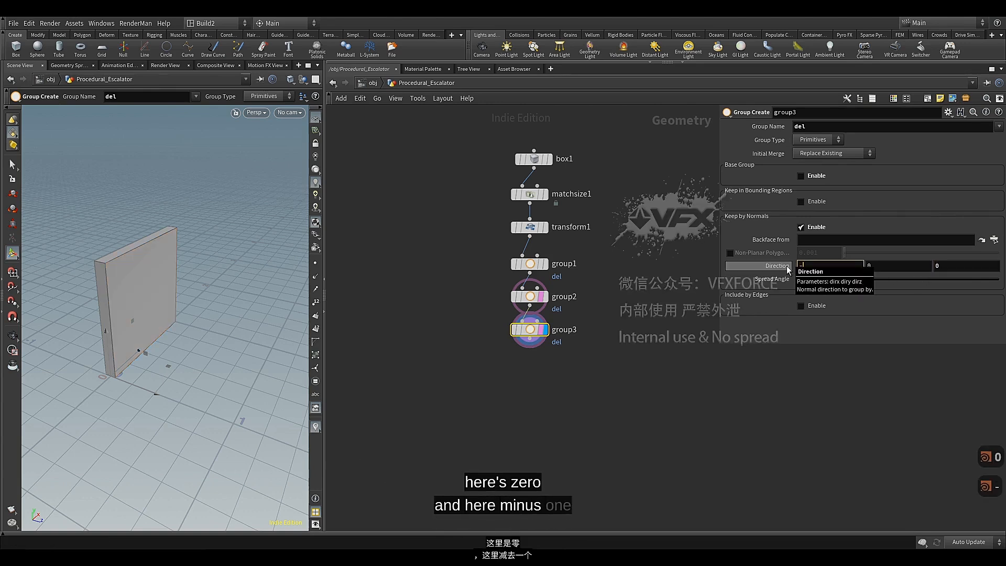
{"action": "type", "text": "1"}
{"action": "key", "text": "Return"}
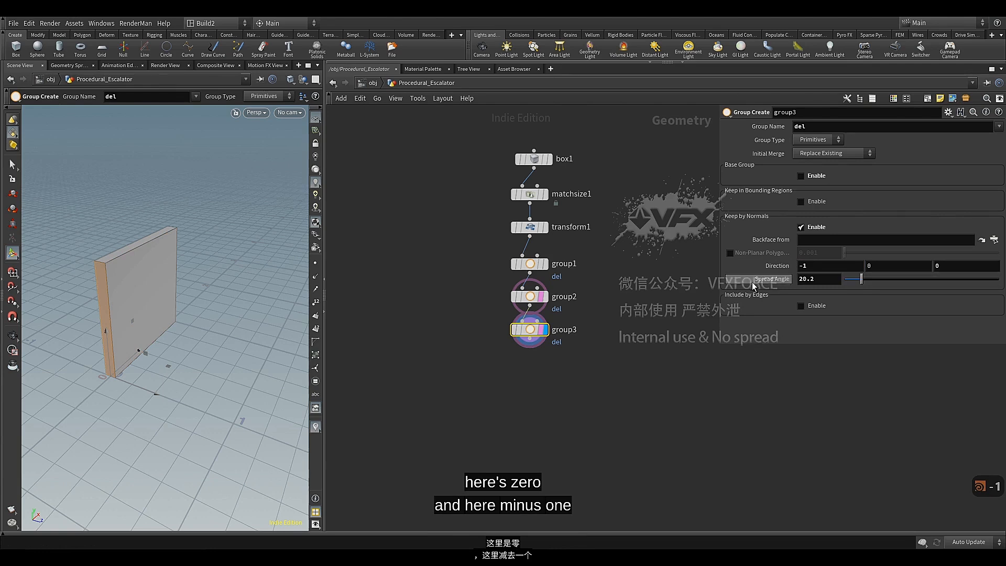
Set the third group node's Initial Merge to Union with Existing and inspect the grouped sides of the box
{"action": "left_click", "coordinate": [834, 153]}
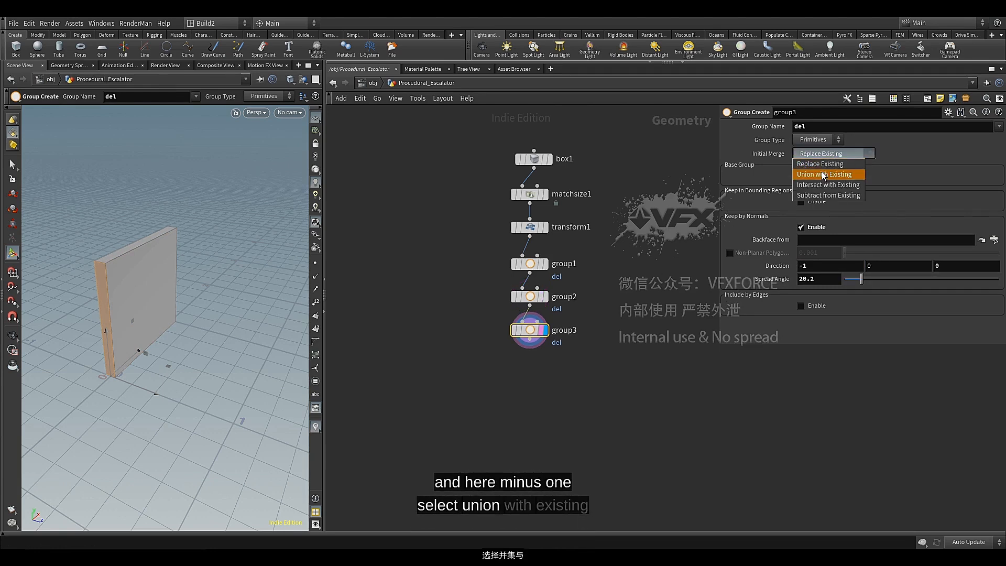
{"action": "left_click", "coordinate": [823, 176]}
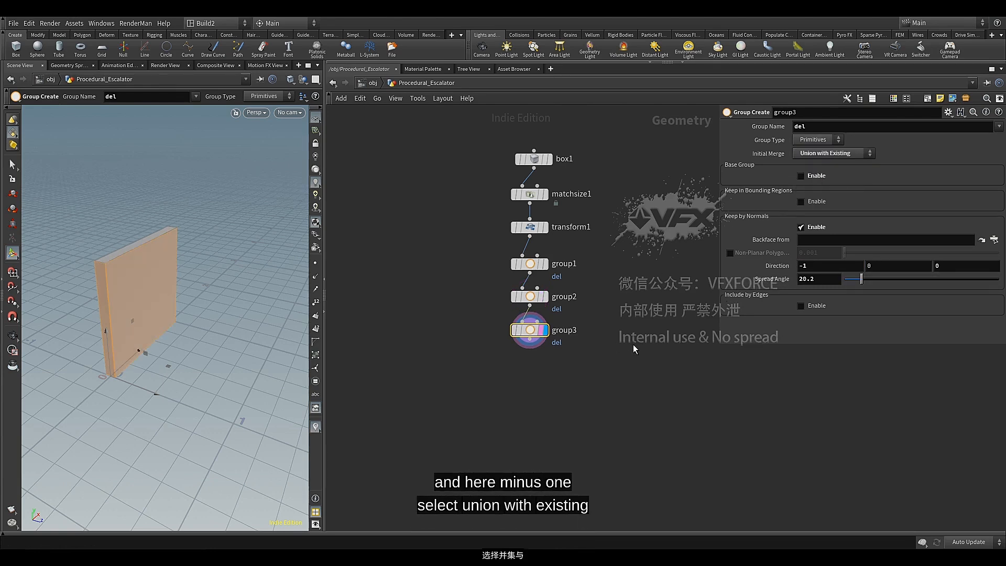
{"action": "left_click_drag", "start_coordinate": [200, 297], "coordinate": [316, 265], "text": "alt"}
{"action": "left_click_drag", "start_coordinate": [268, 359], "coordinate": [206, 305]}
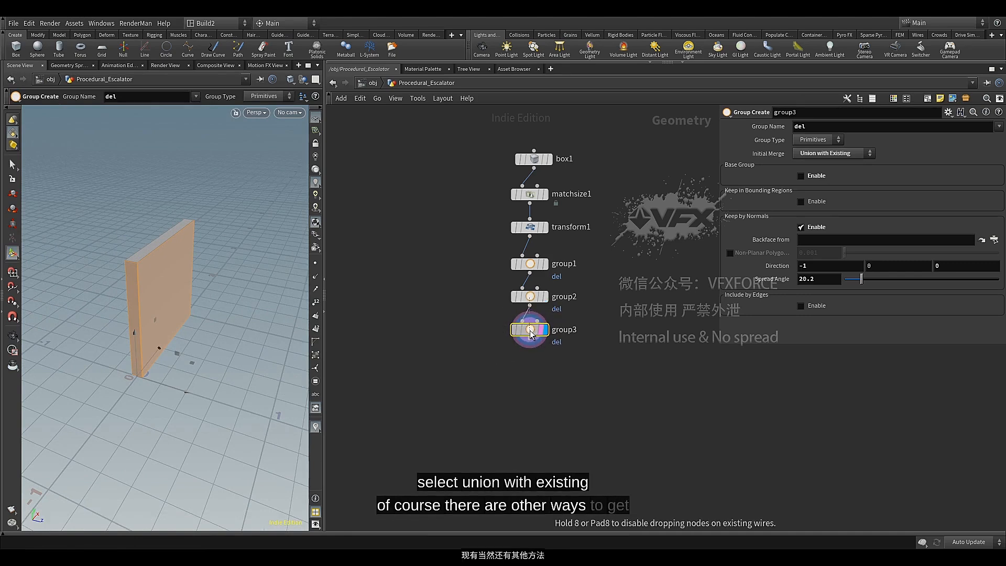
Align the three Group Create nodes in a column and space them evenly
{"action": "left_click_drag", "start_coordinate": [496, 261], "coordinate": [542, 344]}
{"action": "key", "text": "a"}
{"action": "left_click_drag", "start_coordinate": [534, 278], "coordinate": [533, 268]}
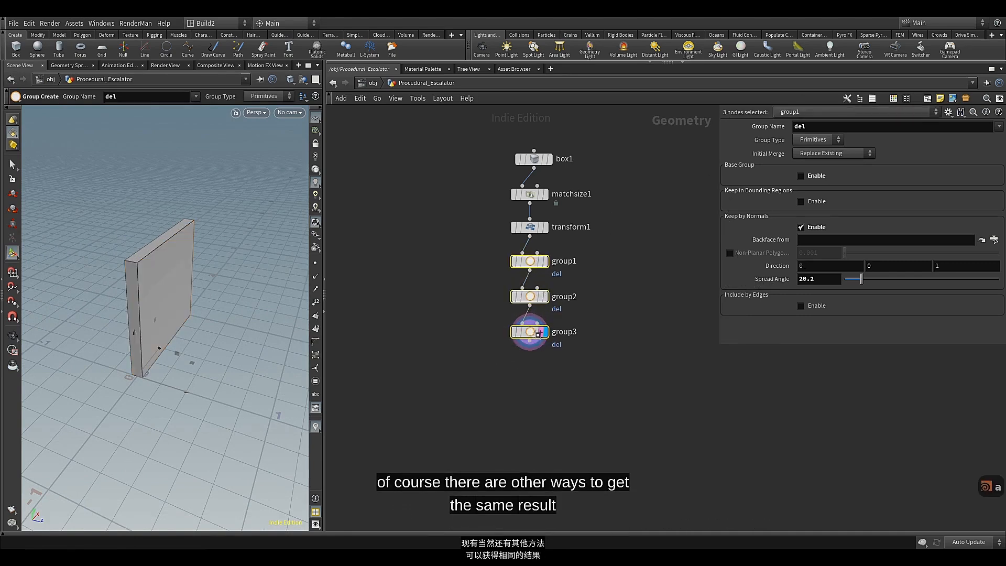
{"action": "left_click", "coordinate": [467, 275]}
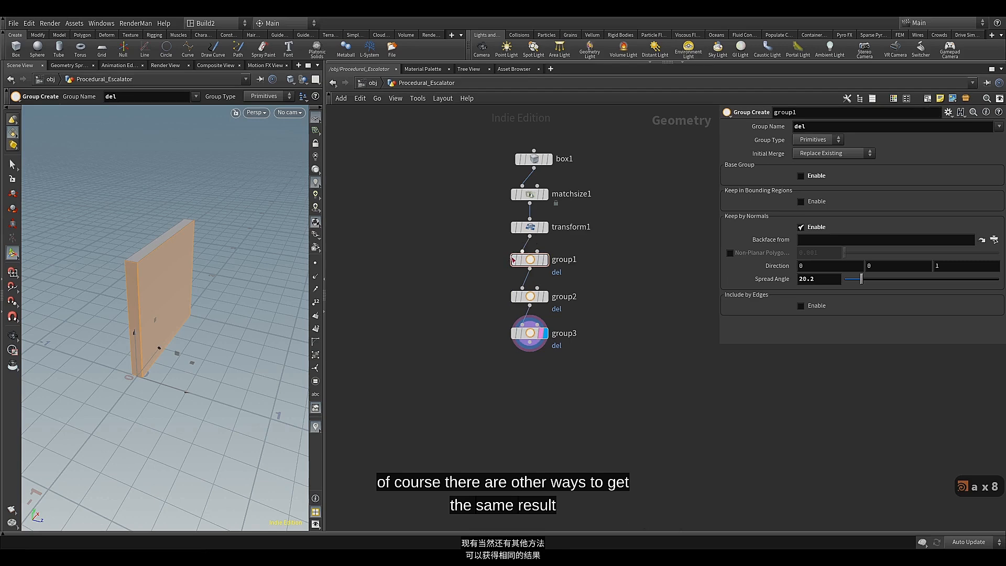
Add a Blast node branching from the Transform node's output, place it beside the first group node and display it
{"action": "middle_click_drag", "start_coordinate": [473, 278], "coordinate": [492, 276]}
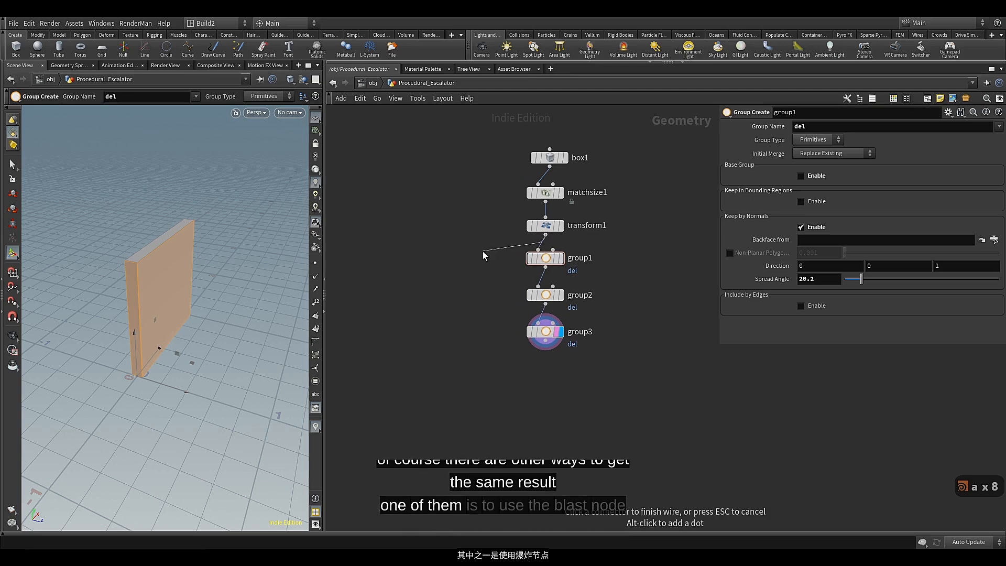
{"action": "key", "text": "Tab"}
{"action": "type", "text": "bl"}
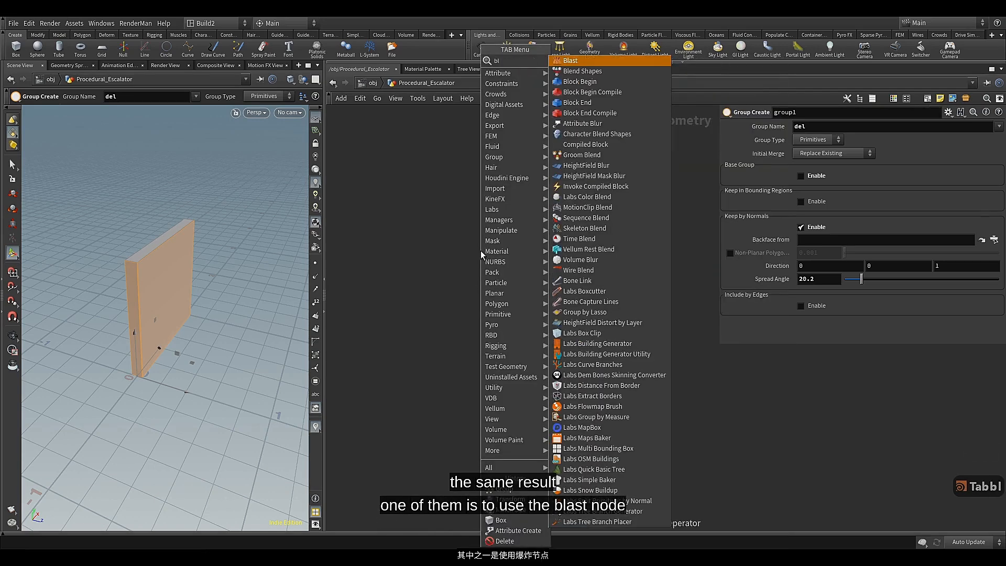
{"action": "left_click", "coordinate": [567, 60]}
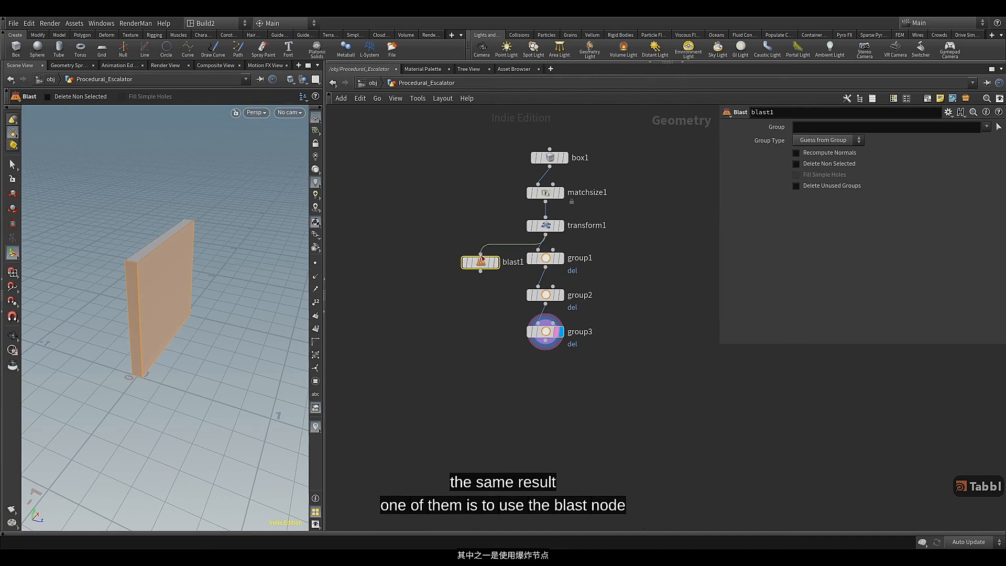
{"action": "key", "text": "Escape"}
{"action": "left_click_drag", "start_coordinate": [481, 258], "coordinate": [471, 259]}
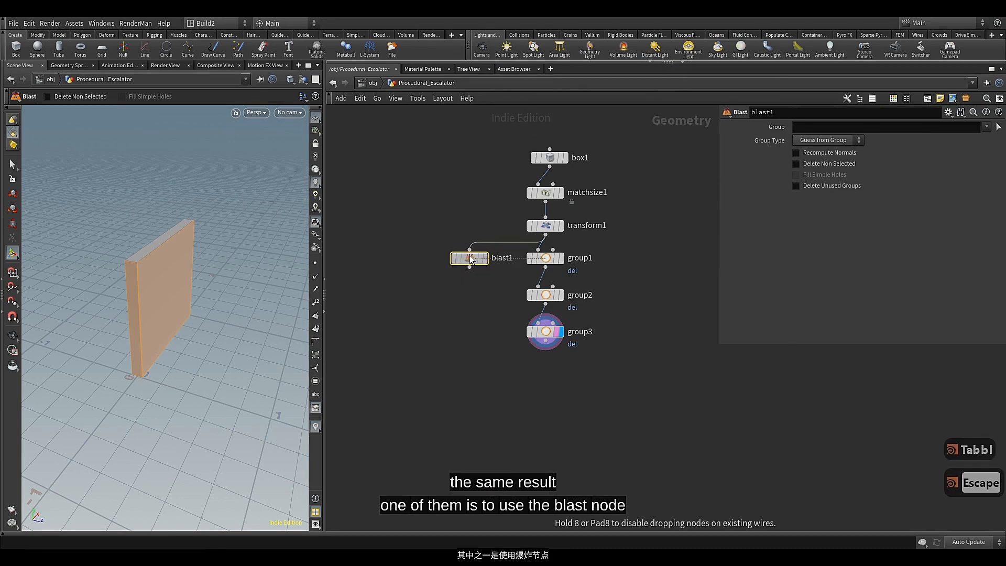
{"action": "left_click", "coordinate": [485, 258]}
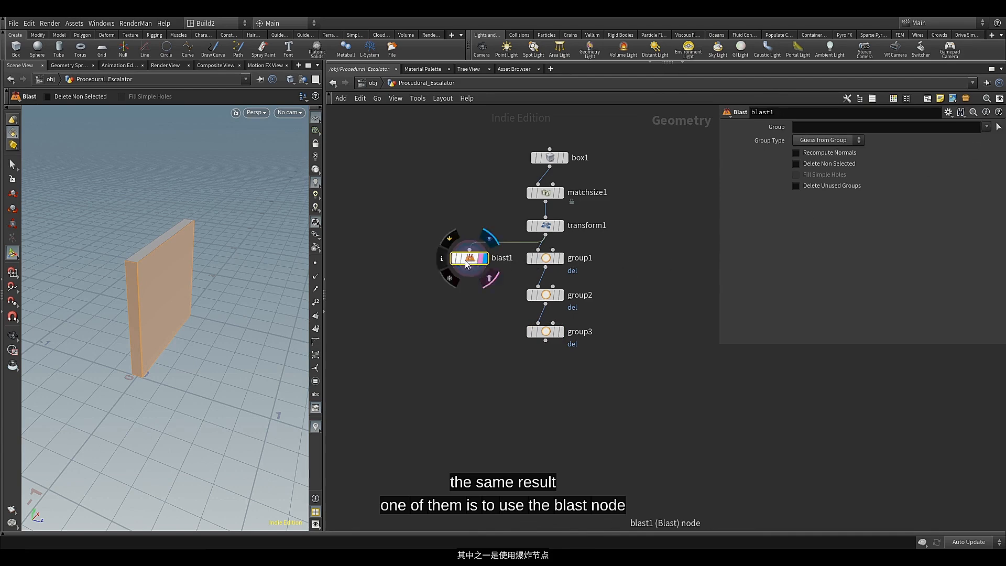
{"action": "left_click", "coordinate": [67, 65]}
{"action": "left_click", "coordinate": [20, 65]}
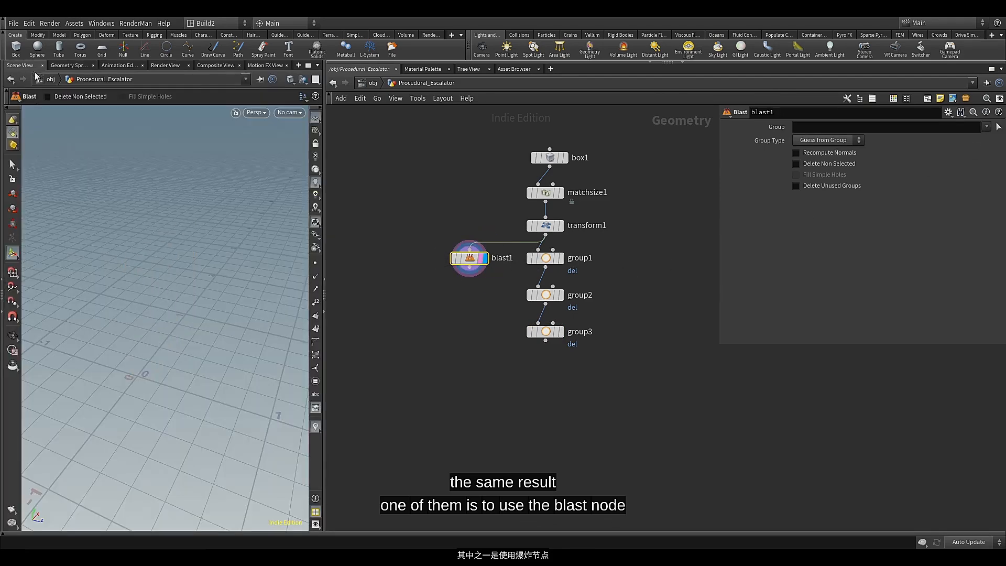
{"action": "mouse_move", "coordinate": [470, 258]}
{"action": "left_click_drag", "start_coordinate": [470, 258], "coordinate": [466, 259]}
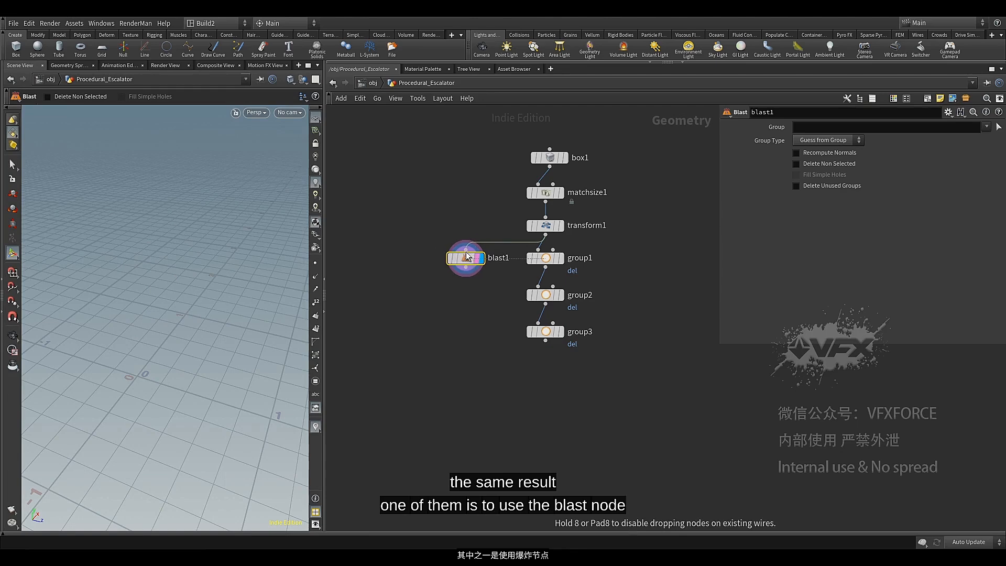
Pick the box's two large sides and one narrow side, primitives 0 2-3, as the Blast node's Group
{"action": "left_click", "coordinate": [998, 126]}
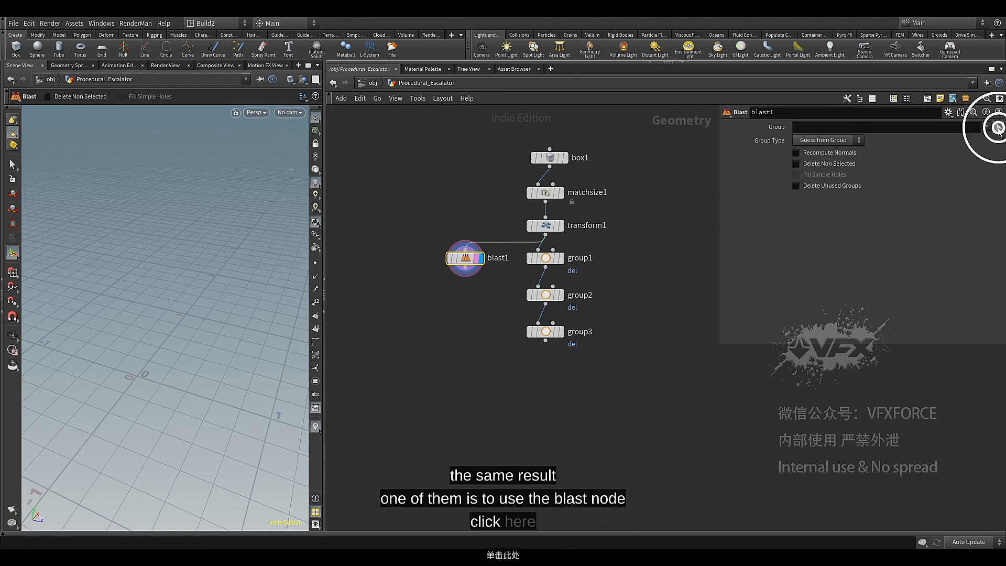
{"action": "left_click", "coordinate": [155, 299]}
{"action": "left_click", "coordinate": [134, 309], "text": "shift"}
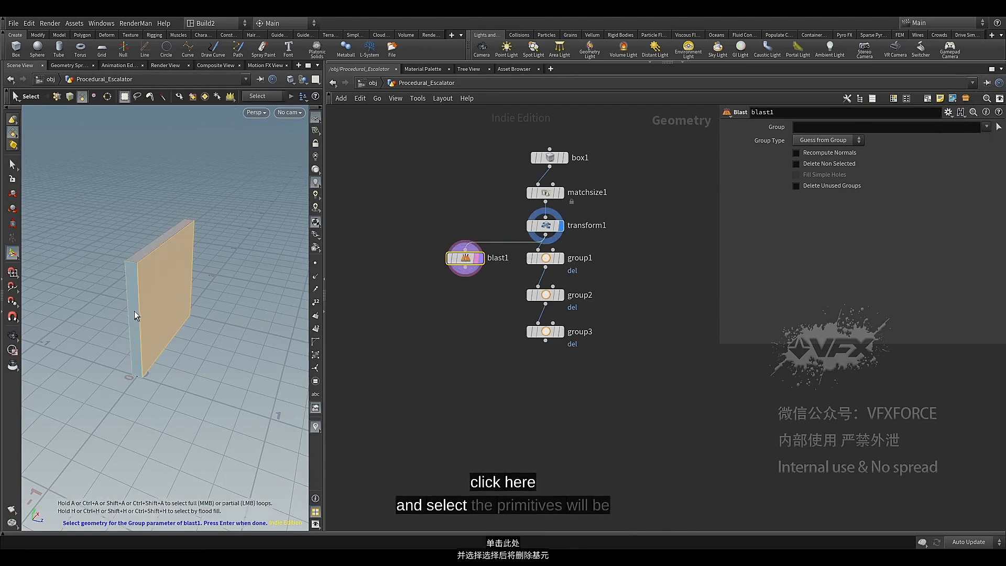
{"action": "mouse_move", "coordinate": [134, 310]}
{"action": "left_mouse_down", "text": "alt"}
{"action": "mouse_move", "coordinate": [250, 289]}
{"action": "mouse_move", "coordinate": [171, 308]}
{"action": "mouse_move", "coordinate": [135, 298]}
{"action": "left_mouse_up", "text": "alt"}
{"action": "left_click", "coordinate": [117, 311], "text": "shift"}
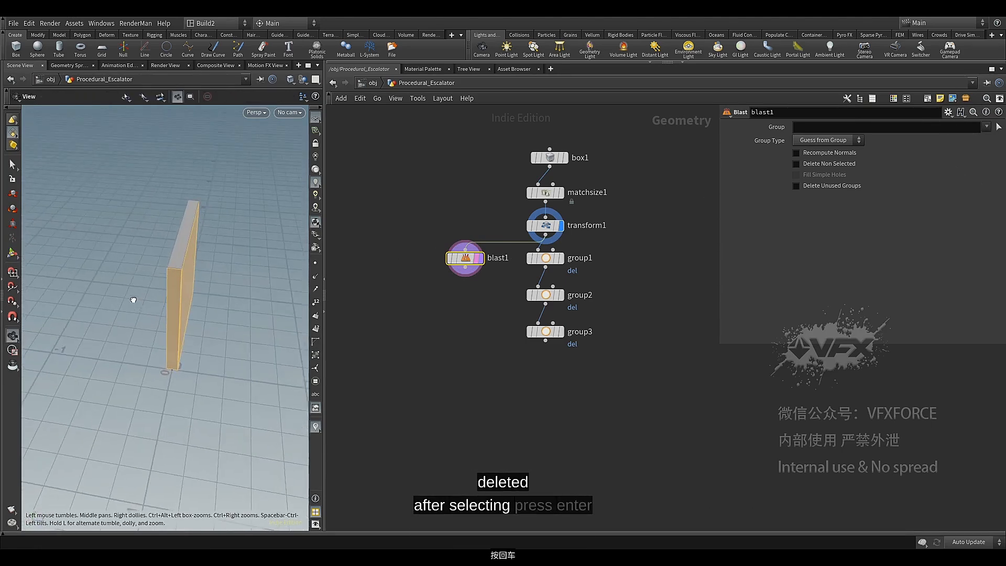
{"action": "key", "text": "Return"}
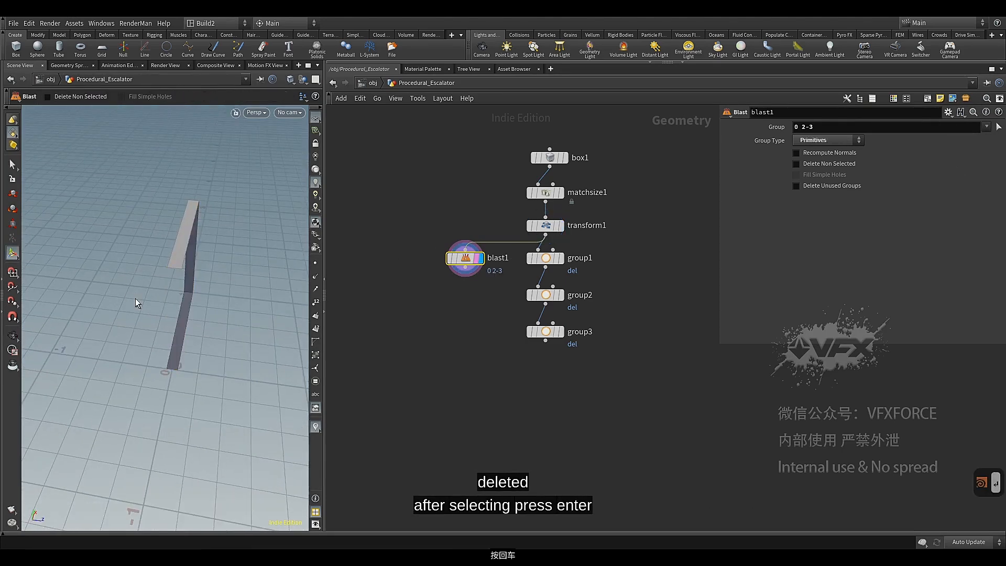
{"action": "key", "text": "Escape"}
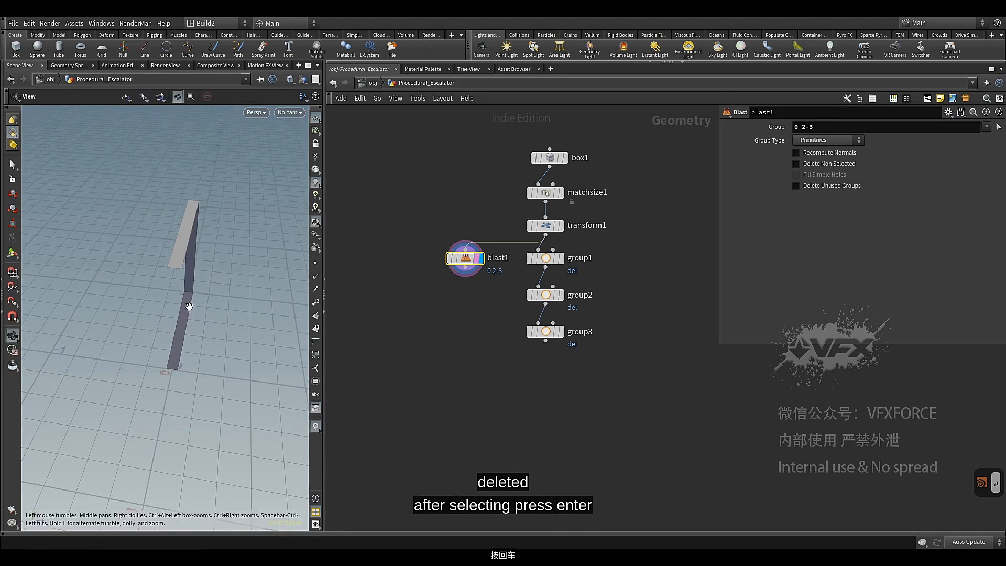
{"action": "left_click_drag", "start_coordinate": [187, 304], "coordinate": [83, 296]}
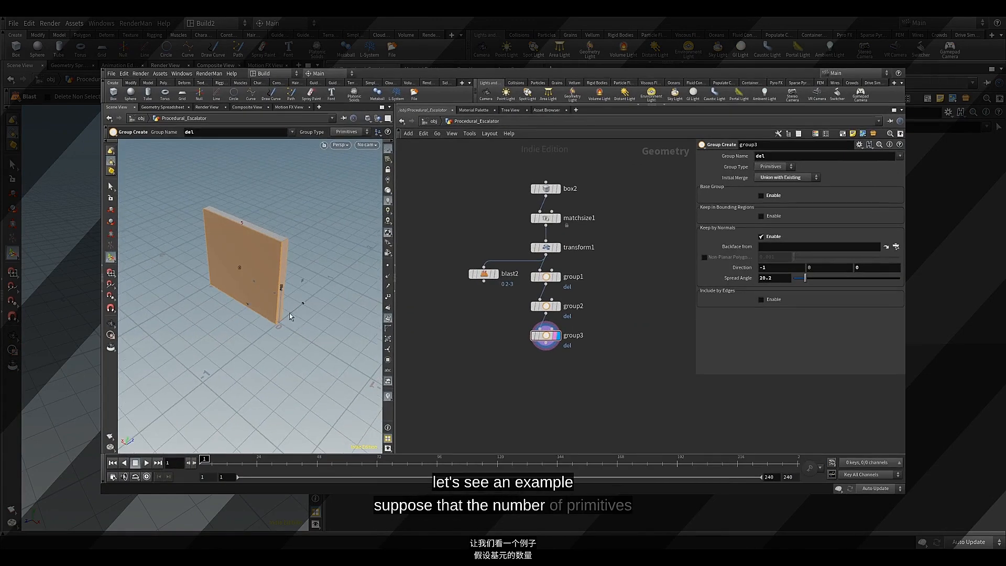
Add a Divide node to the network above the Blast node, beside the Transform node
{"action": "mouse_move", "coordinate": [337, 319]}
{"action": "left_mouse_down", "text": "alt"}
{"action": "mouse_move", "coordinate": [265, 301]}
{"action": "mouse_move", "coordinate": [333, 310]}
{"action": "left_mouse_up", "text": "alt"}
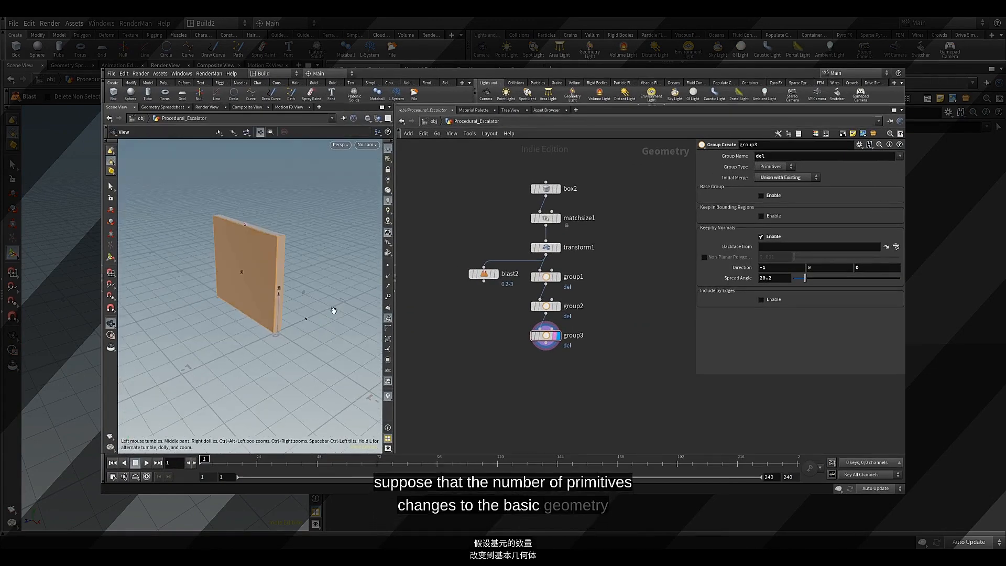
{"action": "left_click", "coordinate": [484, 273]}
{"action": "key", "text": "Tab"}
{"action": "type", "text": "di"}
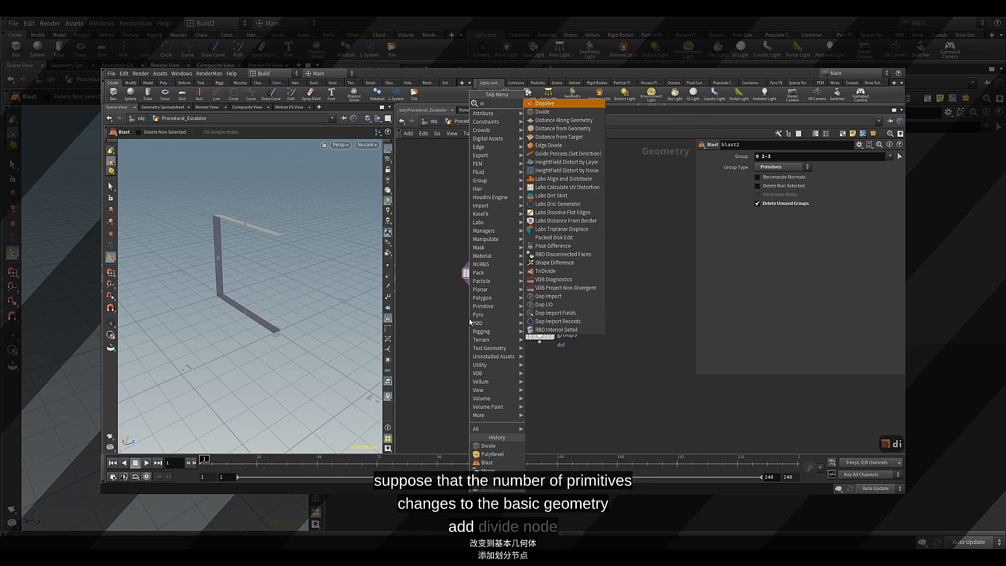
{"action": "type", "text": "v"}
{"action": "key", "text": "Down"}
{"action": "key", "text": "Down"}
{"action": "key", "text": "Down"}
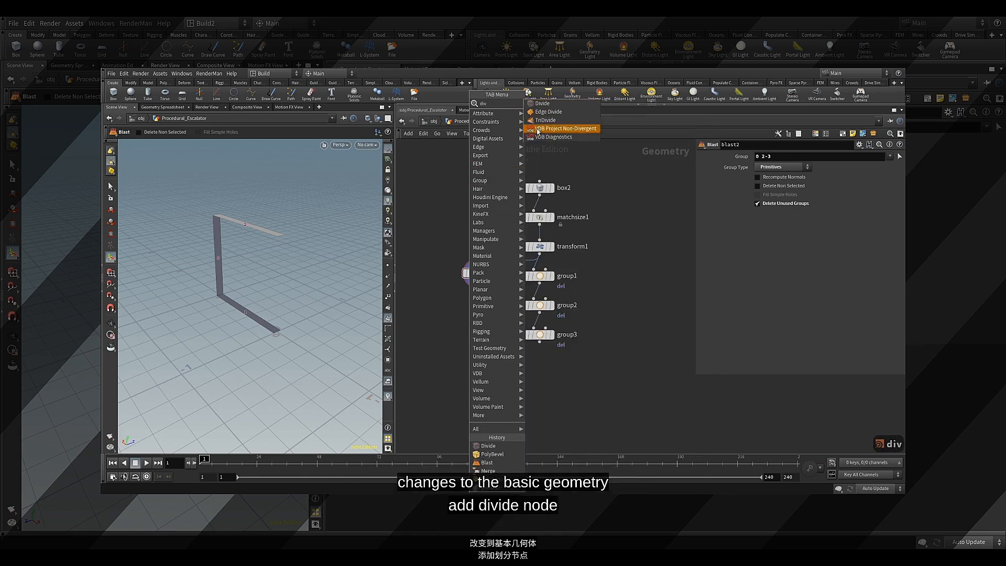
{"action": "key", "text": "Up"}
{"action": "key", "text": "Up"}
{"action": "key", "text": "Up"}
{"action": "key", "text": "Return"}
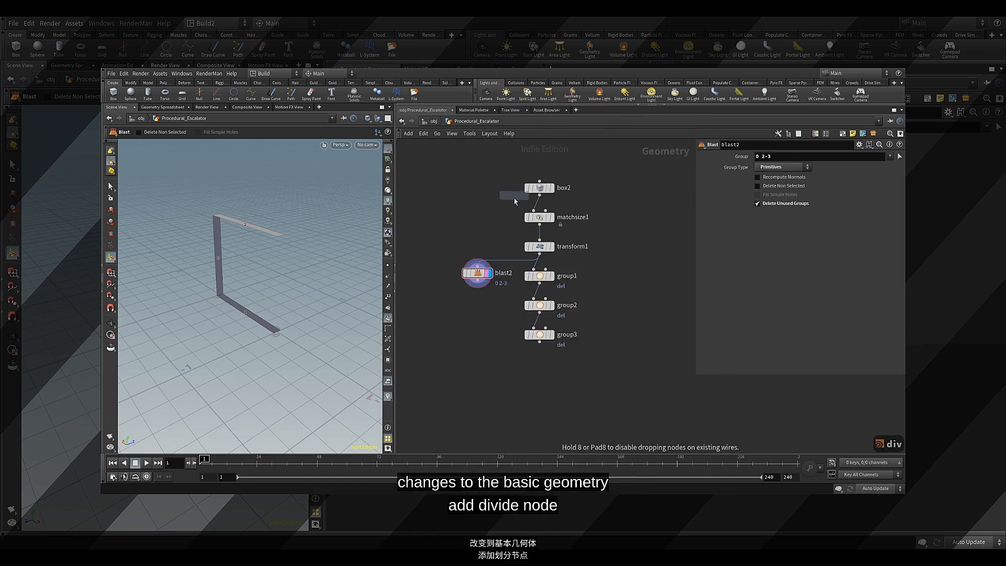
{"action": "left_click", "coordinate": [486, 241]}
{"action": "scroll", "coordinate": [488, 277], "scroll_direction": "up", "scroll_amount": 2}
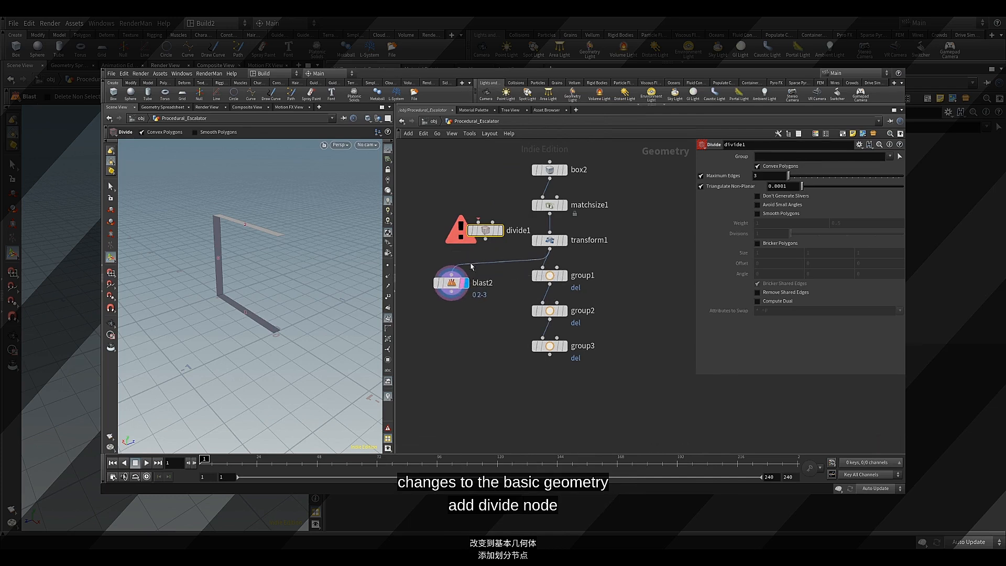
Insert the Divide node between the Transform node and the Blast and group branches, and space the node column evenly
{"action": "left_click_drag", "start_coordinate": [486, 229], "coordinate": [508, 263]}
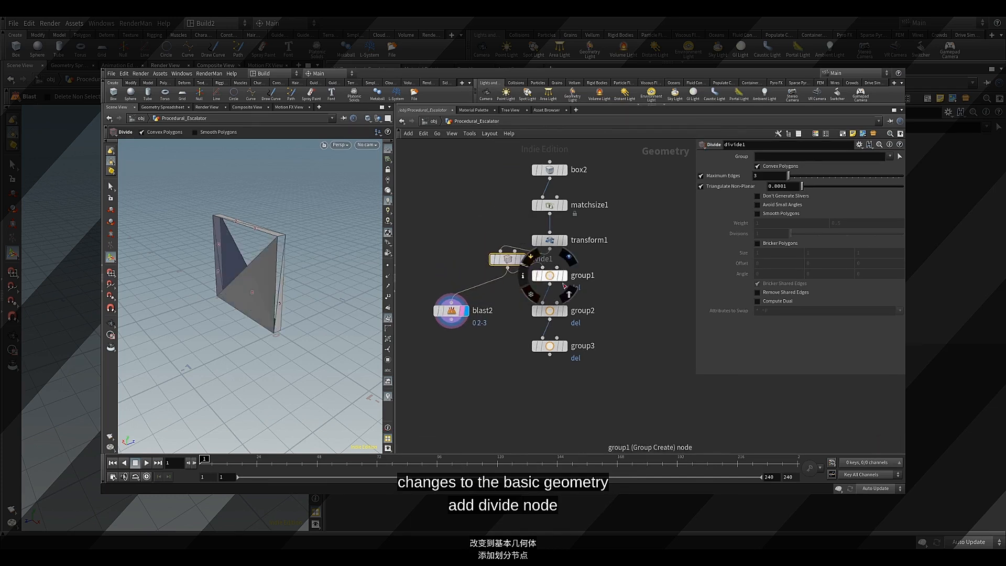
{"action": "left_click_drag", "start_coordinate": [504, 265], "coordinate": [547, 264]}
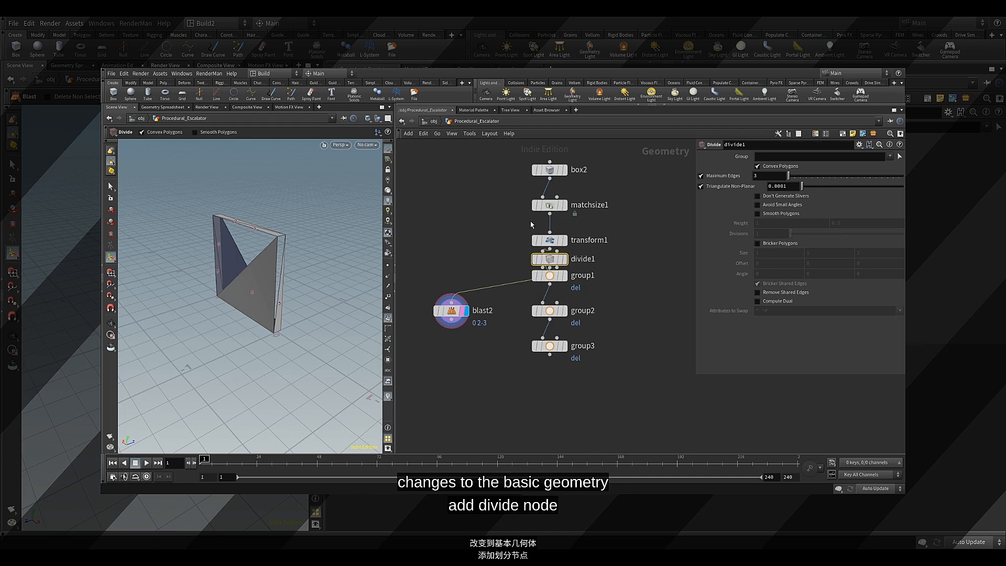
{"action": "left_click_drag", "start_coordinate": [520, 193], "coordinate": [540, 272]}
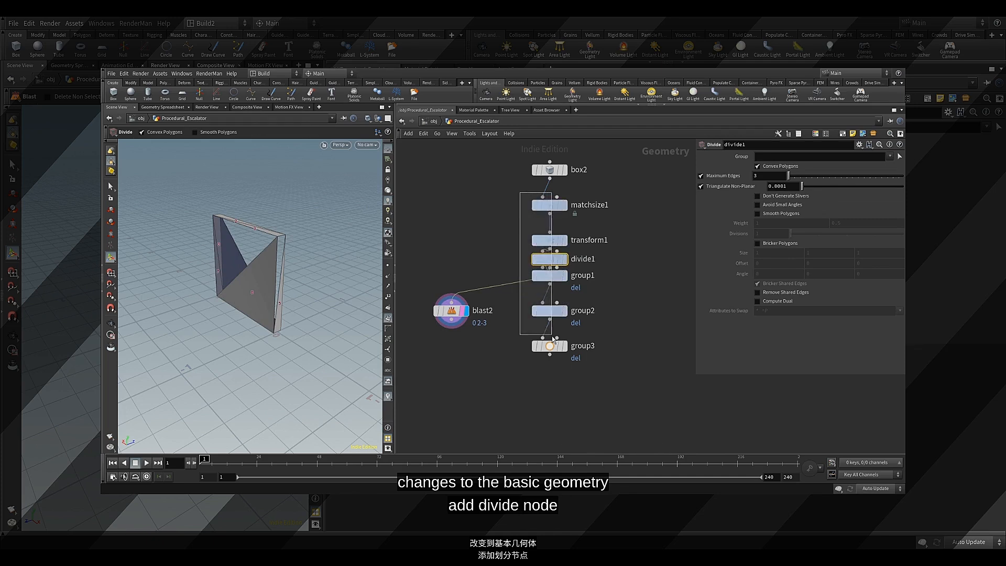
{"action": "left_click_drag", "start_coordinate": [553, 359], "coordinate": [553, 360]}
{"action": "key", "text": "a"}
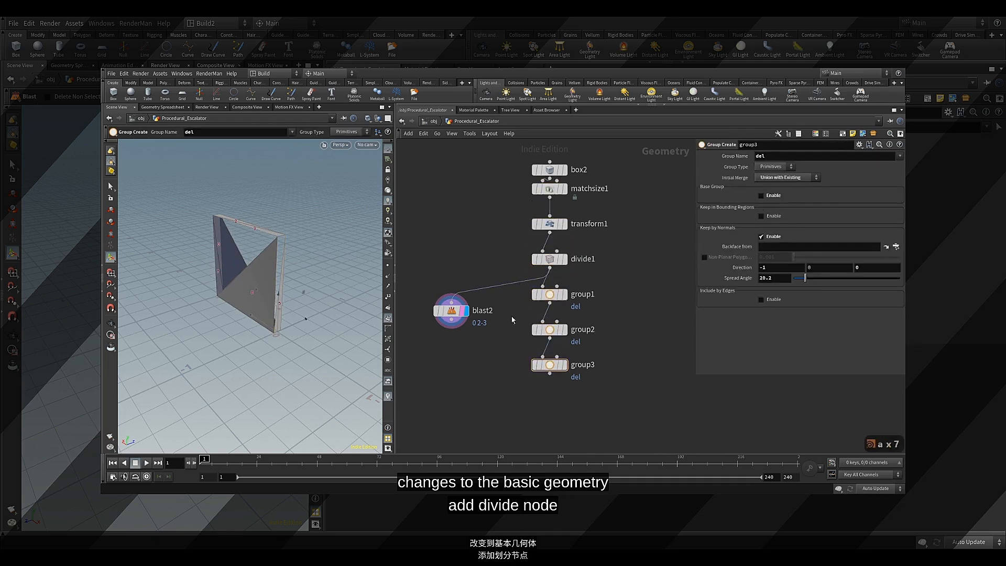
Display the Divide node, raise the Blast node beside it, enable Bricker Polygons with size 0.4 on all axes and turn off Convex Polygons
{"action": "left_click", "coordinate": [564, 260]}
{"action": "left_click", "coordinate": [549, 259]}
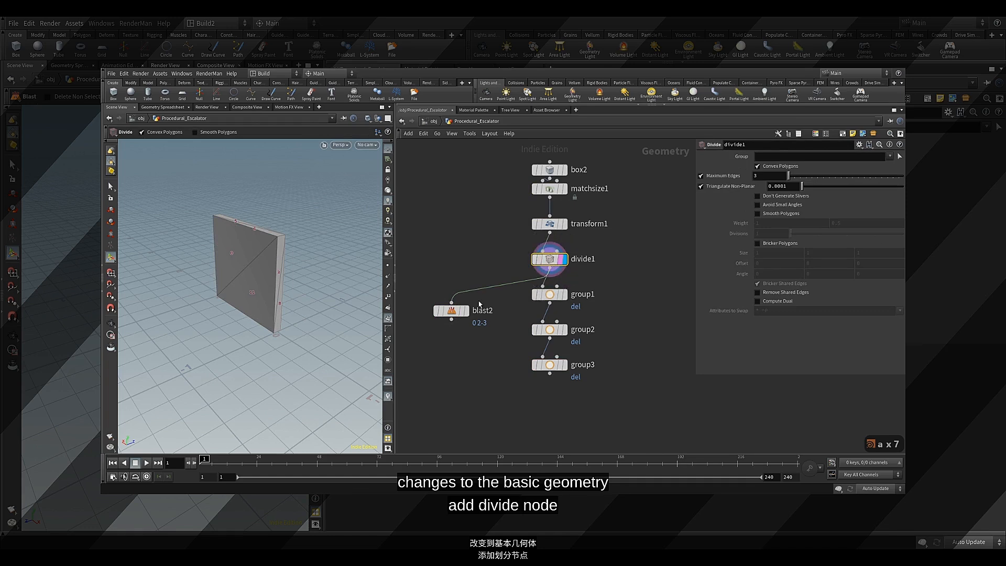
{"action": "left_click_drag", "start_coordinate": [451, 316], "coordinate": [454, 292]}
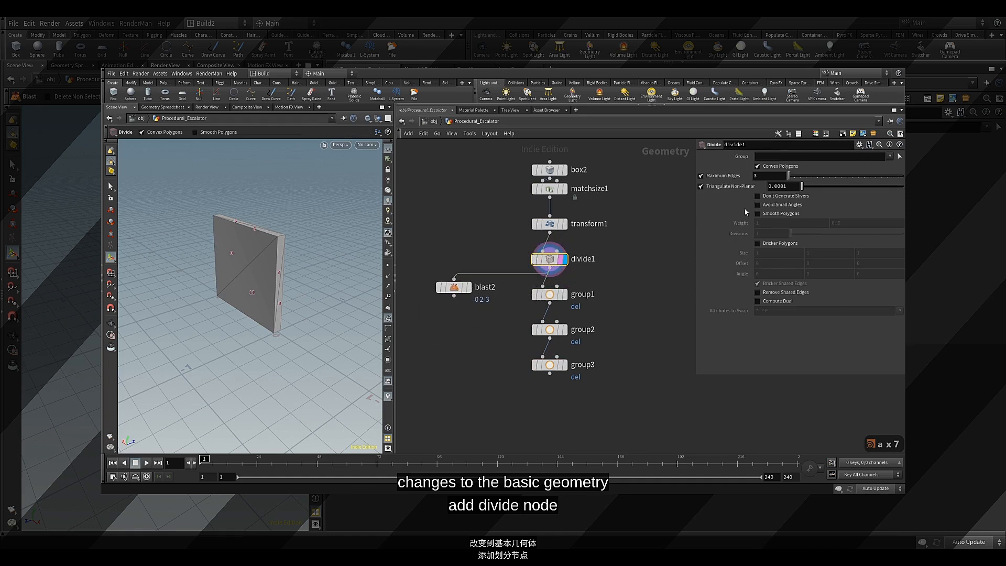
{"action": "left_click", "coordinate": [756, 243]}
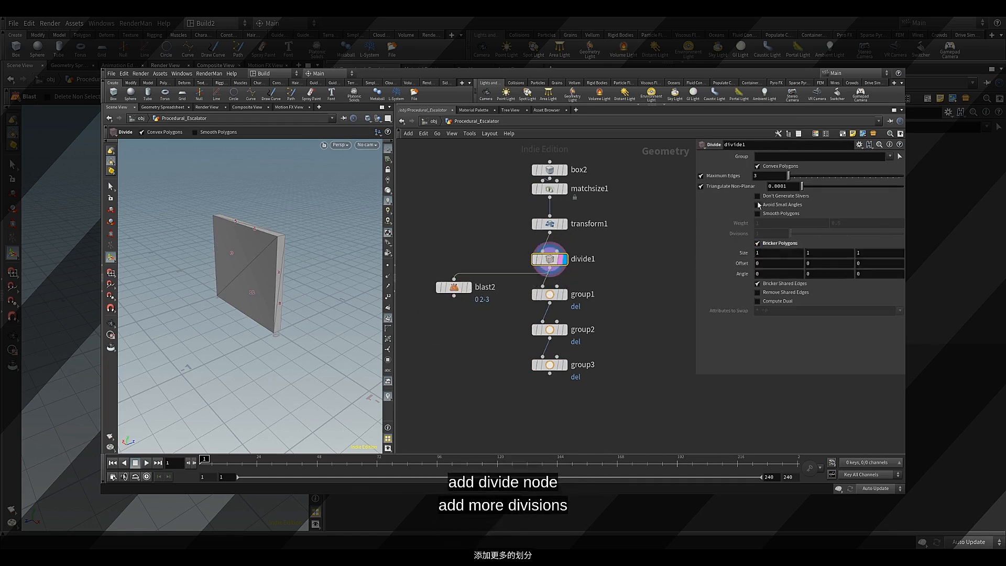
{"action": "left_click", "coordinate": [767, 166]}
{"action": "middle_click", "coordinate": [735, 252]}
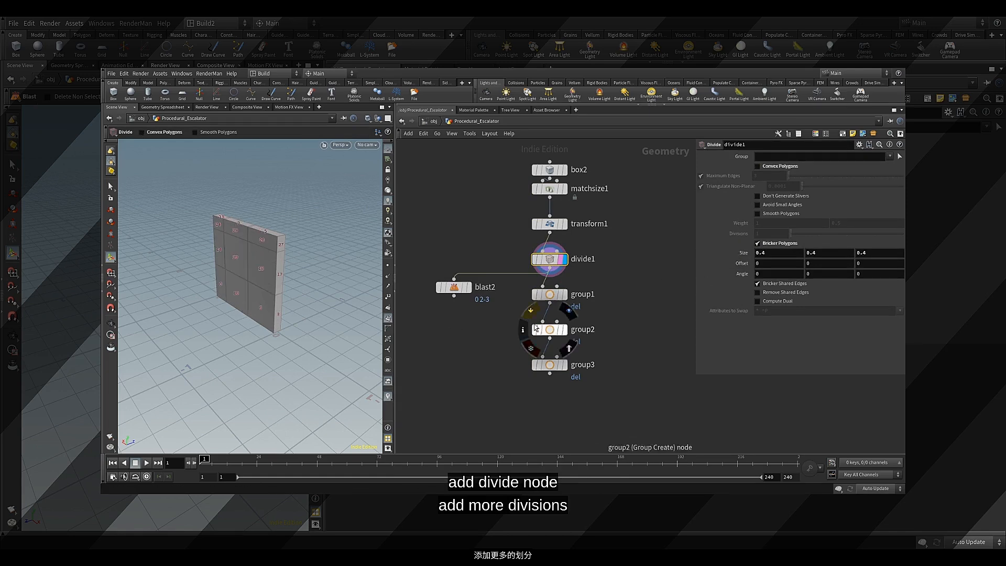
Display the Blast node and examine how its primitive-number Group 0 2-3 acts on the subdivided box
{"action": "left_click", "coordinate": [470, 290]}
{"action": "left_click", "coordinate": [455, 287]}
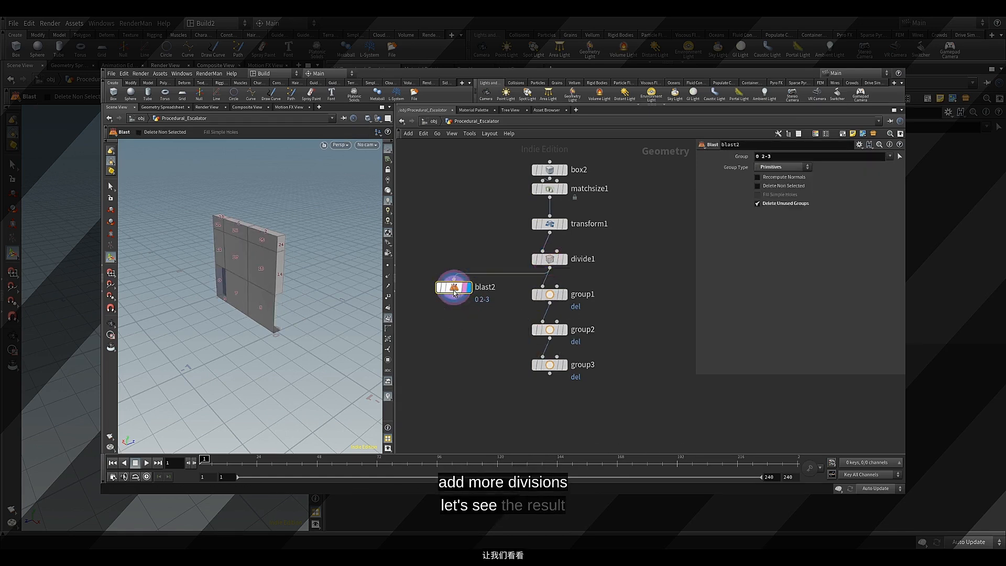
{"action": "left_click_drag", "start_coordinate": [281, 307], "coordinate": [209, 303], "text": "alt"}
{"action": "key", "text": "Return"}
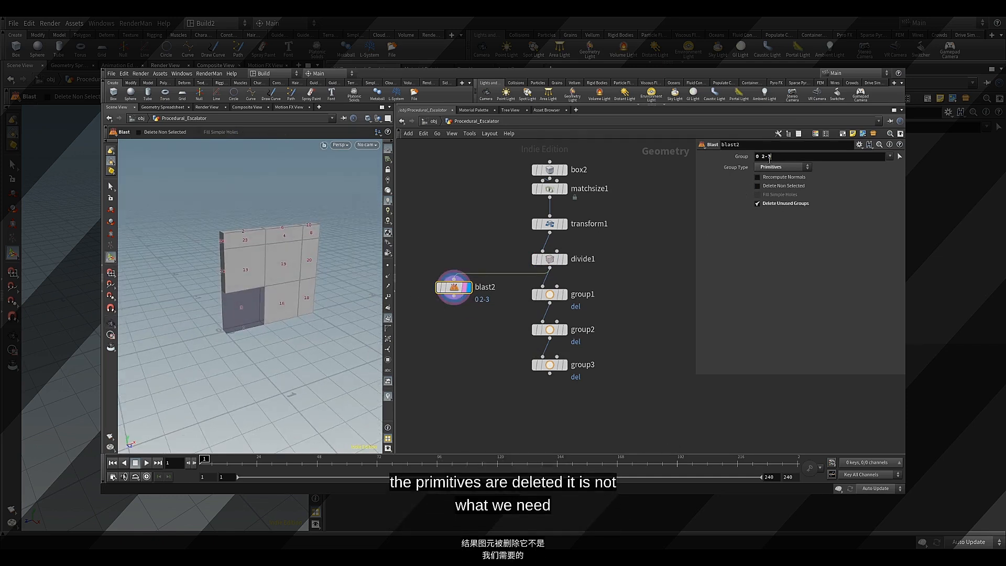
{"action": "left_click_drag", "start_coordinate": [769, 161], "coordinate": [753, 166]}
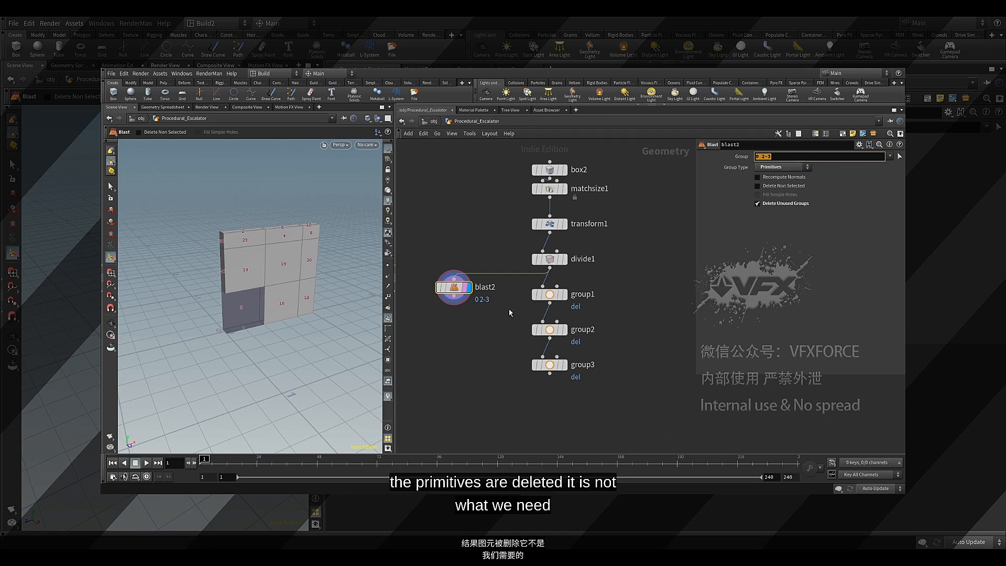
Display the first and third group nodes in turn and examine their normal-based grouping on the subdivided box
{"action": "left_click", "coordinate": [570, 304]}
{"action": "left_click", "coordinate": [549, 294]}
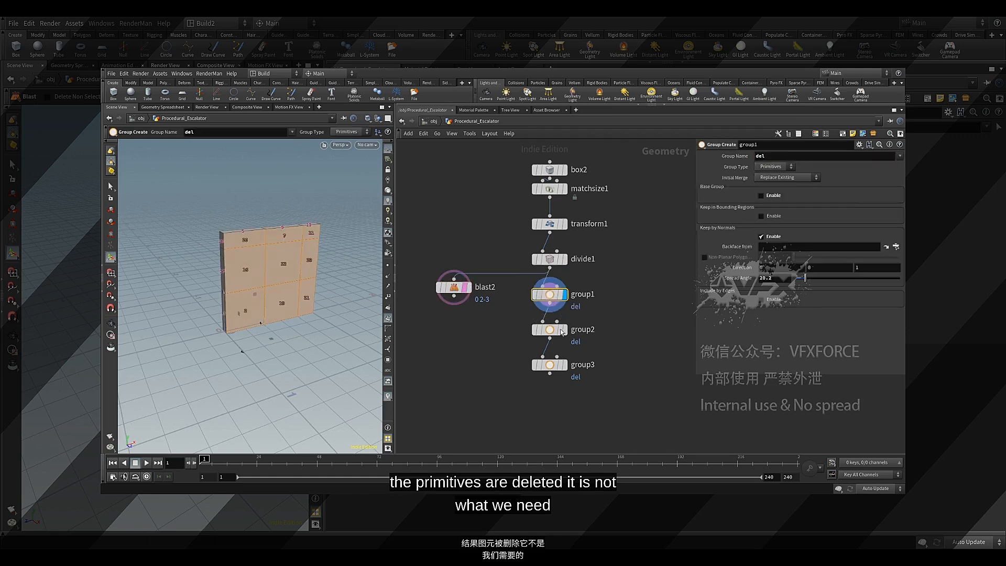
{"action": "left_click", "coordinate": [549, 364]}
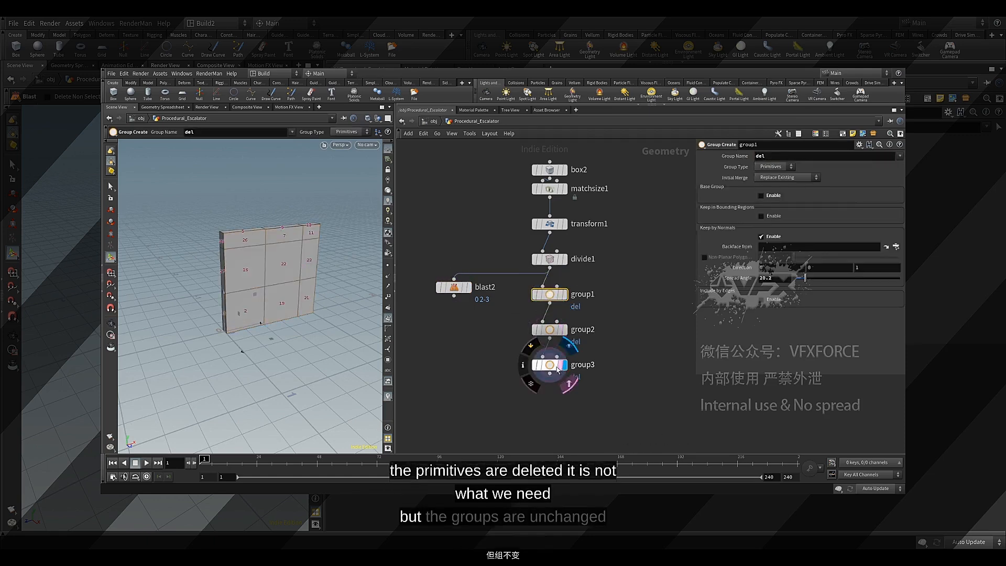
{"action": "left_click", "coordinate": [564, 364]}
{"action": "left_click_drag", "start_coordinate": [290, 299], "coordinate": [167, 291]}
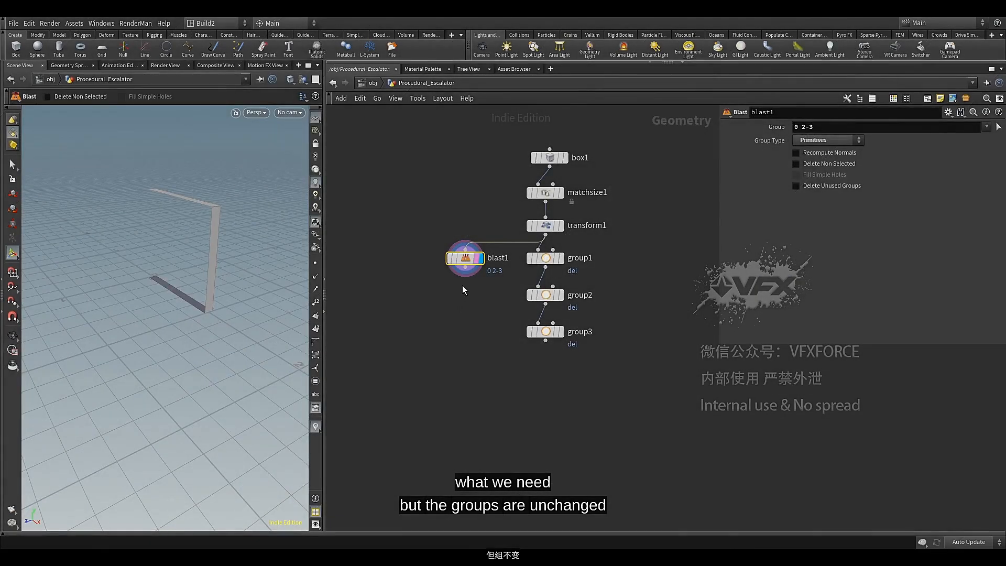
In the original network, add a Delete node below the third group node and display it
{"action": "middle_click_drag", "start_coordinate": [473, 335], "coordinate": [473, 319]}
{"action": "left_click", "coordinate": [558, 316]}
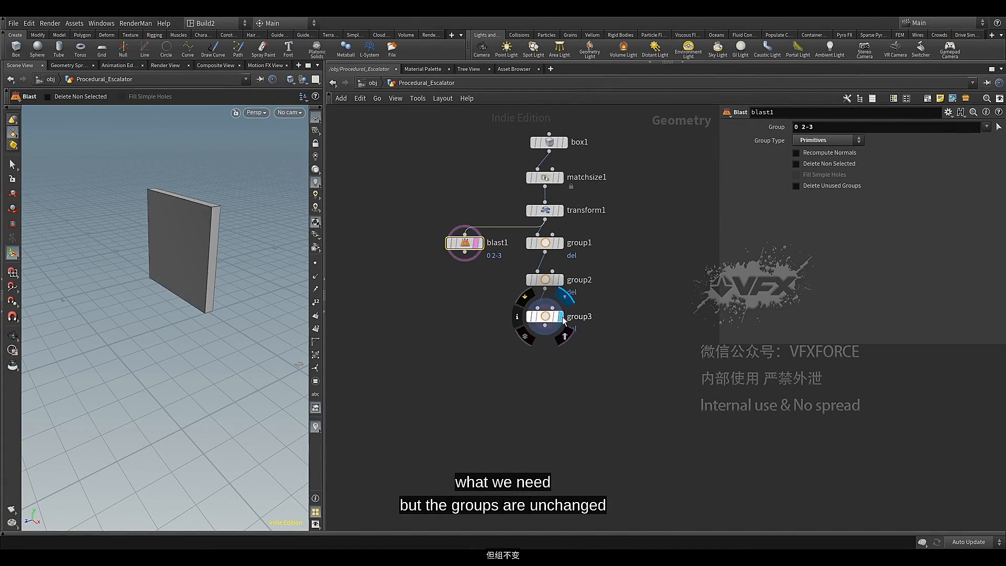
{"action": "left_click", "coordinate": [552, 317]}
{"action": "key", "text": "Tab"}
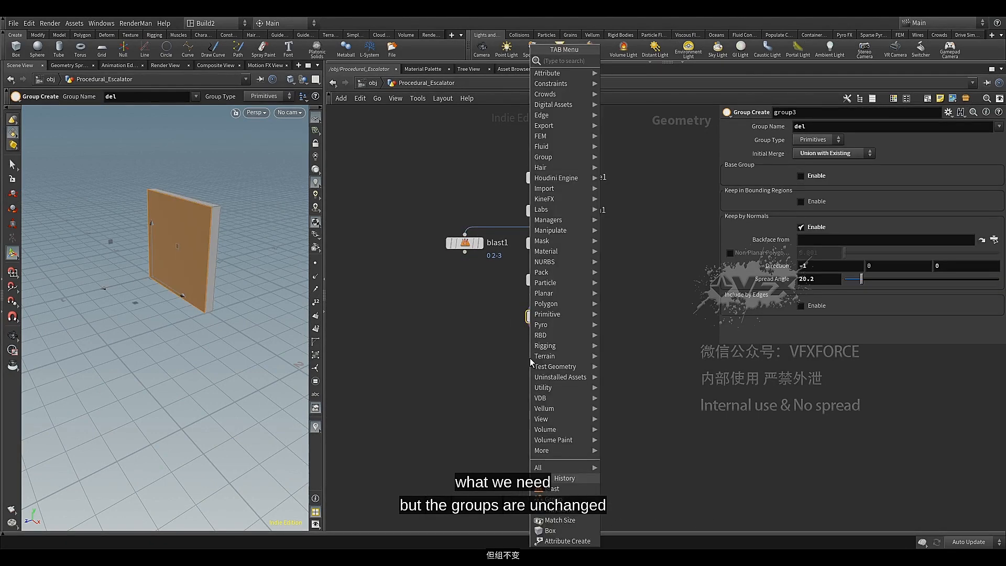
{"action": "type", "text": "d"}
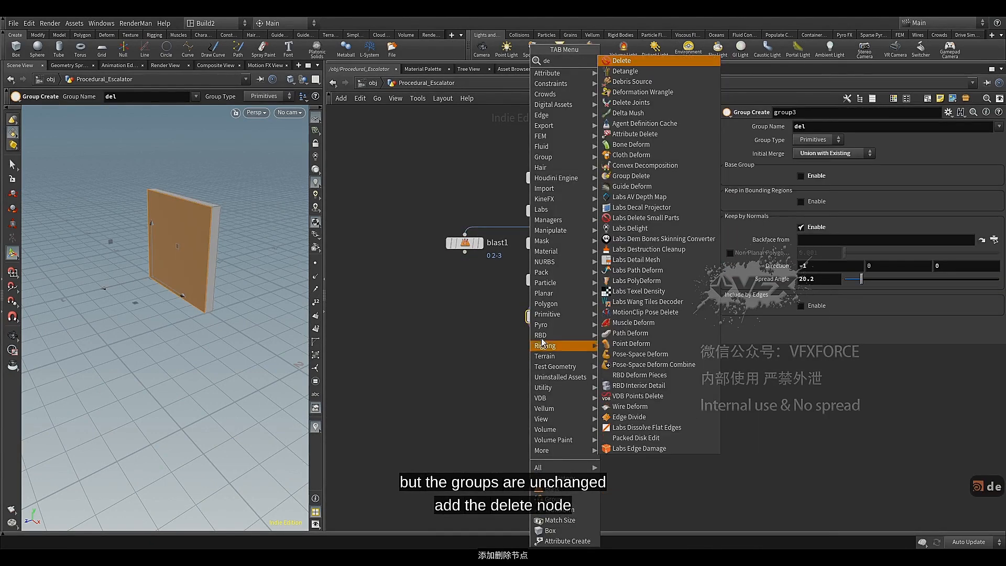
{"action": "type", "text": "e"}
{"action": "key", "text": "Return"}
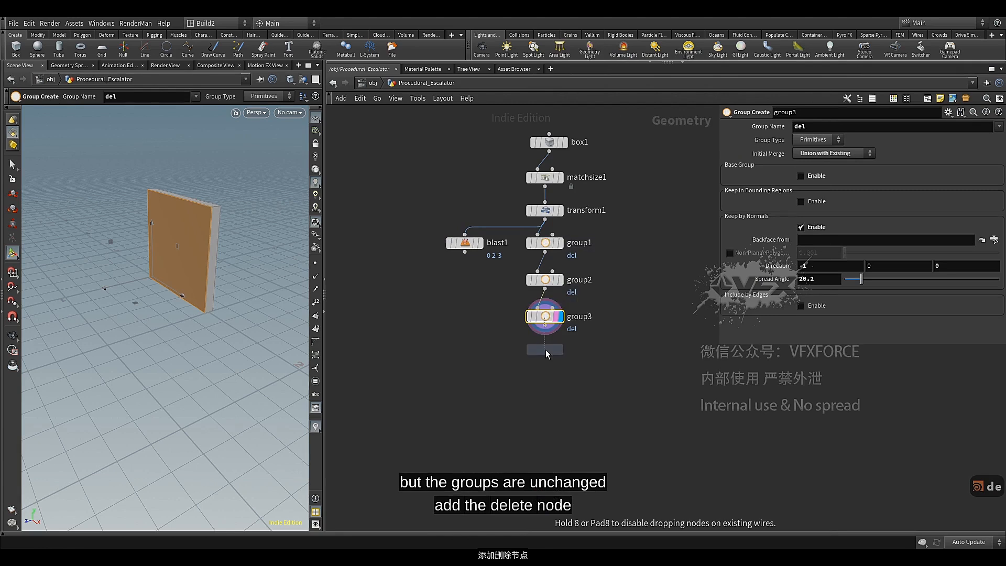
{"action": "left_click", "coordinate": [546, 350]}
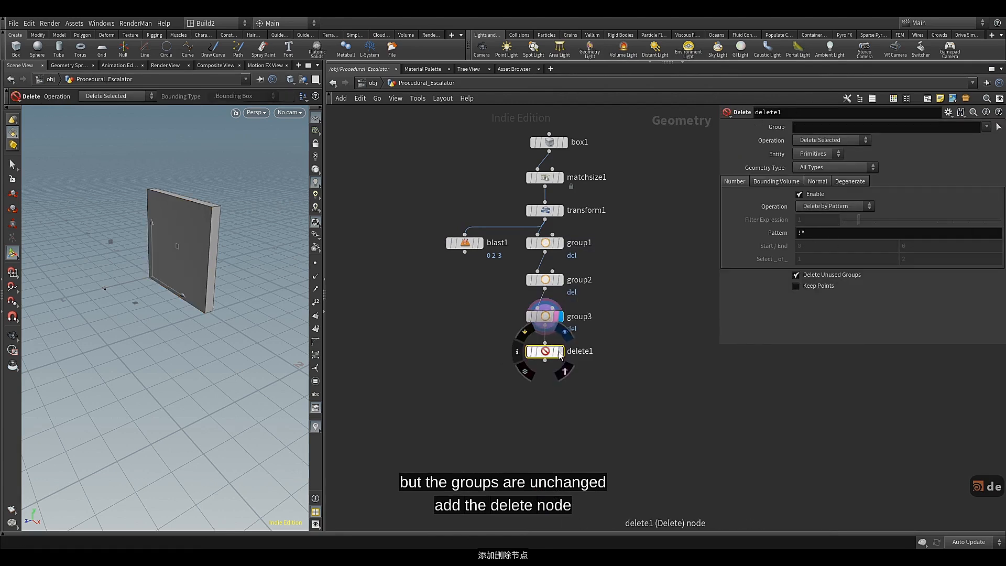
{"action": "left_click", "coordinate": [560, 352]}
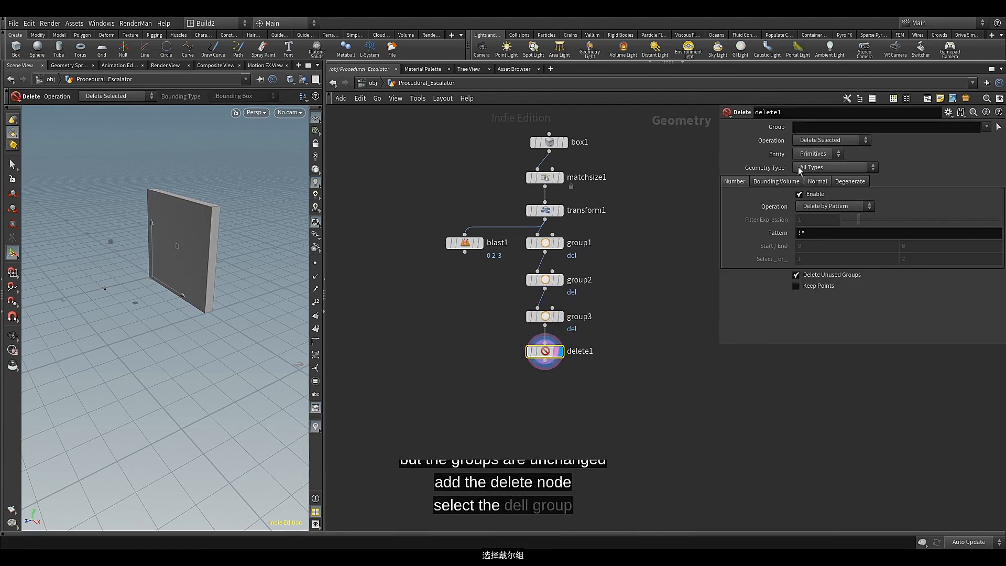
Set the Delete node's Group to del, inspect the remaining sides and move the node closer to the third group node
{"action": "left_click", "coordinate": [988, 139]}
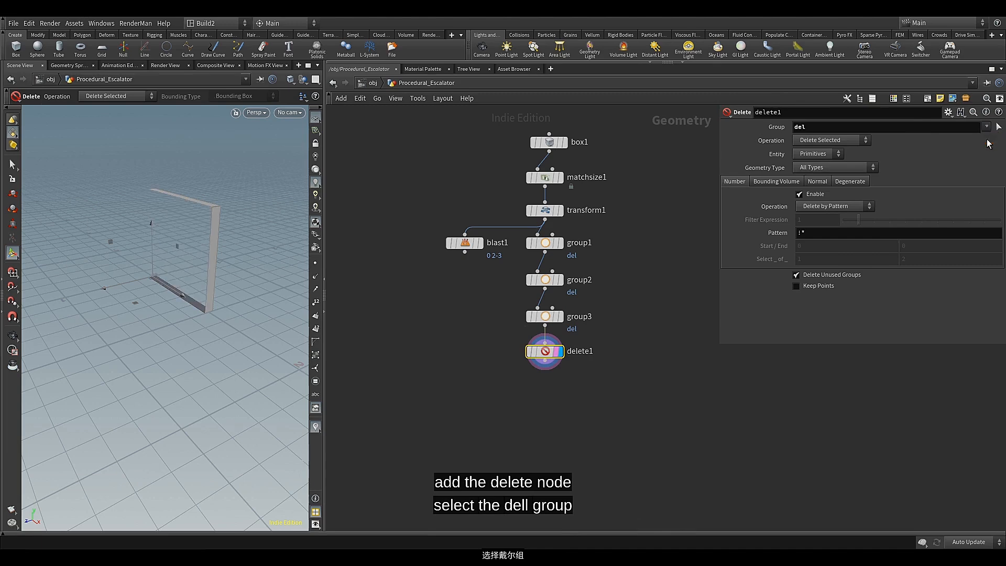
{"action": "key", "text": "Escape"}
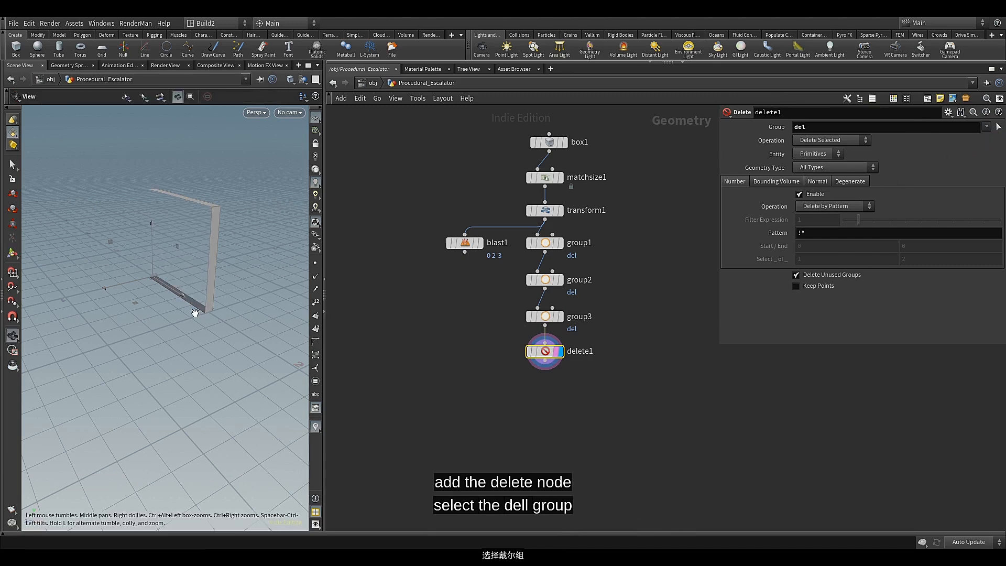
{"action": "left_click_drag", "start_coordinate": [193, 310], "coordinate": [283, 326]}
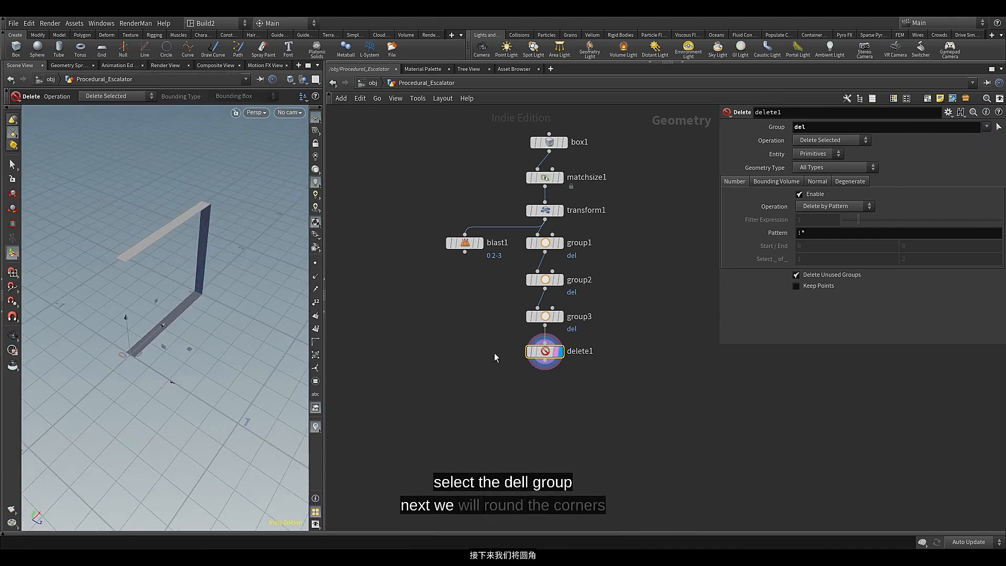
{"action": "left_click_drag", "start_coordinate": [544, 356], "coordinate": [544, 351]}
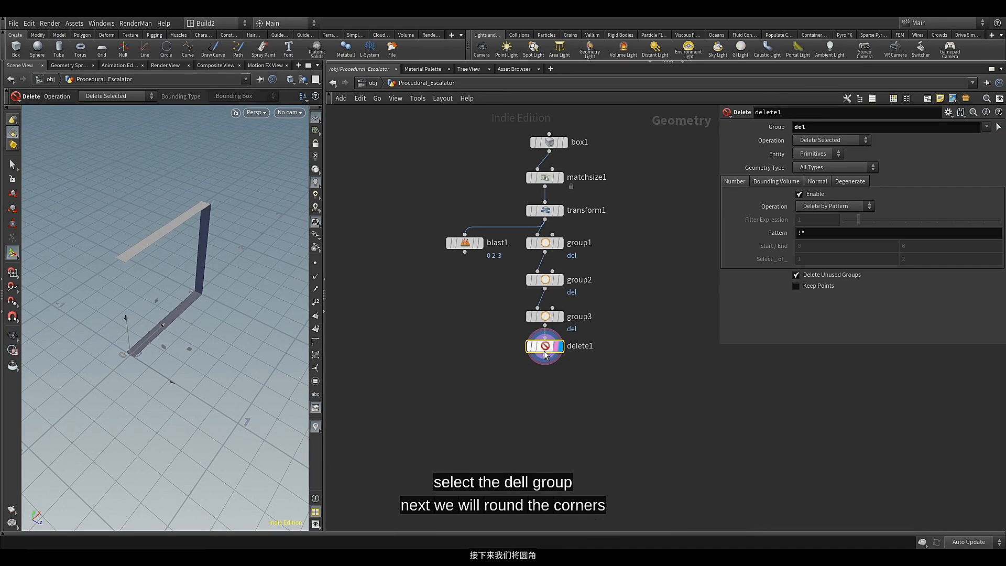
Remove the Blast node branching from the Transform node
{"action": "middle_click_drag", "start_coordinate": [484, 402], "coordinate": [475, 381]}
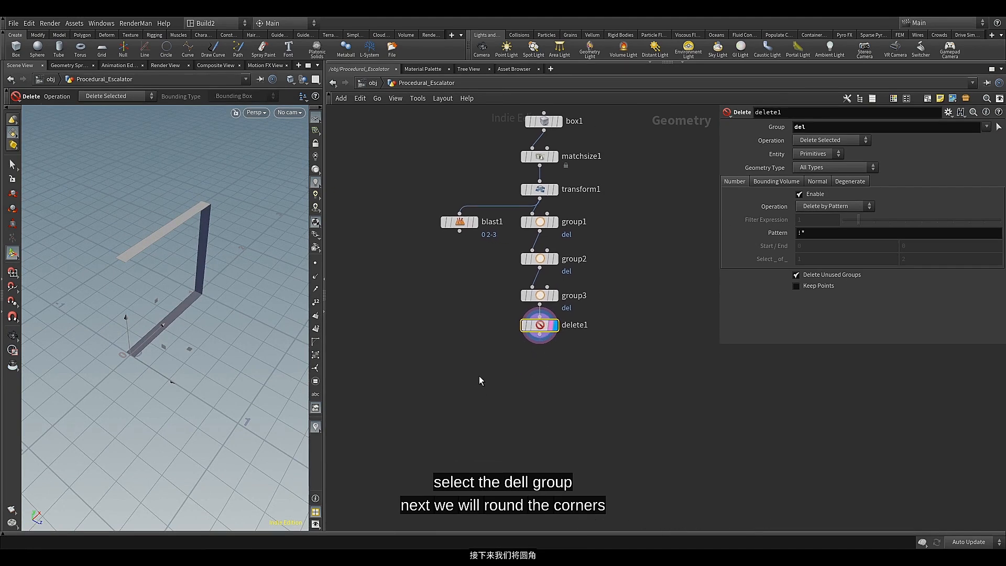
{"action": "left_click_drag", "start_coordinate": [442, 304], "coordinate": [469, 201]}
{"action": "key", "text": "Delete"}
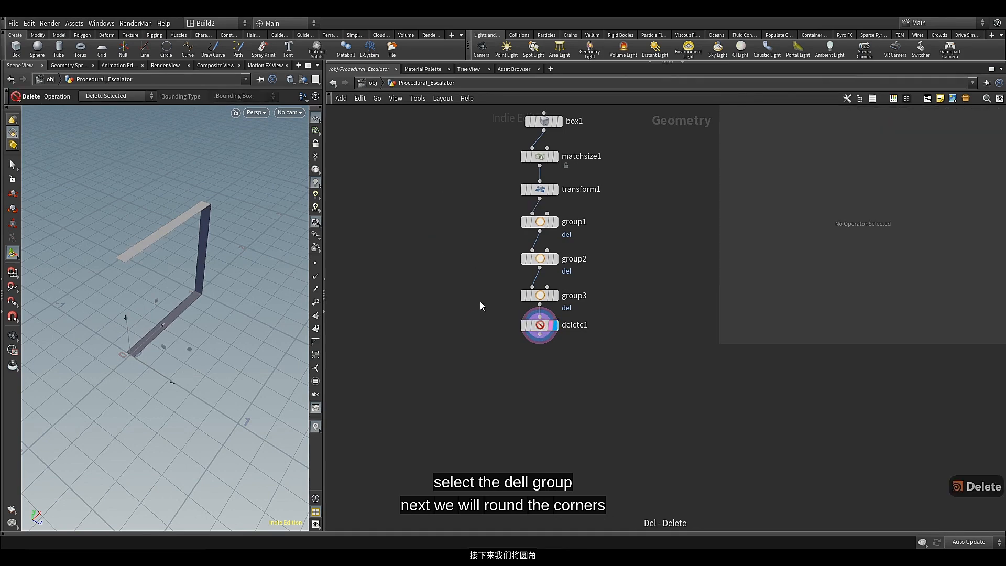
Add a PolyBevel node after the Delete node, align it directly below and display it
{"action": "left_click", "coordinate": [541, 329]}
{"action": "middle_click_drag", "start_coordinate": [529, 380], "coordinate": [492, 339]}
{"action": "mouse_move", "coordinate": [500, 304]}
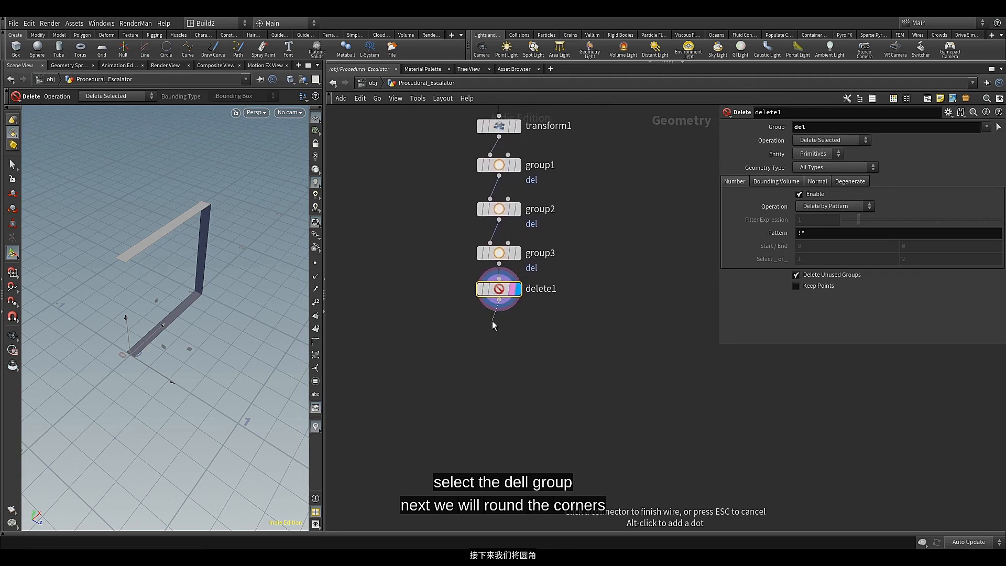
{"action": "key", "text": "Tab"}
{"action": "type", "text": "po"}
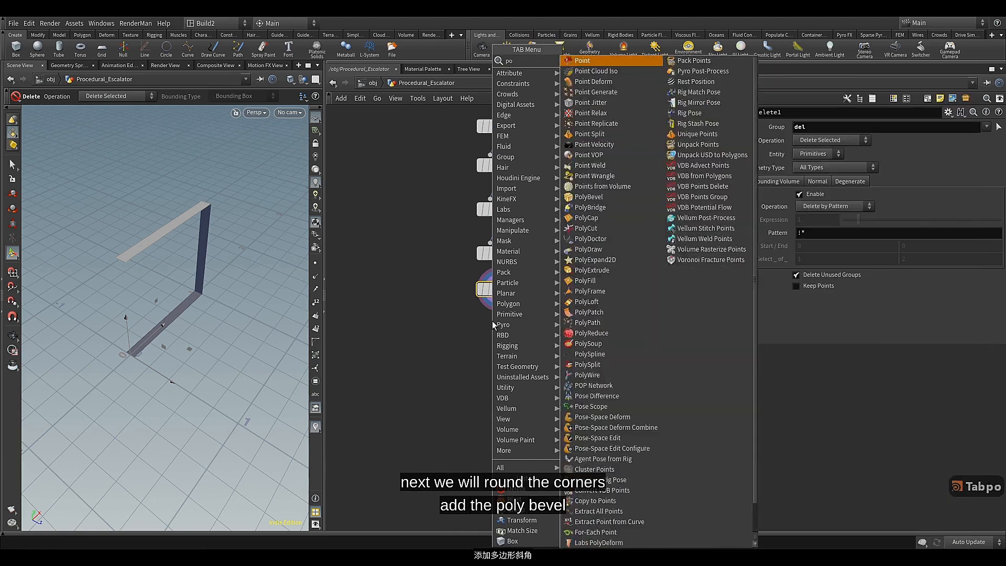
{"action": "type", "text": "l"}
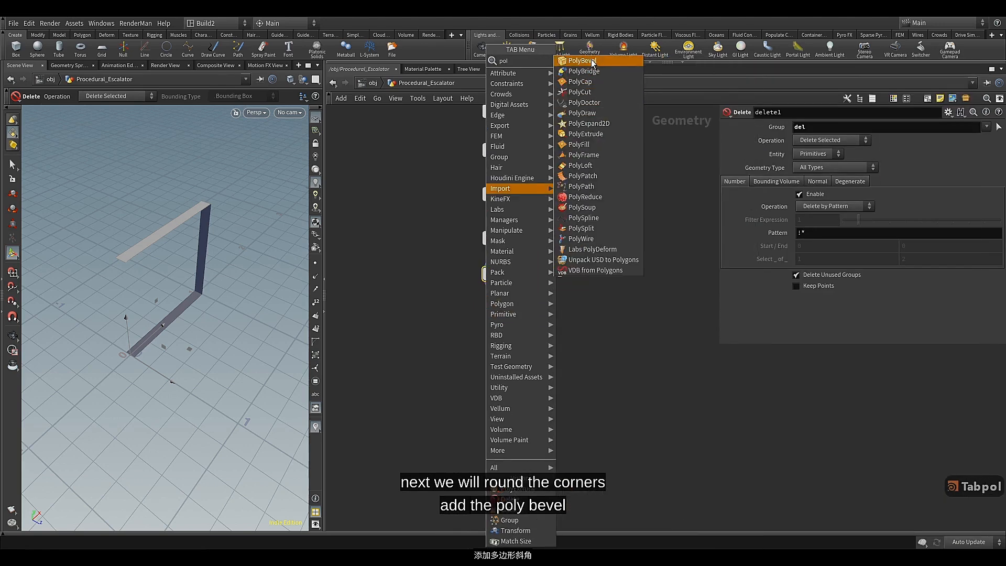
{"action": "left_click", "coordinate": [592, 61]}
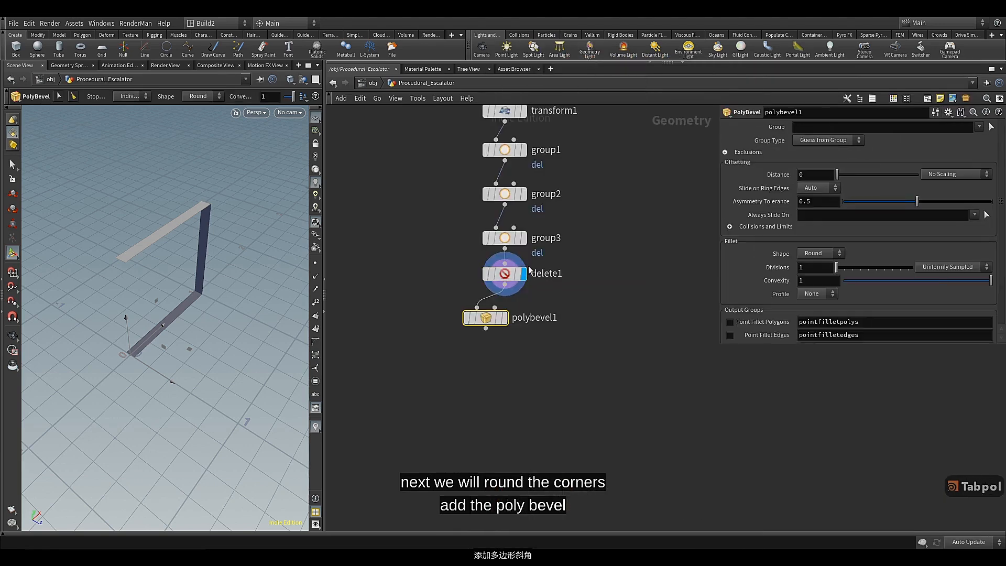
{"action": "left_click_drag", "start_coordinate": [486, 322], "coordinate": [504, 320]}
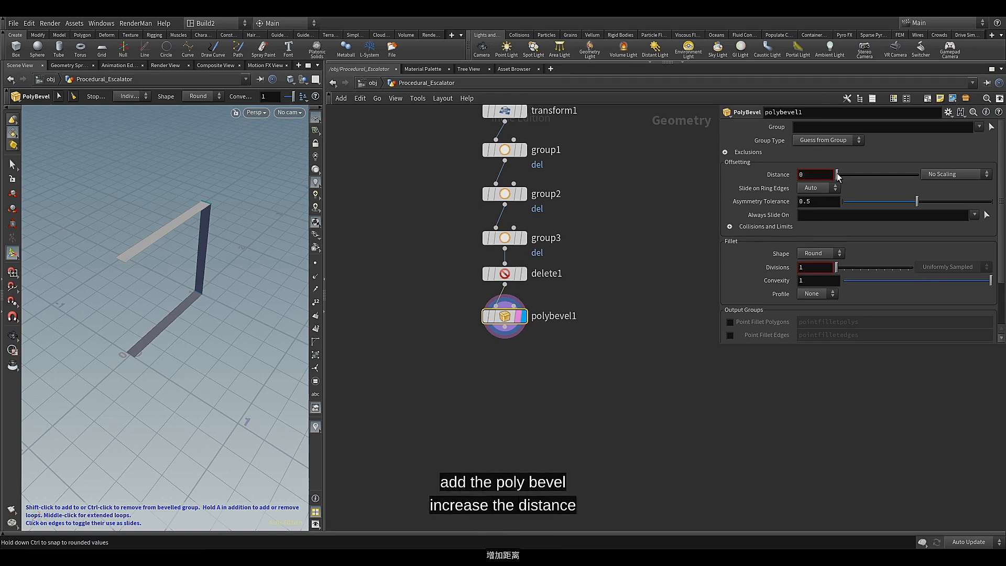
Raise the PolyBevel Distance to about 0.303 and set its Divisions to 6 to round the strip's corners
{"action": "left_click_drag", "start_coordinate": [836, 175], "coordinate": [862, 179]}
{"action": "key", "text": "Escape"}
{"action": "left_click_drag", "start_coordinate": [193, 303], "coordinate": [139, 332]}
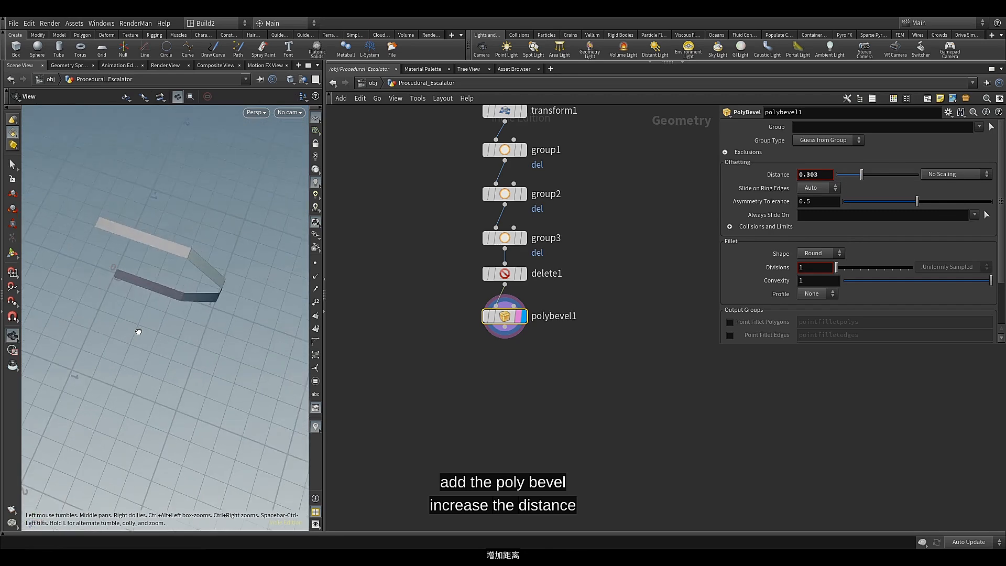
{"action": "key", "text": "Return"}
{"action": "left_click_drag", "start_coordinate": [837, 267], "coordinate": [856, 268]}
{"action": "left_click_drag", "start_coordinate": [195, 290], "coordinate": [184, 255], "text": "alt"}
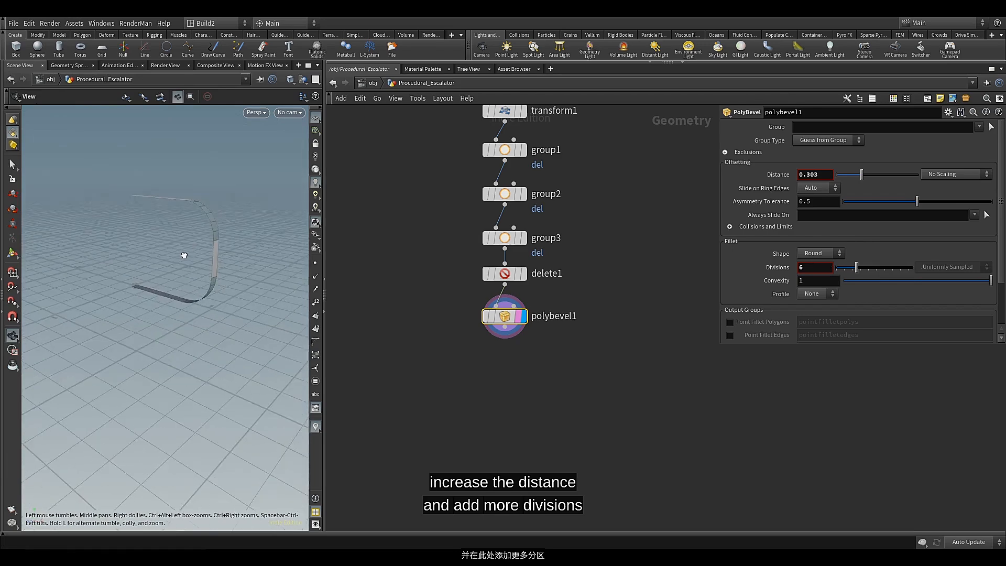
Increase the PolyBevel Distance to 0.44, checking the strip's curvature from several angles
{"action": "left_click_drag", "start_coordinate": [861, 174], "coordinate": [873, 176]}
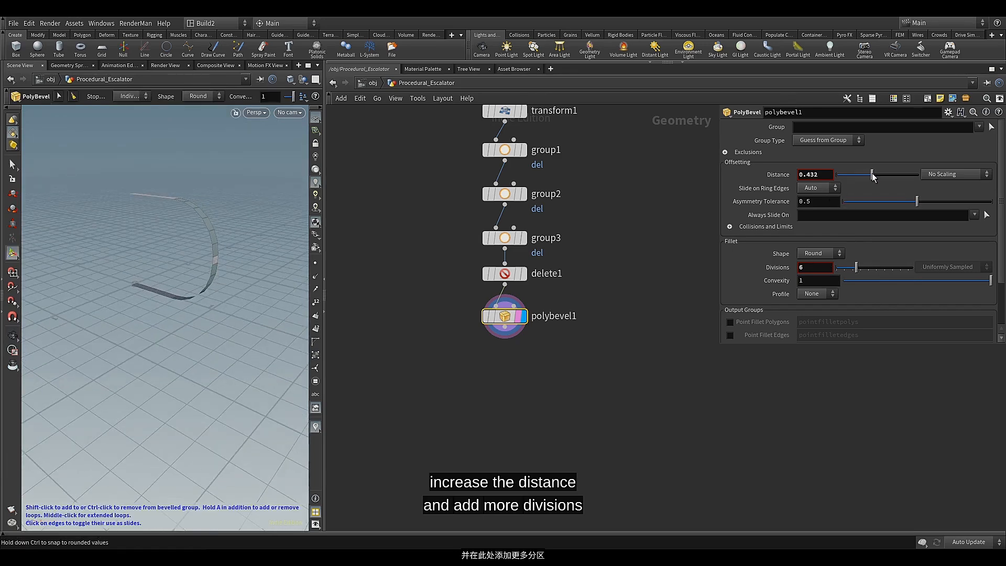
{"action": "left_click_drag", "start_coordinate": [242, 218], "coordinate": [176, 240], "text": "alt"}
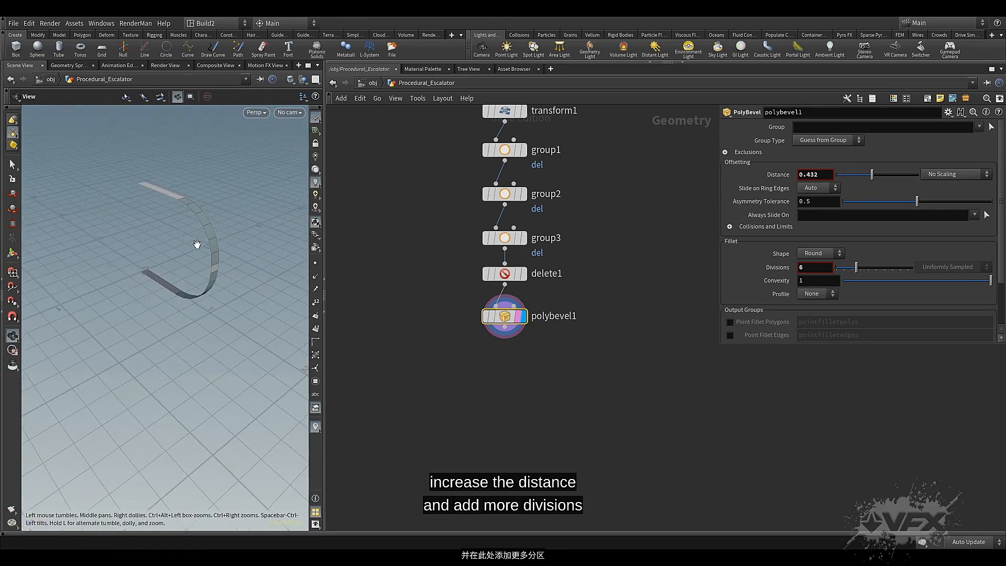
{"action": "right_click_drag", "start_coordinate": [189, 246], "coordinate": [184, 236], "text": "alt"}
{"action": "middle_click_drag", "start_coordinate": [183, 236], "coordinate": [161, 269], "text": "alt"}
{"action": "left_click_drag", "start_coordinate": [162, 269], "coordinate": [163, 258], "text": "alt"}
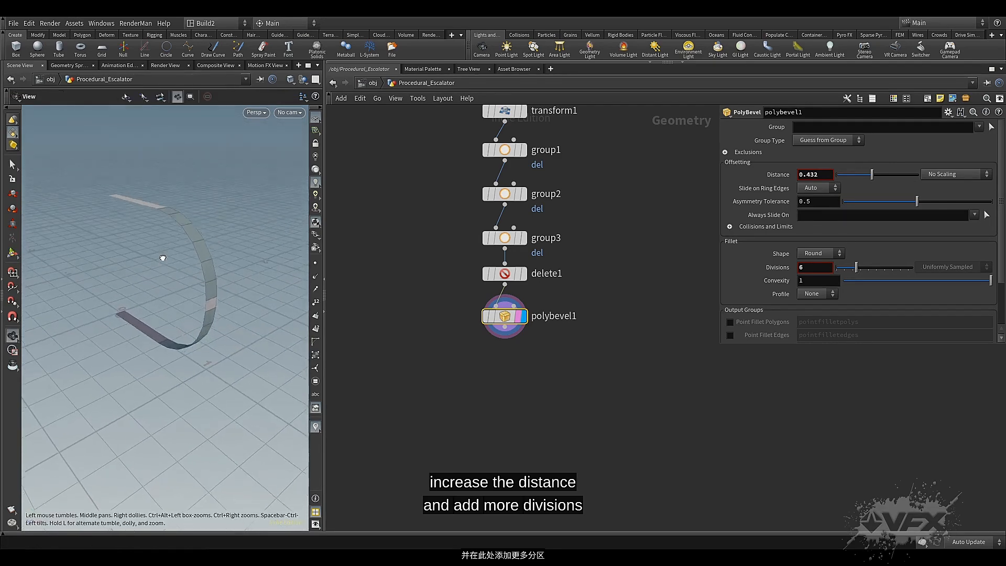
{"action": "key", "text": "Return"}
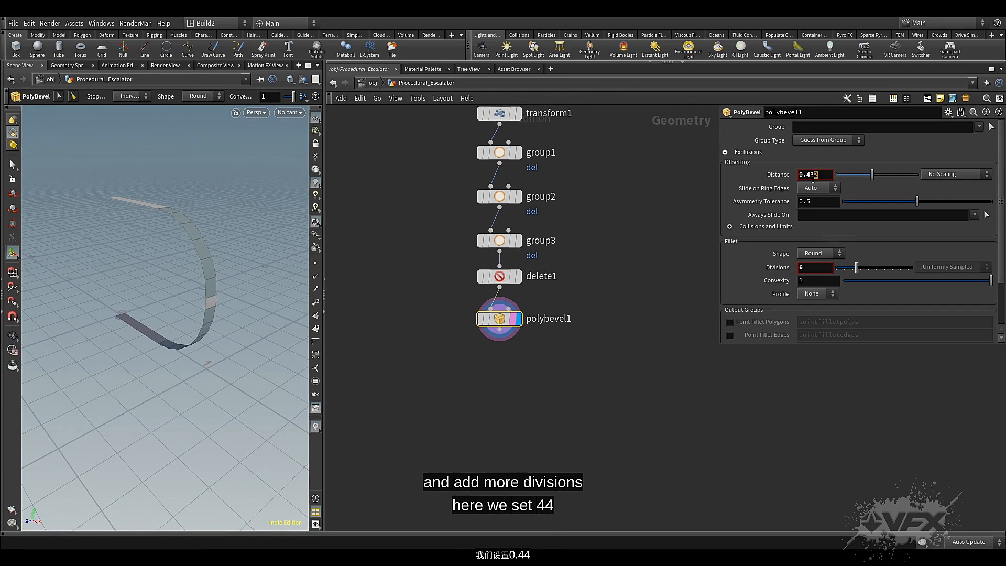
{"action": "type", "text": "4"}
{"action": "key", "text": "Return"}
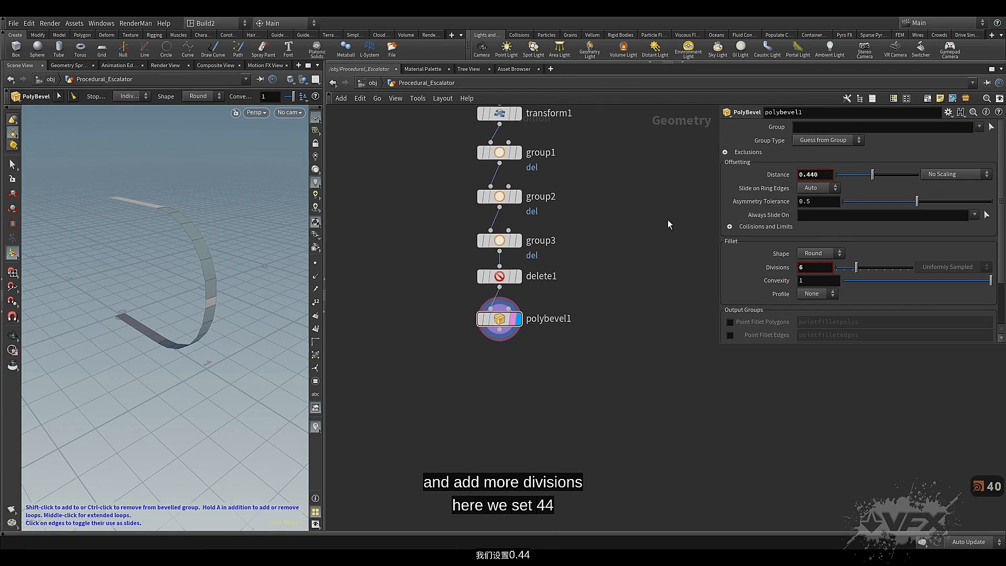
Add a Group node wired from the PolyBevel and place it below, offset to leave room for a second branch
{"action": "middle_click_drag", "start_coordinate": [565, 403], "coordinate": [553, 392]}
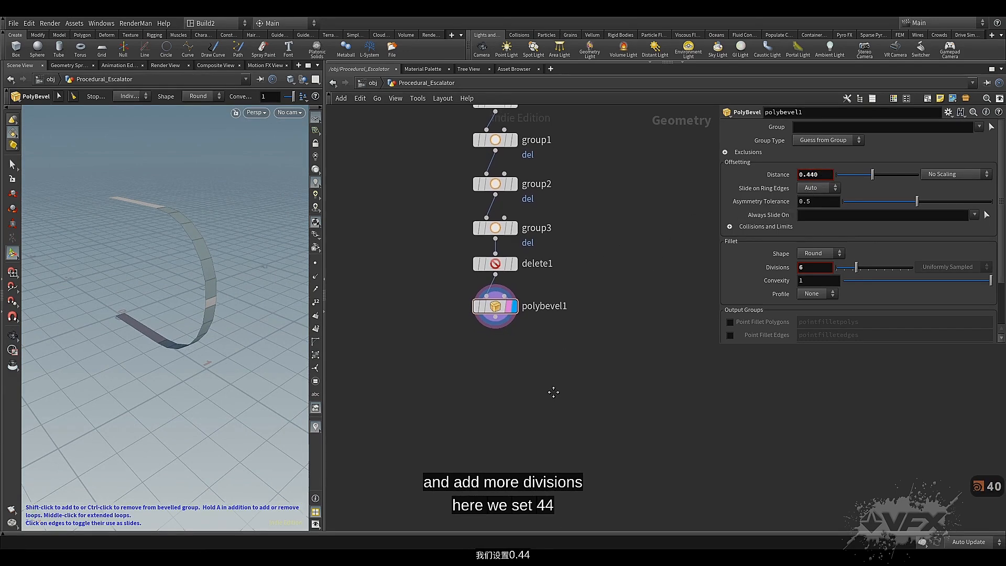
{"action": "left_click", "coordinate": [495, 318]}
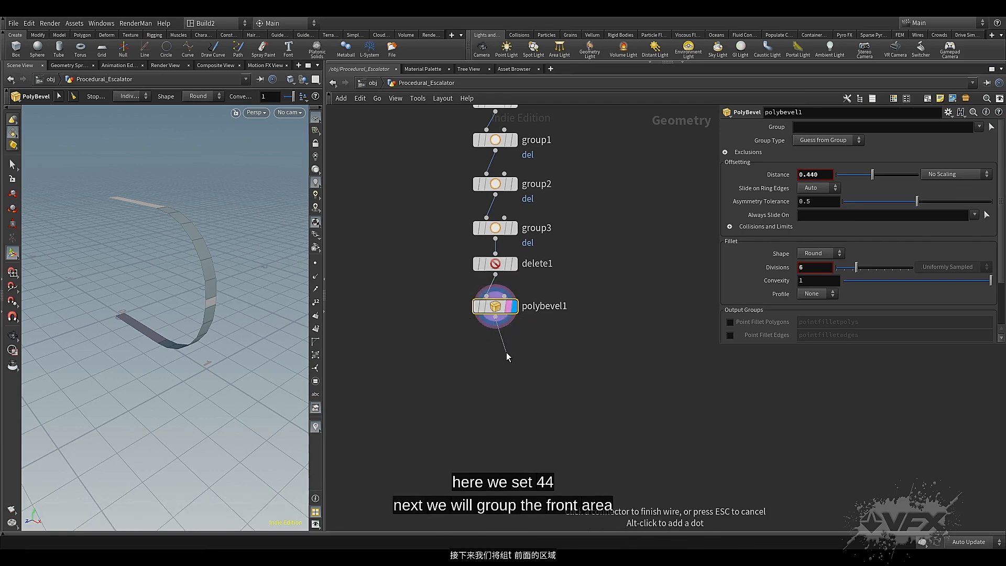
{"action": "key", "text": "Tab"}
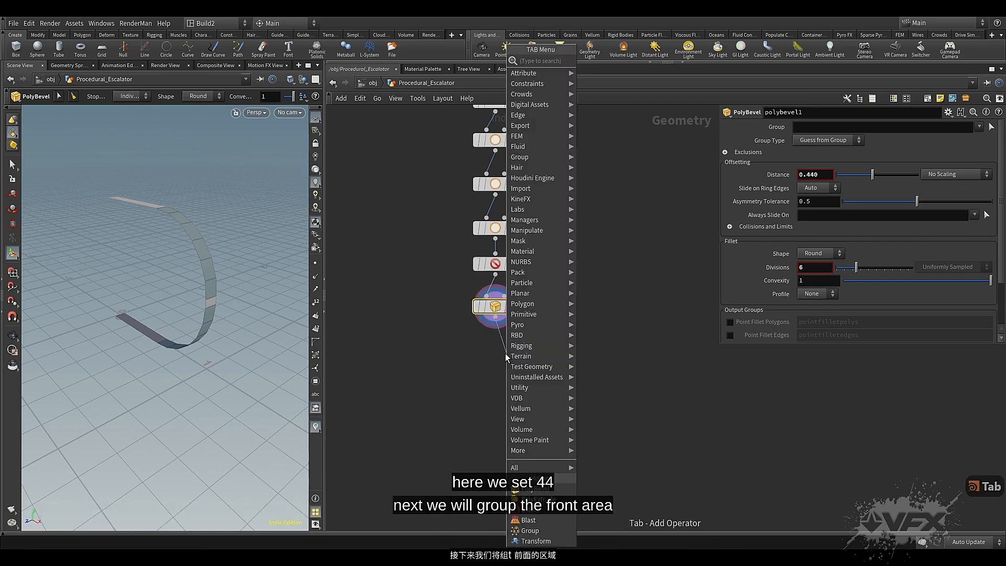
{"action": "type", "text": "gr"}
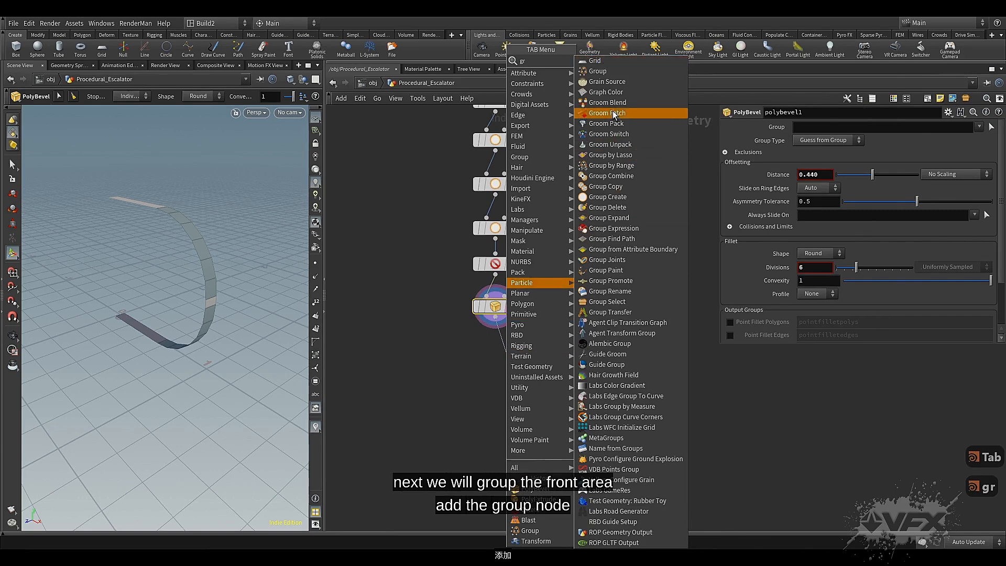
{"action": "left_click", "coordinate": [616, 73]}
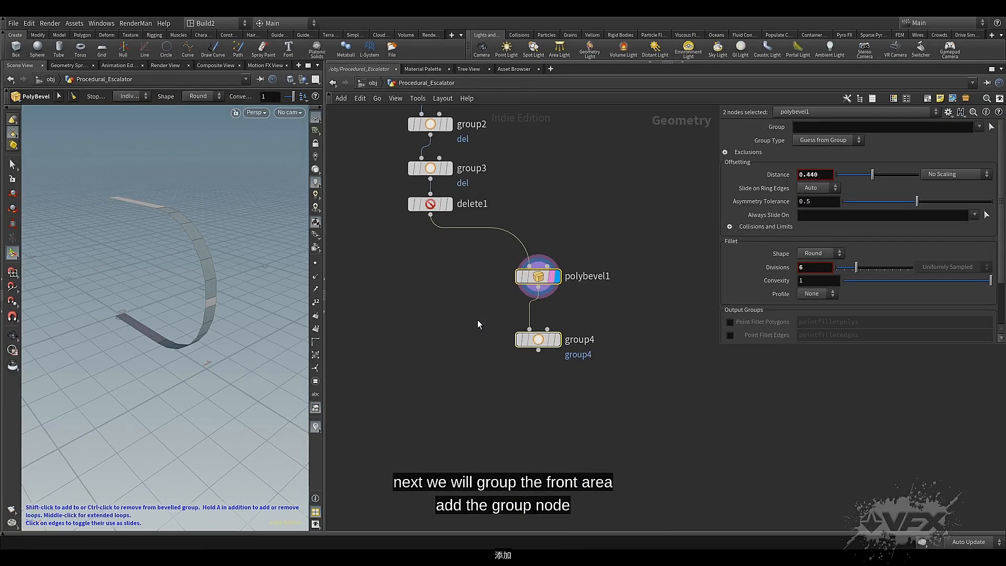
{"action": "middle_click_drag", "start_coordinate": [480, 319], "coordinate": [474, 309]}
{"action": "left_click", "coordinate": [475, 309]}
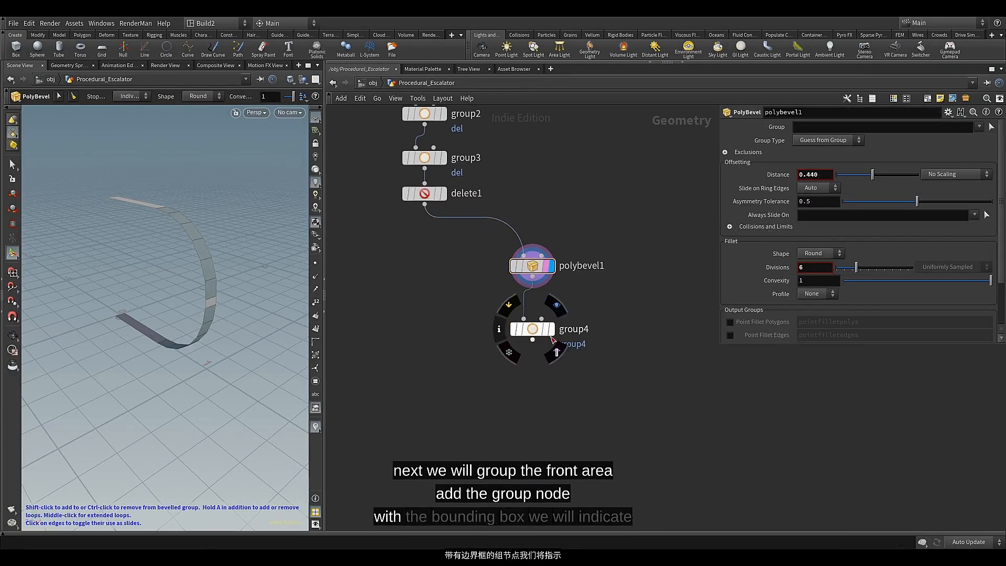
{"action": "left_click_drag", "start_coordinate": [527, 334], "coordinate": [456, 370]}
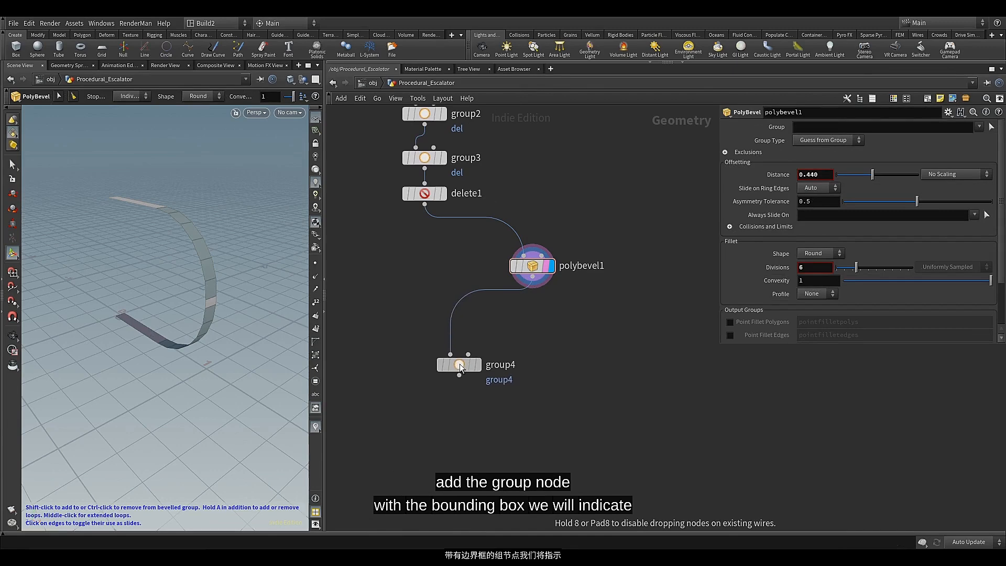
Add a Bound node as a second branch from the PolyBevel and place it beside the Group branch
{"action": "left_click", "coordinate": [533, 281]}
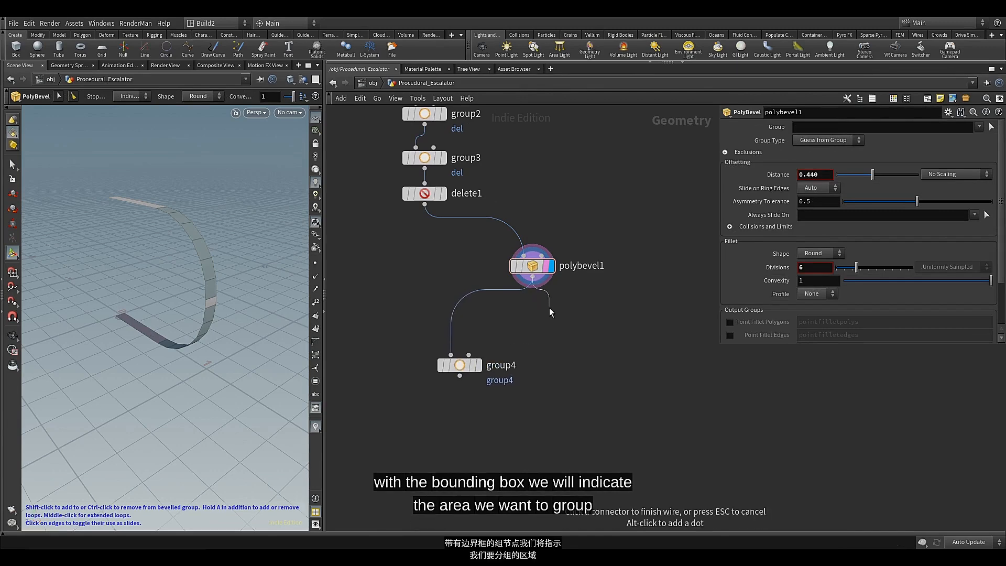
{"action": "key", "text": "Tab"}
{"action": "type", "text": "bo"}
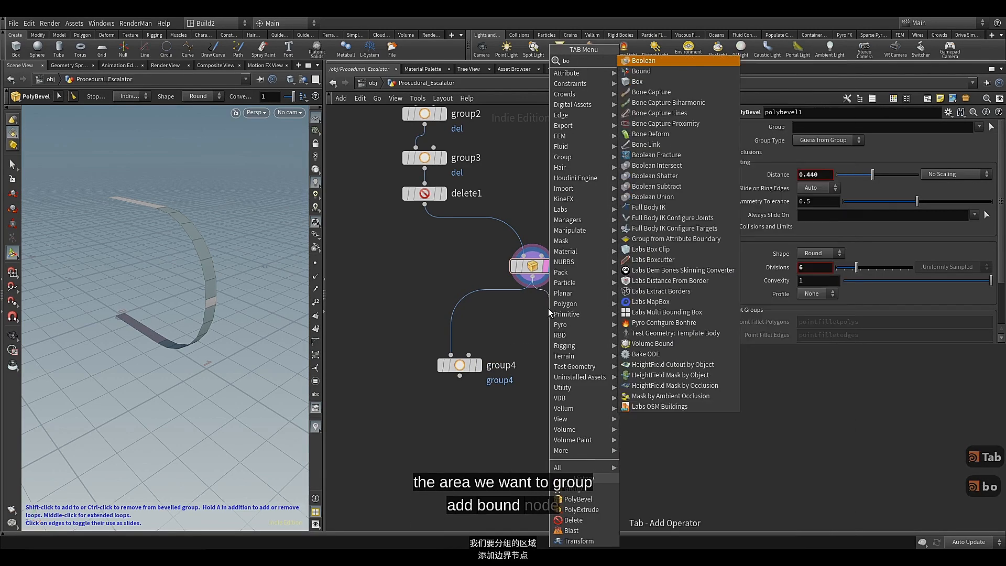
{"action": "left_click", "coordinate": [649, 73]}
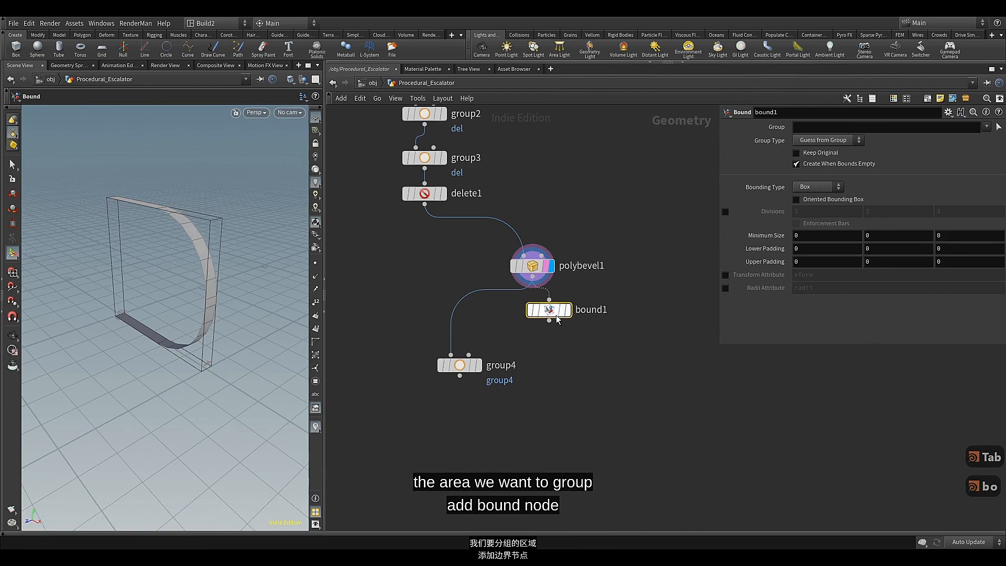
{"action": "left_click_drag", "start_coordinate": [557, 318], "coordinate": [579, 331]}
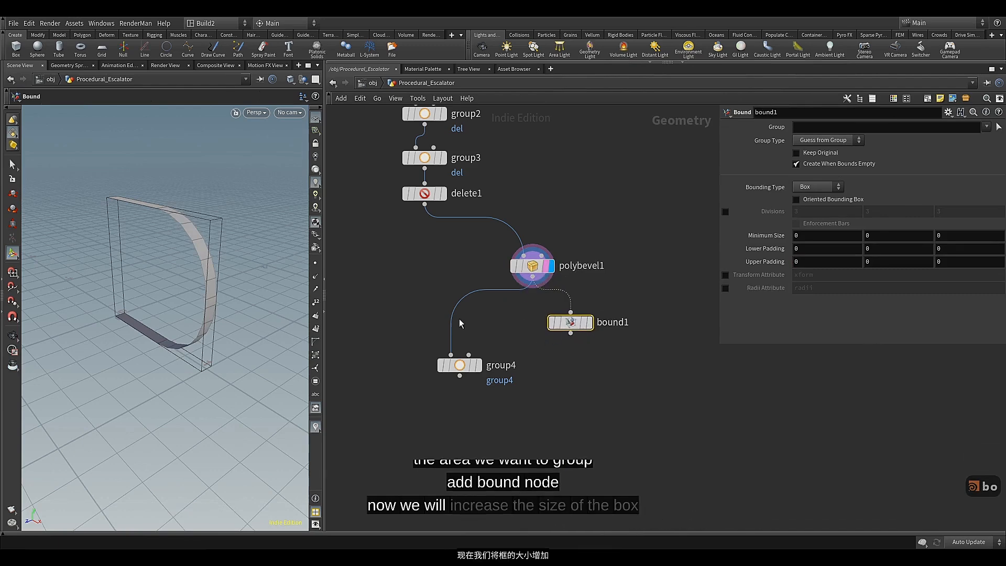
{"action": "left_click_drag", "start_coordinate": [203, 262], "coordinate": [205, 268], "text": "alt"}
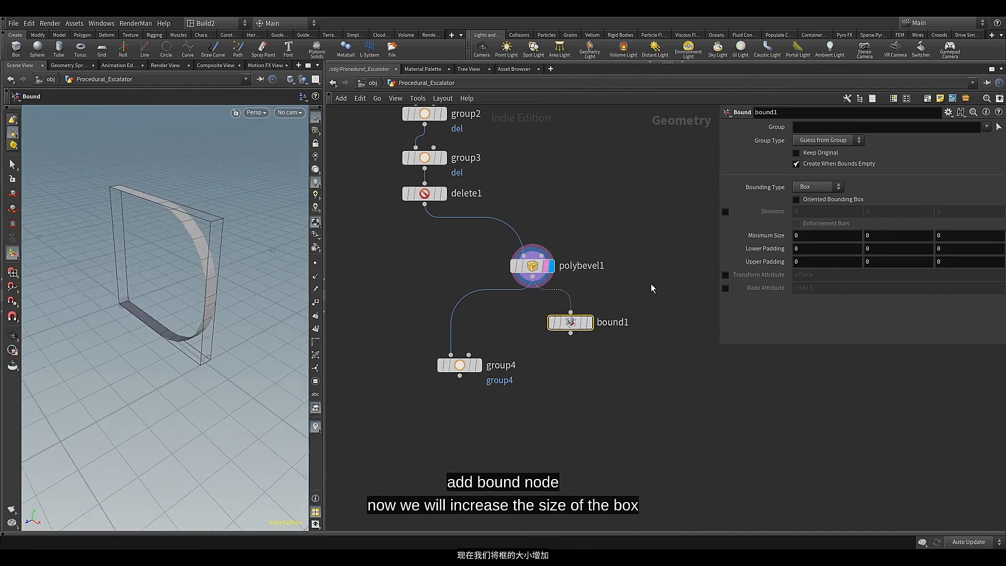
Template the Bound node and set its Lower Padding and Upper Padding to 0.3 on all axes
{"action": "mouse_move", "coordinate": [571, 325]}
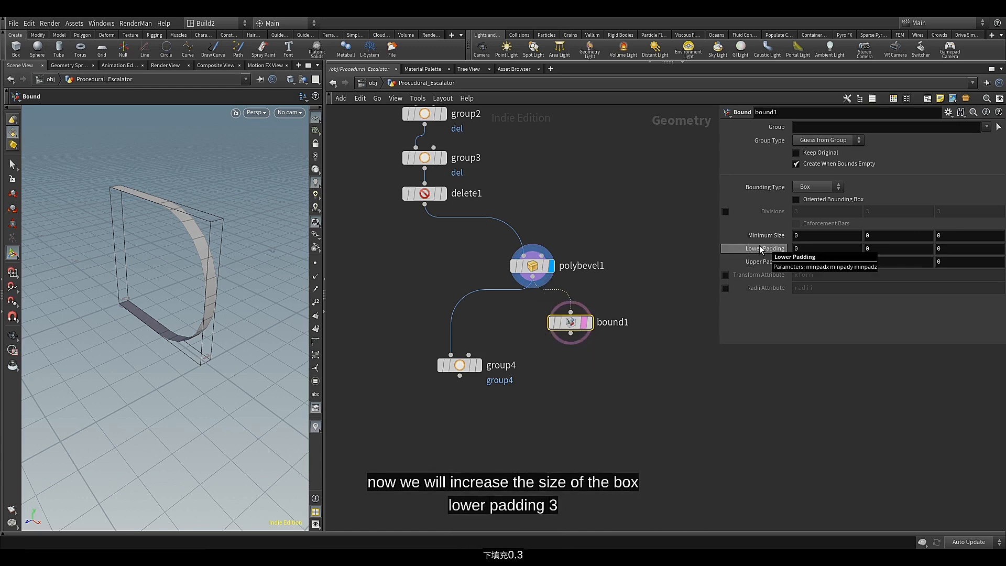
{"action": "middle_click_drag", "start_coordinate": [759, 247], "coordinate": [781, 262]}
{"action": "left_click_drag", "start_coordinate": [150, 292], "coordinate": [135, 274], "text": "alt"}
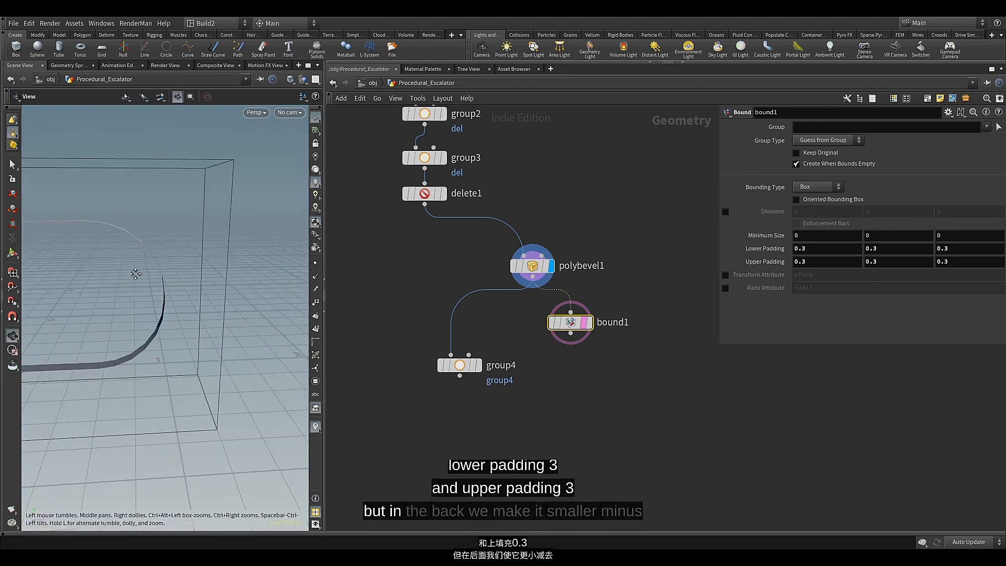
{"action": "middle_click_drag", "start_coordinate": [135, 274], "coordinate": [305, 268], "text": "alt"}
Try an X Lower Padding of -0.4 on the Bound, check the enclosed points with point numbers shown, and settle on -0.3
{"action": "middle_click_drag", "start_coordinate": [817, 248], "coordinate": [779, 252]}
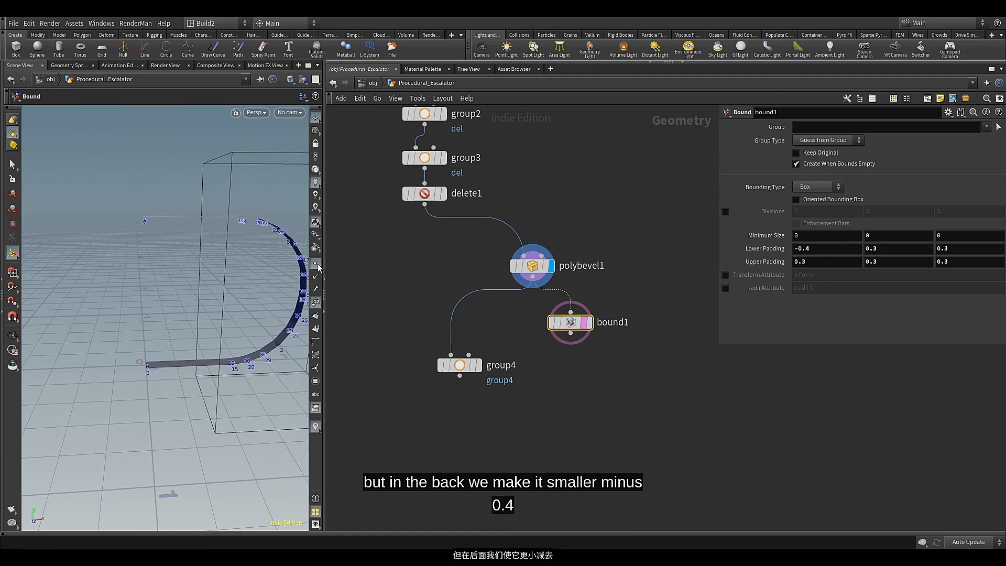
{"action": "key", "text": "Escape"}
{"action": "left_click_drag", "start_coordinate": [225, 225], "coordinate": [163, 261]}
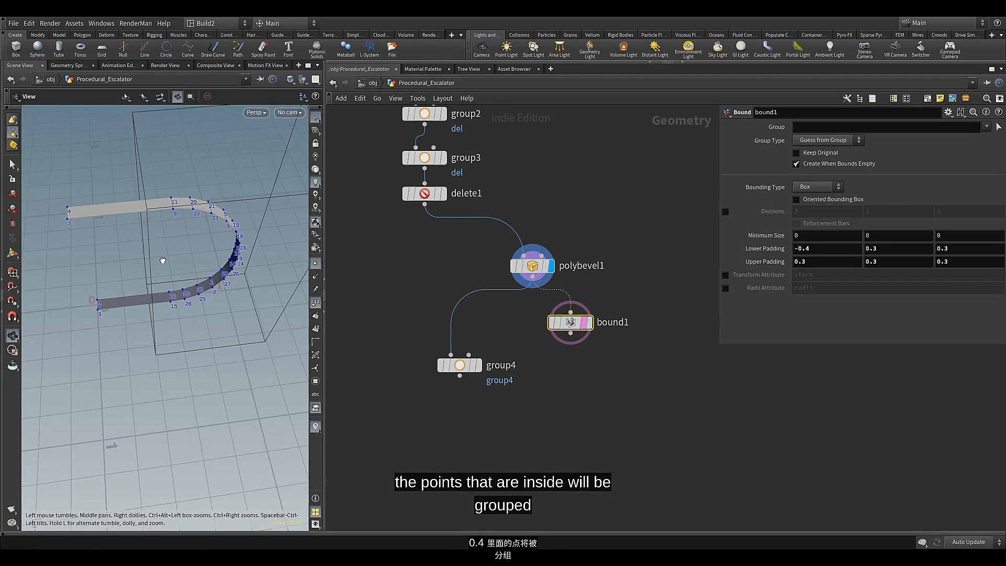
{"action": "key", "text": "Return"}
{"action": "scroll", "coordinate": [478, 272], "scroll_direction": "down", "scroll_amount": 2}
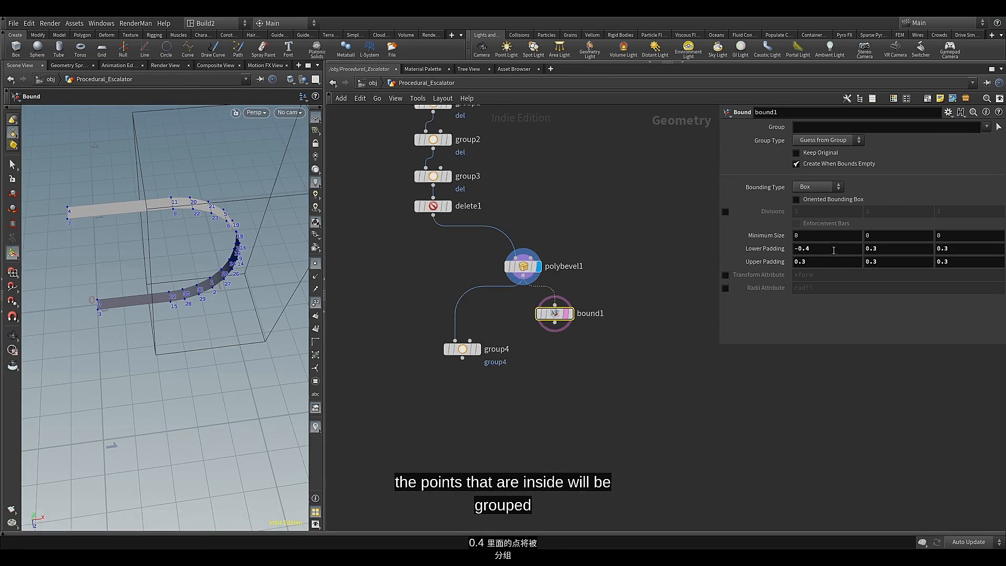
{"action": "middle_click_drag", "start_coordinate": [833, 245], "coordinate": [887, 265]}
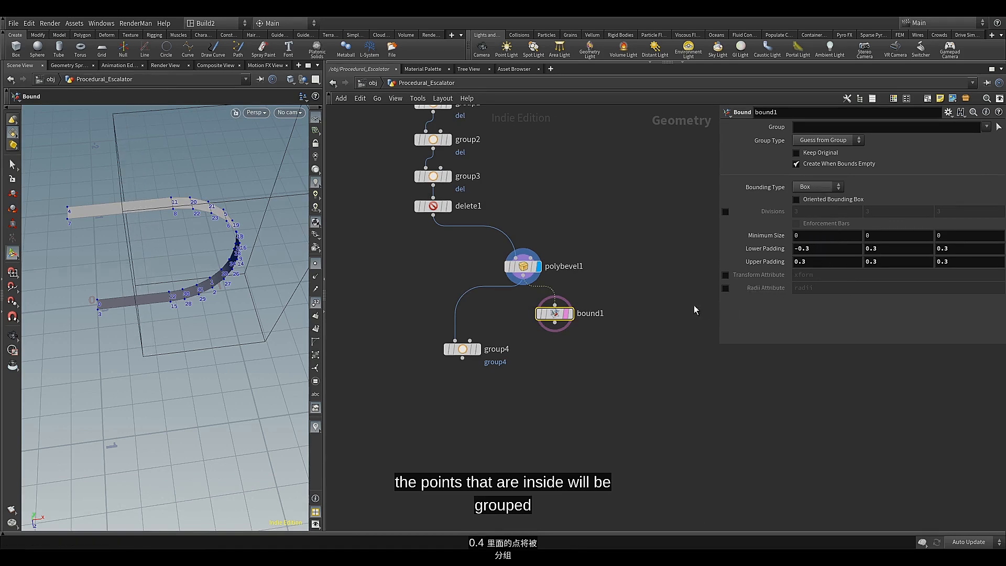
Wire the Bound node into the fourth group node's second input, display that group node and set its Group Type to Points
{"action": "left_click_drag", "start_coordinate": [554, 322], "coordinate": [470, 341]}
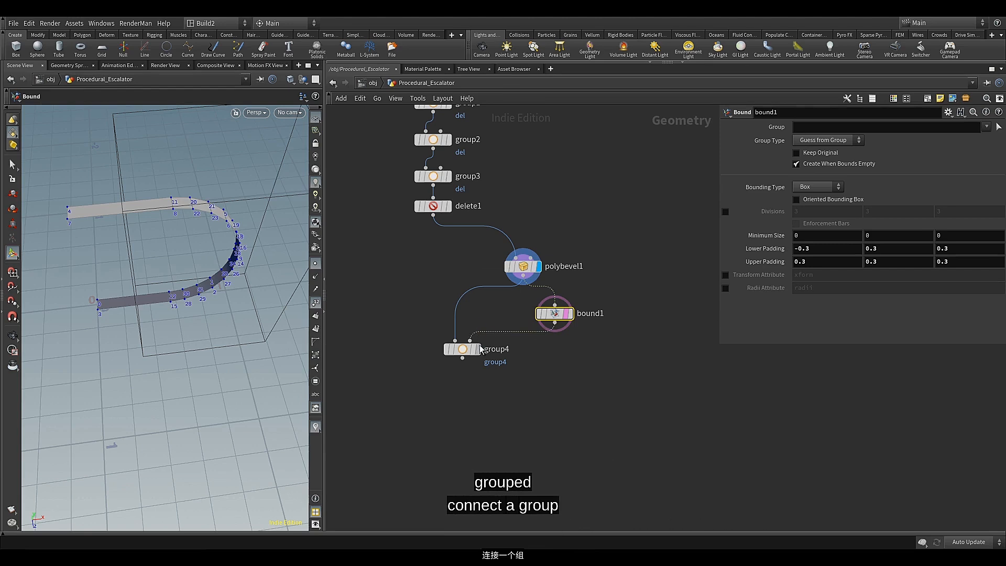
{"action": "left_click", "coordinate": [476, 349]}
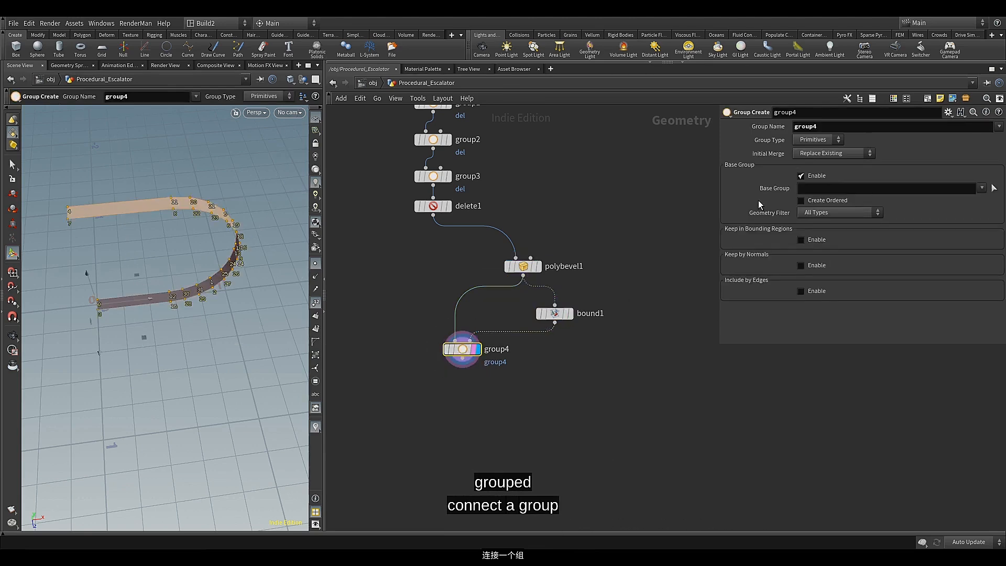
{"action": "left_click", "coordinate": [816, 141]}
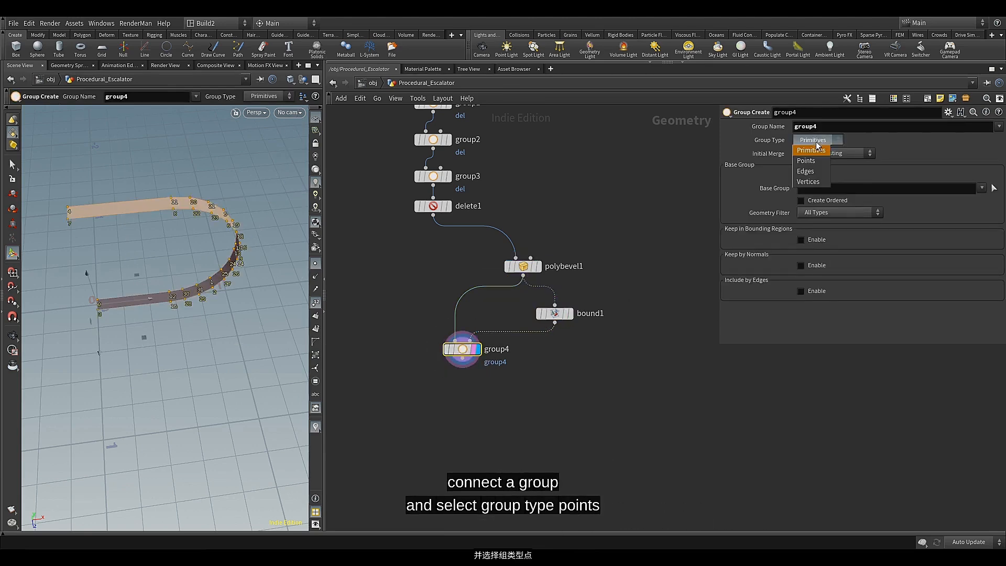
{"action": "left_click", "coordinate": [811, 161]}
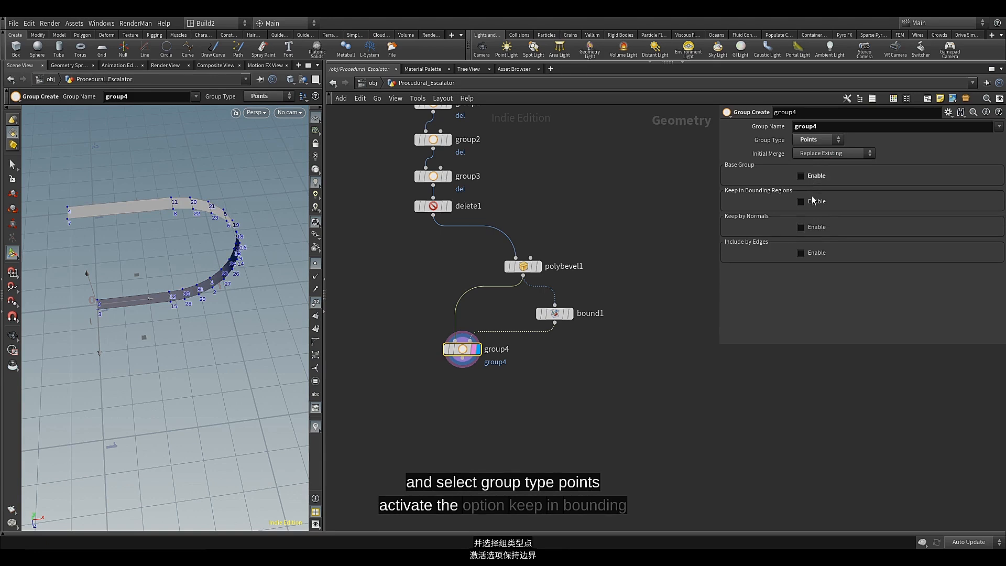
Enable Keep in Bounding Regions on the group node and set the Bounding Type to Bounding Object
{"action": "left_click", "coordinate": [812, 202]}
{"action": "left_click", "coordinate": [813, 214]}
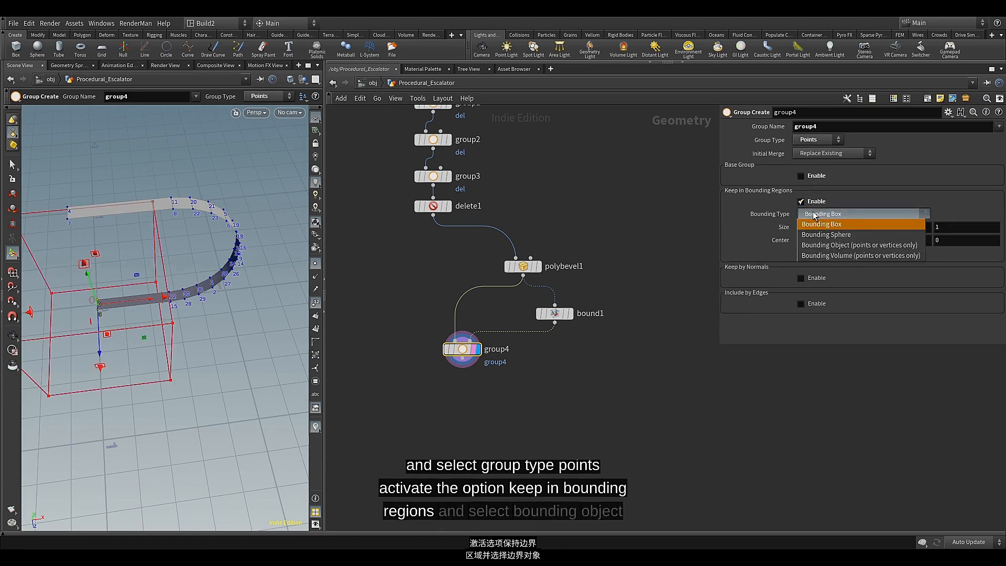
{"action": "left_click", "coordinate": [811, 245]}
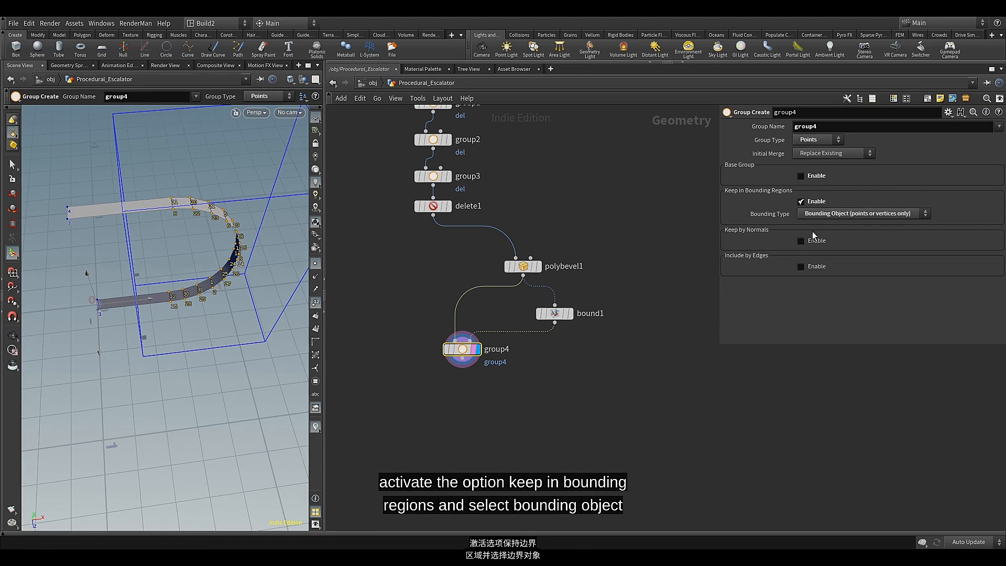
Set the fourth group node's Group Name to bound
{"action": "double_click", "coordinate": [802, 126]}
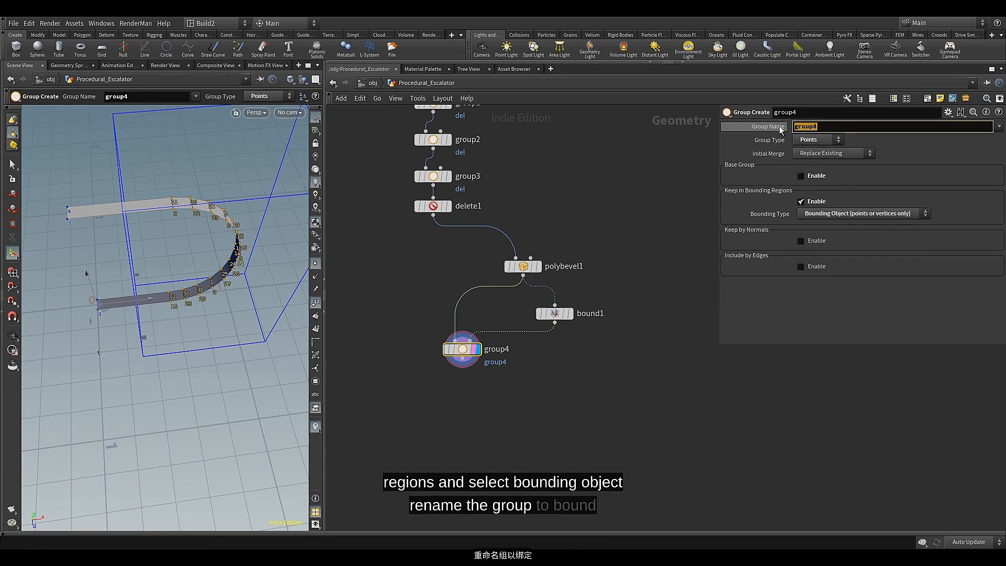
{"action": "type", "text": "bound"}
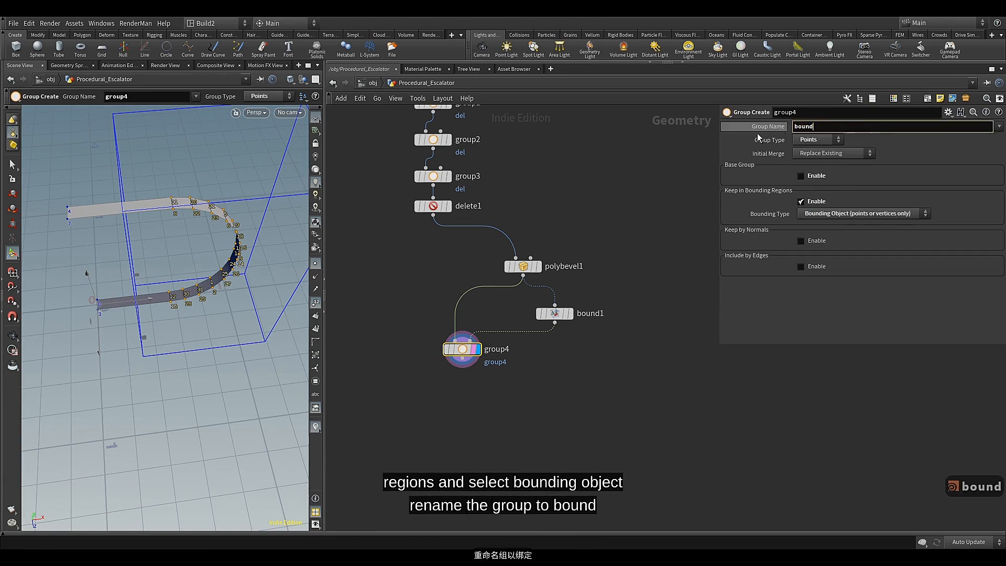
{"action": "key", "text": "Return"}
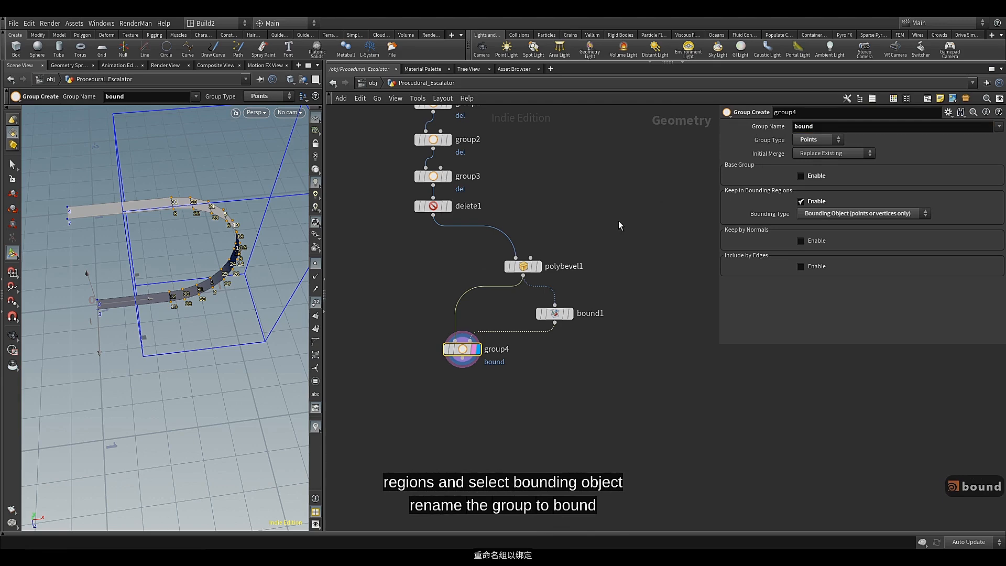
{"action": "middle_click_drag", "start_coordinate": [554, 340], "coordinate": [558, 294]}
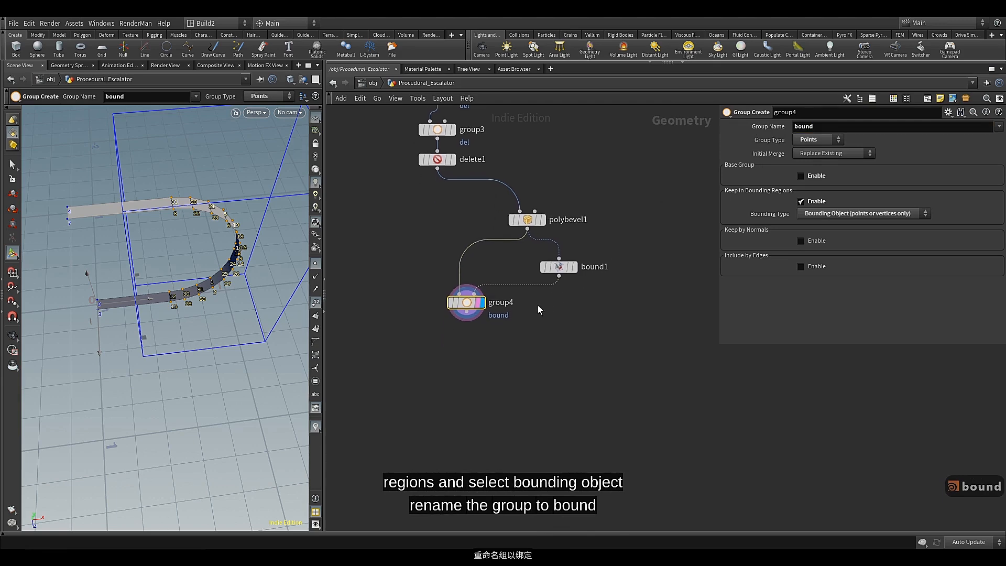
Add a Transform node below the fourth group node and display its result
{"action": "key", "text": "Tab"}
{"action": "type", "text": "tr"}
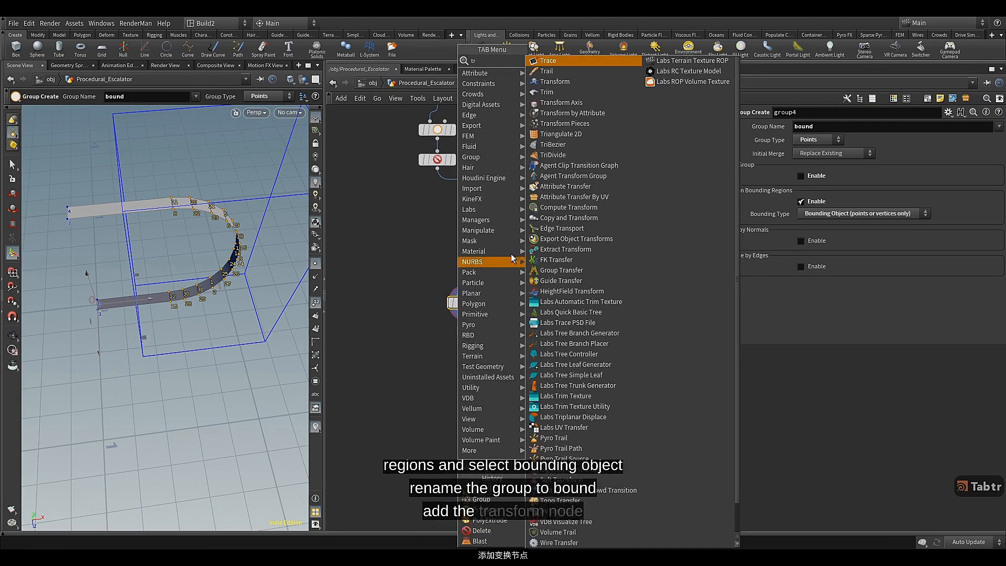
{"action": "left_click", "coordinate": [554, 81]}
{"action": "left_click", "coordinate": [469, 339]}
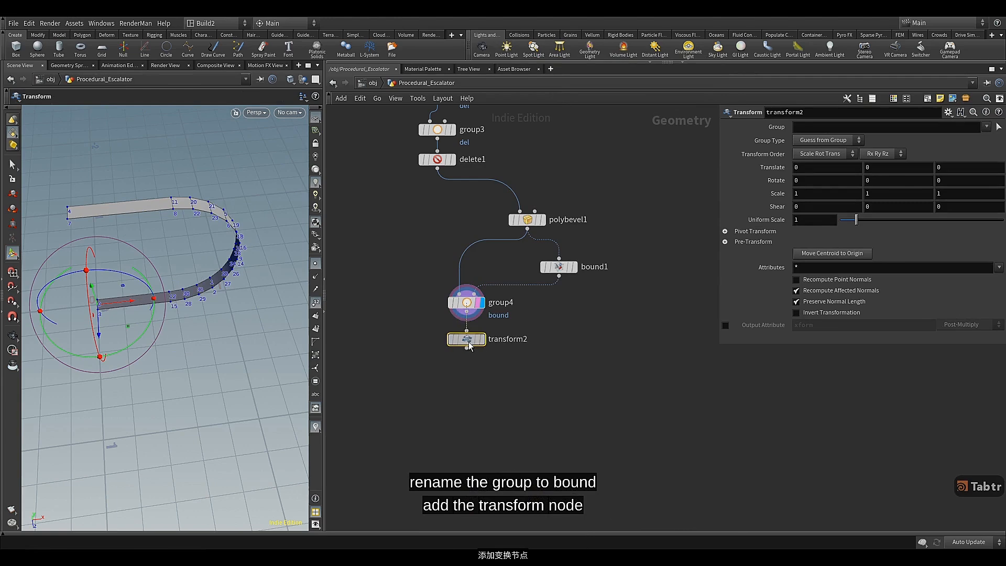
{"action": "left_click", "coordinate": [480, 340]}
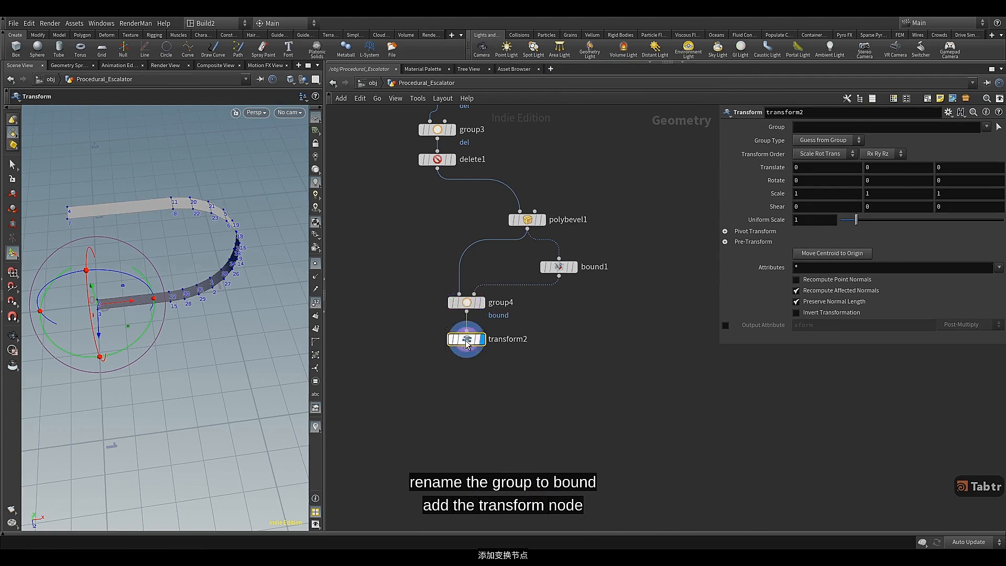
Limit the new Transform to the bound group and set its X Translate to 0.5
{"action": "left_click_drag", "start_coordinate": [224, 339], "coordinate": [214, 308], "text": "alt"}
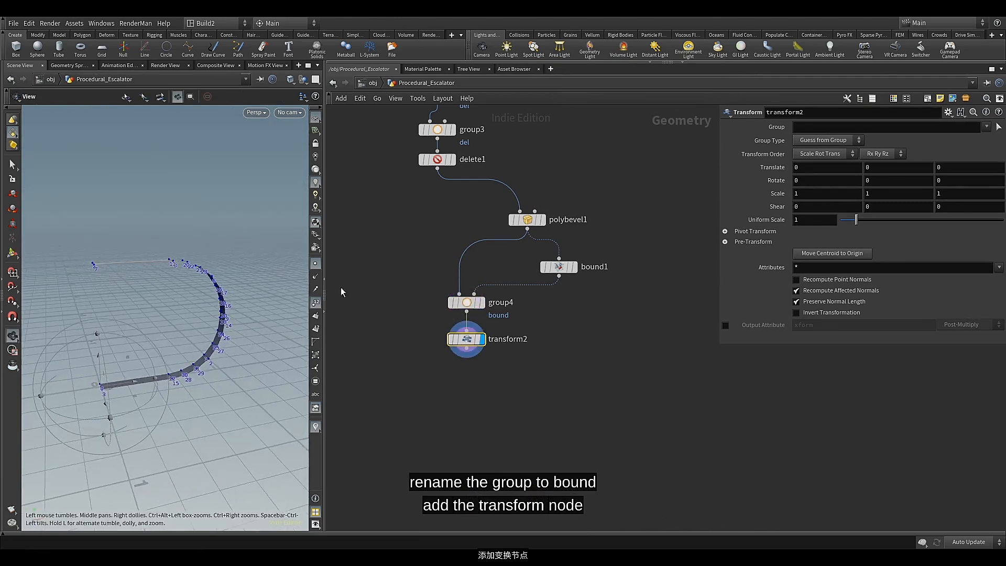
{"action": "left_click", "coordinate": [986, 126]}
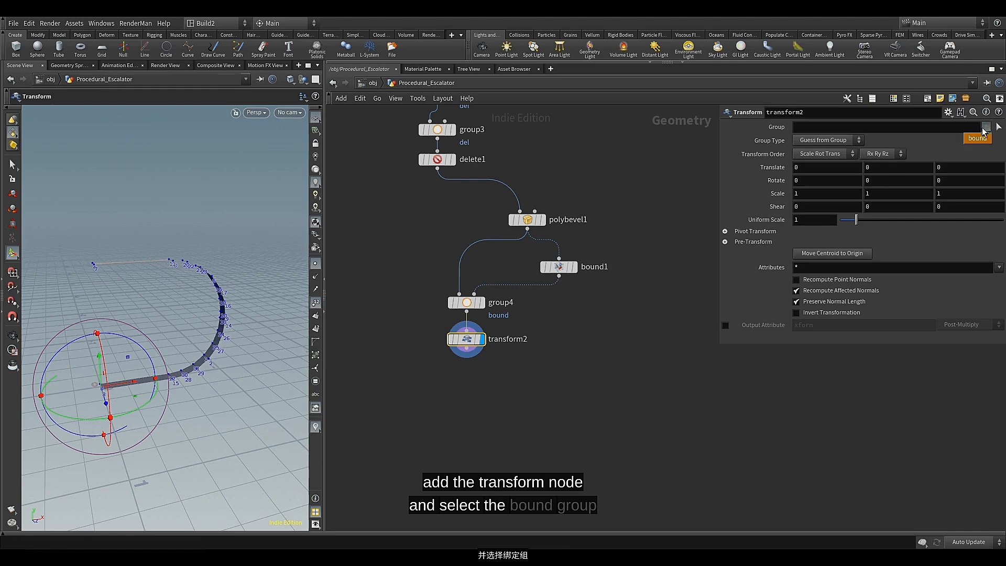
{"action": "left_click", "coordinate": [975, 137]}
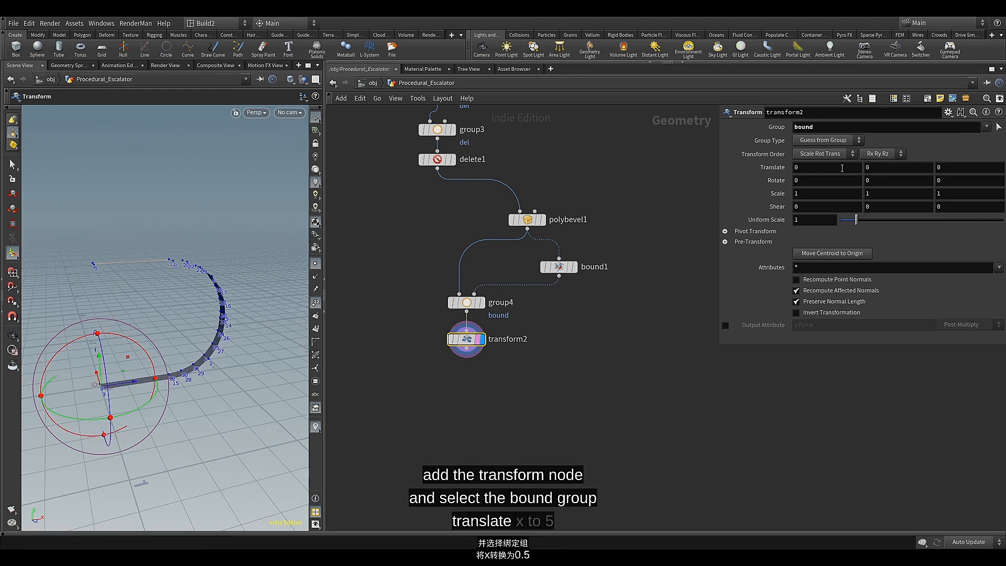
{"action": "middle_click_drag", "start_coordinate": [841, 168], "coordinate": [876, 172]}
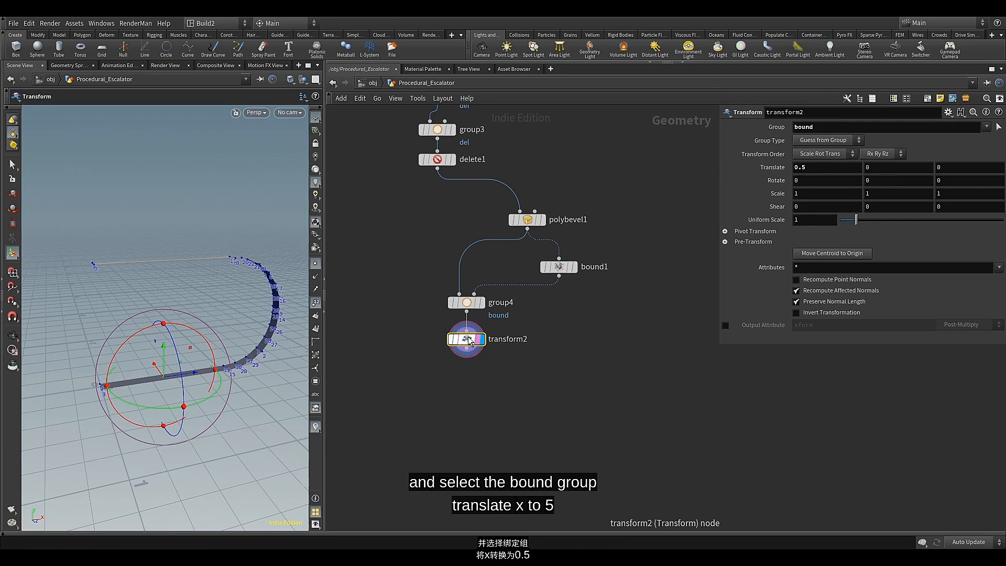
Colour the new Transform node red in the network
{"action": "key", "text": "c"}
{"action": "left_click", "coordinate": [934, 459]}
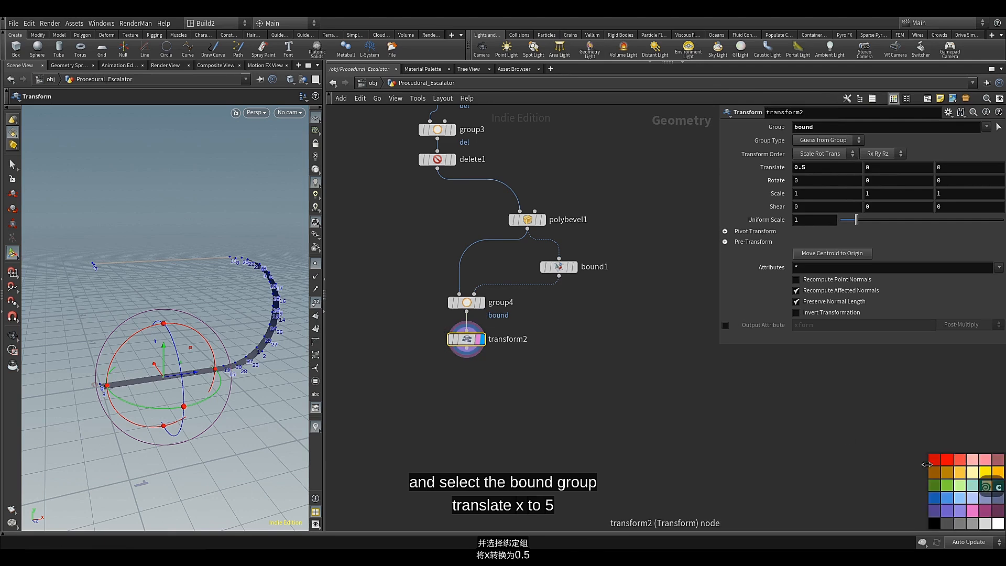
{"action": "key", "text": "c"}
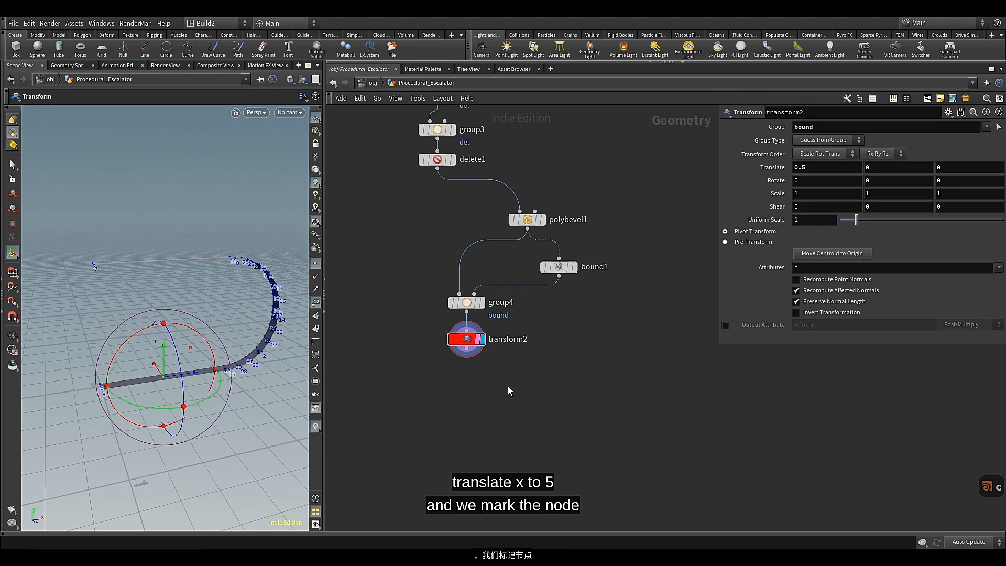
Connect a Null node to the red Transform's output and display it
{"action": "middle_click_drag", "start_coordinate": [508, 387], "coordinate": [527, 383]}
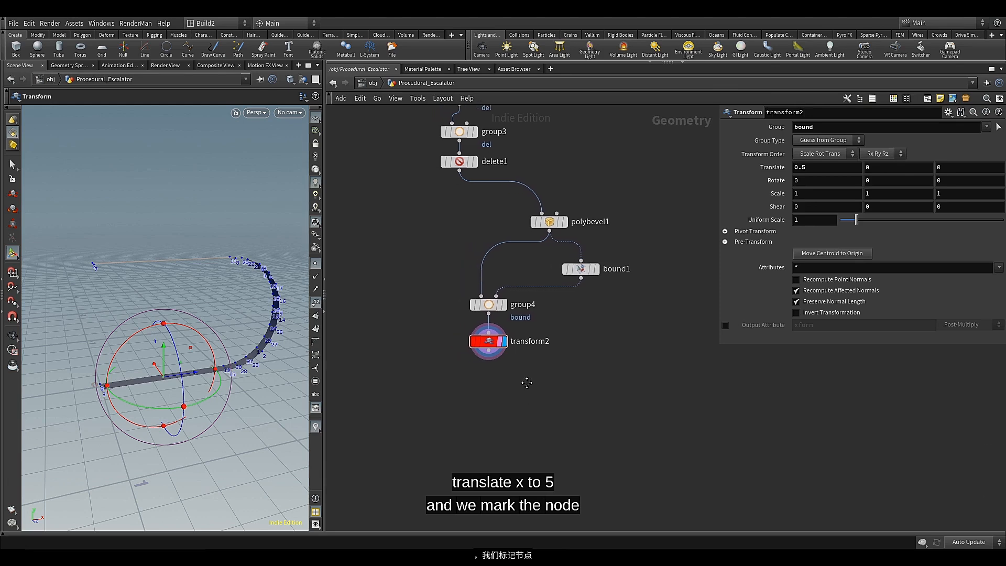
{"action": "left_click", "coordinate": [494, 358]}
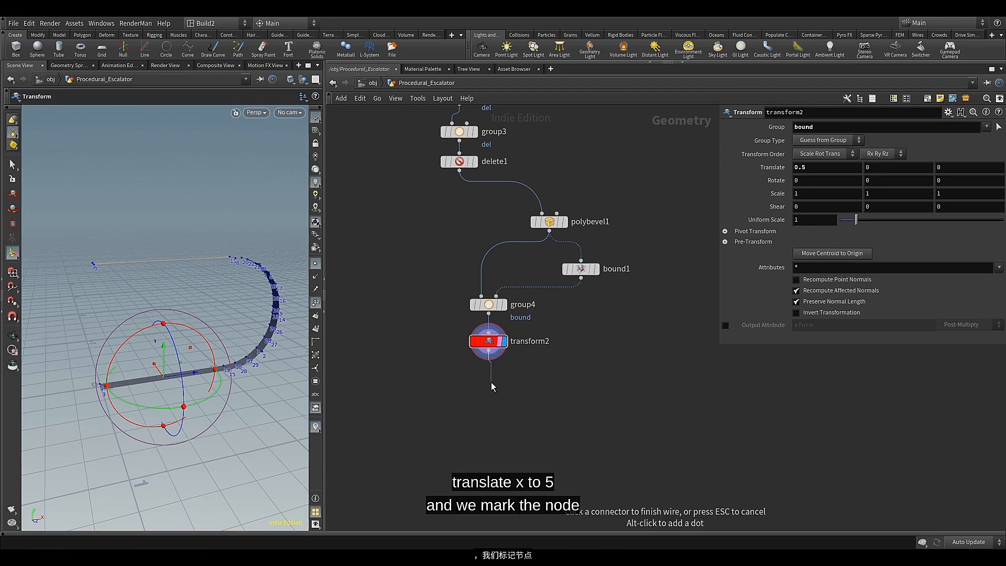
{"action": "key", "text": "Tab"}
{"action": "type", "text": "nu"}
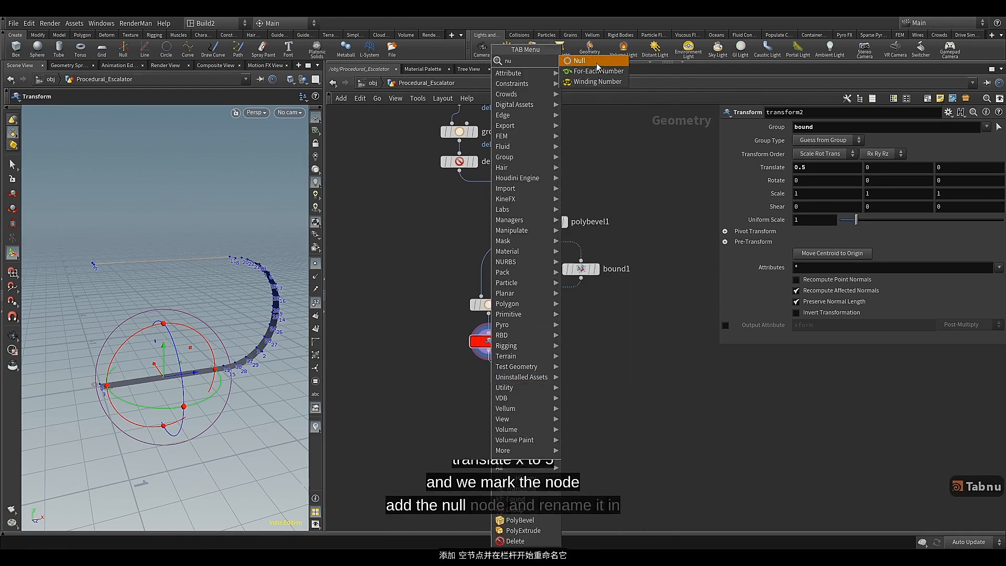
{"action": "key", "text": "Return"}
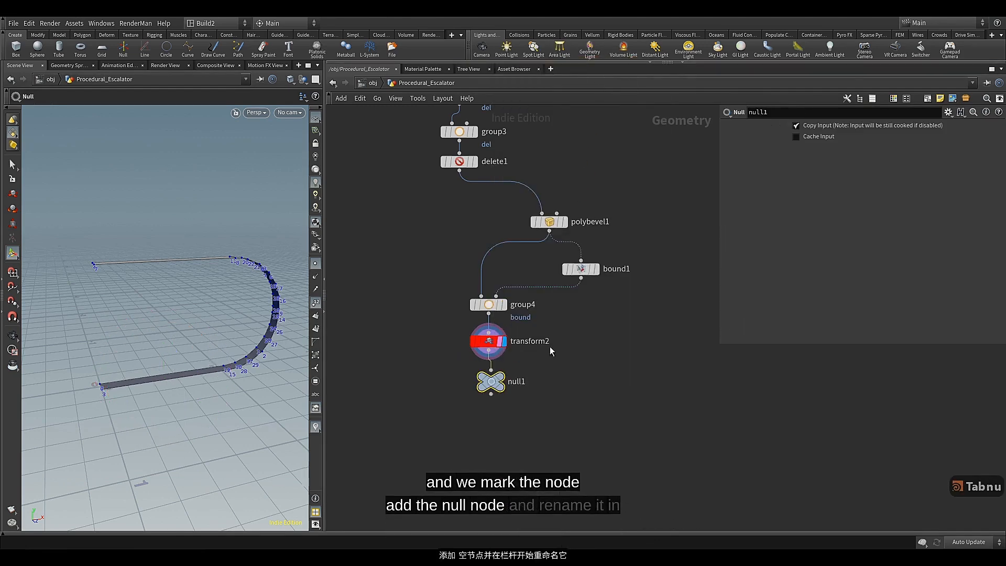
{"action": "left_click", "coordinate": [494, 385]}
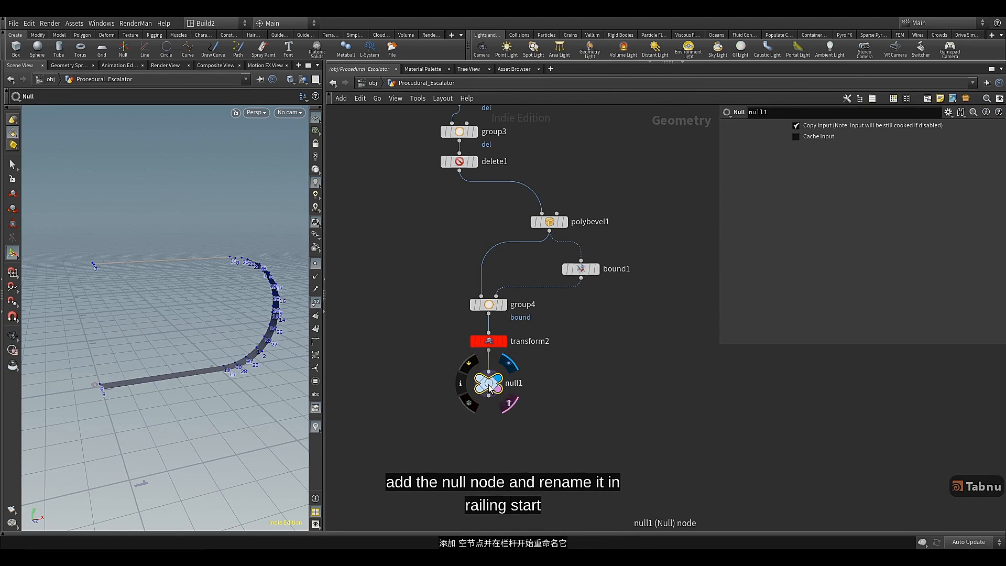
Rename the Null node Railing_Start and colour it green
{"action": "double_click", "coordinate": [532, 386]}
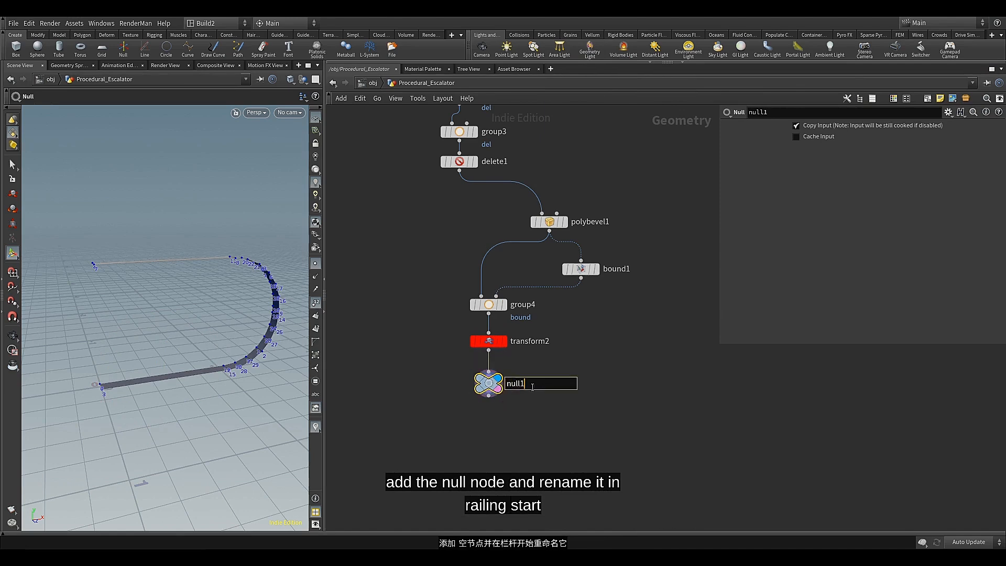
{"action": "type", "text": "Raili"}
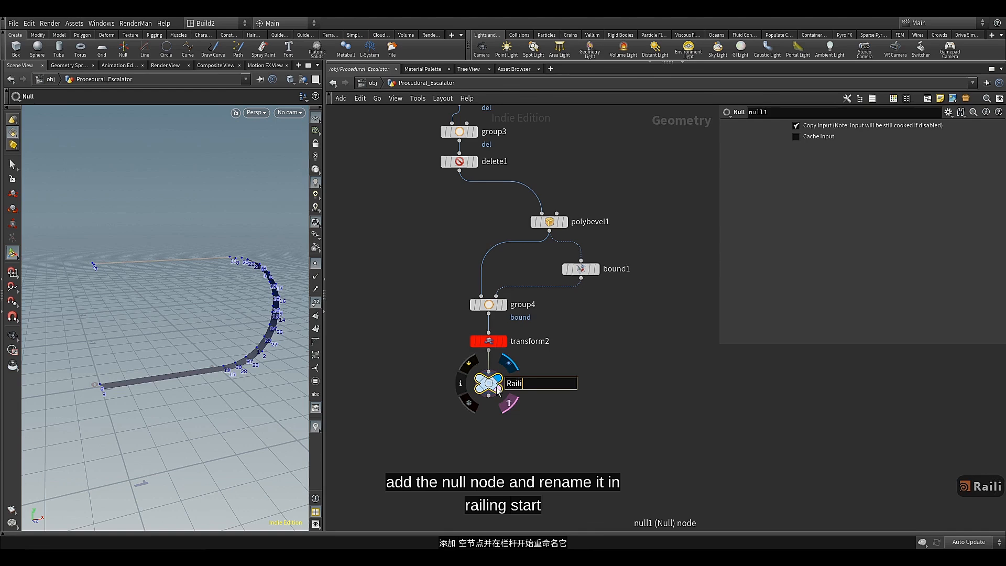
{"action": "type", "text": "ng_"}
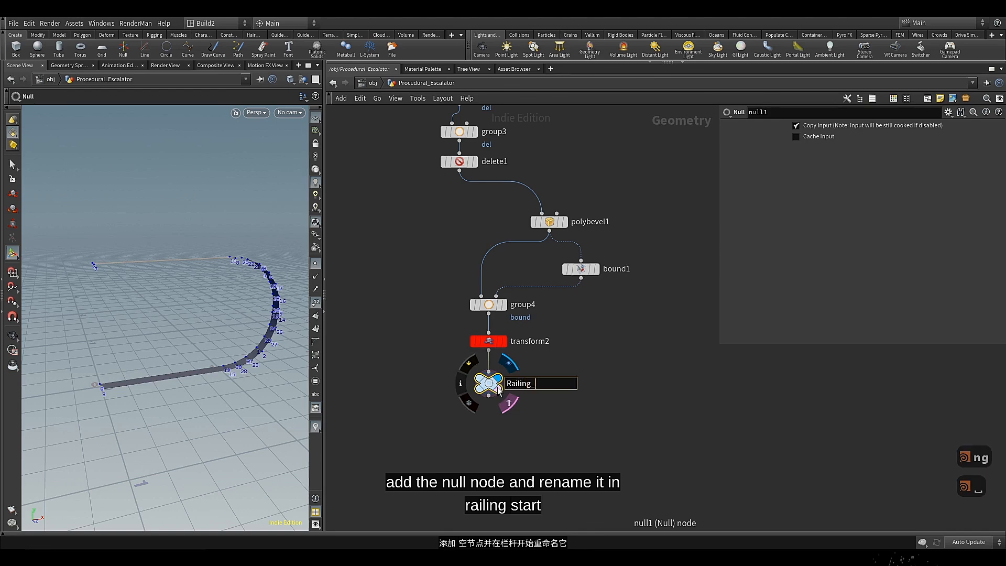
{"action": "type", "text": "Start"}
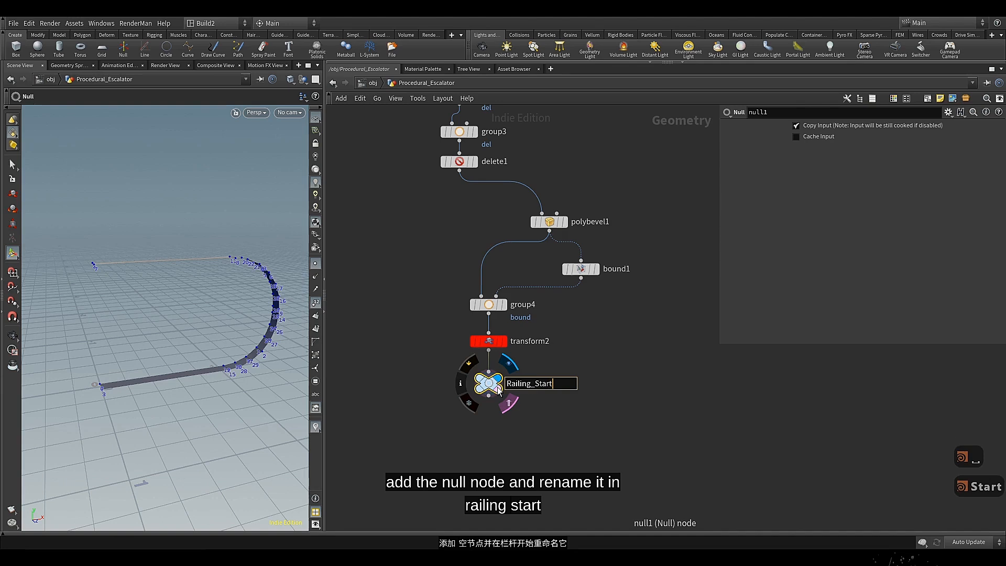
{"action": "key", "text": "Return"}
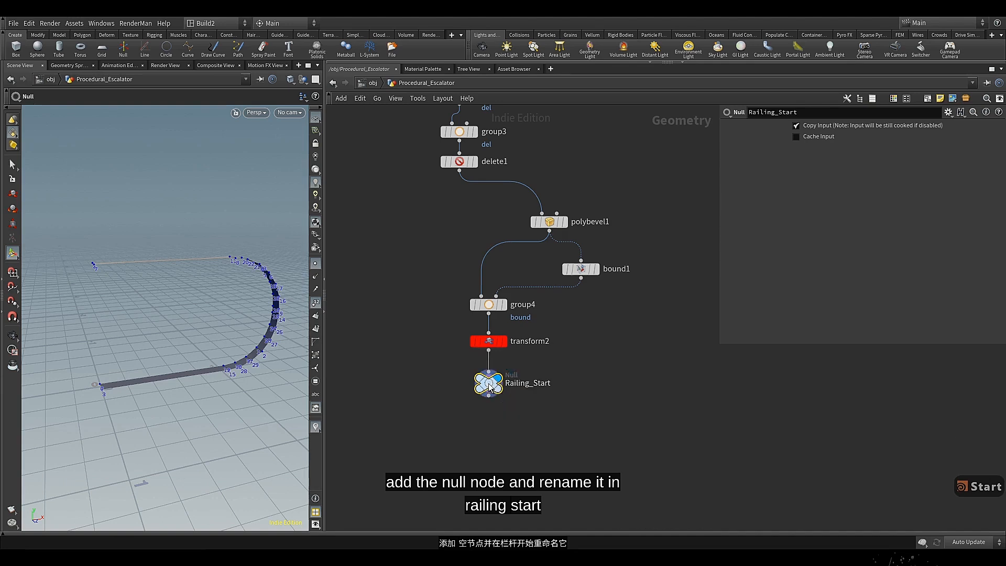
{"action": "key", "text": "c"}
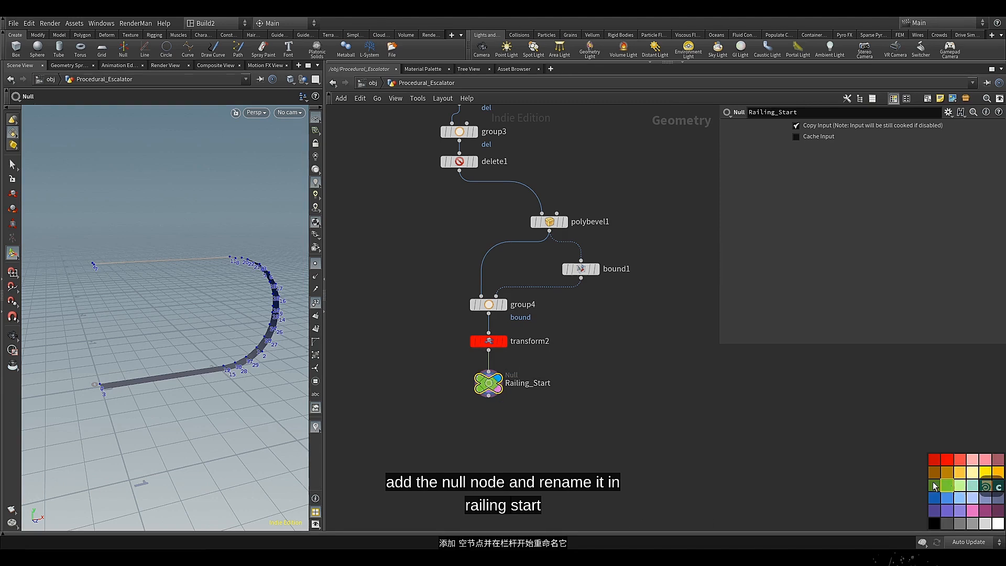
{"action": "key", "text": "c"}
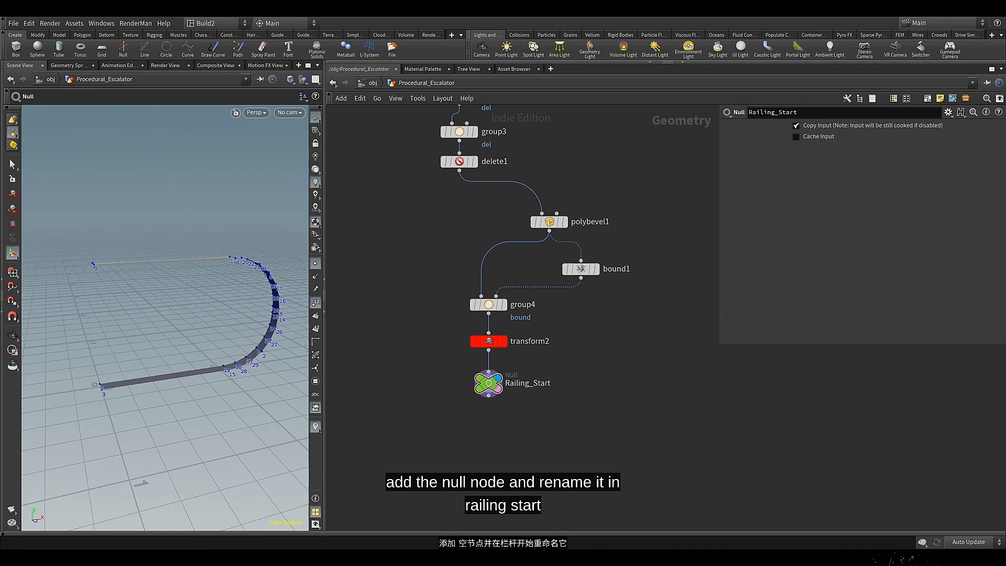
Enclose all nodes from the box down to Railing_Start in a network box
{"action": "scroll", "coordinate": [446, 231], "scroll_direction": "down", "scroll_amount": 3}
{"action": "middle_click_drag", "start_coordinate": [445, 231], "coordinate": [481, 328]}
{"action": "left_click_drag", "start_coordinate": [442, 146], "coordinate": [587, 447]}
{"action": "left_click", "coordinate": [940, 100]}
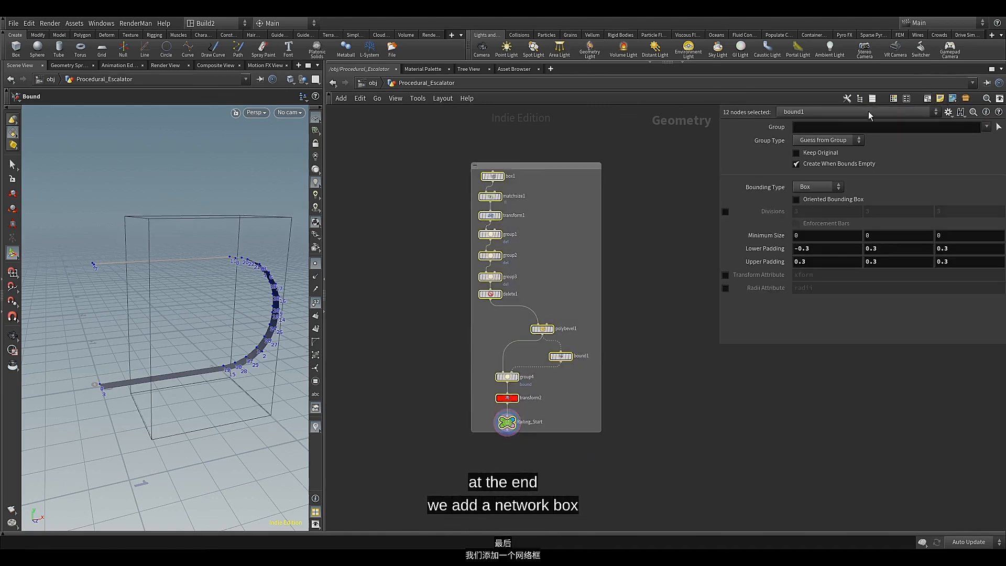
Colour the network box dark blue
{"action": "left_click", "coordinate": [538, 168]}
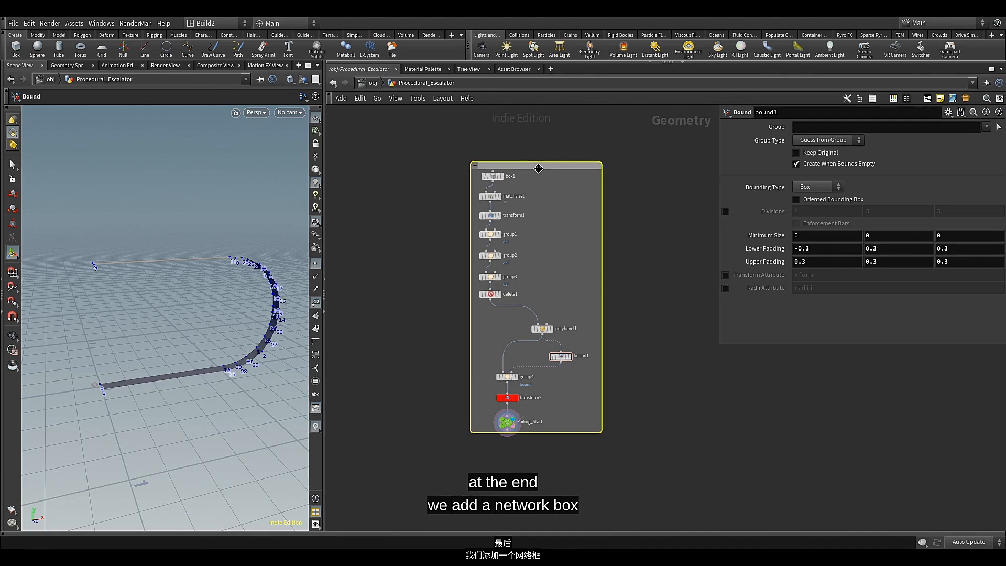
{"action": "key", "text": "c"}
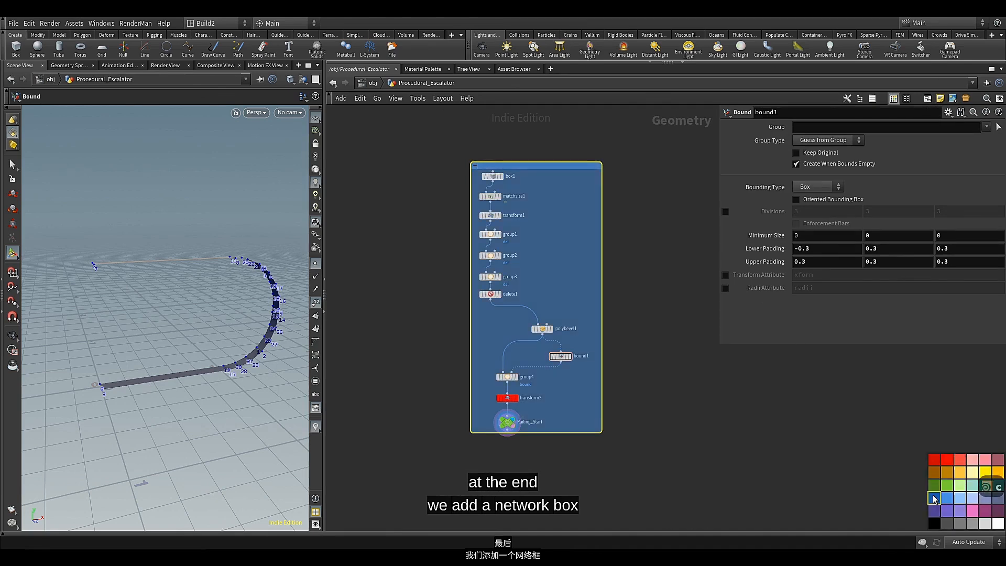
{"action": "left_click", "coordinate": [934, 498]}
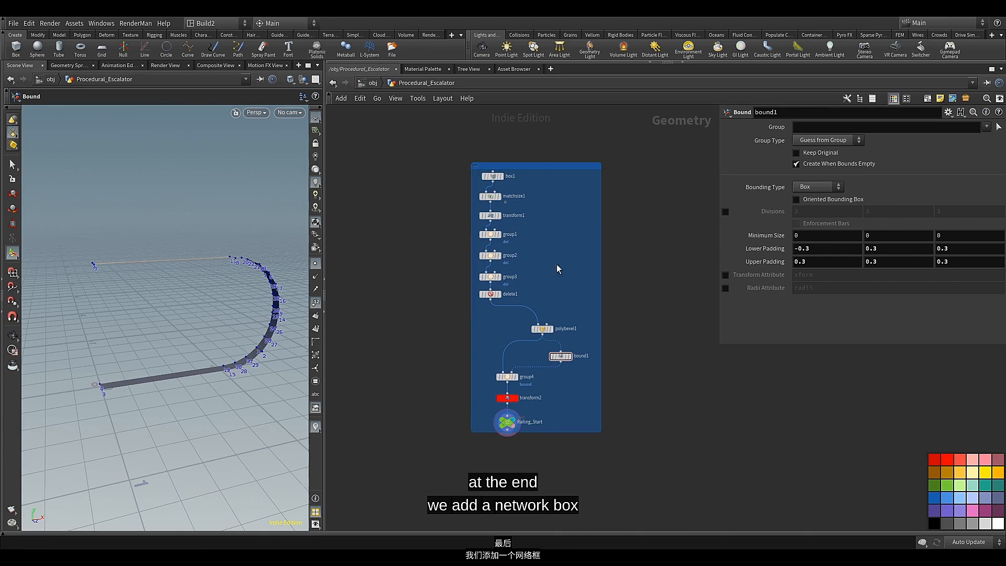
Title the network box Railing_Base
{"action": "left_click", "coordinate": [541, 168]}
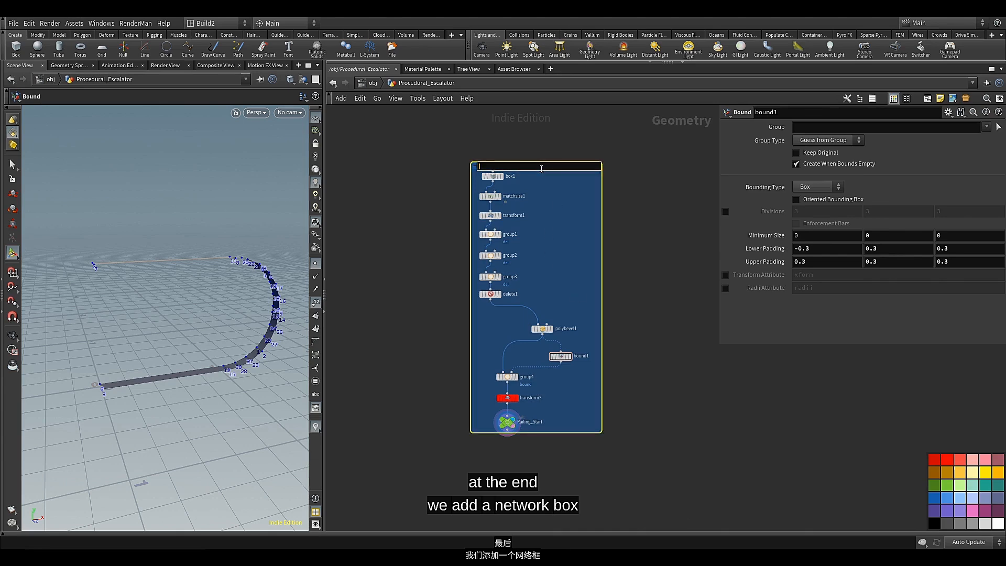
{"action": "scroll", "coordinate": [525, 157], "scroll_direction": "up", "scroll_amount": 5}
{"action": "left_click", "coordinate": [482, 184]}
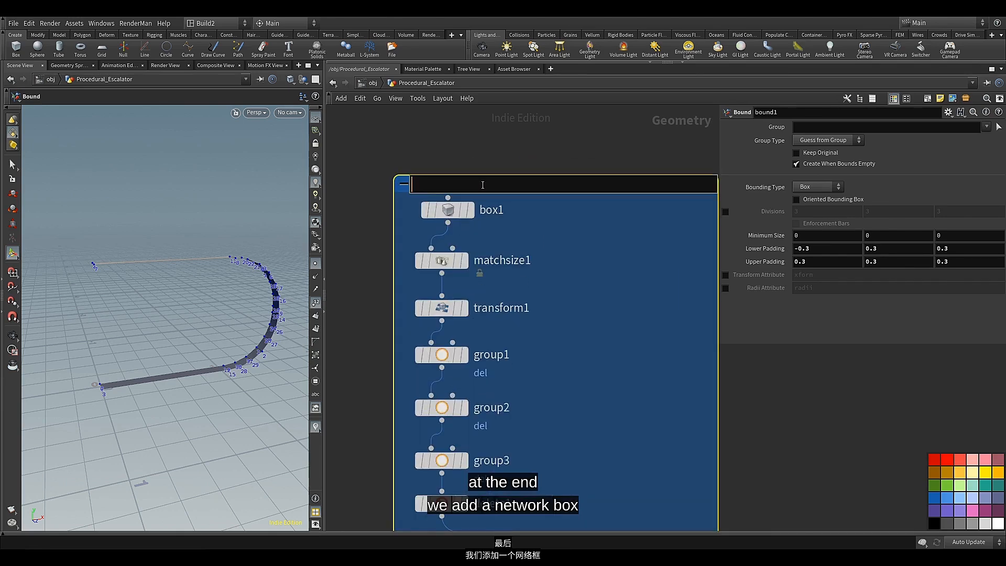
{"action": "type", "text": "Raili"}
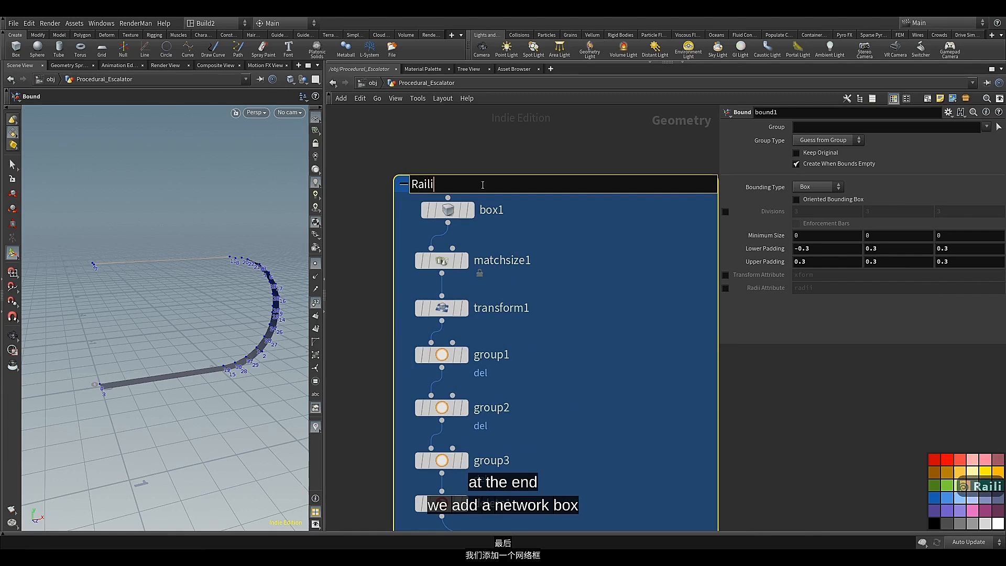
{"action": "type", "text": "ng"}
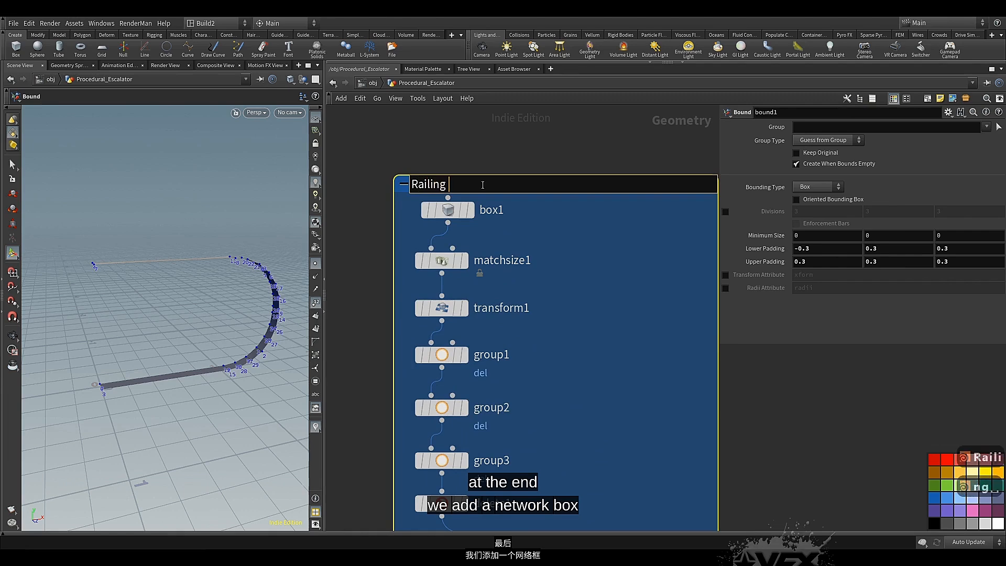
{"action": "key", "text": "BackSpace"}
{"action": "type", "text": "_"}
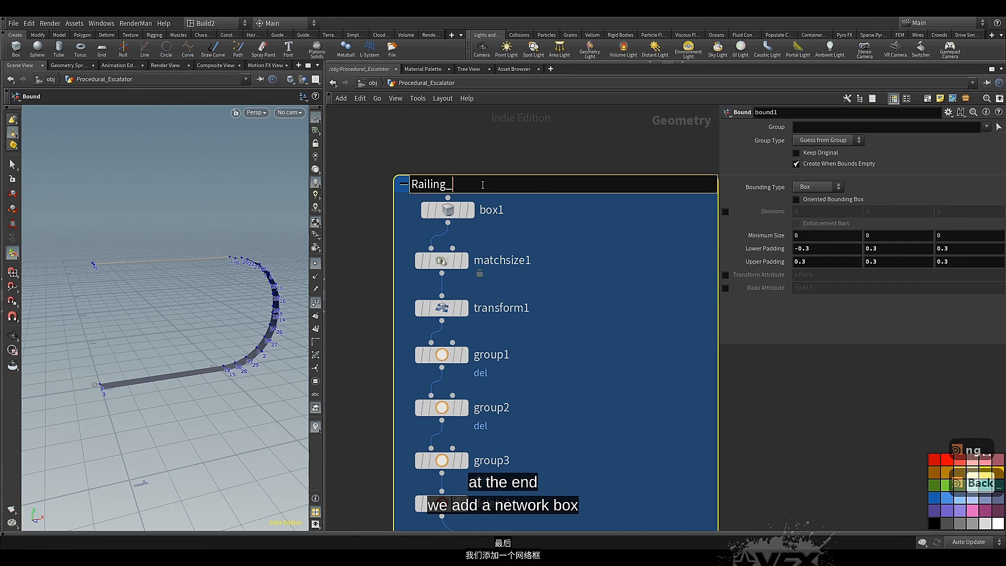
{"action": "type", "text": "Base"}
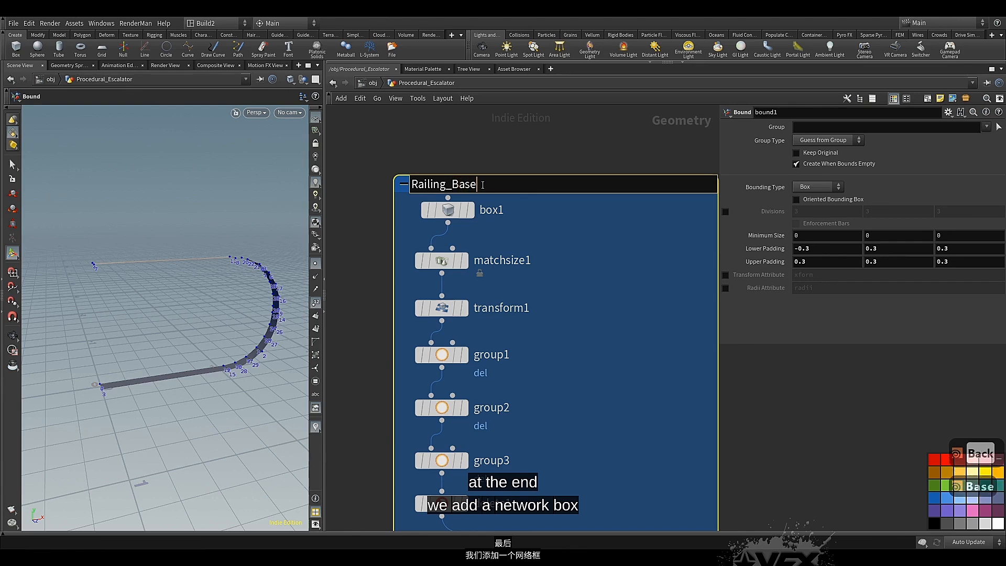
{"action": "left_click", "coordinate": [551, 214]}
{"action": "scroll", "coordinate": [551, 213], "scroll_direction": "down", "scroll_amount": 5}
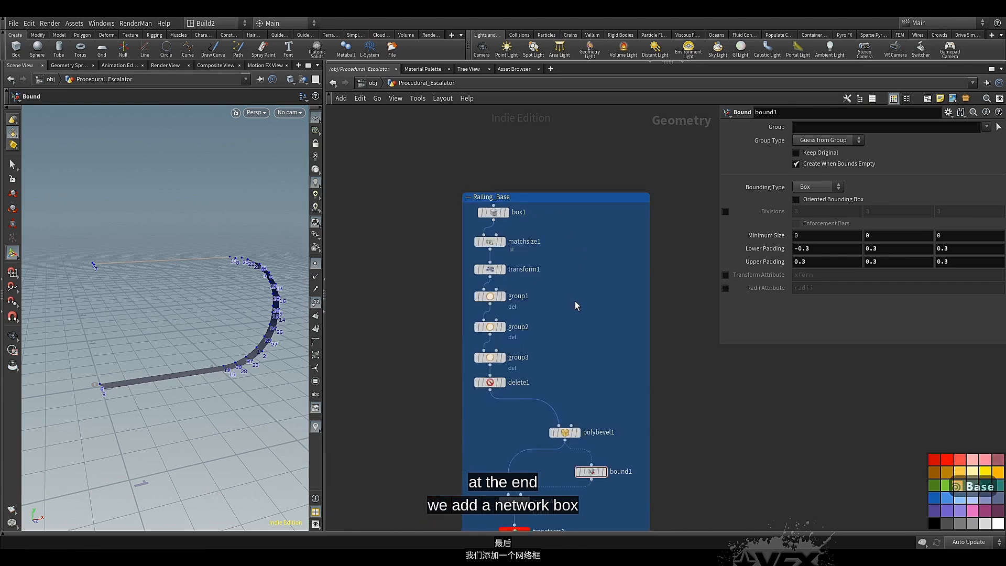
{"action": "middle_click_drag", "start_coordinate": [574, 300], "coordinate": [548, 227]}
{"action": "scroll", "coordinate": [545, 204], "scroll_direction": "down", "scroll_amount": 2}
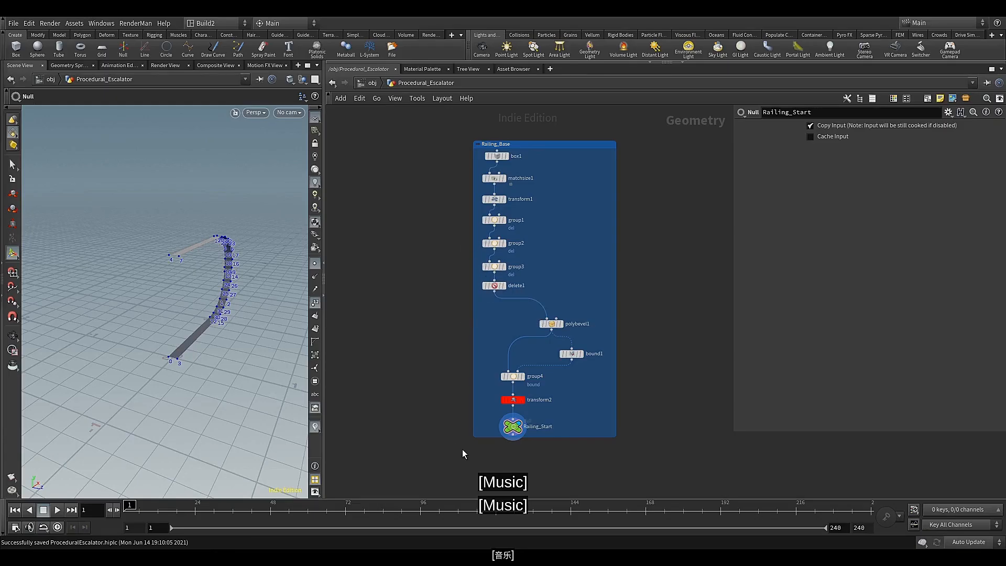
Add a Bound node connected below Railing_Start
{"action": "middle_click_drag", "start_coordinate": [462, 448], "coordinate": [433, 341]}
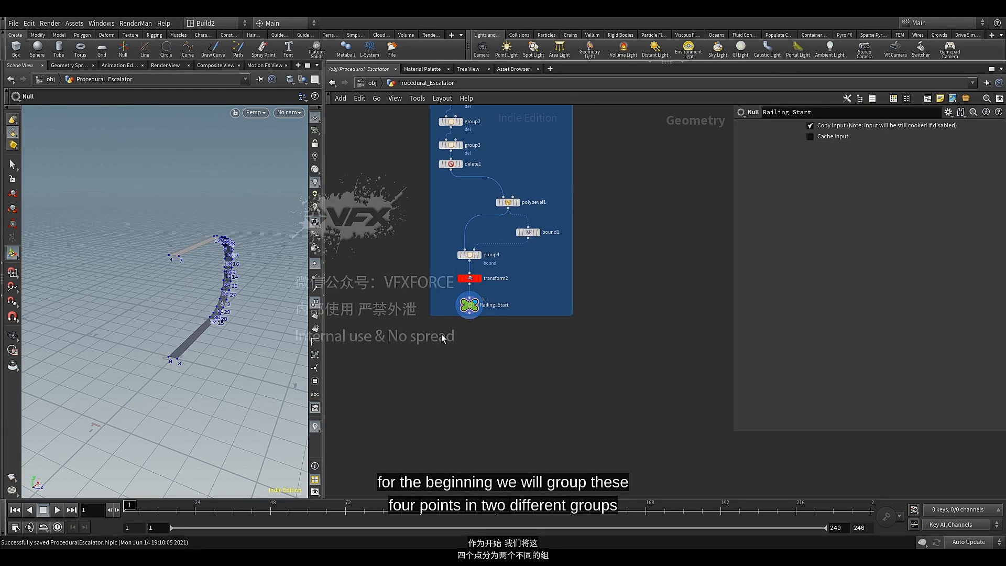
{"action": "scroll", "coordinate": [496, 314], "scroll_direction": "up", "scroll_amount": 4}
{"action": "middle_click_drag", "start_coordinate": [471, 334], "coordinate": [552, 301]}
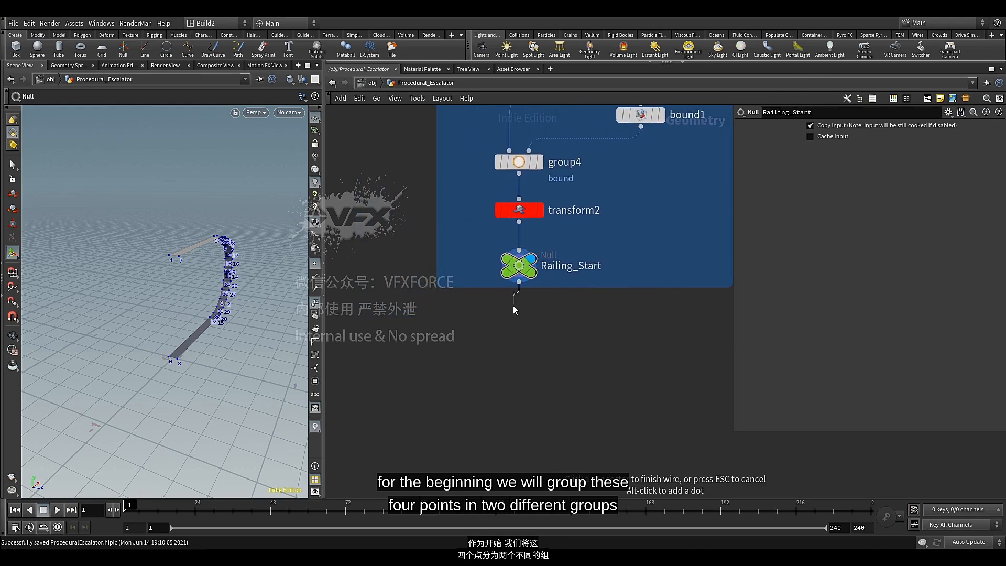
{"action": "key", "text": "Tab"}
{"action": "type", "text": "bou"}
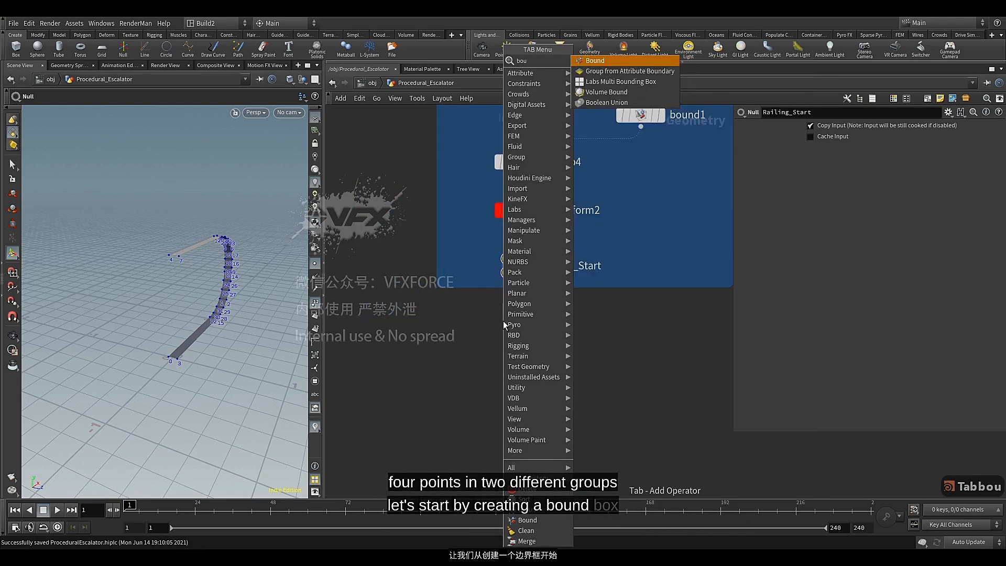
{"action": "left_click", "coordinate": [600, 59]}
{"action": "left_click", "coordinate": [519, 326]}
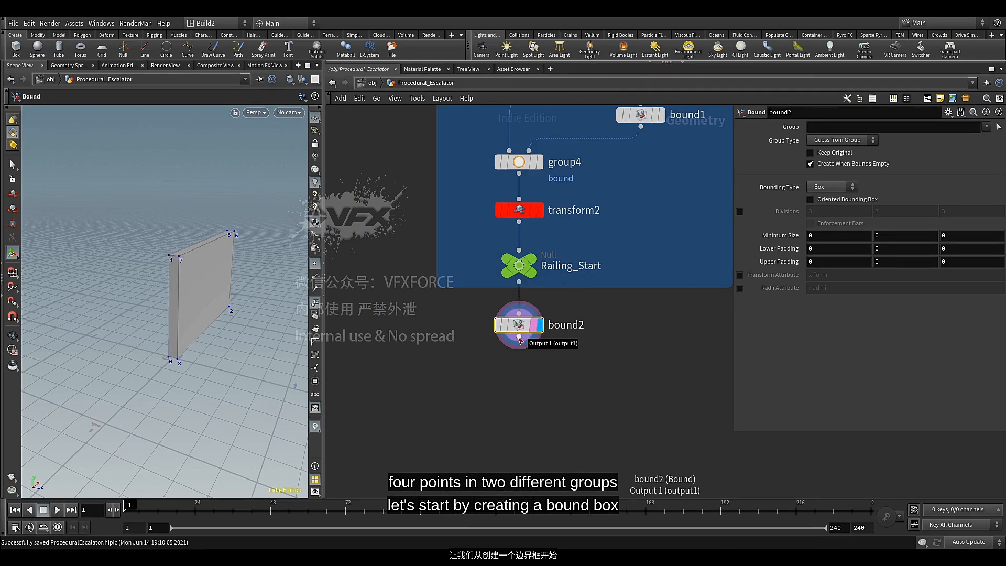
Add a Group node below bound2 and name its group delete, keeping the primitives group type
{"action": "left_click", "coordinate": [520, 338]}
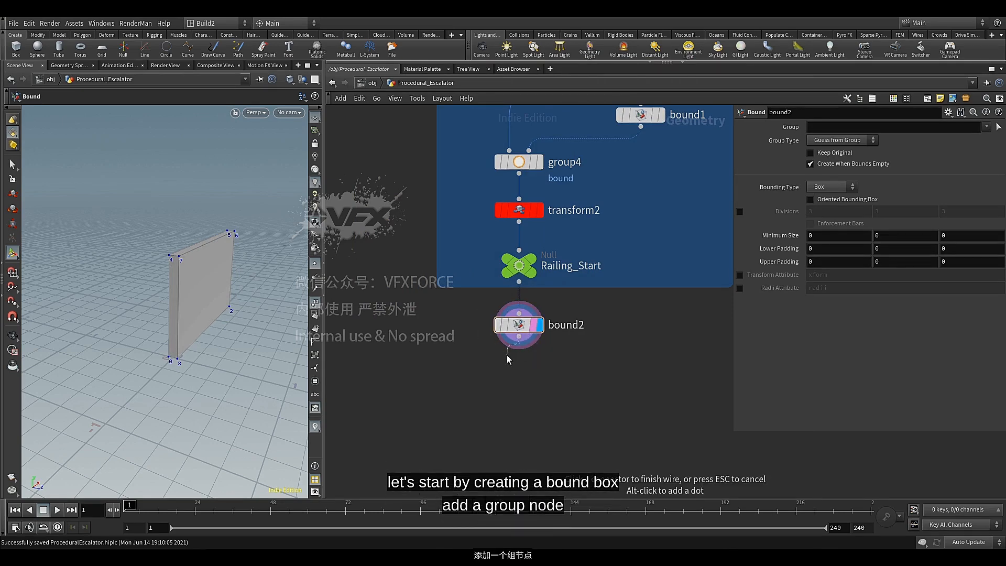
{"action": "key", "text": "Tab"}
{"action": "type", "text": "grou"}
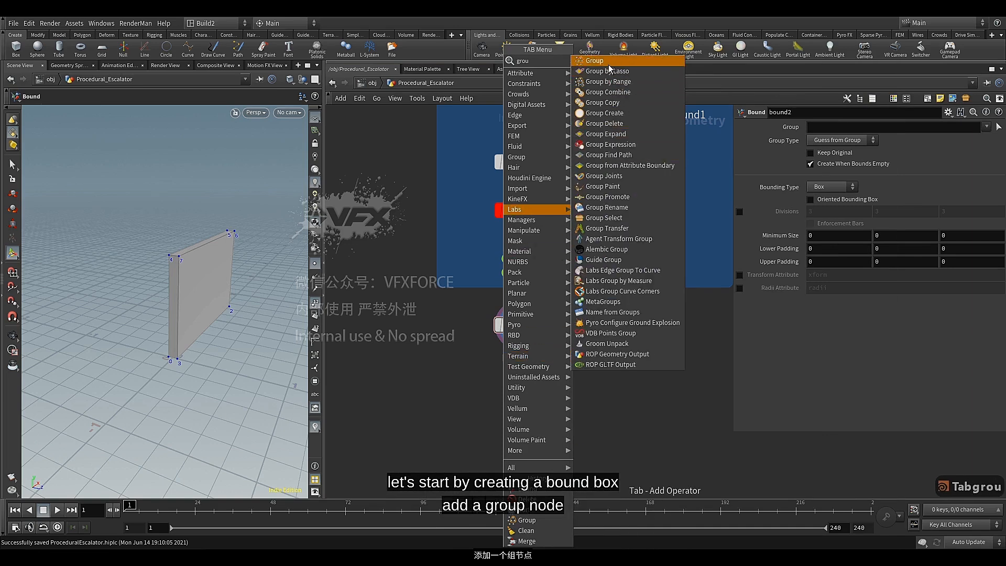
{"action": "left_click", "coordinate": [595, 61]}
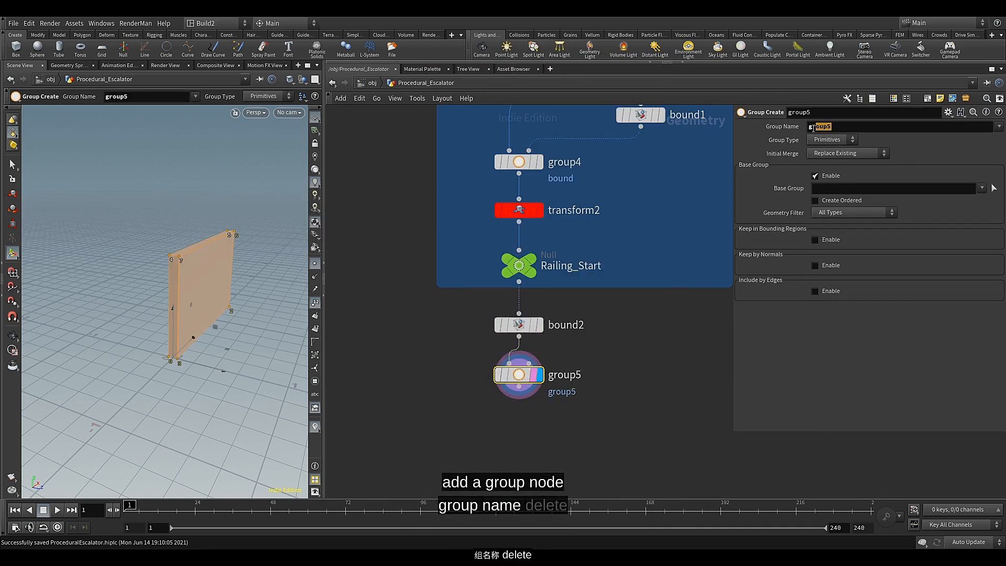
{"action": "double_click", "coordinate": [806, 128]}
{"action": "type", "text": "de"}
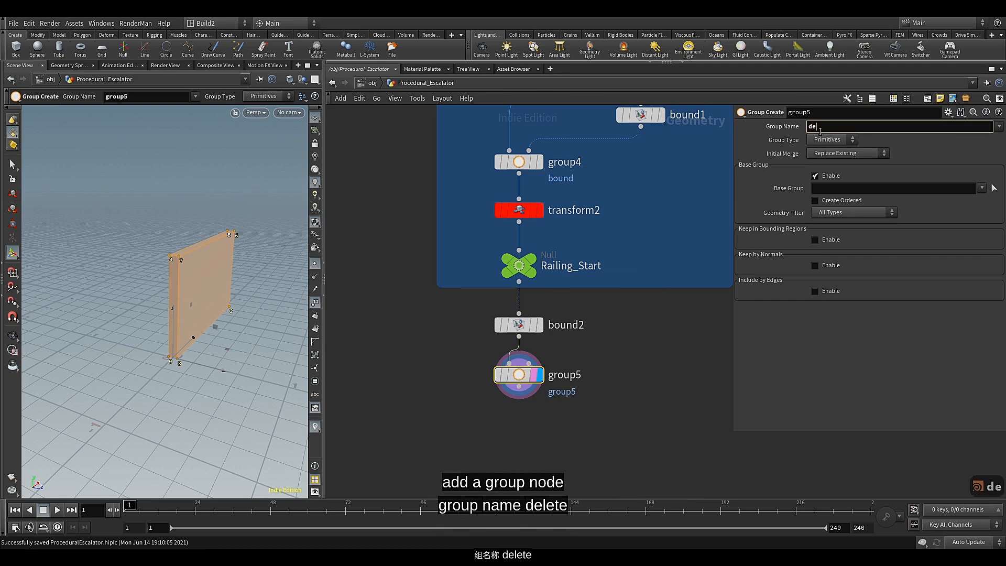
{"action": "type", "text": "lete"}
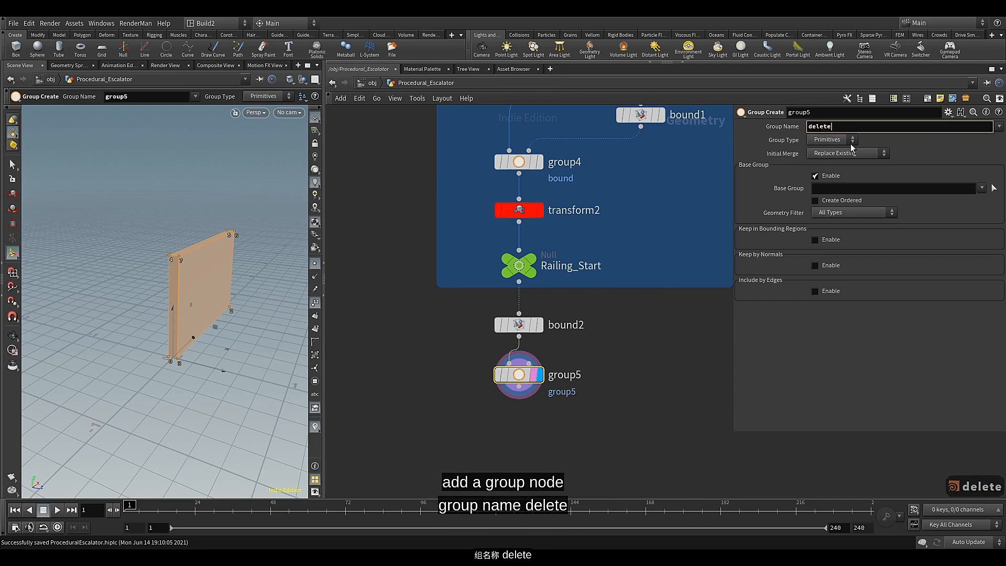
{"action": "left_click", "coordinate": [843, 142]}
{"action": "left_click", "coordinate": [842, 142]}
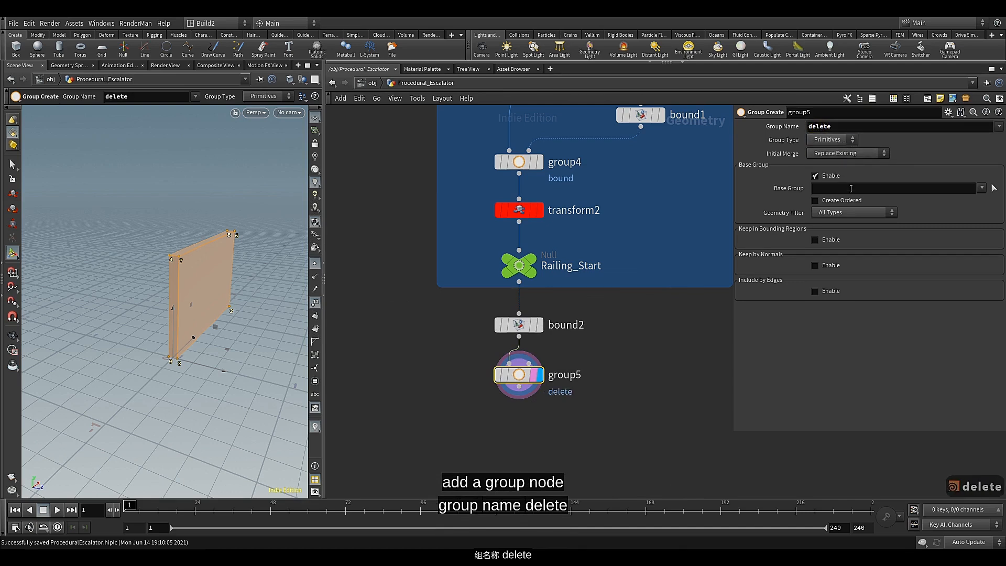
Disable the base group on group5 and enable Keep by Normals with direction -1, 0, 0 and spread angle 50
{"action": "left_click", "coordinate": [823, 181]}
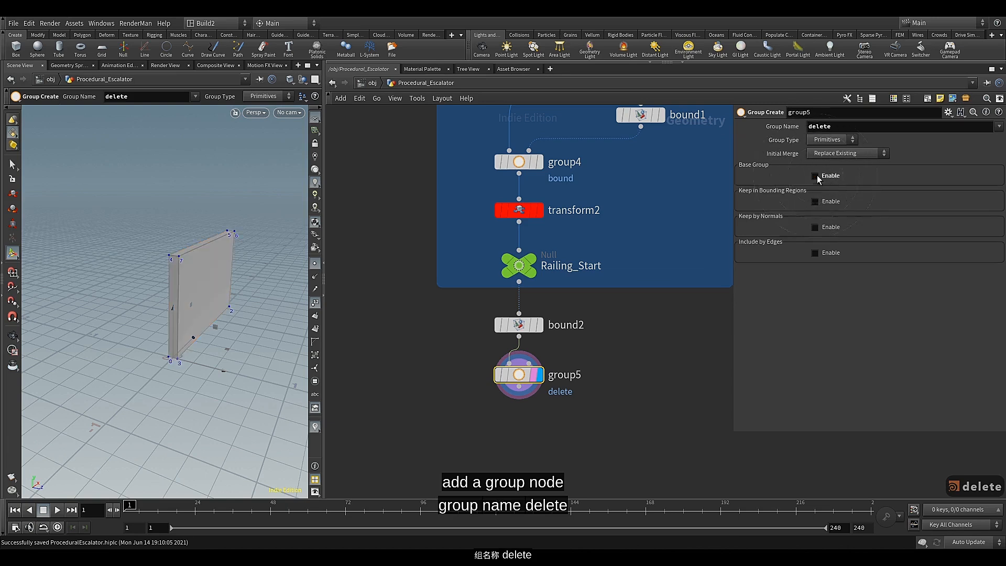
{"action": "left_click", "coordinate": [815, 227]}
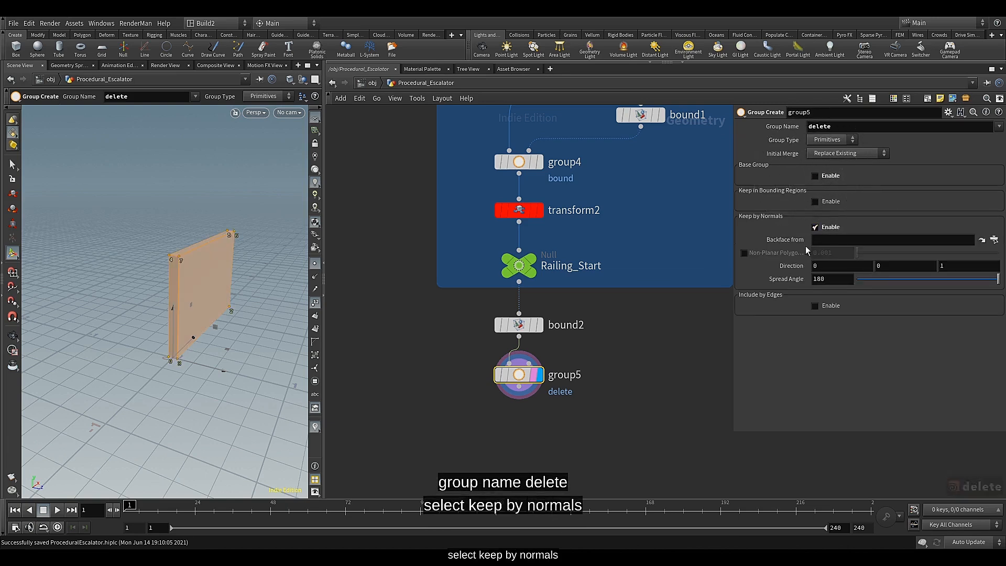
{"action": "left_click", "coordinate": [967, 268]}
{"action": "key", "text": "BackSpace"}
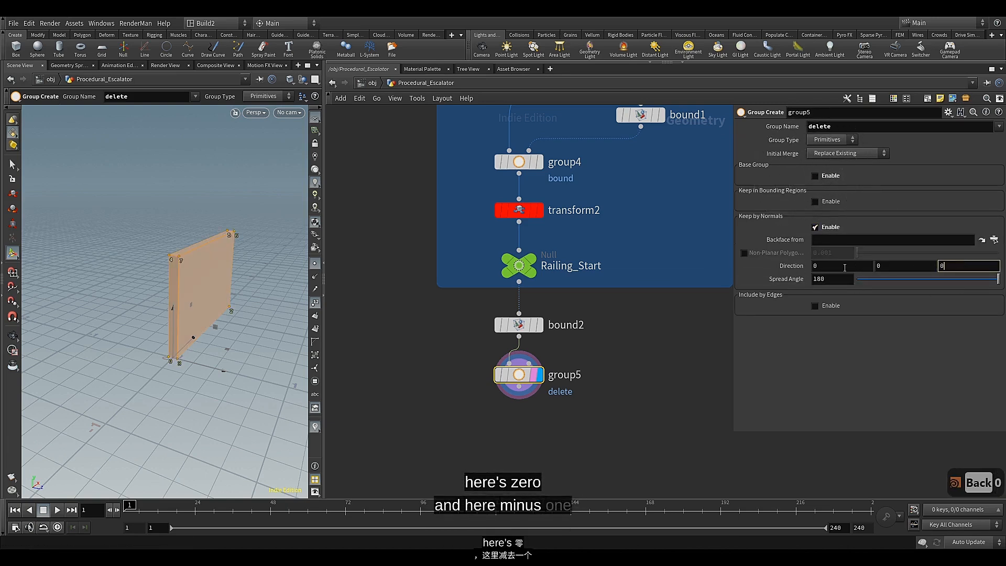
{"action": "type", "text": "0"}
{"action": "left_click", "coordinate": [843, 266]}
{"action": "key", "text": "BackSpace"}
{"action": "type", "text": "-"}
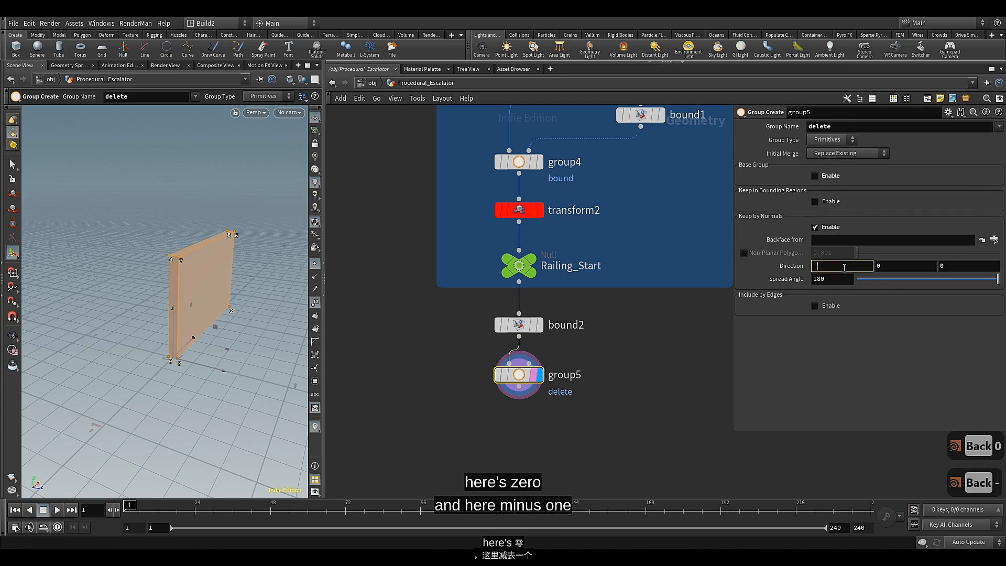
{"action": "type", "text": "1"}
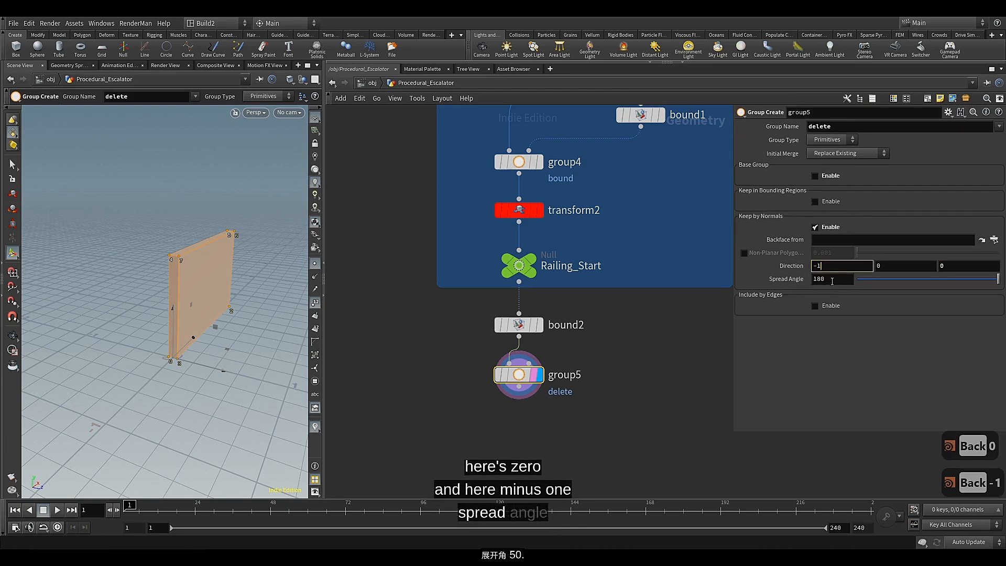
{"action": "left_click", "coordinate": [832, 280]}
{"action": "type", "text": "50"}
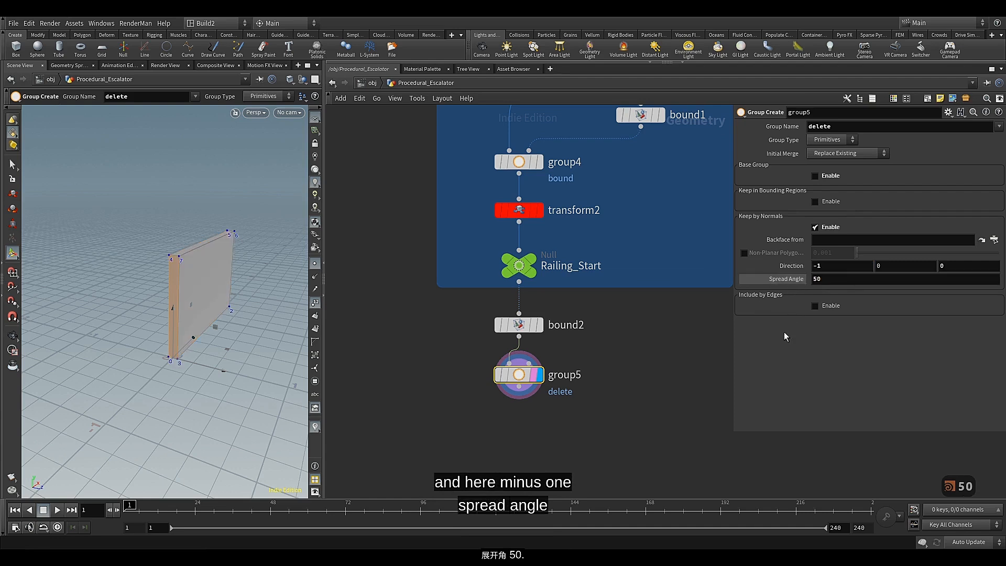
Add a Delete node connected below group5, display it and align it with the node chain
{"action": "left_click", "coordinate": [519, 387]}
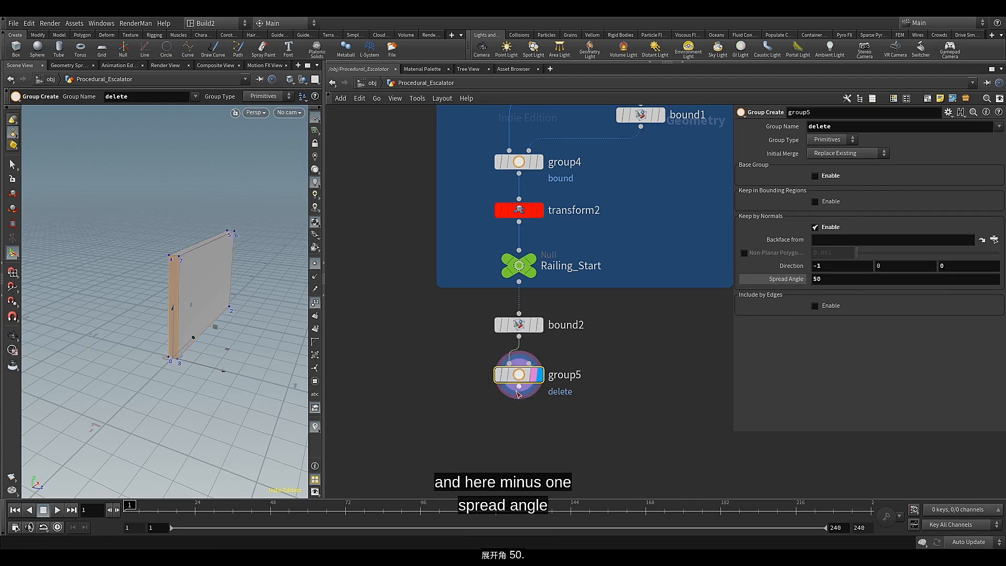
{"action": "key", "text": "Tab"}
{"action": "type", "text": "dele"}
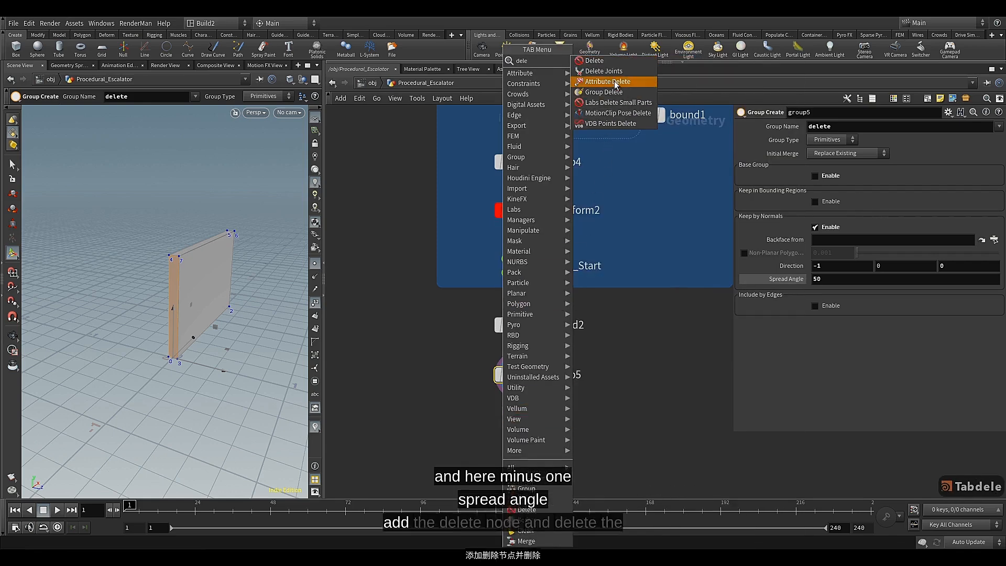
{"action": "left_click", "coordinate": [600, 64]}
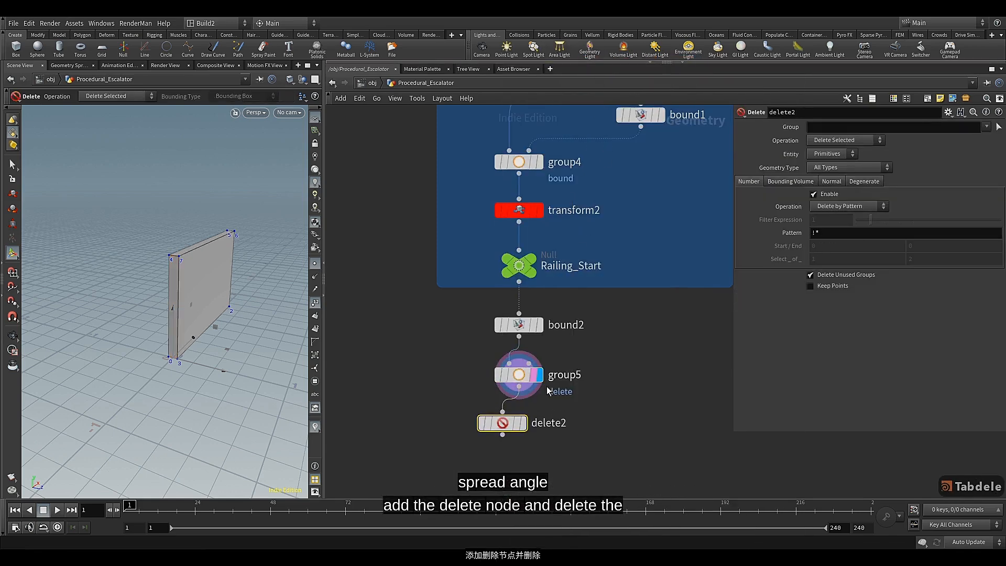
{"action": "left_click", "coordinate": [524, 423]}
{"action": "left_click_drag", "start_coordinate": [502, 426], "coordinate": [520, 426]}
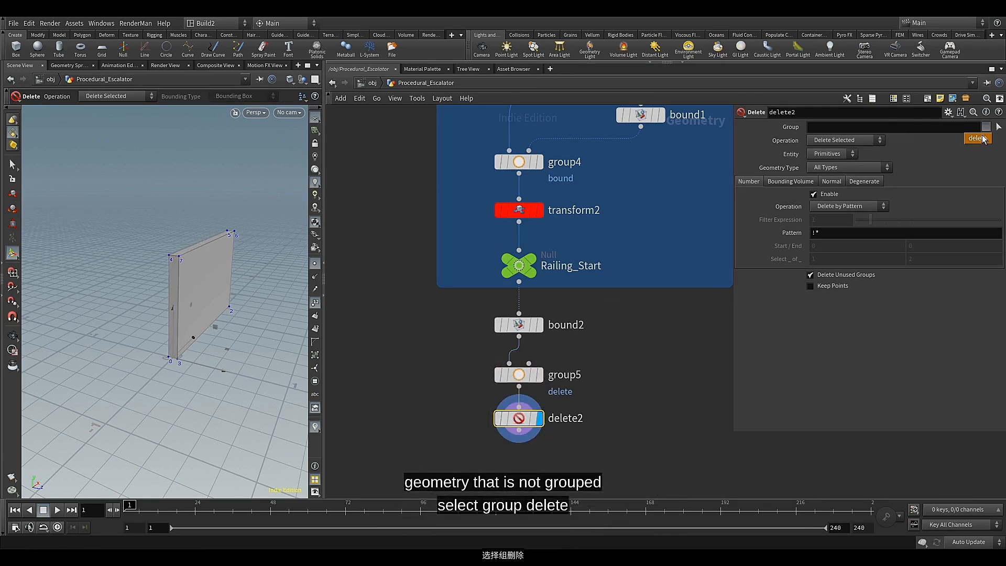
Set the delete2 node to use the delete group with the Delete Non-Selected operation
{"action": "left_click", "coordinate": [977, 139]}
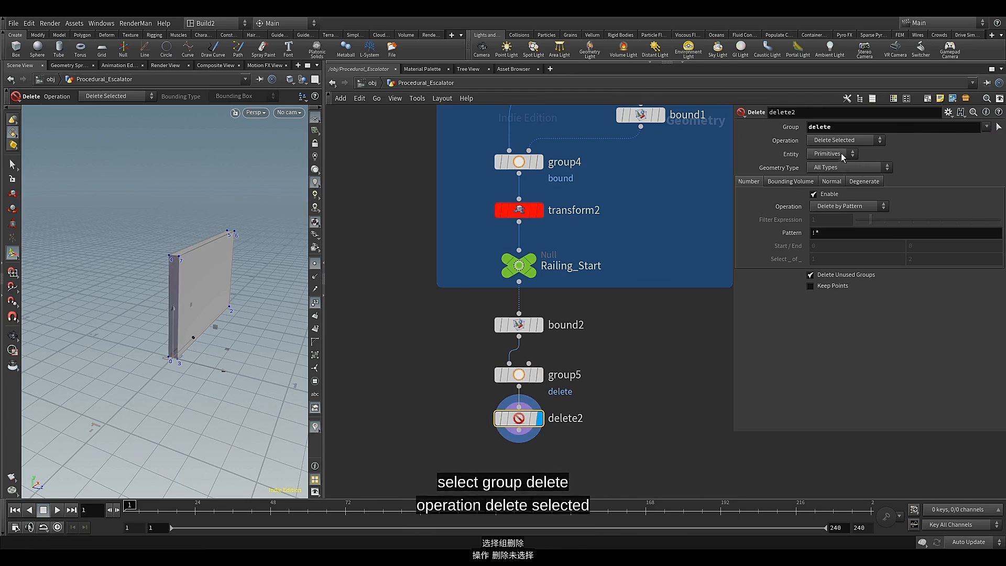
{"action": "left_click", "coordinate": [854, 141]}
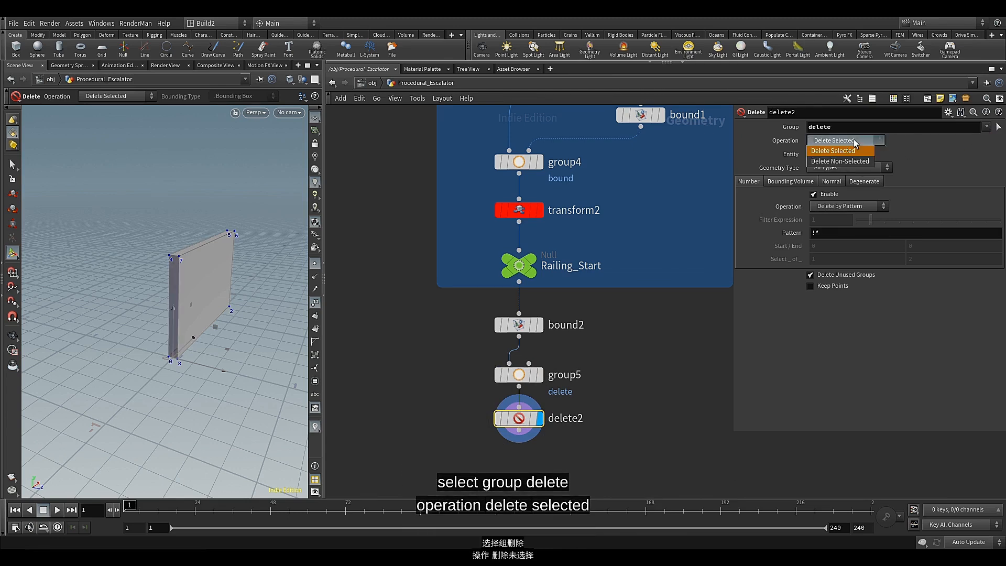
{"action": "left_click", "coordinate": [827, 162]}
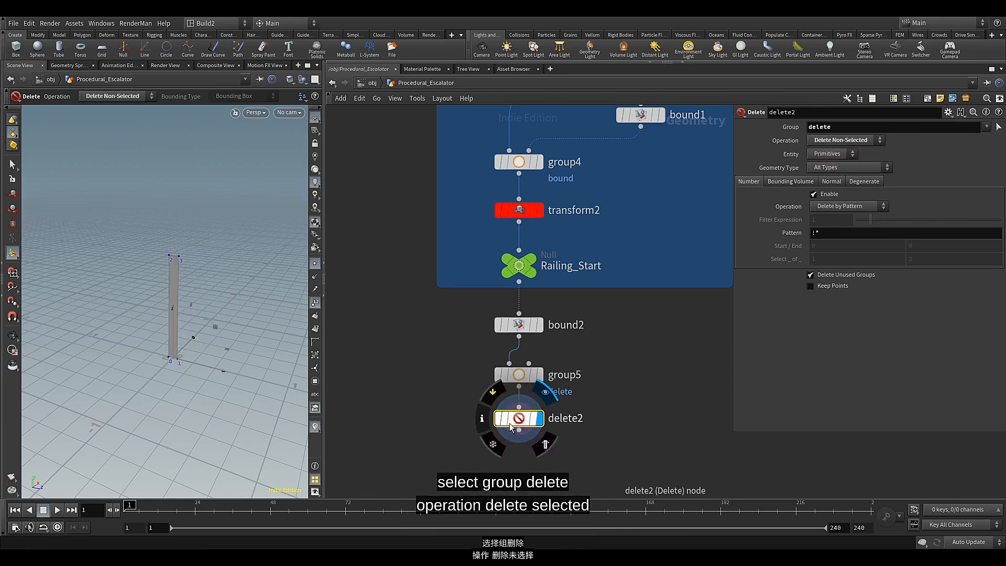
Add a Sort node connected below delete2
{"action": "middle_click_drag", "start_coordinate": [474, 440], "coordinate": [476, 314]}
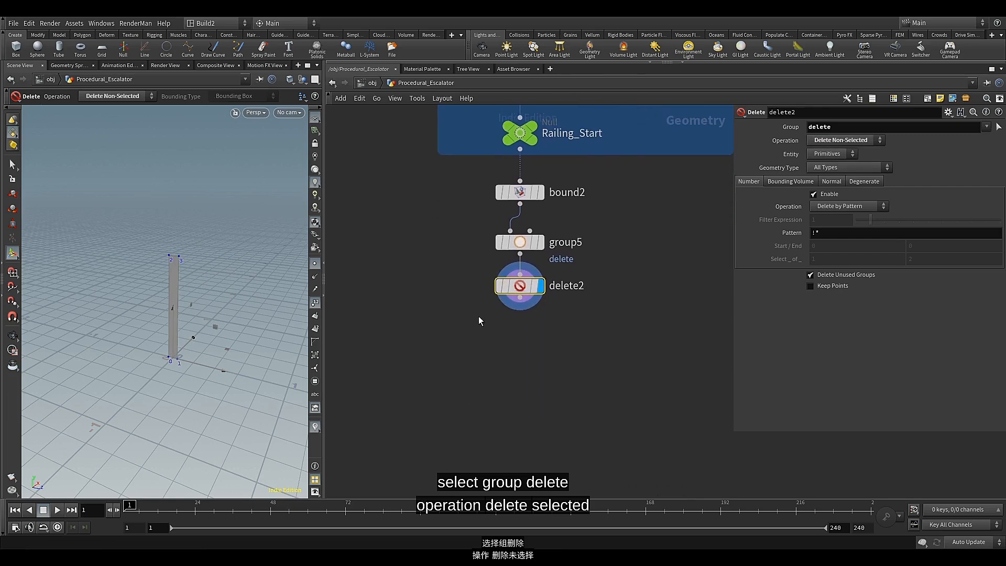
{"action": "left_click", "coordinate": [520, 301]}
{"action": "key", "text": "Tab"}
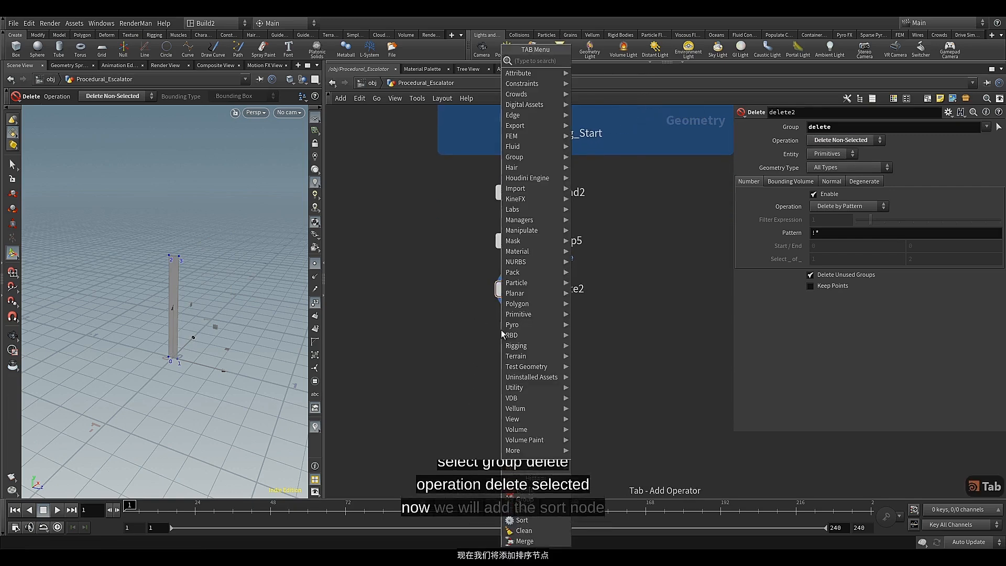
{"action": "type", "text": "sort"}
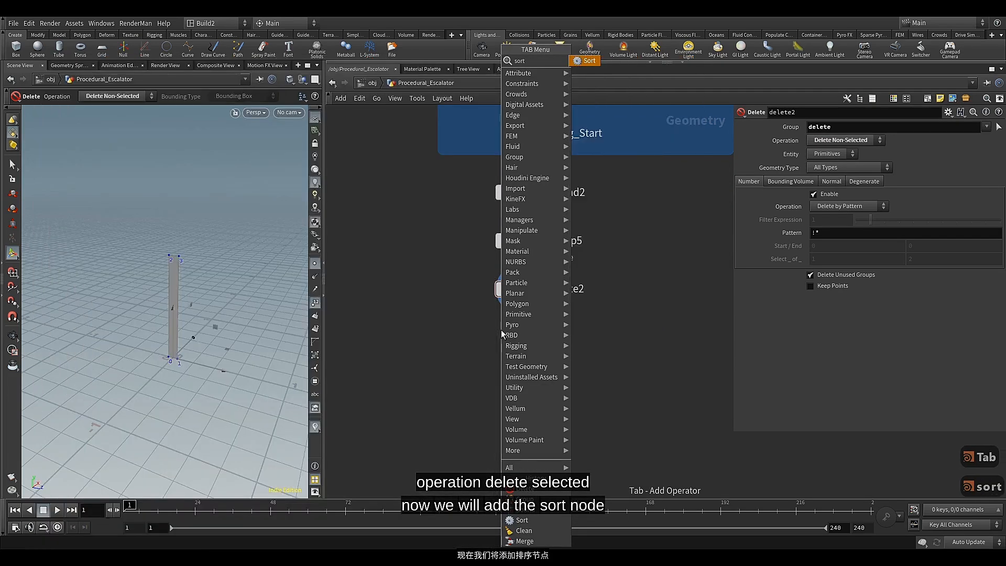
{"action": "key", "text": "Return"}
{"action": "left_click", "coordinate": [534, 340]}
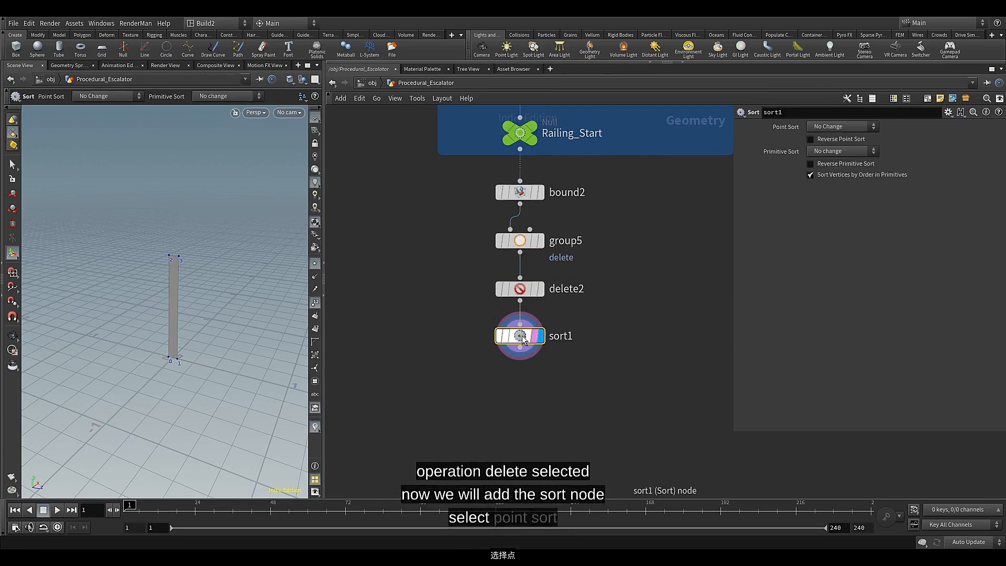
Set the Sort node's point sort to Along Vector
{"action": "left_click", "coordinate": [841, 126]}
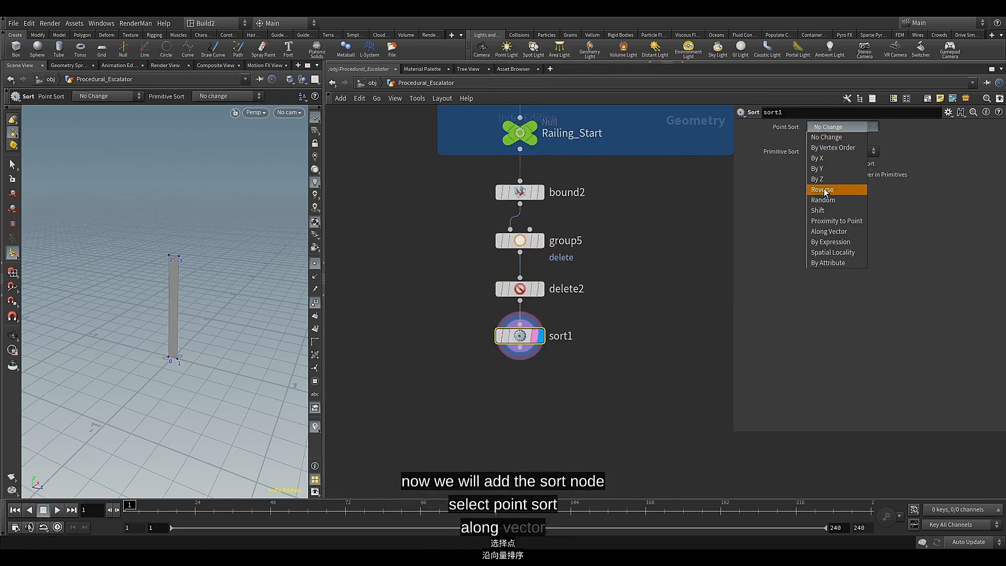
{"action": "left_click", "coordinate": [821, 227]}
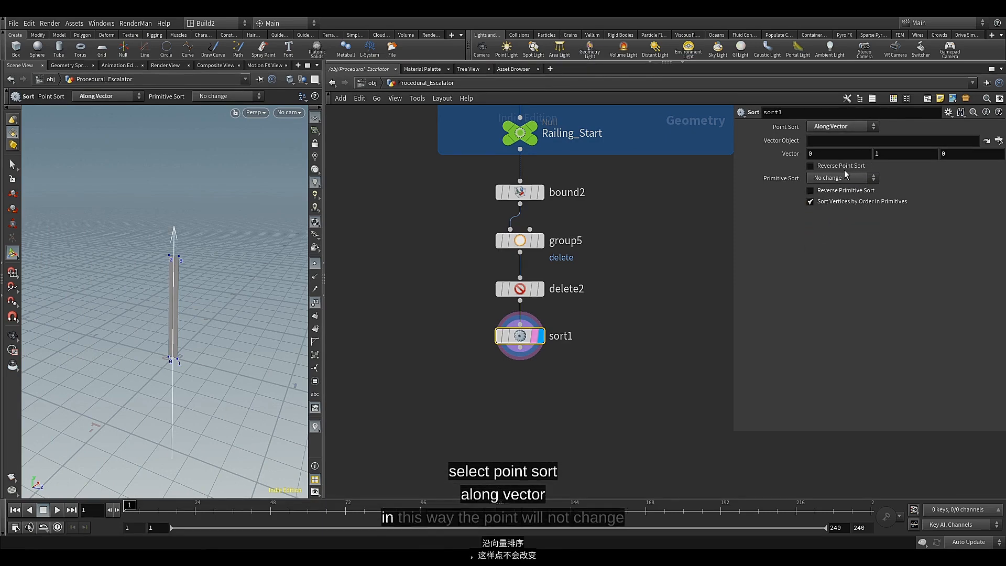
{"action": "left_click", "coordinate": [810, 200]}
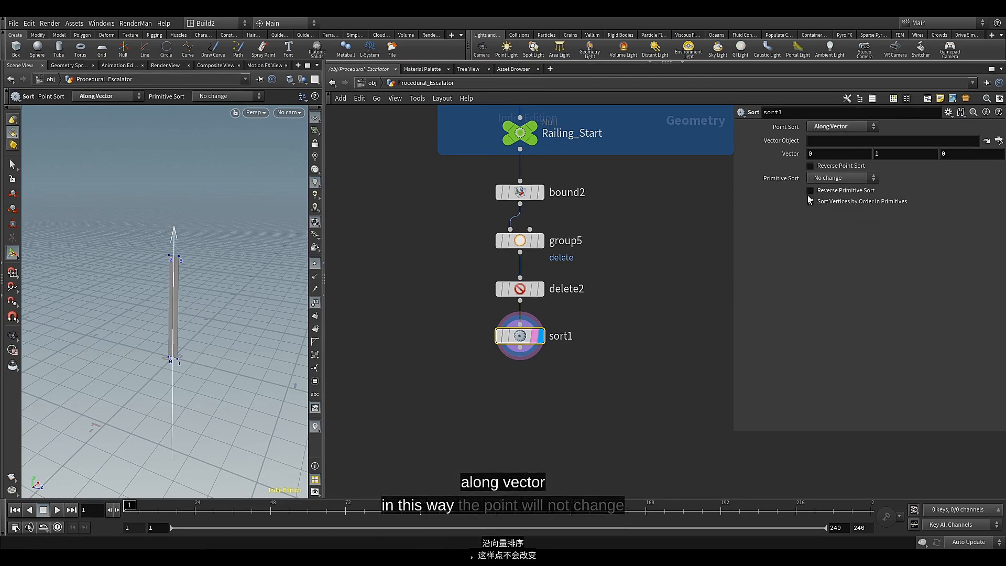
Add another Delete node connected below sort1 and align it with the node chain
{"action": "left_click", "coordinate": [520, 347]}
{"action": "key", "text": "Tab"}
{"action": "type", "text": "del"}
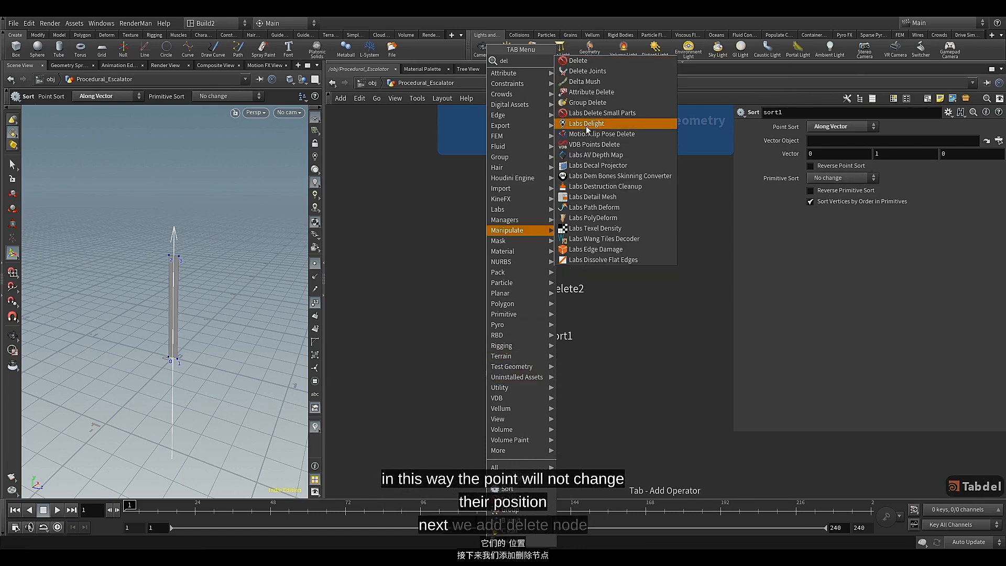
{"action": "left_click", "coordinate": [578, 60]}
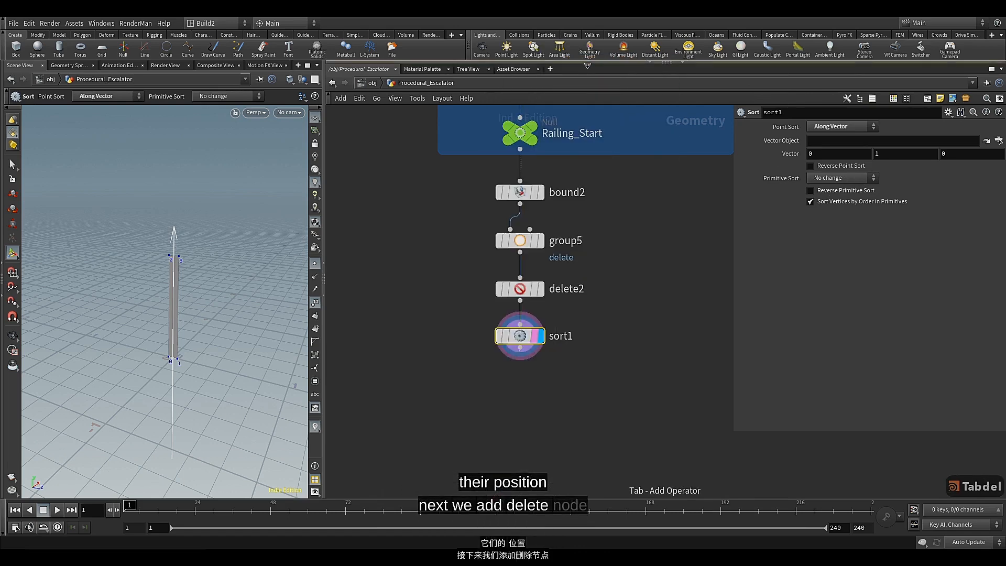
{"action": "left_click", "coordinate": [486, 384]}
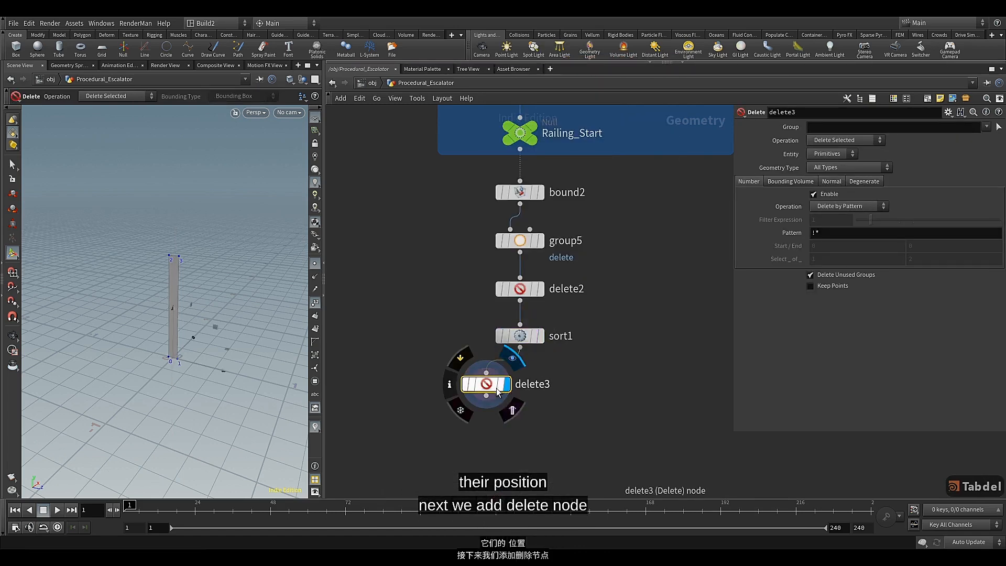
{"action": "left_click_drag", "start_coordinate": [481, 387], "coordinate": [514, 386]}
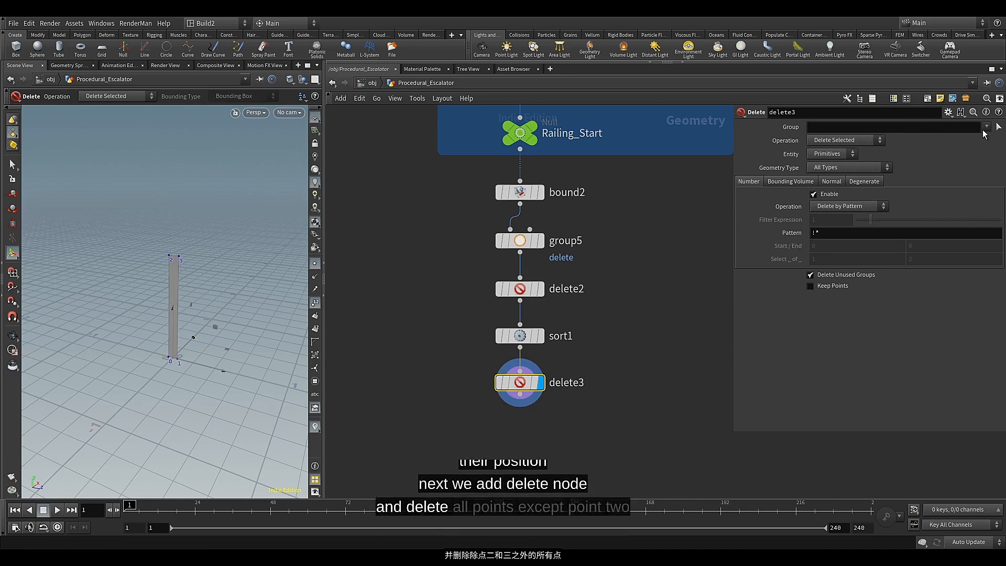
Set the delete3 node to group 2 3 with the Delete Non-Selected operation and the Points entity
{"action": "left_click", "coordinate": [942, 127]}
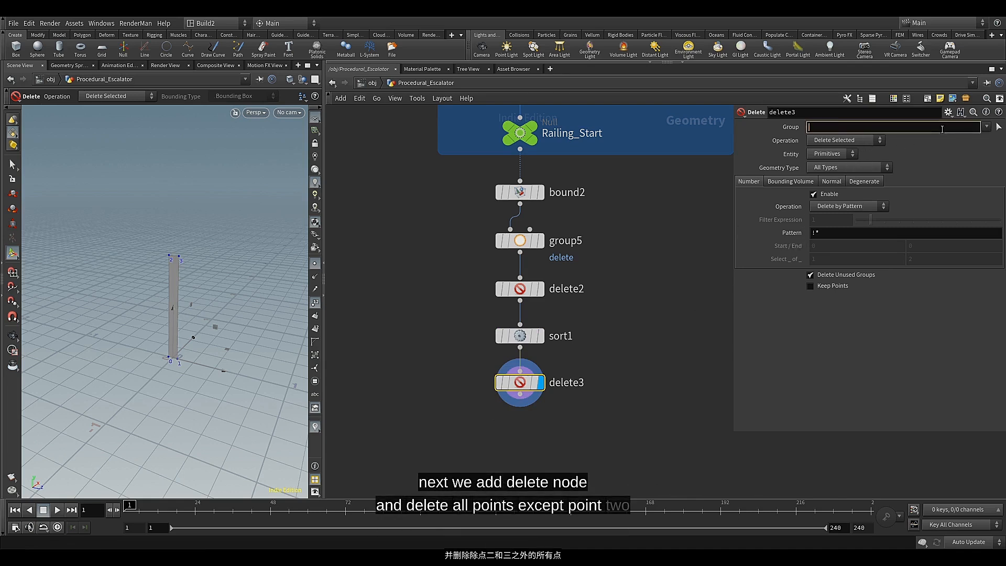
{"action": "type", "text": "2 3"}
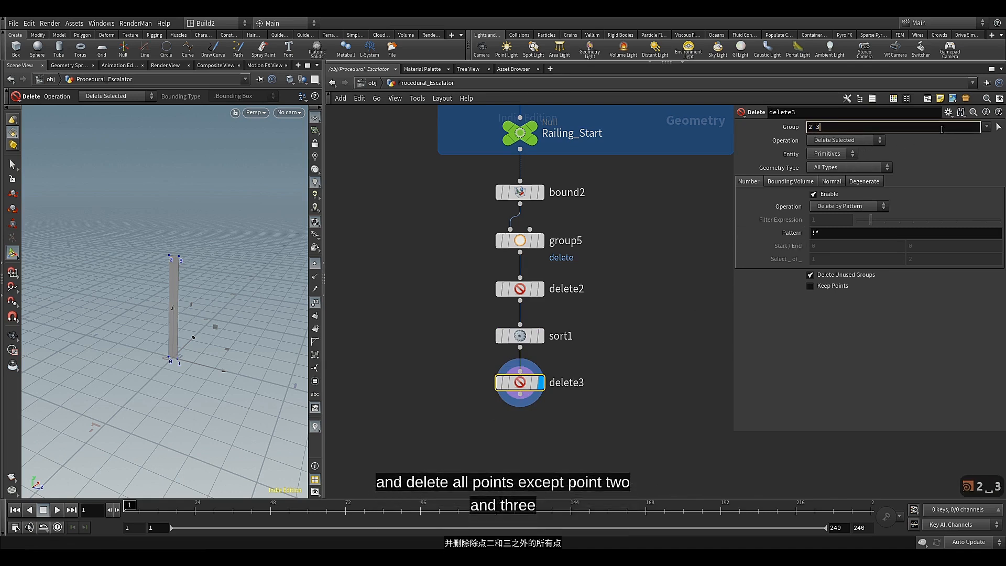
{"action": "left_click", "coordinate": [880, 140]}
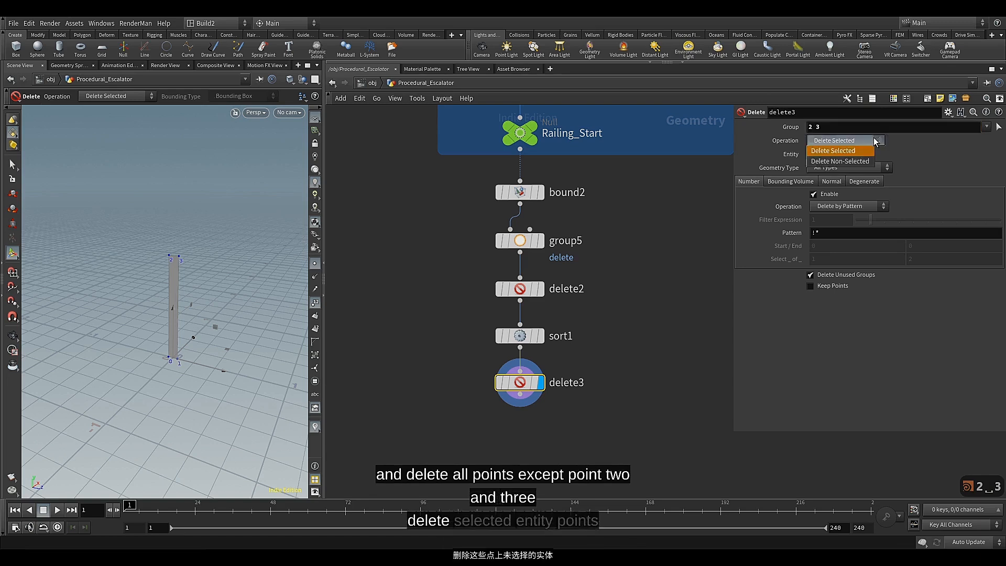
{"action": "left_click", "coordinate": [852, 162]}
{"action": "left_click", "coordinate": [841, 153]}
{"action": "left_click", "coordinate": [828, 166]}
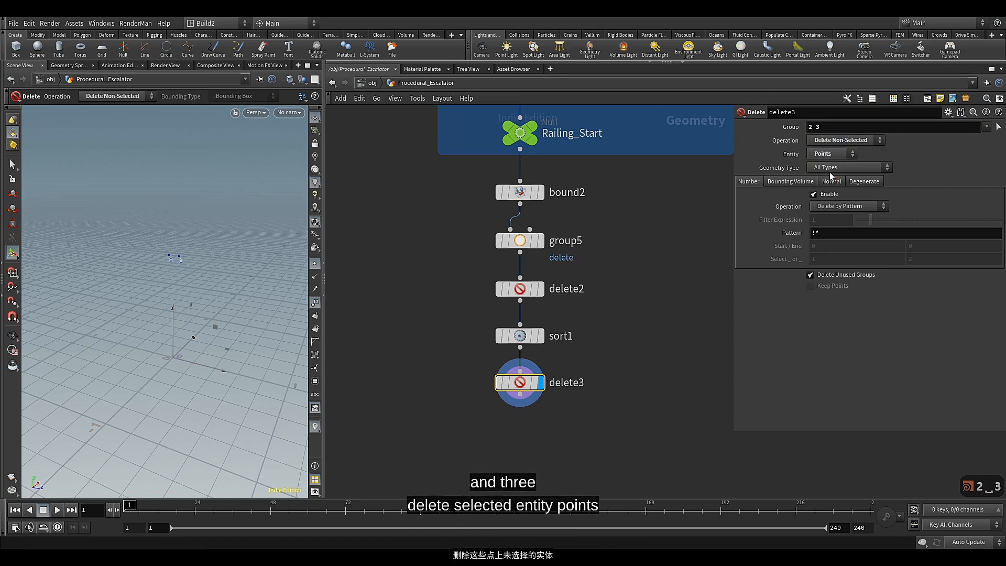
{"action": "left_click", "coordinate": [692, 335]}
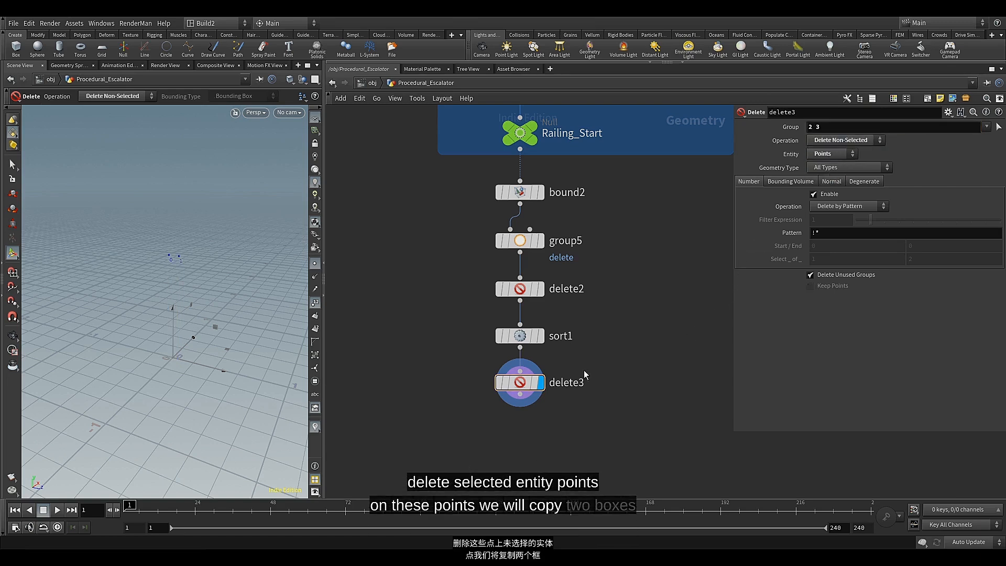
Add an unconnected Box node beside delete3 in the network
{"action": "mouse_move", "coordinate": [526, 386]}
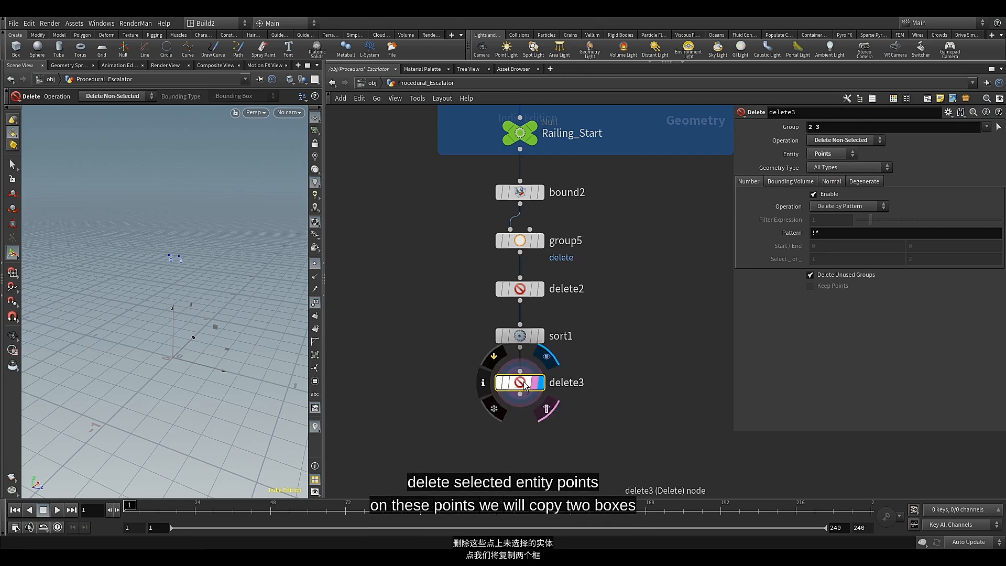
{"action": "middle_click_drag", "start_coordinate": [500, 423], "coordinate": [531, 300]}
{"action": "key", "text": "Tab"}
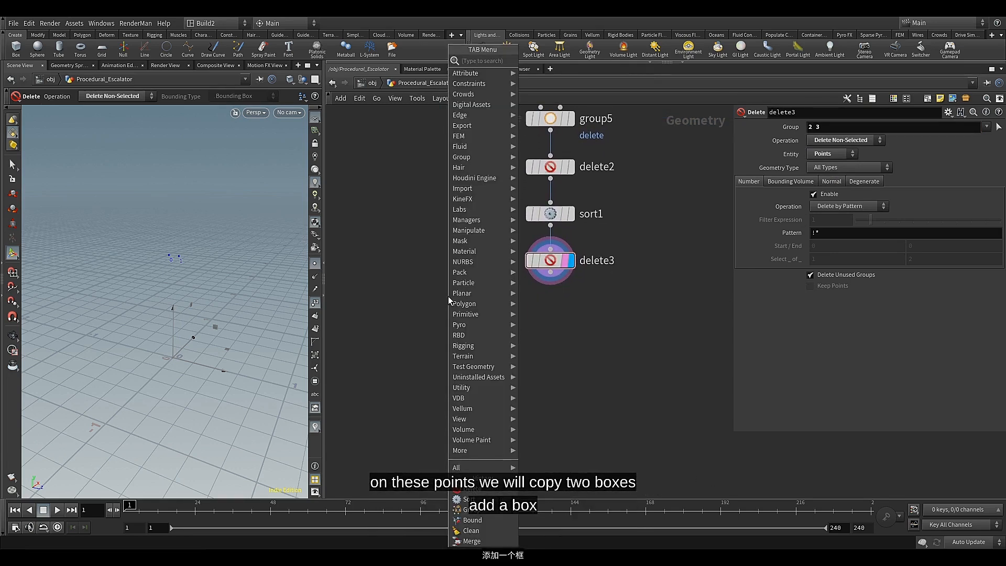
{"action": "type", "text": "box"}
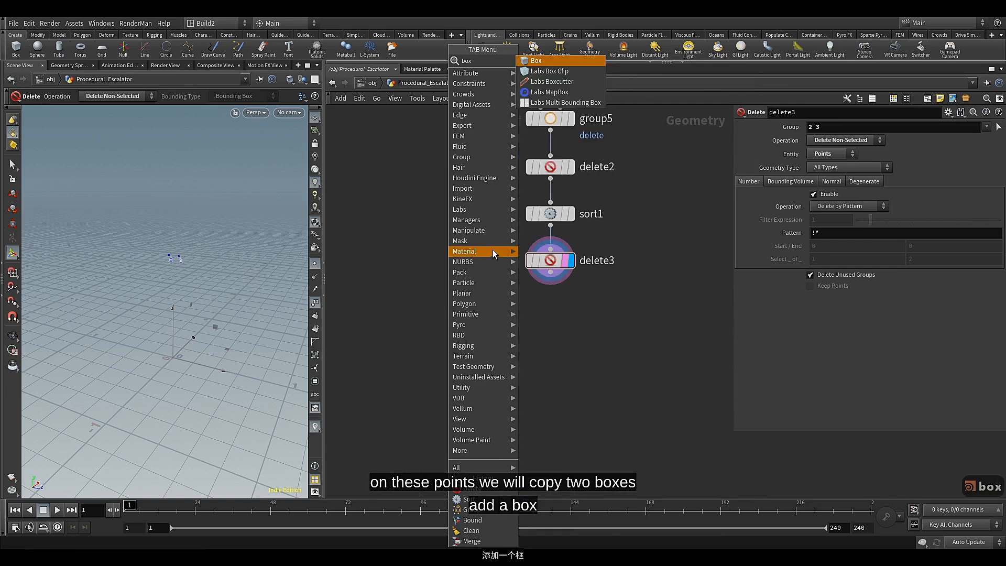
{"action": "left_click", "coordinate": [539, 62]}
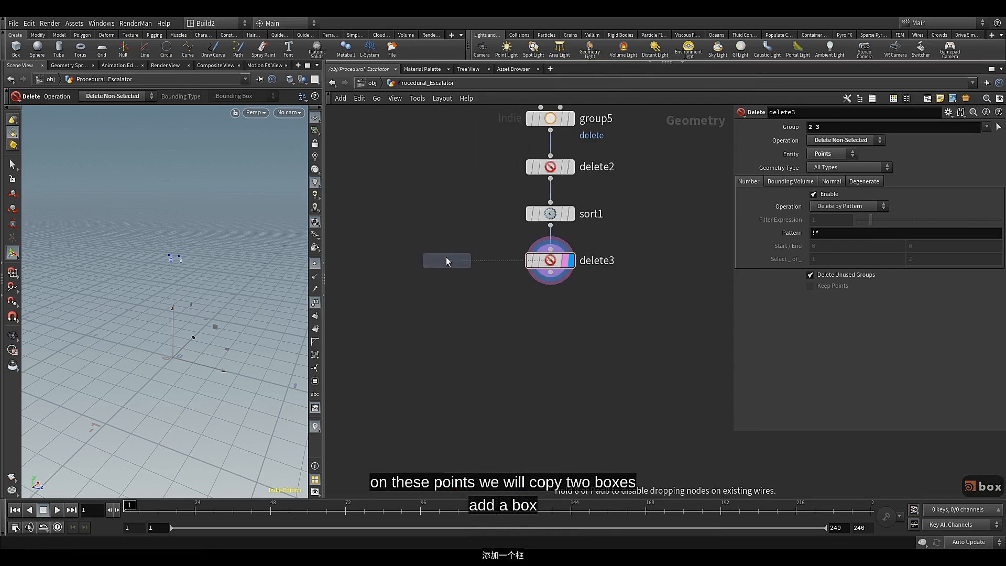
{"action": "left_click", "coordinate": [427, 272]}
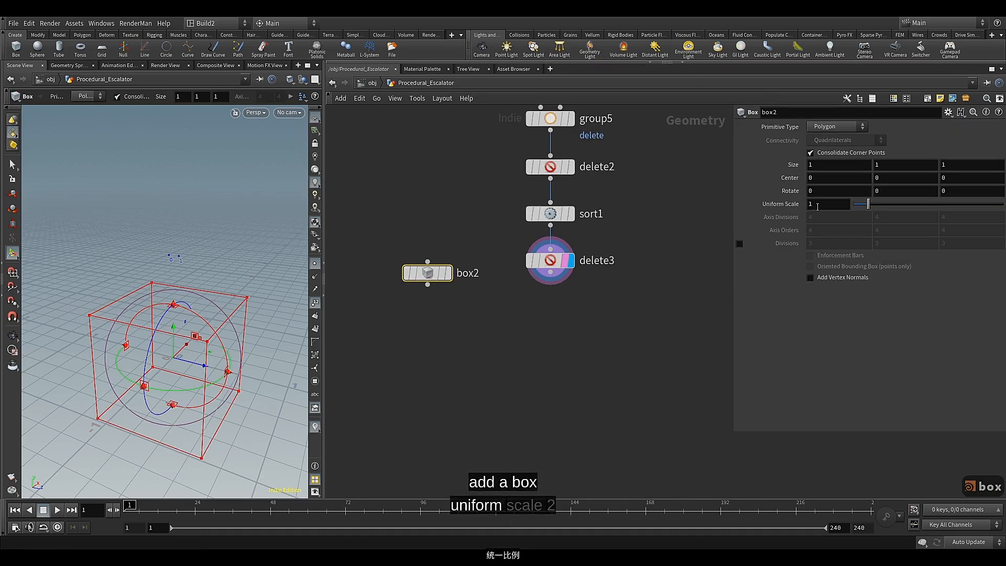
Set the new box's uniform scale to 0.2 and its Z size to 5
{"action": "key", "text": "BackSpace"}
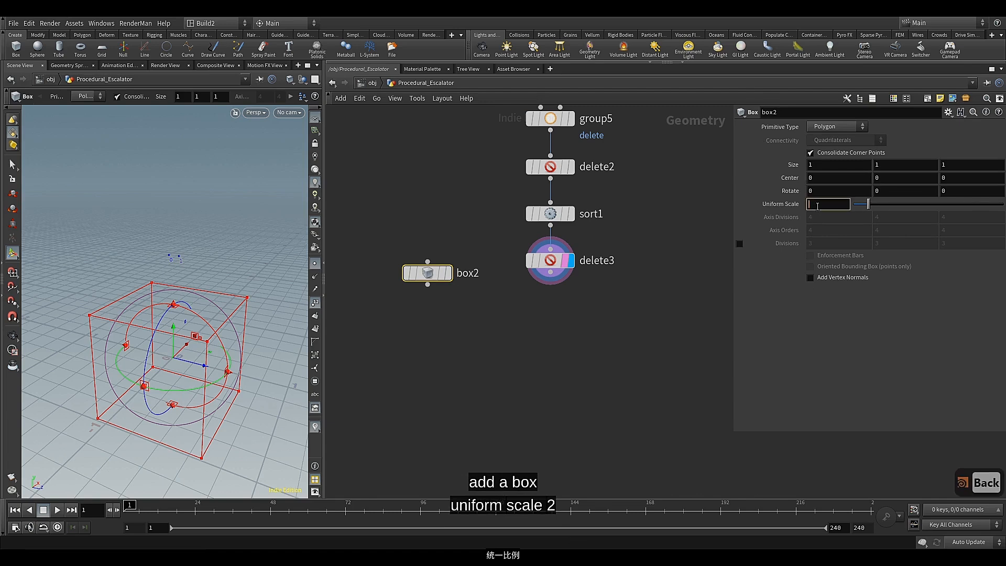
{"action": "type", "text": "0.2"}
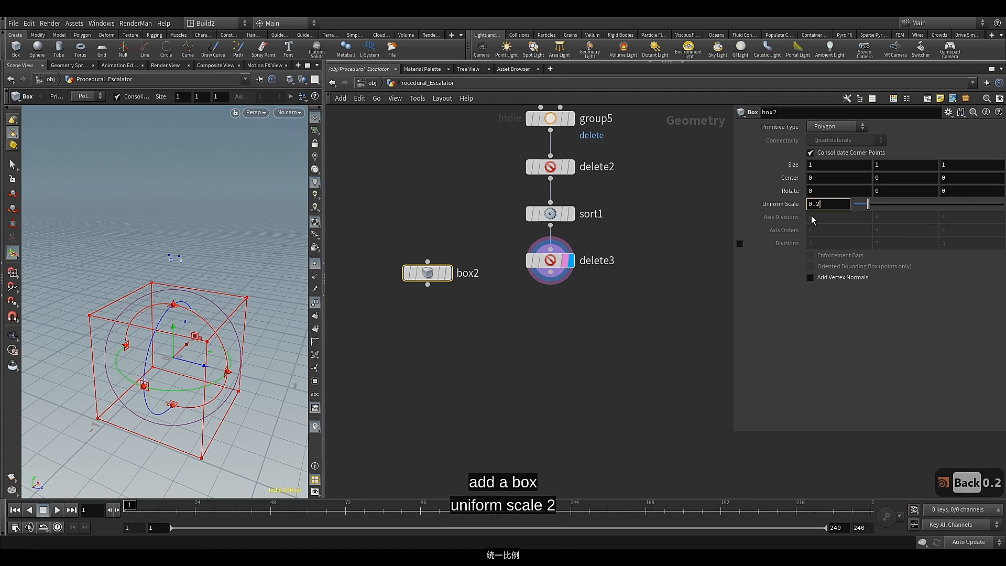
{"action": "left_click", "coordinate": [965, 165]}
{"action": "key", "text": "BackSpace"}
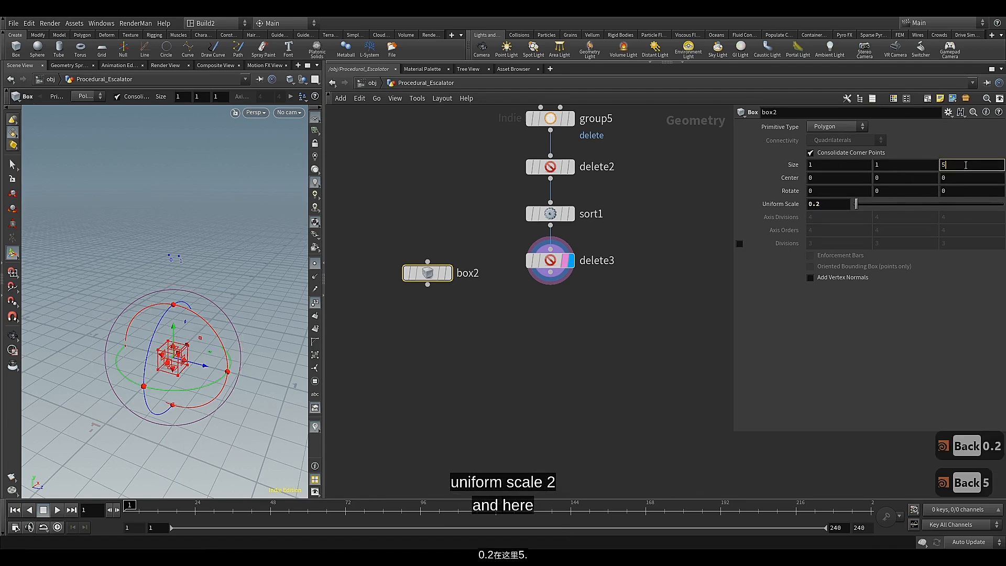
{"action": "left_click", "coordinate": [856, 327]}
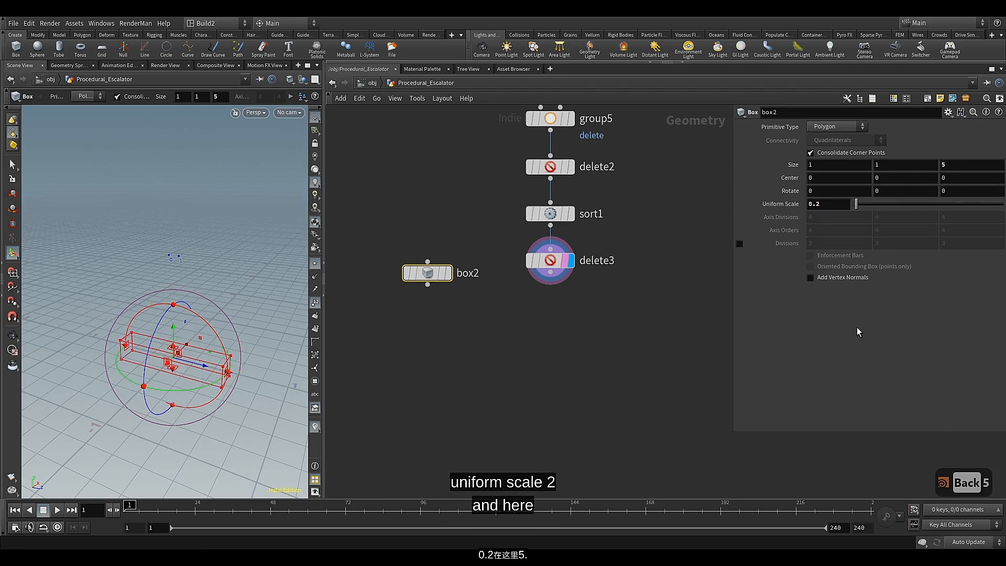
Display box2's geometry in the viewport and align its node level with delete3
{"action": "left_click", "coordinate": [449, 273]}
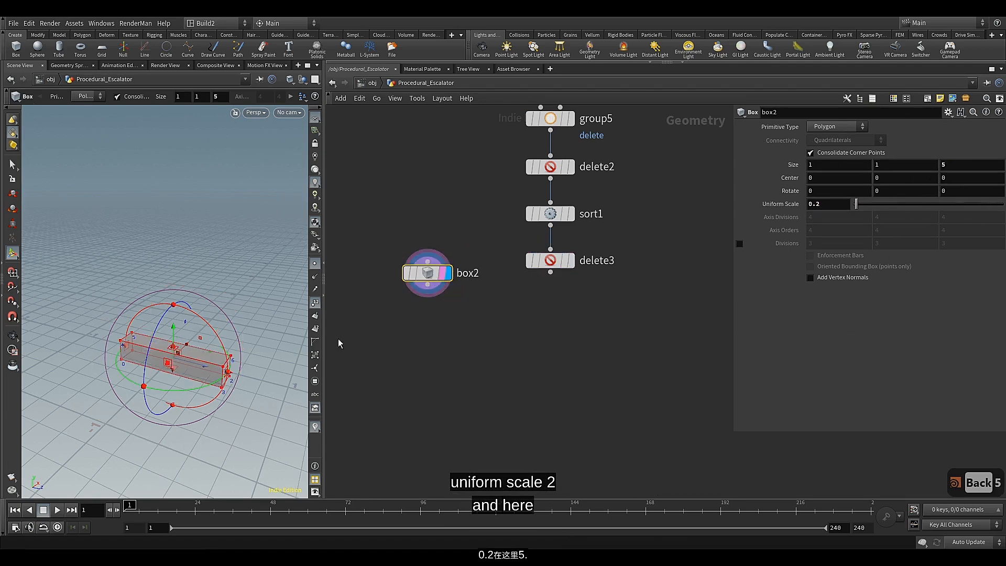
{"action": "left_click_drag", "start_coordinate": [254, 331], "coordinate": [238, 330], "text": "alt"}
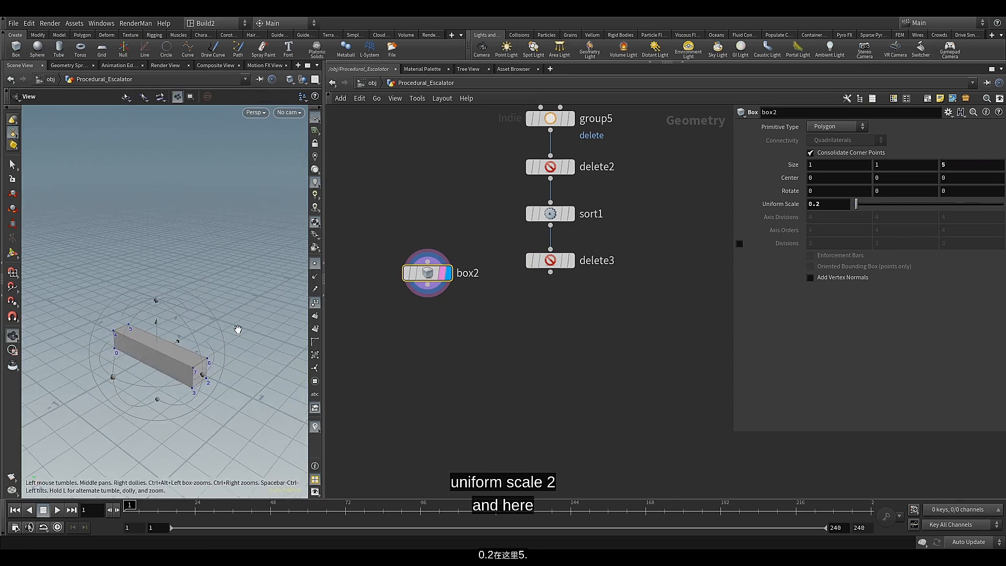
{"action": "middle_click_drag", "start_coordinate": [495, 333], "coordinate": [494, 326]}
{"action": "left_click_drag", "start_coordinate": [430, 271], "coordinate": [417, 265]}
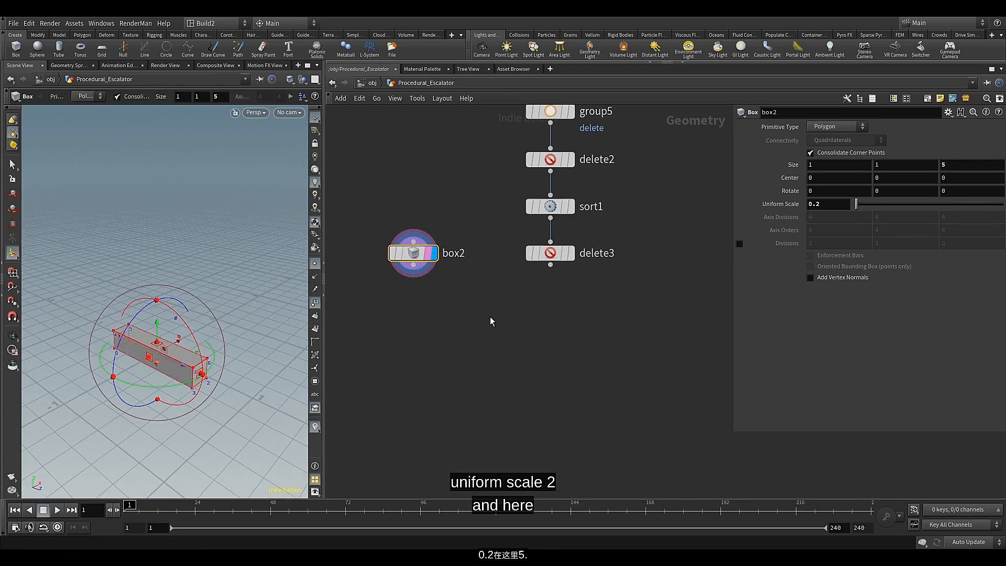
Add a Copy to Points node below box2 and delete3
{"action": "key", "text": "Tab"}
{"action": "type", "text": "c"}
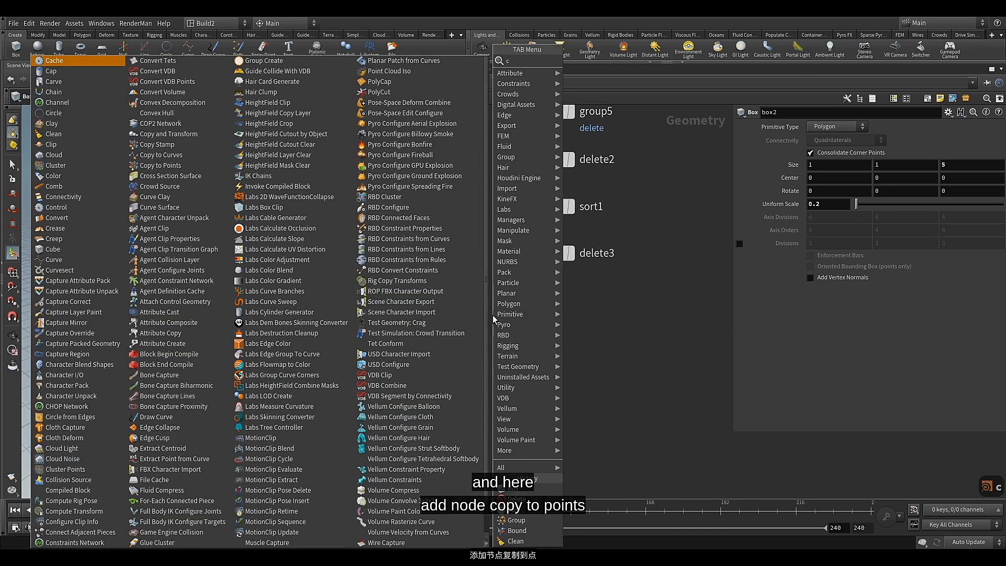
{"action": "type", "text": "op"}
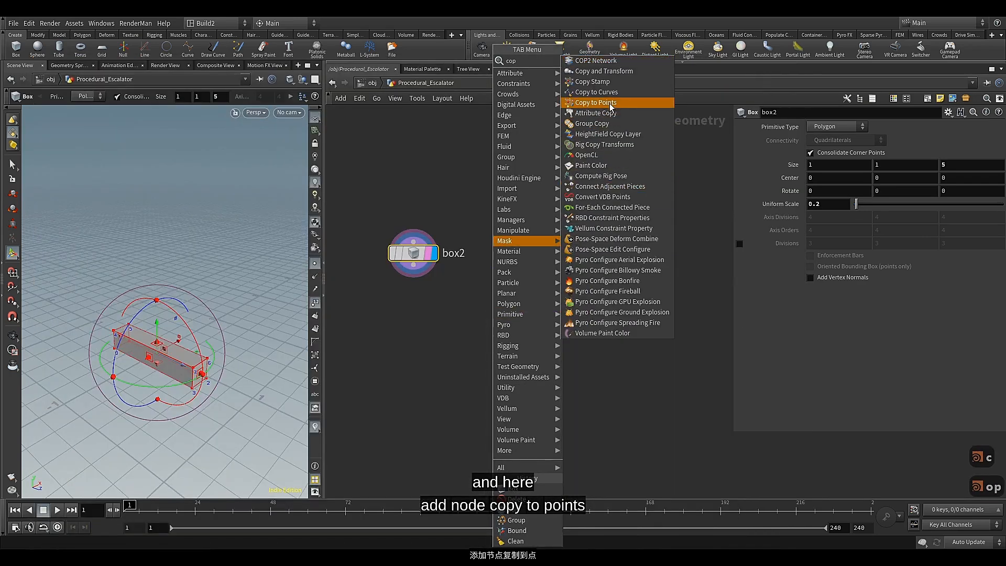
{"action": "left_click", "coordinate": [608, 107]}
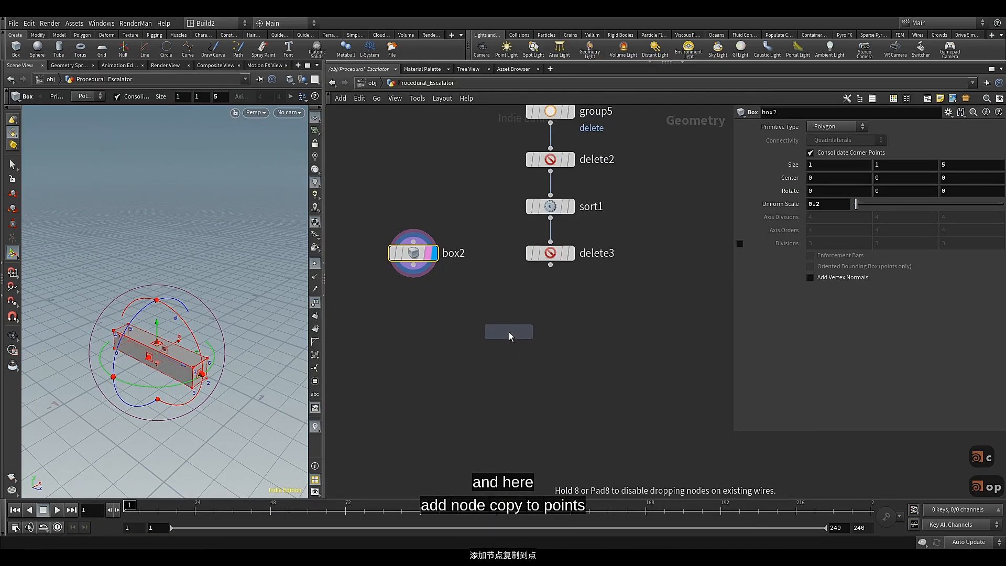
{"action": "left_click", "coordinate": [501, 334]}
Connect box2 to copytopoints1's first input and delete3 to its second, and display the copied boxes
{"action": "left_click_drag", "start_coordinate": [413, 265], "coordinate": [470, 310]}
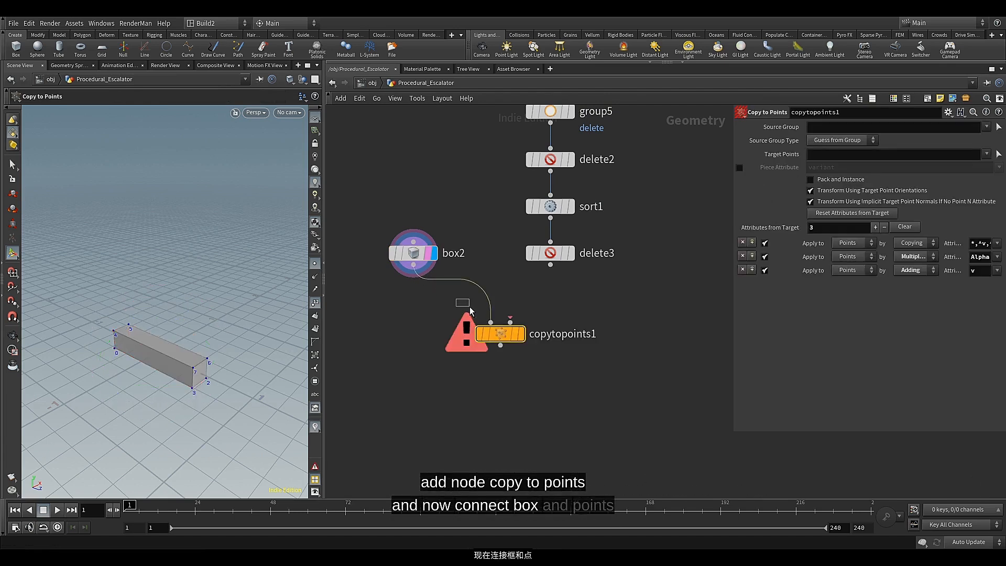
{"action": "left_click_drag", "start_coordinate": [550, 265], "coordinate": [511, 321]}
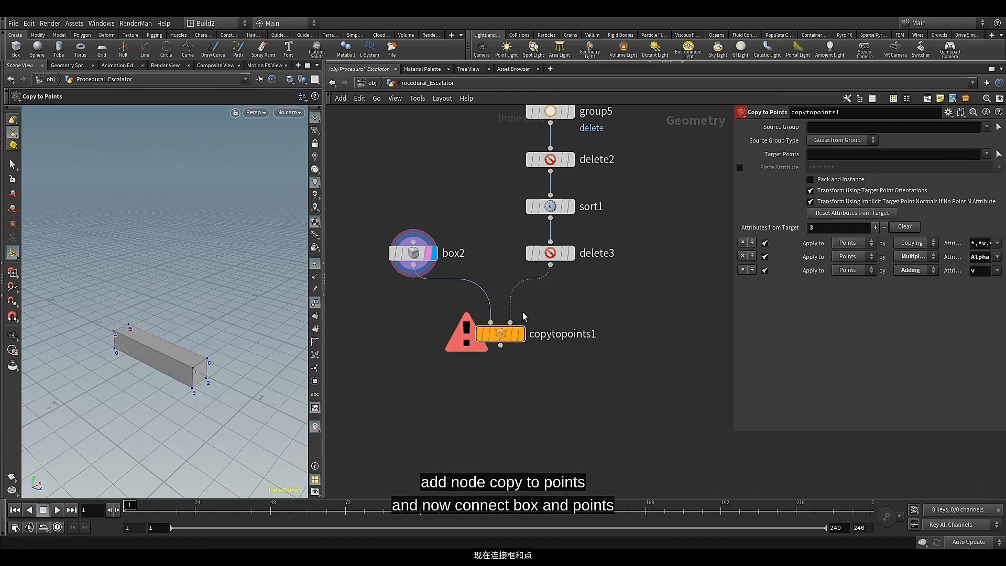
{"action": "left_click", "coordinate": [520, 334]}
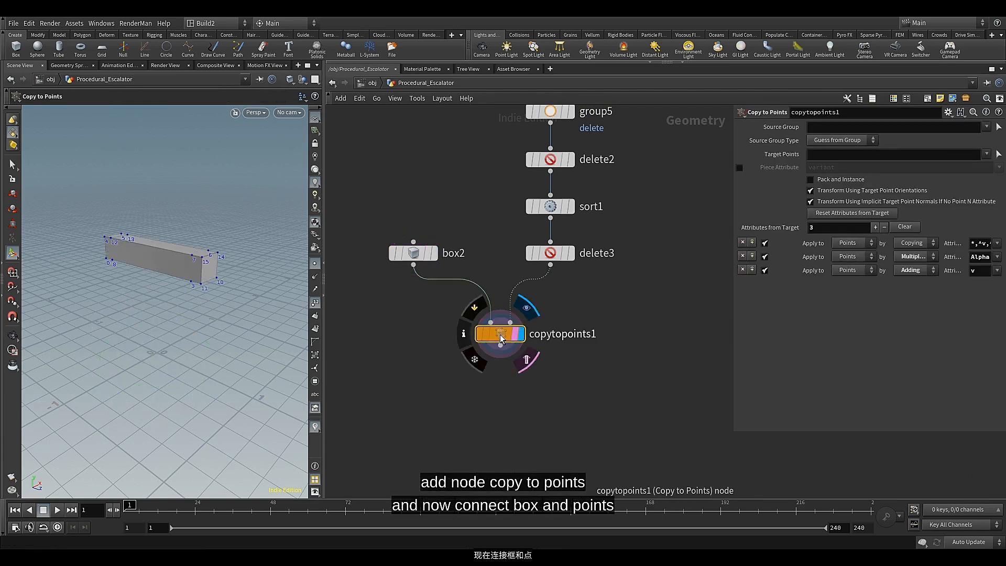
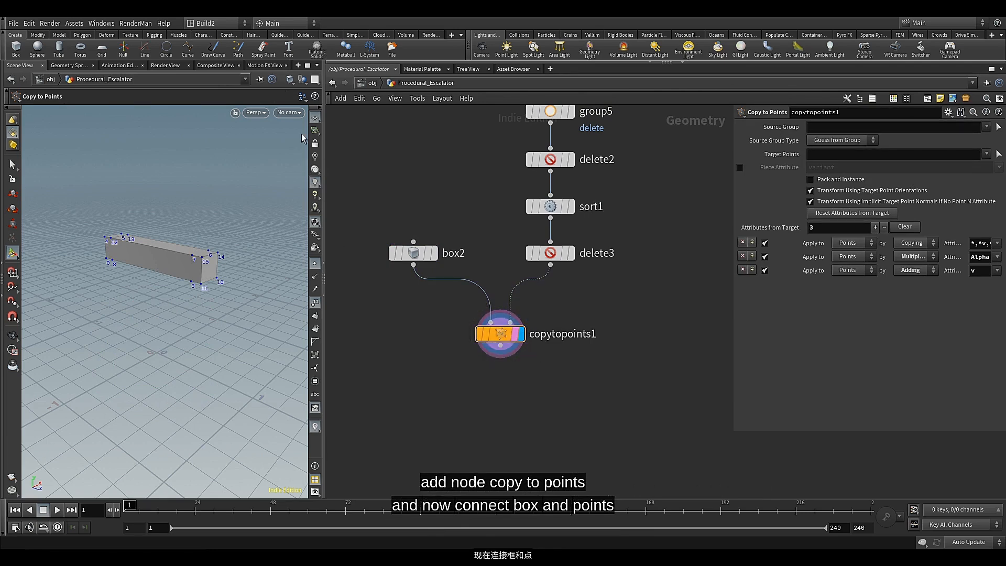
Set the viewport shading to Flat Wire Shaded and view the copied boxes from above
{"action": "left_click", "coordinate": [289, 83]}
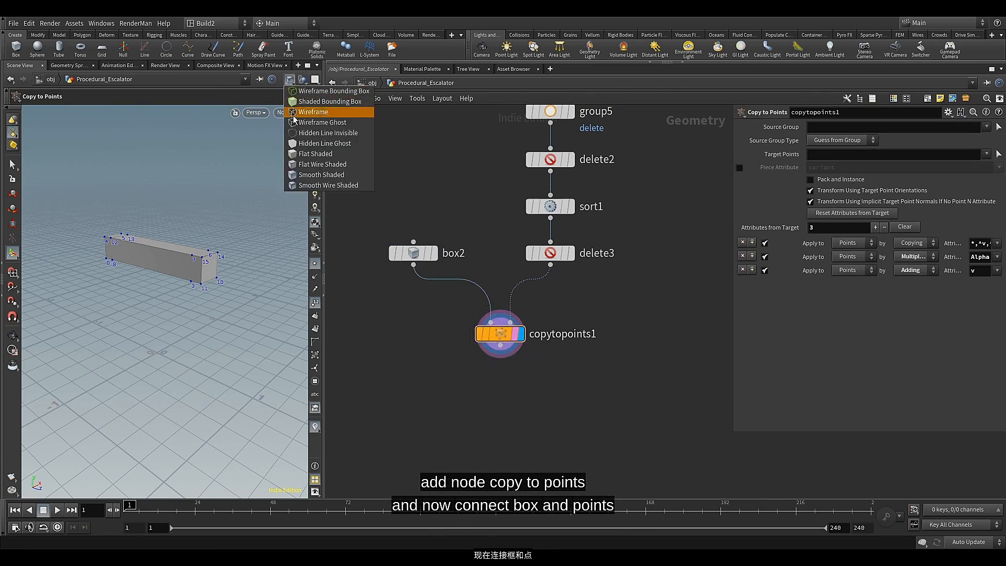
{"action": "left_click", "coordinate": [297, 167]}
{"action": "left_click_drag", "start_coordinate": [277, 236], "coordinate": [226, 264], "text": "alt"}
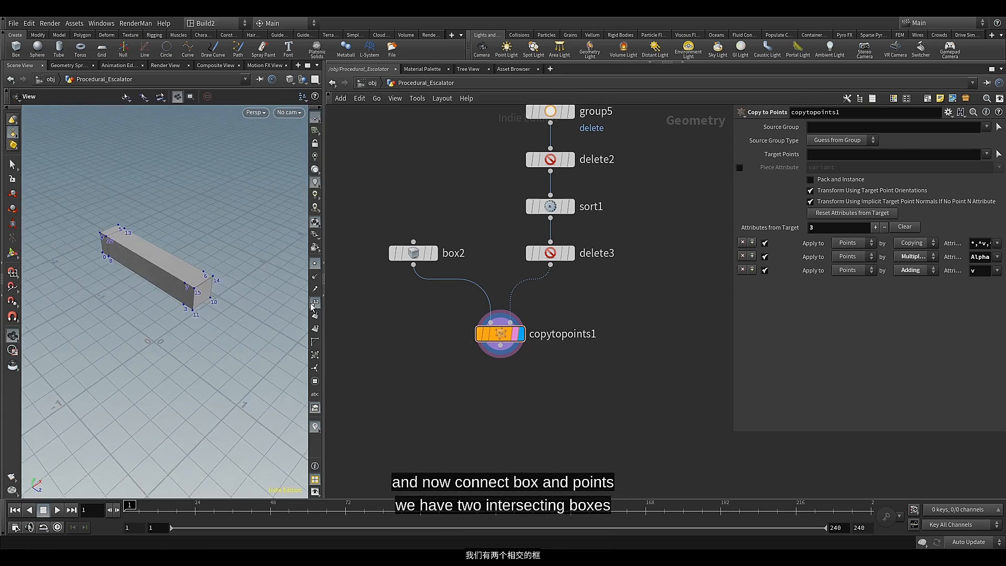
Add a Boolean node wired below copytopoints1 and give it the display and render flags
{"action": "middle_click_drag", "start_coordinate": [491, 356], "coordinate": [538, 296]}
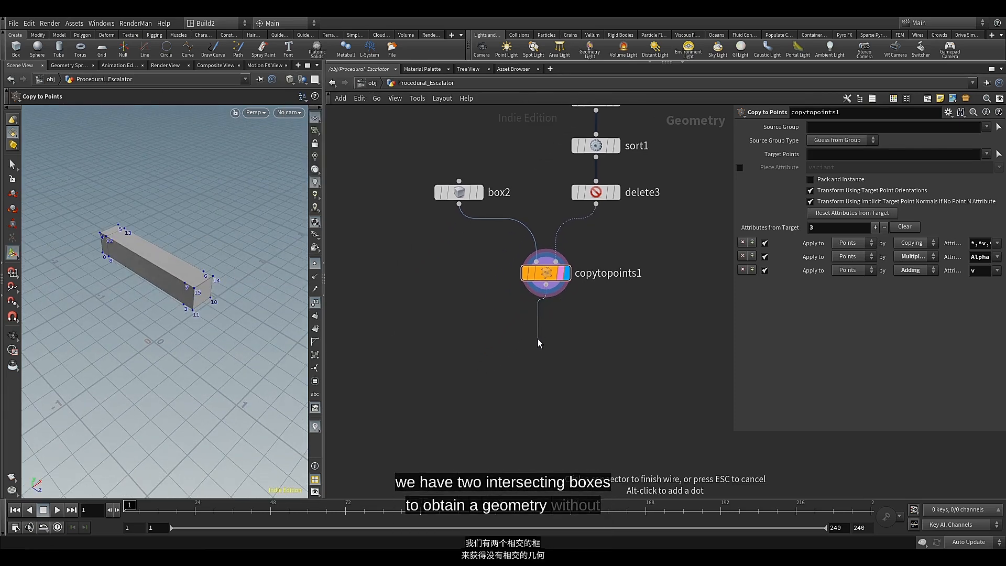
{"action": "key", "text": "Tab"}
{"action": "type", "text": "bo"}
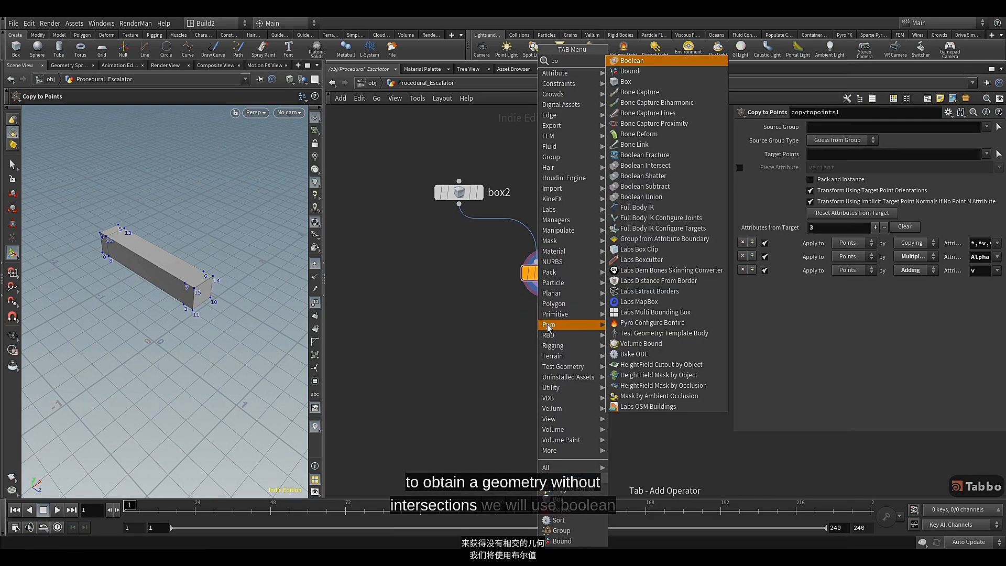
{"action": "left_click", "coordinate": [645, 63]}
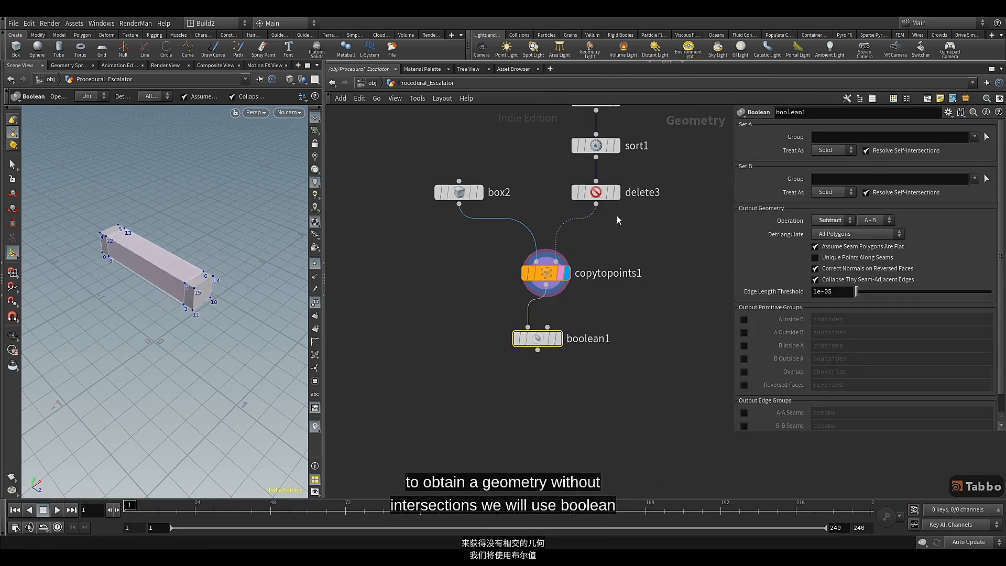
{"action": "left_click", "coordinate": [559, 338]}
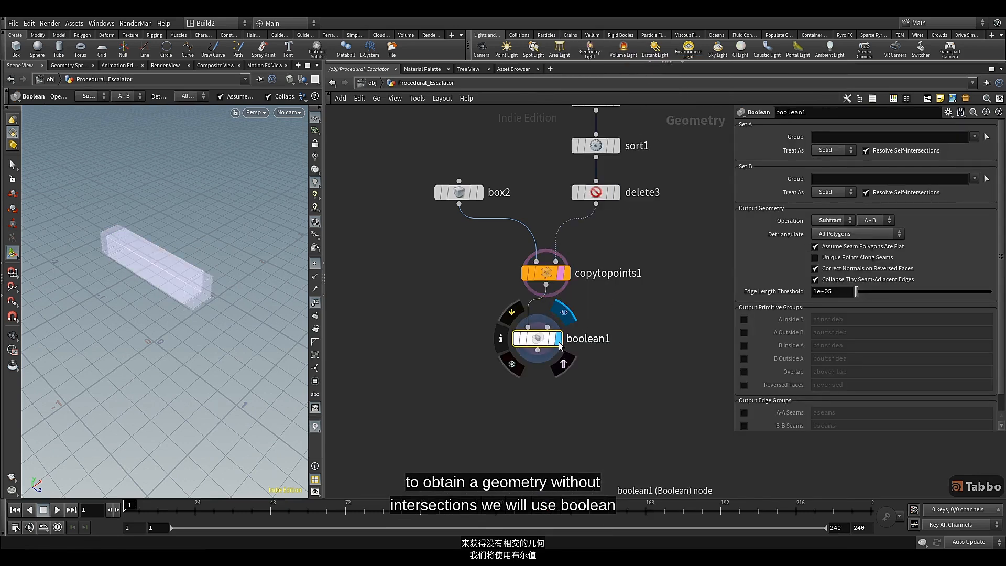
{"action": "left_click", "coordinate": [564, 365]}
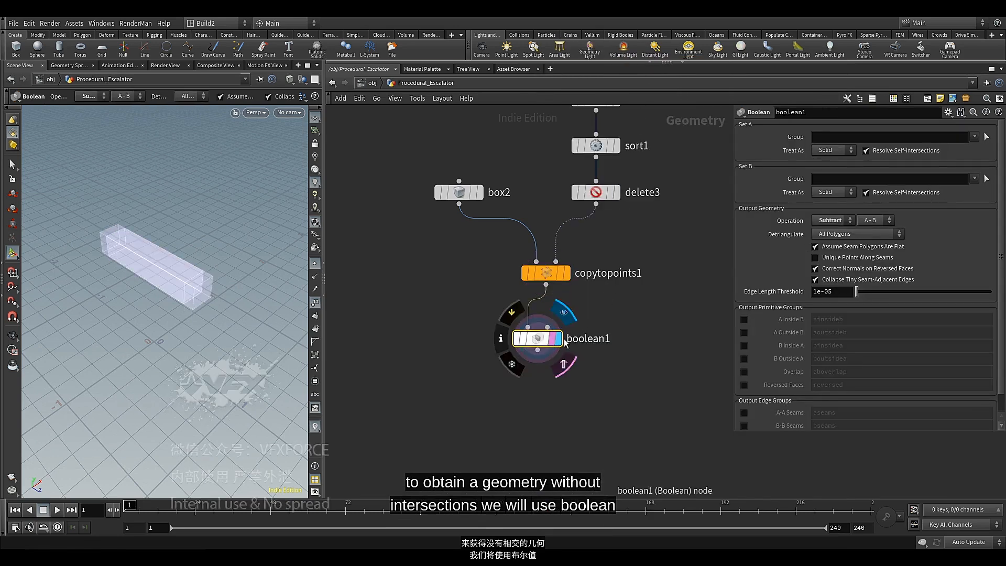
Set the Boolean operation to Intersect and align boolean1 directly under copytopoints1
{"action": "left_click", "coordinate": [833, 220]}
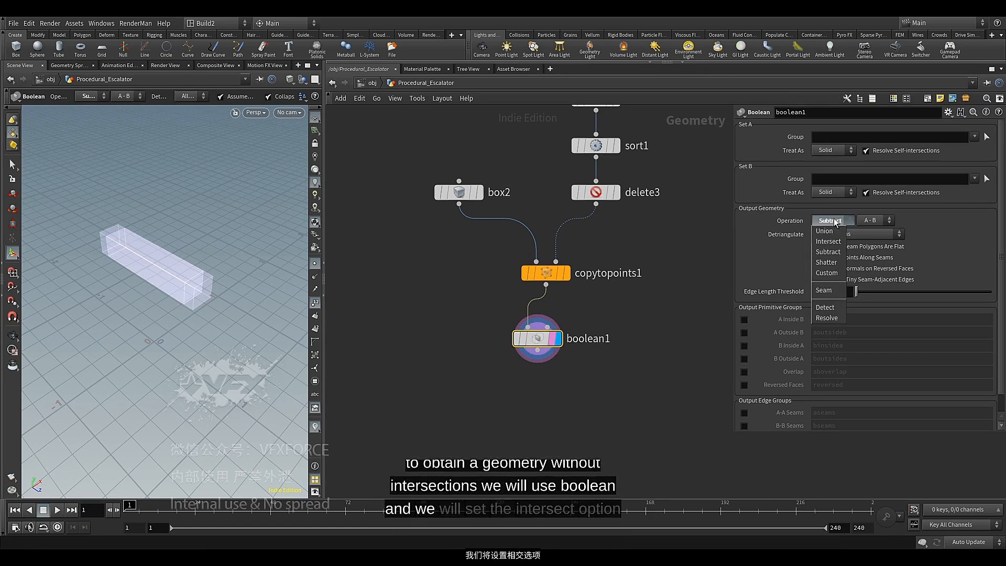
{"action": "left_click", "coordinate": [828, 244]}
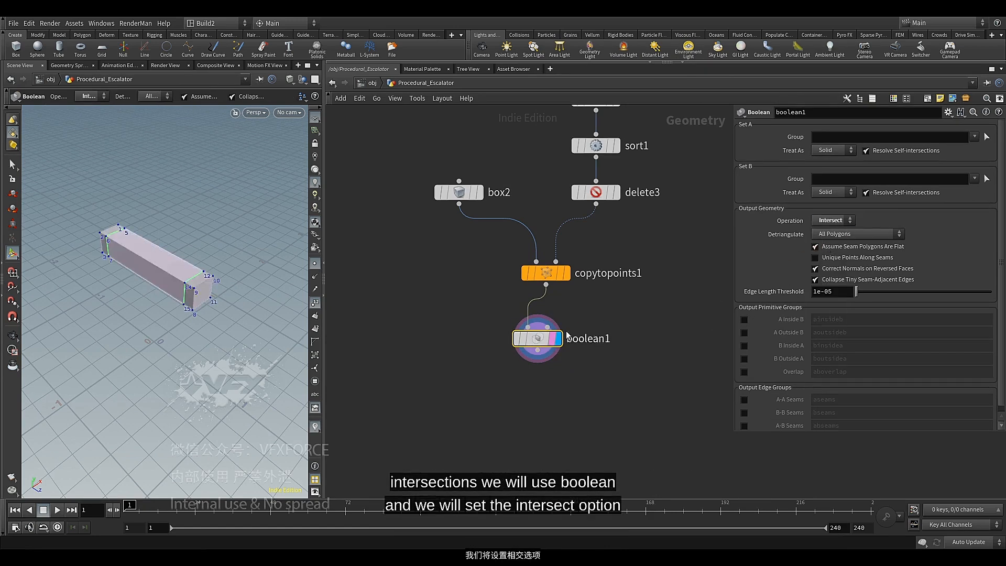
{"action": "left_click_drag", "start_coordinate": [540, 343], "coordinate": [548, 337]}
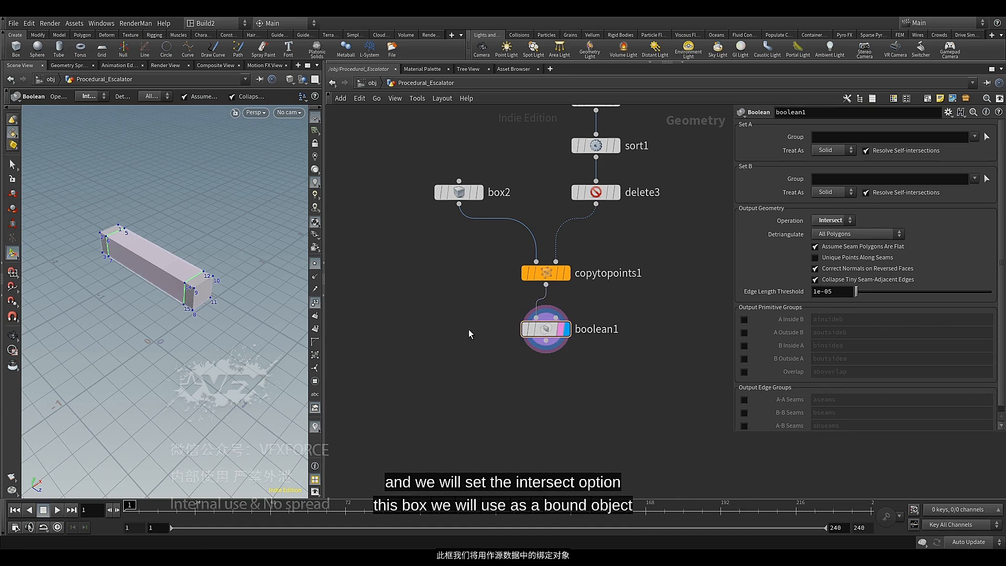
Add a Group node in the empty network space beside boolean1
{"action": "key", "text": "Tab"}
{"action": "type", "text": "gr"}
{"action": "mouse_move", "coordinate": [482, 314]}
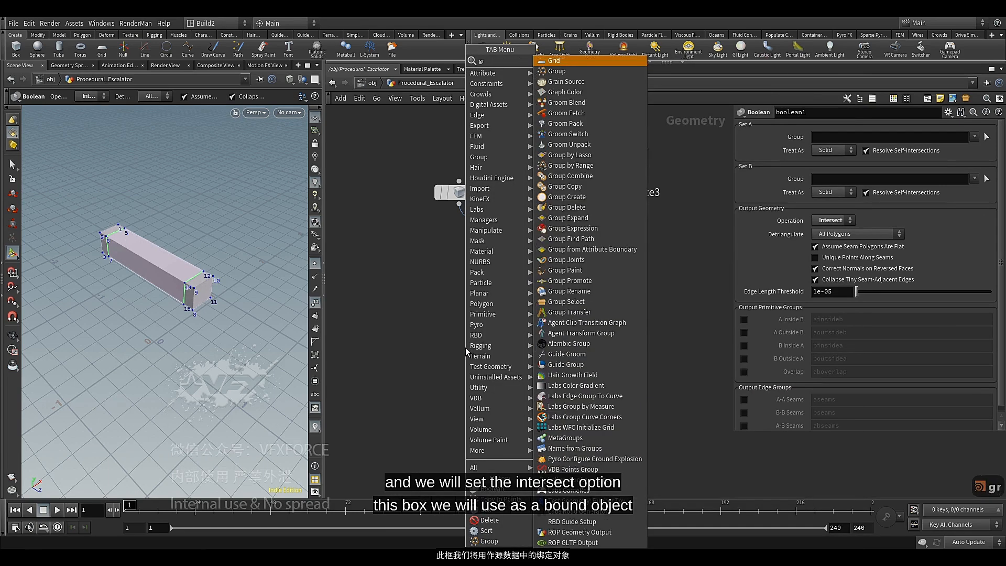
{"action": "left_click", "coordinate": [555, 72]}
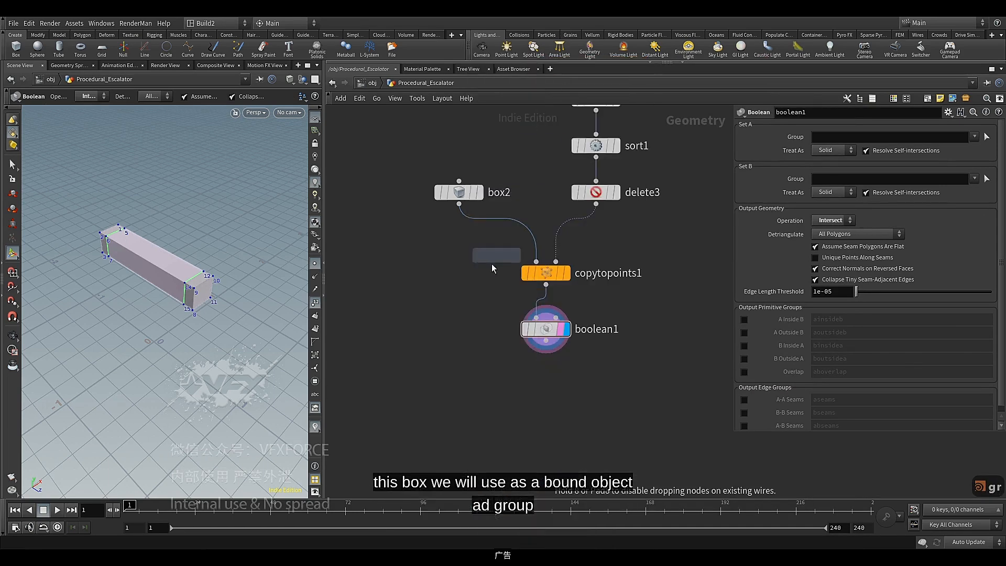
{"action": "left_click", "coordinate": [446, 344]}
Connect the Railing_Start null to the new group node's first input and display the group node
{"action": "scroll", "coordinate": [476, 270], "scroll_direction": "down", "scroll_amount": 3}
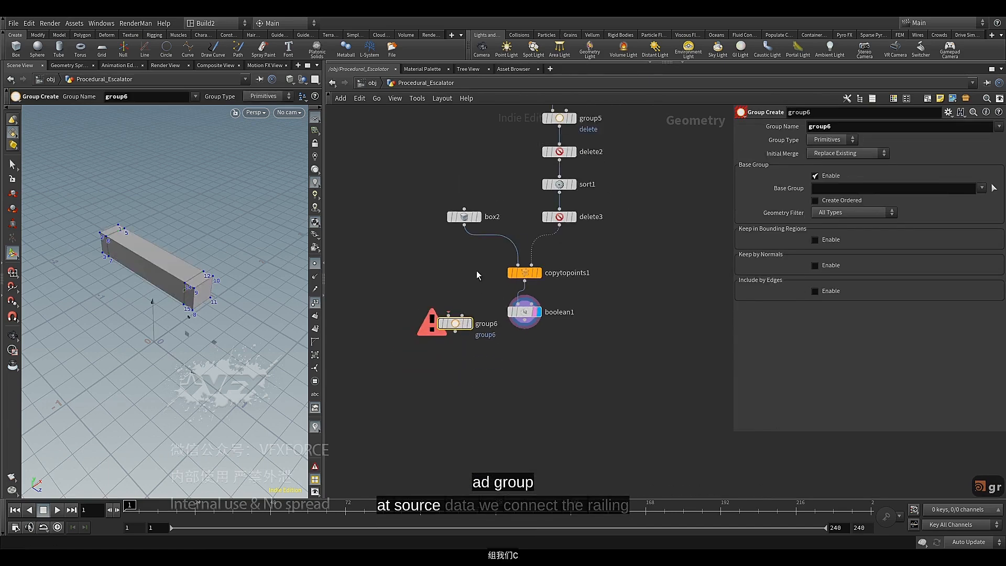
{"action": "middle_click_drag", "start_coordinate": [476, 270], "coordinate": [462, 353]}
{"action": "left_click", "coordinate": [544, 139]}
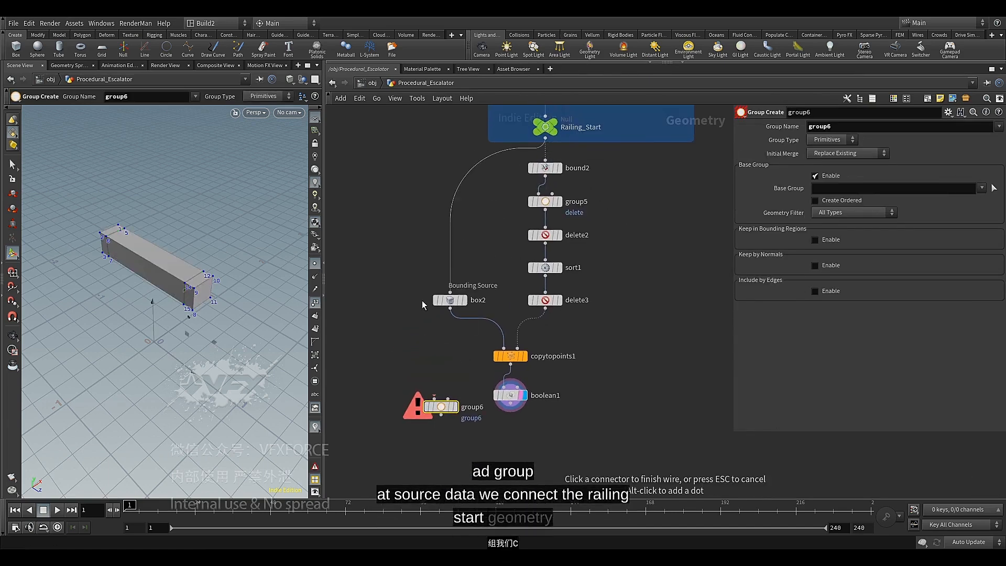
{"action": "left_click", "coordinate": [424, 387]}
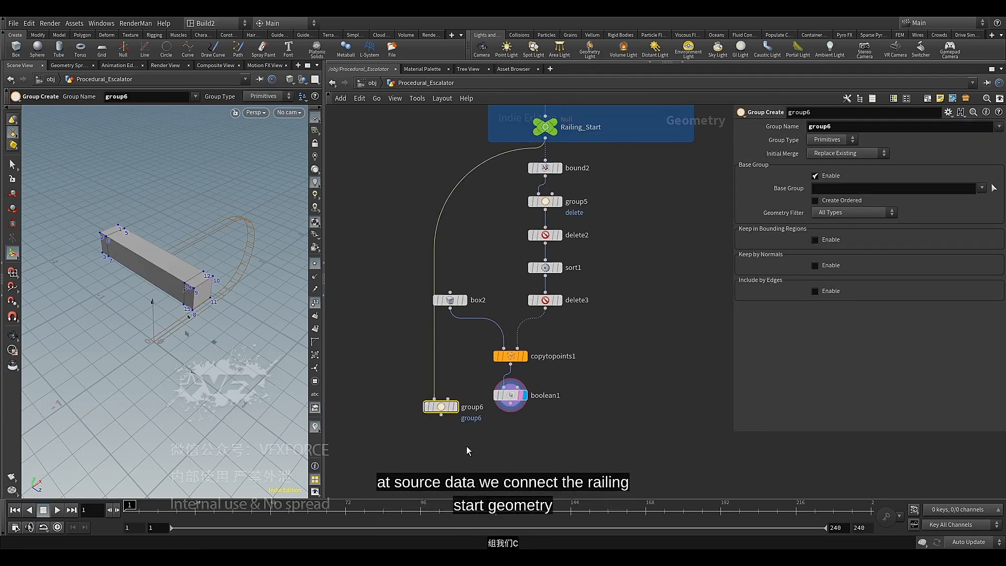
{"action": "scroll", "coordinate": [466, 446], "scroll_direction": "up", "scroll_amount": 2}
{"action": "left_click", "coordinate": [446, 367]}
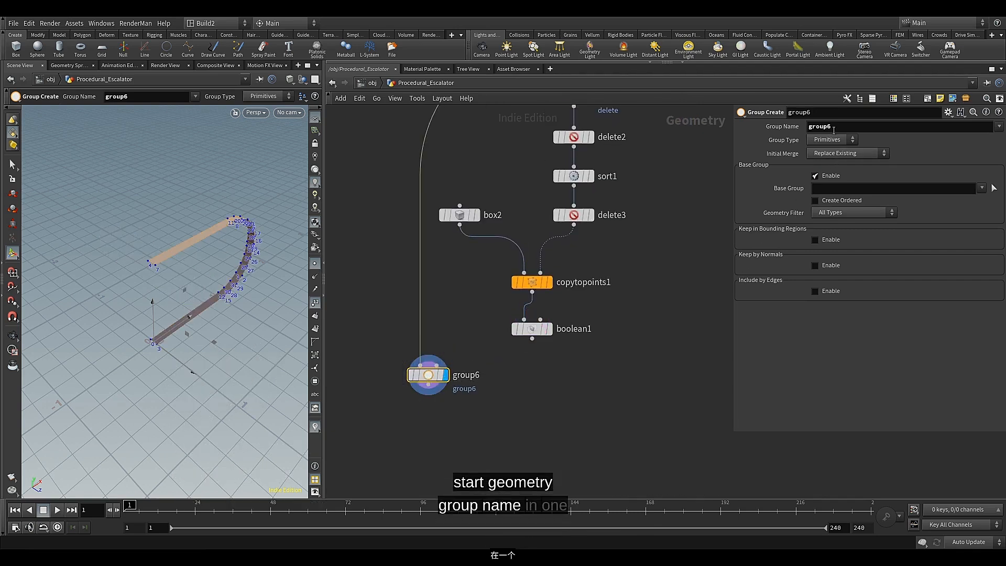
Name the group in1 and set its group type to Points
{"action": "left_click", "coordinate": [808, 127]}
{"action": "key", "text": "BackSpace"}
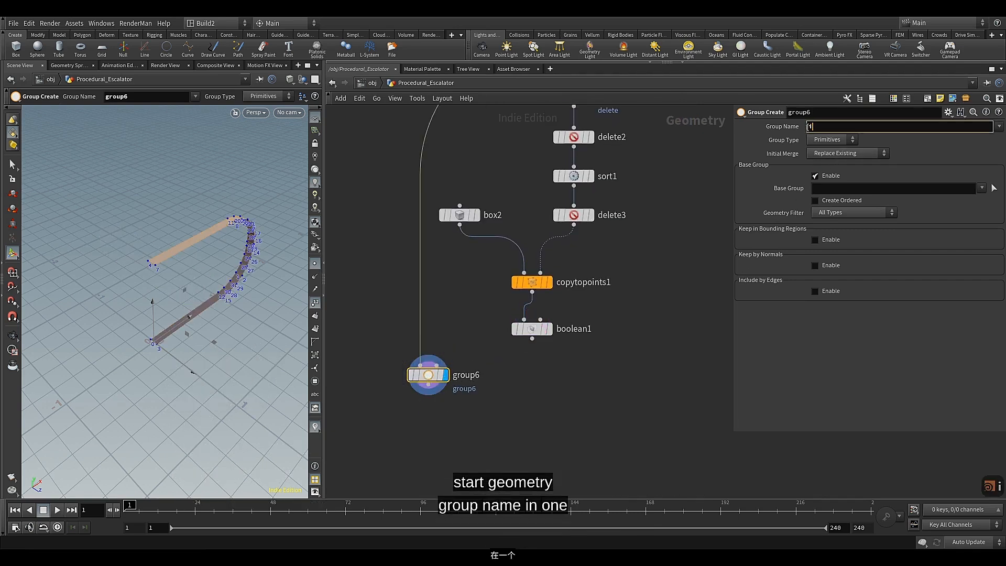
{"action": "left_click", "coordinate": [834, 140]}
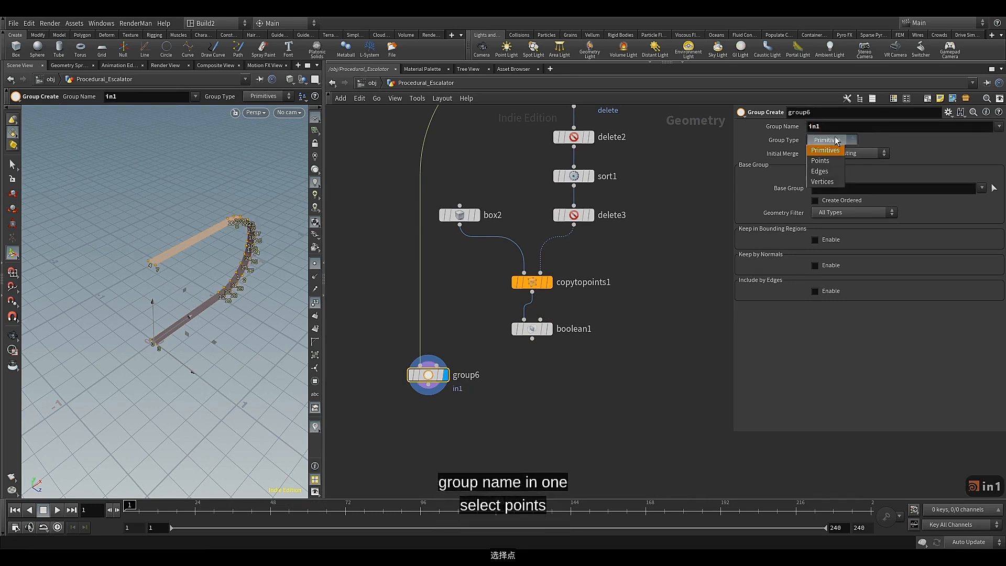
{"action": "left_click", "coordinate": [835, 160]}
Disable the base group and enable Keep in Bounding Regions with the Bounding Object (points or vertices only) type
{"action": "left_click", "coordinate": [830, 177]}
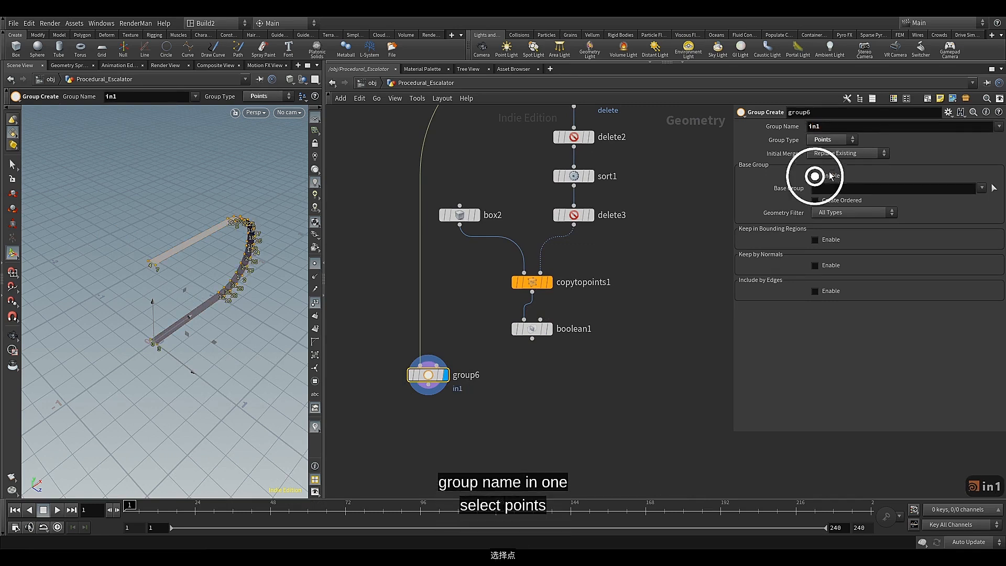
{"action": "left_click", "coordinate": [830, 177]}
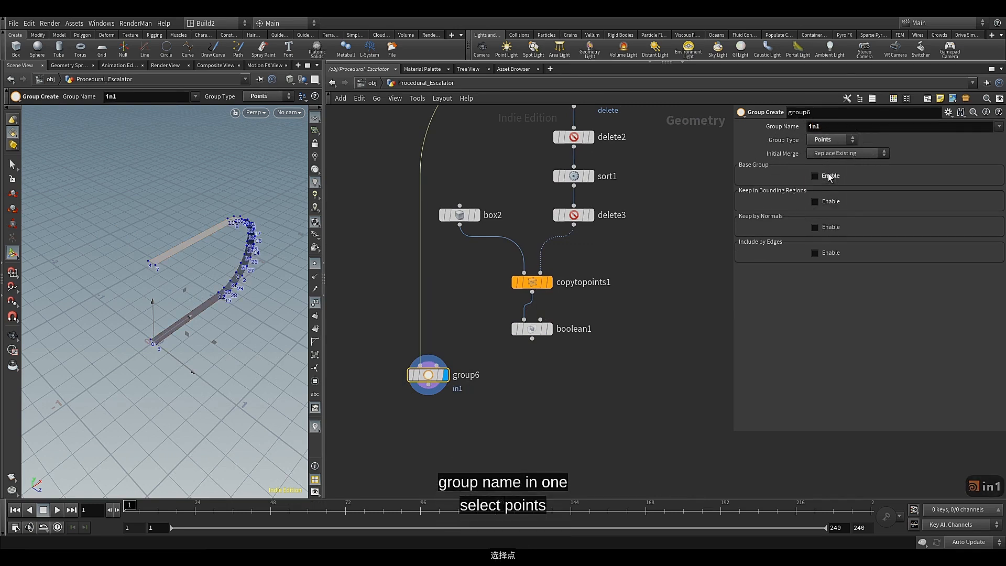
{"action": "left_click", "coordinate": [825, 200]}
{"action": "left_click", "coordinate": [837, 215]}
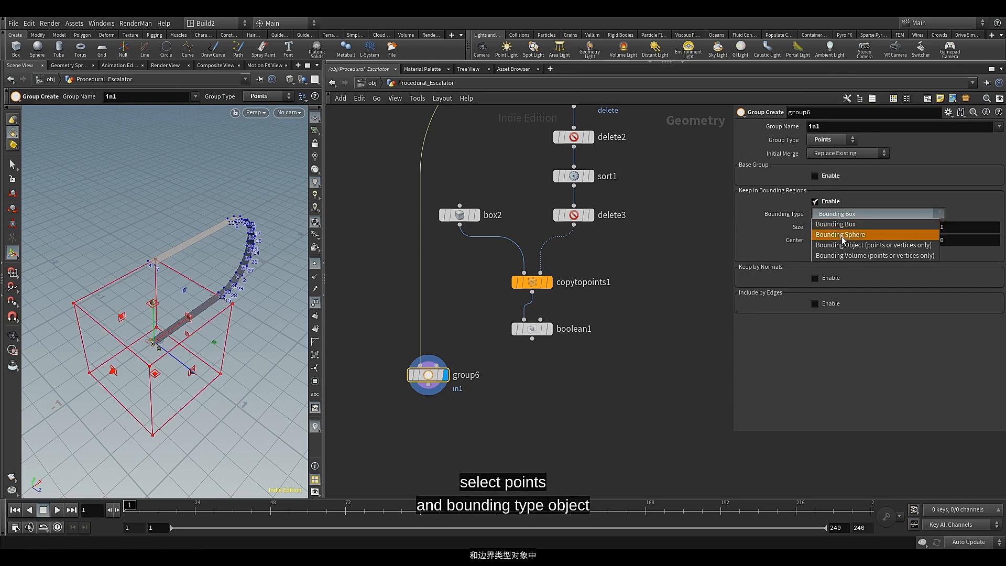
{"action": "left_click", "coordinate": [838, 246]}
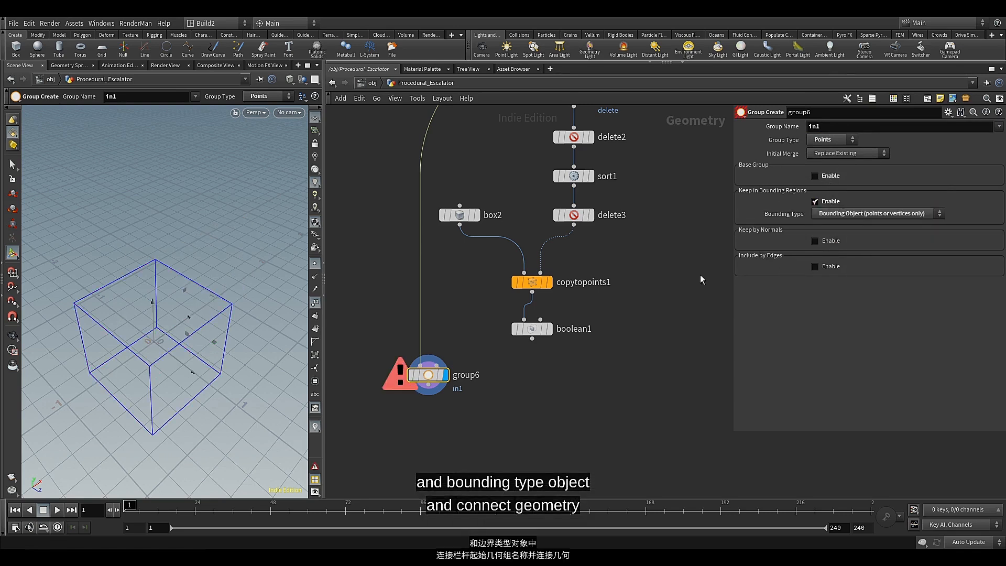
Connect boolean1 to group6's second input as the bounding object and inspect the grouped railing points
{"action": "left_click", "coordinate": [532, 339]}
{"action": "left_click", "coordinate": [437, 364]}
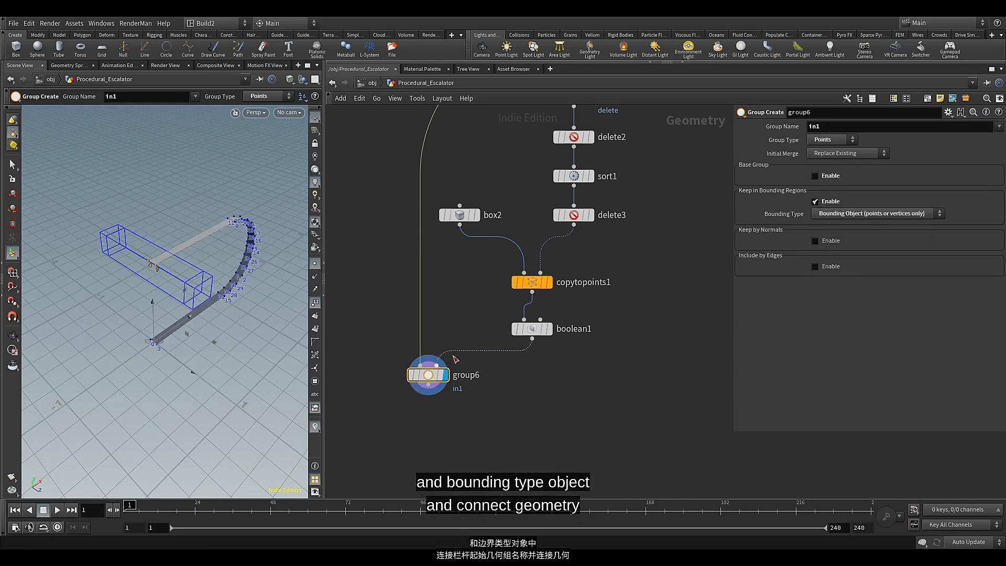
{"action": "key", "text": "Escape"}
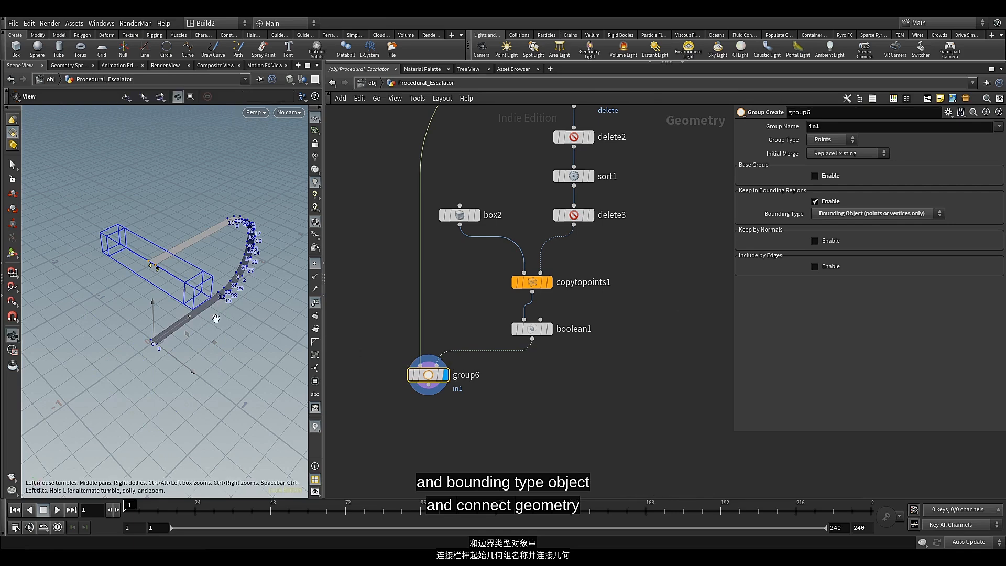
{"action": "left_click_drag", "start_coordinate": [233, 302], "coordinate": [206, 302]}
Add a Group Promote node wired below group6, align it with group6 and display its output
{"action": "left_click", "coordinate": [440, 376]}
{"action": "middle_click_drag", "start_coordinate": [422, 422], "coordinate": [452, 360]}
{"action": "key", "text": "Tab"}
{"action": "type", "text": "gr"}
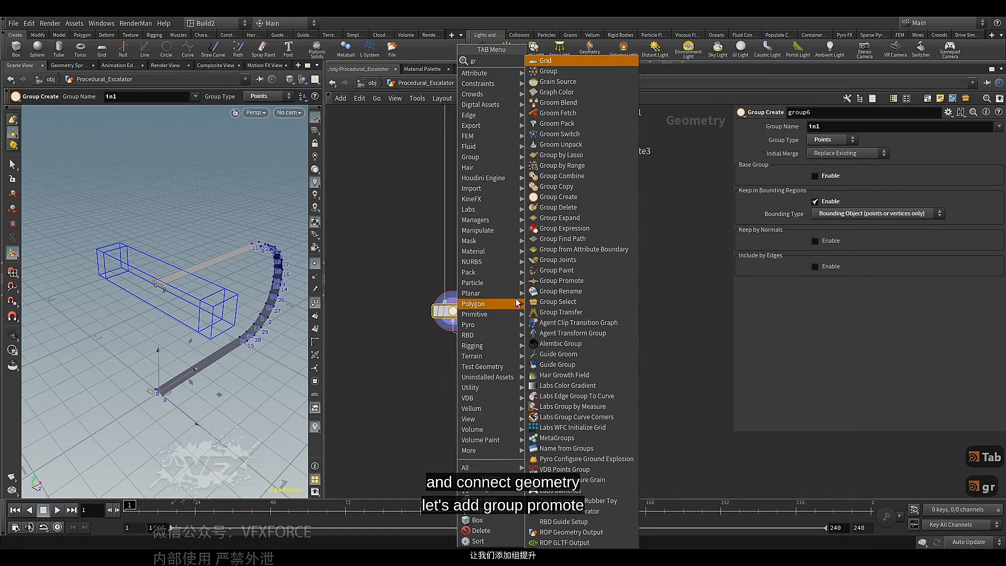
{"action": "left_click", "coordinate": [579, 282]}
{"action": "left_click", "coordinate": [458, 351]}
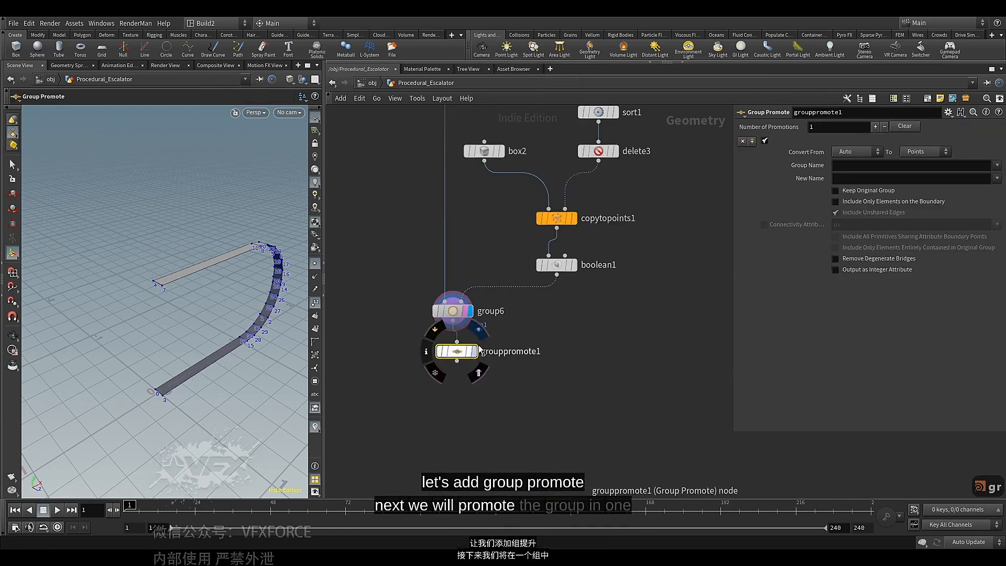
{"action": "left_click_drag", "start_coordinate": [460, 352], "coordinate": [466, 360]}
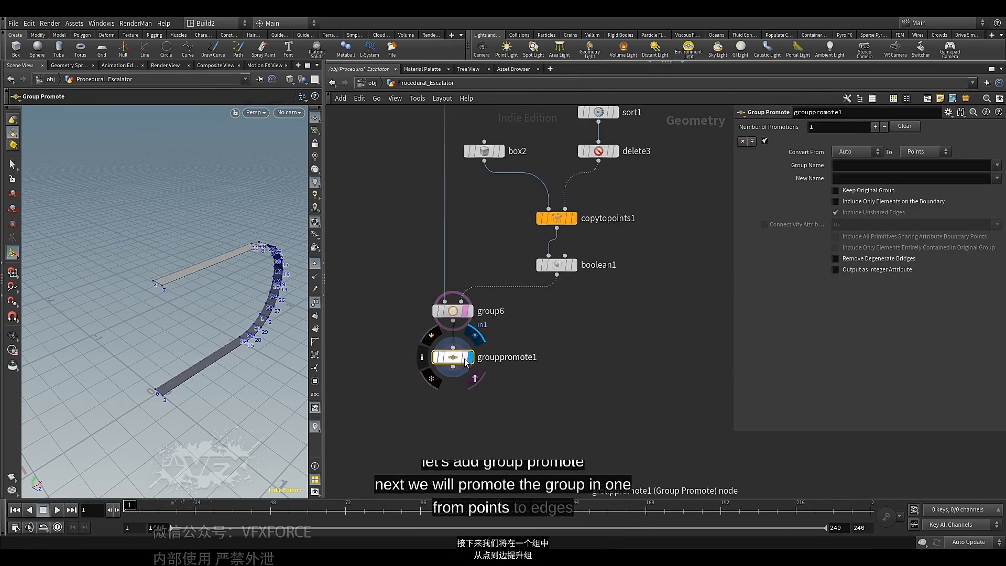
{"action": "left_click", "coordinate": [470, 357]}
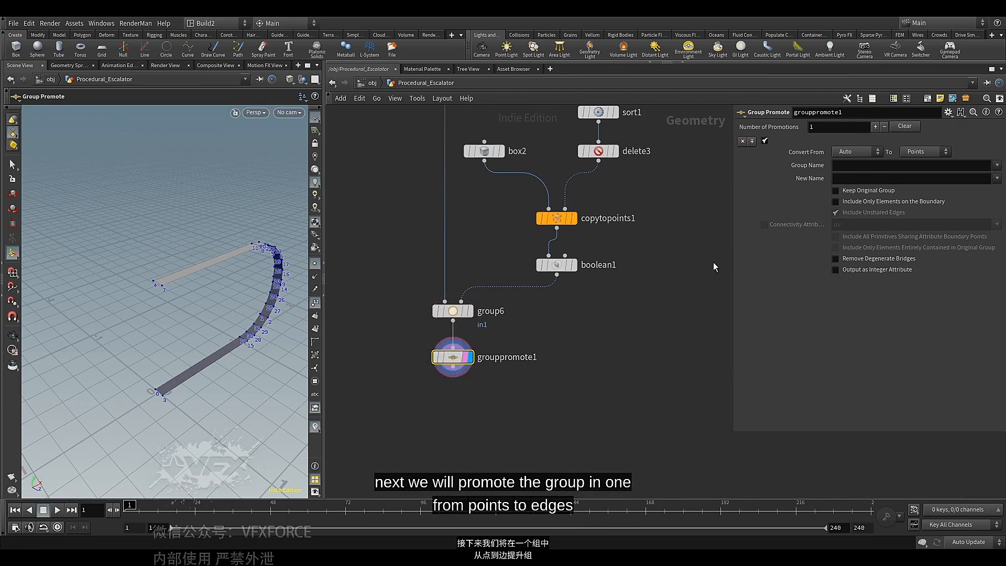
Set the promotion to convert to Edges and choose in1 as the group to promote
{"action": "left_click", "coordinate": [928, 152]}
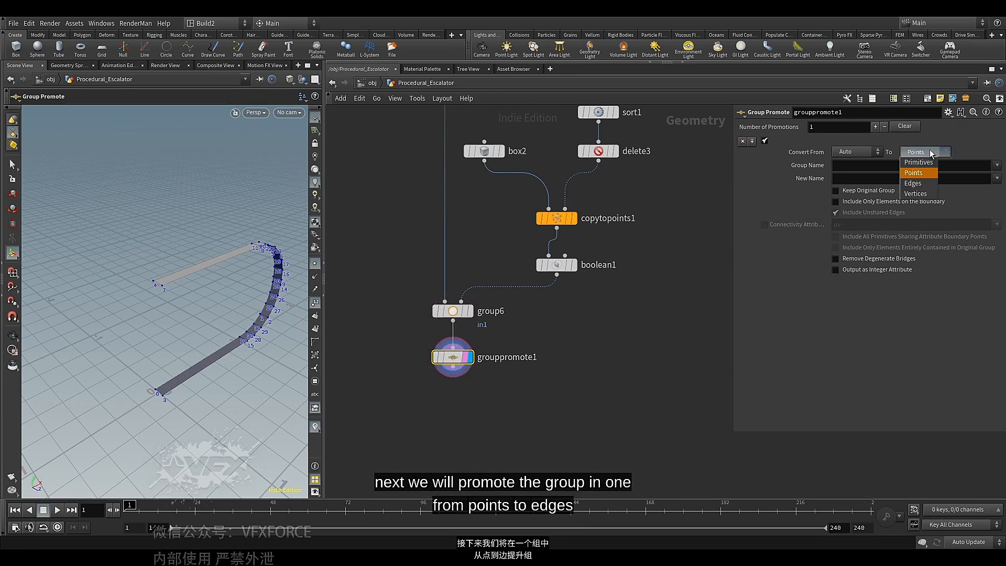
{"action": "left_click", "coordinate": [923, 181]}
{"action": "left_click", "coordinate": [997, 165]}
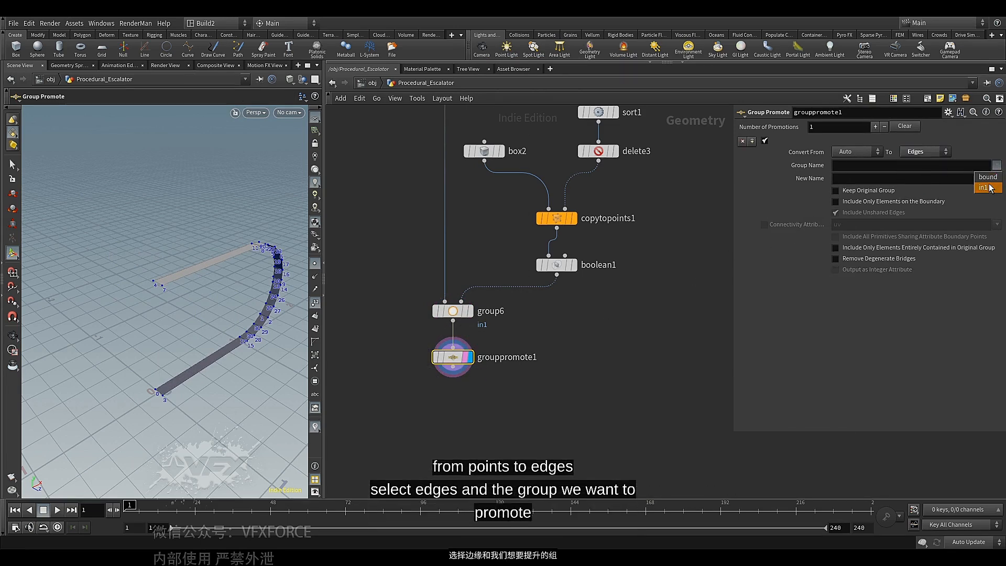
{"action": "left_click", "coordinate": [984, 174]}
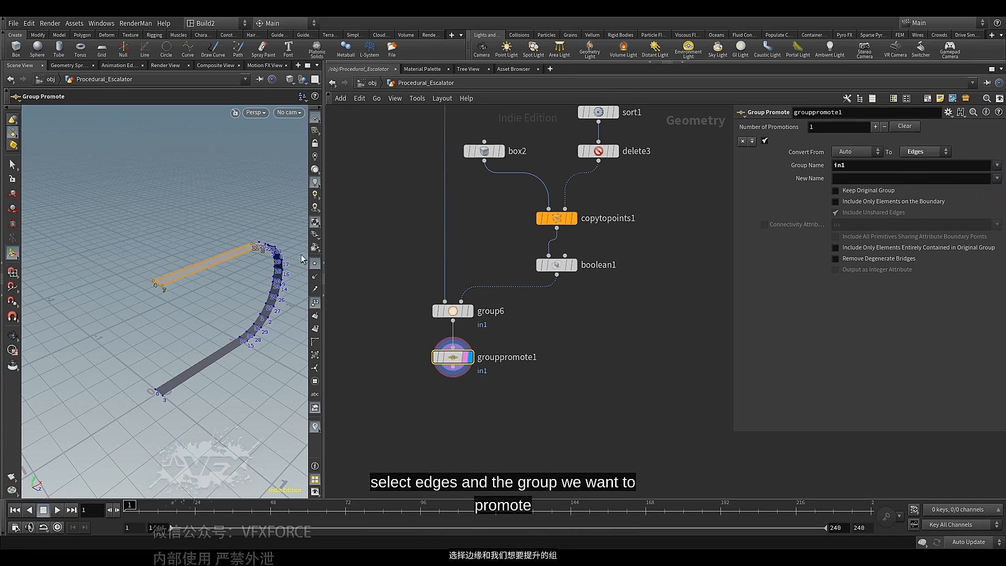
Restrict the promoted group to elements entirely contained in the original group and check the railing's end edge
{"action": "mouse_move", "coordinate": [215, 280]}
{"action": "left_mouse_down", "text": "alt"}
{"action": "mouse_move", "coordinate": [222, 292]}
{"action": "mouse_move", "coordinate": [214, 292]}
{"action": "left_mouse_up", "text": "alt"}
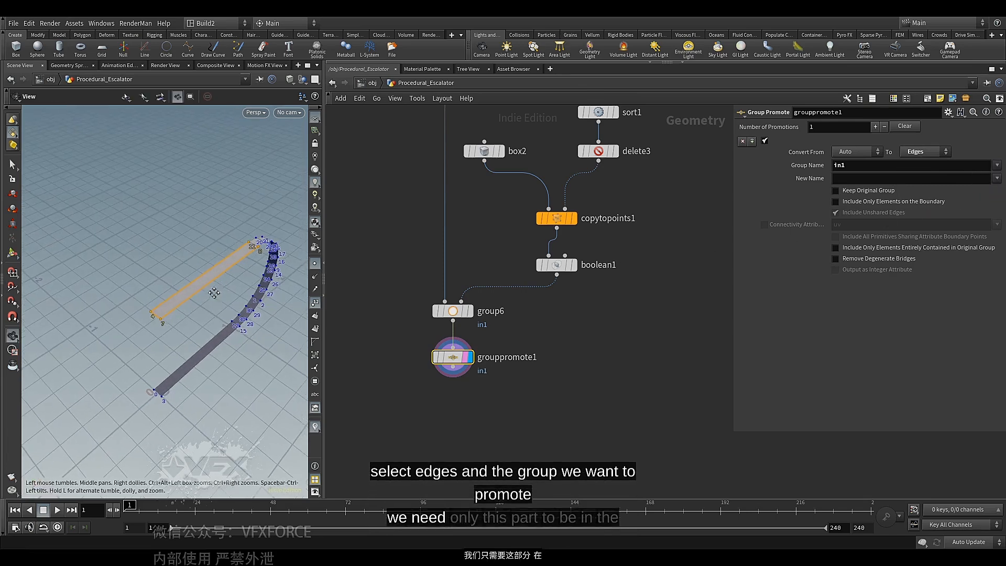
{"action": "key", "text": "Return"}
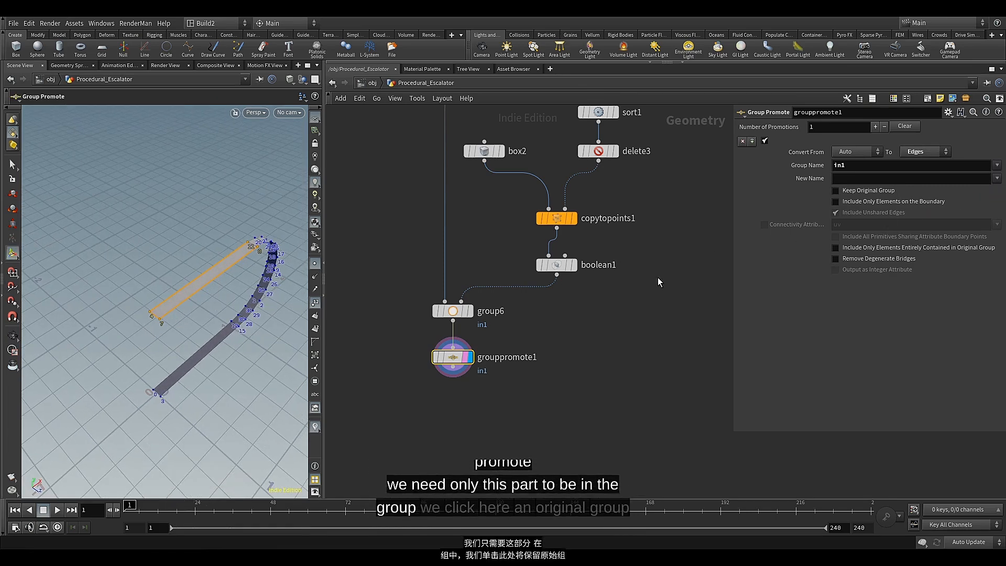
{"action": "left_click", "coordinate": [847, 250]}
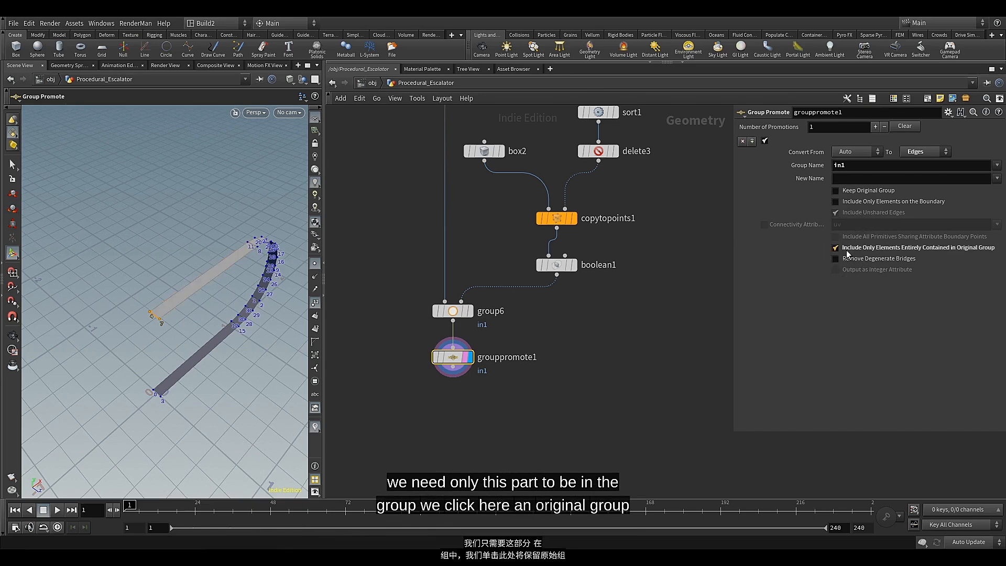
{"action": "left_click_drag", "start_coordinate": [227, 369], "coordinate": [261, 353], "text": "alt"}
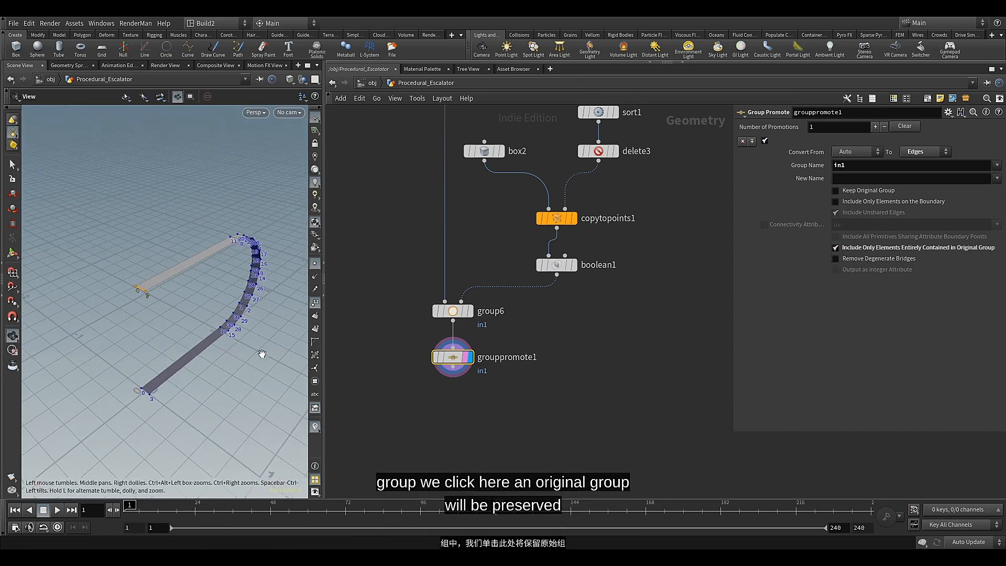
Add a Mirror node wired below grouppromote1, display its output and view the mirrored railing
{"action": "left_click", "coordinate": [452, 367]}
{"action": "key", "text": "Tab"}
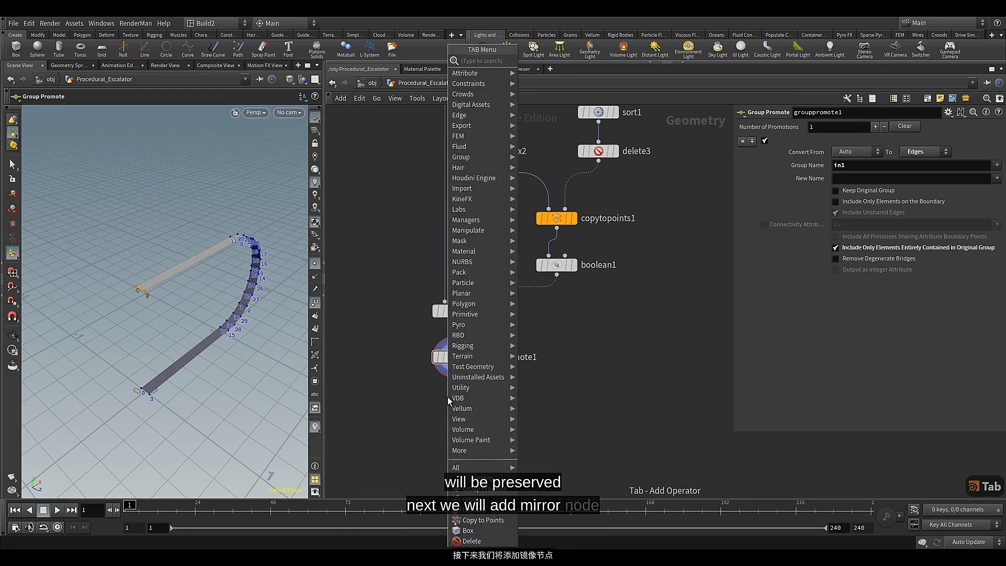
{"action": "type", "text": "mir"}
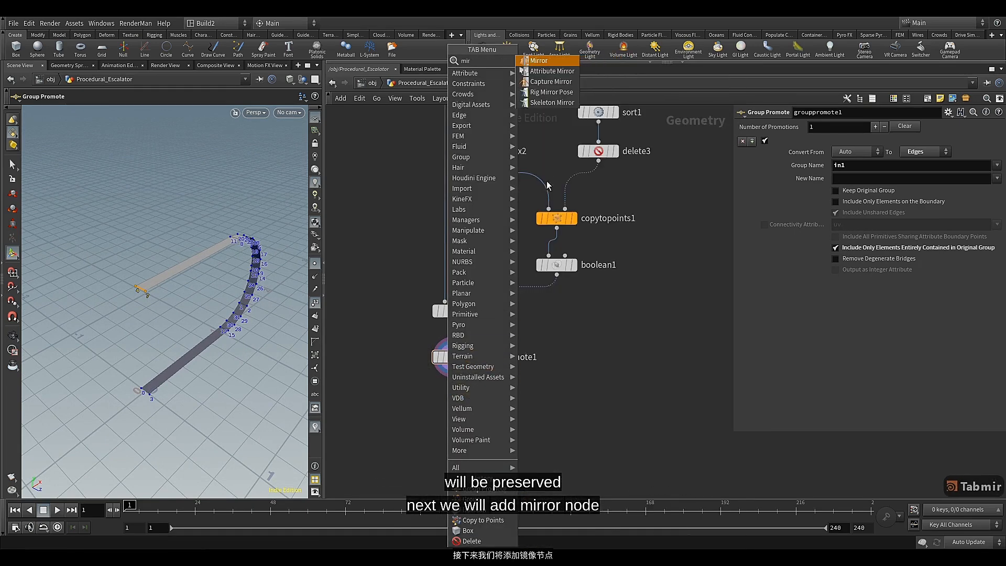
{"action": "left_click", "coordinate": [546, 64]}
{"action": "left_click", "coordinate": [452, 396]}
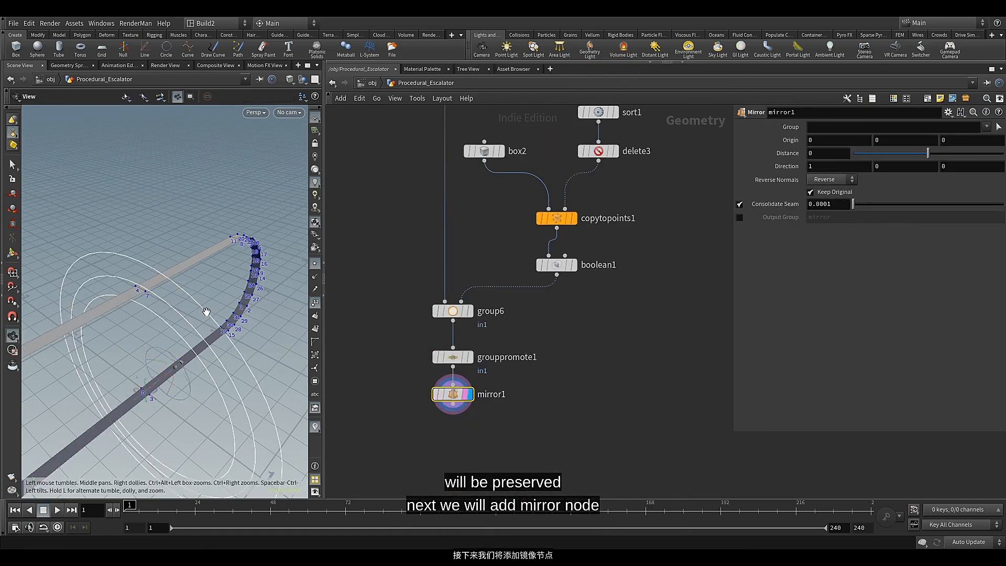
{"action": "left_click_drag", "start_coordinate": [202, 349], "coordinate": [210, 335]}
{"action": "key", "text": "Return"}
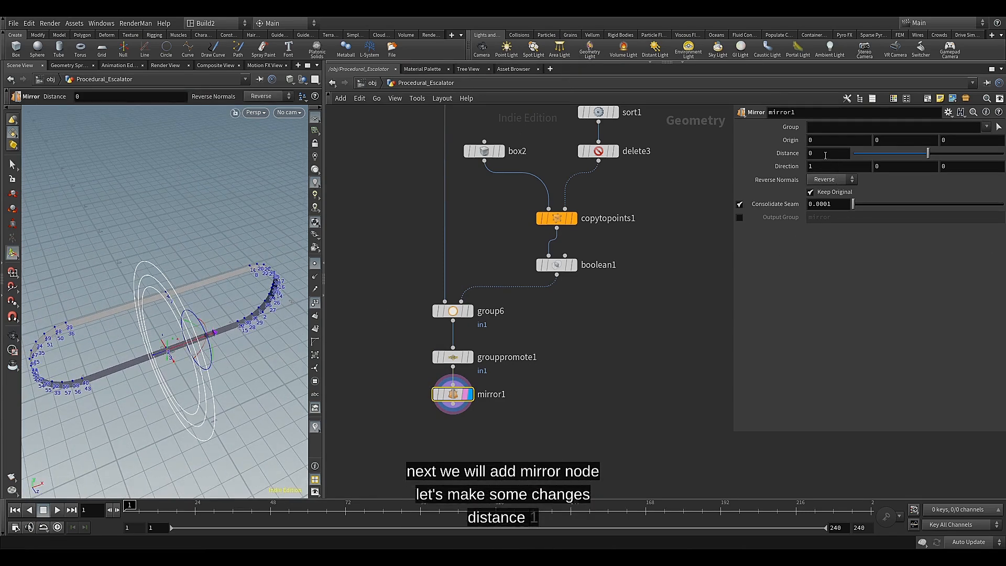
Set mirror1's distance to 0.1 and its X direction to -1
{"action": "left_click", "coordinate": [826, 153]}
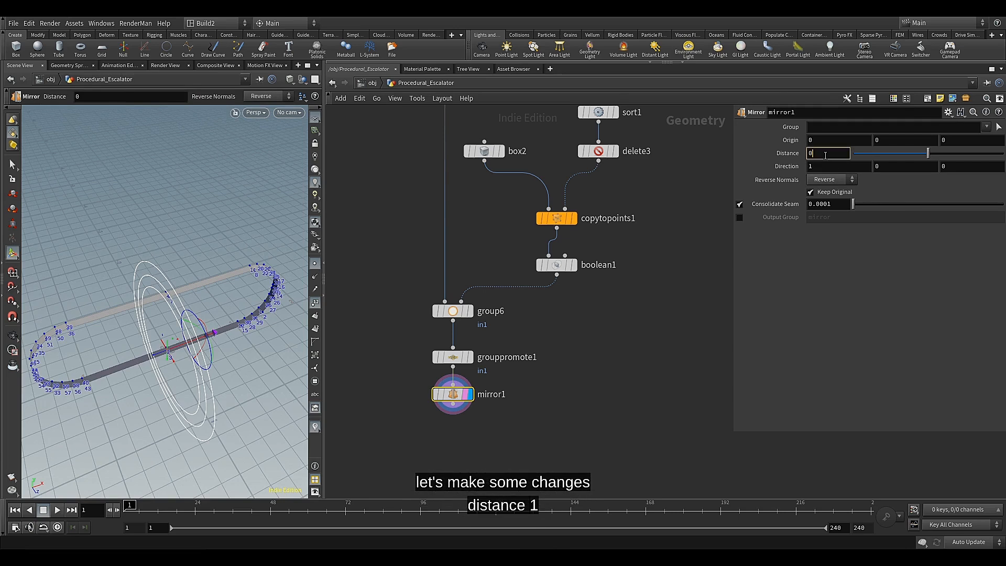
{"action": "type", "text": "0.1"}
{"action": "key", "text": "Return"}
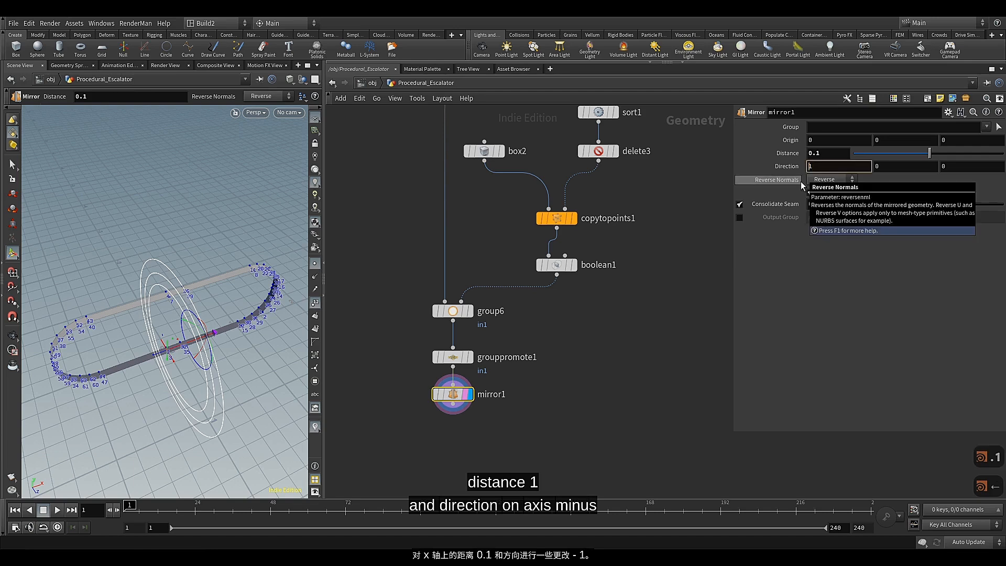
{"action": "key", "text": "BackSpace"}
{"action": "type", "text": "-1"}
{"action": "key", "text": "Return"}
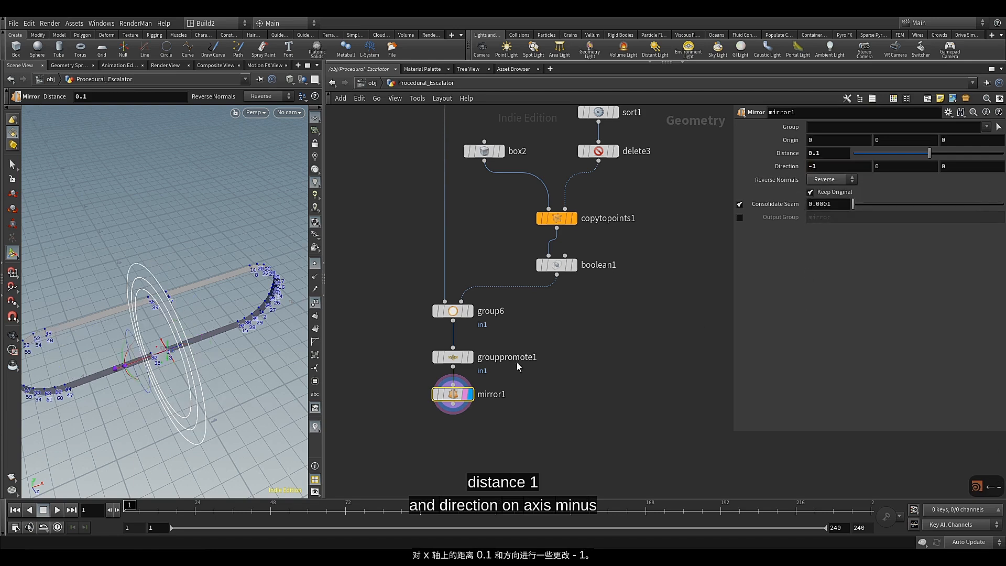
Add a second Mirror node fed by boolean1's output and display it
{"action": "mouse_move", "coordinate": [467, 391]}
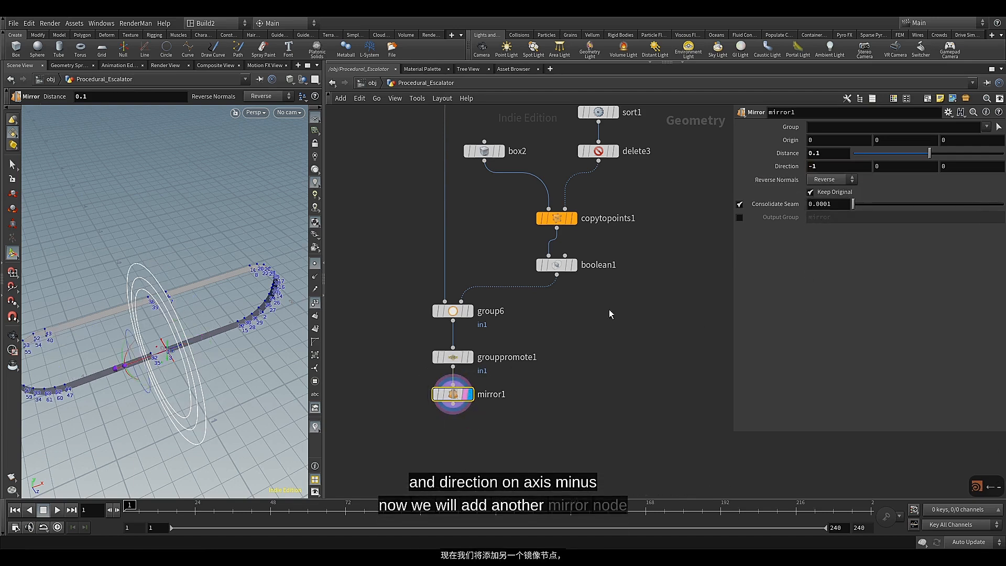
{"action": "left_click", "coordinate": [560, 284]}
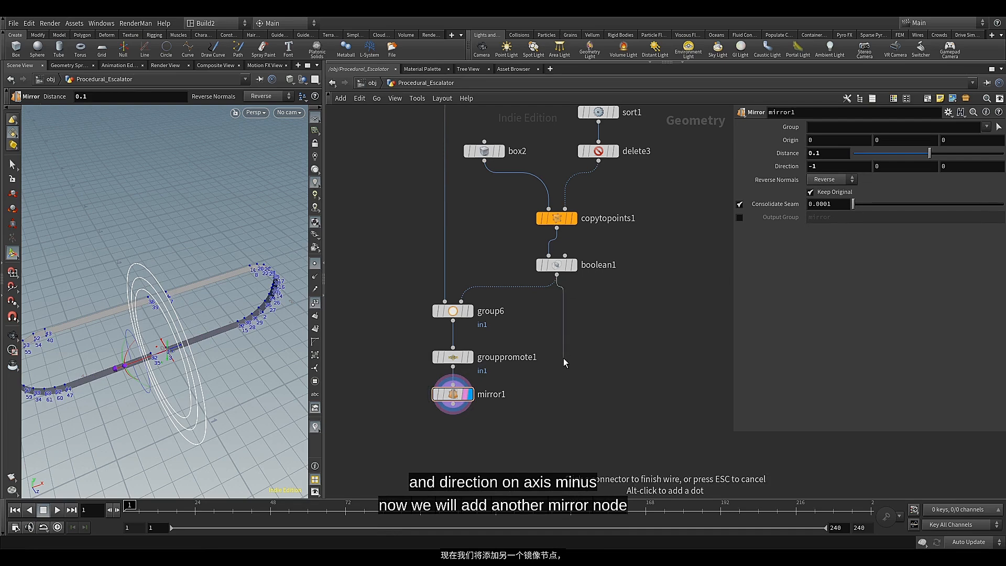
{"action": "key", "text": "Tab"}
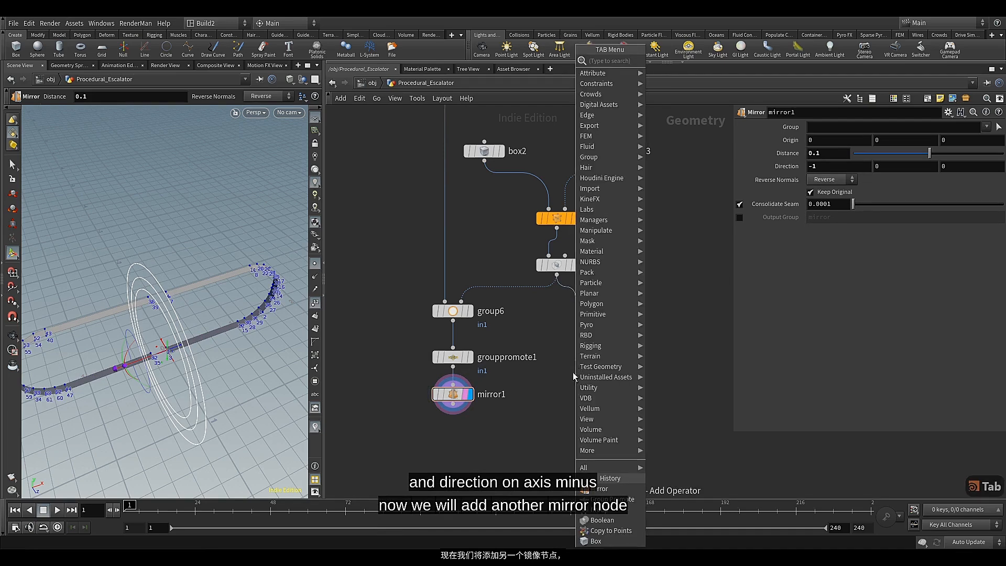
{"action": "left_click", "coordinate": [594, 488]}
{"action": "left_click", "coordinate": [575, 361]}
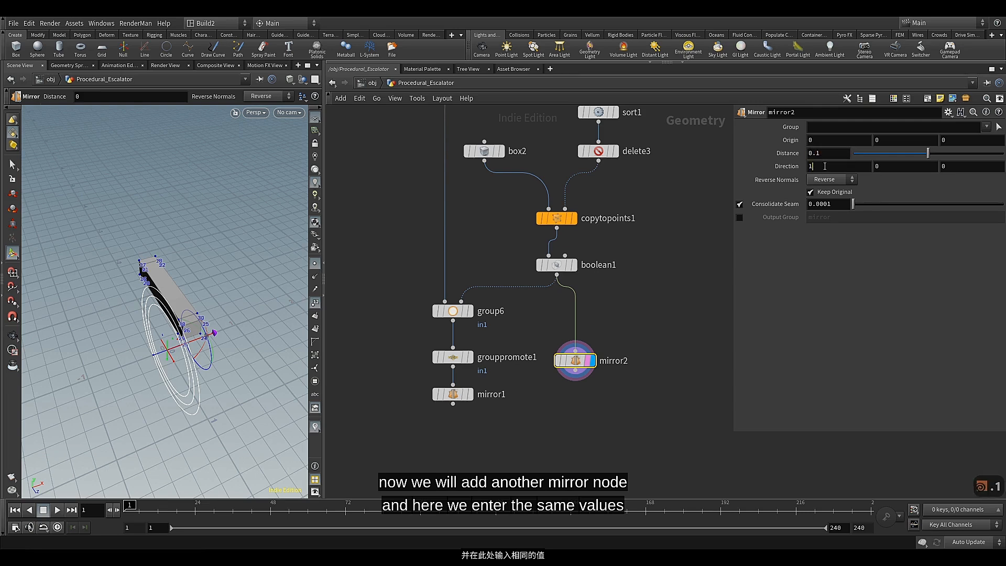
Set mirror2's distance to 0.1 and X direction to -1, and turn off Keep Original
{"action": "key", "text": "Left"}
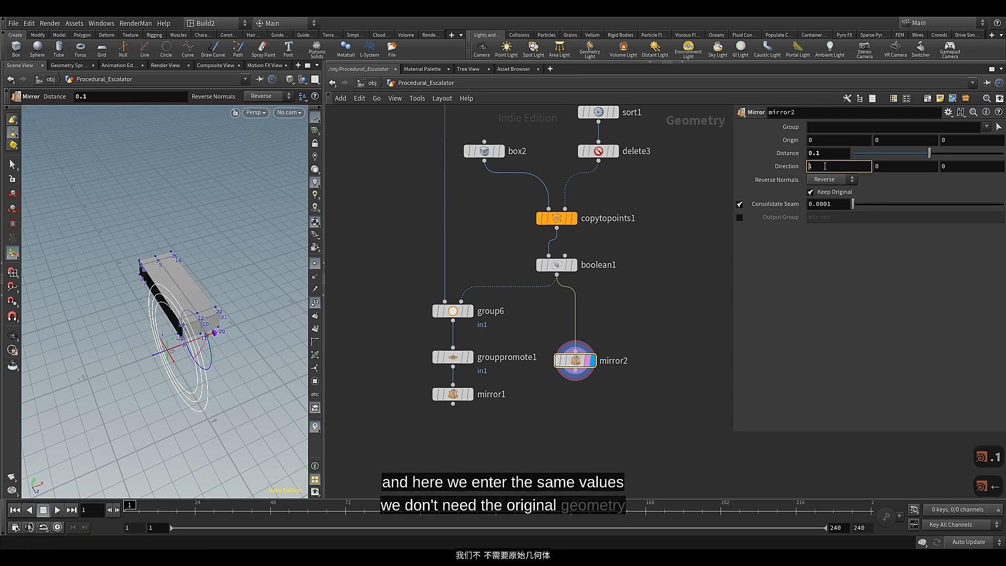
{"action": "type", "text": "-"}
{"action": "key", "text": "Return"}
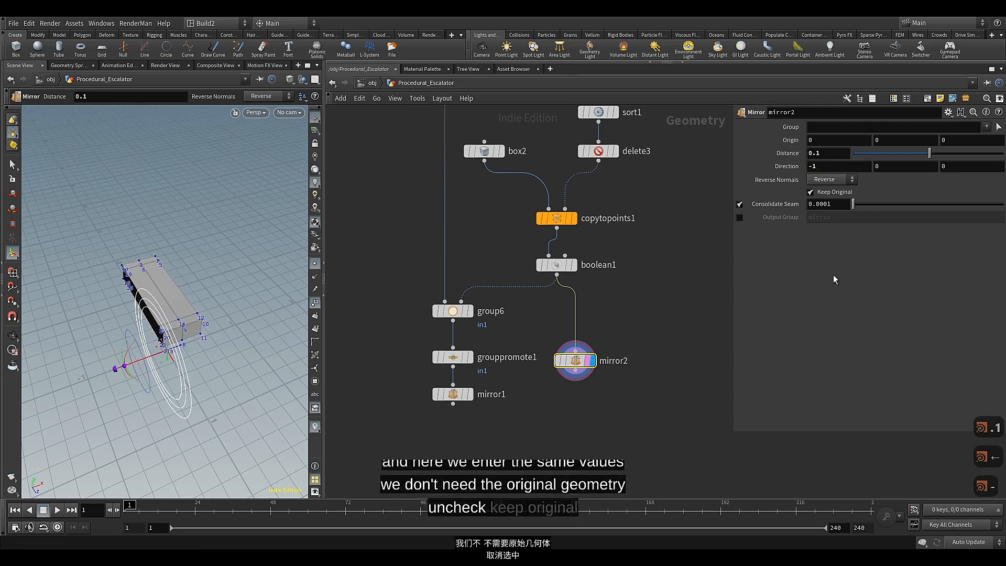
{"action": "left_click", "coordinate": [834, 193]}
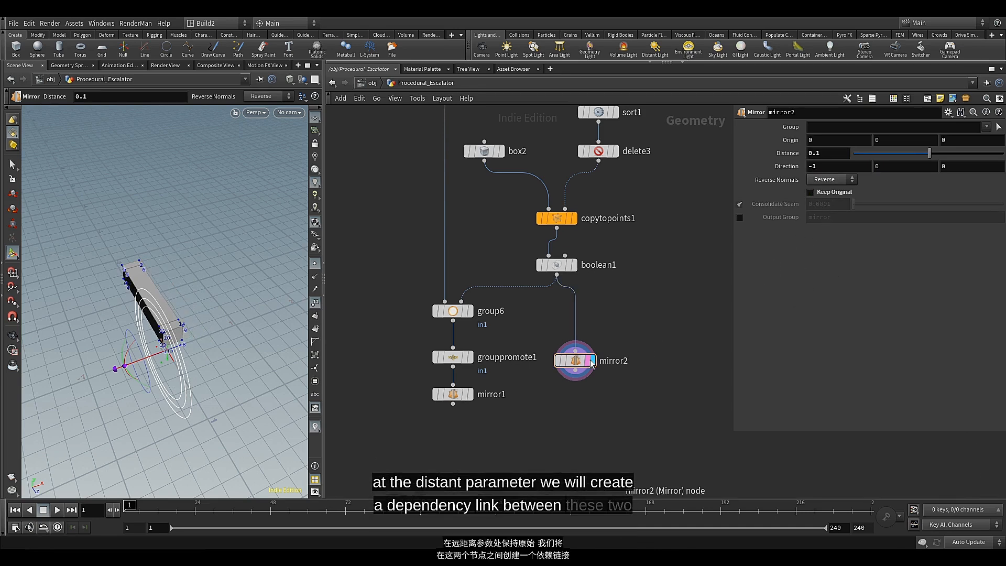
Link mirror2's distance to mirror1's distance with a relative reference, then place mirror2 level with mirror1
{"action": "left_click", "coordinate": [452, 394]}
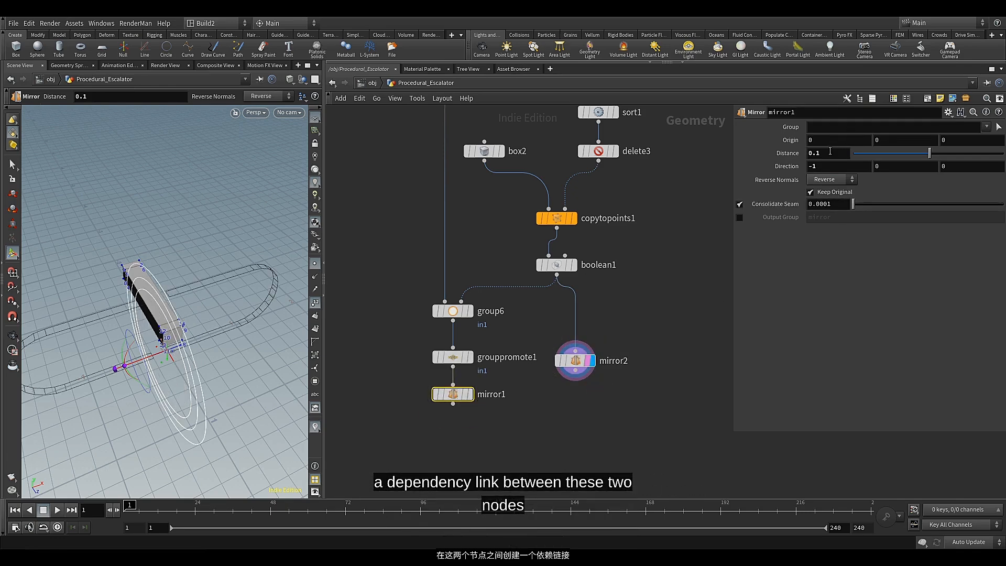
{"action": "right_click", "coordinate": [810, 152]}
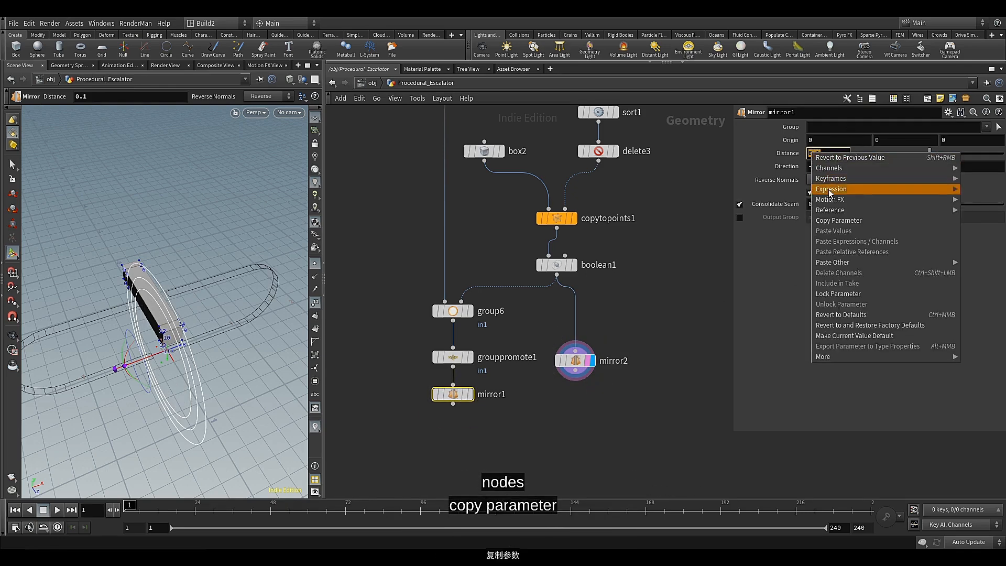
{"action": "left_click", "coordinate": [835, 224]}
{"action": "left_click", "coordinate": [576, 361]}
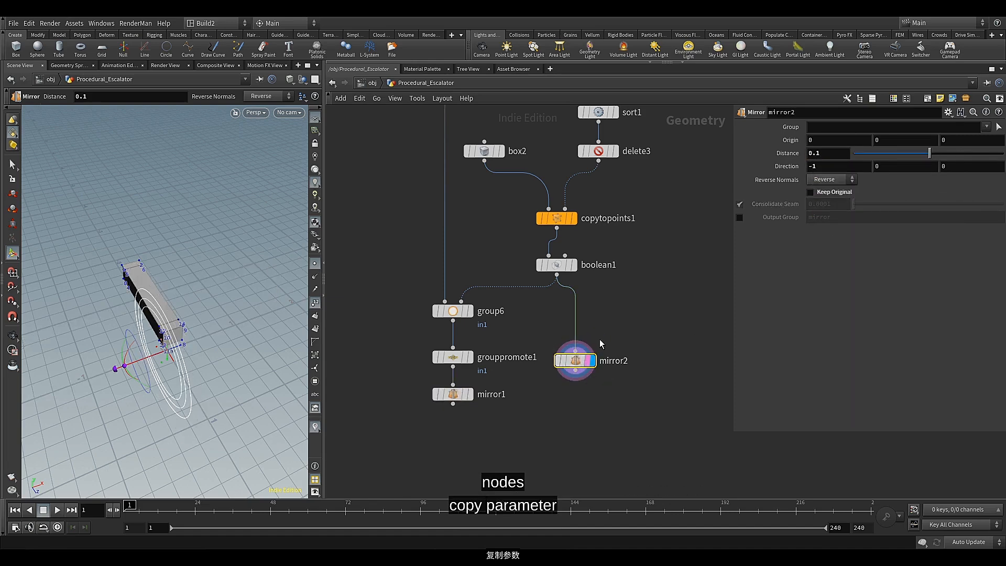
{"action": "right_click", "coordinate": [811, 154]}
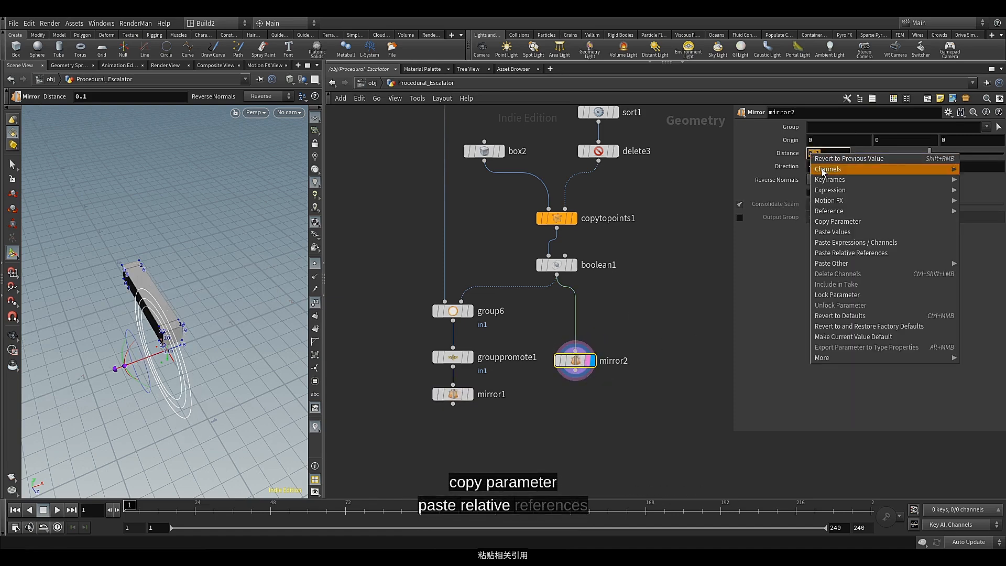
{"action": "left_click", "coordinate": [829, 254]}
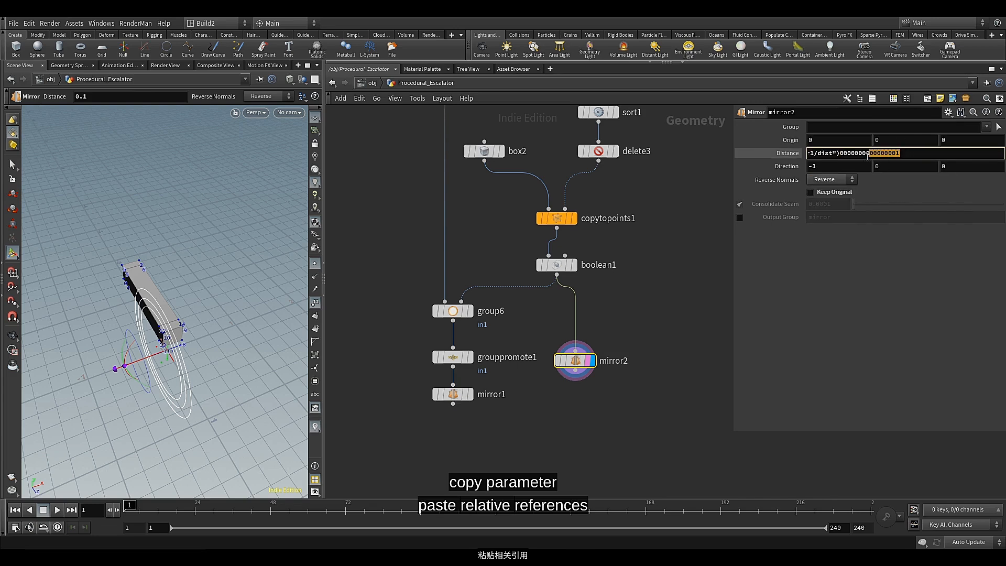
{"action": "key", "text": "BackSpace"}
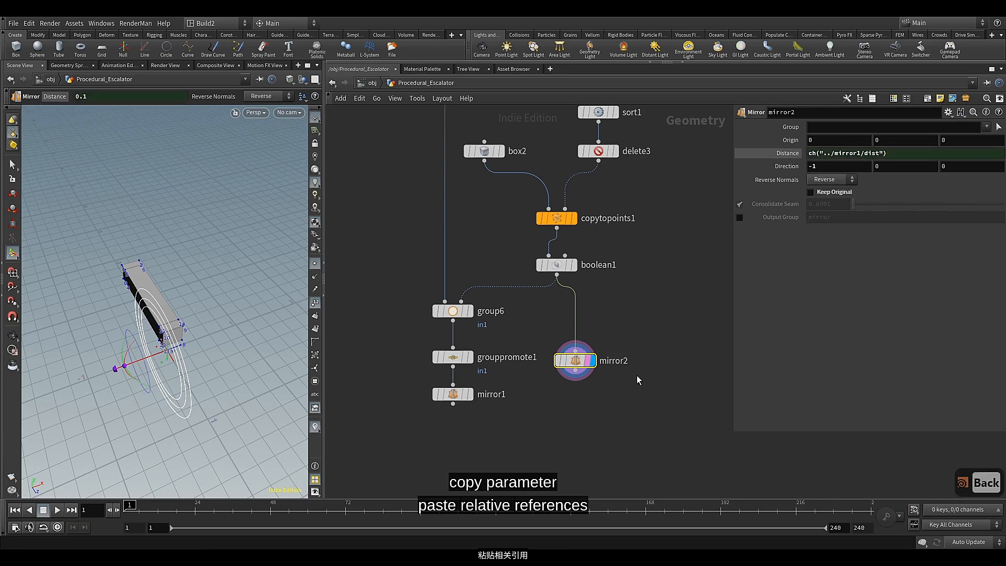
{"action": "mouse_move", "coordinate": [580, 365]}
{"action": "left_click_drag", "start_coordinate": [579, 365], "coordinate": [580, 399]}
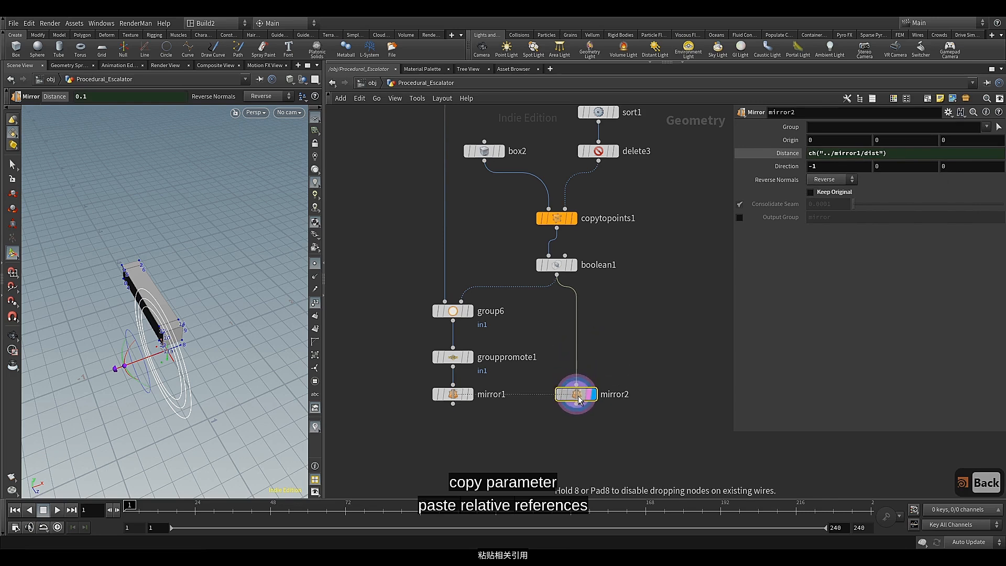
Add a Group Create node with mirror1 as first input and mirror2 as second input, and display its output
{"action": "middle_click_drag", "start_coordinate": [532, 432], "coordinate": [538, 364]}
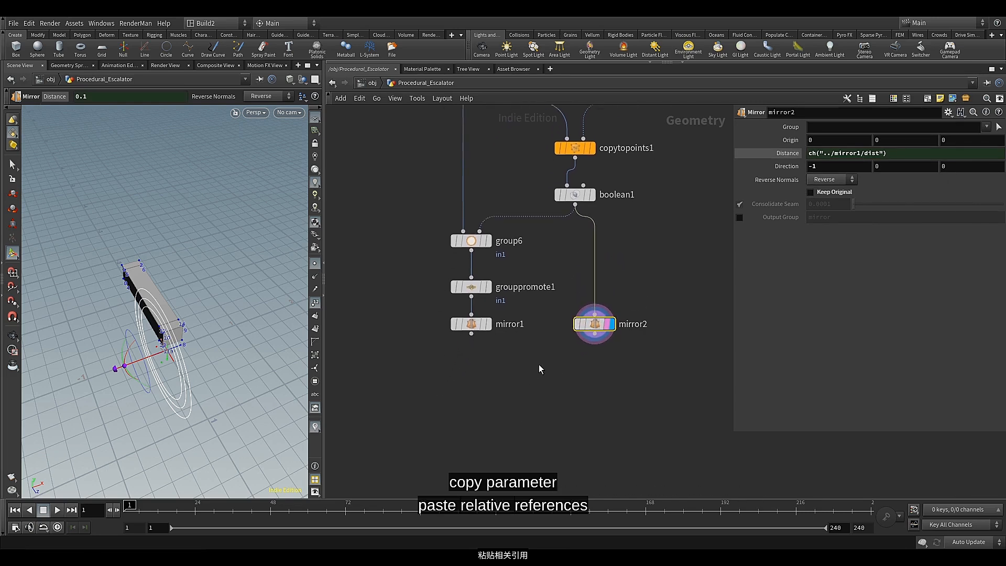
{"action": "left_click", "coordinate": [471, 333]}
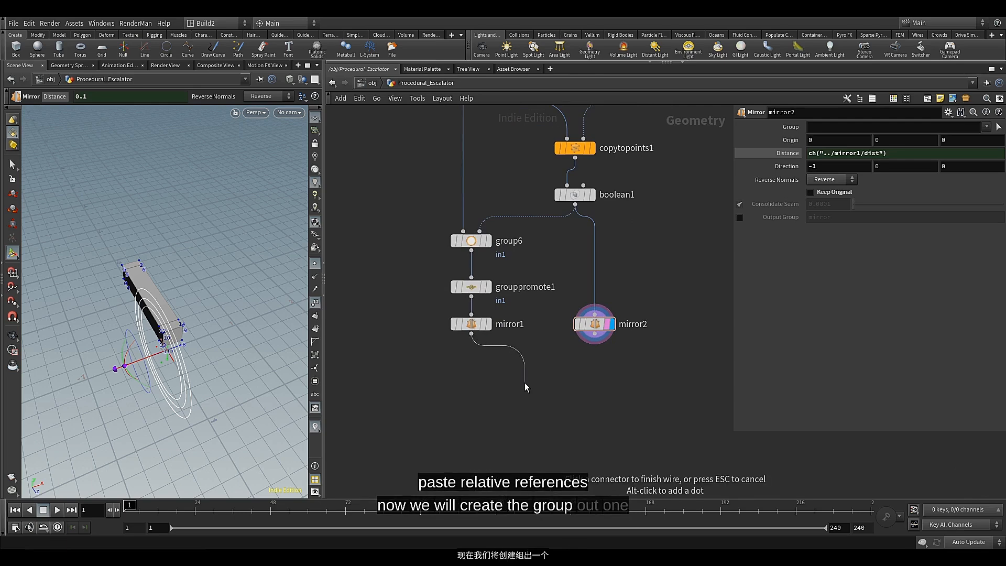
{"action": "key", "text": "Tab"}
{"action": "type", "text": "gro"}
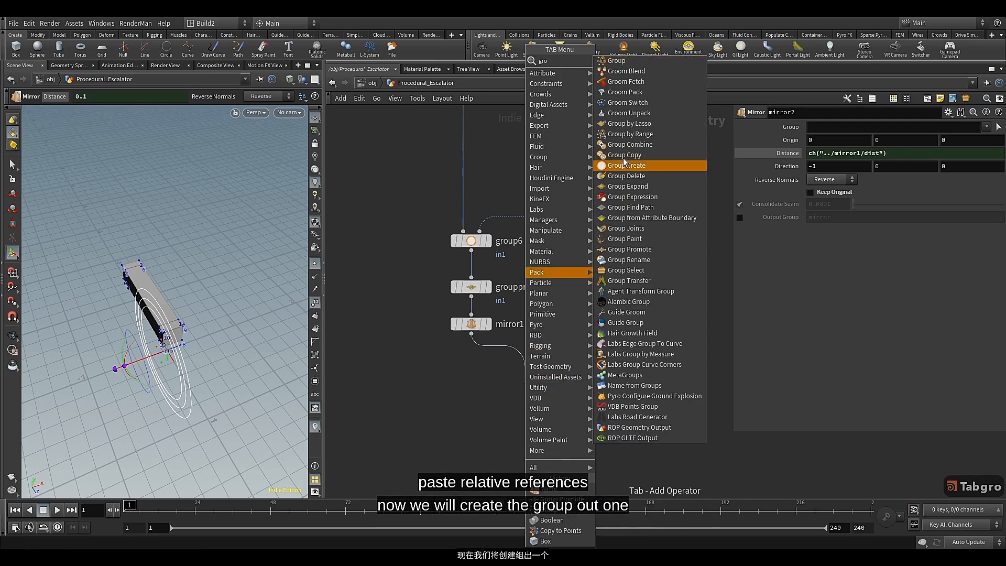
{"action": "left_click", "coordinate": [634, 65]}
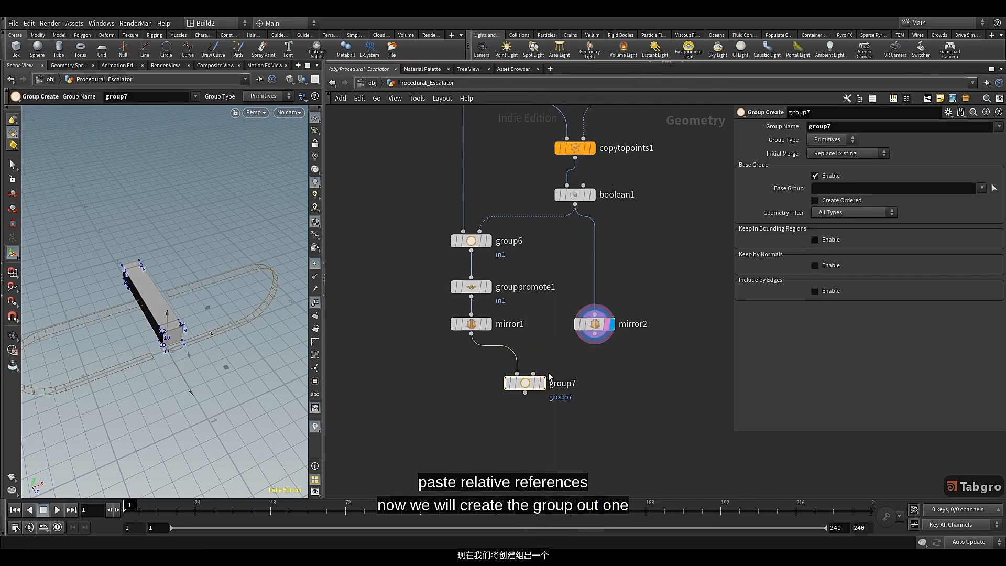
{"action": "left_click_drag", "start_coordinate": [594, 335], "coordinate": [533, 373]}
{"action": "left_click", "coordinate": [540, 384]}
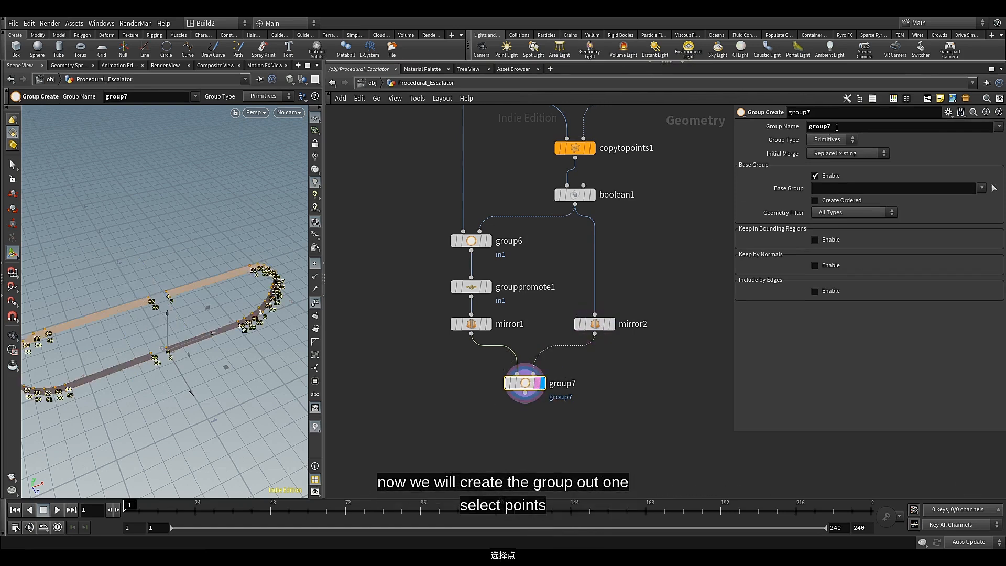
Set group7's group type to Points and name the group out1
{"action": "left_click", "coordinate": [840, 140]}
{"action": "left_click", "coordinate": [837, 150]}
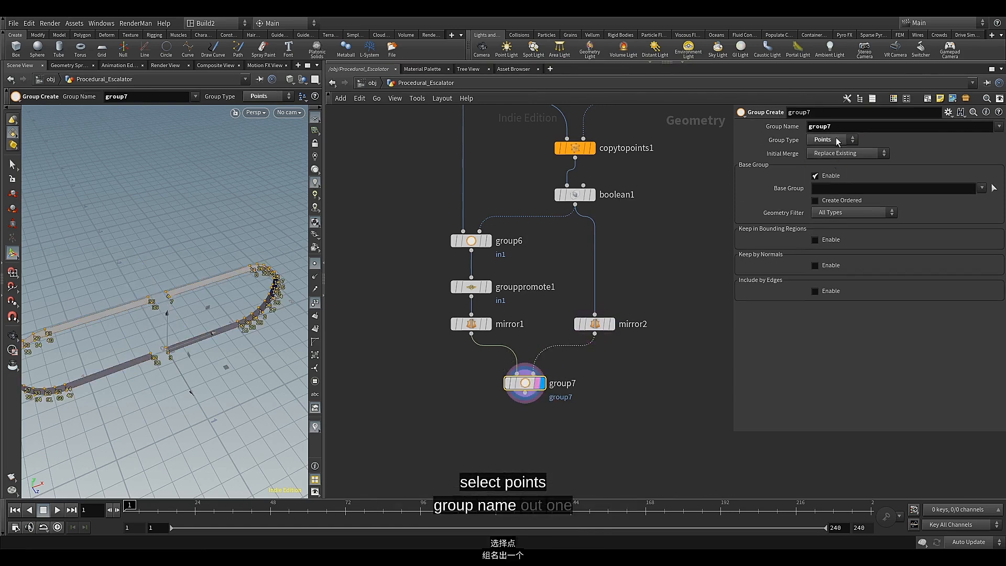
{"action": "type", "text": "o"}
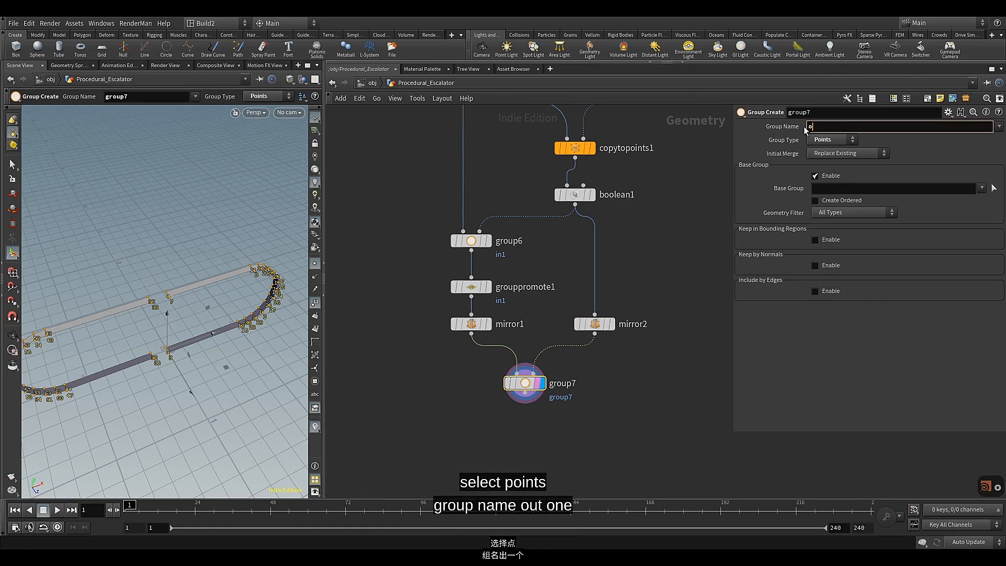
{"action": "type", "text": "ut1"}
{"action": "key", "text": "Return"}
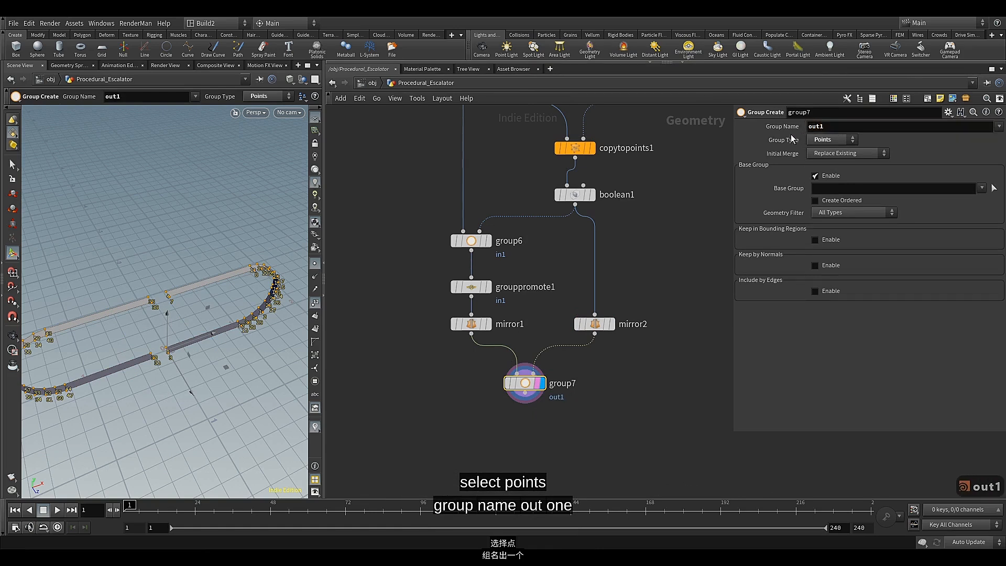
Disable group7's base group, enable Keep in Bounding Regions with the Bounding Object type, and center the node between the mirrors
{"action": "left_click", "coordinate": [814, 175]}
{"action": "left_click", "coordinate": [830, 176]}
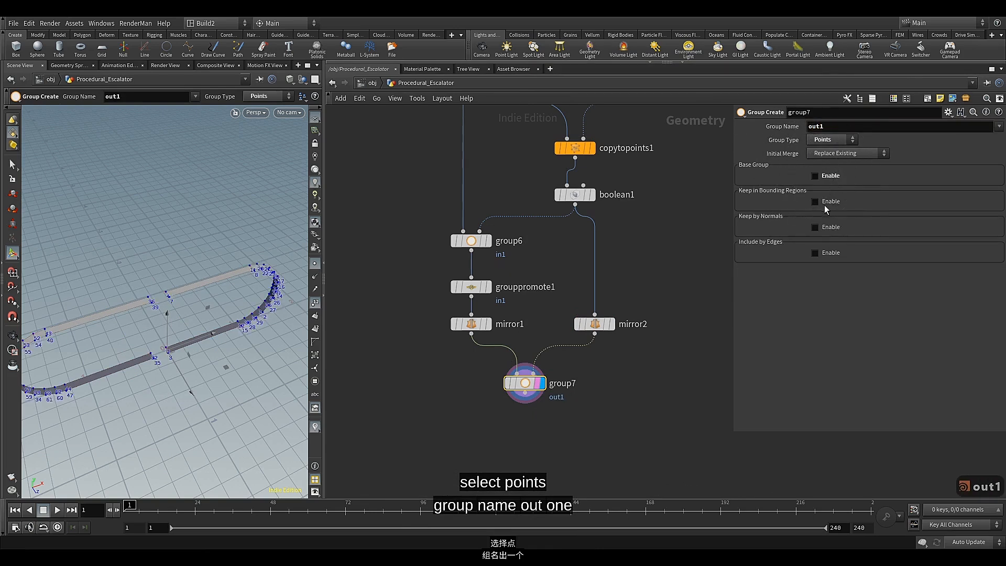
{"action": "left_click", "coordinate": [826, 203]}
{"action": "left_click", "coordinate": [833, 214]}
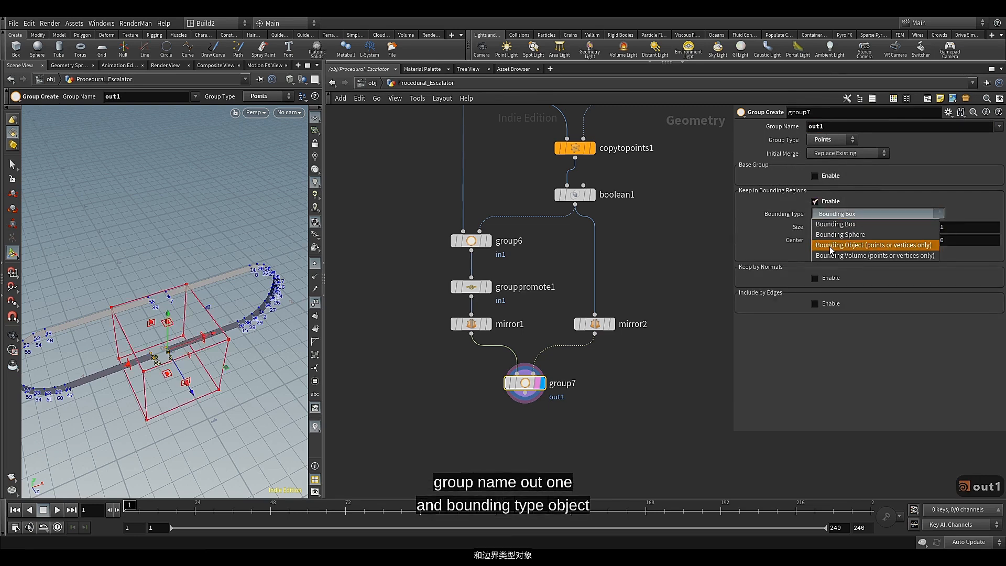
{"action": "left_click", "coordinate": [830, 245]}
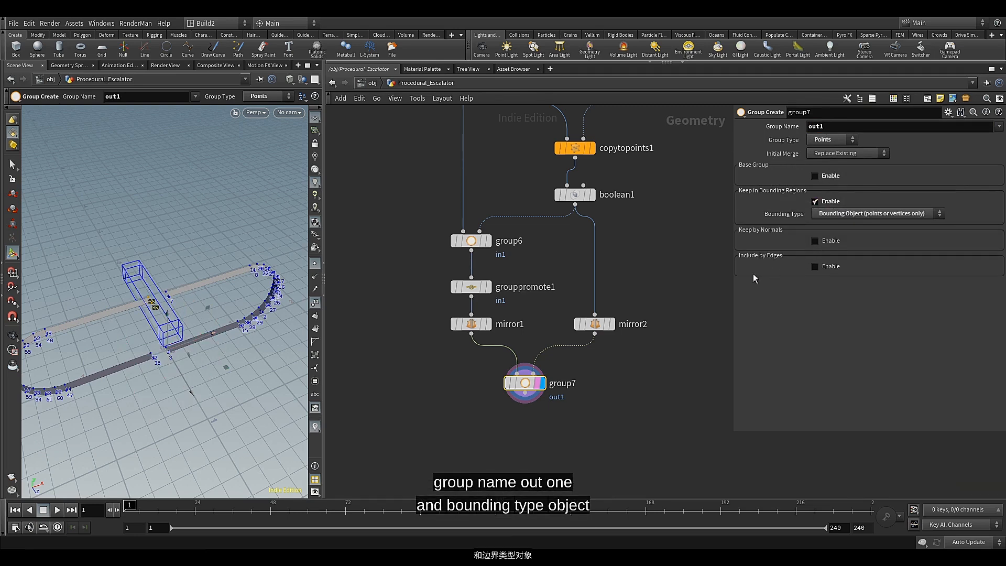
{"action": "left_click_drag", "start_coordinate": [521, 376], "coordinate": [532, 378]}
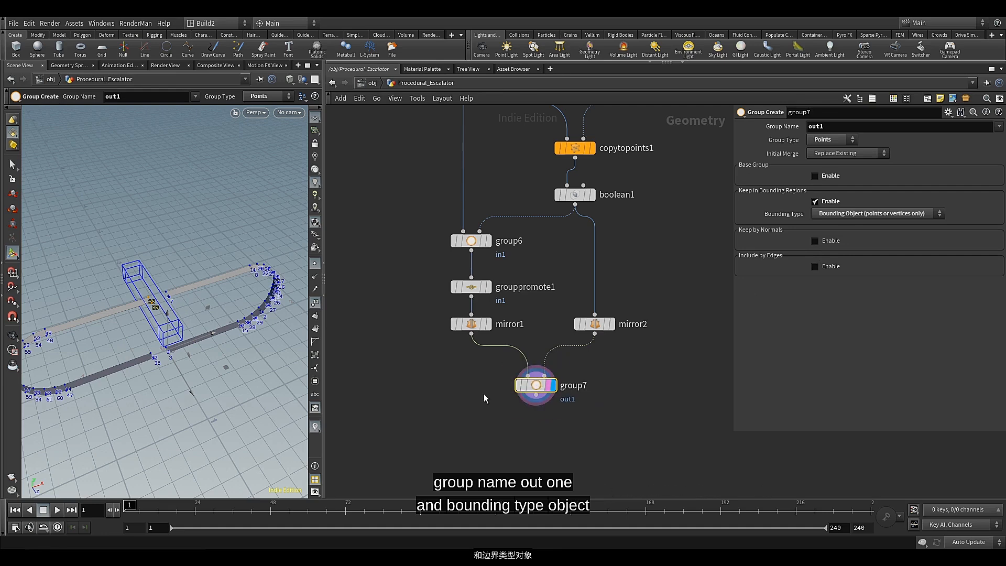
Add a Group Promote node wired below group7
{"action": "left_click", "coordinate": [536, 395]}
{"action": "left_click", "coordinate": [521, 431]}
{"action": "type", "text": "gr"}
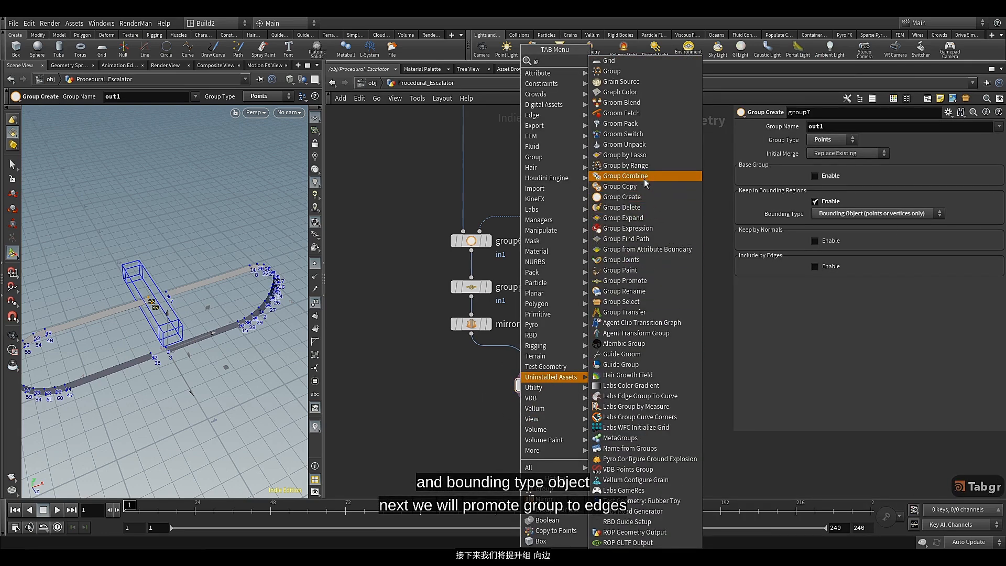
{"action": "left_click", "coordinate": [625, 280]}
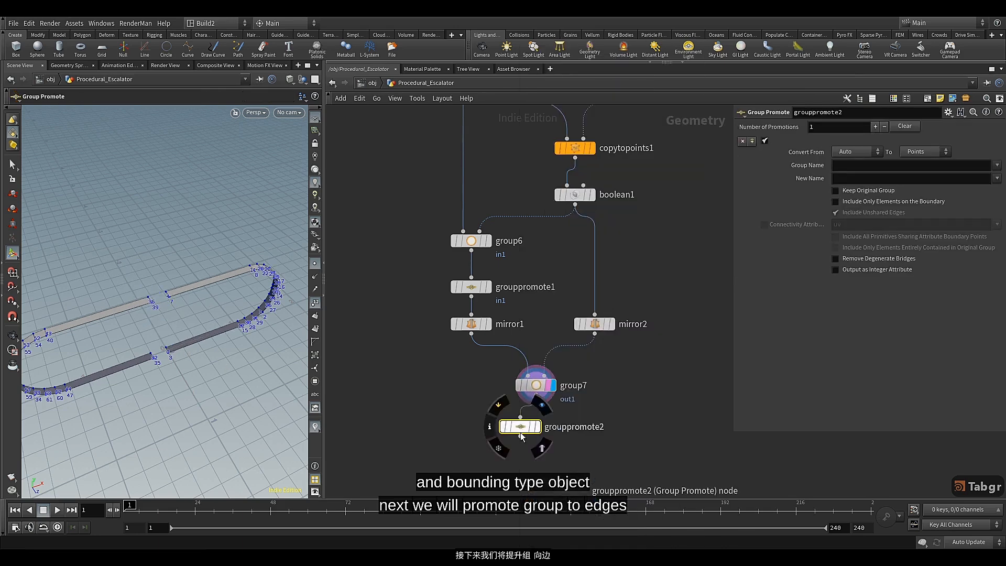
Display grouppromote2 and promote the out1 group to Edges, including only elements entirely contained in the original group
{"action": "left_click_drag", "start_coordinate": [519, 430], "coordinate": [534, 429]}
{"action": "left_click", "coordinate": [551, 425]}
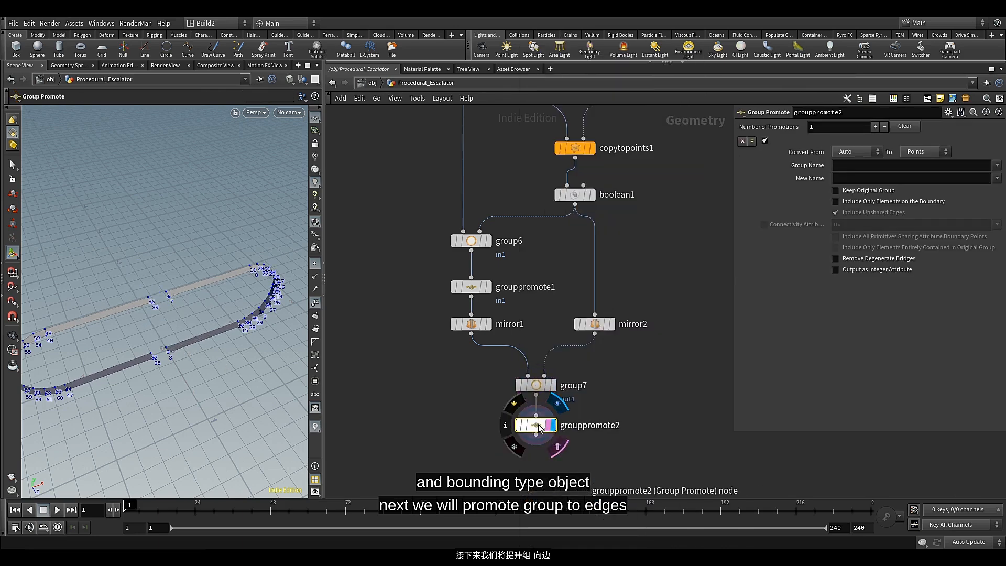
{"action": "middle_click_drag", "start_coordinate": [621, 411], "coordinate": [625, 251]}
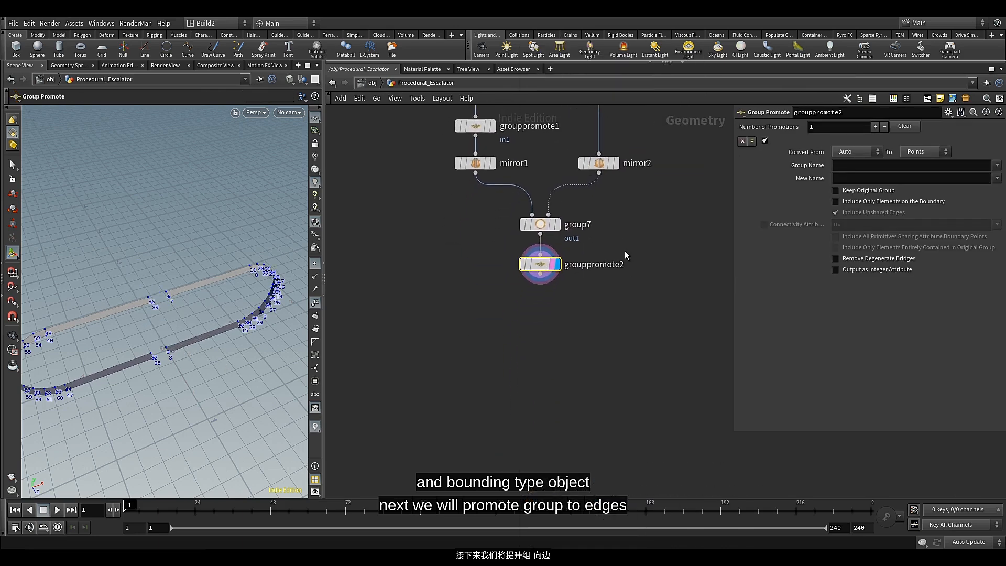
{"action": "left_click", "coordinate": [933, 151]}
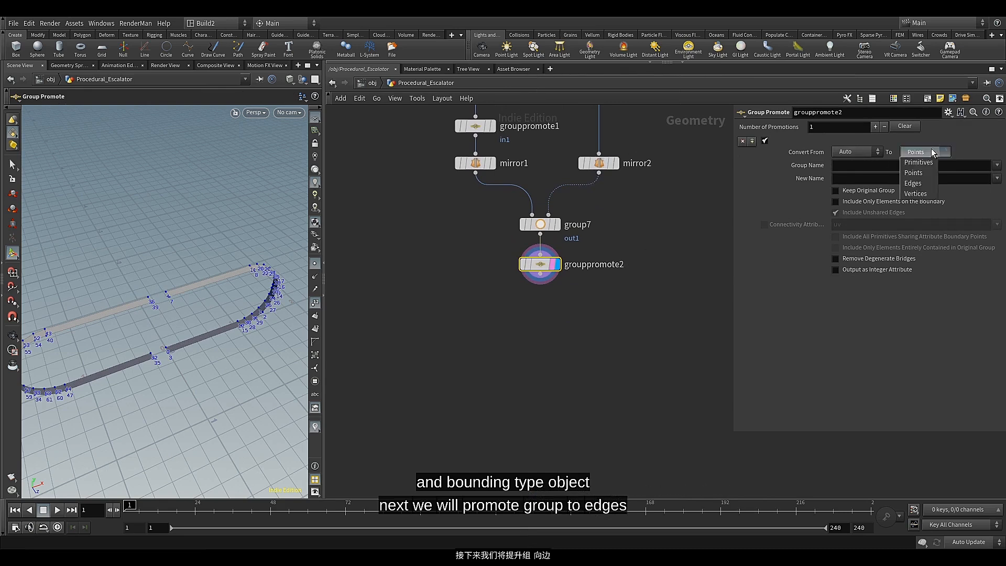
{"action": "left_click", "coordinate": [918, 183]}
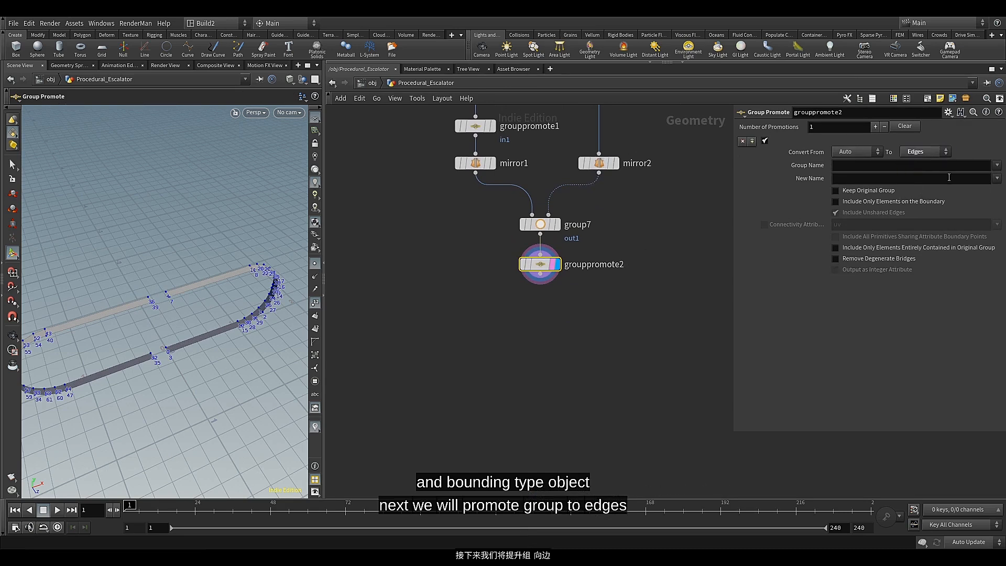
{"action": "left_click", "coordinate": [996, 165]}
{"action": "left_click", "coordinate": [931, 206]}
{"action": "left_click", "coordinate": [887, 251]}
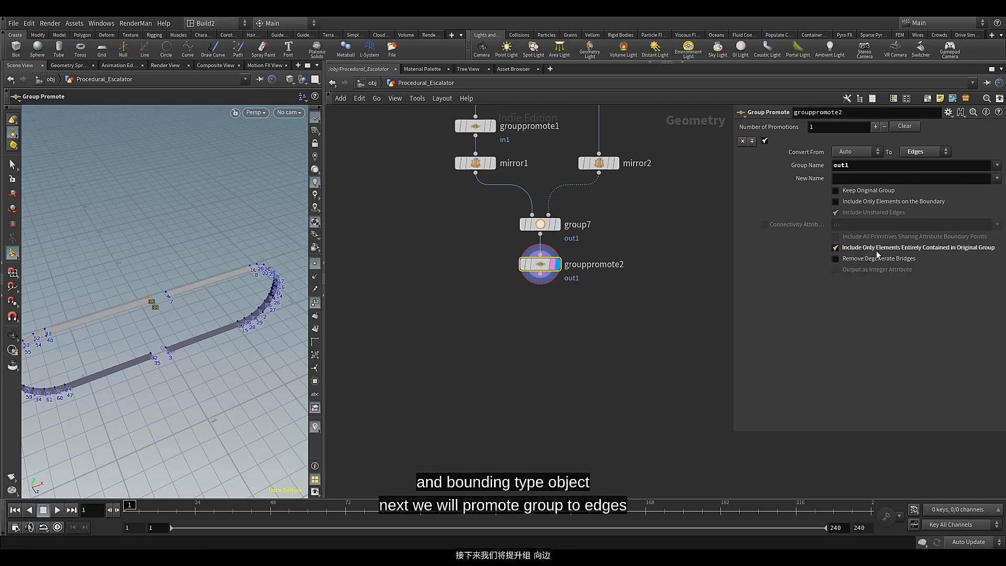
{"action": "left_click", "coordinate": [317, 305]}
{"action": "left_click", "coordinate": [316, 305]}
{"action": "left_click_drag", "start_coordinate": [230, 328], "coordinate": [166, 288], "text": "alt"}
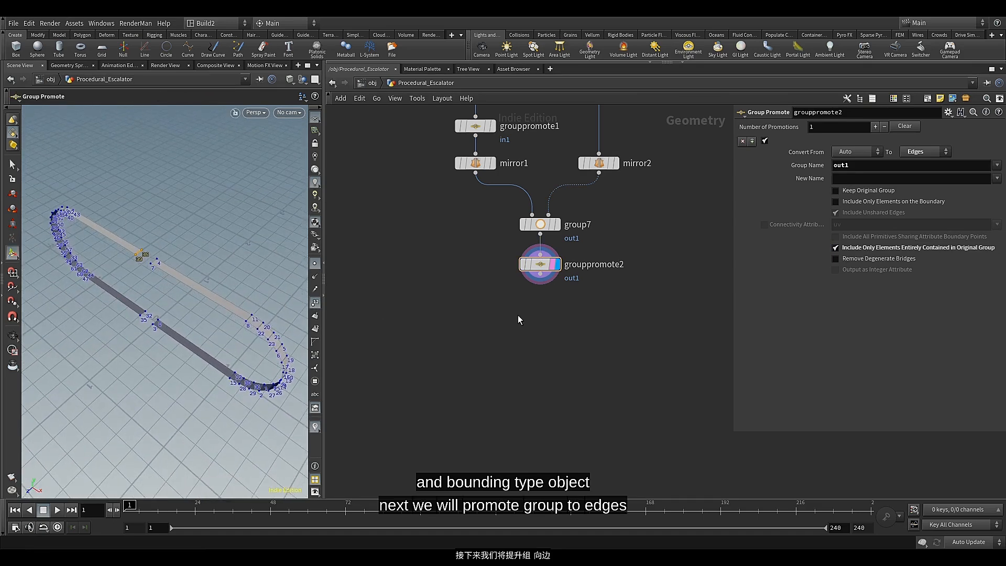
Add a PolyBridge node wired directly below grouppromote2 and display its output
{"action": "left_click", "coordinate": [540, 279]}
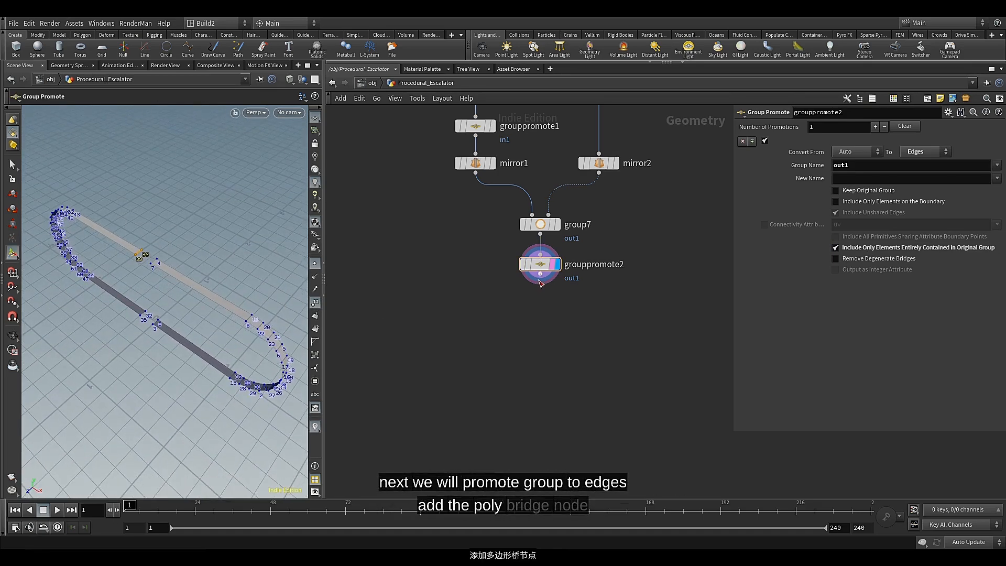
{"action": "key", "text": "Tab"}
{"action": "type", "text": "pol"}
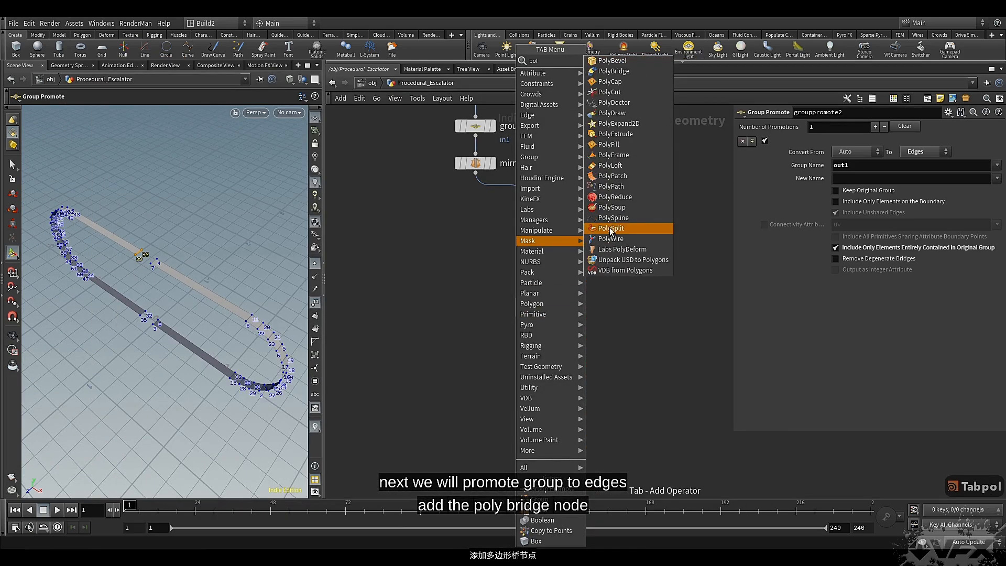
{"action": "left_click", "coordinate": [629, 71]}
{"action": "left_click", "coordinate": [529, 318]}
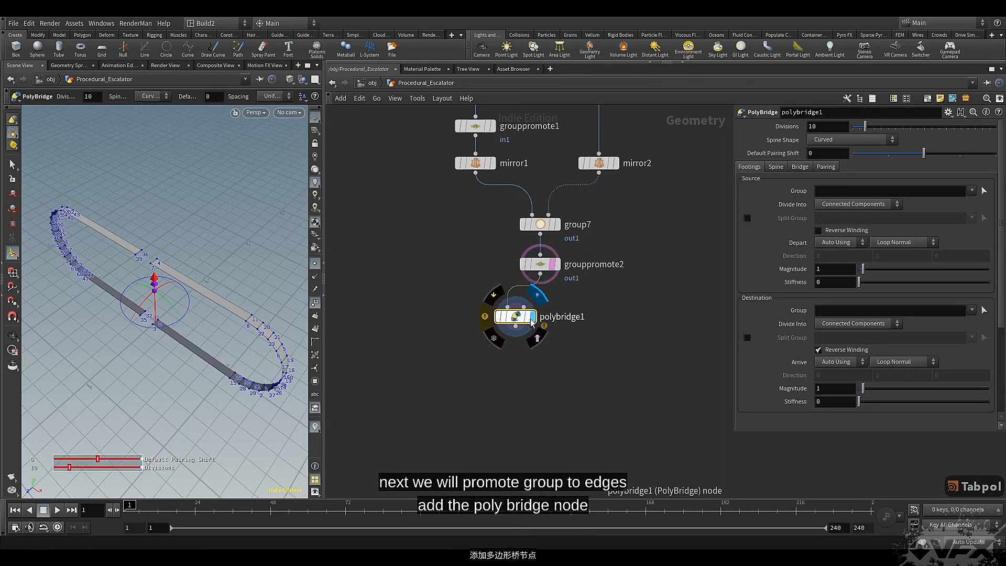
{"action": "left_click_drag", "start_coordinate": [527, 321], "coordinate": [552, 317]}
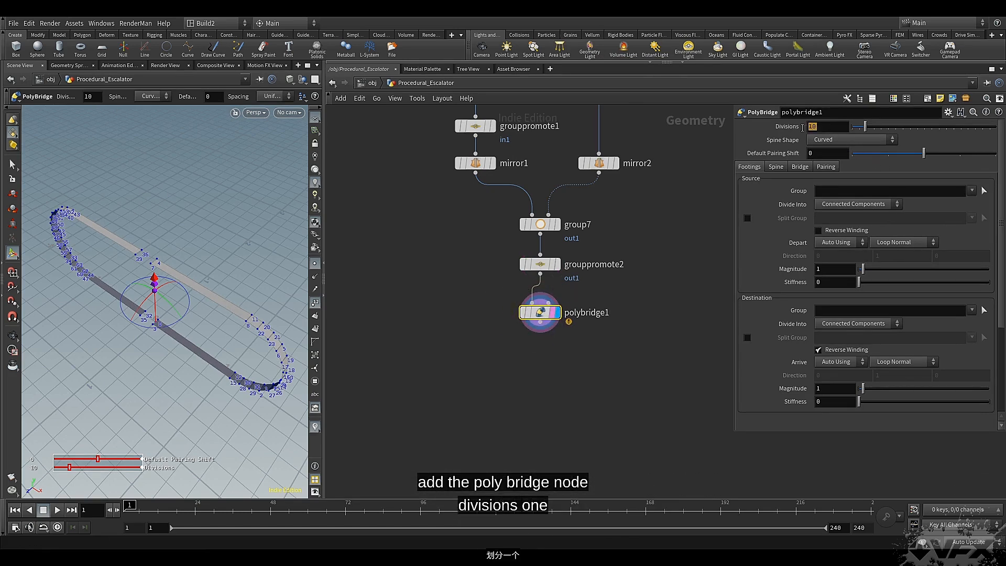
Set the PolyBridge divisions to 1 and its spine shape to Straight
{"action": "type", "text": "1"}
{"action": "key", "text": "Return"}
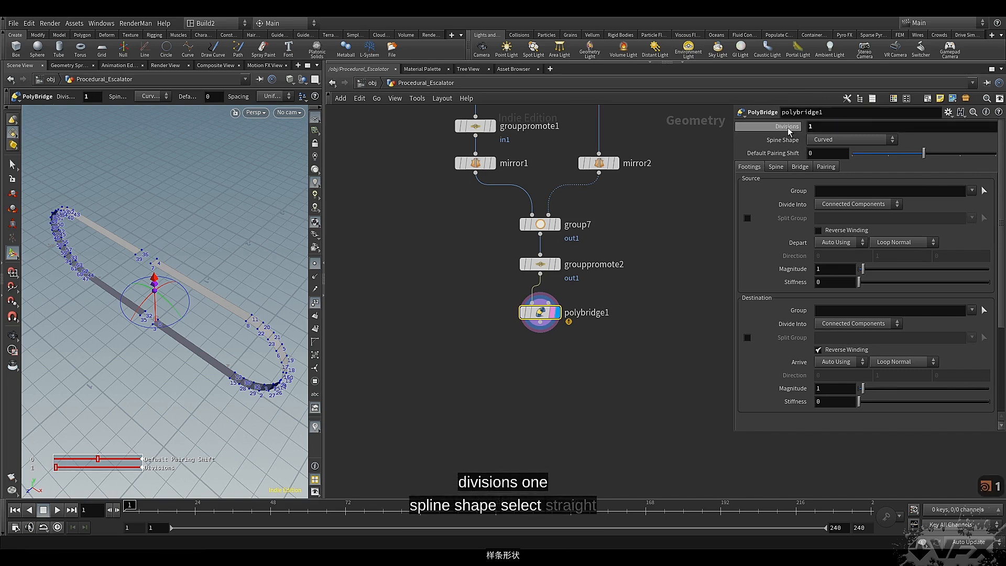
{"action": "left_click", "coordinate": [846, 139]}
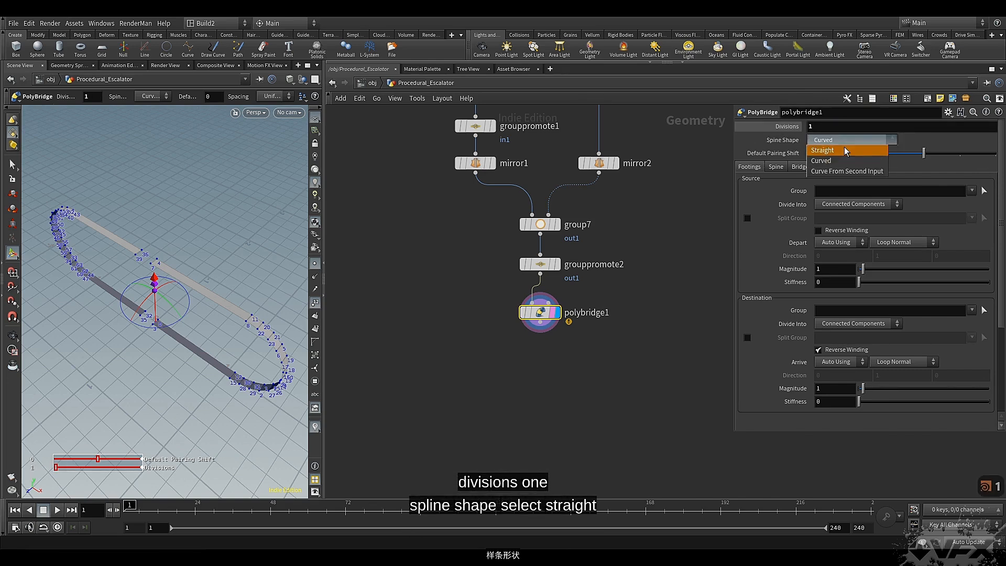
{"action": "left_click", "coordinate": [844, 148]}
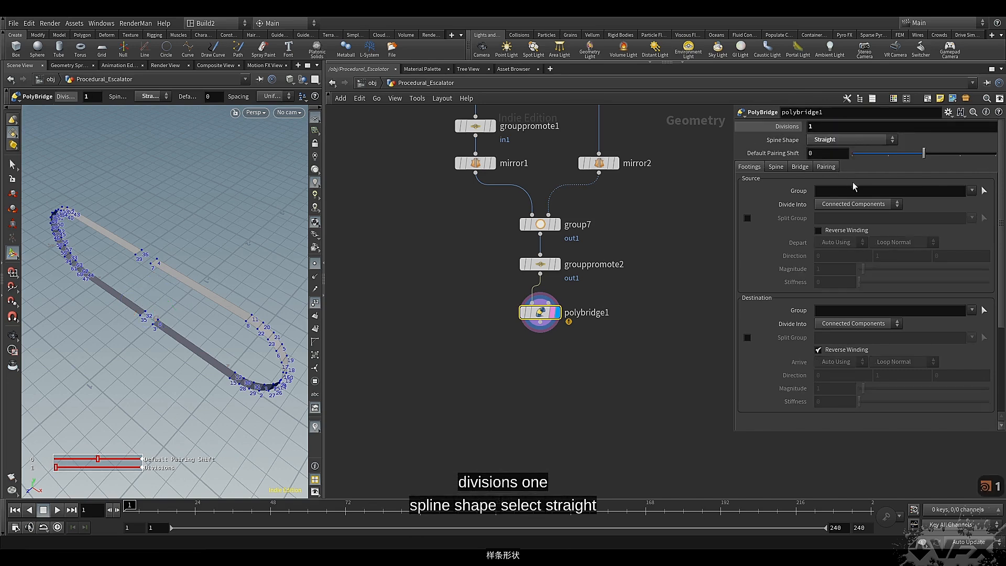
Bridge the railing gap with in1 as the PolyBridge source group and out1 as the destination group, and inspect the railing
{"action": "left_click", "coordinate": [972, 190]}
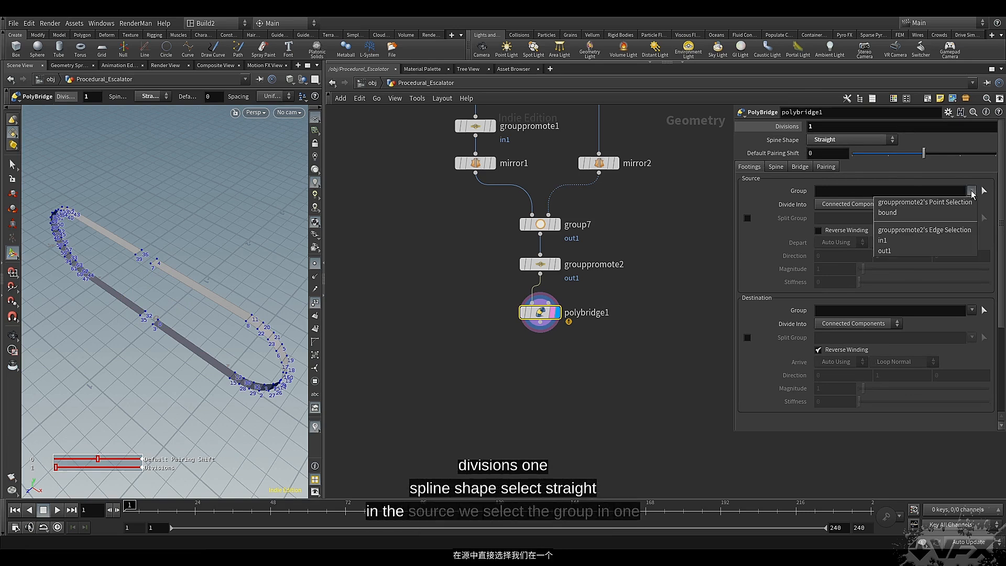
{"action": "left_click", "coordinate": [892, 240]}
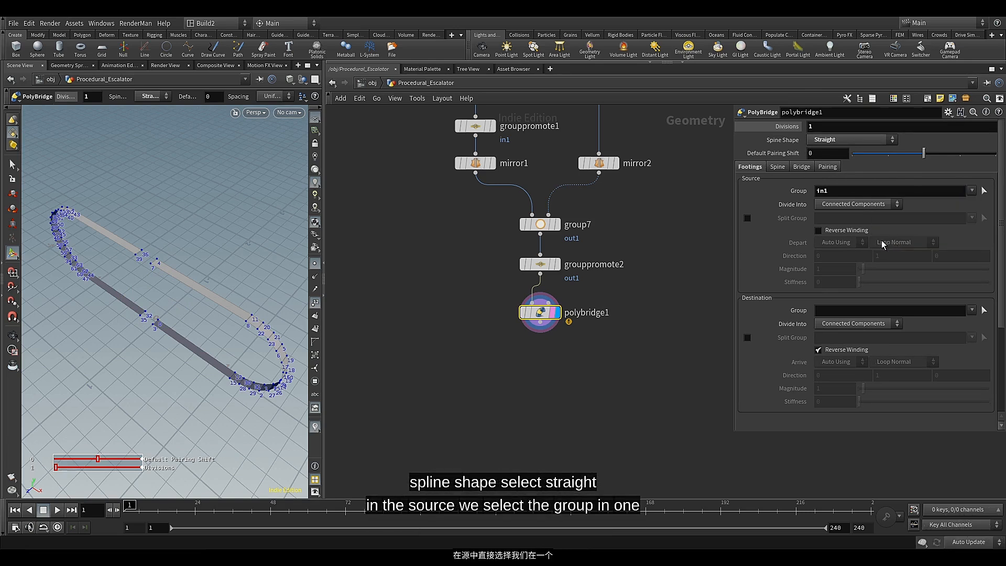
{"action": "scroll", "coordinate": [881, 247], "scroll_direction": "down", "scroll_amount": 2}
{"action": "left_click", "coordinate": [972, 273]}
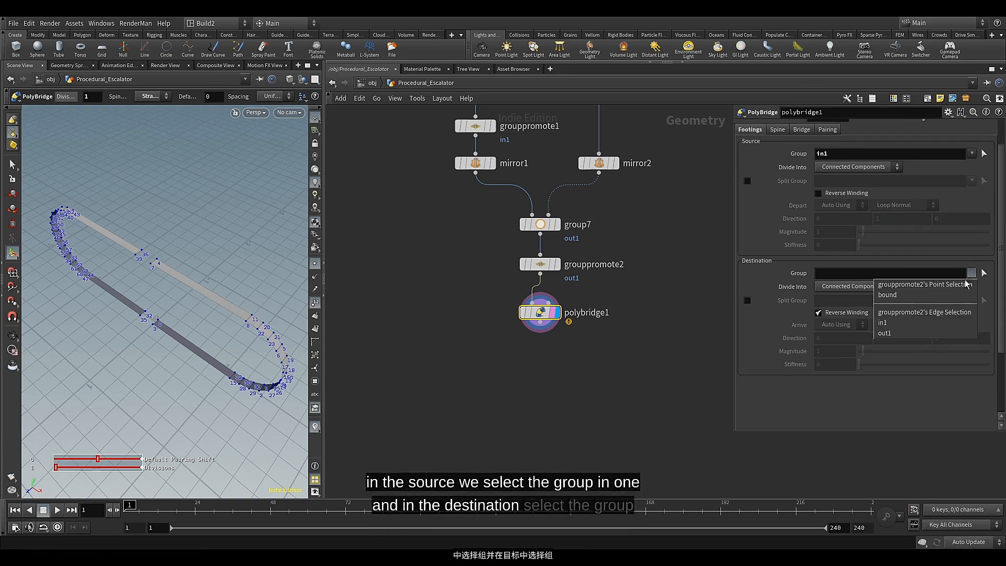
{"action": "left_click", "coordinate": [909, 333]}
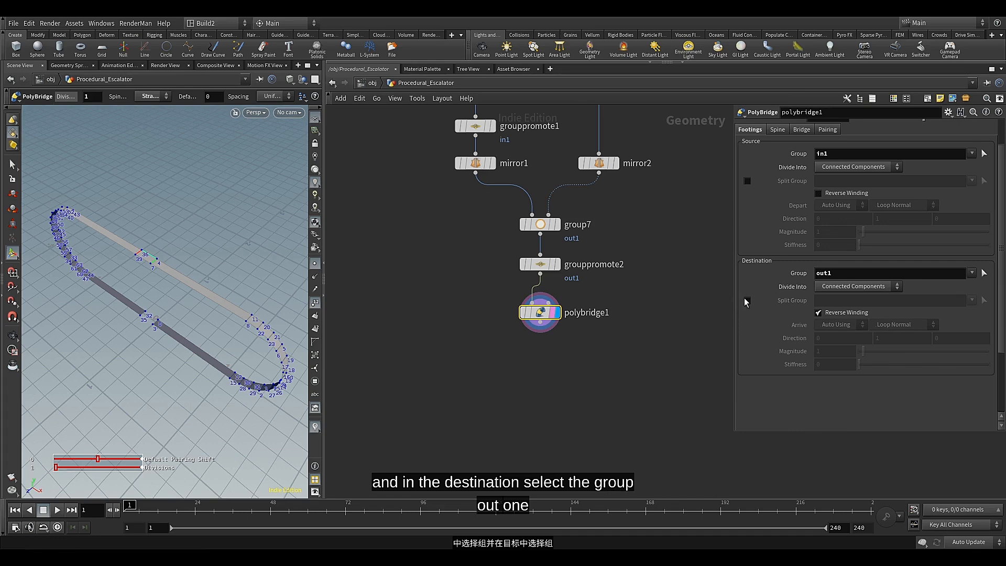
{"action": "left_click", "coordinate": [520, 342]}
{"action": "scroll", "coordinate": [149, 252], "scroll_direction": "up", "scroll_amount": 4, "text": "alt"}
{"action": "mouse_move", "coordinate": [158, 265]}
{"action": "left_mouse_down", "text": "alt"}
{"action": "mouse_move", "coordinate": [188, 269]}
{"action": "mouse_move", "coordinate": [189, 281]}
{"action": "mouse_move", "coordinate": [152, 274]}
{"action": "left_mouse_up", "text": "alt"}
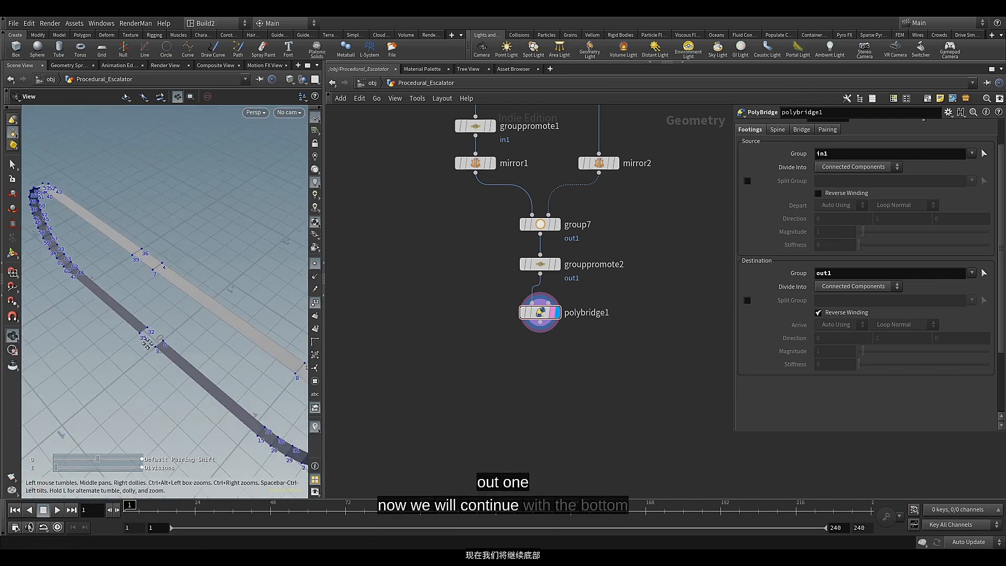
{"action": "left_click_drag", "start_coordinate": [147, 343], "coordinate": [139, 297]}
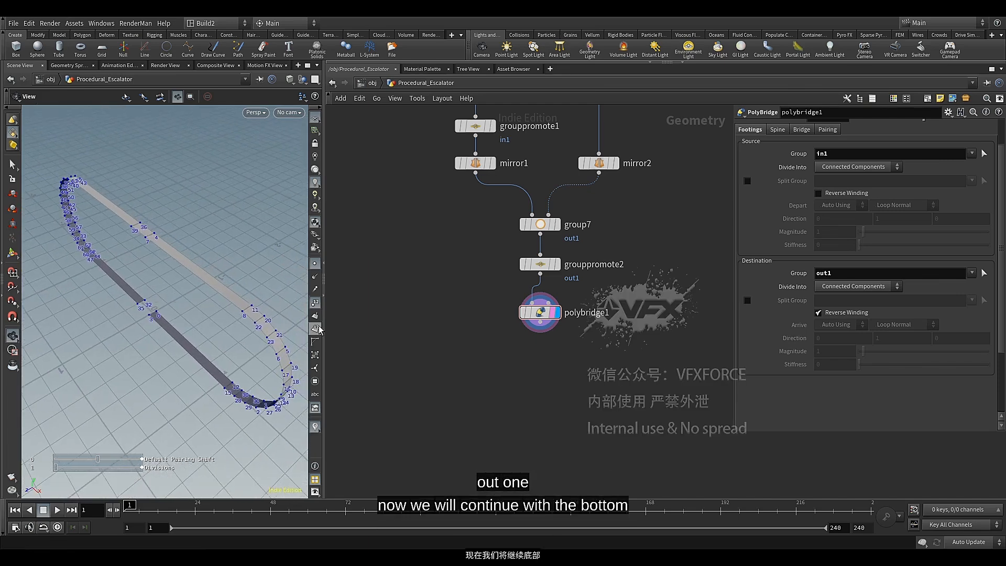
Duplicate the delete3 node with its input from sort1 and place the copy beside the existing branch, beyond box2
{"action": "scroll", "coordinate": [403, 301], "scroll_direction": "down", "scroll_amount": 1}
{"action": "middle_click_drag", "start_coordinate": [438, 322], "coordinate": [444, 353]}
{"action": "scroll", "coordinate": [438, 328], "scroll_direction": "down", "scroll_amount": 2}
{"action": "middle_click_drag", "start_coordinate": [460, 301], "coordinate": [459, 399]}
{"action": "middle_click_drag", "start_coordinate": [413, 165], "coordinate": [413, 241]}
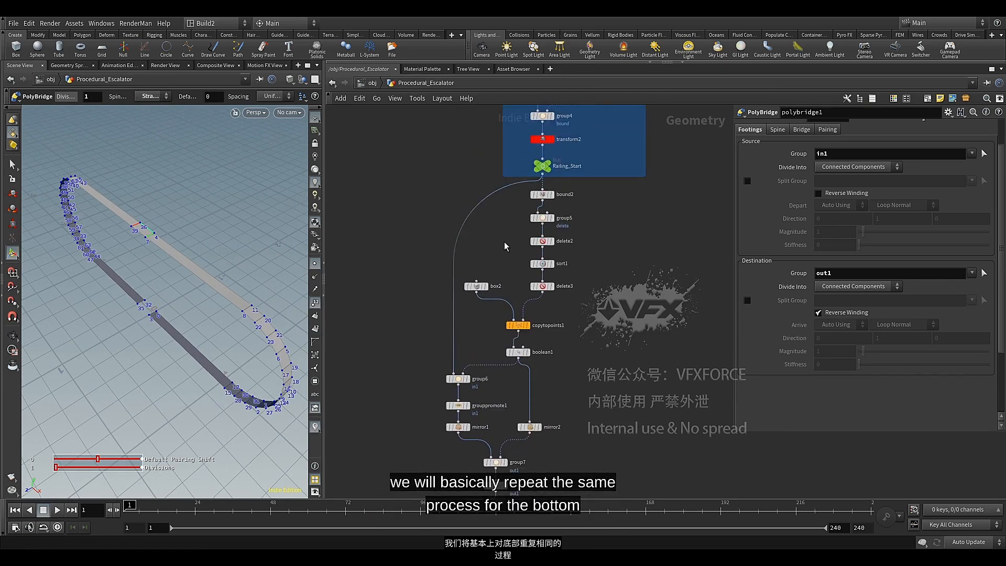
{"action": "middle_click_drag", "start_coordinate": [504, 246], "coordinate": [506, 229]}
{"action": "left_click", "coordinate": [553, 269]}
{"action": "left_click_drag", "start_coordinate": [571, 258], "coordinate": [484, 340]}
{"action": "middle_click_drag", "start_coordinate": [492, 327], "coordinate": [583, 303]}
{"action": "left_click", "coordinate": [635, 236]}
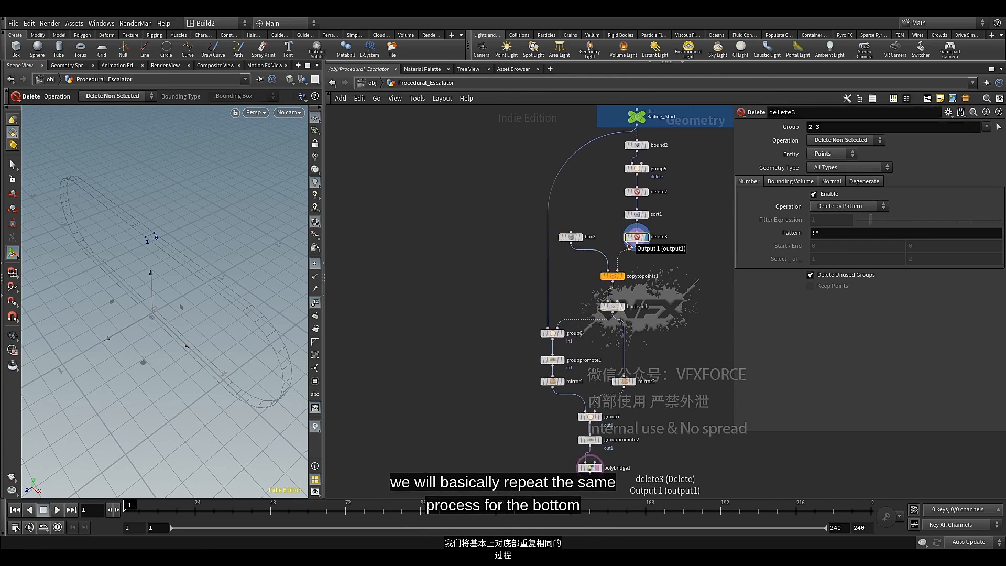
{"action": "key", "text": "ctrl+c"}
{"action": "key", "text": "ctrl+v"}
{"action": "left_click_drag", "start_coordinate": [632, 248], "coordinate": [480, 254]}
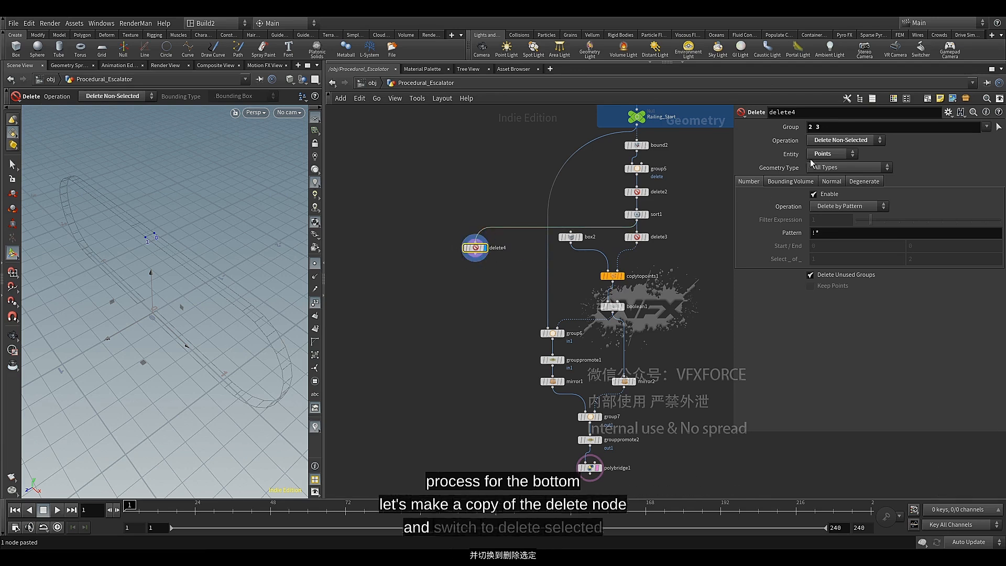
Set the operation of delete4 to Delete Selected
{"action": "left_click", "coordinate": [840, 140]}
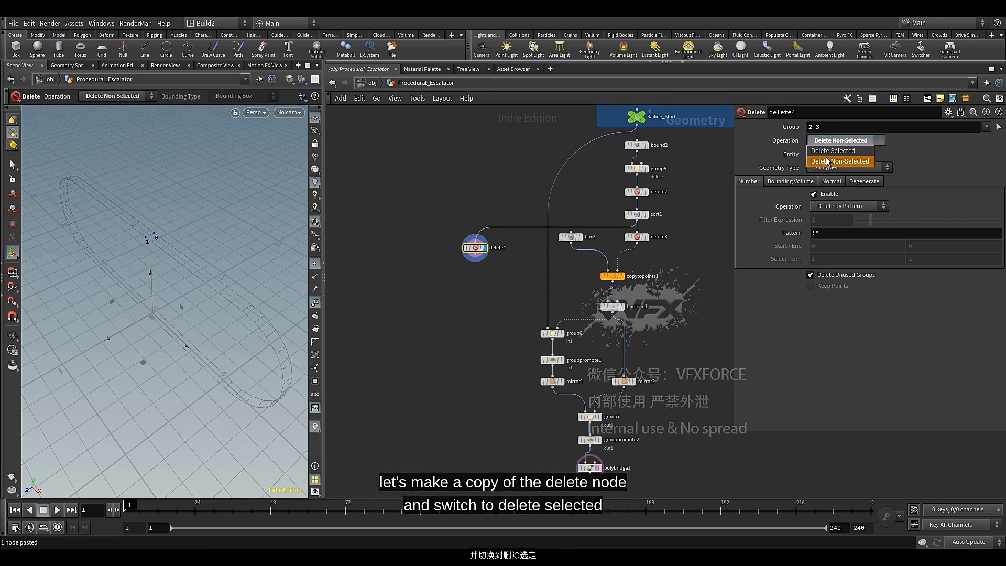
{"action": "left_click", "coordinate": [827, 160]}
{"action": "left_click", "coordinate": [836, 140]}
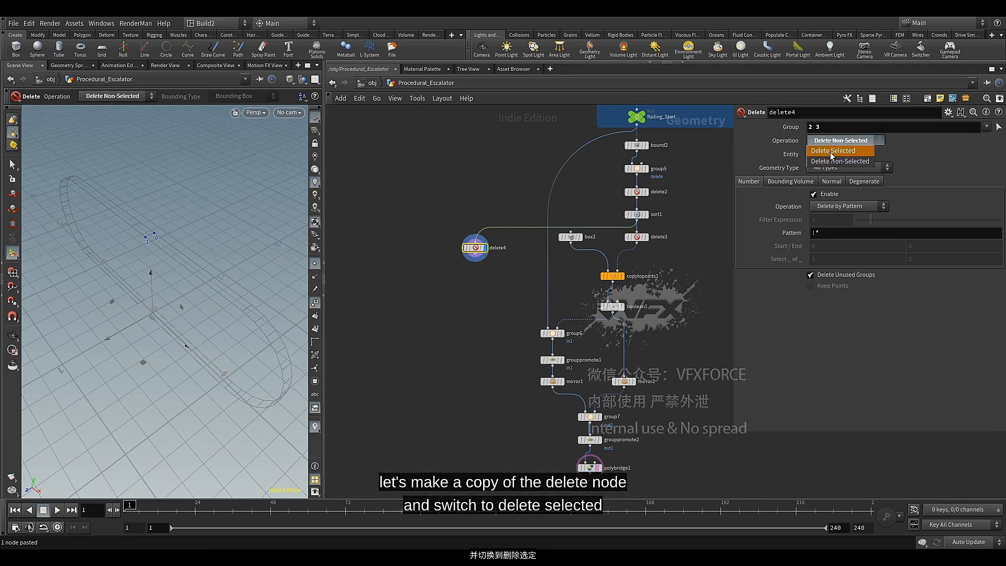
{"action": "left_click", "coordinate": [830, 156]}
Duplicate copytopoints1, wire delete4 into the copy's target points input, and display the copy's output
{"action": "middle_click_drag", "start_coordinate": [487, 290], "coordinate": [476, 285]}
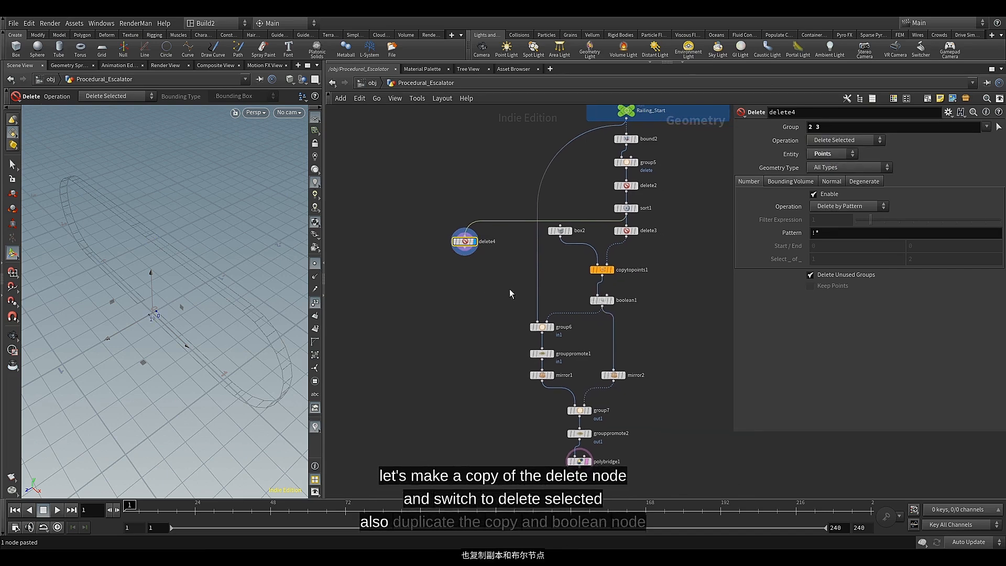
{"action": "left_click", "coordinate": [600, 271]}
{"action": "key", "text": "ctrl+c"}
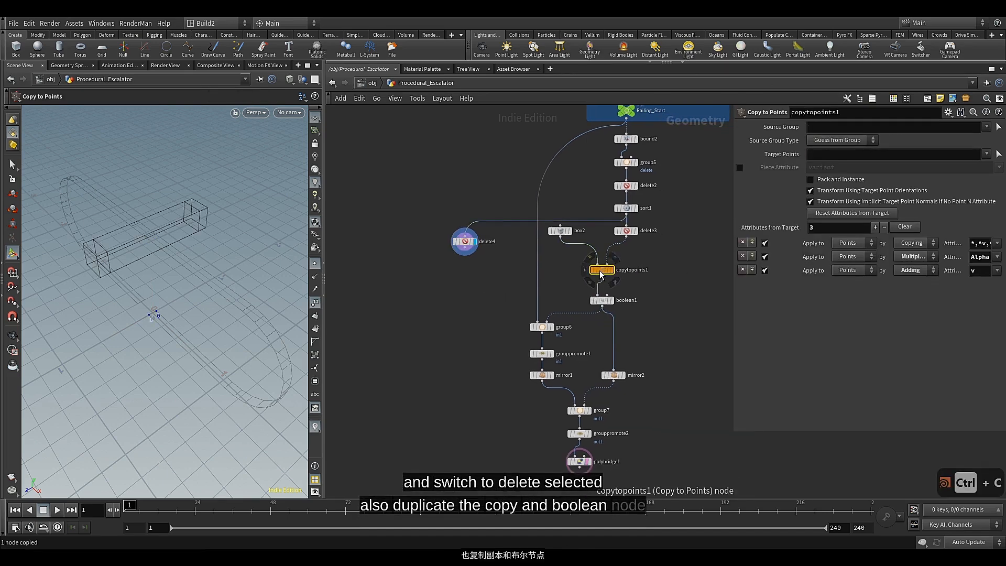
{"action": "key", "text": "ctrl+v"}
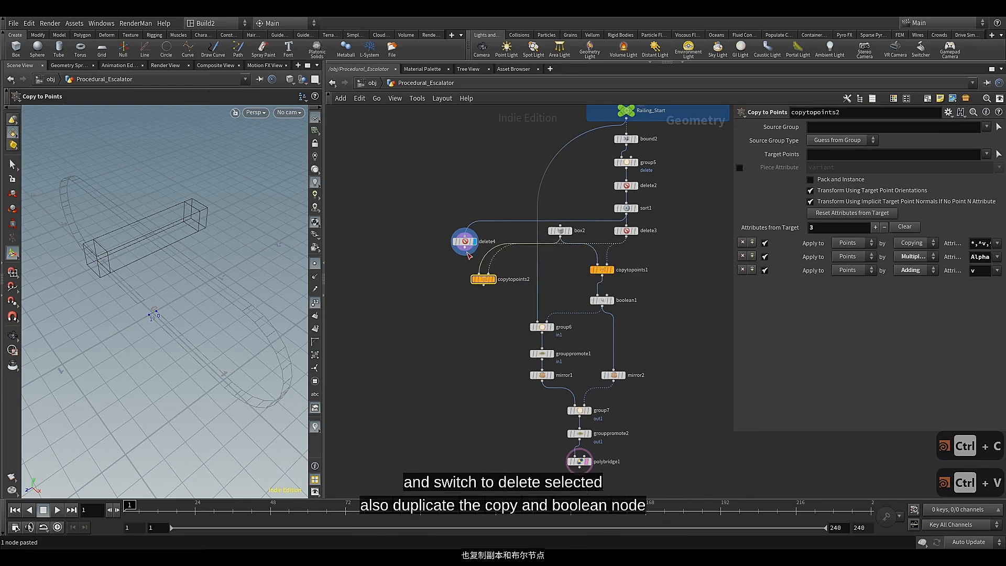
{"action": "left_click", "coordinate": [464, 248]}
{"action": "left_click", "coordinate": [488, 274]}
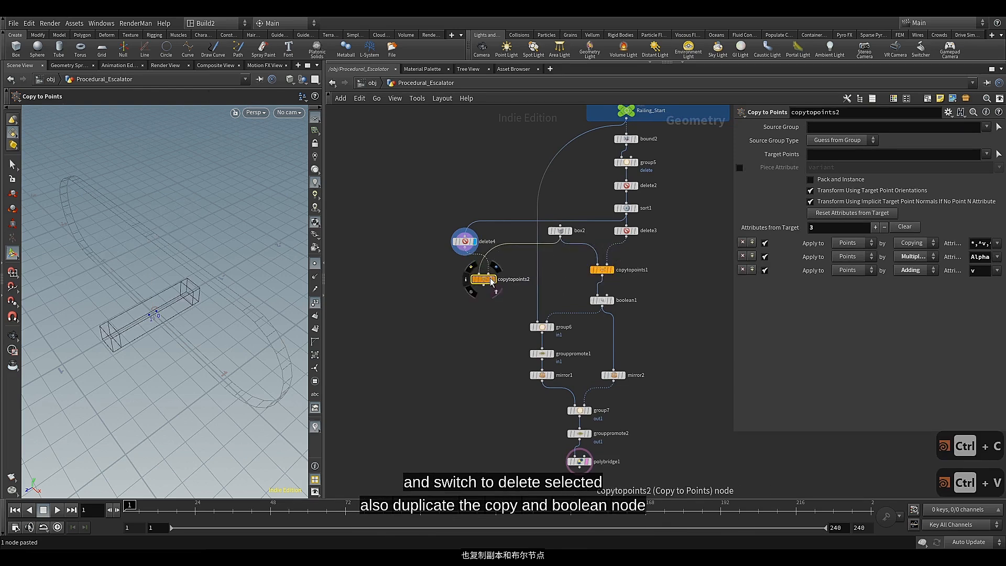
{"action": "left_click", "coordinate": [494, 280]}
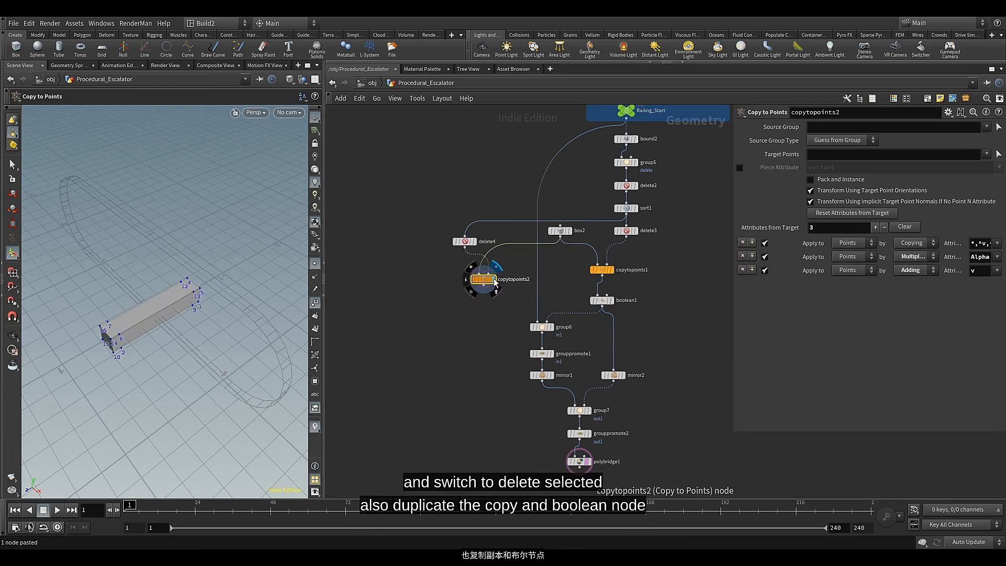
Duplicate boolean1, wire the copy below copytopoints2, and display its output
{"action": "middle_click_drag", "start_coordinate": [535, 314], "coordinate": [530, 294]}
{"action": "left_click", "coordinate": [595, 280]}
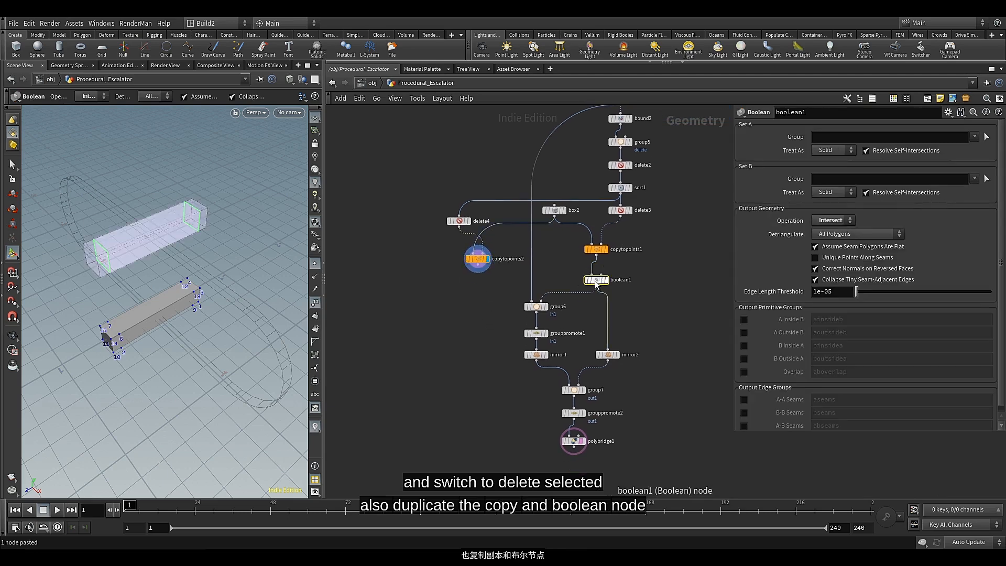
{"action": "key", "text": "ctrl+c"}
{"action": "key", "text": "ctrl+v"}
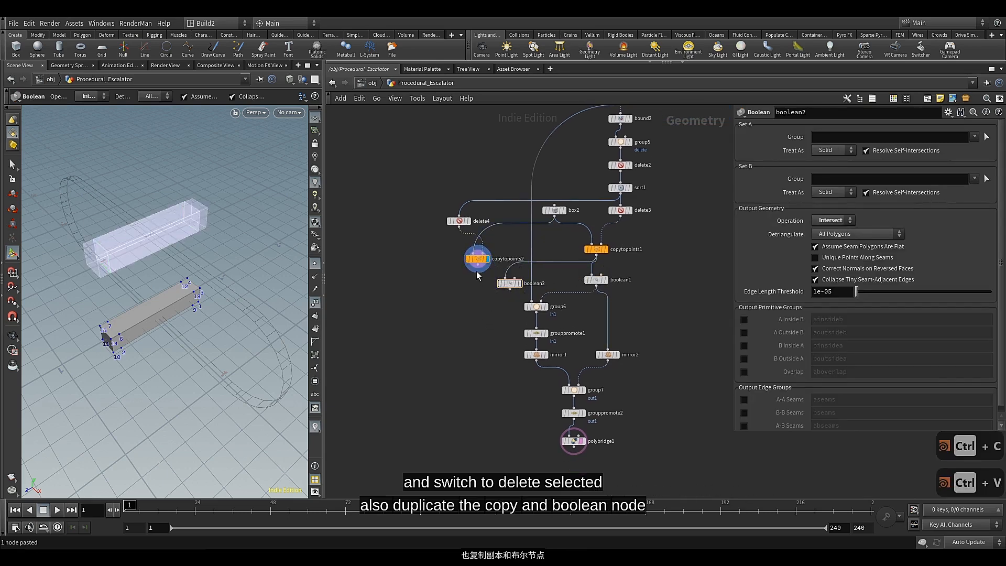
{"action": "left_click", "coordinate": [482, 285]}
{"action": "scroll", "coordinate": [482, 281], "scroll_direction": "up", "scroll_amount": 4}
{"action": "left_click", "coordinate": [497, 262]}
{"action": "left_click", "coordinate": [497, 313]}
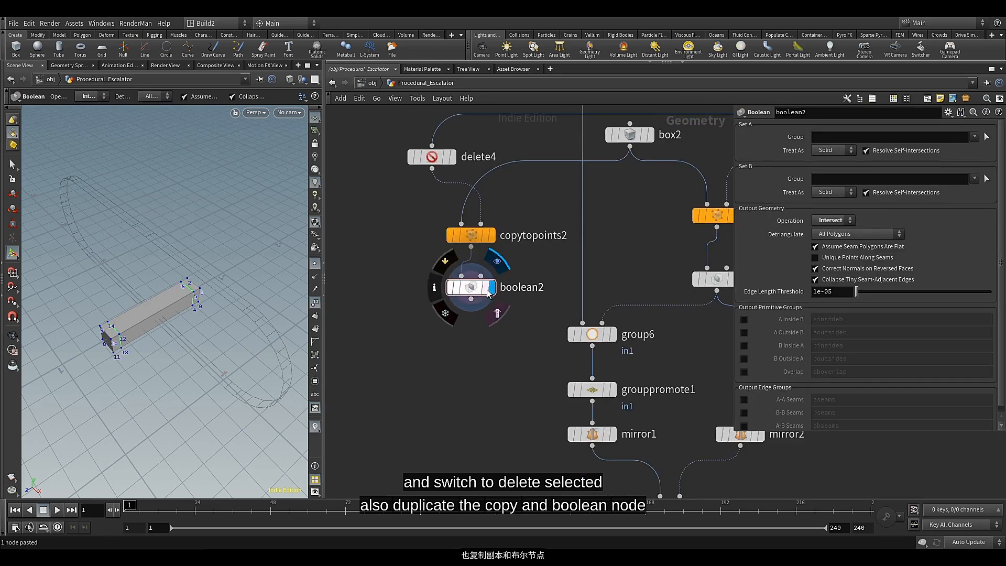
Move the box2 node closer to delete4 to tidy the layout between the two copy branches
{"action": "scroll", "coordinate": [474, 293], "scroll_direction": "down", "scroll_amount": 4}
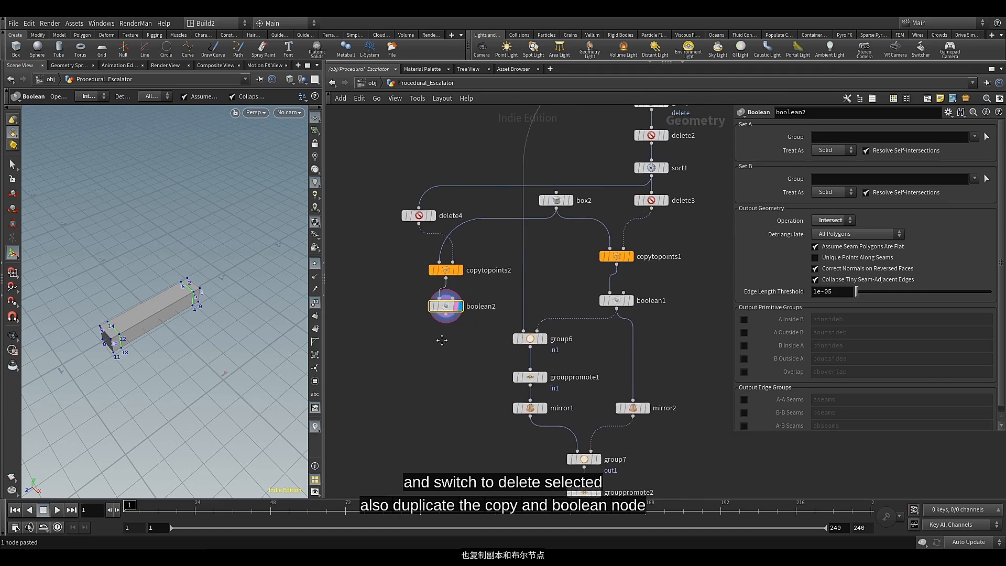
{"action": "mouse_move", "coordinate": [551, 200]}
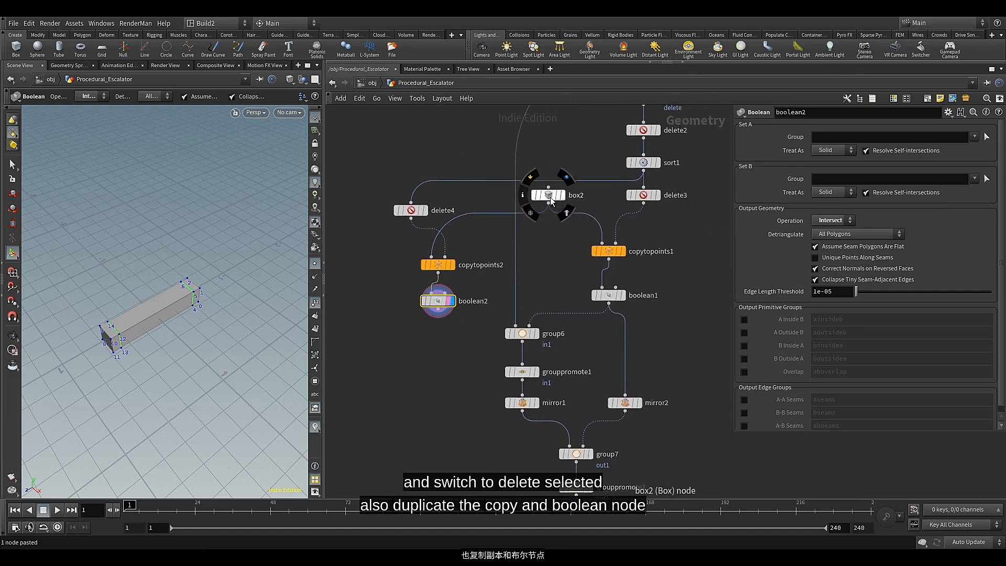
{"action": "left_click_drag", "start_coordinate": [551, 201], "coordinate": [487, 206]}
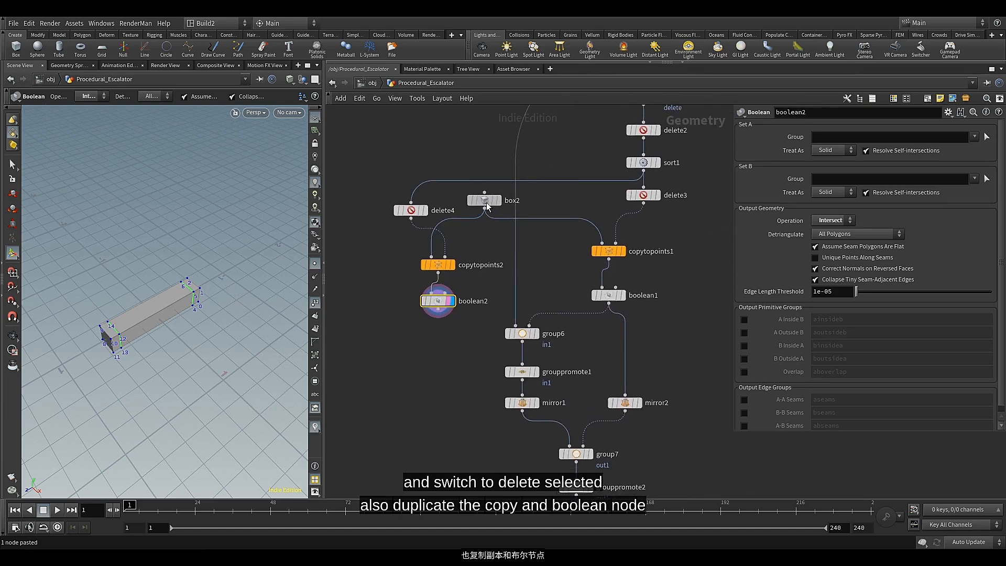
Add a Group node wired to the output of polybridge1
{"action": "middle_click_drag", "start_coordinate": [407, 256], "coordinate": [432, 255]}
{"action": "left_click_drag", "start_coordinate": [435, 211], "coordinate": [435, 205]}
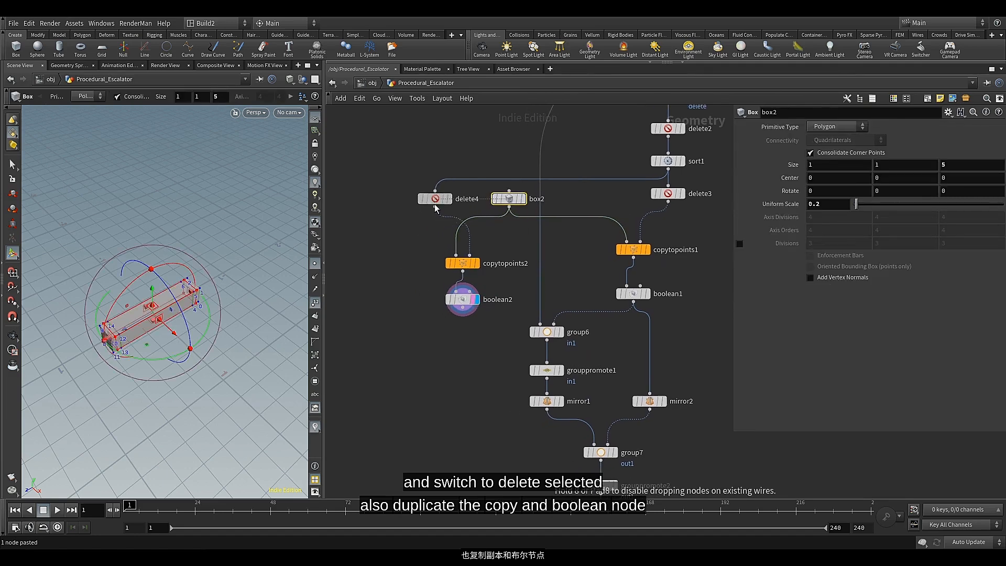
{"action": "middle_click_drag", "start_coordinate": [415, 336], "coordinate": [400, 282]}
{"action": "middle_click_drag", "start_coordinate": [398, 375], "coordinate": [446, 291]}
{"action": "scroll", "coordinate": [416, 308], "scroll_direction": "down", "scroll_amount": 2}
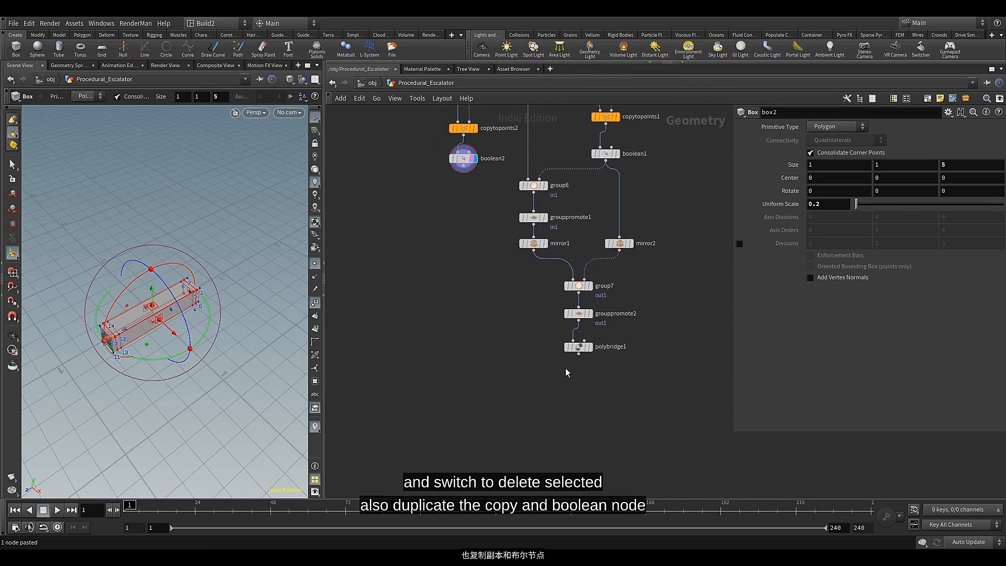
{"action": "left_click", "coordinate": [578, 354]}
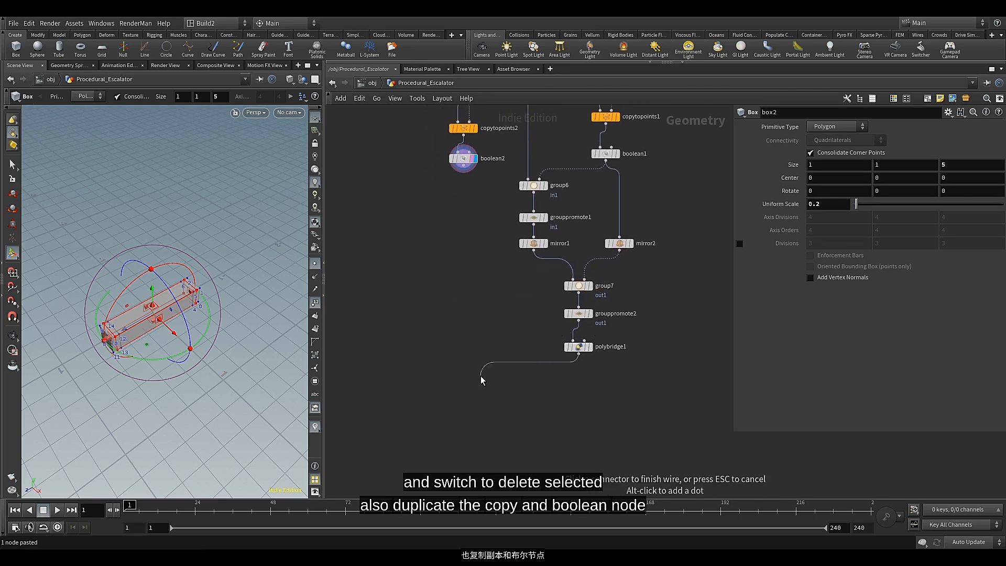
{"action": "key", "text": "Tab"}
{"action": "type", "text": "gr"}
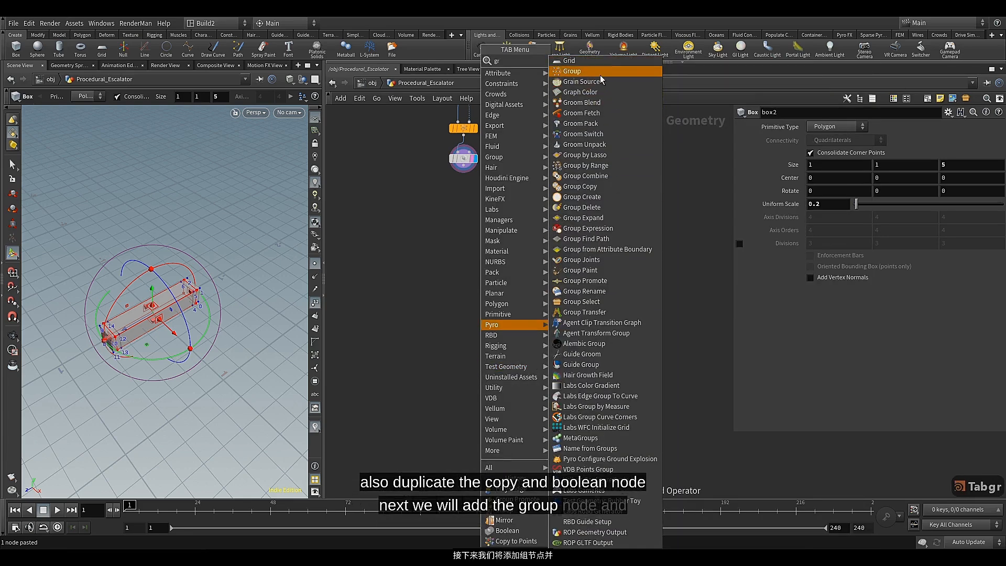
{"action": "left_click", "coordinate": [599, 74]}
{"action": "left_click", "coordinate": [472, 377]}
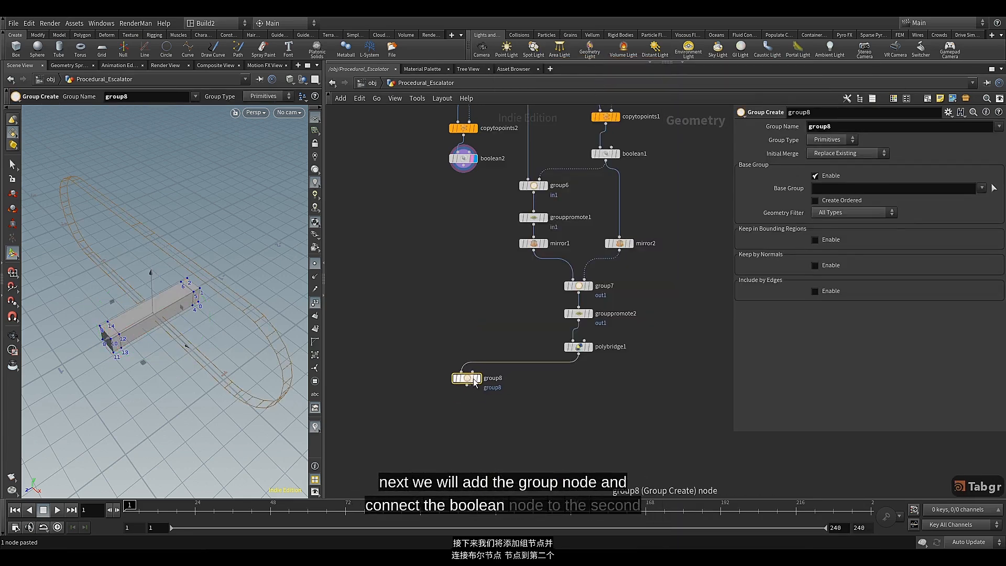
Wire boolean2 into the bounding object input of group8, display group8, and show boolean2 as a template
{"action": "left_click", "coordinate": [463, 170]}
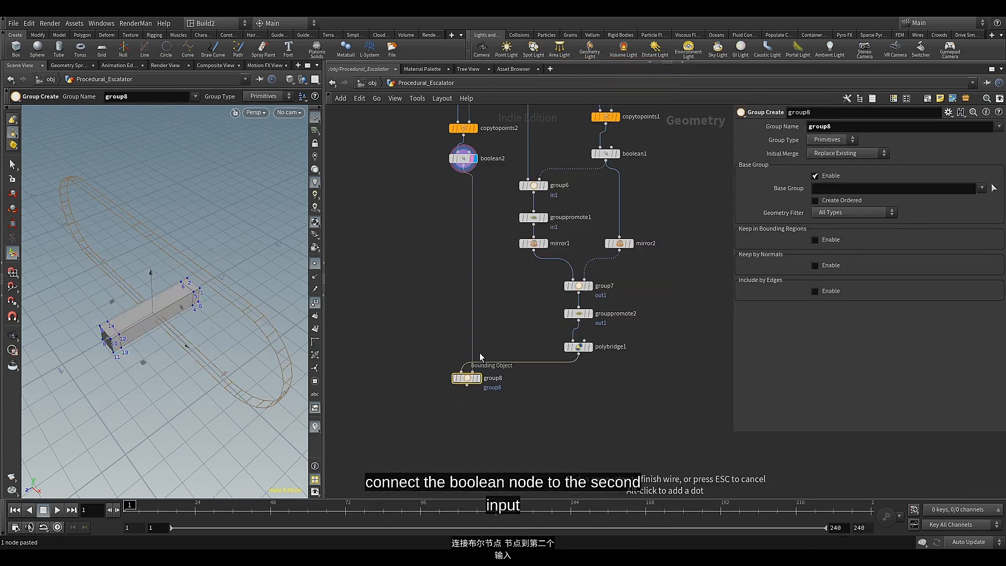
{"action": "left_click", "coordinate": [478, 357]}
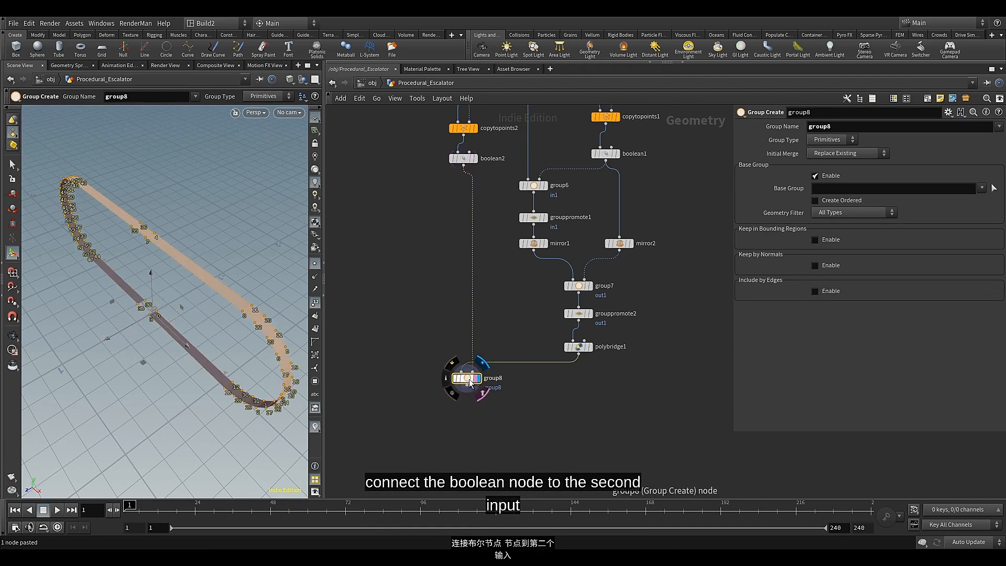
{"action": "left_click", "coordinate": [473, 158]}
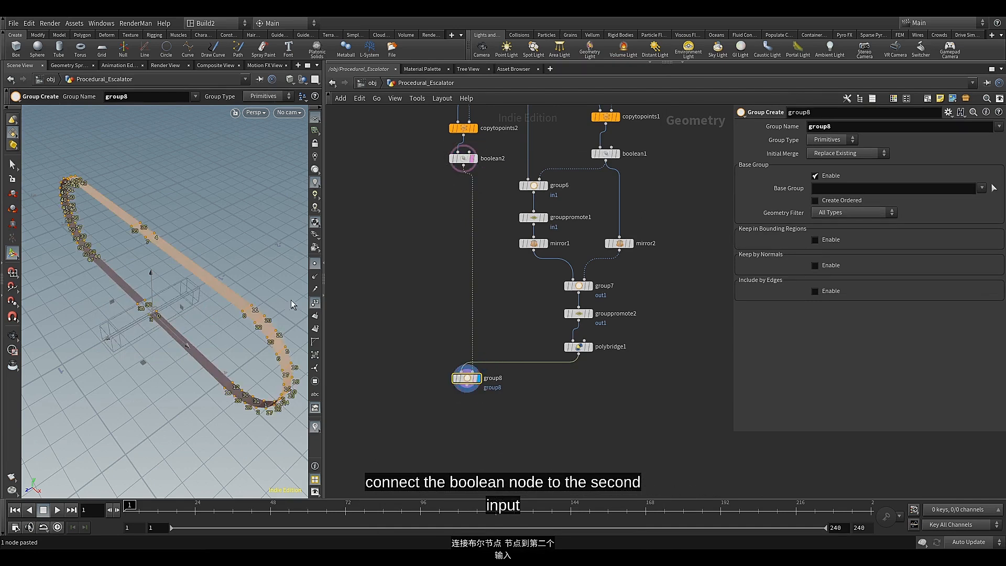
Set group8 to group points, disable its base group, and keep elements in bounding regions using the Bounding Object type
{"action": "left_click_drag", "start_coordinate": [222, 331], "coordinate": [215, 308], "text": "alt"}
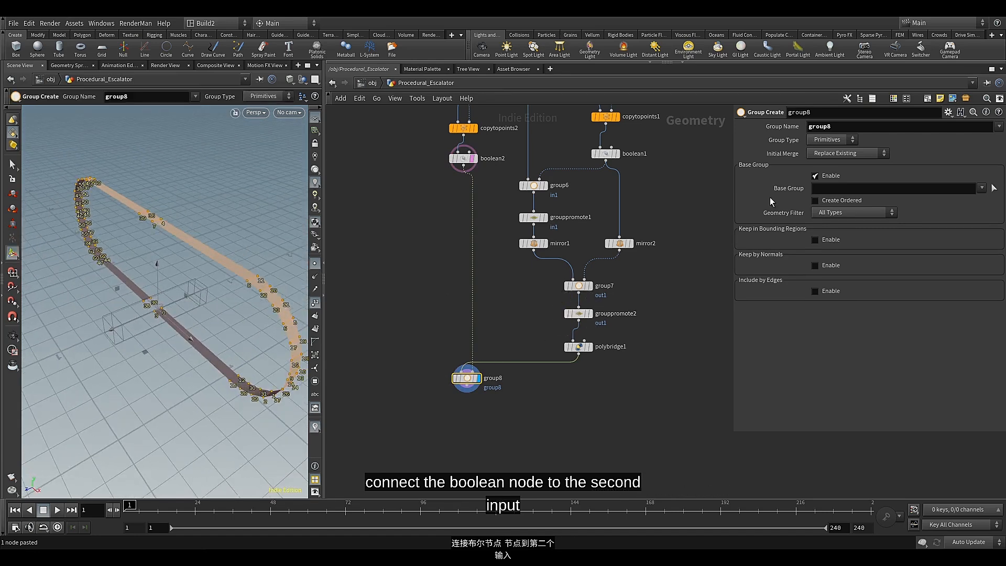
{"action": "left_click", "coordinate": [831, 139]}
{"action": "left_click", "coordinate": [825, 160]}
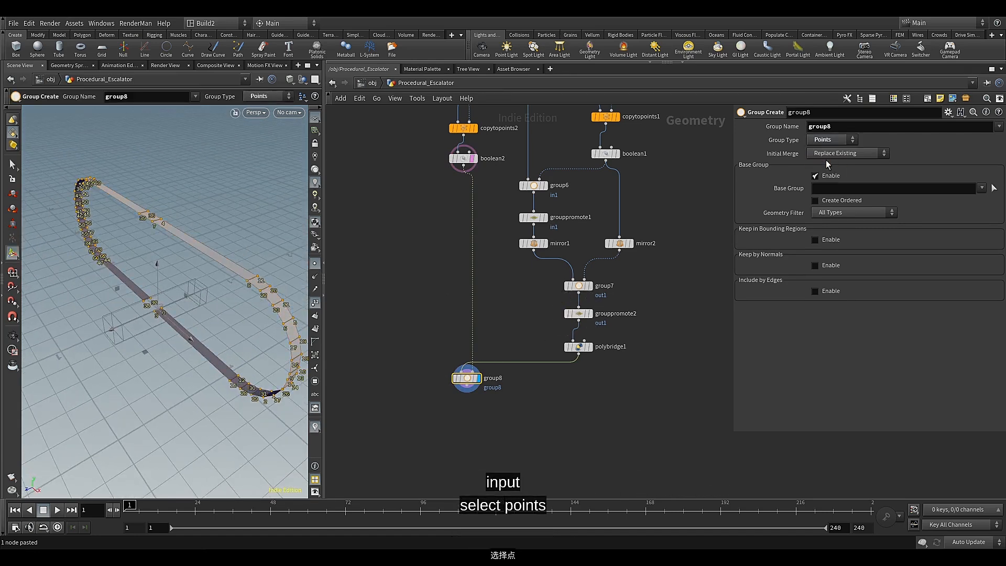
{"action": "left_click", "coordinate": [815, 176]}
{"action": "left_click", "coordinate": [824, 203]}
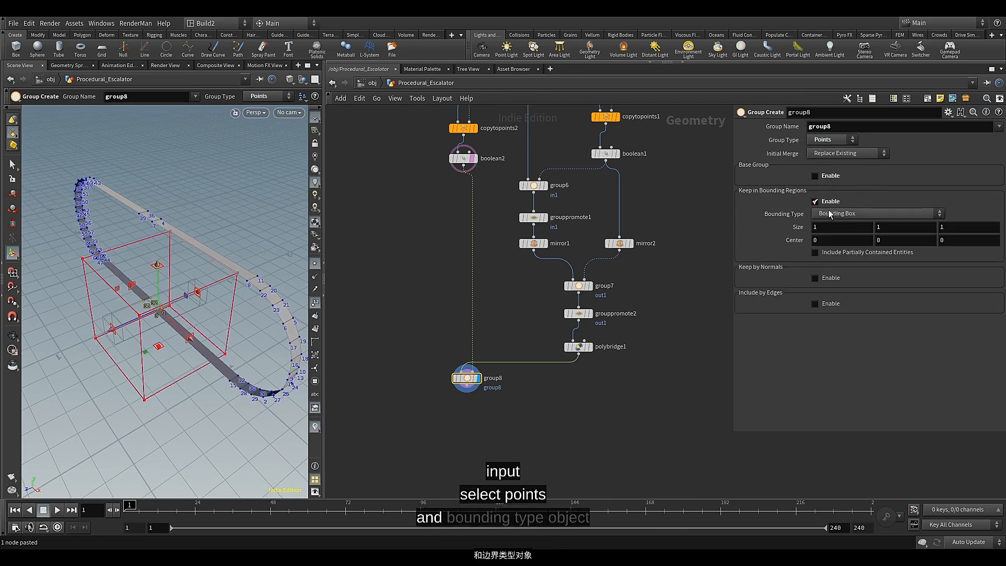
{"action": "left_click", "coordinate": [832, 214]}
{"action": "left_click", "coordinate": [835, 249]}
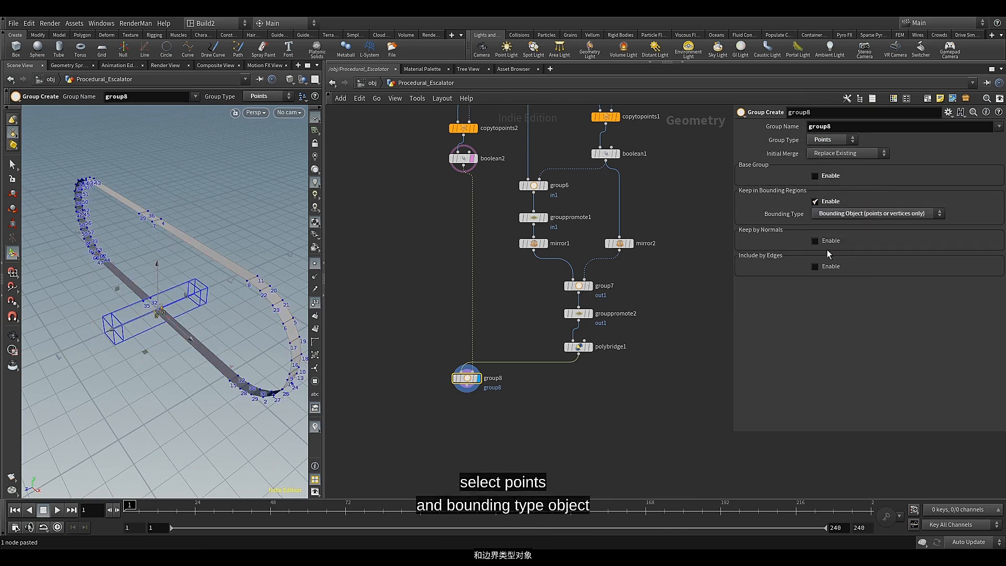
Set the group name of group8 to in2
{"action": "middle_click_drag", "start_coordinate": [515, 388], "coordinate": [511, 378]}
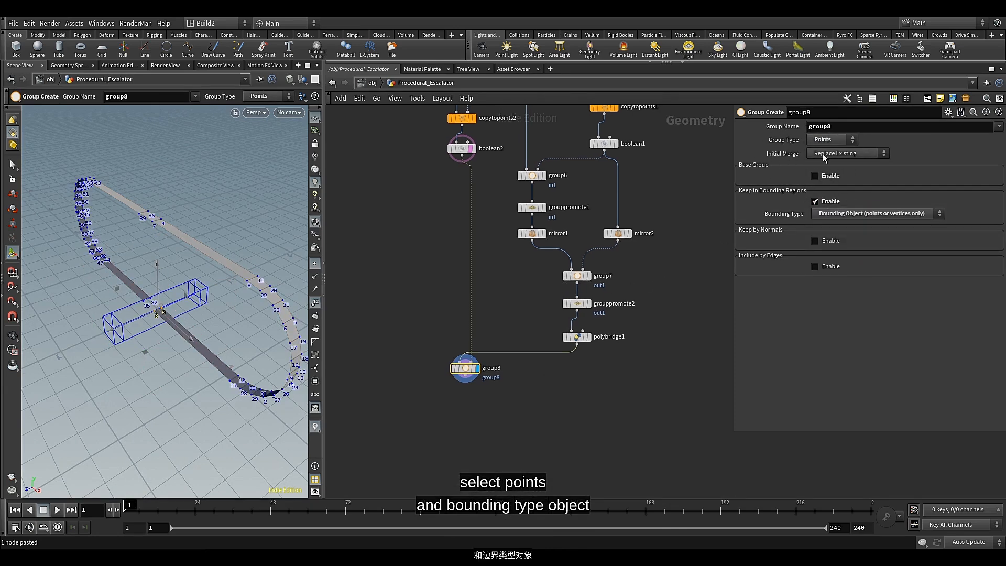
{"action": "left_click", "coordinate": [847, 127]}
{"action": "key", "text": "BackSpace"}
{"action": "key", "text": "BackSpace"}
{"action": "key", "text": "BackSpace"}
{"action": "key", "text": "BackSpace"}
{"action": "key", "text": "BackSpace"}
{"action": "key", "text": "BackSpace"}
{"action": "key", "text": "BackSpace"}
{"action": "key", "text": "BackSpace"}
{"action": "key", "text": "BackSpace"}
{"action": "key", "text": "BackSpace"}
{"action": "key", "text": "BackSpace"}
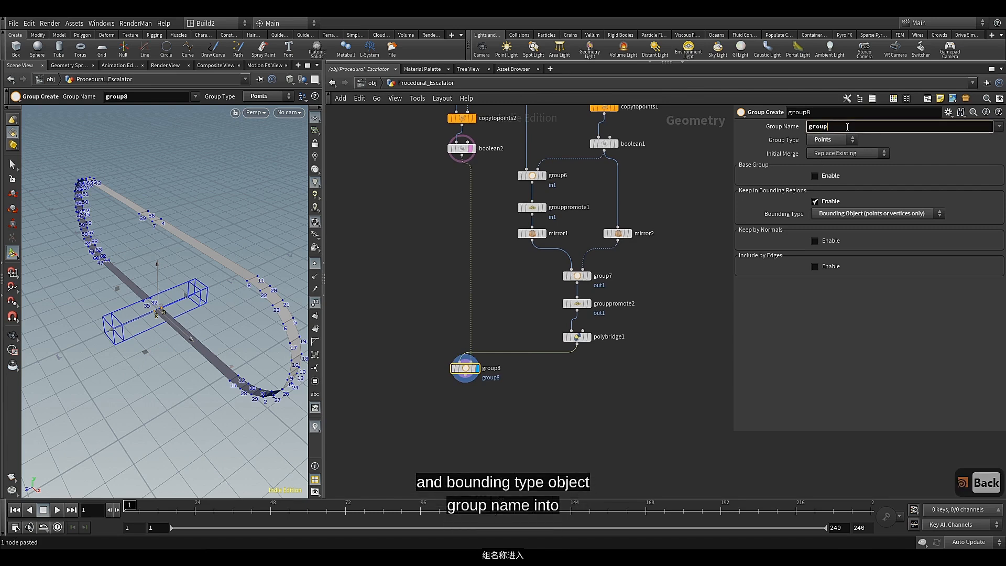
{"action": "type", "text": "in2"}
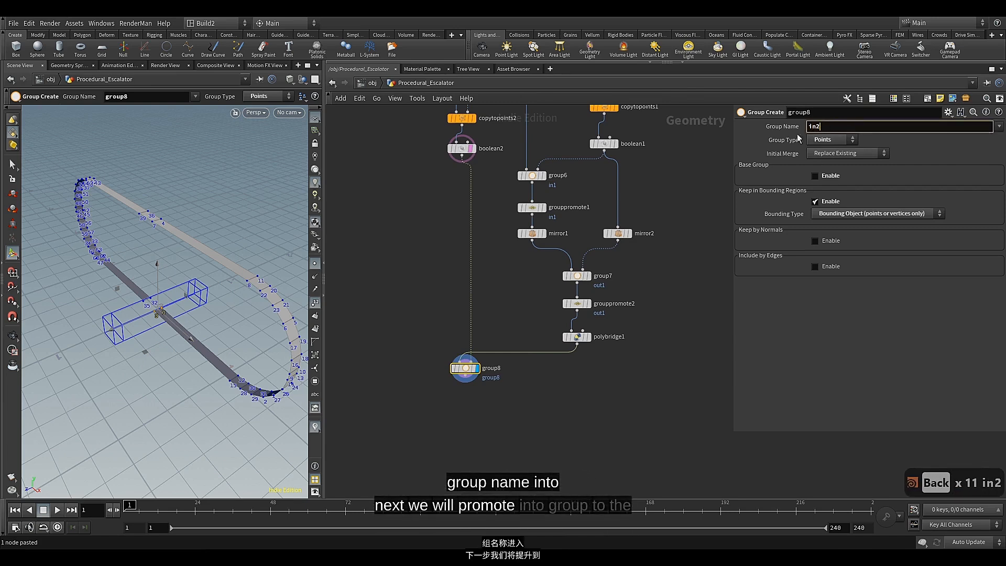
{"action": "left_click", "coordinate": [760, 140]}
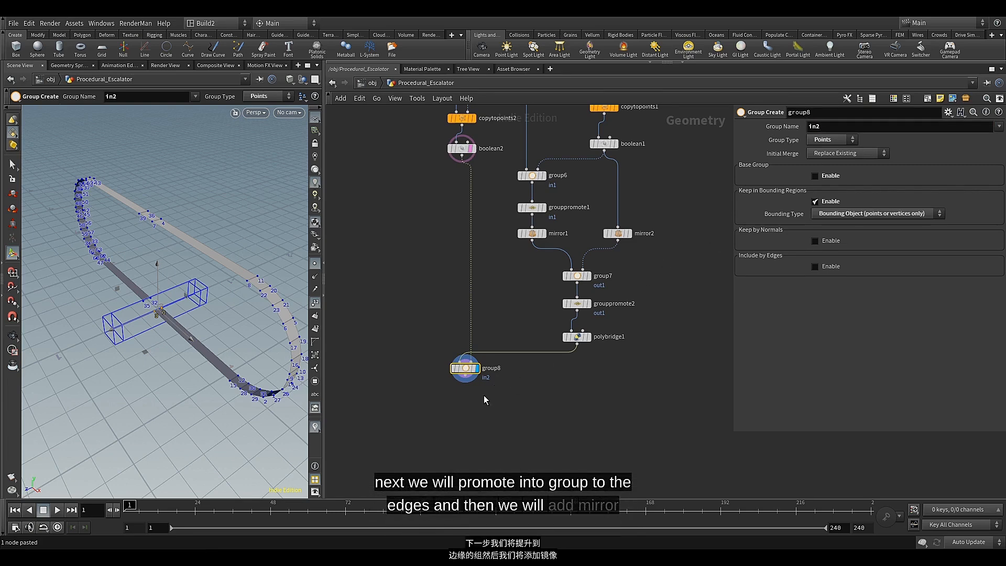
Add a Group Promote node below group8 and display its output
{"action": "left_click", "coordinate": [468, 384]}
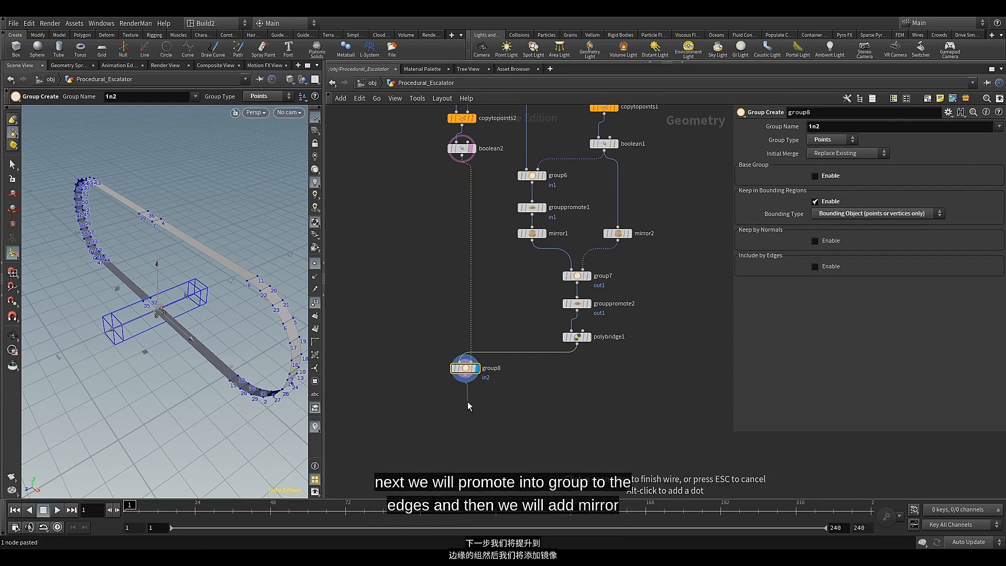
{"action": "key", "text": "Tab"}
{"action": "type", "text": "gro"}
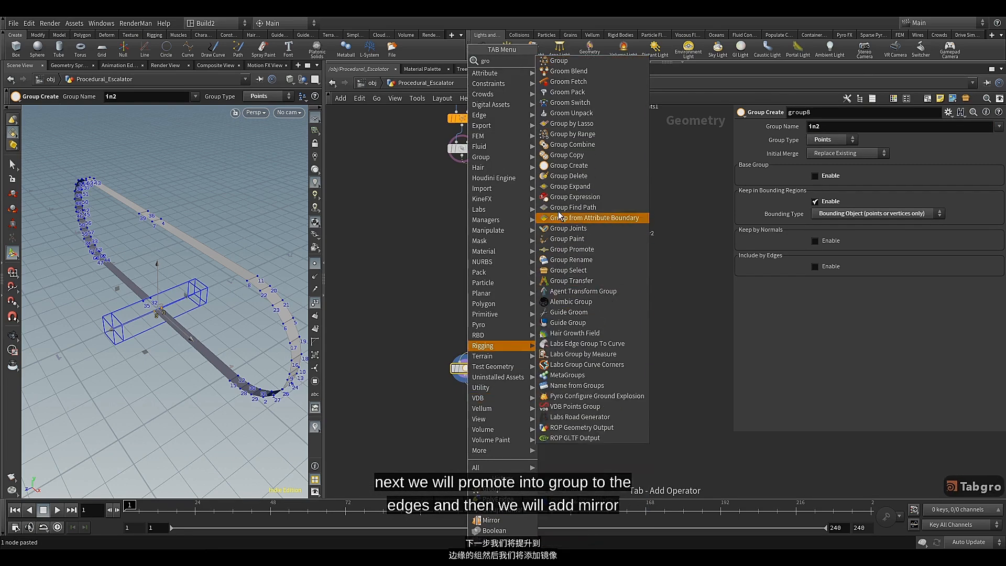
{"action": "left_click", "coordinate": [571, 249]}
{"action": "left_click", "coordinate": [467, 401]}
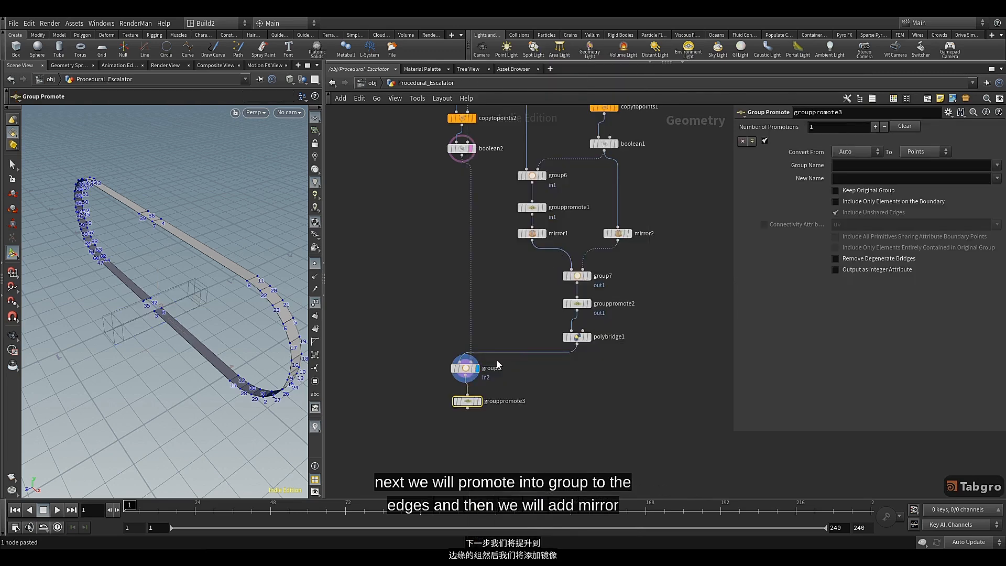
{"action": "left_click", "coordinate": [479, 402]}
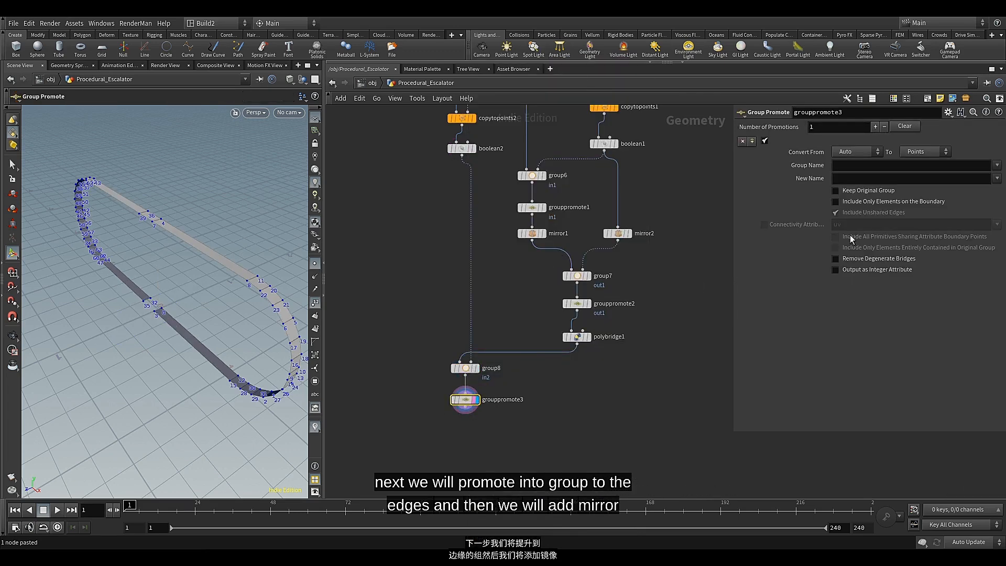
Promote the in2 group to edges, including only elements entirely contained in the original group
{"action": "left_click", "coordinate": [937, 152]}
{"action": "left_click", "coordinate": [916, 176]}
{"action": "left_click", "coordinate": [997, 166]}
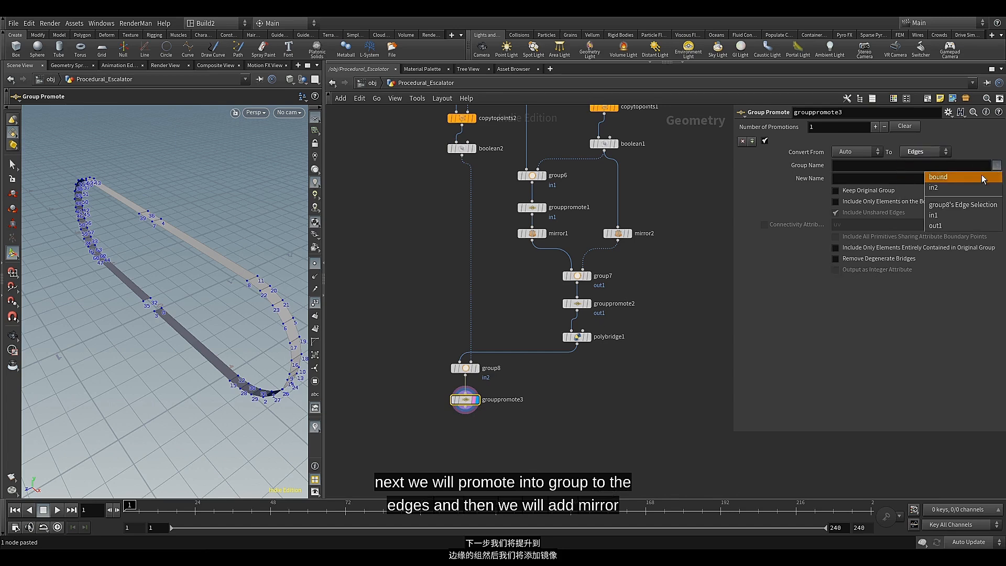
{"action": "left_click", "coordinate": [957, 188]}
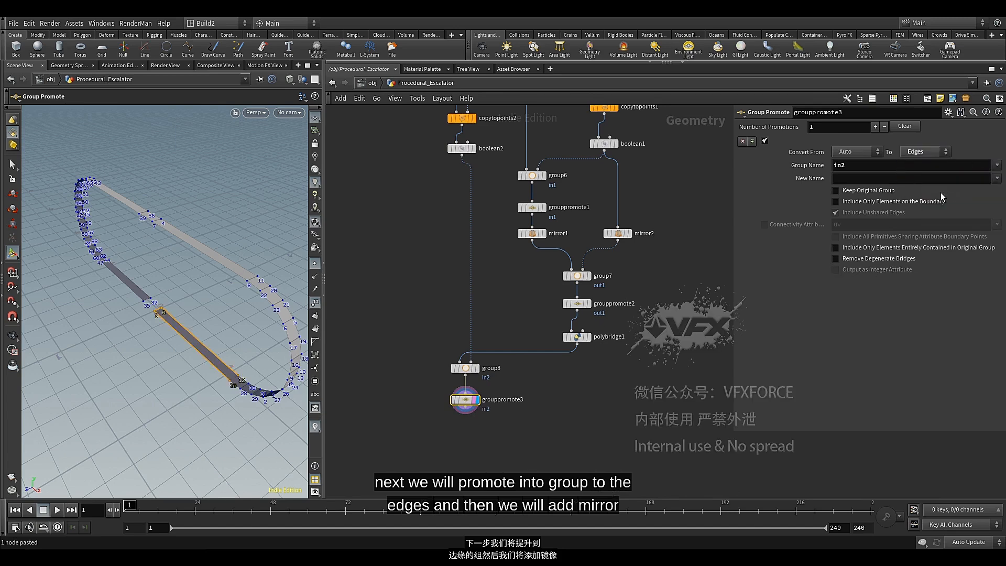
{"action": "left_click", "coordinate": [856, 248]}
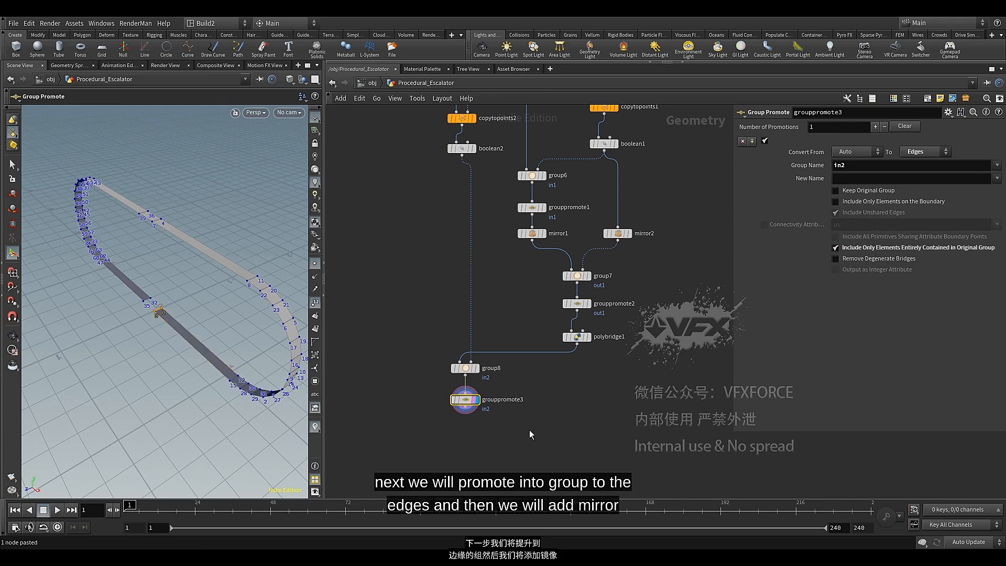
Move boolean2 just above group8 and branch a displayed Mirror node from it with its X direction set to -1
{"action": "middle_click_drag", "start_coordinate": [529, 429], "coordinate": [513, 413]}
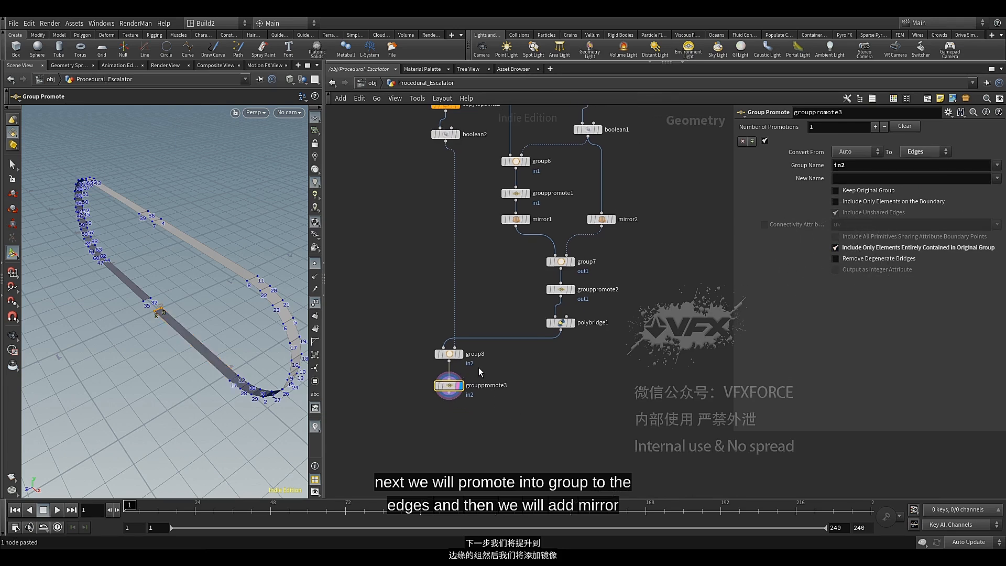
{"action": "left_click_drag", "start_coordinate": [449, 136], "coordinate": [458, 324]}
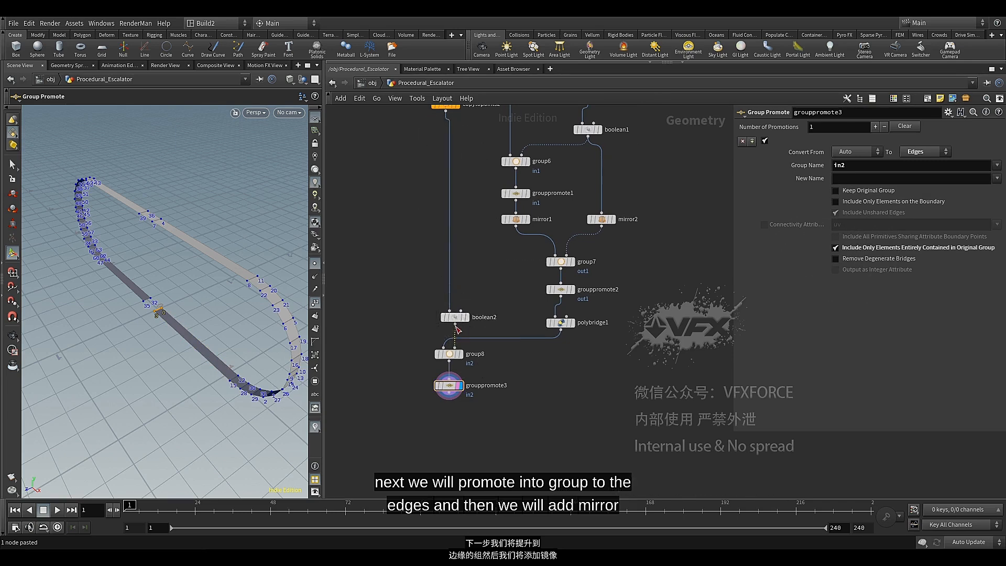
{"action": "left_click", "coordinate": [455, 325]}
{"action": "key", "text": "Tab"}
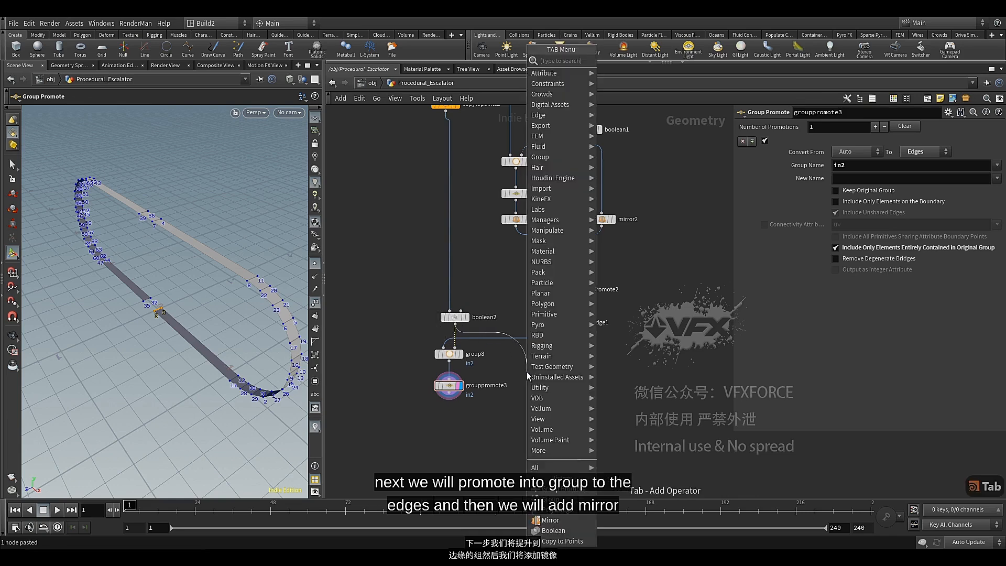
{"action": "type", "text": "mi"}
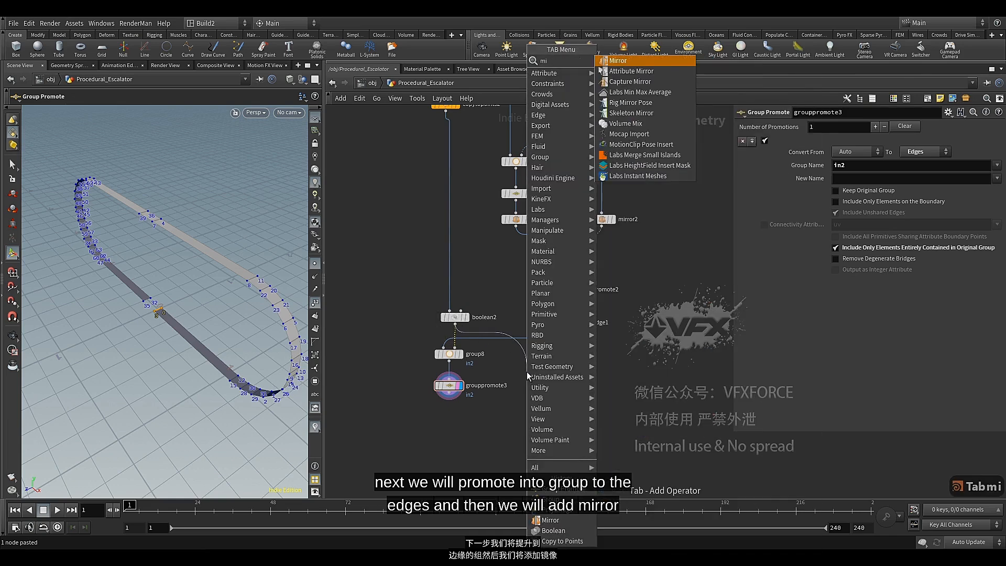
{"action": "left_click", "coordinate": [642, 64]}
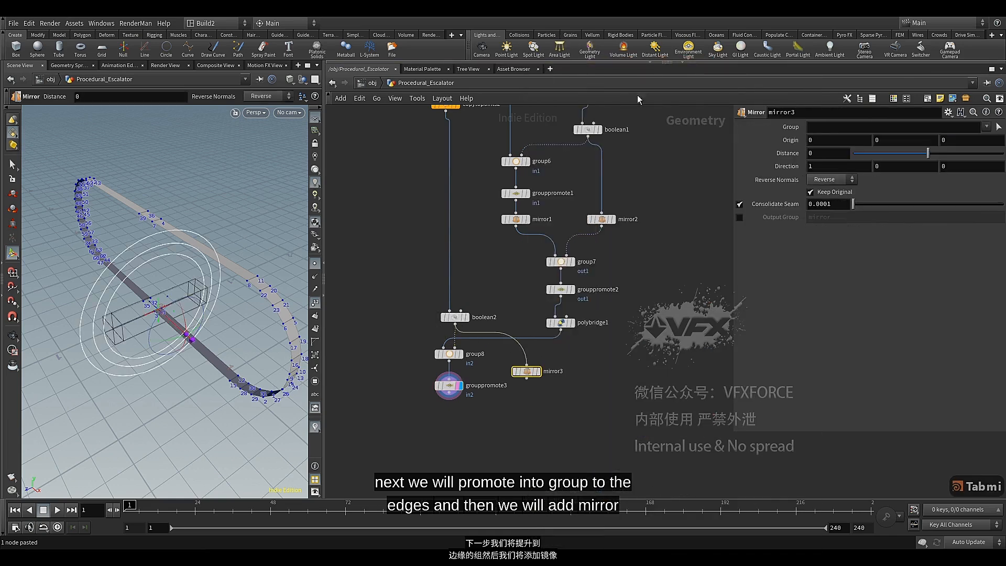
{"action": "left_click", "coordinate": [536, 371]}
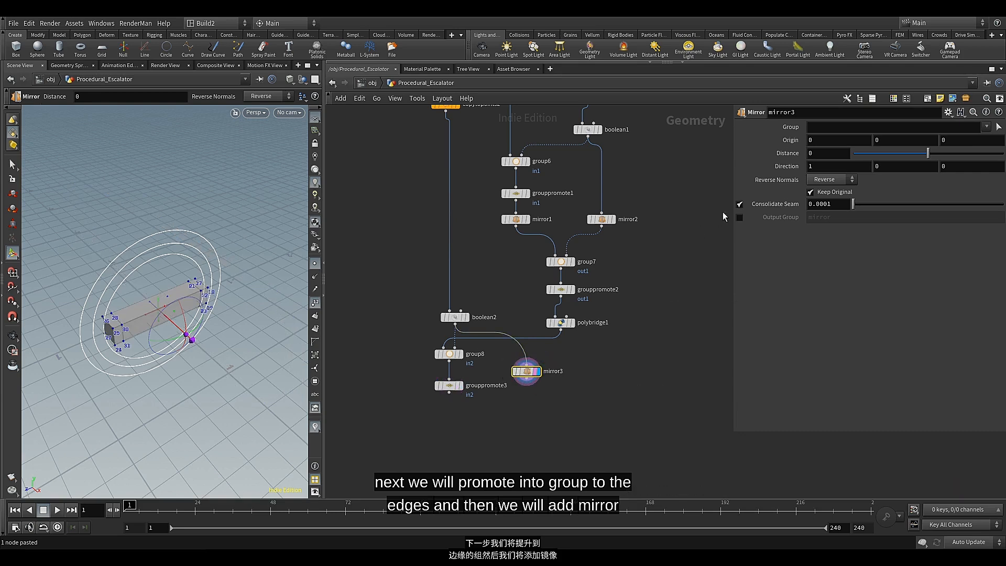
{"action": "type", "text": "-"}
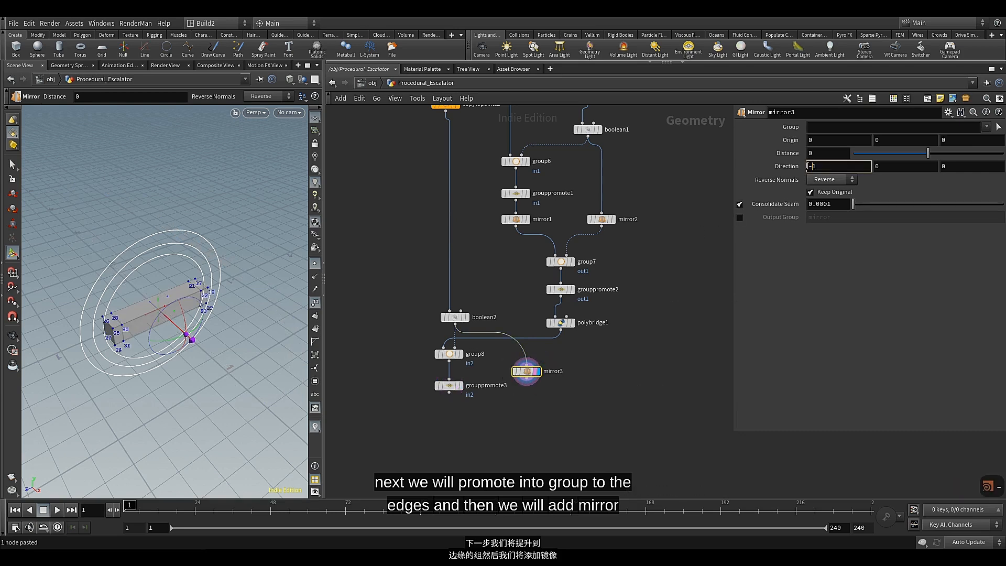
{"action": "key", "text": "Return"}
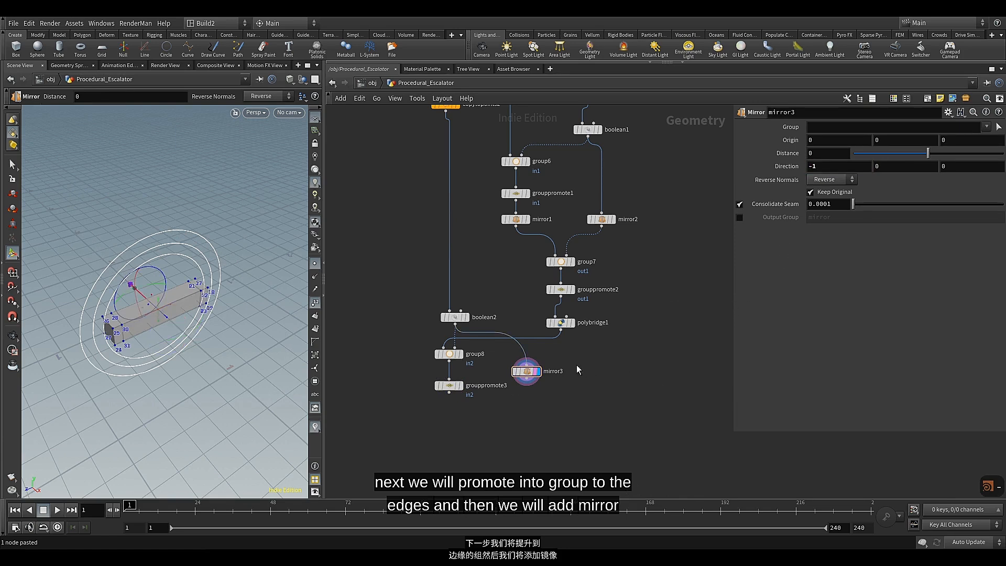
Link mirror3's Distance to mirror1 by copying the expression ch("../mirror1/dist") from mirror2's Distance
{"action": "left_click", "coordinate": [601, 219]}
{"action": "left_click", "coordinate": [811, 153]}
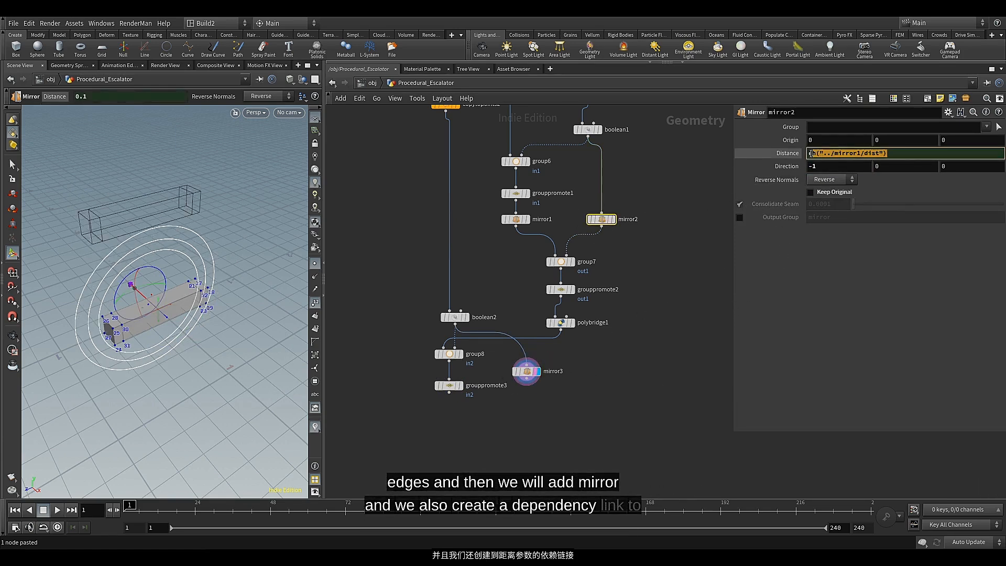
{"action": "left_click", "coordinate": [868, 153]}
{"action": "left_click_drag", "start_coordinate": [892, 154], "coordinate": [803, 153]}
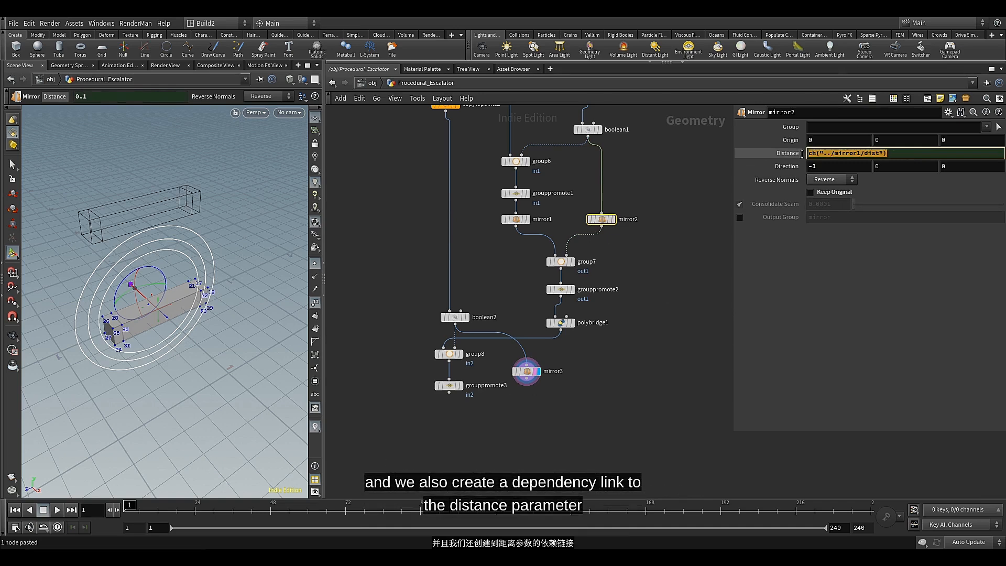
{"action": "key", "text": "ctrl+c"}
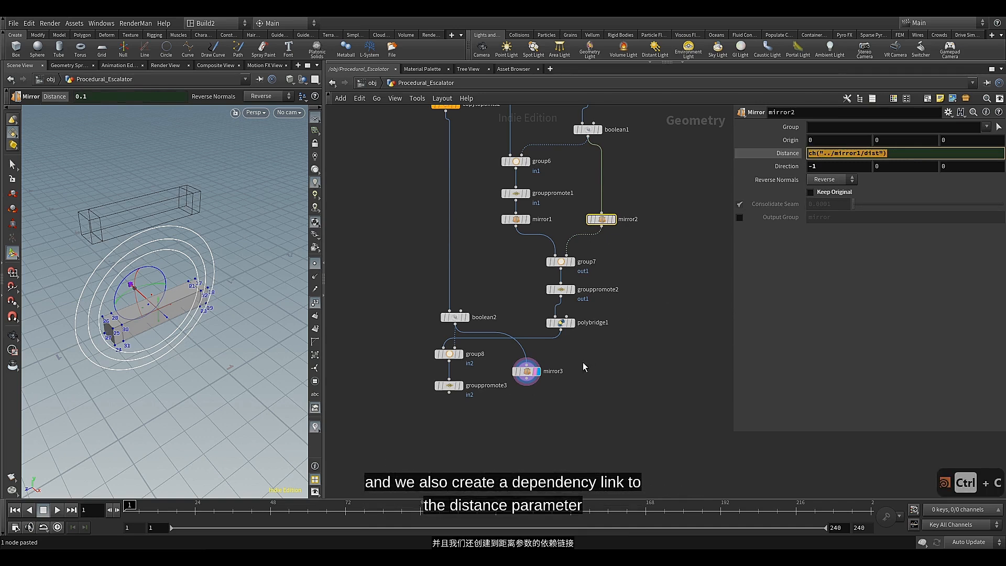
{"action": "left_click", "coordinate": [528, 371]}
{"action": "left_click", "coordinate": [834, 154]}
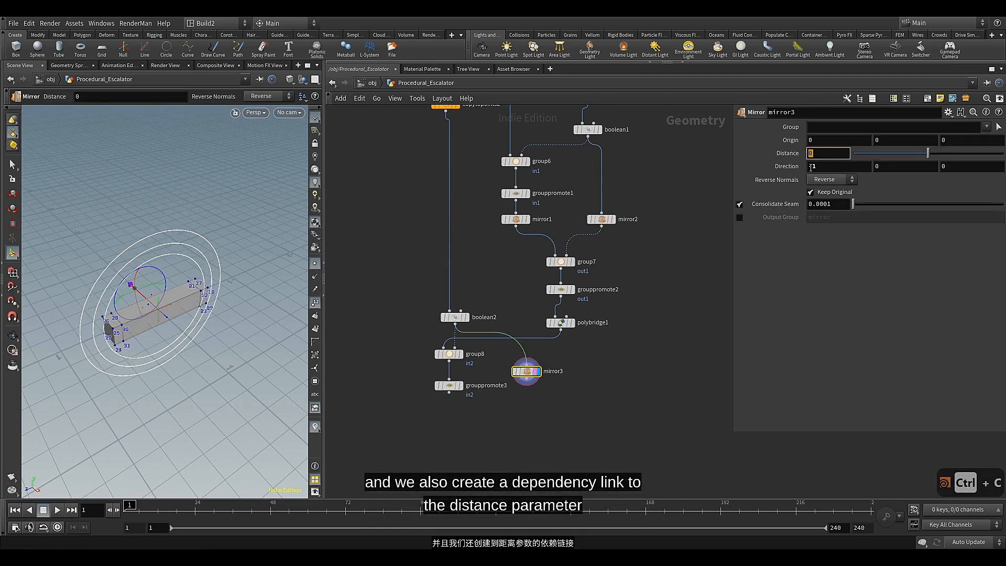
{"action": "key", "text": "ctrl+v"}
{"action": "key", "text": "Return"}
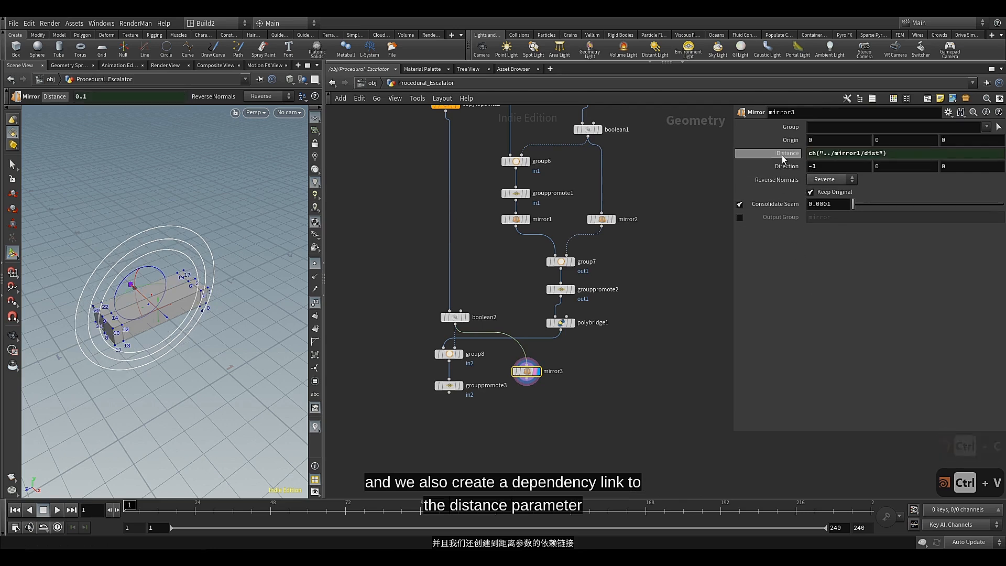
Test the distance link by changing mirror1's Distance to 0.14, and undo the change
{"action": "left_click", "coordinate": [514, 224]}
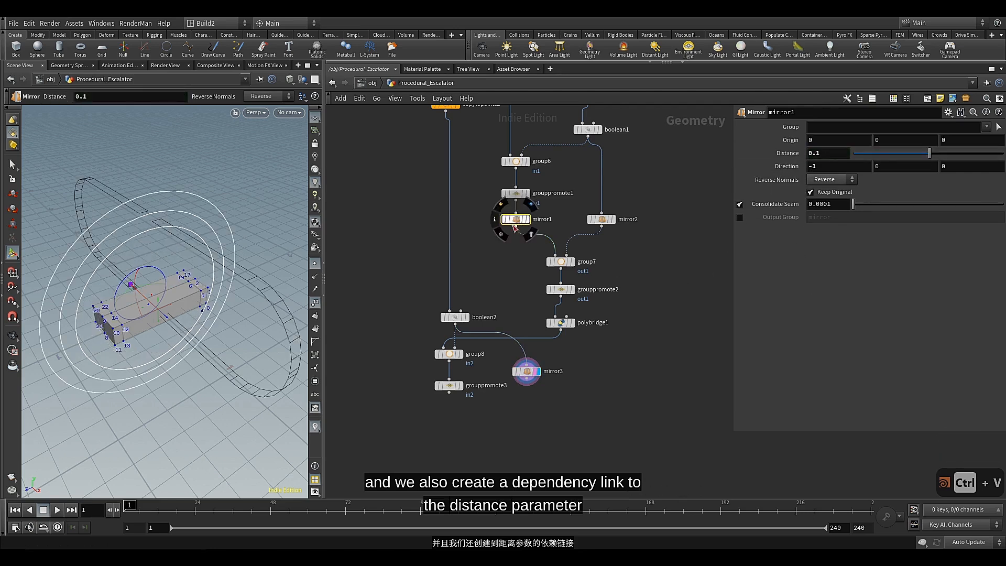
{"action": "mouse_move", "coordinate": [930, 157]}
{"action": "left_mouse_down"}
{"action": "mouse_move", "coordinate": [906, 158]}
{"action": "mouse_move", "coordinate": [937, 157]}
{"action": "mouse_move", "coordinate": [929, 164]}
{"action": "left_mouse_up"}
{"action": "left_click", "coordinate": [930, 165]}
{"action": "key", "text": "ctrl+z"}
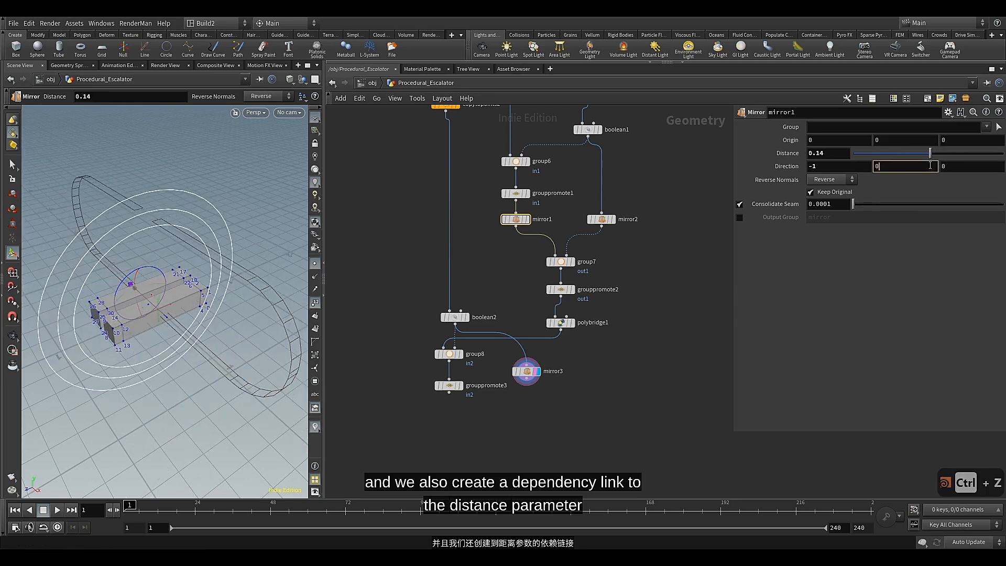
{"action": "key", "text": "ctrl+z"}
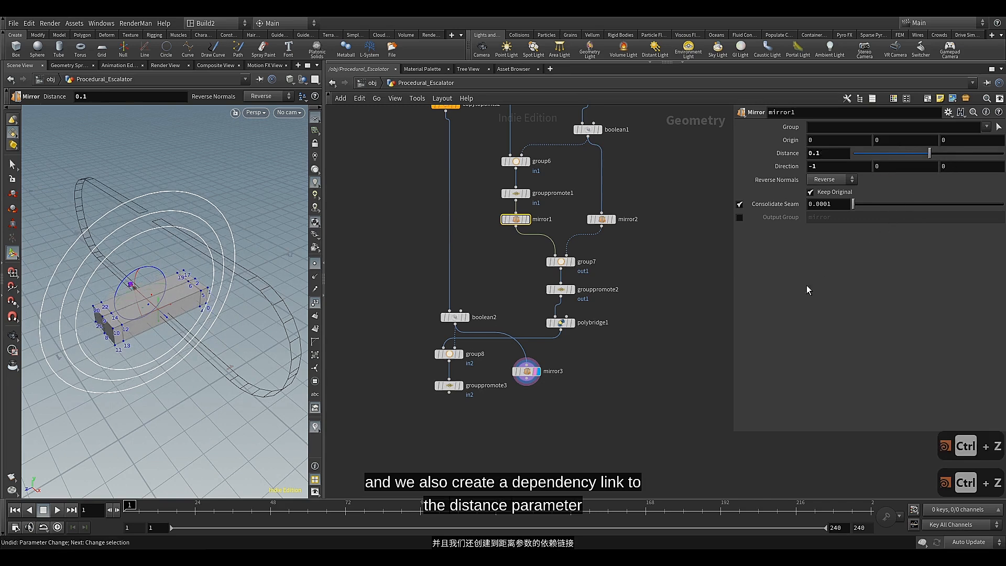
Turn off Keep Original on mirror3
{"action": "left_click", "coordinate": [530, 378]}
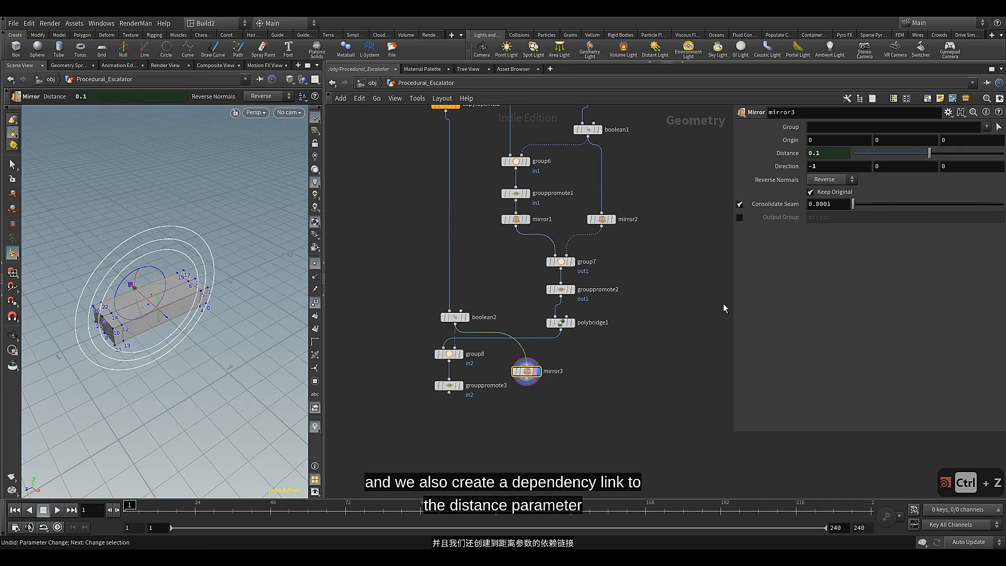
{"action": "left_click", "coordinate": [826, 193]}
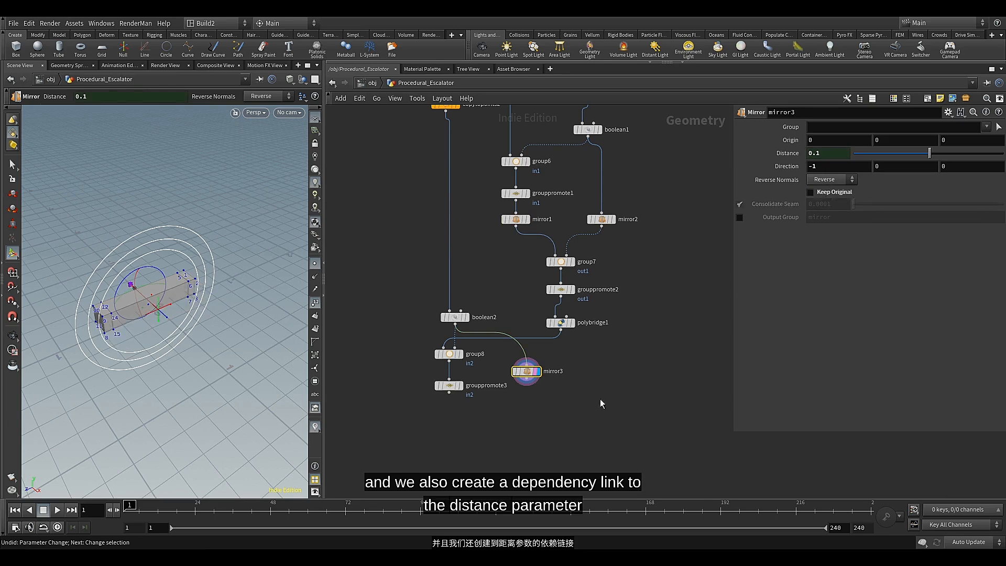
Add a Group node below grouppromote3 and connect mirror3 to its second input
{"action": "scroll", "coordinate": [505, 418], "scroll_direction": "up", "scroll_amount": 3}
{"action": "middle_click_drag", "start_coordinate": [505, 418], "coordinate": [540, 314]}
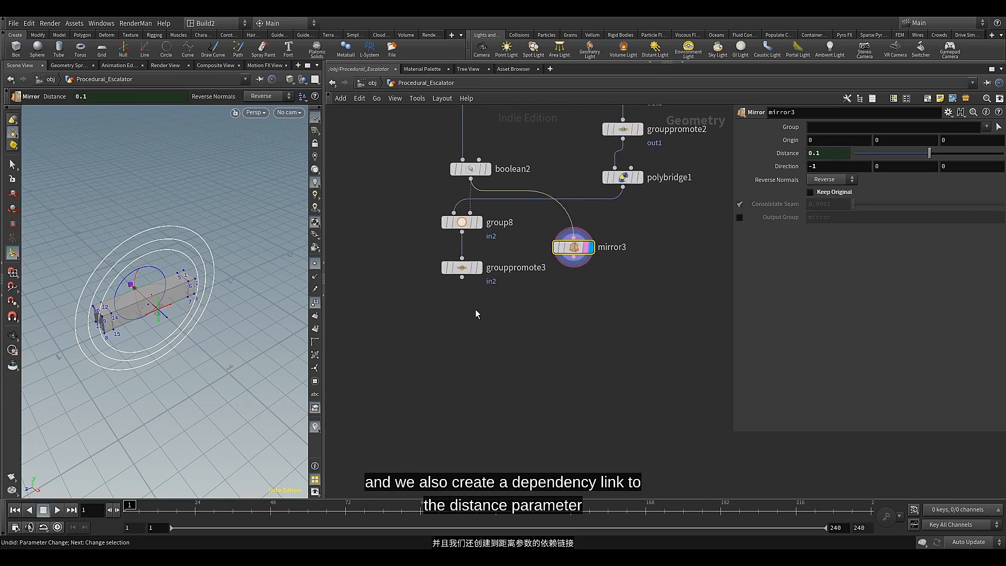
{"action": "left_click", "coordinate": [461, 278]}
{"action": "key", "text": "Tab"}
{"action": "type", "text": "gr"}
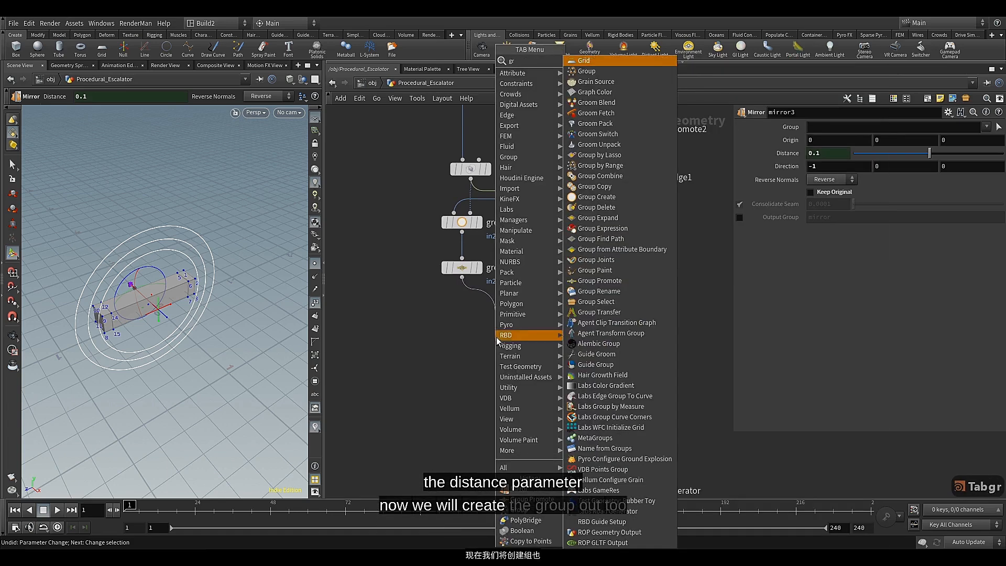
{"action": "left_click", "coordinate": [581, 71]}
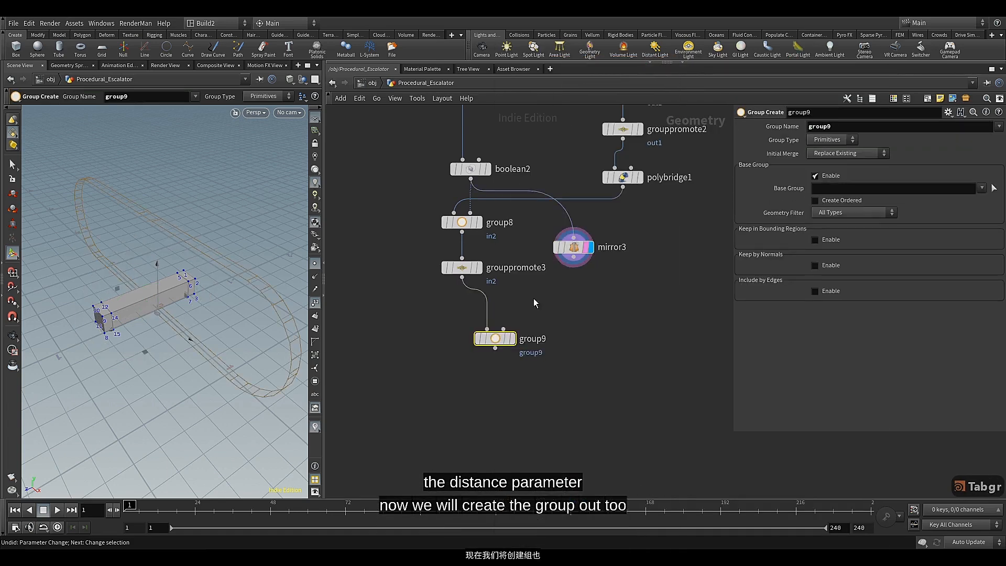
{"action": "left_click_drag", "start_coordinate": [573, 257], "coordinate": [503, 329]}
Make group9 a Points group named out2, with Base Group off and Keep in Bounding Regions set to Bounding Object, and display it
{"action": "left_click_drag", "start_coordinate": [809, 125], "coordinate": [807, 131]}
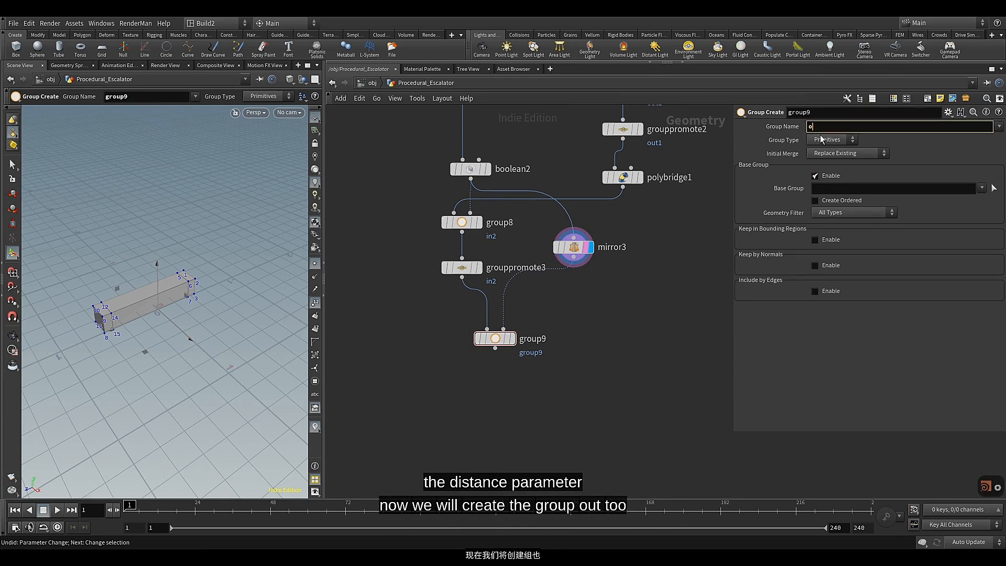
{"action": "type", "text": "out2"}
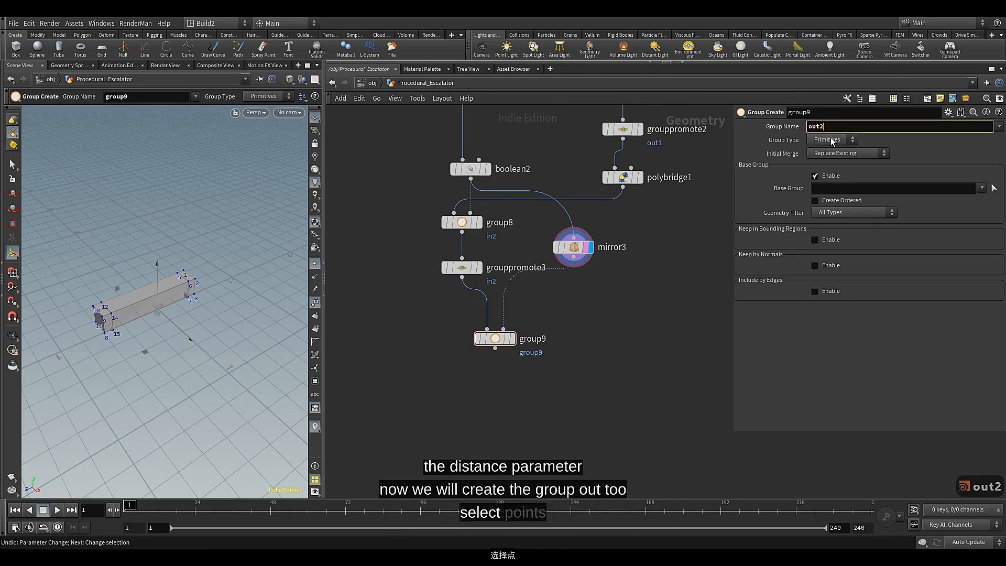
{"action": "left_click", "coordinate": [832, 140]}
{"action": "left_click", "coordinate": [825, 152]}
{"action": "left_click", "coordinate": [824, 175]}
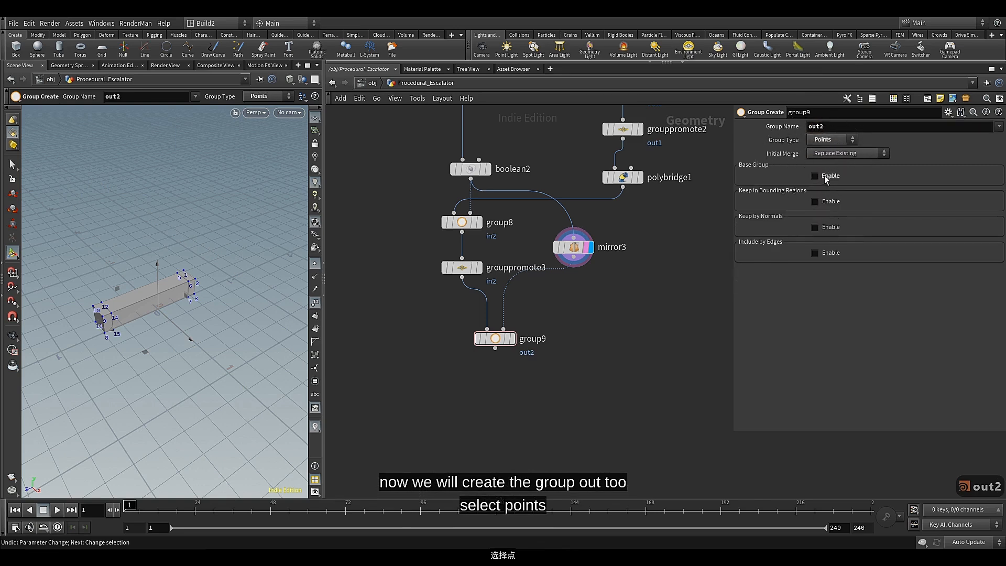
{"action": "left_click", "coordinate": [824, 203]}
{"action": "left_click", "coordinate": [833, 213]}
{"action": "left_click", "coordinate": [835, 245]}
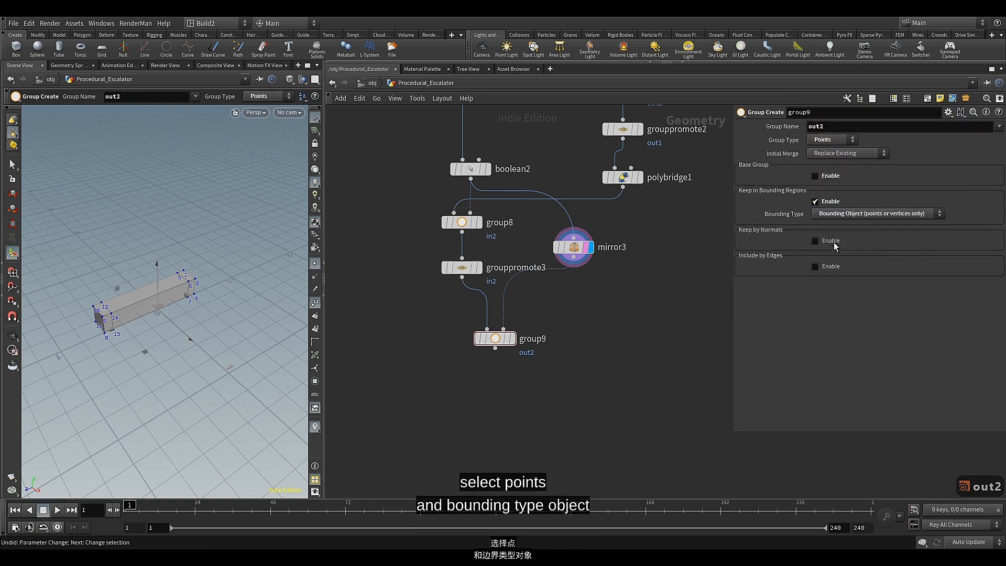
{"action": "left_click", "coordinate": [510, 338]}
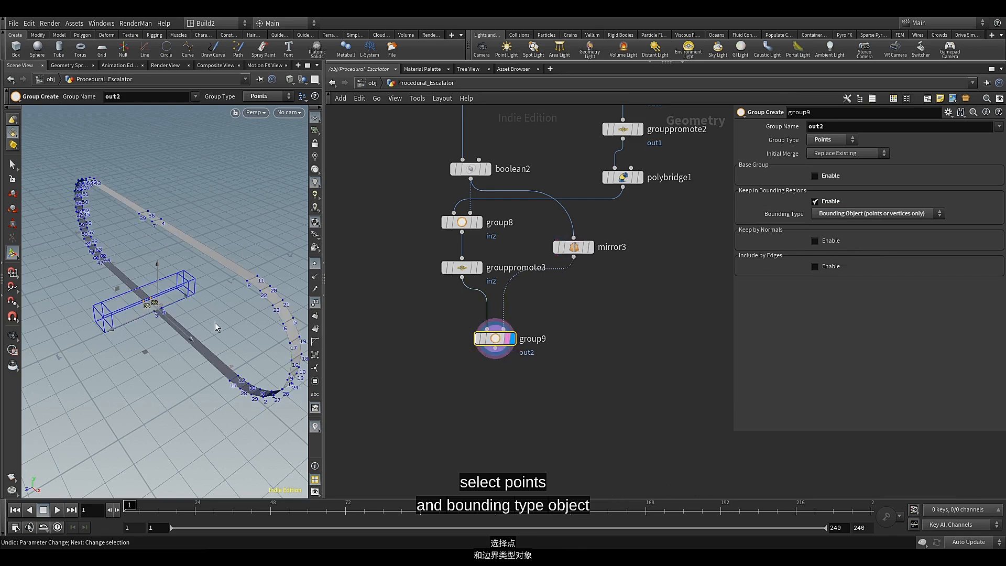
{"action": "left_click_drag", "start_coordinate": [214, 322], "coordinate": [196, 302], "text": "alt"}
Duplicate grouppromote3 and connect the copy below group9
{"action": "middle_click_drag", "start_coordinate": [486, 367], "coordinate": [483, 341]}
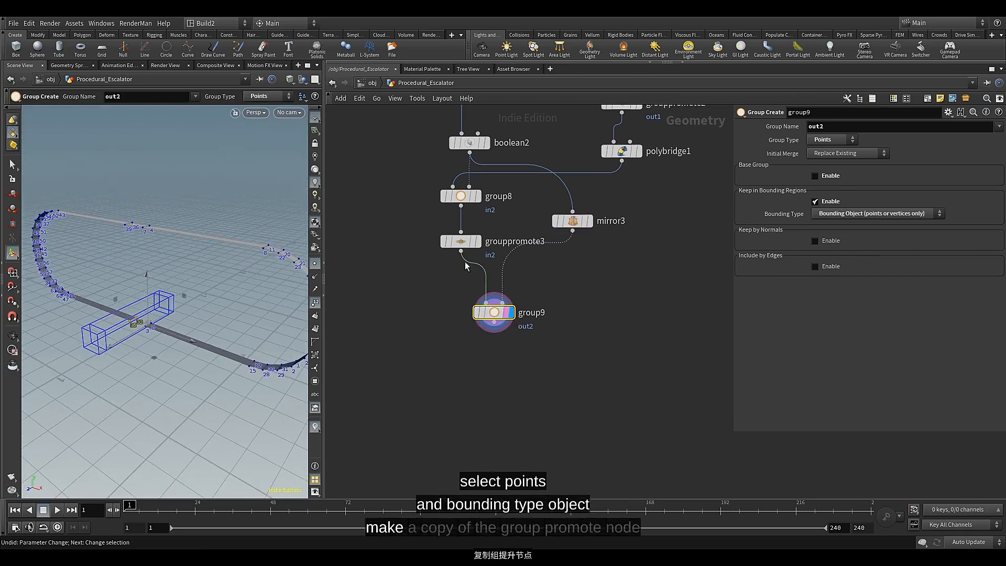
{"action": "left_click", "coordinate": [463, 245]}
{"action": "key", "text": "ctrl+c"}
{"action": "key", "text": "ctrl+v"}
{"action": "left_click_drag", "start_coordinate": [464, 246], "coordinate": [446, 347]}
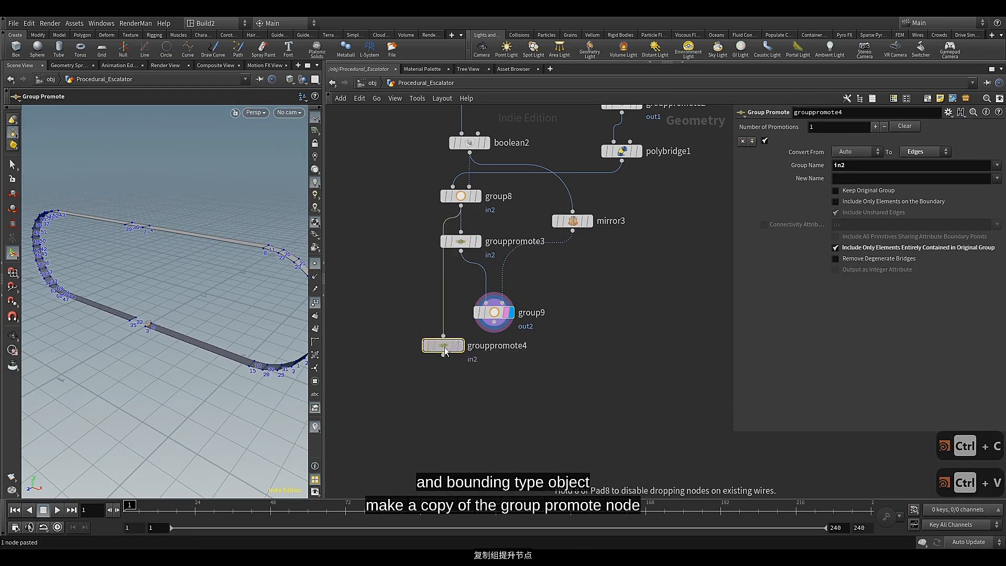
{"action": "left_click_drag", "start_coordinate": [494, 321], "coordinate": [484, 355]}
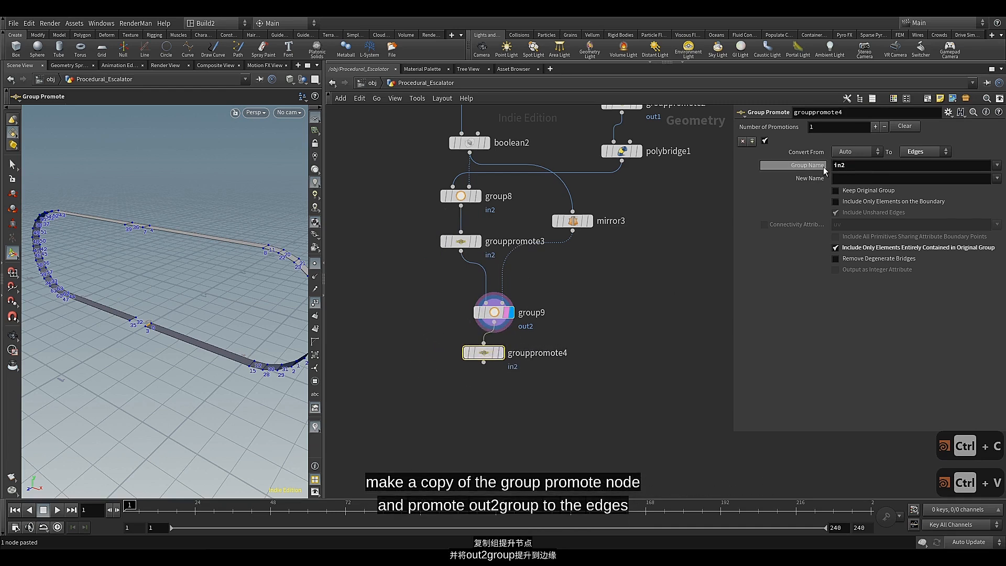
Set grouppromote4 to promote only the out2 group, align it below group9 and display its output
{"action": "left_click", "coordinate": [996, 165]}
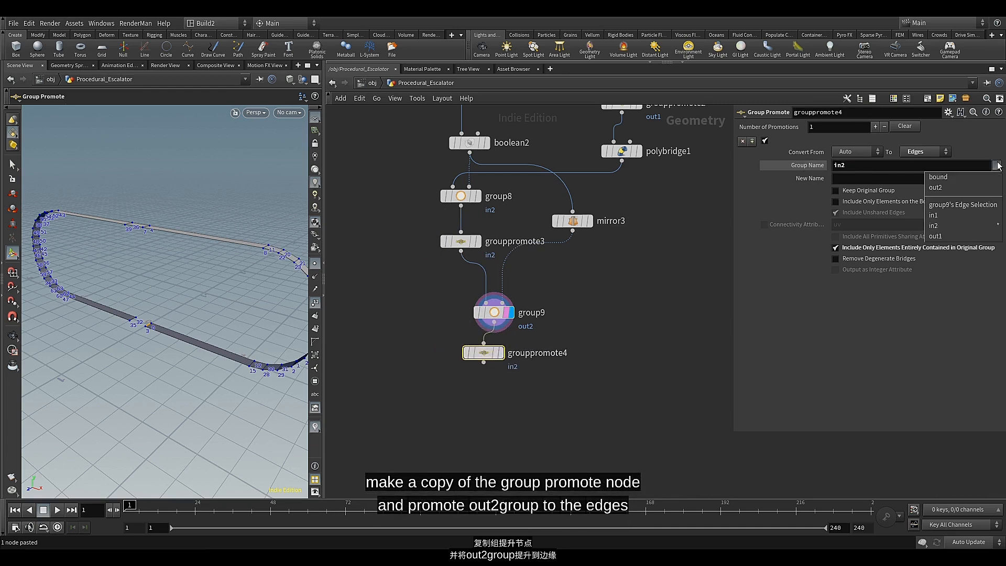
{"action": "left_click", "coordinate": [964, 190]}
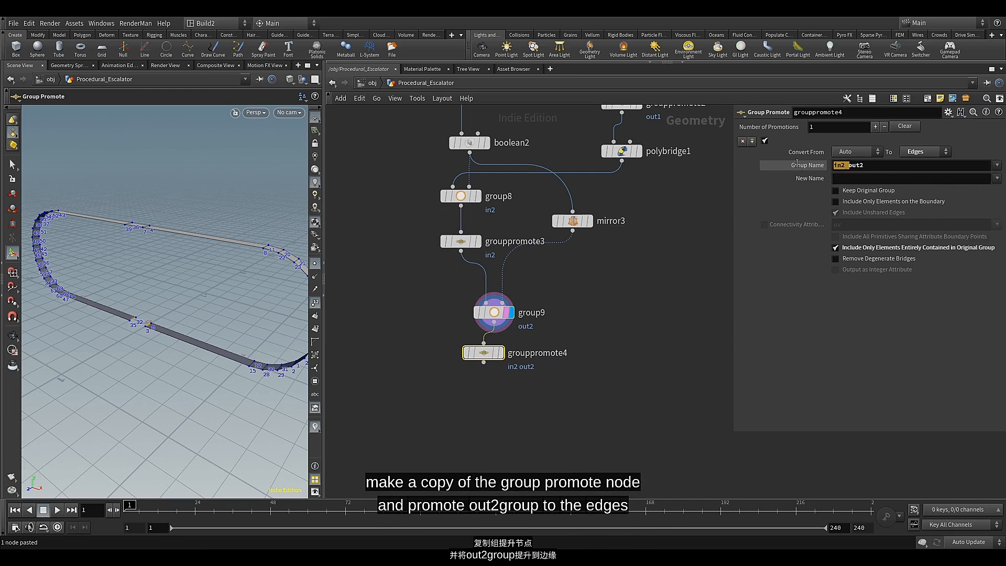
{"action": "key", "text": "BackSpace"}
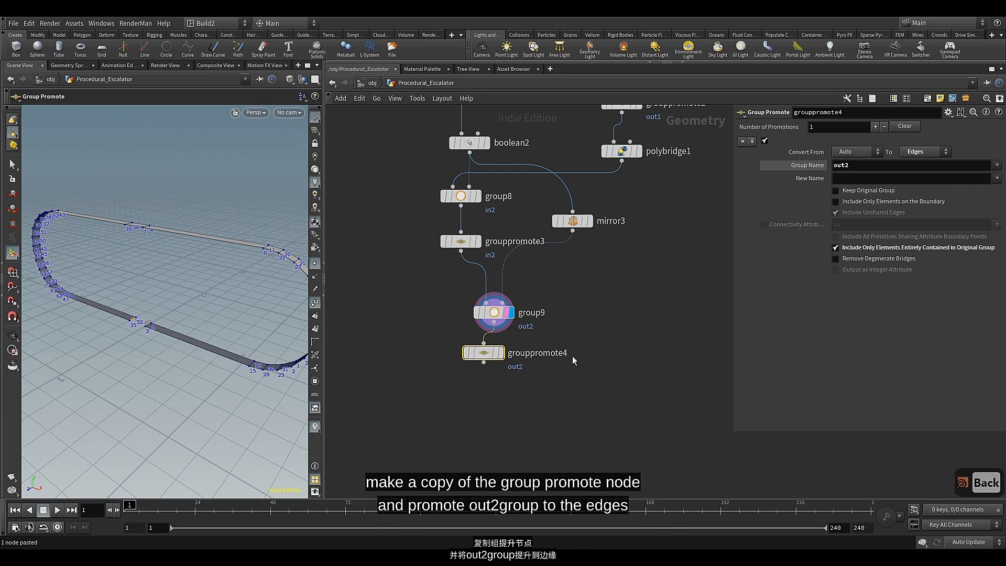
{"action": "left_click", "coordinate": [501, 371]}
{"action": "left_click_drag", "start_coordinate": [481, 356], "coordinate": [488, 355]}
{"action": "middle_click_drag", "start_coordinate": [479, 402], "coordinate": [479, 394]}
{"action": "left_click", "coordinate": [480, 392]}
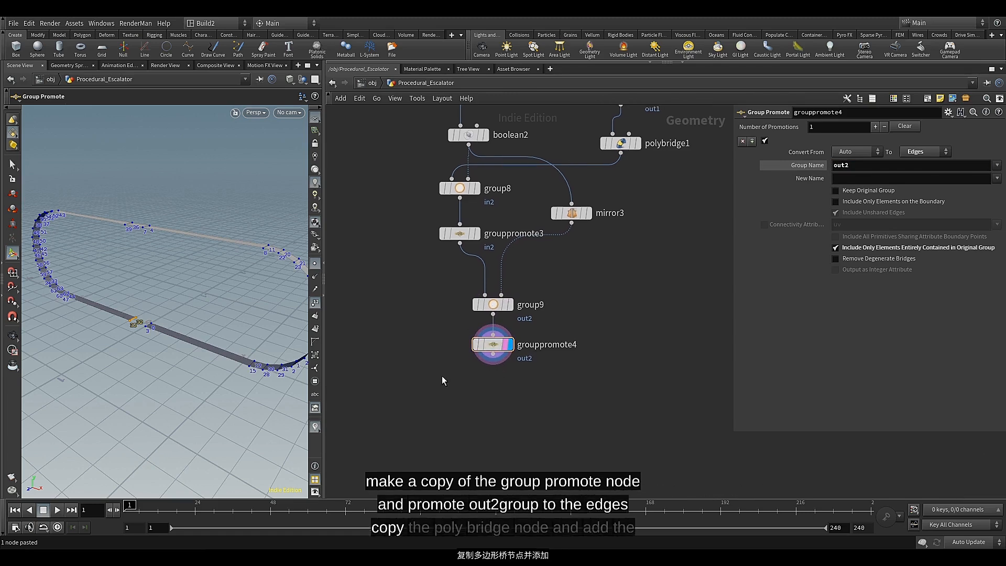
Duplicate polybridge1, connect the copy below grouppromote4 and display its output
{"action": "left_click", "coordinate": [619, 150]}
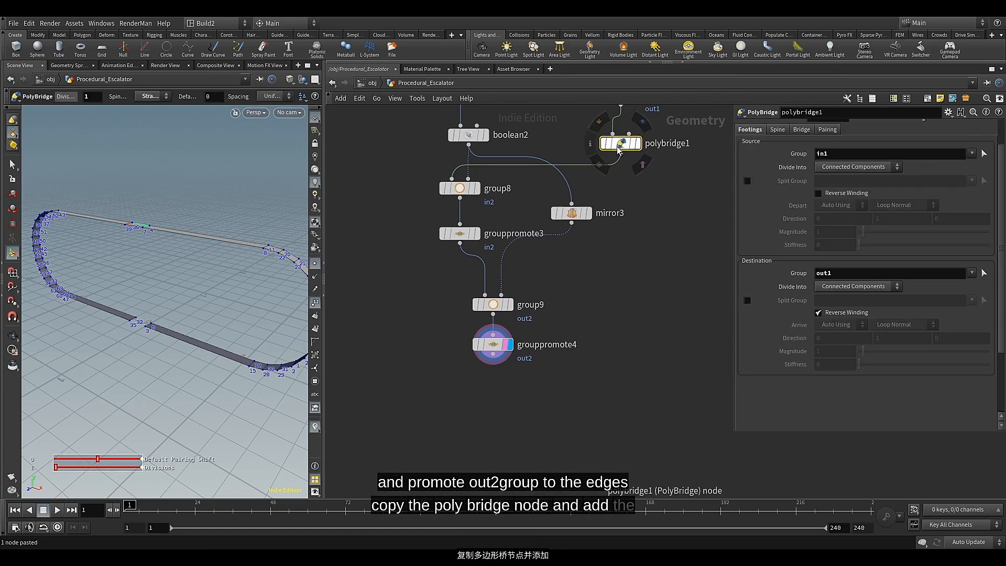
{"action": "key", "text": "ctrl+c"}
{"action": "key", "text": "ctrl+v"}
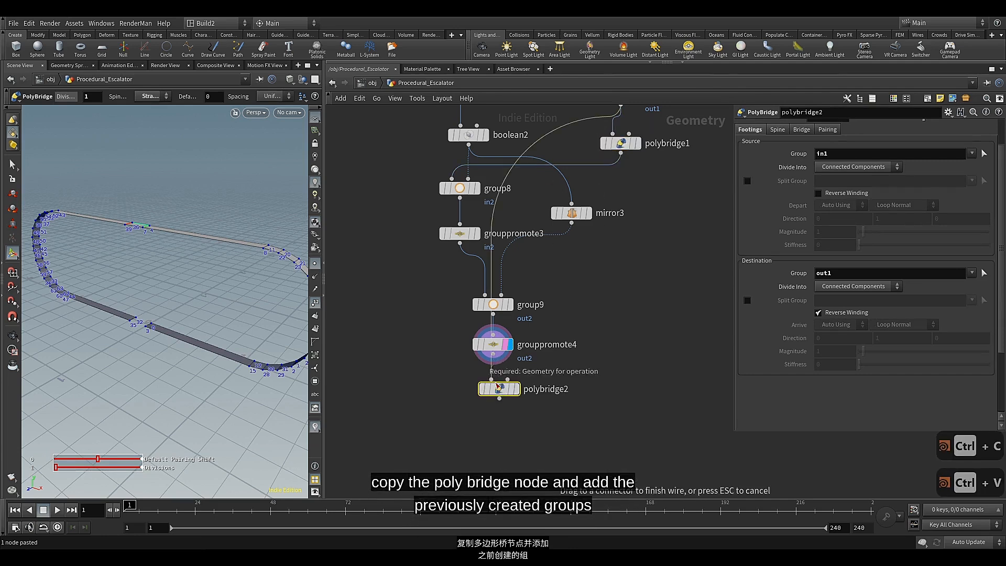
{"action": "left_click", "coordinate": [517, 393]}
{"action": "left_click", "coordinate": [517, 390]}
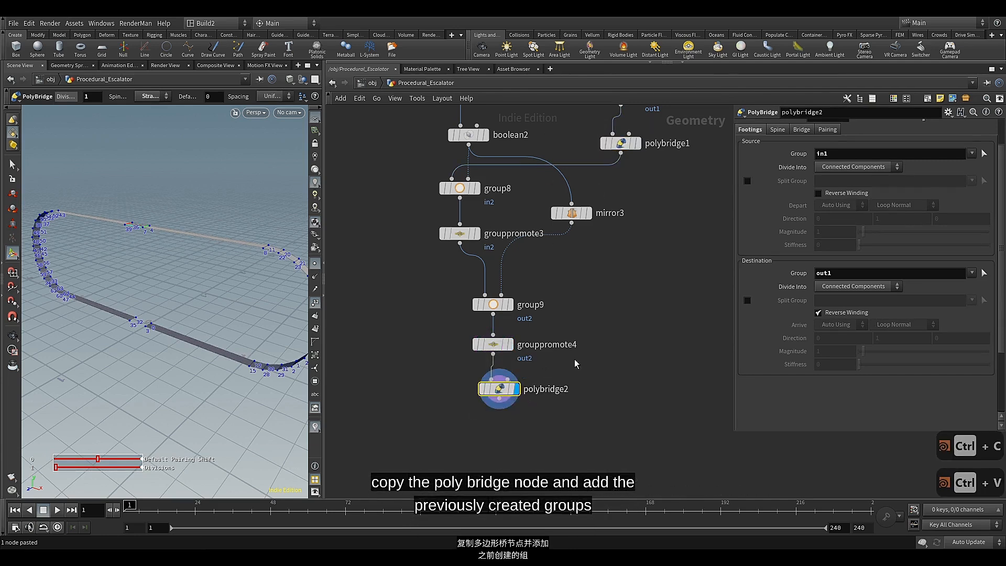
Set polybridge2's source group to in2 and destination group to out2, and align the node below grouppromote4
{"action": "left_click", "coordinate": [842, 154]}
{"action": "key", "text": "BackSpace"}
{"action": "type", "text": "2"}
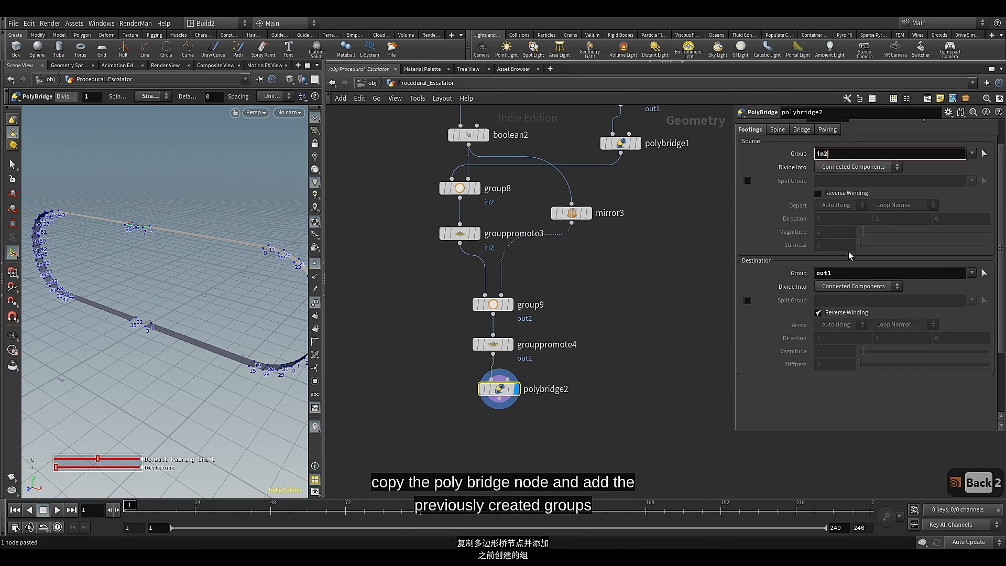
{"action": "left_click", "coordinate": [848, 272]}
{"action": "key", "text": "BackSpace"}
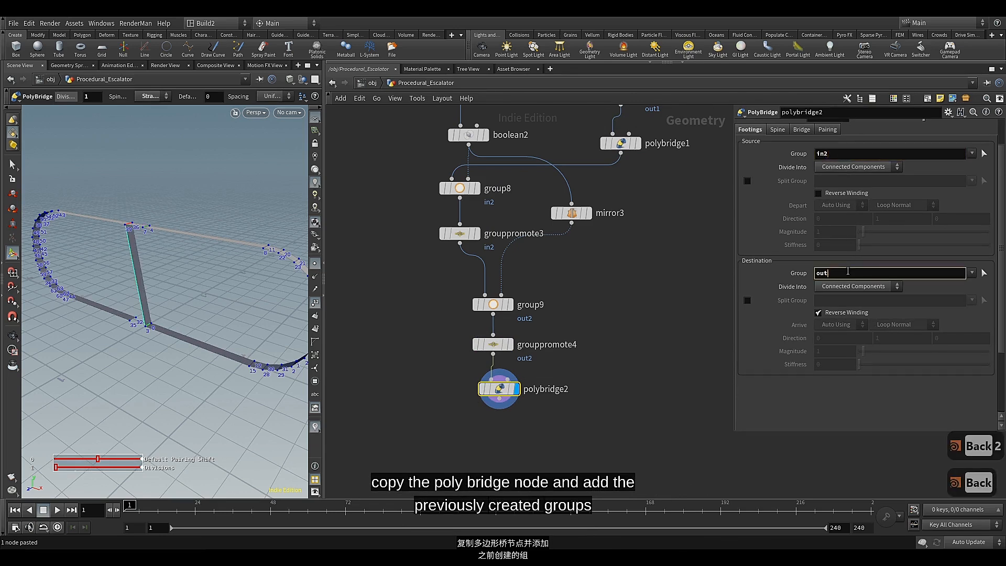
{"action": "key", "text": "Return"}
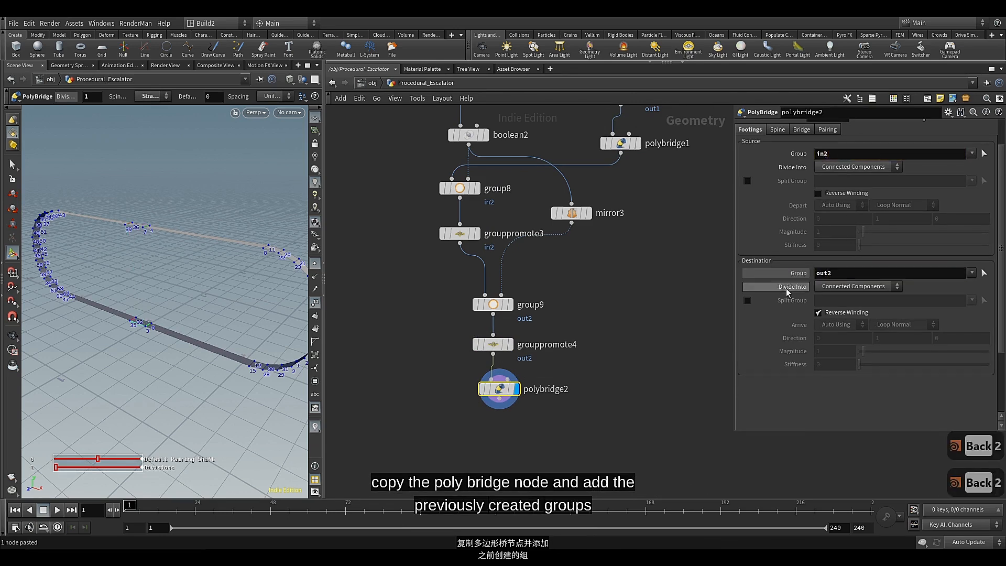
{"action": "left_click_drag", "start_coordinate": [510, 388], "coordinate": [505, 387]}
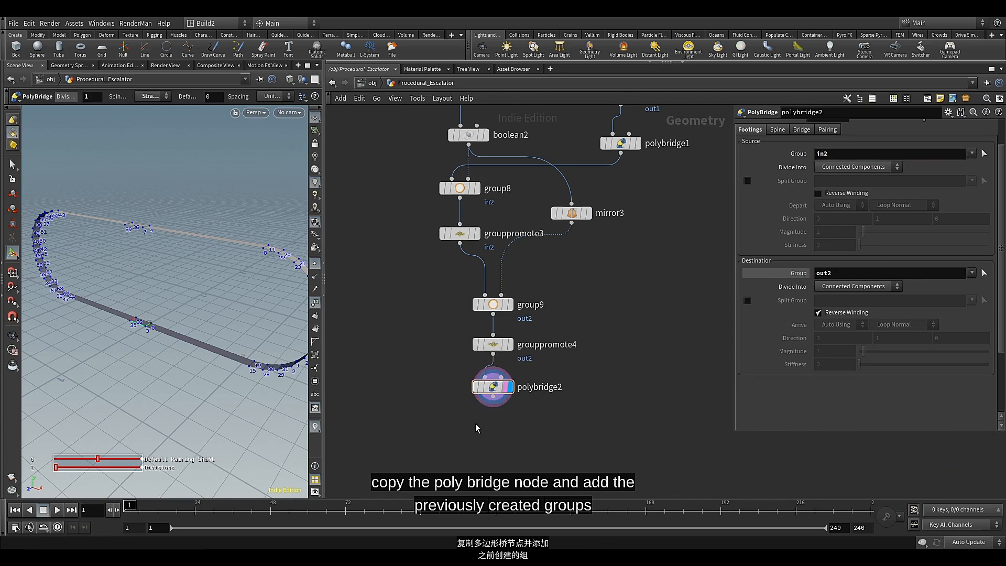
{"action": "middle_click_drag", "start_coordinate": [479, 419], "coordinate": [526, 293]}
{"action": "scroll", "coordinate": [537, 297], "scroll_direction": "up", "scroll_amount": 4}
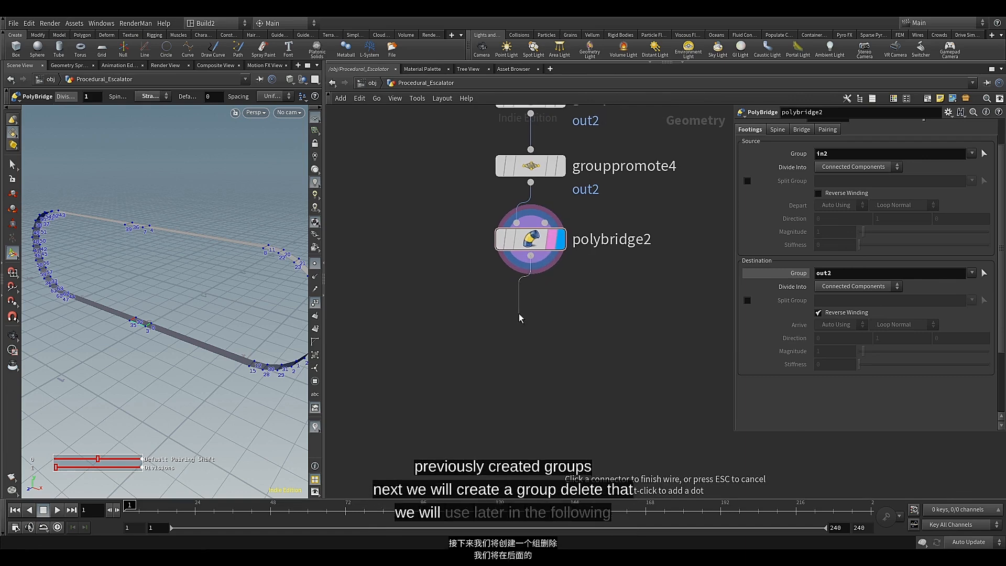
{"action": "key", "text": "Tab"}
{"action": "type", "text": "del"}
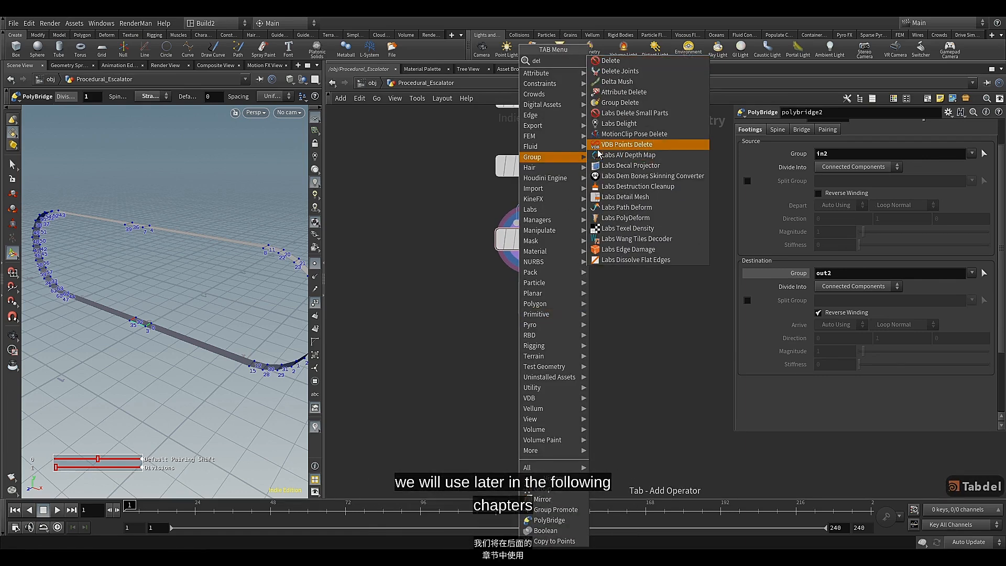
{"action": "key", "text": "Escape"}
Add a Group node wired below polybridge2 and name its group del
{"action": "left_click", "coordinate": [530, 255]}
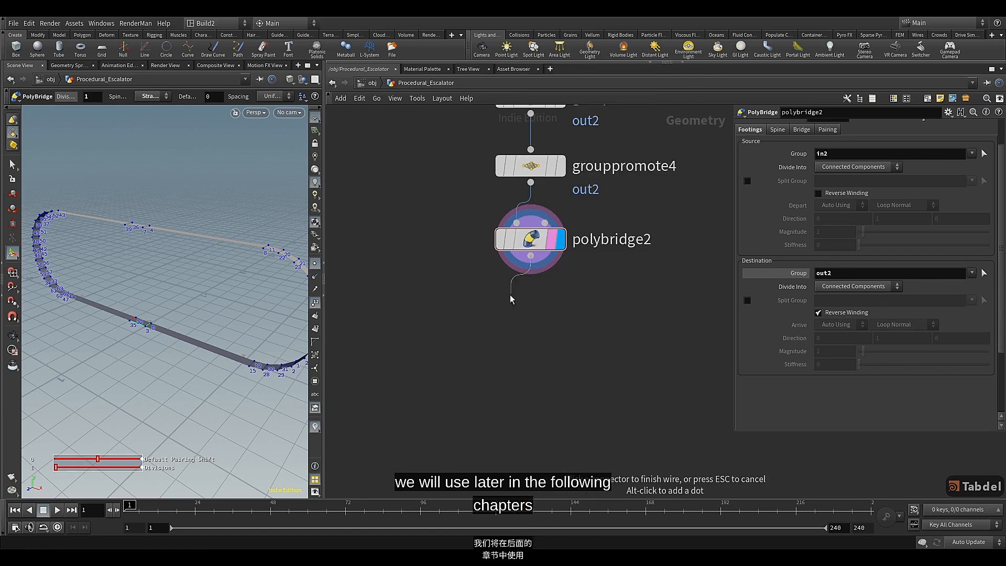
{"action": "key", "text": "Tab"}
{"action": "type", "text": "gr"}
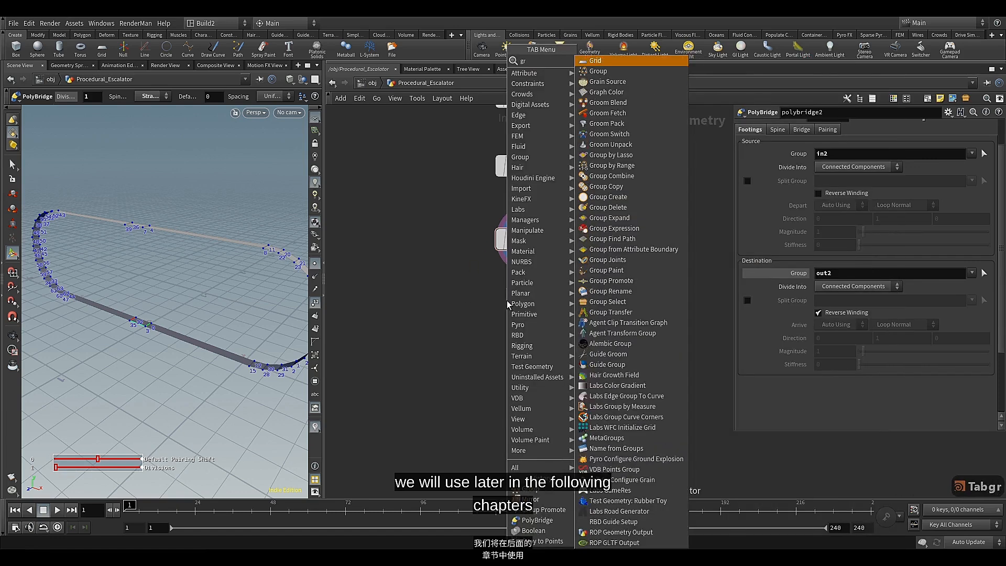
{"action": "type", "text": "o"}
{"action": "left_click", "coordinate": [632, 62]}
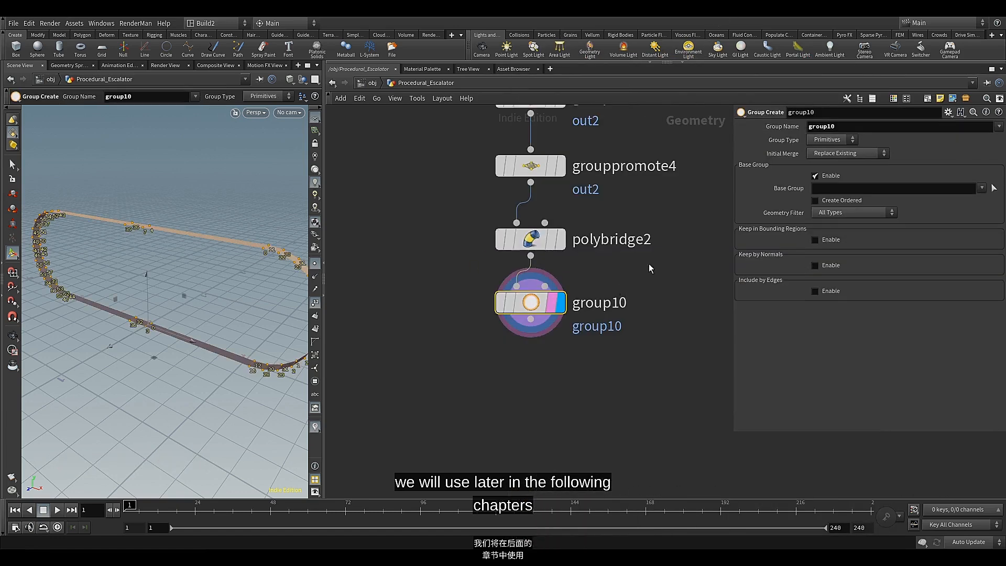
{"action": "left_click", "coordinate": [865, 125]}
{"action": "double_click", "coordinate": [823, 127]}
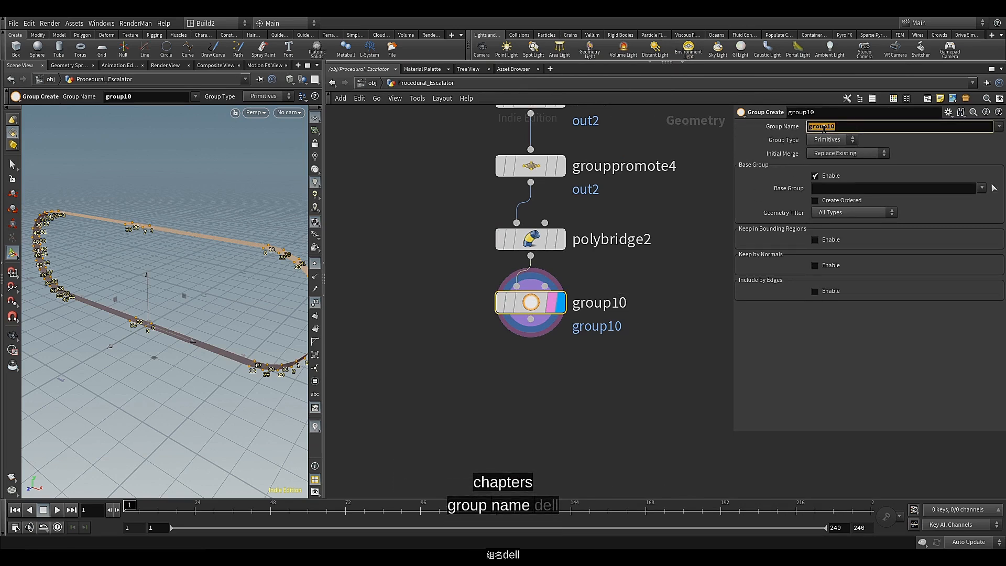
{"action": "type", "text": "del"}
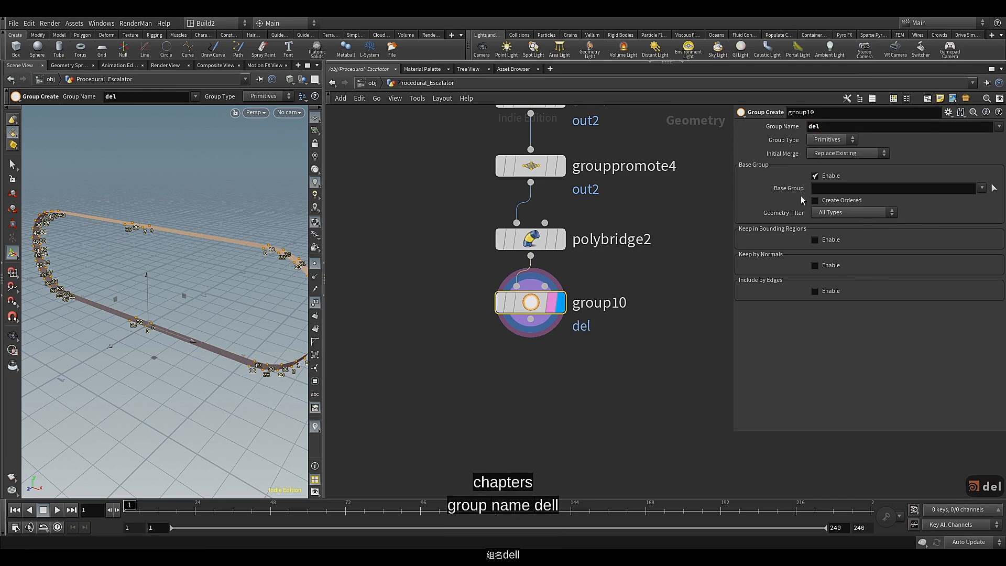
Disable the del group's base group and enable Keep by Normals with direction 0, -1, 0
{"action": "left_click", "coordinate": [816, 176]}
{"action": "left_click", "coordinate": [825, 228]}
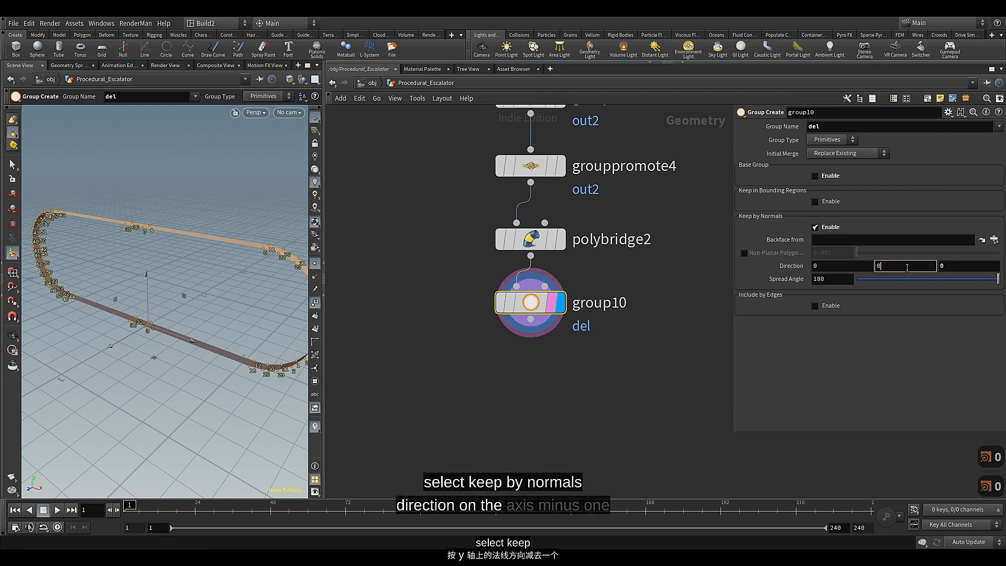
{"action": "key", "text": "BackSpace"}
{"action": "type", "text": "-"}
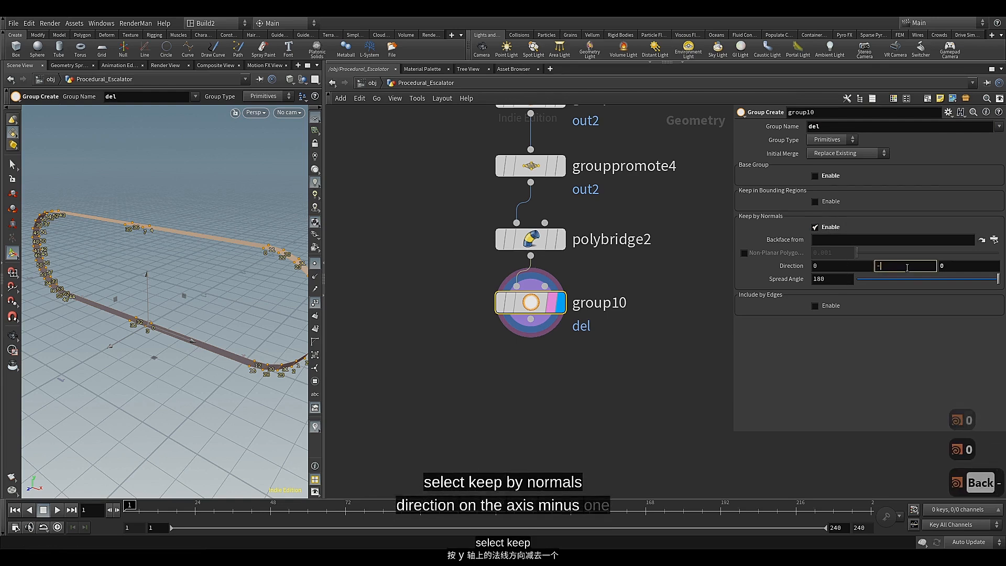
{"action": "type", "text": "1"}
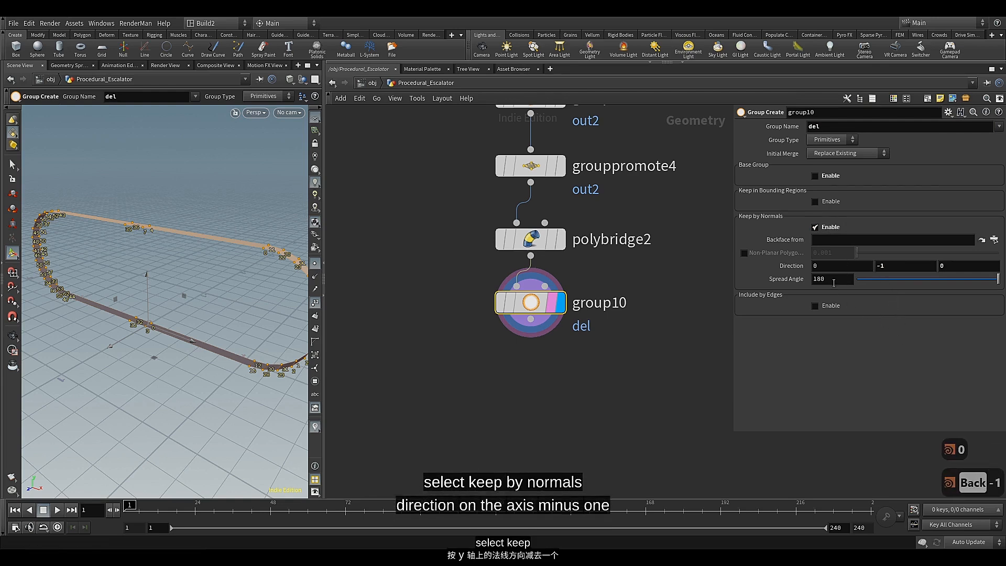
Set the del group's spread angle to 45 and inspect the selected faces on the railing's underside
{"action": "left_click", "coordinate": [833, 279]}
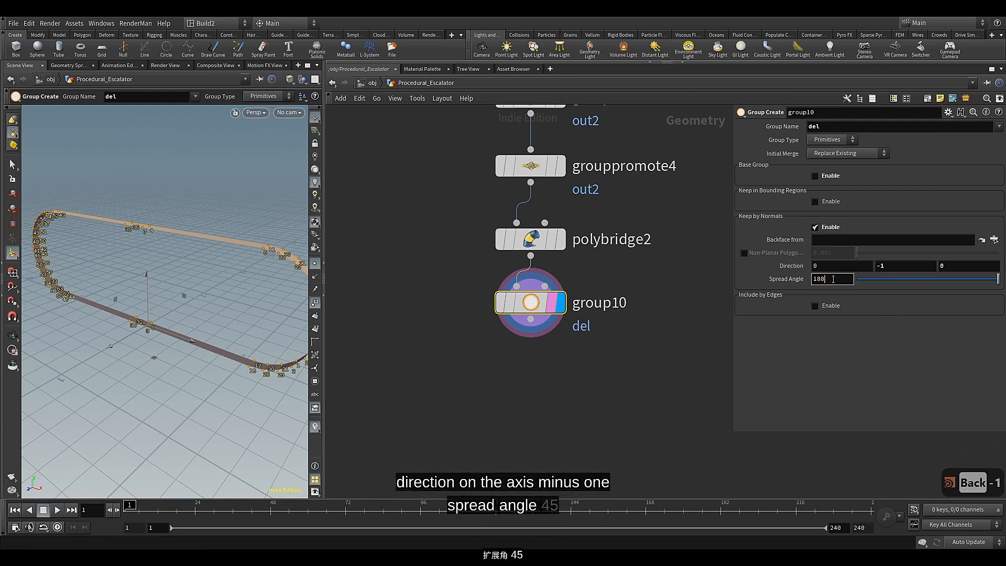
{"action": "key", "text": "BackSpace"}
{"action": "key", "text": "BackSpace"}
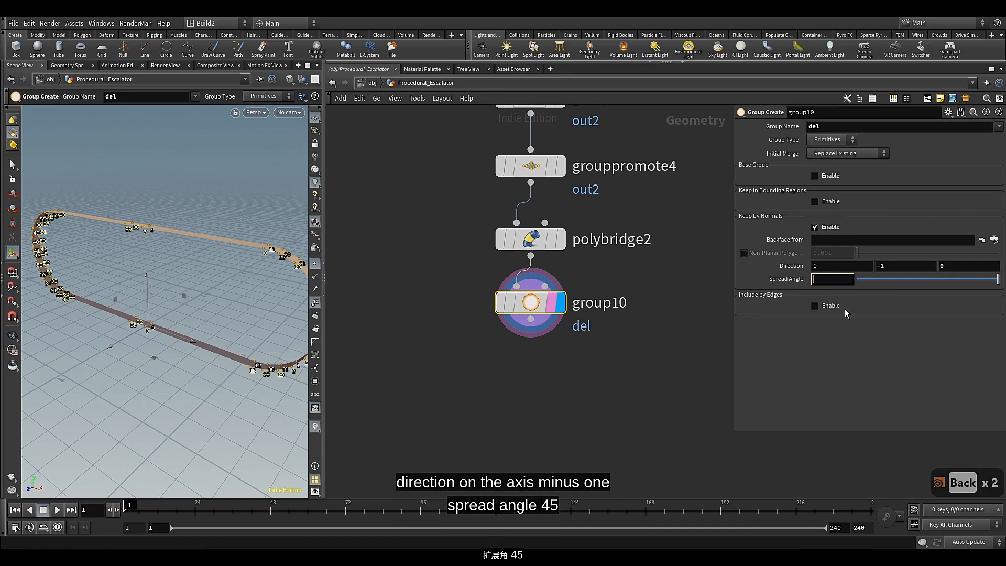
{"action": "type", "text": "45"}
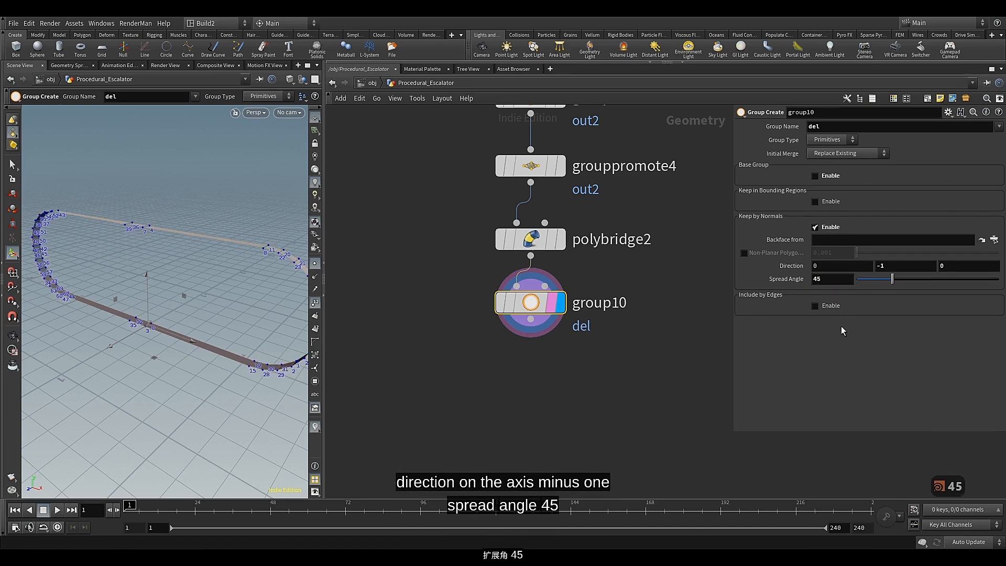
{"action": "key", "text": "Escape"}
{"action": "left_click_drag", "start_coordinate": [219, 362], "coordinate": [180, 285]}
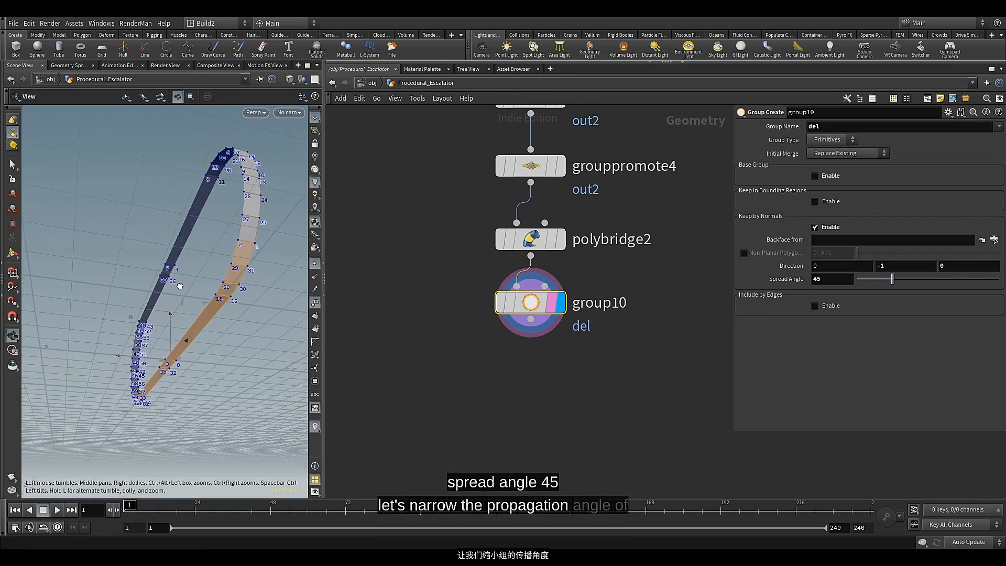
Narrow the del group's selection with a spread angle of 45.1 and a Z normal direction of 1
{"action": "left_click", "coordinate": [840, 279]}
{"action": "type", "text": ".2"}
{"action": "key", "text": "BackSpace"}
{"action": "type", "text": "1"}
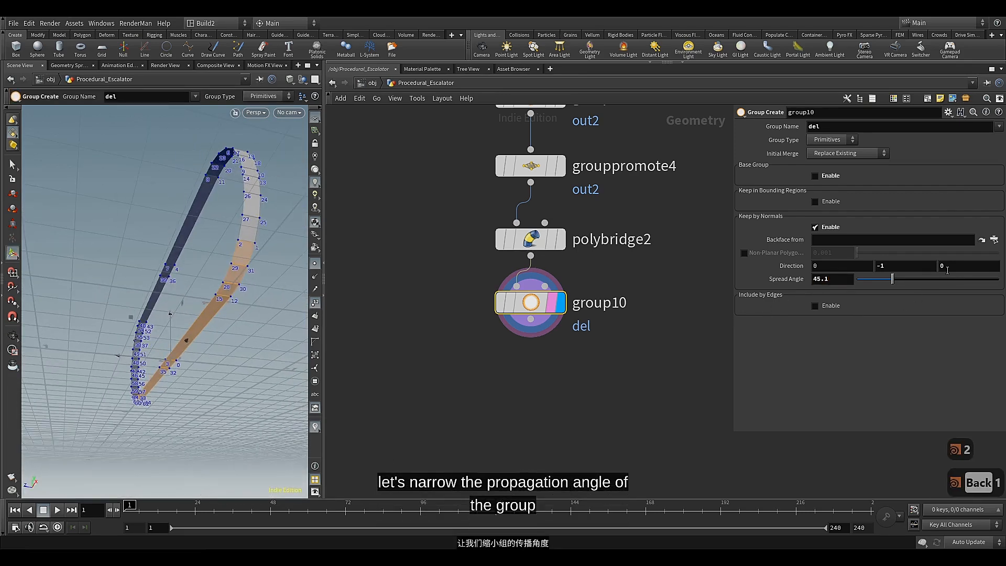
{"action": "key", "text": "BackSpace"}
{"action": "left_click", "coordinate": [921, 349]}
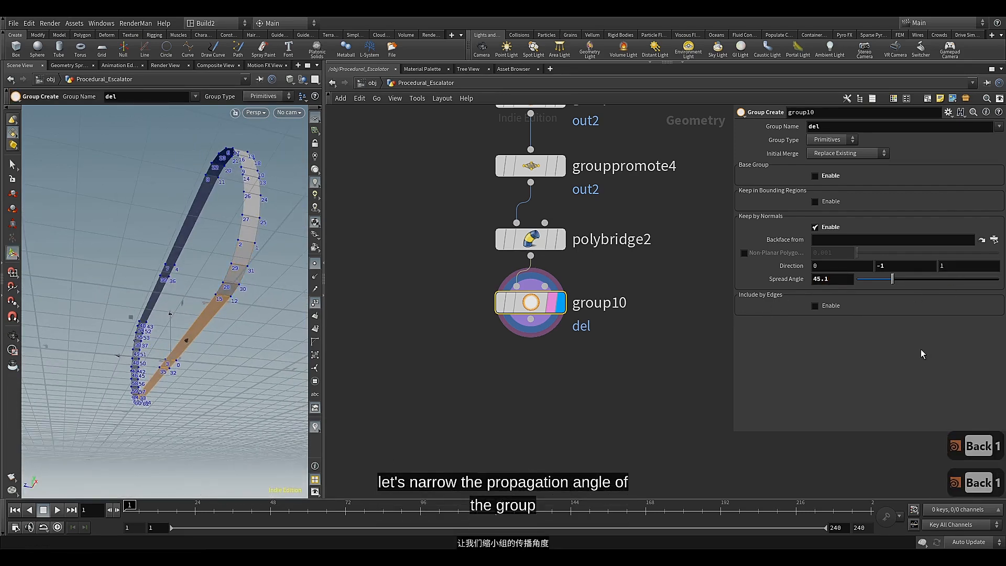
{"action": "key", "text": "Escape"}
{"action": "left_click_drag", "start_coordinate": [195, 352], "coordinate": [227, 375]}
Add a Group Delete node connected below group10
{"action": "left_click", "coordinate": [530, 319]}
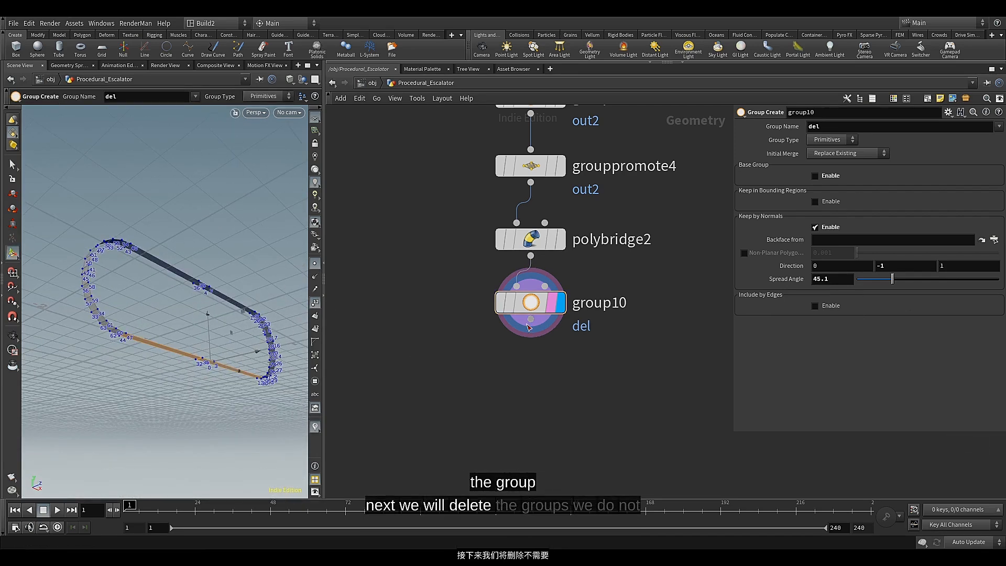
{"action": "key", "text": "Tab"}
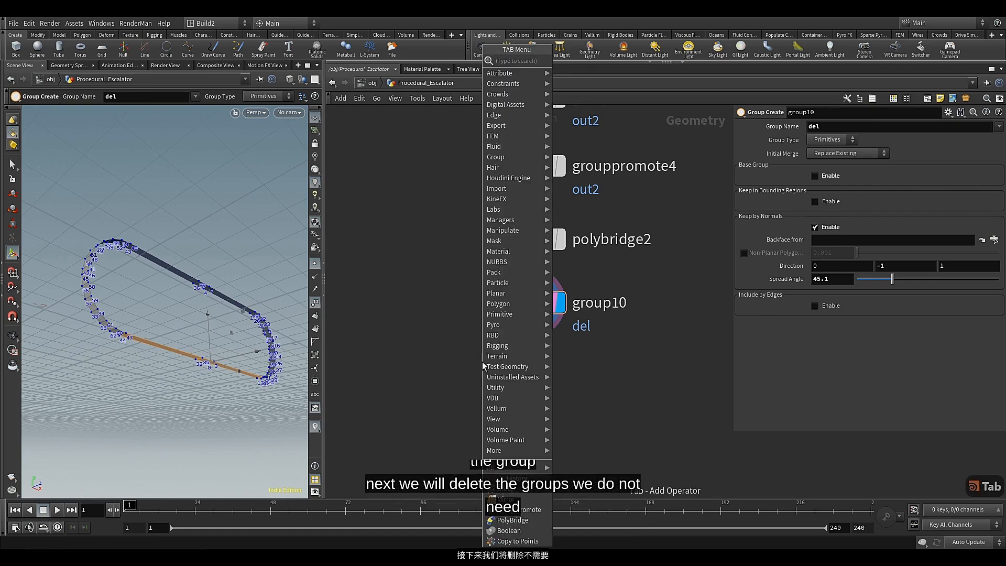
{"action": "type", "text": "grou"}
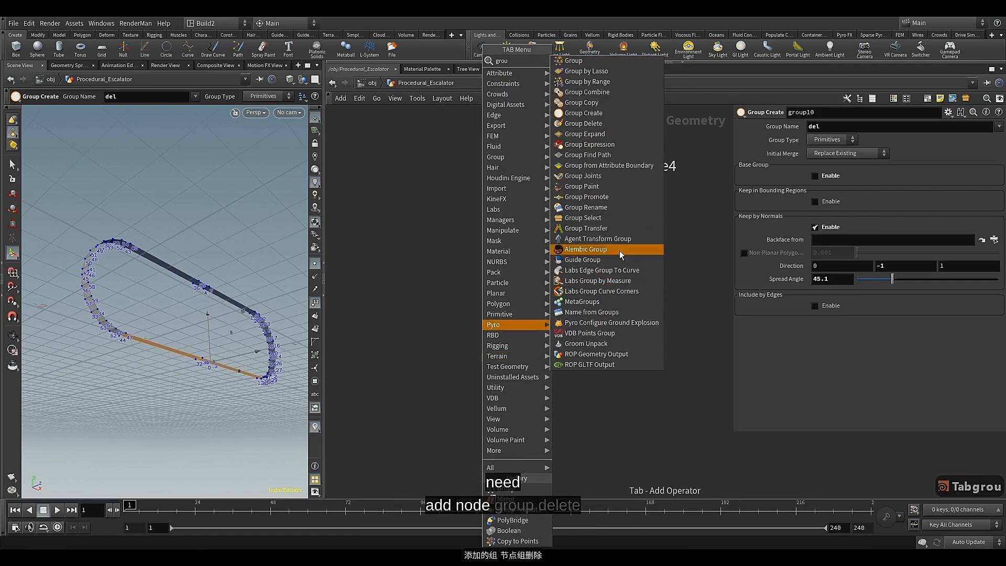
{"action": "left_click", "coordinate": [583, 123]}
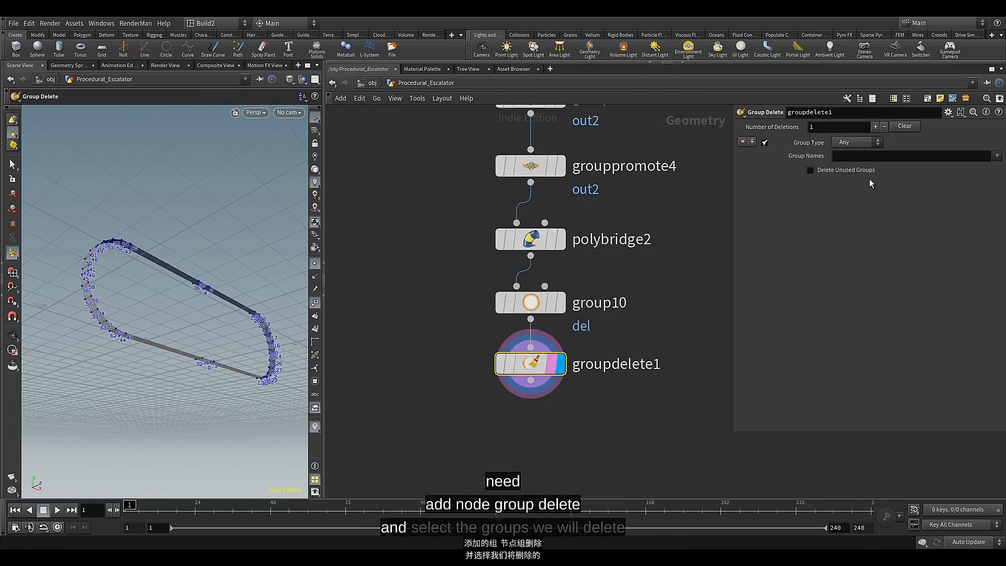
Choose in1, in2, out1 and out2 as the groups to delete in groupdelete1 and save the scene
{"action": "left_click", "coordinate": [996, 156]}
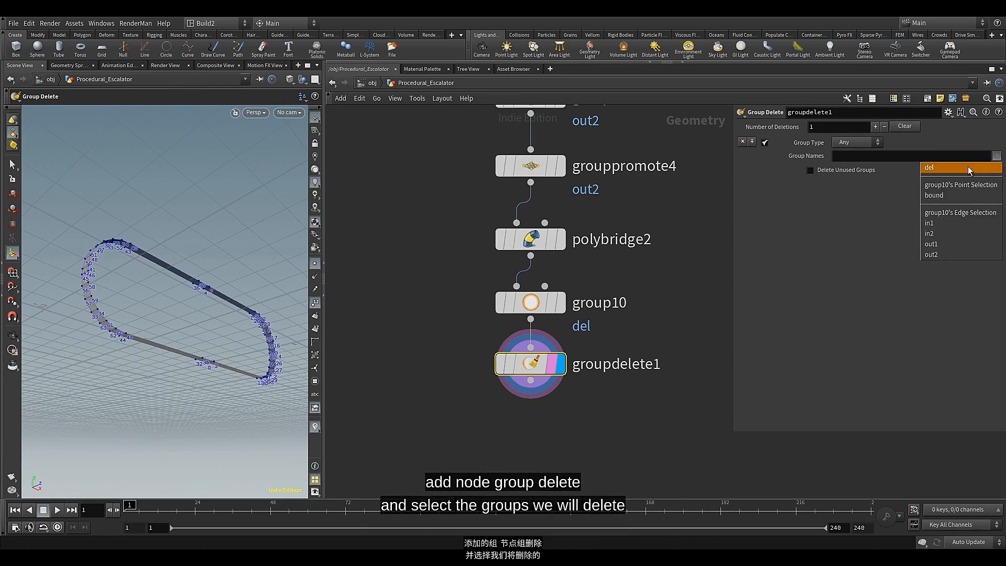
{"action": "left_click", "coordinate": [948, 222]}
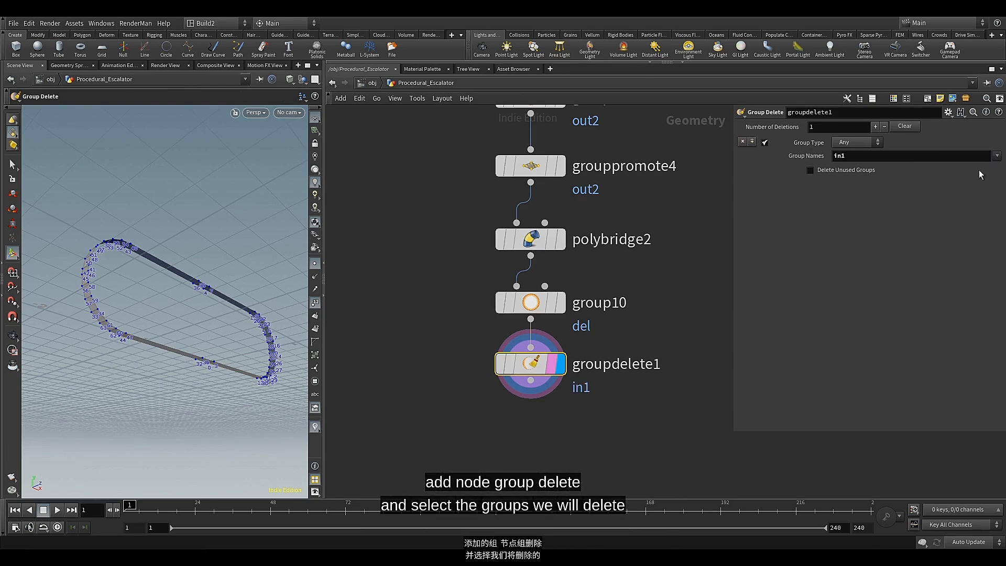
{"action": "left_click", "coordinate": [997, 156]}
{"action": "left_click", "coordinate": [944, 233]}
{"action": "left_click", "coordinate": [996, 156]}
{"action": "left_click", "coordinate": [954, 242]}
{"action": "left_click", "coordinate": [996, 156]}
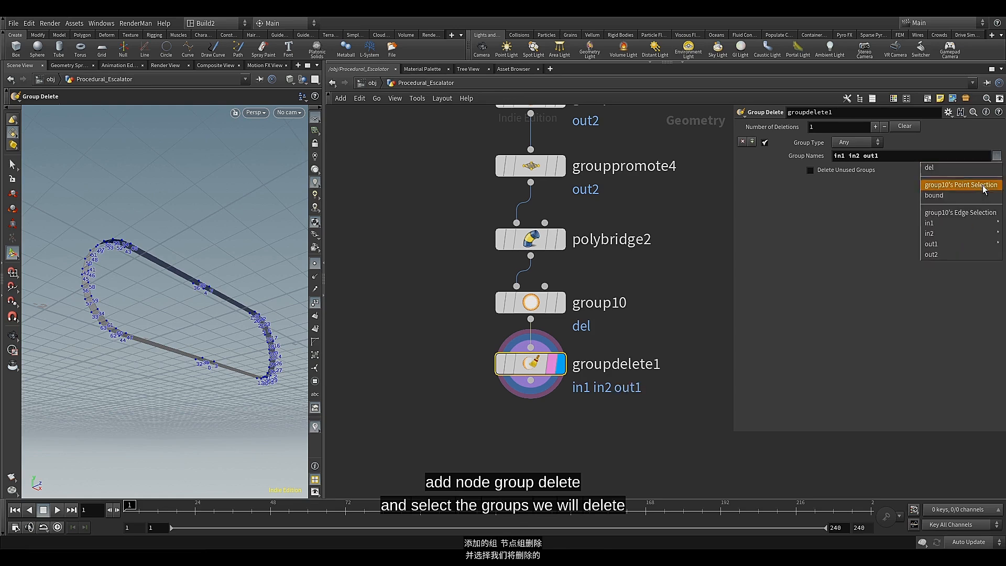
{"action": "left_click", "coordinate": [948, 253]}
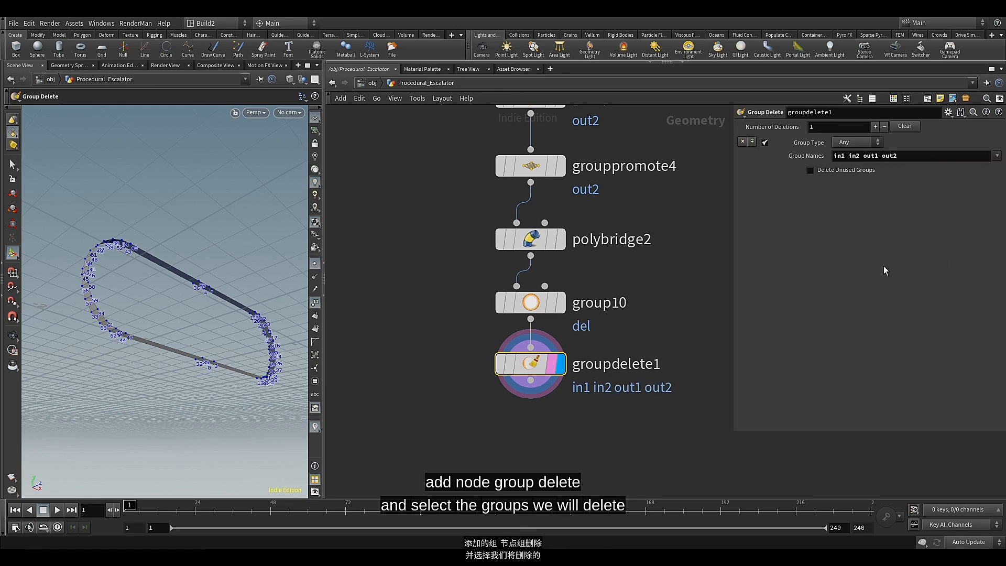
{"action": "scroll", "coordinate": [687, 296], "scroll_direction": "down", "scroll_amount": 3}
{"action": "key", "text": "ctrl+s"}
Add a new Group node fed by groupdelete1's output, placed below and to its right
{"action": "middle_click_drag", "start_coordinate": [656, 309], "coordinate": [546, 284]}
{"action": "left_click", "coordinate": [467, 331]}
{"action": "scroll", "coordinate": [524, 374], "scroll_direction": "down", "scroll_amount": 5}
{"action": "middle_click_drag", "start_coordinate": [555, 385], "coordinate": [462, 392]}
{"action": "scroll", "coordinate": [539, 400], "scroll_direction": "down", "scroll_amount": 7}
{"action": "scroll", "coordinate": [476, 406], "scroll_direction": "up", "scroll_amount": 4}
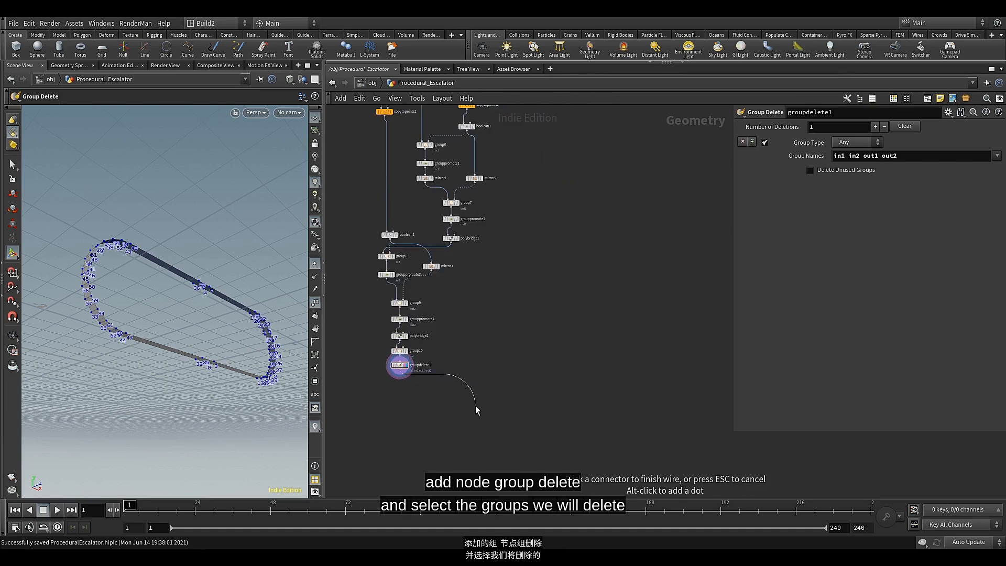
{"action": "key", "text": "Tab"}
{"action": "type", "text": "gr"}
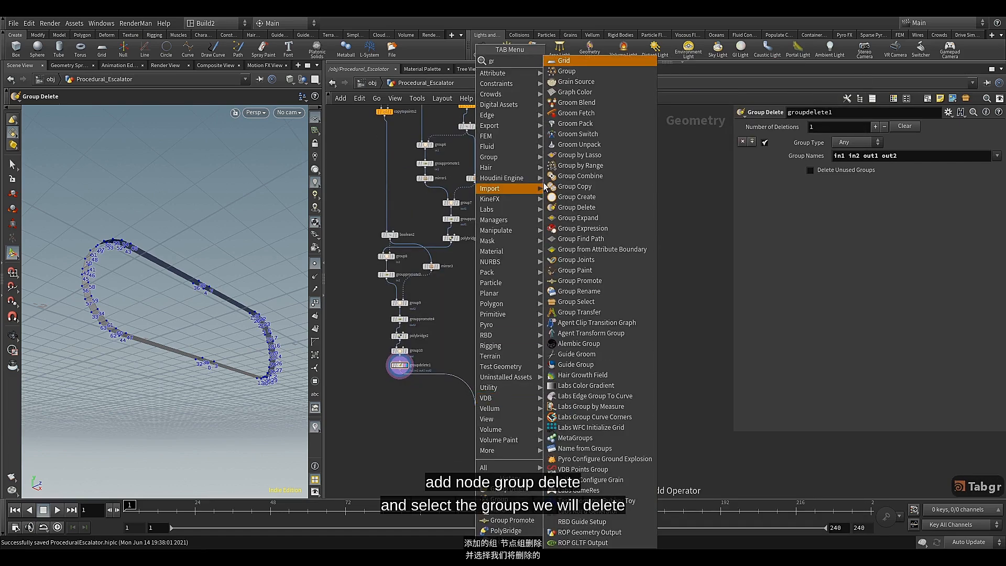
{"action": "left_click", "coordinate": [568, 72]}
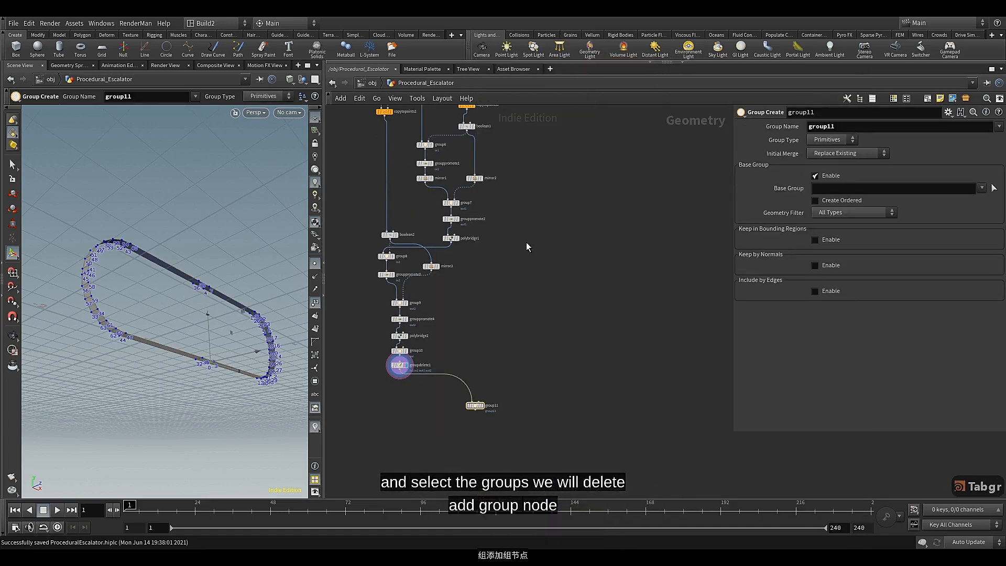
Connect the Railing_Start null's output to the second input of group11
{"action": "middle_click_drag", "start_coordinate": [528, 246], "coordinate": [529, 366]}
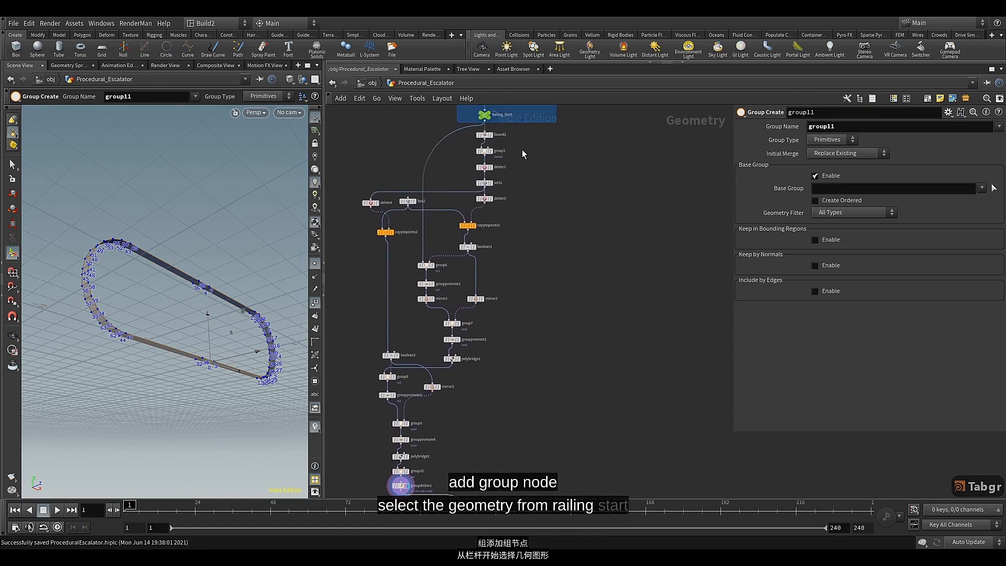
{"action": "middle_click_drag", "start_coordinate": [523, 153], "coordinate": [498, 237]}
{"action": "scroll", "coordinate": [460, 194], "scroll_direction": "up", "scroll_amount": 3}
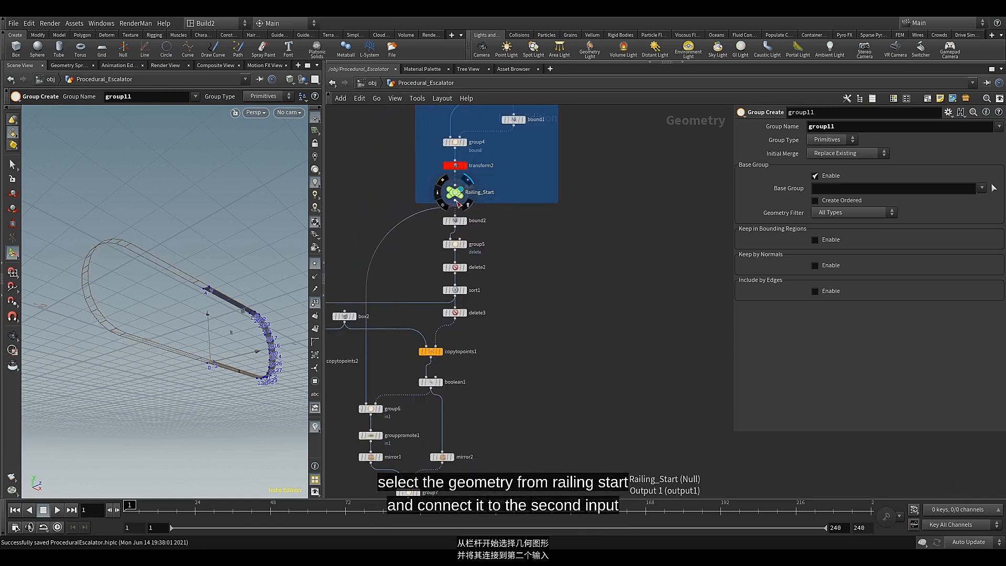
{"action": "left_click", "coordinate": [457, 201]}
{"action": "scroll", "coordinate": [525, 238], "scroll_direction": "down", "scroll_amount": 3}
{"action": "middle_click_drag", "start_coordinate": [526, 357], "coordinate": [534, 177]}
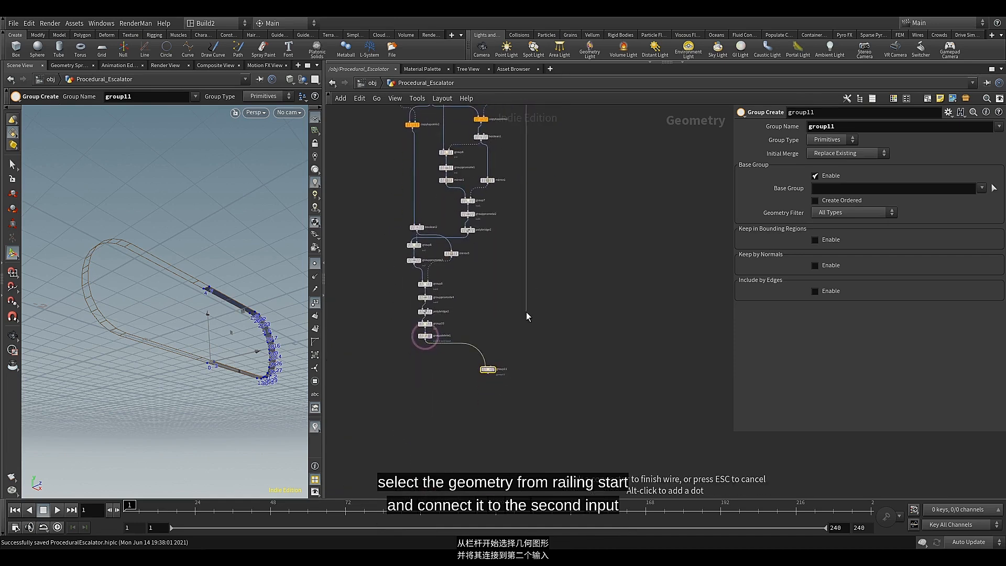
{"action": "scroll", "coordinate": [522, 307], "scroll_direction": "up", "scroll_amount": 3}
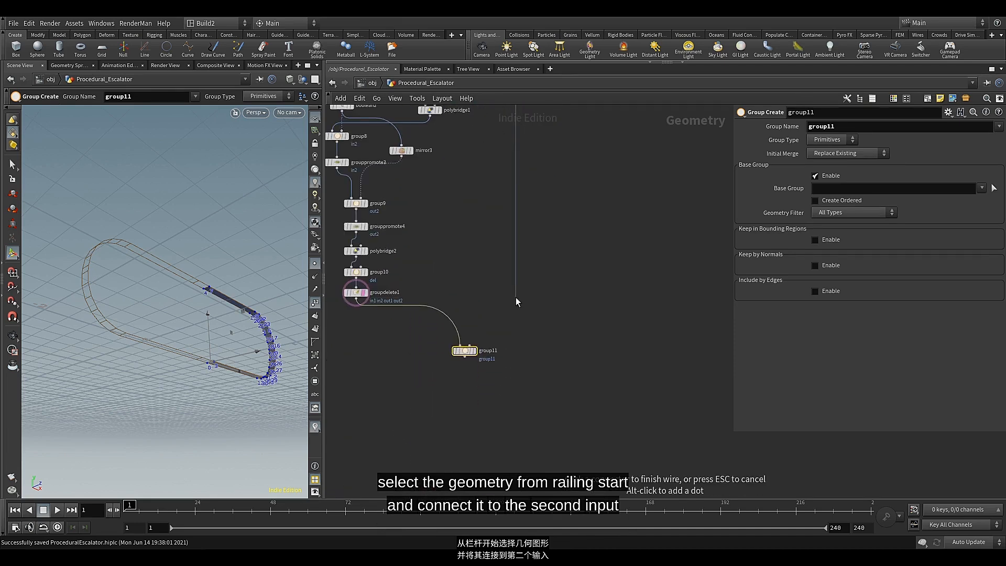
{"action": "left_click", "coordinate": [491, 329]}
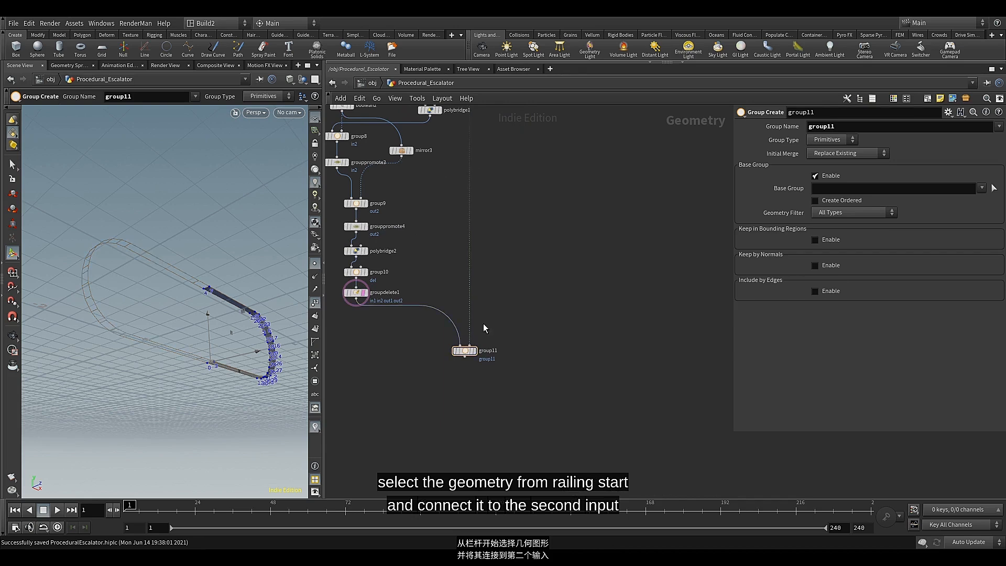
Insert a Bound node on the wire into group11's second input and set its lower and upper padding to 0.03 on all axes
{"action": "scroll", "coordinate": [483, 328], "scroll_direction": "up", "scroll_amount": 3}
{"action": "key", "text": "Tab"}
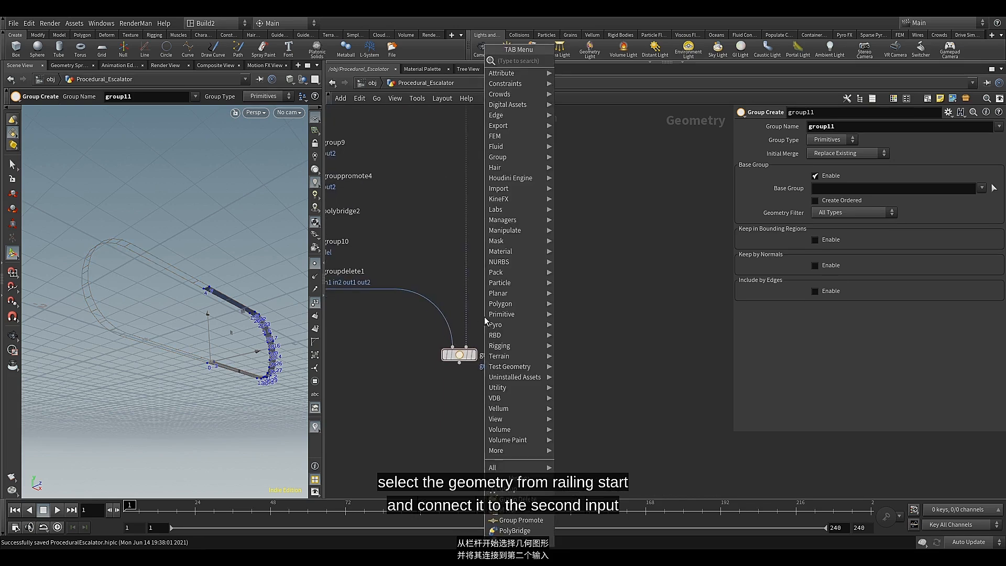
{"action": "type", "text": "bou"}
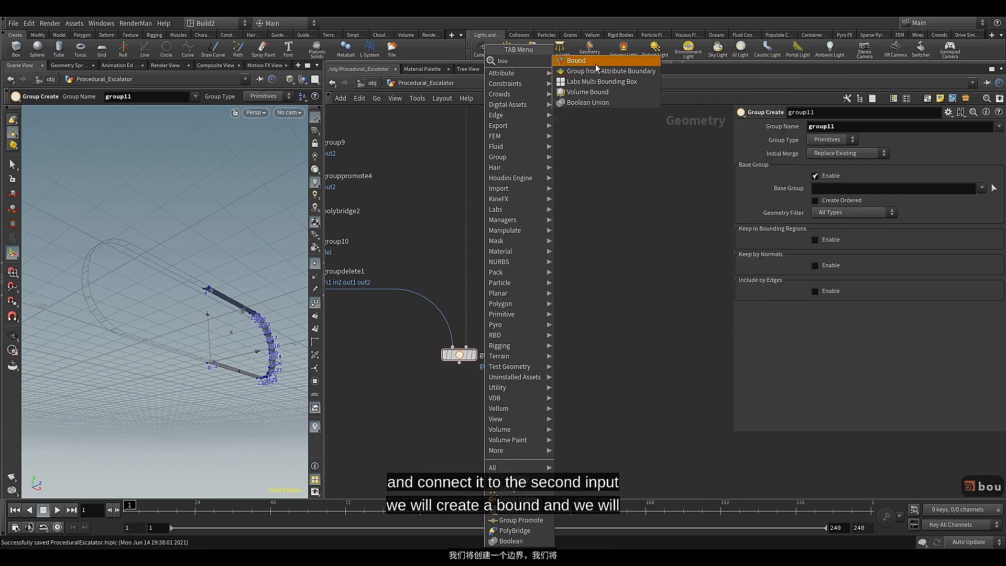
{"action": "left_click", "coordinate": [576, 61]}
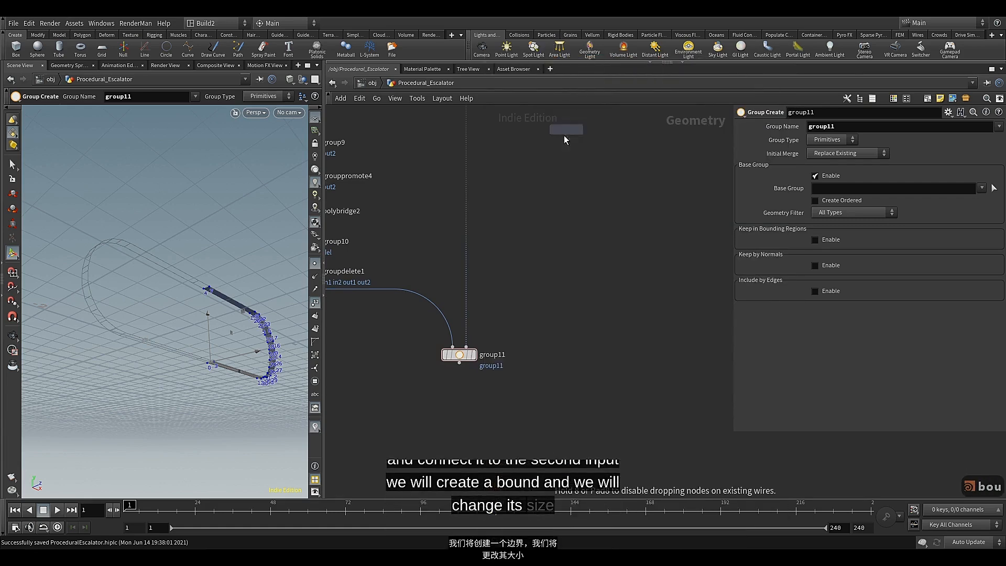
{"action": "left_click", "coordinate": [467, 313]}
{"action": "scroll", "coordinate": [486, 309], "scroll_direction": "up", "scroll_amount": 4}
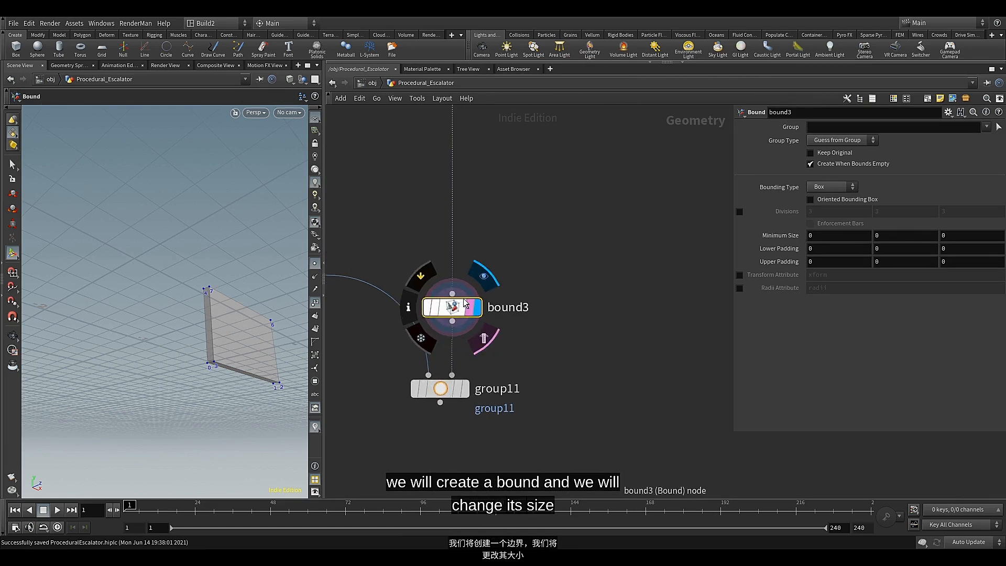
{"action": "middle_click_drag", "start_coordinate": [783, 250], "coordinate": [804, 288]}
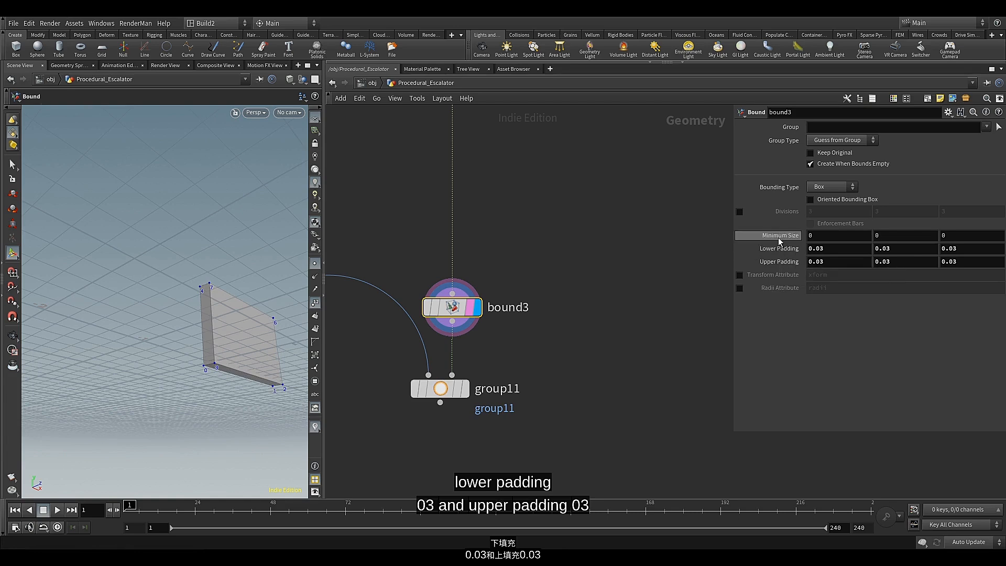
Move bound3 and group11 together to a new spot below groupdelete1 in the network
{"action": "scroll", "coordinate": [501, 225], "scroll_direction": "down", "scroll_amount": 3}
{"action": "middle_click_drag", "start_coordinate": [500, 226], "coordinate": [501, 402]}
{"action": "scroll", "coordinate": [502, 403], "scroll_direction": "down", "scroll_amount": 6}
{"action": "left_click_drag", "start_coordinate": [505, 404], "coordinate": [515, 448]}
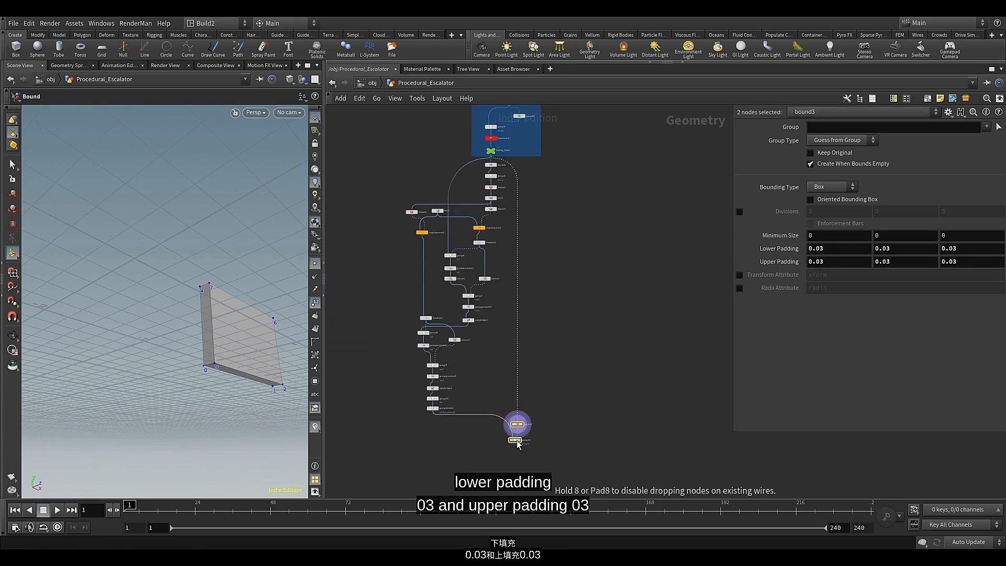
Display the Railing_Start geometry and examine how the padded bounding box encloses it from several angles
{"action": "scroll", "coordinate": [495, 151], "scroll_direction": "up", "scroll_amount": 3}
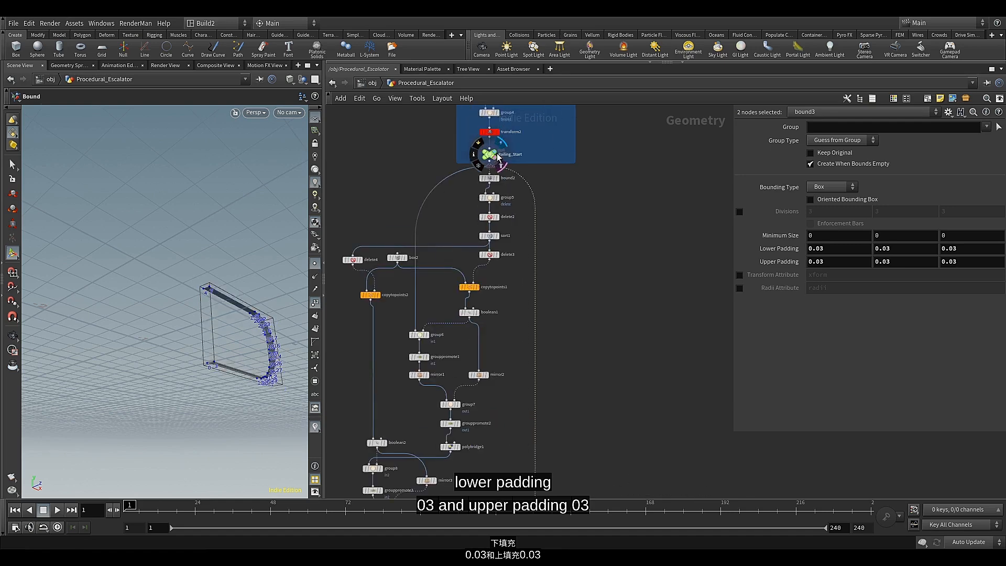
{"action": "left_click", "coordinate": [500, 144]}
{"action": "left_click_drag", "start_coordinate": [242, 280], "coordinate": [216, 310], "text": "alt"}
{"action": "middle_click_drag", "start_coordinate": [234, 298], "coordinate": [133, 298]}
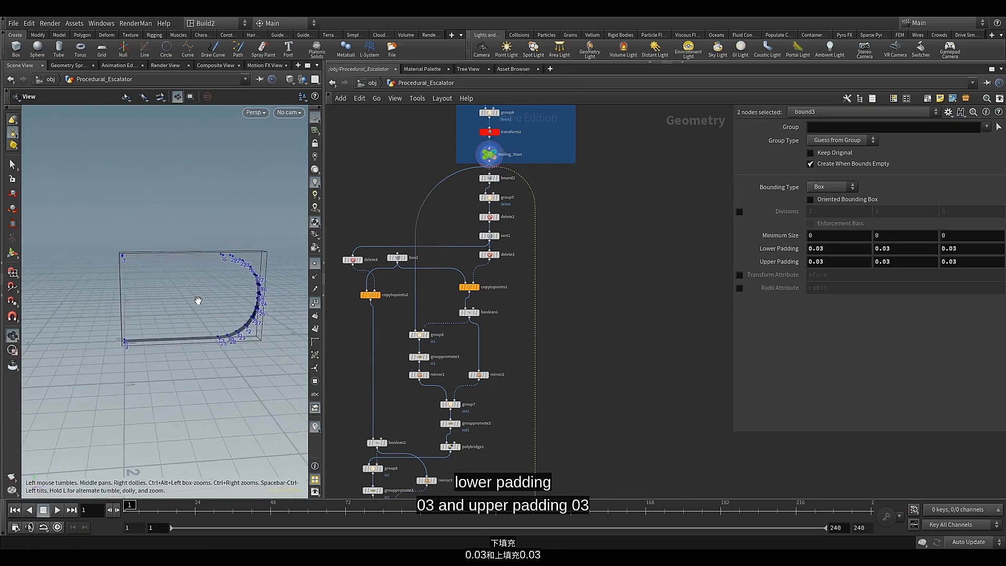
{"action": "left_click_drag", "start_coordinate": [198, 300], "coordinate": [219, 293]}
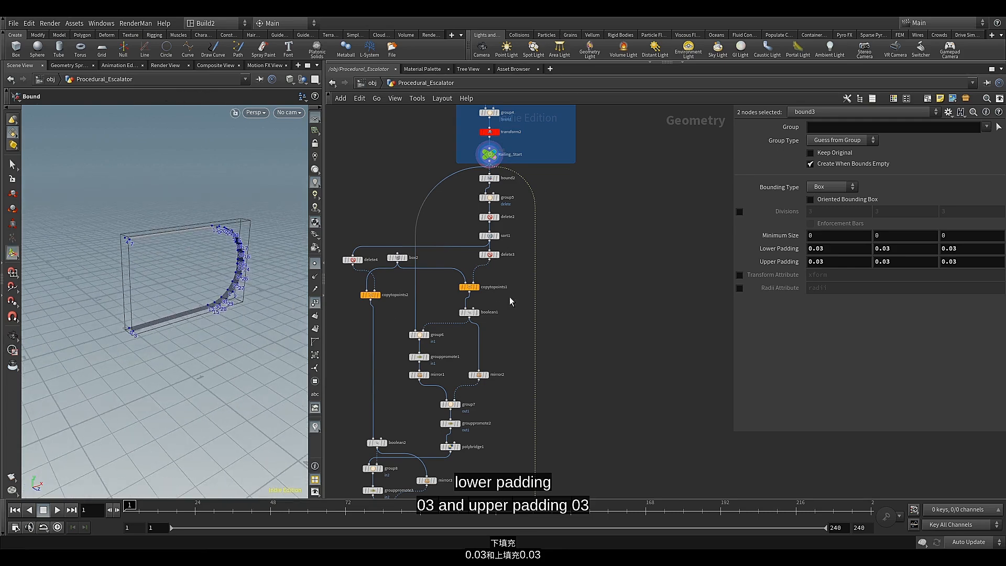
{"action": "scroll", "coordinate": [591, 401], "scroll_direction": "down", "scroll_amount": 3}
{"action": "middle_click_drag", "start_coordinate": [591, 403], "coordinate": [551, 226]}
{"action": "scroll", "coordinate": [545, 355], "scroll_direction": "up", "scroll_amount": 4}
Display group11, disable its Base Group option and enable Keep in Bounding Regions
{"action": "scroll", "coordinate": [506, 367], "scroll_direction": "up", "scroll_amount": 4}
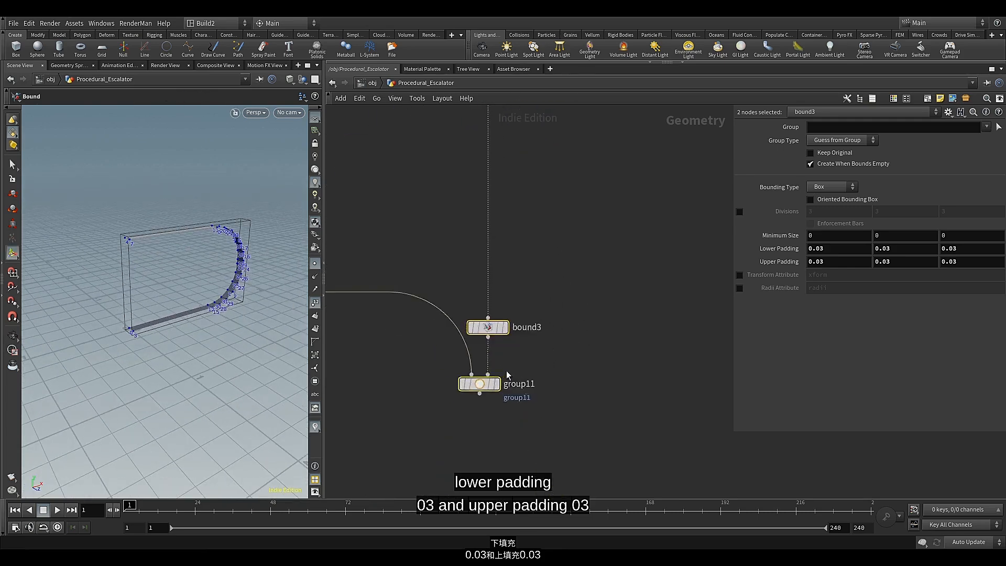
{"action": "middle_click_drag", "start_coordinate": [507, 368], "coordinate": [562, 317]}
{"action": "left_click", "coordinate": [547, 338]}
{"action": "left_click", "coordinate": [540, 339]}
{"action": "left_click", "coordinate": [529, 343]}
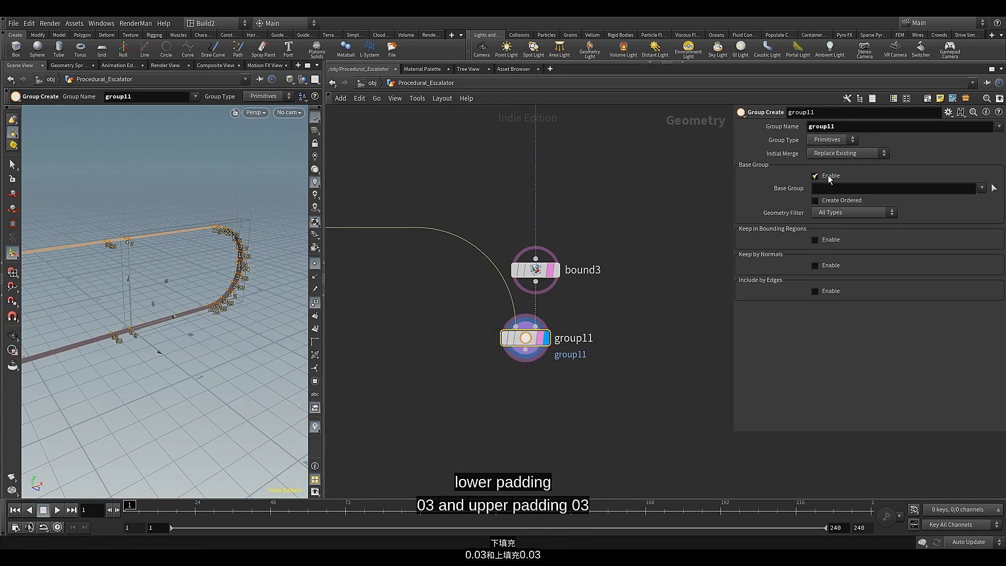
{"action": "left_click", "coordinate": [815, 176]}
{"action": "left_click", "coordinate": [831, 204]}
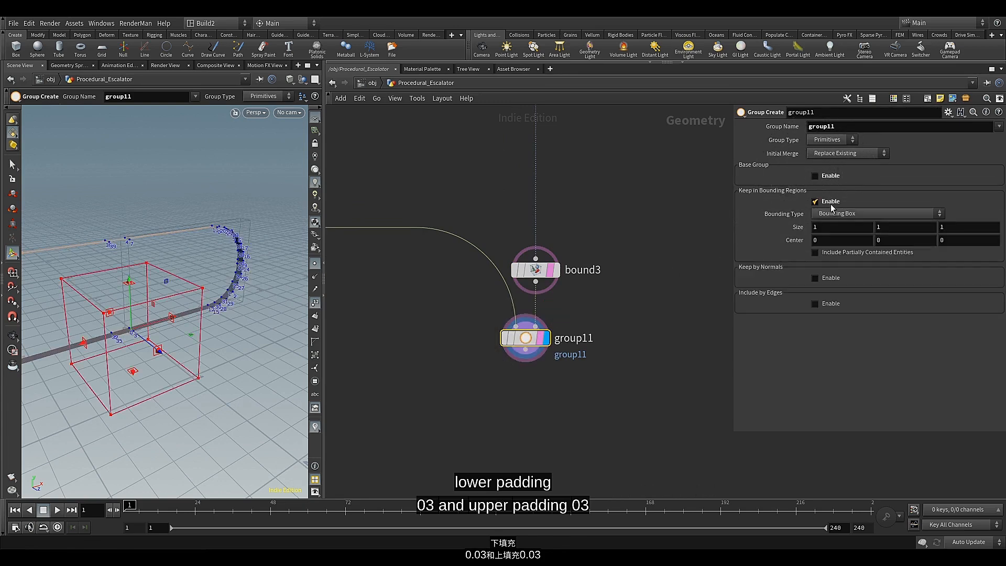
Set group11's group type to Points and its bounding type to Bounding Object (points or vertices only)
{"action": "left_click", "coordinate": [843, 139]}
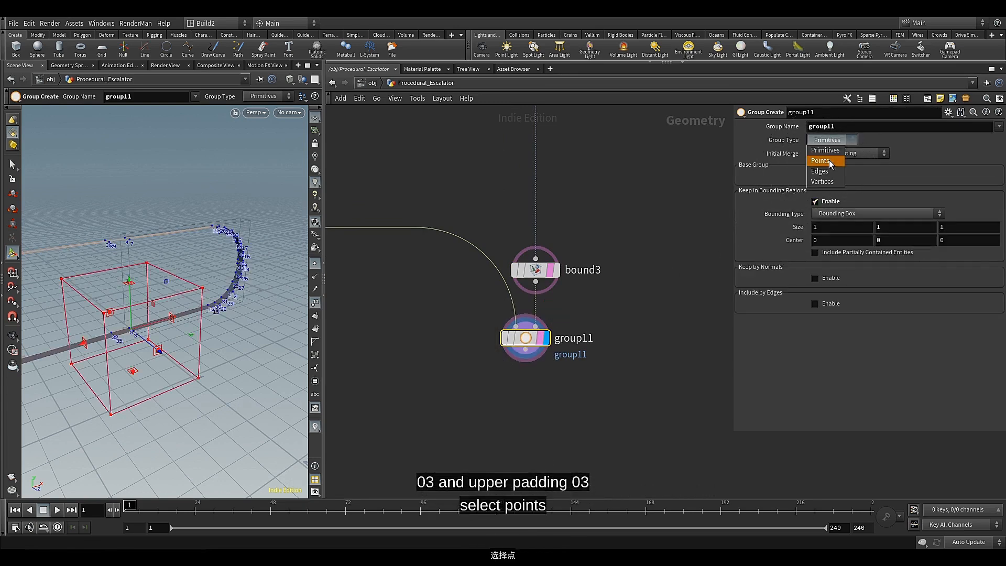
{"action": "left_click", "coordinate": [830, 161]}
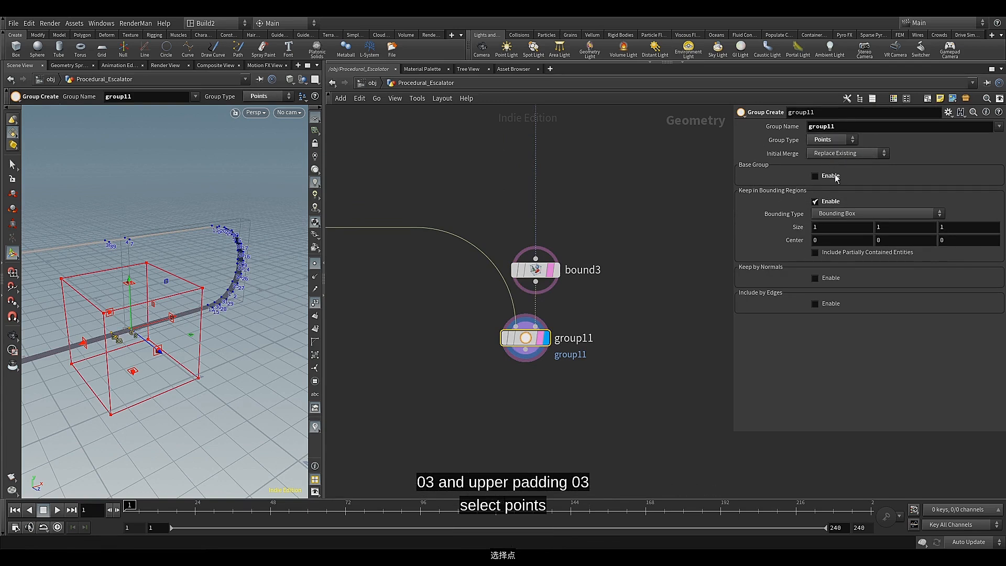
{"action": "left_click", "coordinate": [884, 214]}
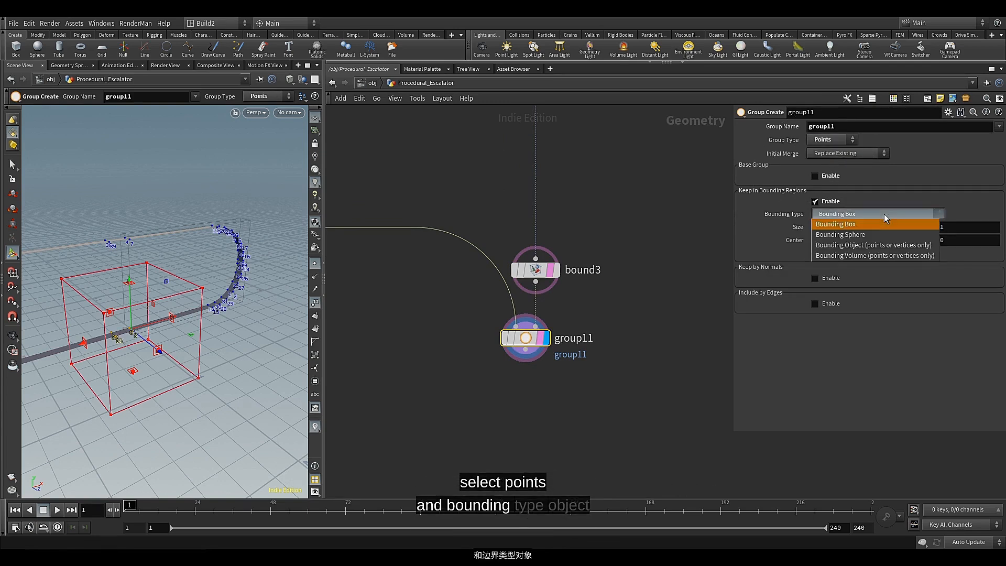
{"action": "left_click", "coordinate": [867, 246]}
{"action": "key", "text": "Escape"}
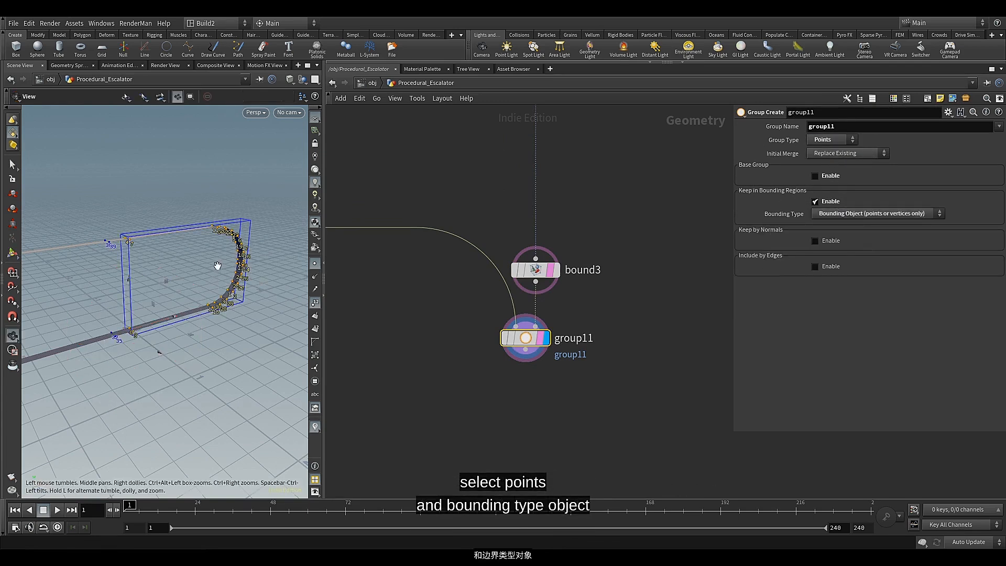
{"action": "mouse_move", "coordinate": [218, 265]}
{"action": "left_mouse_down"}
{"action": "mouse_move", "coordinate": [203, 279]}
{"action": "mouse_move", "coordinate": [226, 247]}
{"action": "left_mouse_up"}
{"action": "middle_click_drag", "start_coordinate": [226, 247], "coordinate": [239, 241], "text": "alt"}
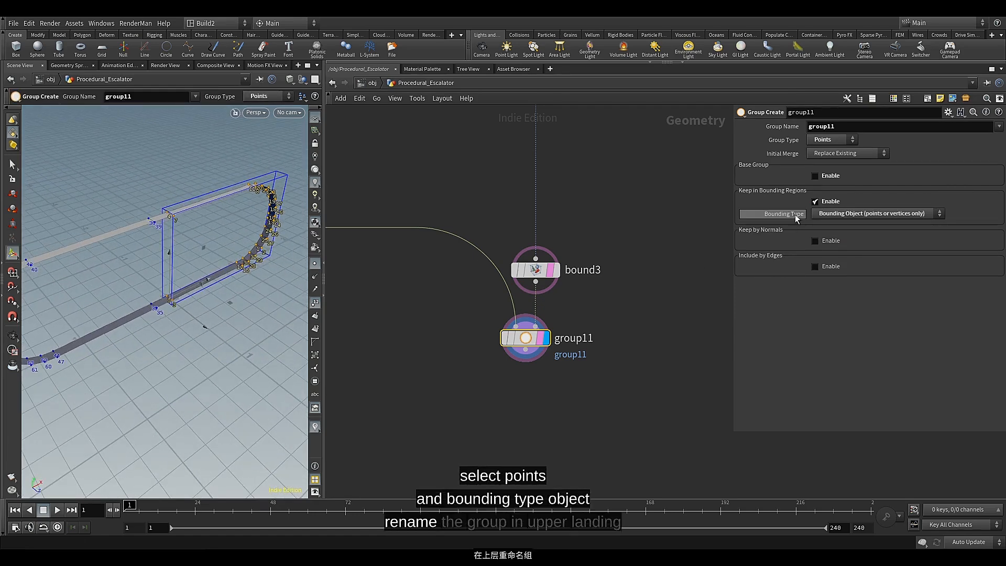
Name the group created by group11 upper_landing
{"action": "left_click", "coordinate": [851, 126]}
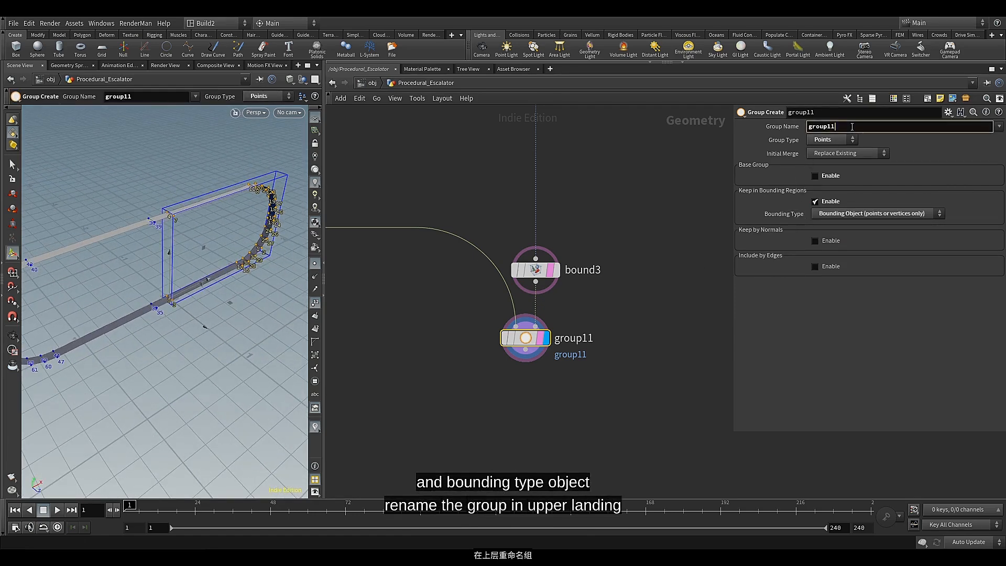
{"action": "key", "text": "BackSpace"}
{"action": "key", "text": "BackSpace"}
{"action": "key", "text": "BackSpace"}
{"action": "key", "text": "BackSpace"}
{"action": "key", "text": "BackSpace"}
{"action": "key", "text": "BackSpace"}
{"action": "key", "text": "BackSpace"}
{"action": "key", "text": "BackSpace"}
{"action": "key", "text": "BackSpace"}
{"action": "key", "text": "BackSpace"}
{"action": "key", "text": "BackSpace"}
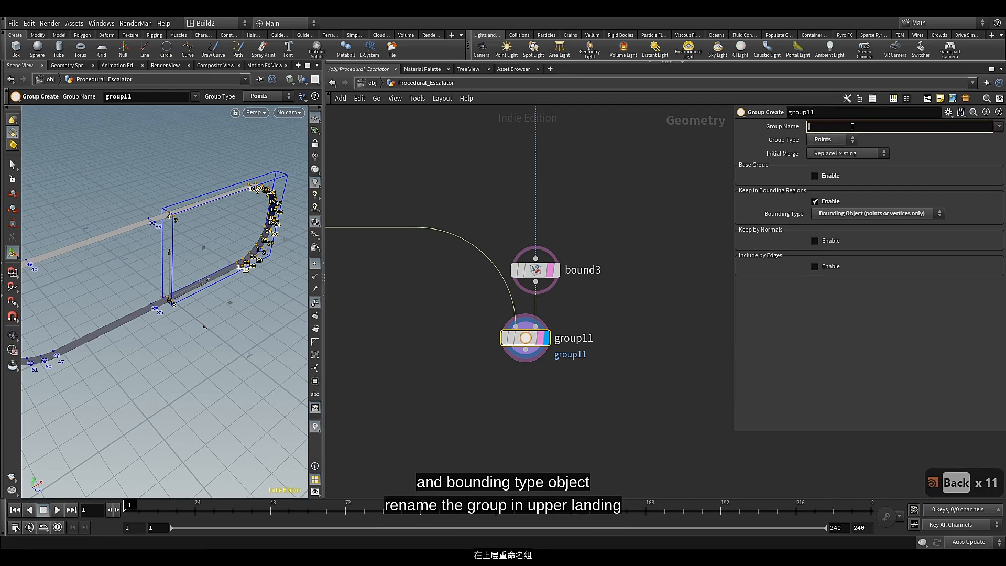
{"action": "type", "text": "upper_landing"}
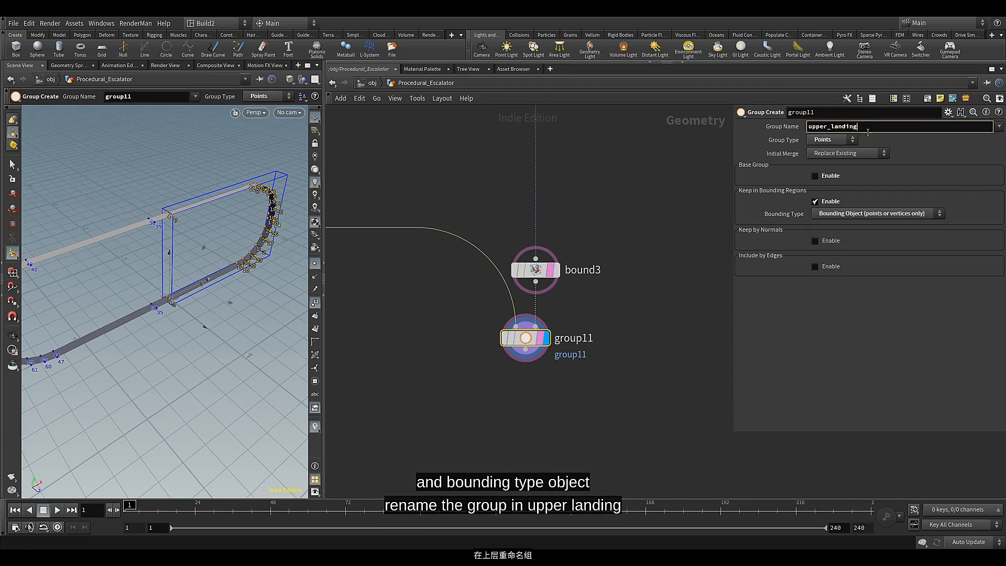
{"action": "key", "text": "Return"}
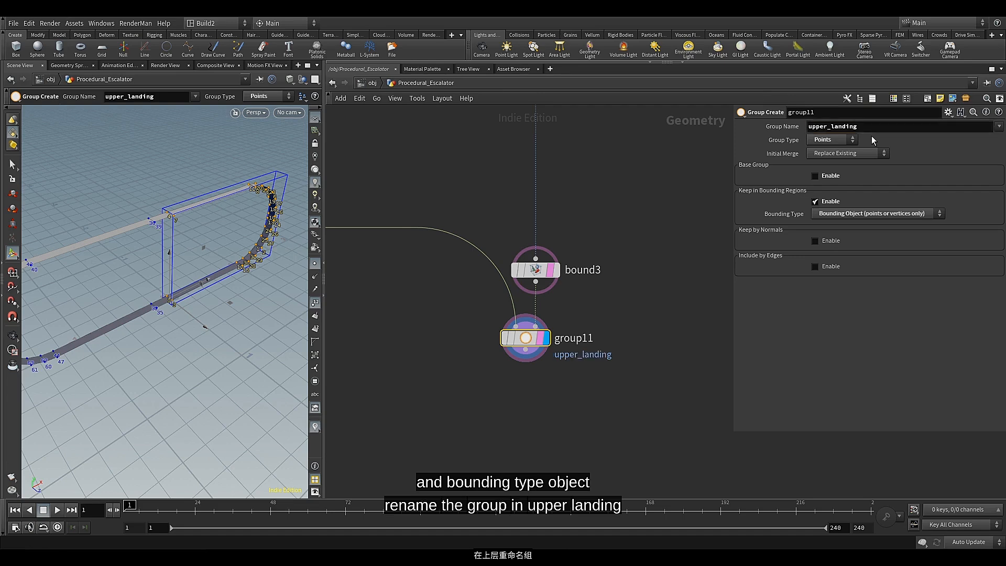
Add a Transform node fed by group11's output and align it directly below that node
{"action": "scroll", "coordinate": [547, 356], "scroll_direction": "up", "scroll_amount": 3}
{"action": "middle_click_drag", "start_coordinate": [462, 431], "coordinate": [487, 293]}
{"action": "scroll", "coordinate": [503, 357], "scroll_direction": "down", "scroll_amount": 3}
{"action": "left_click", "coordinate": [502, 257]}
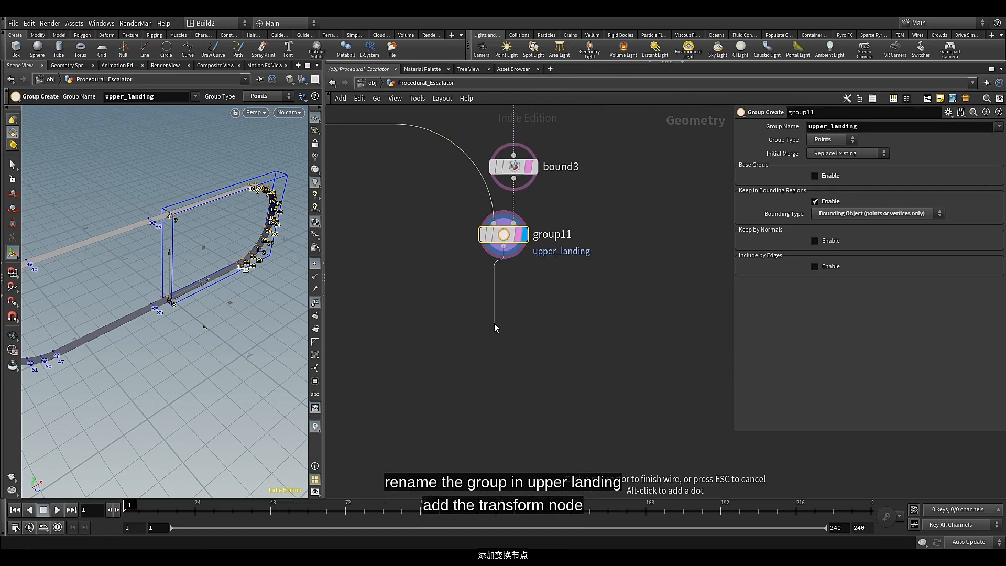
{"action": "key", "text": "Tab"}
{"action": "type", "text": "tr"}
{"action": "left_click", "coordinate": [577, 81]}
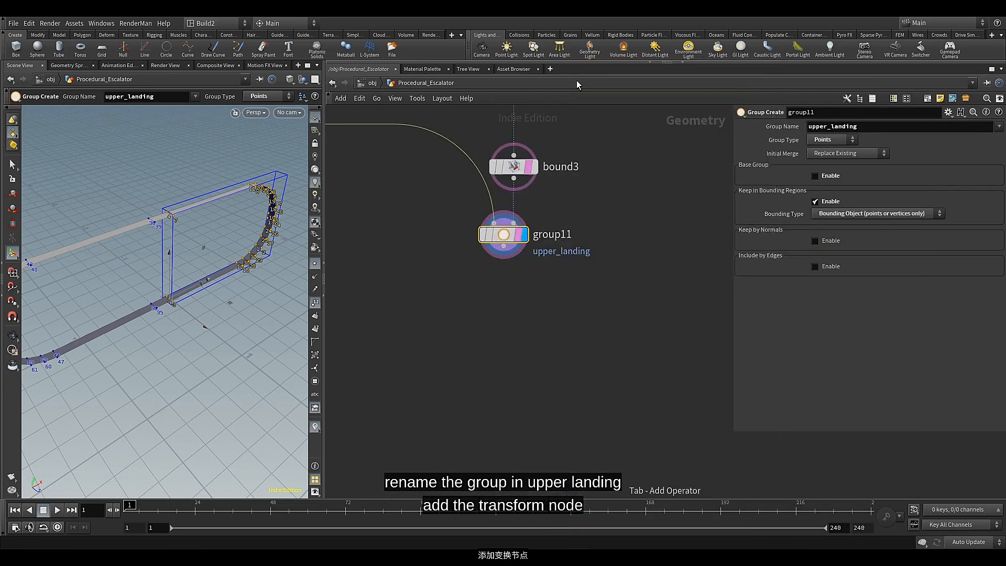
{"action": "left_click", "coordinate": [497, 322]}
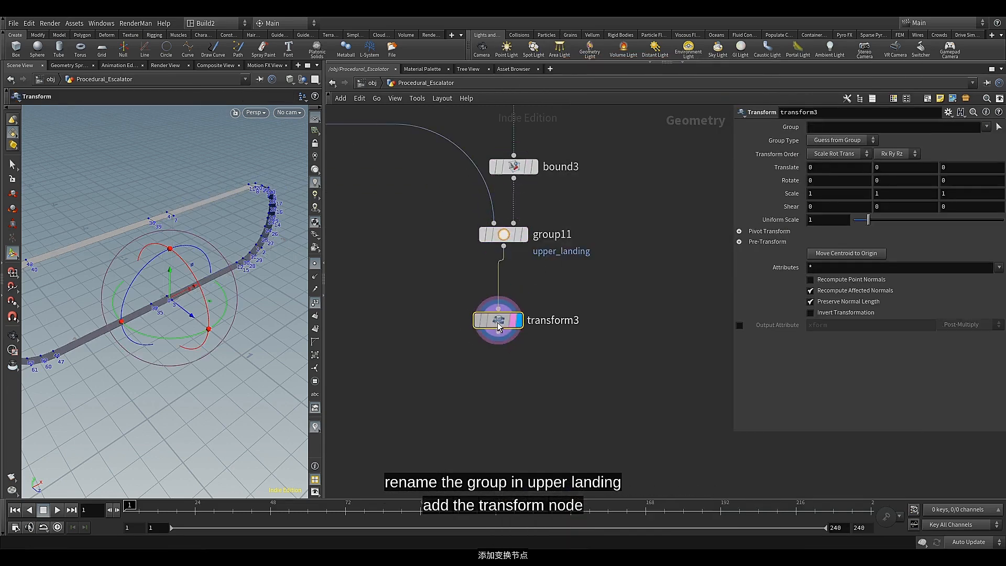
{"action": "left_click_drag", "start_coordinate": [499, 327], "coordinate": [507, 290]}
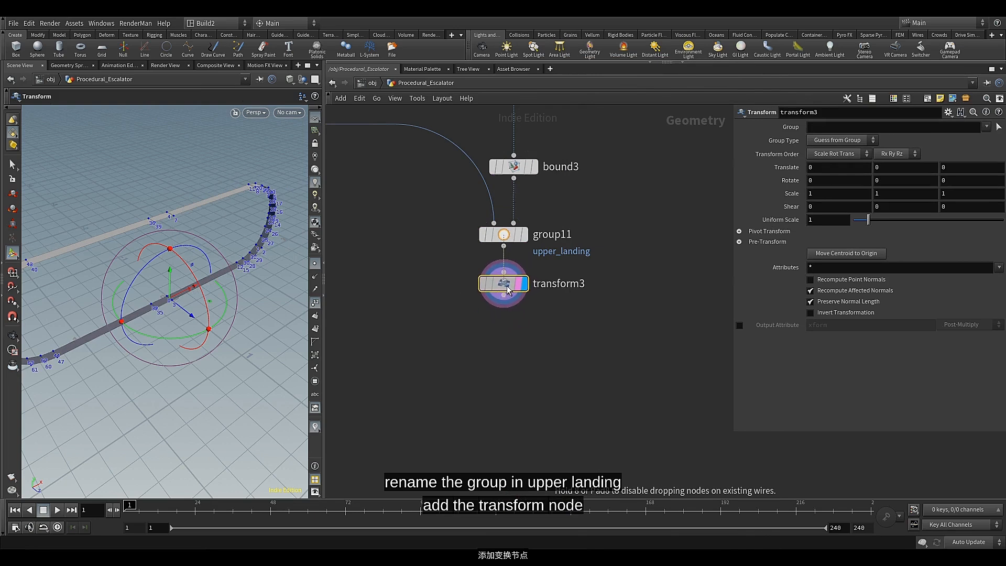
Color the transform3 node red
{"action": "key", "text": "c"}
{"action": "left_click", "coordinate": [933, 426]}
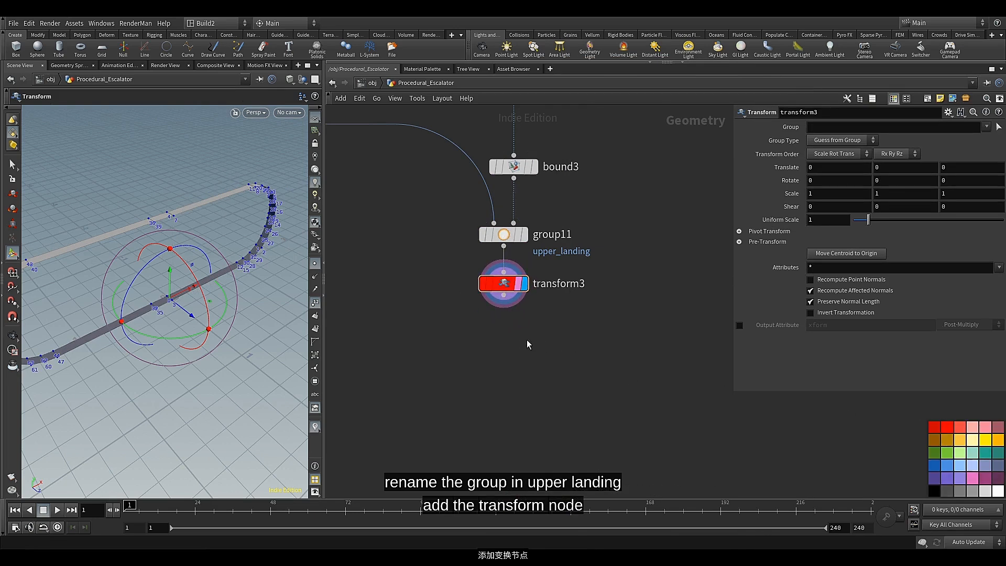
{"action": "middle_click_drag", "start_coordinate": [477, 339], "coordinate": [495, 337]}
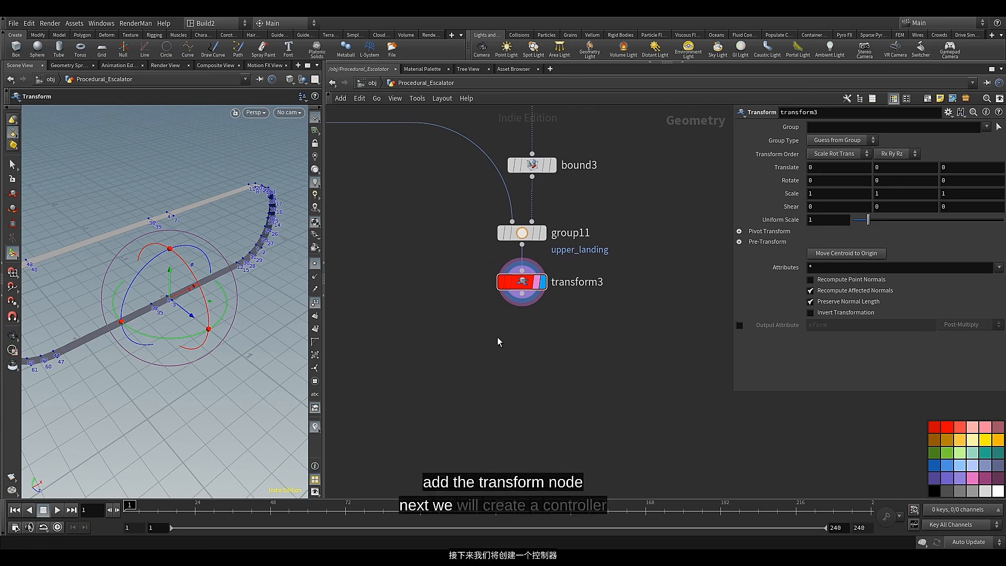
{"action": "key", "text": "c"}
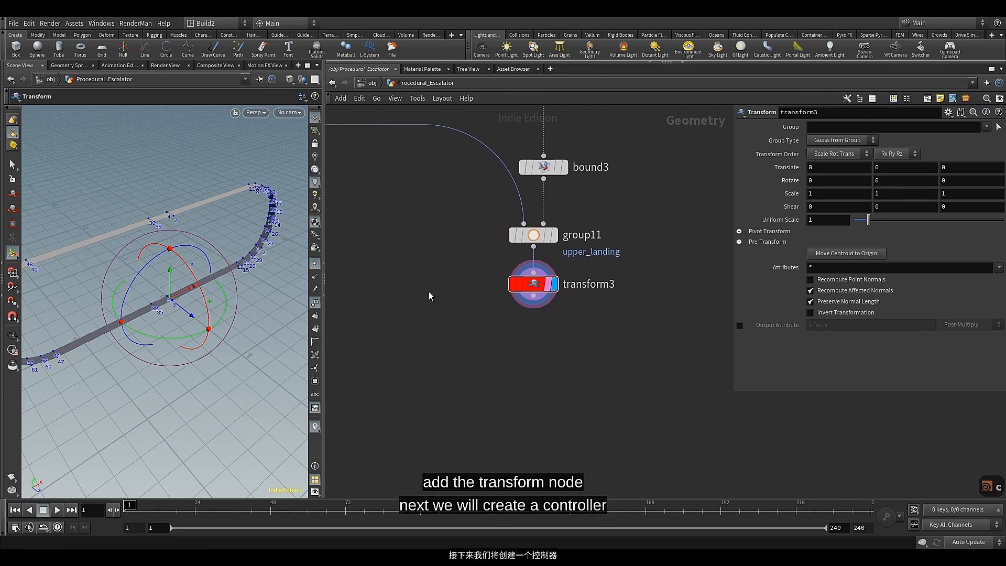
Add an unconnected Null node beside transform3 and color it green
{"action": "key", "text": "Tab"}
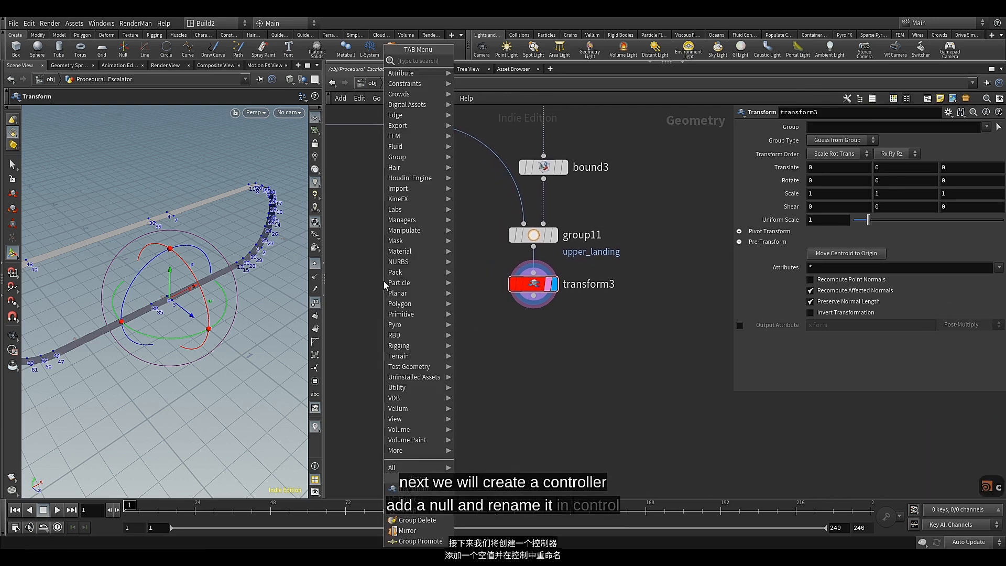
{"action": "type", "text": "nul"}
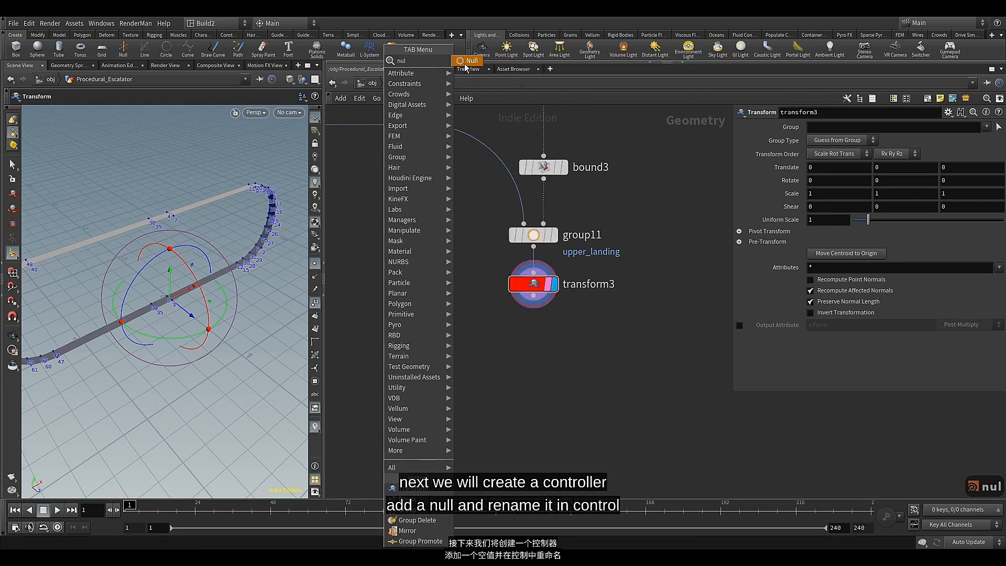
{"action": "left_click", "coordinate": [465, 61]}
{"action": "left_click", "coordinate": [392, 285]}
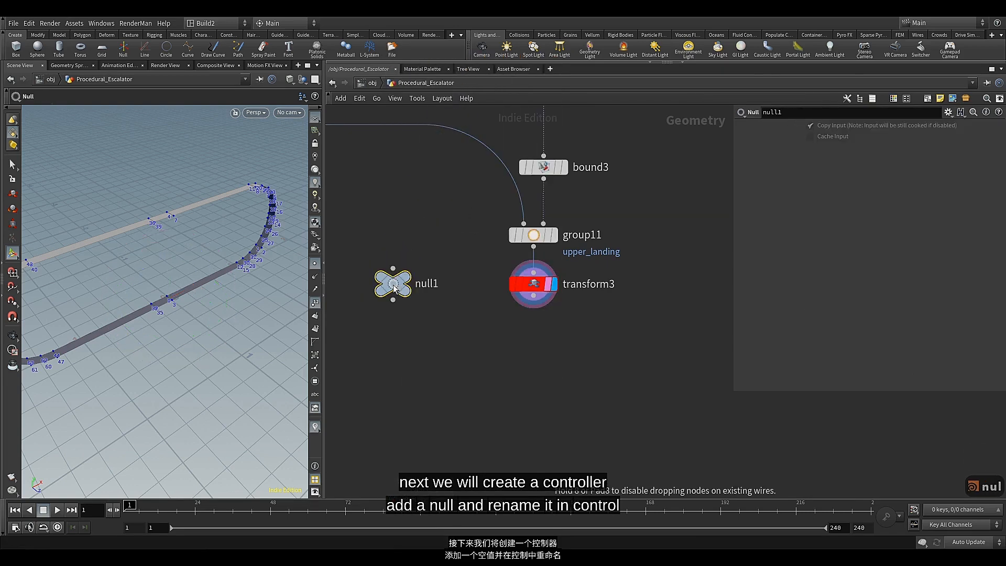
{"action": "key", "text": "c"}
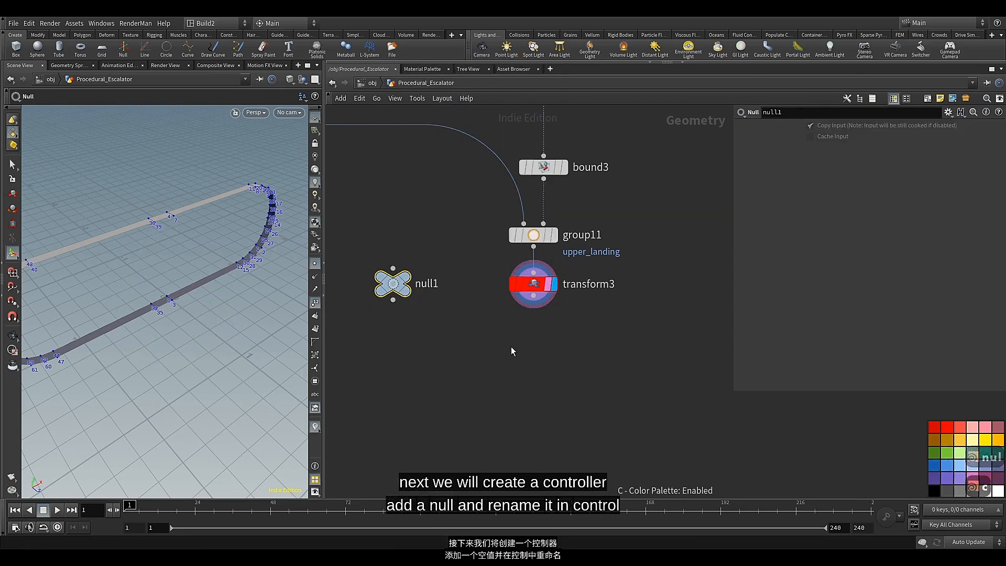
{"action": "left_click", "coordinate": [952, 454]}
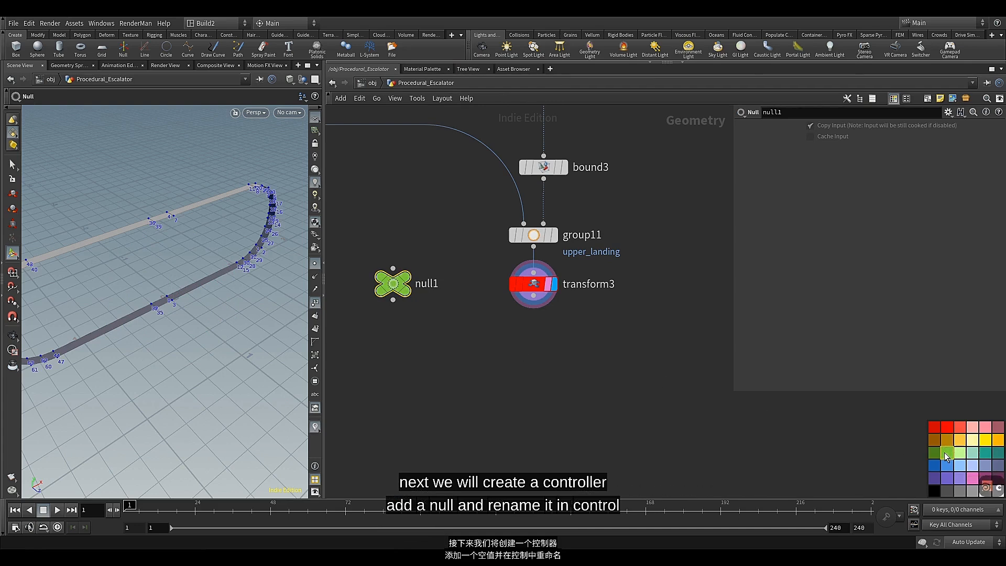
{"action": "key", "text": "c"}
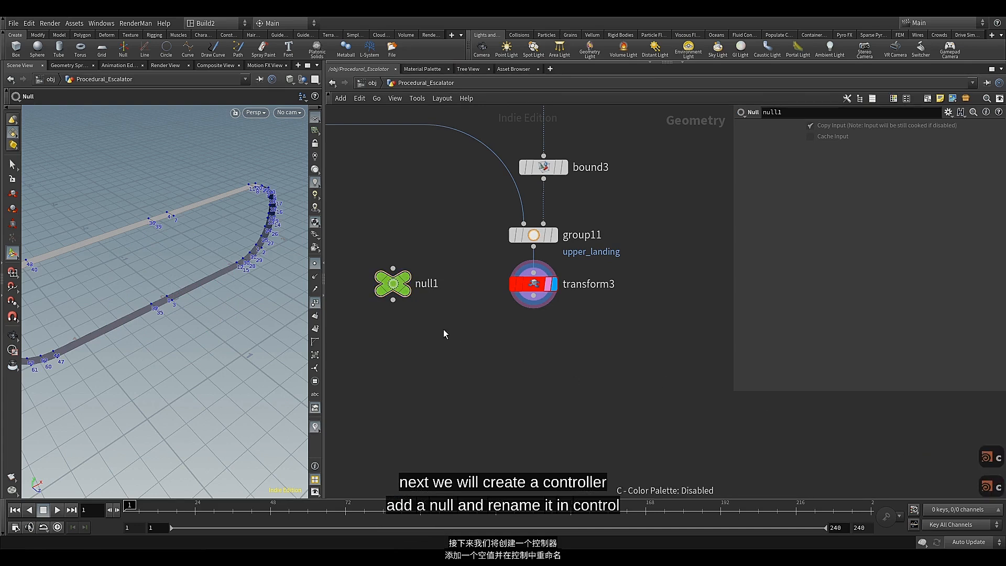
Rename the green null1 node to control
{"action": "double_click", "coordinate": [426, 283]}
{"action": "type", "text": "control"}
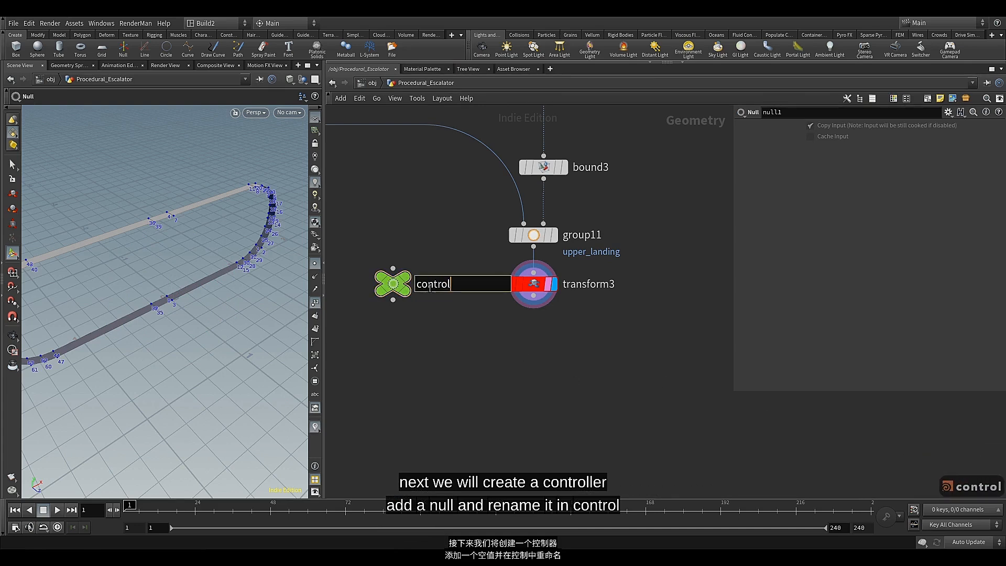
{"action": "key", "text": "Return"}
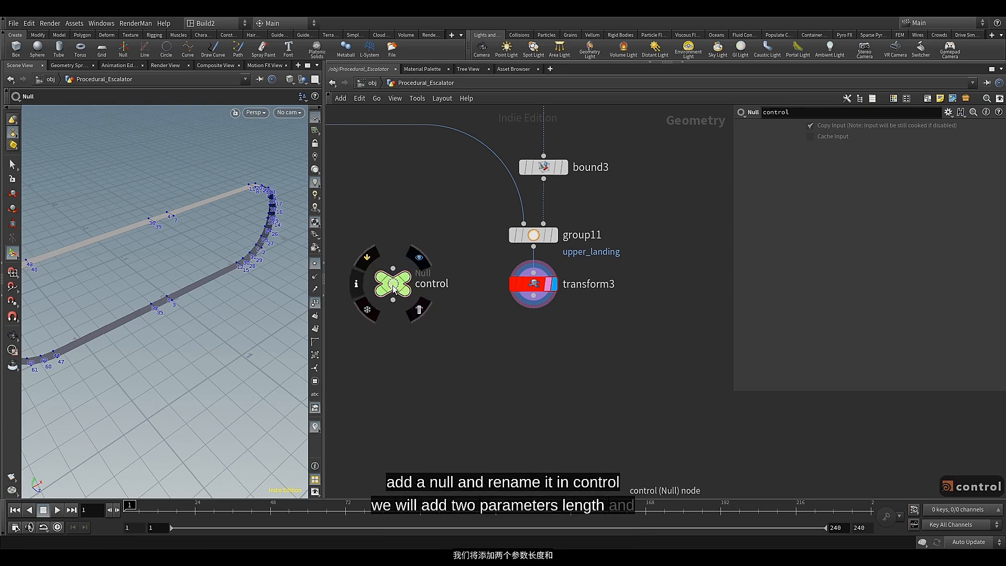
Open the parameter interface editor for the control node and move its window clear of the group11 and transform3 nodes
{"action": "right_click", "coordinate": [391, 283]}
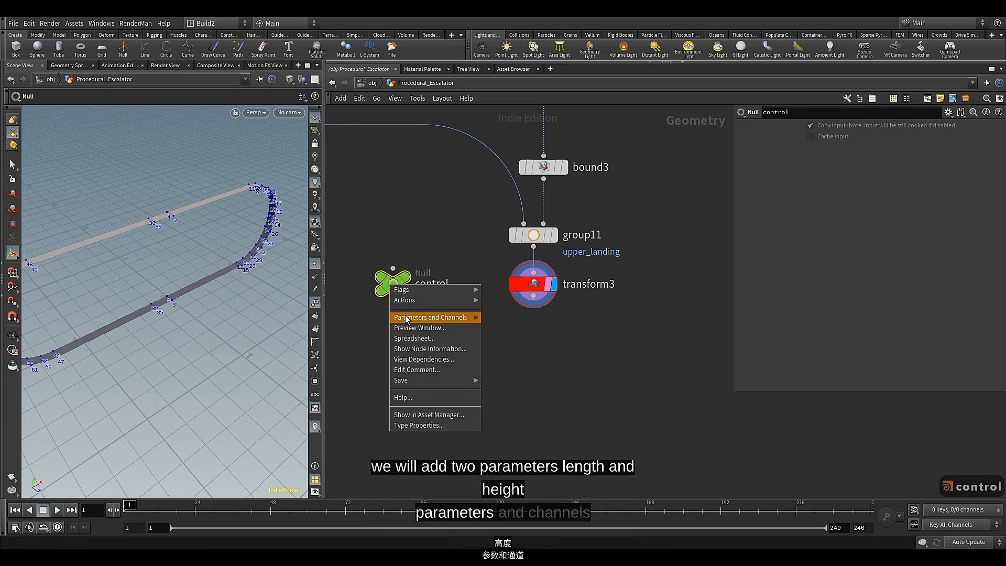
{"action": "mouse_move", "coordinate": [433, 317]}
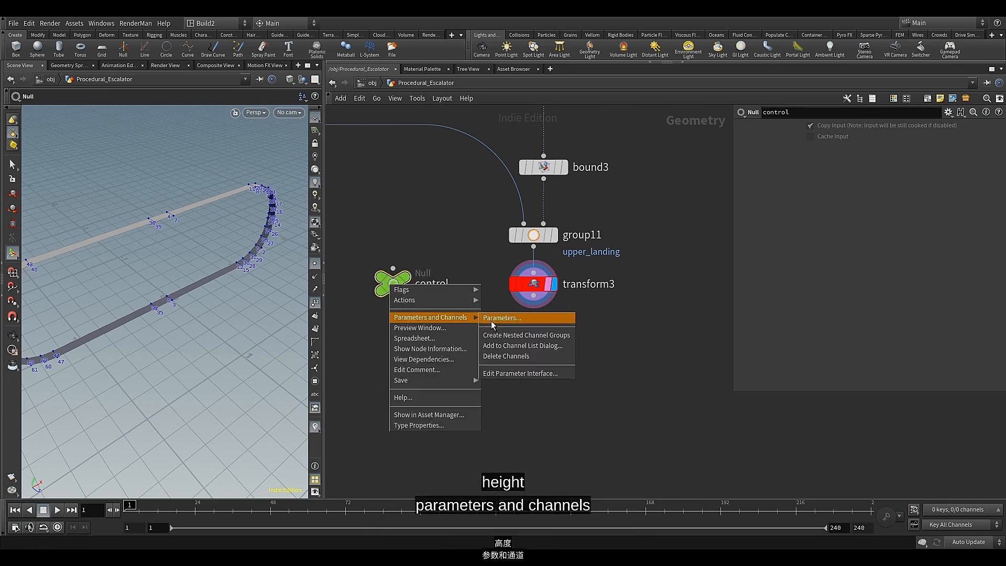
{"action": "left_click", "coordinate": [490, 372]}
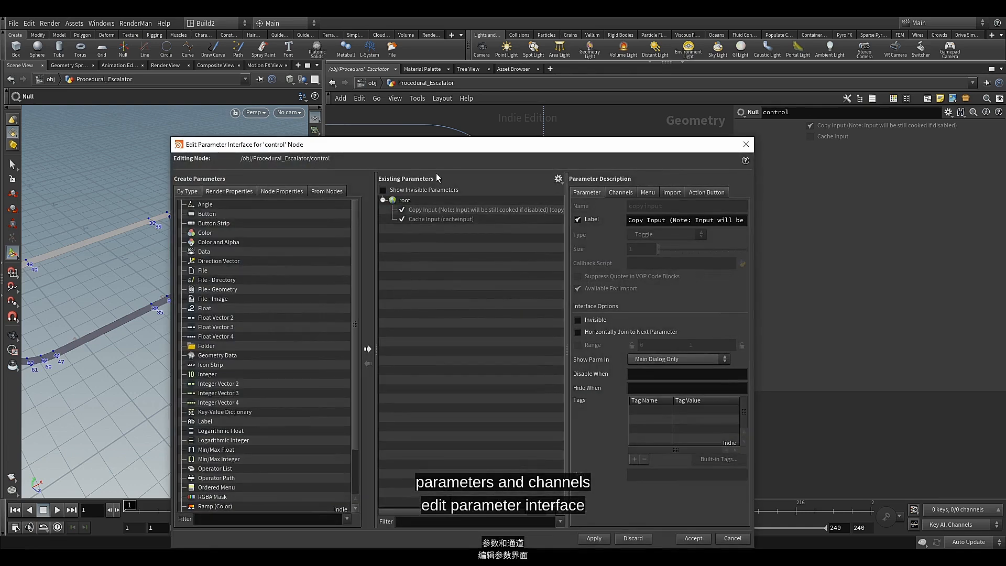
{"action": "left_click_drag", "start_coordinate": [464, 148], "coordinate": [318, 87]}
{"action": "middle_click_drag", "start_coordinate": [664, 214], "coordinate": [748, 225]}
{"action": "scroll", "coordinate": [699, 237], "scroll_direction": "up", "scroll_amount": 2}
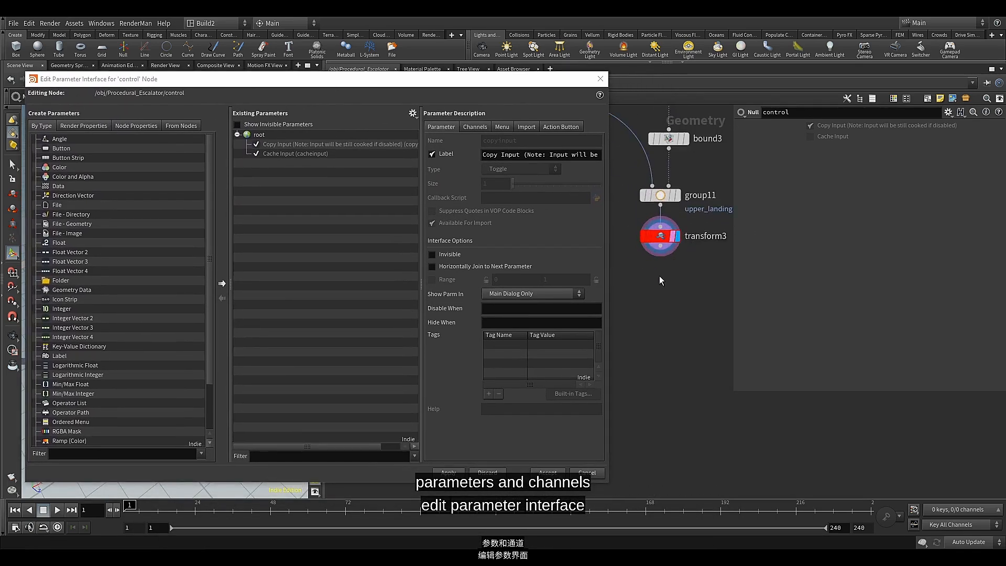
Add a Float parameter under root in the control node's existing parameters and label it Length
{"action": "scroll", "coordinate": [659, 276], "scroll_direction": "up", "scroll_amount": 2}
{"action": "scroll", "coordinate": [63, 199], "scroll_direction": "down", "scroll_amount": 2}
{"action": "left_click_drag", "start_coordinate": [59, 187], "coordinate": [257, 139]}
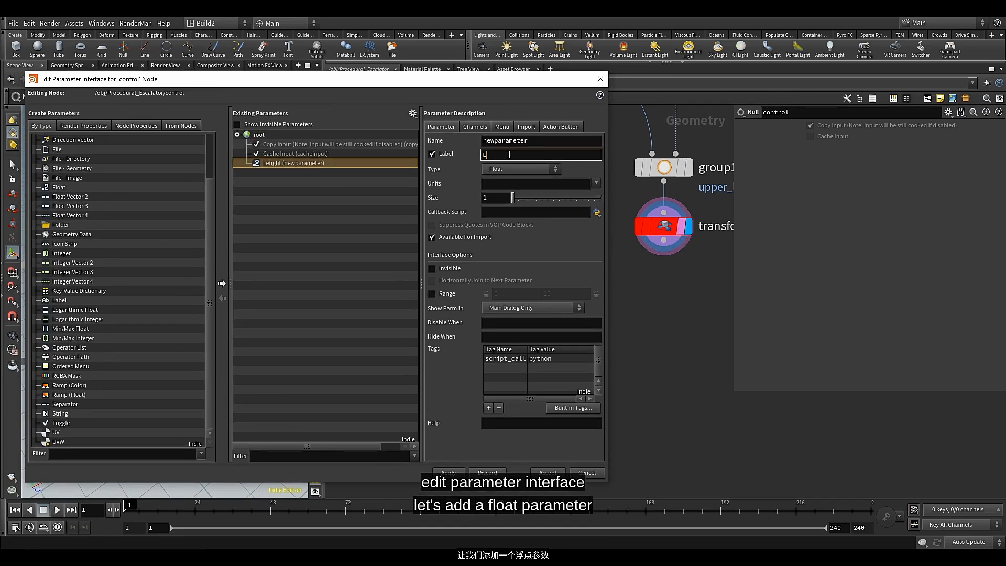
{"action": "type", "text": "ngth"}
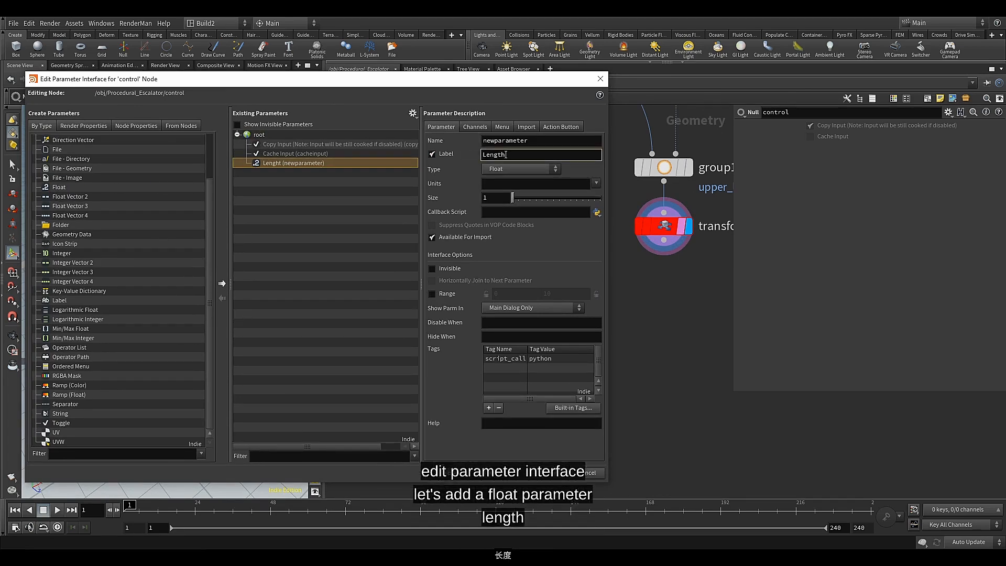
Enable a range for the Length parameter from 4 to 15, with both the minimum and the maximum locked
{"action": "left_click", "coordinate": [434, 295]}
{"action": "left_click", "coordinate": [507, 296]}
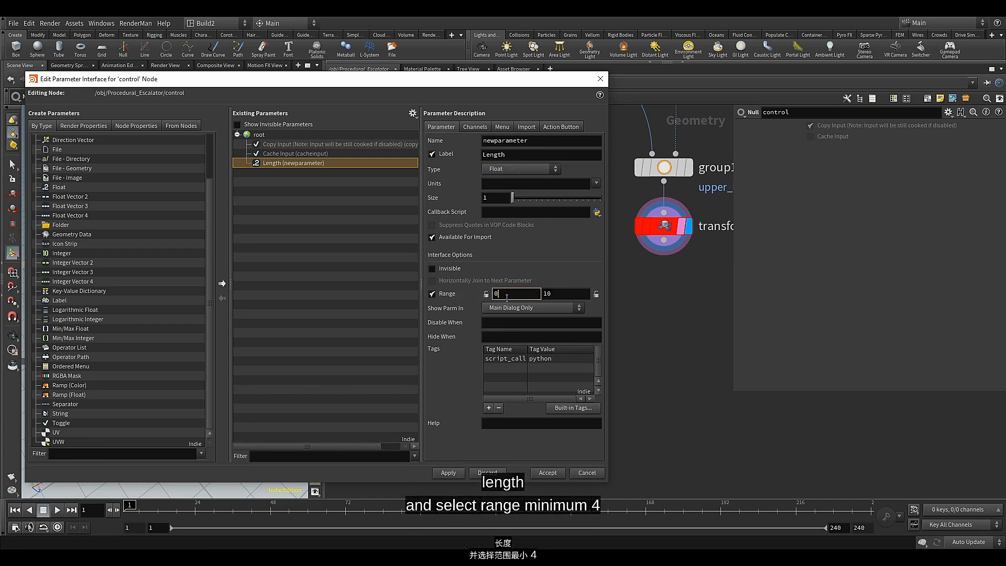
{"action": "key", "text": "BackSpace"}
{"action": "type", "text": "4"}
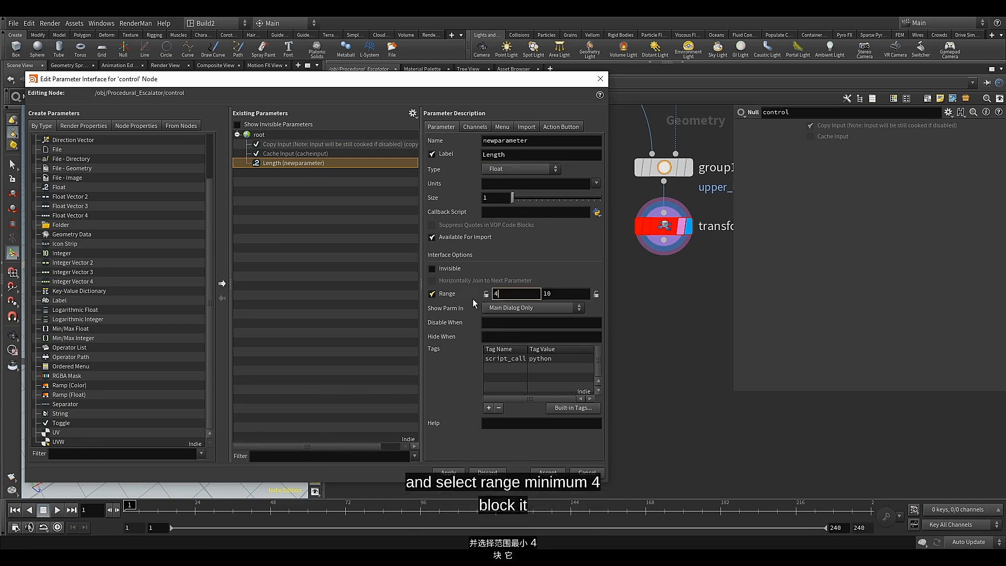
{"action": "left_click", "coordinate": [484, 297]}
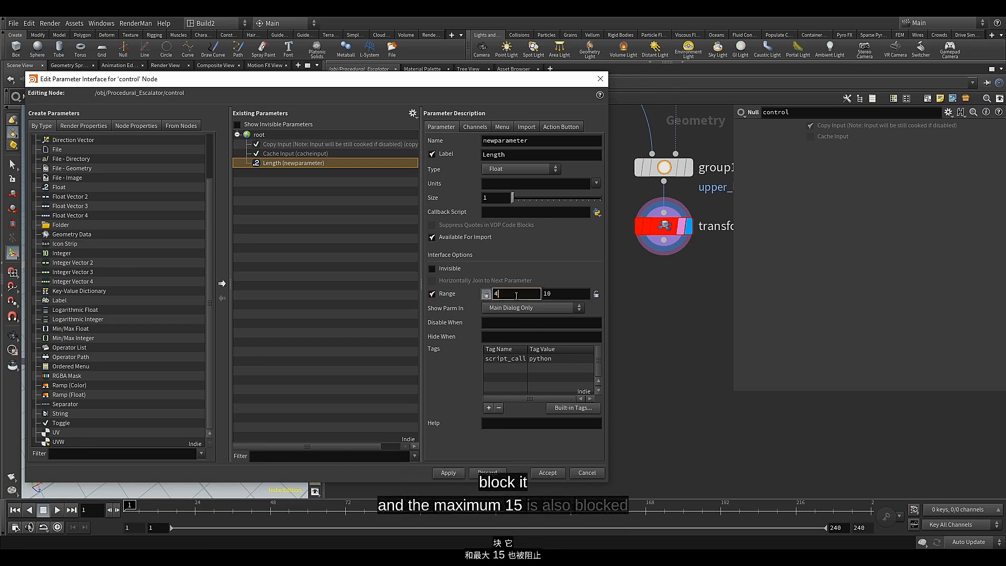
{"action": "left_click", "coordinate": [558, 294]}
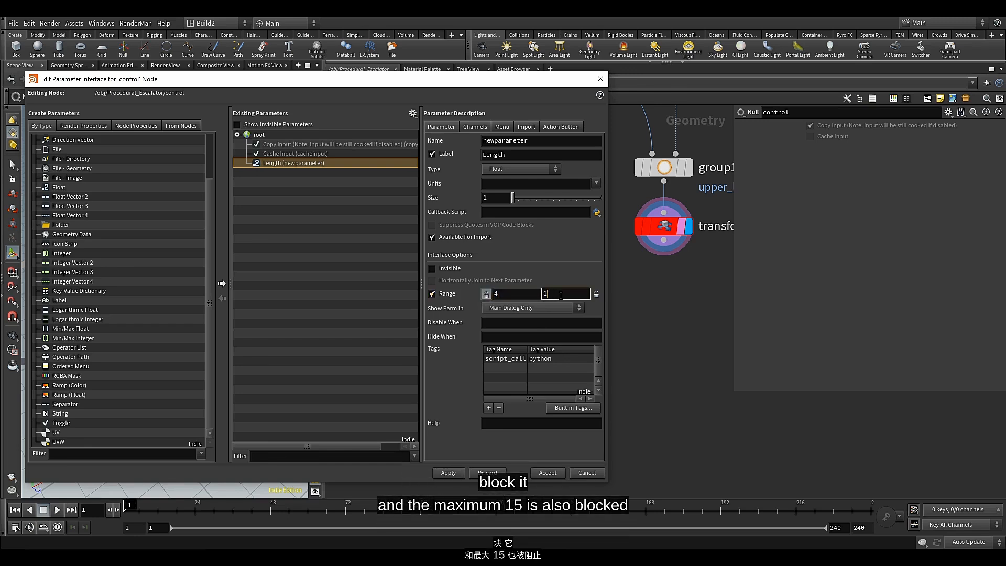
{"action": "type", "text": "5"}
{"action": "left_click", "coordinate": [596, 295]}
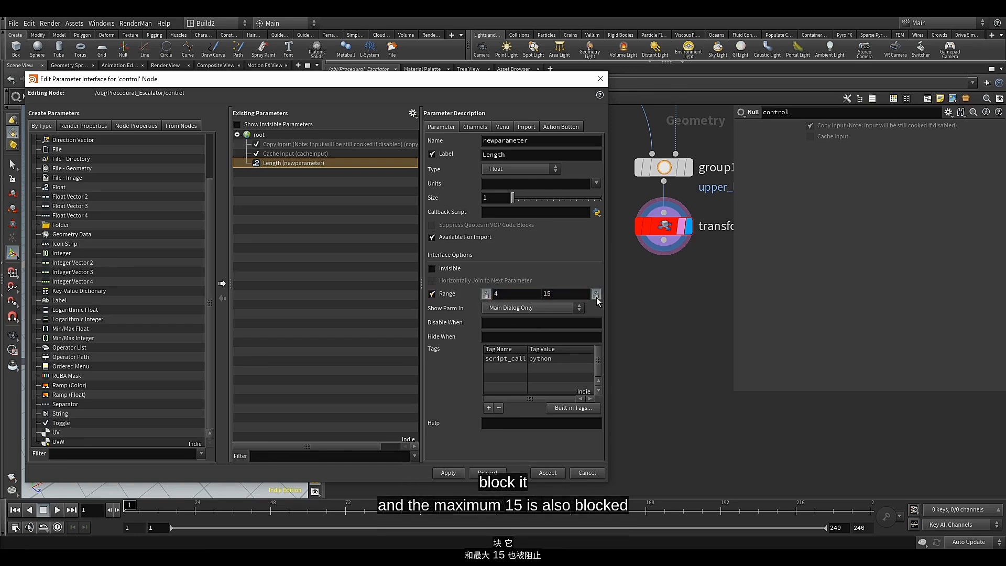
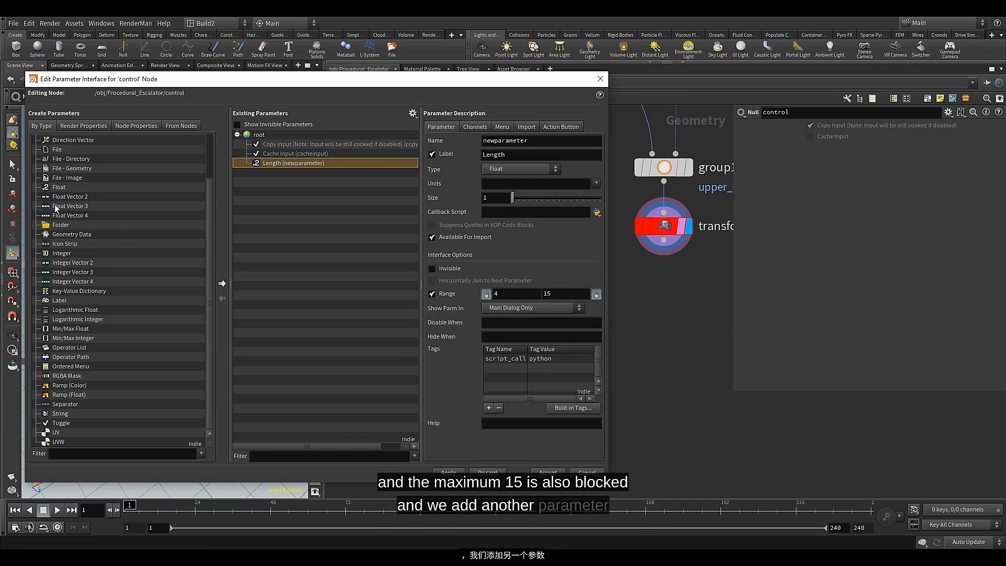
Add a Float parameter labelled Height below Length, enable its range from 0 to 11 with both ends locked, and apply the change
{"action": "left_click_drag", "start_coordinate": [56, 188], "coordinate": [272, 178]}
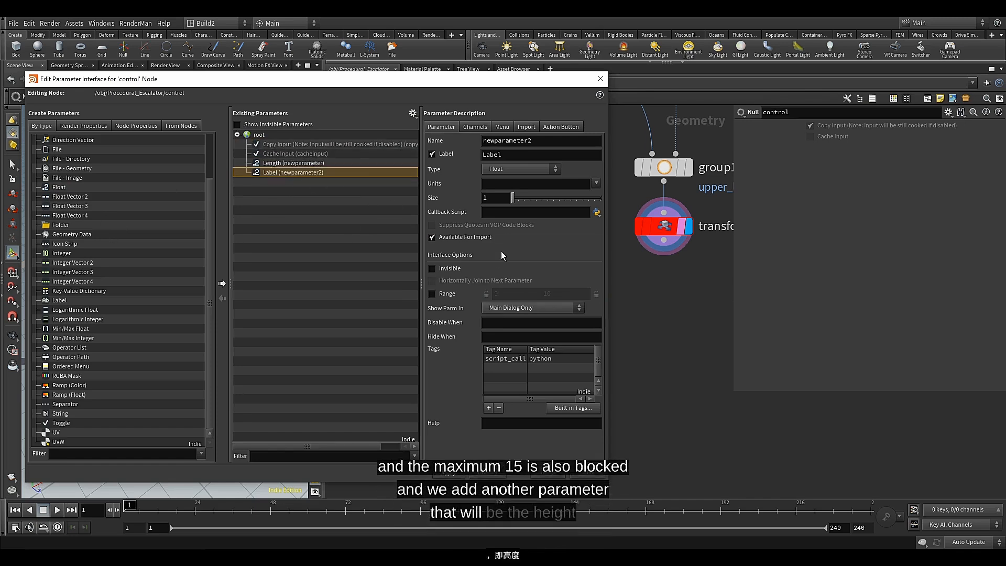
{"action": "left_click", "coordinate": [502, 155]}
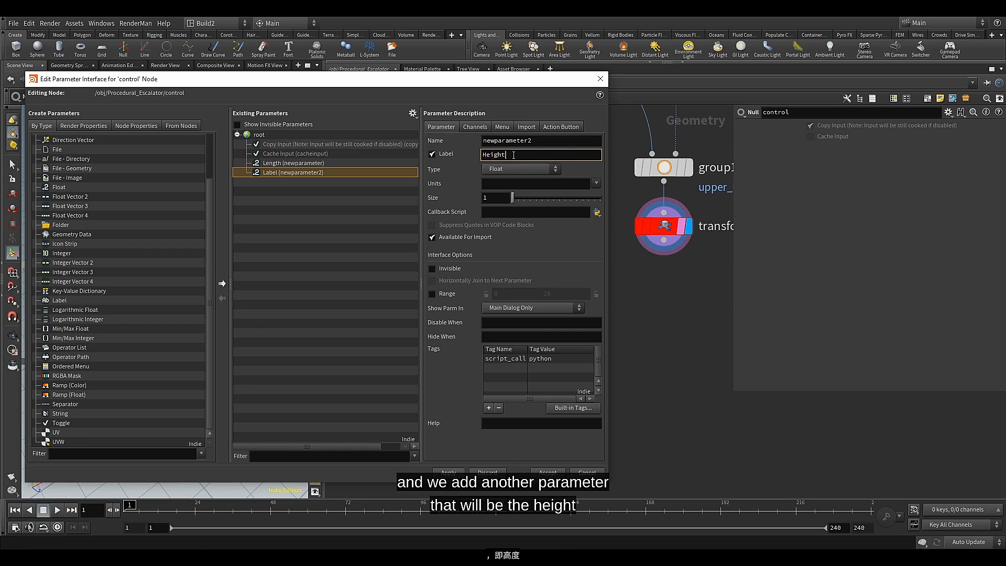
{"action": "left_click", "coordinate": [454, 292]}
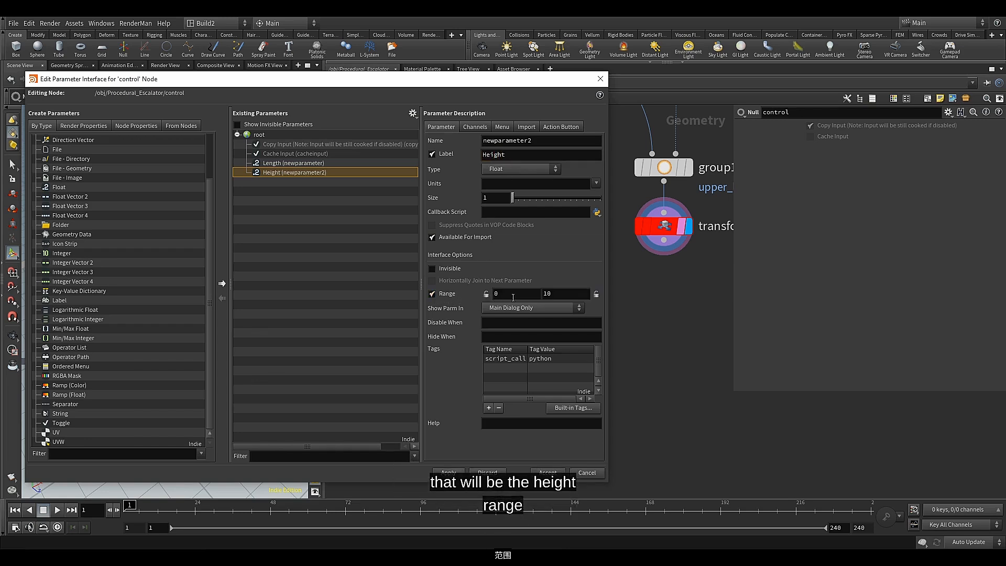
{"action": "left_click", "coordinate": [519, 291]}
{"action": "left_click", "coordinate": [487, 295]}
{"action": "left_click", "coordinate": [560, 297]}
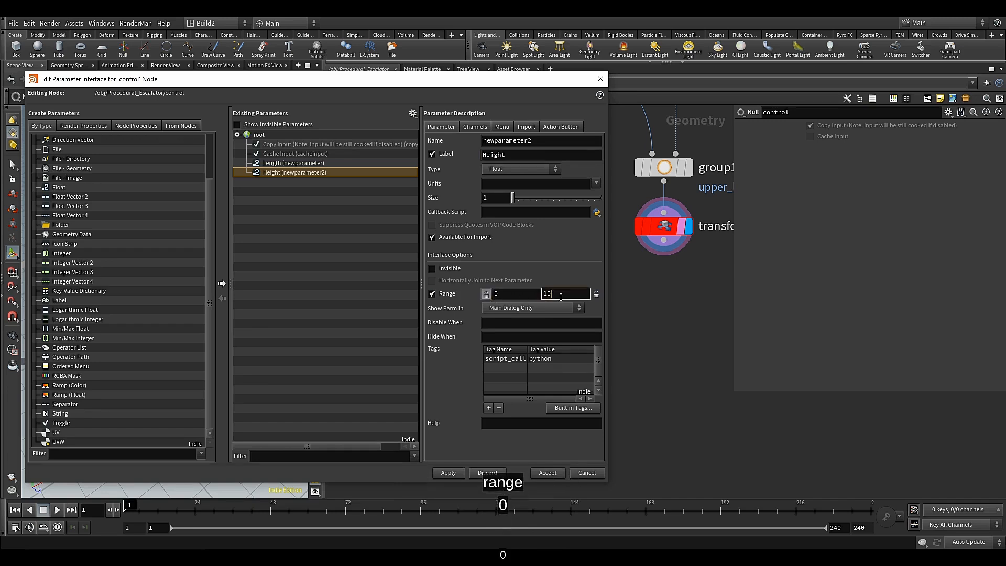
{"action": "key", "text": "BackSpace"}
{"action": "type", "text": "1"}
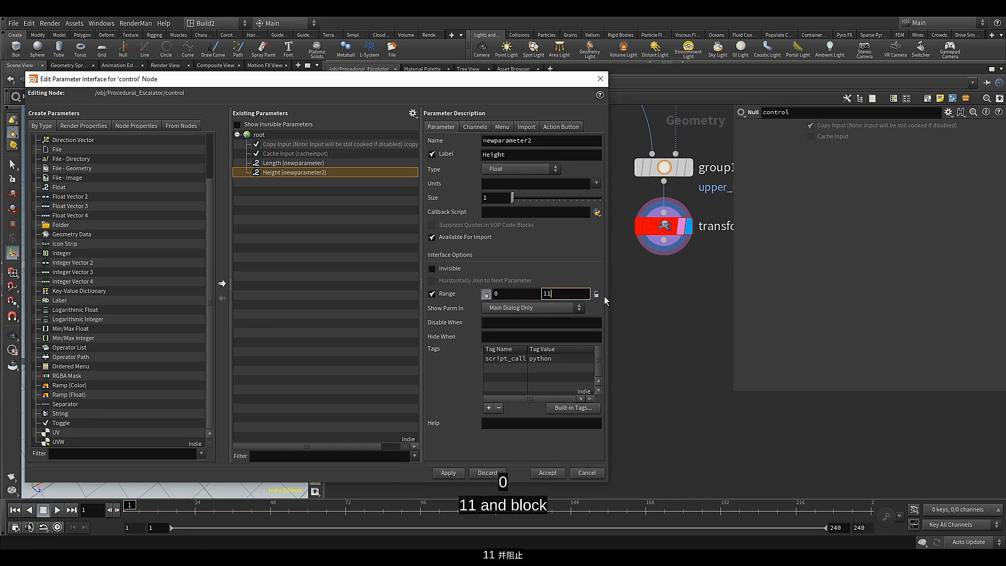
{"action": "left_click", "coordinate": [596, 294]}
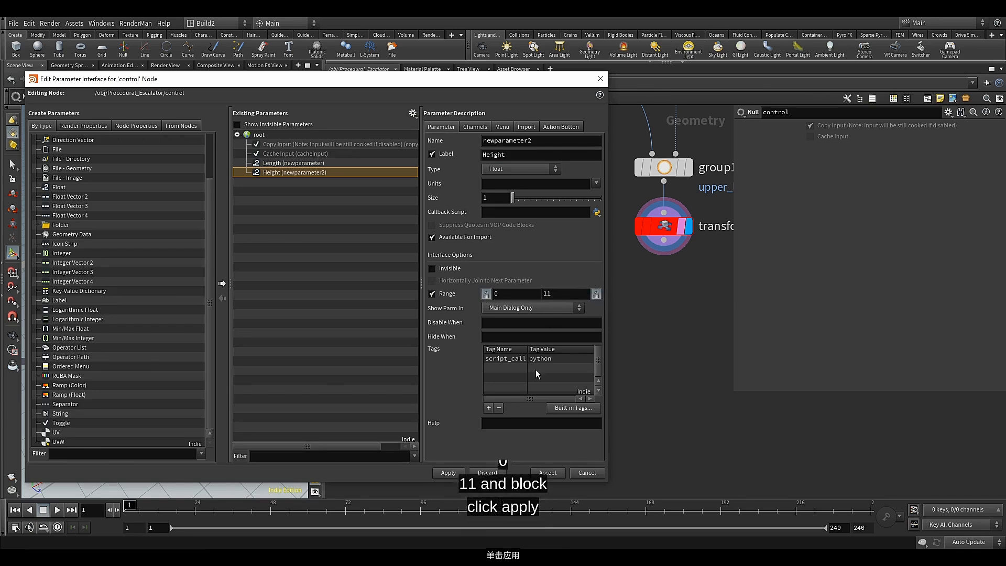
{"action": "left_click", "coordinate": [448, 473]}
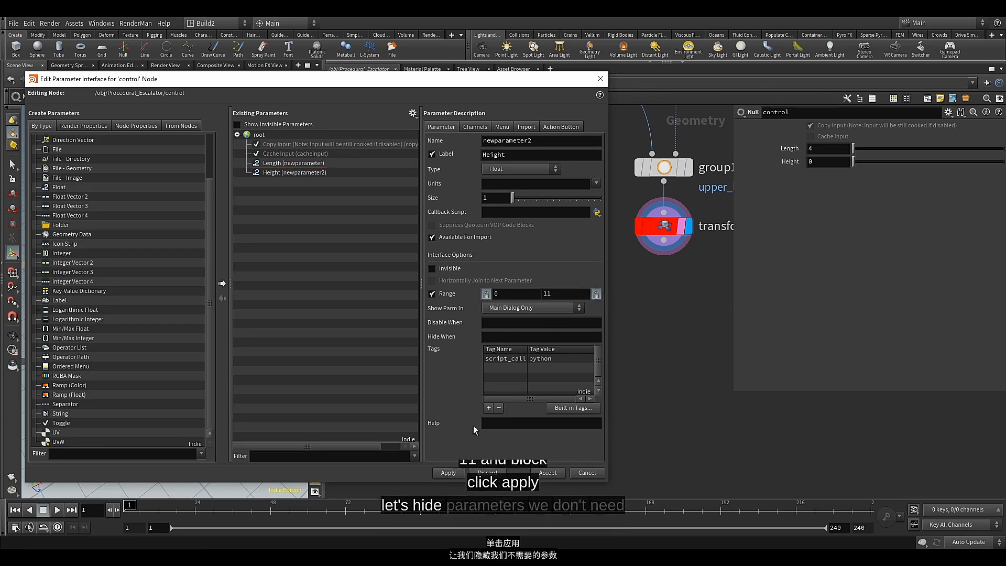
Make the control node's Copy Input and Cache Input parameters invisible, apply the change, and clear the parameter editor out of view
{"action": "left_click", "coordinate": [288, 153]}
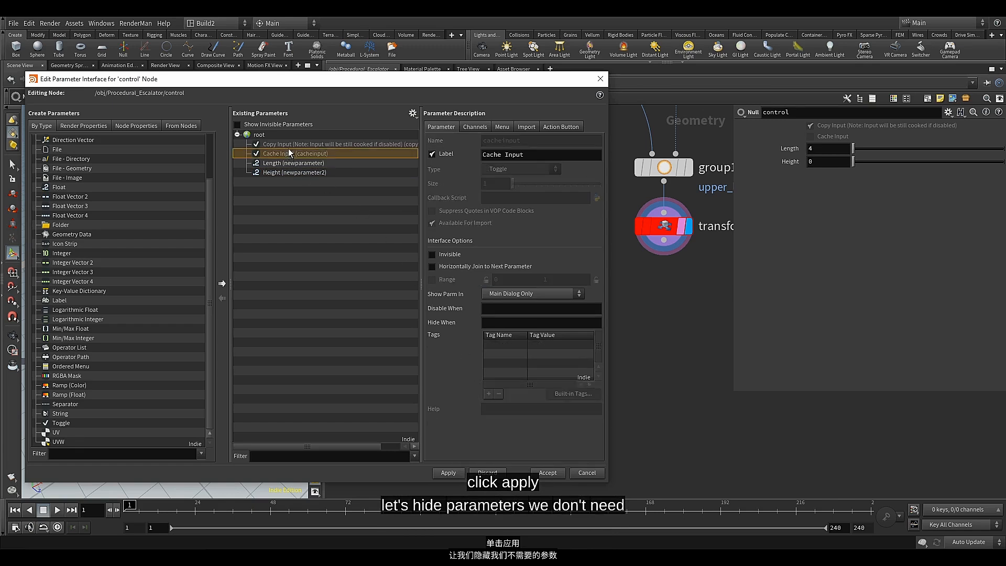
{"action": "left_click", "coordinate": [289, 147], "text": "shift"}
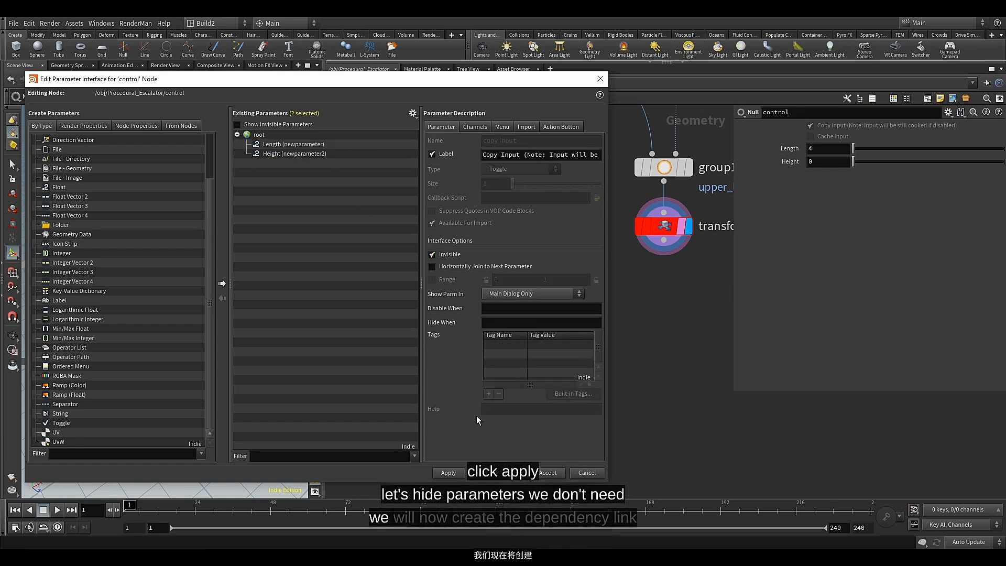
{"action": "left_click", "coordinate": [451, 471]}
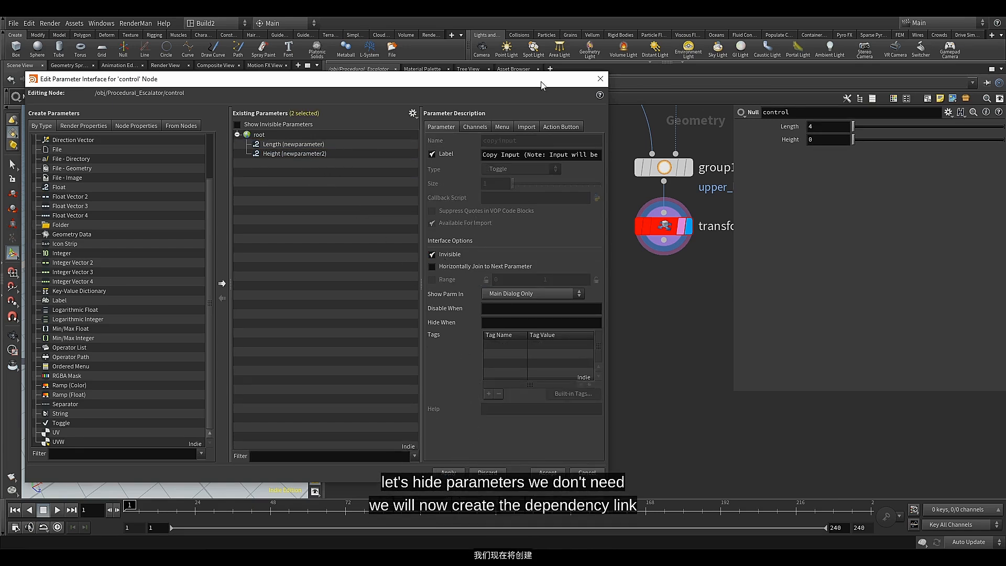
{"action": "left_click_drag", "start_coordinate": [553, 82], "coordinate": [0, 209]}
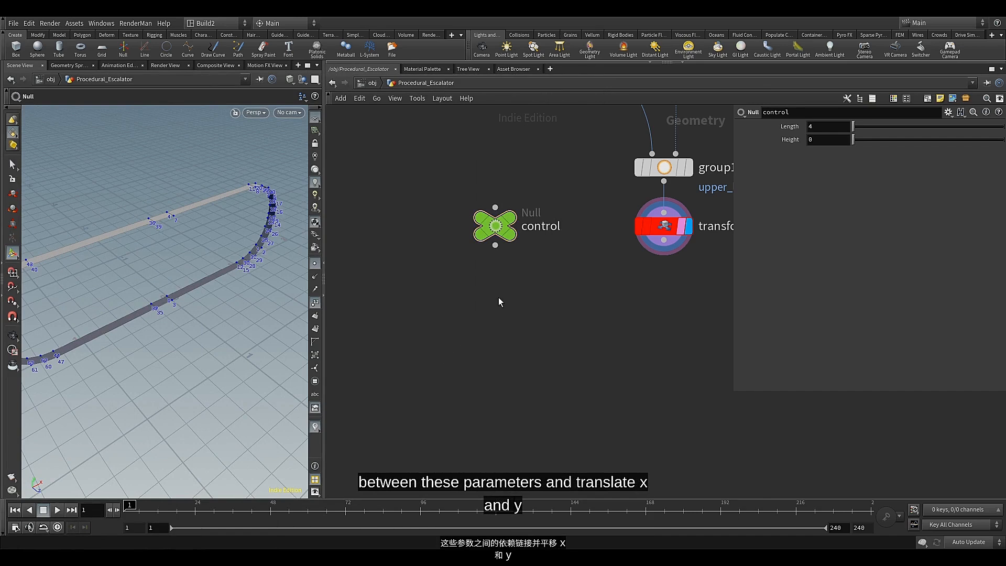
Restrict the transform3 node to the upper_landing group
{"action": "middle_click_drag", "start_coordinate": [579, 299], "coordinate": [472, 320]}
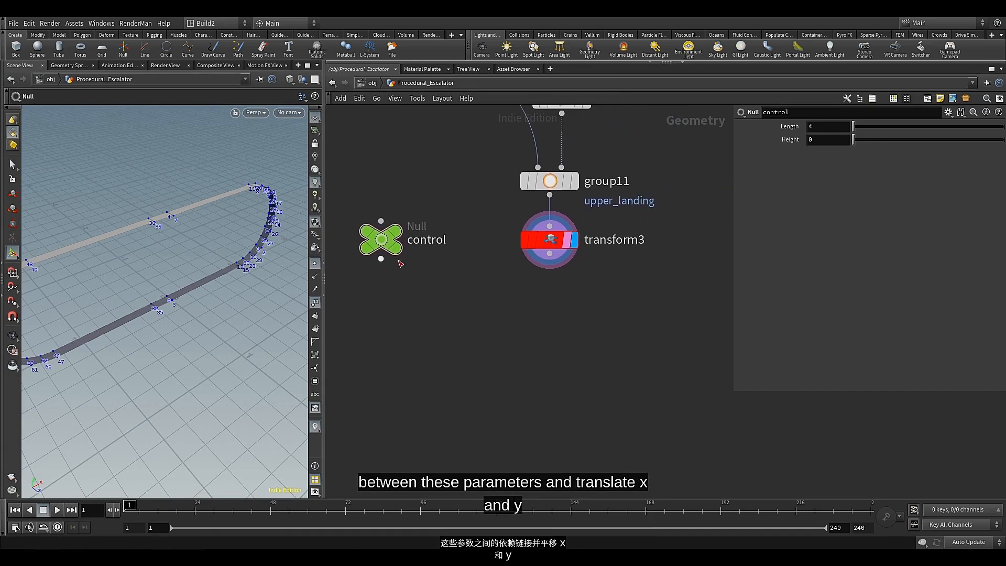
{"action": "left_click", "coordinate": [545, 244]}
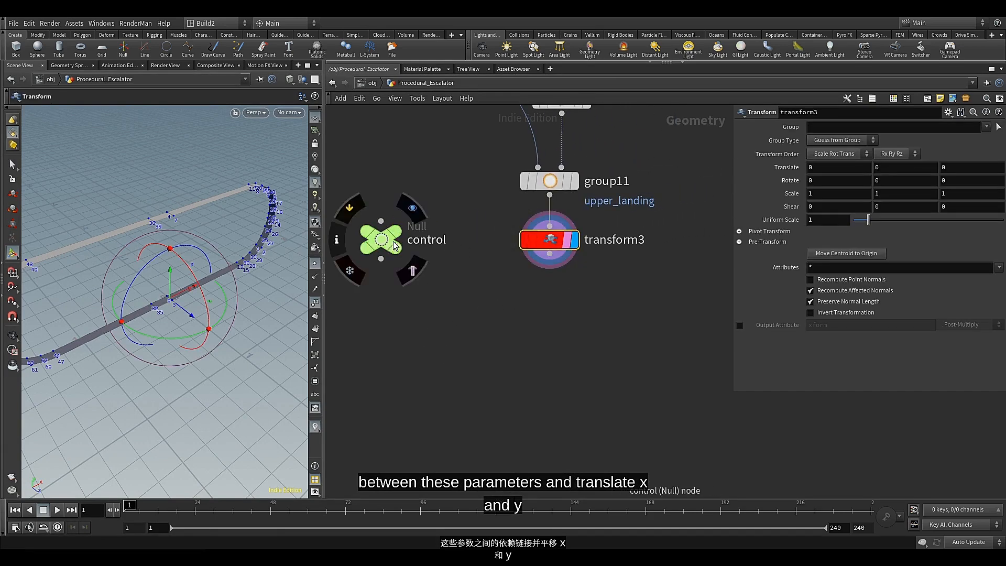
{"action": "left_click", "coordinate": [385, 244]}
{"action": "left_click", "coordinate": [555, 241]}
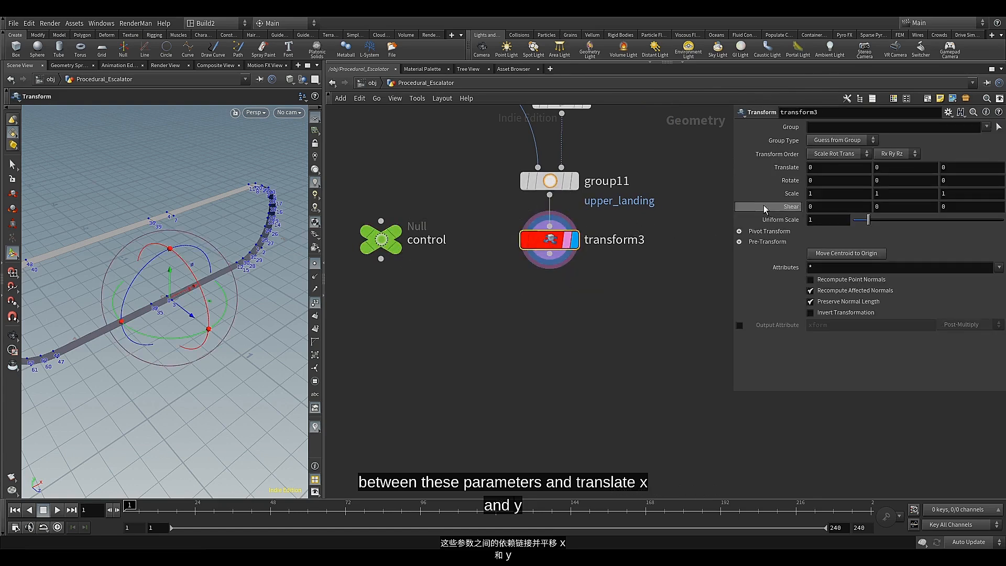
{"action": "mouse_move", "coordinate": [834, 168]}
{"action": "middle_mouse_down"}
{"action": "mouse_move", "coordinate": [855, 170]}
{"action": "mouse_move", "coordinate": [833, 172]}
{"action": "middle_mouse_up"}
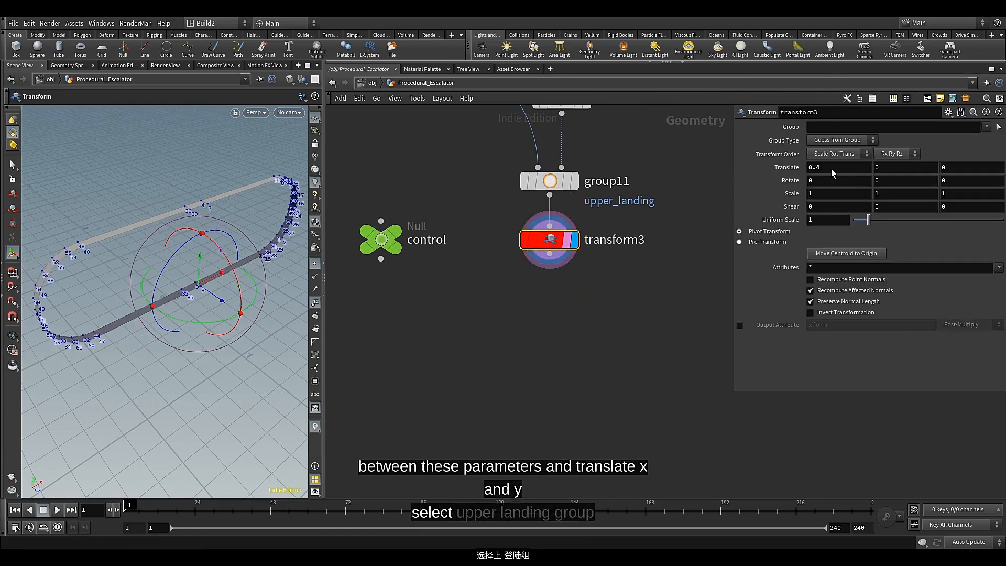
{"action": "key", "text": "ctrl+z"}
{"action": "left_click", "coordinate": [985, 126]}
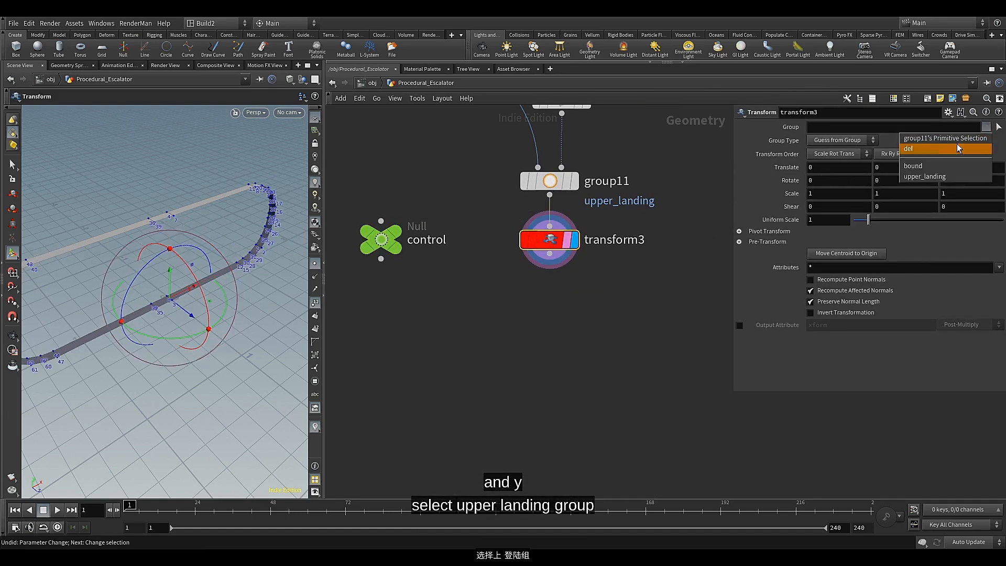
{"action": "left_click", "coordinate": [933, 177]}
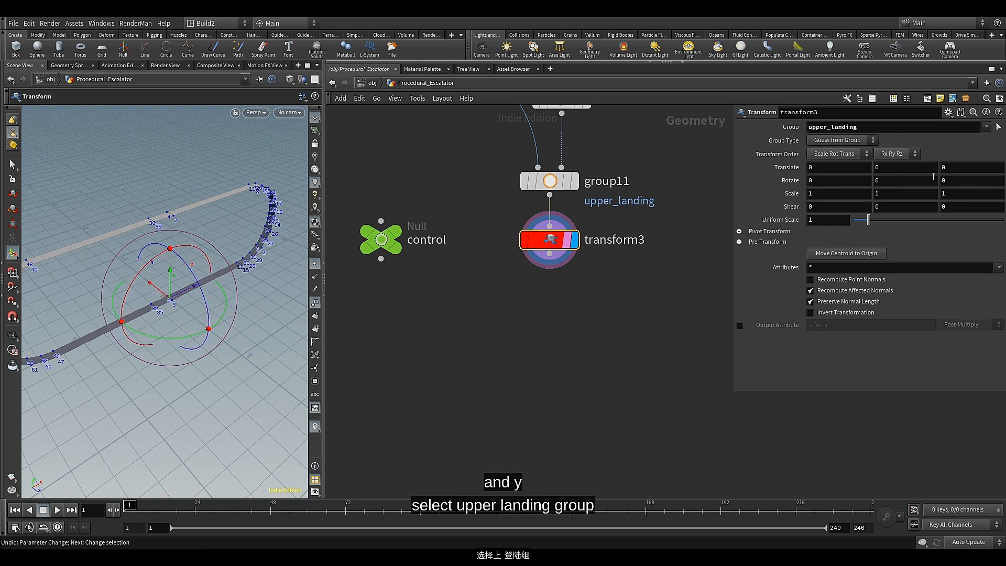
Test moving the upper_landing group along X and Y, and reset its translation to 0
{"action": "middle_click_drag", "start_coordinate": [855, 169], "coordinate": [870, 168]}
{"action": "key", "text": "Escape"}
{"action": "left_click_drag", "start_coordinate": [200, 278], "coordinate": [245, 316]}
{"action": "key", "text": "Return"}
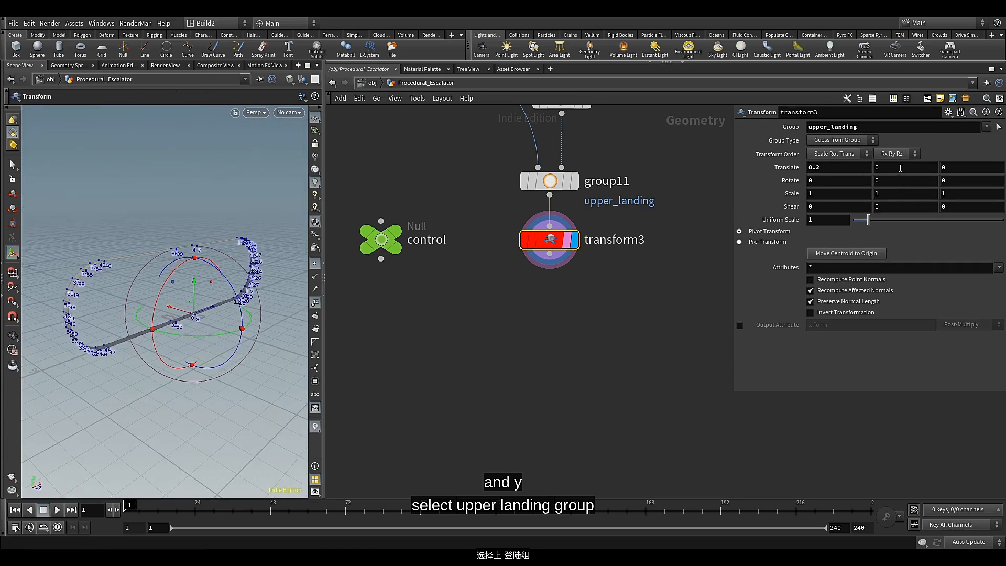
{"action": "middle_click_drag", "start_coordinate": [900, 168], "coordinate": [980, 184]}
{"action": "key", "text": "ctrl+z"}
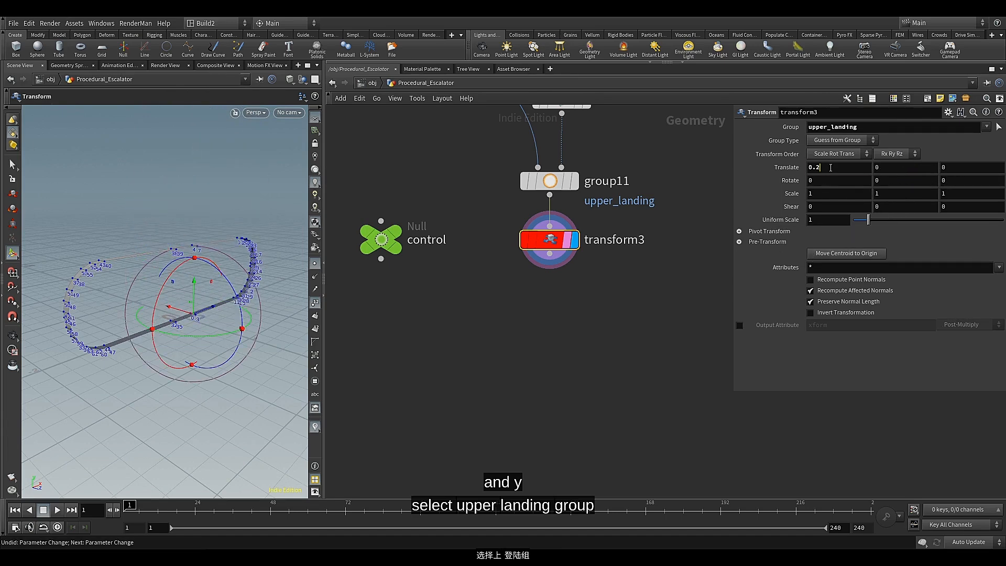
{"action": "key", "text": "BackSpace"}
{"action": "key", "text": "BackSpace"}
{"action": "key", "text": "Return"}
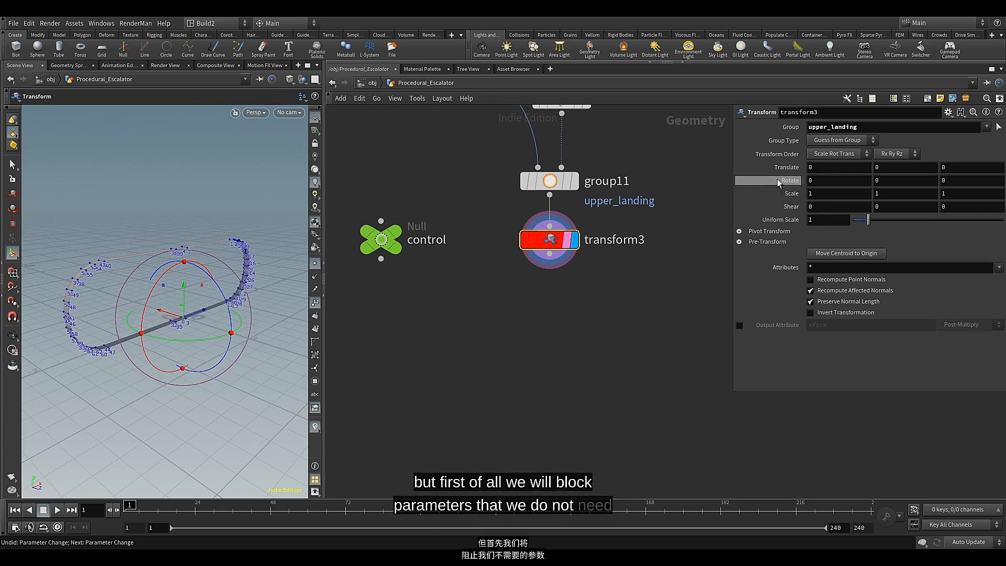
Lock the Rotate, Scale, Shear, Uniform Scale and Translate Z parameters of transform3
{"action": "right_click", "coordinate": [777, 180]}
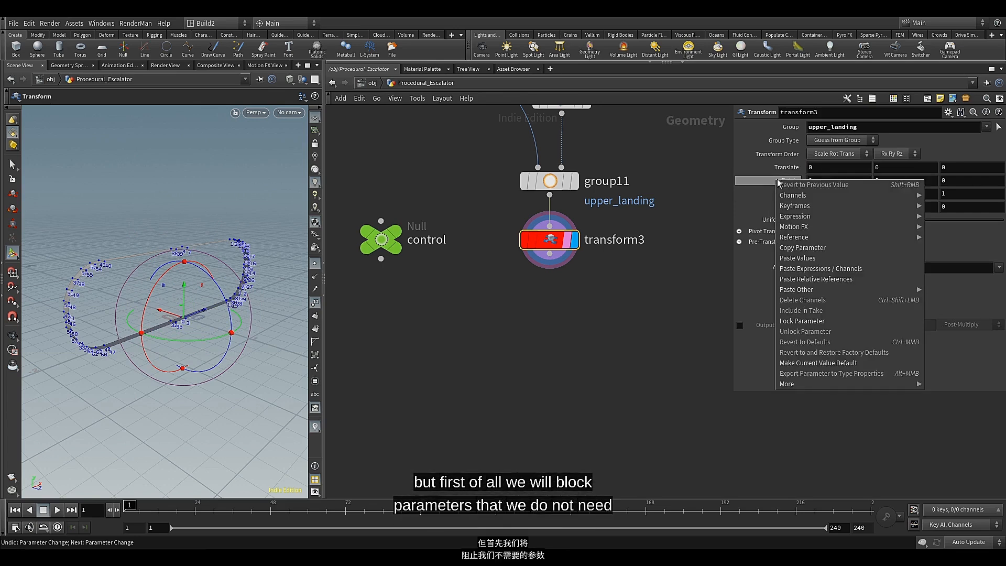
{"action": "left_click", "coordinate": [797, 321]}
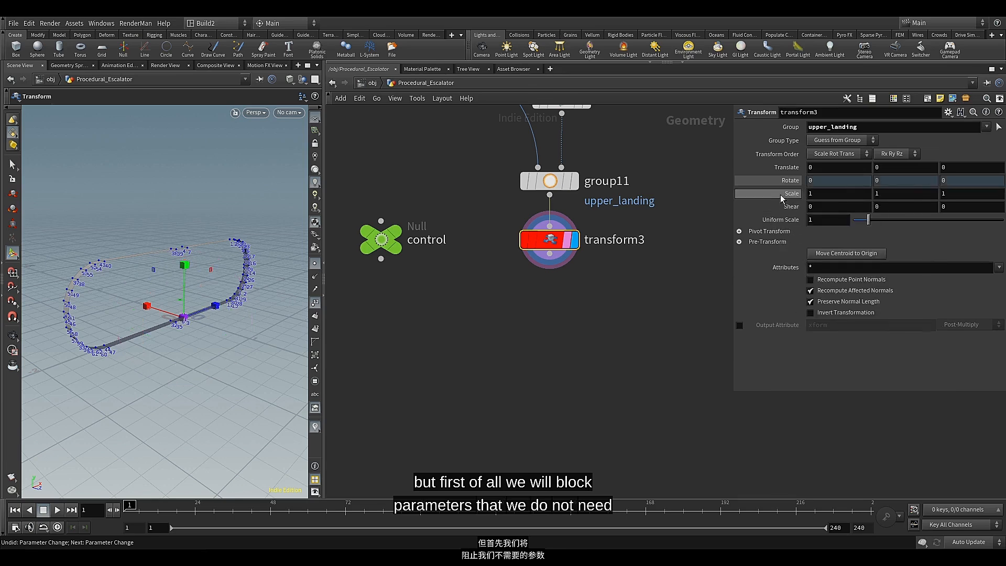
{"action": "right_click", "coordinate": [781, 194]}
{"action": "left_click", "coordinate": [801, 336]}
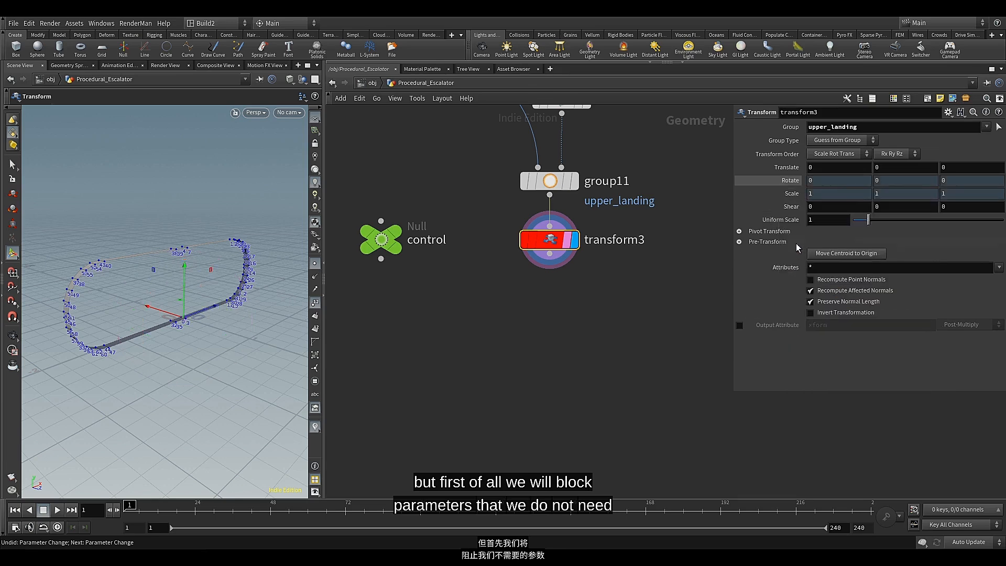
{"action": "right_click", "coordinate": [789, 207]}
{"action": "left_click", "coordinate": [796, 349]}
{"action": "right_click", "coordinate": [782, 221]}
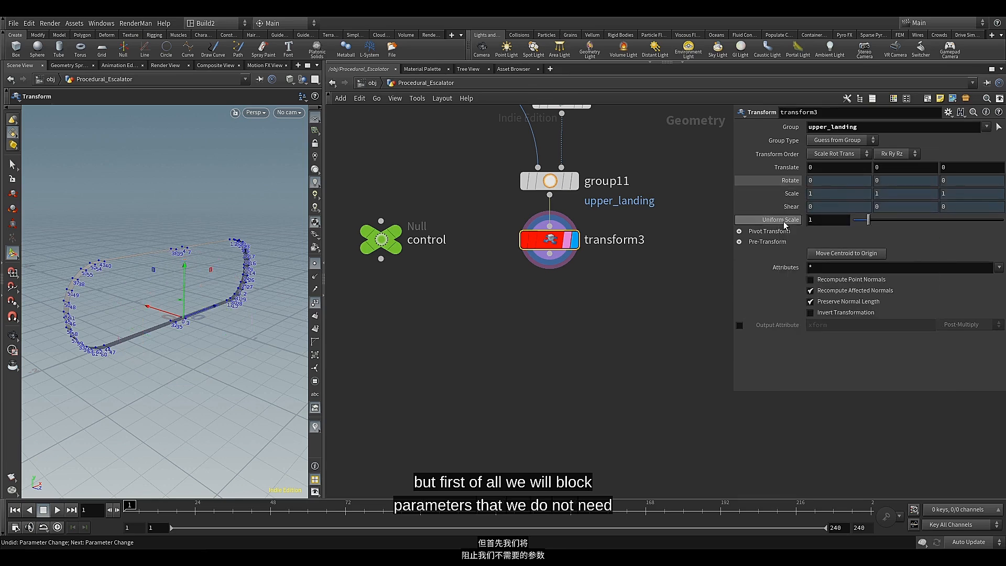
{"action": "left_click", "coordinate": [802, 362]}
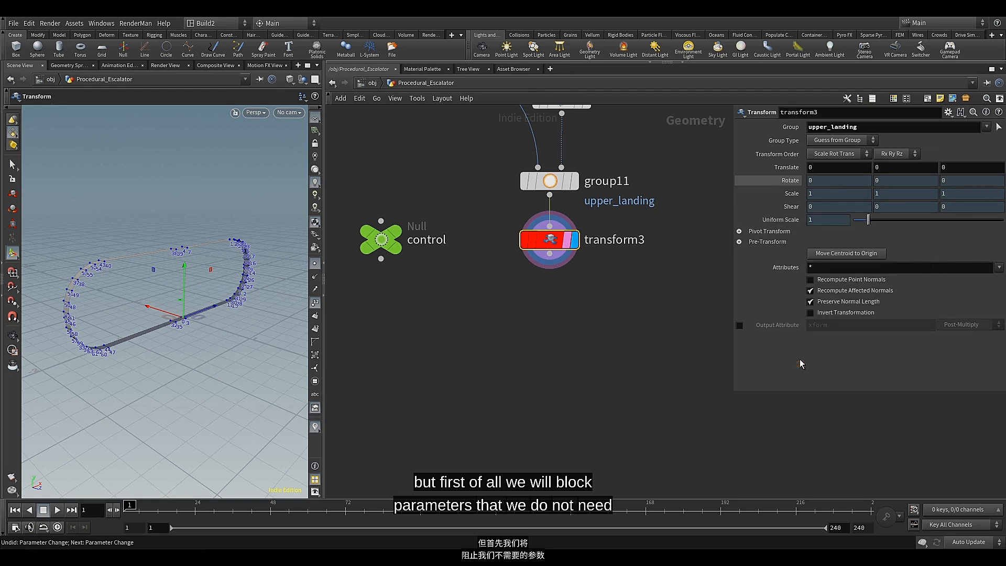
{"action": "left_click", "coordinate": [961, 168]}
{"action": "right_click", "coordinate": [961, 168]}
{"action": "left_click", "coordinate": [914, 312]}
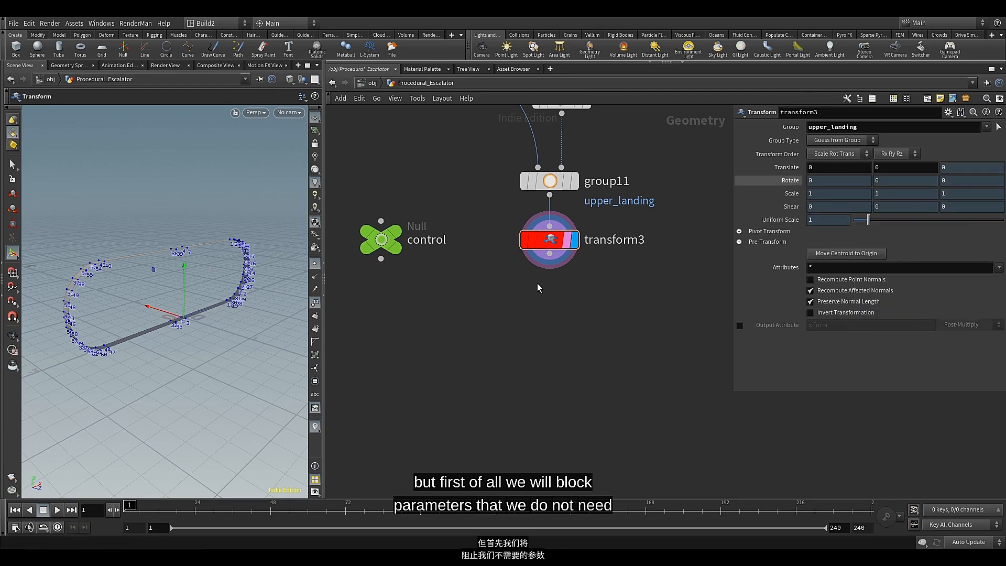
Copy the Length parameter of the control node, leaving Height at 0
{"action": "mouse_move", "coordinate": [548, 248]}
{"action": "middle_click_drag", "start_coordinate": [451, 285], "coordinate": [470, 288]}
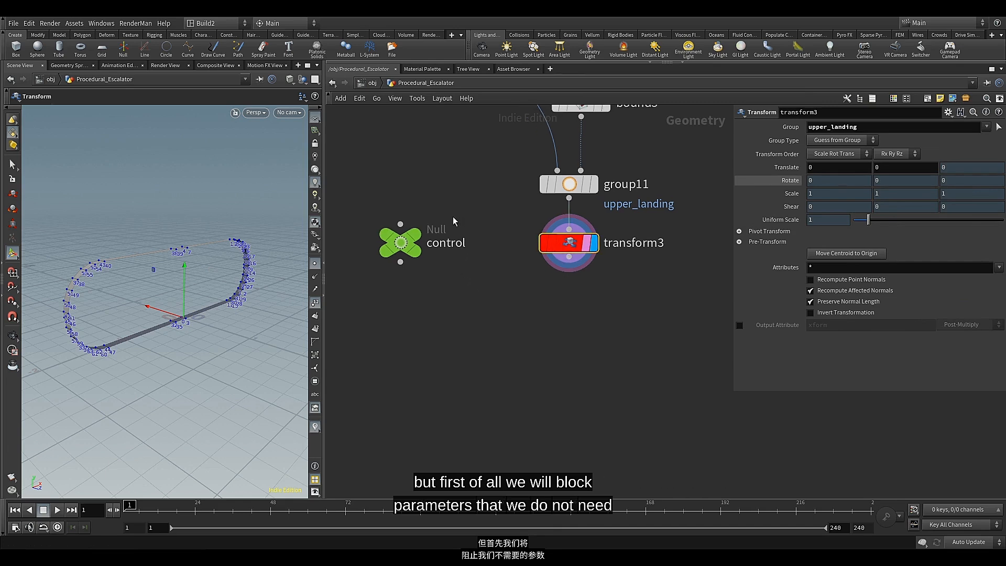
{"action": "left_click_drag", "start_coordinate": [453, 216], "coordinate": [387, 269]}
{"action": "left_click", "coordinate": [399, 262]}
{"action": "key", "text": "Escape"}
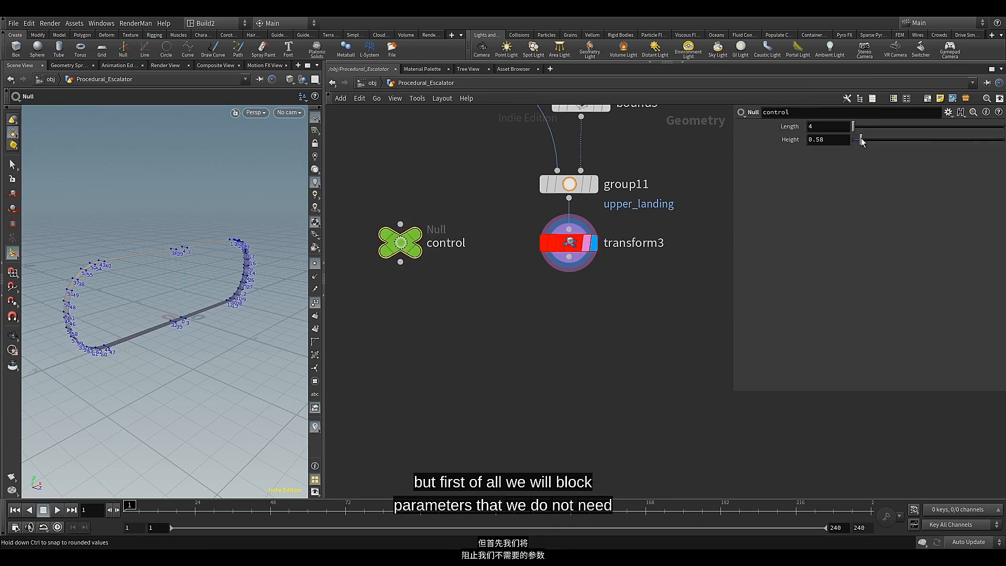
{"action": "mouse_move", "coordinate": [862, 140]}
{"action": "left_mouse_down"}
{"action": "mouse_move", "coordinate": [853, 140]}
{"action": "mouse_move", "coordinate": [868, 130]}
{"action": "mouse_move", "coordinate": [848, 136]}
{"action": "left_mouse_up"}
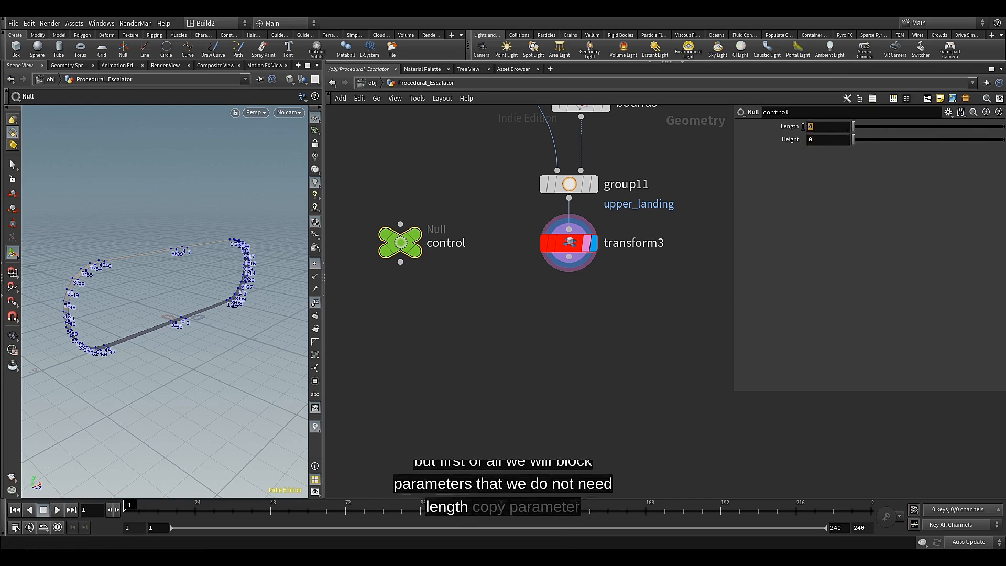
{"action": "right_click", "coordinate": [809, 126]}
{"action": "left_click", "coordinate": [836, 197]}
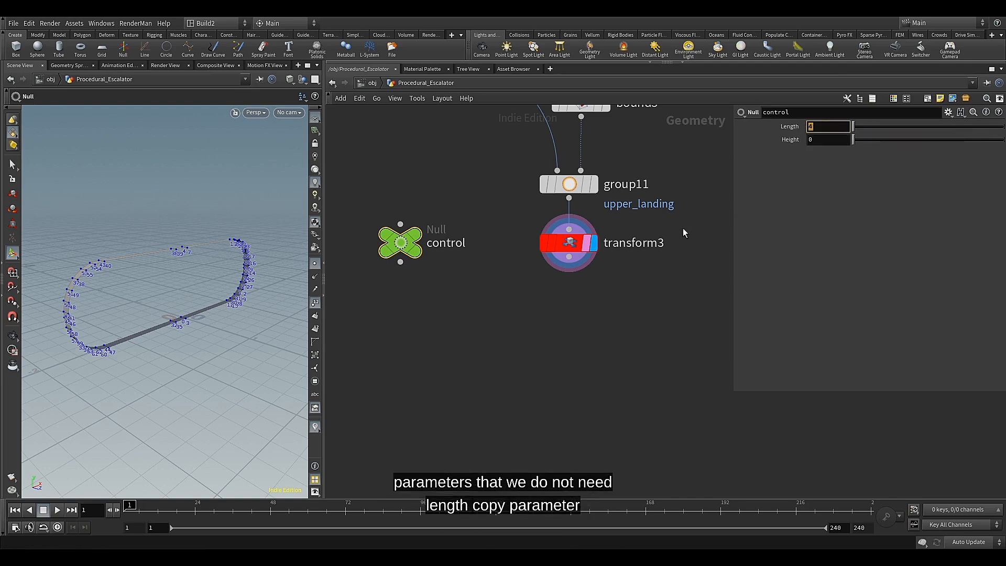
Paste the copied Length parameter as a relative reference into transform3's Translate X, and reselect the control node
{"action": "left_click", "coordinate": [571, 249]}
{"action": "middle_click_drag", "start_coordinate": [842, 167], "coordinate": [892, 173]}
{"action": "double_click", "coordinate": [814, 167]}
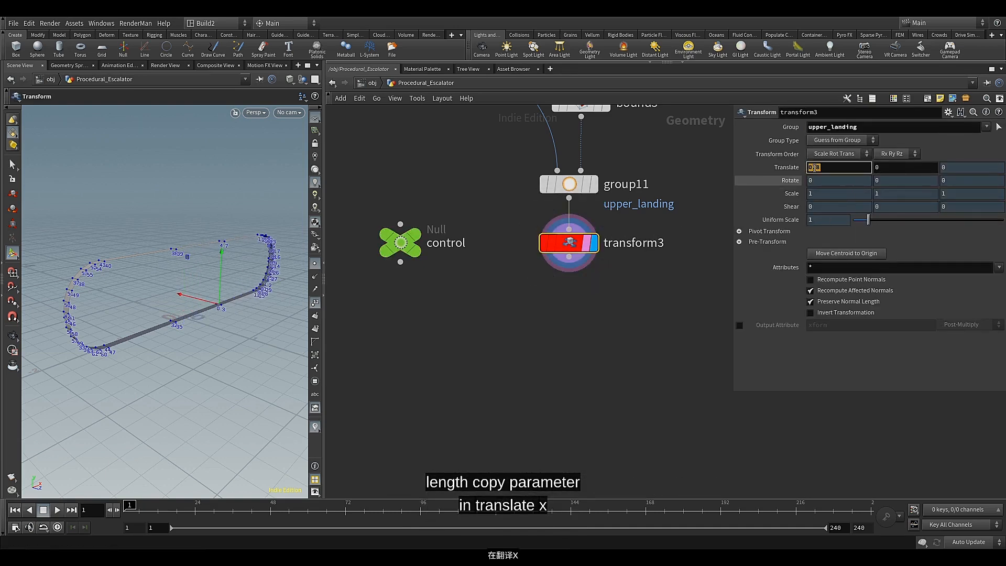
{"action": "right_click", "coordinate": [813, 168]}
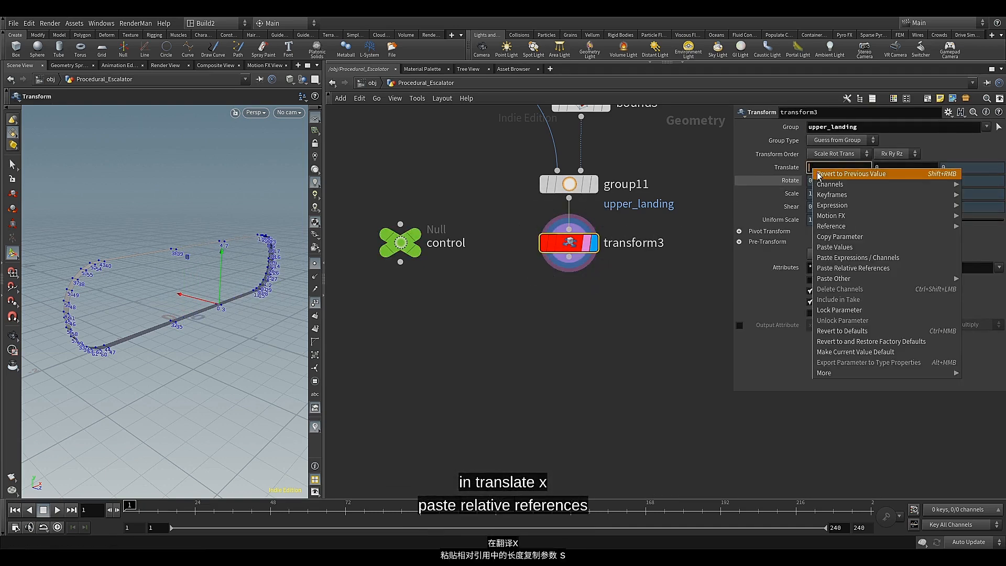
{"action": "left_click", "coordinate": [831, 268]}
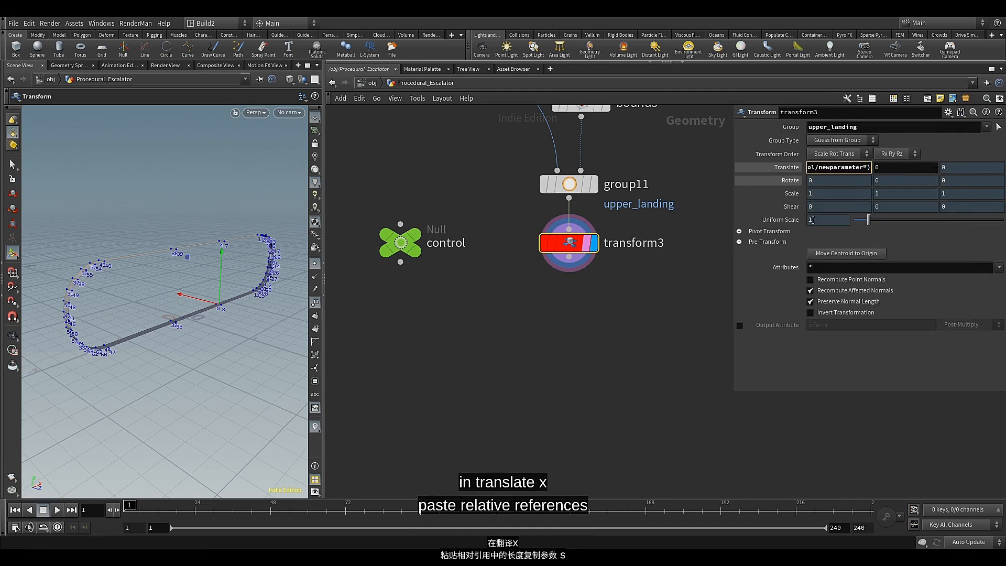
{"action": "left_click", "coordinate": [759, 285]}
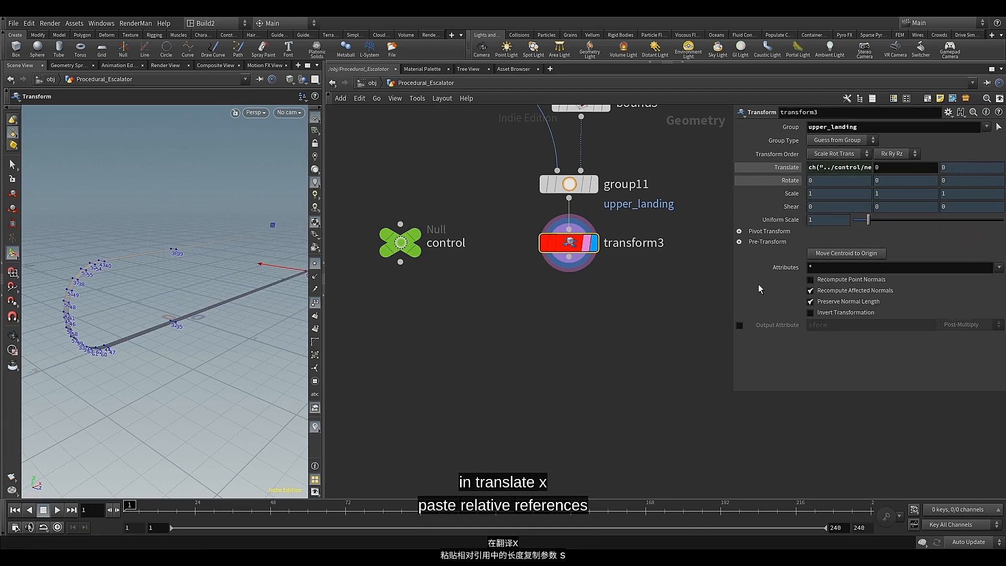
{"action": "left_click", "coordinate": [464, 244]}
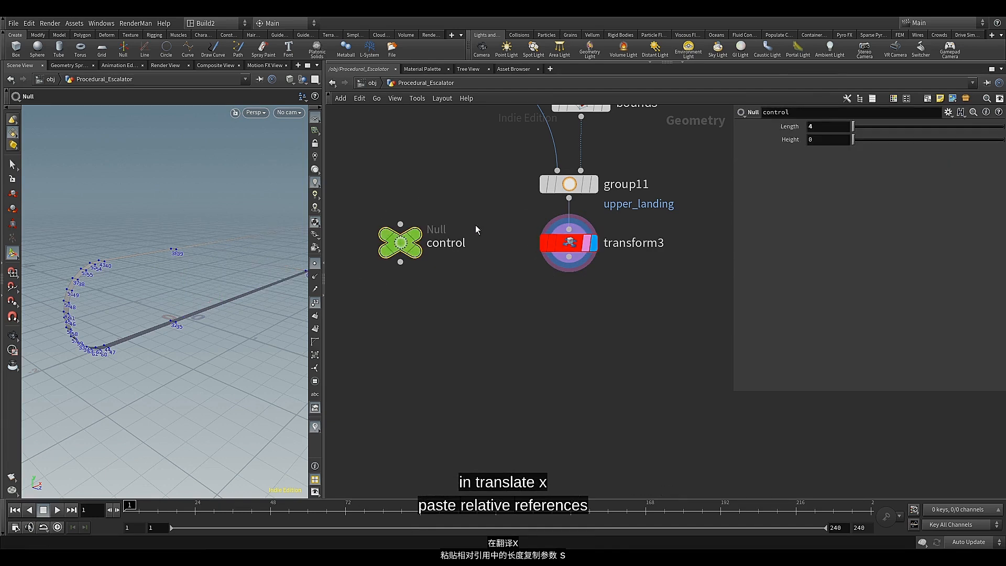
Copy the control node's Height parameter and paste it as a relative reference into transform3's Translate Y
{"action": "key", "text": "Escape"}
{"action": "left_click_drag", "start_coordinate": [258, 218], "coordinate": [207, 254]}
{"action": "left_click_drag", "start_coordinate": [853, 127], "coordinate": [833, 148]}
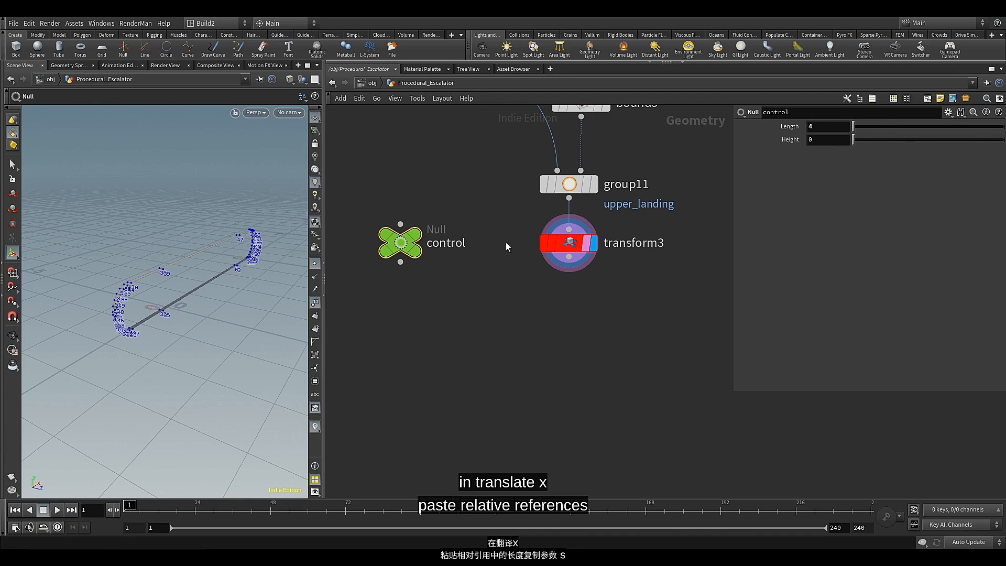
{"action": "right_click", "coordinate": [811, 141]}
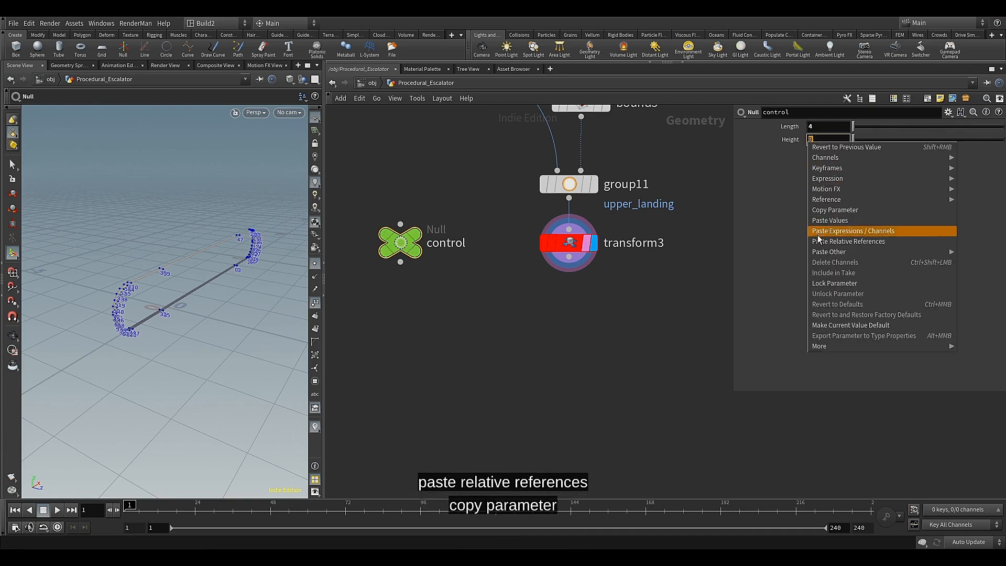
{"action": "left_click", "coordinate": [835, 210]}
{"action": "left_click", "coordinate": [568, 242]}
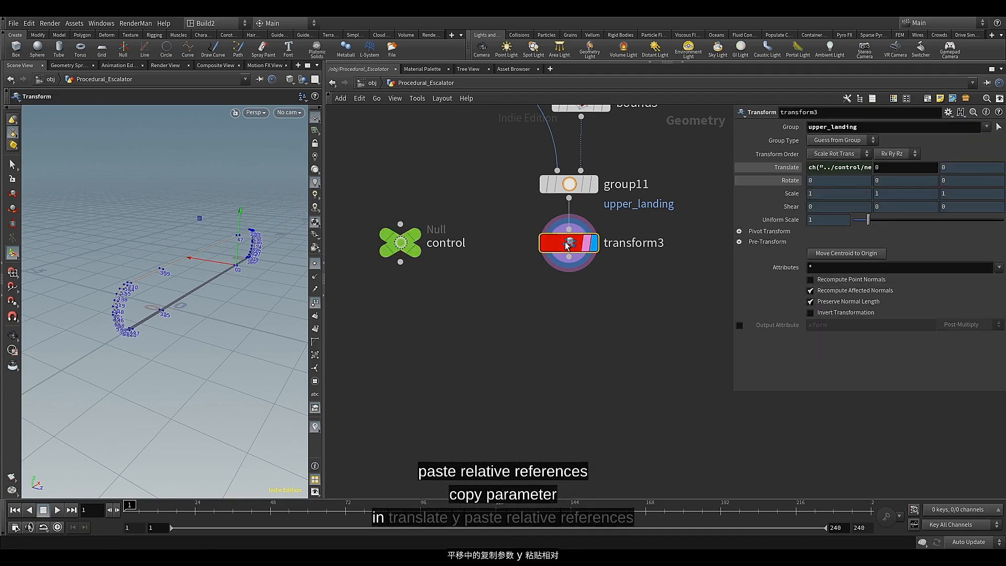
{"action": "left_click", "coordinate": [878, 168]}
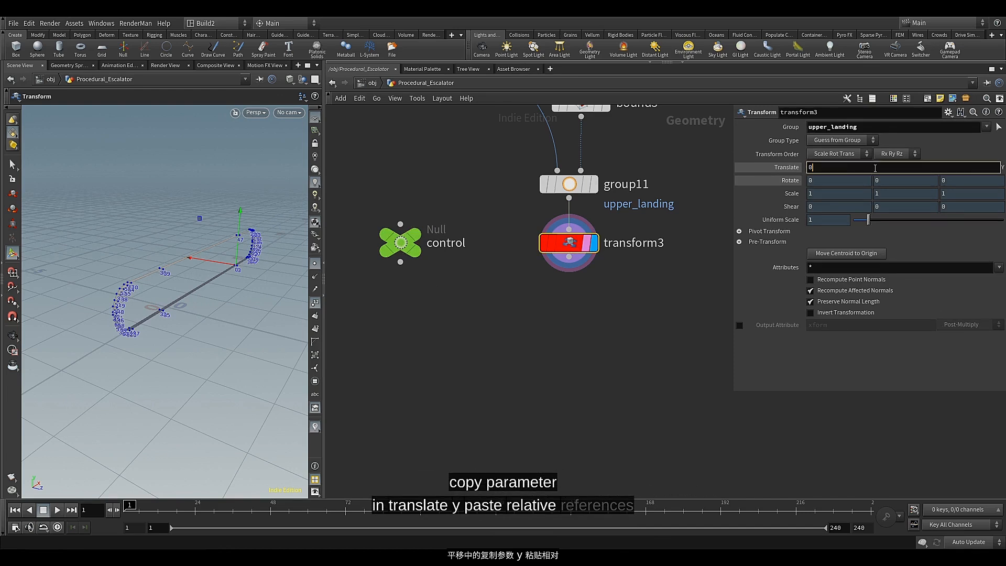
{"action": "right_click", "coordinate": [847, 168]}
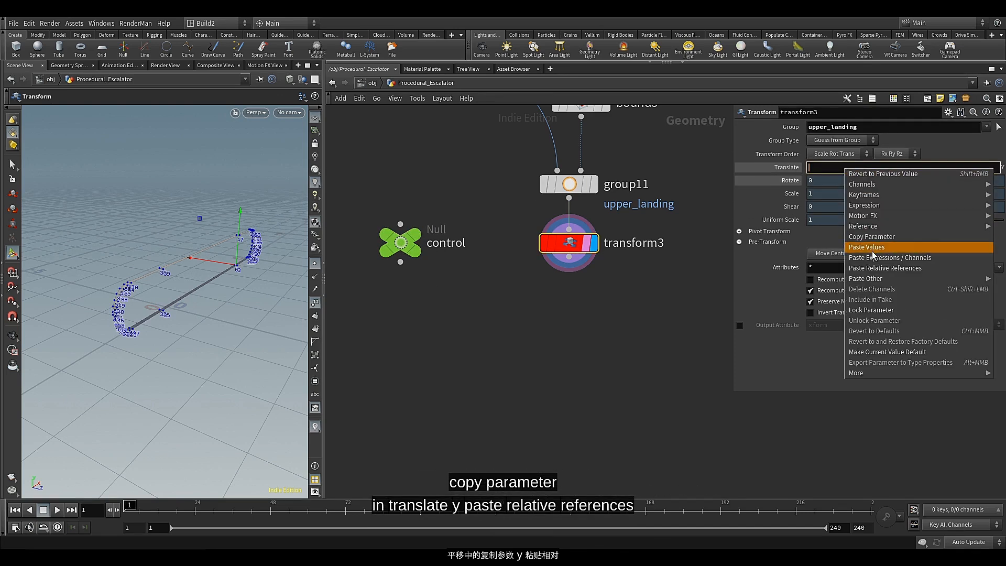
{"action": "left_click", "coordinate": [859, 262]}
{"action": "key", "text": "Return"}
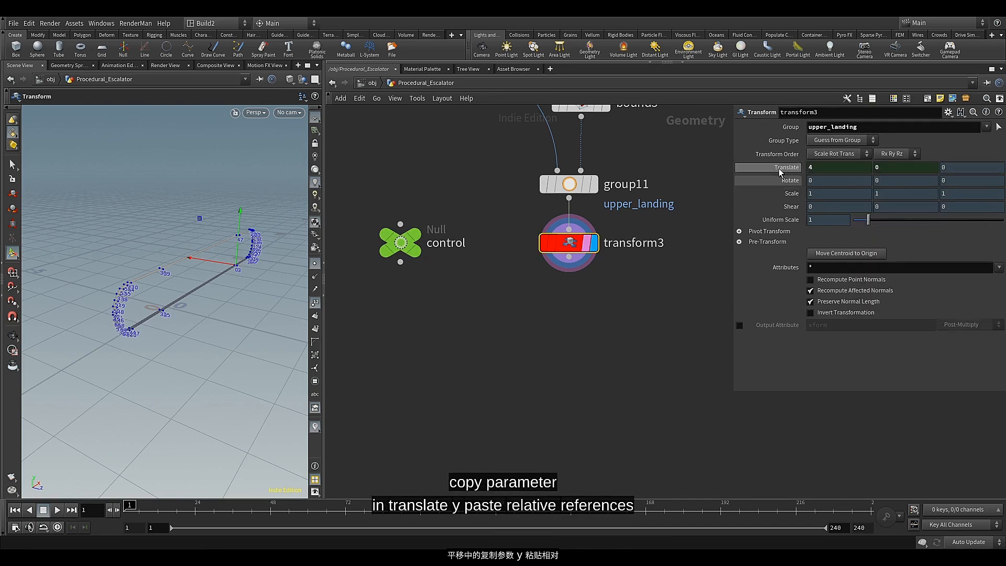
Raise the control node's Height to 11 and examine the slope of the railing from the side
{"action": "left_click", "coordinate": [400, 242]}
{"action": "left_click_drag", "start_coordinate": [854, 140], "coordinate": [1004, 143]}
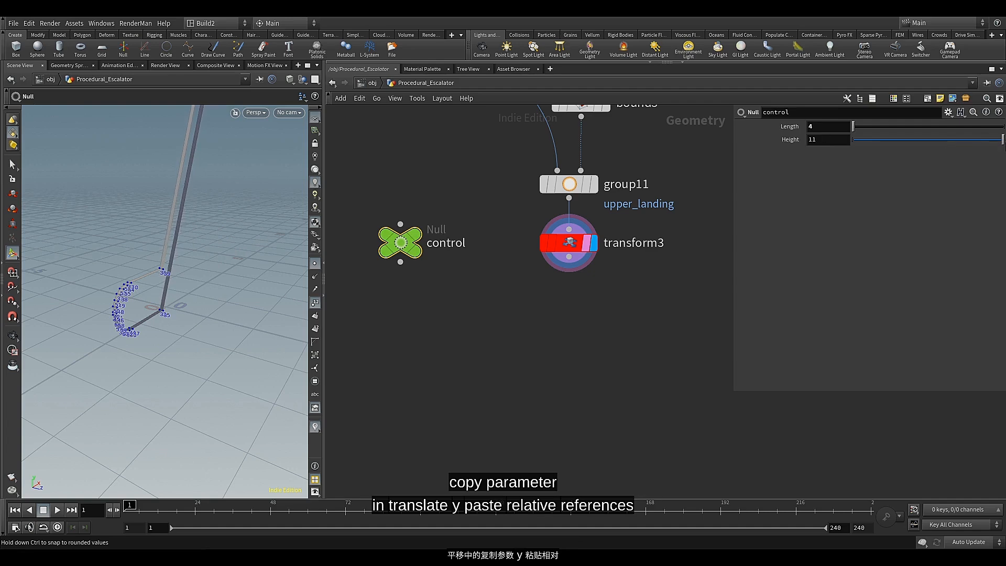
{"action": "left_click_drag", "start_coordinate": [227, 335], "coordinate": [217, 236], "text": "alt"}
{"action": "middle_click_drag", "start_coordinate": [218, 236], "coordinate": [216, 352], "text": "alt"}
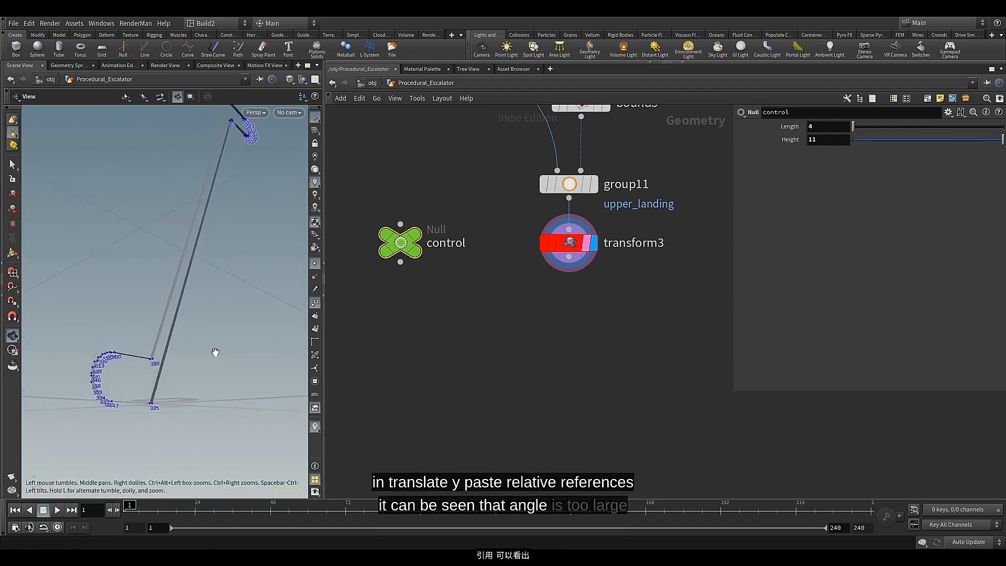
{"action": "right_click_drag", "start_coordinate": [215, 352], "coordinate": [222, 265], "text": "alt"}
{"action": "left_click_drag", "start_coordinate": [222, 265], "coordinate": [224, 267], "text": "alt"}
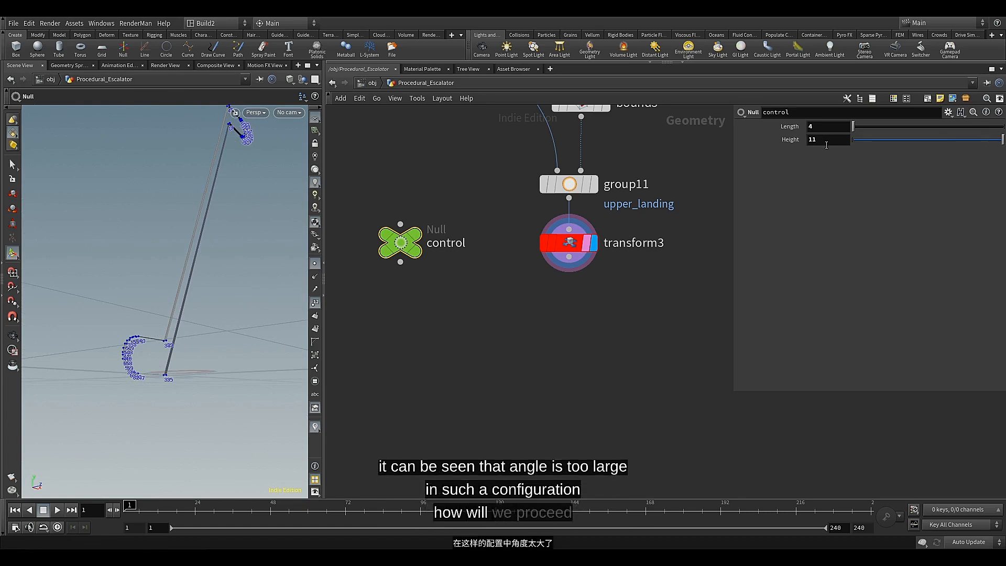
Set the control node's Height to 3.5 and copy the Height parameter
{"action": "left_click_drag", "start_coordinate": [891, 143], "coordinate": [901, 169]}
{"action": "mouse_move", "coordinate": [593, 249]}
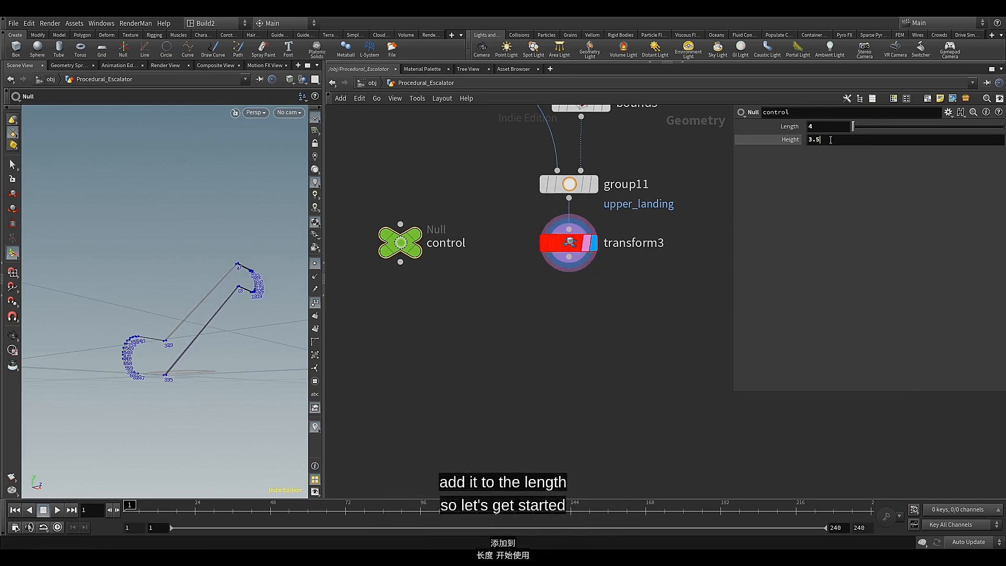
{"action": "right_click", "coordinate": [809, 140]}
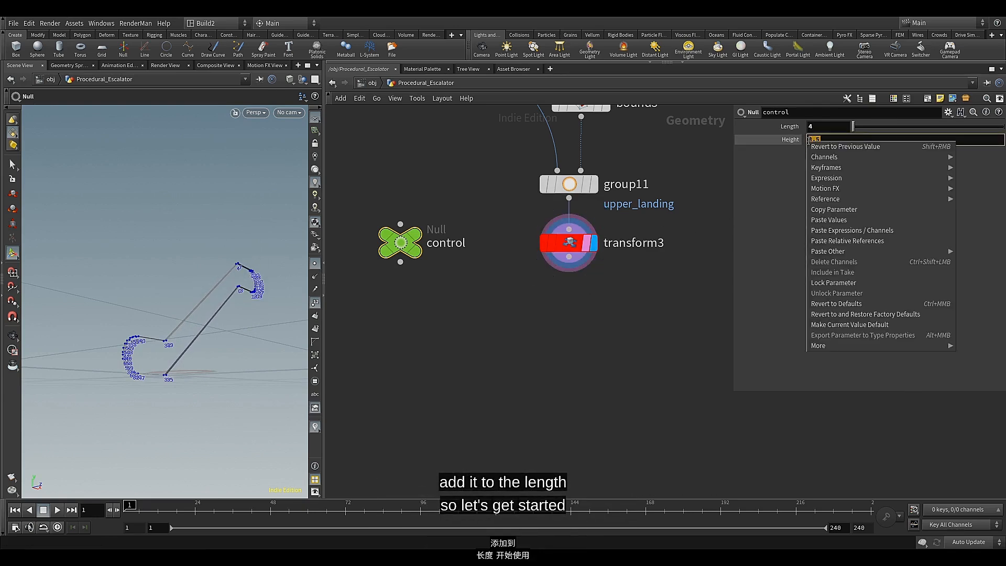
{"action": "left_click", "coordinate": [817, 212]}
Append + ch("../control/newparameter2") / 2 to transform3's Translate X expression, pasting the Height as a relative reference
{"action": "left_click", "coordinate": [568, 242]}
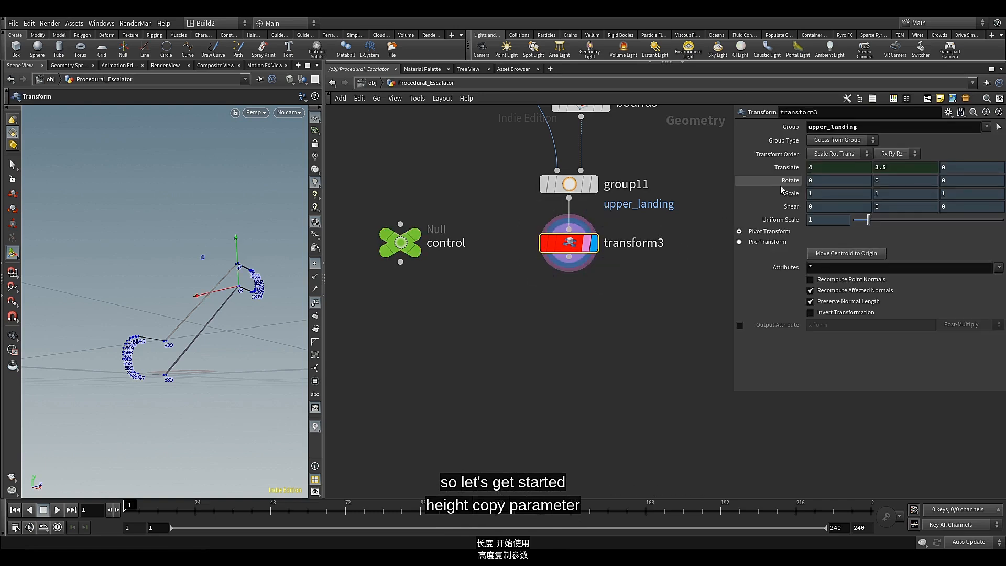
{"action": "left_click", "coordinate": [821, 167]}
{"action": "key", "text": "ctrl+v"}
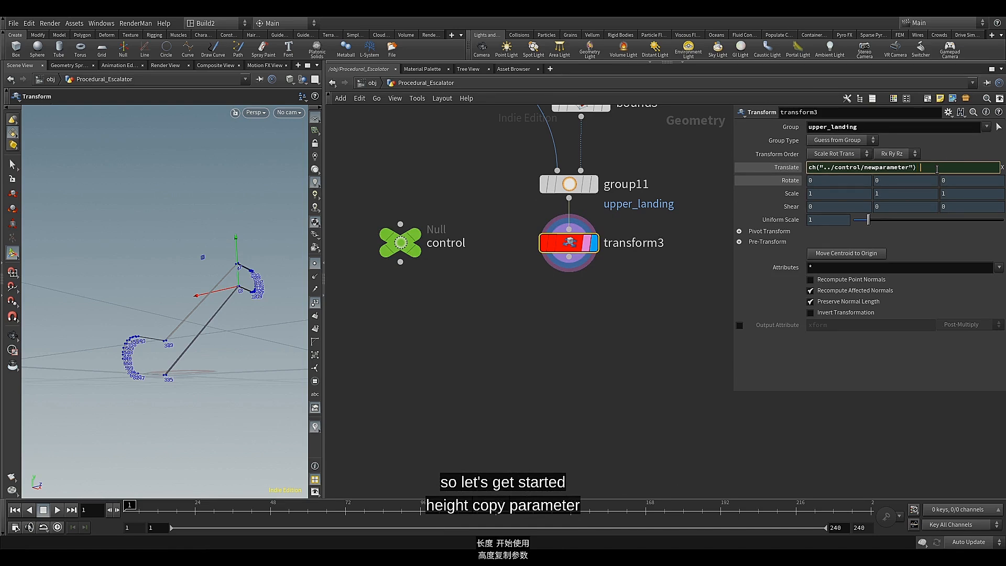
{"action": "type", "text": "+"}
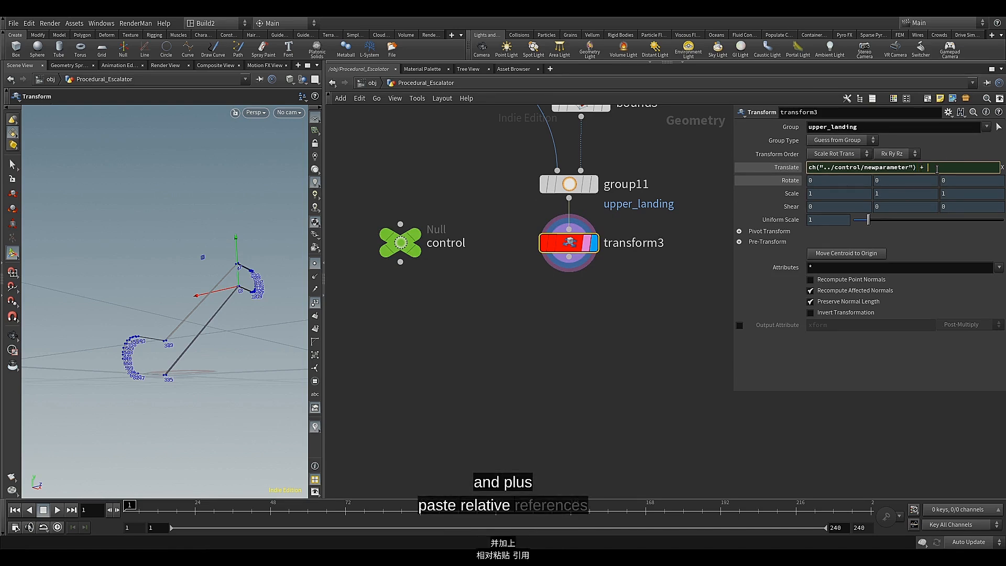
{"action": "right_click", "coordinate": [936, 169]}
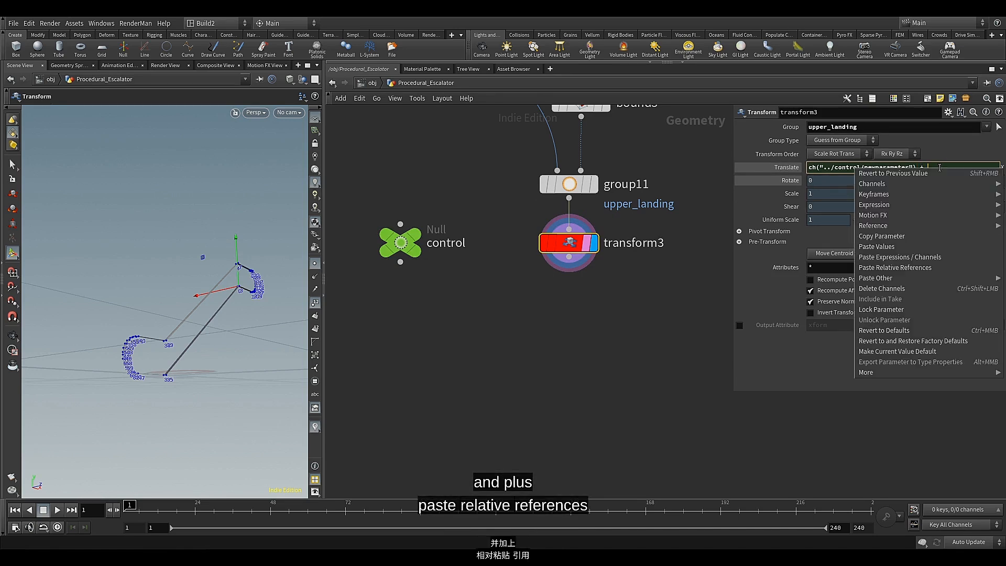
{"action": "left_click", "coordinate": [890, 267]}
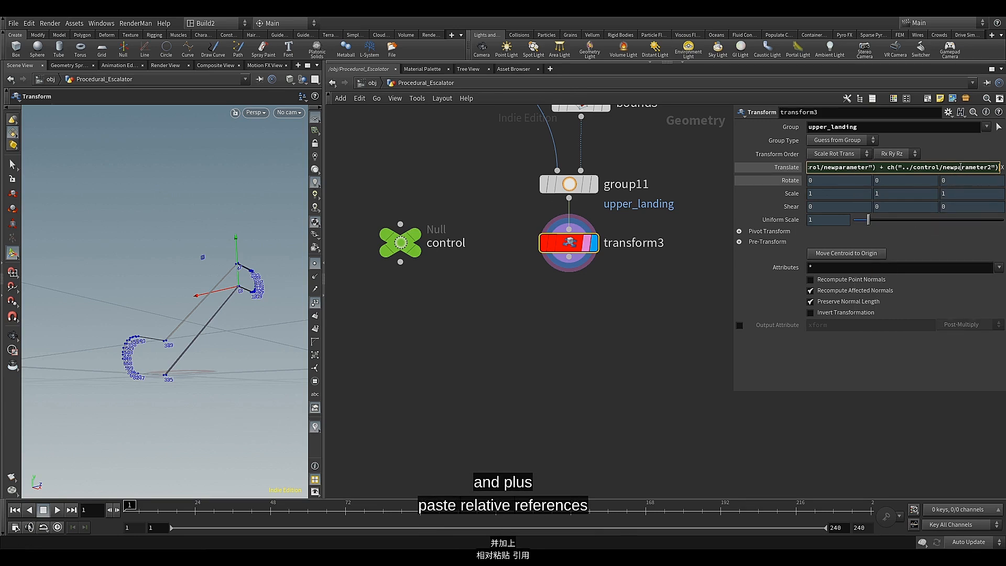
{"action": "key", "text": "Return"}
{"action": "scroll", "coordinate": [901, 170], "scroll_direction": "down", "scroll_amount": 3}
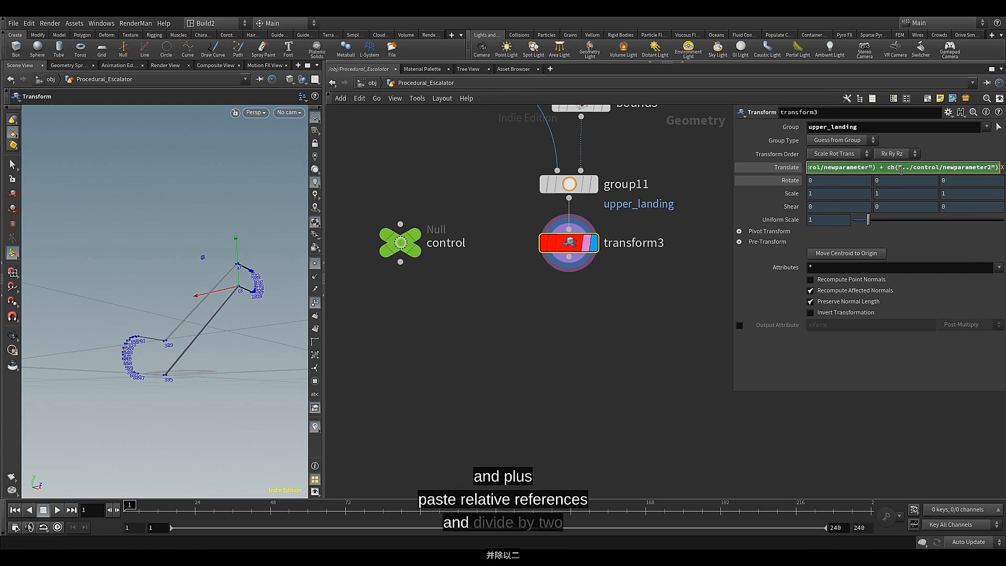
{"action": "type", "text": "/ 2"}
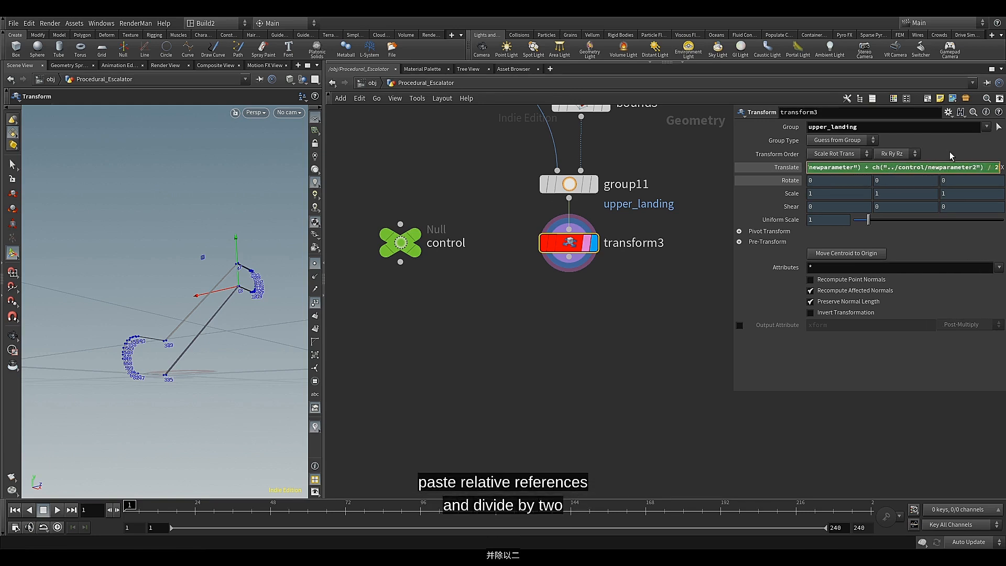
{"action": "key", "text": "Return"}
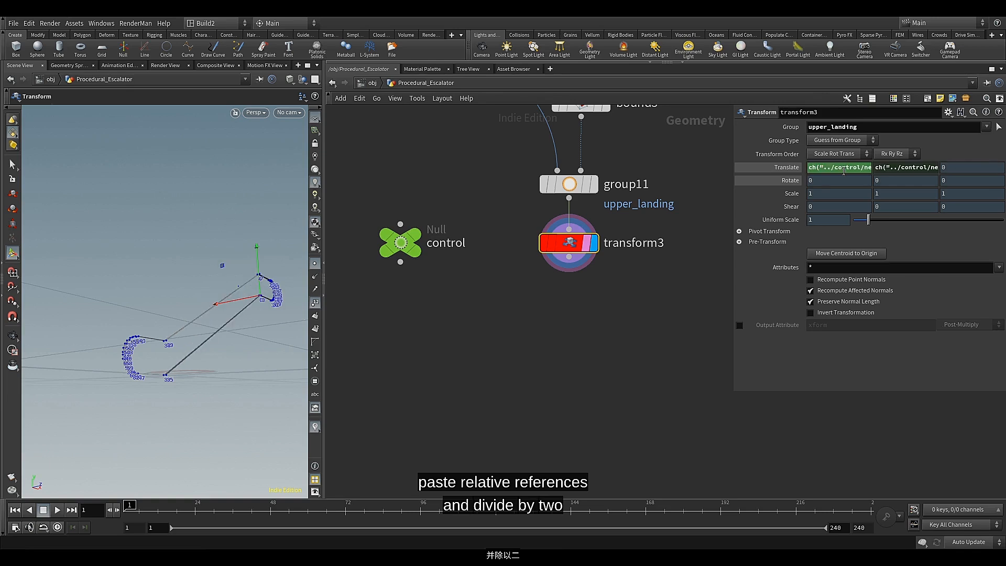
{"action": "left_click", "coordinate": [785, 167]}
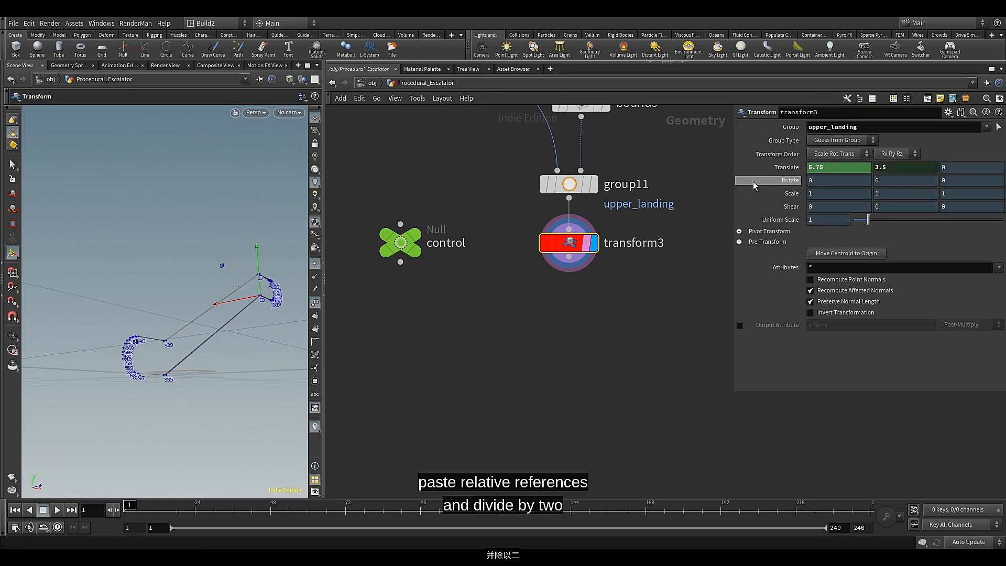
Test different Height values on the control node, and set Height to 4
{"action": "mouse_move", "coordinate": [402, 237]}
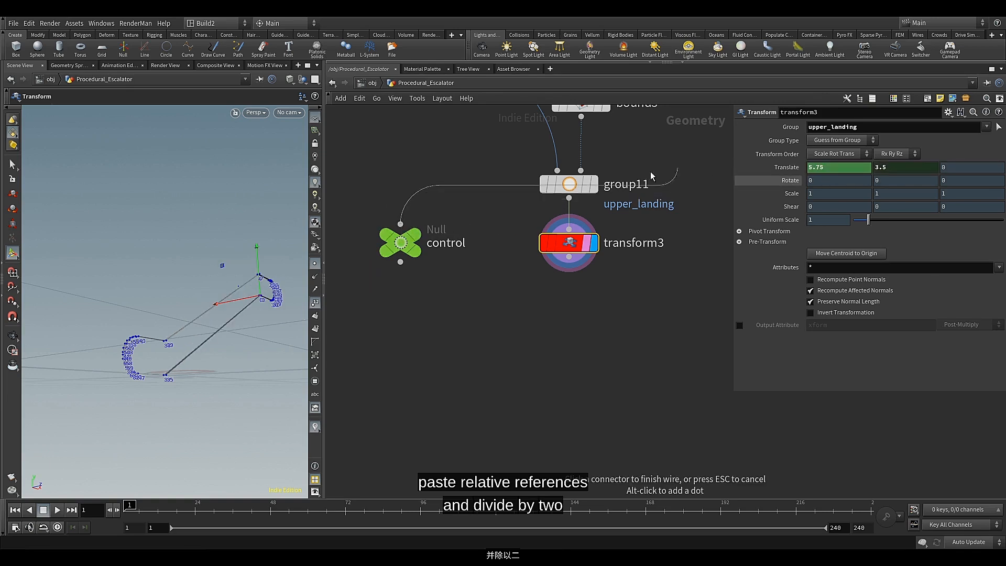
{"action": "left_click", "coordinate": [402, 247]}
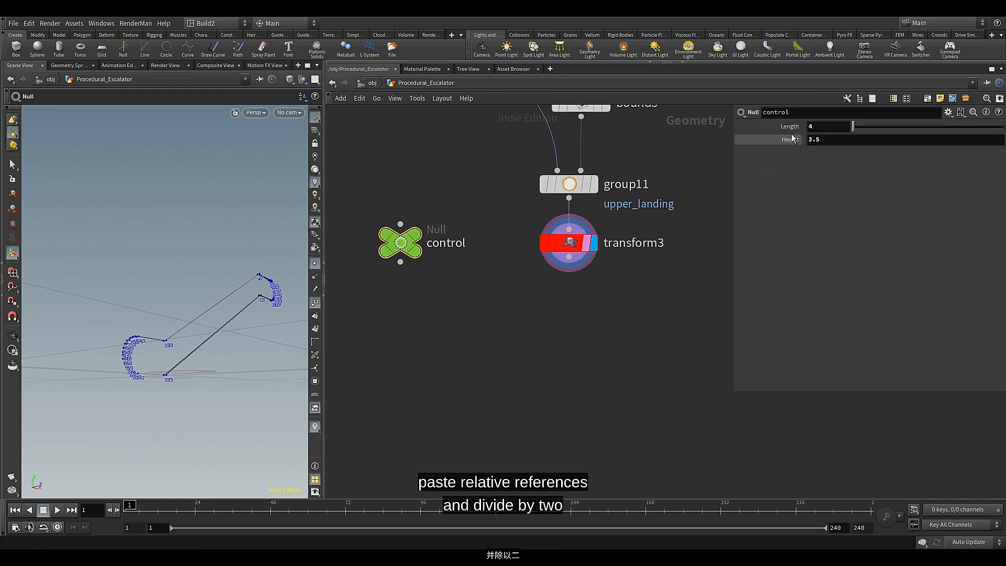
{"action": "left_click_drag", "start_coordinate": [787, 142], "coordinate": [906, 141]}
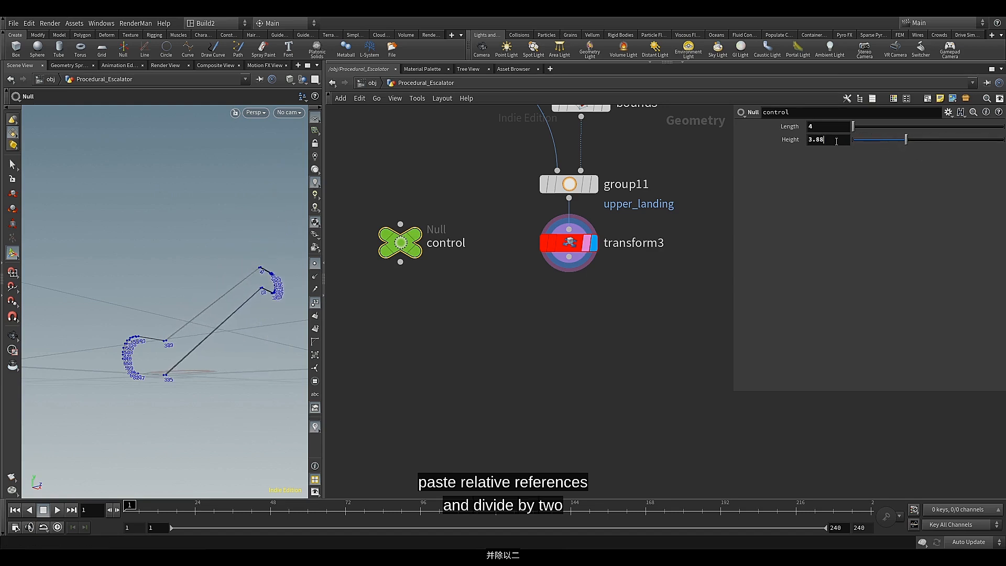
{"action": "left_click_drag", "start_coordinate": [826, 141], "coordinate": [787, 141]}
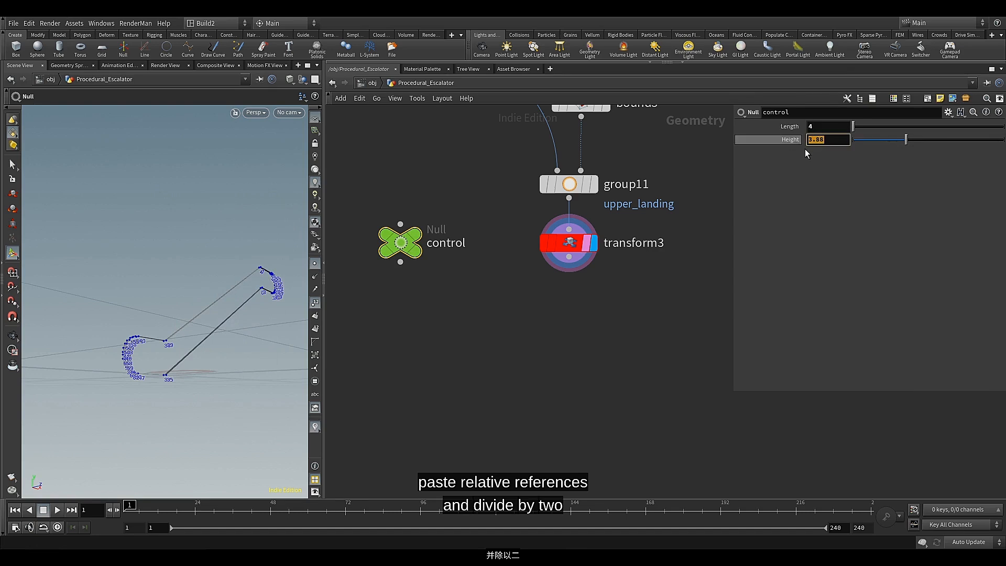
{"action": "type", "text": "4"}
{"action": "key", "text": "Return"}
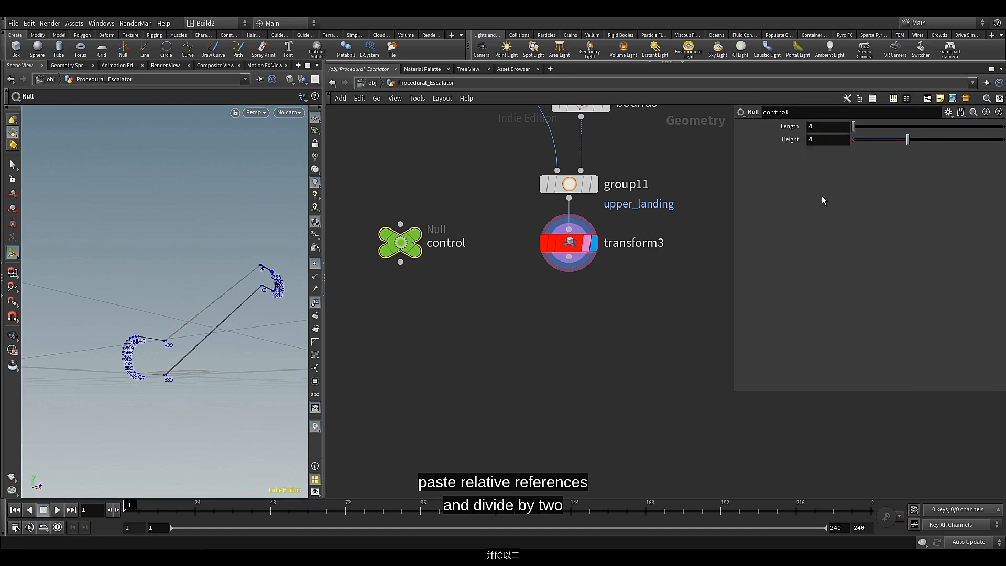
Check transform3's Translate X, and enclose the ch("../control/newparameter2") / 2 term of its expression in parentheses
{"action": "left_click", "coordinate": [569, 243]}
{"action": "right_click", "coordinate": [781, 171]}
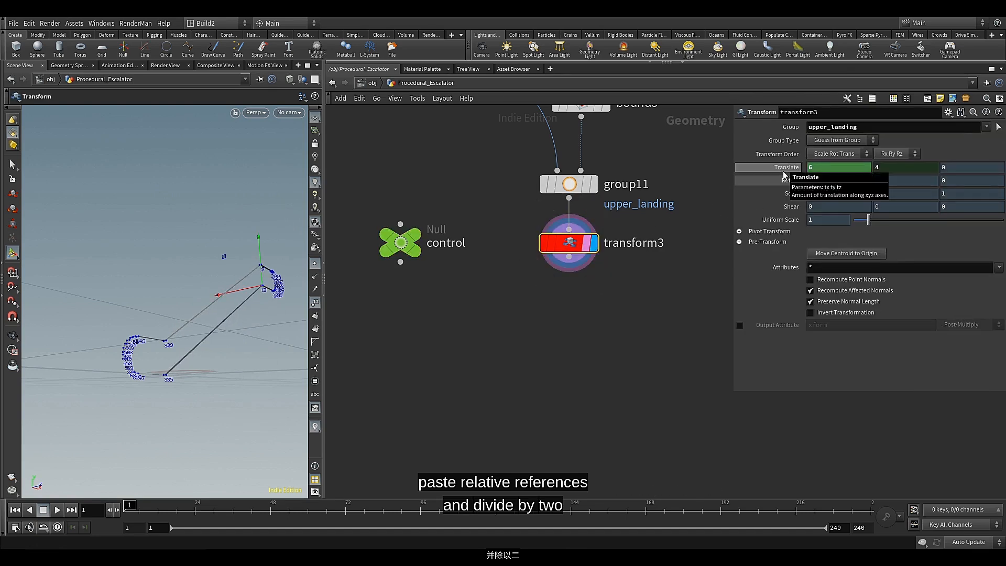
{"action": "left_click", "coordinate": [784, 175]}
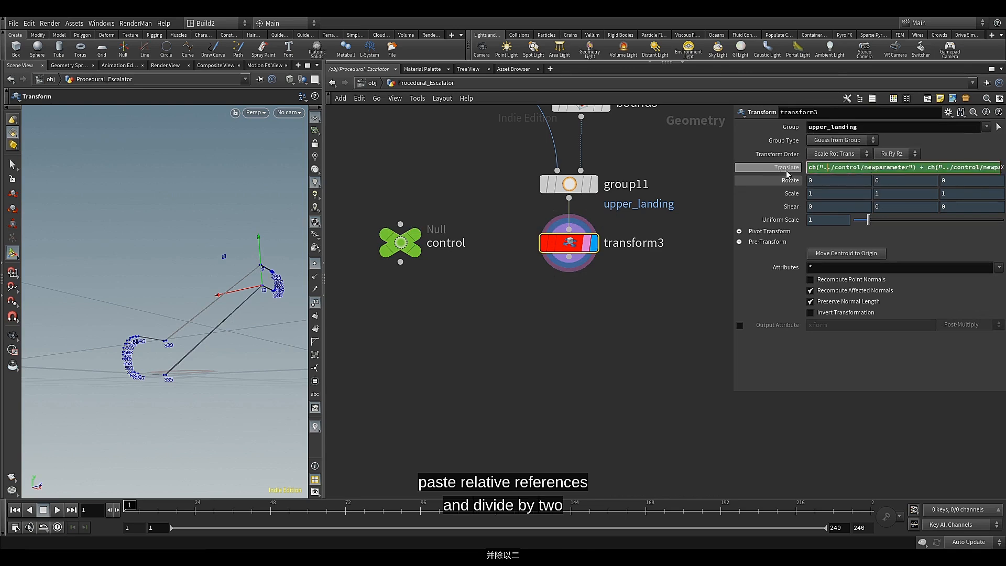
{"action": "left_click", "coordinate": [780, 168]}
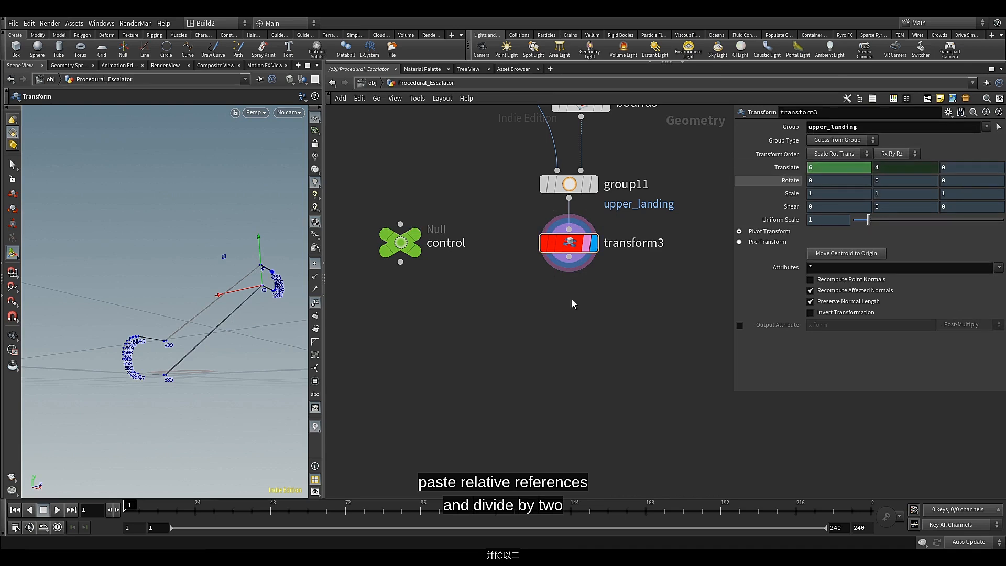
{"action": "left_click", "coordinate": [771, 173]}
{"action": "left_click", "coordinate": [855, 171]}
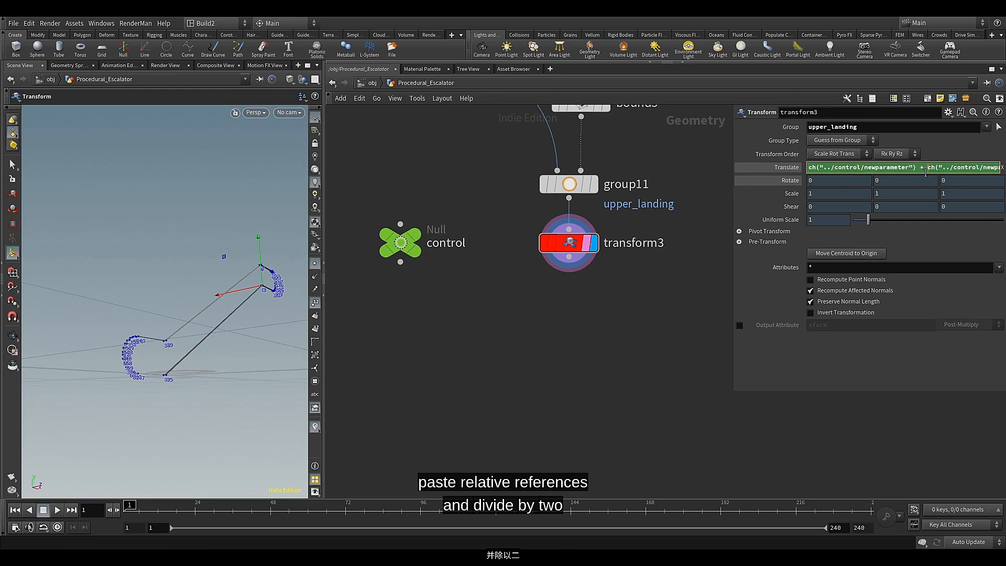
{"action": "left_click_drag", "start_coordinate": [733, 212], "coordinate": [555, 209]}
{"action": "left_click", "coordinate": [689, 168]}
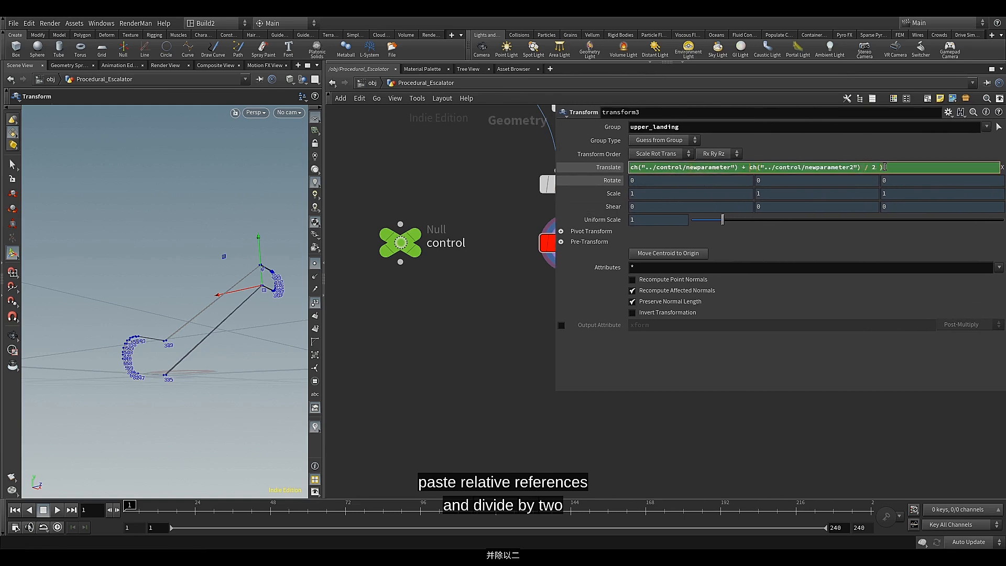
{"action": "type", "text": "("}
{"action": "key", "text": "BackSpace"}
{"action": "key", "text": "Return"}
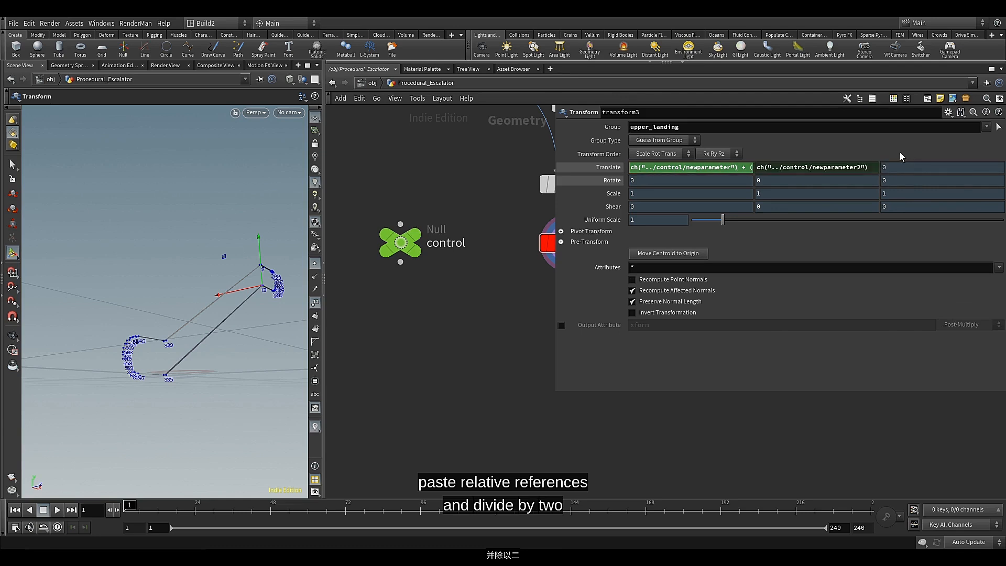
{"action": "left_click", "coordinate": [599, 169]}
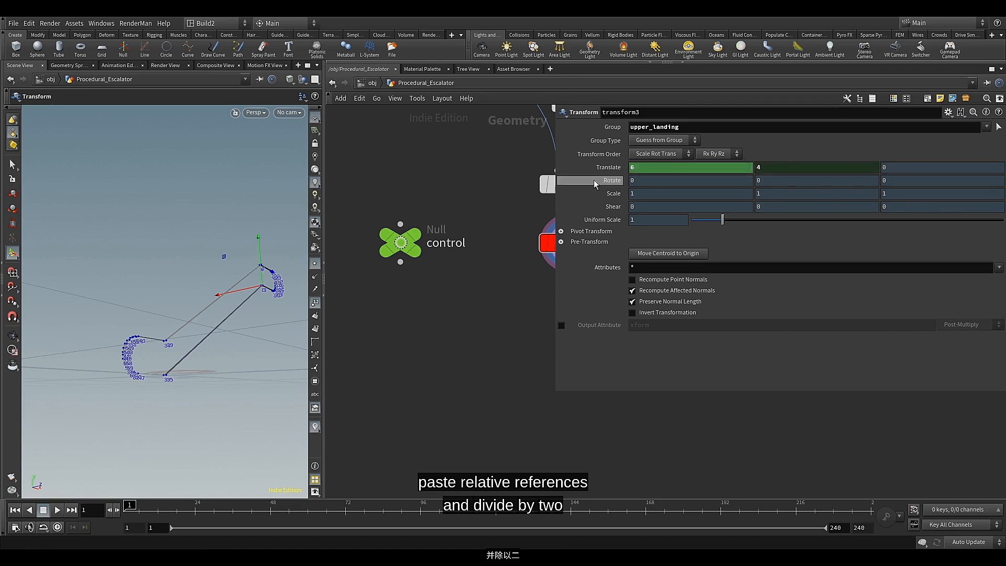
Narrow the parameter pane again, set the control node's Height to 4.12 and orbit around the railing
{"action": "left_click_drag", "start_coordinate": [558, 391], "coordinate": [713, 366]}
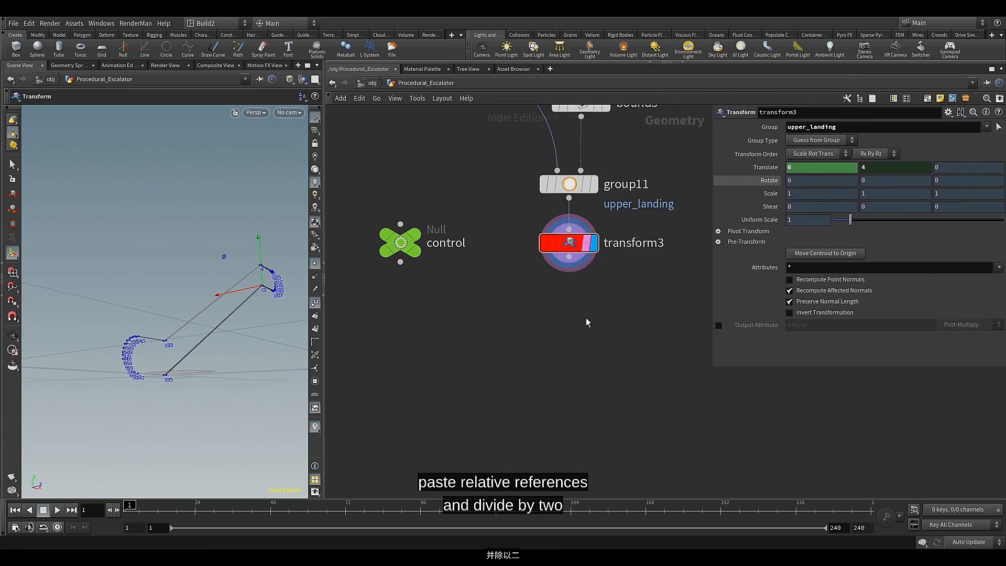
{"action": "left_click", "coordinate": [542, 309]}
{"action": "left_click", "coordinate": [400, 247]}
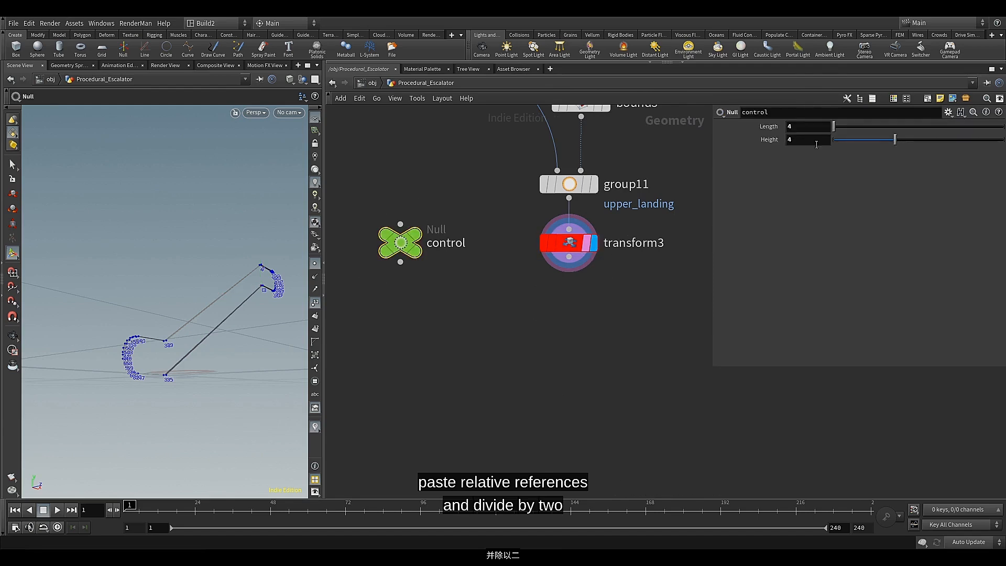
{"action": "mouse_move", "coordinate": [894, 139]}
{"action": "left_mouse_down"}
{"action": "mouse_move", "coordinate": [840, 146]}
{"action": "mouse_move", "coordinate": [896, 150]}
{"action": "left_mouse_up"}
{"action": "mouse_move", "coordinate": [220, 276]}
{"action": "left_mouse_down", "text": "alt"}
{"action": "mouse_move", "coordinate": [296, 288]}
{"action": "mouse_move", "coordinate": [195, 294]}
{"action": "mouse_move", "coordinate": [213, 290]}
{"action": "left_mouse_up", "text": "alt"}
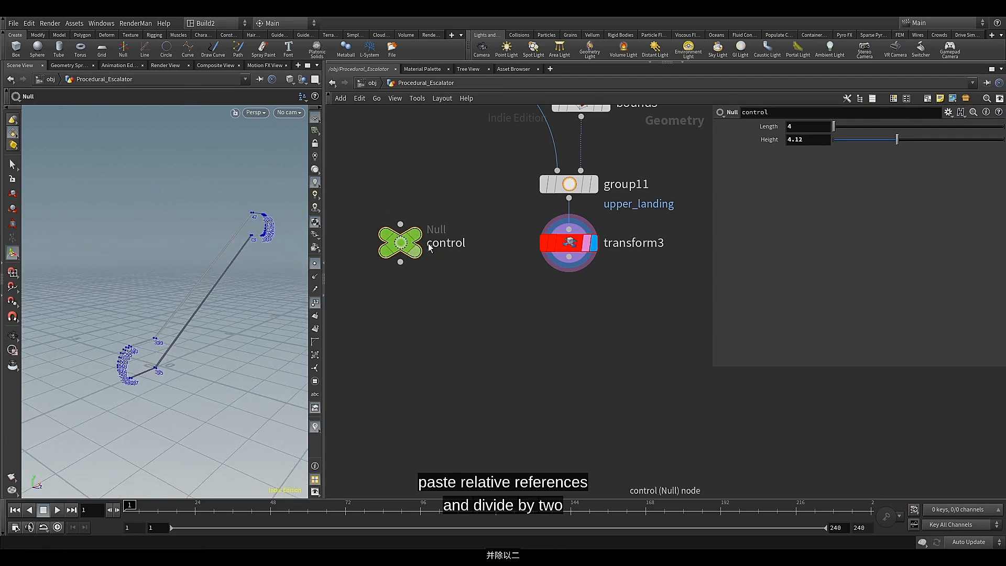
Test other Length and Height values on the control node, and set Height to 3 and Length to 5
{"action": "left_click", "coordinate": [857, 139]}
{"action": "left_click_drag", "start_coordinate": [844, 125], "coordinate": [879, 142]}
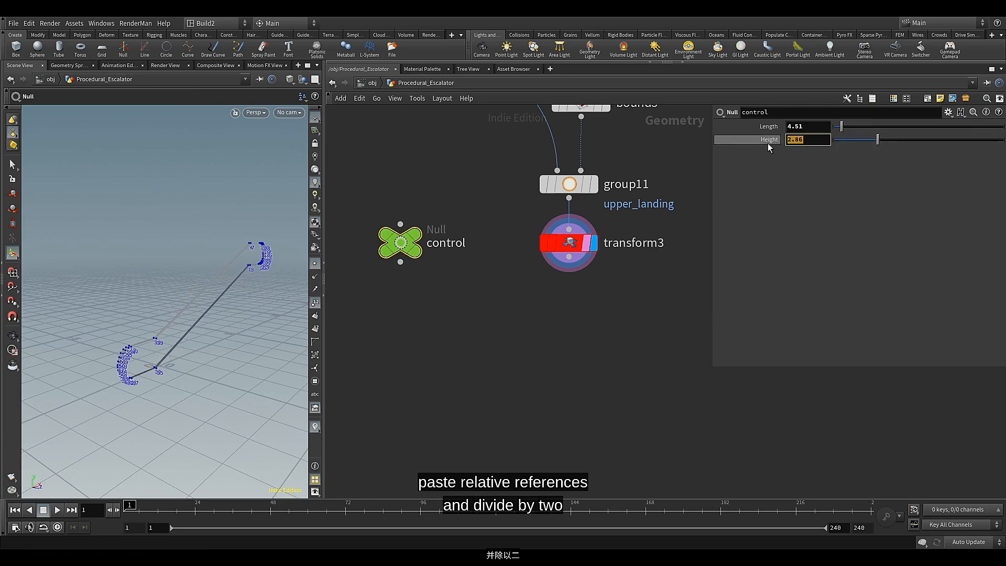
{"action": "type", "text": "3"}
{"action": "left_click_drag", "start_coordinate": [807, 127], "coordinate": [778, 128]}
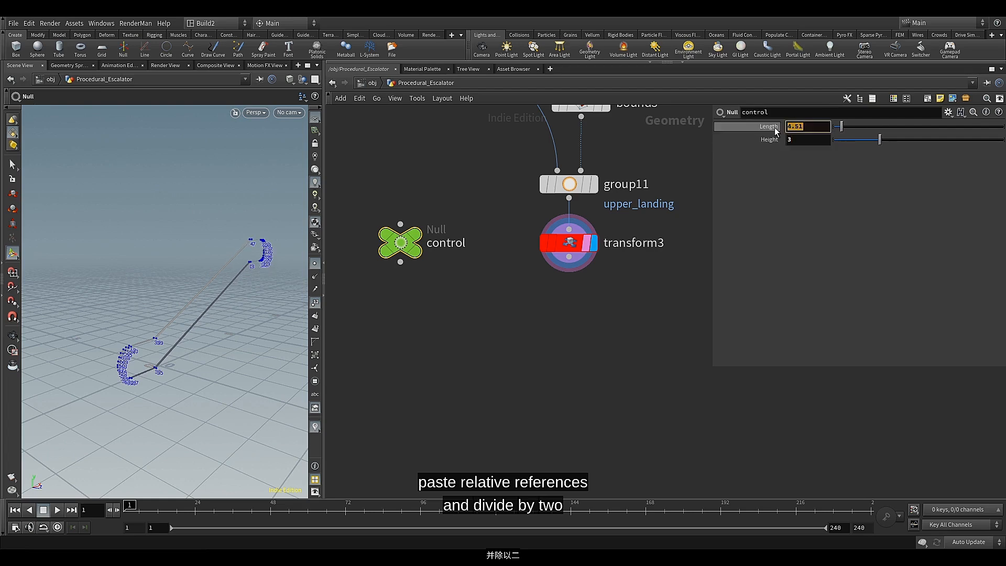
{"action": "type", "text": "5"}
{"action": "key", "text": "Return"}
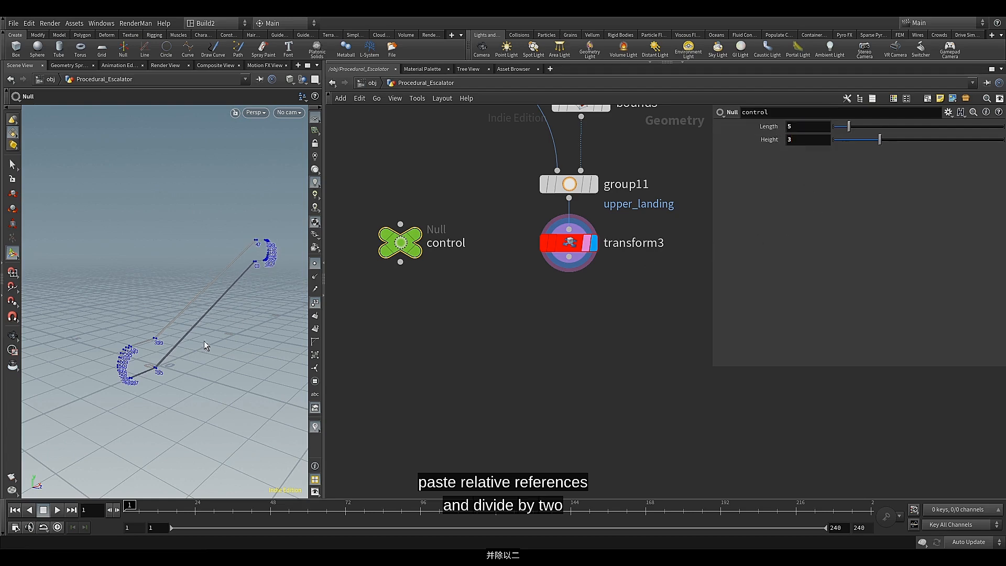
{"action": "mouse_move", "coordinate": [204, 340]}
{"action": "left_mouse_down", "text": "alt"}
{"action": "mouse_move", "coordinate": [204, 324]}
{"action": "mouse_move", "coordinate": [220, 321]}
{"action": "mouse_move", "coordinate": [208, 324]}
{"action": "left_mouse_up", "text": "alt"}
{"action": "scroll", "coordinate": [213, 319], "scroll_direction": "up", "scroll_amount": 2}
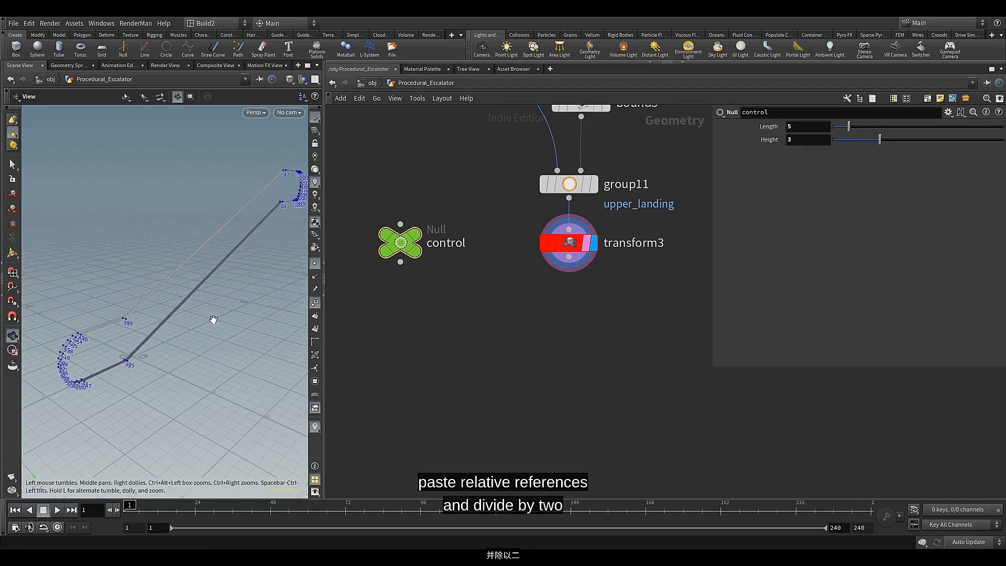
{"action": "mouse_move", "coordinate": [213, 319]}
{"action": "middle_mouse_down", "text": "alt"}
{"action": "mouse_move", "coordinate": [229, 319]}
{"action": "mouse_move", "coordinate": [216, 323]}
{"action": "middle_mouse_up", "text": "alt"}
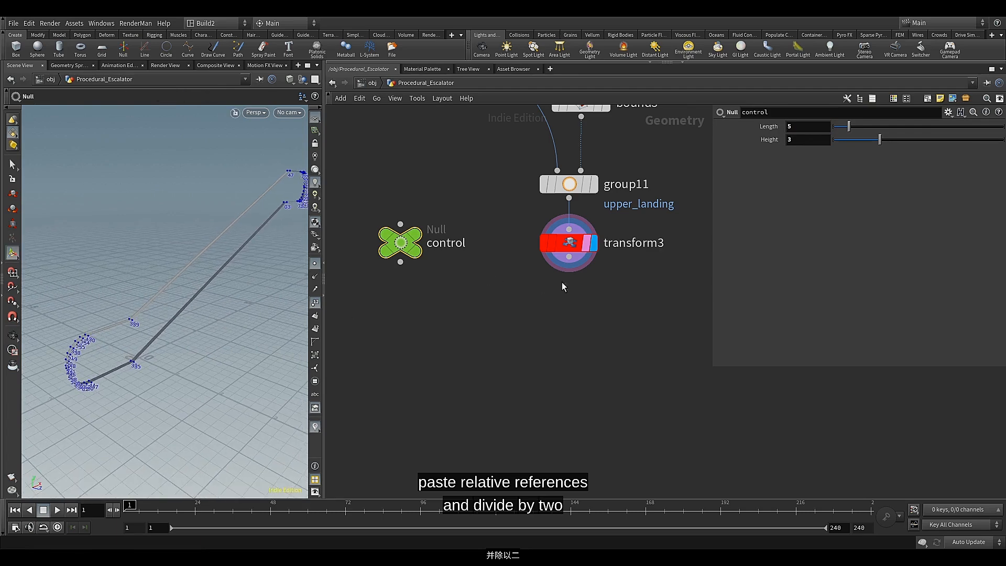
Add a Group Combine node wired to the output of transform3
{"action": "left_click", "coordinate": [569, 257]}
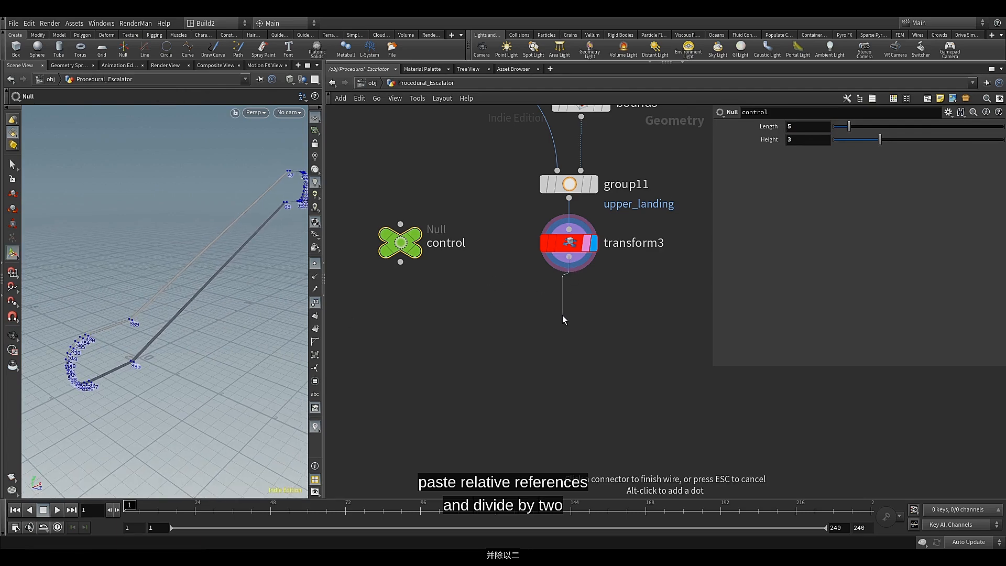
{"action": "key", "text": "Tab"}
{"action": "type", "text": "gr"}
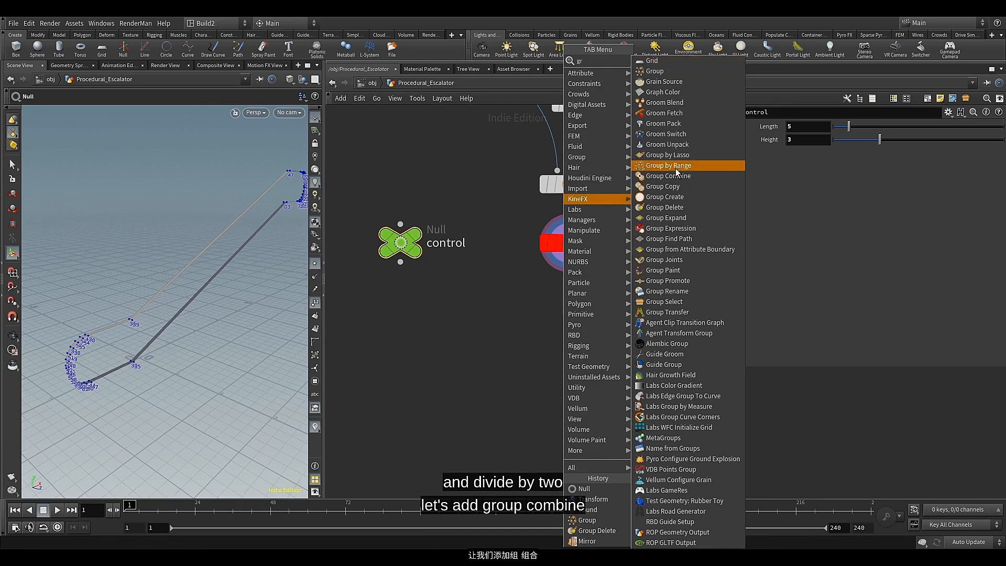
{"action": "left_click", "coordinate": [675, 177]}
{"action": "left_click", "coordinate": [564, 316]}
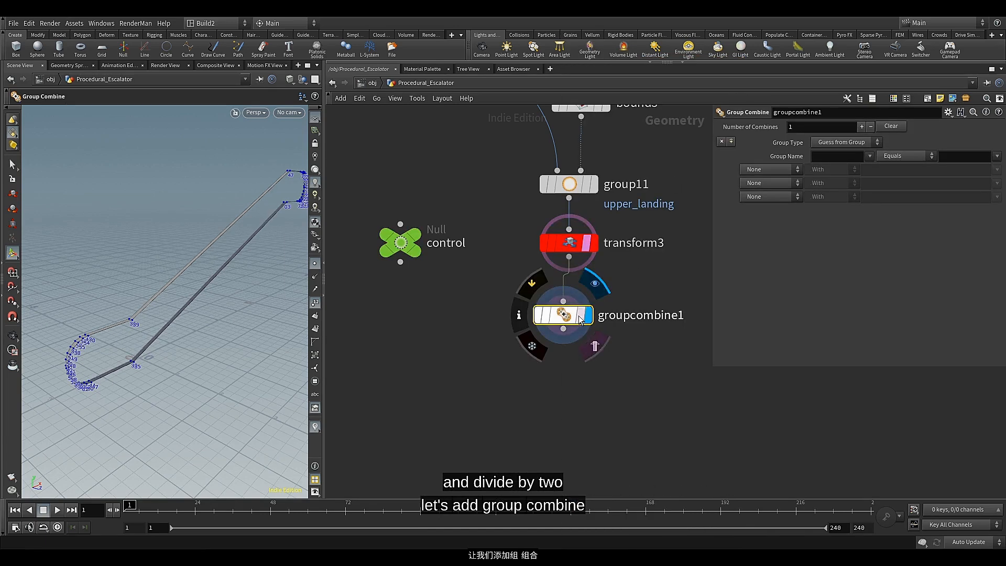
Set groupcombine1 so that the bound group Equals All But bound, inverting the point group
{"action": "left_click", "coordinate": [869, 156]}
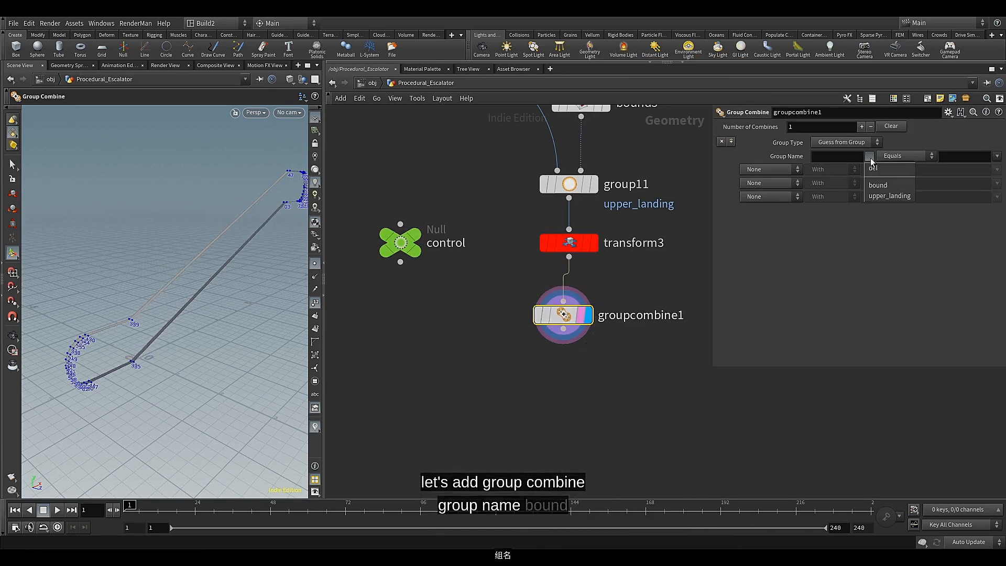
{"action": "left_click", "coordinate": [876, 186]}
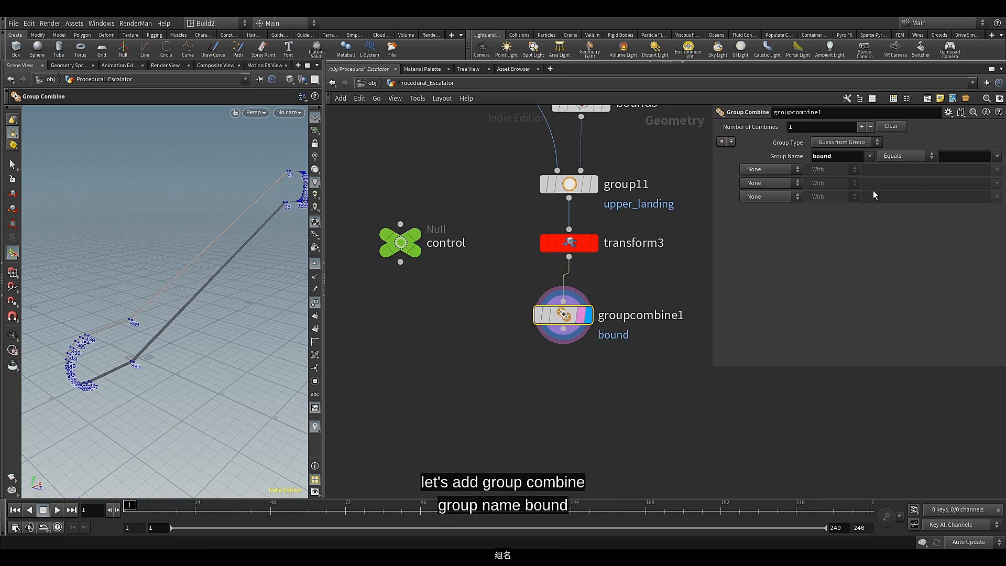
{"action": "left_click", "coordinate": [996, 157]}
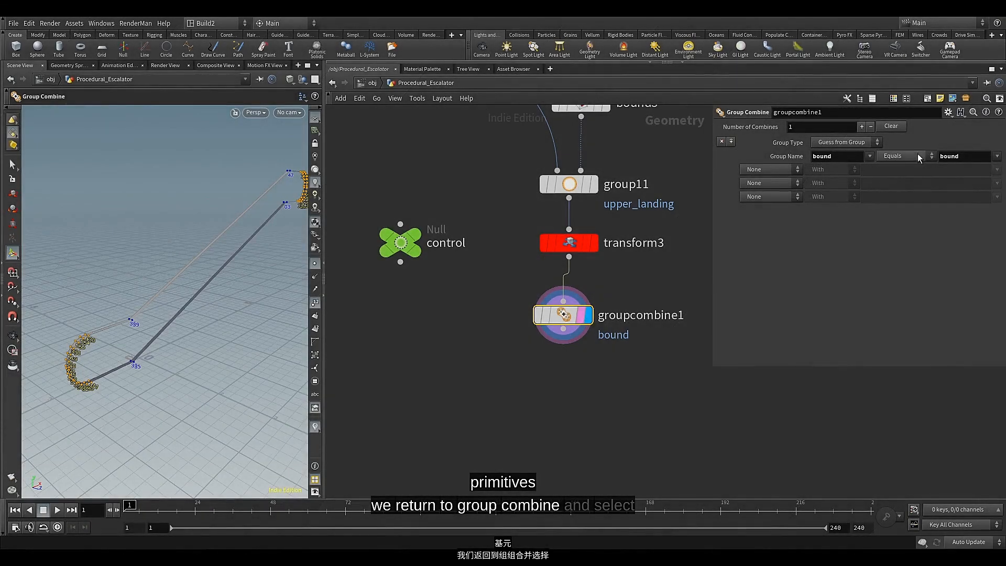
{"action": "left_click", "coordinate": [917, 153]}
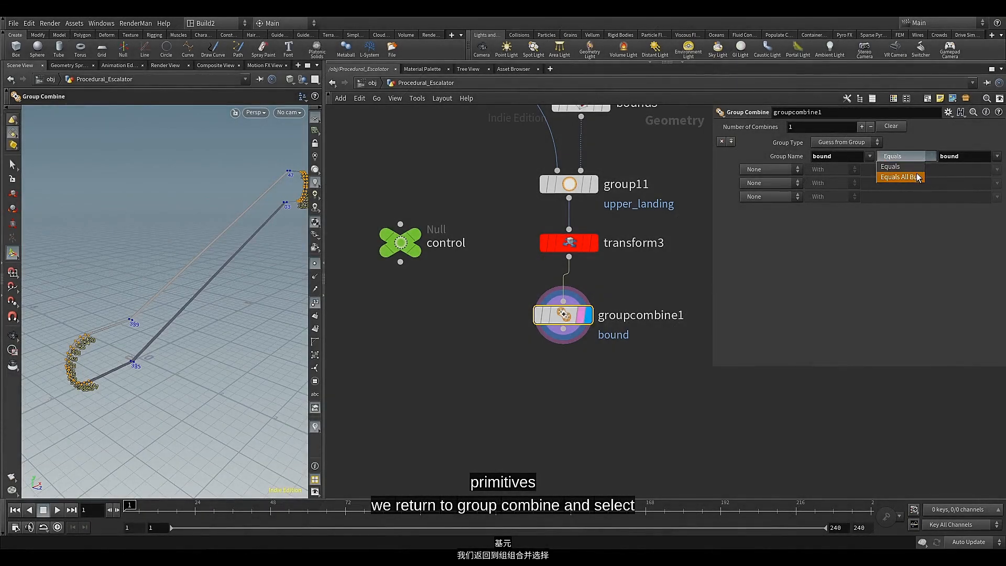
{"action": "left_click", "coordinate": [916, 174]}
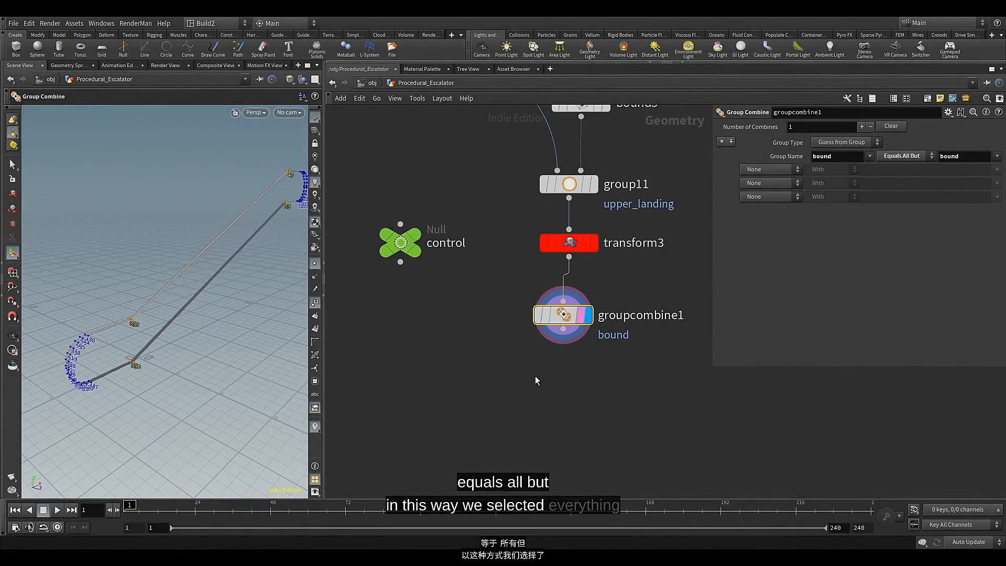
Add a Group Promote node after groupcombine1, align it beneath that node and display its result
{"action": "middle_click_drag", "start_coordinate": [535, 375], "coordinate": [543, 361]}
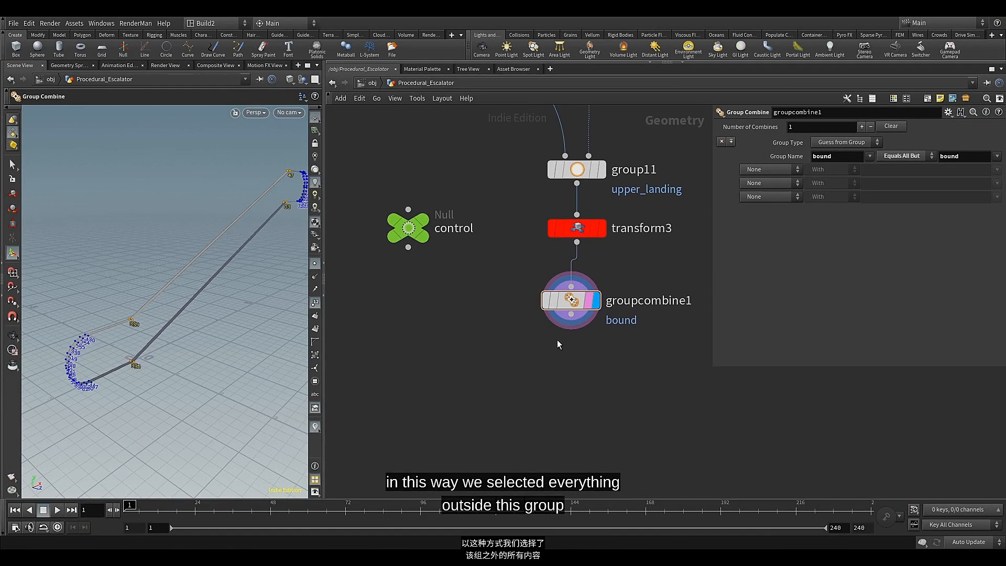
{"action": "left_click", "coordinate": [571, 314]}
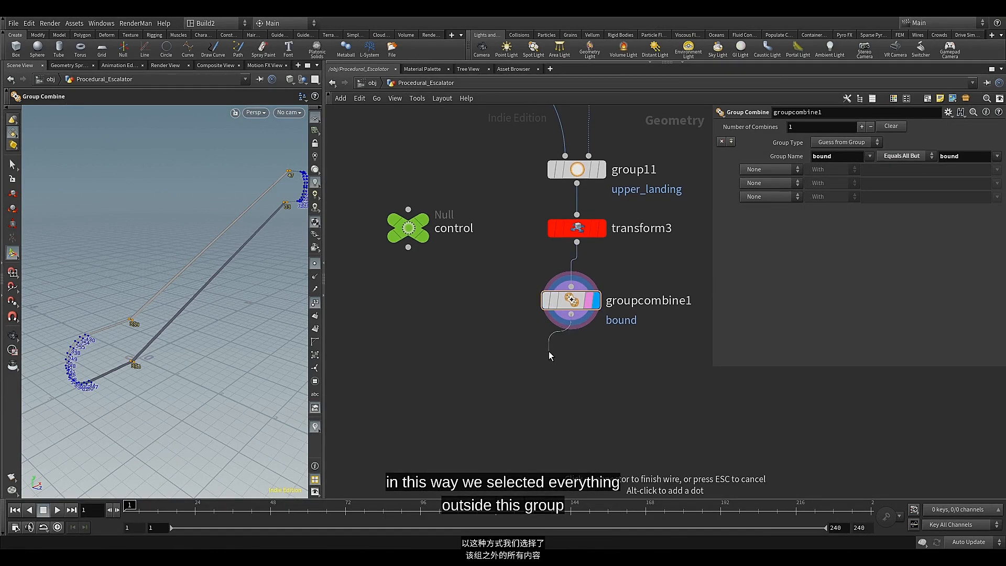
{"action": "key", "text": "Tab"}
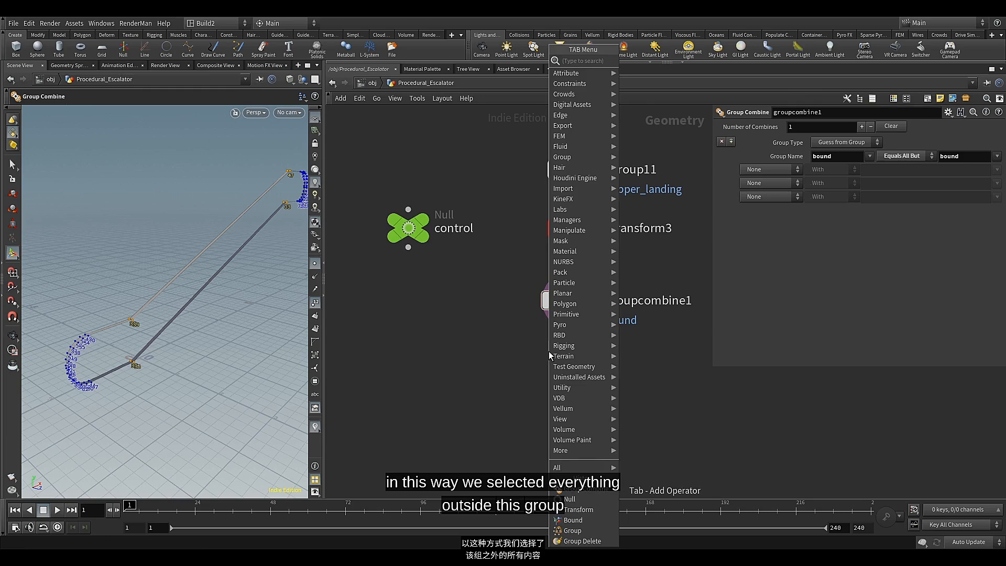
{"action": "type", "text": "grou"}
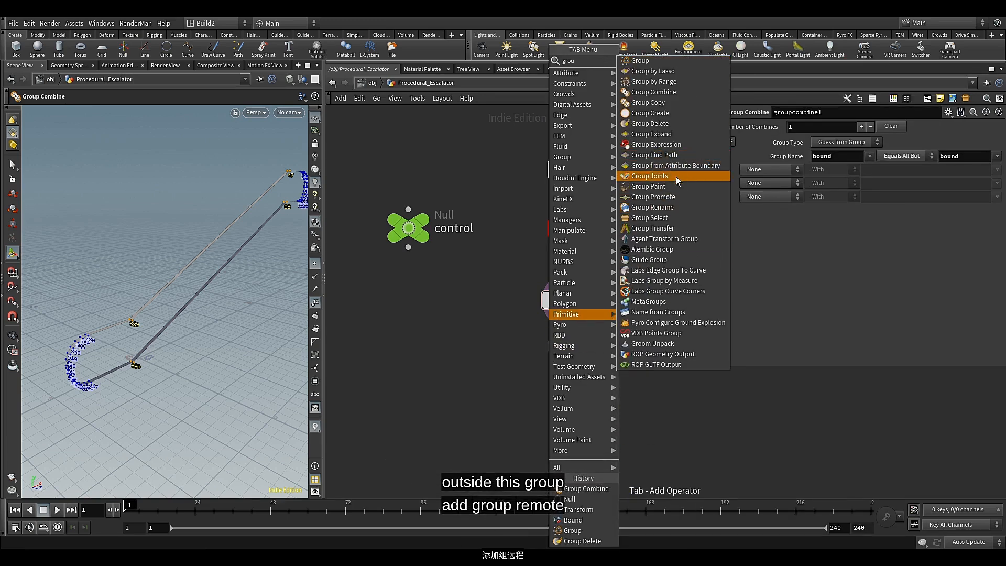
{"action": "left_click", "coordinate": [673, 200]}
{"action": "left_click", "coordinate": [550, 359]}
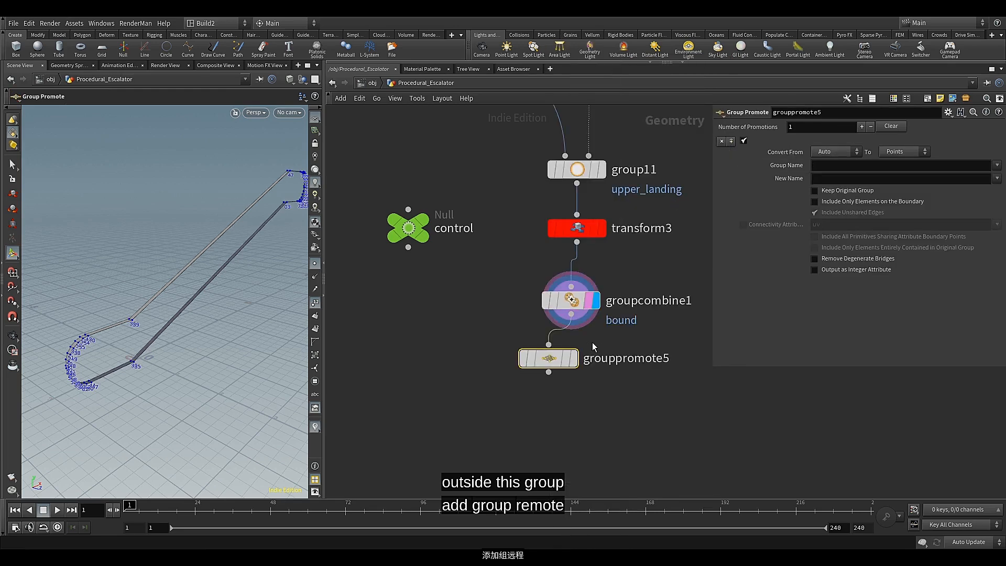
{"action": "mouse_move", "coordinate": [566, 364]}
{"action": "left_click_drag", "start_coordinate": [566, 364], "coordinate": [588, 360]}
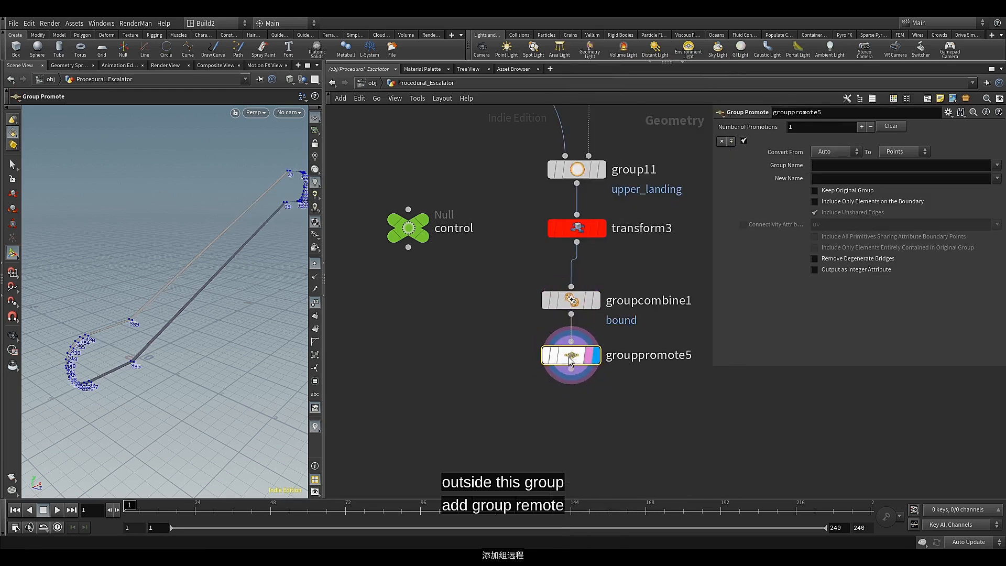
Promote the bound group to Primitives under the new name bevel
{"action": "left_click", "coordinate": [995, 165]}
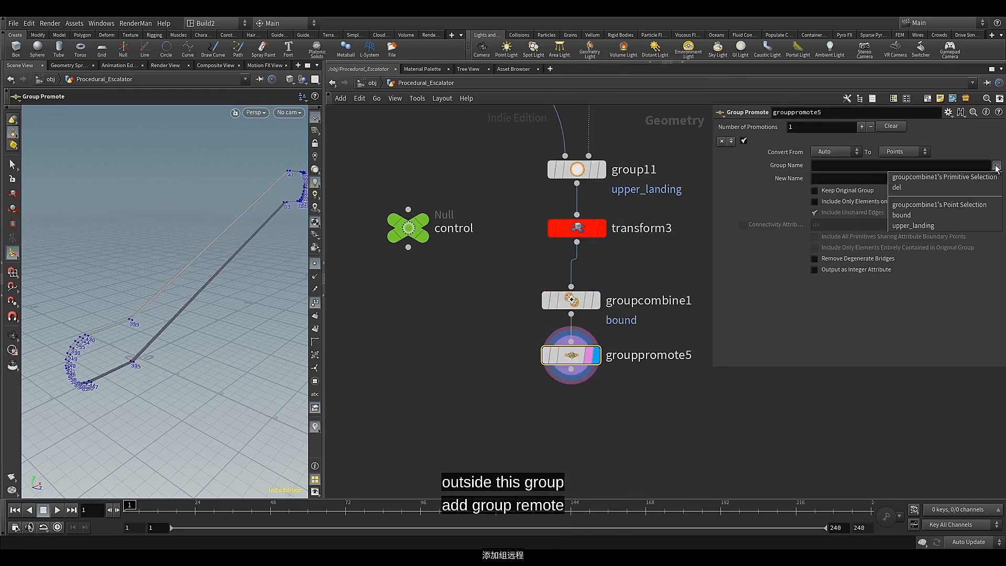
{"action": "left_click", "coordinate": [926, 216]}
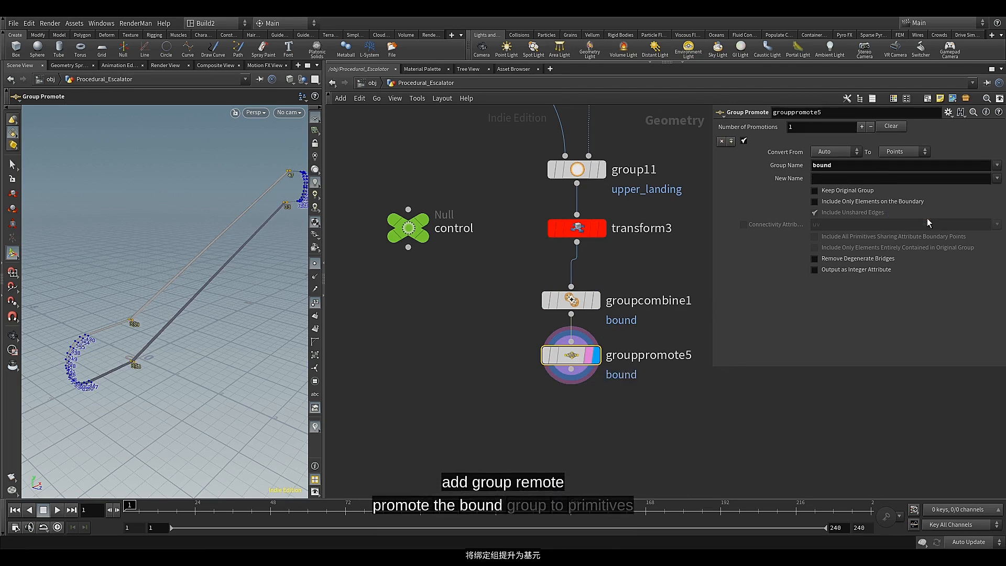
{"action": "left_click", "coordinate": [914, 179]}
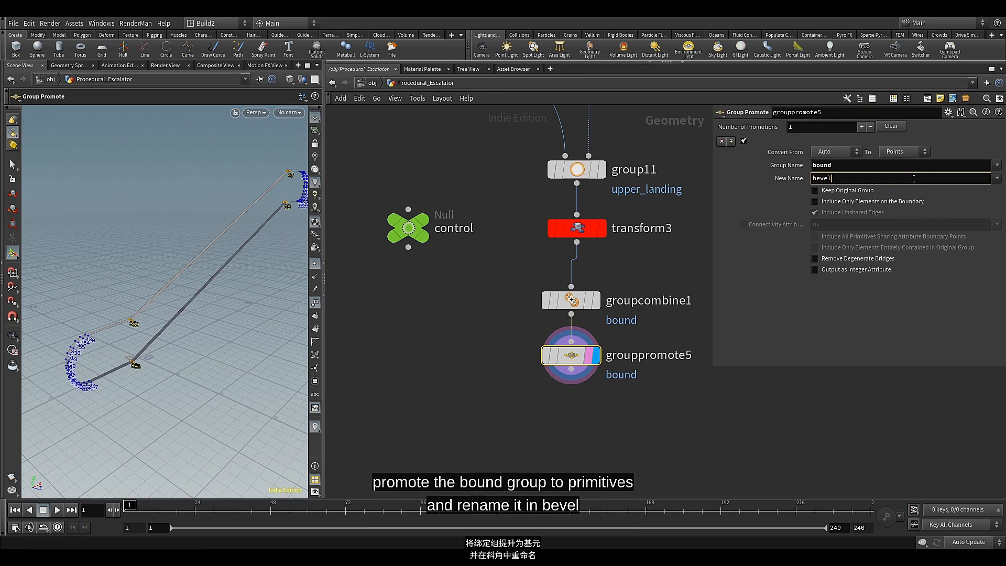
{"action": "key", "text": "Return"}
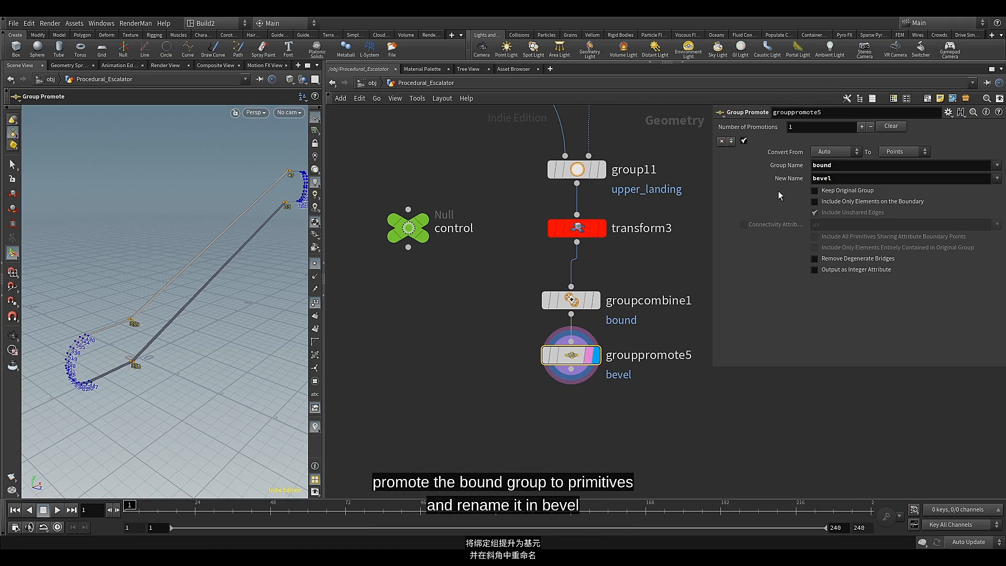
{"action": "left_click", "coordinate": [892, 152]}
{"action": "left_click", "coordinate": [900, 164]}
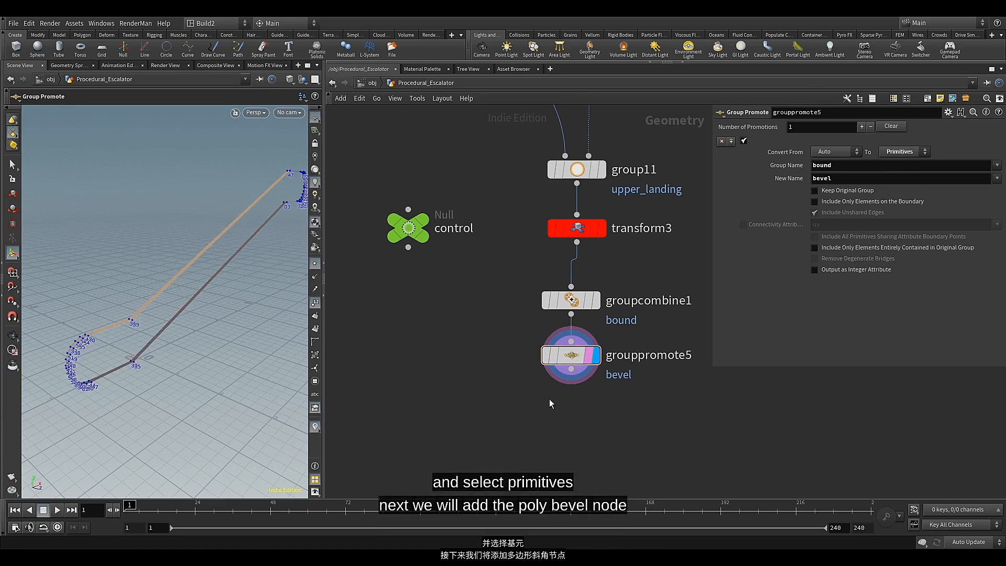
Add a PolyBevel node after grouppromote5 and restrict it to the bevel group
{"action": "middle_click_drag", "start_coordinate": [549, 398], "coordinate": [510, 301]}
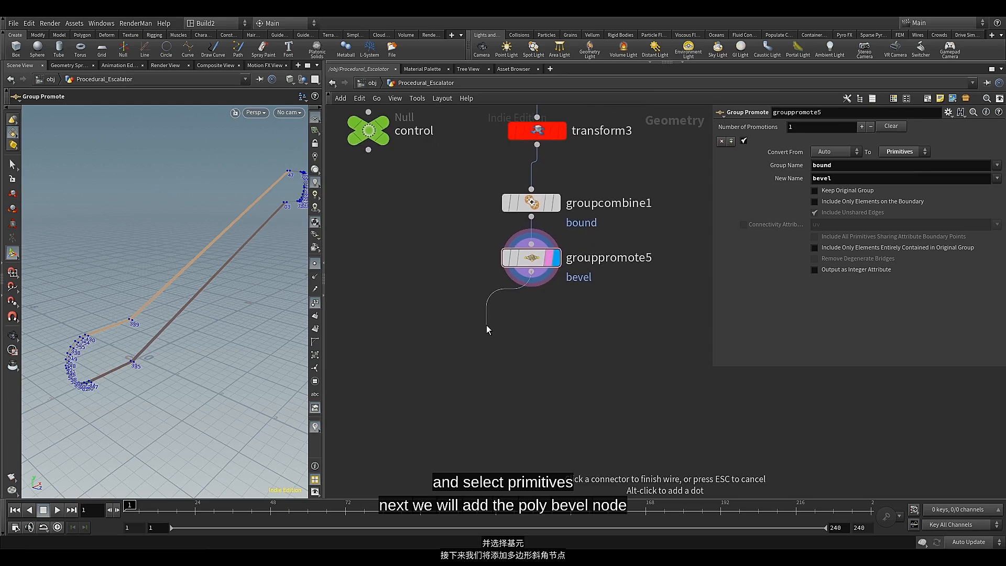
{"action": "key", "text": "Tab"}
{"action": "type", "text": "pol"}
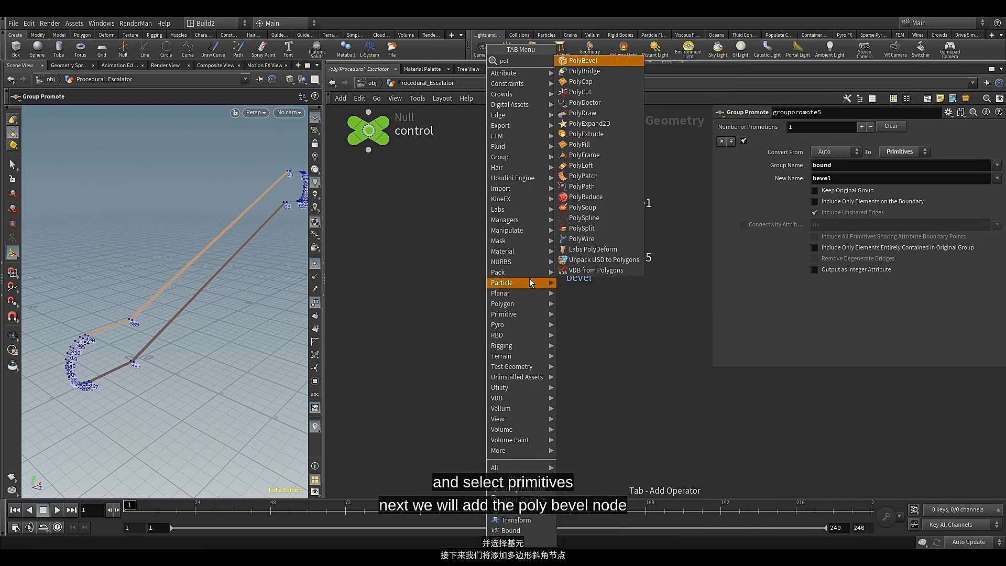
{"action": "mouse_move", "coordinate": [518, 231]}
{"action": "left_click", "coordinate": [604, 62]}
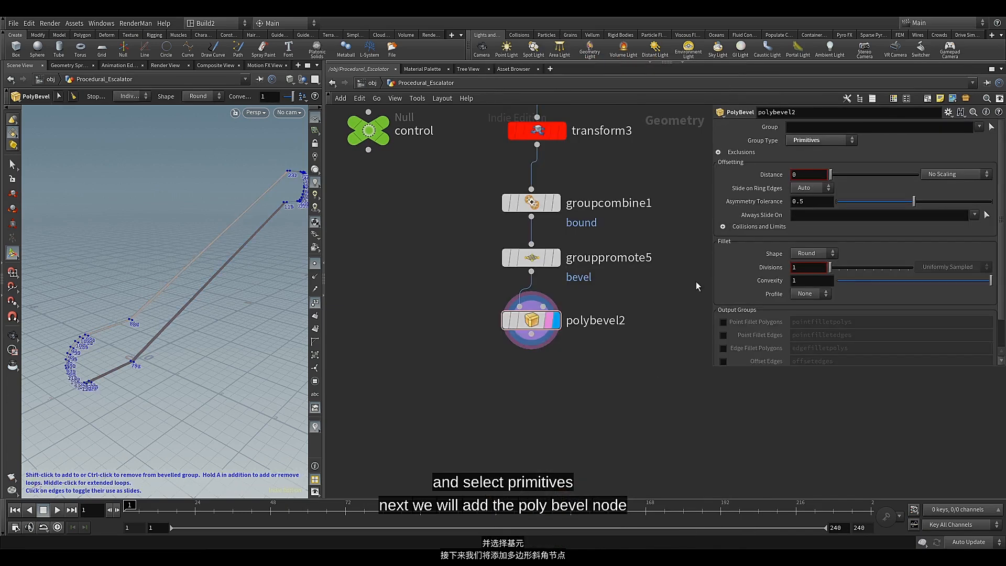
{"action": "left_click", "coordinate": [970, 127]}
{"action": "left_click", "coordinate": [979, 126]}
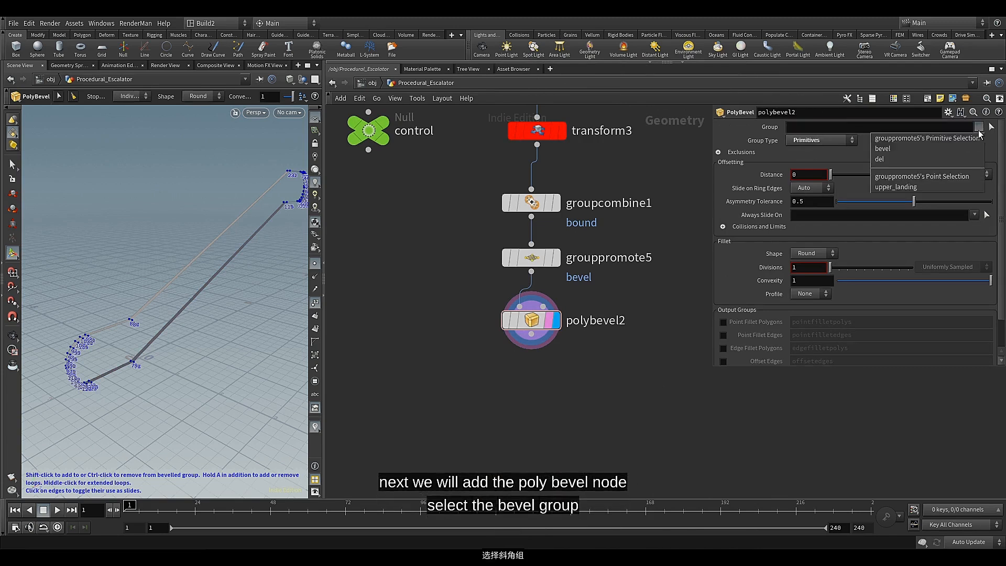
{"action": "left_click", "coordinate": [915, 150]}
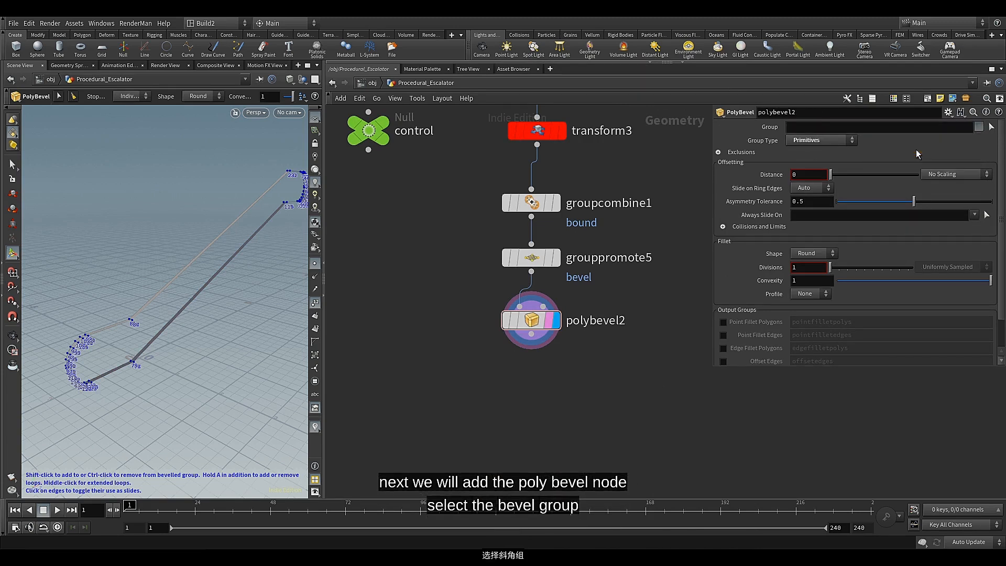
Set the PolyBevel's Distance to 0.293 and its Divisions to 3
{"action": "left_click", "coordinate": [802, 175]}
{"action": "type", "text": ".293"}
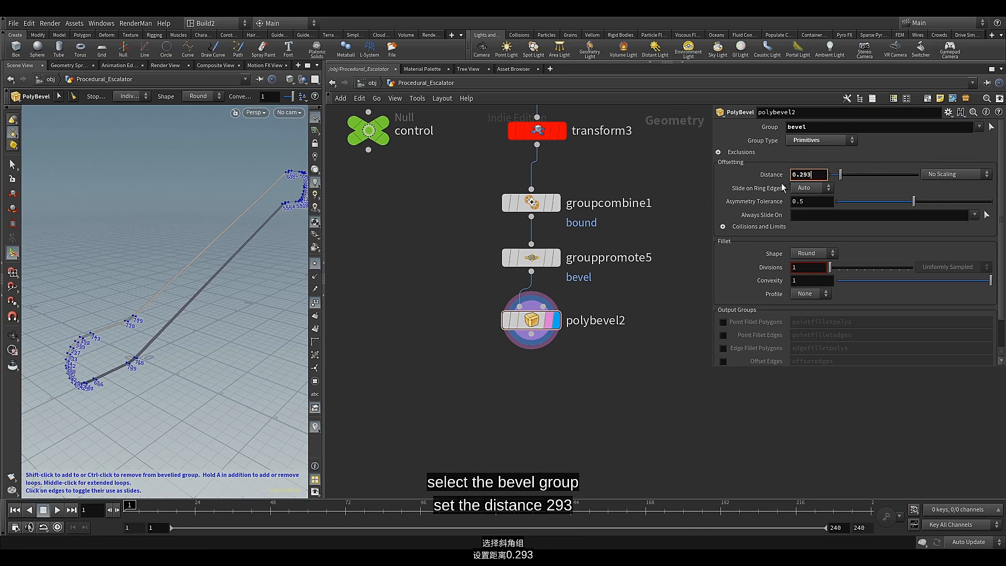
{"action": "left_click", "coordinate": [753, 177]}
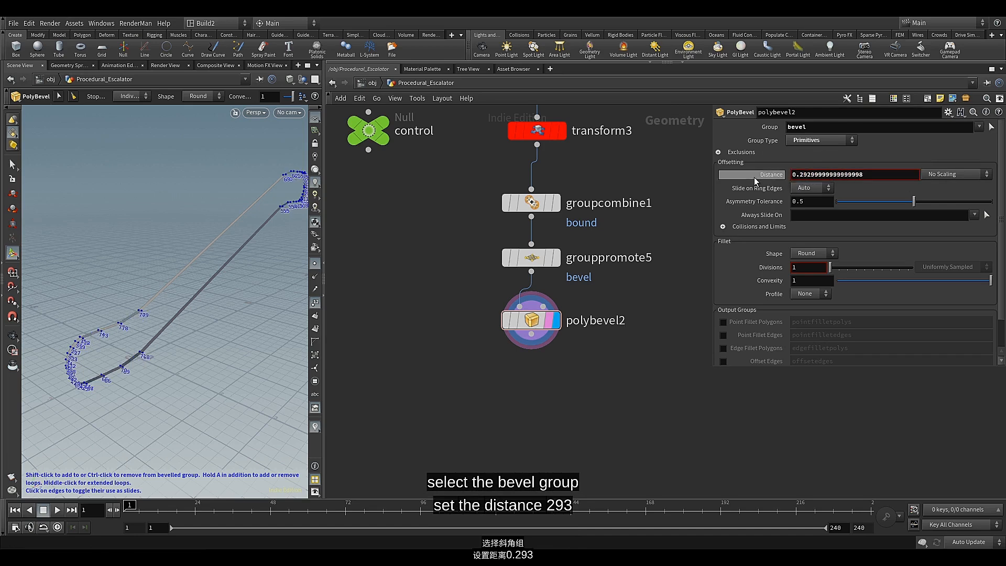
{"action": "left_click", "coordinate": [757, 178]}
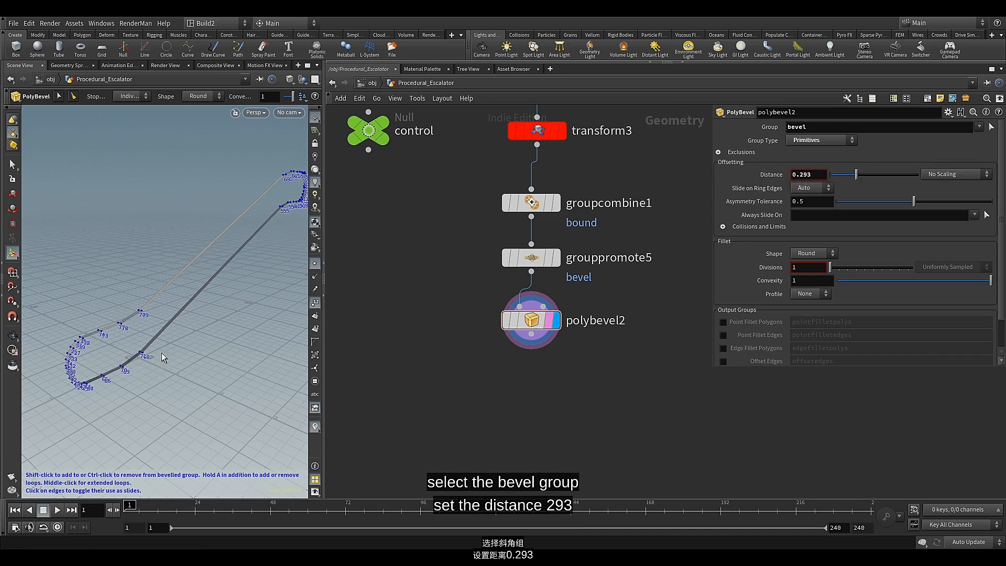
{"action": "left_click_drag", "start_coordinate": [161, 354], "coordinate": [120, 329], "text": "alt"}
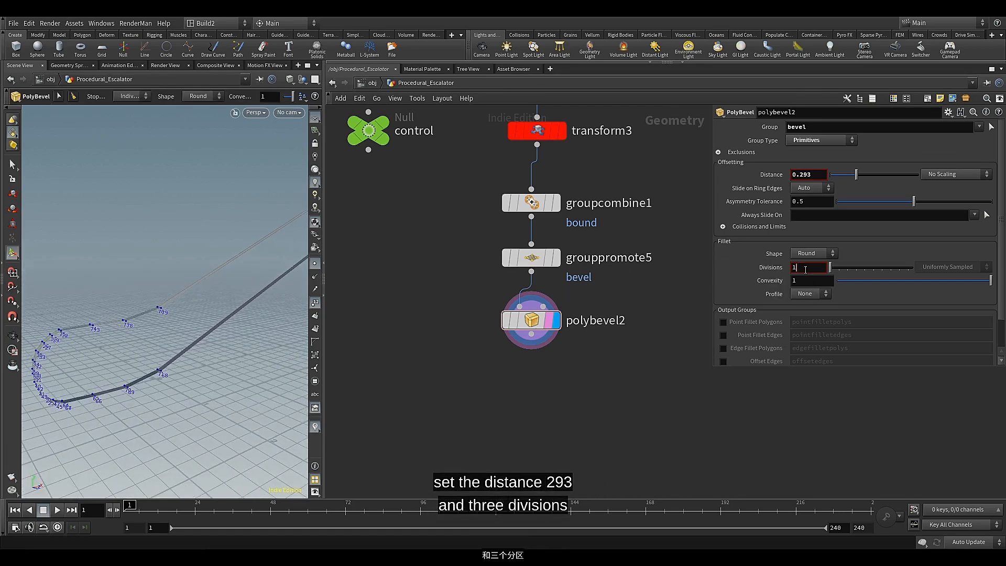
{"action": "type", "text": "3"}
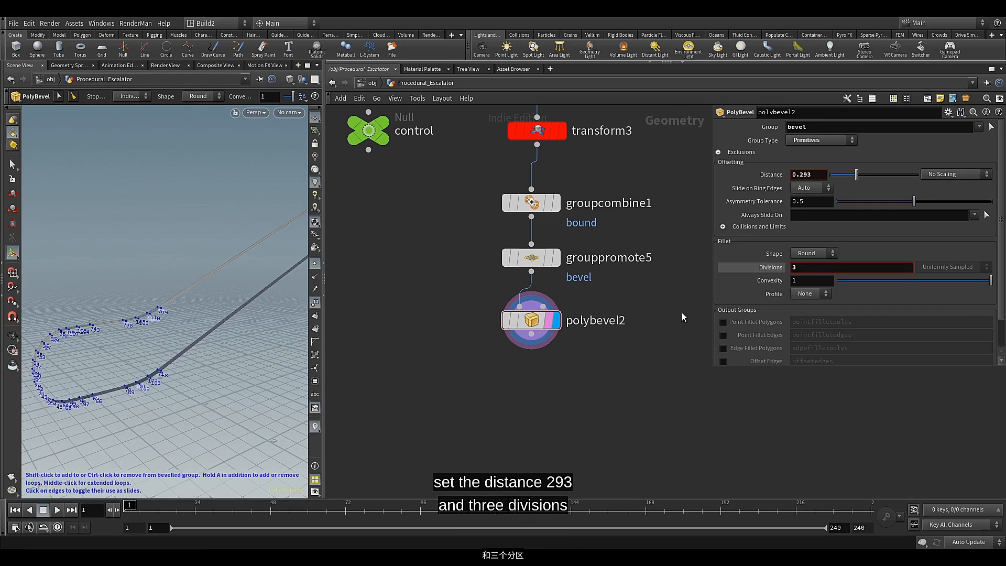
{"action": "left_click", "coordinate": [762, 265]}
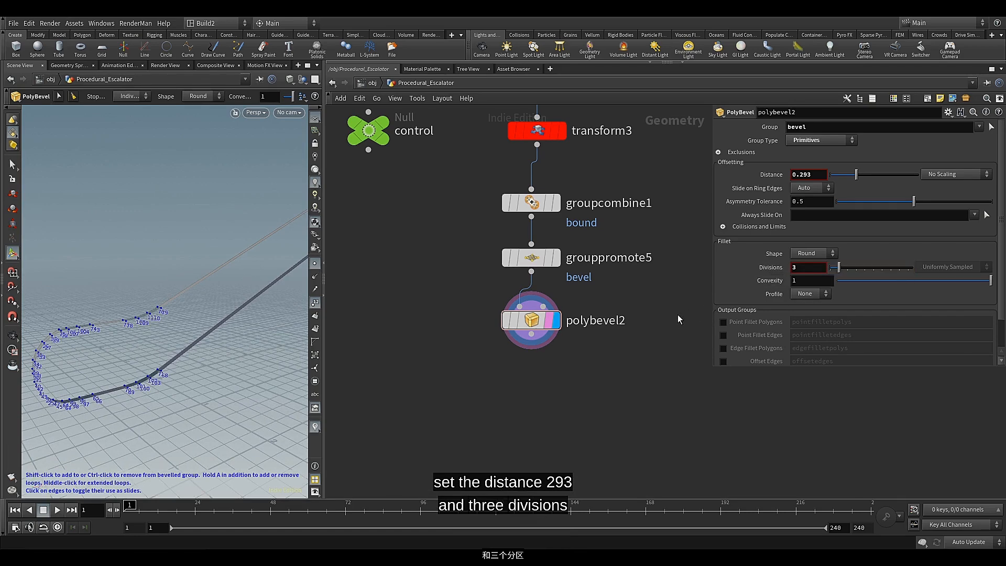
Examine the bevelled bends at the lower end of the railing from several angles
{"action": "right_click_drag", "start_coordinate": [128, 313], "coordinate": [160, 310], "text": "alt"}
{"action": "left_click_drag", "start_coordinate": [160, 310], "coordinate": [153, 347]}
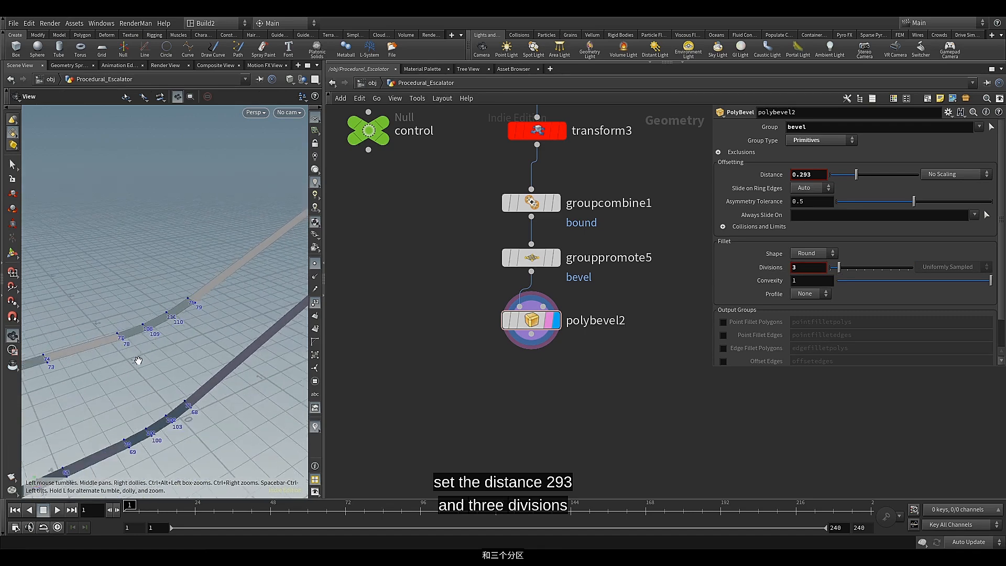
{"action": "middle_click_drag", "start_coordinate": [139, 360], "coordinate": [245, 308]}
{"action": "left_click_drag", "start_coordinate": [162, 329], "coordinate": [199, 335]}
{"action": "scroll", "coordinate": [110, 335], "scroll_direction": "up", "scroll_amount": 3}
{"action": "key", "text": "Return"}
{"action": "scroll", "coordinate": [111, 330], "scroll_direction": "down", "scroll_amount": 3}
{"action": "key", "text": "Return"}
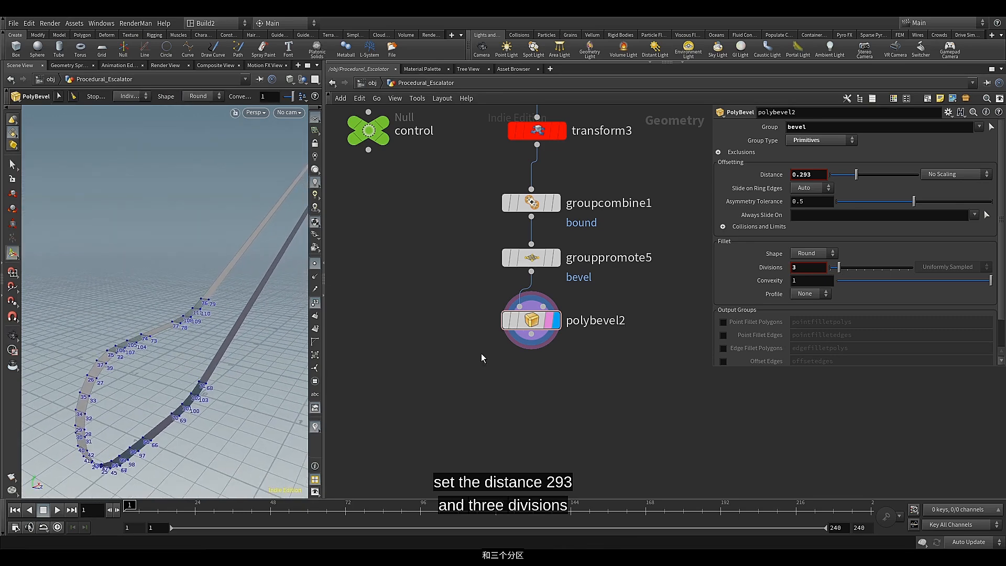
Add a Fuse node after polybevel2, place it beneath that node and display its result
{"action": "left_click", "coordinate": [531, 334]}
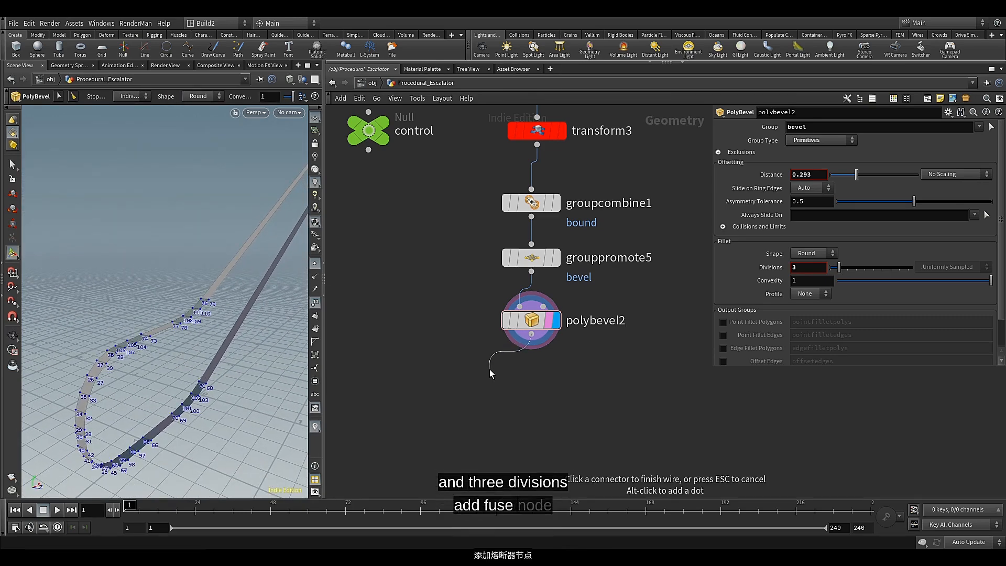
{"action": "left_click", "coordinate": [489, 369]}
{"action": "type", "text": "fuse"}
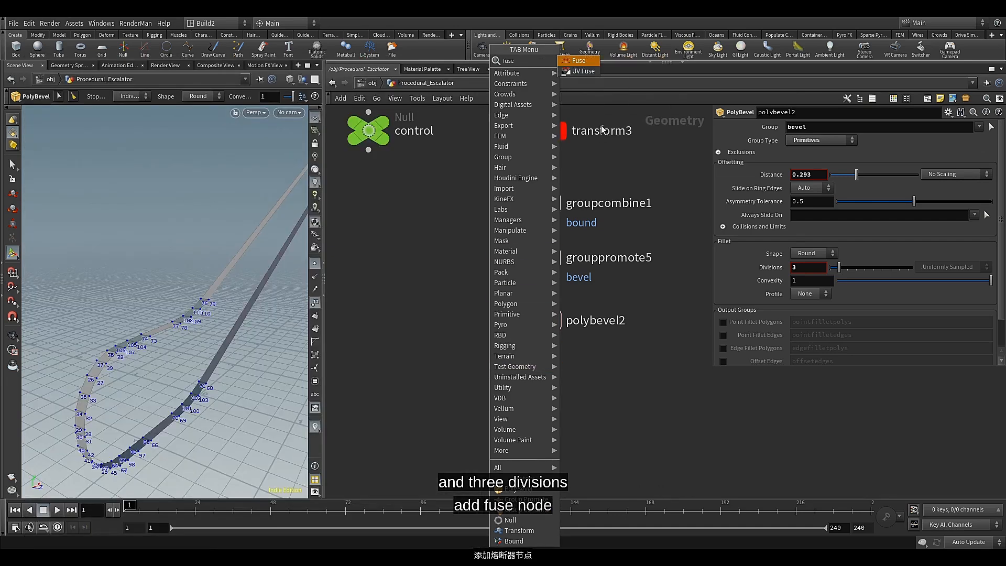
{"action": "left_click", "coordinate": [579, 61]}
{"action": "left_click", "coordinate": [483, 381]}
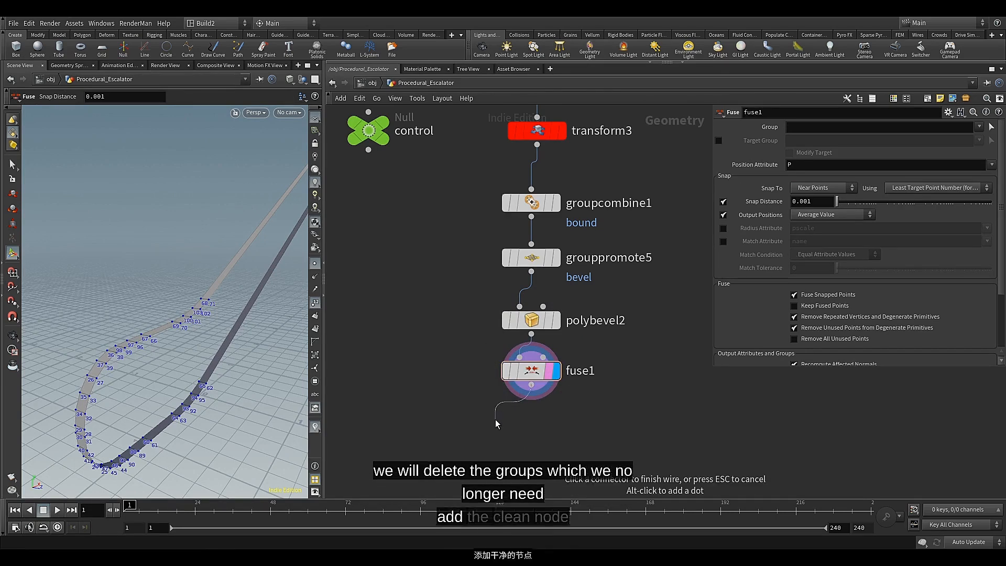
Add a Clean node after fuse1, move it beneath that node and turn on its display and render flags
{"action": "key", "text": "Tab"}
{"action": "type", "text": "cle"}
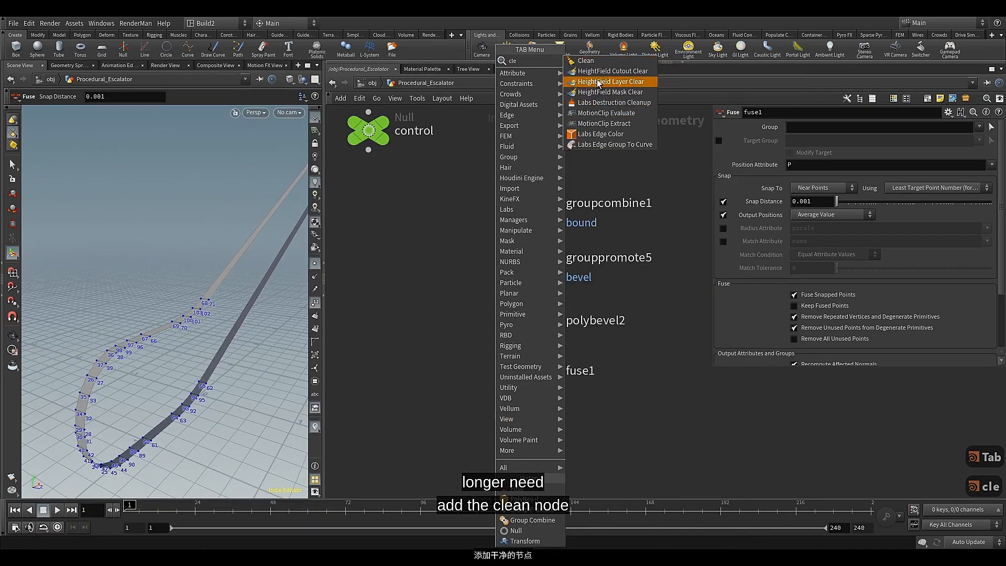
{"action": "left_click", "coordinate": [597, 60]}
{"action": "left_click", "coordinate": [526, 400]}
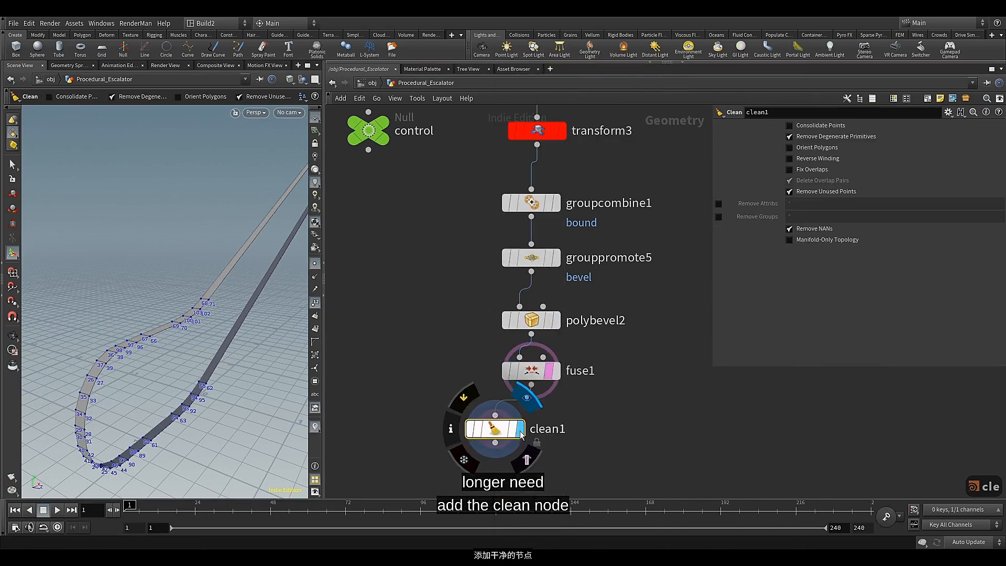
{"action": "left_click", "coordinate": [526, 458]}
{"action": "left_click_drag", "start_coordinate": [493, 432], "coordinate": [517, 426]}
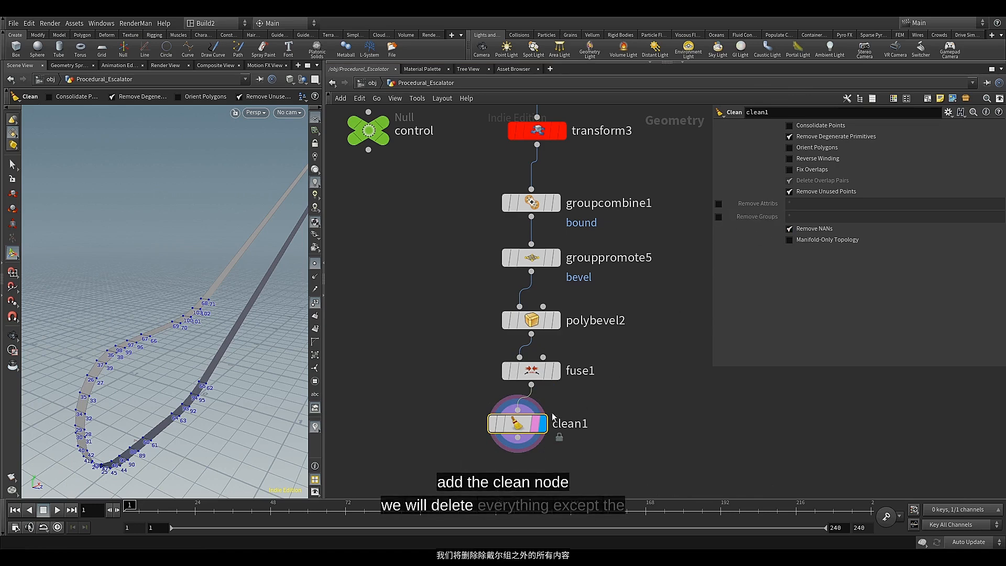
Set the Clean node to remove all groups except del, using the pattern * ^del
{"action": "middle_click", "coordinate": [523, 426]}
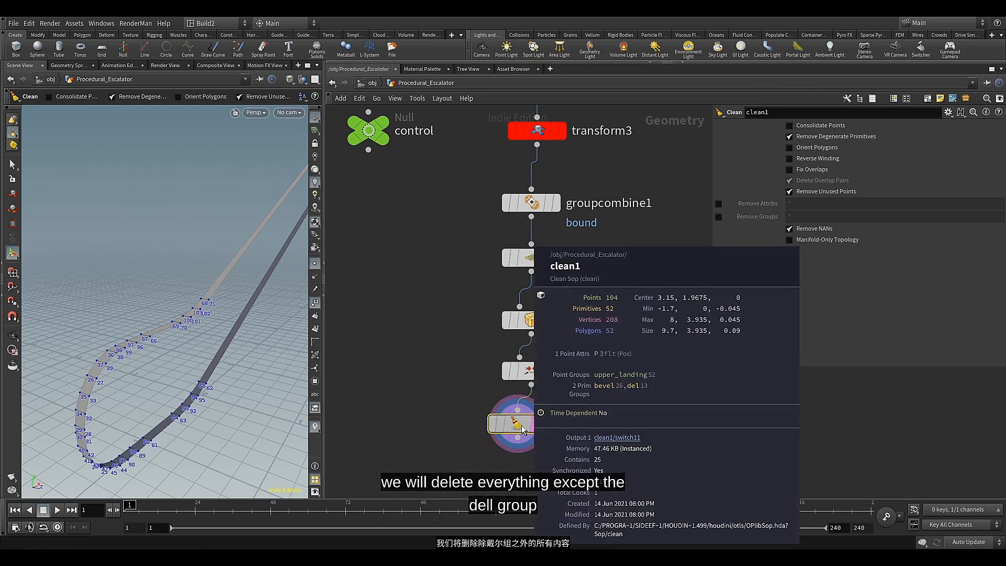
{"action": "left_click", "coordinate": [717, 217]}
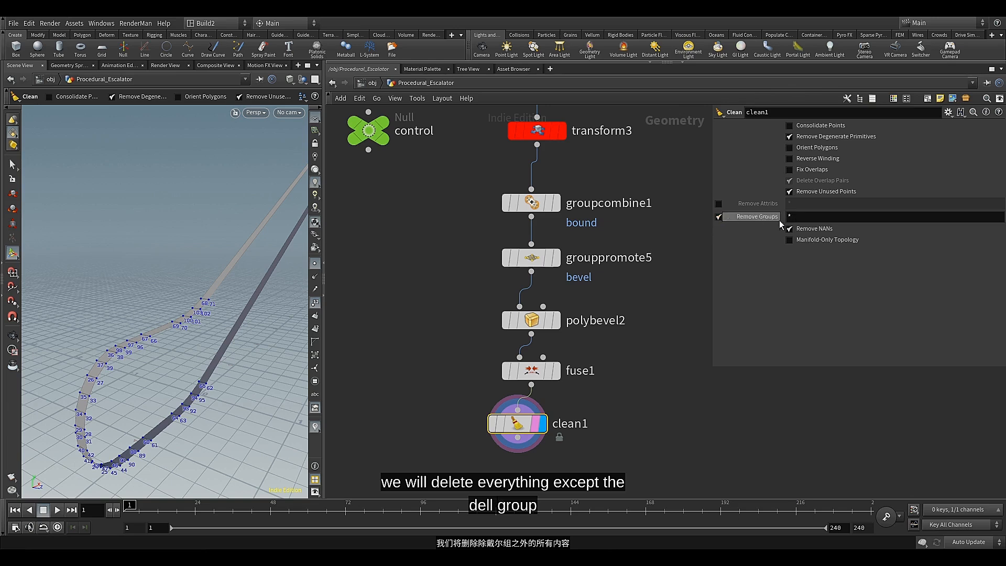
{"action": "left_click", "coordinate": [812, 219]}
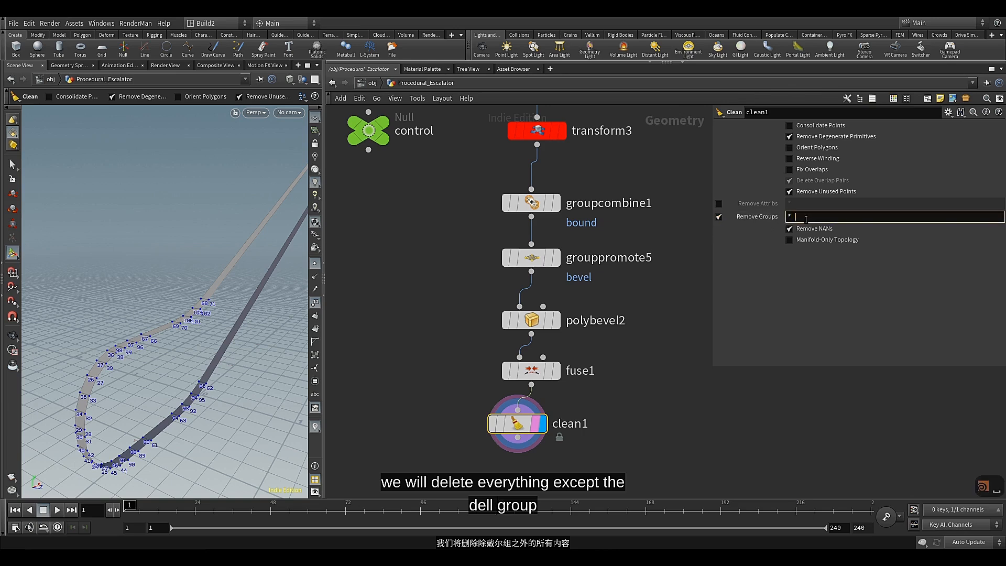
{"action": "type", "text": "^"}
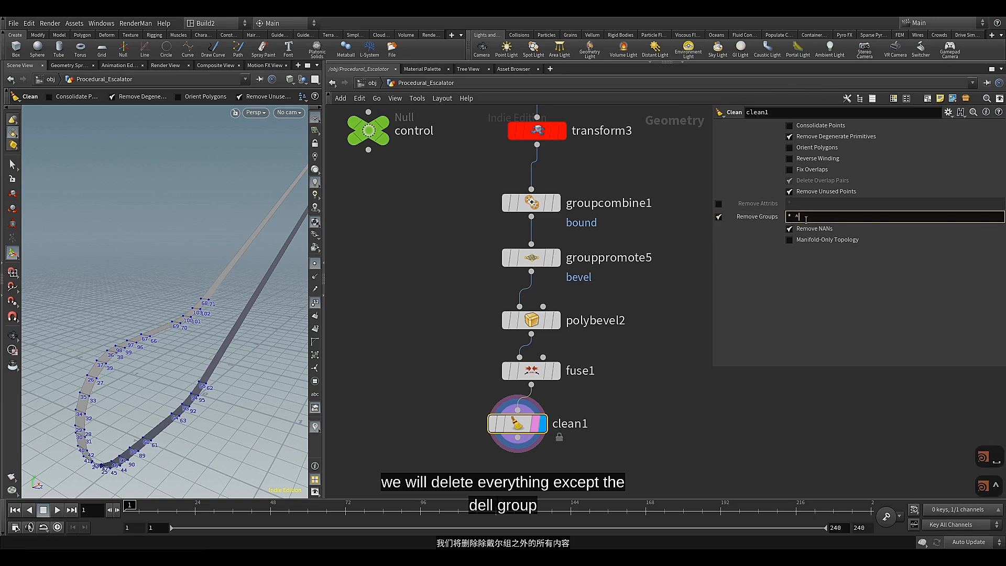
{"action": "type", "text": "del"}
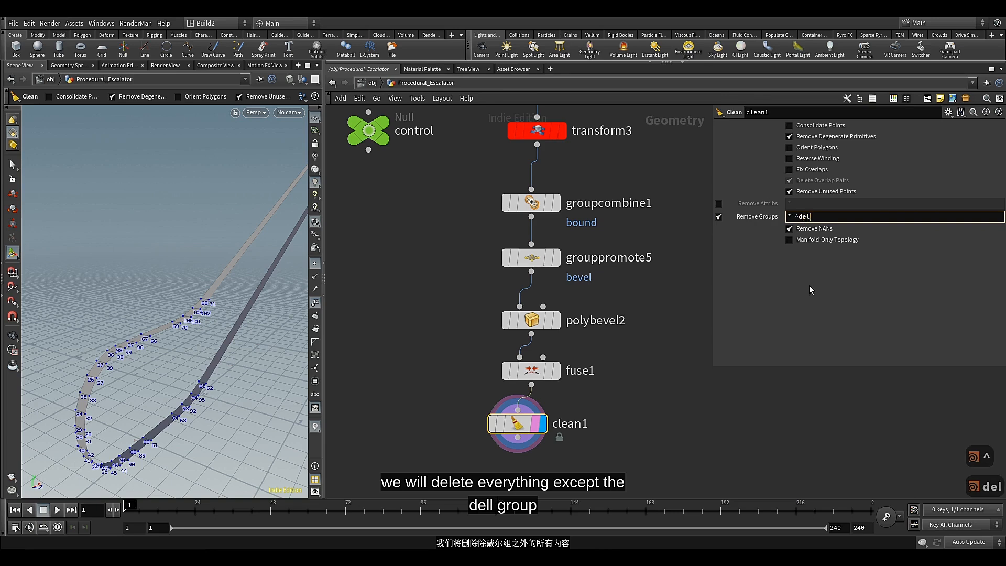
Check the Clean node's remaining primitive groups in the viewport's group list and see which faces del covers
{"action": "left_click", "coordinate": [315, 385]}
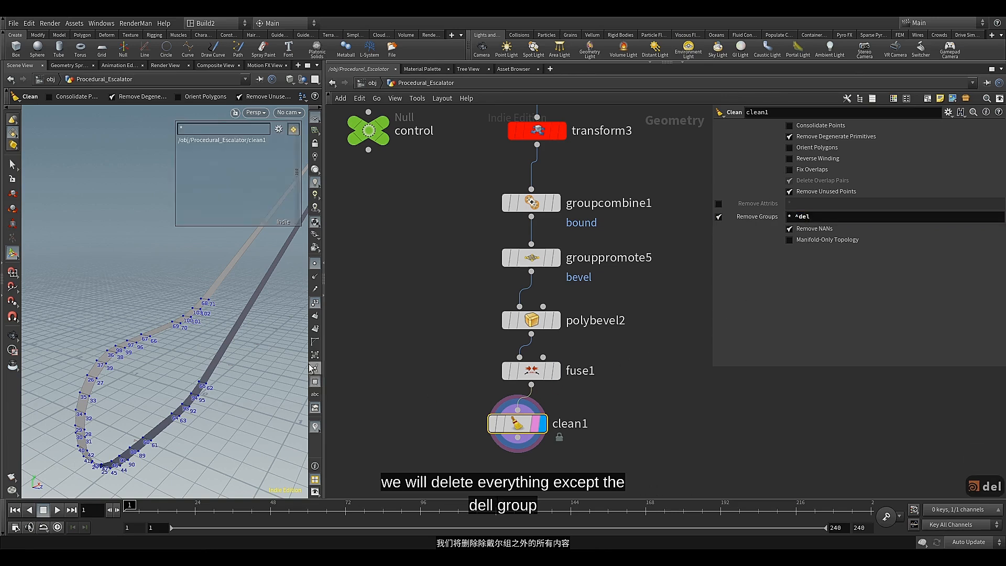
{"action": "left_click", "coordinate": [279, 128]}
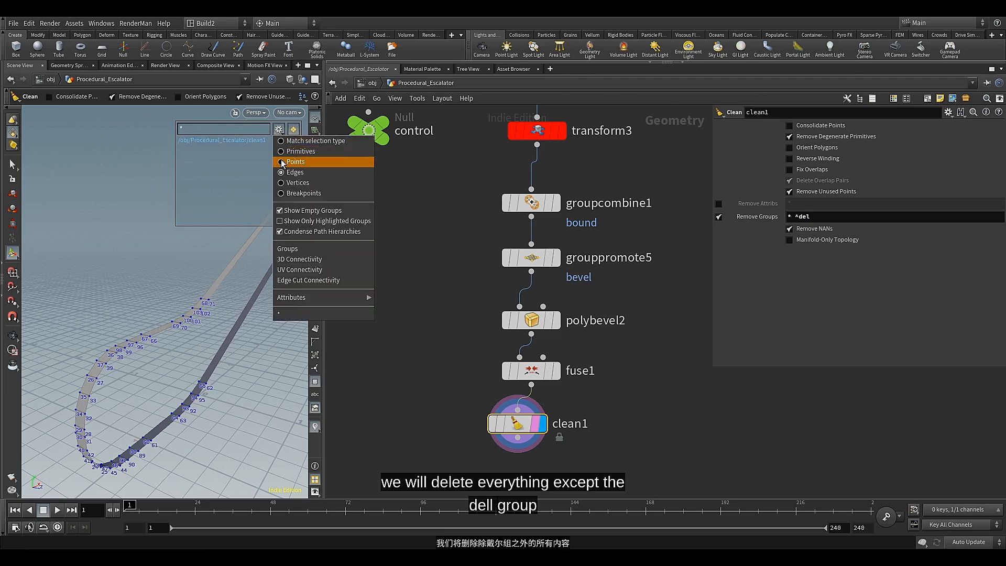
{"action": "left_click", "coordinate": [282, 151]}
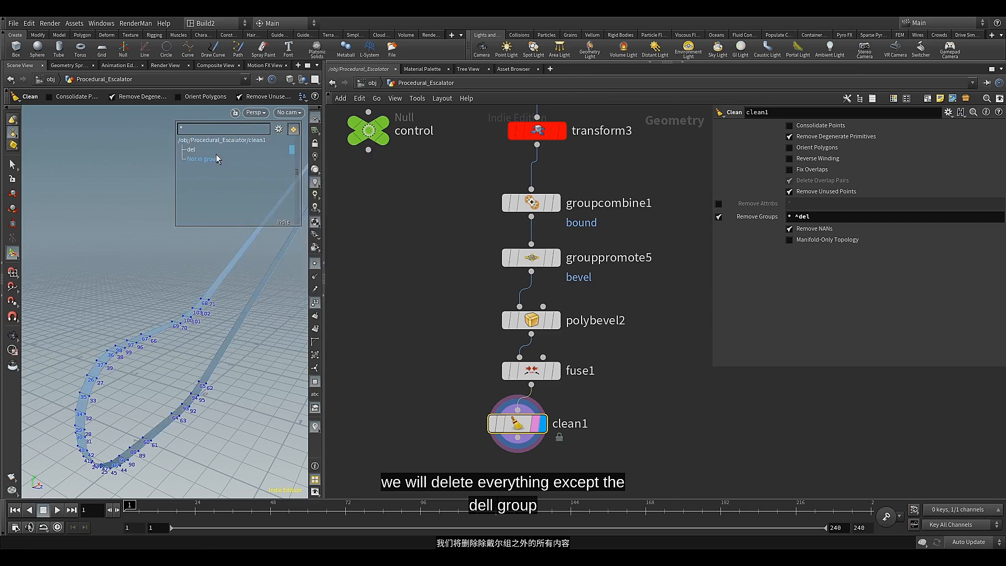
{"action": "mouse_move", "coordinate": [193, 153]}
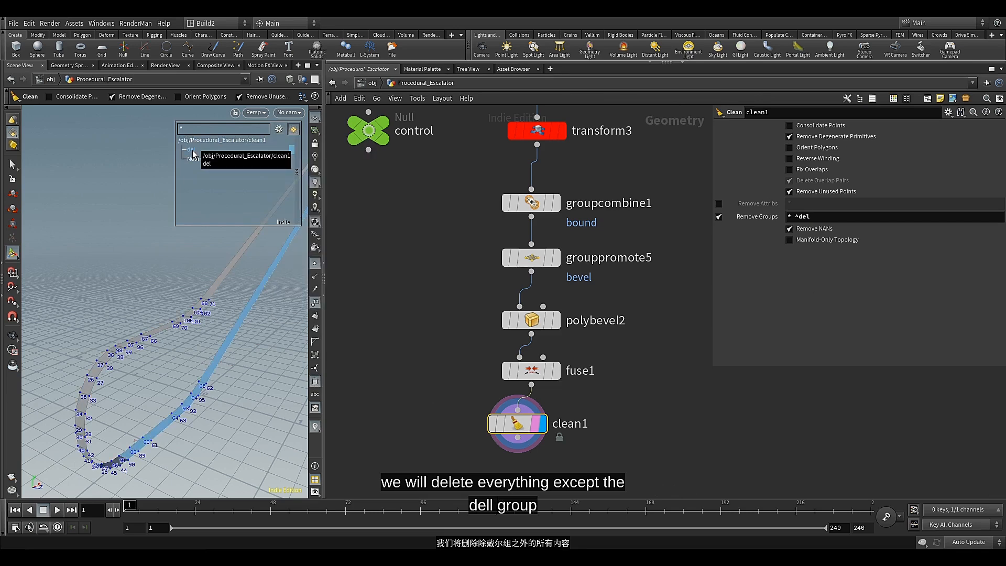
{"action": "key", "text": "Escape"}
{"action": "left_click_drag", "start_coordinate": [199, 342], "coordinate": [258, 388]}
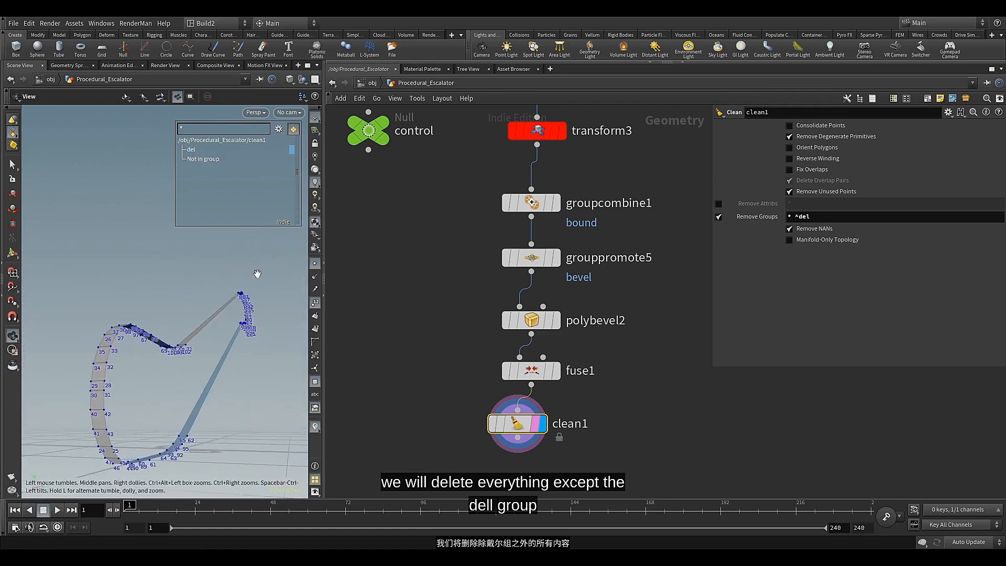
{"action": "left_click_drag", "start_coordinate": [505, 420], "coordinate": [512, 419]}
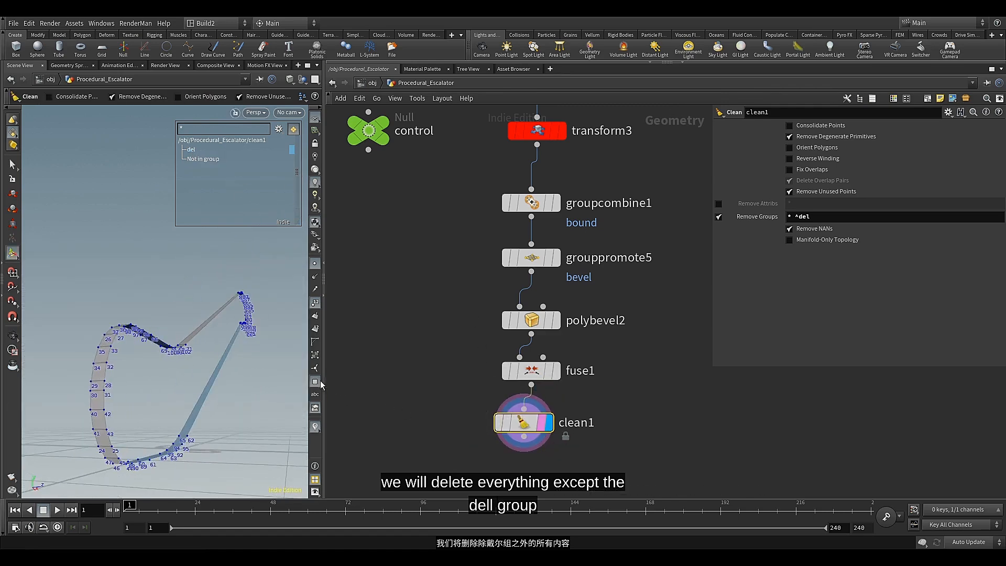
{"action": "key", "text": "Escape"}
{"action": "left_click_drag", "start_coordinate": [202, 298], "coordinate": [190, 339]}
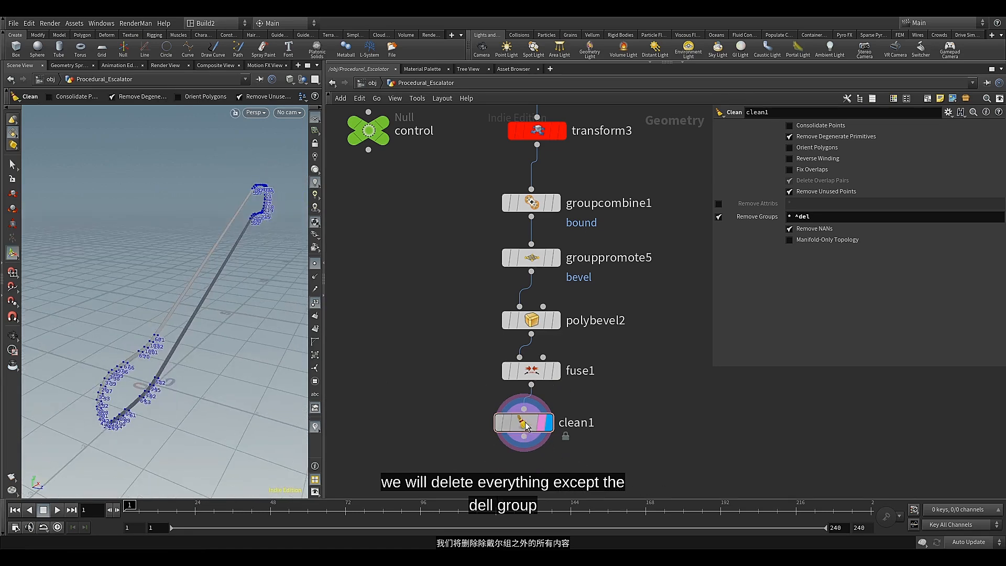
Line up and evenly space the five nodes from groupcombine1 down to clean1
{"action": "scroll", "coordinate": [503, 444], "scroll_direction": "down", "scroll_amount": 3}
{"action": "middle_click_drag", "start_coordinate": [503, 444], "coordinate": [501, 434]}
{"action": "left_click_drag", "start_coordinate": [482, 257], "coordinate": [523, 427]}
{"action": "key", "text": "a"}
{"action": "left_click_drag", "start_coordinate": [523, 367], "coordinate": [523, 325]}
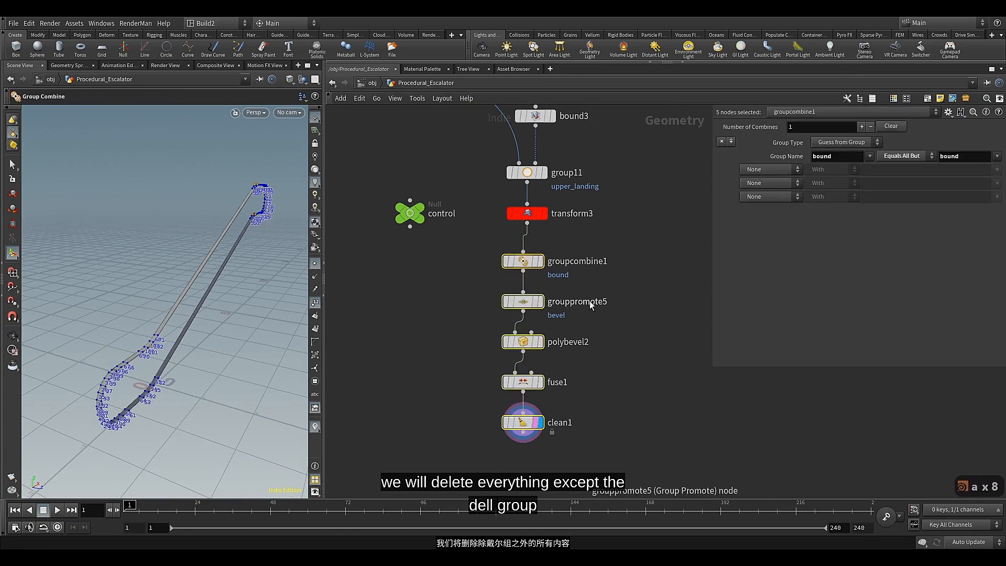
{"action": "scroll", "coordinate": [588, 351], "scroll_direction": "down", "scroll_amount": 6}
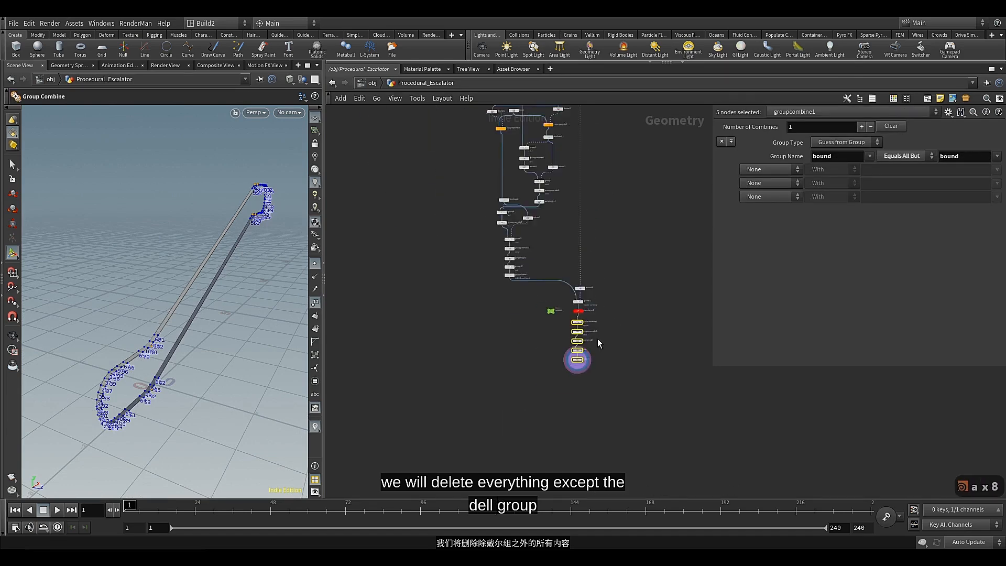
{"action": "scroll", "coordinate": [548, 431], "scroll_direction": "up", "scroll_amount": 6}
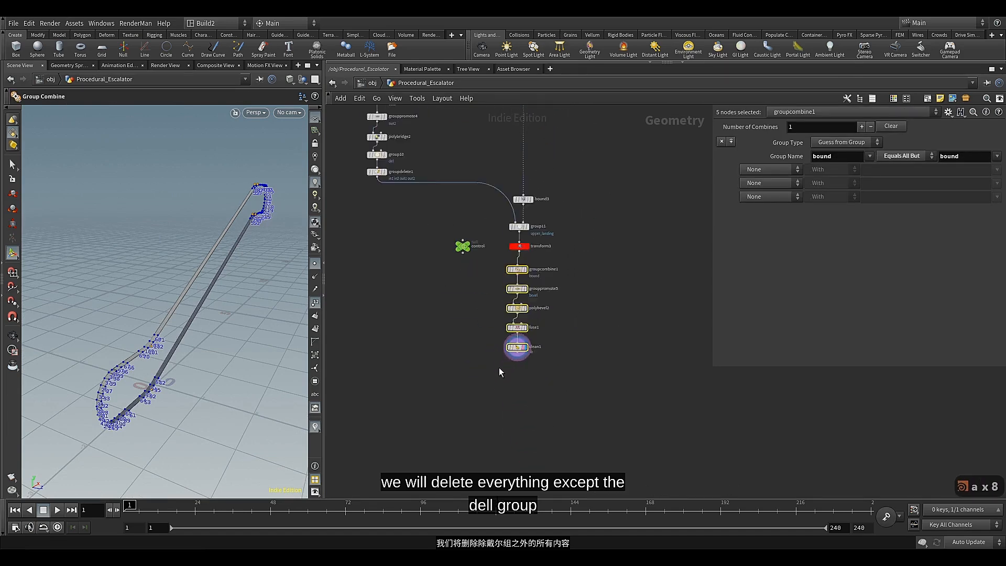
Add a Match Size node after clean1 and display its result
{"action": "left_click", "coordinate": [535, 324]}
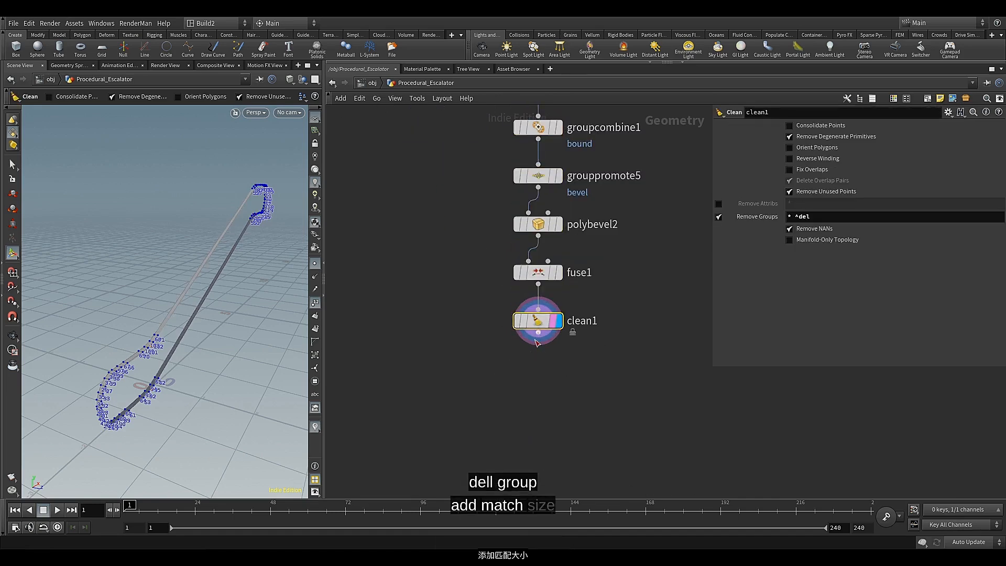
{"action": "left_click", "coordinate": [538, 332]}
{"action": "key", "text": "Tab"}
{"action": "type", "text": "ma"}
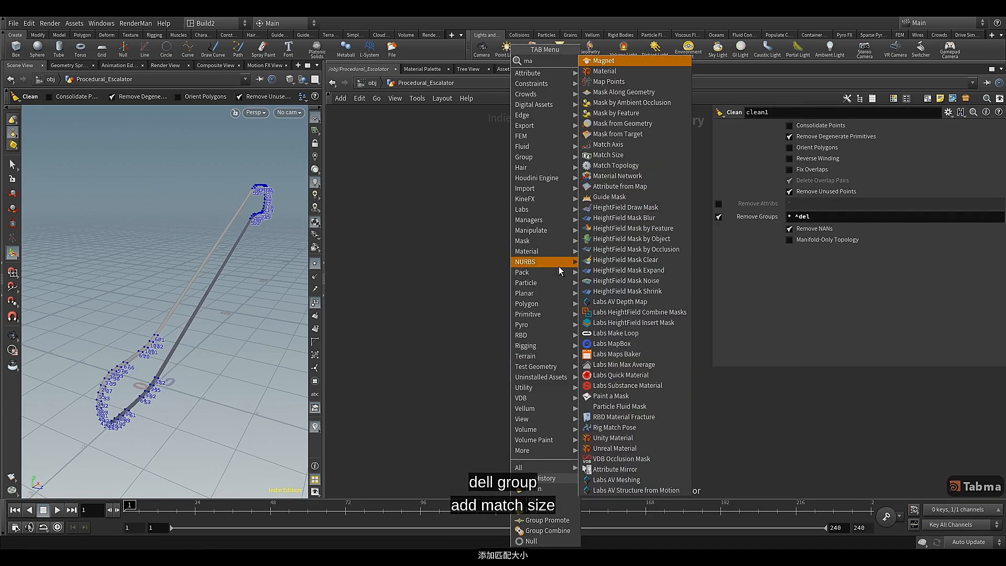
{"action": "left_click", "coordinate": [608, 154]}
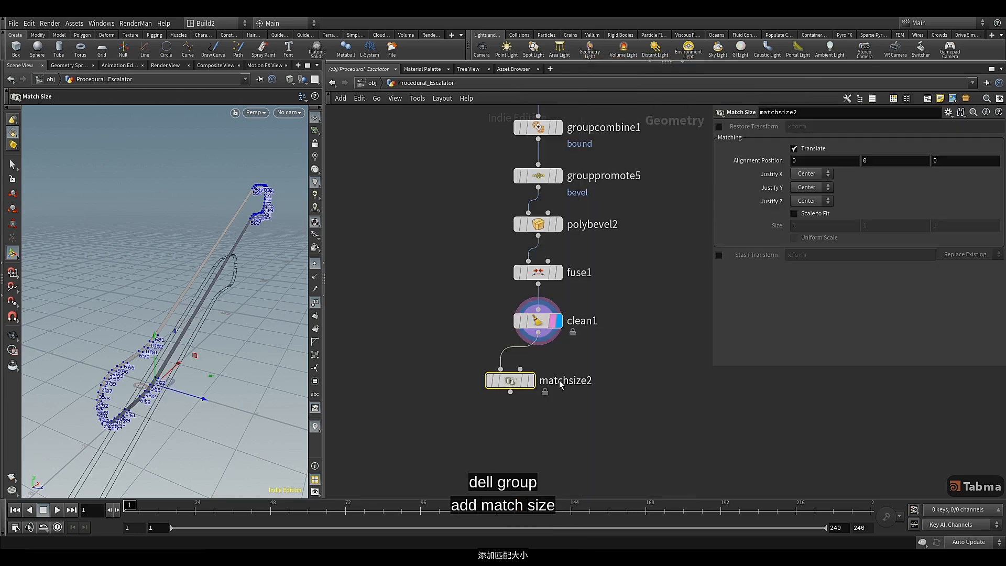
{"action": "key", "text": "Escape"}
{"action": "mouse_move", "coordinate": [226, 368]}
{"action": "left_mouse_down"}
{"action": "mouse_move", "coordinate": [189, 367]}
{"action": "mouse_move", "coordinate": [209, 361]}
{"action": "left_mouse_up"}
{"action": "key", "text": "Return"}
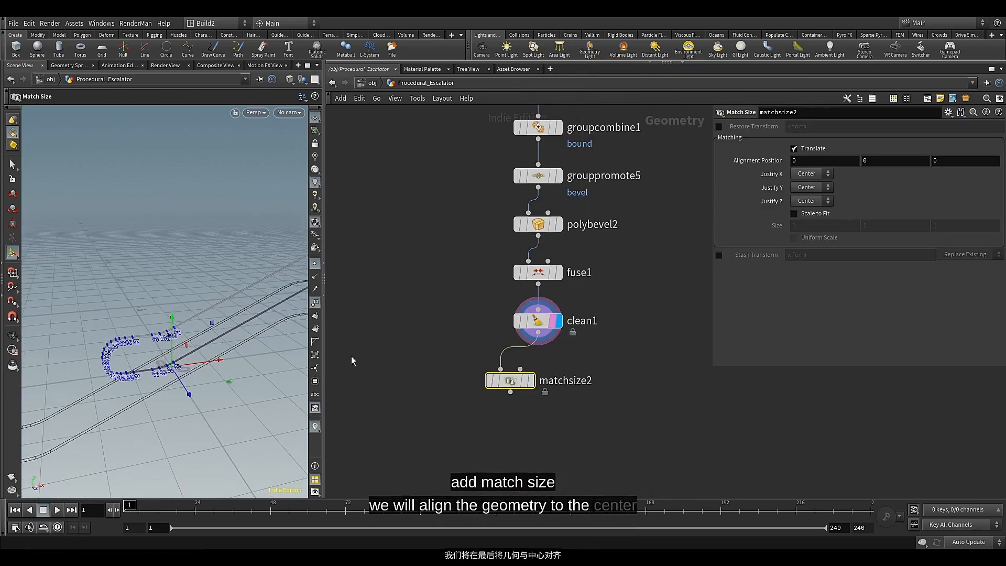
{"action": "mouse_move", "coordinate": [532, 383]}
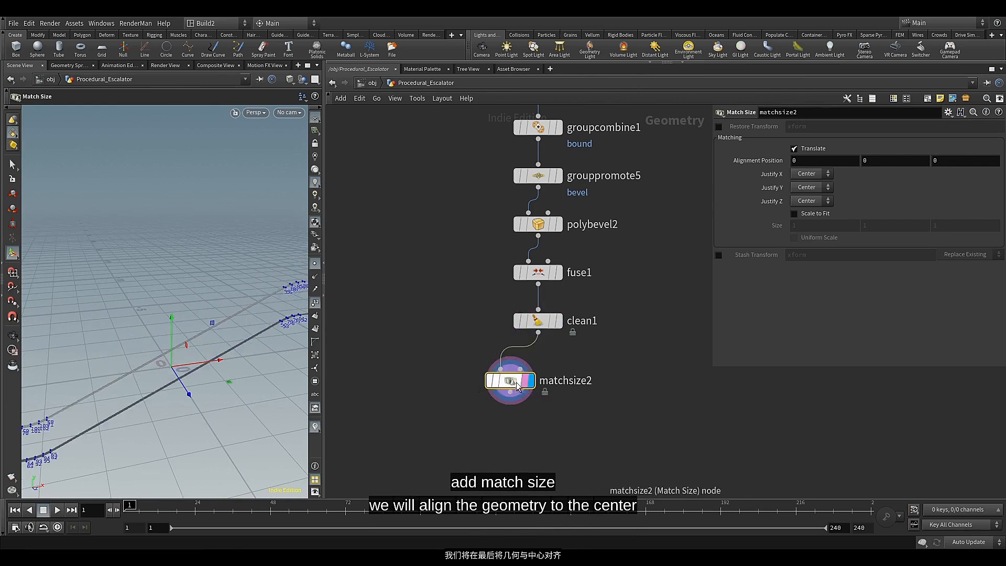
Set the Match Size node's Justify X and Justify Y to Min
{"action": "left_click", "coordinate": [812, 175]}
{"action": "left_click", "coordinate": [811, 196]}
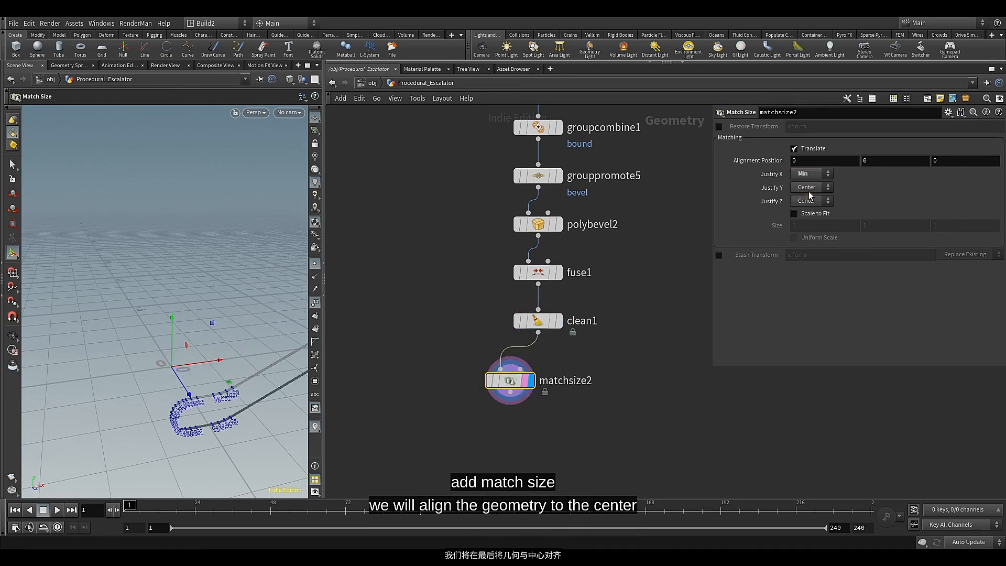
{"action": "left_click", "coordinate": [814, 189]}
{"action": "left_click", "coordinate": [808, 207]}
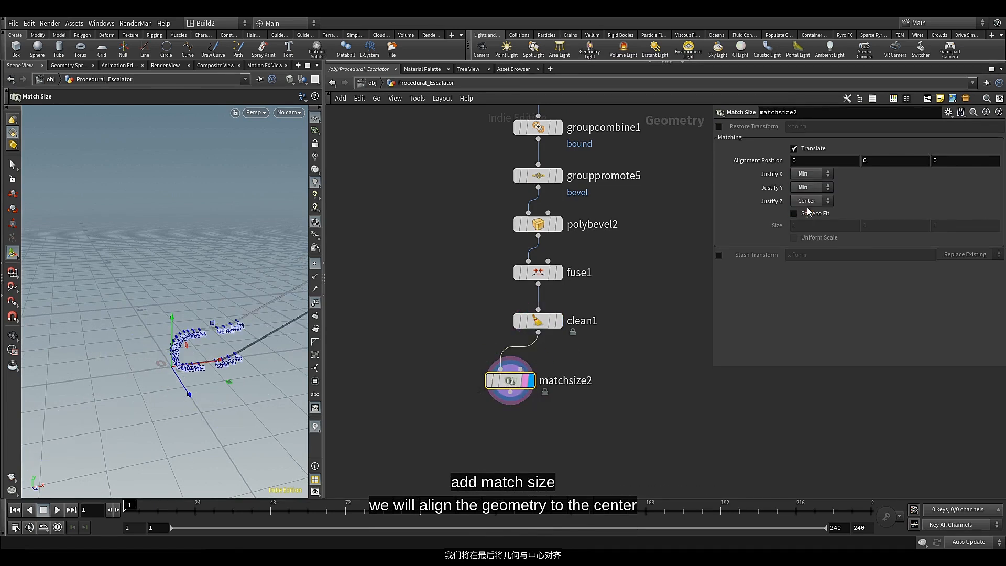
{"action": "key", "text": "Escape"}
{"action": "left_click_drag", "start_coordinate": [273, 338], "coordinate": [138, 360]}
{"action": "key", "text": "Return"}
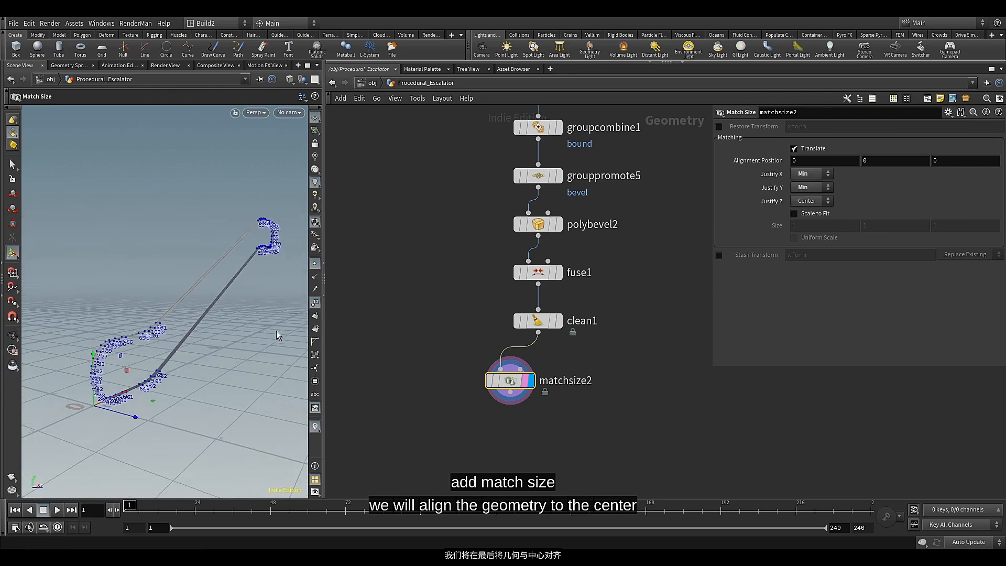
Align the Match Size node vertically beneath clean1
{"action": "left_click_drag", "start_coordinate": [502, 380], "coordinate": [529, 368]}
{"action": "key", "text": "a"}
{"action": "middle_click_drag", "start_coordinate": [521, 410], "coordinate": [514, 339]}
Add a Null node after matchsize2, align it beneath that node and display its result
{"action": "left_click", "coordinate": [531, 309]}
{"action": "key", "text": "Tab"}
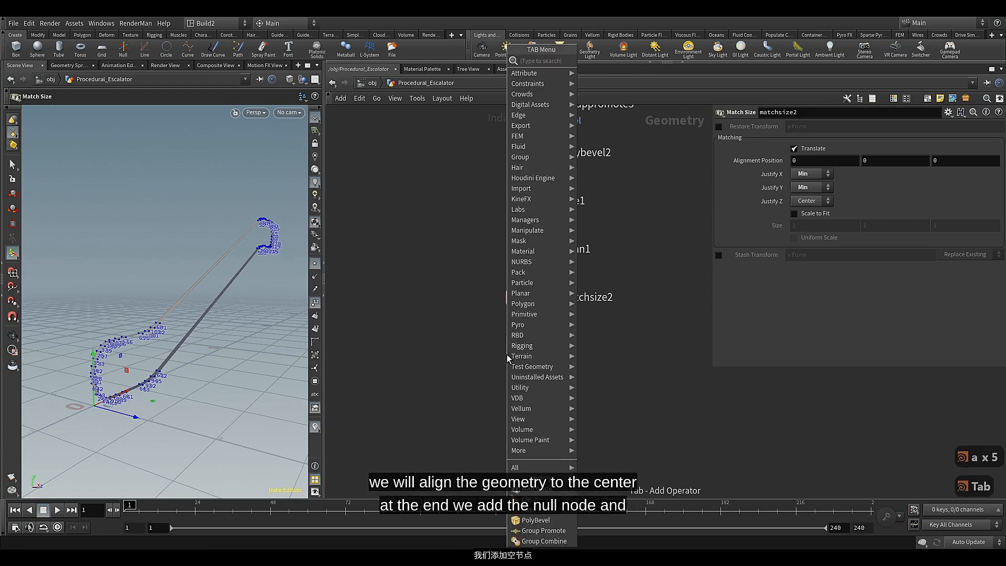
{"action": "type", "text": "nul"}
{"action": "left_click", "coordinate": [595, 60]}
{"action": "left_click", "coordinate": [512, 352]}
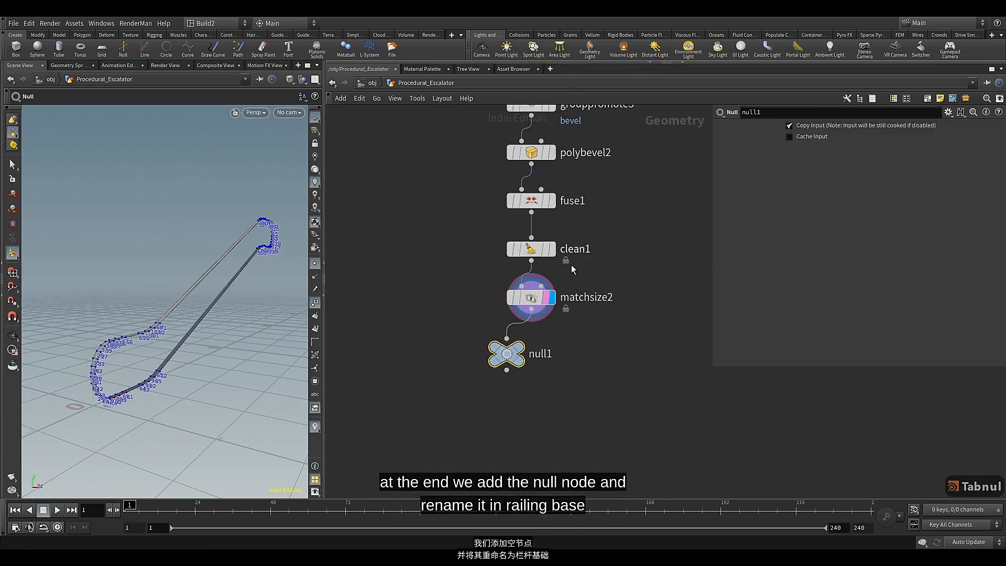
{"action": "left_click_drag", "start_coordinate": [512, 358], "coordinate": [529, 356]}
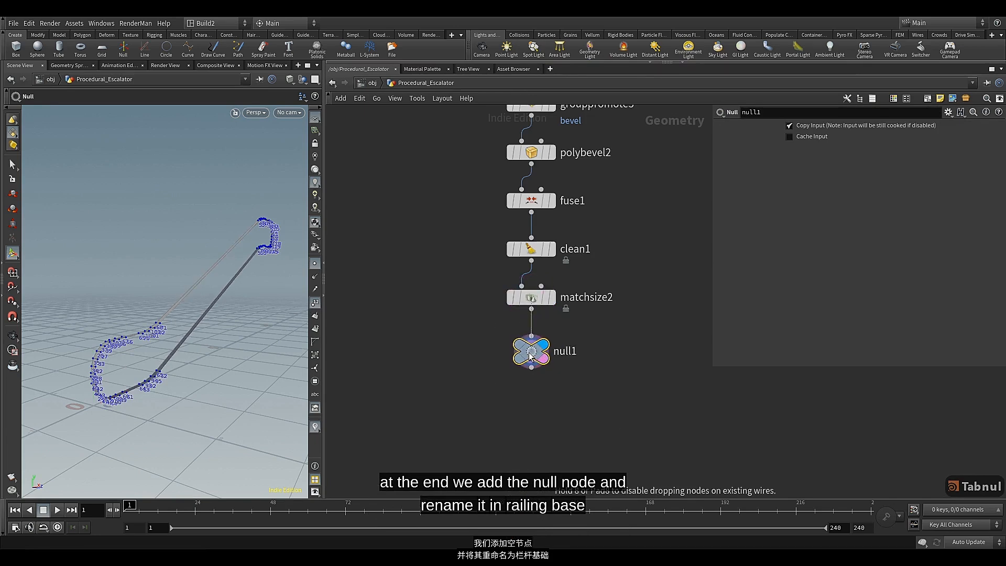
Color the null below matchsize2 green and rename it Raililngs_Base
{"action": "key", "text": "c"}
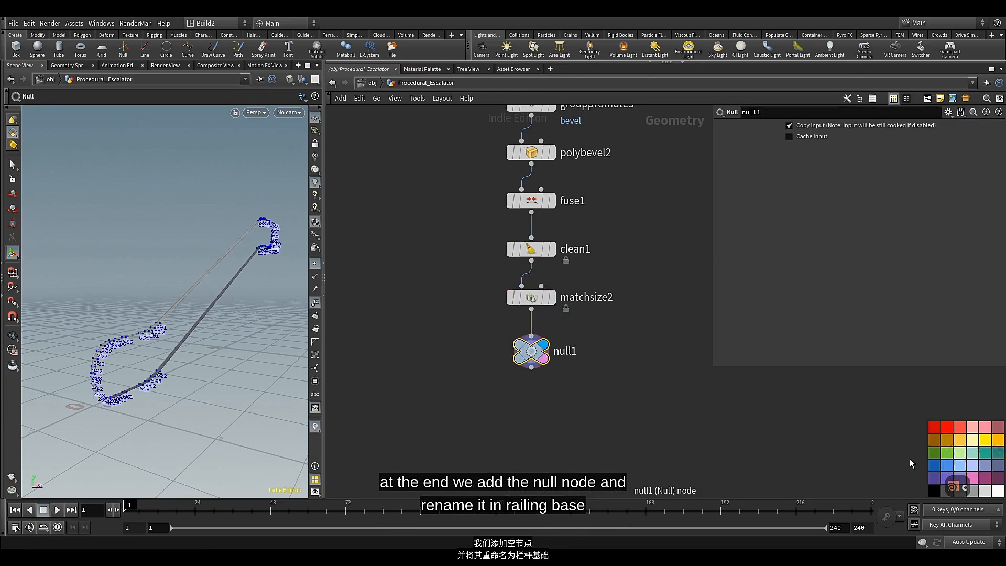
{"action": "left_click", "coordinate": [947, 455]}
{"action": "double_click", "coordinate": [572, 351]}
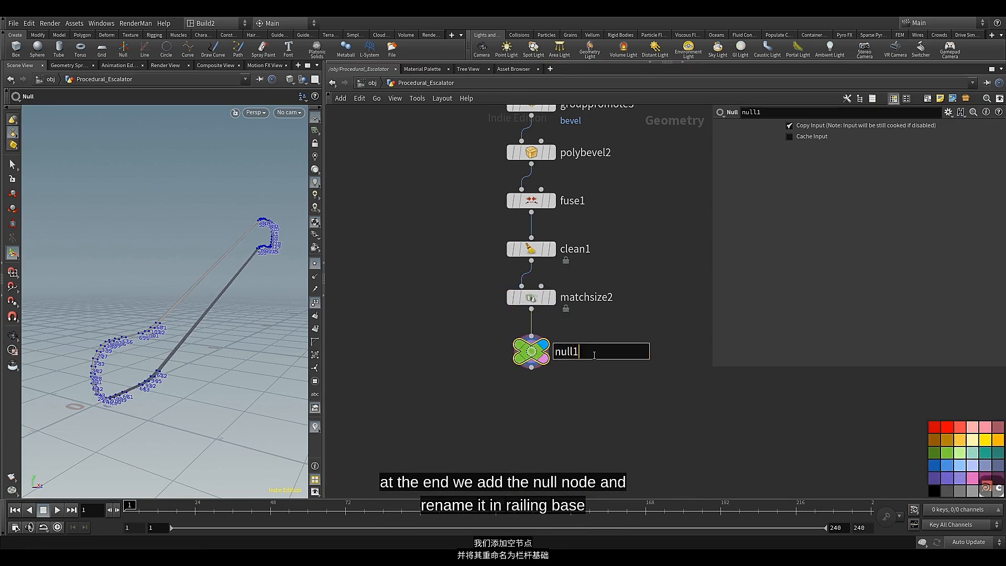
{"action": "type", "text": "Railings_Ba"}
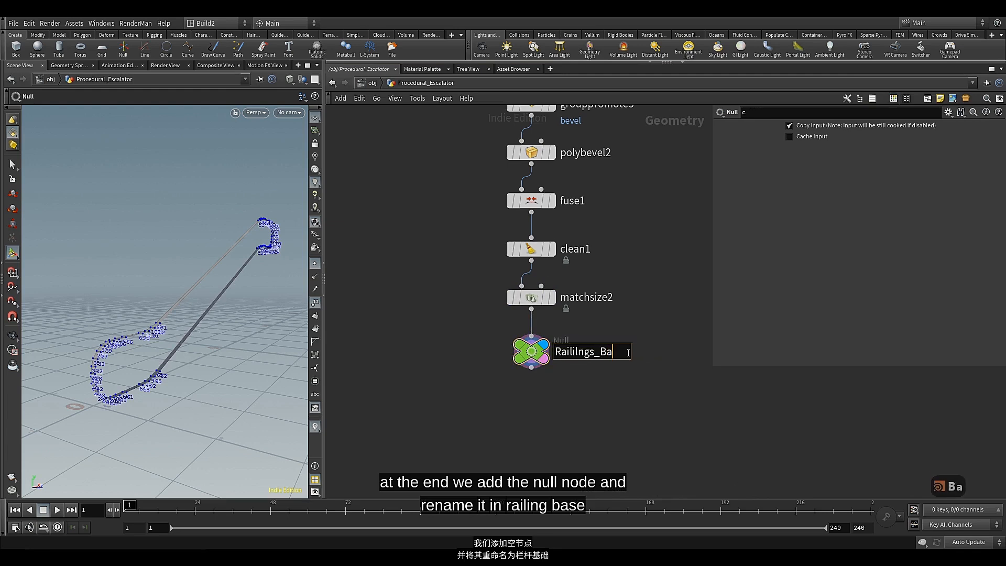
{"action": "type", "text": "se"}
{"action": "left_click", "coordinate": [616, 386]}
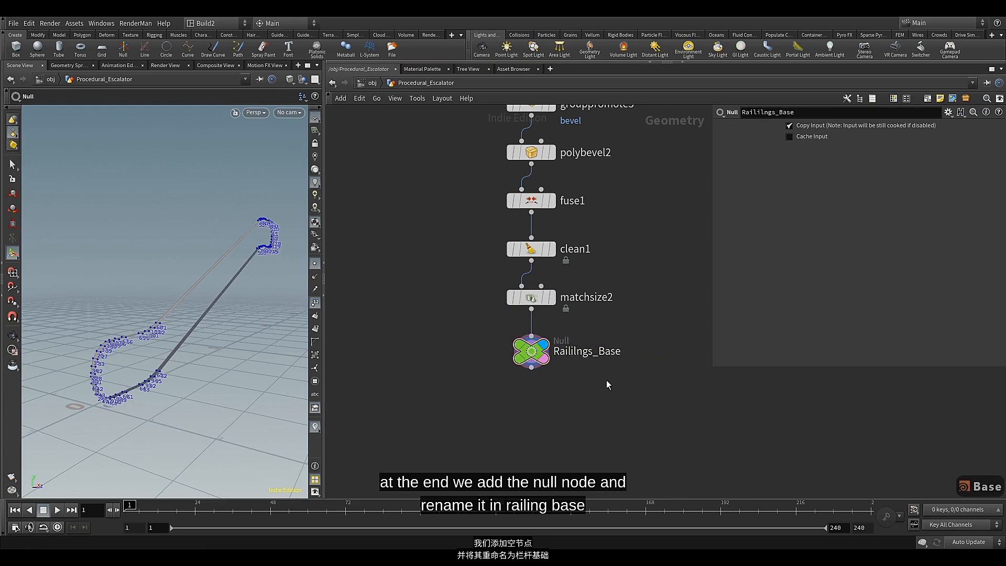
Extend the blue network box downward and sideways to enclose all railing nodes through Raililngs_Base
{"action": "scroll", "coordinate": [537, 357], "scroll_direction": "down", "scroll_amount": 10}
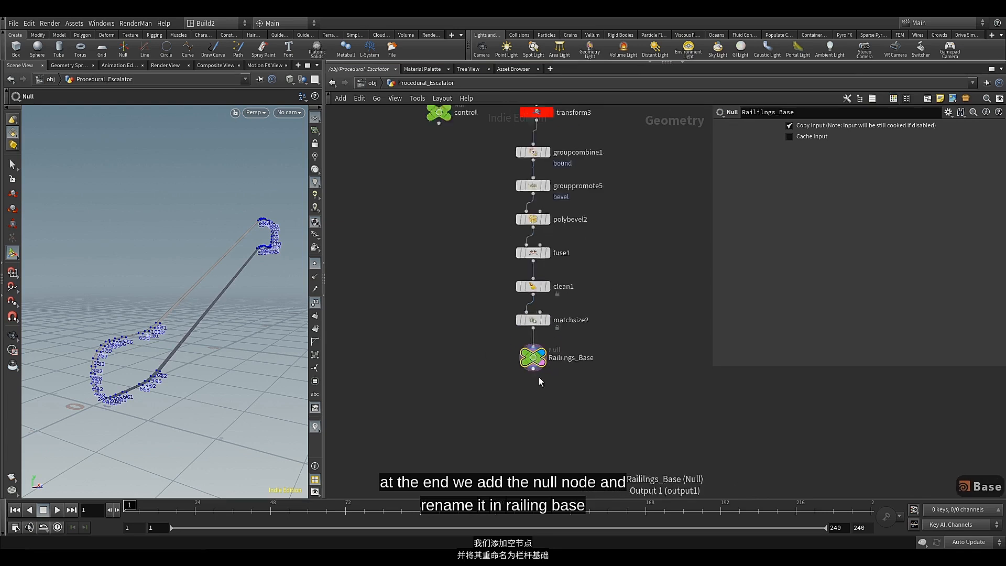
{"action": "scroll", "coordinate": [596, 355], "scroll_direction": "down", "scroll_amount": 5}
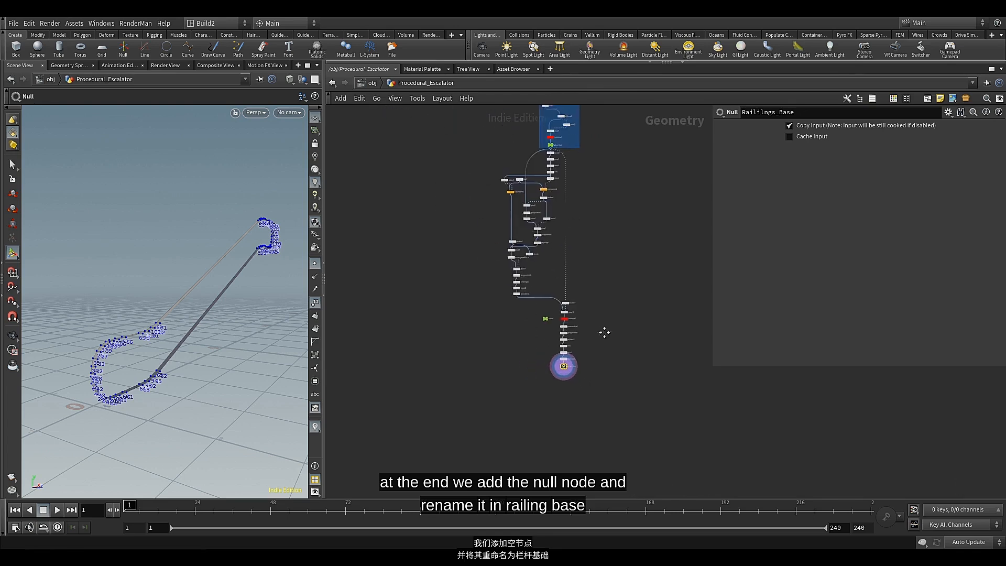
{"action": "middle_click_drag", "start_coordinate": [574, 391], "coordinate": [582, 331]}
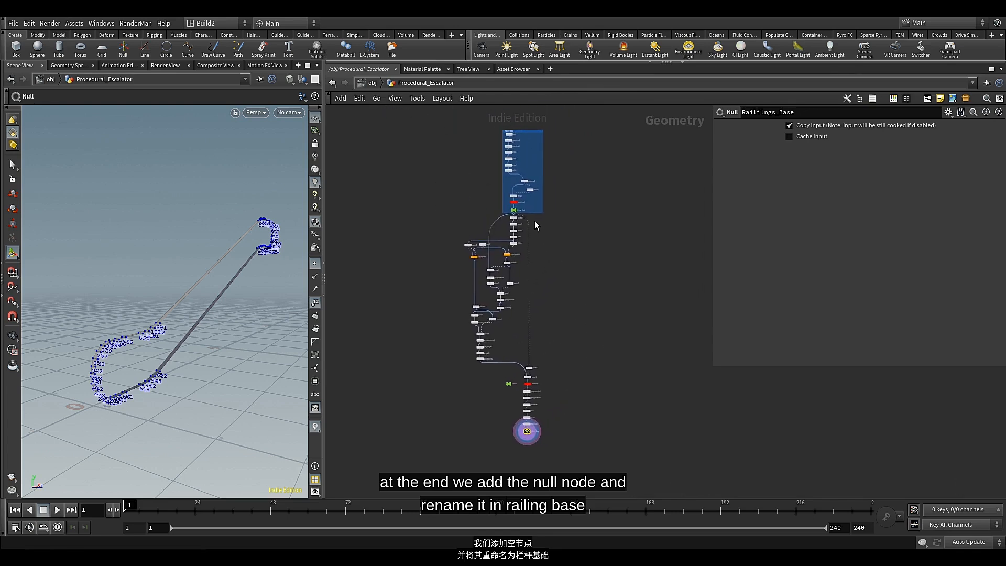
{"action": "left_click_drag", "start_coordinate": [536, 215], "coordinate": [540, 449]}
{"action": "left_click_drag", "start_coordinate": [544, 341], "coordinate": [452, 334]}
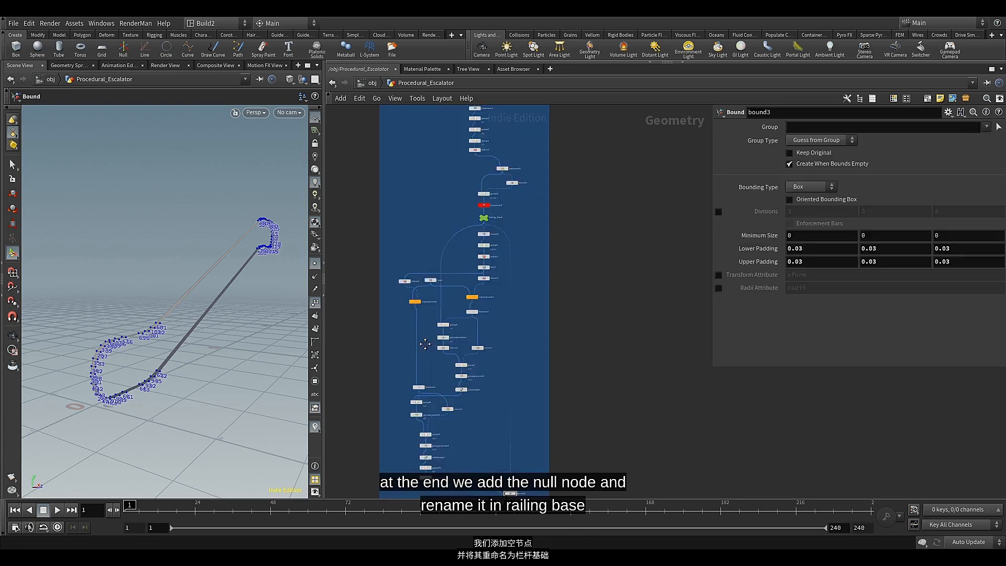
Move the control null to the empty area of the network box, away from the final node chain
{"action": "middle_click_drag", "start_coordinate": [424, 343], "coordinate": [431, 188]}
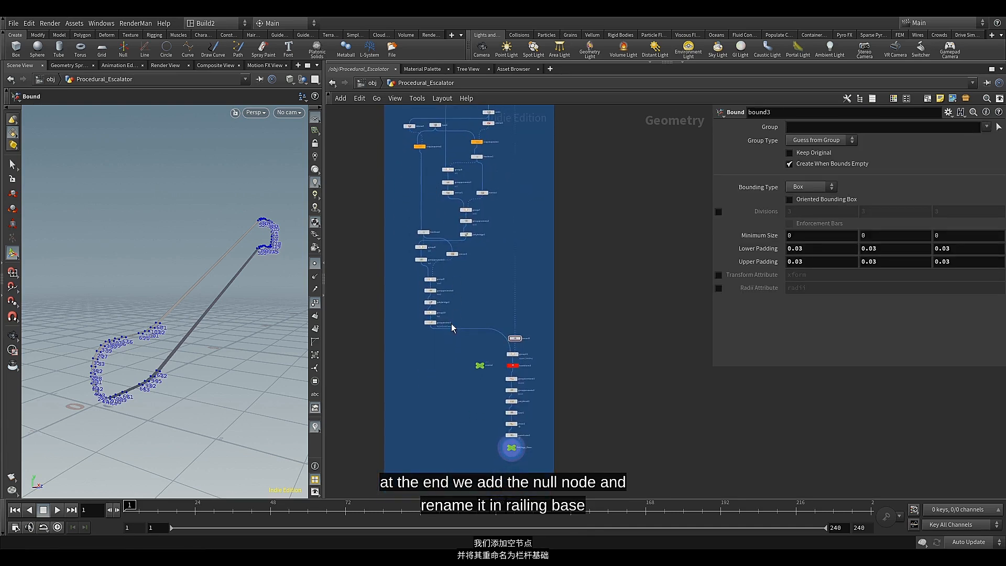
{"action": "middle_click_drag", "start_coordinate": [439, 364], "coordinate": [424, 291]}
{"action": "scroll", "coordinate": [476, 367], "scroll_direction": "up", "scroll_amount": 1}
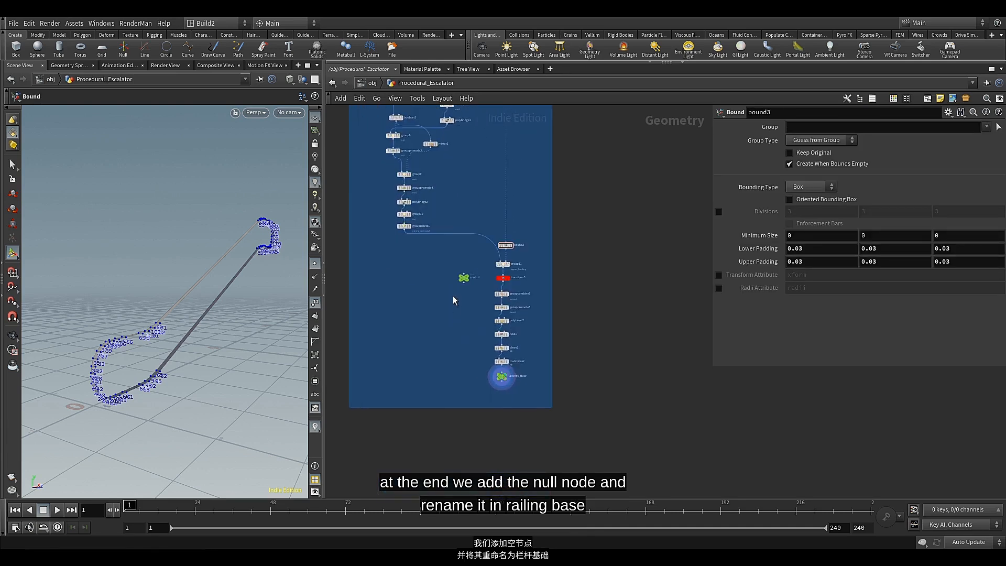
{"action": "left_click_drag", "start_coordinate": [464, 280], "coordinate": [411, 336]}
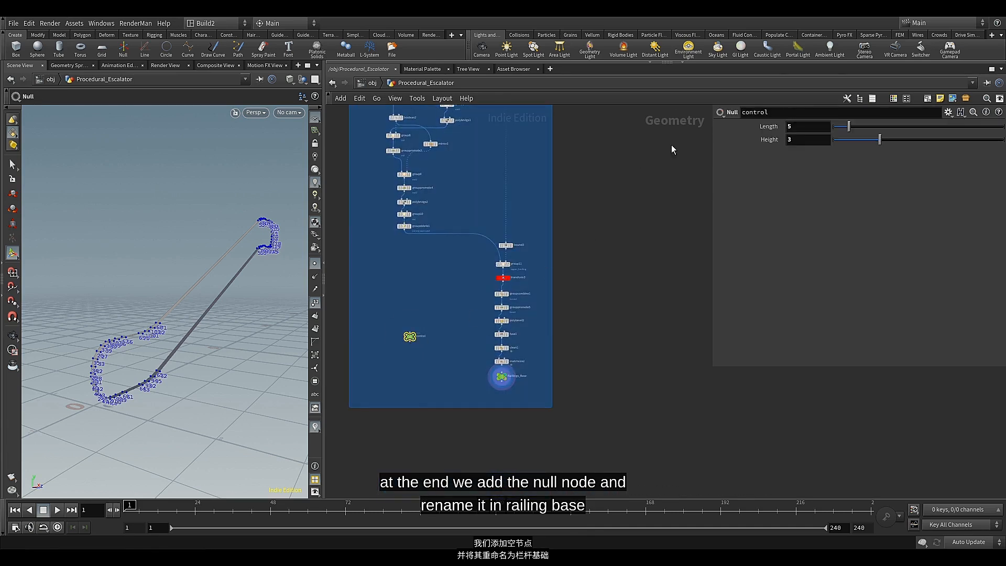
Test the control null's Length and Height with varied values, including Length 4 and Height 11, and restore them to 5 and 3
{"action": "left_click_drag", "start_coordinate": [878, 142], "coordinate": [821, 175]}
{"action": "left_click_drag", "start_coordinate": [834, 129], "coordinate": [1004, 135]}
{"action": "left_click_drag", "start_coordinate": [941, 140], "coordinate": [764, 135]}
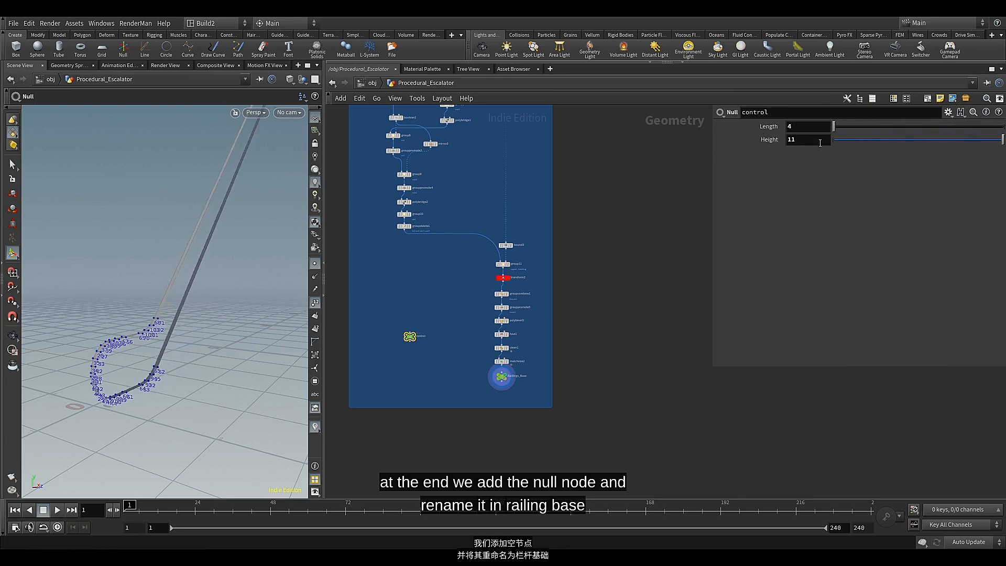
{"action": "left_click_drag", "start_coordinate": [874, 141], "coordinate": [898, 139]}
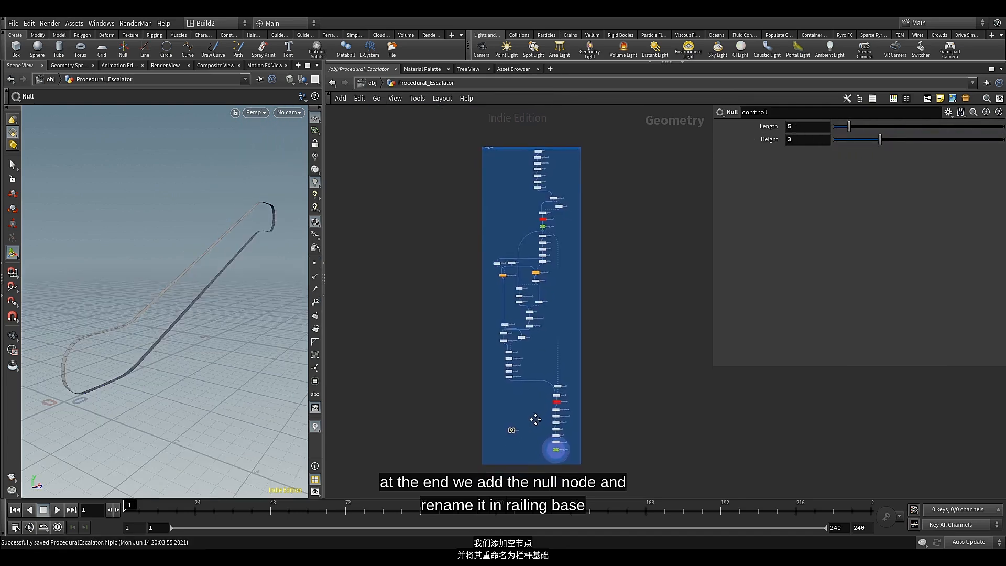
Add a Delete node below the network box, connected to the output of Raililngs_Base
{"action": "middle_click_drag", "start_coordinate": [535, 419], "coordinate": [564, 398]}
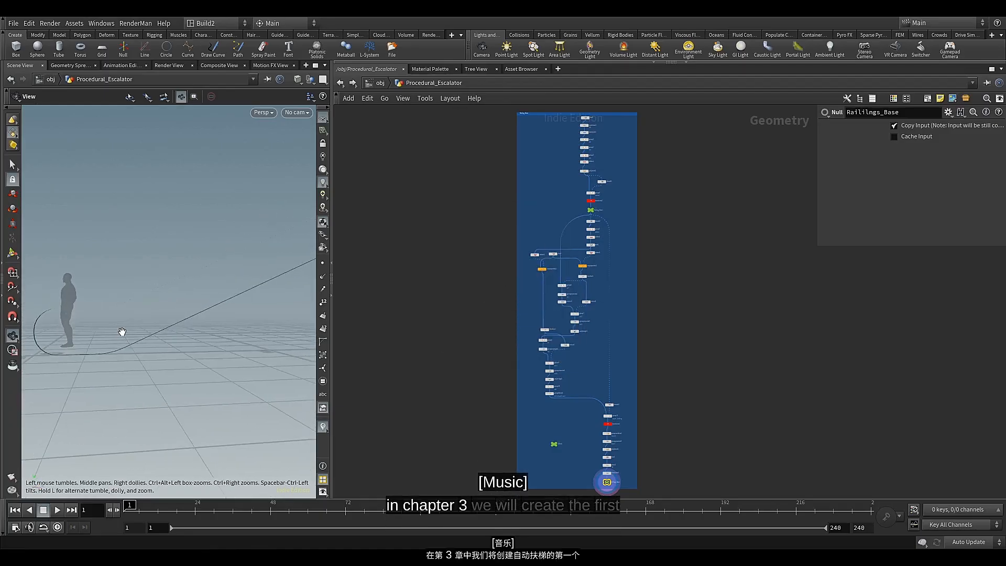
{"action": "left_click_drag", "start_coordinate": [122, 331], "coordinate": [229, 359]}
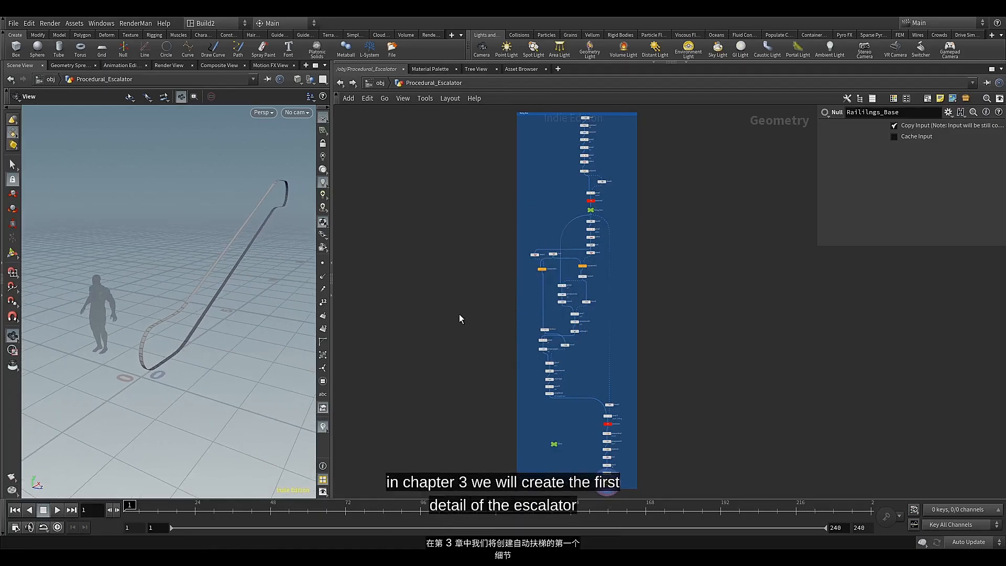
{"action": "scroll", "coordinate": [459, 317], "scroll_direction": "down", "scroll_amount": 2}
{"action": "middle_click_drag", "start_coordinate": [464, 377], "coordinate": [458, 334]}
{"action": "scroll", "coordinate": [548, 408], "scroll_direction": "up", "scroll_amount": 8}
{"action": "middle_click_drag", "start_coordinate": [559, 374], "coordinate": [663, 336]}
{"action": "scroll", "coordinate": [653, 306], "scroll_direction": "up", "scroll_amount": 2}
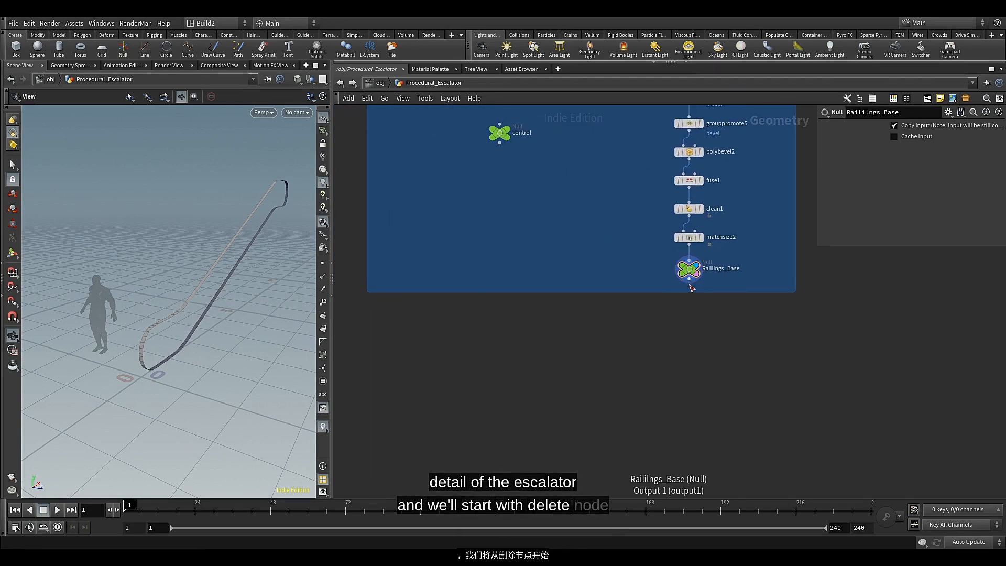
{"action": "left_click", "coordinate": [689, 285]}
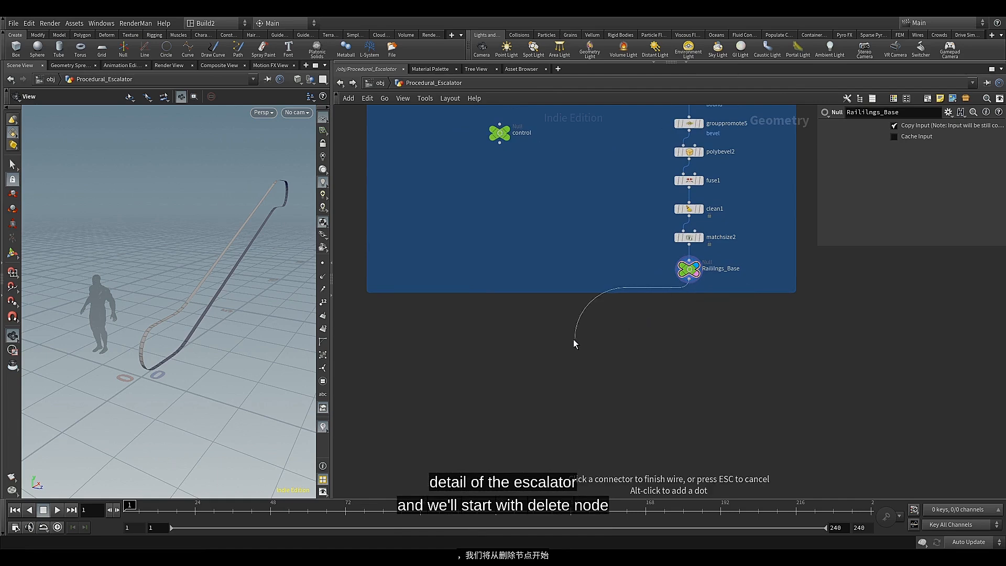
{"action": "scroll", "coordinate": [573, 338], "scroll_direction": "down", "scroll_amount": 2}
{"action": "middle_click_drag", "start_coordinate": [560, 338], "coordinate": [584, 328]}
{"action": "scroll", "coordinate": [578, 331], "scroll_direction": "up", "scroll_amount": 2}
{"action": "key", "text": "Tab"}
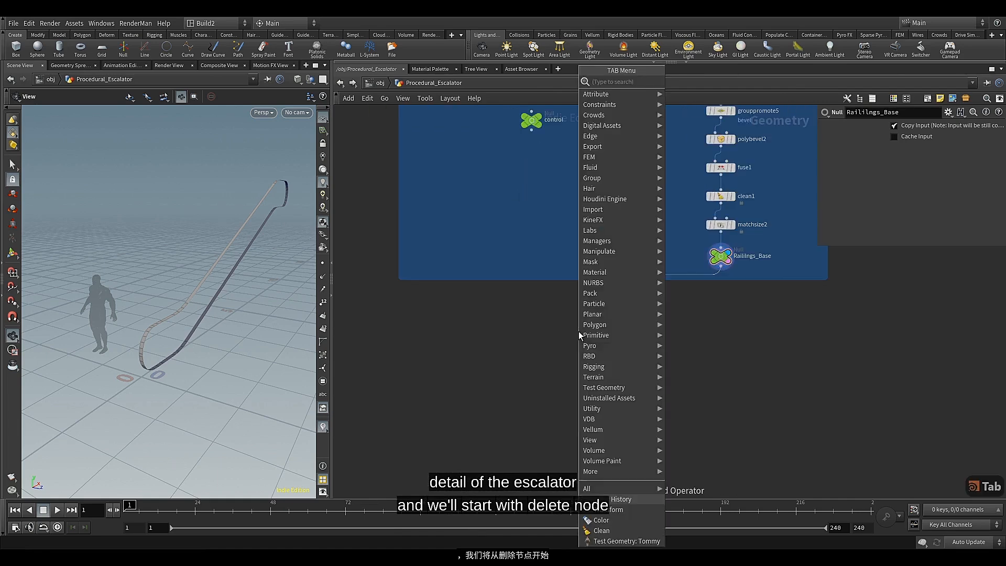
{"action": "type", "text": "del"}
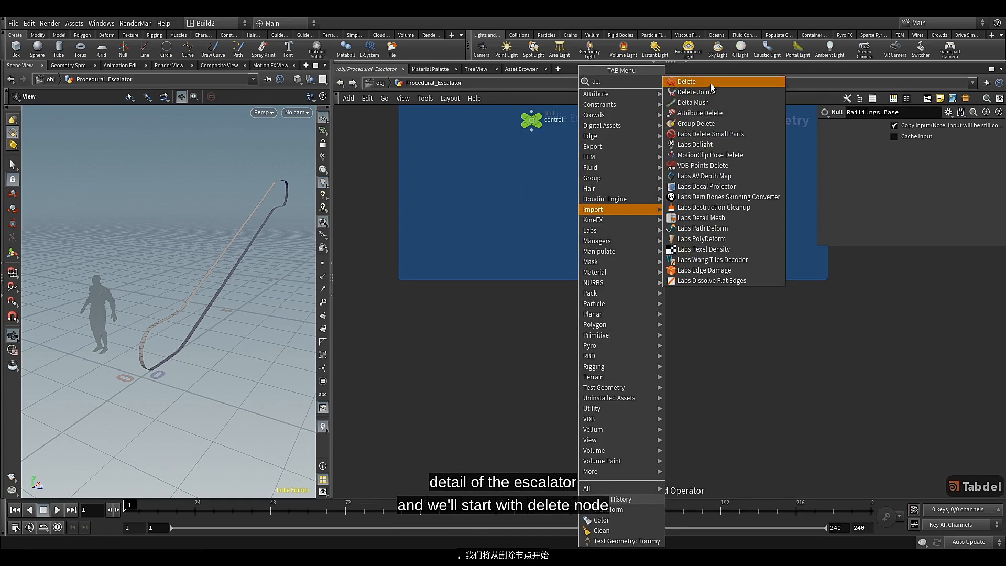
{"action": "left_click", "coordinate": [710, 82]}
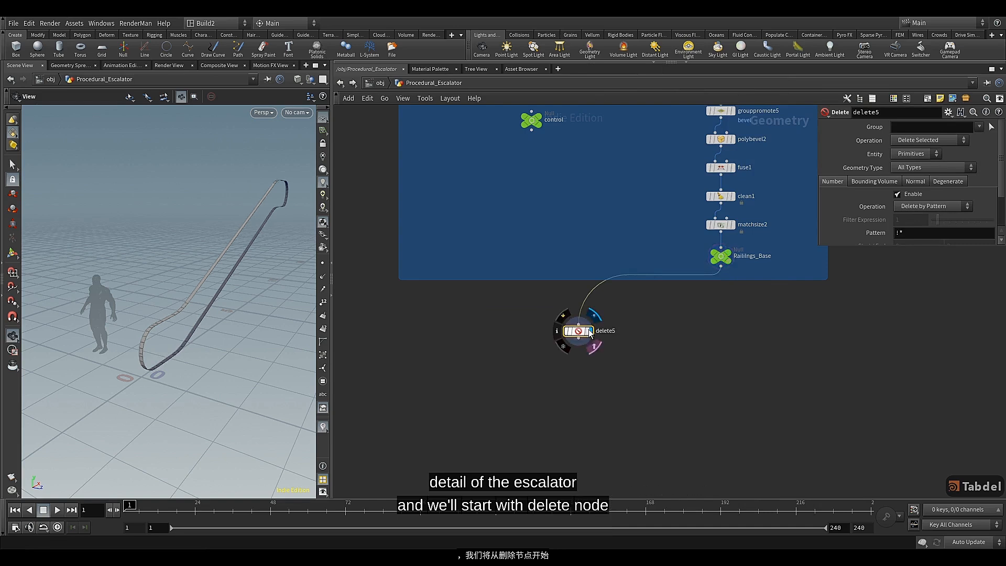
Display the new Delete node's result and set its Group to del
{"action": "scroll", "coordinate": [577, 329], "scroll_direction": "up", "scroll_amount": 3}
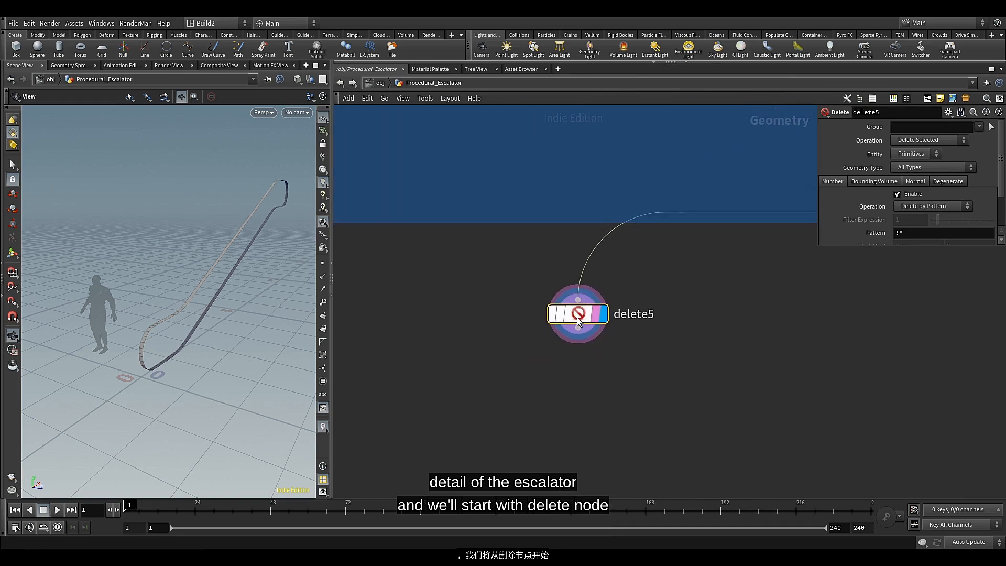
{"action": "left_click_drag", "start_coordinate": [247, 325], "coordinate": [209, 343]}
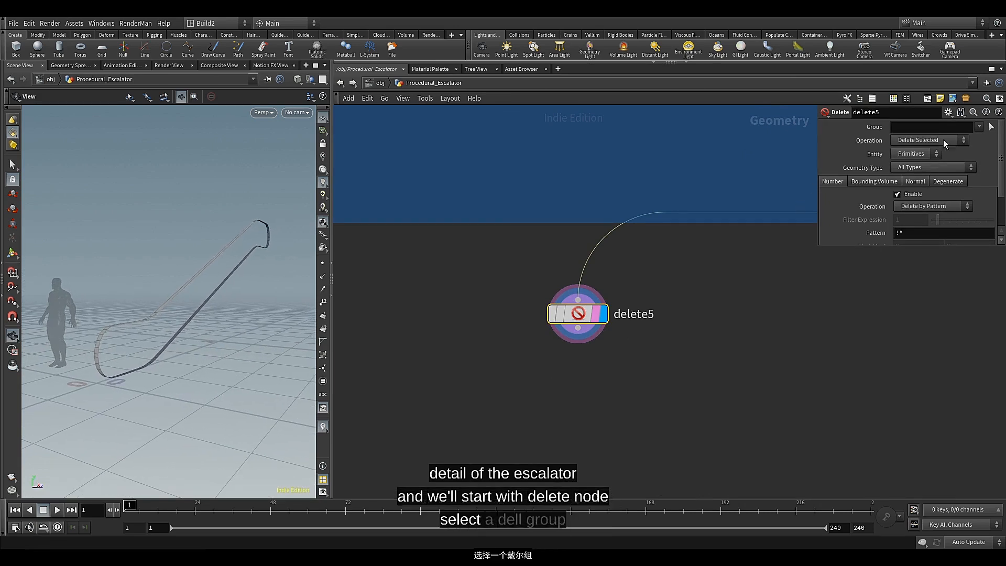
{"action": "left_click", "coordinate": [982, 139]}
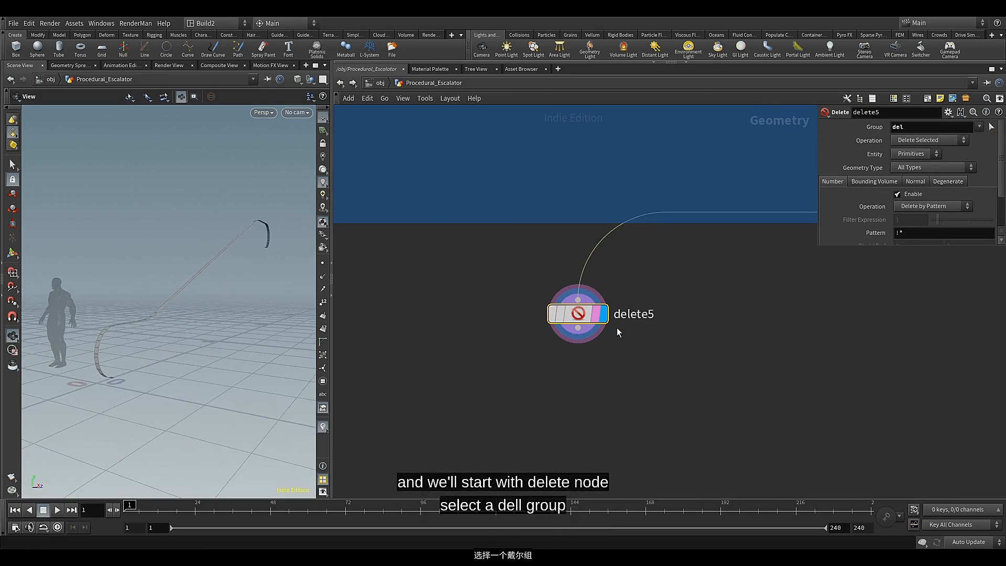
Add a PolyExtrude node after delete5 and display its result
{"action": "left_click", "coordinate": [577, 328]}
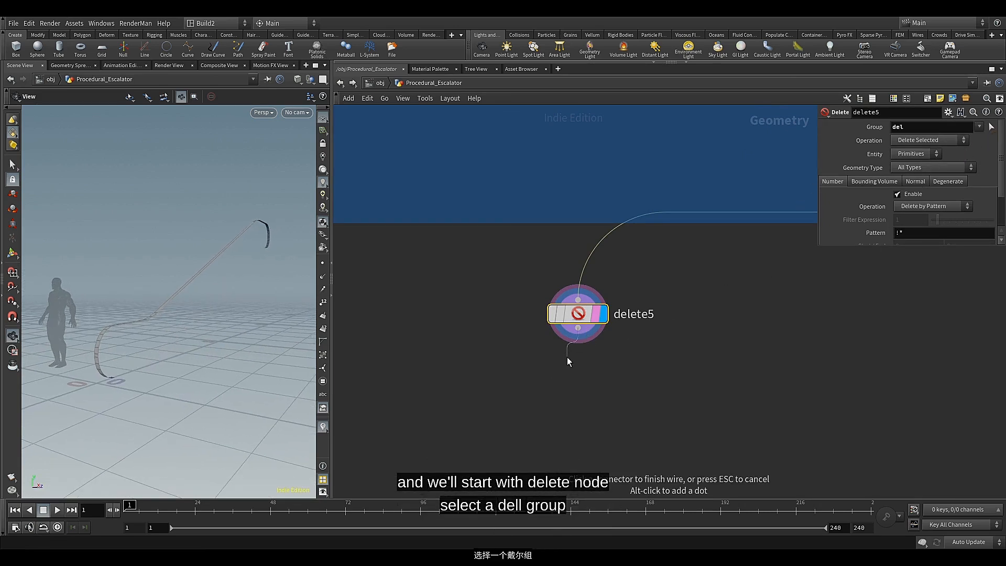
{"action": "key", "text": "Tab"}
{"action": "type", "text": "pol"}
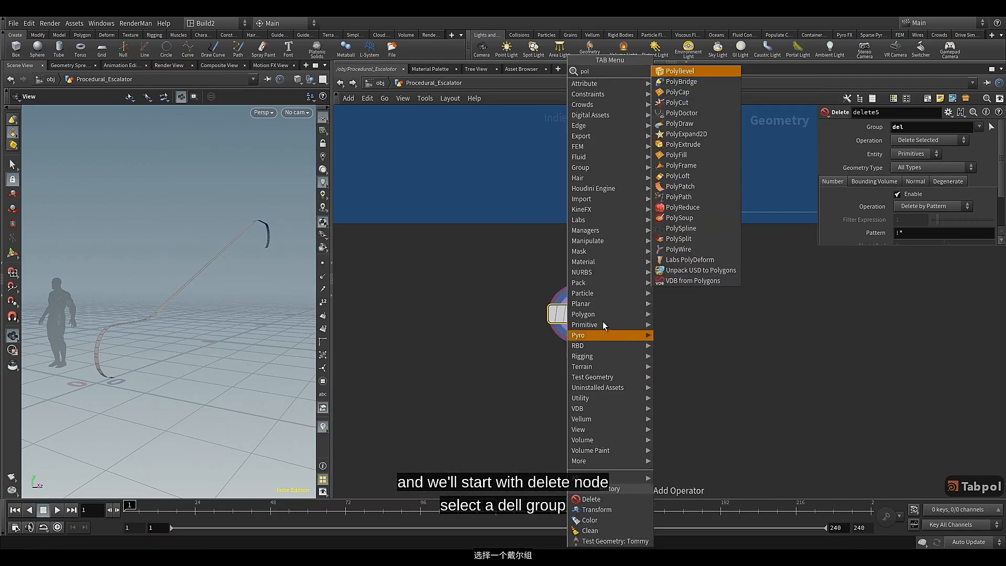
{"action": "left_click", "coordinate": [685, 145]}
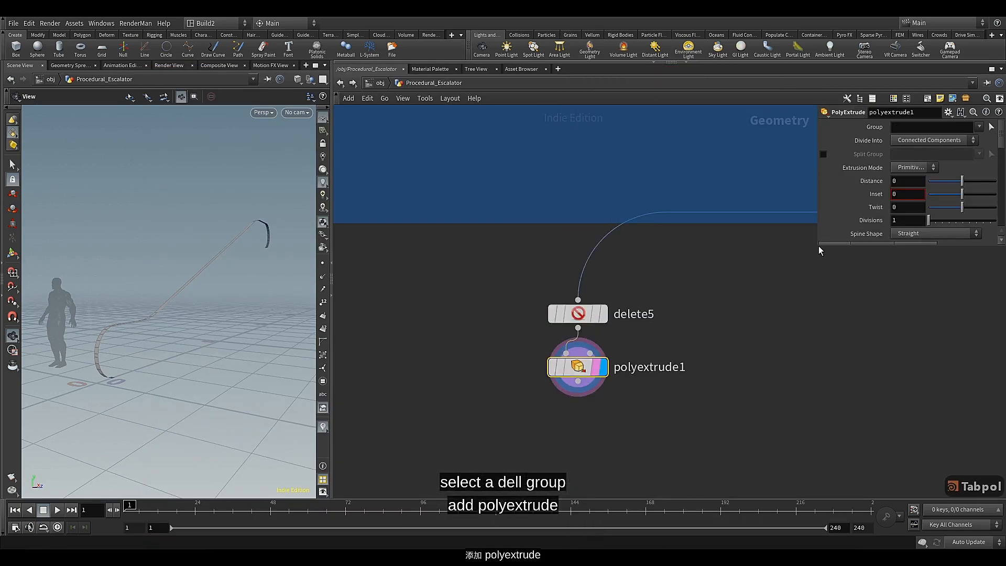
Enlarge the parameter area and set the PolyExtrude node's Distance to 0.057
{"action": "left_click_drag", "start_coordinate": [815, 248], "coordinate": [679, 494]}
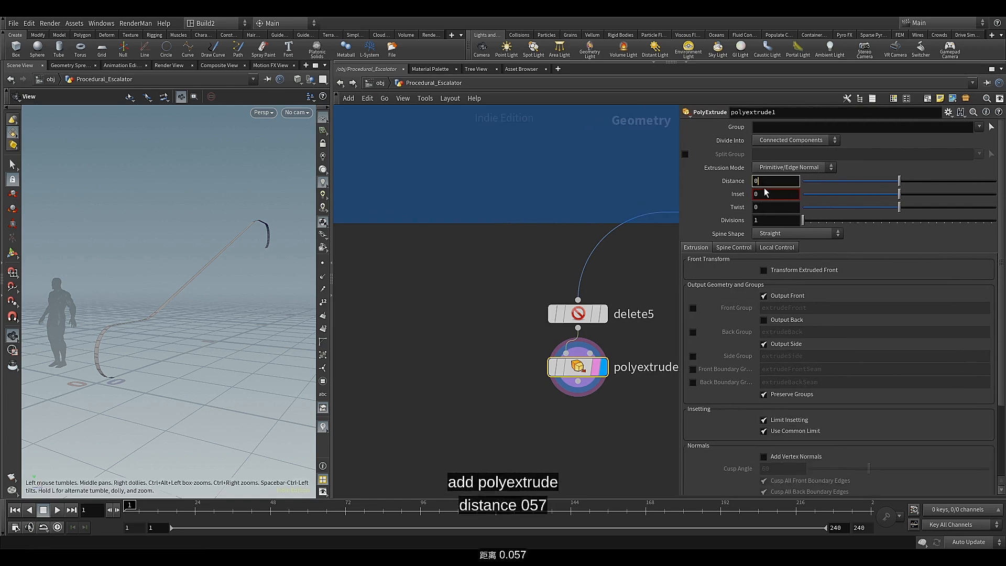
{"action": "type", "text": "7"}
{"action": "key", "text": "Tab"}
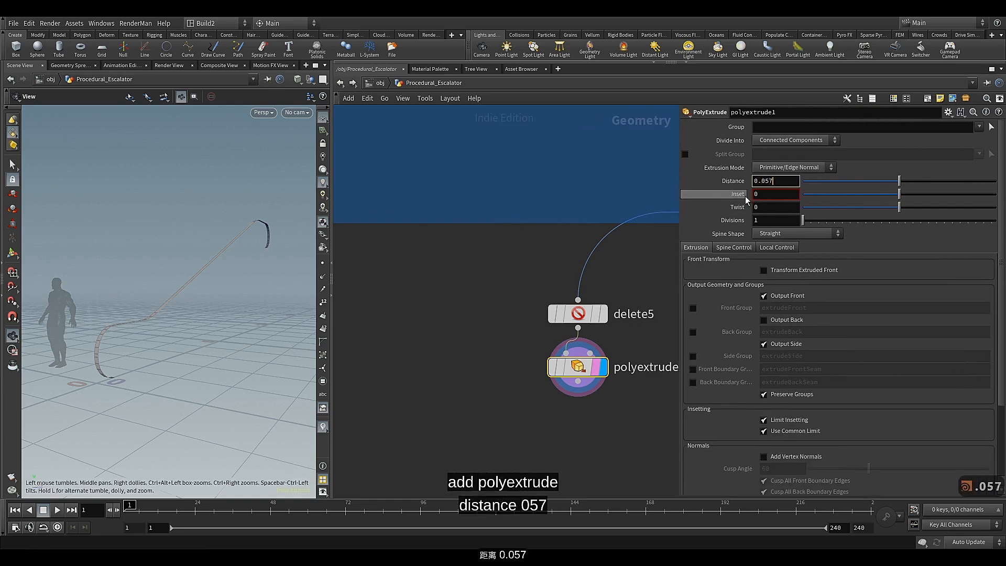
{"action": "scroll", "coordinate": [123, 340], "scroll_direction": "up", "scroll_amount": 8}
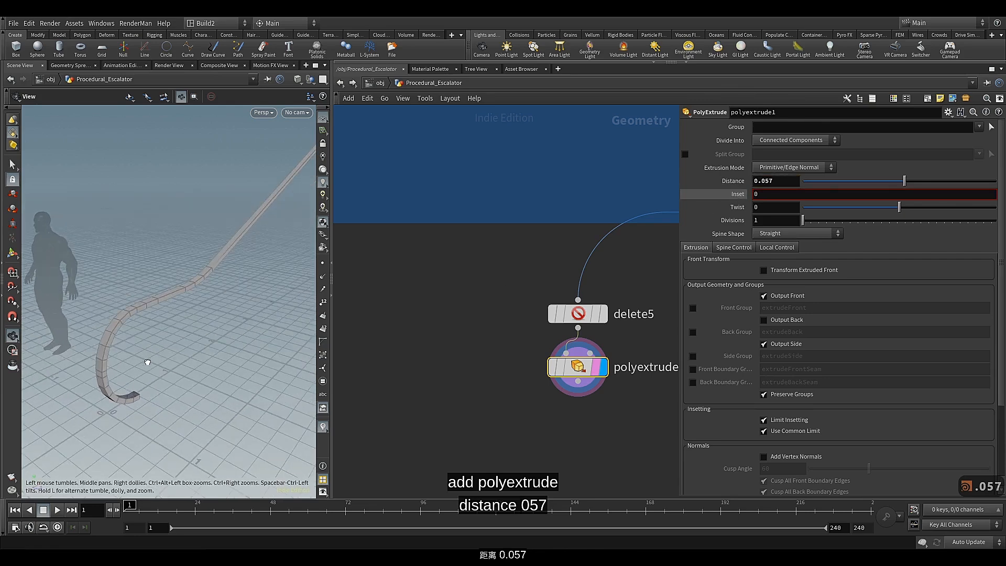
{"action": "left_click_drag", "start_coordinate": [147, 362], "coordinate": [180, 320]}
Add a PolyBevel node after polyextrude1 and display its result
{"action": "middle_click_drag", "start_coordinate": [536, 390], "coordinate": [432, 293]}
{"action": "left_click", "coordinate": [473, 283]}
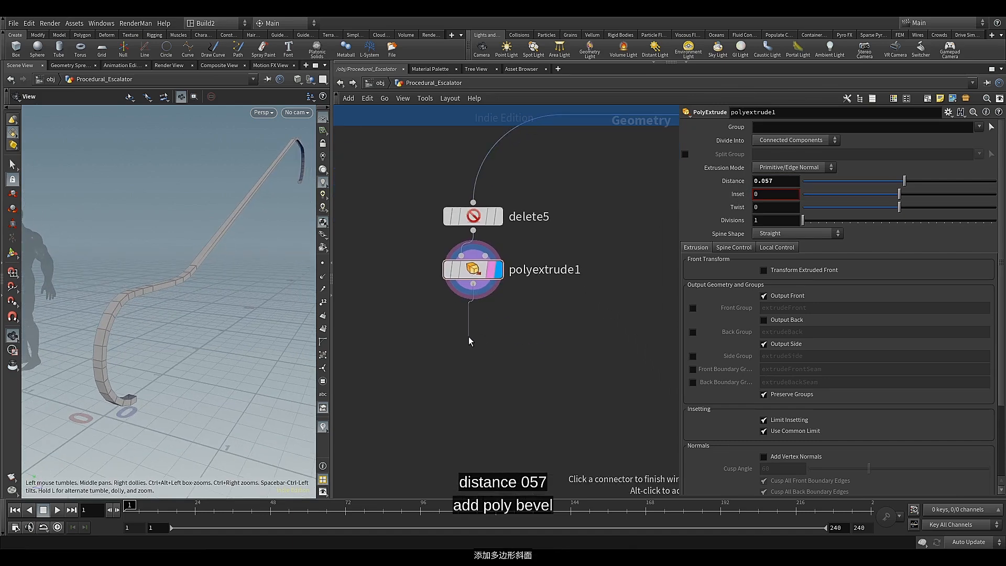
{"action": "key", "text": "Tab"}
{"action": "type", "text": "pol"}
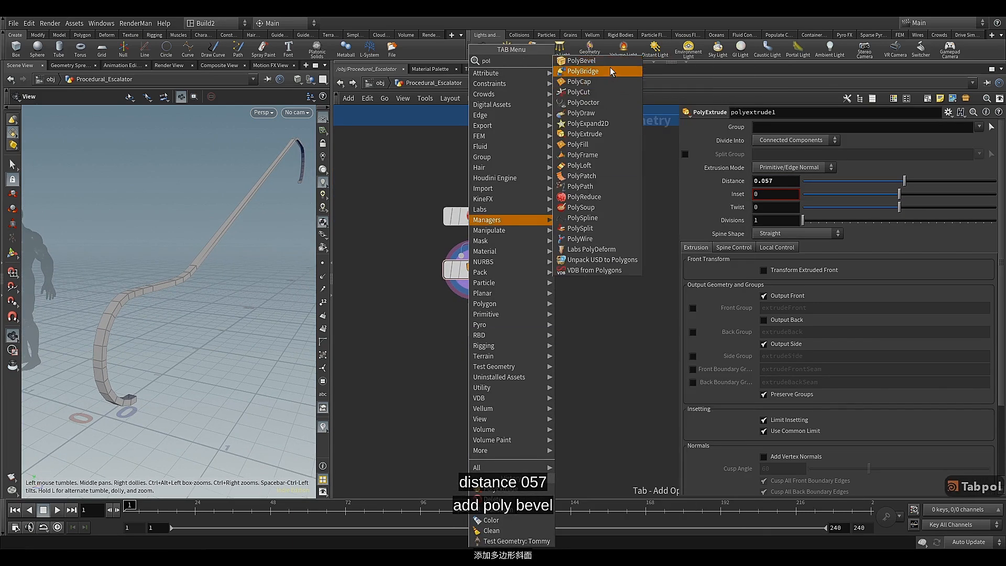
{"action": "left_click", "coordinate": [582, 60]}
{"action": "left_click", "coordinate": [473, 340]}
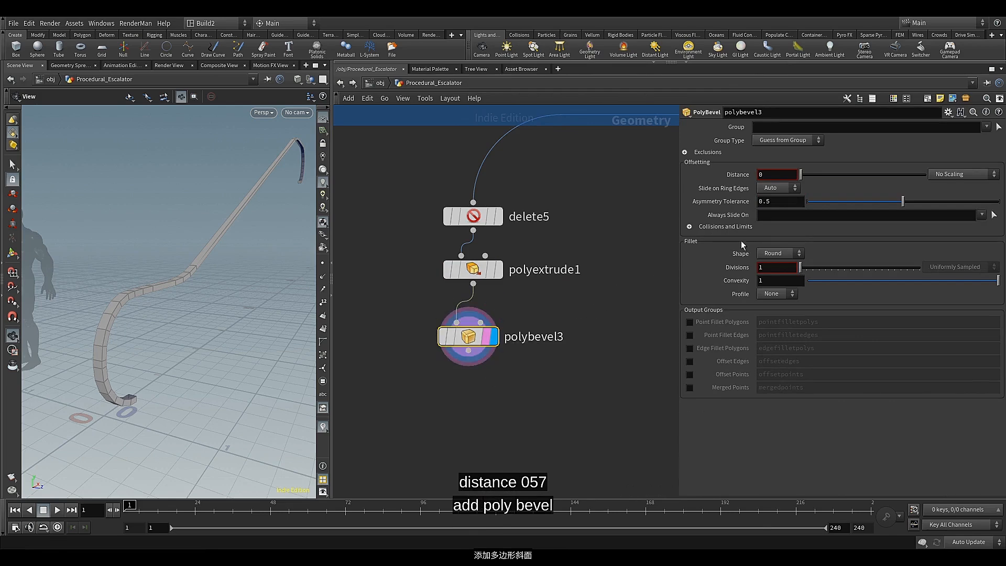
Set the PolyBevel node's Distance to about 0.013 and inspect the beveled lower end of the railing
{"action": "left_click_drag", "start_coordinate": [802, 178], "coordinate": [804, 180]}
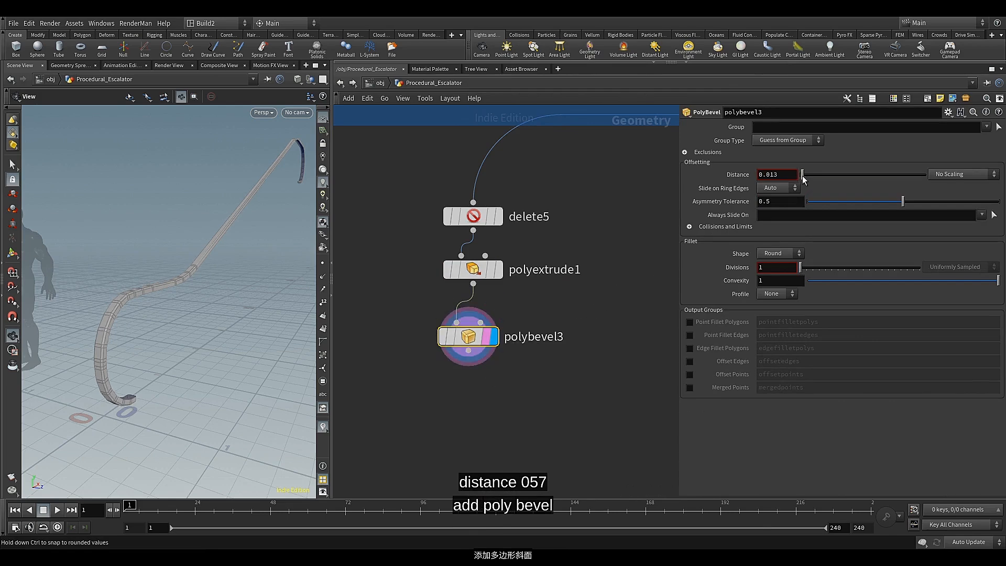
{"action": "scroll", "coordinate": [115, 335], "scroll_direction": "up", "scroll_amount": 5}
{"action": "middle_click_drag", "start_coordinate": [130, 328], "coordinate": [181, 285]}
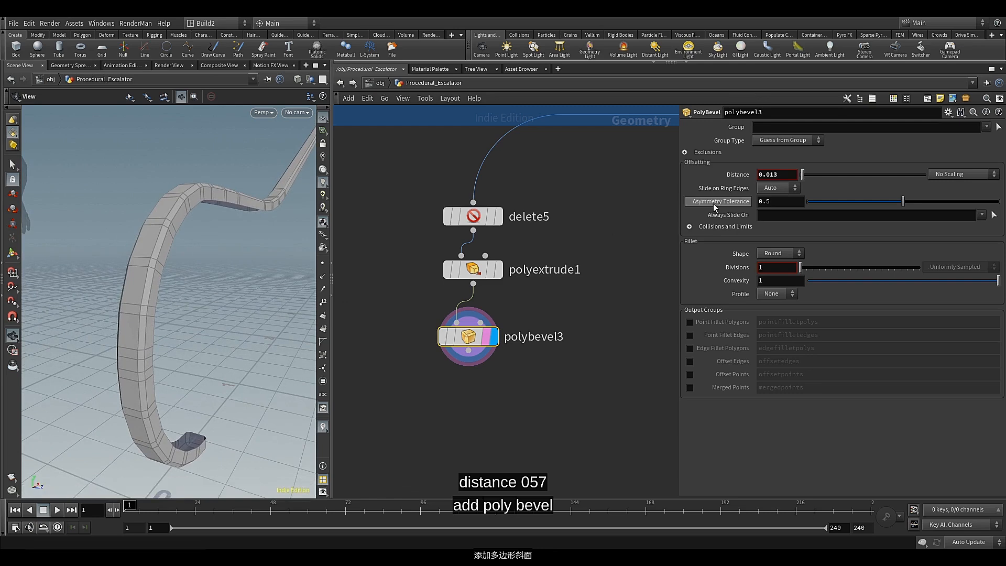
Set the Distance of the polybevel3 node to 0.018
{"action": "left_click", "coordinate": [781, 175]}
{"action": "key", "text": "BackSpace"}
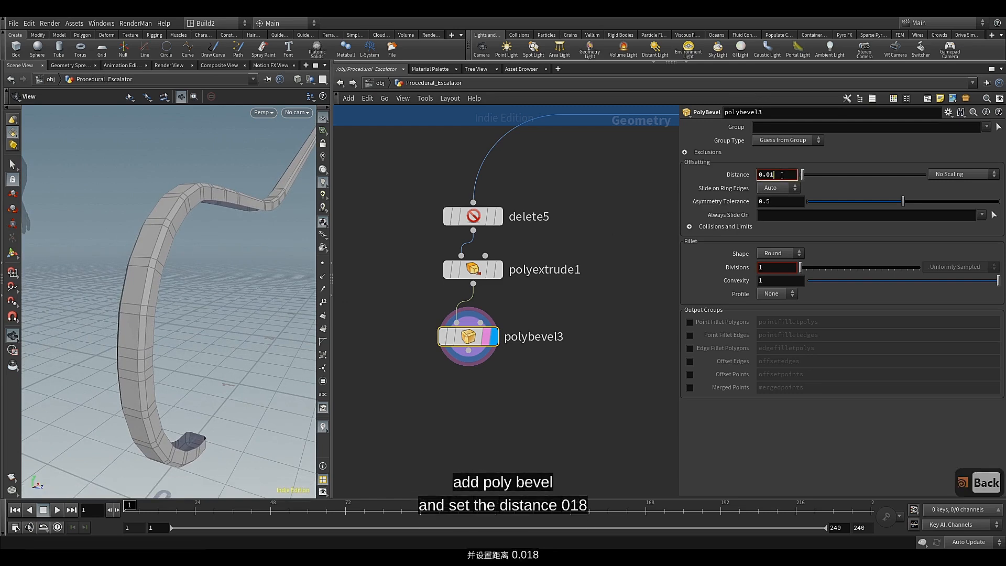
{"action": "type", "text": "8"}
{"action": "key", "text": "Return"}
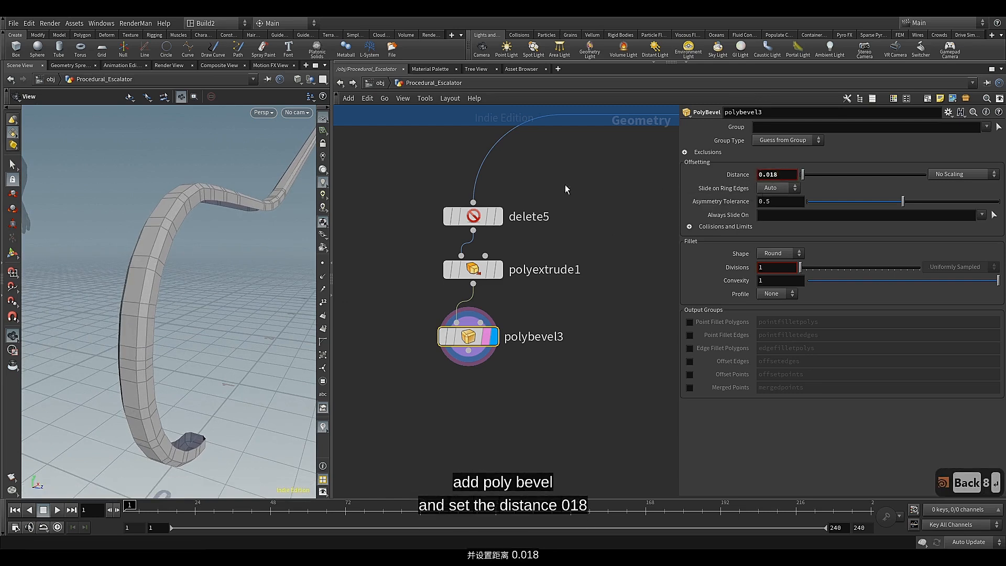
Switch the viewport shading to Smooth Wire Shaded and view the beveled railing from another angle
{"action": "left_click", "coordinate": [298, 79]}
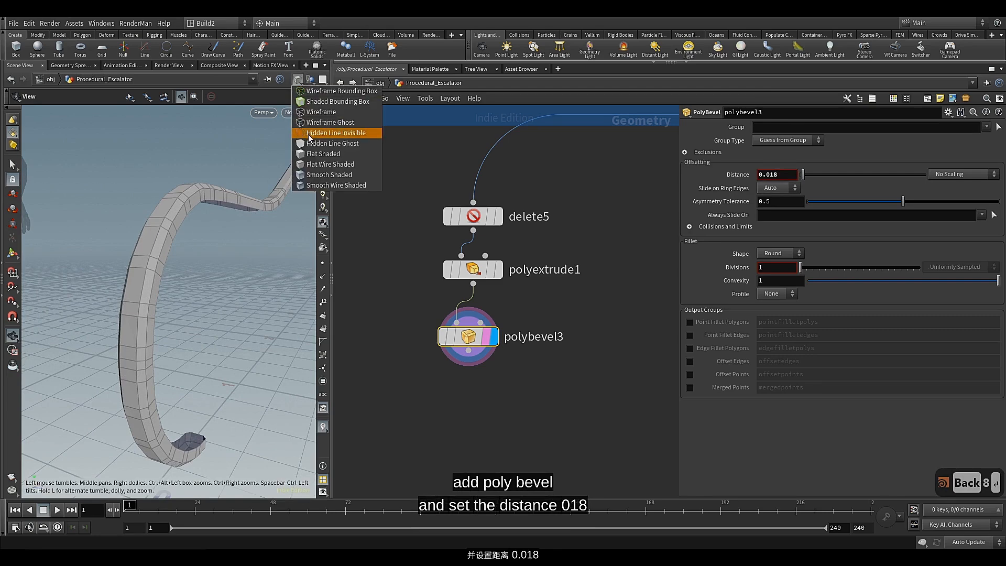
{"action": "left_click", "coordinate": [309, 176]}
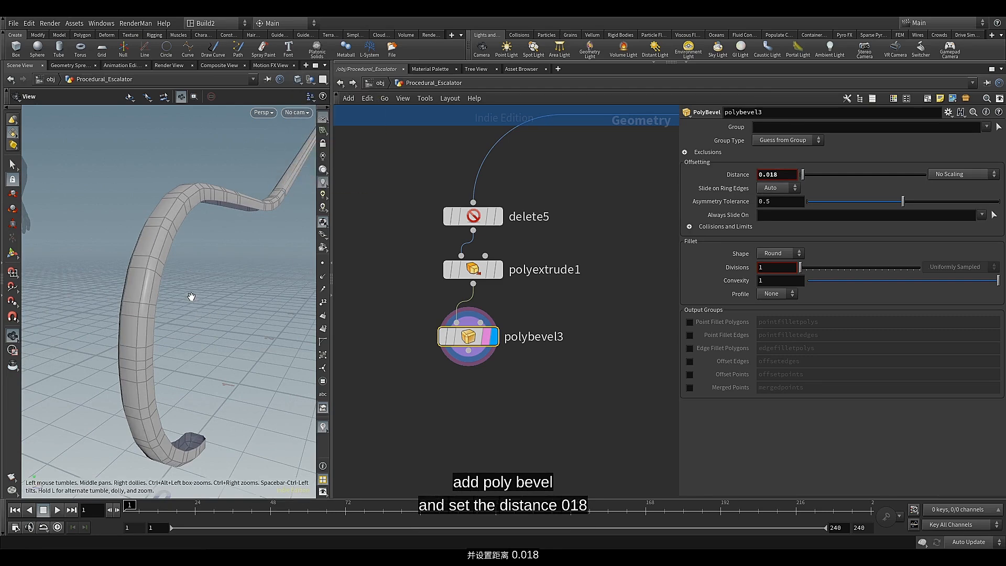
{"action": "mouse_move", "coordinate": [191, 296]}
{"action": "left_mouse_down"}
{"action": "mouse_move", "coordinate": [203, 307]}
{"action": "mouse_move", "coordinate": [164, 304]}
{"action": "mouse_move", "coordinate": [168, 295]}
{"action": "mouse_move", "coordinate": [174, 303]}
{"action": "left_mouse_up"}
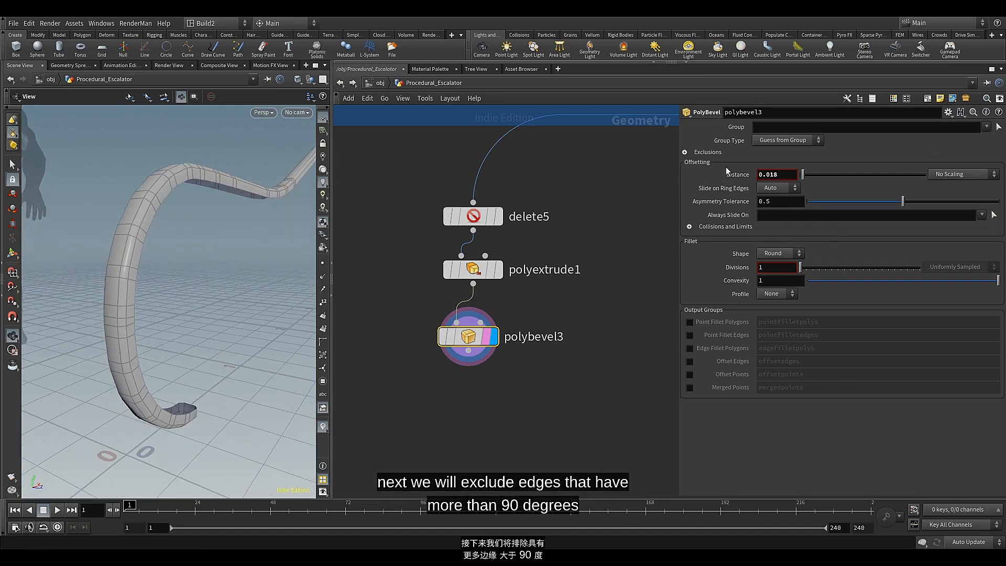
Exclude flat edges from the polybevel3 bevel, with a Maximum Normal Angle of 80
{"action": "left_click", "coordinate": [685, 152]}
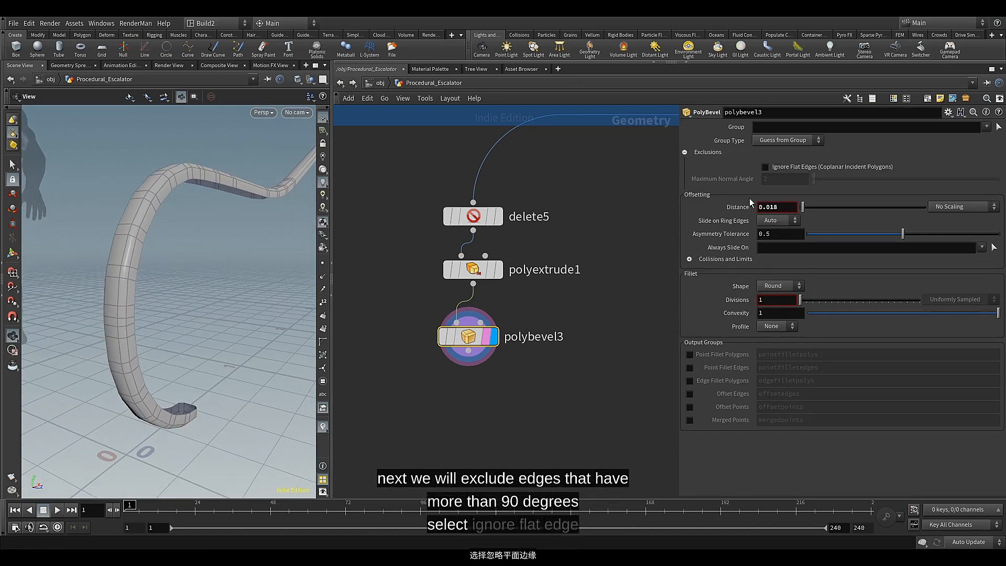
{"action": "left_click", "coordinate": [764, 166]}
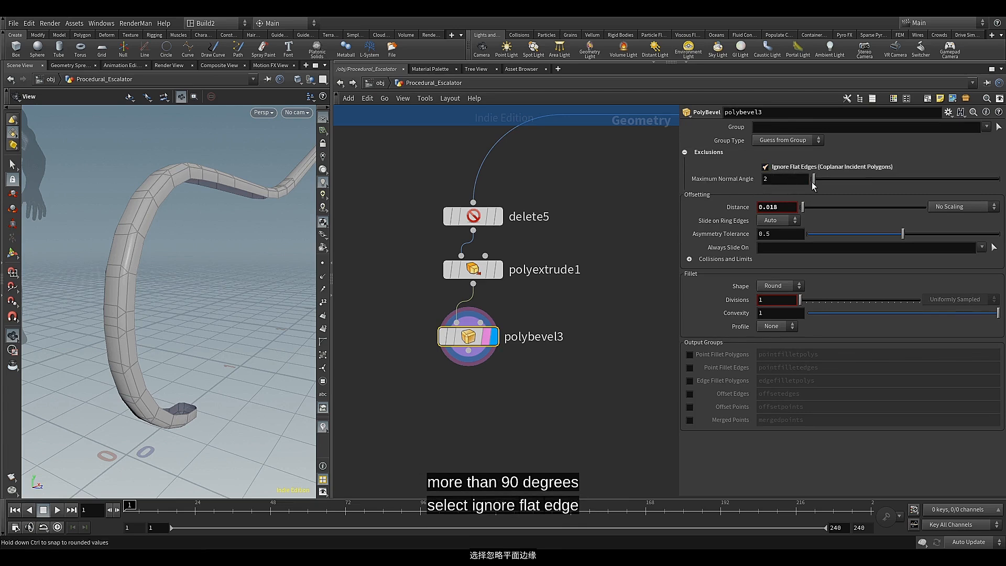
{"action": "left_click_drag", "start_coordinate": [817, 179], "coordinate": [716, 187]}
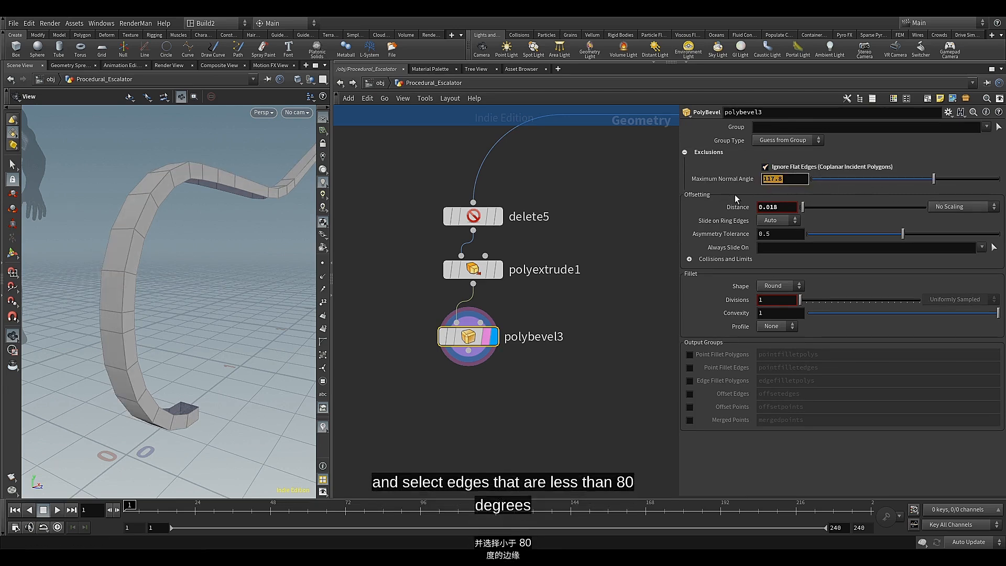
{"action": "type", "text": "80"}
{"action": "key", "text": "Return"}
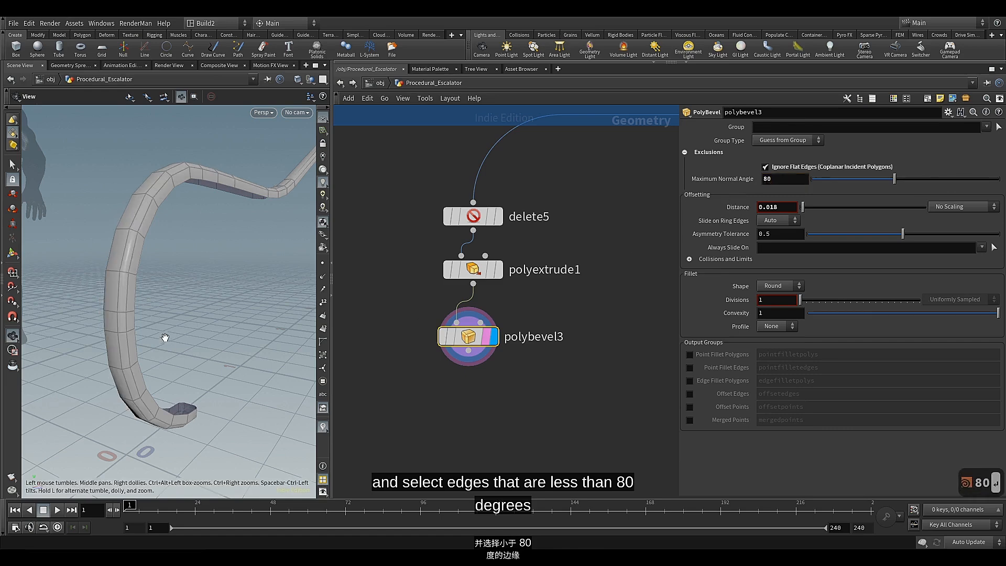
{"action": "scroll", "coordinate": [166, 332], "scroll_direction": "up", "scroll_amount": 5}
{"action": "left_click_drag", "start_coordinate": [166, 332], "coordinate": [144, 346]}
{"action": "middle_click_drag", "start_coordinate": [118, 309], "coordinate": [154, 312]}
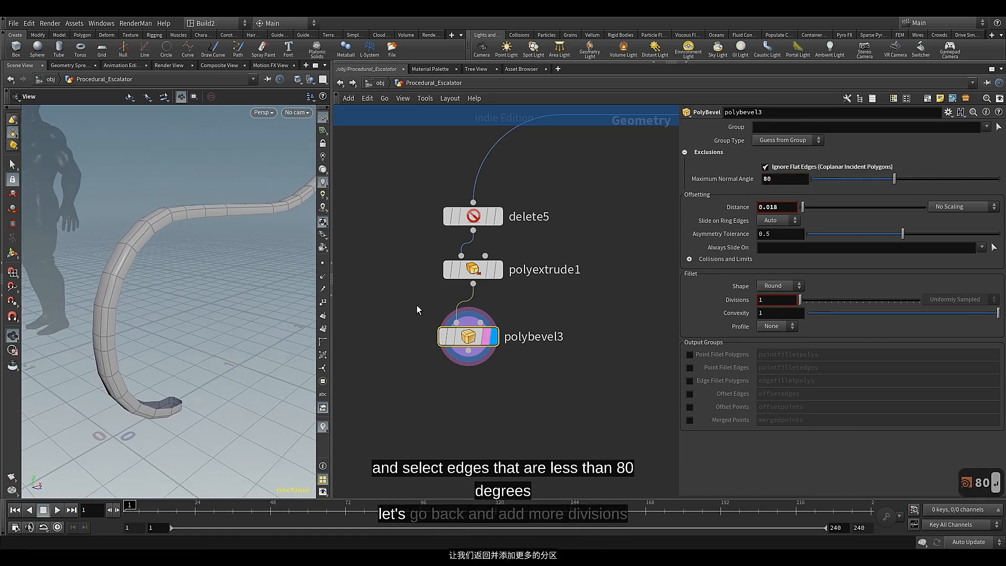
Select the polybevel1 node near the start of the railing base network and set its Divisions to 11
{"action": "scroll", "coordinate": [416, 306], "scroll_direction": "down", "scroll_amount": 5}
{"action": "middle_click_drag", "start_coordinate": [489, 284], "coordinate": [468, 429]}
{"action": "scroll", "coordinate": [421, 228], "scroll_direction": "down", "scroll_amount": 3}
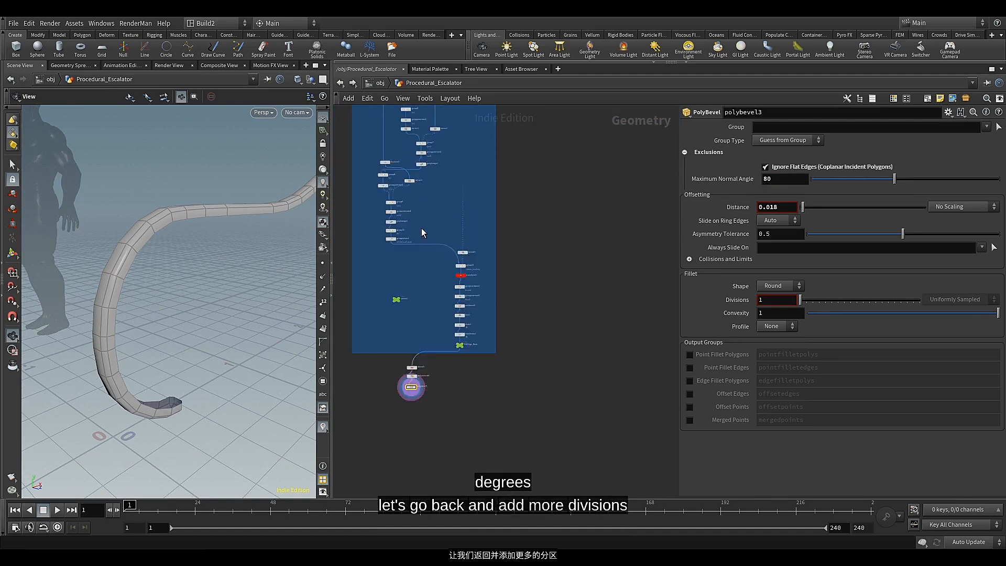
{"action": "middle_click_drag", "start_coordinate": [422, 224], "coordinate": [436, 428]}
{"action": "scroll", "coordinate": [445, 220], "scroll_direction": "up", "scroll_amount": 6}
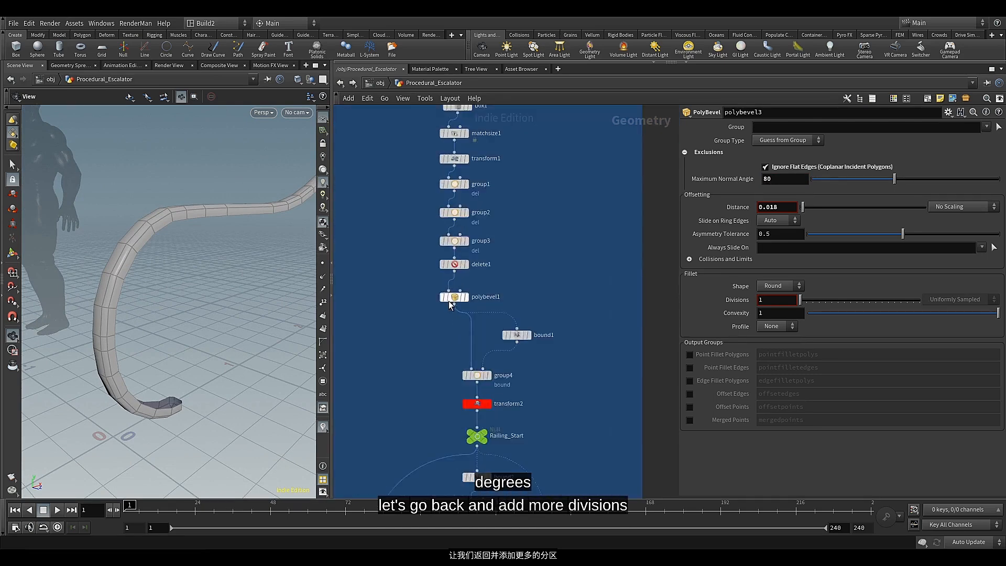
{"action": "left_click", "coordinate": [468, 300]}
{"action": "scroll", "coordinate": [468, 303], "scroll_direction": "up", "scroll_amount": 2}
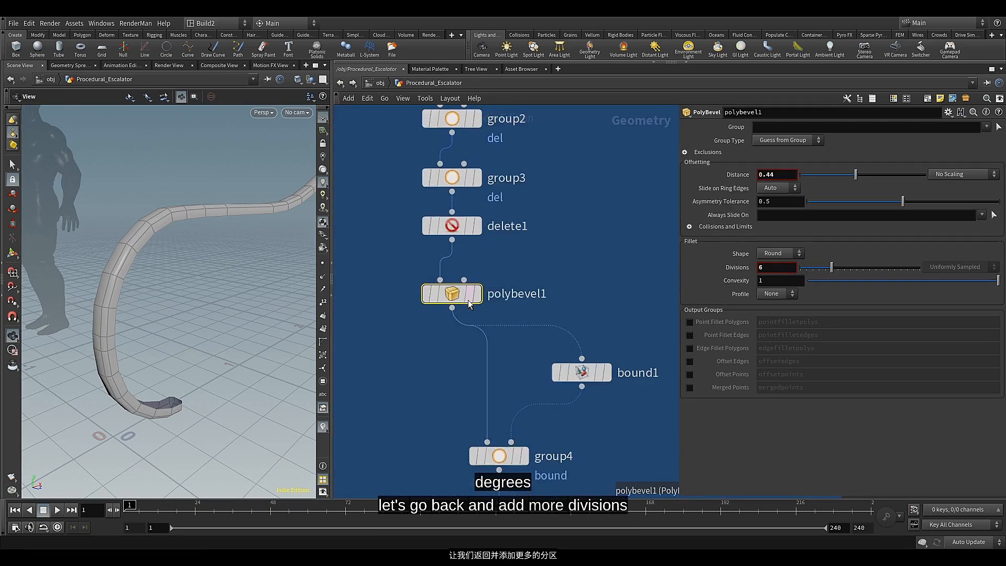
{"action": "scroll", "coordinate": [769, 270], "scroll_direction": "up", "scroll_amount": 2}
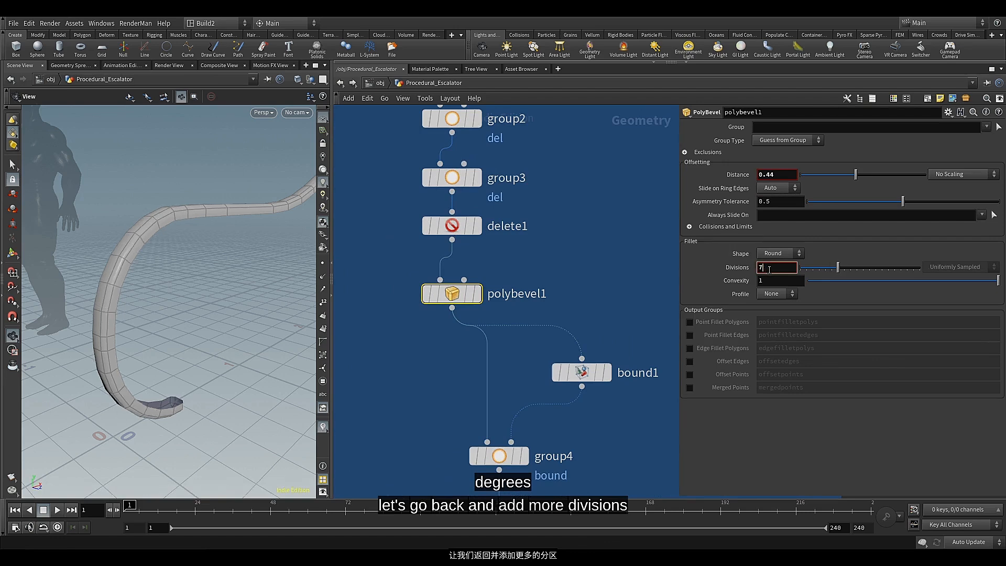
{"action": "scroll", "coordinate": [769, 270], "scroll_direction": "up", "scroll_amount": 1}
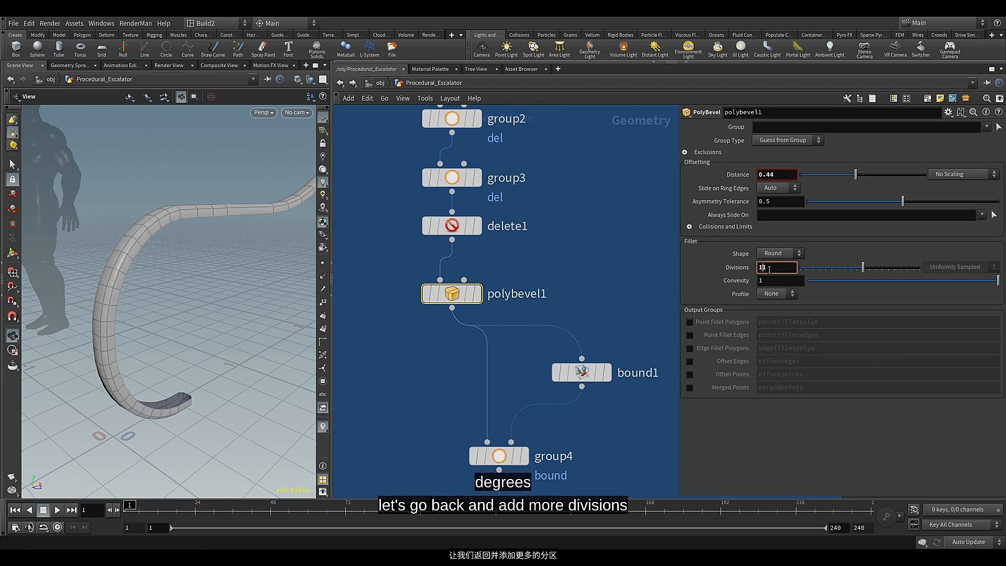
{"action": "left_click", "coordinate": [717, 271]}
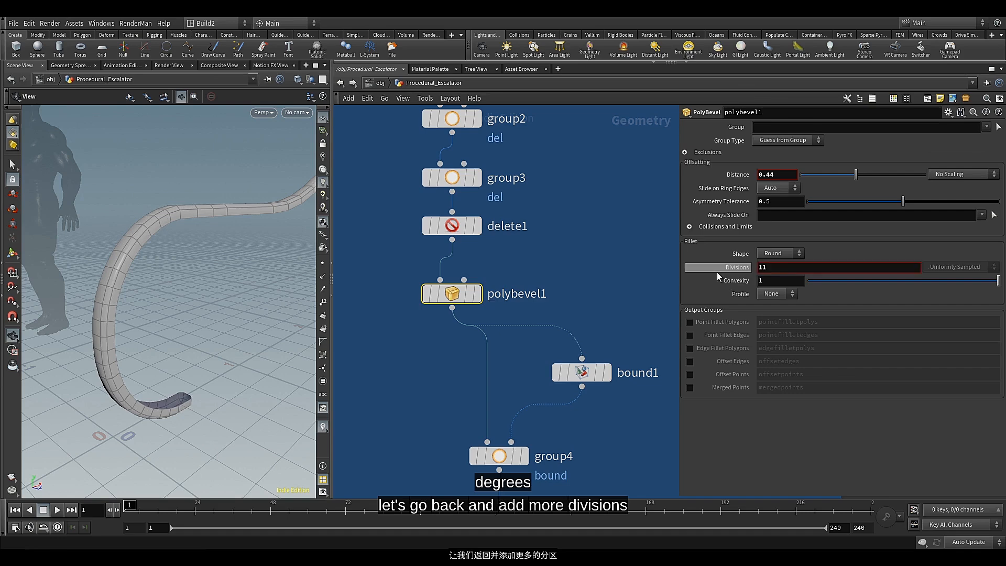
{"action": "left_click", "coordinate": [720, 272]}
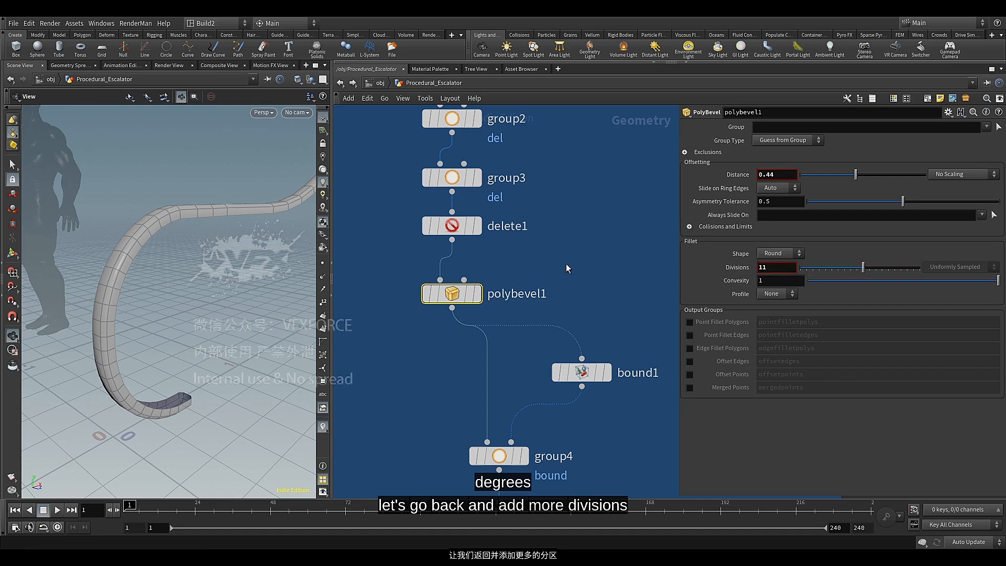
Return to the end of the network, add a UV Flatten node after polybevel3 and display its result
{"action": "scroll", "coordinate": [569, 262], "scroll_direction": "down", "scroll_amount": 3}
{"action": "scroll", "coordinate": [417, 262], "scroll_direction": "down", "scroll_amount": 5}
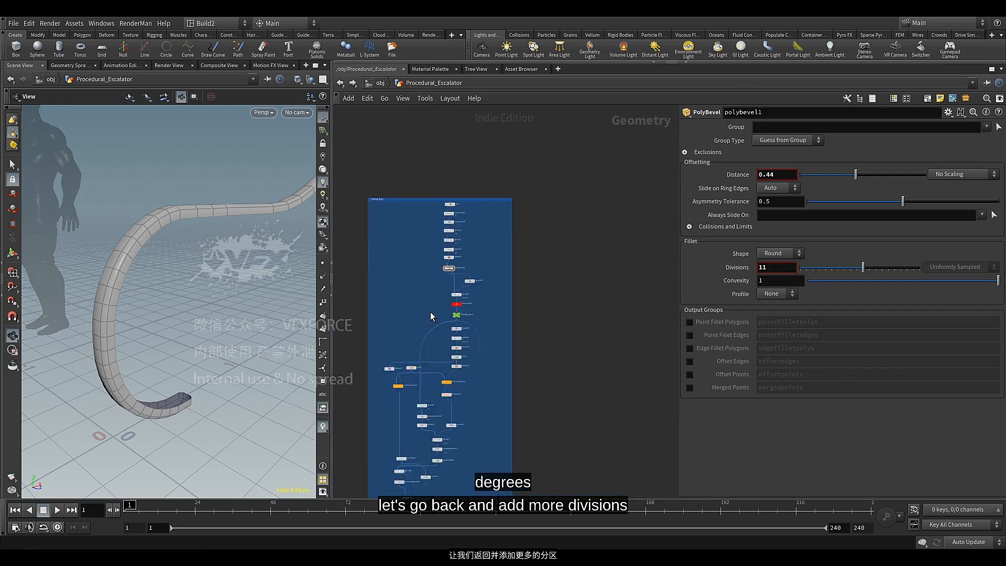
{"action": "middle_click_drag", "start_coordinate": [429, 312], "coordinate": [491, 125]}
{"action": "scroll", "coordinate": [479, 369], "scroll_direction": "up", "scroll_amount": 6}
{"action": "scroll", "coordinate": [512, 394], "scroll_direction": "up", "scroll_amount": 3}
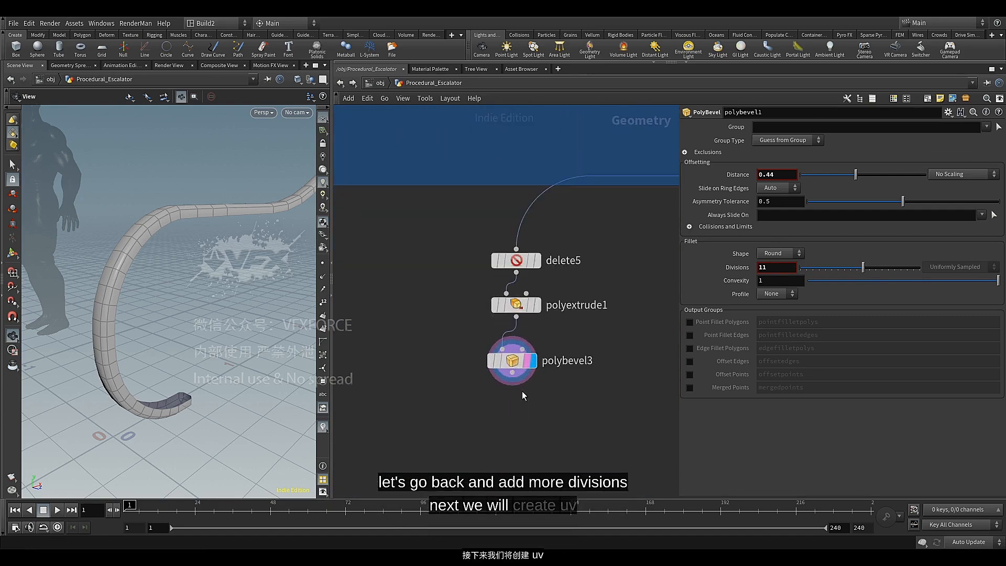
{"action": "middle_click_drag", "start_coordinate": [521, 390], "coordinate": [503, 380]}
{"action": "left_click_drag", "start_coordinate": [495, 357], "coordinate": [498, 346]}
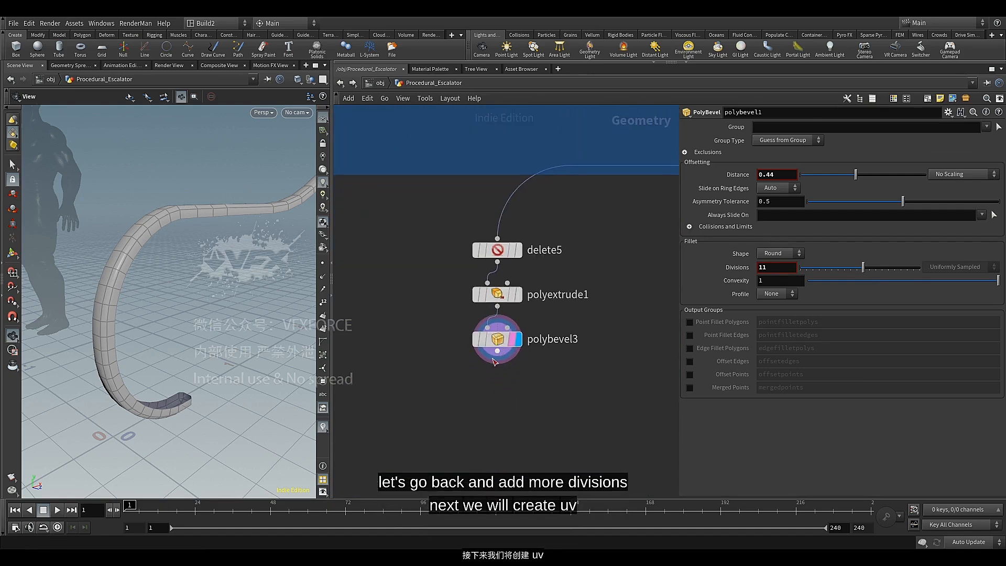
{"action": "middle_click_drag", "start_coordinate": [482, 391], "coordinate": [483, 287]}
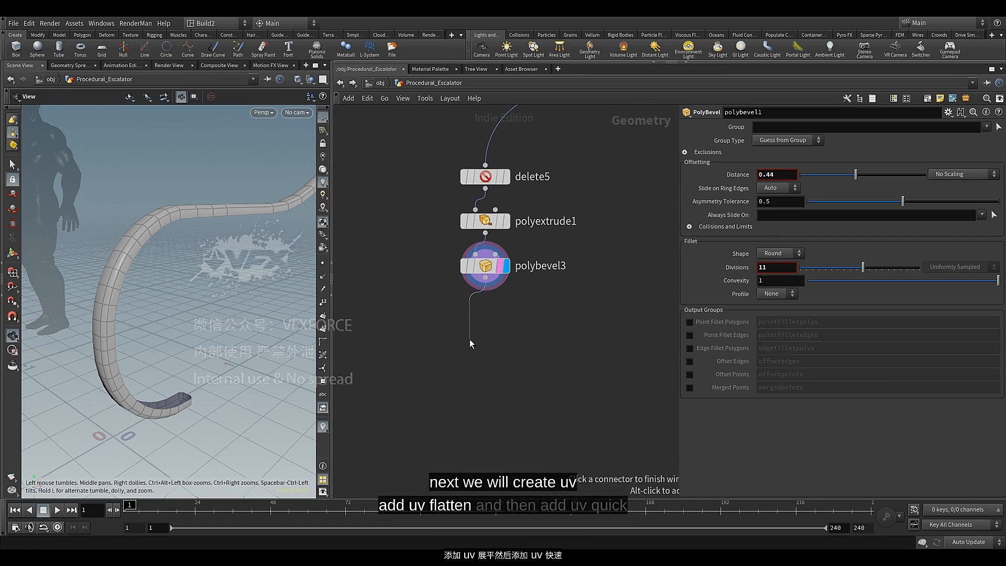
{"action": "key", "text": "Tab"}
{"action": "type", "text": "uv"}
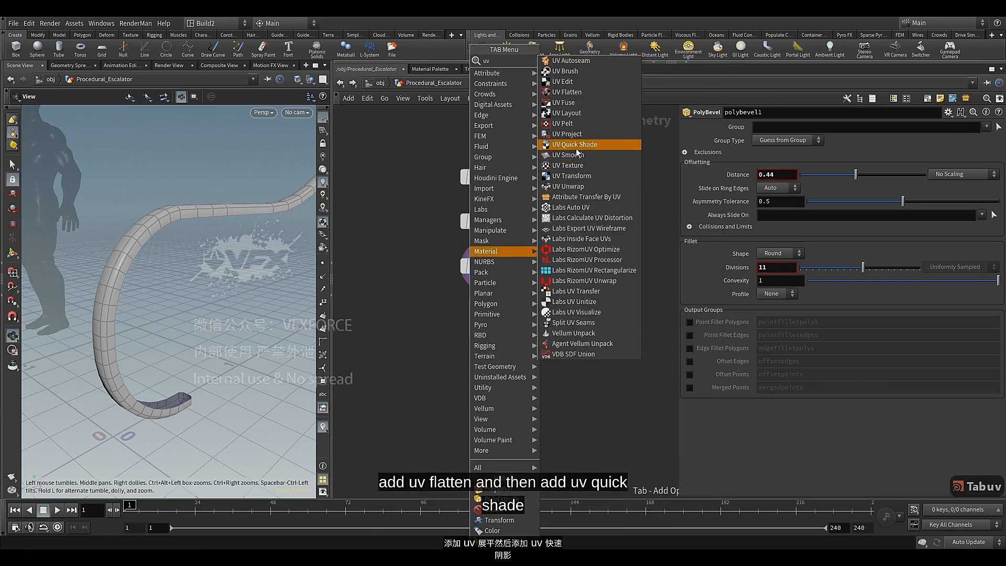
{"action": "left_click", "coordinate": [574, 95]}
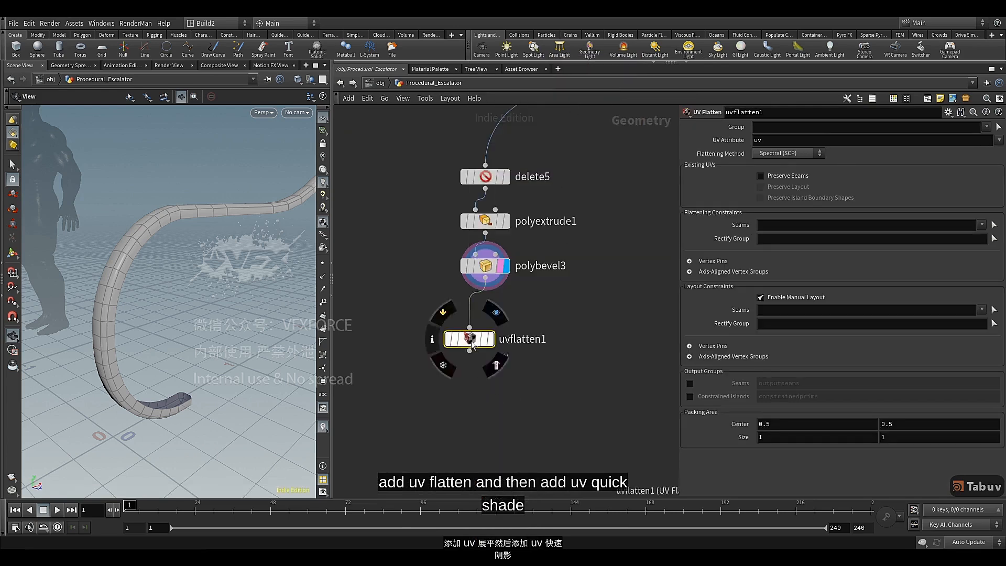
{"action": "left_click", "coordinate": [506, 332]}
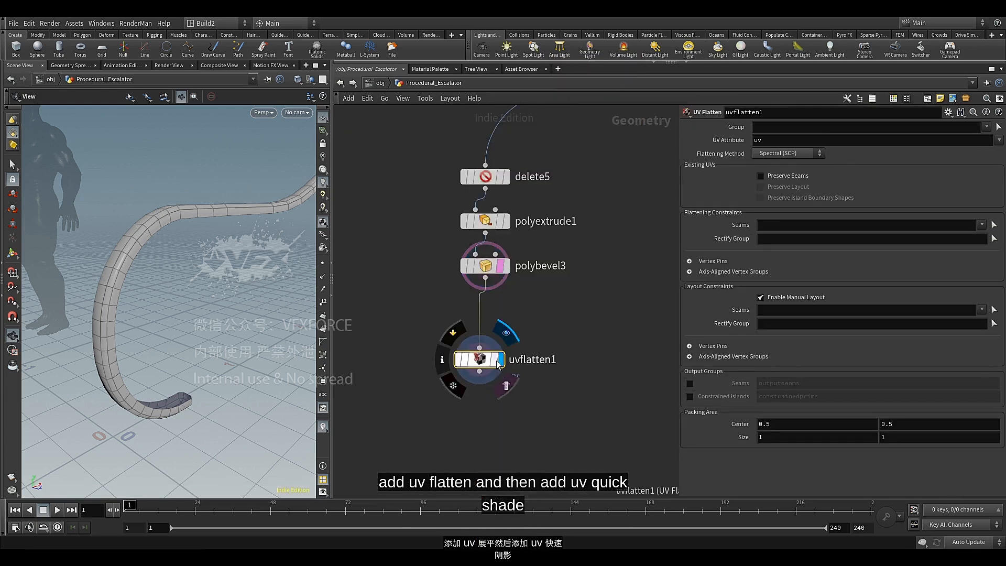
Add a UV Quick Shade node after uvflatten1 and display its result
{"action": "middle_click_drag", "start_coordinate": [469, 383], "coordinate": [474, 323]}
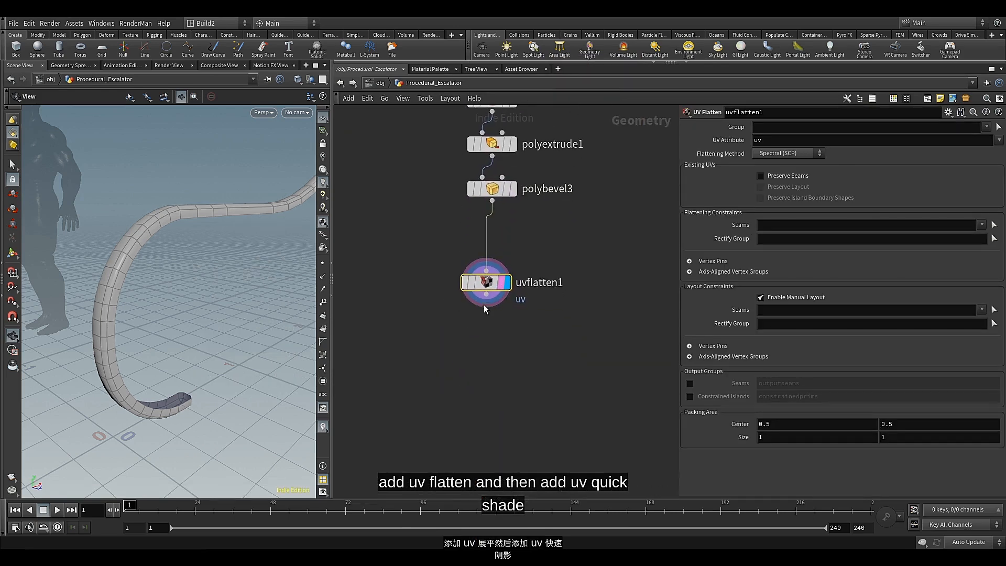
{"action": "key", "text": "Tab"}
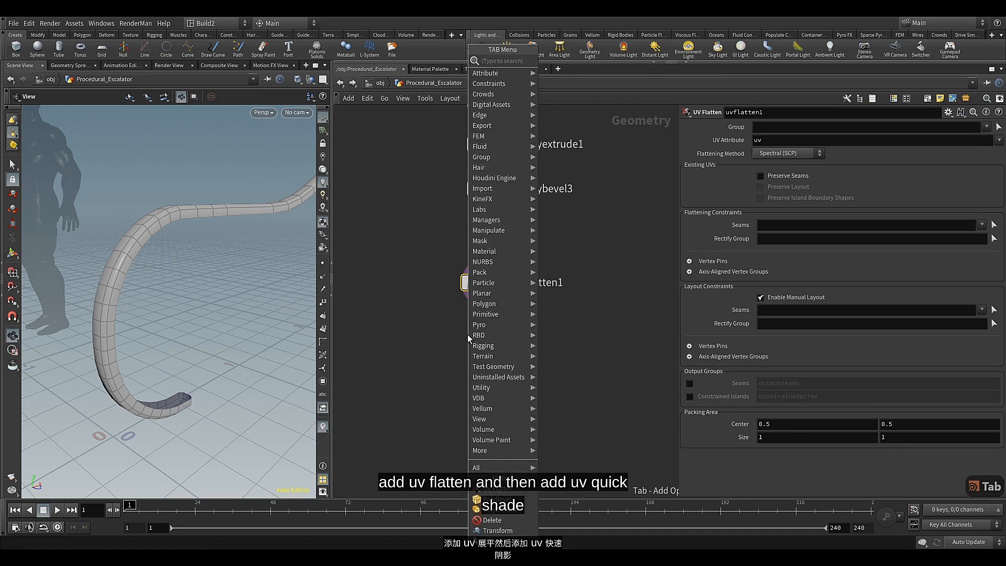
{"action": "type", "text": "uv"}
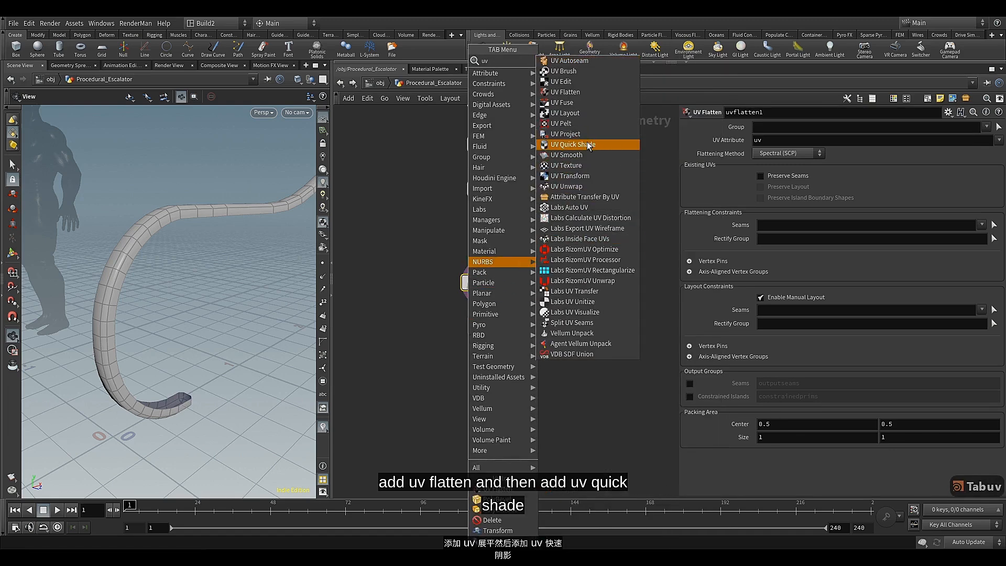
{"action": "left_click", "coordinate": [587, 141]}
{"action": "left_click", "coordinate": [468, 332]}
{"action": "left_click_drag", "start_coordinate": [471, 338], "coordinate": [478, 334]}
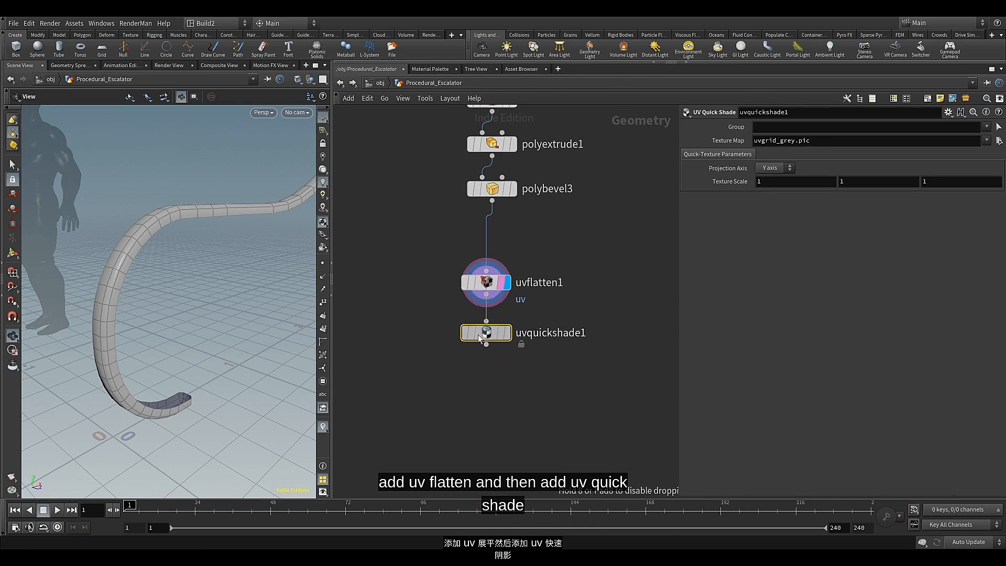
{"action": "left_click", "coordinate": [500, 335]}
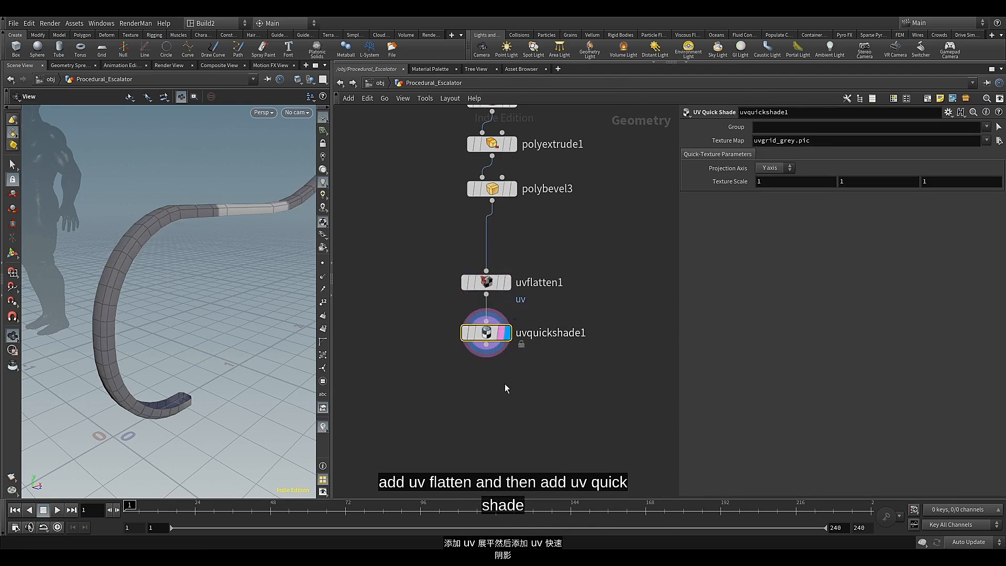
Load UV-CheckerMap_Maurus_04_4K.png from I:/UV-CheckerMap as the UV Quick Shade texture map and inspect it along the railing
{"action": "left_click", "coordinate": [998, 142]}
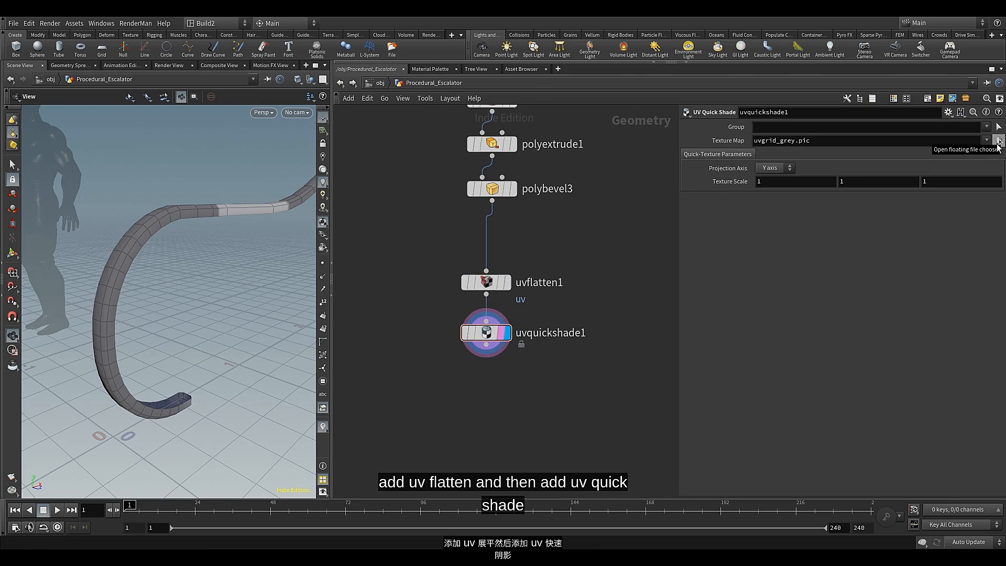
{"action": "left_click", "coordinate": [699, 33]}
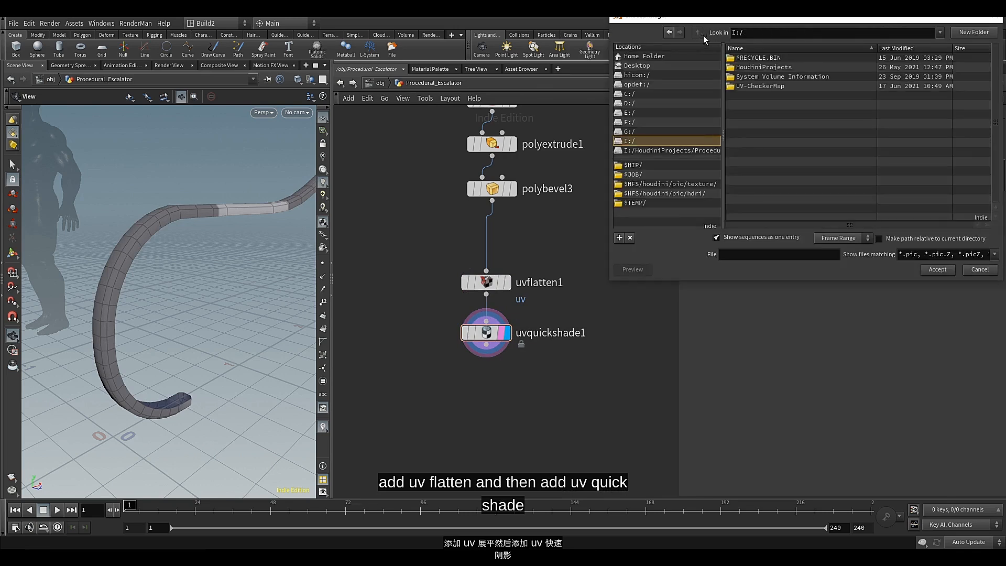
{"action": "left_click", "coordinate": [771, 87]}
{"action": "double_click", "coordinate": [770, 87]}
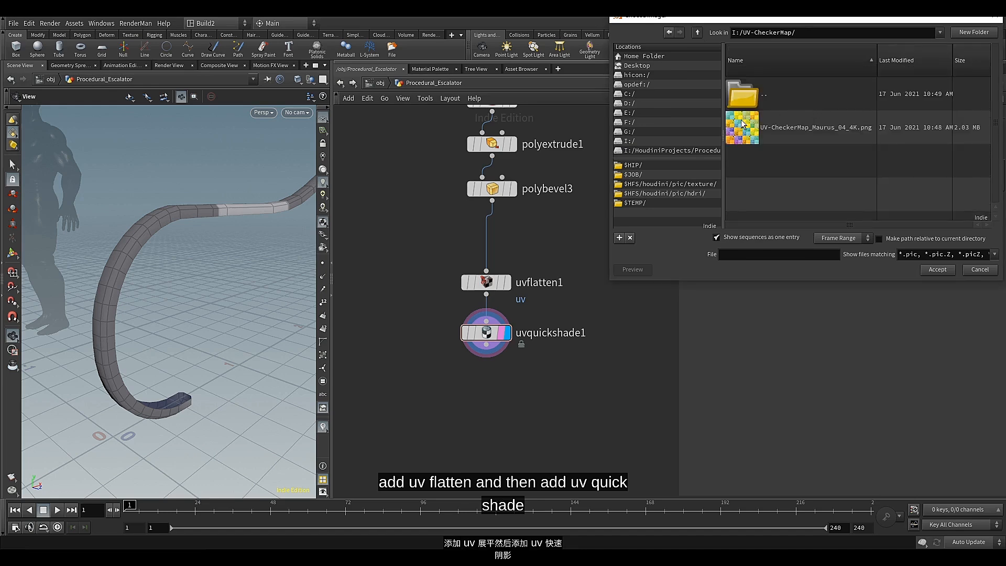
{"action": "left_click", "coordinate": [815, 127]}
{"action": "left_click", "coordinate": [922, 269]}
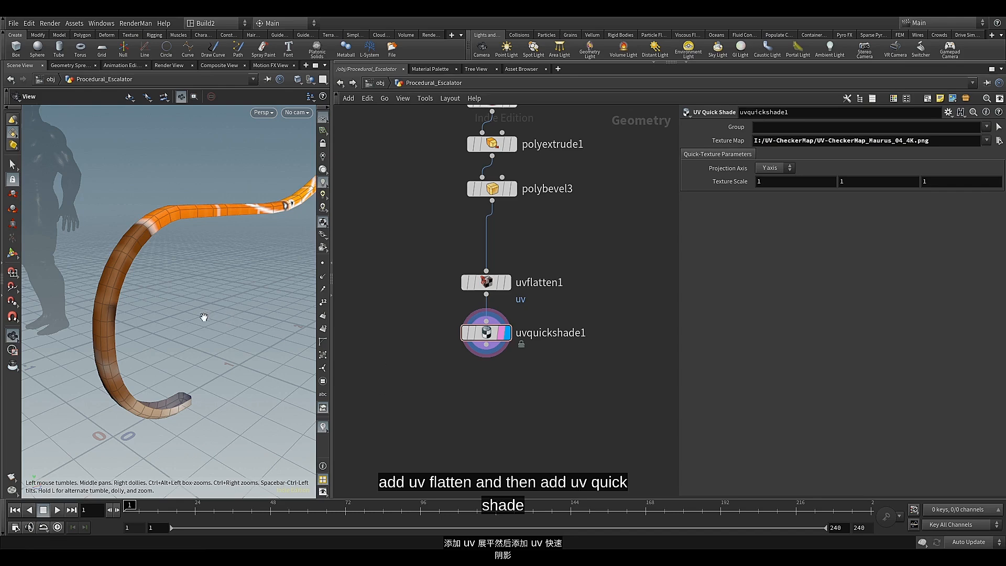
{"action": "left_click_drag", "start_coordinate": [203, 317], "coordinate": [119, 312]}
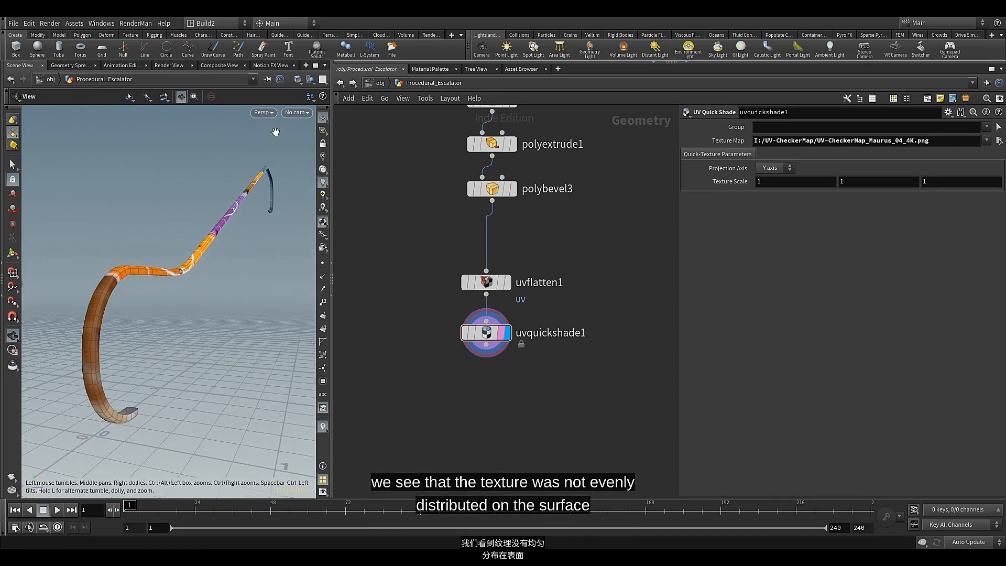
{"action": "left_click", "coordinate": [322, 79]}
{"action": "left_click", "coordinate": [363, 181]}
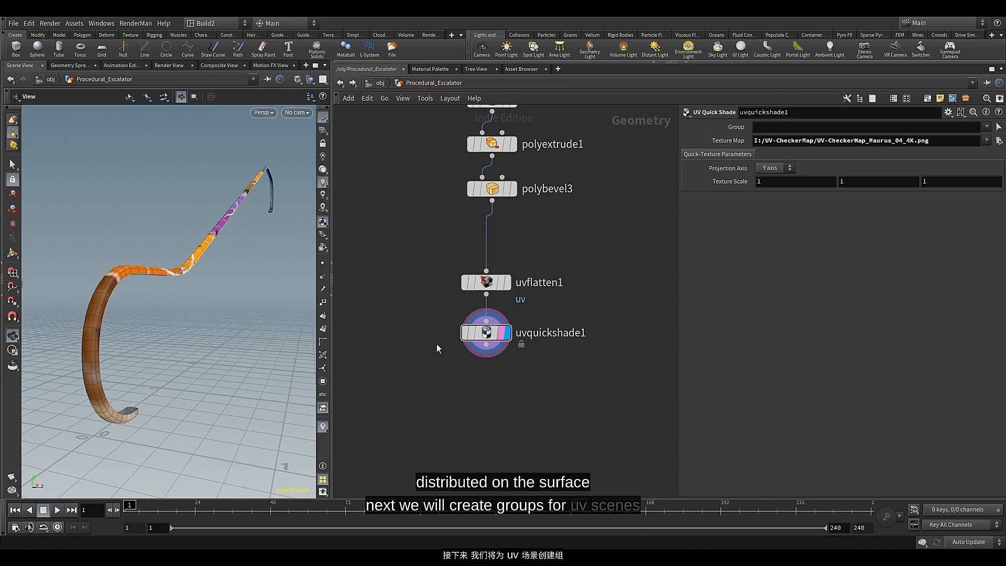
Enclose the uvflatten1 and uvquickshade1 nodes in a network box titled UV
{"action": "left_click_drag", "start_coordinate": [453, 258], "coordinate": [473, 354]}
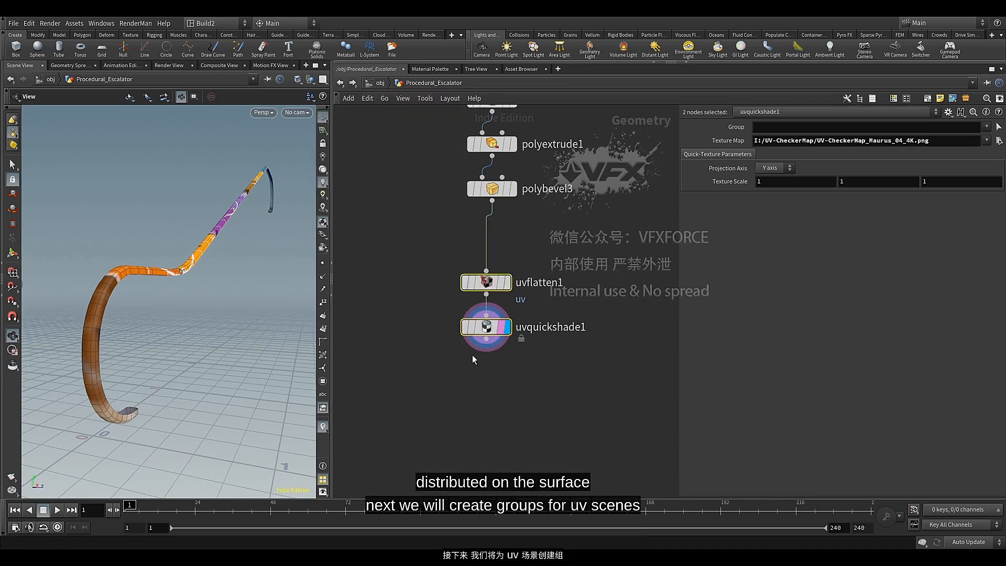
{"action": "left_click_drag", "start_coordinate": [449, 285], "coordinate": [519, 372]}
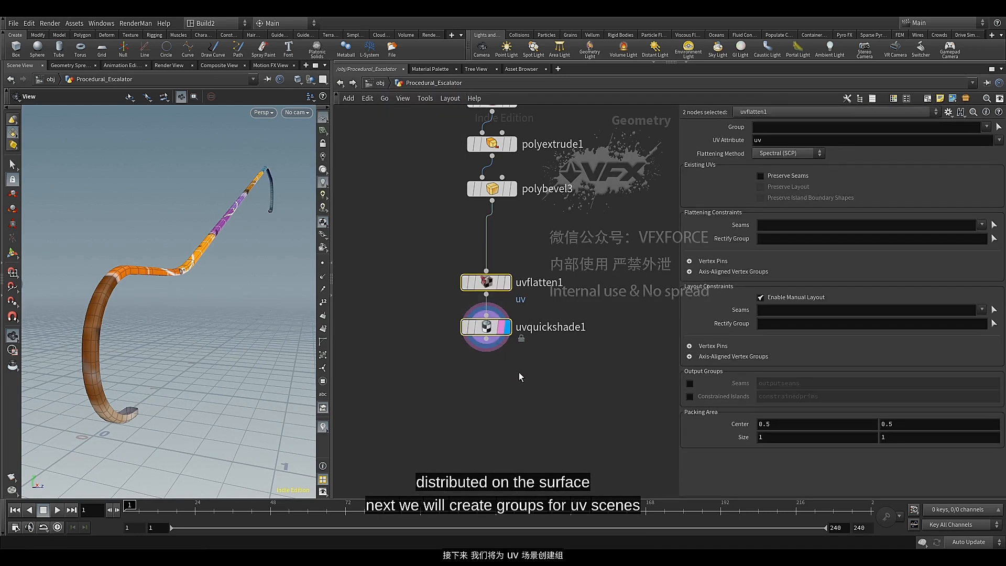
{"action": "key", "text": "shift+o"}
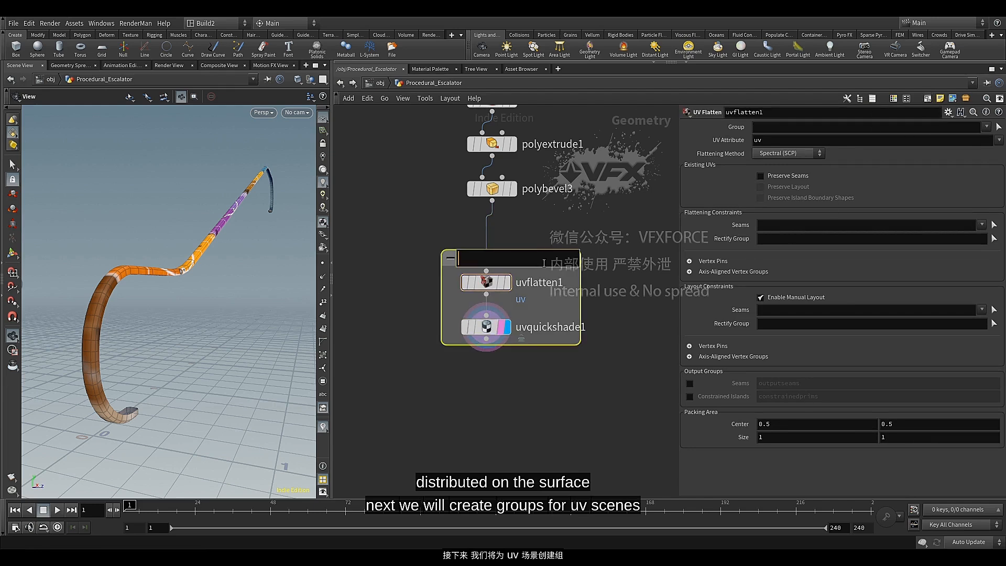
{"action": "type", "text": "UV"}
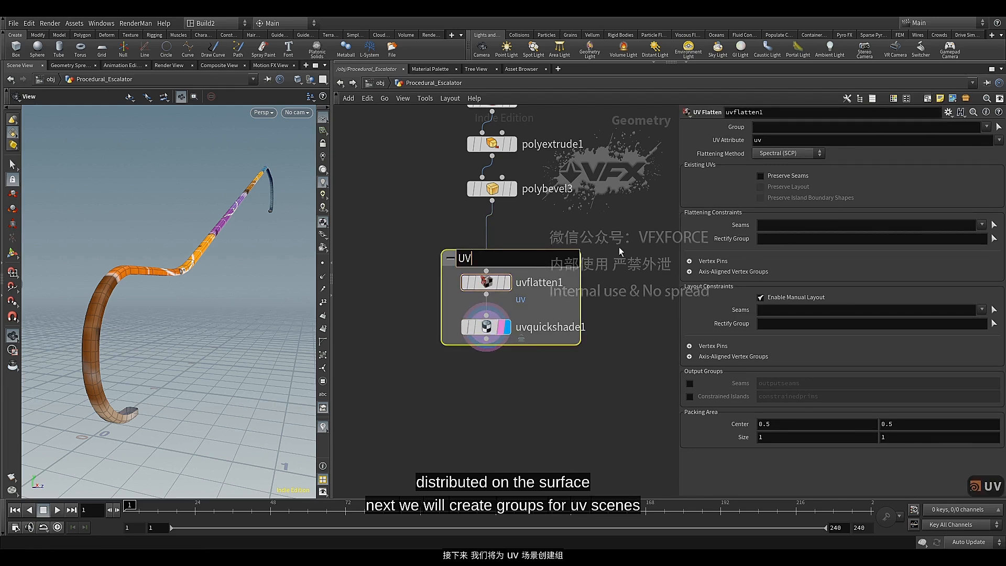
{"action": "key", "text": "Return"}
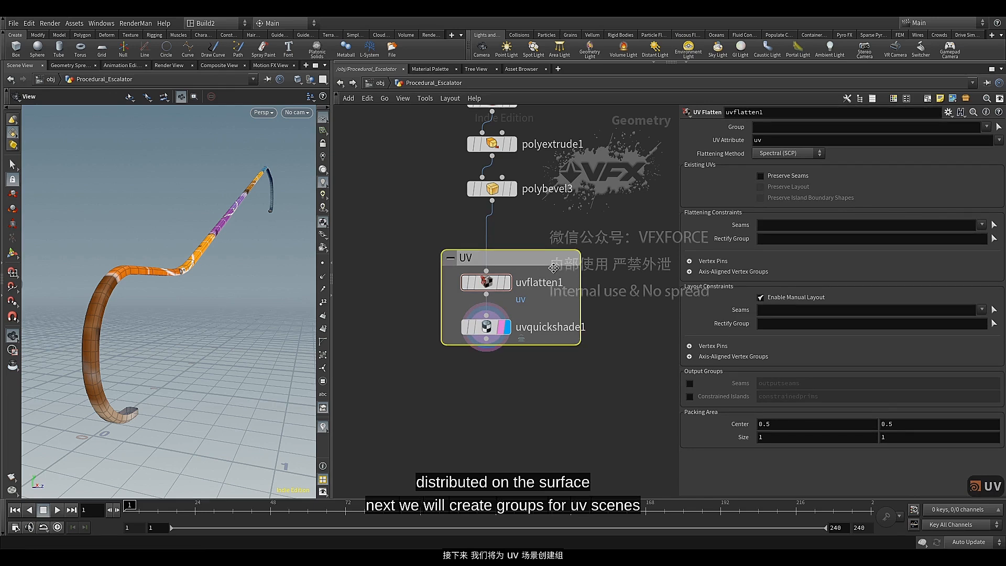
Color the UV network box dark blue and enlarge it to leave room for more nodes beside and below the existing ones
{"action": "key", "text": "c"}
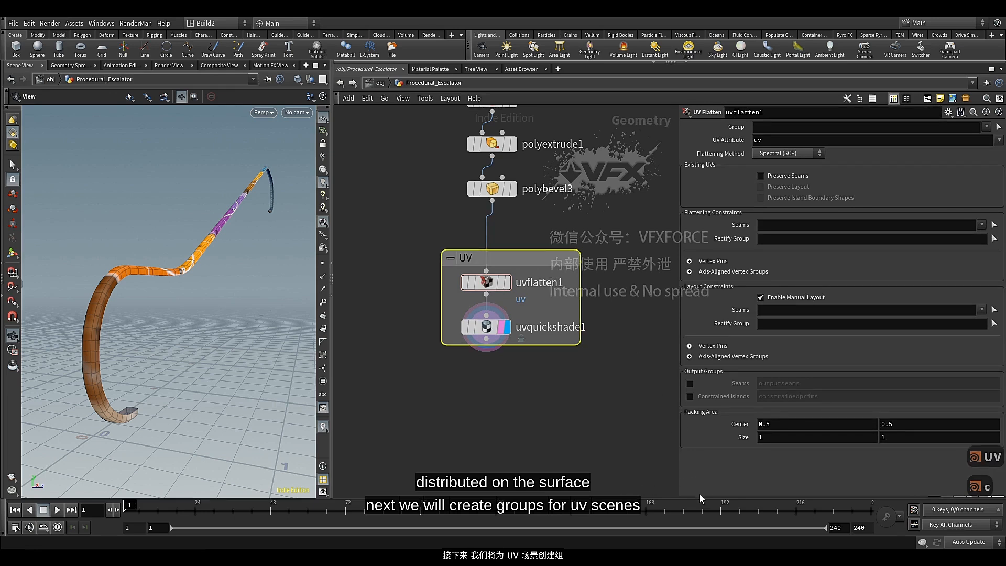
{"action": "left_click_drag", "start_coordinate": [700, 498], "coordinate": [733, 418]}
{"action": "left_click", "coordinate": [941, 468]}
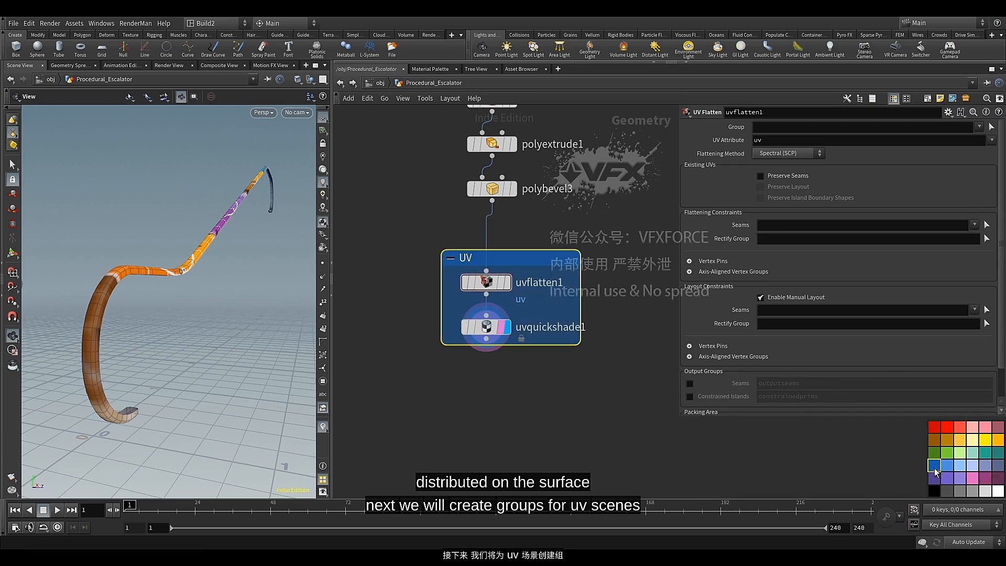
{"action": "scroll", "coordinate": [610, 262], "scroll_direction": "down", "scroll_amount": 3}
{"action": "middle_click_drag", "start_coordinate": [610, 263], "coordinate": [565, 278]}
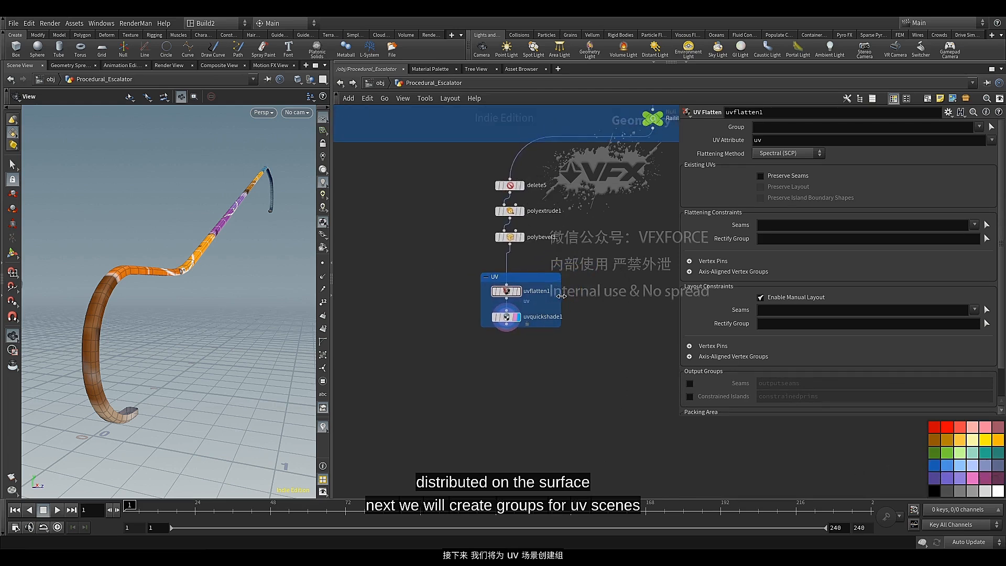
{"action": "left_click_drag", "start_coordinate": [561, 296], "coordinate": [626, 297]}
{"action": "left_click_drag", "start_coordinate": [595, 327], "coordinate": [593, 415]}
{"action": "key", "text": "c"}
{"action": "middle_click_drag", "start_coordinate": [606, 314], "coordinate": [548, 335]}
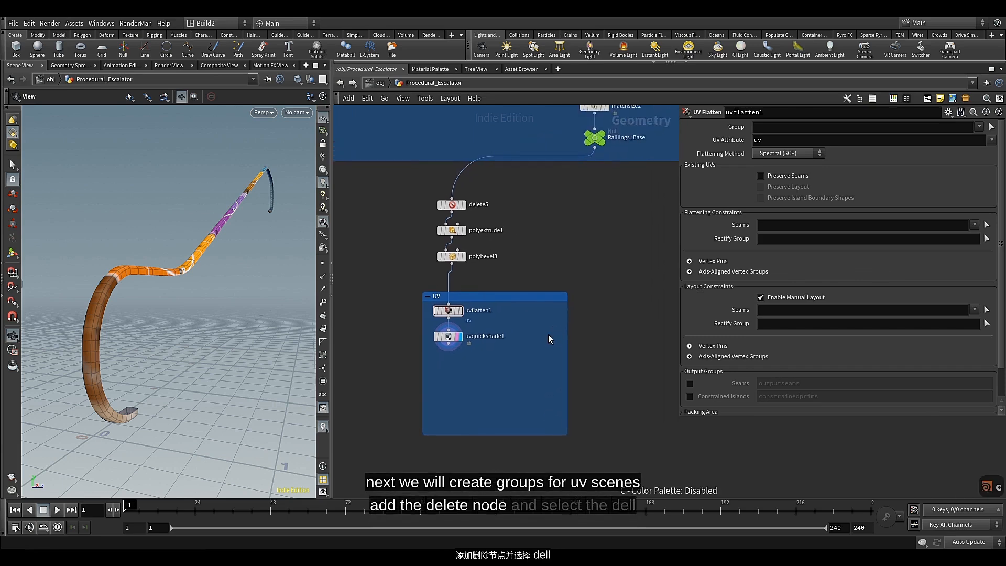
Branch a Delete node off the Railings_Base null and place it inside the UV network box
{"action": "left_click", "coordinate": [594, 148]}
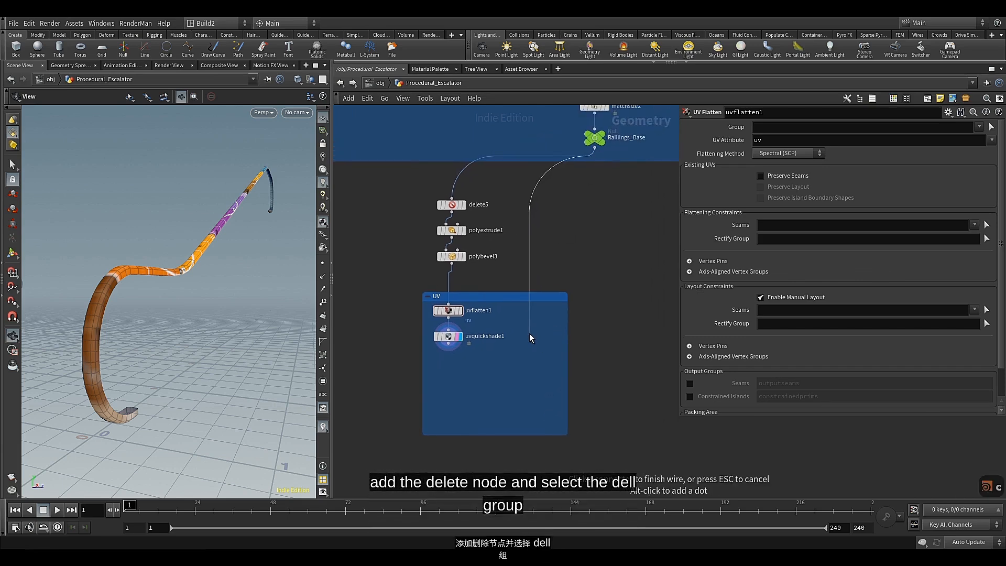
{"action": "key", "text": "Tab"}
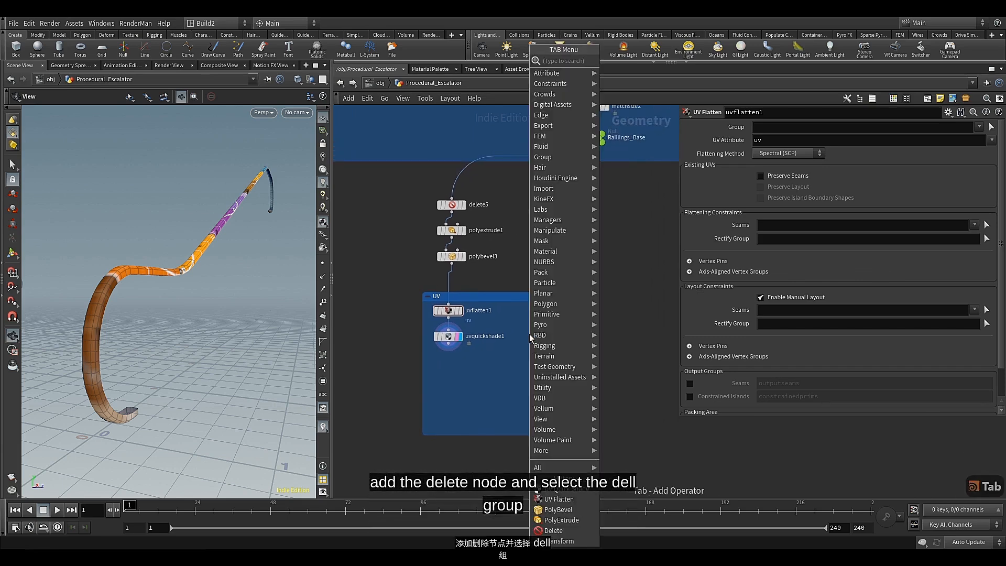
{"action": "type", "text": "del"}
{"action": "left_click", "coordinate": [621, 60]}
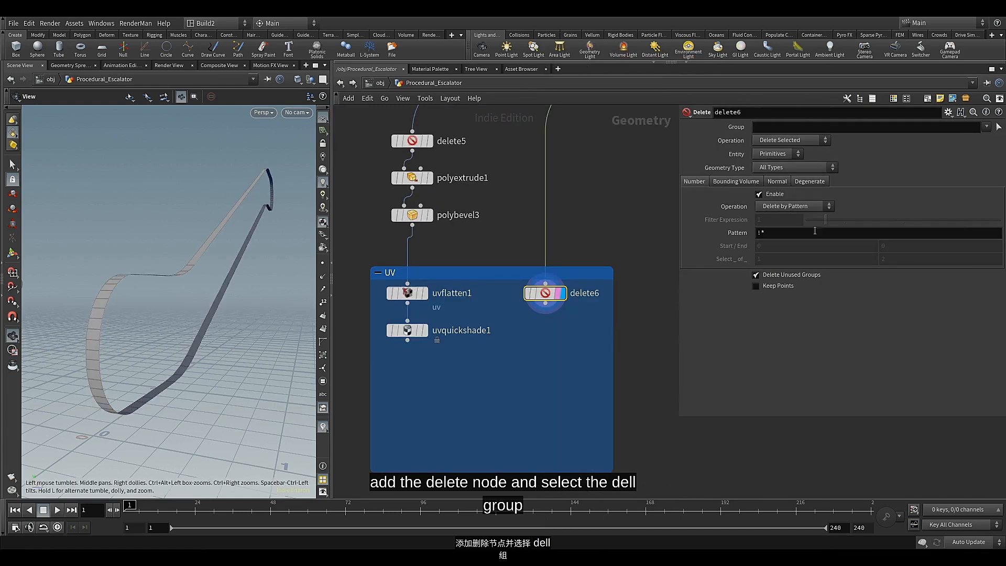
Set delete6 to Delete Non-Selected on the del group, and display uvflatten1 to compare it with the remaining strip
{"action": "left_click", "coordinate": [985, 127]}
{"action": "left_click", "coordinate": [988, 137]}
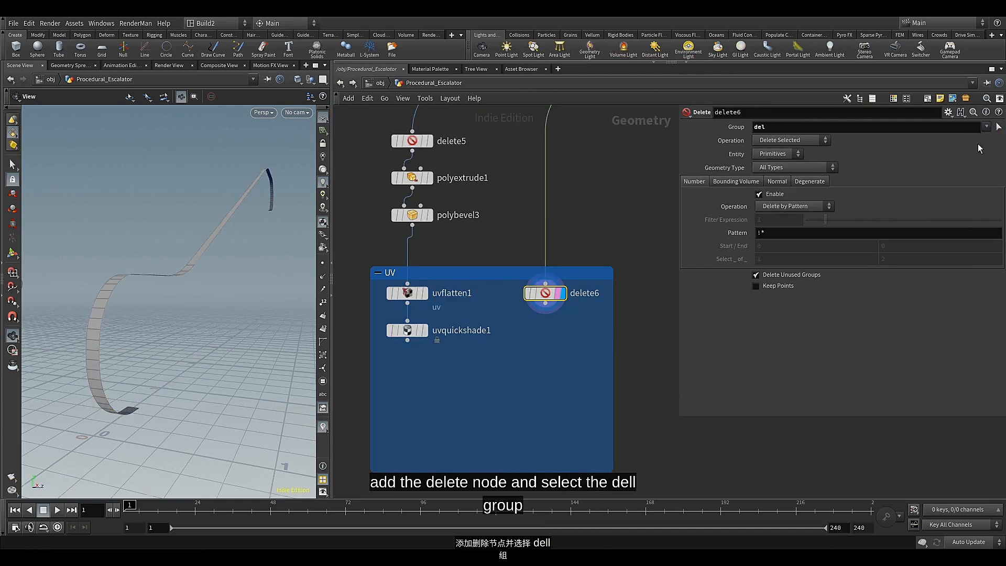
{"action": "left_click", "coordinate": [803, 137]}
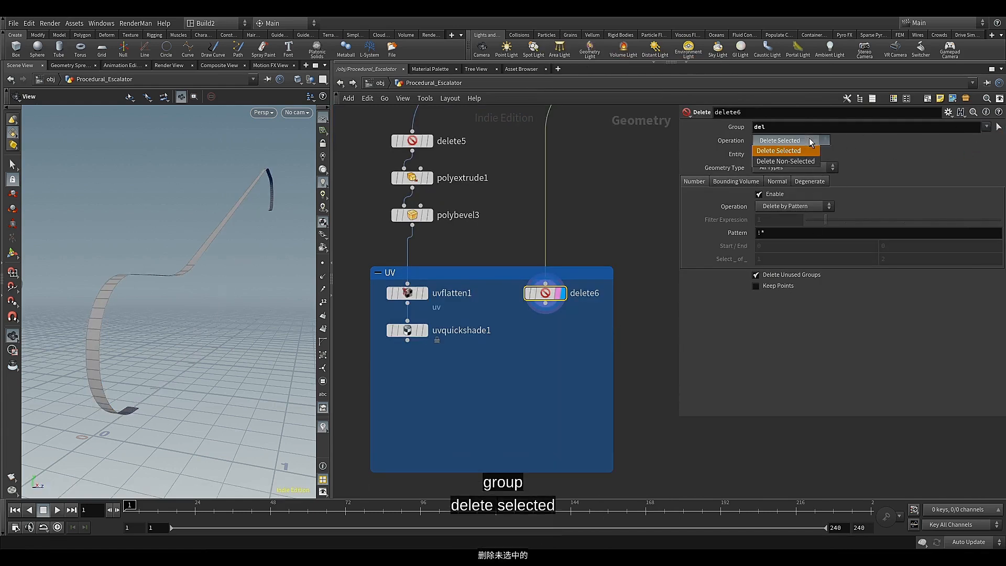
{"action": "left_click", "coordinate": [798, 165]}
{"action": "left_click_drag", "start_coordinate": [201, 362], "coordinate": [196, 362]}
{"action": "left_click", "coordinate": [424, 293]}
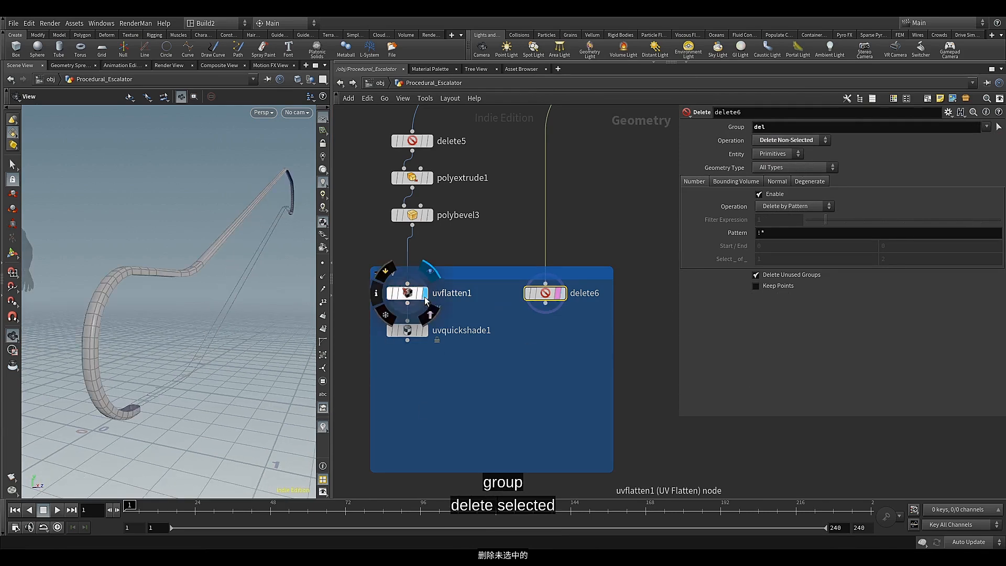
{"action": "left_click_drag", "start_coordinate": [185, 391], "coordinate": [236, 311]}
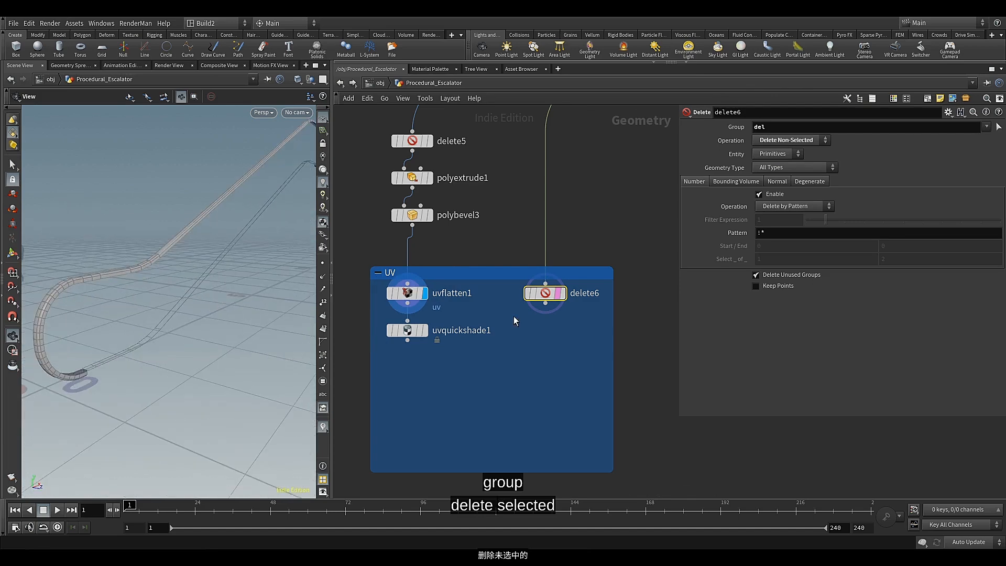
Add a Group Create node below delete6 and display its result
{"action": "left_click", "coordinate": [544, 323]}
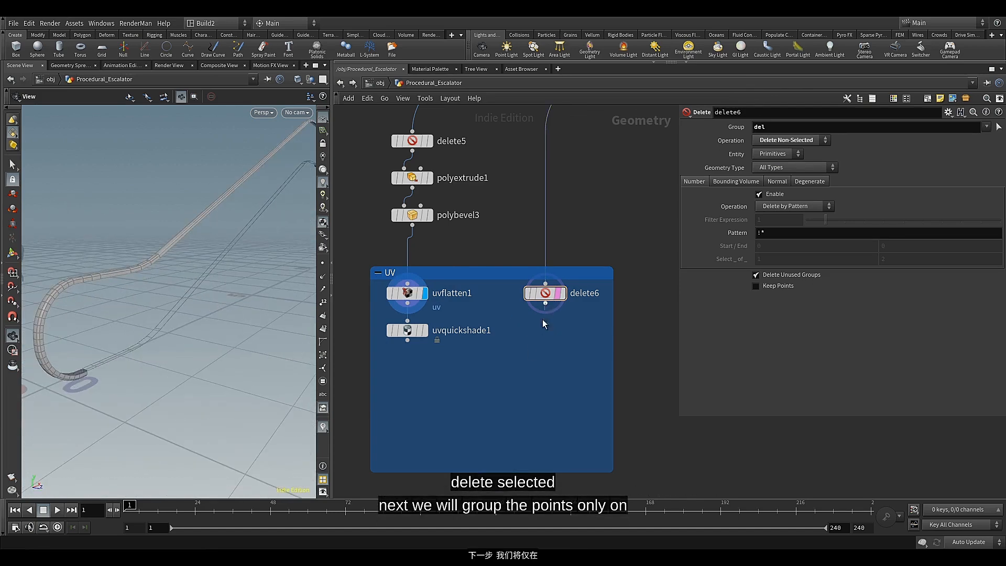
{"action": "key", "text": "Tab"}
{"action": "type", "text": "gr"}
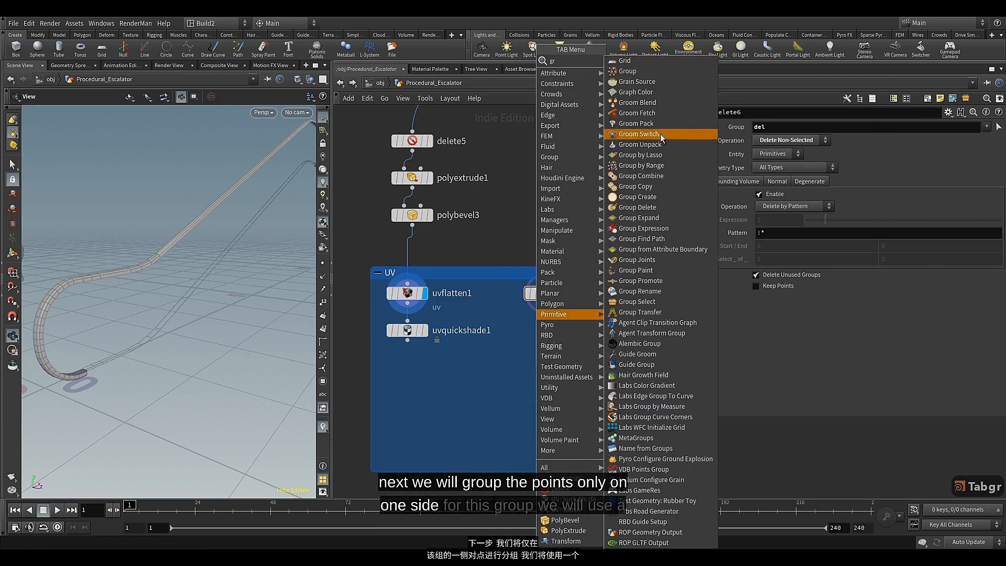
{"action": "left_click", "coordinate": [637, 196]}
{"action": "left_click", "coordinate": [542, 366]}
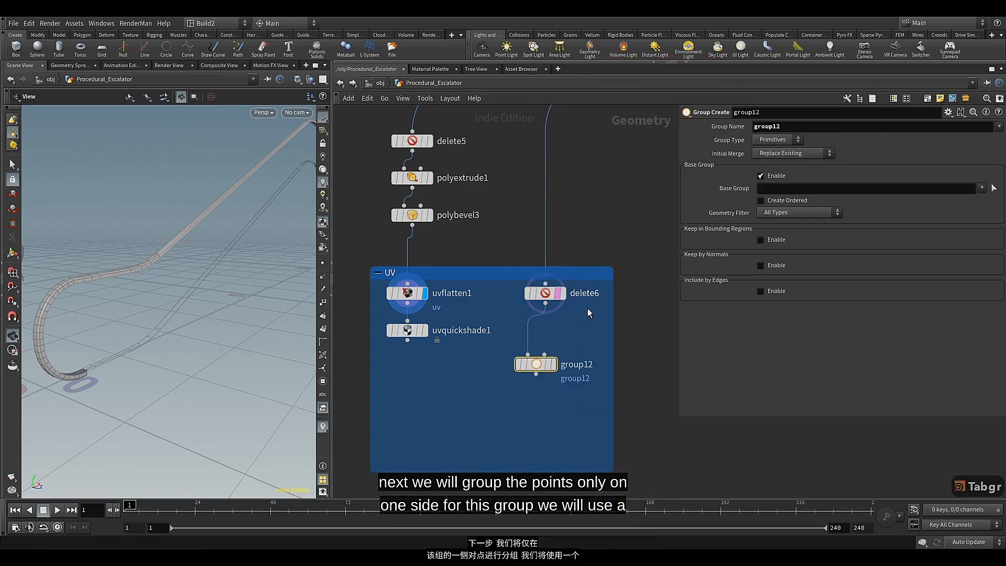
{"action": "left_click", "coordinate": [553, 364]}
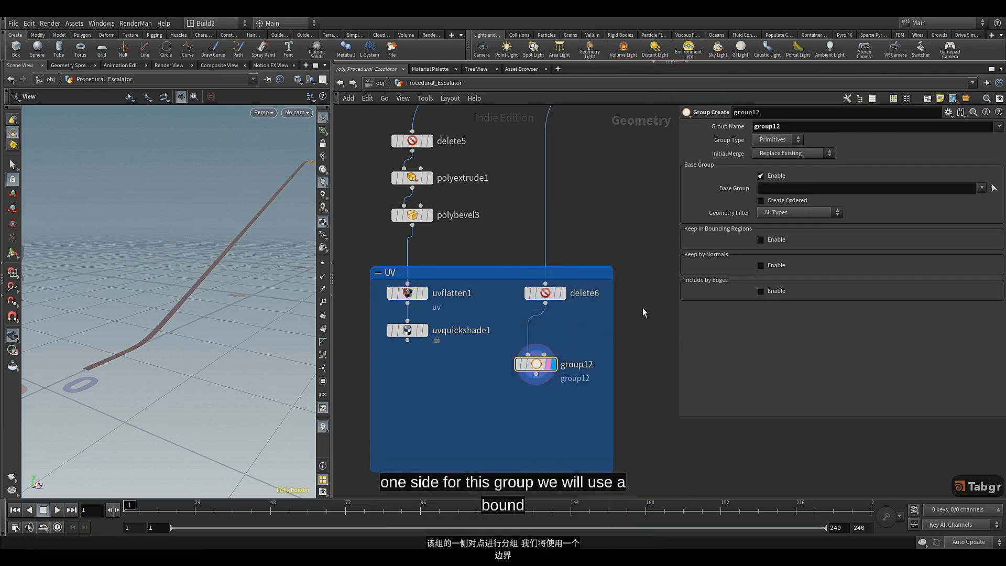
Configure group12 as a Points group with Base Group disabled and Keep in Bounding Regions enabled using Bounding Object
{"action": "left_click", "coordinate": [761, 176]}
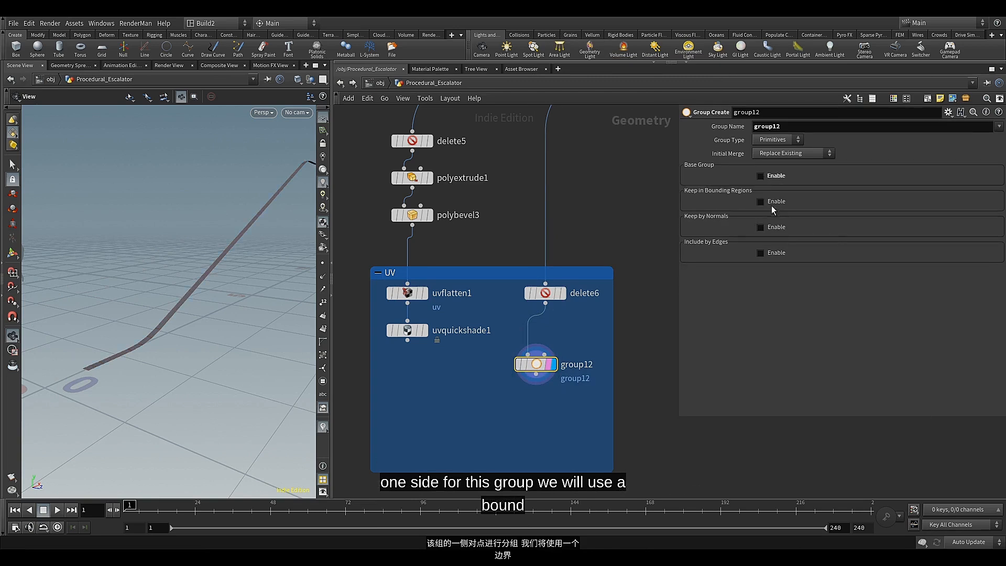
{"action": "left_click", "coordinate": [762, 203]}
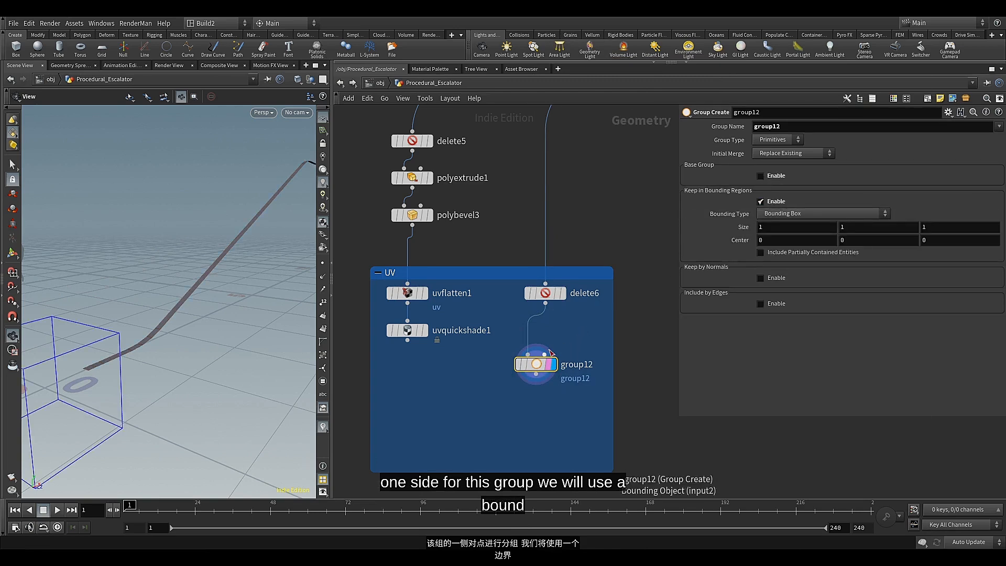
{"action": "left_click", "coordinate": [793, 214]}
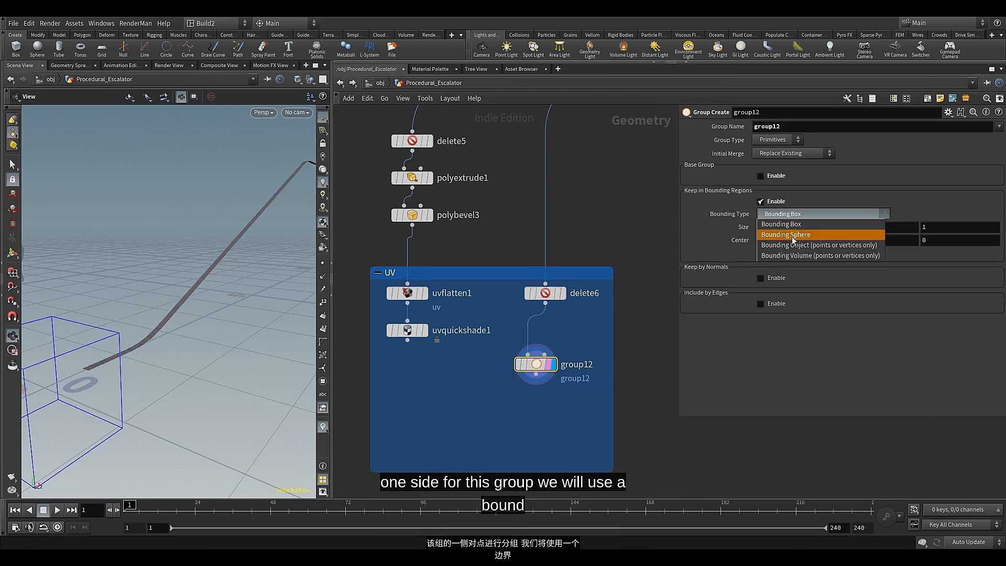
{"action": "left_click", "coordinate": [791, 245]}
{"action": "left_click", "coordinate": [786, 140]}
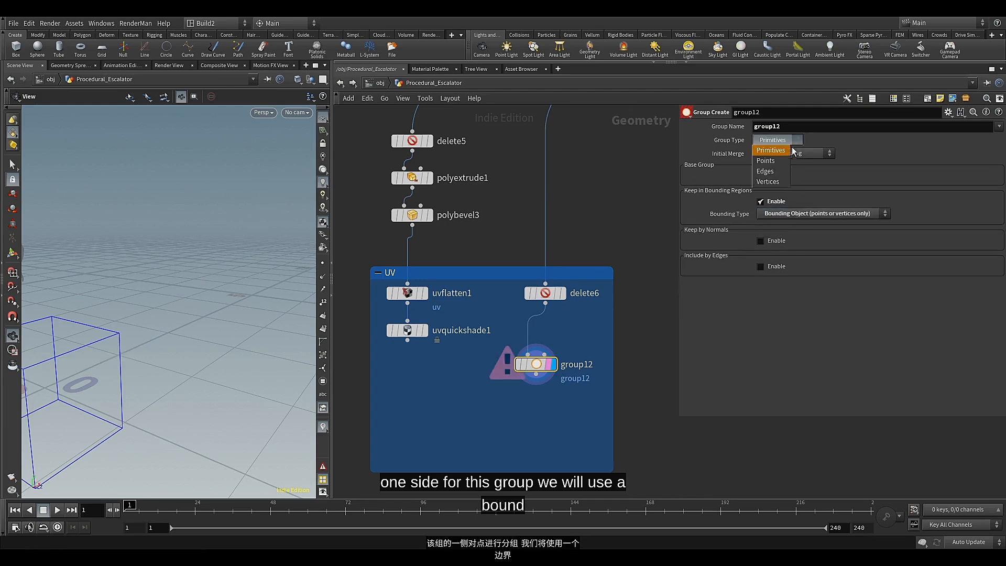
{"action": "left_click", "coordinate": [781, 164]}
{"action": "middle_click_drag", "start_coordinate": [615, 330], "coordinate": [587, 275]}
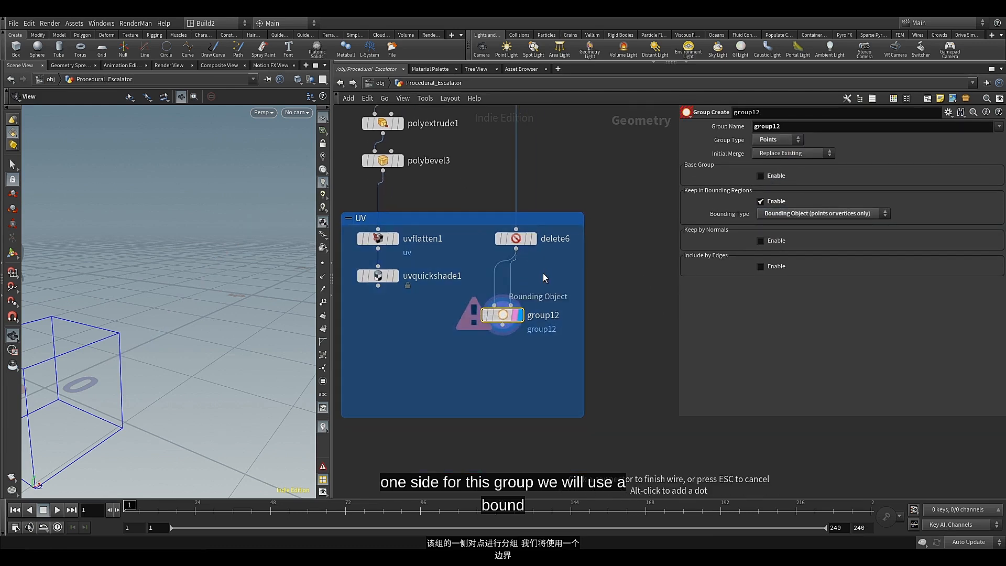
Add a Bound node fed by delete6 next to group12 and display its result
{"action": "left_click", "coordinate": [511, 305]}
{"action": "key", "text": "Tab"}
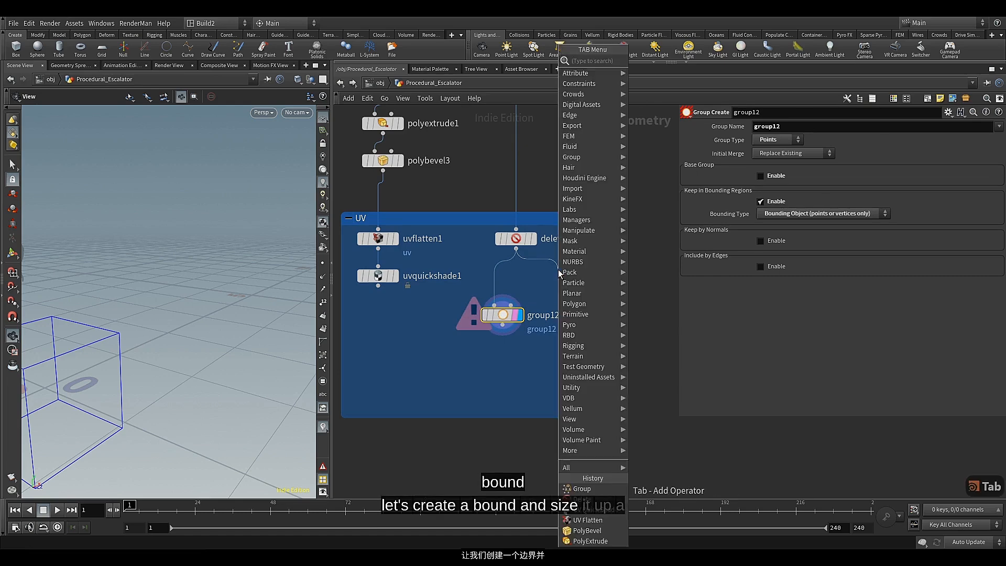
{"action": "type", "text": "bound"}
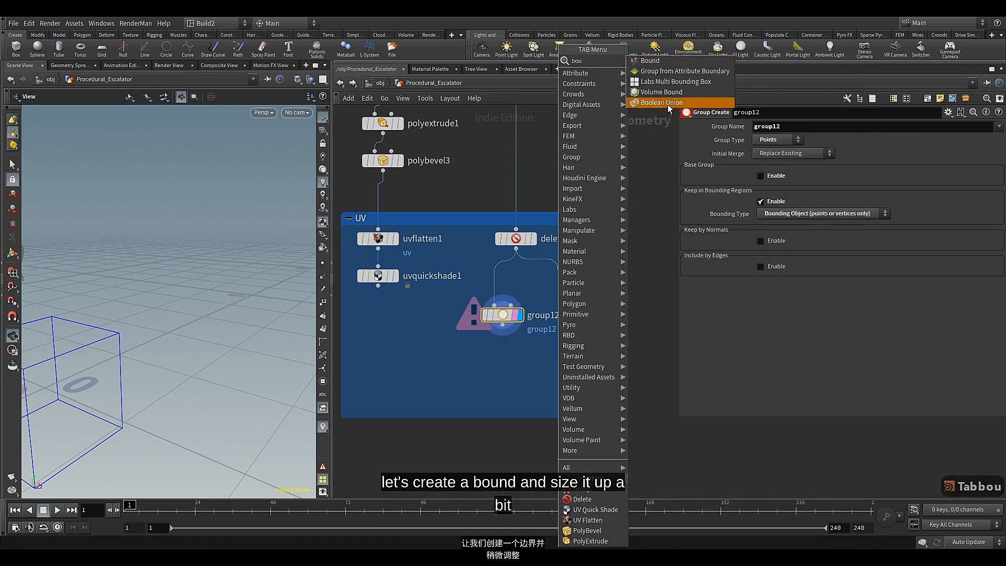
{"action": "left_click", "coordinate": [661, 61]}
{"action": "left_click", "coordinate": [575, 281]}
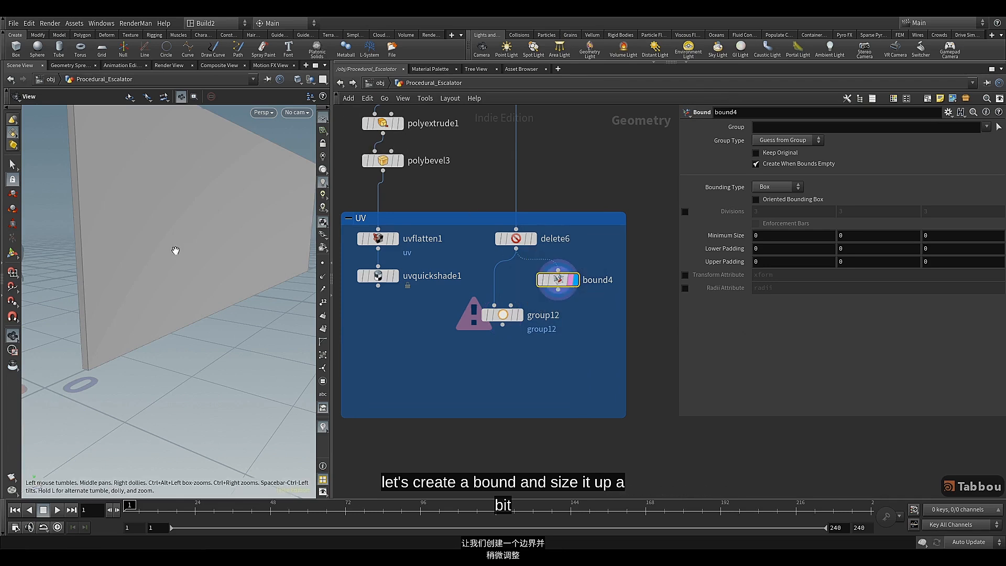
Set the Lower and Upper Padding of bound4 to 0.01 on all axes
{"action": "left_click_drag", "start_coordinate": [176, 250], "coordinate": [201, 241]}
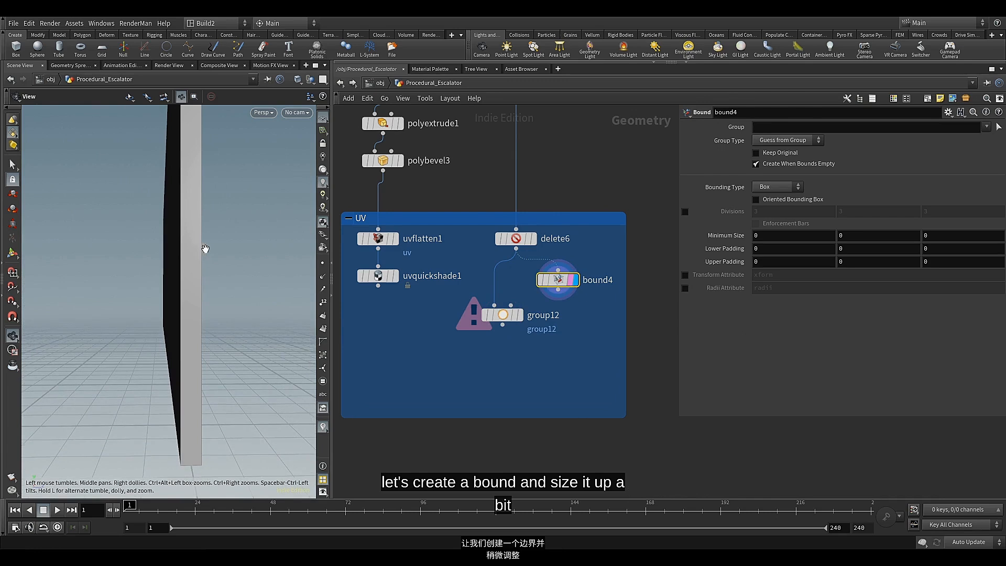
{"action": "middle_click_drag", "start_coordinate": [719, 248], "coordinate": [719, 286]}
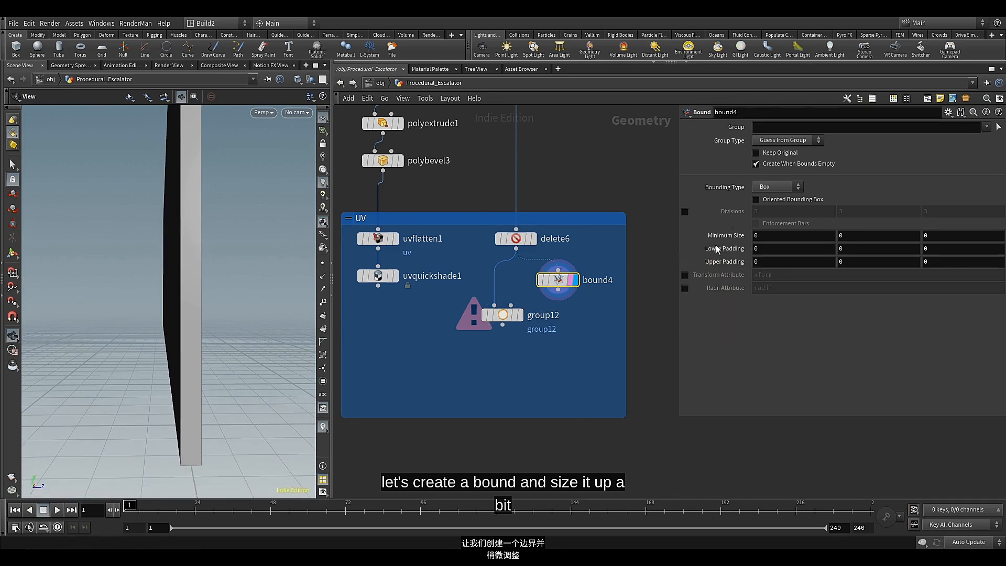
{"action": "middle_click_drag", "start_coordinate": [712, 248], "coordinate": [744, 288]}
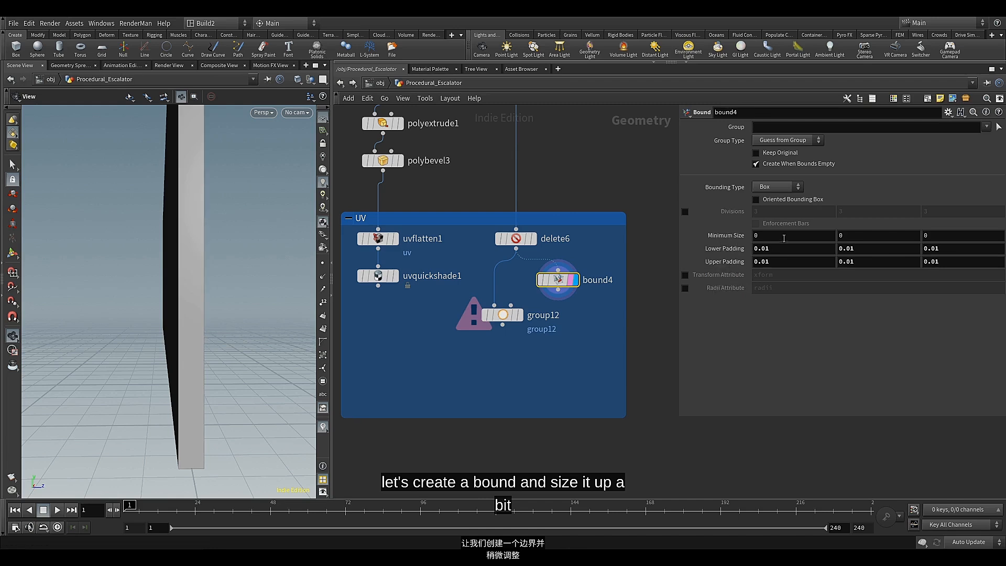
Set the Z Lower Padding of bound4 to -0.05 and show delete6 alongside the box to check which side it covers
{"action": "left_click", "coordinate": [921, 248]}
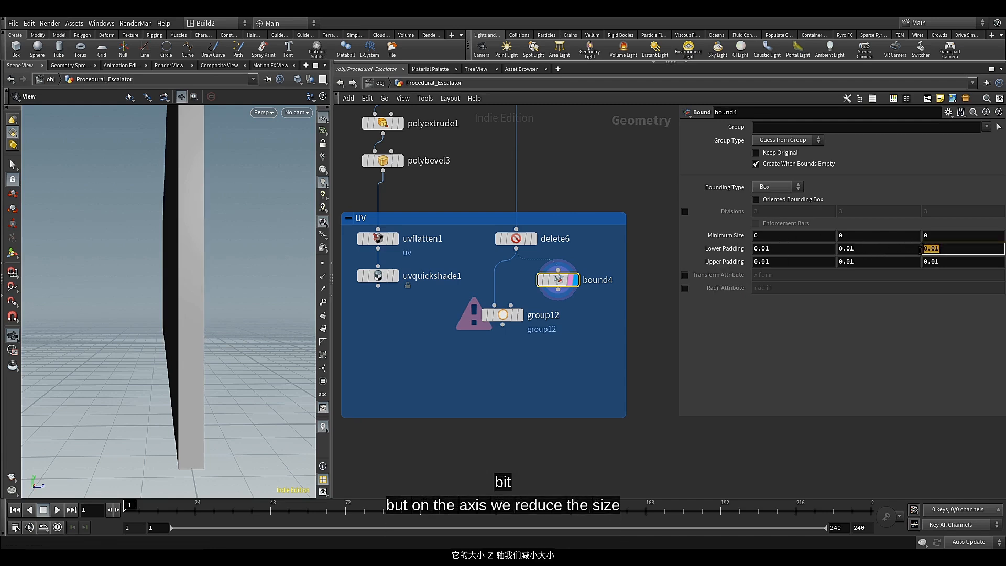
{"action": "type", "text": "-0.05"}
{"action": "key", "text": "Return"}
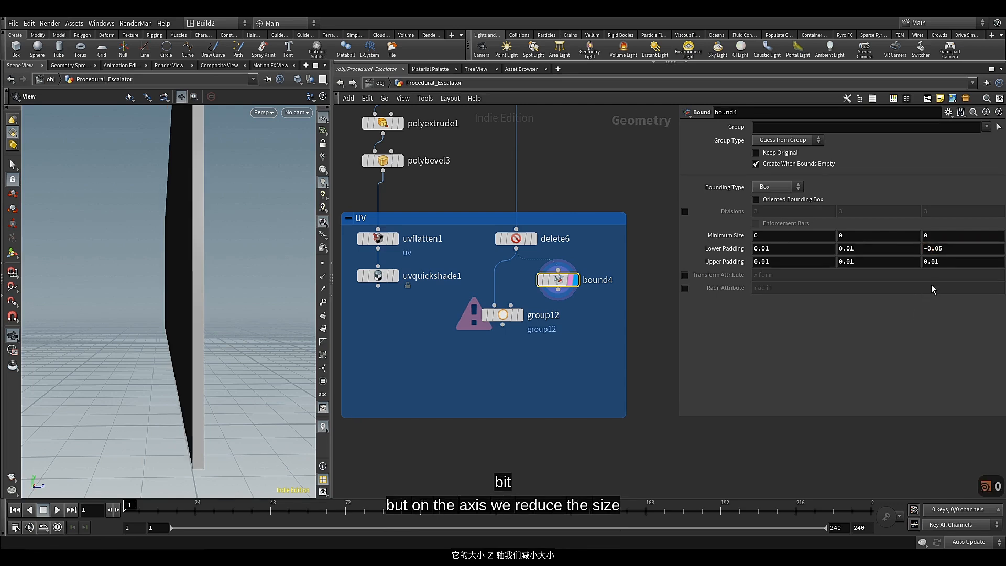
{"action": "left_click", "coordinate": [529, 238]}
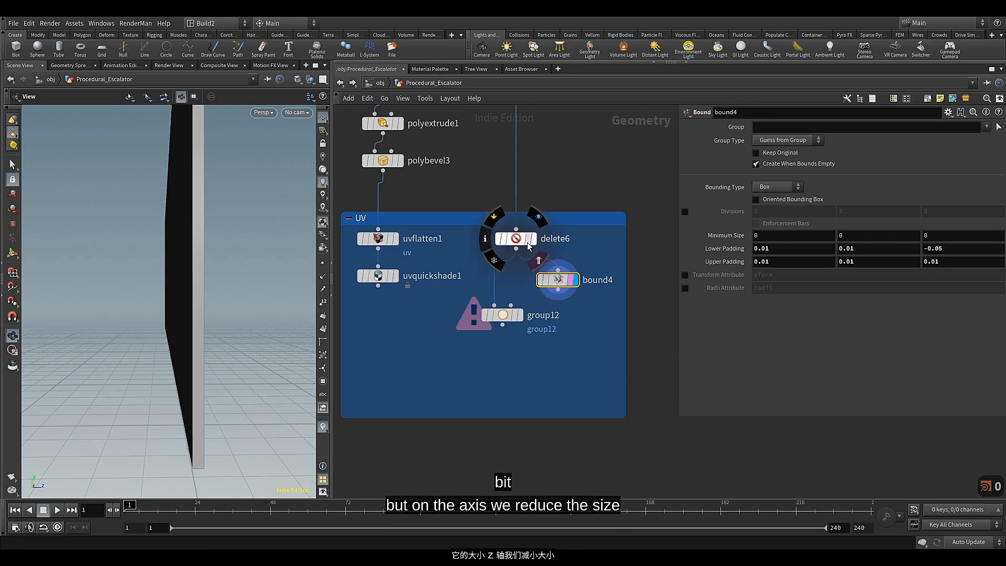
{"action": "left_click_drag", "start_coordinate": [216, 322], "coordinate": [237, 233]}
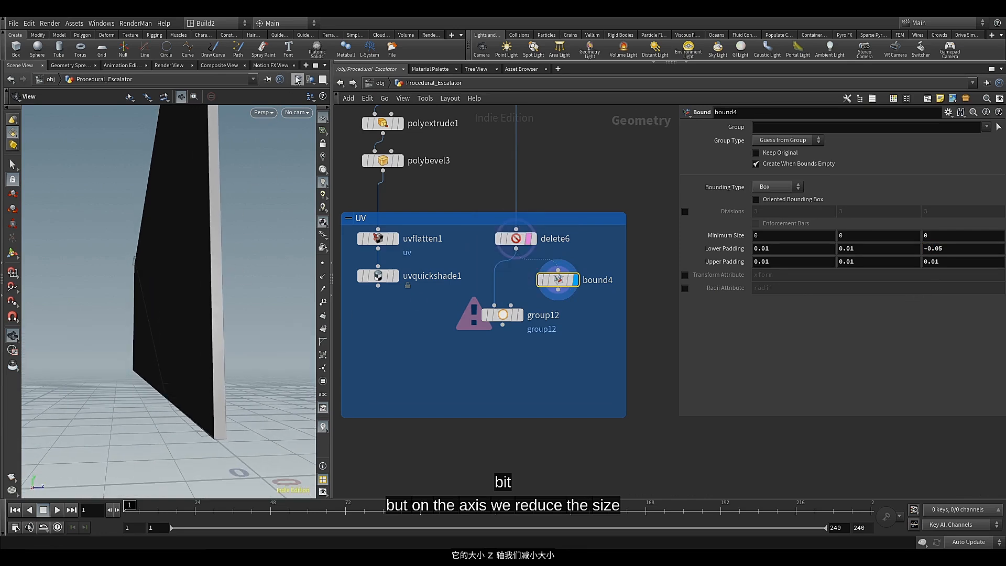
Switch the viewport to the top view and examine how the bound4 box sits along the strip's edge
{"action": "left_click", "coordinate": [269, 115]}
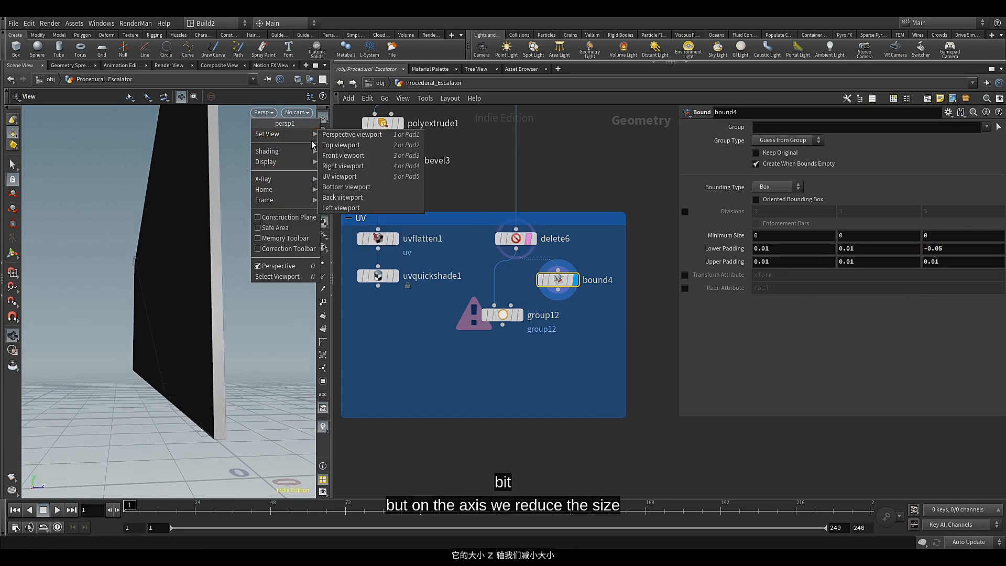
{"action": "mouse_move", "coordinate": [314, 134]}
{"action": "left_click", "coordinate": [340, 145]}
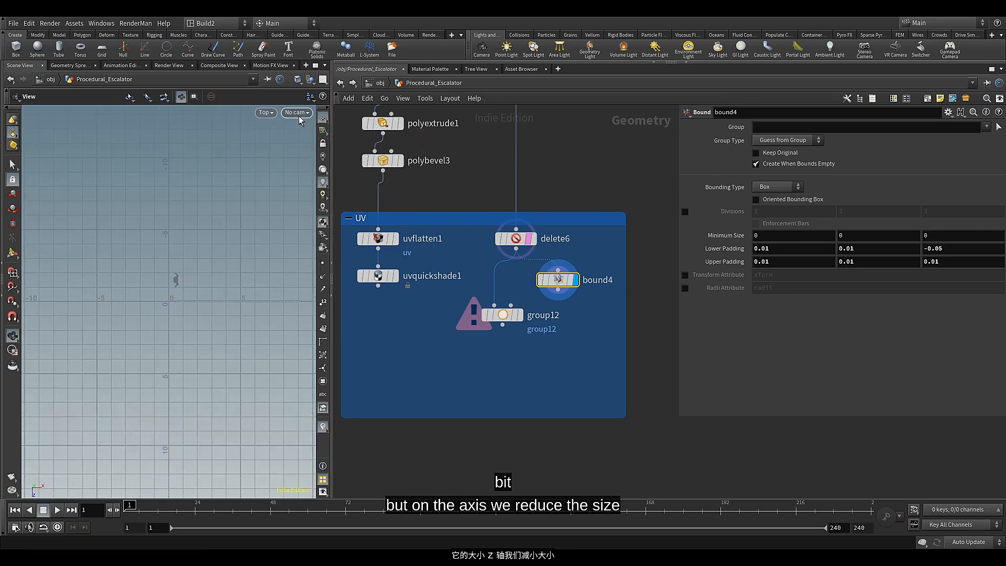
{"action": "scroll", "coordinate": [178, 301], "scroll_direction": "up", "scroll_amount": 10}
{"action": "scroll", "coordinate": [136, 296], "scroll_direction": "up", "scroll_amount": 5}
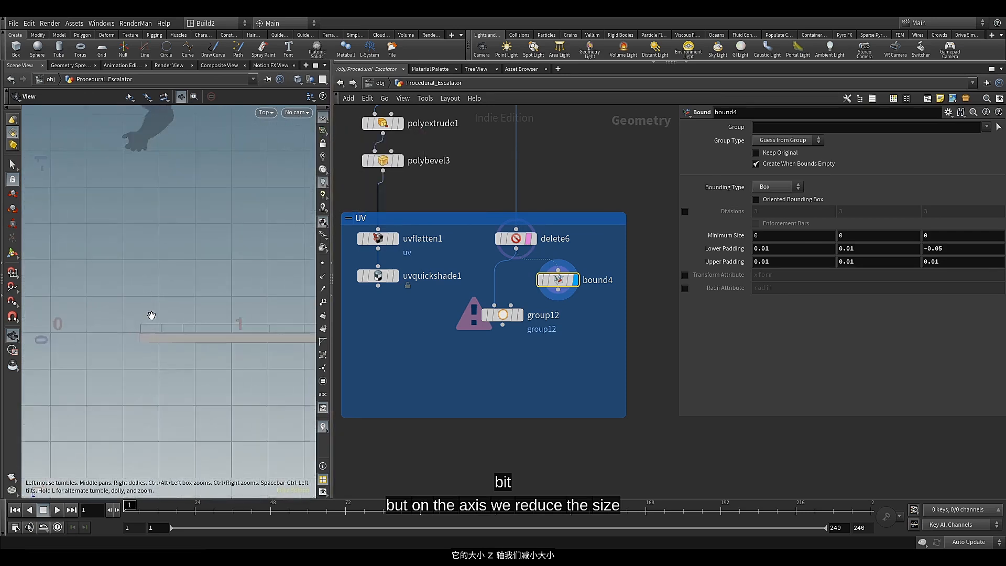
{"action": "scroll", "coordinate": [178, 349], "scroll_direction": "down", "scroll_amount": 2}
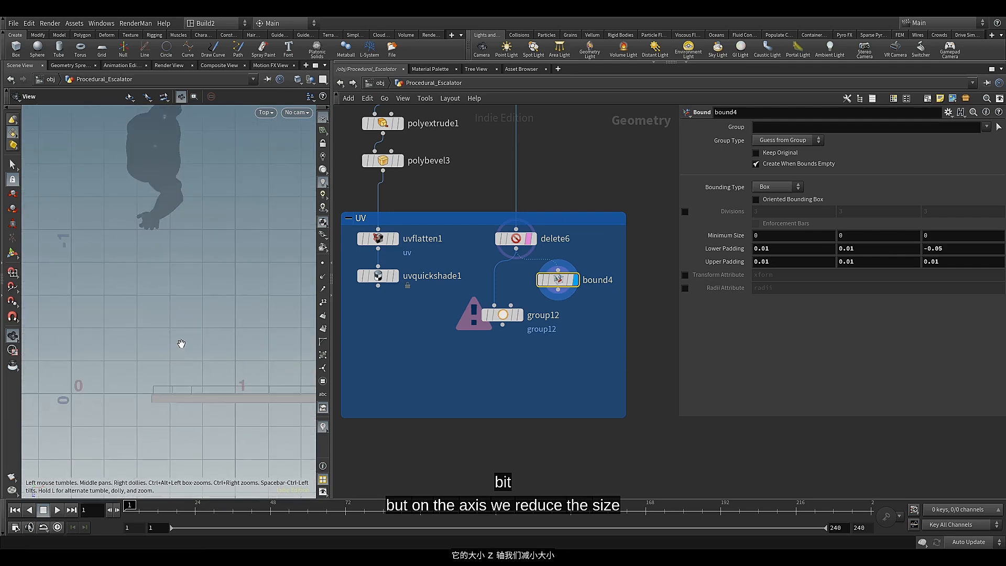
{"action": "middle_click_drag", "start_coordinate": [187, 337], "coordinate": [194, 363]}
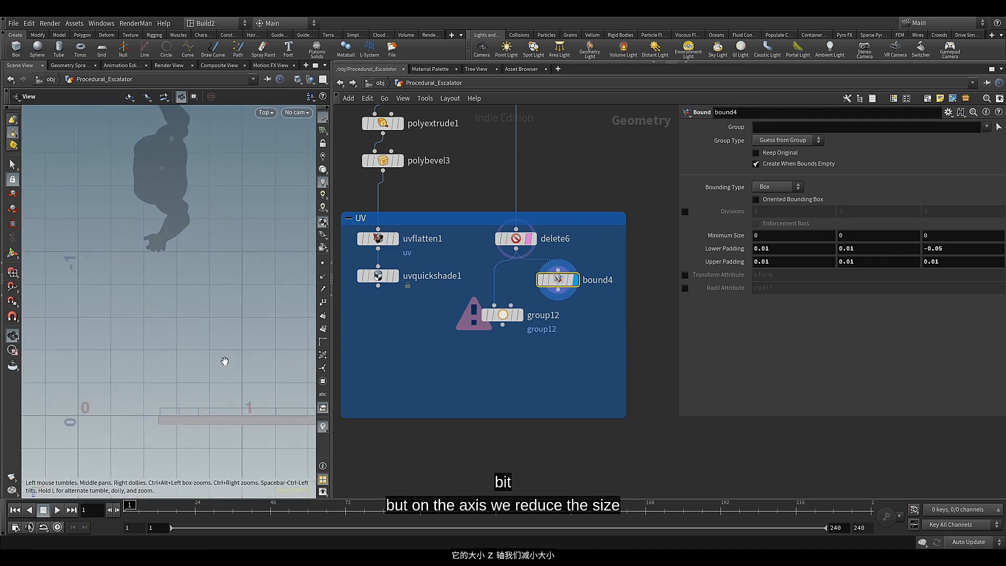
Connect bound4 as the bounding object of group12, display group12, and check the enclosed points in the top and perspective views
{"action": "left_click", "coordinate": [532, 239]}
{"action": "left_click", "coordinate": [576, 283]}
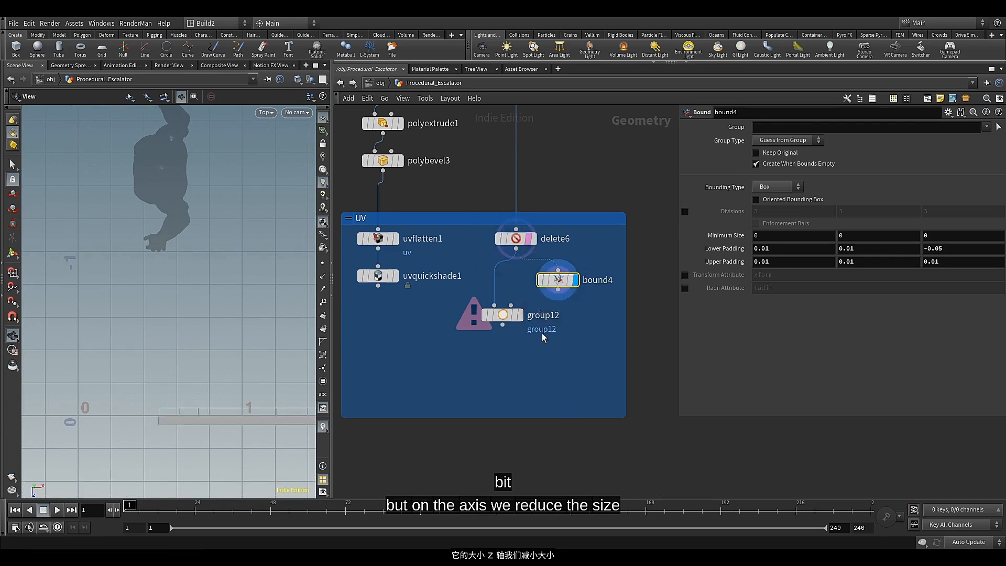
{"action": "left_click", "coordinate": [521, 316]}
{"action": "middle_click_drag", "start_coordinate": [219, 372], "coordinate": [165, 289]}
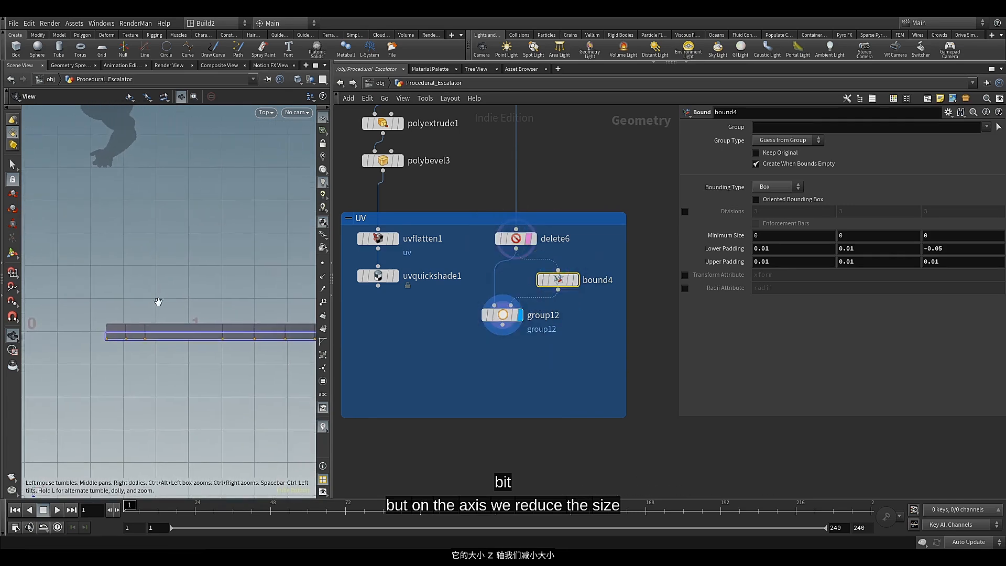
{"action": "scroll", "coordinate": [126, 333], "scroll_direction": "up", "scroll_amount": 5}
{"action": "middle_click_drag", "start_coordinate": [118, 333], "coordinate": [135, 330]}
{"action": "scroll", "coordinate": [142, 326], "scroll_direction": "down", "scroll_amount": 2}
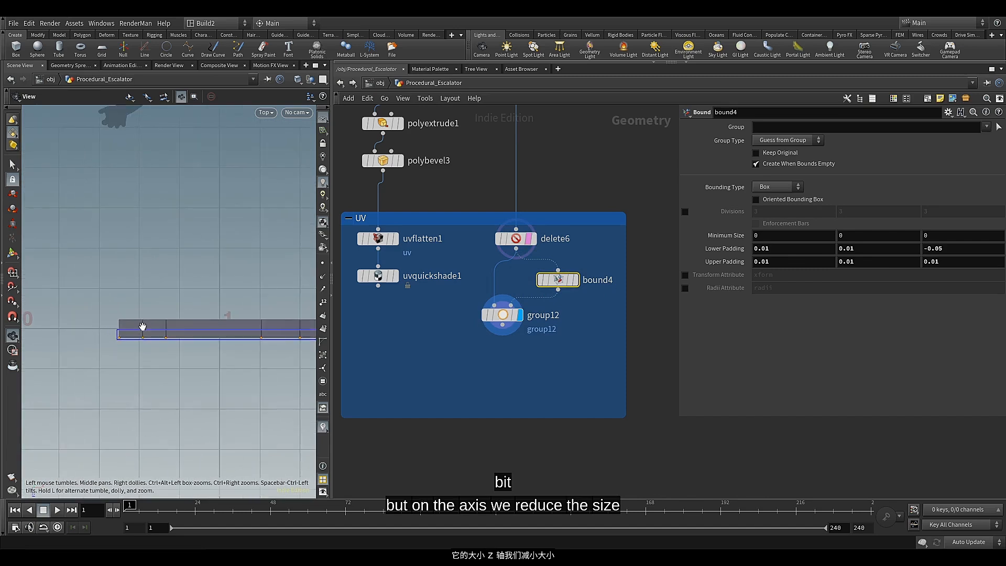
{"action": "left_click", "coordinate": [264, 112]}
{"action": "mouse_move", "coordinate": [281, 132]}
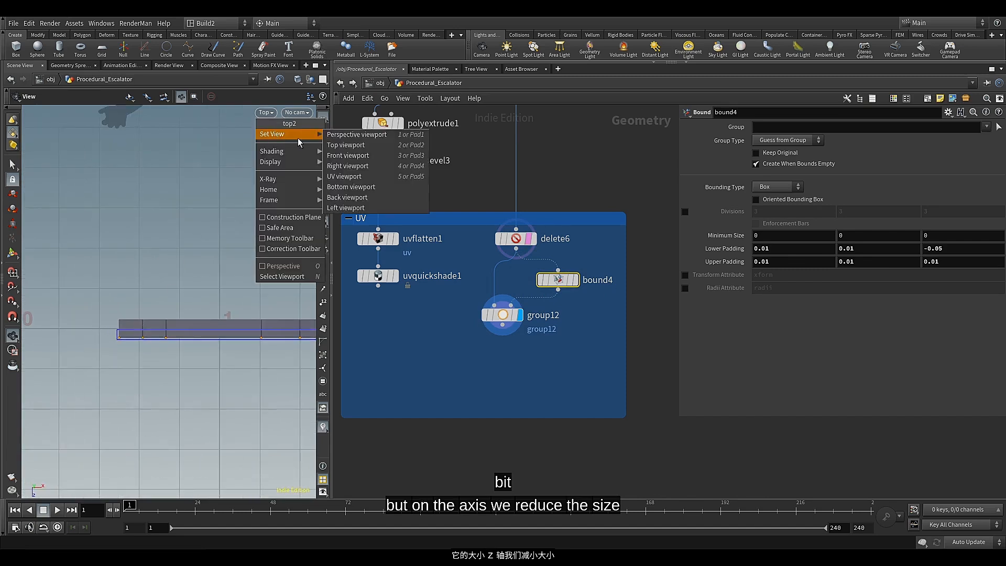
{"action": "left_click", "coordinate": [356, 133]}
{"action": "mouse_move", "coordinate": [147, 325]}
{"action": "left_mouse_down"}
{"action": "mouse_move", "coordinate": [197, 333]}
{"action": "mouse_move", "coordinate": [155, 321]}
{"action": "left_mouse_up"}
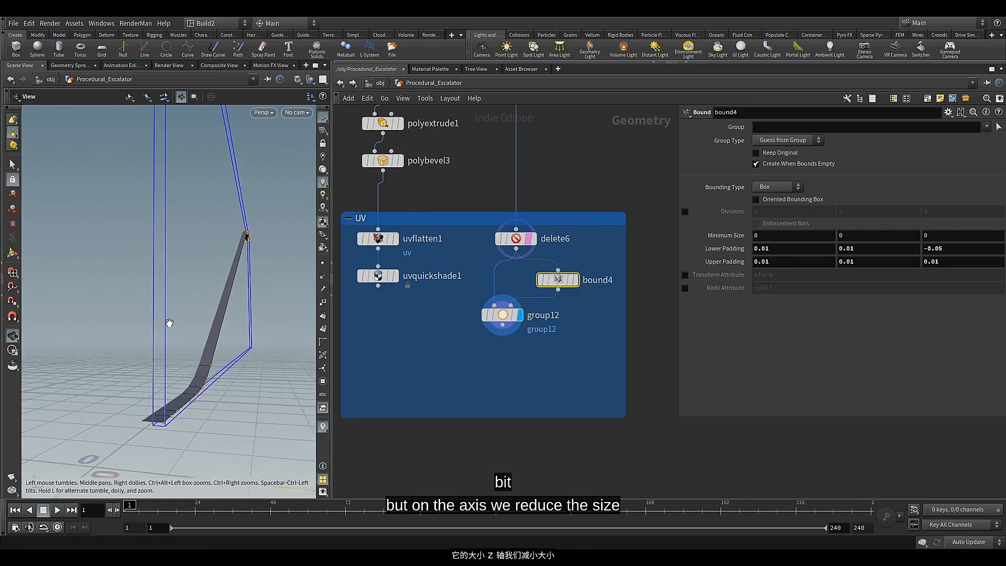
Set the Group Name of group12 to line
{"action": "left_click", "coordinate": [466, 360]}
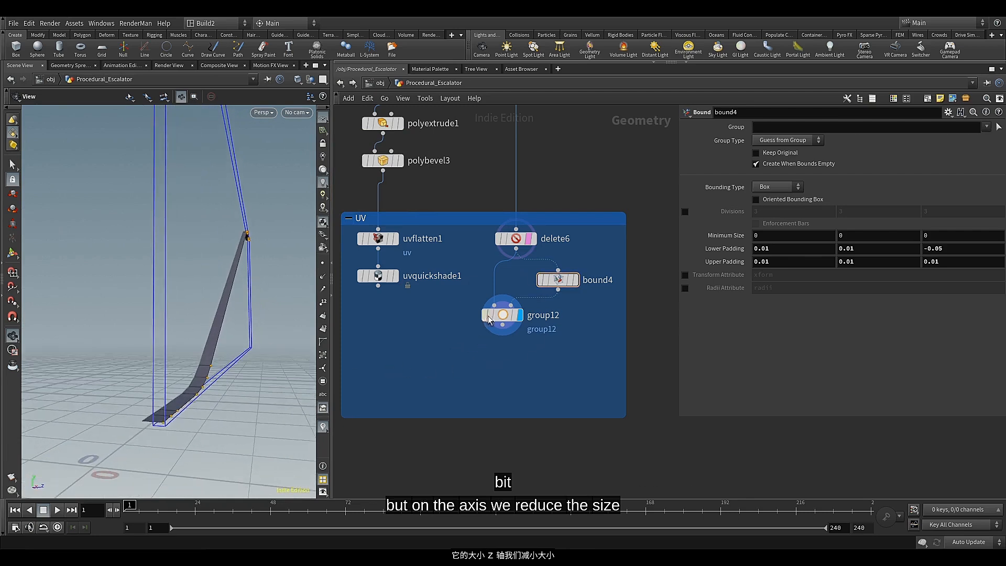
{"action": "left_click", "coordinate": [505, 316]}
{"action": "left_click", "coordinate": [759, 126]}
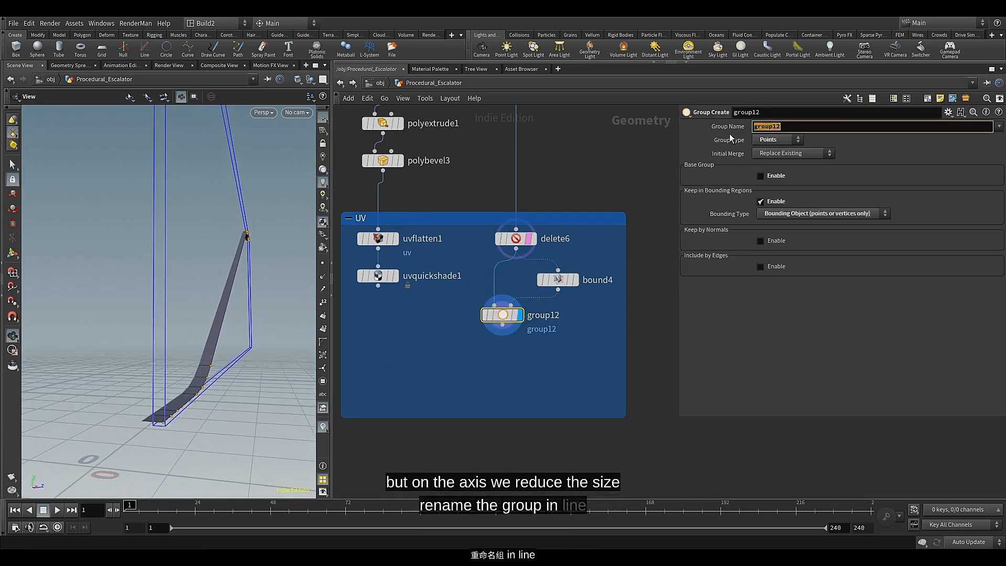
{"action": "type", "text": "lim"}
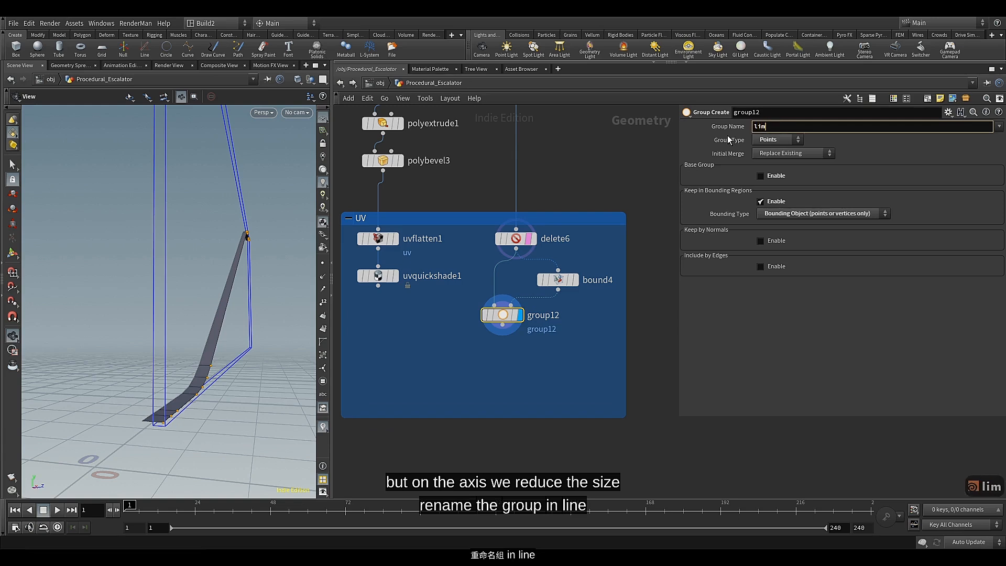
{"action": "key", "text": "BackSpace"}
{"action": "type", "text": "ne"}
{"action": "key", "text": "Return"}
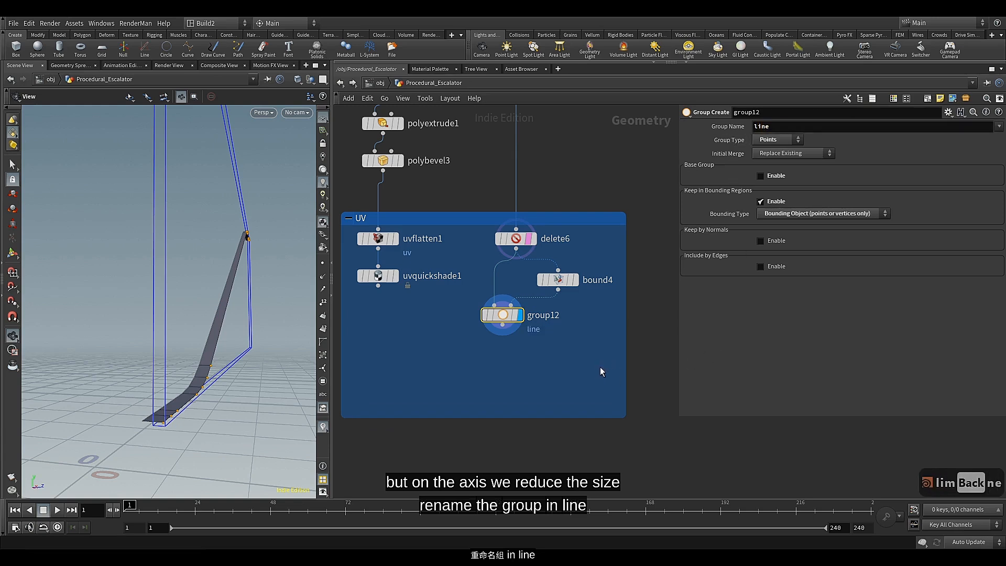
Add a Delete node fed by group12
{"action": "left_click", "coordinate": [503, 324]}
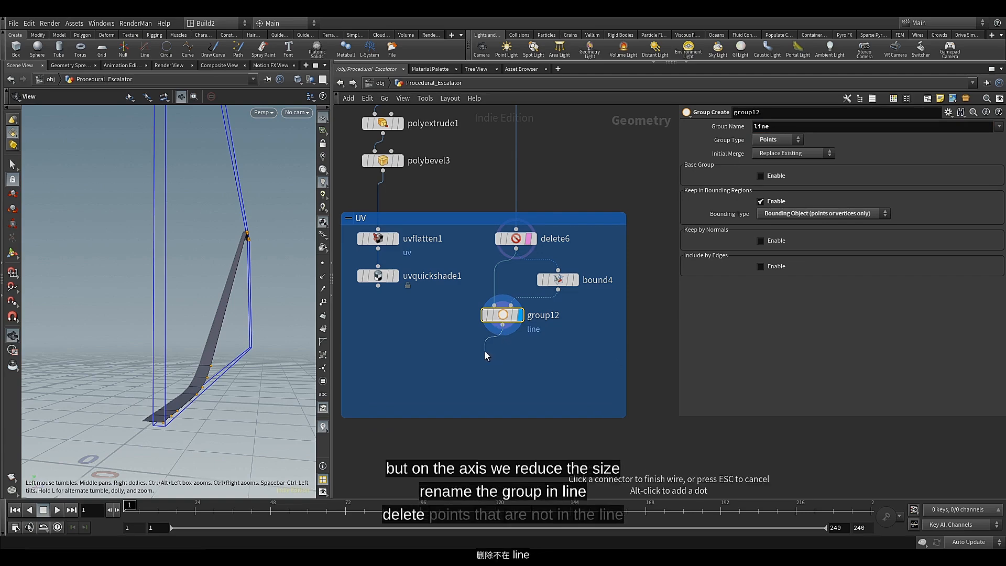
{"action": "key", "text": "Tab"}
{"action": "type", "text": "del"}
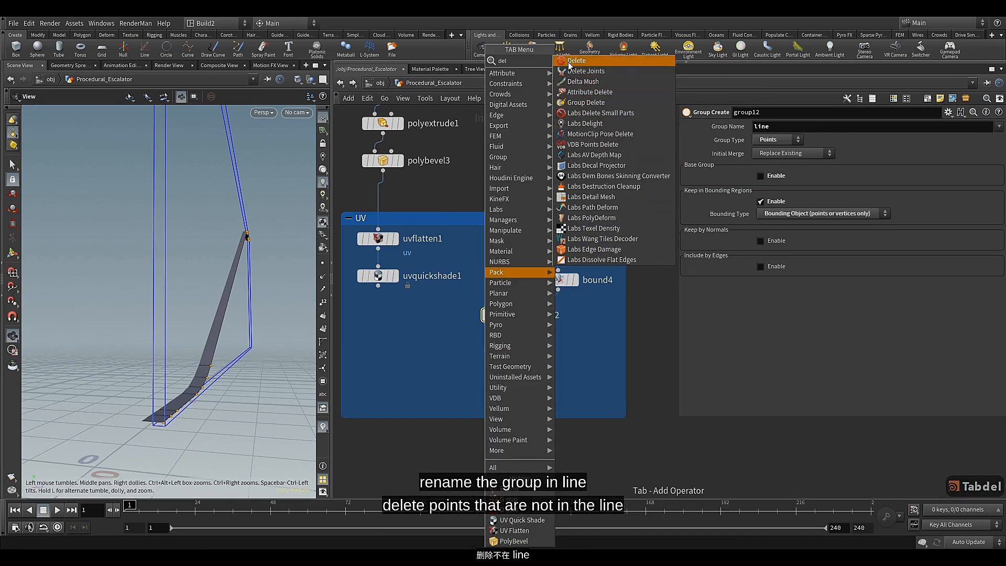
{"action": "left_click", "coordinate": [576, 61]}
Configure delete7 with Group line, Operation Delete Non-Selected and Entity Points to keep only the line points
{"action": "left_click", "coordinate": [985, 127]}
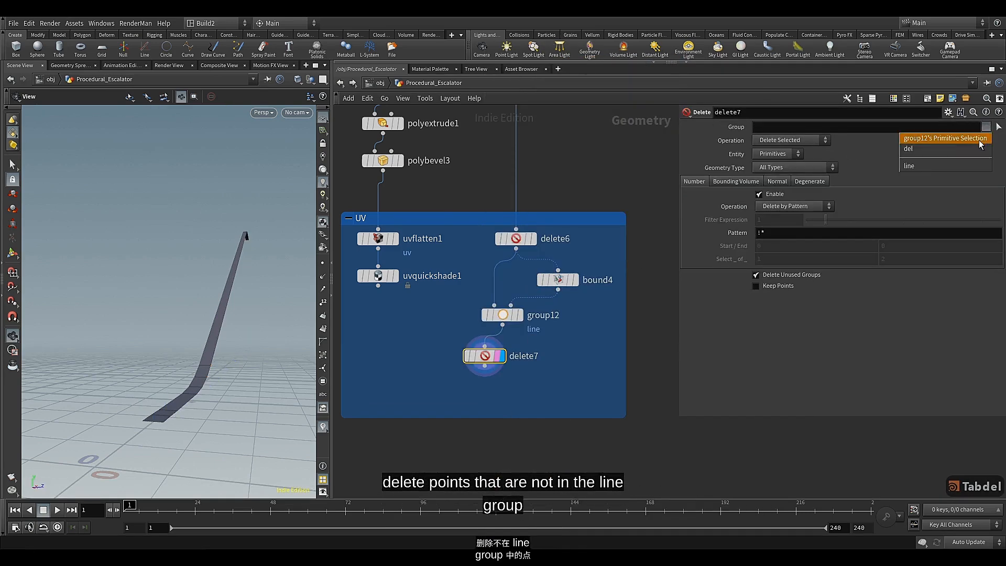
{"action": "left_click", "coordinate": [942, 166]}
{"action": "left_click", "coordinate": [823, 142]}
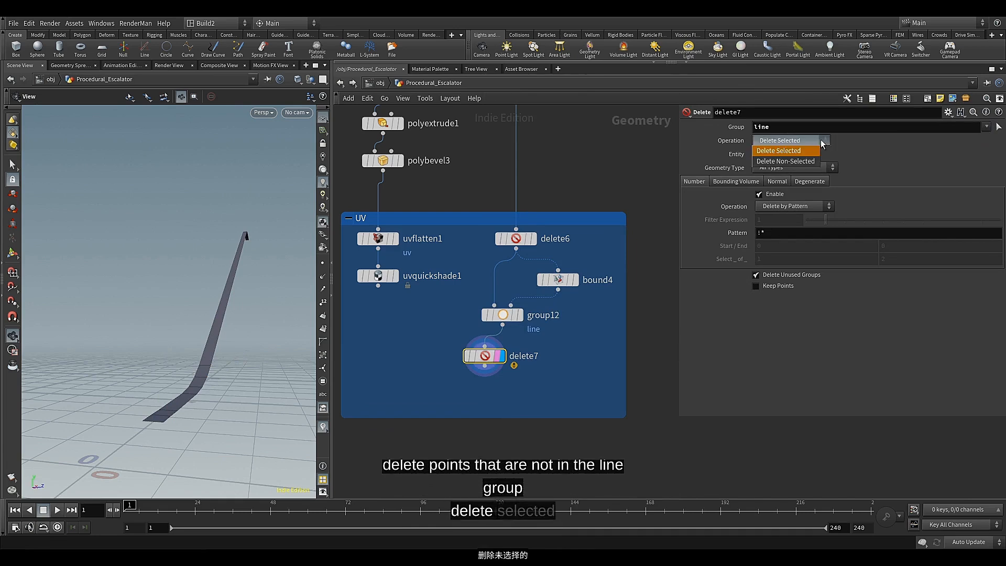
{"action": "left_click", "coordinate": [804, 163]}
{"action": "left_click", "coordinate": [779, 153]}
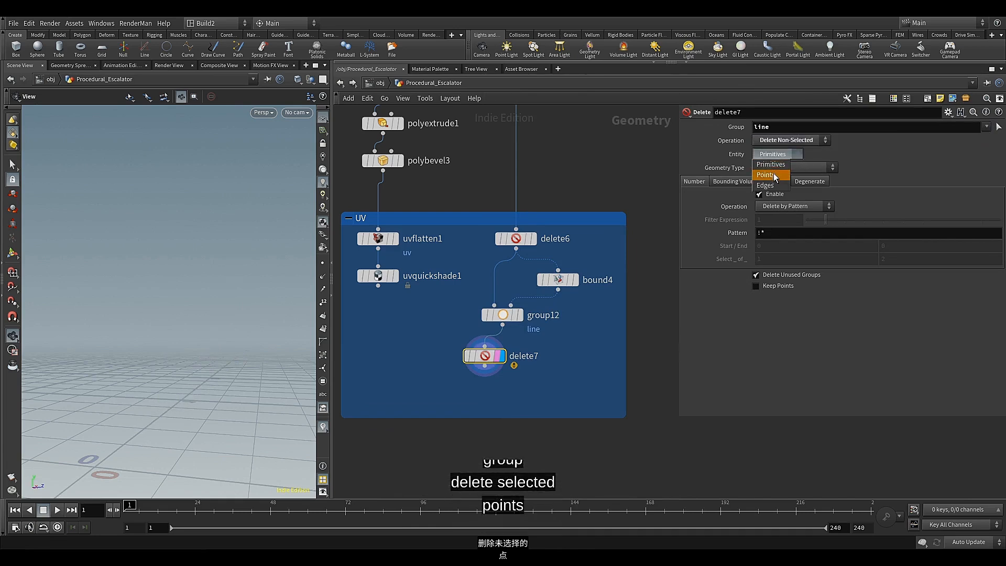
{"action": "left_click", "coordinate": [775, 167]}
Turn on point markers and point numbers in the viewport and examine the order of the remaining points
{"action": "left_click", "coordinate": [322, 303]}
{"action": "left_click", "coordinate": [323, 263]}
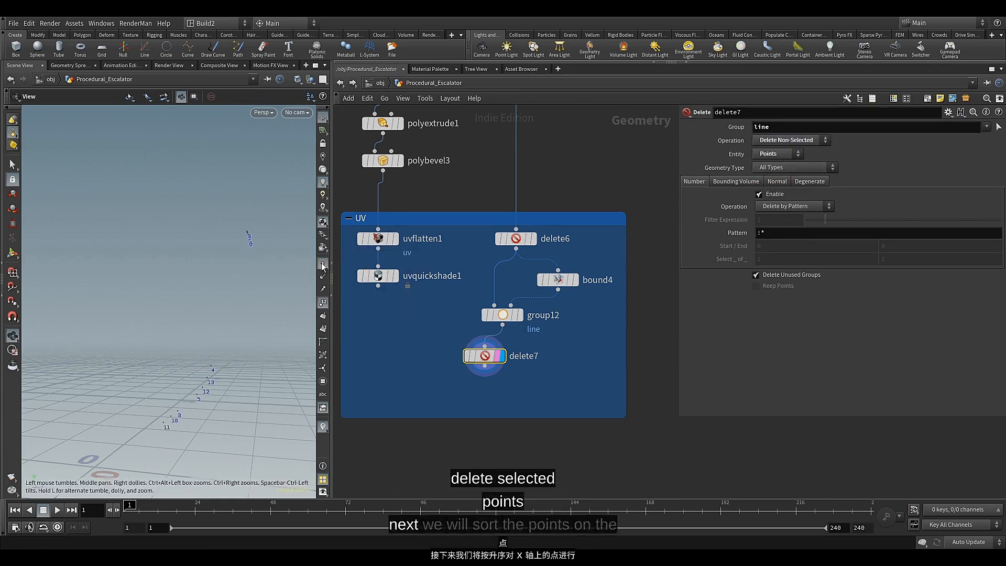
{"action": "left_click_drag", "start_coordinate": [204, 383], "coordinate": [212, 367]}
Align delete7 under group12, then add a Sort node below it and display its result
{"action": "middle_click_drag", "start_coordinate": [476, 397], "coordinate": [483, 357]}
{"action": "left_click_drag", "start_coordinate": [493, 317], "coordinate": [511, 316]}
{"action": "left_click", "coordinate": [509, 324]}
{"action": "key", "text": "Tab"}
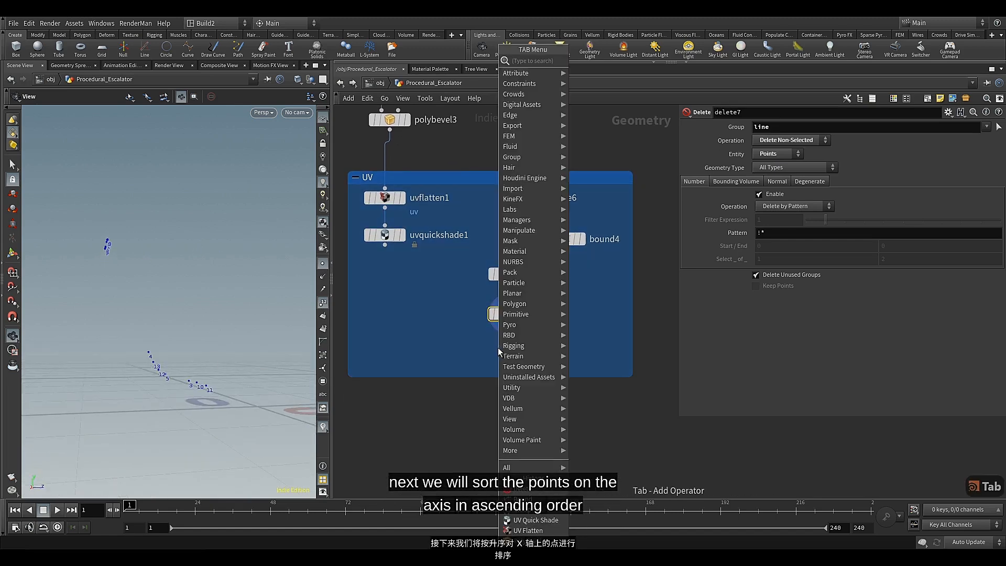
{"action": "type", "text": "sor"}
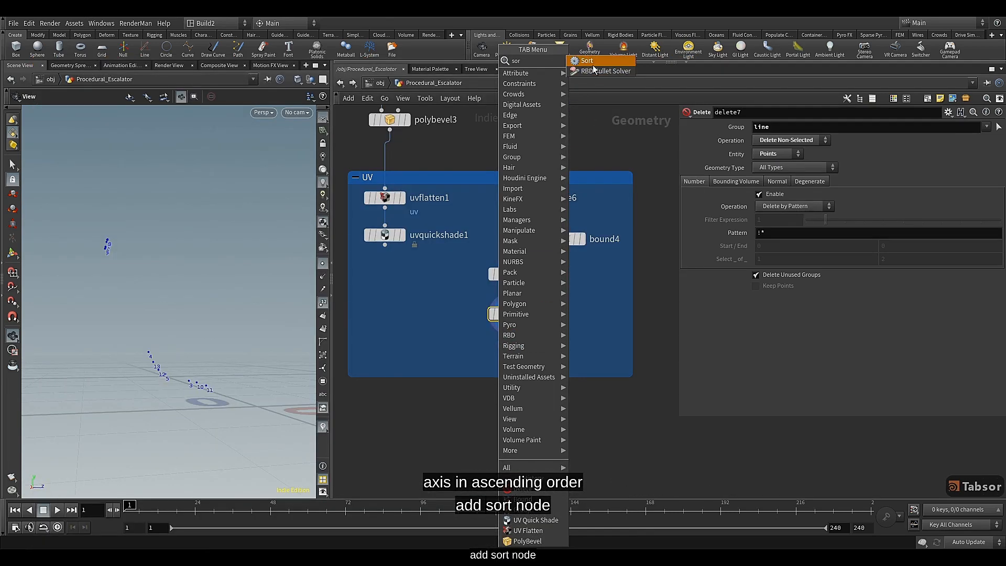
{"action": "key", "text": "Return"}
{"action": "left_click_drag", "start_coordinate": [498, 357], "coordinate": [509, 354]}
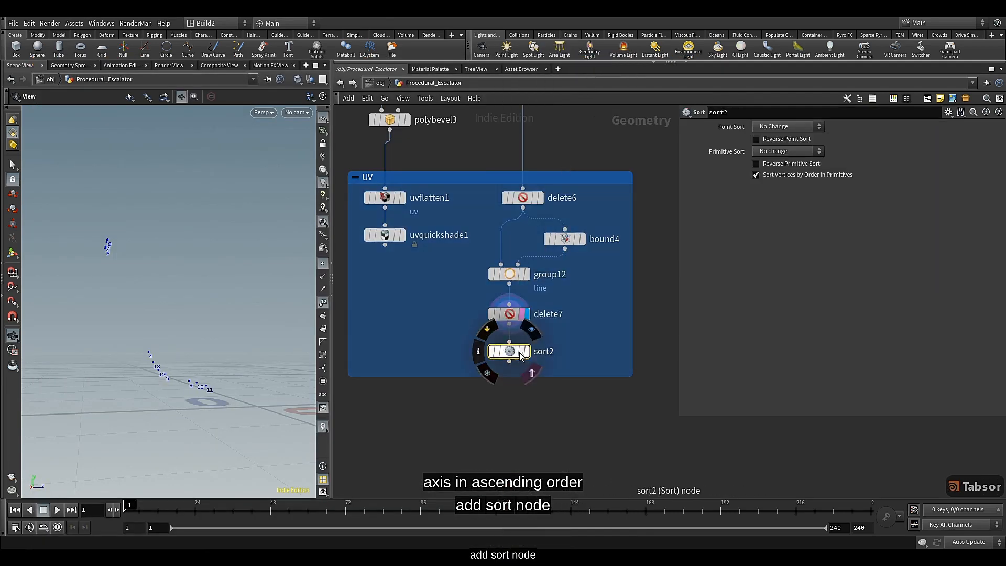
{"action": "left_click", "coordinate": [533, 329]}
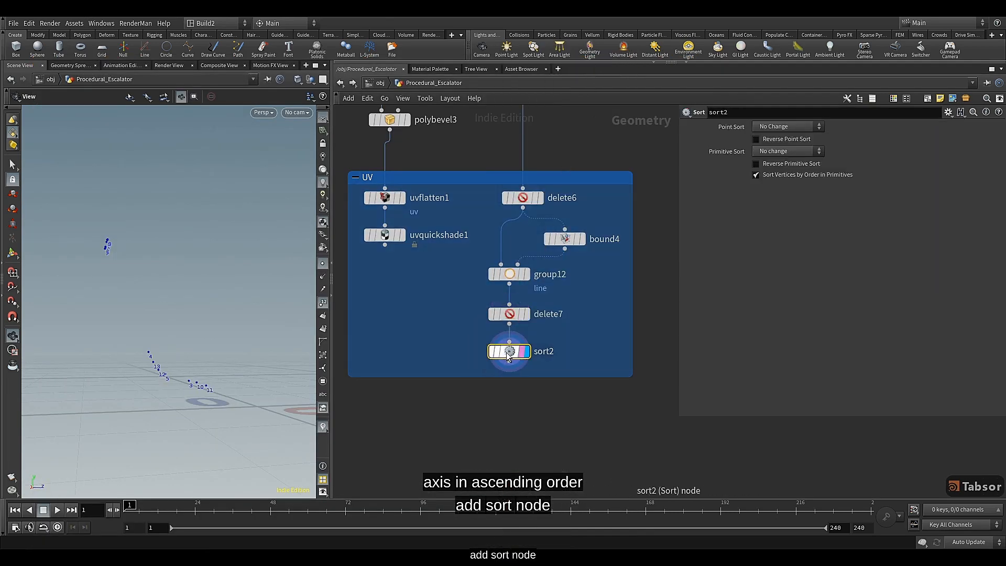
Set Point Sort of sort2 to Along Vector with the vector 1, 0, 0 and check the point numbering
{"action": "left_click", "coordinate": [817, 127]}
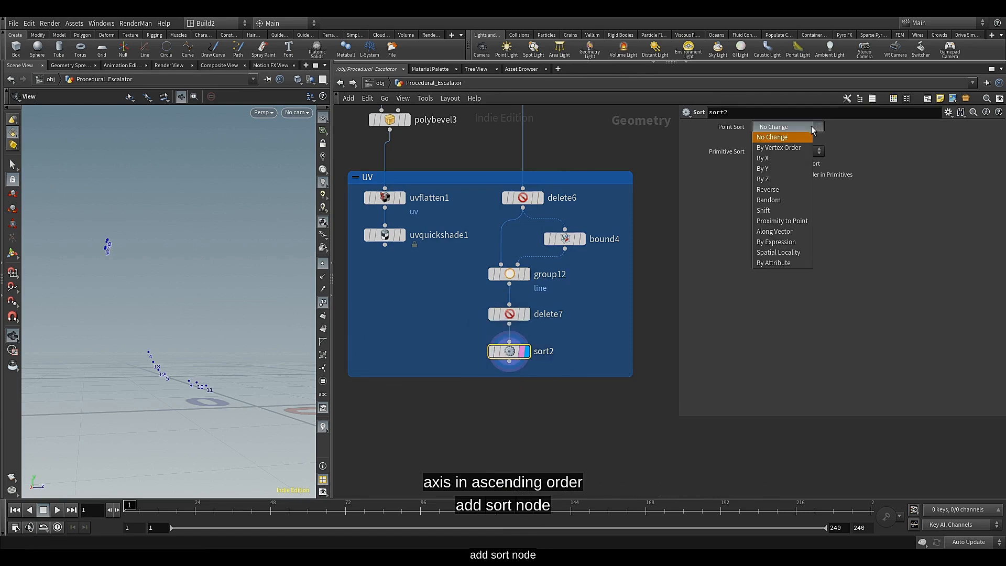
{"action": "left_click", "coordinate": [783, 230]}
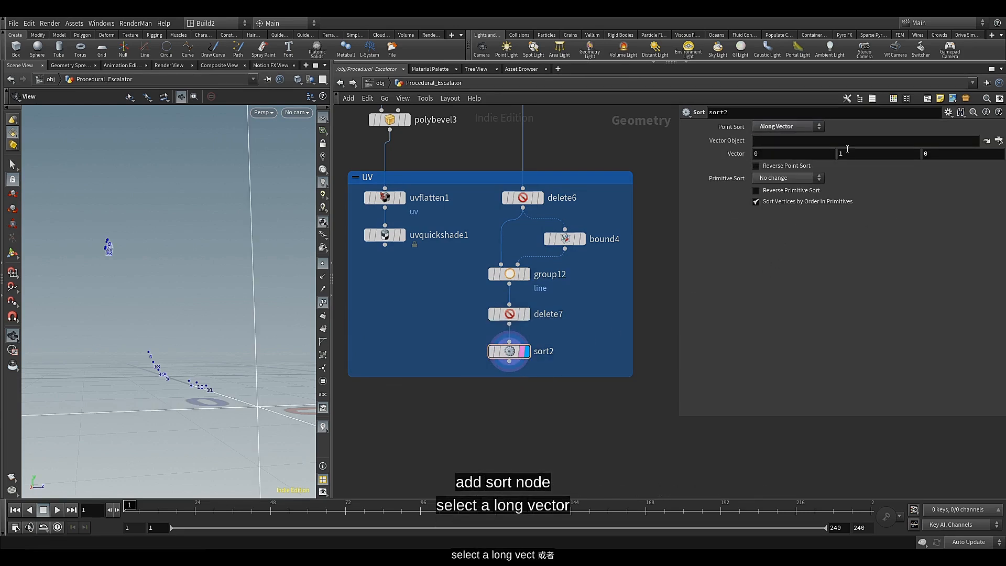
{"action": "type", "text": "0"}
{"action": "left_click_drag", "start_coordinate": [793, 156], "coordinate": [739, 160]}
{"action": "type", "text": "1"}
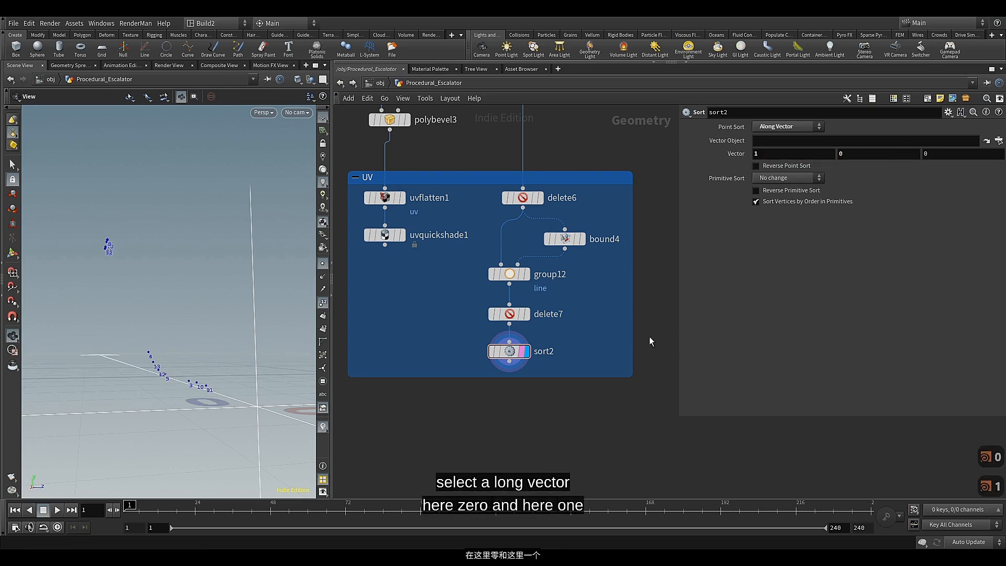
{"action": "mouse_move", "coordinate": [187, 340]}
{"action": "left_mouse_down"}
{"action": "mouse_move", "coordinate": [198, 348]}
{"action": "mouse_move", "coordinate": [265, 341]}
{"action": "mouse_move", "coordinate": [195, 346]}
{"action": "left_mouse_up"}
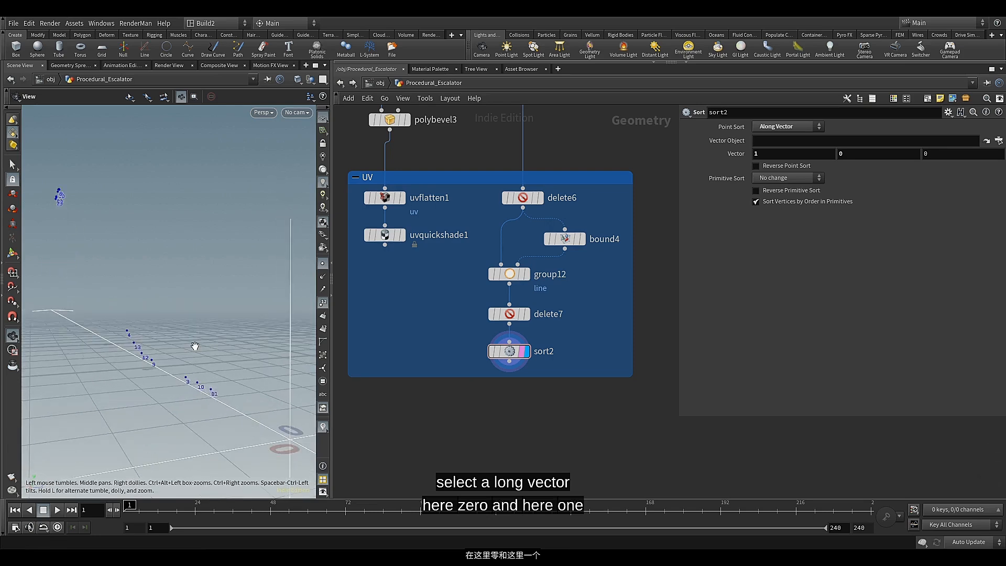
{"action": "left_click", "coordinate": [506, 355]}
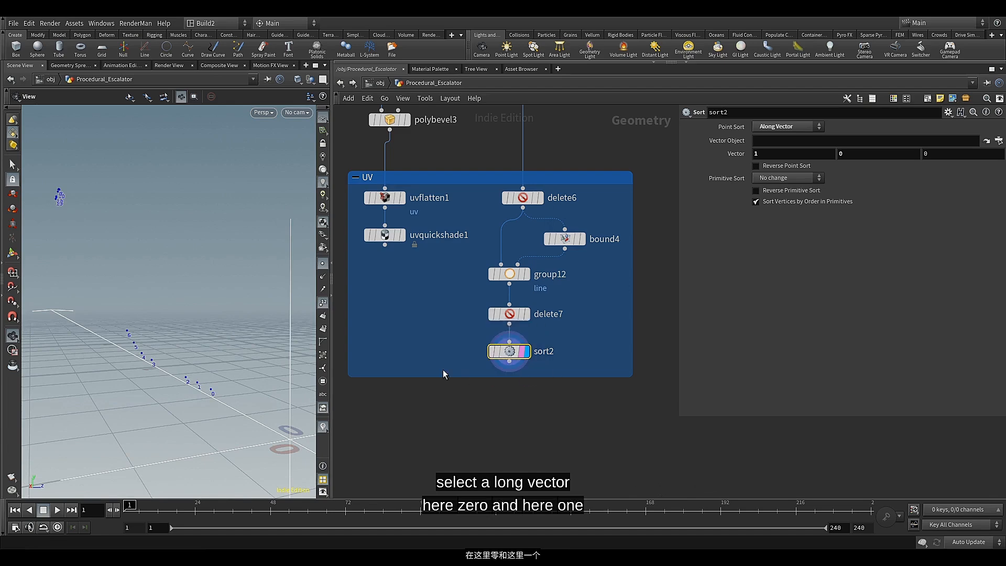
Add an Add node fed by sort2
{"action": "middle_click_drag", "start_coordinate": [460, 395], "coordinate": [470, 383]}
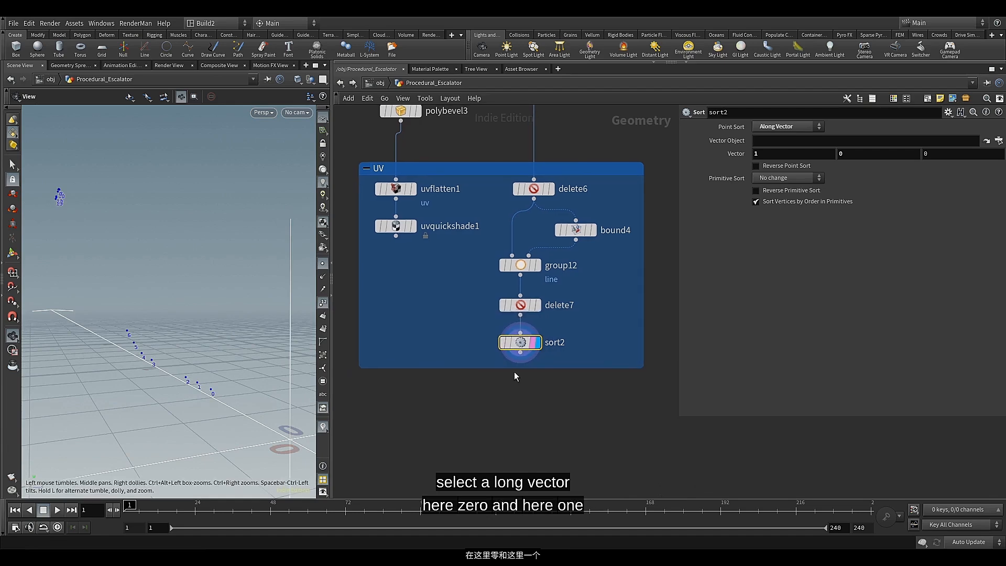
{"action": "left_click", "coordinate": [520, 353]}
{"action": "key", "text": "Tab"}
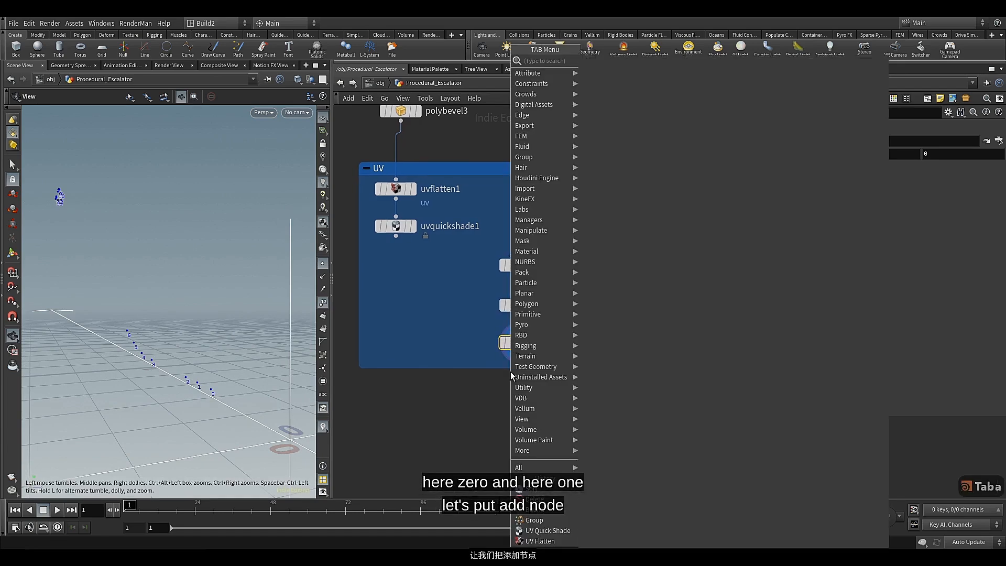
{"action": "type", "text": "ad"}
{"action": "left_click", "coordinate": [620, 65]}
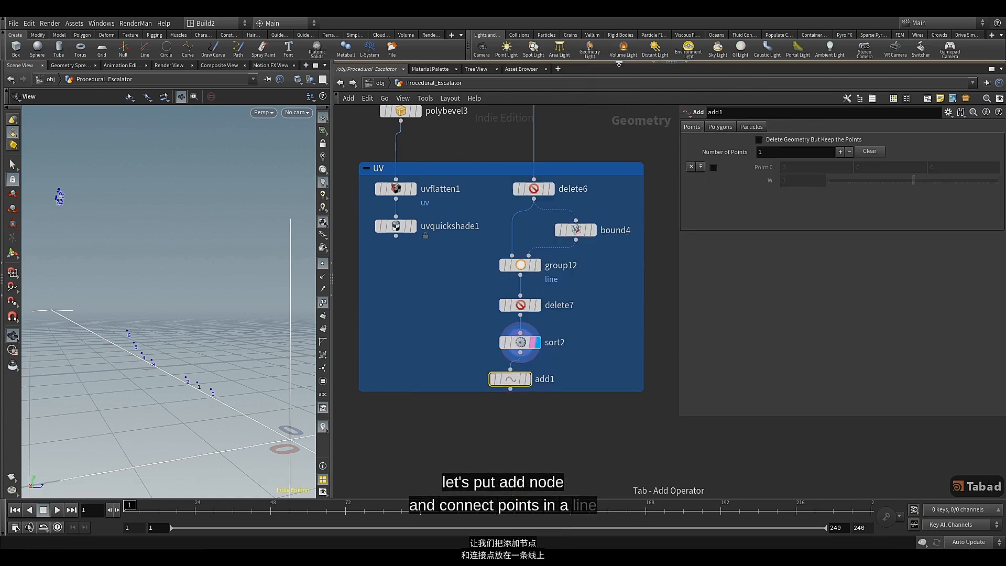
Display add1 and set its Polygons mode to By Group to connect all points into one line
{"action": "left_click", "coordinate": [520, 383]}
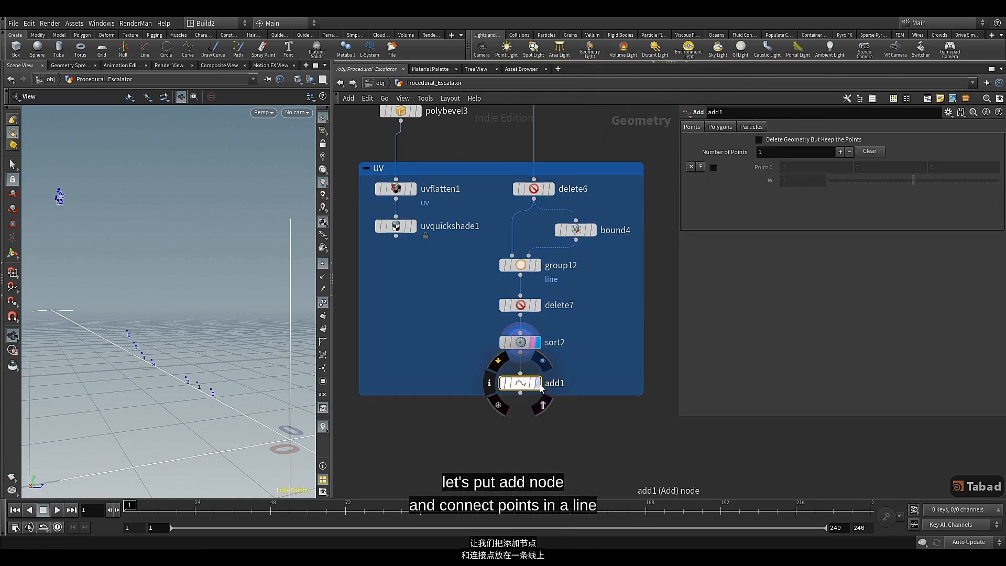
{"action": "left_click", "coordinate": [536, 383]}
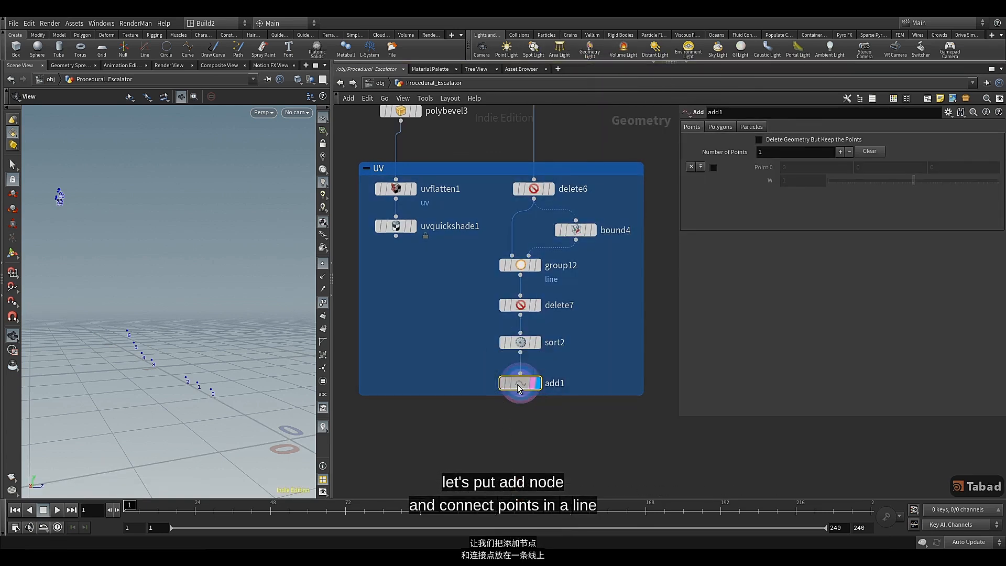
{"action": "left_click", "coordinate": [720, 127]}
{"action": "left_click", "coordinate": [747, 155]}
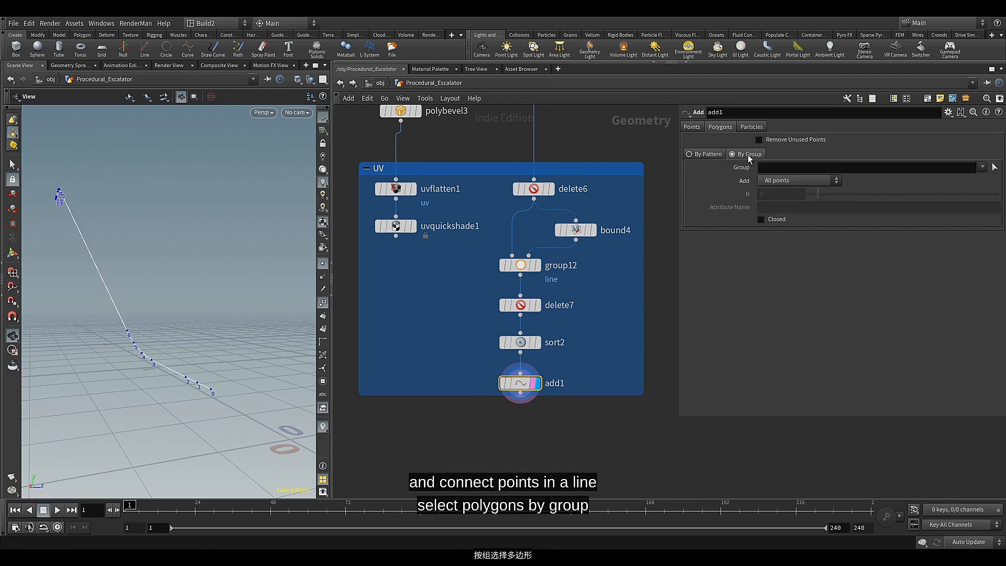
Add a Resample node fed by add1
{"action": "scroll", "coordinate": [563, 370], "scroll_direction": "up", "scroll_amount": 4}
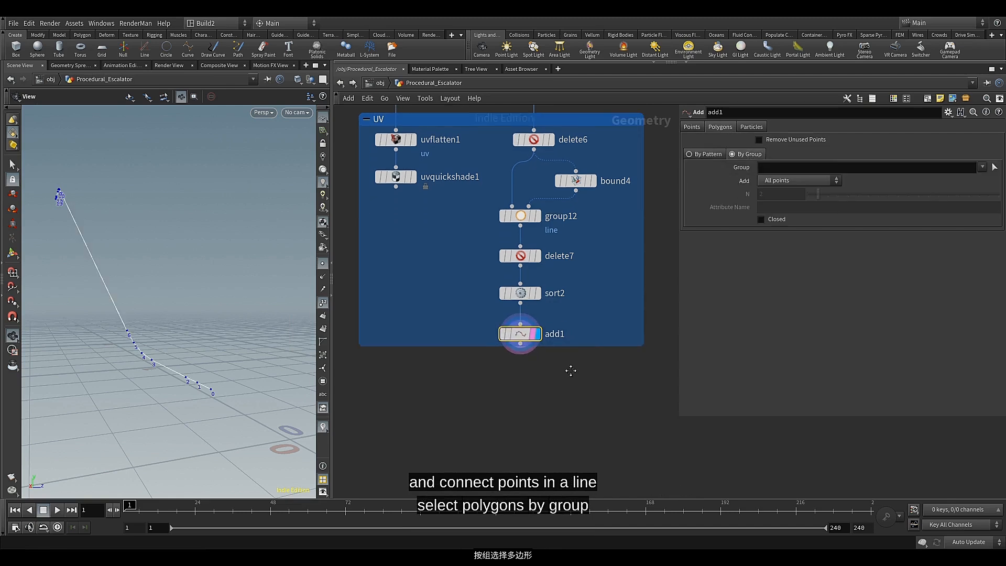
{"action": "middle_click_drag", "start_coordinate": [558, 367], "coordinate": [576, 367]}
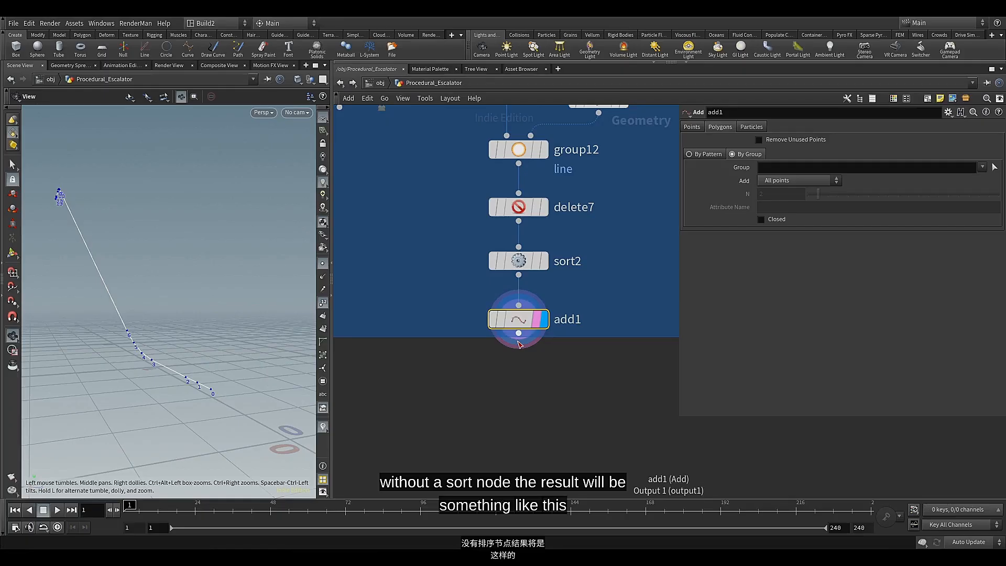
{"action": "left_click", "coordinate": [518, 343]}
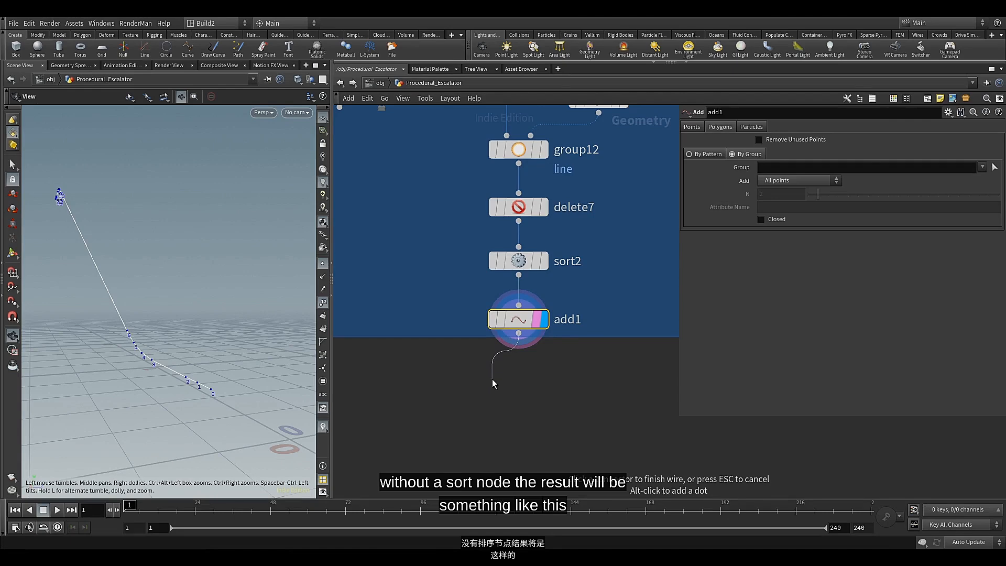
{"action": "key", "text": "Tab"}
{"action": "type", "text": "re"}
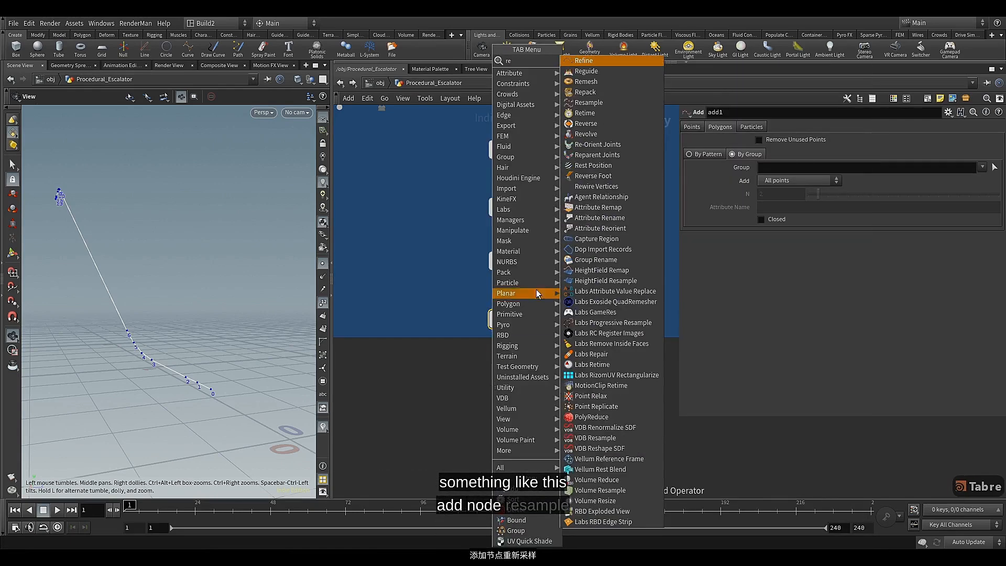
{"action": "left_click", "coordinate": [593, 103]}
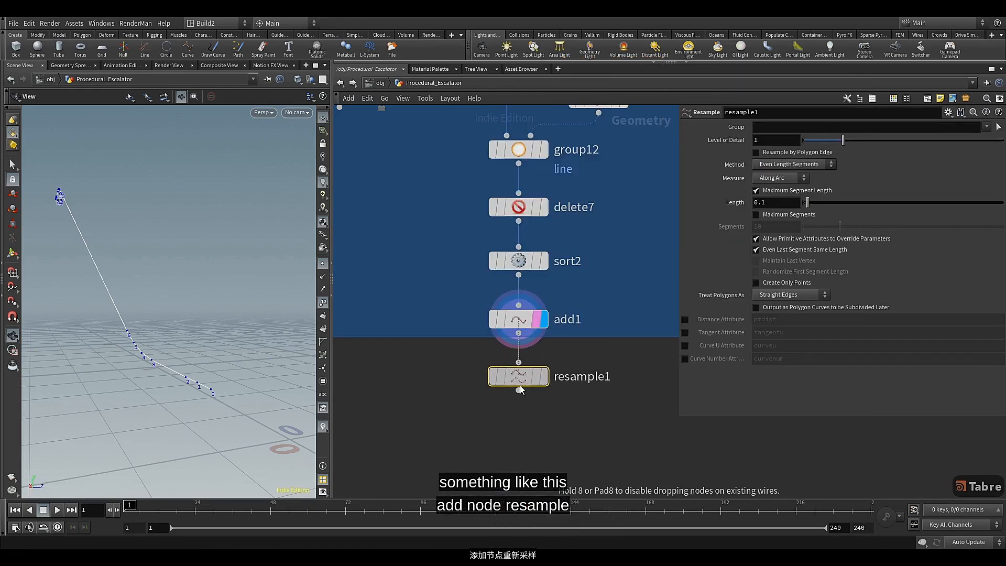
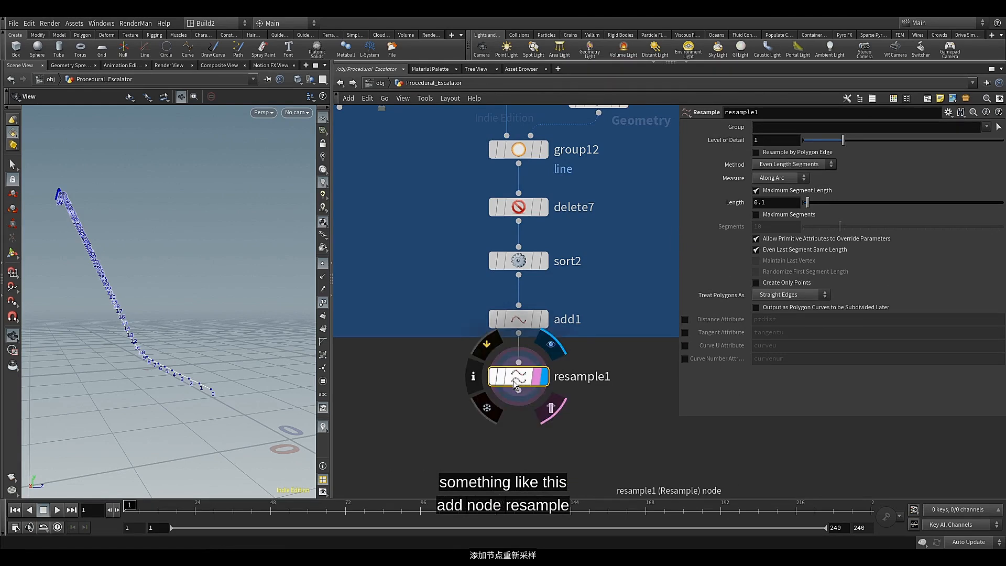
Set the Length of resample1 to 0.7
{"action": "left_click", "coordinate": [783, 202]}
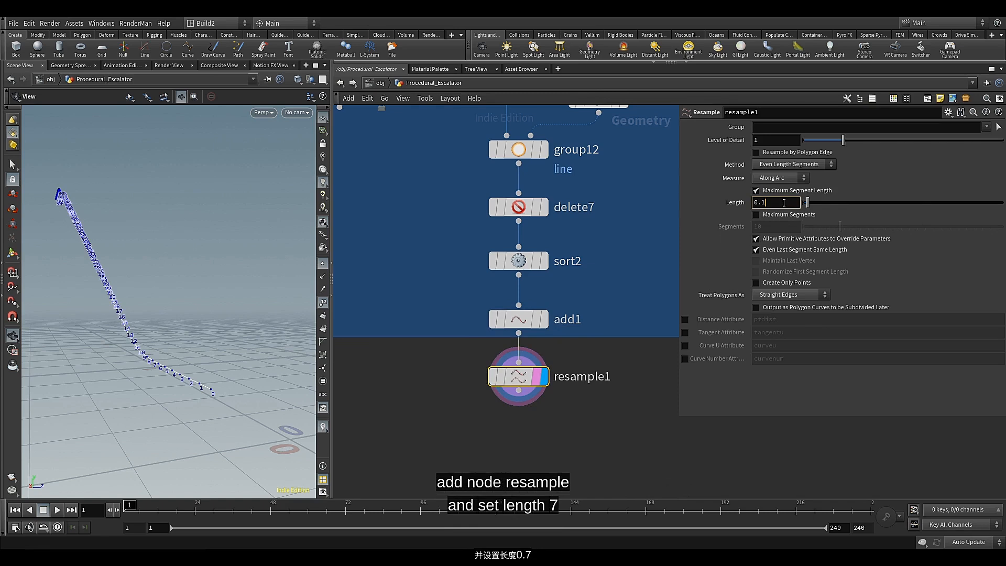
{"action": "key", "text": "BackSpace"}
{"action": "type", "text": "7"}
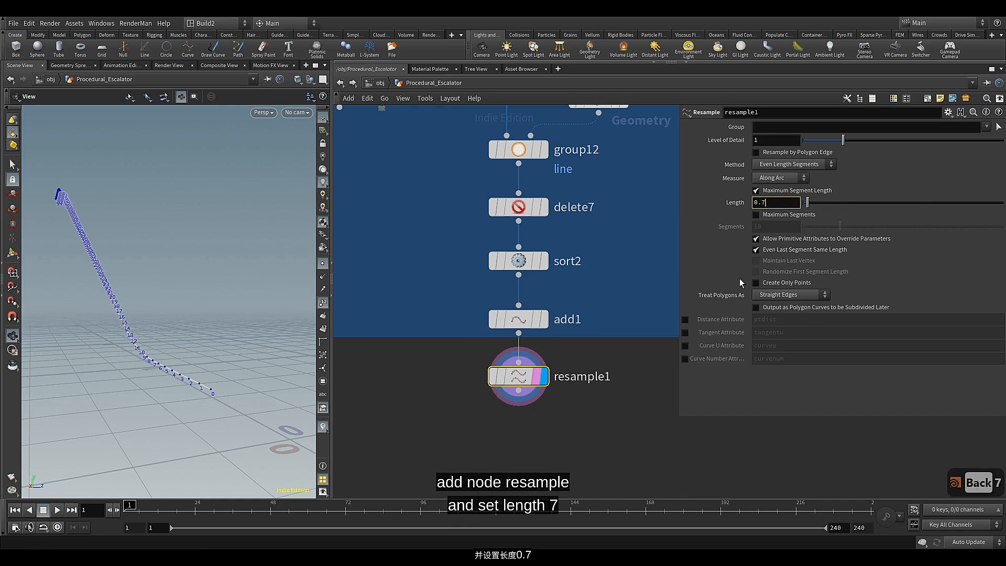
{"action": "left_click", "coordinate": [718, 387]}
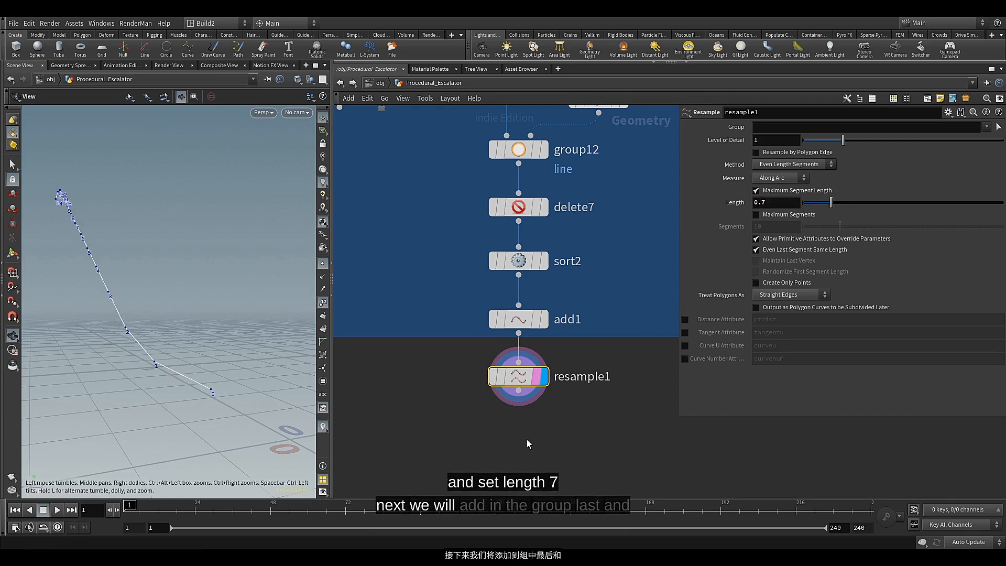
Add a Group Expression node fed by resample1 and display it
{"action": "middle_click_drag", "start_coordinate": [526, 439], "coordinate": [543, 300]}
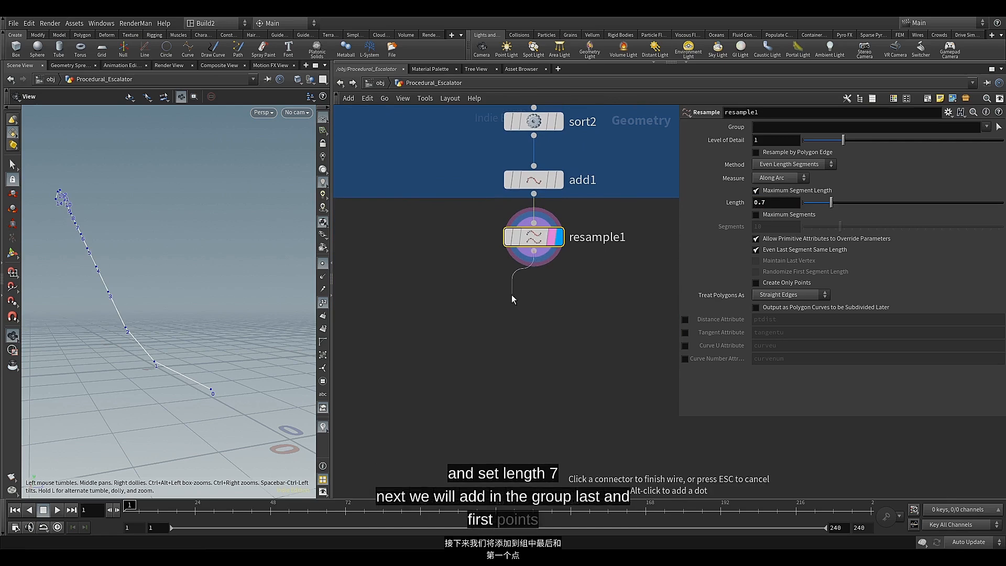
{"action": "key", "text": "Tab"}
{"action": "type", "text": "grou"}
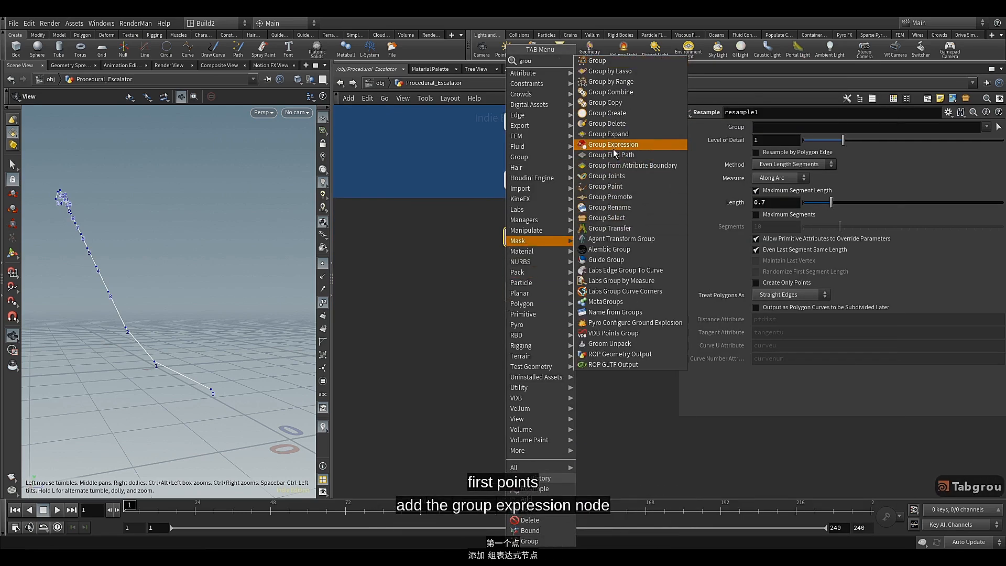
{"action": "left_click", "coordinate": [611, 144]}
{"action": "left_click", "coordinate": [524, 307]}
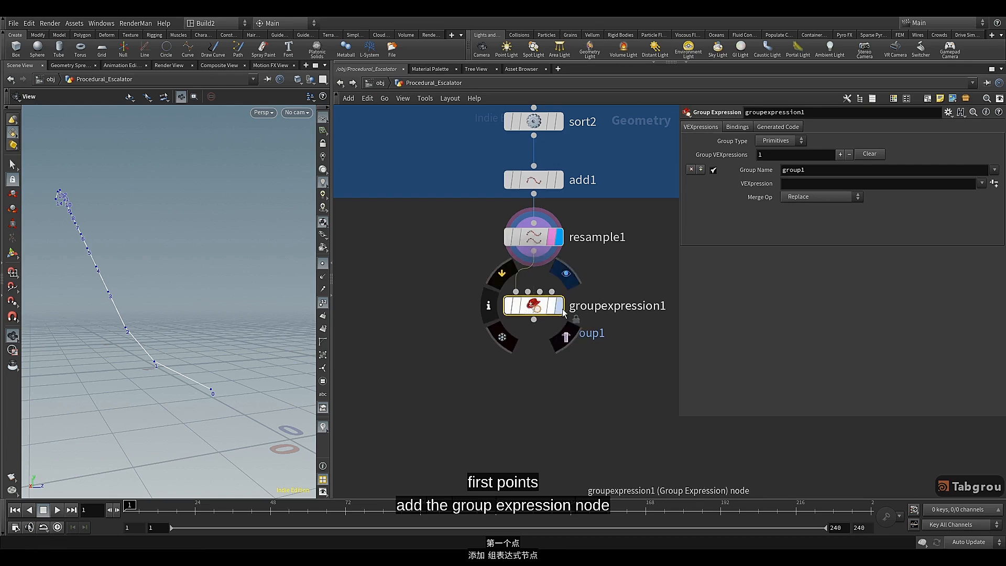
{"action": "left_click", "coordinate": [559, 306]}
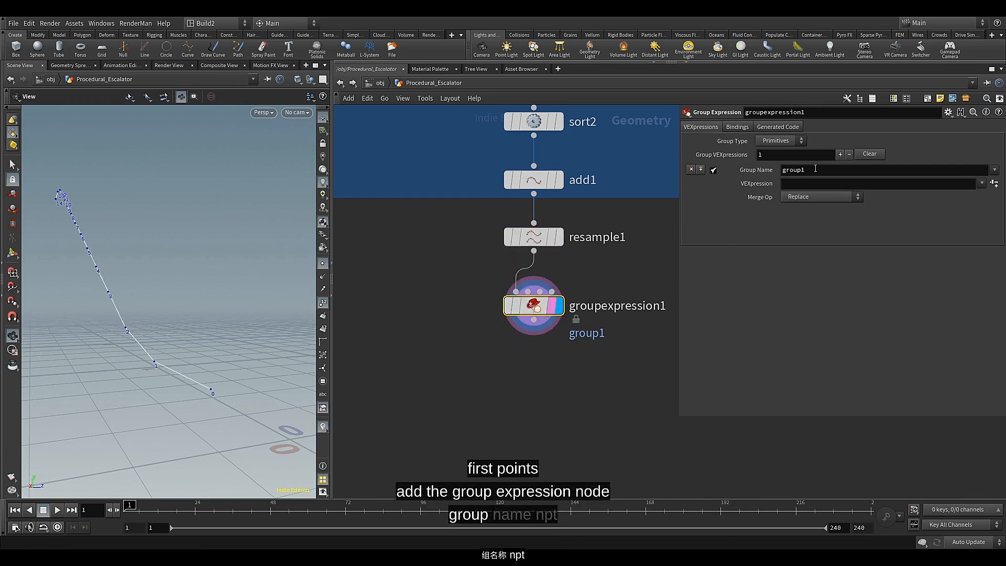
Name the expression group endpt, apply the Point Valence preset expression and create its Valence parameter
{"action": "double_click", "coordinate": [780, 170]}
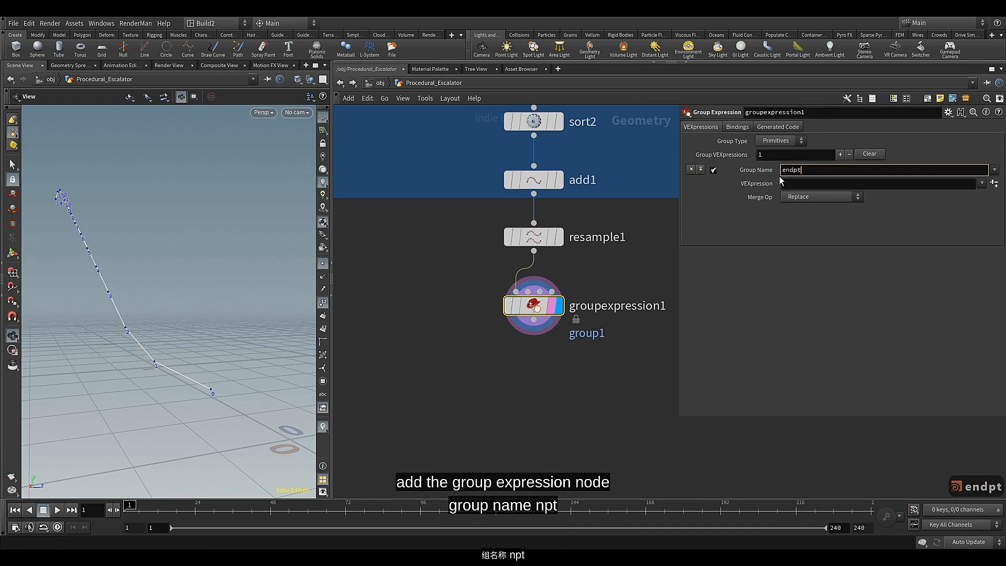
{"action": "key", "text": "Return"}
{"action": "left_click", "coordinate": [980, 183]}
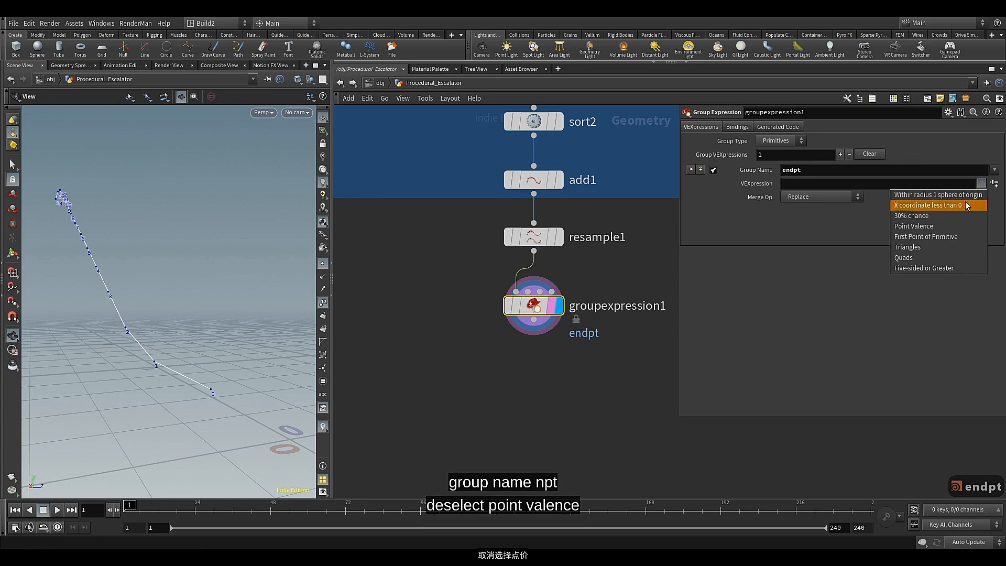
{"action": "left_click", "coordinate": [935, 231]}
{"action": "left_click", "coordinate": [993, 184]}
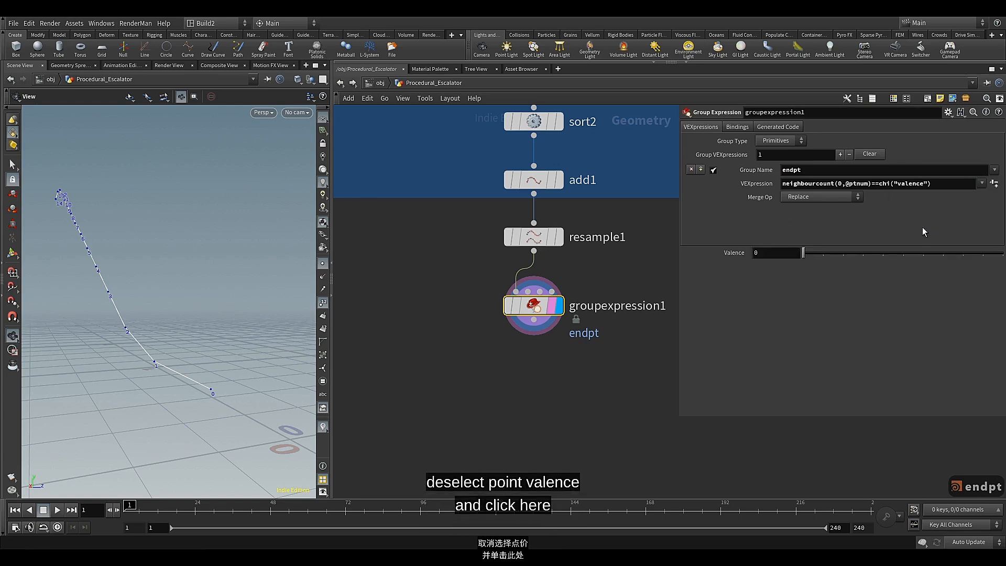
Set Valence of groupexpression1 to 1 and its Group Type to Points
{"action": "left_click_drag", "start_coordinate": [810, 254], "coordinate": [827, 256]}
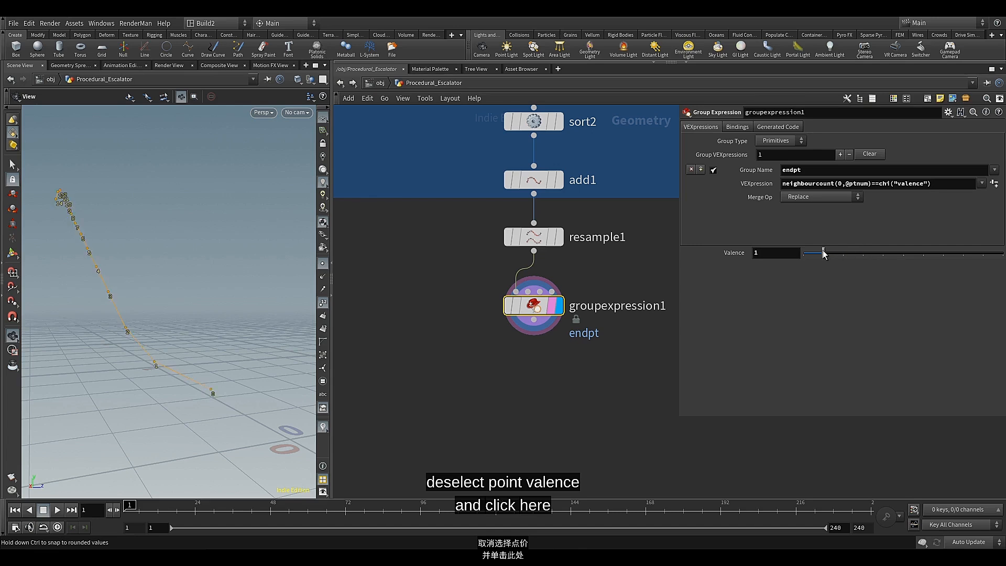
{"action": "left_click", "coordinate": [781, 141]}
{"action": "left_click", "coordinate": [778, 152]}
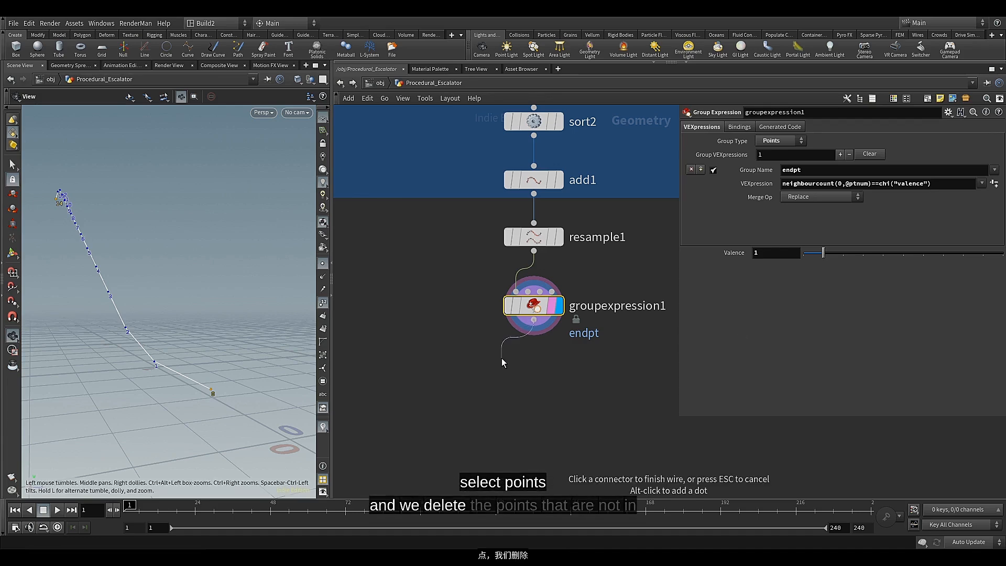
Add a Delete node fed by groupexpression1 and display it
{"action": "key", "text": "Tab"}
{"action": "type", "text": "del"}
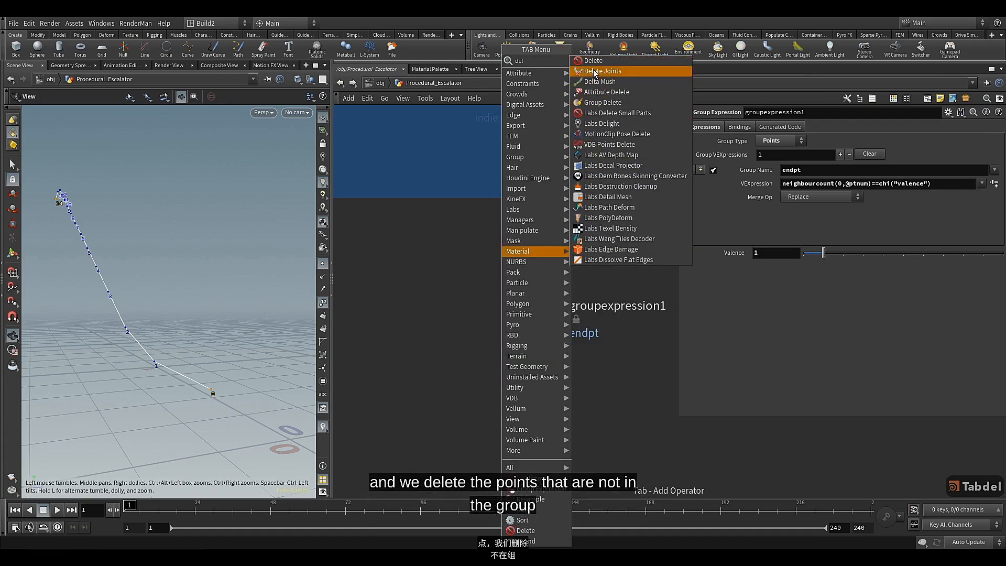
{"action": "key", "text": "Return"}
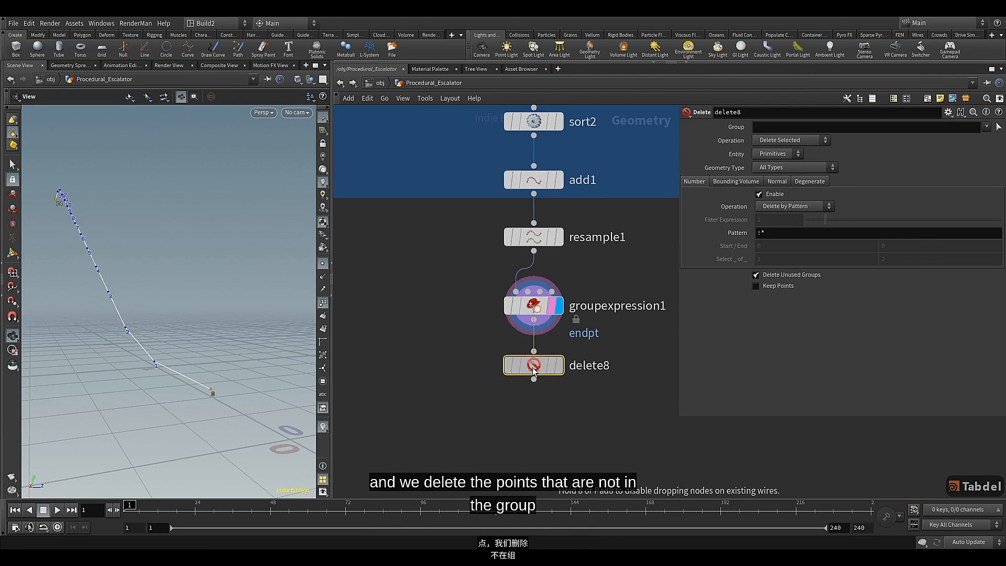
{"action": "left_click", "coordinate": [559, 369]}
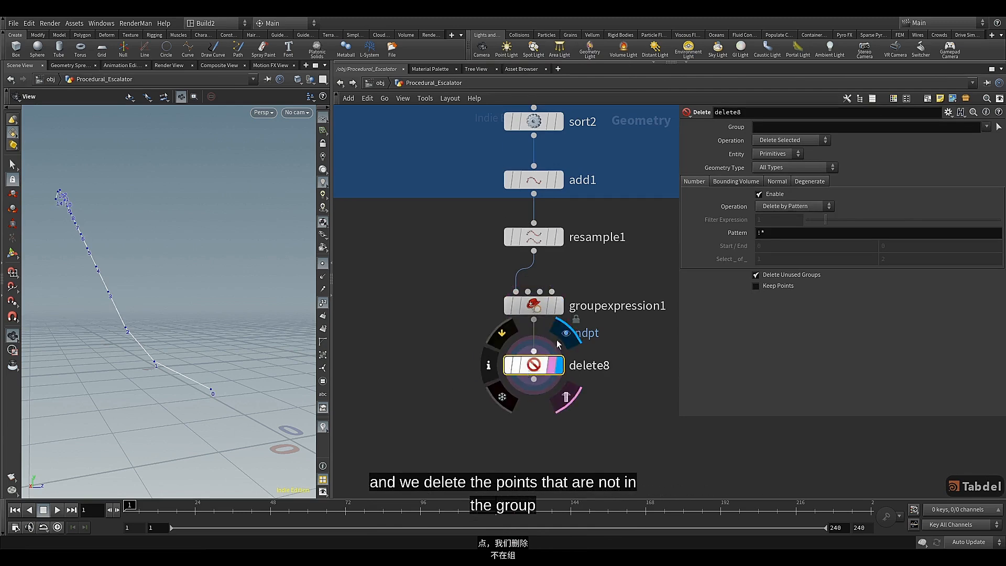
Configure delete8 to use the group endpt, Entity Points and Delete Non-Selected so only the line's end points are kept
{"action": "left_click", "coordinate": [986, 127]}
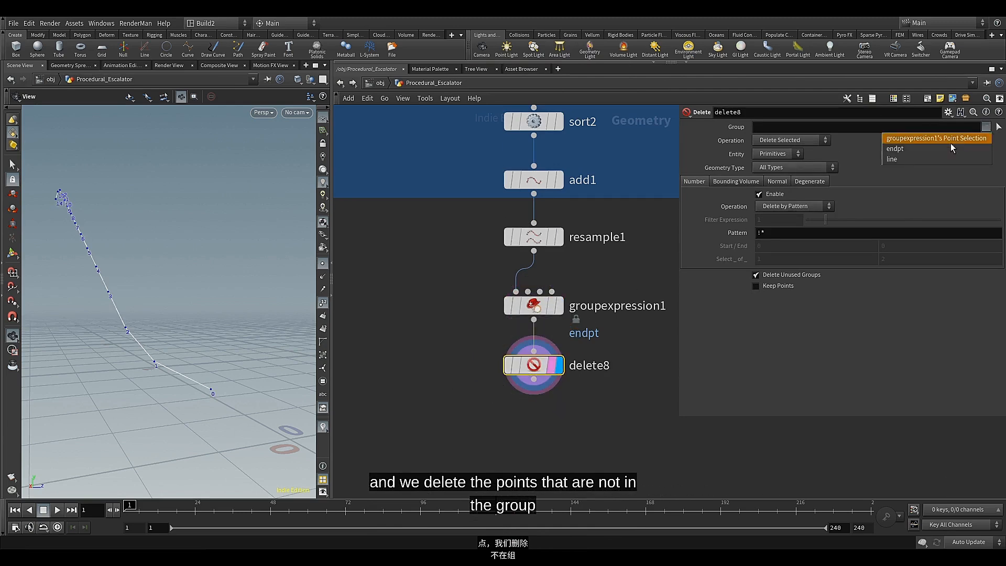
{"action": "left_click", "coordinate": [928, 152]}
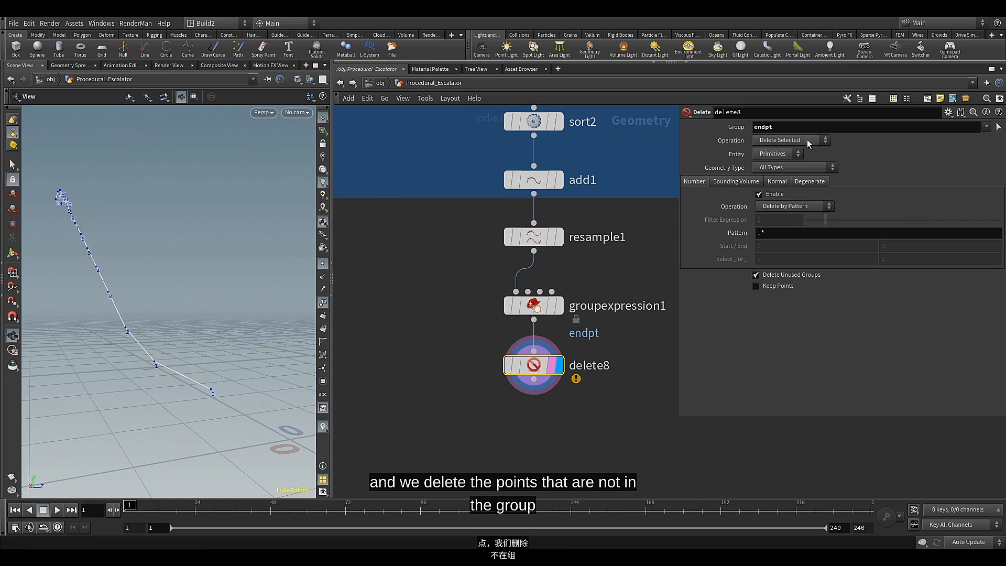
{"action": "left_click", "coordinate": [780, 154]}
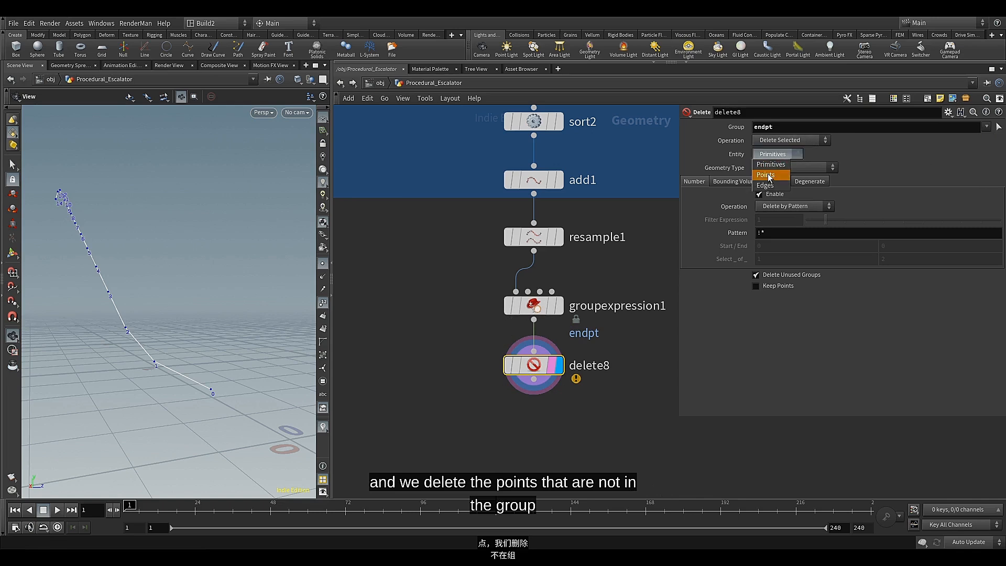
{"action": "left_click", "coordinate": [774, 176]}
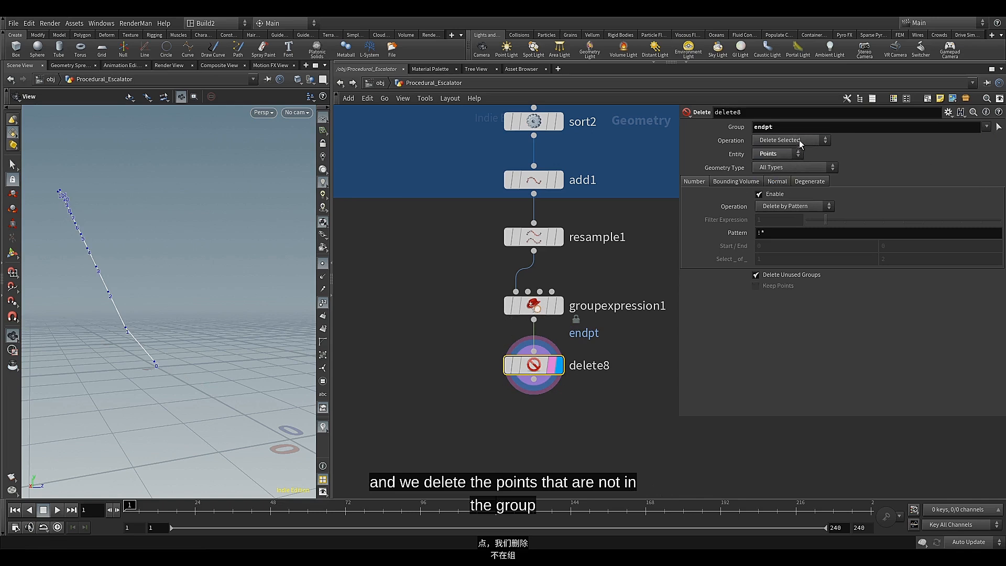
{"action": "left_click", "coordinate": [801, 143]}
{"action": "left_click", "coordinate": [785, 165]}
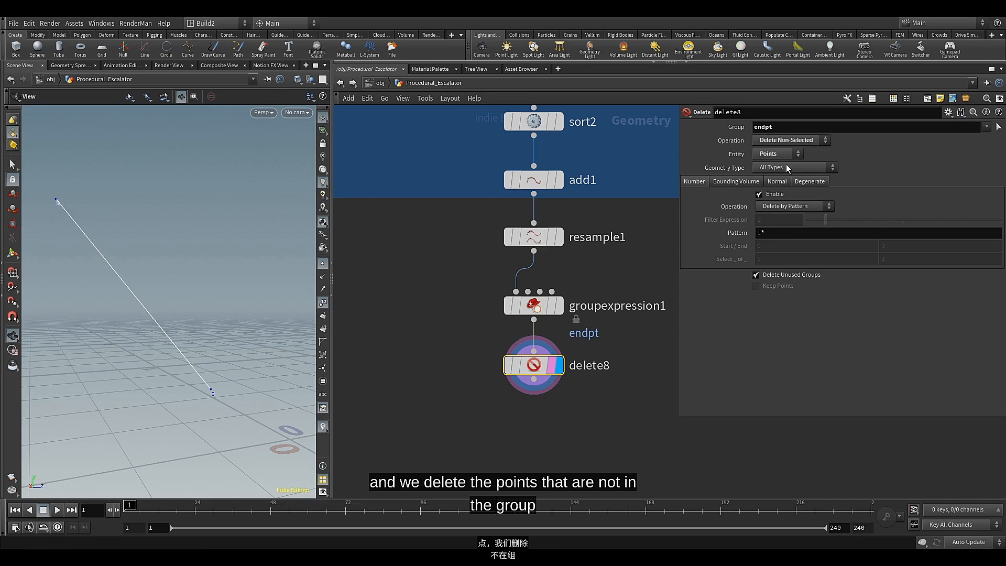
Add a Copy to Points node below delete8 and swap its inputs so delete8 supplies the target points
{"action": "mouse_move", "coordinate": [529, 367]}
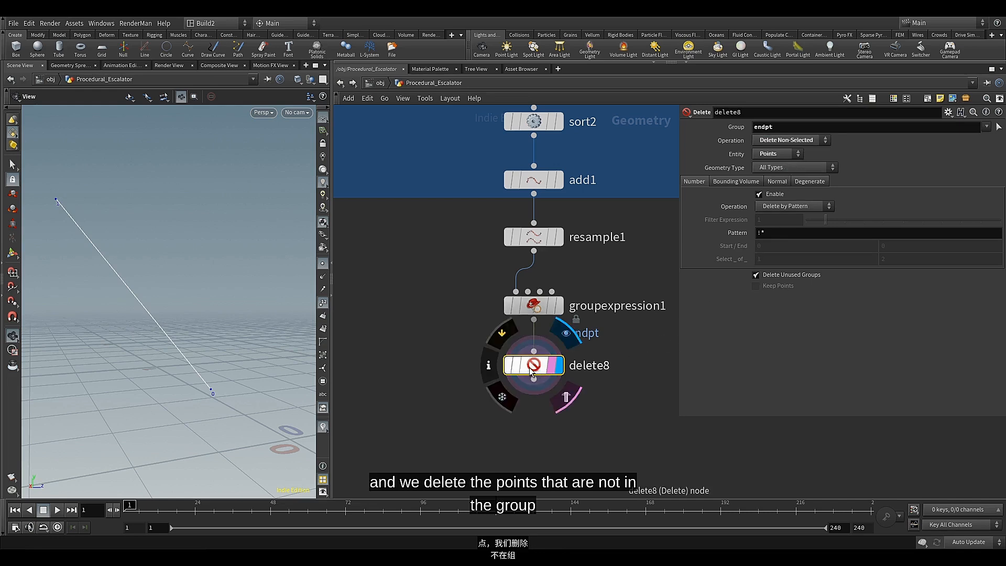
{"action": "middle_click_drag", "start_coordinate": [486, 393], "coordinate": [493, 253]}
{"action": "key", "text": "Tab"}
{"action": "left_click", "coordinate": [602, 101]}
{"action": "left_click", "coordinate": [487, 330]}
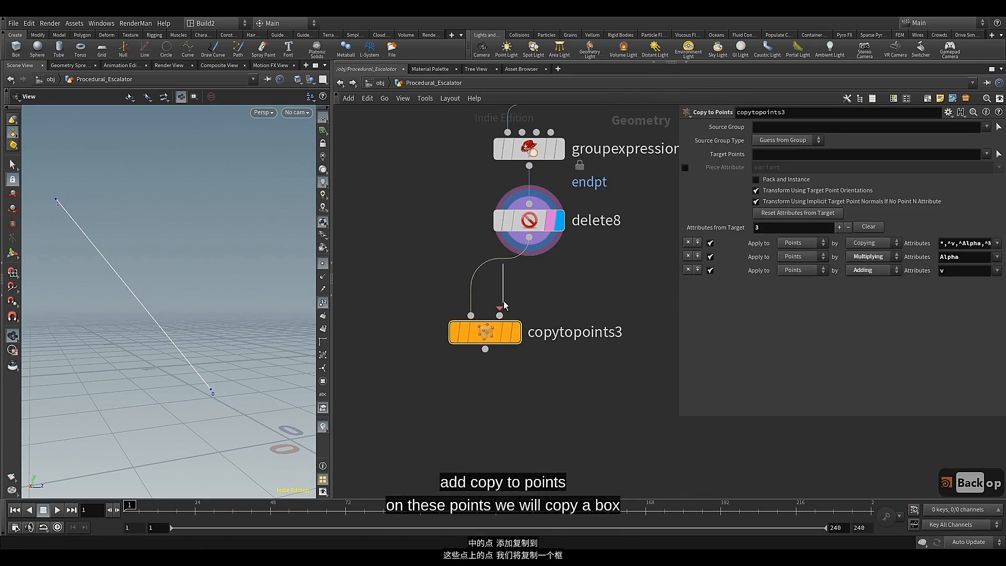
{"action": "key", "text": "shift+r"}
{"action": "middle_click_drag", "start_coordinate": [422, 292], "coordinate": [470, 313]}
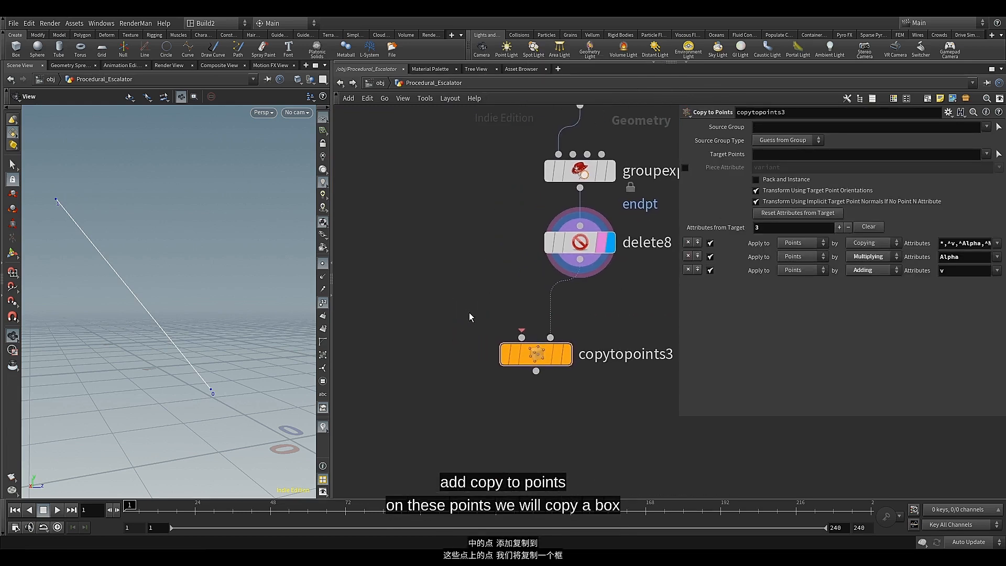
{"action": "left_click", "coordinate": [505, 329]}
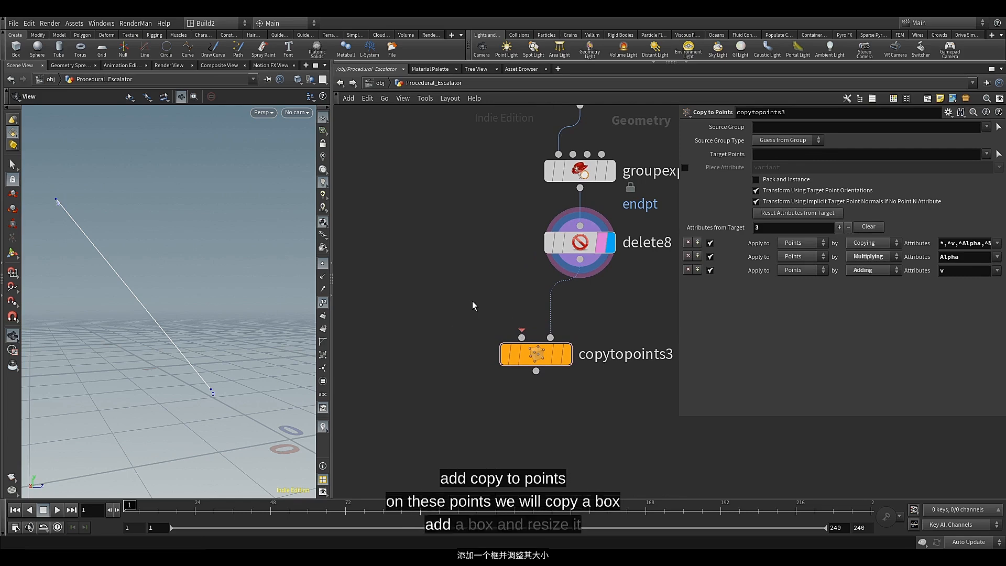
Add a Box node as the source geometry of copytopoints3 and display copytopoints3
{"action": "key", "text": "Tab"}
{"action": "type", "text": "bo"}
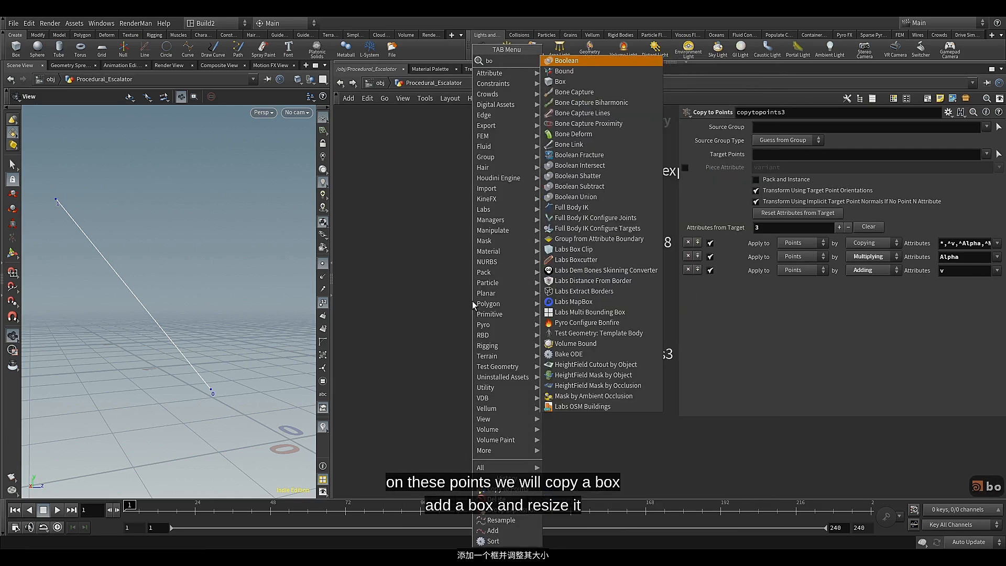
{"action": "type", "text": "x"}
{"action": "left_click", "coordinate": [569, 61]}
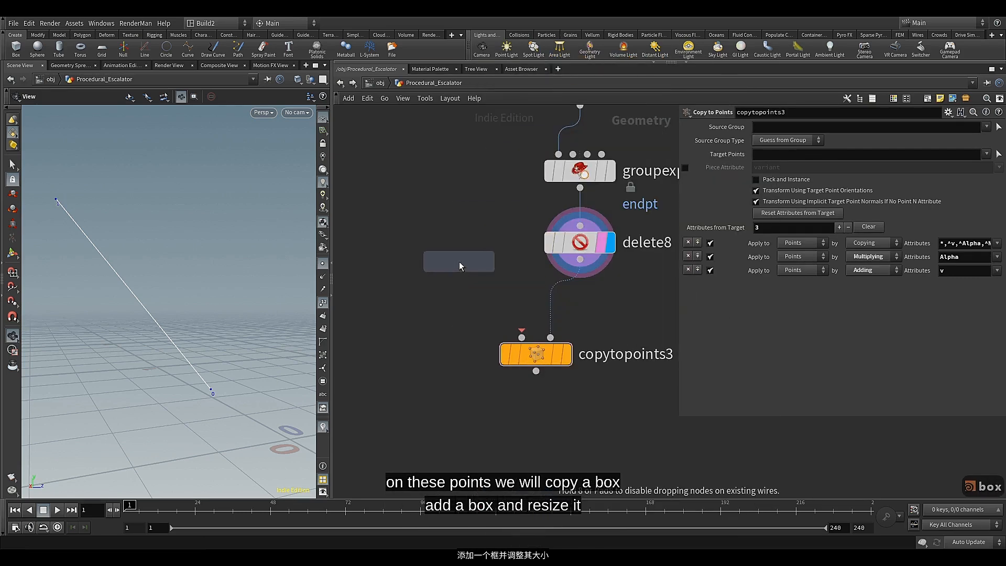
{"action": "left_click", "coordinate": [459, 262]}
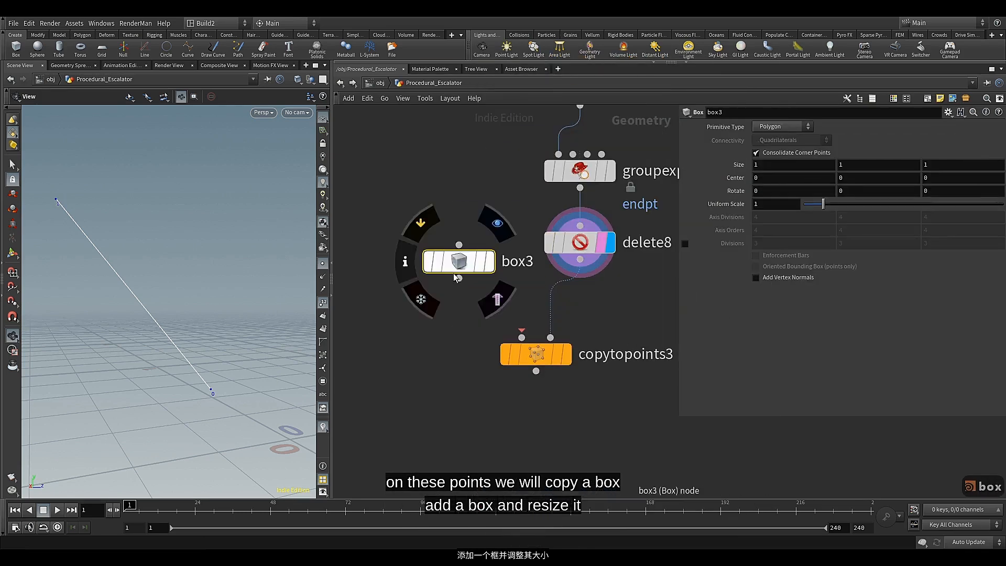
{"action": "left_click", "coordinate": [570, 364]}
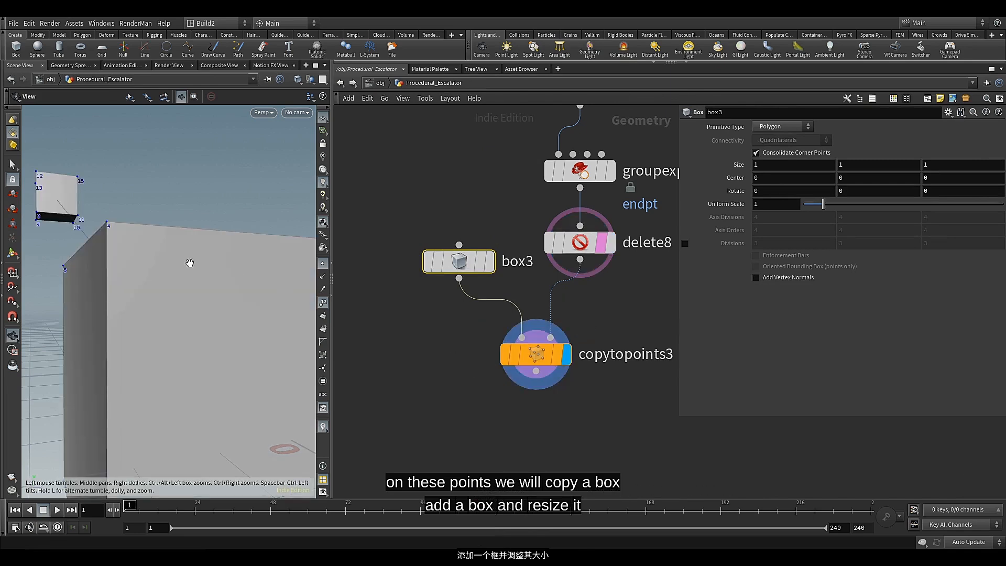
Template uvquickshade1 in the UV network box to show the railing as a reference behind the copied boxes
{"action": "scroll", "coordinate": [392, 221], "scroll_direction": "down", "scroll_amount": 3}
{"action": "middle_click_drag", "start_coordinate": [420, 190], "coordinate": [489, 309]}
{"action": "scroll", "coordinate": [487, 308], "scroll_direction": "down", "scroll_amount": 2}
{"action": "middle_click_drag", "start_coordinate": [470, 257], "coordinate": [469, 306]}
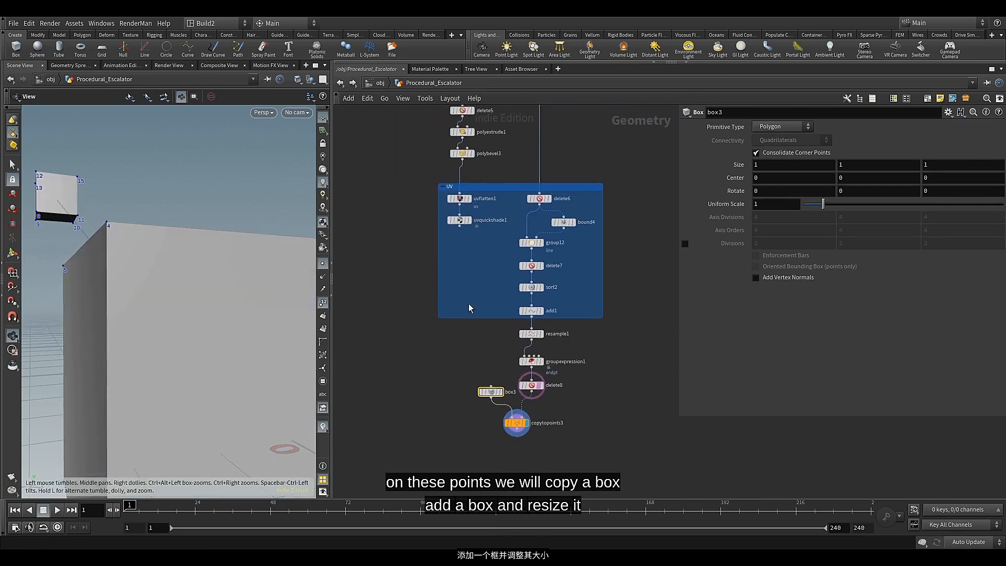
{"action": "scroll", "coordinate": [464, 215], "scroll_direction": "up", "scroll_amount": 3}
{"action": "middle_click_drag", "start_coordinate": [484, 198], "coordinate": [484, 286]}
{"action": "left_click", "coordinate": [476, 316]}
{"action": "left_click_drag", "start_coordinate": [276, 314], "coordinate": [214, 311]}
{"action": "scroll", "coordinate": [187, 292], "scroll_direction": "down", "scroll_amount": 3}
{"action": "middle_click_drag", "start_coordinate": [237, 307], "coordinate": [164, 309]}
{"action": "left_click_drag", "start_coordinate": [164, 309], "coordinate": [215, 309]}
{"action": "scroll", "coordinate": [530, 411], "scroll_direction": "down", "scroll_amount": 3}
{"action": "middle_click_drag", "start_coordinate": [525, 404], "coordinate": [466, 192]}
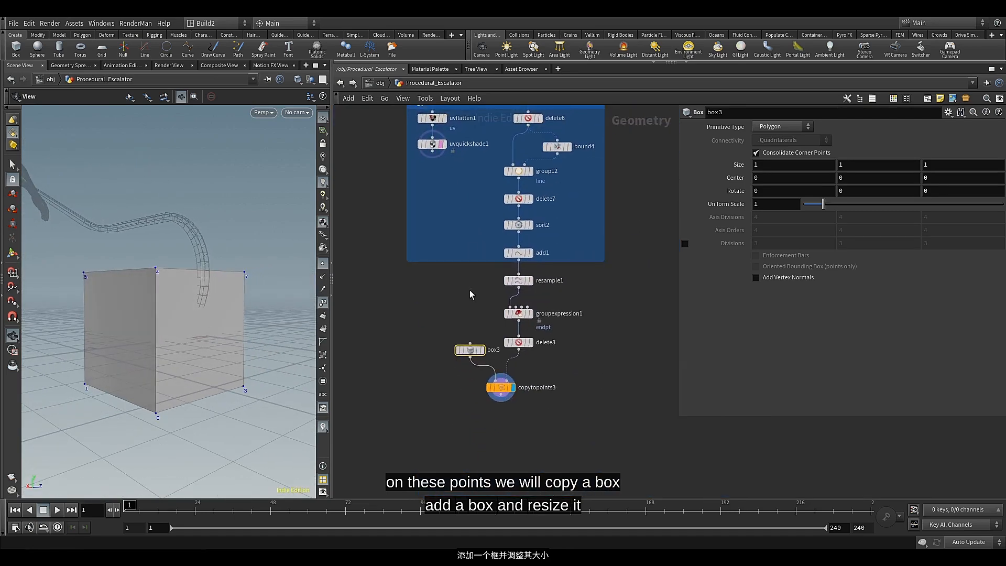
{"action": "scroll", "coordinate": [471, 308], "scroll_direction": "up", "scroll_amount": 2}
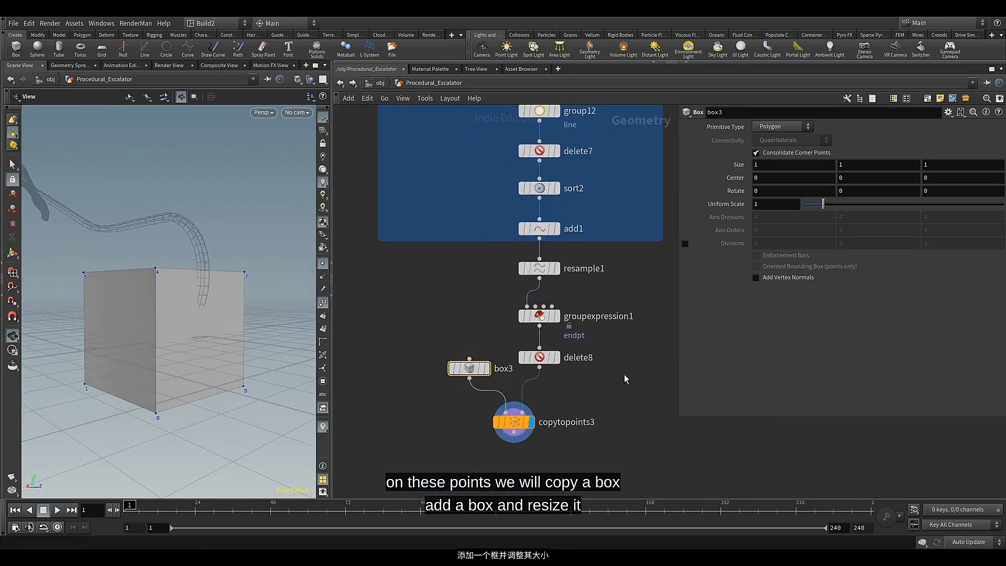
Set the Uniform Scale of box3 to 0.1 and check the copied box against the railing's end
{"action": "left_click", "coordinate": [777, 205]}
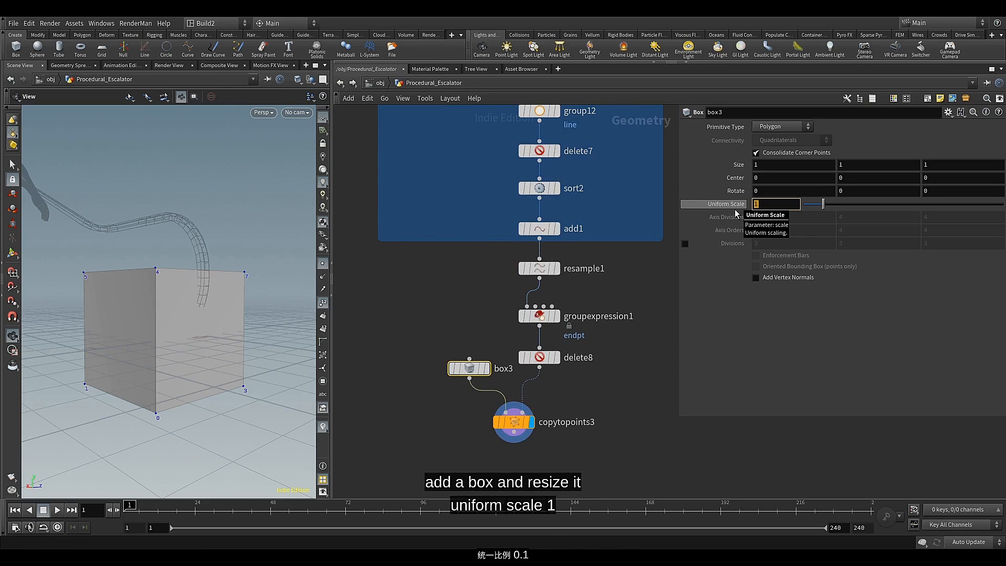
{"action": "type", "text": "0."}
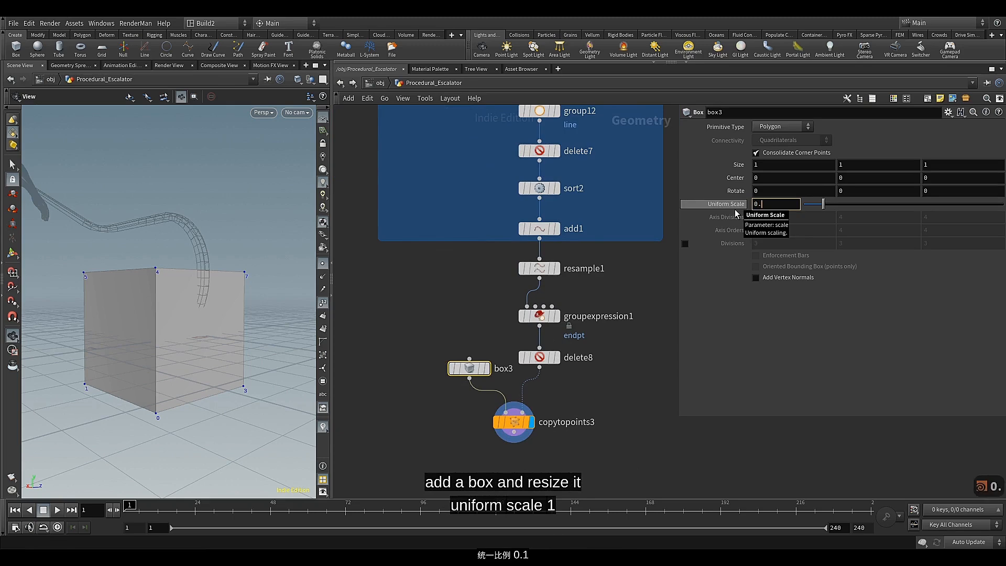
{"action": "type", "text": "1"}
{"action": "key", "text": "Return"}
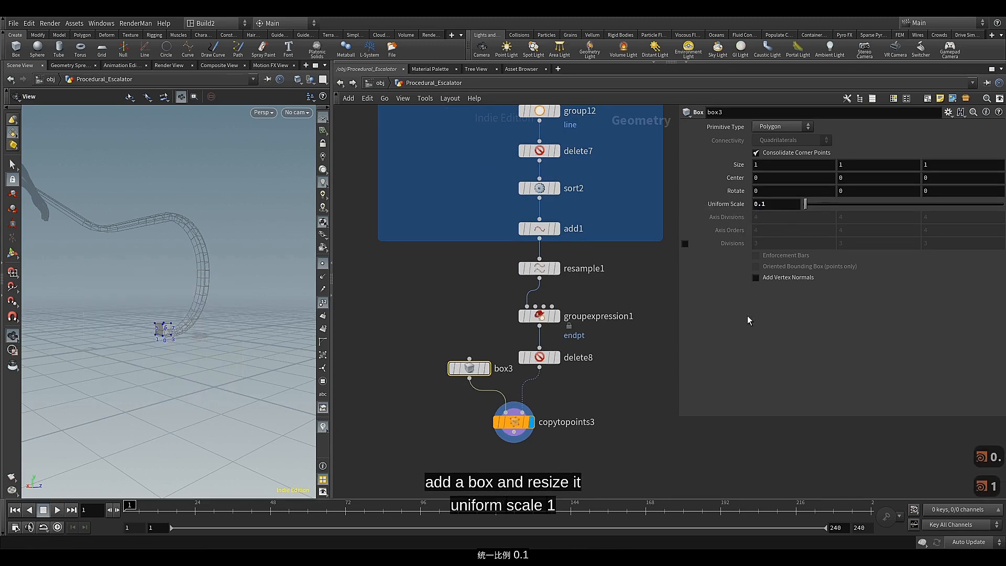
{"action": "left_click_drag", "start_coordinate": [209, 375], "coordinate": [175, 322]}
{"action": "scroll", "coordinate": [175, 322], "scroll_direction": "up", "scroll_amount": 5}
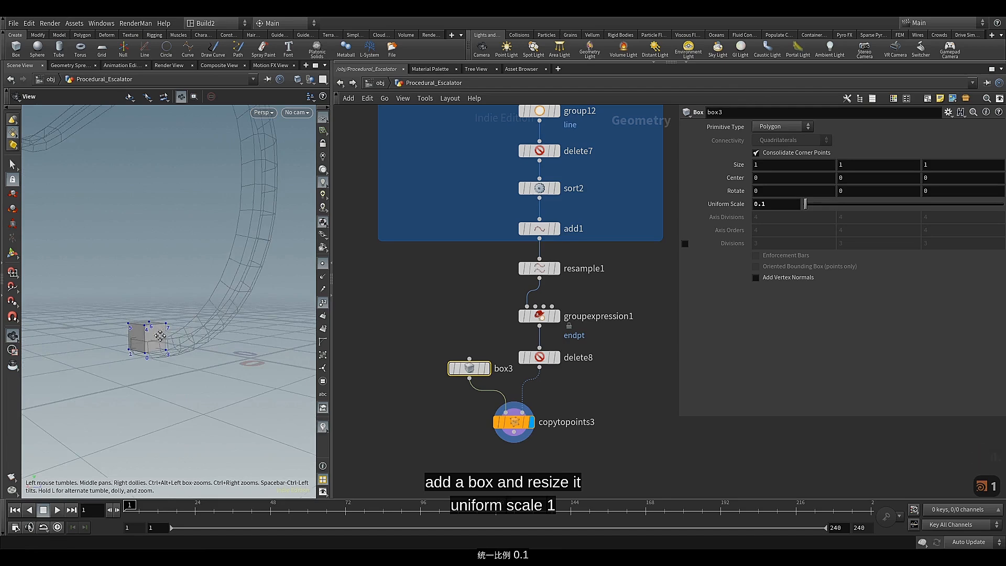
Add a Match Size node below copytopoints3 to align the copied boxes with the handrail
{"action": "middle_click_drag", "start_coordinate": [161, 335], "coordinate": [203, 336]}
{"action": "left_click_drag", "start_coordinate": [207, 340], "coordinate": [175, 390]}
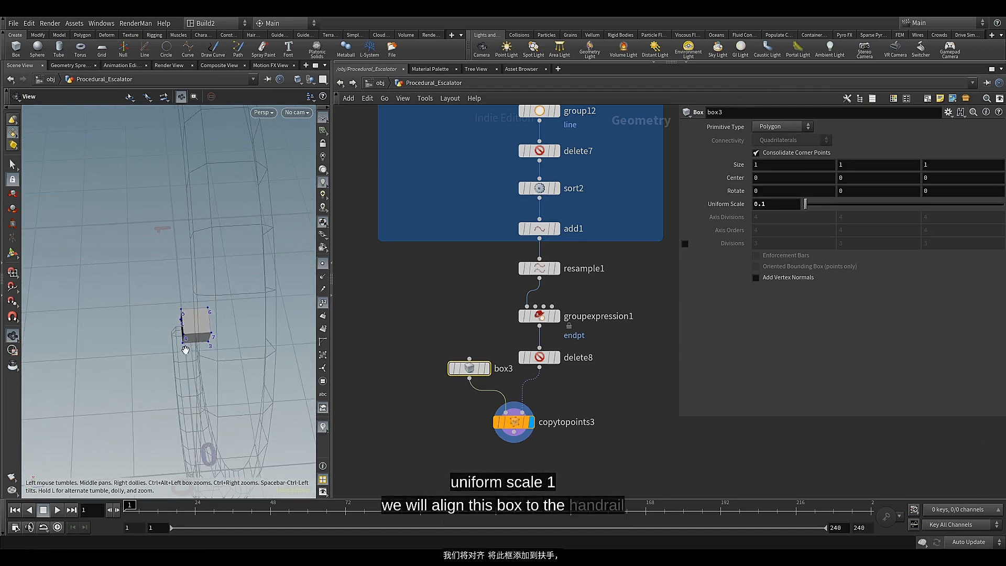
{"action": "left_click_drag", "start_coordinate": [186, 350], "coordinate": [217, 368]}
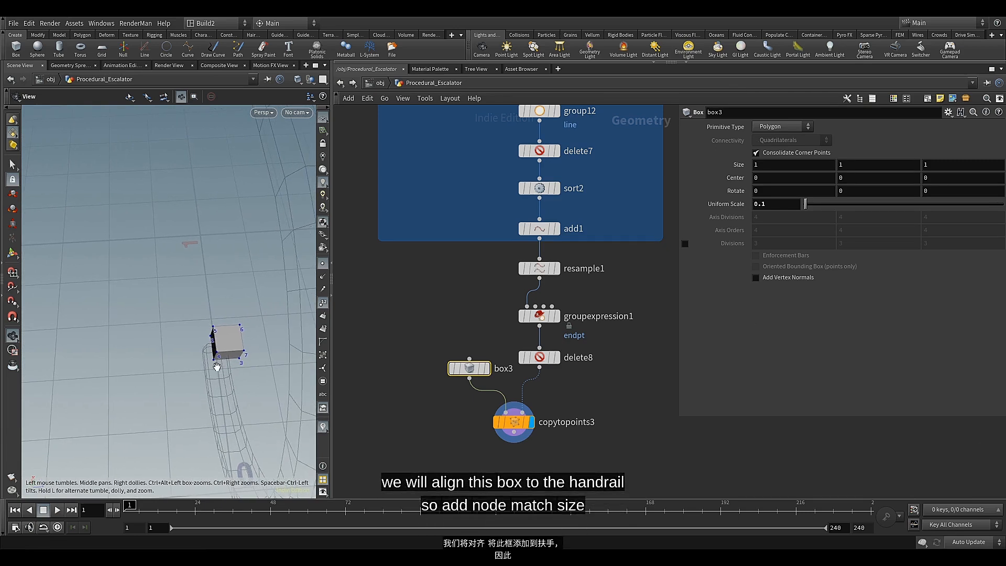
{"action": "middle_click_drag", "start_coordinate": [469, 441], "coordinate": [450, 349]}
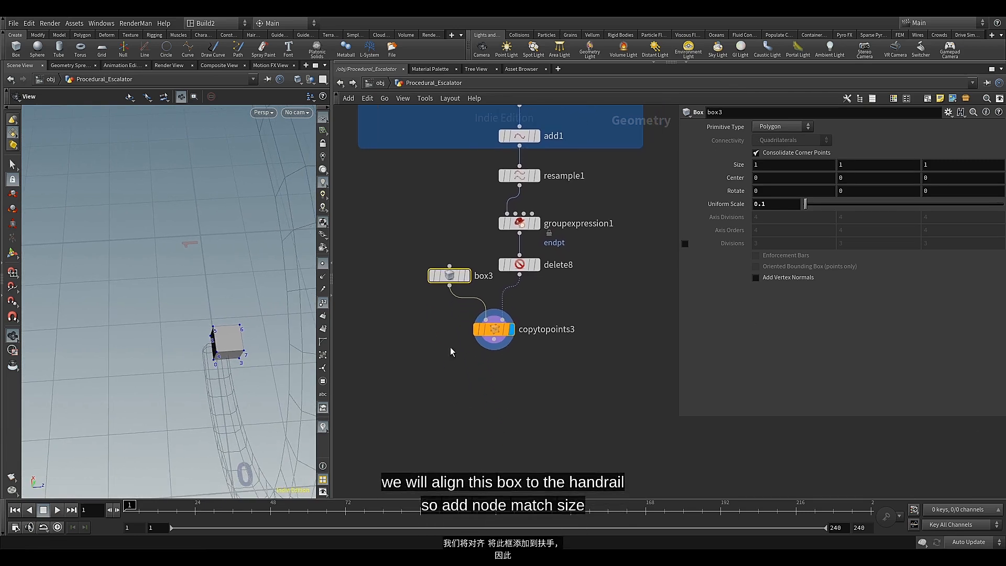
{"action": "left_click", "coordinate": [495, 346]}
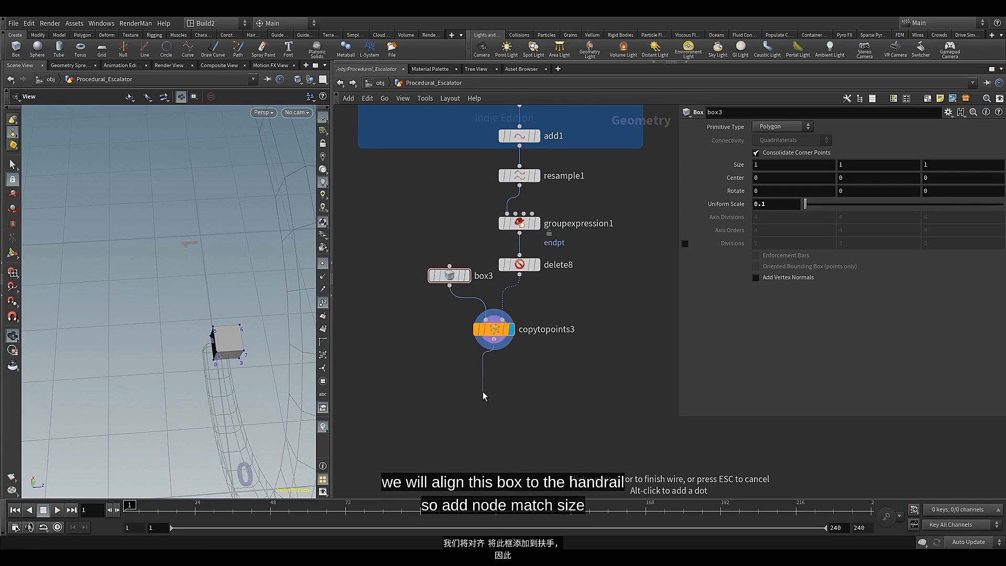
{"action": "key", "text": "Tab"}
{"action": "type", "text": "ma"}
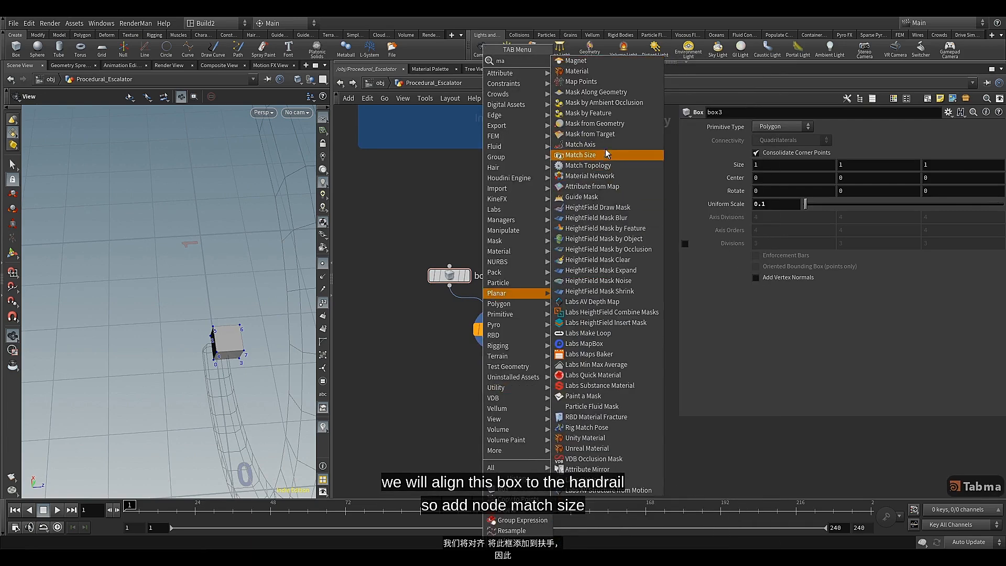
{"action": "left_click", "coordinate": [602, 156]}
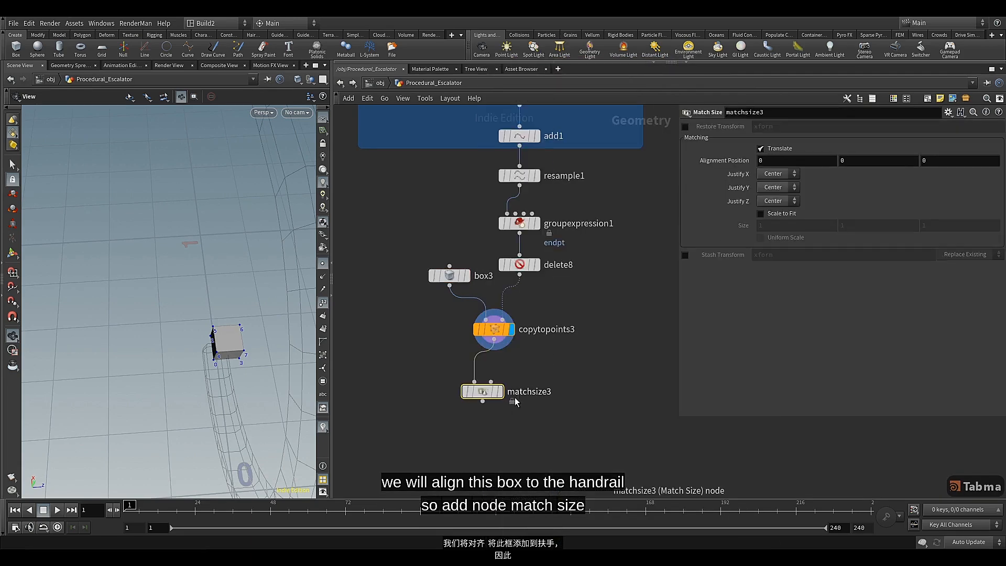
{"action": "left_click_drag", "start_coordinate": [511, 398], "coordinate": [522, 411]}
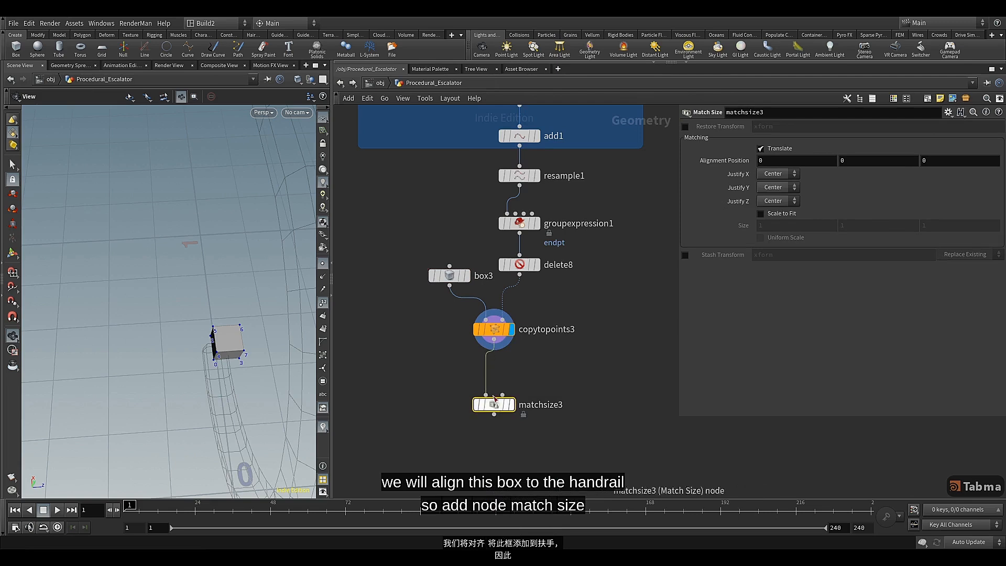
Connect the handrail geometry from polybevel3 to the second input of matchsize3
{"action": "scroll", "coordinate": [566, 320], "scroll_direction": "down", "scroll_amount": 3}
{"action": "middle_click_drag", "start_coordinate": [567, 320], "coordinate": [563, 402]}
{"action": "scroll", "coordinate": [475, 215], "scroll_direction": "up", "scroll_amount": 1}
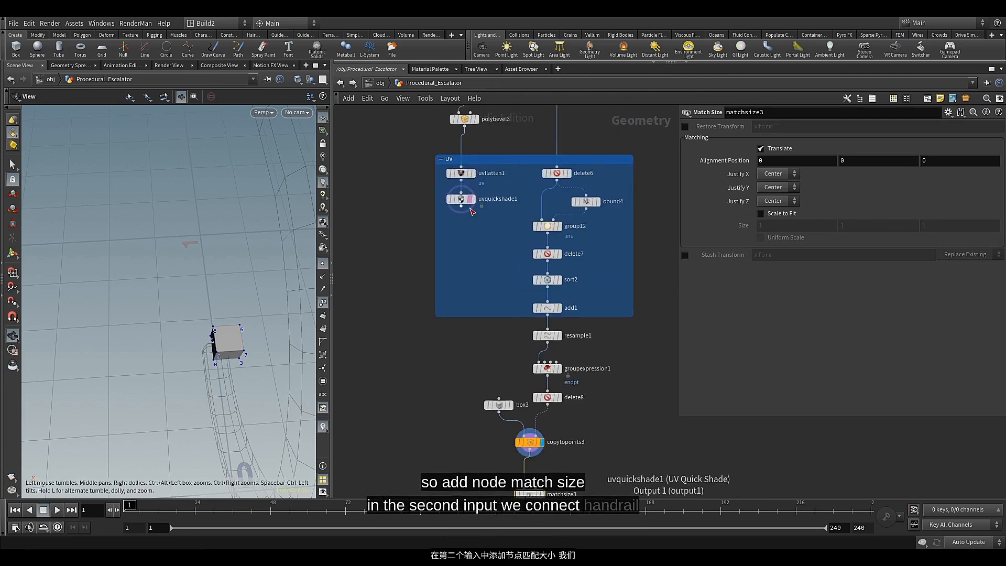
{"action": "middle_click_drag", "start_coordinate": [474, 197], "coordinate": [473, 229]}
{"action": "left_click", "coordinate": [464, 157]}
{"action": "scroll", "coordinate": [491, 260], "scroll_direction": "down", "scroll_amount": 3}
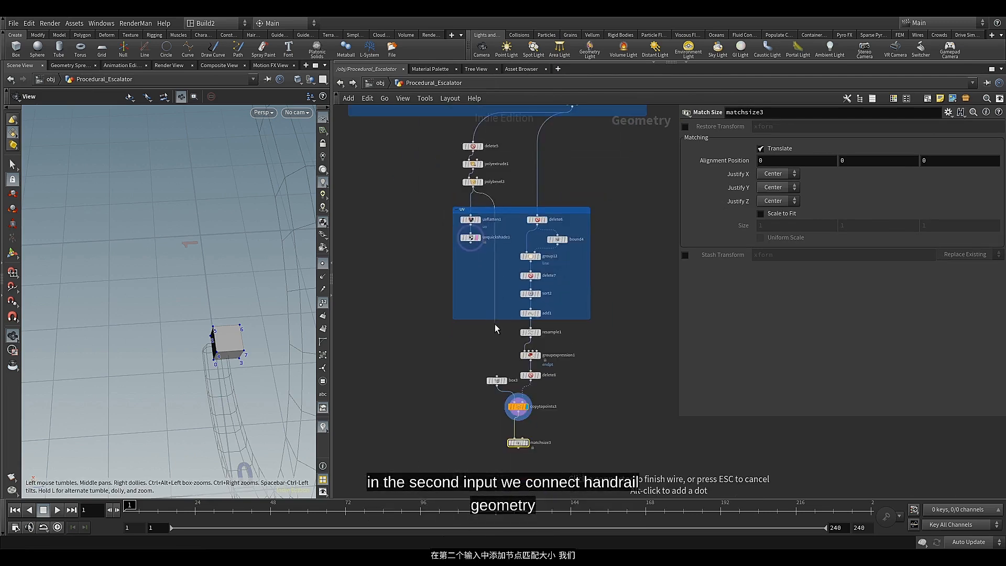
{"action": "scroll", "coordinate": [516, 358], "scroll_direction": "up", "scroll_amount": 2}
{"action": "left_click", "coordinate": [521, 367]}
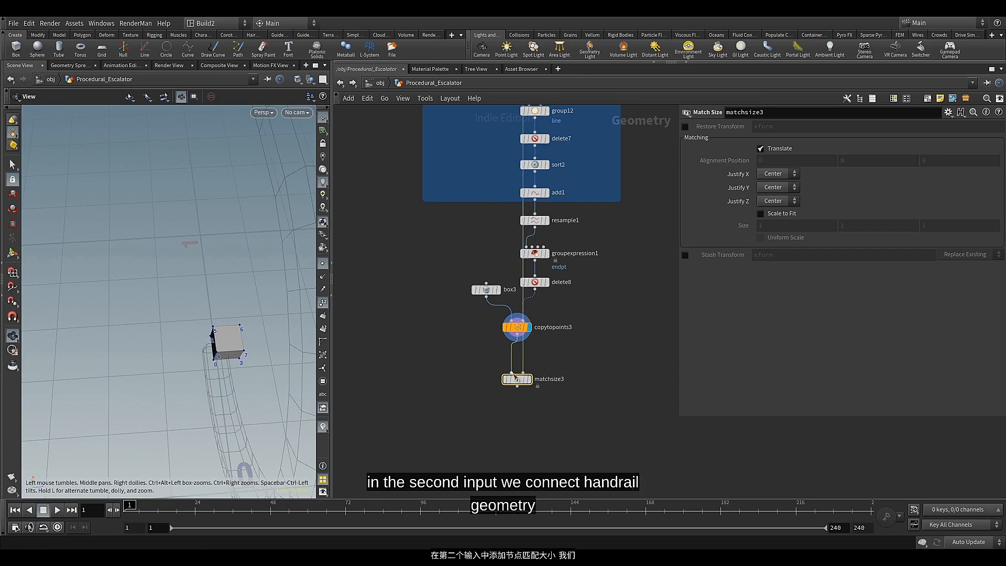
{"action": "scroll", "coordinate": [493, 342], "scroll_direction": "up", "scroll_amount": 2}
Spread out the box3, copytopoints3 and matchsize3 nodes and display matchsize3
{"action": "left_click_drag", "start_coordinate": [529, 393], "coordinate": [509, 396]}
{"action": "left_click_drag", "start_coordinate": [423, 240], "coordinate": [477, 324]}
{"action": "left_click", "coordinate": [457, 345]}
{"action": "middle_click_drag", "start_coordinate": [460, 376], "coordinate": [469, 337]}
{"action": "left_click", "coordinate": [533, 360]}
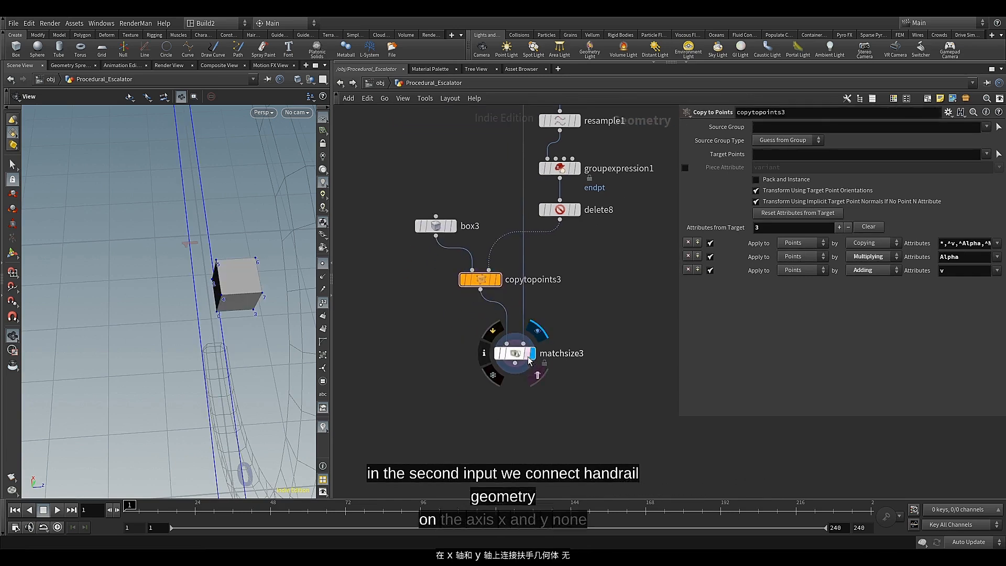
Set Justify X and Justify Y of matchsize3 to None, keeping Justify Z at Center
{"action": "left_click", "coordinate": [515, 360]}
{"action": "left_click", "coordinate": [778, 173]}
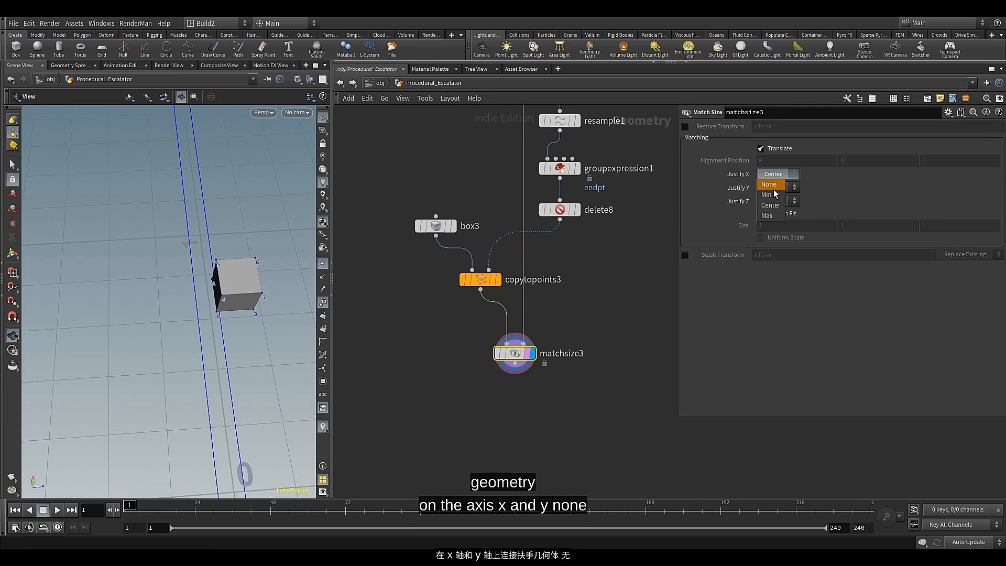
{"action": "left_click", "coordinate": [769, 184]}
{"action": "left_click", "coordinate": [778, 187]}
{"action": "left_click", "coordinate": [770, 198]}
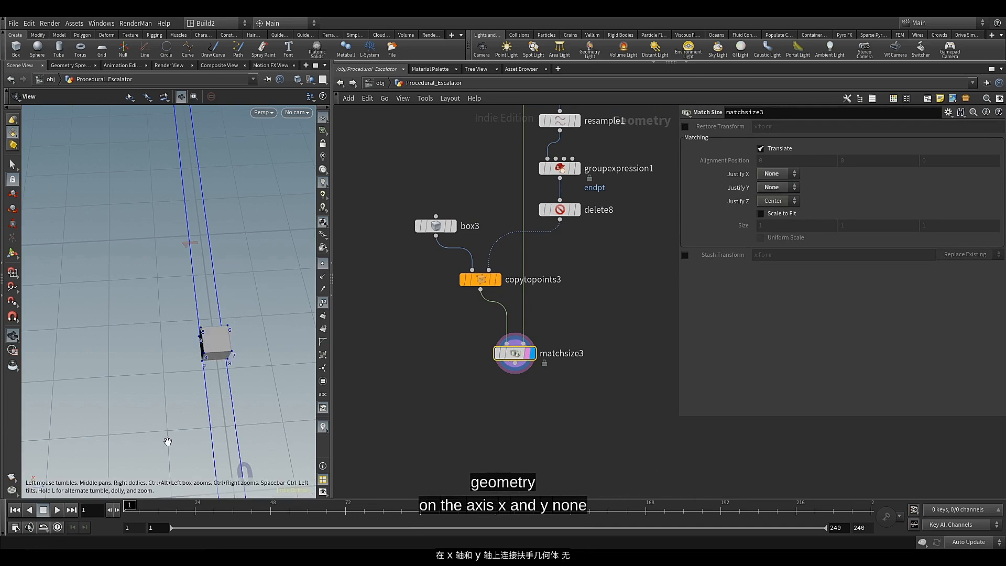
{"action": "middle_click_drag", "start_coordinate": [57, 441], "coordinate": [59, 435]}
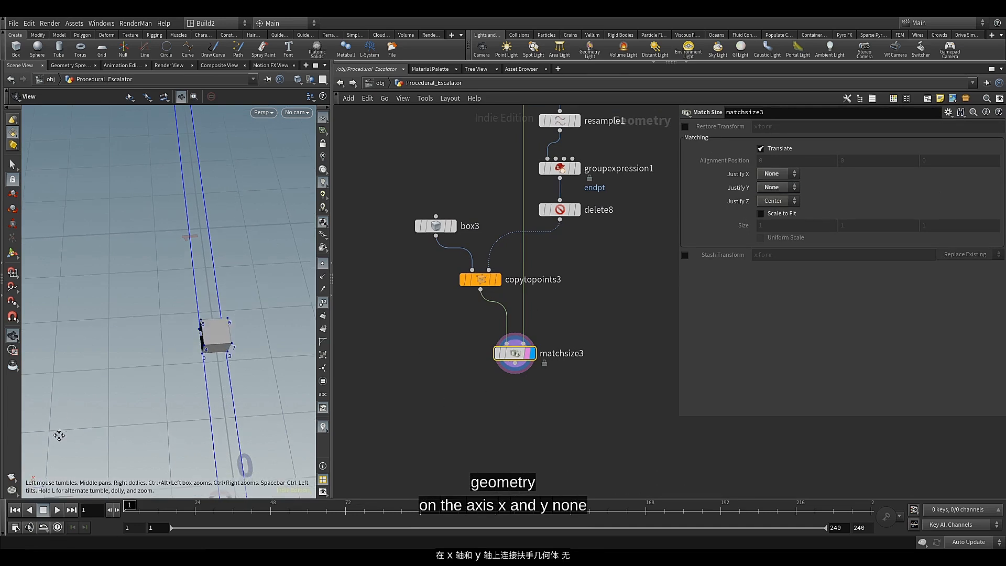
{"action": "left_click_drag", "start_coordinate": [133, 425], "coordinate": [125, 427]}
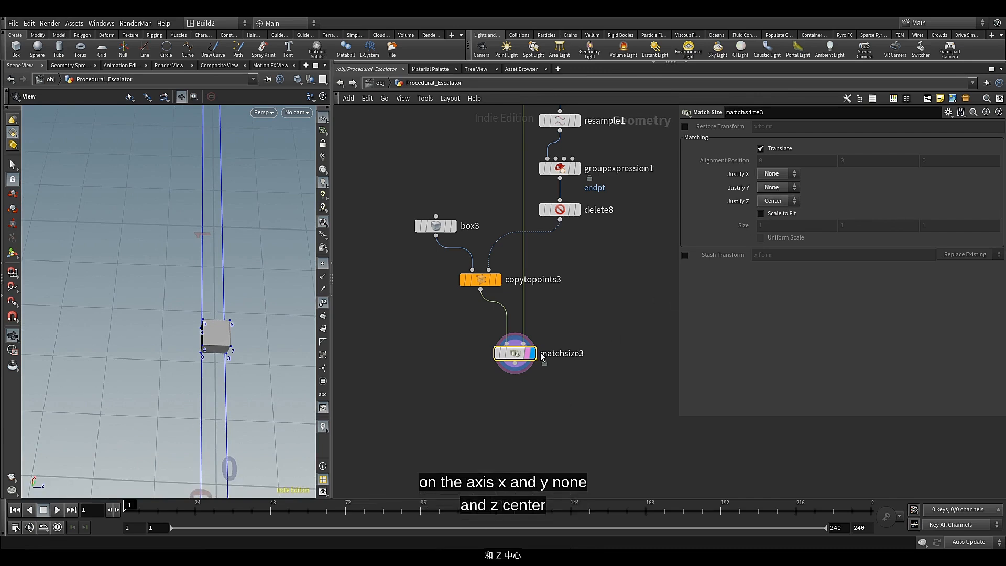
Template uvquickshade1 again and inspect how the box covers the railing's end
{"action": "scroll", "coordinate": [453, 315], "scroll_direction": "down", "scroll_amount": 4}
{"action": "middle_click_drag", "start_coordinate": [454, 218], "coordinate": [462, 276]}
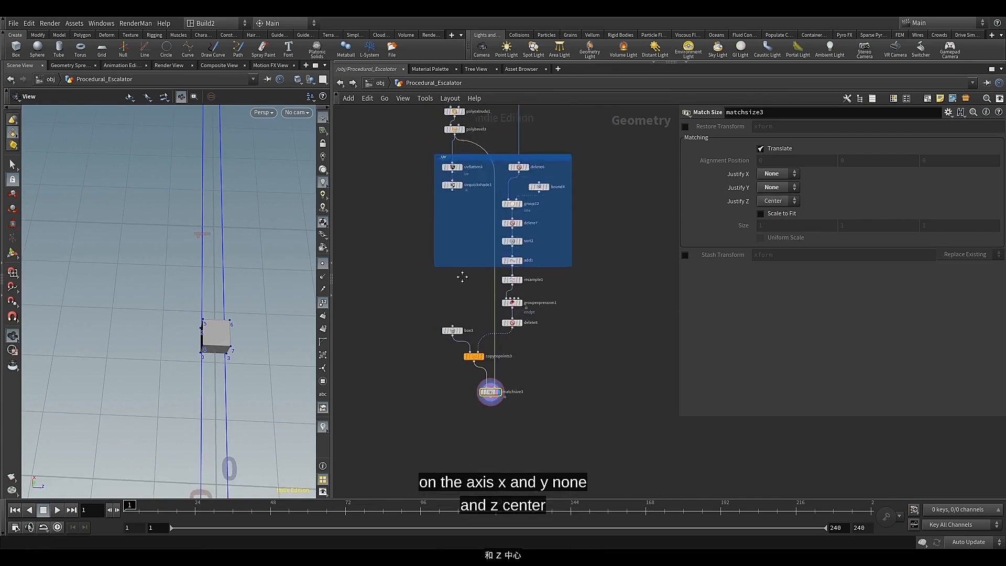
{"action": "scroll", "coordinate": [451, 189], "scroll_direction": "up", "scroll_amount": 3}
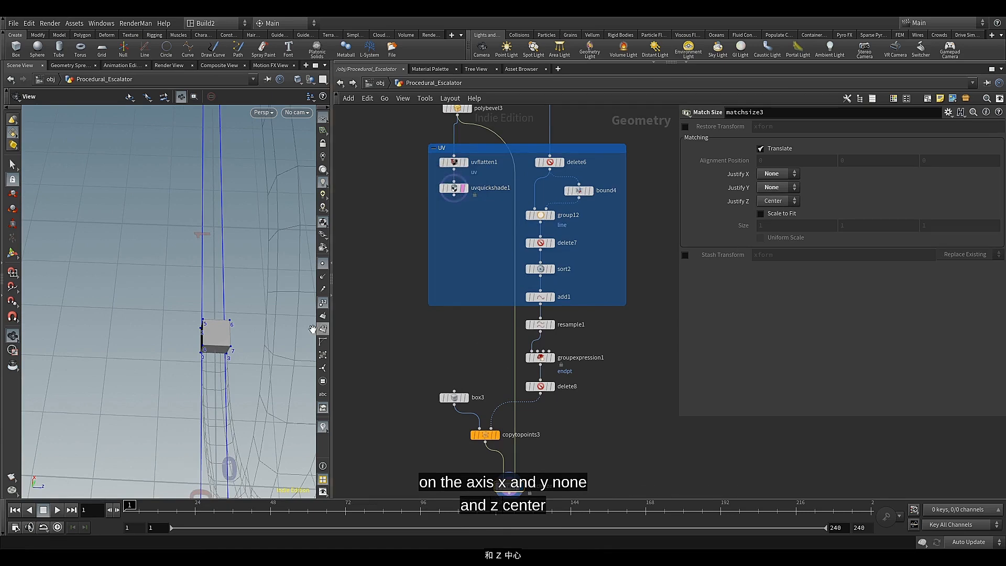
{"action": "left_click_drag", "start_coordinate": [313, 329], "coordinate": [184, 312]}
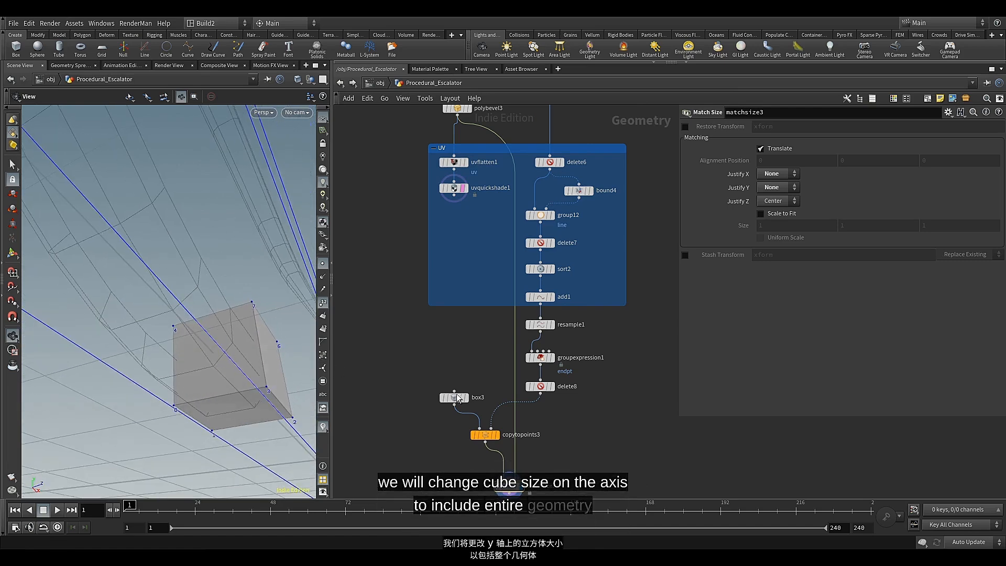
Set the Y size of box3 to 2 and check that it encloses the railing's end
{"action": "left_click", "coordinate": [454, 399]}
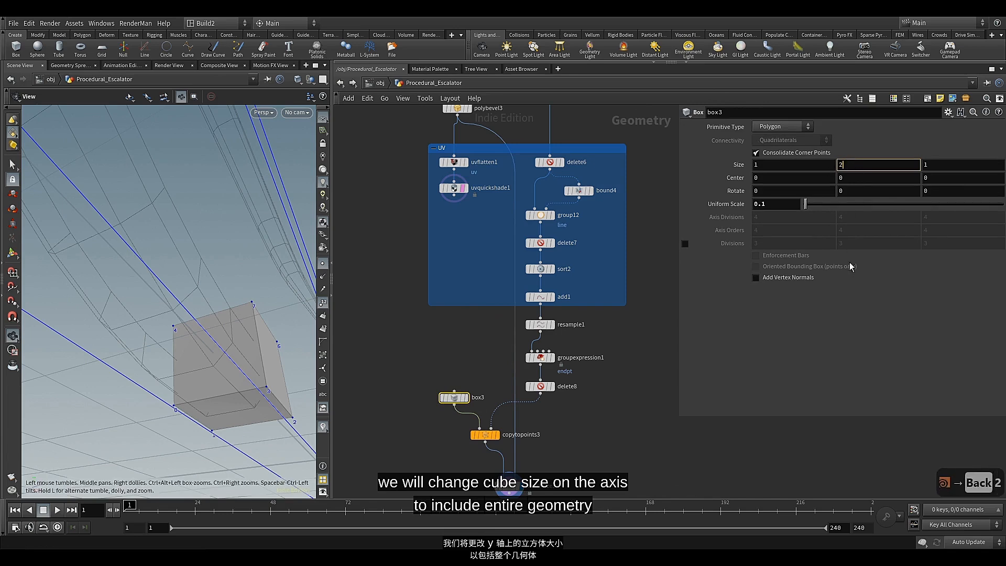
{"action": "key", "text": "Return"}
{"action": "left_click_drag", "start_coordinate": [250, 307], "coordinate": [194, 330]}
{"action": "scroll", "coordinate": [193, 330], "scroll_direction": "down", "scroll_amount": 4}
{"action": "middle_click_drag", "start_coordinate": [193, 330], "coordinate": [156, 321]}
{"action": "left_click_drag", "start_coordinate": [167, 311], "coordinate": [288, 315]}
{"action": "scroll", "coordinate": [224, 298], "scroll_direction": "down", "scroll_amount": 5}
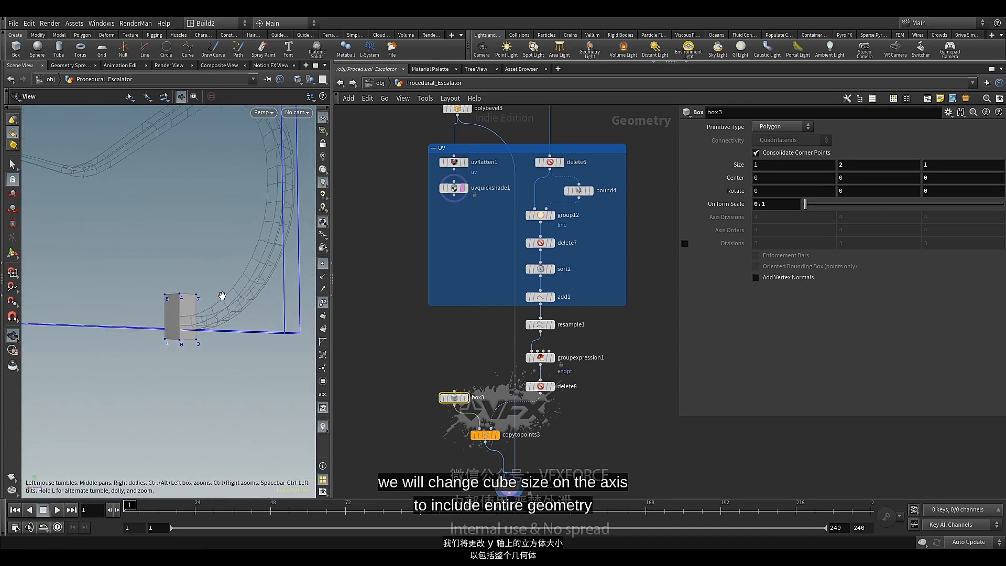
{"action": "middle_click_drag", "start_coordinate": [222, 296], "coordinate": [241, 380]}
{"action": "mouse_move", "coordinate": [241, 380]}
{"action": "left_mouse_down"}
{"action": "mouse_move", "coordinate": [249, 393]}
{"action": "mouse_move", "coordinate": [231, 384]}
{"action": "left_mouse_up"}
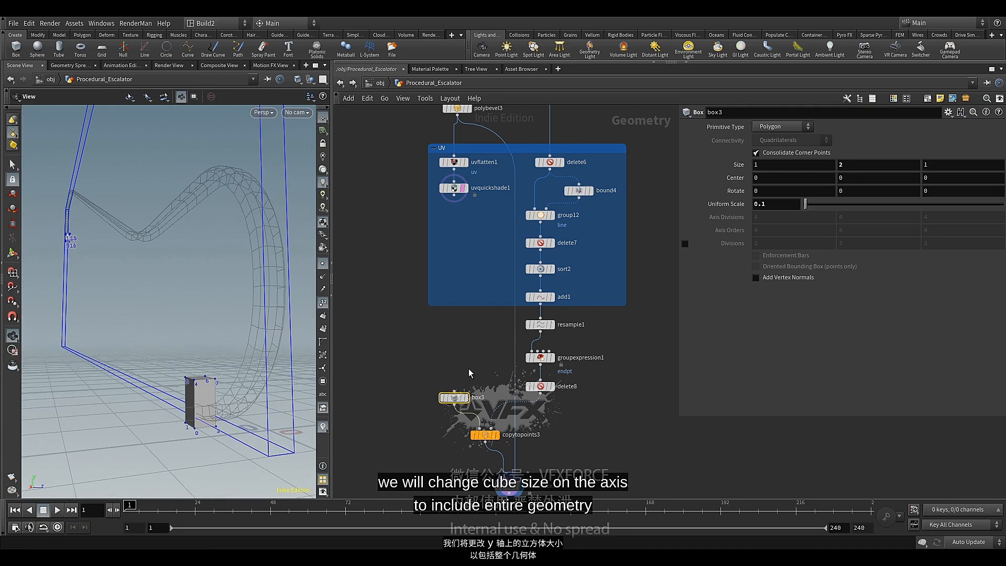
Extend the UV network box downward and place the nodes from add1 to matchsize3, including box3, inside it
{"action": "scroll", "coordinate": [472, 367], "scroll_direction": "down", "scroll_amount": 2}
{"action": "middle_click_drag", "start_coordinate": [473, 365], "coordinate": [488, 309]}
{"action": "scroll", "coordinate": [496, 337], "scroll_direction": "up", "scroll_amount": 1}
{"action": "middle_click_drag", "start_coordinate": [482, 413], "coordinate": [478, 437]}
{"action": "scroll", "coordinate": [473, 396], "scroll_direction": "up", "scroll_amount": 2}
{"action": "scroll", "coordinate": [472, 396], "scroll_direction": "down", "scroll_amount": 2}
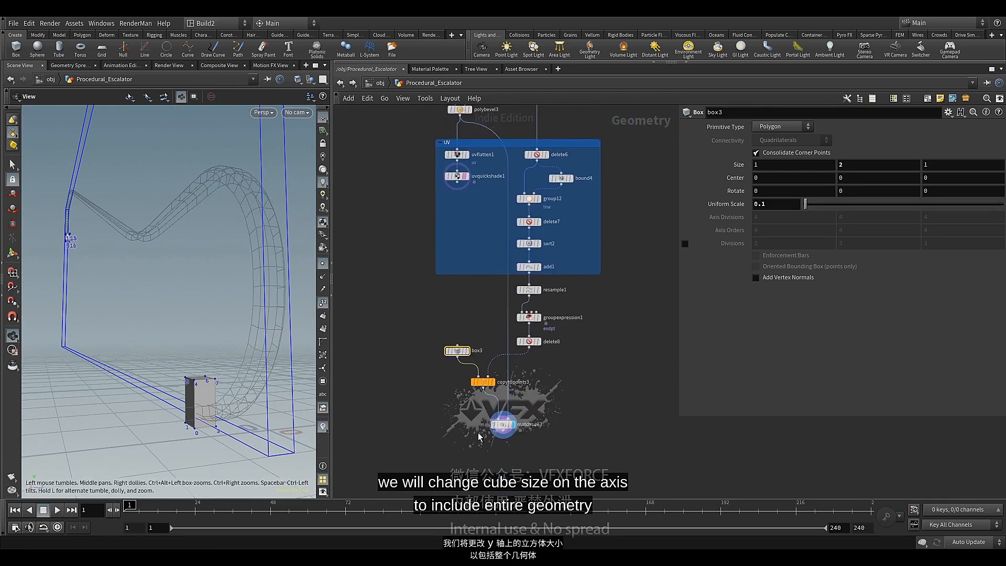
{"action": "left_click_drag", "start_coordinate": [477, 273], "coordinate": [477, 459]}
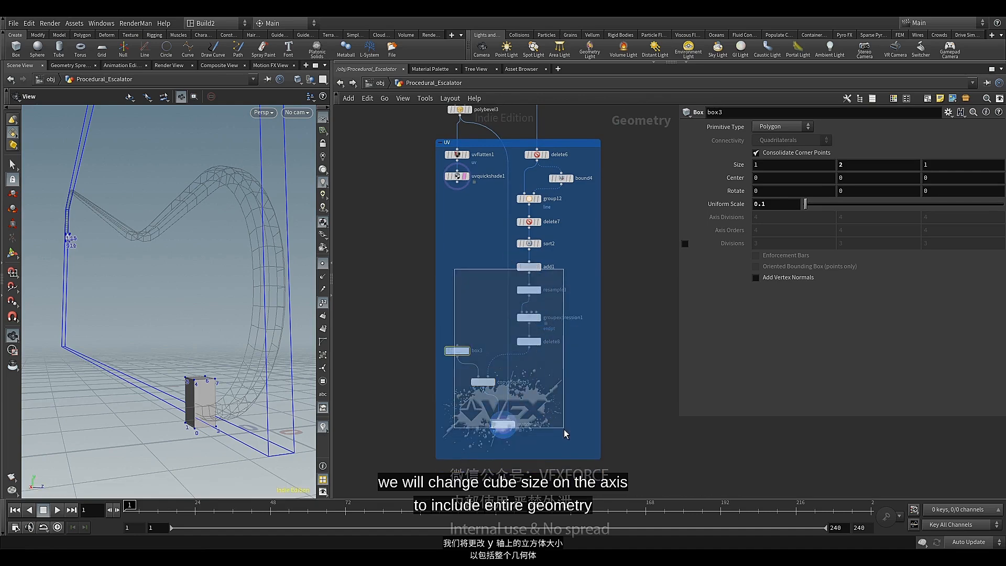
{"action": "left_click_drag", "start_coordinate": [563, 429], "coordinate": [563, 429]}
{"action": "left_click_drag", "start_coordinate": [502, 427], "coordinate": [508, 428]}
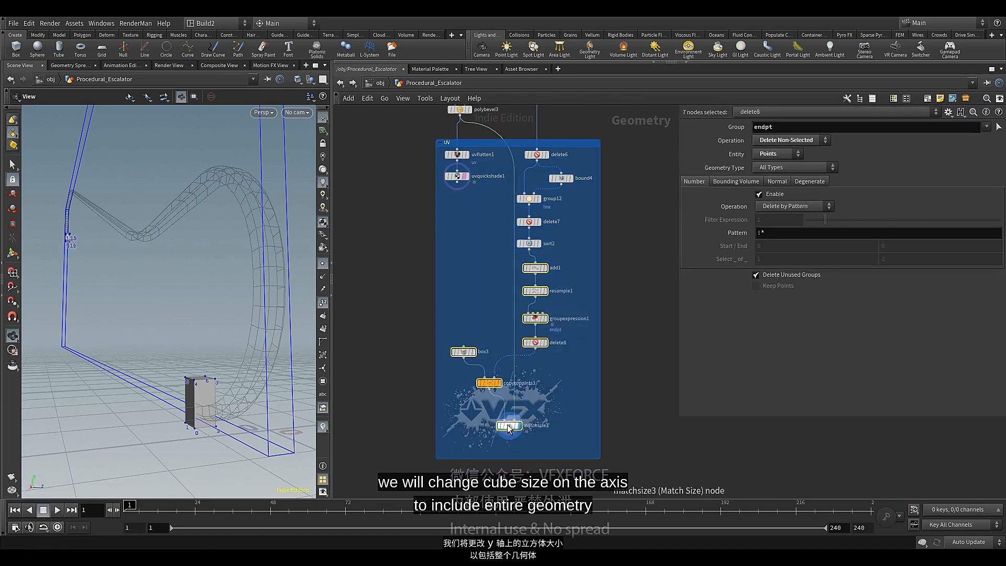
{"action": "left_click", "coordinate": [481, 293]}
Move uvflatten1 and uvquickshade1 below matchsize3 at the lower end of the UV network box
{"action": "left_click_drag", "start_coordinate": [461, 153], "coordinate": [448, 470]}
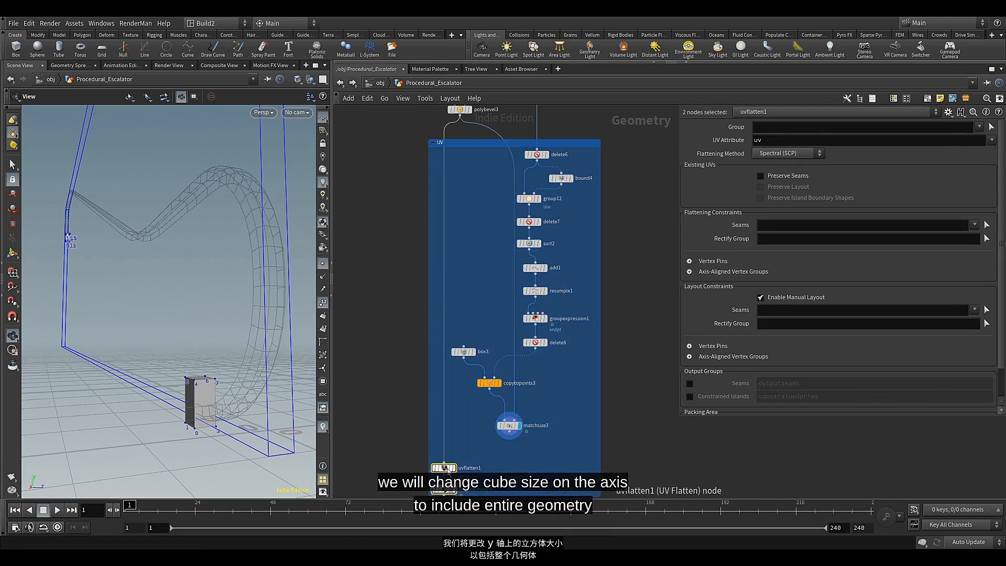
{"action": "middle_click_drag", "start_coordinate": [462, 430], "coordinate": [462, 408]}
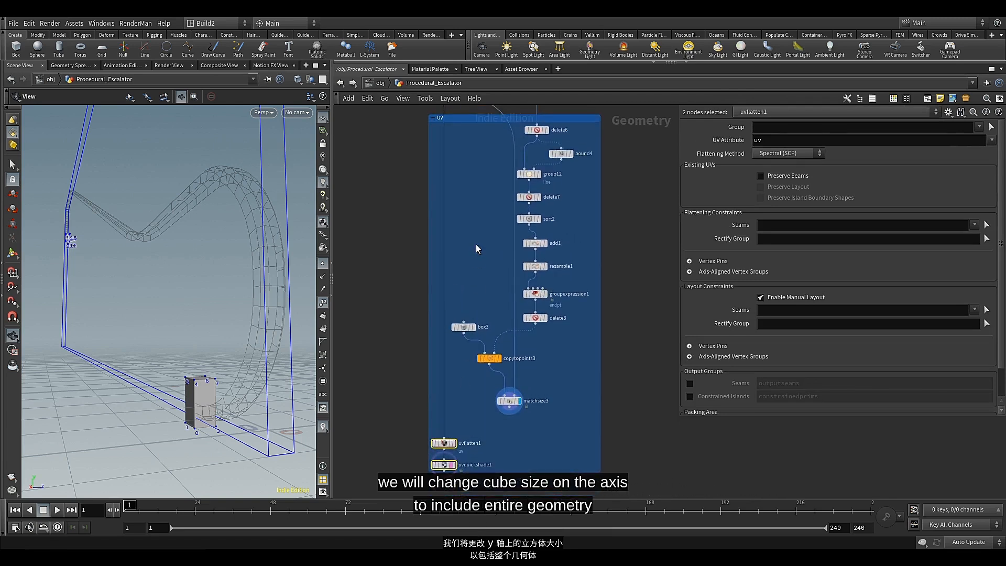
{"action": "left_click", "coordinate": [475, 244]}
Add a Group node fed by the output of polybevel3 inside the UV network box
{"action": "middle_click_drag", "start_coordinate": [476, 212], "coordinate": [472, 300]}
{"action": "left_click", "coordinate": [457, 182]}
{"action": "scroll", "coordinate": [449, 258], "scroll_direction": "down", "scroll_amount": 3}
{"action": "mouse_move", "coordinate": [456, 335]}
{"action": "middle_mouse_down"}
{"action": "mouse_move", "coordinate": [469, 258]}
{"action": "mouse_move", "coordinate": [454, 335]}
{"action": "middle_mouse_up"}
{"action": "scroll", "coordinate": [451, 325], "scroll_direction": "up", "scroll_amount": 3}
{"action": "key", "text": "Tab"}
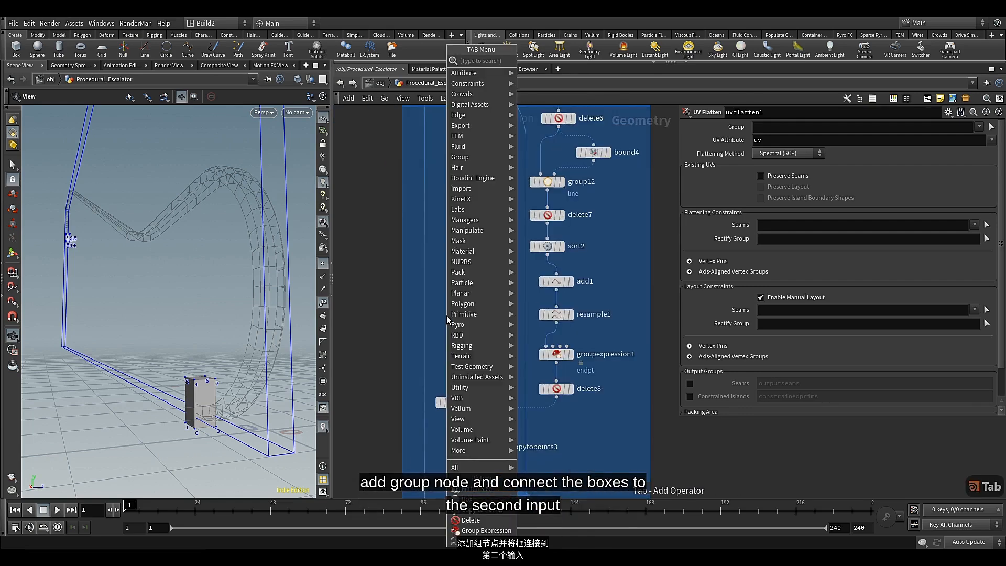
{"action": "type", "text": "gr"}
{"action": "left_click", "coordinate": [570, 73]}
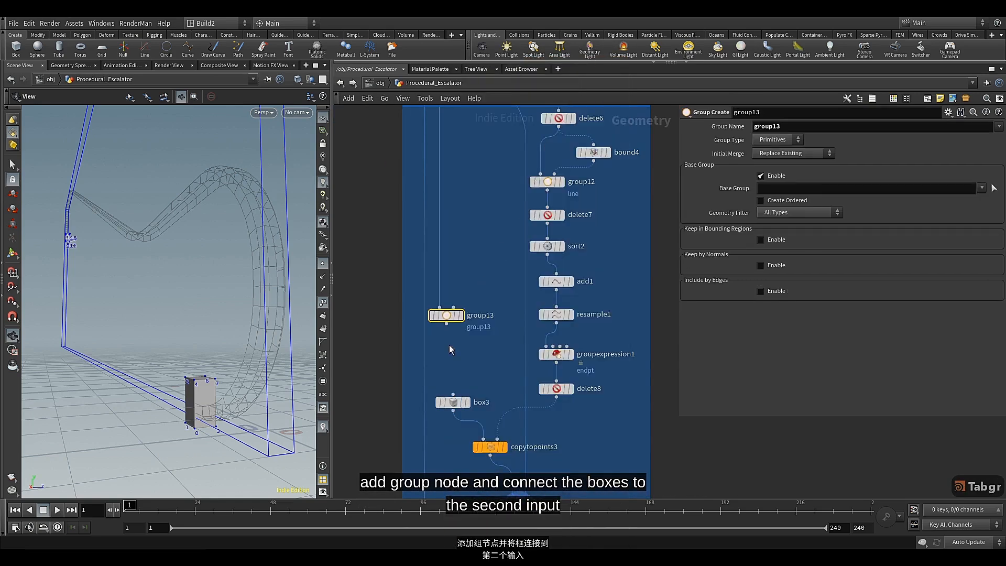
Insert group13 into the wire directly above uvflatten1
{"action": "scroll", "coordinate": [457, 345], "scroll_direction": "down", "scroll_amount": 3}
{"action": "middle_click_drag", "start_coordinate": [460, 345], "coordinate": [486, 202]}
{"action": "left_click_drag", "start_coordinate": [479, 186], "coordinate": [465, 341]}
{"action": "scroll", "coordinate": [467, 339], "scroll_direction": "up", "scroll_amount": 2}
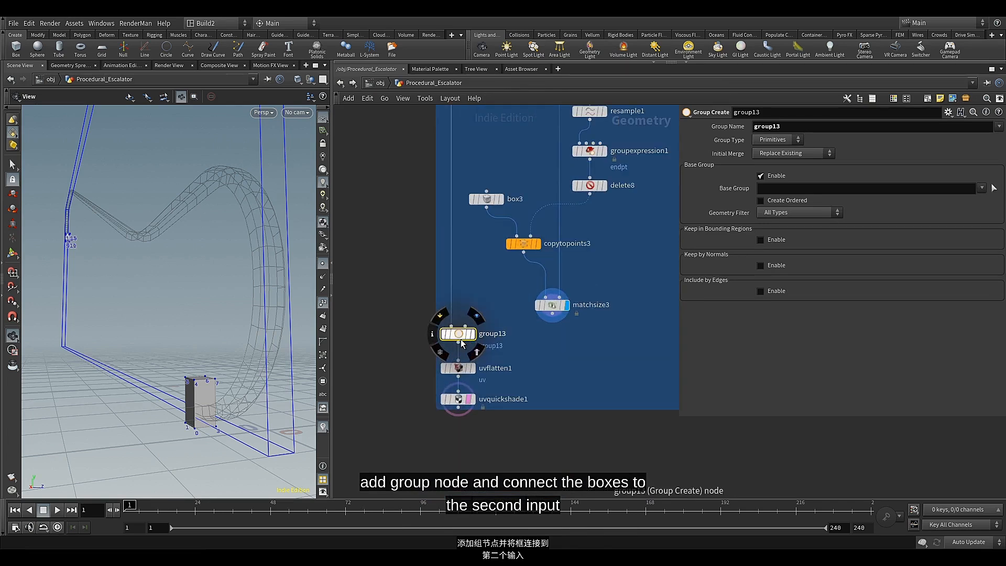
Connect matchsize3 to the second input of group13 and move the group and UV nodes further below it
{"action": "left_click_drag", "start_coordinate": [471, 321], "coordinate": [468, 324]}
{"action": "middle_click_drag", "start_coordinate": [505, 348], "coordinate": [509, 299]}
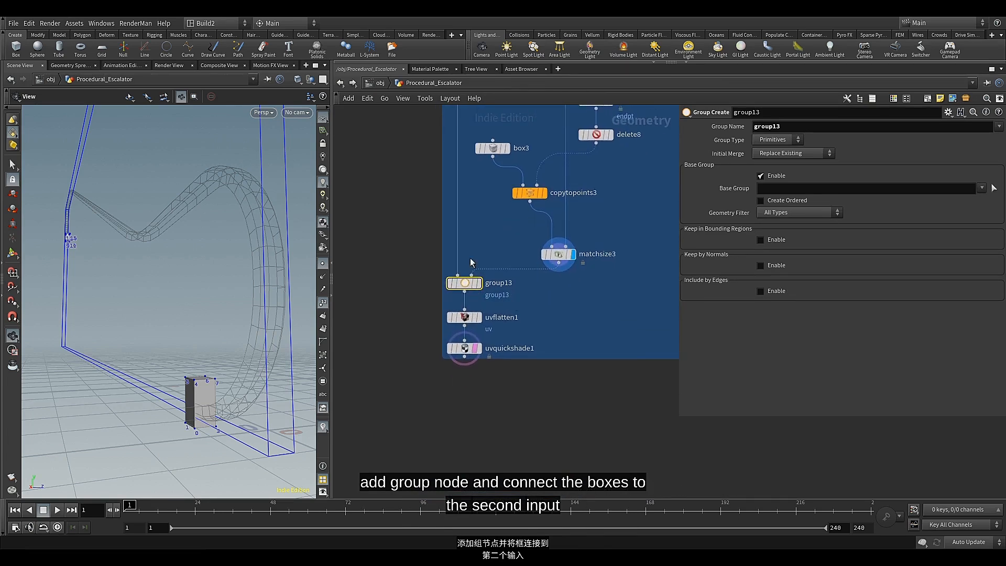
{"action": "left_click_drag", "start_coordinate": [471, 258], "coordinate": [463, 355]}
{"action": "left_click_drag", "start_coordinate": [473, 285], "coordinate": [468, 343]}
Display group13 and set its Group Type to Points
{"action": "left_click", "coordinate": [457, 341]}
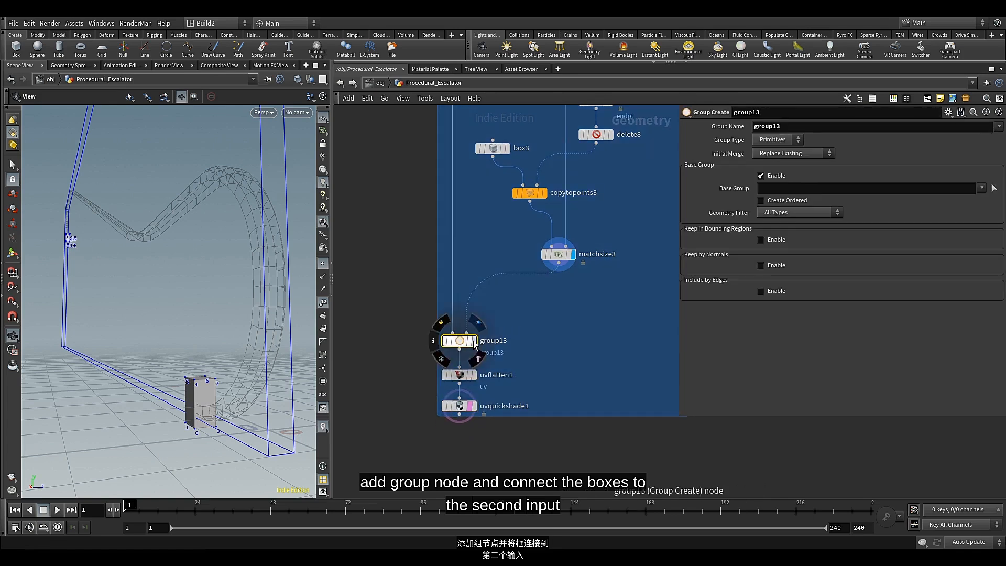
{"action": "left_click", "coordinate": [473, 341]}
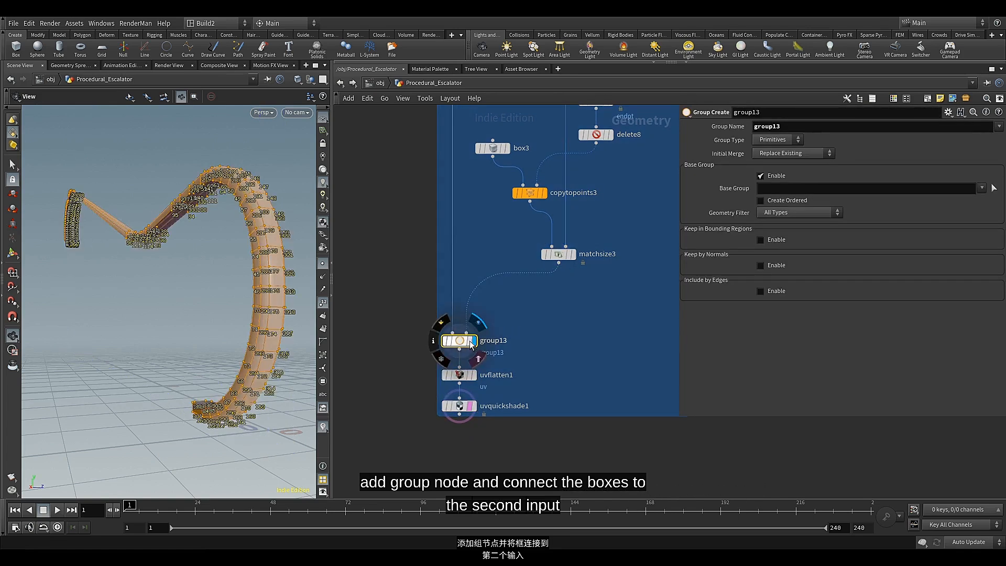
{"action": "left_click", "coordinate": [785, 140]}
{"action": "left_click", "coordinate": [776, 157]}
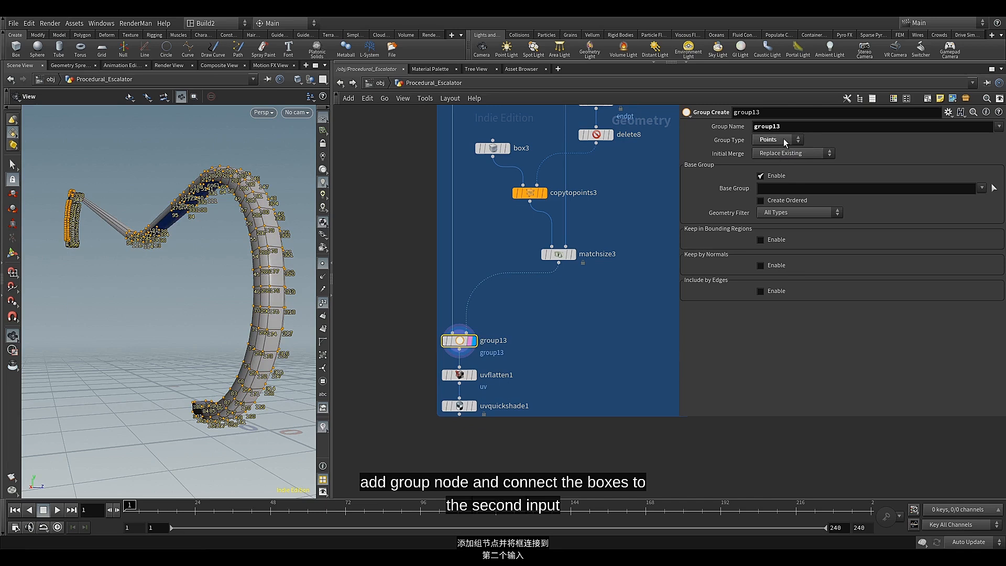
Name the group13 point group uv_seam_1
{"action": "left_click_drag", "start_coordinate": [783, 127], "coordinate": [721, 138]}
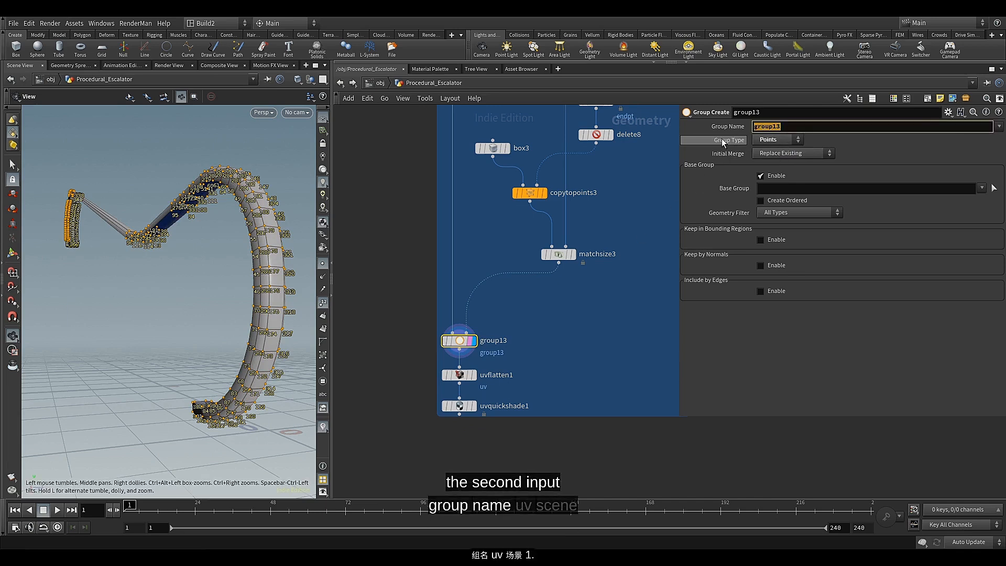
{"action": "type", "text": "u"}
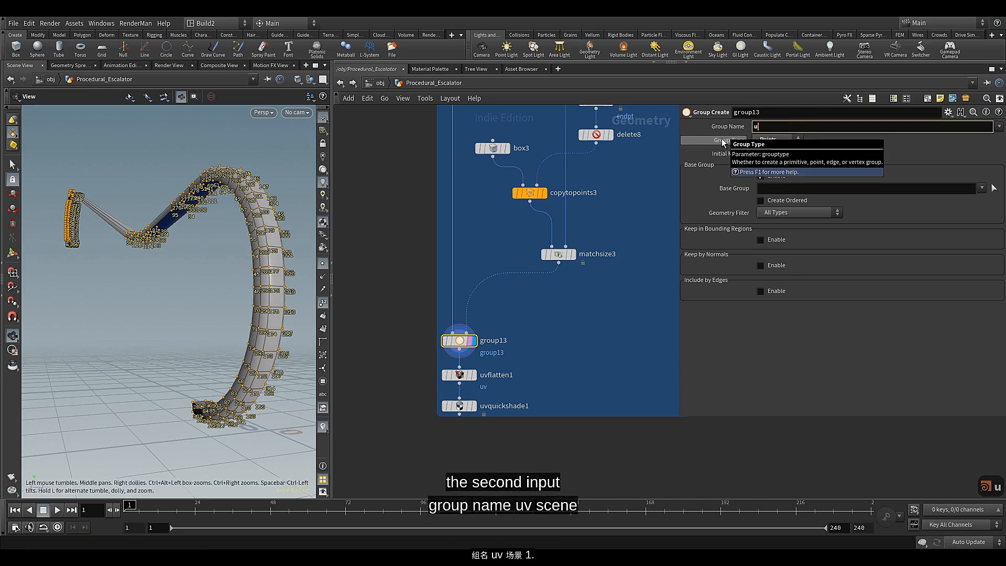
{"action": "type", "text": "v_sel_1"}
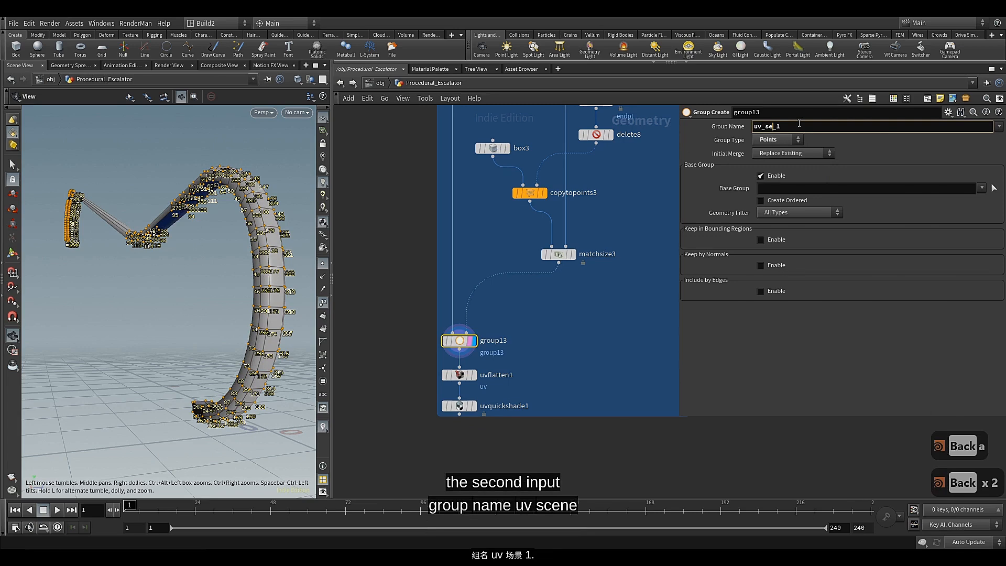
{"action": "type", "text": "am"}
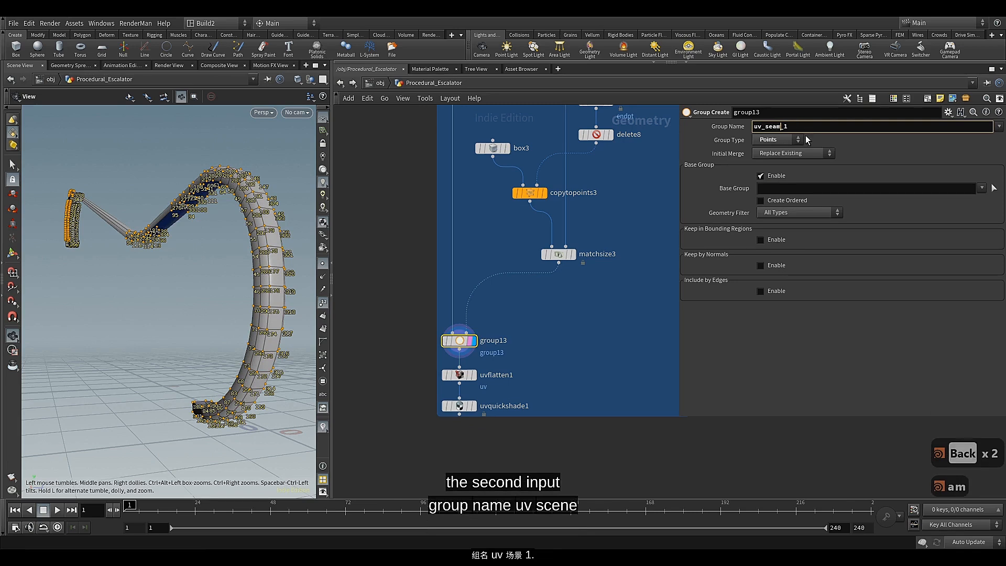
{"action": "left_click", "coordinate": [819, 128]}
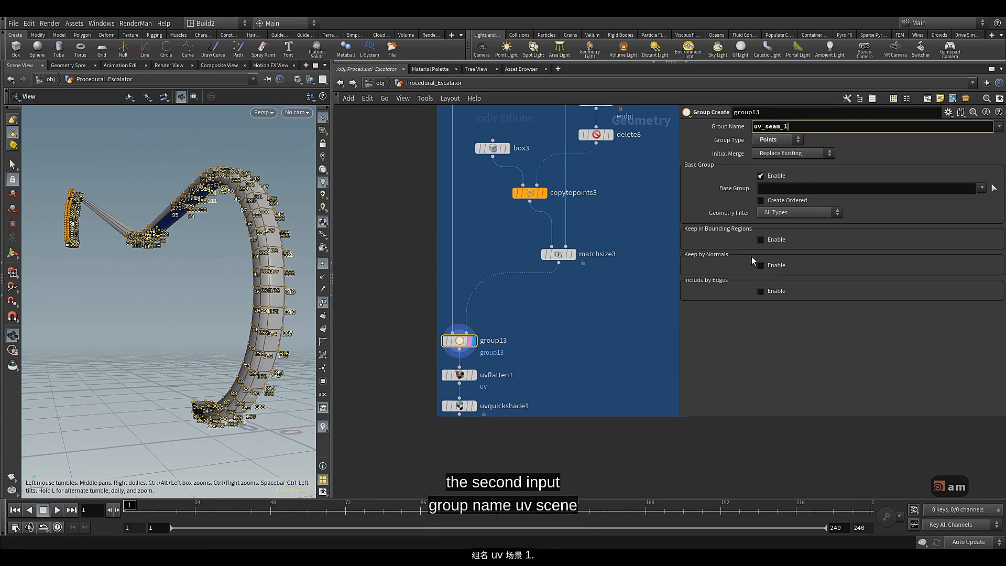
{"action": "key", "text": "Return"}
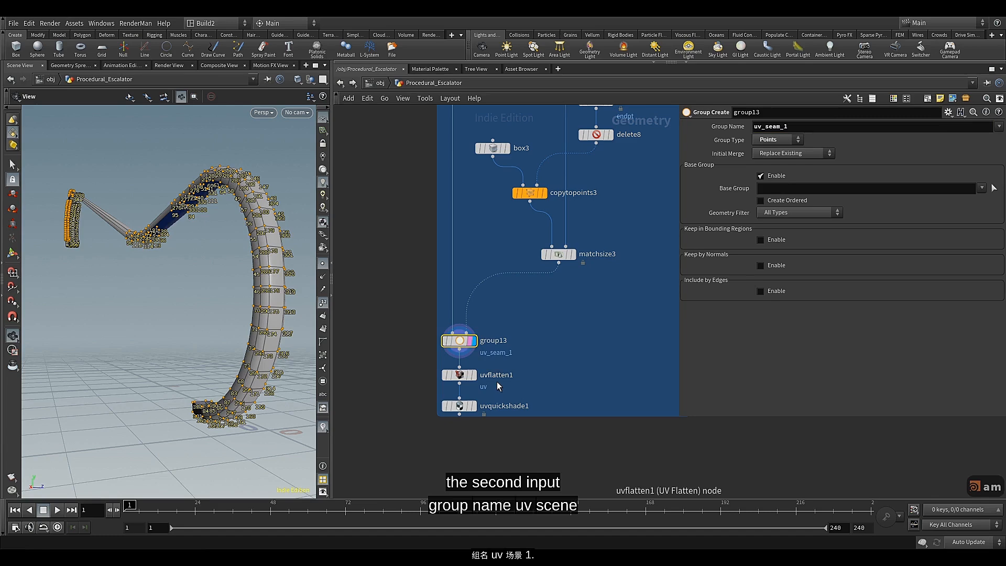
Disable group13's Base Group and enable Keep in Bounding Regions with the Bounding Object (points or vertices only) type
{"action": "mouse_move", "coordinate": [462, 346]}
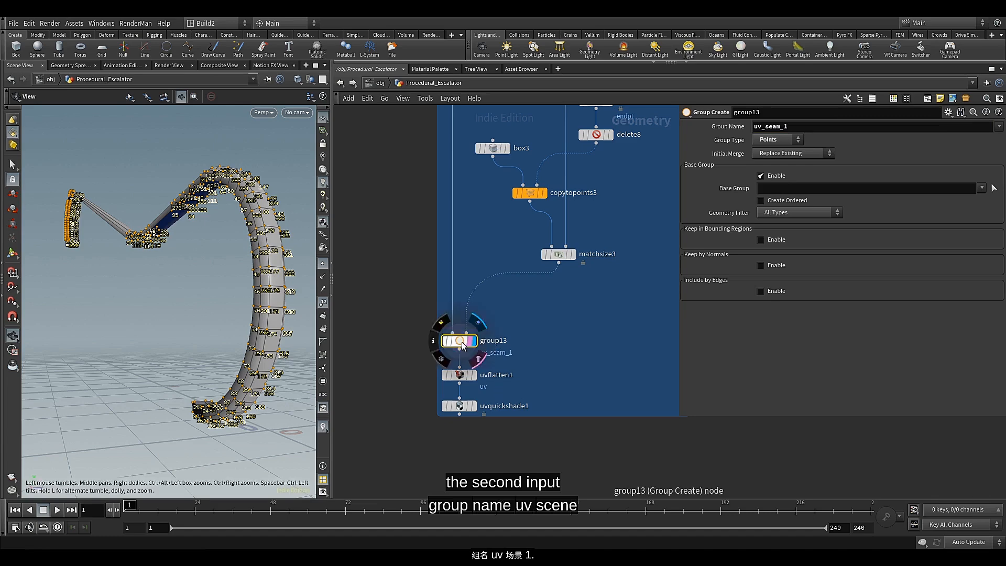
{"action": "left_click", "coordinate": [761, 176]}
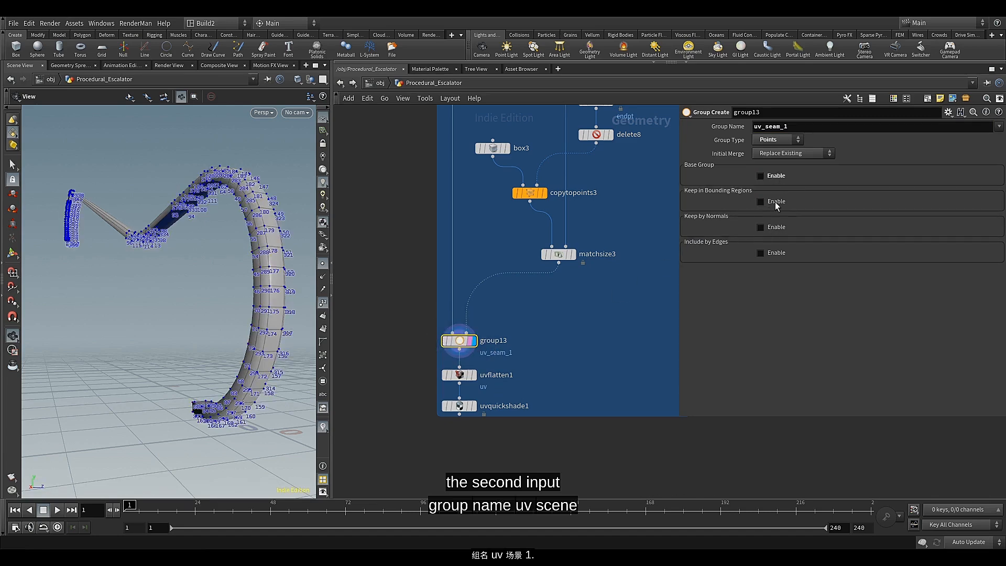
{"action": "left_click", "coordinate": [776, 203]}
{"action": "left_click", "coordinate": [778, 214]}
{"action": "left_click", "coordinate": [775, 245]}
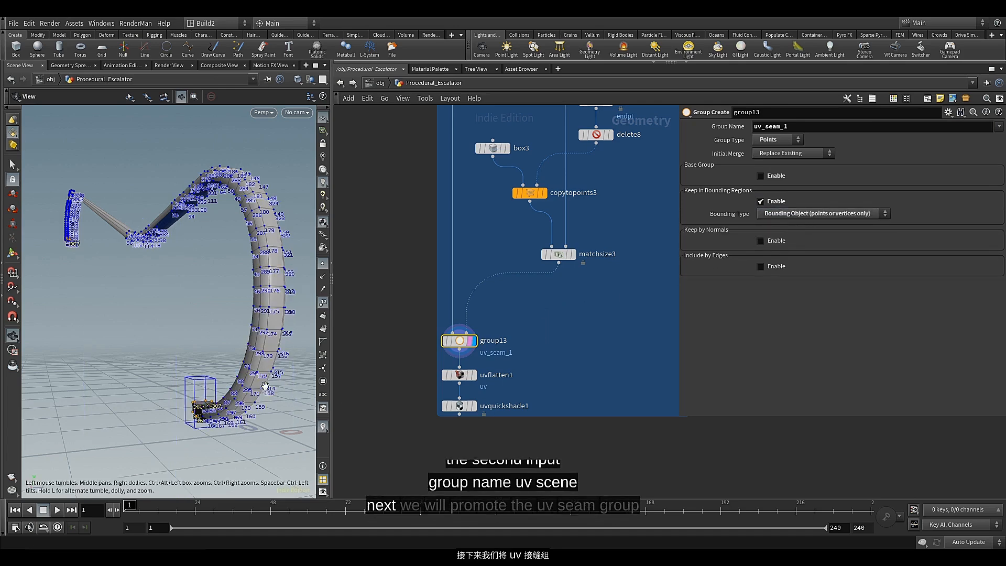
Inspect the bounding box at the handrail's end and turn off point numbers in the viewport
{"action": "left_click_drag", "start_coordinate": [216, 404], "coordinate": [169, 405]}
{"action": "left_click_drag", "start_coordinate": [190, 369], "coordinate": [243, 366]}
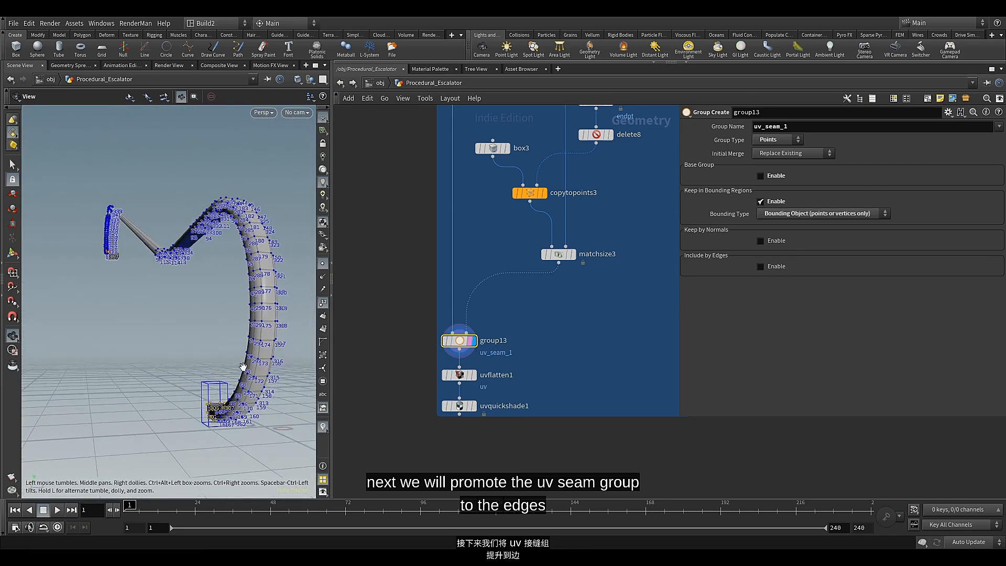
{"action": "left_click", "coordinate": [323, 302]}
{"action": "left_click_drag", "start_coordinate": [212, 369], "coordinate": [227, 368]}
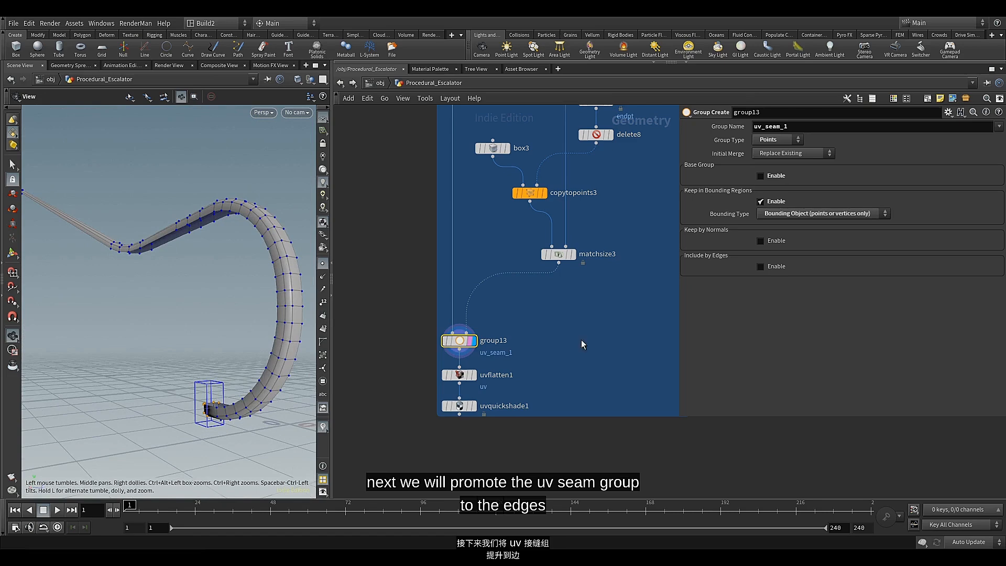
Add a Group Promote node fed by group13's output and display it
{"action": "left_click", "coordinate": [460, 348]}
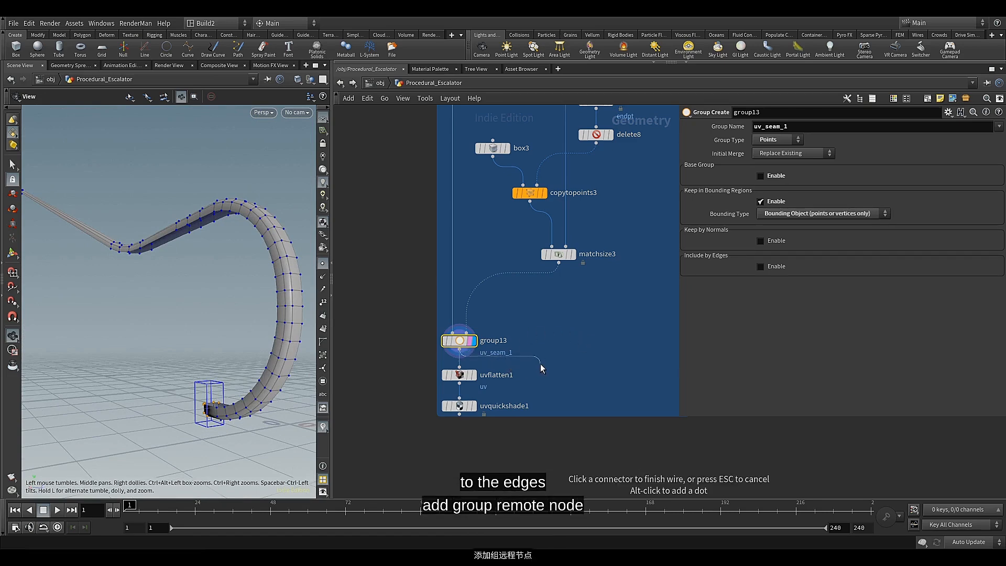
{"action": "key", "text": "Tab"}
{"action": "type", "text": "gro"}
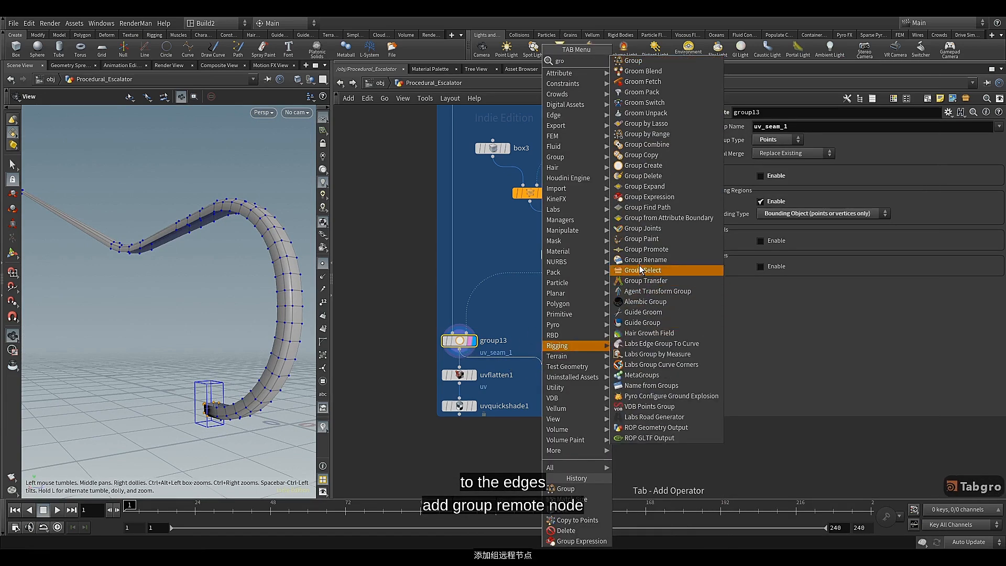
{"action": "left_click", "coordinate": [640, 249]}
{"action": "left_click", "coordinate": [547, 389]}
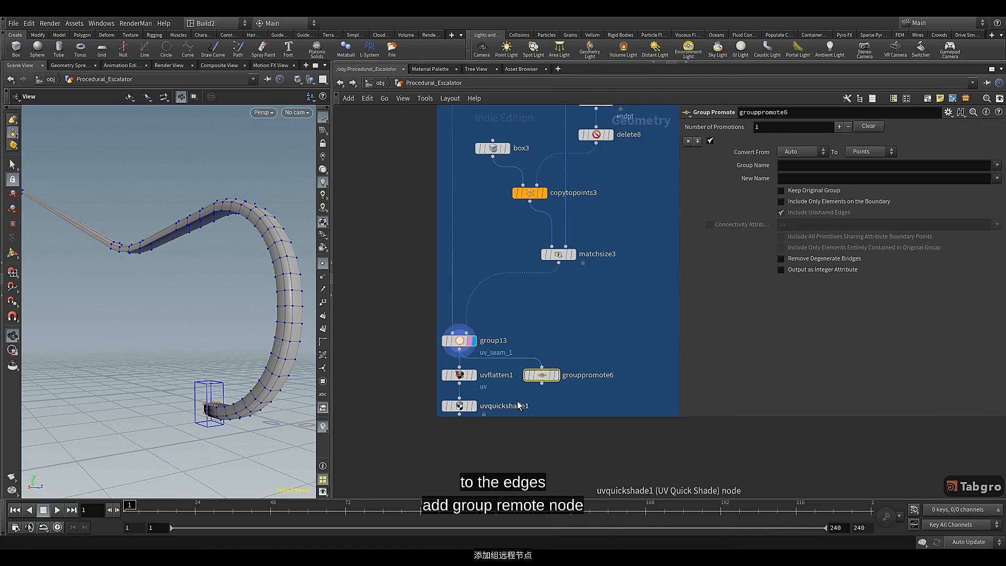
{"action": "mouse_move", "coordinate": [548, 364]}
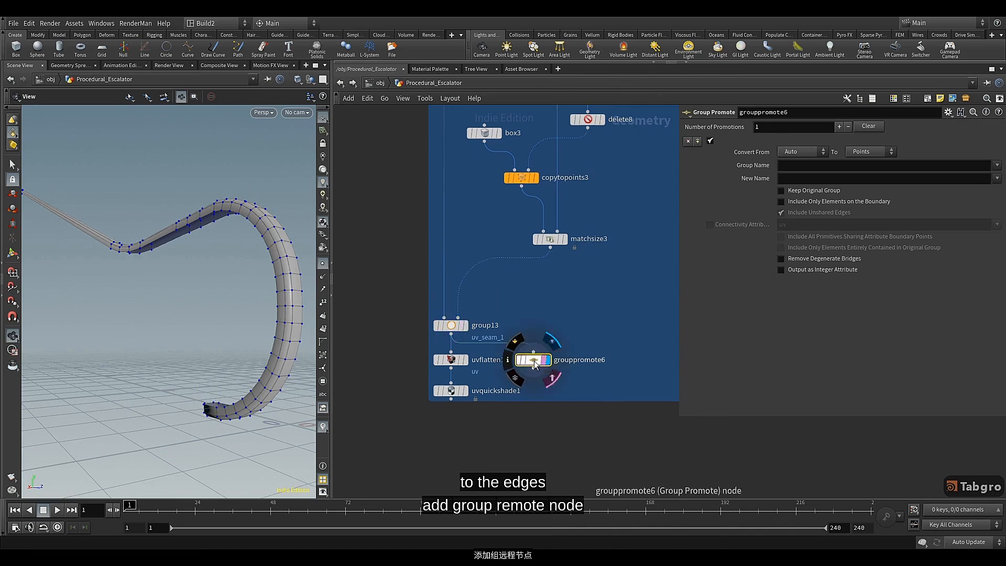
Promote the uv_seam_1 group to Edges, including only elements on the boundary
{"action": "left_click_drag", "start_coordinate": [238, 391], "coordinate": [290, 393]}
{"action": "left_click_drag", "start_coordinate": [209, 408], "coordinate": [241, 412]}
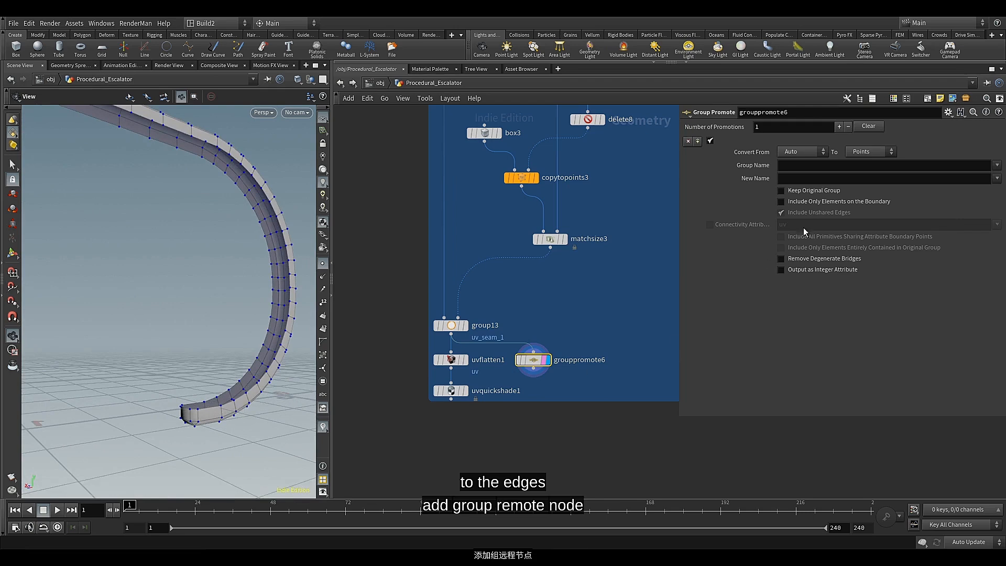
{"action": "left_click", "coordinate": [878, 152]}
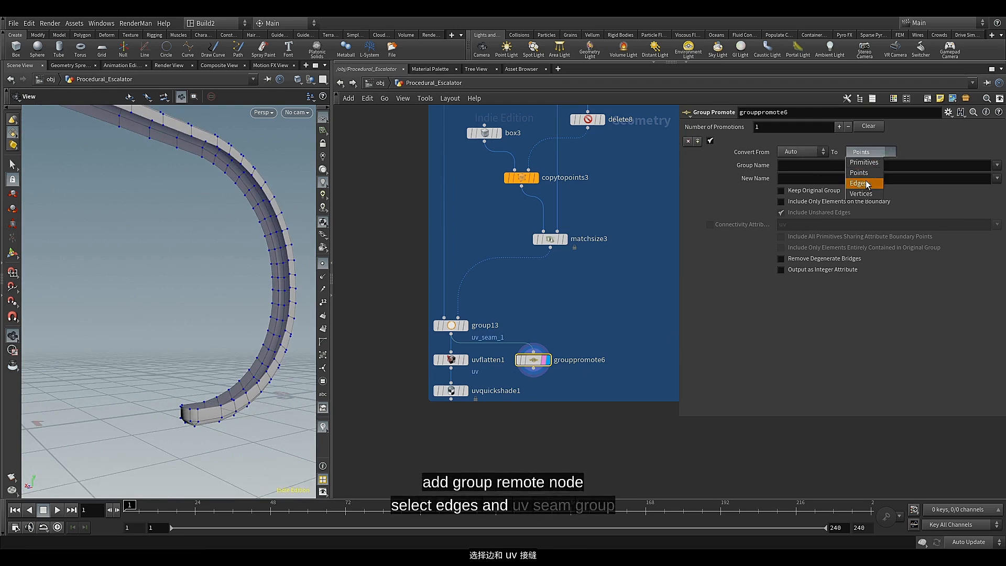
{"action": "left_click", "coordinate": [866, 183]}
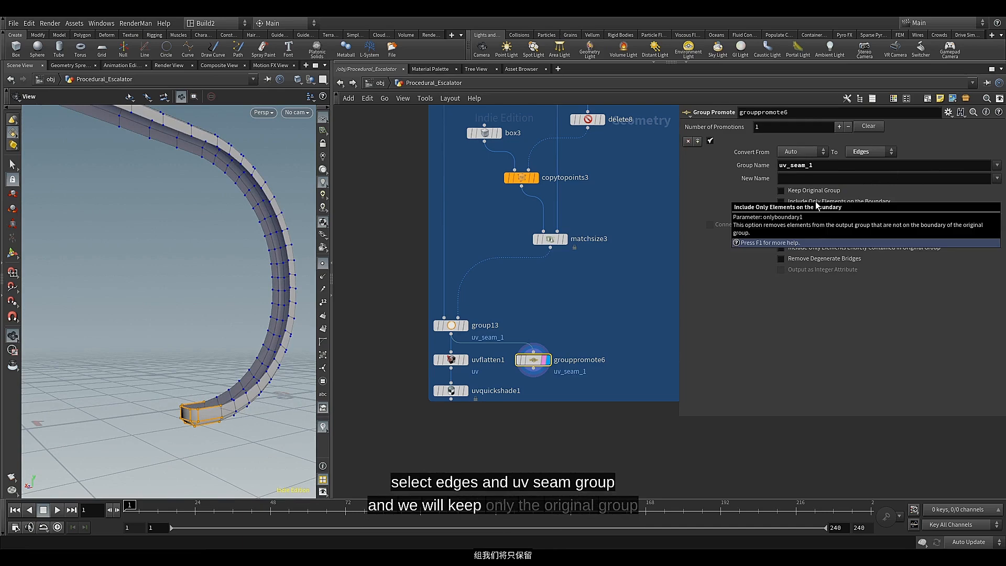
Examine the promoted seam edges at both ends of the handrail
{"action": "left_click_drag", "start_coordinate": [142, 434], "coordinate": [99, 269]}
{"action": "left_click_drag", "start_coordinate": [36, 243], "coordinate": [136, 248]}
{"action": "middle_click_drag", "start_coordinate": [137, 248], "coordinate": [203, 274]}
{"action": "scroll", "coordinate": [106, 287], "scroll_direction": "up", "scroll_amount": 10}
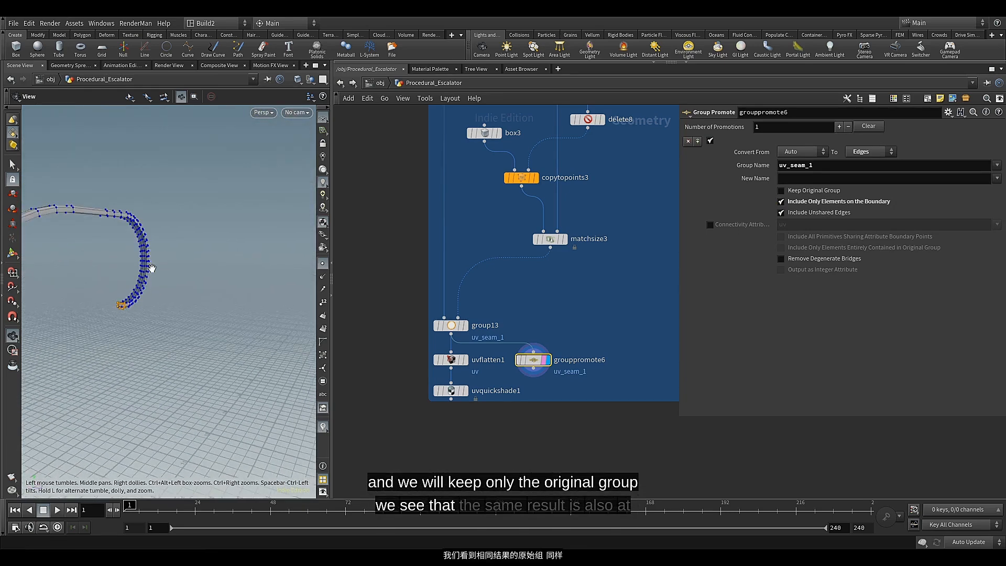
{"action": "left_click_drag", "start_coordinate": [117, 317], "coordinate": [121, 357]}
{"action": "left_click_drag", "start_coordinate": [279, 295], "coordinate": [252, 354]}
{"action": "scroll", "coordinate": [122, 358], "scroll_direction": "down", "scroll_amount": 10}
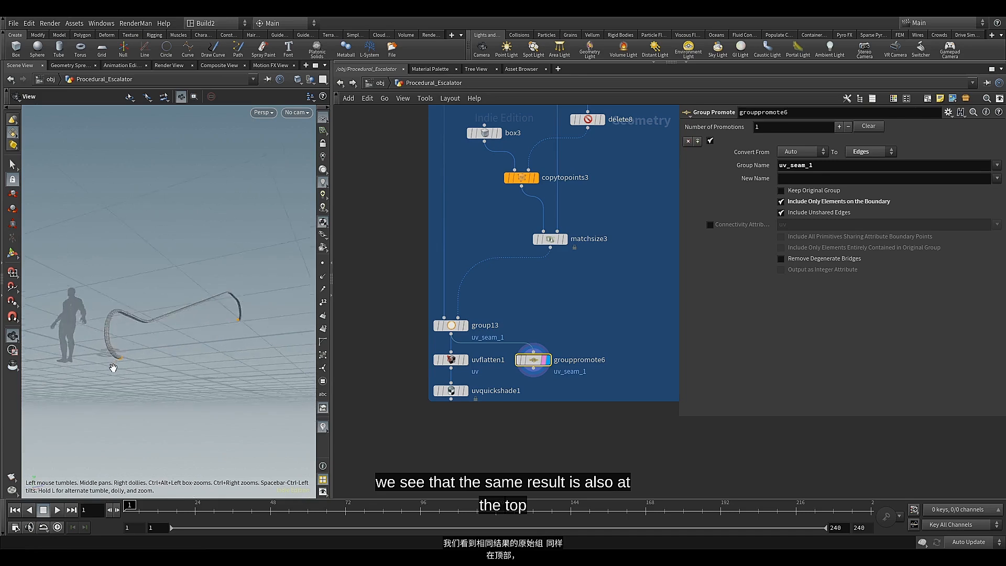
{"action": "scroll", "coordinate": [113, 365], "scroll_direction": "up", "scroll_amount": 10}
{"action": "left_click_drag", "start_coordinate": [136, 342], "coordinate": [215, 359]}
{"action": "middle_click_drag", "start_coordinate": [99, 364], "coordinate": [177, 339]}
{"action": "left_click_drag", "start_coordinate": [177, 340], "coordinate": [164, 370]}
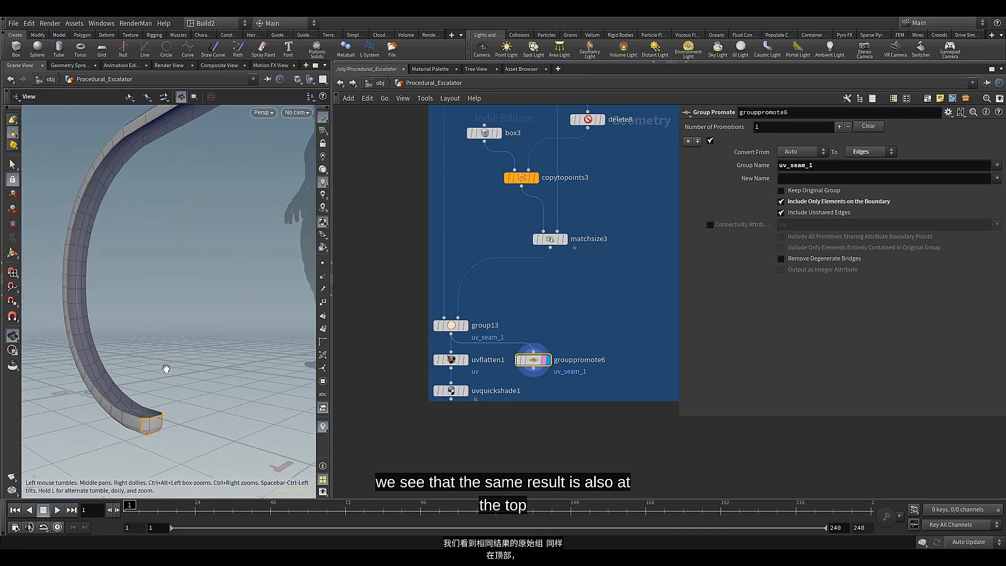
Move uvflatten1 and uvquickshade1 down and insert grouppromote6 into the wire between group13 and uvflatten1
{"action": "middle_click_drag", "start_coordinate": [438, 423], "coordinate": [431, 407]}
{"action": "left_click_drag", "start_coordinate": [430, 386], "coordinate": [432, 388]}
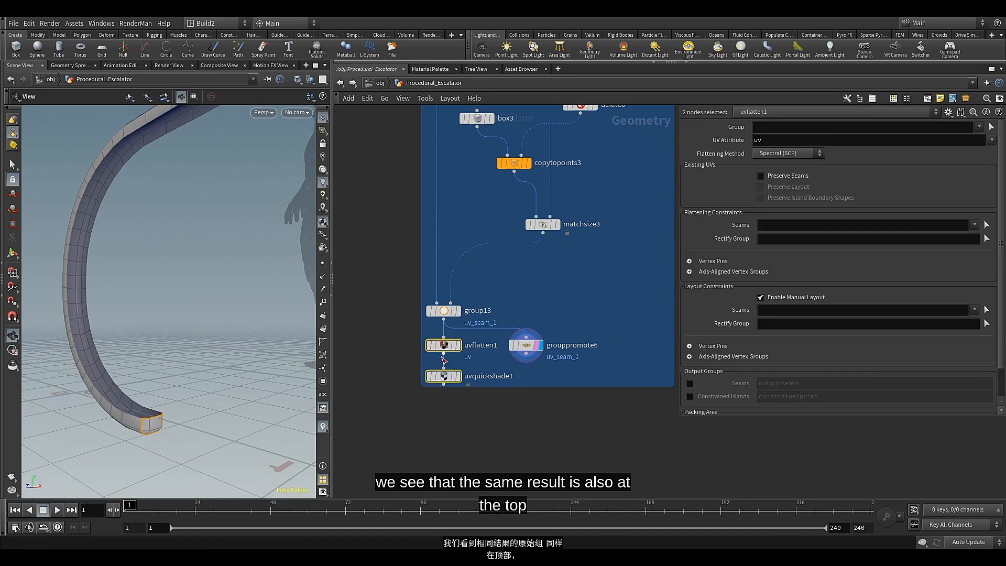
{"action": "left_click_drag", "start_coordinate": [446, 349], "coordinate": [446, 403]}
{"action": "left_click_drag", "start_coordinate": [525, 354], "coordinate": [447, 353]}
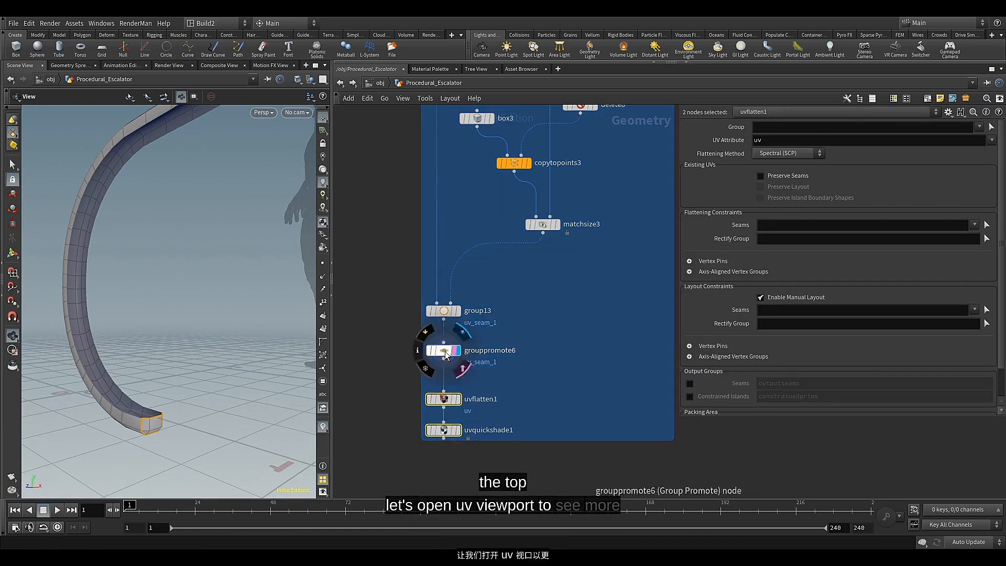
{"action": "left_click", "coordinate": [444, 350]}
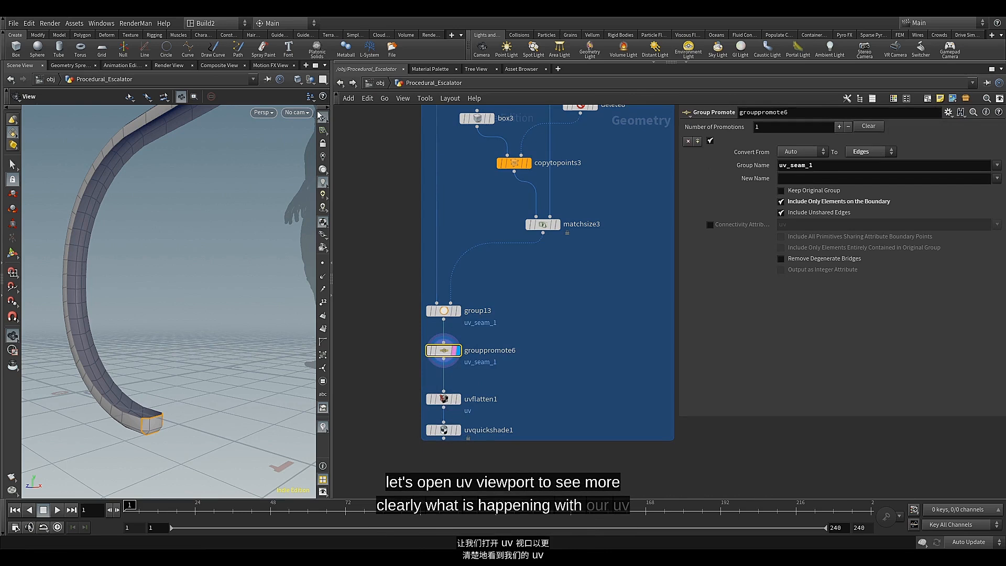
Split the scene view into two stacked viewports and set the lower one to the UV viewport
{"action": "left_click", "coordinate": [323, 80]}
{"action": "left_click", "coordinate": [356, 117]}
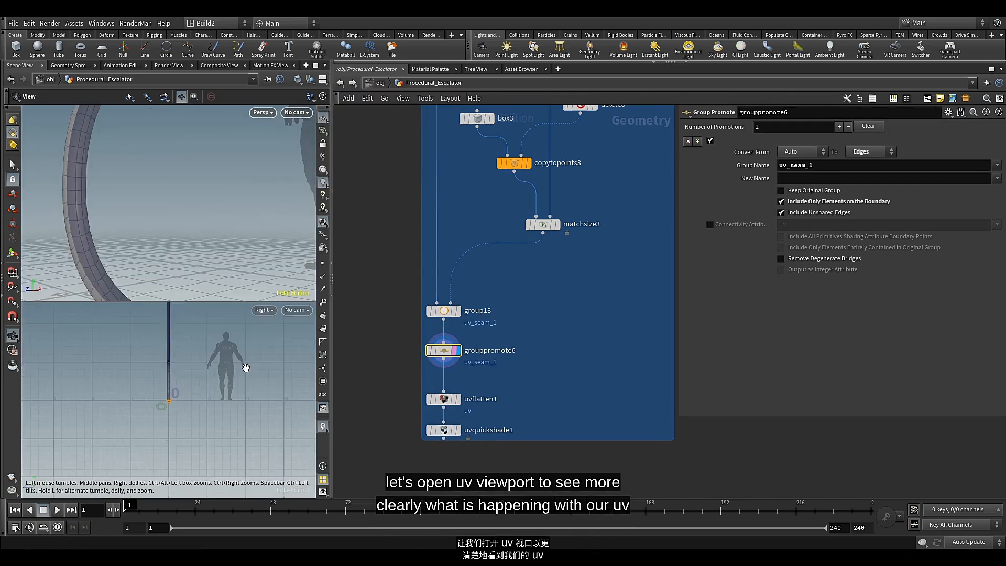
{"action": "left_click", "coordinate": [264, 310]}
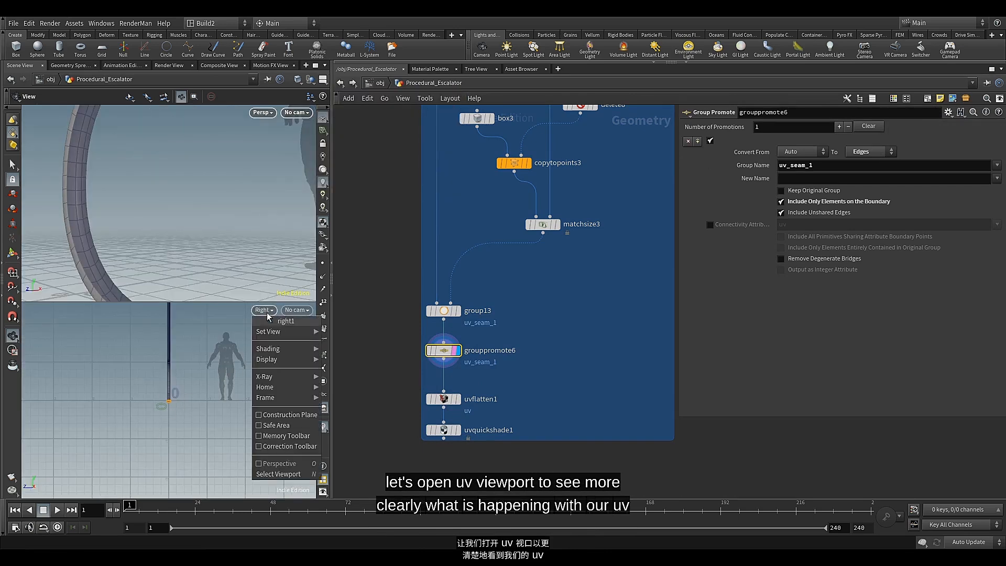
{"action": "mouse_move", "coordinate": [267, 330]}
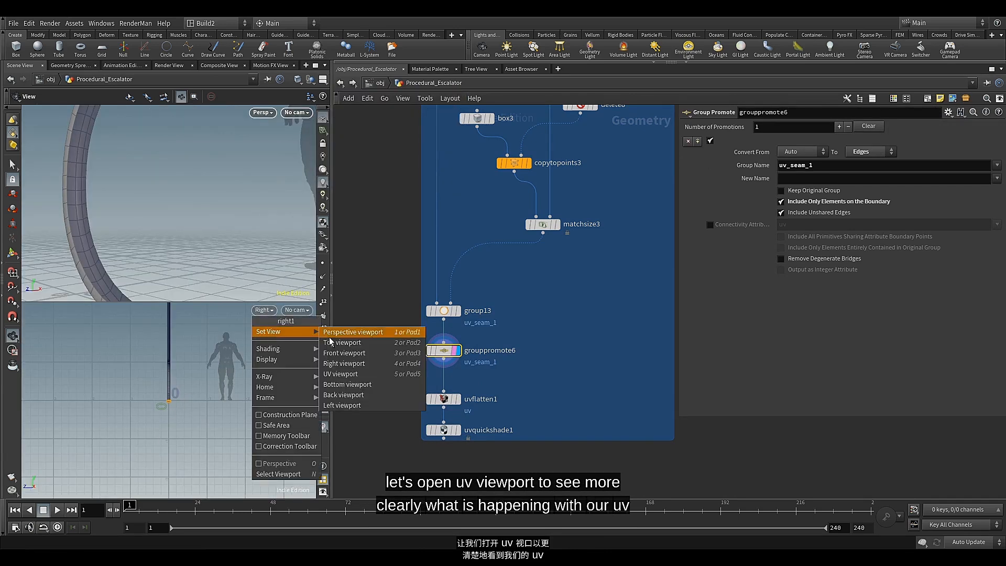
{"action": "left_click", "coordinate": [343, 374]}
{"action": "scroll", "coordinate": [180, 411], "scroll_direction": "up", "scroll_amount": 8}
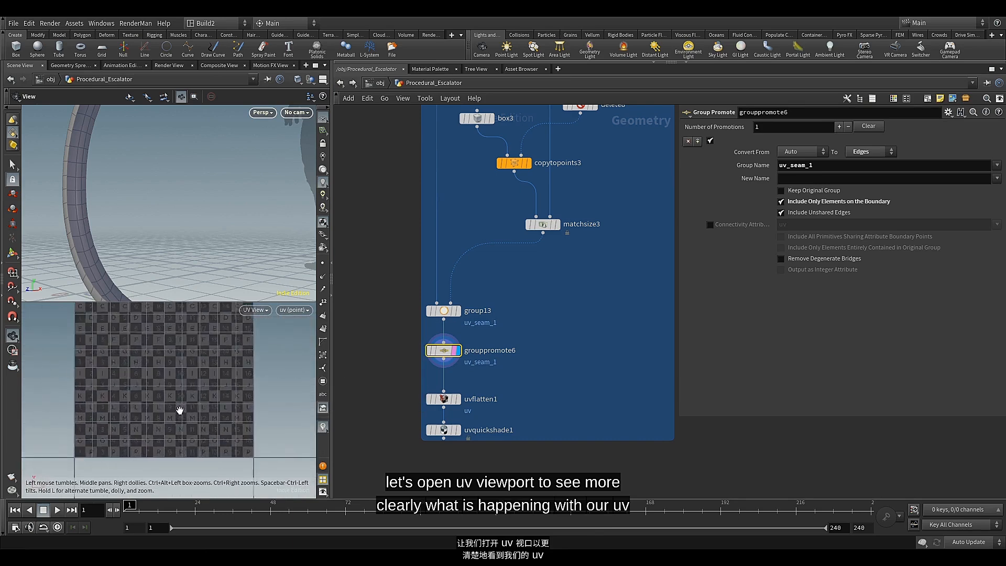
{"action": "middle_click_drag", "start_coordinate": [180, 410], "coordinate": [198, 389]}
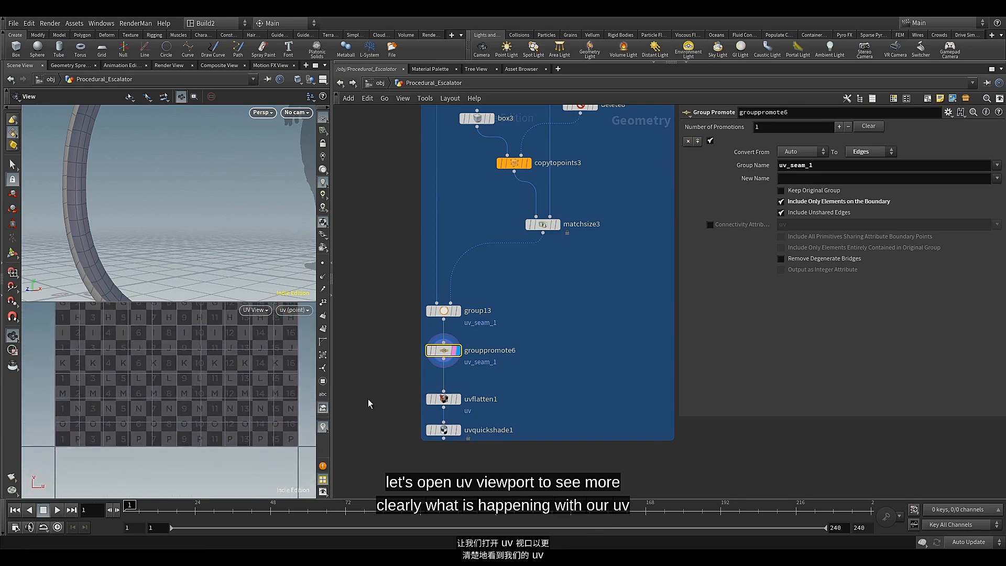
Display uvflatten1, set its Flattening Constraints Seams to uv_seam_1, and inspect the resulting UV layout
{"action": "left_click", "coordinate": [458, 399]}
{"action": "left_click", "coordinate": [445, 402]}
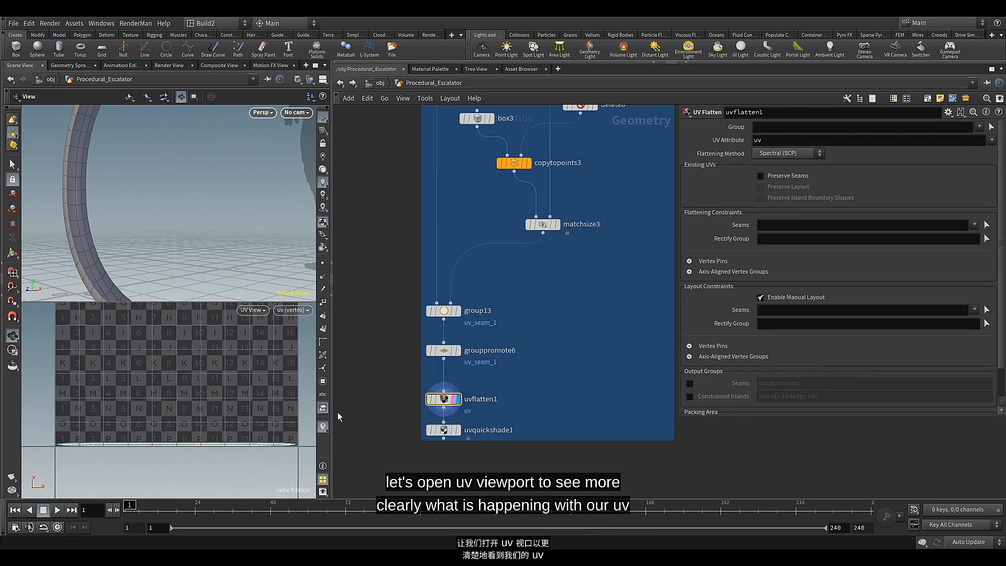
{"action": "left_click", "coordinate": [974, 225]}
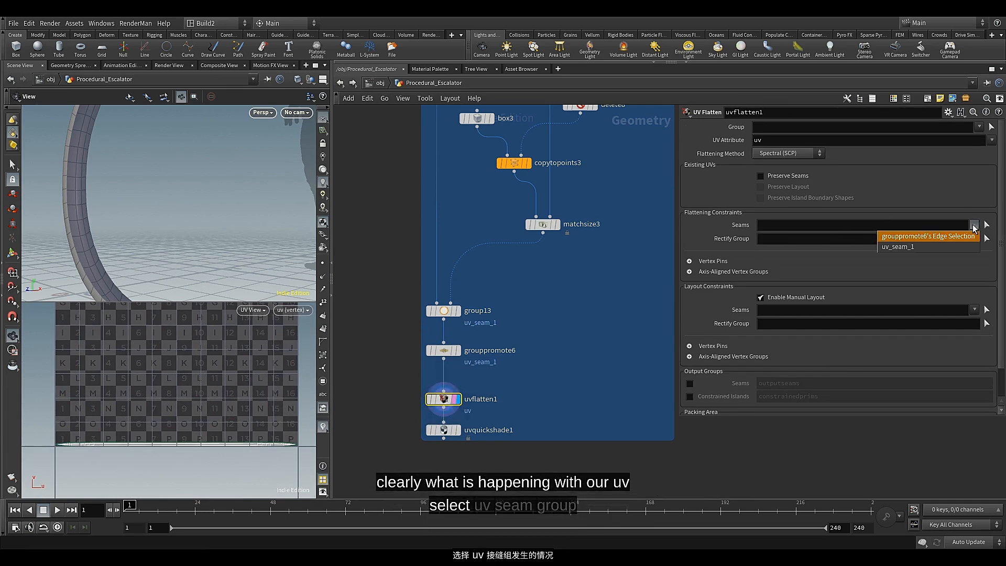
{"action": "left_click", "coordinate": [936, 247]}
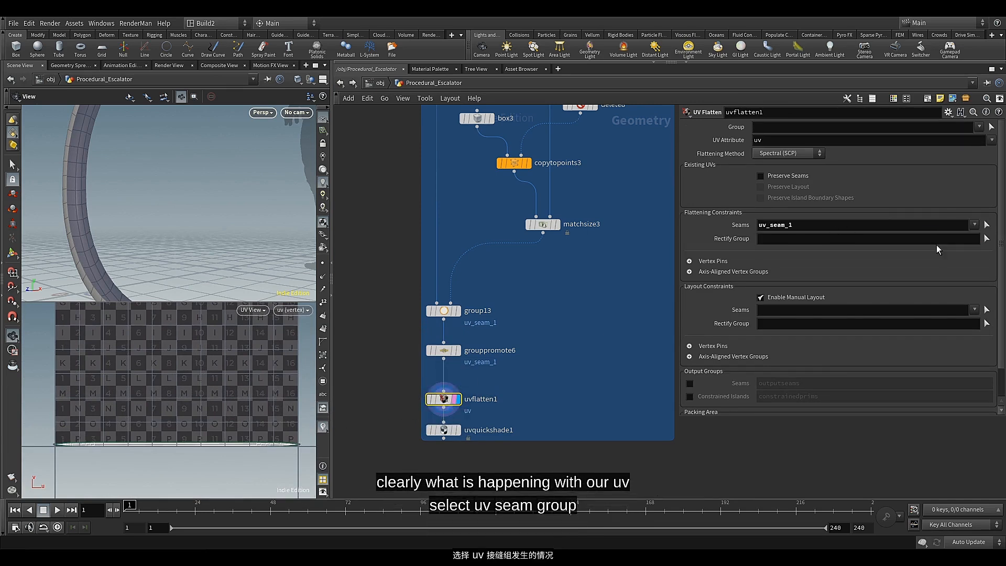
{"action": "scroll", "coordinate": [298, 444], "scroll_direction": "up", "scroll_amount": 8}
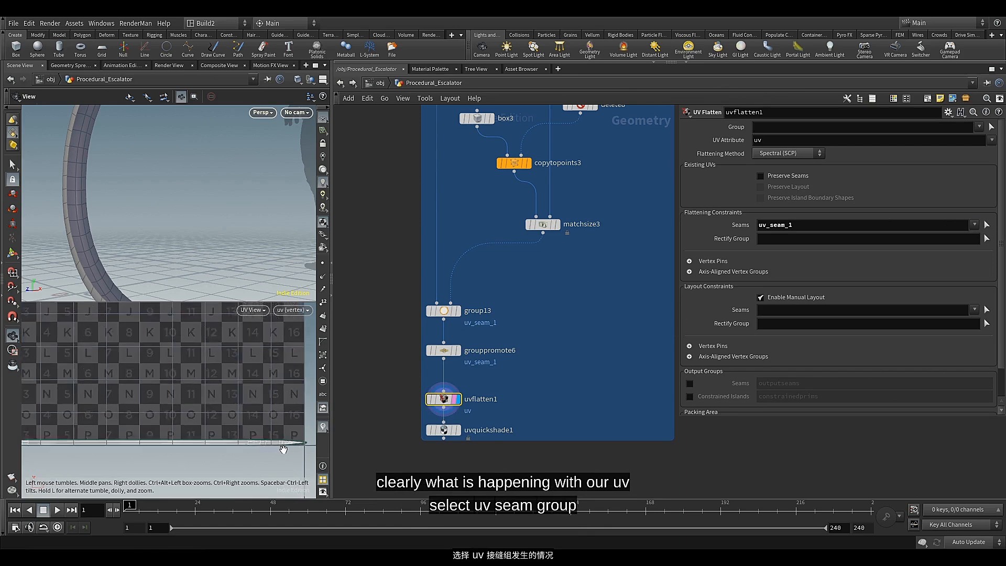
{"action": "scroll", "coordinate": [298, 444], "scroll_direction": "down", "scroll_amount": 5}
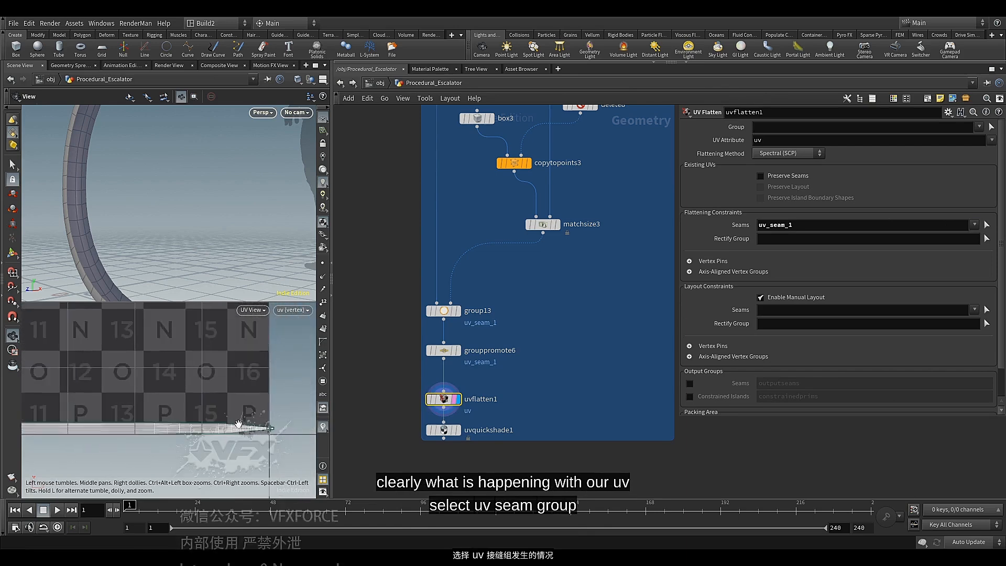
{"action": "scroll", "coordinate": [299, 436], "scroll_direction": "down", "scroll_amount": 3}
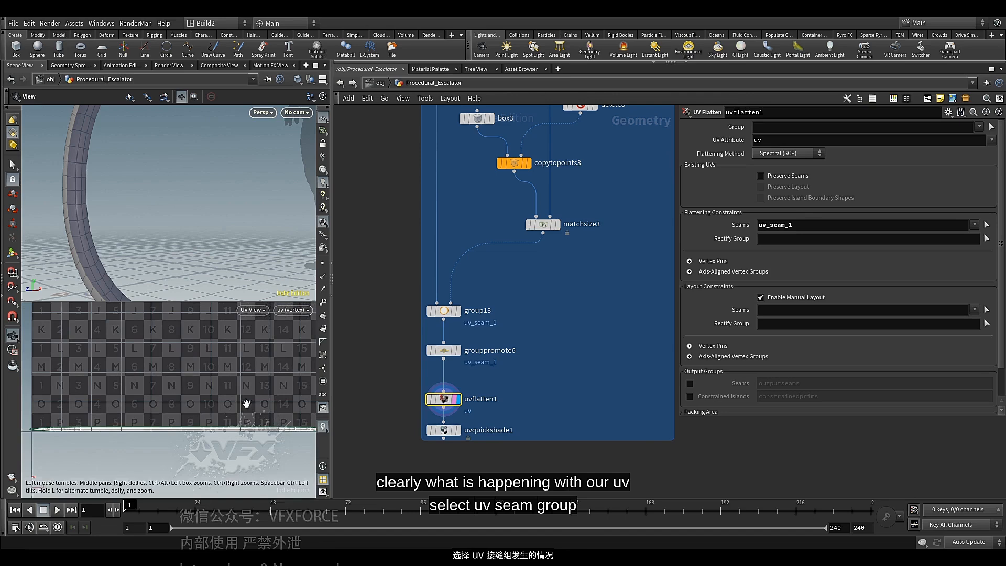
Display uvquickshade1 and examine the checker texture along the handrail and the end of its UV layout
{"action": "middle_click_drag", "start_coordinate": [227, 370], "coordinate": [212, 392]}
{"action": "scroll", "coordinate": [197, 226], "scroll_direction": "down", "scroll_amount": 3}
{"action": "middle_click_drag", "start_coordinate": [197, 224], "coordinate": [193, 201]}
{"action": "left_click_drag", "start_coordinate": [204, 217], "coordinate": [213, 224]}
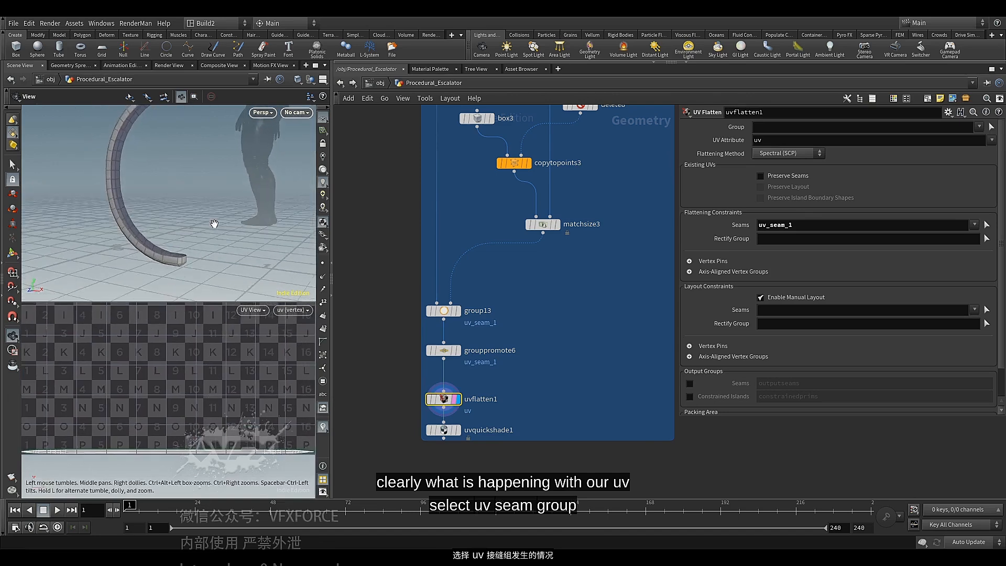
{"action": "middle_click_drag", "start_coordinate": [213, 217], "coordinate": [209, 233]}
{"action": "left_click", "coordinate": [458, 430]}
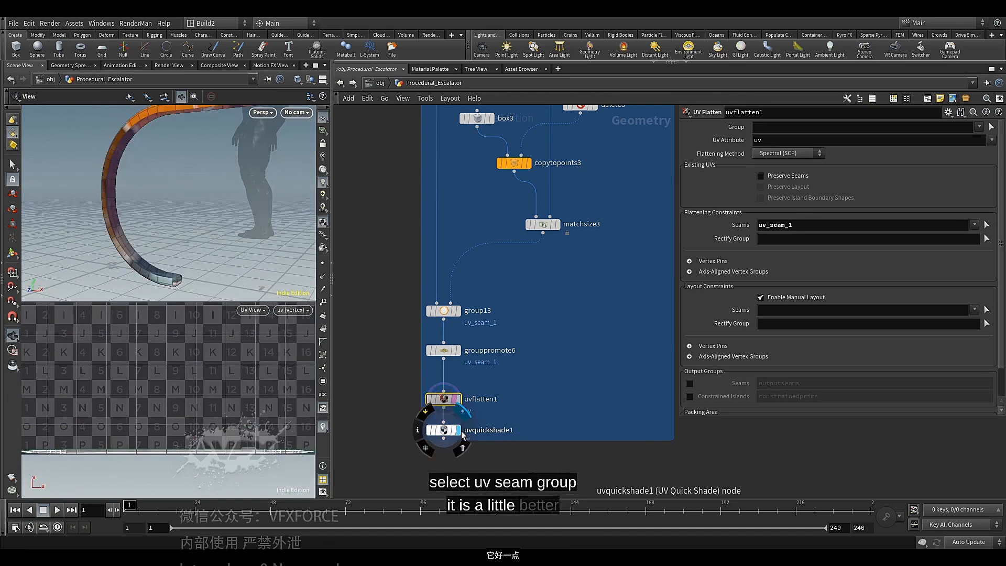
{"action": "left_click", "coordinate": [450, 430]}
{"action": "left_click_drag", "start_coordinate": [168, 161], "coordinate": [187, 217]}
{"action": "scroll", "coordinate": [442, 395], "scroll_direction": "up", "scroll_amount": 3}
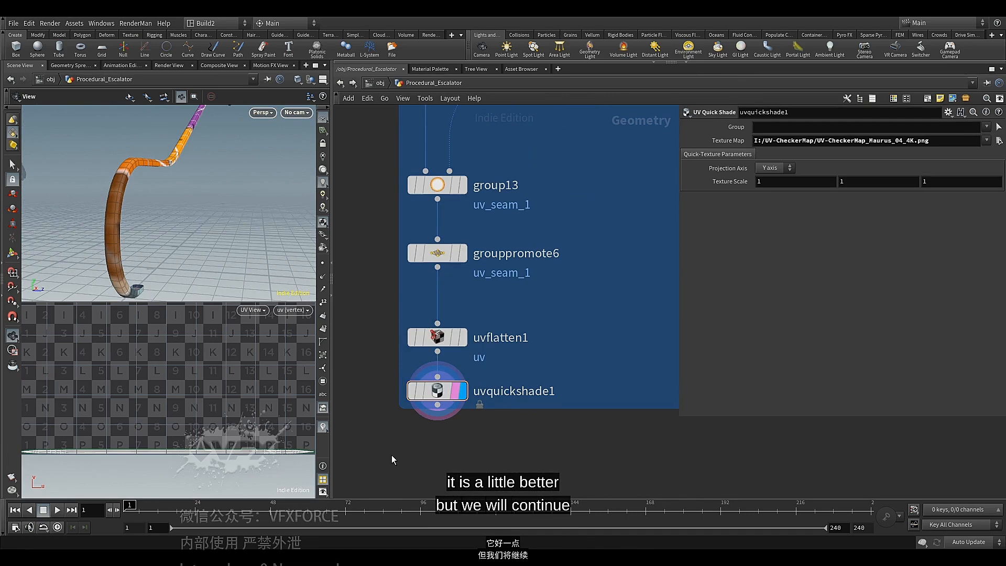
{"action": "mouse_move", "coordinate": [188, 210]}
{"action": "left_mouse_down"}
{"action": "mouse_move", "coordinate": [203, 212]}
{"action": "mouse_move", "coordinate": [171, 213]}
{"action": "left_mouse_up"}
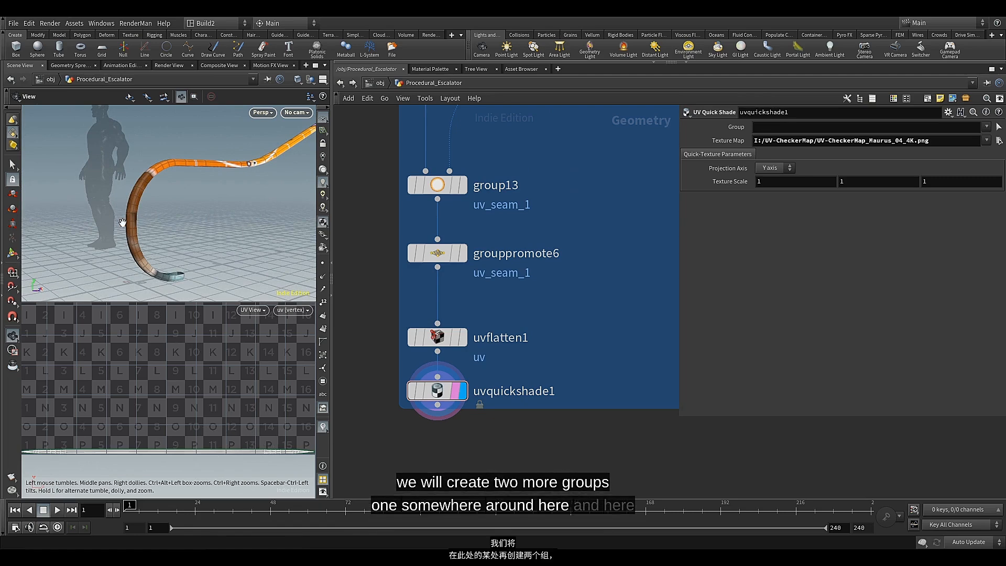
{"action": "left_click_drag", "start_coordinate": [176, 172], "coordinate": [154, 216]}
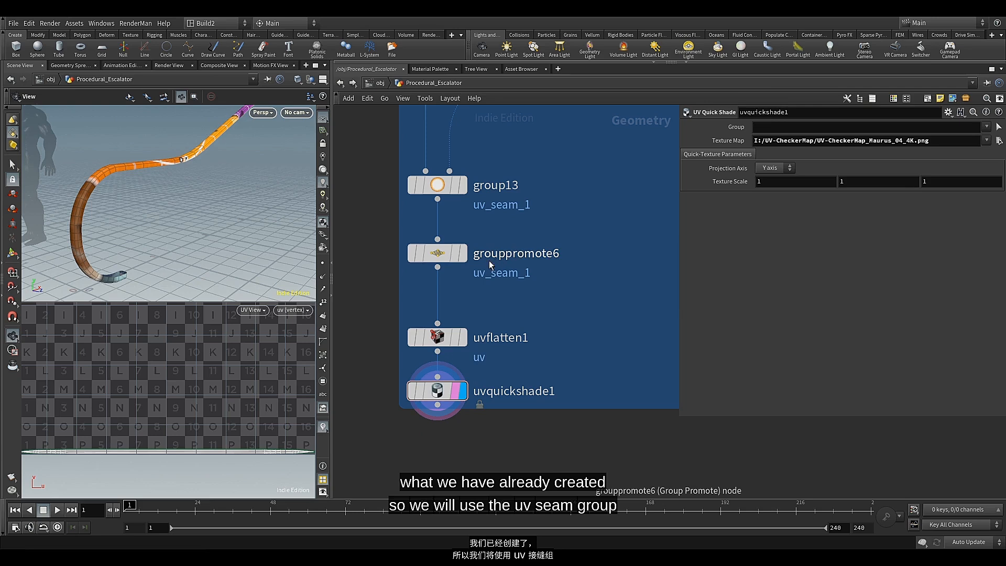
{"action": "scroll", "coordinate": [209, 407], "scroll_direction": "up", "scroll_amount": 10}
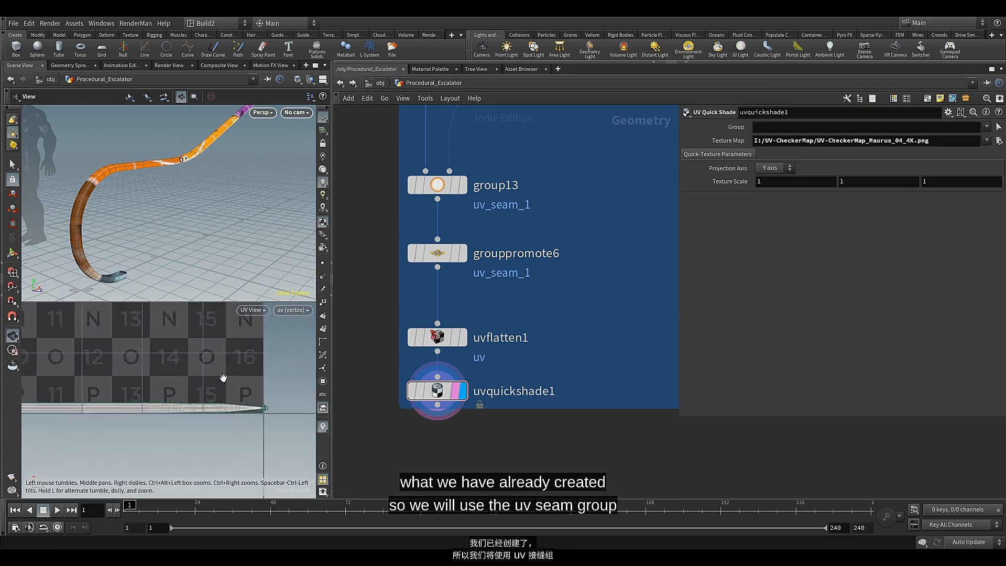
{"action": "scroll", "coordinate": [208, 387], "scroll_direction": "up", "scroll_amount": 1}
{"action": "middle_click_drag", "start_coordinate": [209, 386], "coordinate": [214, 372]}
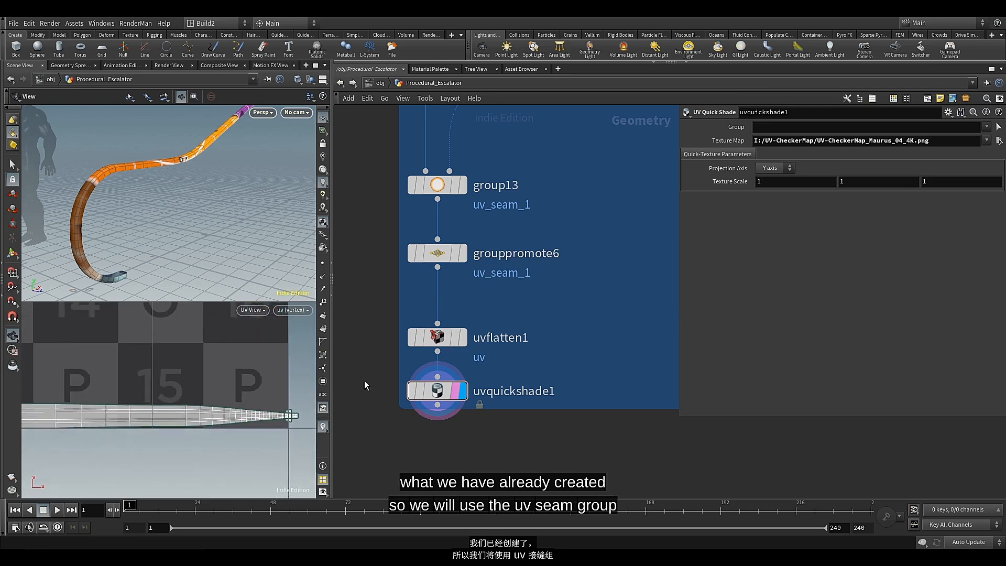
Display grouppromote6 and branch a Group Expand node off its output
{"action": "left_click", "coordinate": [462, 253]}
{"action": "left_click", "coordinate": [450, 257]}
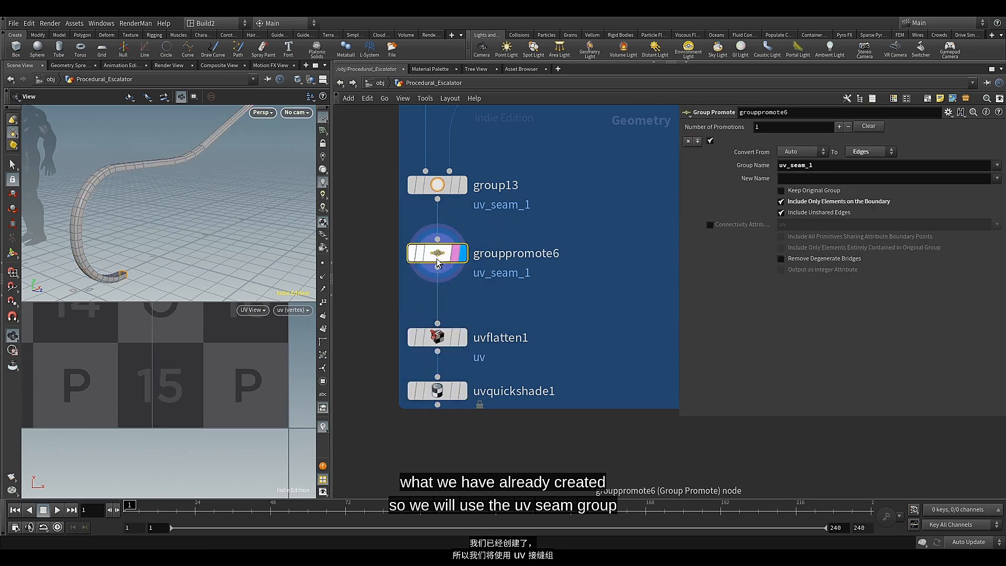
{"action": "middle_click_drag", "start_coordinate": [530, 317], "coordinate": [510, 313]}
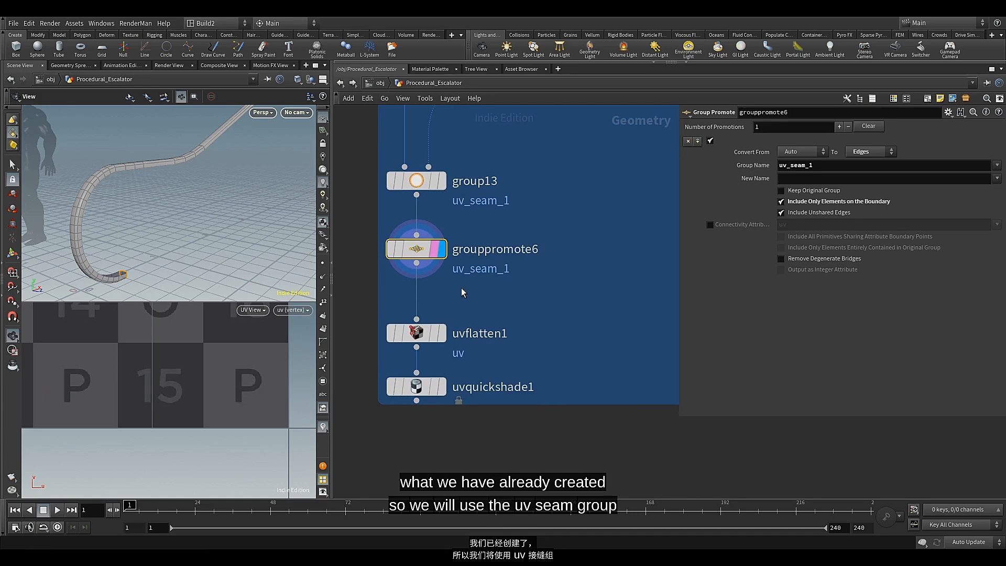
{"action": "left_click", "coordinate": [417, 262]}
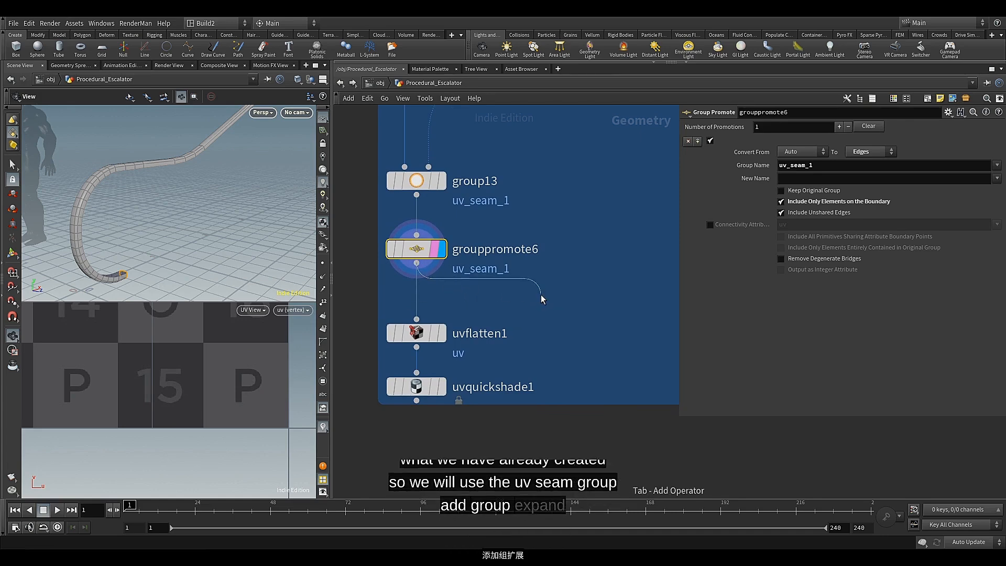
{"action": "key", "text": "Tab"}
{"action": "type", "text": "gr"}
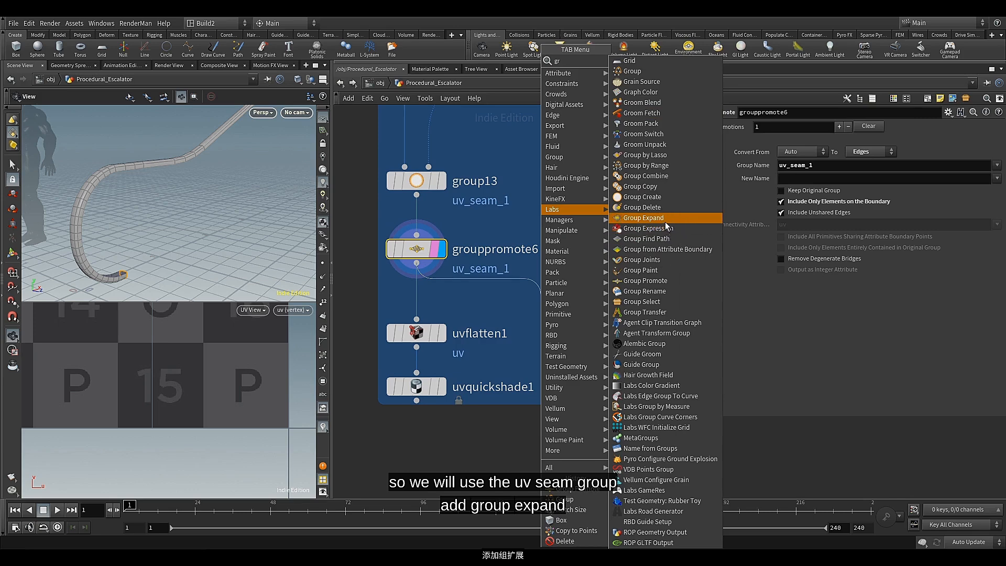
{"action": "left_click", "coordinate": [661, 218]}
{"action": "left_click", "coordinate": [544, 305]}
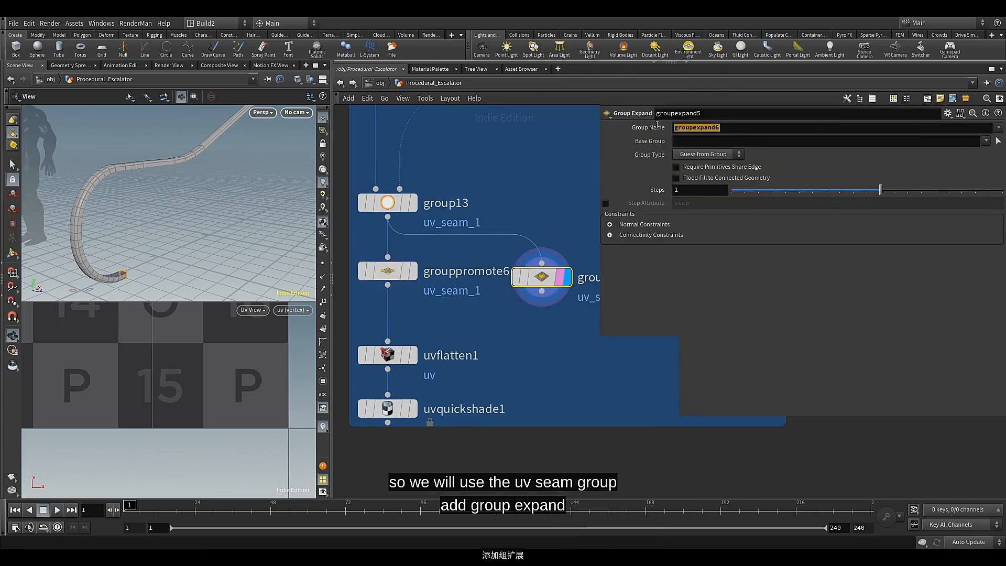
Feed and display the Group Expand from group13, setting its group name to uv_seam_2, base group to uv_seam_1 and steps to 10
{"action": "double_click", "coordinate": [659, 128]}
{"action": "key", "text": "BackSpace"}
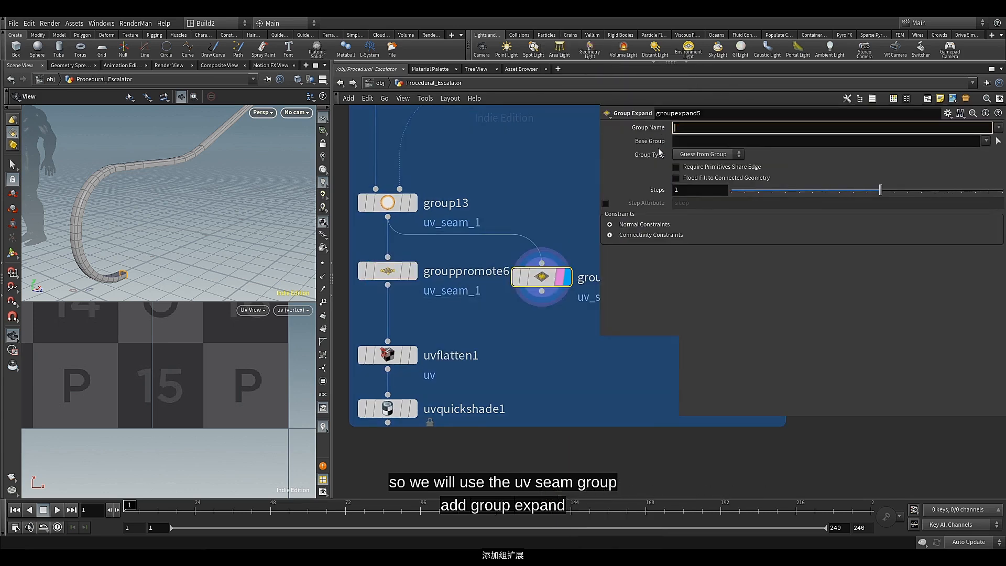
{"action": "type", "text": "uv_seam_2"}
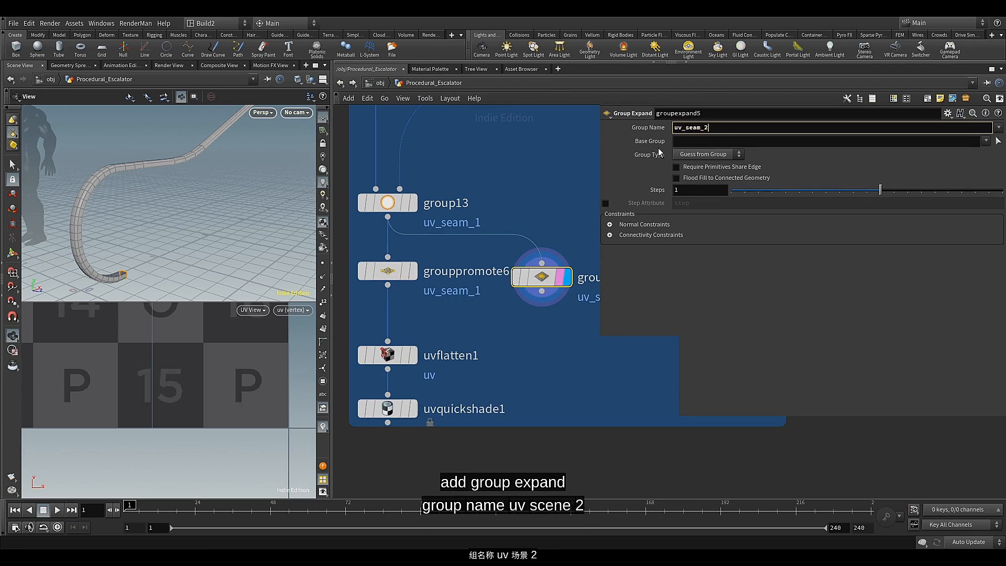
{"action": "key", "text": "Return"}
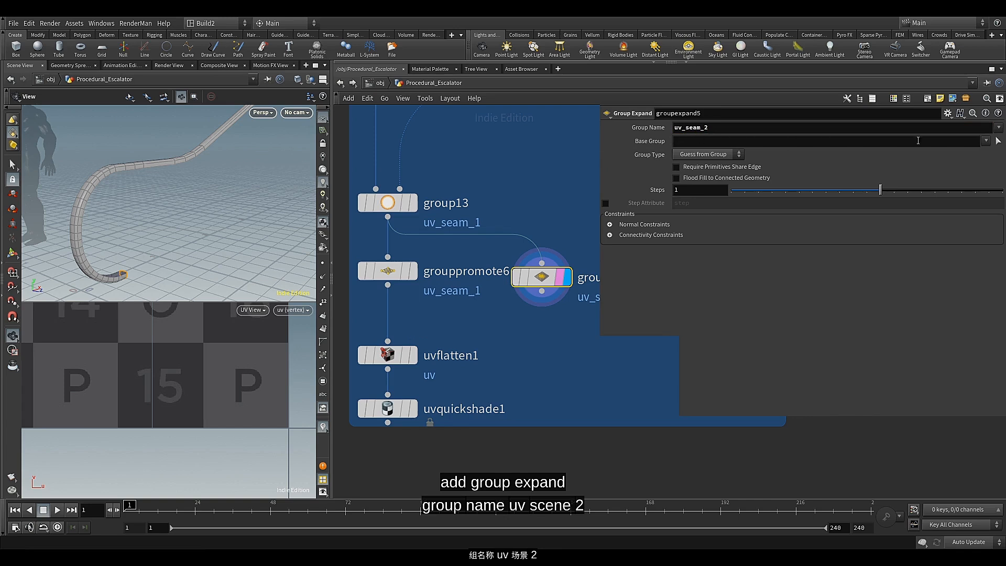
{"action": "left_click", "coordinate": [985, 142]}
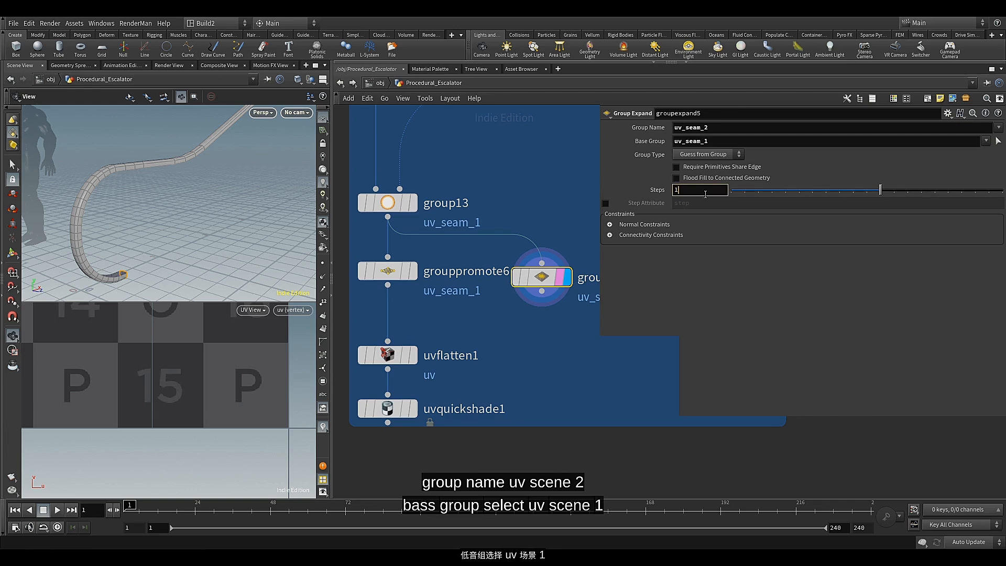
{"action": "key", "text": "Return"}
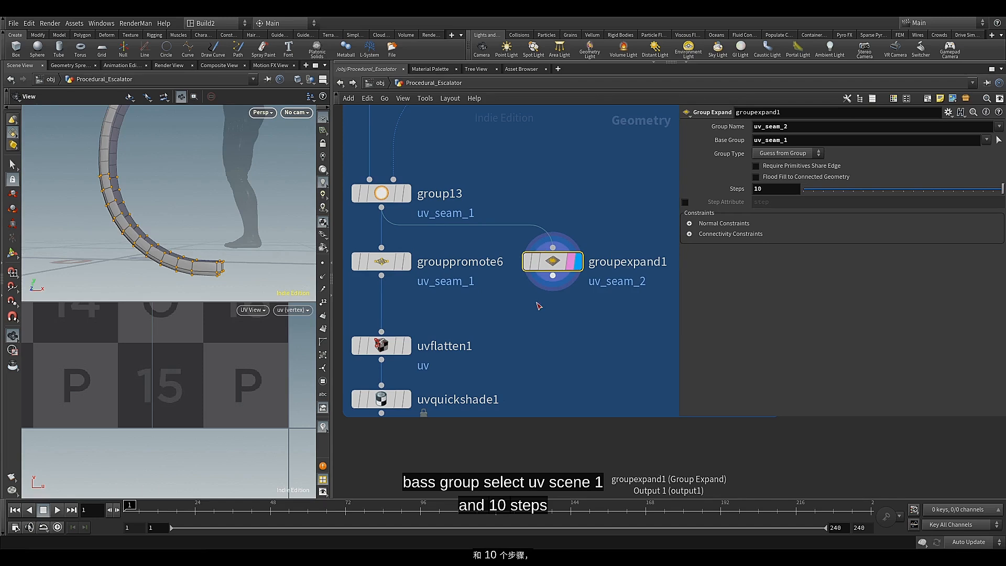
Add and display a second Group Expand after groupexpand1, with group name uv_seam_3 and base group uv_seam_1
{"action": "left_click", "coordinate": [551, 277]}
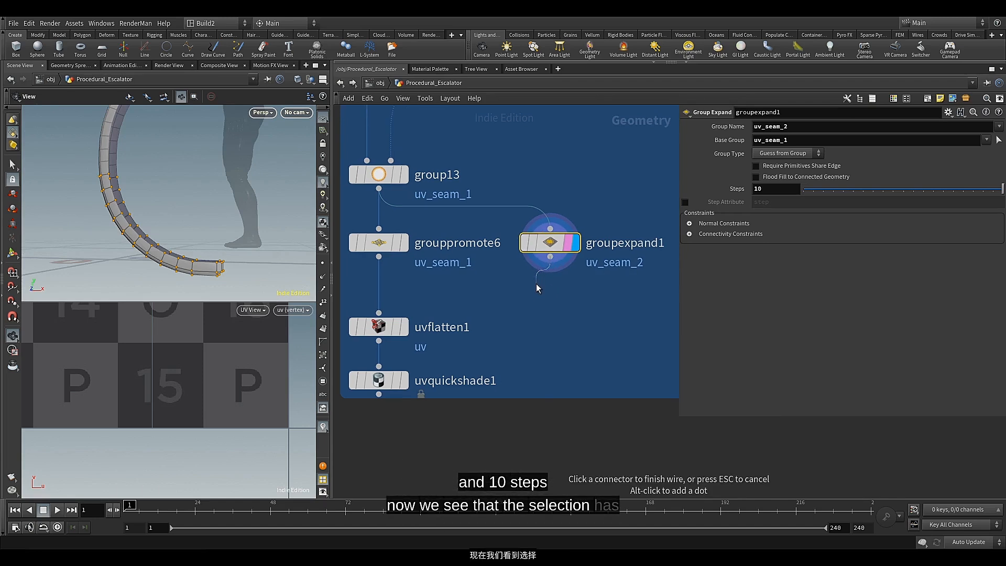
{"action": "key", "text": "Tab"}
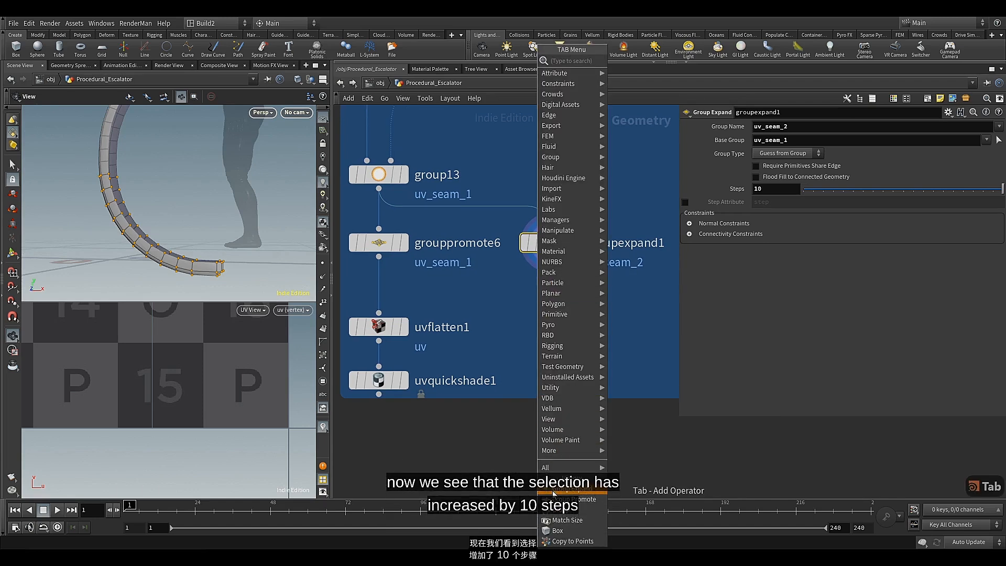
{"action": "left_click", "coordinate": [554, 492]}
{"action": "left_click", "coordinate": [547, 297]}
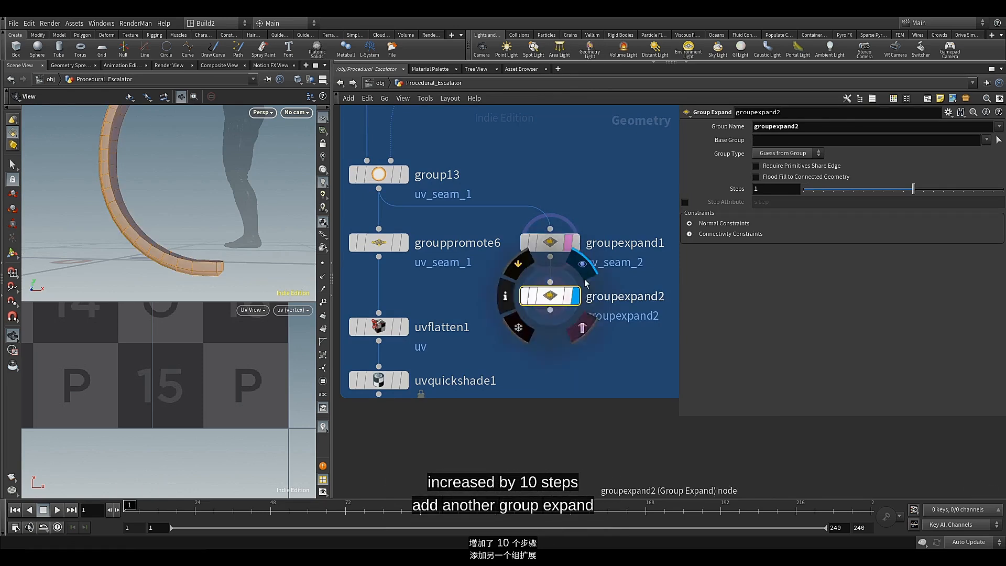
{"action": "left_click_drag", "start_coordinate": [807, 127], "coordinate": [738, 129]}
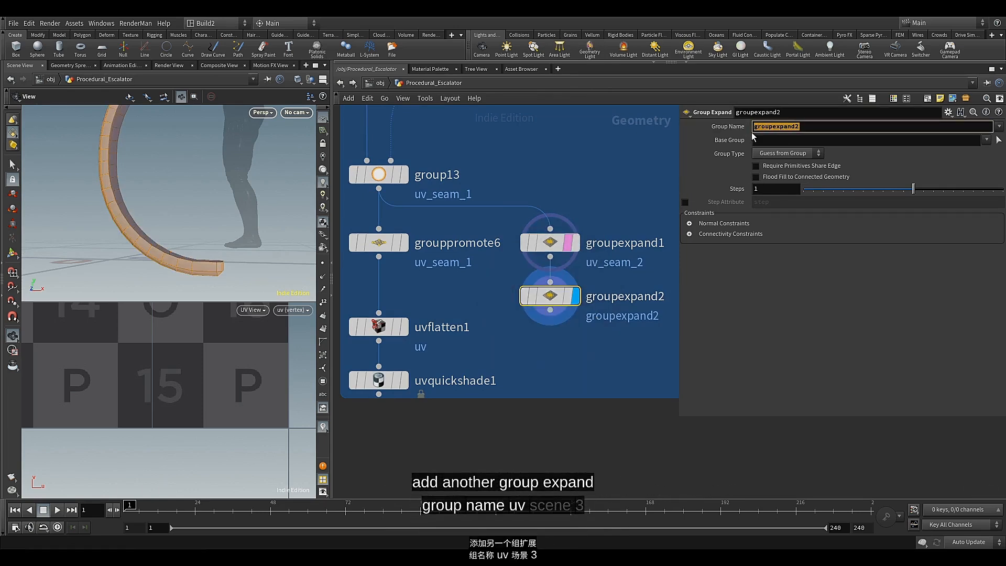
{"action": "type", "text": "uv_seam_1"}
{"action": "key", "text": "BackSpace"}
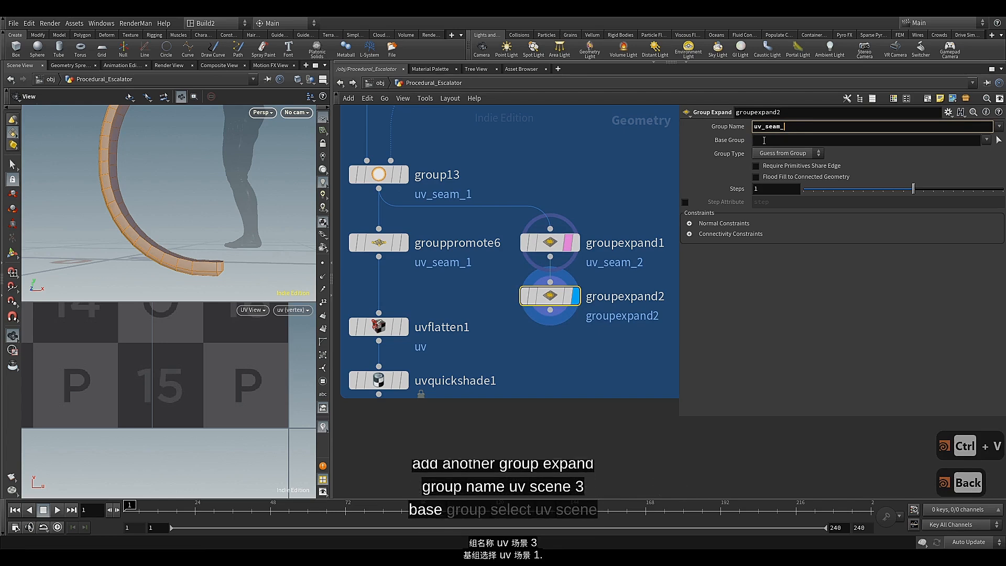
{"action": "type", "text": "3"}
{"action": "left_click", "coordinate": [986, 140]}
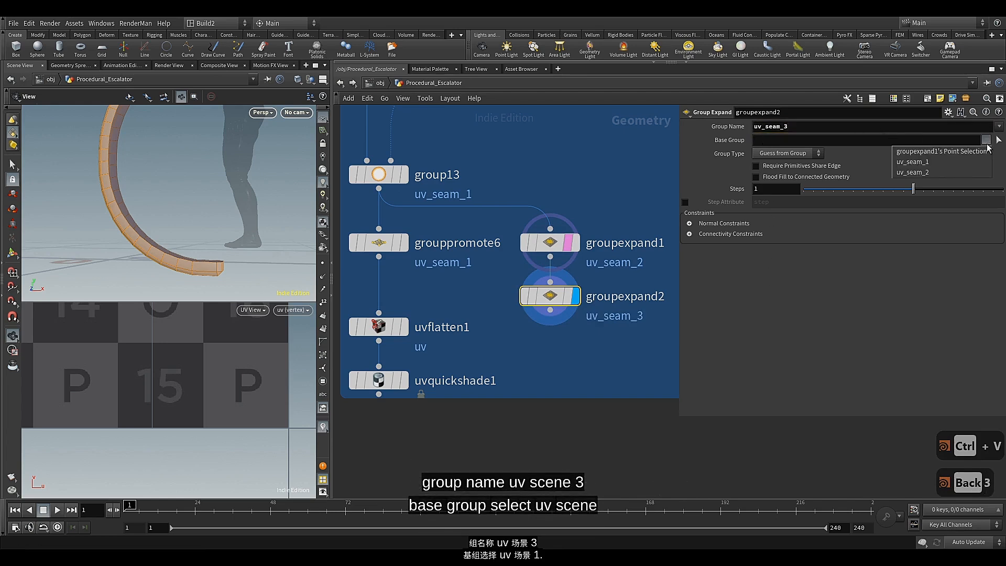
{"action": "left_click", "coordinate": [953, 164]}
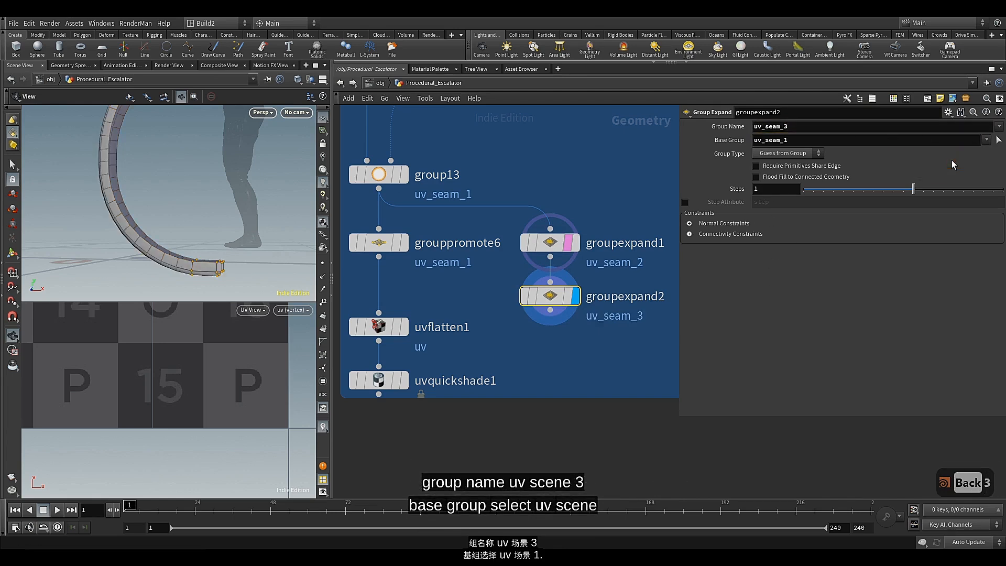
Set the steps of groupexpand2 to 21 so uv_seam_3 extends around the handrail's end curve
{"action": "middle_click_drag", "start_coordinate": [785, 190], "coordinate": [838, 198]}
{"action": "left_click_drag", "start_coordinate": [137, 190], "coordinate": [151, 242]}
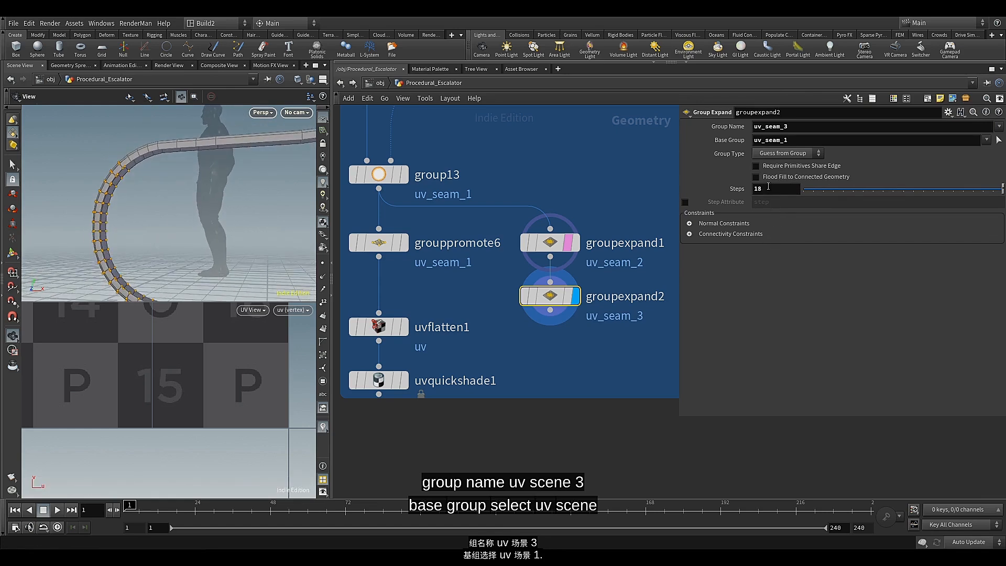
{"action": "middle_click_drag", "start_coordinate": [768, 186], "coordinate": [791, 190]}
{"action": "mouse_move", "coordinate": [550, 307]}
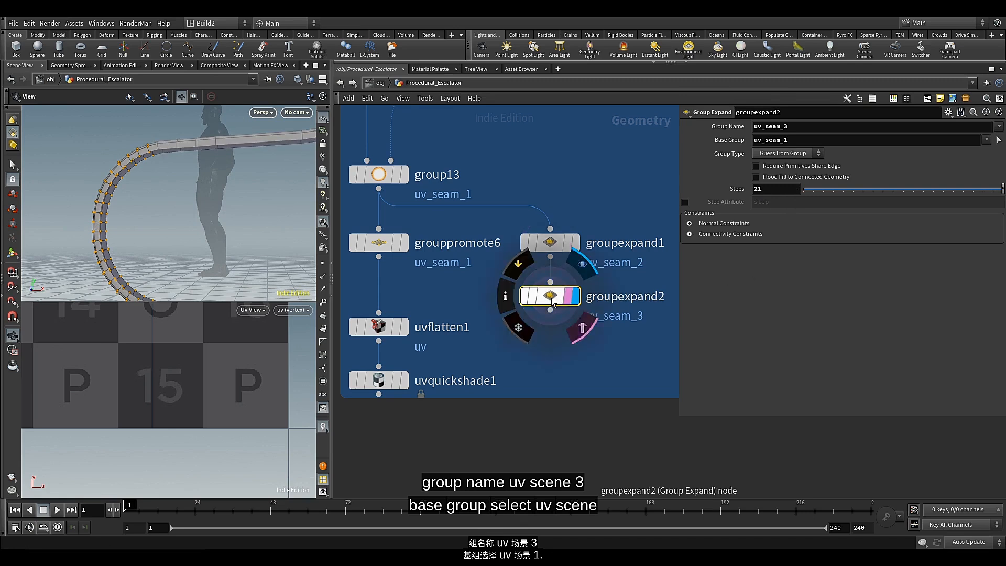
Move the lower UV nodes down and insert groupexpand1 and groupexpand2 between group13 and grouppromote6
{"action": "middle_click_drag", "start_coordinate": [522, 353], "coordinate": [522, 317]}
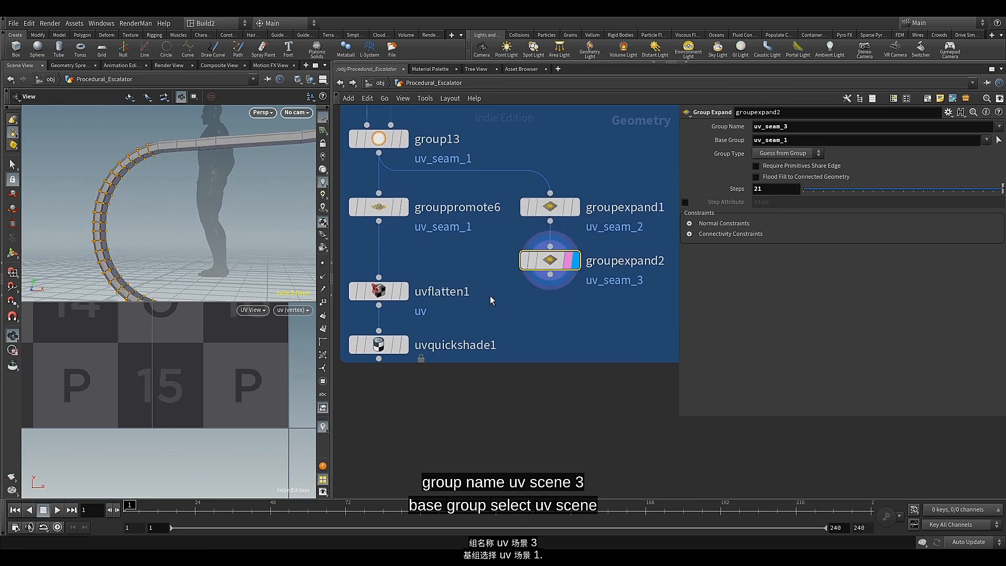
{"action": "scroll", "coordinate": [436, 258], "scroll_direction": "down", "scroll_amount": 2}
{"action": "left_click_drag", "start_coordinate": [365, 191], "coordinate": [449, 316]}
{"action": "key", "text": "l"}
{"action": "left_click_drag", "start_coordinate": [437, 242], "coordinate": [438, 349]}
{"action": "left_click", "coordinate": [492, 271]}
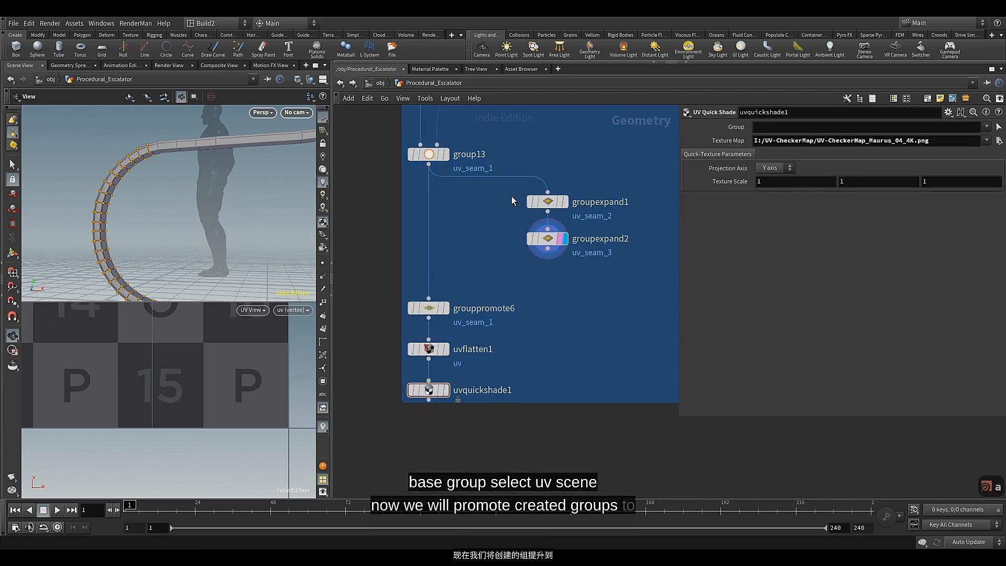
{"action": "left_click_drag", "start_coordinate": [511, 199], "coordinate": [429, 232]}
{"action": "left_click_drag", "start_coordinate": [430, 310], "coordinate": [429, 272]}
Display grouppromote6 and add uv_seam_2 and uv_seam_3 to its Group Name alongside uv_seam_1
{"action": "scroll", "coordinate": [429, 272], "scroll_direction": "up", "scroll_amount": 4}
{"action": "left_click", "coordinate": [459, 269]}
{"action": "left_click", "coordinate": [429, 272]}
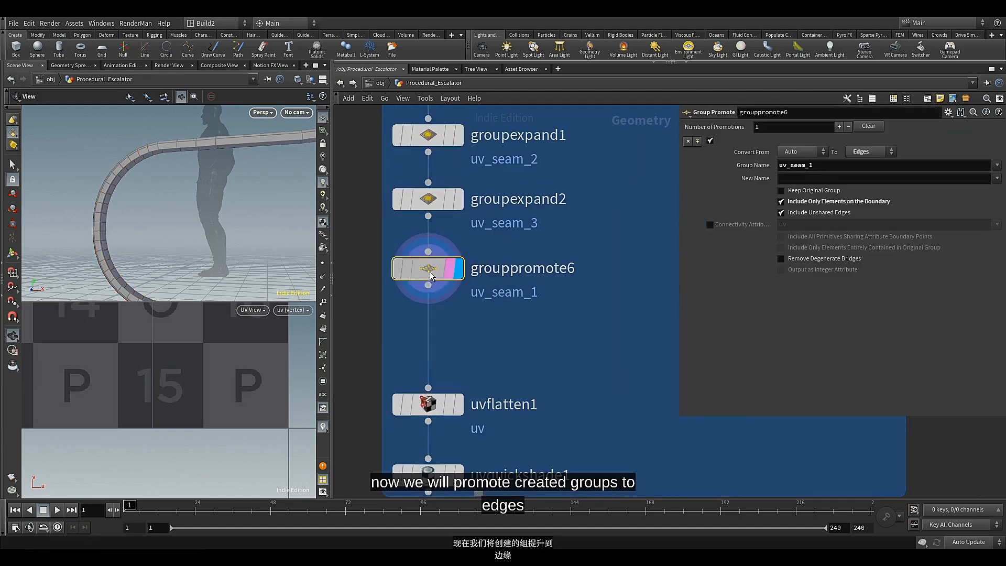
{"action": "scroll", "coordinate": [155, 206], "scroll_direction": "up", "scroll_amount": 5}
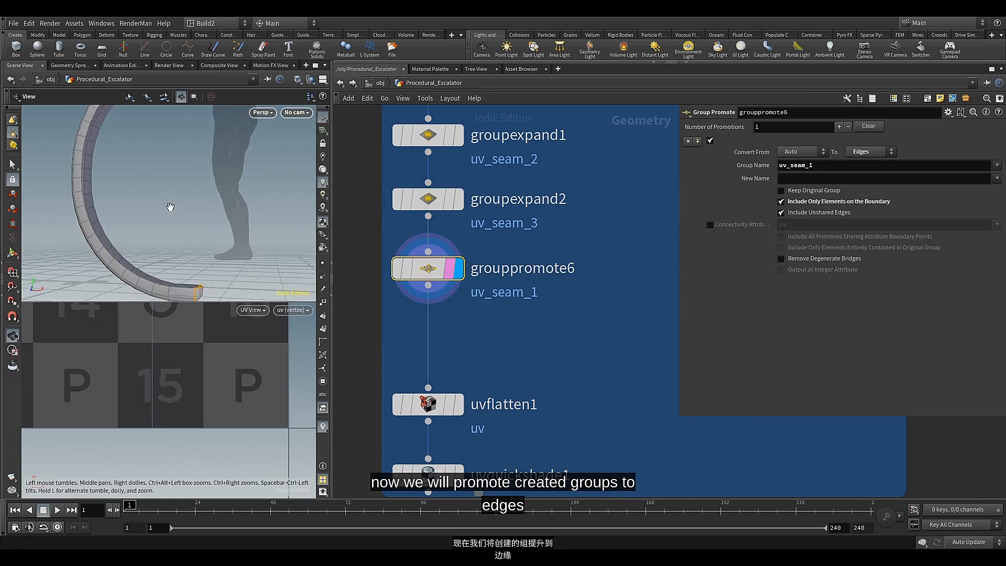
{"action": "left_click_drag", "start_coordinate": [170, 206], "coordinate": [147, 230]}
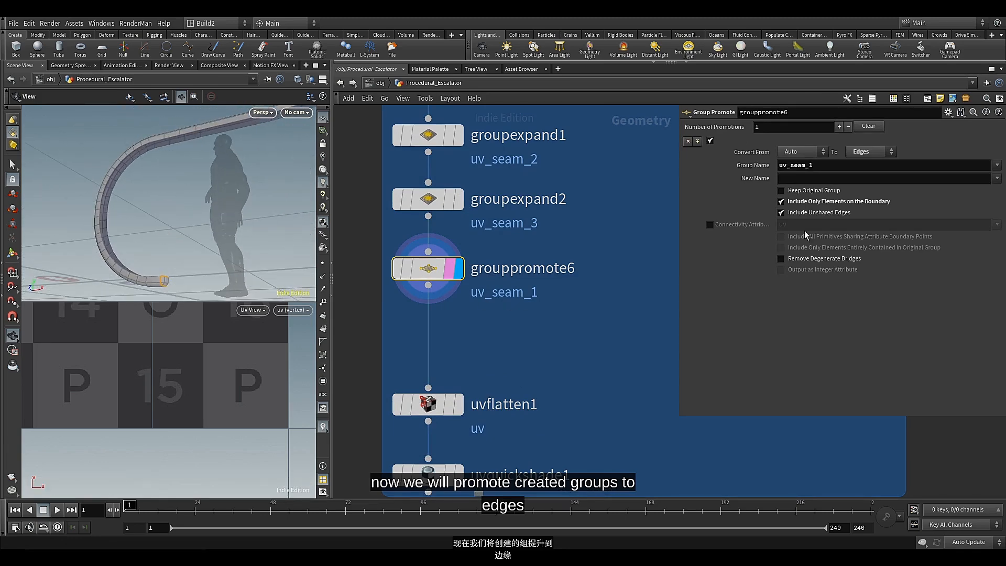
{"action": "left_click", "coordinate": [997, 165]}
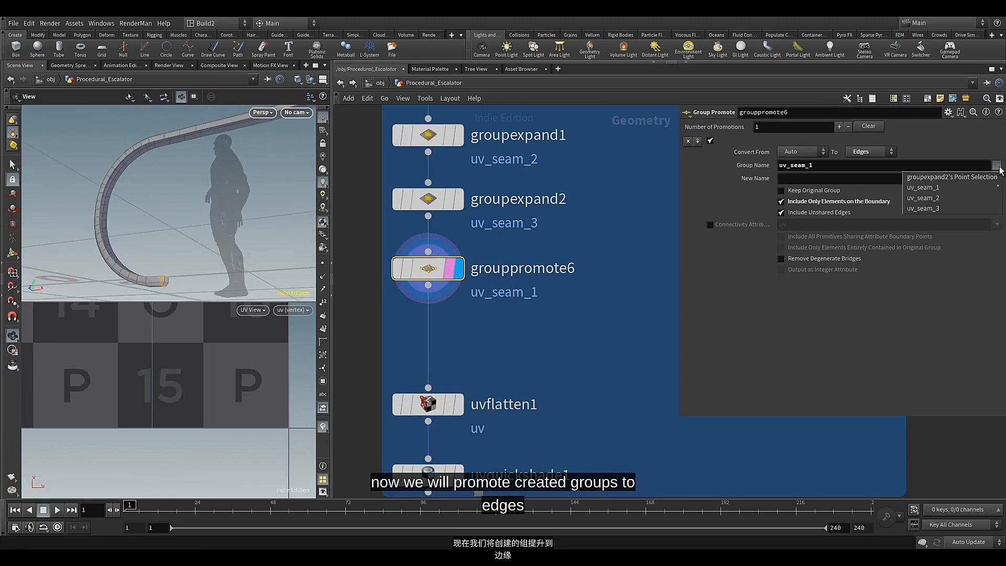
{"action": "left_click", "coordinate": [955, 194]}
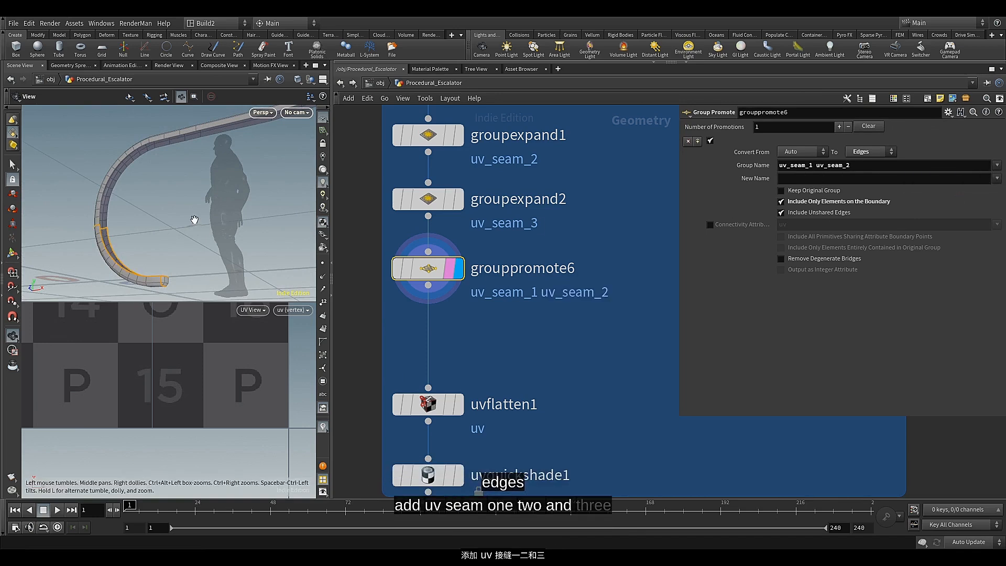
{"action": "left_click_drag", "start_coordinate": [142, 234], "coordinate": [190, 217]}
{"action": "left_click", "coordinate": [997, 166]}
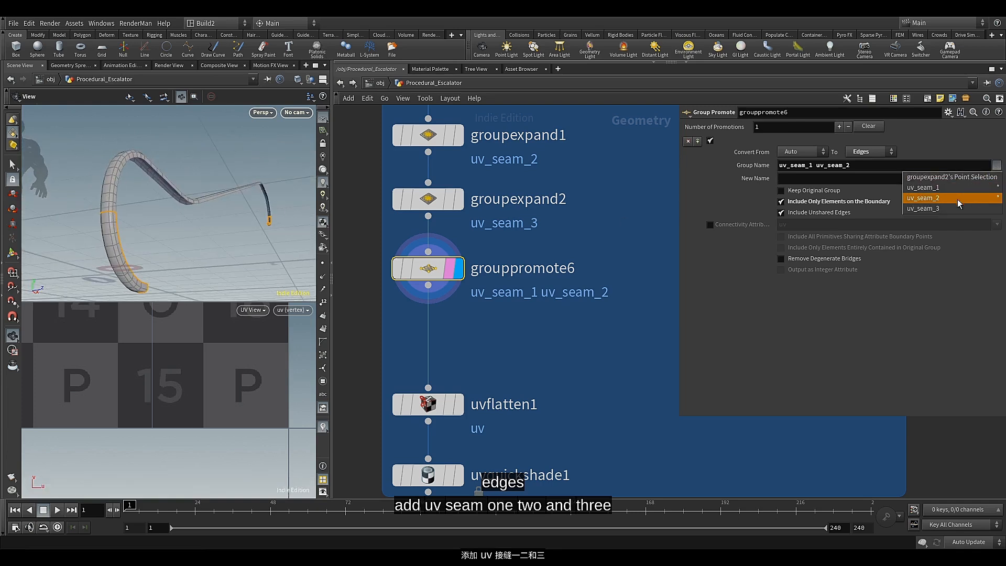
{"action": "left_click", "coordinate": [954, 206]}
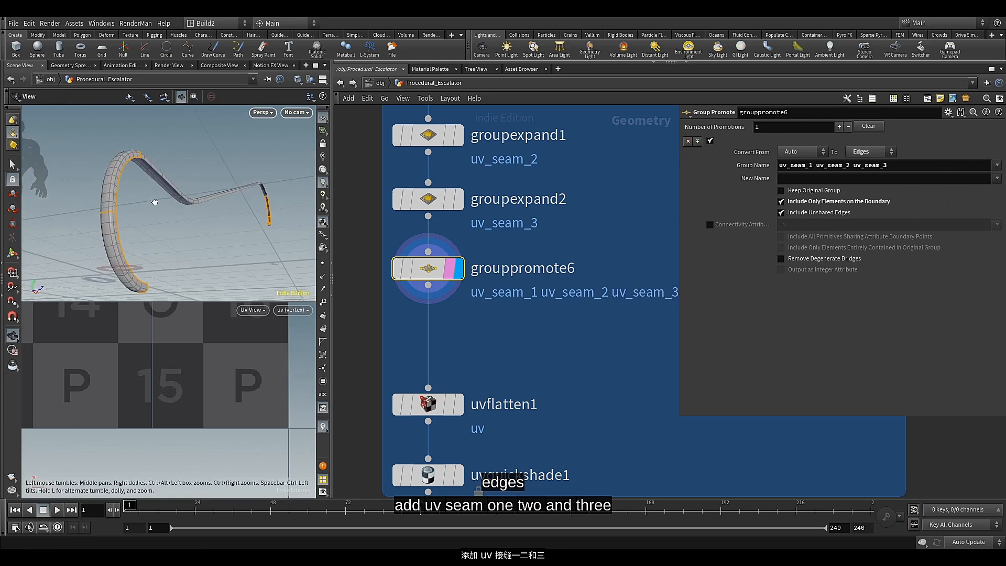
Exclude unshared edges from the seam group promotion in grouppromote6 and check the edge groups on the handrail
{"action": "left_click_drag", "start_coordinate": [154, 202], "coordinate": [119, 209]}
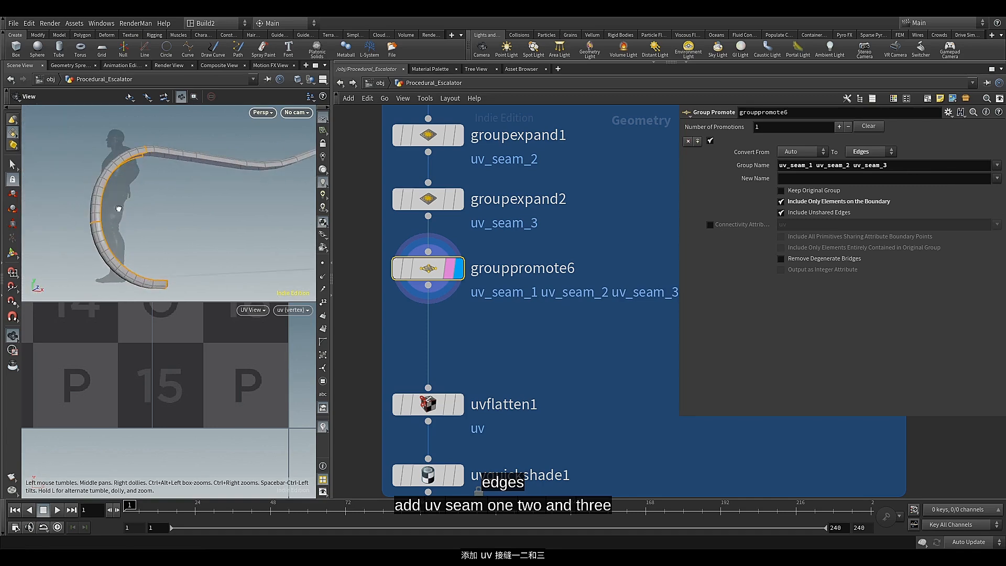
{"action": "left_click", "coordinate": [796, 213]}
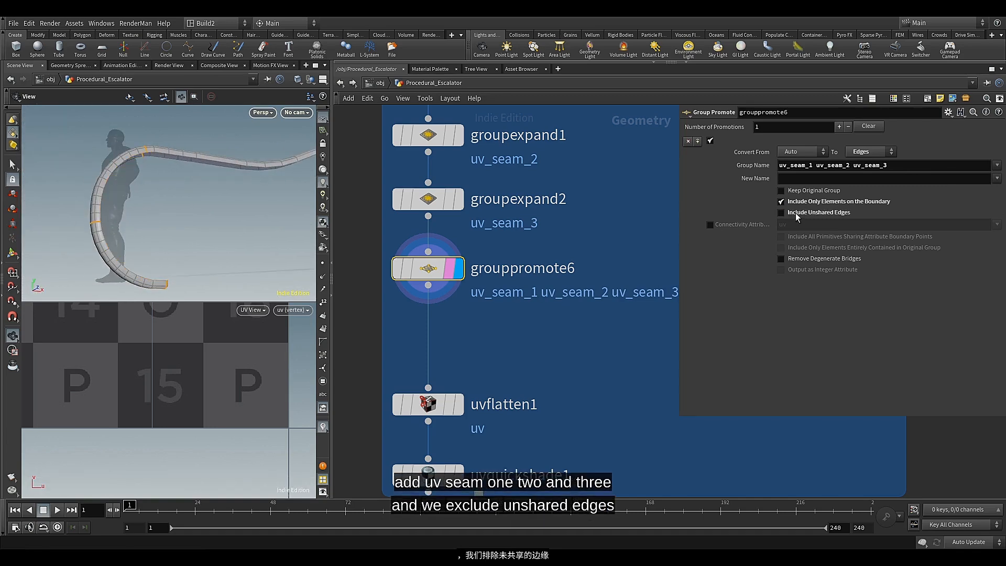
{"action": "left_click_drag", "start_coordinate": [218, 215], "coordinate": [252, 205]}
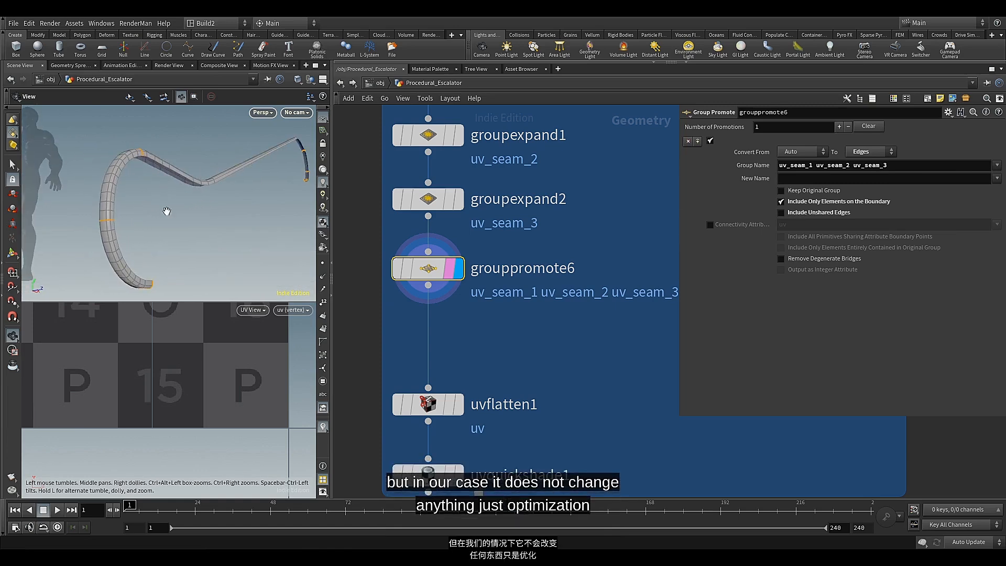
Test the handrail by varying the X translation of transform2 above Railing_Start, and undo each change
{"action": "scroll", "coordinate": [586, 232], "scroll_direction": "down", "scroll_amount": 5}
{"action": "middle_click_drag", "start_coordinate": [589, 225], "coordinate": [509, 387]}
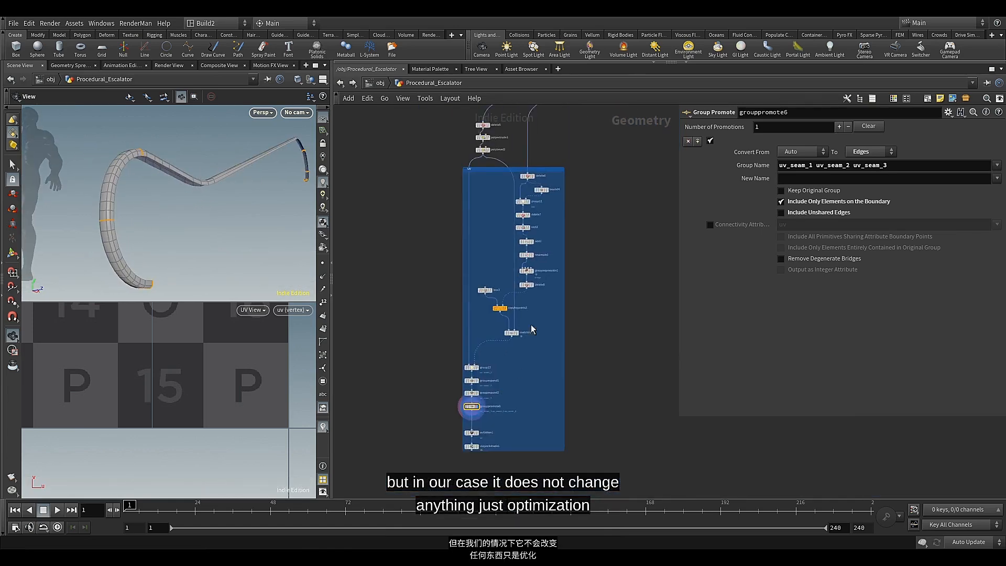
{"action": "scroll", "coordinate": [589, 193], "scroll_direction": "down", "scroll_amount": 4}
{"action": "middle_click_drag", "start_coordinate": [589, 193], "coordinate": [556, 394]}
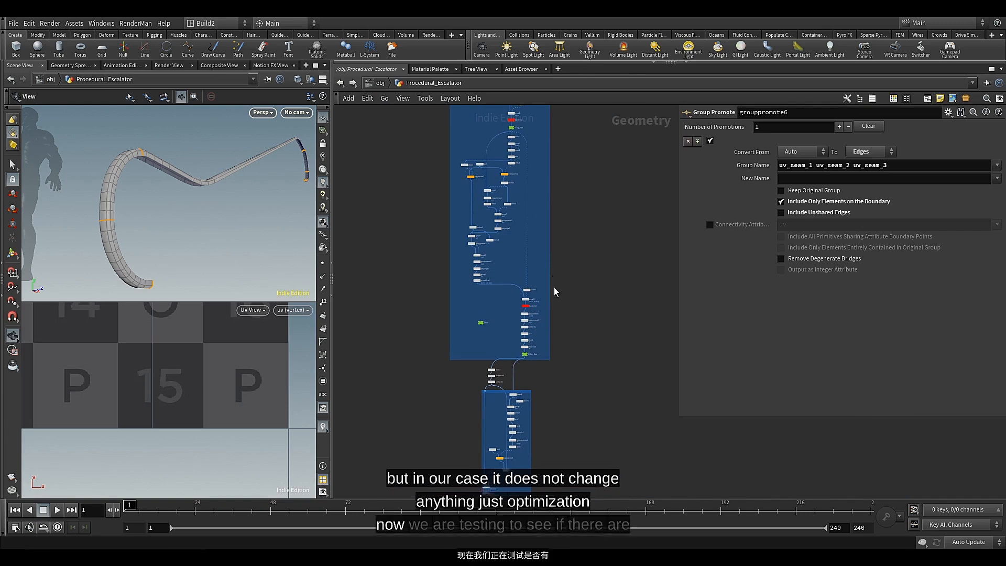
{"action": "middle_click_drag", "start_coordinate": [550, 278], "coordinate": [555, 394]}
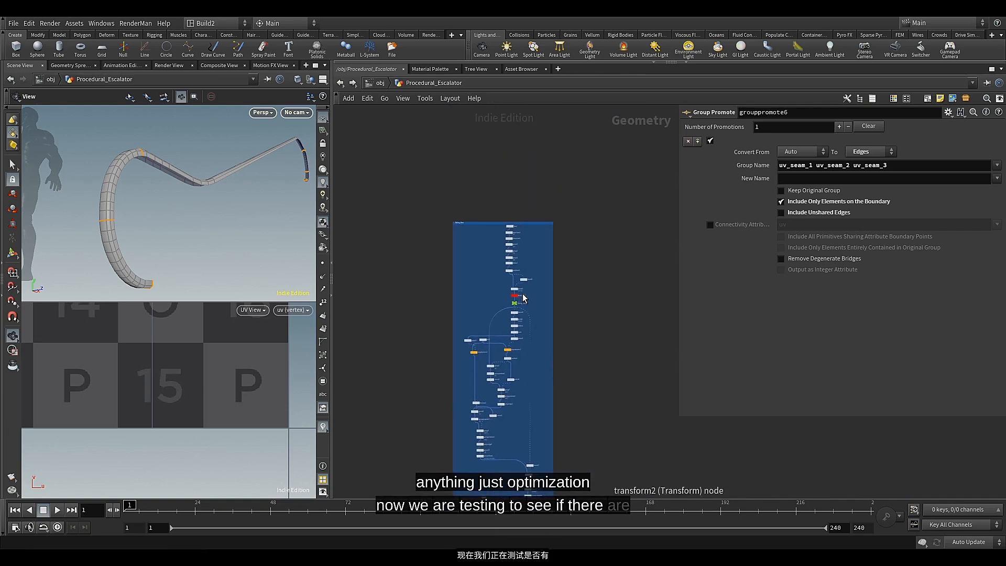
{"action": "scroll", "coordinate": [516, 294], "scroll_direction": "up", "scroll_amount": 8}
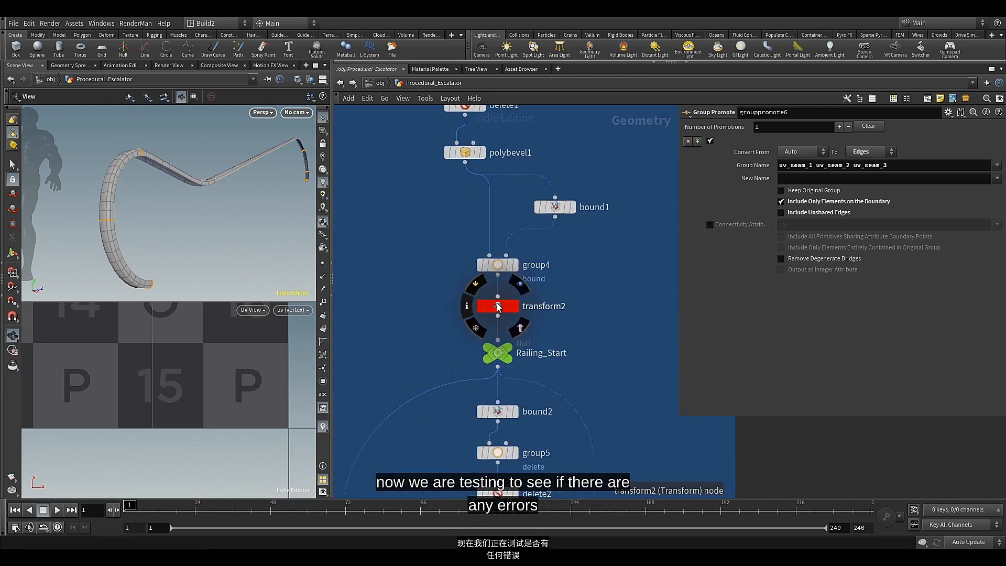
{"action": "left_click", "coordinate": [498, 307]}
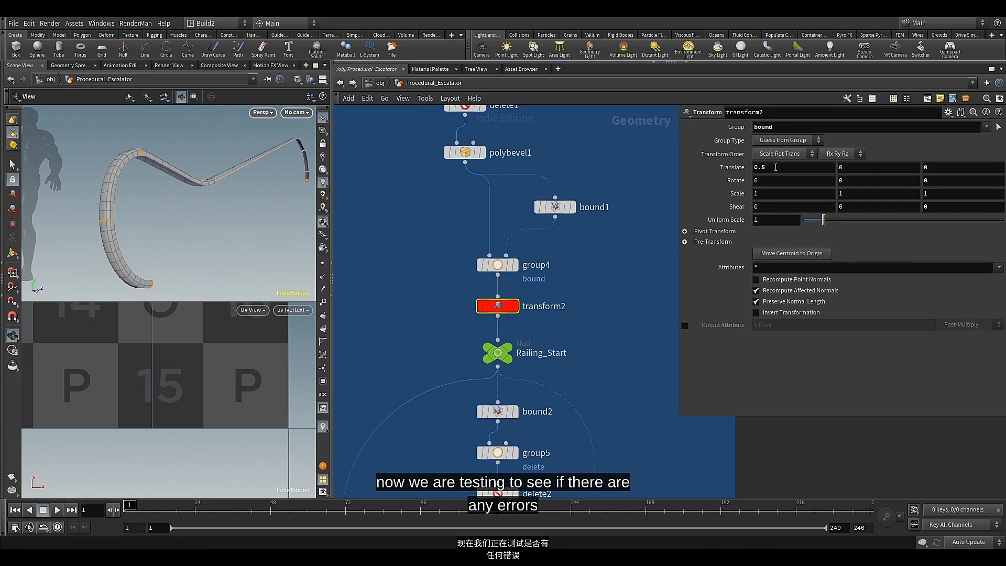
{"action": "middle_click_drag", "start_coordinate": [775, 167], "coordinate": [571, 179]}
{"action": "key", "text": "ctrl+z"}
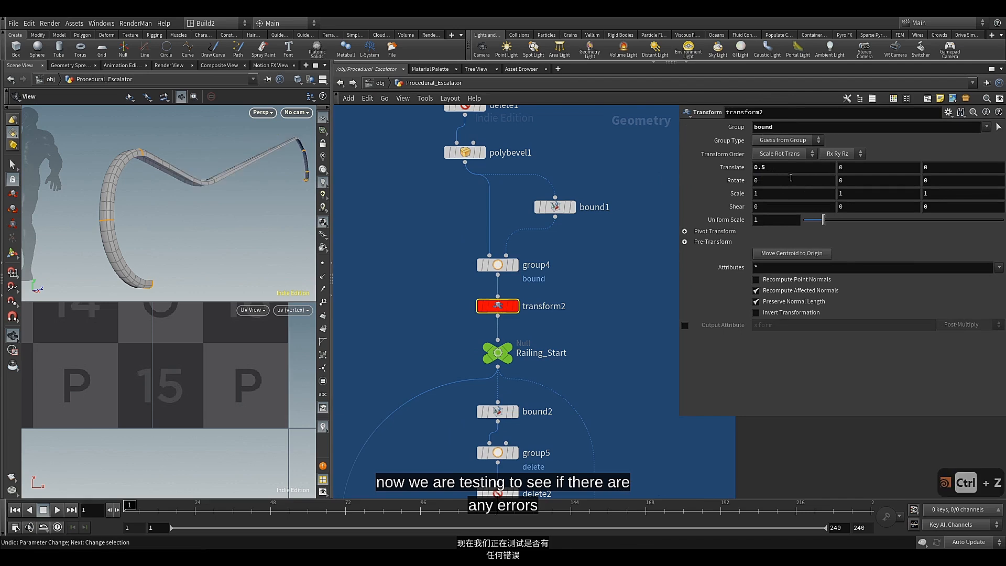
{"action": "middle_click_drag", "start_coordinate": [797, 168], "coordinate": [753, 167]}
{"action": "key", "text": "ctrl+z"}
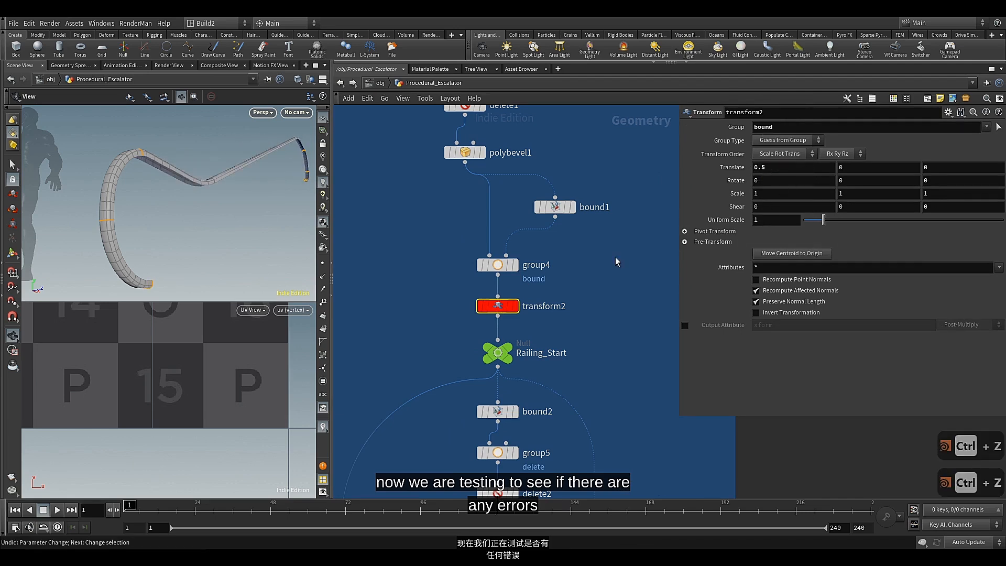
Test polybevel1 by varying its divisions and returning them to 11, and set its distance to 0.414
{"action": "middle_click_drag", "start_coordinate": [450, 179], "coordinate": [447, 223]}
{"action": "left_click", "coordinate": [462, 196]}
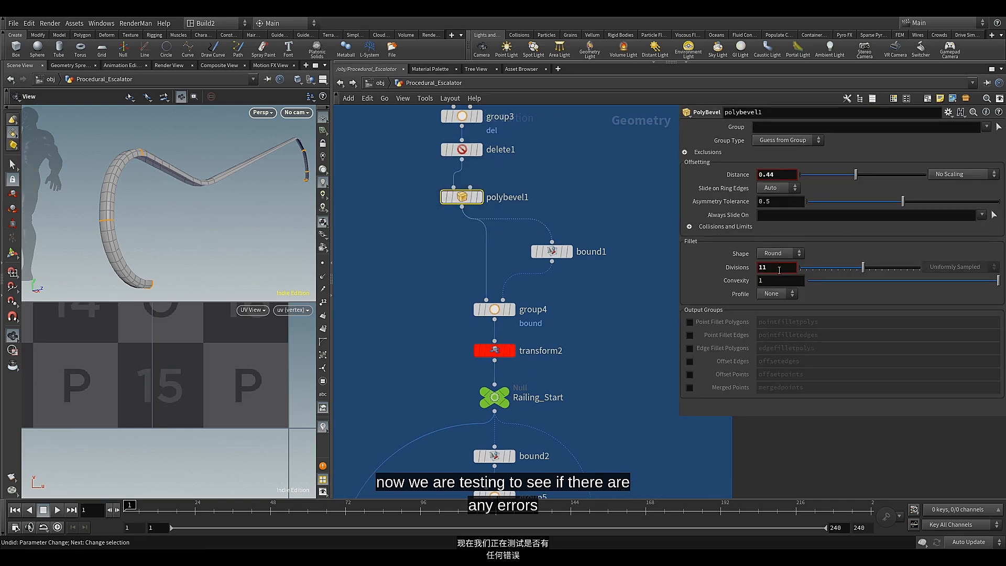
{"action": "middle_click_drag", "start_coordinate": [779, 269], "coordinate": [779, 270]}
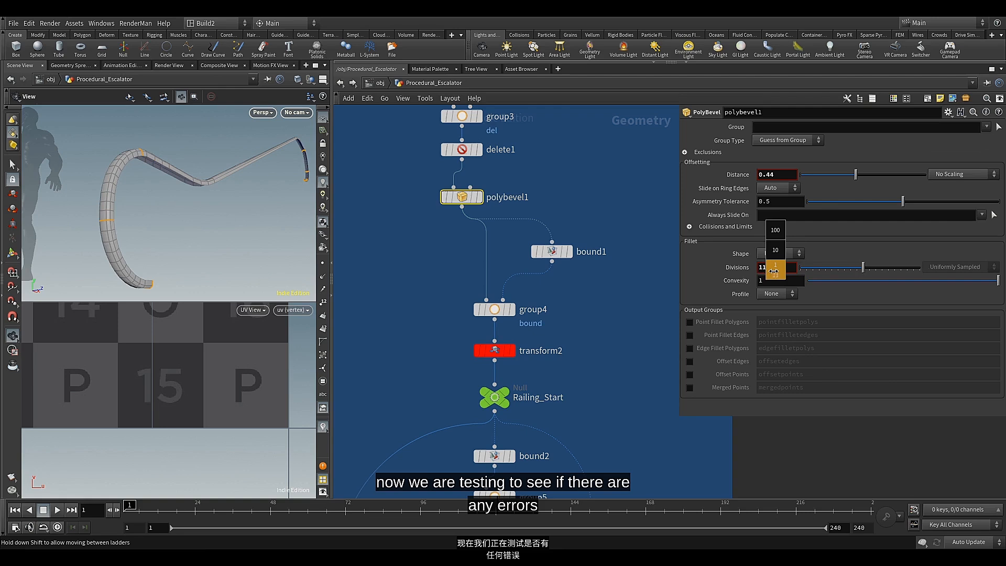
{"action": "middle_click_drag", "start_coordinate": [788, 269], "coordinate": [778, 271]}
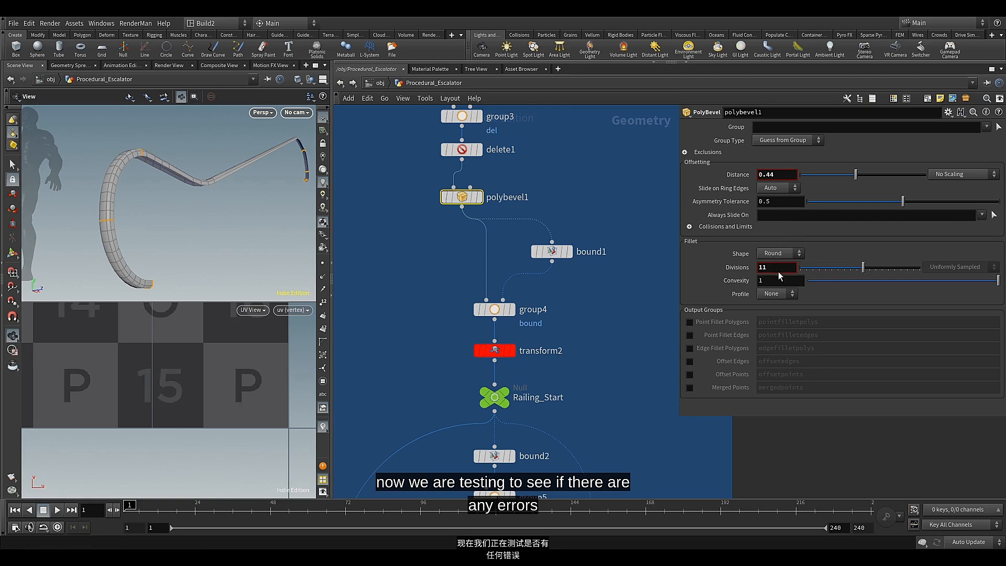
{"action": "middle_click_drag", "start_coordinate": [781, 177], "coordinate": [778, 211]}
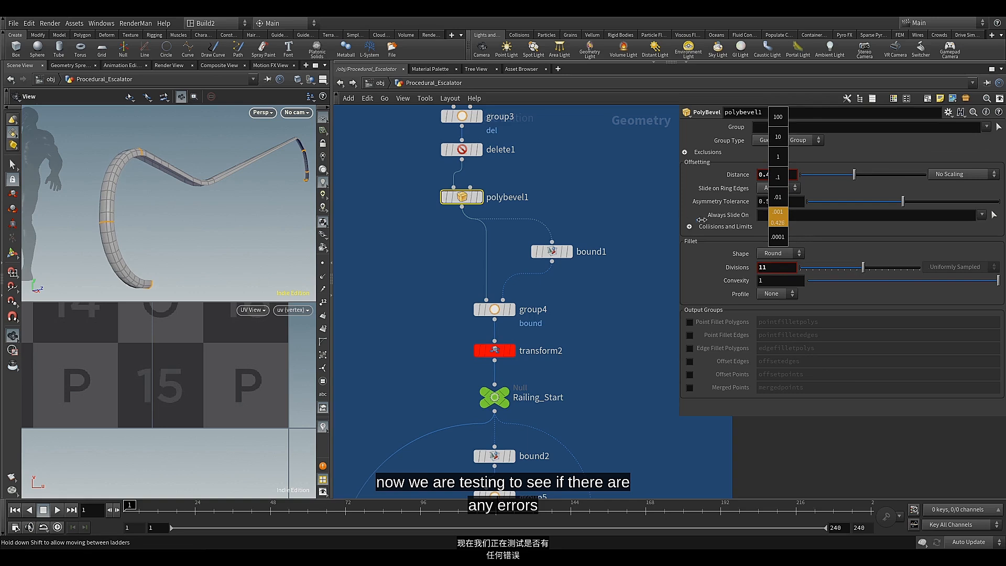
{"action": "middle_click_drag", "start_coordinate": [702, 219], "coordinate": [655, 244]}
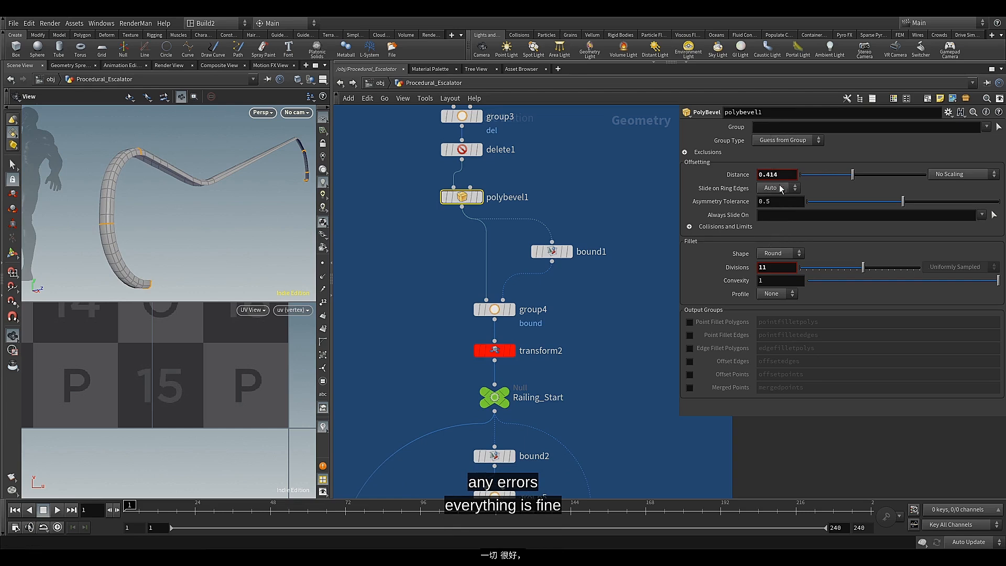
Display uvflatten1 and add uv_seam_2 and uv_seam_3 to its flattening Seams alongside uv_seam_1
{"action": "key", "text": "h"}
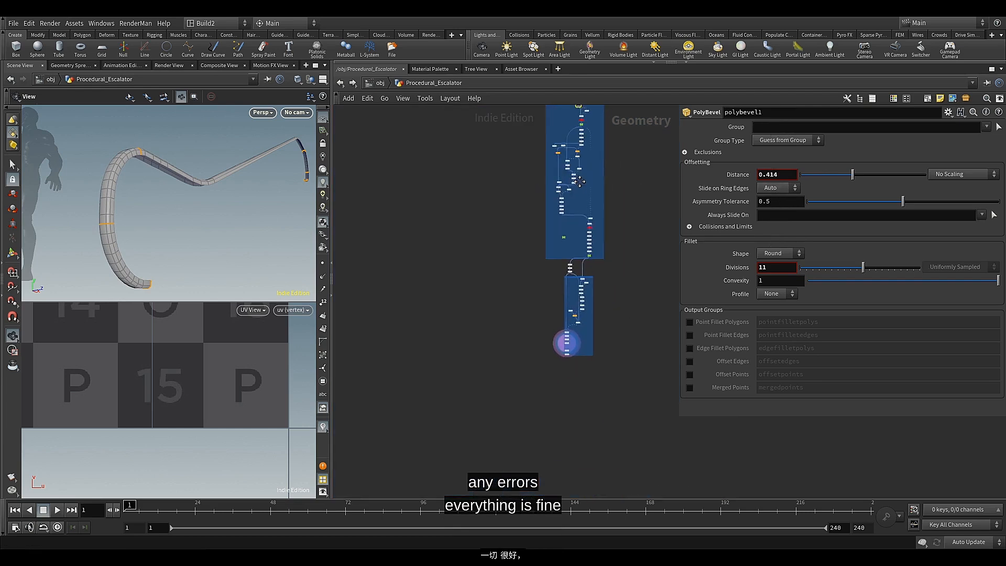
{"action": "scroll", "coordinate": [606, 306], "scroll_direction": "up", "scroll_amount": 10}
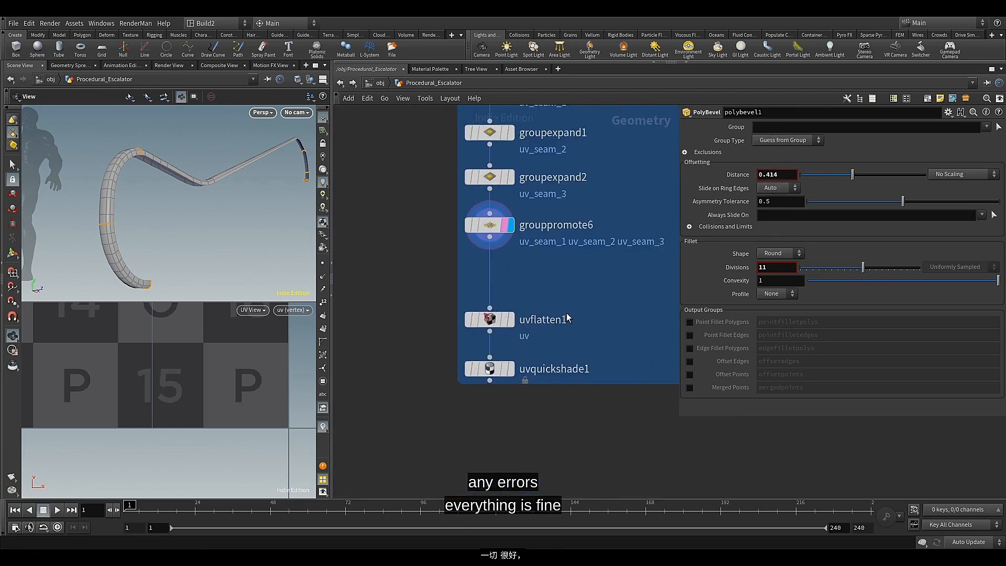
{"action": "scroll", "coordinate": [557, 309], "scroll_direction": "down", "scroll_amount": 3}
{"action": "middle_click_drag", "start_coordinate": [557, 310], "coordinate": [532, 299]}
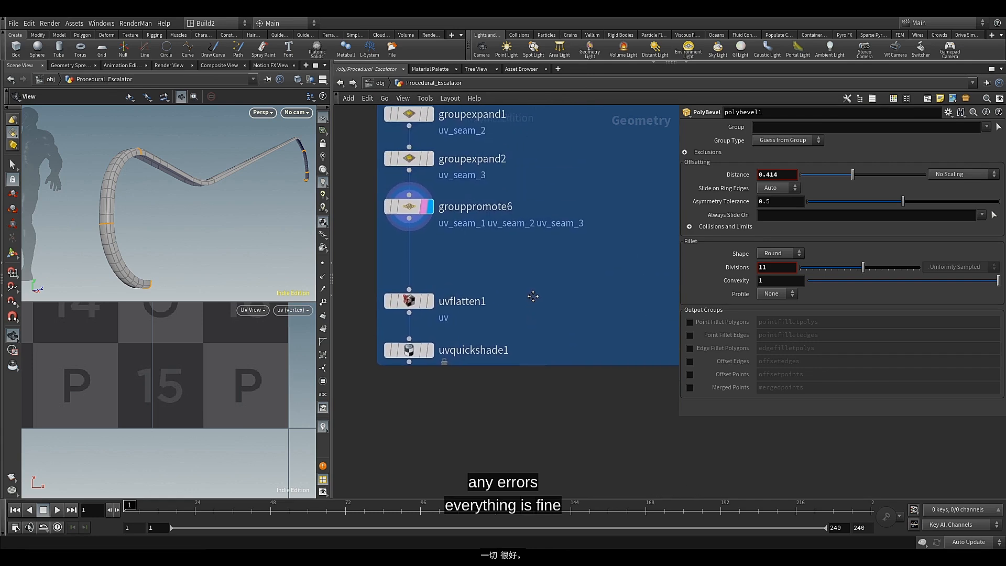
{"action": "left_click", "coordinate": [429, 300]}
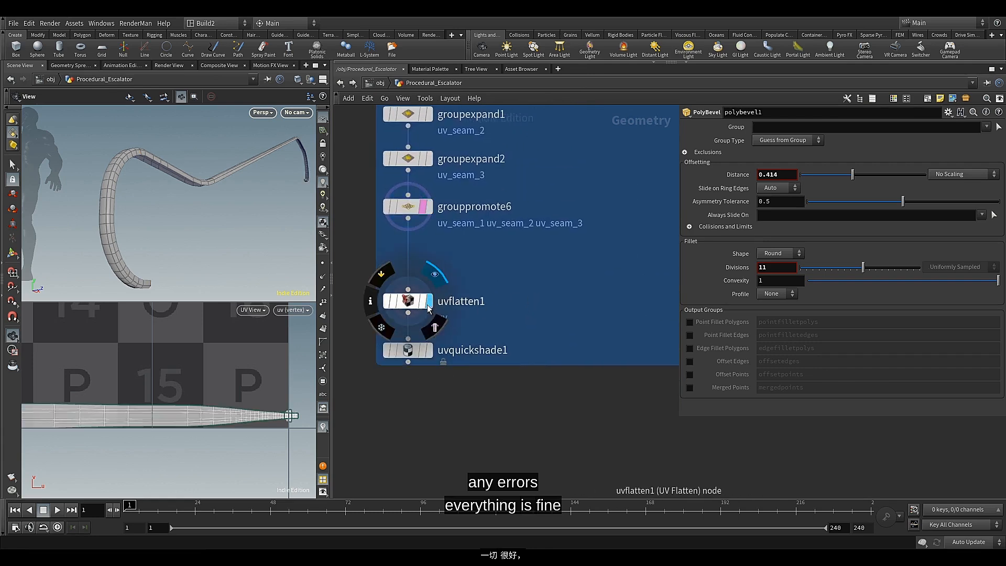
{"action": "left_click", "coordinate": [412, 307]}
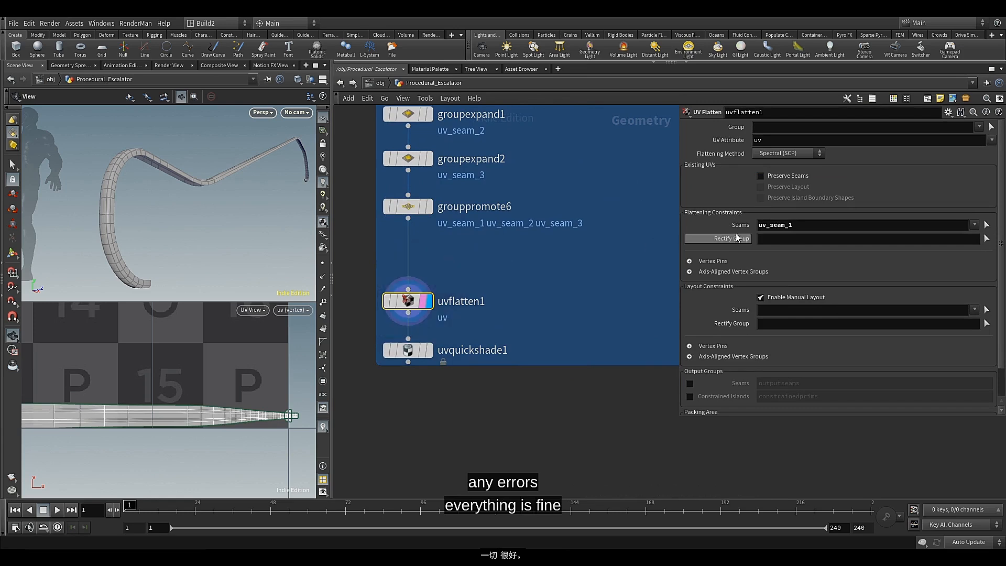
{"action": "left_click", "coordinate": [975, 225]}
{"action": "left_click", "coordinate": [927, 256]}
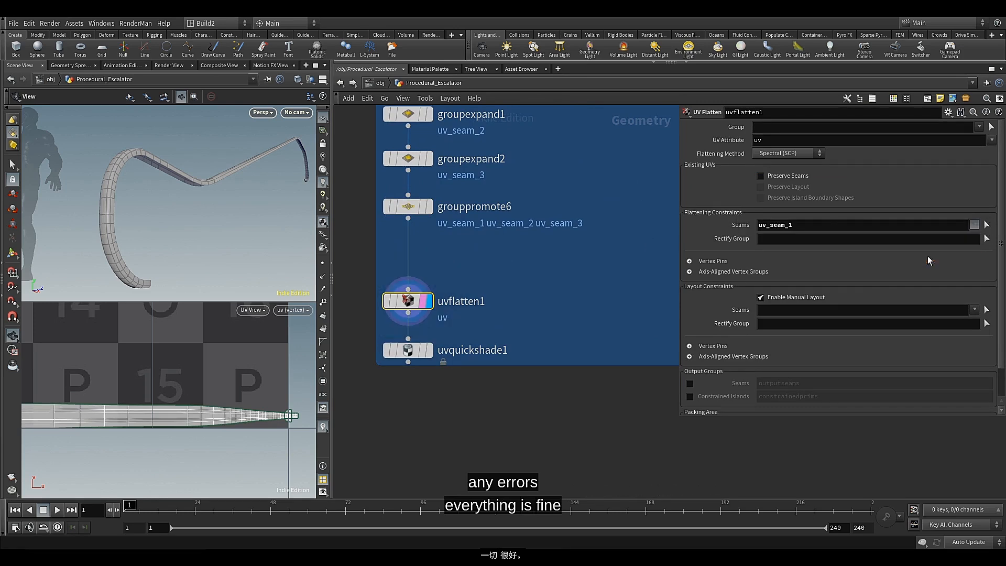
{"action": "left_click", "coordinate": [974, 226]}
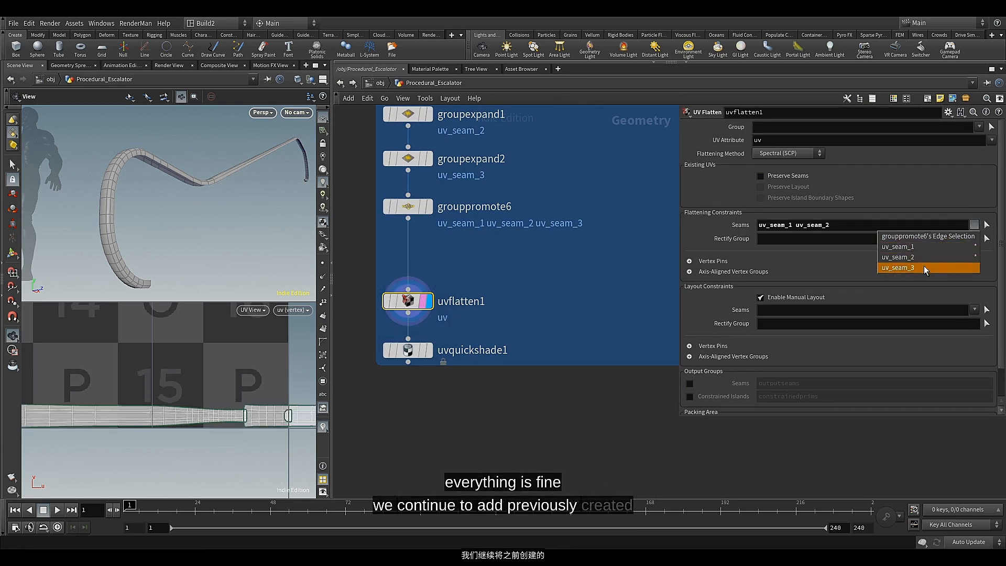
{"action": "left_click", "coordinate": [923, 265]}
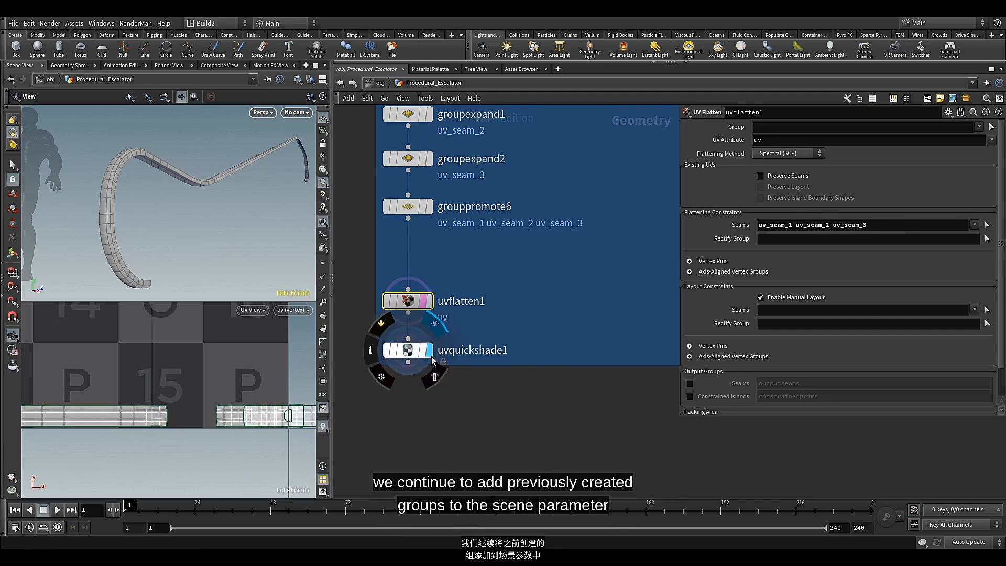
Display and select uvquickshade1 to examine the checker texture on the handrail
{"action": "left_click", "coordinate": [426, 350]}
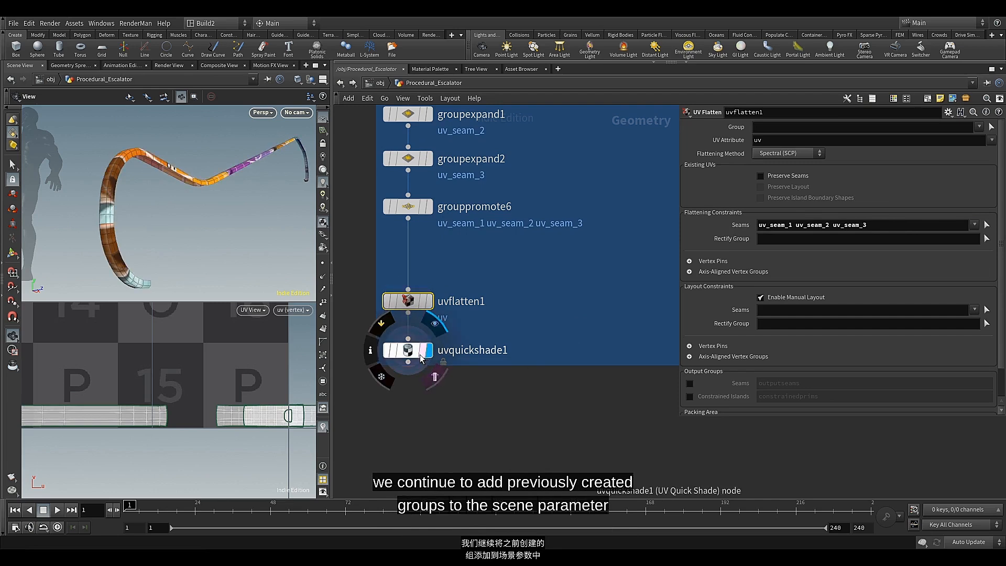
{"action": "left_click", "coordinate": [408, 355]}
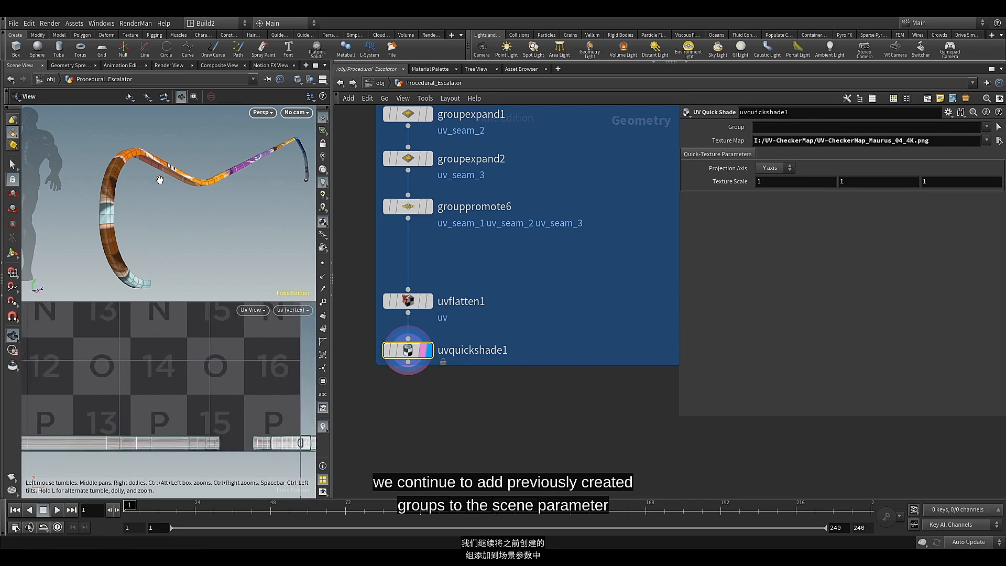
{"action": "mouse_move", "coordinate": [162, 179]}
{"action": "left_mouse_down"}
{"action": "mouse_move", "coordinate": [173, 184]}
{"action": "mouse_move", "coordinate": [162, 219]}
{"action": "mouse_move", "coordinate": [157, 190]}
{"action": "left_mouse_up"}
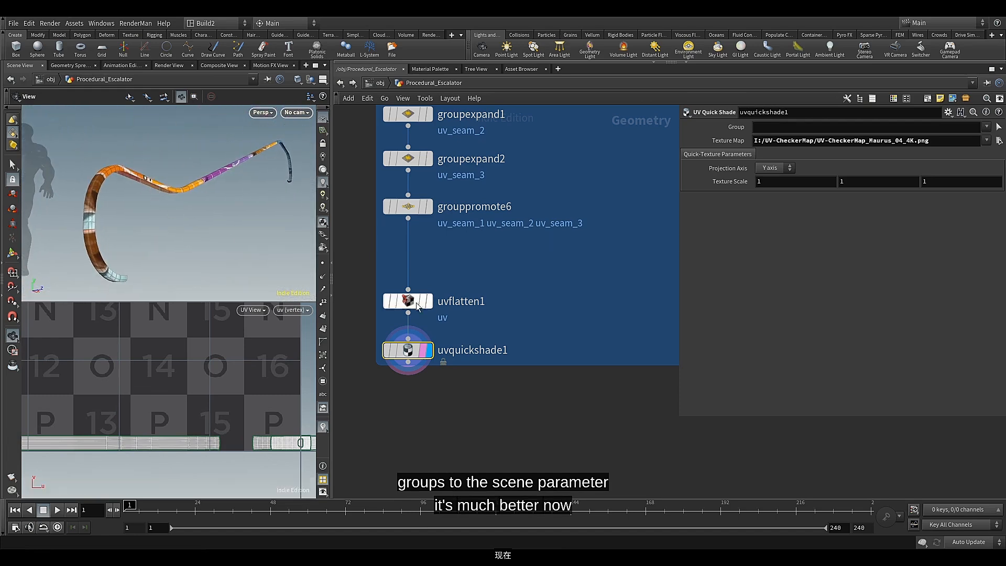
Move uvflatten1 and uvquickshade1 up close beneath grouppromote6
{"action": "left_click_drag", "start_coordinate": [429, 312], "coordinate": [419, 261]}
{"action": "scroll", "coordinate": [414, 335], "scroll_direction": "down", "scroll_amount": 2}
{"action": "middle_click_drag", "start_coordinate": [414, 335], "coordinate": [440, 321]}
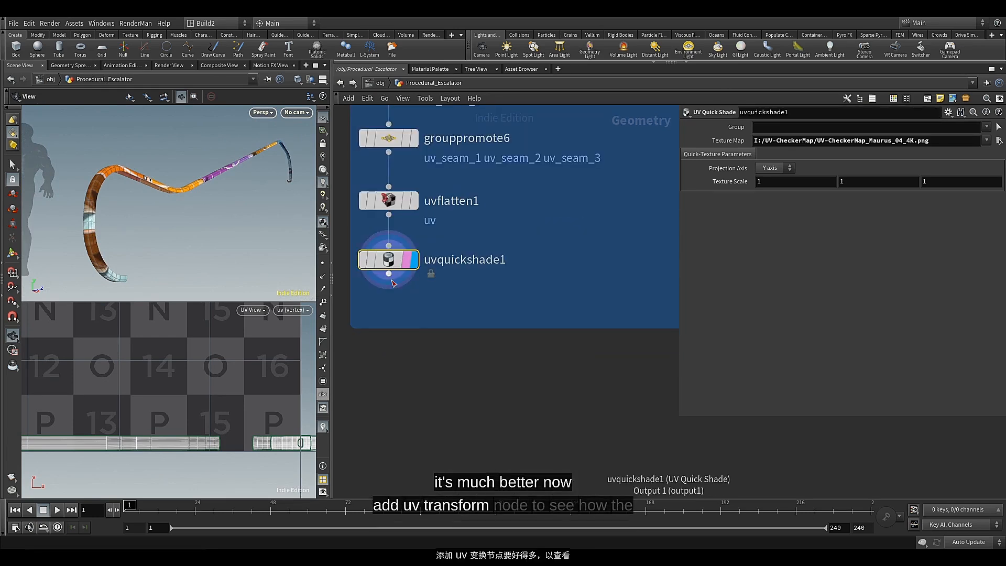
Add and display a UV Transform directly below uvquickshade1 and set its scale to 1.5 on all three axes
{"action": "left_click", "coordinate": [389, 275]}
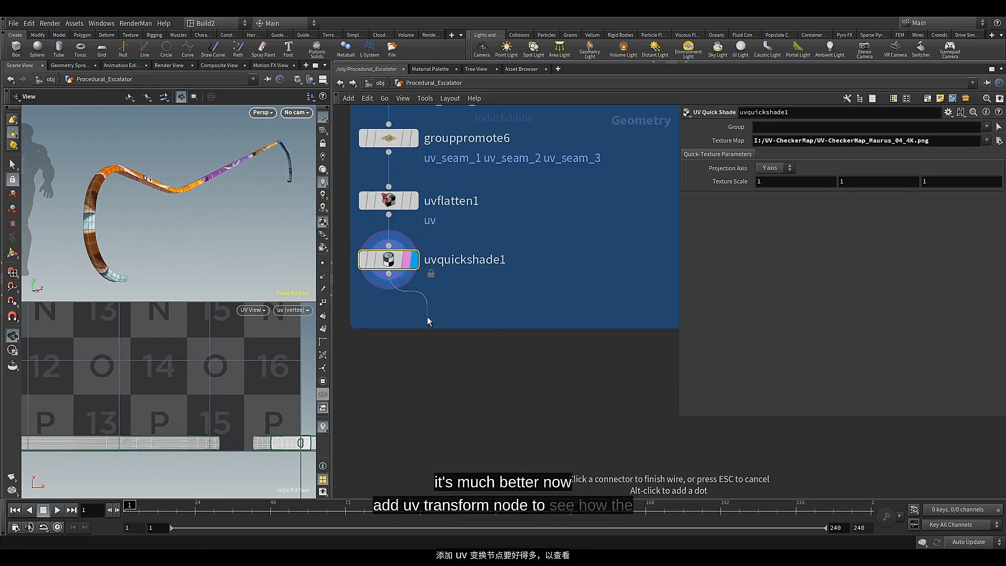
{"action": "key", "text": "Tab"}
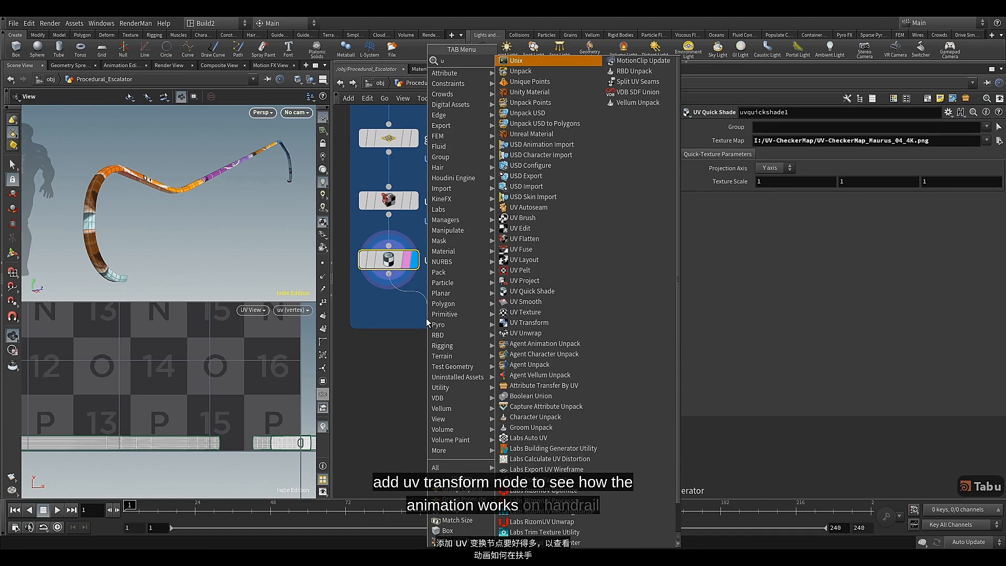
{"action": "type", "text": "v"}
{"action": "left_click", "coordinate": [530, 177]}
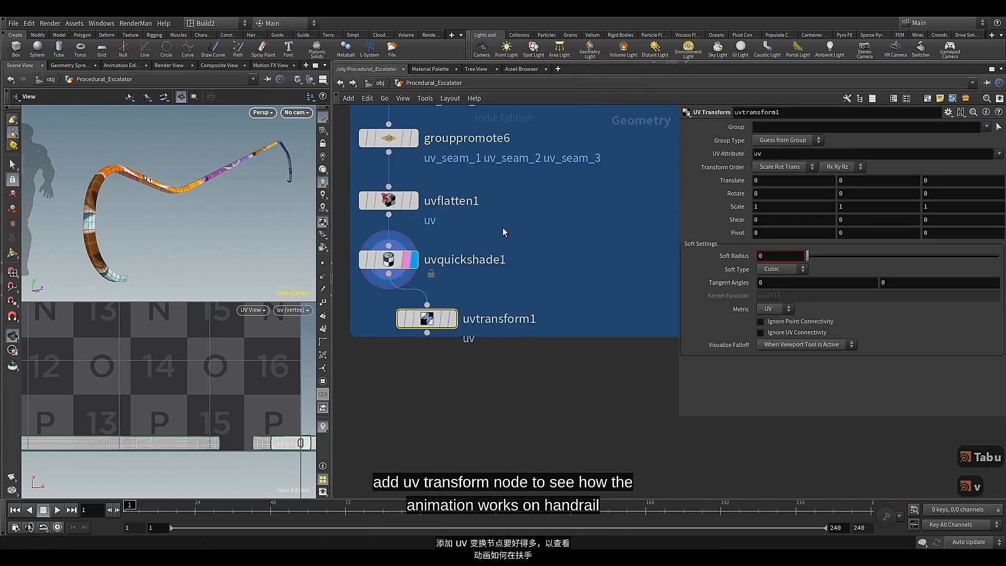
{"action": "left_click_drag", "start_coordinate": [445, 315], "coordinate": [407, 323]}
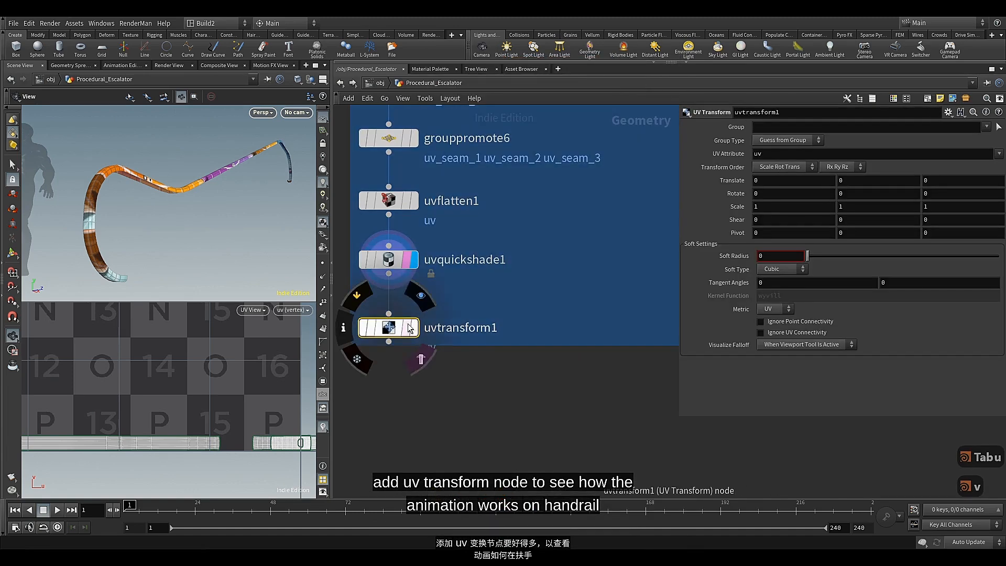
{"action": "left_click", "coordinate": [410, 328]}
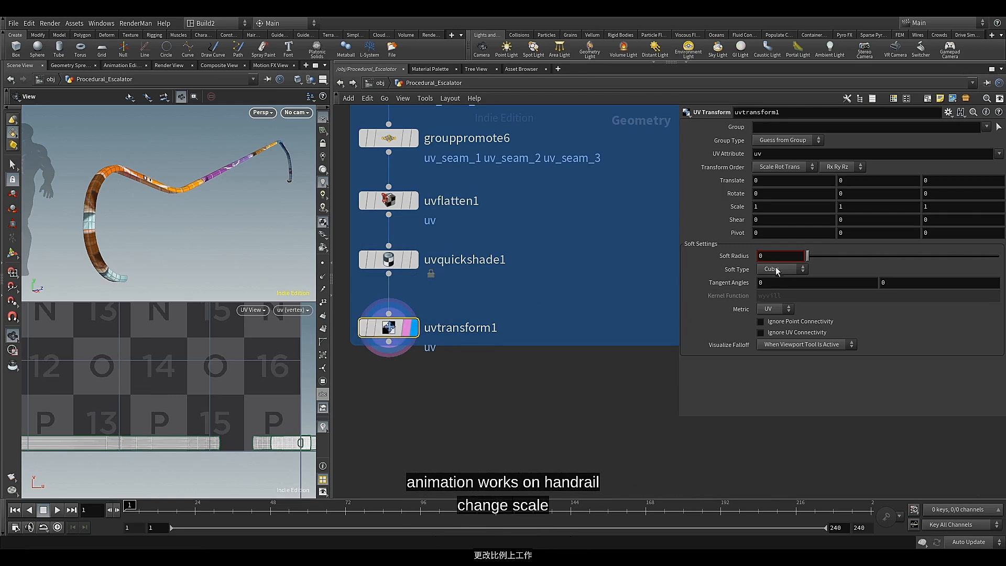
{"action": "middle_click_drag", "start_coordinate": [735, 206], "coordinate": [969, 262]}
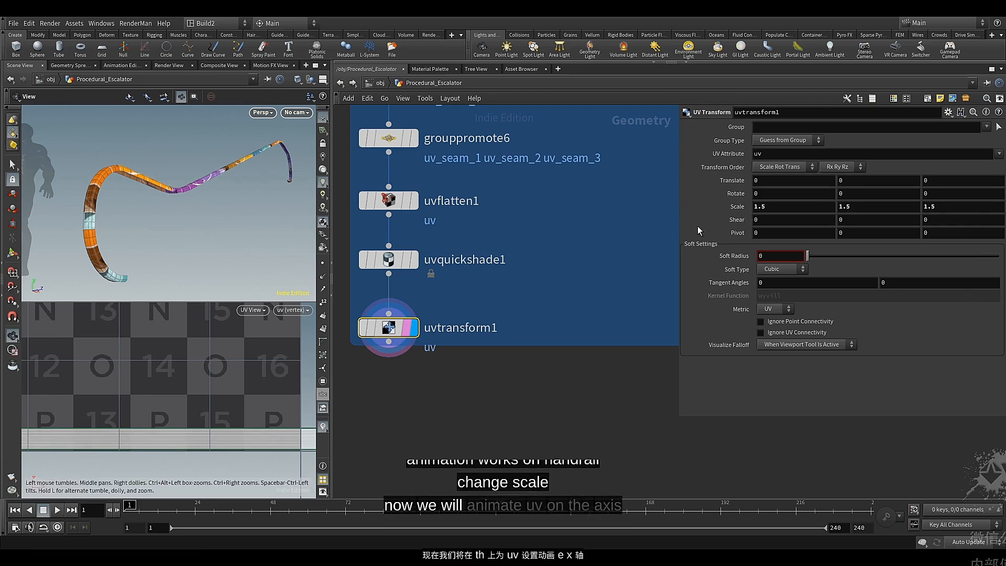
Keyframe the X translation of uvtransform1 at 0 on frame 1 and at 2.9 on frame 216
{"action": "left_click", "coordinate": [760, 181], "text": "alt"}
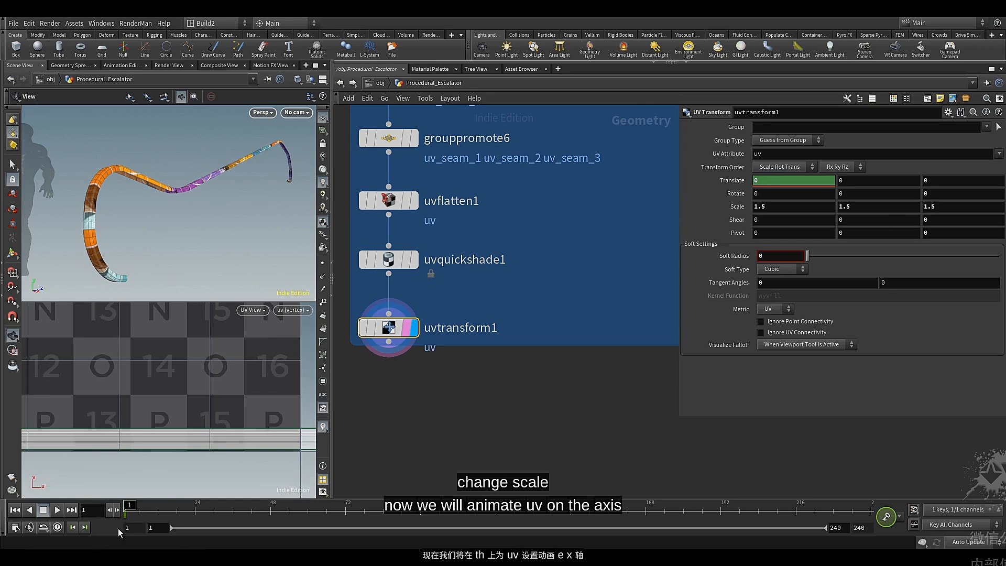
{"action": "left_click_drag", "start_coordinate": [128, 507], "coordinate": [800, 517]}
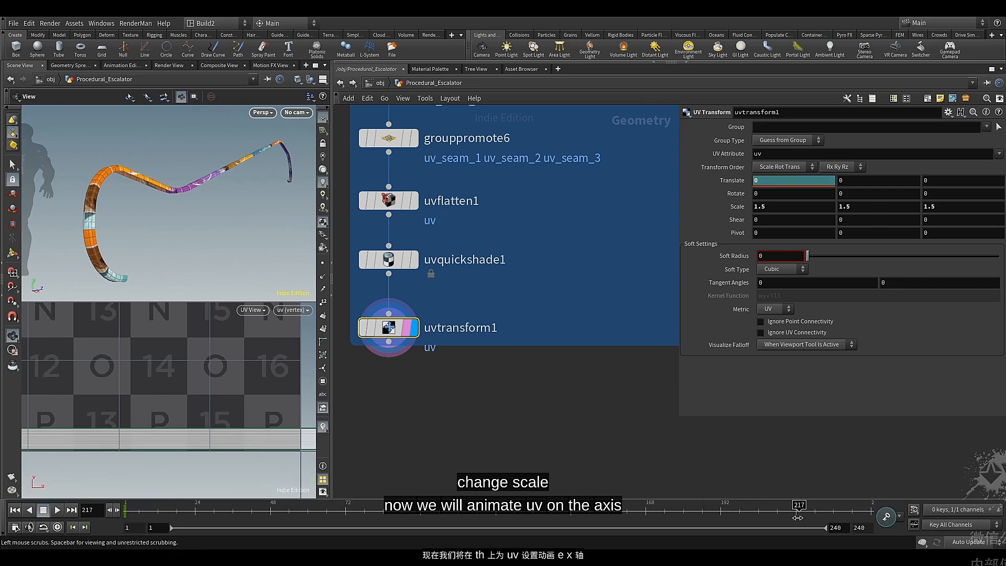
{"action": "middle_click_drag", "start_coordinate": [768, 181], "coordinate": [906, 205]}
{"action": "left_click", "coordinate": [768, 180], "text": "alt"}
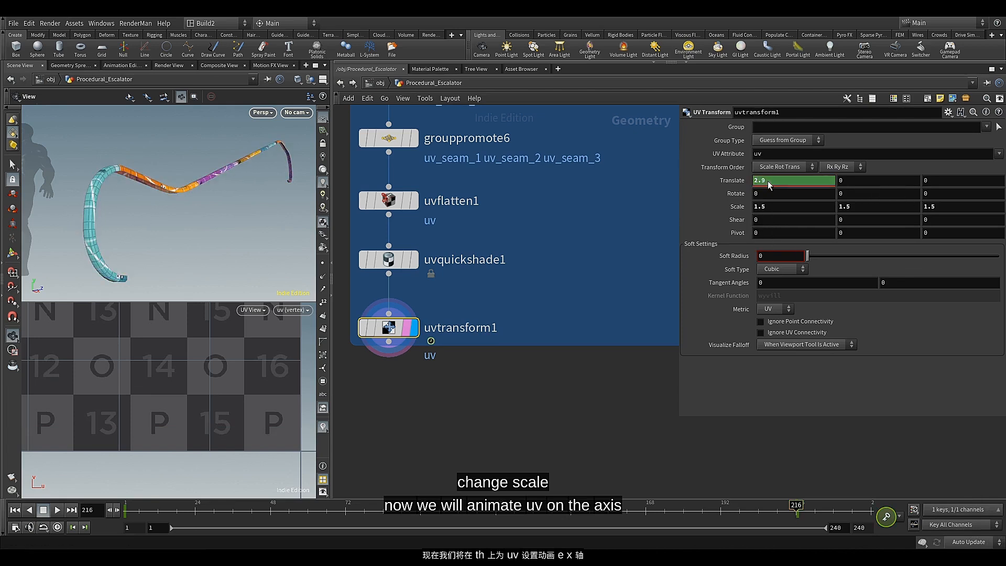
Turn on real-time playback and play the timeline to check how the texture moves along the handrail
{"action": "left_click", "coordinate": [152, 508]}
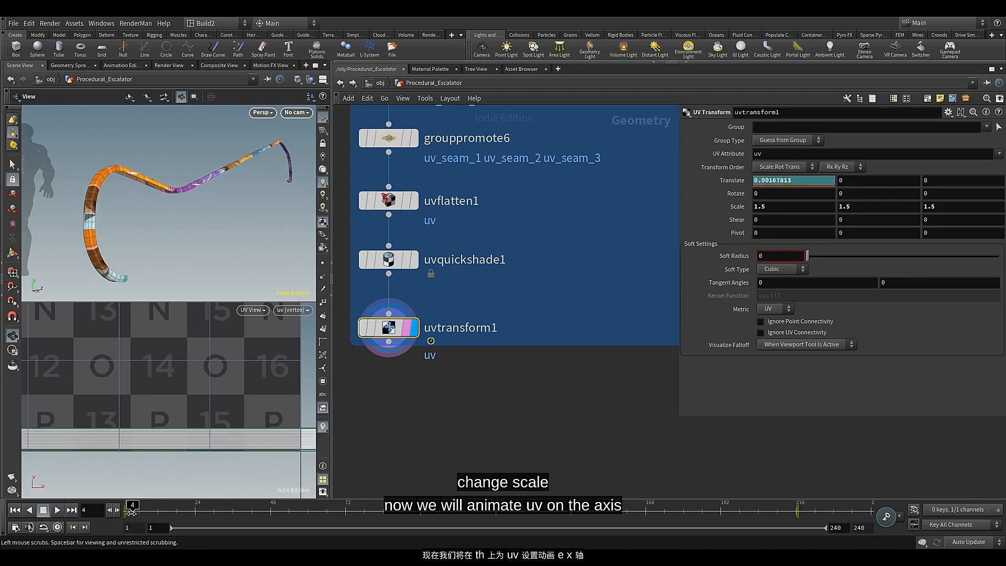
{"action": "left_click", "coordinate": [58, 512]}
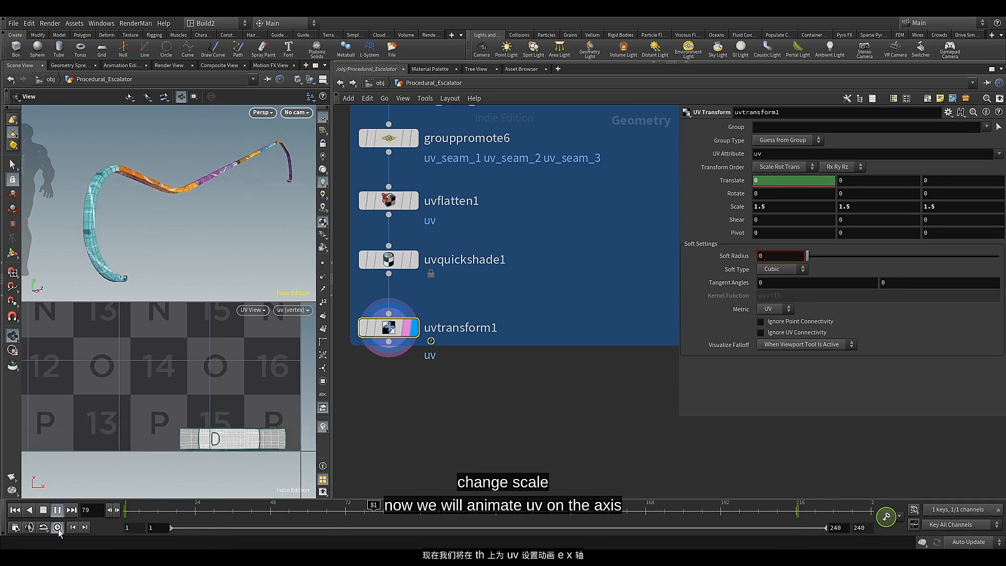
{"action": "left_click", "coordinate": [58, 528]}
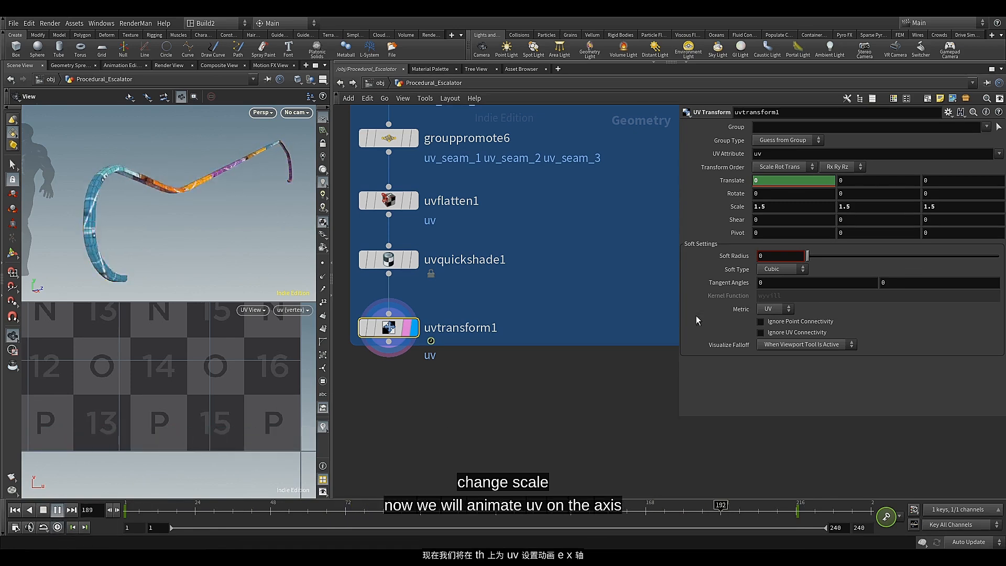
{"action": "left_click", "coordinate": [59, 528]}
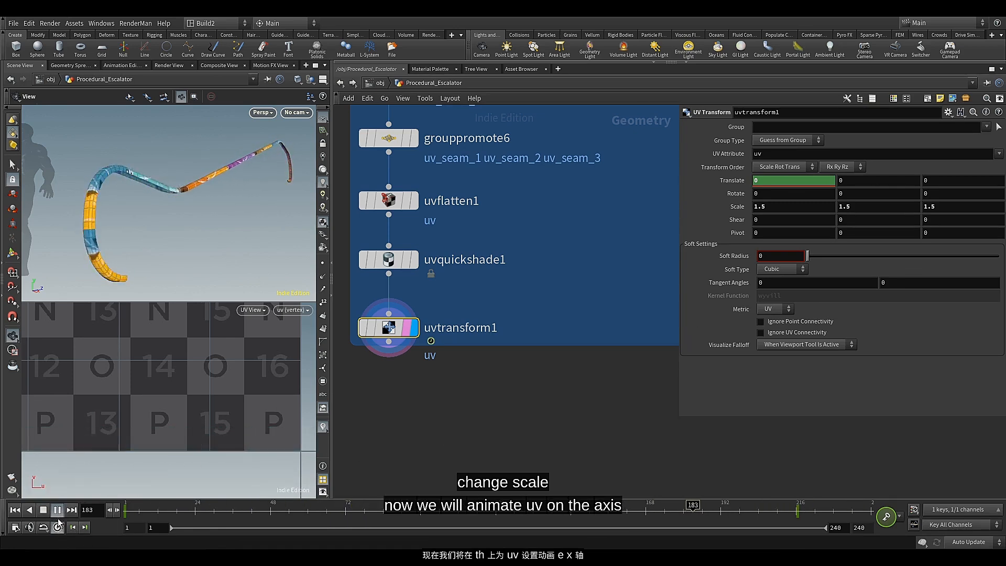
{"action": "left_click", "coordinate": [57, 510]}
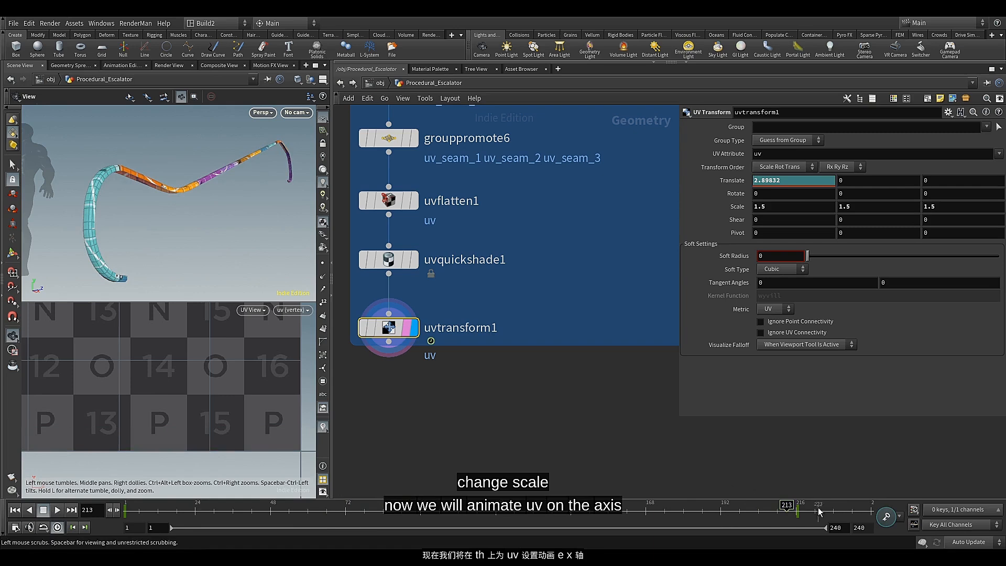
Set uvtransform1's X translation keyframe on frame 216 to 0.5 and play back the handrail animation
{"action": "left_click_drag", "start_coordinate": [790, 508], "coordinate": [803, 509]}
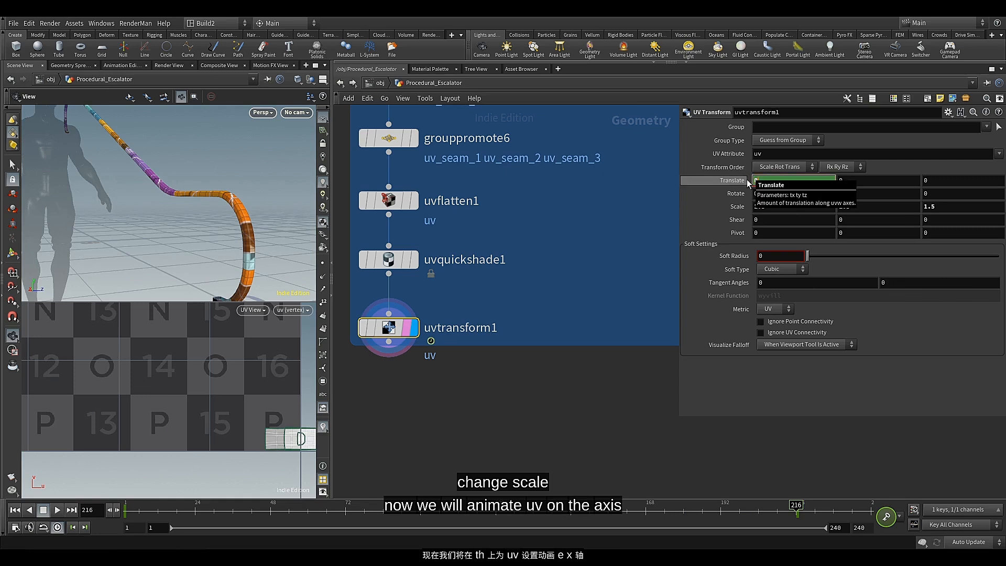
{"action": "key", "text": "Return"}
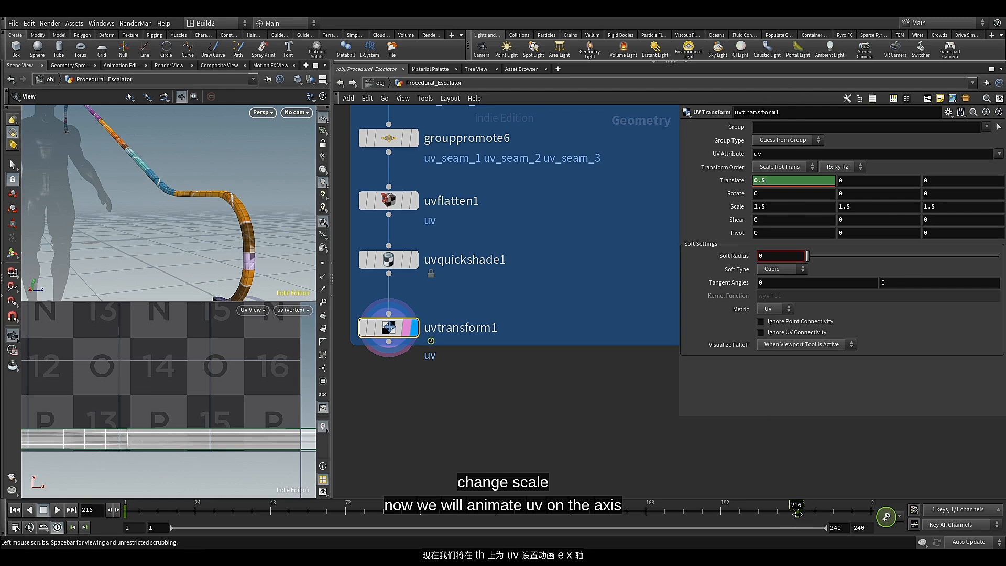
{"action": "left_click_drag", "start_coordinate": [796, 505], "coordinate": [783, 504]}
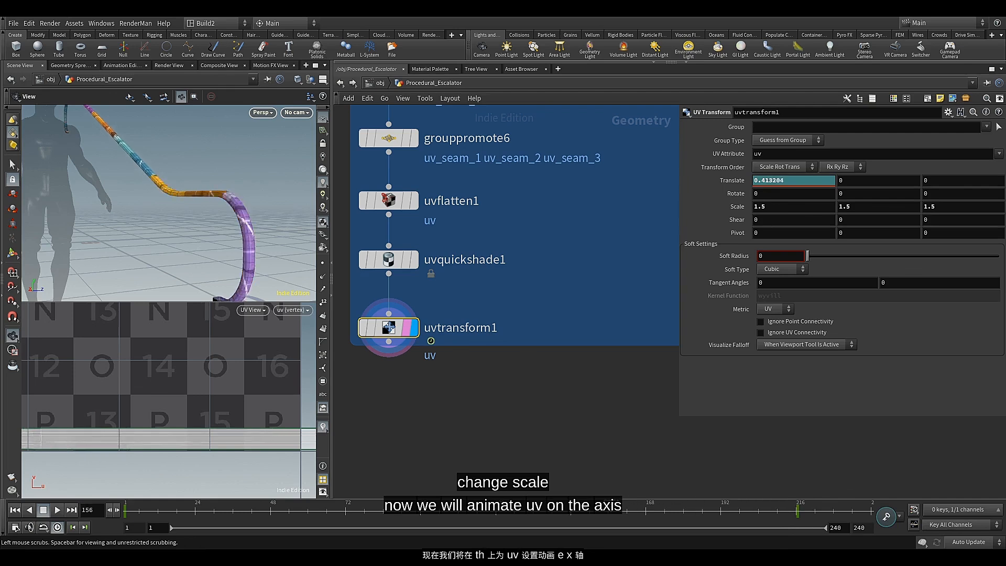
{"action": "left_click", "coordinate": [57, 509]}
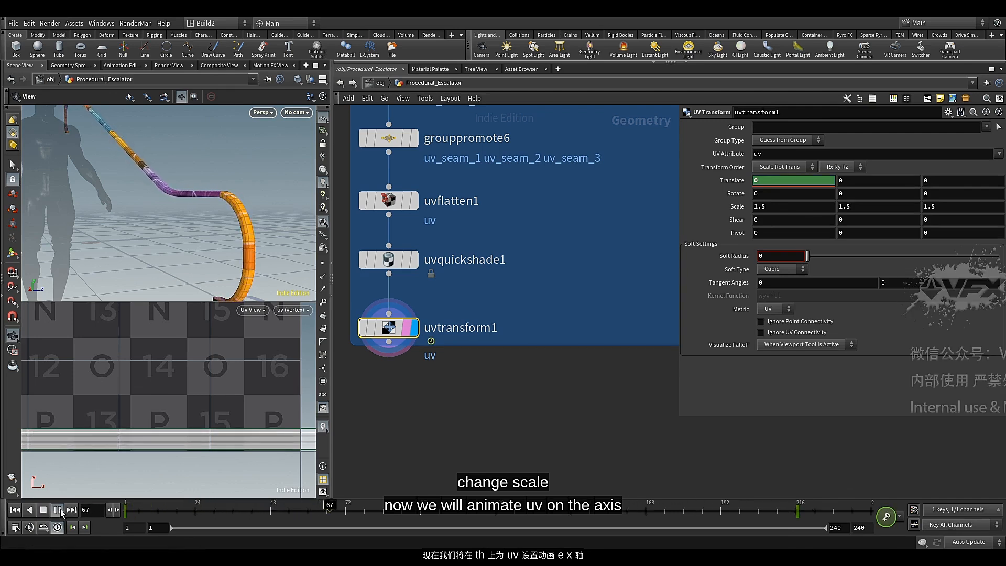
{"action": "left_click_drag", "start_coordinate": [222, 195], "coordinate": [201, 212]}
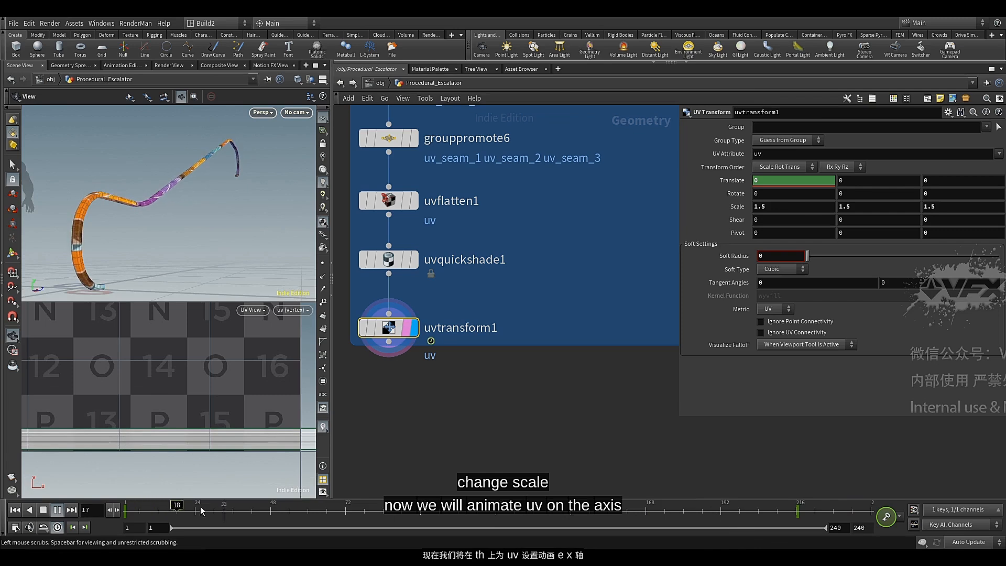
{"action": "left_click", "coordinate": [57, 510]}
Move uvtransform1 up closer beneath uvquickshade1 in the network
{"action": "left_click", "coordinate": [421, 419]}
{"action": "middle_click_drag", "start_coordinate": [432, 398], "coordinate": [521, 394]}
{"action": "scroll", "coordinate": [478, 324], "scroll_direction": "up", "scroll_amount": 2}
{"action": "left_click_drag", "start_coordinate": [478, 323], "coordinate": [478, 313]}
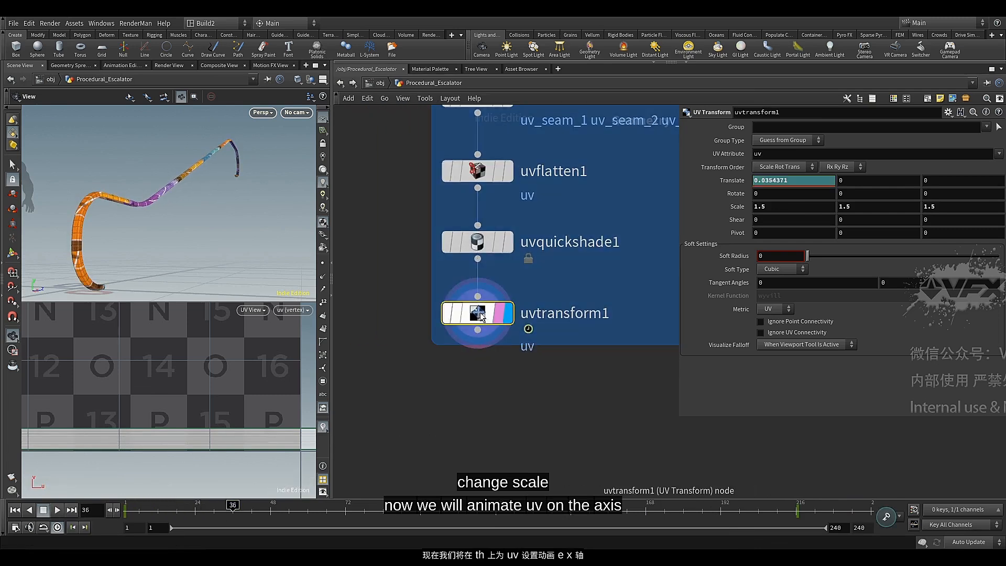
{"action": "scroll", "coordinate": [487, 377], "scroll_direction": "down", "scroll_amount": 2}
{"action": "left_click", "coordinate": [465, 387]}
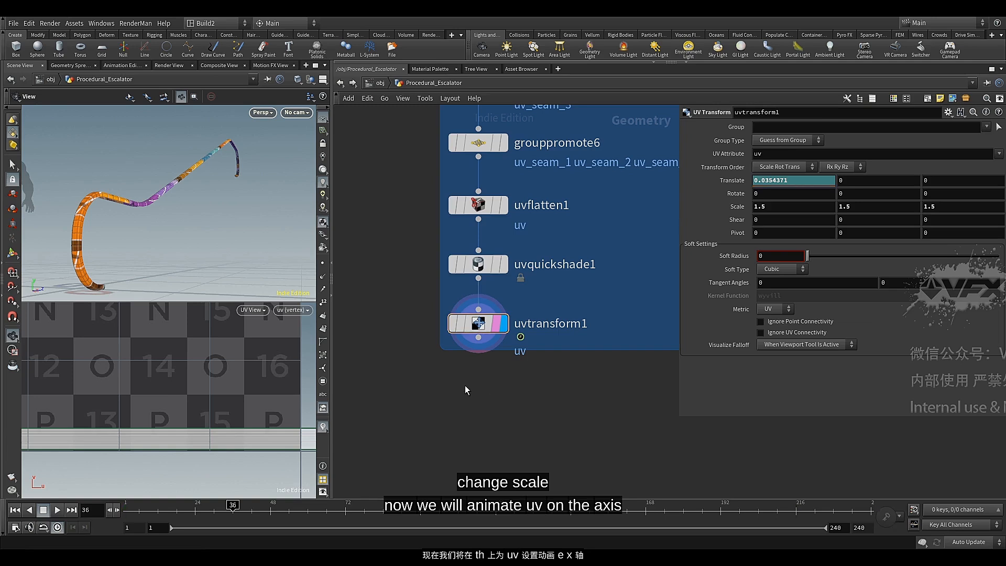
Switch the viewport to a single perspective view with Smooth Shaded display and look over the handrail
{"action": "left_click", "coordinate": [322, 79]}
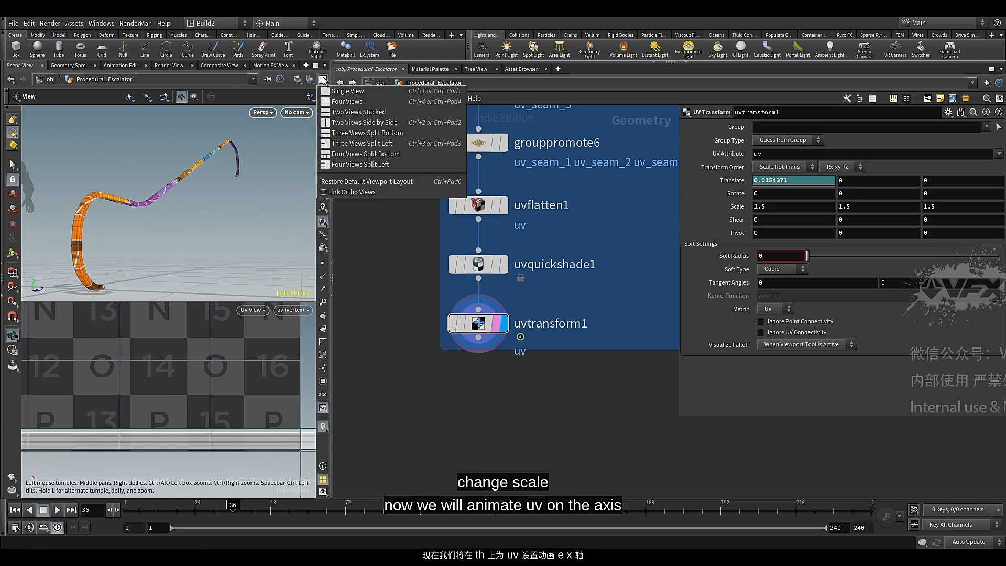
{"action": "left_click", "coordinate": [343, 94]}
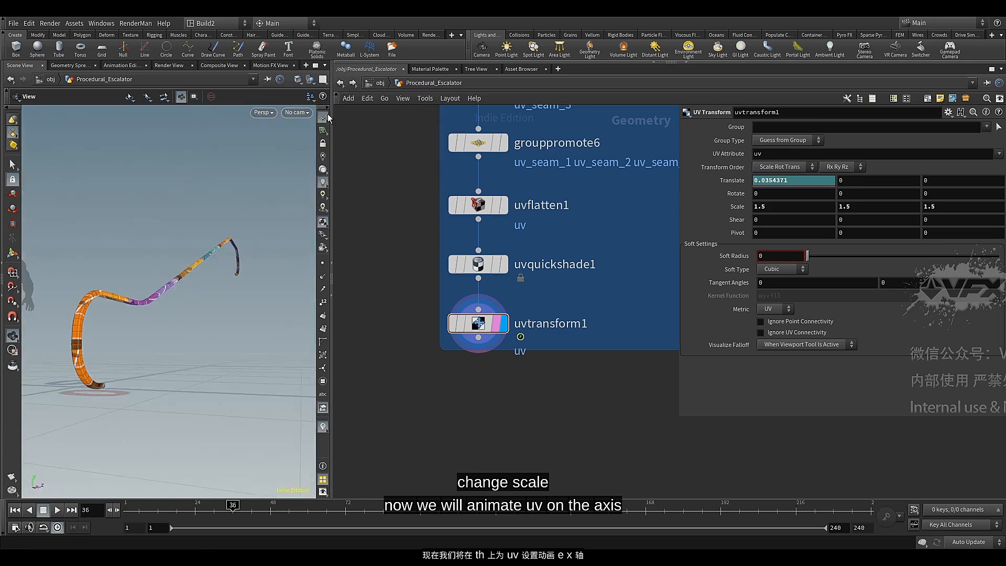
{"action": "mouse_move", "coordinate": [144, 372]}
{"action": "left_mouse_down"}
{"action": "mouse_move", "coordinate": [140, 353]}
{"action": "mouse_move", "coordinate": [190, 290]}
{"action": "left_mouse_up"}
{"action": "left_click", "coordinate": [297, 79]}
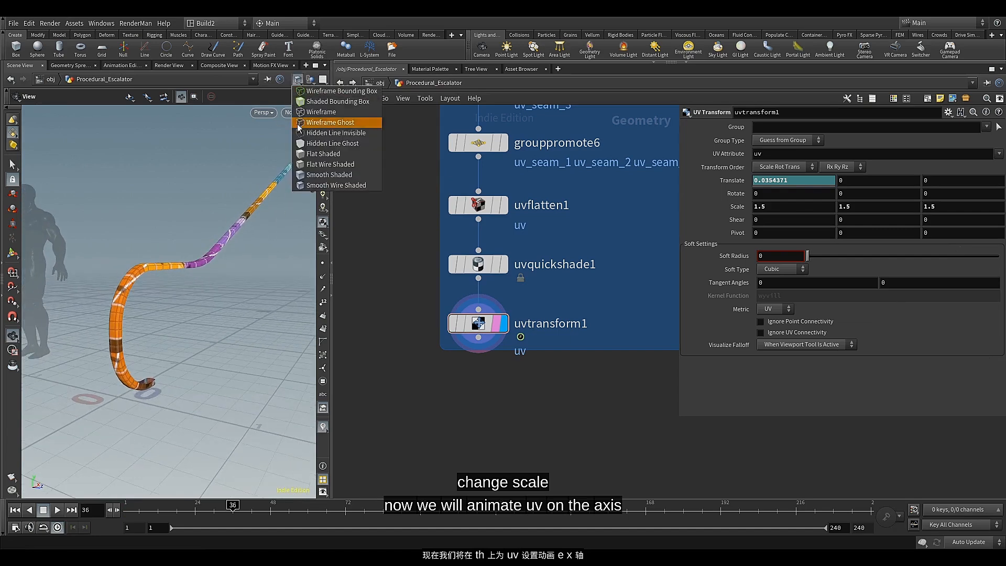
{"action": "left_click", "coordinate": [328, 174]}
{"action": "mouse_move", "coordinate": [168, 305]}
{"action": "left_mouse_down"}
{"action": "mouse_move", "coordinate": [155, 292]}
{"action": "mouse_move", "coordinate": [195, 287]}
{"action": "mouse_move", "coordinate": [126, 281]}
{"action": "mouse_move", "coordinate": [199, 291]}
{"action": "left_mouse_up"}
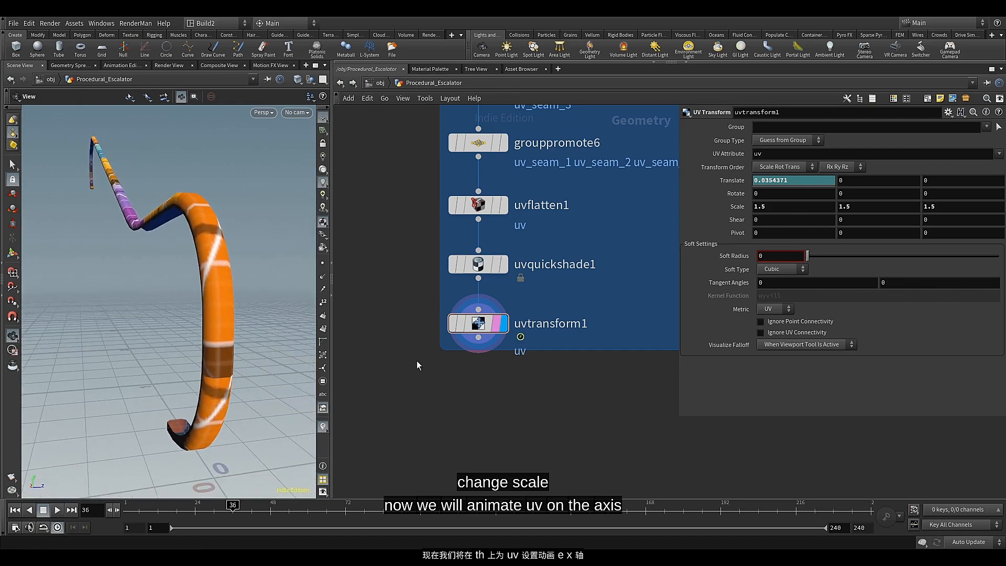
Add and display a Labs Soften Normals node directly below uvtransform1, and bypass uvquickshade1
{"action": "middle_click_drag", "start_coordinate": [416, 361], "coordinate": [418, 337]}
{"action": "left_click", "coordinate": [480, 315]}
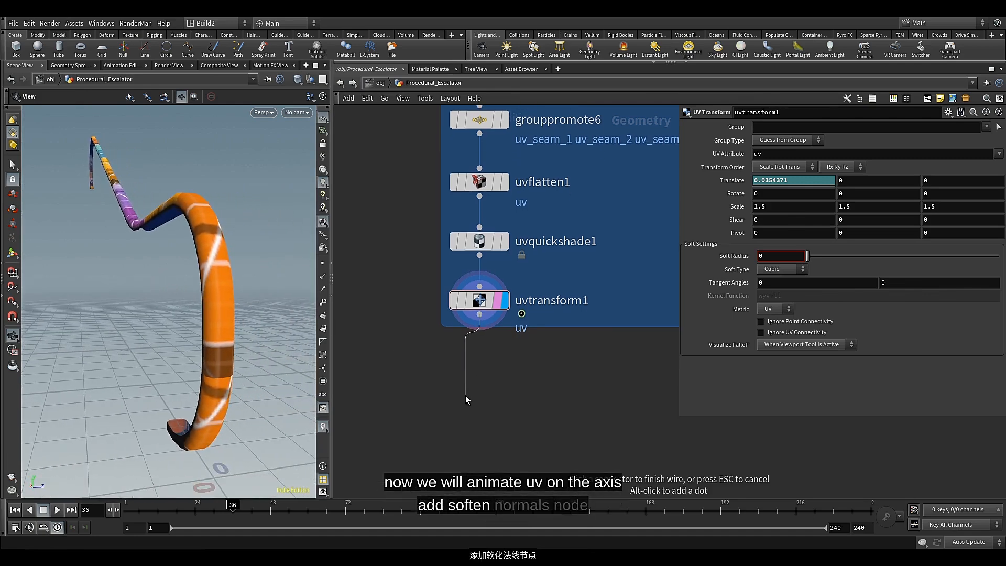
{"action": "key", "text": "Tab"}
{"action": "type", "text": "so"}
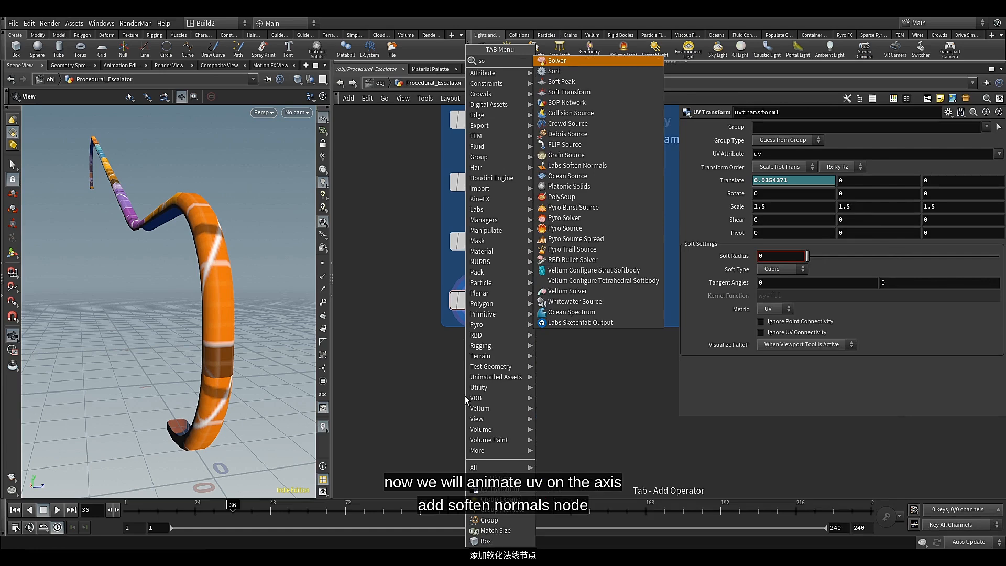
{"action": "type", "text": "f"}
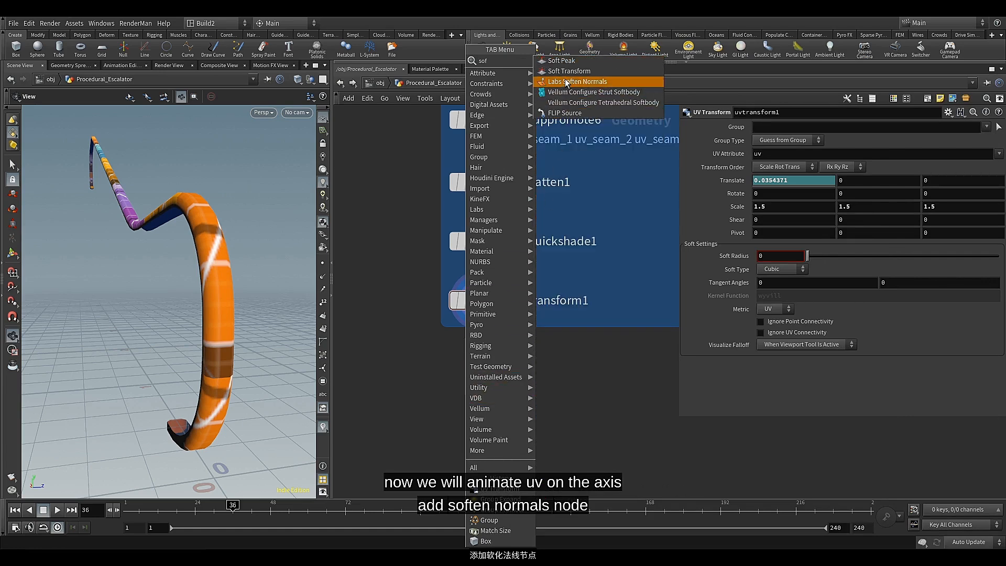
{"action": "left_click", "coordinate": [561, 87]}
{"action": "left_click", "coordinate": [460, 394]}
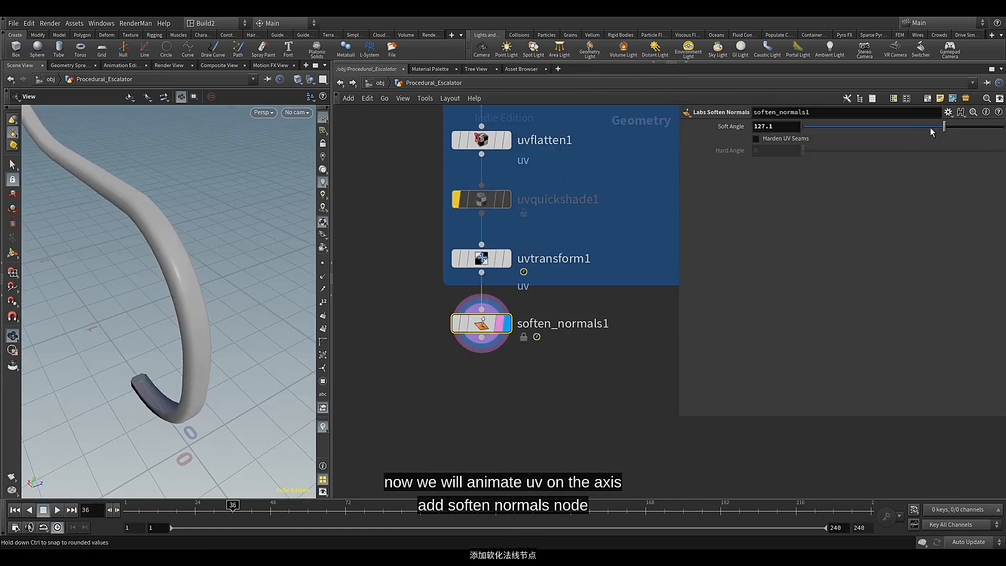
Set the Soft Angle of soften_normals1 to 90
{"action": "mouse_move", "coordinate": [942, 126]}
{"action": "left_mouse_down"}
{"action": "mouse_move", "coordinate": [837, 133]}
{"action": "mouse_move", "coordinate": [871, 136]}
{"action": "left_mouse_up"}
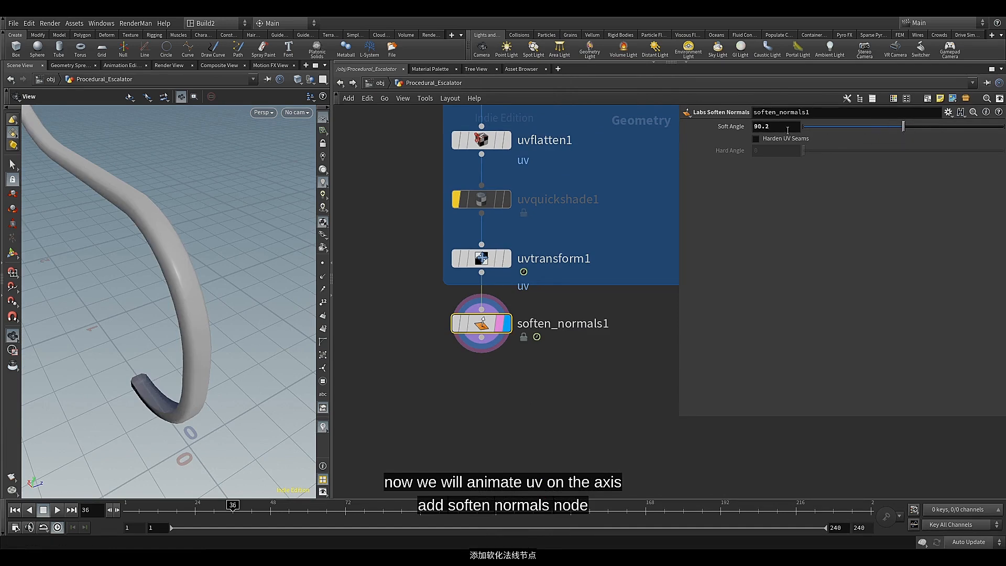
{"action": "type", "text": "90"}
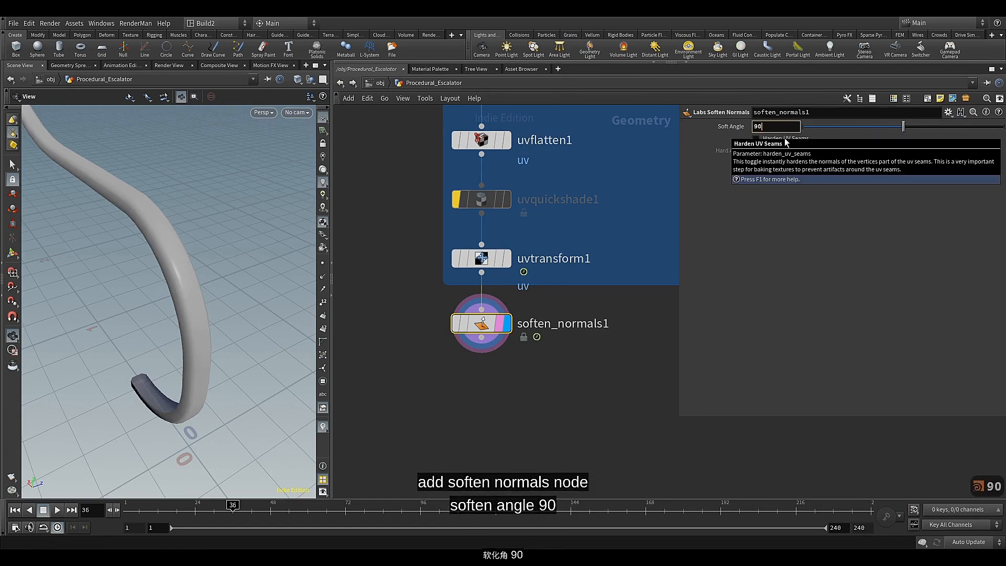
{"action": "key", "text": "Return"}
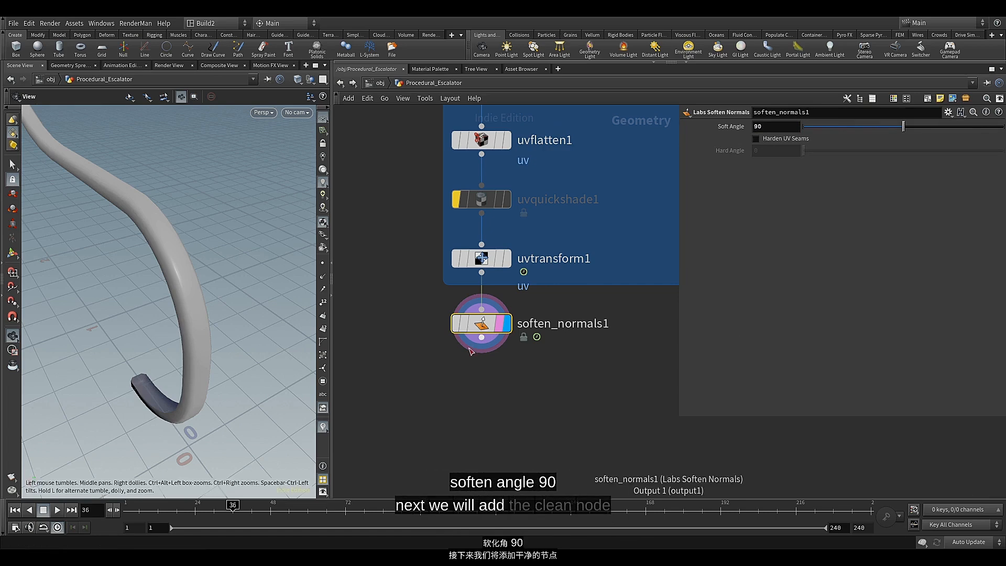
Add a Clean node directly below soften_normals1 and display it
{"action": "left_click", "coordinate": [481, 338]}
{"action": "key", "text": "Tab"}
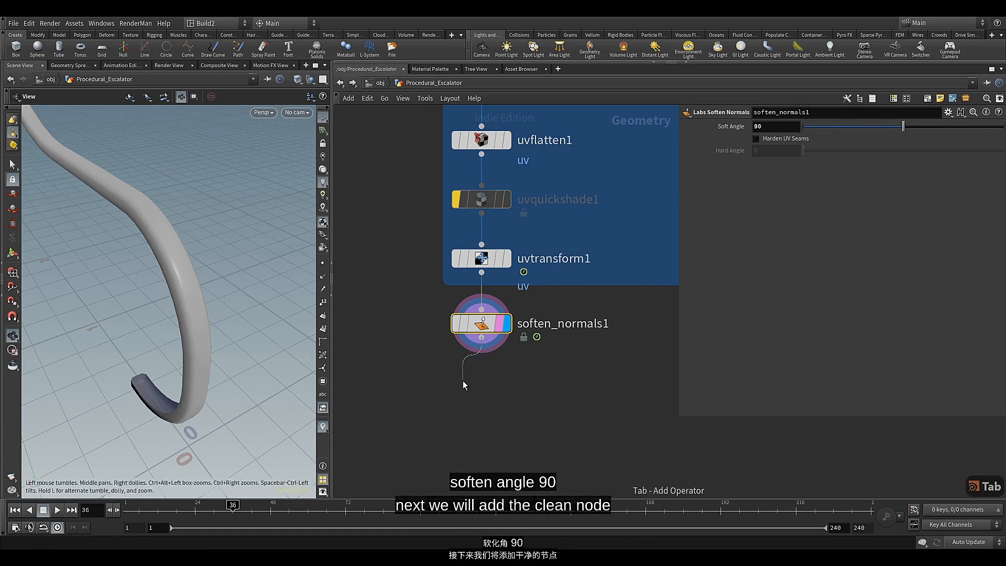
{"action": "type", "text": "clea"}
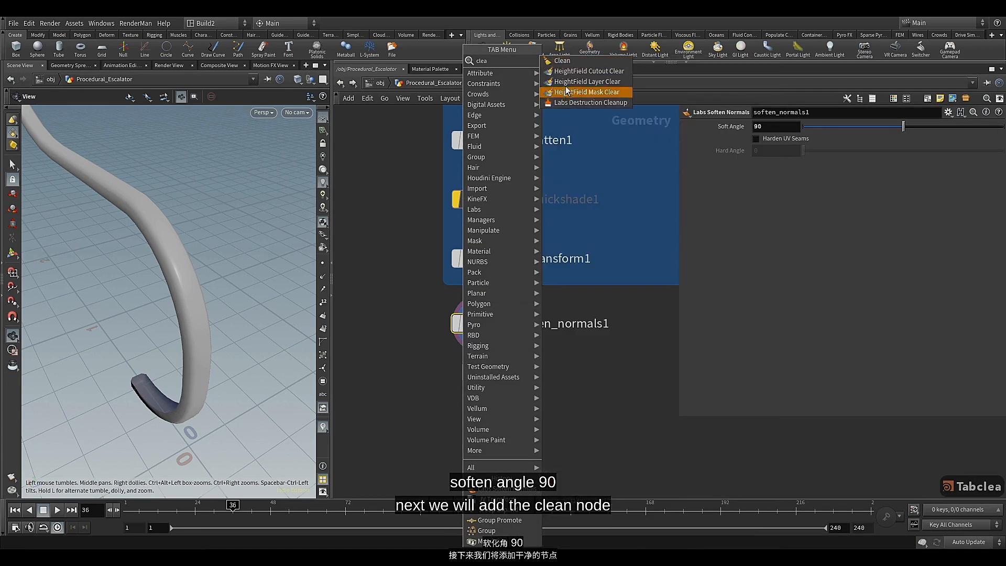
{"action": "left_click", "coordinate": [565, 61]}
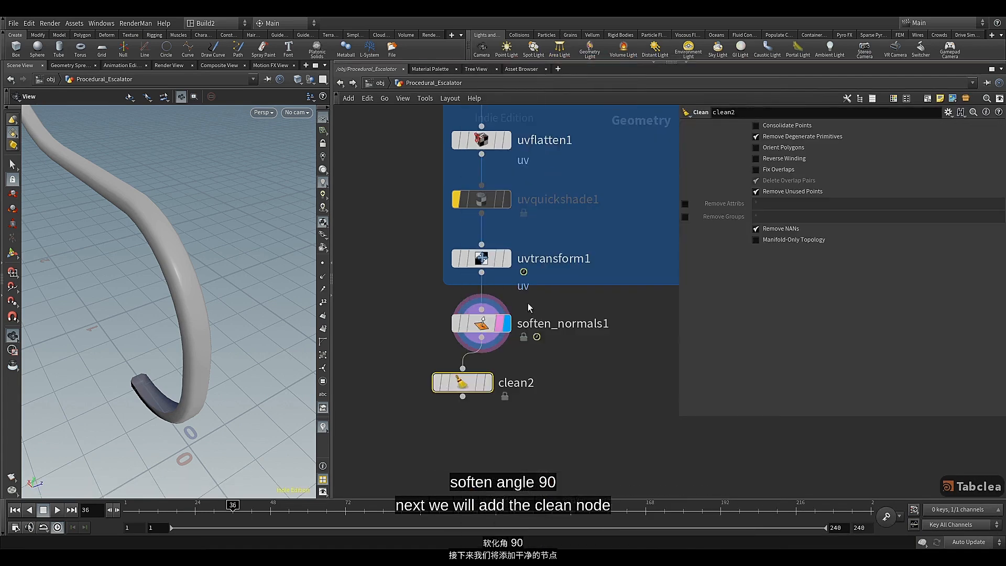
{"action": "left_click", "coordinate": [495, 389]}
{"action": "left_click", "coordinate": [497, 386]}
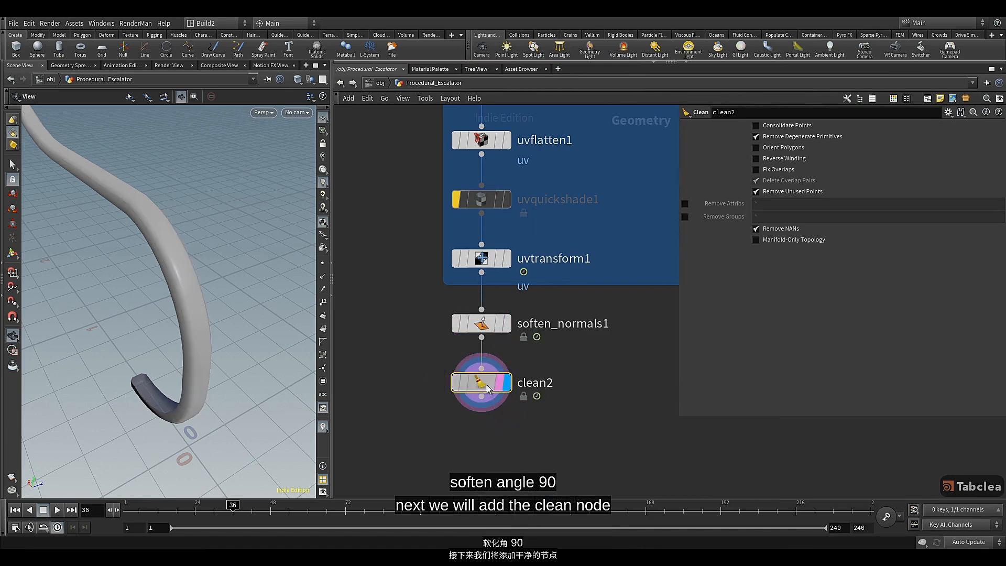
In clean2, disable Remove Degenerate Primitives and enable removing attributes "* ^N ^uv" and all groups
{"action": "left_click", "coordinate": [779, 136]}
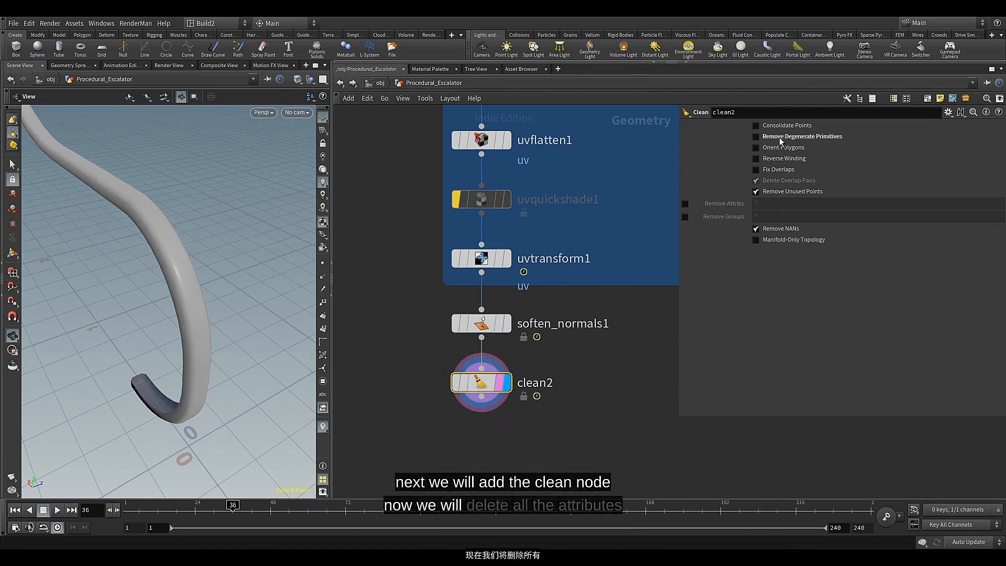
{"action": "left_click", "coordinate": [684, 203]}
{"action": "left_click", "coordinate": [684, 216]}
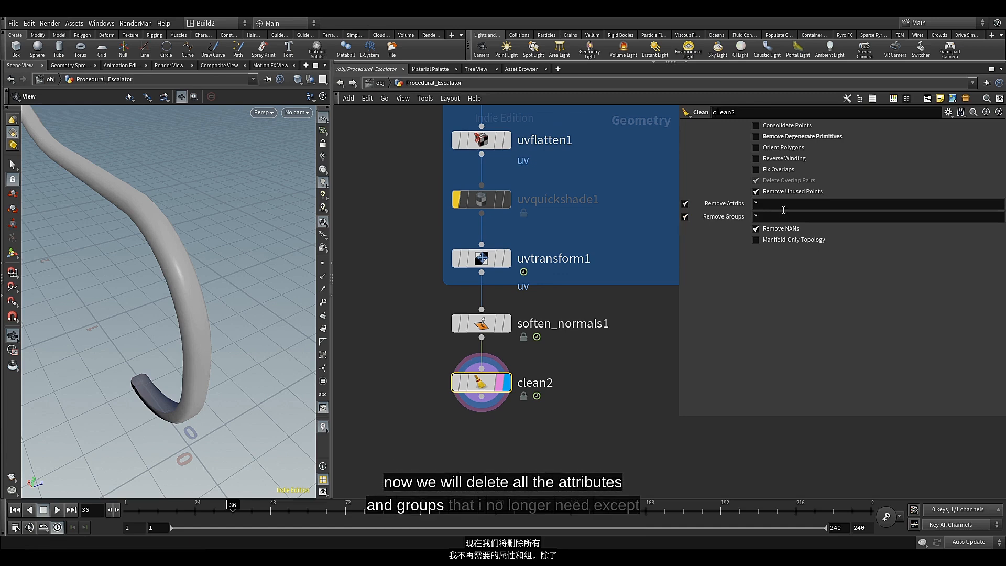
{"action": "left_click", "coordinate": [783, 204]}
{"action": "type", "text": "^N"}
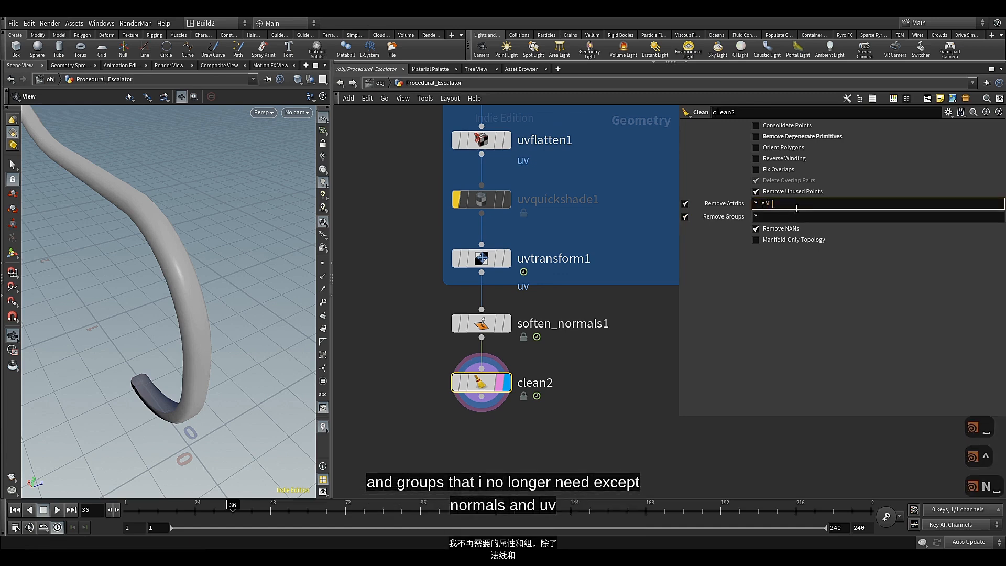
{"action": "type", "text": " ^"}
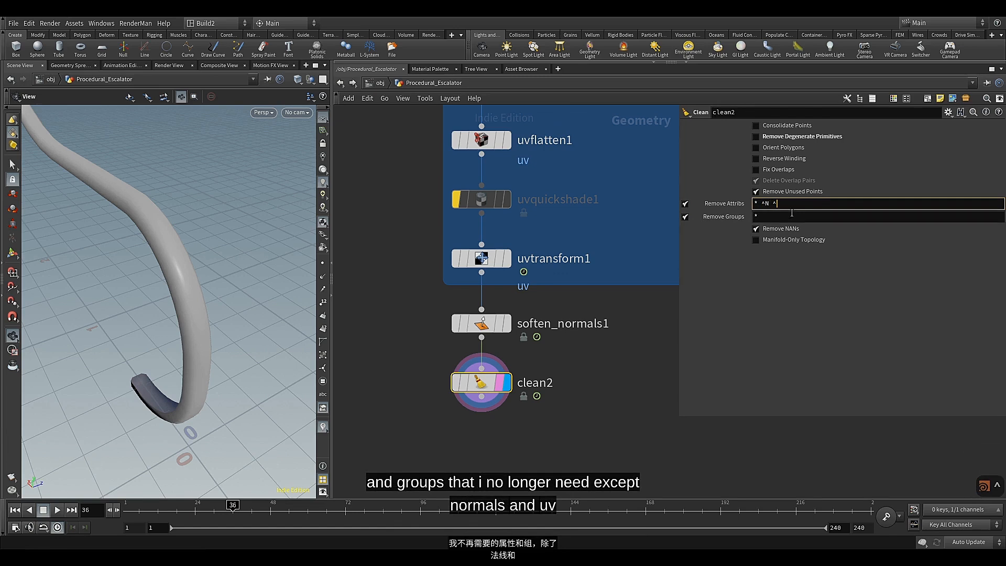
{"action": "type", "text": "uv"}
{"action": "left_click", "coordinate": [783, 259]}
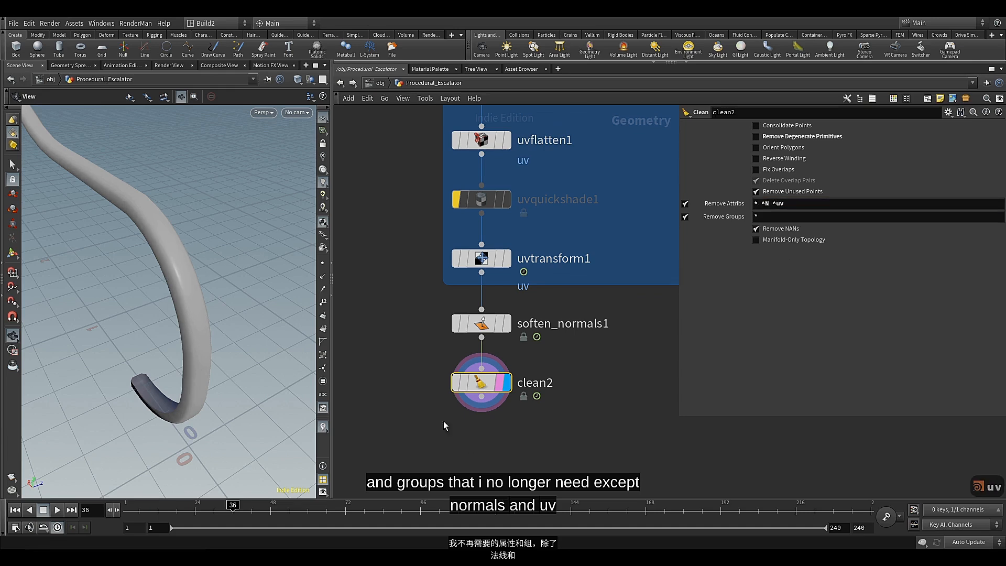
Add a Null node connected below clean2
{"action": "middle_click_drag", "start_coordinate": [476, 411], "coordinate": [475, 327]}
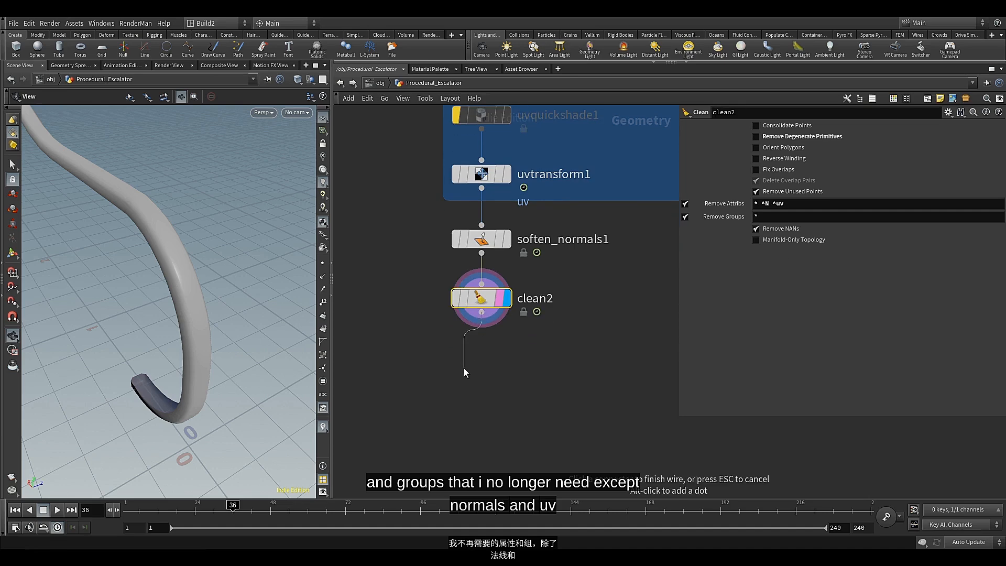
{"action": "key", "text": "Tab"}
{"action": "type", "text": "nul"}
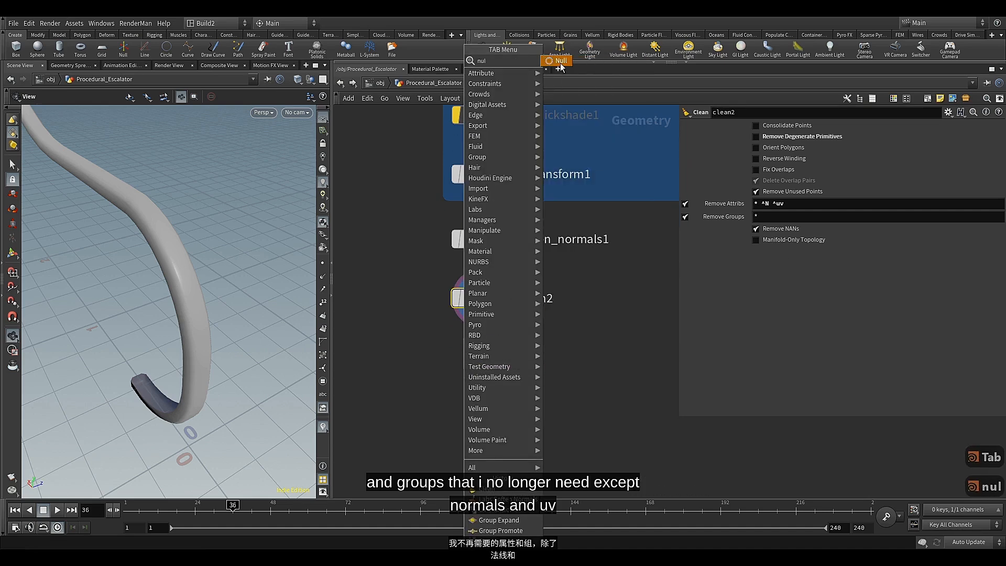
{"action": "key", "text": "Return"}
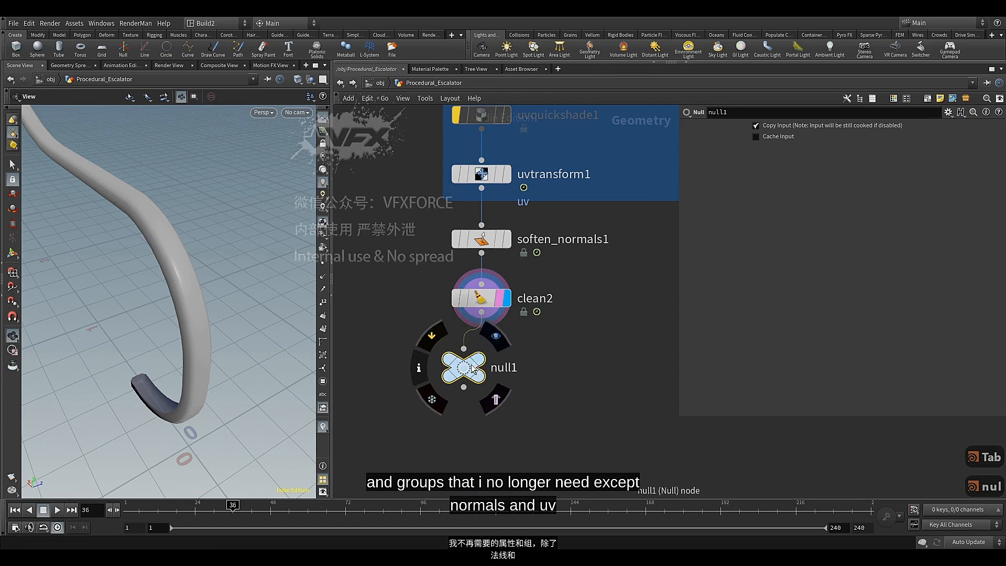
Align the new null directly below clean2, display it, and rename it Handrail
{"action": "left_click_drag", "start_coordinate": [479, 372], "coordinate": [496, 371]}
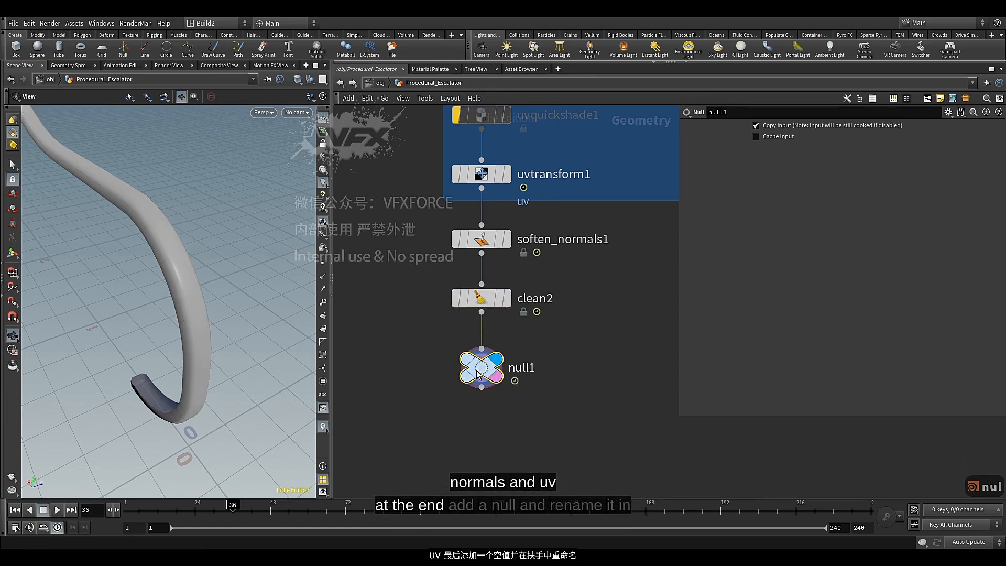
{"action": "double_click", "coordinate": [501, 373]}
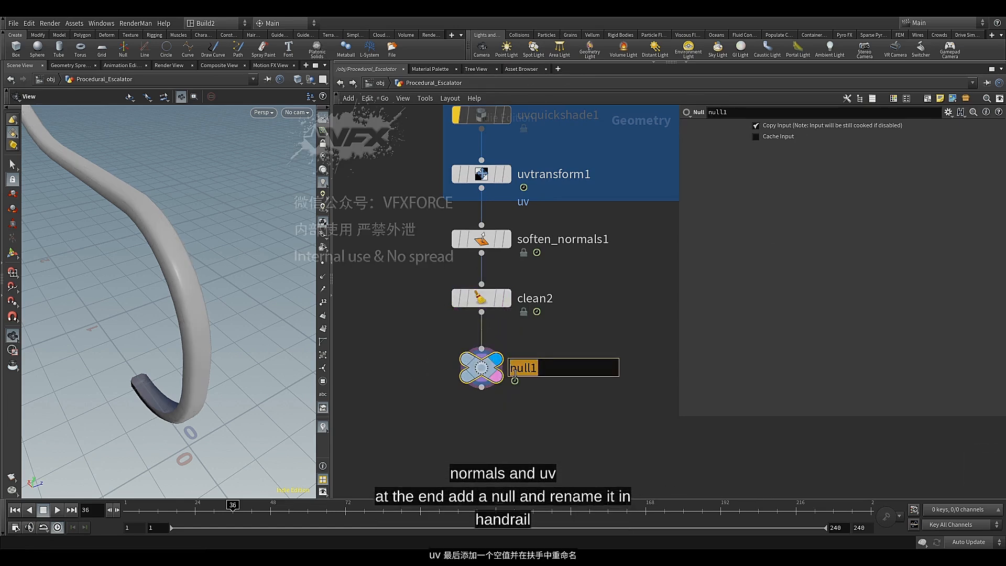
{"action": "type", "text": "Ha"}
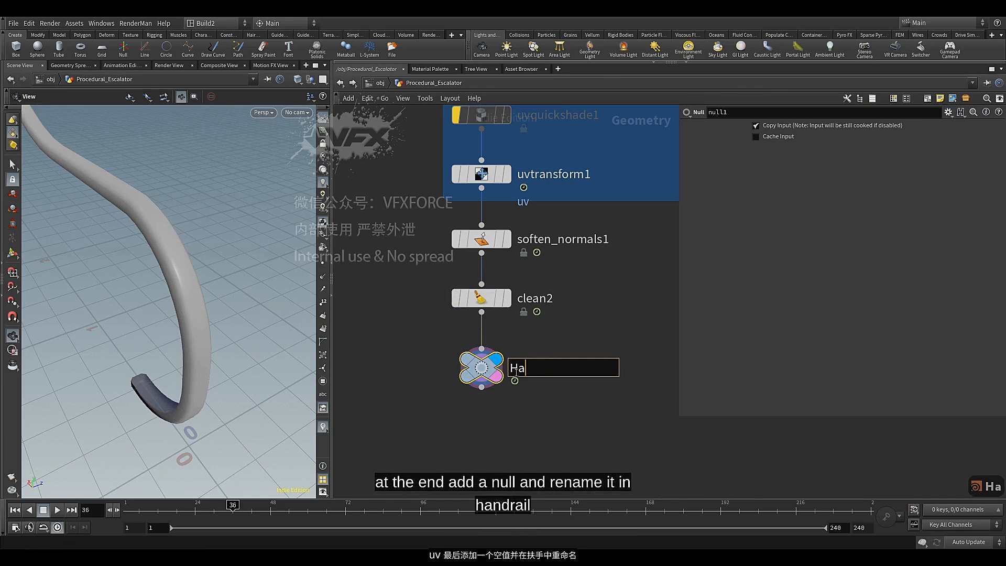
{"action": "type", "text": "ndrail"}
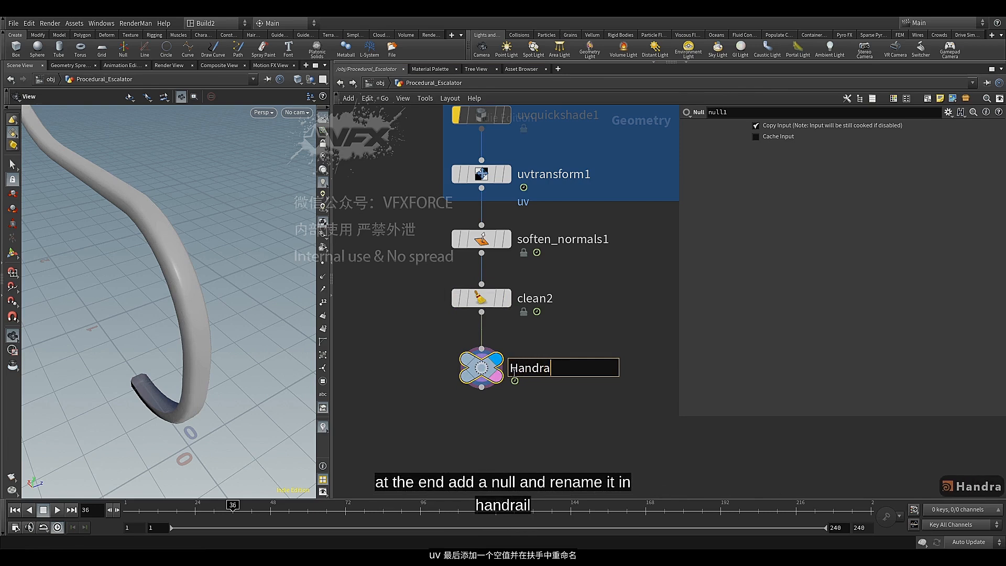
Color the null at the end of the handrail chain green
{"action": "left_click", "coordinate": [486, 375]}
{"action": "key", "text": "c"}
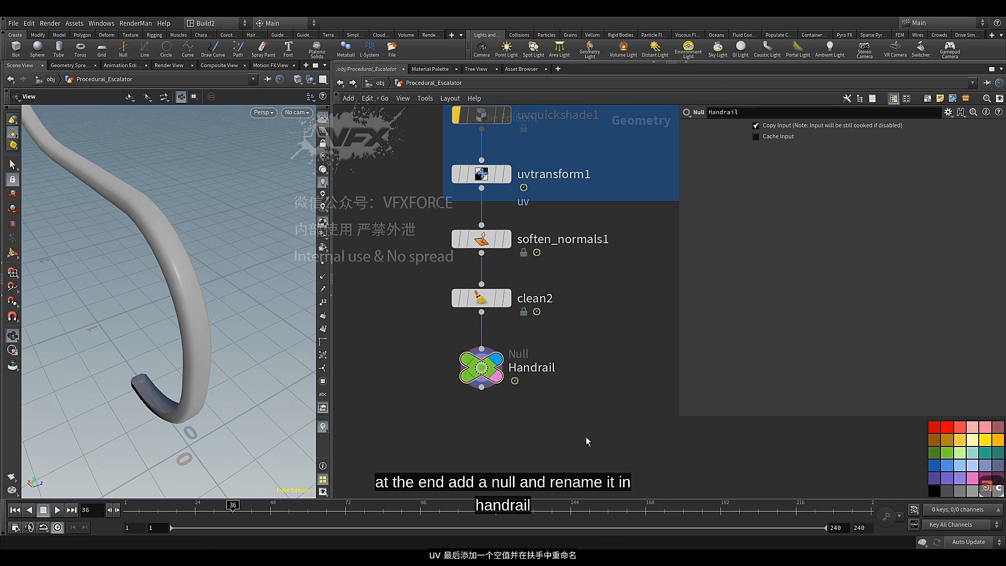
{"action": "key", "text": "c"}
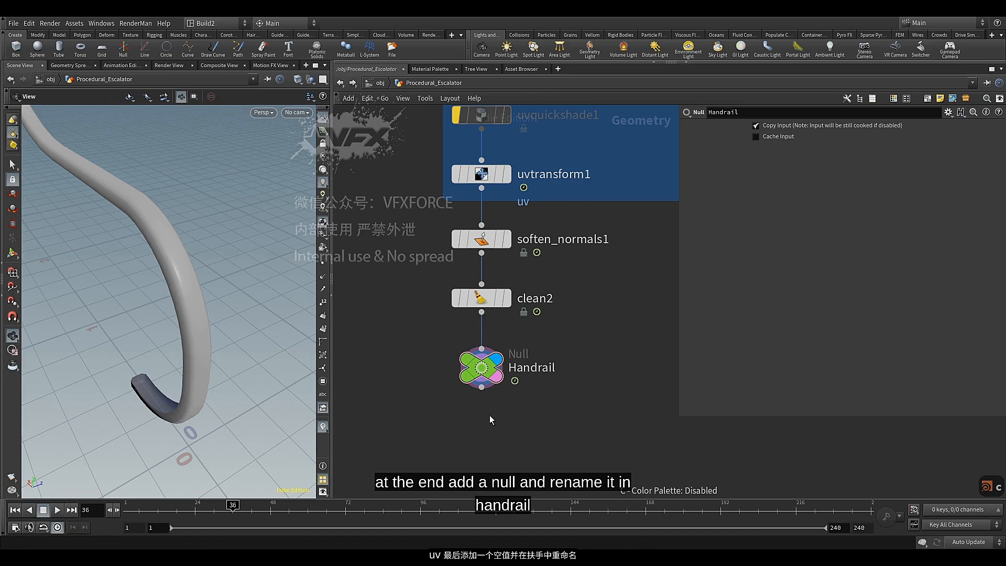
Enclose all handrail nodes, from delete5 down to the final null and including the UV box, in a new network box
{"action": "middle_click_drag", "start_coordinate": [490, 420], "coordinate": [483, 427]}
{"action": "scroll", "coordinate": [524, 382], "scroll_direction": "down", "scroll_amount": 8}
{"action": "middle_click_drag", "start_coordinate": [561, 350], "coordinate": [498, 417]}
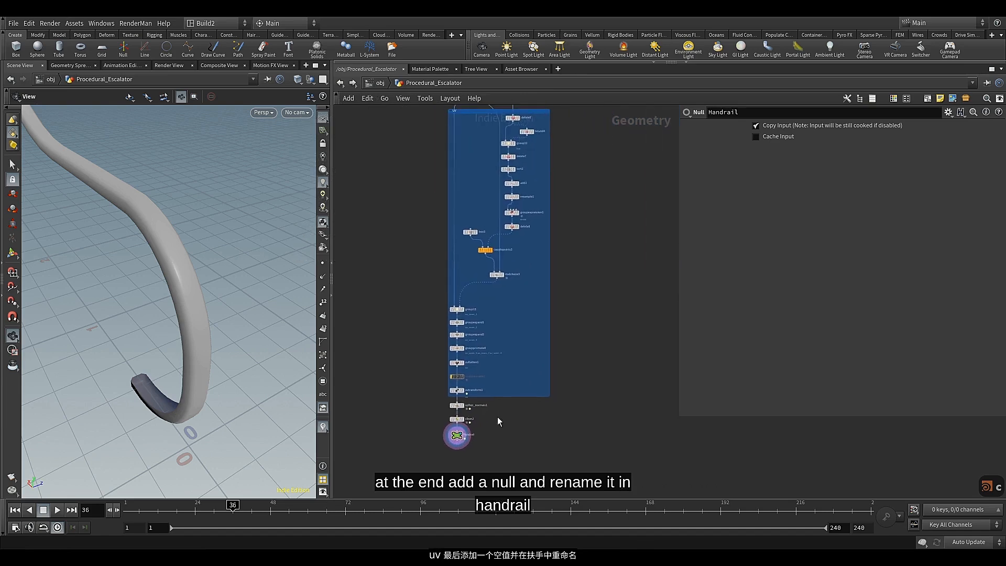
{"action": "scroll", "coordinate": [500, 343], "scroll_direction": "down", "scroll_amount": 3}
{"action": "middle_click_drag", "start_coordinate": [501, 317], "coordinate": [484, 366]}
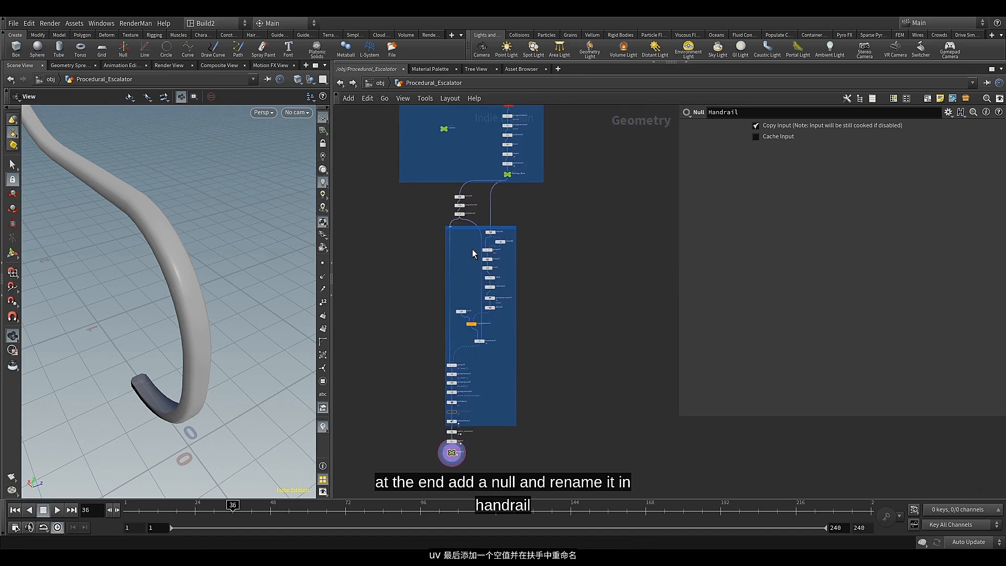
{"action": "scroll", "coordinate": [472, 249], "scroll_direction": "up", "scroll_amount": 3}
{"action": "middle_click_drag", "start_coordinate": [467, 286], "coordinate": [457, 325]}
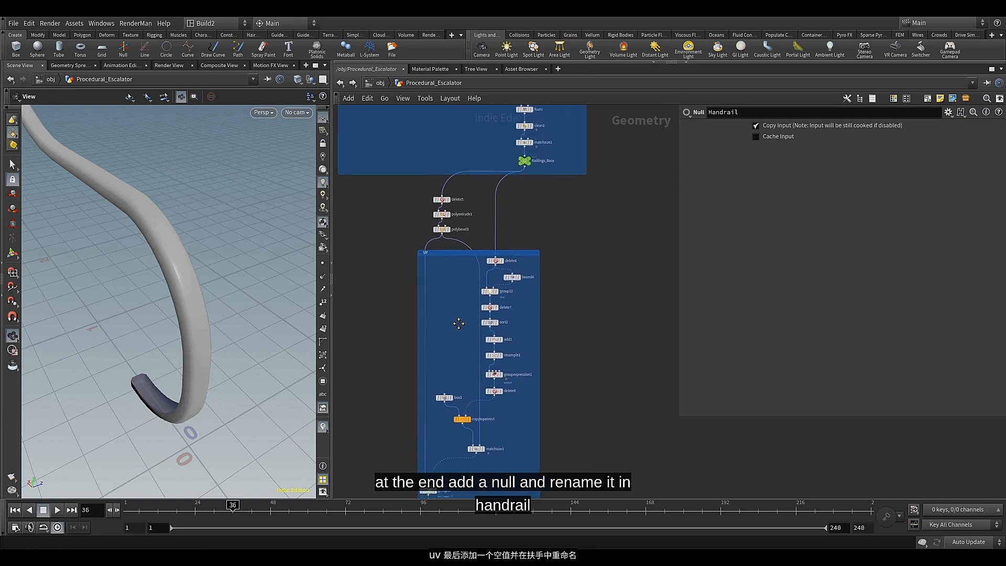
{"action": "left_click_drag", "start_coordinate": [416, 196], "coordinate": [445, 244]}
{"action": "scroll", "coordinate": [443, 245], "scroll_direction": "down", "scroll_amount": 3}
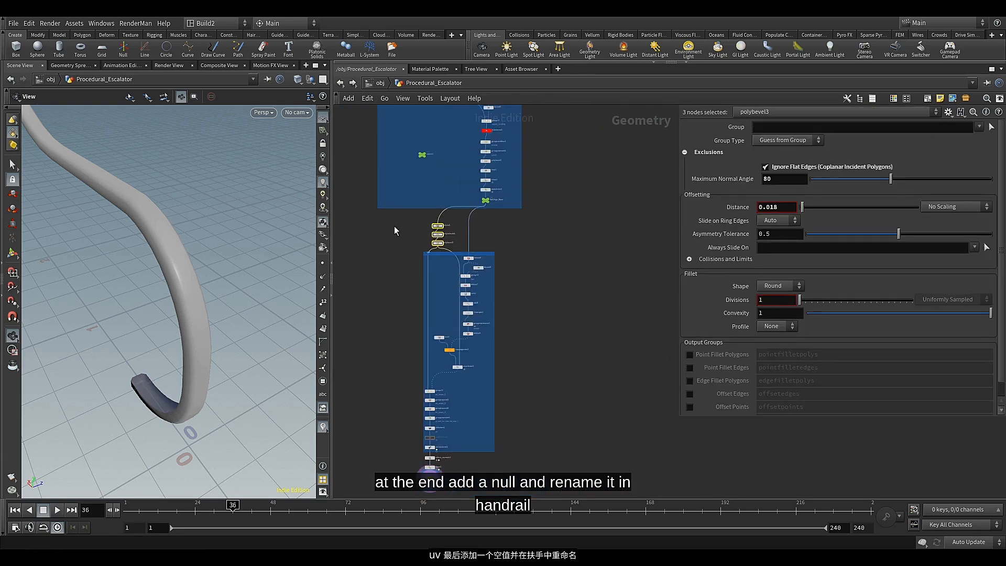
{"action": "left_click_drag", "start_coordinate": [391, 219], "coordinate": [532, 472]}
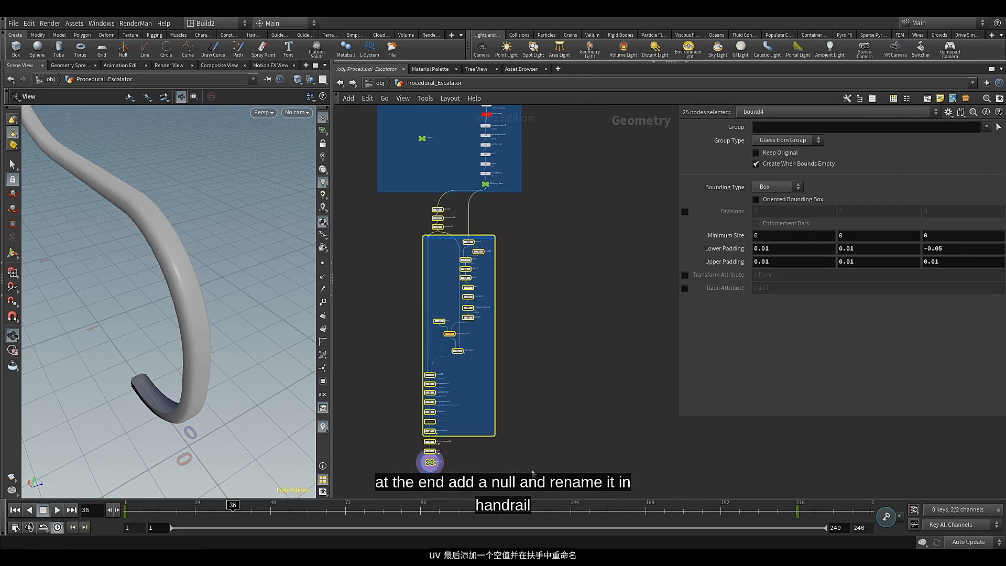
{"action": "left_click", "coordinate": [925, 103]}
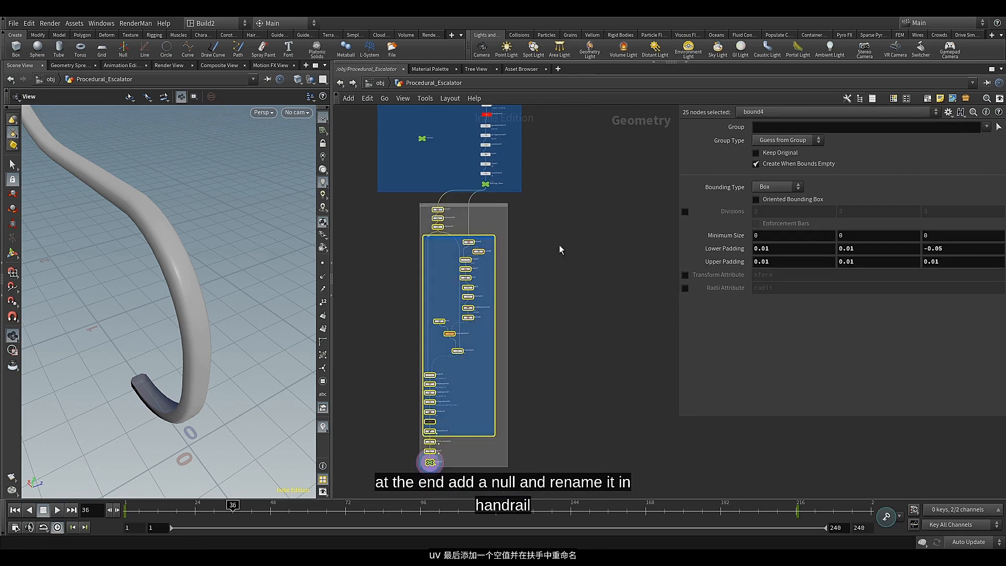
Title the new outer network box Handrail
{"action": "left_click_drag", "start_coordinate": [568, 209], "coordinate": [482, 223]}
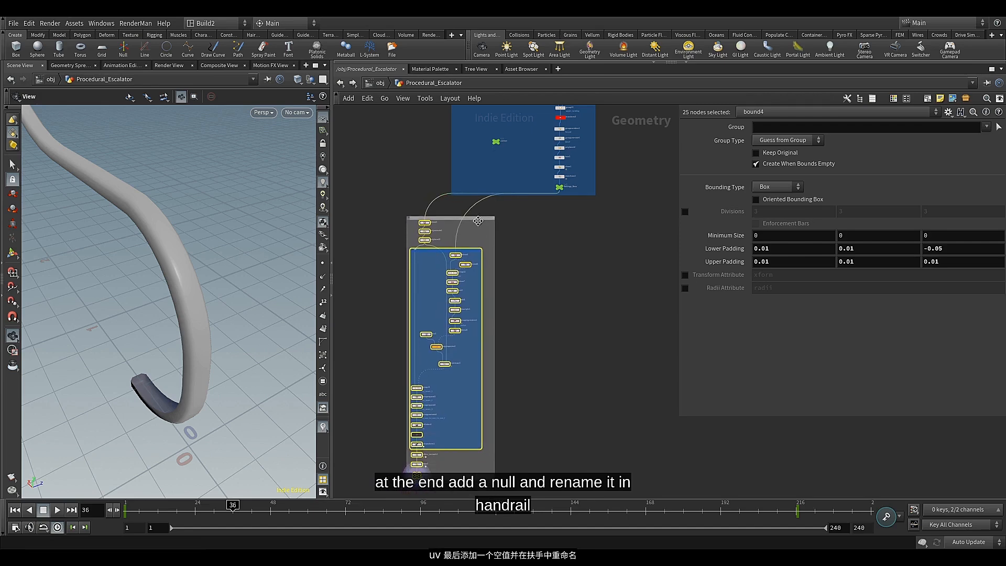
{"action": "left_click", "coordinate": [446, 219]}
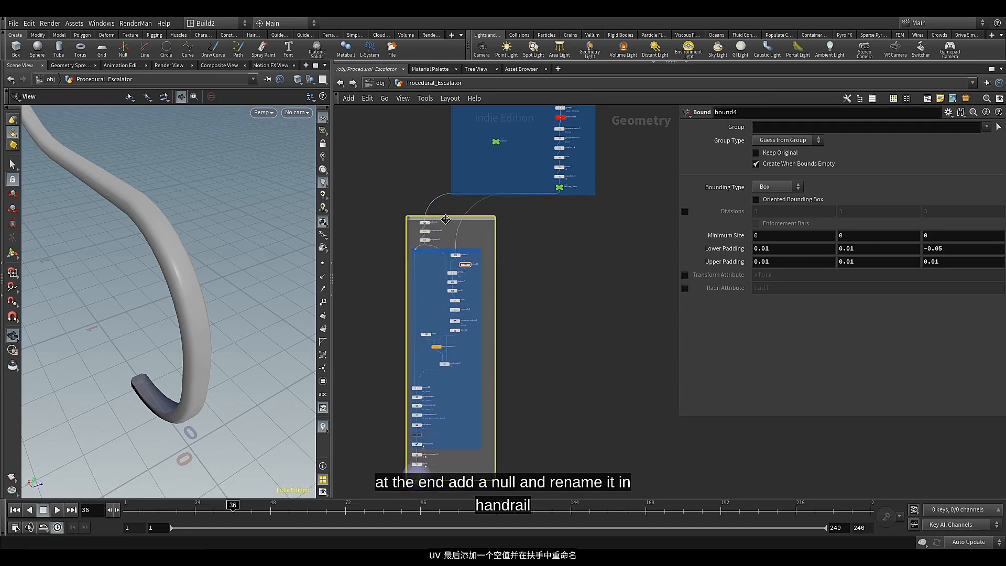
{"action": "scroll", "coordinate": [445, 219], "scroll_direction": "up", "scroll_amount": 5}
{"action": "double_click", "coordinate": [378, 226]}
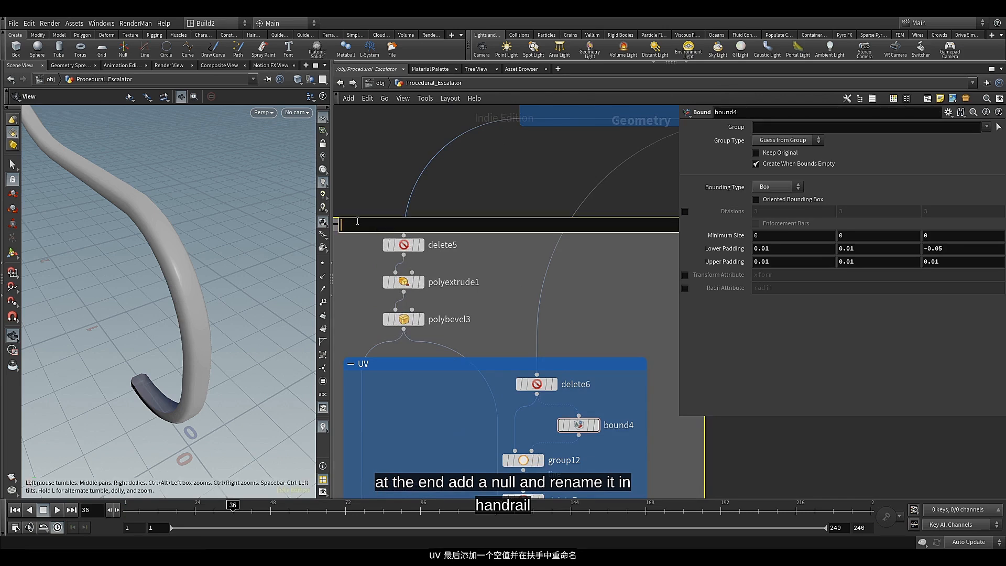
{"action": "type", "text": "Ha"}
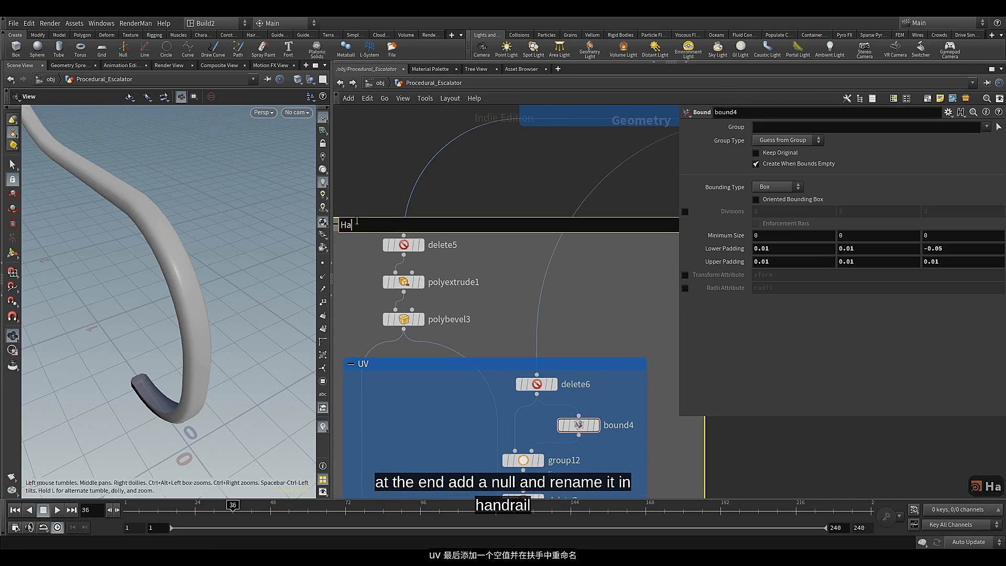
{"action": "type", "text": "ndrail"}
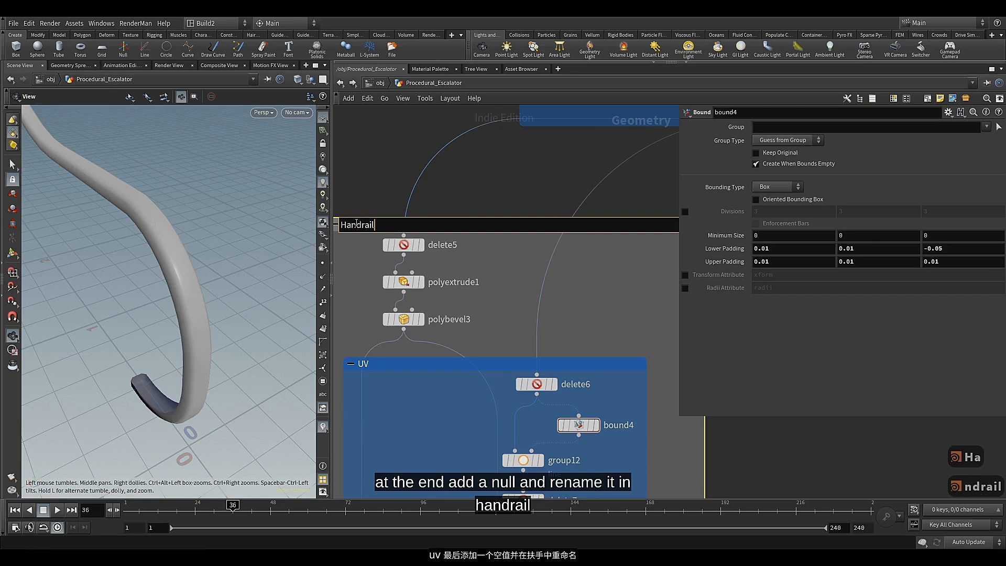
{"action": "key", "text": "Return"}
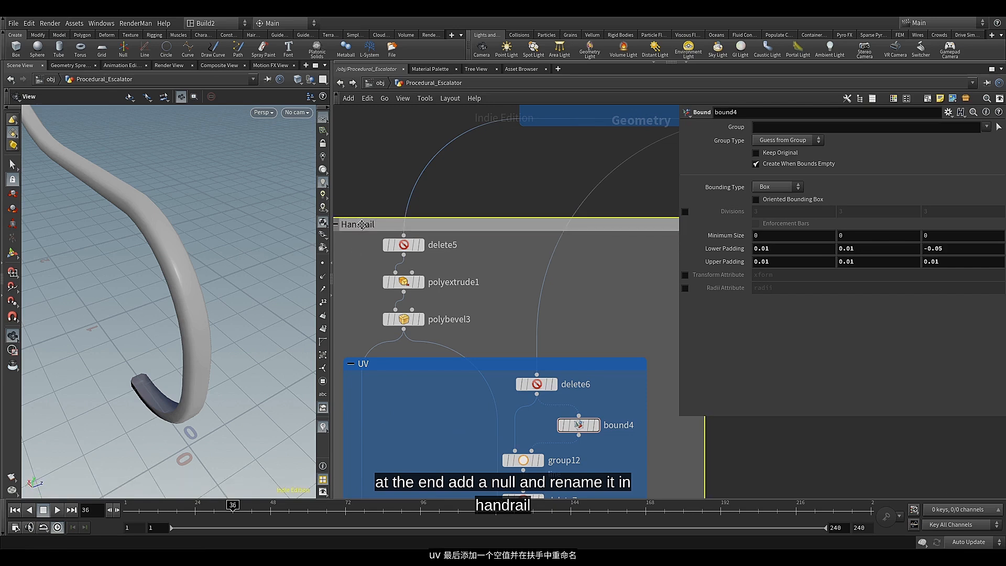
Color the Handrail network box dark green
{"action": "key", "text": "c"}
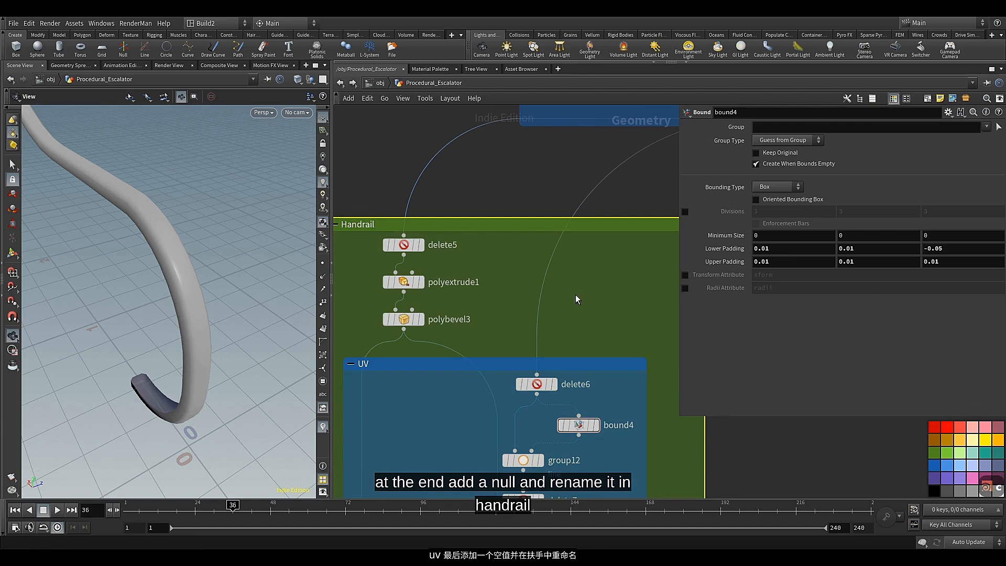
{"action": "scroll", "coordinate": [576, 294], "scroll_direction": "down", "scroll_amount": 10}
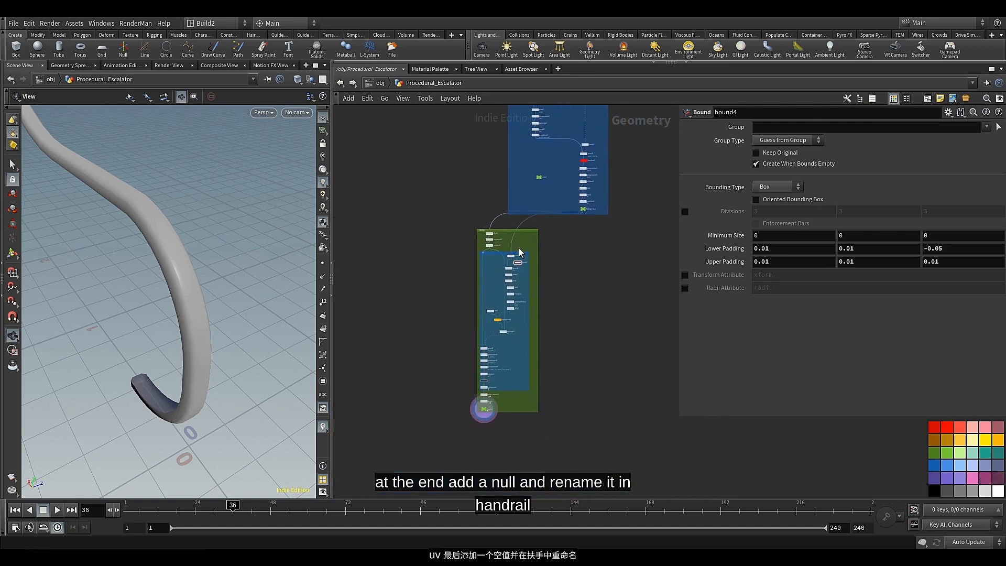
{"action": "key", "text": "c"}
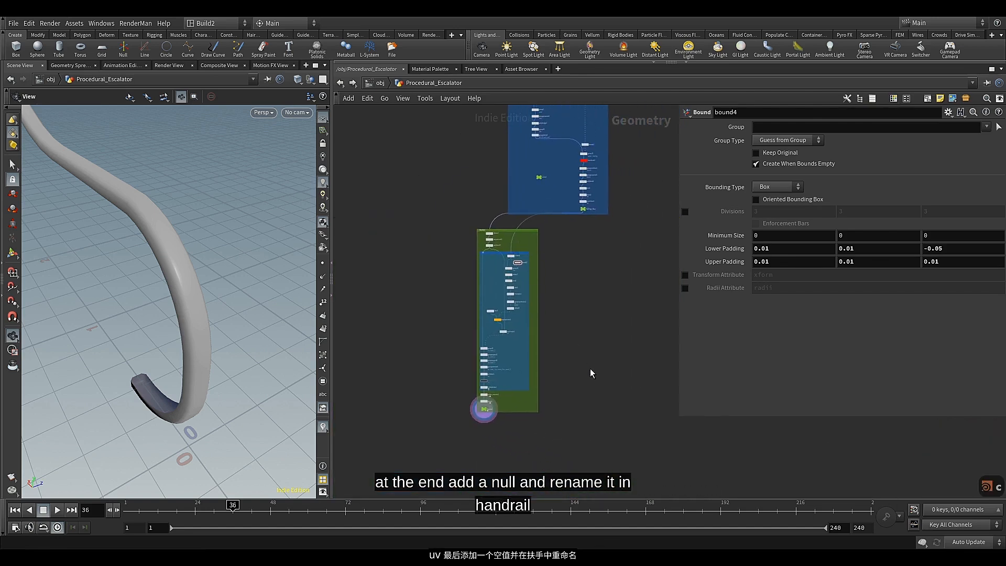
Select the Handrail null at the end of the chain and save the scene file
{"action": "middle_click_drag", "start_coordinate": [590, 368], "coordinate": [524, 389]}
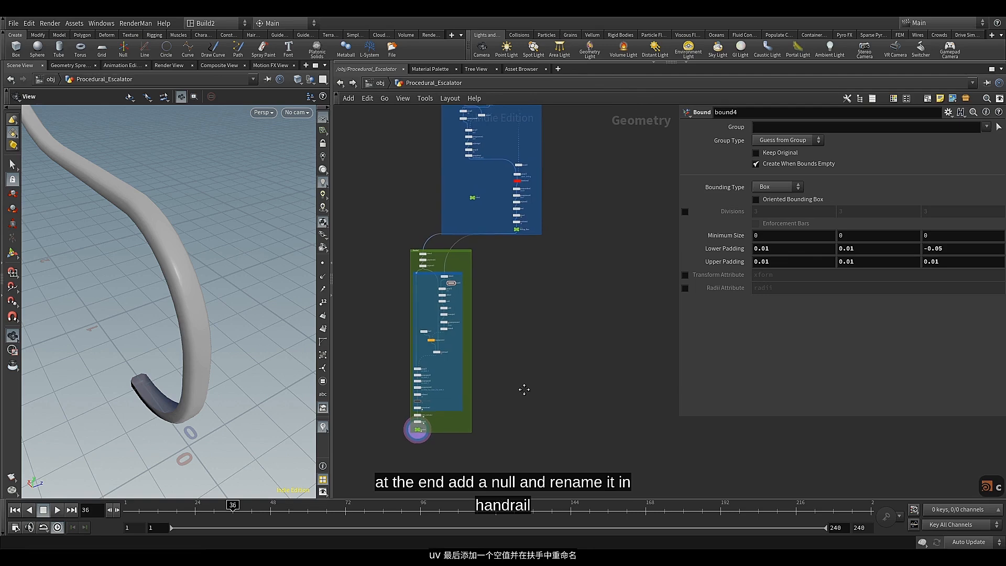
{"action": "middle_click_drag", "start_coordinate": [455, 451], "coordinate": [468, 411]}
{"action": "right_click_drag", "start_coordinate": [223, 283], "coordinate": [231, 388]}
{"action": "left_click_drag", "start_coordinate": [231, 388], "coordinate": [107, 363]}
{"action": "middle_click_drag", "start_coordinate": [107, 363], "coordinate": [126, 336]}
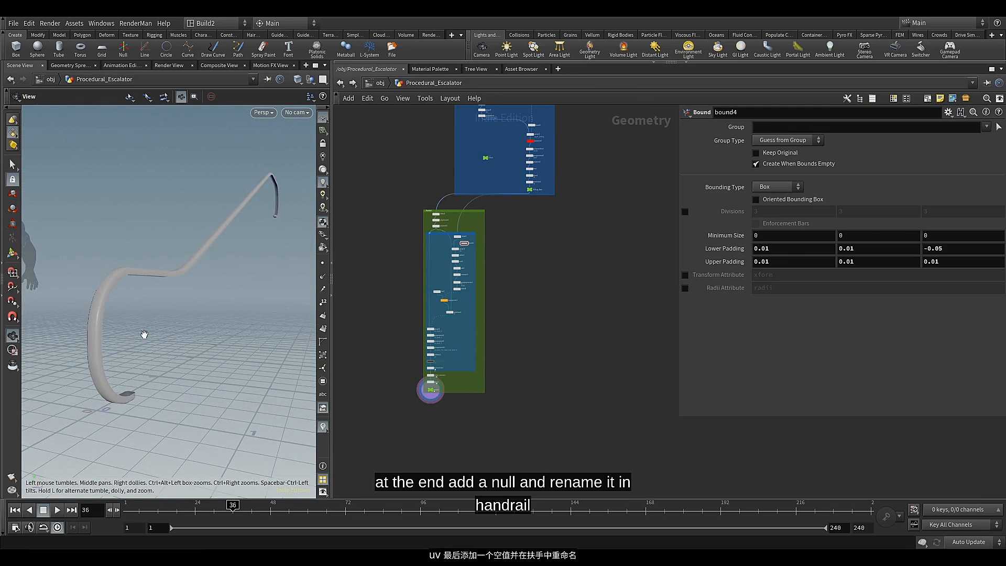
{"action": "middle_click_drag", "start_coordinate": [510, 288], "coordinate": [501, 336]}
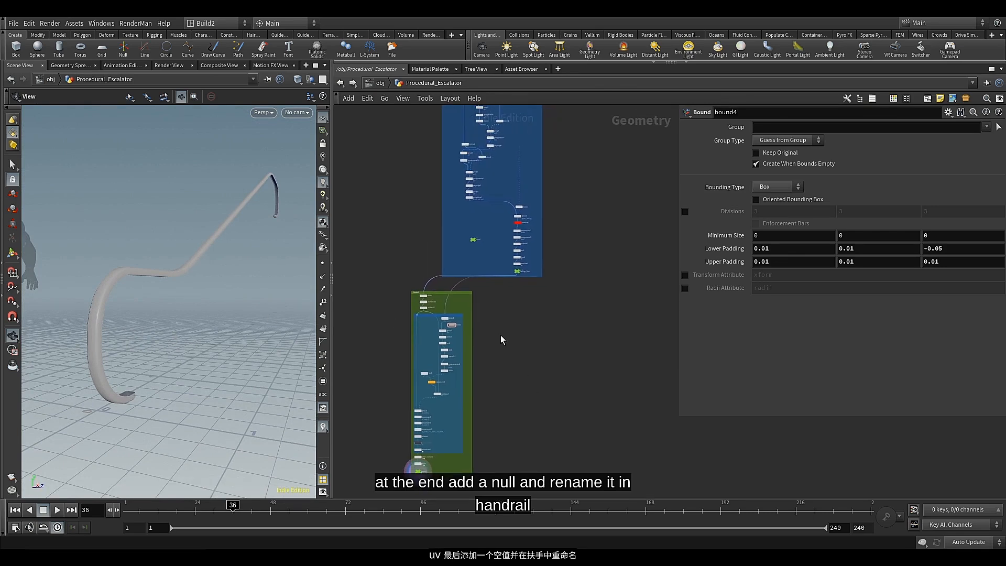
{"action": "scroll", "coordinate": [426, 470], "scroll_direction": "up", "scroll_amount": 3}
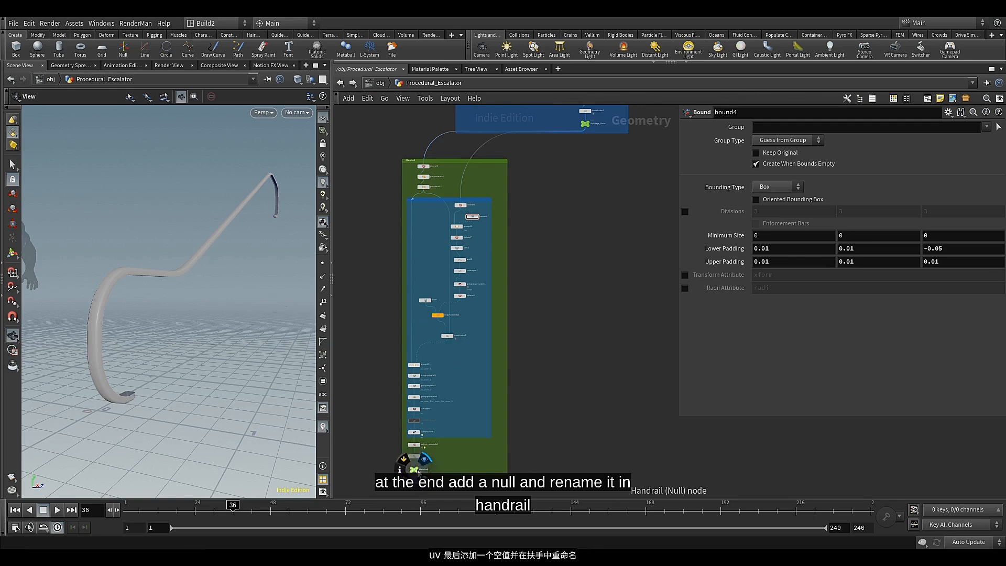
{"action": "left_click", "coordinate": [415, 470]}
{"action": "scroll", "coordinate": [519, 366], "scroll_direction": "down", "scroll_amount": 2}
{"action": "middle_click_drag", "start_coordinate": [587, 316], "coordinate": [506, 319]}
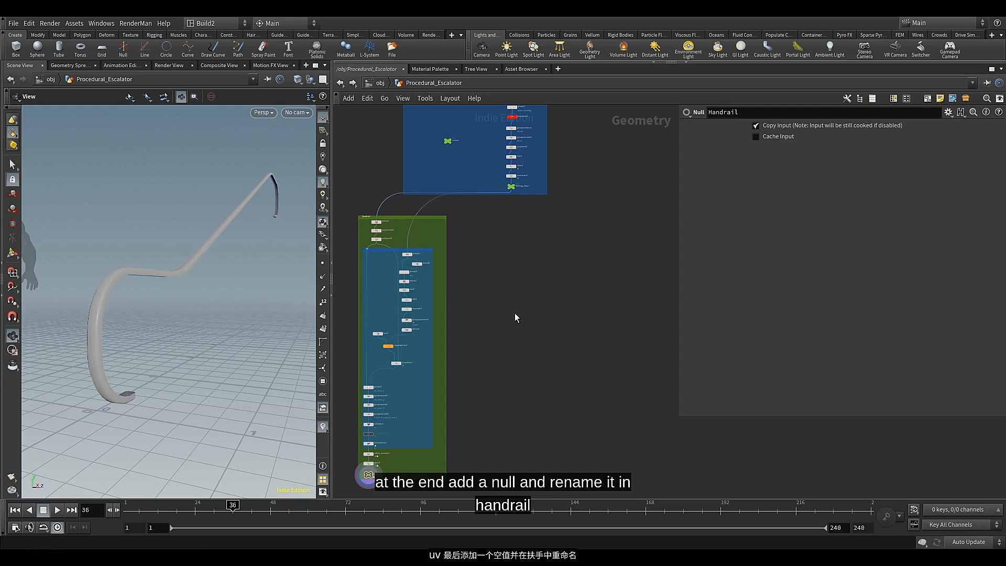
{"action": "key", "text": "ctrl+s"}
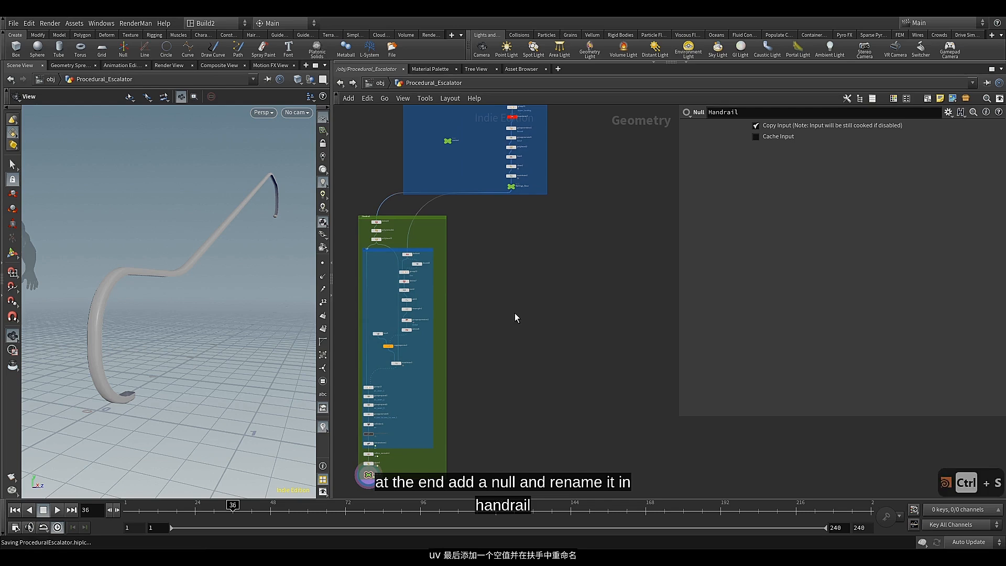
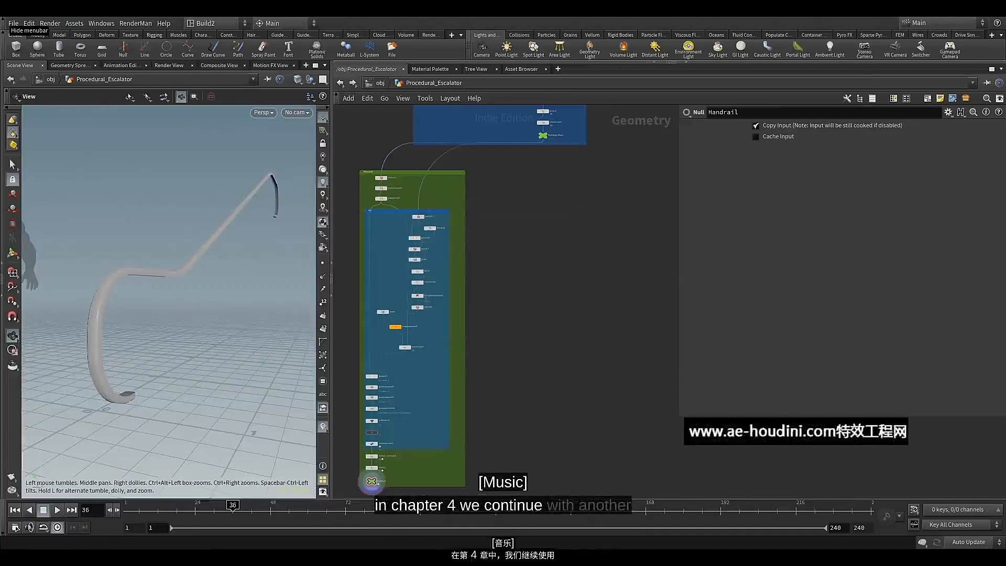
Locate the Raililngs_Base null at the end of the blue network box and display its geometry
{"action": "middle_click_drag", "start_coordinate": [579, 208], "coordinate": [542, 297]}
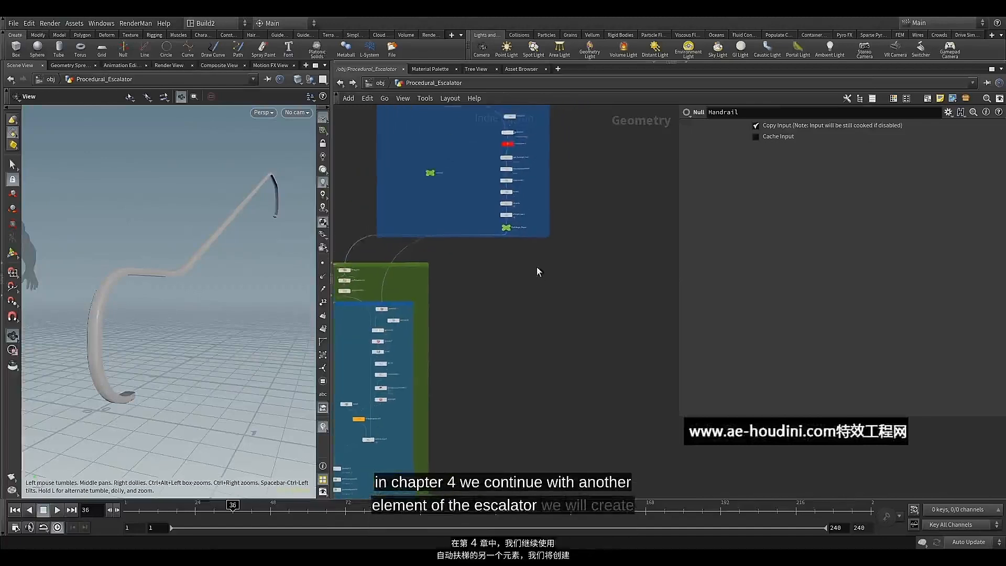
{"action": "scroll", "coordinate": [519, 254], "scroll_direction": "up", "scroll_amount": 5}
{"action": "scroll", "coordinate": [490, 243], "scroll_direction": "up", "scroll_amount": 2}
{"action": "middle_click_drag", "start_coordinate": [491, 245], "coordinate": [466, 330]}
{"action": "scroll", "coordinate": [465, 290], "scroll_direction": "up", "scroll_amount": 5}
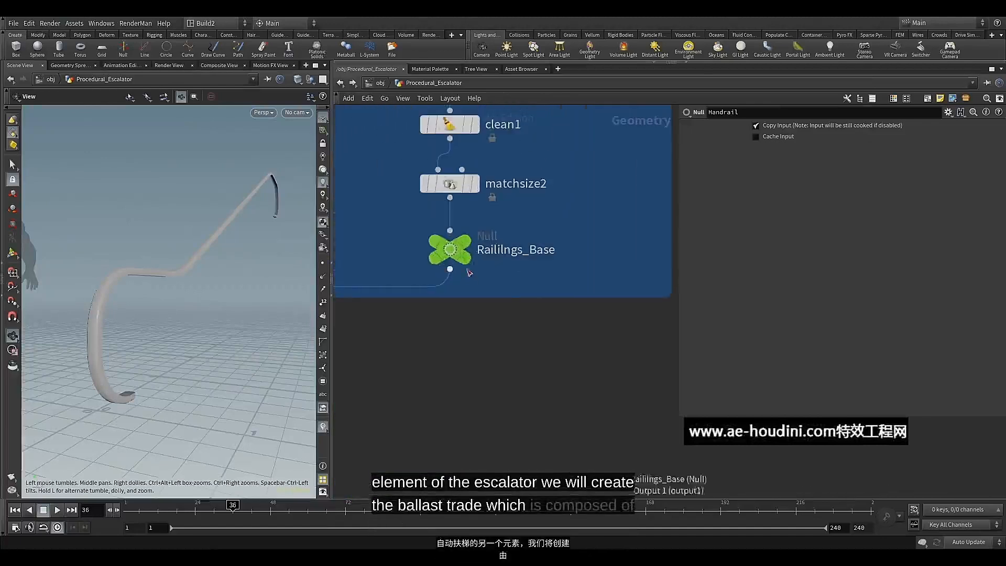
{"action": "left_click", "coordinate": [468, 241]}
{"action": "left_click", "coordinate": [464, 257]}
{"action": "left_click", "coordinate": [451, 251]}
{"action": "scroll", "coordinate": [453, 263], "scroll_direction": "down", "scroll_amount": 5}
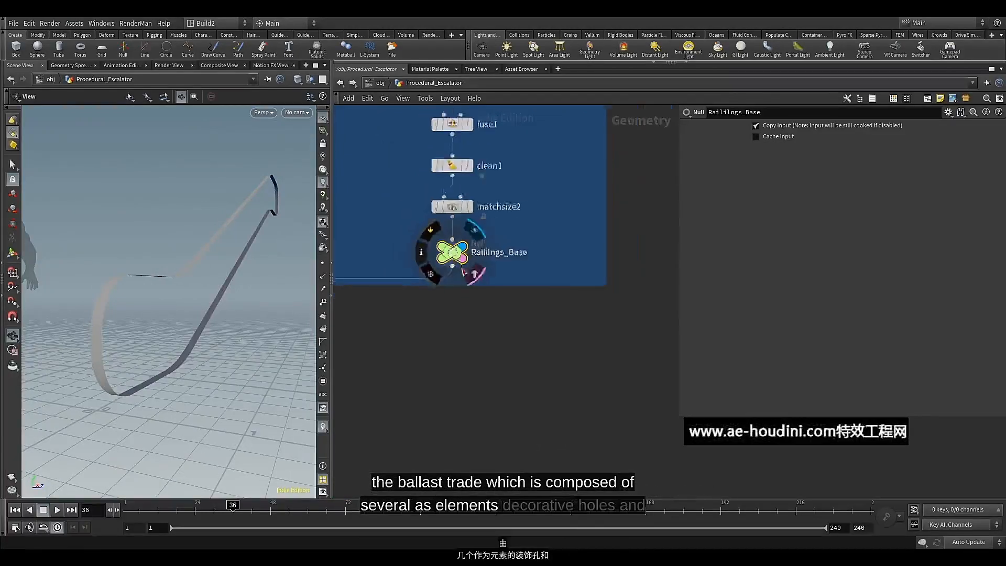
Branch a new PolyFill node off the output of Raililngs_Base, placing it outside the blue network box
{"action": "middle_click_drag", "start_coordinate": [479, 306], "coordinate": [466, 295]}
{"action": "left_click", "coordinate": [441, 255]}
{"action": "scroll", "coordinate": [439, 293], "scroll_direction": "down", "scroll_amount": 4}
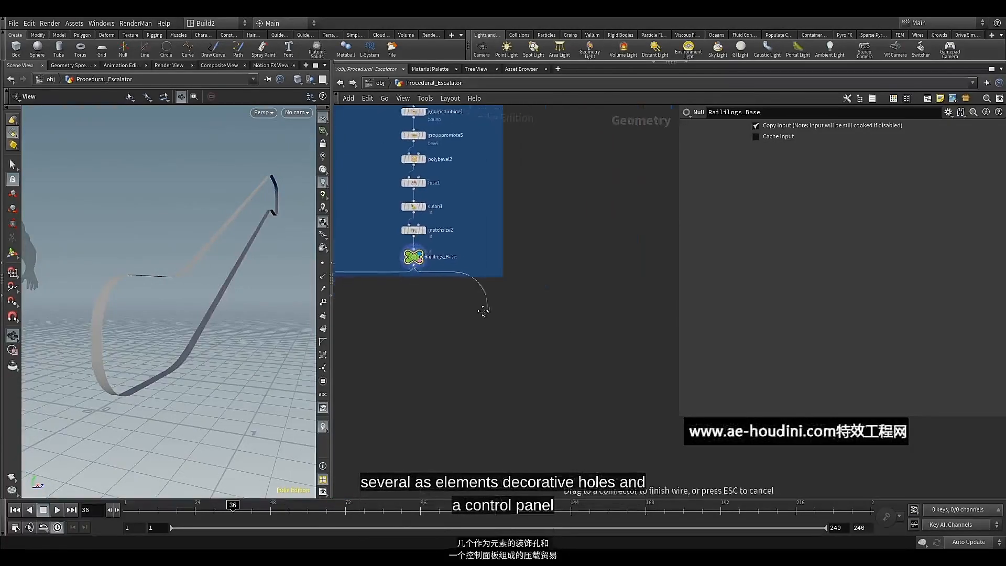
{"action": "key", "text": "Tab"}
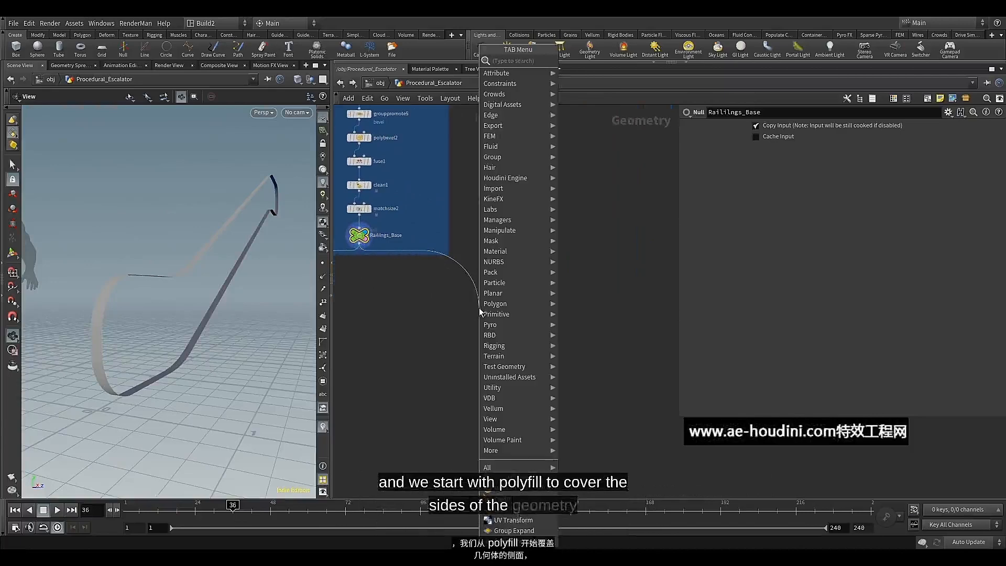
{"action": "type", "text": "pol"}
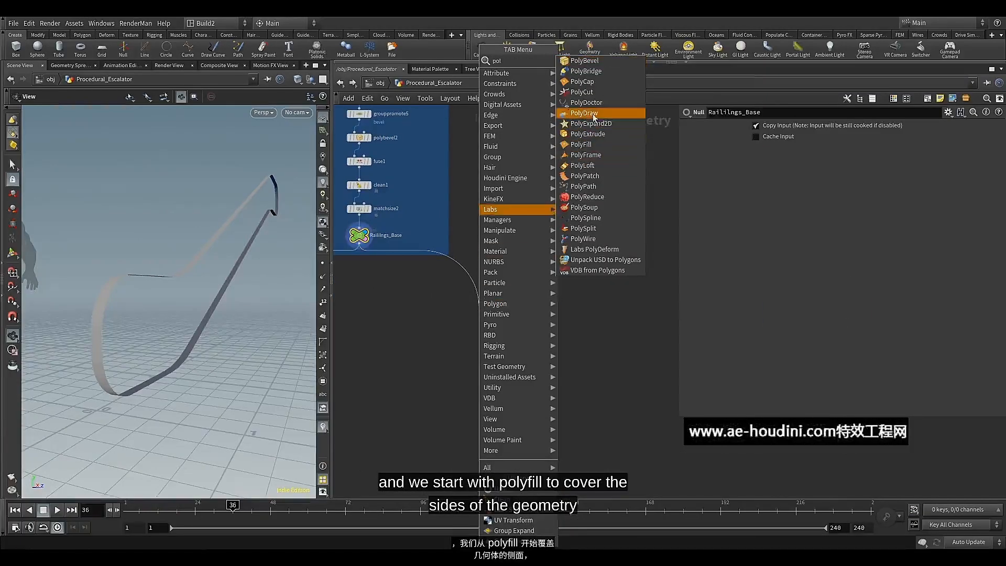
{"action": "left_click", "coordinate": [589, 145]}
{"action": "left_click", "coordinate": [489, 308]}
{"action": "scroll", "coordinate": [486, 322], "scroll_direction": "up", "scroll_amount": 2}
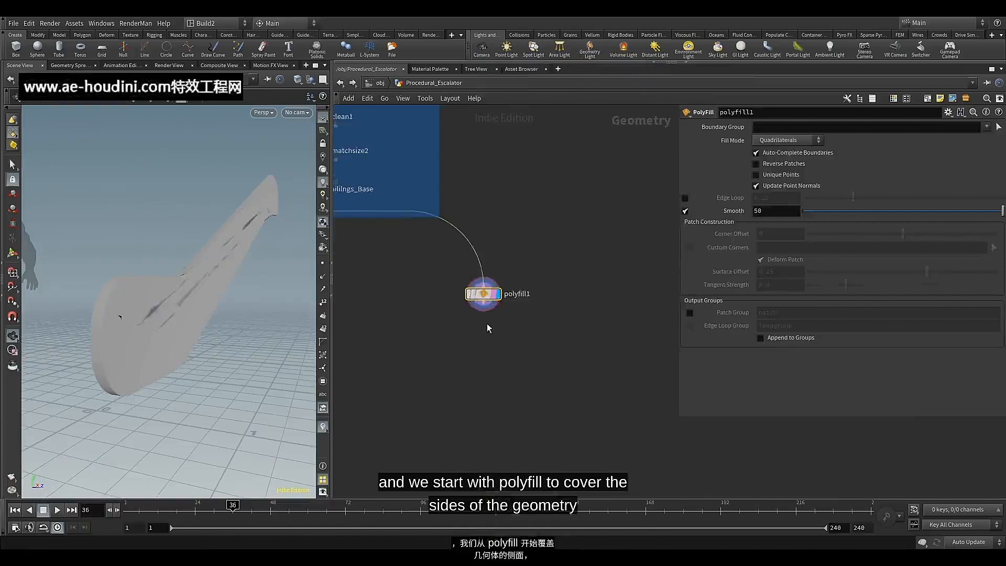
{"action": "middle_click_drag", "start_coordinate": [486, 322], "coordinate": [507, 311]}
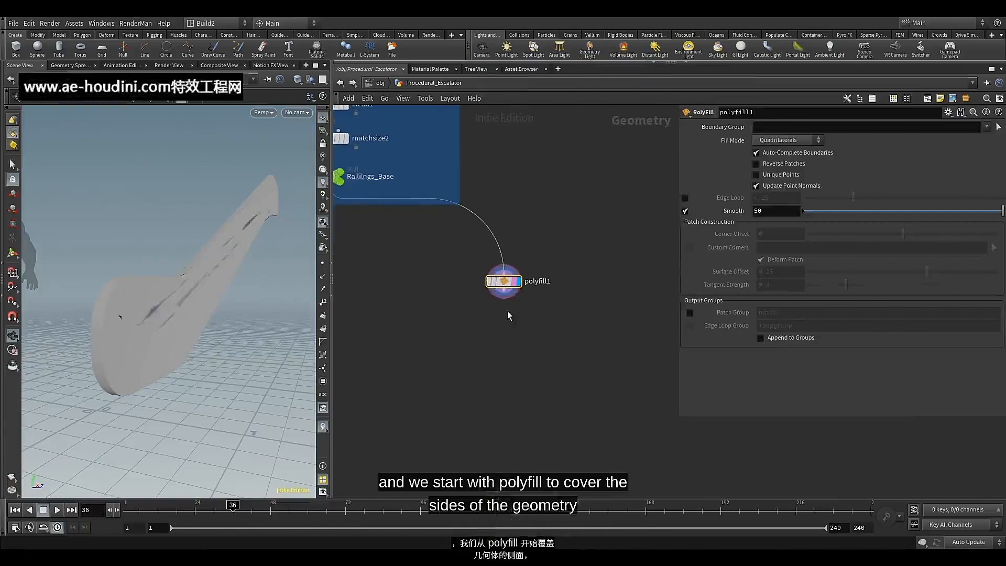
Change the viewport shading to Smooth Wire Shaded to inspect the filled sides' topology
{"action": "mouse_move", "coordinate": [206, 274]}
{"action": "left_mouse_down"}
{"action": "mouse_move", "coordinate": [237, 283]}
{"action": "mouse_move", "coordinate": [196, 285]}
{"action": "mouse_move", "coordinate": [207, 267]}
{"action": "left_mouse_up"}
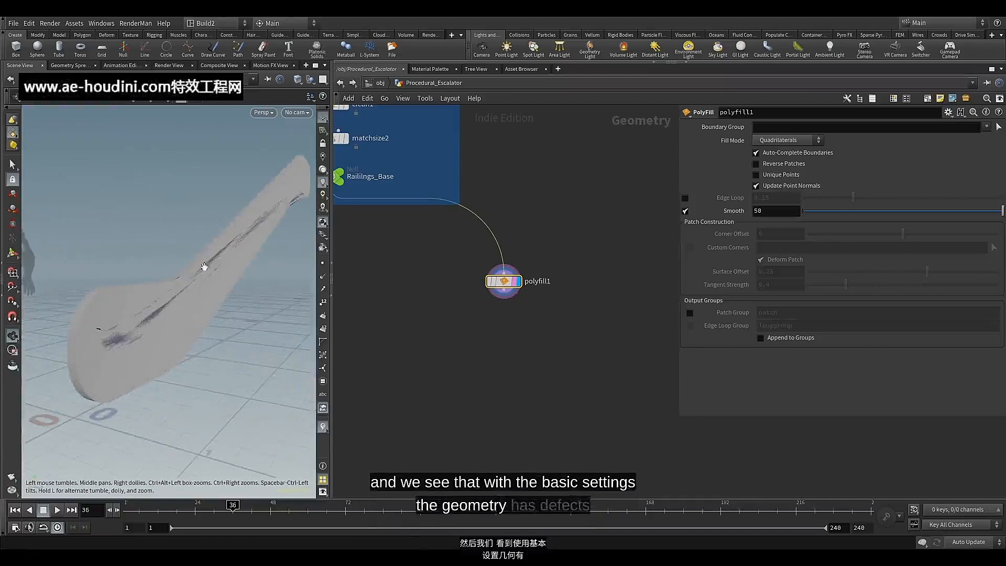
{"action": "left_click", "coordinate": [299, 86]}
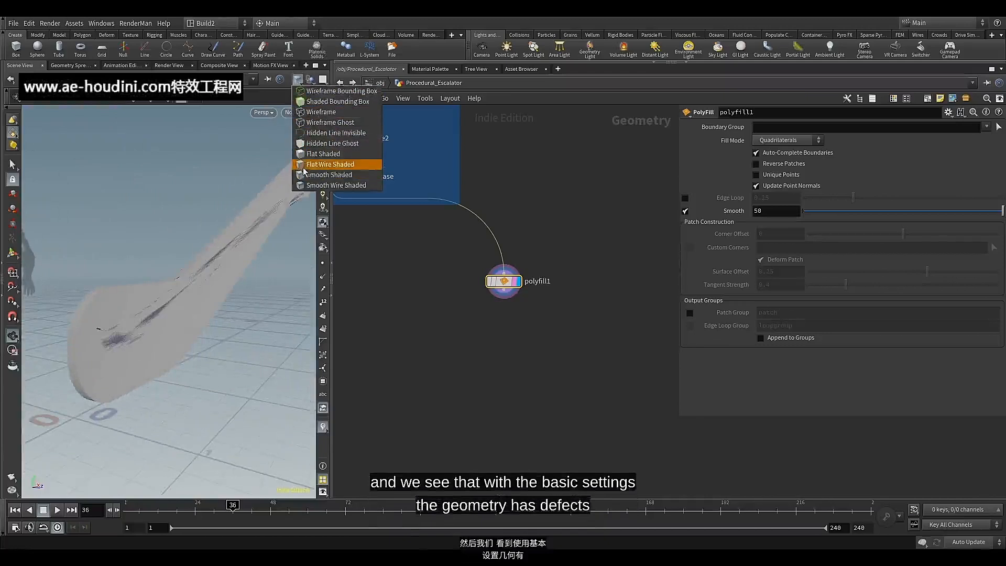
{"action": "left_click", "coordinate": [293, 184]}
{"action": "left_click_drag", "start_coordinate": [162, 315], "coordinate": [161, 305]}
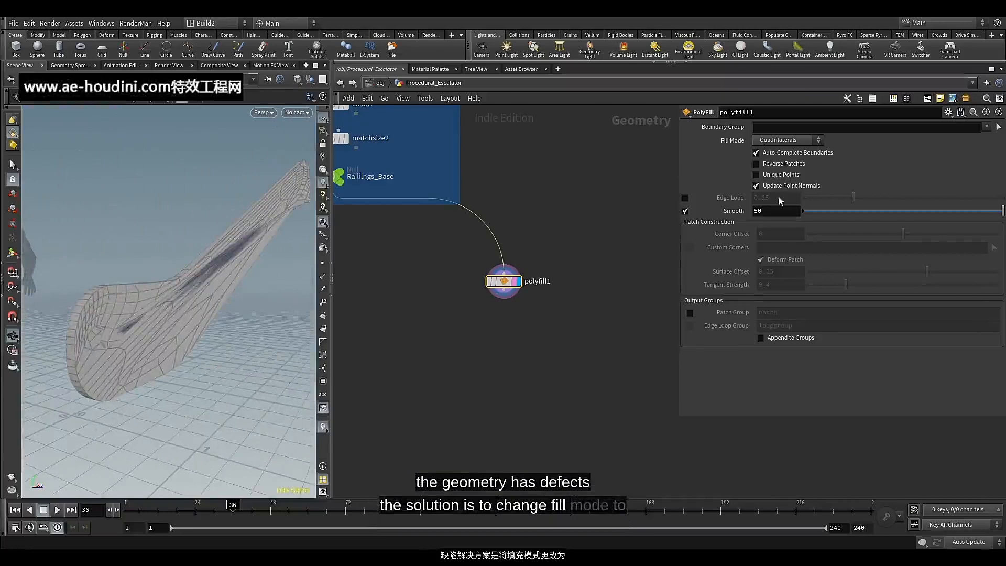
Set the PolyFill's fill mode to Single Polygon and move the node closer to the network box
{"action": "left_click", "coordinate": [811, 141]}
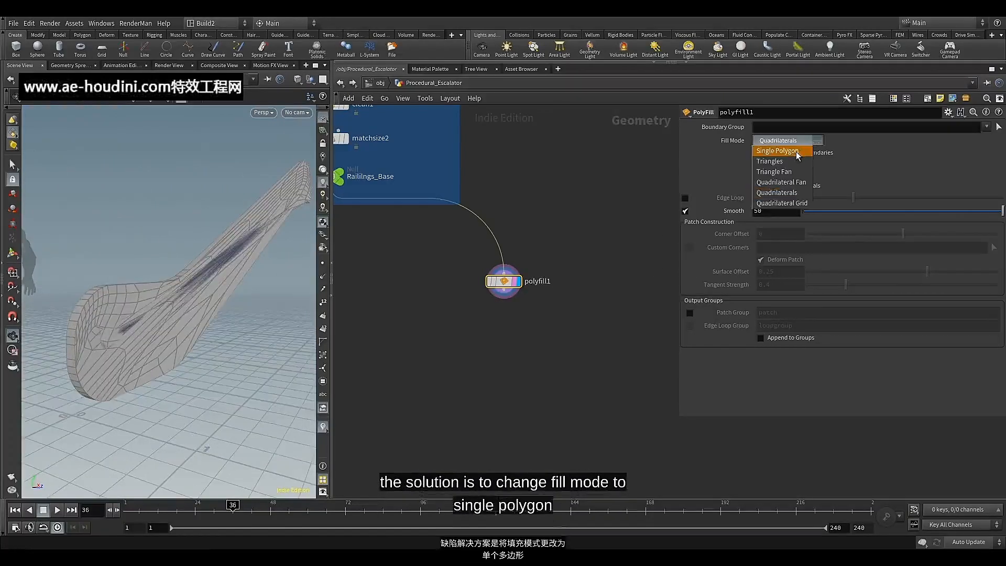
{"action": "left_click", "coordinate": [797, 152]}
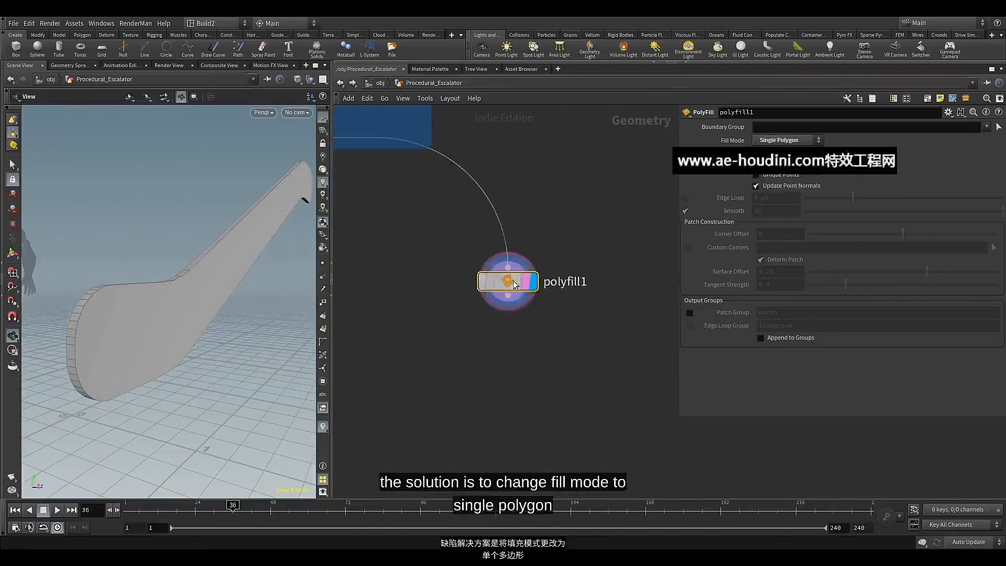
{"action": "left_click_drag", "start_coordinate": [504, 281], "coordinate": [511, 225]}
{"action": "mouse_move", "coordinate": [510, 225]}
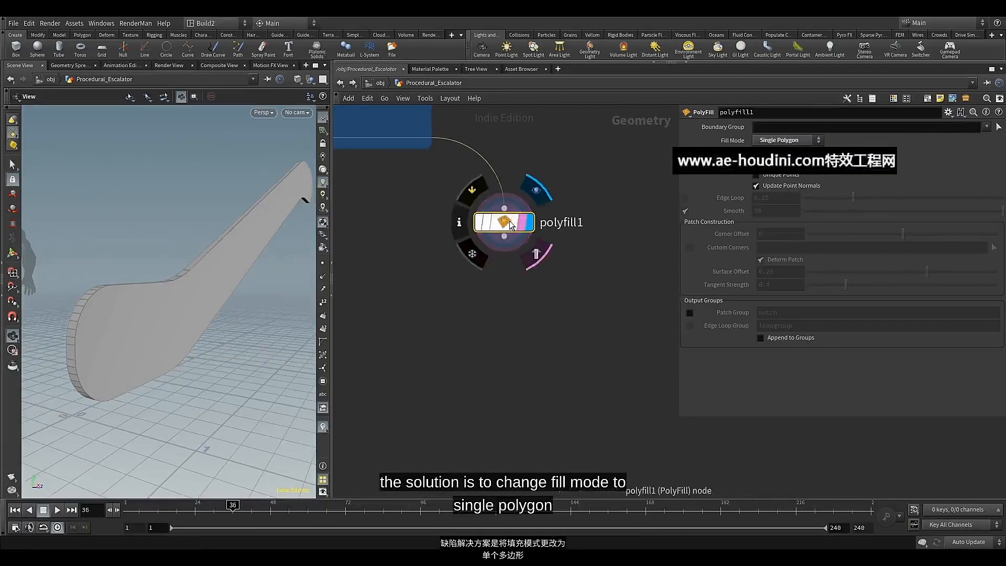
Add a Transform node directly below the PolyFill and display its output
{"action": "left_click", "coordinate": [504, 236]}
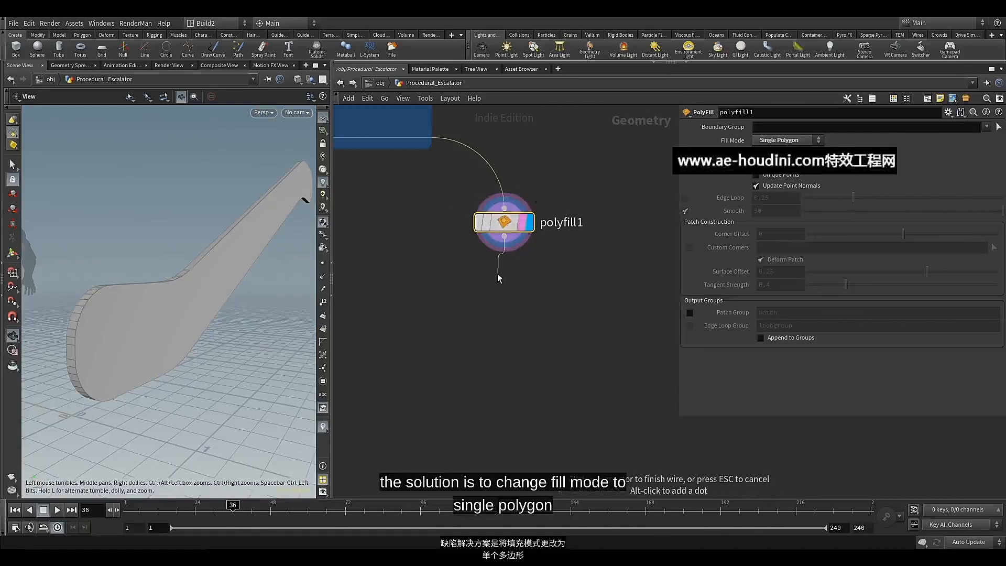
{"action": "key", "text": "Tab"}
{"action": "type", "text": "tra"}
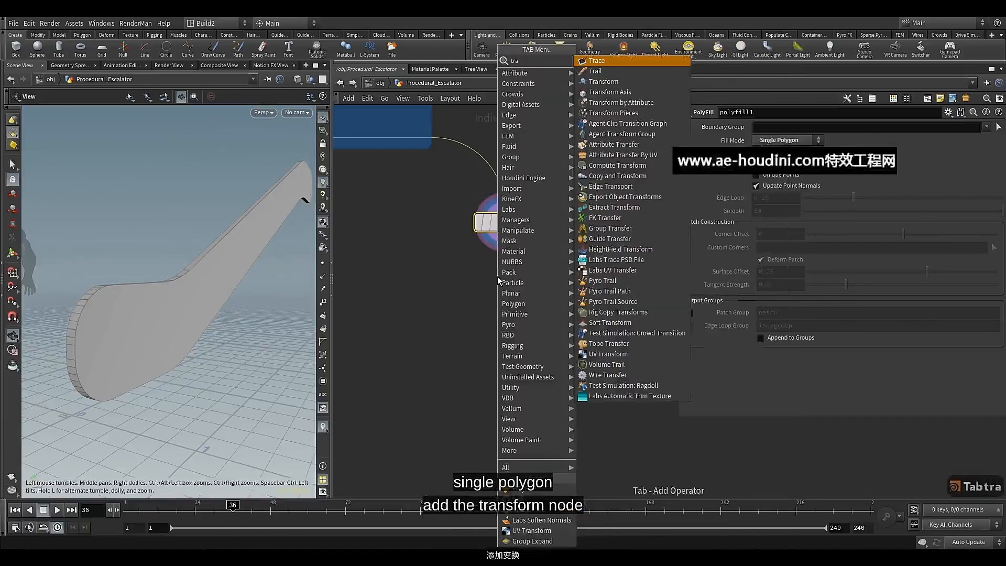
{"action": "left_click", "coordinate": [604, 82]}
{"action": "left_click_drag", "start_coordinate": [497, 282], "coordinate": [505, 280]}
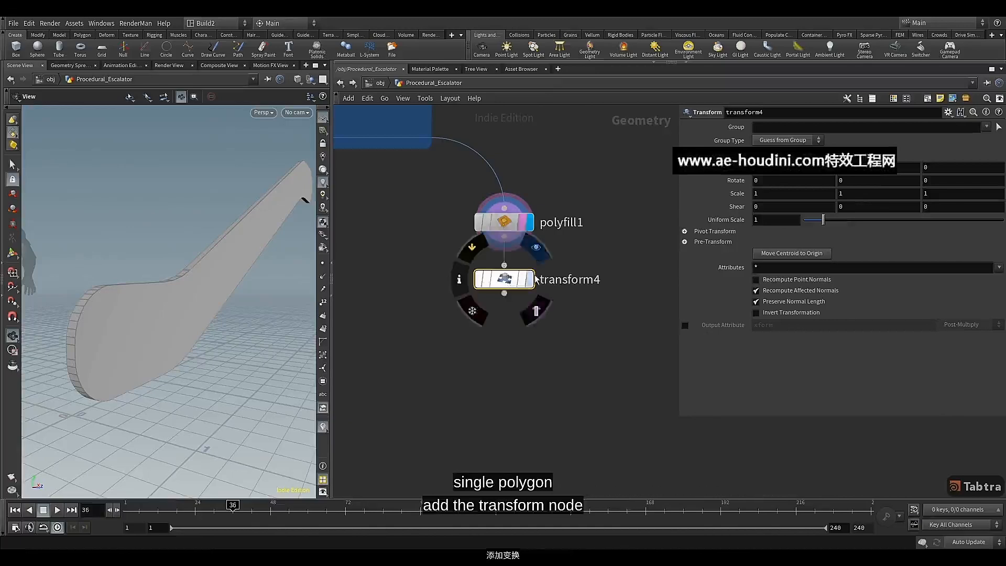
{"action": "left_click", "coordinate": [530, 280]}
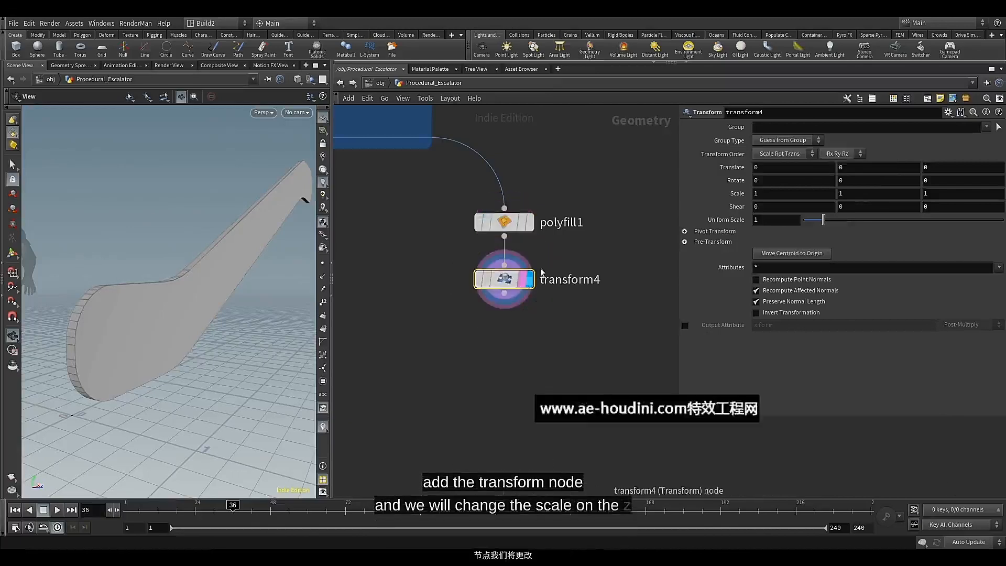
Lock the X and Y scale parameters of the new Transform node
{"action": "right_click", "coordinate": [792, 193]}
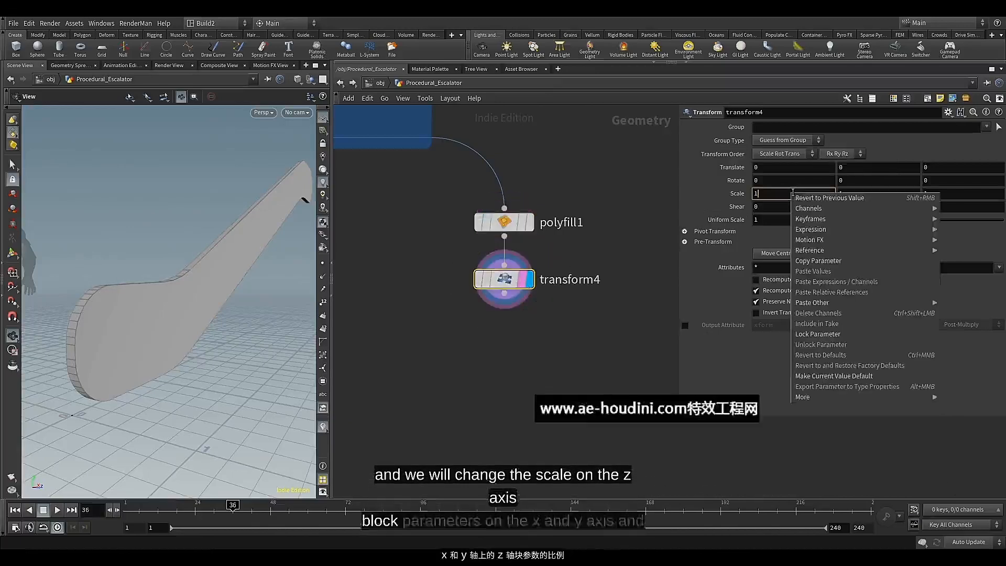
{"action": "left_click", "coordinate": [817, 332]}
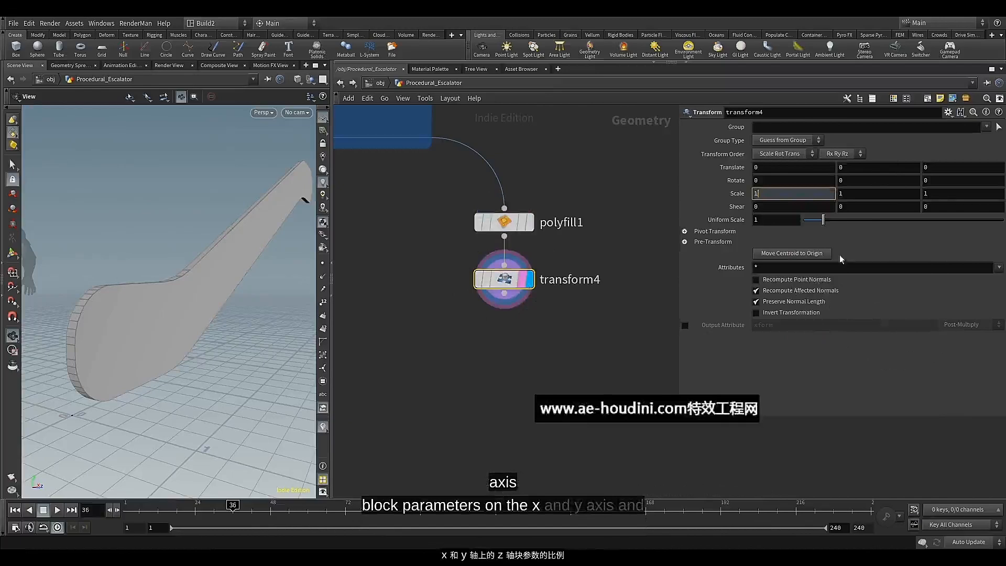
{"action": "right_click", "coordinate": [851, 192]}
{"action": "left_click", "coordinate": [874, 334]}
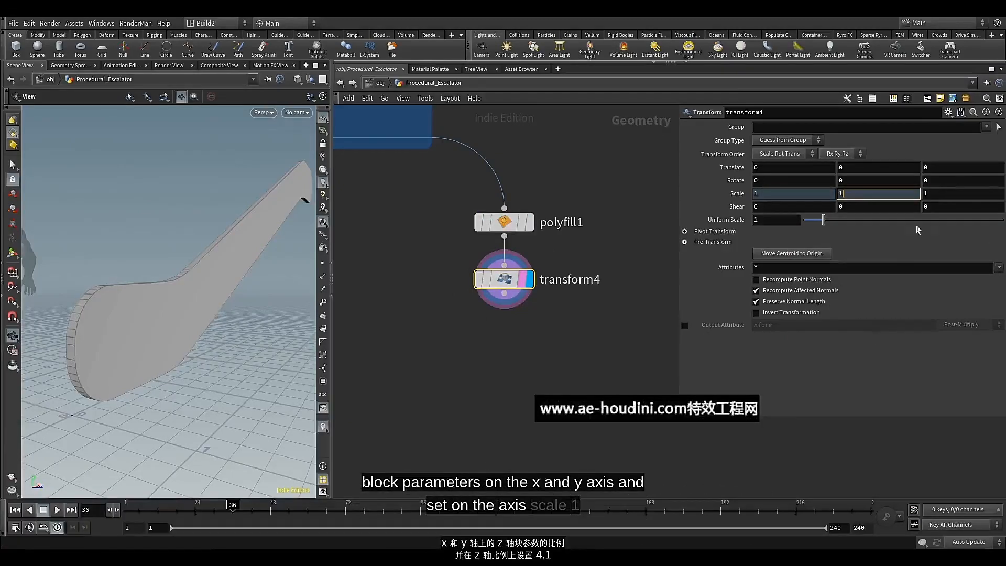
Set the Transform's Z scale to 4.1 to widen the filled balustrade shape
{"action": "left_click", "coordinate": [939, 194]}
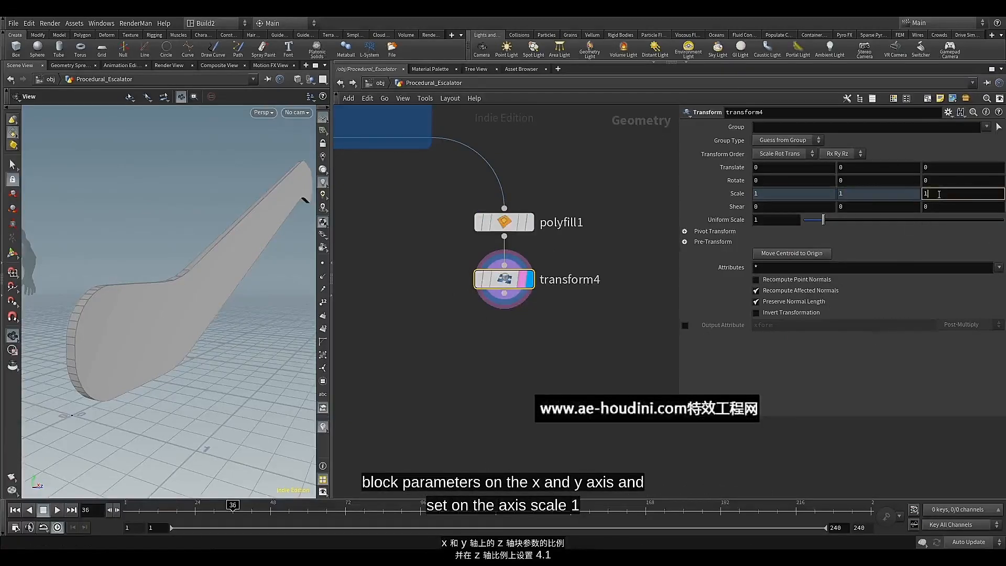
{"action": "key", "text": "BackSpace"}
{"action": "type", "text": "4"}
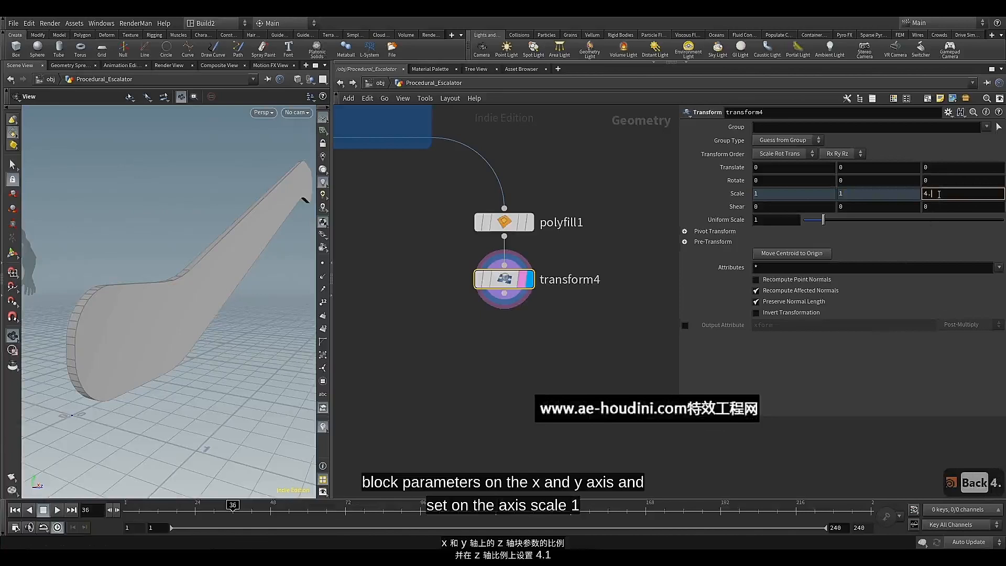
{"action": "type", "text": ".1"}
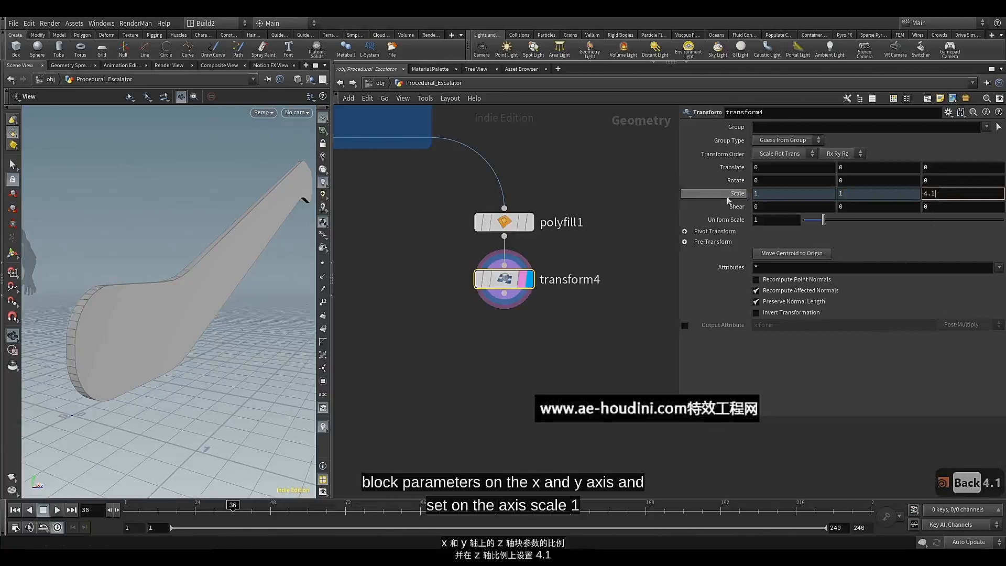
{"action": "left_click", "coordinate": [701, 197]}
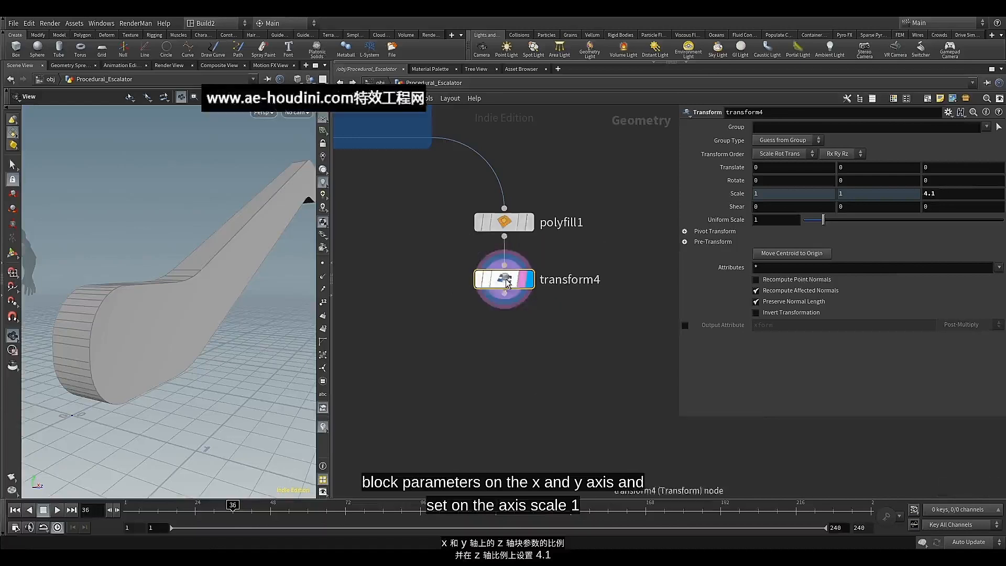
Add a Fuse node after the Transform to merge overlapping points, and display its output
{"action": "left_click_drag", "start_coordinate": [155, 291], "coordinate": [163, 297]}
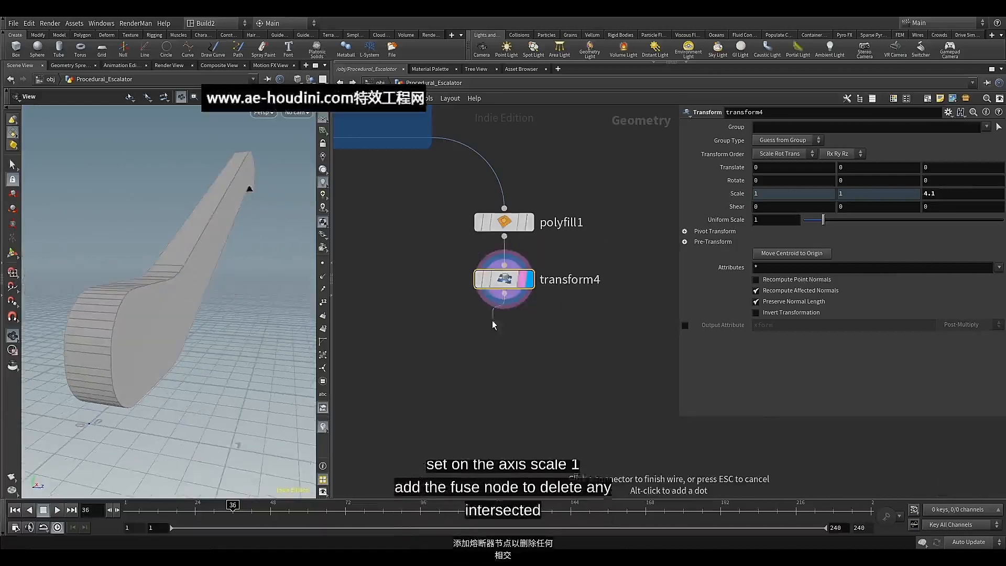
{"action": "key", "text": "Tab"}
{"action": "type", "text": "f"}
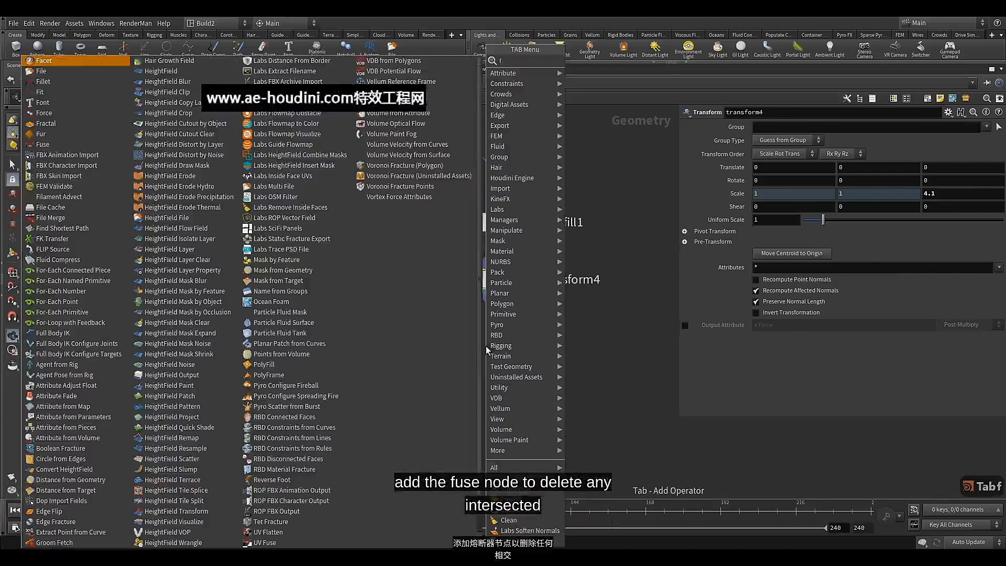
{"action": "type", "text": "use"}
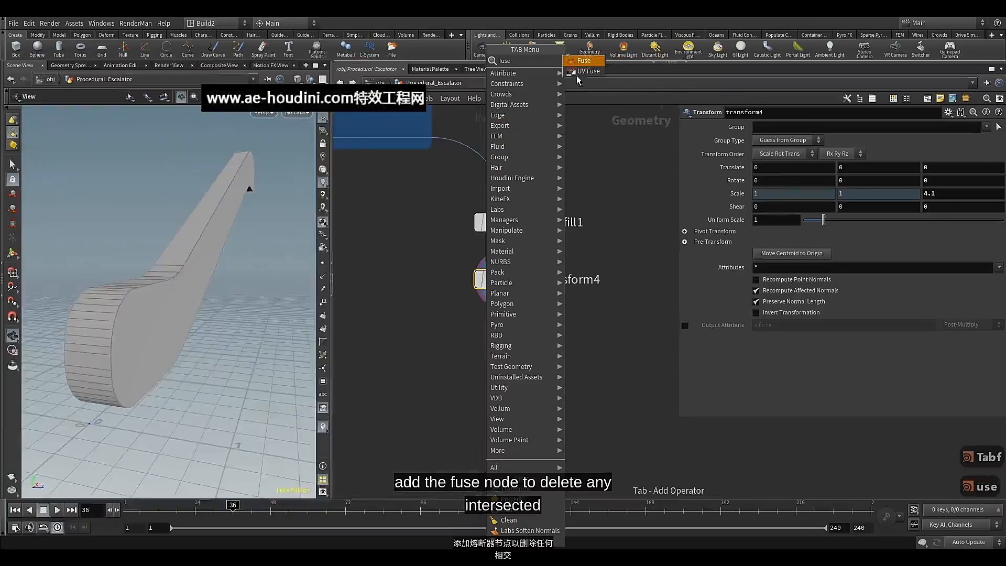
{"action": "left_click", "coordinate": [584, 60]}
{"action": "left_click", "coordinate": [518, 336]}
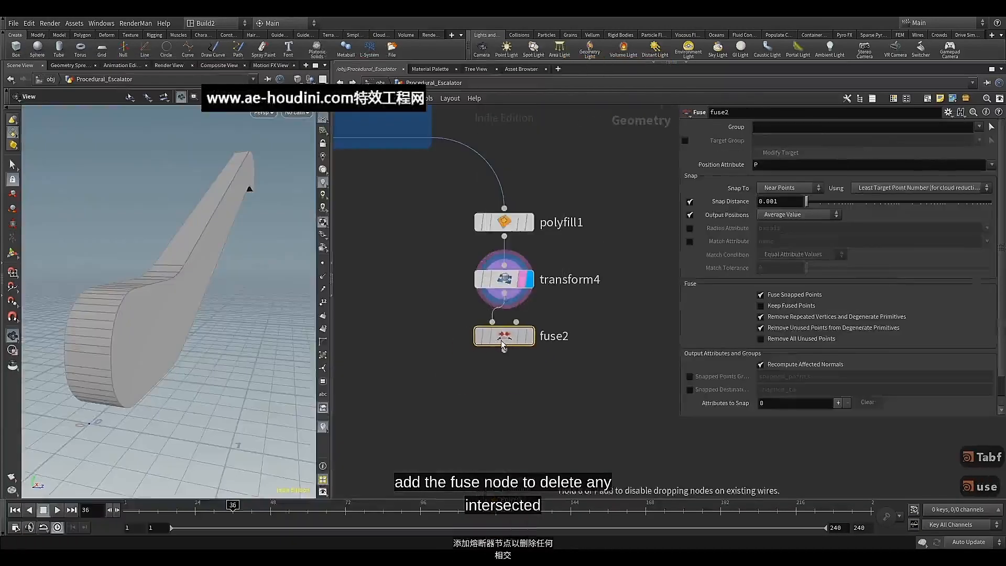
{"action": "left_click", "coordinate": [538, 301]}
{"action": "left_click", "coordinate": [537, 364]}
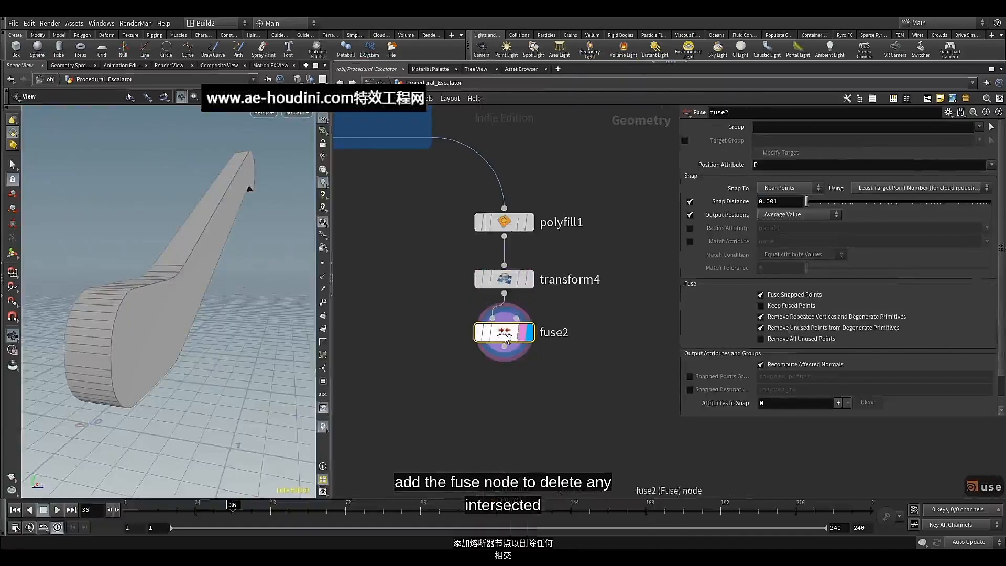
Add a Null node below the Fuse, display it and colour it green
{"action": "middle_click_drag", "start_coordinate": [509, 373], "coordinate": [516, 325]}
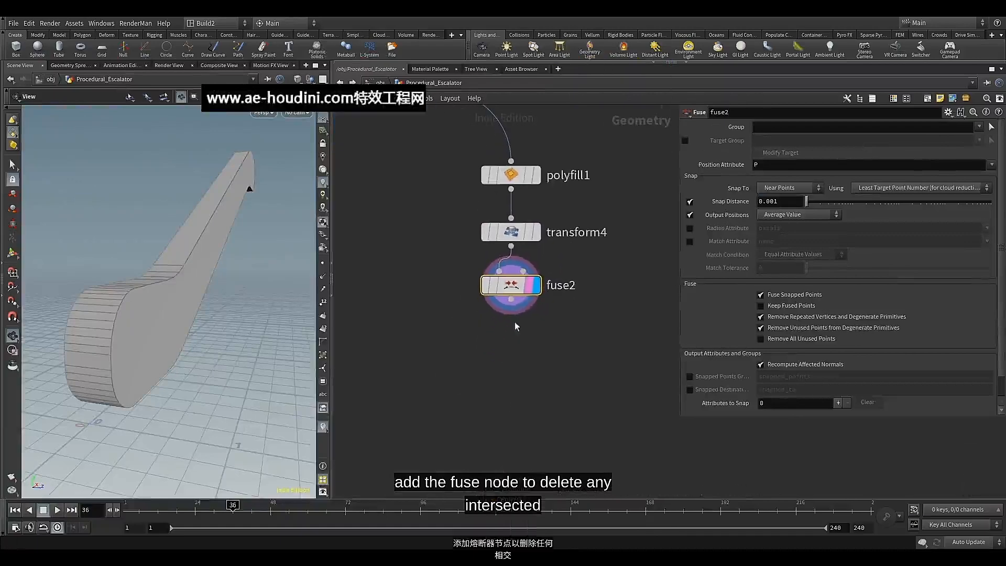
{"action": "key", "text": "Tab"}
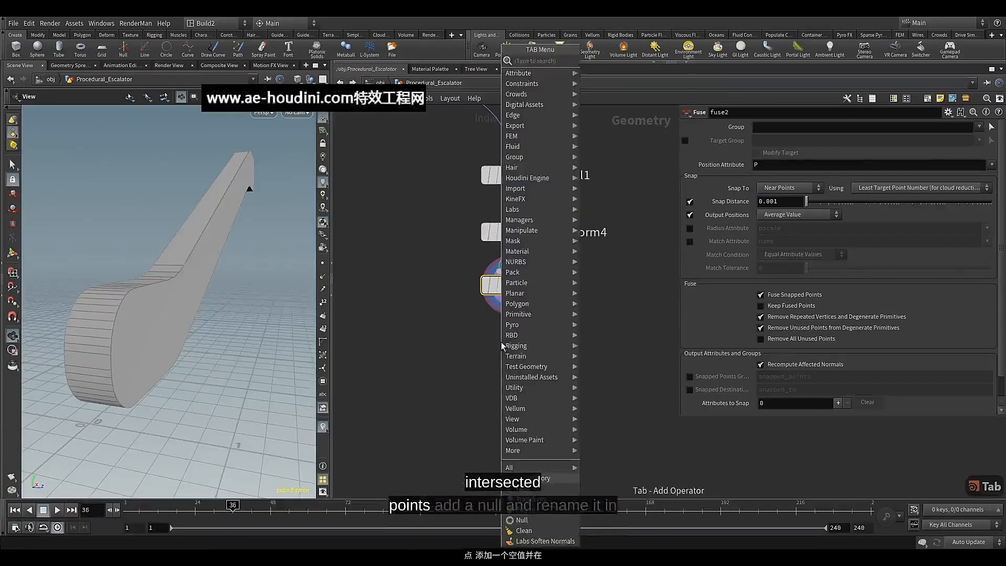
{"action": "type", "text": "nul"}
{"action": "left_click", "coordinate": [597, 61]}
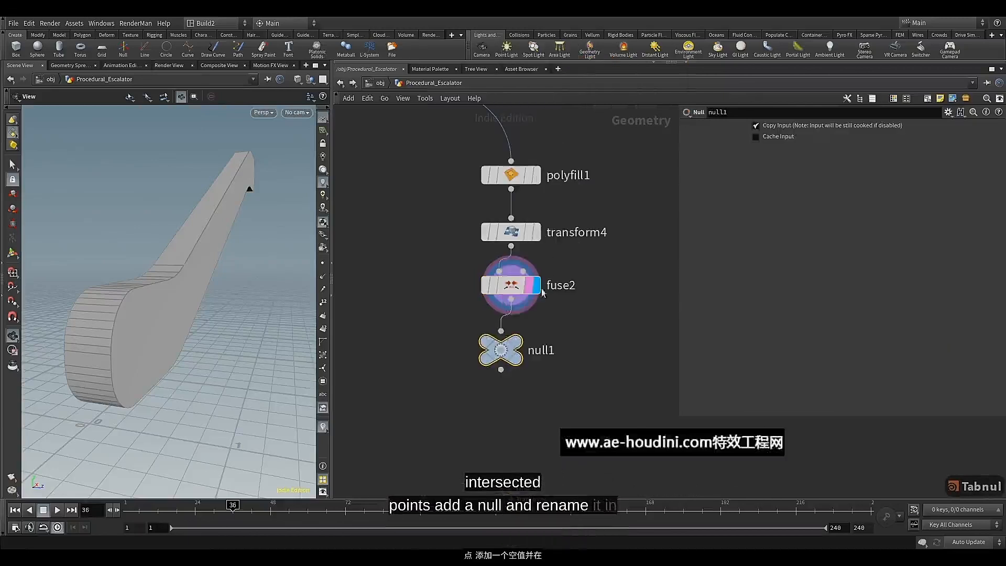
{"action": "left_click", "coordinate": [514, 344]}
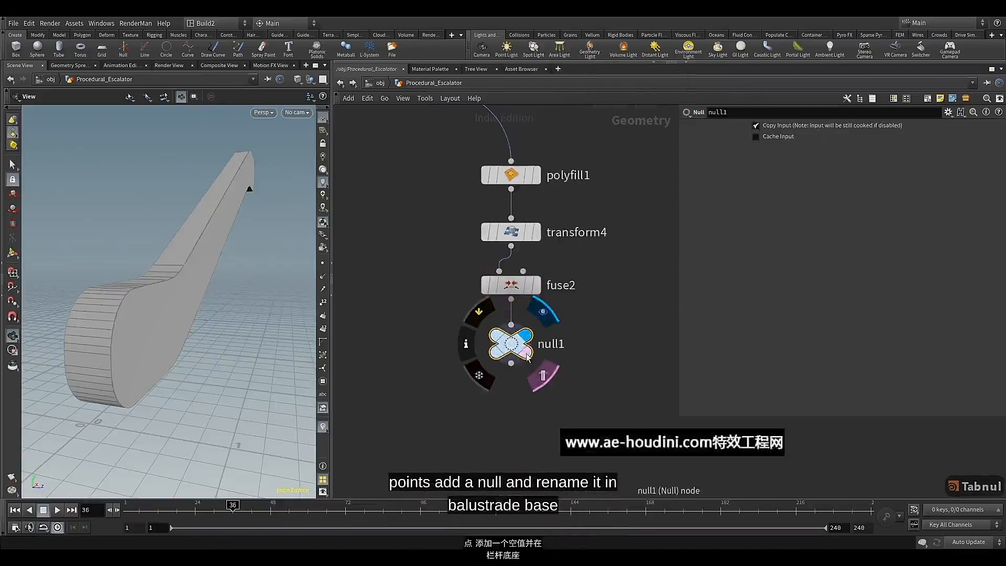
{"action": "key", "text": "c"}
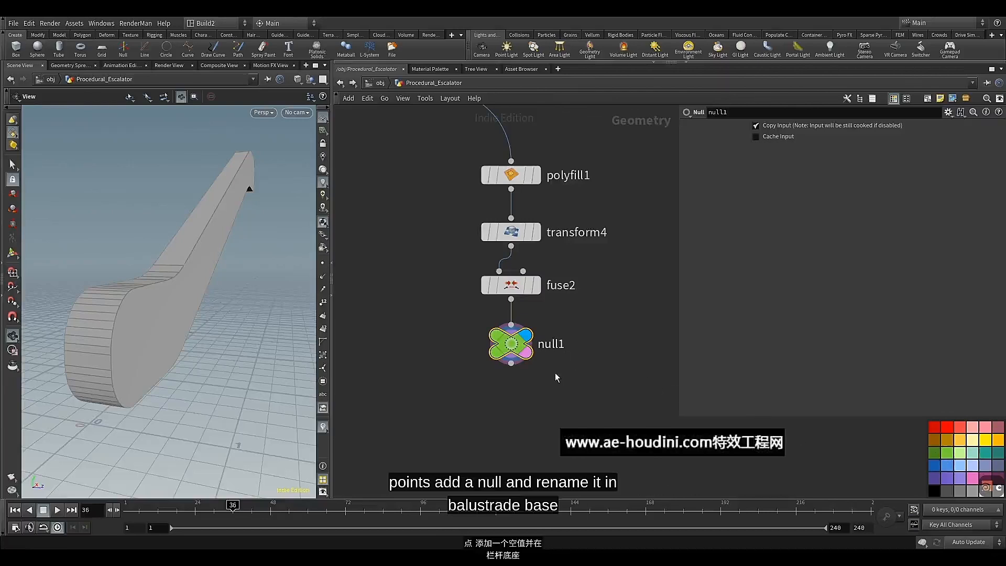
Rename the green Null node below the Fuse as Balustrade_Base
{"action": "double_click", "coordinate": [555, 344]}
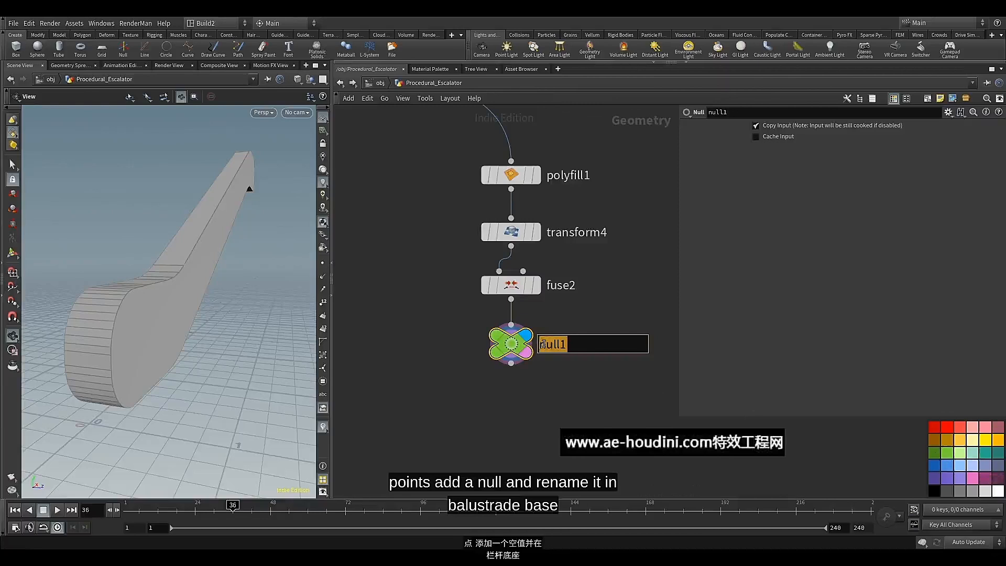
{"action": "type", "text": "Ba"}
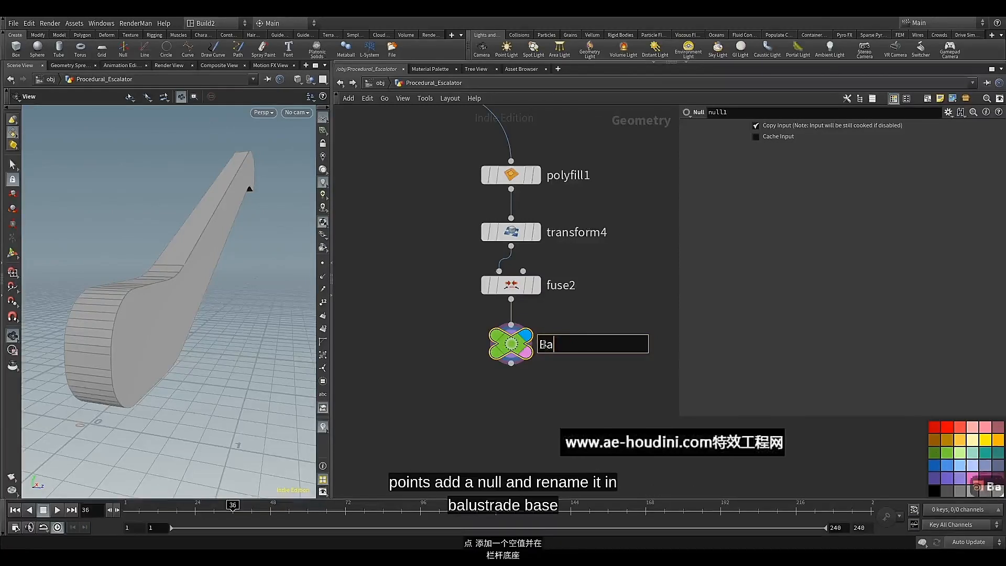
{"action": "type", "text": "lustrad"}
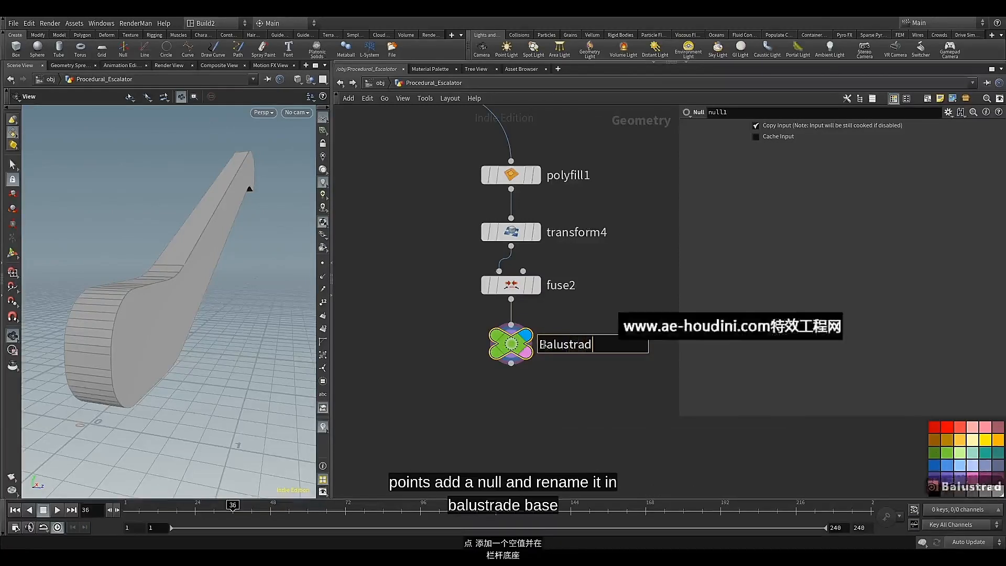
{"action": "type", "text": "e"}
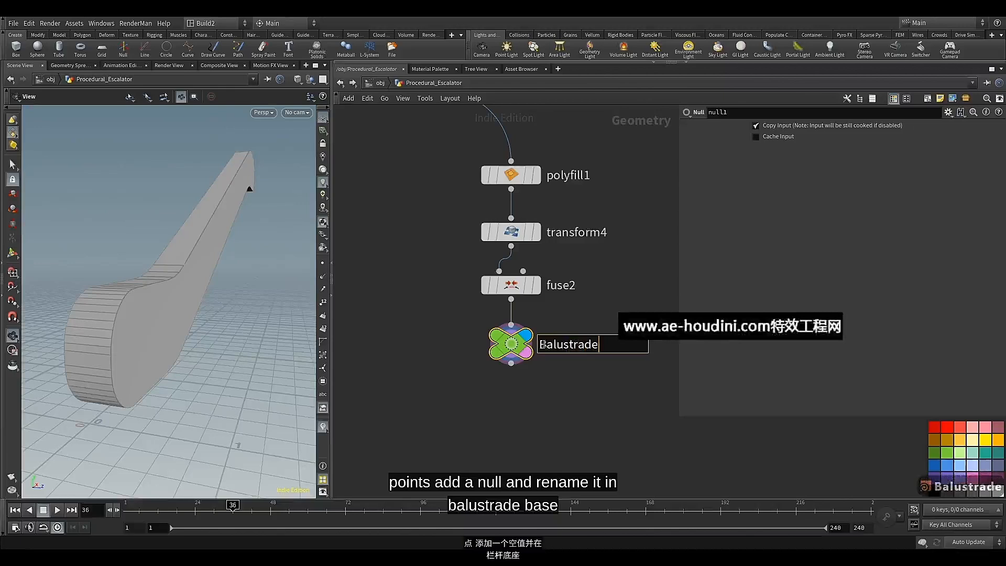
{"action": "type", "text": "_B"}
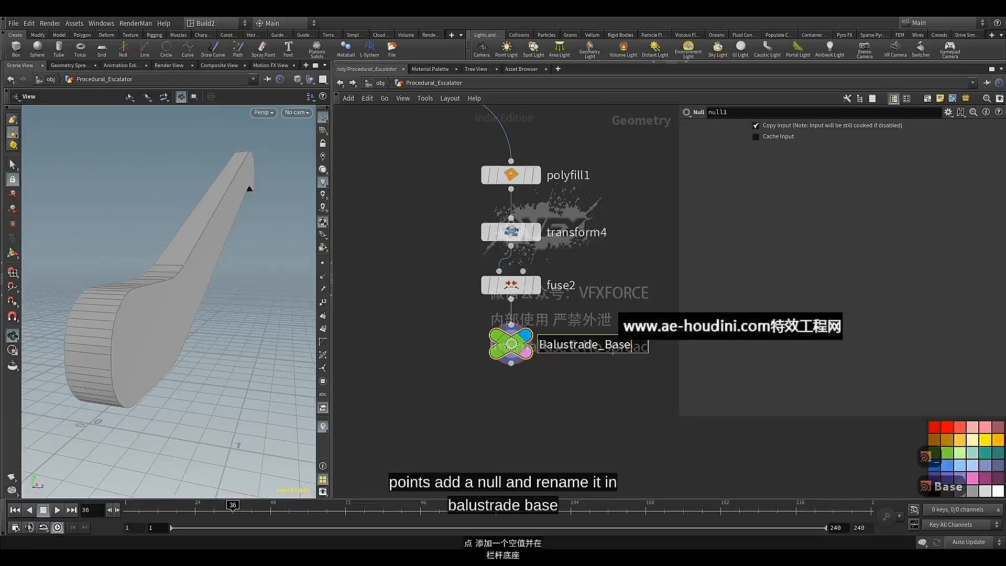
{"action": "type", "text": "ase"}
{"action": "left_click", "coordinate": [543, 386]}
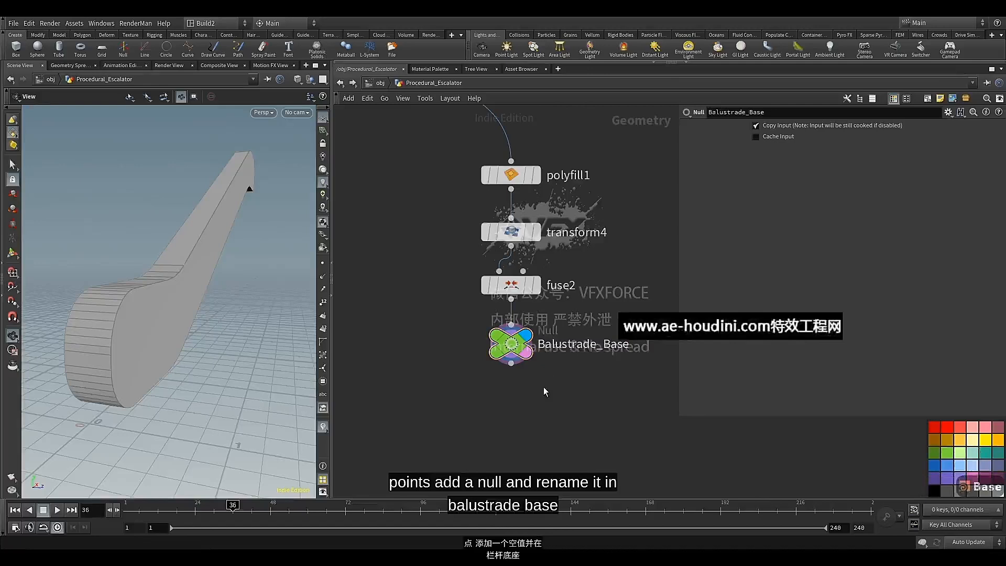
Duplicate the Balustrade_Base null with its connection to the Fuse node, and hide the colour palette
{"action": "scroll", "coordinate": [498, 381], "scroll_direction": "down", "scroll_amount": 2}
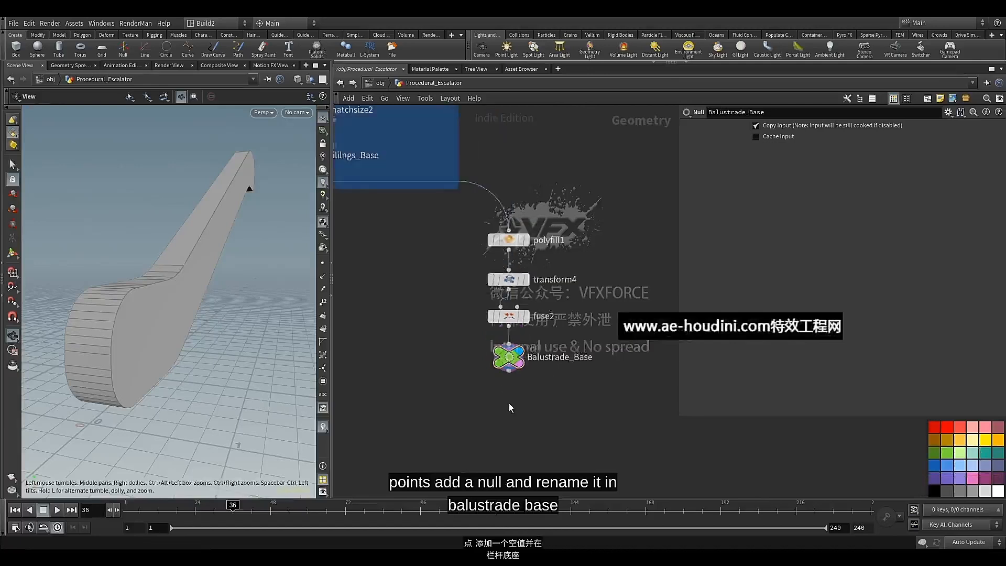
{"action": "middle_click_drag", "start_coordinate": [508, 403], "coordinate": [390, 377]}
{"action": "left_click", "coordinate": [394, 331]}
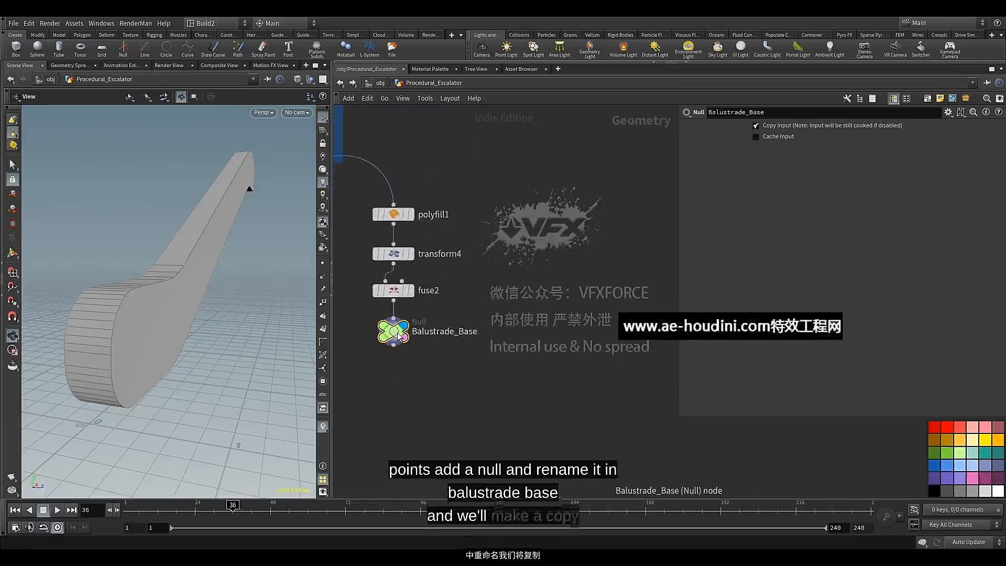
{"action": "key", "text": "ctrl+c"}
{"action": "key", "text": "ctrl+v"}
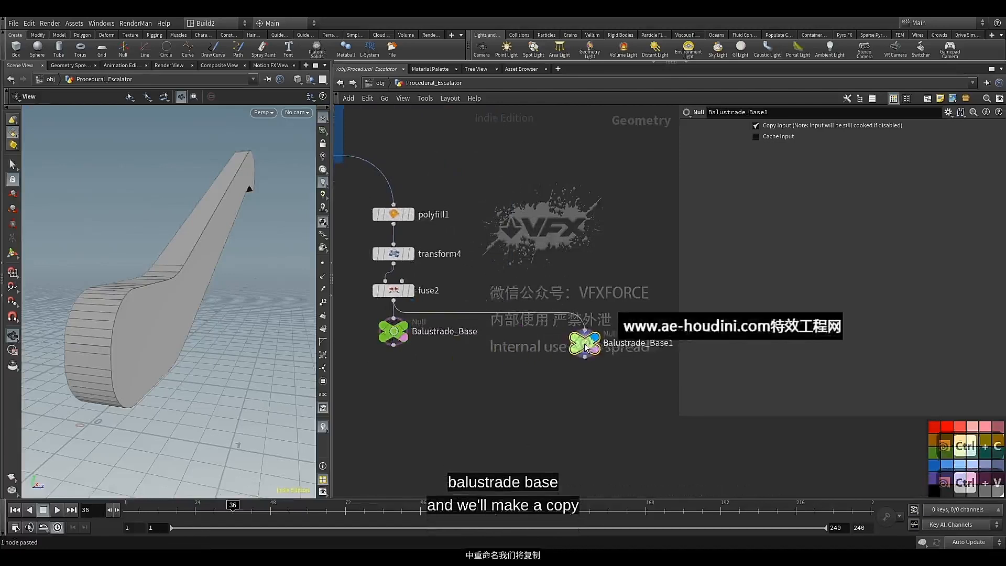
{"action": "left_click", "coordinate": [580, 338]}
{"action": "scroll", "coordinate": [569, 379], "scroll_direction": "down", "scroll_amount": 2}
{"action": "key", "text": "c"}
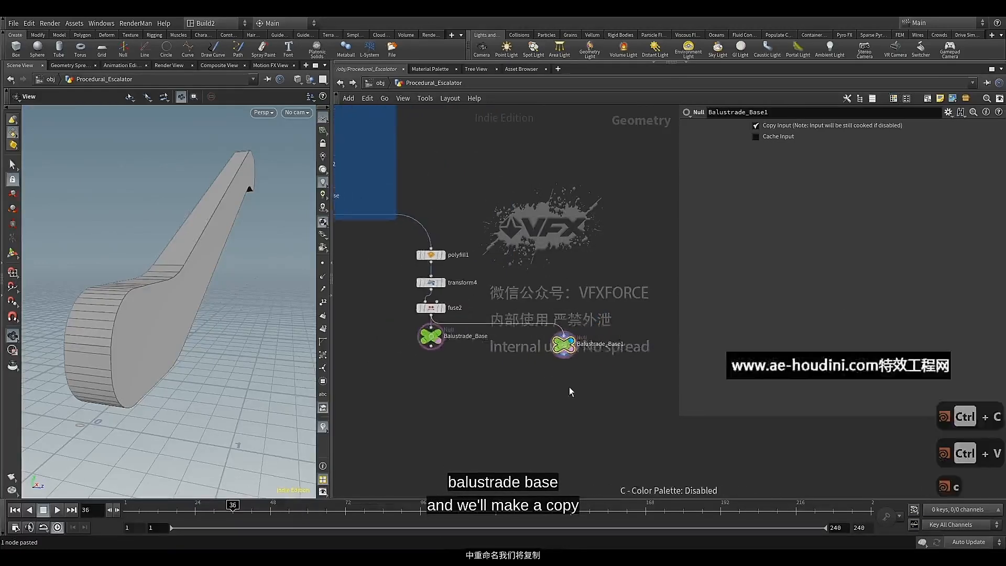
Move the copied Balustrade_Base1 null far away from the original chain into empty network space for a new branch
{"action": "middle_click_drag", "start_coordinate": [569, 387], "coordinate": [498, 371]}
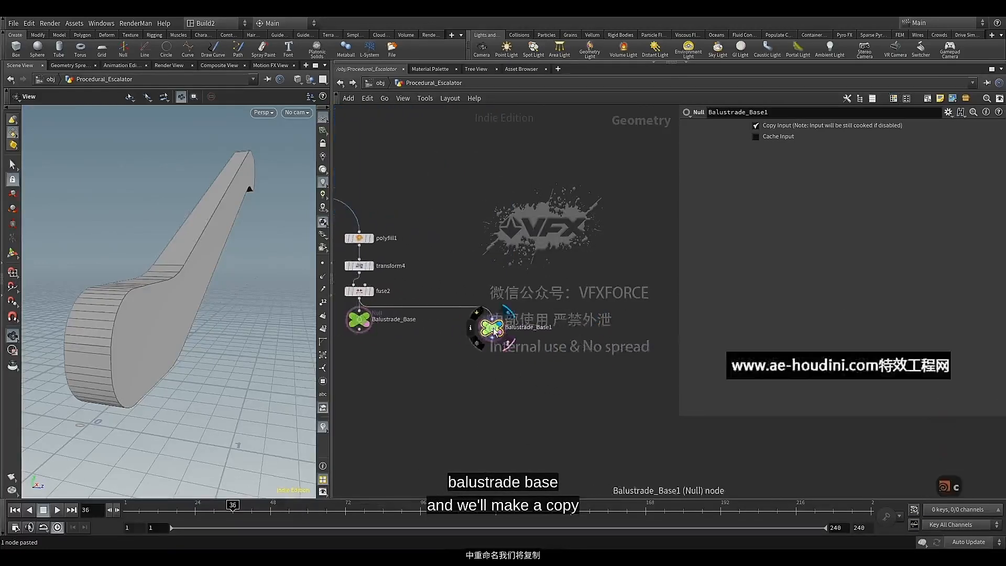
{"action": "left_click_drag", "start_coordinate": [496, 331], "coordinate": [641, 332]}
{"action": "scroll", "coordinate": [552, 362], "scroll_direction": "down", "scroll_amount": 3}
{"action": "middle_click_drag", "start_coordinate": [552, 363], "coordinate": [399, 344]}
{"action": "left_click_drag", "start_coordinate": [444, 320], "coordinate": [487, 319]}
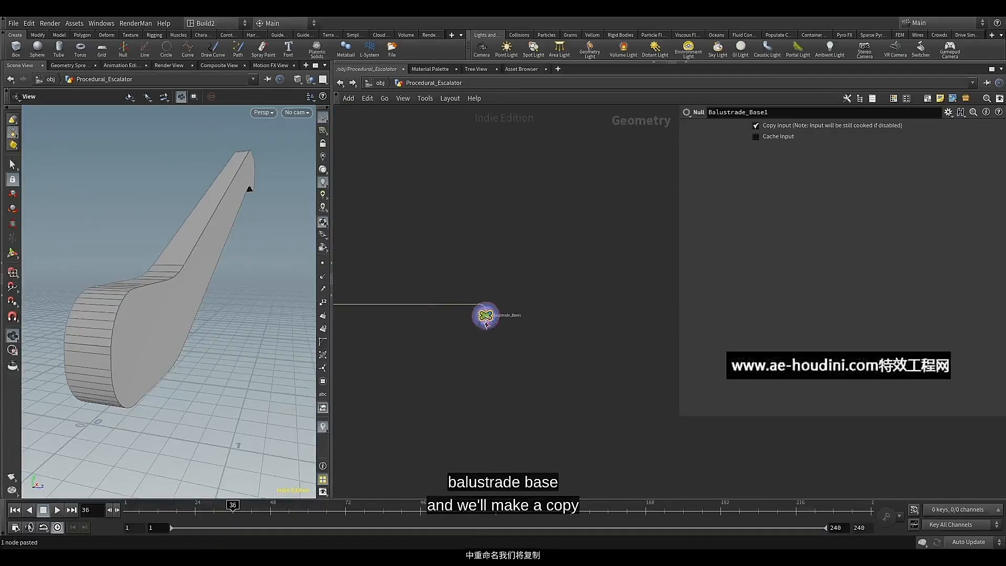
{"action": "scroll", "coordinate": [481, 331], "scroll_direction": "up", "scroll_amount": 3}
{"action": "middle_click_drag", "start_coordinate": [481, 333], "coordinate": [508, 263]}
{"action": "scroll", "coordinate": [515, 301], "scroll_direction": "down", "scroll_amount": 1}
{"action": "scroll", "coordinate": [512, 307], "scroll_direction": "down", "scroll_amount": 2}
{"action": "scroll", "coordinate": [541, 240], "scroll_direction": "up", "scroll_amount": 4}
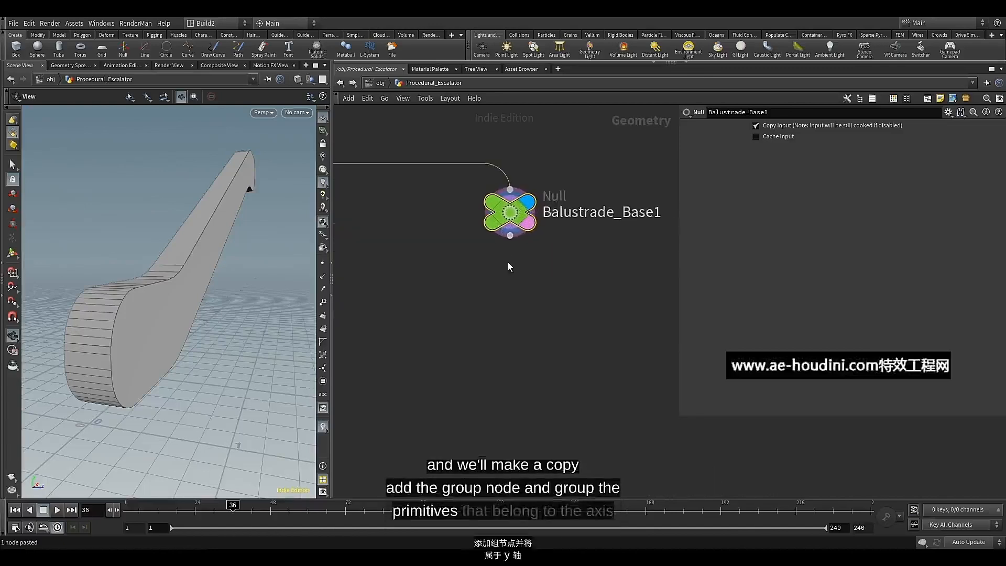
Add a Group node below the Balustrade_Base1 null, align it under the null and display its output
{"action": "left_click", "coordinate": [510, 235]}
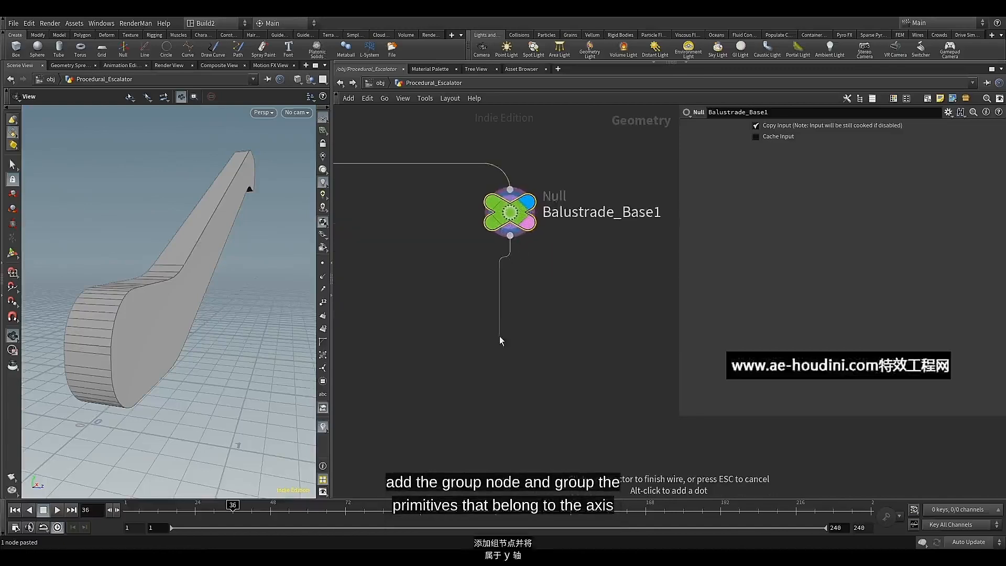
{"action": "key", "text": "Tab"}
{"action": "type", "text": "gr"}
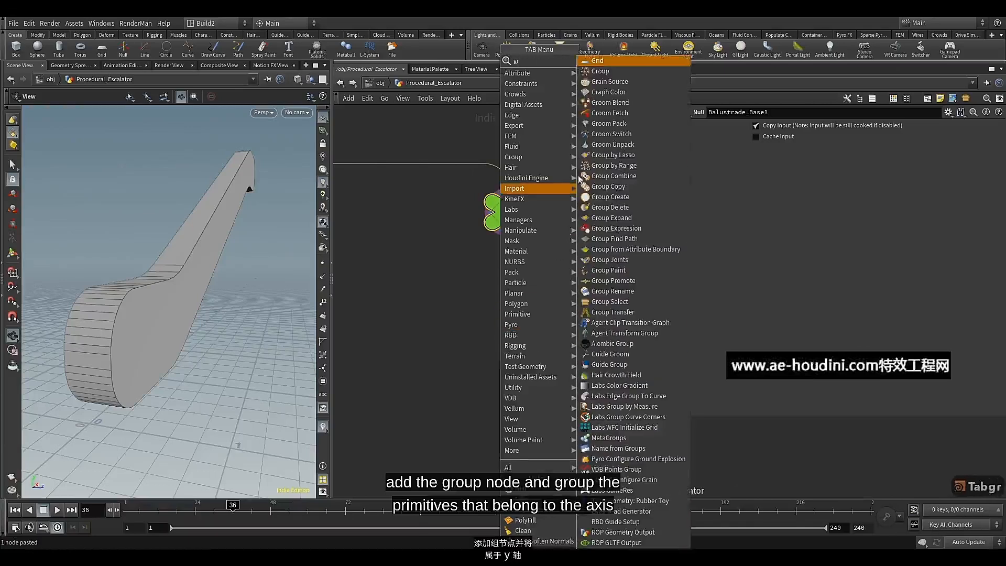
{"action": "left_click", "coordinate": [608, 73]}
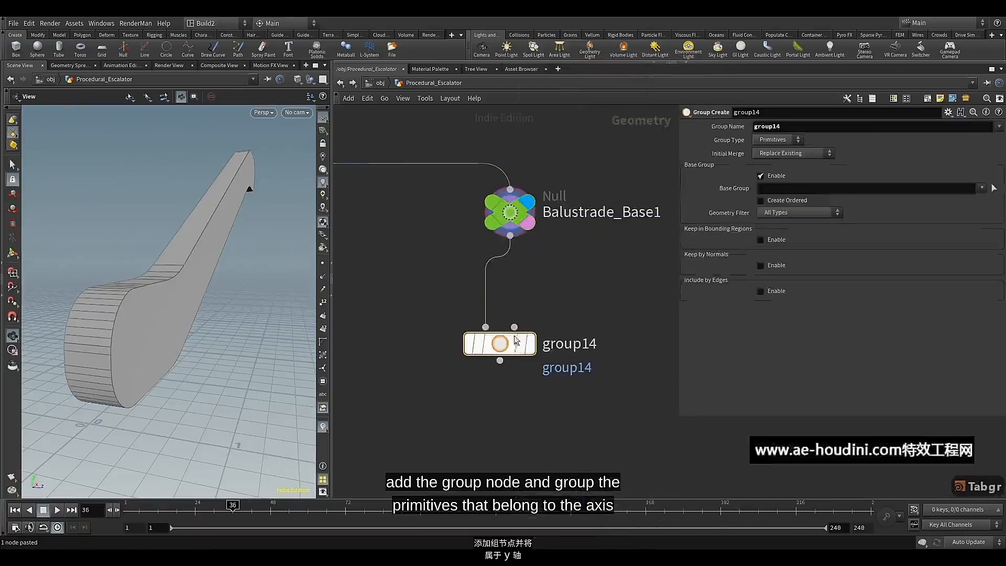
{"action": "left_click", "coordinate": [532, 346]}
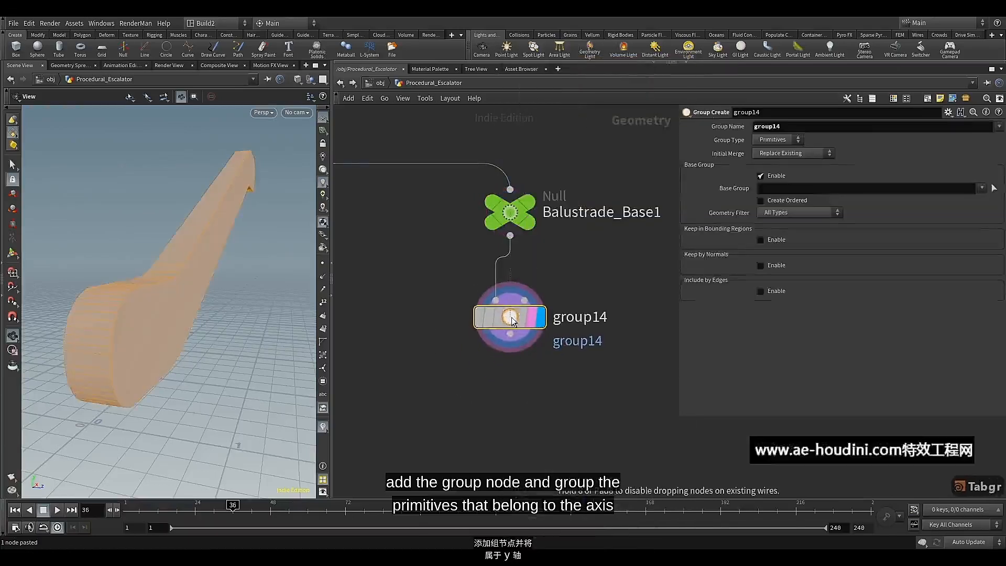
{"action": "mouse_move", "coordinate": [508, 338]}
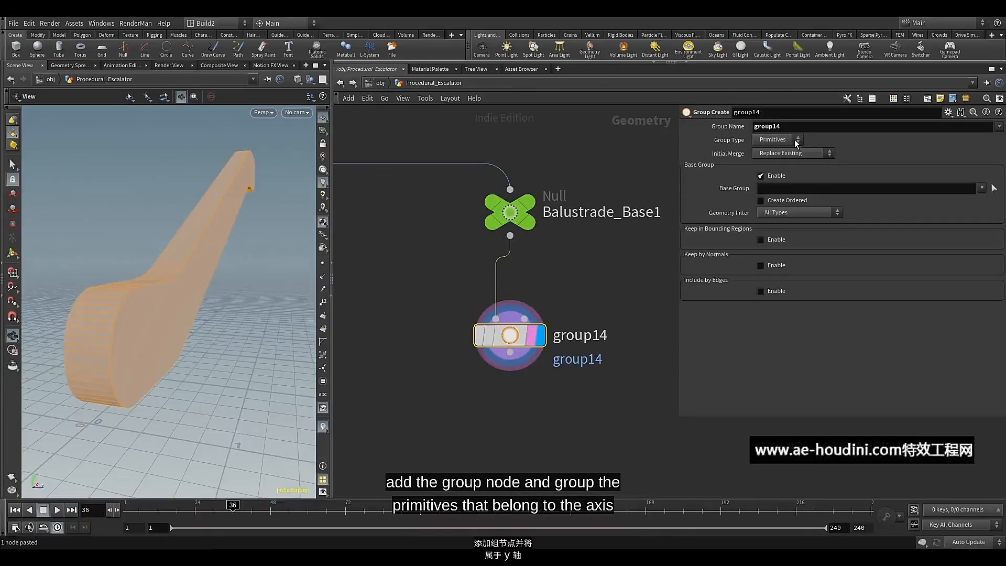
Disable the Group node's base group and enable Keep by Normals with a spread angle of 45
{"action": "left_click", "coordinate": [777, 177]}
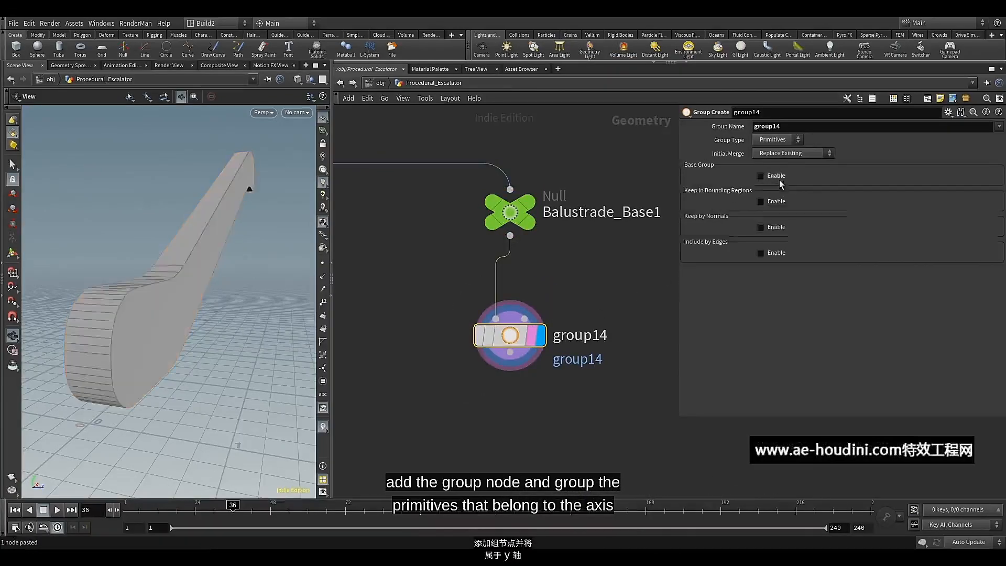
{"action": "left_click", "coordinate": [773, 227]}
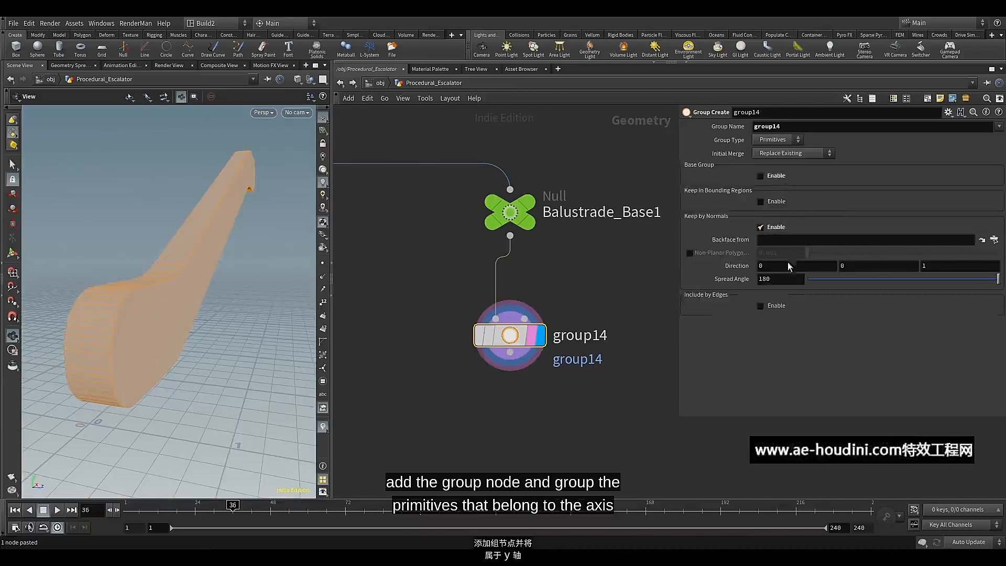
{"action": "left_click", "coordinate": [786, 280]}
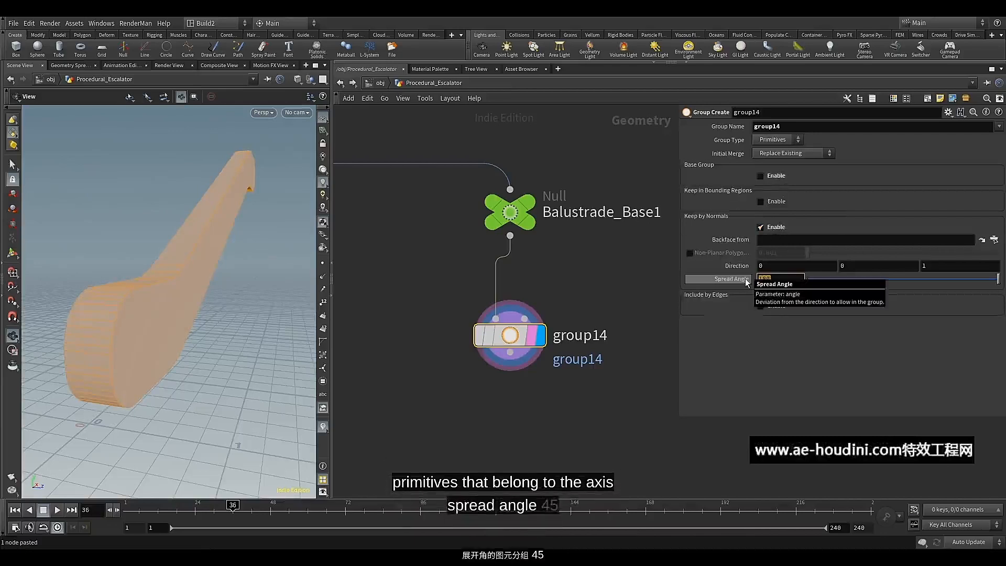
{"action": "type", "text": "45"}
{"action": "key", "text": "Return"}
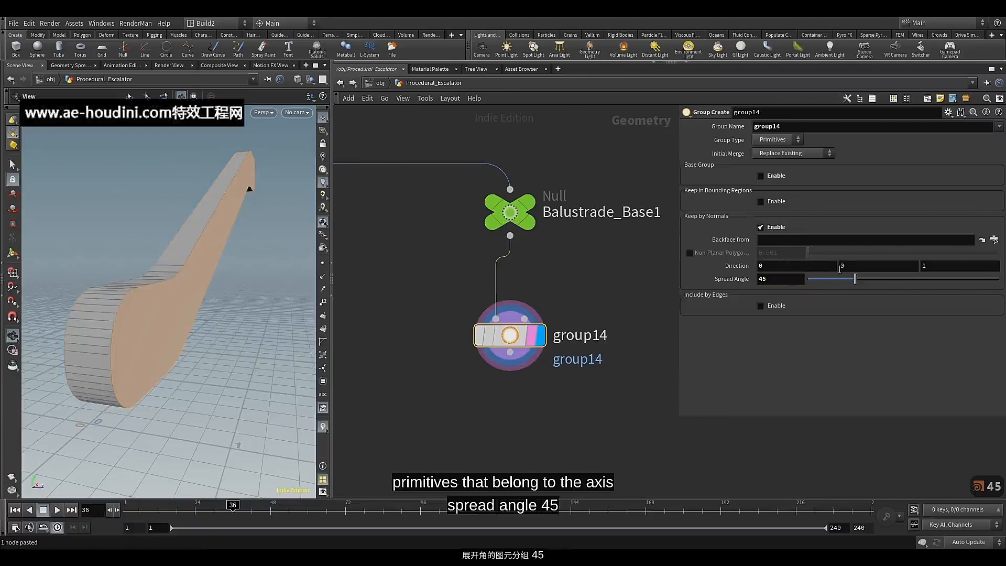
Set the group's normal direction to 0, 1, 0, check the grouped faces, and undo the trial spread angle change
{"action": "type", "text": "1"}
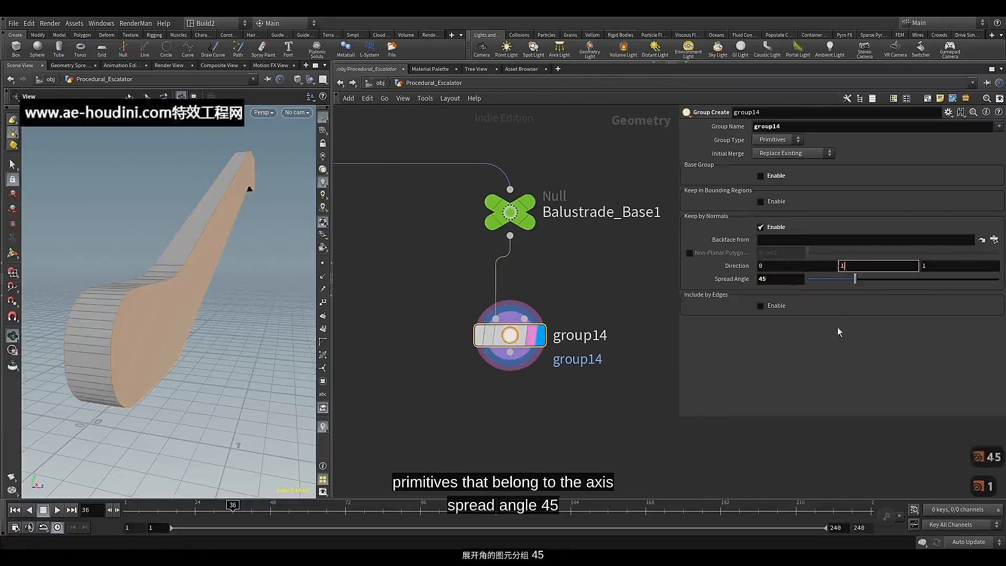
{"action": "key", "text": "Return"}
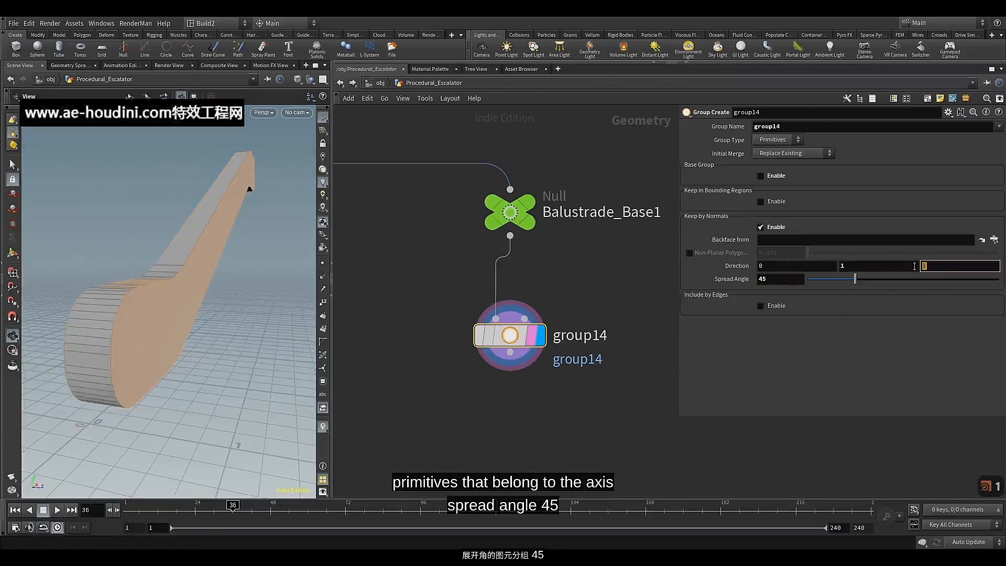
{"action": "type", "text": "0"}
{"action": "key", "text": "Return"}
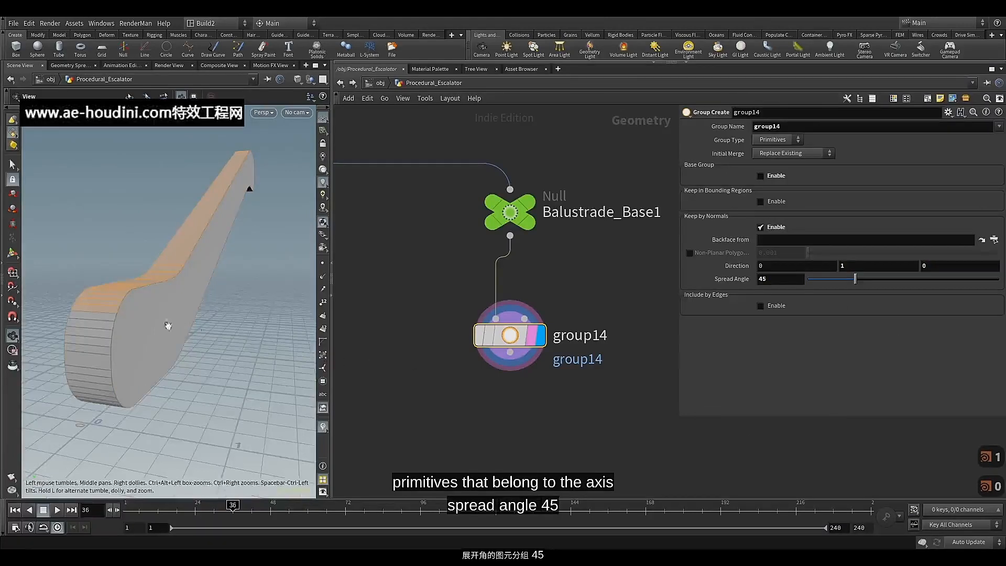
{"action": "left_click_drag", "start_coordinate": [167, 324], "coordinate": [188, 322]}
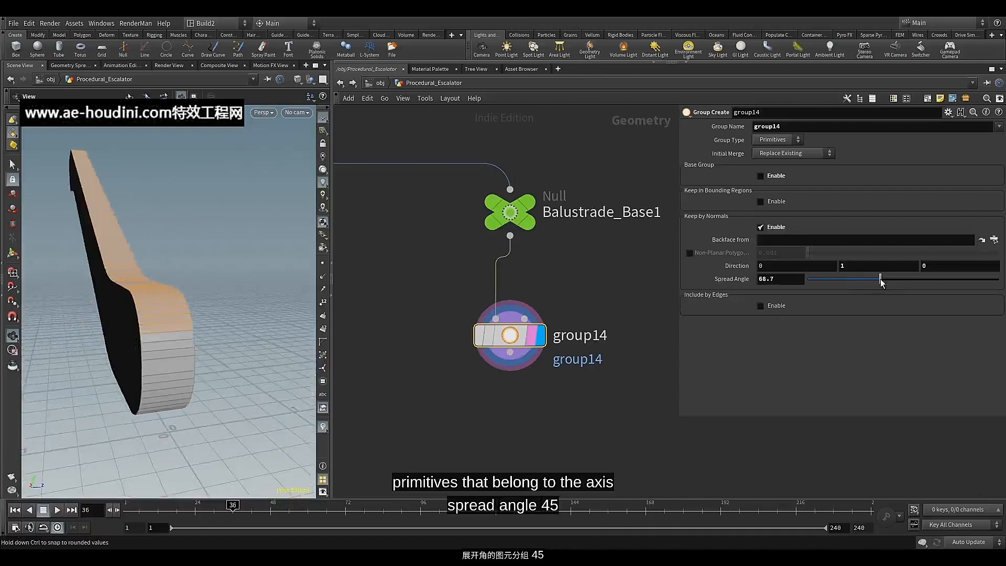
{"action": "key", "text": "ctrl+z"}
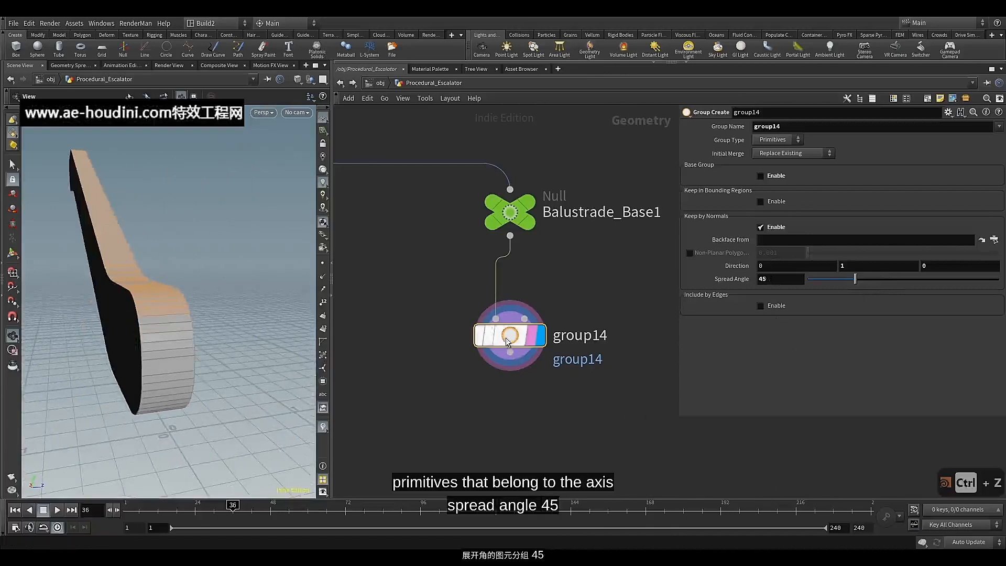
Add a Delete node below group14, align it with the chain and display its output
{"action": "middle_click_drag", "start_coordinate": [518, 398], "coordinate": [455, 335]}
{"action": "left_click", "coordinate": [453, 313]}
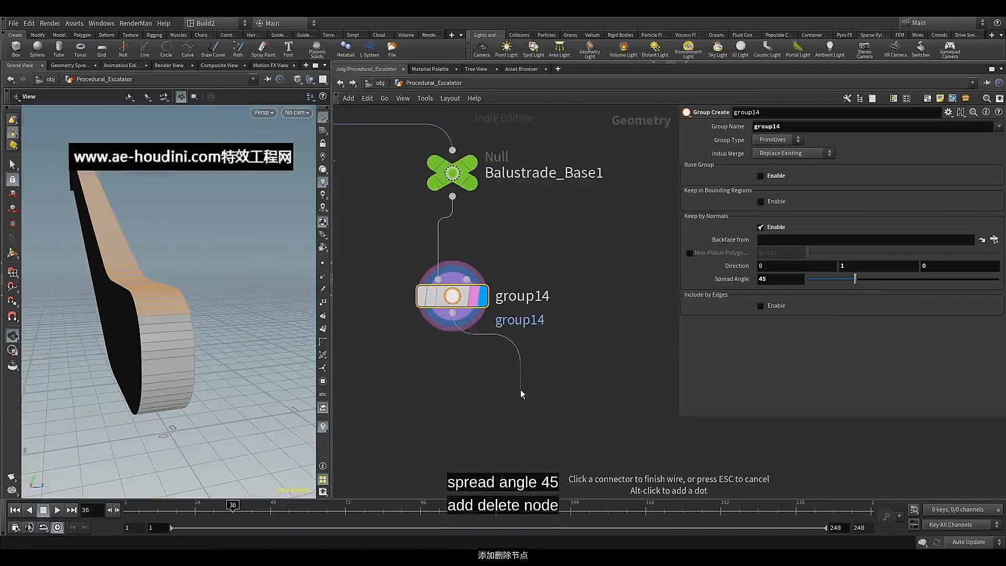
{"action": "key", "text": "Tab"}
{"action": "type", "text": "del"}
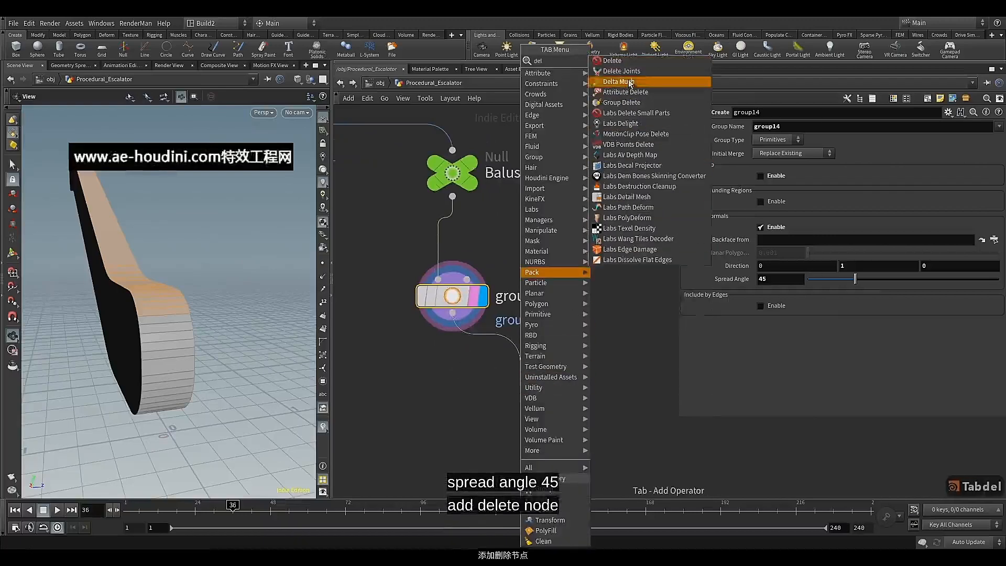
{"action": "left_click", "coordinate": [629, 62]}
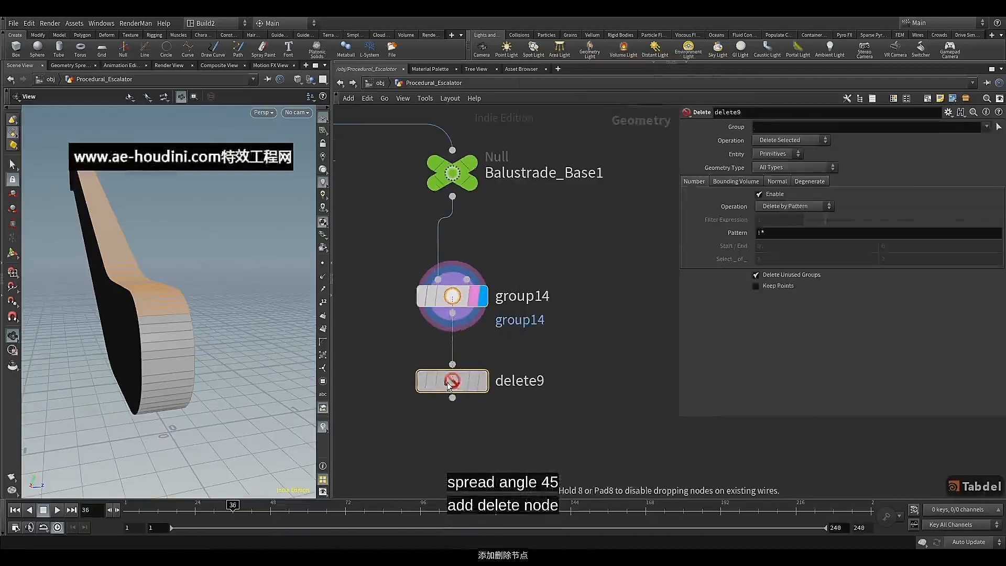
{"action": "left_click", "coordinate": [449, 385]}
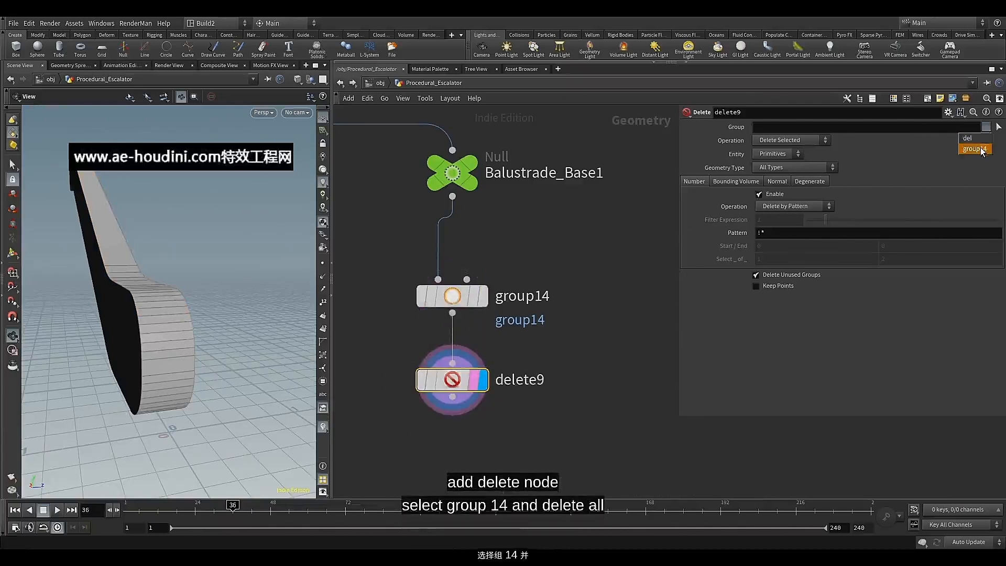
Set the Delete node's group to group14 and its operation to Delete Non-Selected, keeping only the upward-facing primitives
{"action": "left_click", "coordinate": [974, 149]}
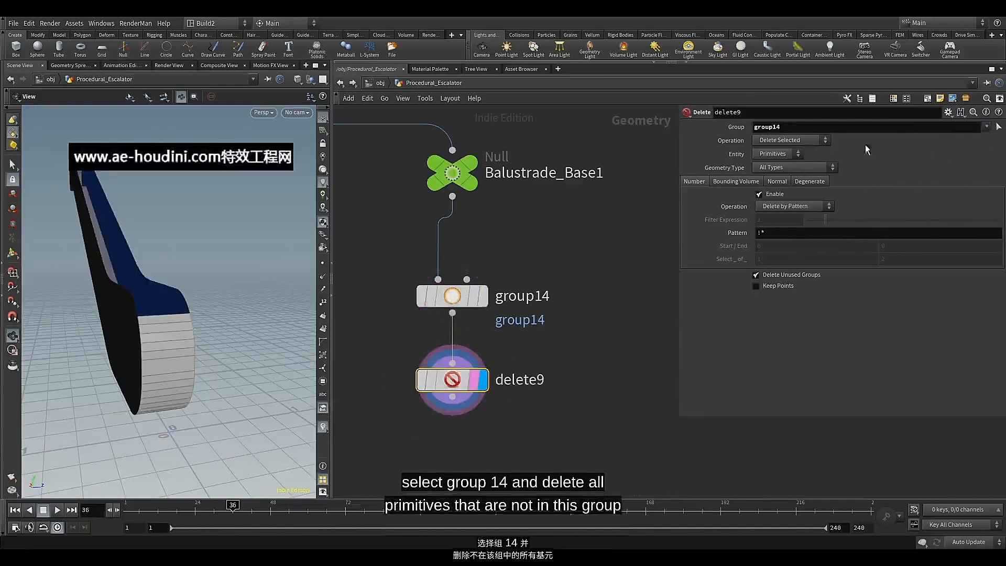
{"action": "left_click", "coordinate": [793, 140]}
{"action": "left_click", "coordinate": [800, 161]}
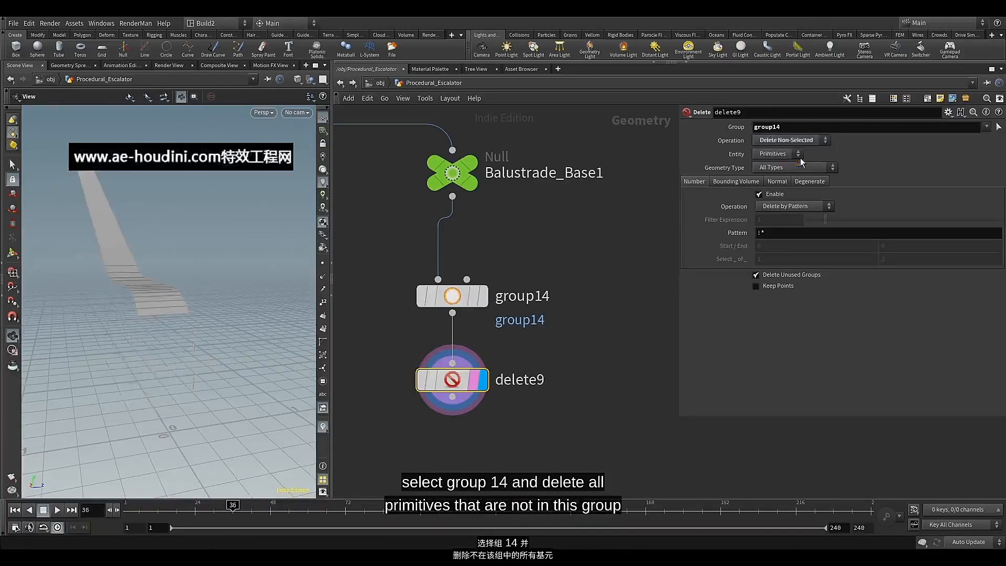
{"action": "left_click_drag", "start_coordinate": [205, 277], "coordinate": [235, 297]}
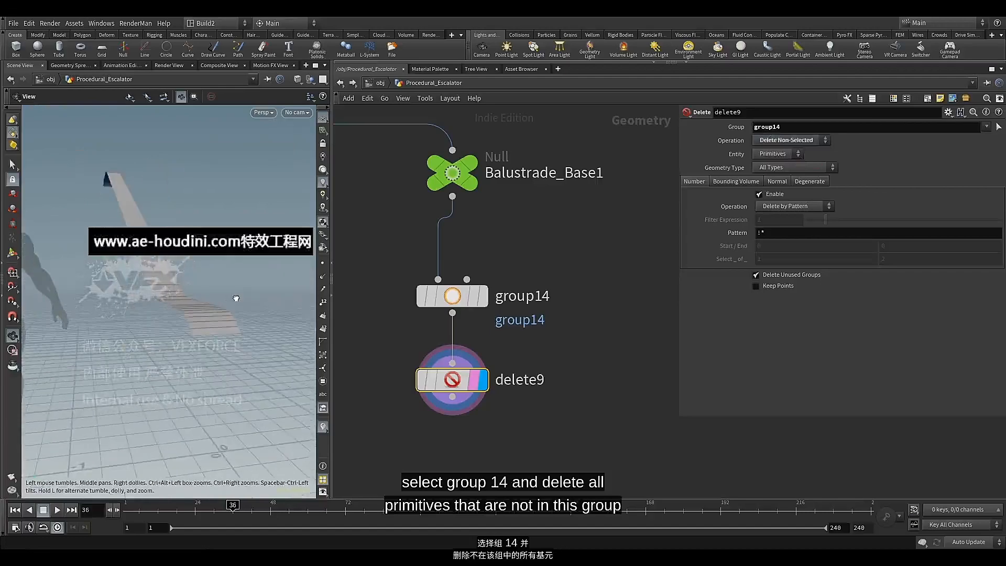
{"action": "middle_click_drag", "start_coordinate": [535, 468], "coordinate": [507, 327]}
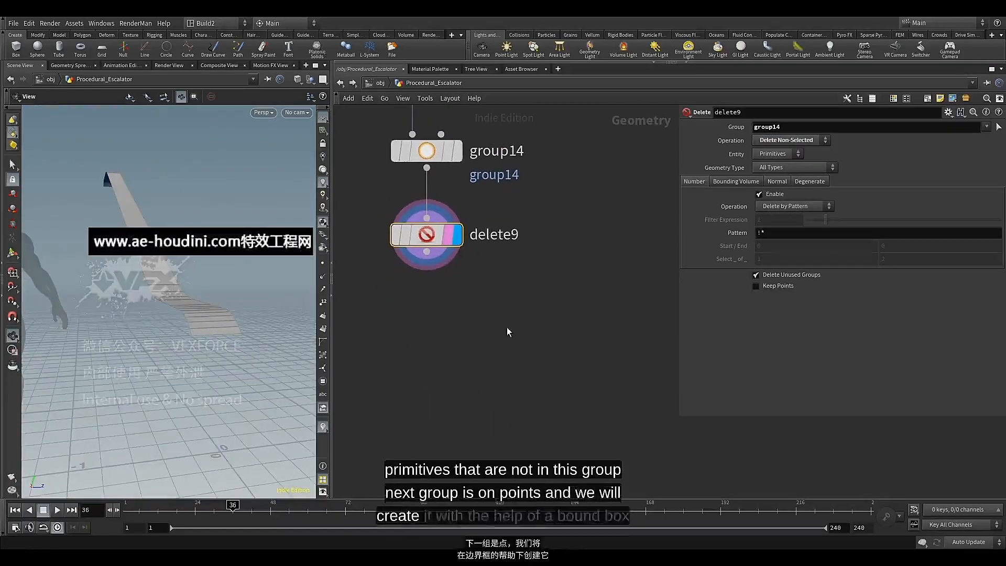
Add a Group node below delete9, connected to its output, and display the result
{"action": "left_click", "coordinate": [427, 252]}
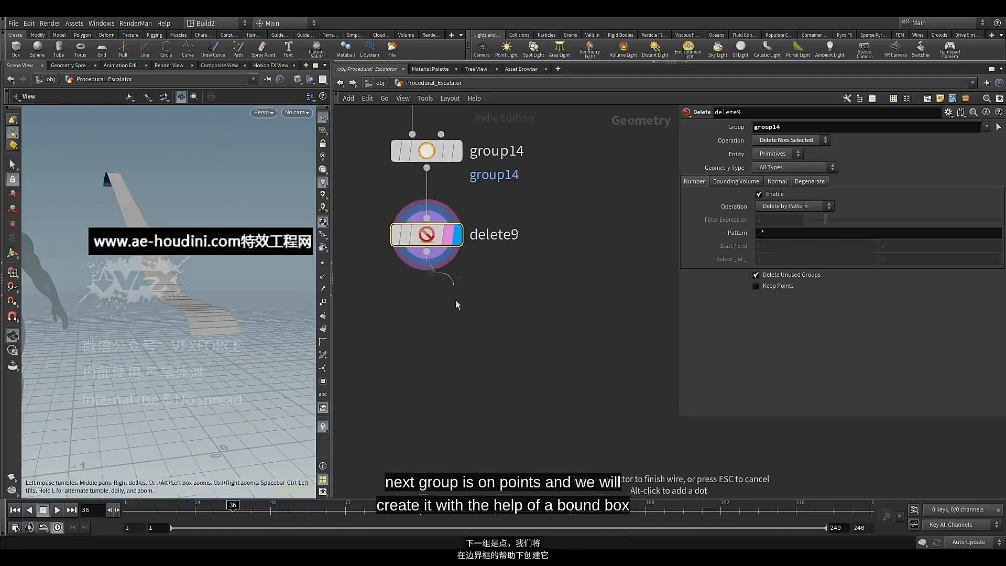
{"action": "key", "text": "Tab"}
{"action": "type", "text": "gr"}
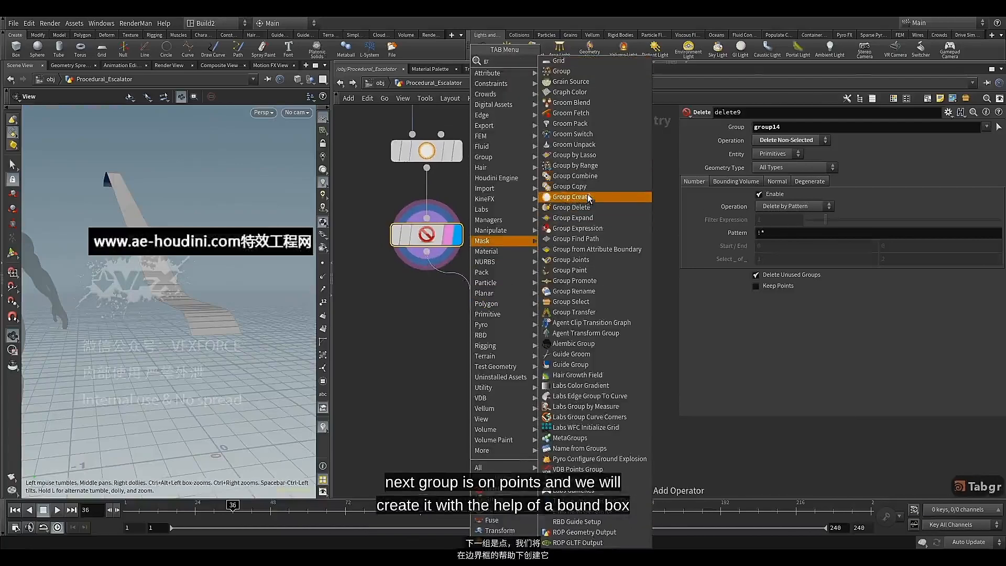
{"action": "left_click", "coordinate": [581, 73]}
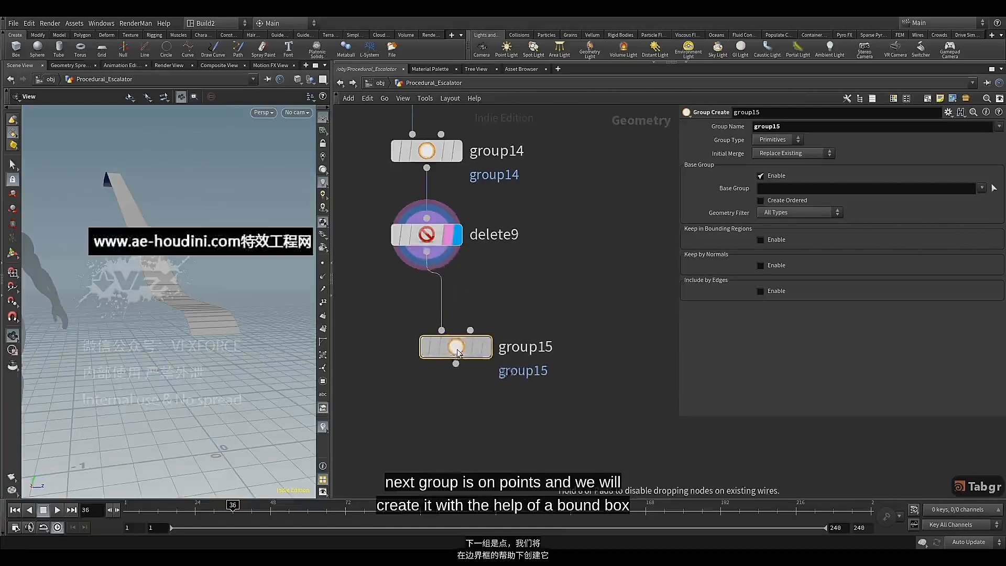
{"action": "left_click", "coordinate": [438, 391]}
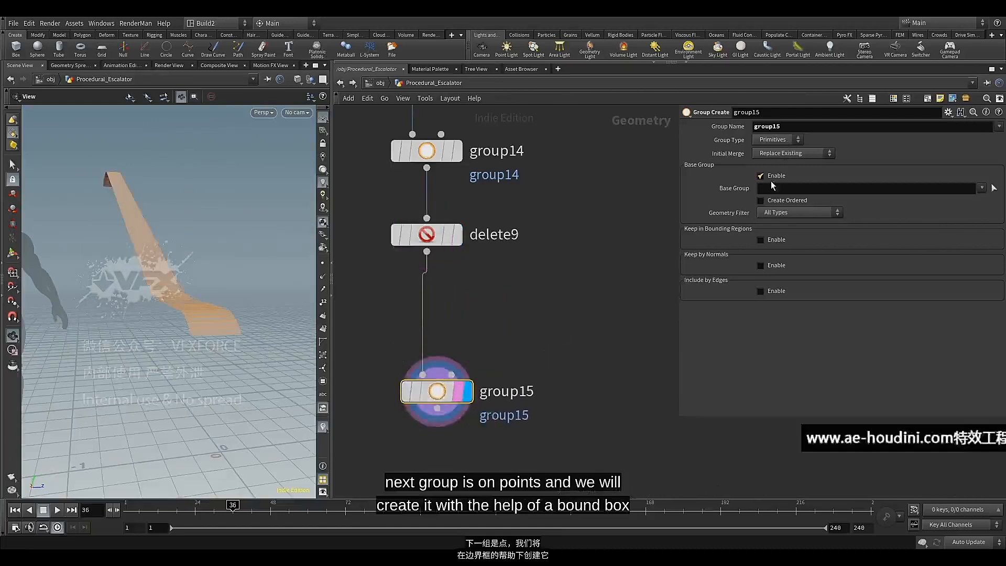
Set group15 to the Points type, disable its base group, and enable Keep in Bounding Regions with Bounding Object (points or vertices only)
{"action": "left_click", "coordinate": [781, 140]}
{"action": "left_click", "coordinate": [774, 161]}
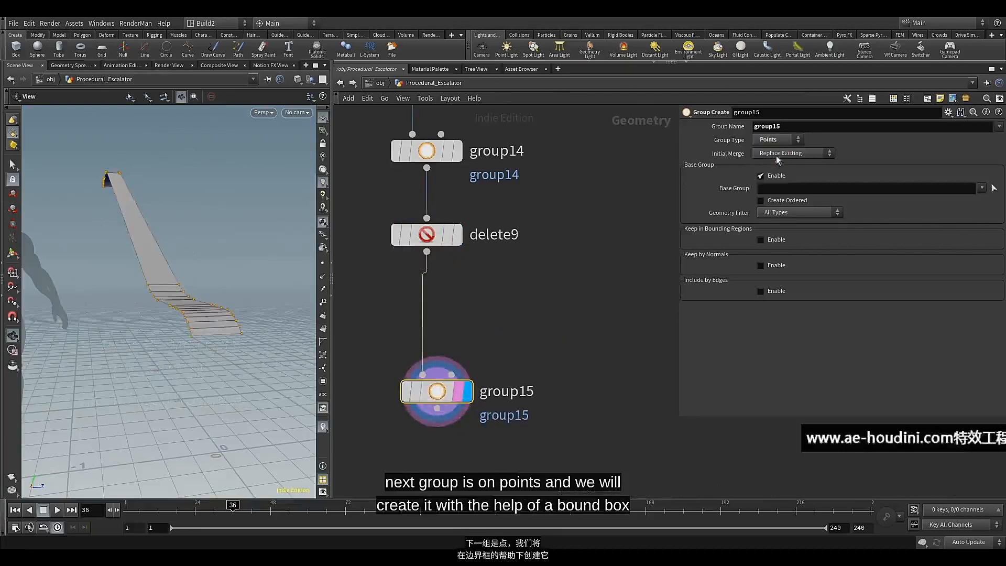
{"action": "left_click", "coordinate": [772, 200]}
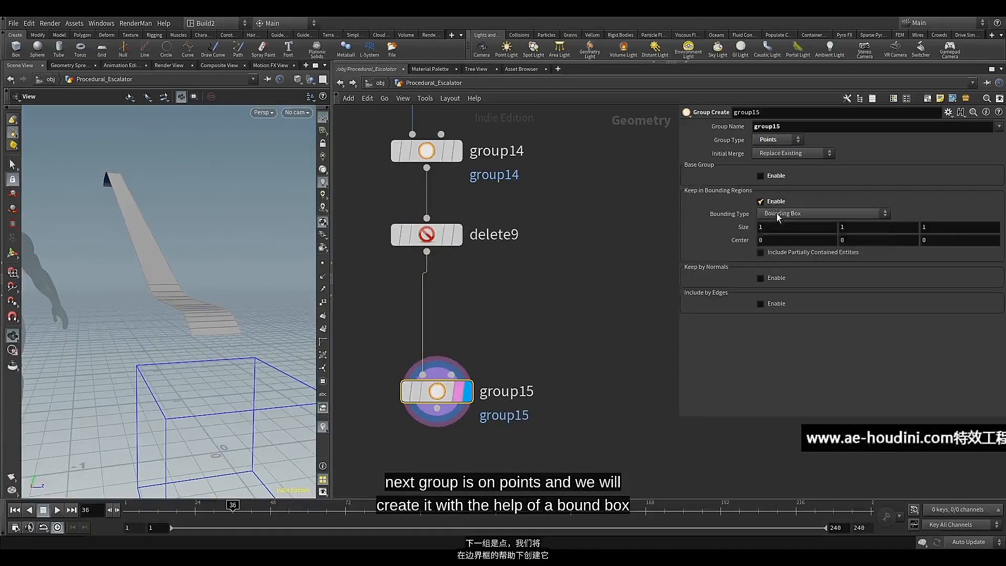
{"action": "left_click", "coordinate": [777, 213]}
{"action": "left_click", "coordinate": [779, 246]}
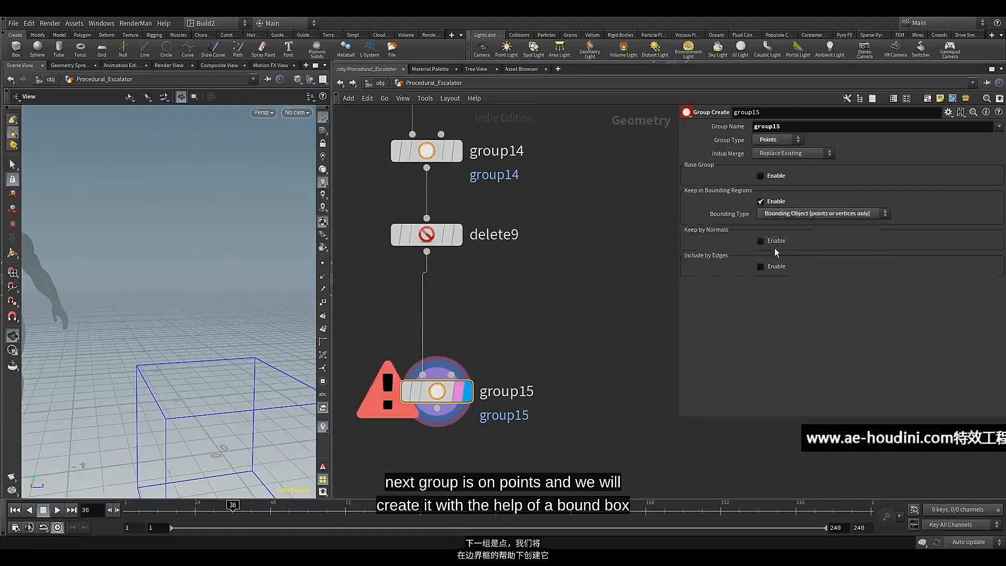
Add a Bound node as a side branch from delete9 and display its output
{"action": "left_click", "coordinate": [427, 252]}
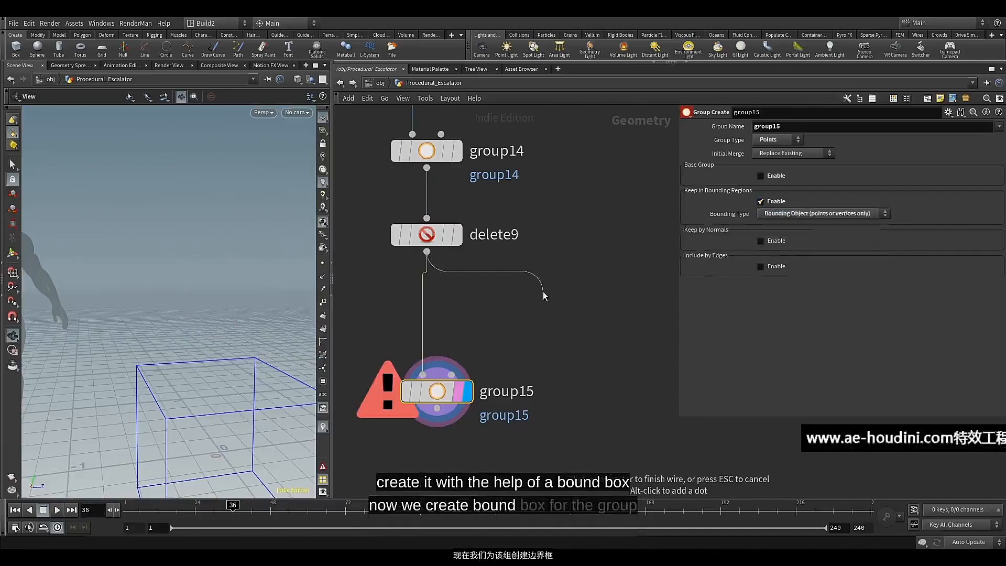
{"action": "key", "text": "Tab"}
{"action": "type", "text": "bo"}
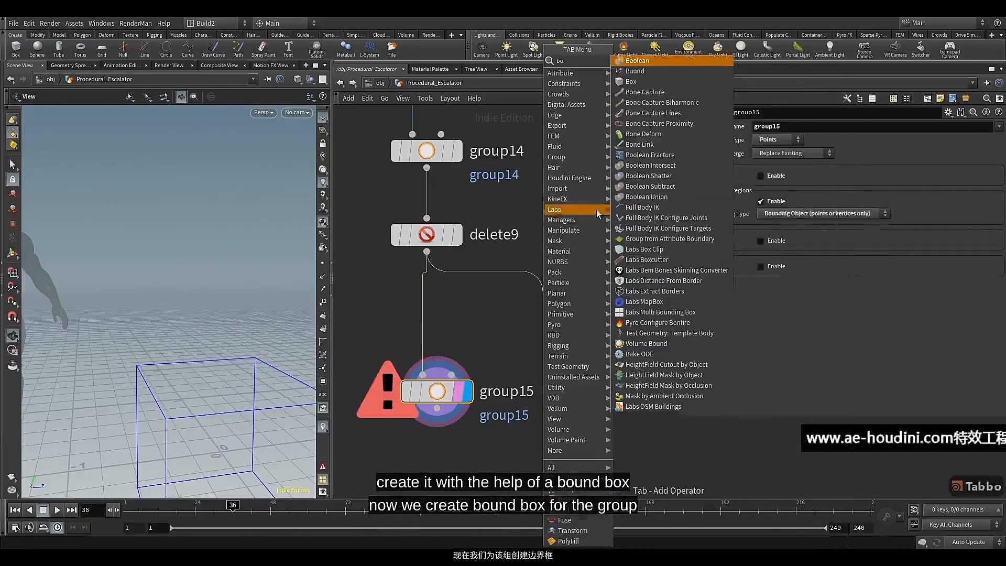
{"action": "left_click", "coordinate": [635, 71]}
{"action": "left_click", "coordinate": [560, 312]}
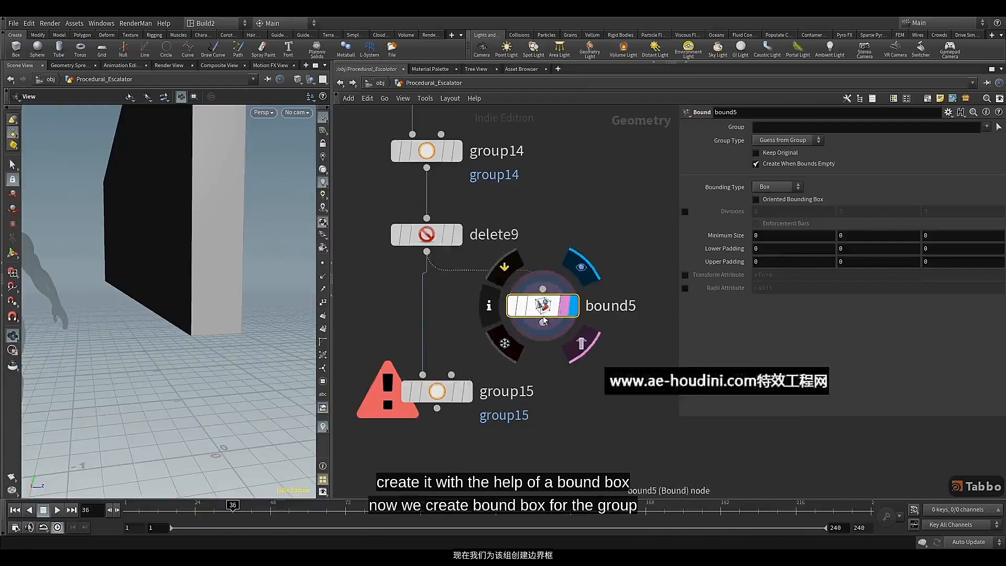
Switch to the top view and show delete9 as a template to compare it with the bounding box
{"action": "left_click", "coordinate": [270, 113]}
{"action": "mouse_move", "coordinate": [272, 134]}
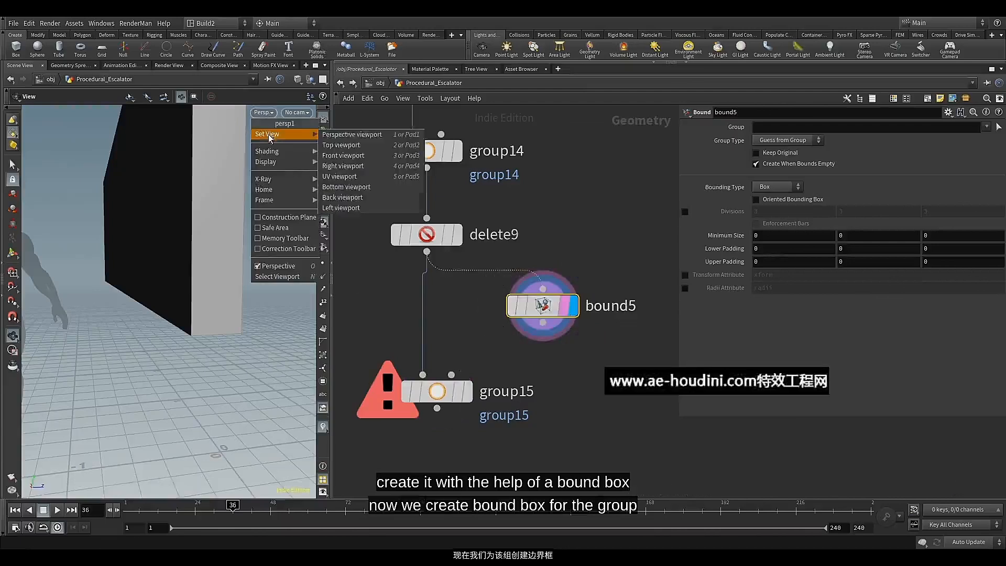
{"action": "left_click", "coordinate": [340, 146]}
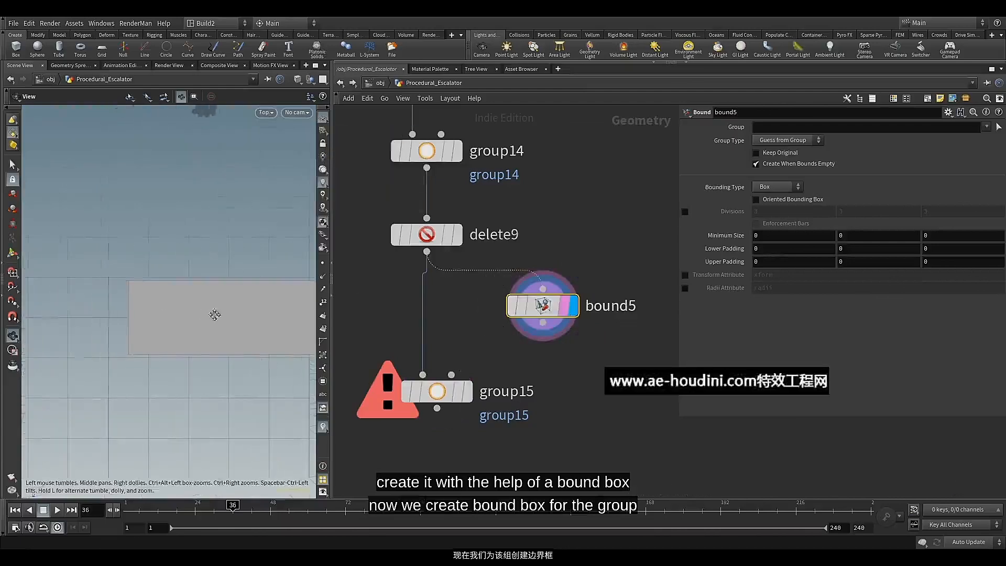
{"action": "left_click", "coordinate": [461, 266]}
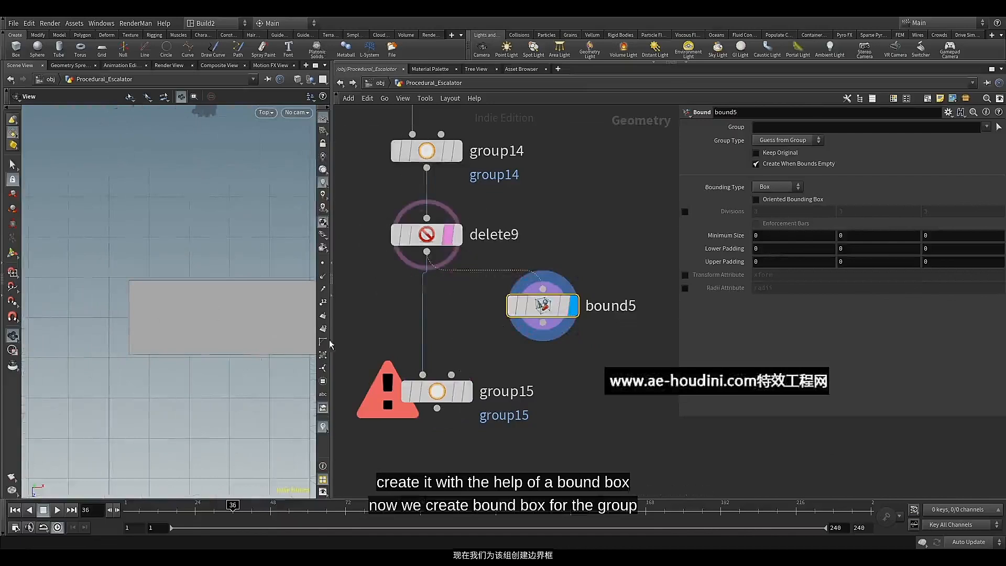
{"action": "left_click_drag", "start_coordinate": [156, 303], "coordinate": [174, 292]}
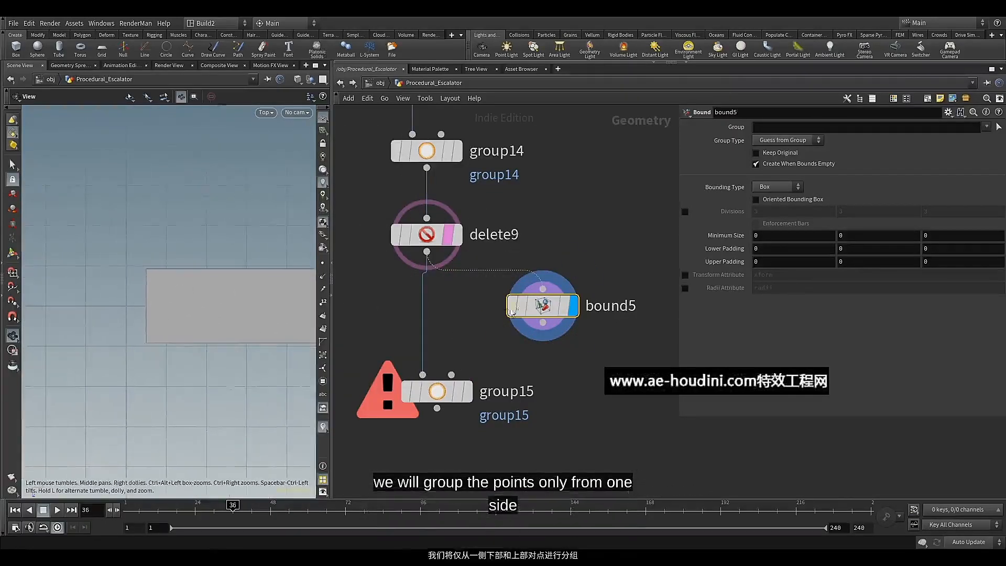
Set bound5's lower and upper padding to 0.01 on all axes, and display delete9 with the bounding box as a template
{"action": "middle_click_drag", "start_coordinate": [732, 249], "coordinate": [733, 275]}
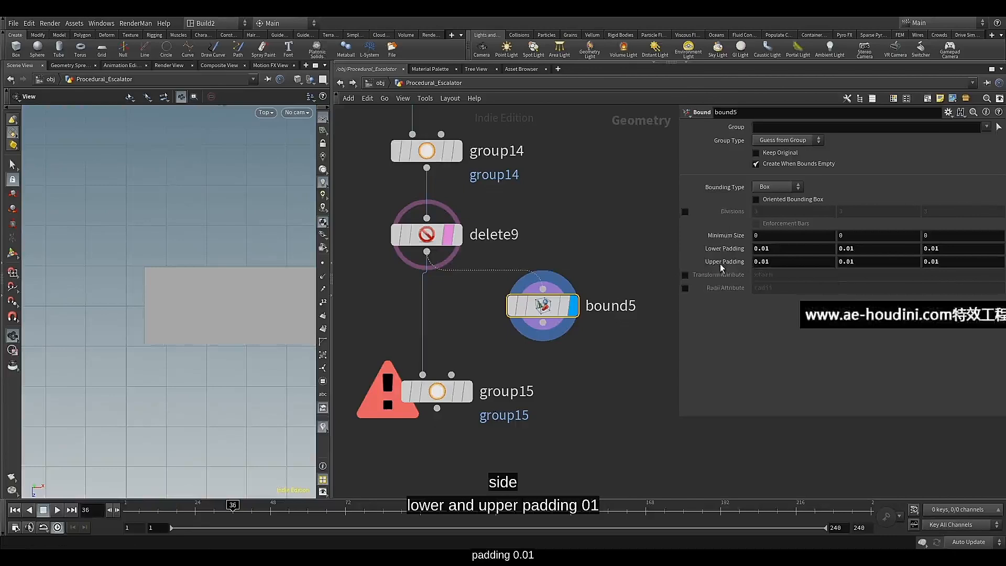
{"action": "mouse_move", "coordinate": [565, 305]}
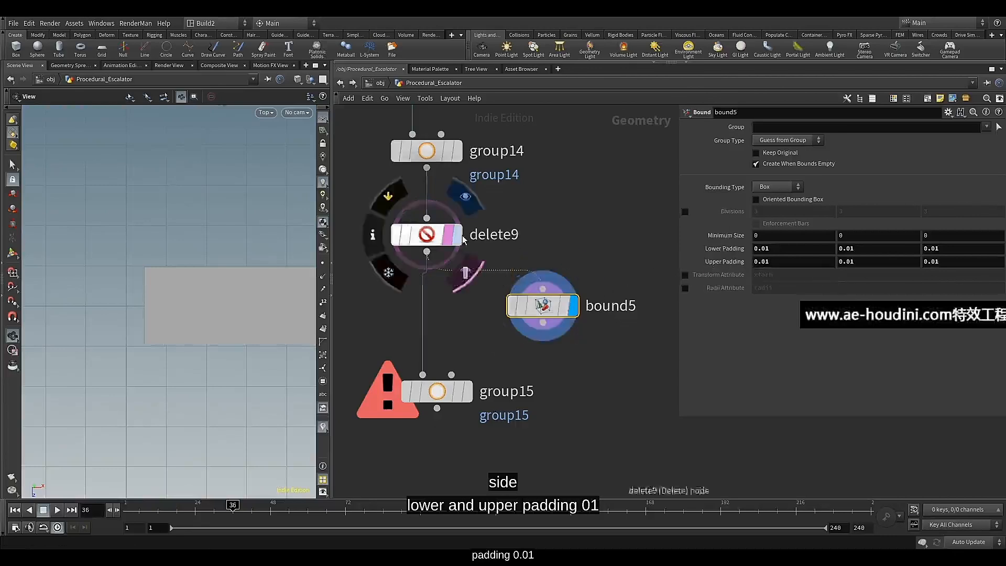
{"action": "left_click", "coordinate": [457, 235]}
{"action": "left_click", "coordinate": [565, 309]}
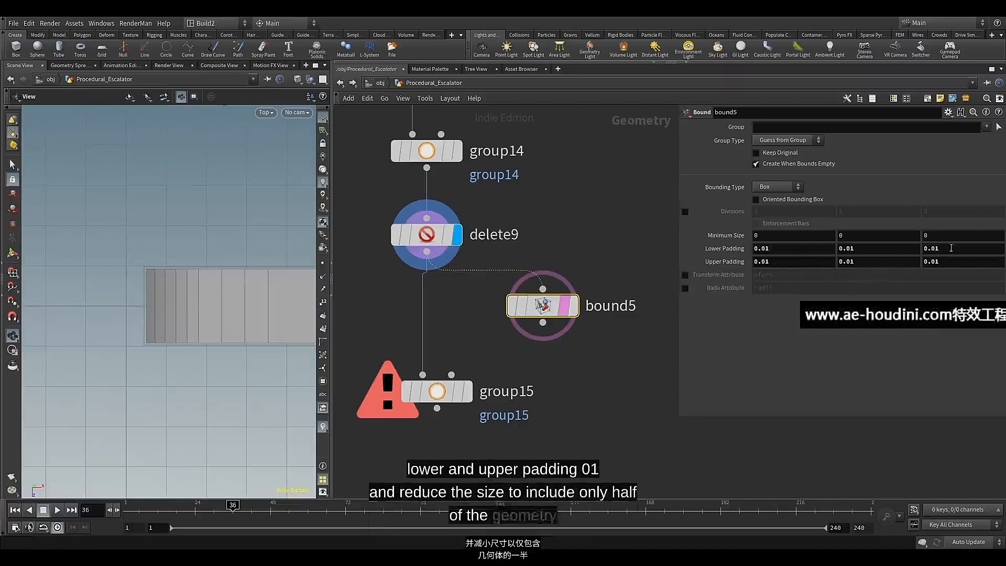
Set bound5's lower Z padding to -0.18 and compare the resized box with the delete9 surface
{"action": "left_click", "coordinate": [928, 248]}
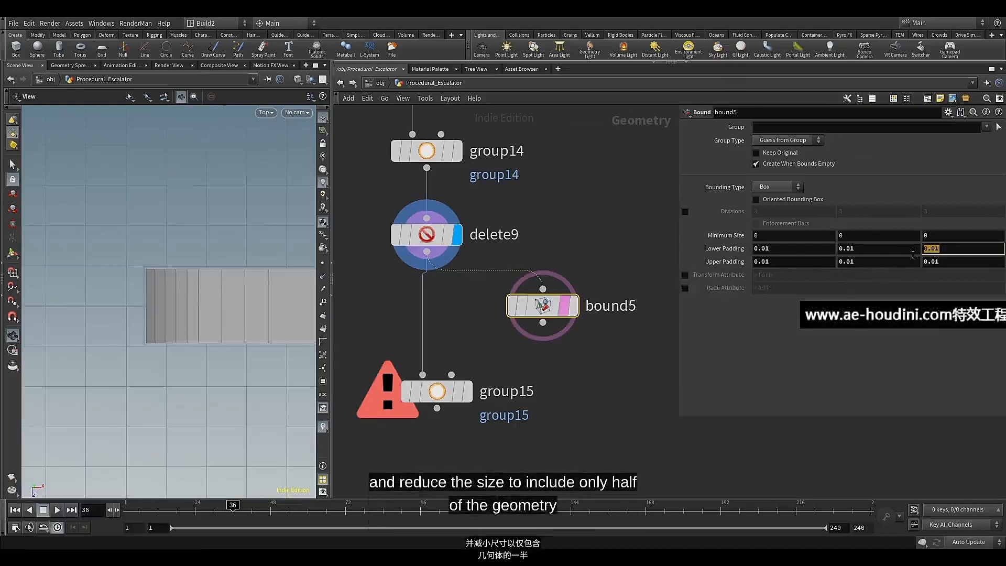
{"action": "type", "text": "-0"}
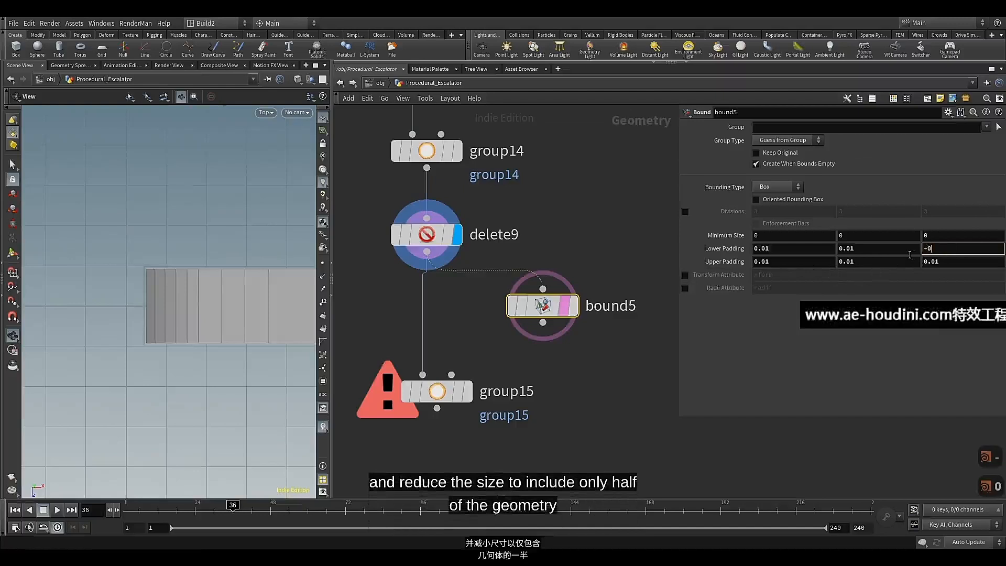
{"action": "type", "text": ".18"}
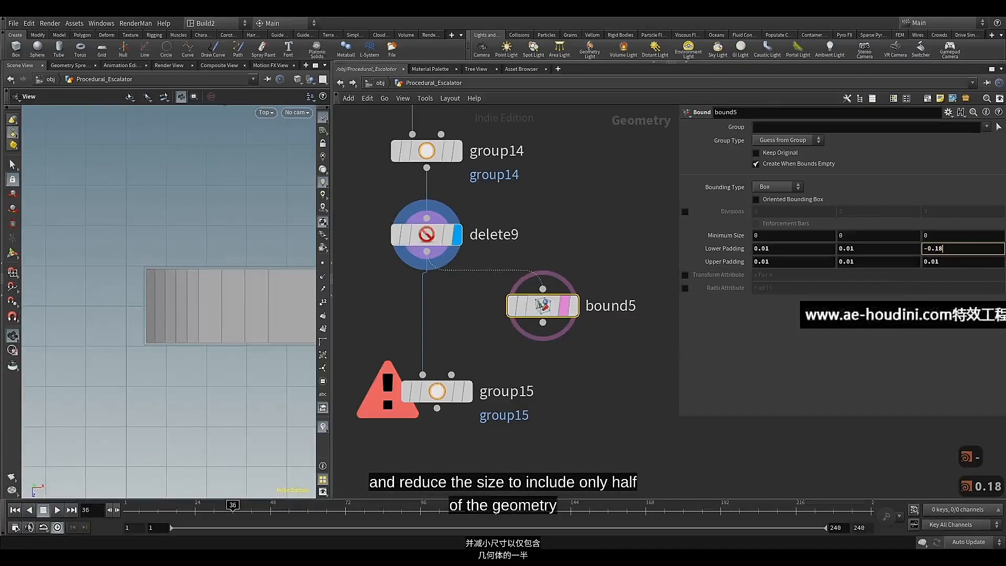
{"action": "key", "text": "Return"}
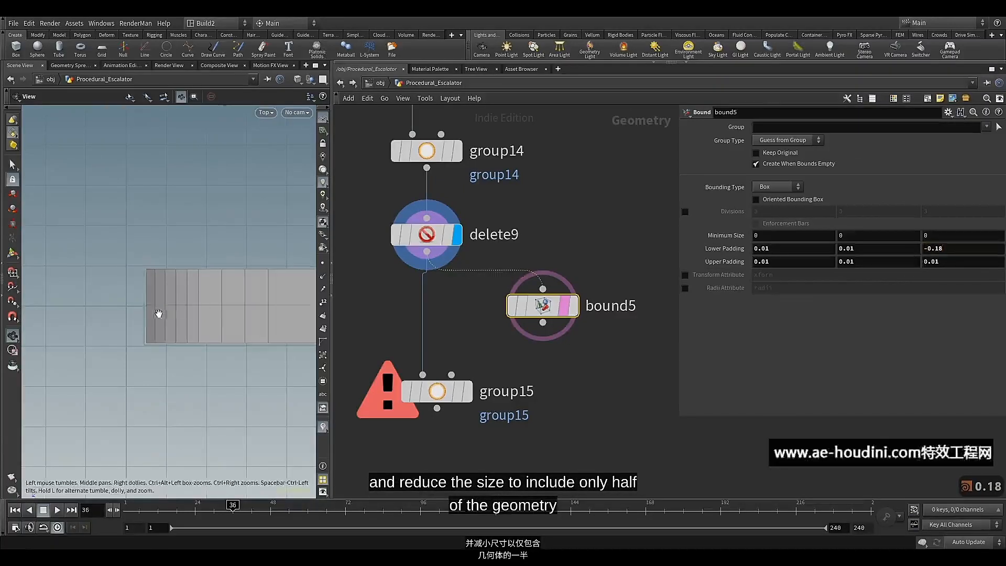
{"action": "scroll", "coordinate": [159, 313], "scroll_direction": "up", "scroll_amount": 3}
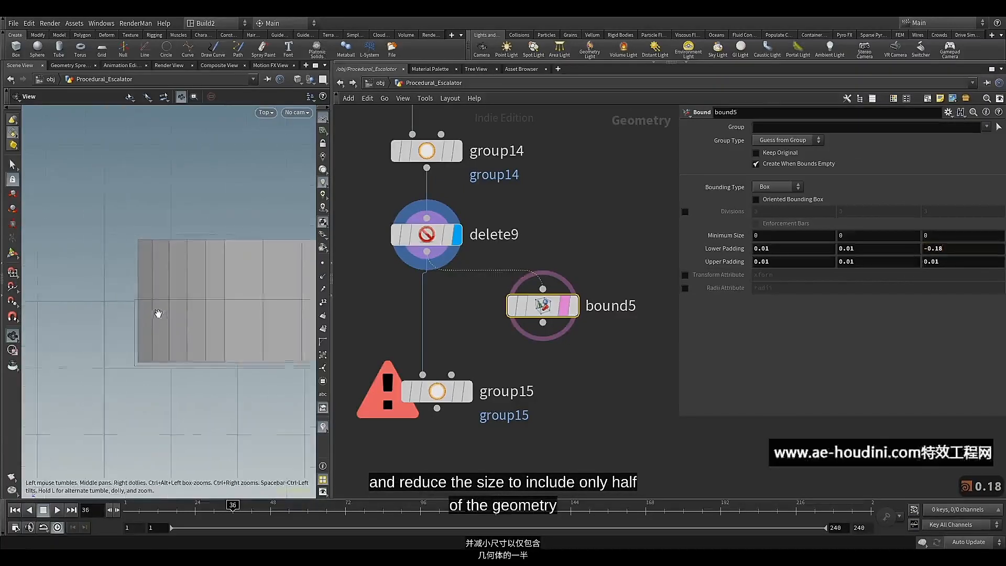
{"action": "left_click", "coordinate": [577, 308]}
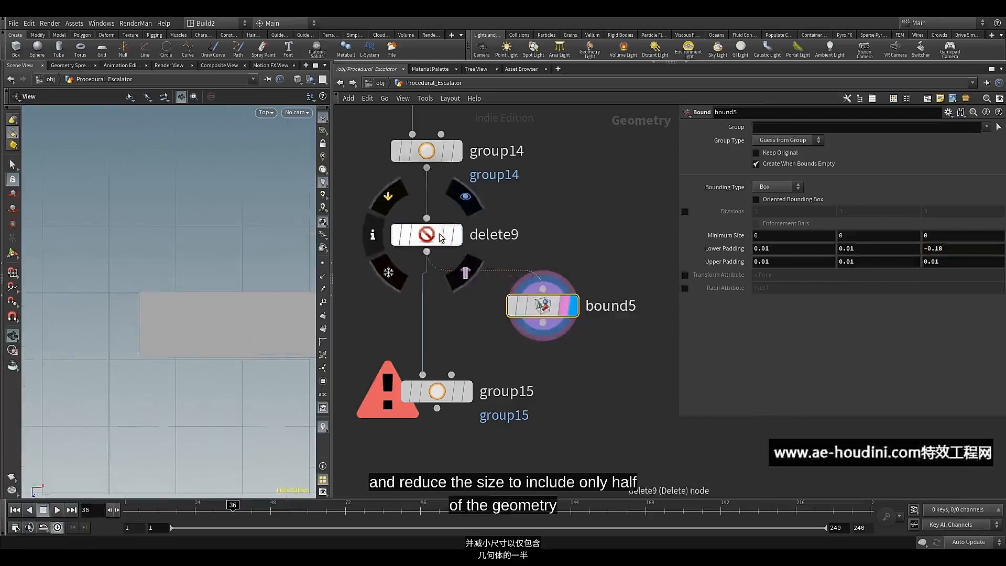
{"action": "left_click", "coordinate": [442, 238]}
{"action": "left_click", "coordinate": [465, 273]}
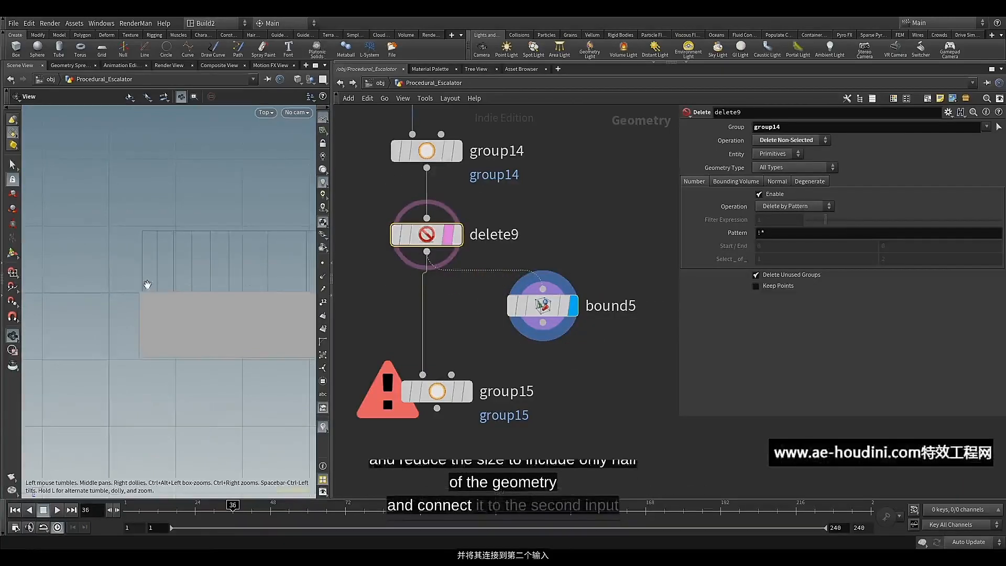
{"action": "middle_click_drag", "start_coordinate": [147, 284], "coordinate": [140, 244]}
Connect bound5 to the second input of group15 and display the group node's output
{"action": "left_click_drag", "start_coordinate": [542, 322], "coordinate": [485, 355]}
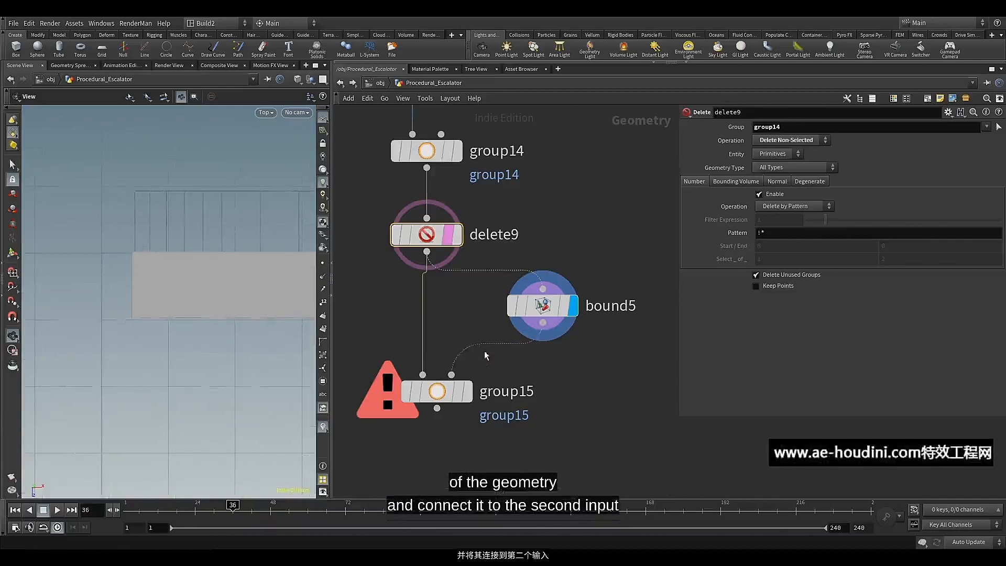
{"action": "left_click", "coordinate": [463, 392]}
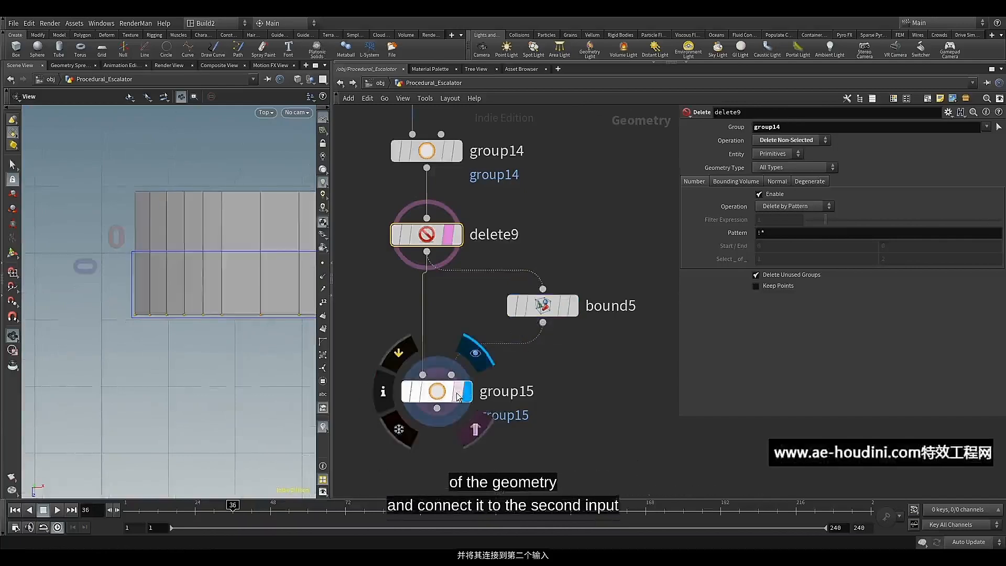
{"action": "left_click", "coordinate": [459, 397]}
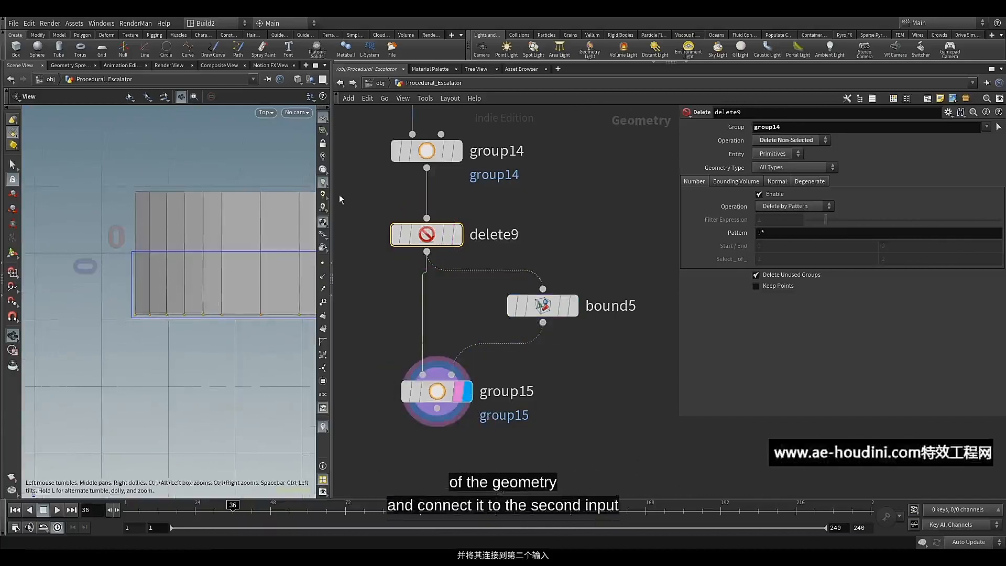
Return to the perspective view and select group15 to check its grouped points
{"action": "middle_click_drag", "start_coordinate": [405, 355], "coordinate": [413, 321]}
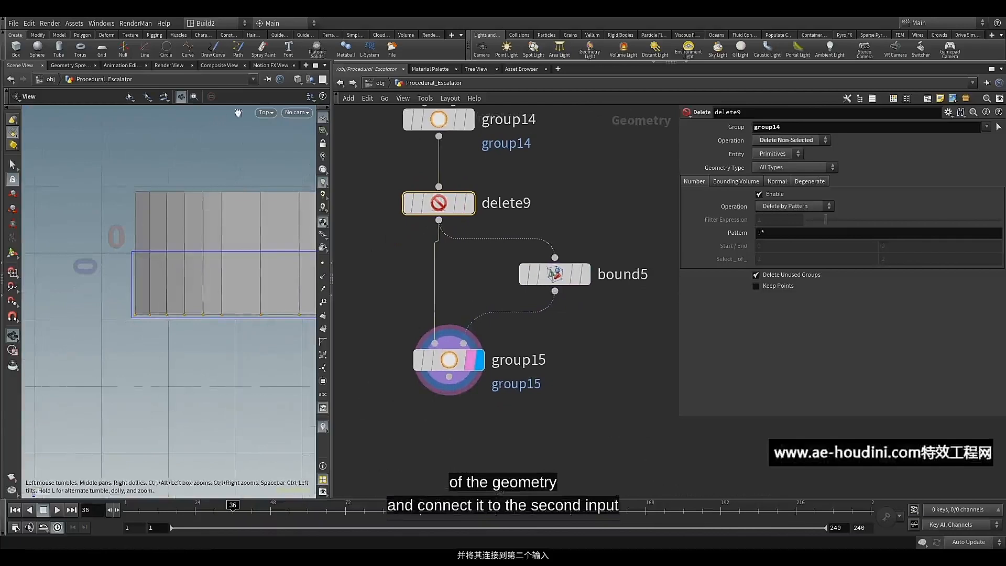
{"action": "left_click", "coordinate": [294, 83]}
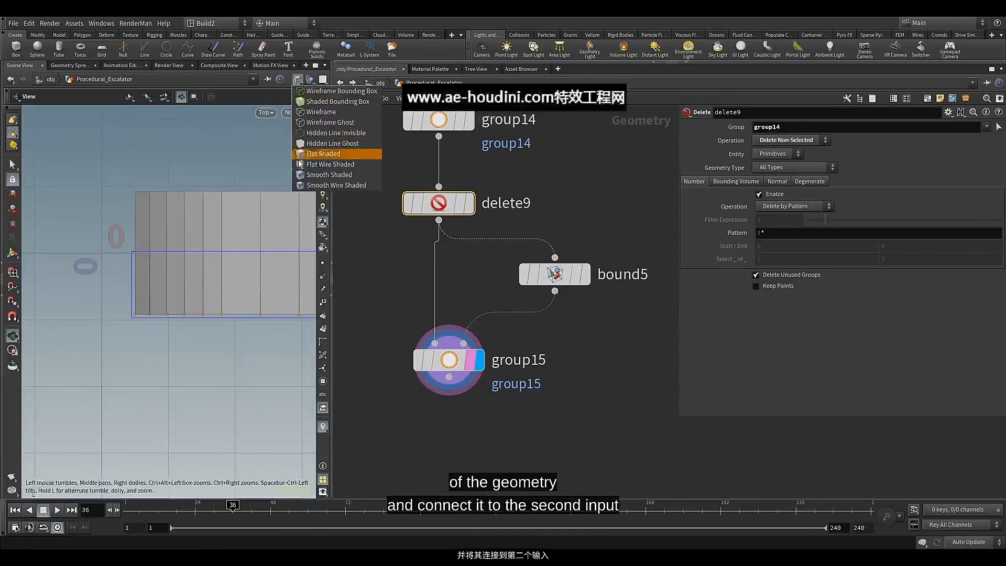
{"action": "left_click", "coordinate": [298, 81]}
{"action": "left_click", "coordinate": [266, 112]}
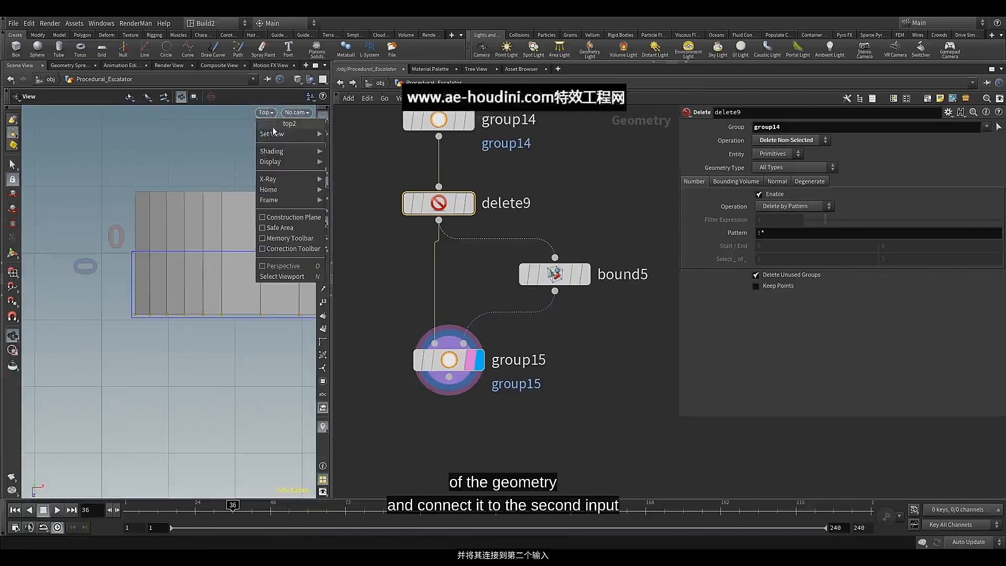
{"action": "mouse_move", "coordinate": [283, 134]}
{"action": "left_click", "coordinate": [354, 135]}
{"action": "left_click", "coordinate": [449, 359]}
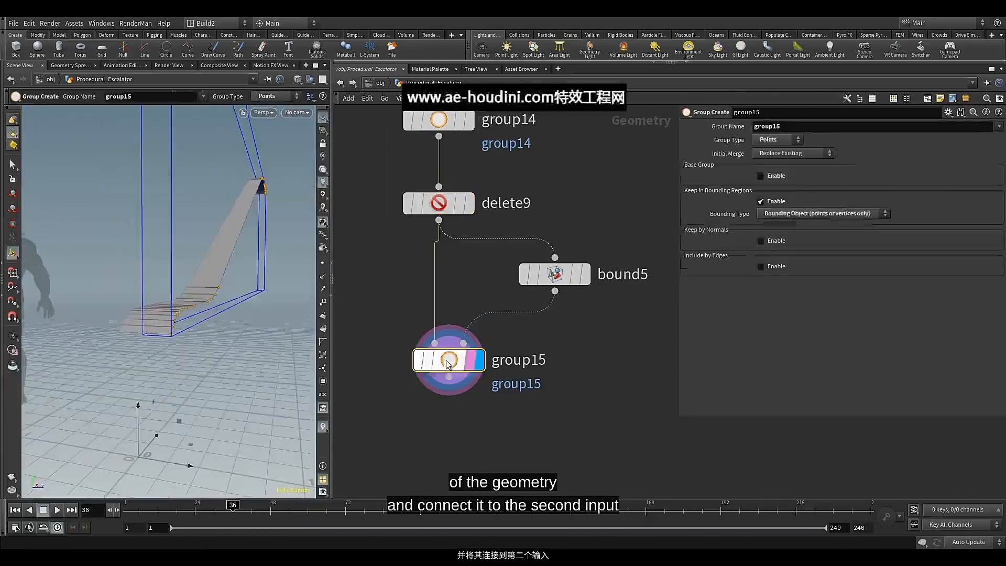
Add a Delete node below group15, display its output and turn on the point markers
{"action": "scroll", "coordinate": [452, 426], "scroll_direction": "up", "scroll_amount": 2}
{"action": "middle_click_drag", "start_coordinate": [454, 428], "coordinate": [471, 344]}
{"action": "left_click", "coordinate": [468, 297]}
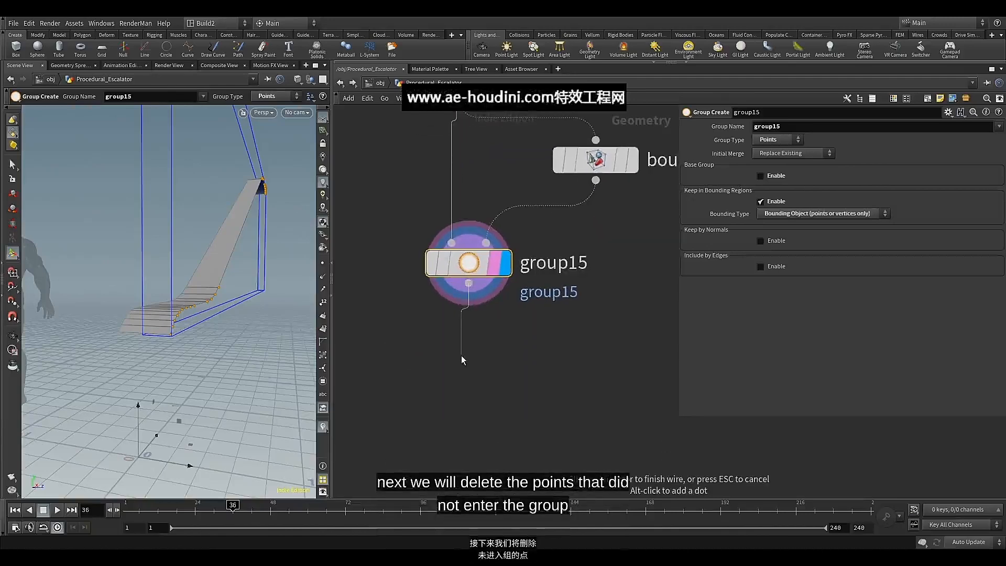
{"action": "key", "text": "Tab"}
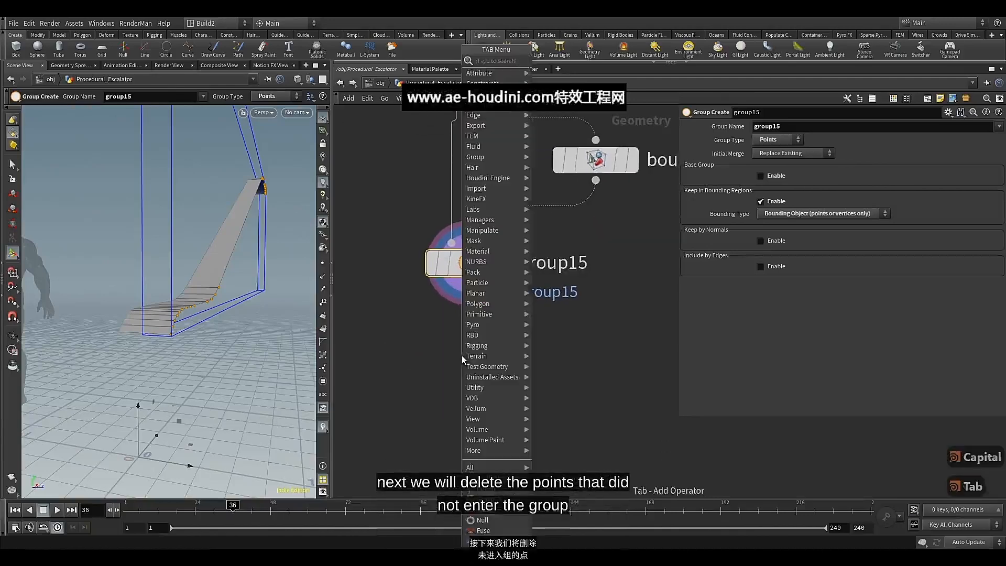
{"action": "type", "text": "del"}
{"action": "left_click", "coordinate": [578, 60]}
{"action": "left_click", "coordinate": [480, 362]}
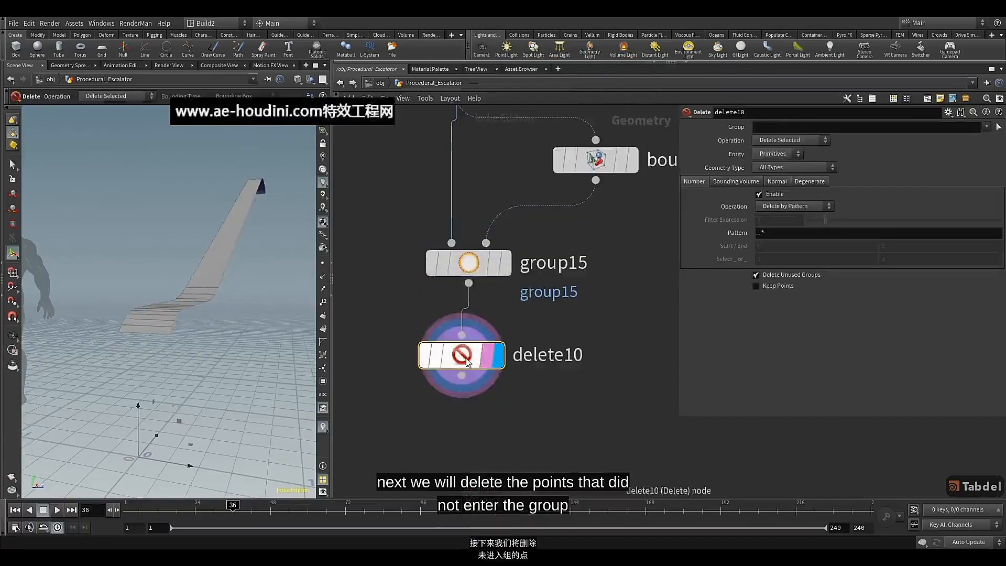
{"action": "left_click", "coordinate": [323, 276]}
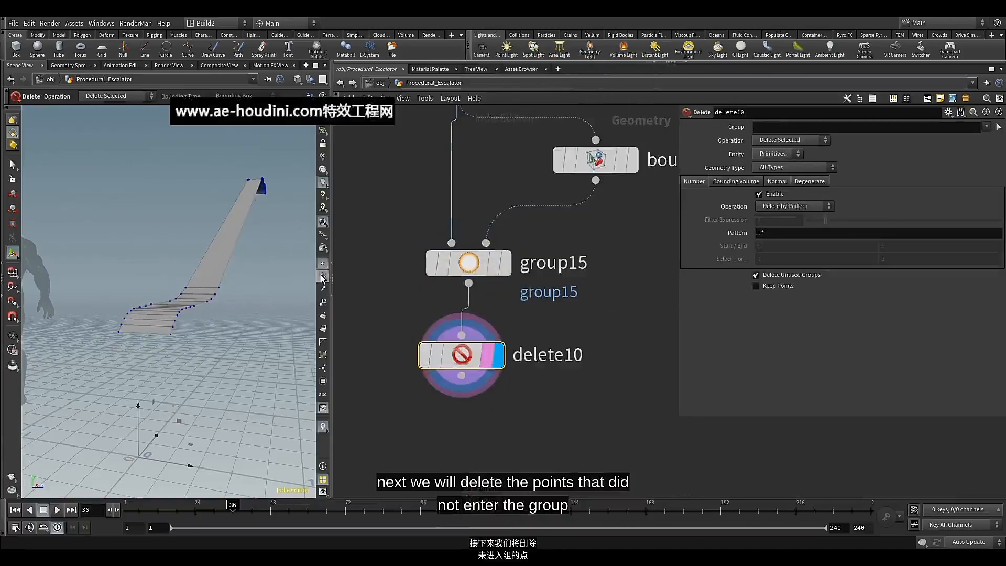
Set delete10 to delete the non-selected points of group15 and display point numbers in the viewport
{"action": "left_click", "coordinate": [987, 128]}
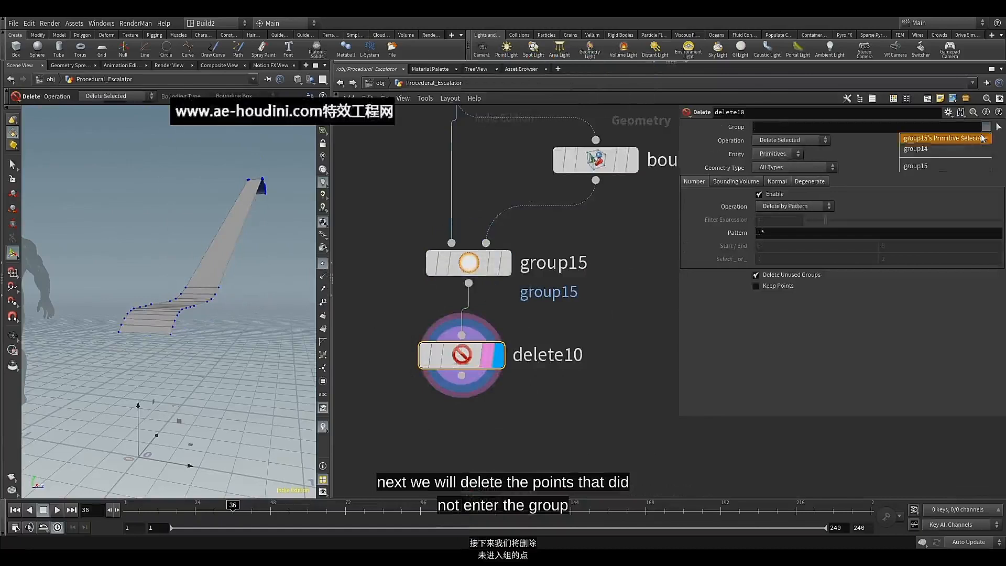
{"action": "left_click", "coordinate": [934, 166]}
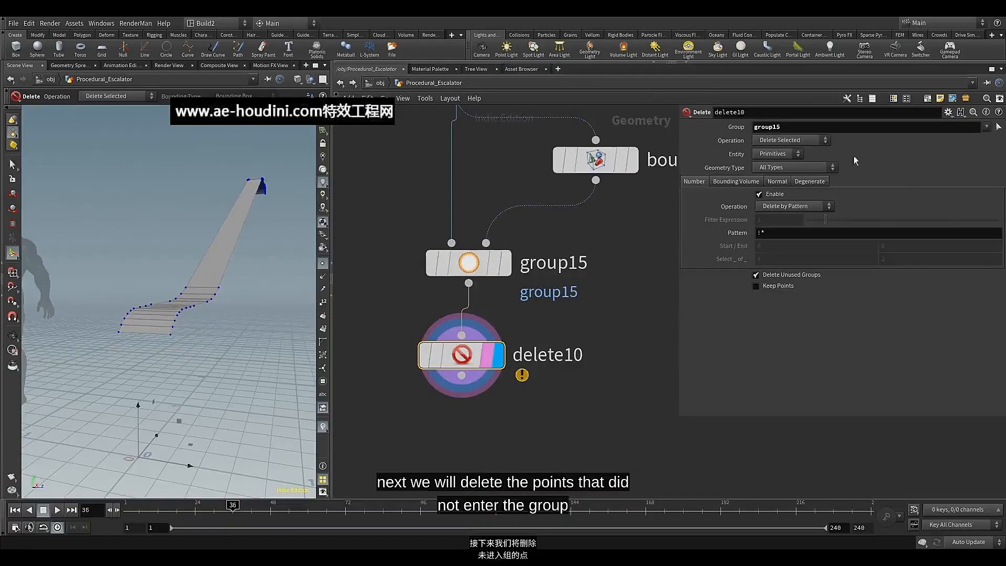
{"action": "left_click", "coordinate": [802, 141]}
{"action": "left_click", "coordinate": [788, 163]}
{"action": "left_click", "coordinate": [784, 153]}
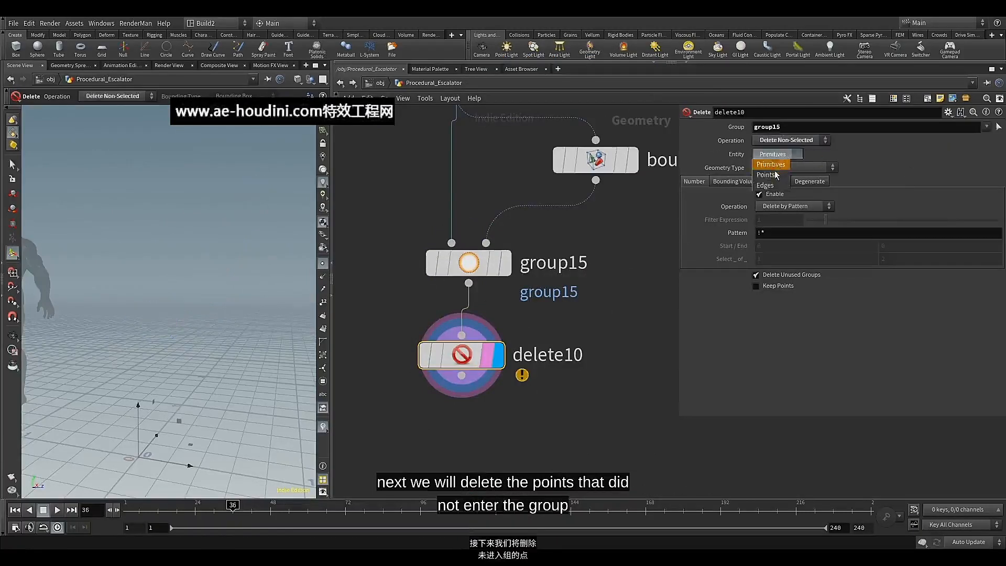
{"action": "left_click", "coordinate": [776, 174]}
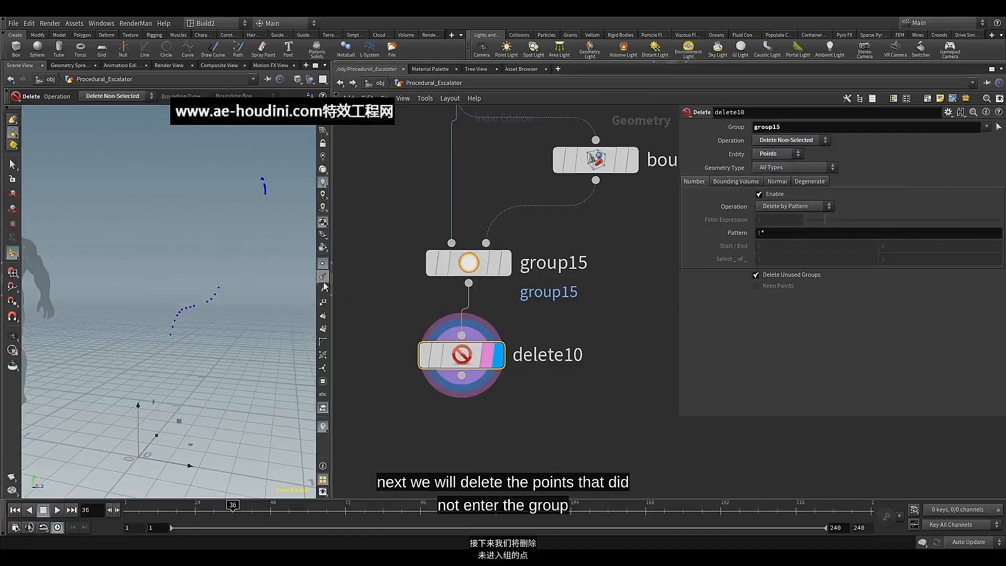
{"action": "left_click", "coordinate": [323, 304]}
{"action": "left_click_drag", "start_coordinate": [207, 301], "coordinate": [236, 320], "text": "alt"}
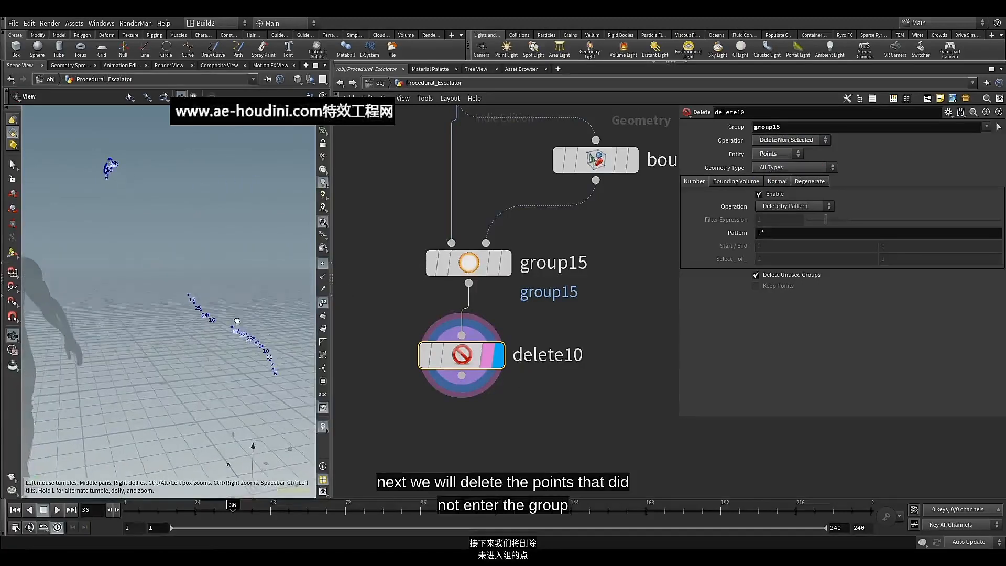
Add a Sort node below delete10 and display its output
{"action": "middle_click_drag", "start_coordinate": [476, 427], "coordinate": [478, 355]}
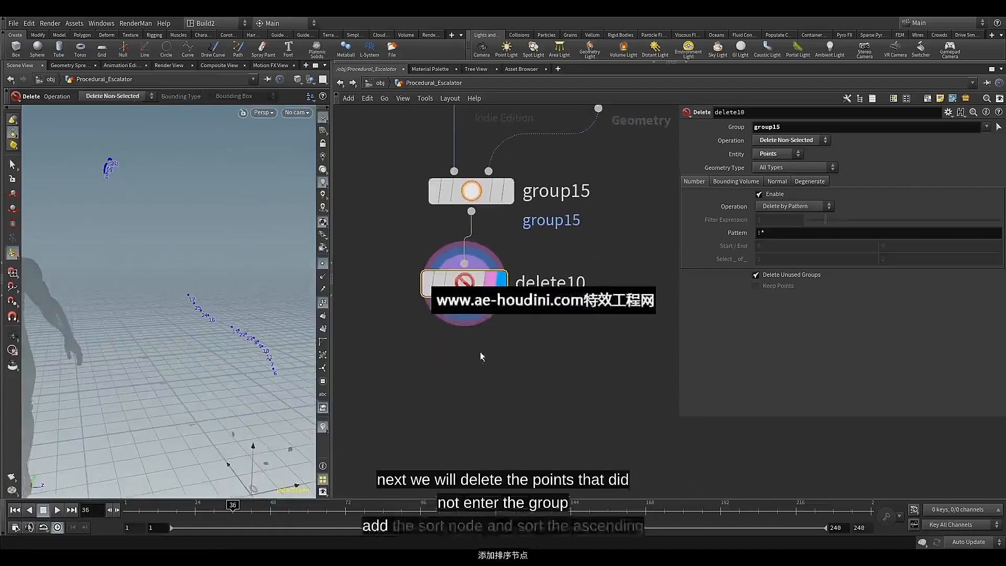
{"action": "key", "text": "Tab"}
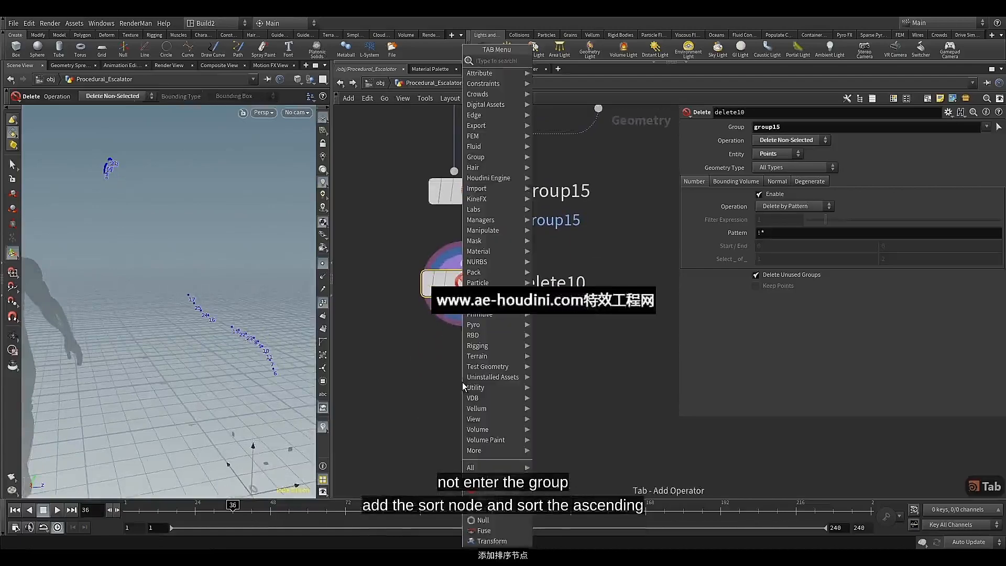
{"action": "type", "text": "sor"}
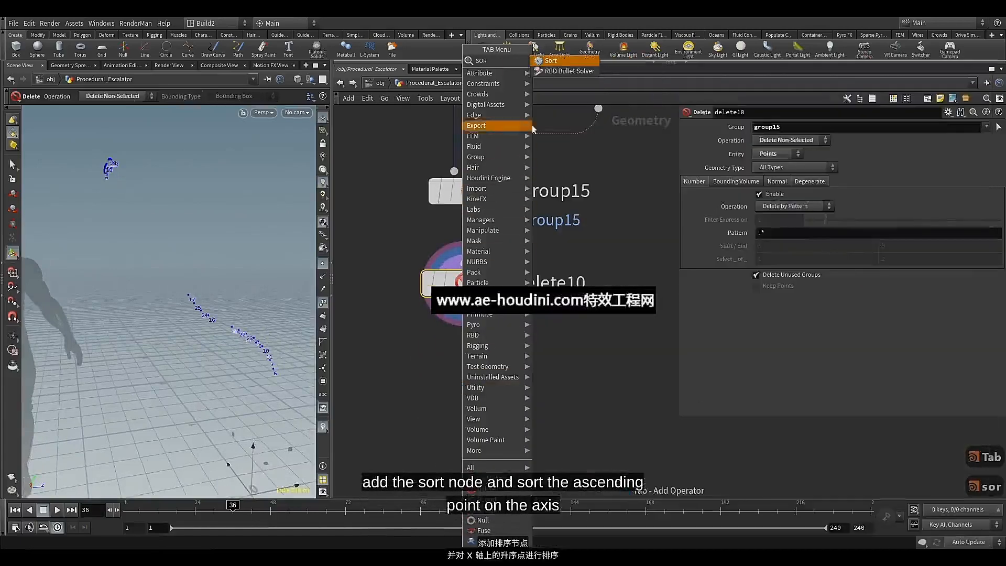
{"action": "left_click", "coordinate": [550, 61]}
{"action": "left_click", "coordinate": [469, 387]}
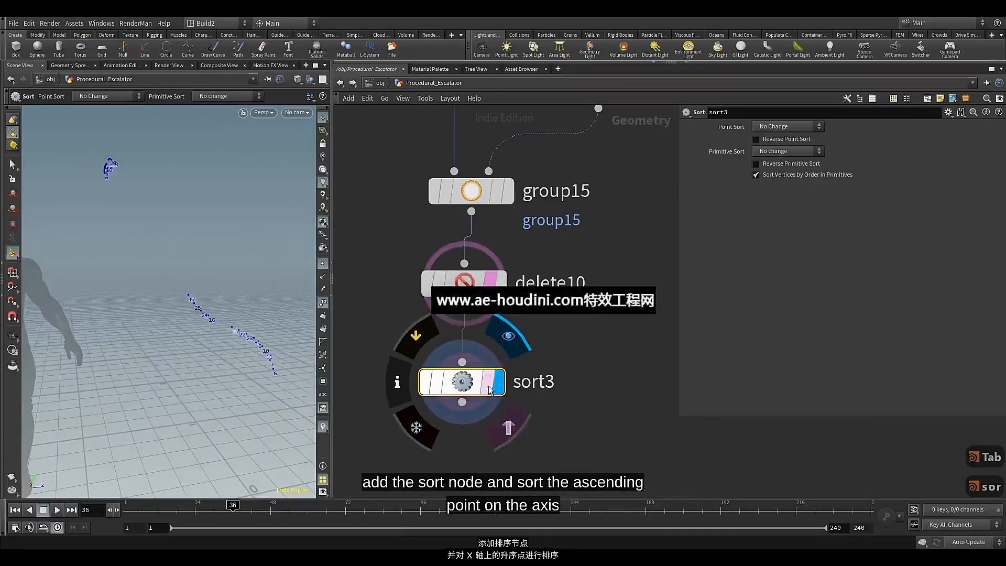
Set sort3's point sort to Along Vector with vector 1, 0, 0 and check the reordered points
{"action": "left_click", "coordinate": [784, 126]}
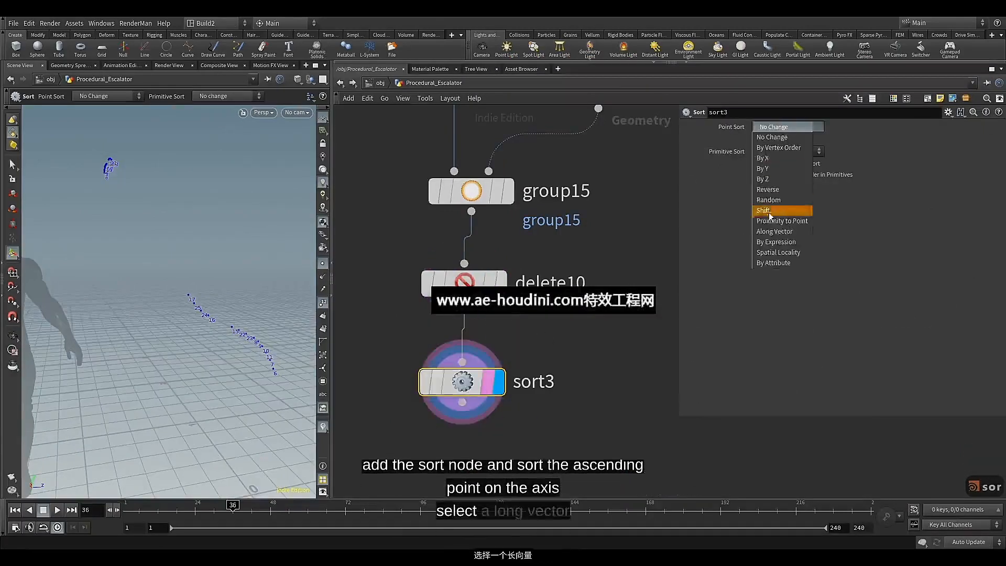
{"action": "left_click", "coordinate": [769, 227]}
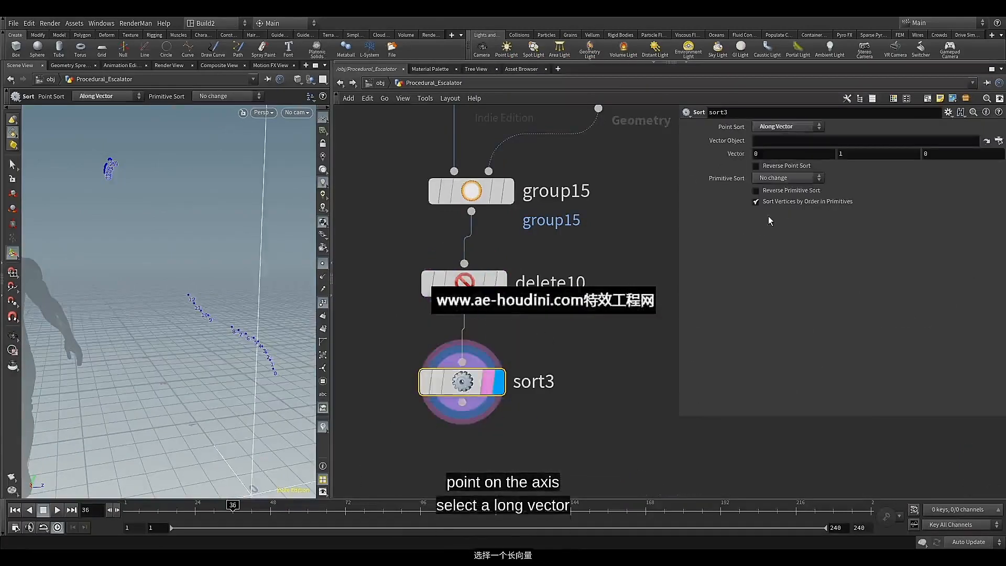
{"action": "left_click", "coordinate": [777, 152]}
{"action": "type", "text": "1"}
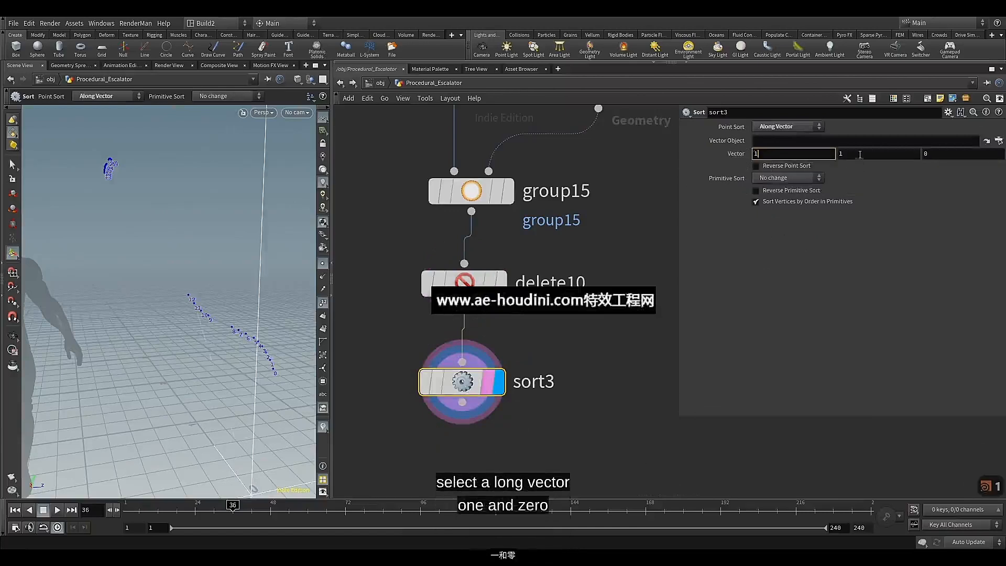
{"action": "key", "text": "Tab"}
{"action": "type", "text": "0"}
{"action": "key", "text": "Return"}
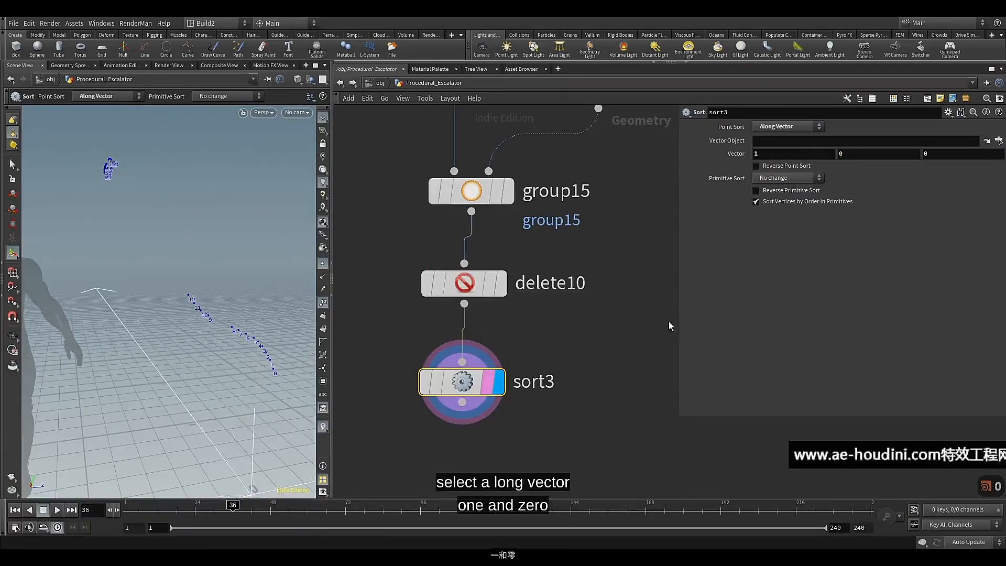
{"action": "key", "text": "Escape"}
{"action": "left_click_drag", "start_coordinate": [197, 343], "coordinate": [193, 257]}
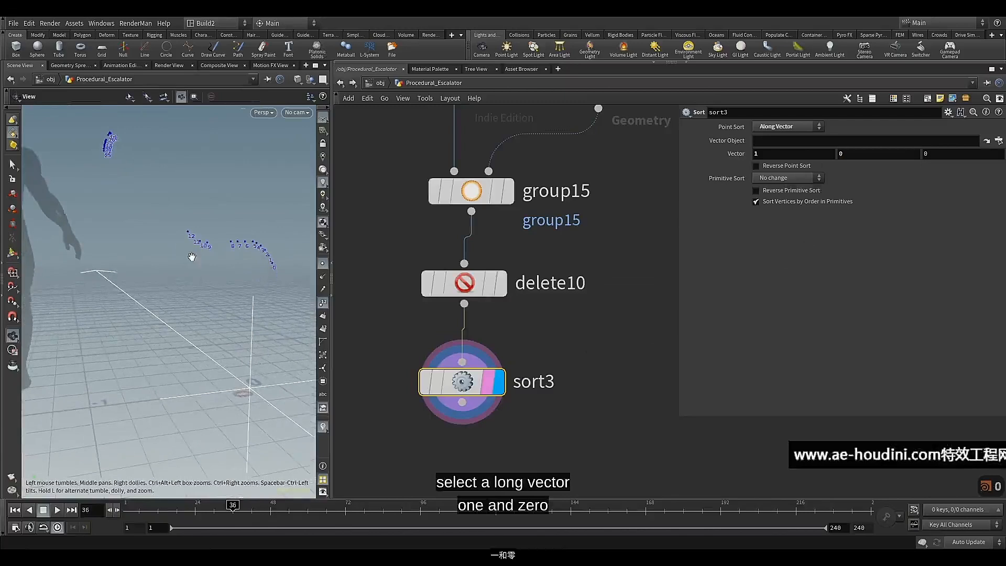
{"action": "key", "text": "Return"}
{"action": "middle_click", "coordinate": [460, 384]}
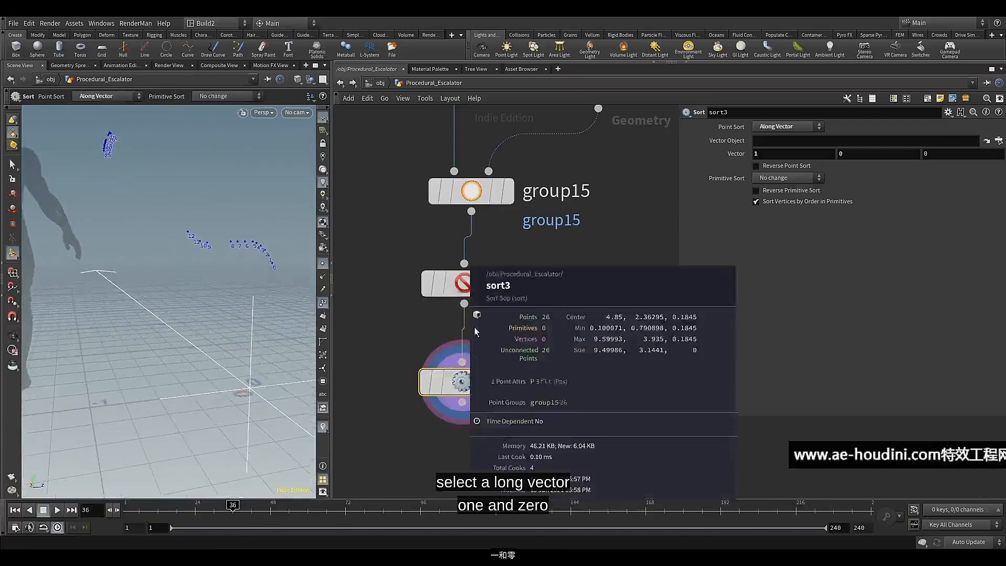
Add and display an Add node below sort3, creating polygons by group so all points join into one line
{"action": "middle_click_drag", "start_coordinate": [413, 343], "coordinate": [452, 201]}
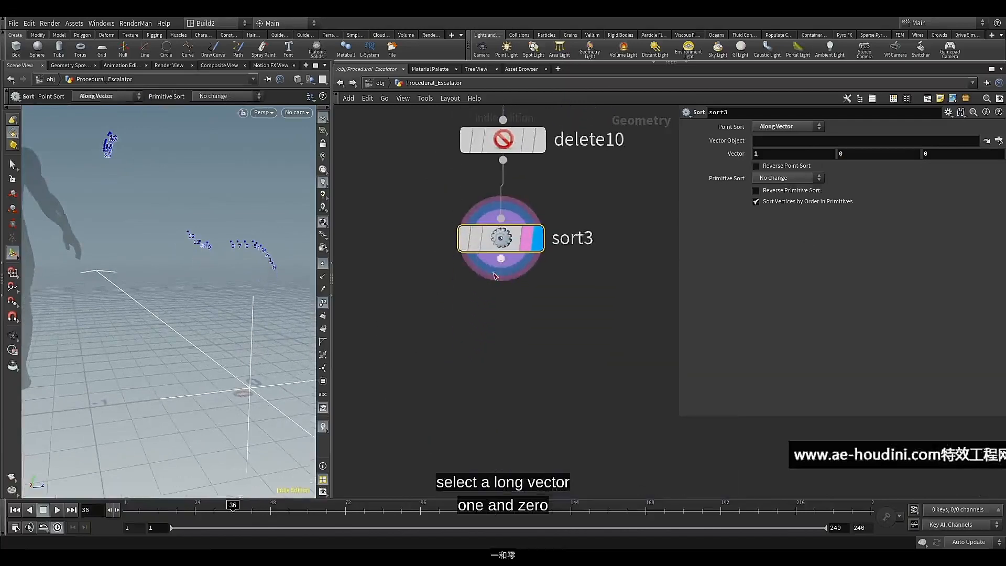
{"action": "left_click", "coordinate": [500, 258]}
{"action": "key", "text": "Tab"}
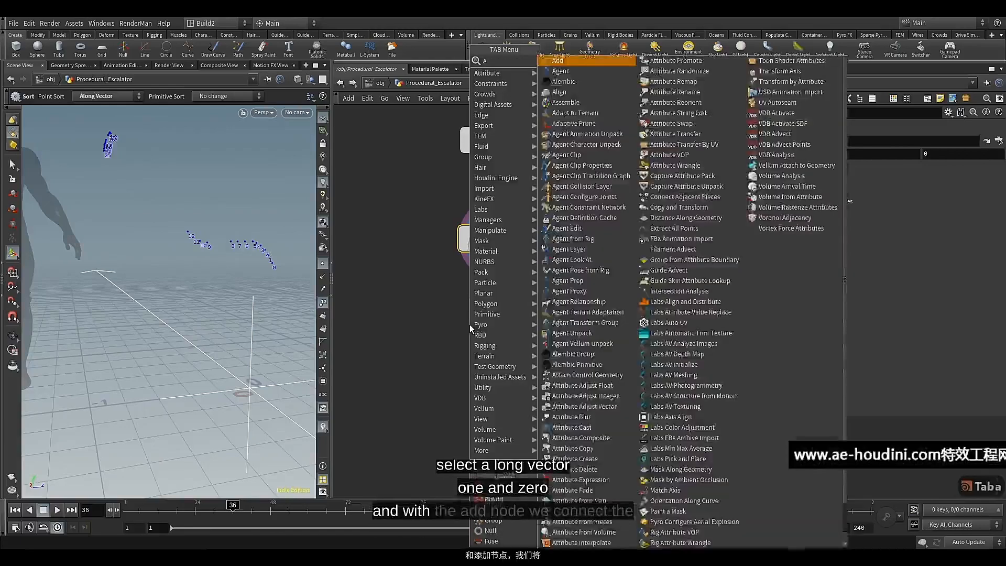
{"action": "type", "text": "AD"}
{"action": "left_click", "coordinate": [558, 61]}
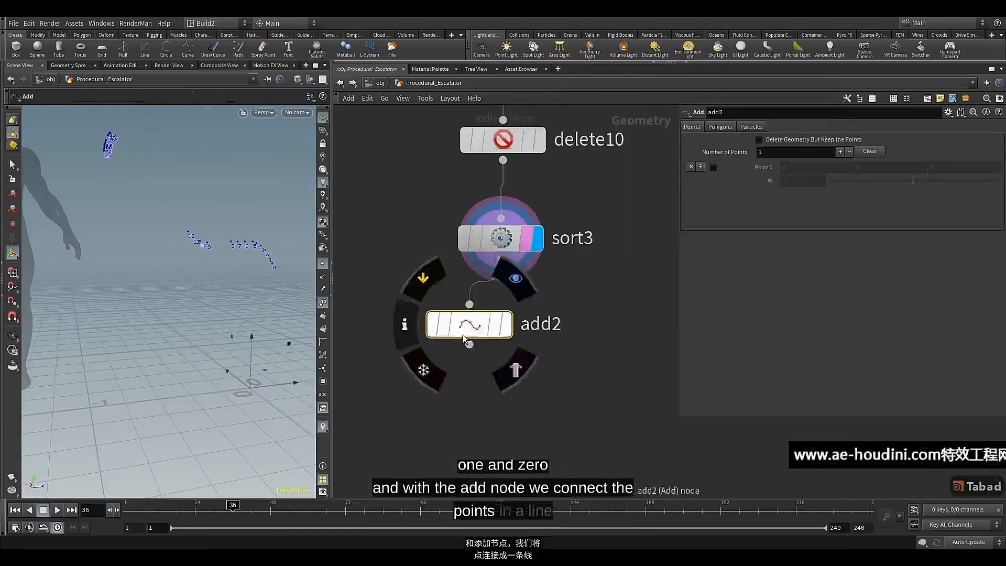
{"action": "left_click", "coordinate": [539, 326]}
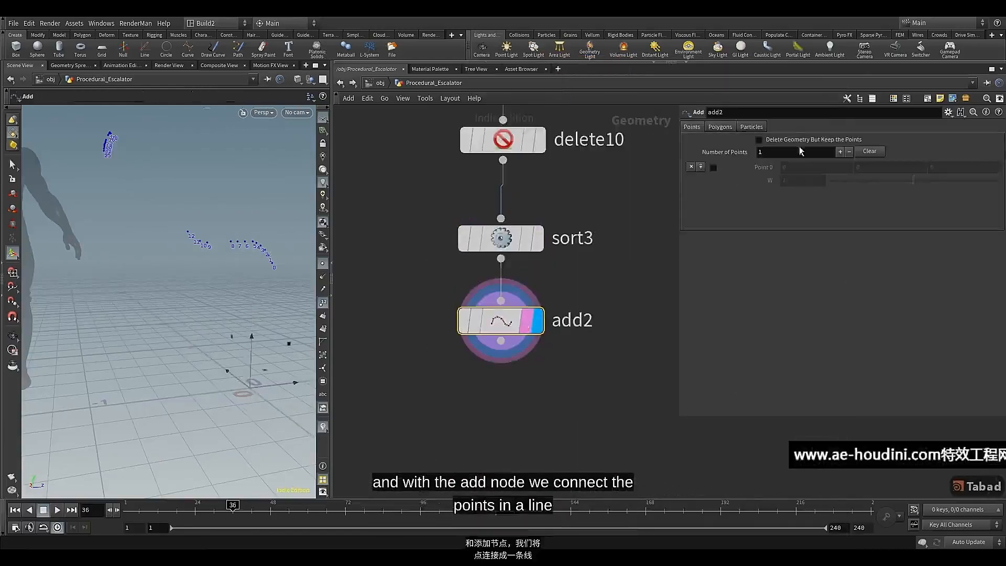
{"action": "left_click", "coordinate": [727, 126]}
{"action": "left_click", "coordinate": [732, 154]}
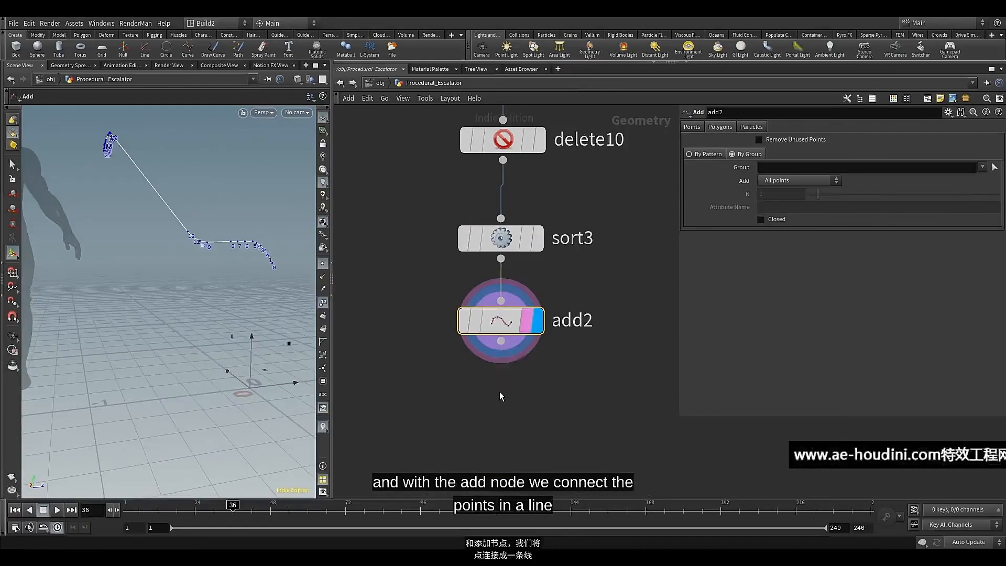
Add a Resample node below add2 and display its output
{"action": "middle_click_drag", "start_coordinate": [500, 395], "coordinate": [503, 375]}
{"action": "left_click", "coordinate": [500, 303]}
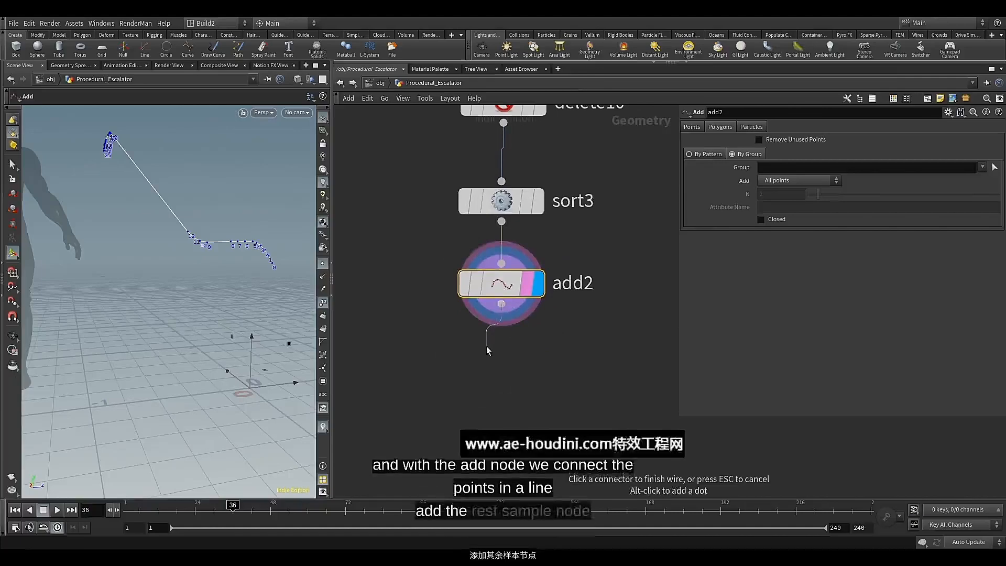
{"action": "key", "text": "Tab"}
{"action": "type", "text": "re"}
{"action": "key", "text": "Down"}
{"action": "key", "text": "Down"}
{"action": "key", "text": "Down"}
{"action": "key", "text": "Down"}
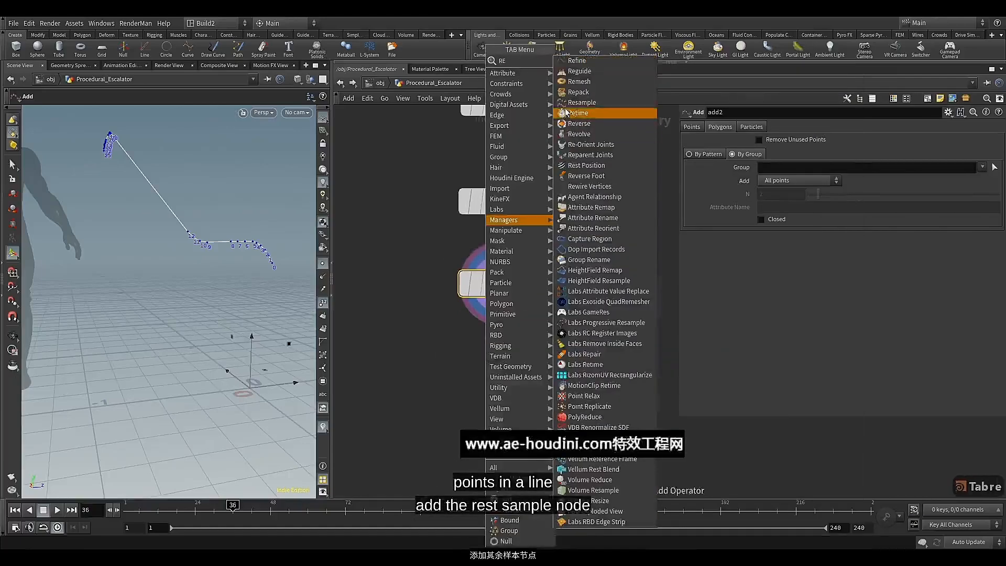
{"action": "key", "text": "Return"}
{"action": "left_click", "coordinate": [489, 370]}
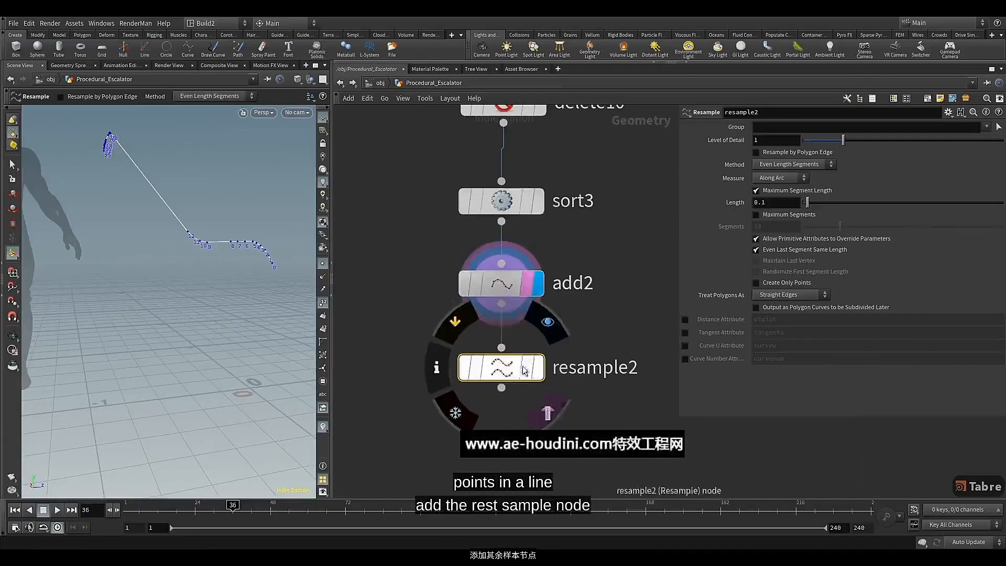
{"action": "left_click", "coordinate": [537, 367]}
Set resample2's segment length to 0.9
{"action": "left_click", "coordinate": [770, 202]}
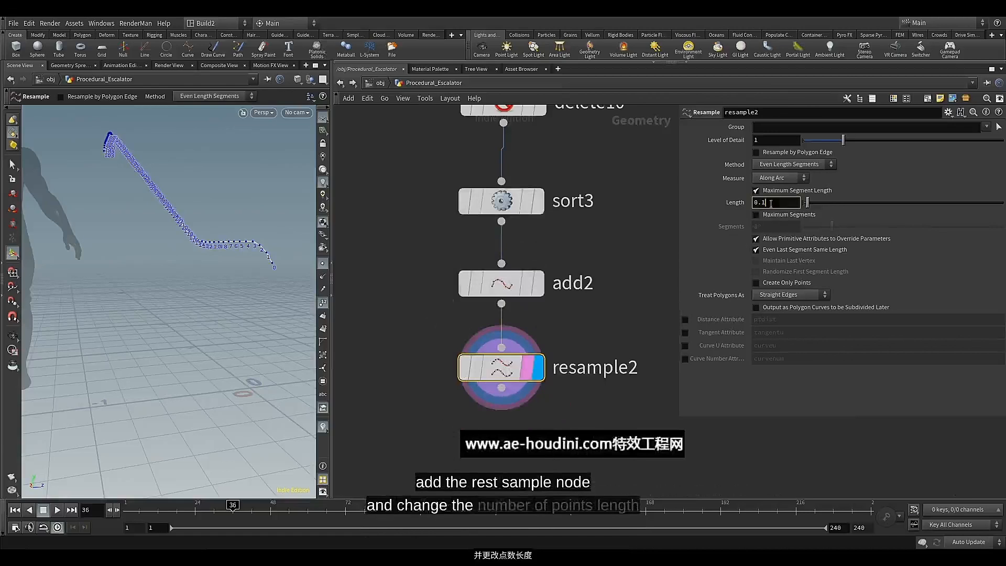
{"action": "key", "text": "BackSpace"}
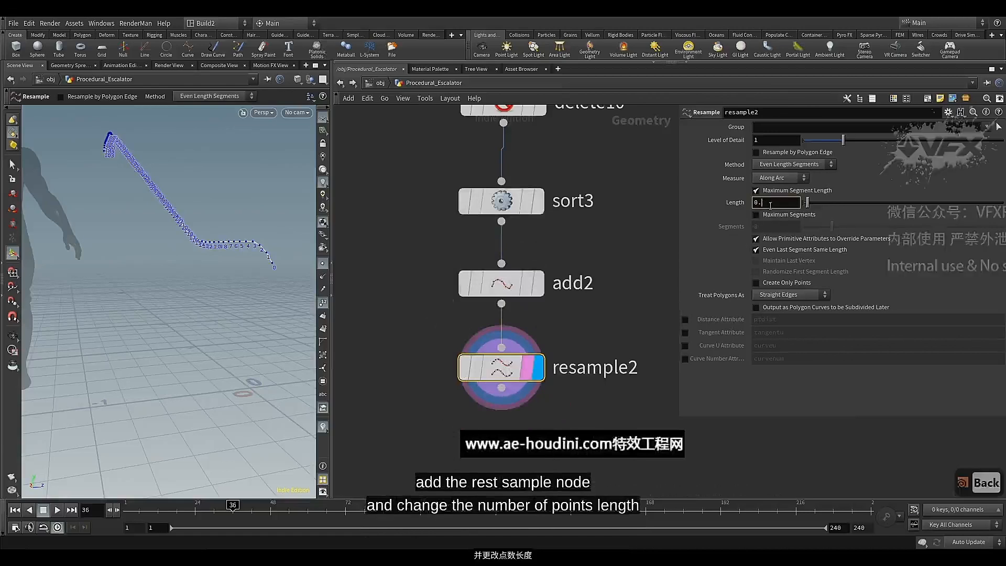
{"action": "type", "text": "9"}
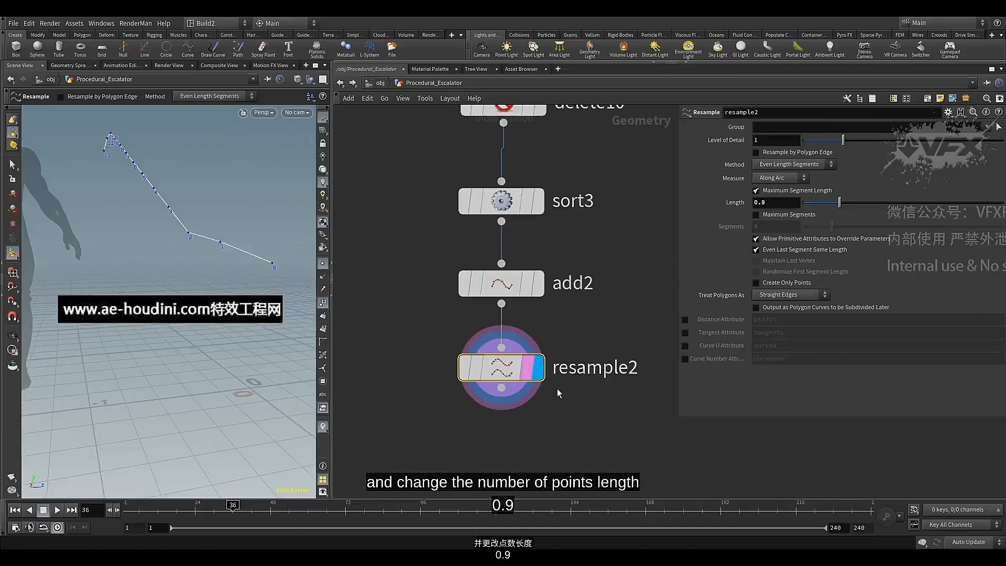
Add a Group Expression node below resample2 and display its output
{"action": "scroll", "coordinate": [535, 337], "scroll_direction": "down", "scroll_amount": 3}
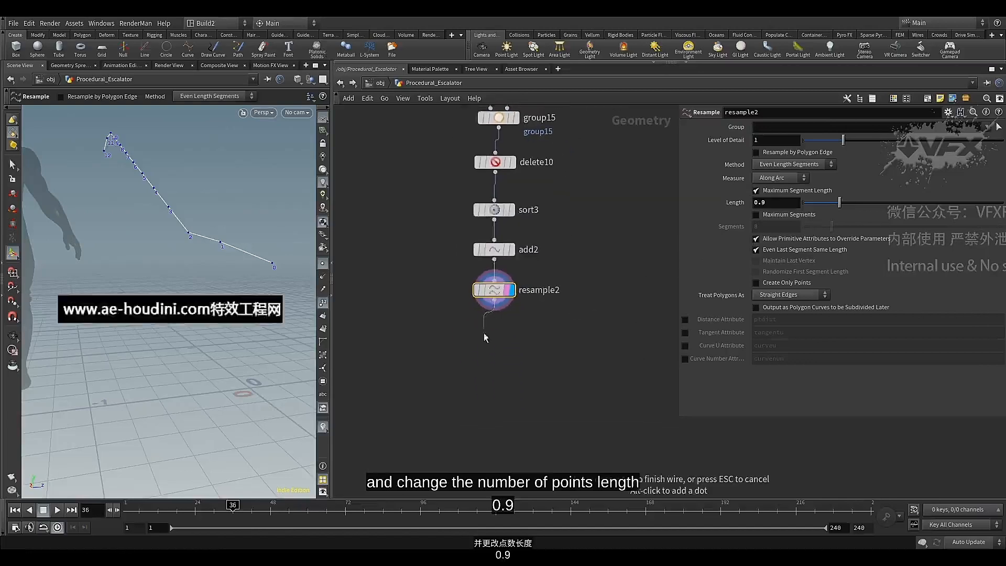
{"action": "key", "text": "Tab"}
{"action": "type", "text": "gr"}
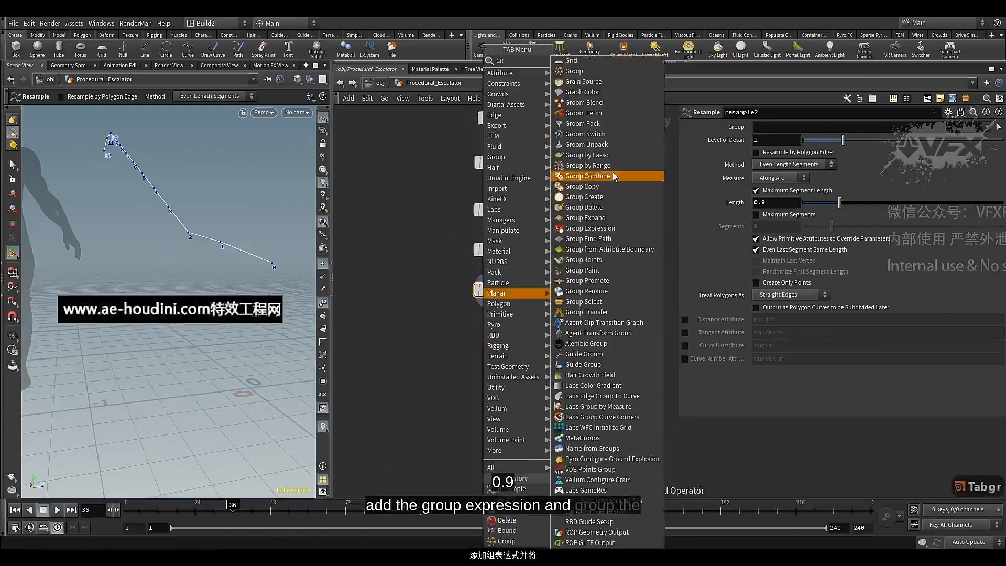
{"action": "left_click", "coordinate": [593, 229]}
{"action": "left_click", "coordinate": [482, 342]}
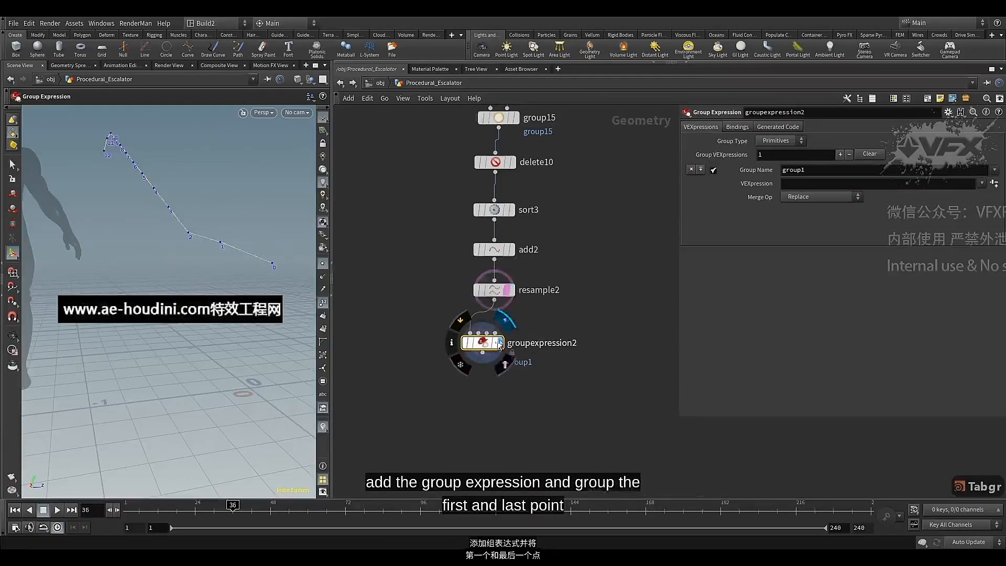
{"action": "left_click", "coordinate": [796, 145]}
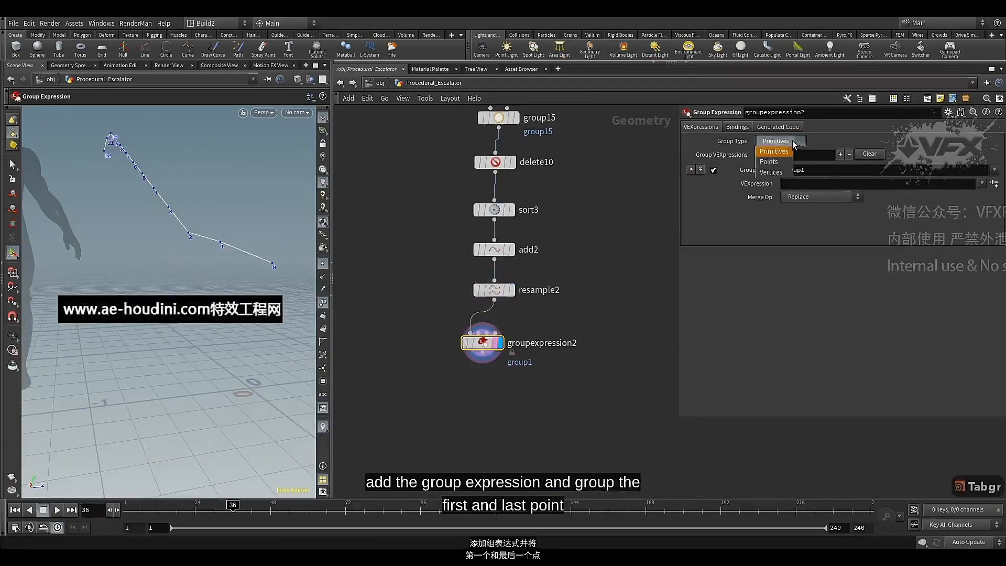
{"action": "left_click", "coordinate": [776, 167]}
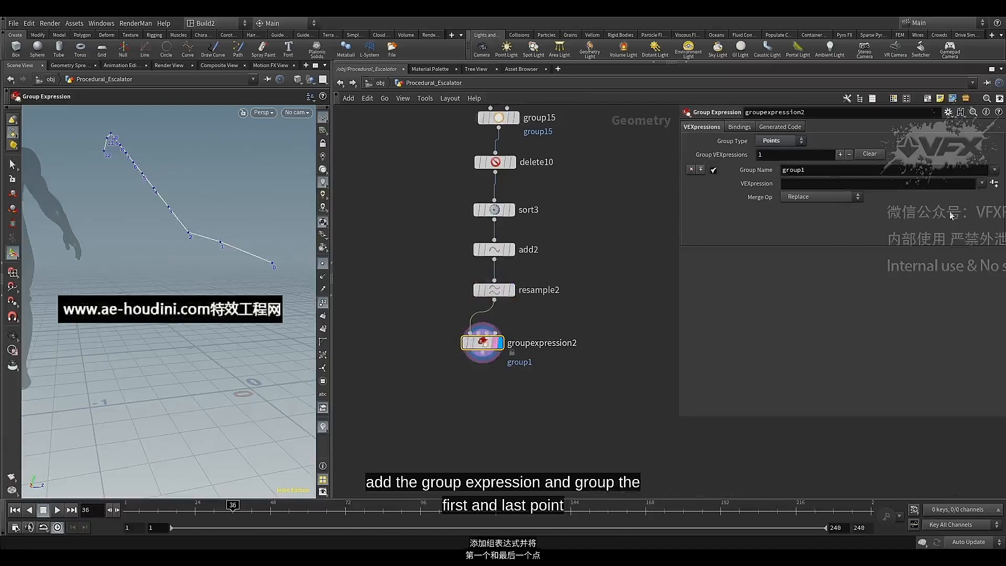
{"action": "left_click", "coordinate": [981, 184]}
{"action": "left_click", "coordinate": [922, 225]}
{"action": "left_click", "coordinate": [994, 184]}
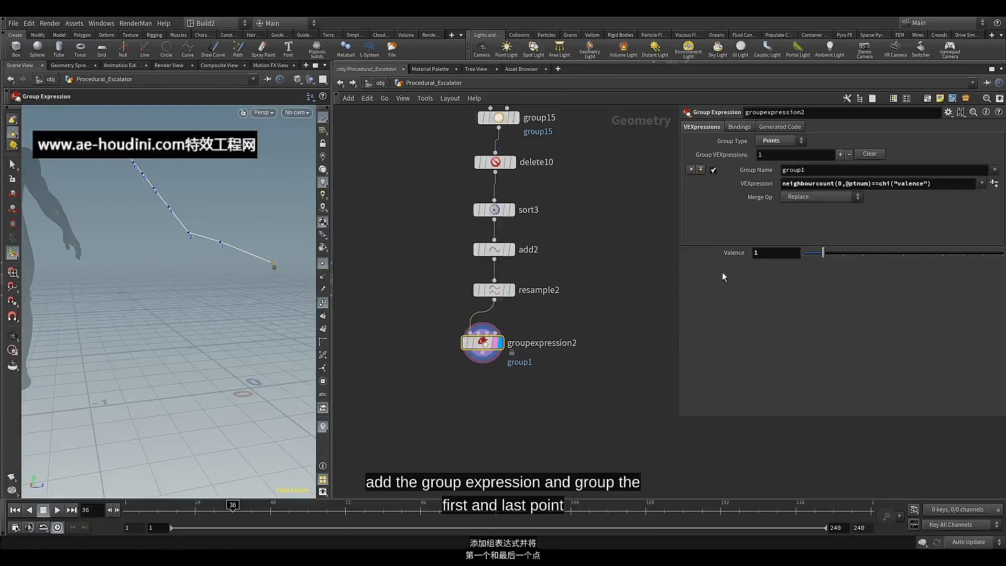
Rename groupexpression2's output group as endpt
{"action": "double_click", "coordinate": [796, 171]}
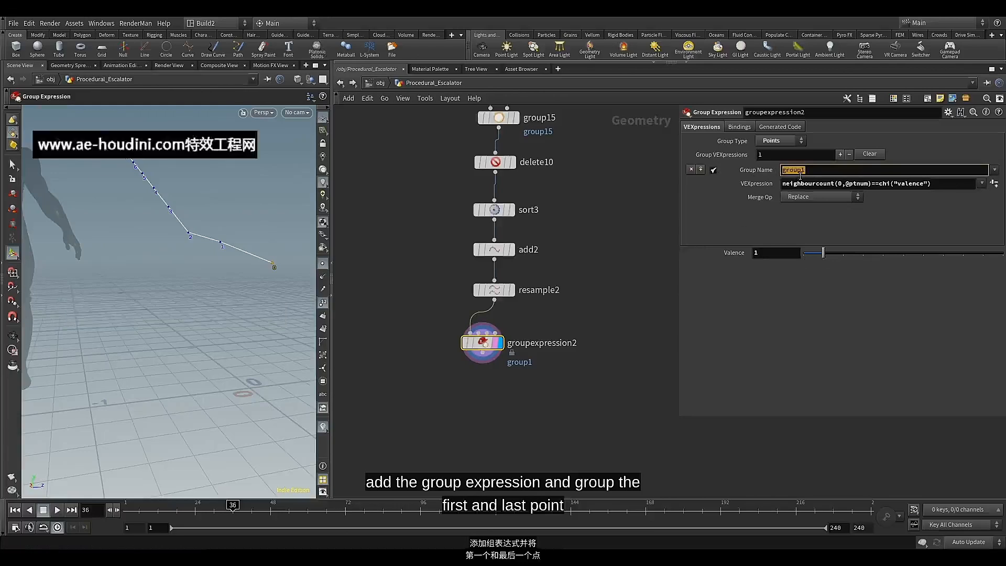
{"action": "type", "text": "end"}
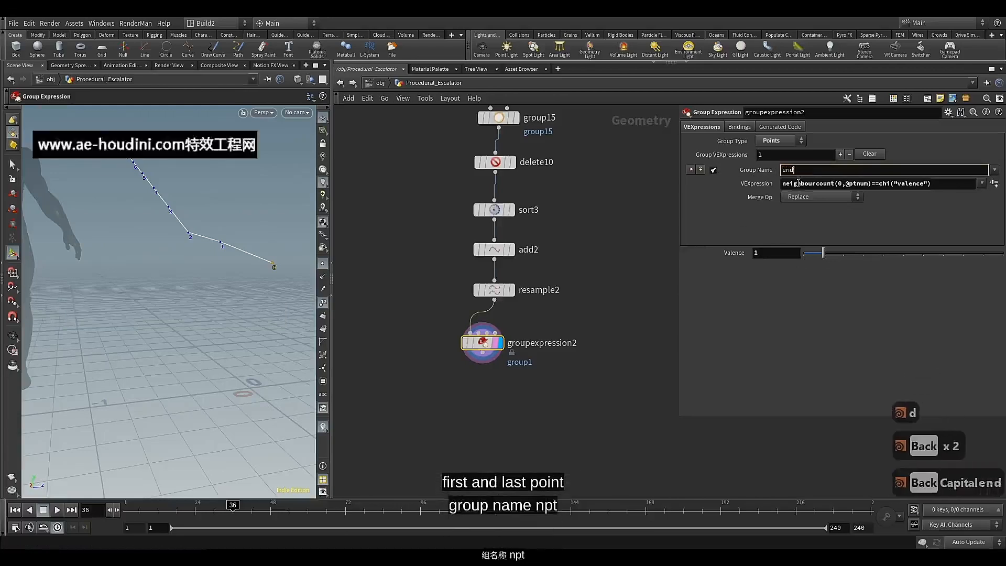
{"action": "type", "text": "pt"}
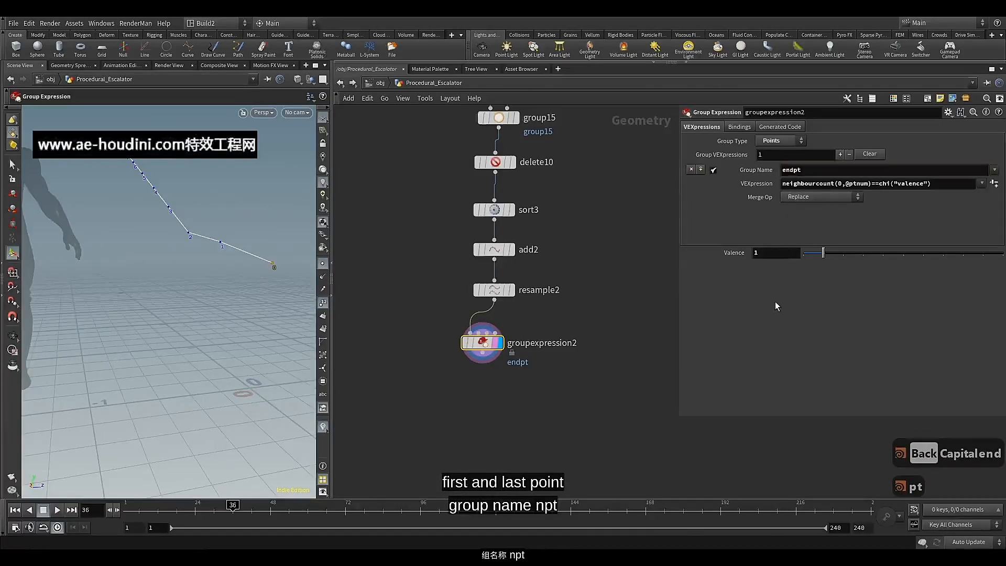
Add a Split node directly below groupexpression2, display its output, and set its group to endpt
{"action": "scroll", "coordinate": [472, 406], "scroll_direction": "up", "scroll_amount": 3}
{"action": "mouse_move", "coordinate": [496, 288]}
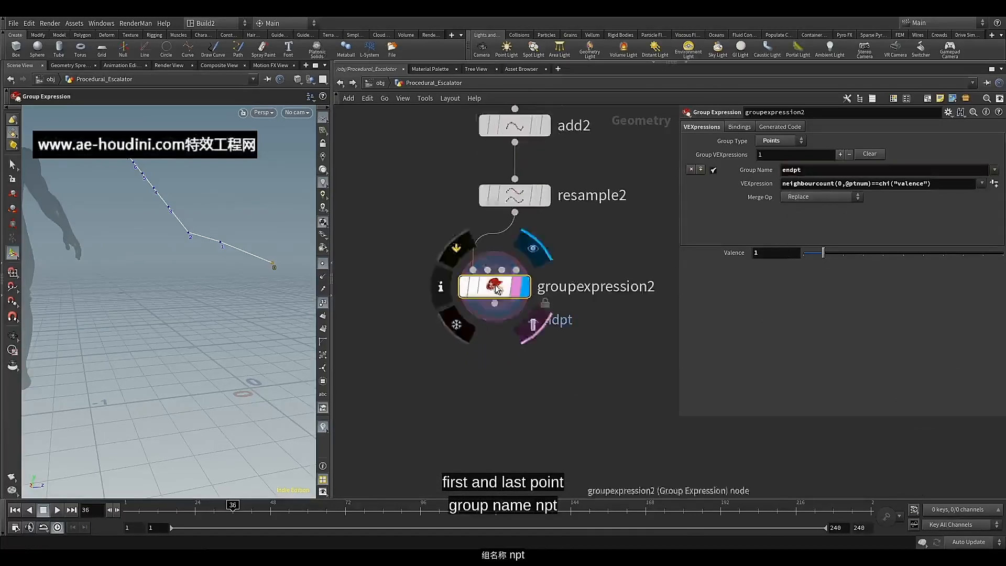
{"action": "left_click_drag", "start_coordinate": [497, 289], "coordinate": [504, 278]}
{"action": "left_click", "coordinate": [501, 308]}
{"action": "key", "text": "Tab"}
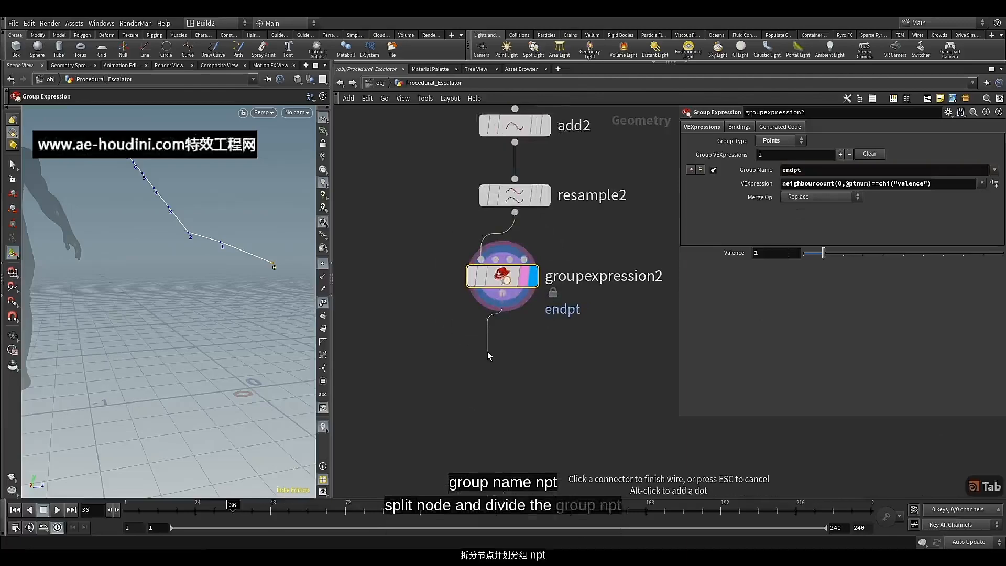
{"action": "type", "text": "sp"}
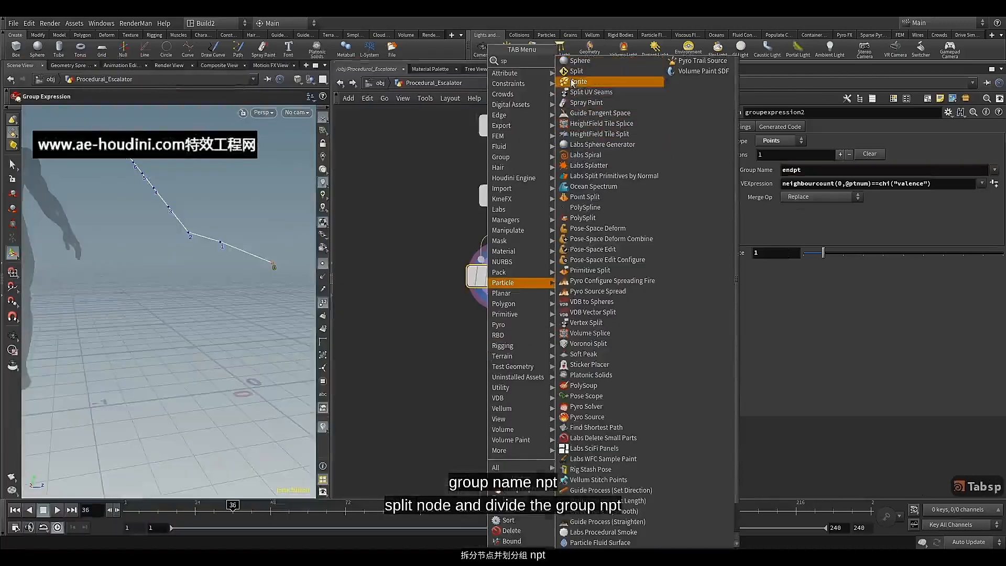
{"action": "left_click", "coordinate": [576, 71]}
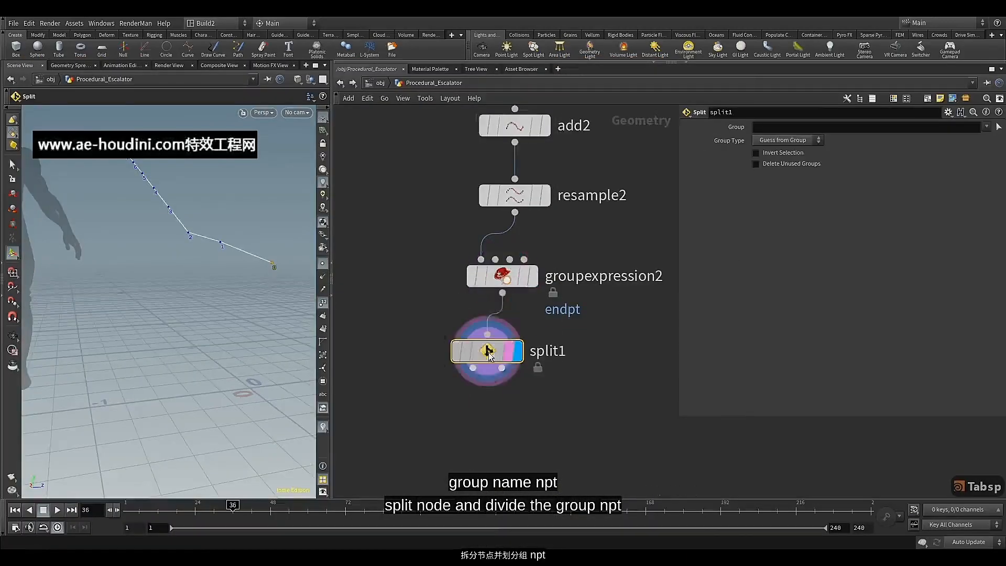
{"action": "left_click", "coordinate": [504, 352]}
{"action": "left_click", "coordinate": [986, 126]}
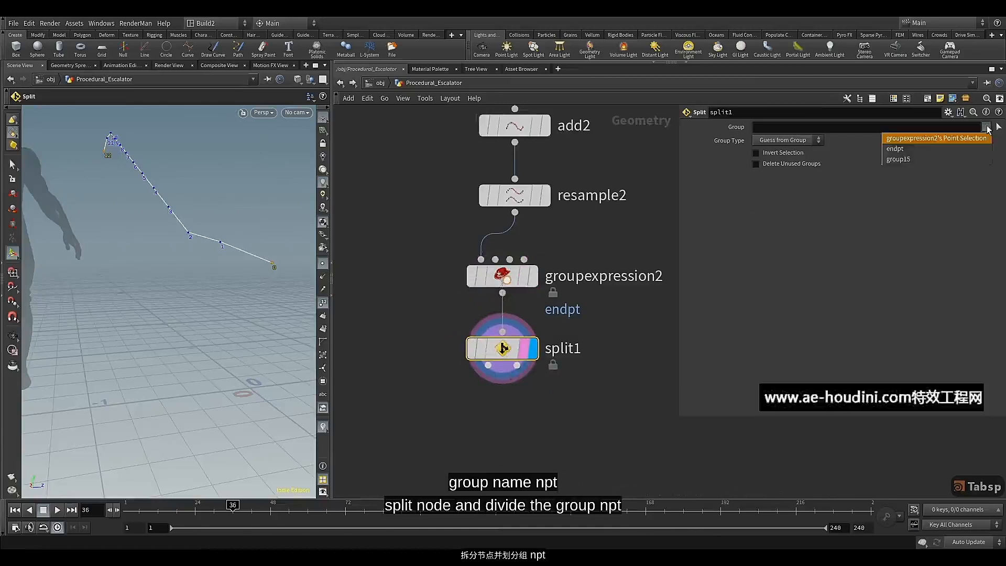
{"action": "left_click", "coordinate": [956, 149]}
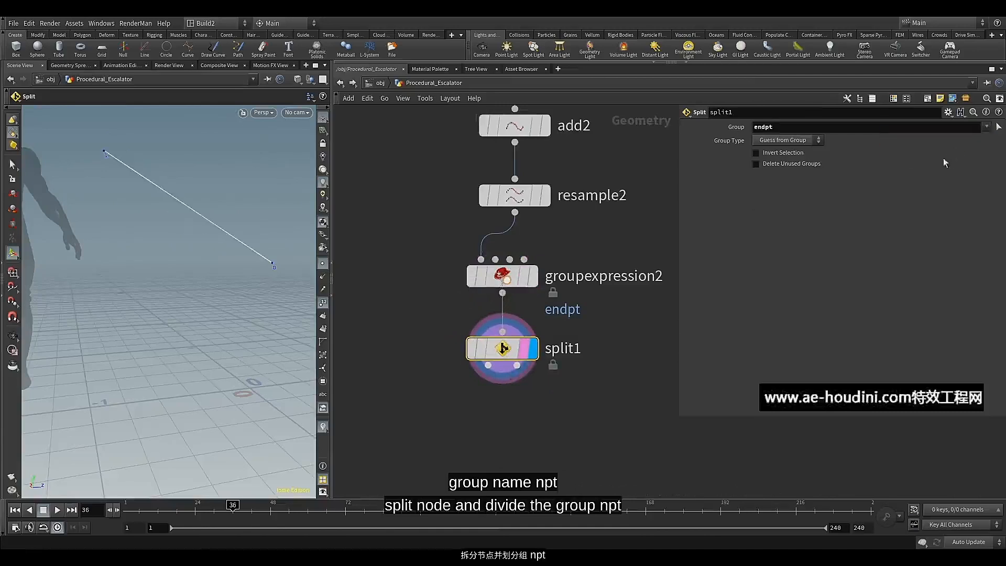
Align the nodes from group15 down to split1 in a straight vertical column and shift bound5 slightly aside
{"action": "scroll", "coordinate": [599, 223], "scroll_direction": "down", "scroll_amount": 6}
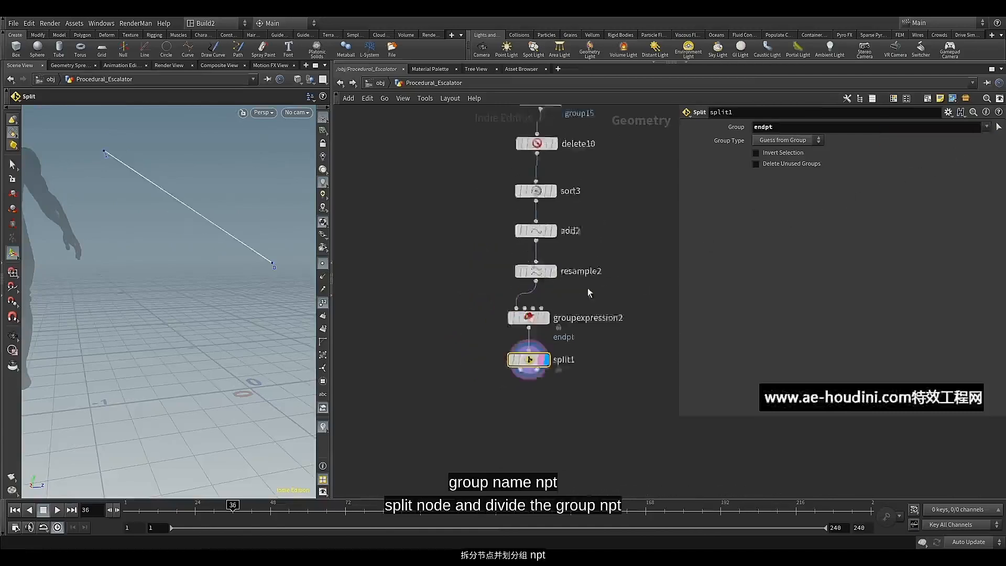
{"action": "left_click_drag", "start_coordinate": [500, 198], "coordinate": [534, 339]}
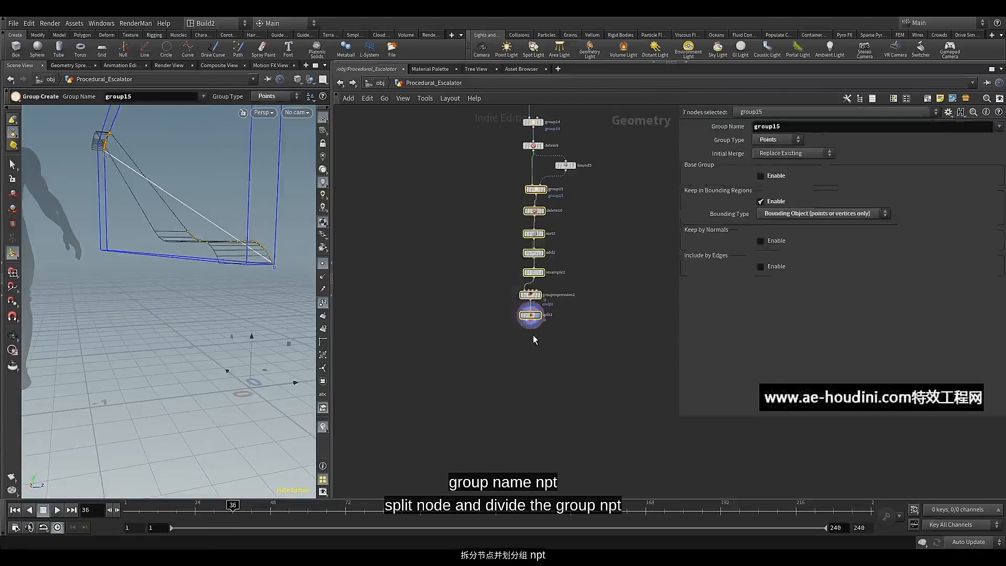
{"action": "key", "text": "a"}
{"action": "left_click_drag", "start_coordinate": [530, 232], "coordinate": [531, 305]}
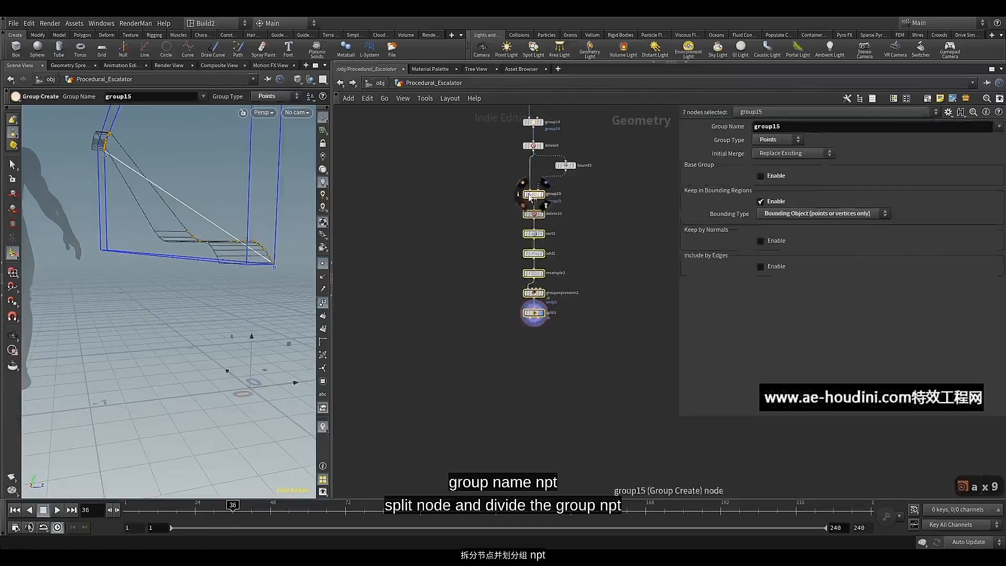
{"action": "left_click_drag", "start_coordinate": [535, 191], "coordinate": [574, 173]}
{"action": "left_click", "coordinate": [571, 276]}
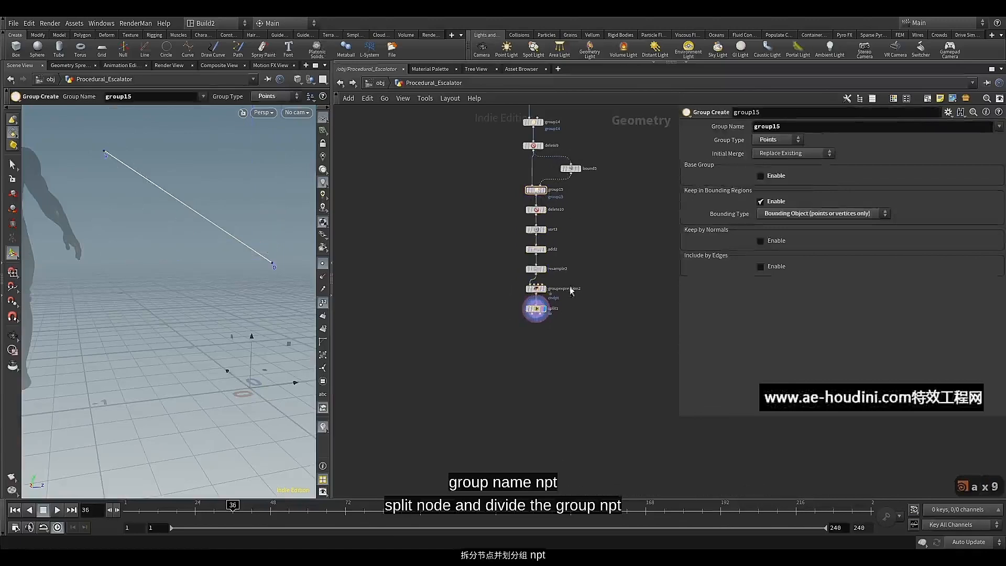
Add a Null node wired to split1's first output, place it below split1, and display it
{"action": "middle_click_drag", "start_coordinate": [538, 347], "coordinate": [517, 398]}
{"action": "scroll", "coordinate": [529, 344], "scroll_direction": "up", "scroll_amount": 3}
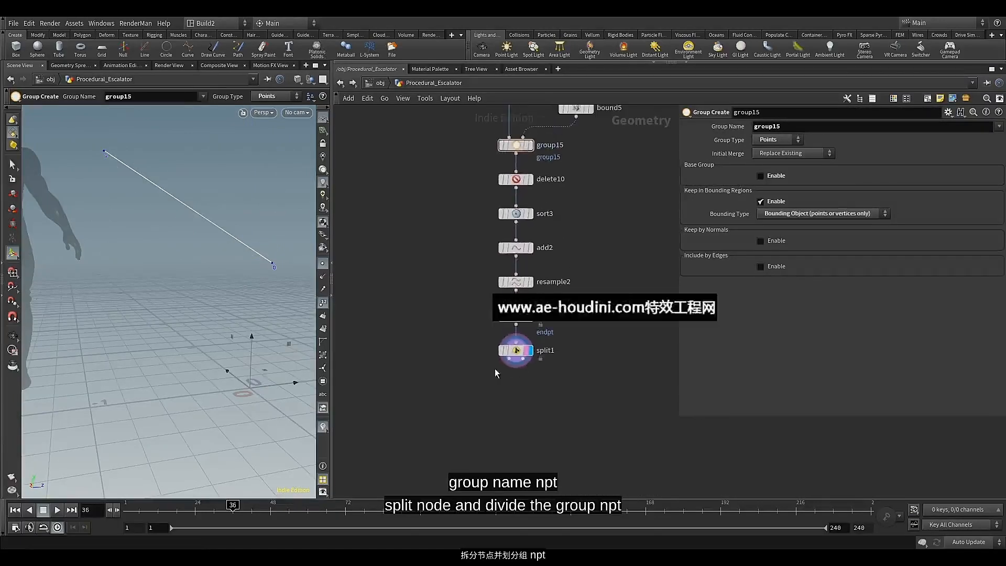
{"action": "scroll", "coordinate": [493, 379], "scroll_direction": "up", "scroll_amount": 2}
{"action": "middle_click_drag", "start_coordinate": [495, 378], "coordinate": [524, 313]}
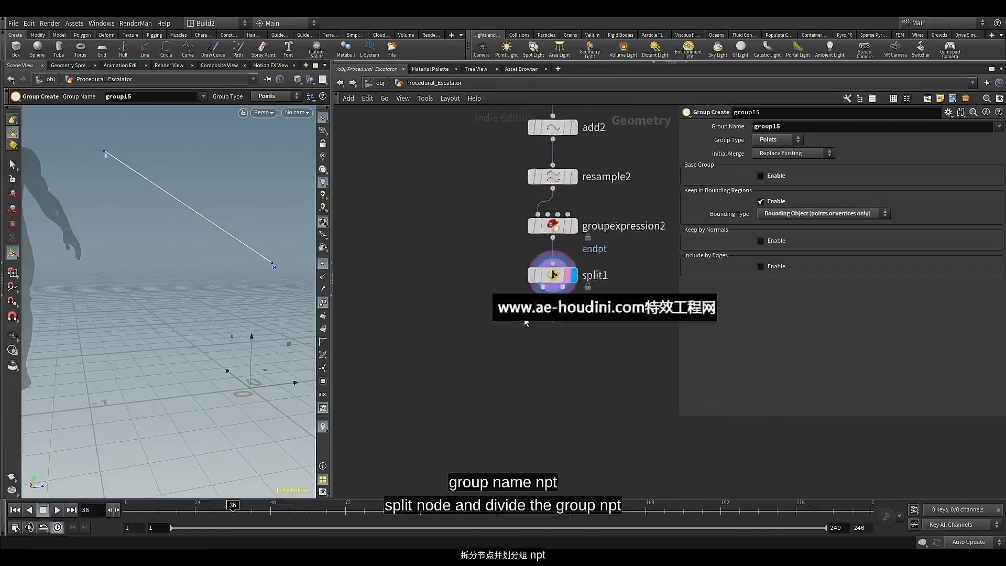
{"action": "scroll", "coordinate": [525, 314], "scroll_direction": "up", "scroll_amount": 1}
{"action": "left_click", "coordinate": [546, 281]}
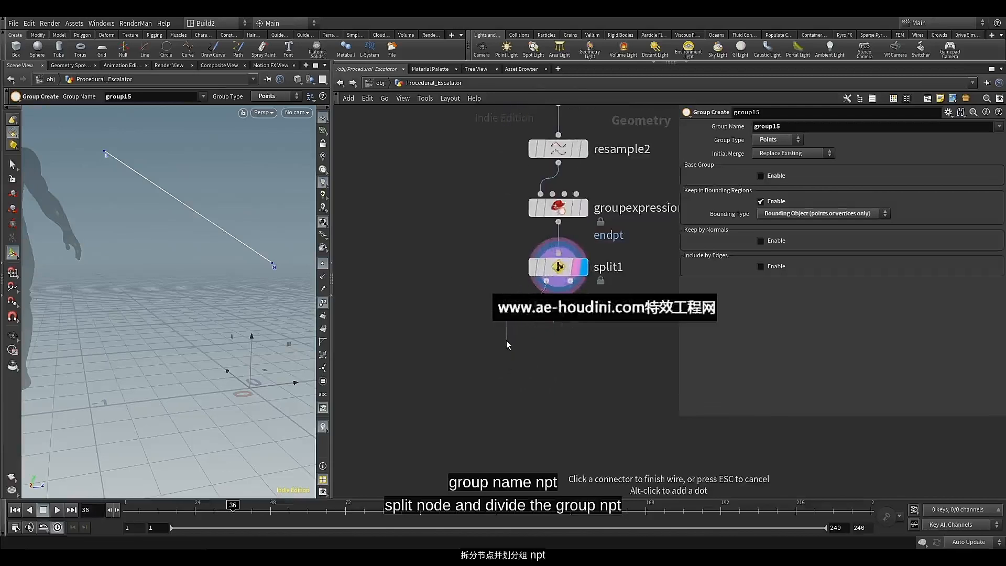
{"action": "key", "text": "Tab"}
{"action": "type", "text": "nul"}
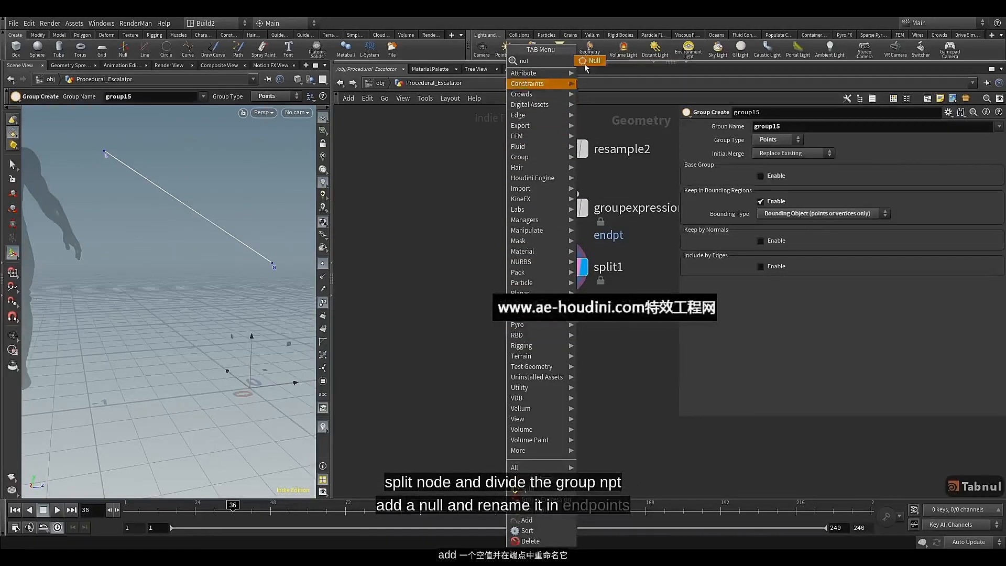
{"action": "key", "text": "Return"}
{"action": "left_click_drag", "start_coordinate": [508, 343], "coordinate": [478, 335]}
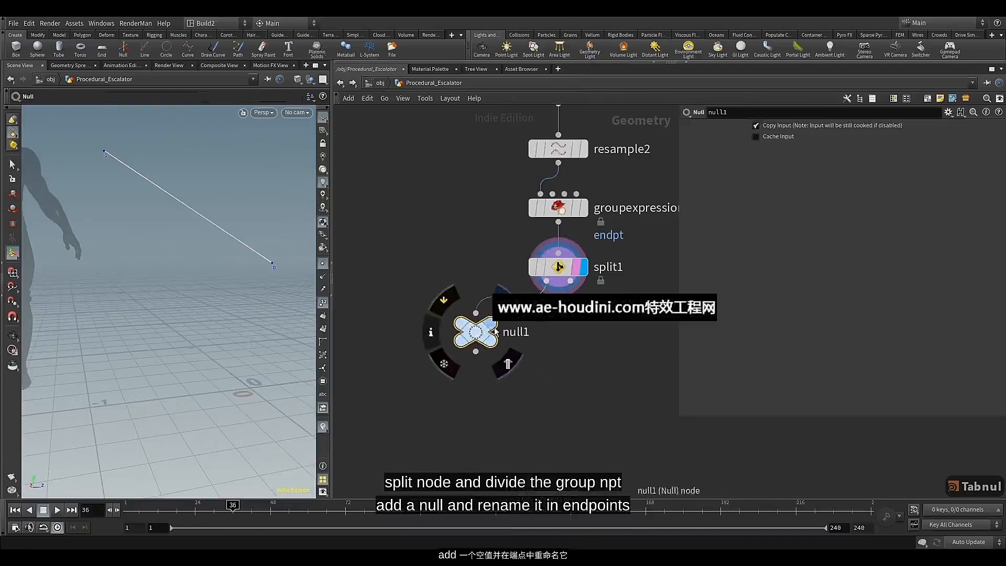
{"action": "left_click", "coordinate": [504, 302]}
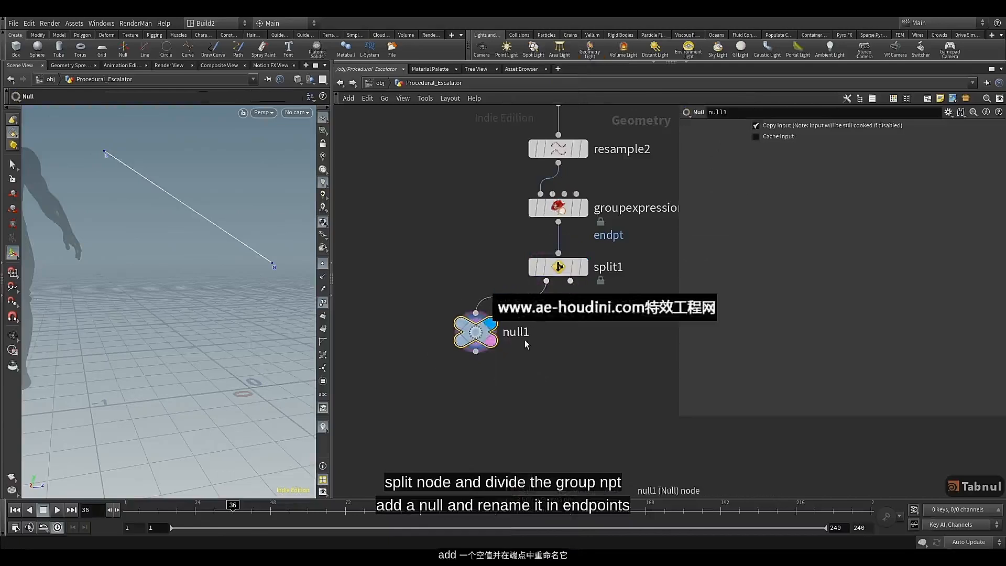
Colour the null1 node green
{"action": "key", "text": "c"}
{"action": "left_click", "coordinate": [954, 459]}
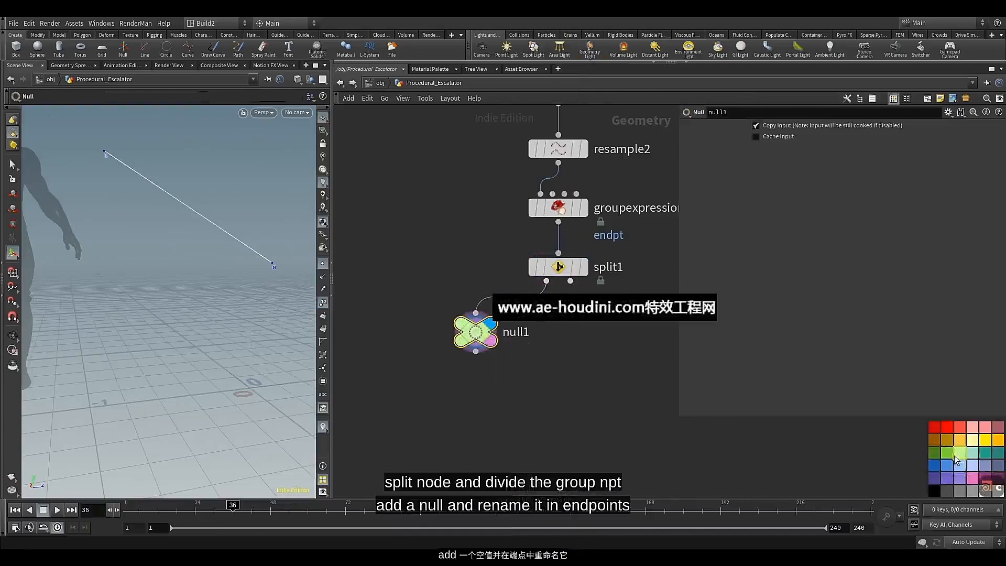
{"action": "left_click", "coordinate": [947, 452]}
{"action": "key", "text": "c"}
Rename the green null node as End_points
{"action": "double_click", "coordinate": [517, 333]}
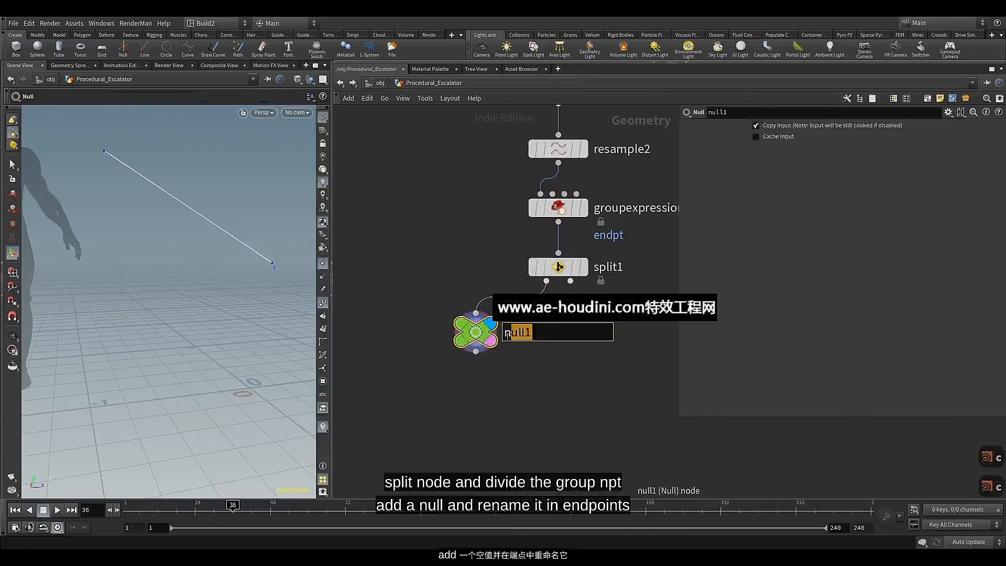
{"action": "type", "text": "En"}
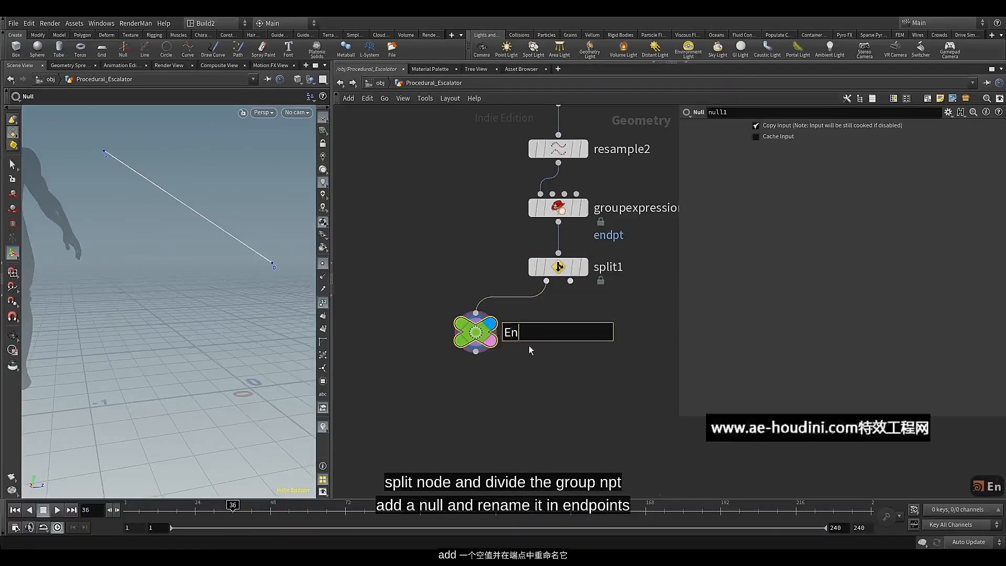
{"action": "type", "text": "dp"}
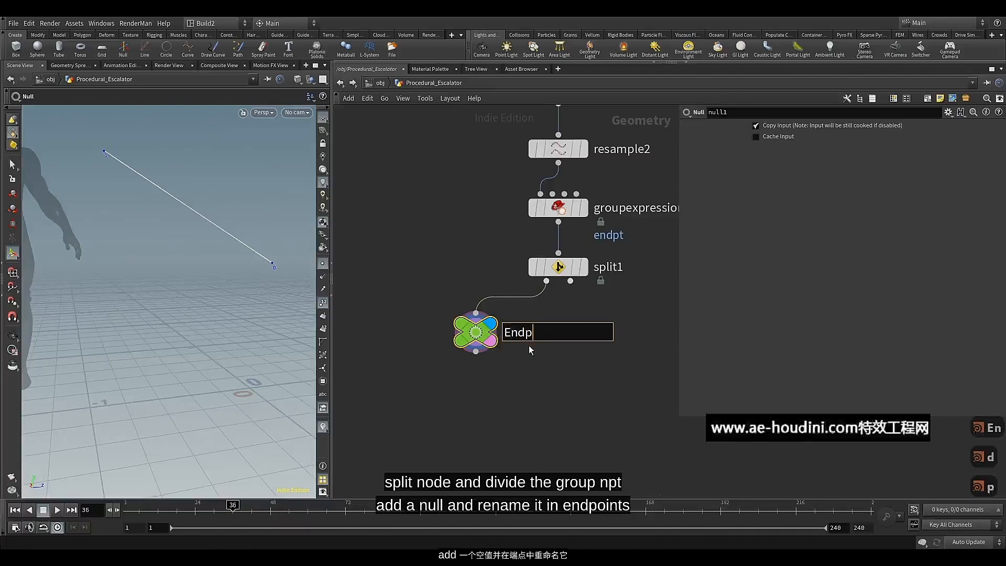
{"action": "type", "text": "oints"}
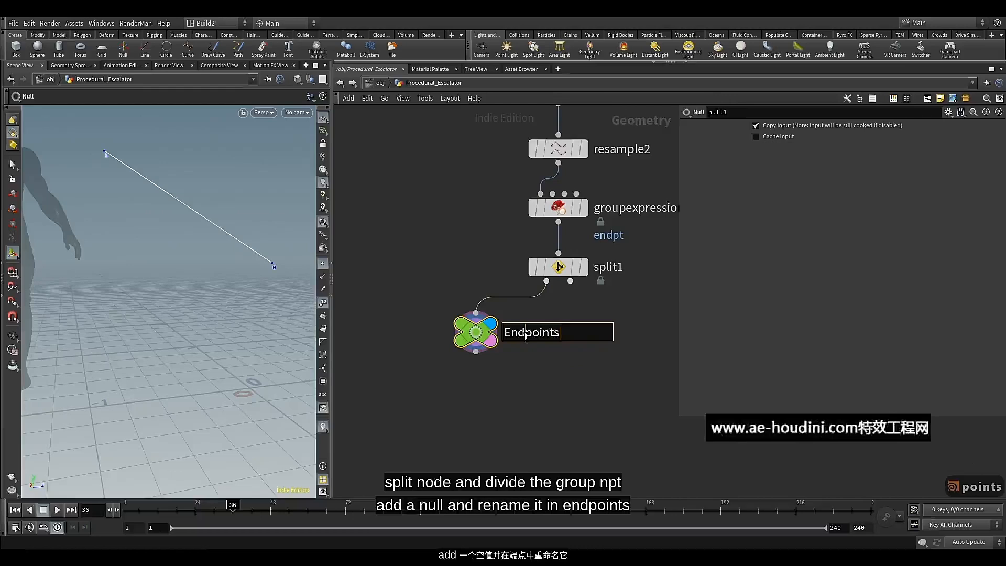
{"action": "left_click", "coordinate": [525, 334]}
{"action": "type", "text": "_"}
{"action": "key", "text": "Return"}
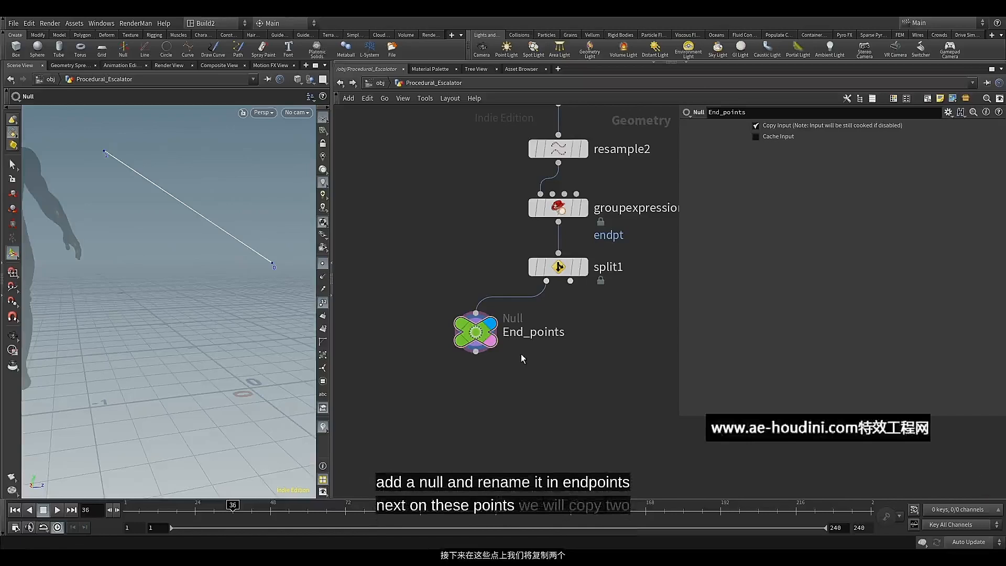
Add a Copy to Points node with End_points wired to its target points input, and display it
{"action": "middle_click_drag", "start_coordinate": [495, 389], "coordinate": [498, 364]}
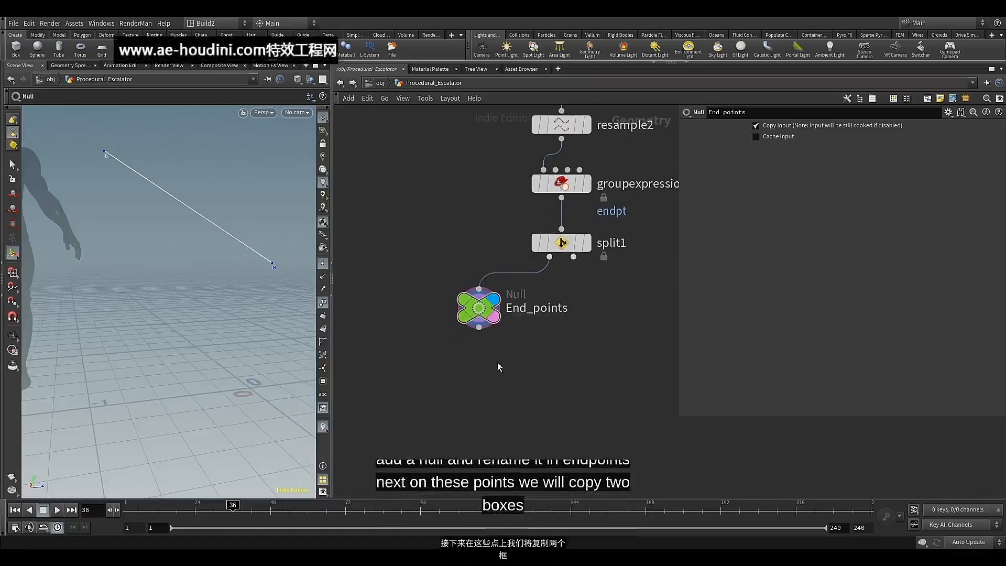
{"action": "left_click", "coordinate": [479, 329]}
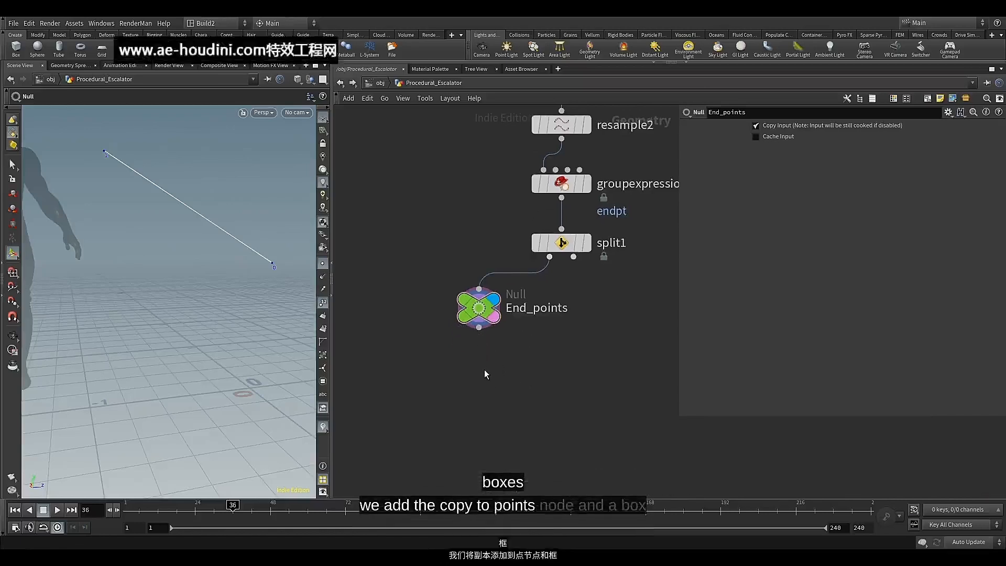
{"action": "key", "text": "Tab"}
{"action": "type", "text": "cop"}
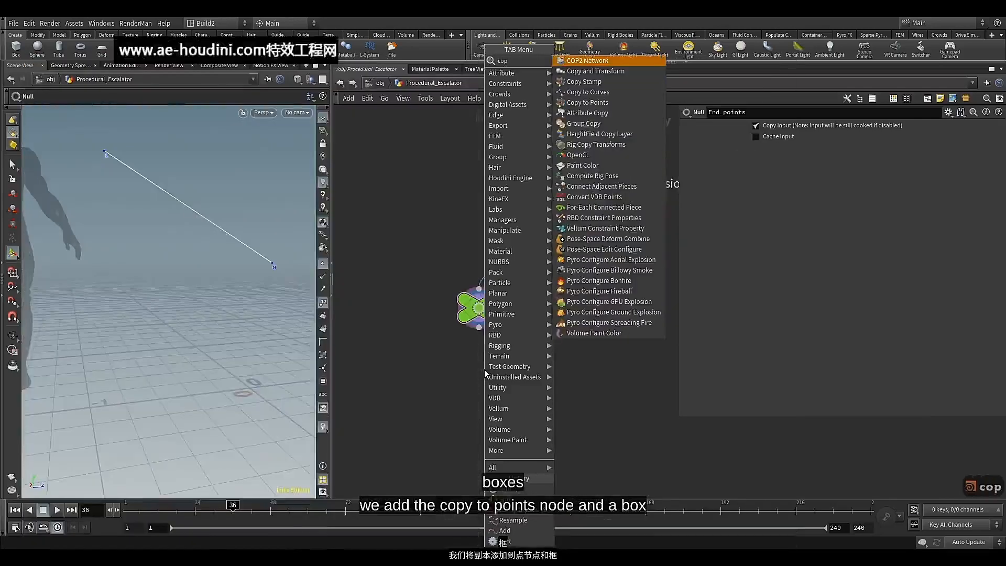
{"action": "left_click", "coordinate": [588, 103]}
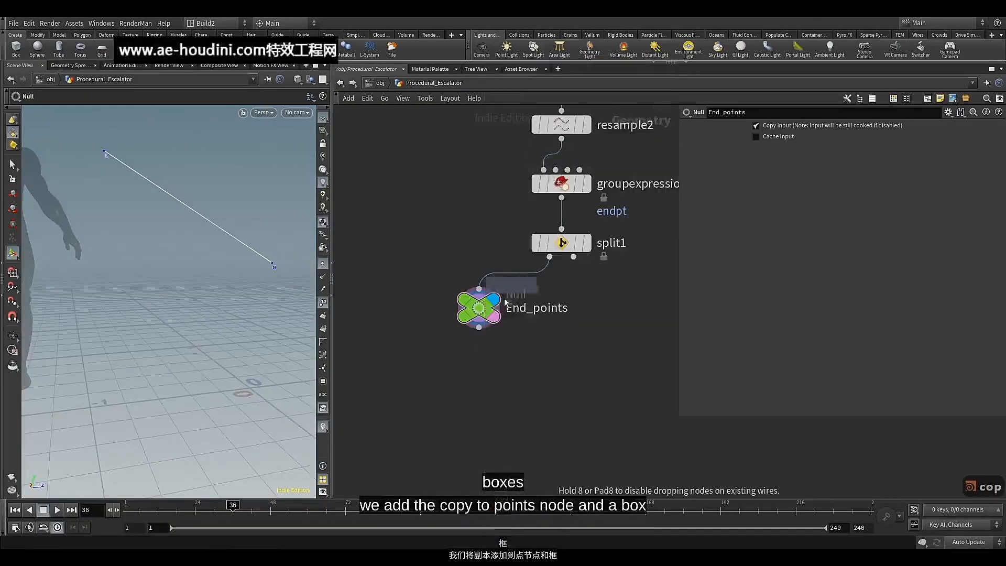
{"action": "left_click", "coordinate": [461, 399]}
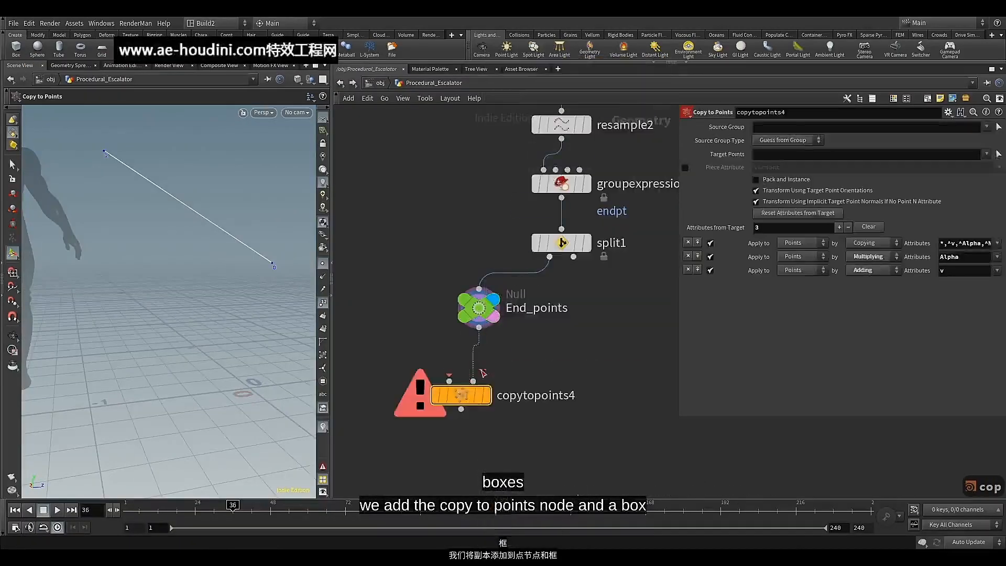
{"action": "middle_click_drag", "start_coordinate": [558, 382], "coordinate": [595, 368]}
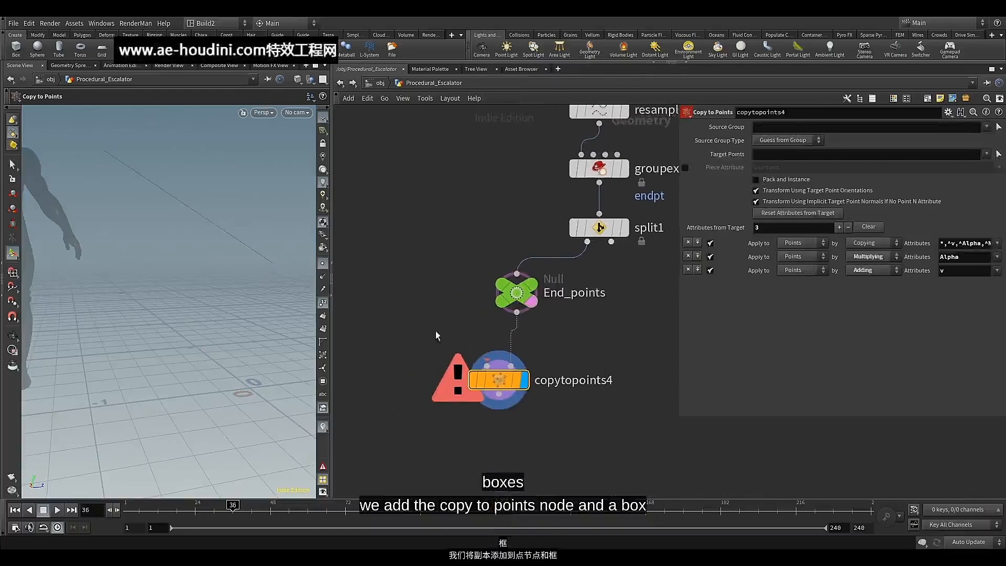
Add a Box node beside End_points and connect it to the first input of copytopoints4
{"action": "key", "text": "Tab"}
{"action": "type", "text": "bo"}
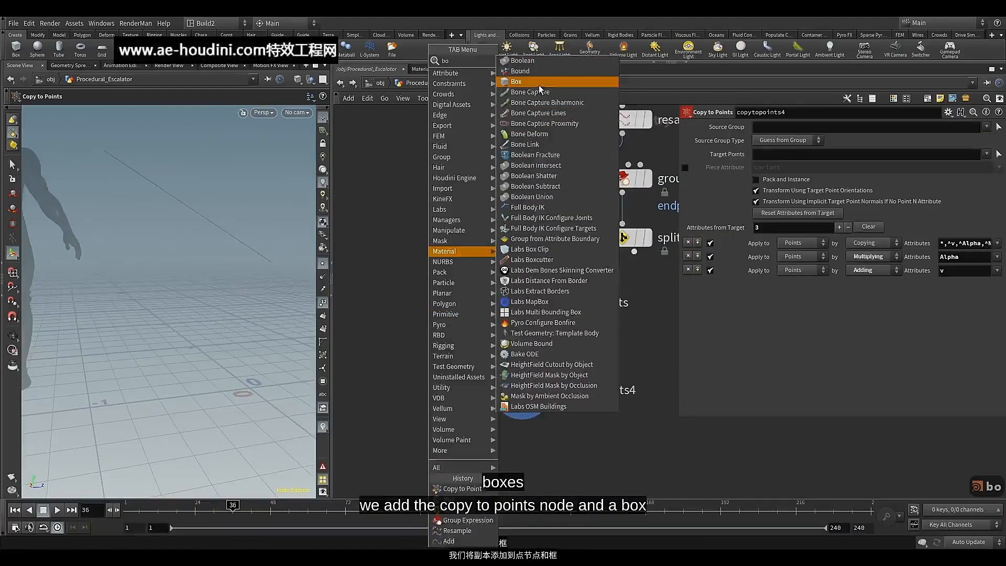
{"action": "left_click", "coordinate": [540, 82]}
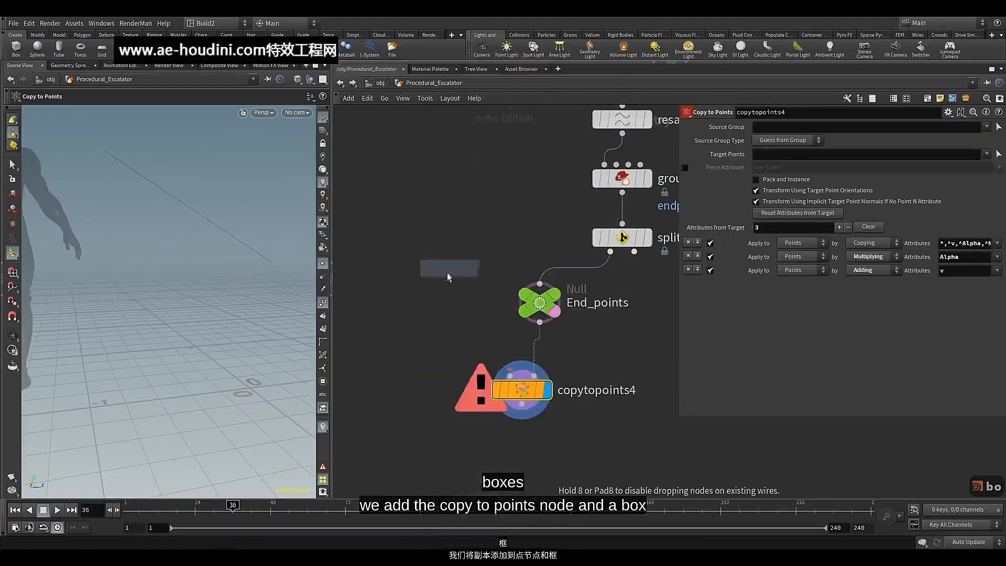
{"action": "left_click", "coordinate": [419, 302]}
{"action": "left_click_drag", "start_coordinate": [420, 316], "coordinate": [509, 375]}
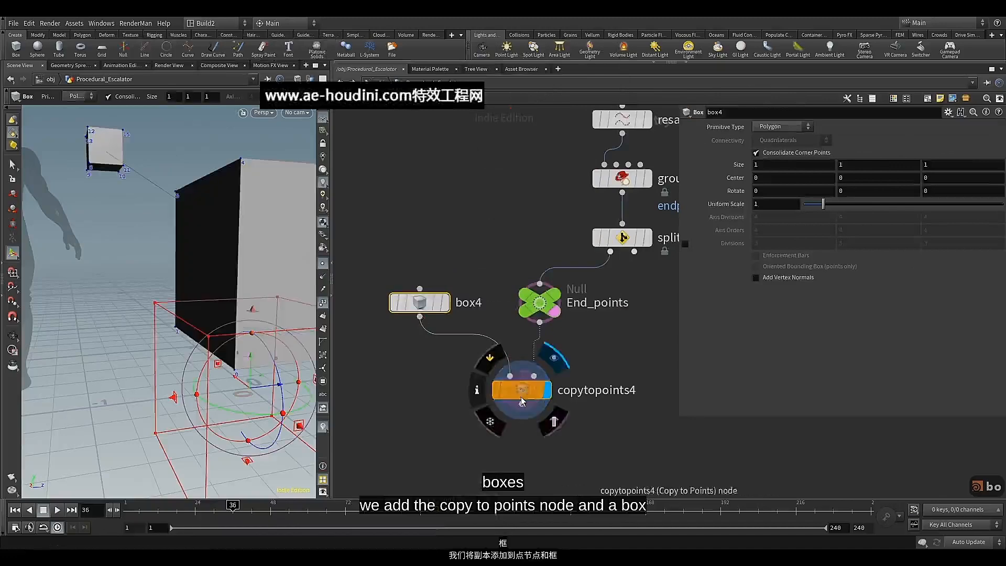
Set box4's uniform scale to 0.1 and show groupexpression2's line as a template in the viewport
{"action": "left_click_drag", "start_coordinate": [160, 220], "coordinate": [167, 262], "text": "alt"}
{"action": "key", "text": "Return"}
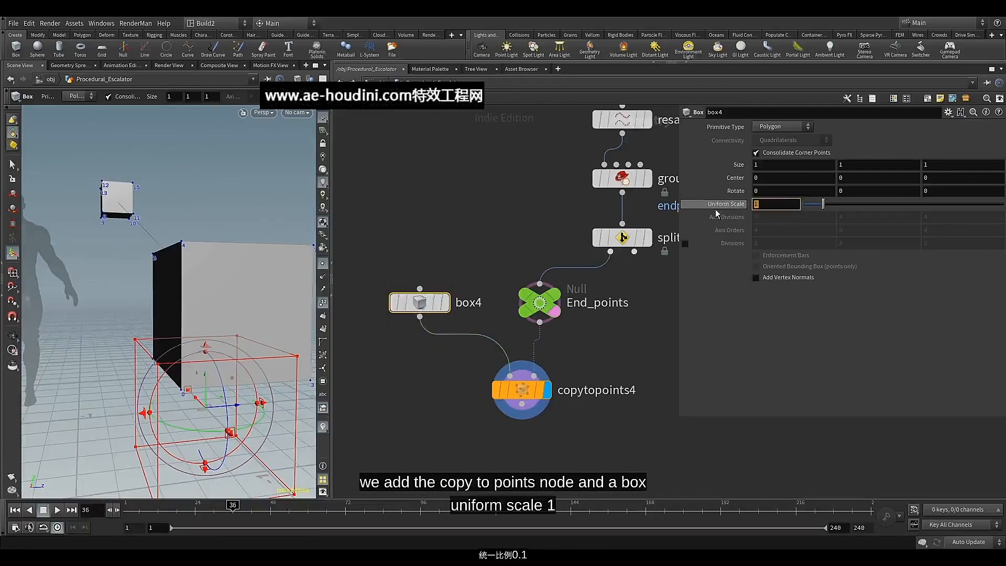
{"action": "type", "text": "0."}
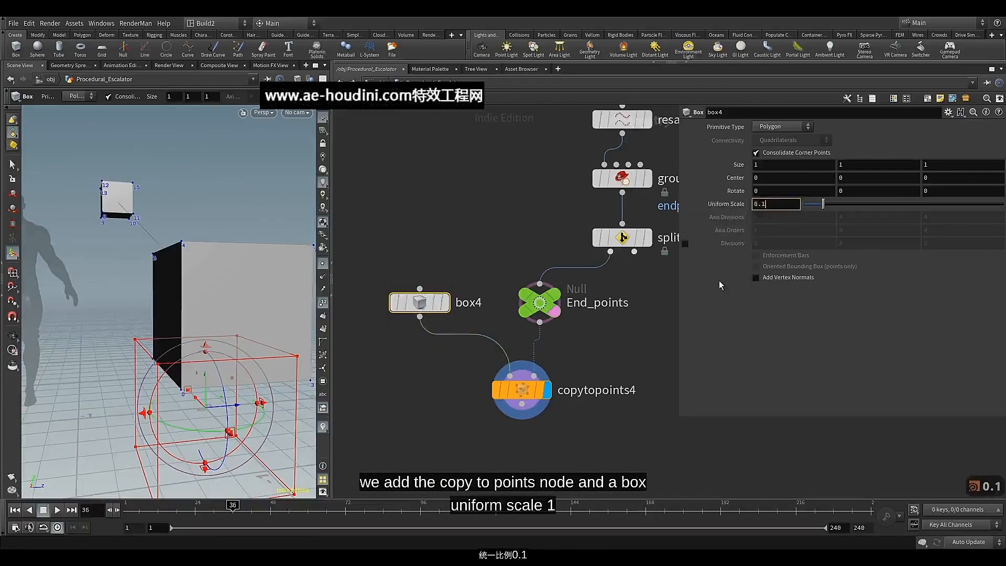
{"action": "key", "text": "Return"}
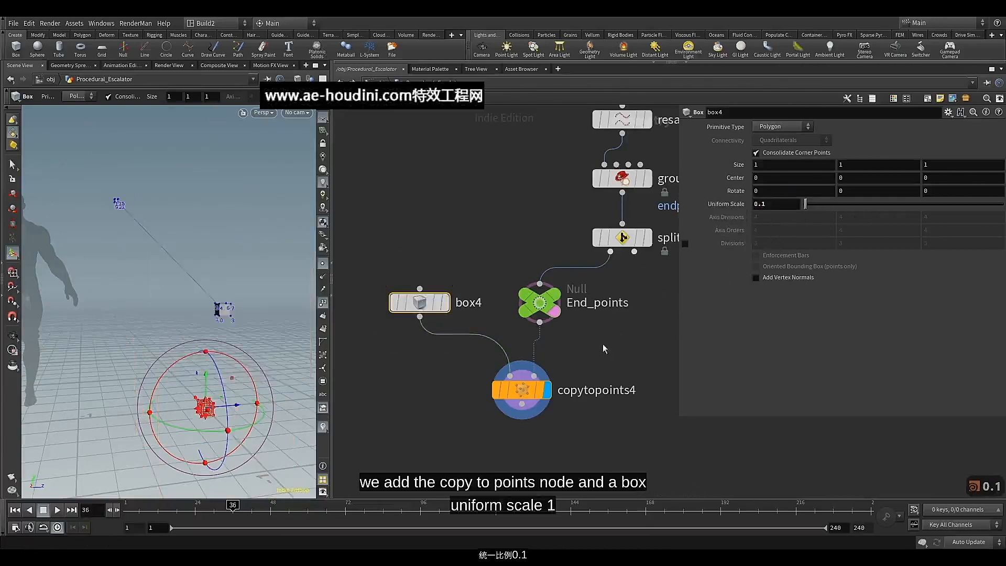
{"action": "left_click", "coordinate": [640, 179]}
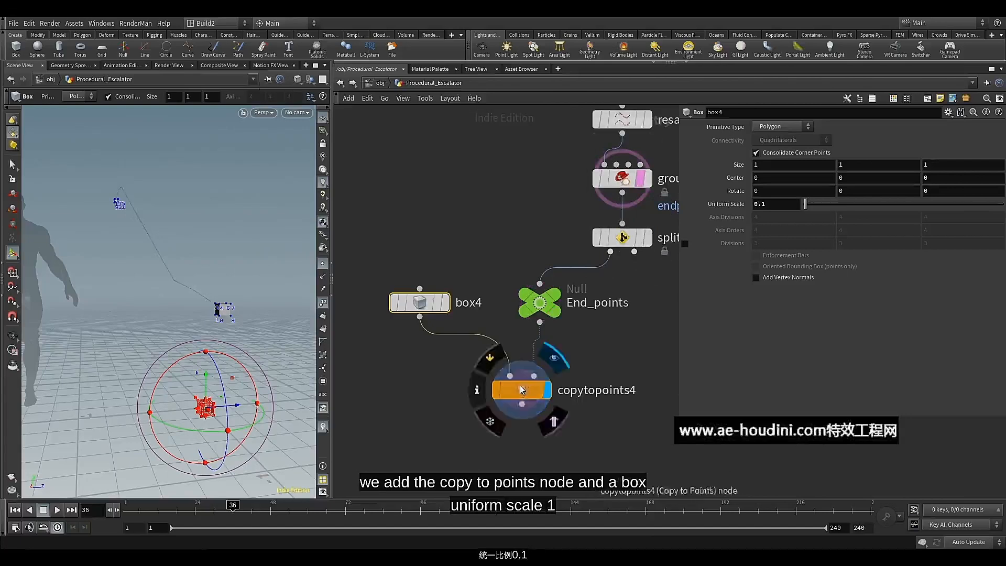
Set box4's Z size to 4 so the copied boxes stretch across the balustrade's width
{"action": "left_click_drag", "start_coordinate": [953, 165], "coordinate": [903, 164]}
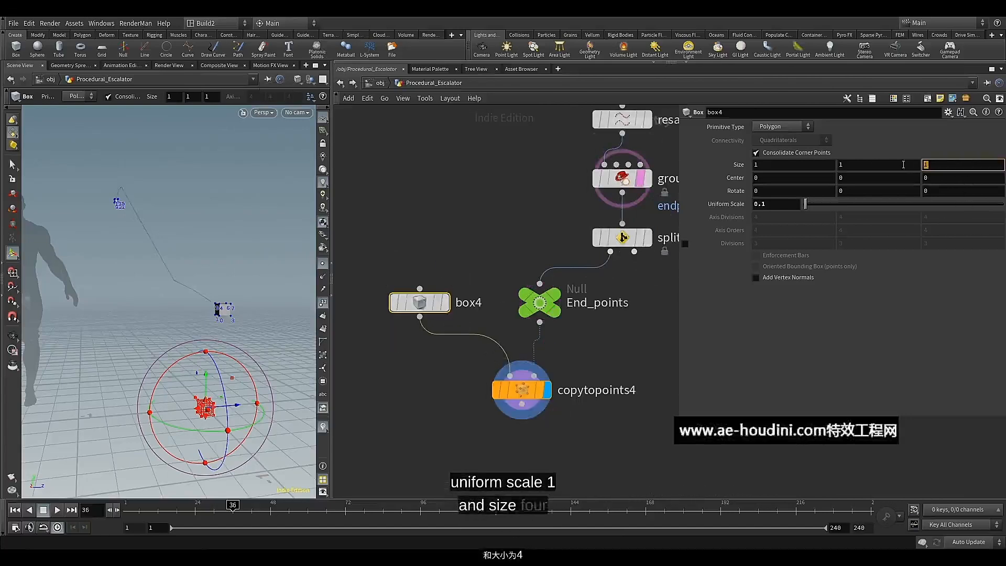
{"action": "type", "text": "4"}
{"action": "key", "text": "Return"}
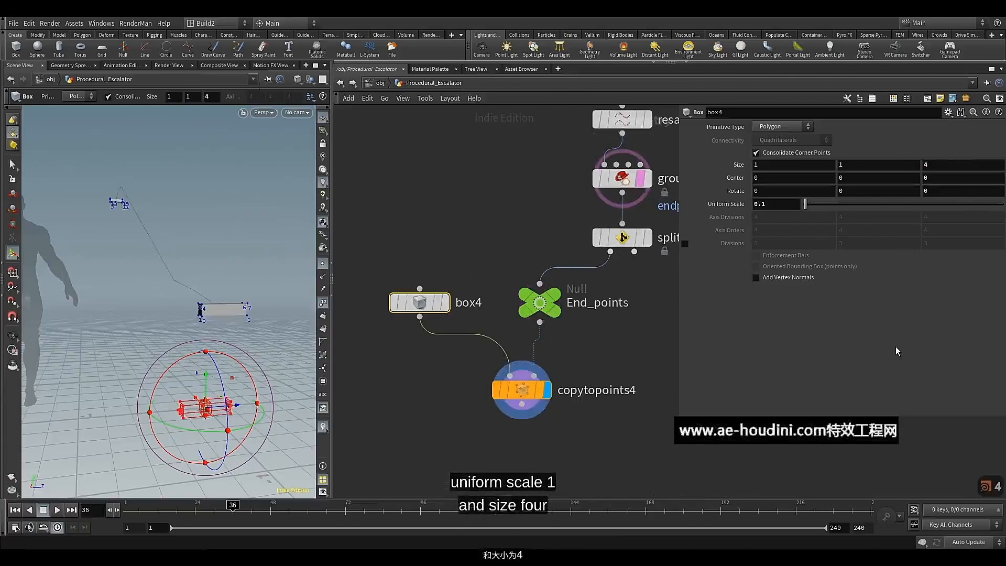
{"action": "left_click_drag", "start_coordinate": [235, 271], "coordinate": [206, 272], "text": "alt"}
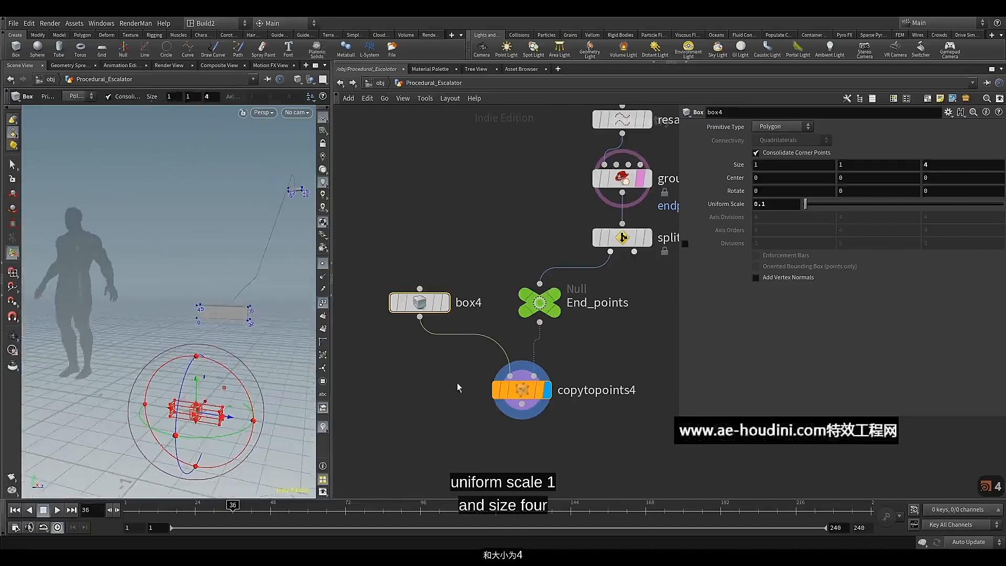
Move the group14 and delete9 nodes aside from the main chain to make room for a new branch
{"action": "mouse_move", "coordinate": [457, 388]}
{"action": "middle_mouse_down"}
{"action": "mouse_move", "coordinate": [454, 347]}
{"action": "mouse_move", "coordinate": [442, 393]}
{"action": "middle_mouse_up"}
{"action": "scroll", "coordinate": [427, 366], "scroll_direction": "down", "scroll_amount": 3}
{"action": "scroll", "coordinate": [442, 393], "scroll_direction": "down", "scroll_amount": 4}
{"action": "middle_click_drag", "start_coordinate": [438, 247], "coordinate": [445, 256]}
{"action": "scroll", "coordinate": [496, 220], "scroll_direction": "up", "scroll_amount": 2}
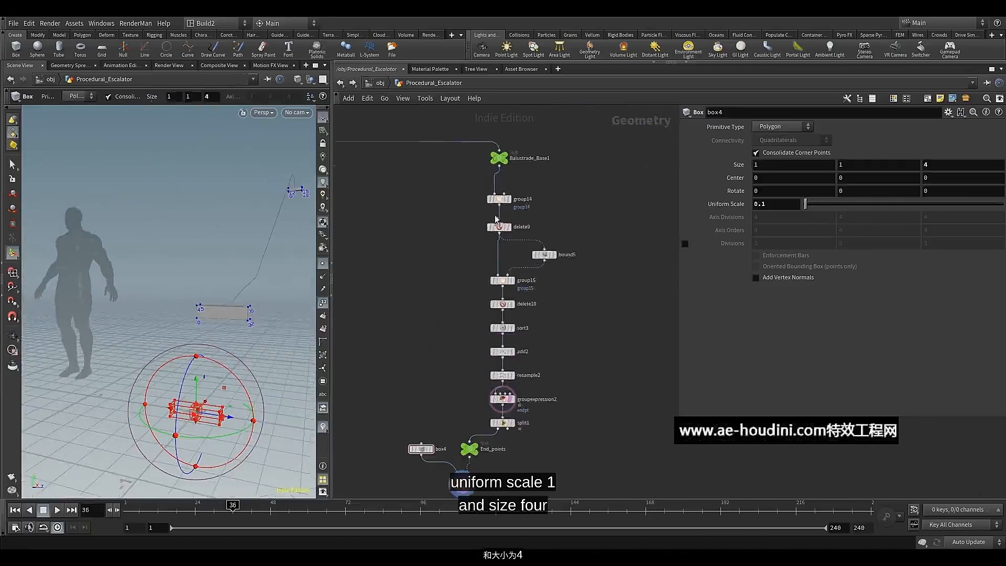
{"action": "left_click_drag", "start_coordinate": [498, 199], "coordinate": [412, 209]}
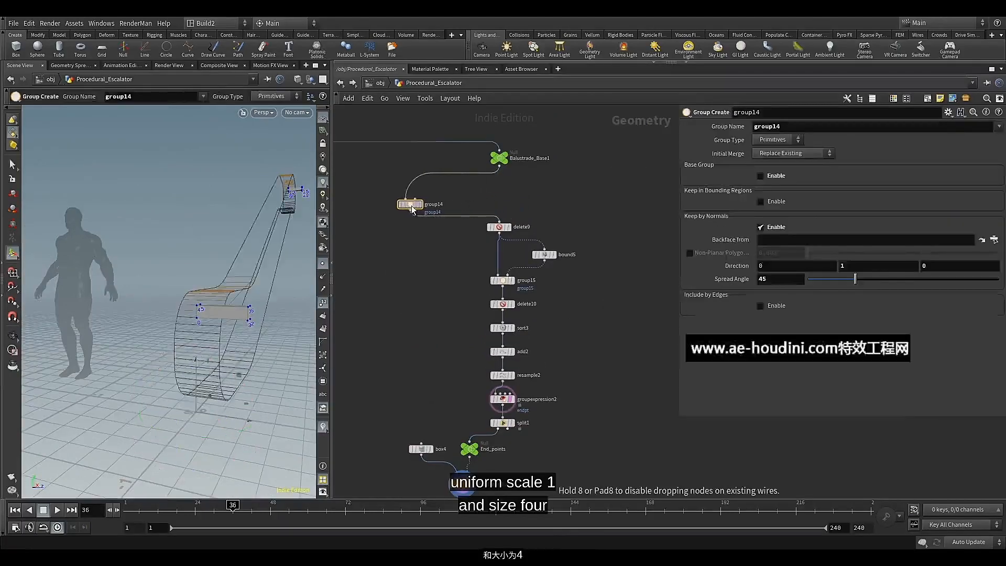
{"action": "left_click_drag", "start_coordinate": [503, 231], "coordinate": [444, 239]}
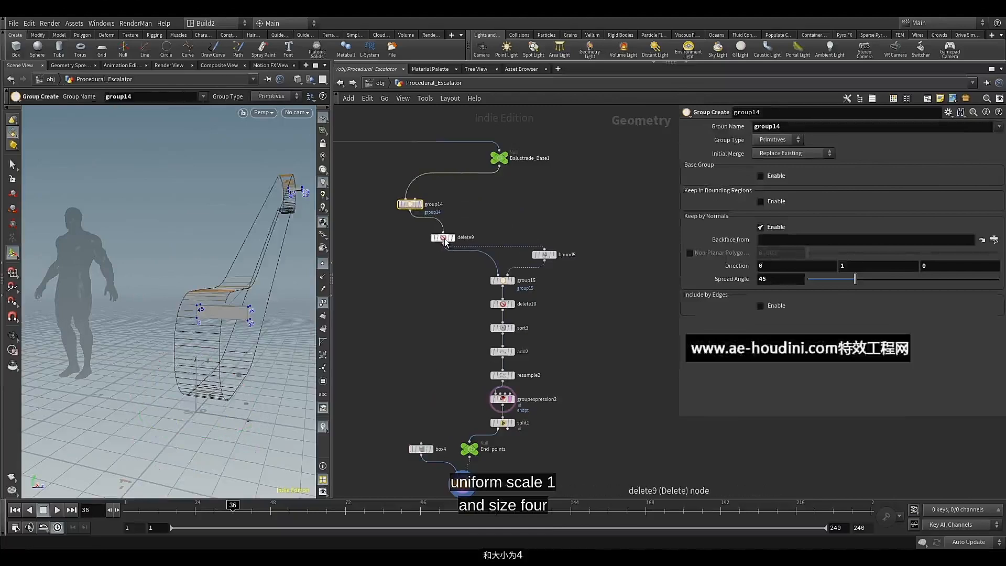
Branch a new Group node off group14's output and place it below copytopoints4
{"action": "left_click", "coordinate": [410, 210]}
{"action": "scroll", "coordinate": [407, 390], "scroll_direction": "down", "scroll_amount": 3}
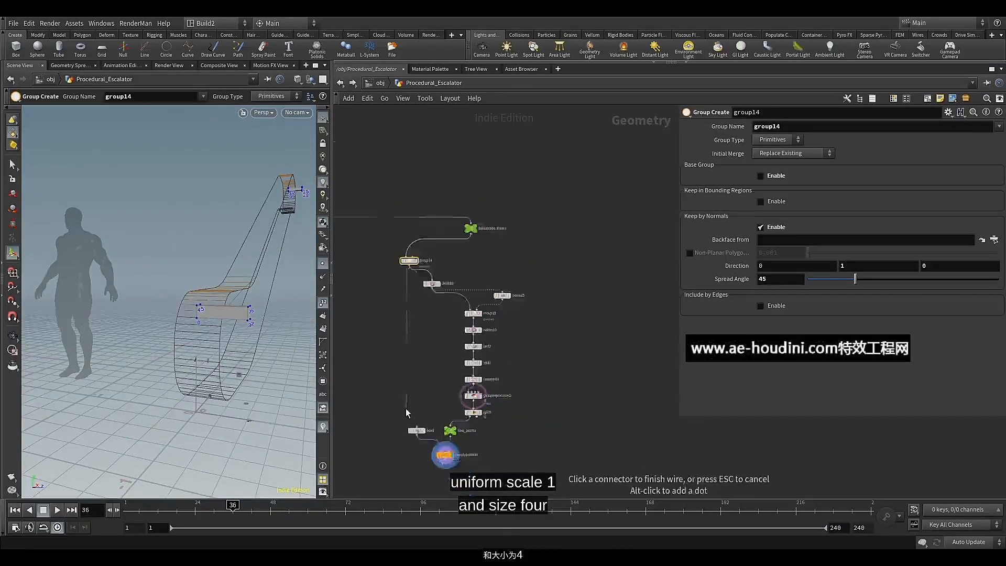
{"action": "middle_click_drag", "start_coordinate": [406, 412], "coordinate": [411, 279]}
{"action": "scroll", "coordinate": [403, 320], "scroll_direction": "up", "scroll_amount": 3}
{"action": "middle_click_drag", "start_coordinate": [412, 331], "coordinate": [408, 406]}
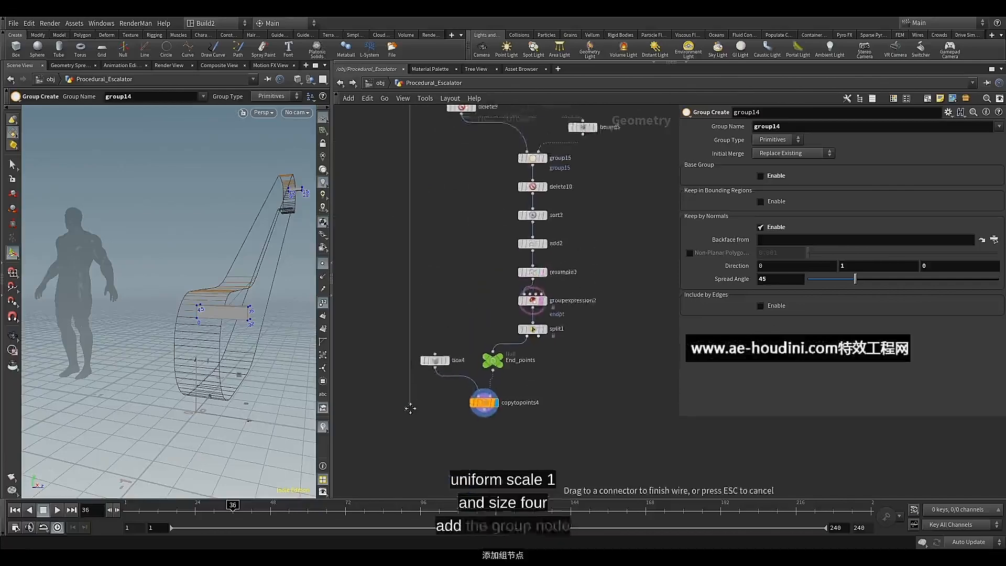
{"action": "scroll", "coordinate": [423, 316], "scroll_direction": "down", "scroll_amount": 2}
{"action": "middle_click_drag", "start_coordinate": [423, 298], "coordinate": [420, 328]}
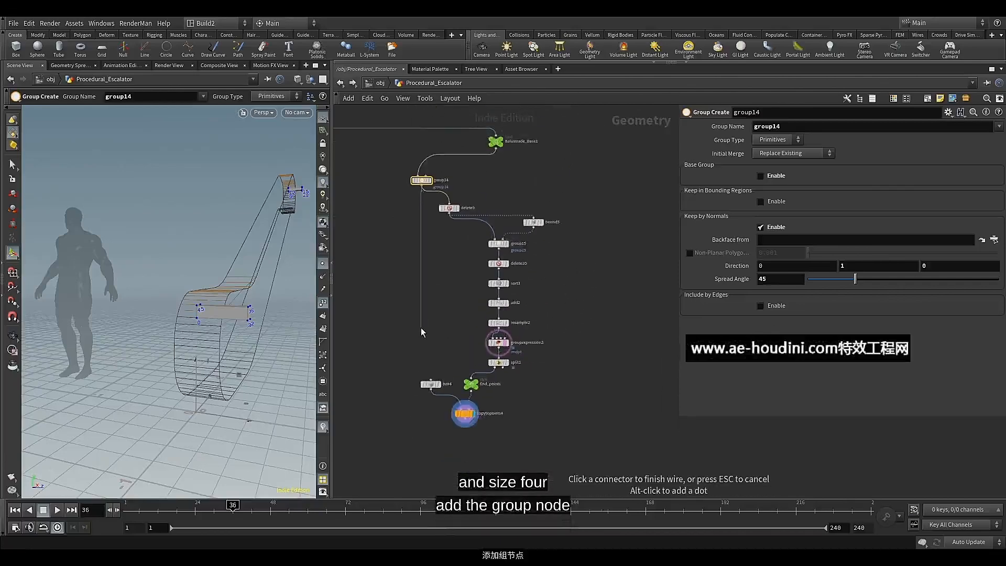
{"action": "key", "text": "Tab"}
{"action": "type", "text": "gr"}
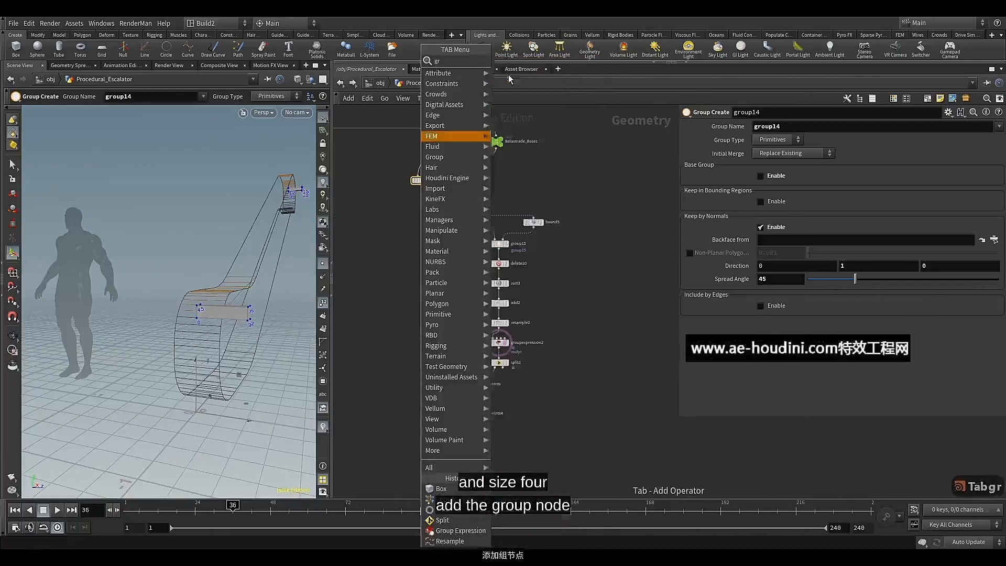
{"action": "key", "text": "Return"}
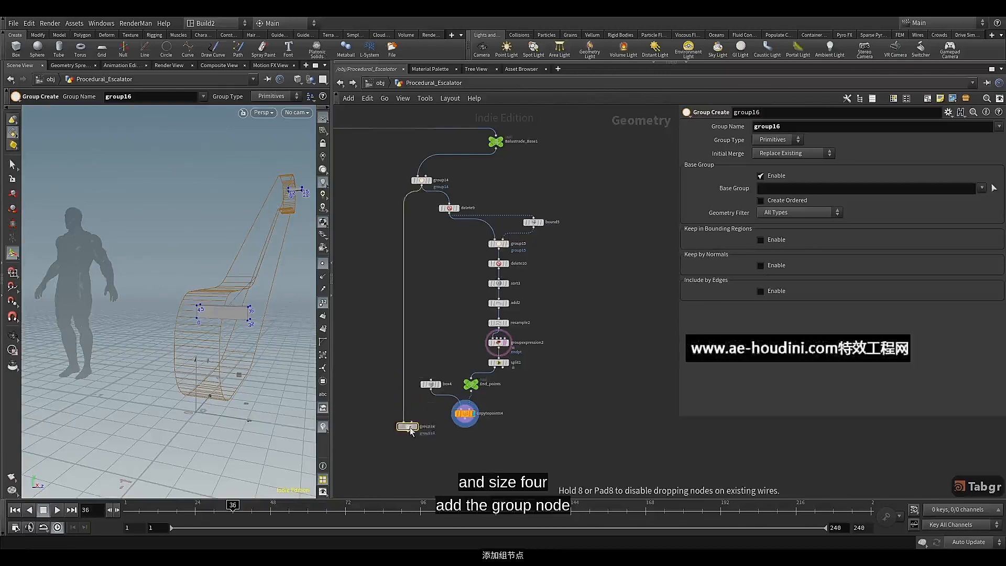
{"action": "left_click", "coordinate": [424, 449]}
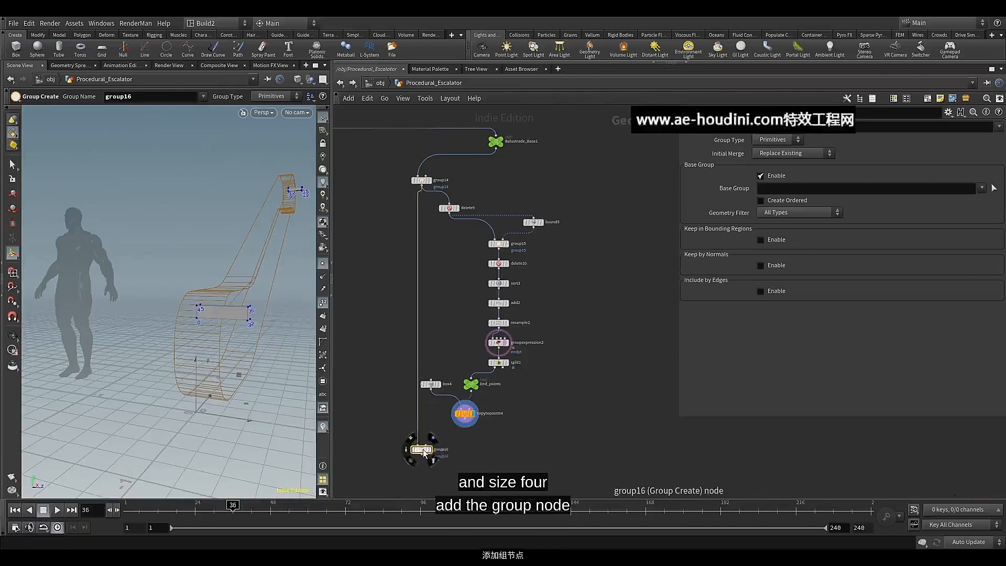
Display group16, set its group type to Points and name the group control
{"action": "scroll", "coordinate": [423, 448], "scroll_direction": "up", "scroll_amount": 5}
{"action": "middle_click_drag", "start_coordinate": [451, 366], "coordinate": [461, 225]}
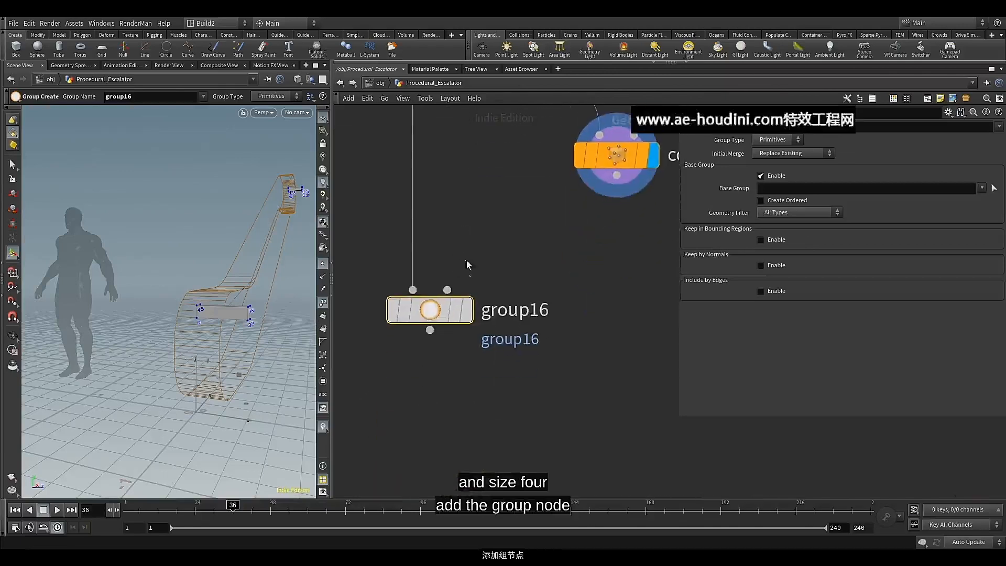
{"action": "left_click", "coordinate": [467, 310]}
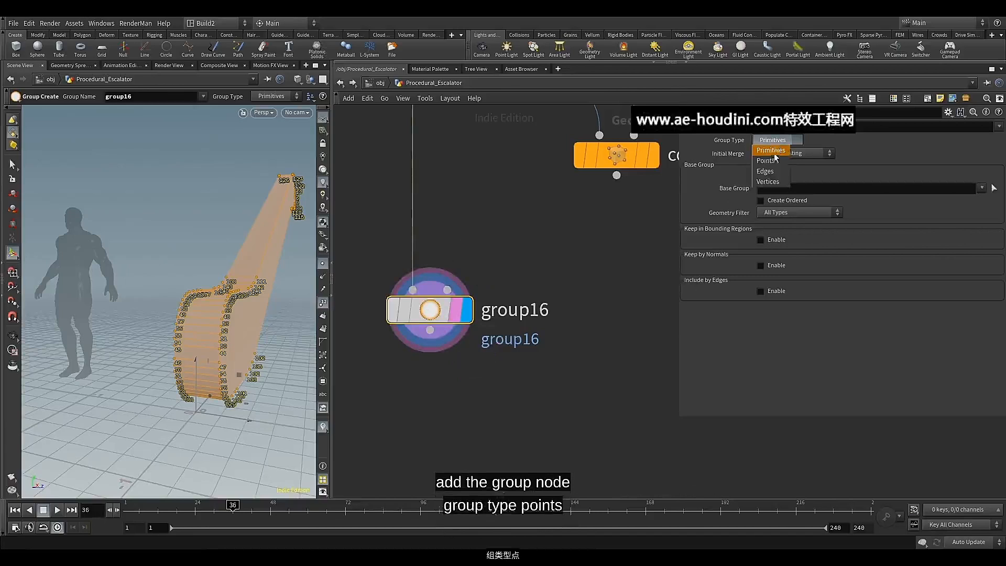
{"action": "left_click", "coordinate": [774, 160]}
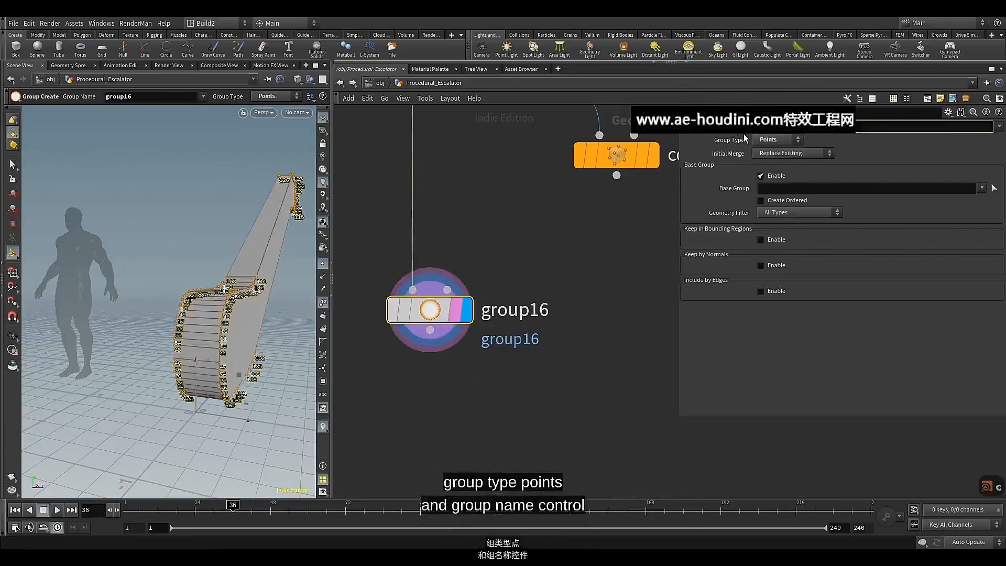
{"action": "type", "text": "control"}
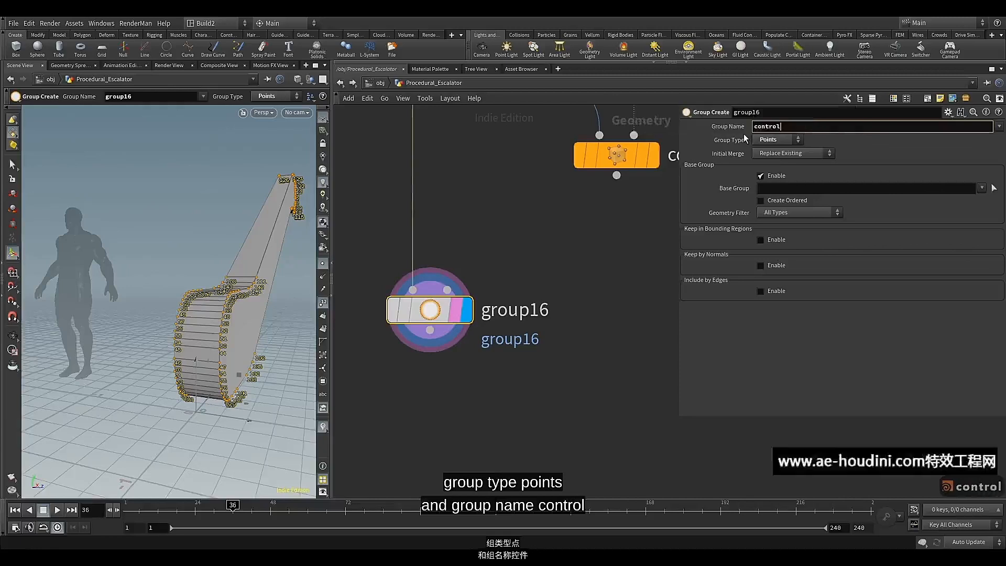
{"action": "key", "text": "Return"}
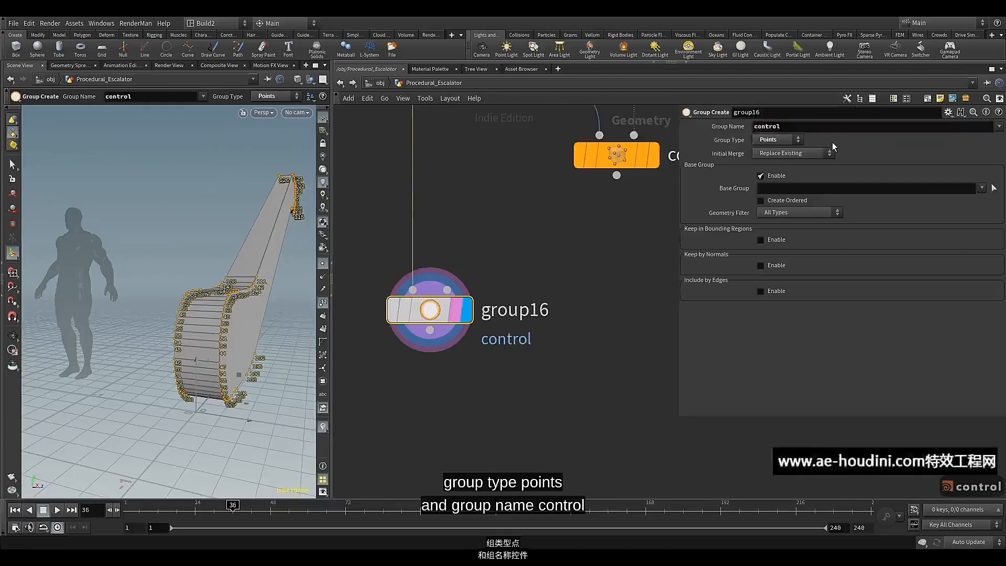
Disable group16's base group and keep points in bounding regions using Bounding Object (points or vertices only)
{"action": "left_click", "coordinate": [776, 175]}
{"action": "left_click", "coordinate": [775, 204]}
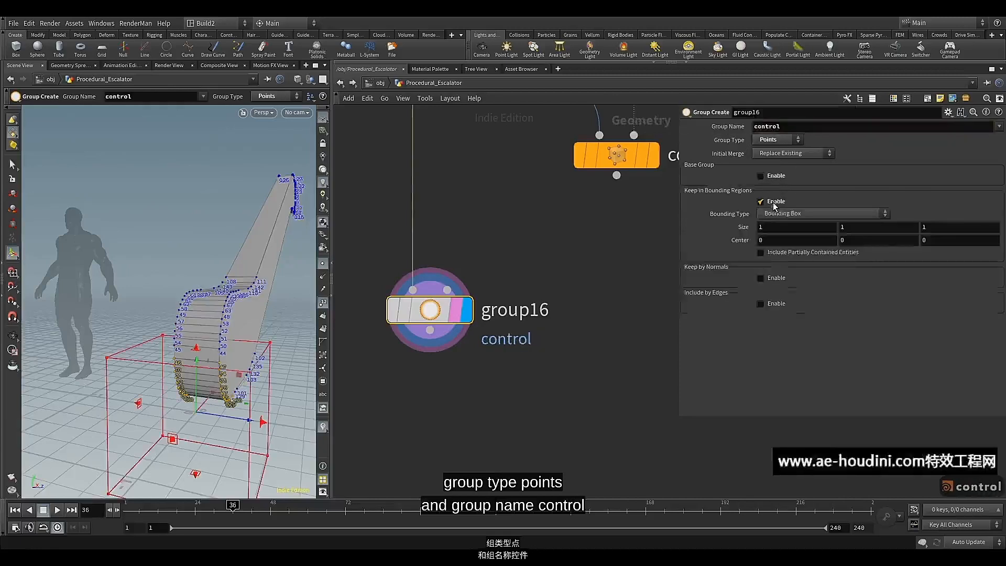
{"action": "left_click", "coordinate": [783, 214]}
{"action": "left_click", "coordinate": [785, 246]}
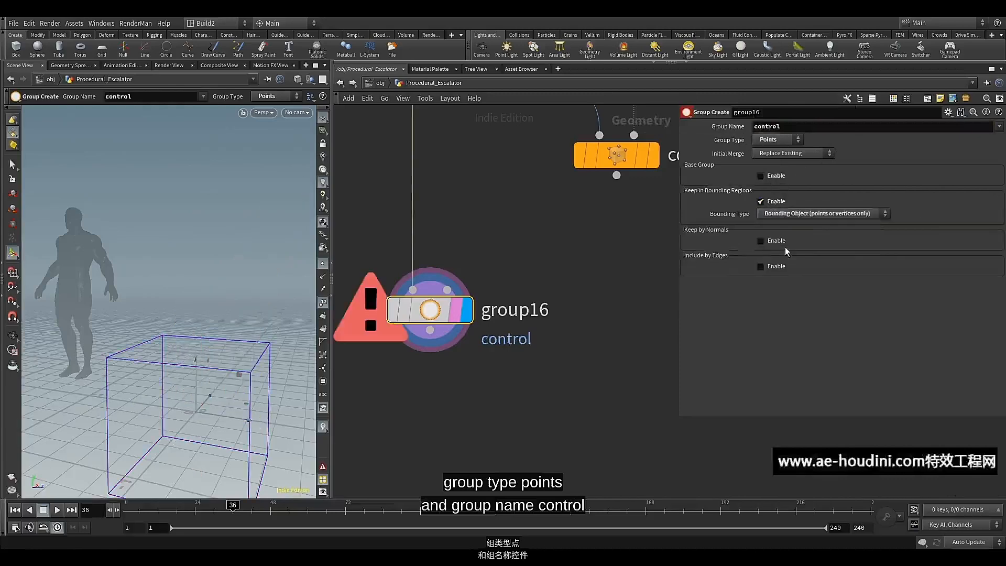
Connect copytopoints4's output to group16's second input as the bounding object
{"action": "left_click", "coordinate": [616, 175]}
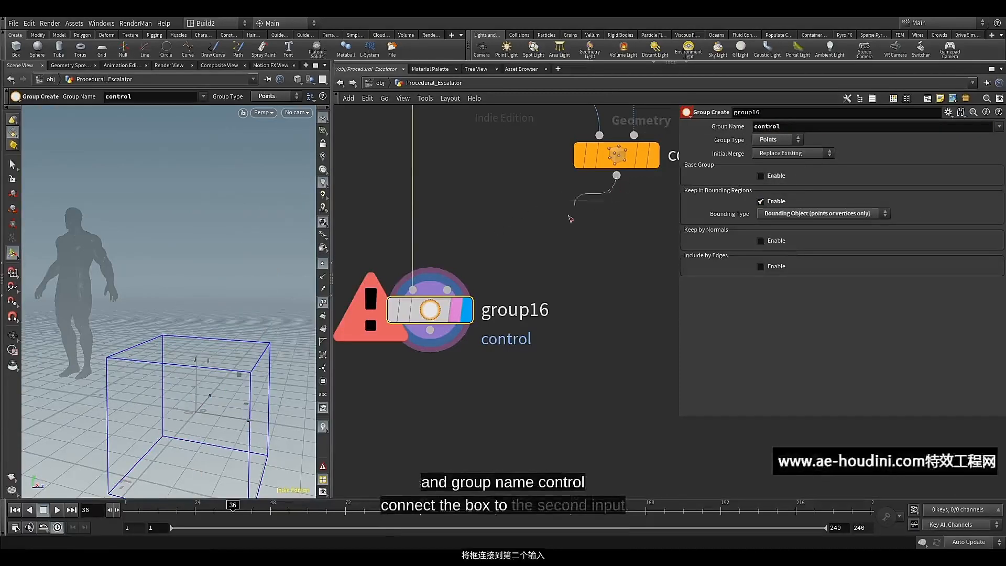
{"action": "left_click", "coordinate": [447, 289]}
{"action": "left_click_drag", "start_coordinate": [218, 323], "coordinate": [233, 324], "text": "alt"}
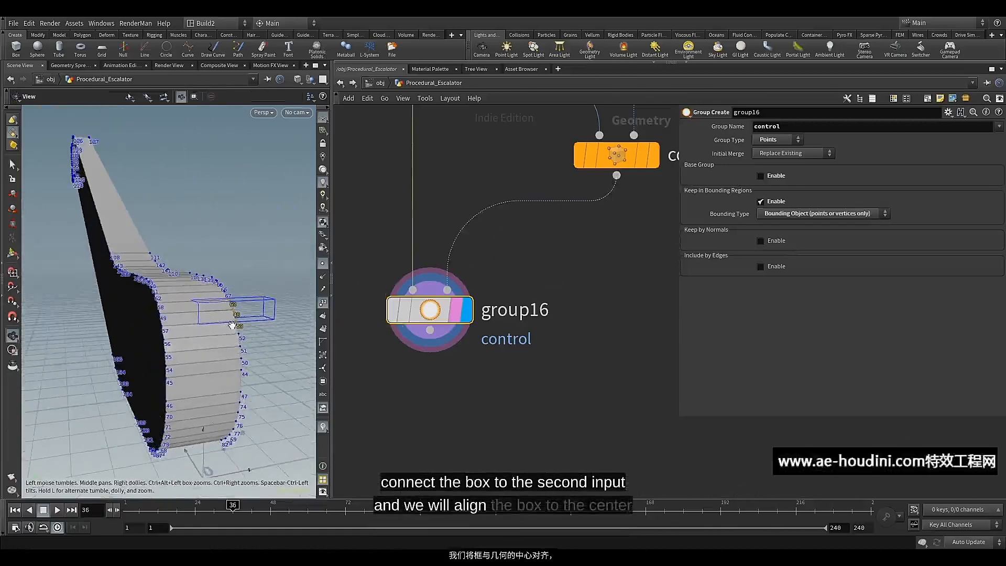
Display the delete9 node's geometry in the viewport
{"action": "scroll", "coordinate": [452, 233], "scroll_direction": "down", "scroll_amount": 2}
{"action": "scroll", "coordinate": [452, 235], "scroll_direction": "down", "scroll_amount": 4}
{"action": "middle_click_drag", "start_coordinate": [494, 231], "coordinate": [487, 390]}
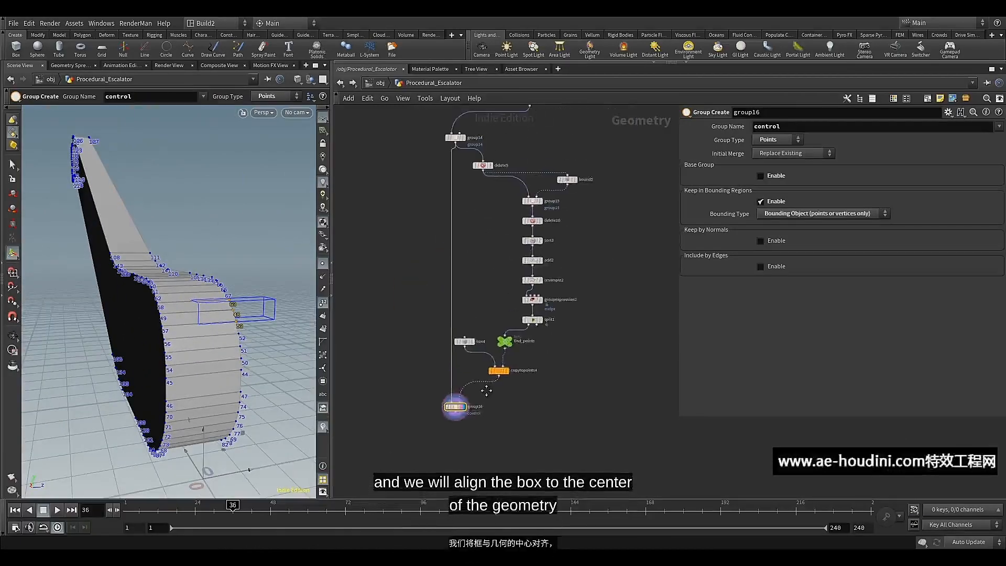
{"action": "mouse_move", "coordinate": [495, 170]}
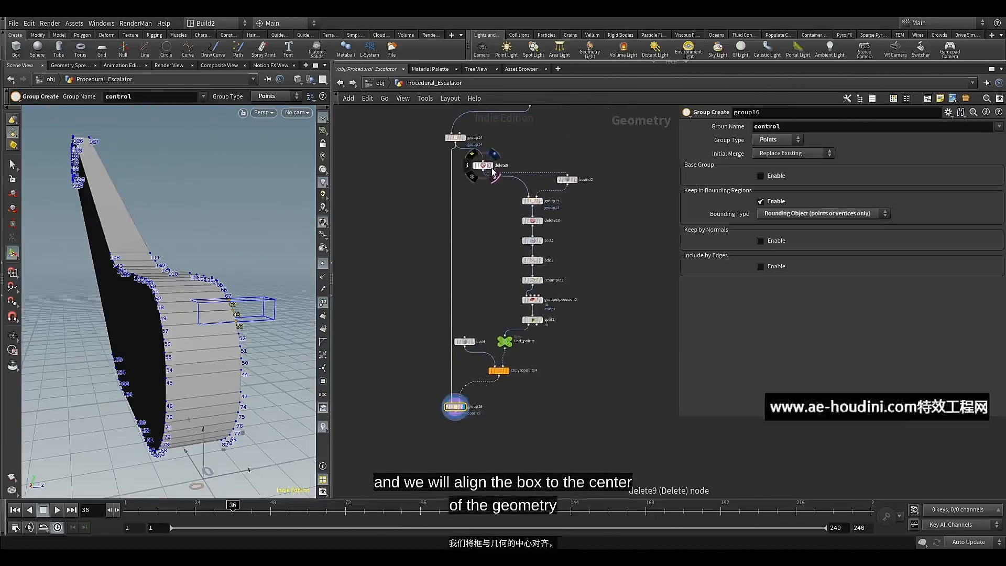
{"action": "key", "text": "r"}
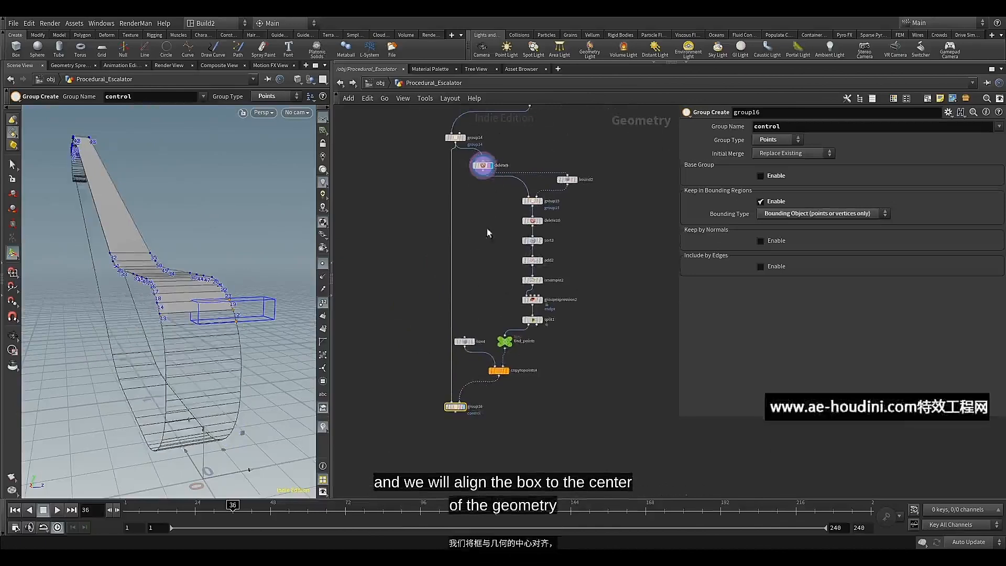
Add a Match Size node branched from delete9 and place it above box4
{"action": "left_click", "coordinate": [483, 171]}
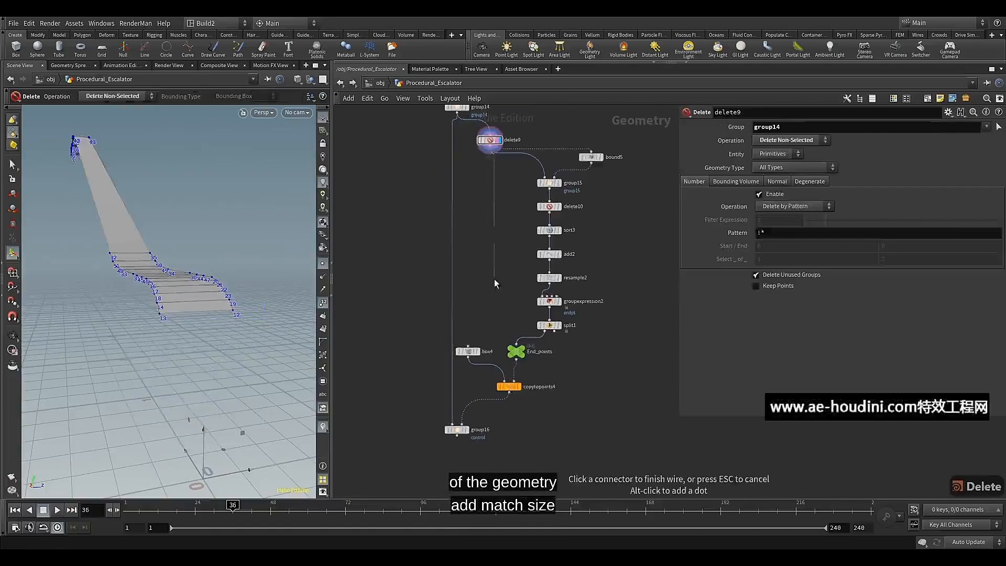
{"action": "key", "text": "Tab"}
{"action": "type", "text": "ma"}
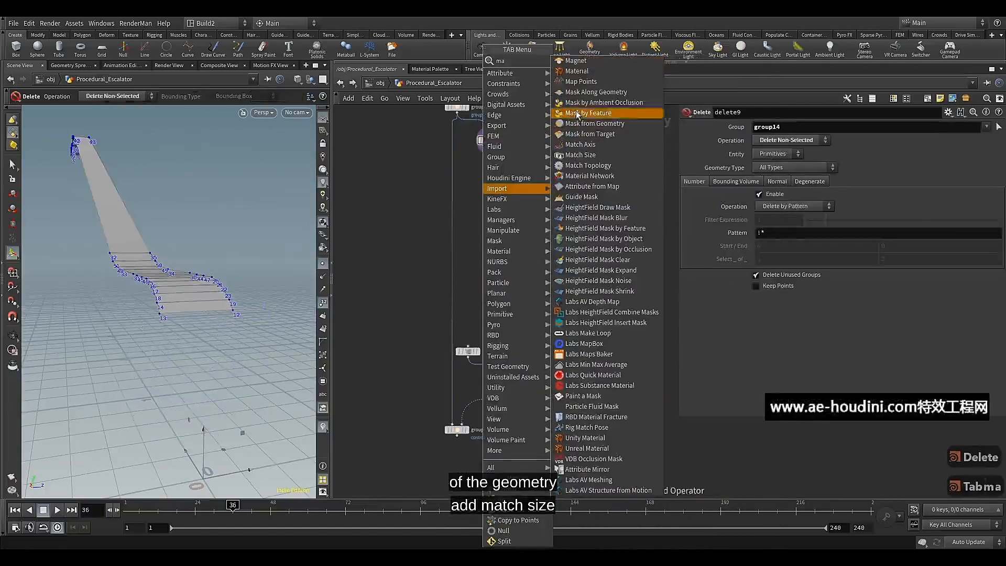
{"action": "left_click", "coordinate": [582, 156]}
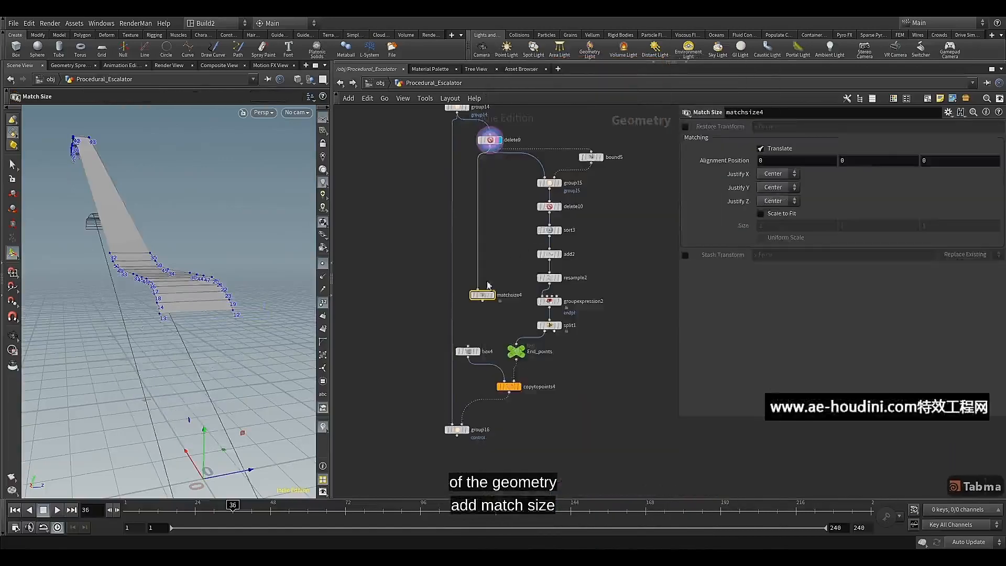
{"action": "left_click", "coordinate": [499, 310]}
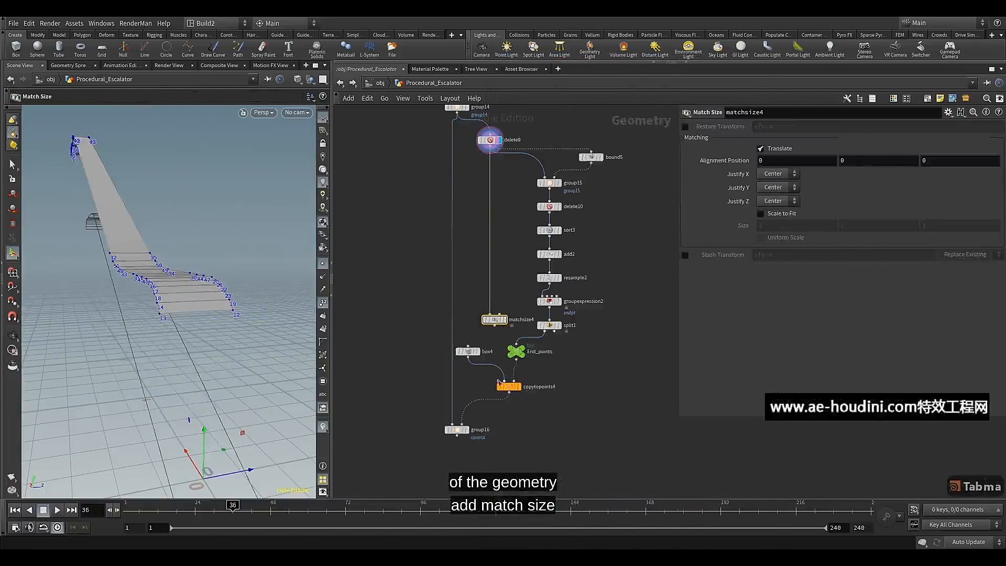
Rearrange copytopoints4, End_points and matchsize4 so the Match Size node sits between box4 and End_points
{"action": "middle_click_drag", "start_coordinate": [489, 393], "coordinate": [476, 394]}
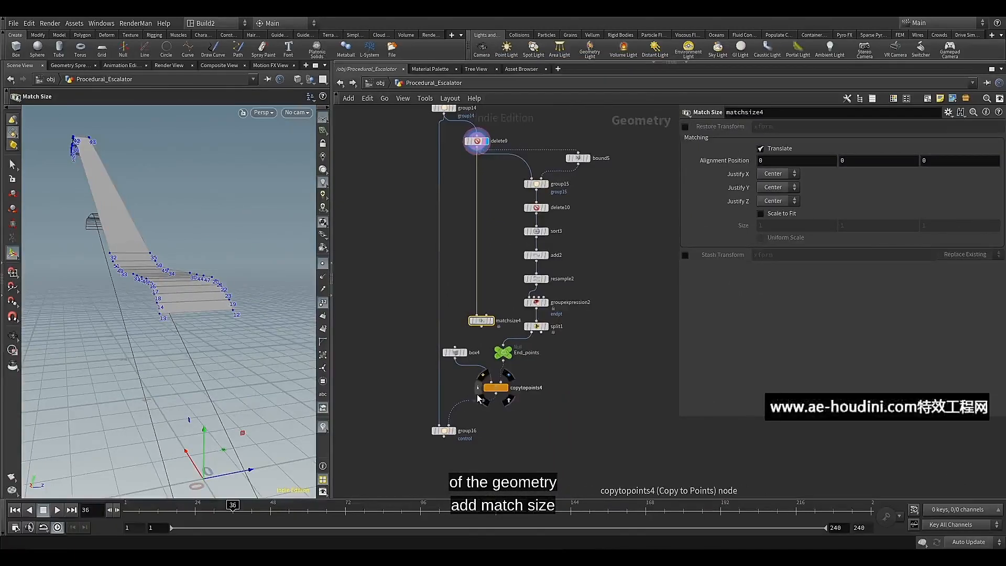
{"action": "scroll", "coordinate": [522, 372], "scroll_direction": "up", "scroll_amount": 2}
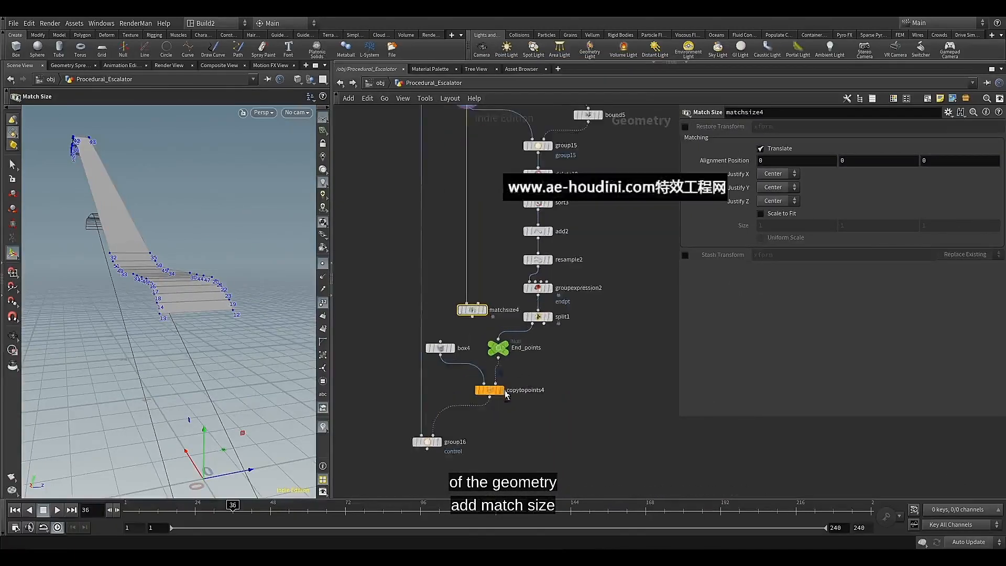
{"action": "left_click_drag", "start_coordinate": [506, 394], "coordinate": [497, 413]}
{"action": "left_click_drag", "start_coordinate": [501, 350], "coordinate": [526, 350]}
{"action": "left_click_drag", "start_coordinate": [472, 310], "coordinate": [480, 340]}
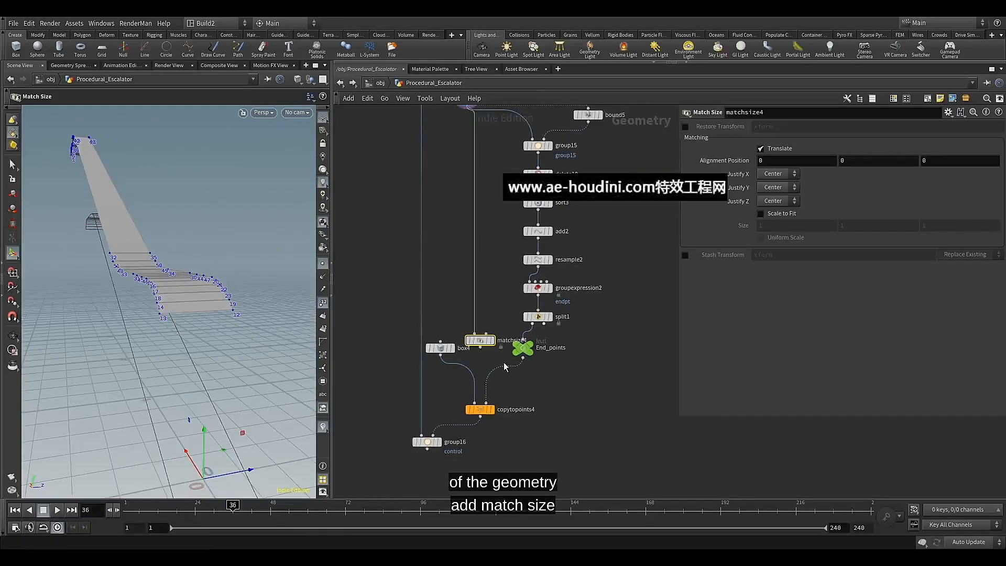
Wire End_points into matchsize4's first input and delete9 into its second input, and tidy bound5's position
{"action": "scroll", "coordinate": [509, 360], "scroll_direction": "up", "scroll_amount": 2}
{"action": "left_click_drag", "start_coordinate": [525, 359], "coordinate": [467, 329]}
{"action": "middle_click_drag", "start_coordinate": [478, 188], "coordinate": [475, 264]}
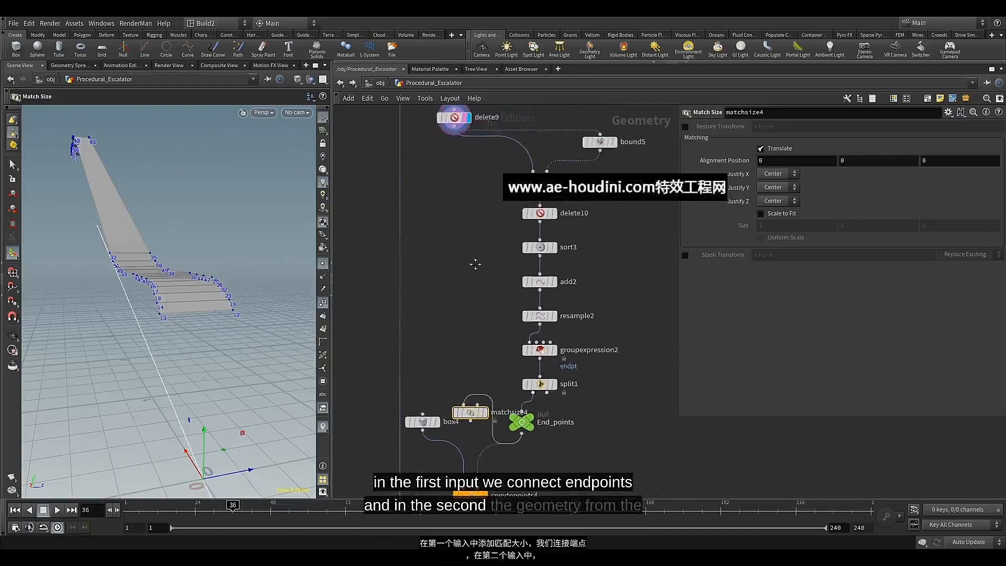
{"action": "left_click", "coordinate": [454, 131]}
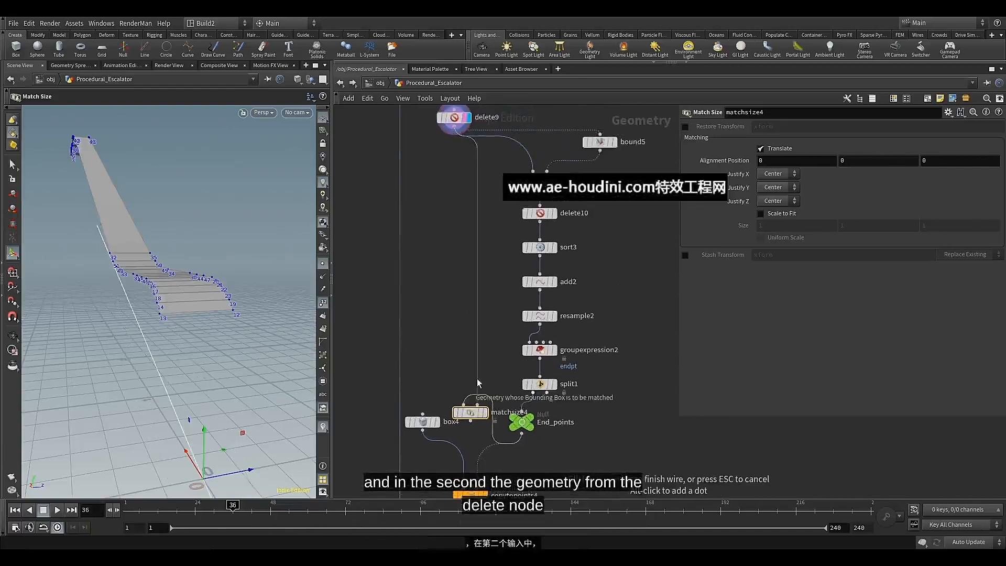
{"action": "left_click", "coordinate": [477, 383]}
{"action": "scroll", "coordinate": [461, 357], "scroll_direction": "down", "scroll_amount": 2}
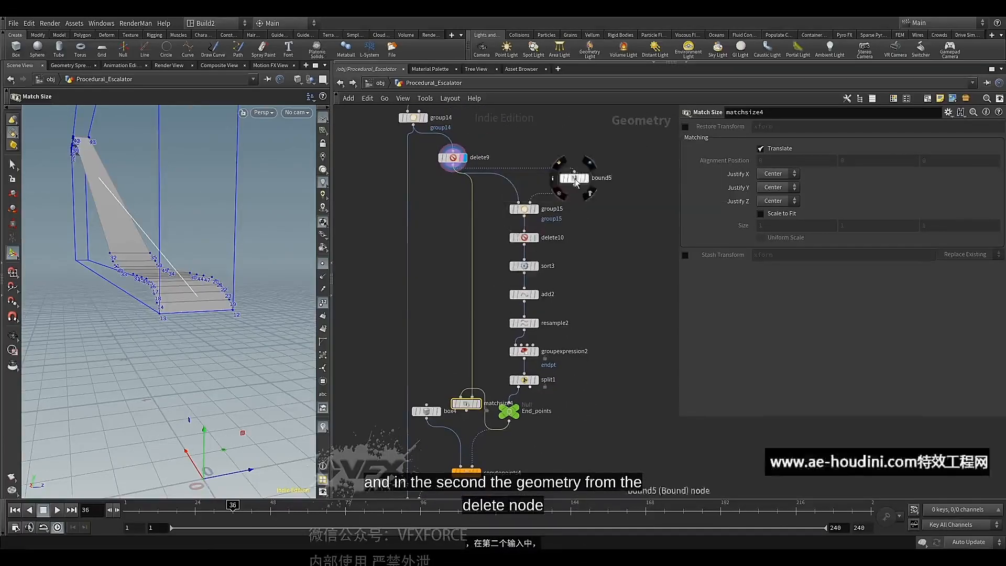
{"action": "left_click_drag", "start_coordinate": [575, 182], "coordinate": [568, 187]}
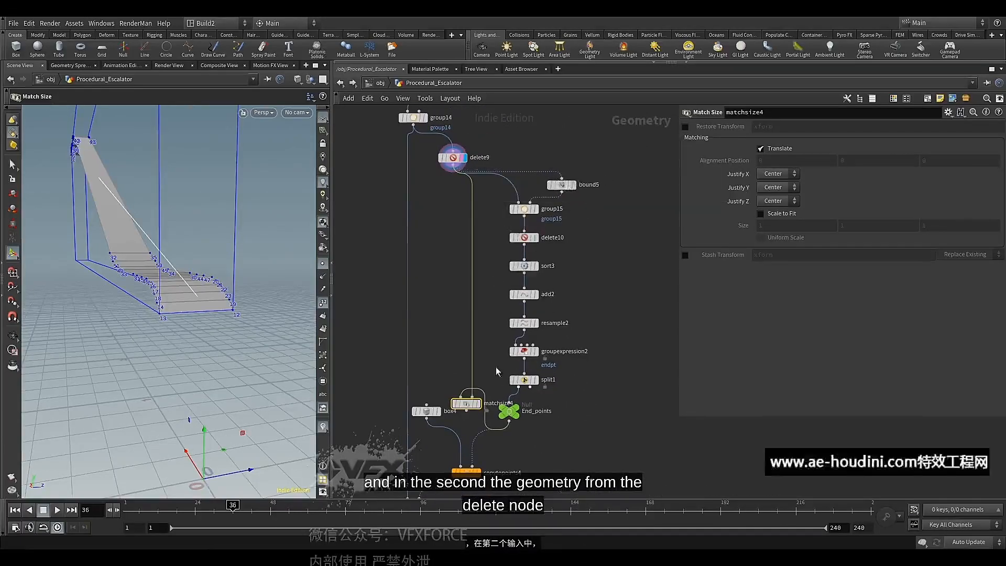
Display matchsize4's result and set its Justify X and Justify Y options to None
{"action": "middle_click_drag", "start_coordinate": [495, 365], "coordinate": [492, 193]}
{"action": "scroll", "coordinate": [479, 218], "scroll_direction": "up", "scroll_amount": 3}
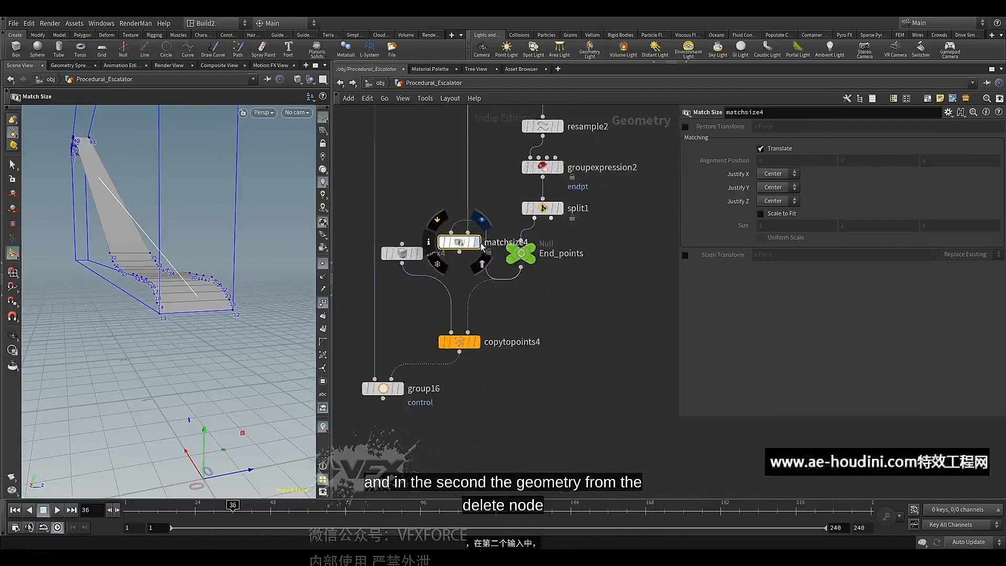
{"action": "left_click", "coordinate": [478, 242]}
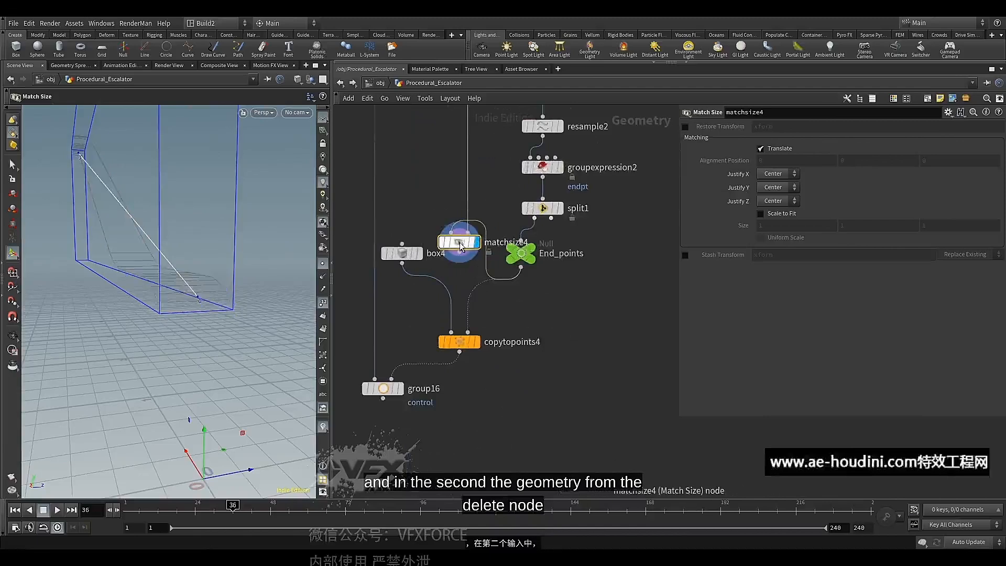
{"action": "left_click", "coordinate": [774, 174]}
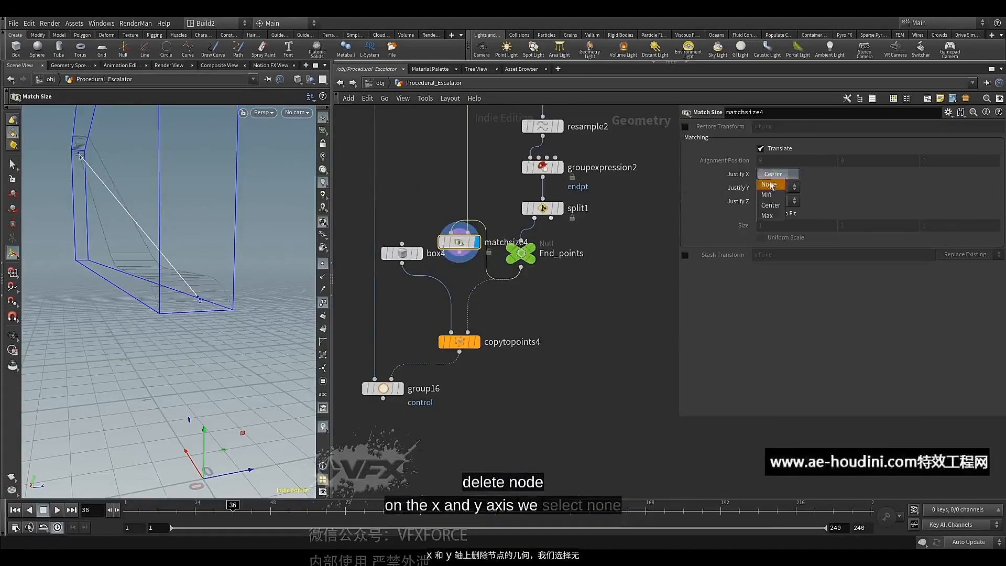
{"action": "left_click", "coordinate": [769, 184]}
{"action": "left_click", "coordinate": [775, 187]}
{"action": "left_click", "coordinate": [770, 198]}
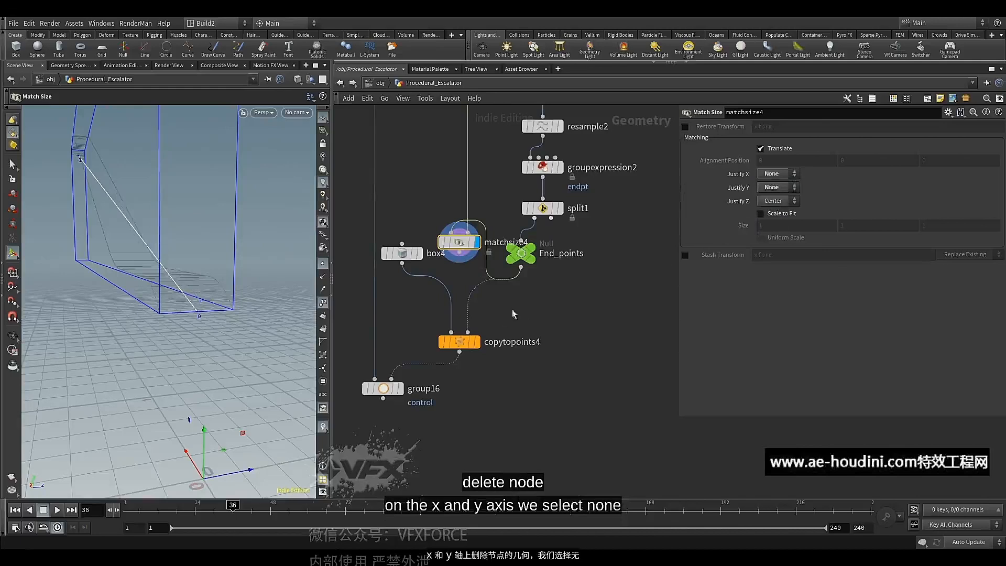
Move box4, copytopoints4 and group16 together lower in the network to make room above copytopoints4
{"action": "scroll", "coordinate": [483, 329], "scroll_direction": "down", "scroll_amount": 3}
{"action": "left_click_drag", "start_coordinate": [372, 234], "coordinate": [474, 343]}
{"action": "left_click_drag", "start_coordinate": [399, 273], "coordinate": [468, 359]}
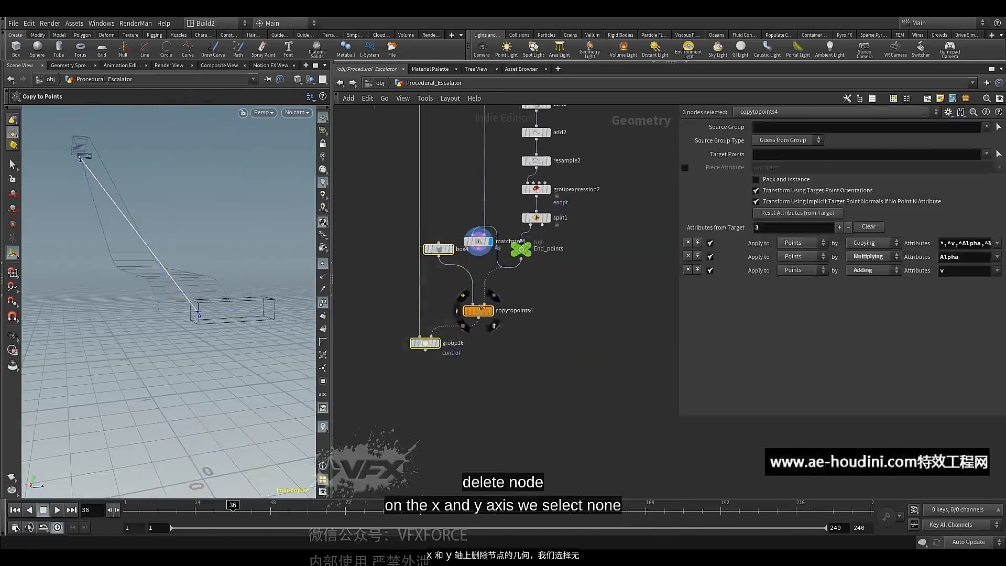
{"action": "left_click", "coordinate": [471, 324]}
{"action": "key", "text": "y"}
{"action": "left_click_drag", "start_coordinate": [490, 294], "coordinate": [470, 348]}
{"action": "key", "text": "ctrl+z"}
{"action": "left_click", "coordinate": [460, 270]}
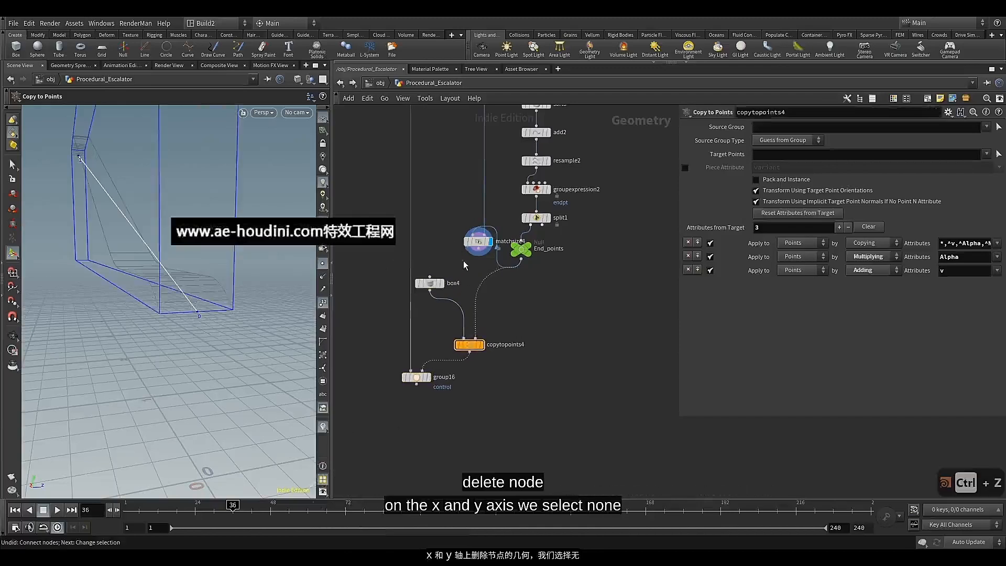
Wire matchsize4 into copytopoints4's second input in place of End_points, placing End_points above matchsize4
{"action": "left_click_drag", "start_coordinate": [476, 273], "coordinate": [475, 337]}
{"action": "left_click_drag", "start_coordinate": [481, 250], "coordinate": [493, 321]}
{"action": "left_click_drag", "start_coordinate": [521, 249], "coordinate": [473, 251]}
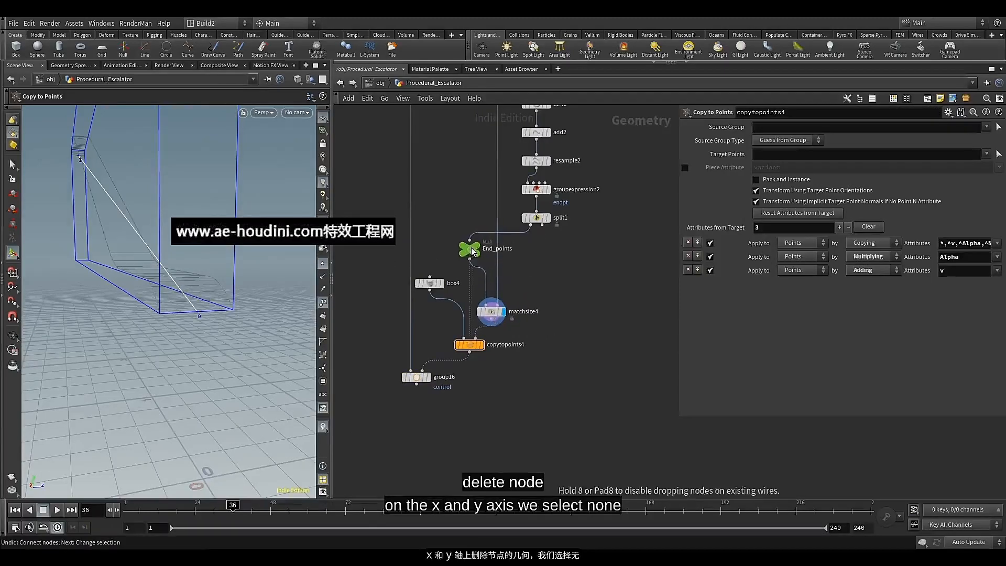
{"action": "mouse_move", "coordinate": [477, 249]}
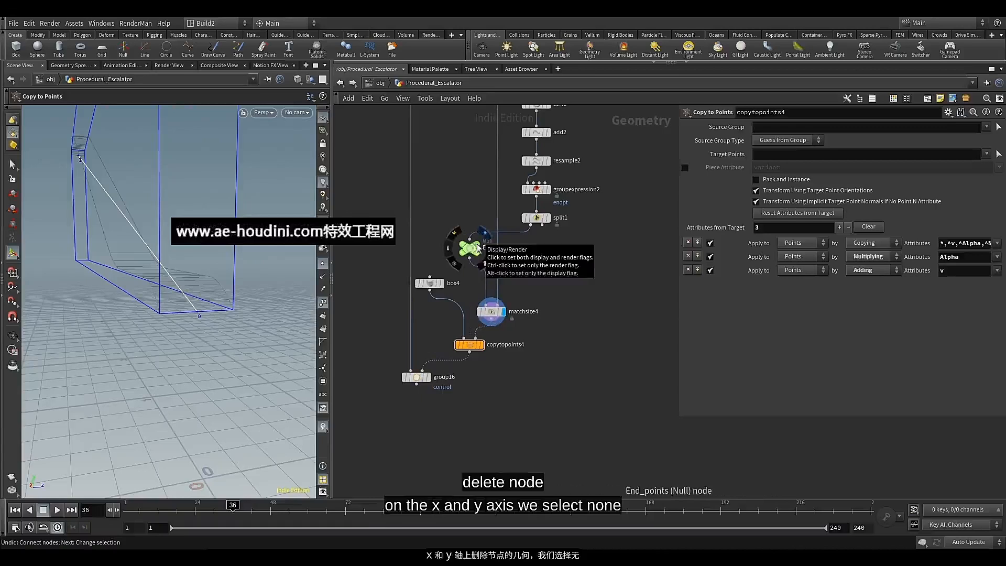
Display group16 and bypass matchsize4 briefly to compare the copied boxes with and without the centring
{"action": "left_click", "coordinate": [426, 378]}
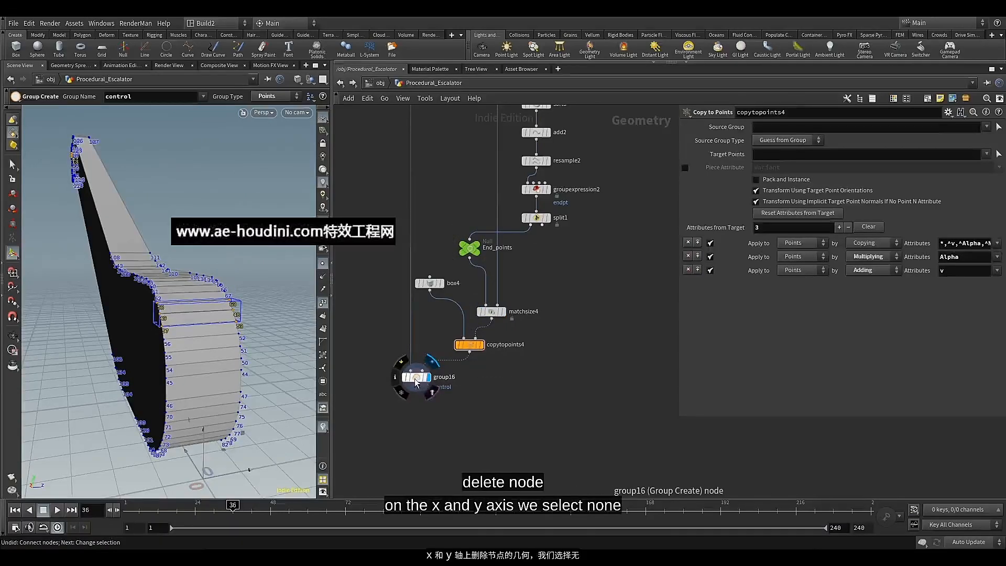
{"action": "left_click", "coordinate": [416, 379]}
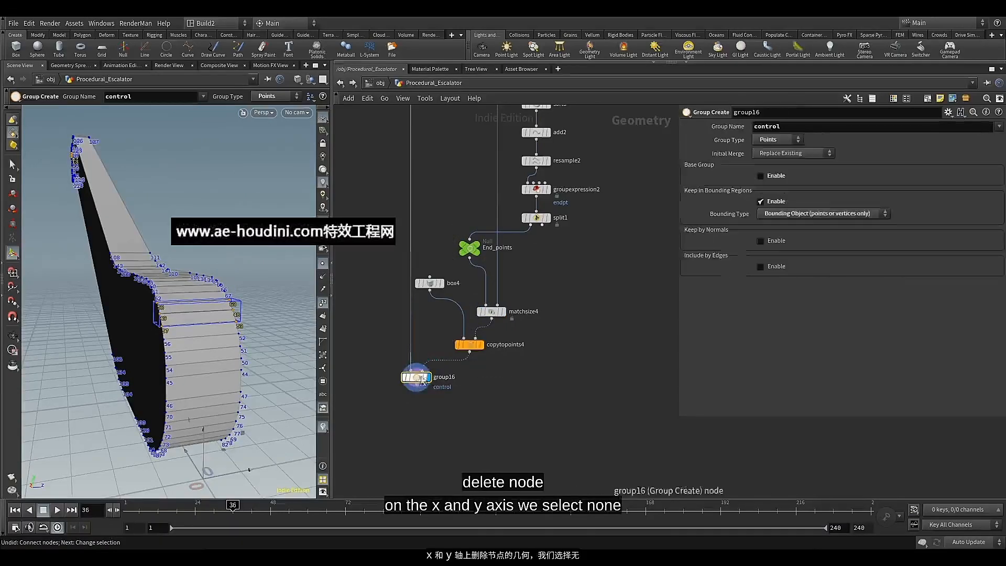
{"action": "left_click", "coordinate": [476, 300]}
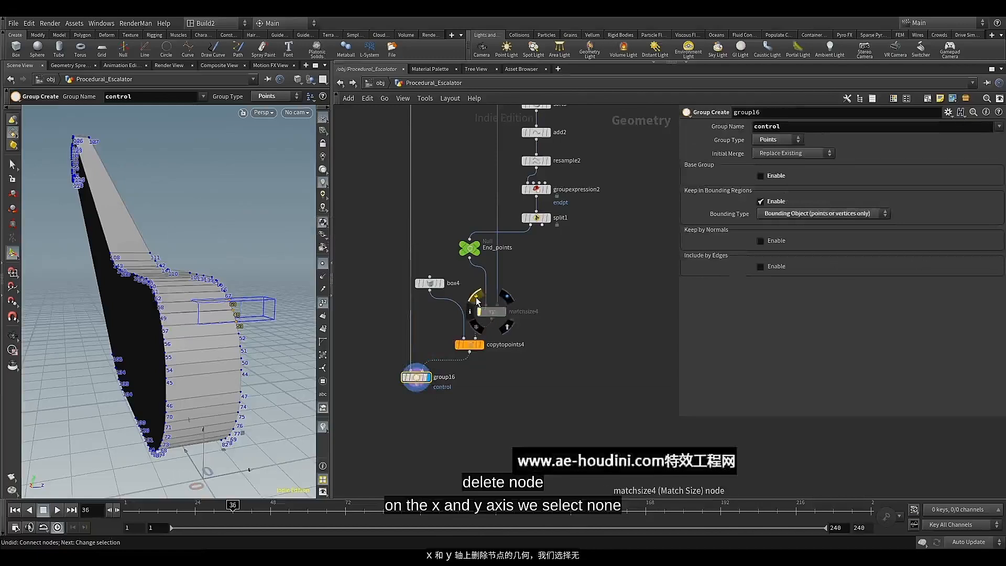
{"action": "left_click", "coordinate": [476, 299]}
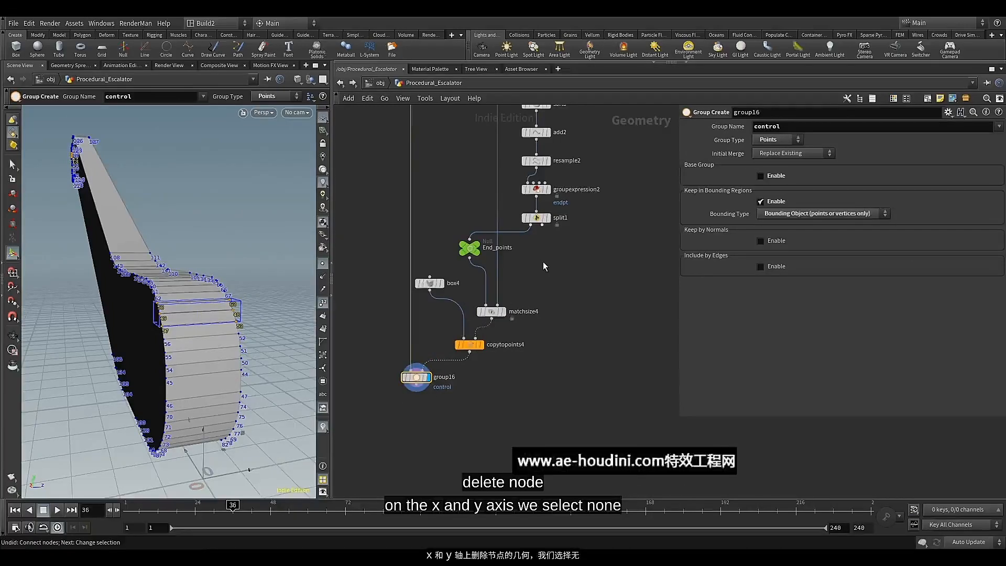
Add a Group Expand node connected below group16
{"action": "scroll", "coordinate": [543, 262], "scroll_direction": "down", "scroll_amount": 3}
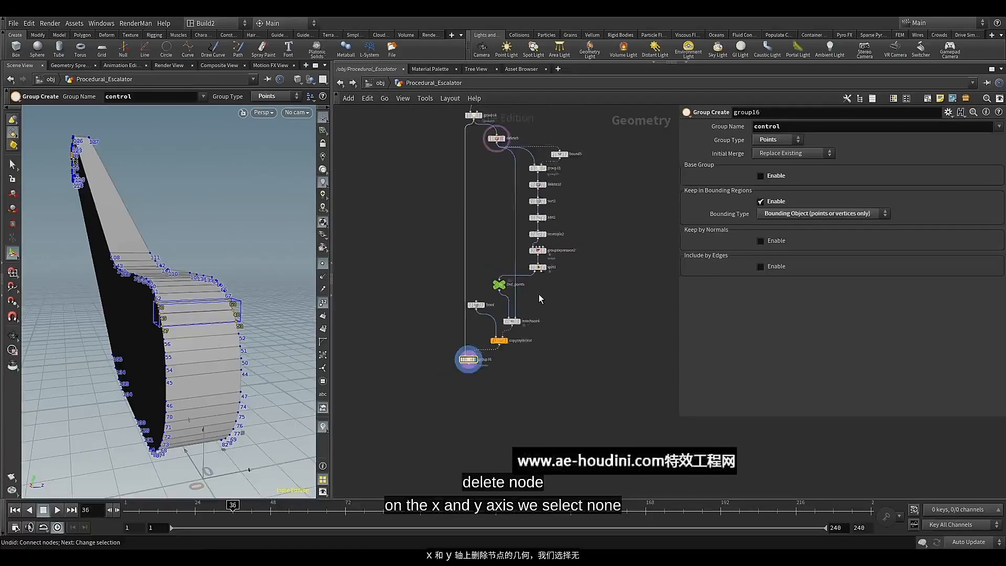
{"action": "middle_click_drag", "start_coordinate": [538, 294], "coordinate": [536, 308]}
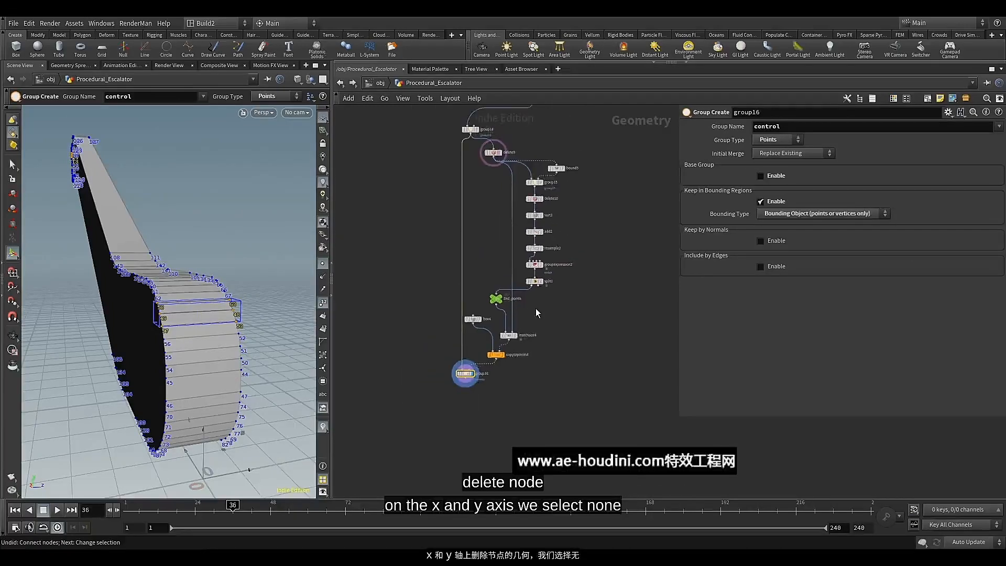
{"action": "scroll", "coordinate": [466, 395], "scroll_direction": "up", "scroll_amount": 8}
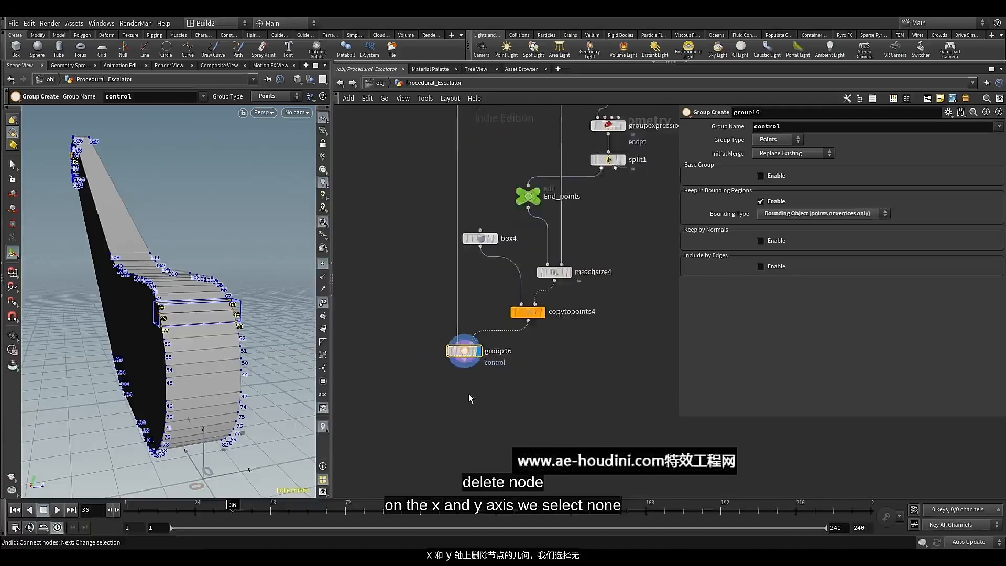
{"action": "middle_click_drag", "start_coordinate": [470, 373], "coordinate": [482, 273]}
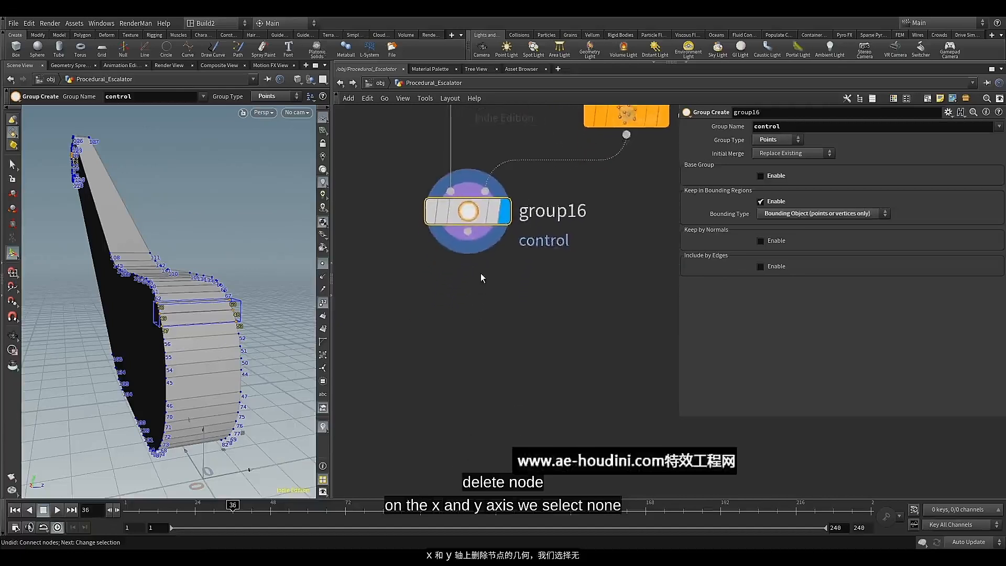
{"action": "scroll", "coordinate": [480, 272], "scroll_direction": "down", "scroll_amount": 2}
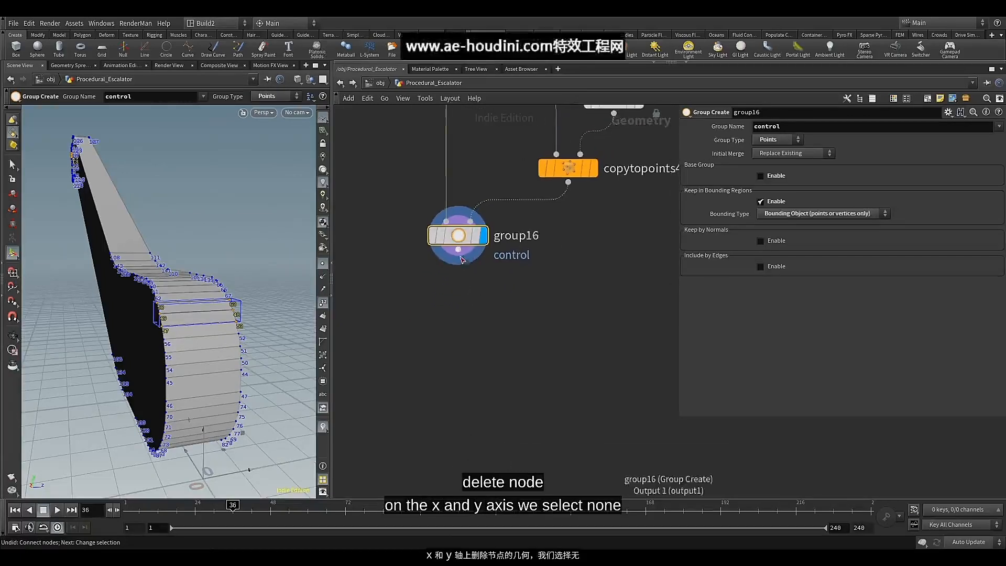
{"action": "left_click", "coordinate": [458, 250]}
{"action": "key", "text": "Tab"}
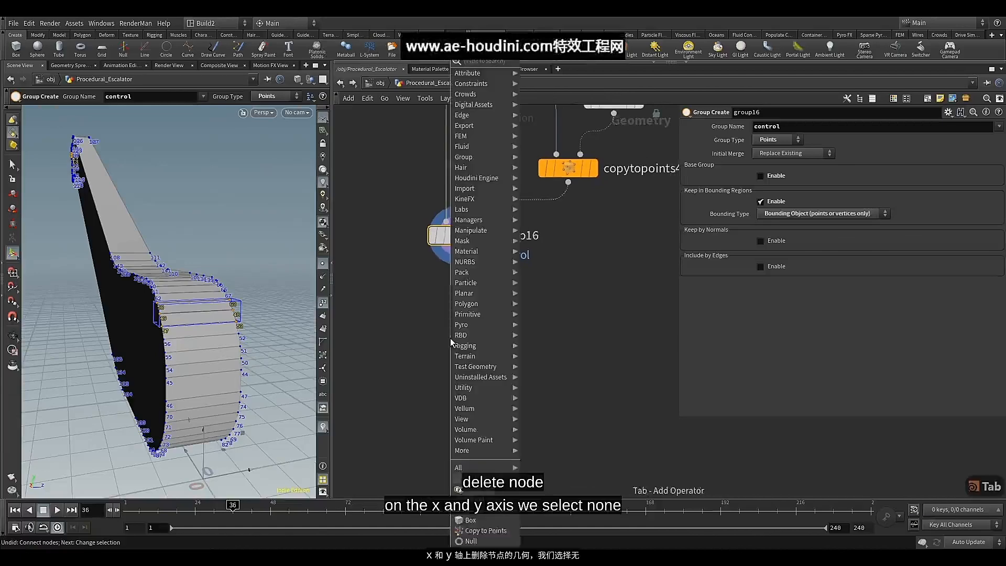
{"action": "type", "text": "gr"}
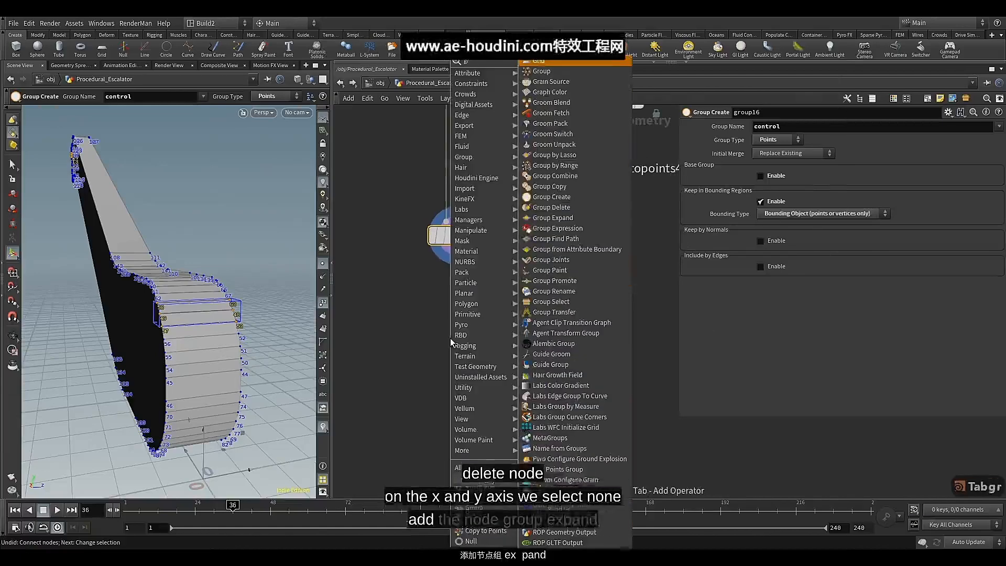
{"action": "left_click", "coordinate": [580, 216]}
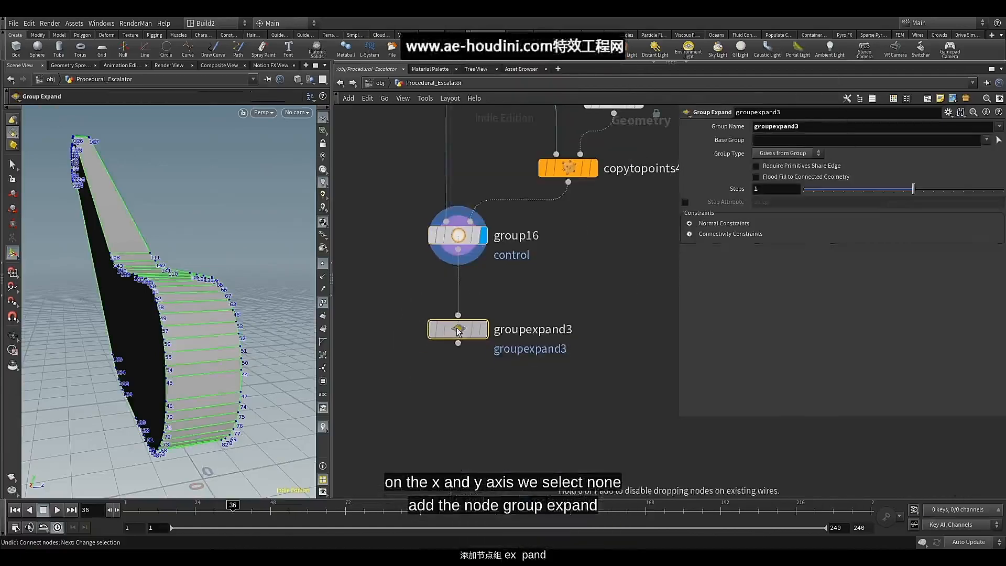
Turn on the Group Expand node's display and template flags and move it closer to group16
{"action": "left_click", "coordinate": [483, 329]}
{"action": "left_click", "coordinate": [476, 330]}
{"action": "left_click_drag", "start_coordinate": [457, 331], "coordinate": [457, 315]}
{"action": "mouse_move", "coordinate": [457, 315]}
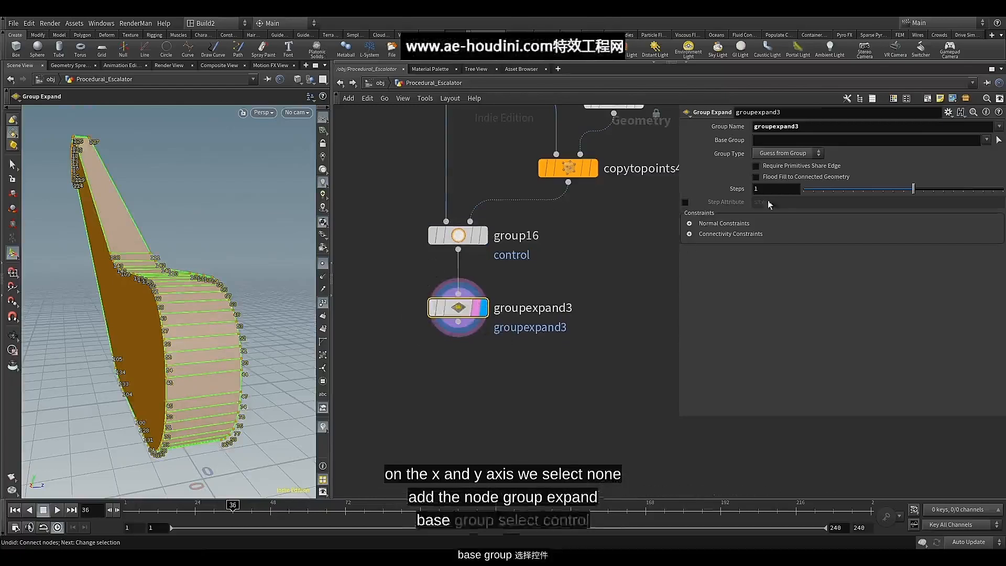
Set the Group Expand node's base group to control and adjust its number of steps
{"action": "left_click", "coordinate": [985, 140]}
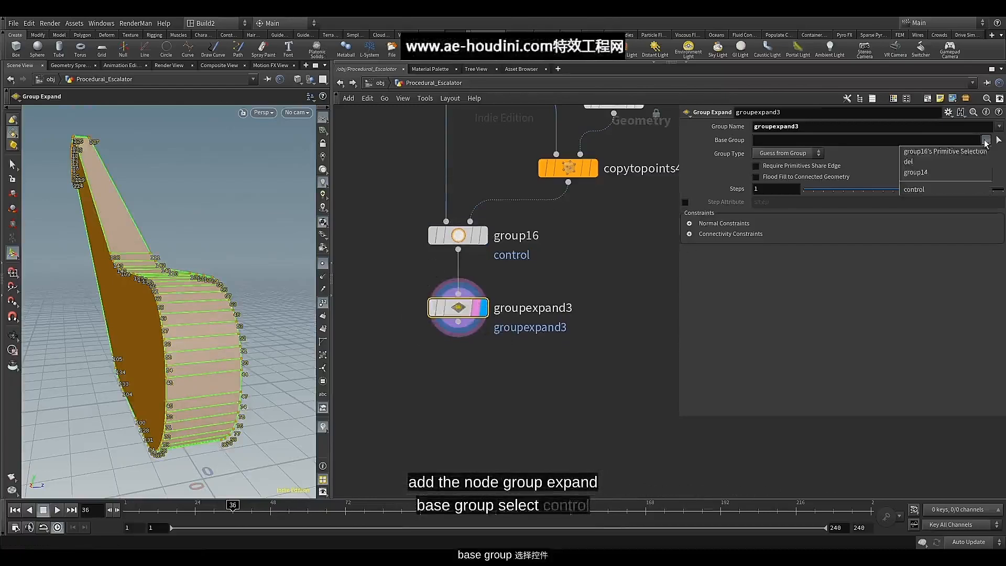
{"action": "left_click", "coordinate": [919, 192]}
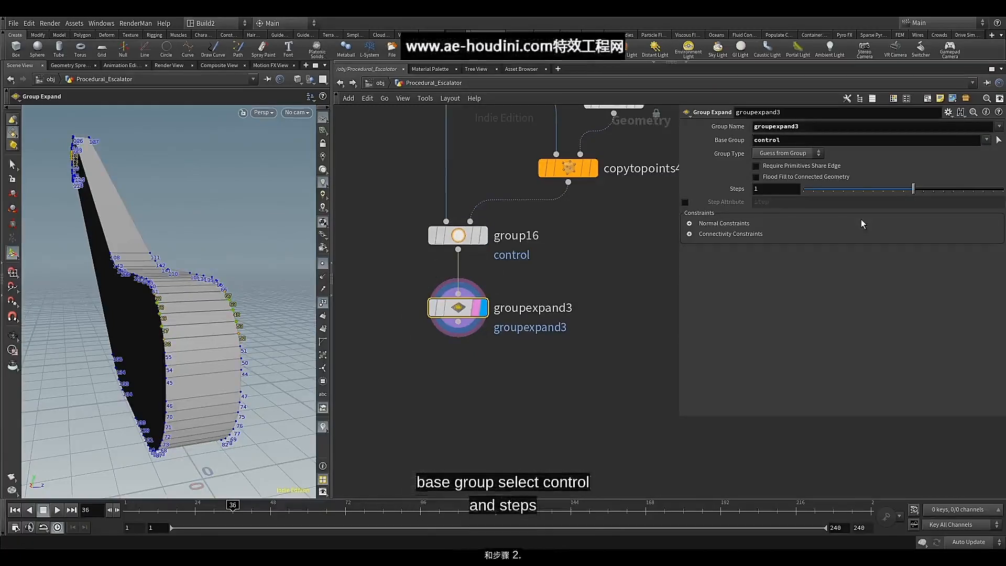
{"action": "left_click_drag", "start_coordinate": [915, 192], "coordinate": [907, 196]}
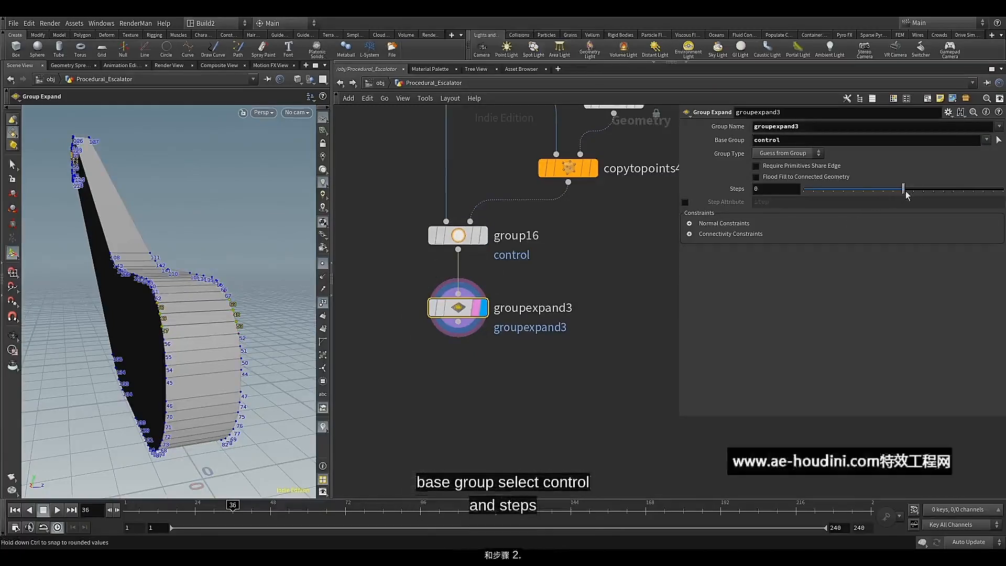
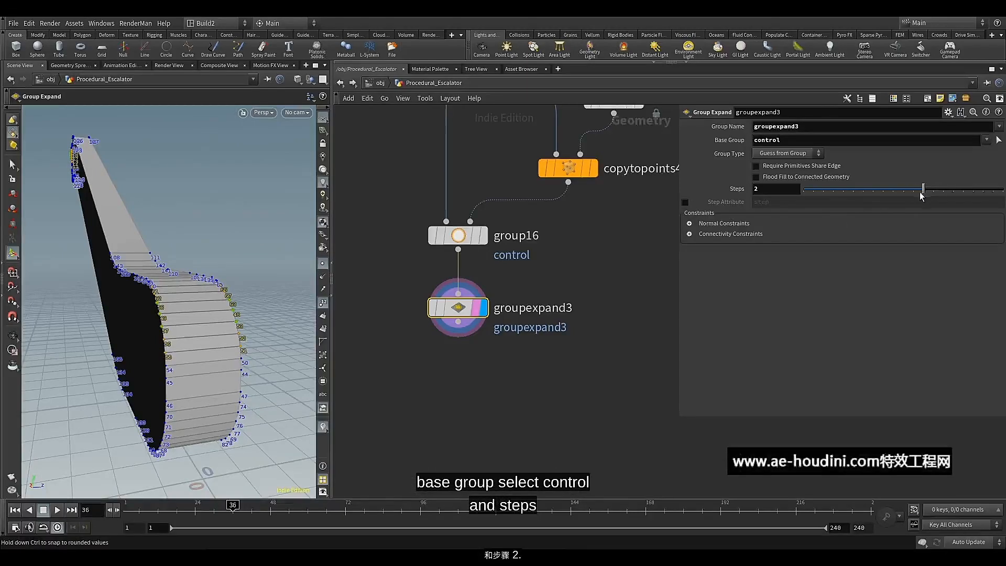
Add a Group Promote node connected below groupexpand3 and turn on its display and template flags
{"action": "middle_click_drag", "start_coordinate": [443, 362], "coordinate": [442, 311]}
{"action": "left_click", "coordinate": [459, 270]}
{"action": "key", "text": "Tab"}
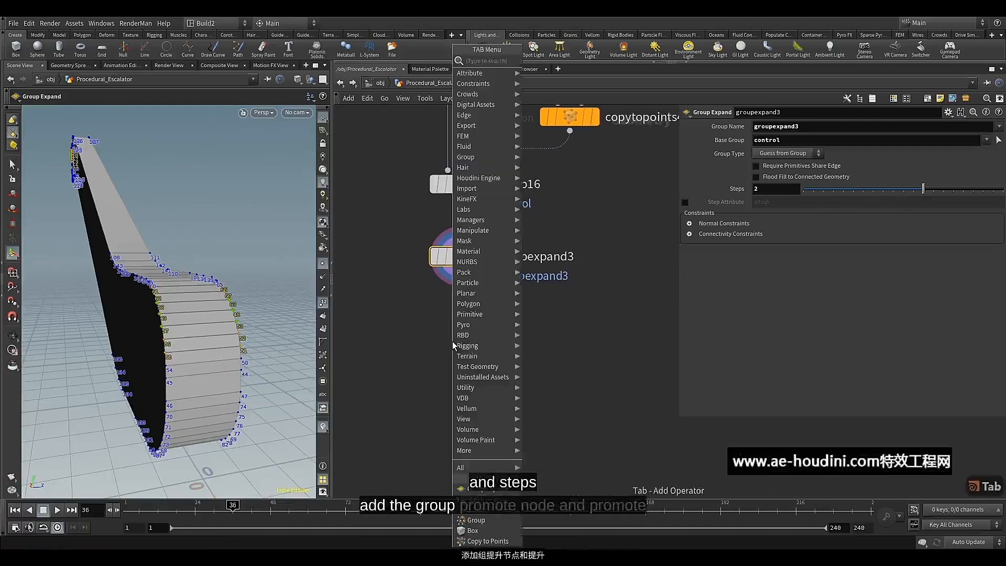
{"action": "type", "text": "gr"}
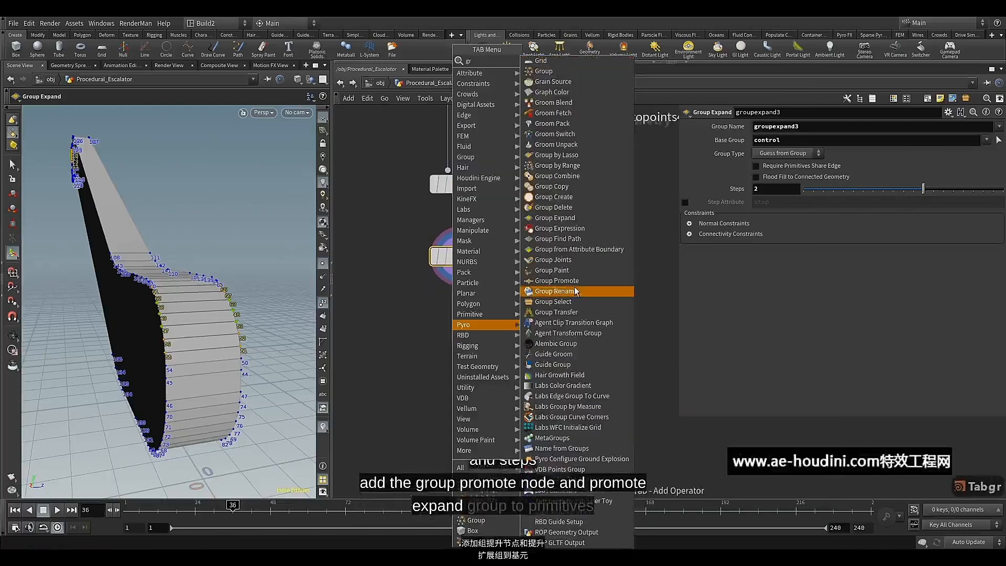
{"action": "left_click", "coordinate": [555, 281]}
{"action": "left_click_drag", "start_coordinate": [457, 346], "coordinate": [465, 318]}
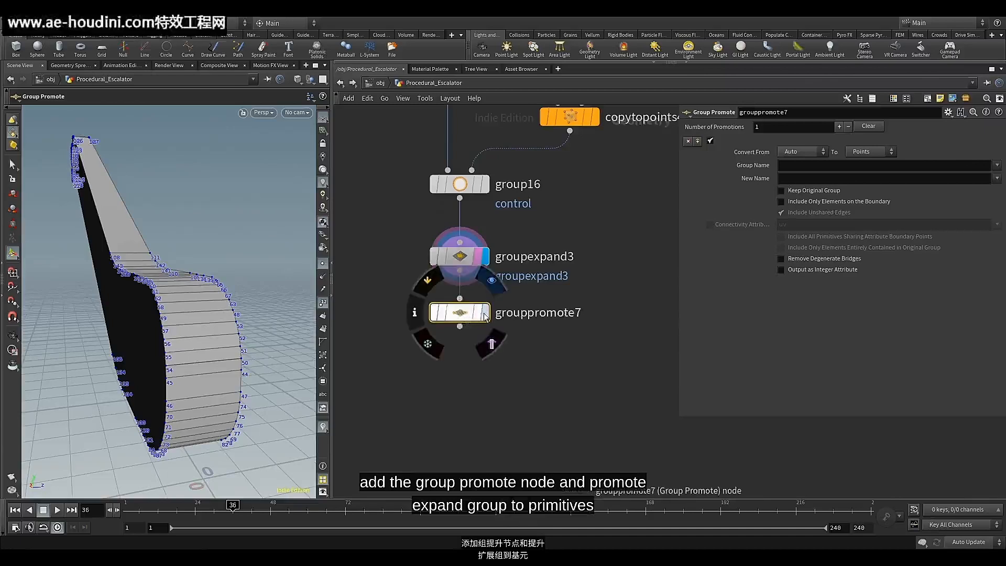
{"action": "left_click", "coordinate": [491, 281]}
{"action": "left_click", "coordinate": [492, 344]}
Promote the groupexpand3 group to primitives, including only elements on the boundary
{"action": "left_click", "coordinate": [996, 165]}
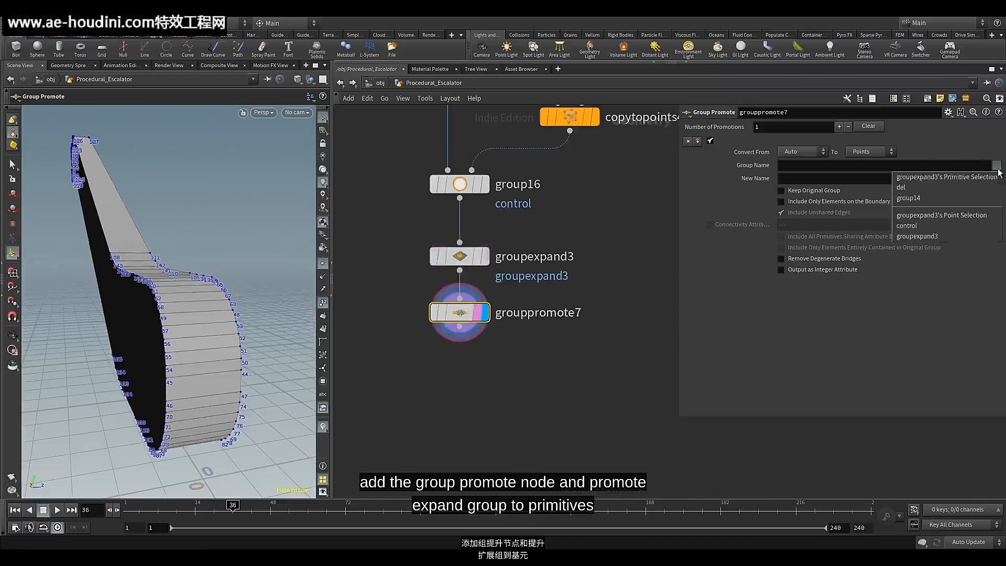
{"action": "left_click", "coordinate": [942, 238]}
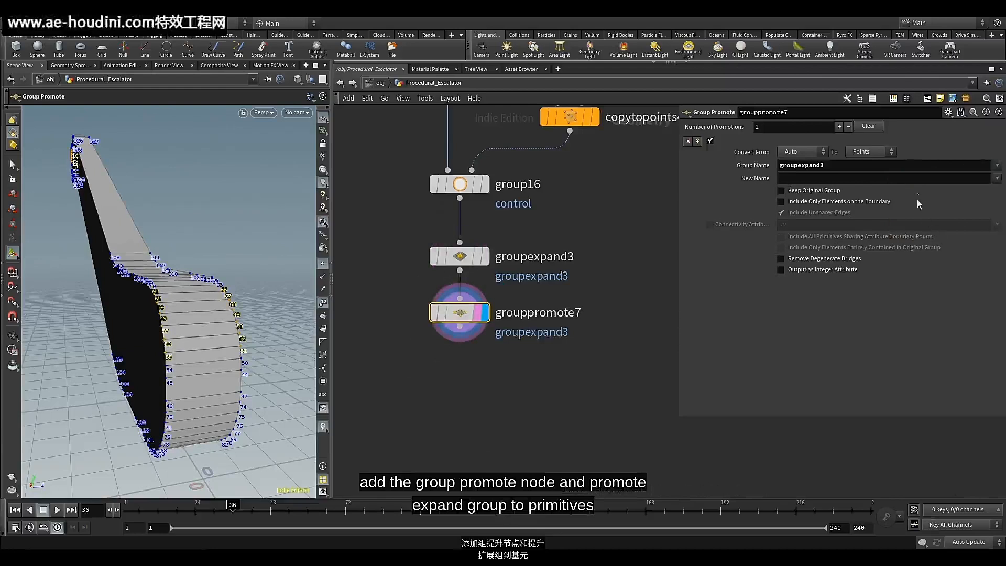
{"action": "left_click", "coordinate": [887, 152]}
{"action": "left_click", "coordinate": [877, 163]}
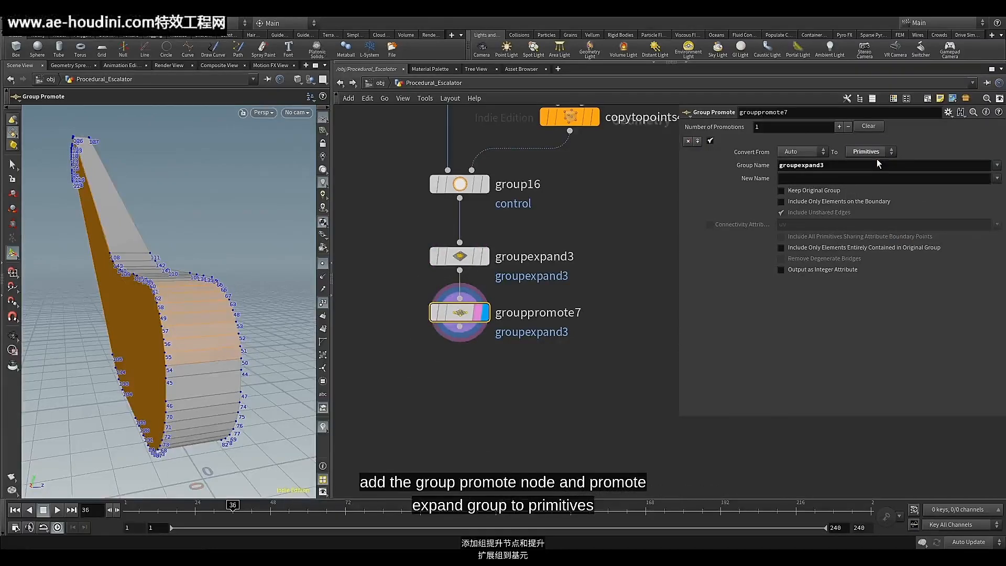
{"action": "left_click", "coordinate": [781, 201]}
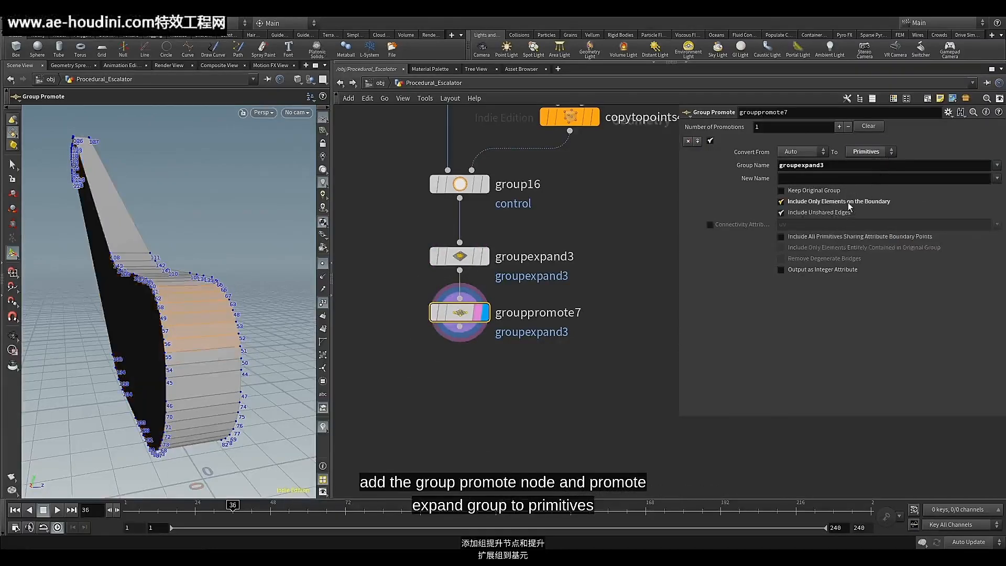
Name the promoted group control_panel
{"action": "left_click", "coordinate": [825, 176]}
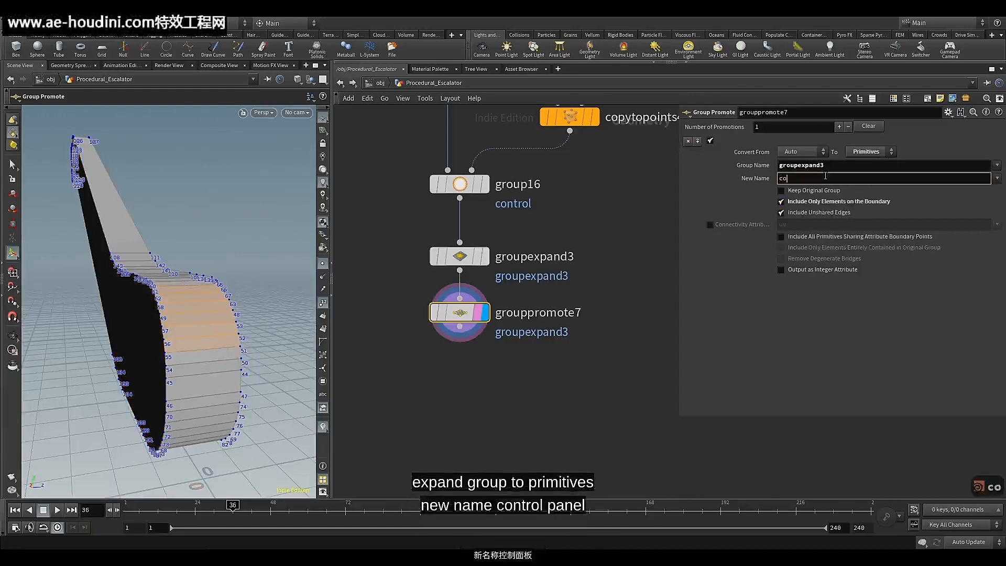
{"action": "type", "text": "control"}
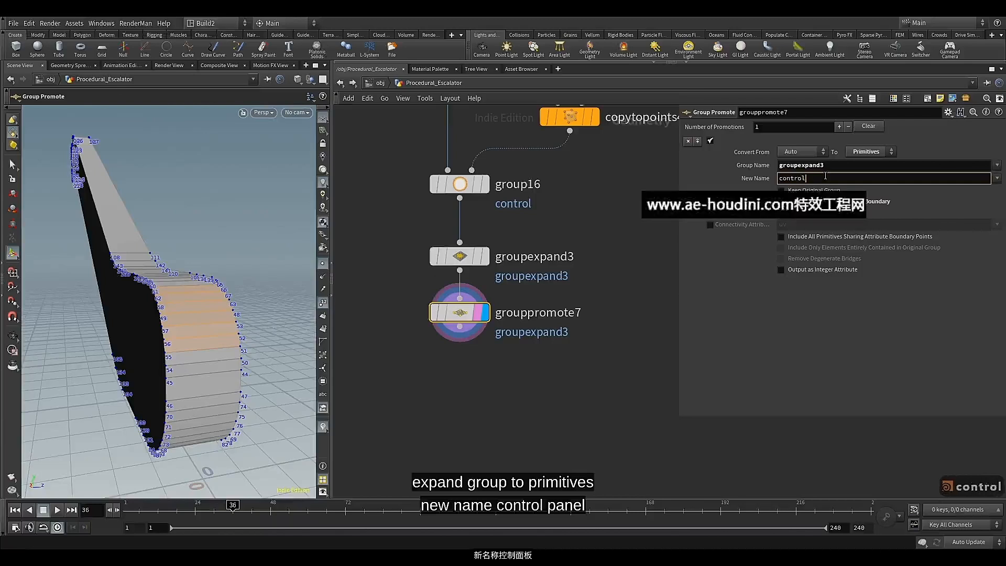
{"action": "type", "text": "_panel"}
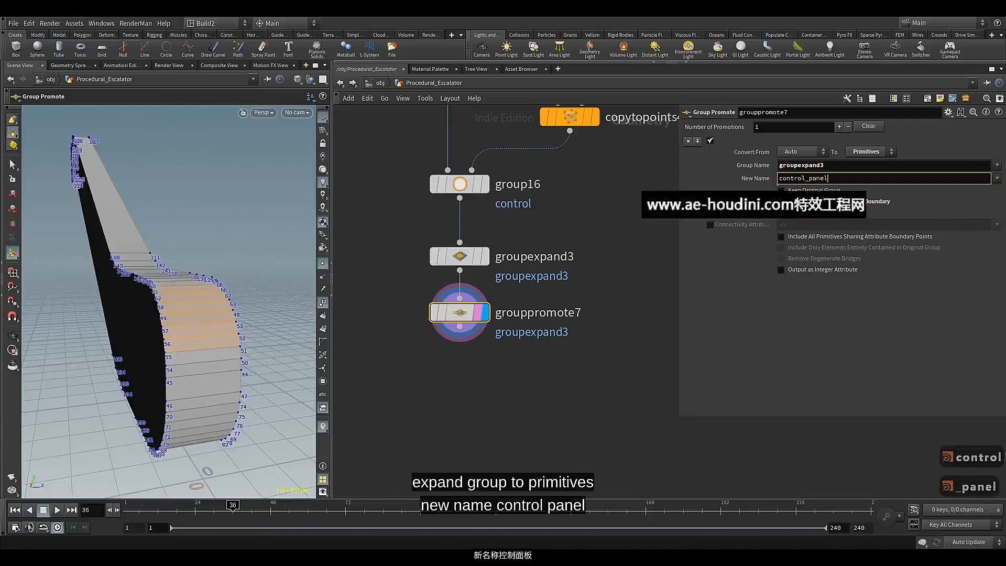
{"action": "key", "text": "Return"}
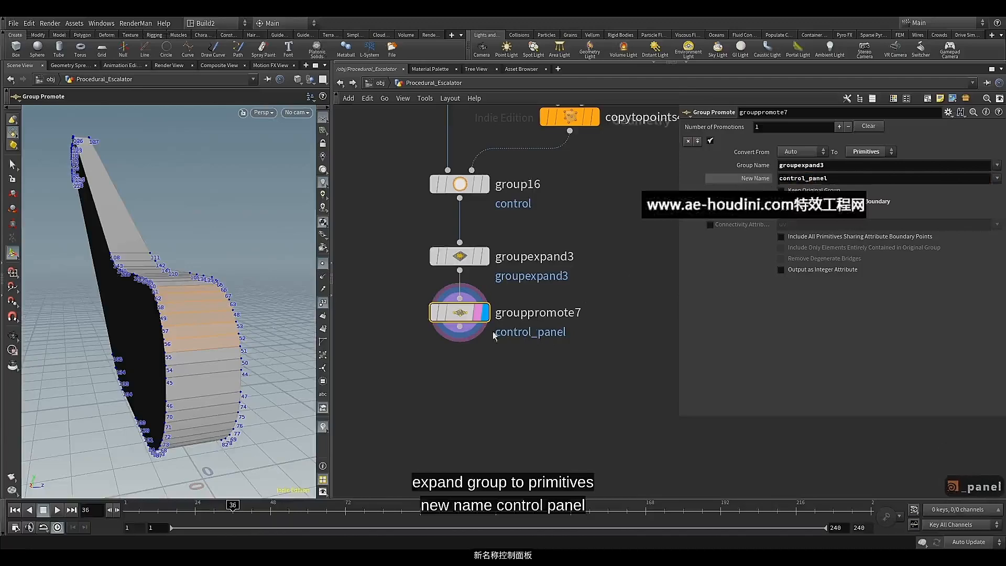
Add a Delete node directly below grouppromote7 and turn on its display and template flags
{"action": "middle_click_drag", "start_coordinate": [453, 362], "coordinate": [462, 337]}
{"action": "left_click", "coordinate": [469, 304]}
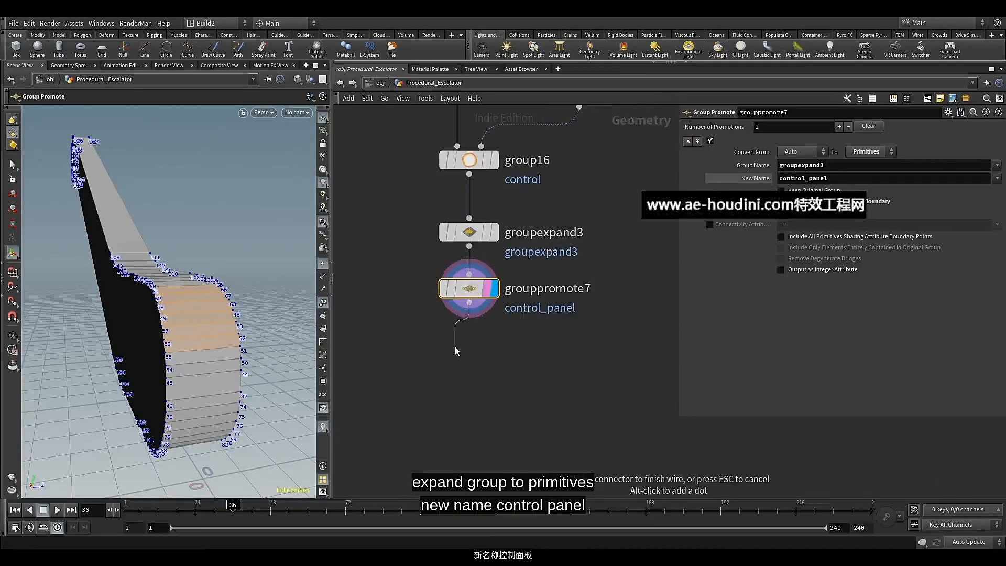
{"action": "key", "text": "Tab"}
{"action": "type", "text": "del"}
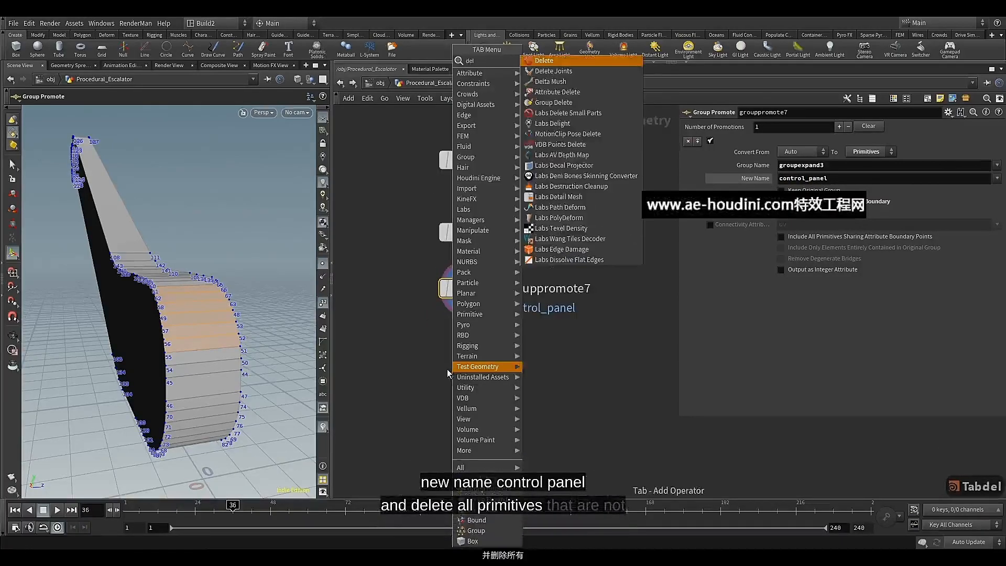
{"action": "left_click", "coordinate": [544, 61]}
{"action": "left_click", "coordinate": [455, 364]}
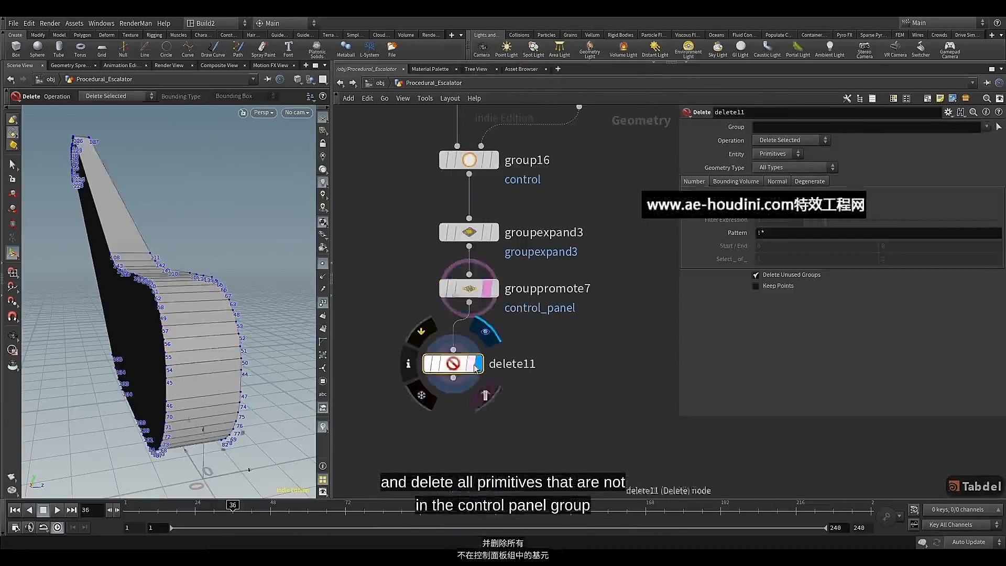
{"action": "left_click_drag", "start_coordinate": [460, 367], "coordinate": [475, 360]}
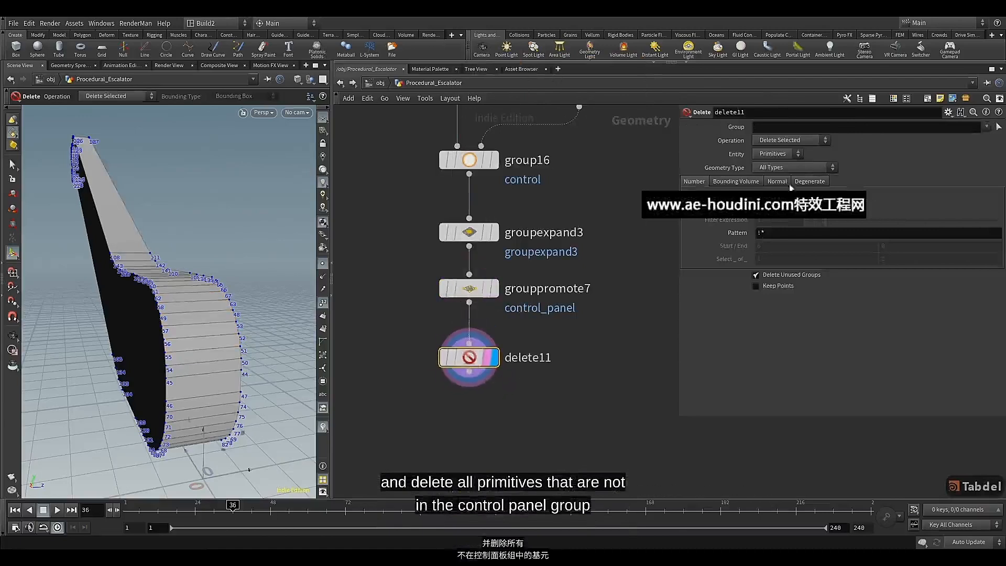
Set the Delete node to delete non-selected primitives of the control_panel group, and template groupexpand3 for reference
{"action": "left_click", "coordinate": [986, 126]}
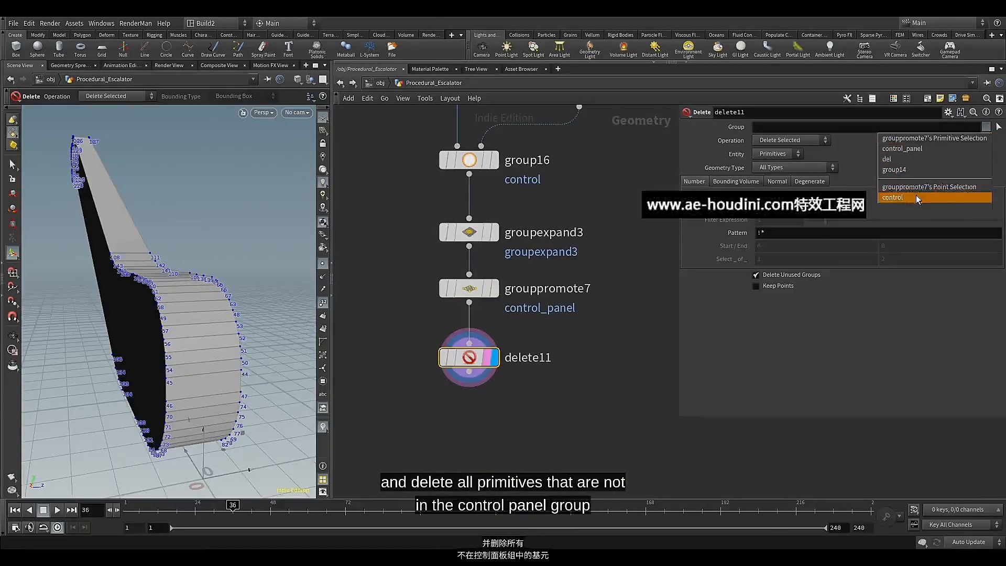
{"action": "left_click", "coordinate": [916, 149]}
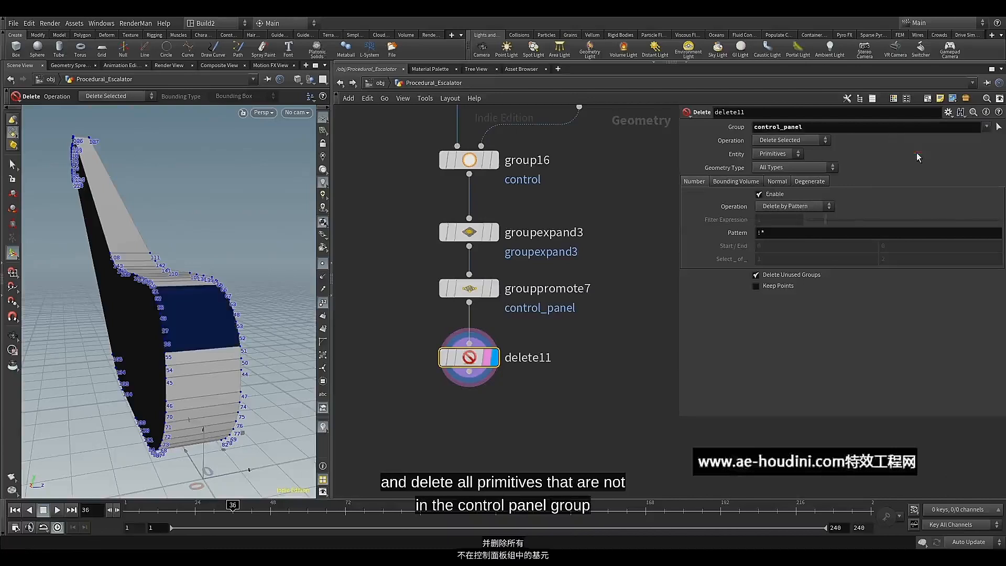
{"action": "left_click", "coordinate": [807, 143]}
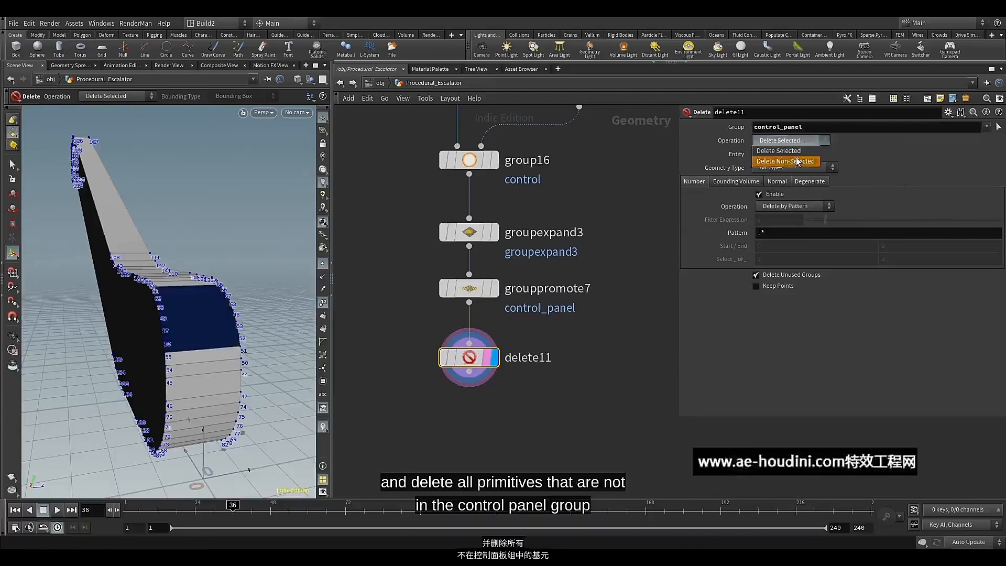
{"action": "left_click", "coordinate": [796, 160]}
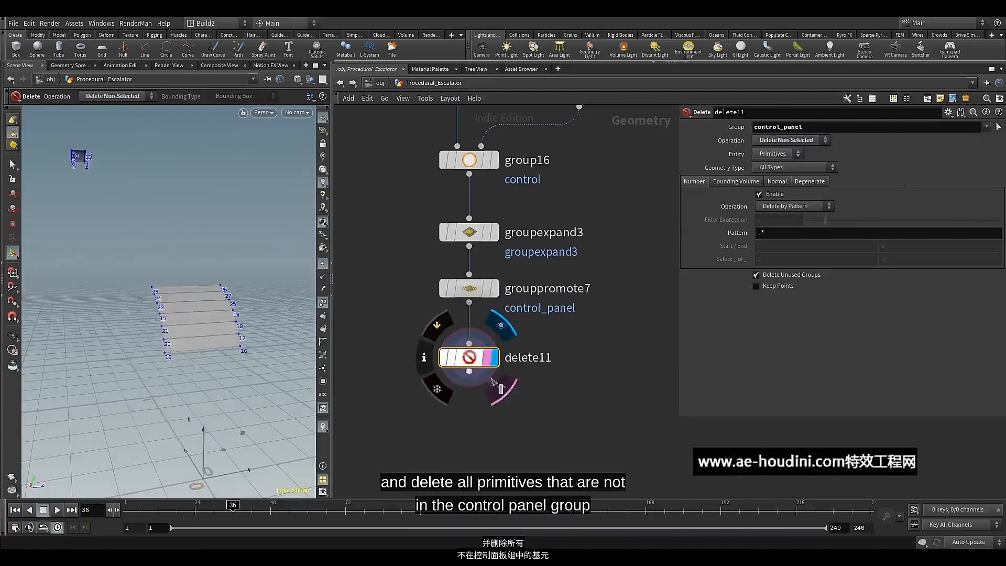
{"action": "left_click_drag", "start_coordinate": [471, 361], "coordinate": [471, 366]}
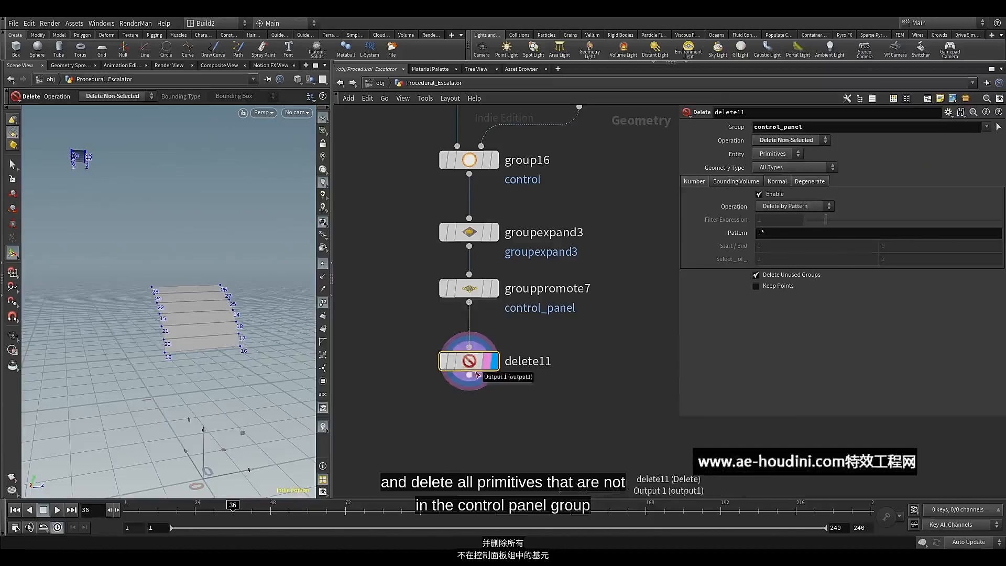
{"action": "left_click", "coordinate": [487, 240]}
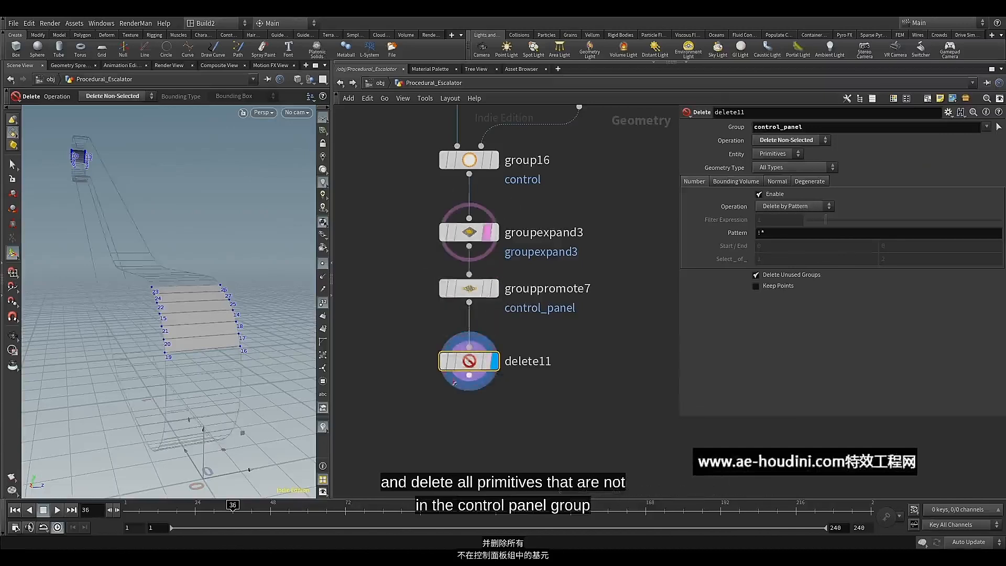
{"action": "mouse_move", "coordinate": [210, 332]}
{"action": "left_mouse_down", "text": "alt"}
{"action": "mouse_move", "coordinate": [197, 331]}
{"action": "mouse_move", "coordinate": [204, 336]}
{"action": "left_mouse_up", "text": "alt"}
Add a Transform node connected below delete11 and turn on its display and template flags
{"action": "middle_click_drag", "start_coordinate": [475, 415], "coordinate": [492, 332]}
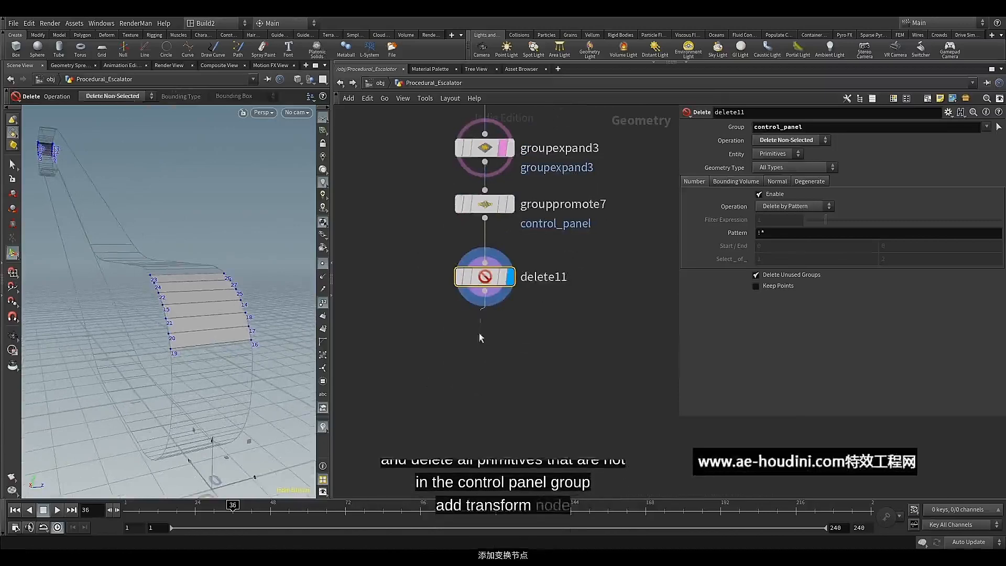
{"action": "key", "text": "Tab"}
{"action": "type", "text": "tr"}
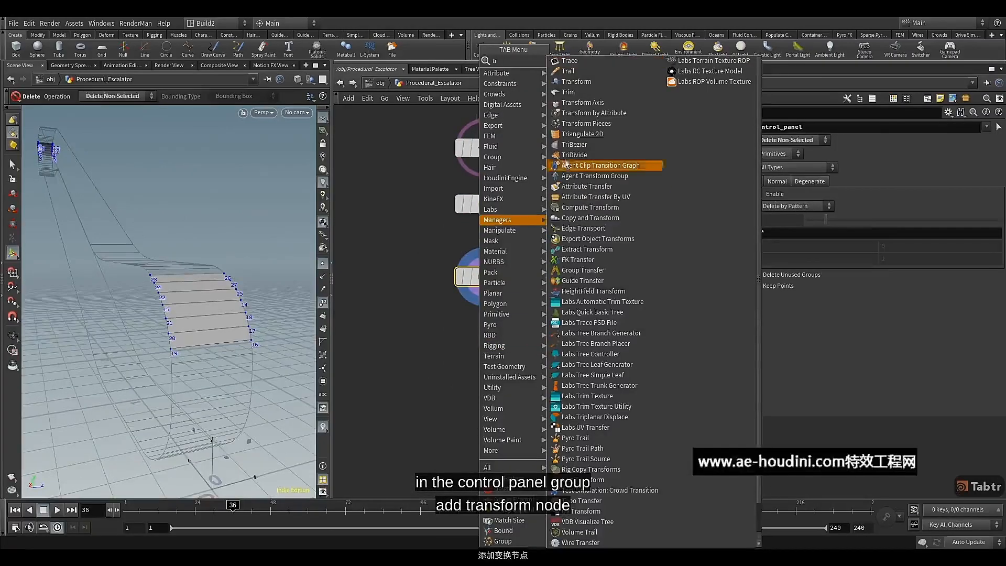
{"action": "left_click", "coordinate": [560, 82]}
{"action": "left_click", "coordinate": [478, 346]}
{"action": "mouse_move", "coordinate": [484, 352]}
{"action": "left_click_drag", "start_coordinate": [485, 352], "coordinate": [487, 344]}
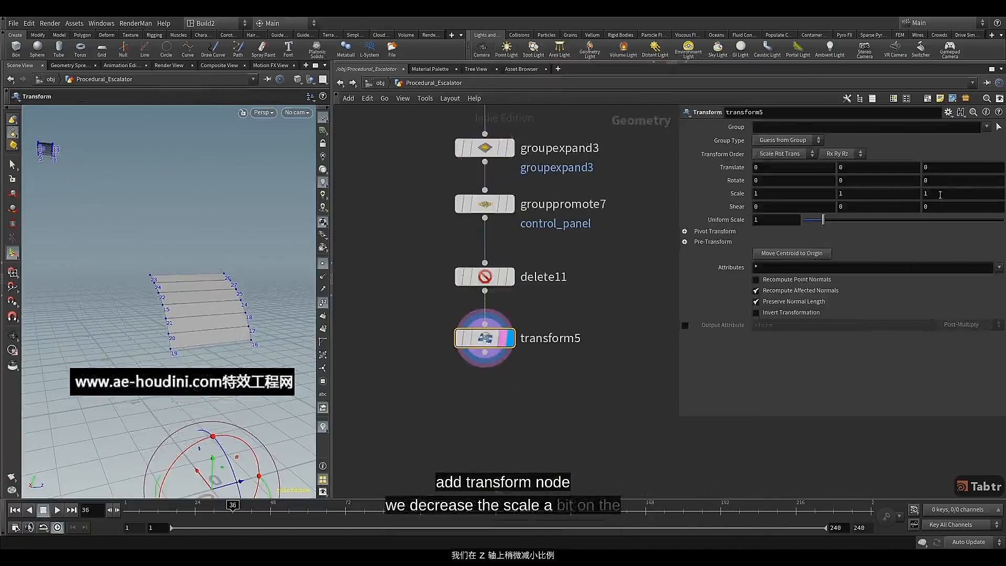
Set the Transform node's Z scale to 0.32 and template groupexpand3 for comparison
{"action": "middle_click_drag", "start_coordinate": [945, 191], "coordinate": [916, 193]}
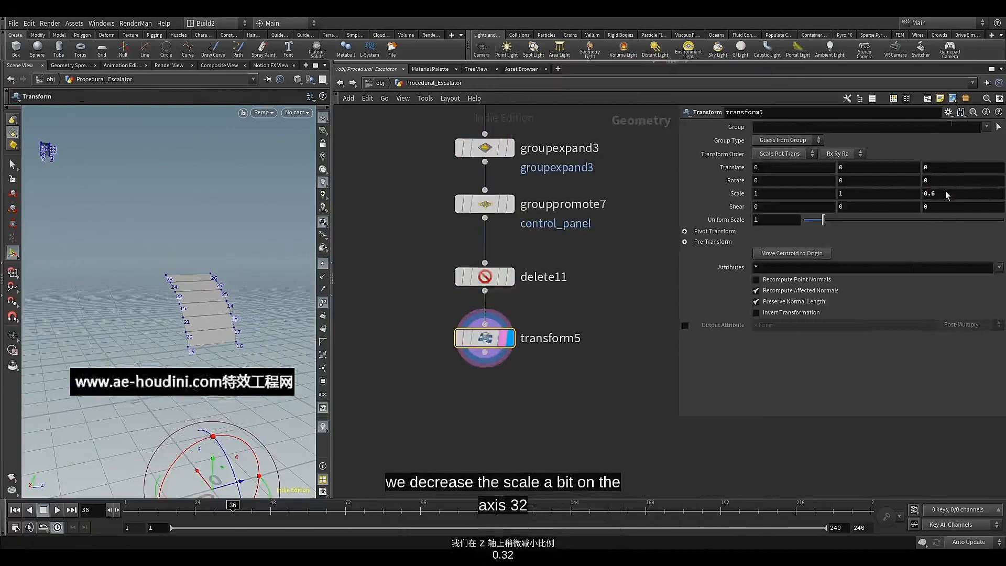
{"action": "key", "text": "BackSpace"}
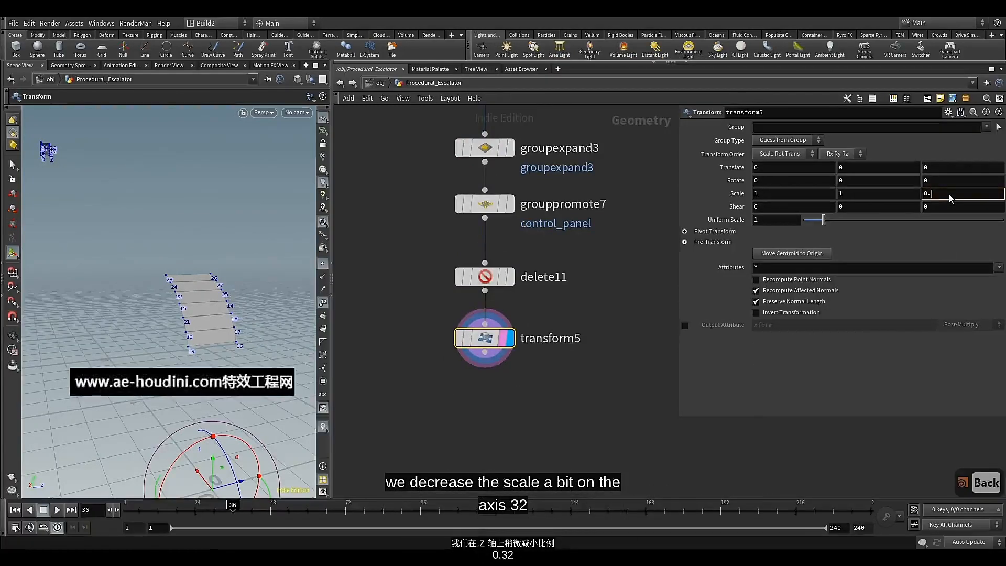
{"action": "type", "text": "32"}
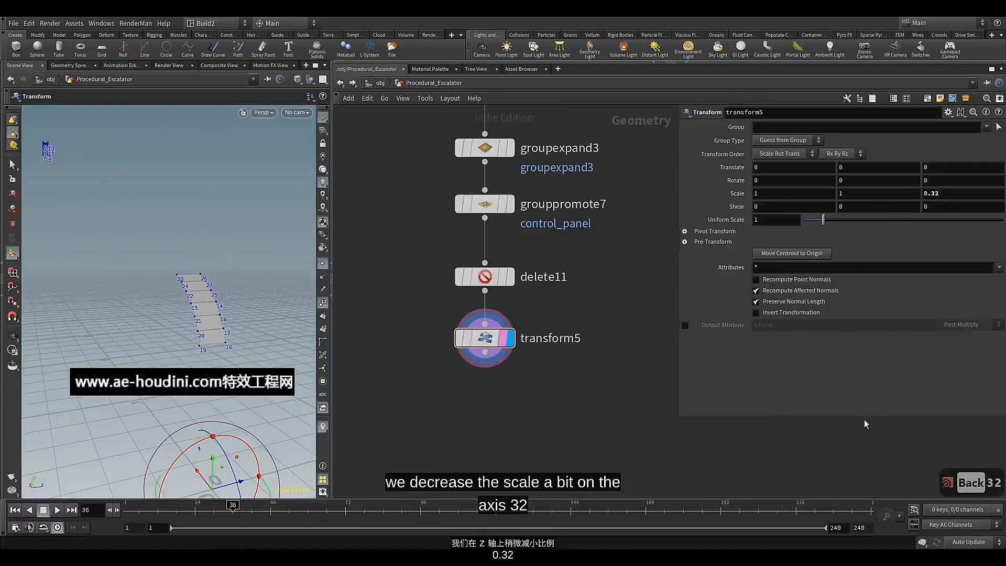
{"action": "left_click", "coordinate": [502, 147]}
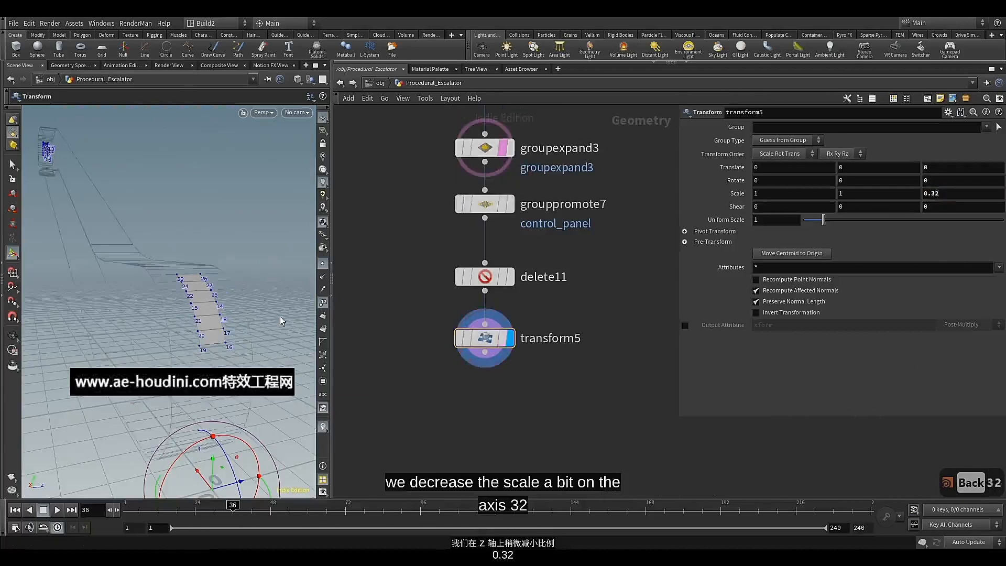
{"action": "key", "text": "Escape"}
Set the Transform node's Z translation to -0.04 to shift the panel strip sideways
{"action": "left_click_drag", "start_coordinate": [188, 272], "coordinate": [174, 268], "text": "alt"}
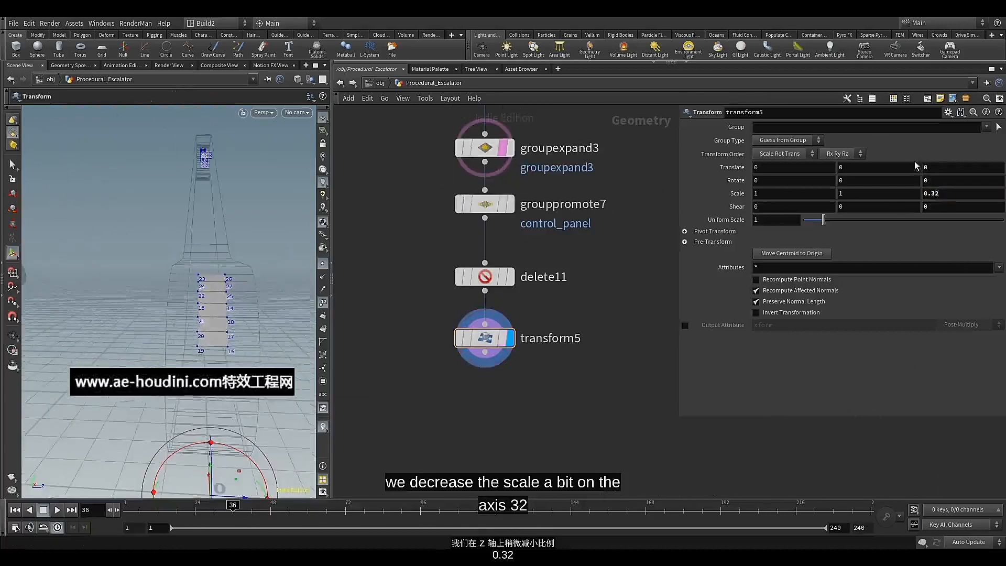
{"action": "left_click", "coordinate": [948, 169]}
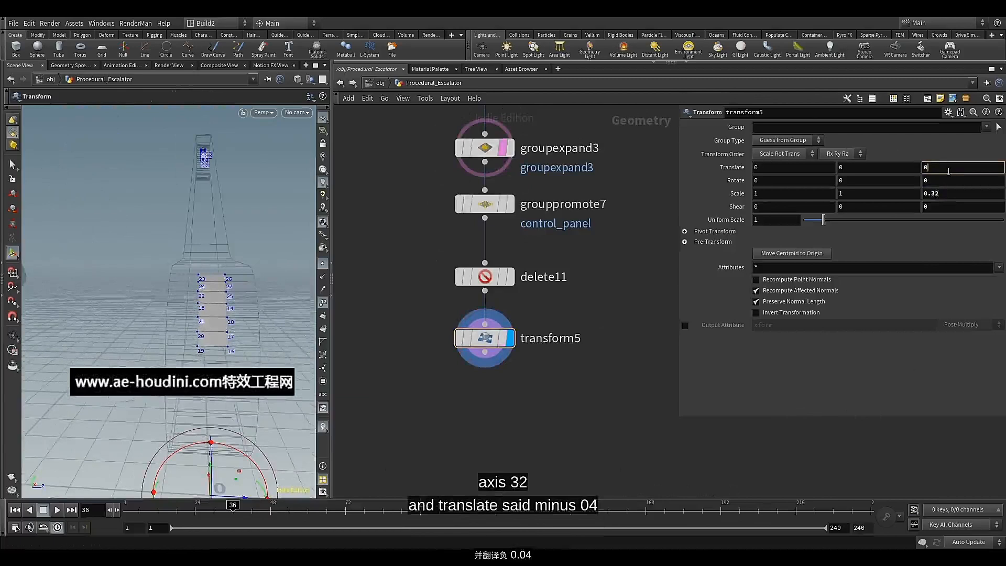
{"action": "key", "text": "BackSpace"}
{"action": "type", "text": "-0."}
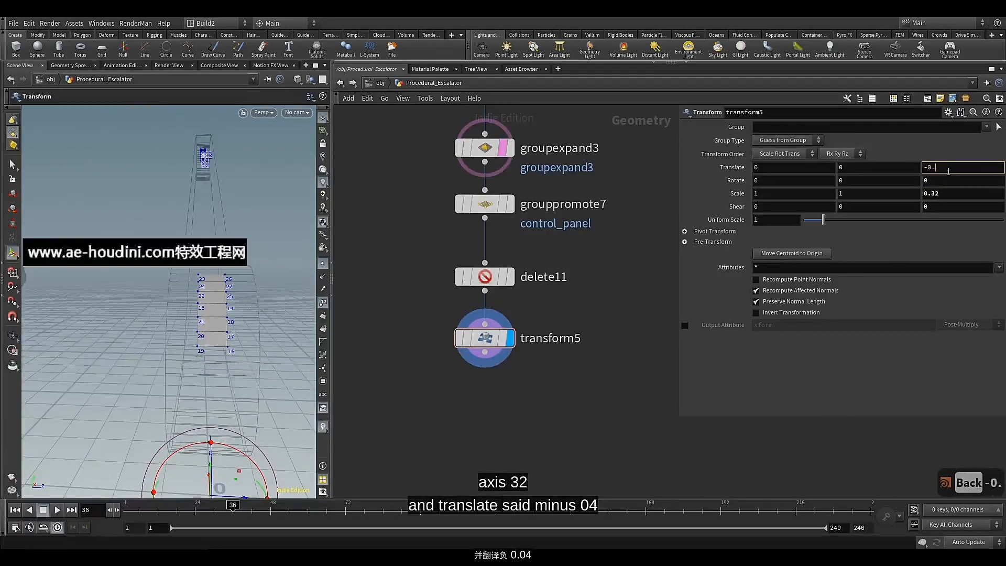
{"action": "type", "text": "4"}
{"action": "key", "text": "Return"}
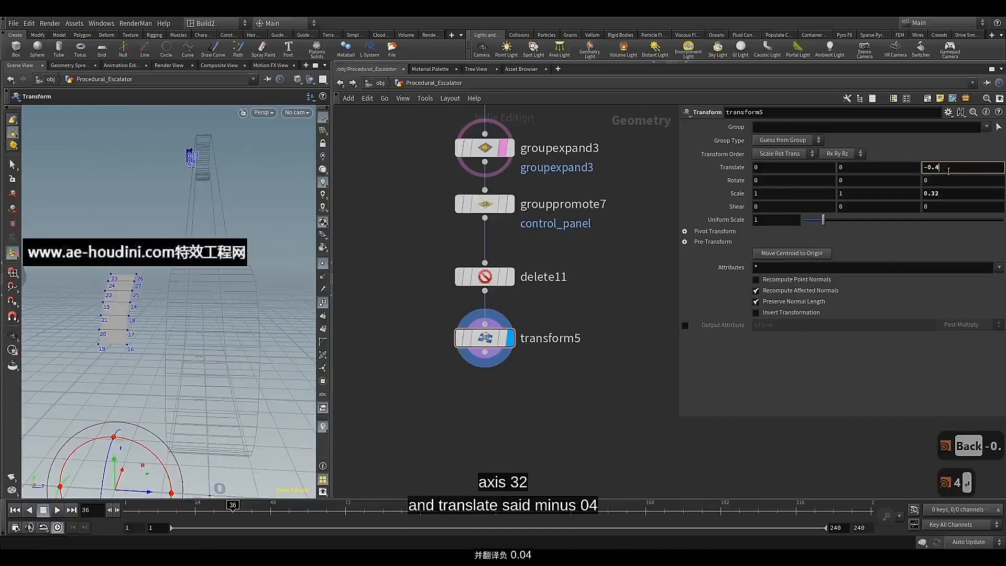
{"action": "key", "text": "Left"}
{"action": "type", "text": "0"}
{"action": "key", "text": "Return"}
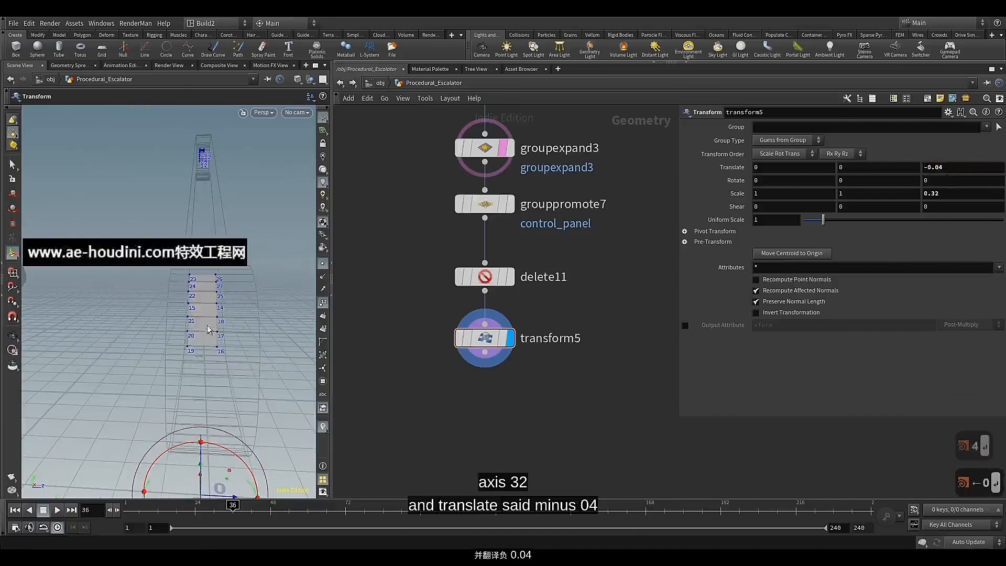
{"action": "left_click_drag", "start_coordinate": [207, 326], "coordinate": [246, 322], "text": "alt"}
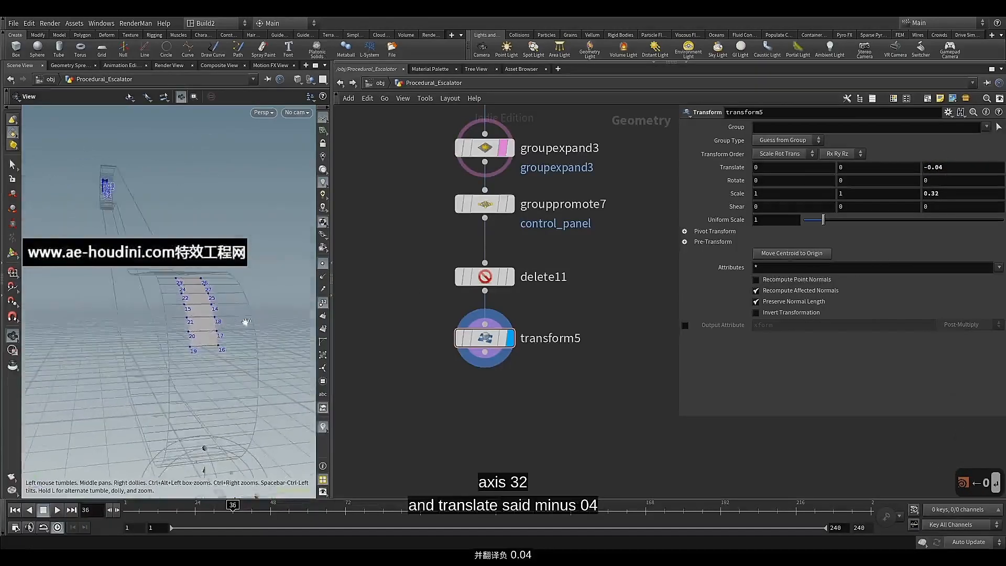
Add a PolyExtrude node connected below transform5, turn on its display and template flags, and template grouppromote7 for reference
{"action": "middle_click_drag", "start_coordinate": [449, 373], "coordinate": [448, 276]}
{"action": "left_click", "coordinate": [483, 256]}
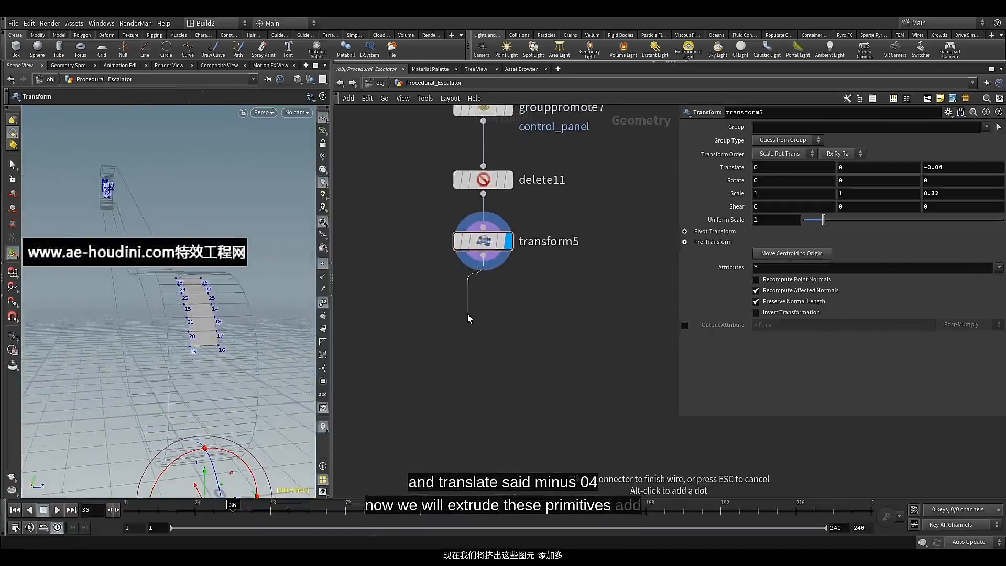
{"action": "key", "text": "Tab"}
{"action": "type", "text": "pol"}
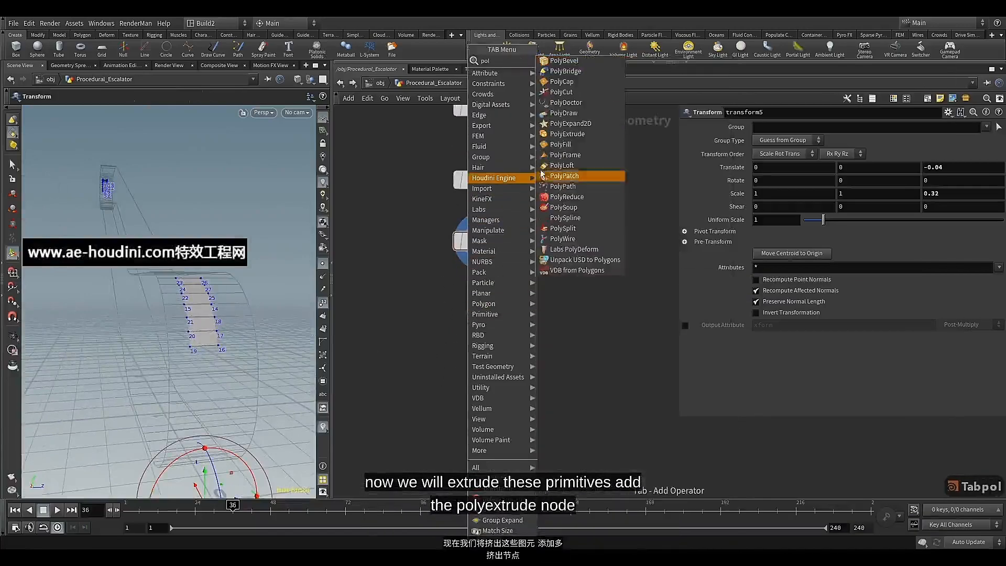
{"action": "left_click", "coordinate": [567, 134]}
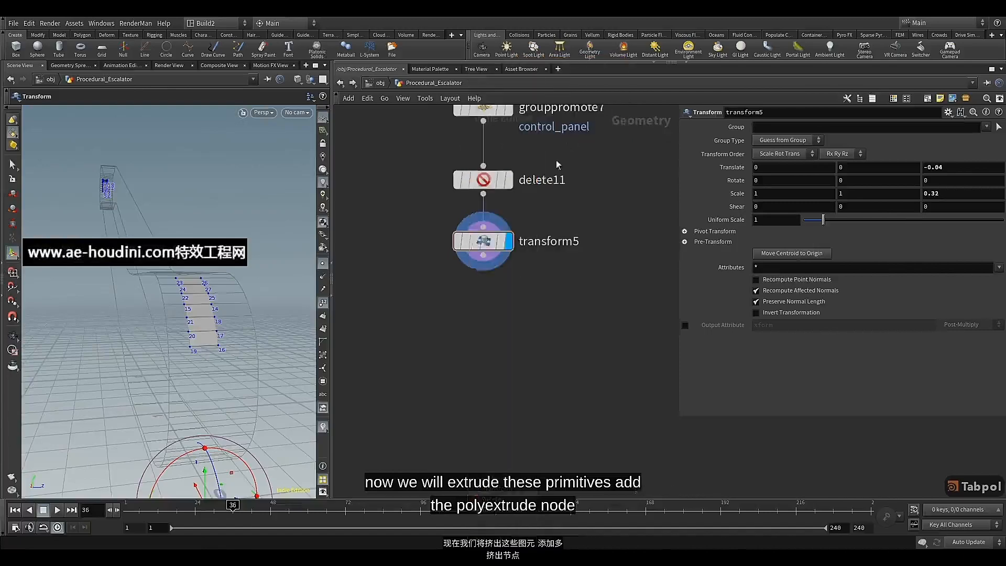
{"action": "left_click", "coordinate": [506, 315]}
{"action": "left_click", "coordinate": [507, 313]}
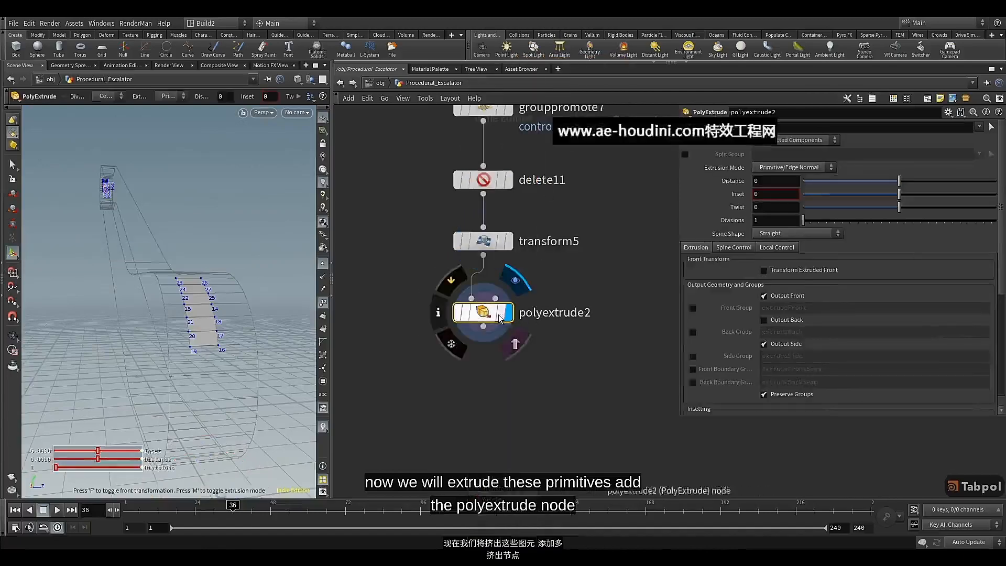
{"action": "left_click", "coordinate": [500, 114]}
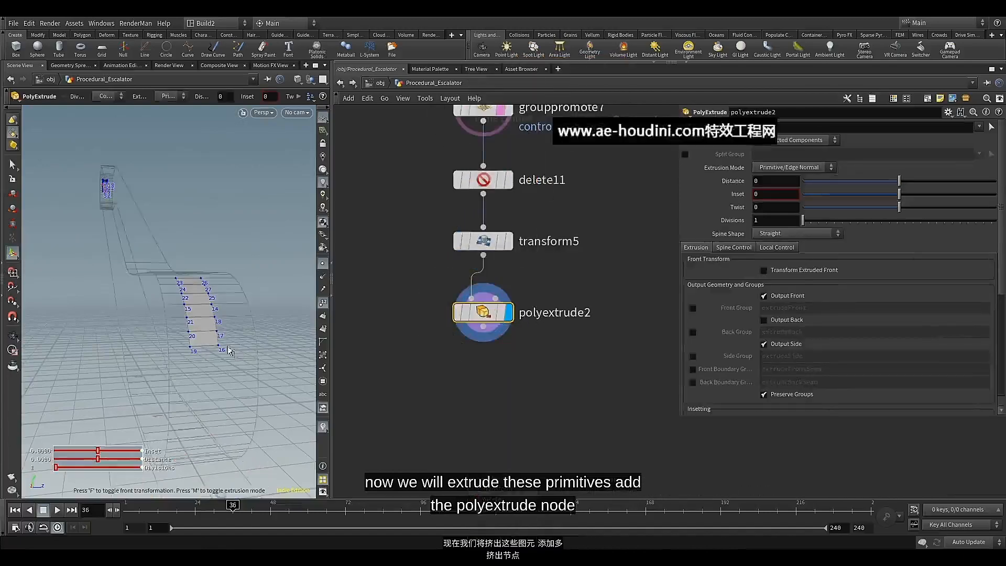
Set the PolyExtrude distance to 0.051 and enable Output Back to close the panel's back side
{"action": "left_click_drag", "start_coordinate": [228, 347], "coordinate": [262, 337], "text": "alt"}
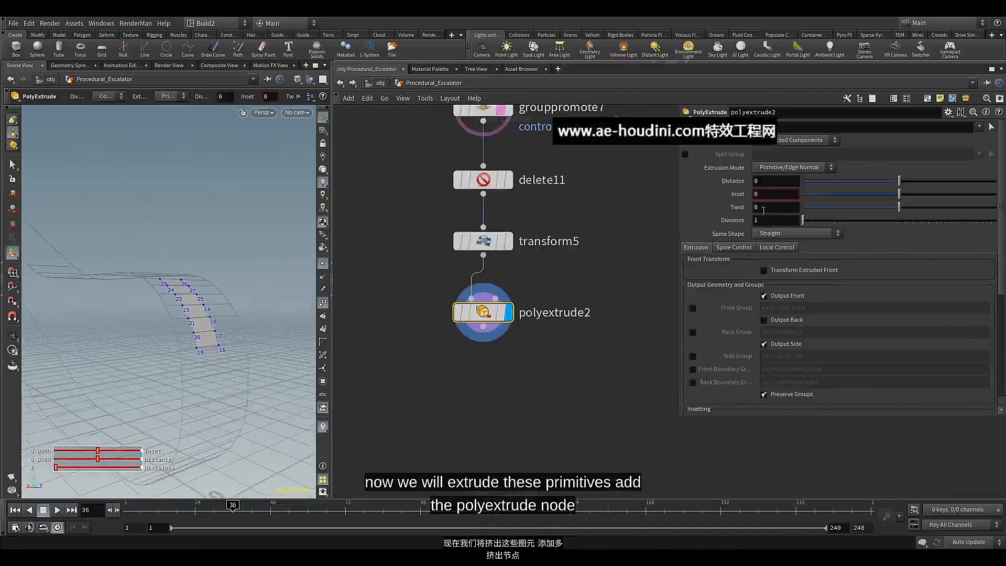
{"action": "left_click", "coordinate": [779, 182]}
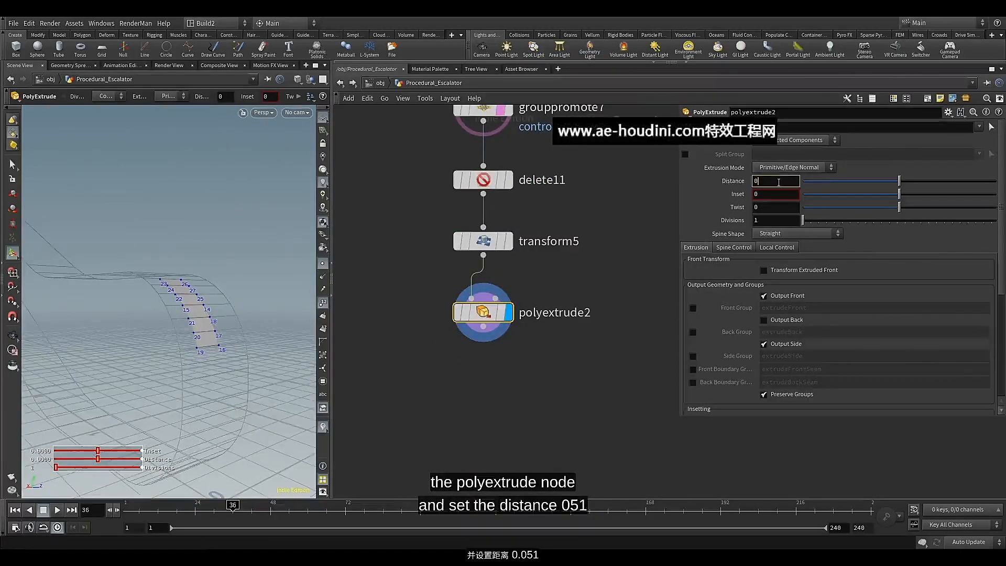
{"action": "type", "text": ".051"}
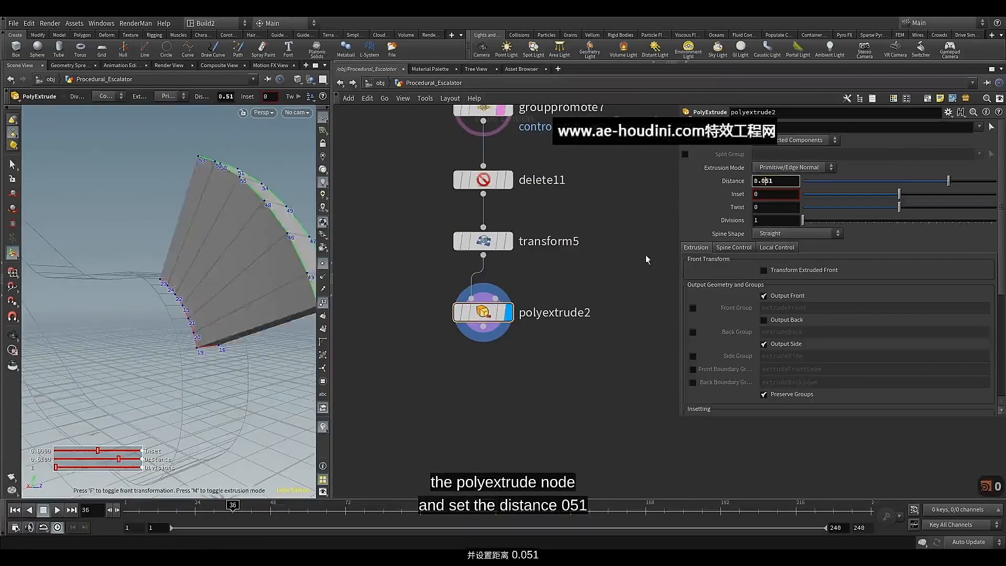
{"action": "key", "text": "Return"}
{"action": "middle_click_drag", "start_coordinate": [544, 283], "coordinate": [546, 277]}
{"action": "left_click_drag", "start_coordinate": [221, 291], "coordinate": [245, 299], "text": "alt"}
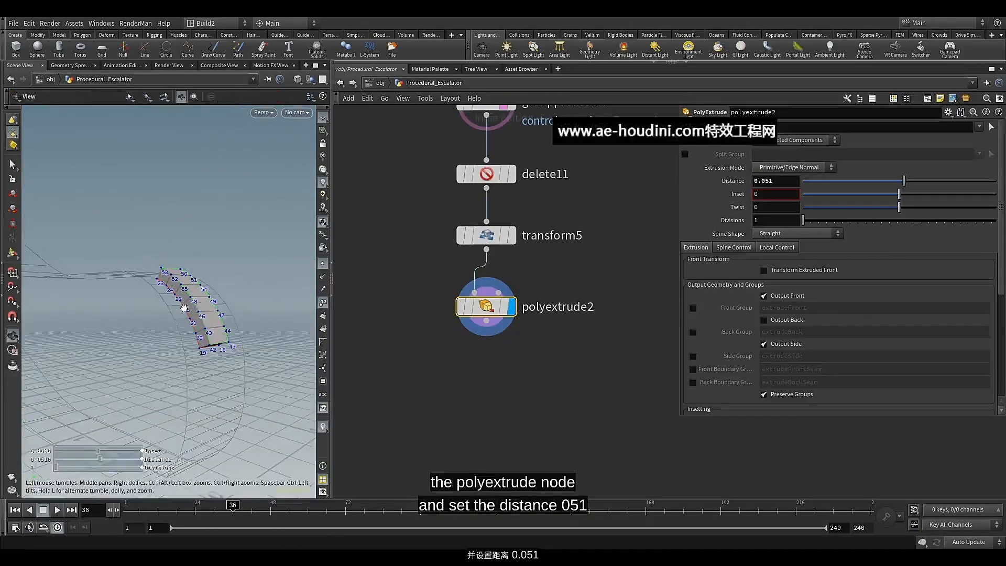
{"action": "left_click_drag", "start_coordinate": [185, 307], "coordinate": [242, 294], "text": "alt"}
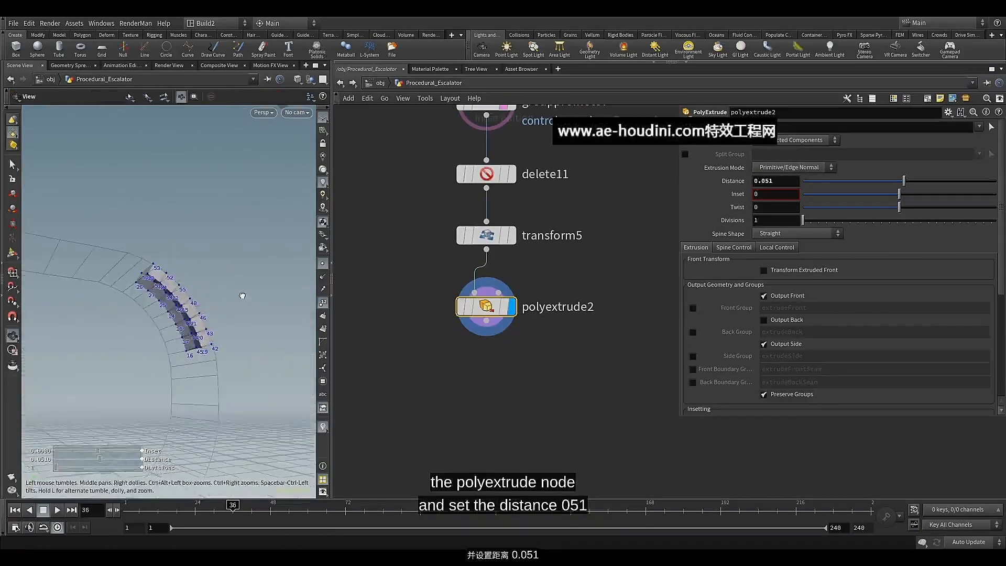
{"action": "left_click", "coordinate": [763, 320]}
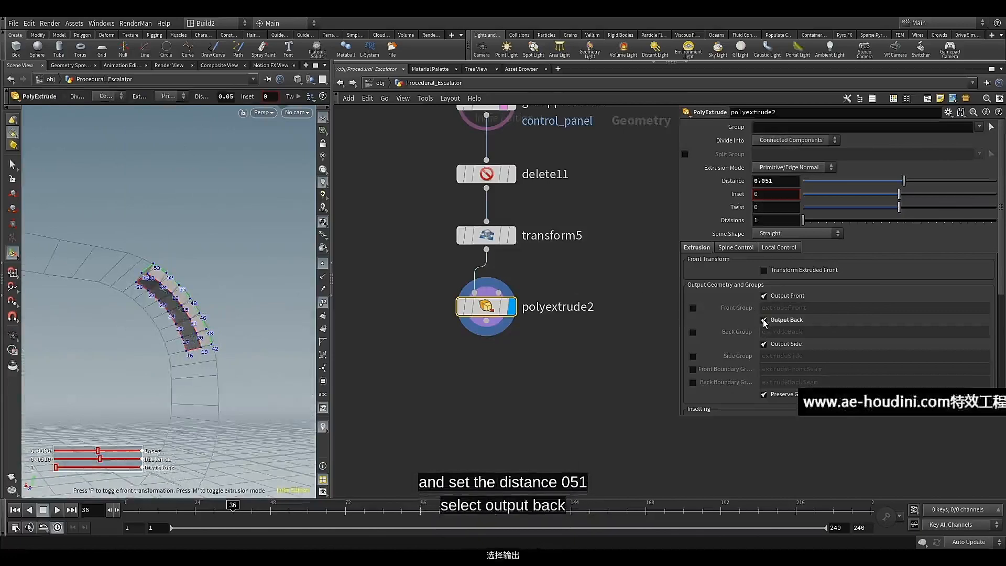
Add a second PolyExtrude node below polyextrude2, turn on its display and template flags, and set its distance to 0.002
{"action": "left_click", "coordinate": [486, 316]}
{"action": "key", "text": "Tab"}
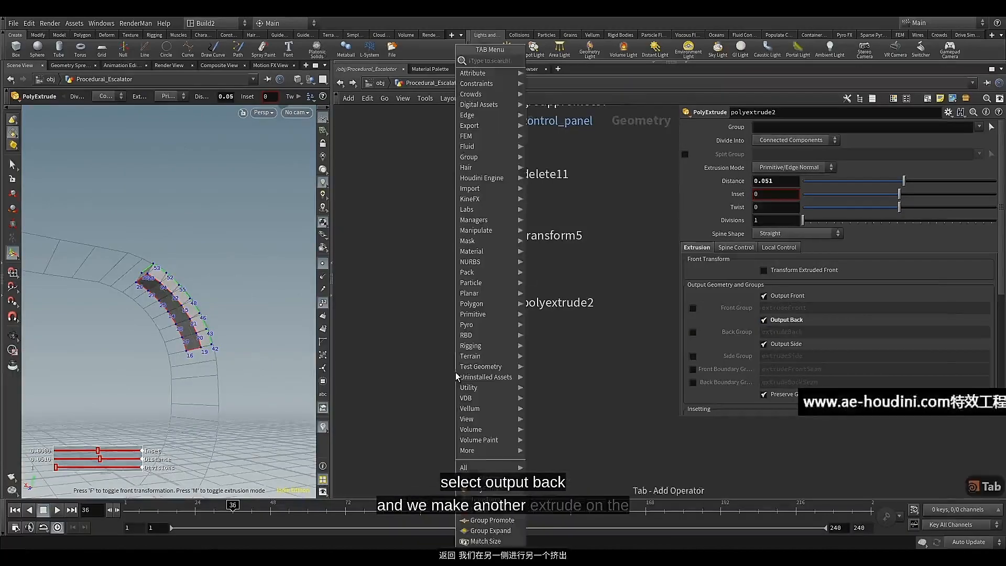
{"action": "type", "text": "pol"}
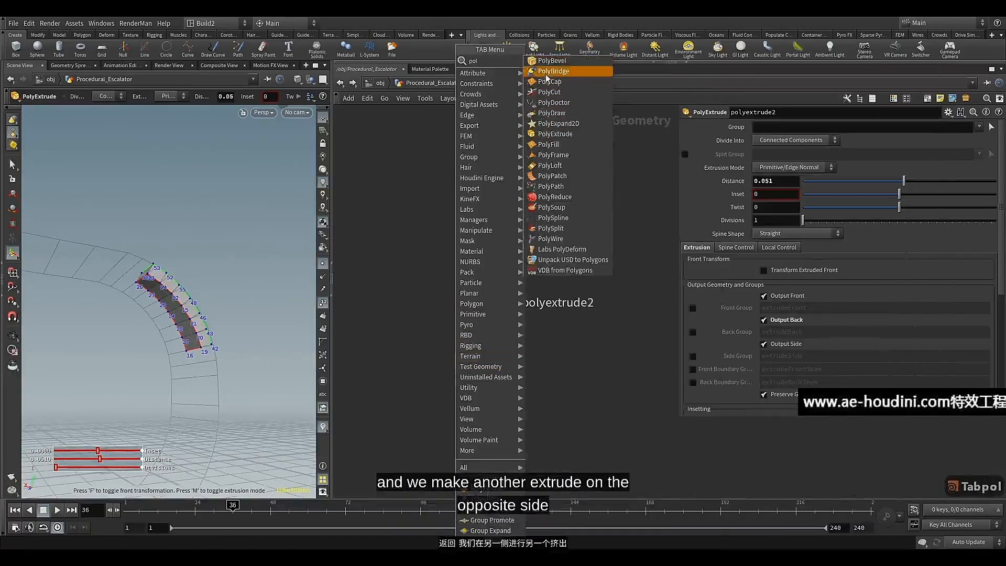
{"action": "left_click", "coordinate": [555, 133]}
{"action": "left_click_drag", "start_coordinate": [458, 373], "coordinate": [490, 368]}
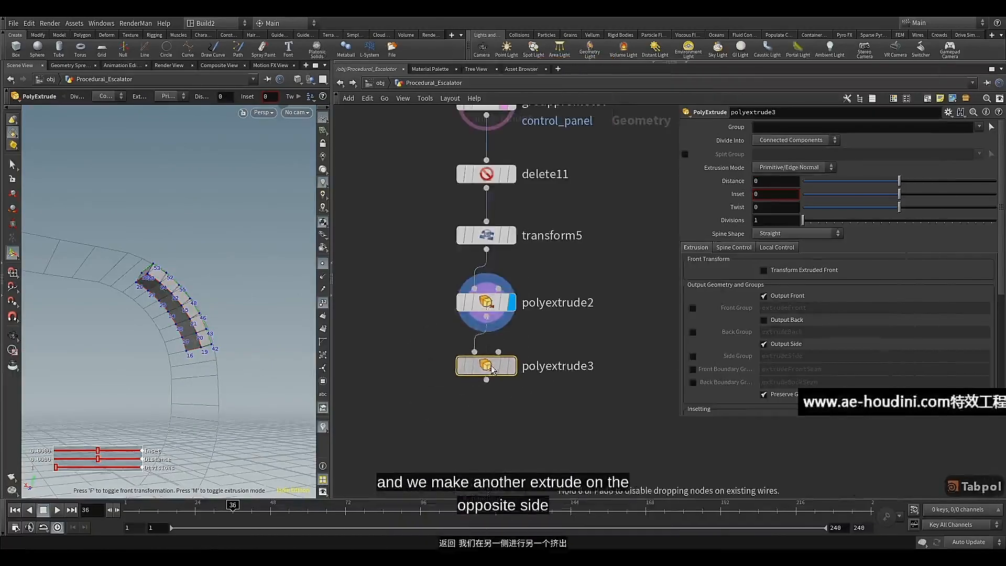
{"action": "left_click", "coordinate": [511, 366]}
{"action": "left_click", "coordinate": [502, 371]}
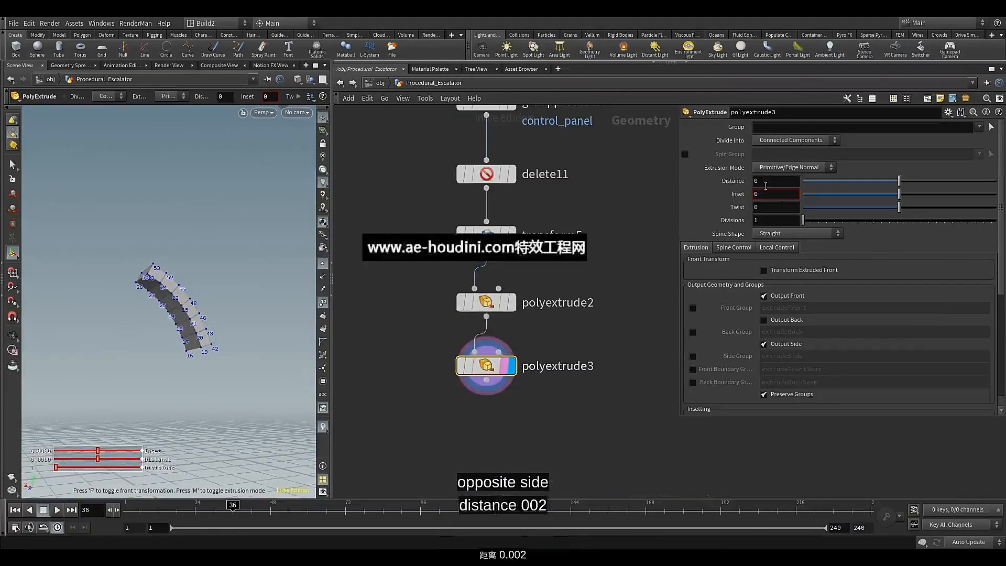
{"action": "left_click", "coordinate": [776, 179]}
{"action": "middle_click_drag", "start_coordinate": [777, 180], "coordinate": [793, 237]}
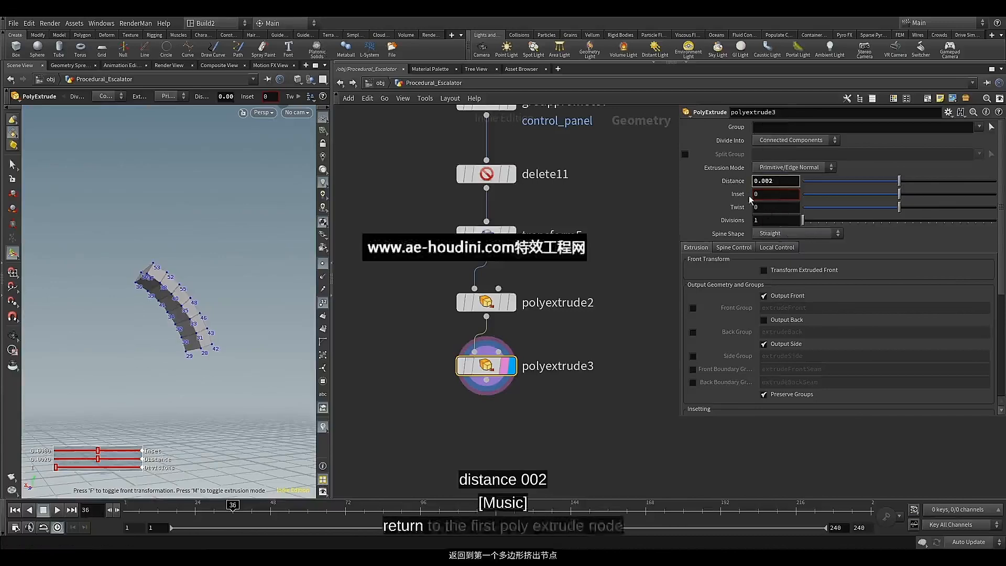
Select and display polyextrude2 with its template flag on, and hide the point numbers in the viewport
{"action": "left_click", "coordinate": [495, 303]}
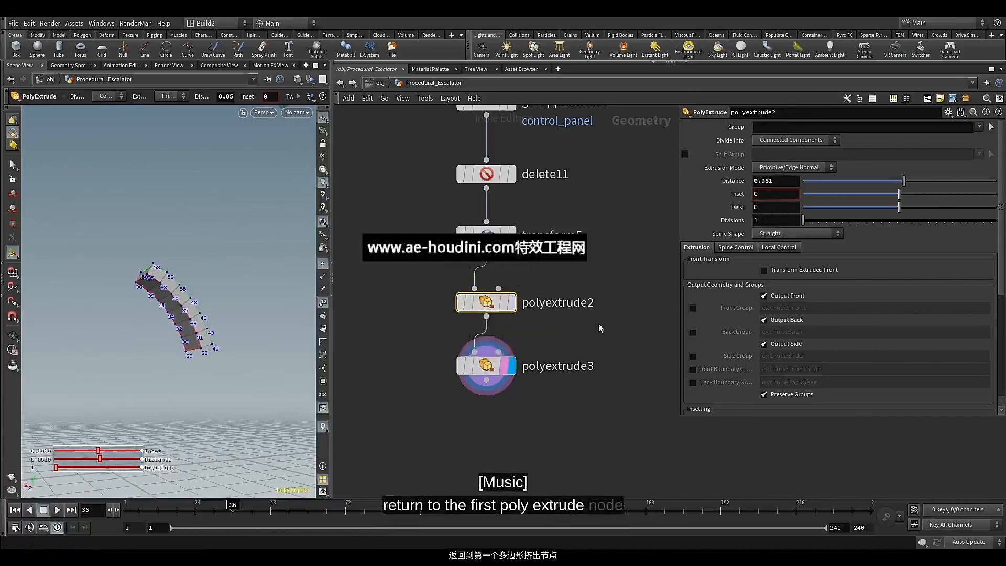
{"action": "left_click", "coordinate": [519, 275]}
{"action": "left_click", "coordinate": [518, 333]}
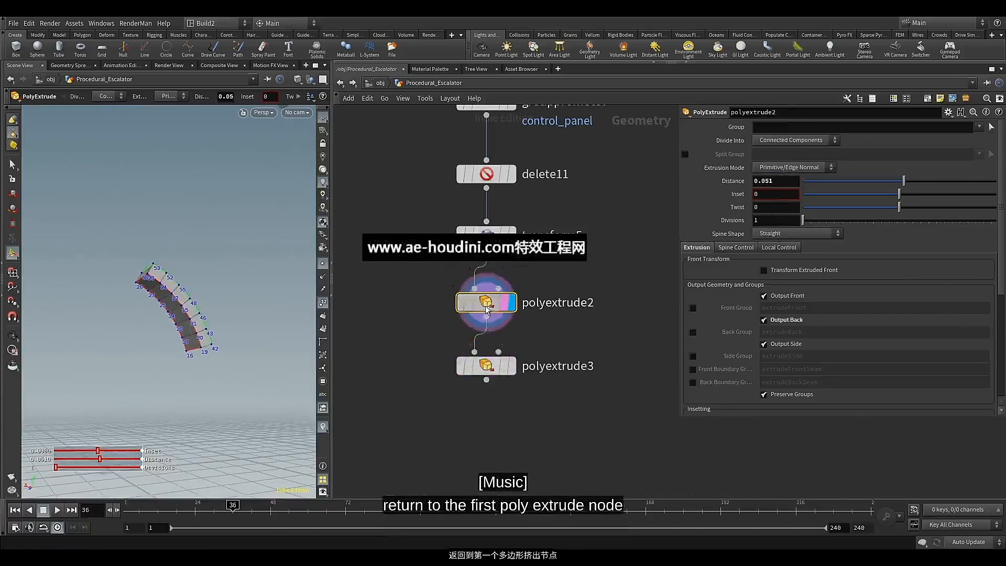
{"action": "left_click", "coordinate": [323, 301]}
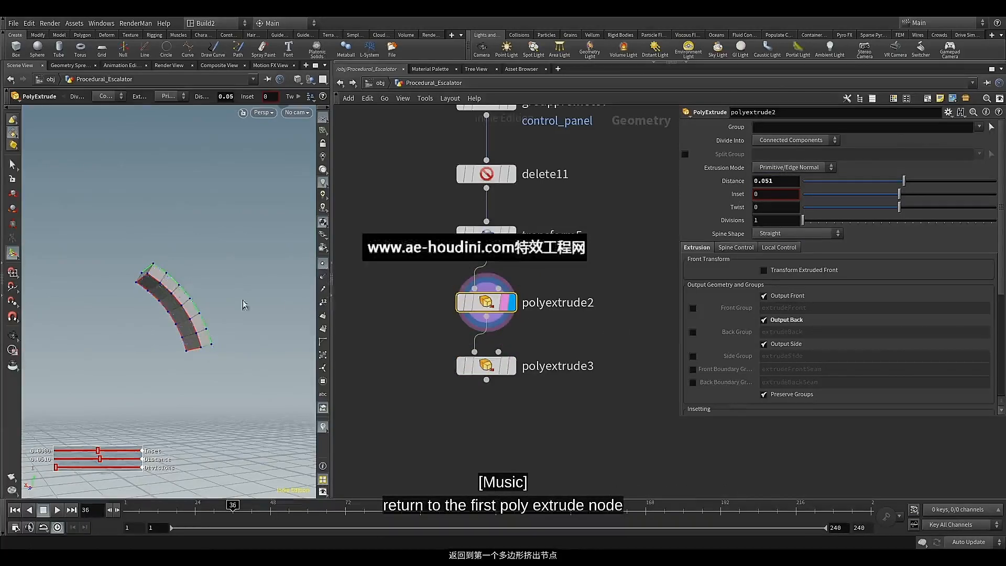
Enable the extrudeBack back group on polyextrude2, and toggle Output Back off and on again to compare
{"action": "left_click_drag", "start_coordinate": [173, 289], "coordinate": [185, 289], "text": "alt"}
{"action": "scroll", "coordinate": [177, 289], "scroll_direction": "up", "scroll_amount": 3}
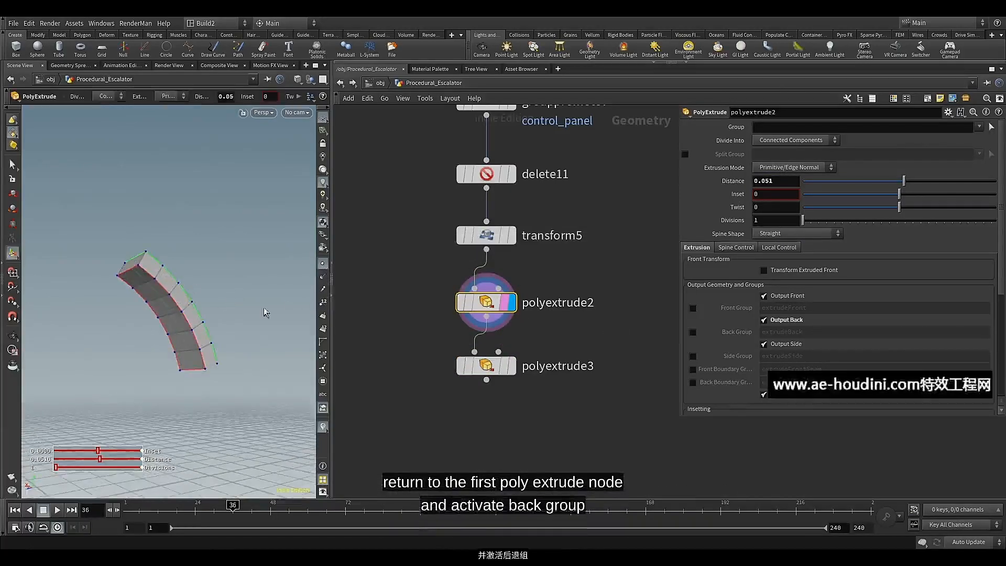
{"action": "left_click", "coordinate": [692, 332]}
{"action": "left_click", "coordinate": [766, 322]}
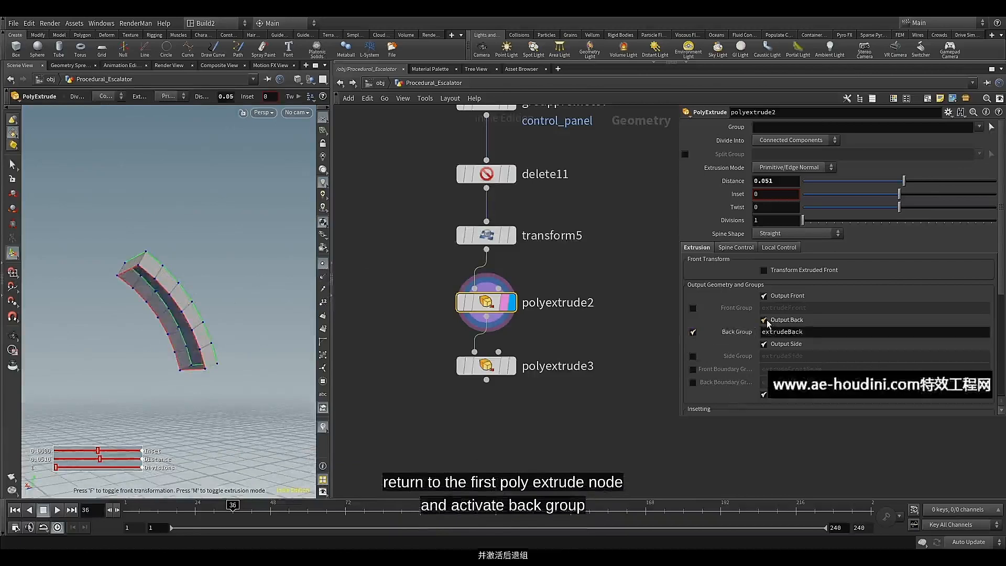
{"action": "left_click", "coordinate": [766, 322]}
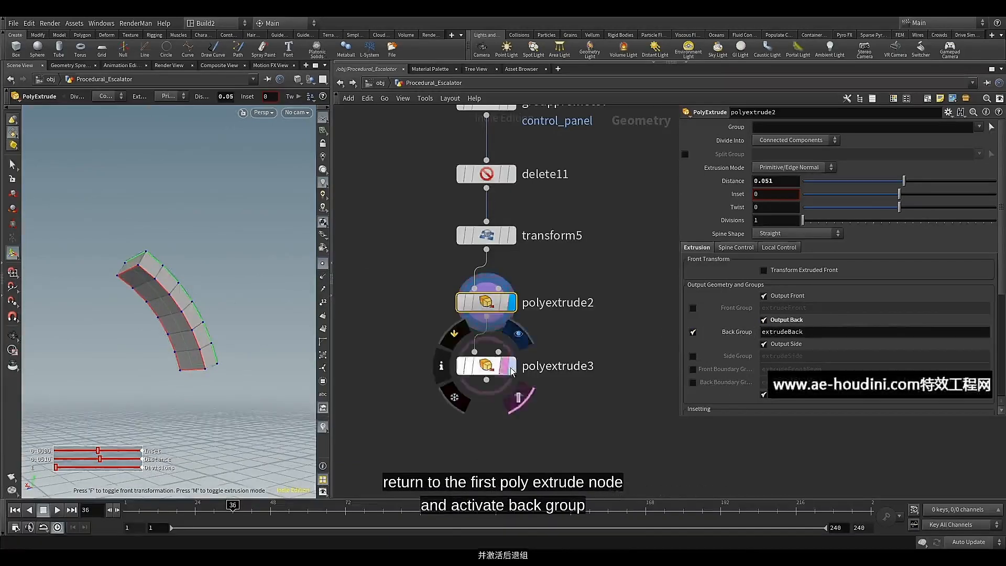
Display polyextrude3 and restrict its extrusion to the extrudeBack group
{"action": "left_click", "coordinate": [511, 365]}
{"action": "left_click", "coordinate": [978, 127]}
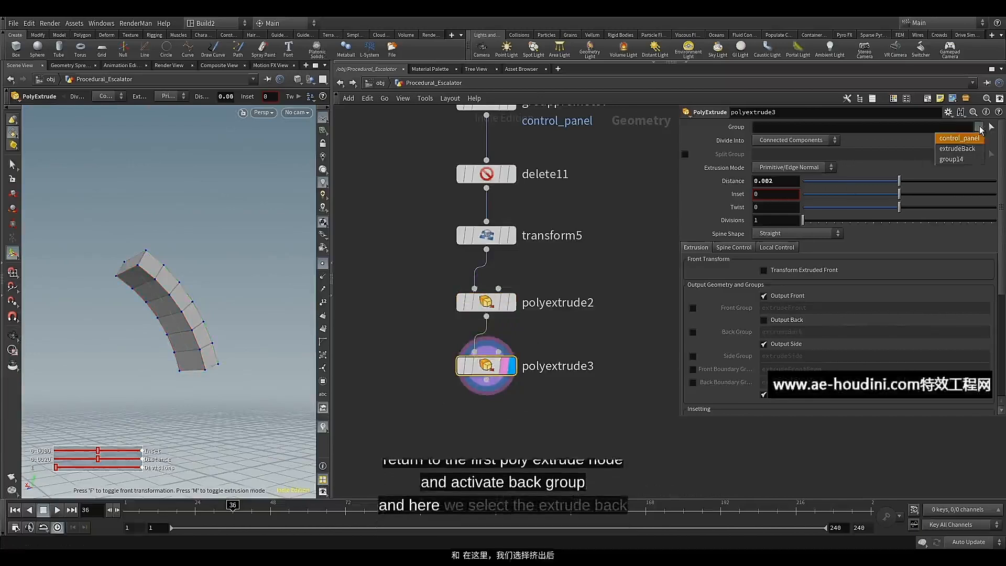
{"action": "left_click", "coordinate": [967, 152]}
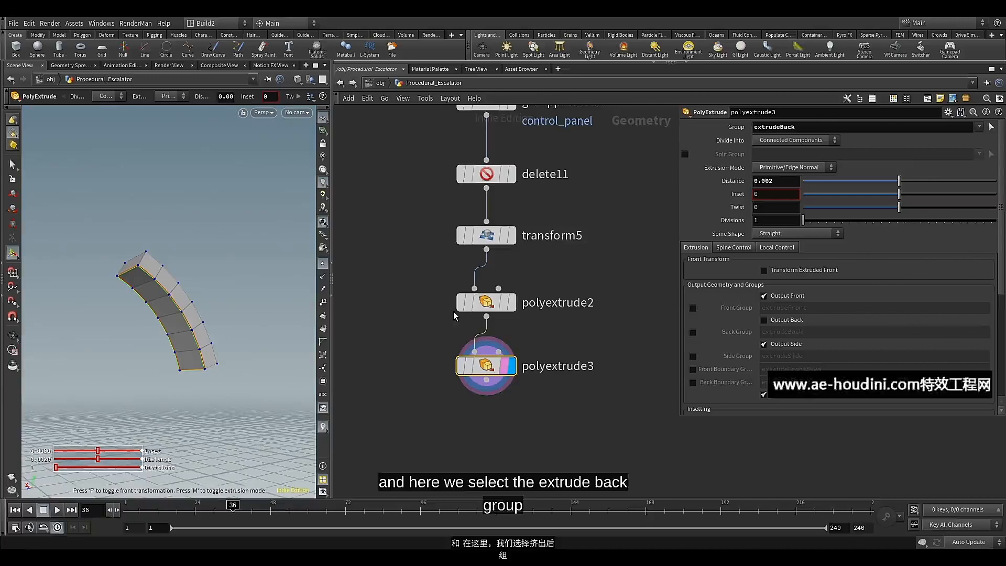
Set the polyextrude3 distance to 0.02 and inspect the thickened back of the panel
{"action": "left_click", "coordinate": [778, 179]}
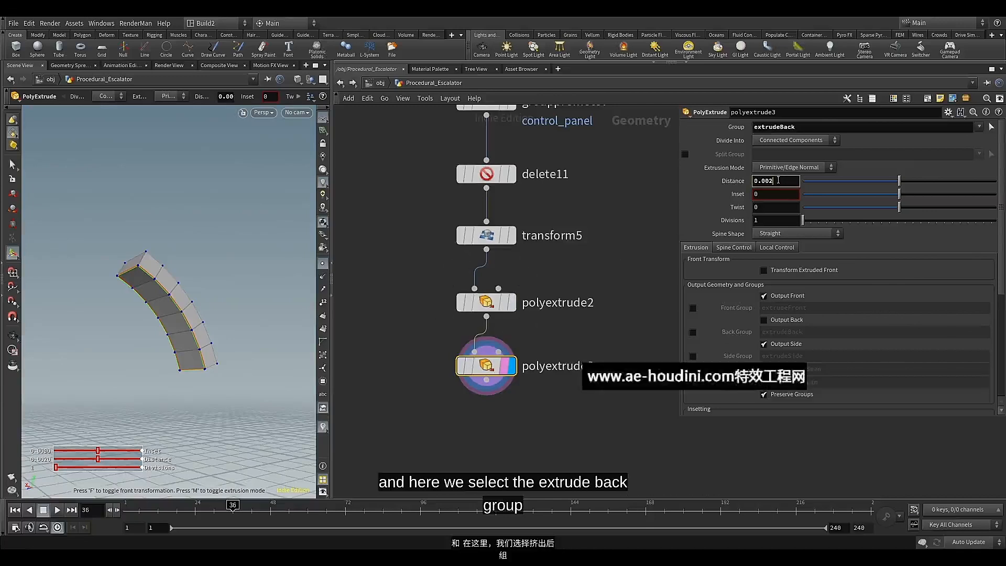
{"action": "key", "text": "BackSpace"}
{"action": "key", "text": "BackSpace"}
{"action": "type", "text": "2"}
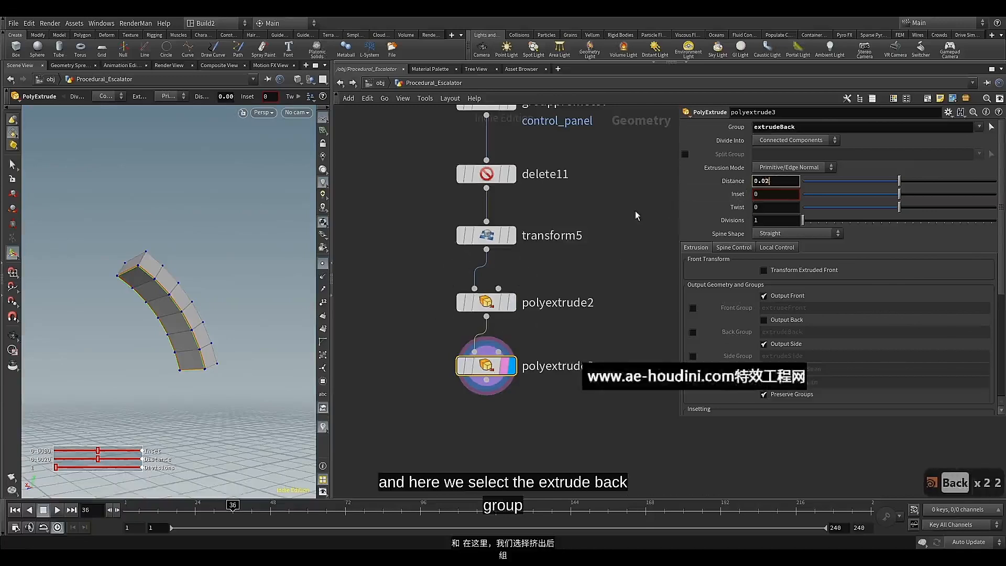
{"action": "key", "text": "Escape"}
{"action": "left_click_drag", "start_coordinate": [241, 291], "coordinate": [206, 294]}
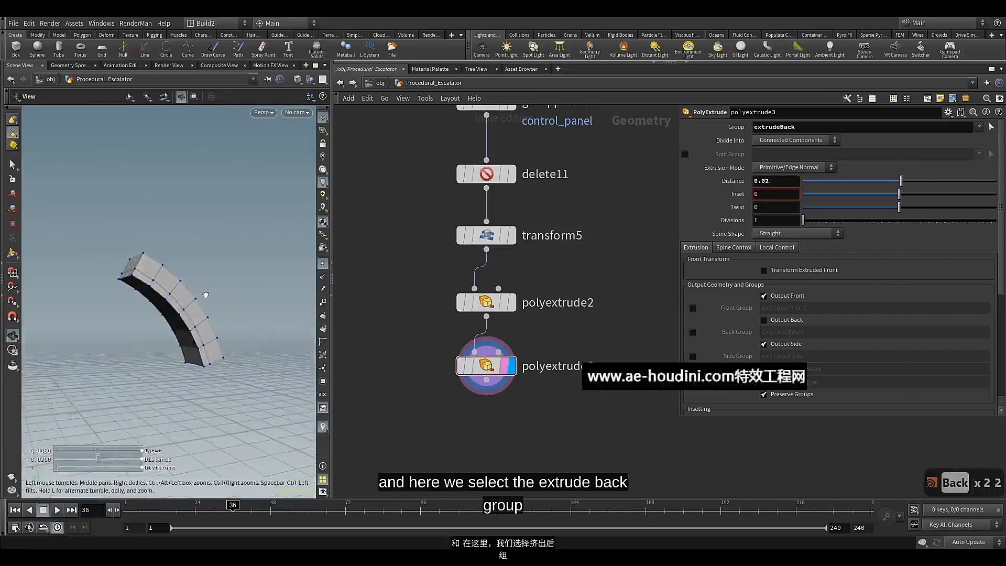
{"action": "key", "text": "Return"}
Add a Null node connected below polyextrude3 and turn on its display and template flags
{"action": "middle_click_drag", "start_coordinate": [443, 338], "coordinate": [455, 286]}
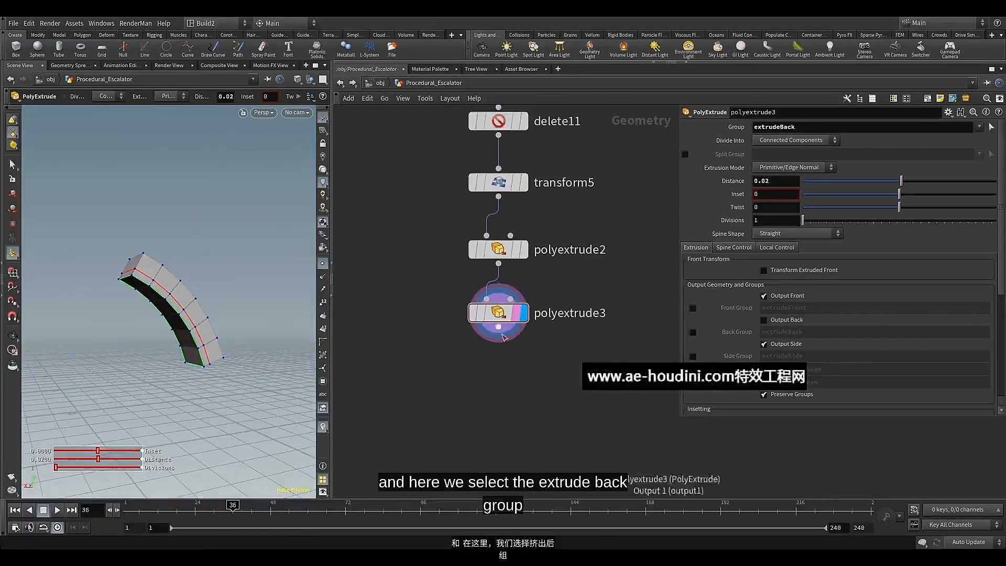
{"action": "key", "text": "Tab"}
{"action": "type", "text": "nul"}
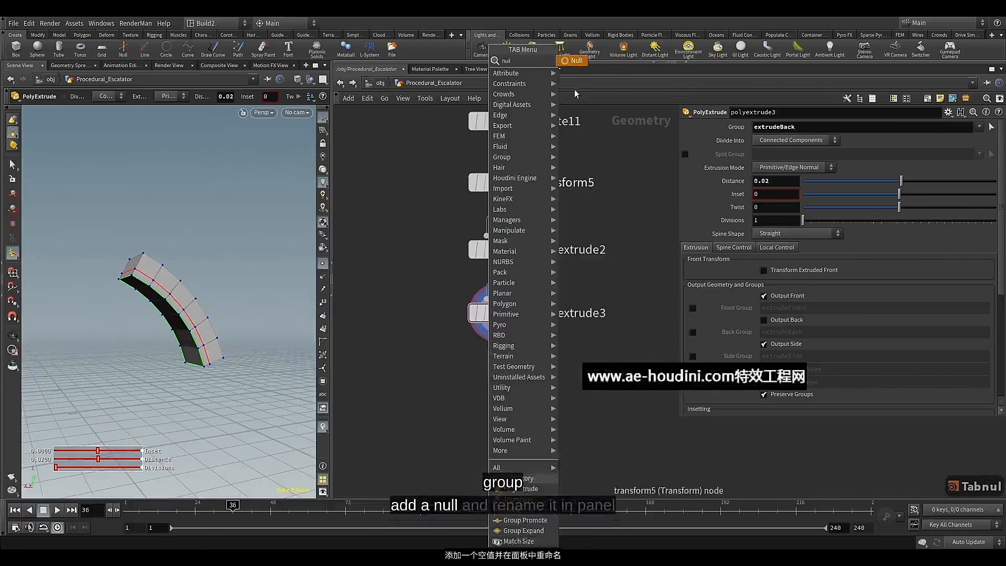
{"action": "key", "text": "Return"}
{"action": "left_click", "coordinate": [497, 380]}
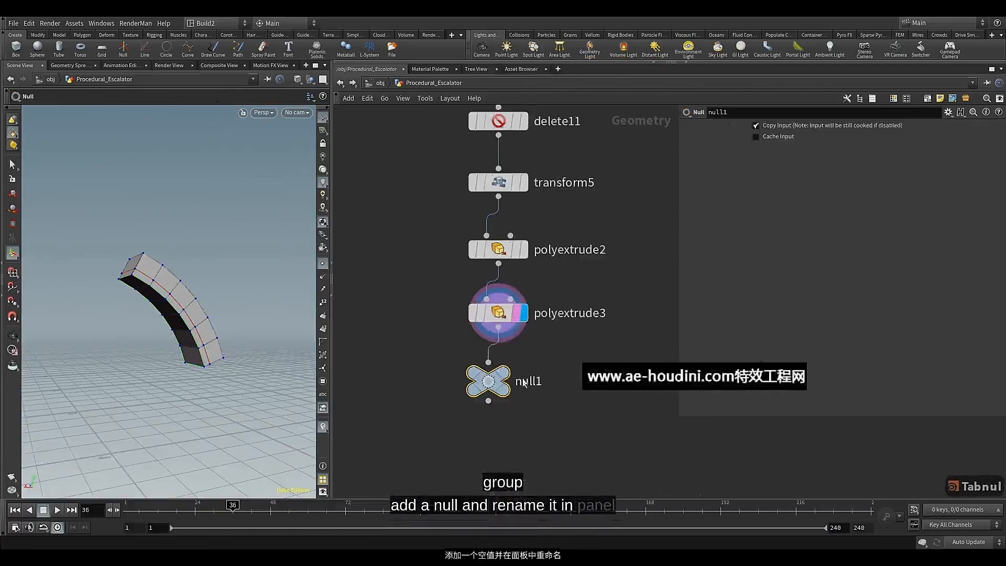
Rename the Null node to Panel and colour it green
{"action": "left_click", "coordinate": [531, 380]}
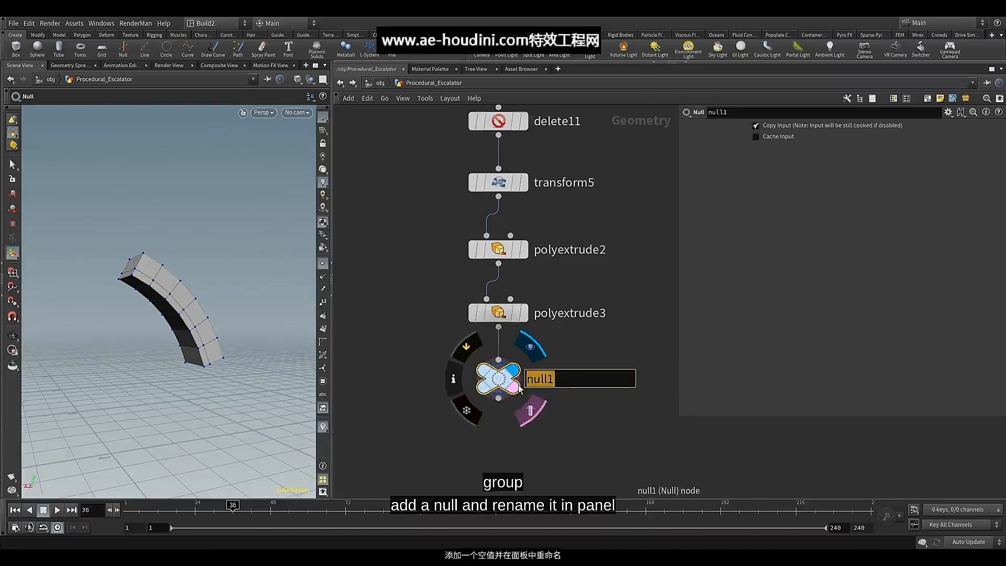
{"action": "type", "text": "Panel"}
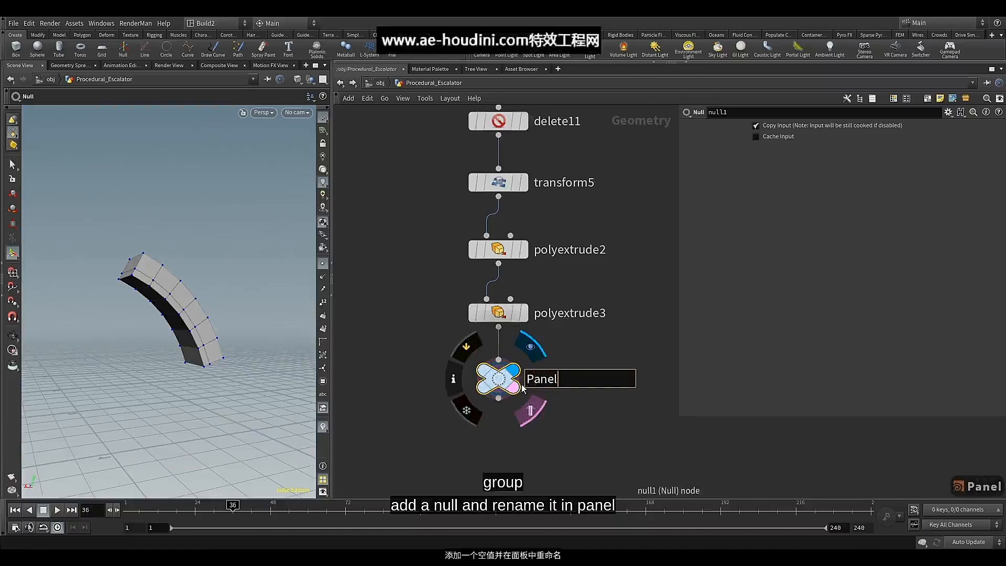
{"action": "key", "text": "Return"}
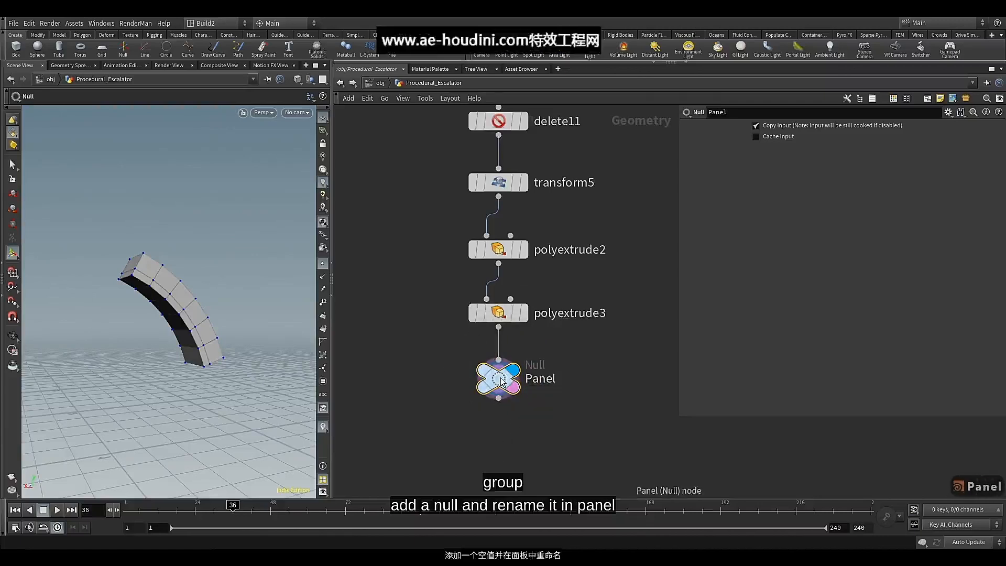
{"action": "key", "text": "c"}
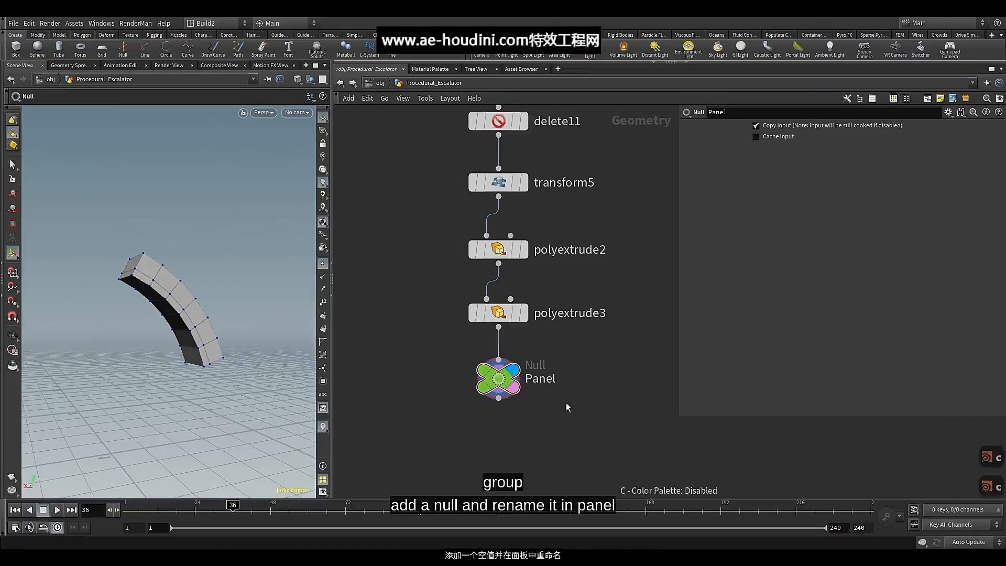
{"action": "middle_click_drag", "start_coordinate": [566, 407], "coordinate": [555, 219]}
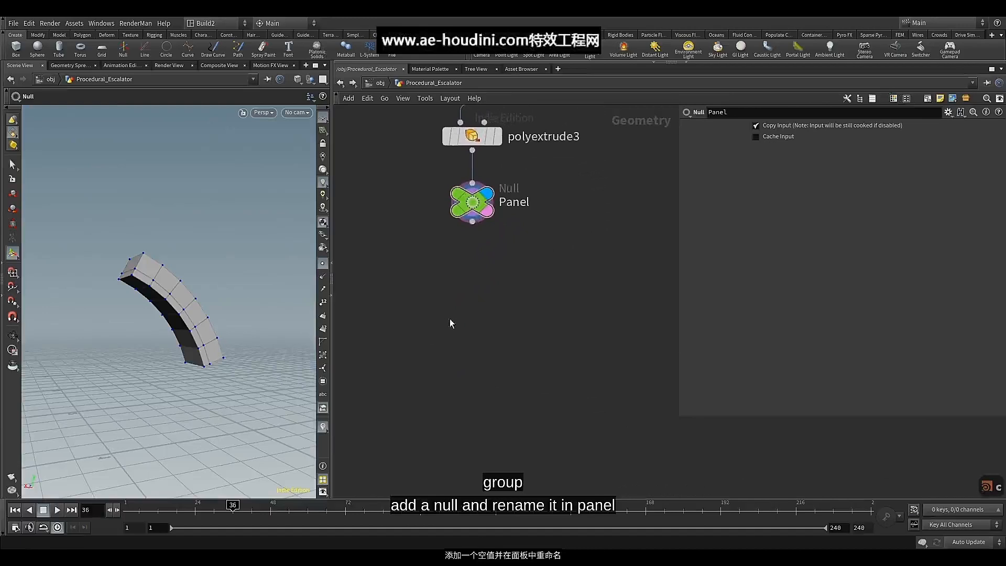
Add a Copy to Points node fed from the second output of split1
{"action": "scroll", "coordinate": [540, 251], "scroll_direction": "down", "scroll_amount": 3}
{"action": "middle_click_drag", "start_coordinate": [541, 252], "coordinate": [467, 493]}
{"action": "middle_click_drag", "start_coordinate": [542, 236], "coordinate": [521, 384]}
{"action": "middle_click_drag", "start_coordinate": [580, 231], "coordinate": [530, 308]}
{"action": "scroll", "coordinate": [546, 301], "scroll_direction": "down", "scroll_amount": 4}
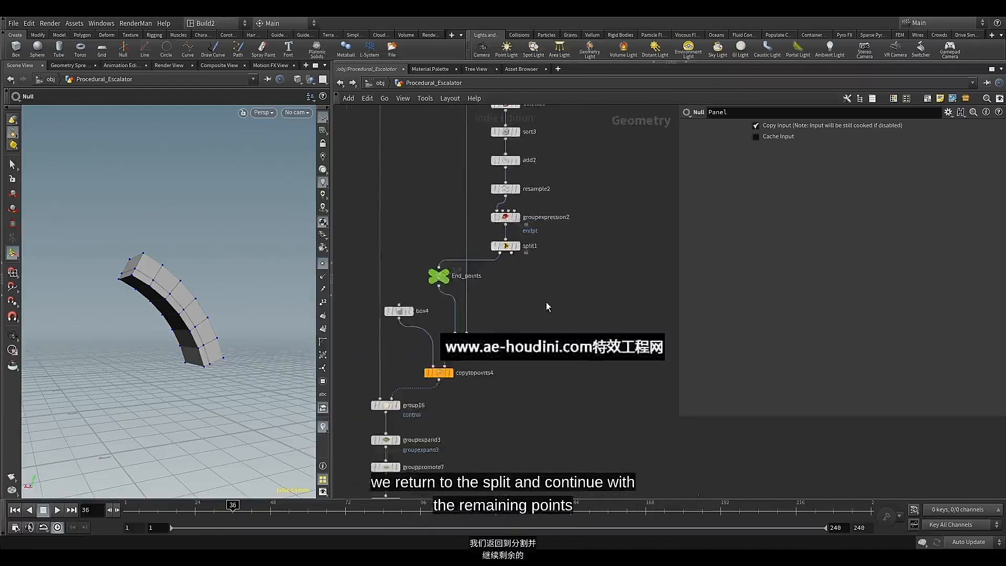
{"action": "scroll", "coordinate": [540, 307], "scroll_direction": "up", "scroll_amount": 2}
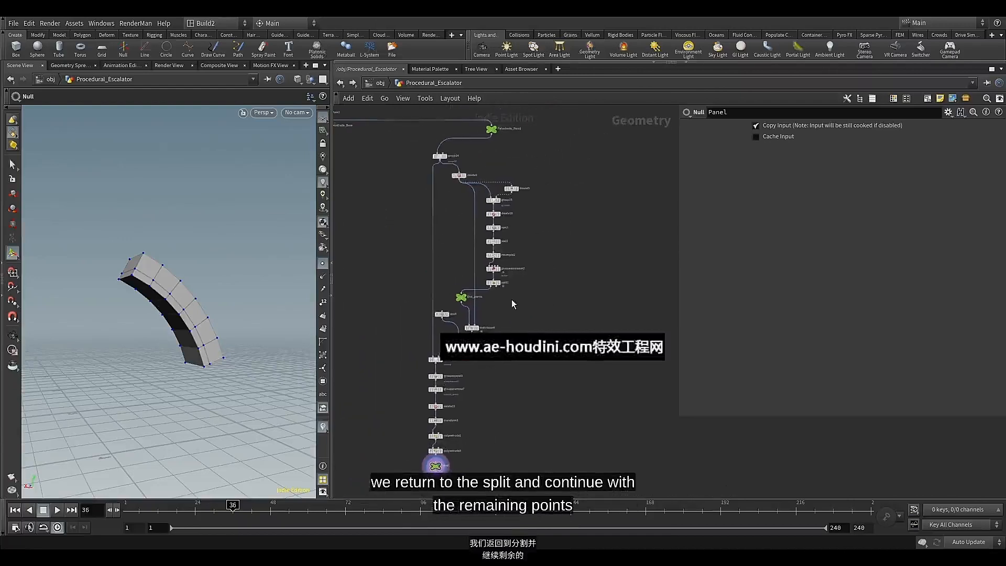
{"action": "scroll", "coordinate": [512, 295], "scroll_direction": "up", "scroll_amount": 1}
{"action": "scroll", "coordinate": [497, 283], "scroll_direction": "up", "scroll_amount": 4}
{"action": "left_click", "coordinate": [487, 288]}
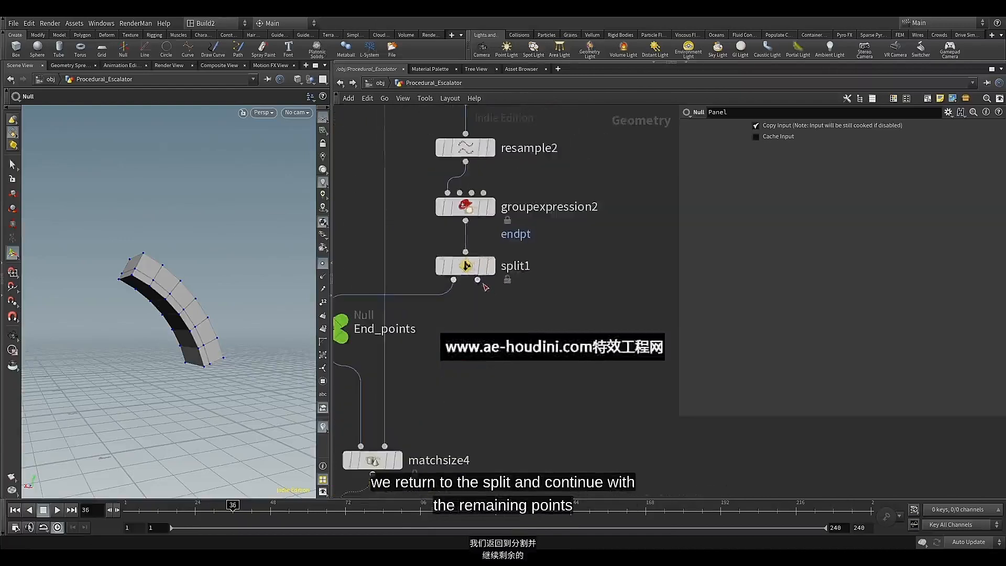
{"action": "middle_click_drag", "start_coordinate": [563, 345], "coordinate": [479, 346]}
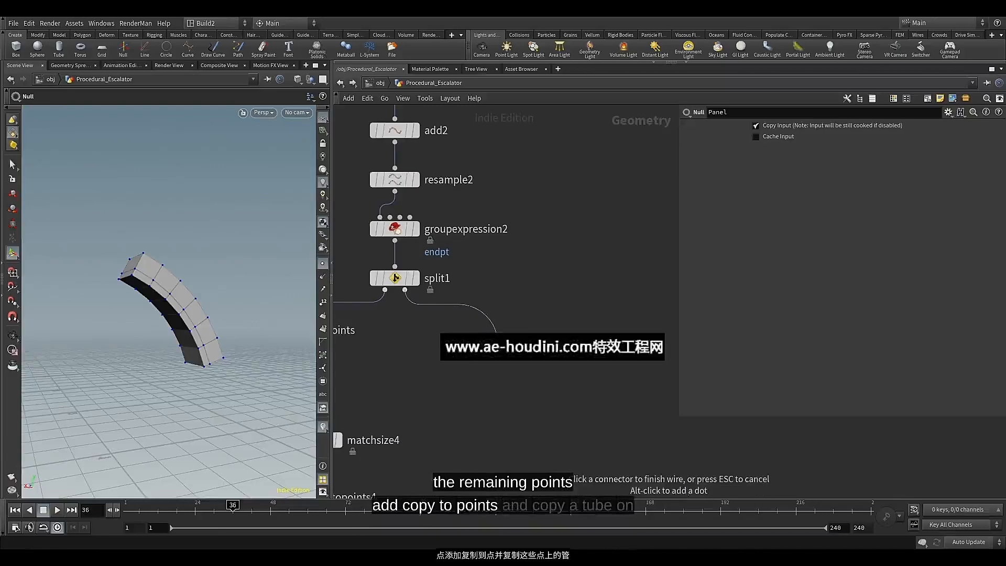
{"action": "key", "text": "Tab"}
{"action": "type", "text": "cop"}
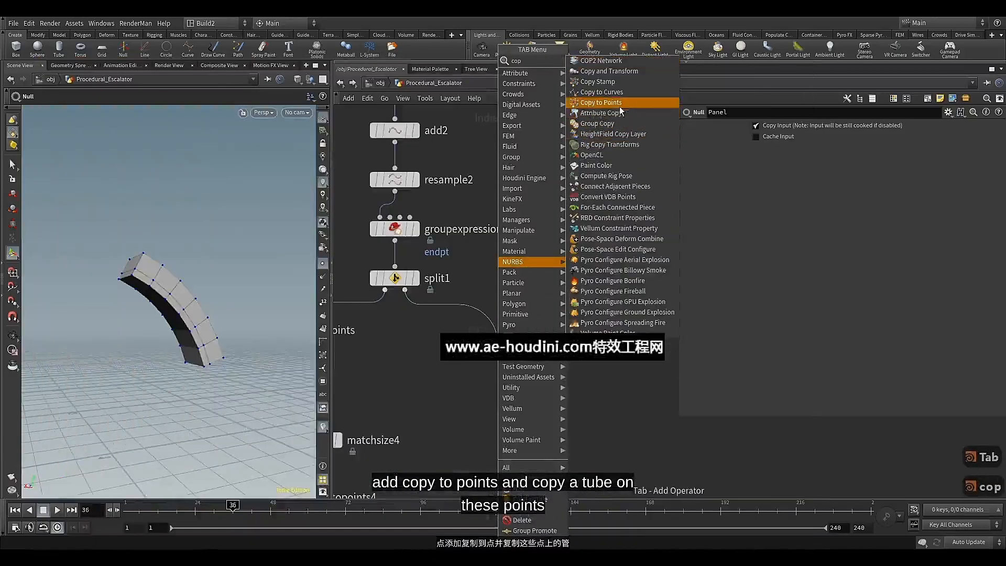
{"action": "left_click", "coordinate": [600, 102]}
{"action": "left_click", "coordinate": [489, 326]}
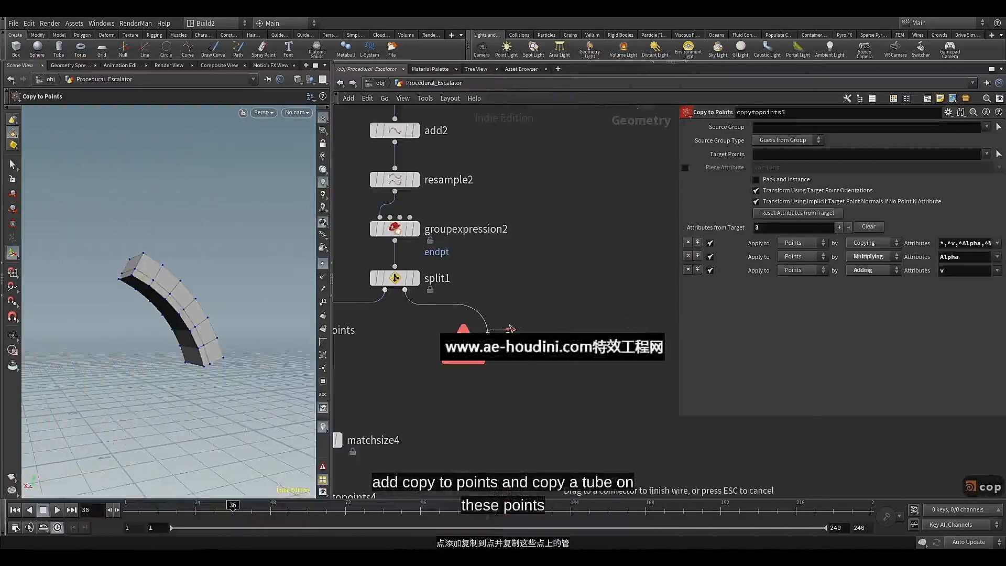
Rewire split1's second output into the target points input of copytopoints5, place the node below split1 and display it
{"action": "left_click", "coordinate": [493, 320]}
{"action": "left_click", "coordinate": [404, 290]}
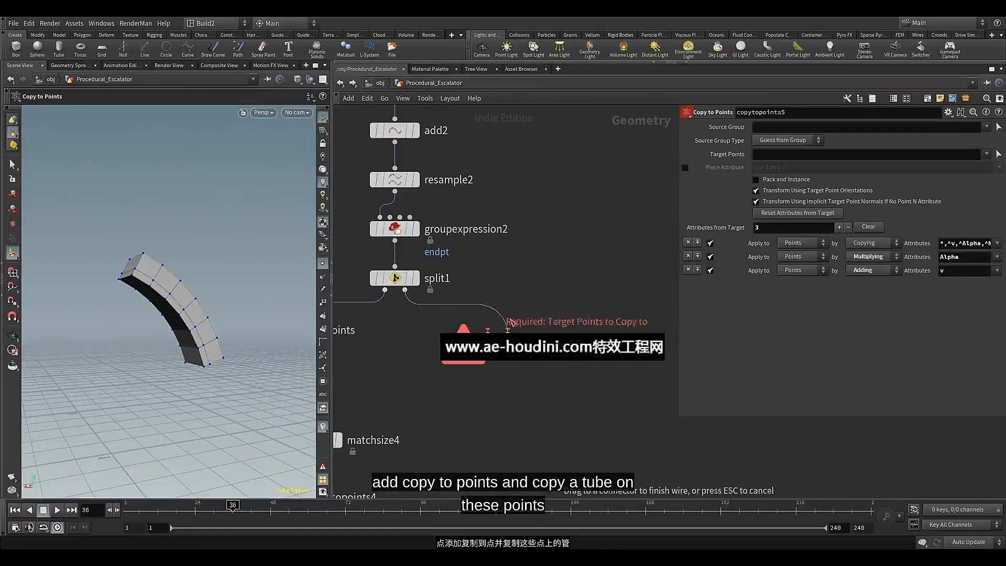
{"action": "left_click", "coordinate": [508, 333]}
{"action": "left_click_drag", "start_coordinate": [501, 349], "coordinate": [559, 401]}
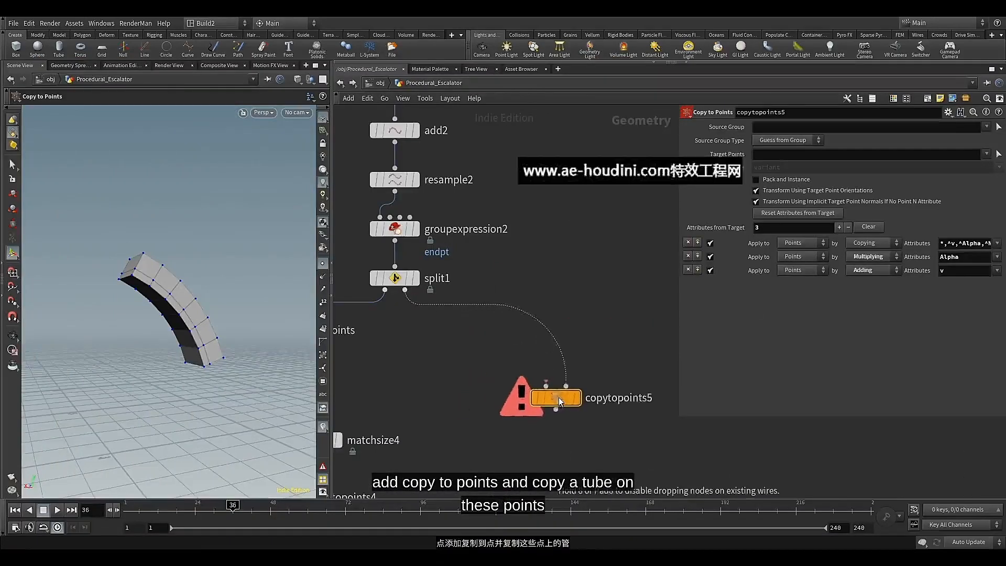
{"action": "middle_click_drag", "start_coordinate": [534, 358], "coordinate": [523, 272]}
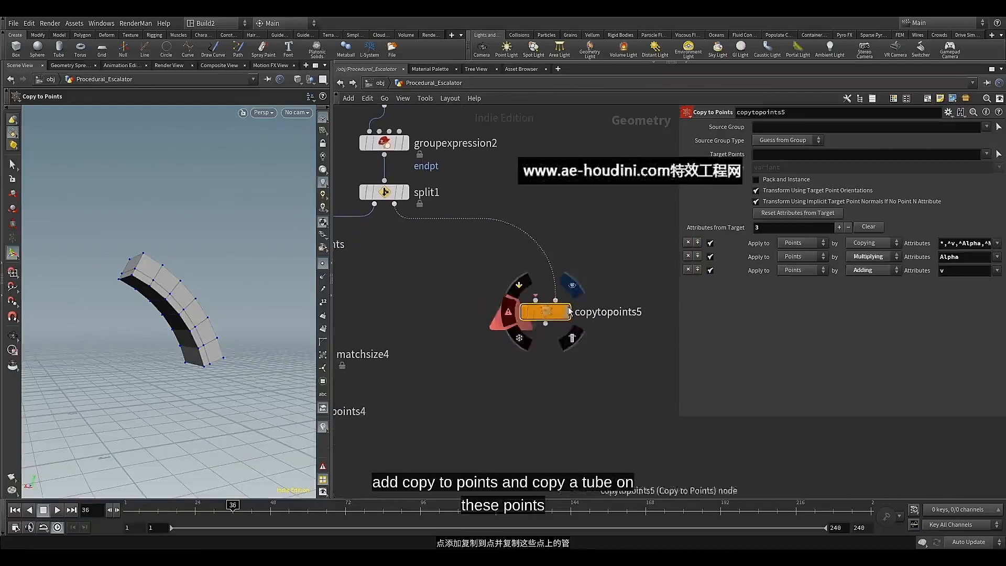
{"action": "left_click", "coordinate": [568, 312]}
{"action": "left_click", "coordinate": [560, 312]}
{"action": "middle_click_drag", "start_coordinate": [476, 296], "coordinate": [507, 307]}
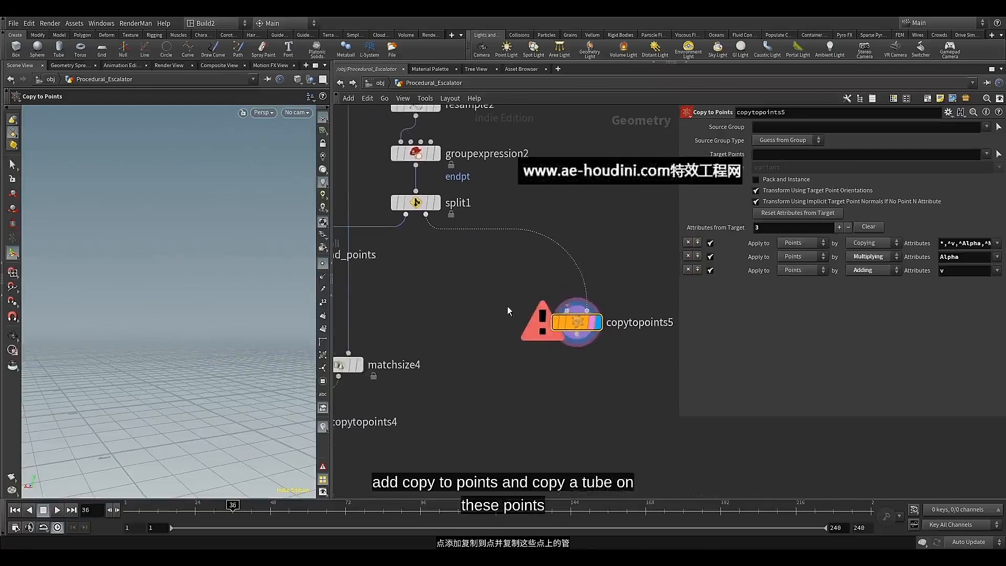
Add a Tube node beside copytopoints5 and set its primitive type to Polygon
{"action": "key", "text": "Tab"}
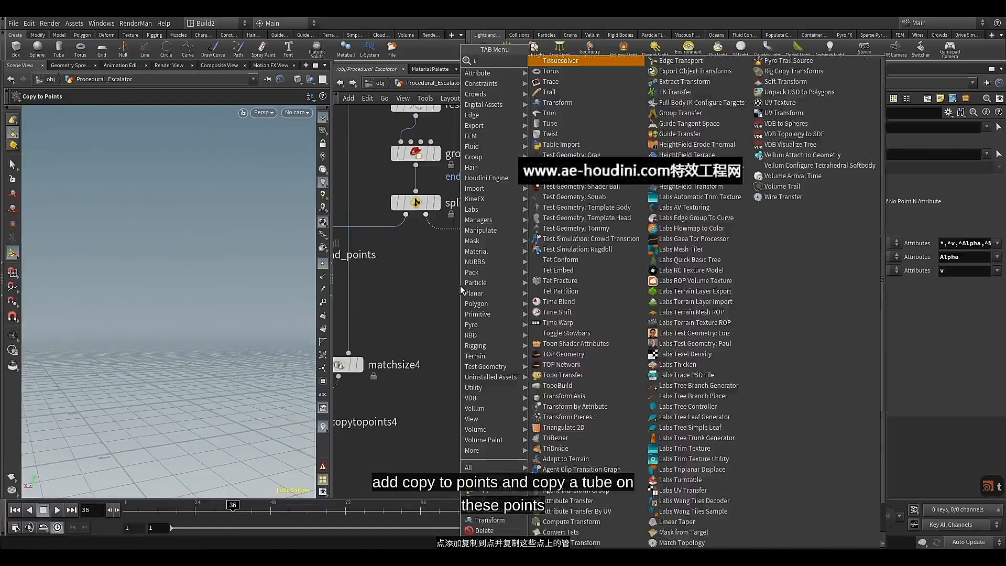
{"action": "type", "text": "tu"}
{"action": "left_click", "coordinate": [550, 61]}
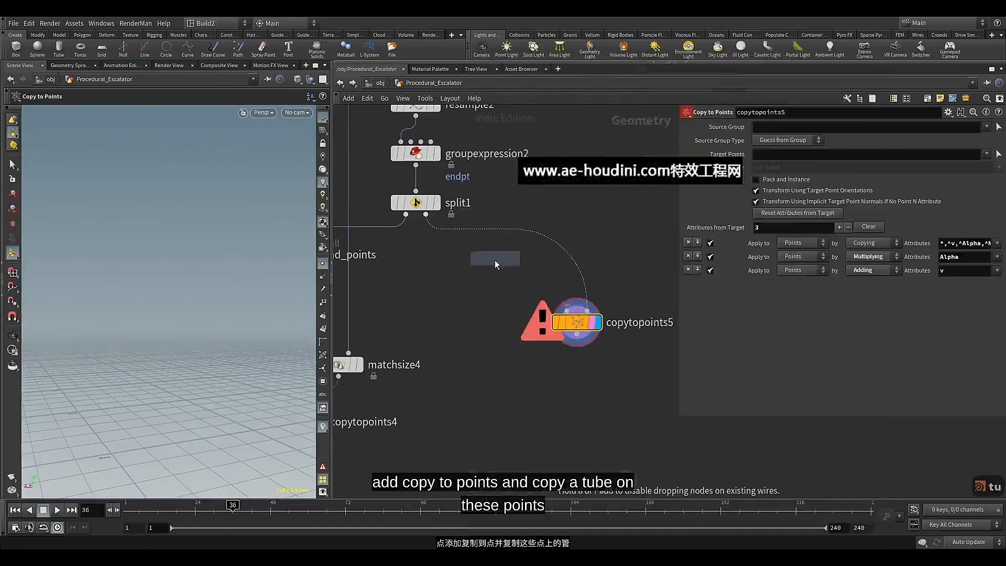
{"action": "left_click", "coordinate": [479, 278]}
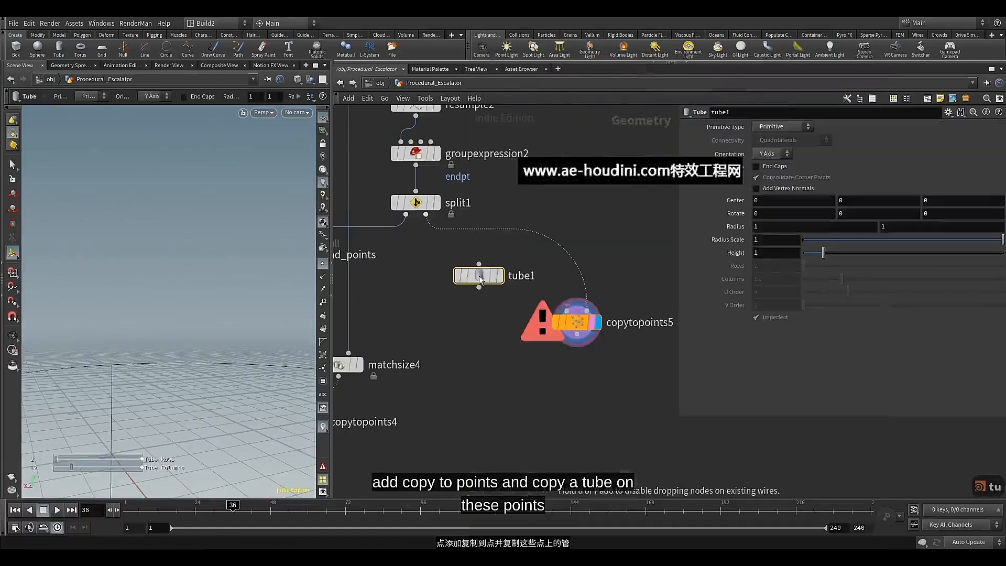
{"action": "left_click", "coordinate": [782, 128]}
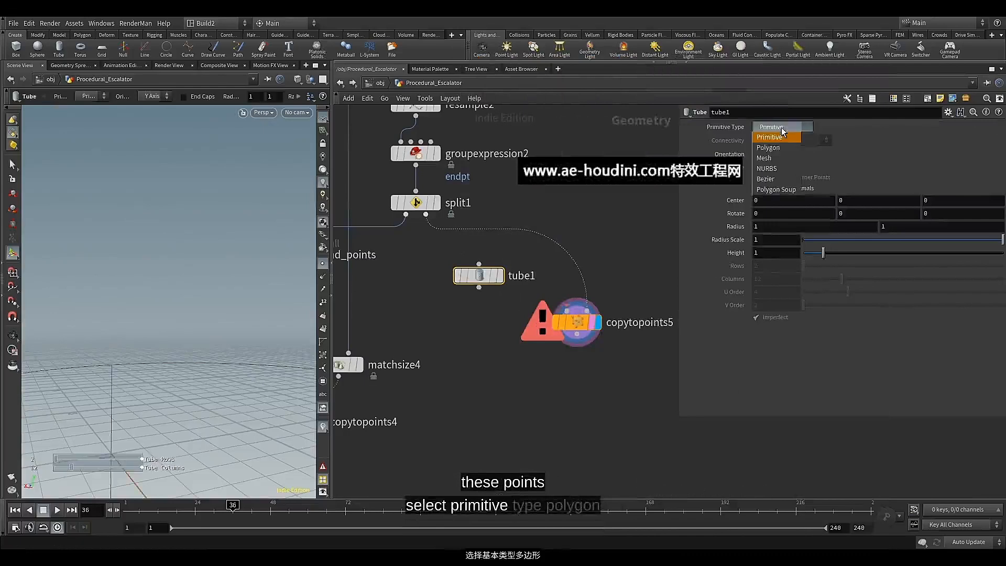
{"action": "left_click", "coordinate": [772, 150]}
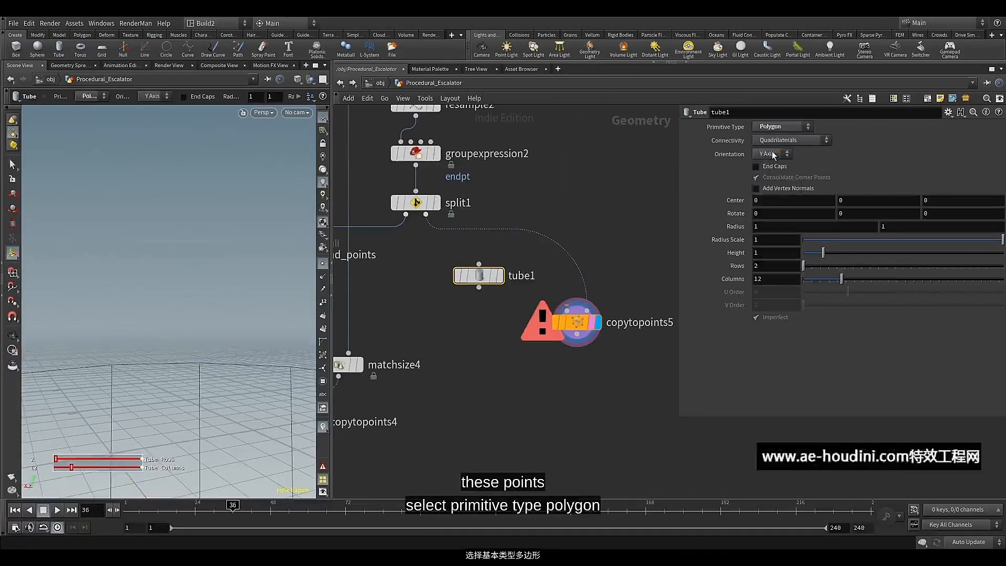
Display tube1 and frame its polygon geometry in the viewport
{"action": "left_click", "coordinate": [499, 276]}
{"action": "scroll", "coordinate": [227, 324], "scroll_direction": "down", "scroll_amount": 5, "text": "alt"}
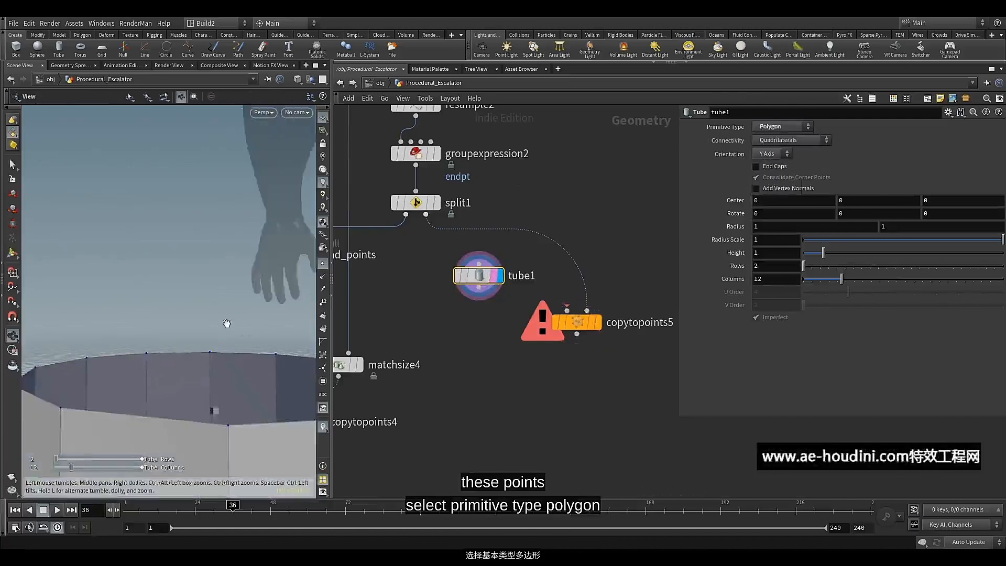
{"action": "middle_click_drag", "start_coordinate": [226, 323], "coordinate": [200, 262], "text": "alt"}
{"action": "scroll", "coordinate": [200, 257], "scroll_direction": "down", "scroll_amount": 2, "text": "alt"}
{"action": "scroll", "coordinate": [200, 257], "scroll_direction": "down", "scroll_amount": 2, "text": "alt"}
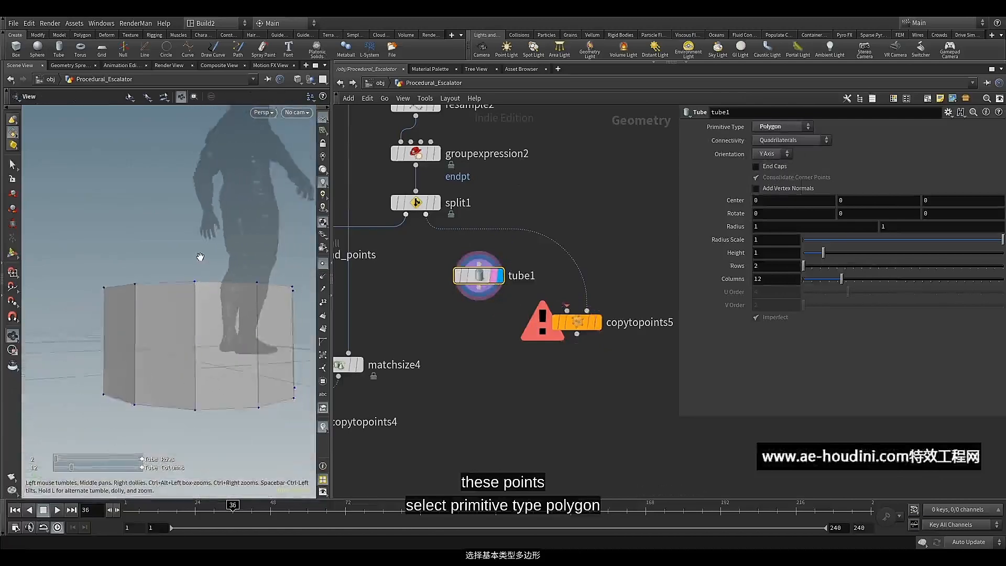
{"action": "mouse_move", "coordinate": [200, 257]}
{"action": "left_mouse_down", "text": "alt"}
{"action": "mouse_move", "coordinate": [212, 278]}
{"action": "mouse_move", "coordinate": [188, 273]}
{"action": "mouse_move", "coordinate": [206, 274]}
{"action": "left_mouse_up", "text": "alt"}
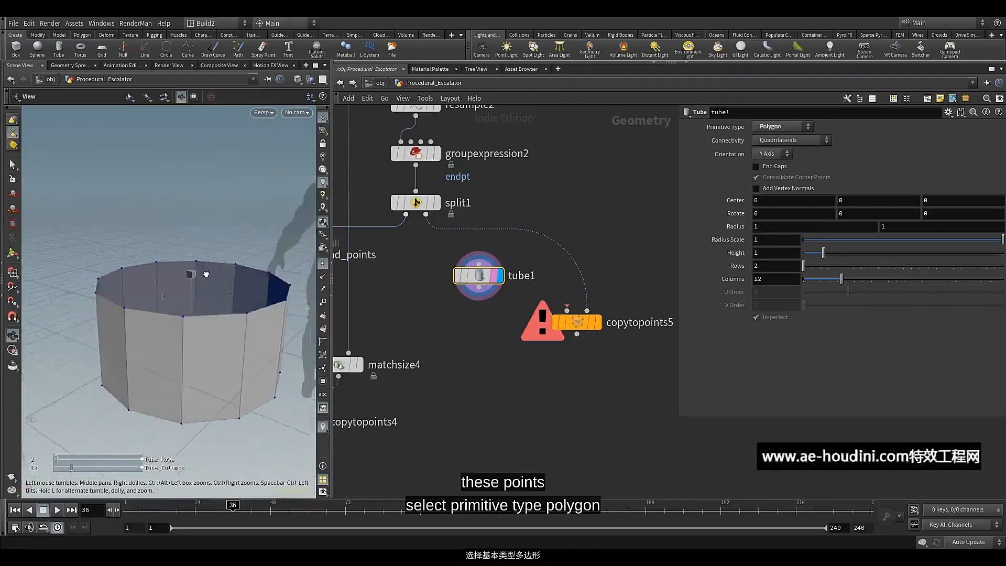
{"action": "key", "text": "Return"}
Enable end caps on tube1 and set its radius scale to 0.054
{"action": "left_click", "coordinate": [774, 168]}
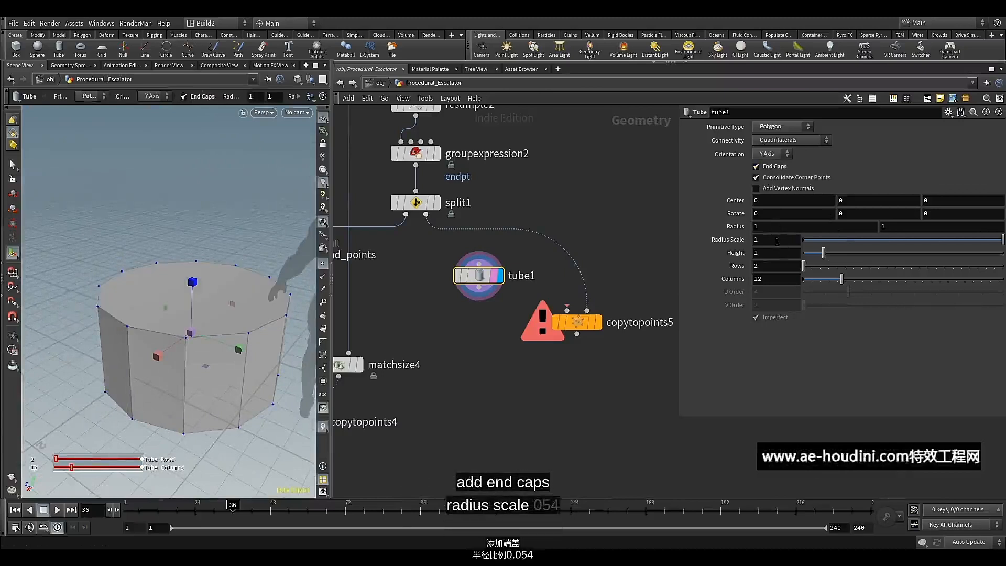
{"action": "left_click", "coordinate": [757, 240]}
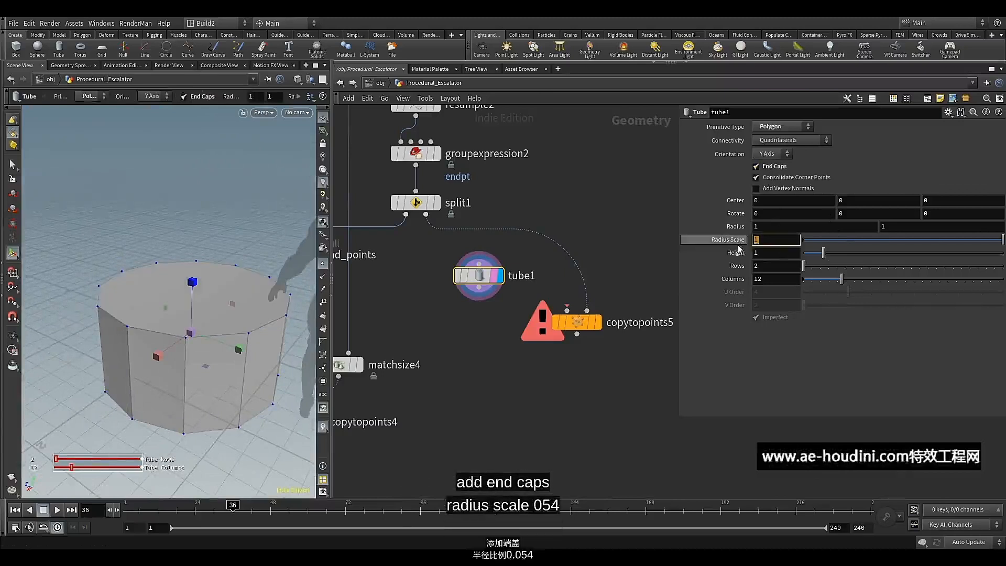
{"action": "type", "text": "0.0"}
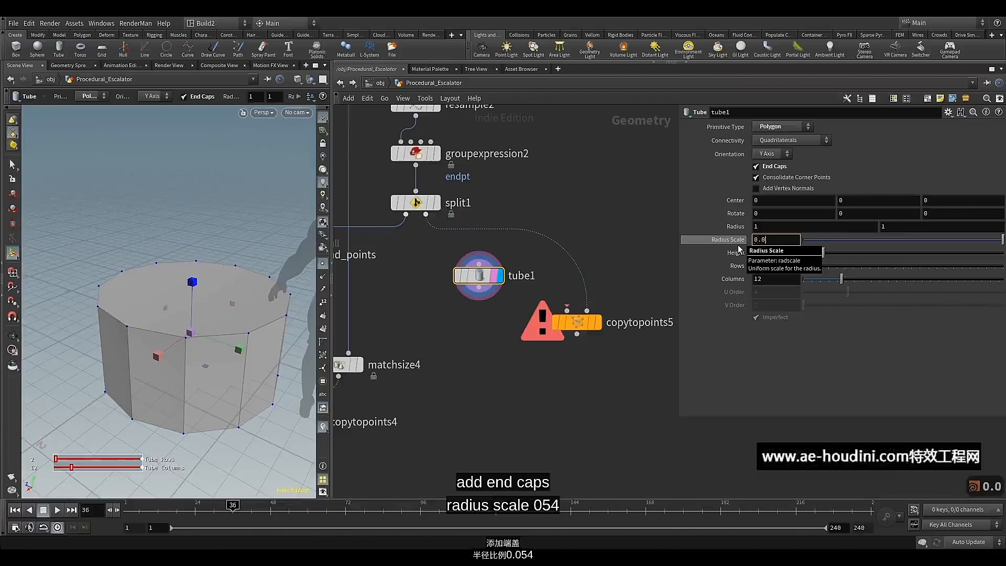
{"action": "type", "text": "54"}
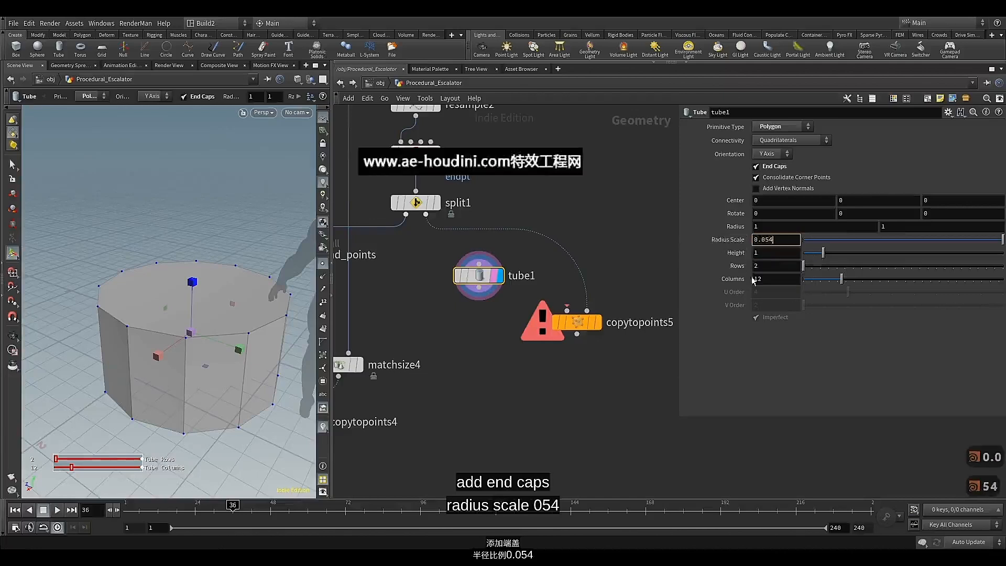
{"action": "key", "text": "Return"}
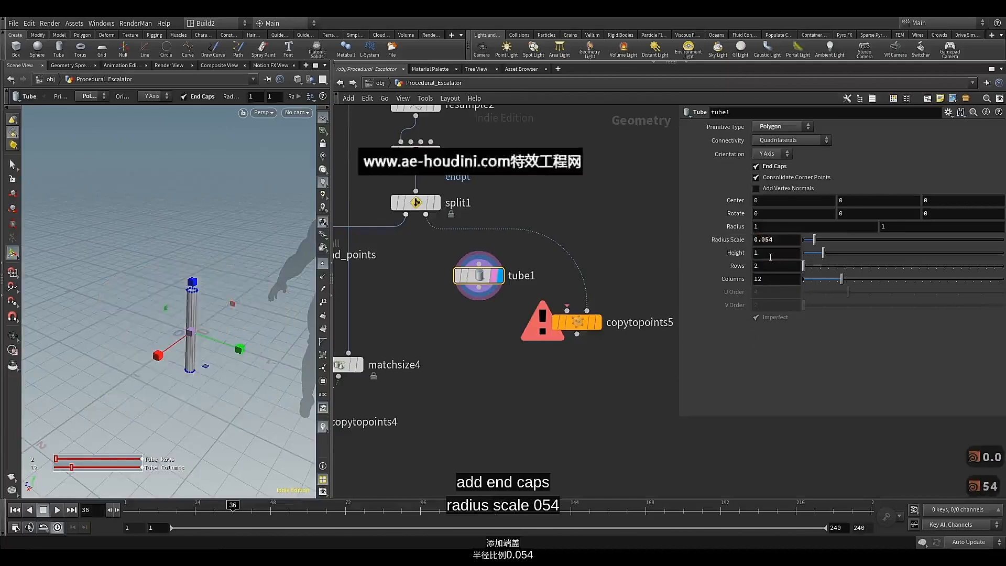
Set the tube1 height to 0.3 and inspect the resized tube
{"action": "key", "text": "BackSpace"}
{"action": "type", "text": "0"}
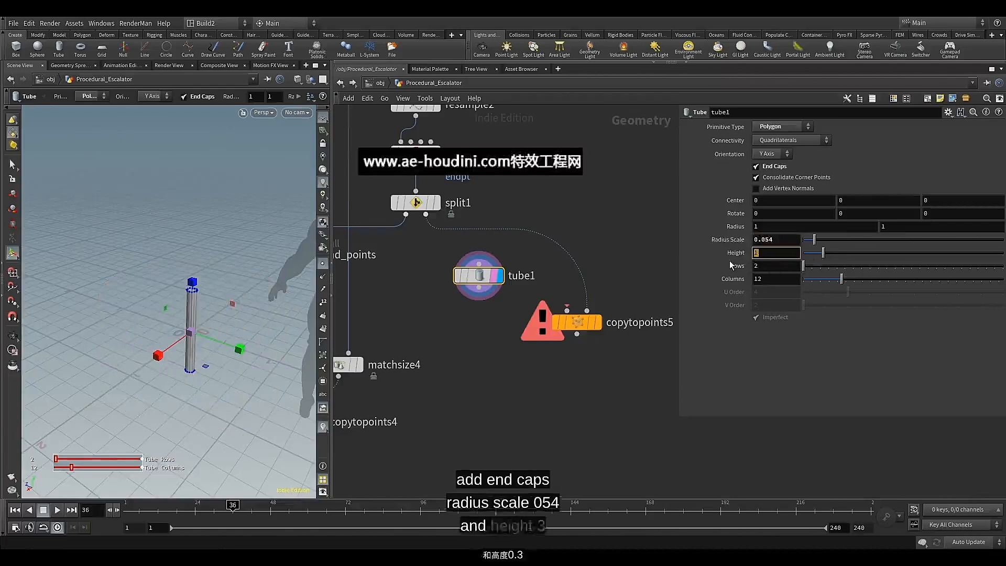
{"action": "type", "text": ".3"}
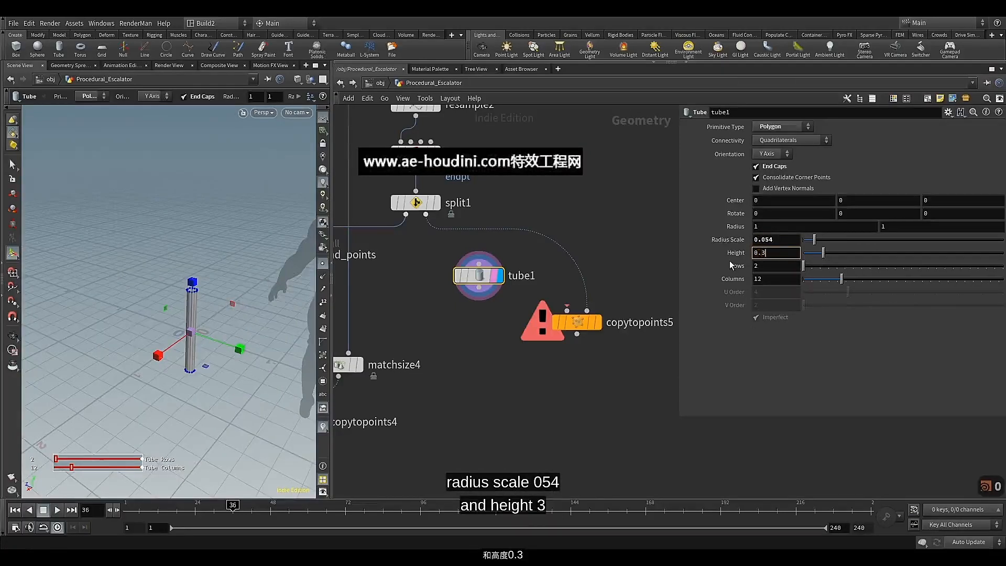
{"action": "key", "text": "Return"}
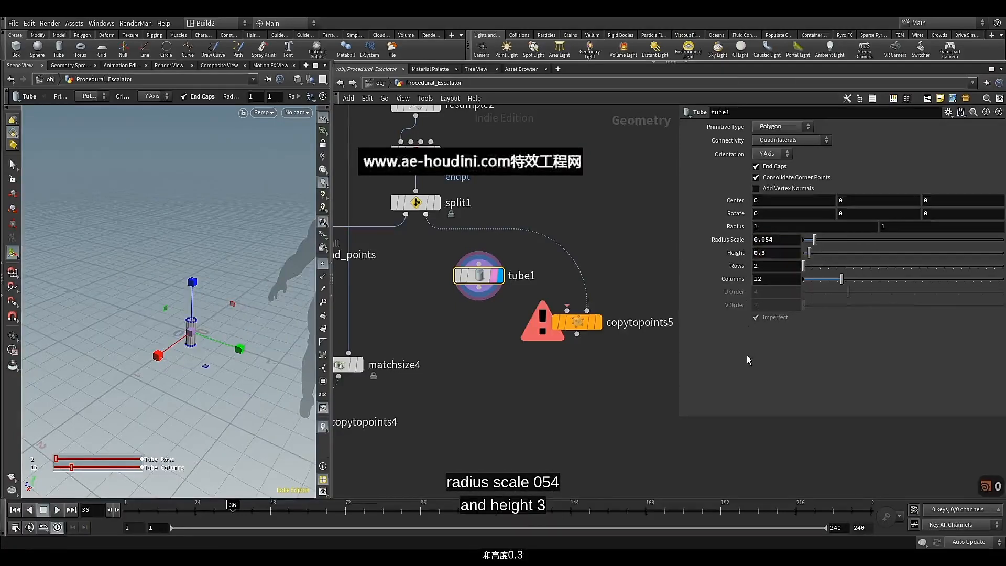
{"action": "right_click_drag", "start_coordinate": [191, 343], "coordinate": [202, 331], "text": "alt"}
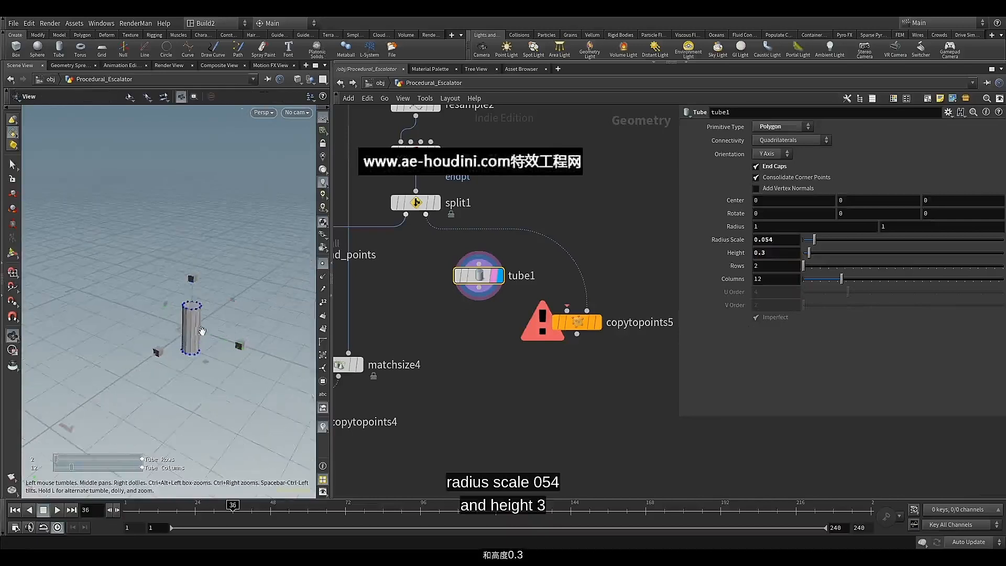
{"action": "left_click_drag", "start_coordinate": [203, 309], "coordinate": [202, 320], "text": "alt"}
{"action": "right_click_drag", "start_coordinate": [202, 320], "coordinate": [207, 331], "text": "alt"}
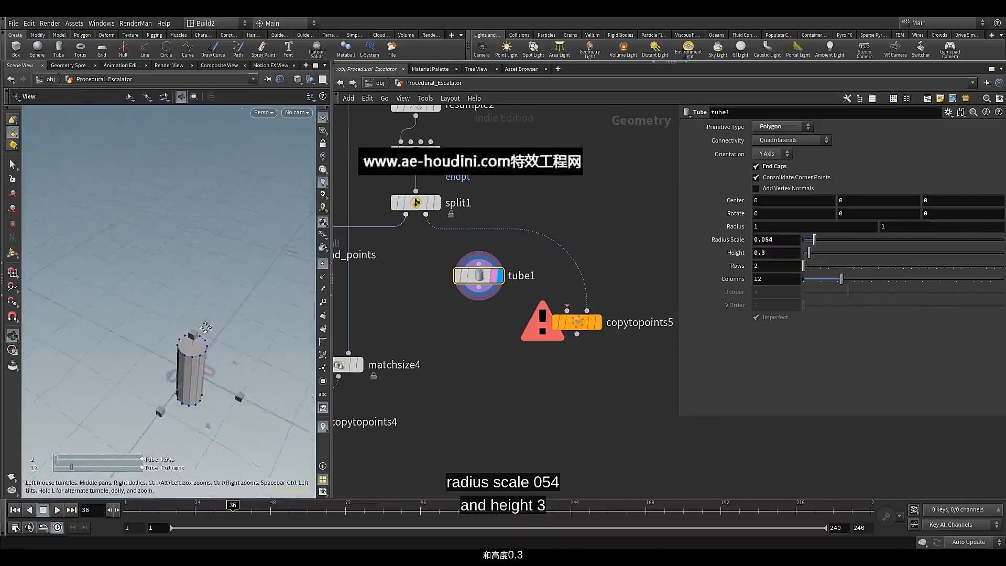
{"action": "middle_click_drag", "start_coordinate": [206, 331], "coordinate": [213, 304], "text": "alt"}
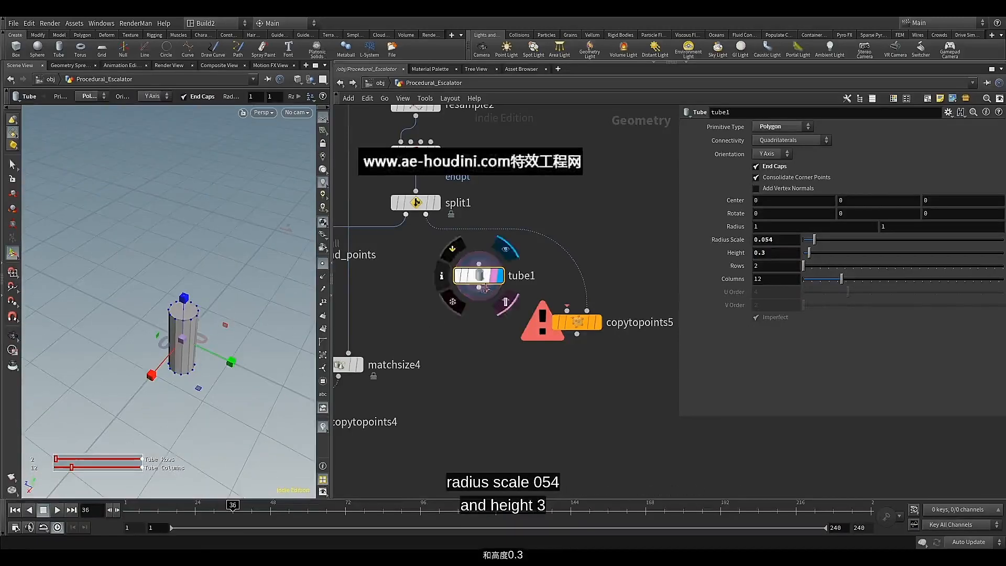
Connect tube1 to the first input of copytopoints5, then display and inspect the tubes copied along the points
{"action": "left_click_drag", "start_coordinate": [478, 286], "coordinate": [567, 310]}
{"action": "left_click", "coordinate": [598, 322]}
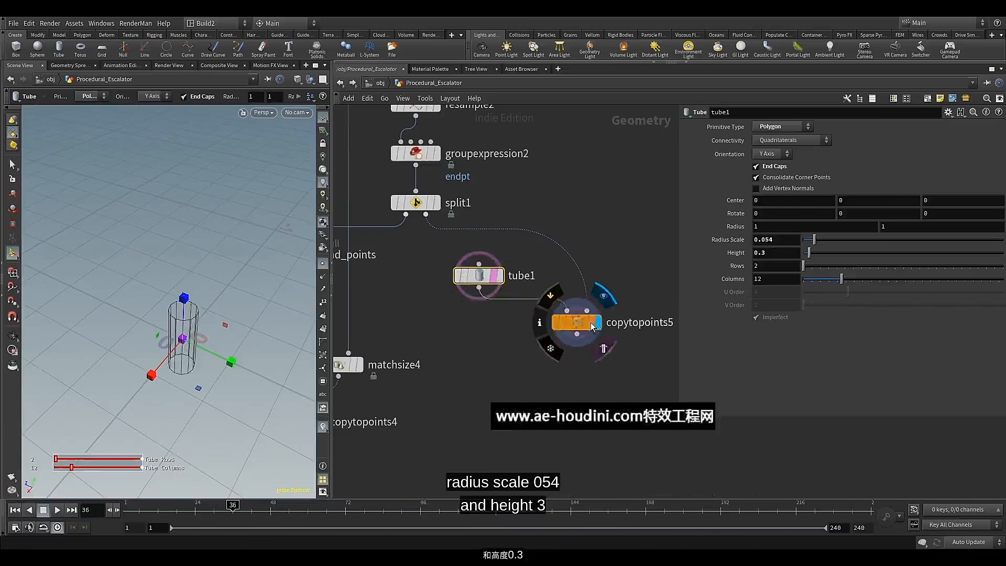
{"action": "left_click", "coordinate": [576, 328]}
{"action": "left_click_drag", "start_coordinate": [197, 340], "coordinate": [171, 261], "text": "alt"}
{"action": "scroll", "coordinate": [175, 257], "scroll_direction": "down", "scroll_amount": 5}
{"action": "middle_click_drag", "start_coordinate": [186, 263], "coordinate": [242, 338], "text": "alt"}
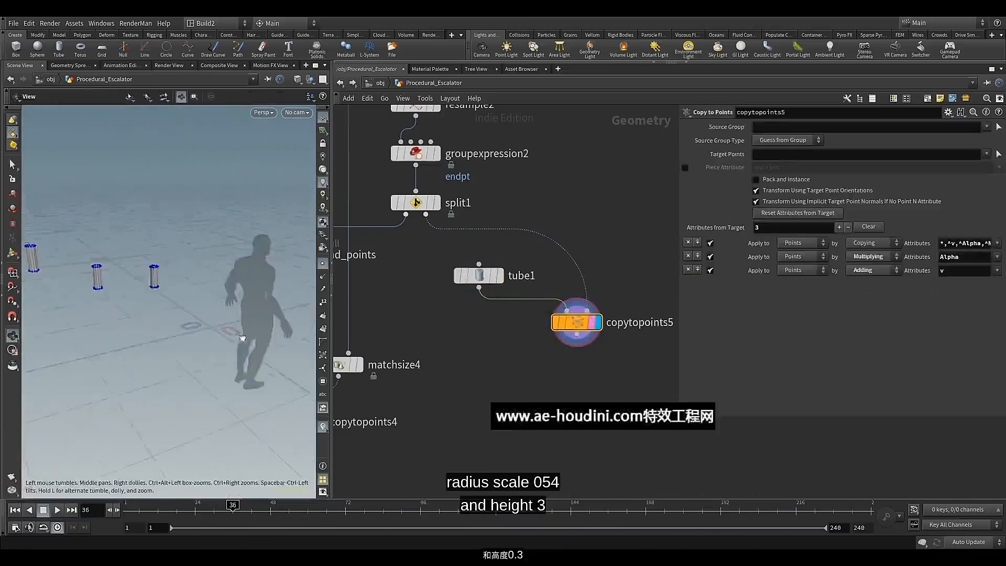
{"action": "left_click_drag", "start_coordinate": [242, 338], "coordinate": [156, 313], "text": "alt"}
{"action": "middle_click_drag", "start_coordinate": [157, 313], "coordinate": [183, 325], "text": "alt"}
{"action": "left_click_drag", "start_coordinate": [184, 325], "coordinate": [189, 315], "text": "alt"}
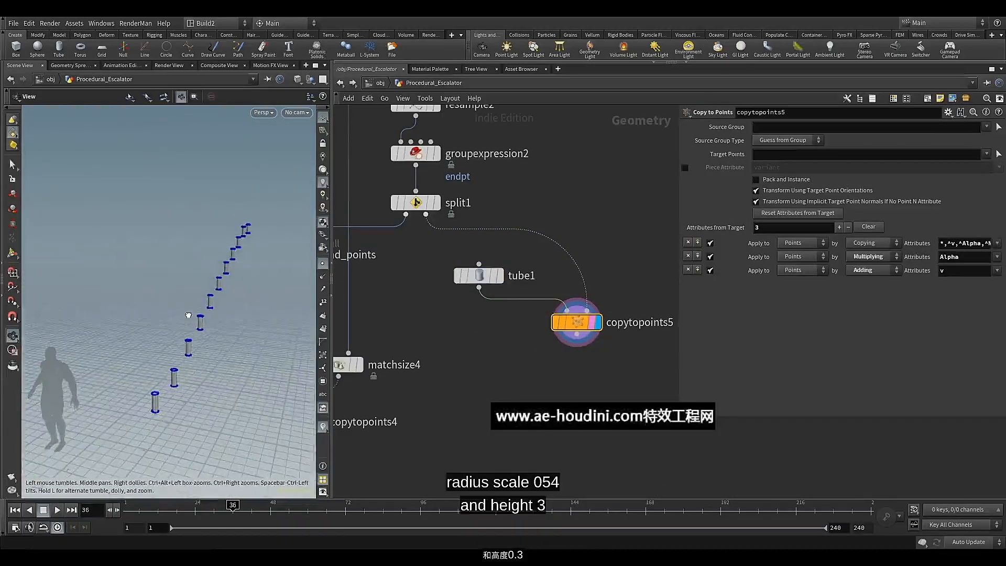
Display groupexpression2 and compare the curve's points and end points with the placement of the copied tubes
{"action": "left_click", "coordinate": [437, 155]}
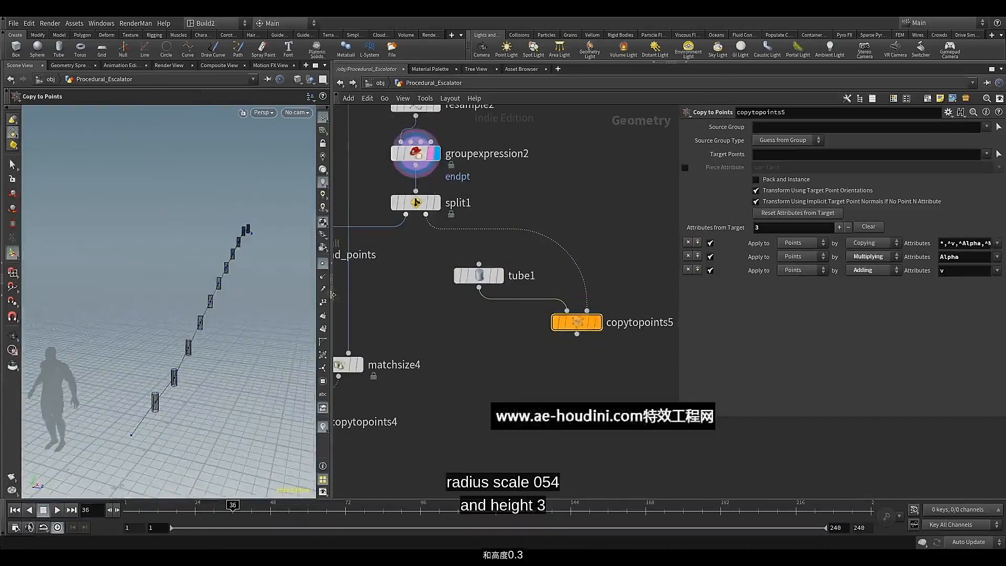
{"action": "left_click_drag", "start_coordinate": [220, 322], "coordinate": [156, 270], "text": "alt"}
{"action": "middle_click_drag", "start_coordinate": [156, 270], "coordinate": [173, 274], "text": "alt"}
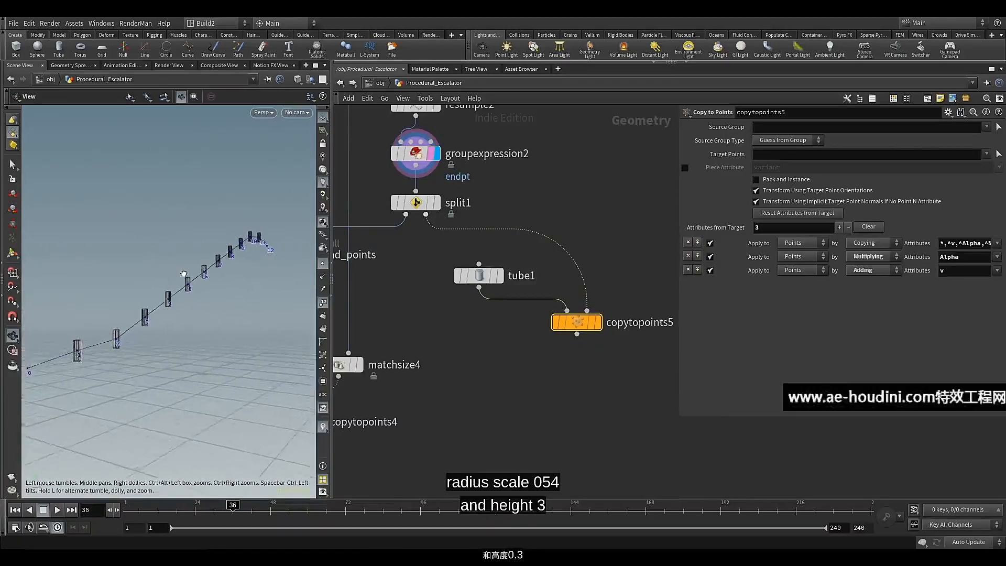
{"action": "left_click_drag", "start_coordinate": [184, 272], "coordinate": [207, 281], "text": "alt"}
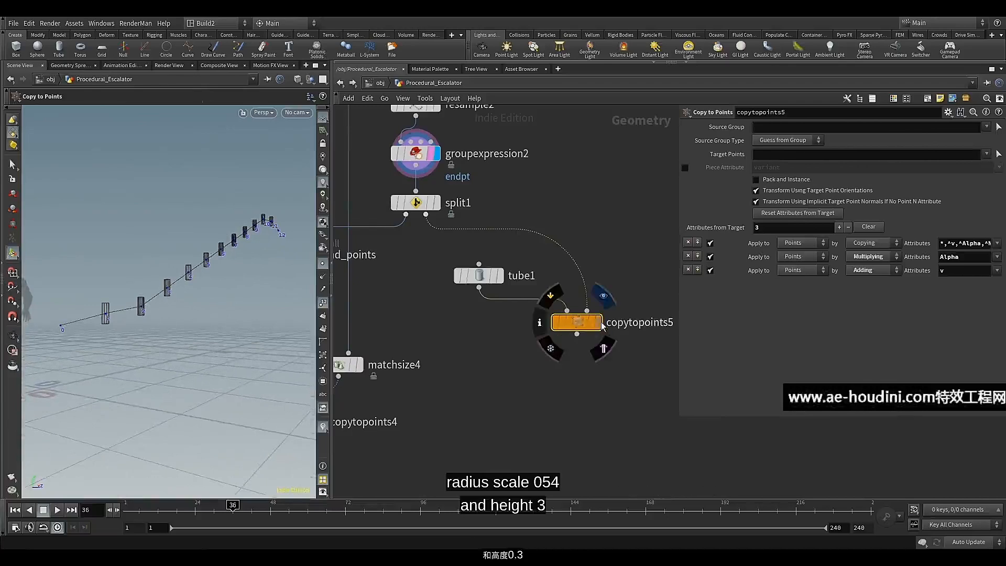
Display copytopoints5 to show the tubes copied along the curve
{"action": "left_click", "coordinate": [598, 322]}
{"action": "scroll", "coordinate": [542, 366], "scroll_direction": "down", "scroll_amount": 2}
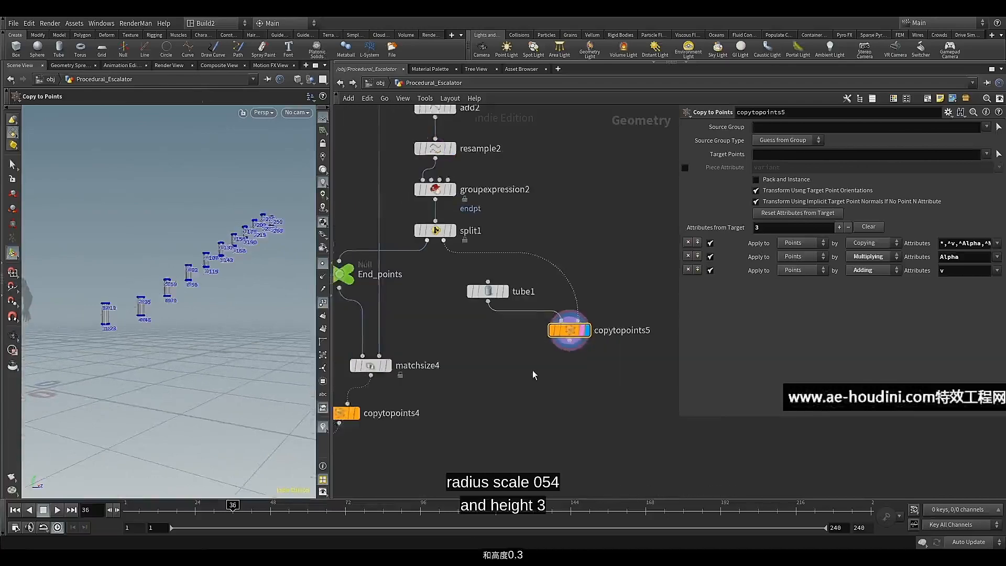
{"action": "left_click", "coordinate": [323, 304]}
{"action": "middle_click_drag", "start_coordinate": [463, 348], "coordinate": [436, 336]}
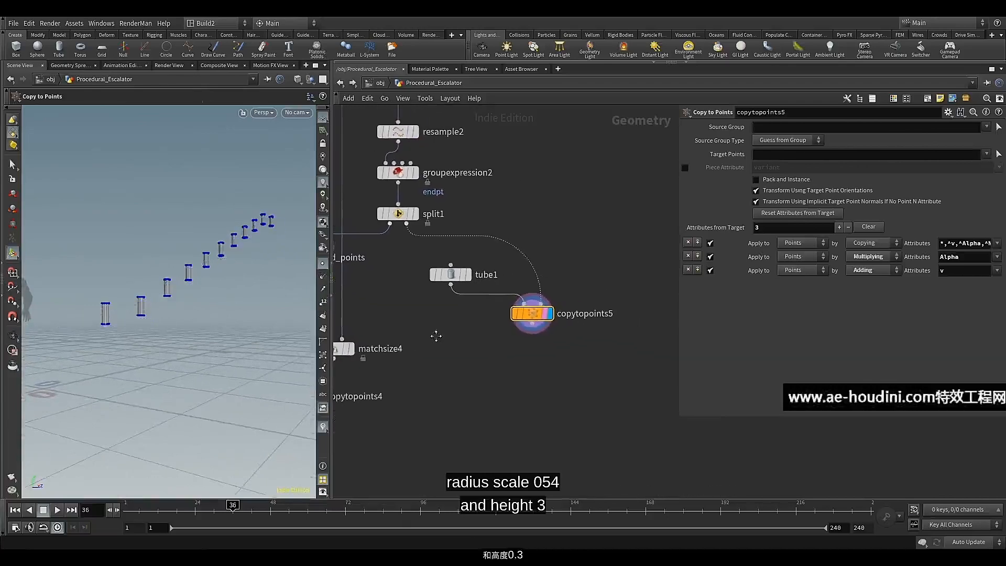
Add a Boolean node below copytopoints5, connect the copied tubes to its second input, and arrange the two nodes
{"action": "key", "text": "Tab"}
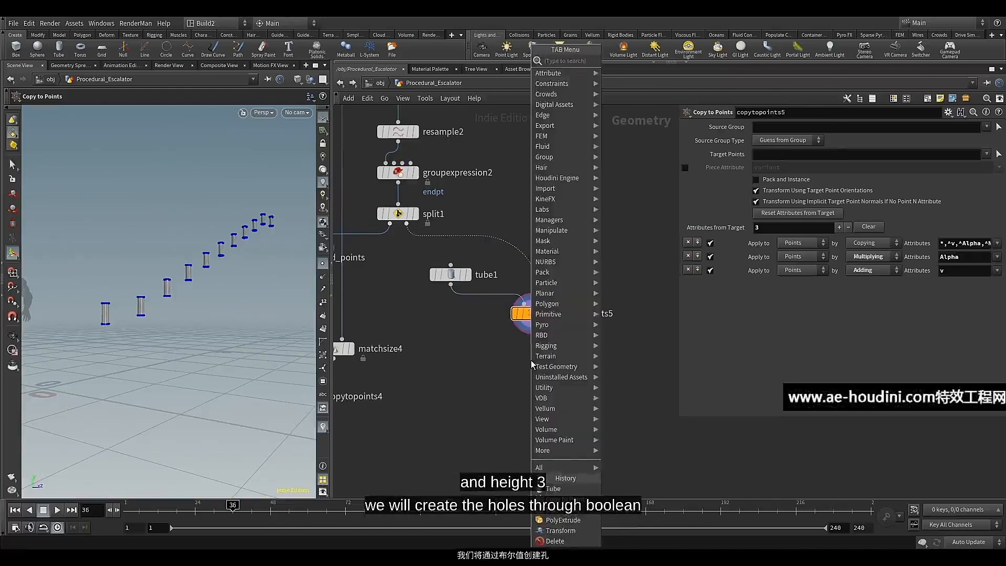
{"action": "type", "text": "bo"}
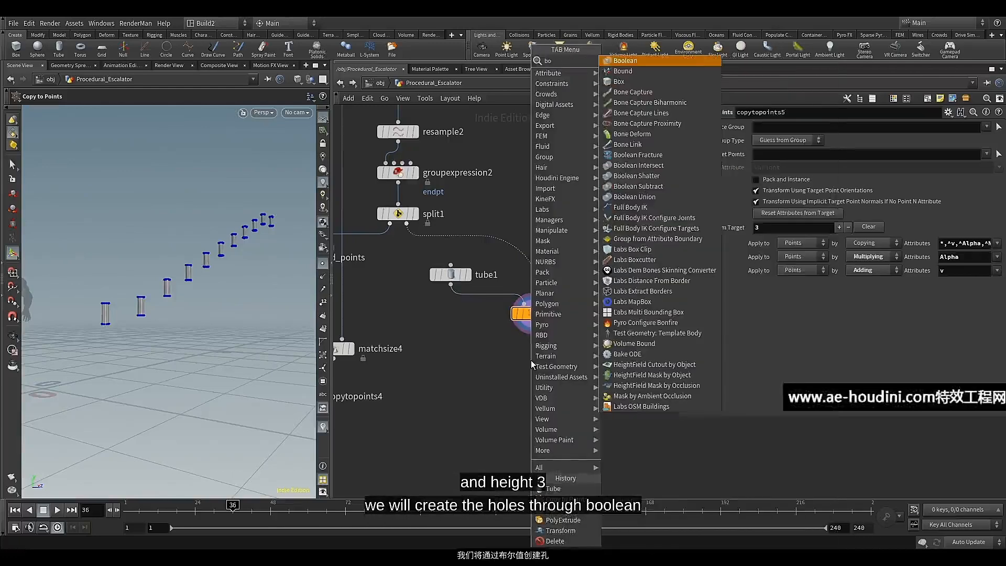
{"action": "left_click", "coordinate": [627, 61]}
{"action": "left_click", "coordinate": [540, 384]}
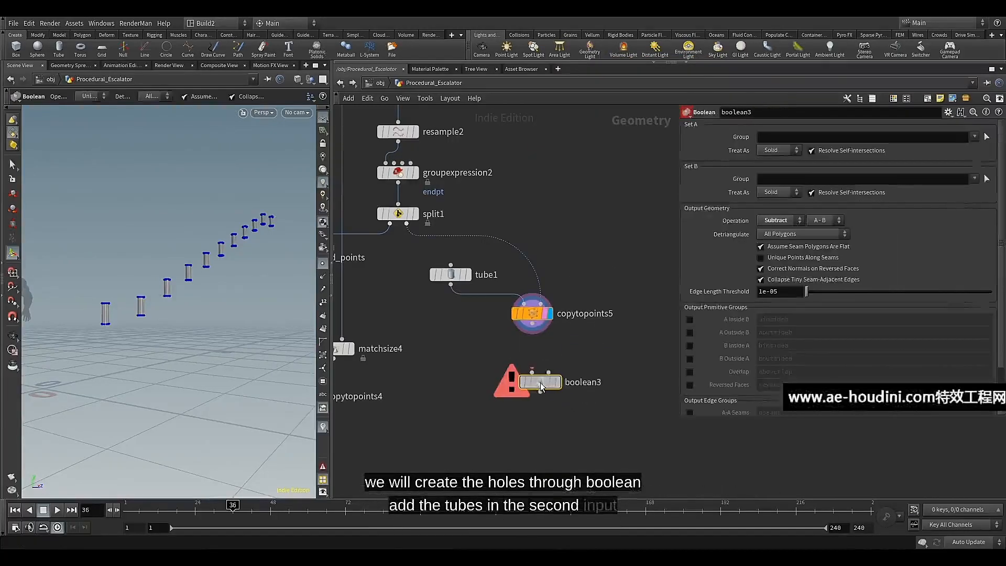
{"action": "mouse_move", "coordinate": [543, 385]}
{"action": "left_click_drag", "start_coordinate": [533, 333], "coordinate": [548, 374]}
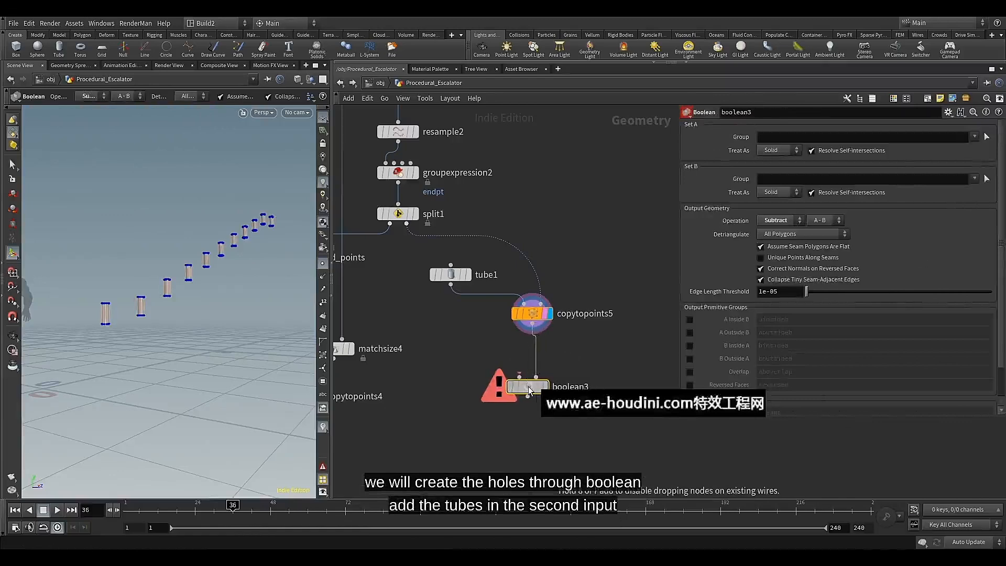
{"action": "left_click_drag", "start_coordinate": [529, 390], "coordinate": [513, 391]}
{"action": "scroll", "coordinate": [529, 340], "scroll_direction": "down", "scroll_amount": 2}
{"action": "left_click_drag", "start_coordinate": [533, 328], "coordinate": [555, 339]}
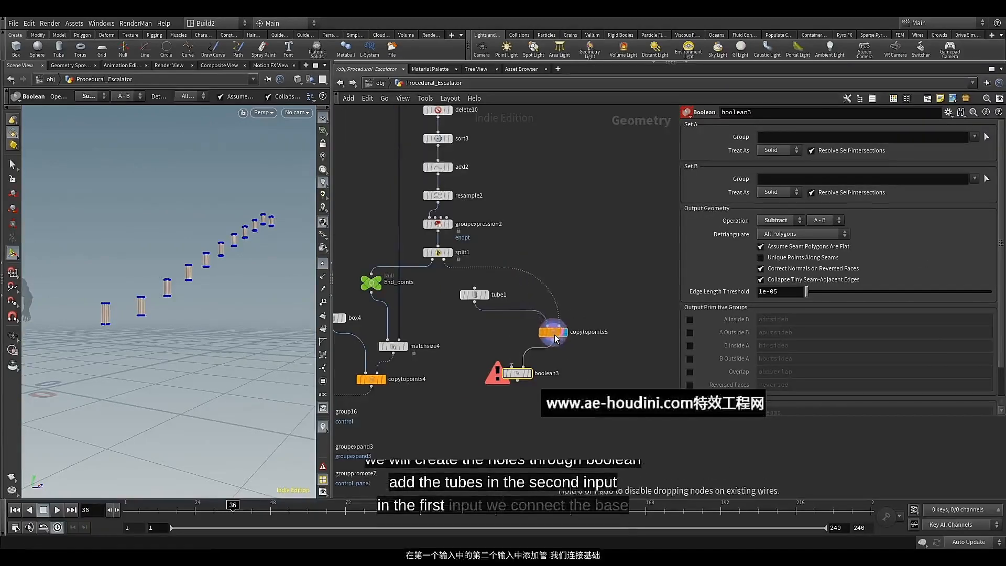
Template Balustrade_Base1 and connect its output to the first input of boolean3
{"action": "scroll", "coordinate": [516, 337], "scroll_direction": "down", "scroll_amount": 3}
{"action": "middle_click_drag", "start_coordinate": [509, 338], "coordinate": [500, 388]}
{"action": "scroll", "coordinate": [457, 173], "scroll_direction": "up", "scroll_amount": 2}
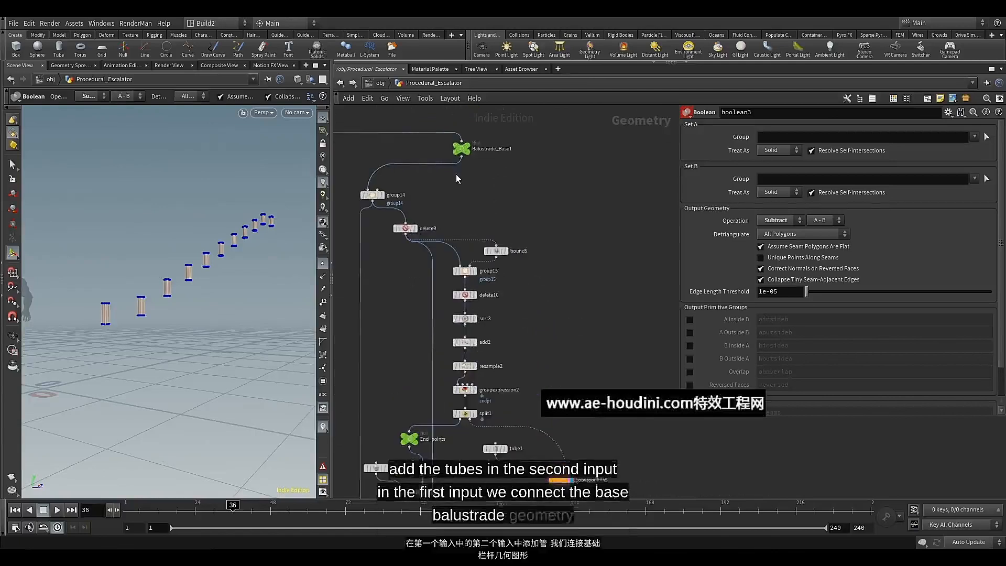
{"action": "scroll", "coordinate": [461, 161], "scroll_direction": "up", "scroll_amount": 1}
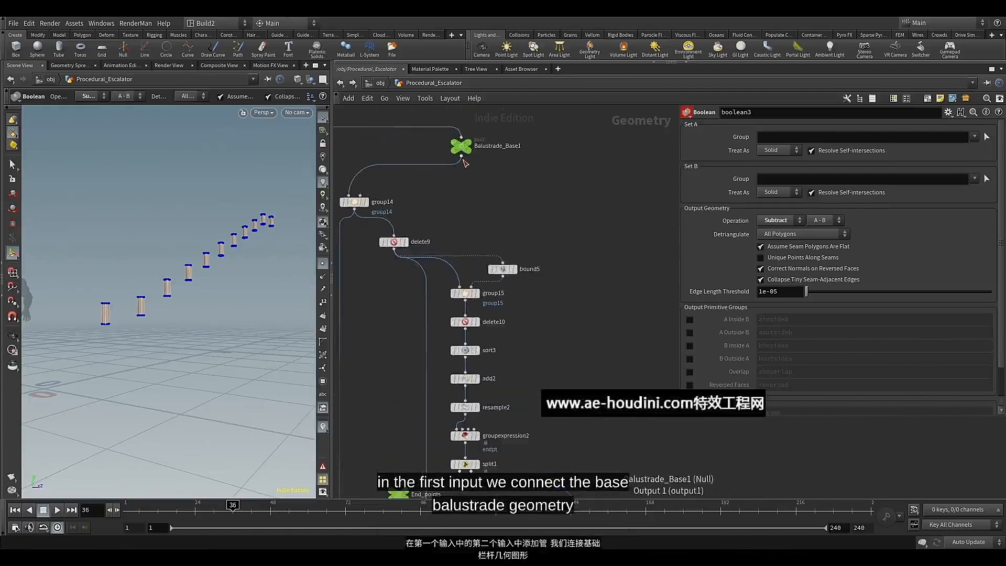
{"action": "left_click", "coordinate": [471, 156]}
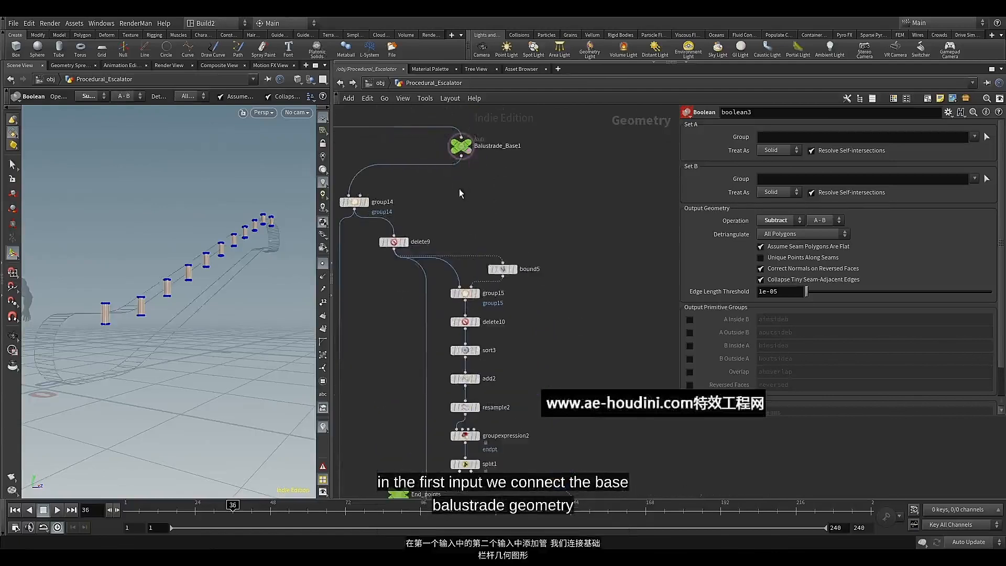
{"action": "left_click", "coordinate": [462, 158]}
{"action": "scroll", "coordinate": [511, 223], "scroll_direction": "down", "scroll_amount": 3}
{"action": "middle_click_drag", "start_coordinate": [556, 340], "coordinate": [553, 267]}
{"action": "scroll", "coordinate": [544, 293], "scroll_direction": "up", "scroll_amount": 3}
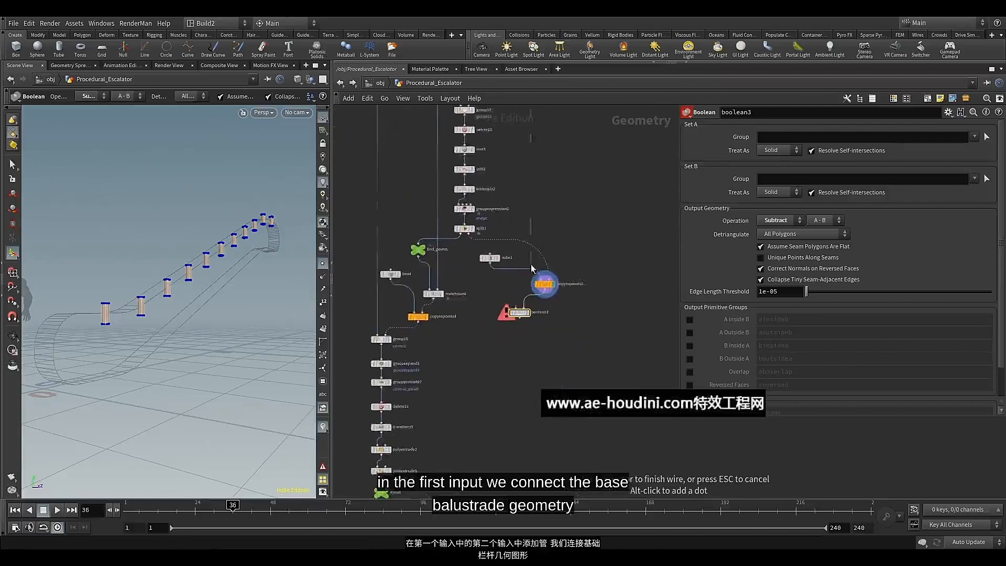
{"action": "left_click", "coordinate": [510, 323]}
{"action": "scroll", "coordinate": [519, 334], "scroll_direction": "up", "scroll_amount": 2}
{"action": "scroll", "coordinate": [518, 334], "scroll_direction": "up", "scroll_amount": 1}
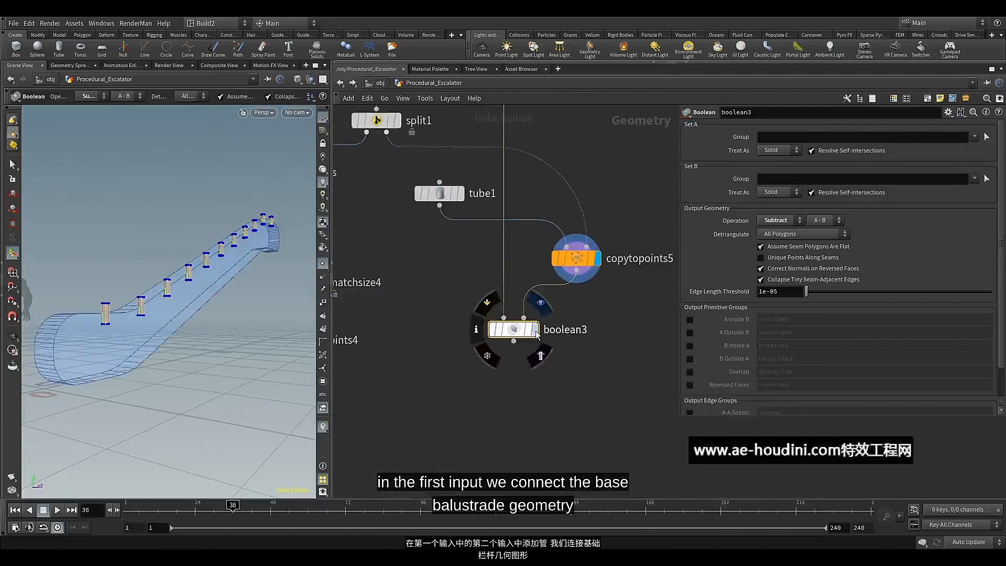
Display boolean3 and inspect where the tubes cut into the balustrade
{"action": "left_click", "coordinate": [540, 303]}
{"action": "mouse_move", "coordinate": [175, 310]}
{"action": "left_mouse_down", "text": "alt"}
{"action": "mouse_move", "coordinate": [201, 327]}
{"action": "mouse_move", "coordinate": [166, 327]}
{"action": "mouse_move", "coordinate": [205, 330]}
{"action": "mouse_move", "coordinate": [201, 366]}
{"action": "mouse_move", "coordinate": [169, 312]}
{"action": "mouse_move", "coordinate": [169, 325]}
{"action": "left_mouse_up", "text": "alt"}
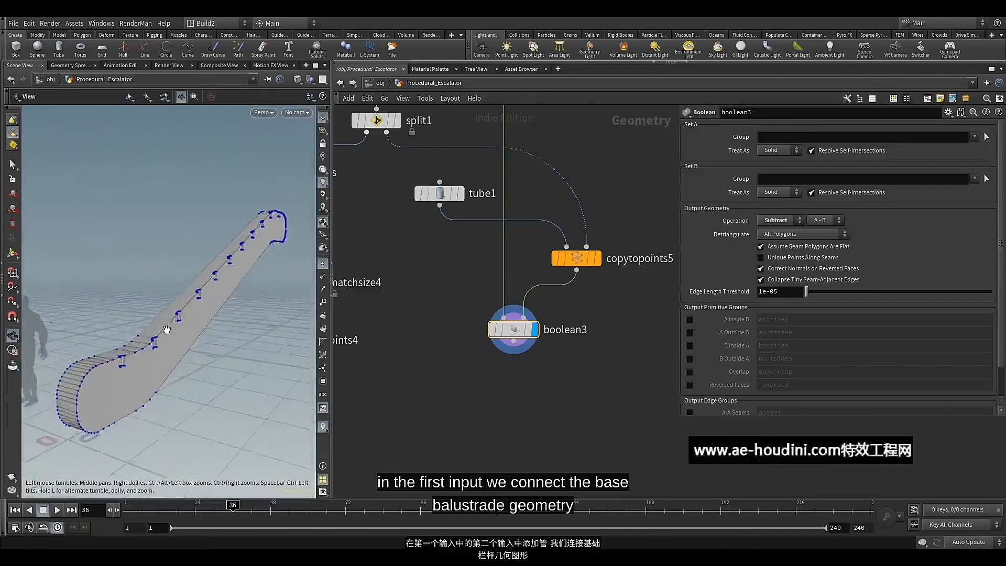
{"action": "scroll", "coordinate": [175, 319], "scroll_direction": "up", "scroll_amount": 4}
{"action": "middle_click_drag", "start_coordinate": [174, 319], "coordinate": [198, 294]}
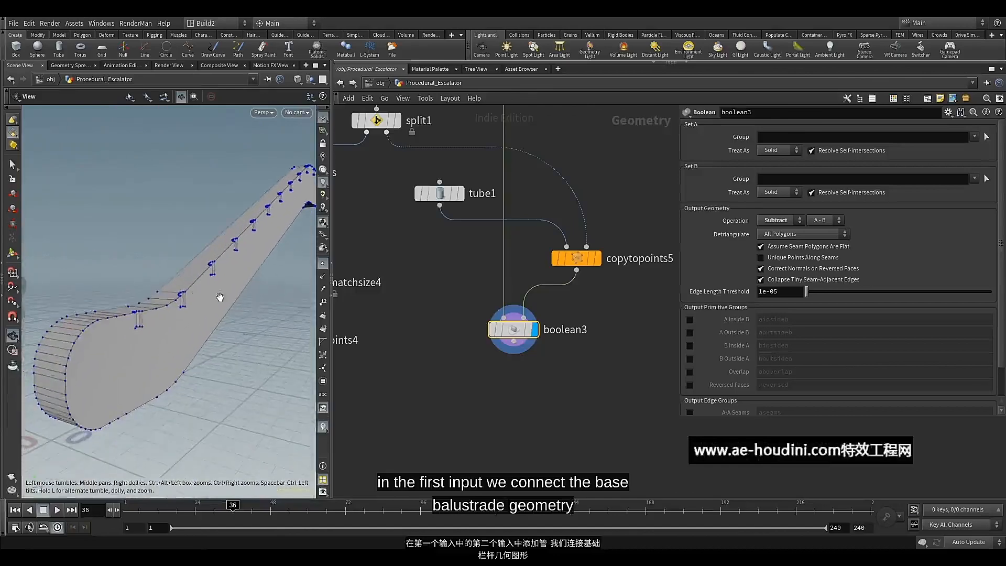
{"action": "key", "text": "Return"}
Move boolean3 farther below copytopoints5 and add a Match Size node fed by the copied tubes
{"action": "scroll", "coordinate": [582, 285], "scroll_direction": "down", "scroll_amount": 1}
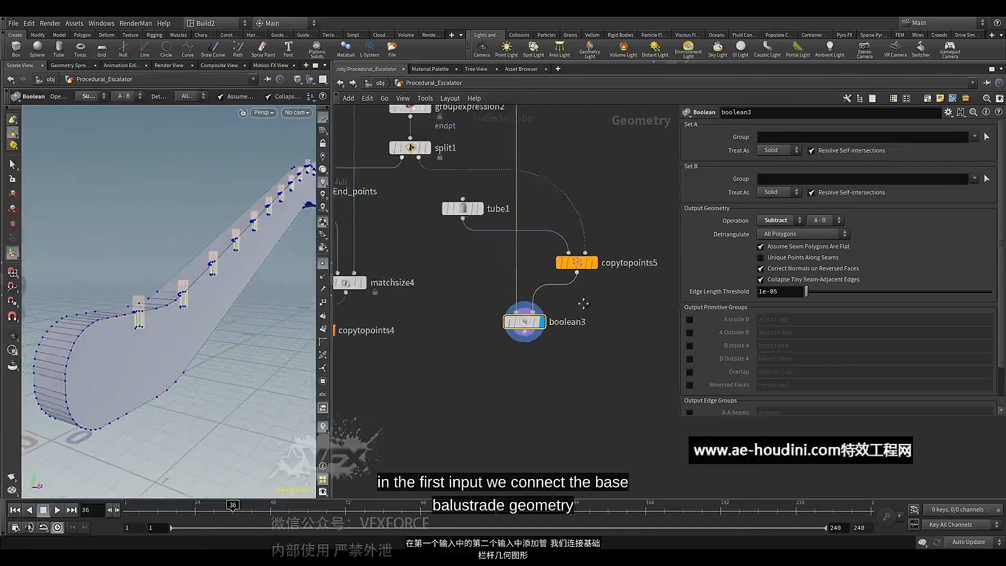
{"action": "middle_click_drag", "start_coordinate": [580, 303], "coordinate": [524, 375]}
{"action": "left_click_drag", "start_coordinate": [467, 392], "coordinate": [458, 444]}
{"action": "middle_click_drag", "start_coordinate": [516, 408], "coordinate": [507, 373]}
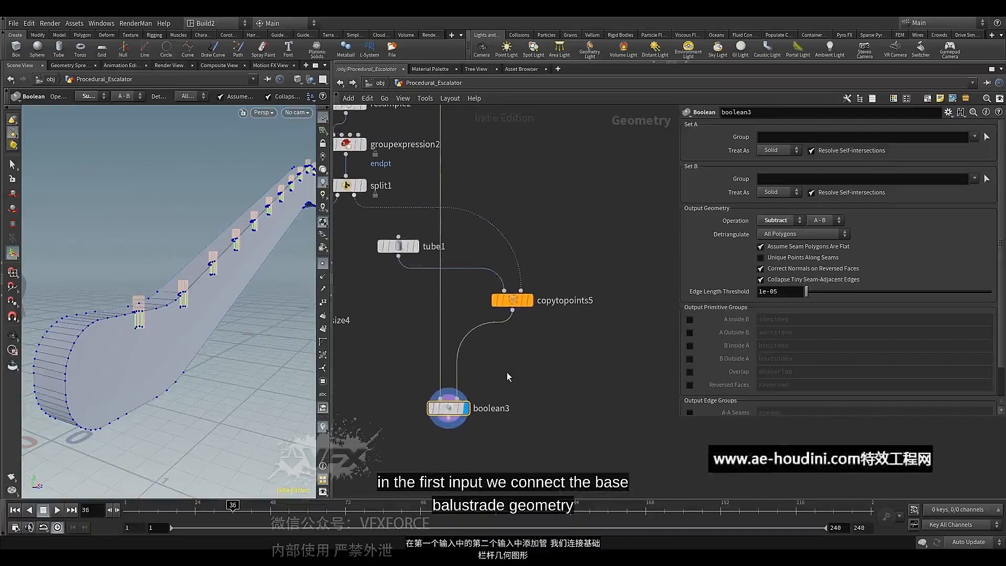
{"action": "left_click", "coordinate": [513, 311]}
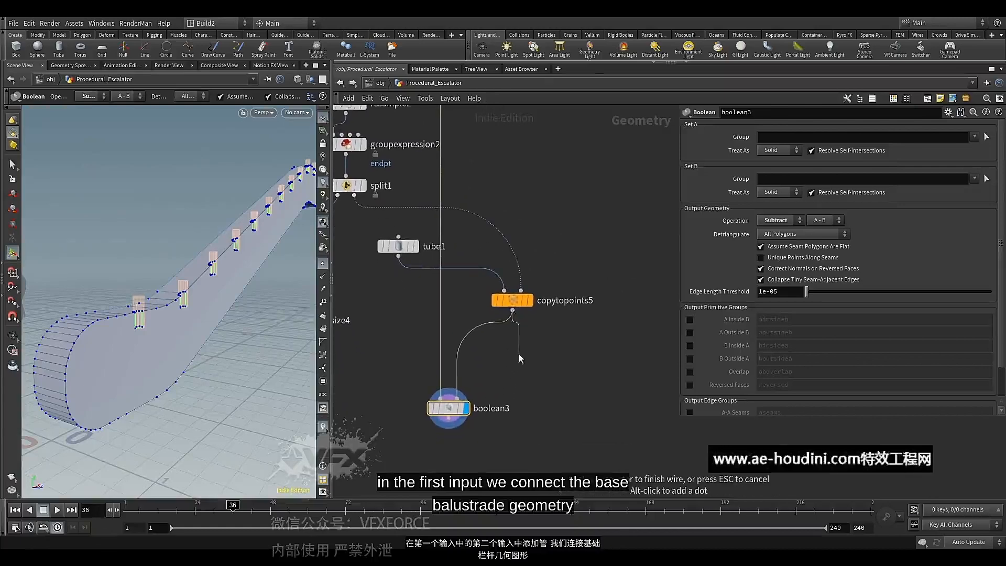
{"action": "key", "text": "Tab"}
{"action": "type", "text": "ma"}
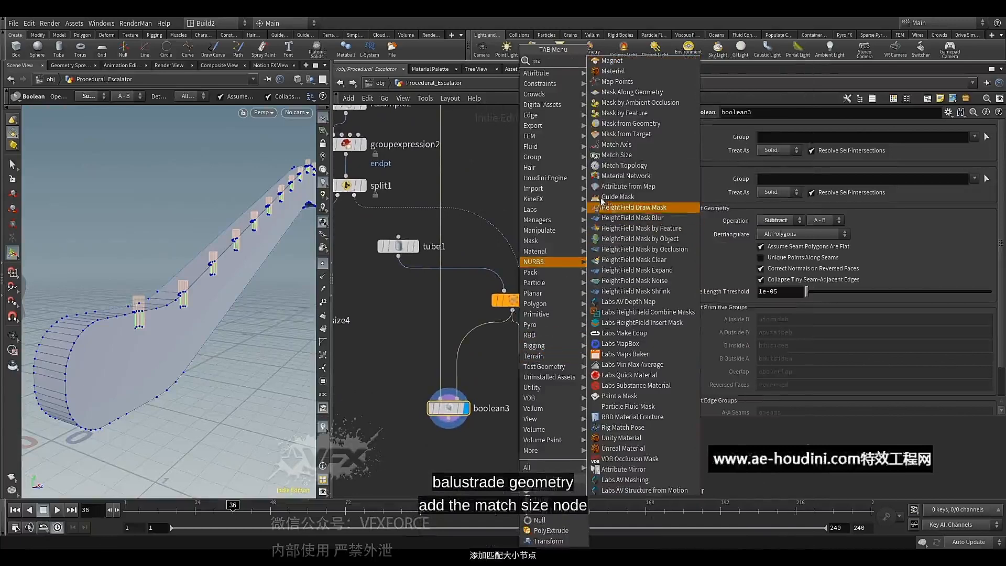
{"action": "left_click", "coordinate": [618, 154]}
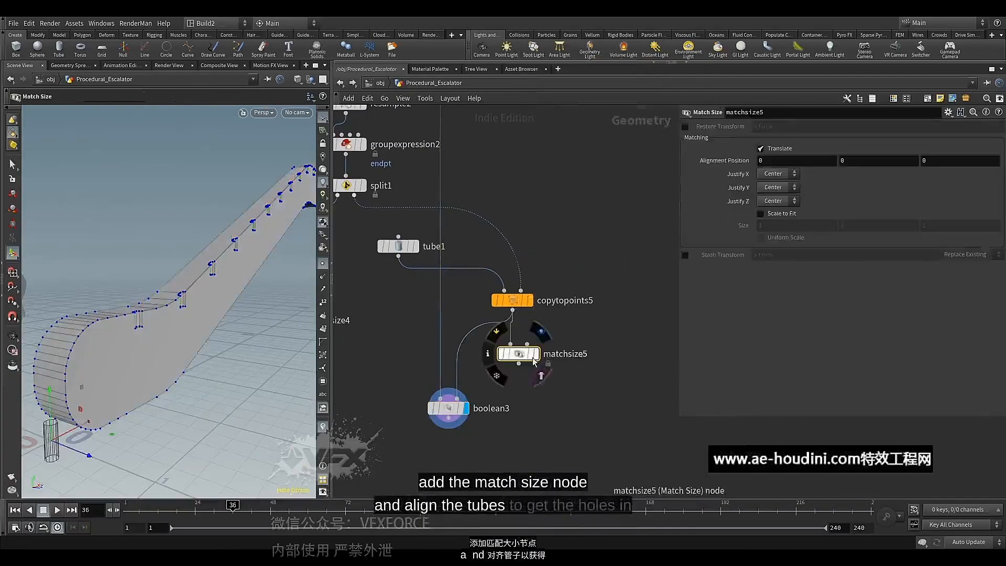
{"action": "left_click_drag", "start_coordinate": [181, 315], "coordinate": [211, 329], "text": "alt"}
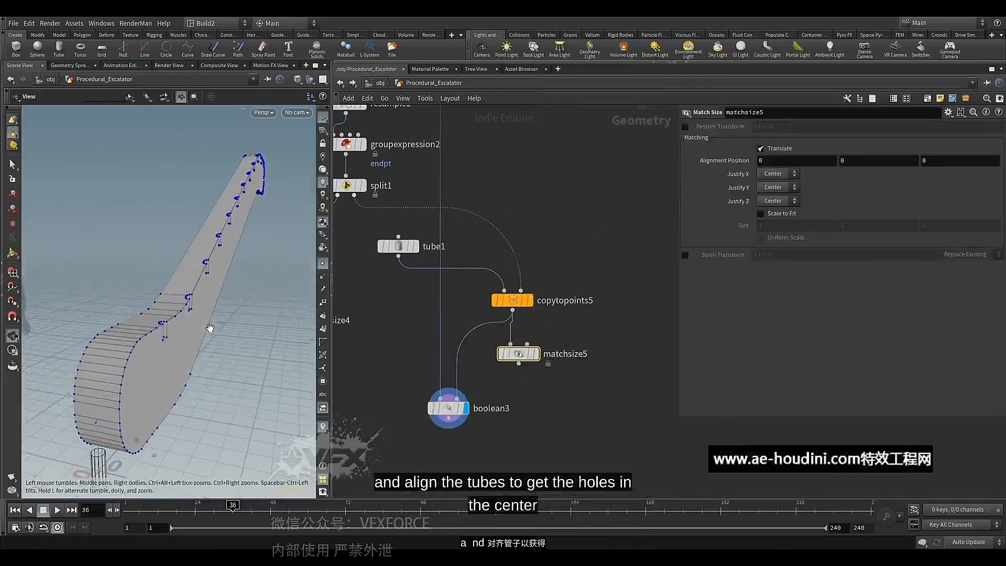
{"action": "key", "text": "Return"}
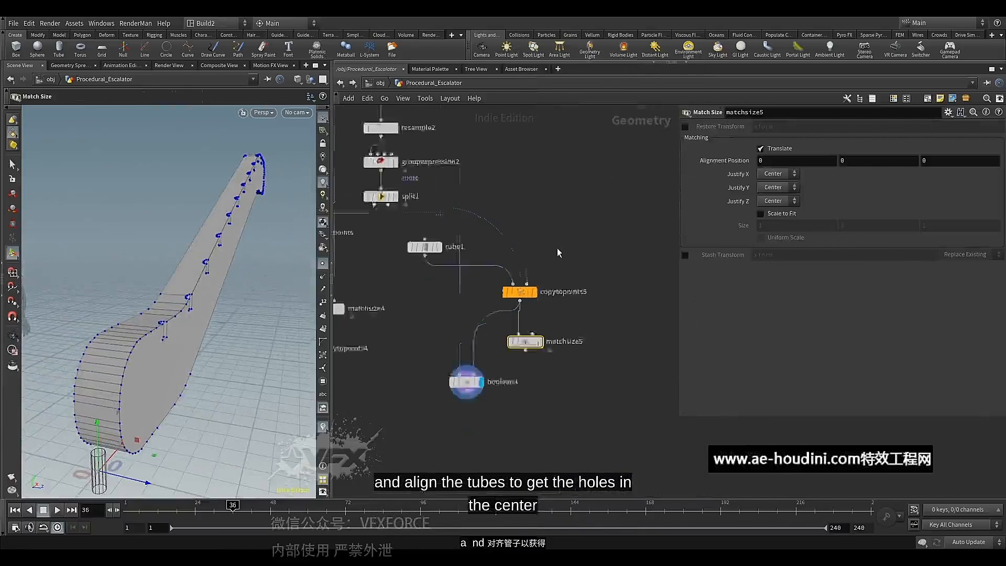
Connect Balustrade_Base1 to the second input of matchsize5 as the alignment reference
{"action": "scroll", "coordinate": [558, 252], "scroll_direction": "down", "scroll_amount": 3}
{"action": "middle_click_drag", "start_coordinate": [558, 243], "coordinate": [537, 357]}
{"action": "middle_click_drag", "start_coordinate": [507, 225], "coordinate": [497, 305]}
{"action": "left_click", "coordinate": [400, 162]}
{"action": "scroll", "coordinate": [509, 241], "scroll_direction": "down", "scroll_amount": 4}
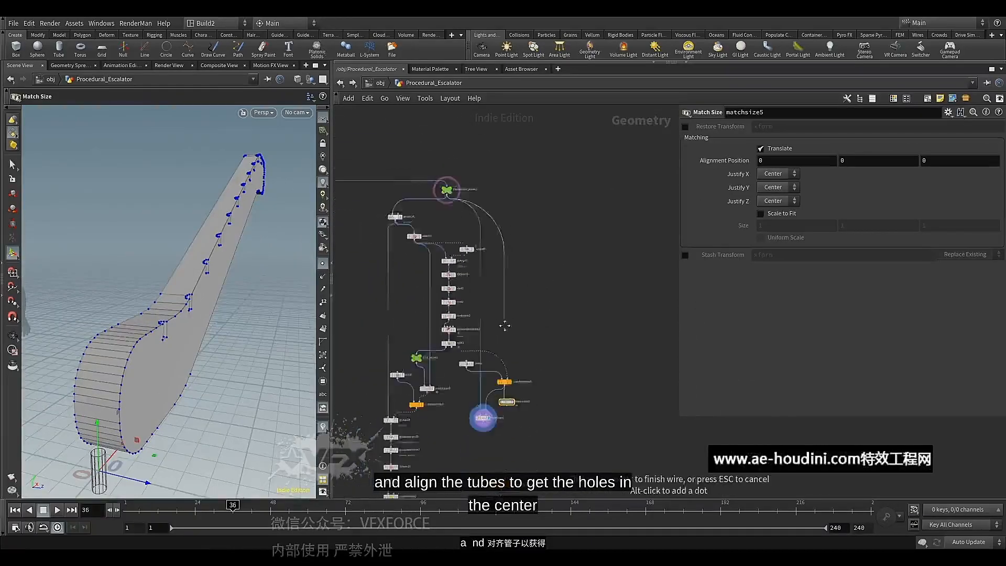
{"action": "scroll", "coordinate": [507, 379], "scroll_direction": "up", "scroll_amount": 3}
{"action": "middle_click_drag", "start_coordinate": [507, 378], "coordinate": [503, 263]}
{"action": "scroll", "coordinate": [522, 273], "scroll_direction": "up", "scroll_amount": 3}
{"action": "left_click", "coordinate": [488, 257]}
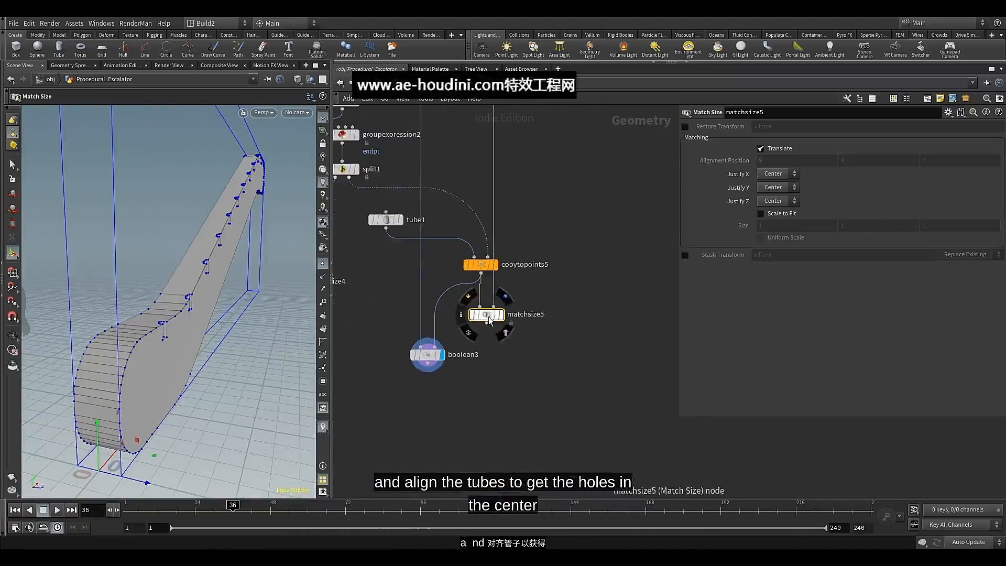
Move matchsize5 aside, display it, and check the tubes' alignment from the end of the balustrade
{"action": "left_click_drag", "start_coordinate": [489, 319], "coordinate": [528, 325]}
{"action": "left_click", "coordinate": [532, 322]}
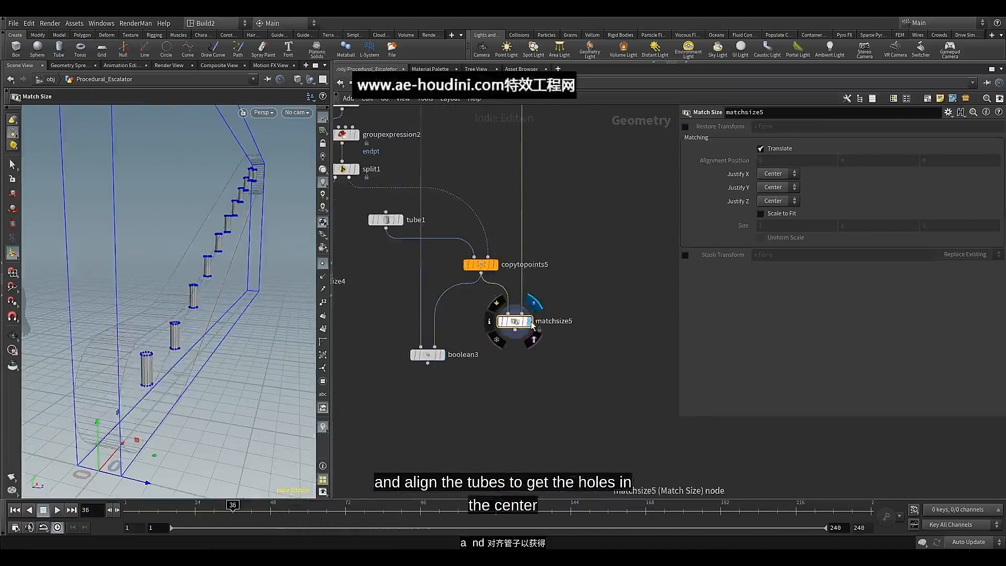
{"action": "left_click_drag", "start_coordinate": [242, 309], "coordinate": [255, 313], "text": "alt"}
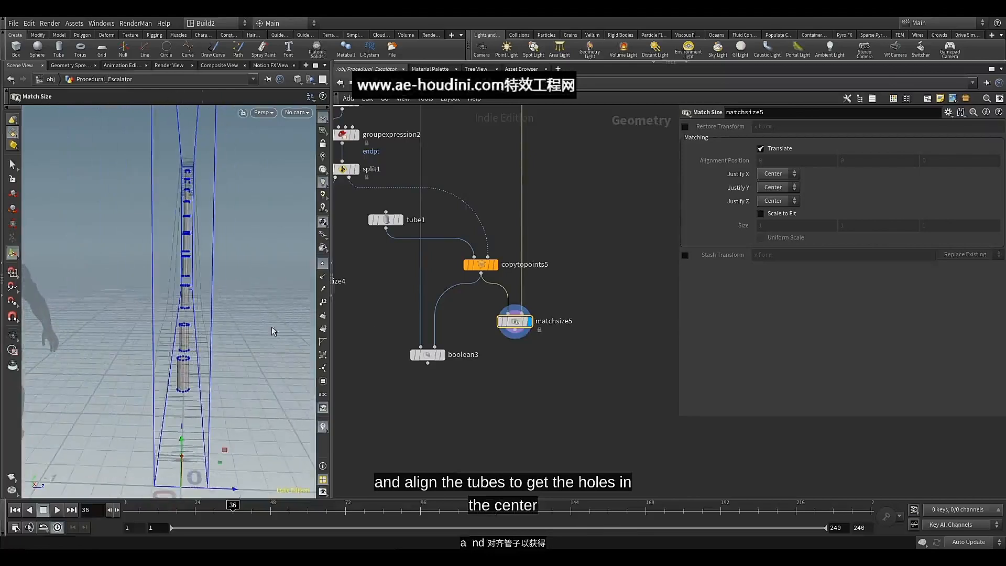
Set Justify X and Justify Y to None on matchsize5 and inspect the realigned tubes
{"action": "left_click", "coordinate": [783, 176]}
{"action": "left_click", "coordinate": [769, 185]}
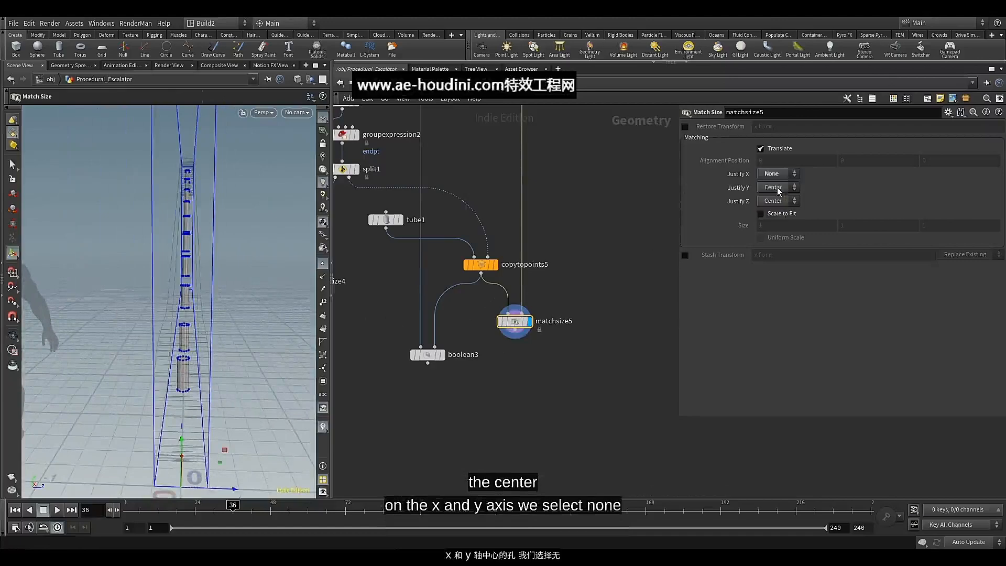
{"action": "left_click", "coordinate": [771, 199]}
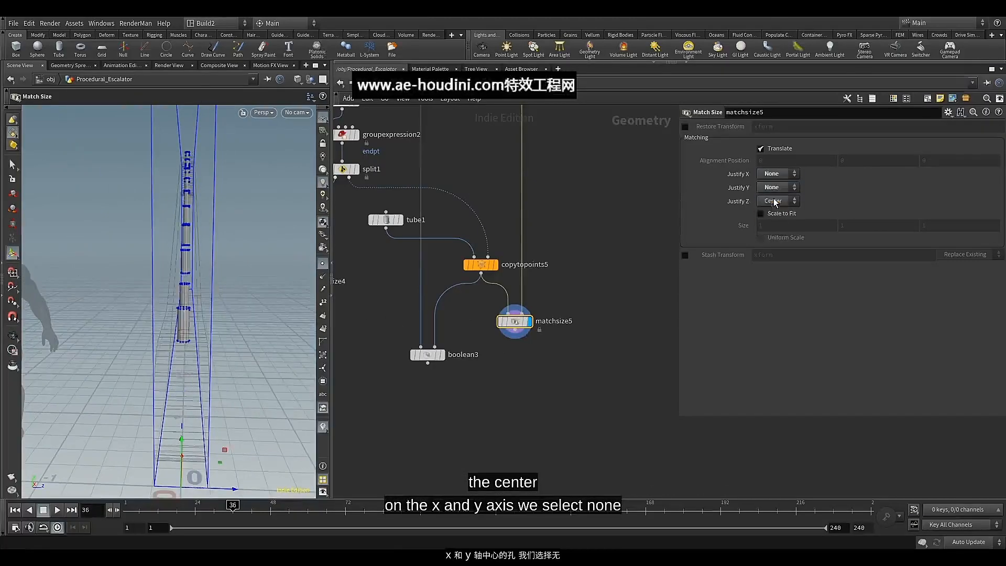
{"action": "left_click_drag", "start_coordinate": [162, 270], "coordinate": [216, 270], "text": "alt"}
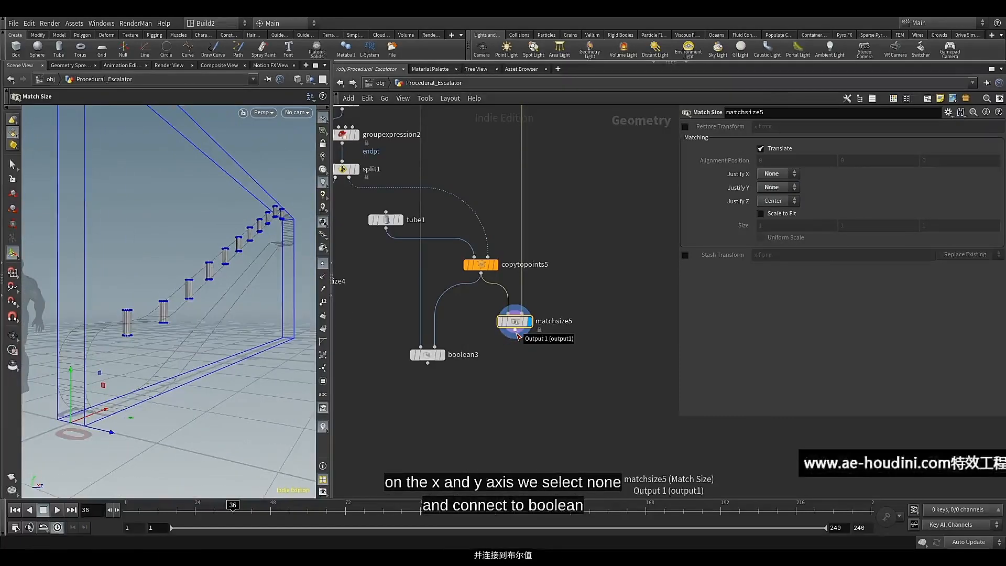
Connect matchsize5 to the second input of boolean3, then display boolean3 and inspect the holes
{"action": "left_click_drag", "start_coordinate": [517, 336], "coordinate": [436, 347]}
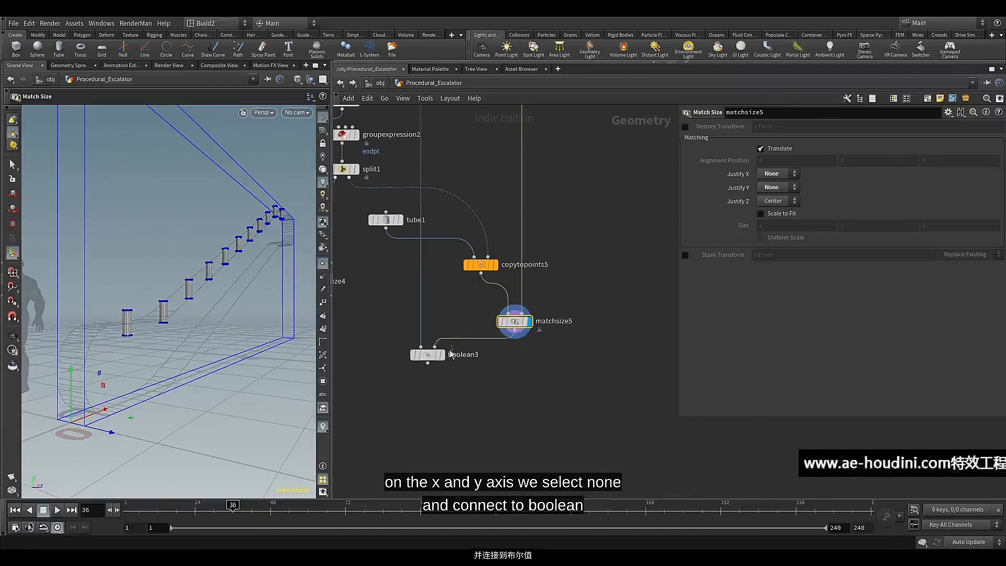
{"action": "left_click", "coordinate": [438, 359]}
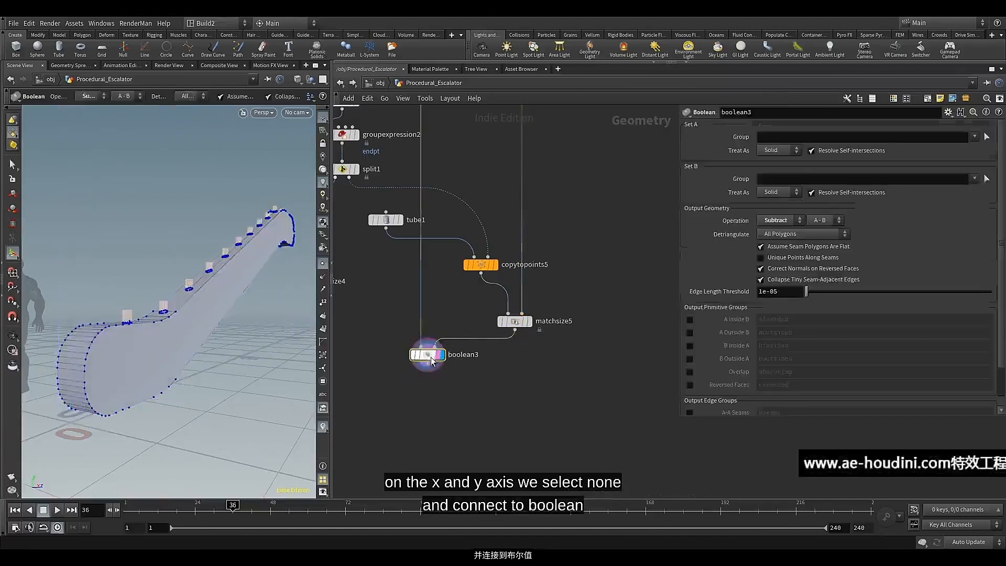
{"action": "left_click_drag", "start_coordinate": [167, 304], "coordinate": [194, 325]}
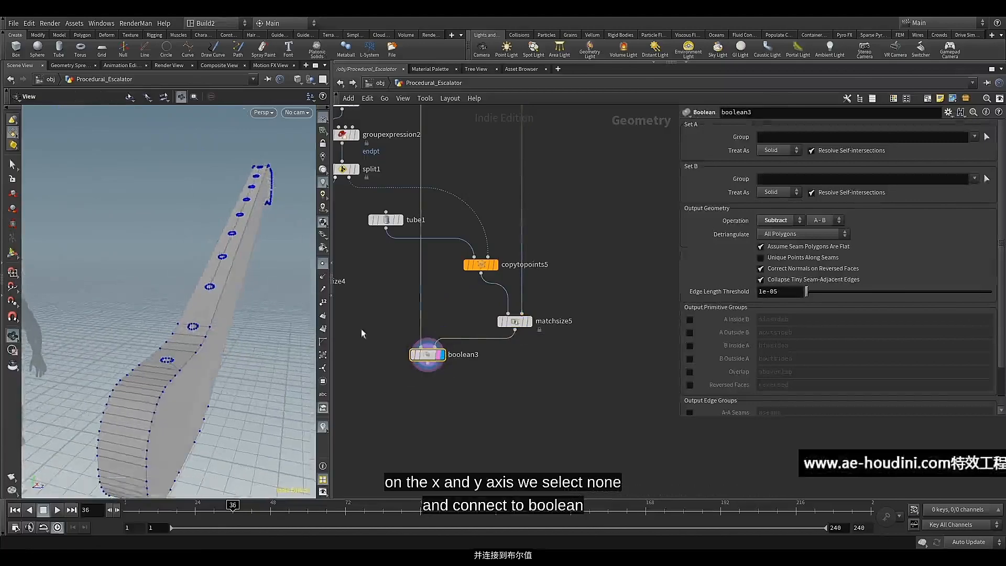
Template the Panel null and compare the control panel's alignment with the holes from above
{"action": "scroll", "coordinate": [412, 320], "scroll_direction": "down", "scroll_amount": 4}
{"action": "middle_click_drag", "start_coordinate": [400, 347], "coordinate": [505, 270]}
{"action": "scroll", "coordinate": [478, 259], "scroll_direction": "up", "scroll_amount": 2}
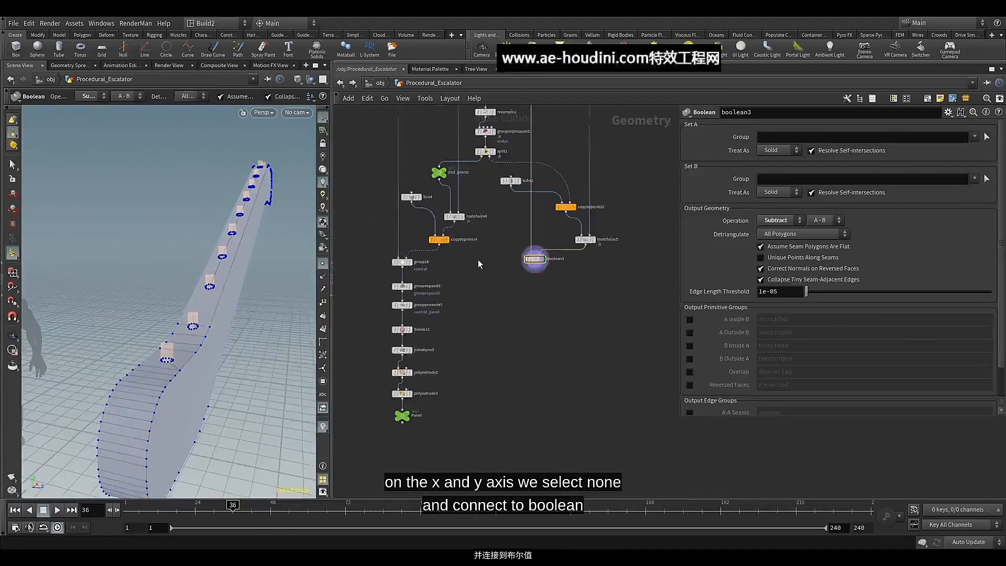
{"action": "scroll", "coordinate": [435, 392], "scroll_direction": "up", "scroll_amount": 2}
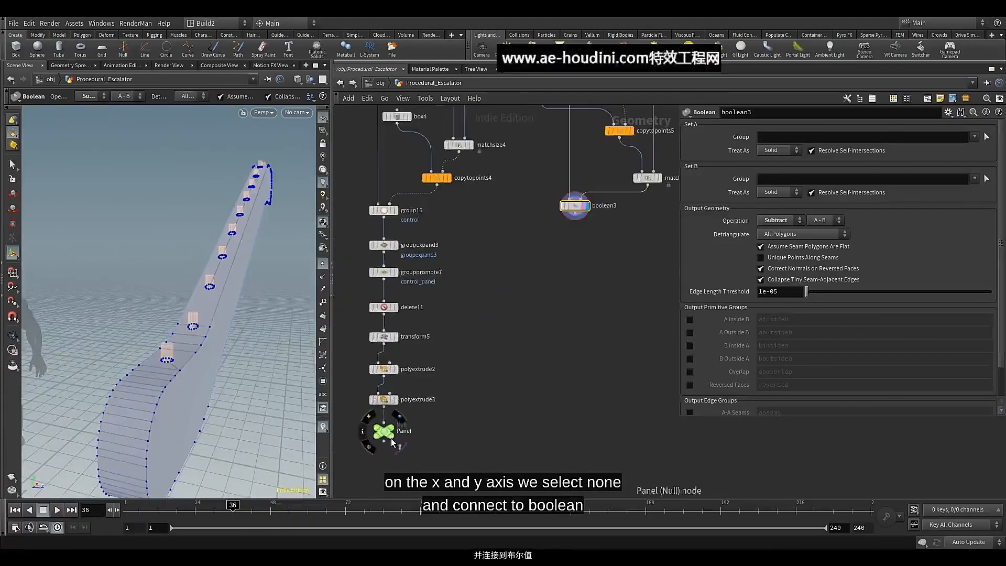
{"action": "key", "text": "space"}
{"action": "left_click_drag", "start_coordinate": [239, 407], "coordinate": [218, 343]}
{"action": "middle_click_drag", "start_coordinate": [218, 343], "coordinate": [212, 307]}
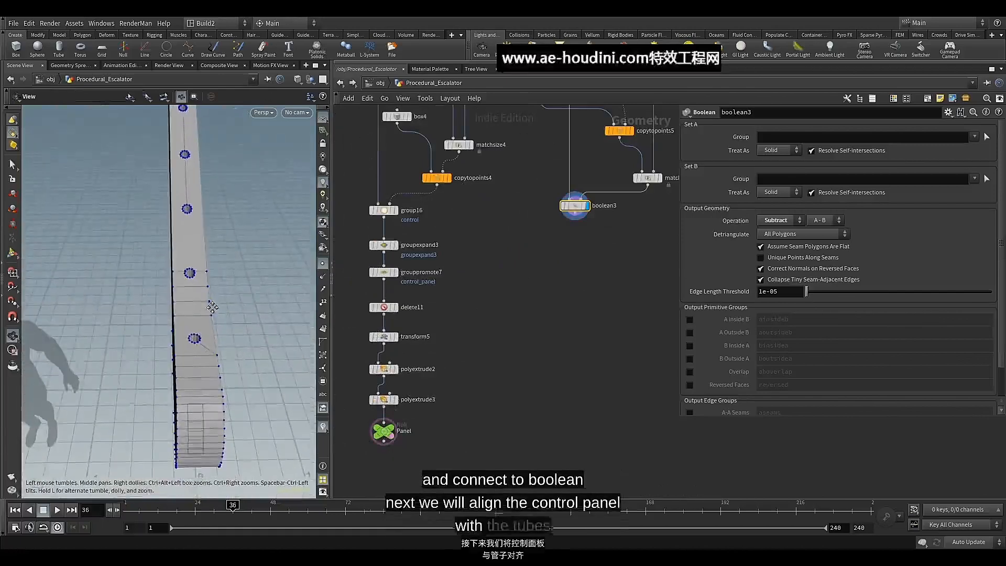
Copy the Translate Z parameter of transform5 in the control panel branch
{"action": "left_click", "coordinate": [385, 337]}
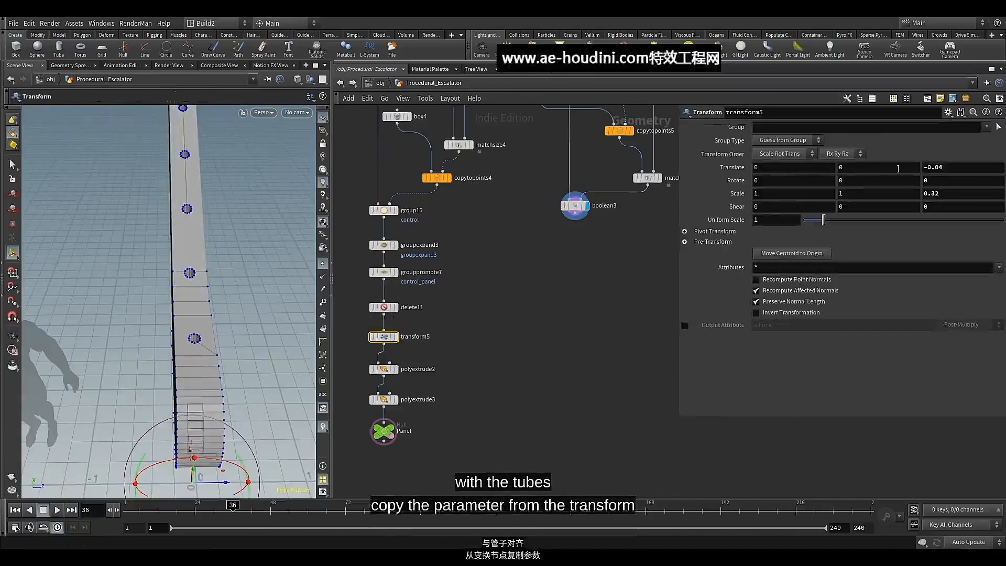
{"action": "left_click_drag", "start_coordinate": [949, 170], "coordinate": [907, 172]}
{"action": "right_click", "coordinate": [936, 167]}
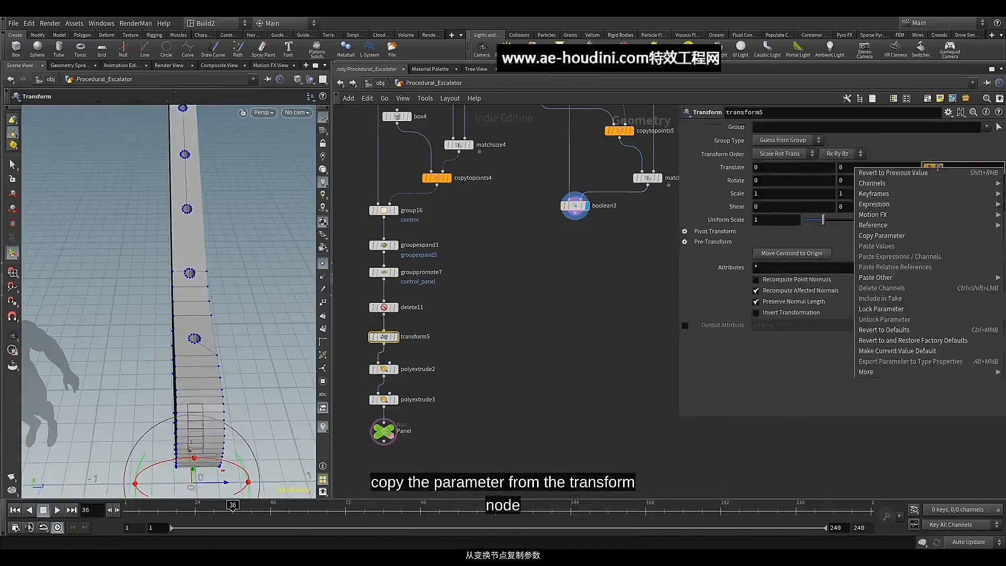
{"action": "left_click", "coordinate": [885, 238]}
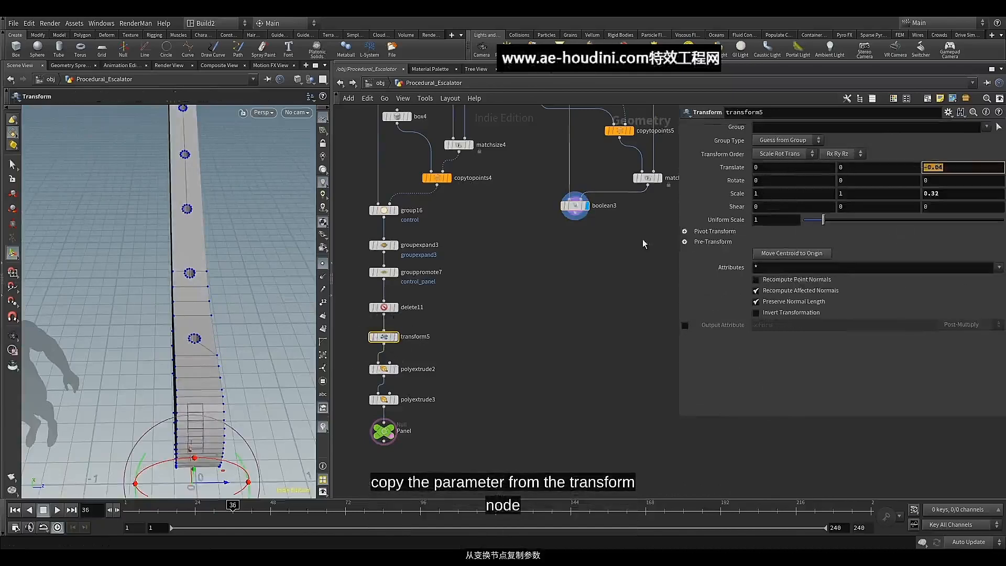
Add a Transform node after matchsize5, display it, and route the tubes through it into boolean3's second input
{"action": "middle_click_drag", "start_coordinate": [644, 244], "coordinate": [563, 279]}
{"action": "left_click", "coordinate": [569, 236]}
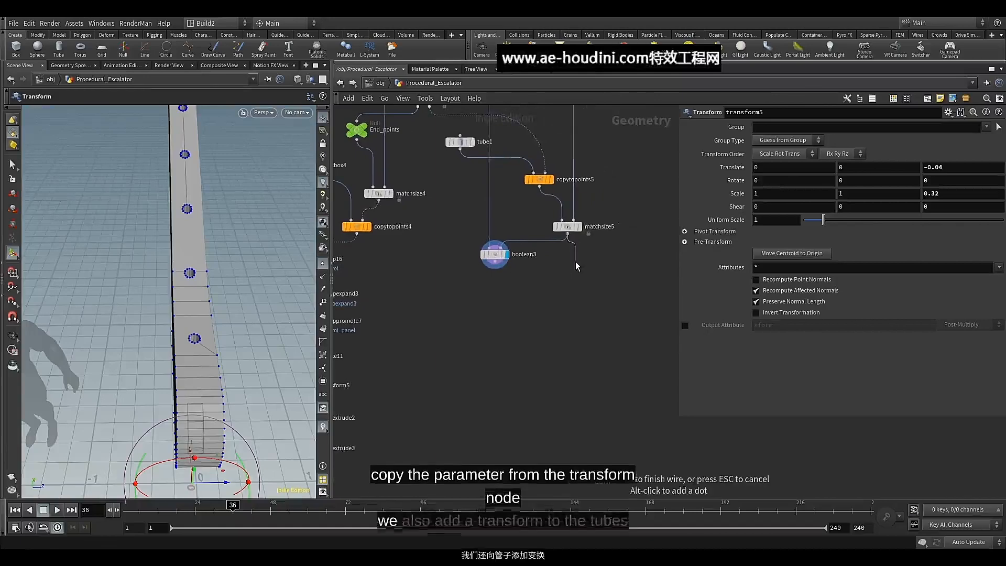
{"action": "key", "text": "Tab"}
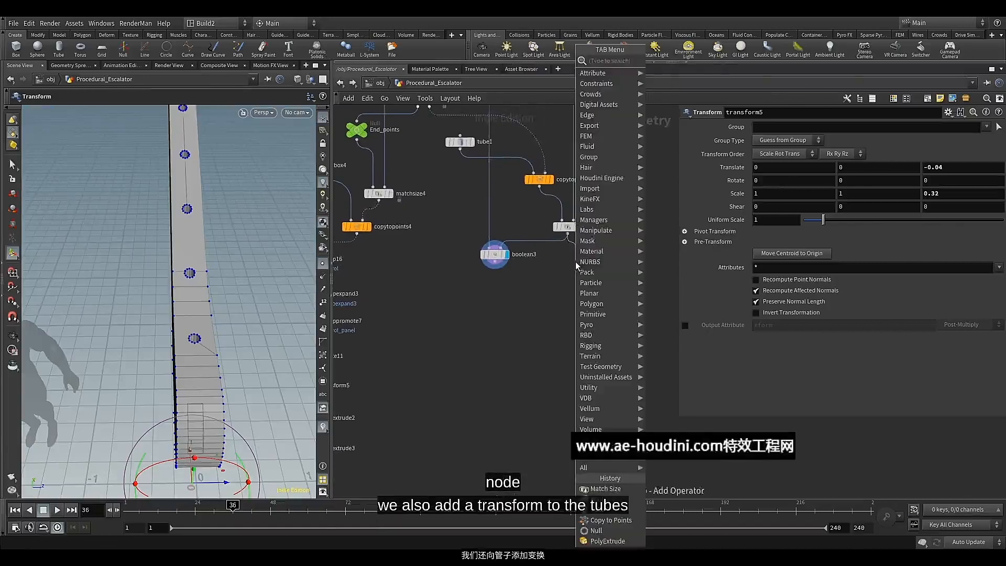
{"action": "type", "text": "tr"}
{"action": "left_click", "coordinate": [676, 82]}
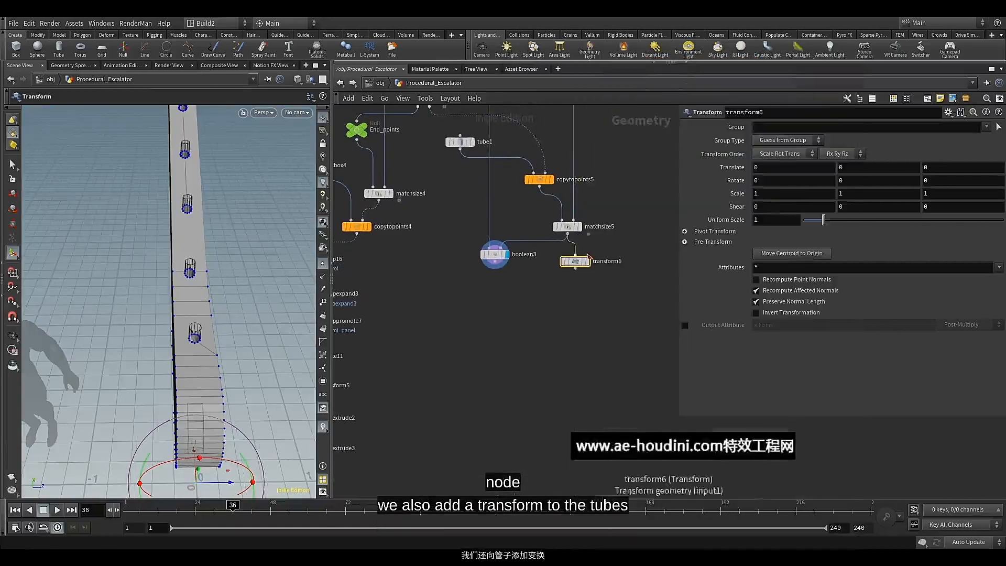
{"action": "left_click", "coordinate": [576, 262]}
{"action": "left_click", "coordinate": [580, 262]}
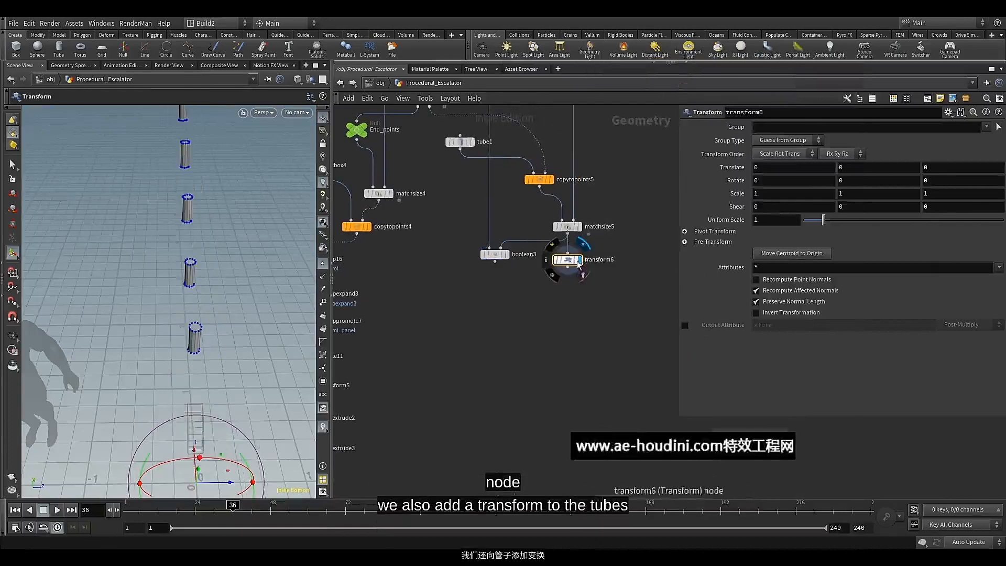
{"action": "left_click_drag", "start_coordinate": [567, 268], "coordinate": [511, 298]}
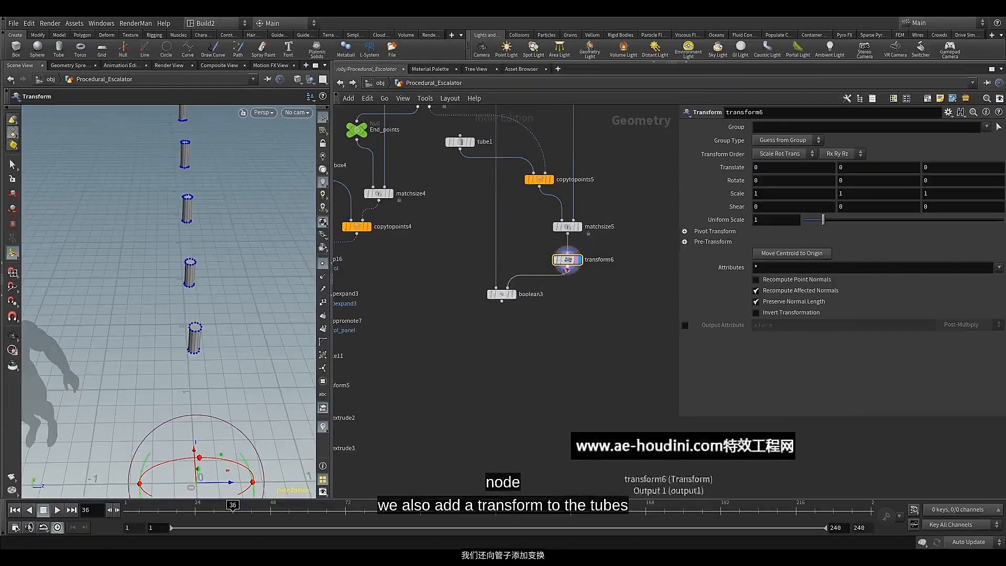
Copy transform5's Translate Z parameter and paste it as a relative reference into transform6's Translate Z
{"action": "middle_click_drag", "start_coordinate": [448, 352], "coordinate": [502, 292]}
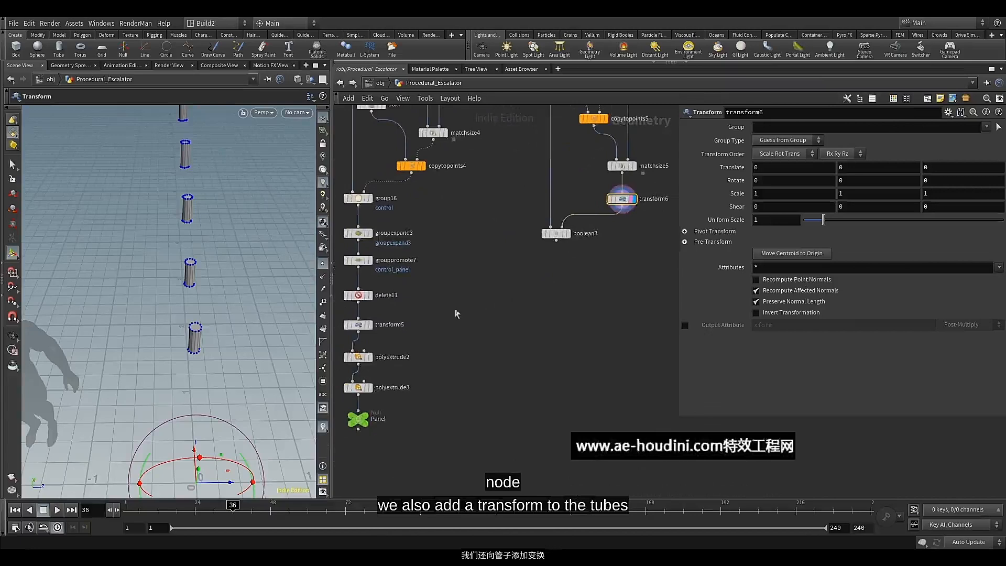
{"action": "left_click", "coordinate": [358, 325]}
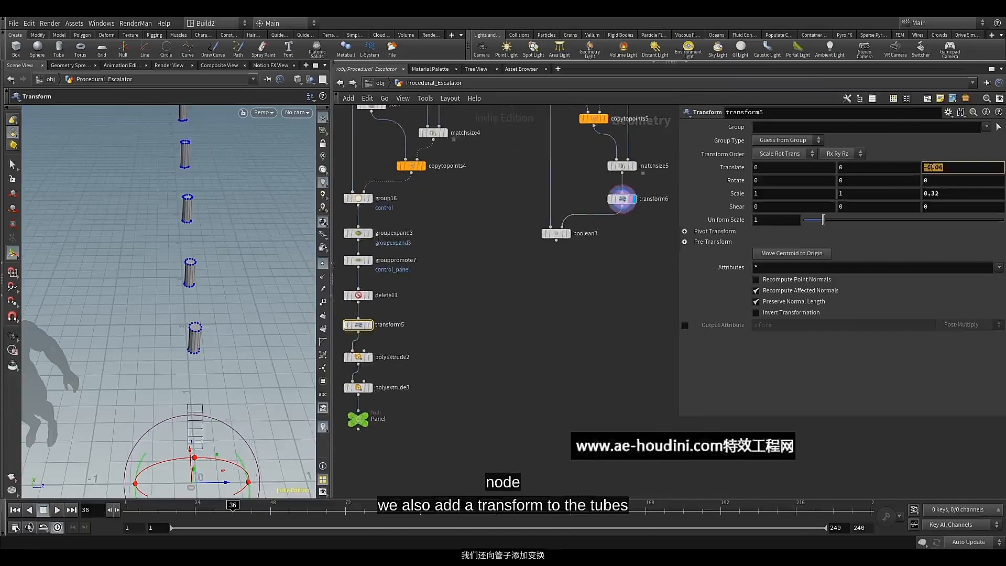
{"action": "right_click", "coordinate": [927, 167]}
{"action": "mouse_move", "coordinate": [890, 227]}
{"action": "left_click", "coordinate": [826, 236]}
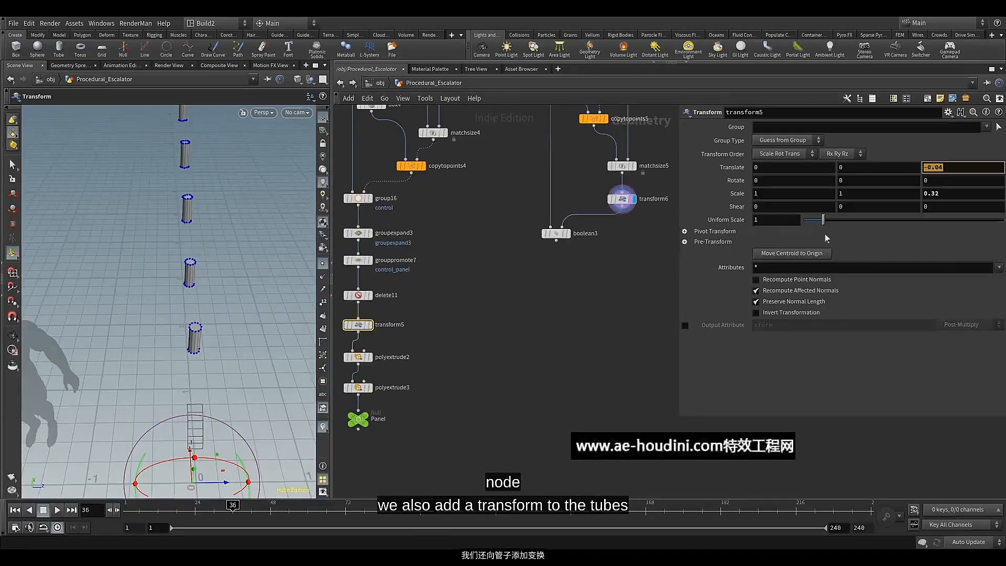
{"action": "left_click", "coordinate": [620, 200]}
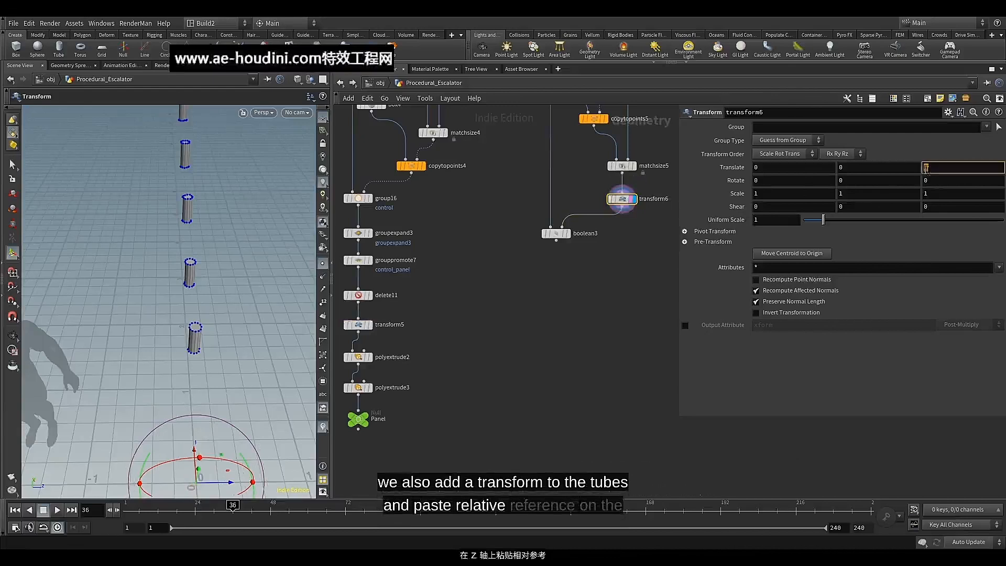
{"action": "right_click", "coordinate": [926, 167]}
{"action": "left_click", "coordinate": [893, 266]}
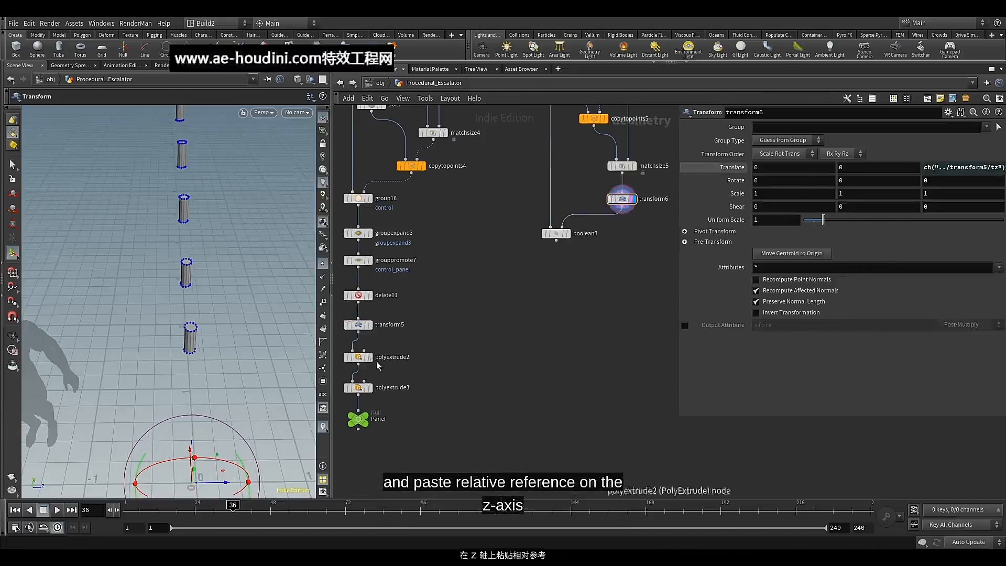
{"action": "left_click", "coordinate": [359, 325]}
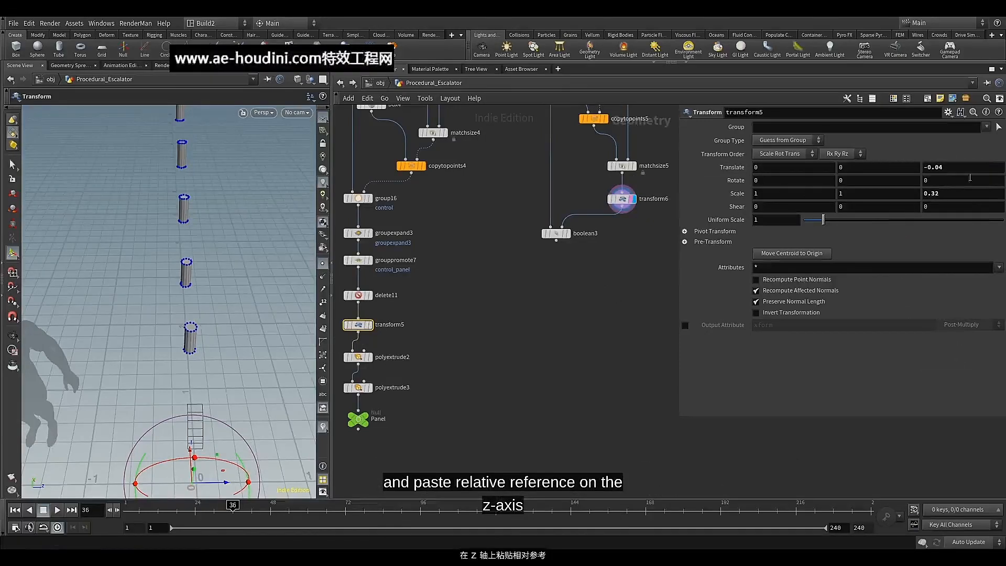
{"action": "mouse_move", "coordinate": [982, 166]}
{"action": "middle_mouse_down"}
{"action": "mouse_move", "coordinate": [974, 193]}
{"action": "mouse_move", "coordinate": [977, 173]}
{"action": "middle_mouse_up"}
{"action": "key", "text": "ctrl+z"}
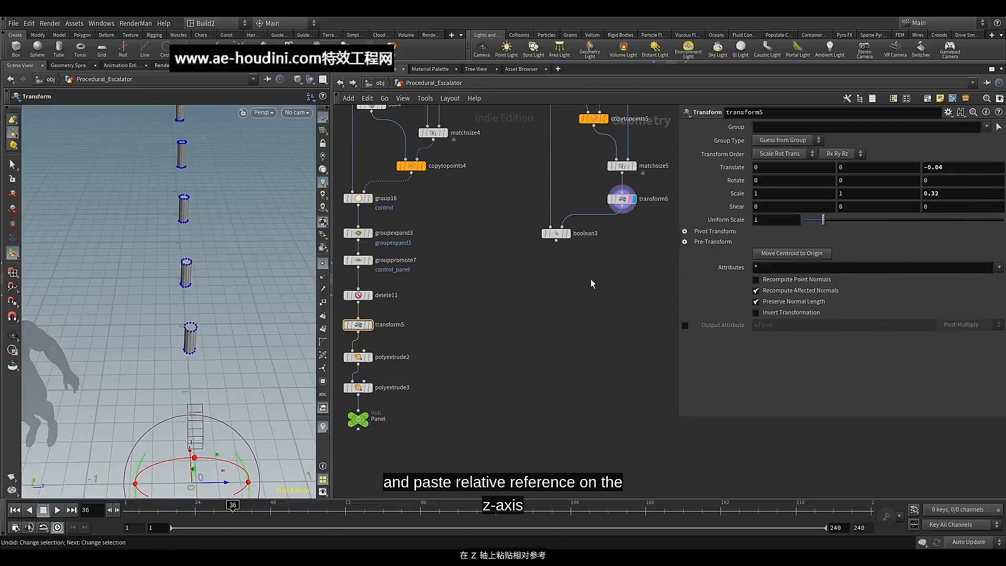
Display boolean3 and inspect the shifted tube holes along the balustrade base
{"action": "left_click", "coordinate": [567, 233]}
{"action": "middle_click_drag", "start_coordinate": [521, 276], "coordinate": [501, 338]}
{"action": "scroll", "coordinate": [520, 315], "scroll_direction": "up", "scroll_amount": 2}
{"action": "scroll", "coordinate": [524, 264], "scroll_direction": "up", "scroll_amount": 1}
{"action": "middle_click_drag", "start_coordinate": [525, 264], "coordinate": [488, 325]}
{"action": "scroll", "coordinate": [478, 290], "scroll_direction": "down", "scroll_amount": 1}
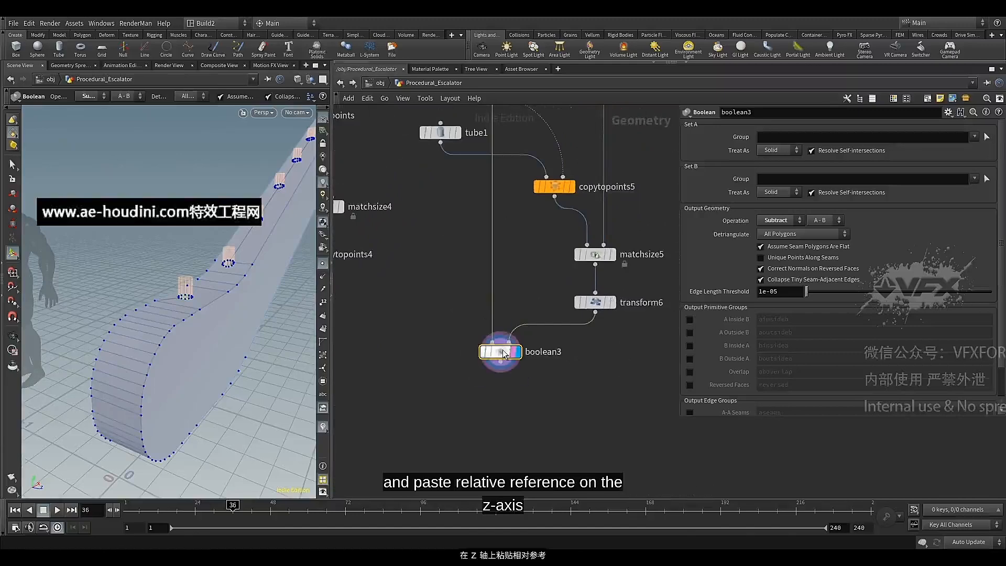
Insert a PolyBevel node on the wire into boolean3's first input and display it
{"action": "key", "text": "Tab"}
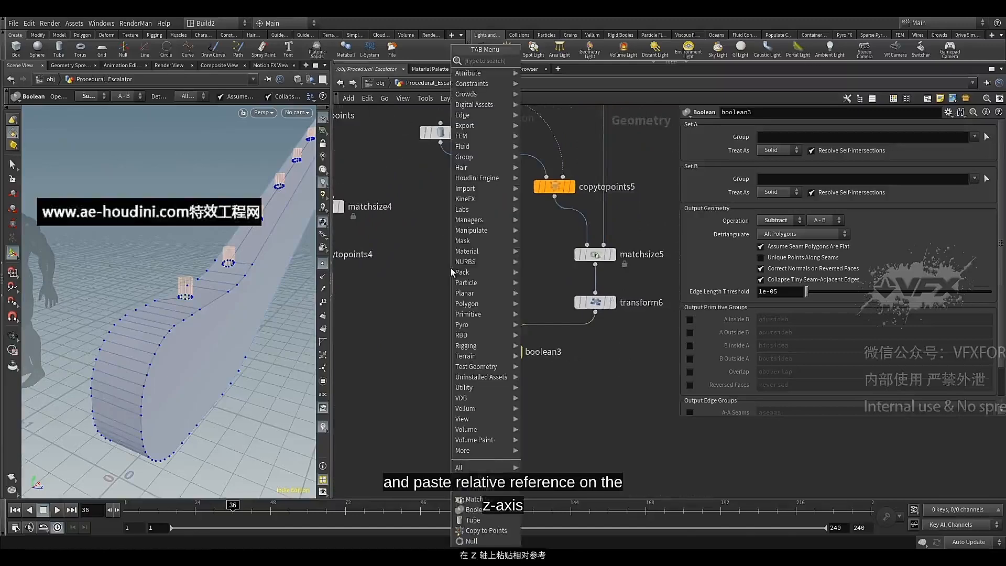
{"action": "type", "text": "pol"}
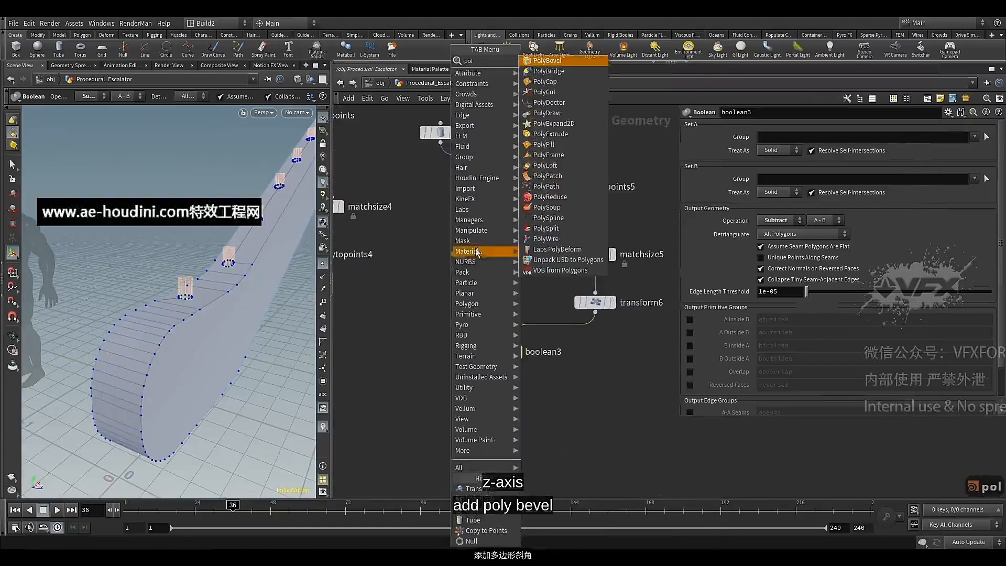
{"action": "left_click", "coordinate": [548, 71]}
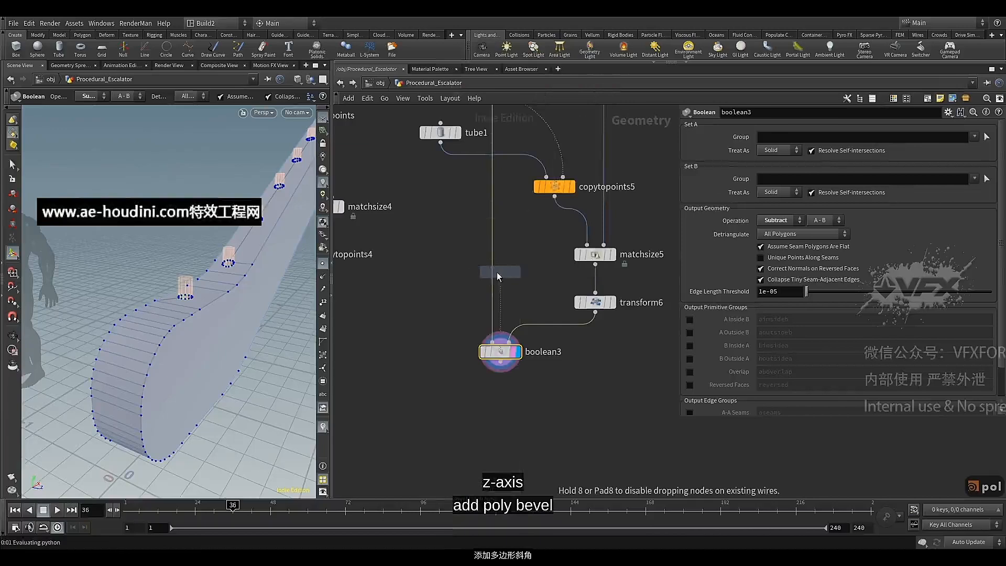
{"action": "left_click", "coordinate": [497, 272]}
{"action": "left_click_drag", "start_coordinate": [493, 271], "coordinate": [475, 280]}
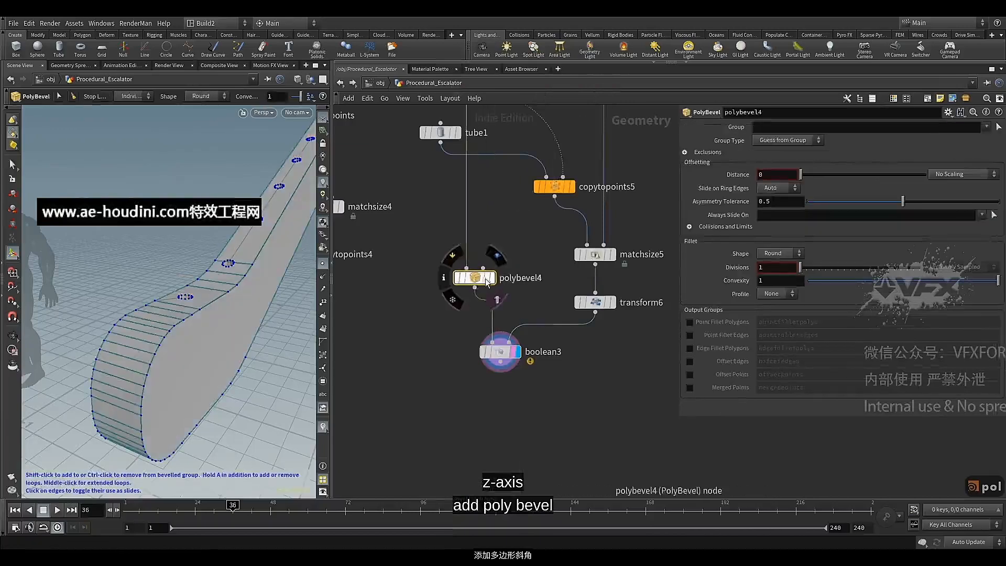
{"action": "left_click", "coordinate": [491, 277]}
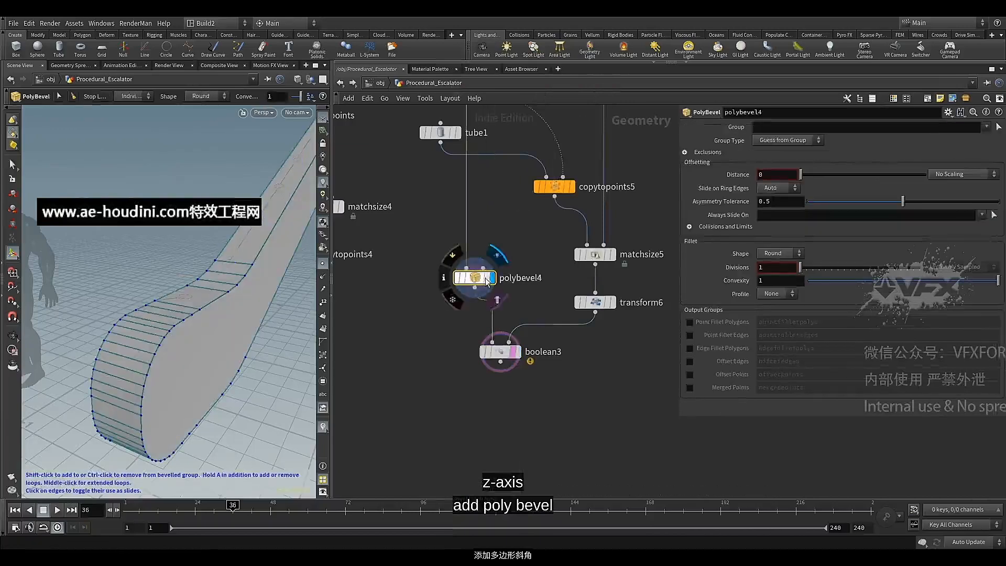
{"action": "left_click", "coordinate": [488, 279]}
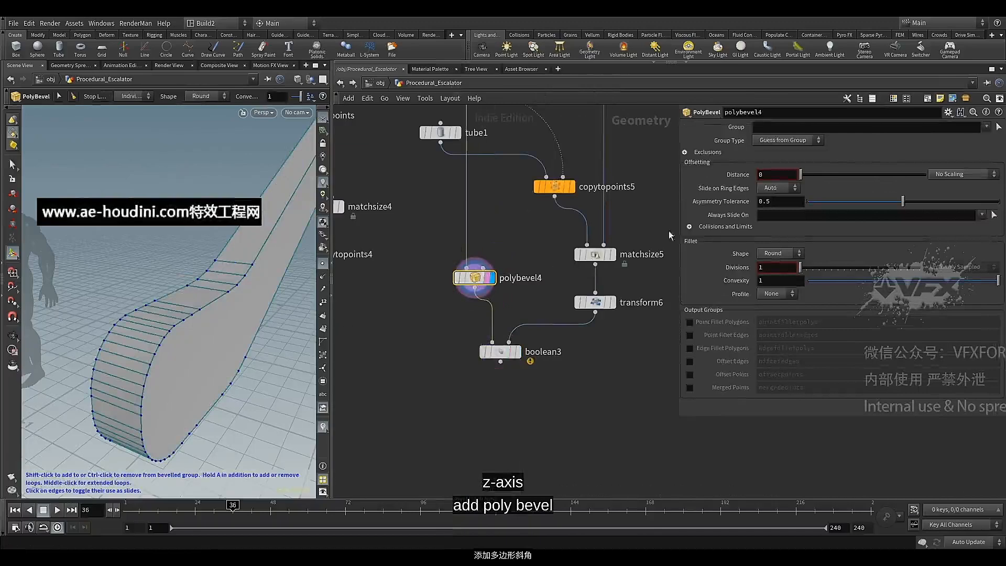
Enable Ignore Flat Edges in polybevel4's exclusions and set Maximum Normal Angle to 46.4
{"action": "left_click", "coordinate": [685, 153]}
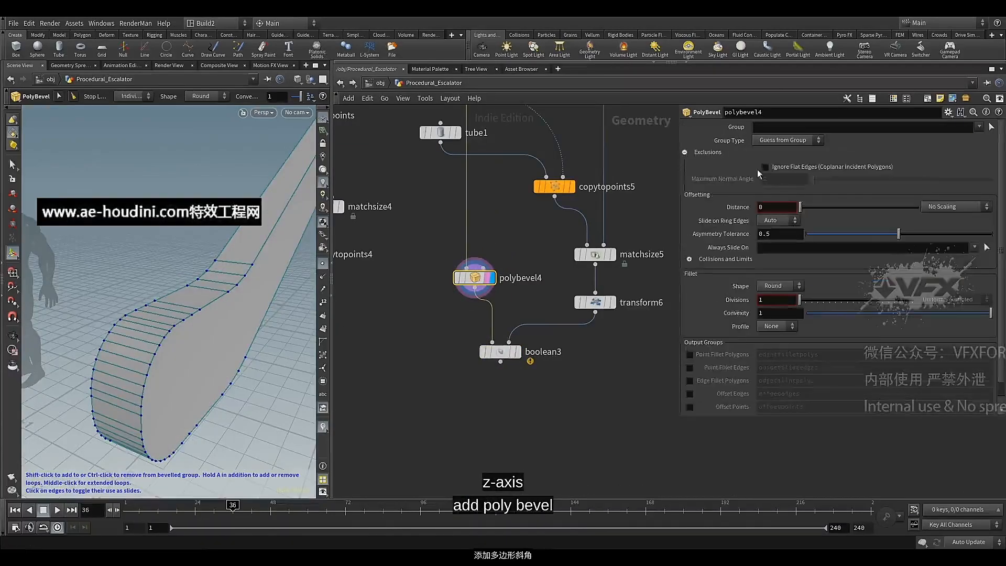
{"action": "left_click", "coordinate": [787, 169]}
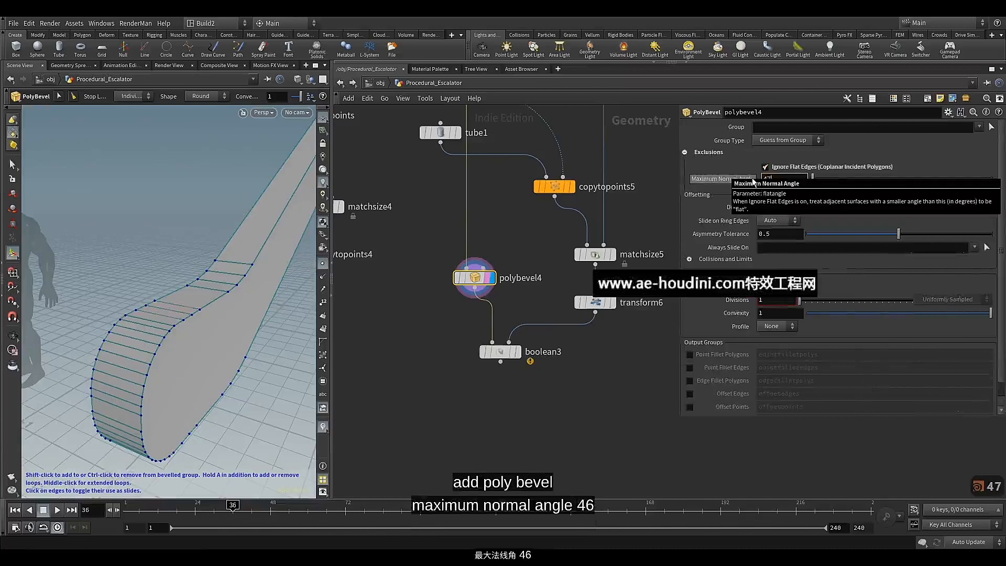
{"action": "key", "text": "BackSpace"}
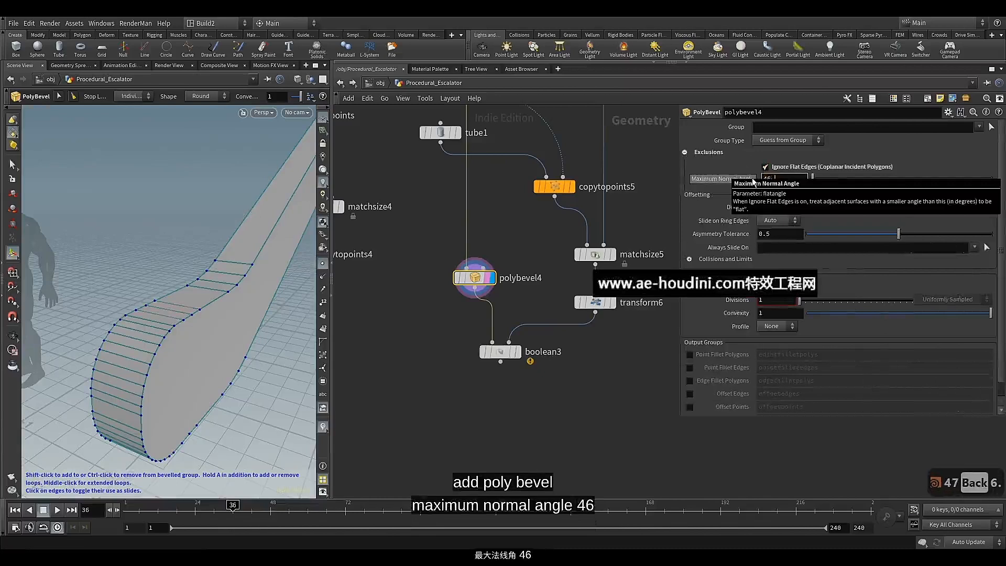
{"action": "type", "text": "6."}
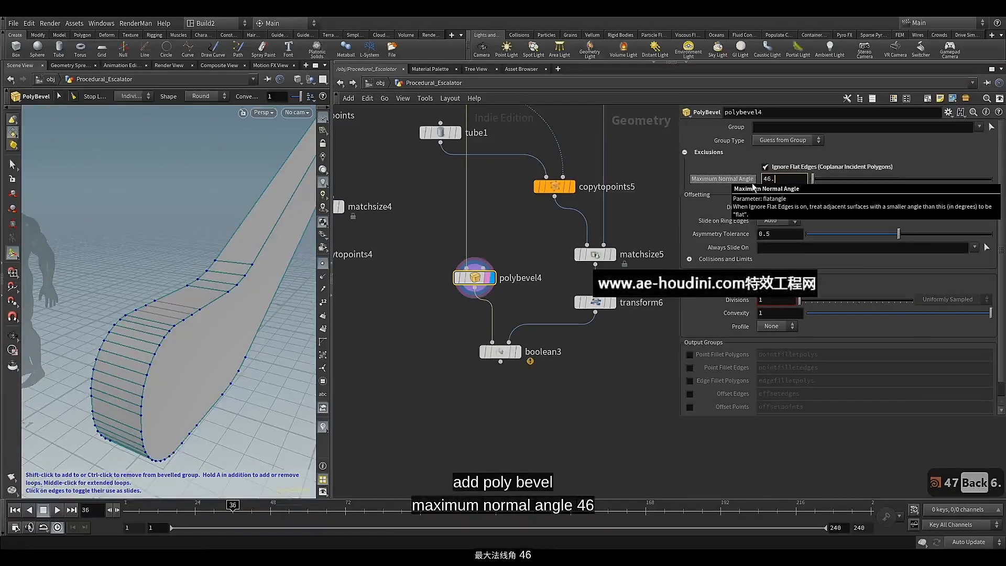
{"action": "type", "text": "4"}
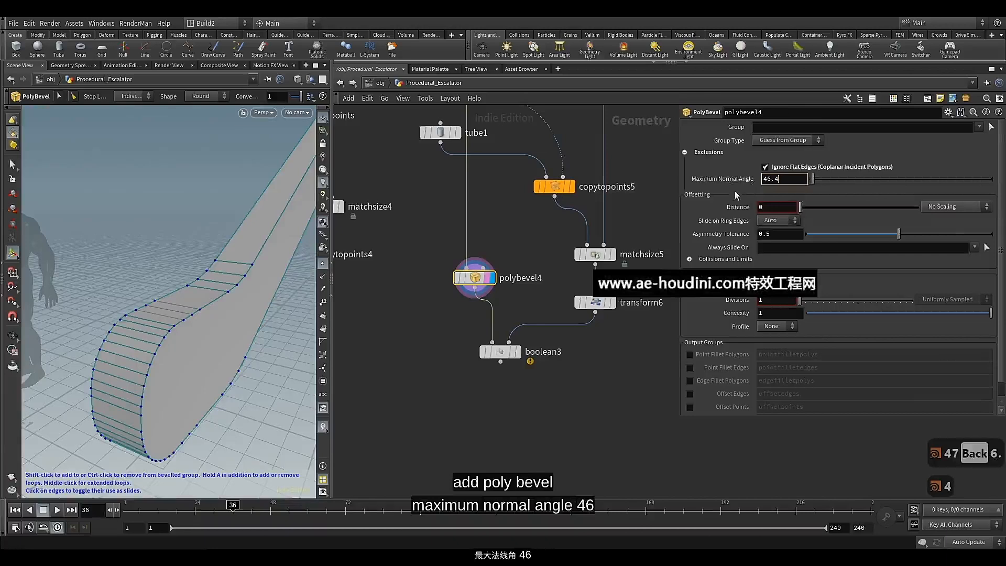
{"action": "left_click", "coordinate": [734, 196]}
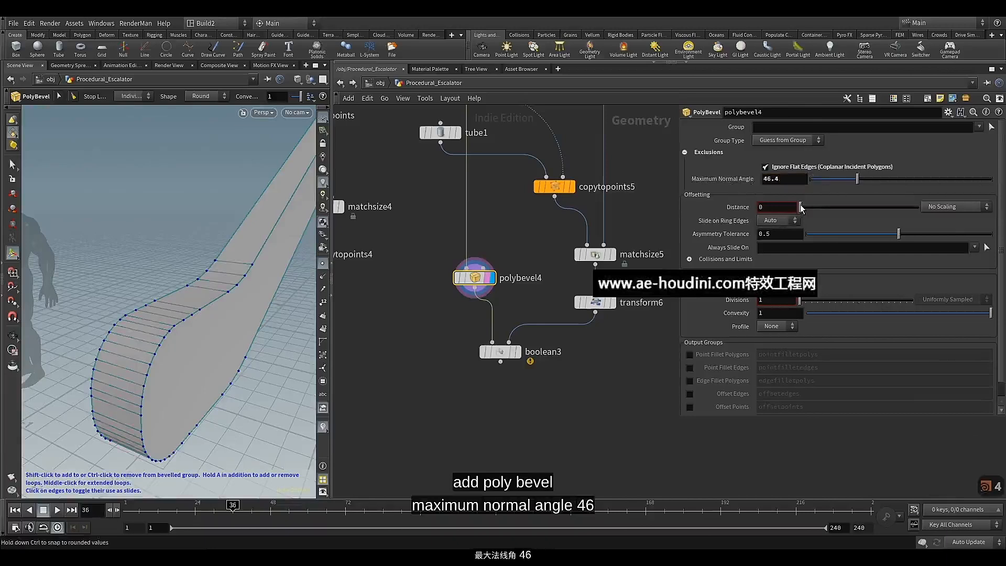
Set polybevel4's Distance to 0.012 and check the bevelled edges at the end of the base
{"action": "left_click_drag", "start_coordinate": [800, 208], "coordinate": [802, 208]}
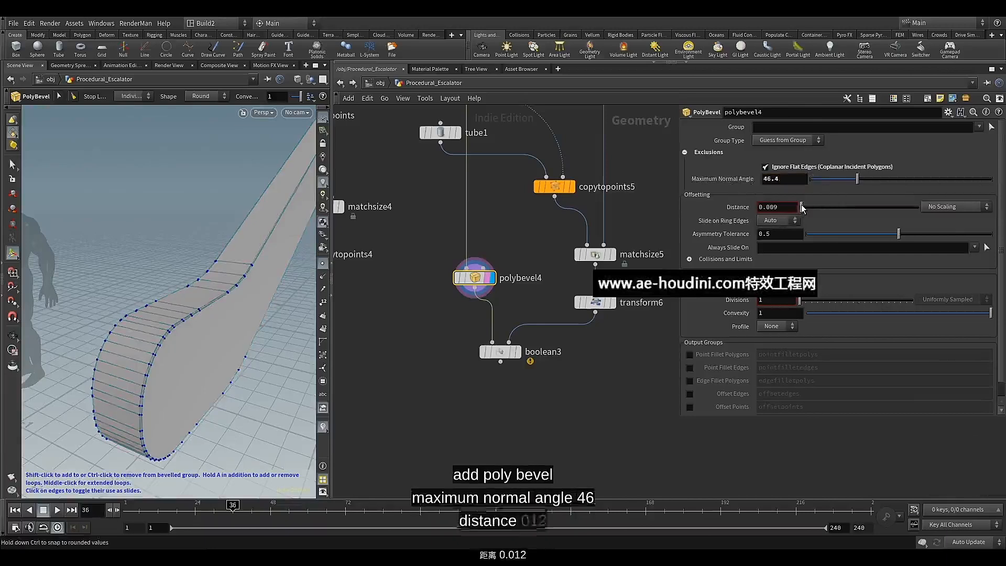
{"action": "left_click_drag", "start_coordinate": [802, 208], "coordinate": [803, 208]}
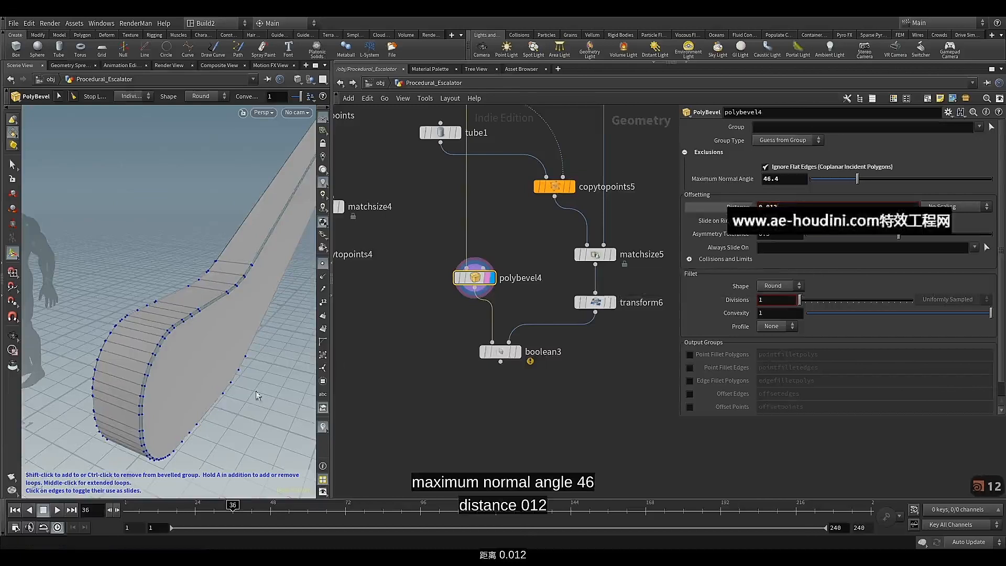
{"action": "key", "text": "Escape"}
{"action": "left_click_drag", "start_coordinate": [105, 406], "coordinate": [221, 339]}
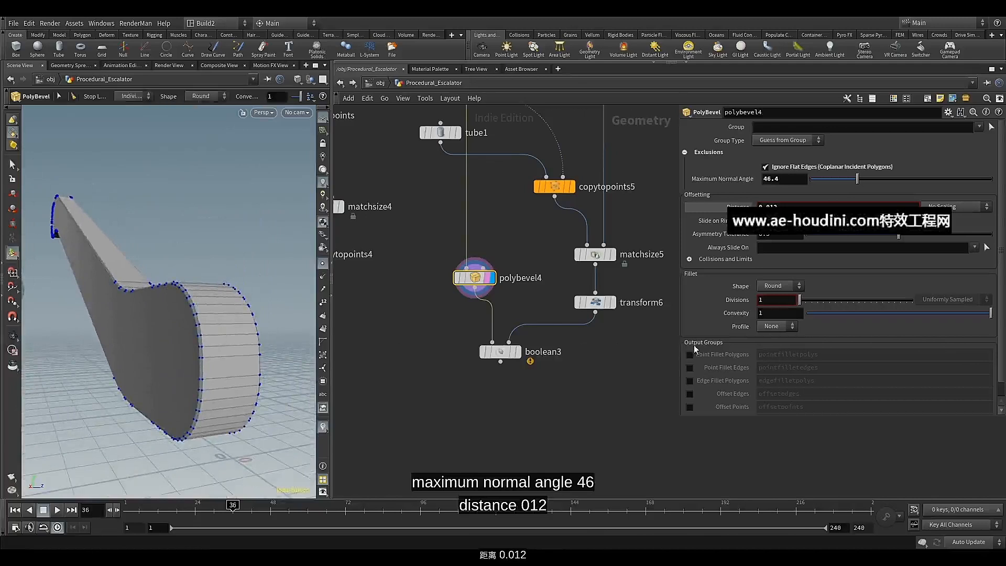
Display boolean3 again and inspect the tube holes in the bevelled base
{"action": "left_click", "coordinate": [522, 354]}
{"action": "left_click", "coordinate": [500, 351]}
{"action": "left_click_drag", "start_coordinate": [250, 302], "coordinate": [224, 283]}
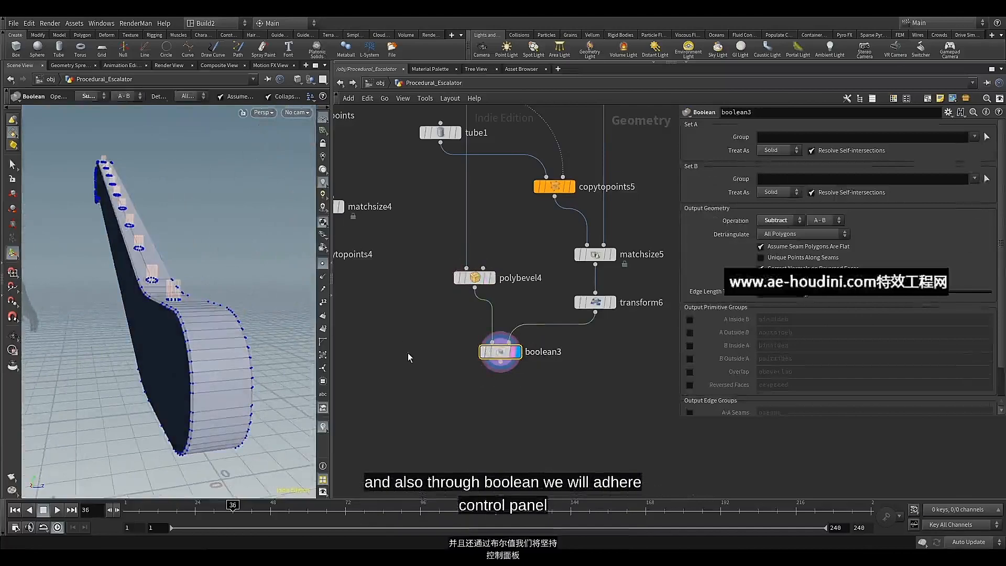
Rearrange the nodes around boolean3 and add a Boolean node below with boolean3 as its first input
{"action": "scroll", "coordinate": [469, 388], "scroll_direction": "down", "scroll_amount": 3}
{"action": "middle_click_drag", "start_coordinate": [467, 390], "coordinate": [445, 467]}
{"action": "scroll", "coordinate": [500, 308], "scroll_direction": "down", "scroll_amount": 3}
{"action": "scroll", "coordinate": [451, 393], "scroll_direction": "up", "scroll_amount": 1}
{"action": "left_click_drag", "start_coordinate": [438, 347], "coordinate": [463, 353]}
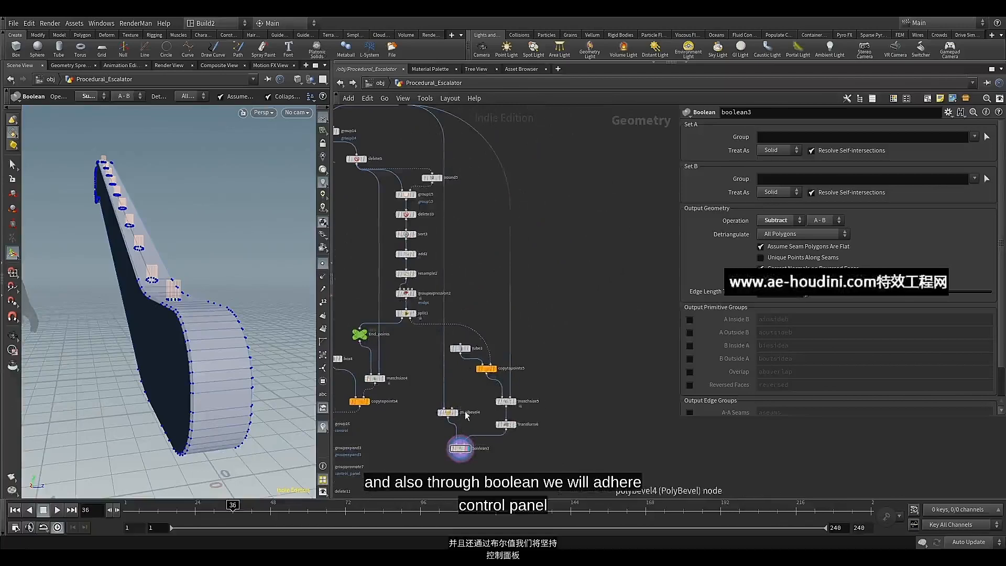
{"action": "left_click_drag", "start_coordinate": [447, 416], "coordinate": [473, 457]}
{"action": "middle_click_drag", "start_coordinate": [473, 458], "coordinate": [521, 237]}
{"action": "scroll", "coordinate": [483, 338], "scroll_direction": "down", "scroll_amount": 2}
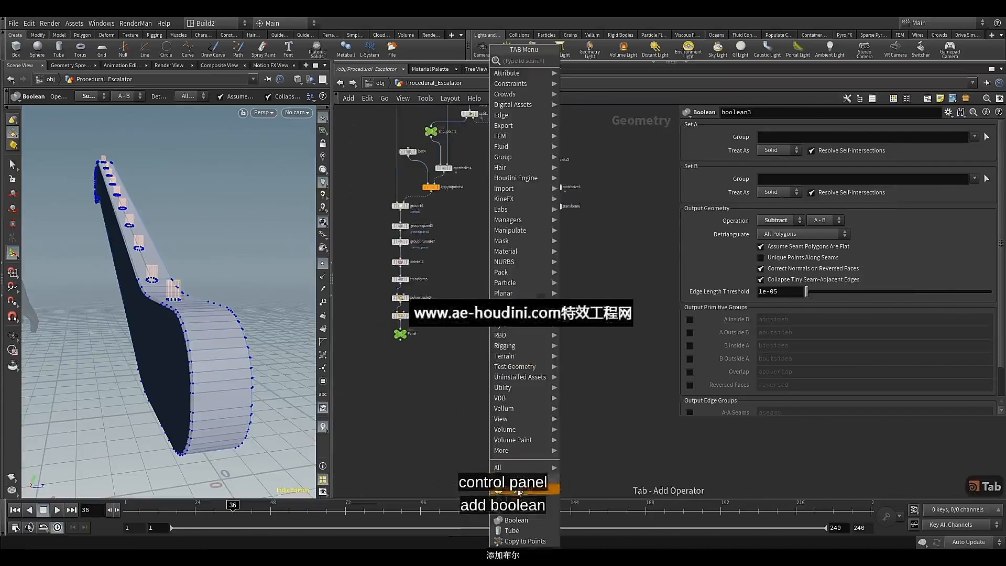
{"action": "left_click", "coordinate": [516, 519]}
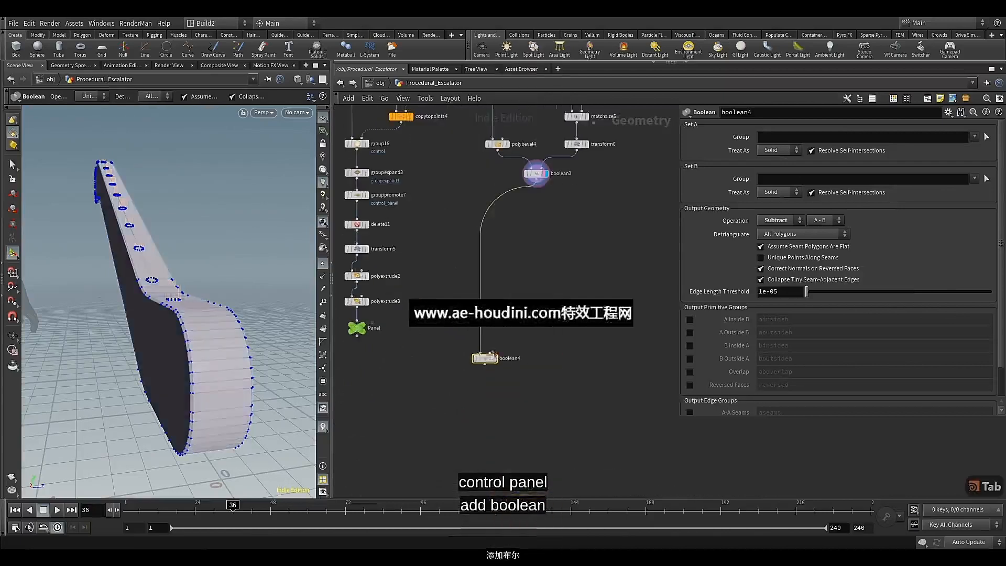
Connect the Panel null to boolean4's second input and display boolean4 to check the panel cut in the base
{"action": "left_click", "coordinate": [486, 360]}
{"action": "left_click_drag", "start_coordinate": [487, 365], "coordinate": [428, 383]}
{"action": "scroll", "coordinate": [379, 367], "scroll_direction": "up", "scroll_amount": 2}
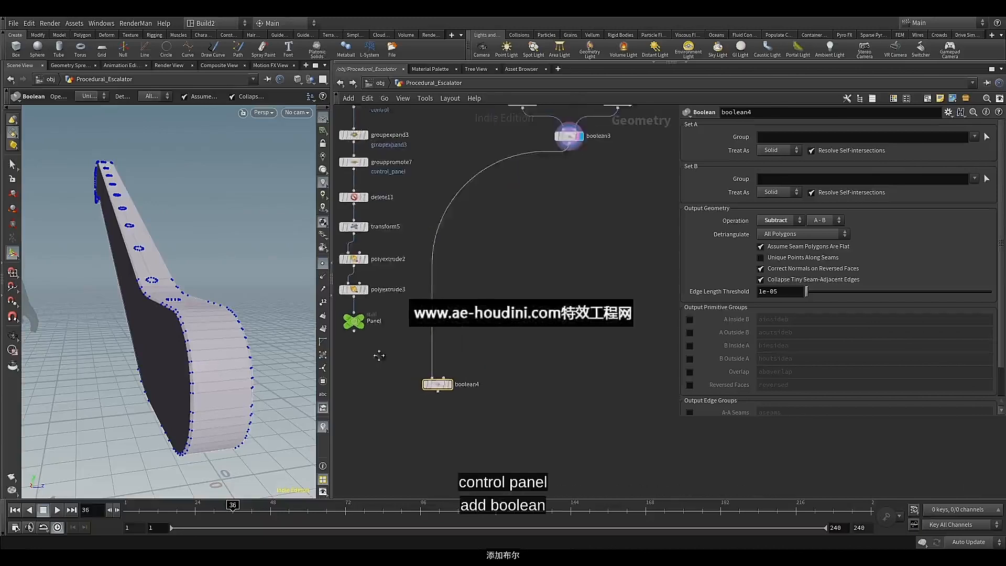
{"action": "middle_click_drag", "start_coordinate": [377, 355], "coordinate": [424, 353]}
{"action": "left_click_drag", "start_coordinate": [428, 348], "coordinate": [491, 372]}
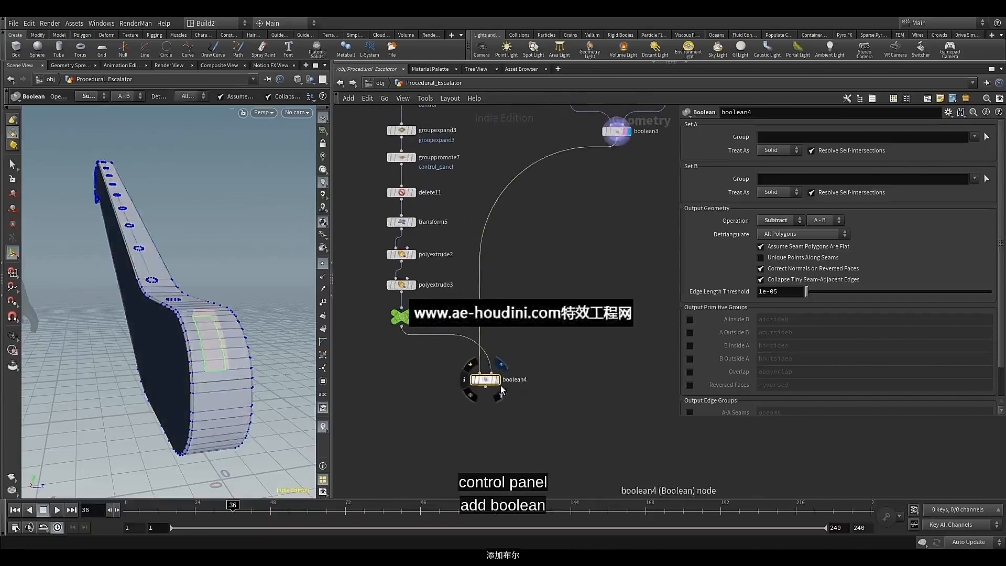
{"action": "left_click", "coordinate": [497, 383]}
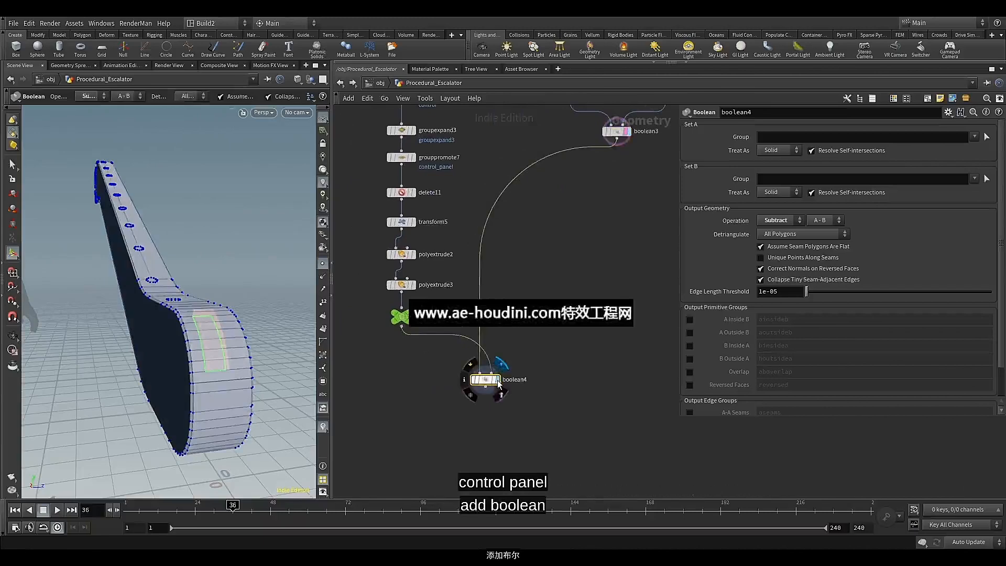
{"action": "key", "text": "Escape"}
{"action": "left_click_drag", "start_coordinate": [219, 326], "coordinate": [130, 326]}
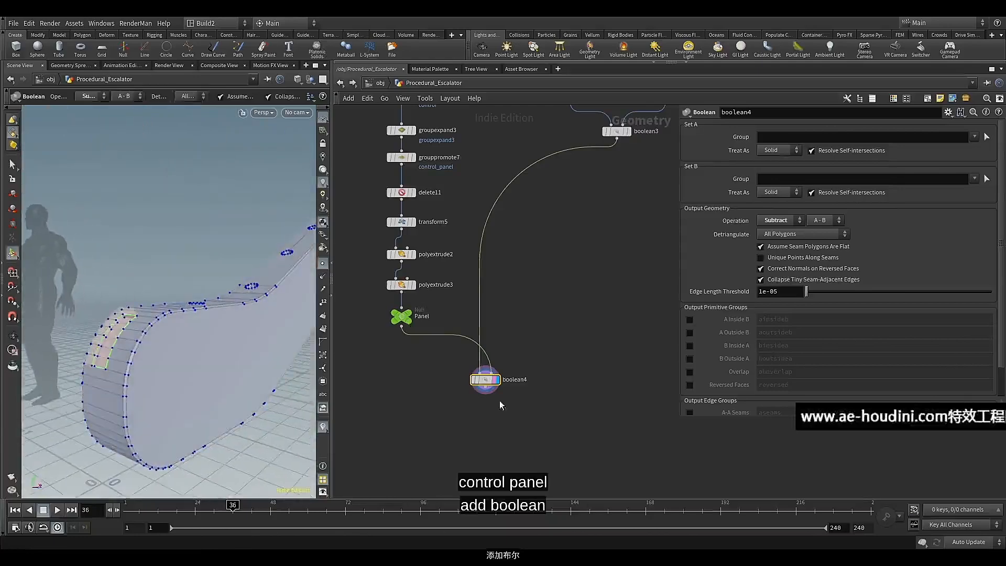
{"action": "scroll", "coordinate": [433, 373], "scroll_direction": "up", "scroll_amount": 3}
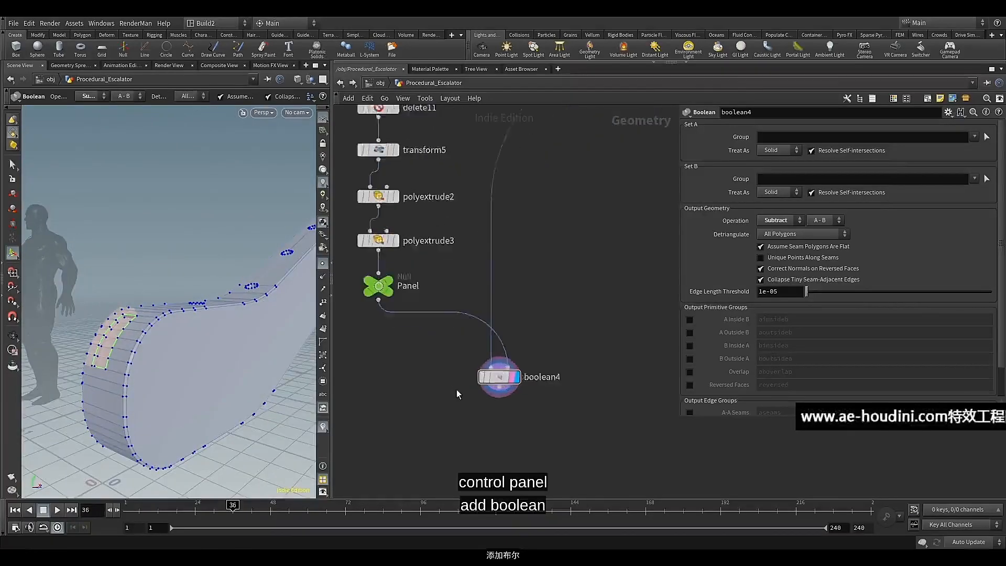
Duplicate polybevel4 and connect the copy to boolean4's output
{"action": "scroll", "coordinate": [433, 392], "scroll_direction": "down", "scroll_amount": 5}
{"action": "scroll", "coordinate": [501, 332], "scroll_direction": "up", "scroll_amount": 2}
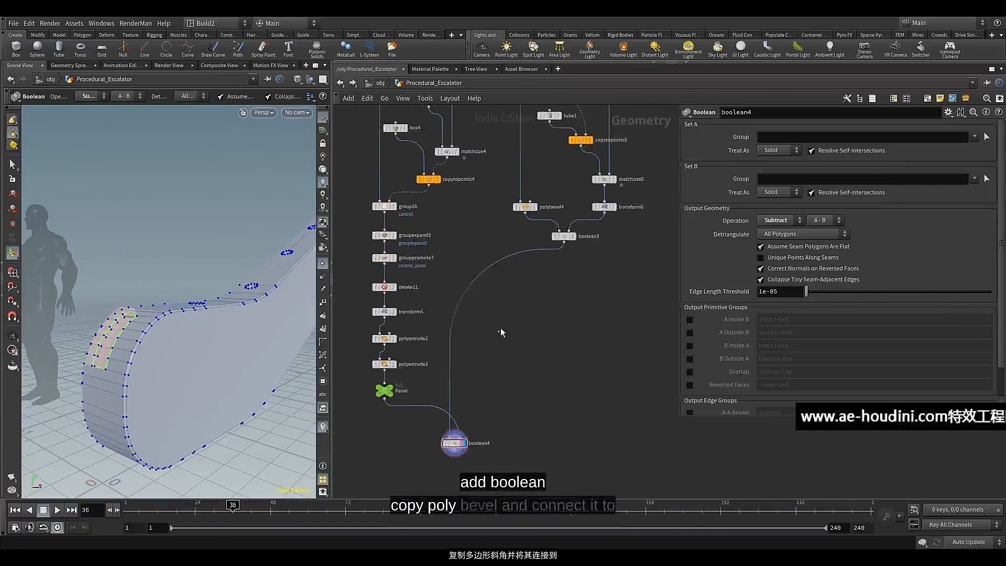
{"action": "left_click", "coordinate": [523, 207]}
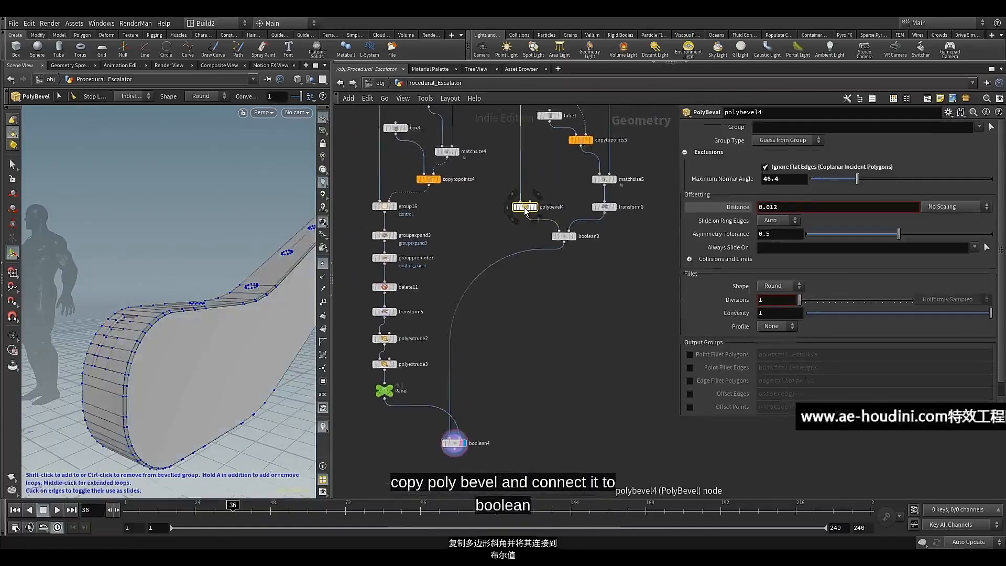
{"action": "key", "text": "ctrl+c"}
{"action": "scroll", "coordinate": [519, 349], "scroll_direction": "up", "scroll_amount": 3}
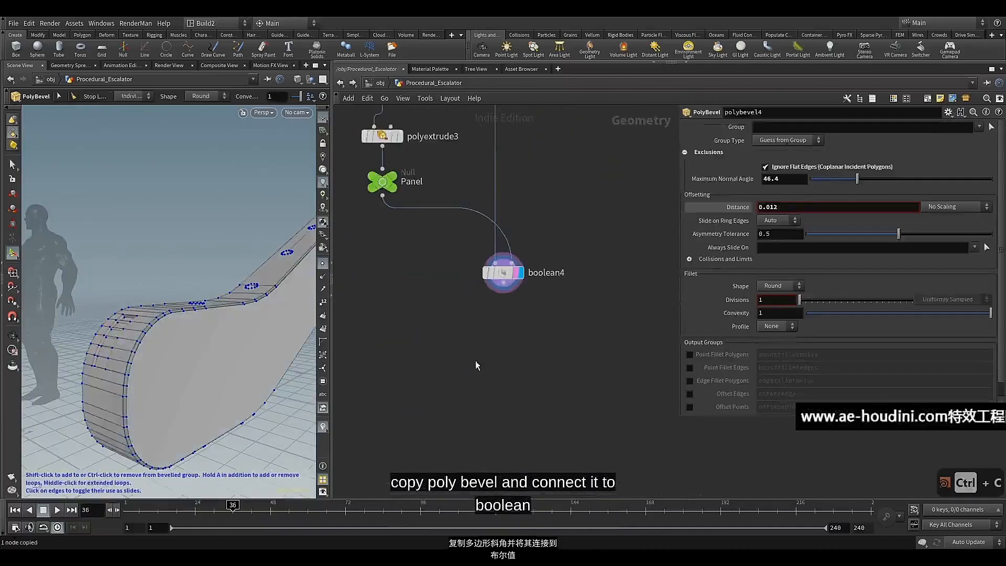
{"action": "key", "text": "ctrl+v"}
{"action": "left_click_drag", "start_coordinate": [511, 337], "coordinate": [483, 352]}
{"action": "left_click_drag", "start_coordinate": [509, 289], "coordinate": [475, 337]}
Display polybevel5 below boolean4 and set its Distance to 0.005
{"action": "scroll", "coordinate": [103, 343], "scroll_direction": "up", "scroll_amount": 6}
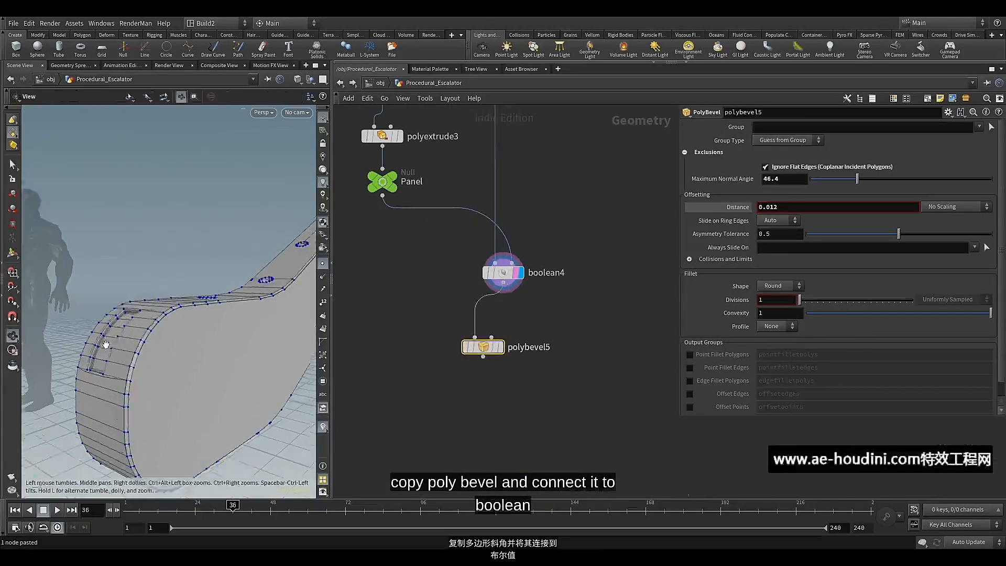
{"action": "left_click_drag", "start_coordinate": [103, 344], "coordinate": [196, 344], "text": "alt"}
{"action": "scroll", "coordinate": [131, 351], "scroll_direction": "up", "scroll_amount": 5}
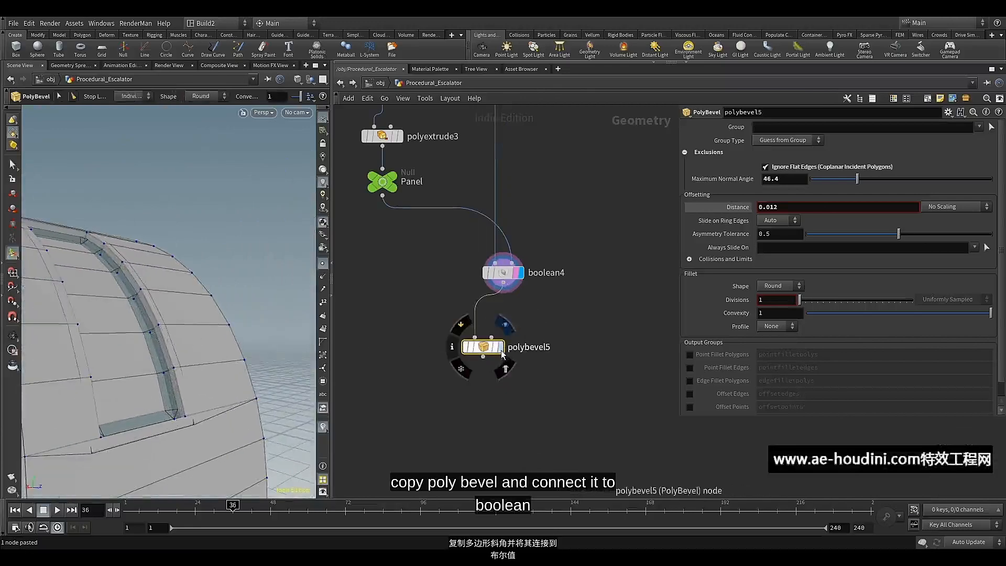
{"action": "left_click", "coordinate": [502, 353]}
{"action": "left_click", "coordinate": [496, 352]}
{"action": "left_click_drag", "start_coordinate": [479, 350], "coordinate": [493, 343]}
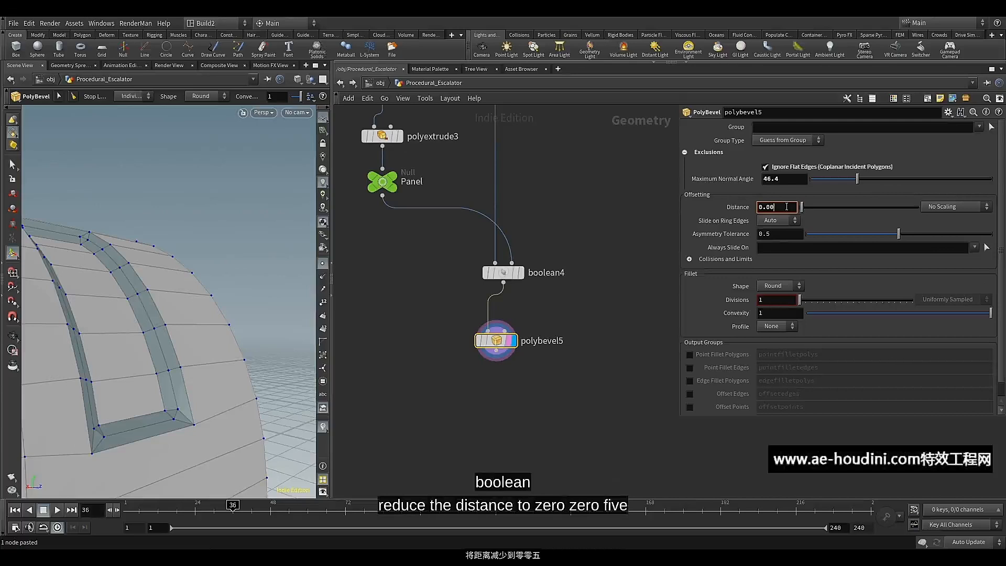
{"action": "type", "text": "5"}
{"action": "key", "text": "Return"}
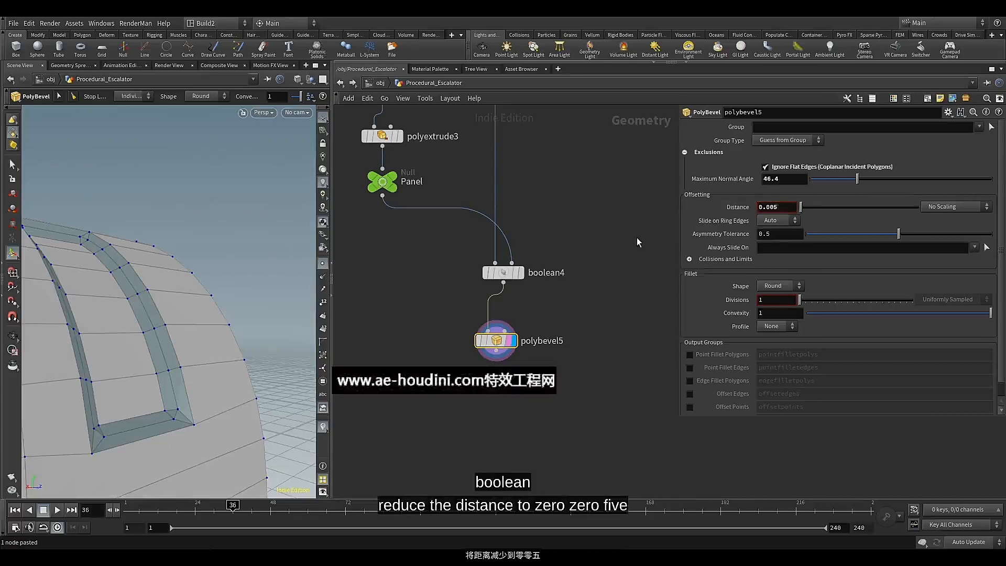
Check the bevel around the tube holes and the panel recess, and align polybevel5 directly under boolean4
{"action": "left_click_drag", "start_coordinate": [219, 310], "coordinate": [103, 270]}
{"action": "scroll", "coordinate": [108, 271], "scroll_direction": "up", "scroll_amount": 3}
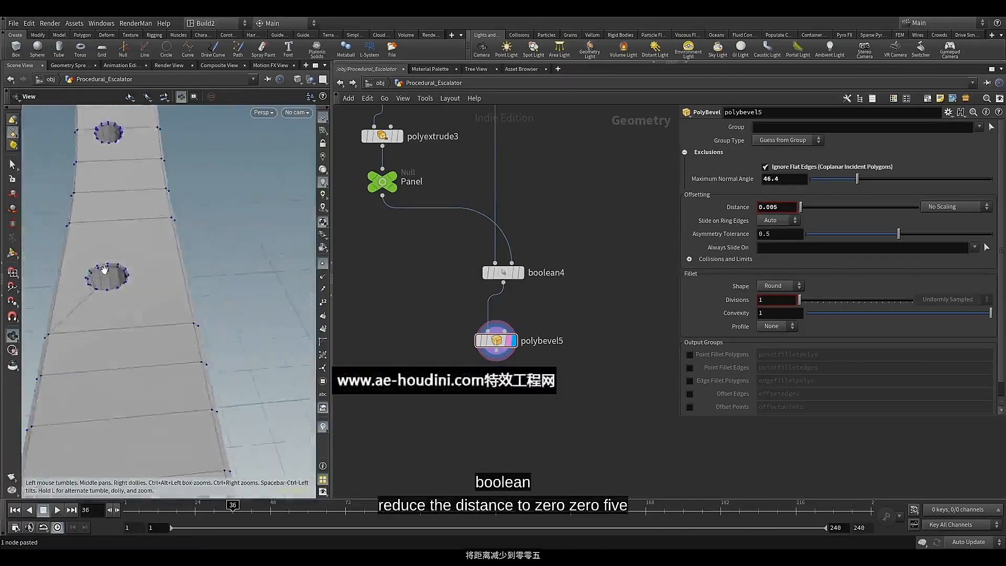
{"action": "scroll", "coordinate": [103, 270], "scroll_direction": "down", "scroll_amount": 4}
{"action": "middle_click_drag", "start_coordinate": [114, 297], "coordinate": [151, 211]}
{"action": "left_click_drag", "start_coordinate": [151, 212], "coordinate": [146, 283]}
{"action": "scroll", "coordinate": [183, 293], "scroll_direction": "up", "scroll_amount": 3}
{"action": "left_click_drag", "start_coordinate": [499, 344], "coordinate": [506, 324]}
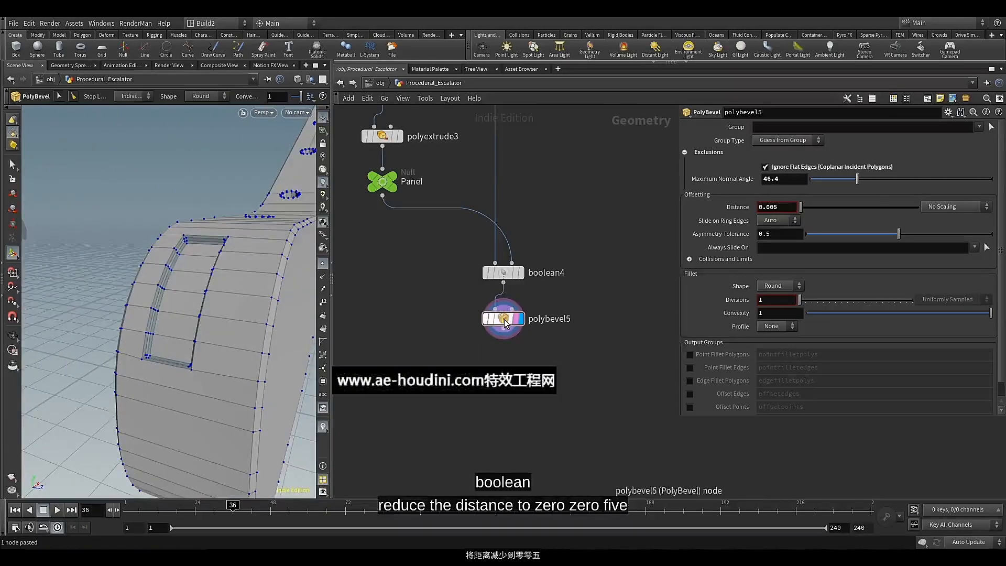
{"action": "middle_click_drag", "start_coordinate": [513, 342], "coordinate": [548, 335]}
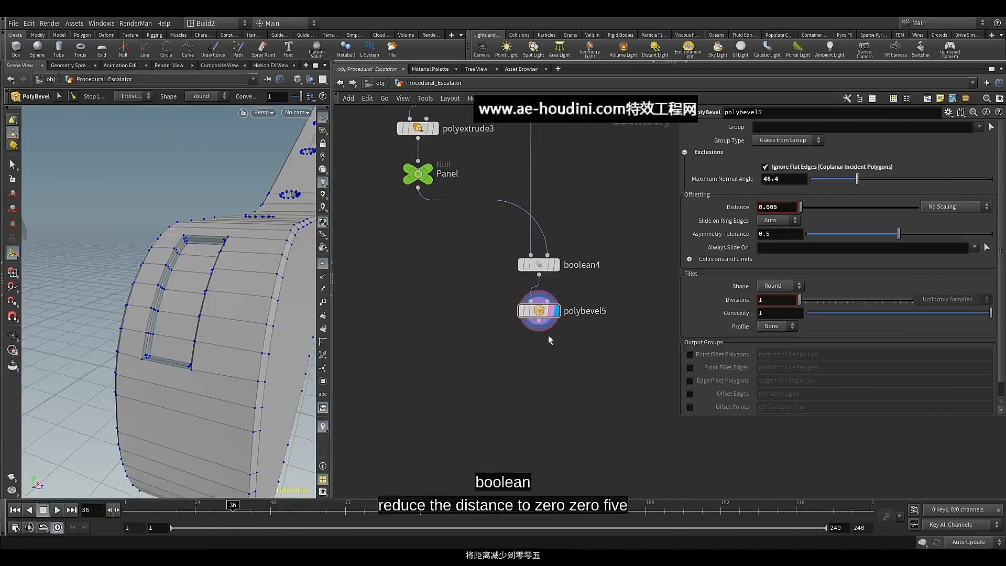
Add a Null node after polybevel5 and rename it Balustrade
{"action": "left_click", "coordinate": [539, 328]}
{"action": "left_click", "coordinate": [528, 360]}
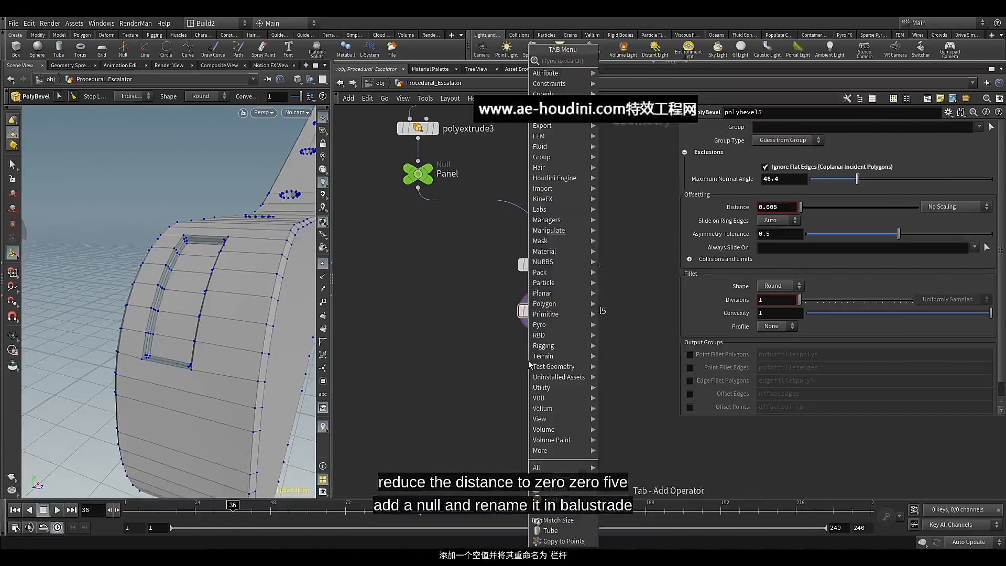
{"action": "type", "text": "nul"}
{"action": "left_click", "coordinate": [613, 61]}
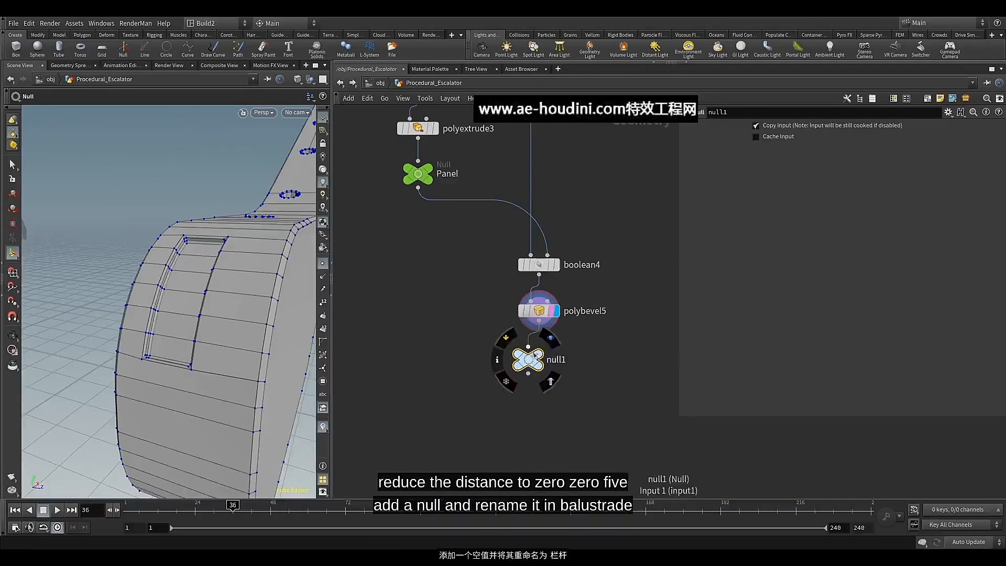
{"action": "double_click", "coordinate": [555, 360]}
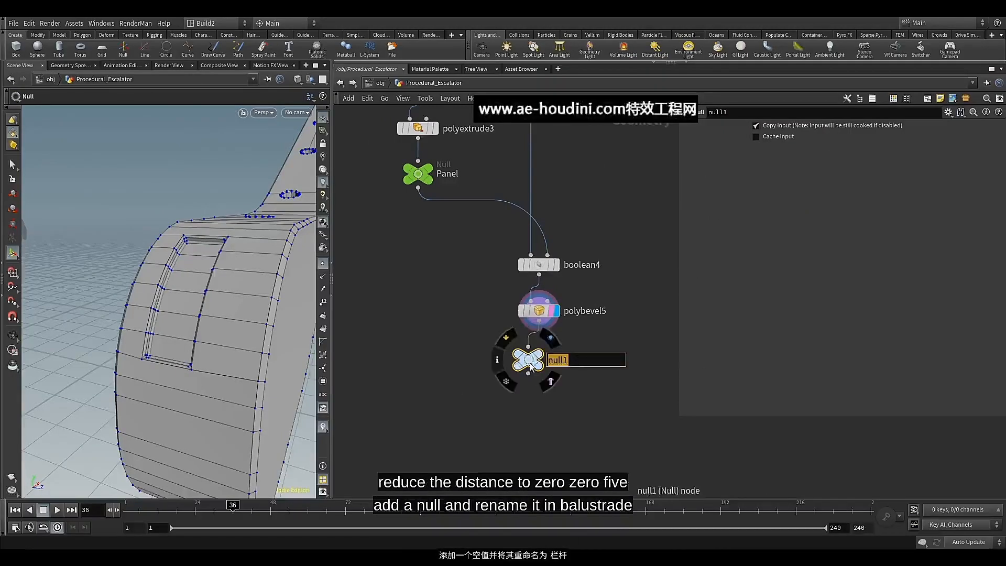
{"action": "type", "text": "Ba"}
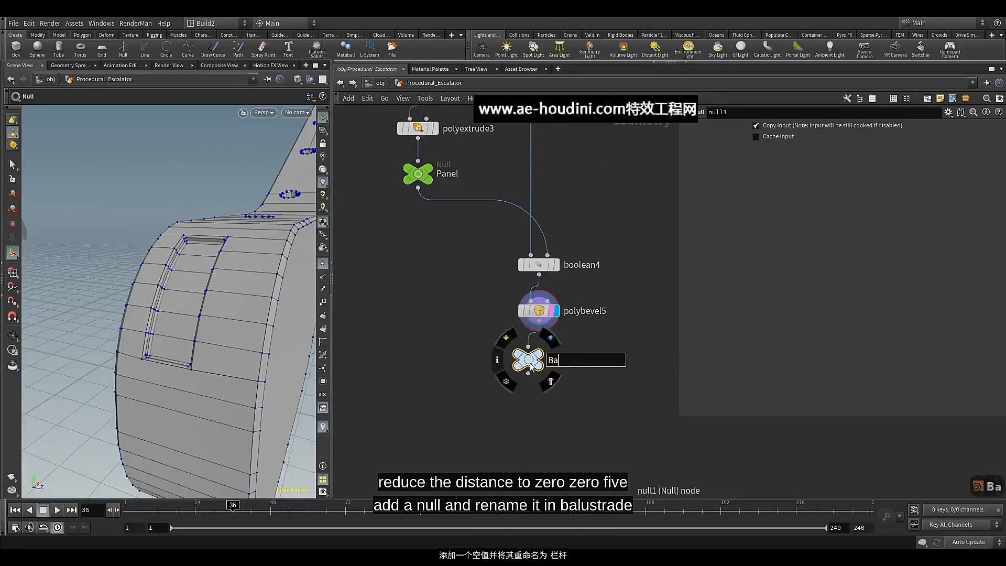
{"action": "type", "text": "lustrade"}
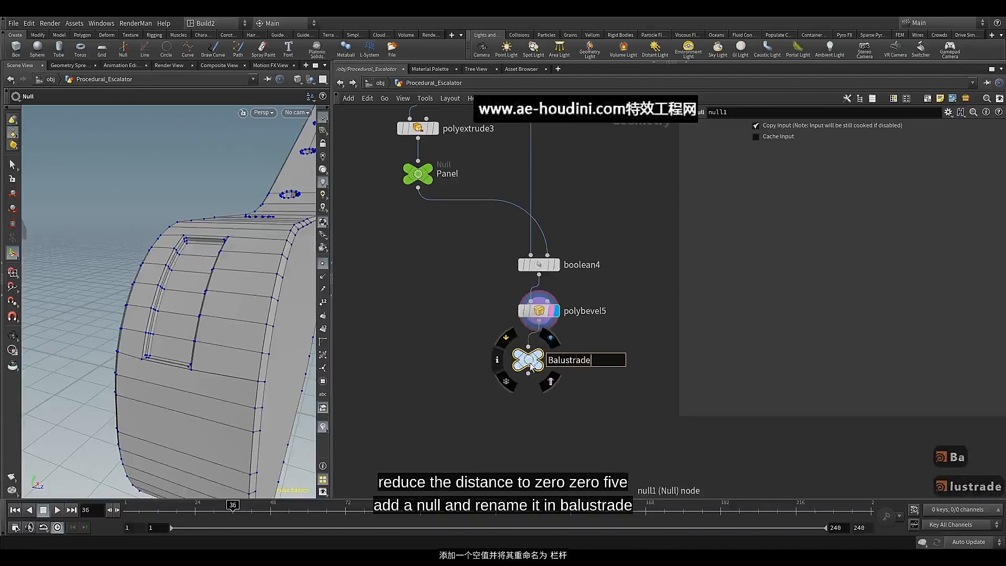
{"action": "left_click", "coordinate": [572, 388]}
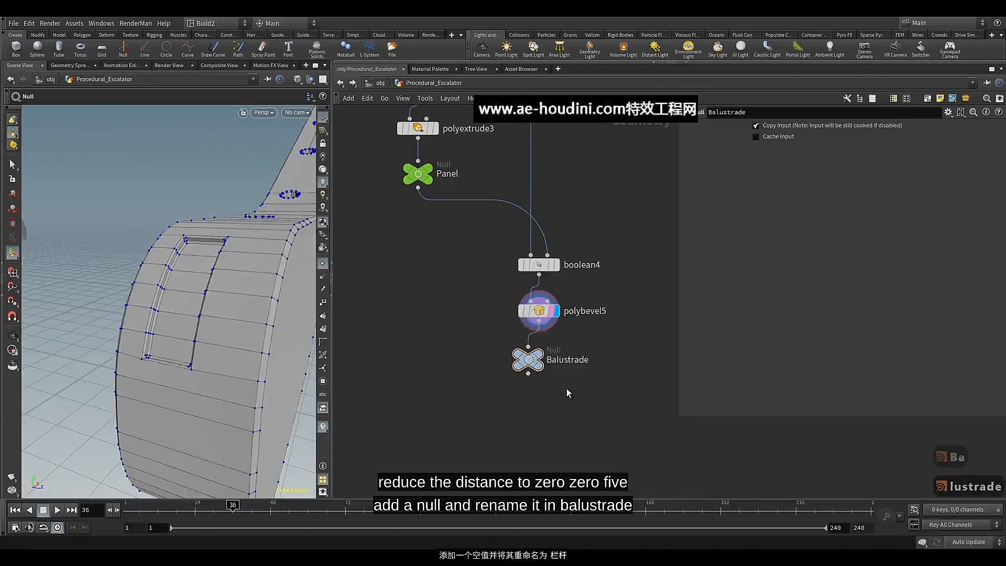
Colour the Balustrade null green and align it directly beneath polybevel5
{"action": "left_click", "coordinate": [531, 365]}
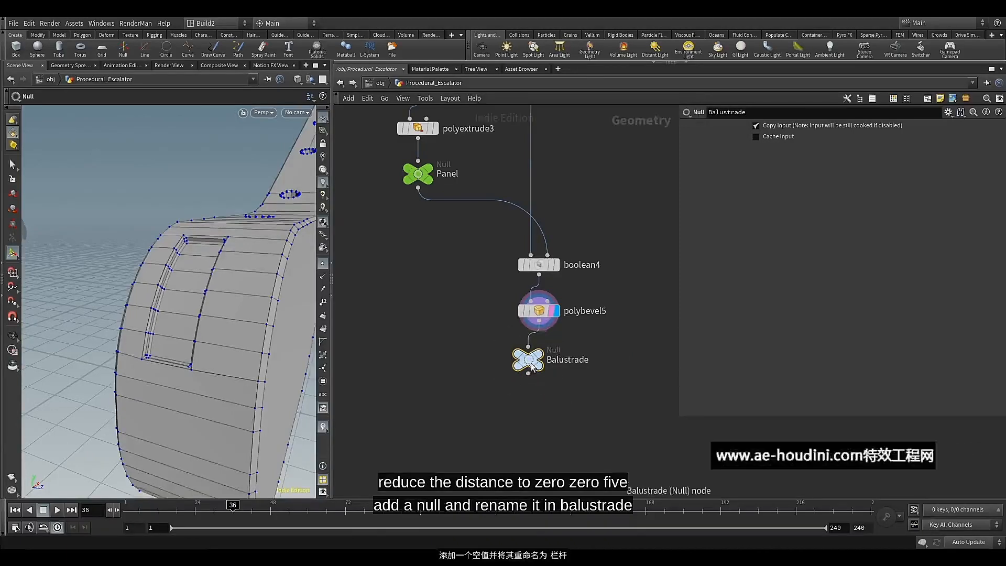
{"action": "key", "text": "c"}
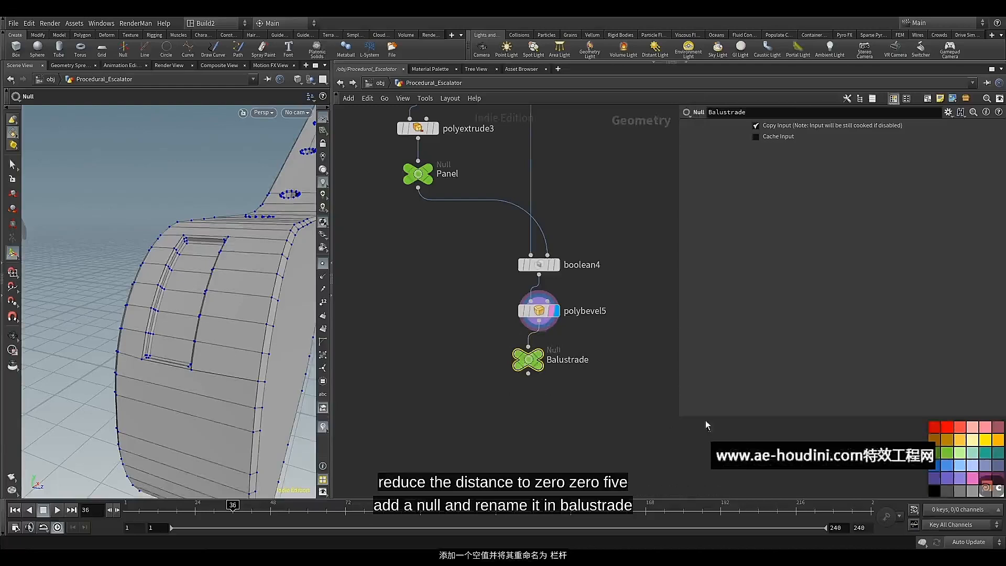
{"action": "left_click_drag", "start_coordinate": [529, 362], "coordinate": [540, 363]}
{"action": "key", "text": "c"}
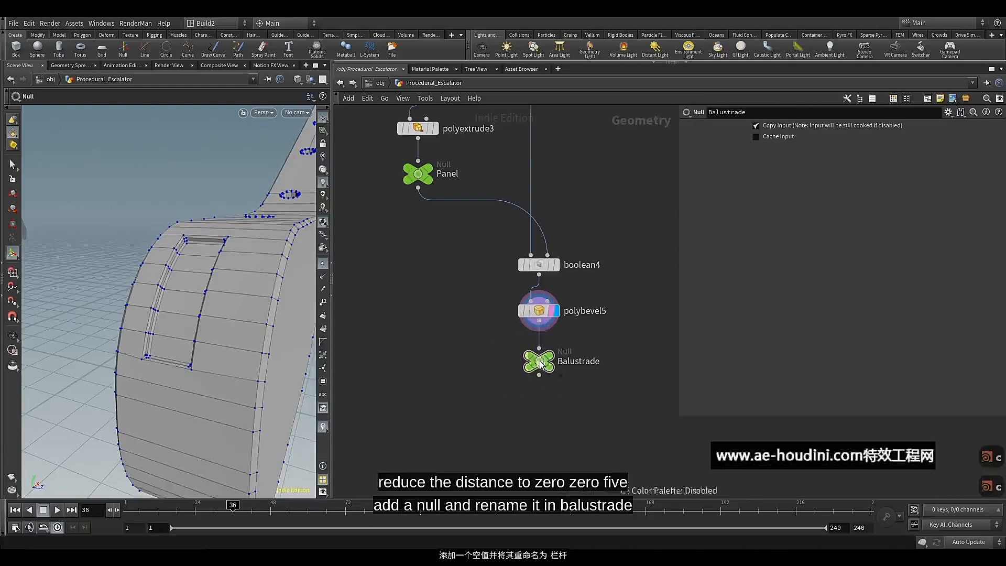
Display the Panel null and examine the control panel geometry from several angles
{"action": "scroll", "coordinate": [529, 372], "scroll_direction": "down", "scroll_amount": 5}
{"action": "middle_click_drag", "start_coordinate": [459, 374], "coordinate": [508, 372]}
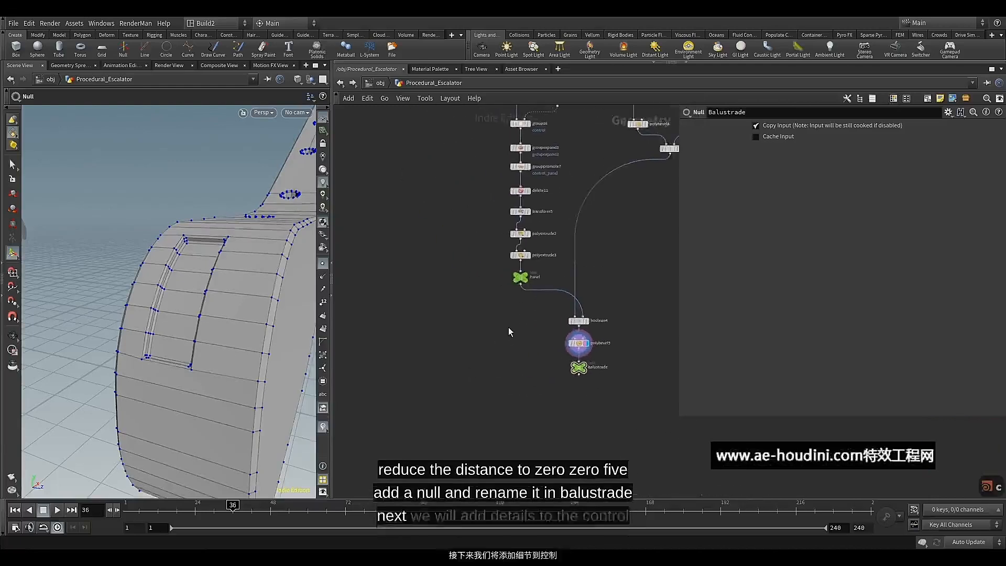
{"action": "scroll", "coordinate": [489, 328], "scroll_direction": "up", "scroll_amount": 3}
{"action": "scroll", "coordinate": [543, 314], "scroll_direction": "up", "scroll_amount": 5}
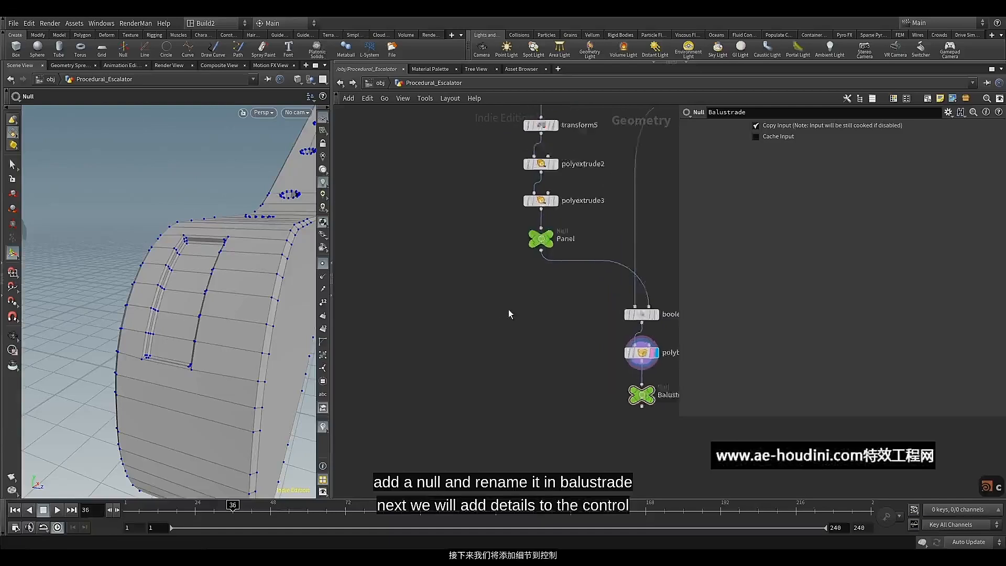
{"action": "left_click", "coordinate": [561, 272]}
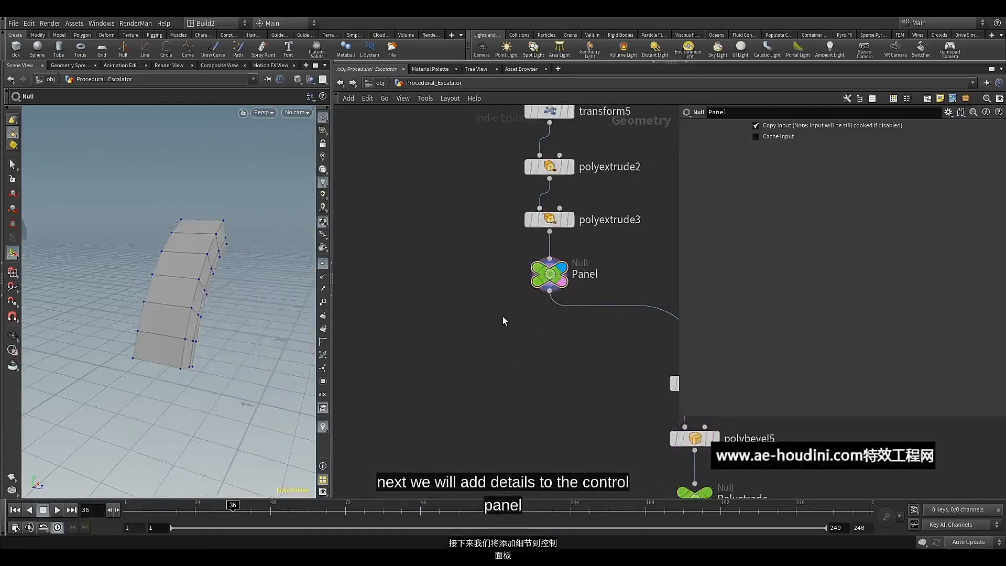
{"action": "left_click_drag", "start_coordinate": [218, 319], "coordinate": [149, 290], "text": "alt"}
{"action": "right_click_drag", "start_coordinate": [150, 290], "coordinate": [173, 296]}
{"action": "left_click_drag", "start_coordinate": [174, 303], "coordinate": [157, 272], "text": "alt"}
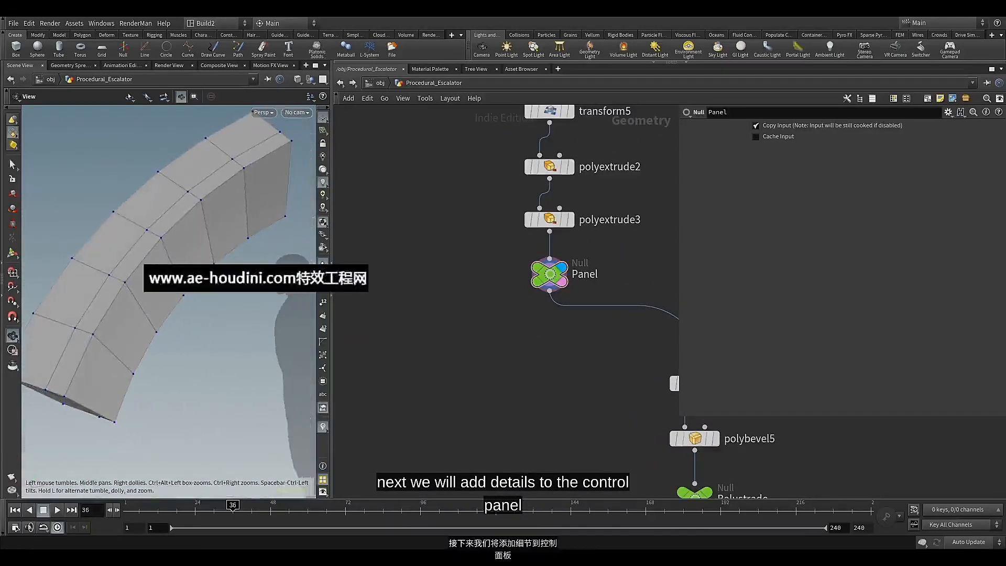
Add a Delete node on a new branch from the Panel null's output
{"action": "left_click", "coordinate": [549, 292]}
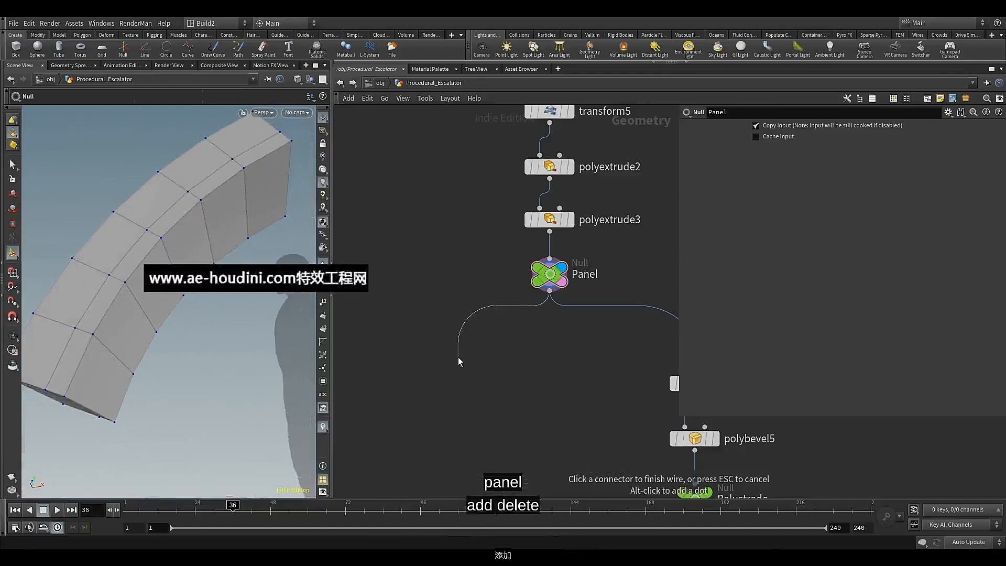
{"action": "key", "text": "Tab"}
{"action": "type", "text": "del"}
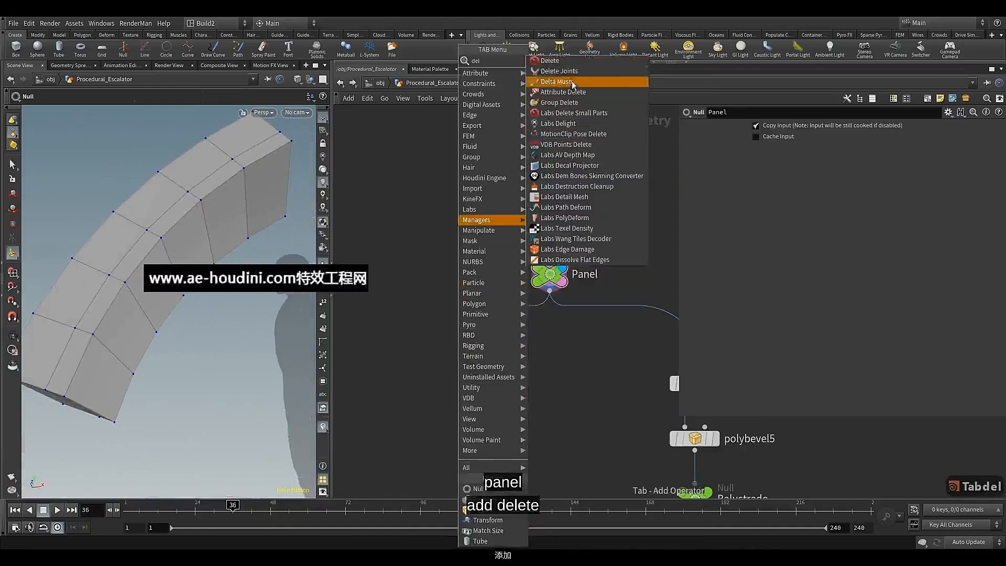
{"action": "left_click", "coordinate": [550, 61]}
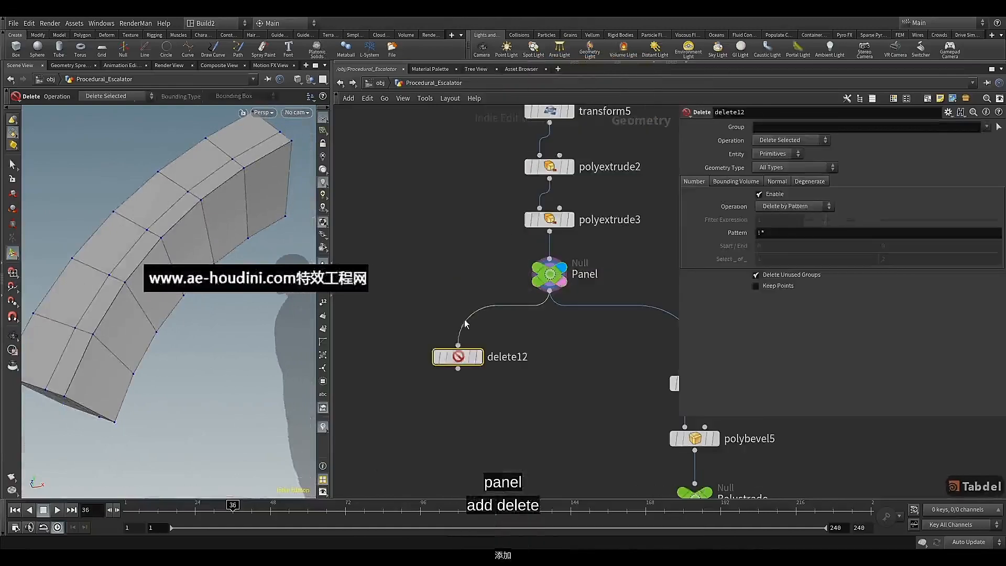
{"action": "left_click", "coordinate": [448, 361]}
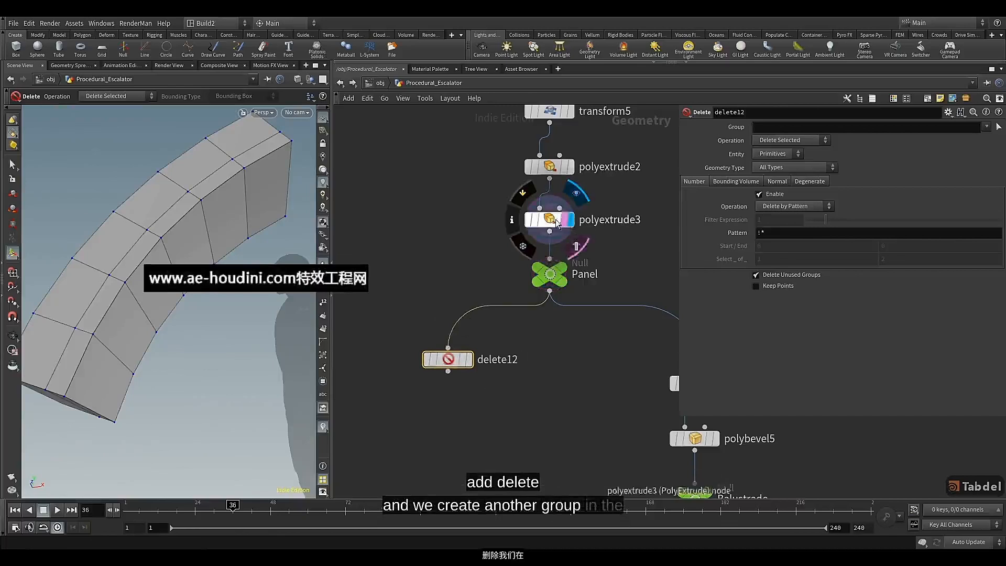
Enable the Front Group output on polyextrude3, keeping Output Front switched on
{"action": "left_click", "coordinate": [557, 222]}
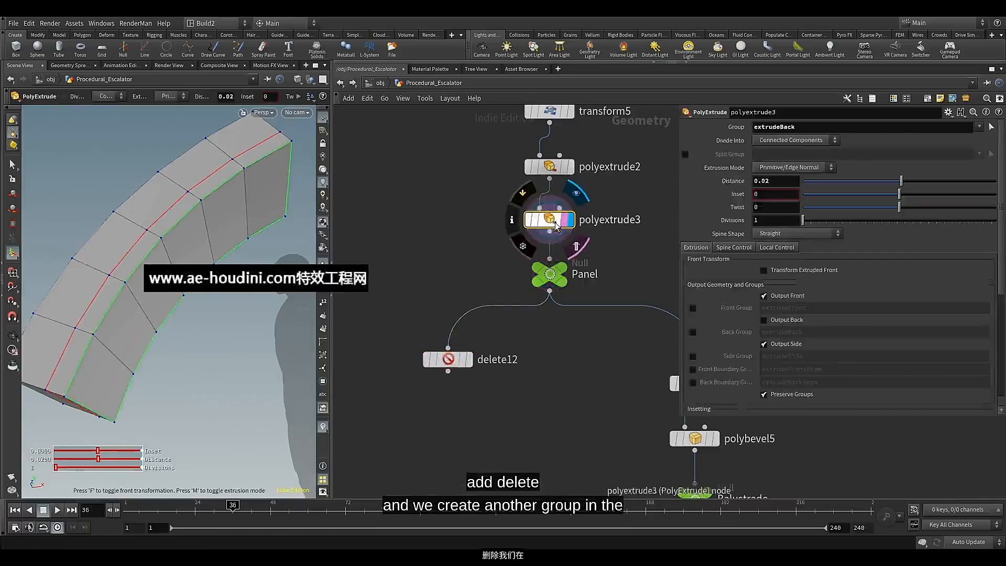
{"action": "left_click", "coordinate": [763, 296]}
{"action": "left_click", "coordinate": [763, 296]}
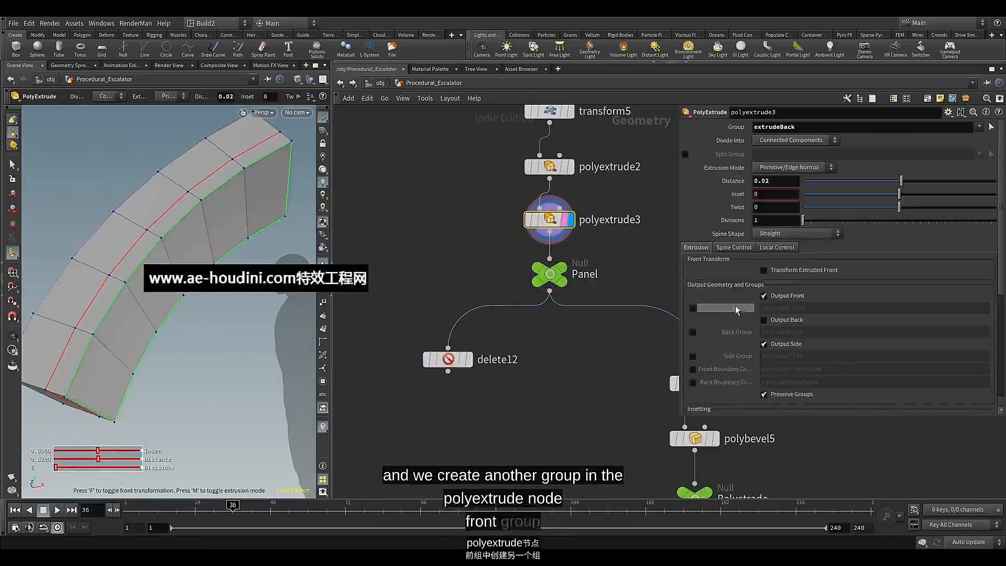
{"action": "left_click", "coordinate": [693, 309]}
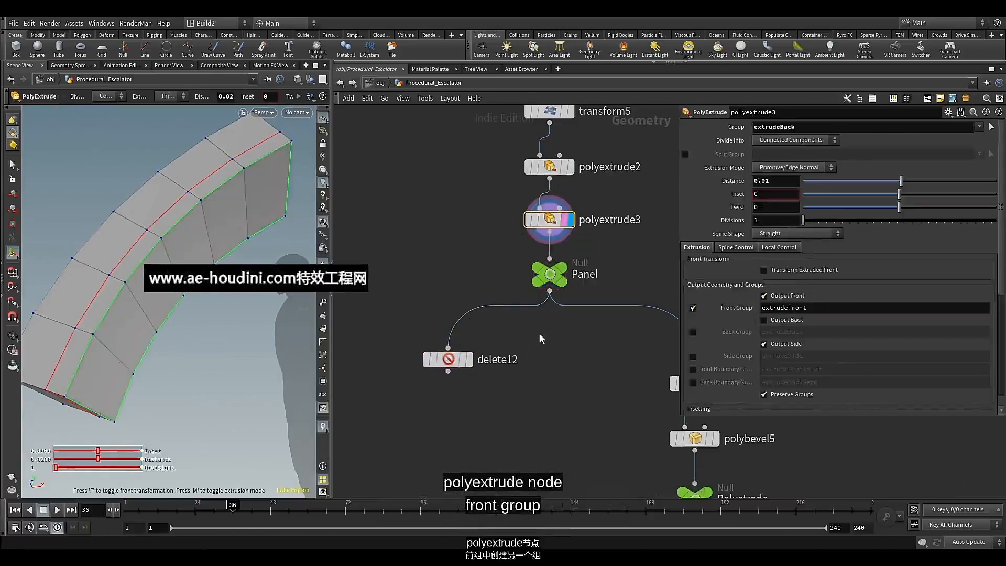
Set delete12 to the extrudeFront group with Delete Non-Selected, and tidy the node's position under Panel
{"action": "left_click", "coordinate": [448, 359]}
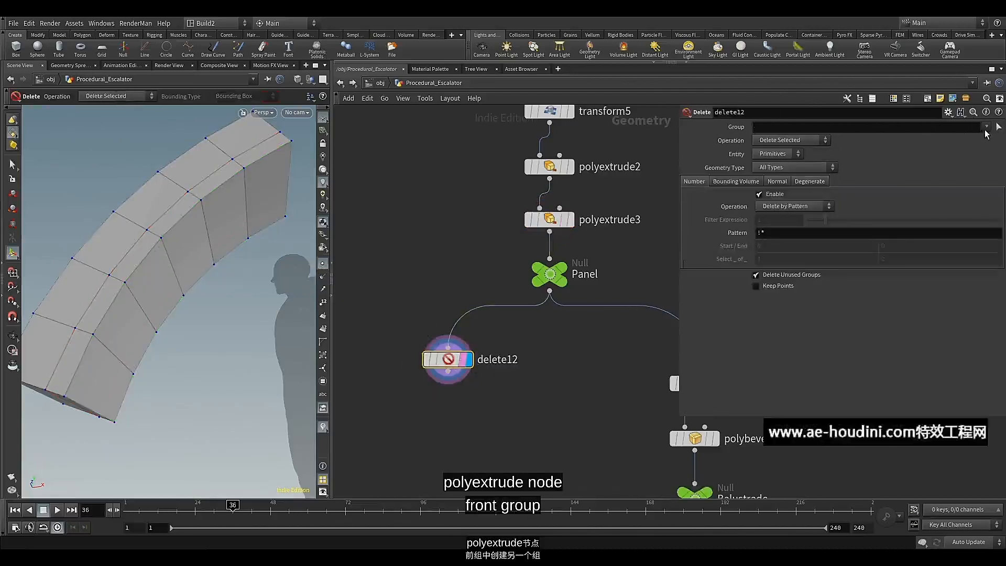
{"action": "left_click", "coordinate": [986, 127]}
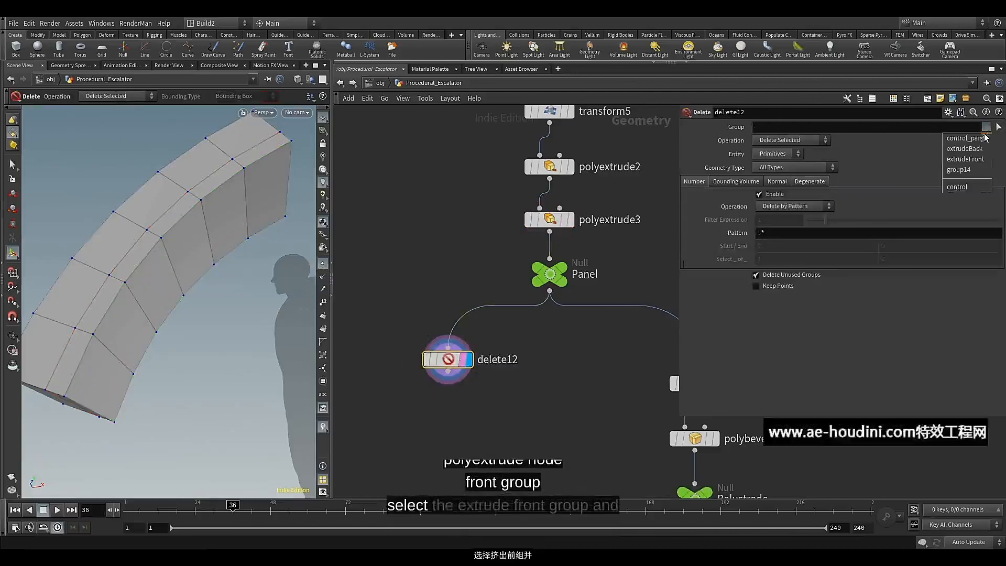
{"action": "left_click", "coordinate": [982, 163]}
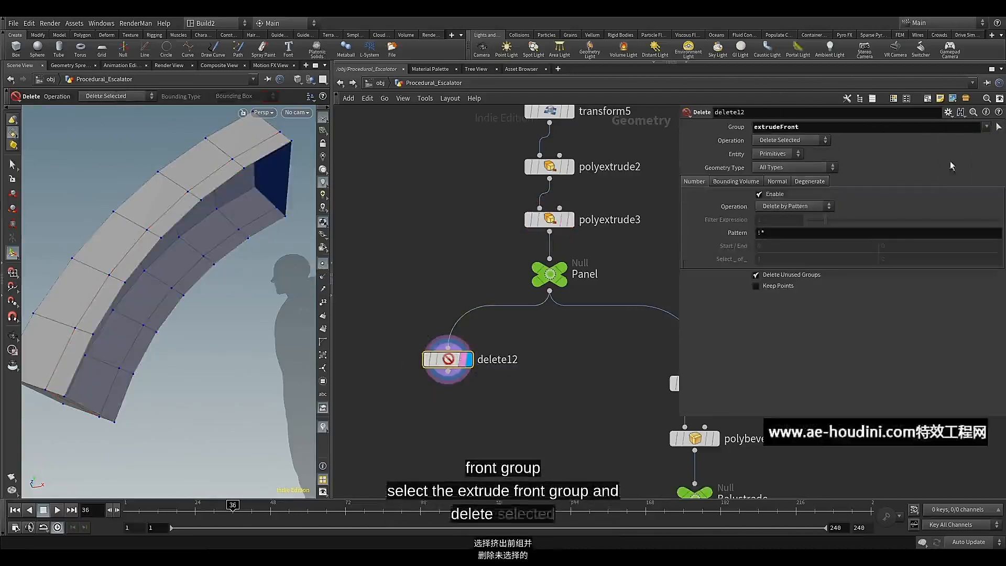
{"action": "left_click", "coordinate": [792, 142]}
{"action": "left_click", "coordinate": [784, 161]}
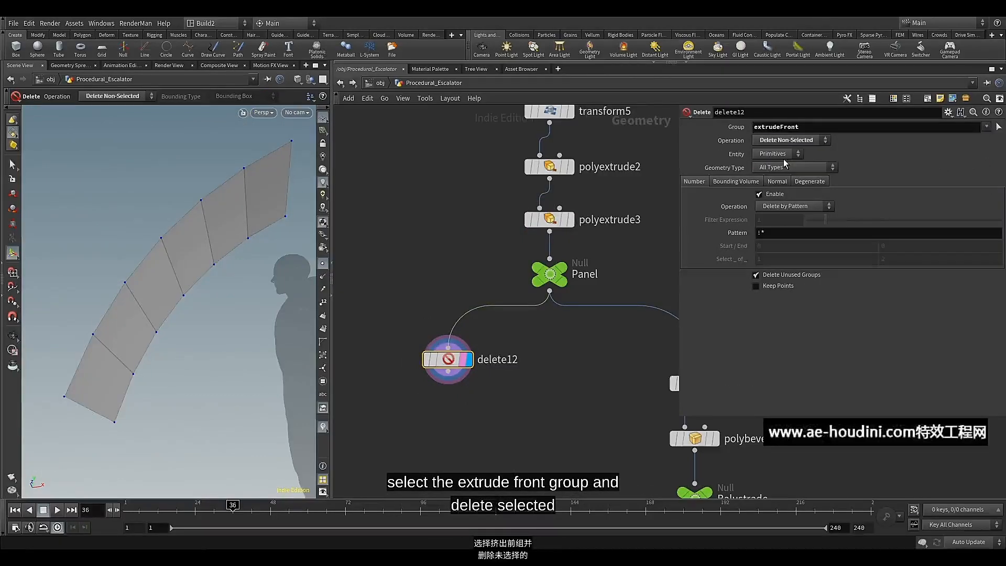
{"action": "scroll", "coordinate": [474, 382], "scroll_direction": "down", "scroll_amount": 1}
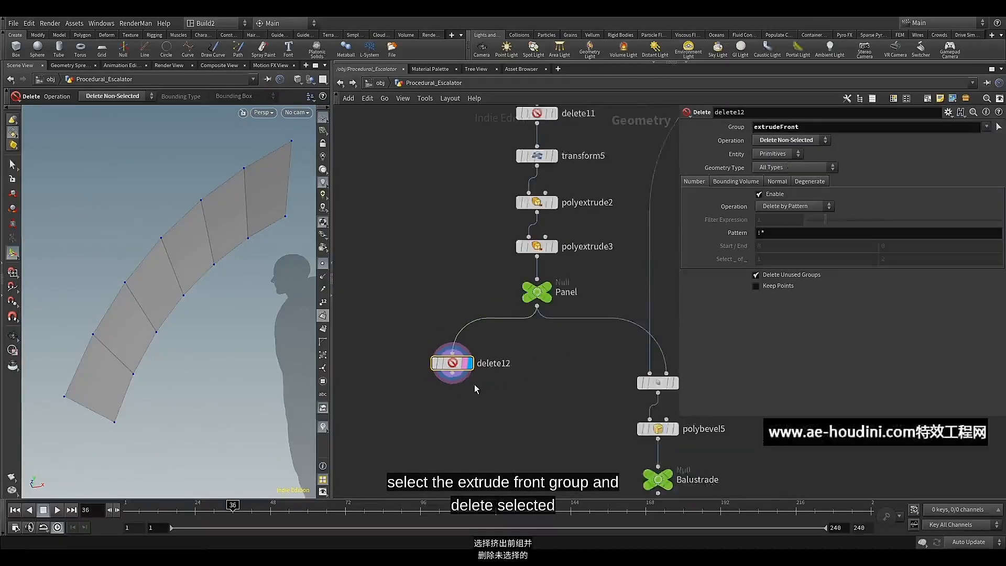
{"action": "middle_click_drag", "start_coordinate": [473, 381], "coordinate": [468, 358]}
{"action": "left_click_drag", "start_coordinate": [448, 339], "coordinate": [457, 330]}
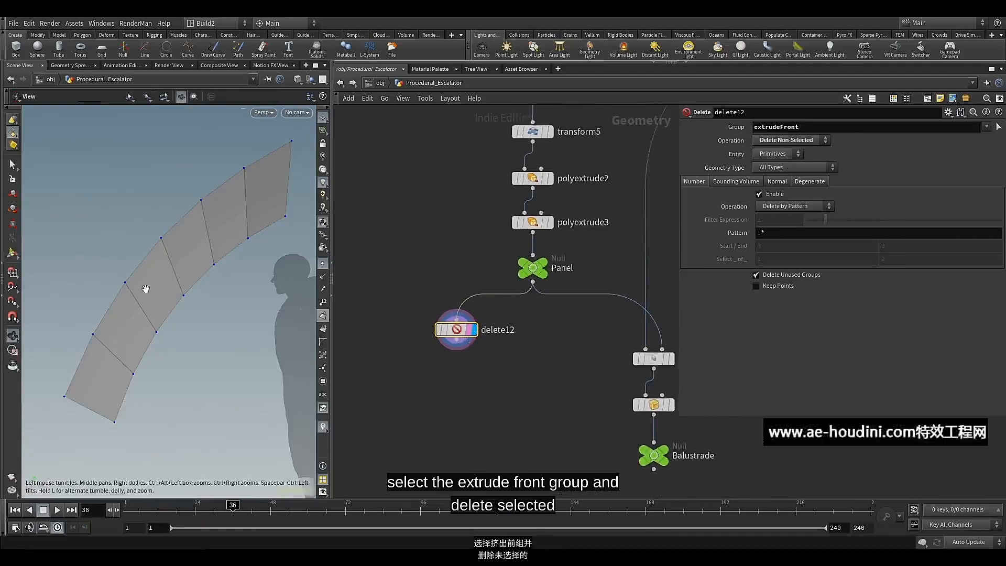
Add a Reverse node after delete12 to flip the panel strip's normals, aligned directly beneath it
{"action": "left_click_drag", "start_coordinate": [145, 288], "coordinate": [187, 329], "text": "alt"}
{"action": "scroll", "coordinate": [214, 311], "scroll_direction": "down", "scroll_amount": 5}
{"action": "key", "text": "Return"}
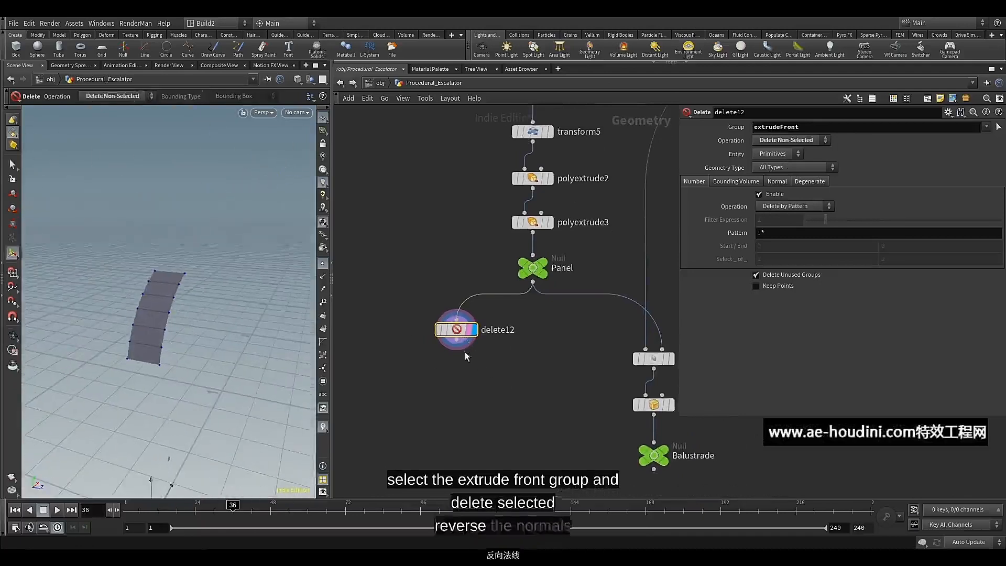
{"action": "left_click", "coordinate": [457, 348]}
{"action": "key", "text": "Tab"}
{"action": "type", "text": "re"}
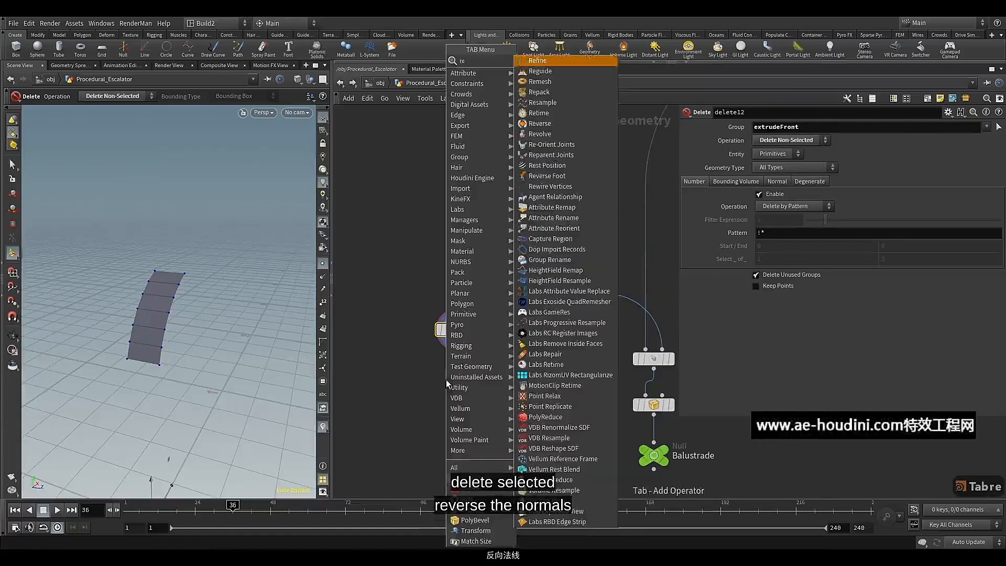
{"action": "left_click", "coordinate": [539, 123]}
{"action": "left_click", "coordinate": [455, 380]}
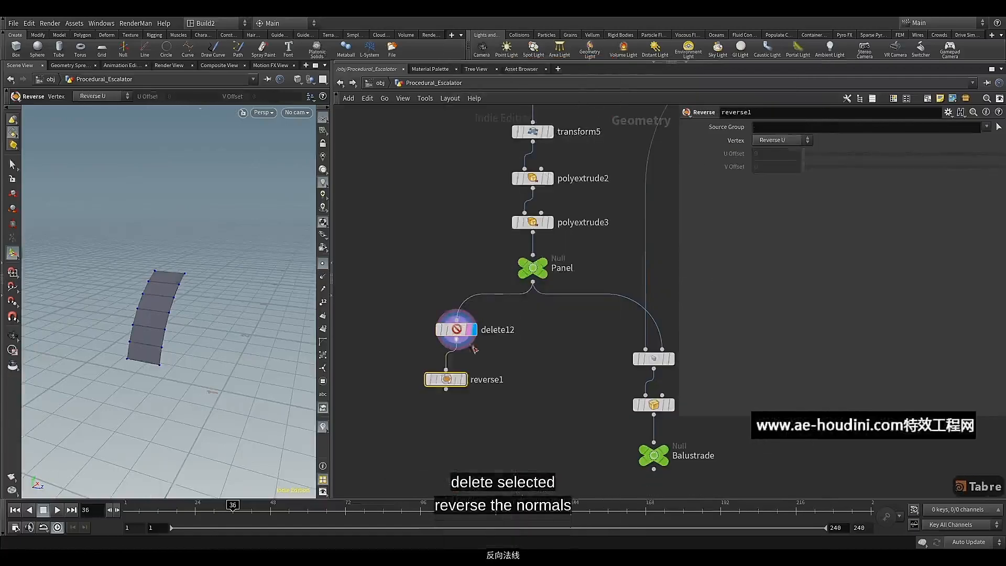
{"action": "left_click_drag", "start_coordinate": [457, 381], "coordinate": [468, 373]}
Add a PolyExtrude node below reverse1, line it up and display its result
{"action": "left_click", "coordinate": [456, 387]}
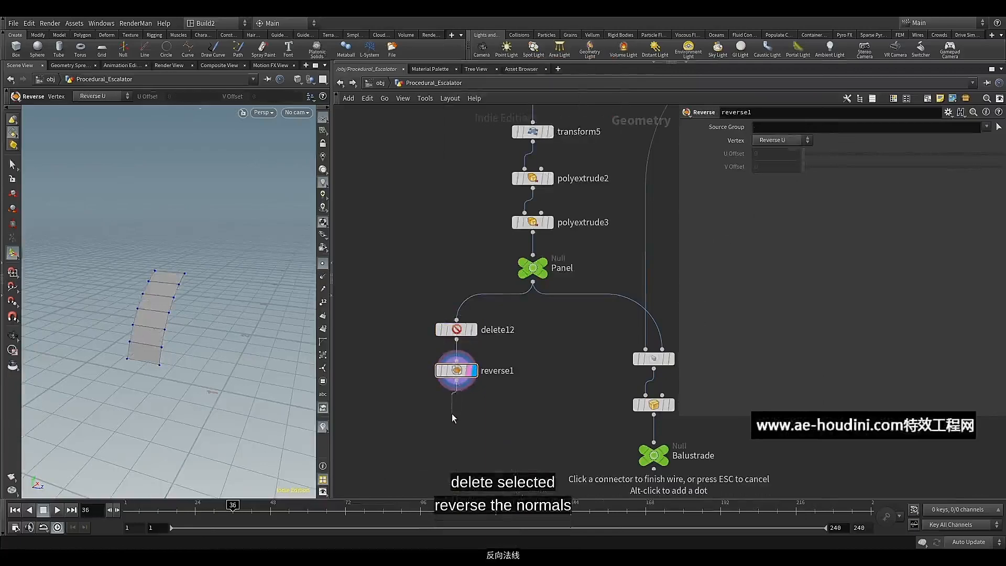
{"action": "key", "text": "Tab"}
{"action": "type", "text": "pol"}
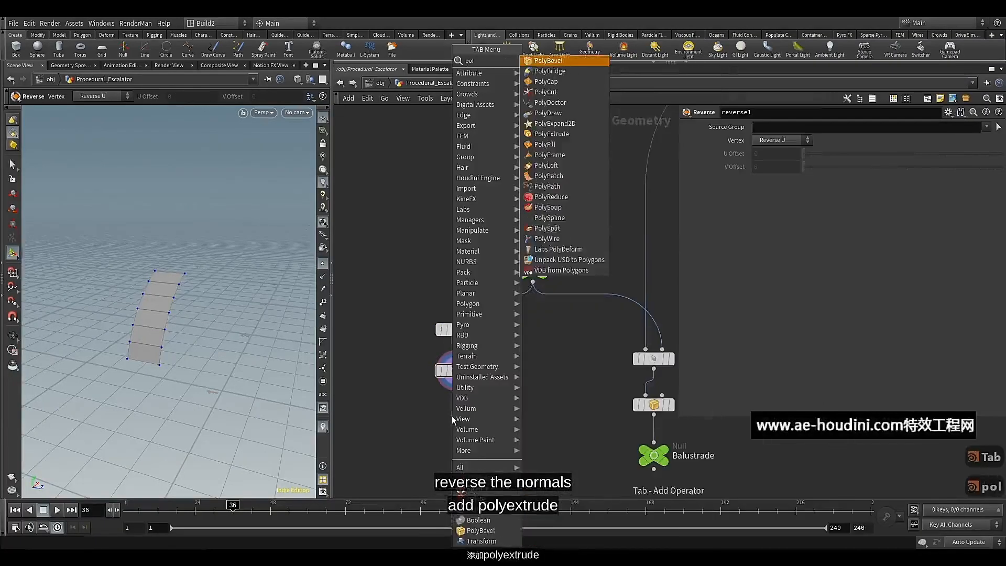
{"action": "left_click", "coordinate": [552, 134]}
{"action": "left_click", "coordinate": [458, 417]}
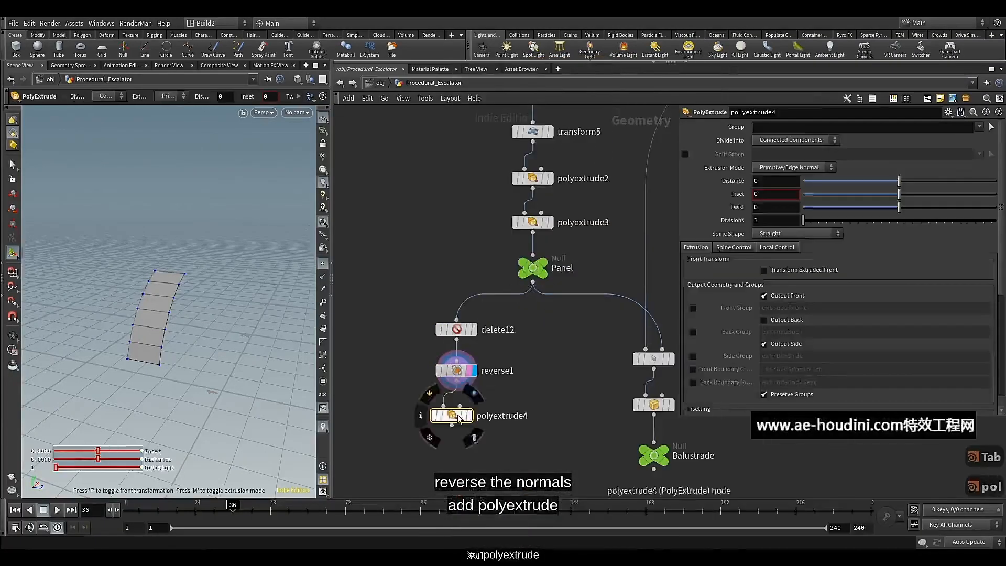
{"action": "left_click_drag", "start_coordinate": [458, 419], "coordinate": [461, 418]}
{"action": "left_click", "coordinate": [473, 415]}
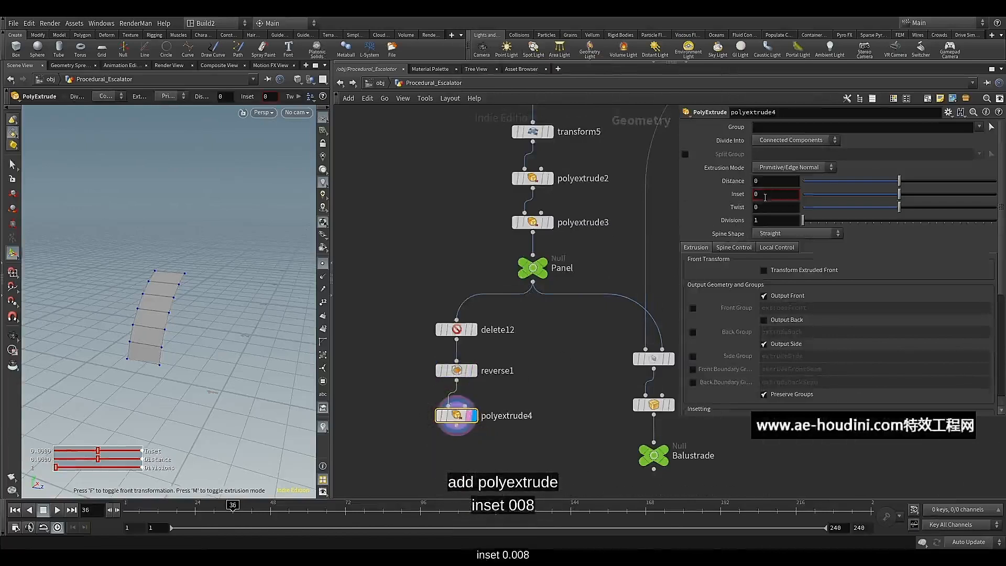
Set the Inset of polyextrude4 to 0.008 and check the resulting border on the panel strip
{"action": "type", "text": "."}
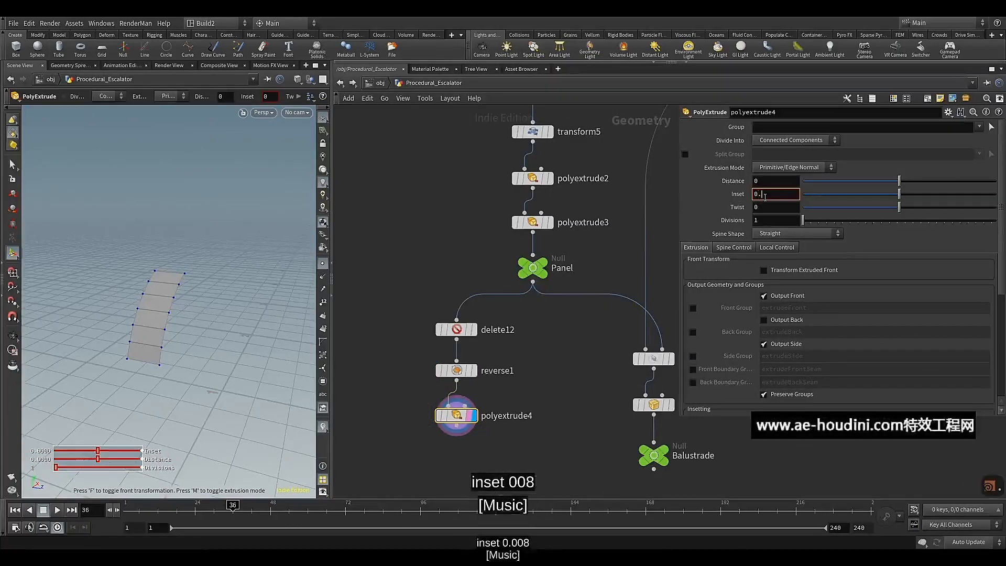
{"action": "type", "text": "008"}
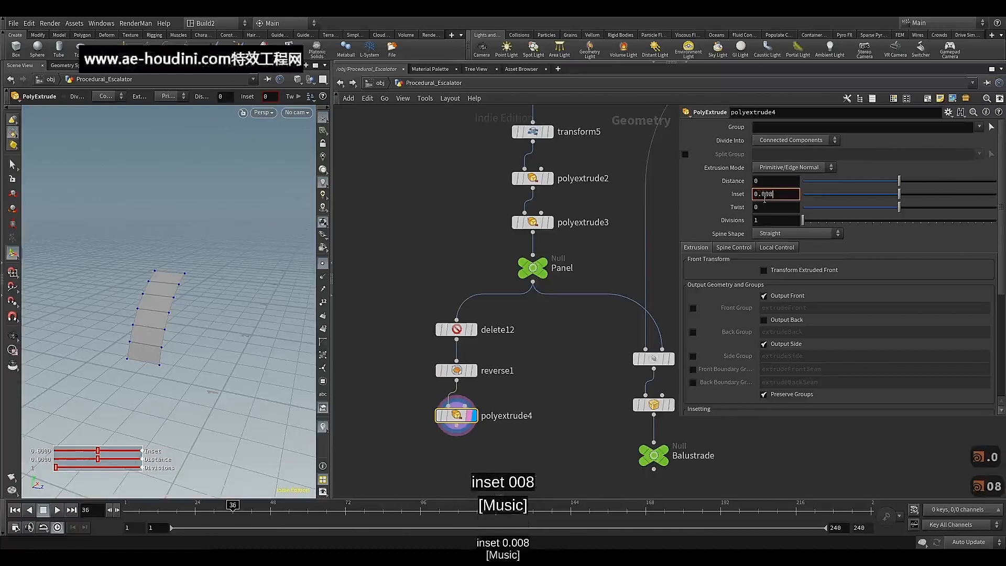
{"action": "key", "text": "Return"}
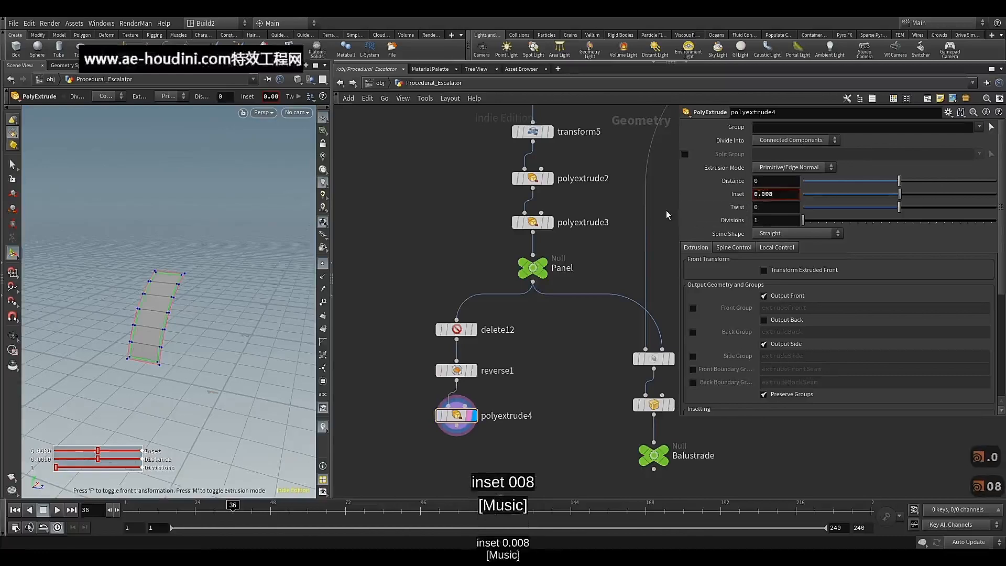
{"action": "scroll", "coordinate": [114, 298], "scroll_direction": "up", "scroll_amount": 5, "text": "alt"}
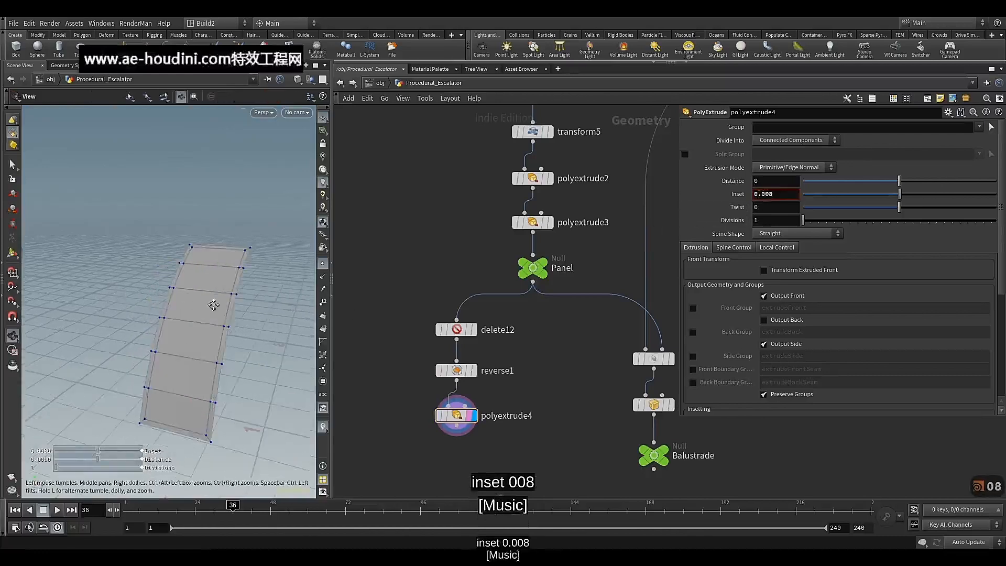
{"action": "middle_click_drag", "start_coordinate": [213, 305], "coordinate": [213, 286], "text": "alt"}
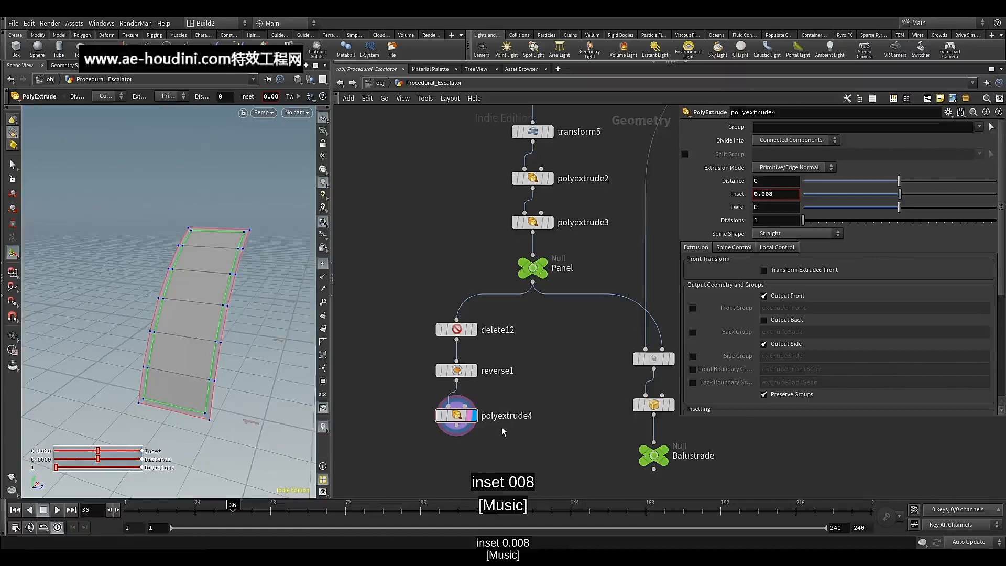
Add and display a Split node below polyextrude4, using extrudeFront as its group
{"action": "middle_click_drag", "start_coordinate": [489, 433], "coordinate": [499, 371]}
{"action": "left_click", "coordinate": [467, 362]}
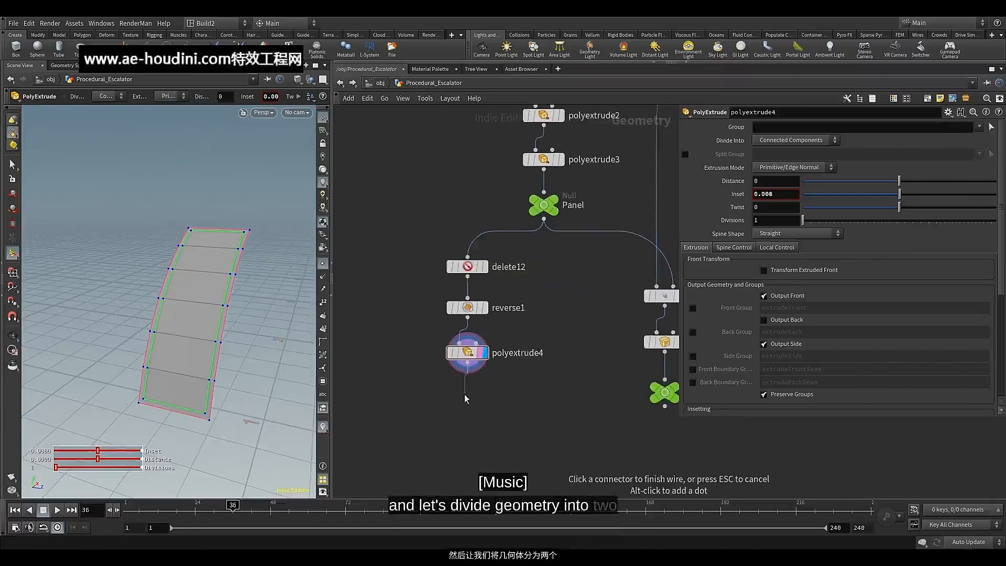
{"action": "key", "text": "Tab"}
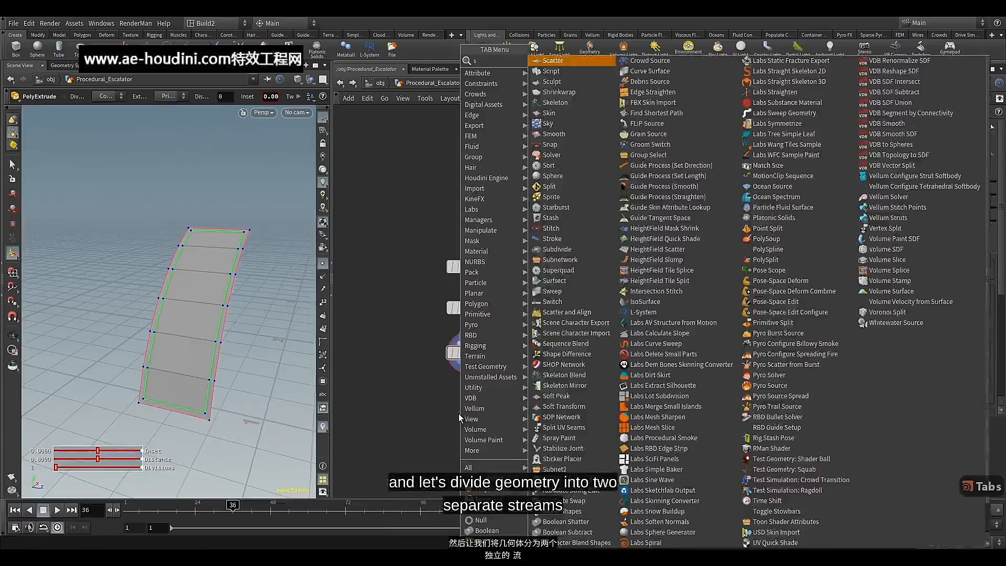
{"action": "type", "text": "sp"}
{"action": "left_click", "coordinate": [549, 71]}
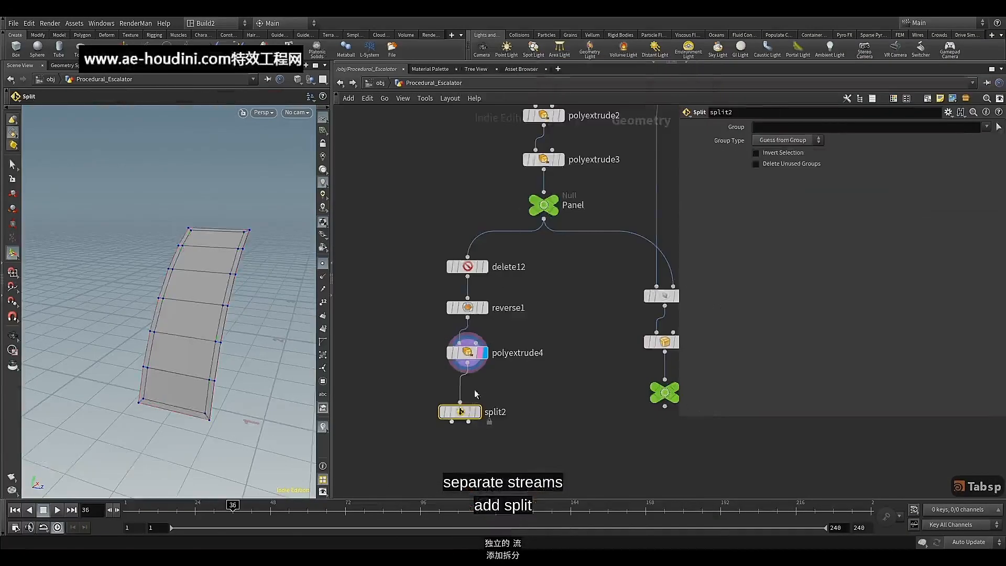
{"action": "left_click", "coordinate": [472, 409]}
{"action": "left_click_drag", "start_coordinate": [471, 411], "coordinate": [471, 407]}
{"action": "left_click", "coordinate": [485, 400]}
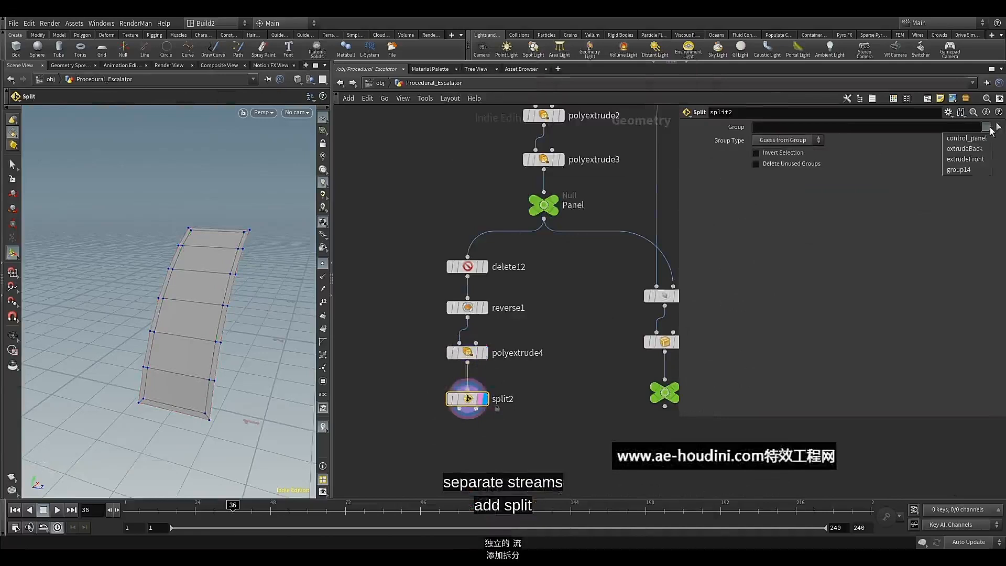
{"action": "left_click", "coordinate": [967, 160]}
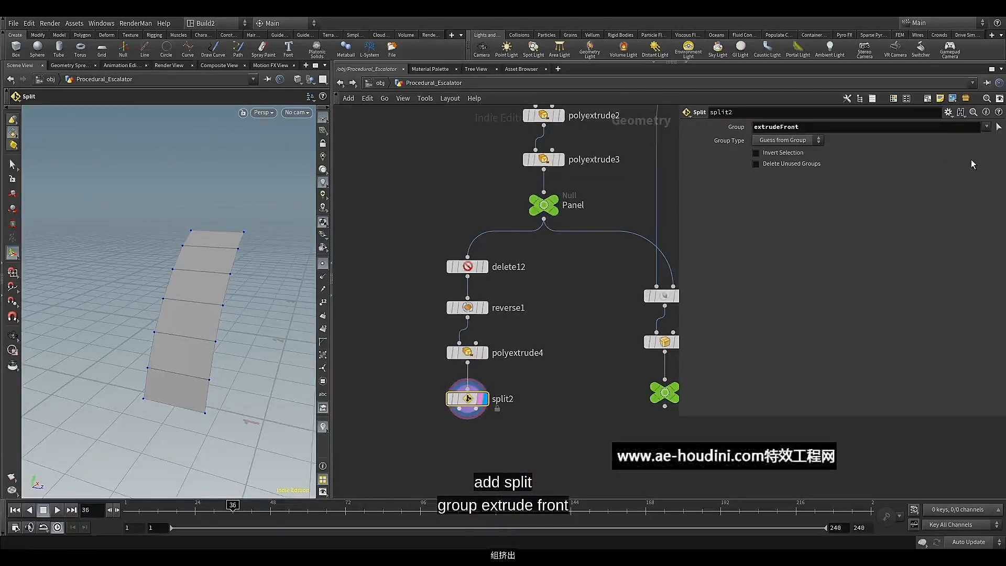
Align delete12, reverse1, polyextrude4 and split2 in an evenly spaced vertical column
{"action": "scroll", "coordinate": [566, 373], "scroll_direction": "down", "scroll_amount": 3}
{"action": "middle_click_drag", "start_coordinate": [546, 380], "coordinate": [547, 319]}
{"action": "scroll", "coordinate": [533, 326], "scroll_direction": "up", "scroll_amount": 3}
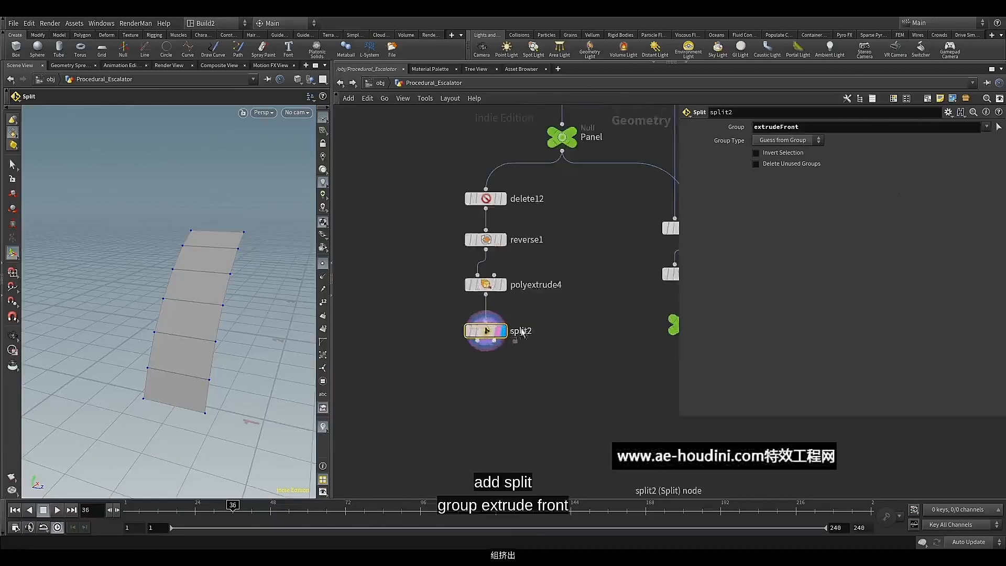
{"action": "left_click_drag", "start_coordinate": [487, 334], "coordinate": [487, 328]}
{"action": "left_click_drag", "start_coordinate": [446, 177], "coordinate": [479, 351]}
{"action": "key", "text": "a"}
{"action": "left_click_drag", "start_coordinate": [477, 234], "coordinate": [480, 283]}
{"action": "scroll", "coordinate": [467, 361], "scroll_direction": "down", "scroll_amount": 2}
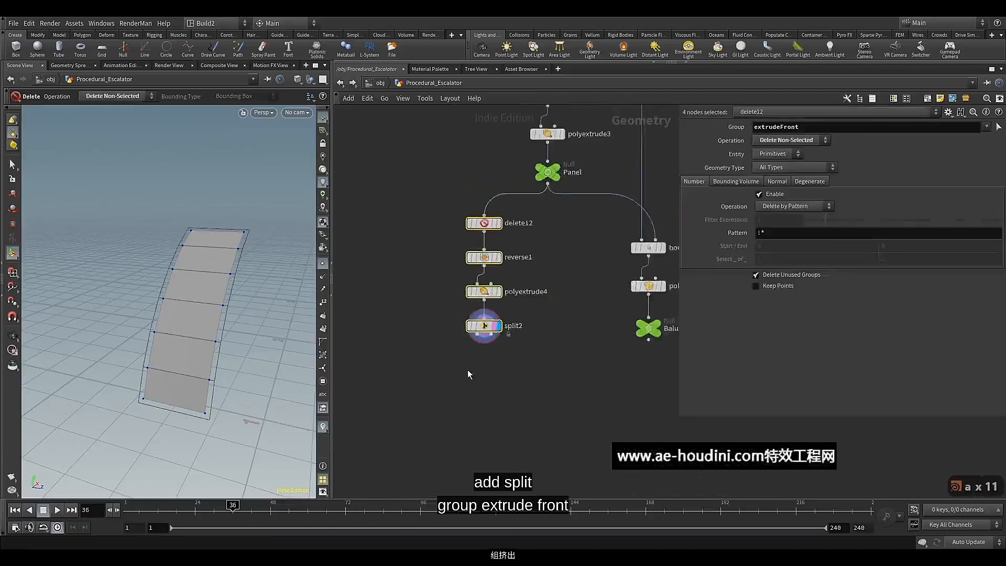
{"action": "middle_click_drag", "start_coordinate": [467, 369], "coordinate": [526, 347]}
{"action": "left_click", "coordinate": [530, 341]}
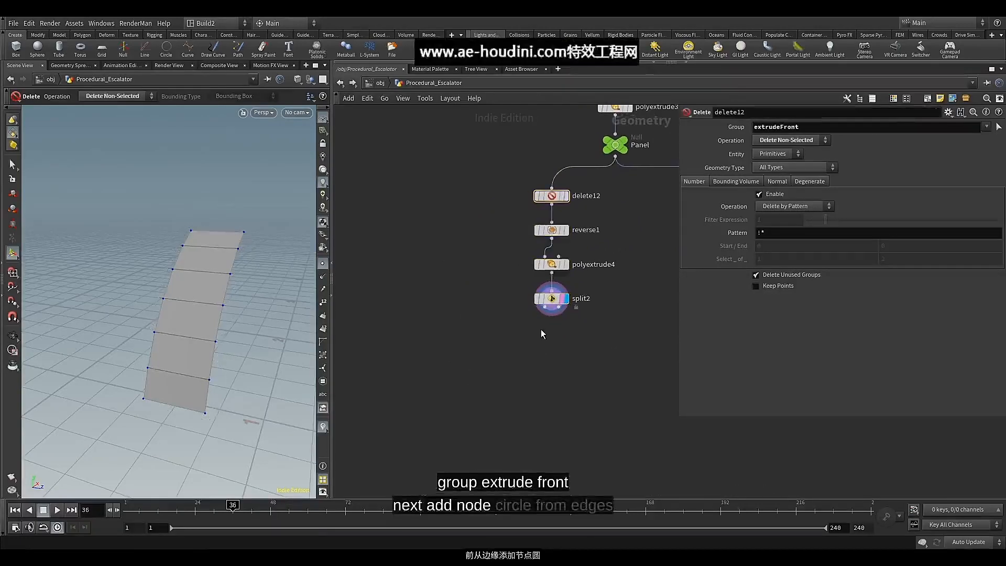
Add a Circle from Edges node to split2's first output, offset it to one side and display it
{"action": "scroll", "coordinate": [542, 323], "scroll_direction": "up", "scroll_amount": 2}
{"action": "left_click", "coordinate": [547, 297]}
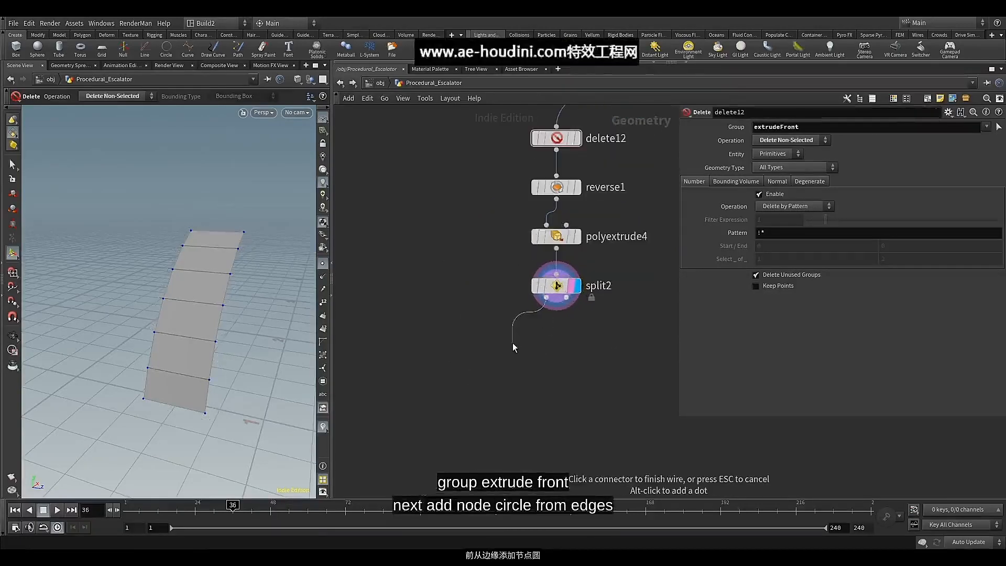
{"action": "key", "text": "Tab"}
{"action": "type", "text": "cir"}
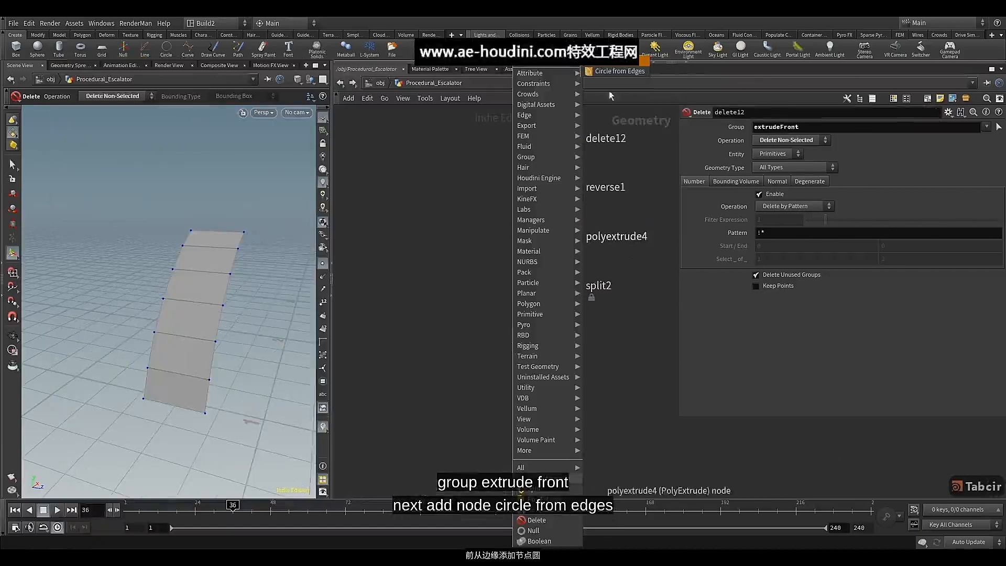
{"action": "left_click", "coordinate": [607, 74]}
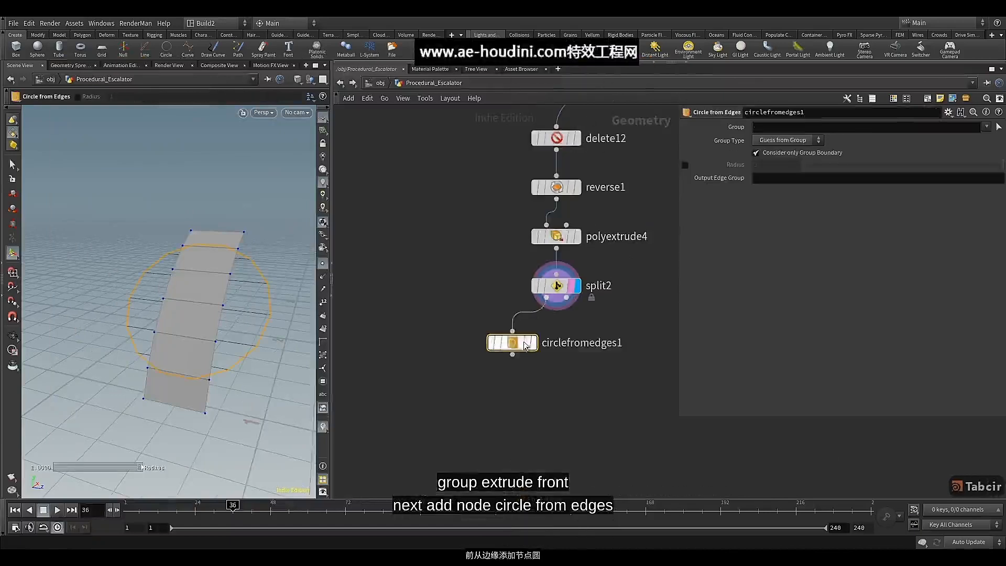
{"action": "left_click", "coordinate": [483, 357]}
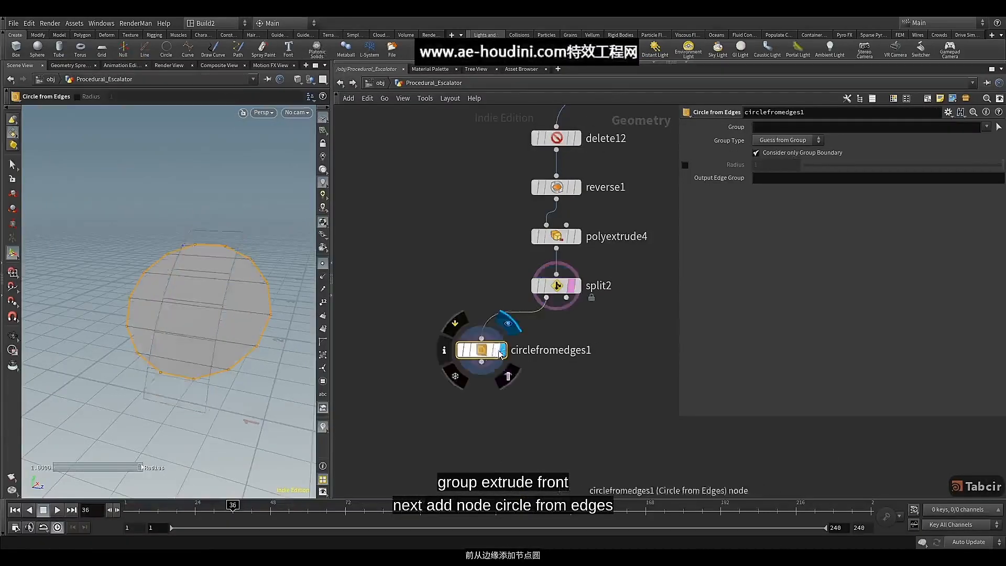
{"action": "left_click", "coordinate": [571, 286]}
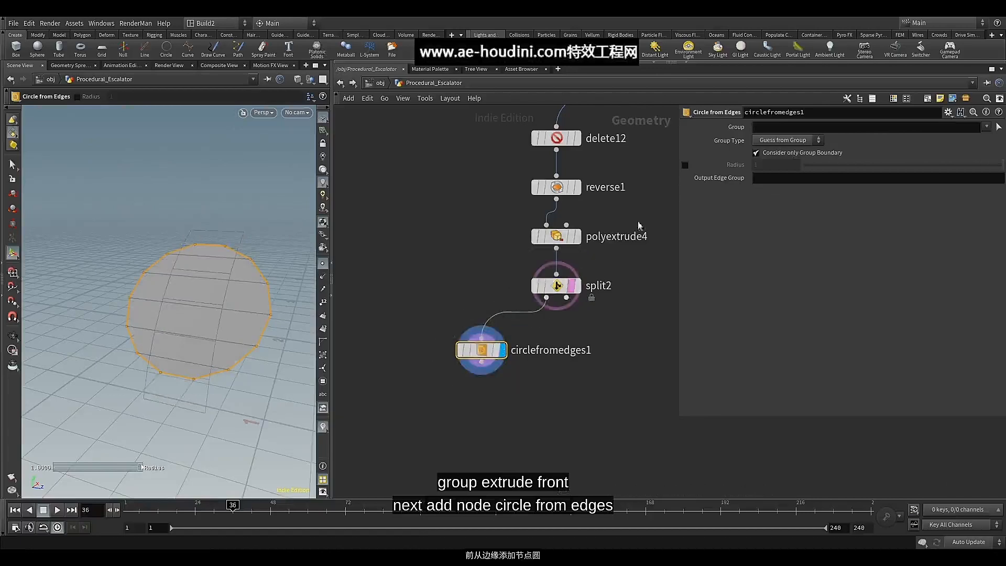
Enable the Radius override on circlefromedges1 and set it to 0.041
{"action": "left_click", "coordinate": [684, 165]}
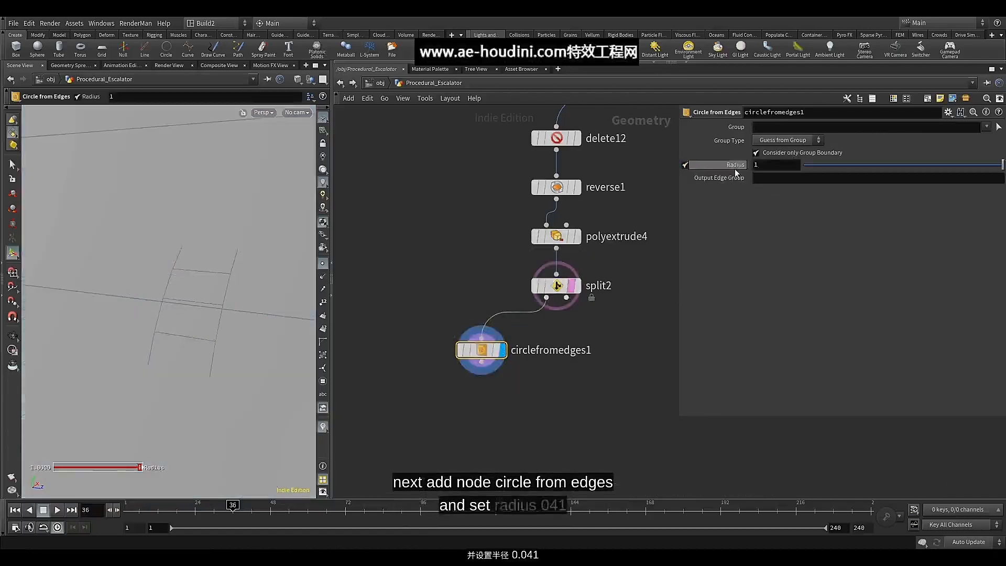
{"action": "left_click", "coordinate": [815, 165]}
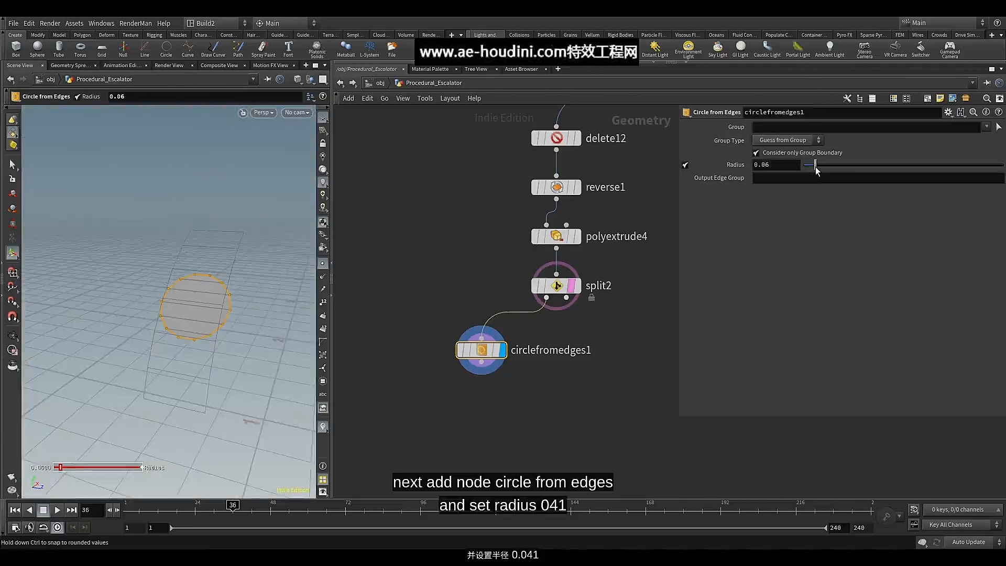
{"action": "left_click_drag", "start_coordinate": [815, 167], "coordinate": [814, 167]}
{"action": "left_click", "coordinate": [780, 168]}
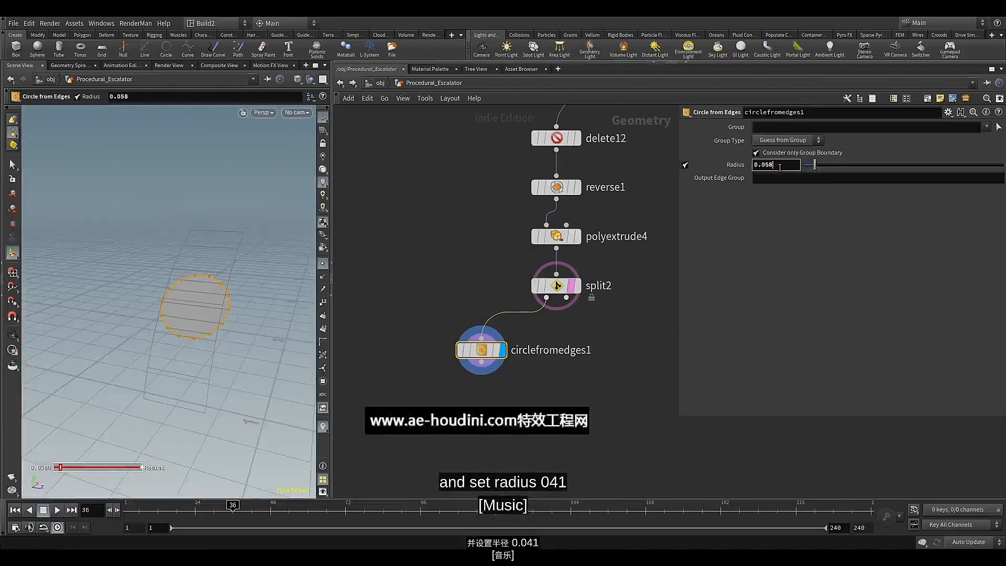
{"action": "key", "text": "BackSpace"}
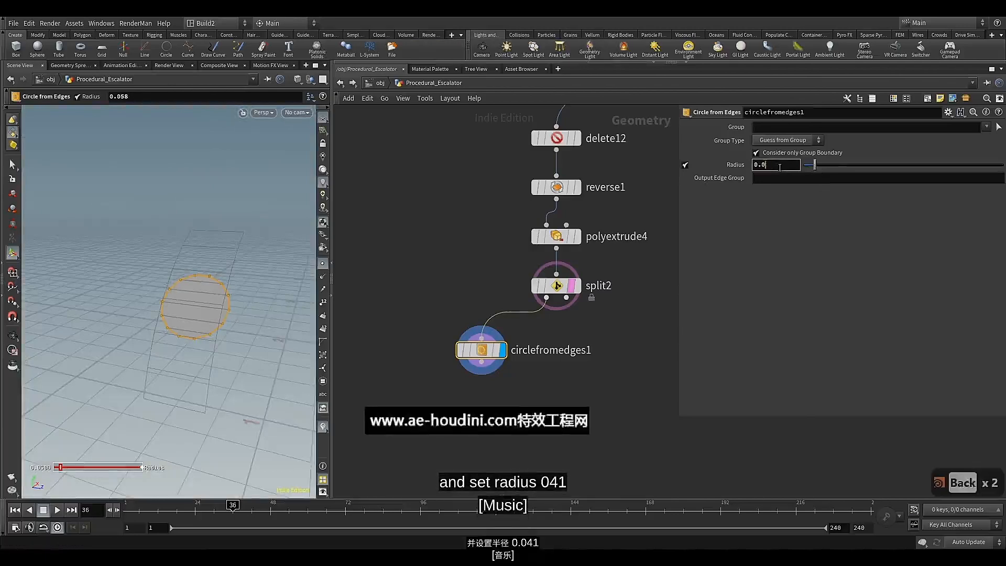
{"action": "type", "text": "41"}
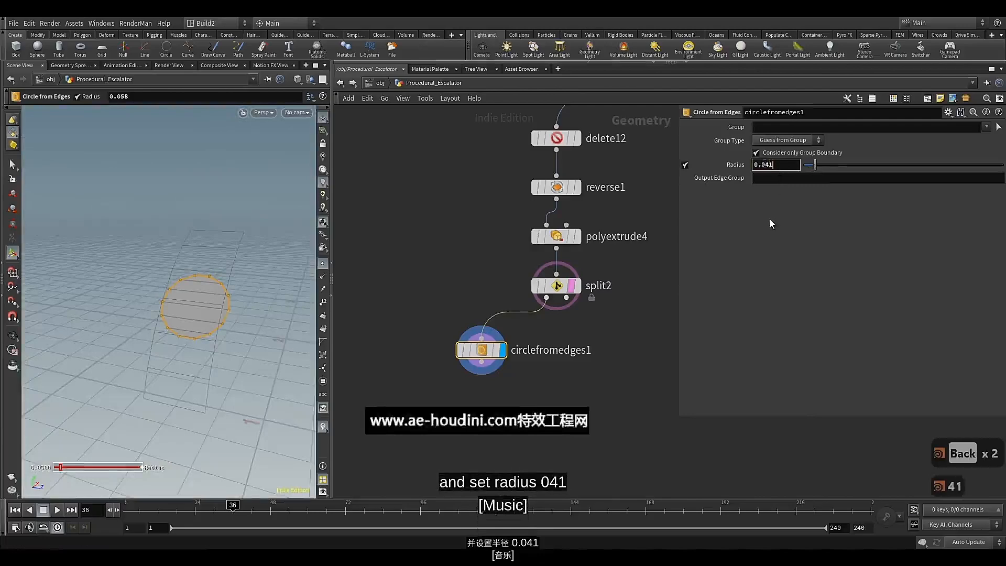
{"action": "left_click", "coordinate": [769, 220]}
{"action": "left_click_drag", "start_coordinate": [231, 297], "coordinate": [184, 284], "text": "alt"}
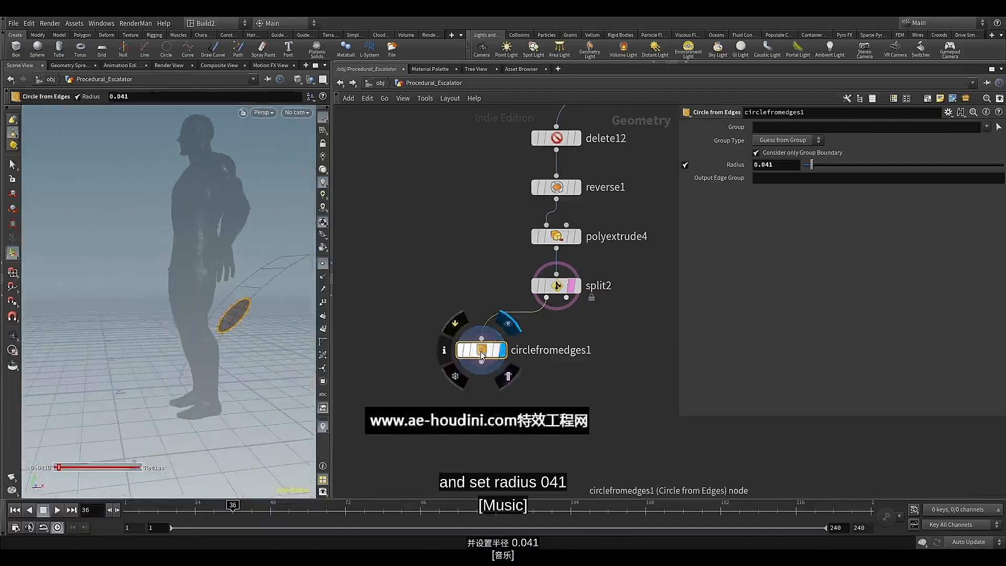
Add a PolyExtrude node directly below circlefromedges1, wired to its output, and display it
{"action": "middle_click_drag", "start_coordinate": [484, 376], "coordinate": [494, 309]}
{"action": "left_click", "coordinate": [489, 296]}
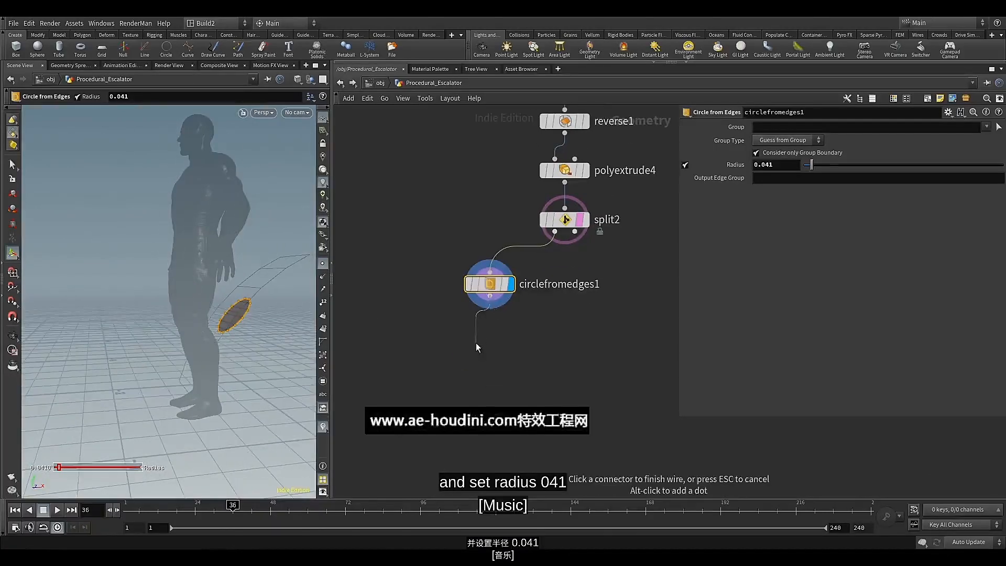
{"action": "key", "text": "Tab"}
{"action": "type", "text": "pol"}
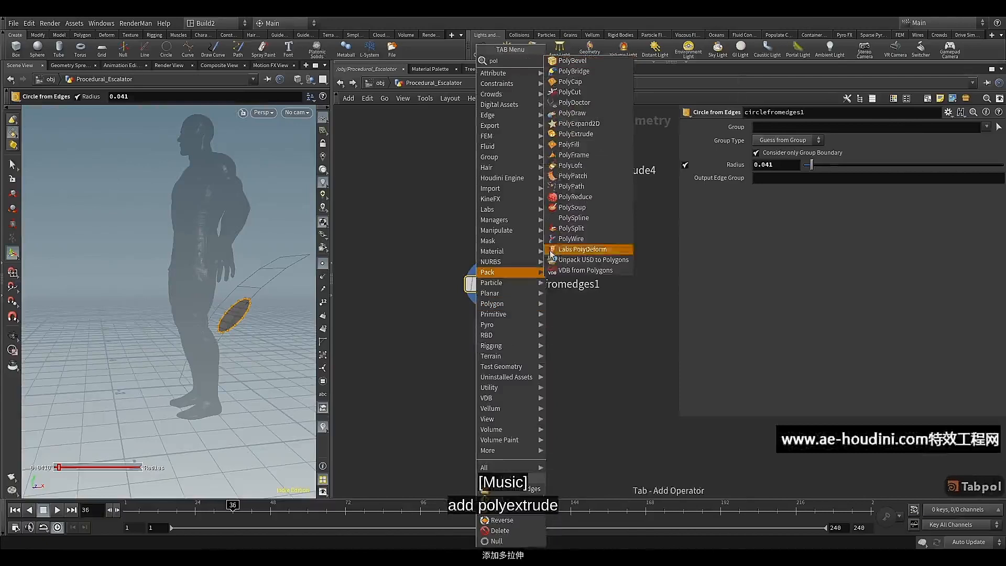
{"action": "left_click", "coordinate": [575, 135]}
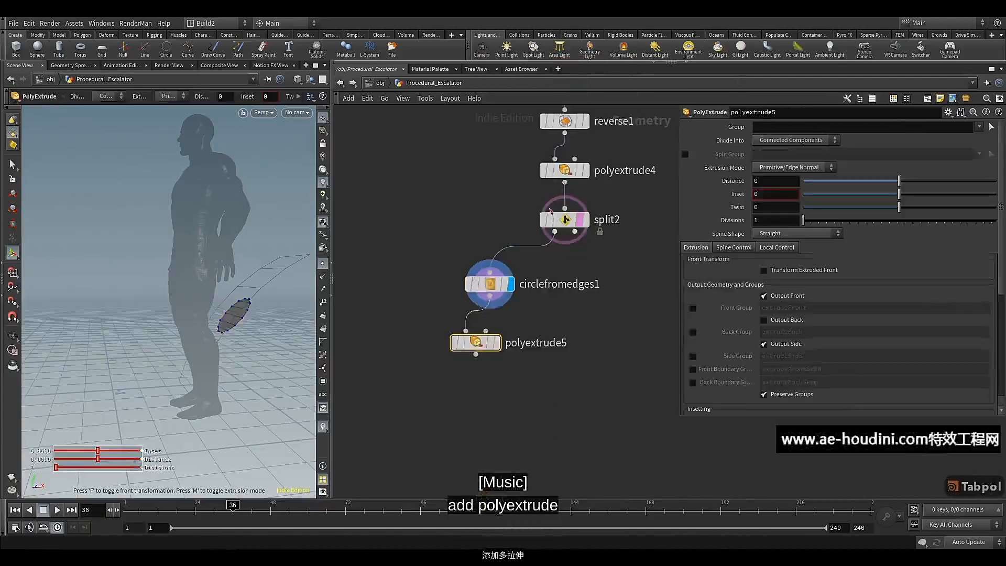
{"action": "left_click", "coordinate": [484, 342]}
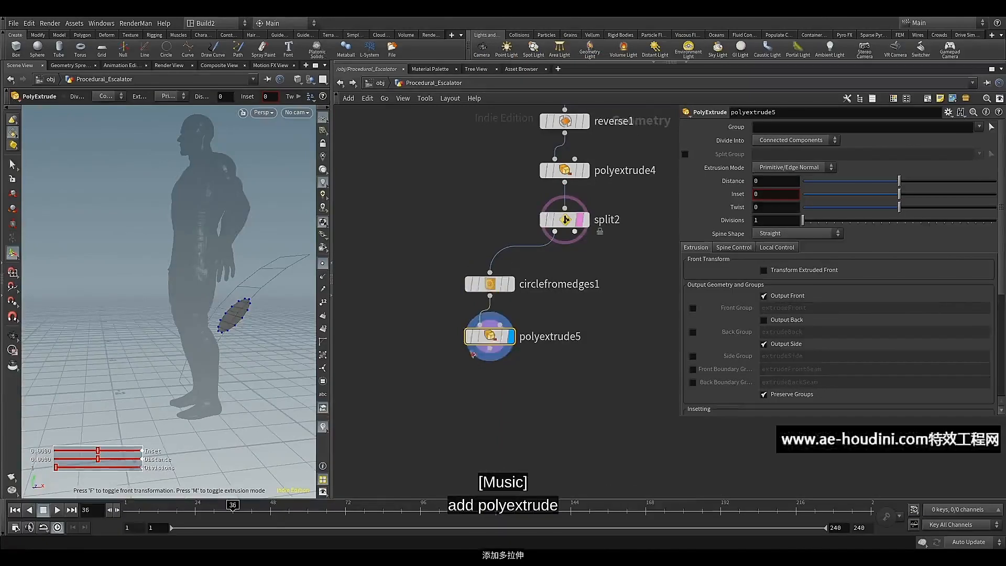
Set the Distance of polyextrude5 to 0.03 and check the extruded circle from the side
{"action": "left_click", "coordinate": [763, 180]}
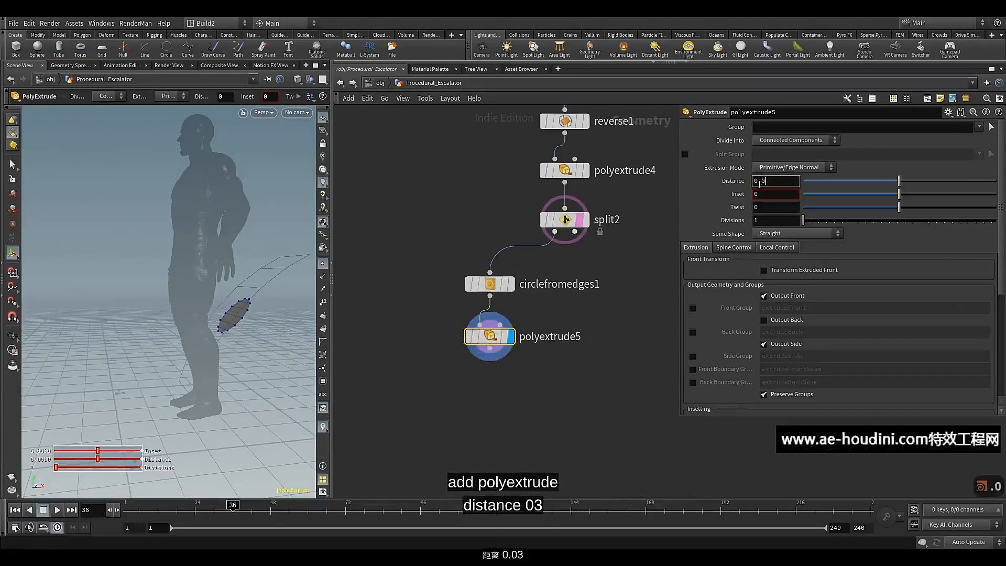
{"action": "key", "text": "Return"}
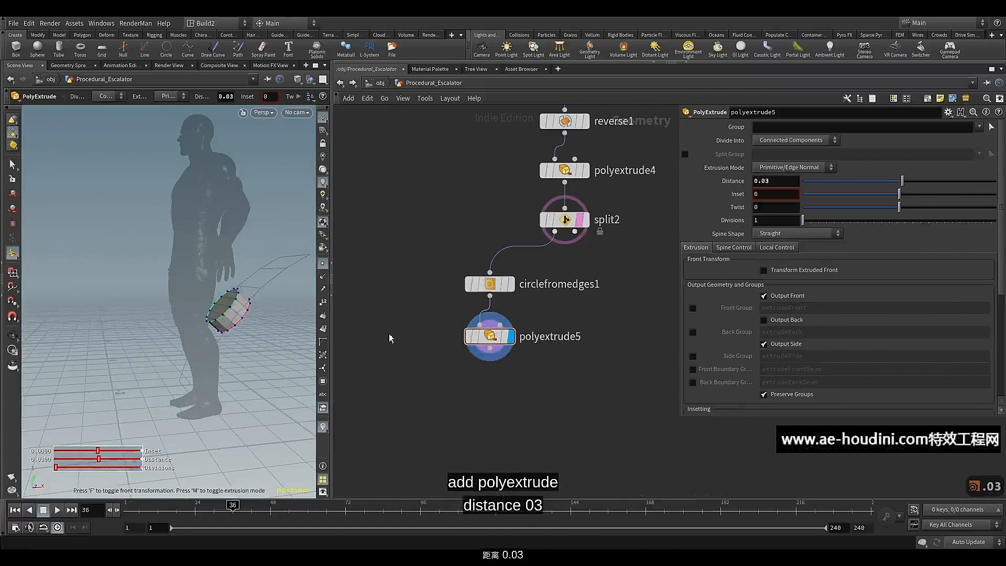
{"action": "left_click_drag", "start_coordinate": [231, 325], "coordinate": [216, 319], "text": "alt"}
{"action": "key", "text": "Return"}
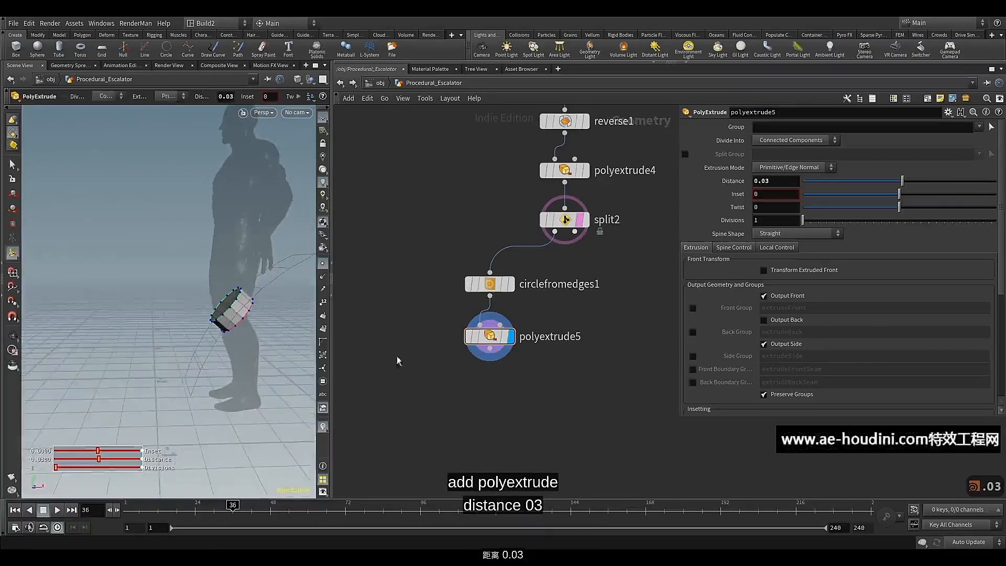
Add and display another PolyExtrude node below polyextrude5 and raise its Inset to about 0.033
{"action": "left_click", "coordinate": [490, 349]}
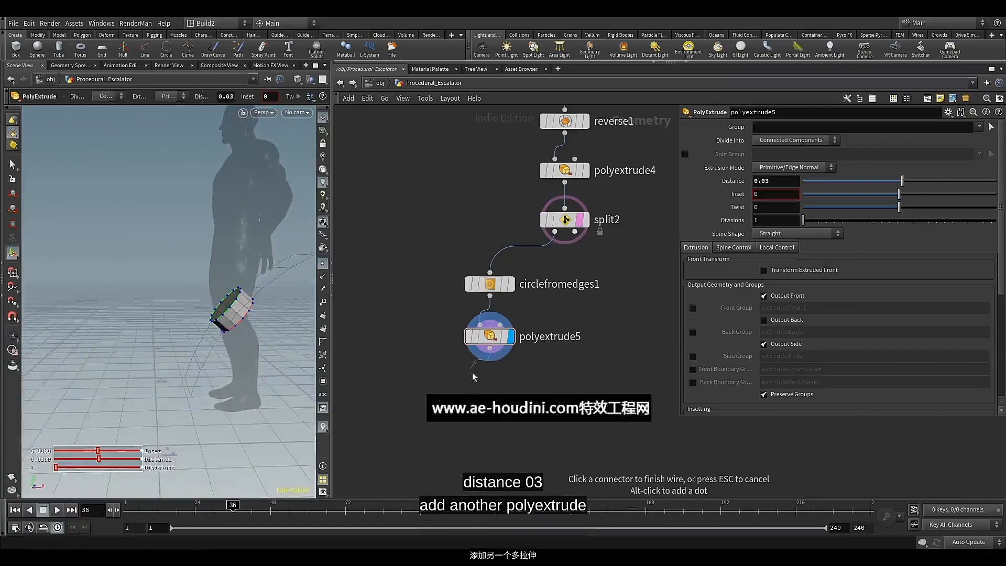
{"action": "key", "text": "Tab"}
{"action": "type", "text": "pol"}
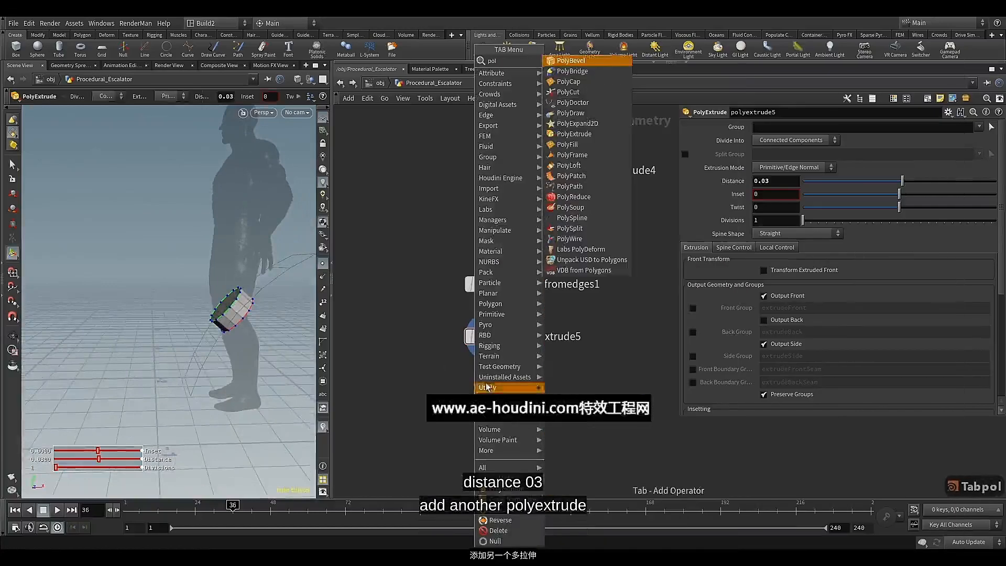
{"action": "left_click", "coordinate": [573, 134]}
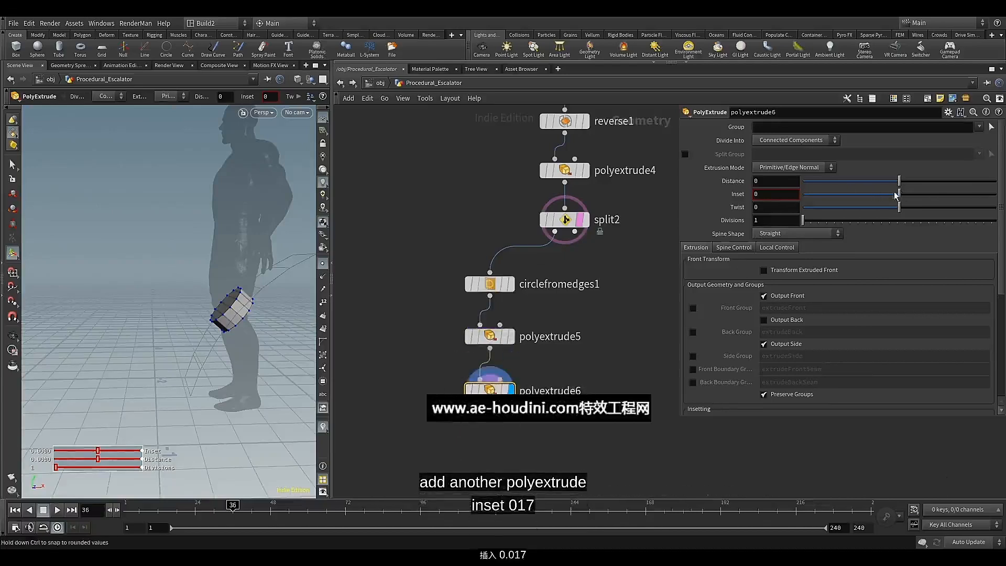
{"action": "left_click_drag", "start_coordinate": [900, 194], "coordinate": [902, 193]}
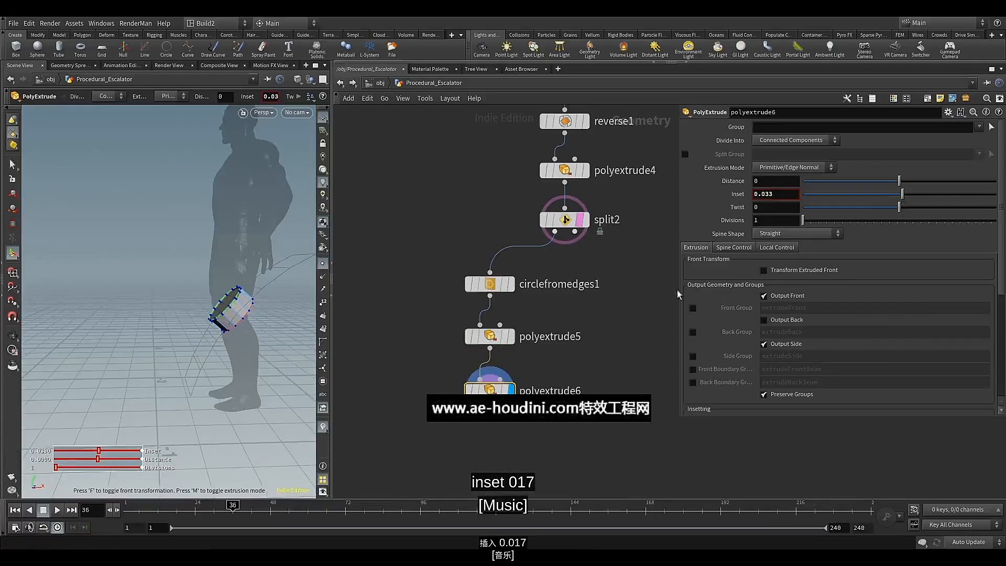
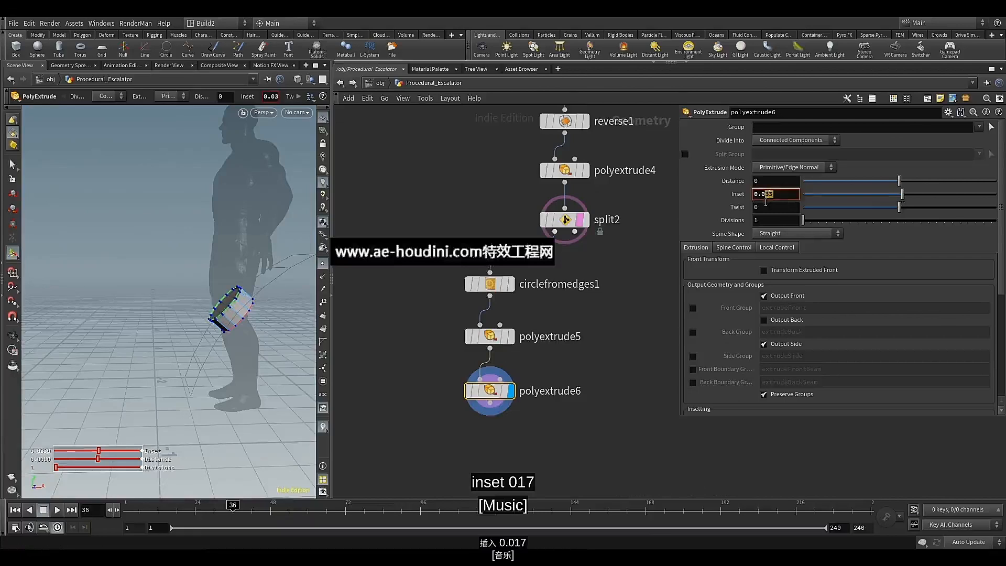
Set polyextrude6's Inset to 0.017 and enable the Front Group output on polyextrude5
{"action": "type", "text": "17"}
{"action": "key", "text": "Return"}
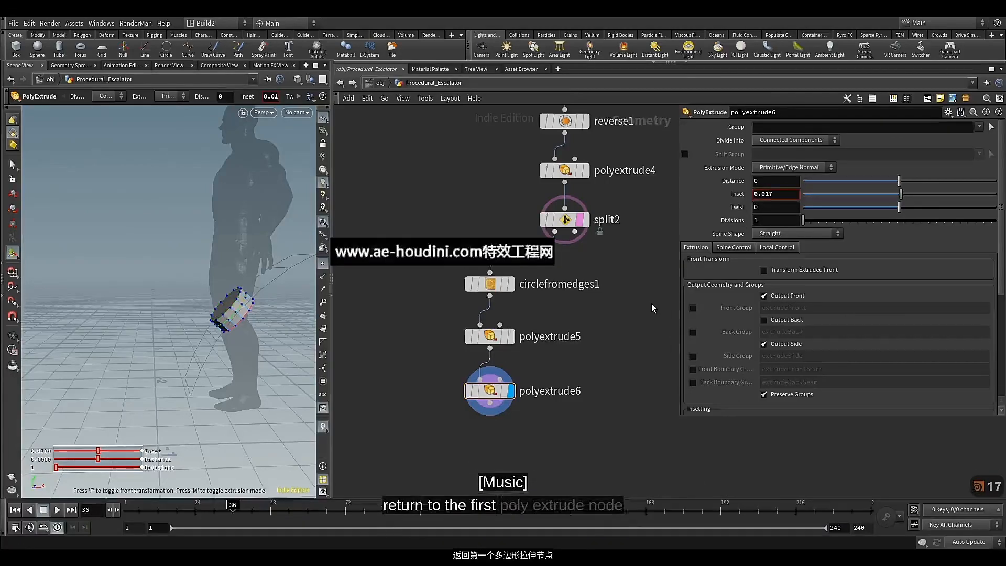
{"action": "left_click", "coordinate": [490, 336]}
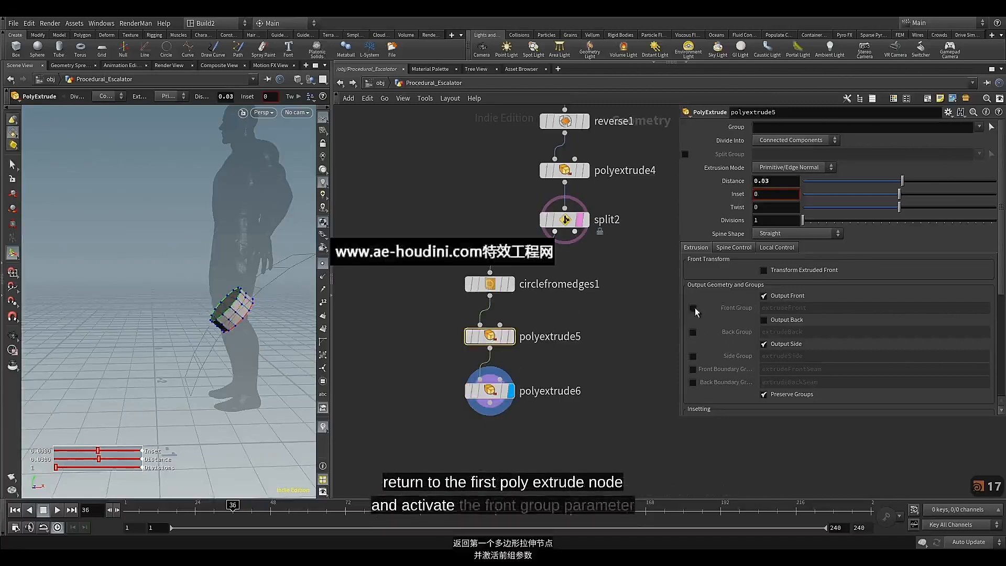
{"action": "left_click", "coordinate": [694, 309]}
{"action": "left_click_drag", "start_coordinate": [233, 284], "coordinate": [254, 292], "text": "alt"}
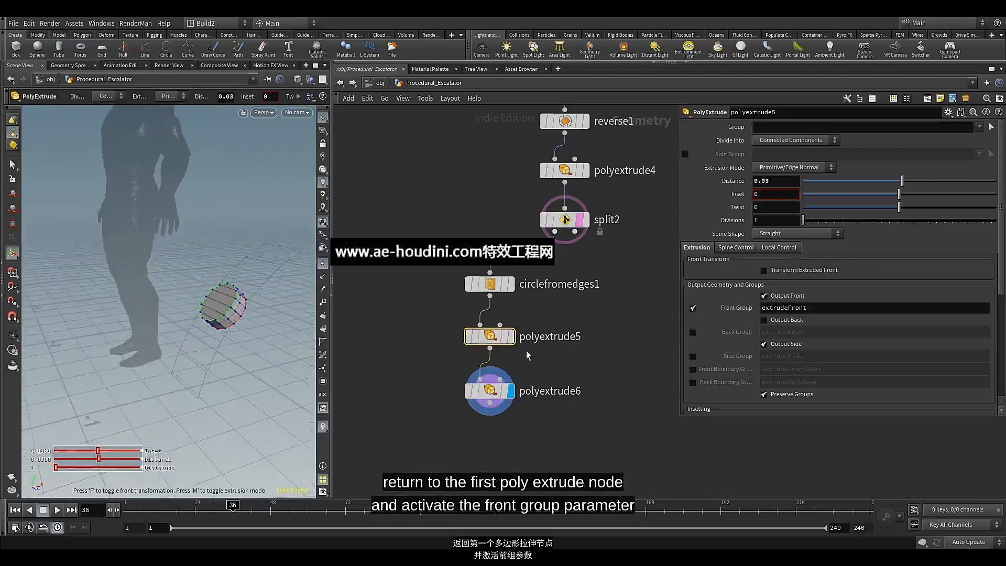
Restrict polyextrude6 to the extrudeFront group and check the inset on the circle's front face
{"action": "left_click", "coordinate": [490, 394]}
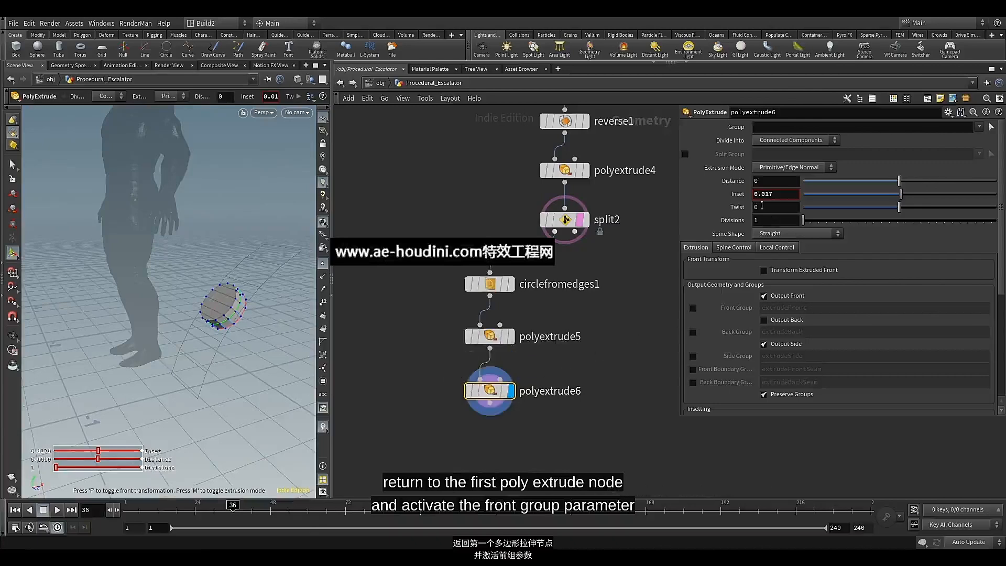
{"action": "left_click", "coordinate": [978, 127]}
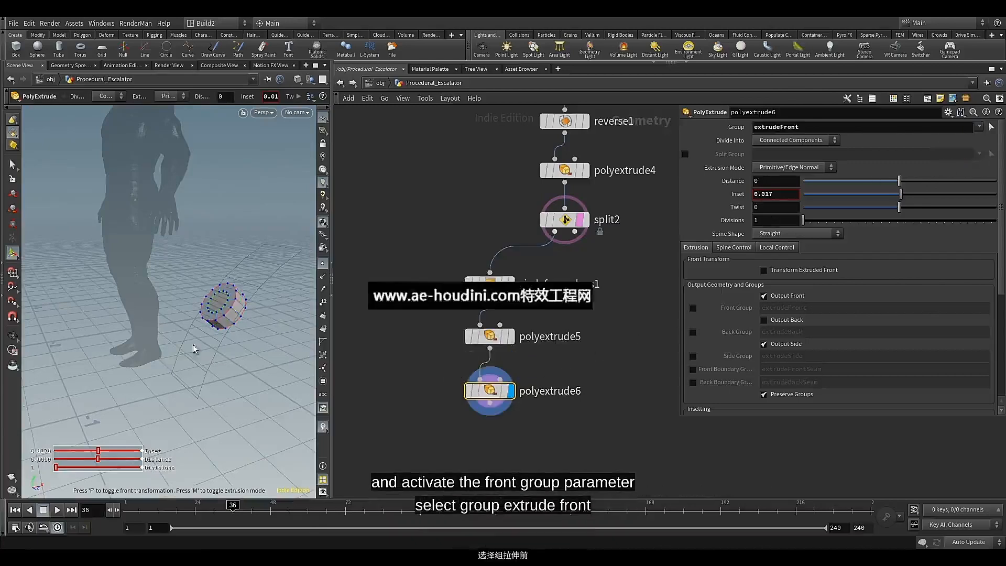
{"action": "scroll", "coordinate": [239, 309], "scroll_direction": "up", "scroll_amount": 8, "text": "alt"}
{"action": "scroll", "coordinate": [224, 308], "scroll_direction": "down", "scroll_amount": 8, "text": "alt"}
{"action": "left_click_drag", "start_coordinate": [224, 308], "coordinate": [248, 304], "text": "alt"}
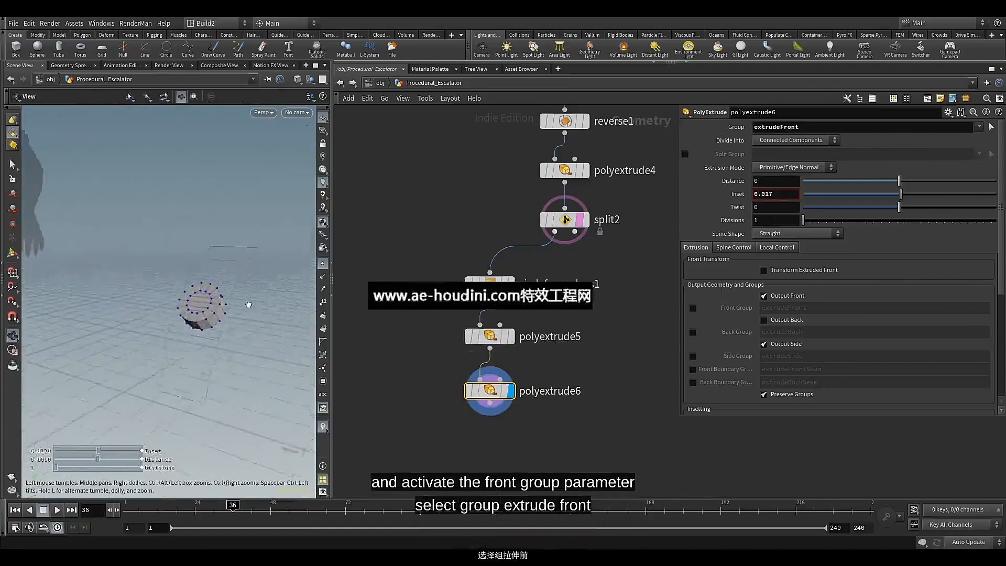
{"action": "key", "text": "Return"}
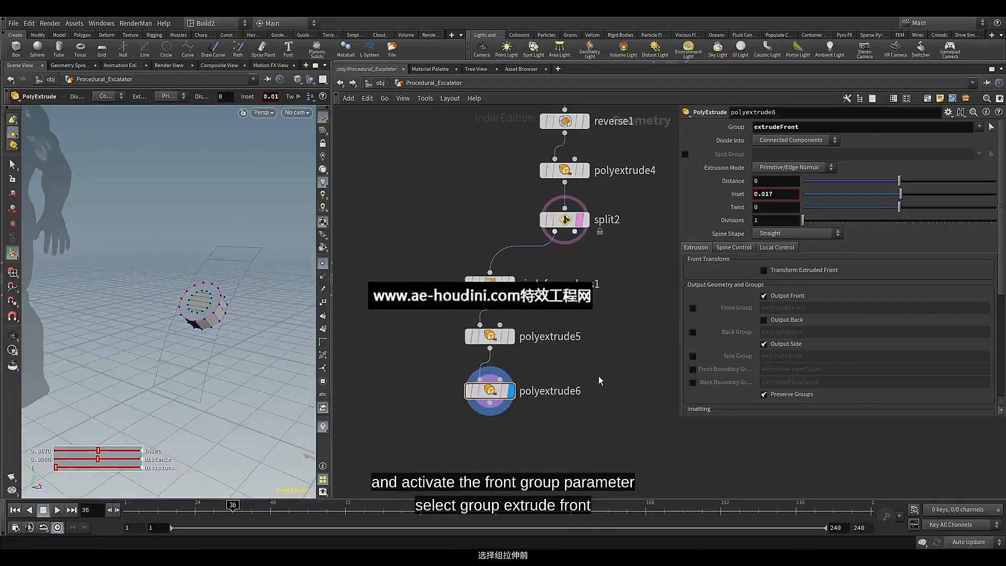
Select circlefromedges1, polyextrude5 and polyextrude6 and line them up in an evenly spaced vertical column
{"action": "key", "text": "z"}
{"action": "key", "text": "z"}
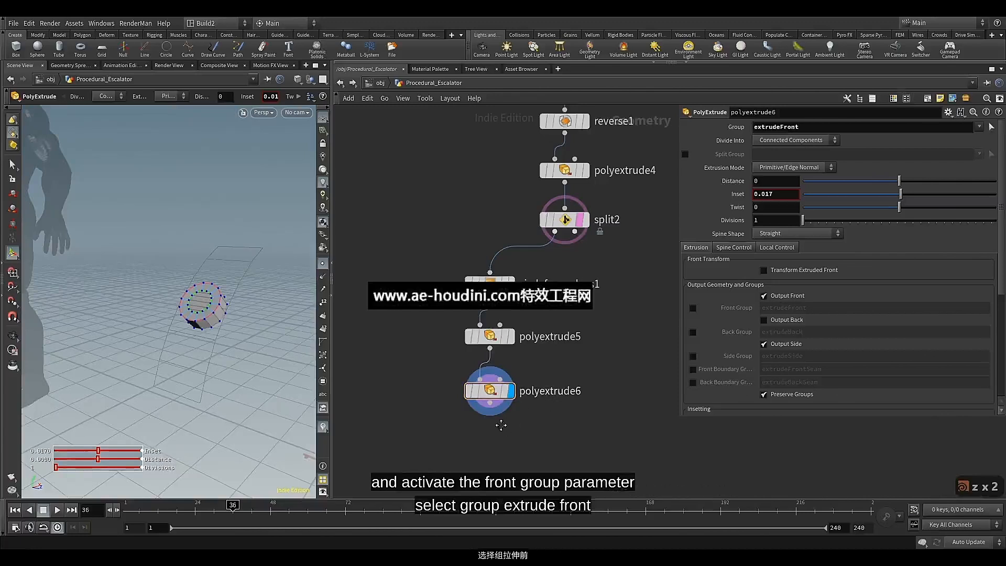
{"action": "left_click_drag", "start_coordinate": [464, 383], "coordinate": [479, 414]}
{"action": "key", "text": "a"}
{"action": "left_click_drag", "start_coordinate": [482, 330], "coordinate": [478, 274]}
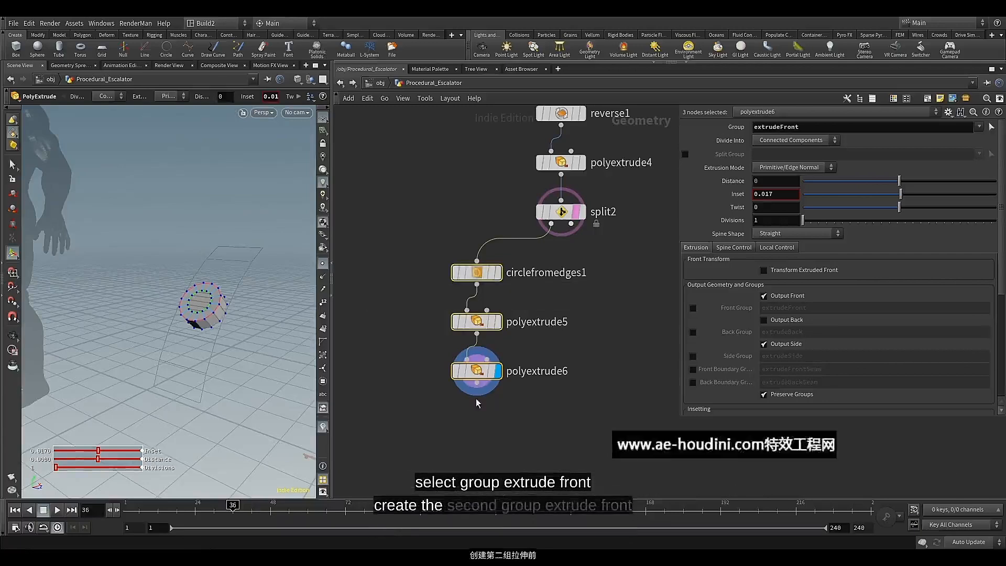
Enable the Front Group output on polyextrude6 and name it extrudeFront2
{"action": "left_click", "coordinate": [474, 371]}
{"action": "left_click", "coordinate": [693, 308]}
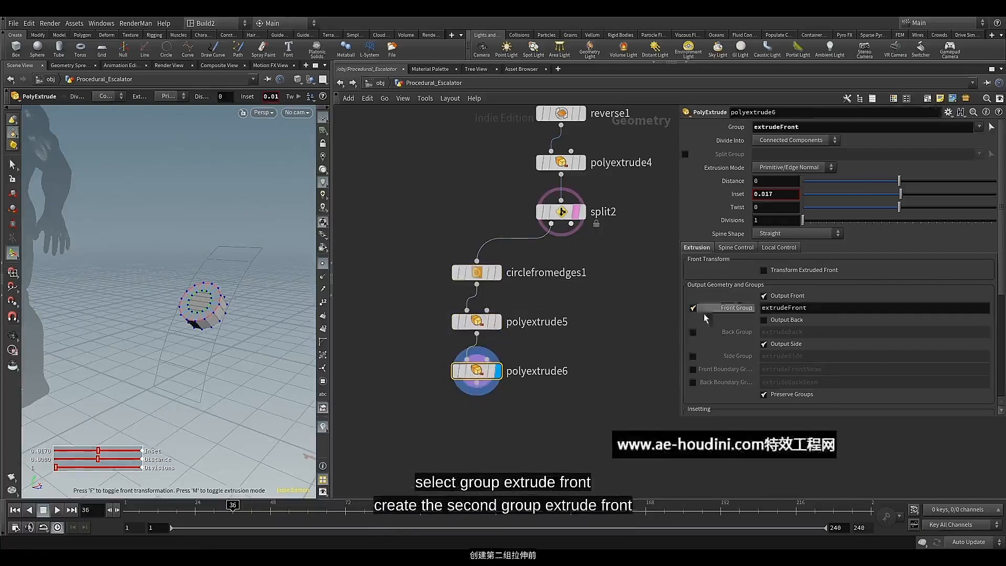
{"action": "left_click", "coordinate": [819, 309]}
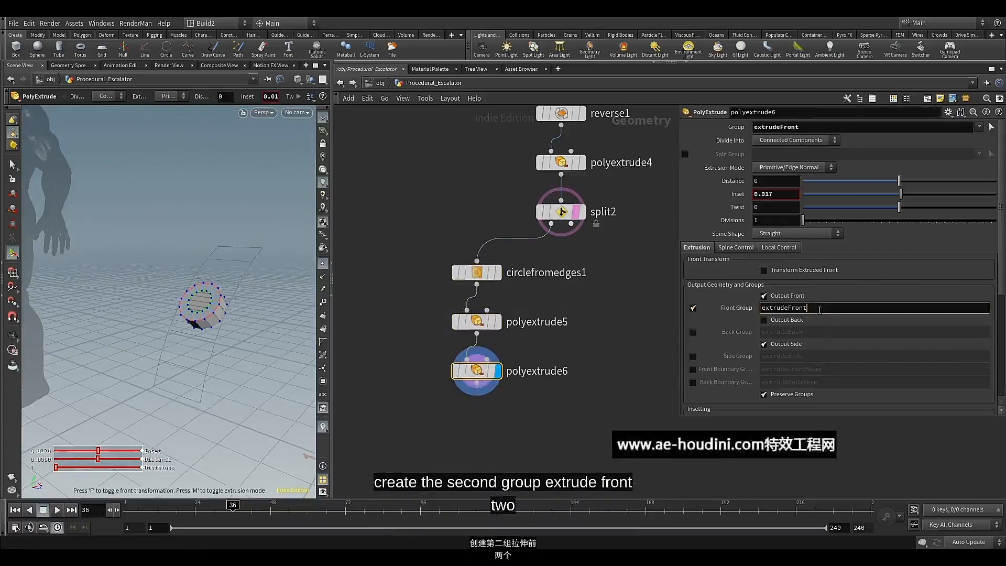
{"action": "key", "text": "Return"}
Add a PolyExtrude node directly below polyextrude6, wired to its output, and display it
{"action": "middle_click_drag", "start_coordinate": [469, 398], "coordinate": [474, 360]}
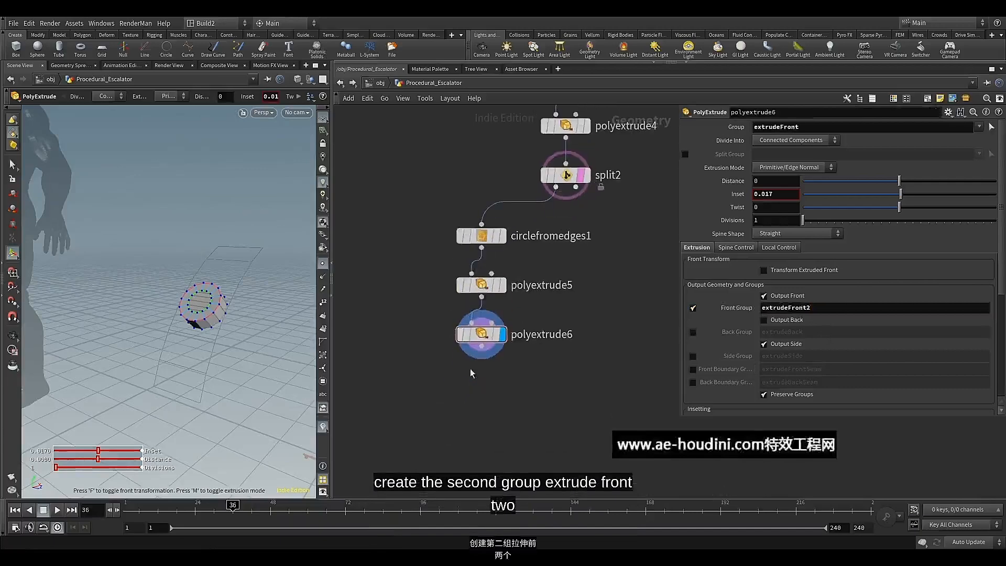
{"action": "key", "text": "Tab"}
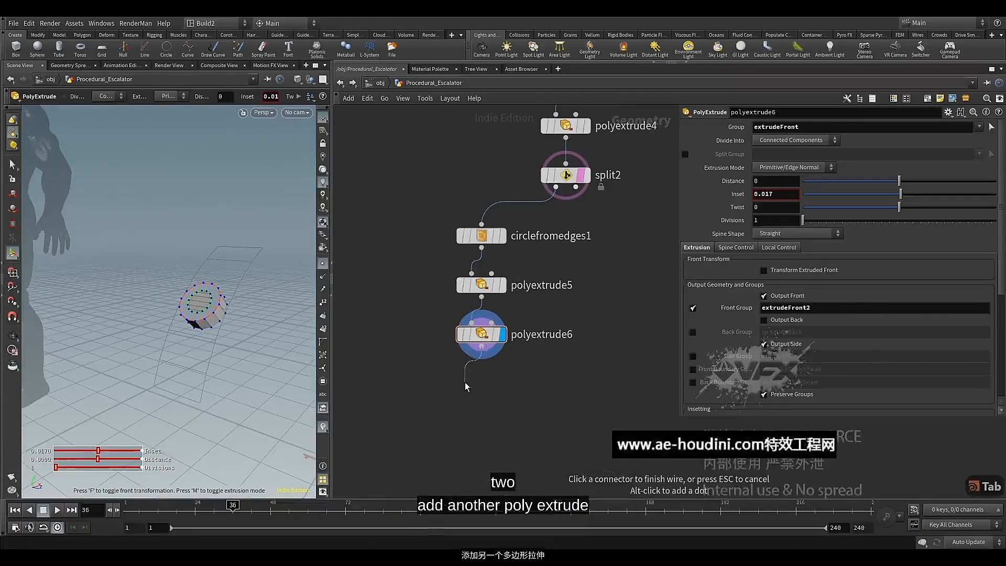
{"action": "type", "text": "pol"}
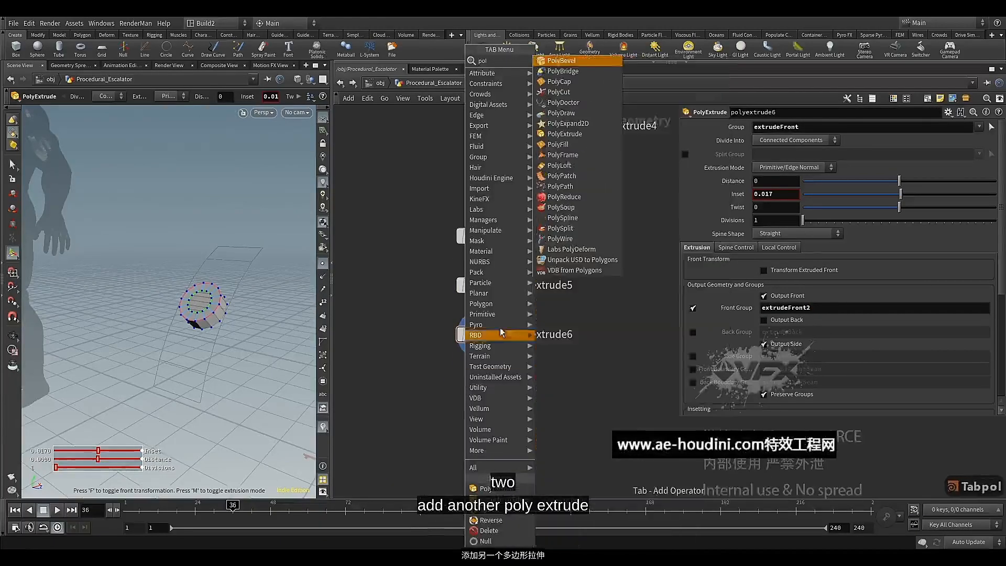
{"action": "left_click", "coordinate": [563, 135]}
{"action": "left_click", "coordinate": [465, 393]}
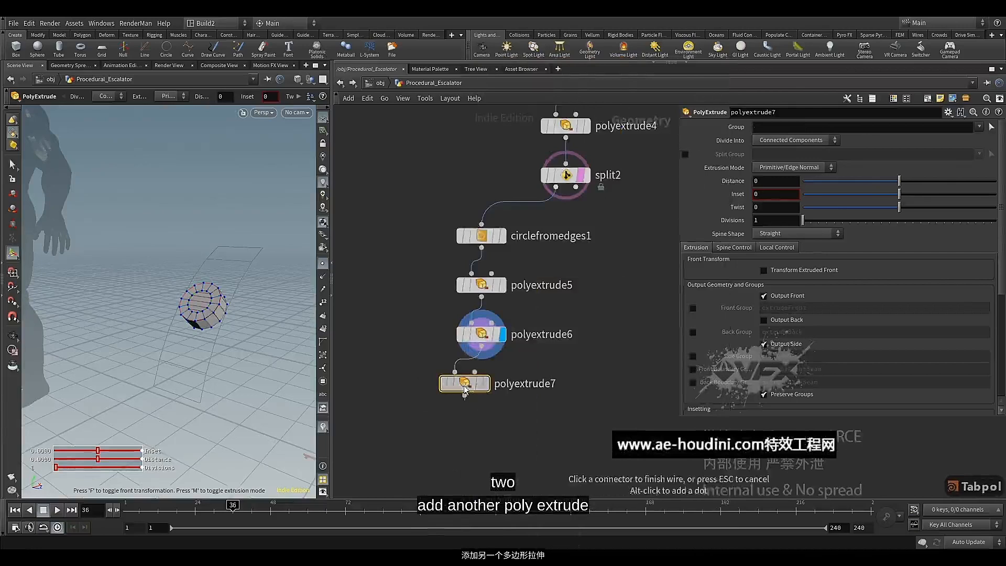
{"action": "left_click_drag", "start_coordinate": [464, 386], "coordinate": [481, 382]}
{"action": "left_click", "coordinate": [502, 377]}
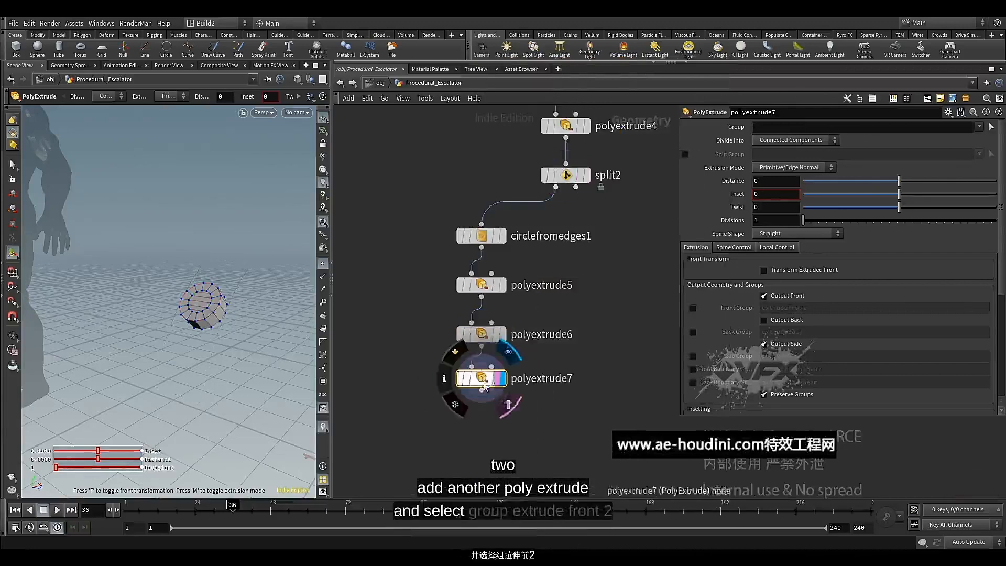
Restrict polyextrude7 to the extrudeFront2 group, set its Distance to 0.021 and check the extruded inner disc
{"action": "left_click", "coordinate": [979, 127]}
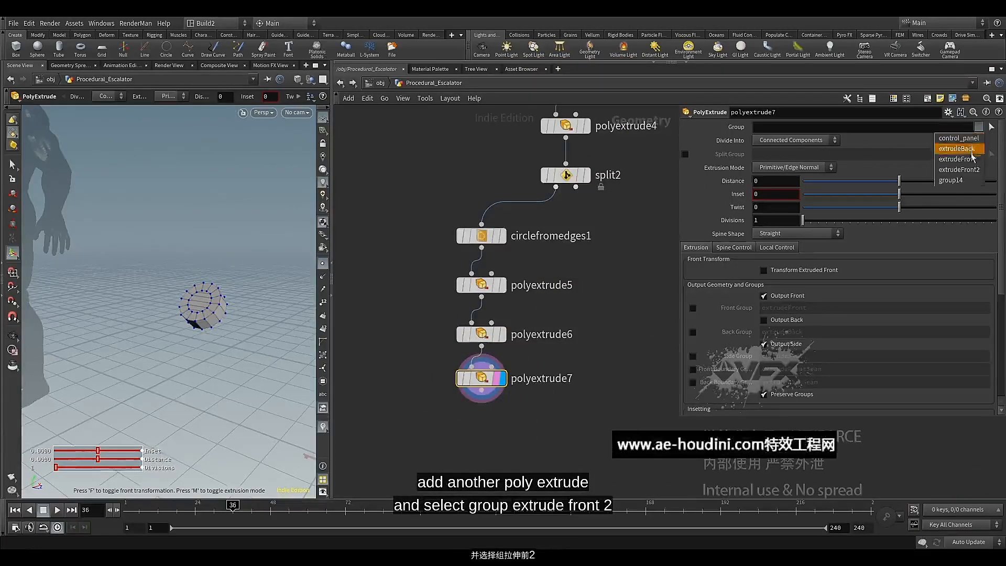
{"action": "left_click", "coordinate": [958, 169]}
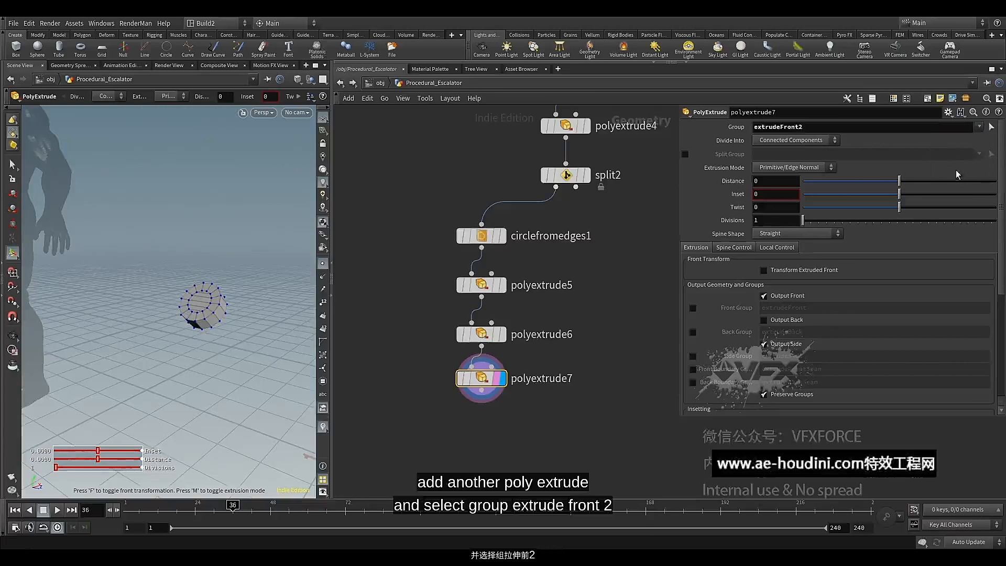
{"action": "type", "text": ".021"}
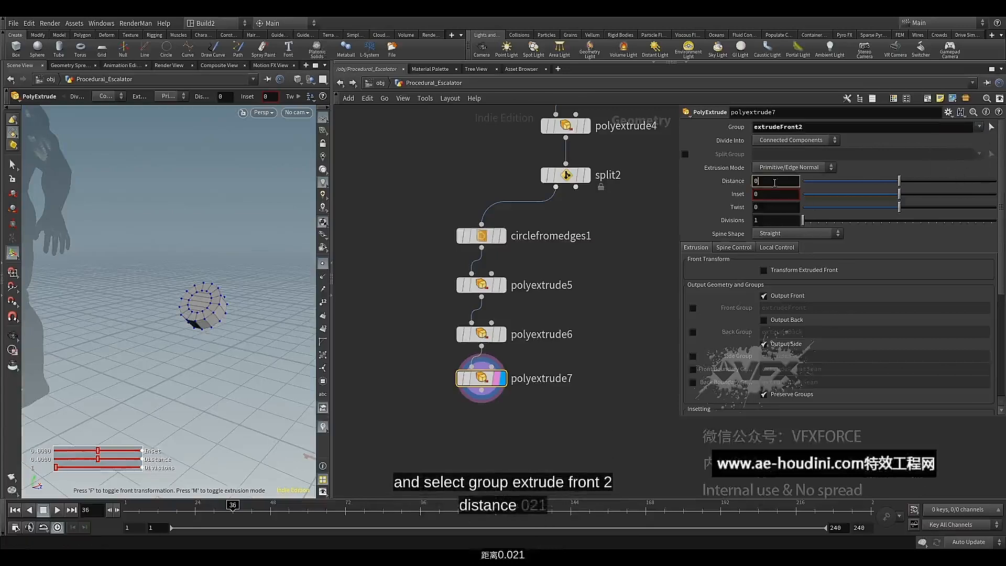
{"action": "key", "text": "Return"}
{"action": "key", "text": "Escape"}
{"action": "left_click_drag", "start_coordinate": [238, 308], "coordinate": [210, 308]}
{"action": "scroll", "coordinate": [210, 308], "scroll_direction": "up", "scroll_amount": 5}
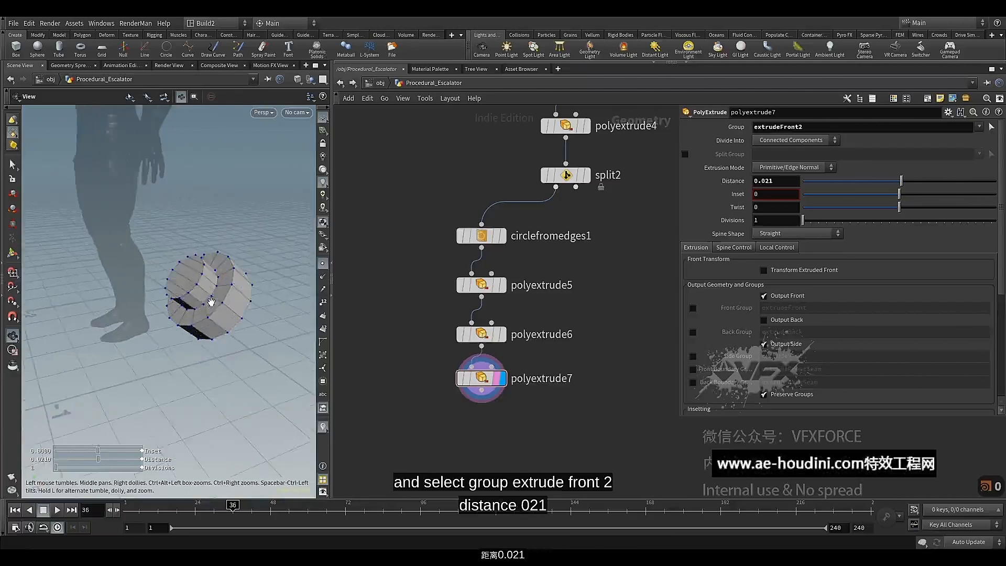
{"action": "key", "text": "Return"}
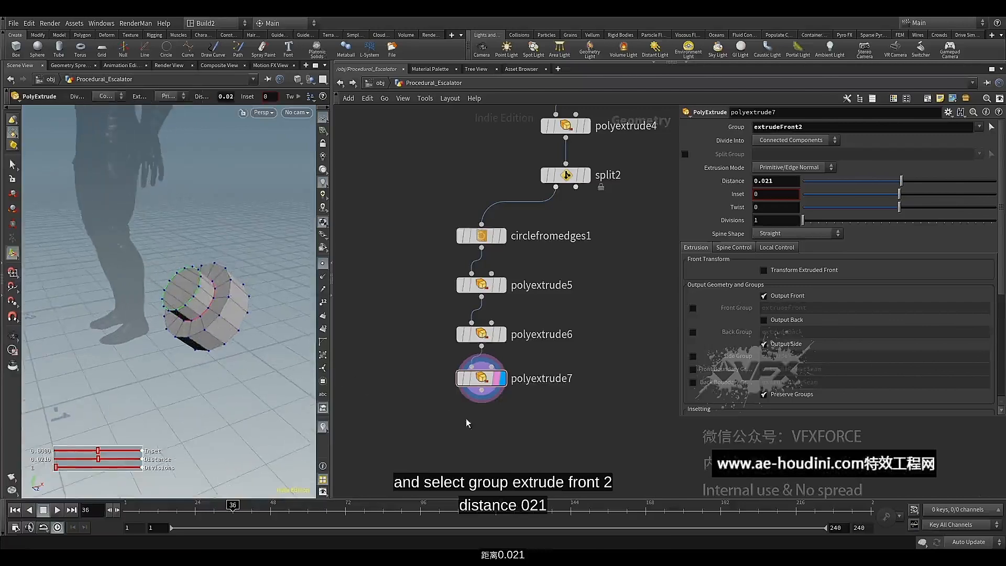
Add a PolyBevel node below polyextrude7, wired to its output, display it and align it with the column
{"action": "middle_click_drag", "start_coordinate": [474, 441], "coordinate": [476, 412]}
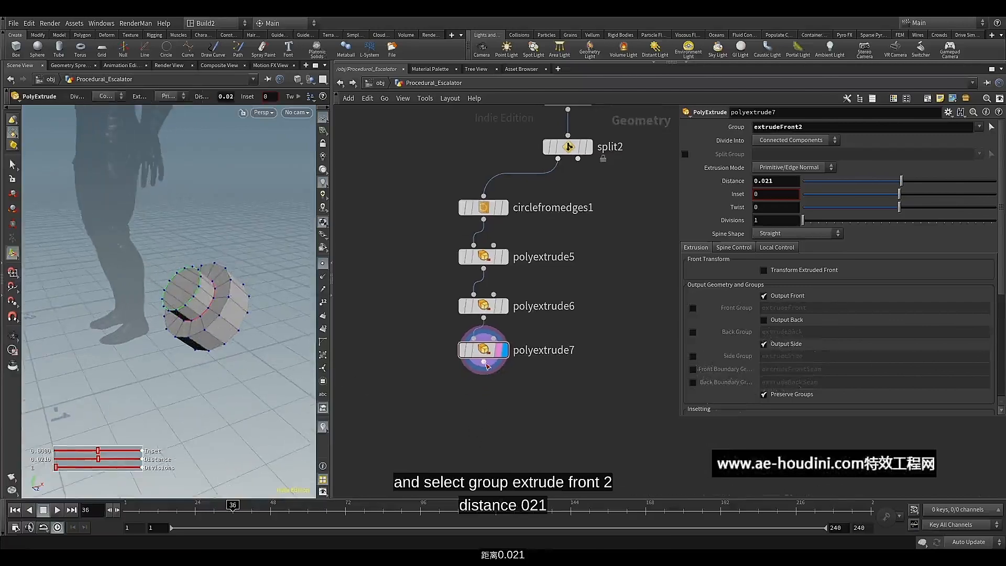
{"action": "left_click", "coordinate": [483, 362]}
{"action": "key", "text": "Tab"}
{"action": "type", "text": "pol"}
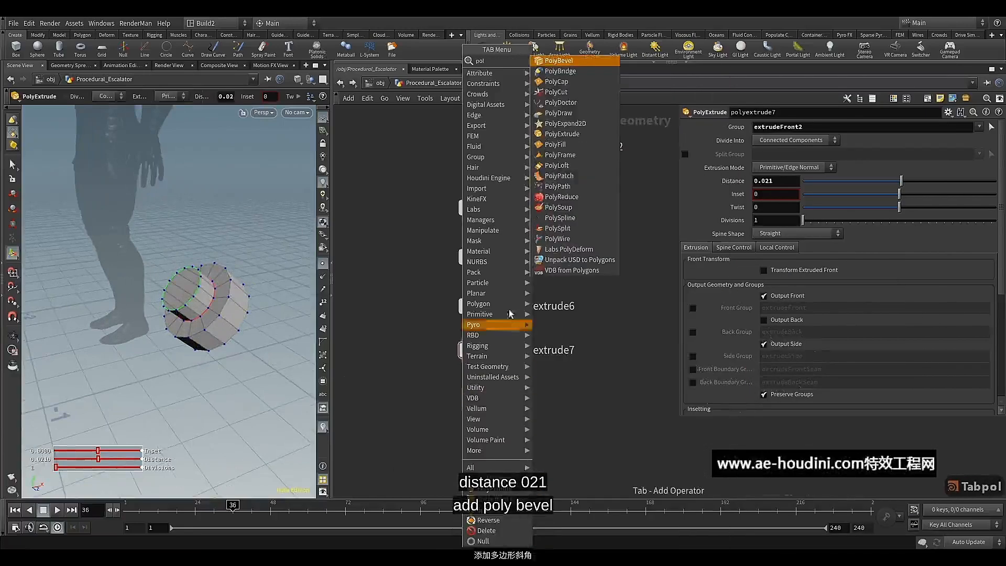
{"action": "left_click", "coordinate": [558, 60]}
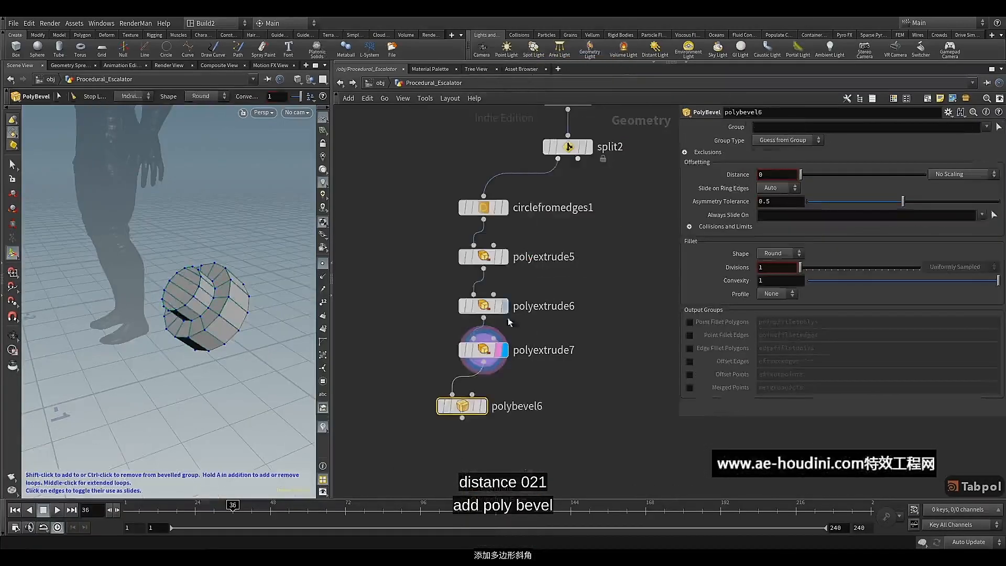
{"action": "left_click", "coordinate": [484, 407]}
{"action": "left_click", "coordinate": [477, 406]}
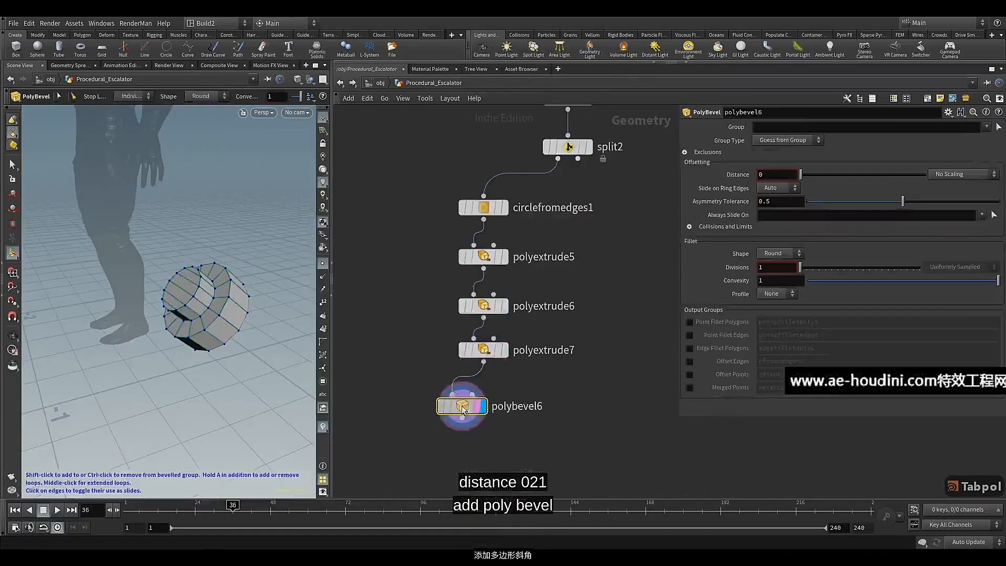
{"action": "left_click_drag", "start_coordinate": [462, 407], "coordinate": [477, 406]}
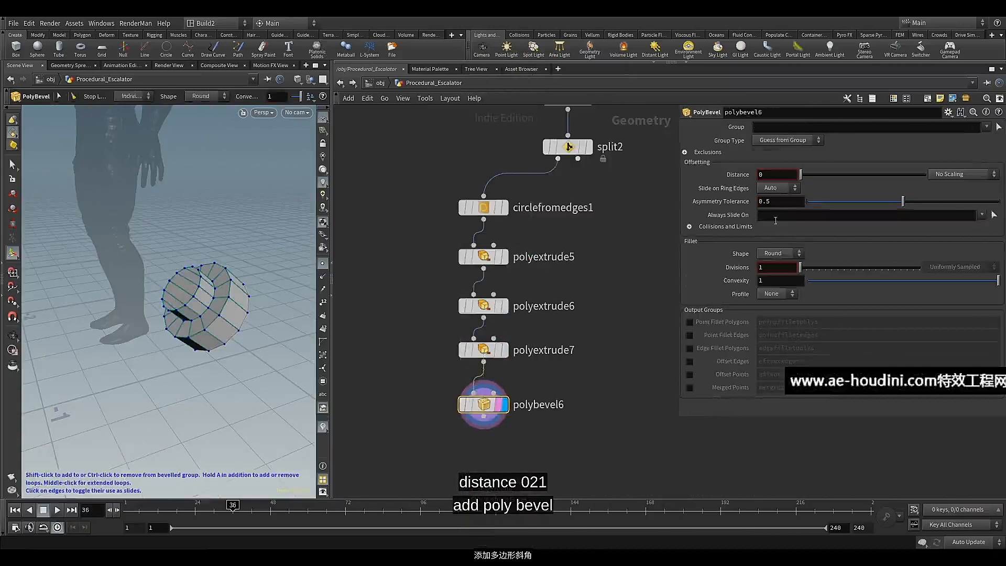
Set polybevel6's Distance to 0.006 and its Divisions to 3
{"action": "left_click", "coordinate": [780, 173]}
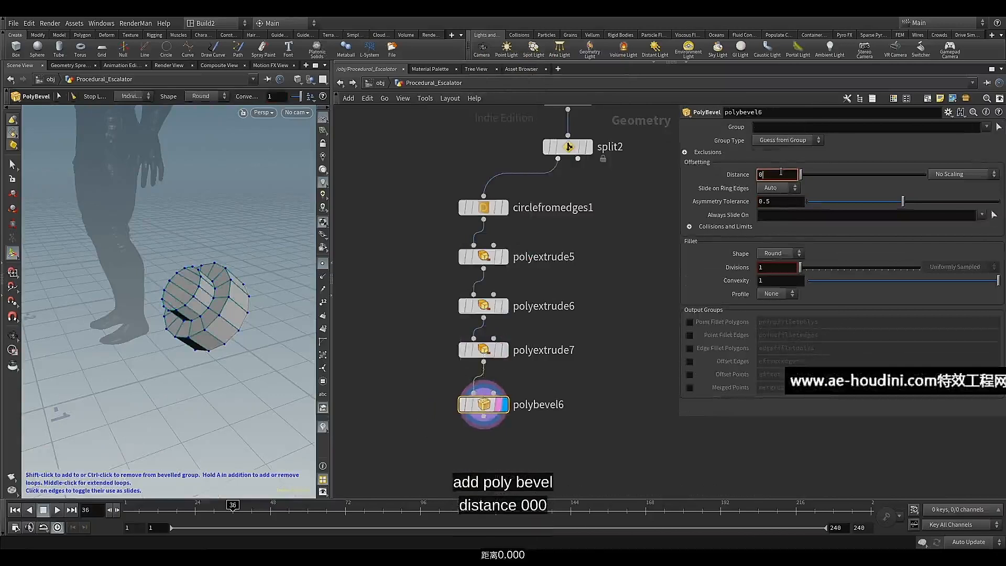
{"action": "type", "text": "0.006"}
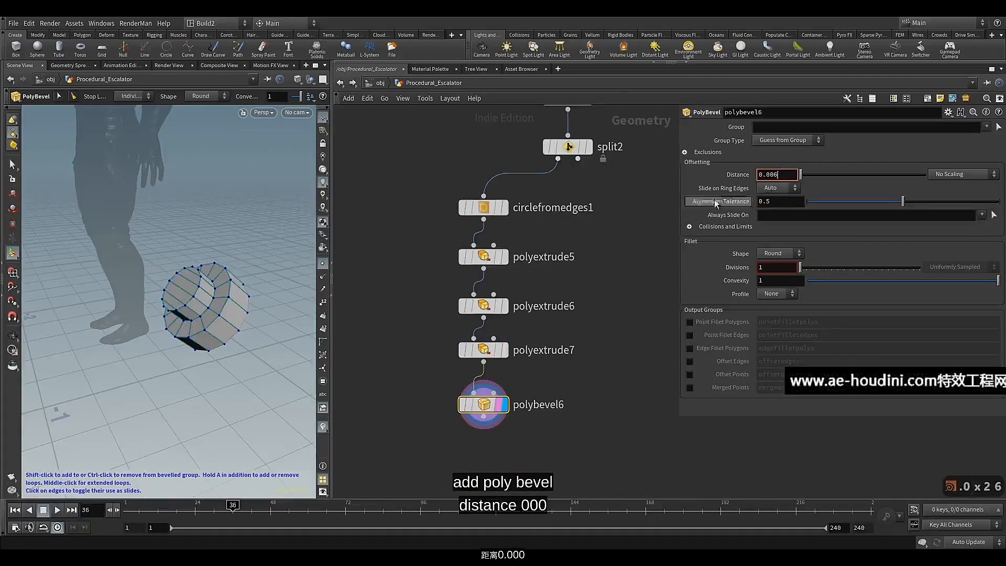
{"action": "key", "text": "Return"}
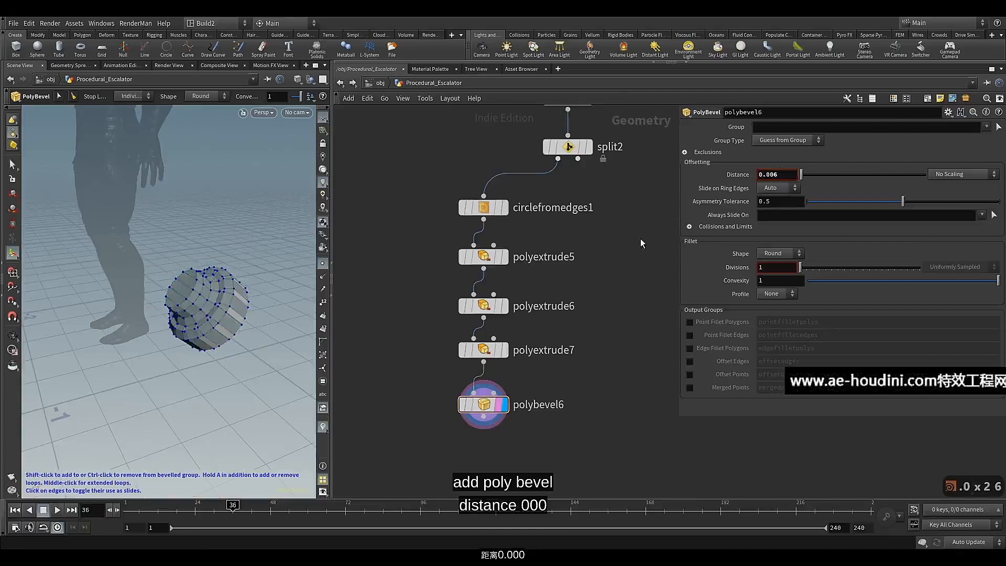
{"action": "left_click_drag", "start_coordinate": [799, 267], "coordinate": [810, 266]}
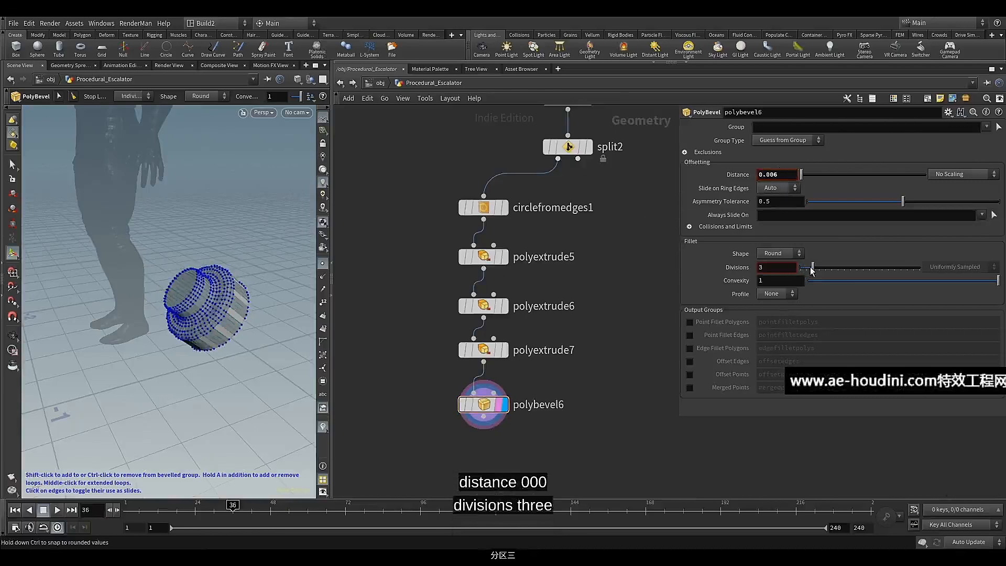
Display polyextrude5 and enable its Side Group output, extrudeSide
{"action": "left_click", "coordinate": [474, 351]}
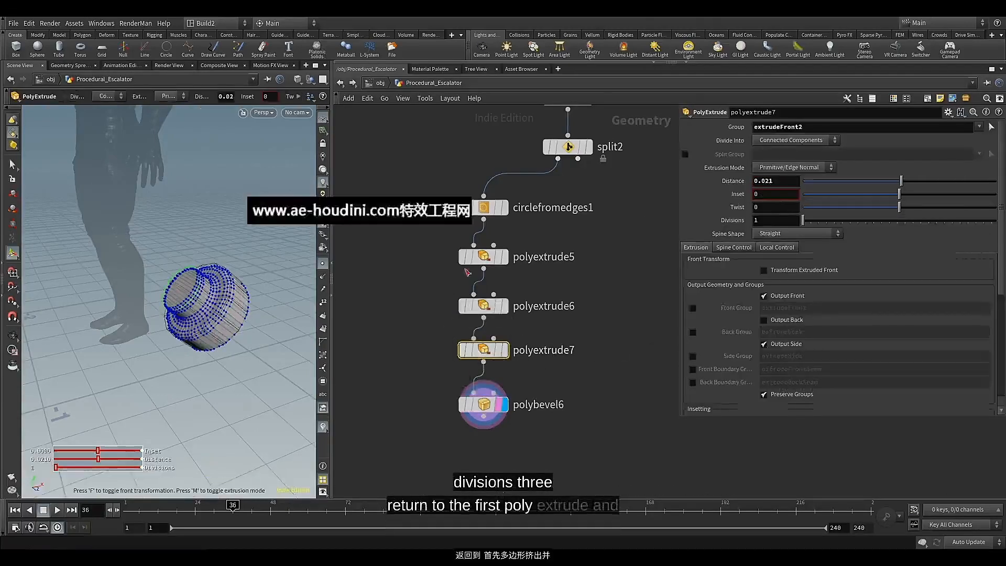
{"action": "left_click", "coordinate": [506, 258]}
{"action": "left_click", "coordinate": [499, 262]}
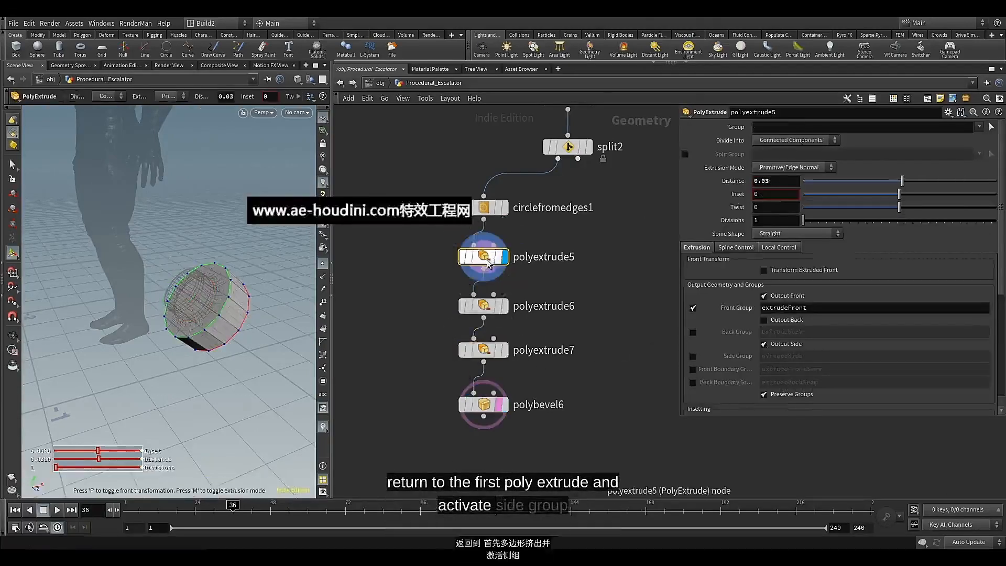
{"action": "left_click", "coordinate": [500, 257]}
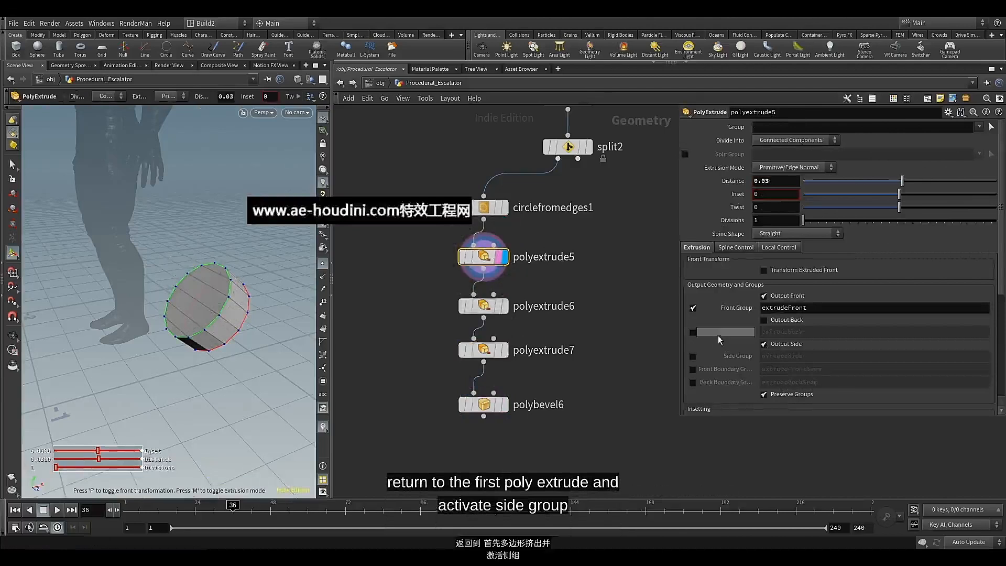
{"action": "left_click", "coordinate": [692, 355]}
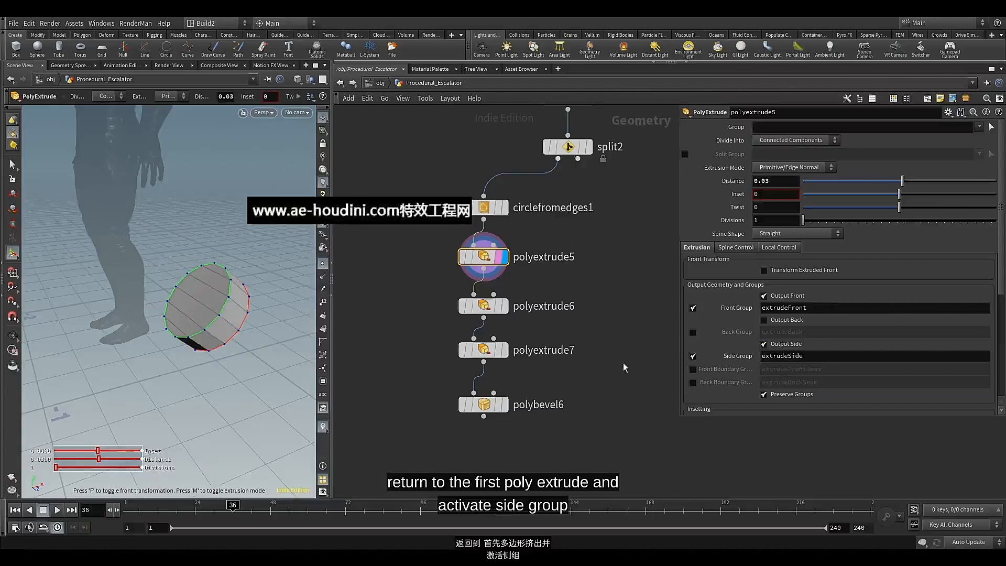
Display polyextrude7 and enable its Front Group output, naming the group extrudeFront3
{"action": "left_click", "coordinate": [502, 350]}
{"action": "left_click", "coordinate": [489, 350]}
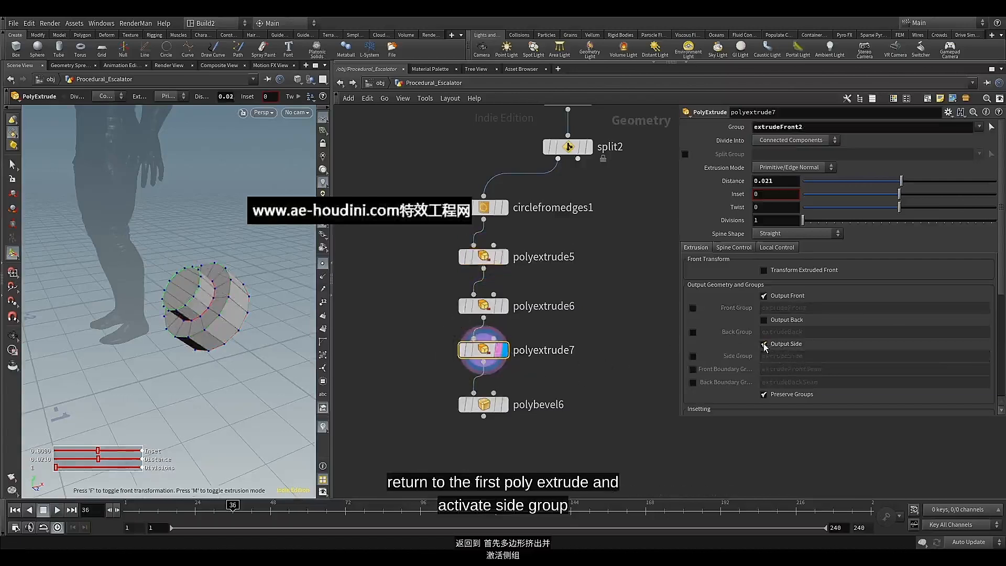
{"action": "left_click", "coordinate": [762, 297]}
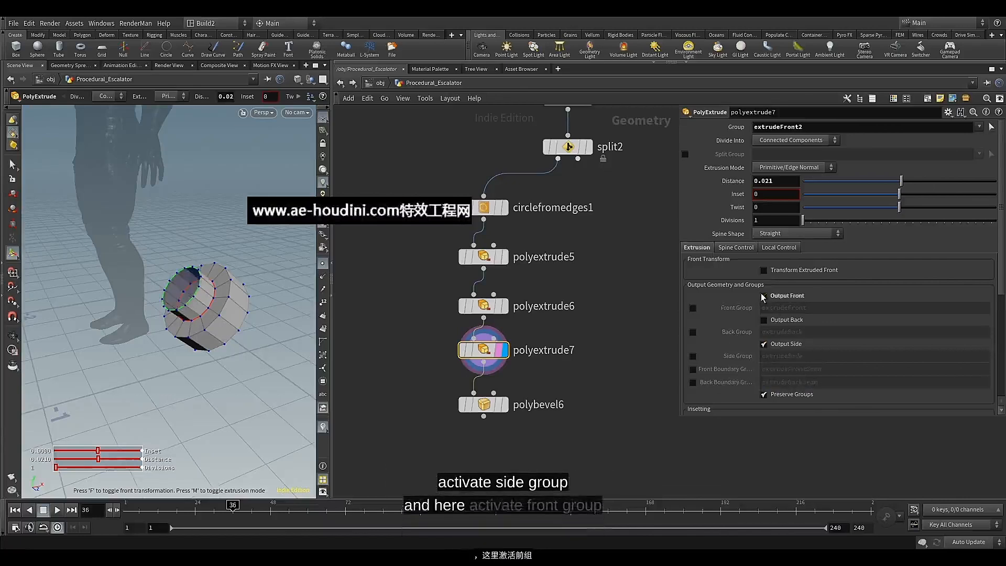
{"action": "left_click", "coordinate": [763, 297]}
{"action": "left_click", "coordinate": [692, 308]}
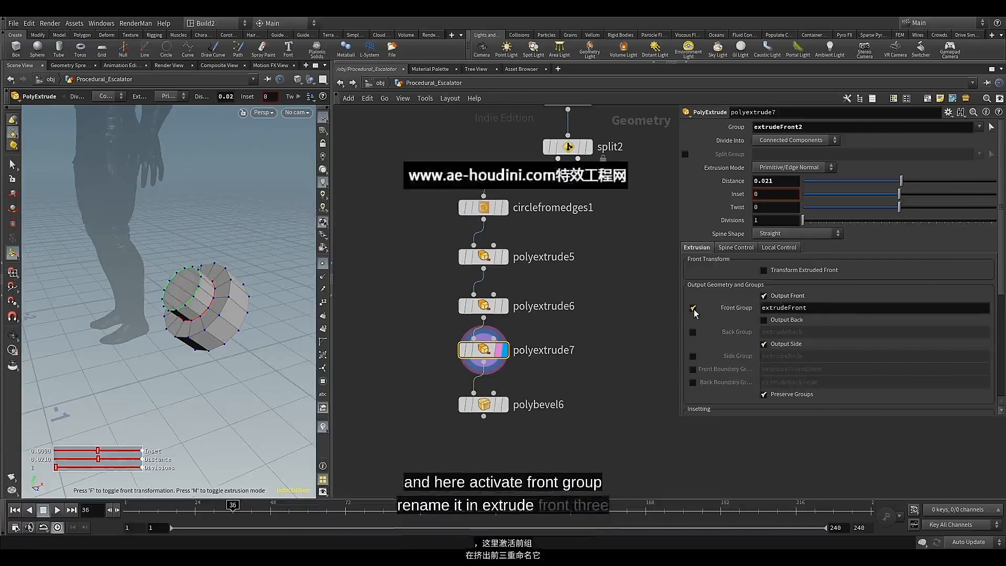
{"action": "left_click", "coordinate": [821, 309]}
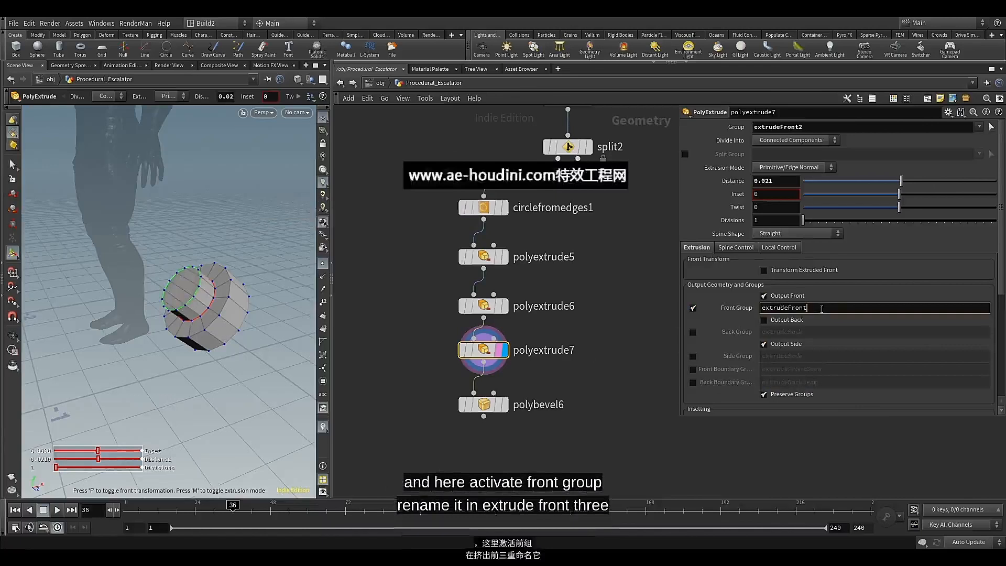
{"action": "type", "text": "3"}
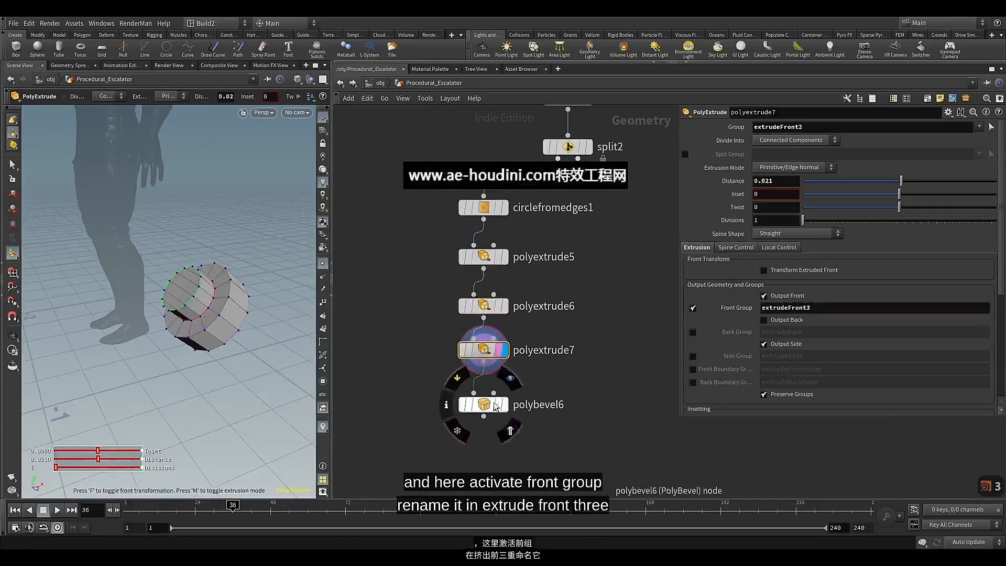
Display polybevel6 and restrict its bevel to the extrudeFront3 group
{"action": "left_click", "coordinate": [506, 405]}
{"action": "left_click", "coordinate": [486, 404]}
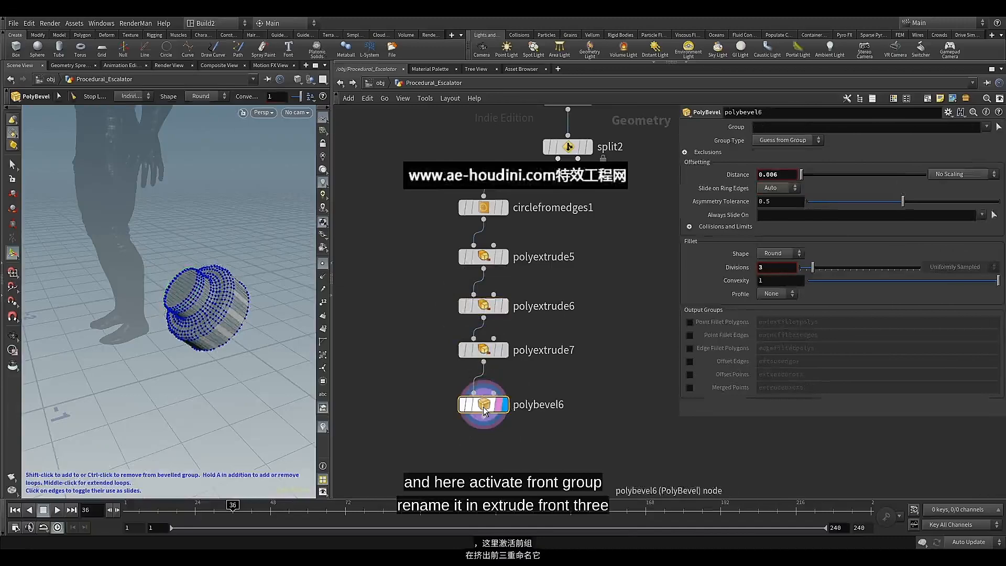
{"action": "left_click", "coordinate": [989, 130]}
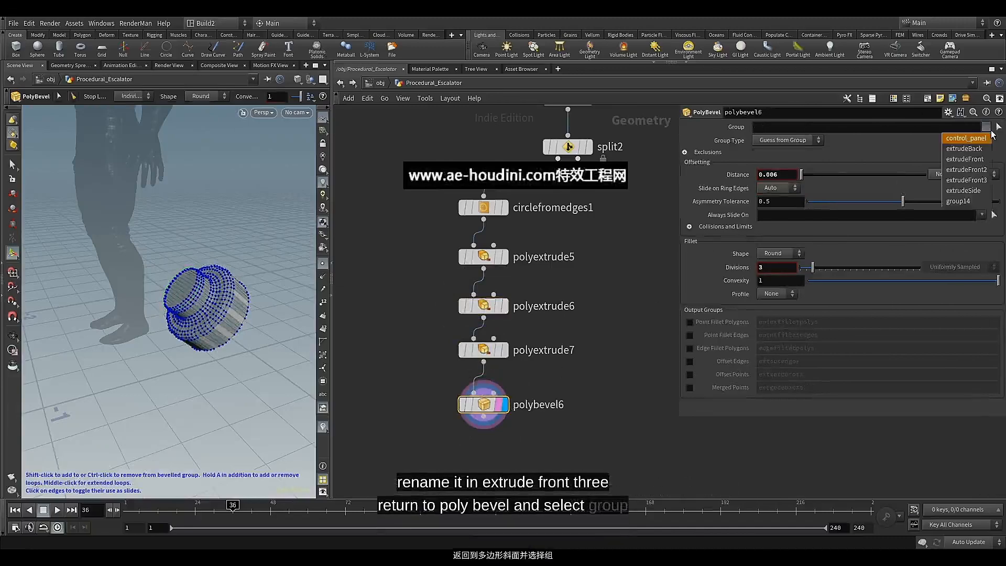
{"action": "left_click", "coordinate": [985, 179]}
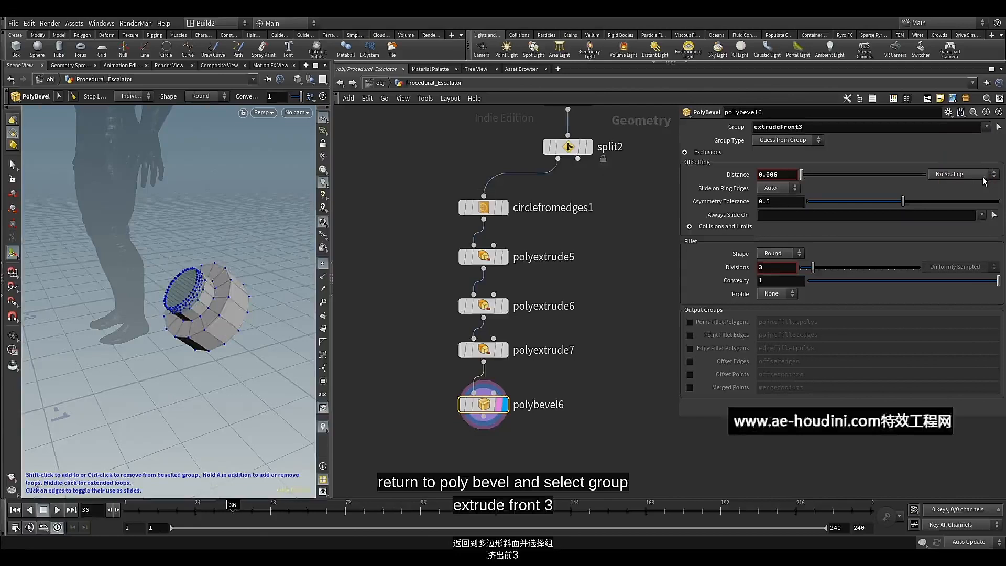
Make polybevel6 ignore flat edges with a Maximum Normal Angle of 80 and add extrudeSide to its Group
{"action": "left_click", "coordinate": [685, 153]}
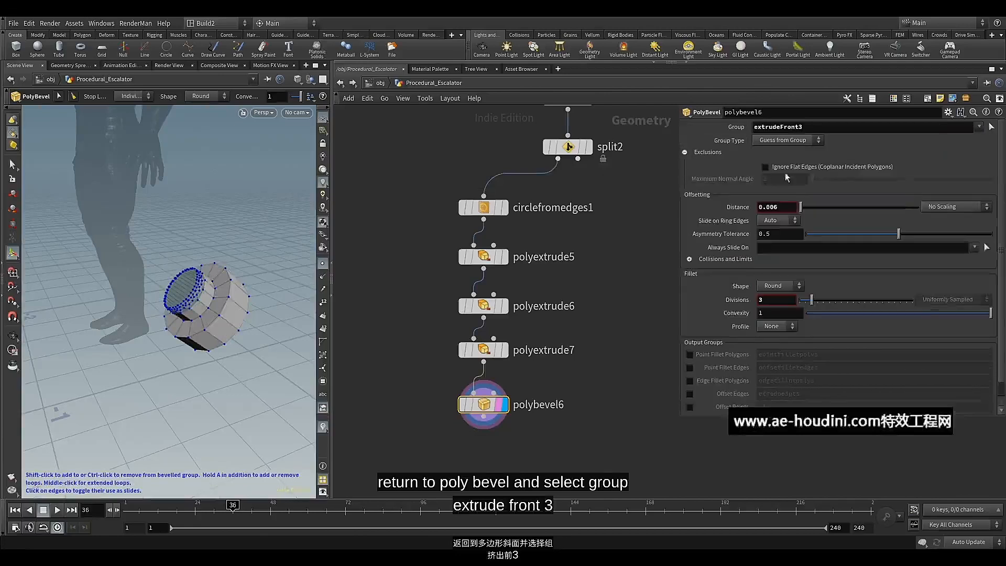
{"action": "left_click", "coordinate": [792, 167]}
{"action": "left_click_drag", "start_coordinate": [774, 180], "coordinate": [755, 181]}
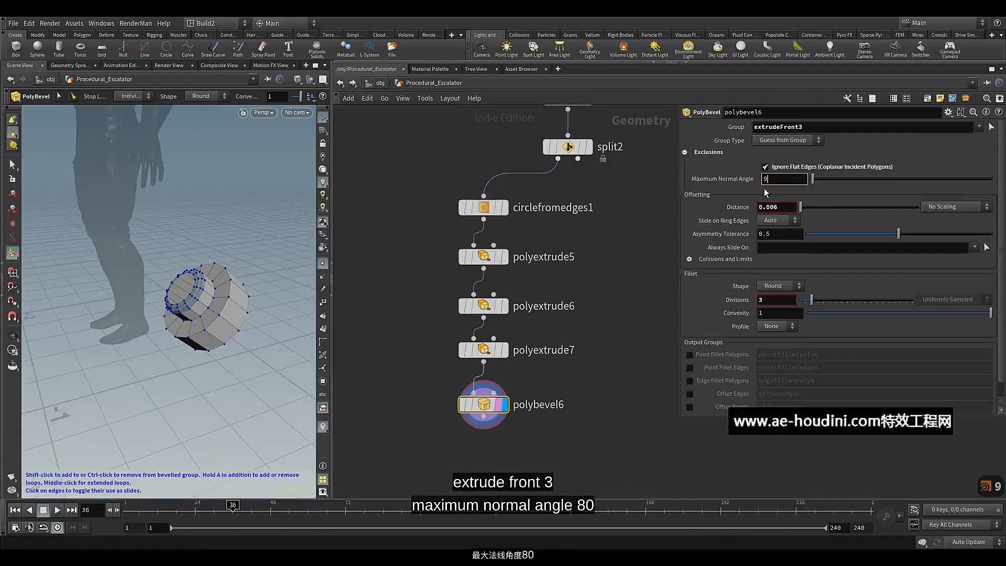
{"action": "key", "text": "BackSpace"}
{"action": "type", "text": "80"}
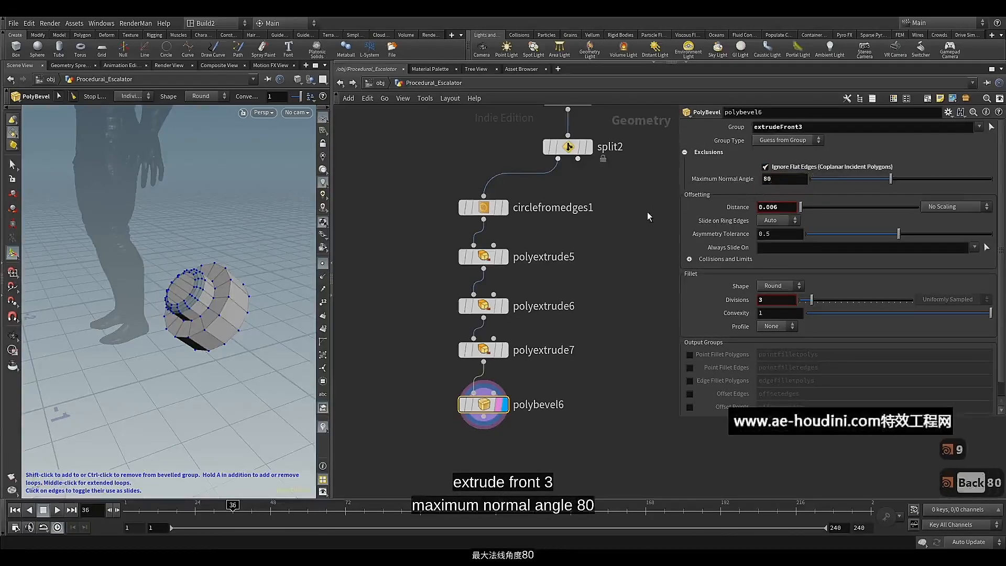
{"action": "left_click", "coordinate": [979, 126]}
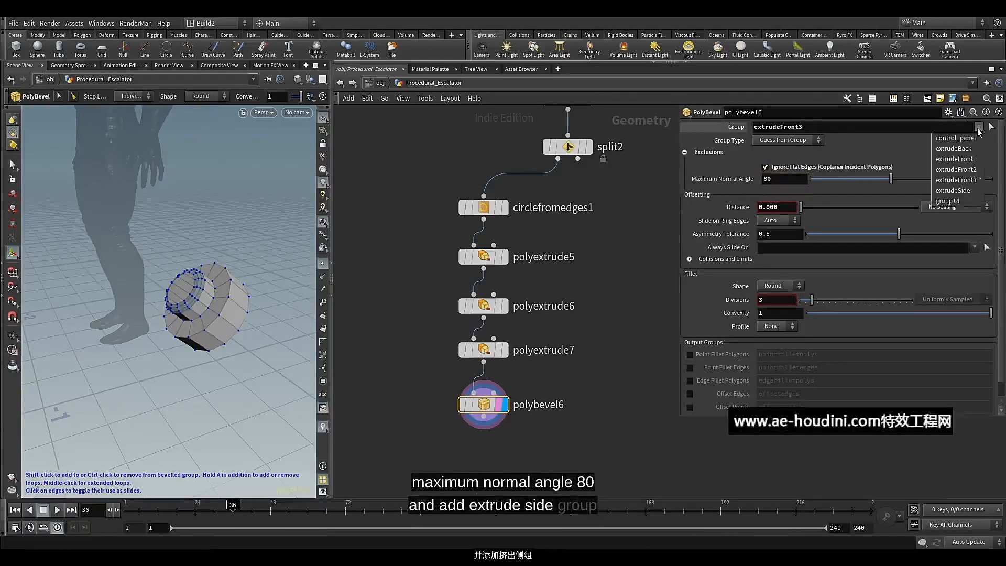
{"action": "left_click", "coordinate": [970, 191]}
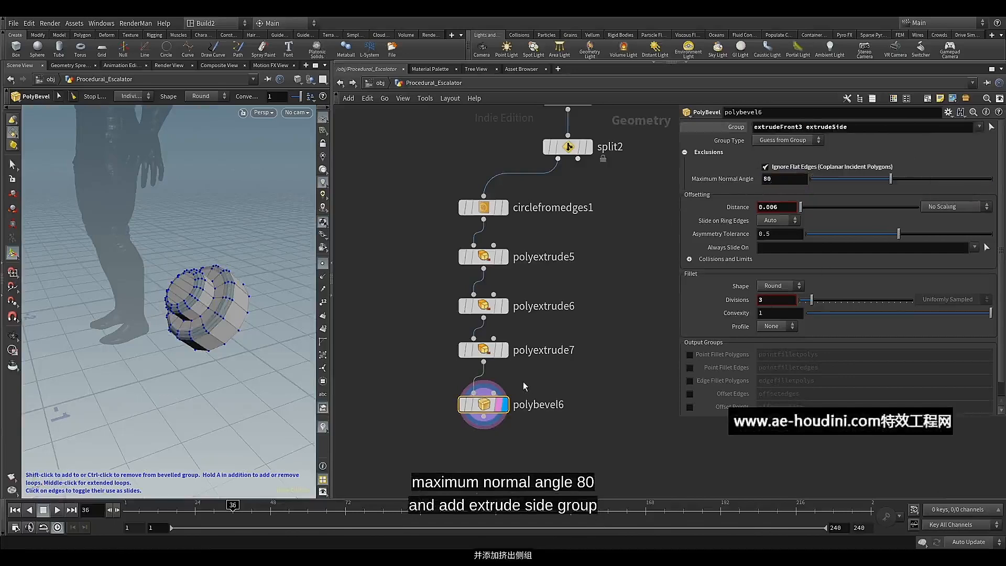
Align and evenly space the node column from circlefromedges1 down to polybevel6
{"action": "left_click_drag", "start_coordinate": [413, 183], "coordinate": [477, 277]}
{"action": "key", "text": "a"}
{"action": "left_click", "coordinate": [414, 261]}
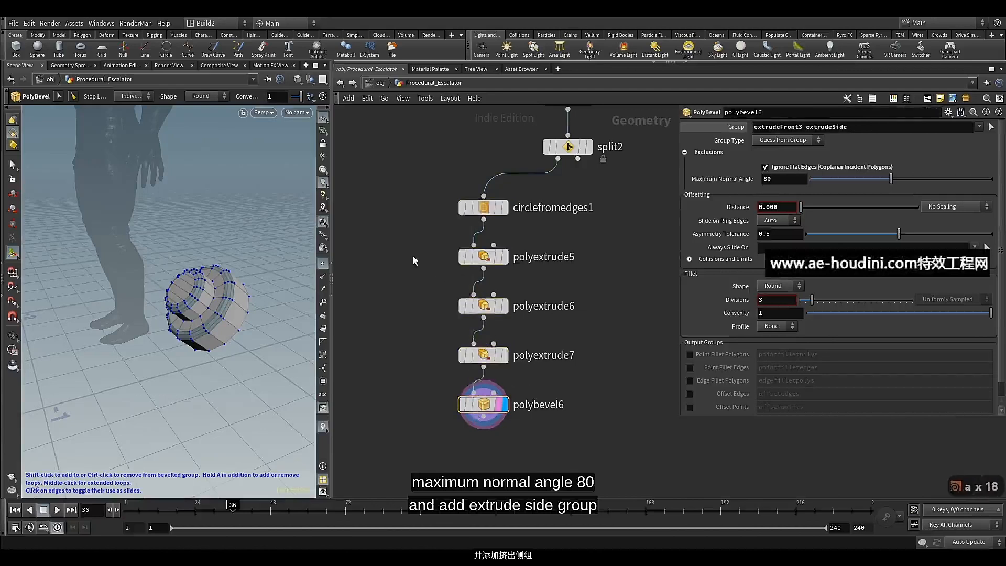
Add a Labs Soften Normals node wired below polybevel6, display it and align it with the column
{"action": "middle_click_drag", "start_coordinate": [419, 359], "coordinate": [432, 300]}
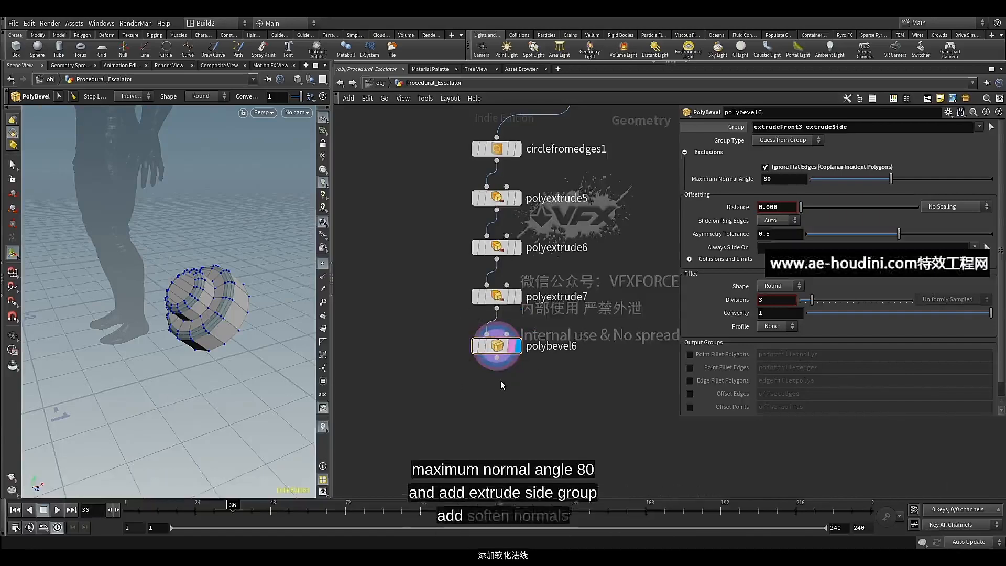
{"action": "left_click", "coordinate": [496, 359]}
{"action": "key", "text": "Tab"}
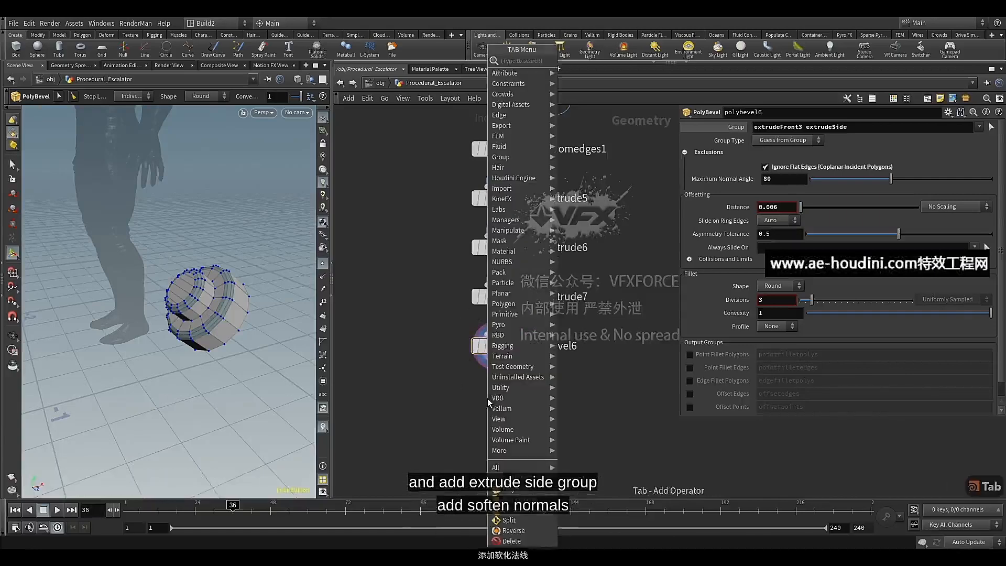
{"action": "type", "text": "sof"}
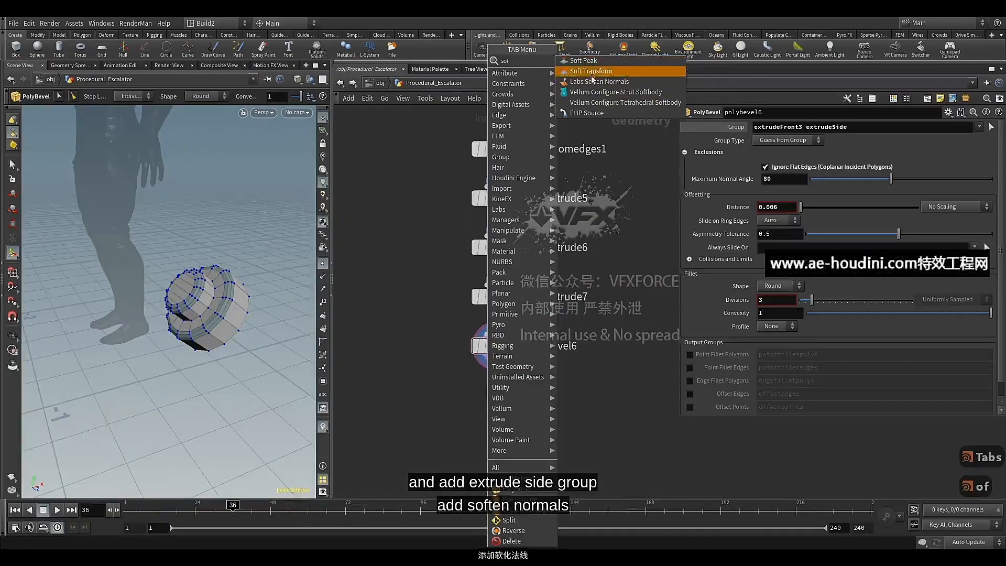
{"action": "left_click", "coordinate": [595, 81]}
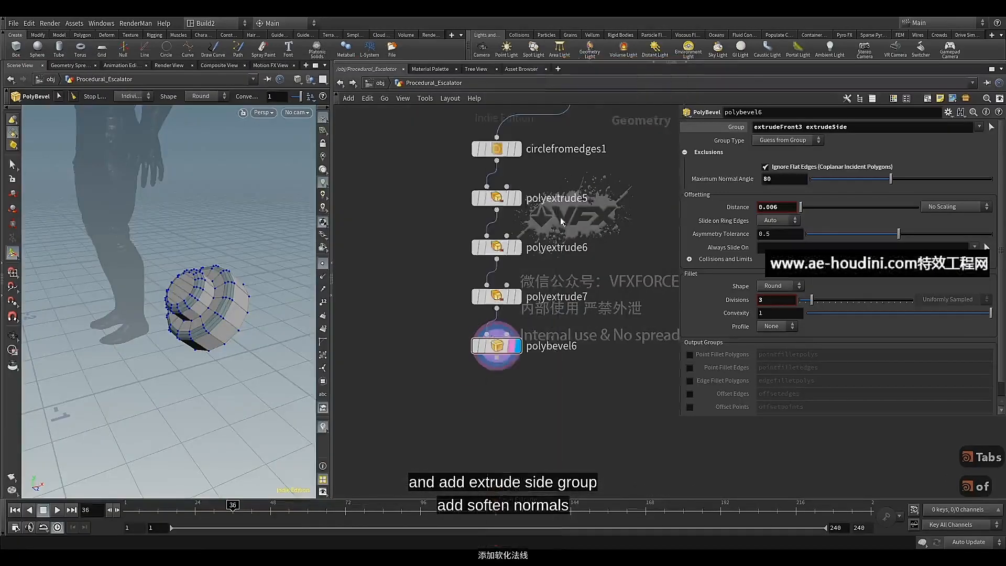
{"action": "left_click", "coordinate": [487, 398]}
{"action": "left_click", "coordinate": [507, 399]}
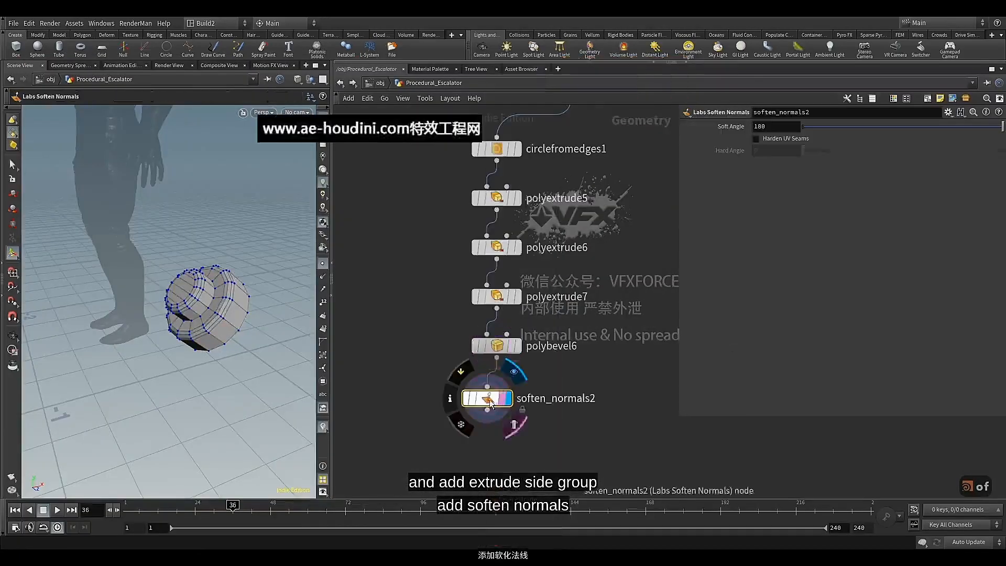
{"action": "left_click_drag", "start_coordinate": [490, 400], "coordinate": [499, 398]}
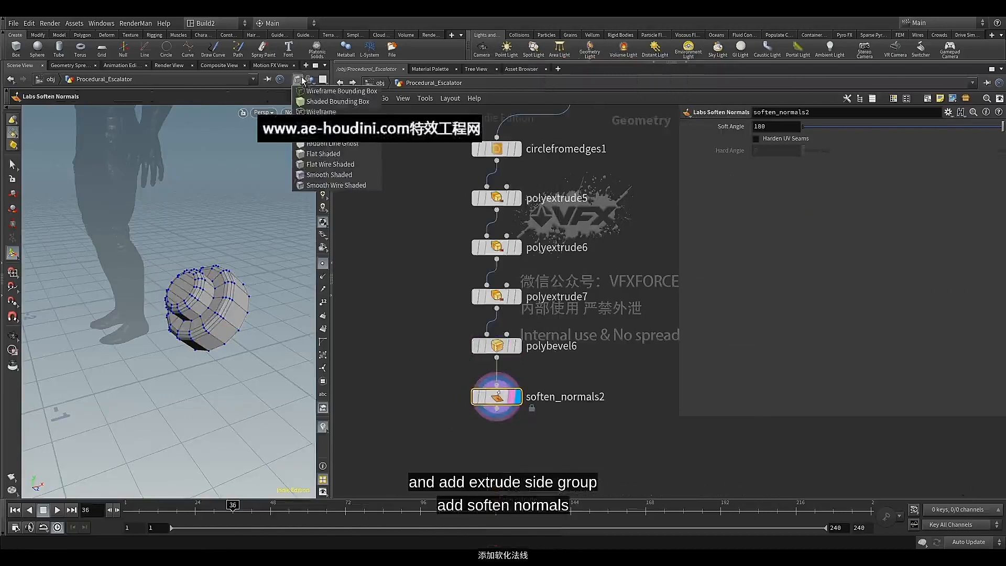
Switch the viewport to Smooth Shaded and set soften_normals2's Soft Angle to 38.3, checking the button's shading
{"action": "left_click", "coordinate": [321, 175]}
{"action": "left_click_drag", "start_coordinate": [214, 324], "coordinate": [197, 298], "text": "alt"}
{"action": "scroll", "coordinate": [210, 311], "scroll_direction": "up", "scroll_amount": 5}
{"action": "scroll", "coordinate": [211, 310], "scroll_direction": "down", "scroll_amount": 6}
{"action": "right_click_drag", "start_coordinate": [199, 299], "coordinate": [223, 292], "text": "alt"}
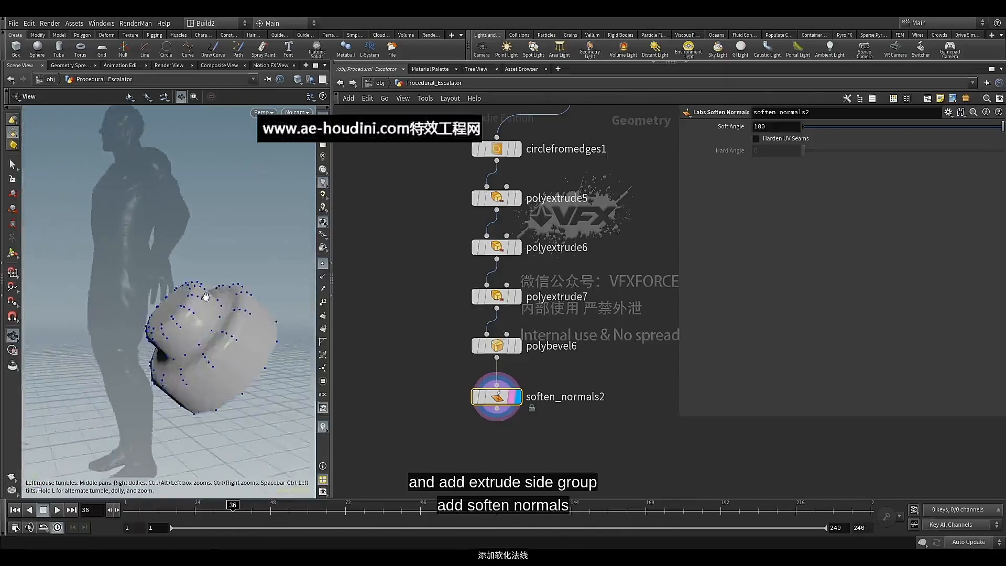
{"action": "left_click_drag", "start_coordinate": [207, 296], "coordinate": [224, 301], "text": "alt"}
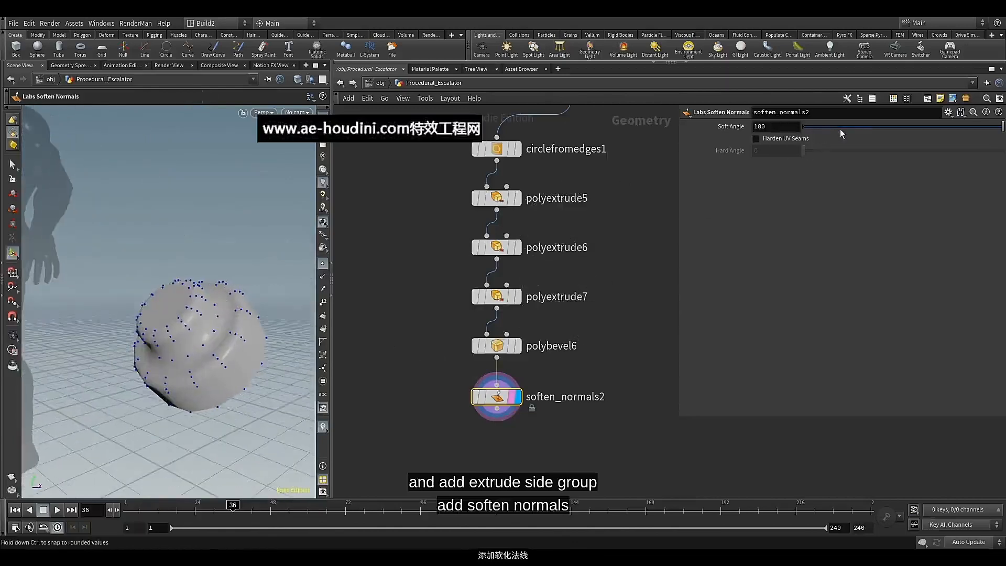
{"action": "mouse_move", "coordinate": [871, 130]}
{"action": "left_mouse_down"}
{"action": "mouse_move", "coordinate": [932, 138]}
{"action": "mouse_move", "coordinate": [831, 138]}
{"action": "left_mouse_up"}
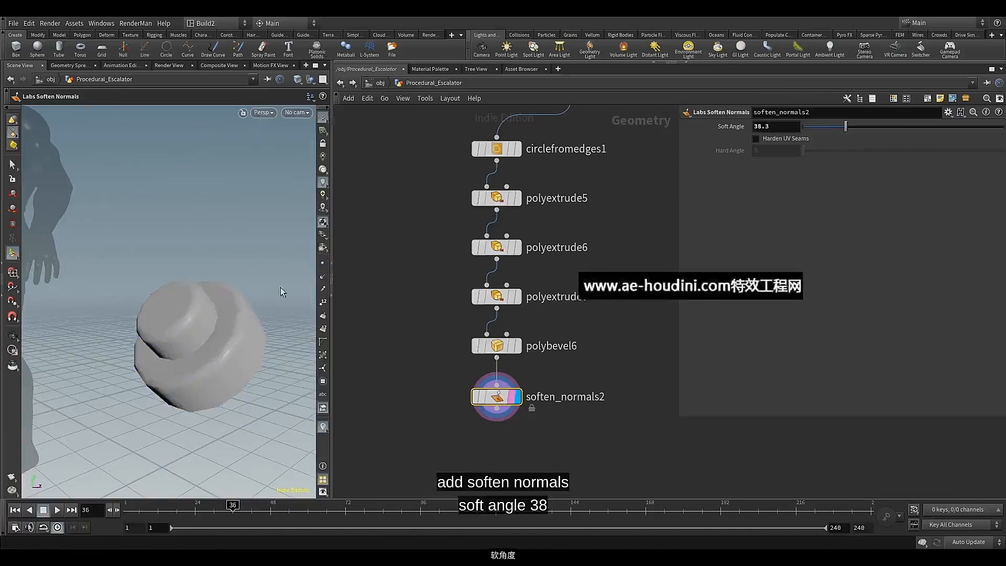
{"action": "key", "text": "Escape"}
{"action": "left_click_drag", "start_coordinate": [280, 288], "coordinate": [285, 309]}
{"action": "scroll", "coordinate": [201, 321], "scroll_direction": "down", "scroll_amount": 5}
{"action": "scroll", "coordinate": [431, 269], "scroll_direction": "down", "scroll_amount": 3}
Add a PolyExtrude node wired to split2's second output, place it beside circlefromedges1 and display it
{"action": "middle_click_drag", "start_coordinate": [431, 268], "coordinate": [399, 296]}
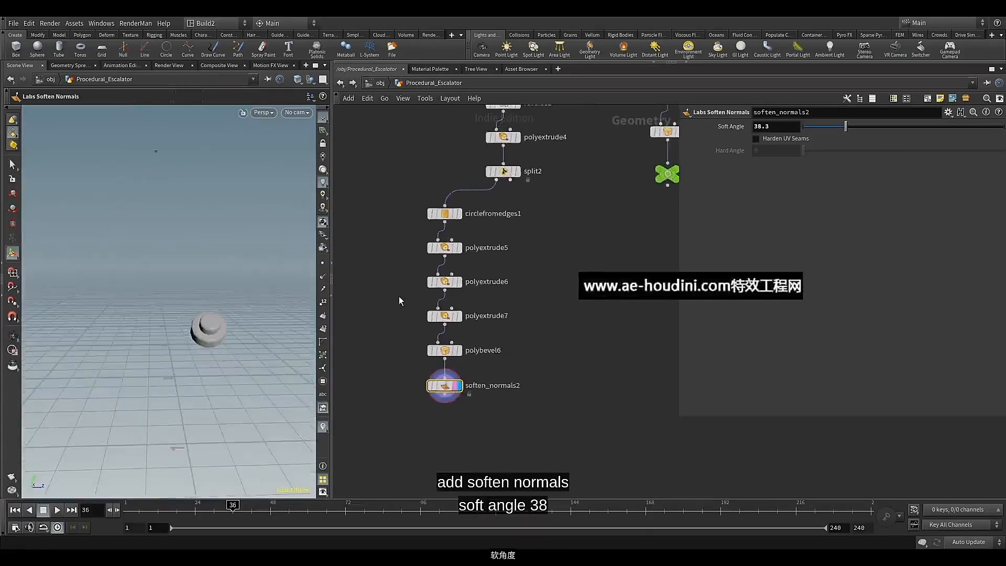
{"action": "scroll", "coordinate": [550, 229], "scroll_direction": "up", "scroll_amount": 1}
{"action": "middle_click_drag", "start_coordinate": [549, 228], "coordinate": [516, 286]}
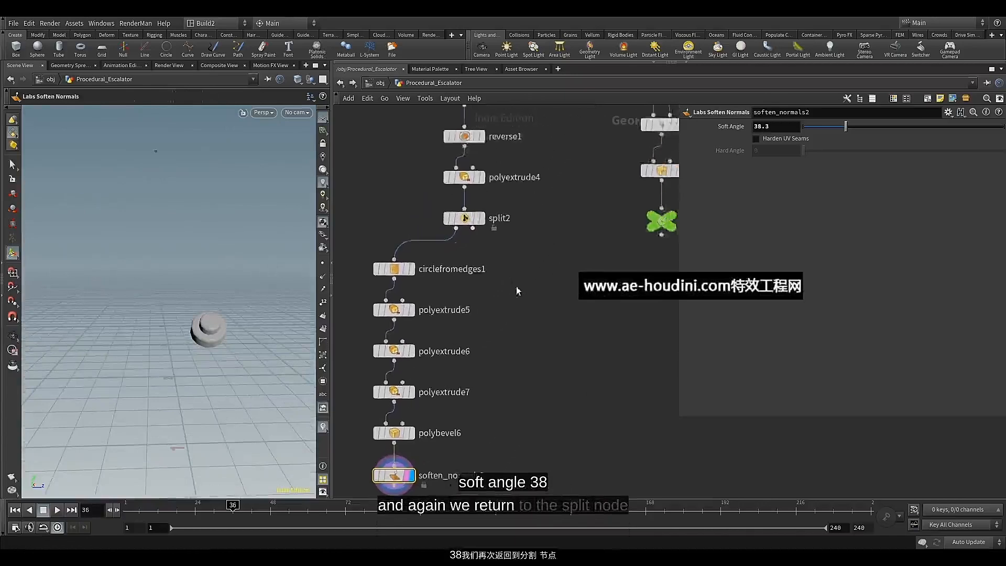
{"action": "scroll", "coordinate": [516, 282], "scroll_direction": "up", "scroll_amount": 1}
{"action": "left_click", "coordinate": [467, 220]}
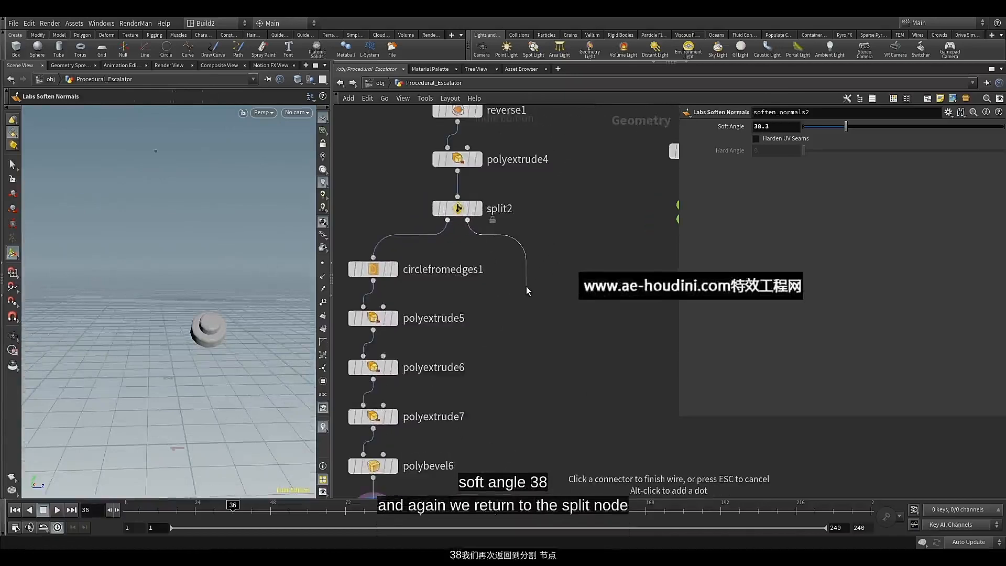
{"action": "key", "text": "Tab"}
{"action": "left_click", "coordinate": [555, 509]}
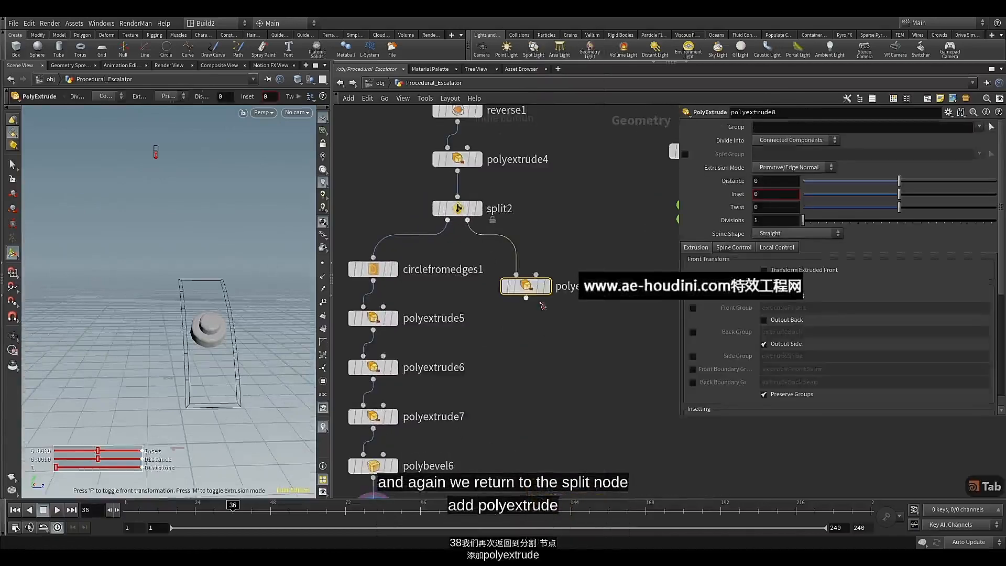
{"action": "left_click", "coordinate": [541, 272]}
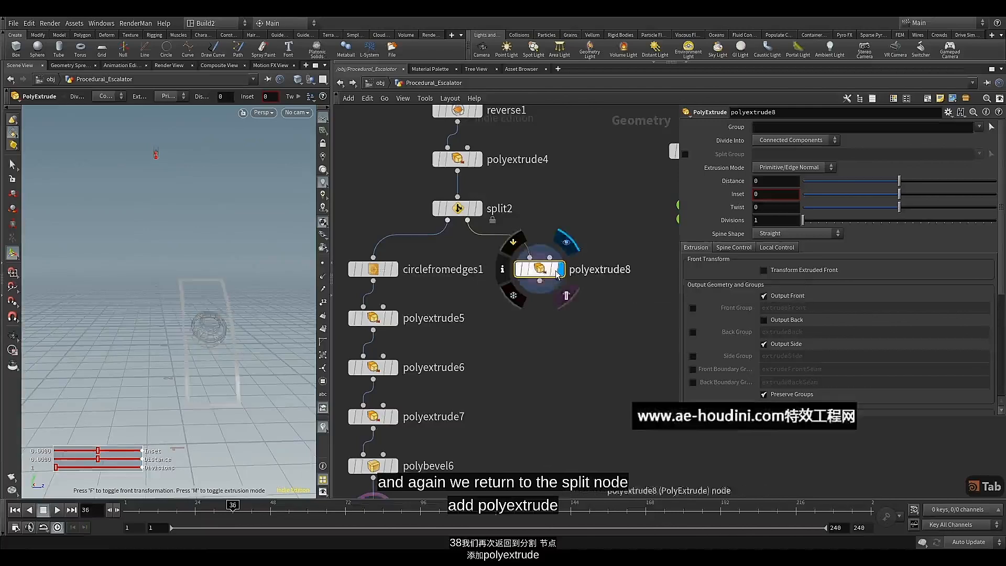
Set polyextrude8's Distance to 0.006 to thicken the panel's curved frame
{"action": "left_click_drag", "start_coordinate": [257, 326], "coordinate": [236, 330], "text": "alt"}
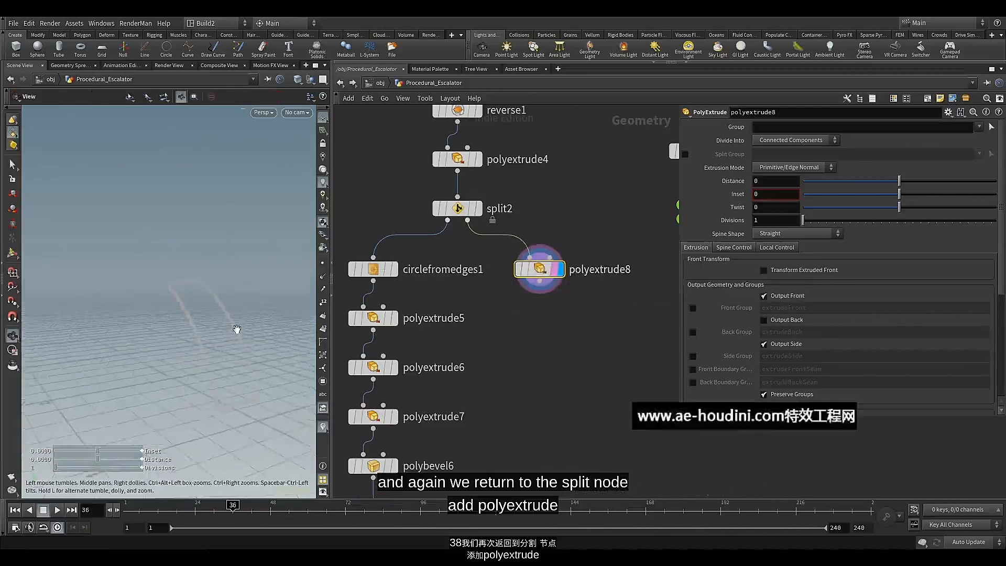
{"action": "scroll", "coordinate": [235, 324], "scroll_direction": "up", "scroll_amount": 5, "text": "alt"}
{"action": "middle_click_drag", "start_coordinate": [234, 319], "coordinate": [231, 256], "text": "alt"}
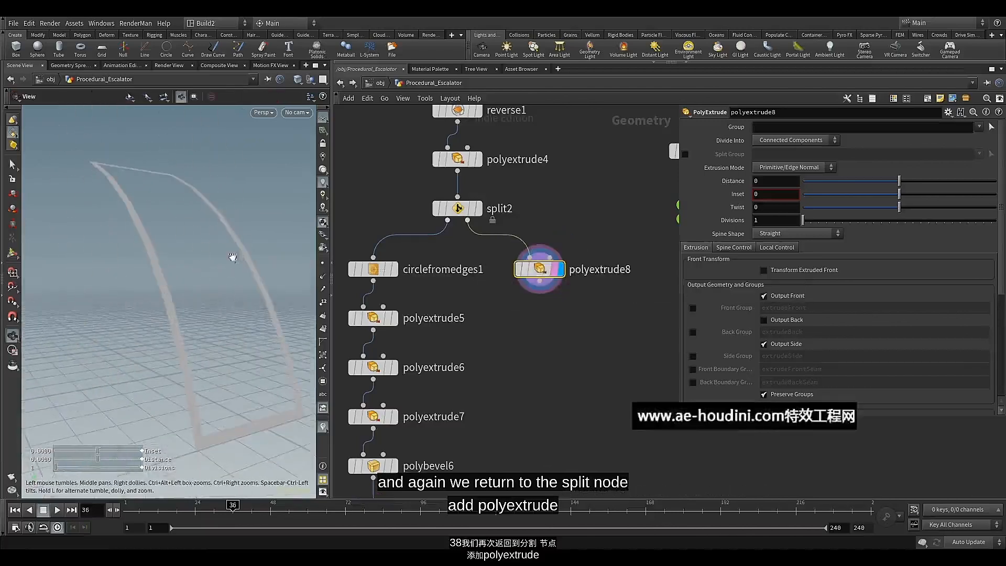
{"action": "left_click", "coordinate": [776, 182]}
{"action": "type", "text": "."}
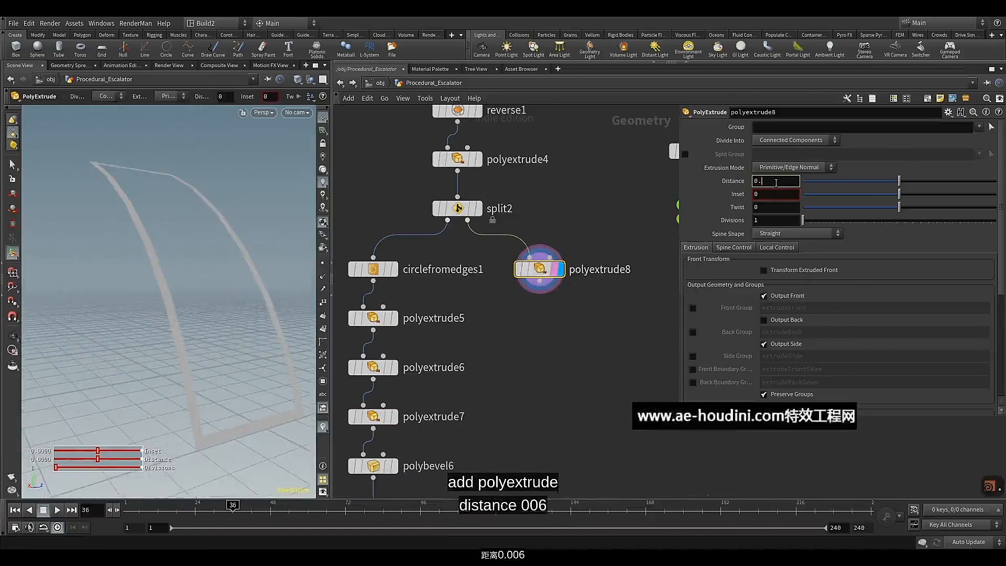
{"action": "type", "text": "006"}
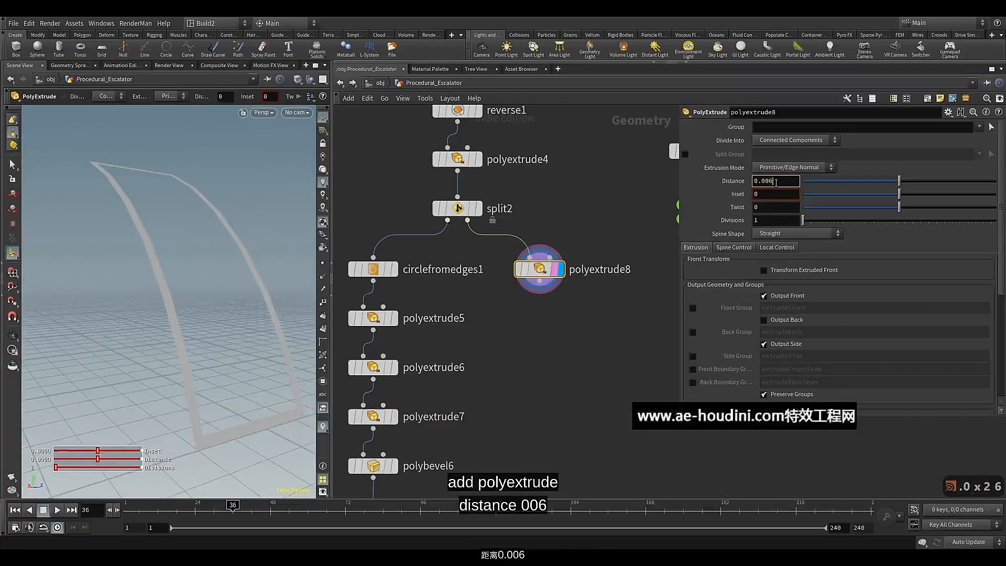
{"action": "key", "text": "Return"}
Add a Merge node combining soften_normals2 and polyextrude8, and display the merged button and frame
{"action": "scroll", "coordinate": [612, 232], "scroll_direction": "down", "scroll_amount": 3}
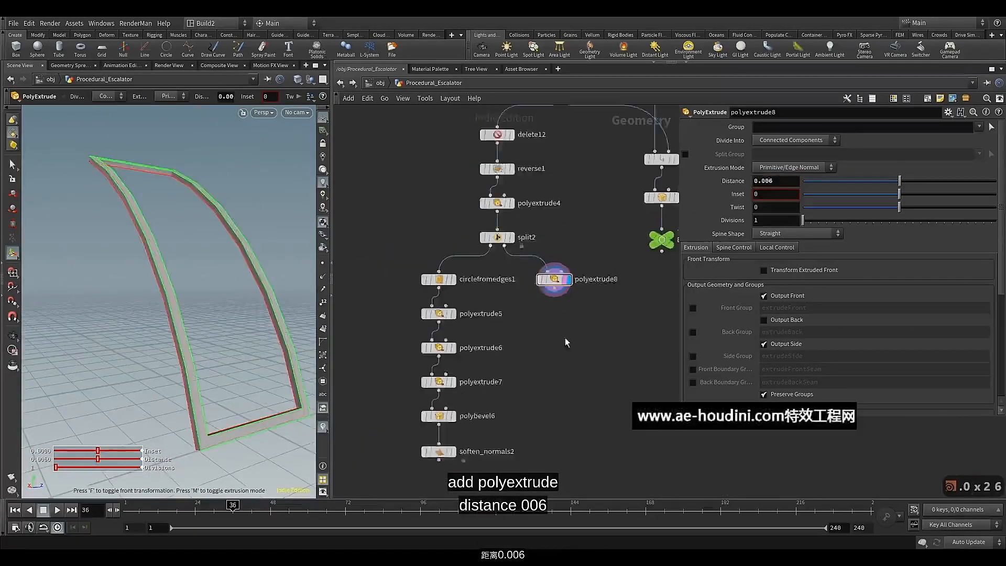
{"action": "middle_click_drag", "start_coordinate": [564, 337], "coordinate": [568, 256]}
{"action": "key", "text": "Tab"}
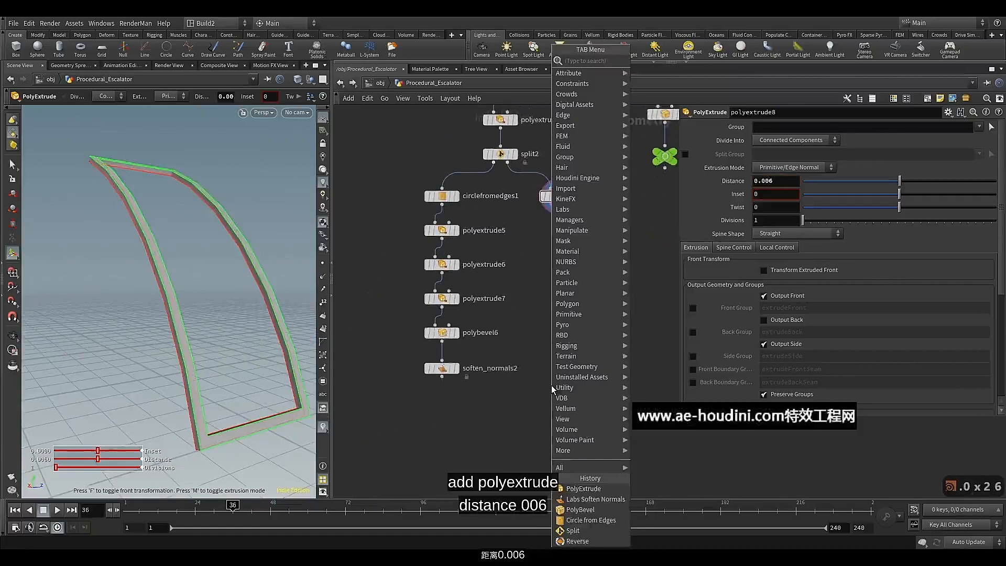
{"action": "mouse_move", "coordinate": [553, 408]}
{"action": "type", "text": "mer"}
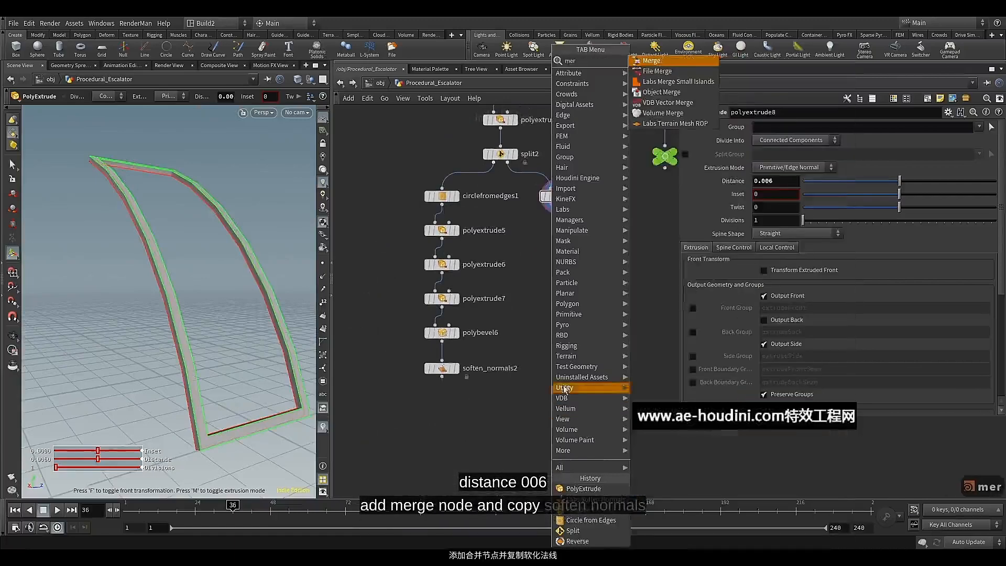
{"action": "left_click", "coordinate": [683, 62]}
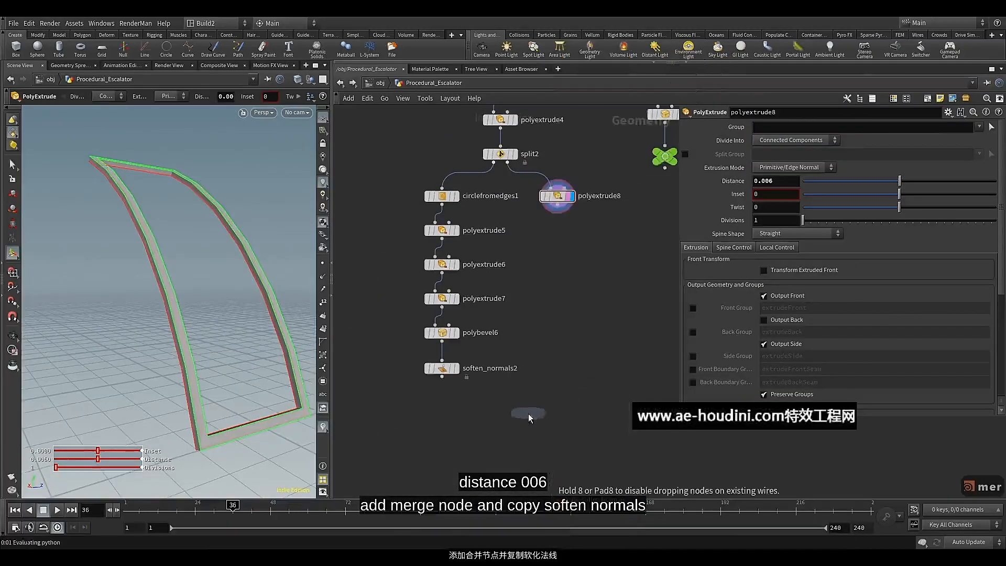
{"action": "left_click", "coordinate": [525, 417]}
{"action": "left_click_drag", "start_coordinate": [442, 376], "coordinate": [513, 404]}
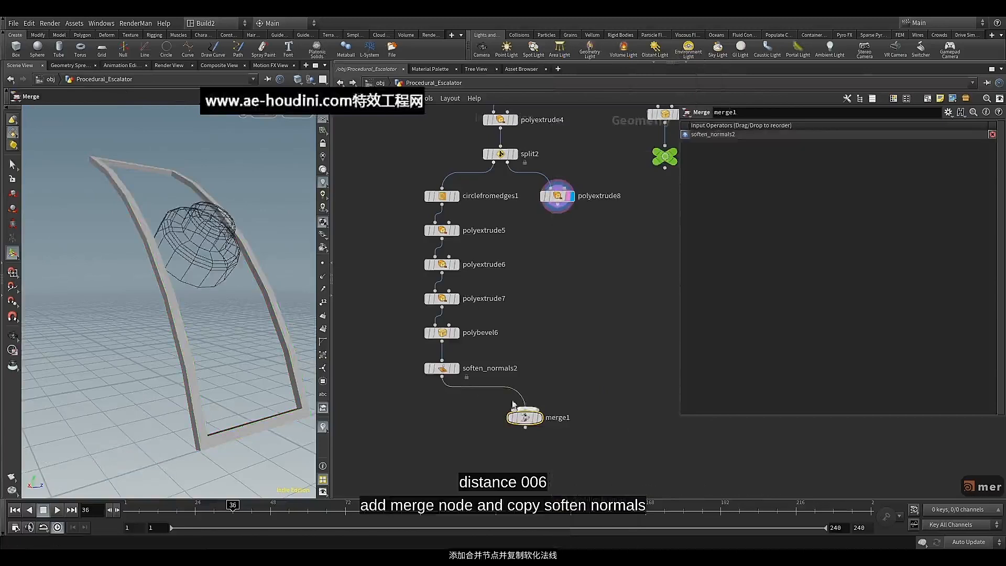
{"action": "left_click_drag", "start_coordinate": [566, 214], "coordinate": [526, 410]}
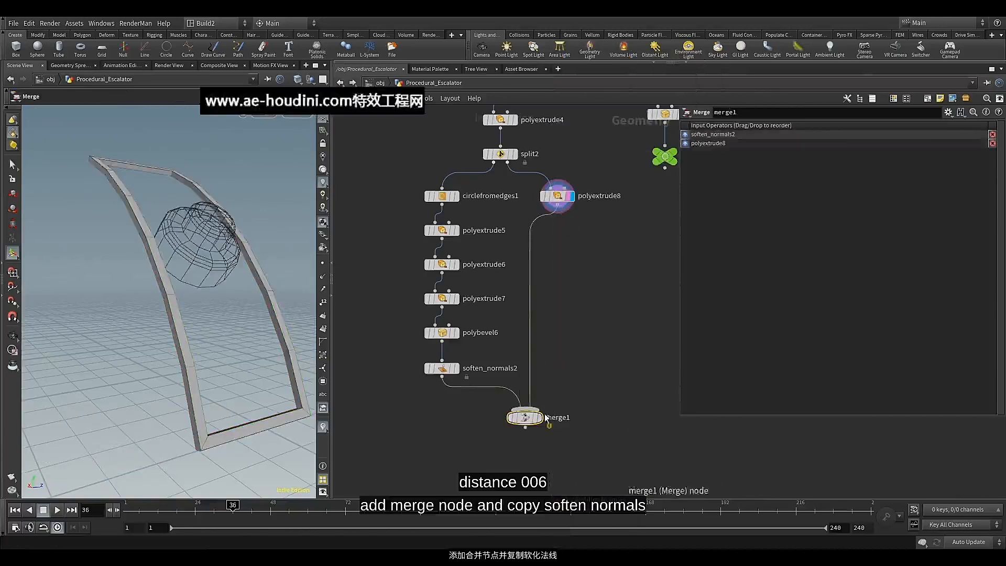
Duplicate soften_normals2, insert the copy between polyextrude8 and merge1, and align it and the merge node with both branches
{"action": "left_click", "coordinate": [443, 369]}
{"action": "key", "text": "ctrl+c"}
{"action": "key", "text": "ctrl+v"}
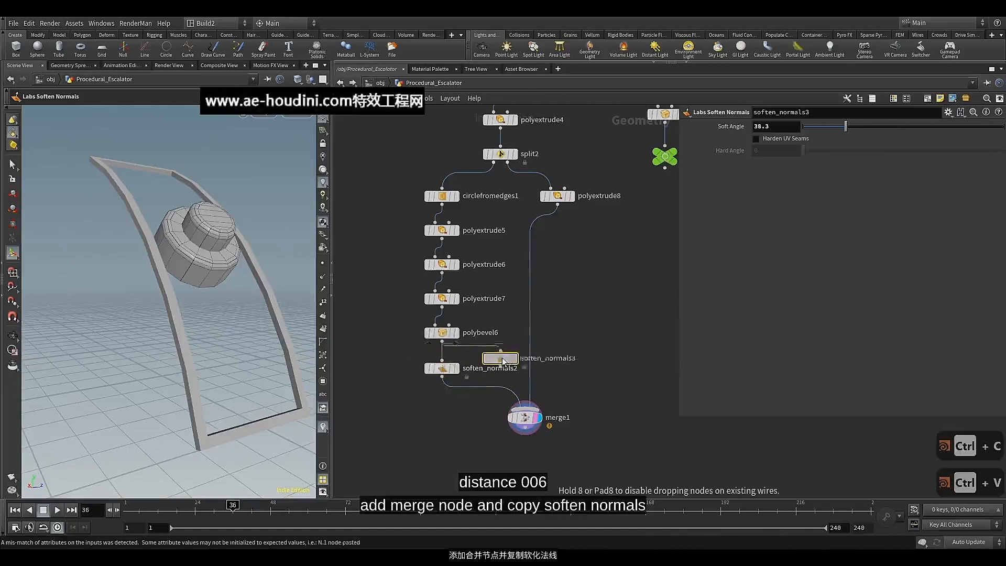
{"action": "left_click_drag", "start_coordinate": [445, 360], "coordinate": [537, 357]}
{"action": "mouse_move", "coordinate": [540, 359]}
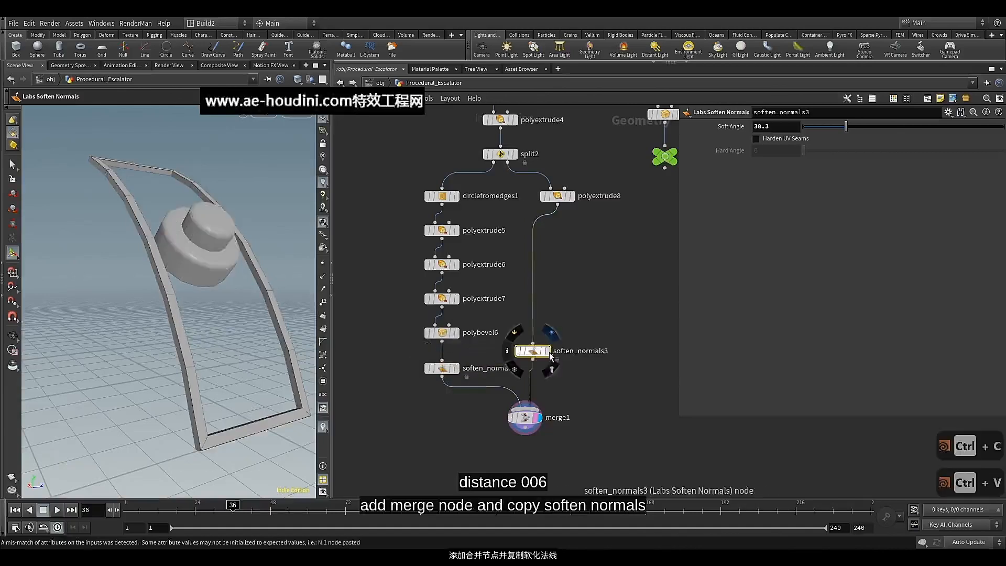
{"action": "left_click", "coordinate": [529, 419]}
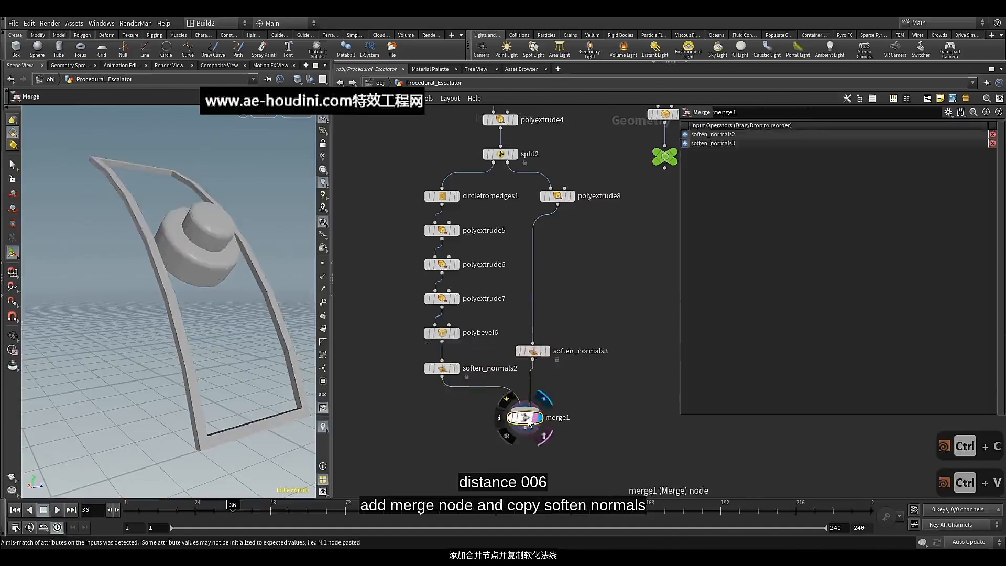
{"action": "left_click_drag", "start_coordinate": [539, 354], "coordinate": [564, 372]}
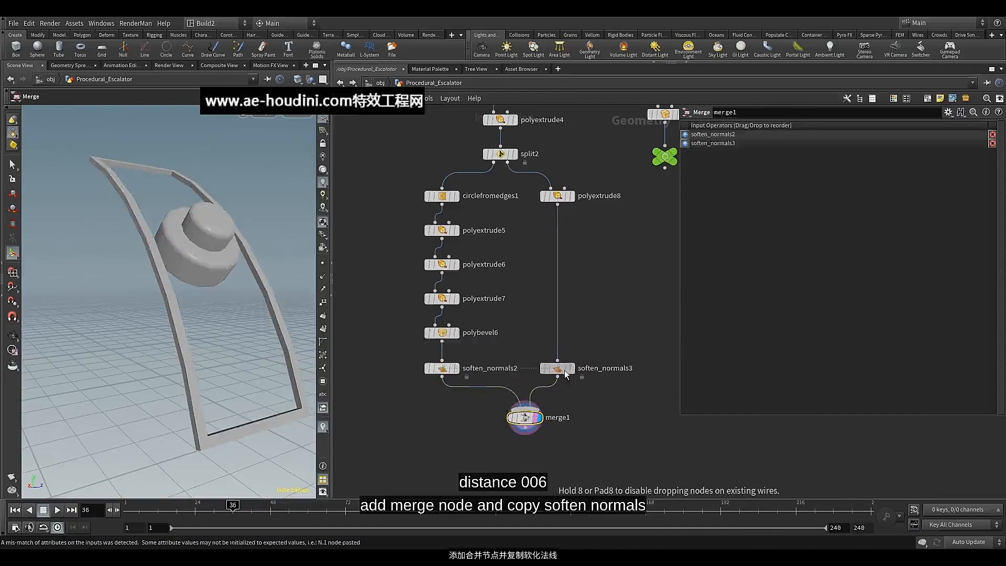
{"action": "left_click_drag", "start_coordinate": [526, 425], "coordinate": [502, 420]}
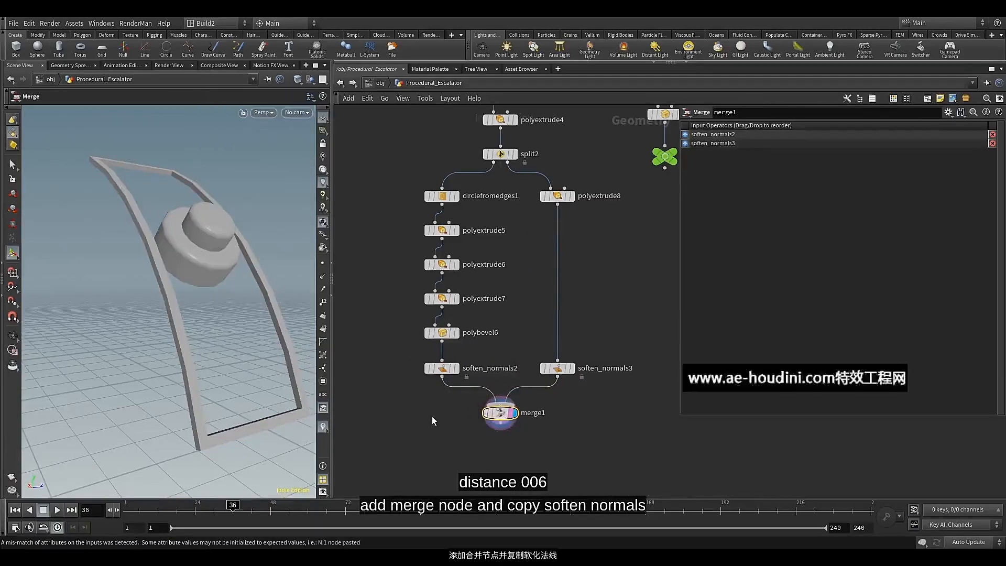
Add a Subdivide node wired to split2's first output, place it beside circlefromedges1 and display it
{"action": "middle_click_drag", "start_coordinate": [435, 419], "coordinate": [491, 484]}
{"action": "scroll", "coordinate": [418, 269], "scroll_direction": "up", "scroll_amount": 3}
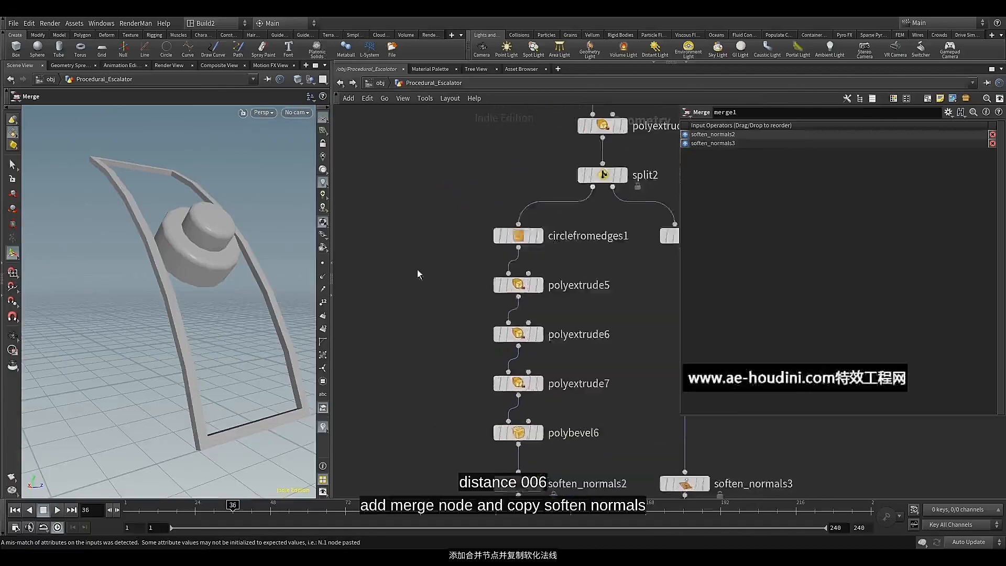
{"action": "left_click", "coordinate": [626, 262]}
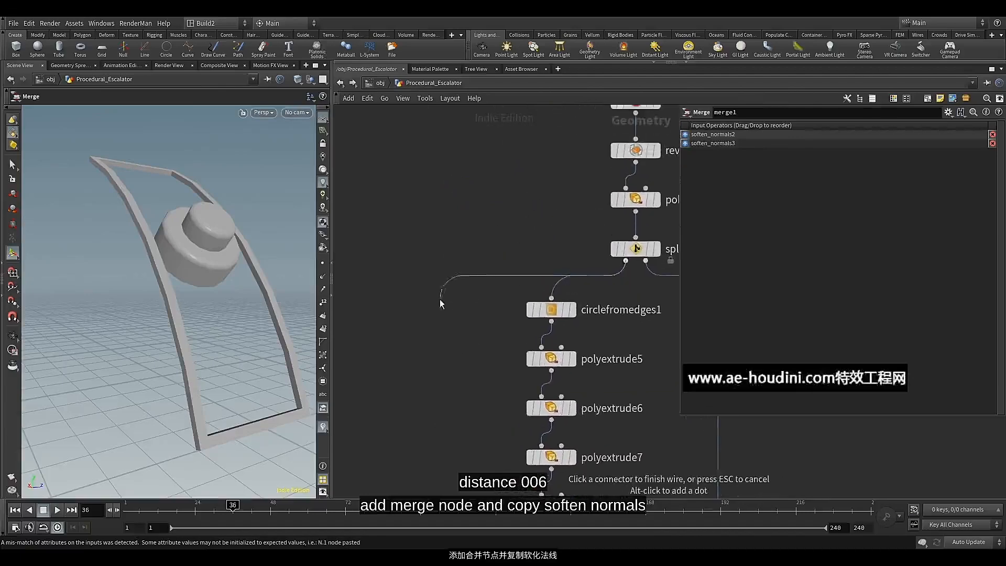
{"action": "key", "text": "Tab"}
{"action": "type", "text": "su"}
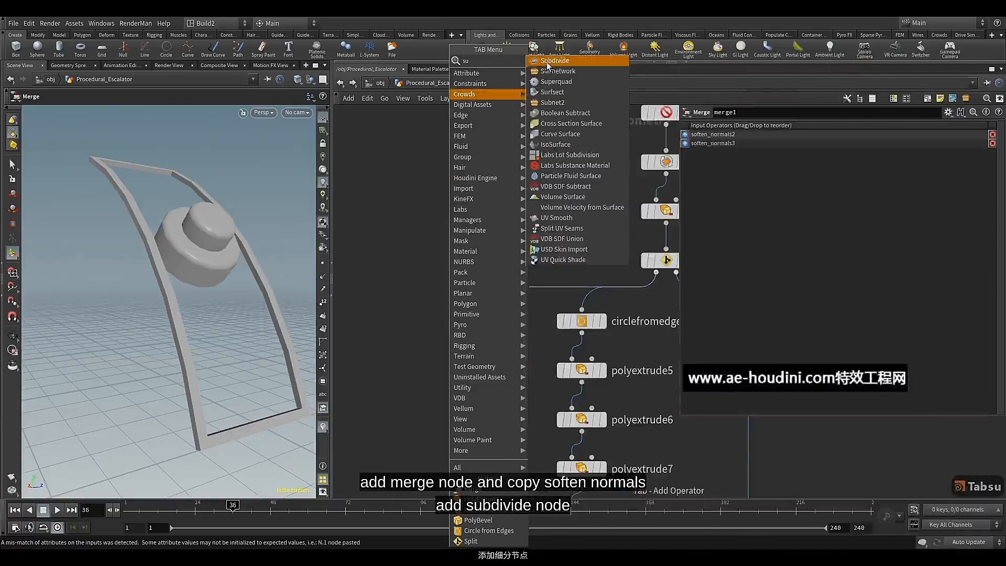
{"action": "left_click", "coordinate": [548, 64]}
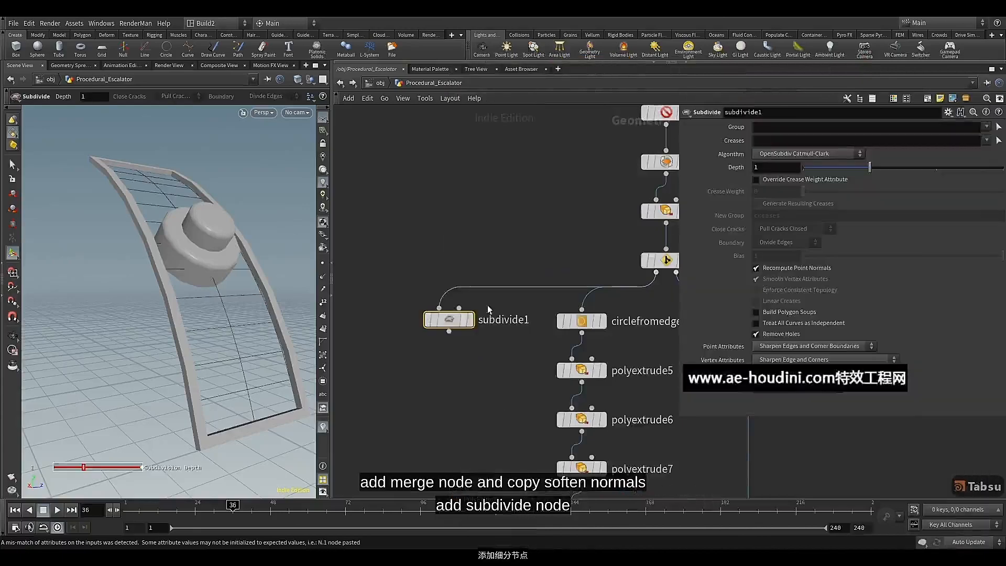
{"action": "left_click", "coordinate": [454, 326]}
{"action": "left_click", "coordinate": [454, 326]}
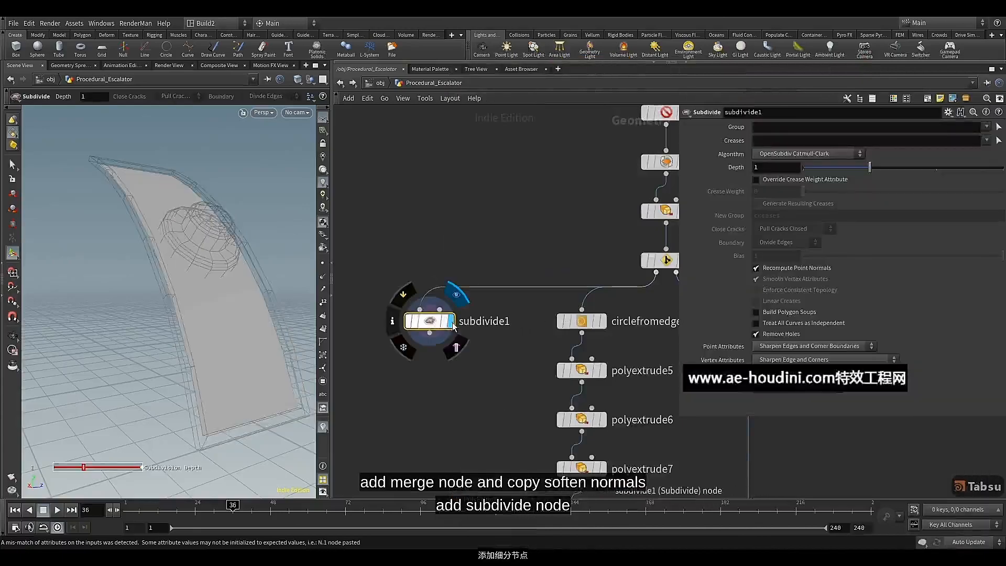
Switch the viewport to Smooth Wire Shaded and check the subdivided panel's topology
{"action": "left_click", "coordinate": [297, 79]}
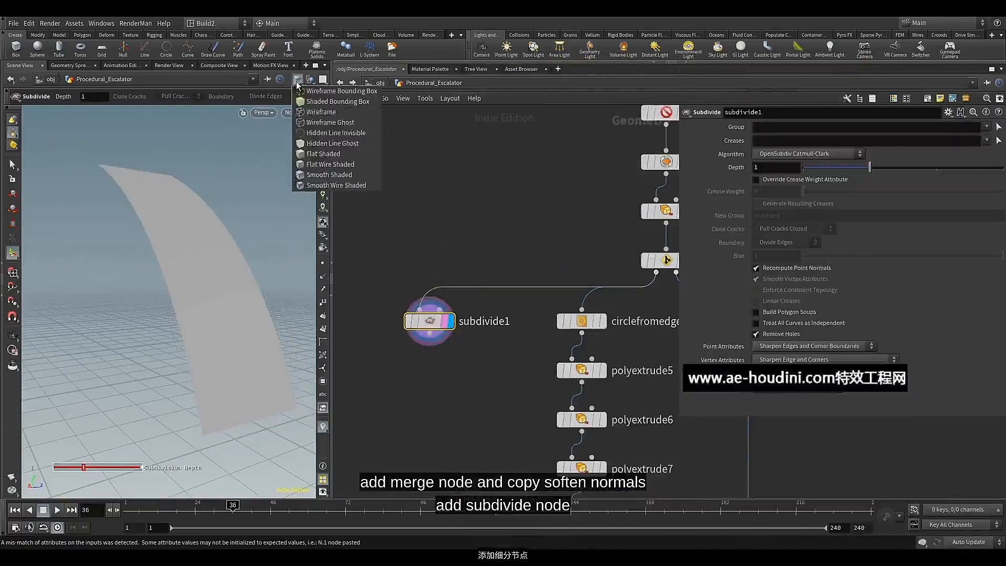
{"action": "left_click", "coordinate": [315, 185]}
{"action": "key", "text": "Escape"}
{"action": "mouse_move", "coordinate": [248, 251]}
{"action": "left_mouse_down"}
{"action": "mouse_move", "coordinate": [227, 245]}
{"action": "mouse_move", "coordinate": [232, 251]}
{"action": "left_mouse_up"}
{"action": "scroll", "coordinate": [225, 257], "scroll_direction": "down", "scroll_amount": 4}
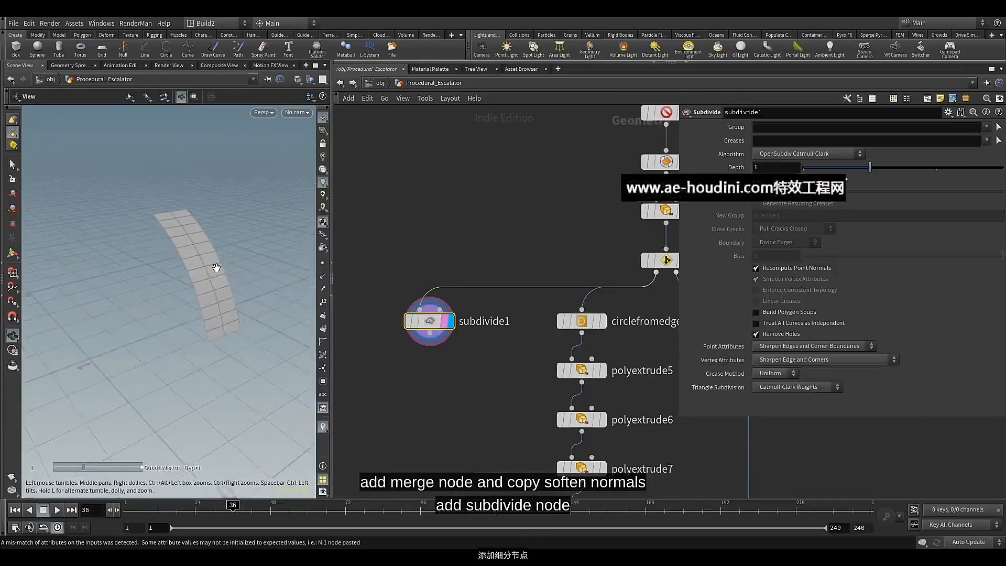
{"action": "scroll", "coordinate": [216, 267], "scroll_direction": "up", "scroll_amount": 1}
{"action": "key", "text": "Return"}
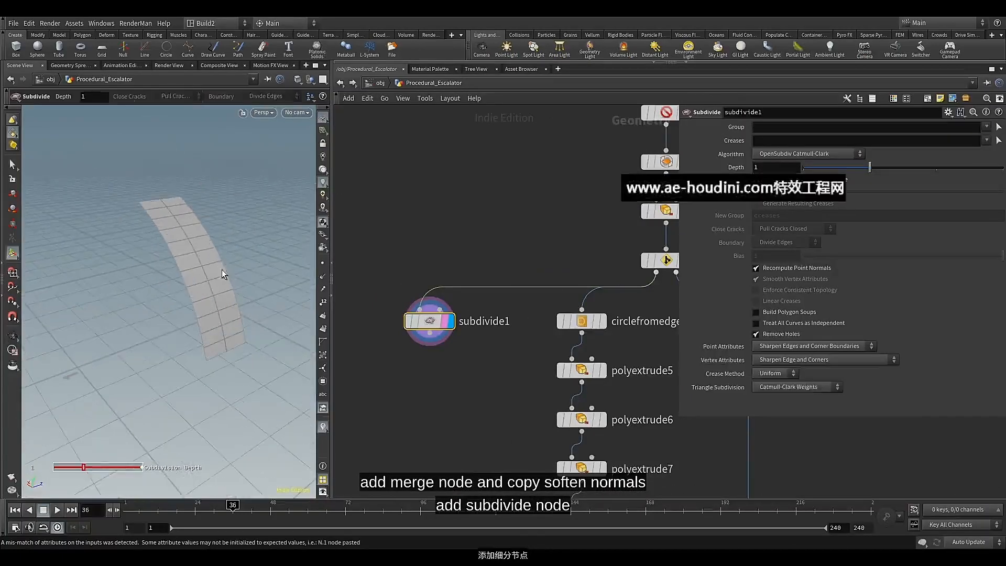
Add a Group Expression node wired below subdivide1 and display it
{"action": "middle_click_drag", "start_coordinate": [401, 361], "coordinate": [410, 321]}
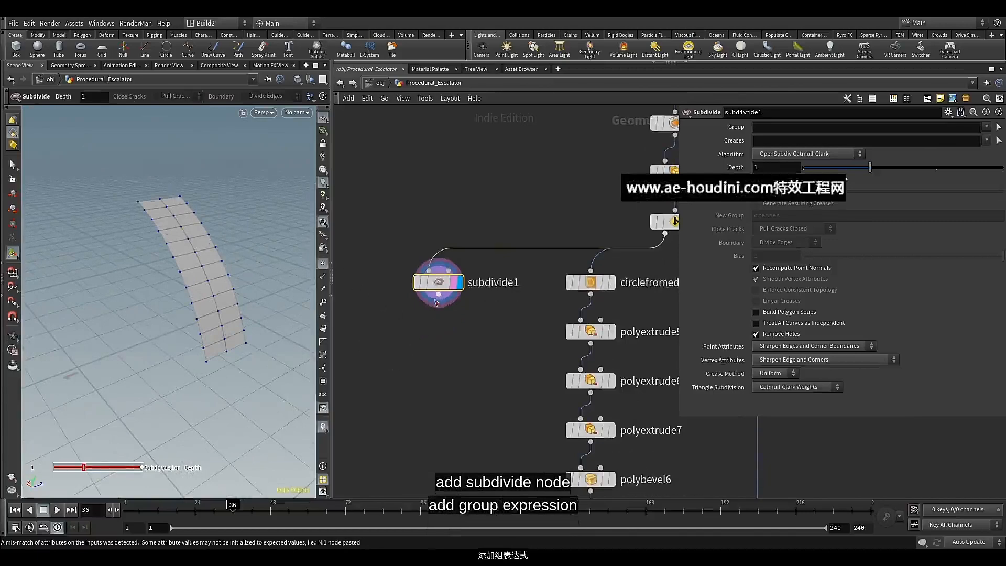
{"action": "key", "text": "Tab"}
{"action": "type", "text": "gr"}
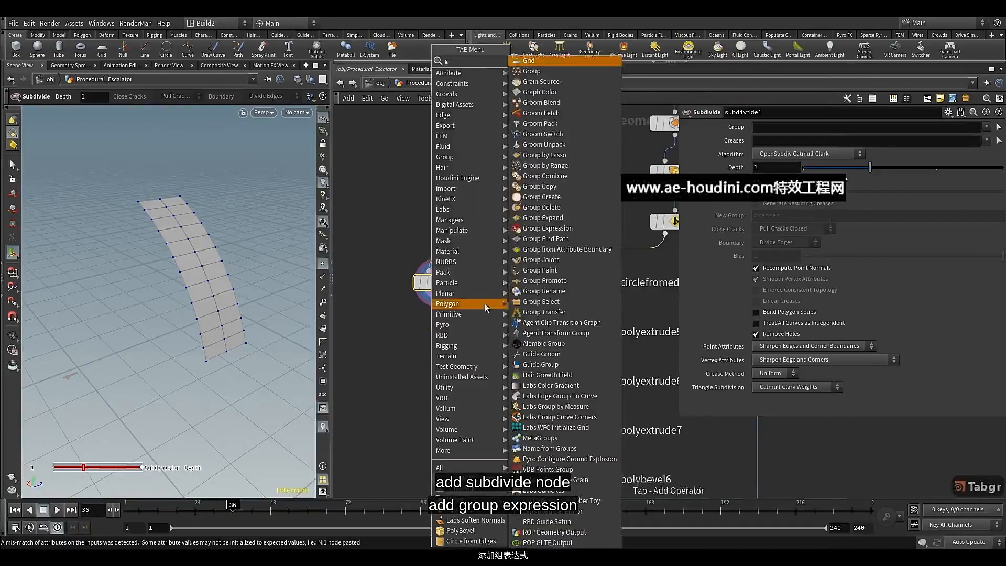
{"action": "left_click", "coordinate": [534, 231]}
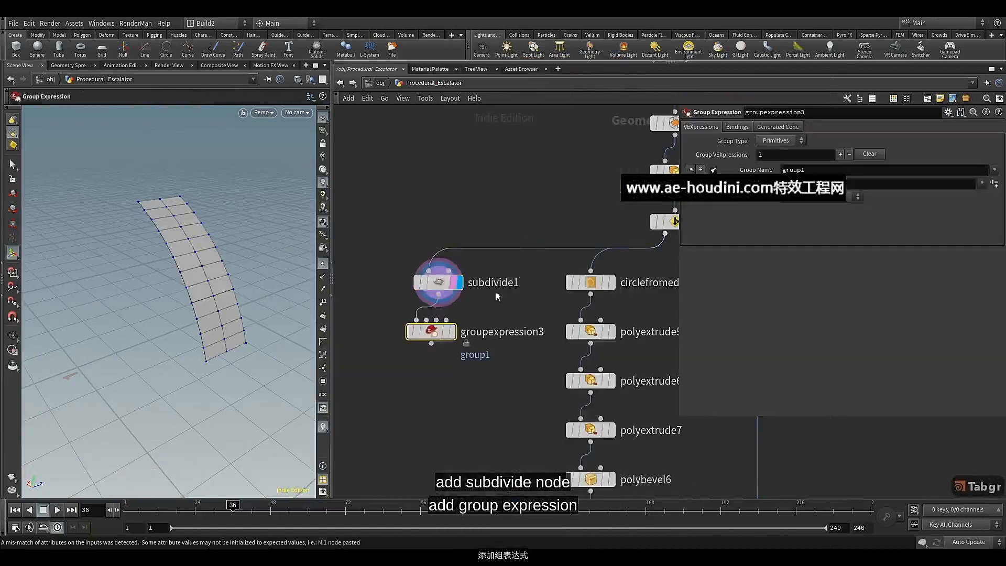
{"action": "left_click", "coordinate": [461, 332]}
Set groupexpression3's Group Type to Points and use the Point Valence preset expression with Valence 2
{"action": "left_click", "coordinate": [786, 142]}
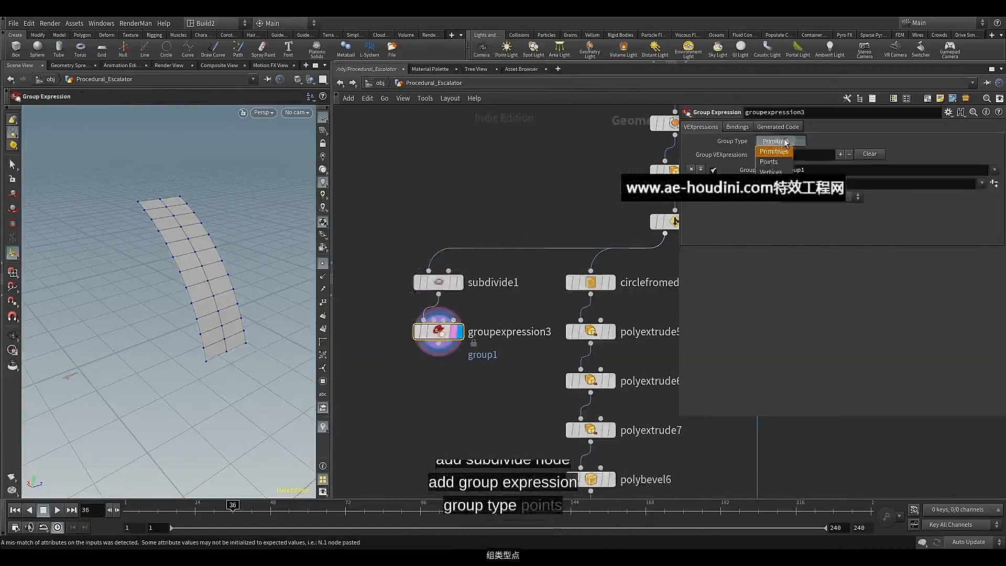
{"action": "left_click", "coordinate": [769, 161]}
{"action": "left_click", "coordinate": [979, 184]}
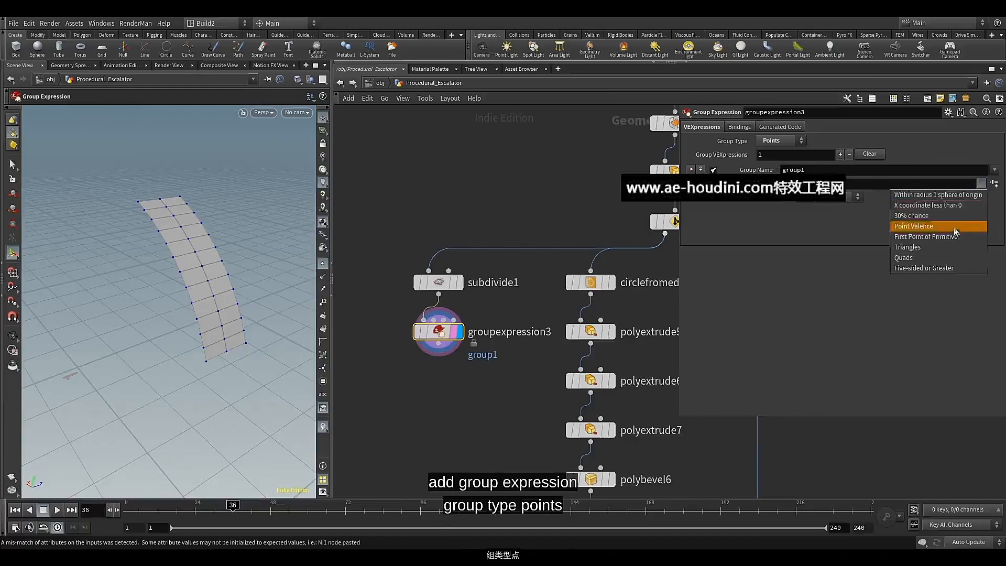
{"action": "left_click", "coordinate": [941, 226]}
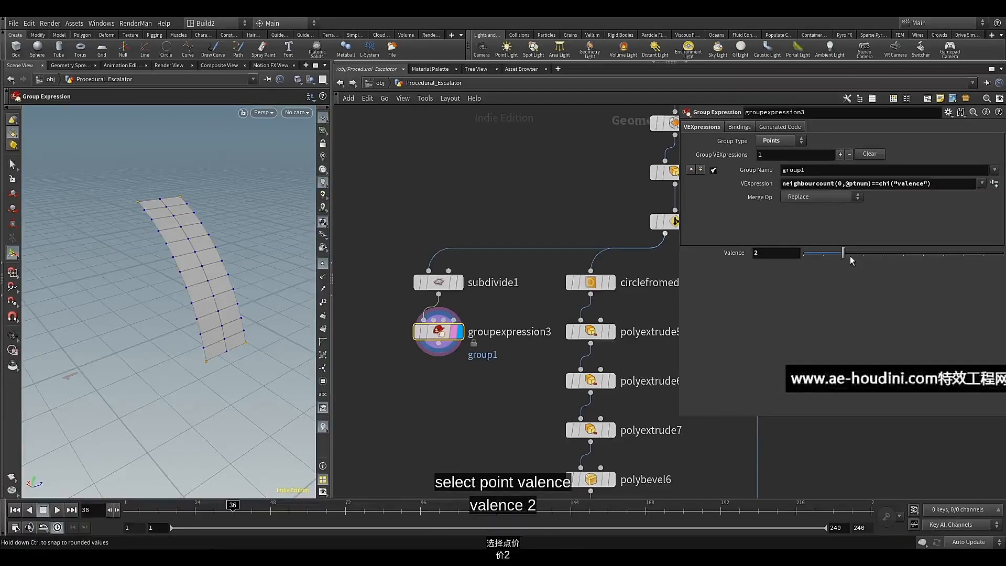
Add a Group Promote node wired below groupexpression3 and display it
{"action": "left_click", "coordinate": [438, 358]}
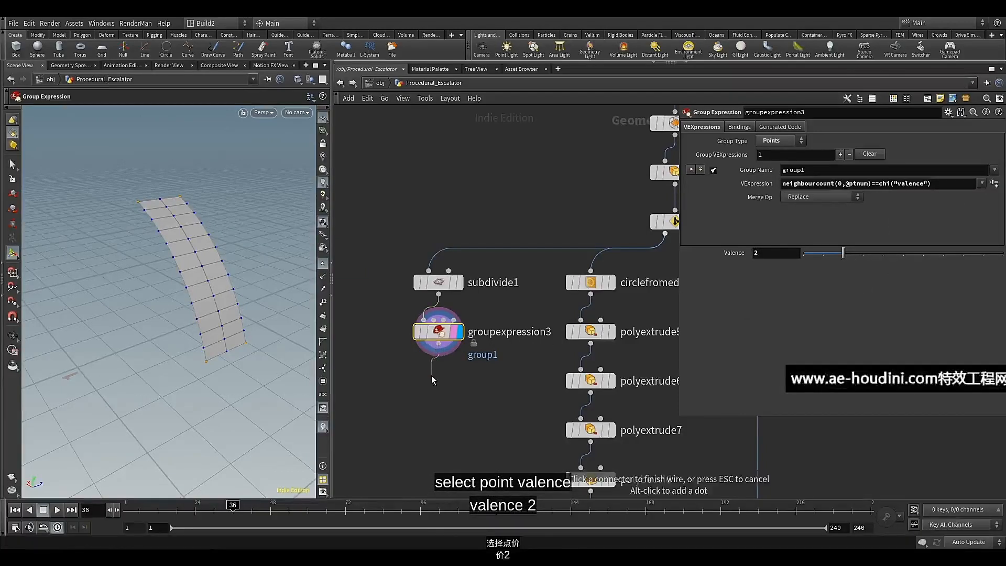
{"action": "key", "text": "Tab"}
{"action": "type", "text": "gr"}
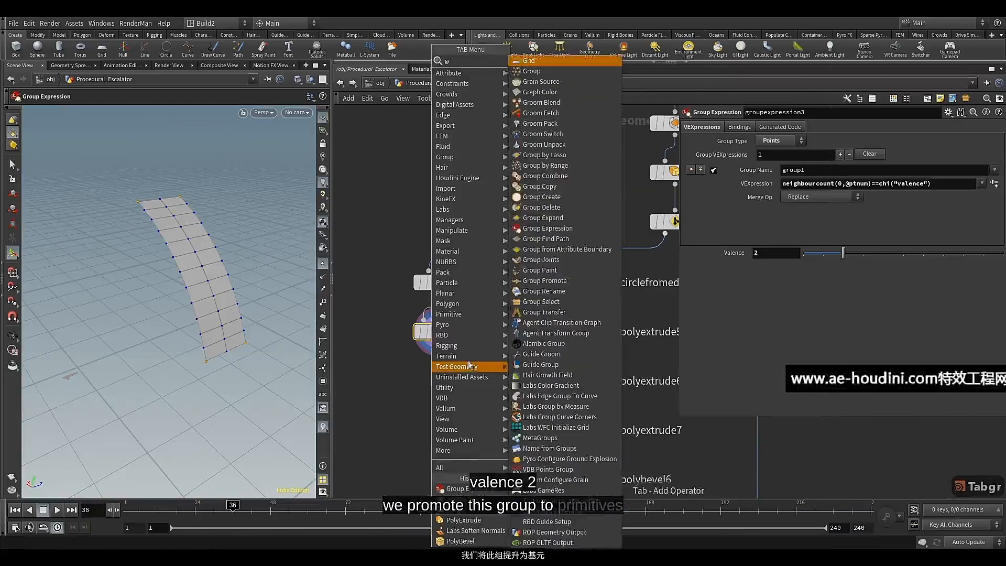
{"action": "left_click", "coordinate": [561, 281]}
{"action": "left_click", "coordinate": [458, 386]}
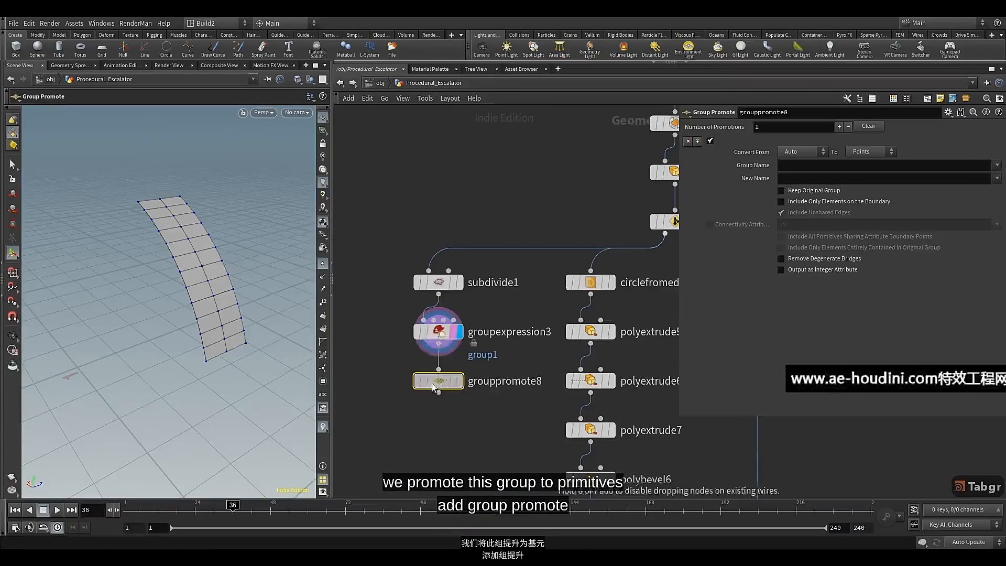
{"action": "left_click", "coordinate": [457, 386]}
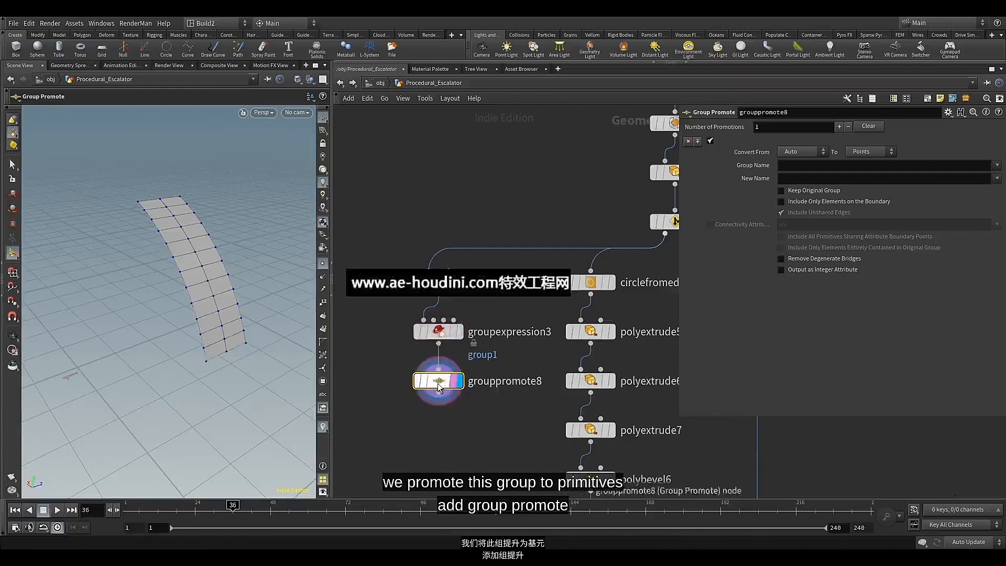
Promote group1 to Primitives in grouppromote8 and check the grouped faces at the panel's ends
{"action": "left_click", "coordinate": [997, 166]}
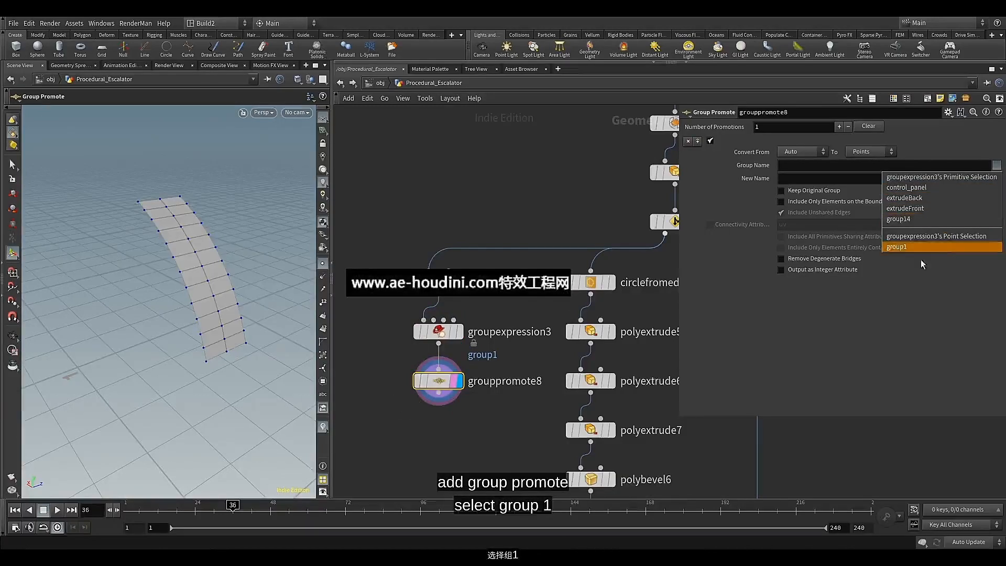
{"action": "left_click", "coordinate": [912, 247]}
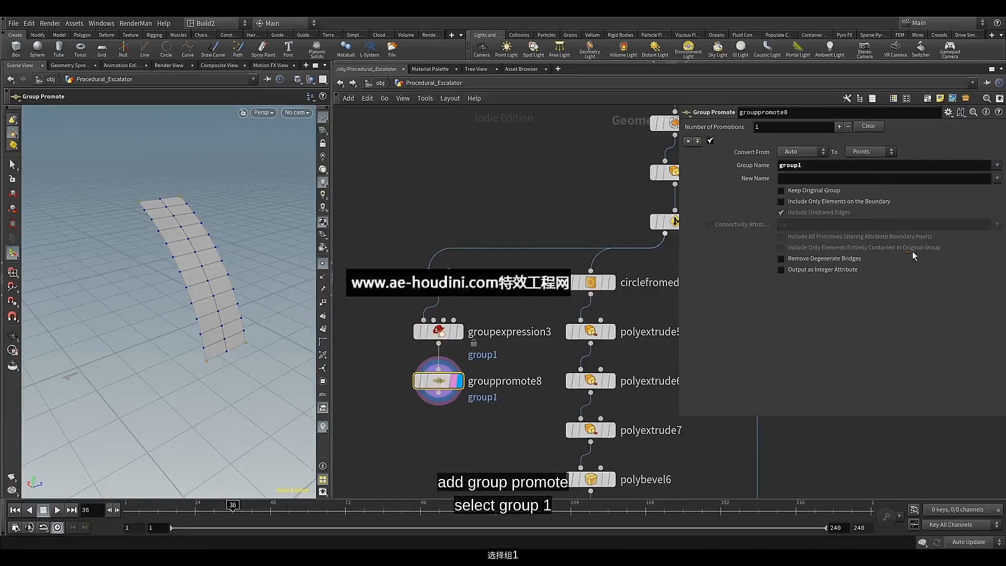
{"action": "left_click", "coordinate": [866, 152]}
{"action": "left_click", "coordinate": [869, 162]}
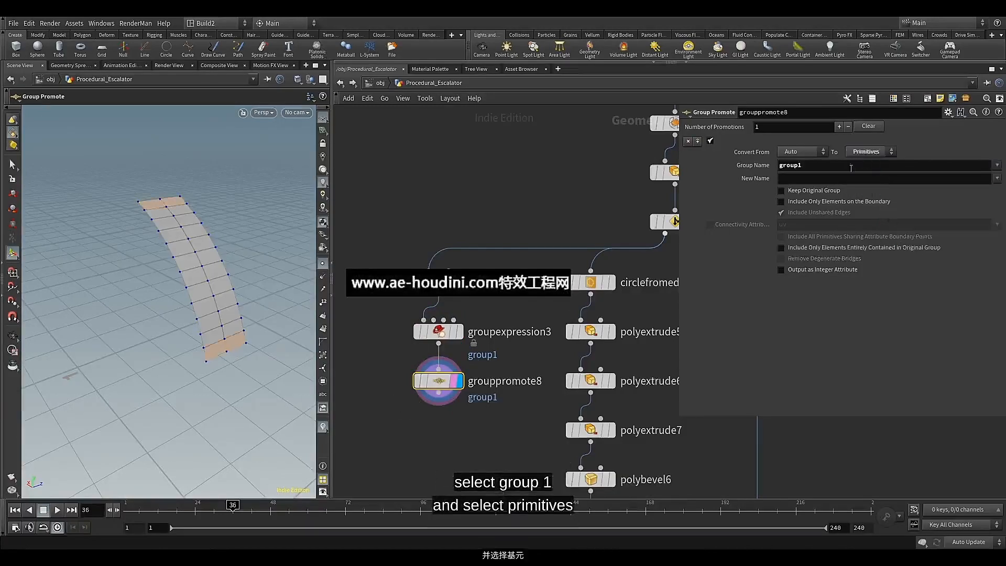
{"action": "scroll", "coordinate": [234, 298], "scroll_direction": "up", "scroll_amount": 5}
{"action": "mouse_move", "coordinate": [224, 279]}
{"action": "left_mouse_down", "text": "alt"}
{"action": "mouse_move", "coordinate": [222, 305]}
{"action": "mouse_move", "coordinate": [223, 293]}
{"action": "left_mouse_up", "text": "alt"}
{"action": "key", "text": "Return"}
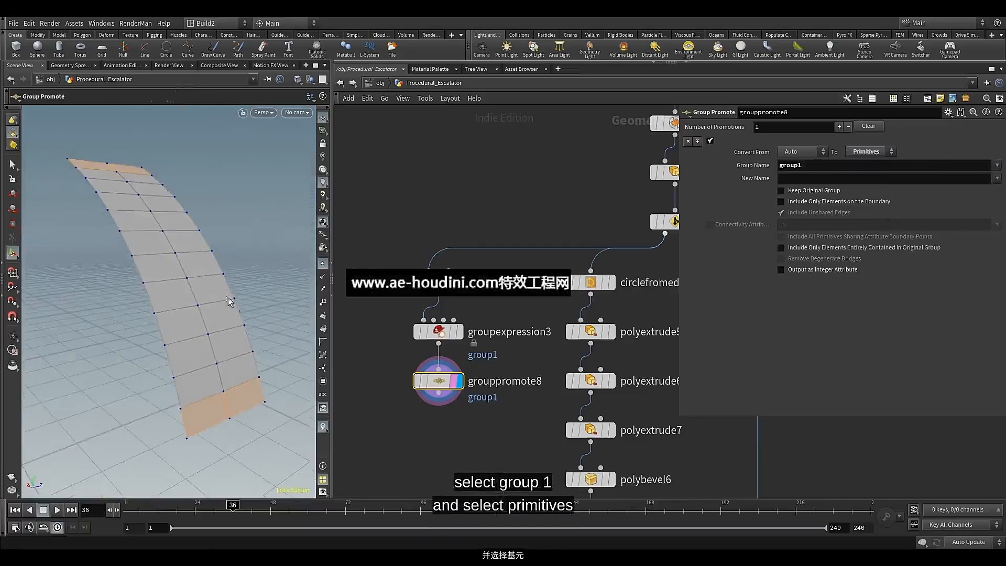
Add a Delete node wired directly below grouppromote8 and display it
{"action": "middle_click_drag", "start_coordinate": [466, 423], "coordinate": [490, 342]}
{"action": "left_click", "coordinate": [462, 314]}
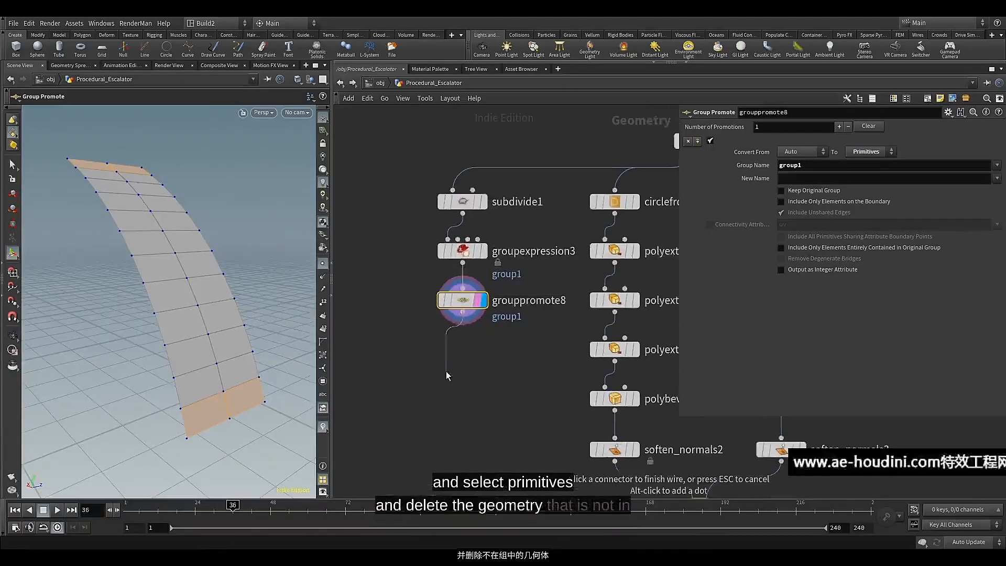
{"action": "key", "text": "Tab"}
{"action": "type", "text": "de"}
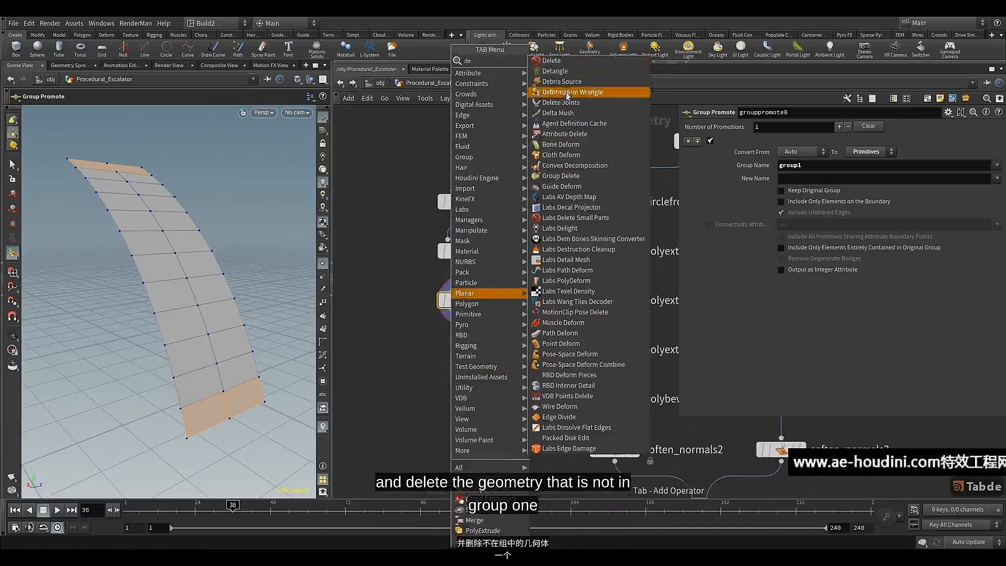
{"action": "key", "text": "Return"}
{"action": "left_click", "coordinate": [454, 373]}
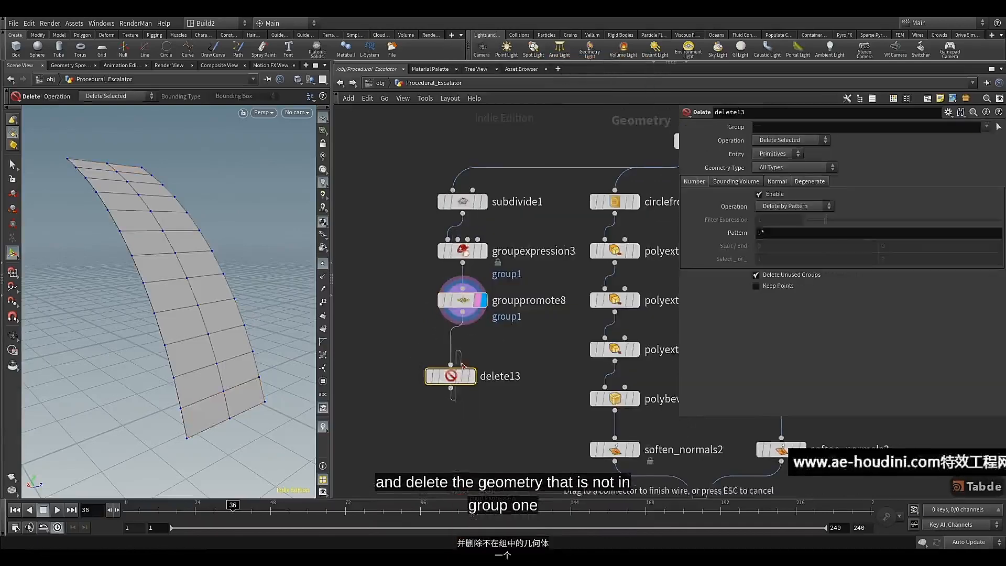
{"action": "left_click_drag", "start_coordinate": [462, 370], "coordinate": [474, 343]}
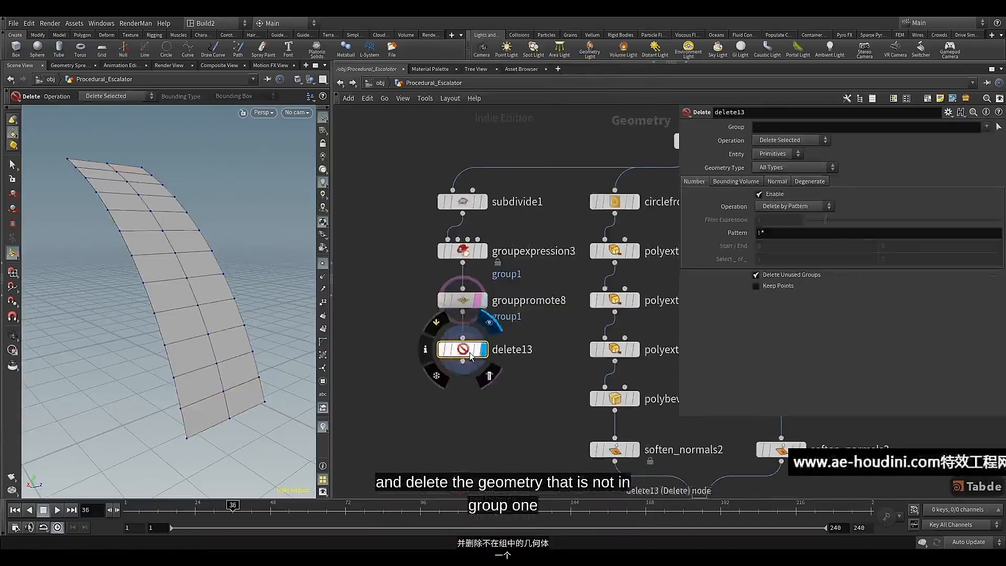
{"action": "left_click", "coordinate": [478, 357]}
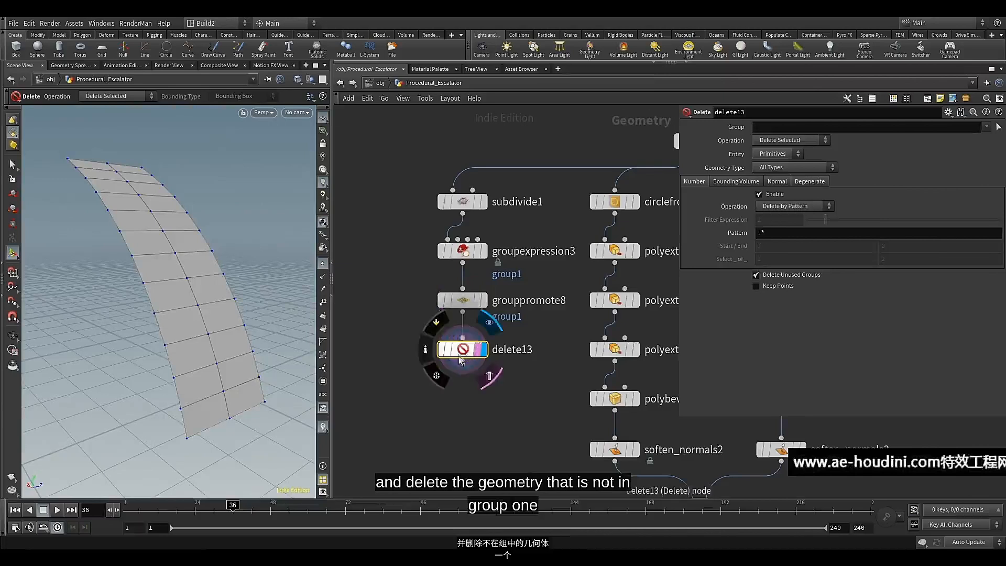
Set delete13's Group to group1 and its Operation to Delete Non-Selected
{"action": "left_click", "coordinate": [986, 127]}
{"action": "left_click", "coordinate": [924, 181]}
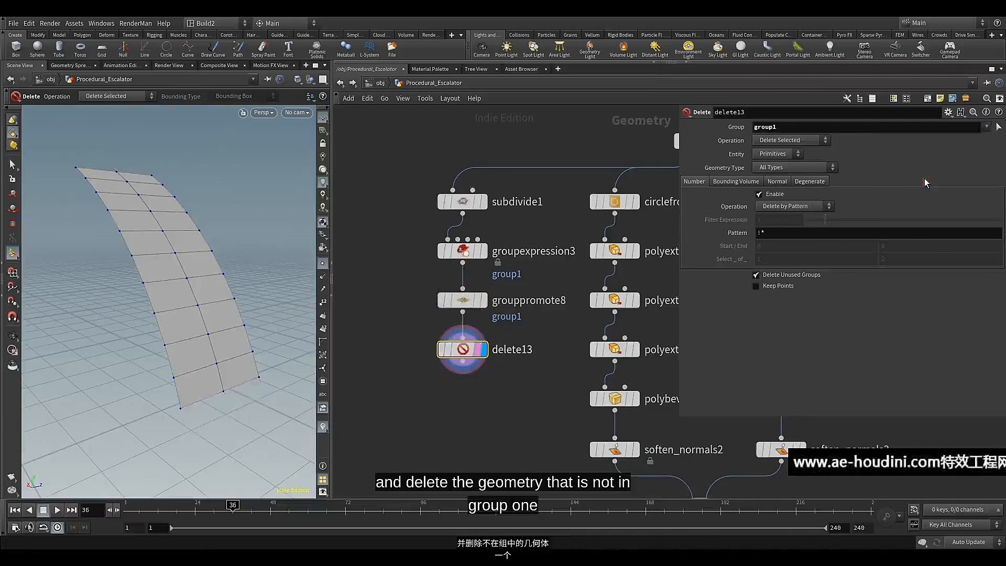
{"action": "left_click", "coordinate": [813, 141]}
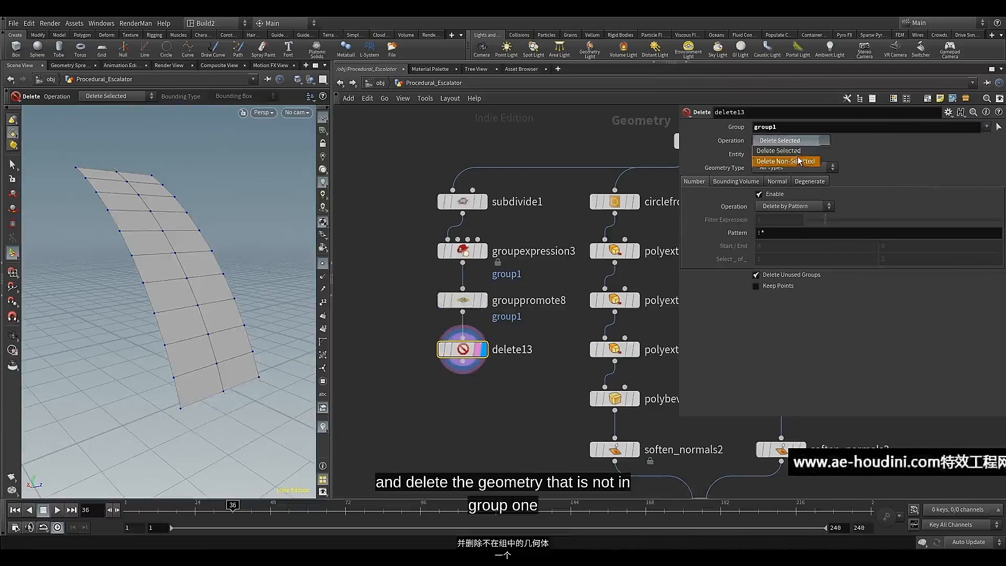
{"action": "left_click", "coordinate": [798, 160]}
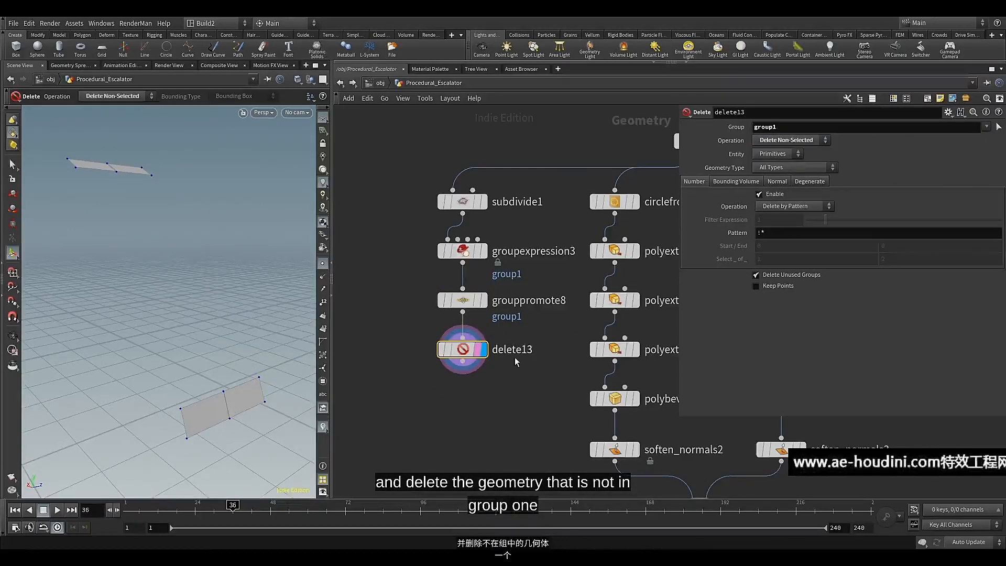
Add a Resample node wired below delete13 and display it
{"action": "left_click", "coordinate": [455, 370]}
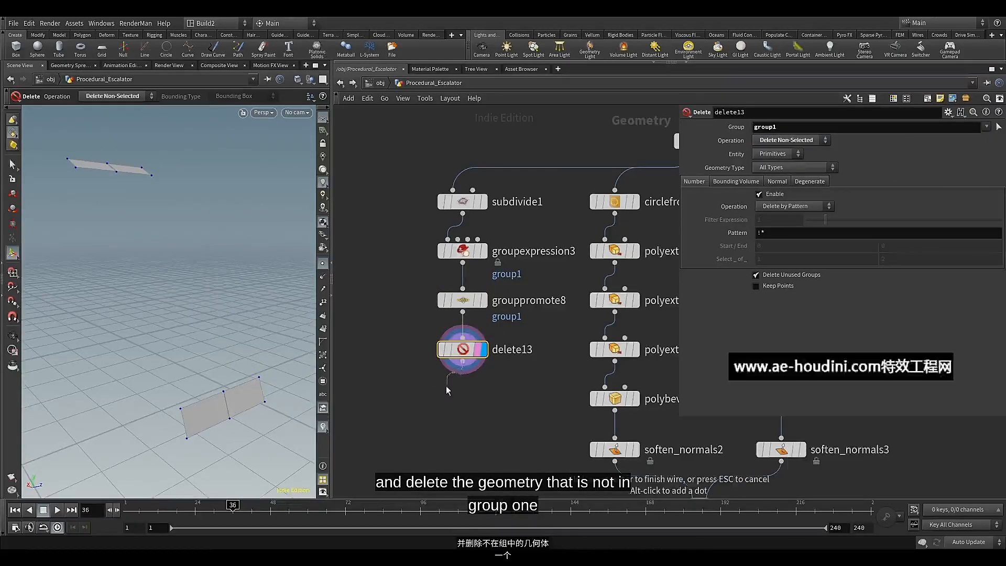
{"action": "key", "text": "Tab"}
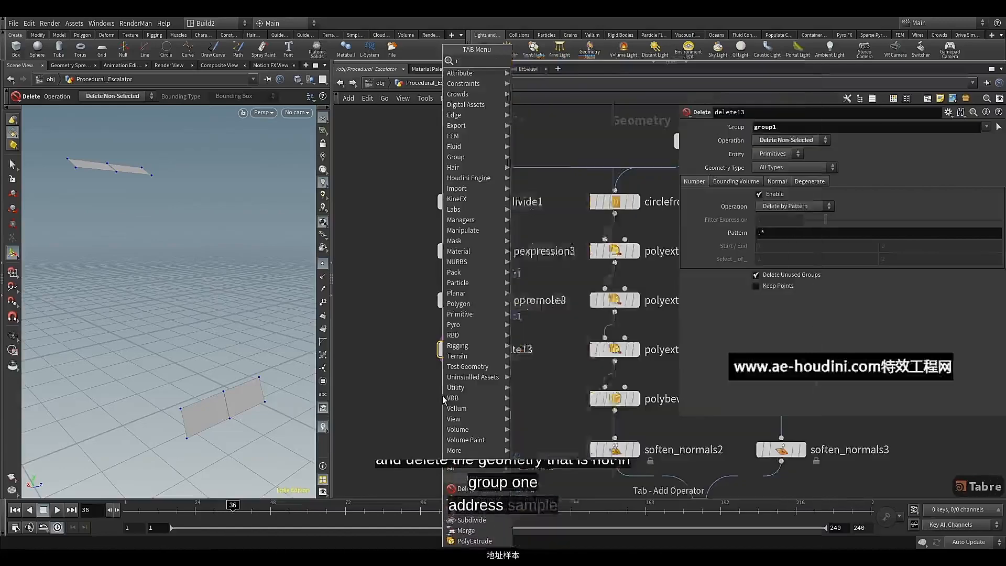
{"action": "type", "text": "re"}
{"action": "left_click", "coordinate": [538, 102]}
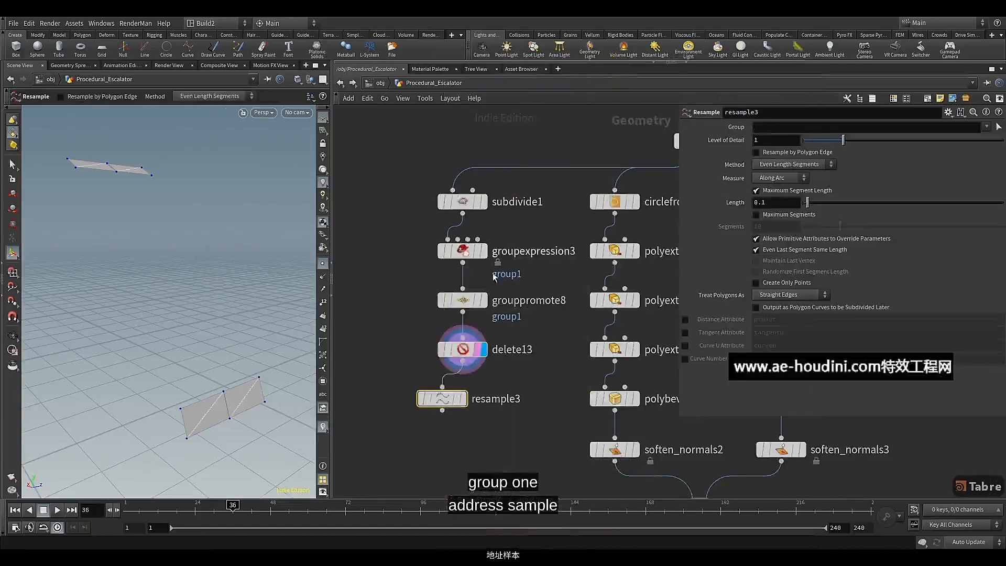
{"action": "left_click", "coordinate": [462, 400]}
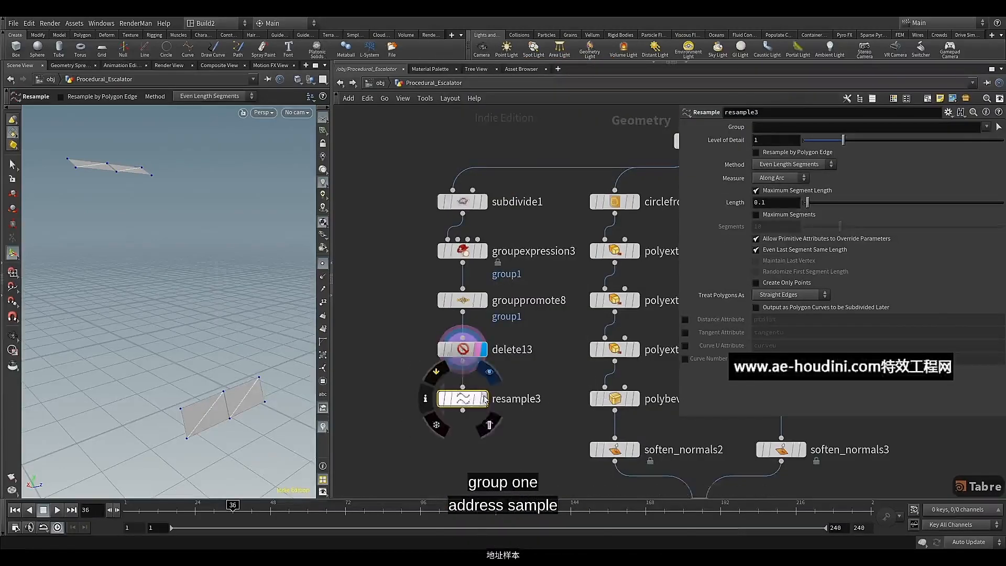
Turn off Maximum Segment Length on resample3, enable Maximum Segments and set Segments to 12
{"action": "left_click", "coordinate": [768, 193]}
{"action": "left_click", "coordinate": [768, 215]}
{"action": "left_click", "coordinate": [769, 227]}
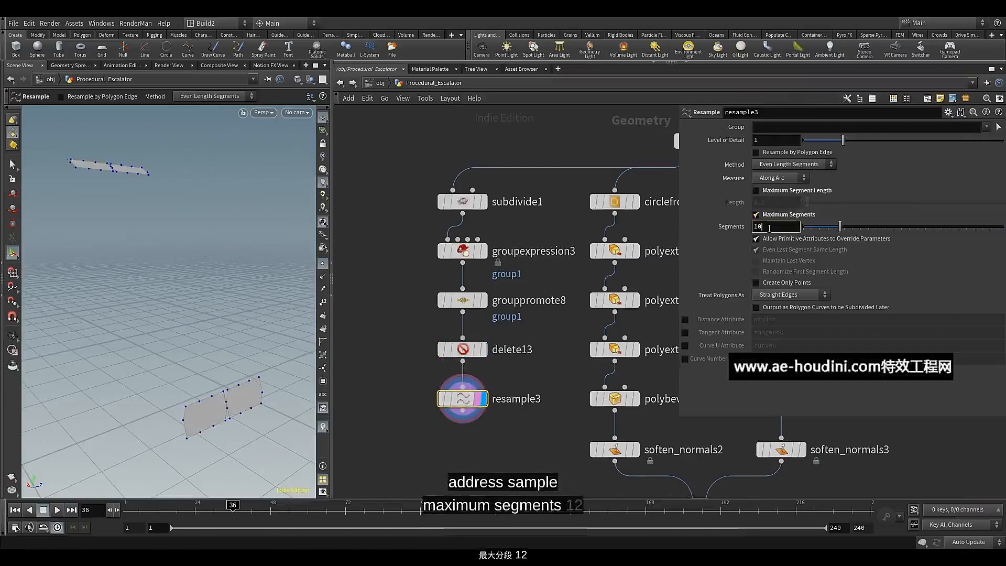
{"action": "key", "text": "BackSpace"}
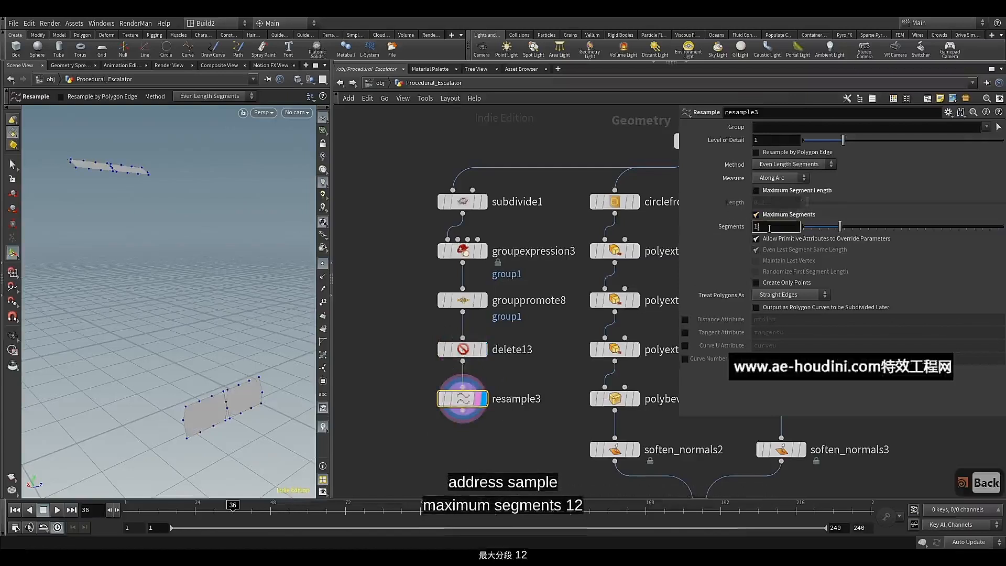
{"action": "type", "text": "2"}
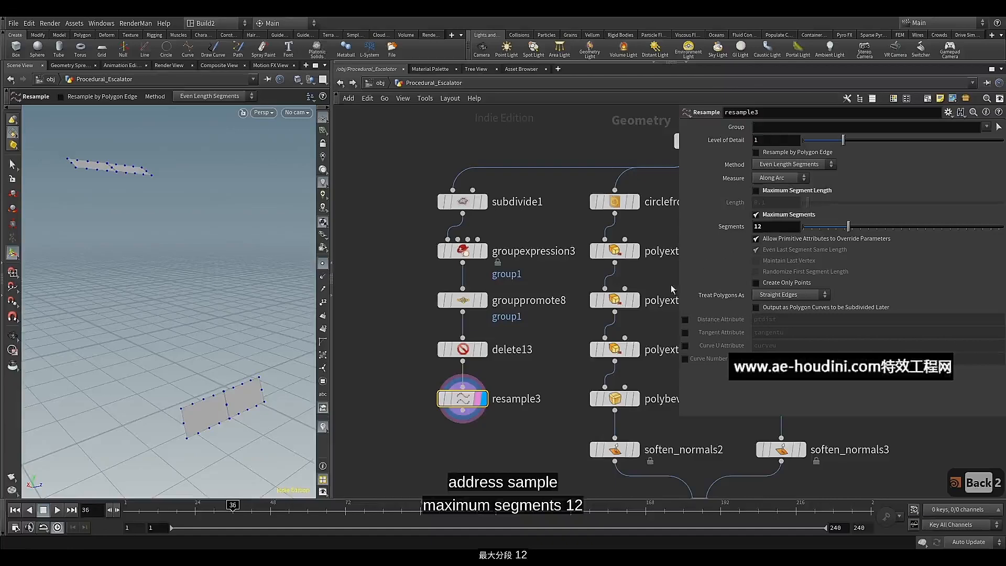
Add a Circle from Edges node wired below resample3, display it and align it in the node column
{"action": "middle_click_drag", "start_coordinate": [460, 435], "coordinate": [467, 312]}
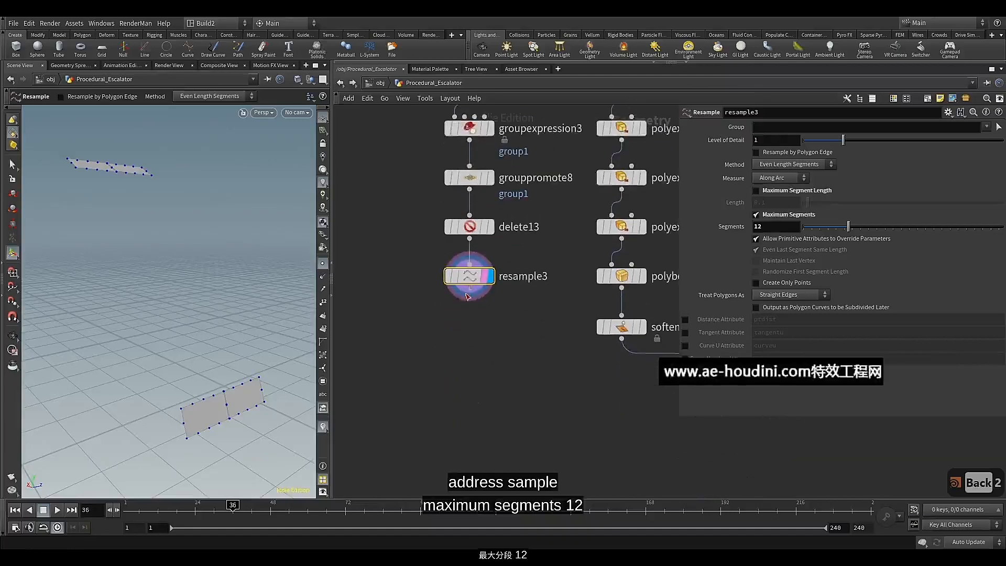
{"action": "key", "text": "Tab"}
{"action": "mouse_move", "coordinate": [450, 335]}
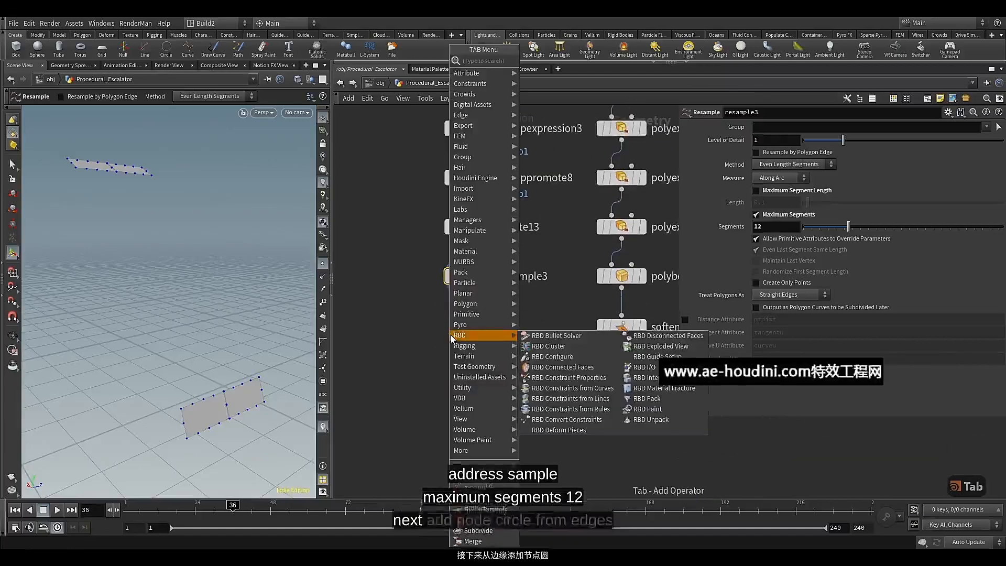
{"action": "type", "text": "cir"}
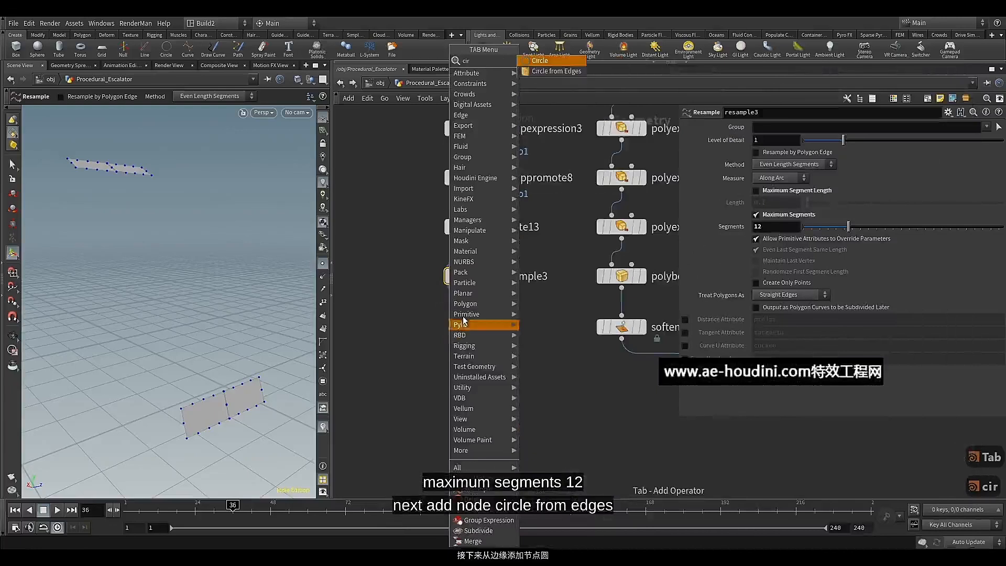
{"action": "left_click", "coordinate": [539, 73]}
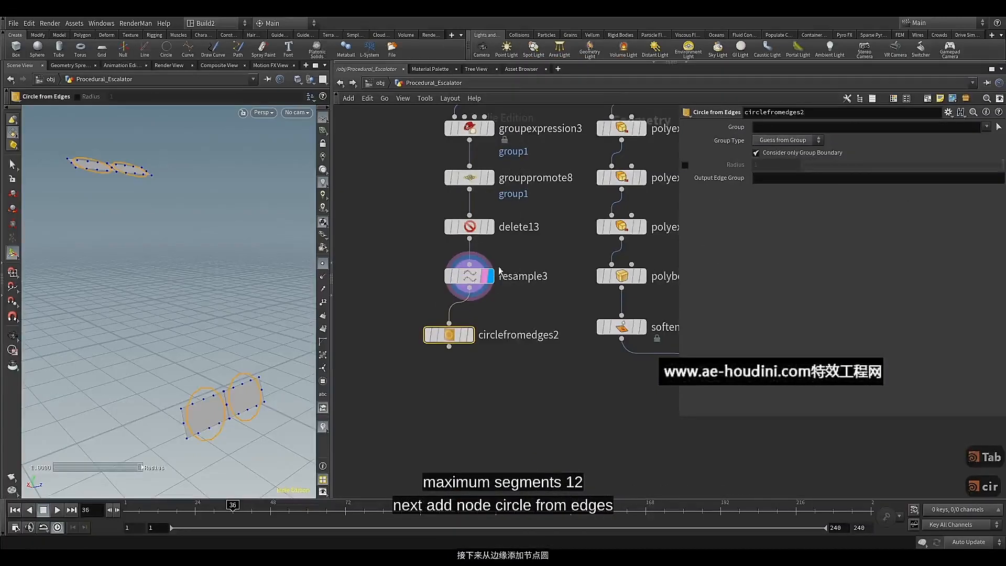
{"action": "left_click", "coordinate": [467, 337]}
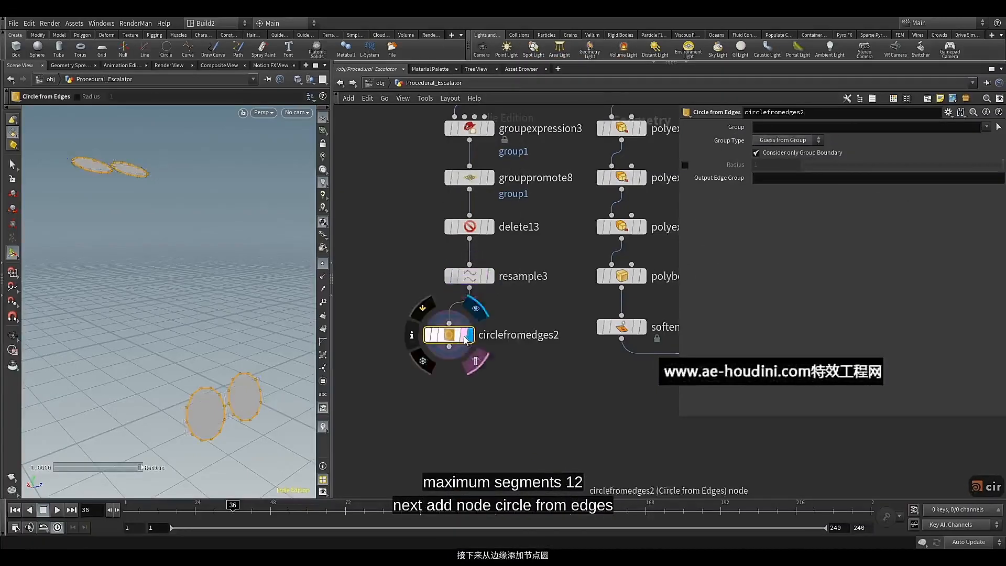
{"action": "left_click_drag", "start_coordinate": [466, 339], "coordinate": [468, 331]}
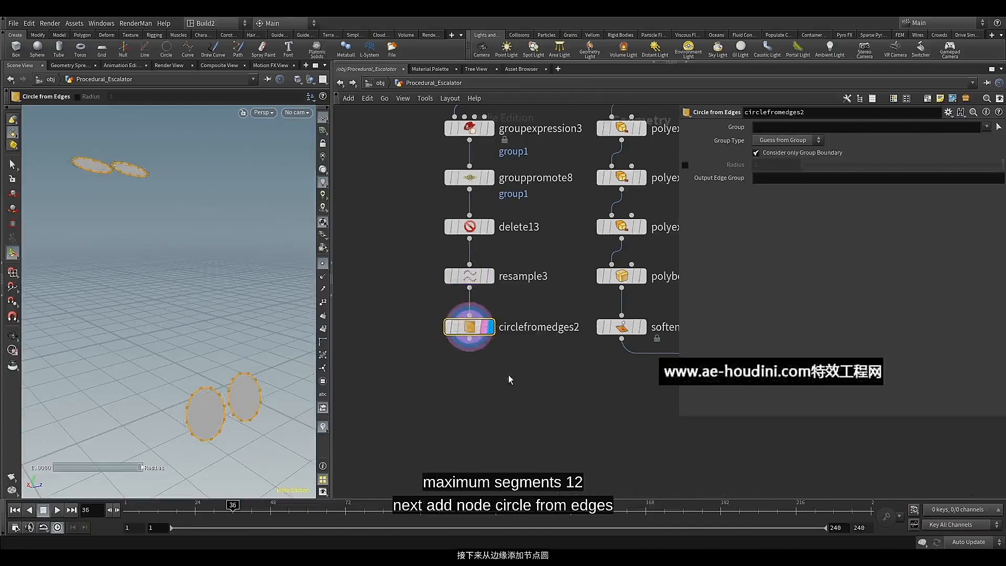
Show the merge node's geometry as a wireframe reference, then enable Radius on circlefromedges2 and set it to 0.009
{"action": "middle_click_drag", "start_coordinate": [508, 375], "coordinate": [453, 371]}
{"action": "left_click", "coordinate": [664, 390]}
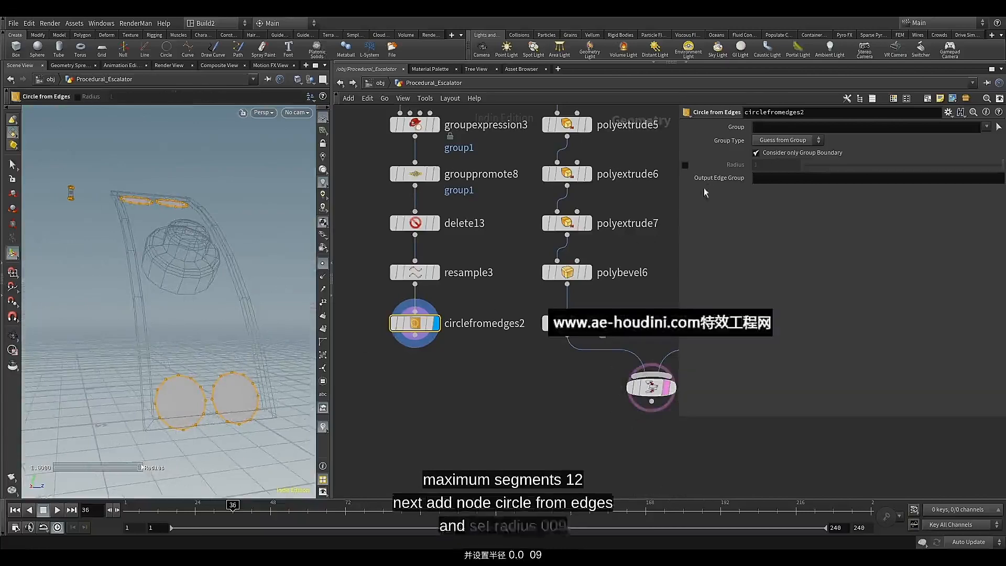
{"action": "left_click", "coordinate": [684, 165]}
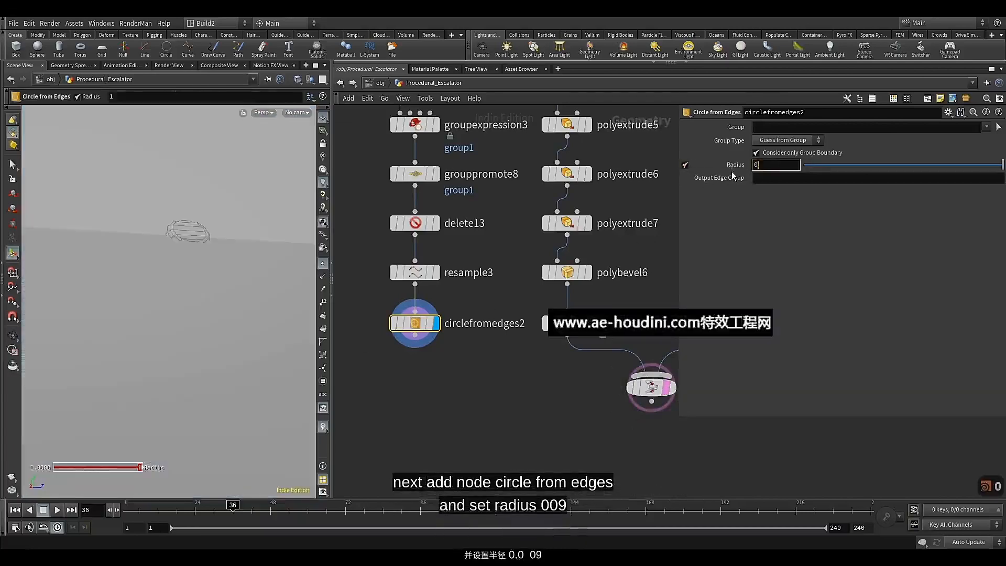
{"action": "type", "text": "0.009"}
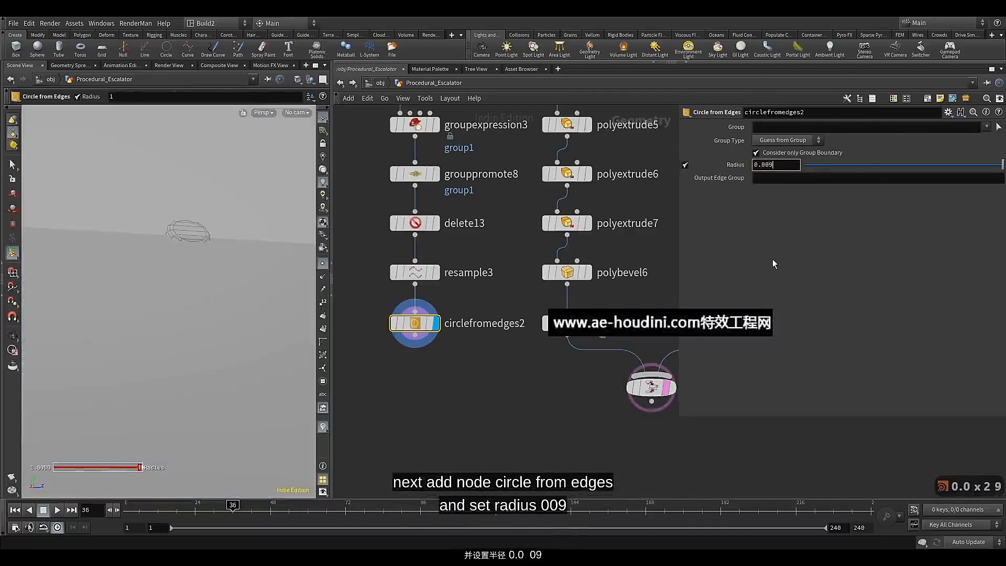
{"action": "key", "text": "Return"}
{"action": "key", "text": "Escape"}
{"action": "left_click_drag", "start_coordinate": [202, 356], "coordinate": [180, 352]}
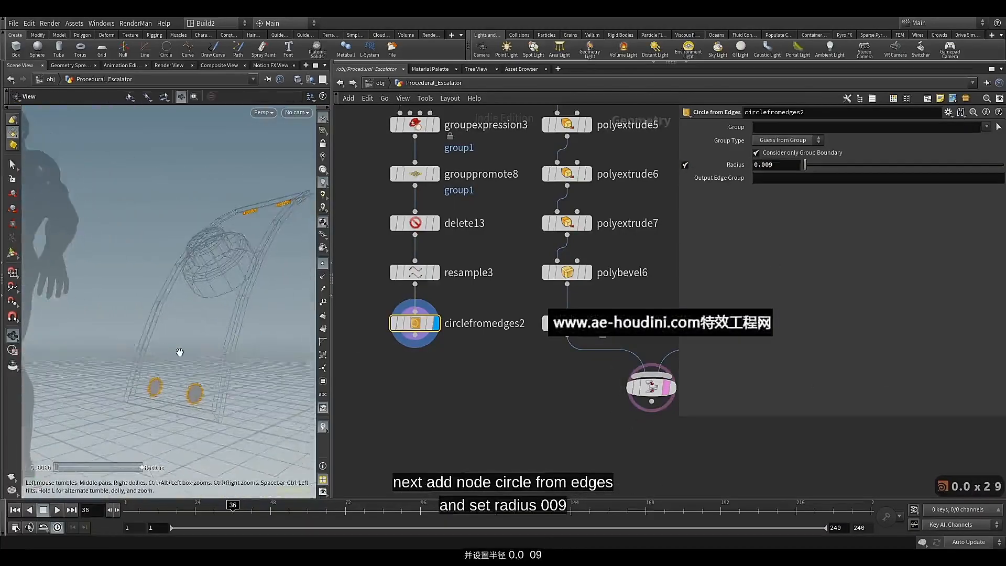
{"action": "middle_click_drag", "start_coordinate": [179, 352], "coordinate": [242, 344], "text": "alt"}
Add a PolyExtrude node wired below circlefromedges2, display it and set its Distance to 0.005
{"action": "left_click", "coordinate": [415, 335]}
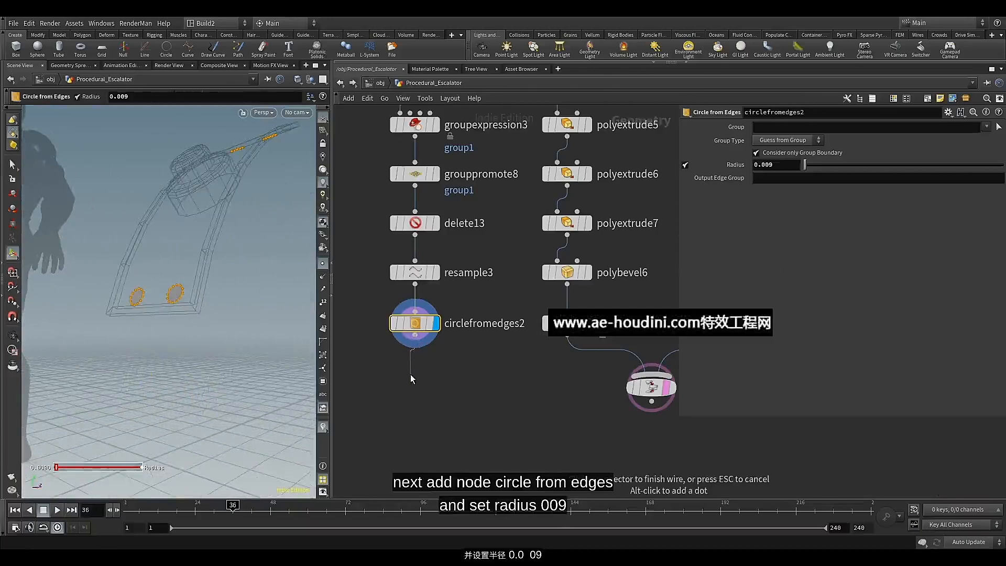
{"action": "key", "text": "Tab"}
{"action": "type", "text": "pol"}
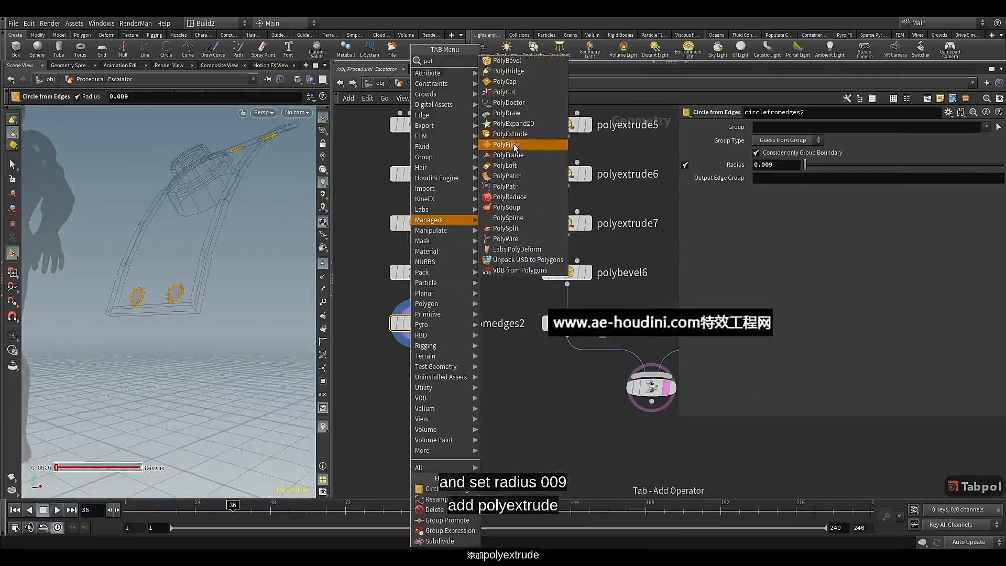
{"action": "left_click", "coordinate": [509, 133]}
{"action": "left_click", "coordinate": [416, 375]}
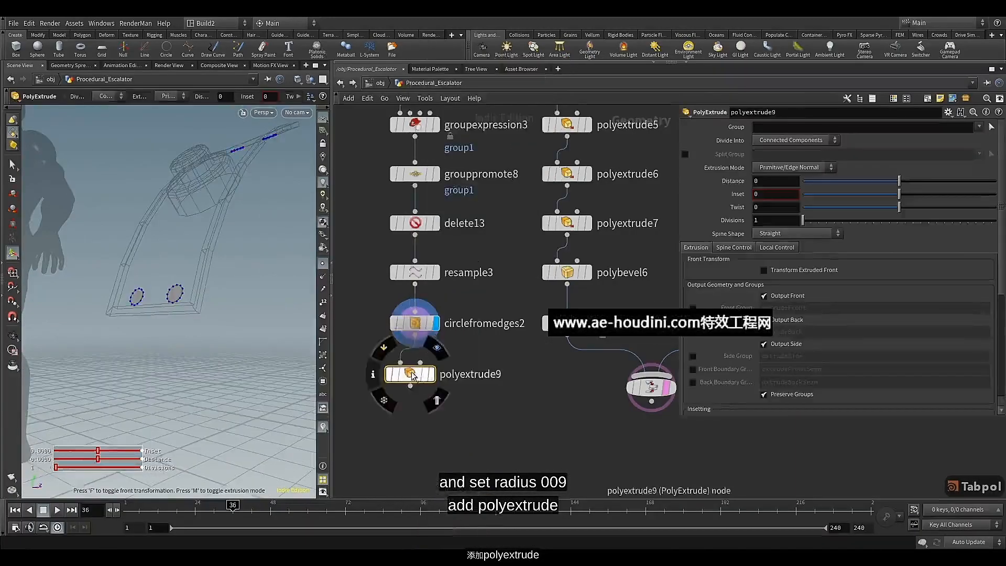
{"action": "left_click", "coordinate": [432, 375]}
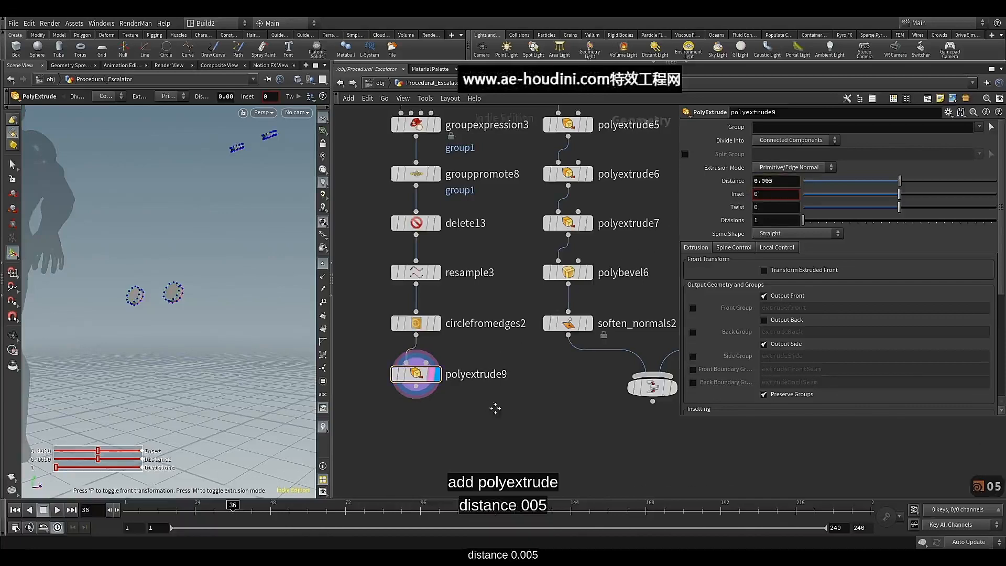
Duplicate soften_normals2 and wire the copy below polyextrude9
{"action": "middle_click_drag", "start_coordinate": [484, 406], "coordinate": [491, 322]}
{"action": "left_click", "coordinate": [575, 240]}
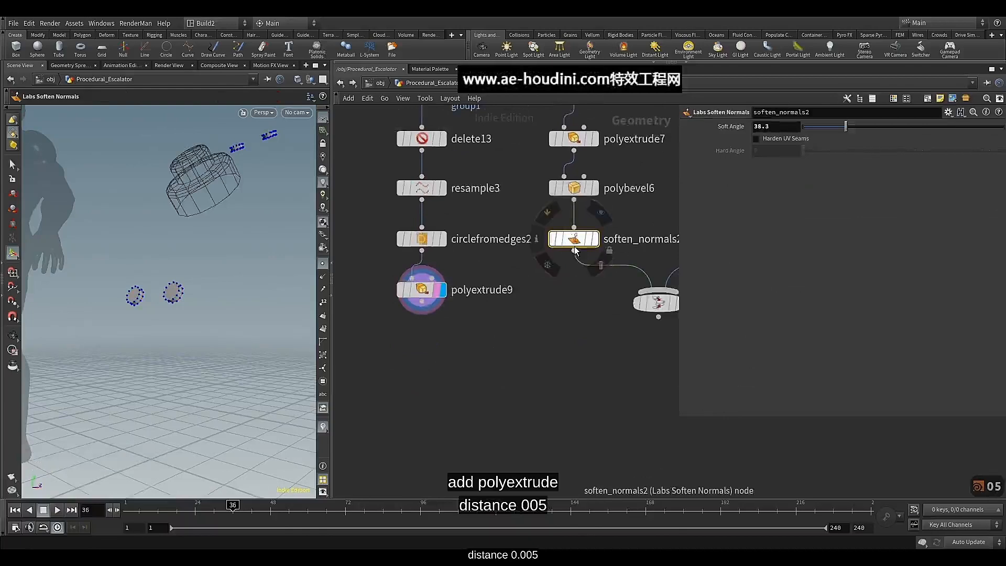
{"action": "key", "text": "ctrl+c"}
{"action": "key", "text": "ctrl+v"}
{"action": "left_click", "coordinate": [456, 353]}
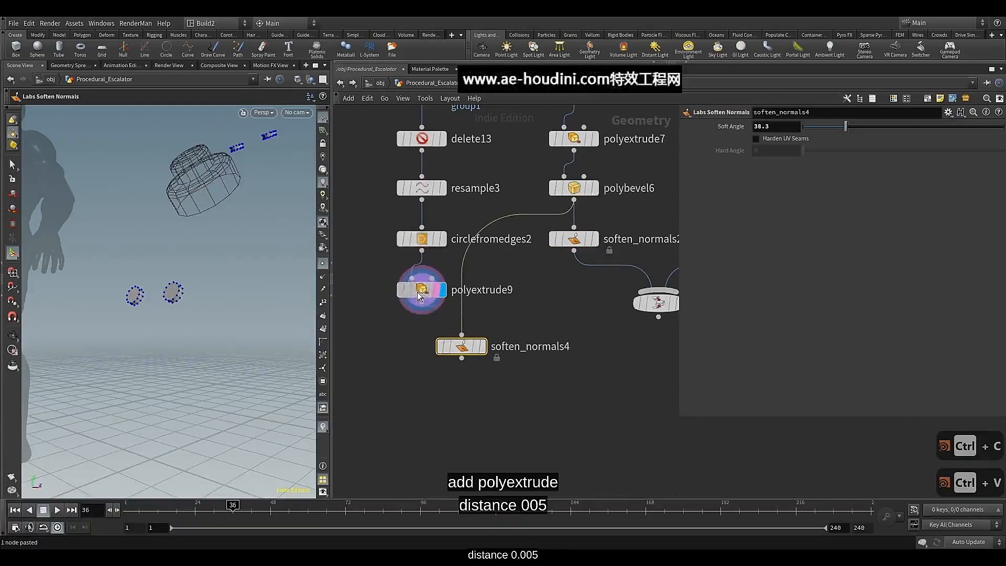
{"action": "left_click", "coordinate": [419, 297]}
Connect soften_normals4 into merge1, display the merge and check the assembled panel with its extruded end circles
{"action": "left_click_drag", "start_coordinate": [422, 313], "coordinate": [652, 293]}
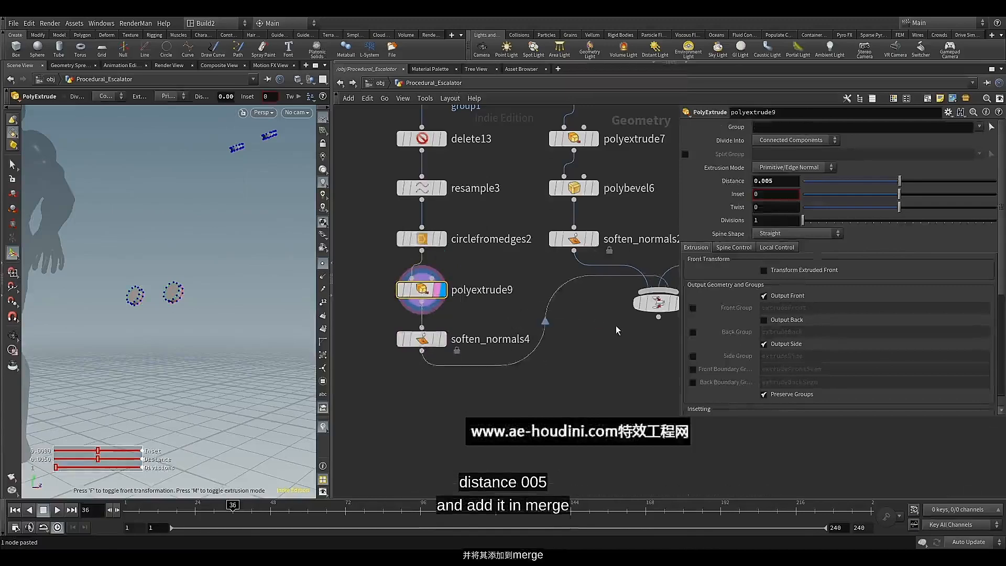
{"action": "middle_click_drag", "start_coordinate": [617, 330], "coordinate": [517, 370]}
{"action": "left_click", "coordinate": [559, 347]}
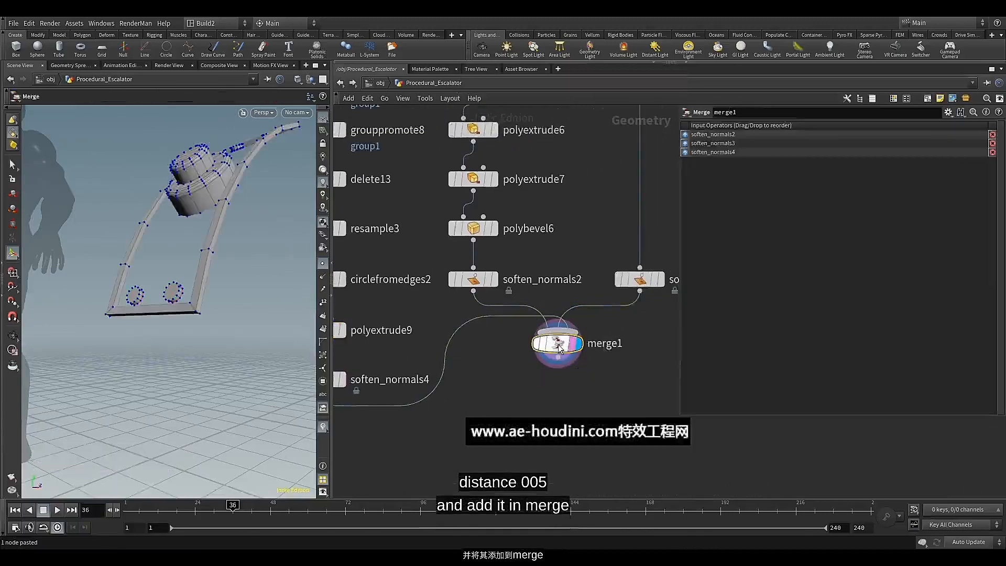
{"action": "left_click_drag", "start_coordinate": [231, 216], "coordinate": [181, 223], "text": "alt"}
{"action": "scroll", "coordinate": [188, 241], "scroll_direction": "down", "scroll_amount": 4}
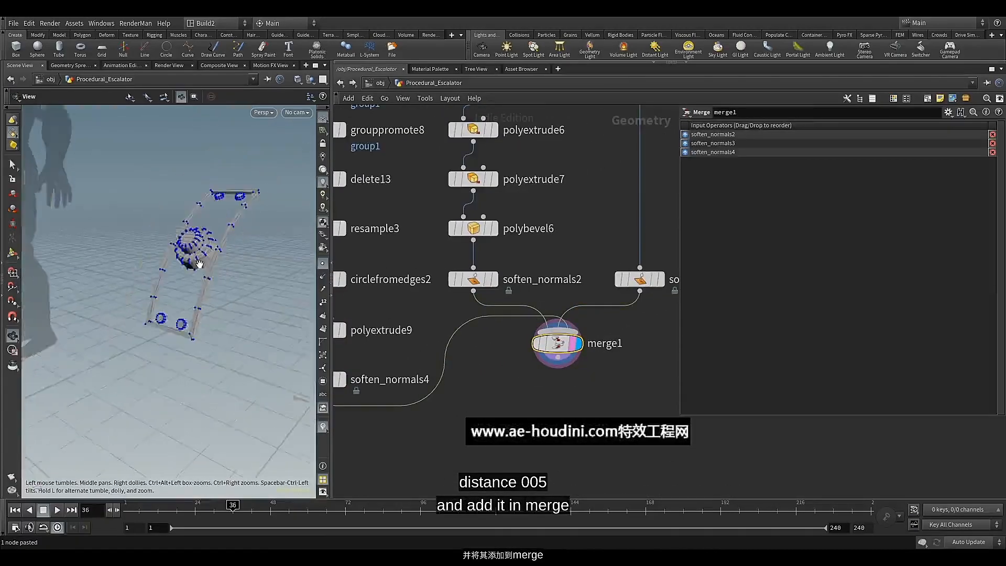
{"action": "mouse_move", "coordinate": [198, 263]}
{"action": "left_mouse_down", "text": "alt"}
{"action": "mouse_move", "coordinate": [240, 264]}
{"action": "mouse_move", "coordinate": [215, 233]}
{"action": "mouse_move", "coordinate": [209, 277]}
{"action": "mouse_move", "coordinate": [212, 256]}
{"action": "left_mouse_up", "text": "alt"}
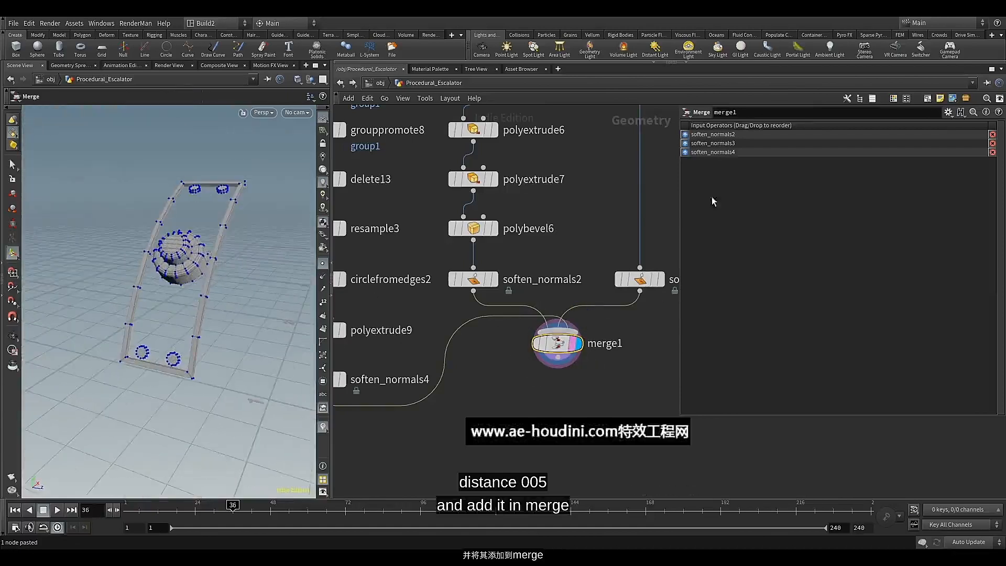
Move soften_normals4 to the top of merge1's input order
{"action": "left_click_drag", "start_coordinate": [693, 152], "coordinate": [694, 133]}
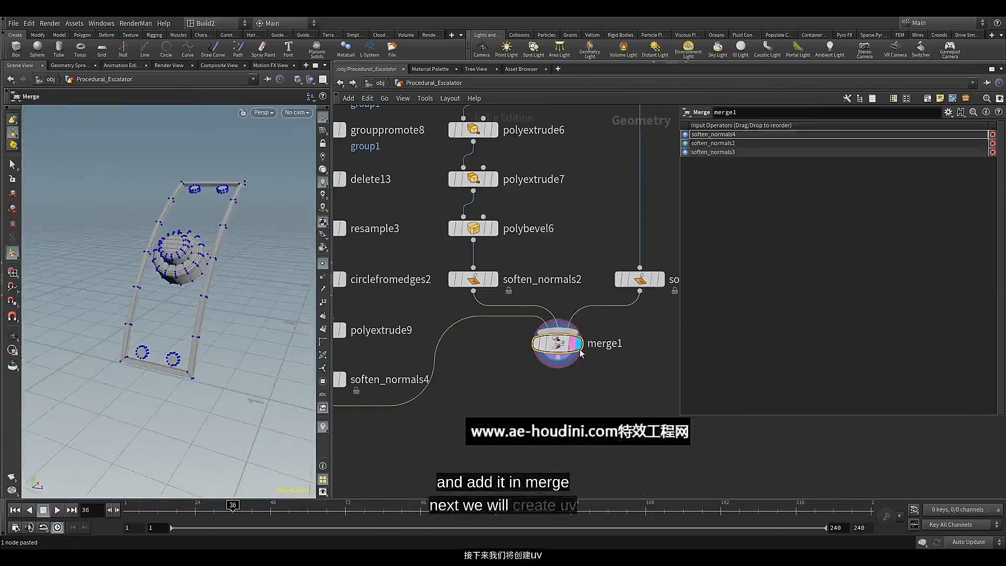
{"action": "scroll", "coordinate": [476, 385], "scroll_direction": "down", "scroll_amount": 3}
{"action": "middle_click_drag", "start_coordinate": [476, 386], "coordinate": [462, 397]}
{"action": "left_click_drag", "start_coordinate": [503, 378], "coordinate": [504, 431]}
{"action": "scroll", "coordinate": [554, 396], "scroll_direction": "down", "scroll_amount": 3}
{"action": "middle_click_drag", "start_coordinate": [557, 395], "coordinate": [498, 398]}
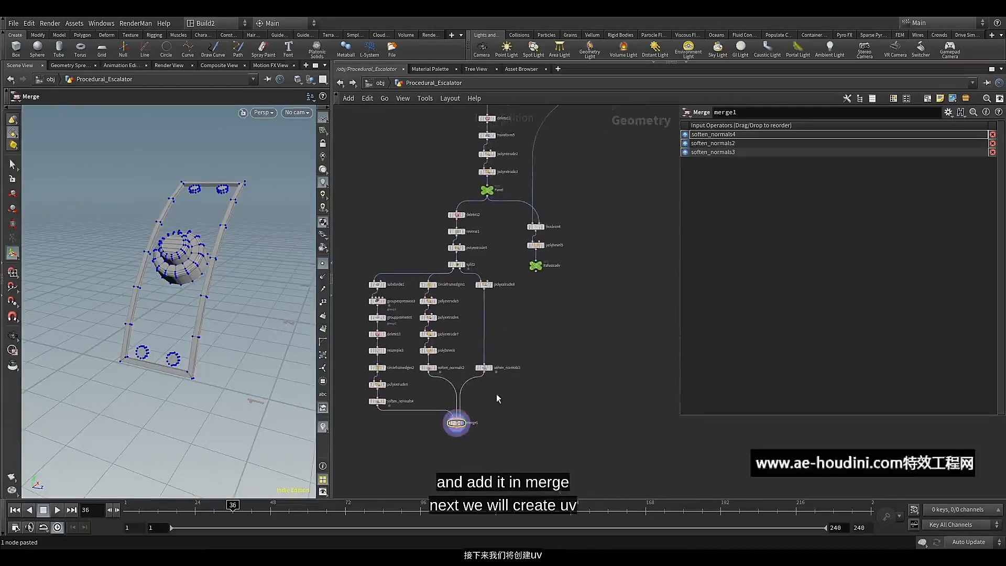
Shift the boolean, polybevel and Balustrade nodes aside from the panel branch, and place the Balustrade null well below merge1
{"action": "left_click_drag", "start_coordinate": [576, 188], "coordinate": [521, 275]}
{"action": "left_click_drag", "start_coordinate": [539, 229], "coordinate": [559, 225]}
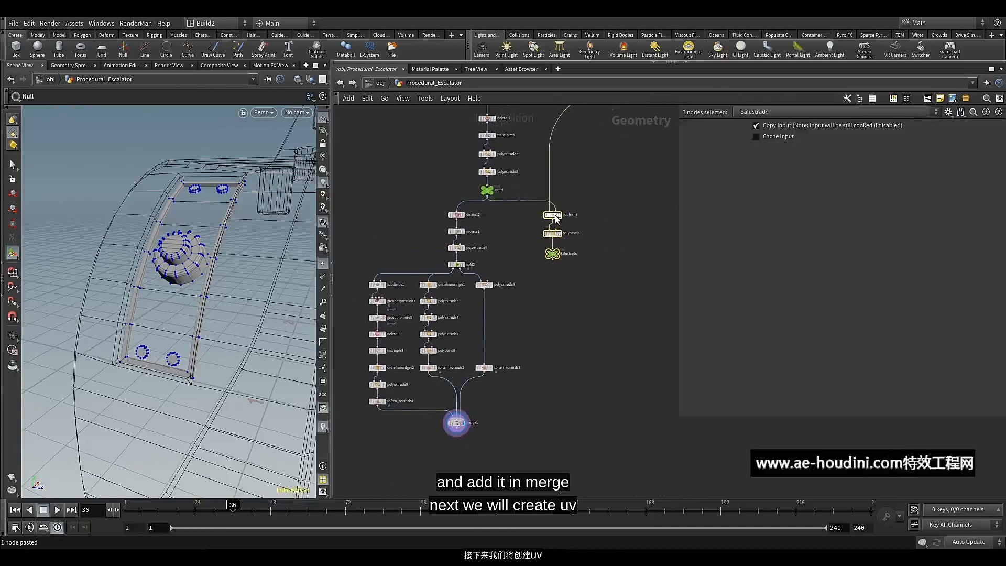
{"action": "left_click", "coordinate": [552, 253]}
{"action": "scroll", "coordinate": [546, 298], "scroll_direction": "down", "scroll_amount": 2}
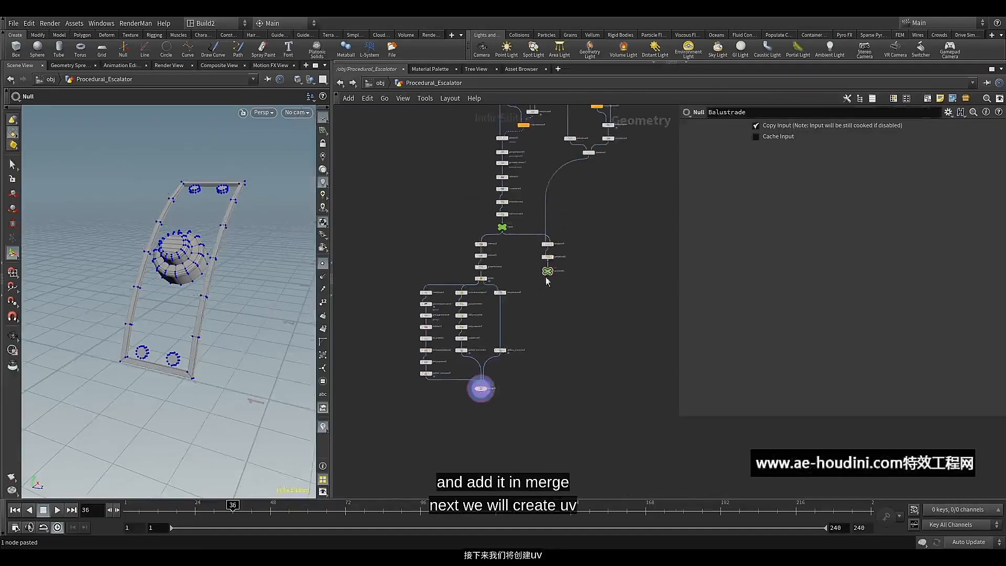
{"action": "left_click_drag", "start_coordinate": [546, 274], "coordinate": [546, 334]}
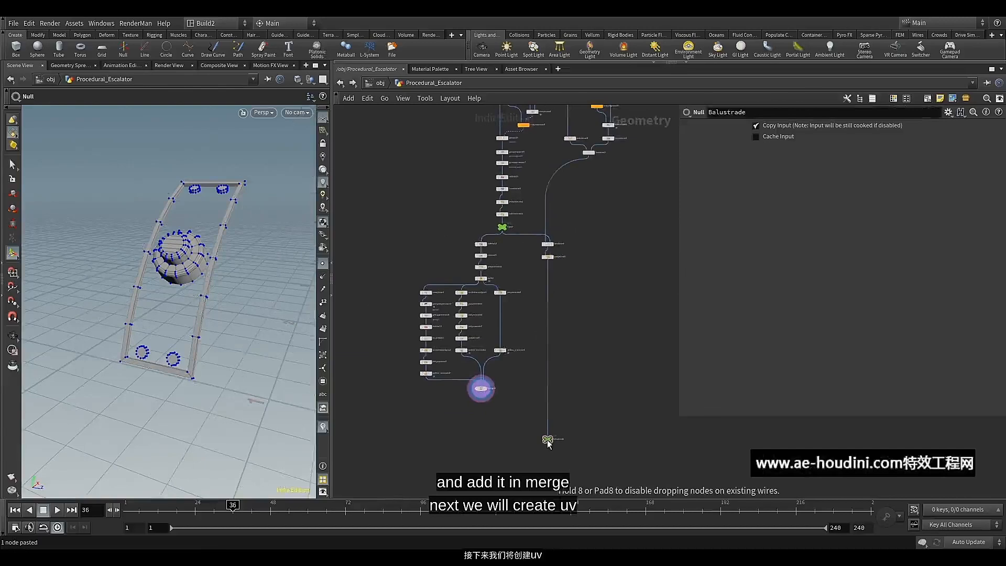
Add a second Merge node between merge1 and the Balustrade wire, and connect merge1's output to it
{"action": "scroll", "coordinate": [502, 413], "scroll_direction": "up", "scroll_amount": 3}
{"action": "scroll", "coordinate": [502, 415], "scroll_direction": "up", "scroll_amount": 3}
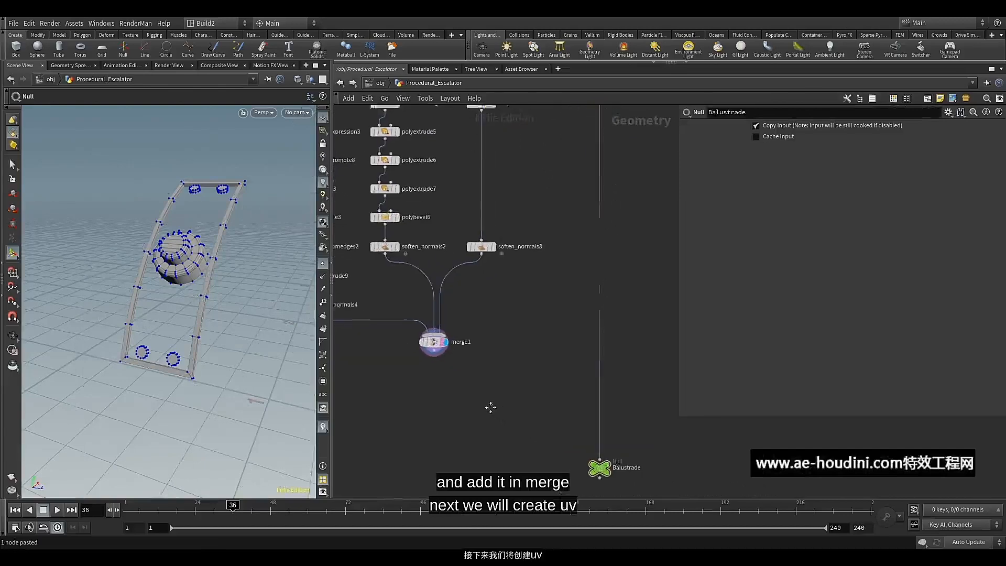
{"action": "key", "text": "Tab"}
{"action": "type", "text": "mer"}
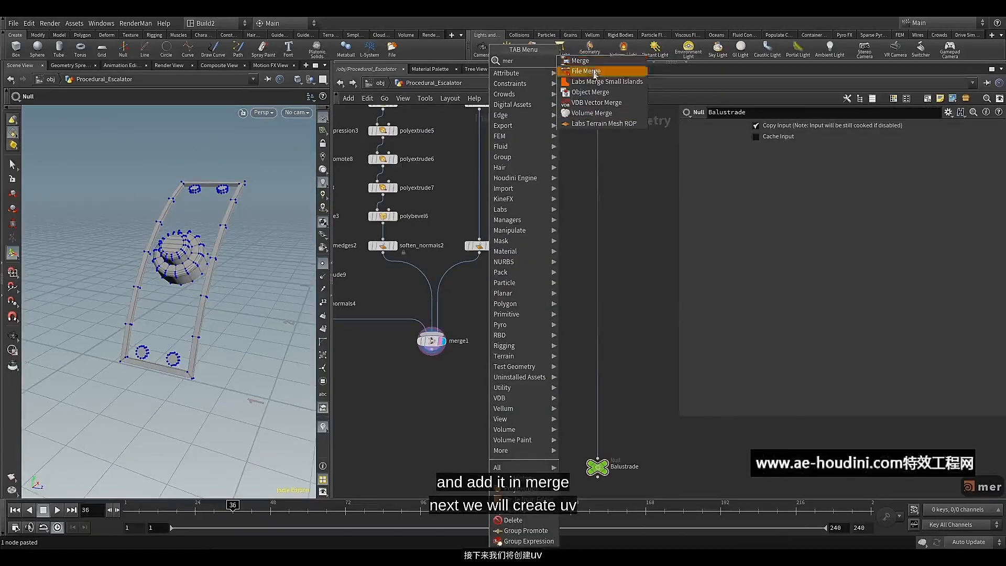
{"action": "left_click", "coordinate": [595, 74]}
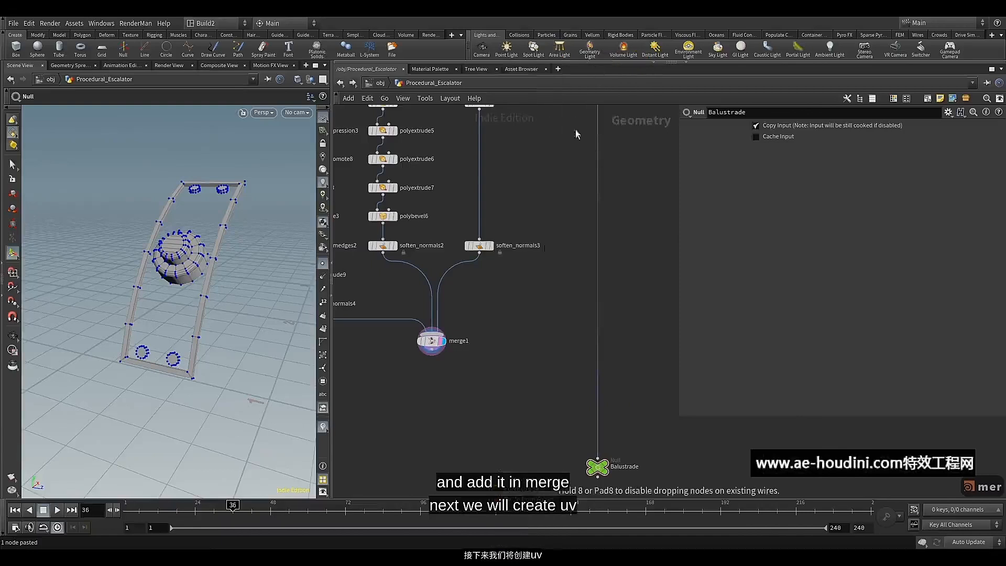
{"action": "left_click", "coordinate": [512, 381]}
{"action": "left_click_drag", "start_coordinate": [431, 357], "coordinate": [516, 375]}
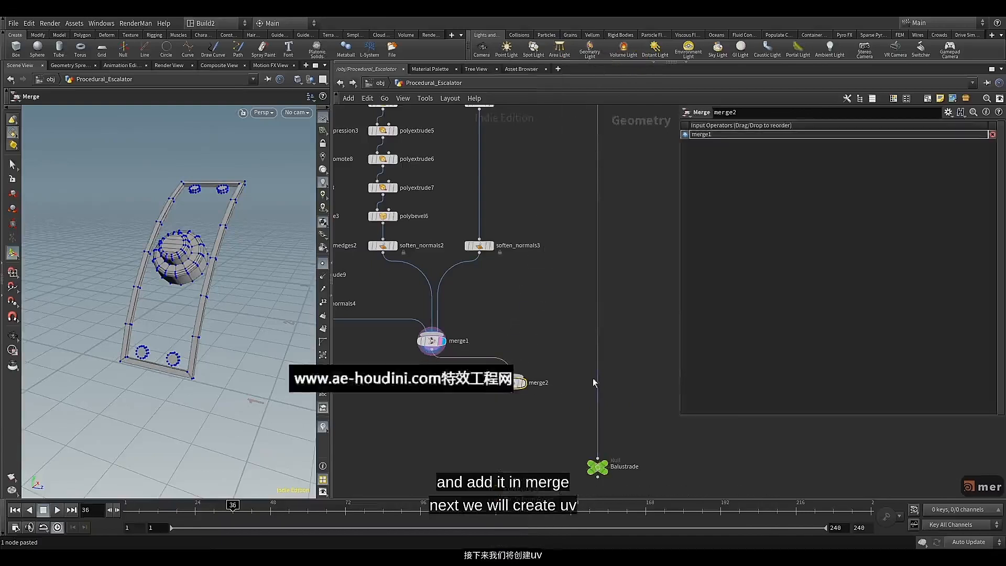
Insert merge2 into the wire feeding the Balustrade null, place the null just below it, and display the combined balustrade
{"action": "left_click_drag", "start_coordinate": [598, 373], "coordinate": [579, 402]}
{"action": "left_click_drag", "start_coordinate": [598, 478], "coordinate": [571, 445]}
{"action": "left_click_drag", "start_coordinate": [580, 400], "coordinate": [580, 426]}
{"action": "left_click", "coordinate": [587, 432]}
{"action": "left_click", "coordinate": [587, 442]}
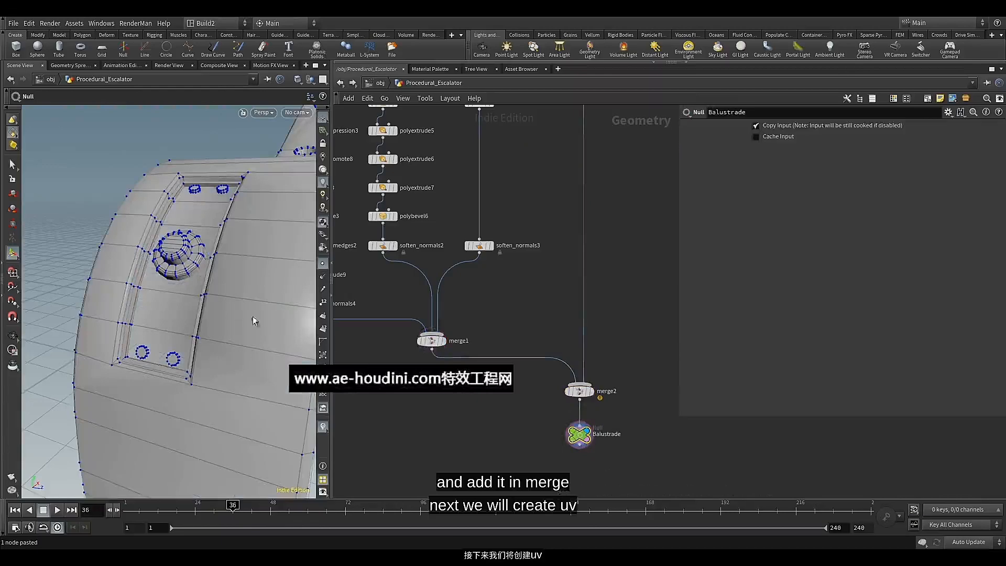
{"action": "key", "text": "Escape"}
{"action": "left_click_drag", "start_coordinate": [182, 296], "coordinate": [215, 277]}
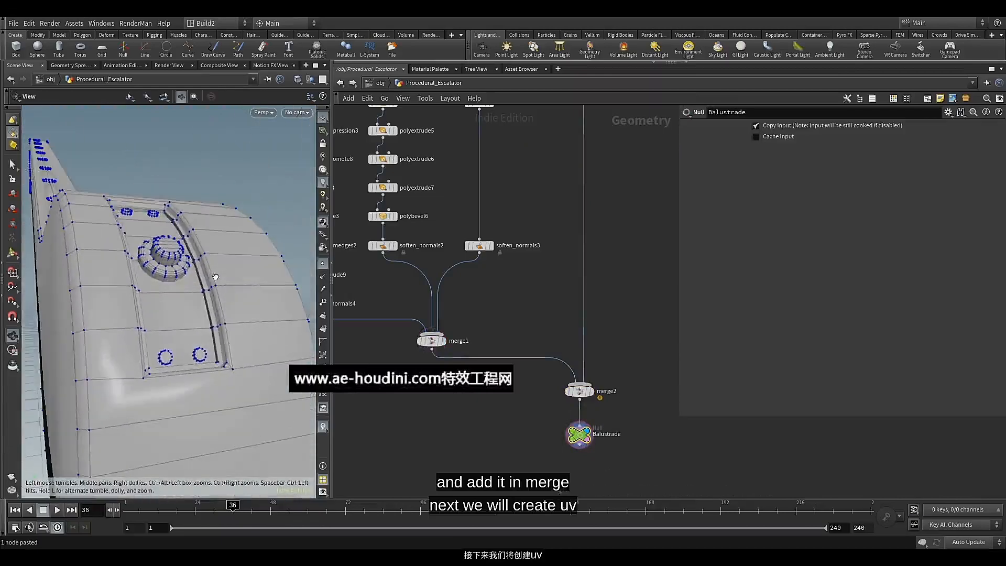
Duplicate soften_normals3 and insert the copy into the boolean branch's wire just above merge2
{"action": "scroll", "coordinate": [543, 283], "scroll_direction": "down", "scroll_amount": 2}
{"action": "middle_click_drag", "start_coordinate": [543, 283], "coordinate": [545, 332]}
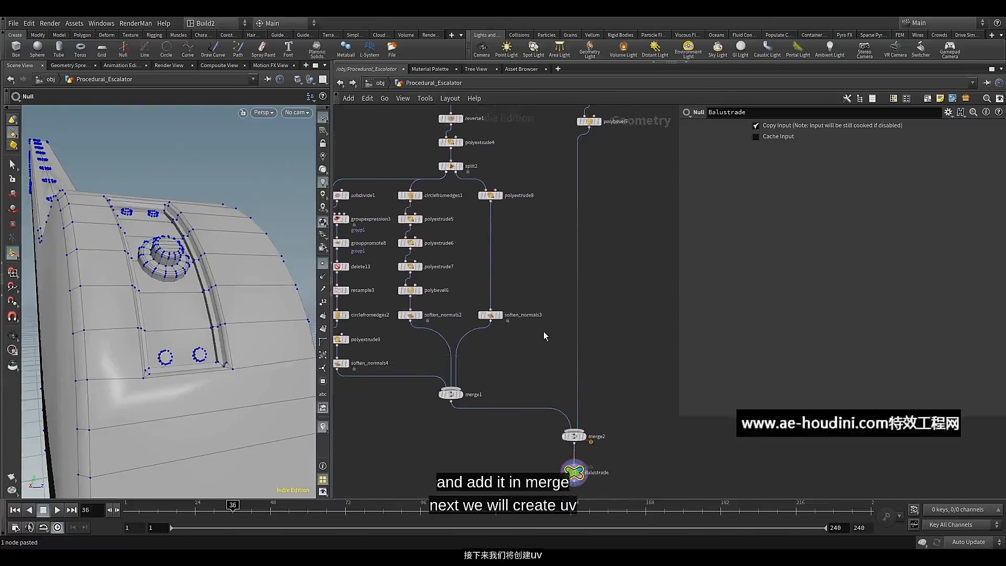
{"action": "left_click", "coordinate": [494, 314]}
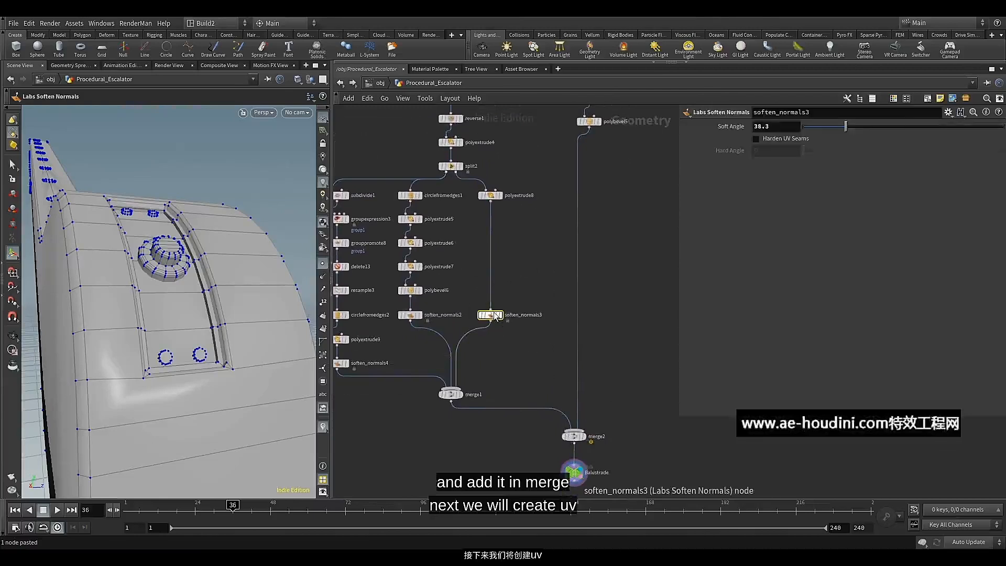
{"action": "key", "text": "ctrl+c"}
{"action": "key", "text": "ctrl+v"}
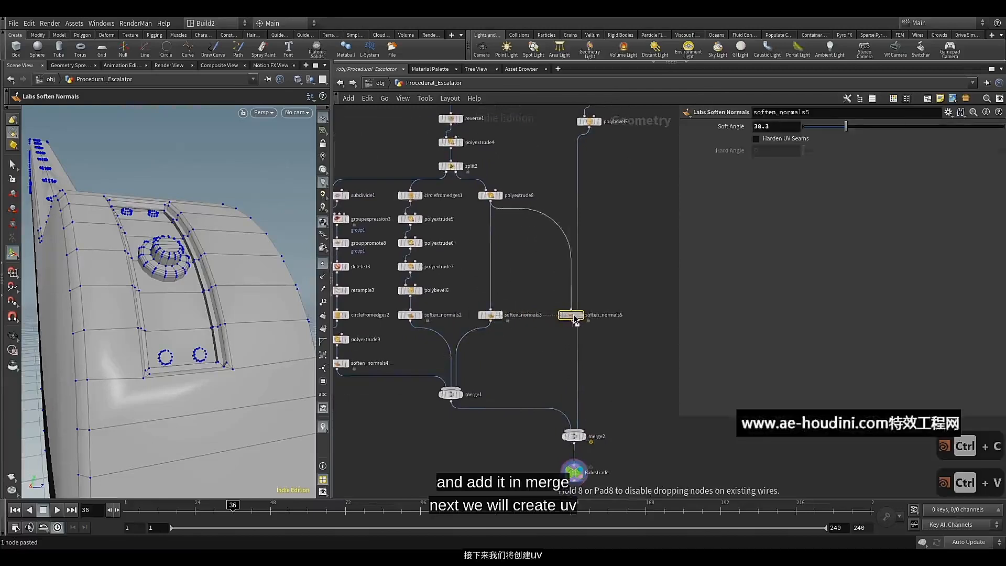
{"action": "left_click", "coordinate": [574, 314]}
{"action": "left_click_drag", "start_coordinate": [575, 315], "coordinate": [579, 381]}
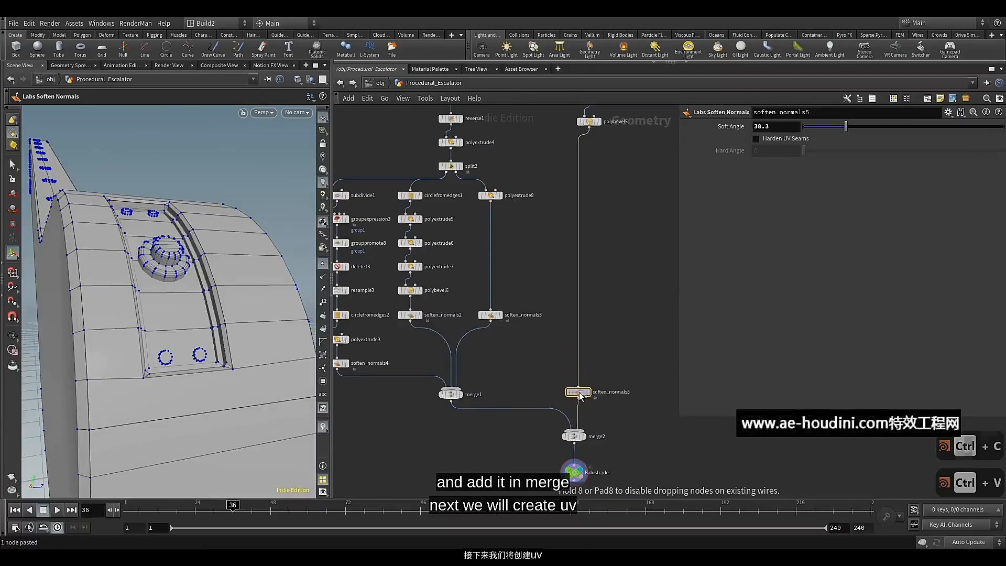
Turn off the point display in the viewport and inspect the softened balustrade with its control panel
{"action": "scroll", "coordinate": [577, 414], "scroll_direction": "up", "scroll_amount": 4}
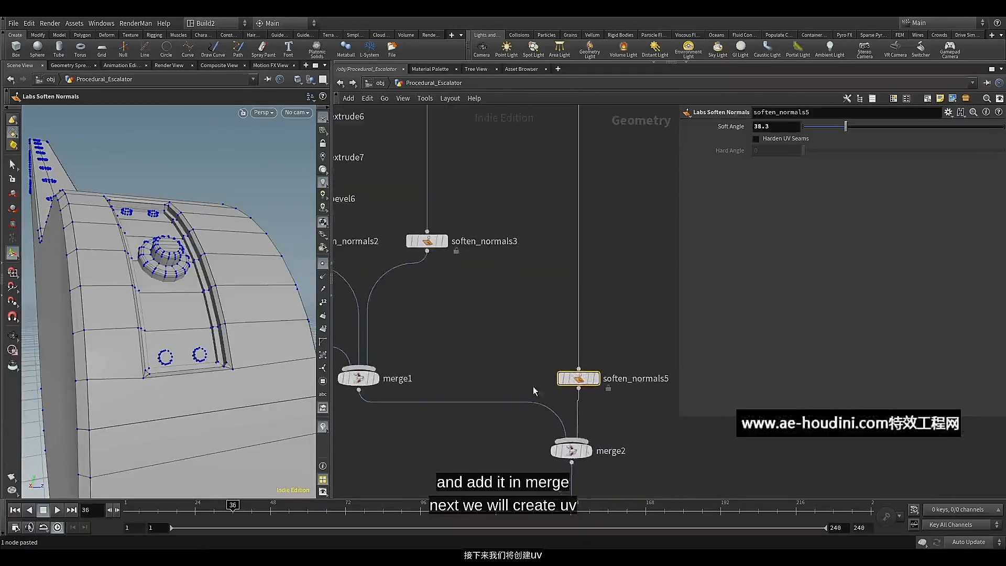
{"action": "scroll", "coordinate": [482, 361], "scroll_direction": "down", "scroll_amount": 5}
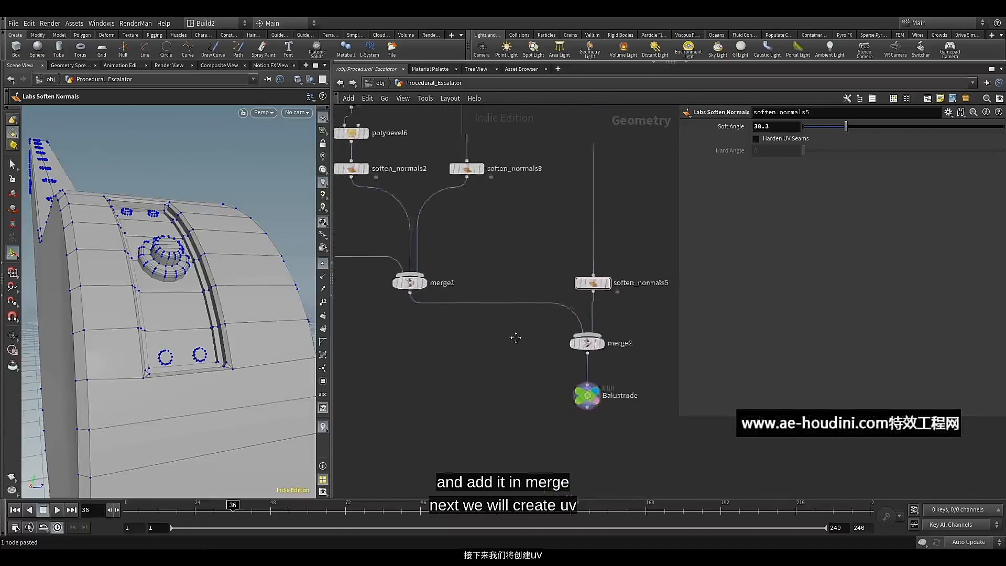
{"action": "scroll", "coordinate": [536, 370], "scroll_direction": "down", "scroll_amount": 5}
{"action": "middle_click_drag", "start_coordinate": [536, 370], "coordinate": [534, 422]}
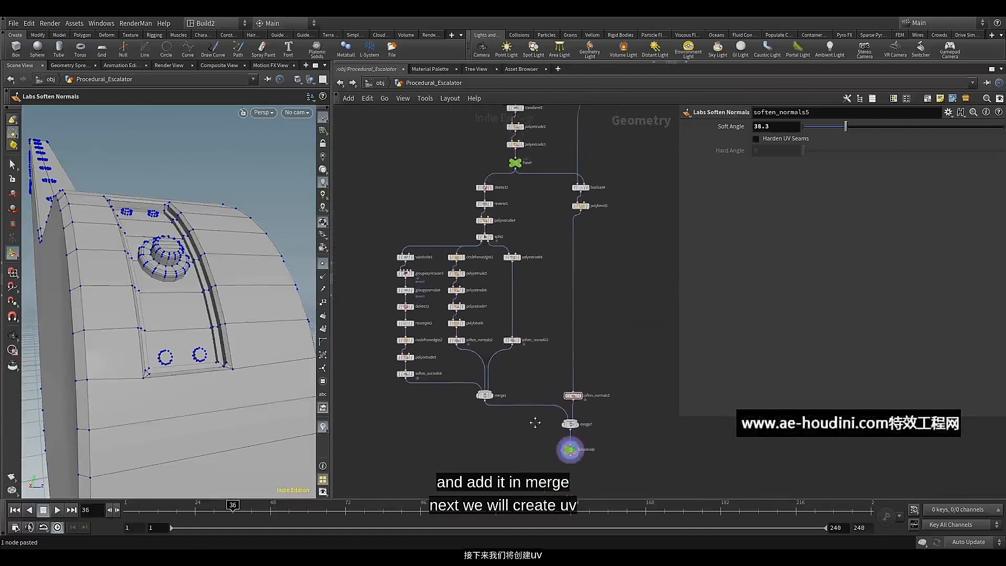
{"action": "key", "text": "Escape"}
{"action": "left_click_drag", "start_coordinate": [284, 306], "coordinate": [310, 271]}
{"action": "left_click", "coordinate": [323, 266]}
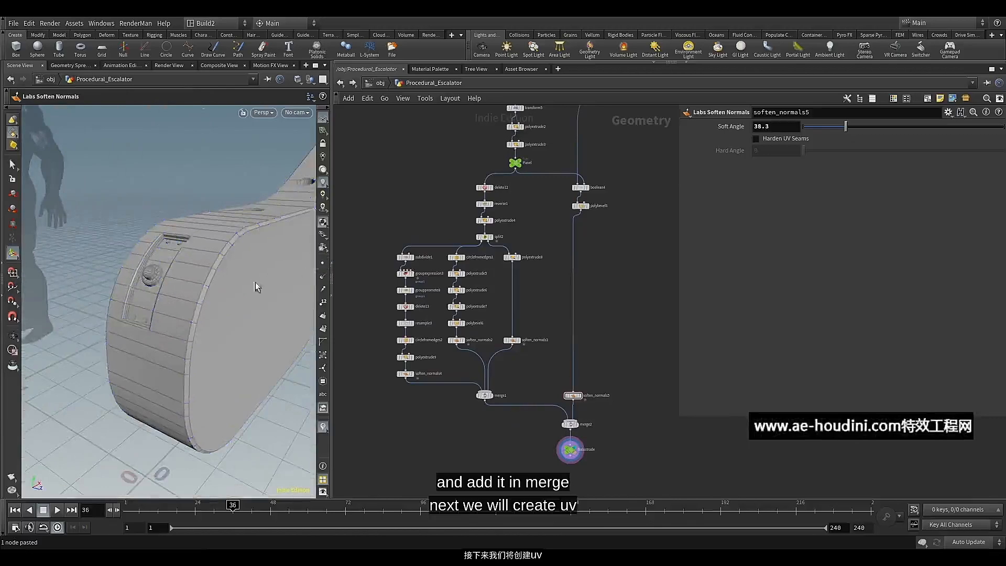
{"action": "left_click_drag", "start_coordinate": [210, 294], "coordinate": [254, 348], "text": "alt"}
{"action": "key", "text": "Return"}
Move the Balustrade null down, branch a UV Flatten node off merge2, and display it to check the checker pattern
{"action": "scroll", "coordinate": [547, 453], "scroll_direction": "up", "scroll_amount": 5}
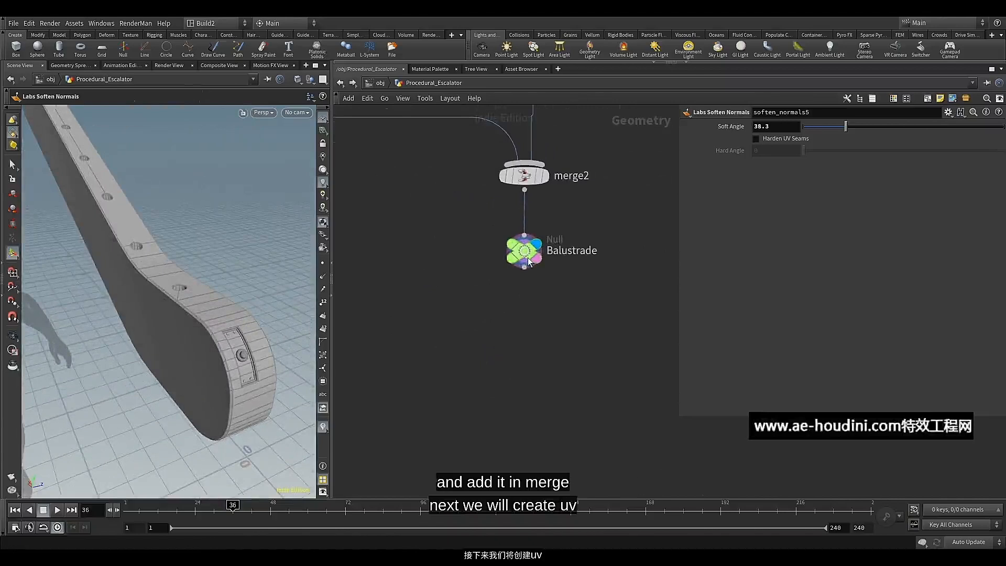
{"action": "left_click_drag", "start_coordinate": [529, 260], "coordinate": [528, 445]}
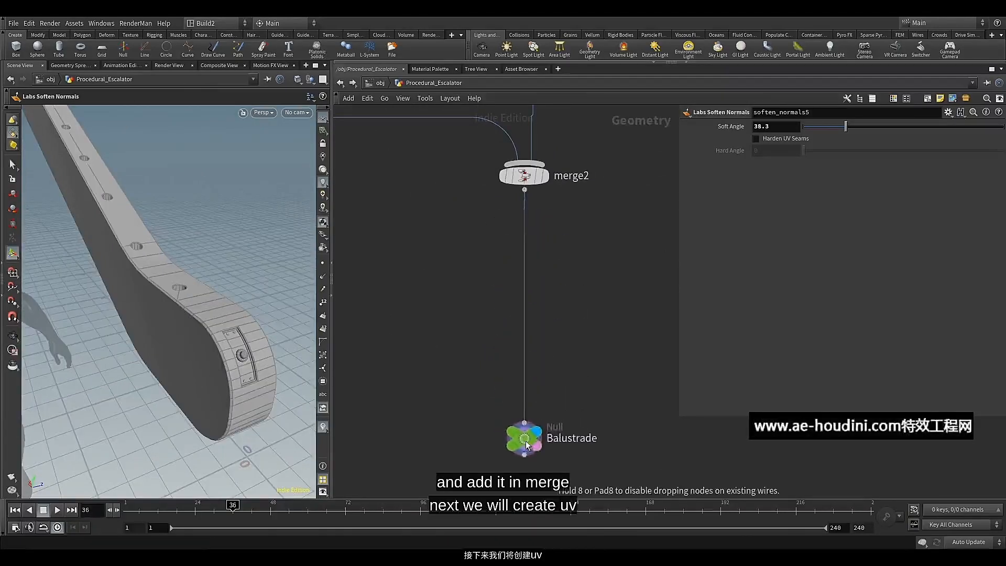
{"action": "left_click", "coordinate": [524, 190]}
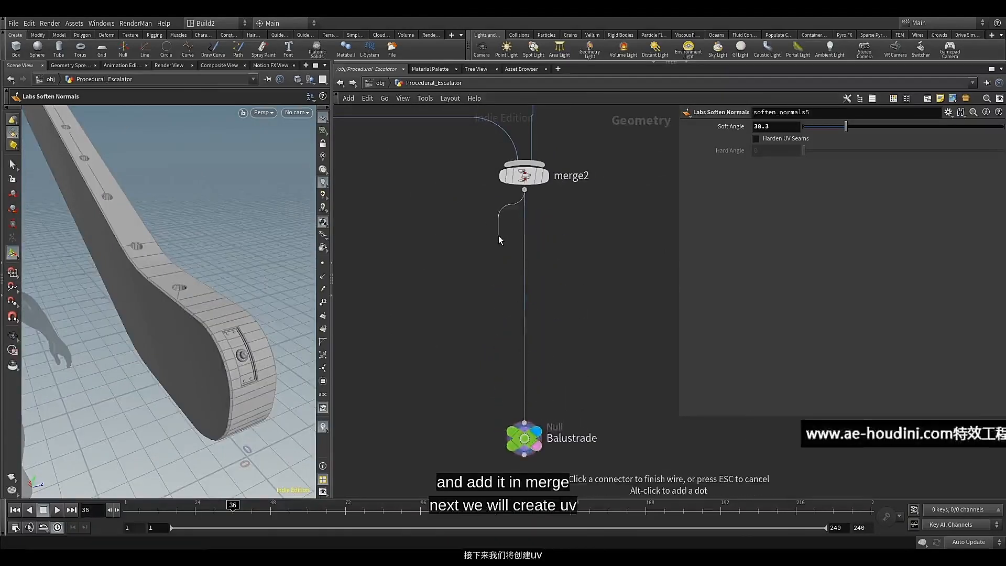
{"action": "key", "text": "Tab"}
{"action": "type", "text": "u"}
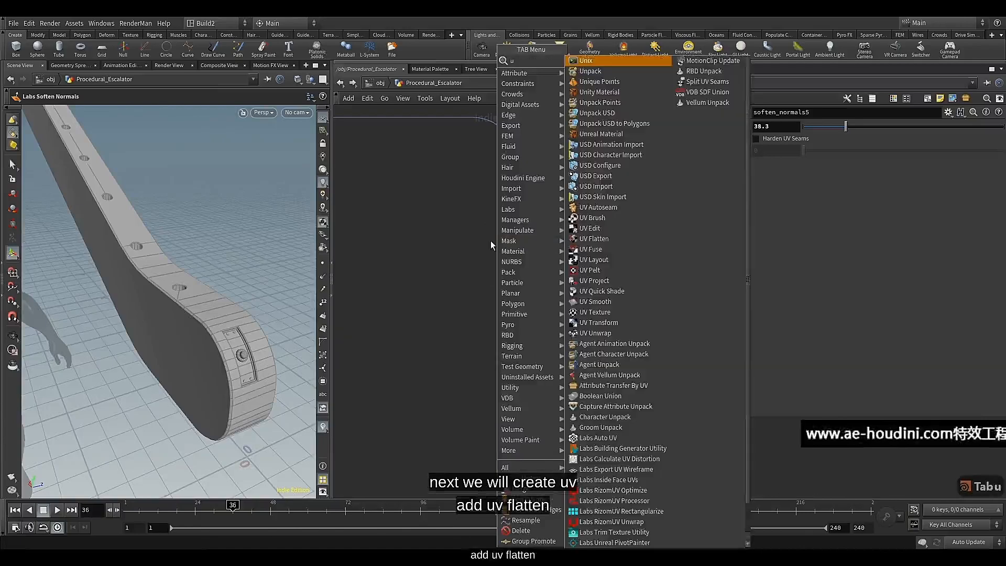
{"action": "type", "text": "v"}
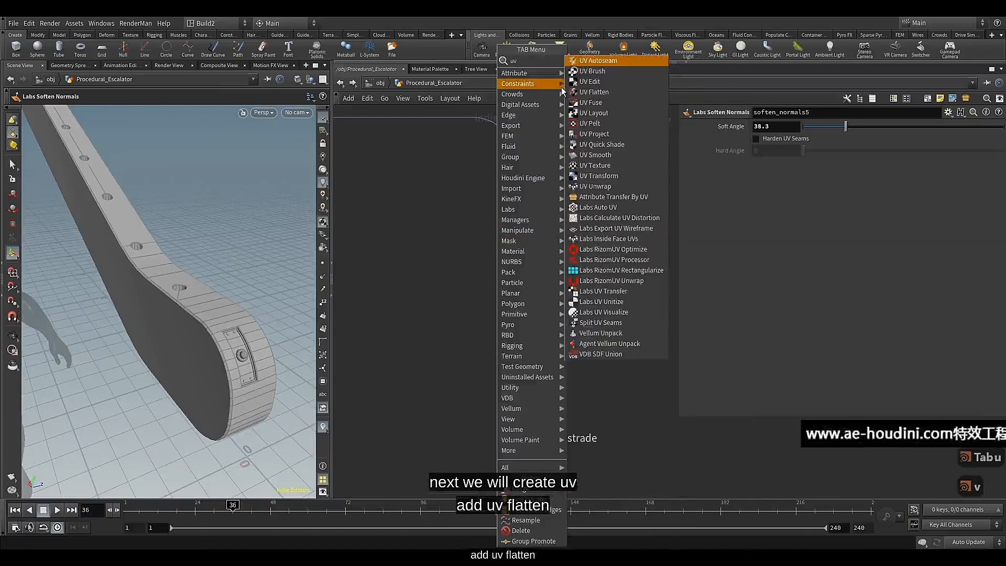
{"action": "left_click", "coordinate": [610, 91]}
{"action": "left_click", "coordinate": [500, 240]}
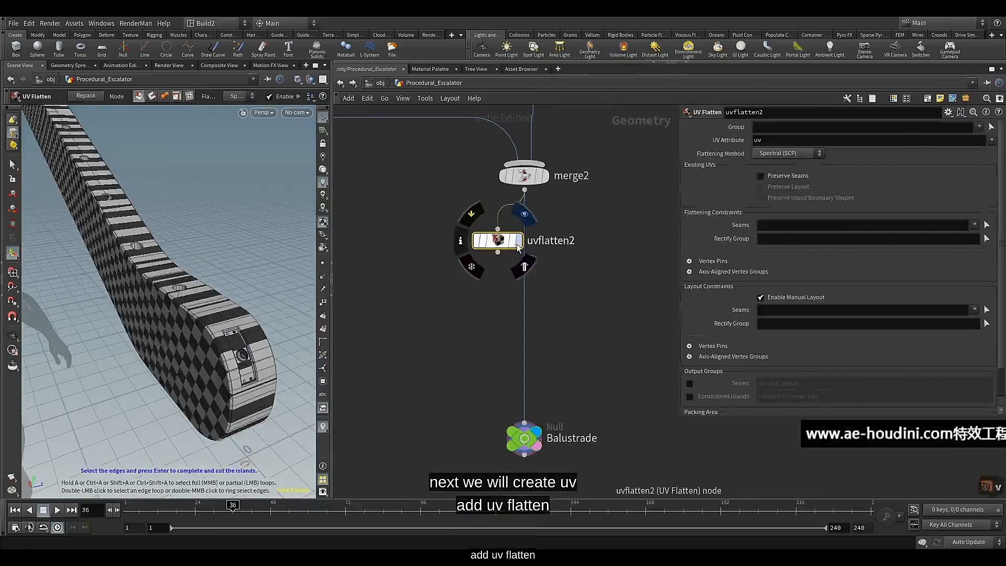
{"action": "left_click", "coordinate": [517, 246]}
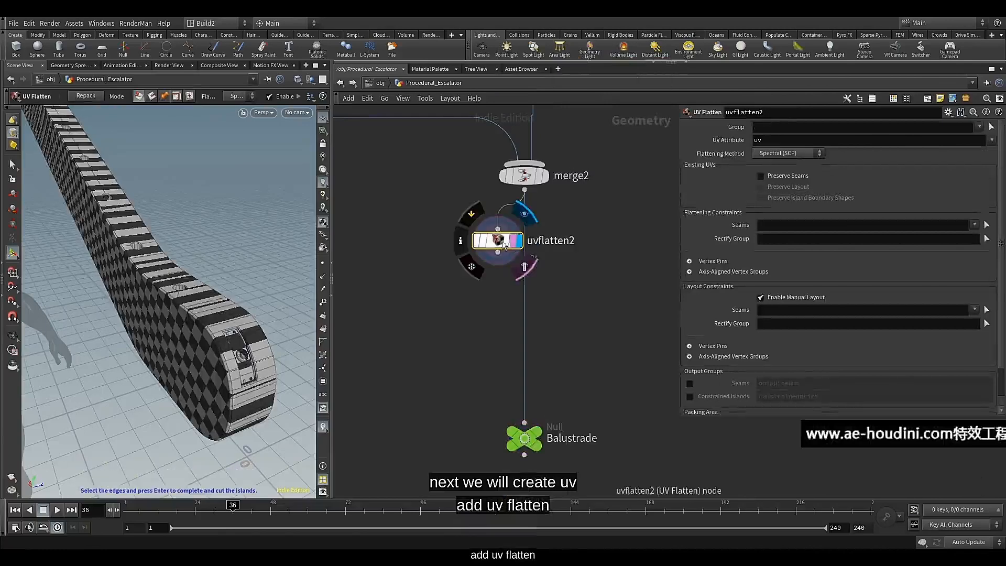
{"action": "left_click_drag", "start_coordinate": [246, 353], "coordinate": [231, 334], "text": "alt"}
{"action": "middle_click_drag", "start_coordinate": [231, 334], "coordinate": [226, 301], "text": "alt"}
{"action": "left_click_drag", "start_coordinate": [227, 301], "coordinate": [232, 314], "text": "alt"}
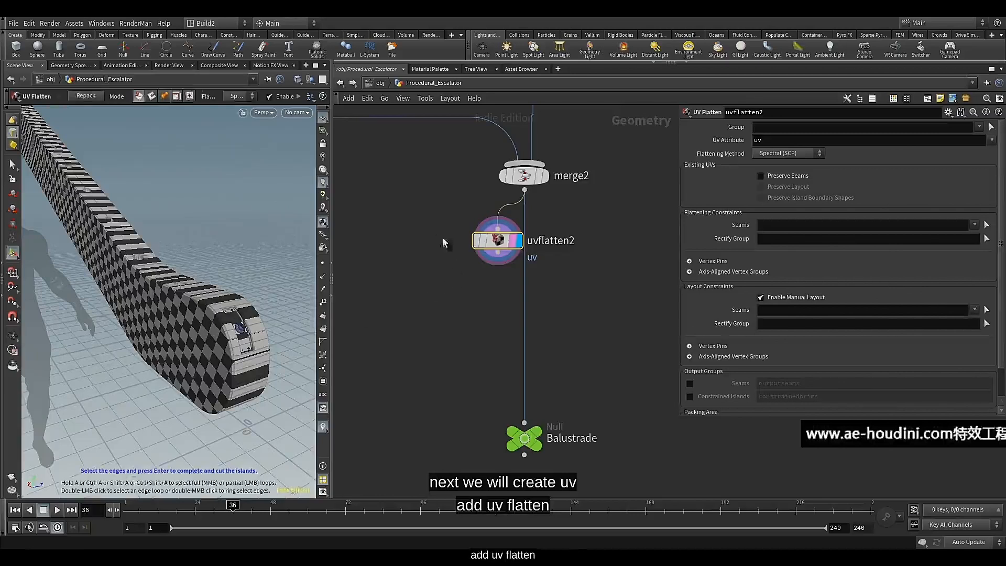
Put uvflatten2 in a network box and color the box blue
{"action": "left_click_drag", "start_coordinate": [429, 221], "coordinate": [516, 277]}
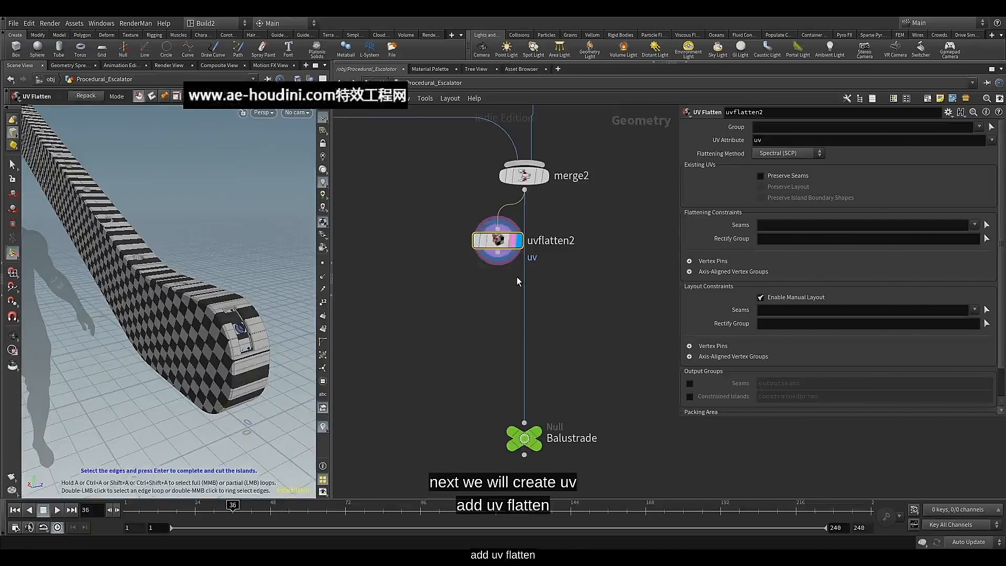
{"action": "left_click", "coordinate": [926, 99]}
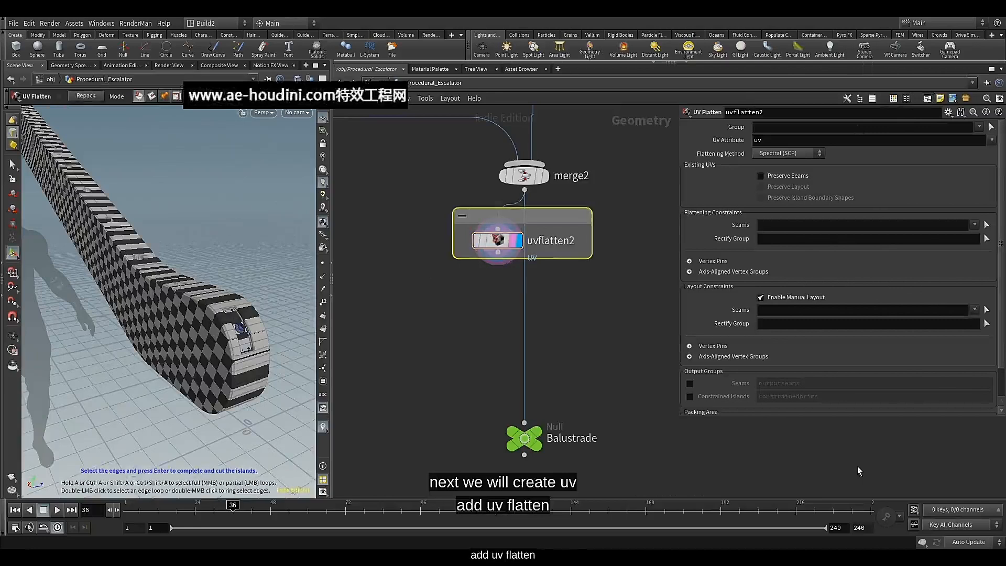
{"action": "key", "text": "c"}
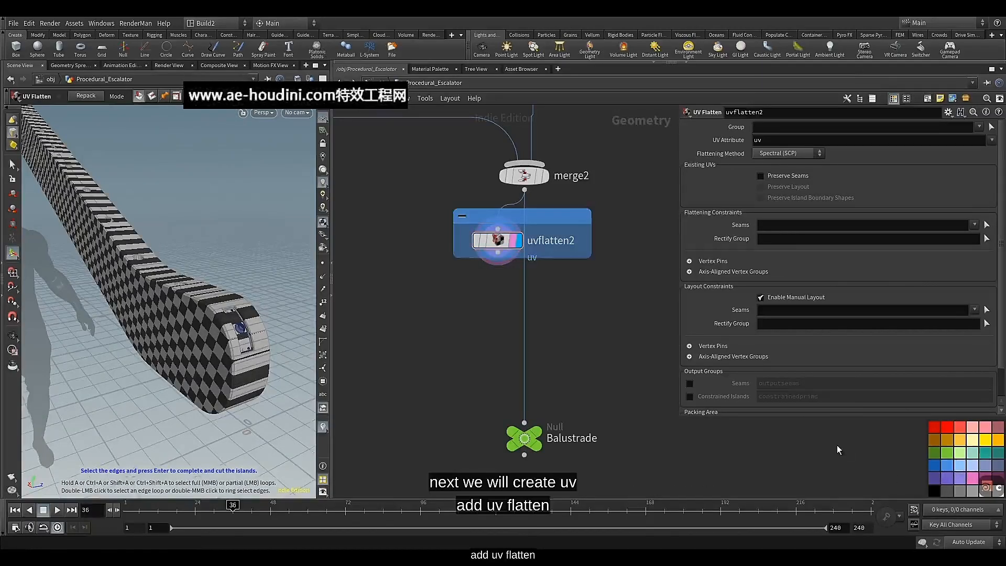
{"action": "key", "text": "c"}
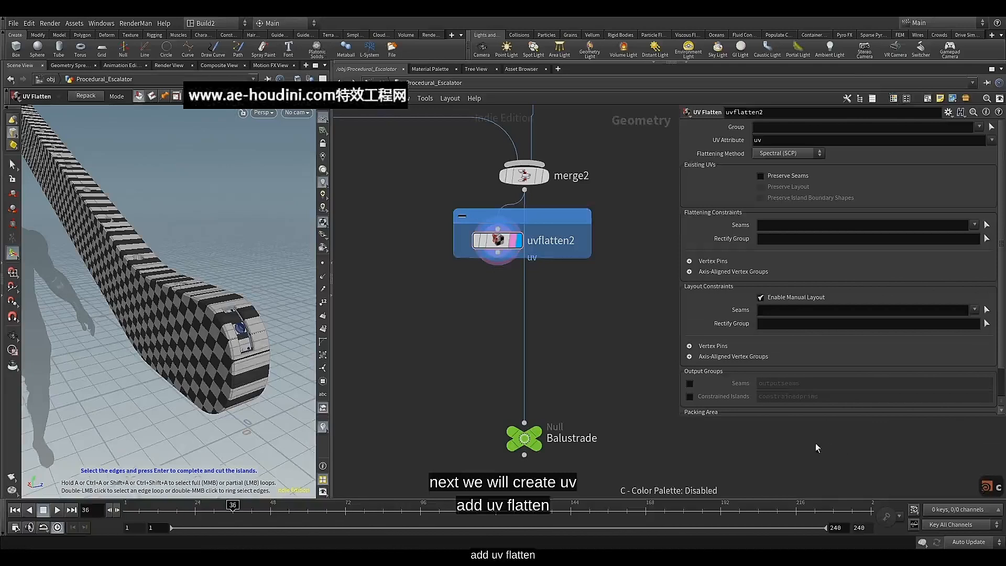
{"action": "middle_click_drag", "start_coordinate": [455, 280], "coordinate": [454, 317]}
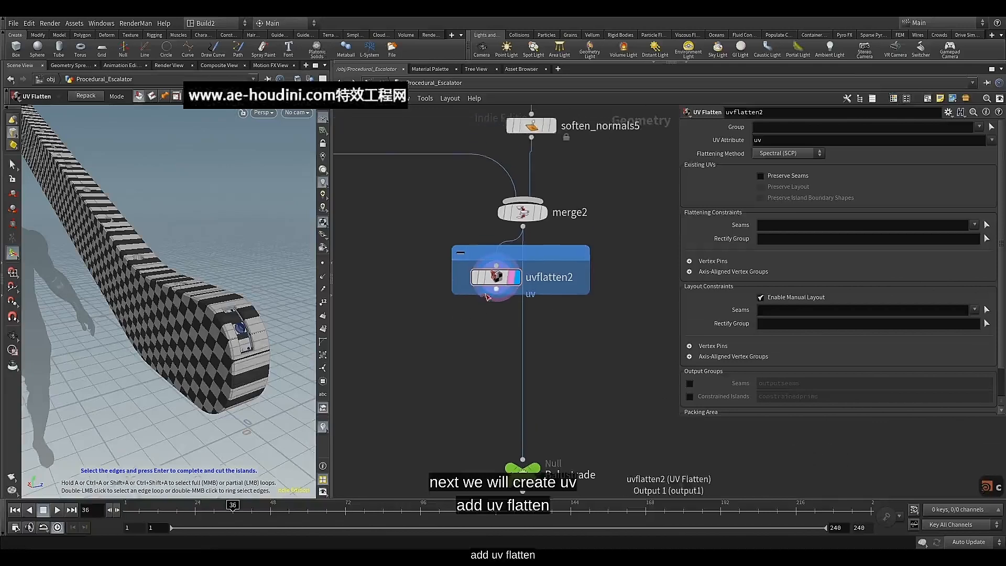
{"action": "left_click", "coordinate": [480, 296]}
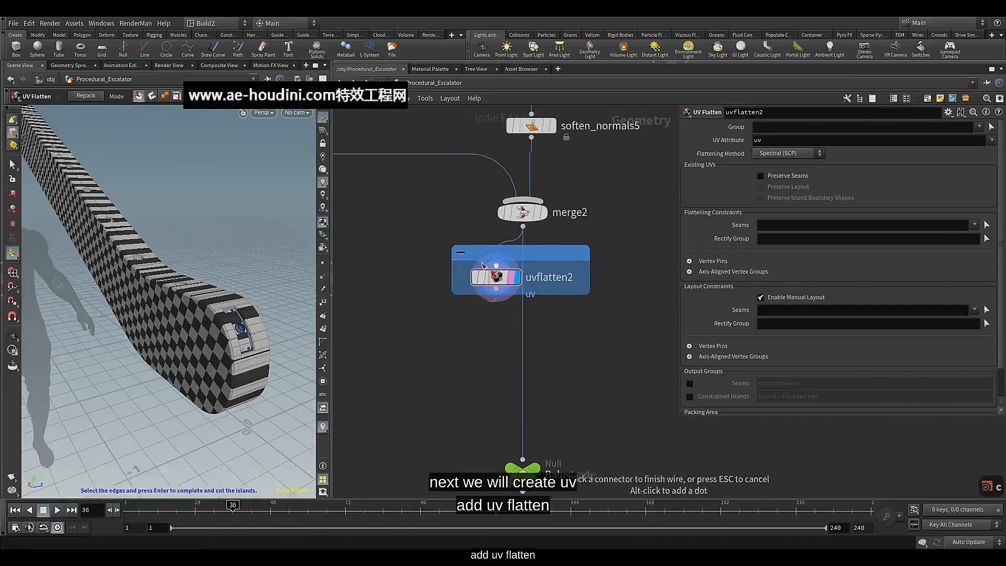
{"action": "left_click", "coordinate": [495, 265]}
{"action": "left_click", "coordinate": [483, 256]}
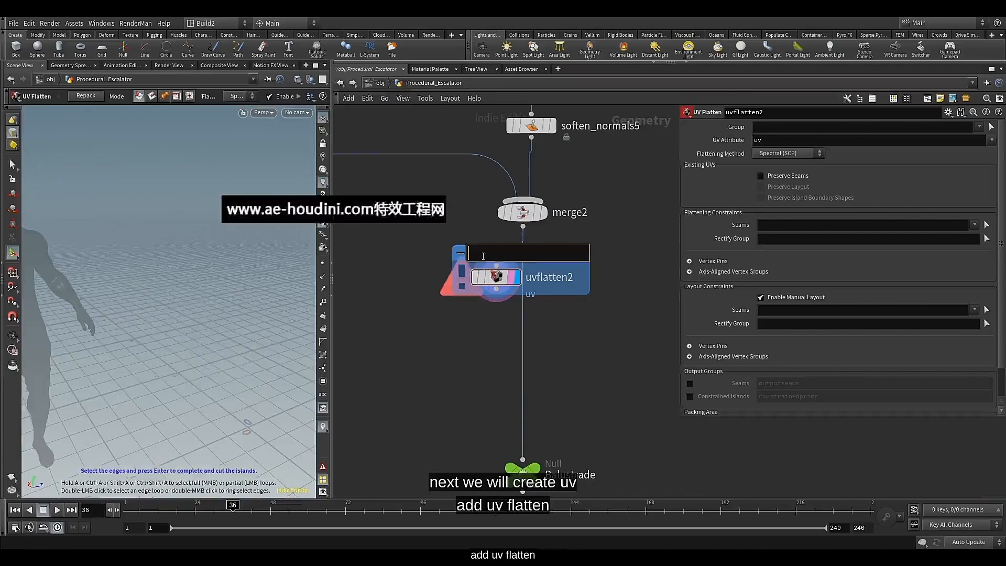
{"action": "left_click", "coordinate": [528, 229]}
{"action": "left_click", "coordinate": [495, 265]}
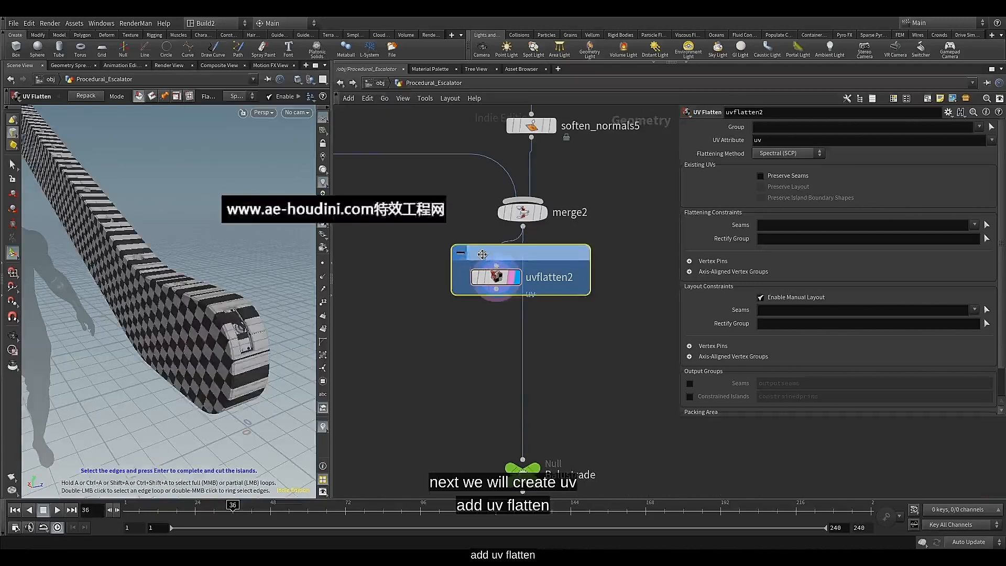
Enlarge the blue network box around uvflatten2, title it "uv", and reposition the node inside it
{"action": "left_click_drag", "start_coordinate": [558, 294], "coordinate": [548, 389]}
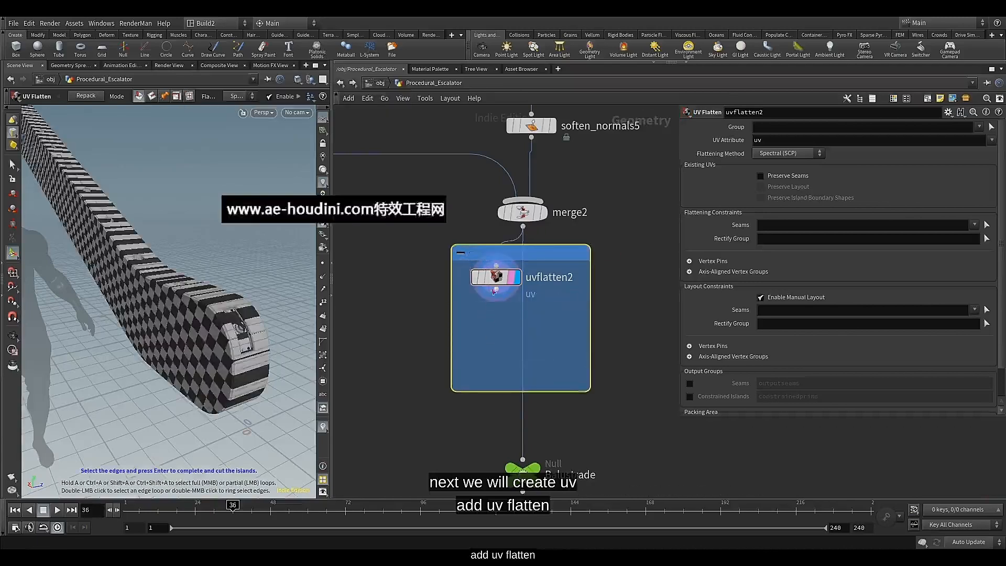
{"action": "left_click_drag", "start_coordinate": [494, 290], "coordinate": [491, 330]}
{"action": "double_click", "coordinate": [481, 252]}
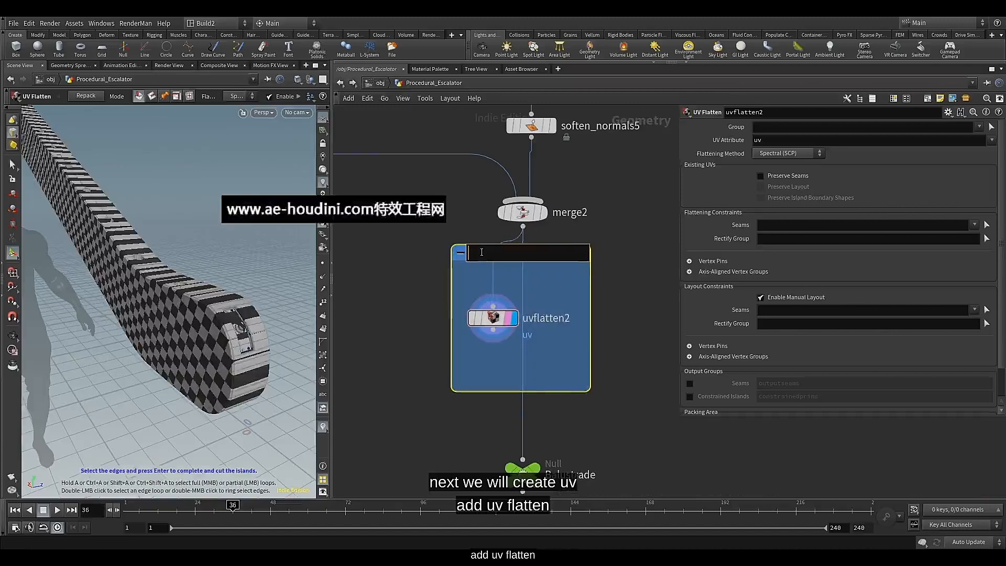
{"action": "left_click", "coordinate": [467, 289]}
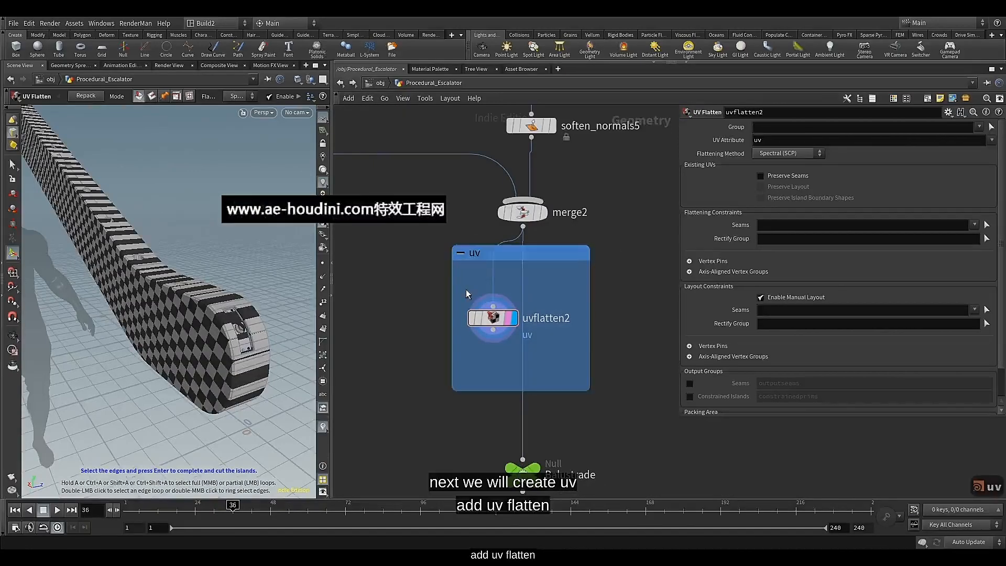
{"action": "left_click_drag", "start_coordinate": [492, 320], "coordinate": [495, 311]}
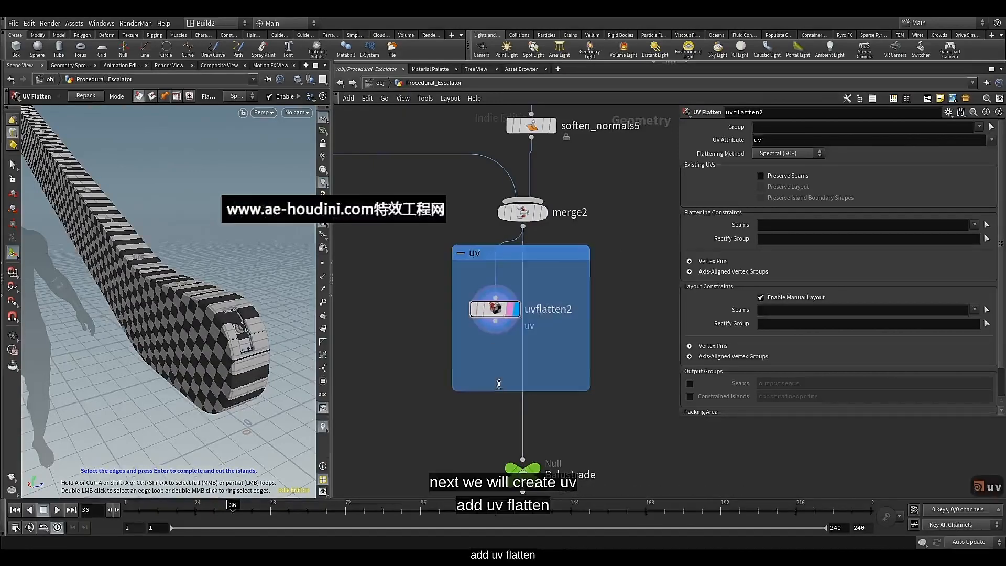
{"action": "left_click_drag", "start_coordinate": [499, 383], "coordinate": [502, 370]}
Copy the bypassed uvquickshade1 node from the handrail's UV network
{"action": "scroll", "coordinate": [500, 361], "scroll_direction": "down", "scroll_amount": 5}
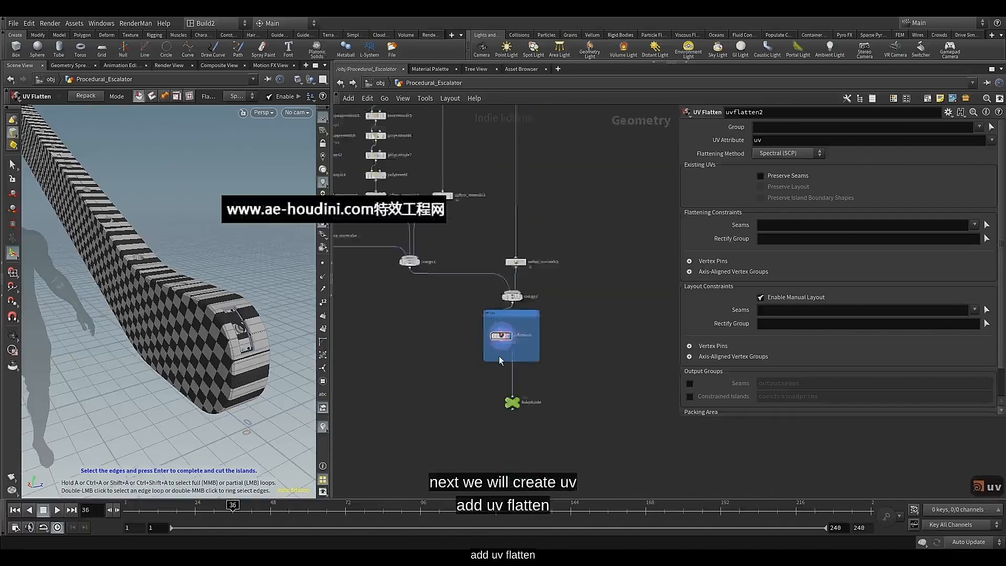
{"action": "scroll", "coordinate": [500, 361], "scroll_direction": "down", "scroll_amount": 6}
{"action": "scroll", "coordinate": [474, 398], "scroll_direction": "up", "scroll_amount": 4}
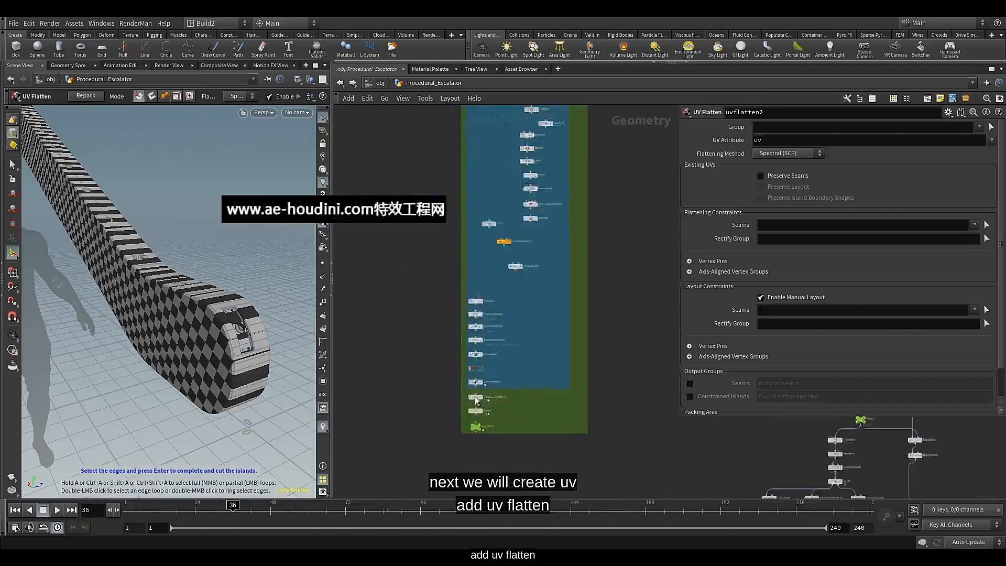
{"action": "scroll", "coordinate": [476, 398], "scroll_direction": "up", "scroll_amount": 4}
{"action": "left_click", "coordinate": [474, 325]}
{"action": "middle_click_drag", "start_coordinate": [473, 326], "coordinate": [416, 352]}
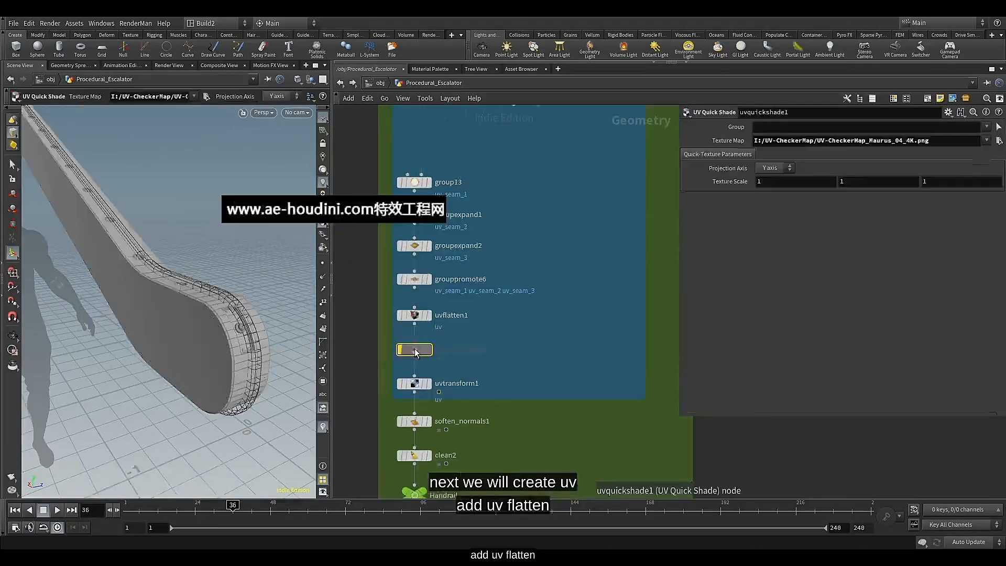
{"action": "key", "text": "ctrl+c"}
{"action": "key", "text": "ctrl+c"}
{"action": "key", "text": "ctrl+c"}
Paste the copied UV Quick Shade node into the balustrade's uv box and connect it below uvflatten2
{"action": "scroll", "coordinate": [563, 360], "scroll_direction": "down", "scroll_amount": 5}
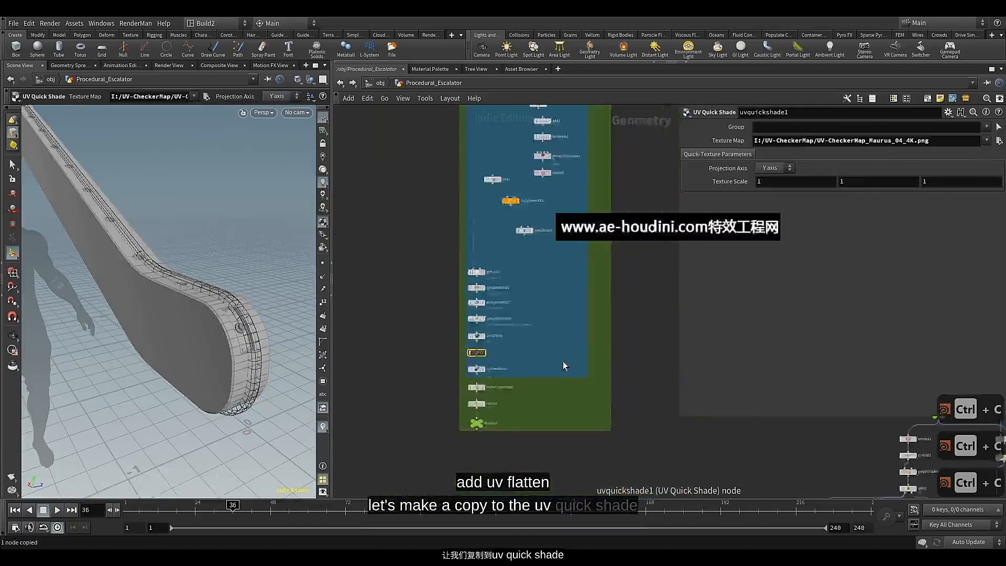
{"action": "scroll", "coordinate": [576, 366], "scroll_direction": "up", "scroll_amount": 5}
{"action": "scroll", "coordinate": [576, 367], "scroll_direction": "up", "scroll_amount": 1}
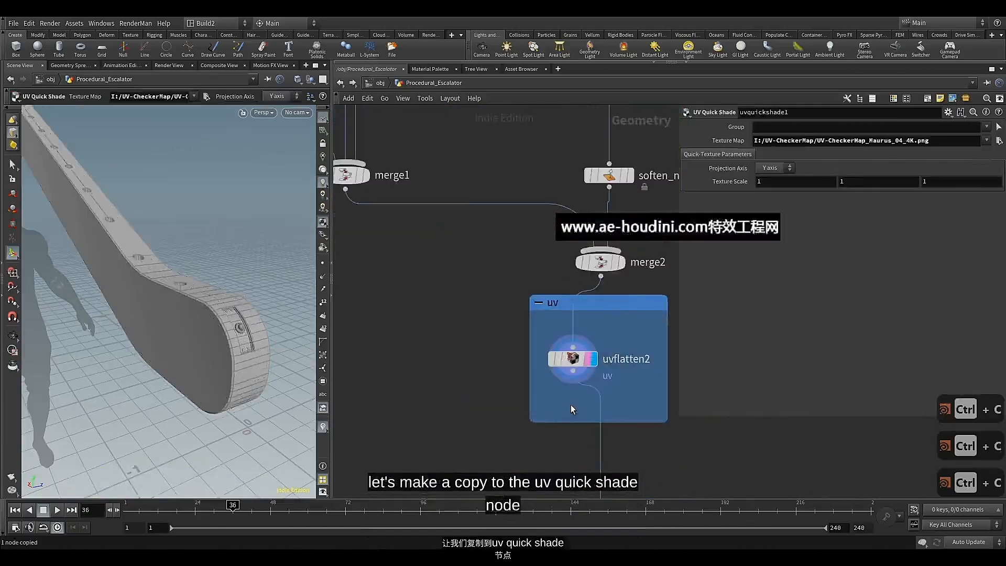
{"action": "key", "text": "ctrl+v"}
{"action": "left_click_drag", "start_coordinate": [574, 372], "coordinate": [580, 409]}
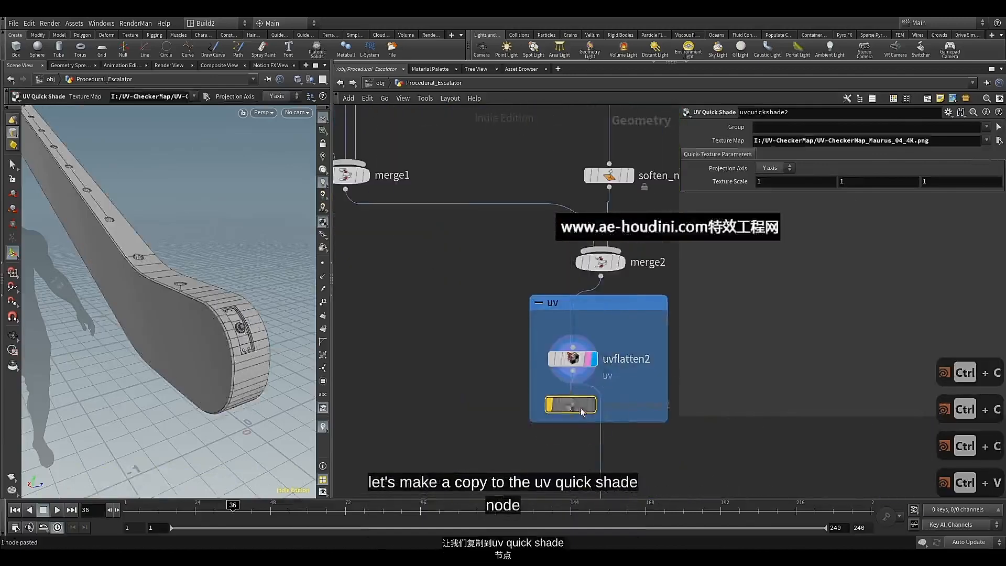
Display uvquickshade2, wire it into the Balustrade null, and turn off its bypass to check the texture on the balustrade
{"action": "left_click", "coordinate": [597, 379]}
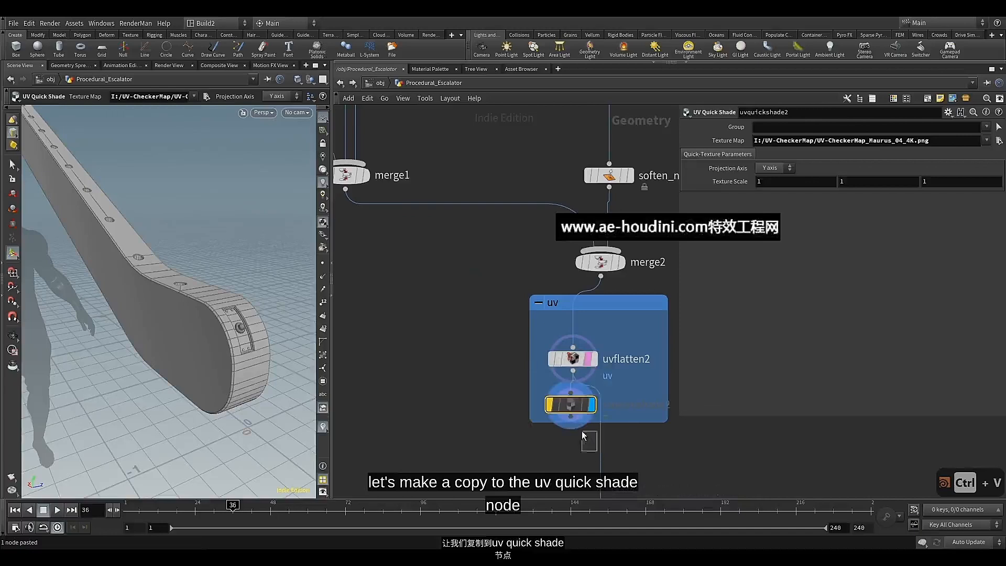
{"action": "middle_click_drag", "start_coordinate": [555, 455], "coordinate": [468, 324]}
{"action": "left_click_drag", "start_coordinate": [512, 313], "coordinate": [477, 275]}
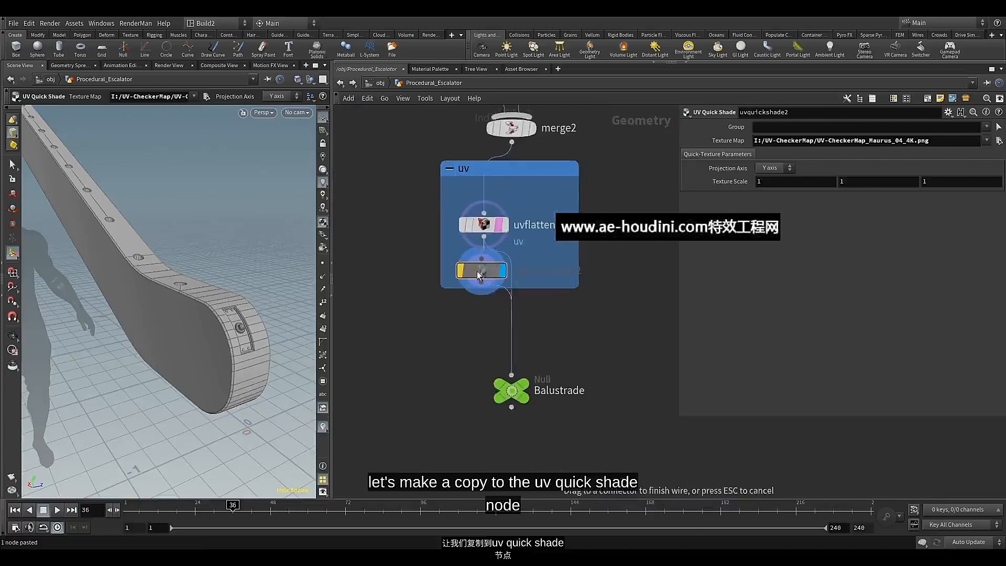
{"action": "left_click", "coordinate": [460, 271]}
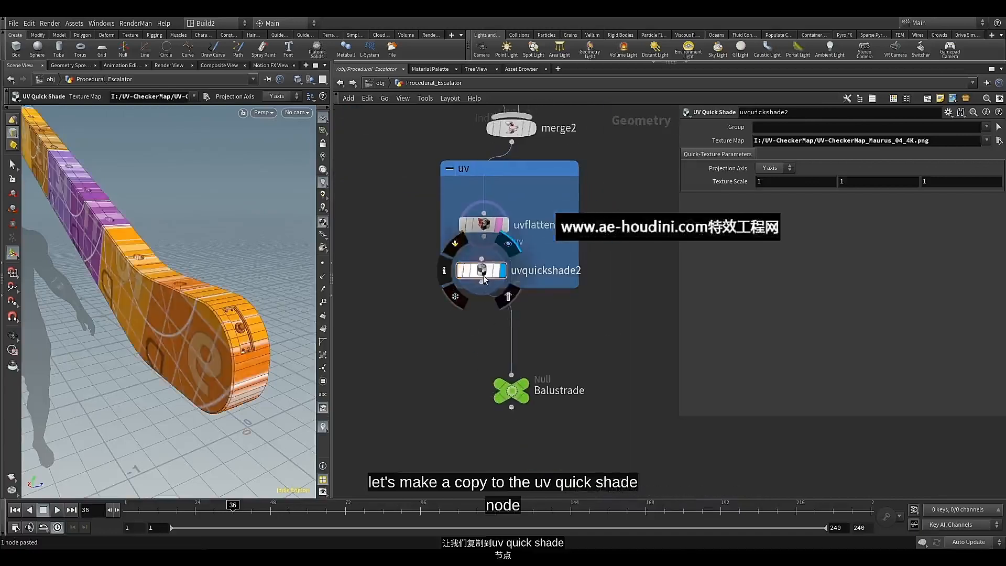
{"action": "key", "text": "Escape"}
{"action": "mouse_move", "coordinate": [215, 340]}
{"action": "left_mouse_down"}
{"action": "mouse_move", "coordinate": [233, 328]}
{"action": "mouse_move", "coordinate": [205, 333]}
{"action": "mouse_move", "coordinate": [215, 333]}
{"action": "left_mouse_up"}
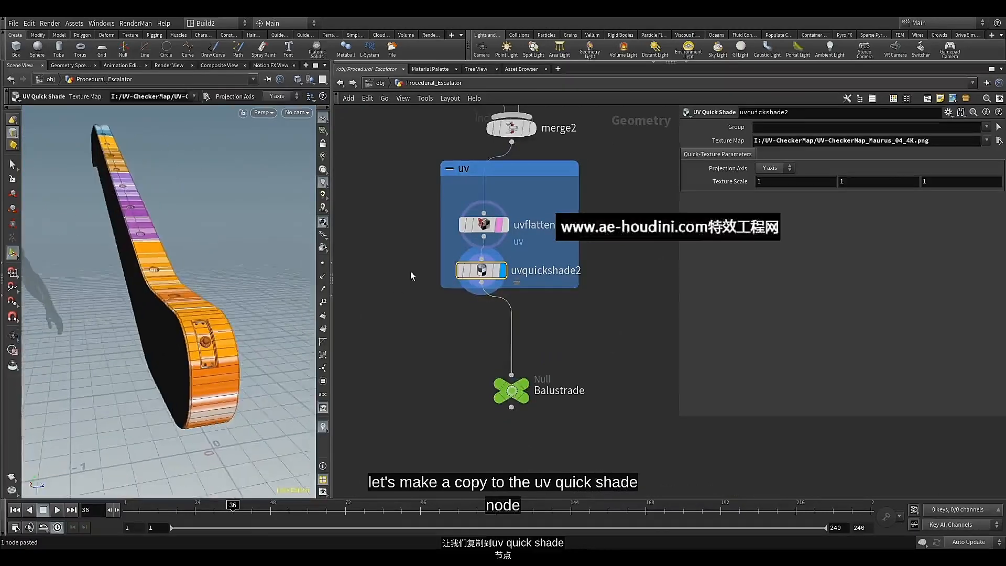
Branch a Group Create node off the output of polybevel5
{"action": "scroll", "coordinate": [410, 271], "scroll_direction": "down", "scroll_amount": 2}
{"action": "middle_click_drag", "start_coordinate": [410, 272], "coordinate": [398, 393]}
{"action": "left_click_drag", "start_coordinate": [444, 366], "coordinate": [444, 350]}
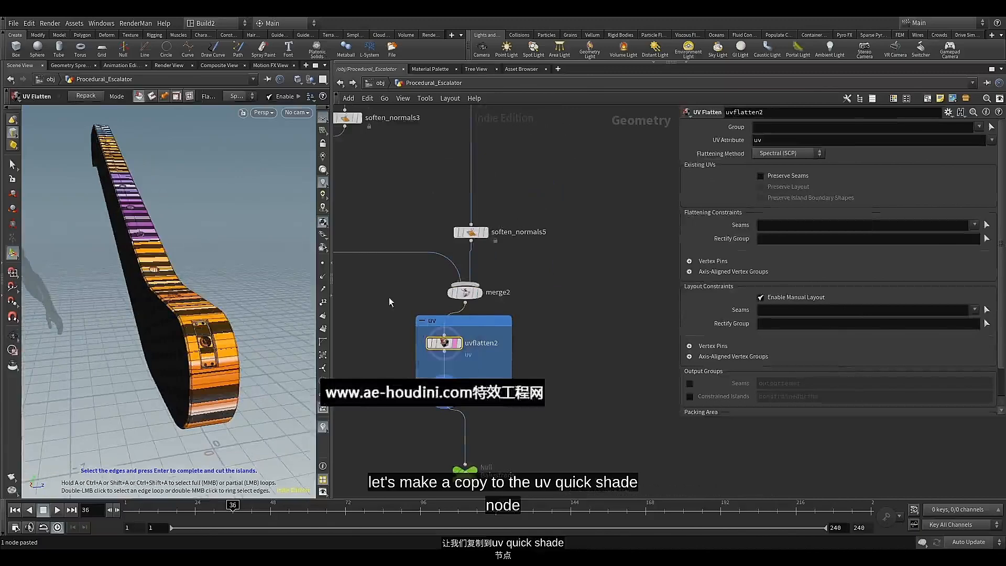
{"action": "middle_click_drag", "start_coordinate": [389, 297], "coordinate": [396, 449]}
{"action": "scroll", "coordinate": [415, 321], "scroll_direction": "down", "scroll_amount": 3}
{"action": "middle_click_drag", "start_coordinate": [393, 218], "coordinate": [393, 298]}
{"action": "scroll", "coordinate": [455, 283], "scroll_direction": "up", "scroll_amount": 3}
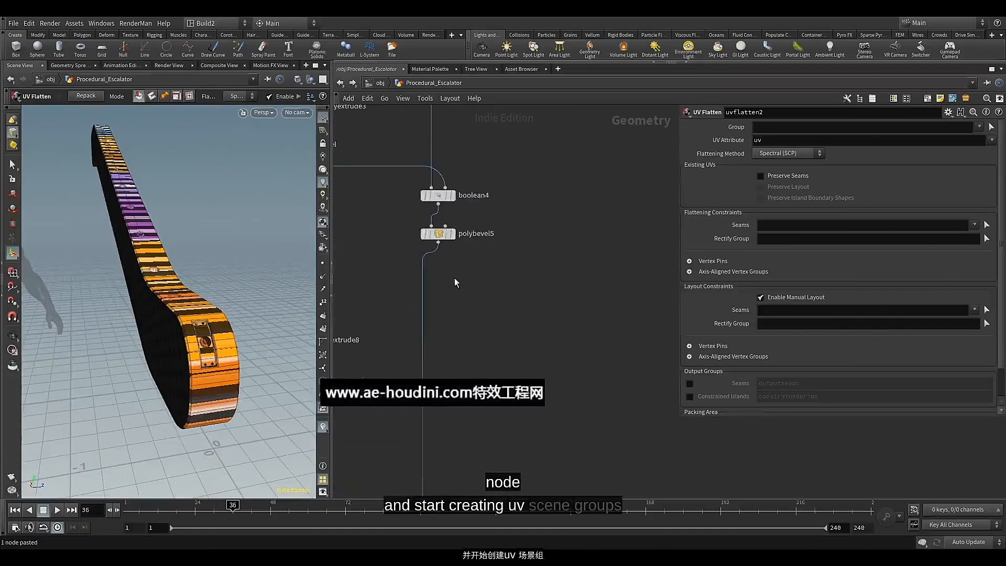
{"action": "left_click", "coordinate": [439, 243]}
{"action": "key", "text": "Tab"}
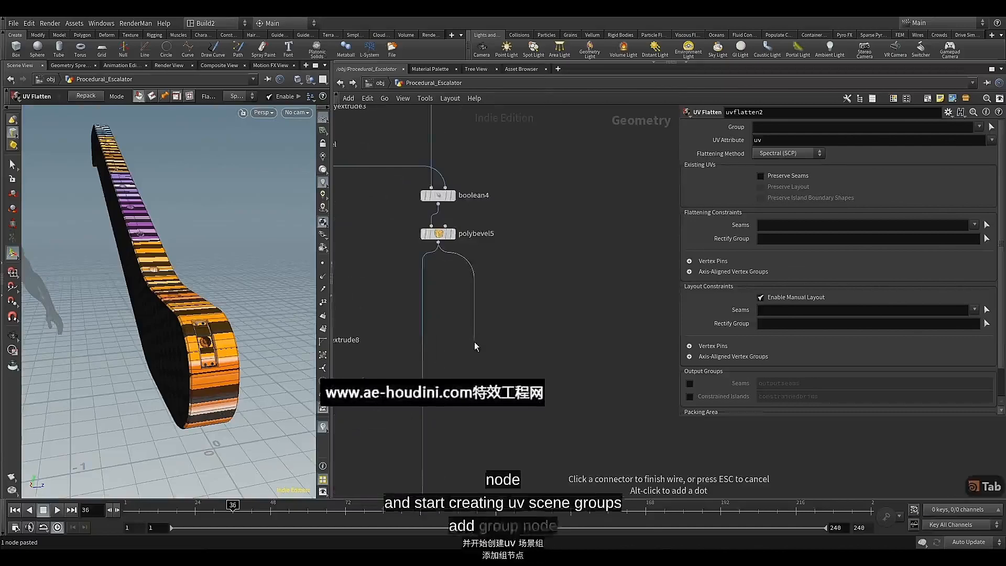
{"action": "type", "text": "gr"}
{"action": "left_click", "coordinate": [568, 72]}
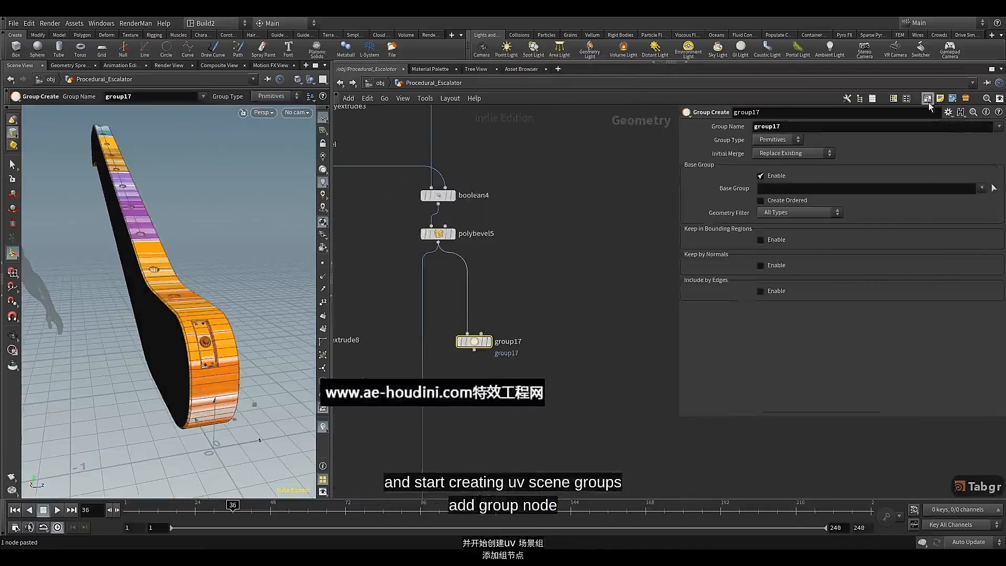
Put group17 in a network box titled "uv", color the box blue, and enlarge it downward
{"action": "key", "text": "shift+o"}
{"action": "double_click", "coordinate": [492, 326]}
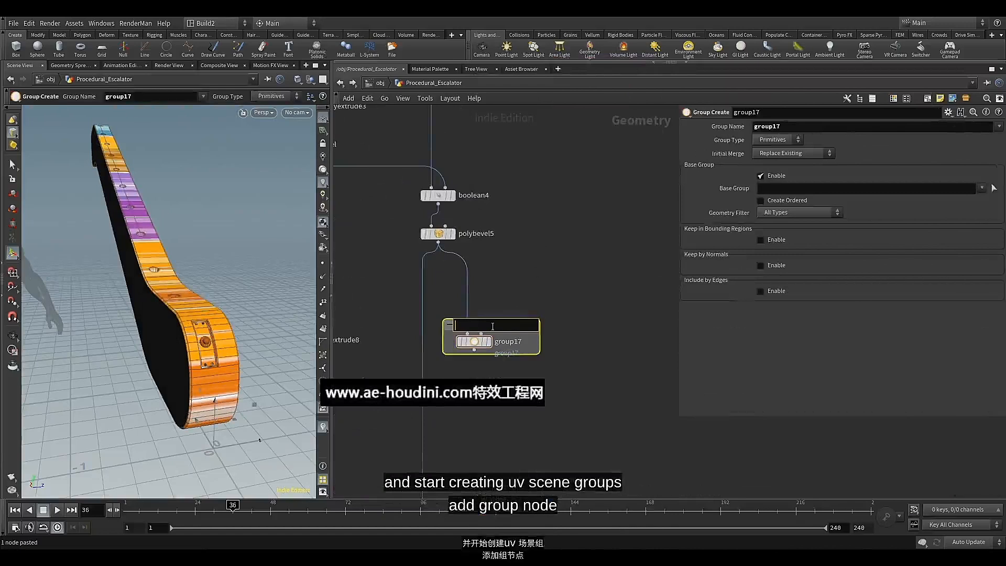
{"action": "type", "text": "uv"}
{"action": "left_click", "coordinate": [481, 372]}
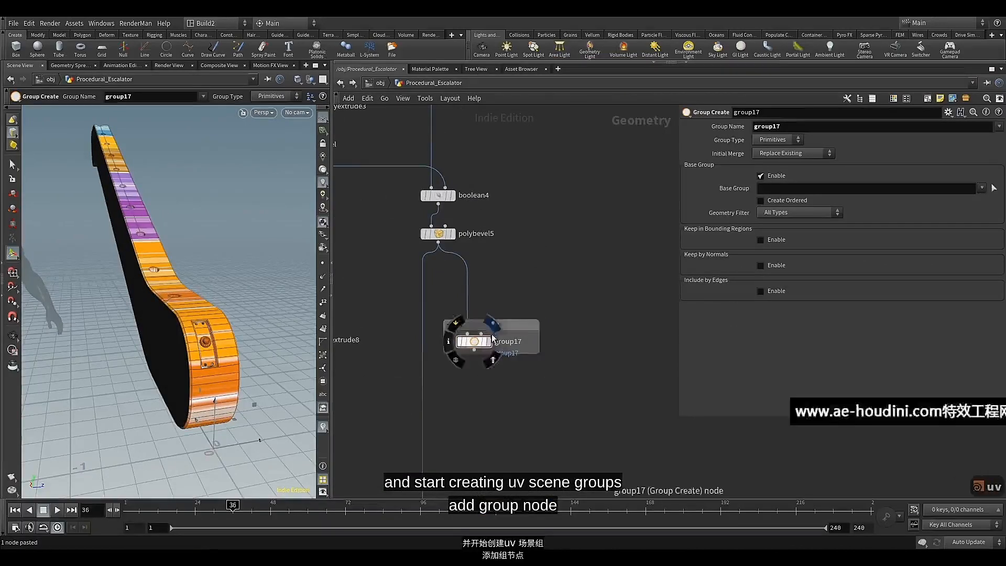
{"action": "left_click", "coordinate": [525, 322]}
{"action": "key", "text": "c"}
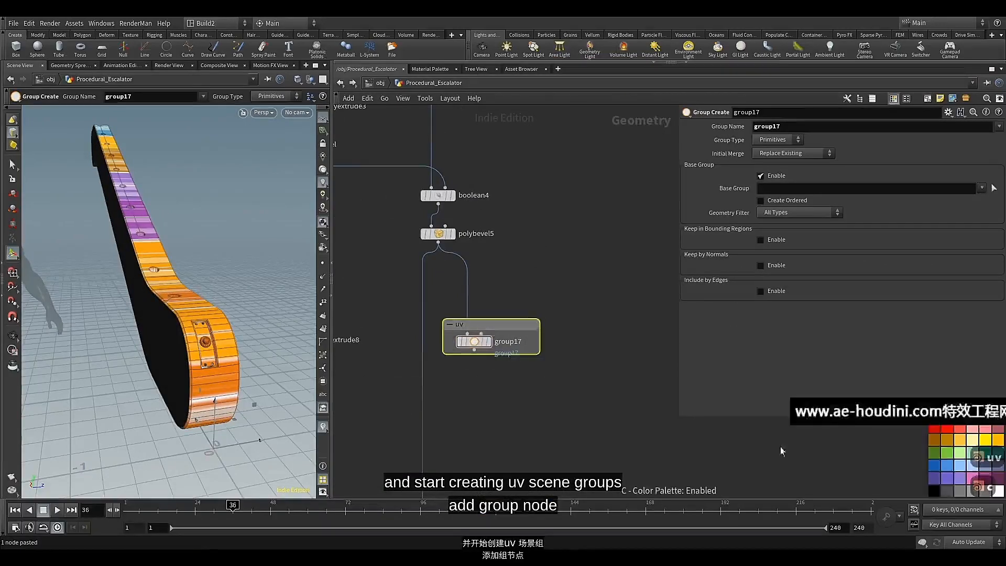
{"action": "left_click", "coordinate": [947, 466]}
{"action": "key", "text": "c"}
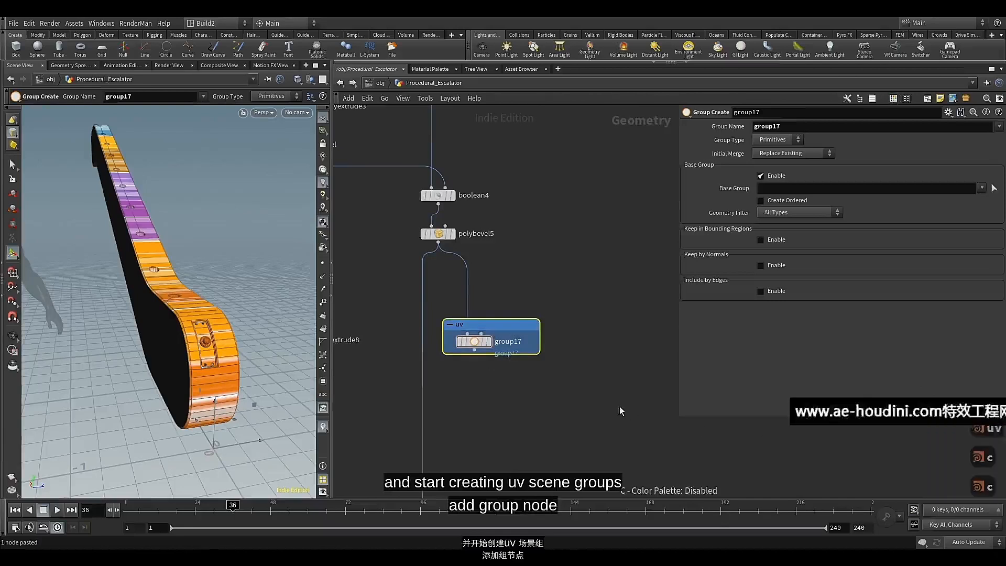
{"action": "left_click_drag", "start_coordinate": [527, 355], "coordinate": [527, 414]}
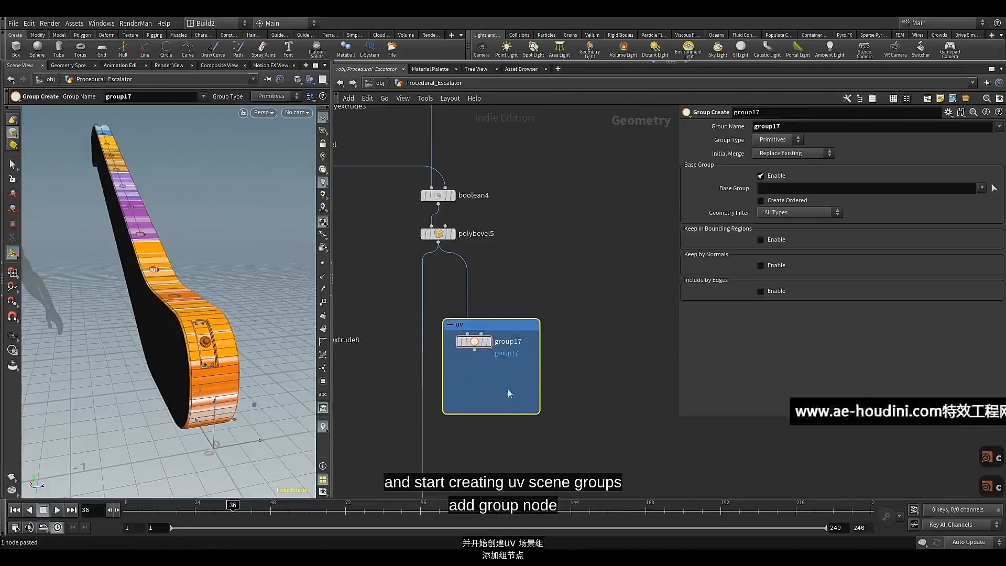
Display group17 and set its group name to uv_seam_1
{"action": "left_click", "coordinate": [478, 343]}
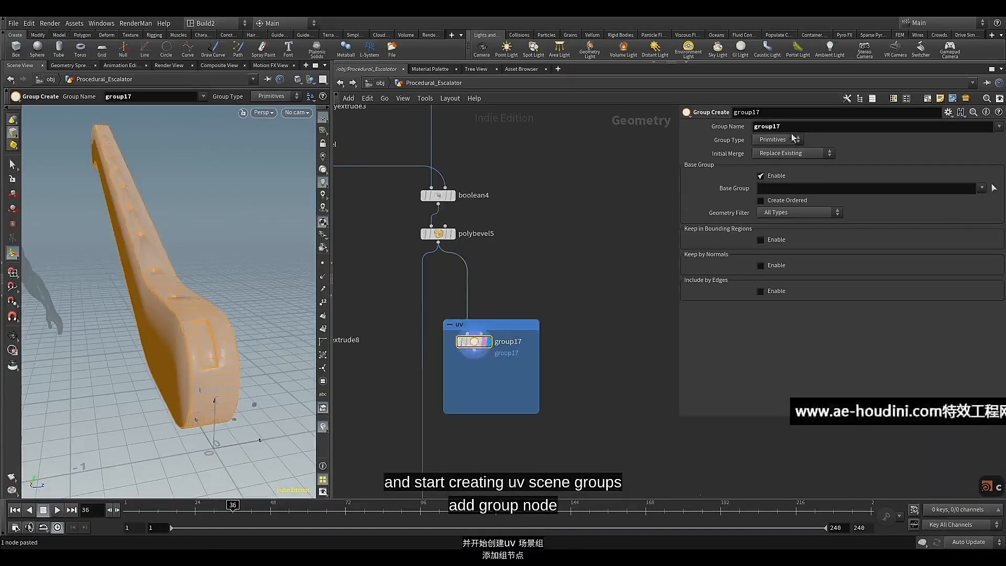
{"action": "type", "text": "uv"}
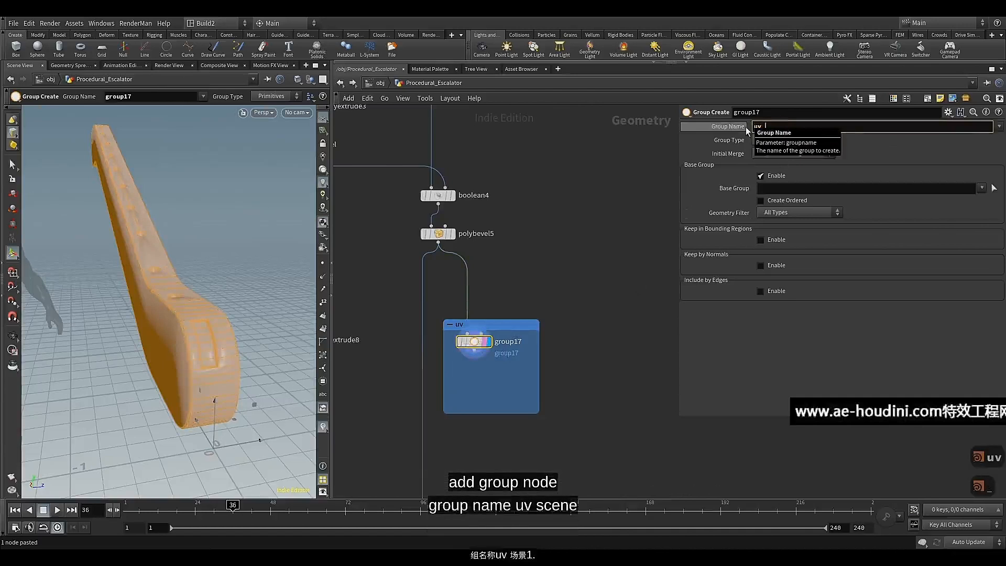
{"action": "type", "text": "_seam"}
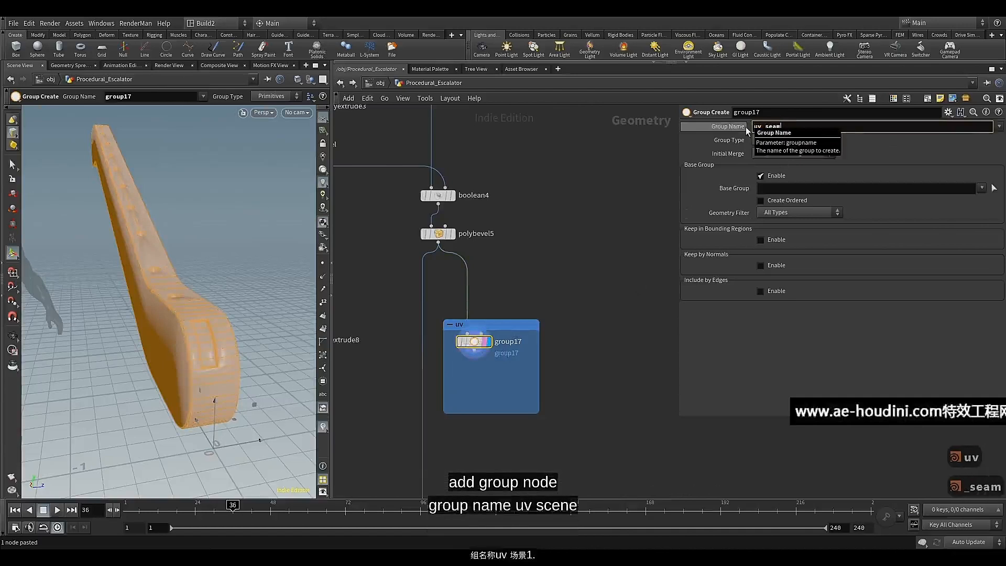
{"action": "type", "text": "_1"}
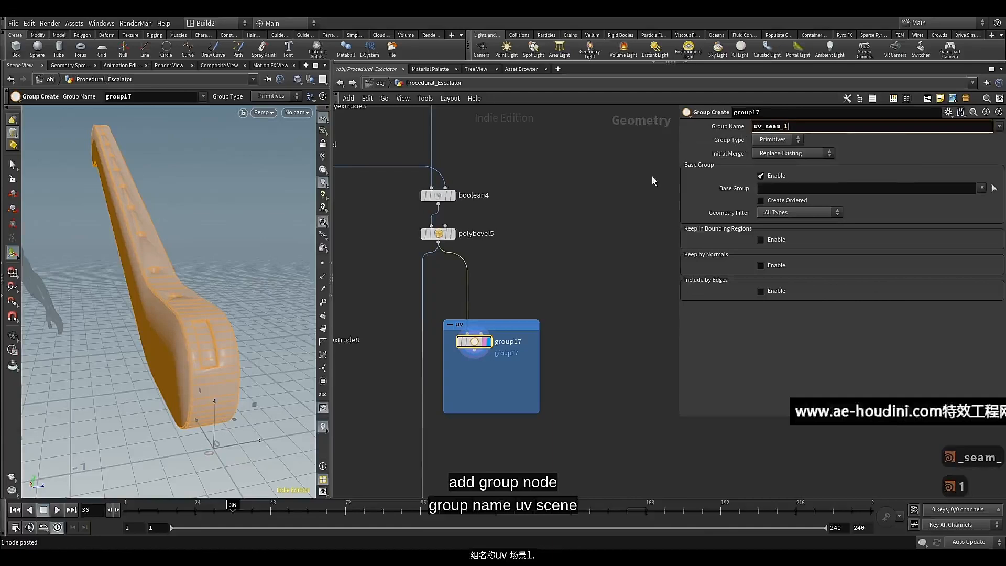
{"action": "key", "text": "Return"}
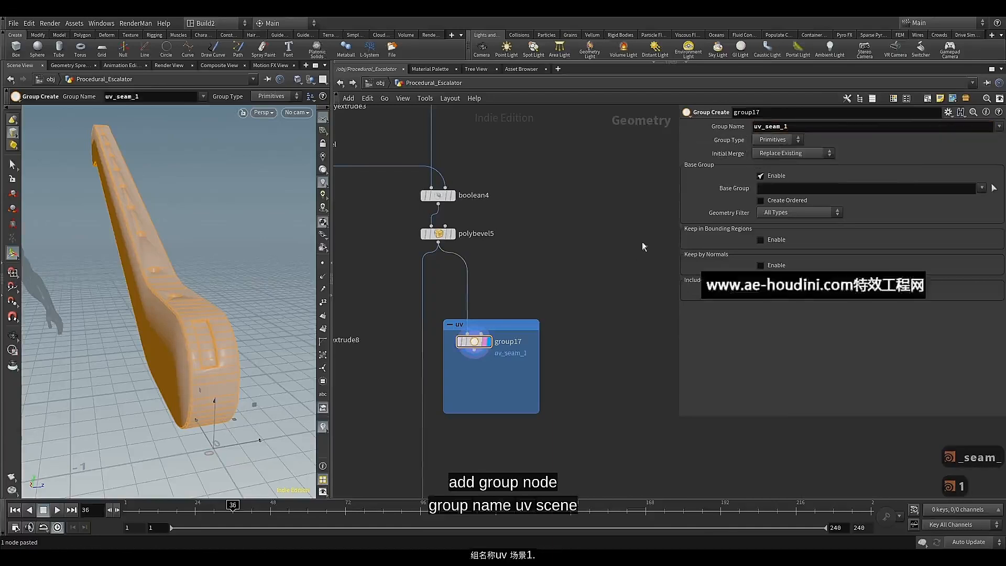
Switch group17 from a base group to Keep by Normals with a spread angle of 52
{"action": "left_click", "coordinate": [761, 176]}
{"action": "left_click_drag", "start_coordinate": [220, 340], "coordinate": [181, 317], "text": "alt"}
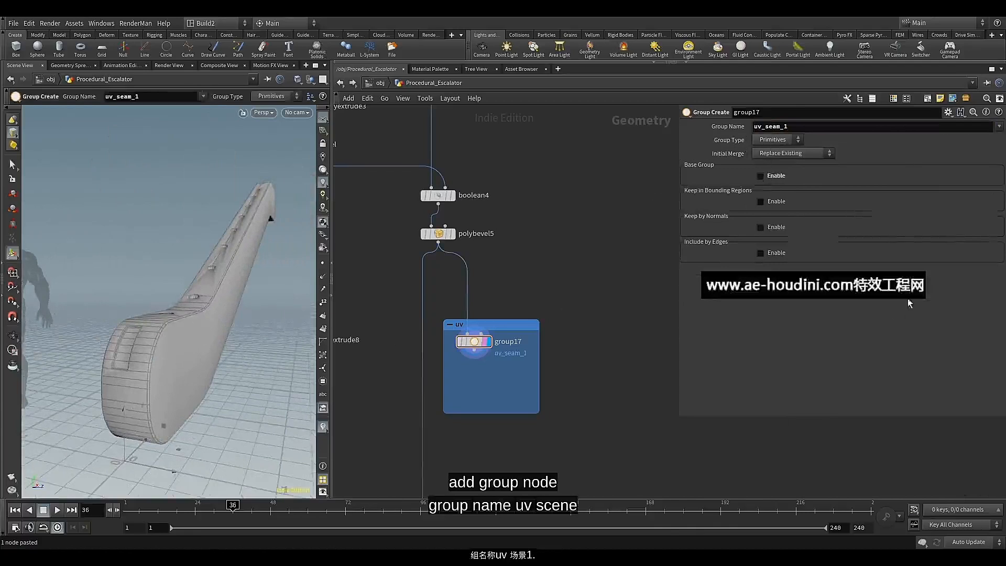
{"action": "left_click", "coordinate": [775, 203]}
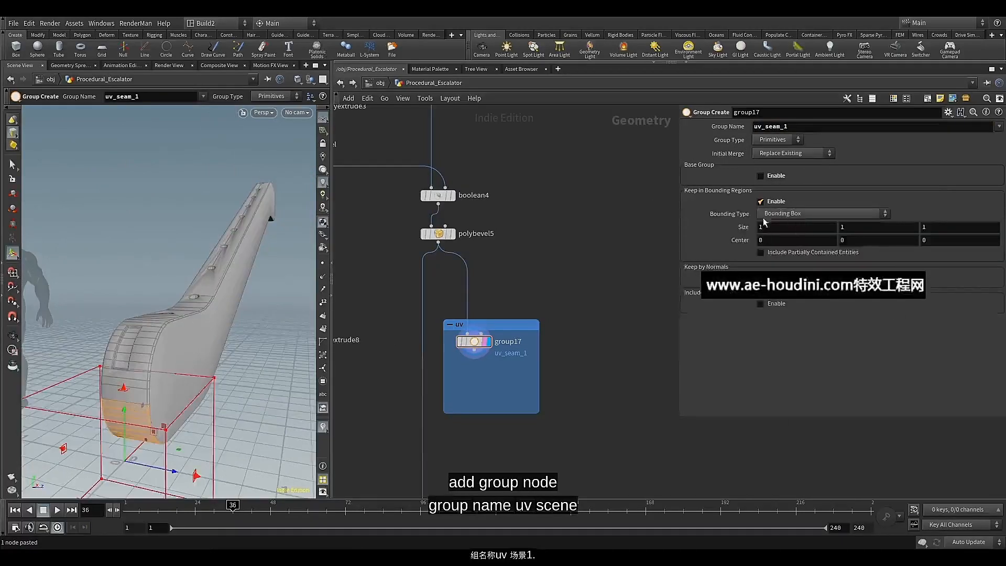
{"action": "left_click", "coordinate": [762, 201]}
{"action": "left_click", "coordinate": [761, 227]}
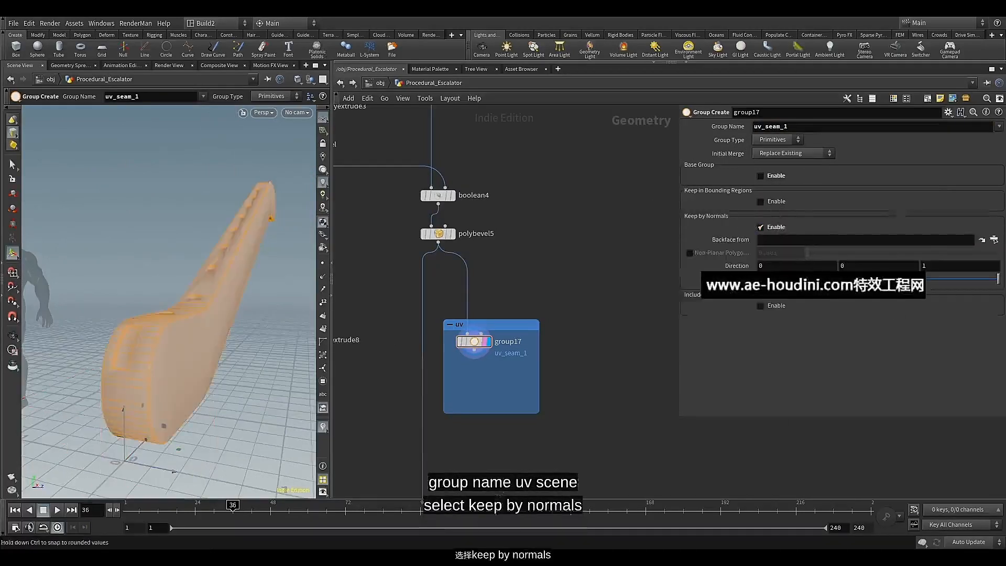
{"action": "left_click_drag", "start_coordinate": [775, 280], "coordinate": [745, 282]}
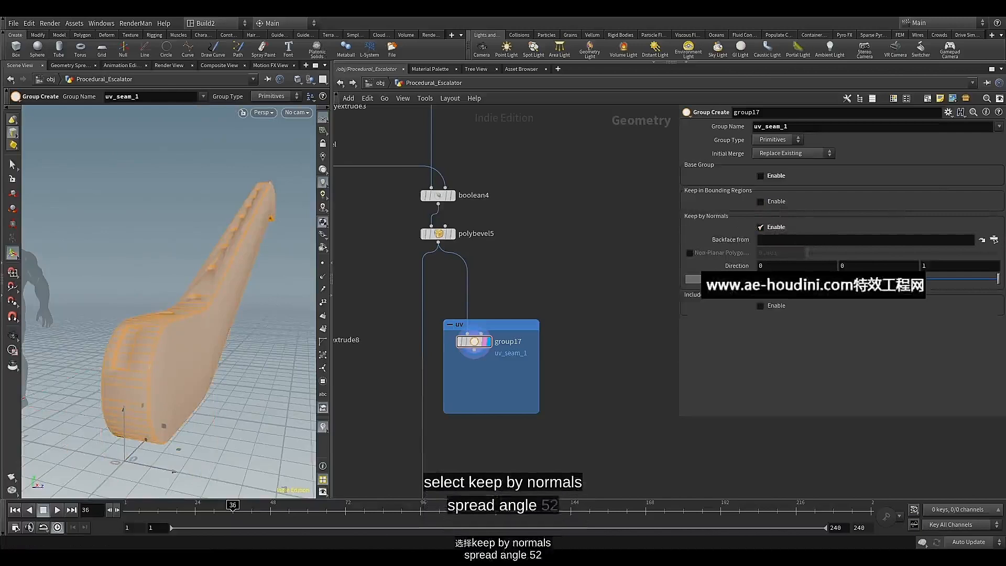
{"action": "type", "text": "52"}
{"action": "left_click", "coordinate": [740, 335]}
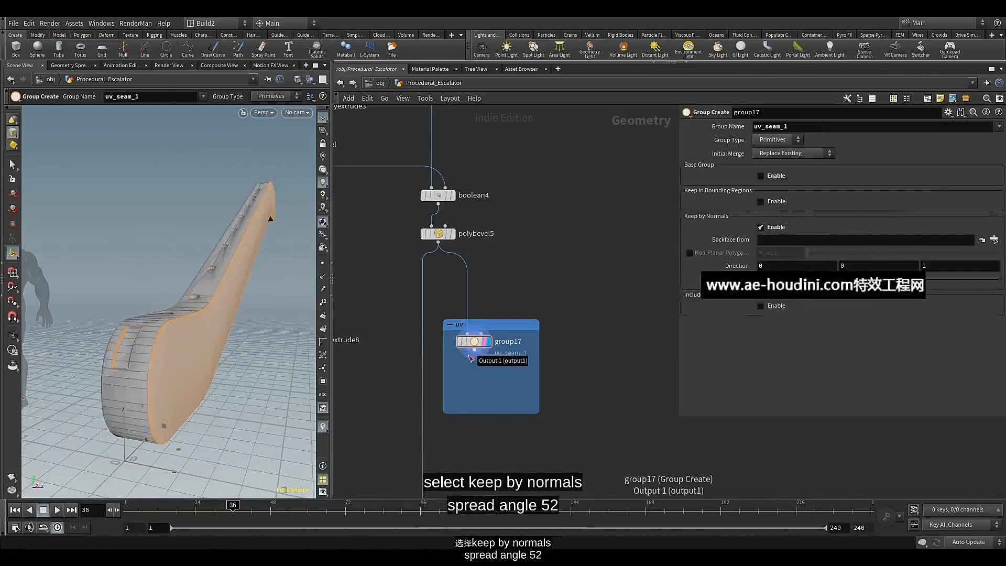
Duplicate group17 and place the copy below it inside the uv network box
{"action": "left_click", "coordinate": [477, 342]}
{"action": "key", "text": "ctrl+c"}
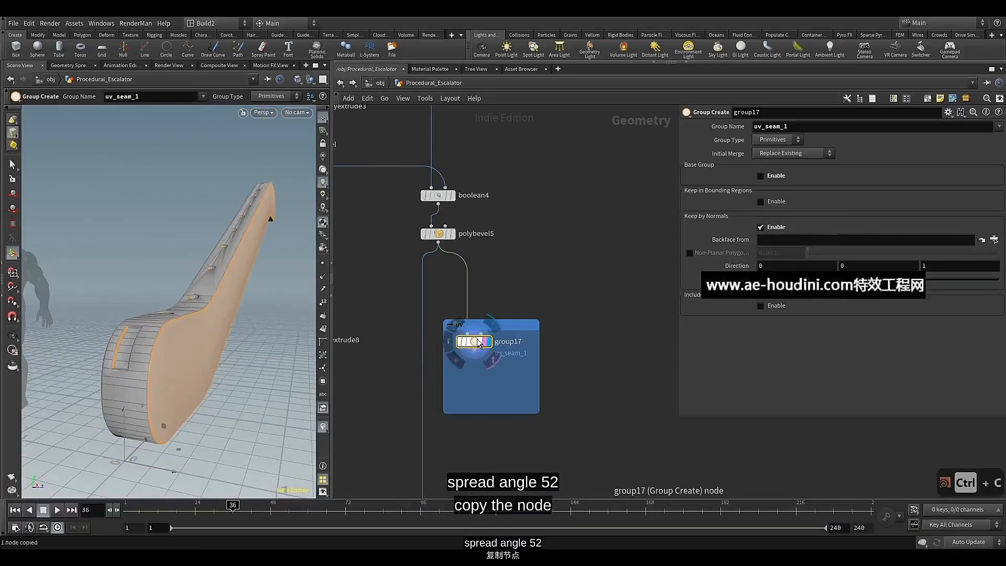
{"action": "key", "text": "ctrl+v"}
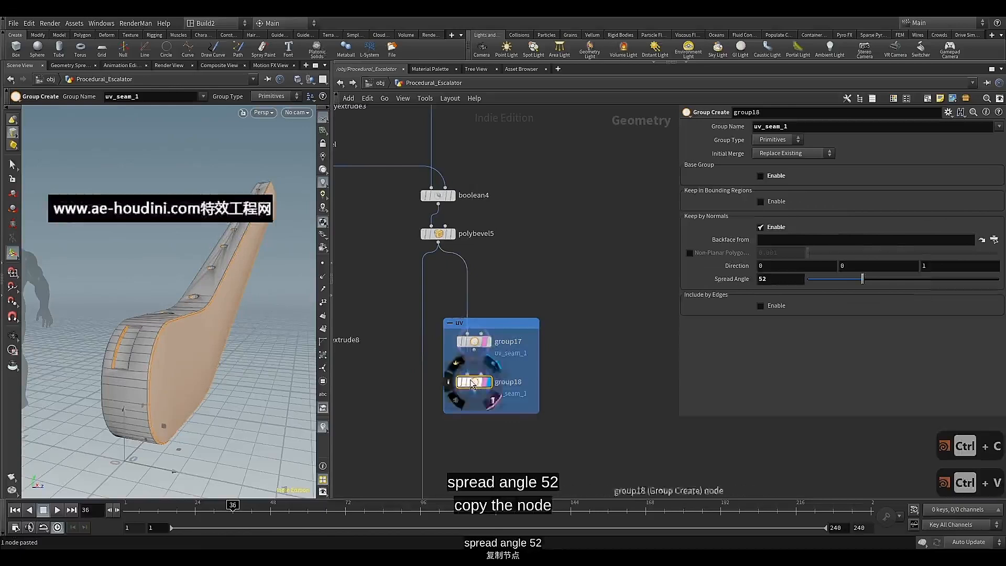
Move group18 closer beneath group17 and set its initial merge to Union with Existing
{"action": "left_click_drag", "start_coordinate": [486, 381], "coordinate": [485, 370]}
{"action": "left_click", "coordinate": [484, 370]}
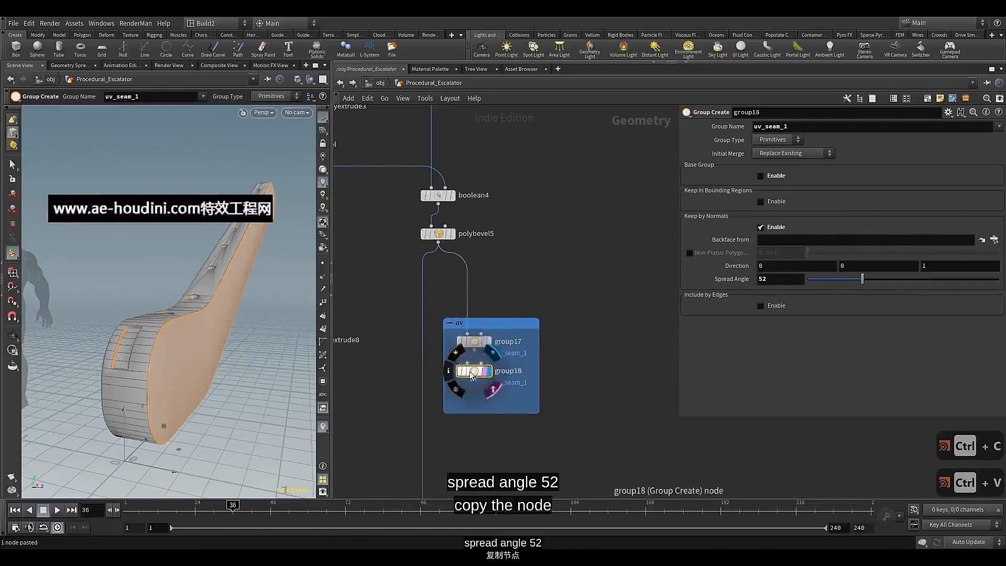
{"action": "left_click", "coordinate": [773, 153]}
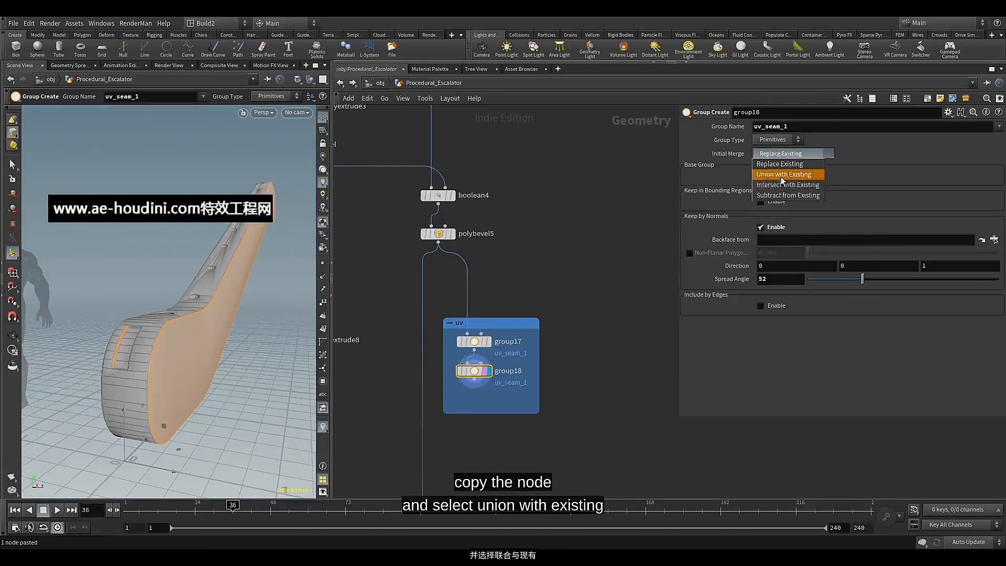
{"action": "left_click", "coordinate": [783, 174]}
Set group18's Keep by Normals direction to -1 on the Z axis and check the selected faces on the model
{"action": "key", "text": "Escape"}
{"action": "left_click_drag", "start_coordinate": [220, 332], "coordinate": [249, 325]}
{"action": "left_click", "coordinate": [925, 267]}
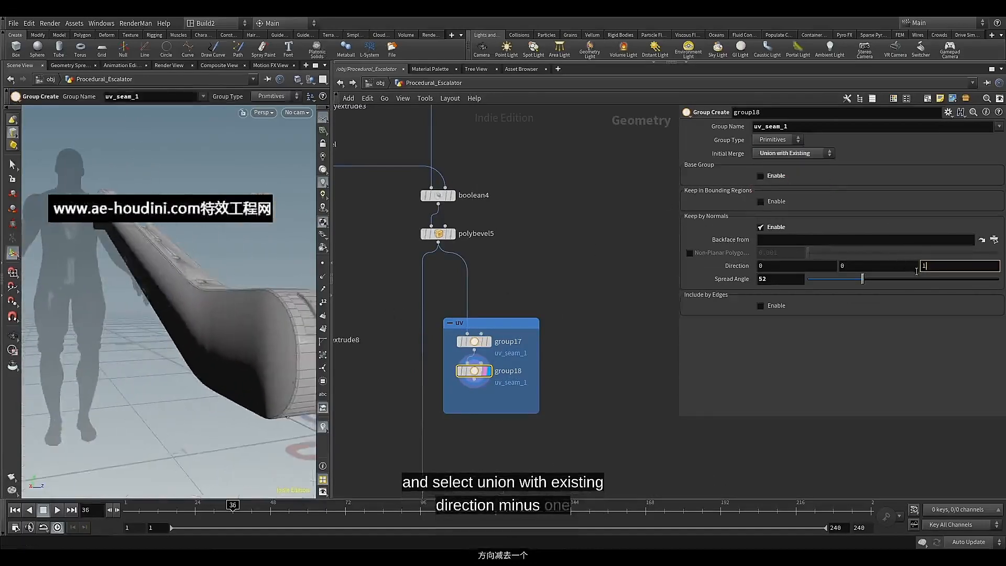
{"action": "type", "text": "-"}
{"action": "key", "text": "Return"}
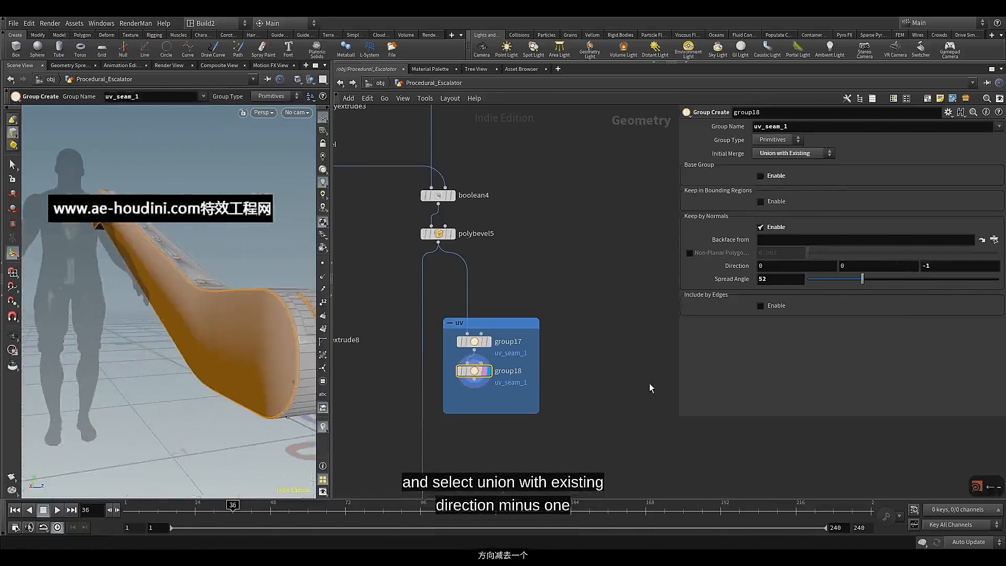
{"action": "key", "text": "Escape"}
{"action": "left_click_drag", "start_coordinate": [254, 310], "coordinate": [208, 306]}
{"action": "key", "text": "Return"}
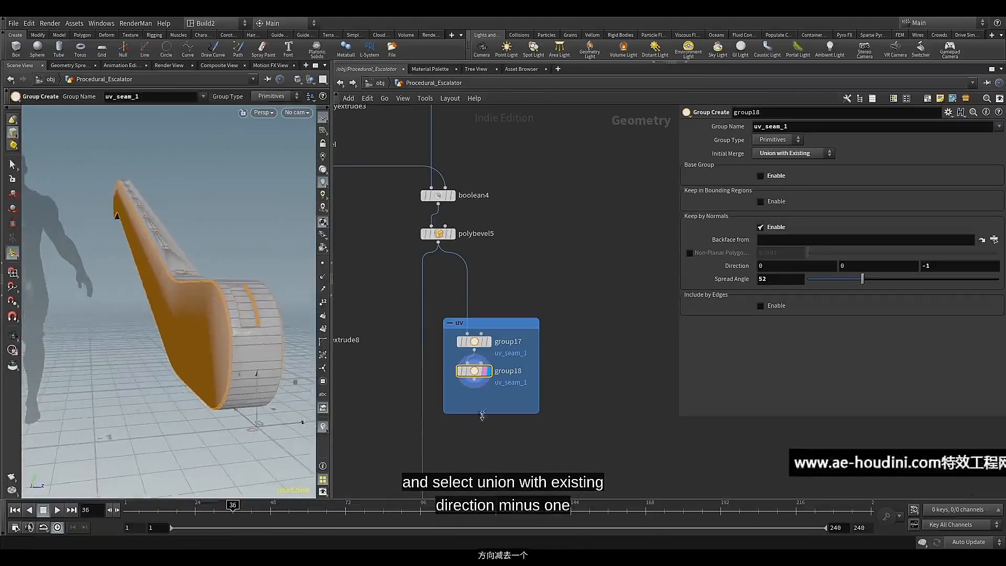
Add another Group node after group18, display it, and align it inside the uv network box
{"action": "middle_click_drag", "start_coordinate": [489, 411], "coordinate": [491, 346]}
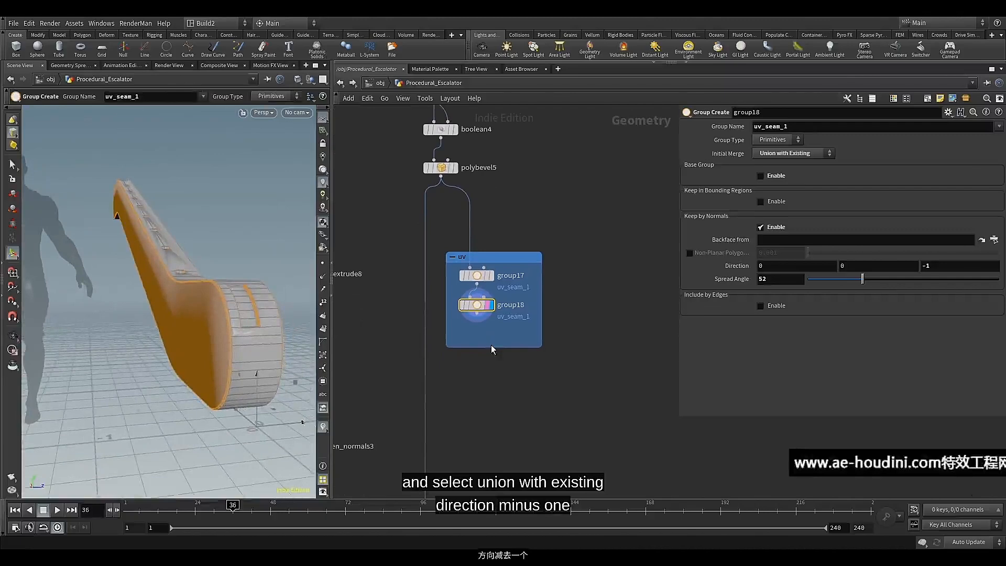
{"action": "left_click", "coordinate": [473, 320]}
{"action": "key", "text": "Tab"}
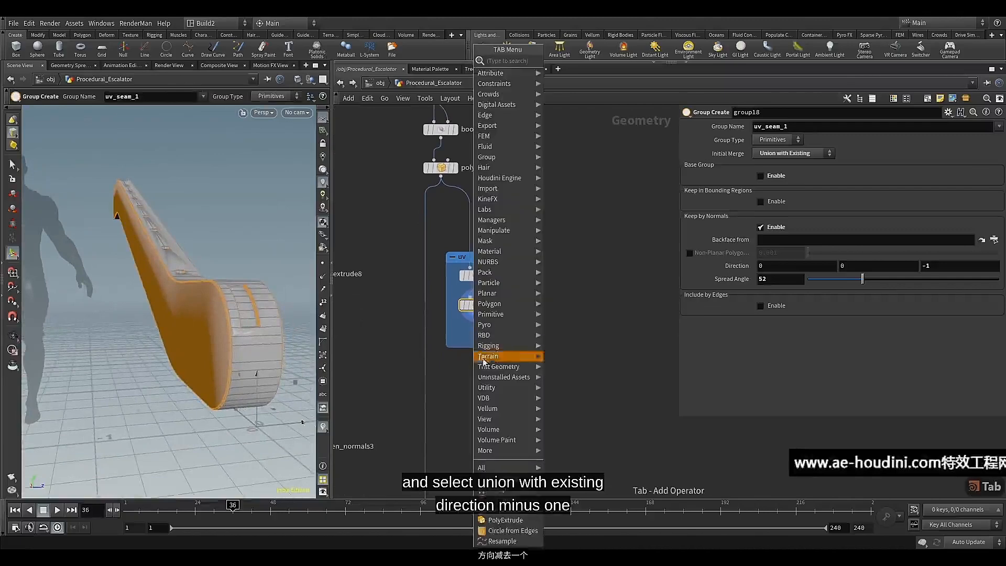
{"action": "left_click", "coordinate": [486, 491]}
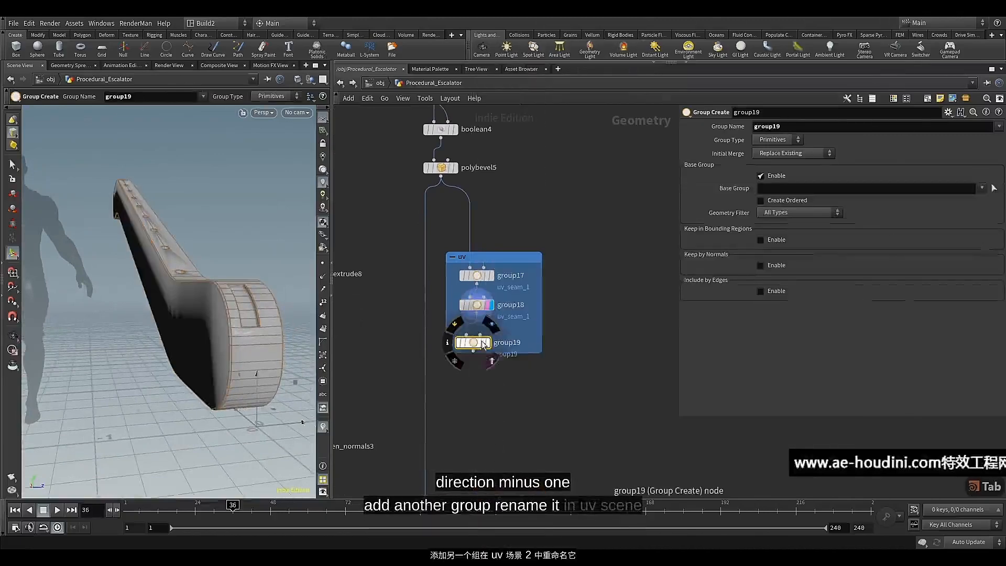
{"action": "left_click", "coordinate": [480, 342]}
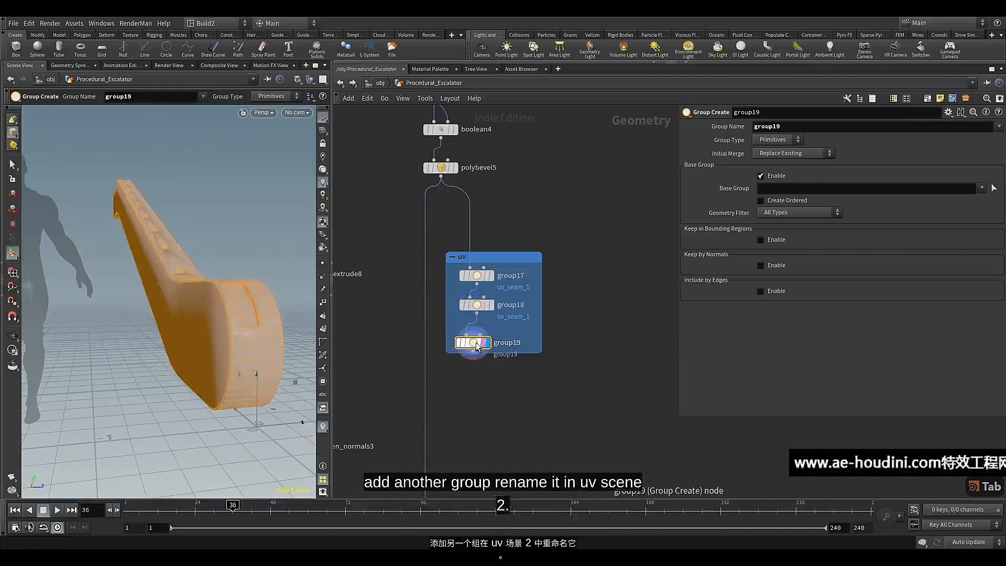
{"action": "left_click_drag", "start_coordinate": [476, 342], "coordinate": [476, 347]}
Set group19's group name to uv_seam_2
{"action": "left_click_drag", "start_coordinate": [802, 126], "coordinate": [740, 135]}
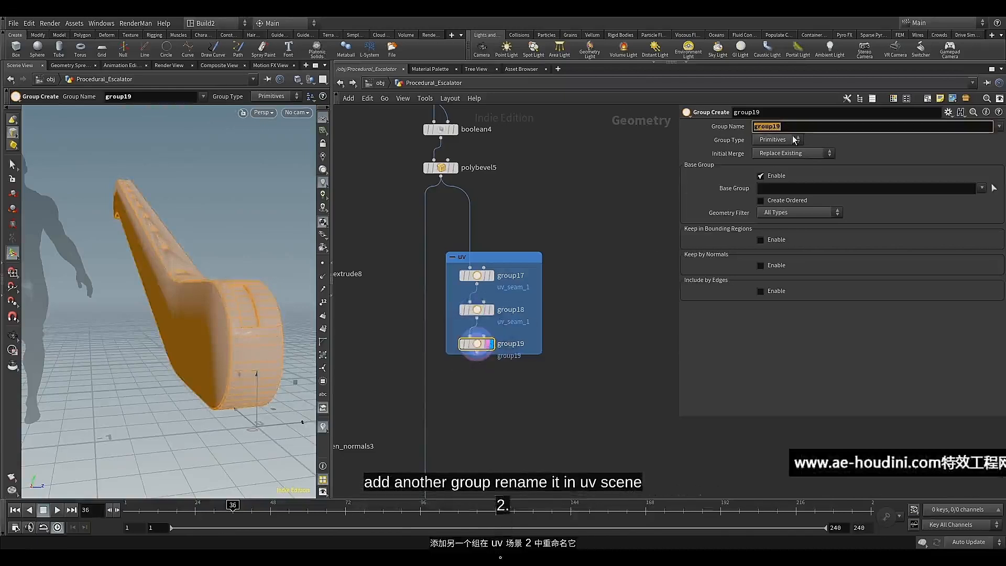
{"action": "key", "text": "ctrl+v"}
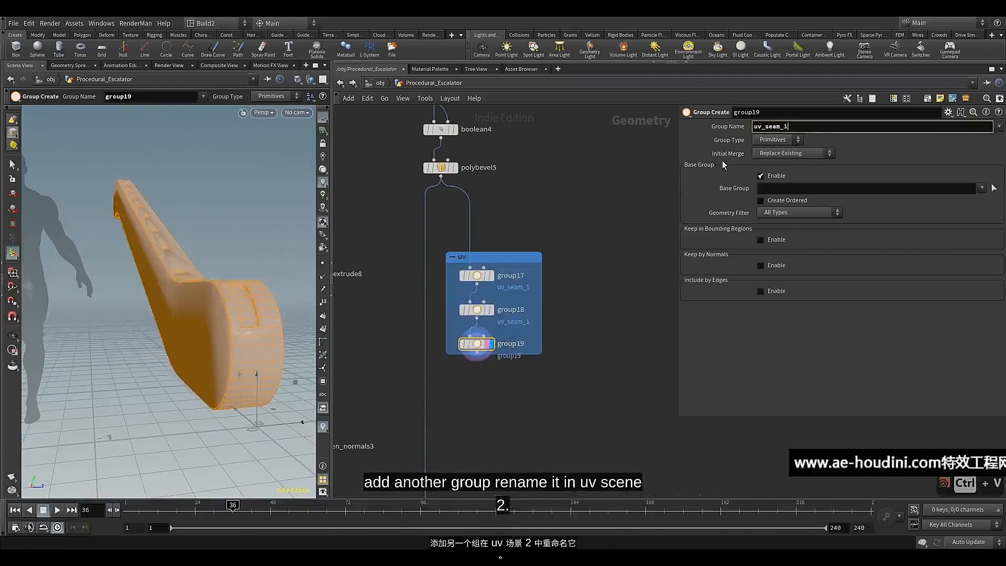
{"action": "key", "text": "BackSpace"}
{"action": "type", "text": "2"}
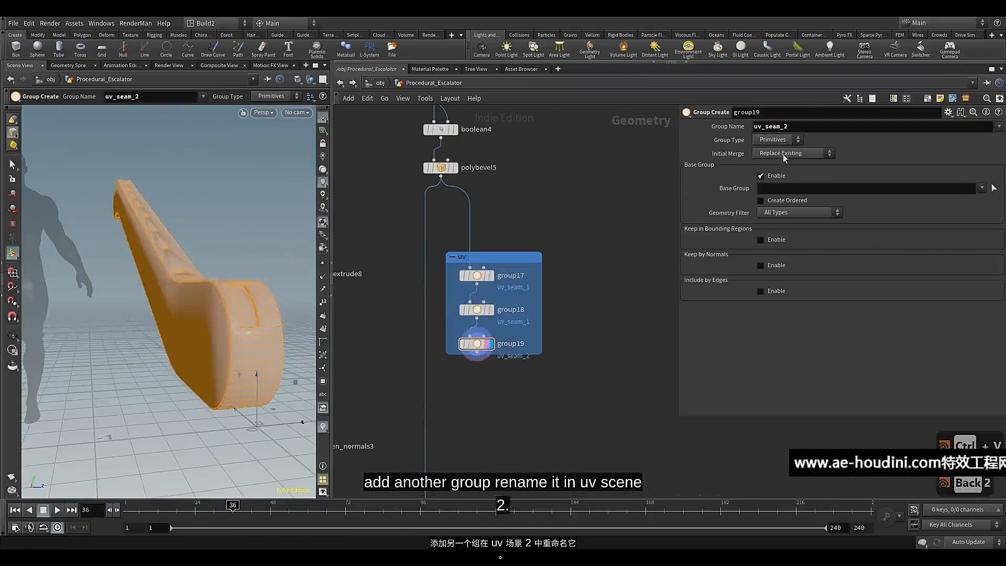
Switch group19 from a base group to Keep by Normals with a spread angle of 52
{"action": "left_click", "coordinate": [771, 174]}
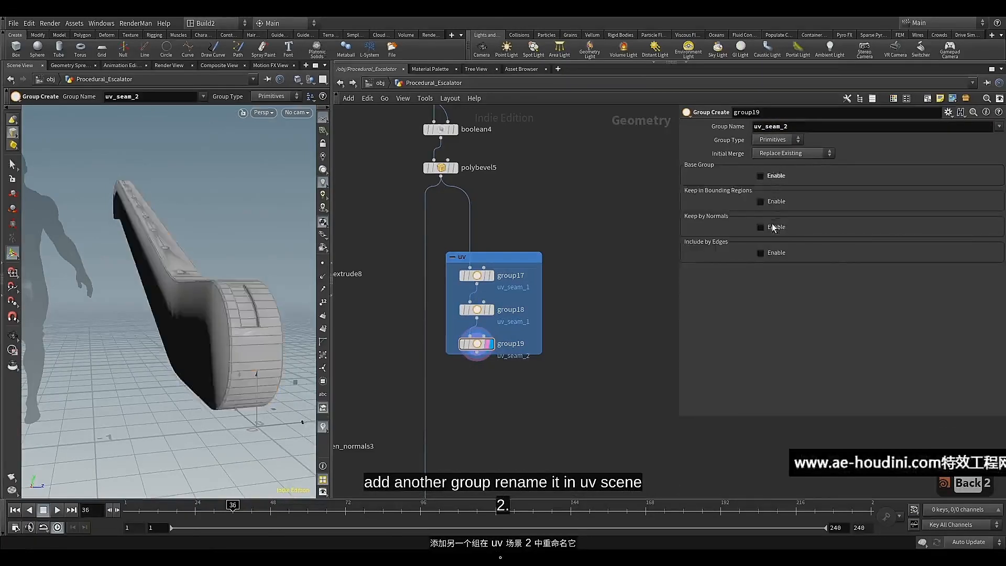
{"action": "left_click", "coordinate": [772, 227]}
{"action": "key", "text": "Escape"}
{"action": "left_click_drag", "start_coordinate": [265, 331], "coordinate": [252, 265]}
{"action": "key", "text": "Return"}
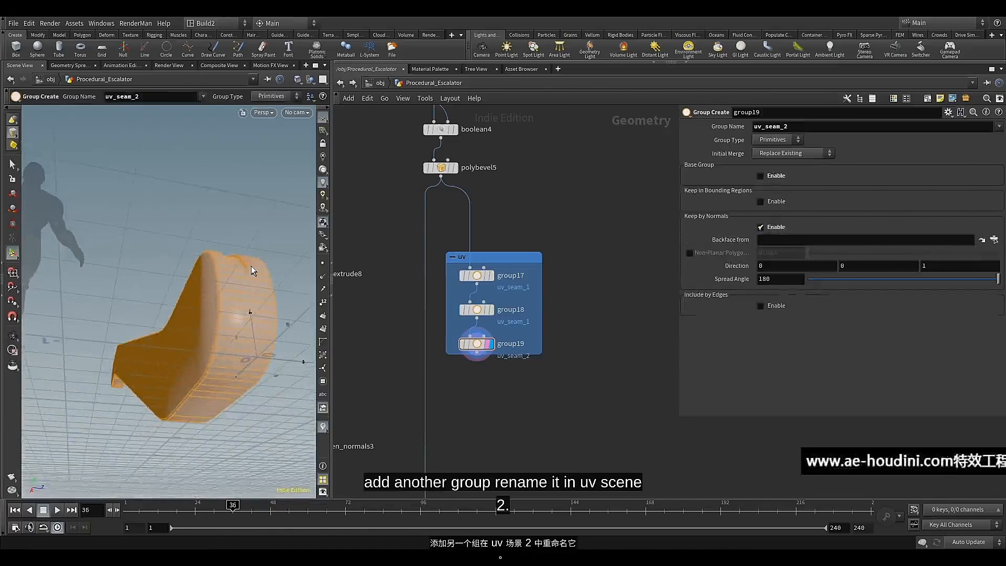
{"action": "double_click", "coordinate": [780, 279]}
{"action": "type", "text": "5"}
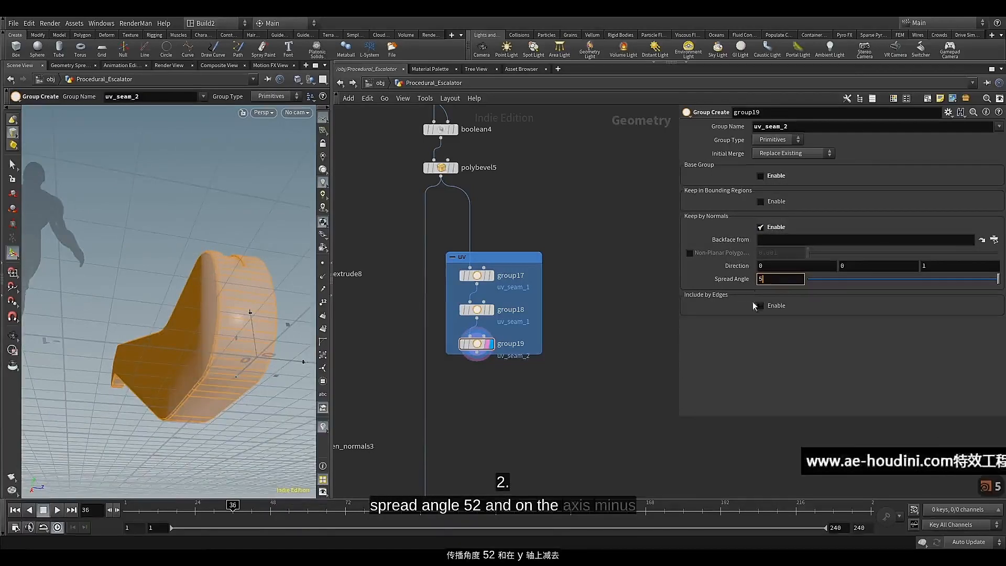
{"action": "type", "text": "2"}
{"action": "key", "text": "Return"}
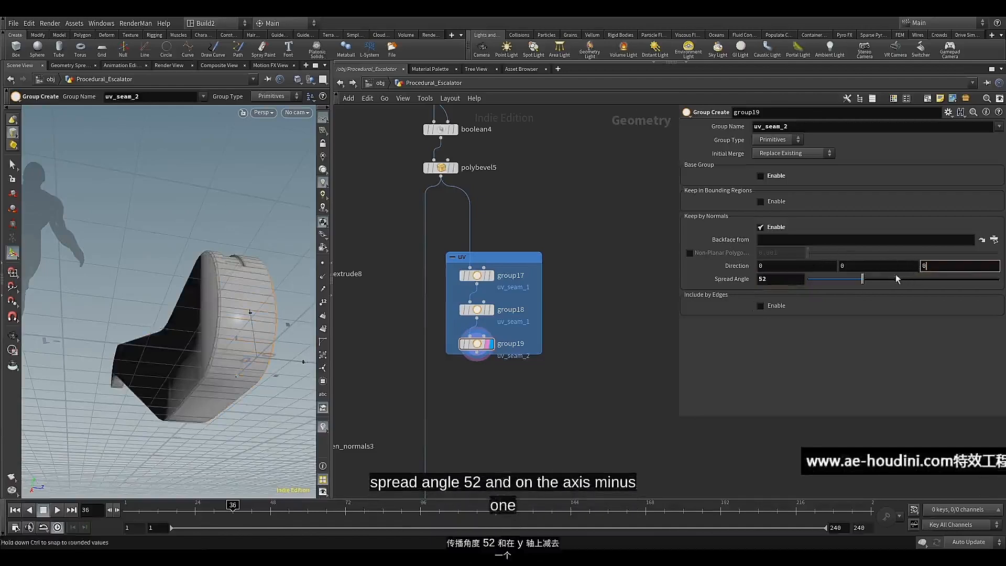
Set group19's normal direction to 0, -2, 0 and inspect the underside of the balustrade
{"action": "double_click", "coordinate": [841, 265]}
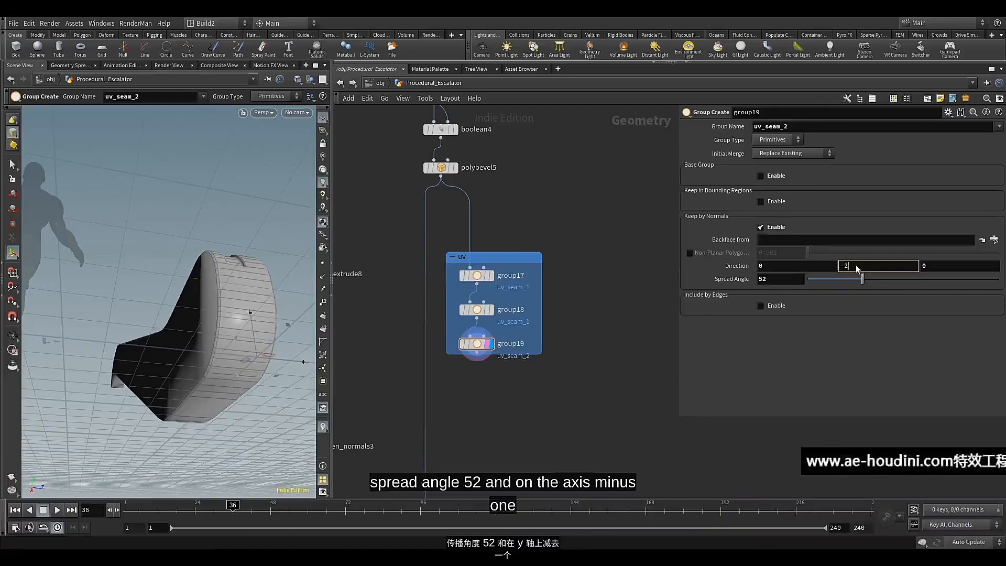
{"action": "key", "text": "Return"}
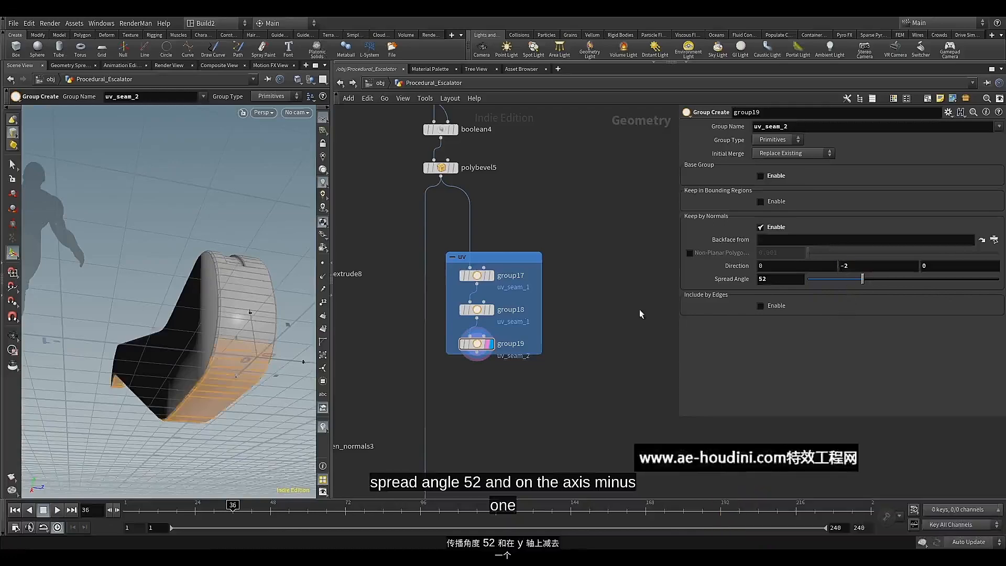
{"action": "left_click_drag", "start_coordinate": [202, 310], "coordinate": [181, 335], "text": "alt"}
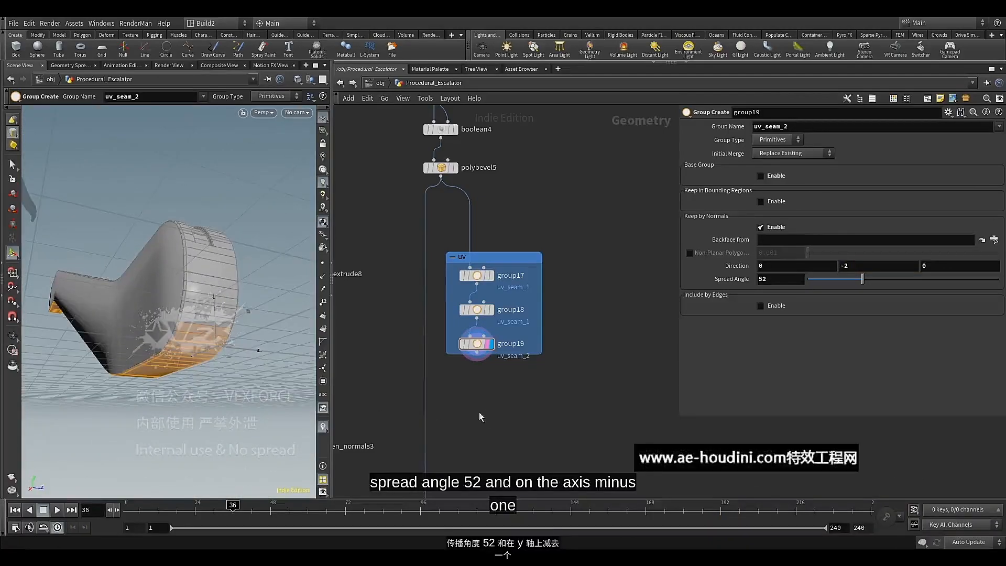
Add a Group Promote node after group19, display it, and place it inside the uv network box
{"action": "middle_click_drag", "start_coordinate": [469, 389], "coordinate": [476, 379]}
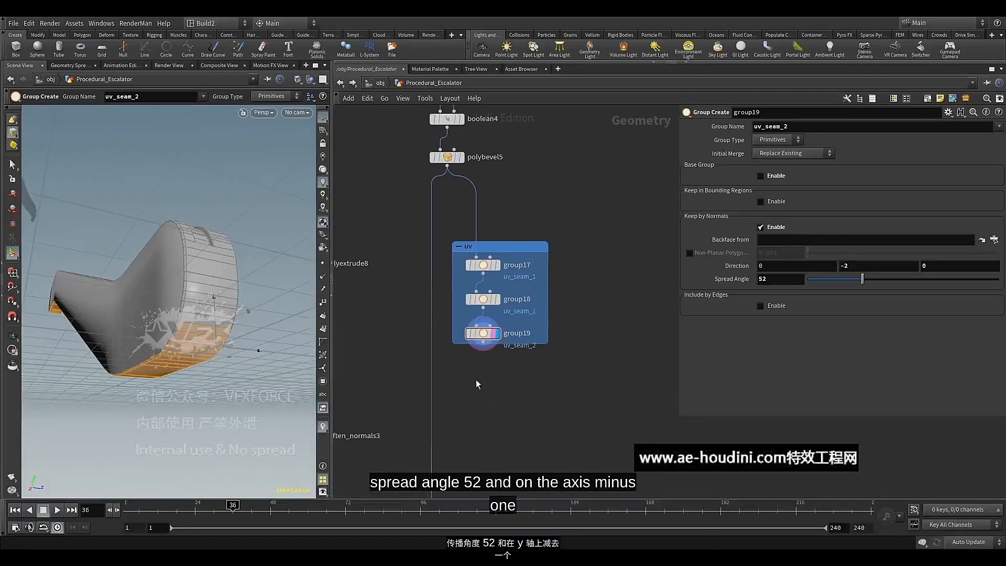
{"action": "left_click", "coordinate": [491, 347]}
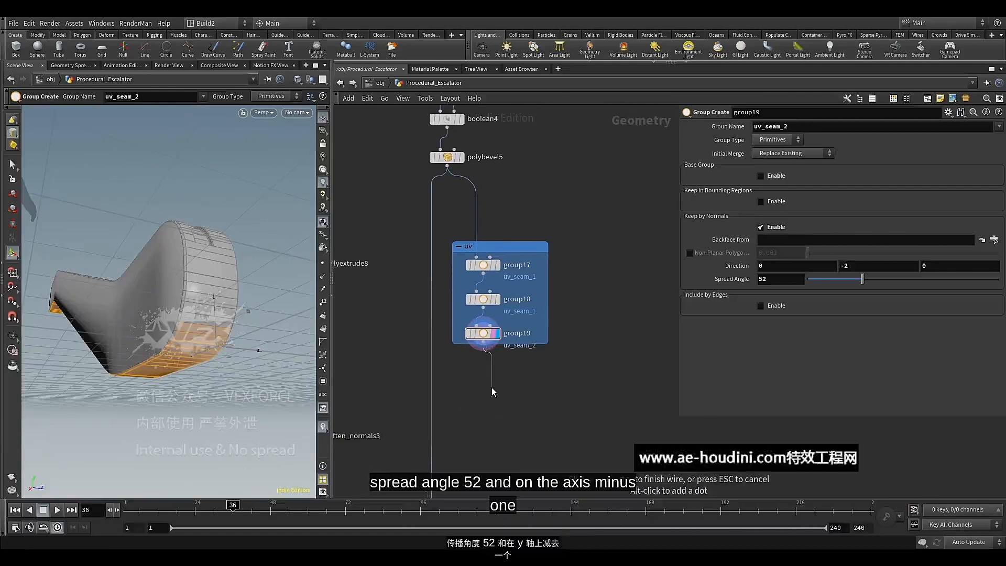
{"action": "key", "text": "Tab"}
{"action": "type", "text": "gr"}
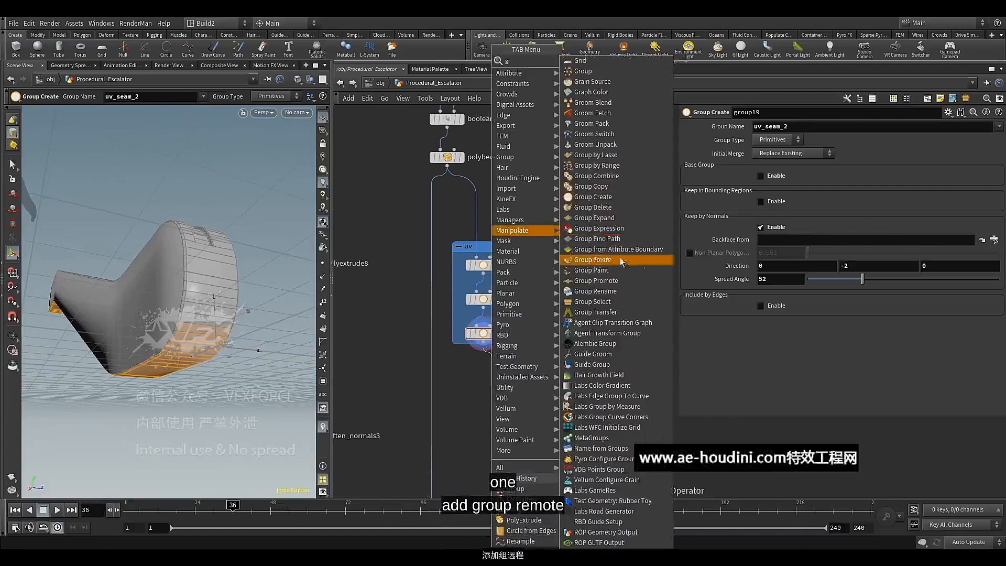
{"action": "left_click", "coordinate": [617, 281]}
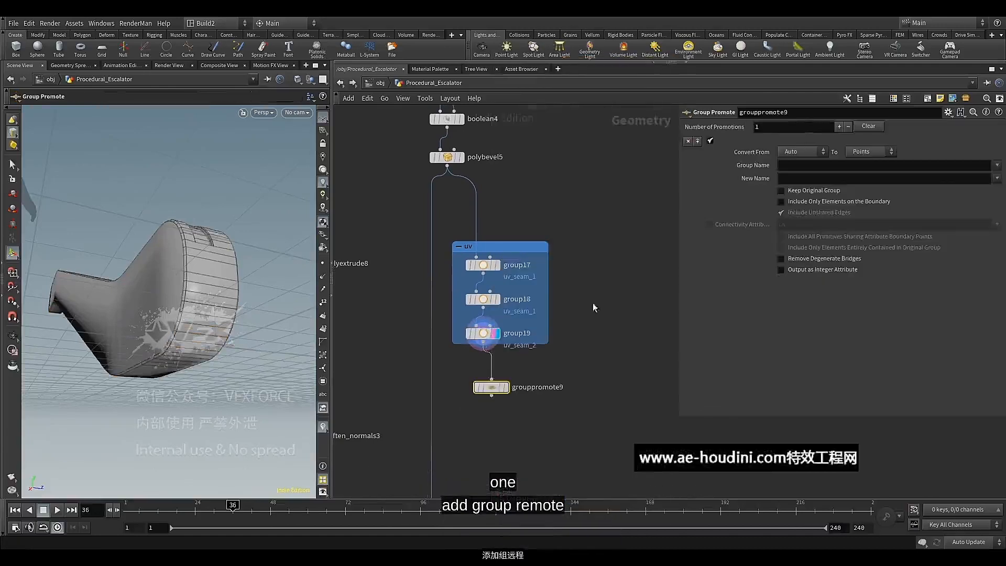
{"action": "left_click", "coordinate": [486, 381]}
{"action": "left_click_drag", "start_coordinate": [537, 355], "coordinate": [486, 370]}
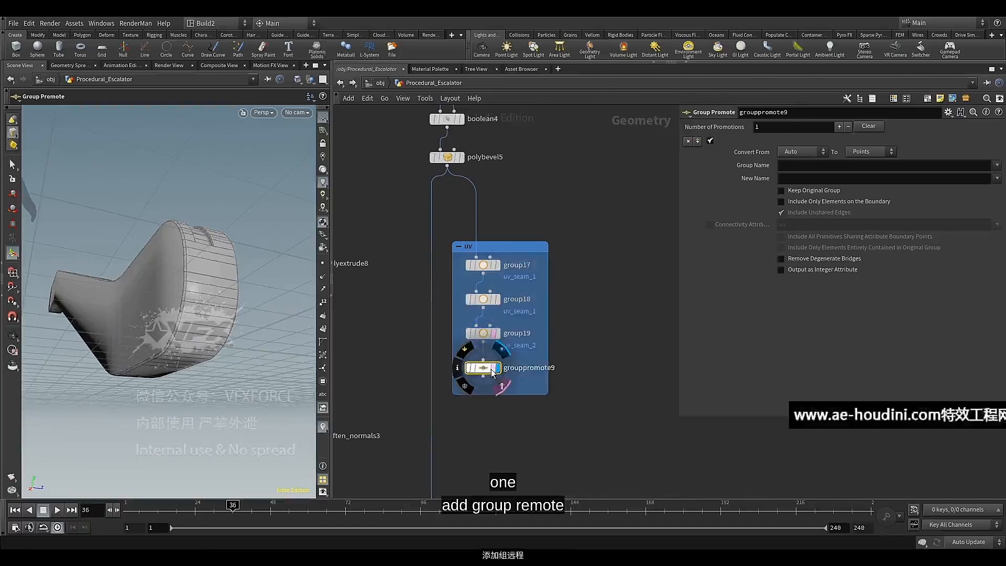
Set grouppromote9 to convert the uv_seam_1 and uv_seam_2 groups to edges
{"action": "left_click", "coordinate": [873, 151]}
{"action": "left_click", "coordinate": [873, 184]}
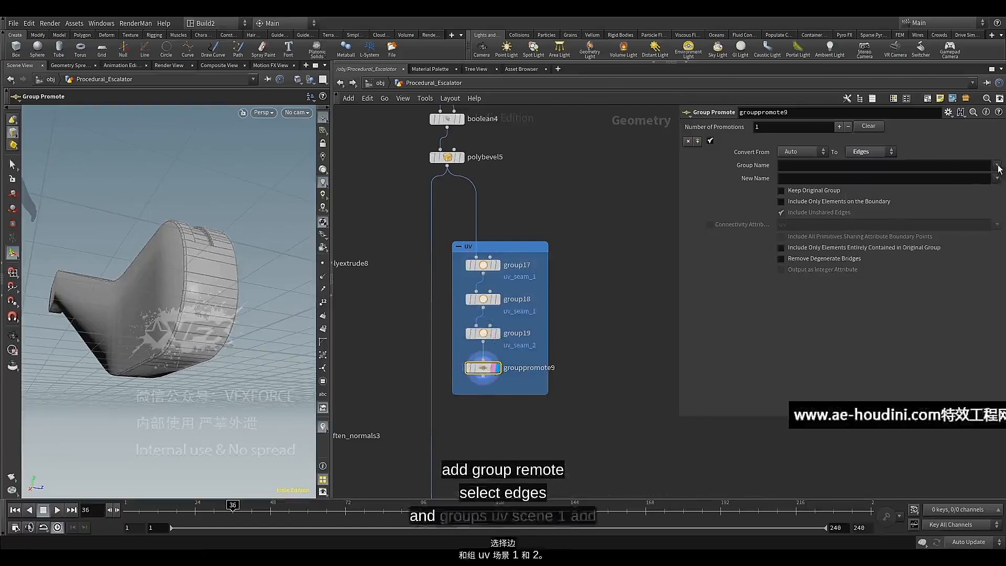
{"action": "left_click", "coordinate": [996, 165]}
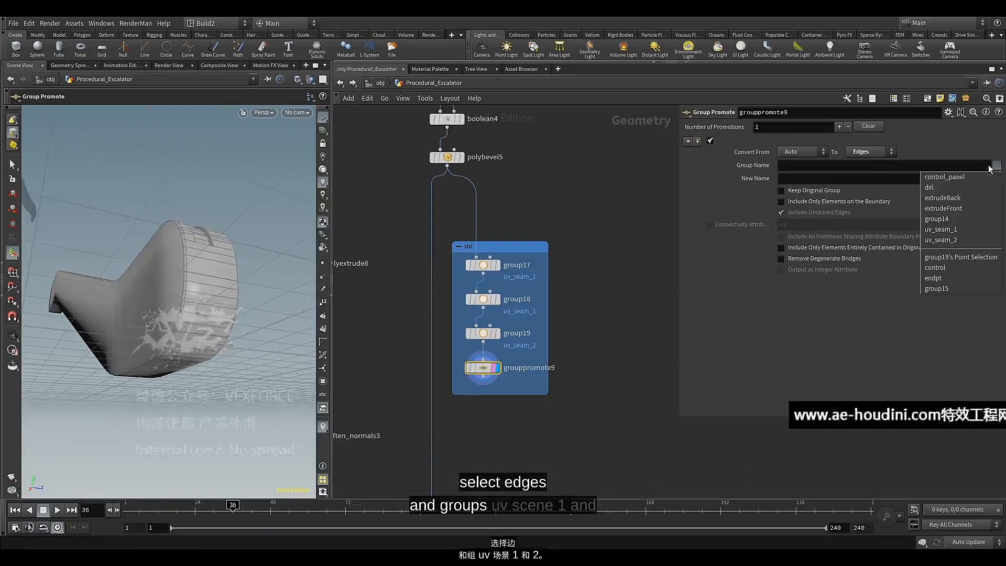
{"action": "left_click", "coordinate": [961, 229]}
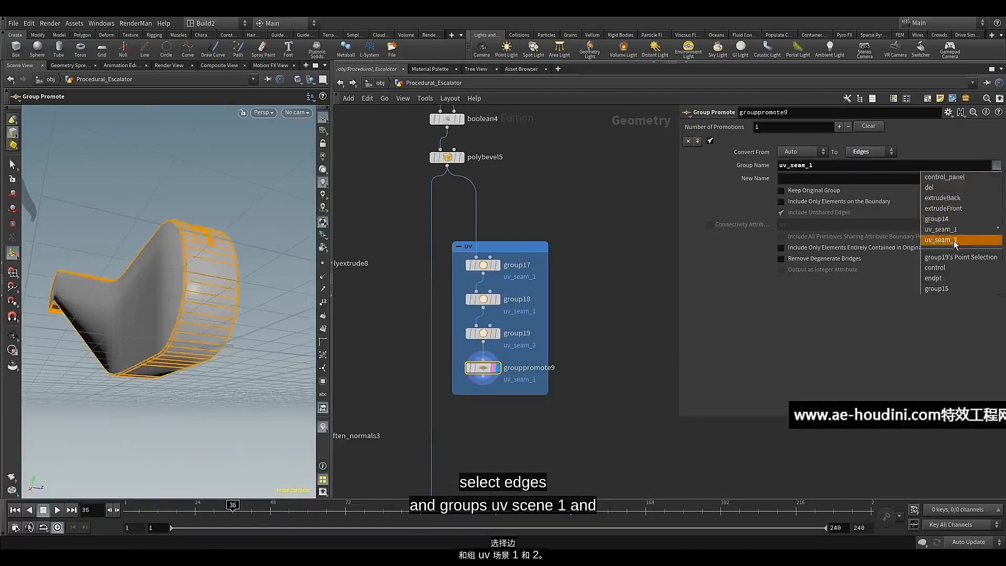
{"action": "left_click", "coordinate": [954, 240]}
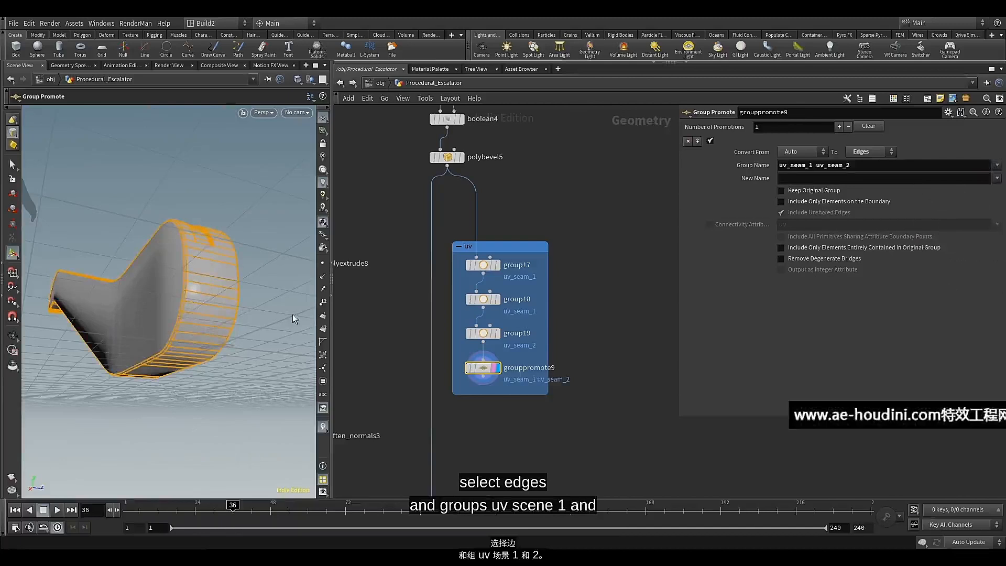
Restrict grouppromote9 to elements on the boundary and inspect the seam edges around the balustrade
{"action": "left_click_drag", "start_coordinate": [215, 260], "coordinate": [217, 269]}
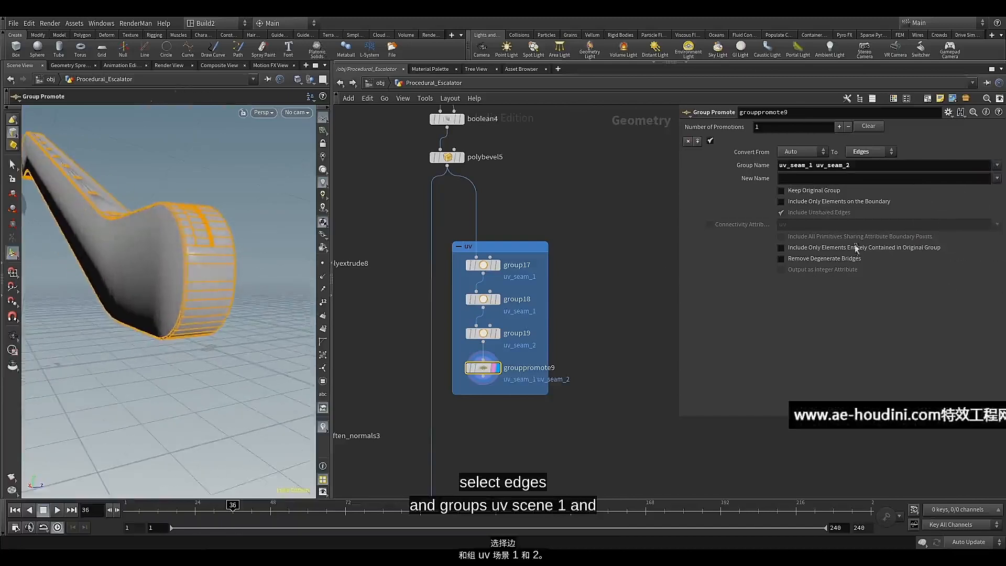
{"action": "left_click", "coordinate": [824, 204]}
{"action": "left_click_drag", "start_coordinate": [204, 228], "coordinate": [219, 250]}
{"action": "left_click_drag", "start_coordinate": [203, 200], "coordinate": [213, 248]}
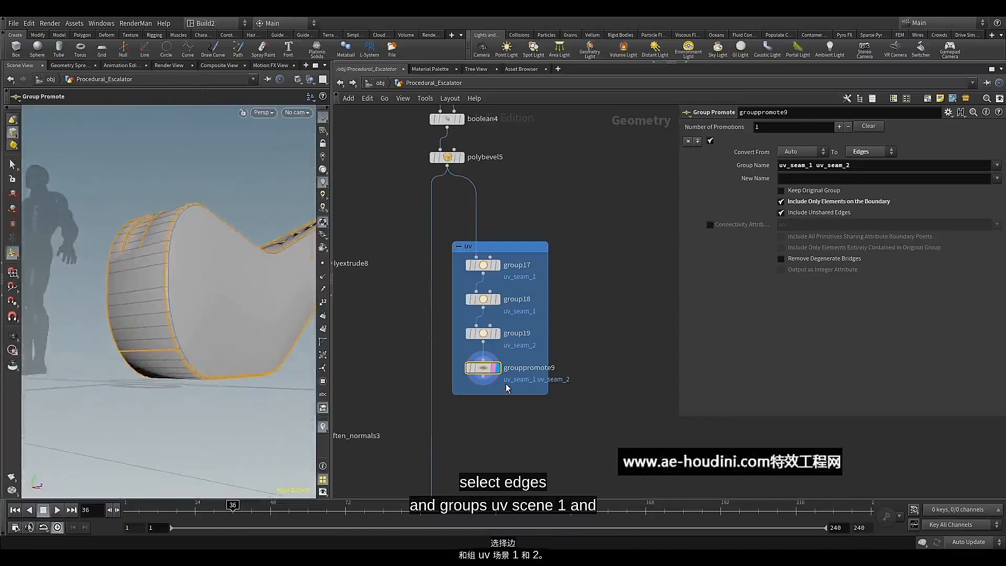
Connect the output of grouppromote9 to the input of soften_normals5
{"action": "scroll", "coordinate": [505, 385], "scroll_direction": "down", "scroll_amount": 3}
{"action": "middle_click_drag", "start_coordinate": [496, 423], "coordinate": [498, 298]}
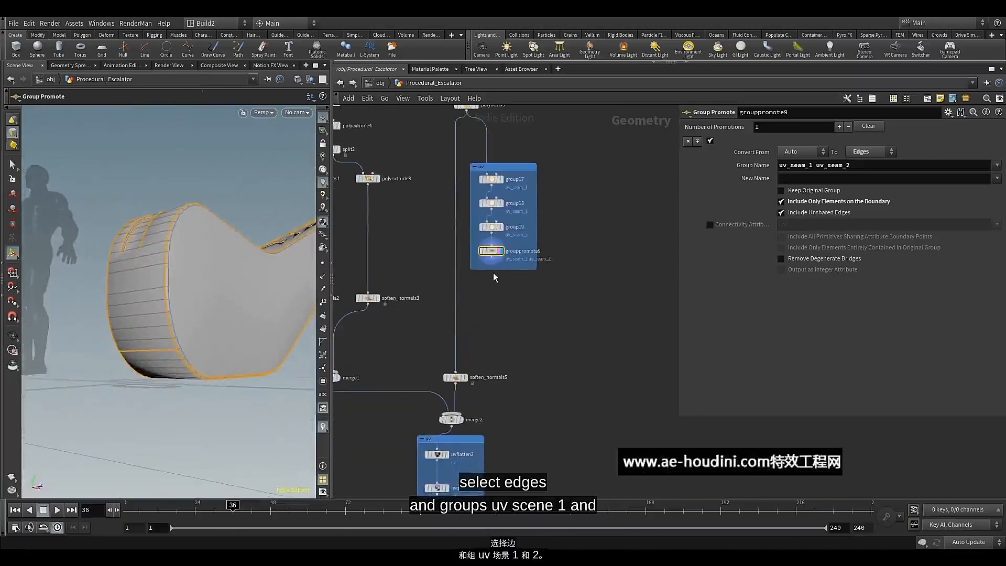
{"action": "scroll", "coordinate": [495, 264], "scroll_direction": "up", "scroll_amount": 2}
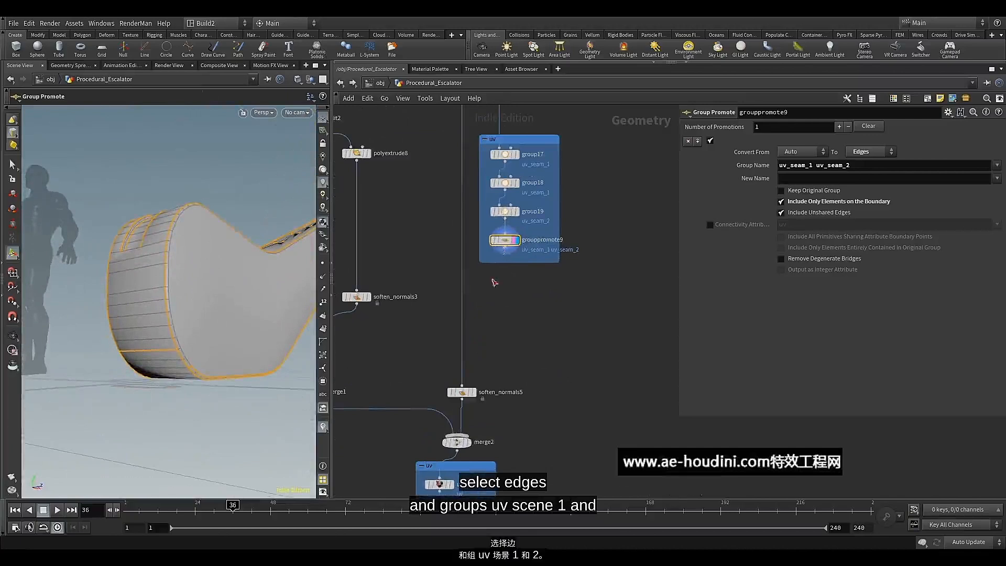
{"action": "middle_click_drag", "start_coordinate": [490, 369], "coordinate": [561, 307]}
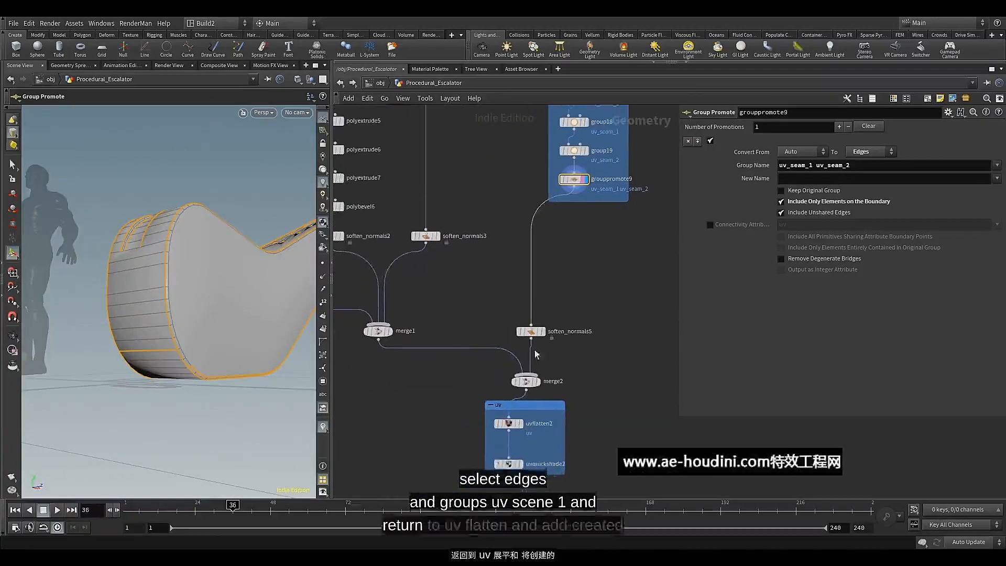
Add uv_seam_1 and uv_seam_2 as the flattening constraint seams of uvflatten2
{"action": "middle_click_drag", "start_coordinate": [464, 410], "coordinate": [485, 374]}
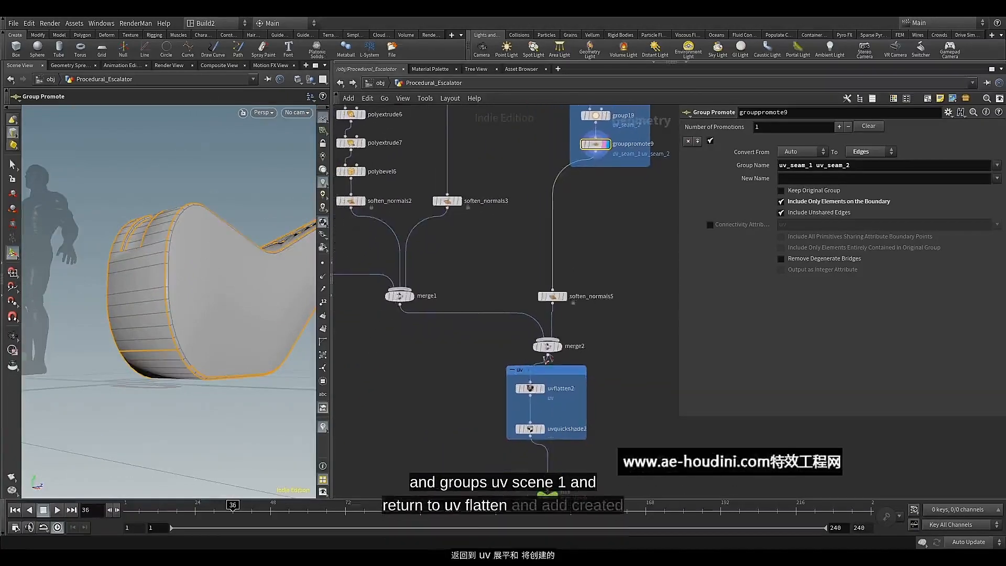
{"action": "left_click", "coordinate": [530, 389]}
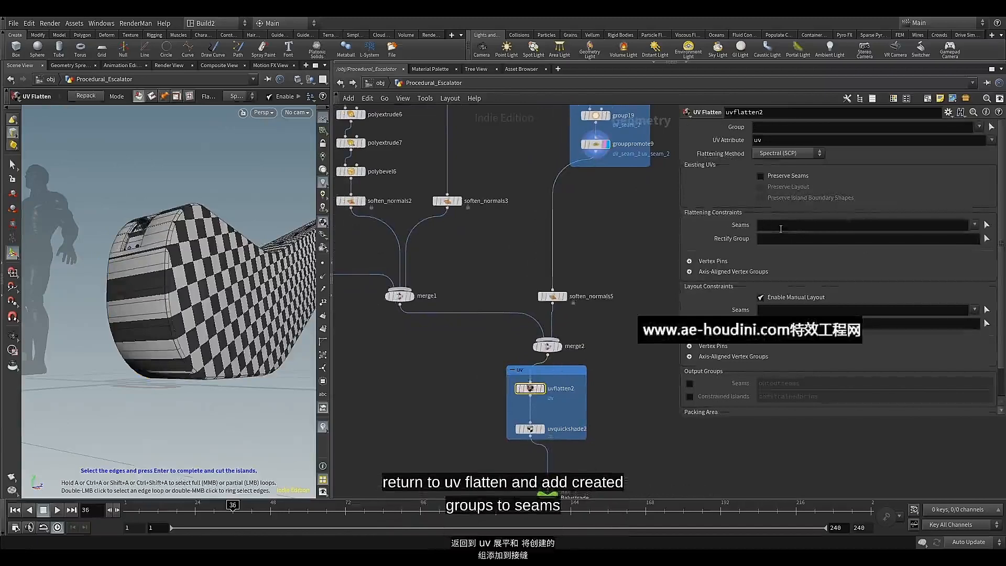
{"action": "left_click", "coordinate": [974, 225]}
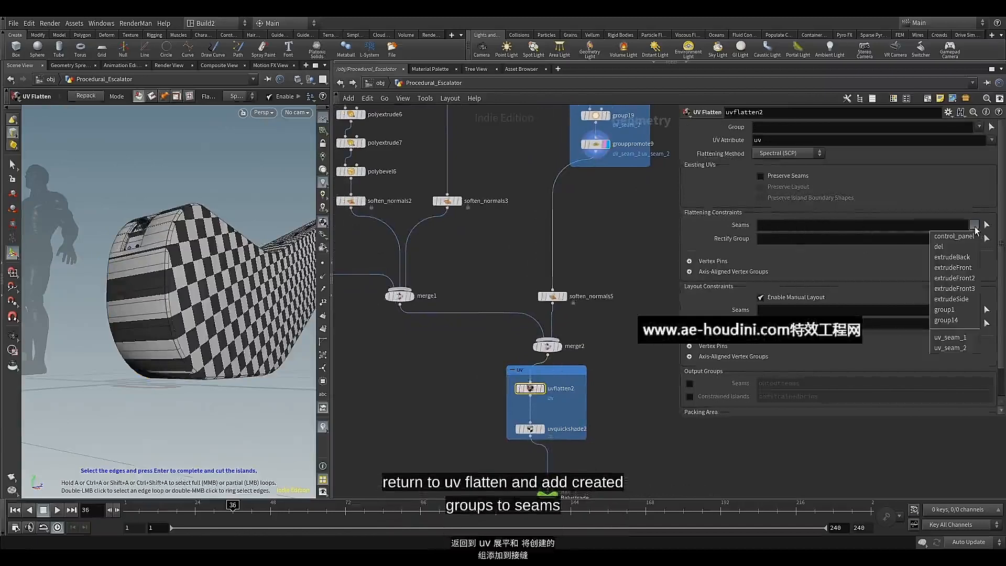
{"action": "left_click", "coordinate": [963, 337]}
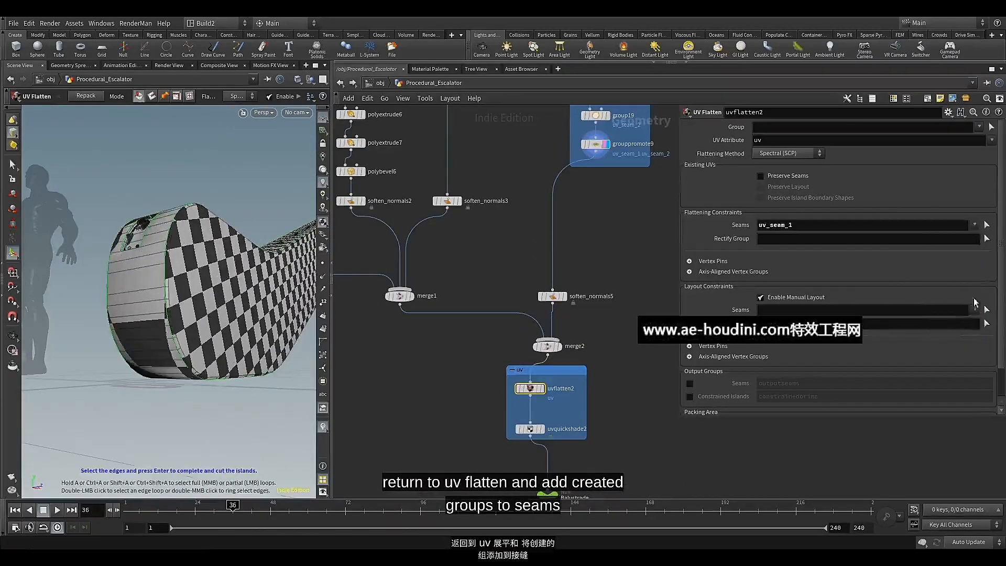
{"action": "left_click", "coordinate": [975, 225]}
{"action": "left_click", "coordinate": [957, 347]}
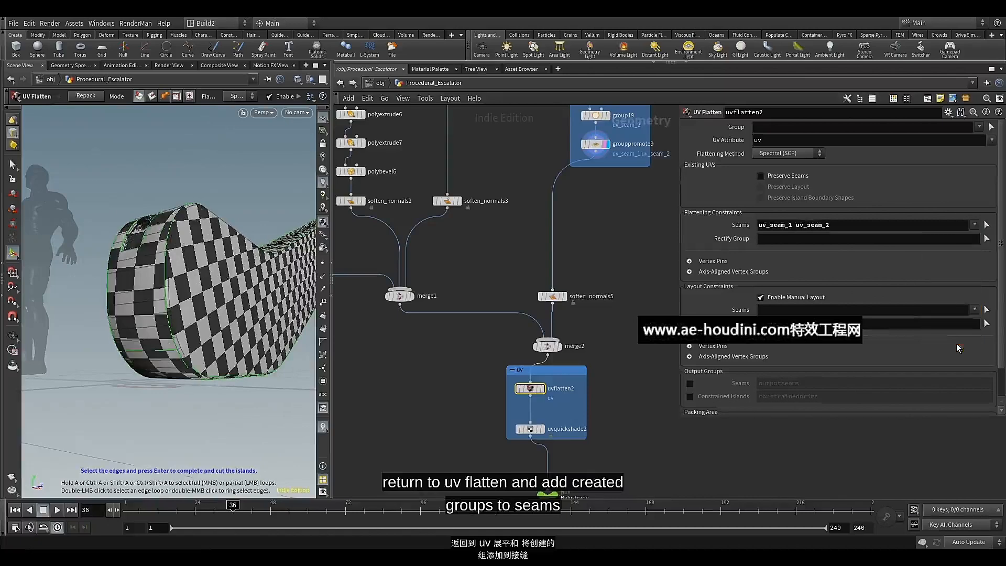
Display uvquickshade2 and inspect the checker texture on the balustrade's end and control panel
{"action": "middle_click_drag", "start_coordinate": [430, 412], "coordinate": [441, 367]}
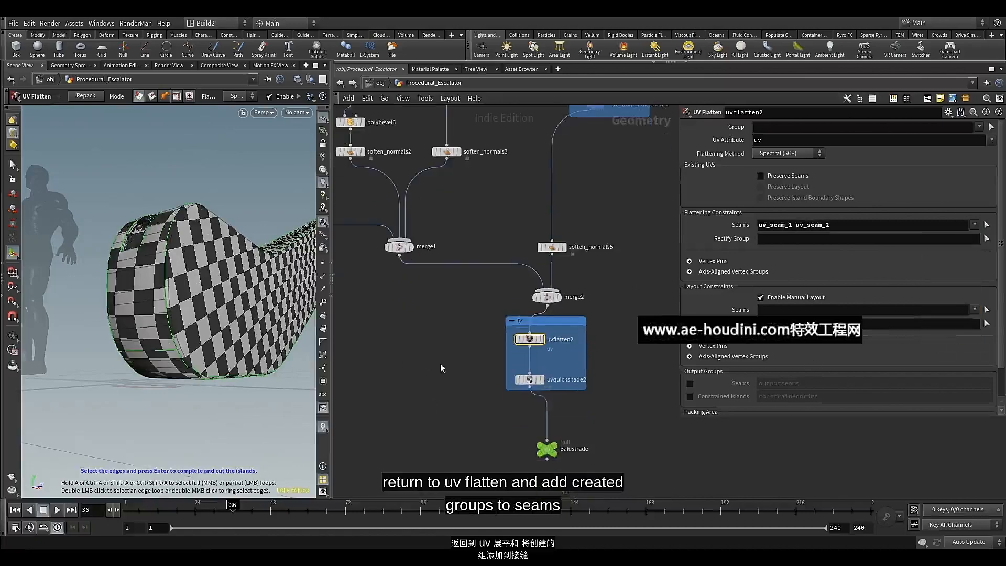
{"action": "left_click", "coordinate": [539, 380]}
{"action": "left_click", "coordinate": [530, 379]}
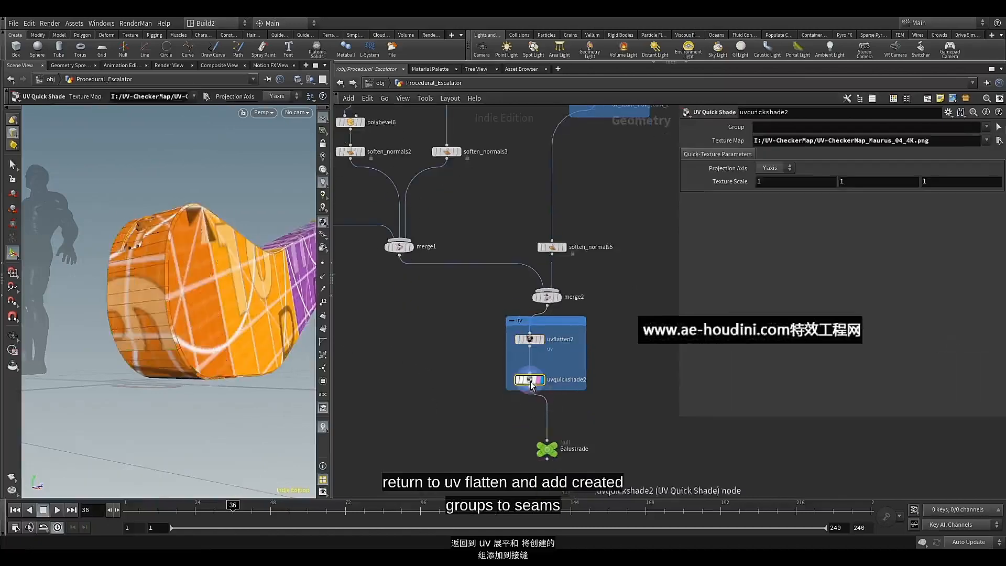
{"action": "left_click_drag", "start_coordinate": [197, 285], "coordinate": [240, 344]}
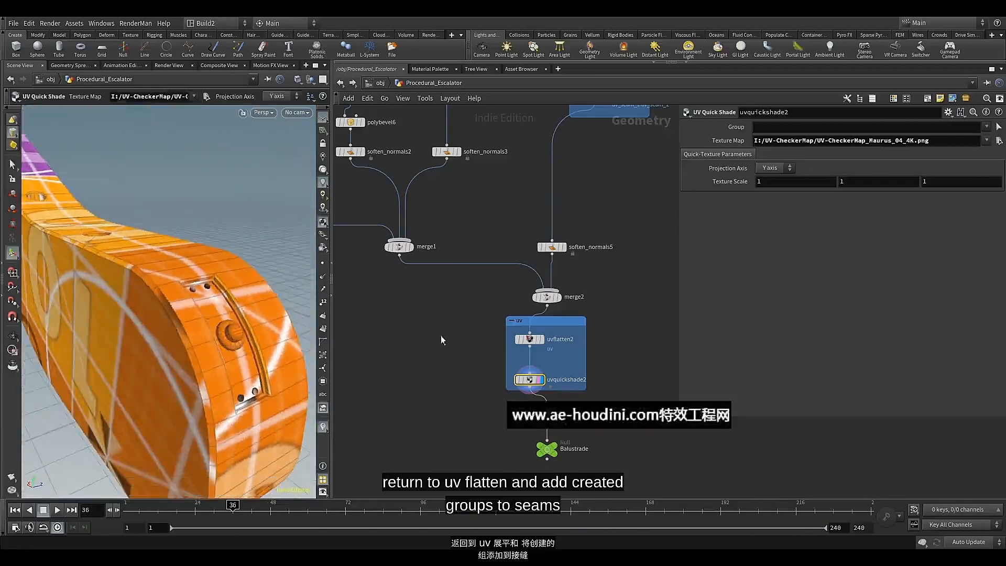
Split the viewport to show the UV view below the perspective view and examine the balustrade's UV islands
{"action": "scroll", "coordinate": [458, 327], "scroll_direction": "down", "scroll_amount": 3}
{"action": "middle_click_drag", "start_coordinate": [458, 327], "coordinate": [489, 372]}
{"action": "scroll", "coordinate": [490, 362], "scroll_direction": "up", "scroll_amount": 2}
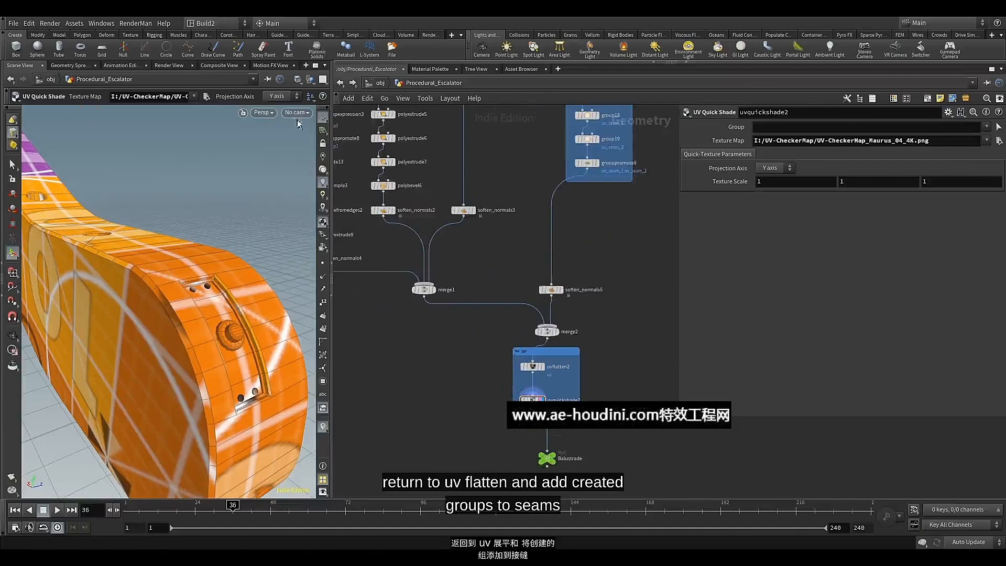
{"action": "left_click", "coordinate": [324, 80]}
{"action": "left_click", "coordinate": [339, 118]}
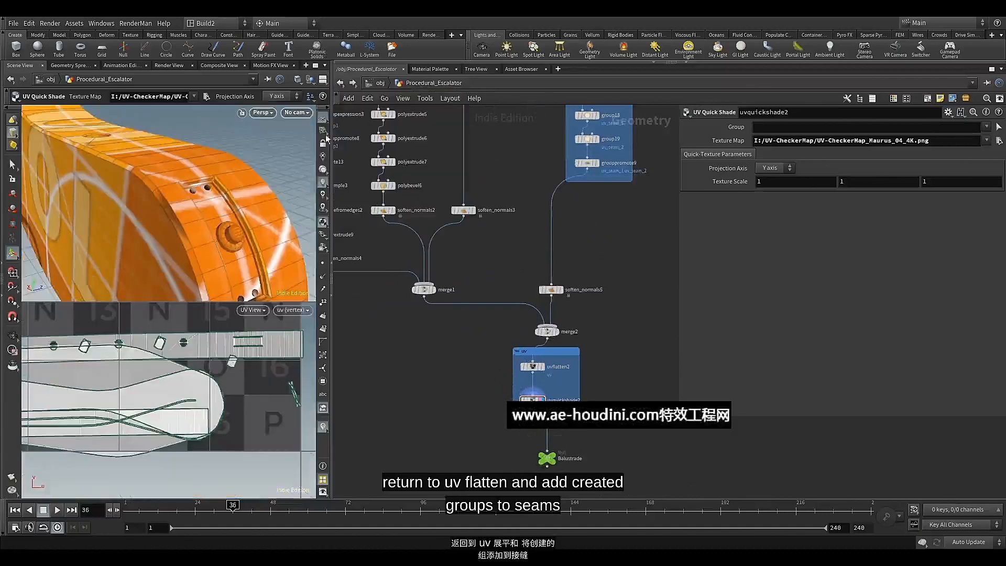
{"action": "scroll", "coordinate": [195, 383], "scroll_direction": "down", "scroll_amount": 3}
{"action": "middle_click_drag", "start_coordinate": [196, 390], "coordinate": [247, 422]}
{"action": "scroll", "coordinate": [260, 413], "scroll_direction": "down", "scroll_amount": 4}
{"action": "key", "text": "Return"}
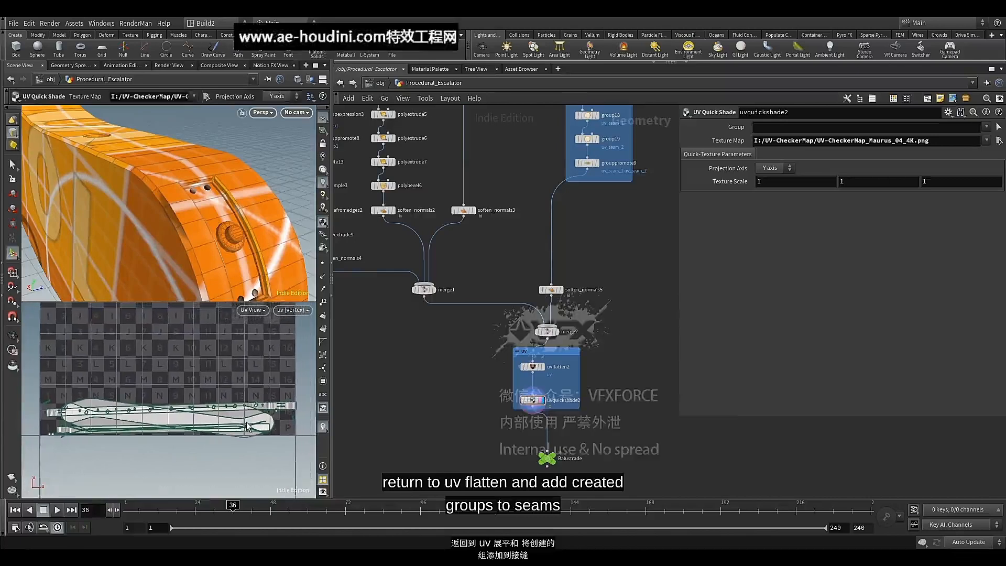
Add a UV Layout node after uvflatten2, display it, and insert it before uvquickshade2 in the uv network box
{"action": "scroll", "coordinate": [537, 410], "scroll_direction": "up", "scroll_amount": 5}
{"action": "mouse_move", "coordinate": [528, 404]}
{"action": "left_mouse_down"}
{"action": "mouse_move", "coordinate": [527, 390]}
{"action": "mouse_move", "coordinate": [520, 406]}
{"action": "left_mouse_up"}
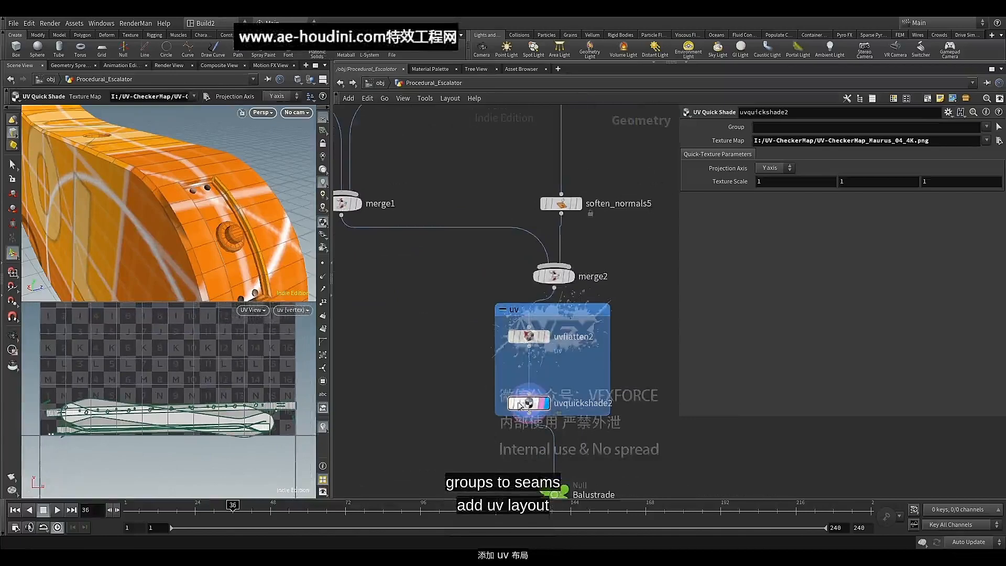
{"action": "left_click", "coordinate": [530, 348]}
{"action": "key", "text": "Tab"}
{"action": "type", "text": "u"}
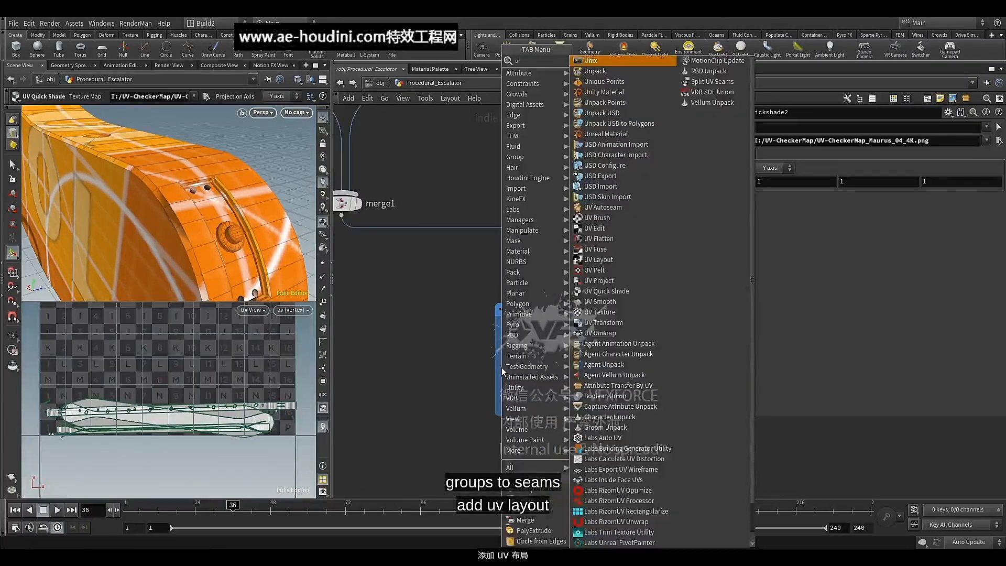
{"action": "type", "text": "v"}
{"action": "left_click", "coordinate": [617, 114]}
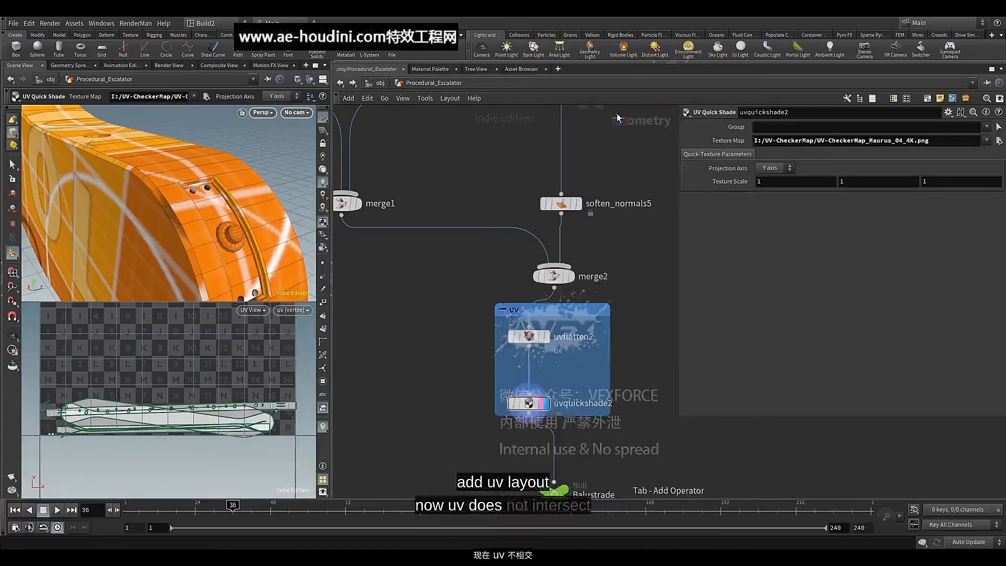
{"action": "left_click", "coordinate": [498, 377]}
{"action": "left_click_drag", "start_coordinate": [495, 379], "coordinate": [444, 379]}
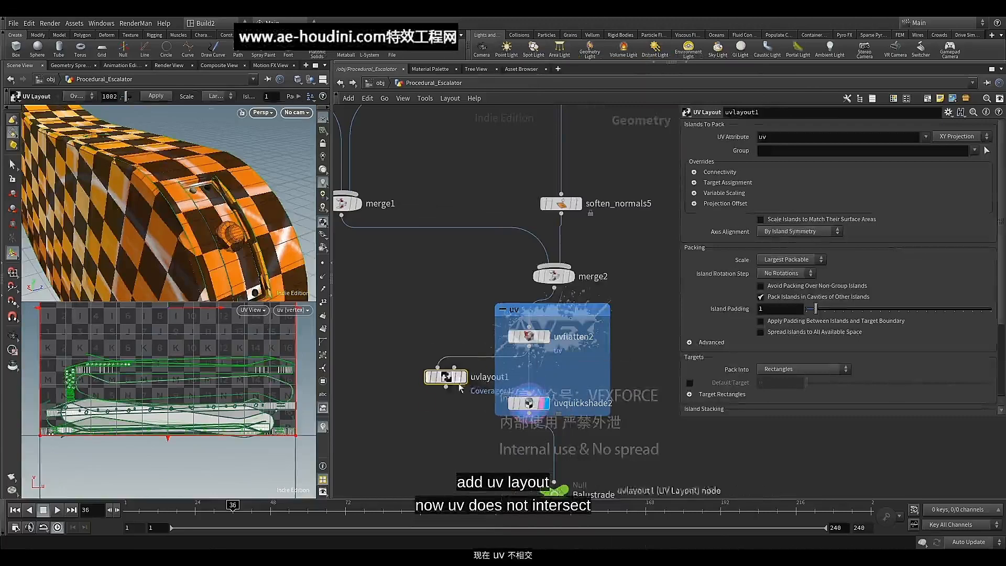
{"action": "left_click", "coordinate": [468, 383]}
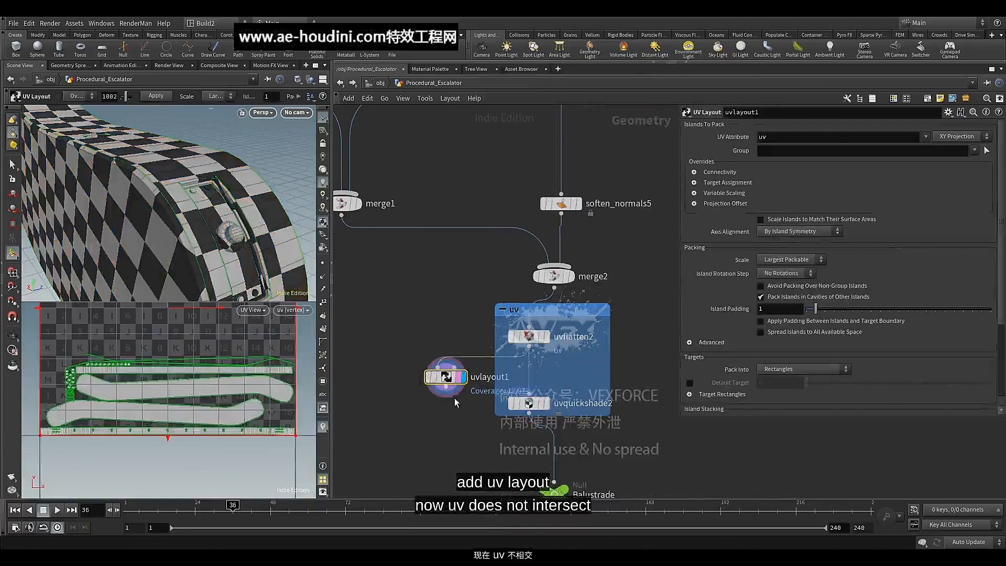
{"action": "left_click_drag", "start_coordinate": [446, 378], "coordinate": [531, 373]}
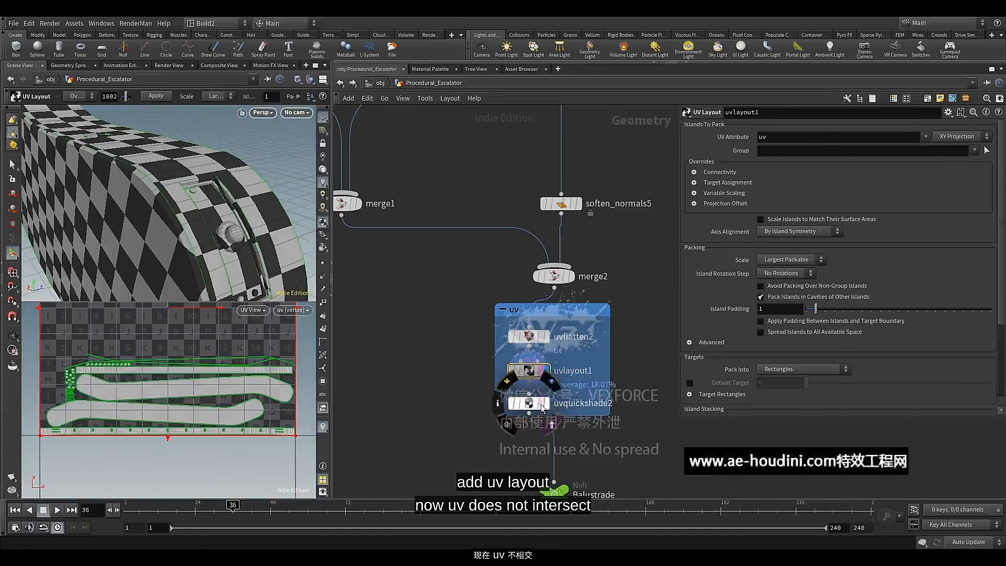
Switch the display back to uvquickshade2 and check the texture on the balustrade with the packed UVs
{"action": "left_click", "coordinate": [546, 406]}
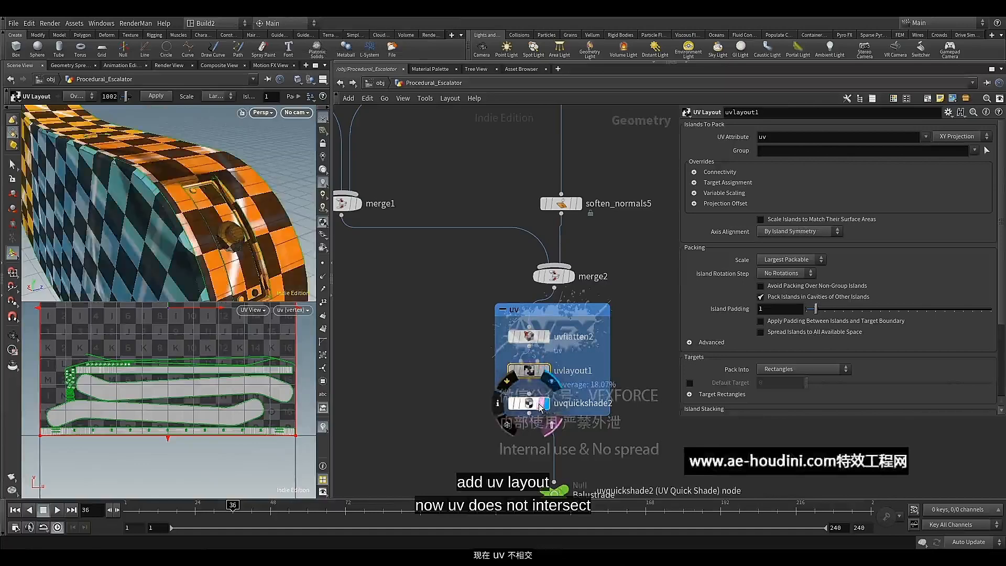
{"action": "left_click", "coordinate": [526, 404]}
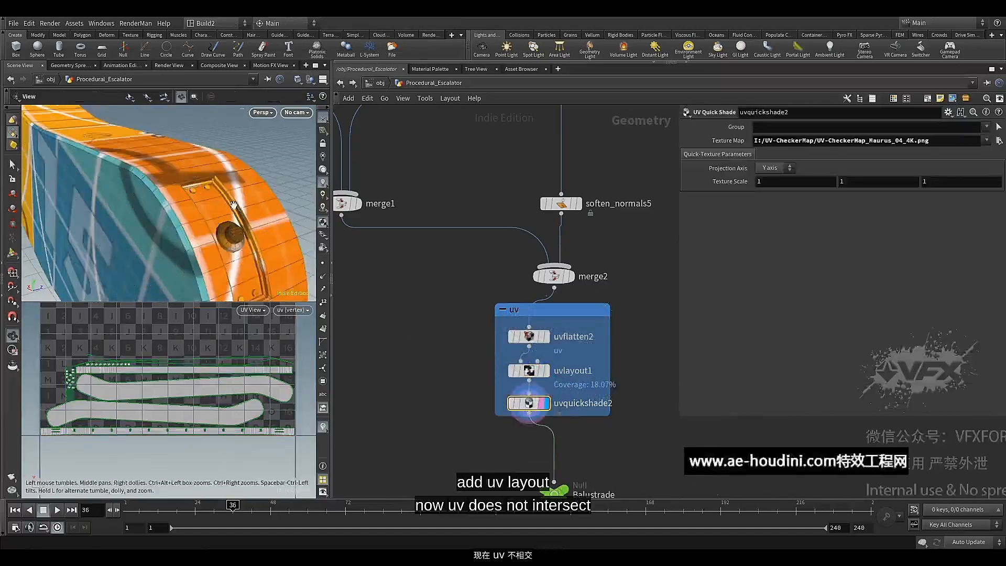
{"action": "mouse_move", "coordinate": [237, 212]}
{"action": "left_mouse_down"}
{"action": "mouse_move", "coordinate": [253, 207]}
{"action": "mouse_move", "coordinate": [212, 208]}
{"action": "mouse_move", "coordinate": [240, 214]}
{"action": "left_mouse_up"}
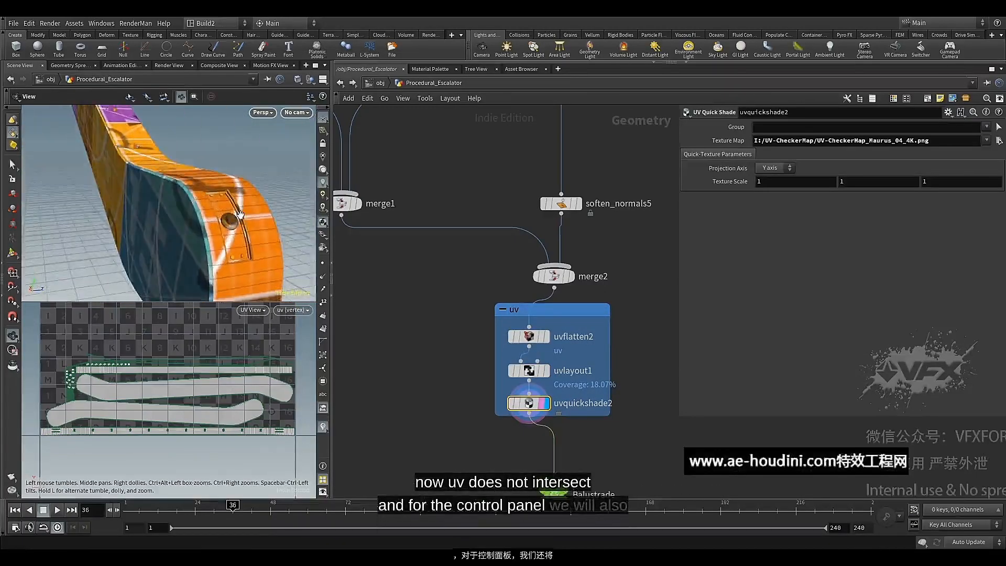
{"action": "key", "text": "Return"}
Display polyextrude9 in the control panel branch and examine its small circular details up close
{"action": "scroll", "coordinate": [402, 329], "scroll_direction": "down", "scroll_amount": 2}
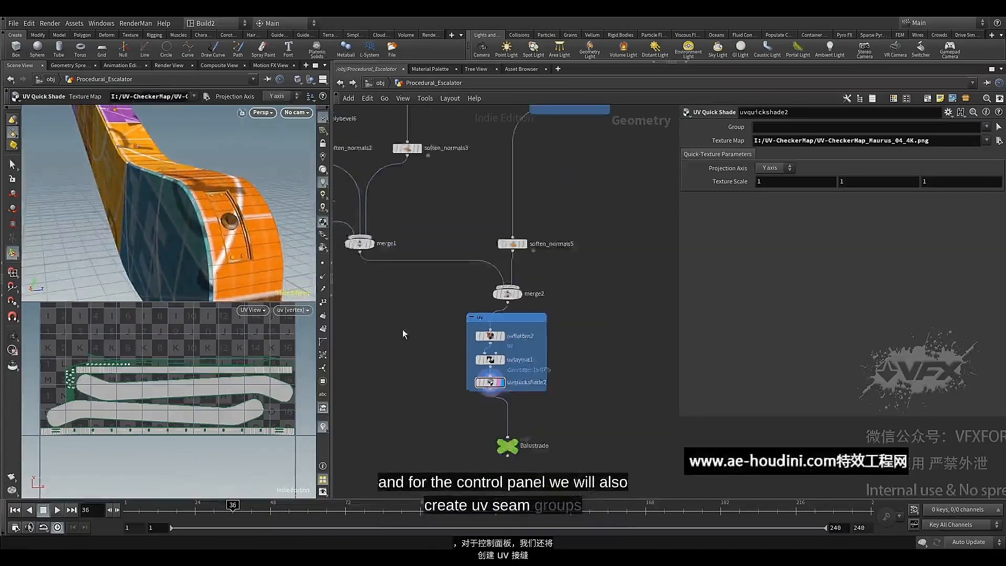
{"action": "middle_click_drag", "start_coordinate": [408, 334], "coordinate": [584, 469]}
{"action": "middle_click_drag", "start_coordinate": [449, 399], "coordinate": [484, 438]}
{"action": "scroll", "coordinate": [448, 348], "scroll_direction": "up", "scroll_amount": 2}
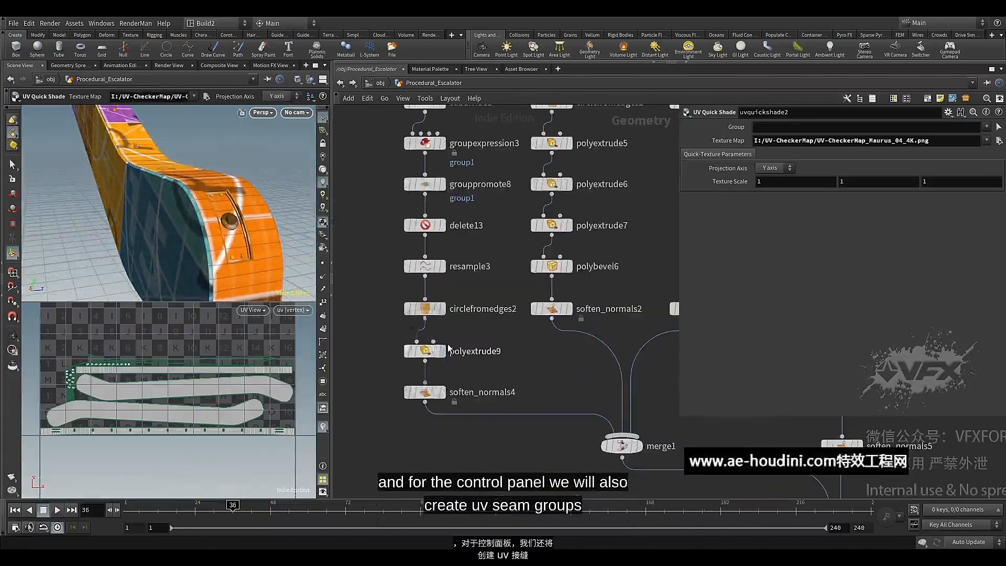
{"action": "left_click", "coordinate": [443, 351]}
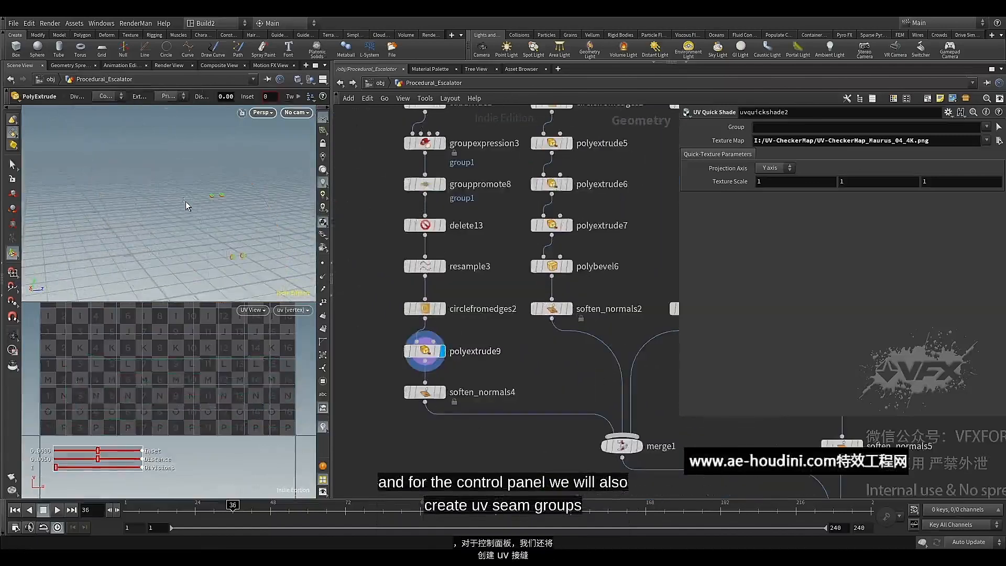
{"action": "scroll", "coordinate": [231, 217], "scroll_direction": "up", "scroll_amount": 6, "text": "alt"}
{"action": "mouse_move", "coordinate": [231, 217]}
{"action": "middle_mouse_down", "text": "alt"}
{"action": "mouse_move", "coordinate": [213, 194]}
{"action": "mouse_move", "coordinate": [229, 221]}
{"action": "middle_mouse_up", "text": "alt"}
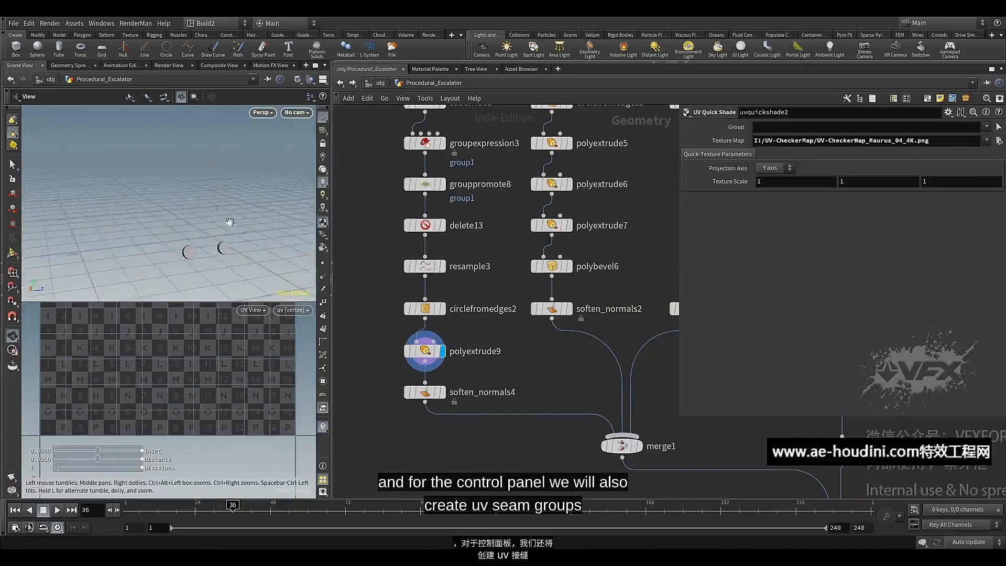
Enable the side group output on polyextrude9 and name the group uv_seam_3
{"action": "left_click", "coordinate": [425, 351]}
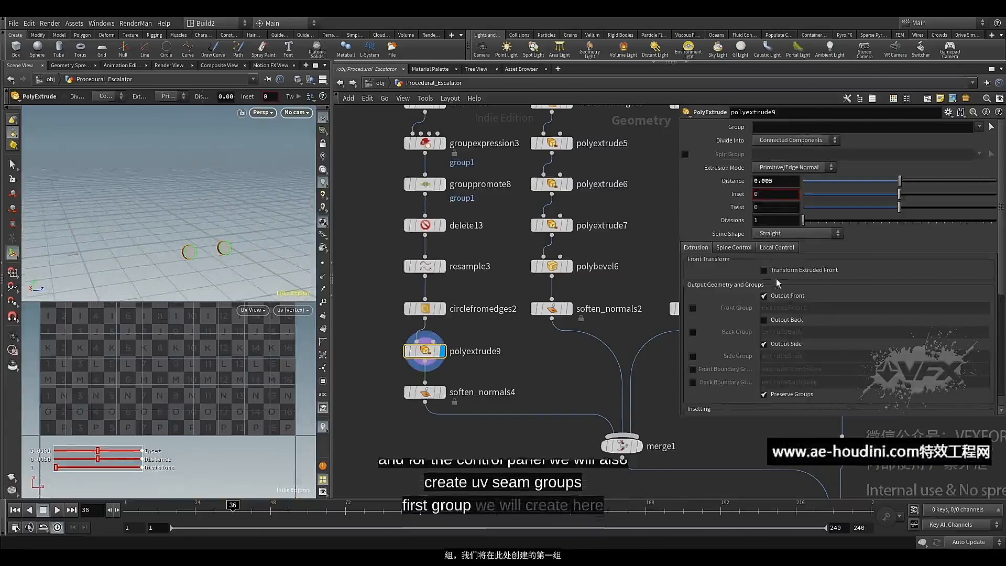
{"action": "left_click", "coordinate": [764, 344]}
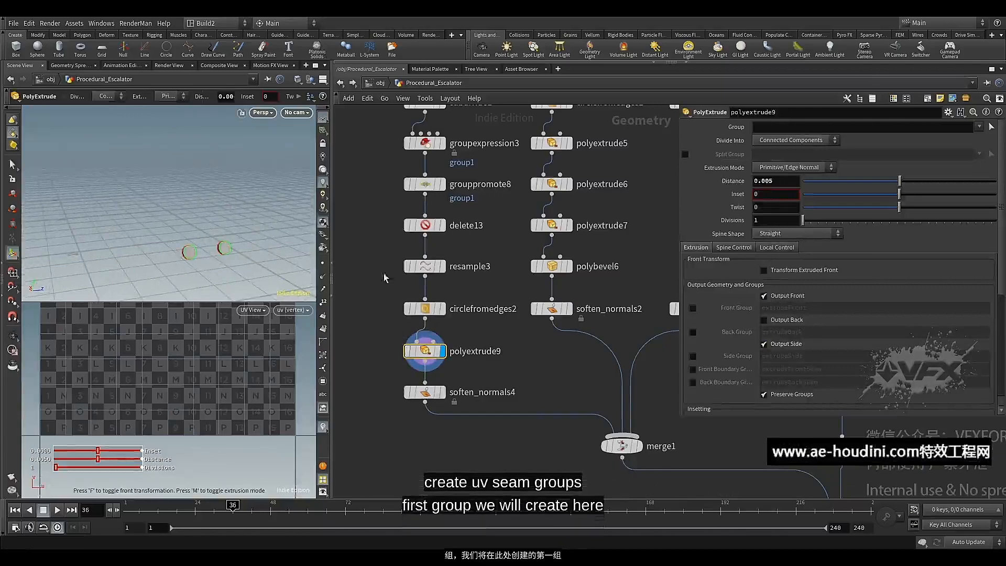
{"action": "left_click_drag", "start_coordinate": [211, 245], "coordinate": [211, 215], "text": "alt"}
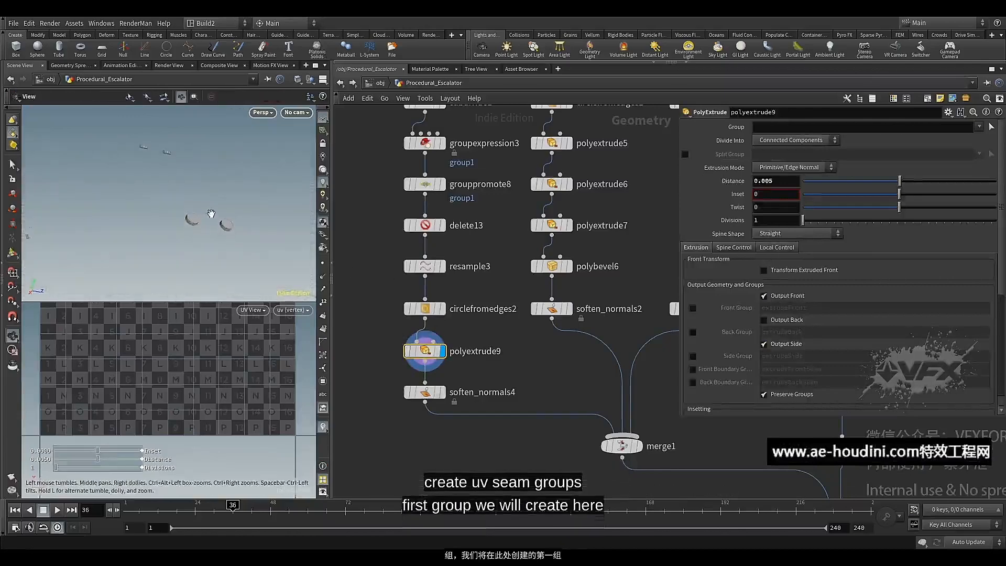
{"action": "key", "text": "Return"}
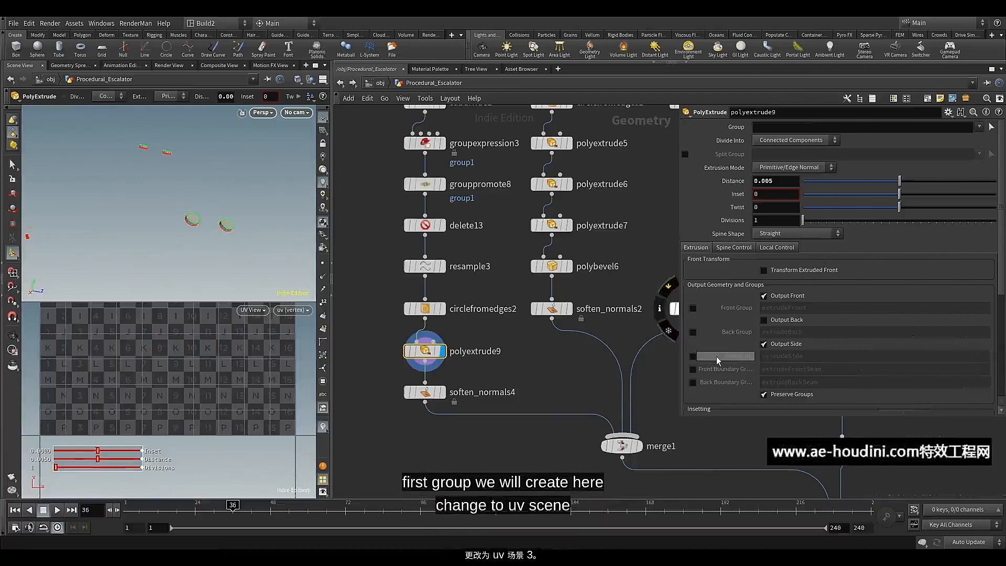
{"action": "left_click", "coordinate": [692, 356]}
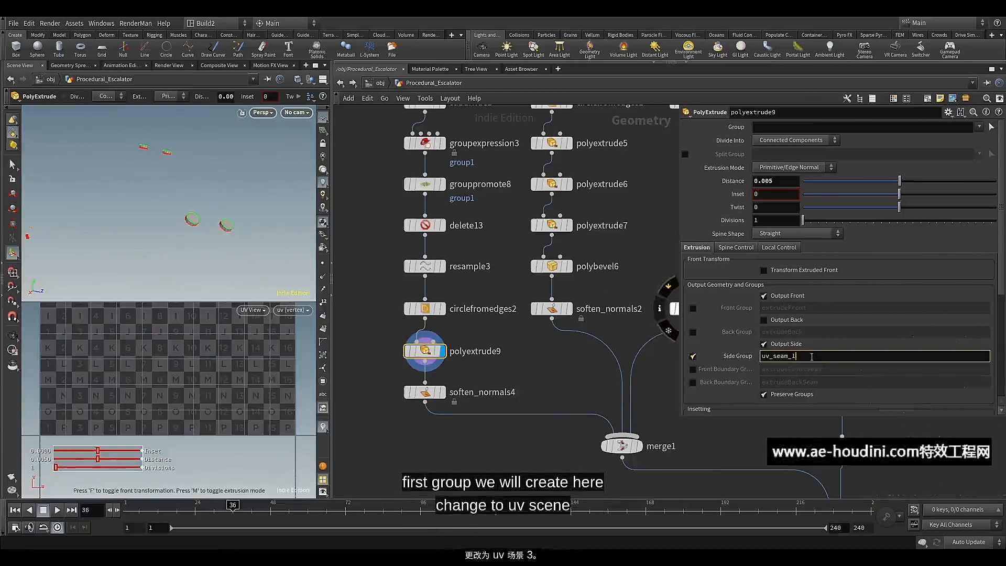
{"action": "left_click", "coordinate": [734, 395]}
Display polyextrude5 with merge1 as the template, and rename polyextrude5's side group as uv_seam_4
{"action": "middle_click_drag", "start_coordinate": [520, 205], "coordinate": [487, 246]}
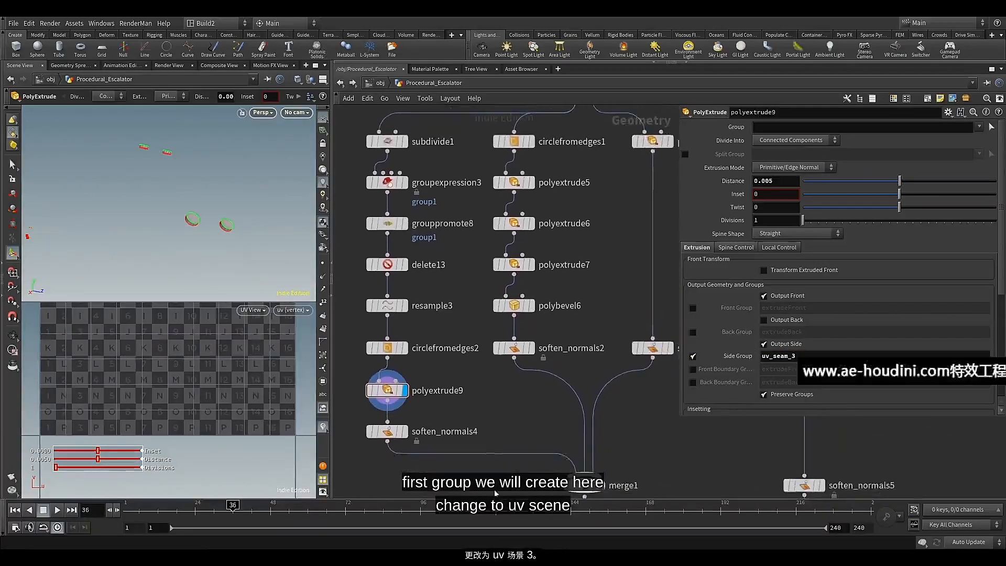
{"action": "left_click", "coordinate": [587, 487]}
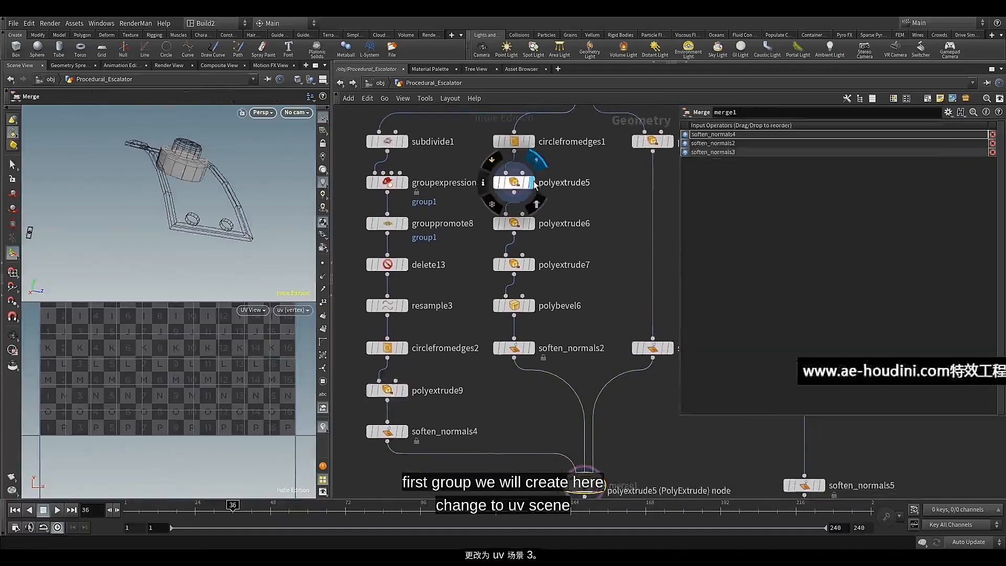
{"action": "left_click", "coordinate": [515, 183]}
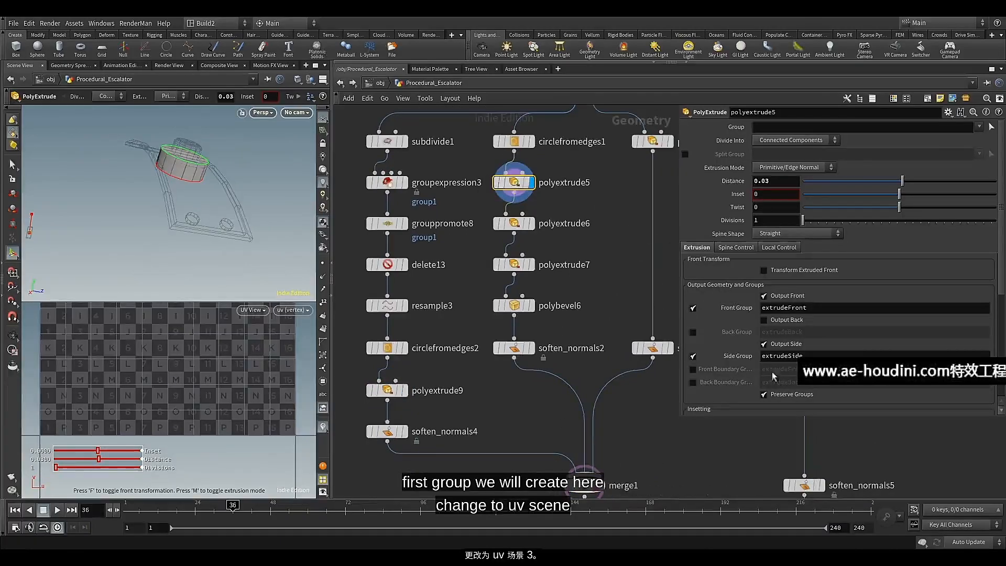
{"action": "left_click_drag", "start_coordinate": [803, 356], "coordinate": [759, 357]}
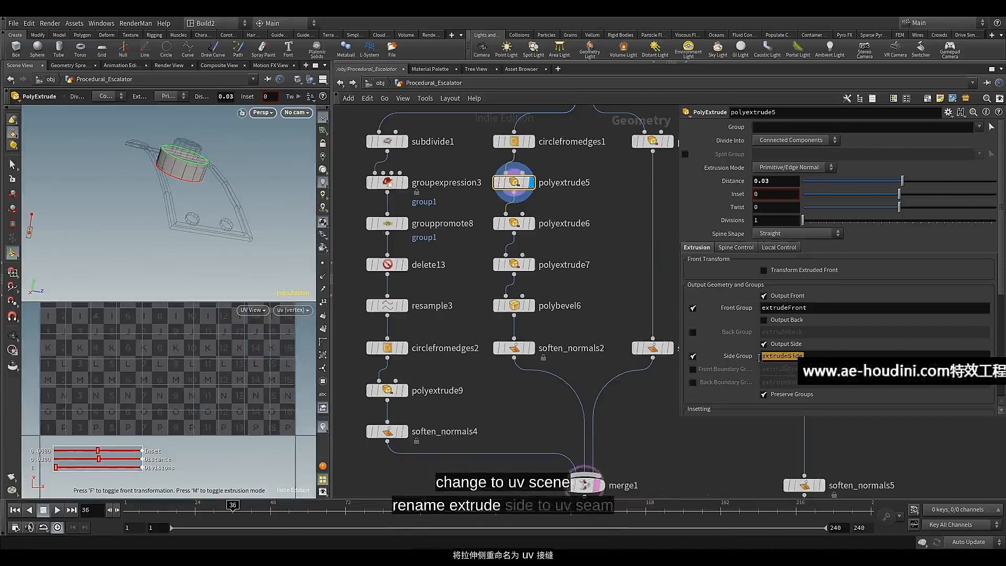
{"action": "type", "text": "uv_seam_1"}
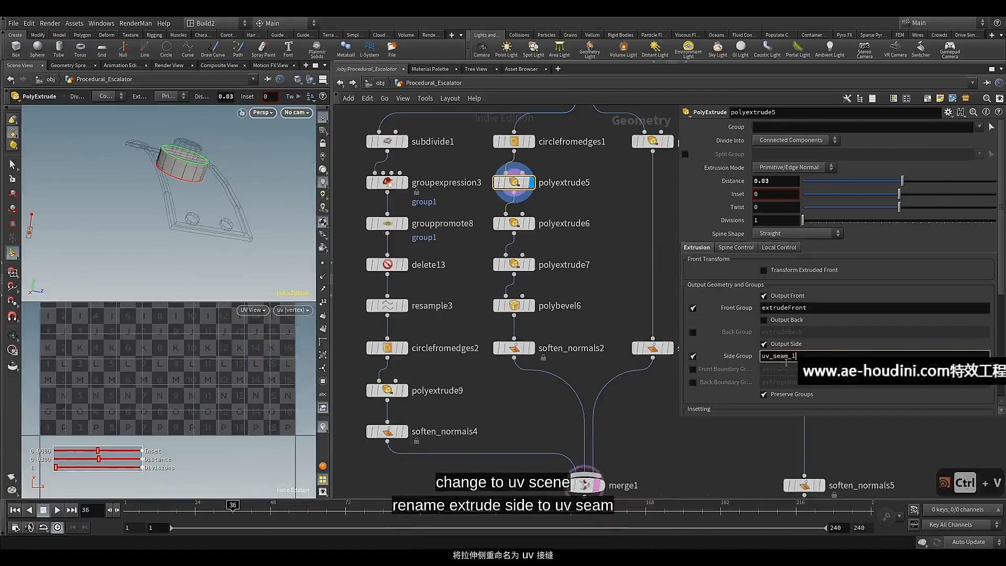
{"action": "key", "text": "BackSpace"}
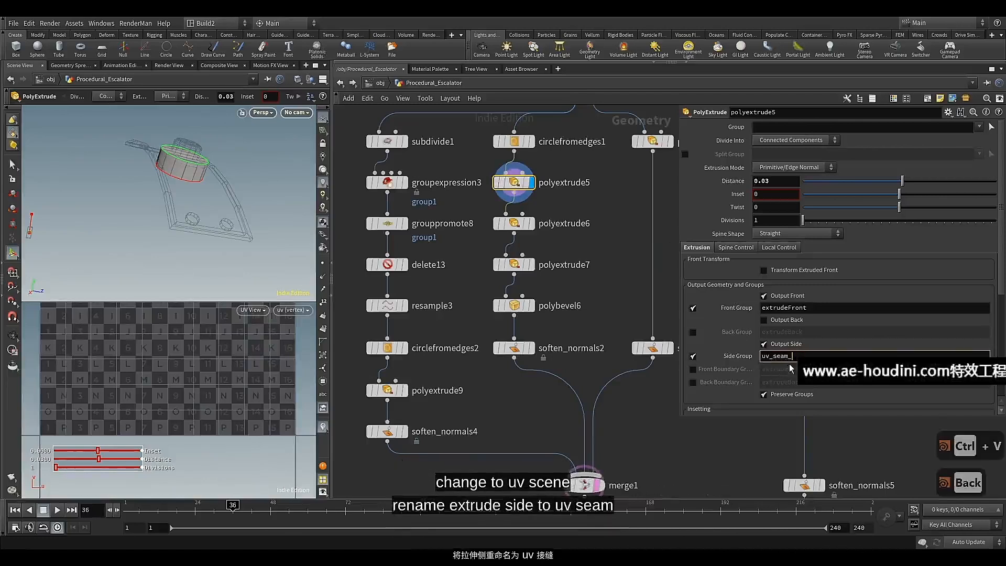
{"action": "type", "text": "4"}
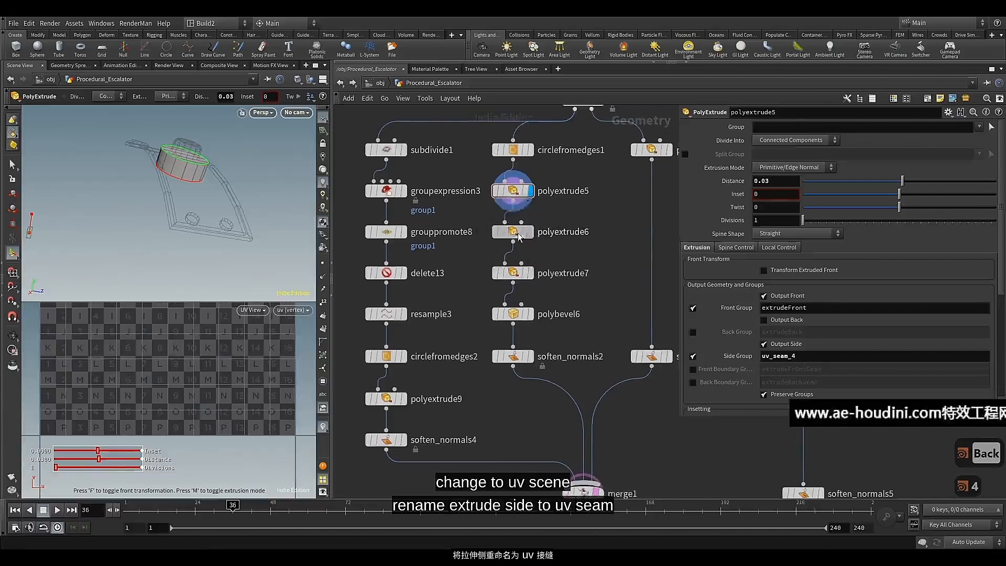
Step the display through polyextrude6 to polyextrude7, and rename polyextrude7's front group as uv_seam_5
{"action": "left_click", "coordinate": [519, 236]}
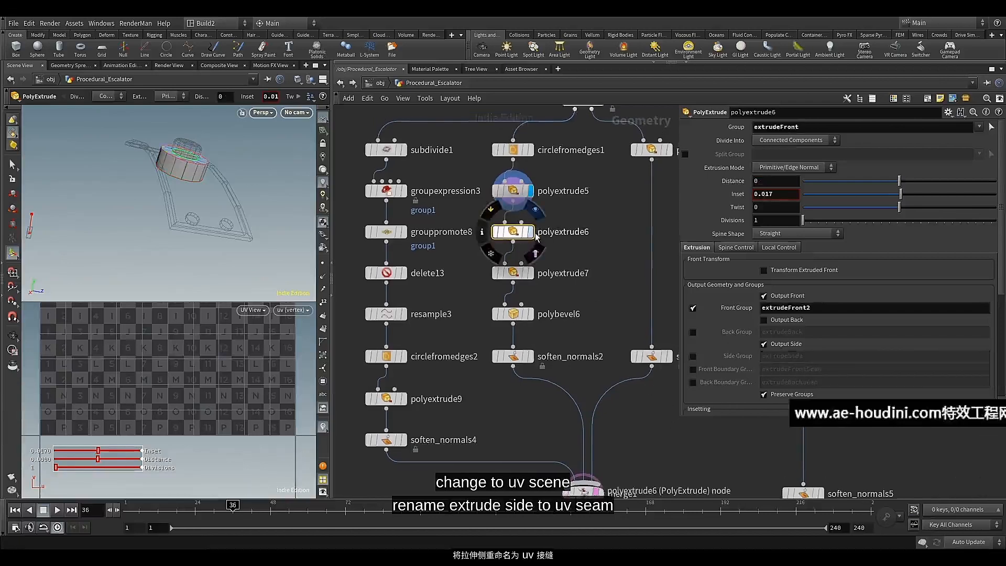
{"action": "left_click", "coordinate": [530, 233]}
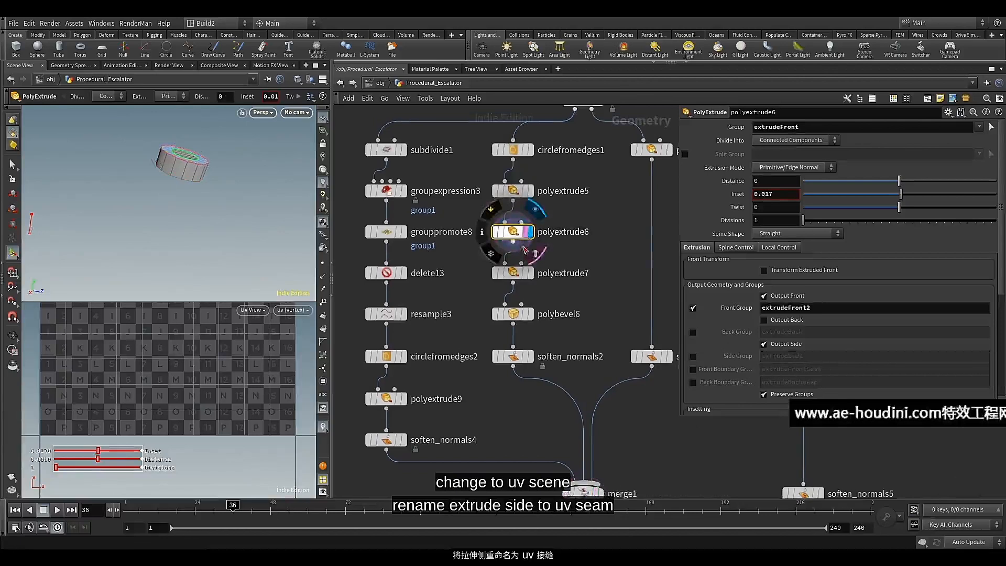
{"action": "left_click", "coordinate": [530, 273]}
{"action": "left_click", "coordinate": [513, 276]}
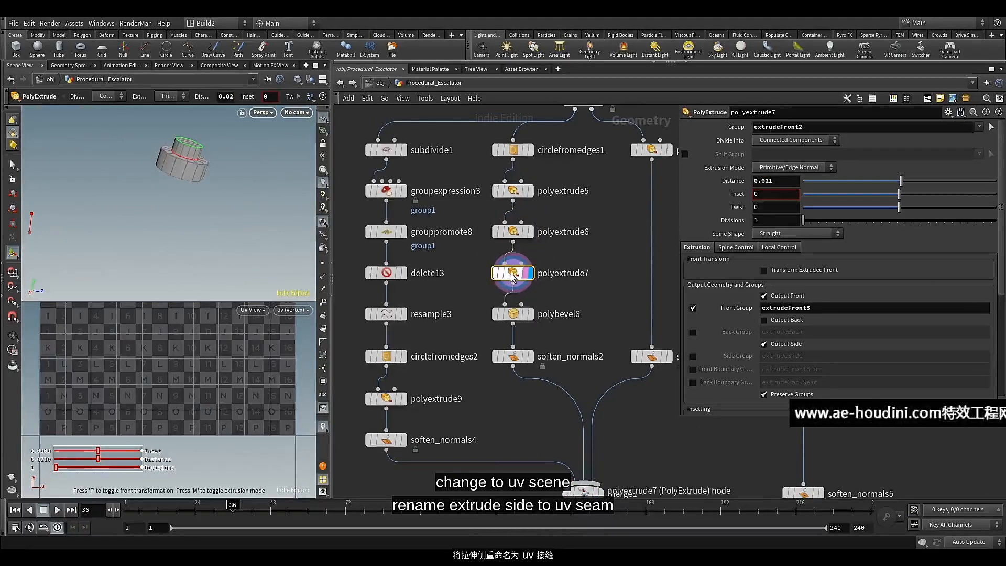
{"action": "mouse_move", "coordinate": [513, 276]}
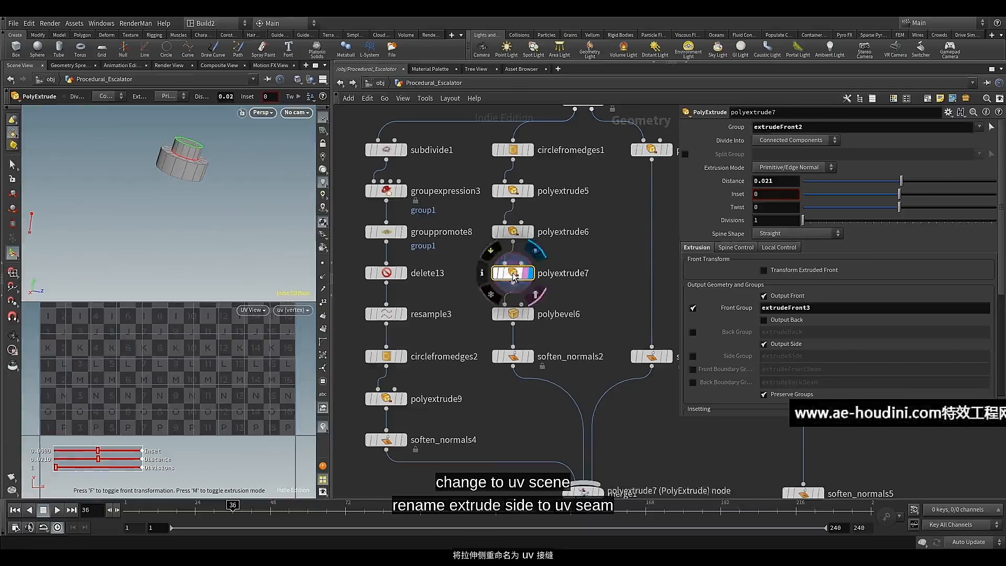
{"action": "double_click", "coordinate": [752, 311]}
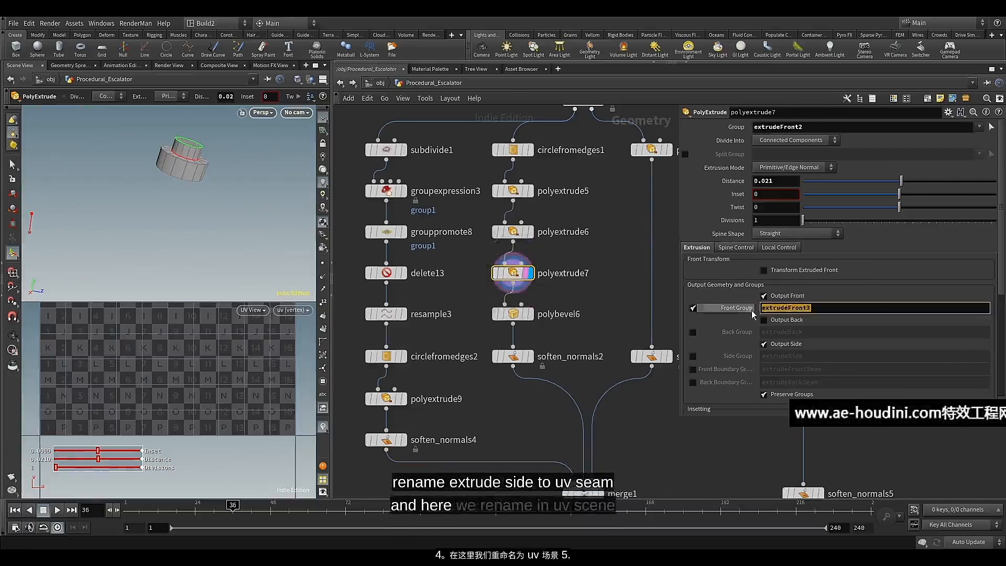
{"action": "type", "text": "uv_seam_1"}
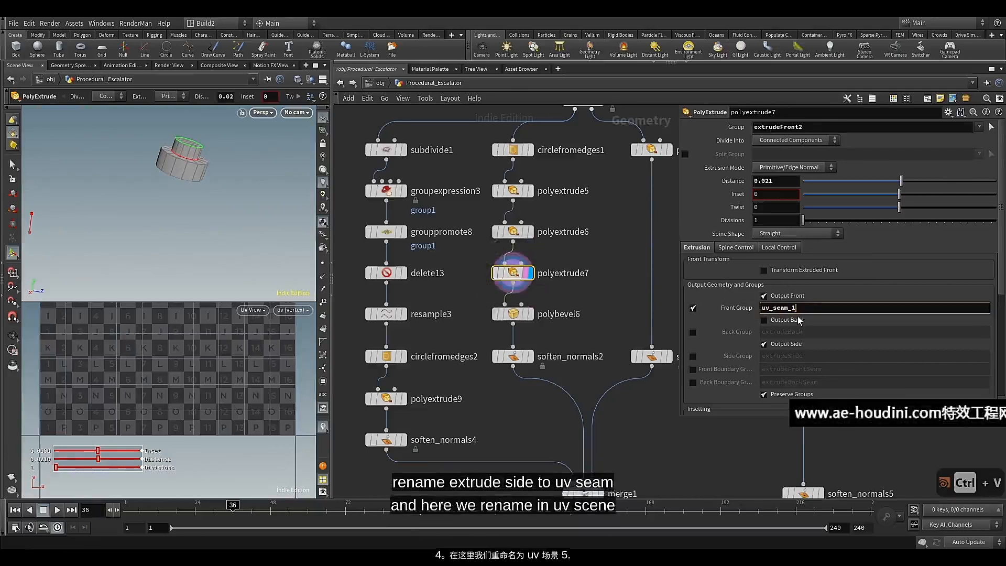
{"action": "key", "text": "BackSpace"}
{"action": "type", "text": "5"}
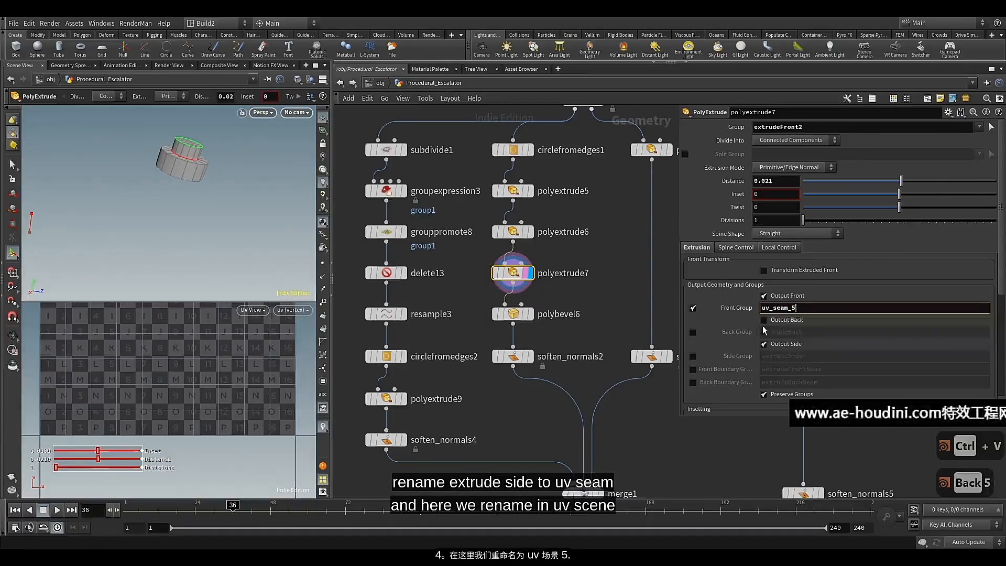
Display polybevel6, replace its bevel groups with uv_seam_5 and uv_seam_4, and check the button's bevelled edges
{"action": "left_click", "coordinate": [531, 315]}
{"action": "left_click", "coordinate": [516, 320]}
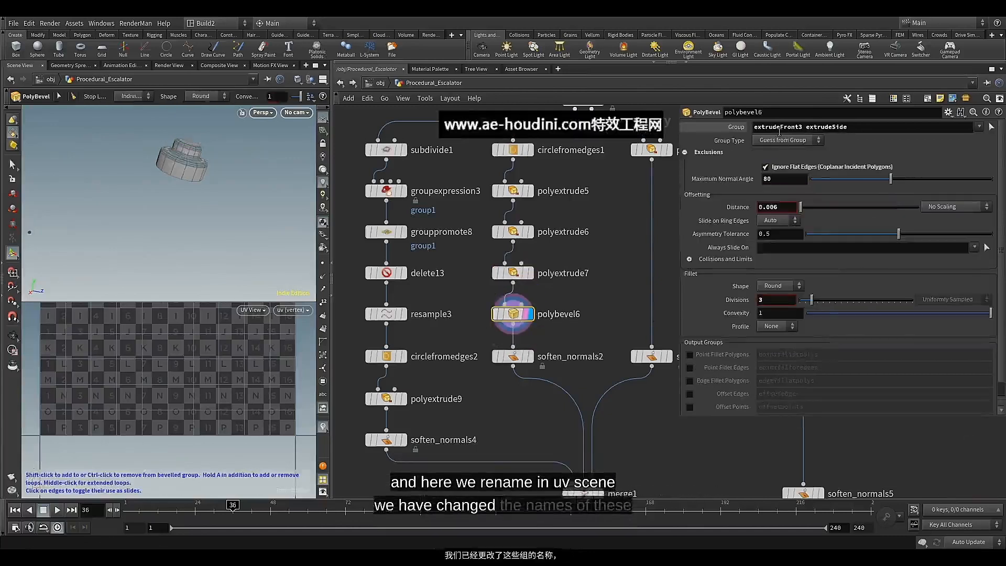
{"action": "left_click_drag", "start_coordinate": [754, 127], "coordinate": [861, 131]}
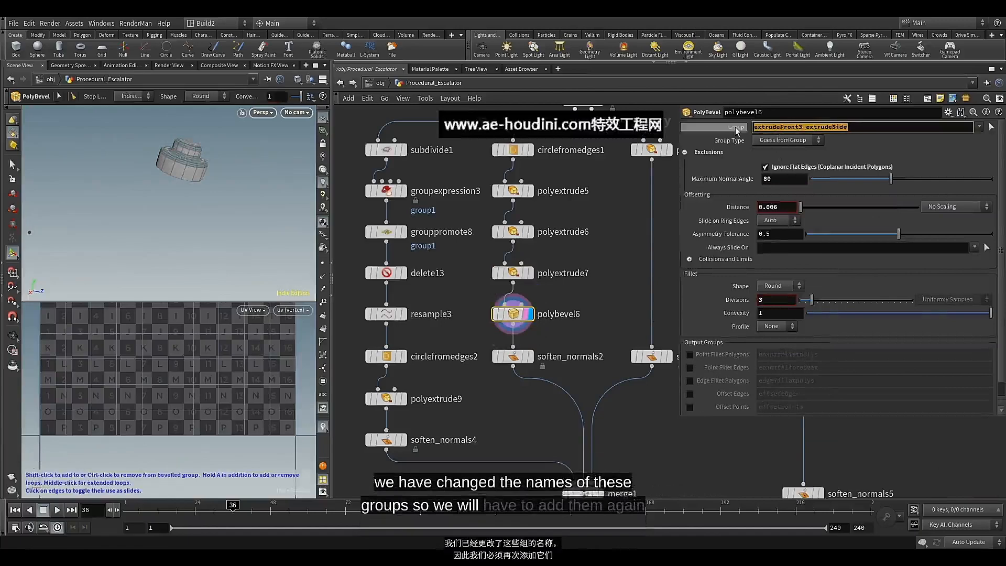
{"action": "key", "text": "BackSpace"}
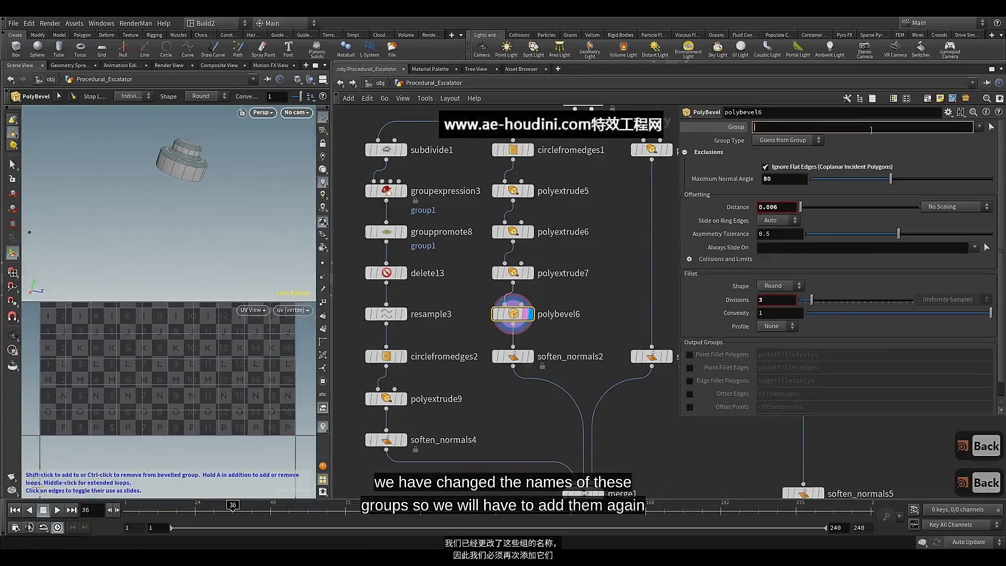
{"action": "left_click", "coordinate": [978, 127]}
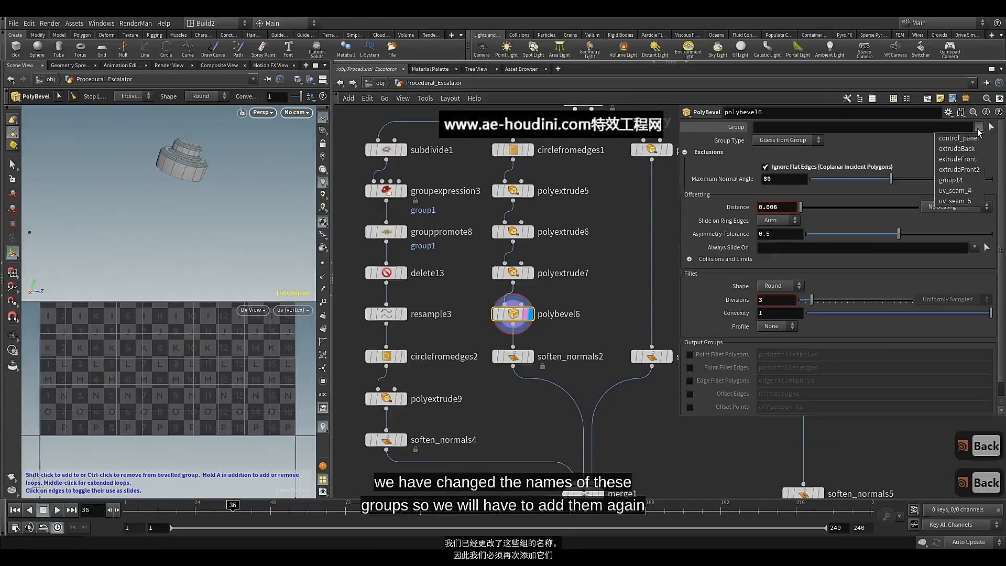
{"action": "left_click", "coordinate": [962, 200]}
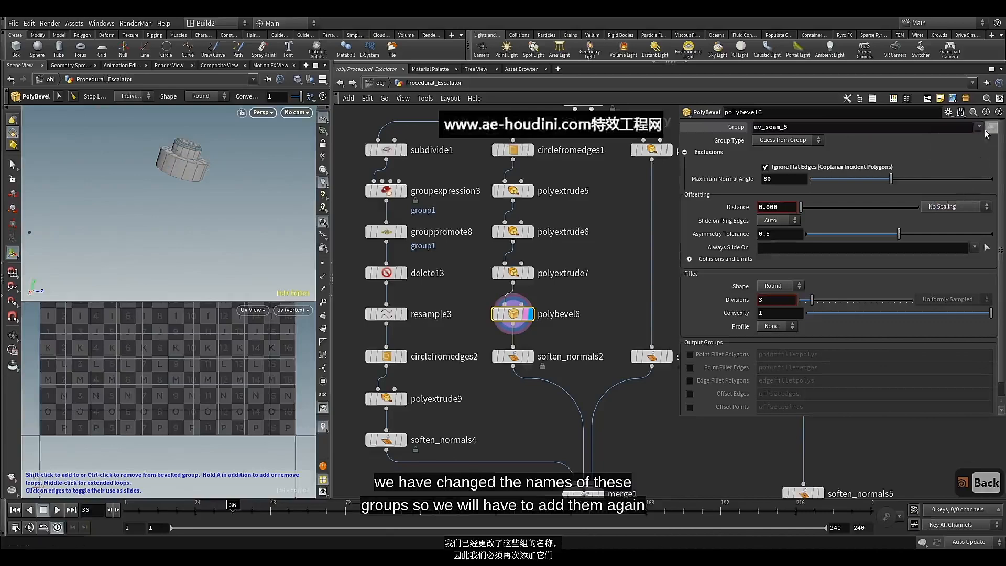
{"action": "left_click", "coordinate": [978, 127]}
{"action": "left_click", "coordinate": [964, 191]}
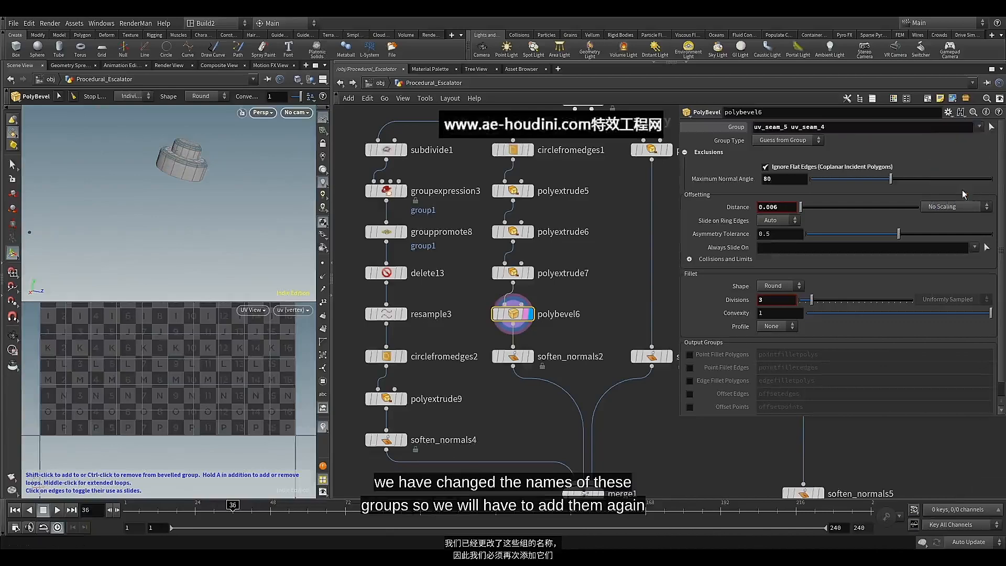
{"action": "left_click_drag", "start_coordinate": [193, 168], "coordinate": [191, 170], "text": "alt"}
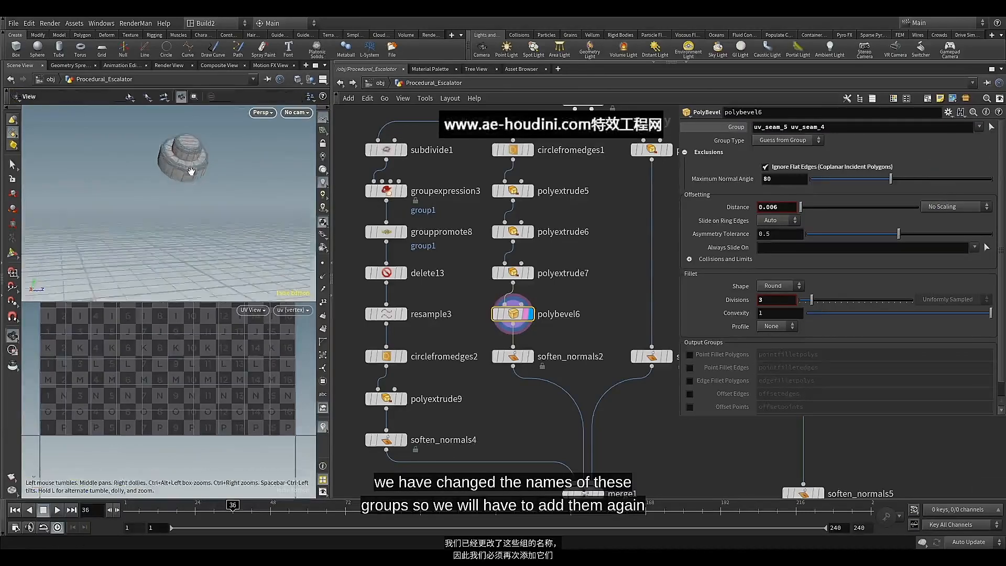
{"action": "middle_click_drag", "start_coordinate": [191, 170], "coordinate": [191, 216], "text": "alt"}
{"action": "scroll", "coordinate": [192, 214], "scroll_direction": "up", "scroll_amount": 5}
{"action": "scroll", "coordinate": [194, 209], "scroll_direction": "down", "scroll_amount": 5}
{"action": "left_click_drag", "start_coordinate": [195, 209], "coordinate": [203, 204], "text": "alt"}
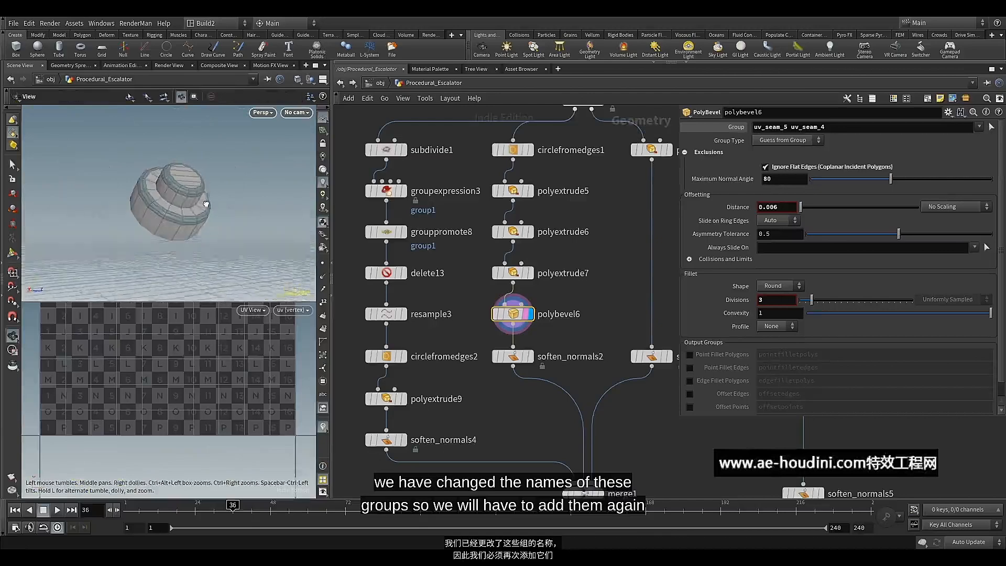
Display merge1 with the combined control panel parts and select it
{"action": "middle_click_drag", "start_coordinate": [530, 401], "coordinate": [511, 280]}
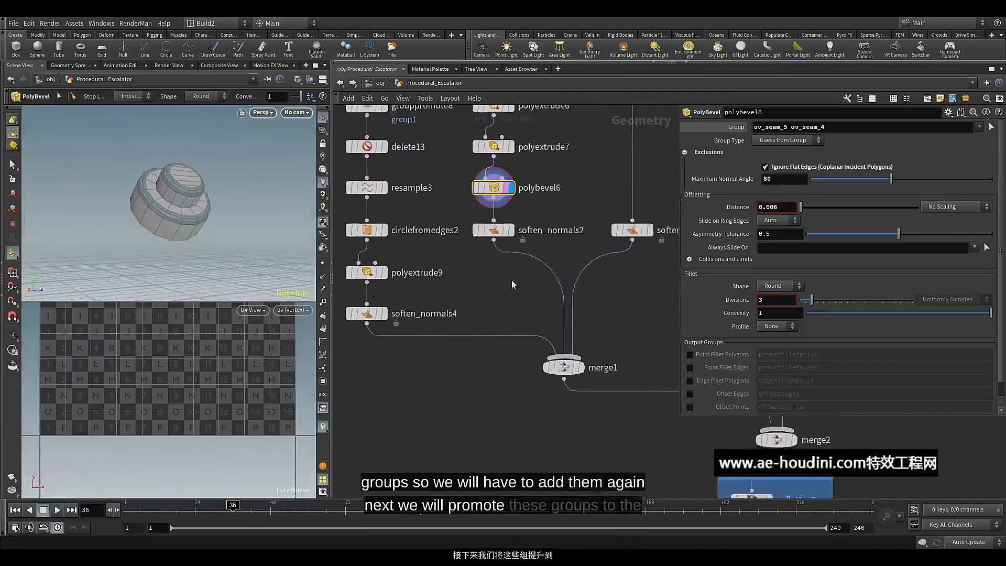
{"action": "middle_click_drag", "start_coordinate": [520, 373], "coordinate": [489, 329]}
{"action": "left_click", "coordinate": [548, 322]}
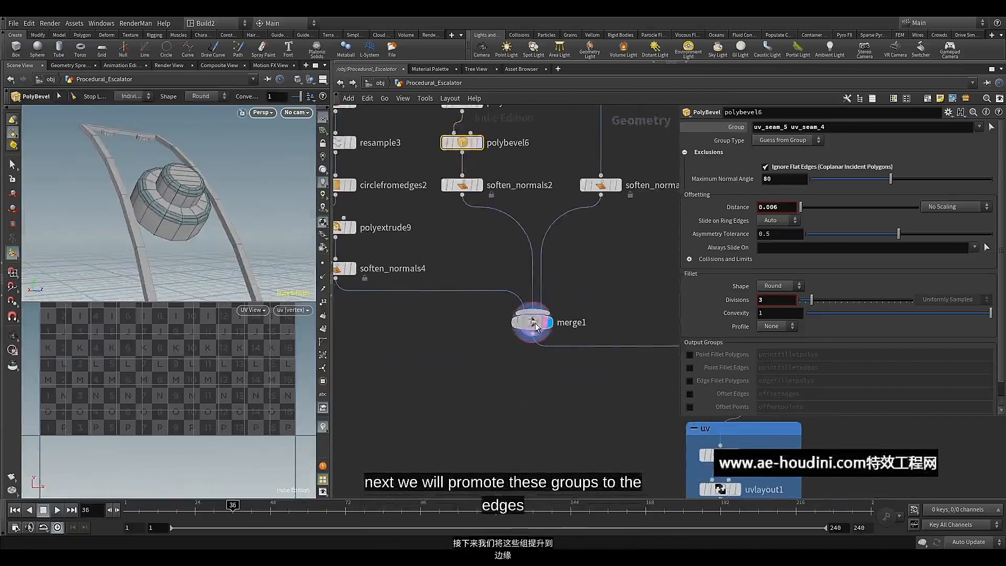
{"action": "left_click", "coordinate": [536, 324]}
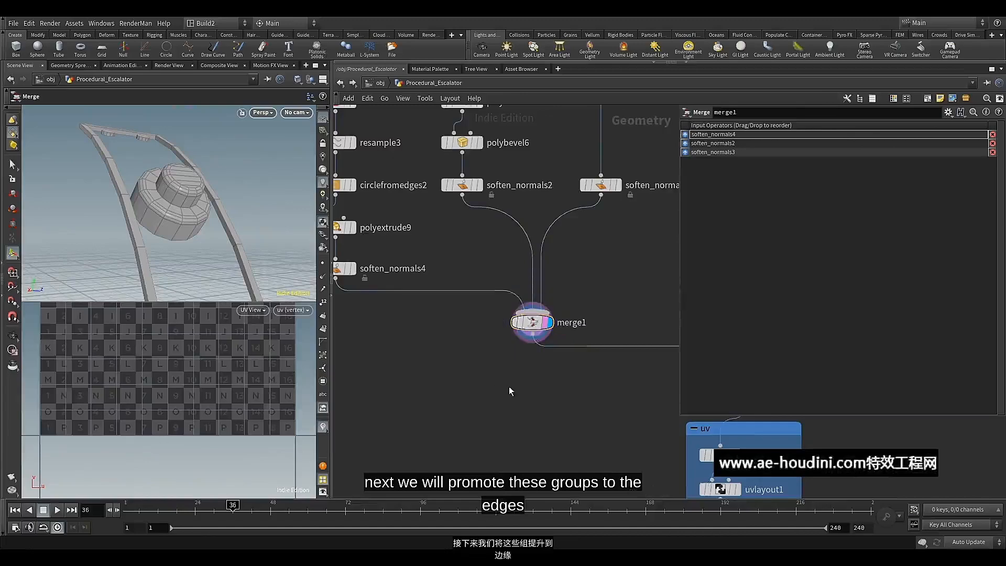
Add a Group Promote node after merge1, align it directly beneath, and display it
{"action": "middle_click_drag", "start_coordinate": [517, 366], "coordinate": [504, 345]}
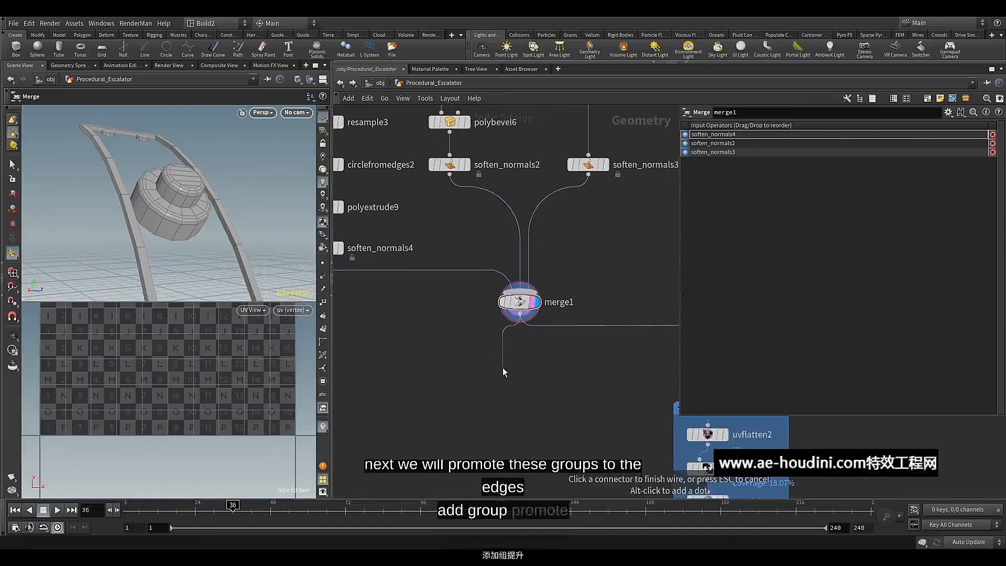
{"action": "key", "text": "Tab"}
{"action": "type", "text": "gr"}
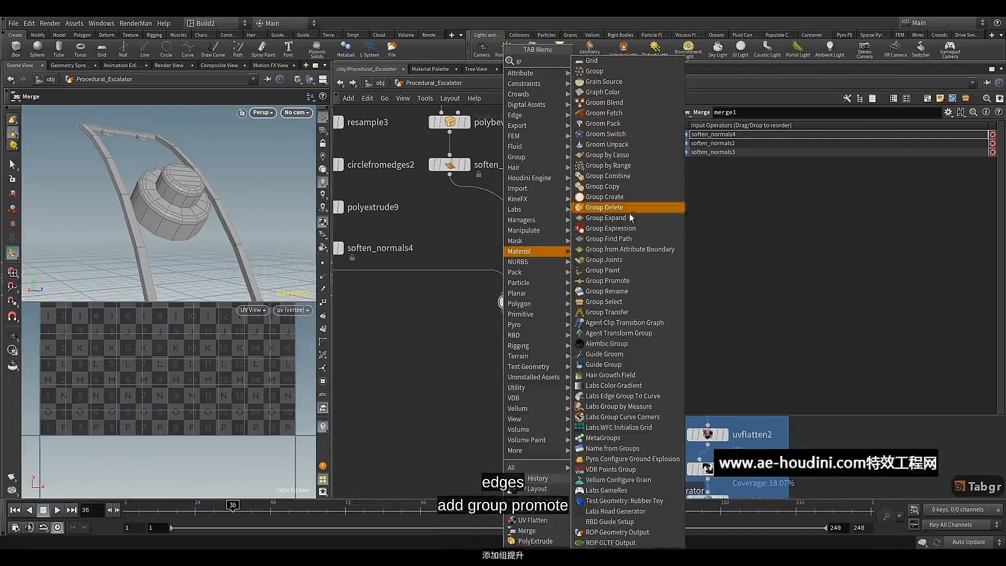
{"action": "left_click", "coordinate": [627, 282]}
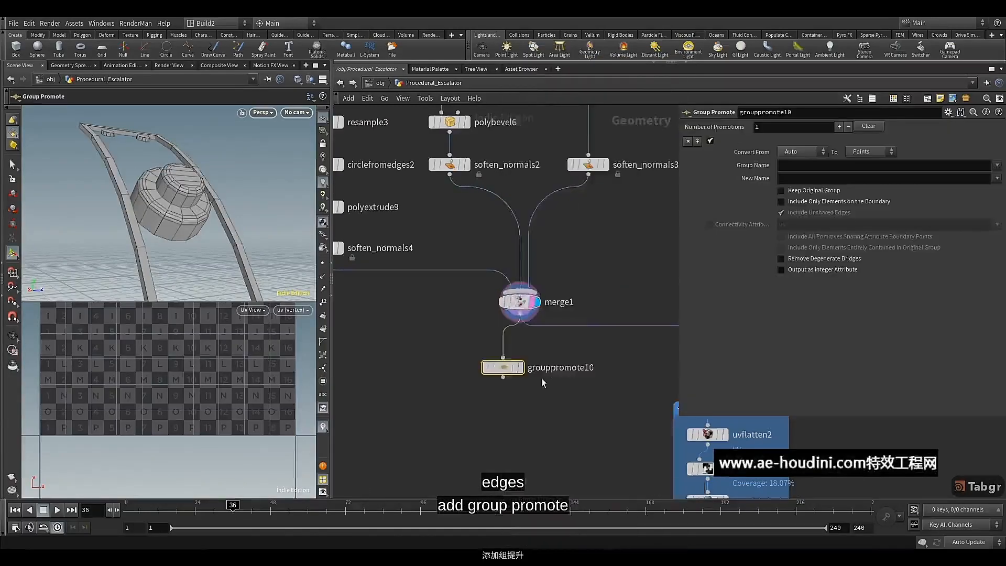
{"action": "scroll", "coordinate": [493, 416], "scroll_direction": "down", "scroll_amount": 3}
{"action": "scroll", "coordinate": [473, 415], "scroll_direction": "up", "scroll_amount": 2}
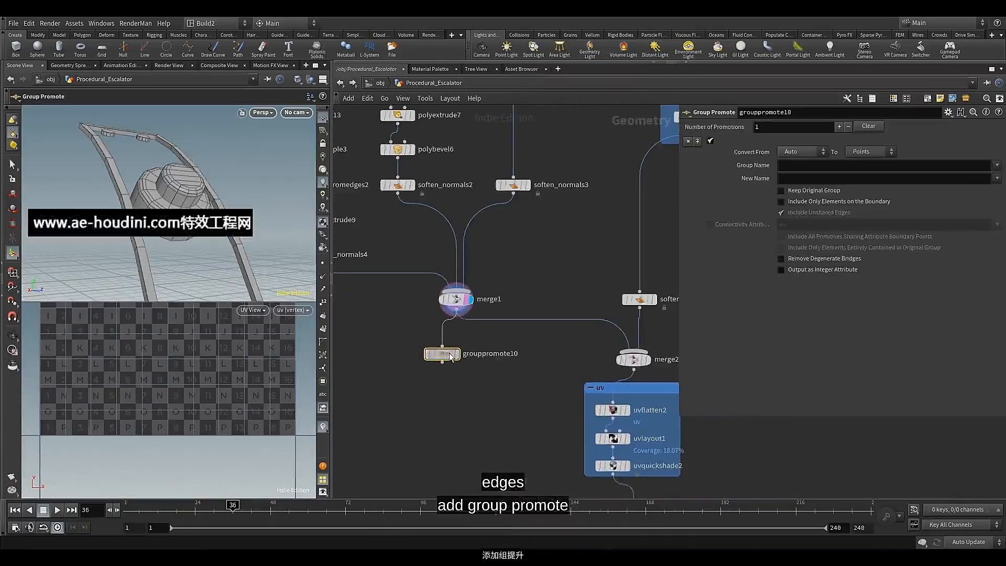
{"action": "left_click", "coordinate": [471, 349]}
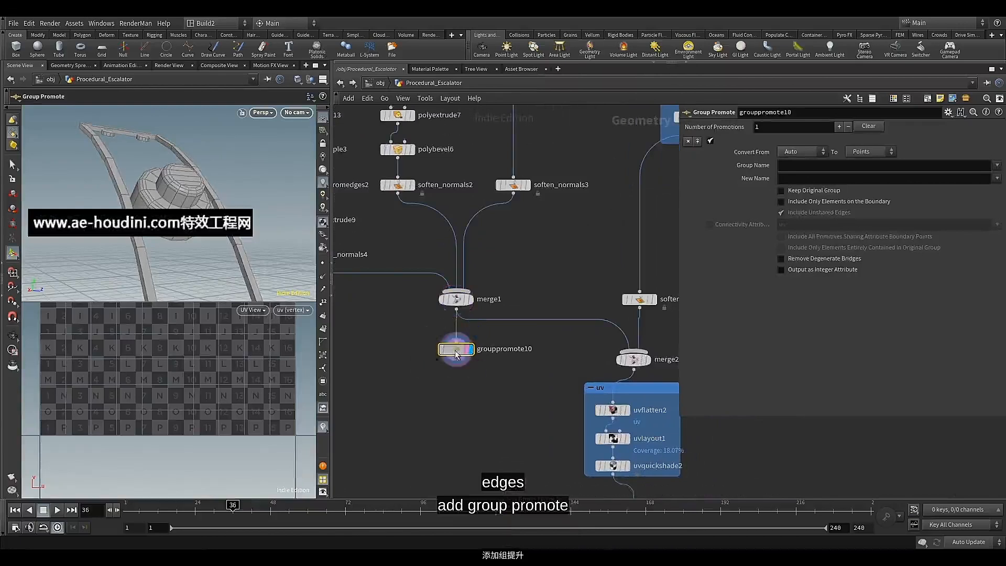
Choose uv_seam_3, uv_seam_4 and uv_seam_5 as the group names to promote in grouppromote10
{"action": "left_click", "coordinate": [996, 165]}
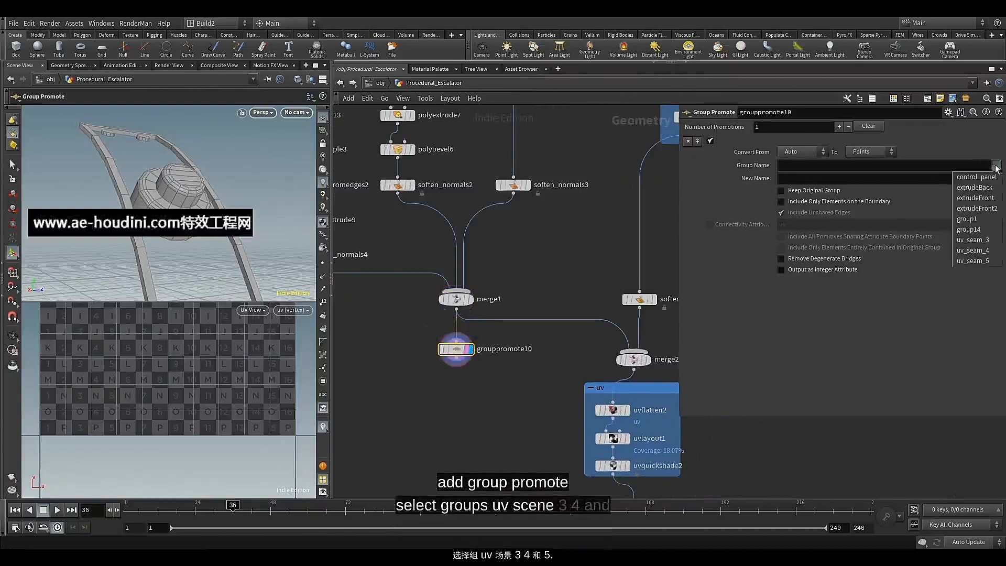
{"action": "left_click", "coordinate": [972, 239]}
{"action": "left_click", "coordinate": [997, 167]}
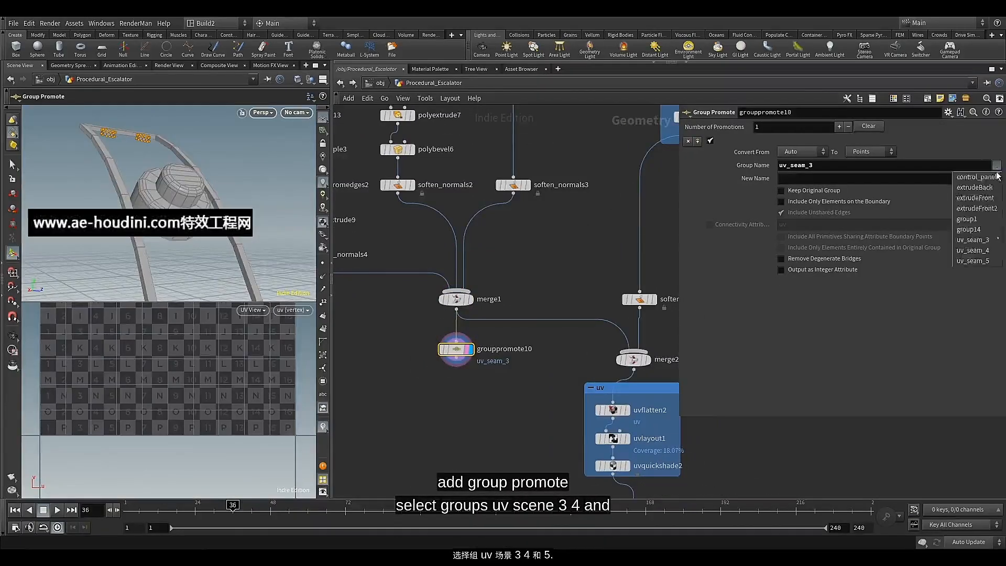
{"action": "left_click", "coordinate": [972, 250]}
{"action": "left_click", "coordinate": [997, 165]}
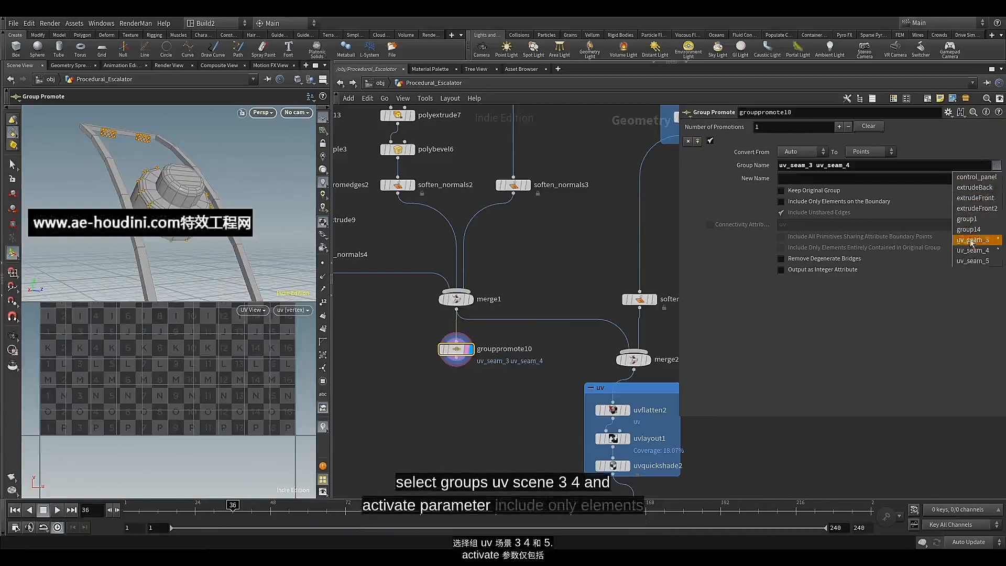
{"action": "left_click", "coordinate": [972, 260]}
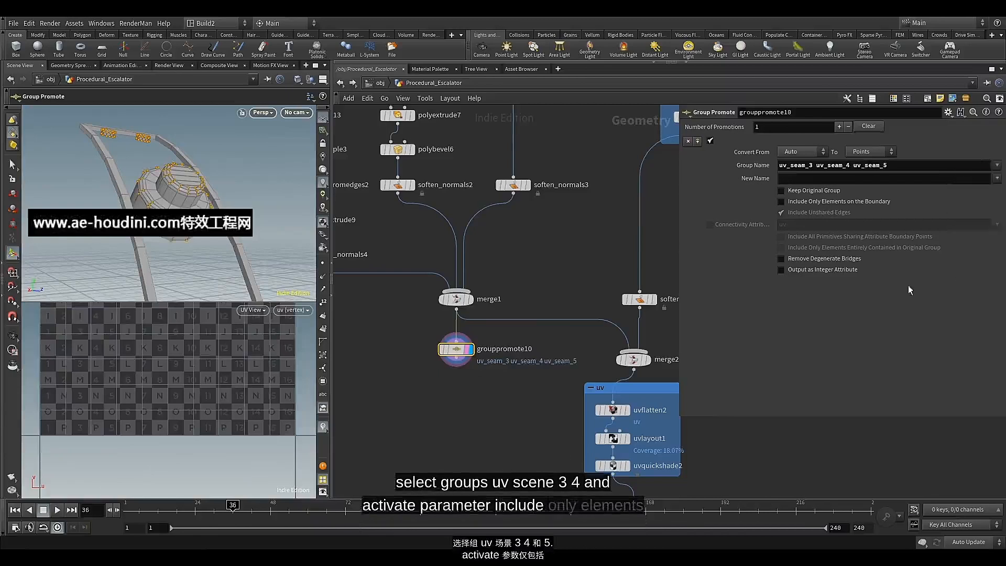
Convert the groups to Edges with Include Only Elements on the Boundary enabled, and inspect the highlighted seams on the panel
{"action": "left_click", "coordinate": [817, 201]}
{"action": "left_click", "coordinate": [866, 151]}
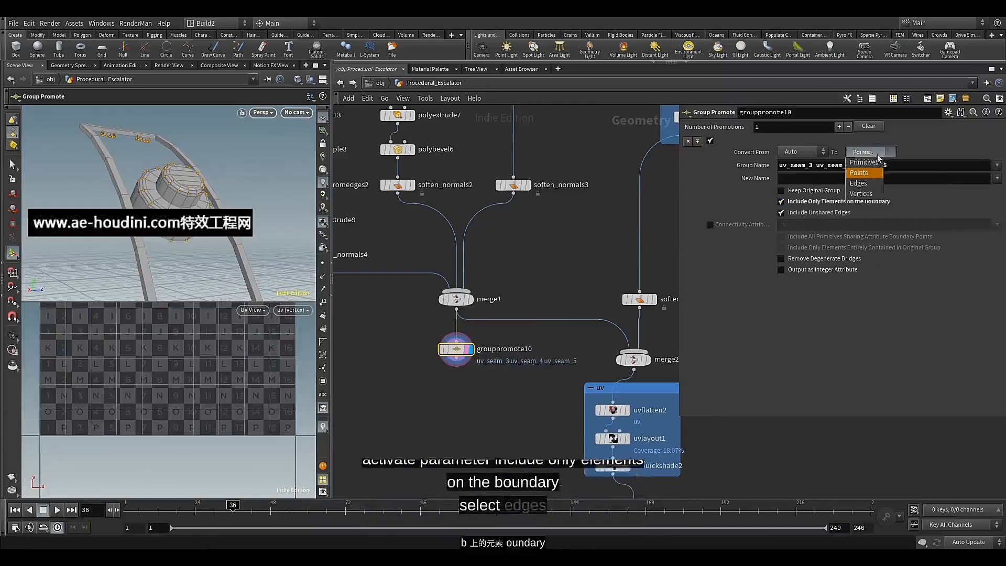
{"action": "left_click", "coordinate": [865, 184]}
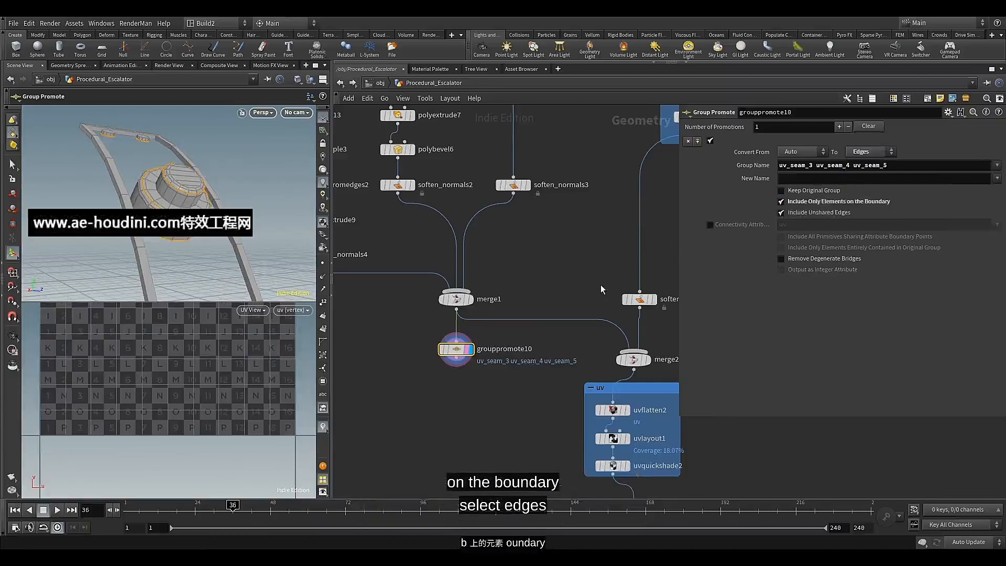
{"action": "left_click_drag", "start_coordinate": [134, 175], "coordinate": [175, 150], "text": "alt"}
{"action": "middle_click_drag", "start_coordinate": [175, 150], "coordinate": [177, 151], "text": "alt"}
{"action": "left_click_drag", "start_coordinate": [178, 151], "coordinate": [137, 188], "text": "alt"}
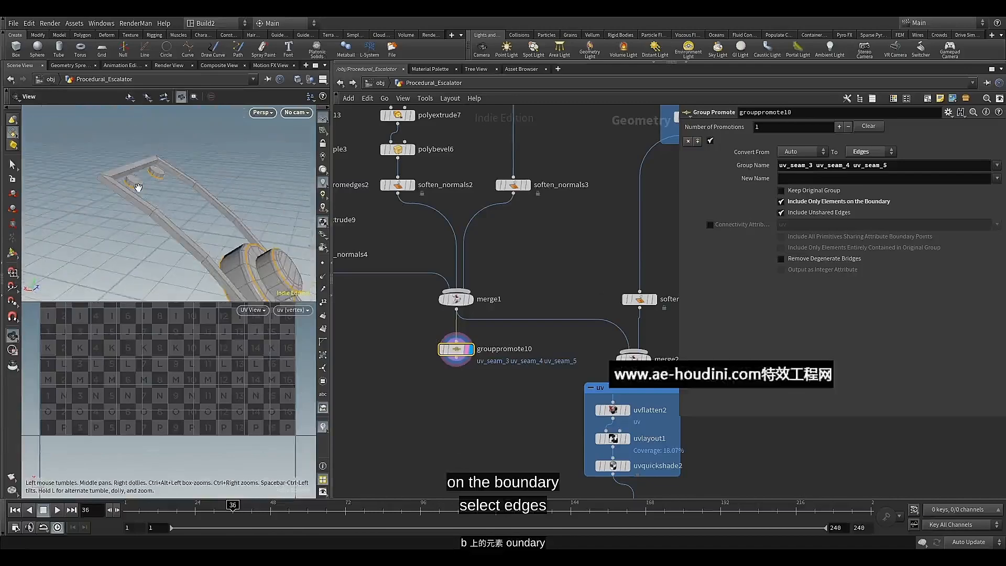
Select polyextrude9 in the small-button branch and display it on its own
{"action": "scroll", "coordinate": [400, 341], "scroll_direction": "down", "scroll_amount": 3}
{"action": "middle_click_drag", "start_coordinate": [382, 339], "coordinate": [496, 413]}
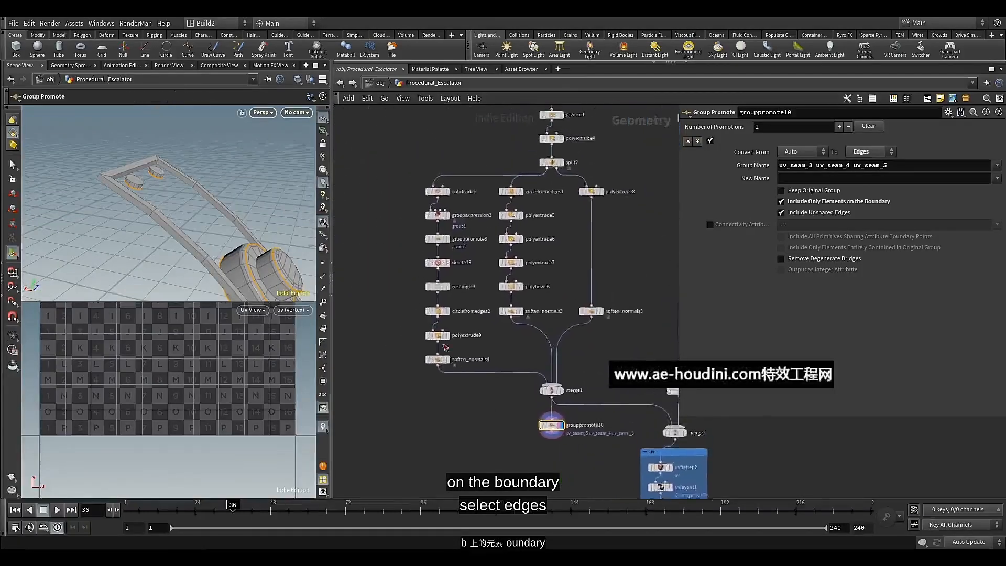
{"action": "scroll", "coordinate": [440, 346], "scroll_direction": "up", "scroll_amount": 3}
{"action": "left_click", "coordinate": [433, 331]}
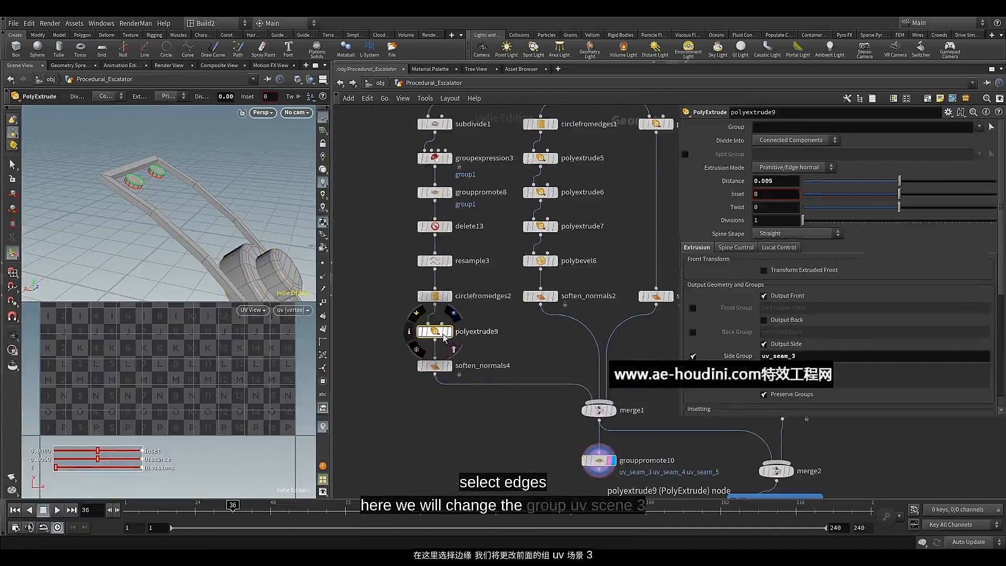
{"action": "left_click", "coordinate": [451, 333]}
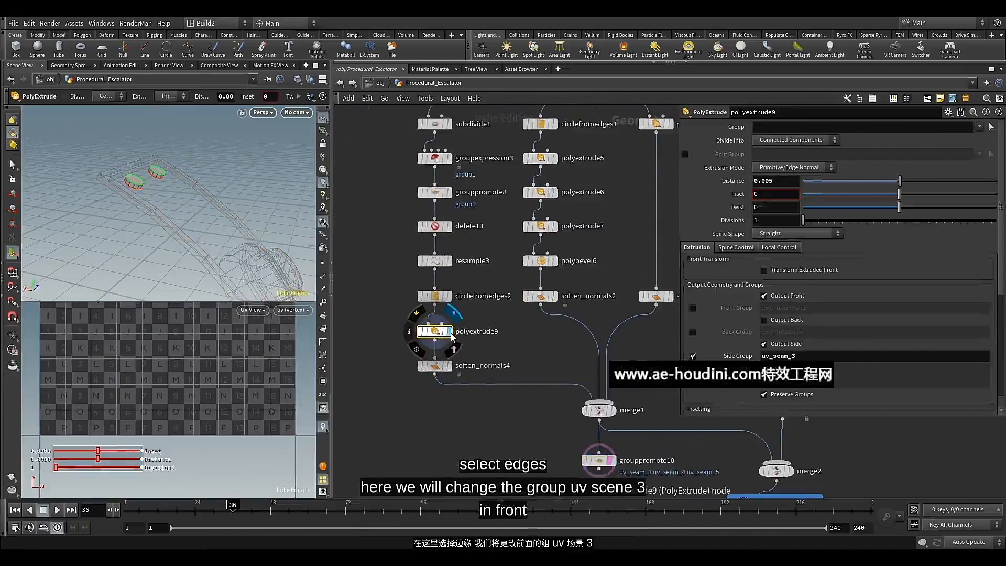
{"action": "left_click", "coordinate": [445, 333]}
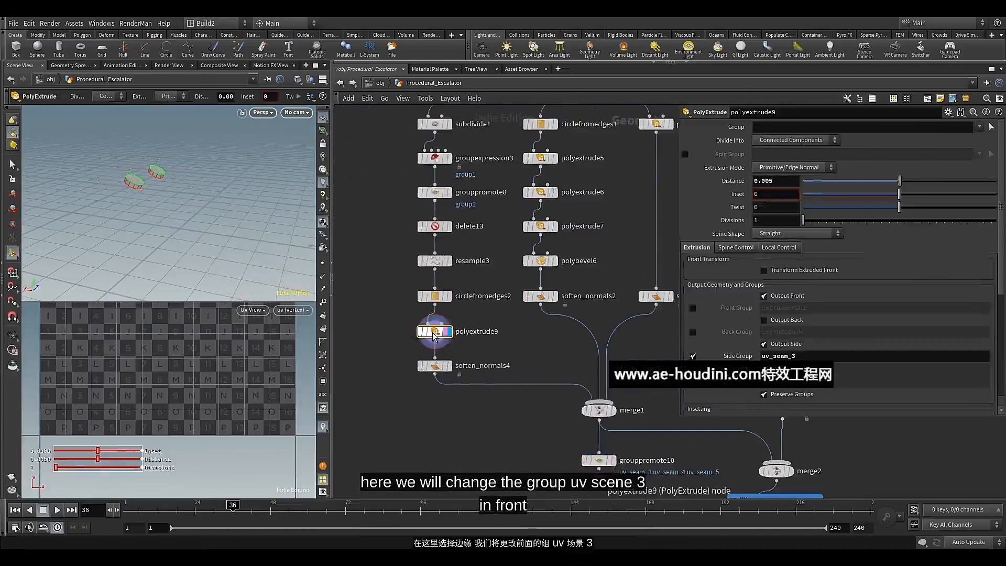
On polyextrude9, disable the side group and enable the front group with the name uv_seam_3
{"action": "left_click", "coordinate": [764, 296]}
{"action": "left_click_drag", "start_coordinate": [806, 358], "coordinate": [761, 368]}
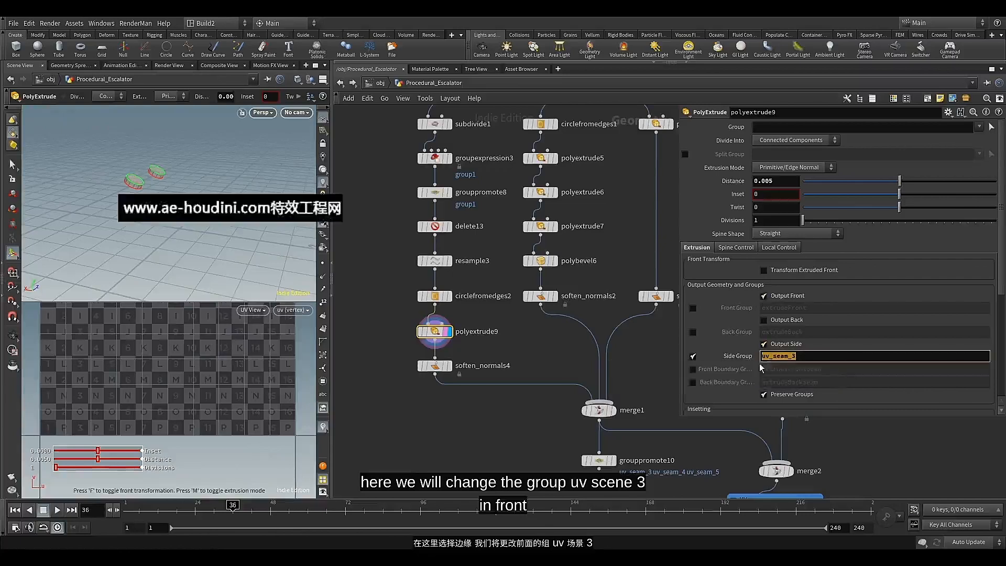
{"action": "key", "text": "ctrl+x"}
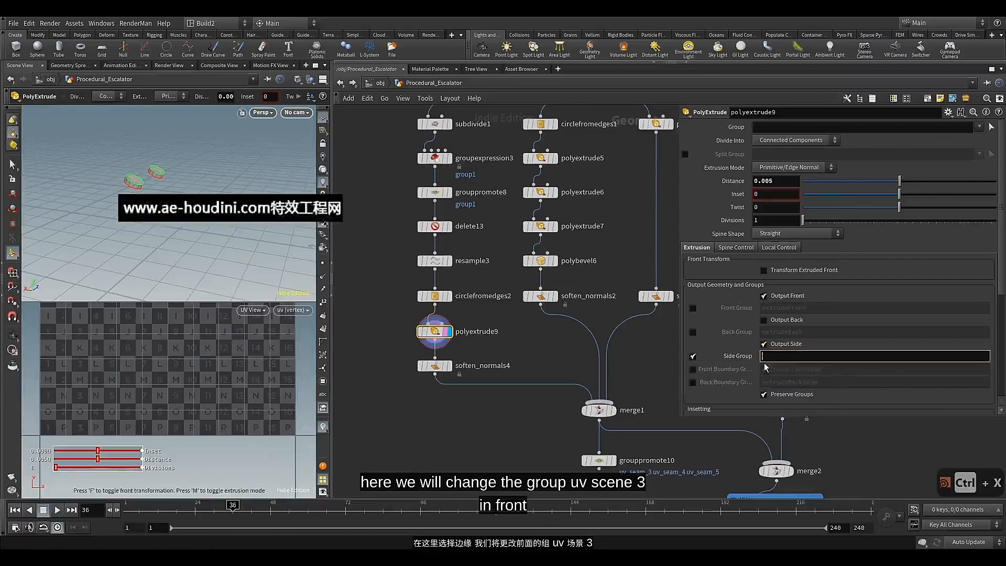
{"action": "left_click", "coordinate": [693, 356]}
{"action": "left_click", "coordinate": [693, 308]}
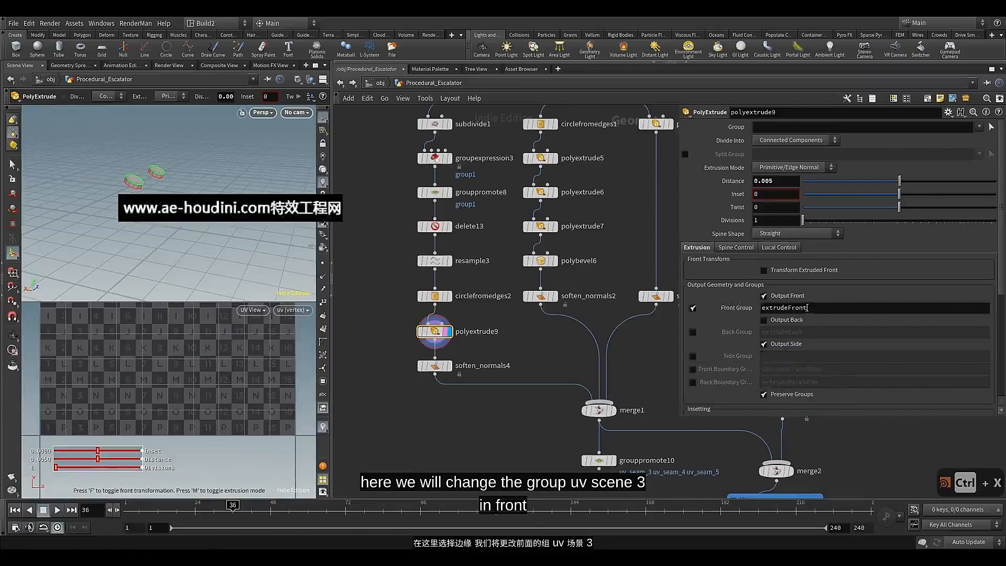
{"action": "key", "text": "ctrl+v"}
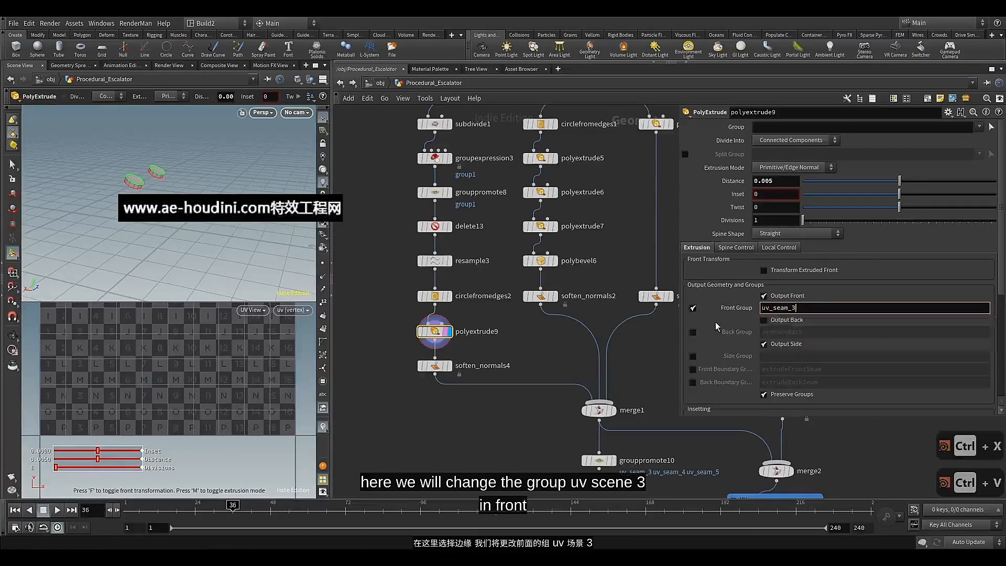
{"action": "key", "text": "Return"}
Display grouppromote10 and examine the promoted seam edges on the panel's buttons
{"action": "middle_click_drag", "start_coordinate": [501, 422], "coordinate": [437, 337]}
{"action": "left_click", "coordinate": [549, 374]}
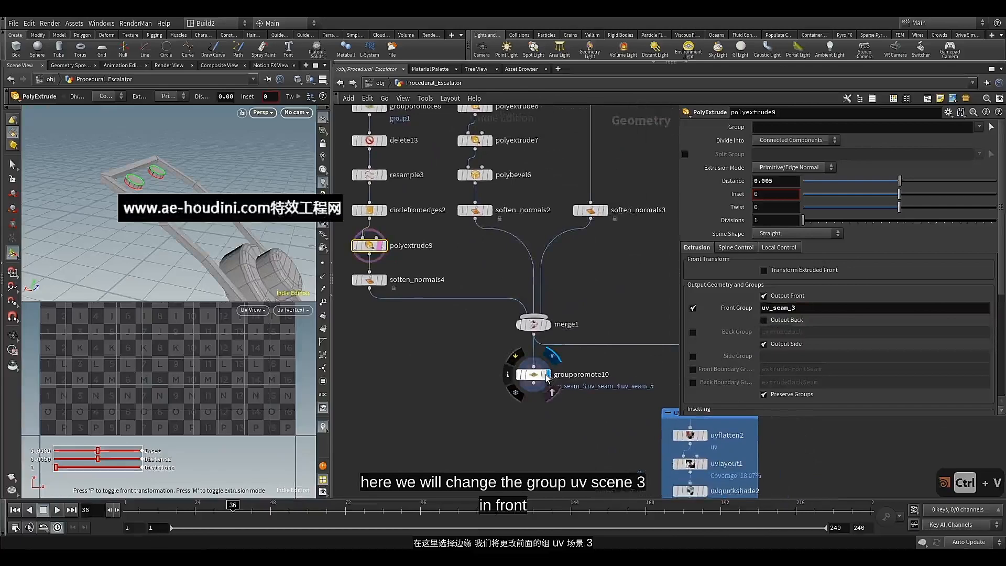
{"action": "left_click", "coordinate": [535, 374]}
{"action": "mouse_move", "coordinate": [219, 235]}
{"action": "left_mouse_down", "text": "alt"}
{"action": "mouse_move", "coordinate": [213, 222]}
{"action": "mouse_move", "coordinate": [210, 230]}
{"action": "left_mouse_up", "text": "alt"}
{"action": "middle_click_drag", "start_coordinate": [210, 231], "coordinate": [170, 195], "text": "alt"}
{"action": "scroll", "coordinate": [168, 194], "scroll_direction": "up", "scroll_amount": 3}
{"action": "left_click_drag", "start_coordinate": [169, 195], "coordinate": [165, 176], "text": "alt"}
Display polyextrude8 for the panel's frame, enable its front group and name it uv_seam_6
{"action": "middle_click_drag", "start_coordinate": [495, 263], "coordinate": [461, 375]}
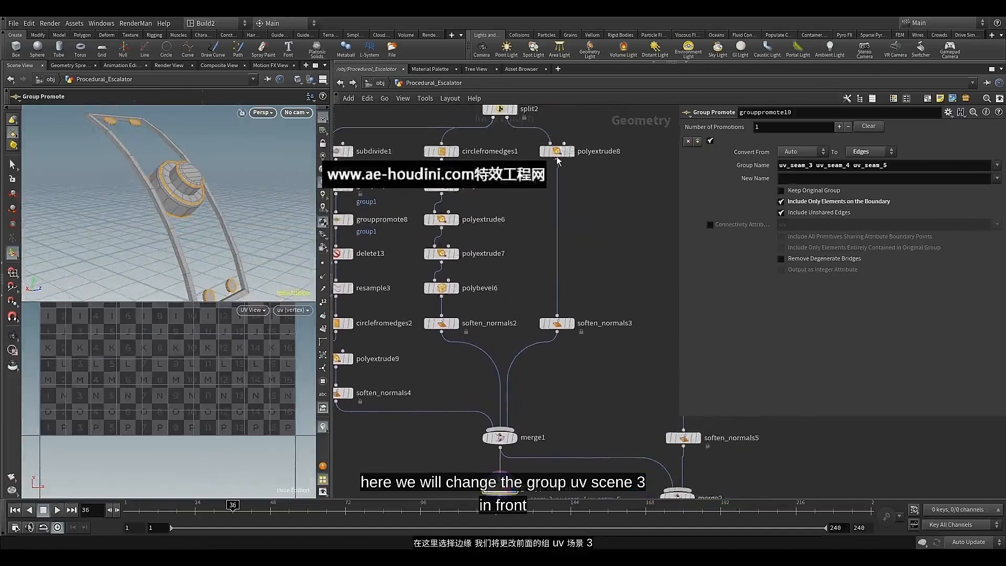
{"action": "left_click", "coordinate": [558, 152]}
{"action": "left_click", "coordinate": [571, 152]}
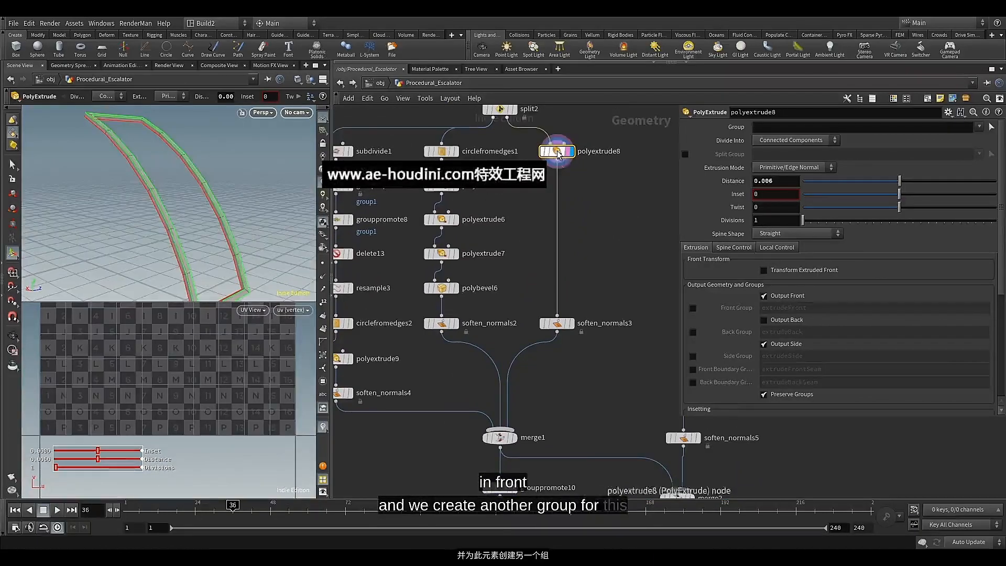
{"action": "left_click", "coordinate": [765, 298]}
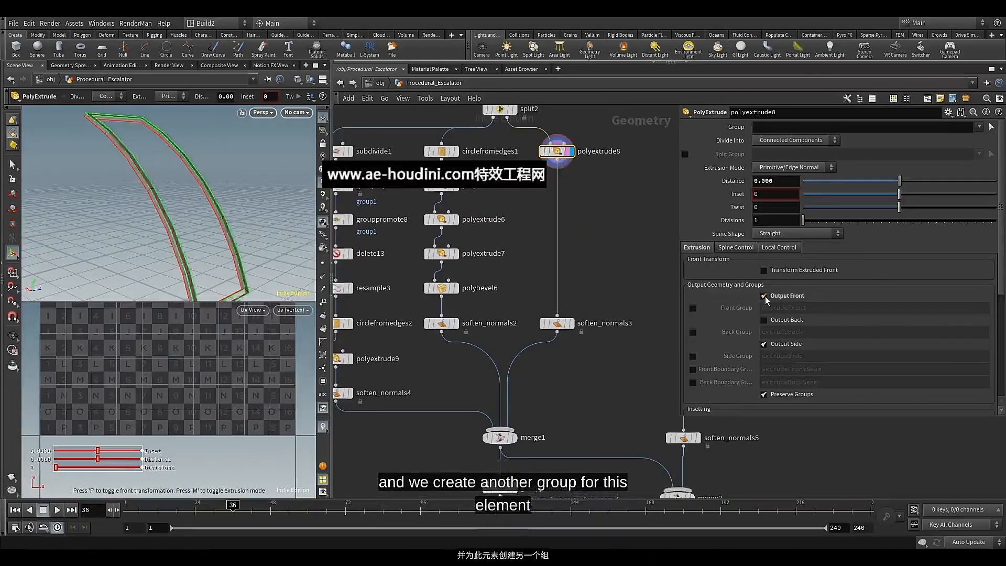
{"action": "left_click", "coordinate": [765, 299]}
{"action": "left_click", "coordinate": [692, 308]}
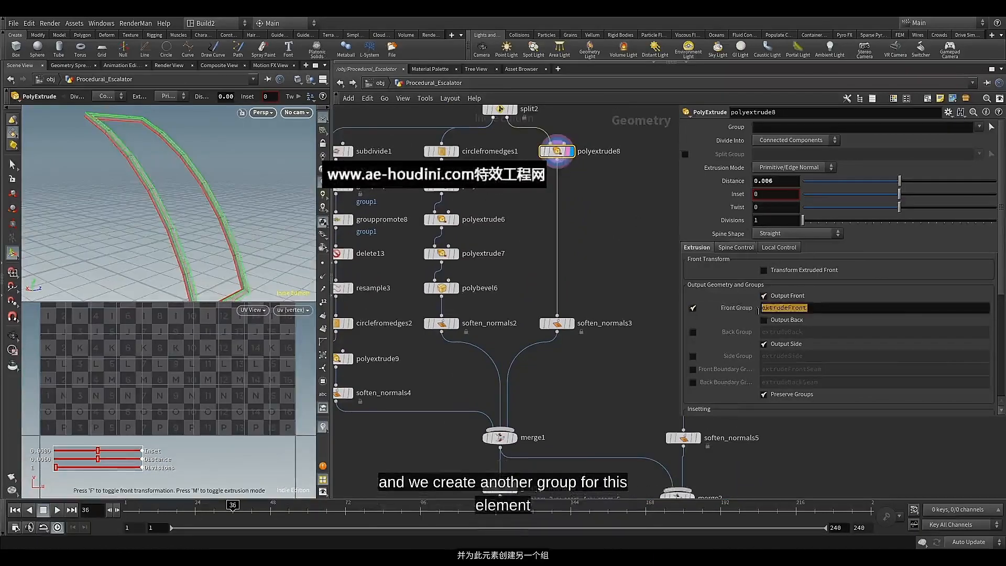
{"action": "left_click", "coordinate": [786, 311]}
{"action": "key", "text": "ctrl+v"}
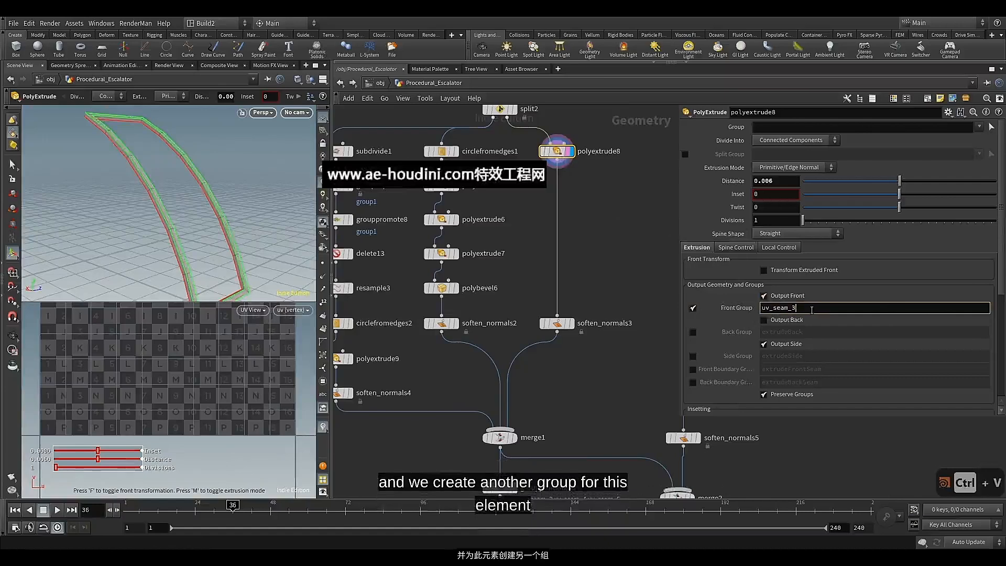
{"action": "key", "text": "BackSpace"}
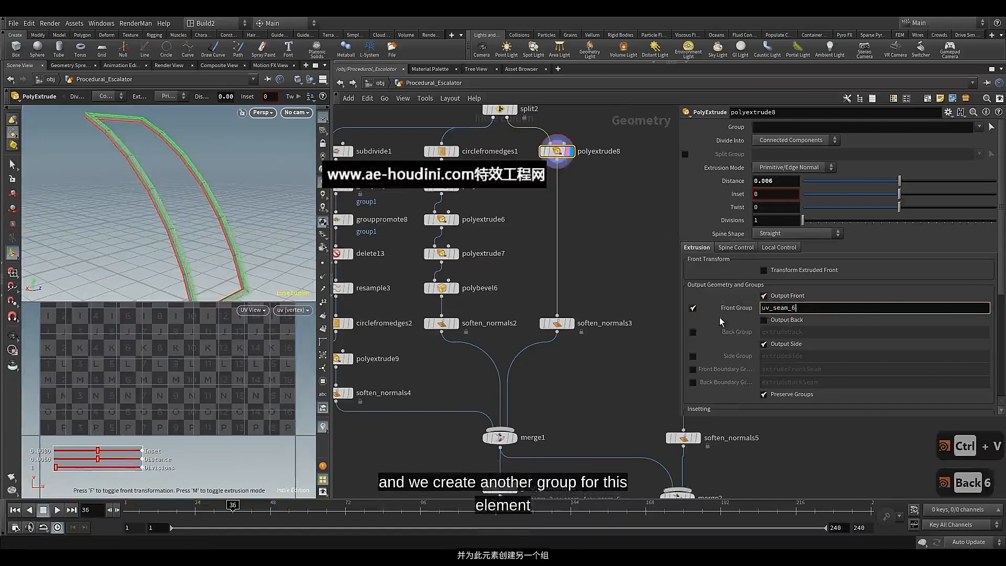
{"action": "key", "text": "Return"}
Display grouppromote10 and add uv_seam_6 to its promoted groups
{"action": "middle_click_drag", "start_coordinate": [572, 351], "coordinate": [576, 228]}
{"action": "left_click", "coordinate": [517, 365]}
{"action": "left_click", "coordinate": [514, 366]}
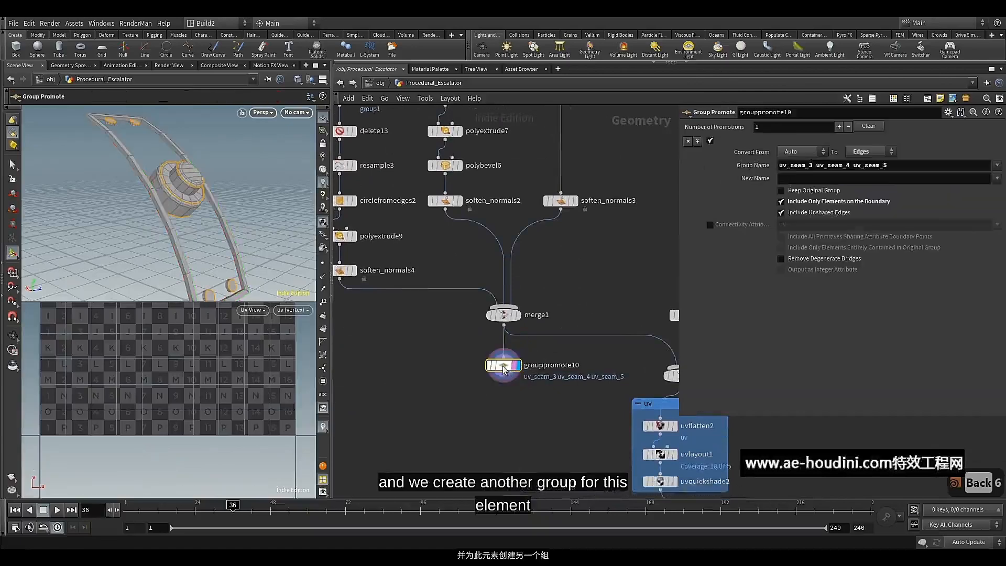
{"action": "left_click", "coordinate": [996, 166]}
{"action": "left_click", "coordinate": [977, 271]}
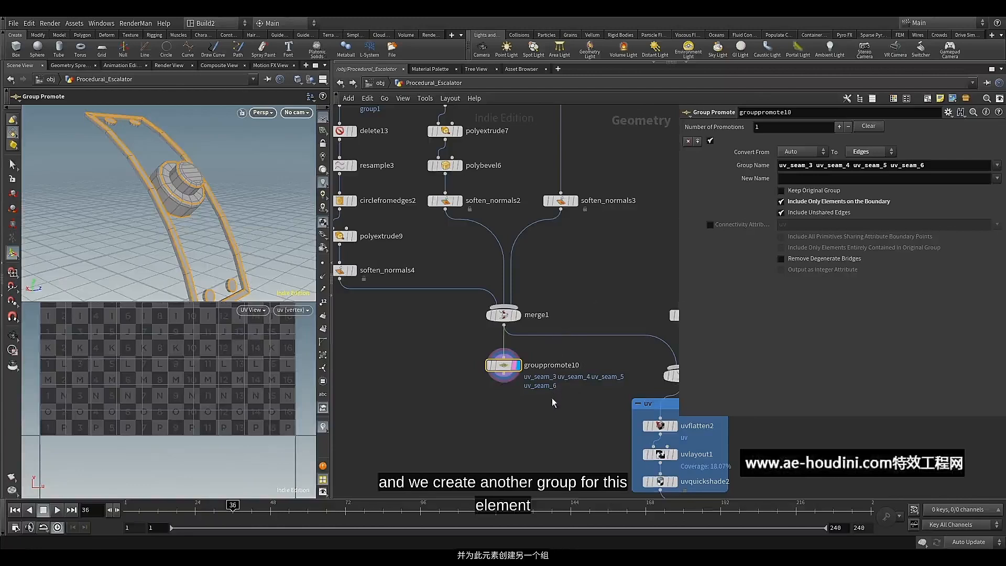
Move merge2, the uv network box nodes and the Balustrade null together, down and closer to the control panel branch
{"action": "middle_click_drag", "start_coordinate": [552, 398], "coordinate": [494, 373]}
{"action": "scroll", "coordinate": [561, 335], "scroll_direction": "down", "scroll_amount": 2}
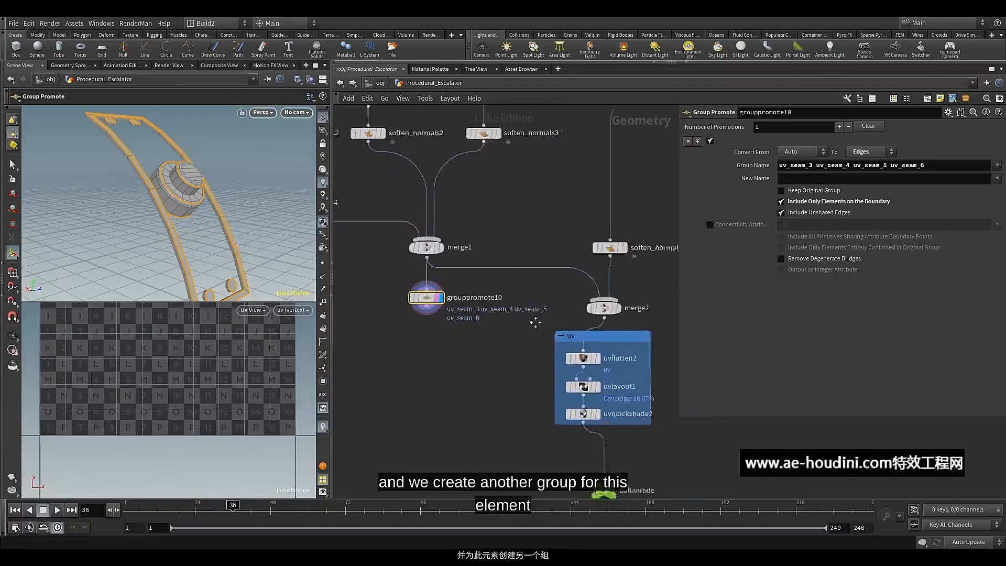
{"action": "left_click_drag", "start_coordinate": [567, 292], "coordinate": [632, 472]}
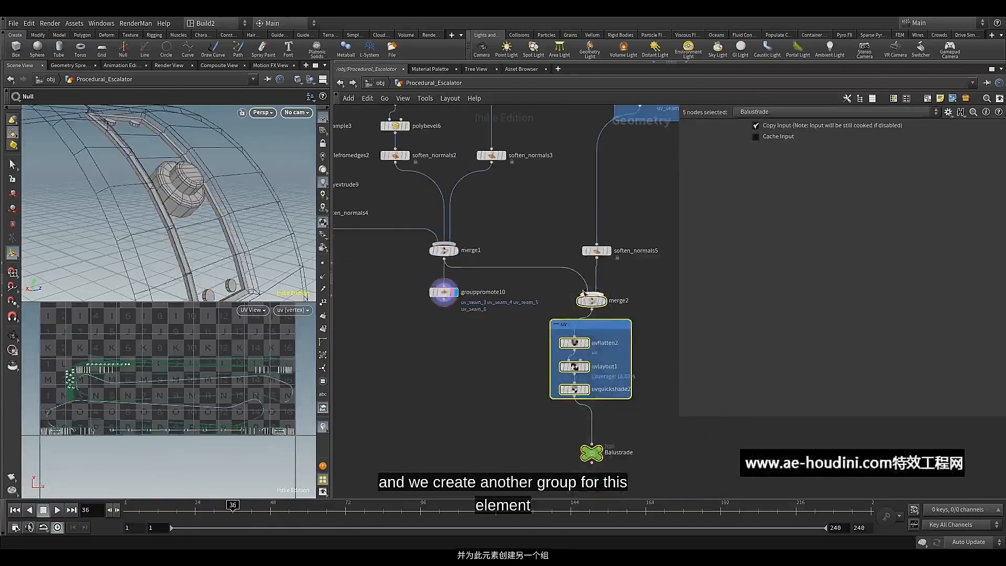
{"action": "left_click_drag", "start_coordinate": [591, 305], "coordinate": [539, 364]}
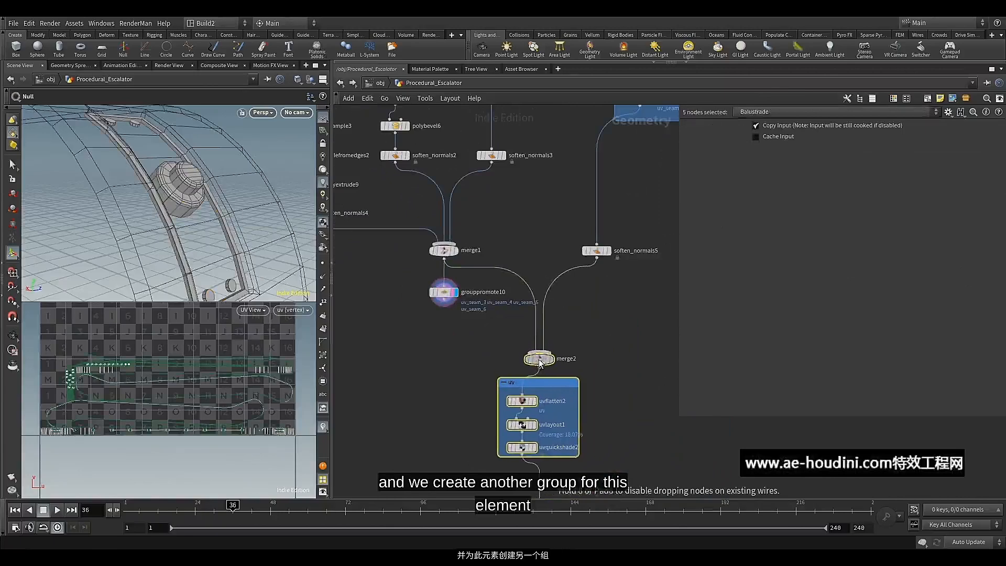
Insert grouppromote10 into the connection between merge1 and merge2, then align merge2 directly above the uv network box
{"action": "left_click", "coordinate": [492, 346]}
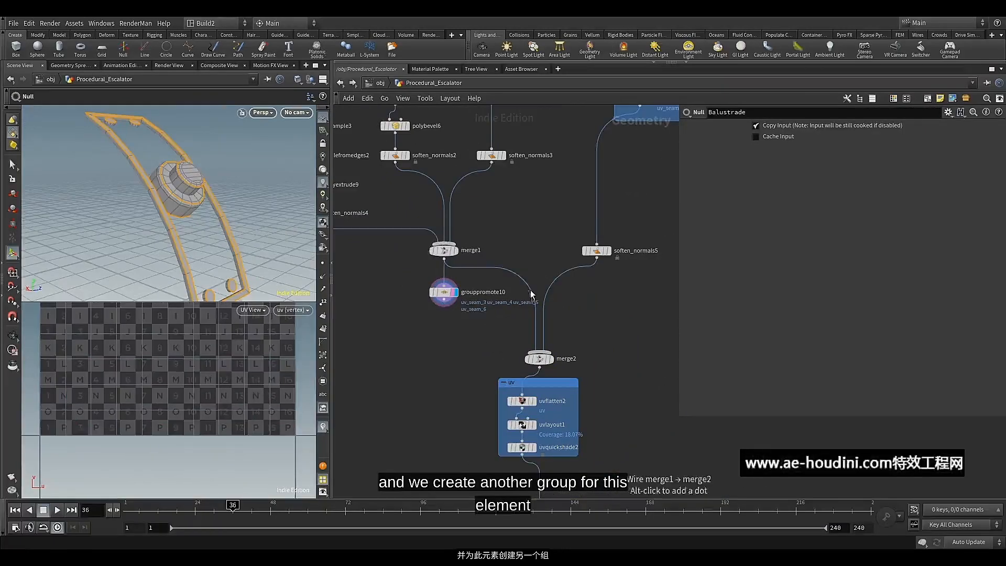
{"action": "left_click_drag", "start_coordinate": [531, 292], "coordinate": [442, 313]}
{"action": "middle_click_drag", "start_coordinate": [495, 357], "coordinate": [488, 253]}
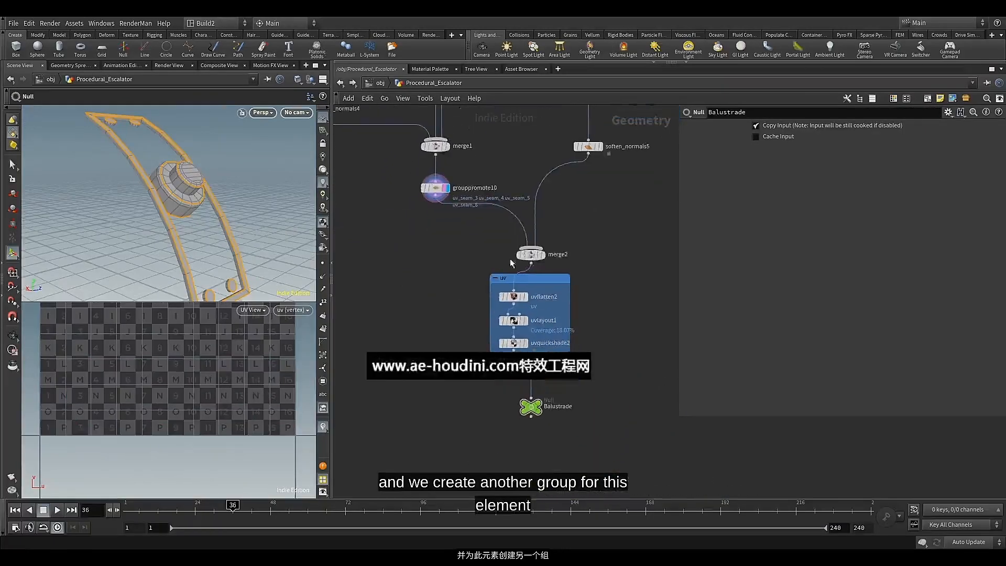
{"action": "left_click_drag", "start_coordinate": [538, 254], "coordinate": [515, 253]}
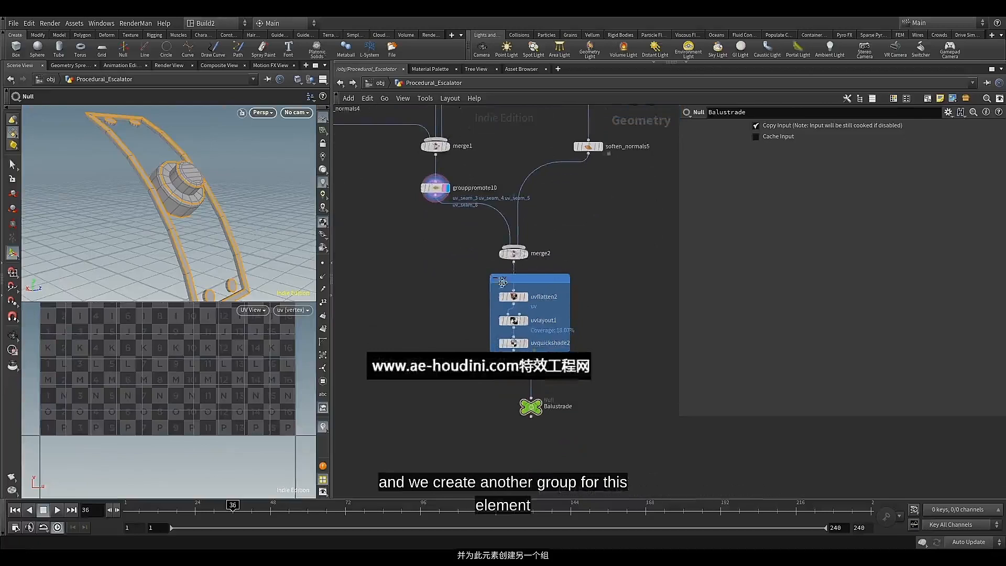
Extend the uv network box downward and space uvflatten2, uvlayout1 and uvquickshade2 evenly in a column inside it
{"action": "scroll", "coordinate": [488, 334], "scroll_direction": "up", "scroll_amount": 2}
{"action": "middle_click_drag", "start_coordinate": [469, 283], "coordinate": [463, 299]}
{"action": "left_click_drag", "start_coordinate": [563, 381], "coordinate": [561, 414]}
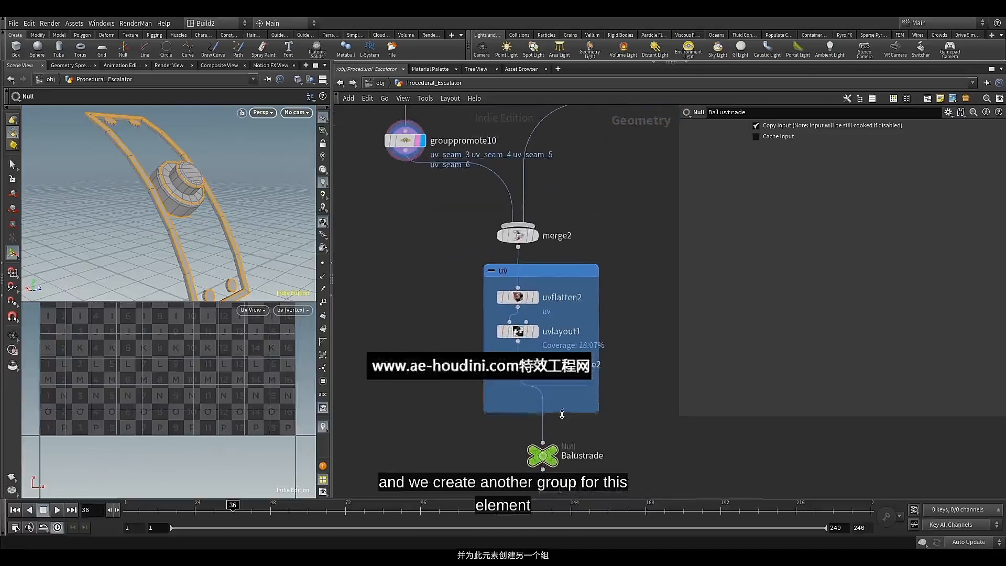
{"action": "left_click_drag", "start_coordinate": [474, 299], "coordinate": [510, 388]}
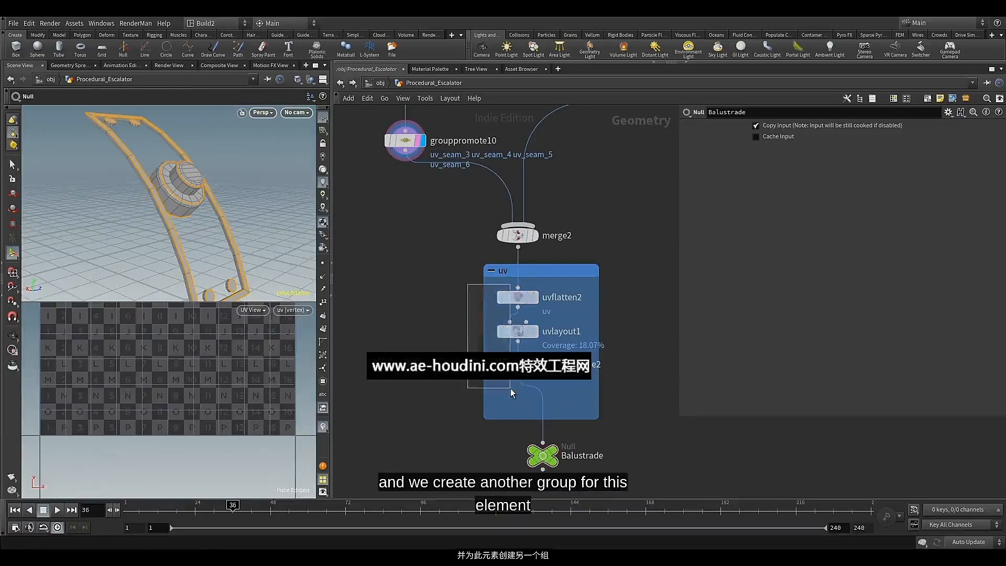
{"action": "key", "text": "a"}
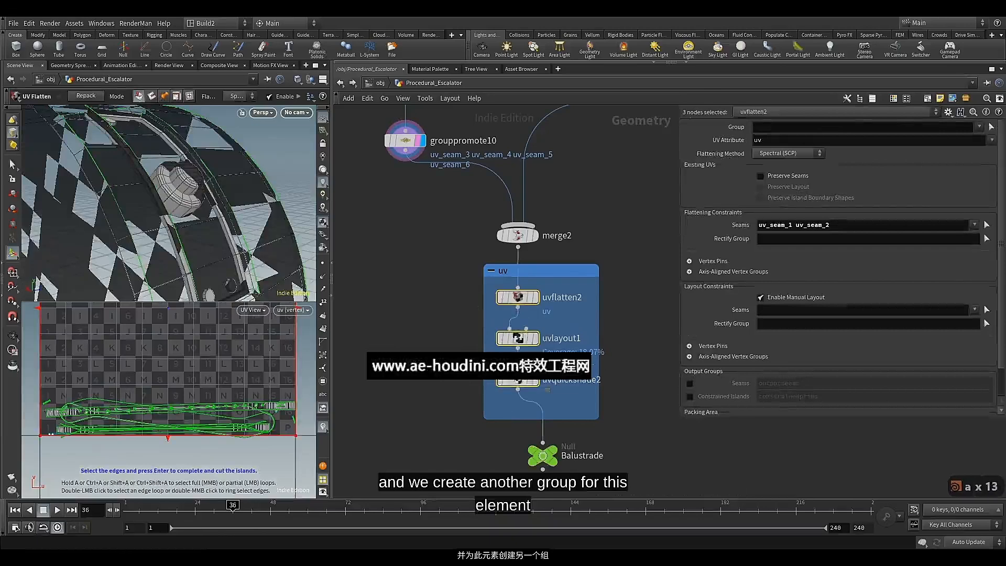
{"action": "left_click", "coordinate": [479, 350]}
Display uvflatten2 and add uv_seam_3, uv_seam_4, uv_seam_5 and uv_seam_6 to its flattening seams
{"action": "left_click", "coordinate": [535, 297]}
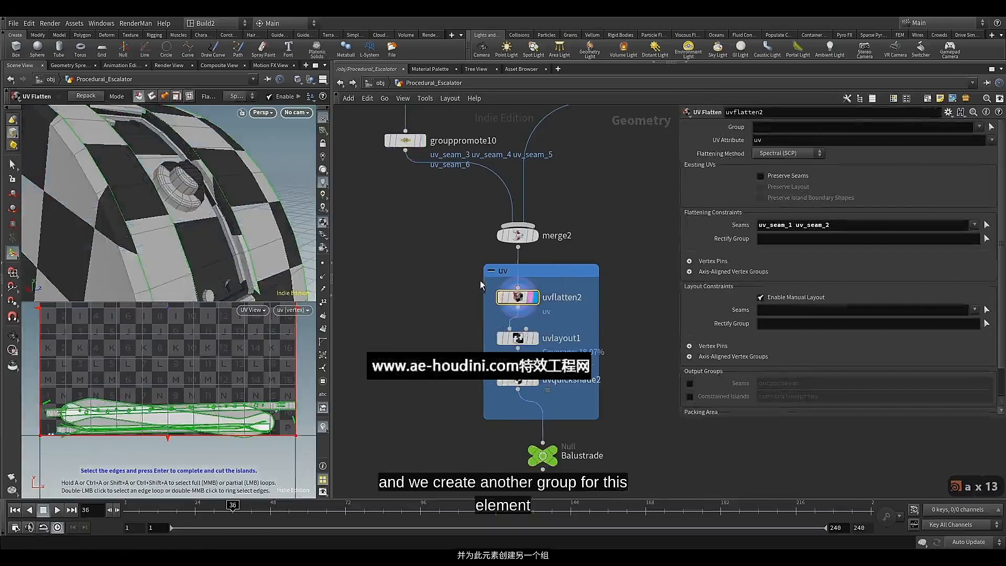
{"action": "left_click", "coordinate": [974, 225]}
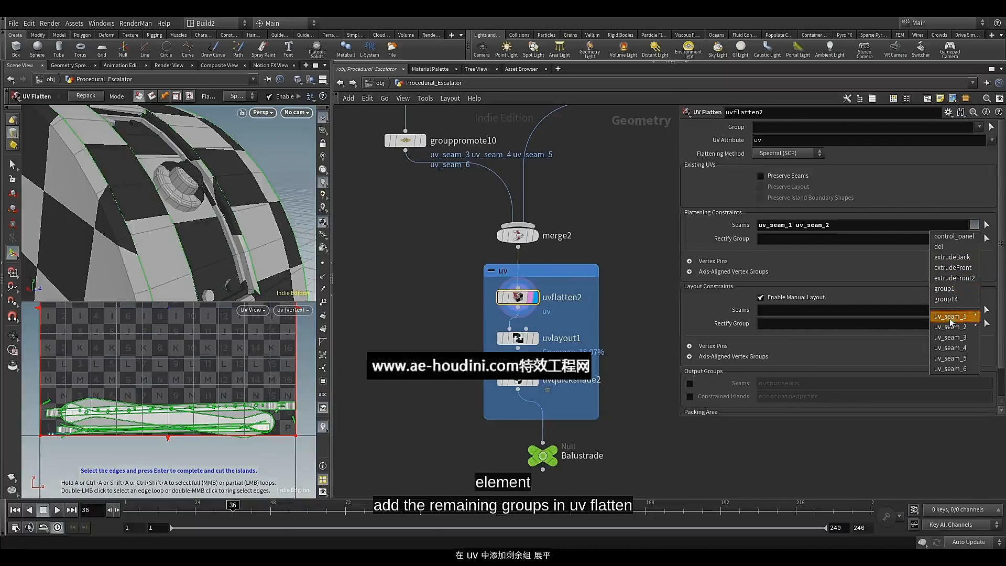
{"action": "left_click", "coordinate": [952, 338]}
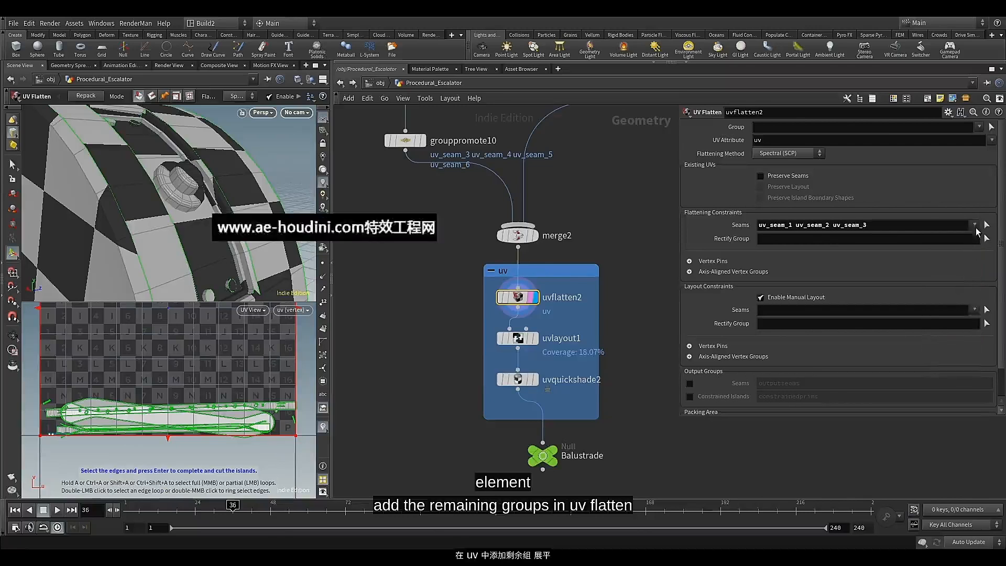
{"action": "left_click", "coordinate": [974, 226]}
{"action": "left_click", "coordinate": [950, 348]}
{"action": "left_click", "coordinate": [974, 226]}
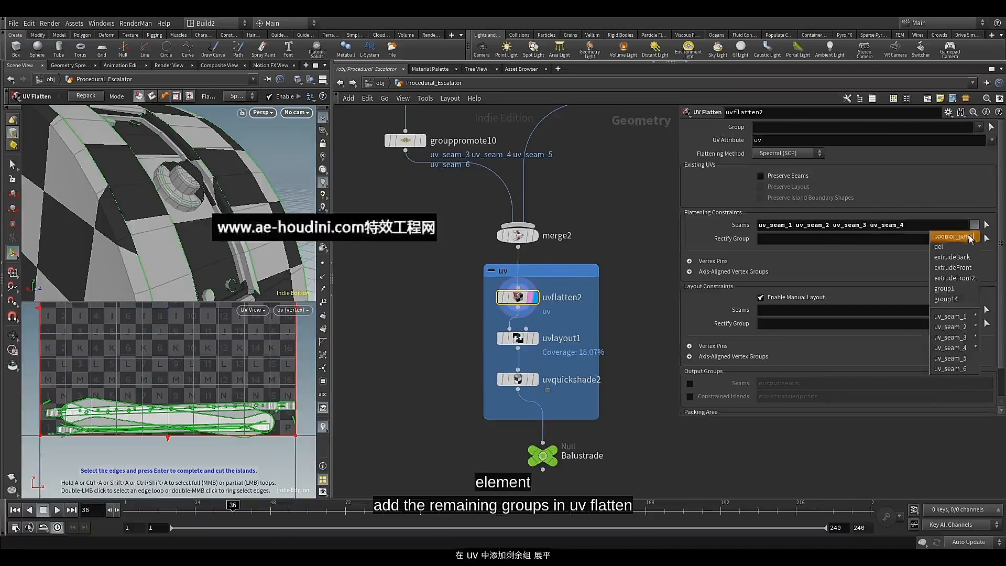
{"action": "left_click", "coordinate": [952, 359]}
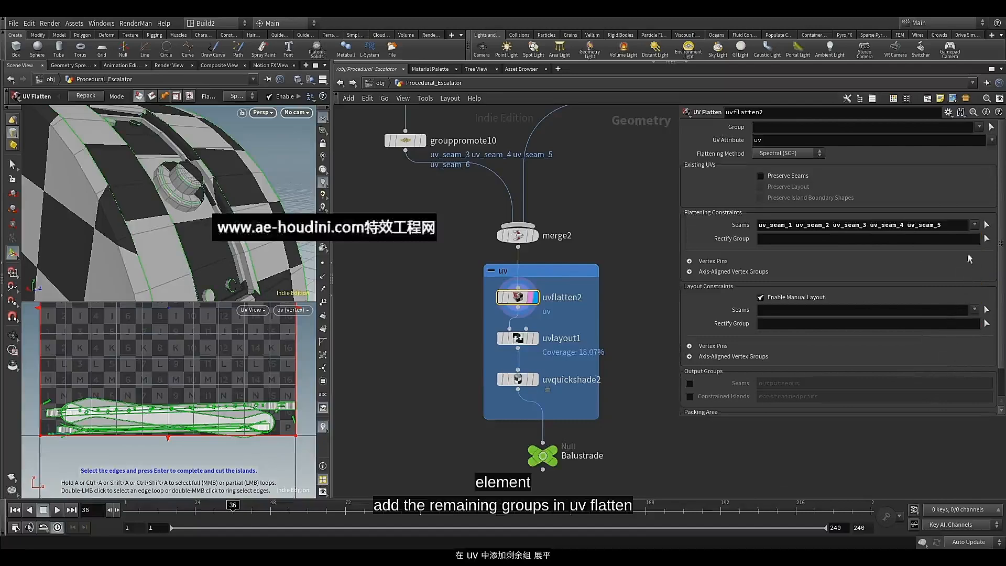
{"action": "left_click", "coordinate": [974, 224]}
{"action": "left_click", "coordinate": [954, 370]}
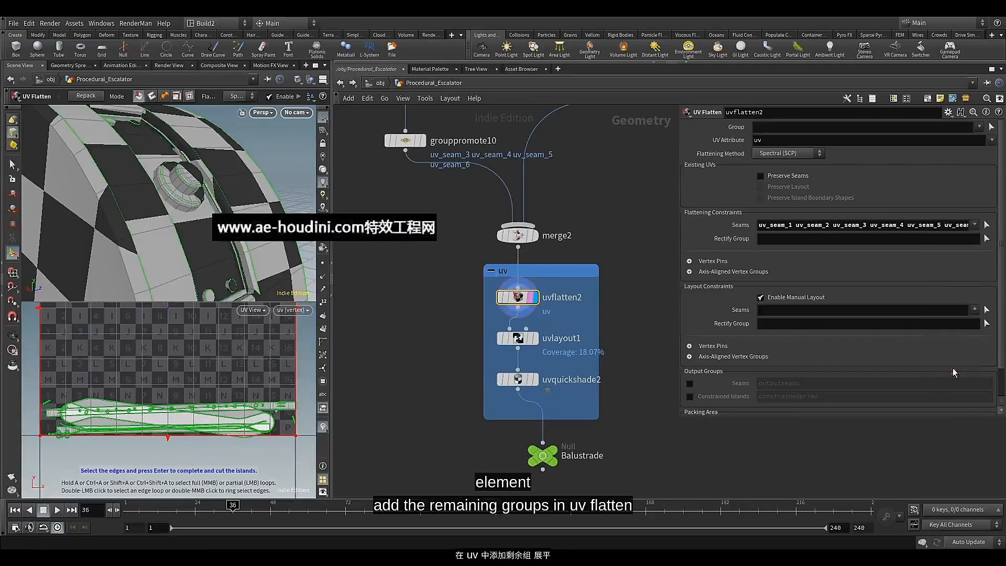
Display uvlayout1 and examine the UV layout and checker pattern on the balustrade's control panel end
{"action": "left_click_drag", "start_coordinate": [179, 207], "coordinate": [213, 199], "text": "alt"}
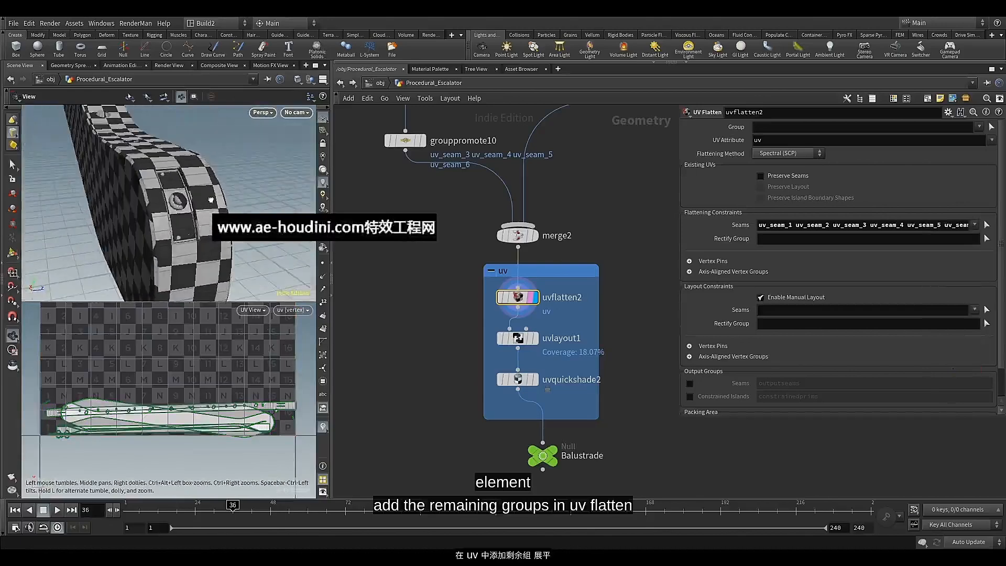
{"action": "left_click", "coordinate": [534, 339]}
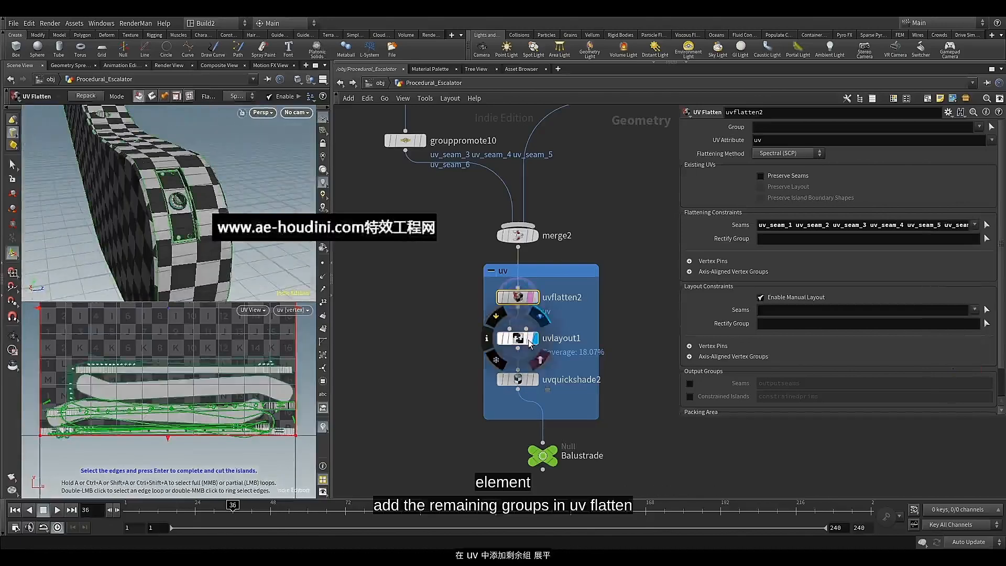
{"action": "left_click", "coordinate": [520, 342]}
{"action": "left_click_drag", "start_coordinate": [206, 223], "coordinate": [173, 198], "text": "alt"}
{"action": "key", "text": "Return"}
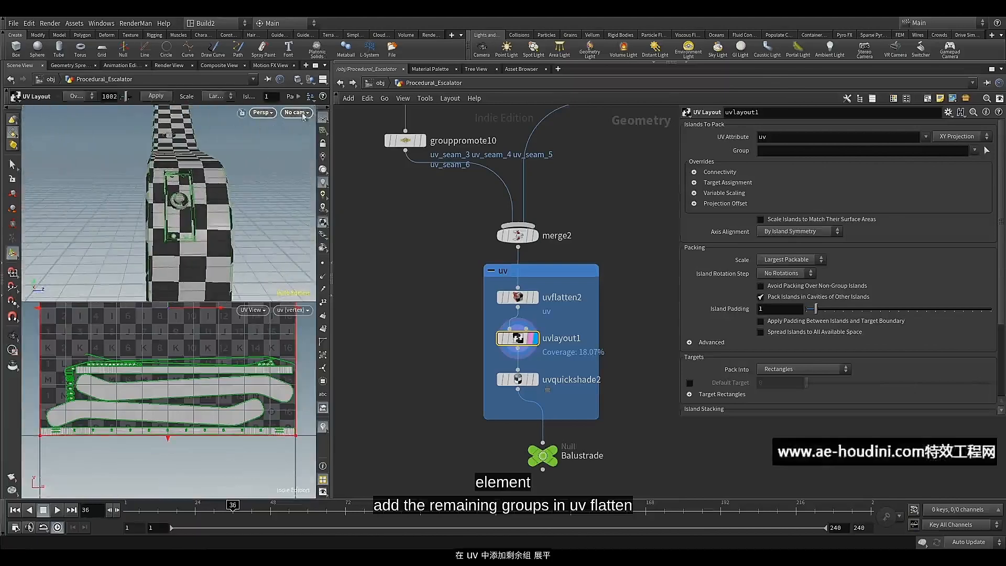
Switch the scene view to a single perspective viewport and inspect the balustrade's checker pattern from several sides
{"action": "left_click", "coordinate": [323, 80]}
{"action": "left_click", "coordinate": [335, 101]}
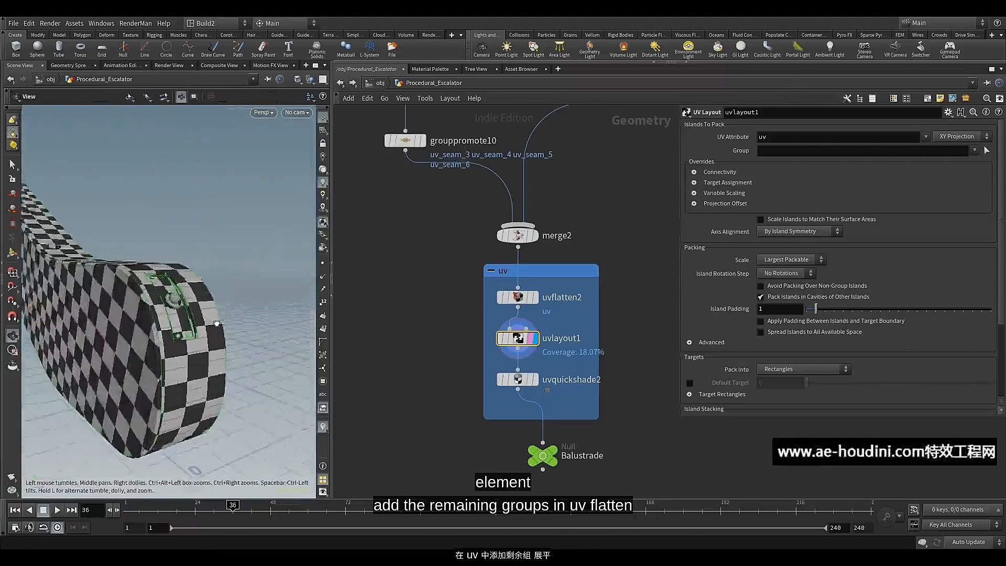
{"action": "left_click_drag", "start_coordinate": [217, 323], "coordinate": [181, 346]}
{"action": "middle_click_drag", "start_coordinate": [180, 347], "coordinate": [113, 320]}
{"action": "left_click_drag", "start_coordinate": [113, 320], "coordinate": [144, 337]}
Display uvquickshade2 and inspect its UV checker texture on the balustrade and control panel from several sides
{"action": "middle_click_drag", "start_coordinate": [443, 371], "coordinate": [420, 335]}
{"action": "left_click", "coordinate": [513, 345]}
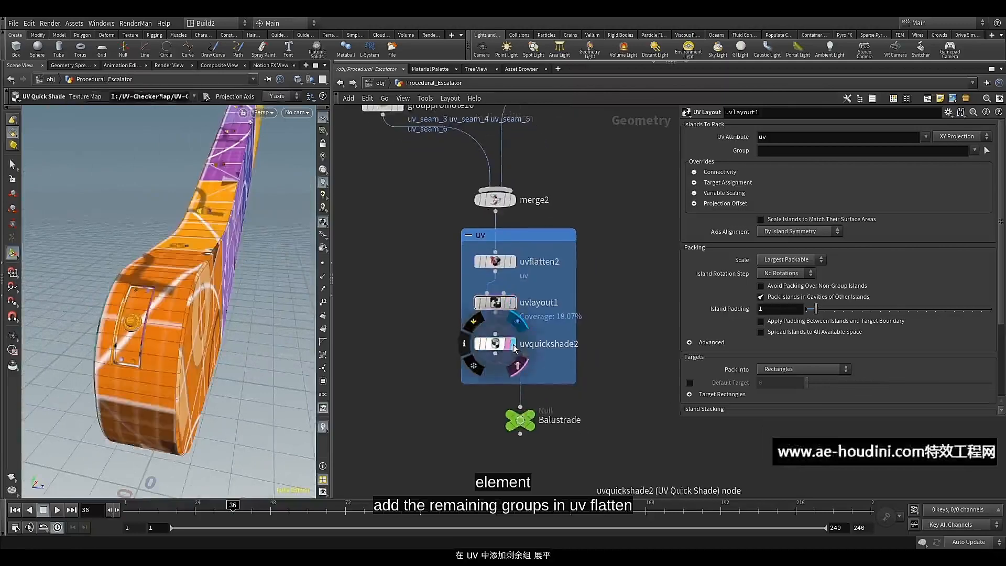
{"action": "left_click", "coordinate": [498, 346]}
{"action": "left_click_drag", "start_coordinate": [174, 304], "coordinate": [208, 285]}
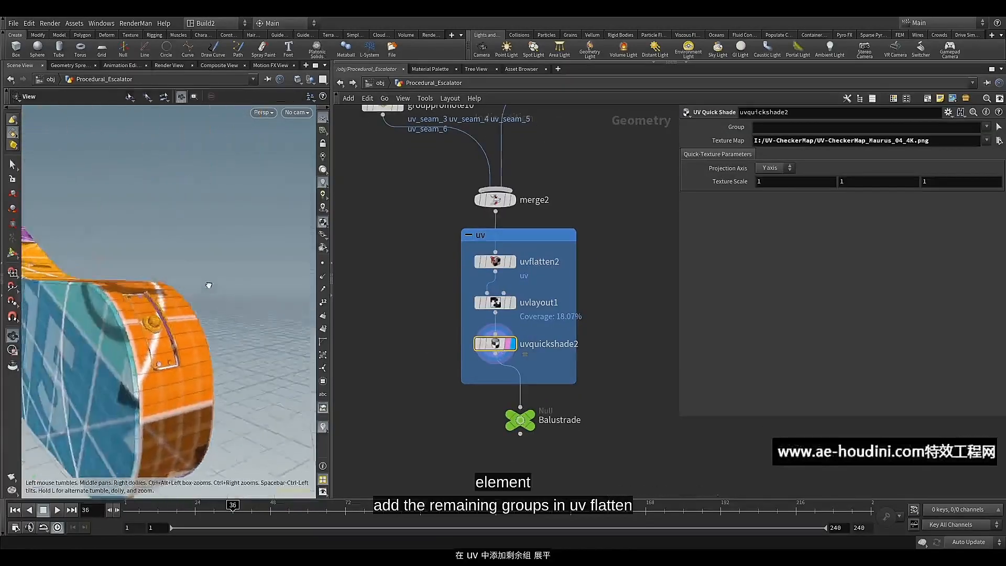
{"action": "right_click_drag", "start_coordinate": [208, 285], "coordinate": [181, 291]}
{"action": "left_click_drag", "start_coordinate": [183, 293], "coordinate": [240, 289]}
{"action": "key", "text": "Return"}
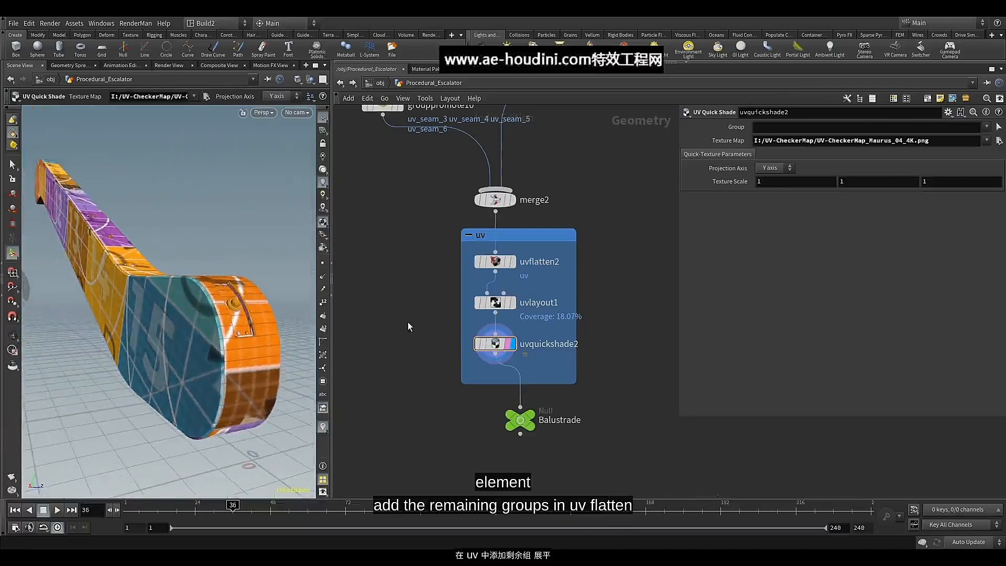
Align the Balustrade null directly below the uv network box and make it the displayed node
{"action": "left_click_drag", "start_coordinate": [524, 422], "coordinate": [499, 421]}
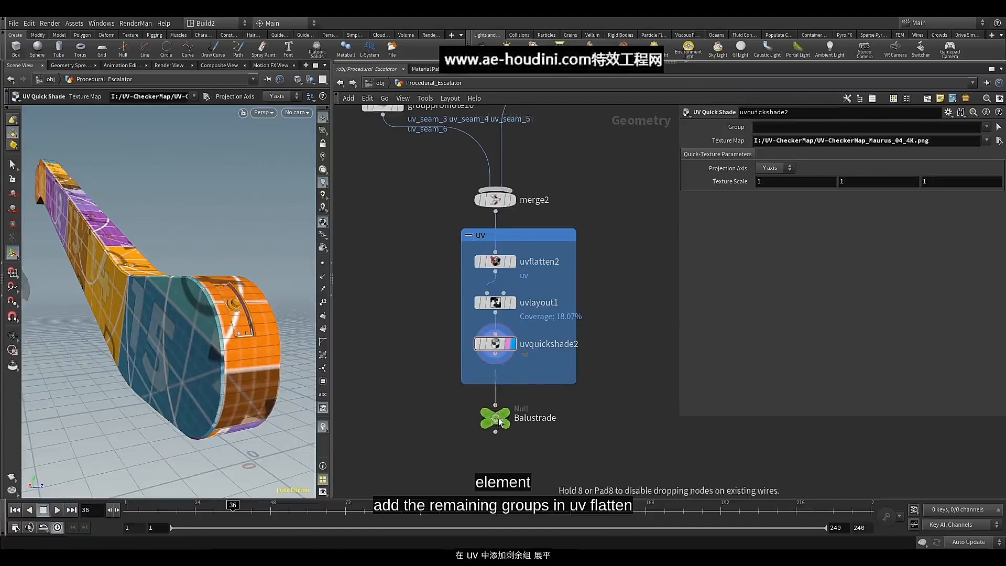
{"action": "left_click", "coordinate": [517, 402]}
{"action": "left_click", "coordinate": [499, 417]}
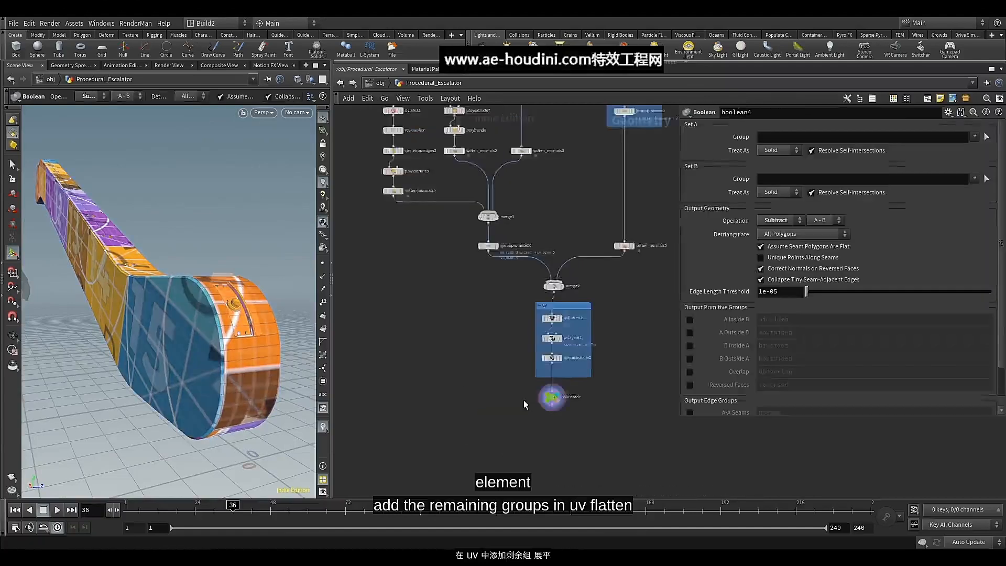
Enclose all balustrade branch nodes in a new network box and move it farther from the neighbouring green network box
{"action": "scroll", "coordinate": [509, 394], "scroll_direction": "down", "scroll_amount": 6}
{"action": "middle_click_drag", "start_coordinate": [481, 378], "coordinate": [450, 439]}
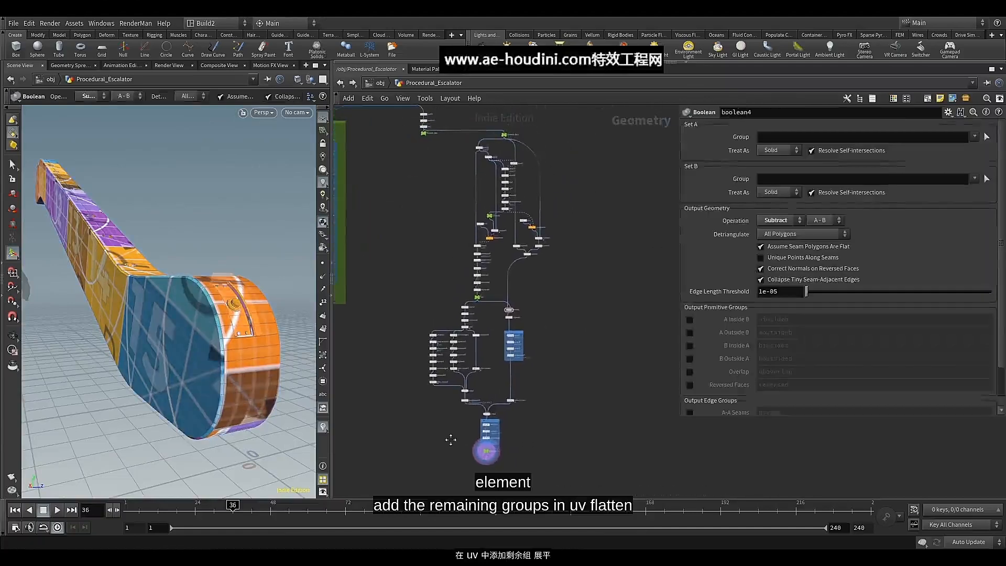
{"action": "left_click_drag", "start_coordinate": [511, 338], "coordinate": [445, 469]}
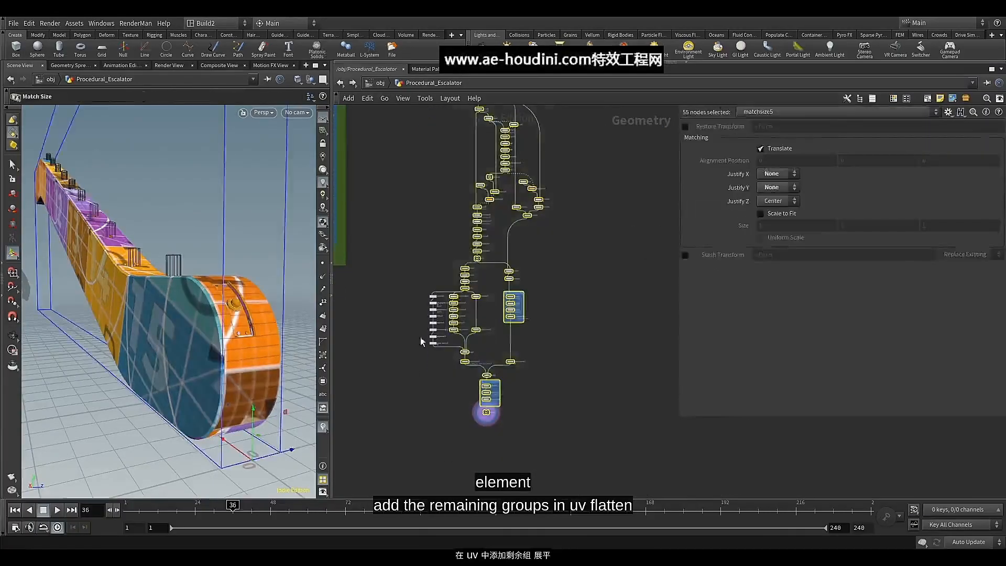
{"action": "scroll", "coordinate": [564, 268], "scroll_direction": "down", "scroll_amount": 3}
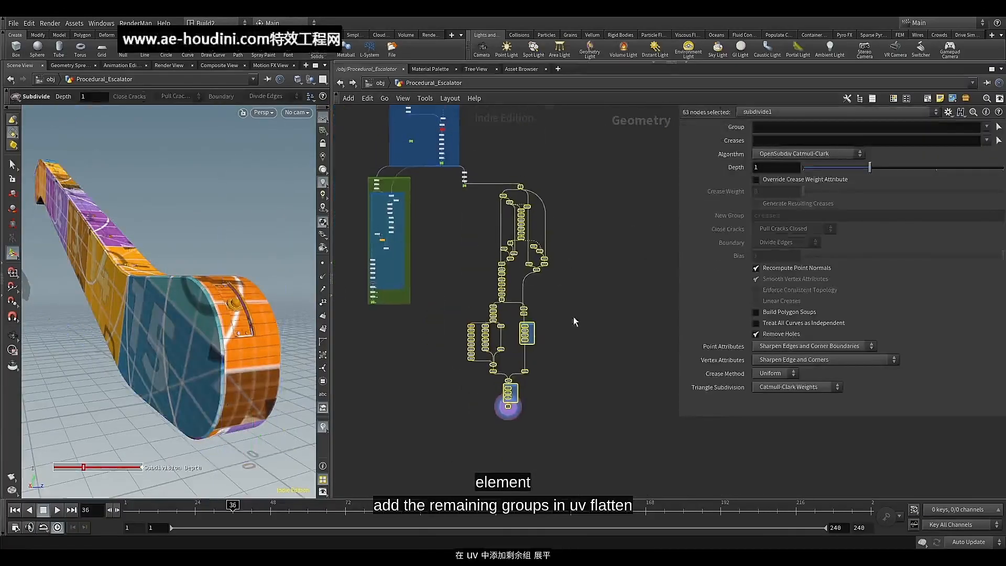
{"action": "left_click", "coordinate": [926, 100]}
{"action": "left_click_drag", "start_coordinate": [546, 185], "coordinate": [637, 200]}
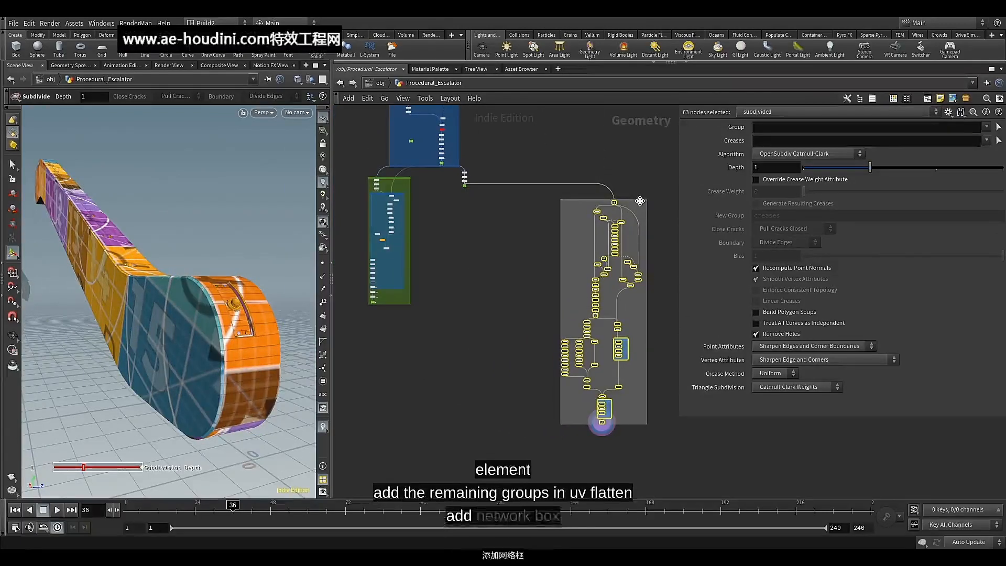
Color the new network box around the balustrade branch purple
{"action": "middle_click_drag", "start_coordinate": [533, 249], "coordinate": [452, 226]}
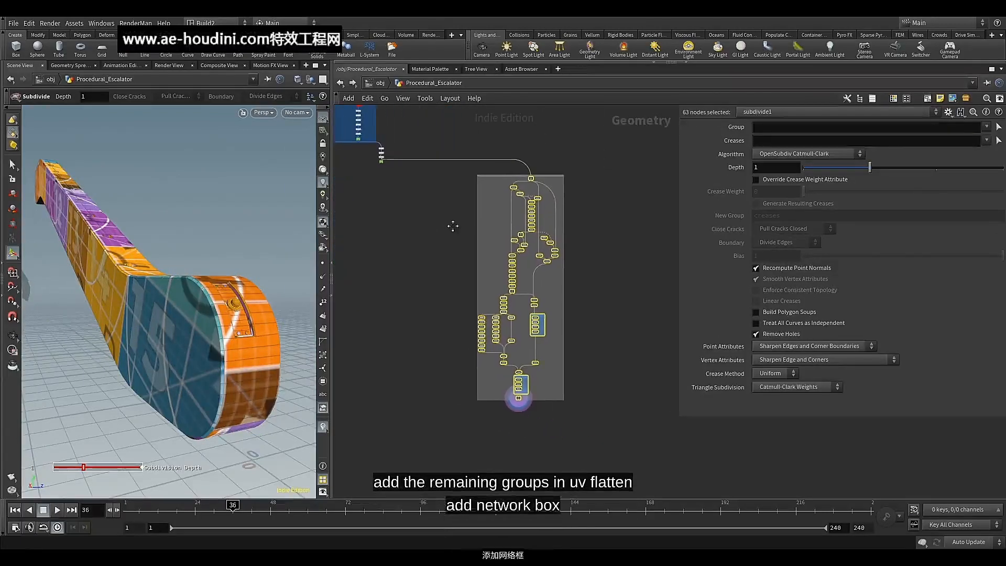
{"action": "left_click", "coordinate": [498, 179]}
{"action": "key", "text": "c"}
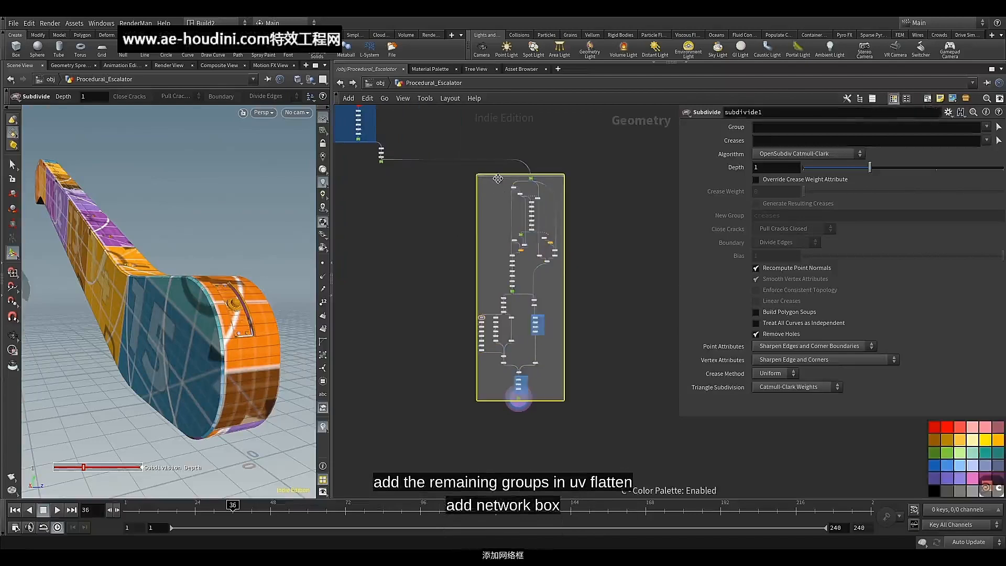
{"action": "left_click", "coordinate": [945, 478]}
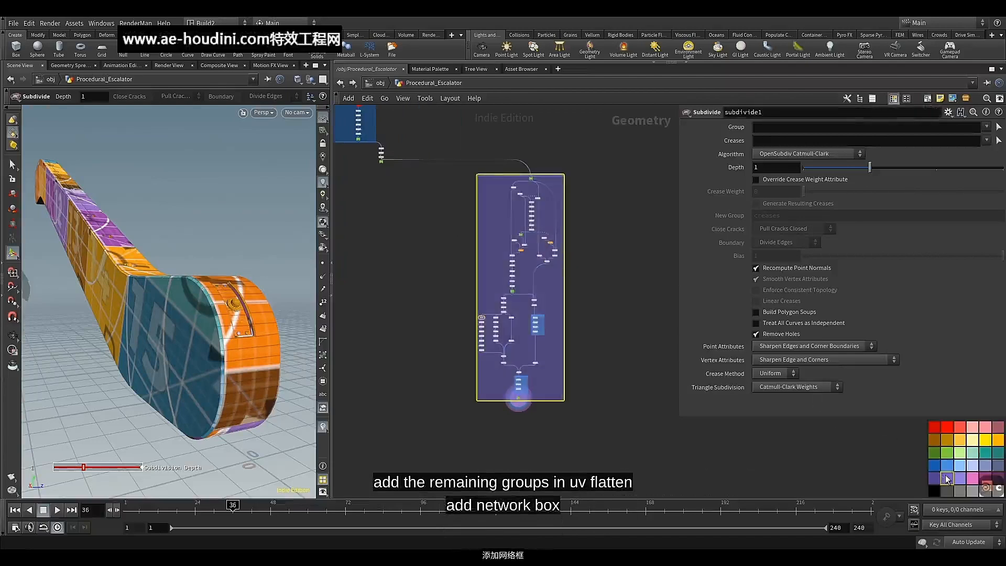
{"action": "left_click", "coordinate": [498, 204]}
Title the purple network box by pasting the copied name into its header
{"action": "scroll", "coordinate": [502, 204], "scroll_direction": "up", "scroll_amount": 5}
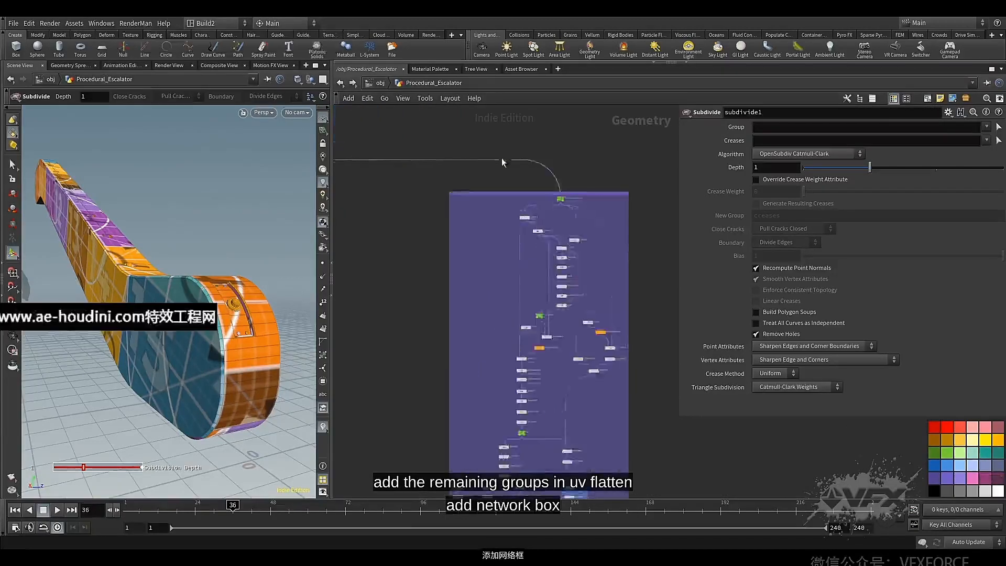
{"action": "left_click", "coordinate": [457, 208]}
{"action": "double_click", "coordinate": [457, 208]}
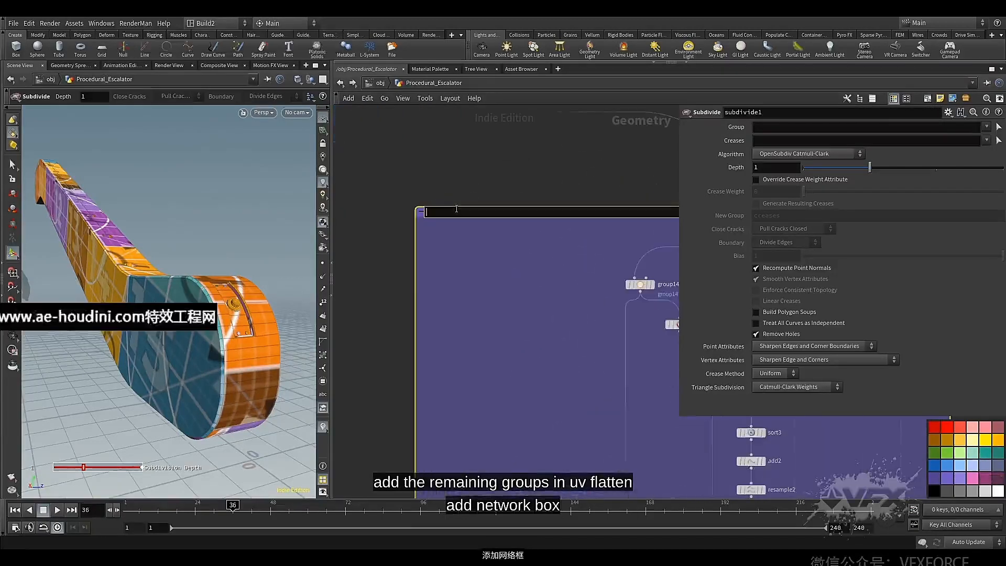
{"action": "key", "text": "ctrl+v"}
{"action": "scroll", "coordinate": [473, 262], "scroll_direction": "down", "scroll_amount": 5}
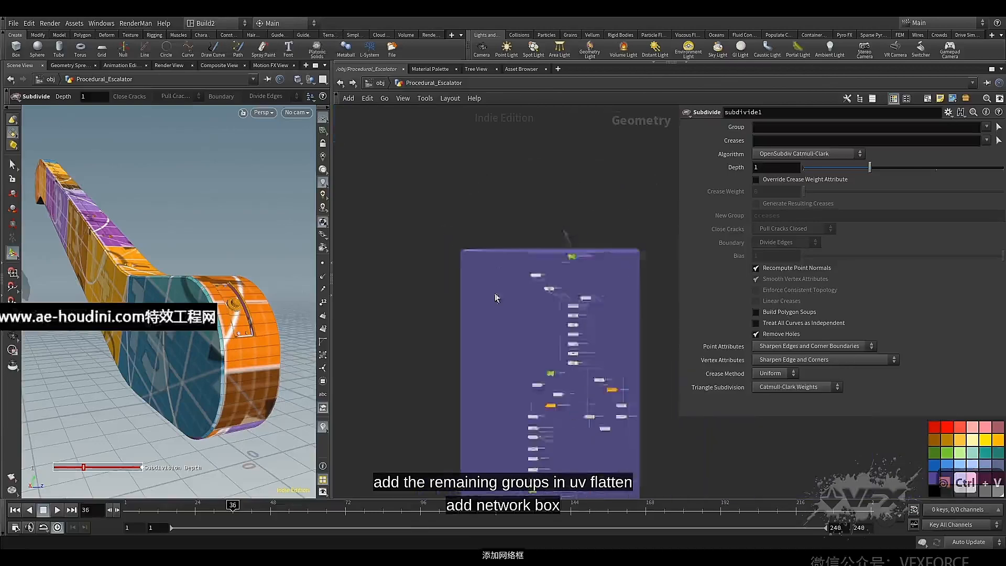
Move the Balustrade null farther below the uv network box, extending the purple network box with it
{"action": "middle_click_drag", "start_coordinate": [479, 299], "coordinate": [465, 205]}
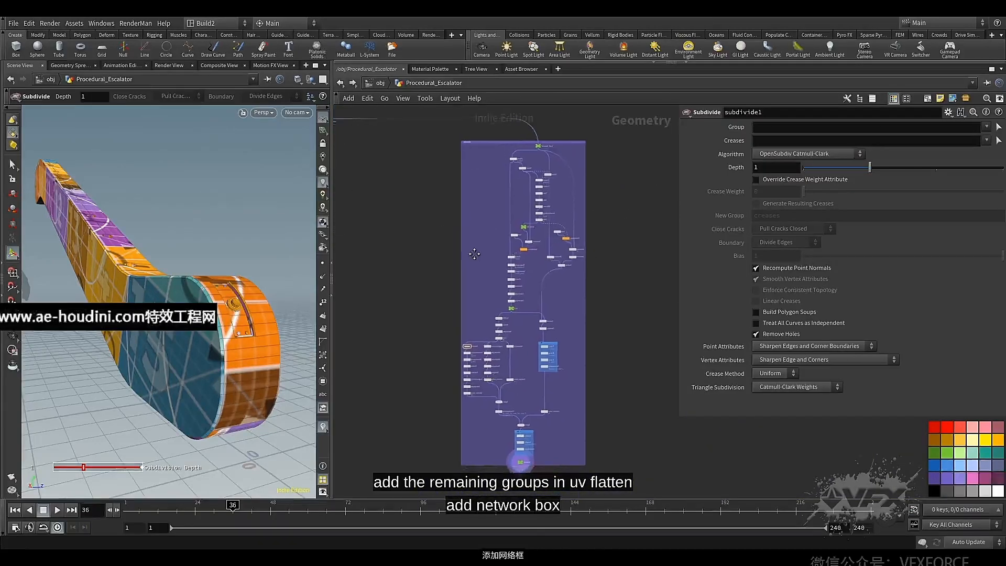
{"action": "scroll", "coordinate": [513, 448], "scroll_direction": "up", "scroll_amount": 3}
{"action": "scroll", "coordinate": [512, 448], "scroll_direction": "up", "scroll_amount": 3}
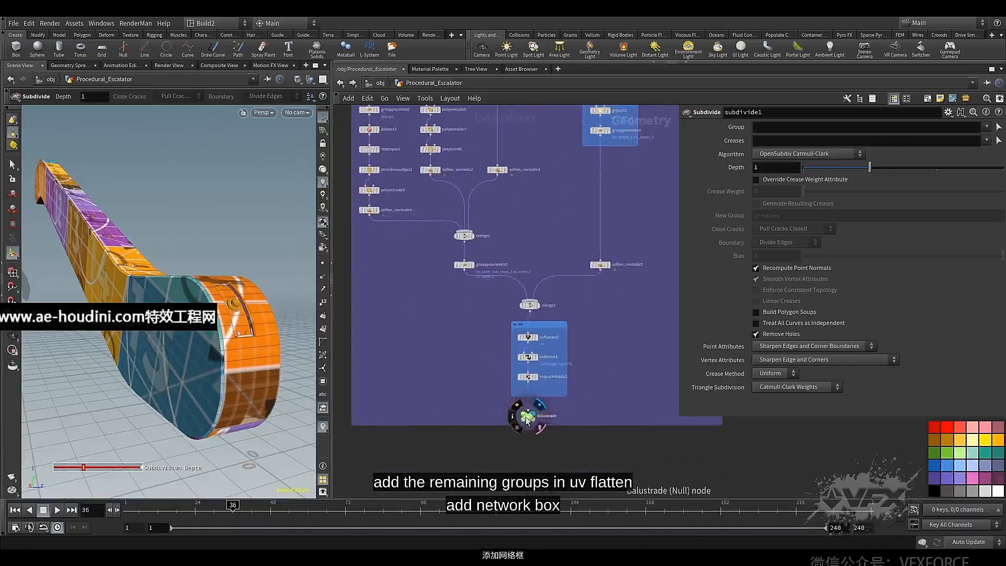
{"action": "left_click_drag", "start_coordinate": [527, 419], "coordinate": [530, 444]}
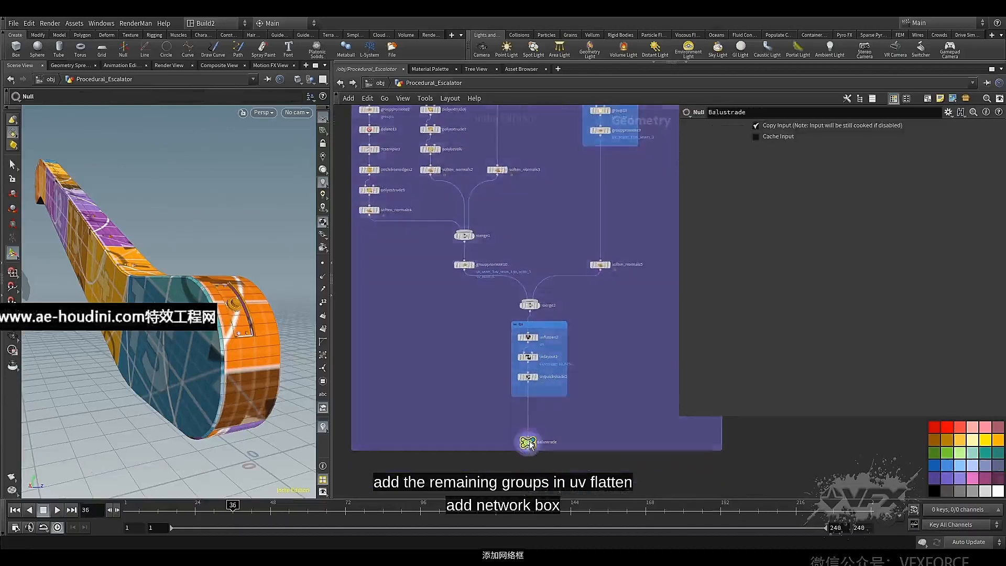
{"action": "scroll", "coordinate": [530, 445], "scroll_direction": "down", "scroll_amount": 8}
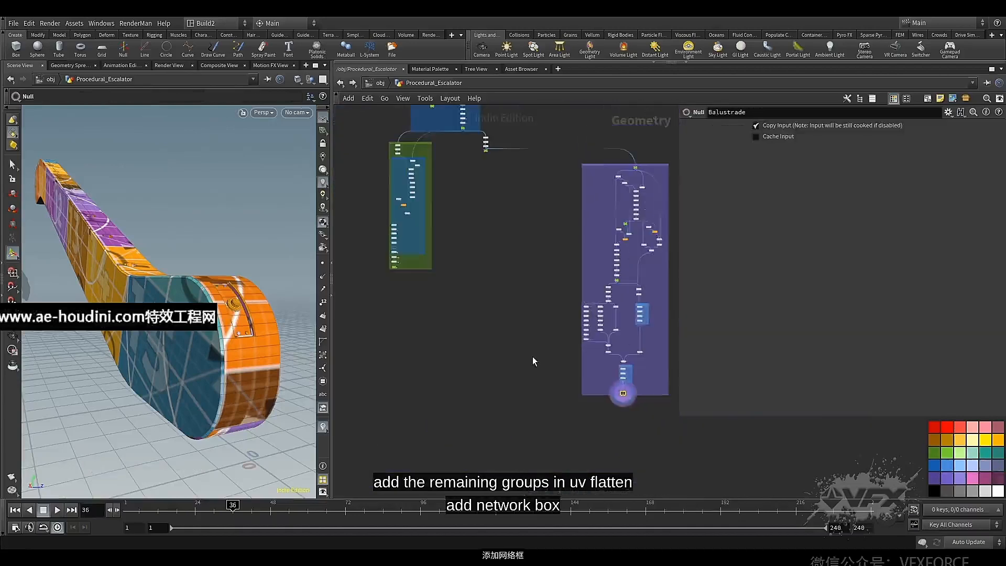
Copy the clean2 node near the end of the Handrail branch
{"action": "middle_click_drag", "start_coordinate": [567, 357], "coordinate": [727, 469]}
{"action": "scroll", "coordinate": [512, 366], "scroll_direction": "up", "scroll_amount": 5}
{"action": "scroll", "coordinate": [477, 358], "scroll_direction": "down", "scroll_amount": 3}
{"action": "scroll", "coordinate": [401, 270], "scroll_direction": "up", "scroll_amount": 7}
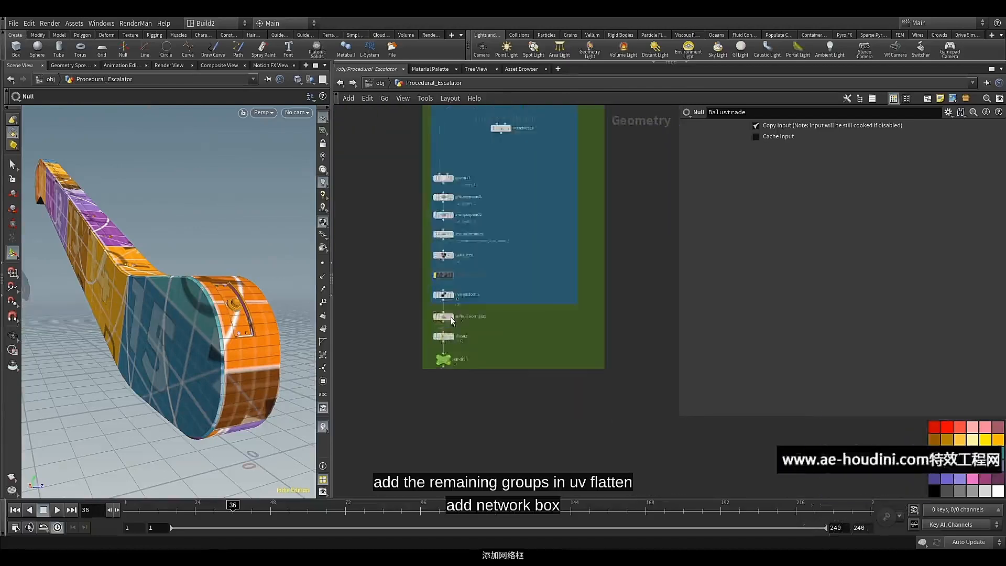
{"action": "left_click", "coordinate": [443, 342]}
{"action": "key", "text": "ctrl+c"}
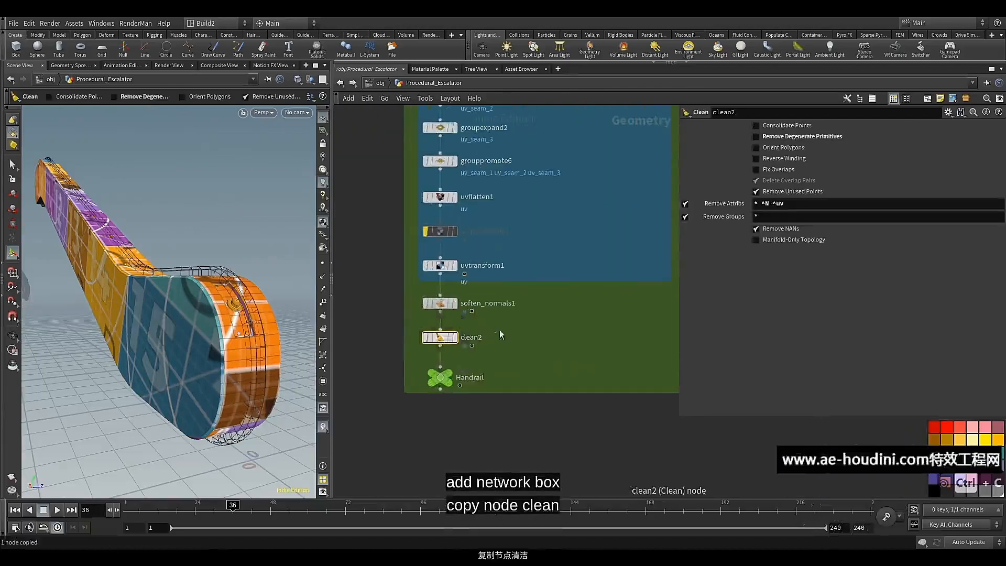
Paste the copied Clean node between uvquickshade2 and the Balustrade null, and bypass the pasted node
{"action": "scroll", "coordinate": [584, 397], "scroll_direction": "down", "scroll_amount": 8}
{"action": "middle_click_drag", "start_coordinate": [584, 397], "coordinate": [353, 260]}
{"action": "middle_click_drag", "start_coordinate": [496, 348], "coordinate": [364, 284]}
{"action": "scroll", "coordinate": [571, 375], "scroll_direction": "up", "scroll_amount": 7}
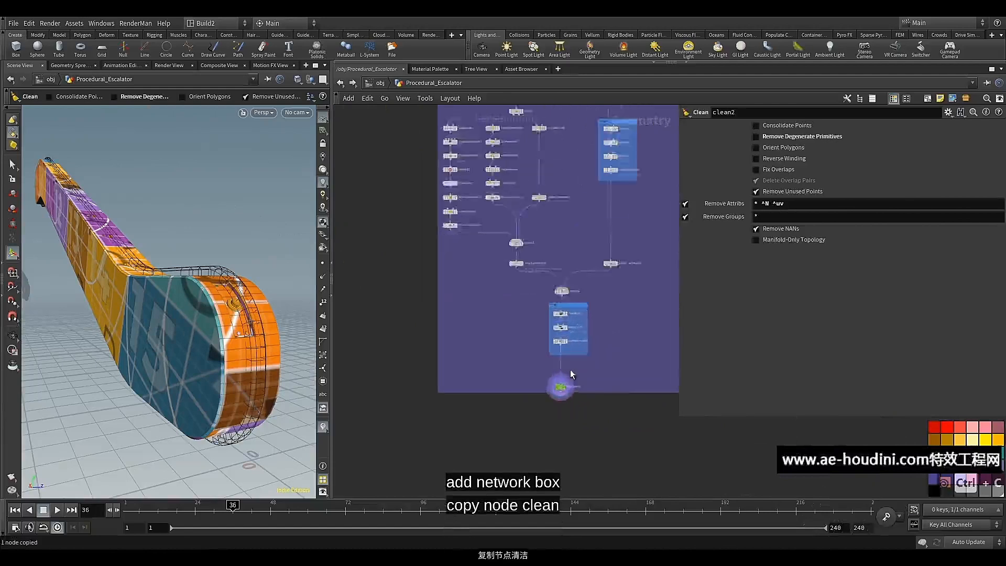
{"action": "left_click", "coordinate": [515, 377]}
{"action": "key", "text": "ctrl+v"}
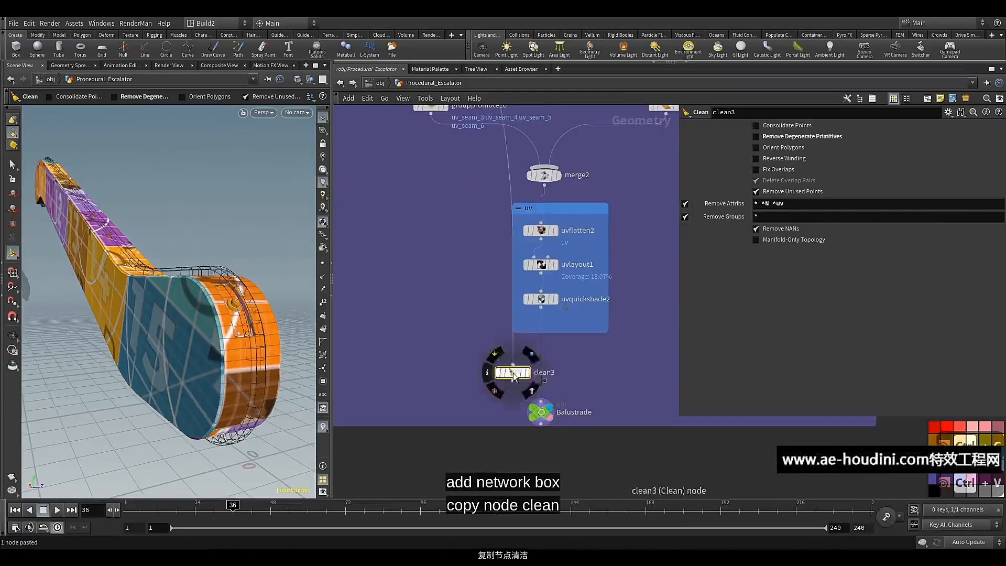
{"action": "left_click", "coordinate": [542, 376]}
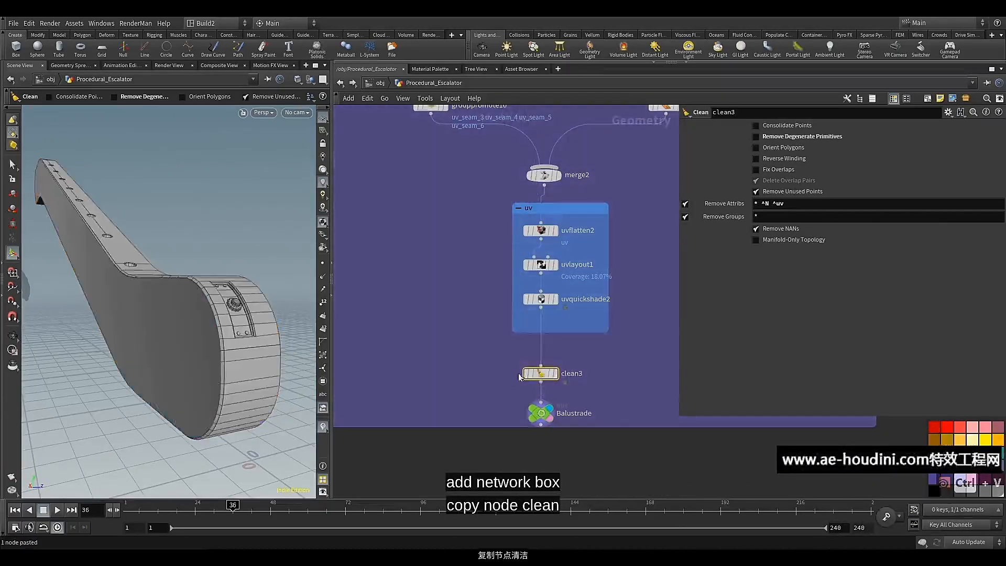
{"action": "mouse_move", "coordinate": [542, 376]}
{"action": "left_click", "coordinate": [519, 357]}
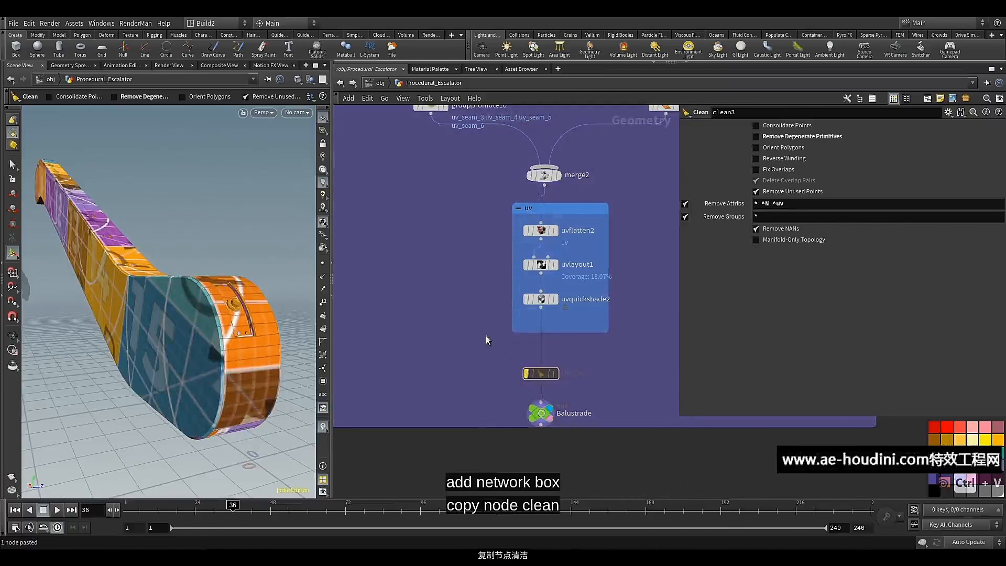
Display the Handrail null, bypass clean2 and re-enable uvquickshade1 in the Handrail branch
{"action": "scroll", "coordinate": [419, 330], "scroll_direction": "down", "scroll_amount": 10}
{"action": "middle_click_drag", "start_coordinate": [419, 330], "coordinate": [525, 376]}
{"action": "scroll", "coordinate": [472, 313], "scroll_direction": "up", "scroll_amount": 12}
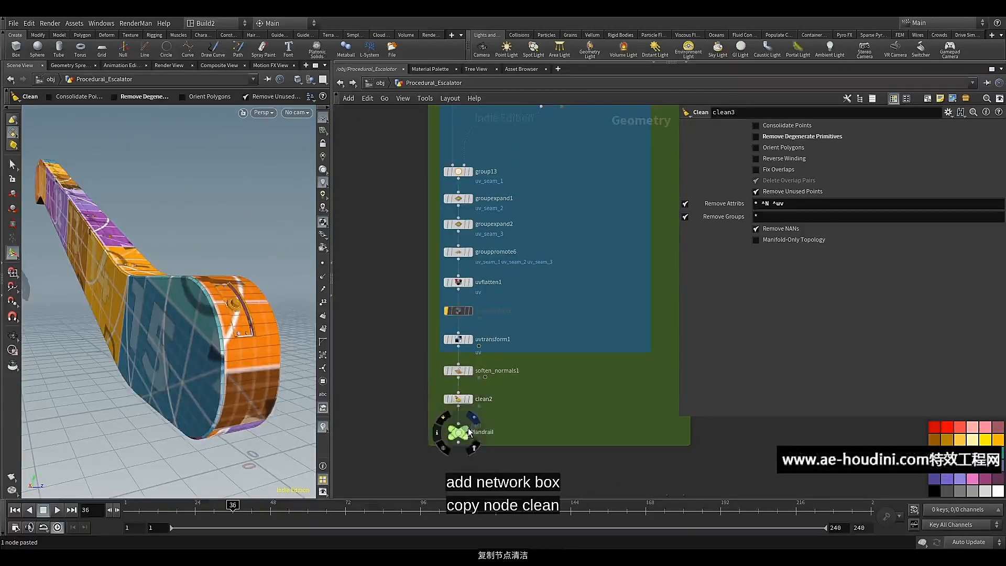
{"action": "left_click", "coordinate": [466, 431]}
{"action": "left_click", "coordinate": [456, 400]}
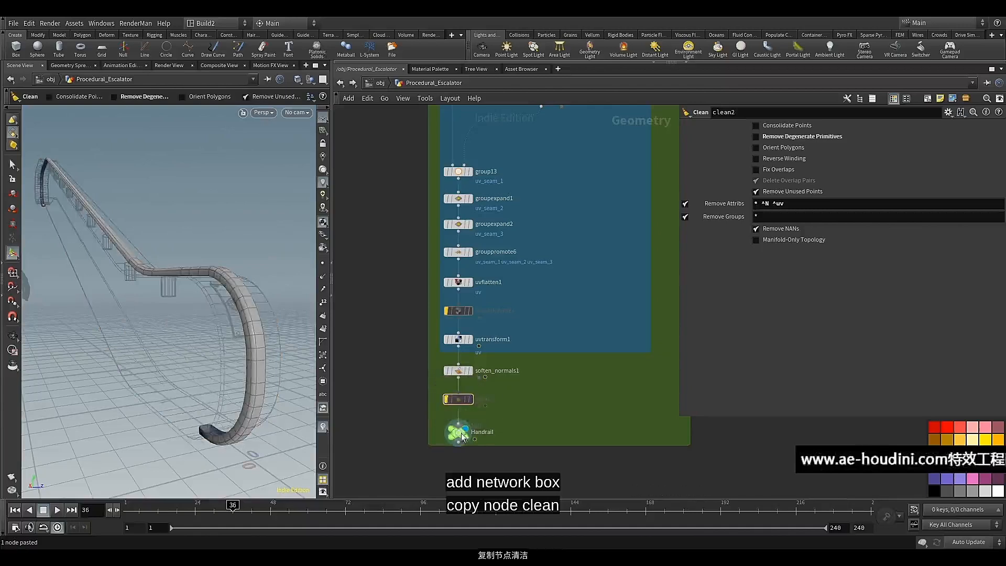
{"action": "key", "text": "q"}
{"action": "left_click", "coordinate": [447, 311]}
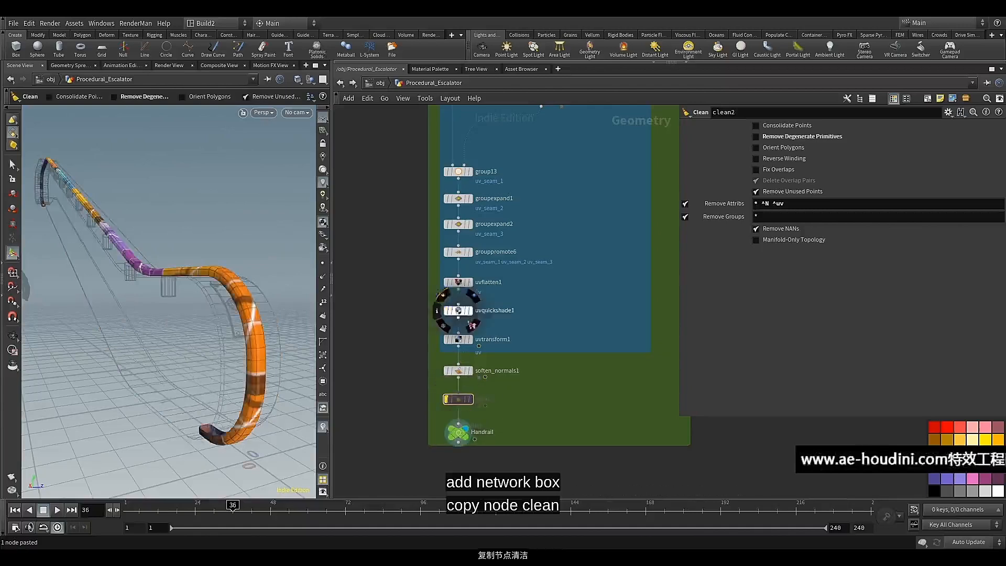
Add a Merge node in the empty area between the green Handrail box and the purple Balustrade box
{"action": "scroll", "coordinate": [538, 406], "scroll_direction": "down", "scroll_amount": 10}
{"action": "middle_click_drag", "start_coordinate": [565, 429], "coordinate": [470, 336]}
{"action": "scroll", "coordinate": [472, 334], "scroll_direction": "down", "scroll_amount": 2}
{"action": "left_click_drag", "start_coordinate": [257, 315], "coordinate": [196, 337], "text": "alt"}
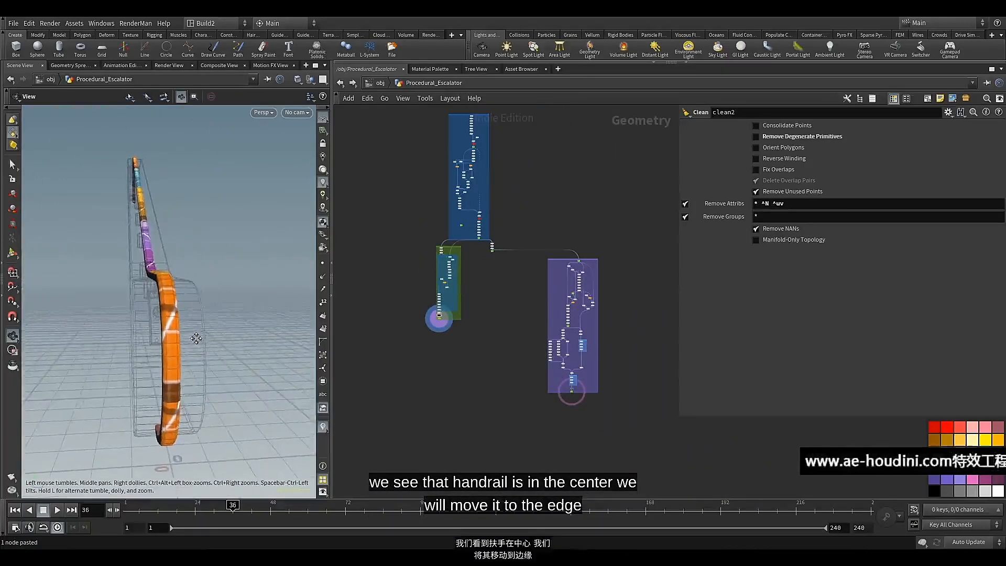
{"action": "scroll", "coordinate": [498, 423], "scroll_direction": "up", "scroll_amount": 2}
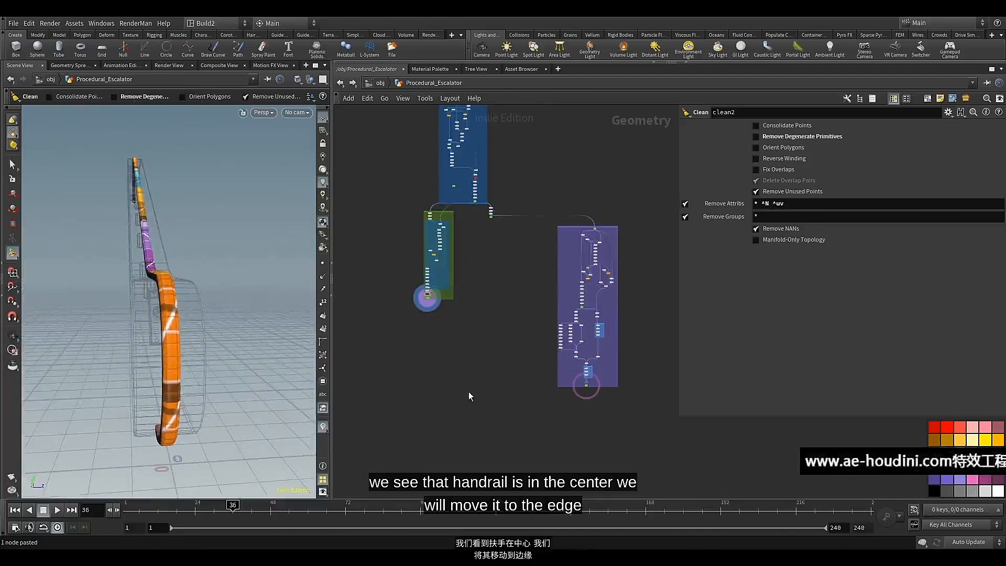
{"action": "key", "text": "Tab"}
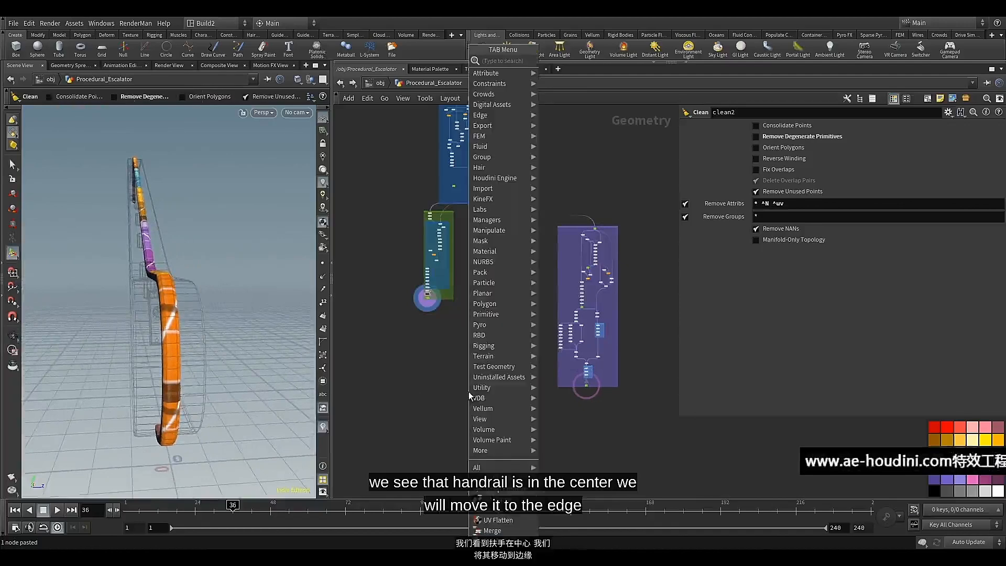
{"action": "type", "text": "mer"}
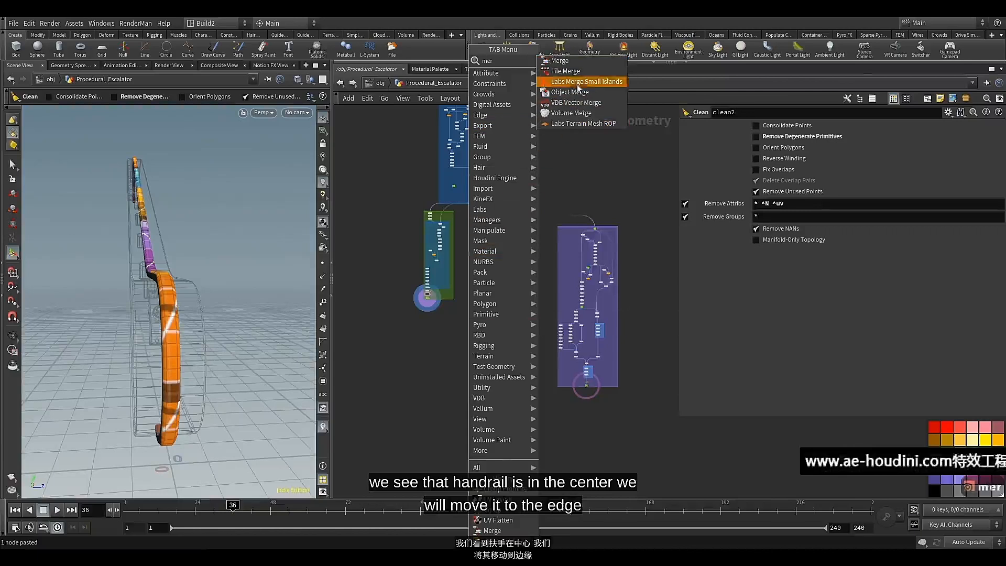
{"action": "left_click", "coordinate": [559, 61]}
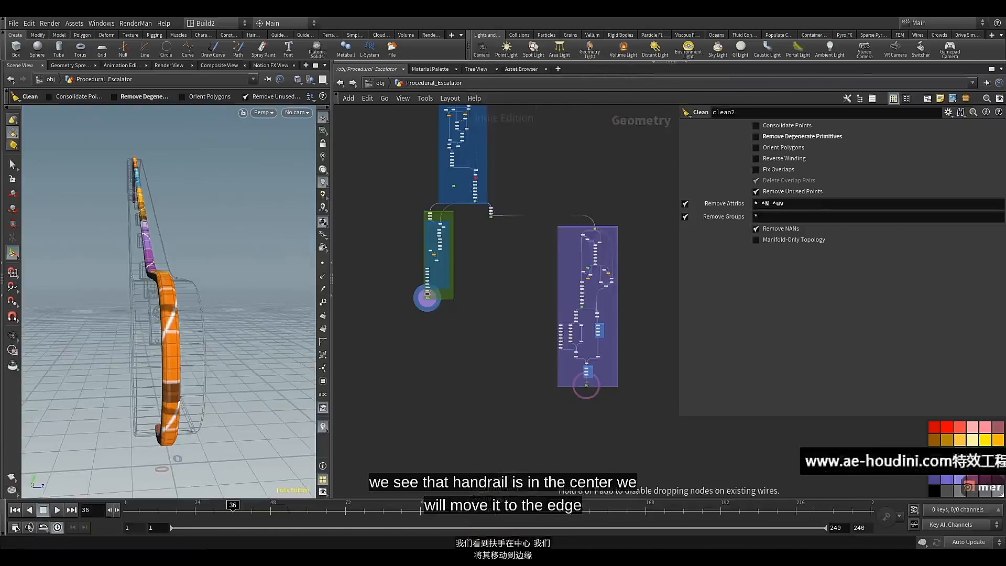
{"action": "left_click", "coordinate": [469, 377]}
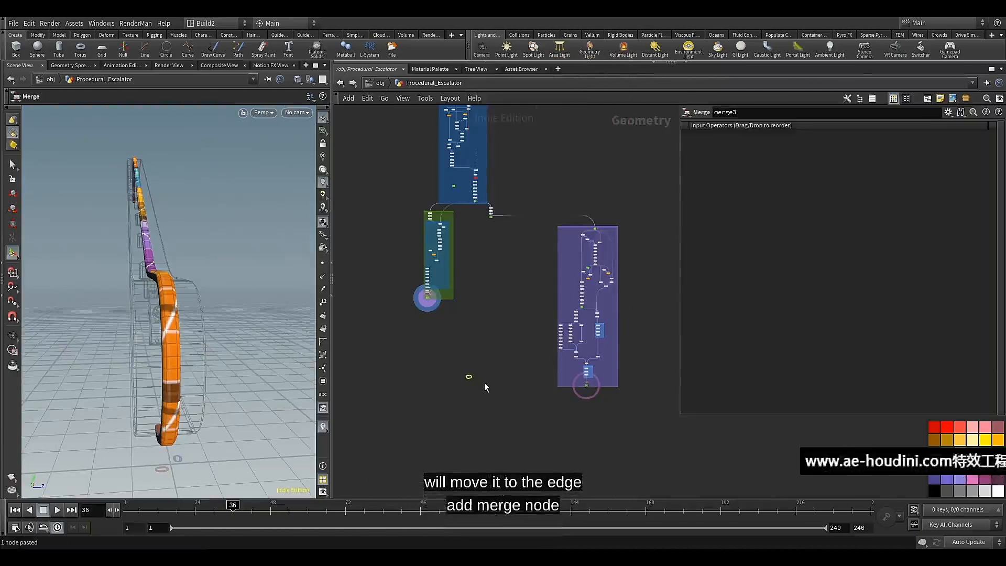
Connect the Balustrade null's output to the new Merge node
{"action": "scroll", "coordinate": [484, 382], "scroll_direction": "up", "scroll_amount": 4}
{"action": "scroll", "coordinate": [543, 390], "scroll_direction": "up", "scroll_amount": 5}
{"action": "middle_click_drag", "start_coordinate": [511, 386], "coordinate": [479, 356]}
{"action": "scroll", "coordinate": [471, 362], "scroll_direction": "down", "scroll_amount": 4}
{"action": "scroll", "coordinate": [474, 353], "scroll_direction": "up", "scroll_amount": 4}
{"action": "middle_click_drag", "start_coordinate": [369, 334], "coordinate": [603, 419]}
{"action": "left_click", "coordinate": [389, 341]}
{"action": "scroll", "coordinate": [600, 423], "scroll_direction": "down", "scroll_amount": 2}
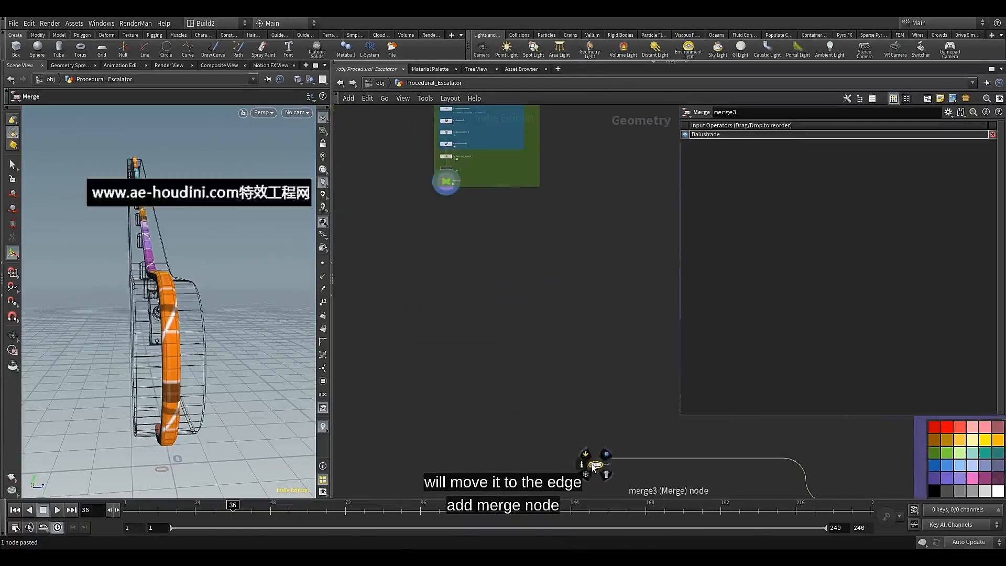
Move the Merge node below the Handrail box, connect the Handrail null to it, and display the merged geometry
{"action": "left_click_drag", "start_coordinate": [595, 466], "coordinate": [461, 248]}
{"action": "scroll", "coordinate": [453, 212], "scroll_direction": "up", "scroll_amount": 4}
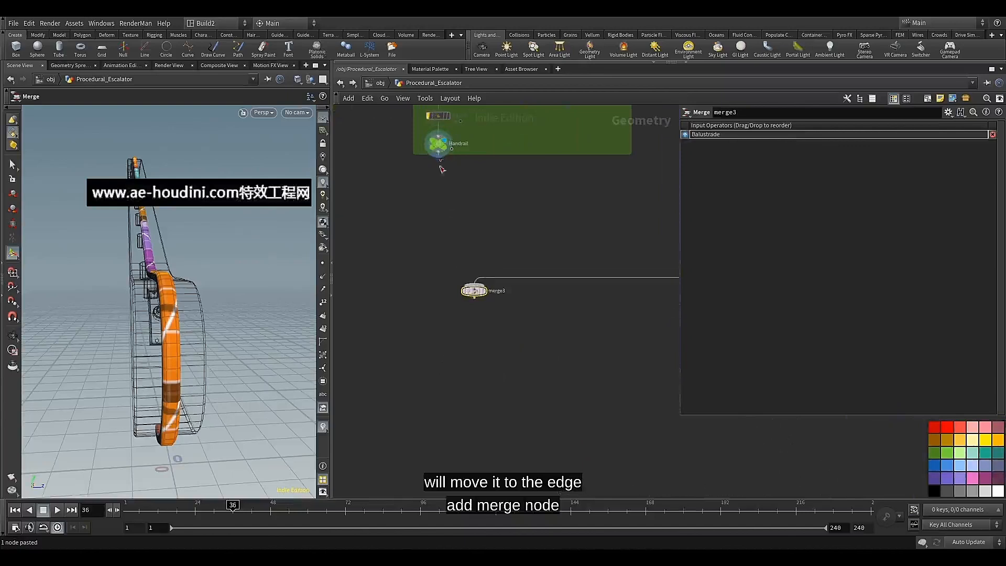
{"action": "left_click", "coordinate": [477, 280]}
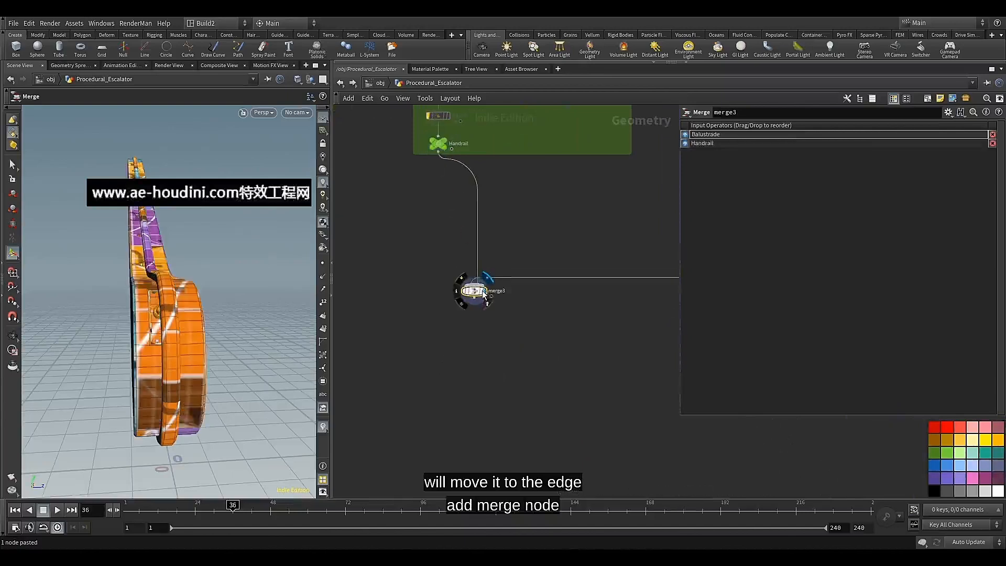
{"action": "left_click_drag", "start_coordinate": [186, 286], "coordinate": [207, 308], "text": "alt"}
{"action": "scroll", "coordinate": [413, 264], "scroll_direction": "down", "scroll_amount": 4}
Display polybevel3 and move delete5 and polyextrude1 up to make room above it in the Handrail box
{"action": "middle_click_drag", "start_coordinate": [498, 247], "coordinate": [481, 453]}
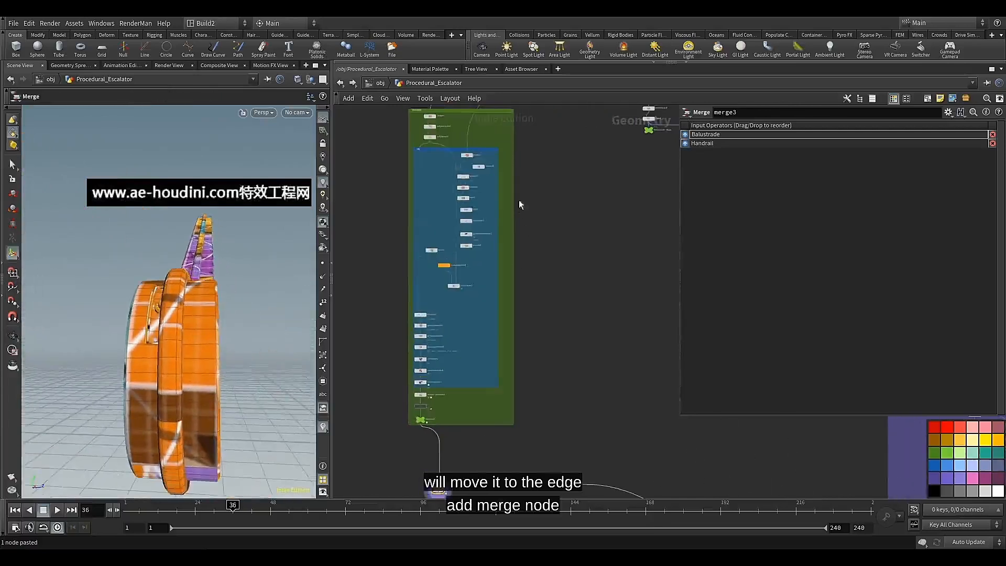
{"action": "scroll", "coordinate": [548, 297], "scroll_direction": "up", "scroll_amount": 5}
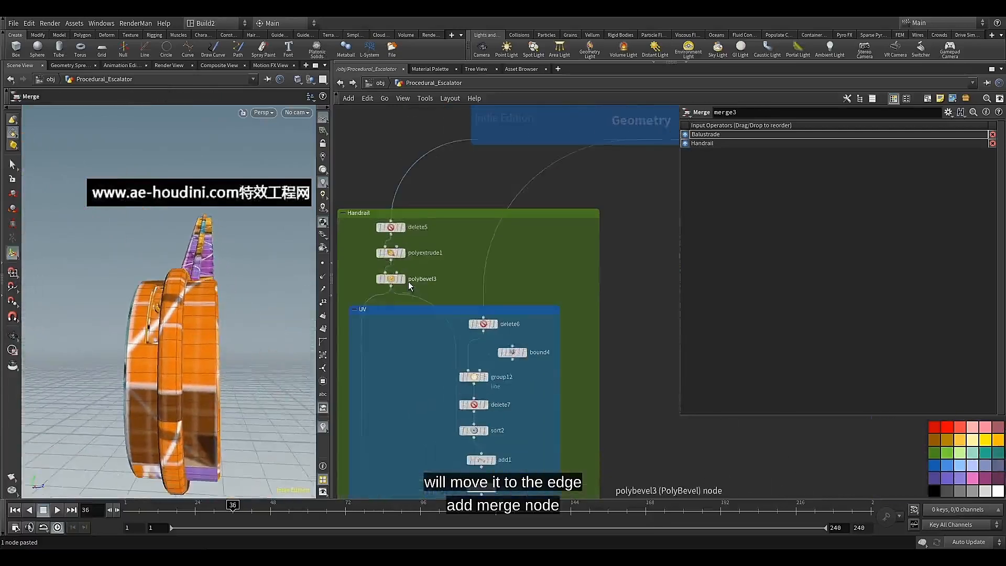
{"action": "left_click", "coordinate": [405, 280]}
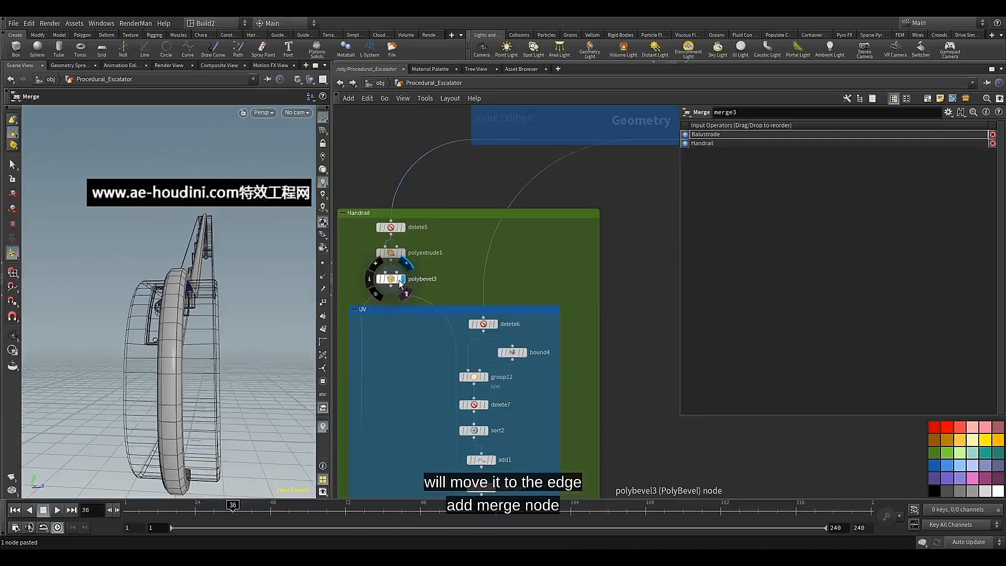
{"action": "left_click", "coordinate": [393, 283]}
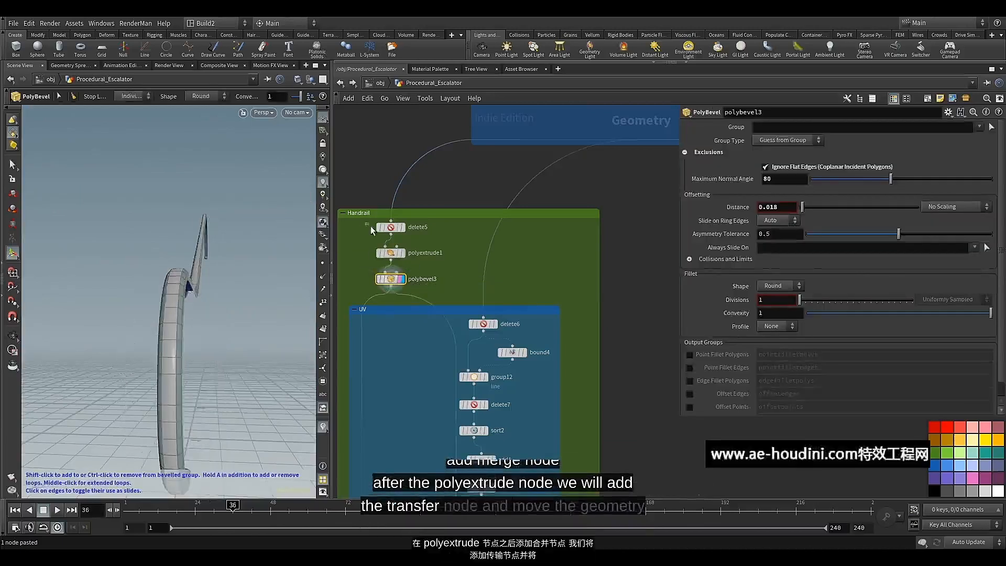
{"action": "left_click_drag", "start_coordinate": [370, 225], "coordinate": [394, 236]}
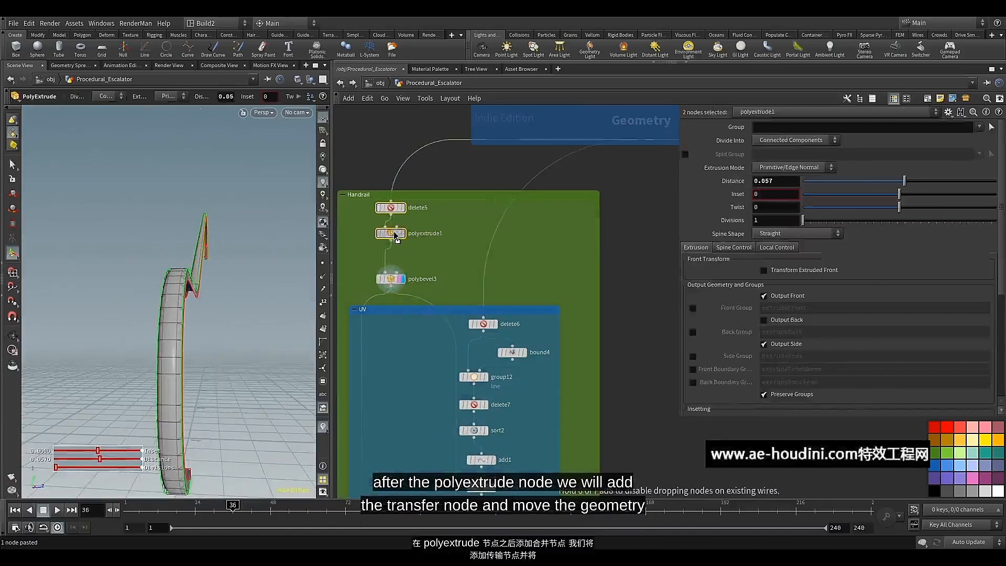
{"action": "middle_click_drag", "start_coordinate": [436, 196], "coordinate": [437, 255]}
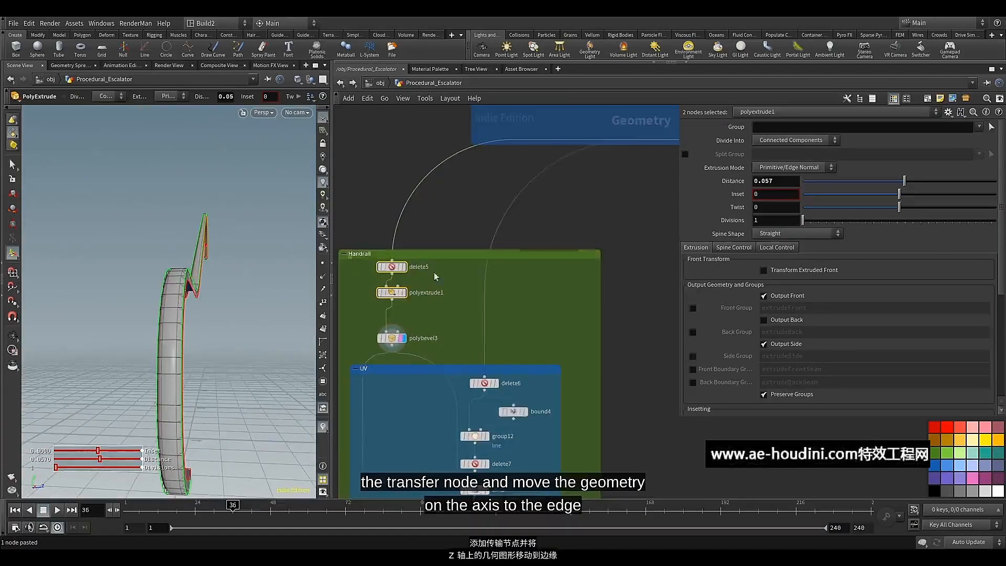
Add a Transform node after polyextrude1, display it, and insert it into the wire leading to polybevel3
{"action": "middle_click_drag", "start_coordinate": [434, 307], "coordinate": [449, 256]}
{"action": "scroll", "coordinate": [449, 256], "scroll_direction": "up", "scroll_amount": 2}
{"action": "left_click", "coordinate": [439, 263]}
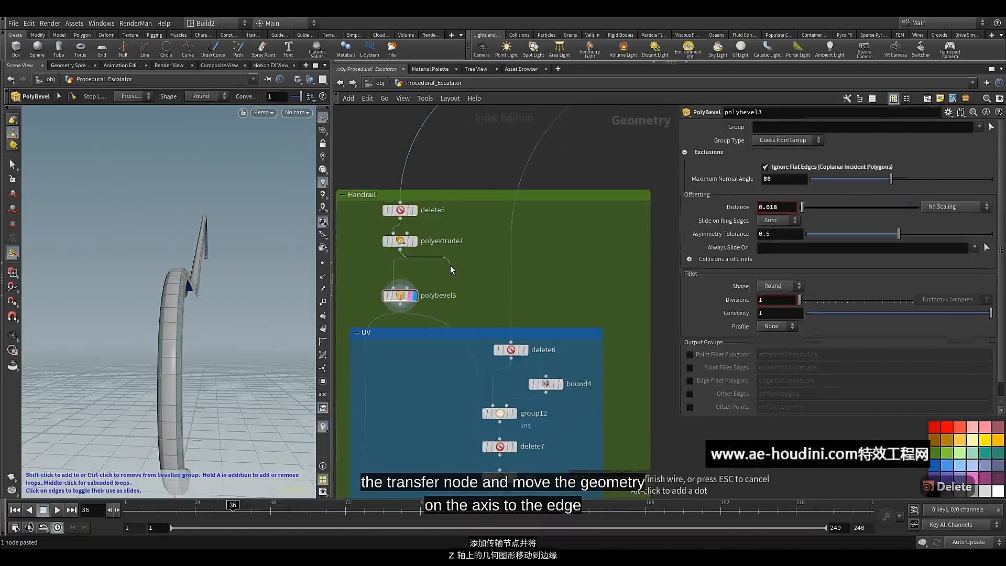
{"action": "key", "text": "Tab"}
{"action": "type", "text": "tr"}
{"action": "left_click", "coordinate": [547, 82]}
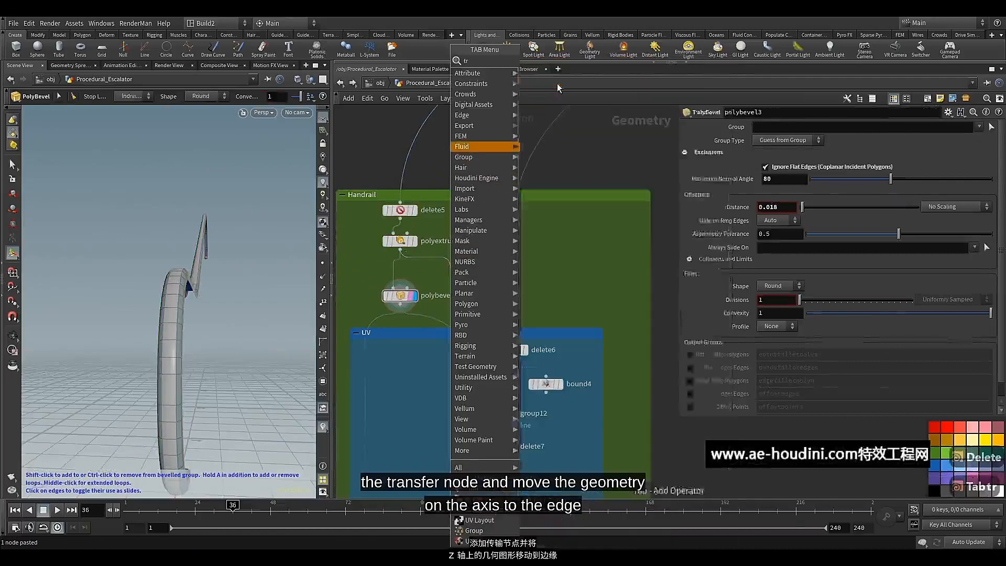
{"action": "left_click", "coordinate": [454, 281]}
{"action": "left_click_drag", "start_coordinate": [453, 276], "coordinate": [445, 272]}
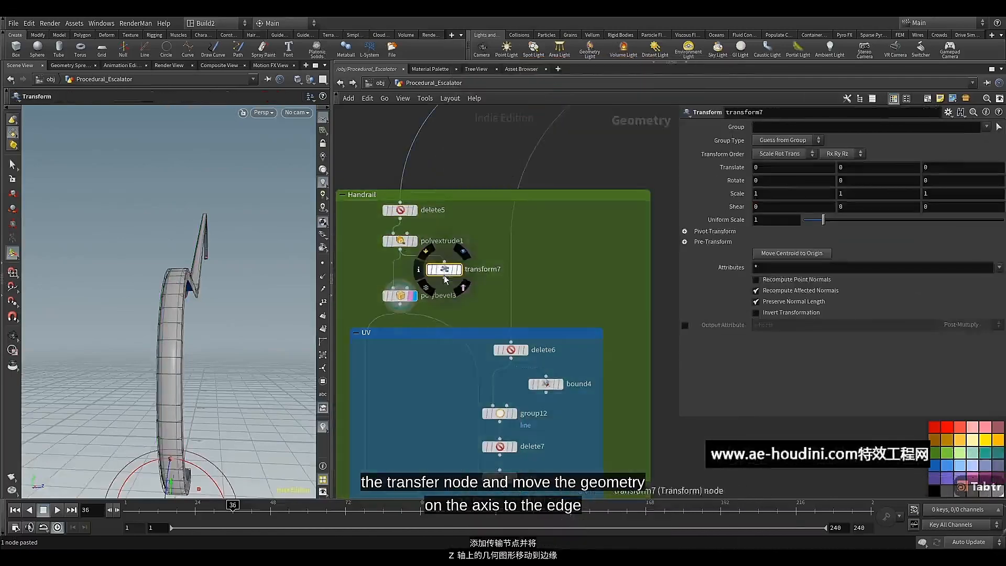
{"action": "left_click", "coordinate": [459, 272]}
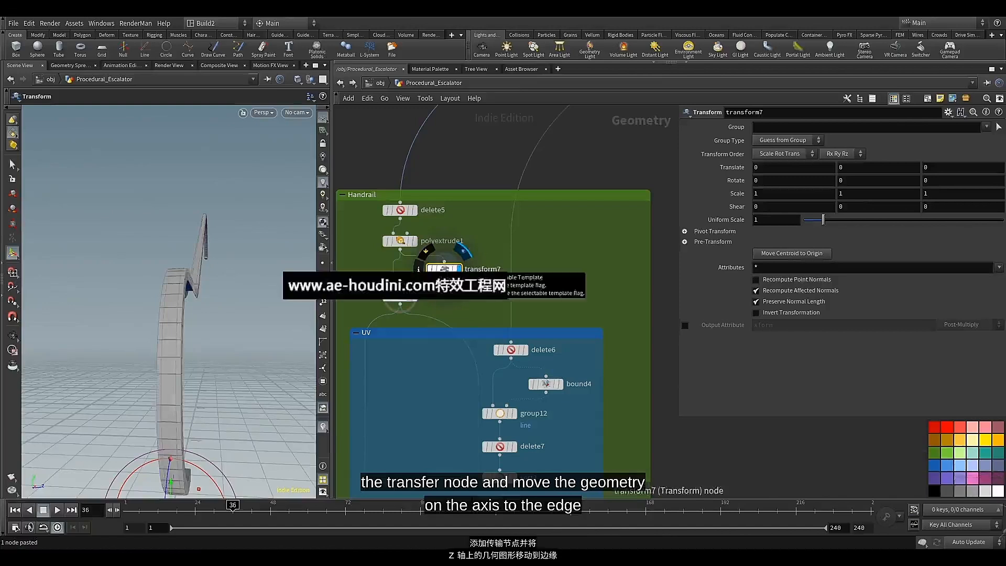
{"action": "left_click", "coordinate": [454, 271]}
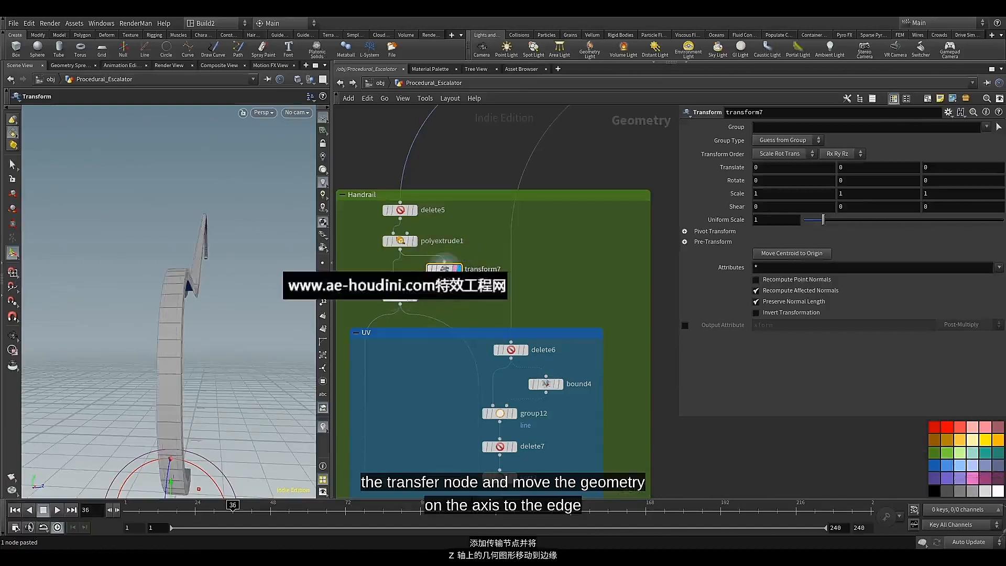
{"action": "left_click_drag", "start_coordinate": [444, 262], "coordinate": [404, 262]}
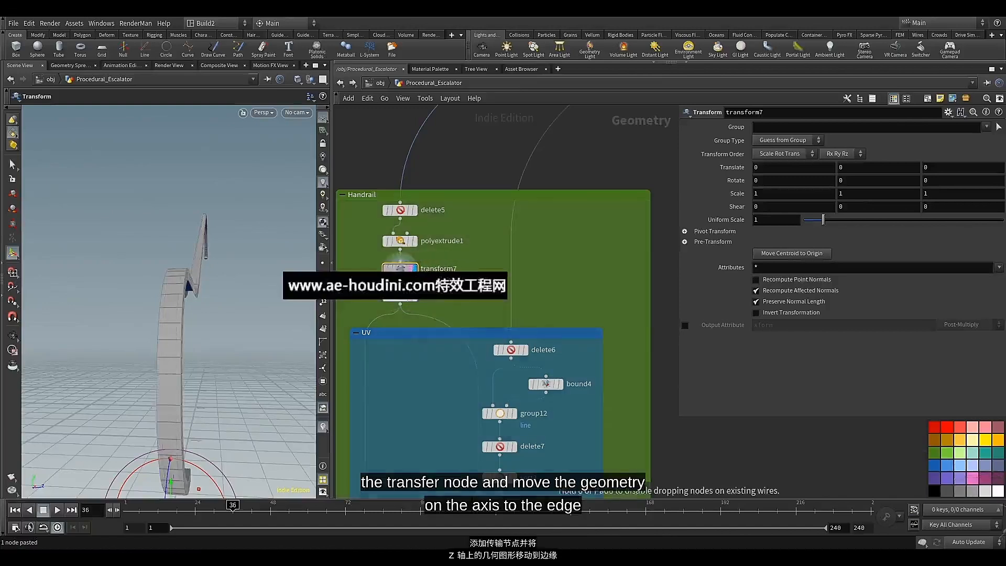
Display merge3 so the handrail and balustrade are shown together
{"action": "scroll", "coordinate": [453, 381], "scroll_direction": "down", "scroll_amount": 10}
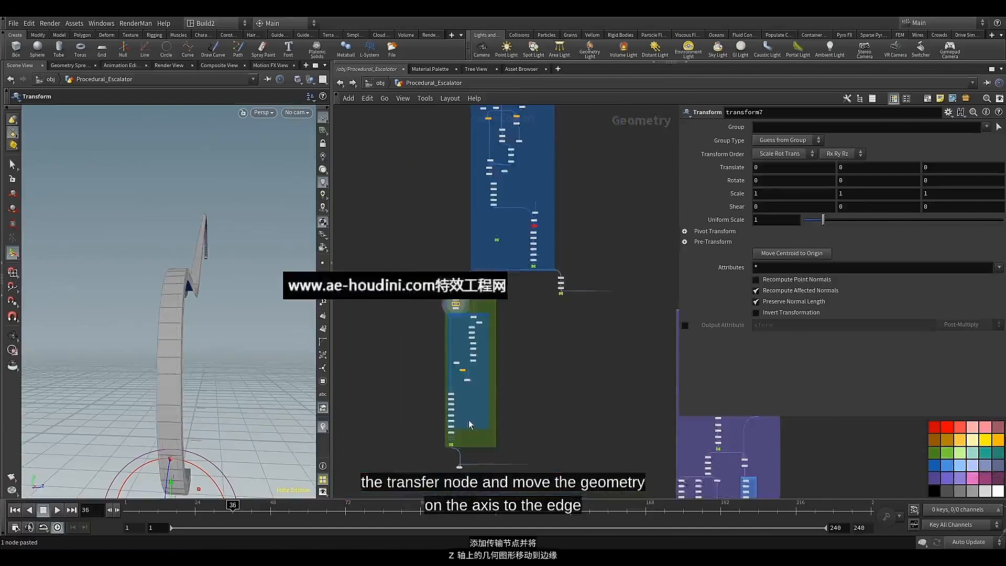
{"action": "scroll", "coordinate": [470, 425], "scroll_direction": "up", "scroll_amount": 8}
{"action": "left_click", "coordinate": [462, 466]}
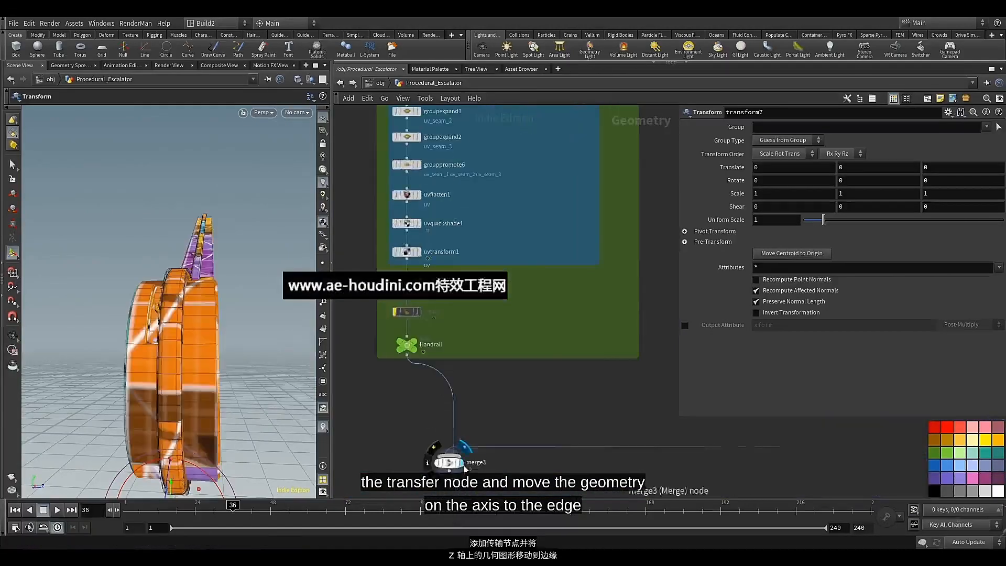
Set the handrail Transform node's Z translation to 0.099 so the handrail sits at the balustrade's edge
{"action": "scroll", "coordinate": [540, 254], "scroll_direction": "down", "scroll_amount": 8}
{"action": "middle_click_drag", "start_coordinate": [531, 111], "coordinate": [520, 234]}
{"action": "scroll", "coordinate": [519, 234], "scroll_direction": "up", "scroll_amount": 3}
{"action": "scroll", "coordinate": [490, 251], "scroll_direction": "up", "scroll_amount": 5}
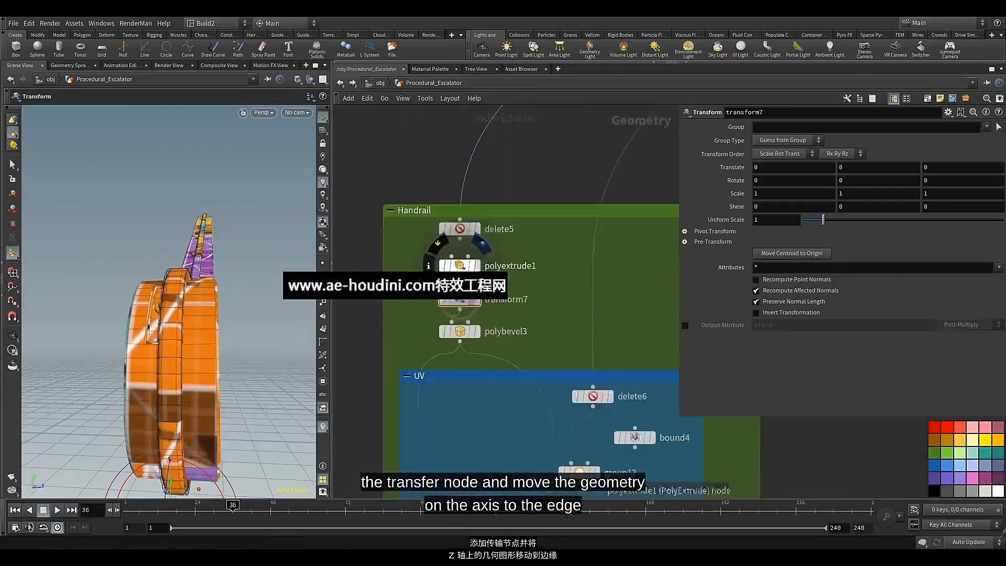
{"action": "scroll", "coordinate": [462, 301], "scroll_direction": "up", "scroll_amount": 3}
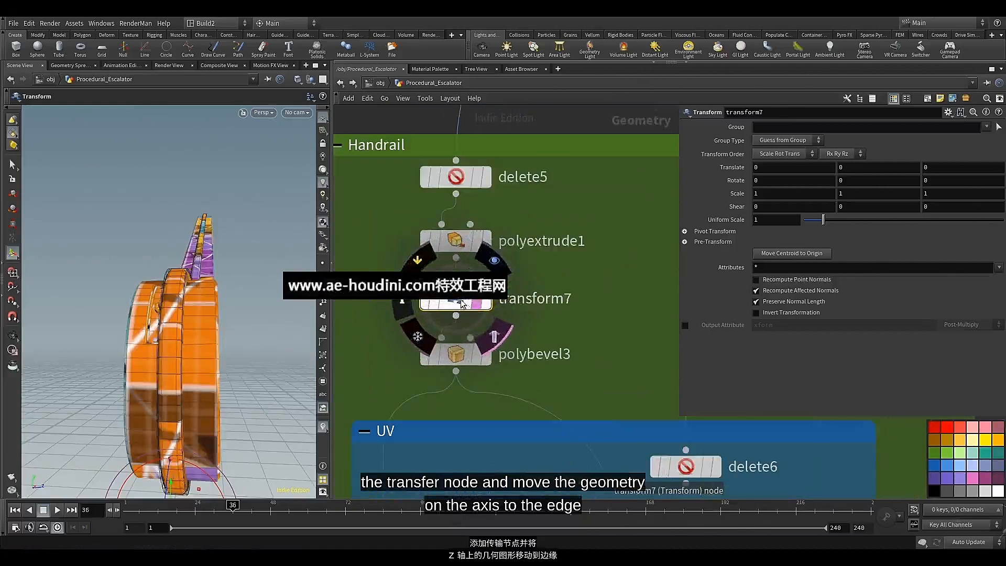
{"action": "middle_click_drag", "start_coordinate": [949, 169], "coordinate": [950, 169]}
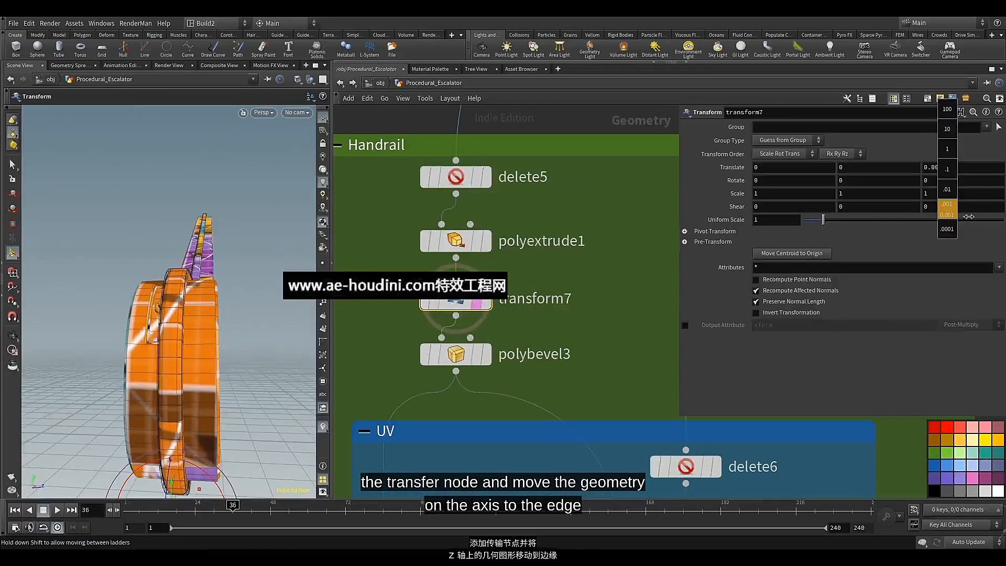
{"action": "middle_click_drag", "start_coordinate": [972, 217], "coordinate": [995, 216]}
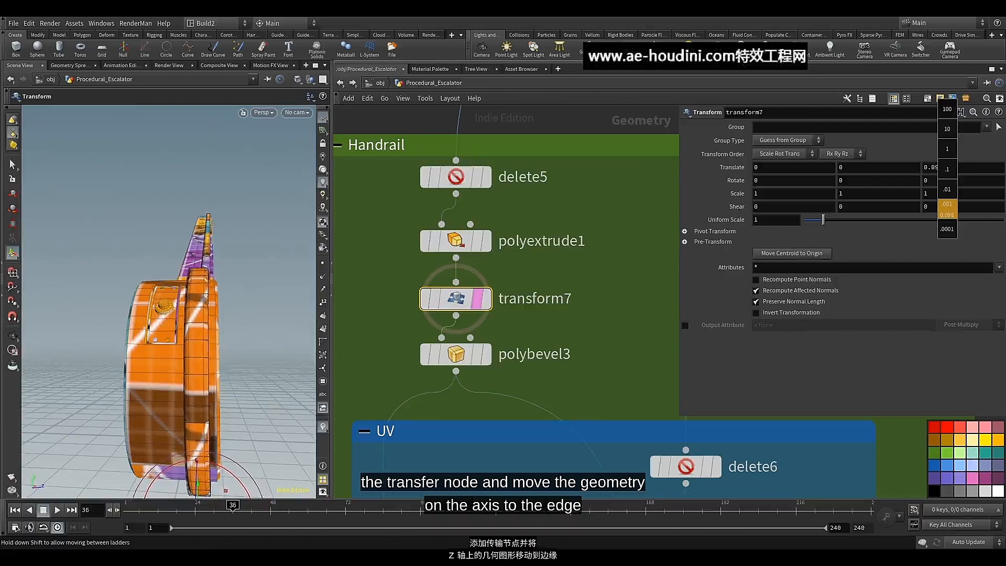
{"action": "middle_click_drag", "start_coordinate": [946, 209], "coordinate": [950, 173]}
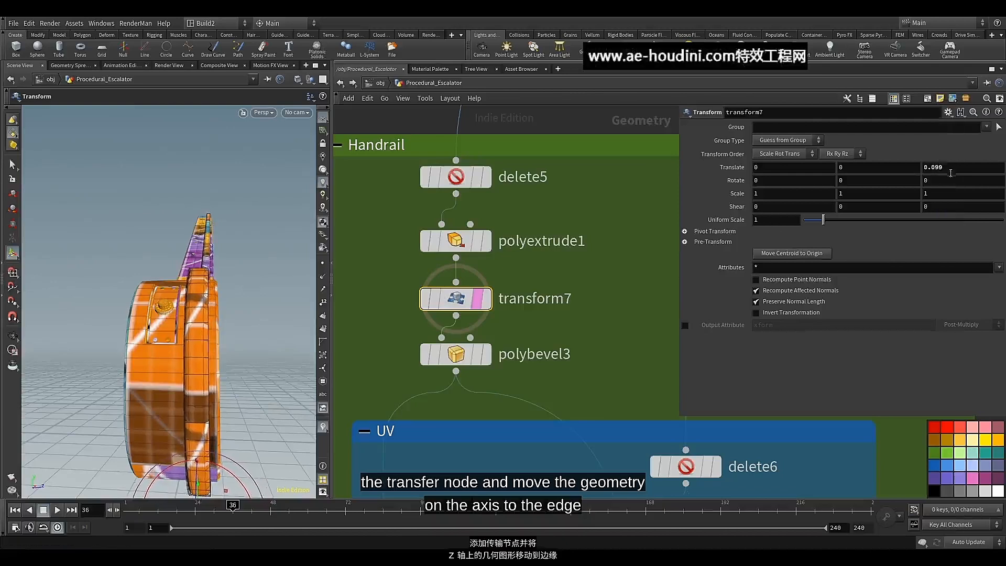
Set the handrail Transform node's Y translation to 0.002
{"action": "left_click", "coordinate": [883, 170]}
{"action": "type", "text": "0.00"}
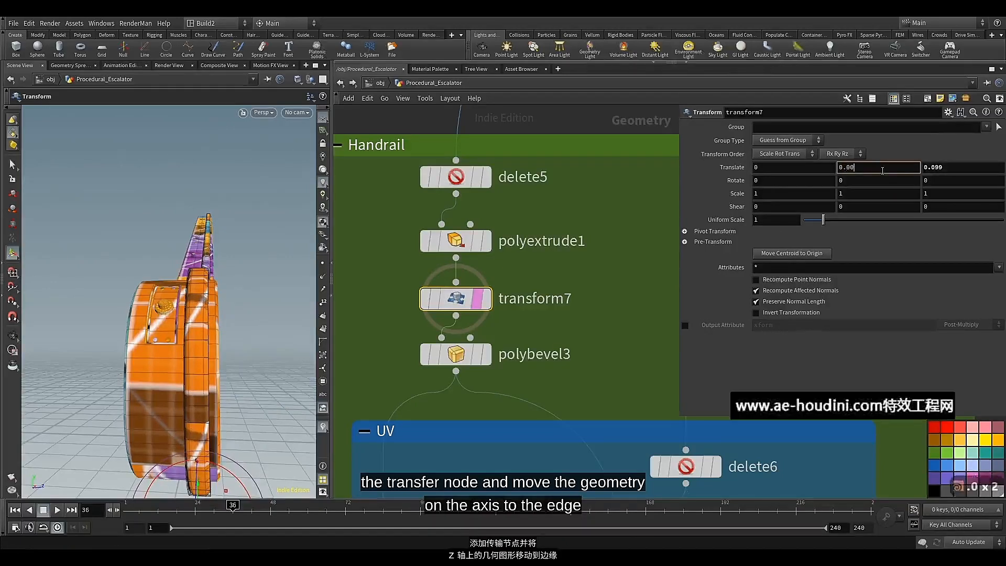
{"action": "type", "text": "2"}
{"action": "key", "text": "Return"}
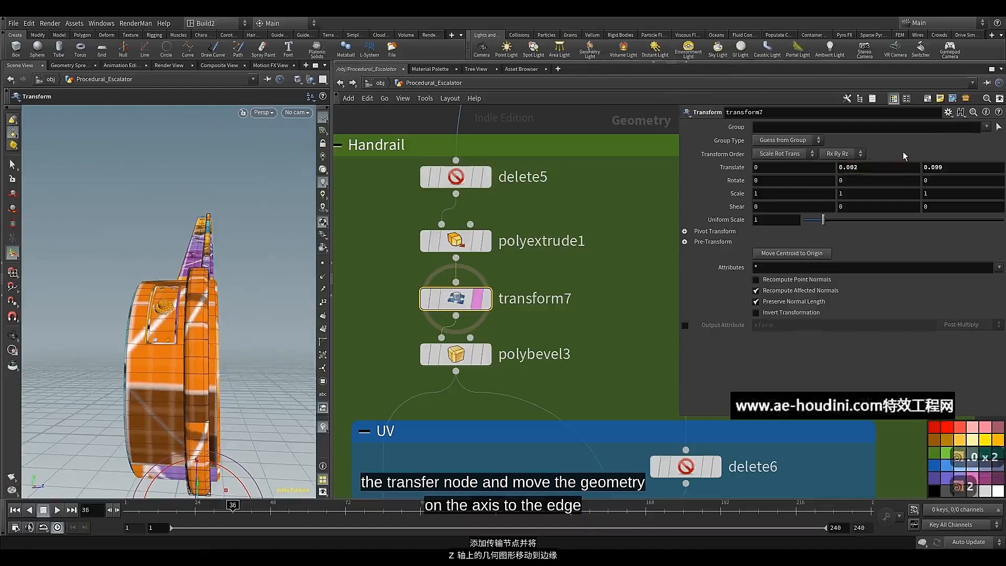
{"action": "left_click_drag", "start_coordinate": [234, 299], "coordinate": [254, 308], "text": "alt"}
{"action": "key", "text": "Return"}
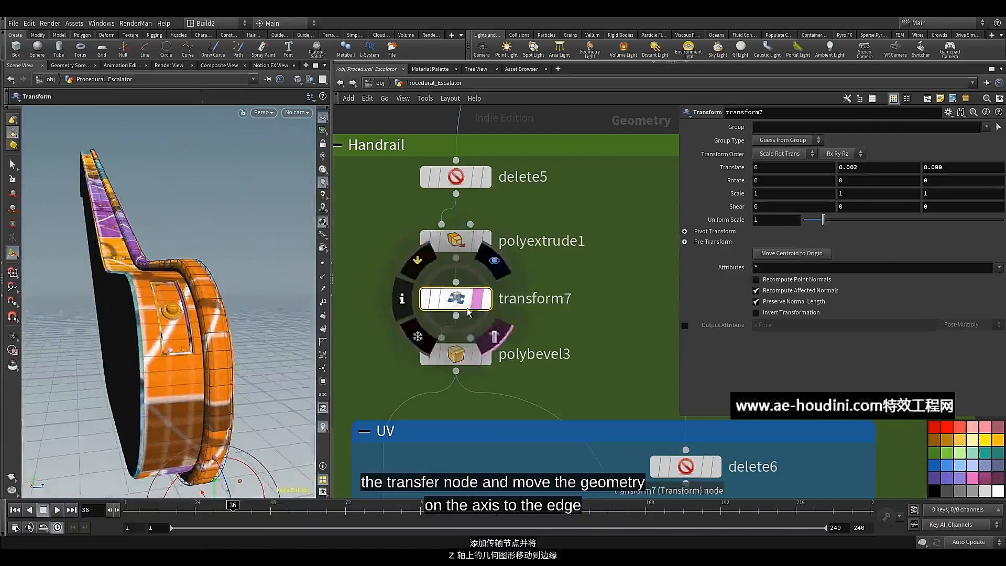
Move the merge3 node farther below the green Handrail box
{"action": "scroll", "coordinate": [524, 324], "scroll_direction": "down", "scroll_amount": 6}
{"action": "scroll", "coordinate": [531, 341], "scroll_direction": "down", "scroll_amount": 5}
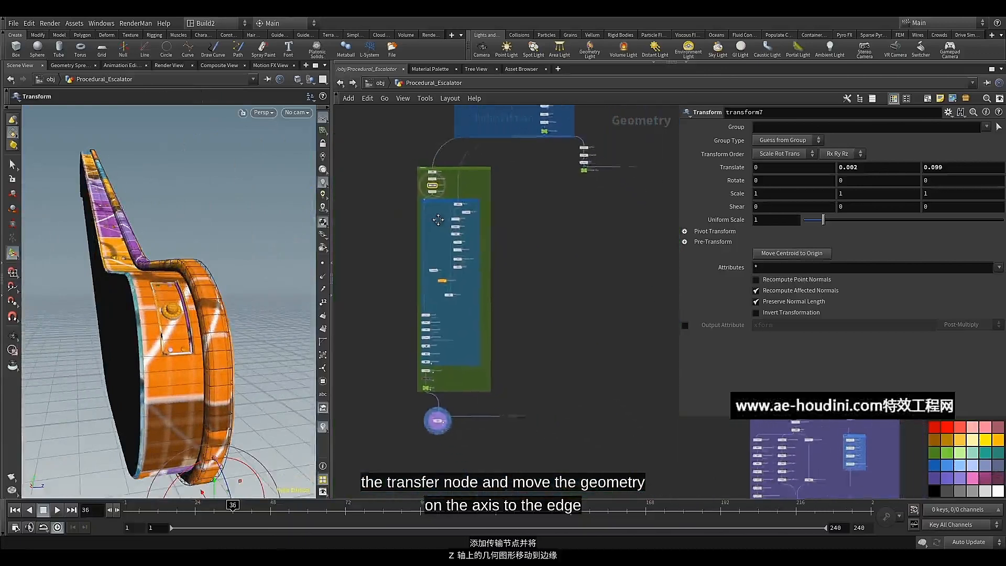
{"action": "scroll", "coordinate": [431, 324], "scroll_direction": "up", "scroll_amount": 5}
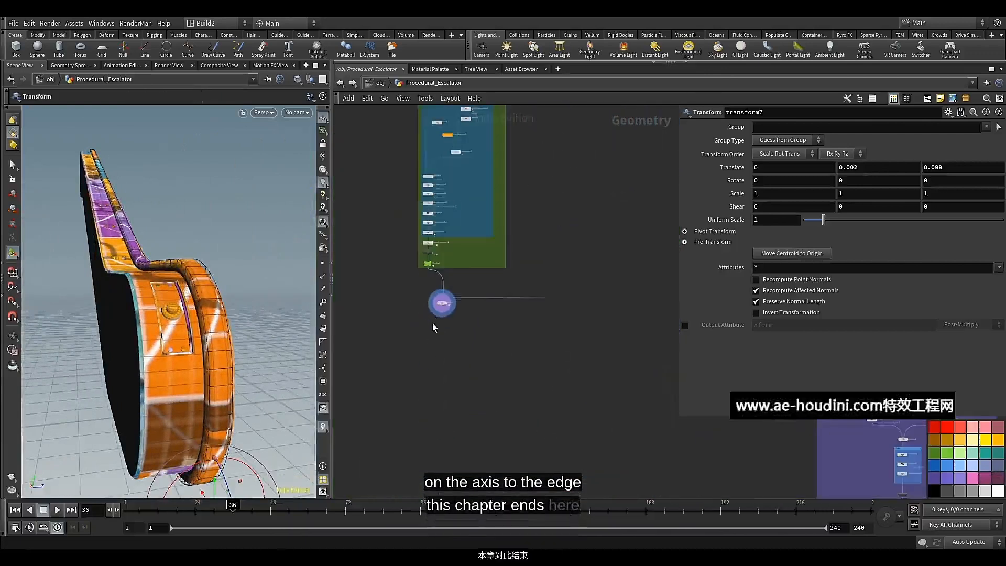
{"action": "left_click_drag", "start_coordinate": [440, 304], "coordinate": [462, 423]}
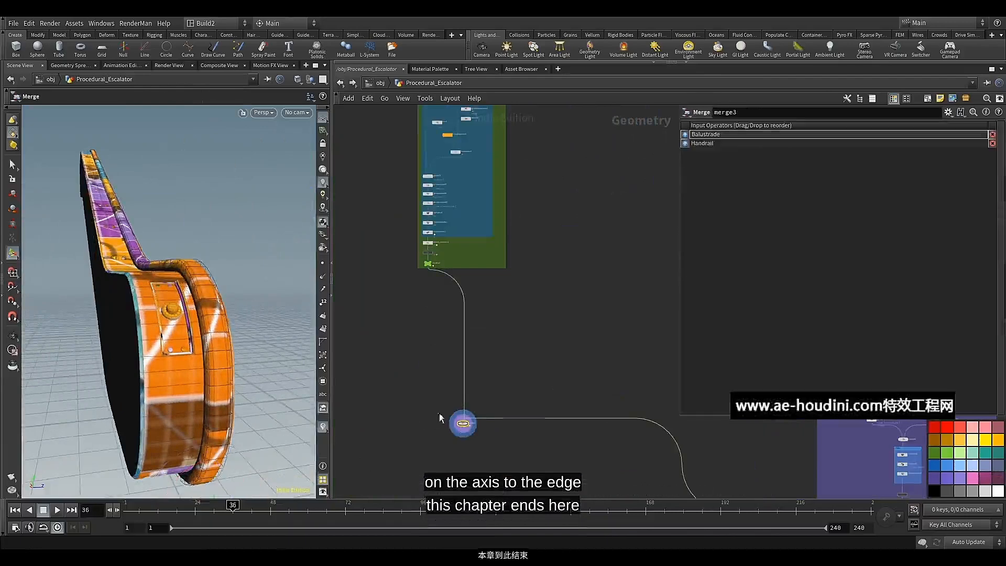
Switch the viewport shading to Smooth Shaded and inspect the merged handrail and balustrade
{"action": "left_click", "coordinate": [316, 78]}
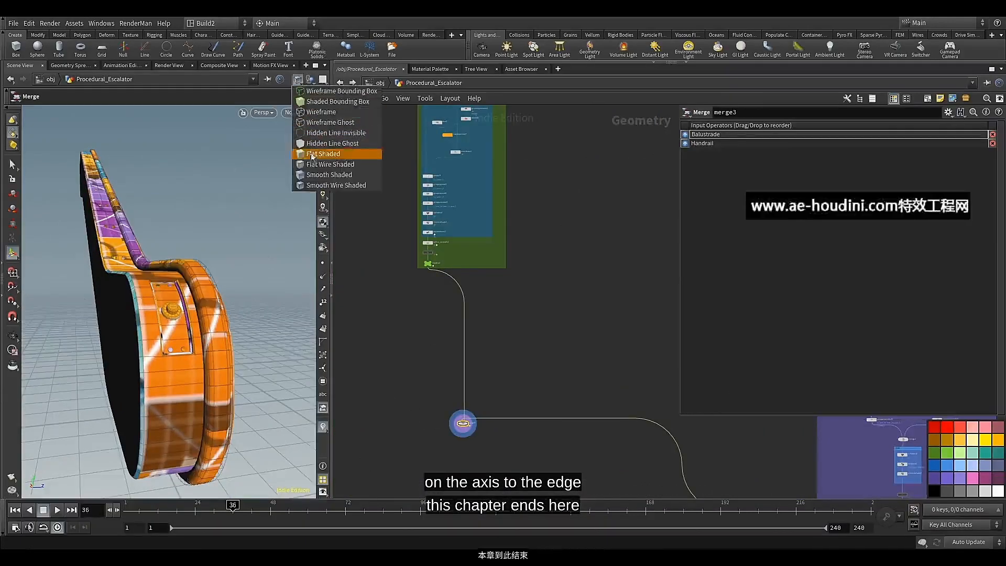
{"action": "left_click", "coordinate": [308, 175]}
{"action": "mouse_move", "coordinate": [229, 283]}
{"action": "left_mouse_down", "text": "alt"}
{"action": "mouse_move", "coordinate": [243, 303]}
{"action": "mouse_move", "coordinate": [238, 291]}
{"action": "left_mouse_up", "text": "alt"}
{"action": "scroll", "coordinate": [471, 425], "scroll_direction": "up", "scroll_amount": 4}
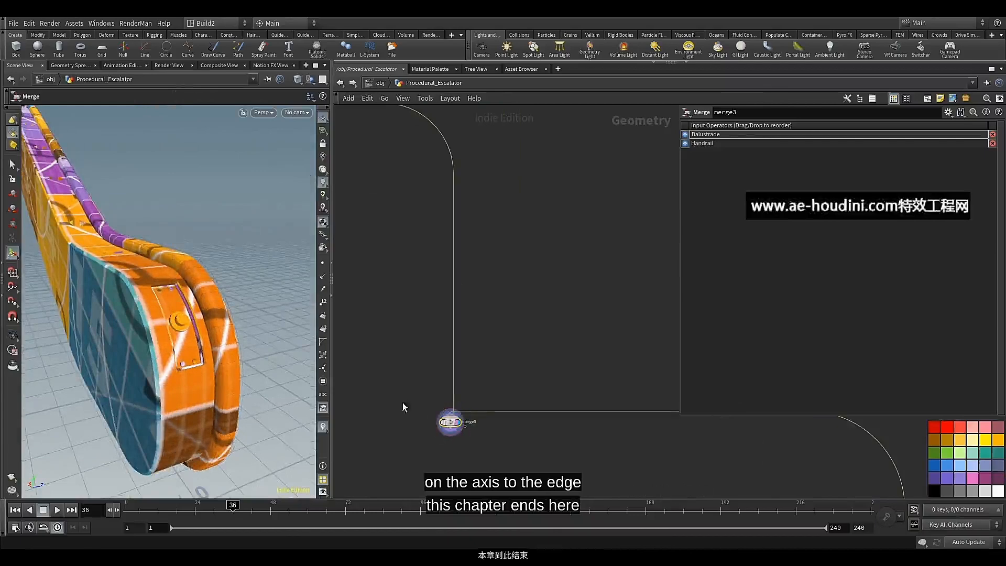
{"action": "left_click_drag", "start_coordinate": [237, 313], "coordinate": [193, 325], "text": "alt"}
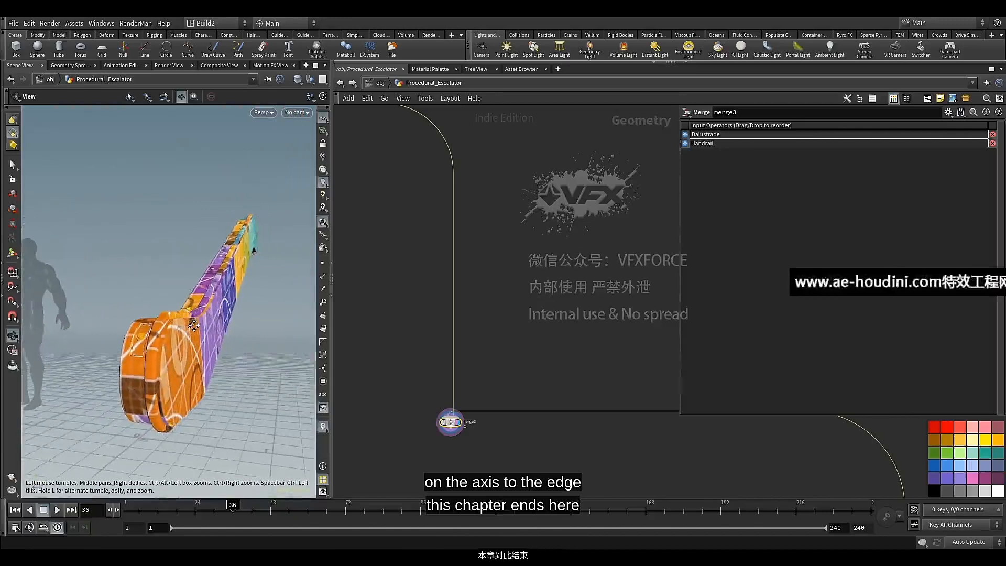
Move merge3 down again so it sits below the level of the purple balustrade box
{"action": "scroll", "coordinate": [448, 287], "scroll_direction": "down", "scroll_amount": 6}
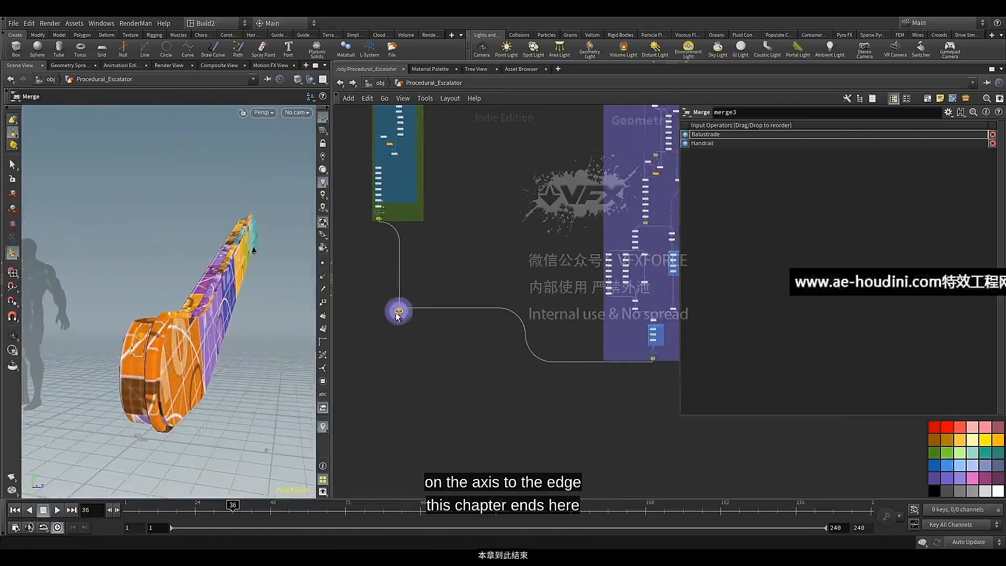
{"action": "left_click_drag", "start_coordinate": [398, 315], "coordinate": [395, 405]}
{"action": "scroll", "coordinate": [507, 384], "scroll_direction": "down", "scroll_amount": 3}
{"action": "middle_click_drag", "start_coordinate": [535, 392], "coordinate": [512, 471]}
{"action": "scroll", "coordinate": [502, 382], "scroll_direction": "down", "scroll_amount": 1}
{"action": "scroll", "coordinate": [499, 372], "scroll_direction": "up", "scroll_amount": 1}
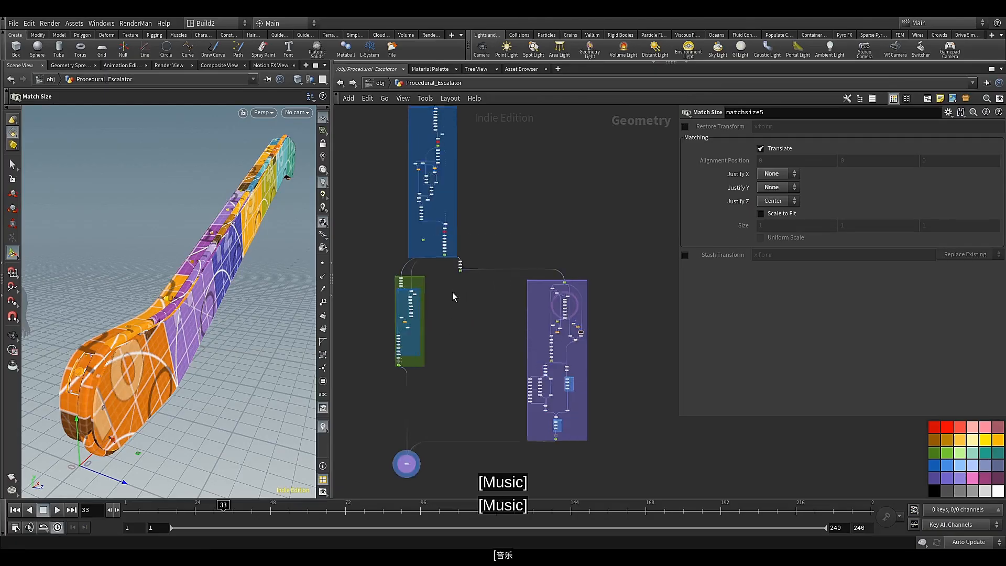
Move the Balustrade_Base null slightly down from fuse2 and display it, viewing the base from its outer side
{"action": "scroll", "coordinate": [461, 291], "scroll_direction": "up", "scroll_amount": 10}
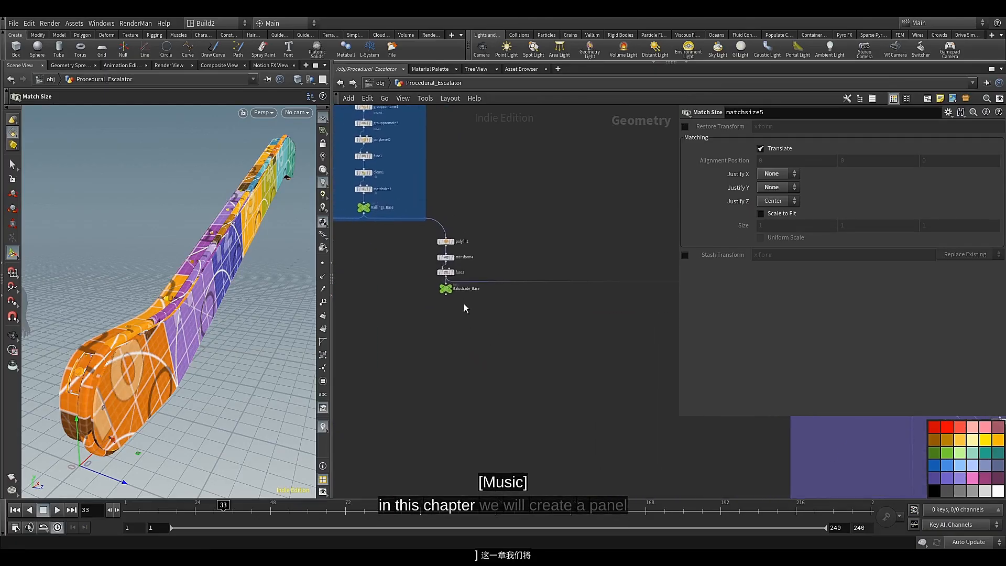
{"action": "scroll", "coordinate": [454, 296], "scroll_direction": "up", "scroll_amount": 5}
{"action": "left_click_drag", "start_coordinate": [417, 281], "coordinate": [417, 299]}
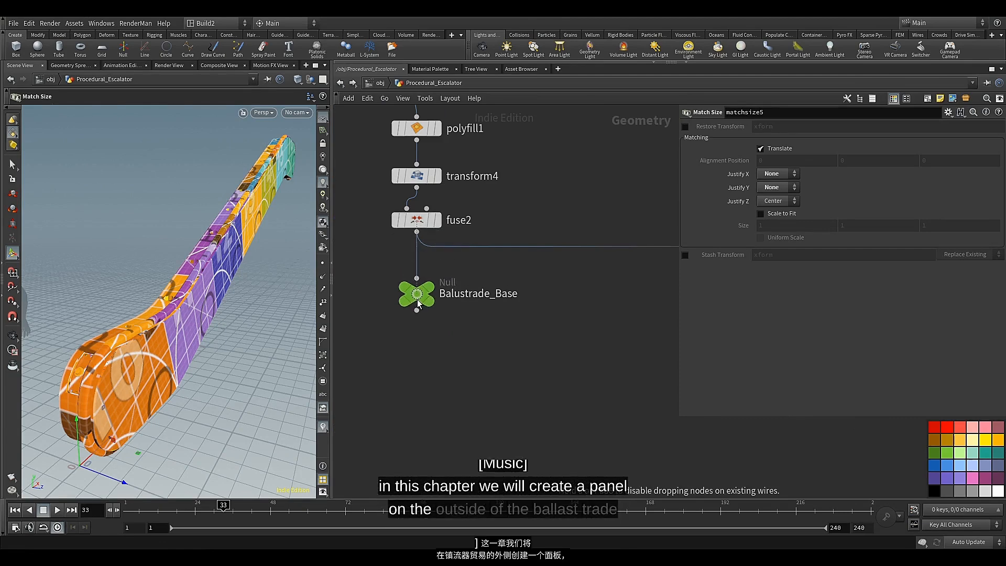
{"action": "left_click", "coordinate": [444, 267]}
{"action": "left_click", "coordinate": [443, 320]}
{"action": "left_click", "coordinate": [415, 294]}
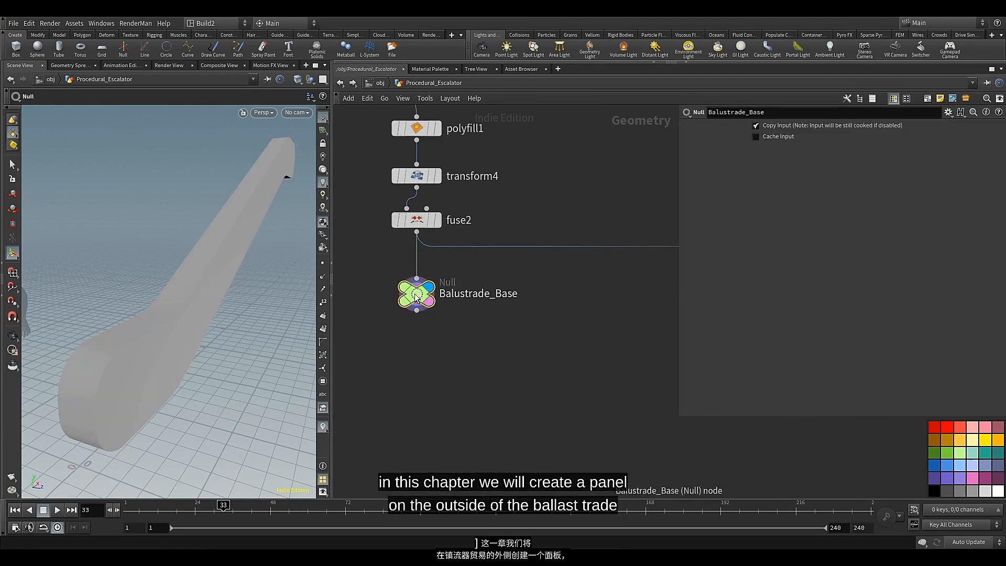
{"action": "key", "text": "Escape"}
{"action": "left_click_drag", "start_coordinate": [149, 321], "coordinate": [199, 305]}
{"action": "key", "text": "Return"}
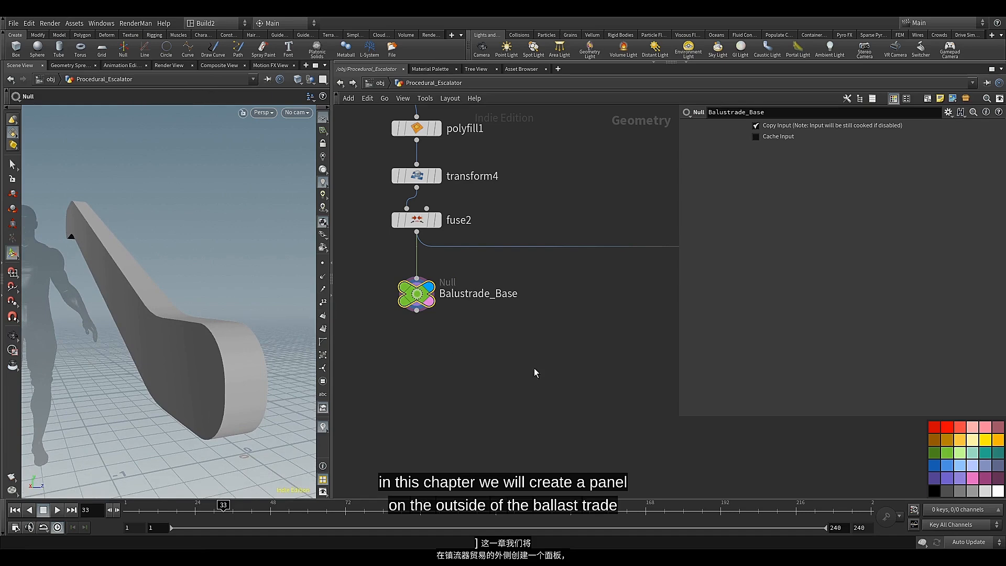
Add a Group node connected to the output of Balustrade_Base
{"action": "left_click", "coordinate": [416, 310]}
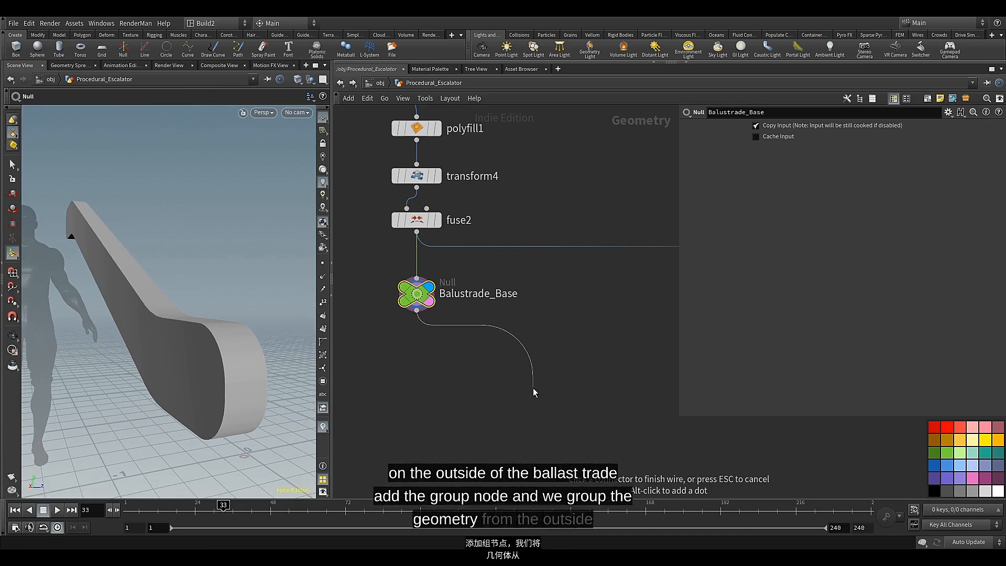
{"action": "key", "text": "Tab"}
{"action": "type", "text": "gr"}
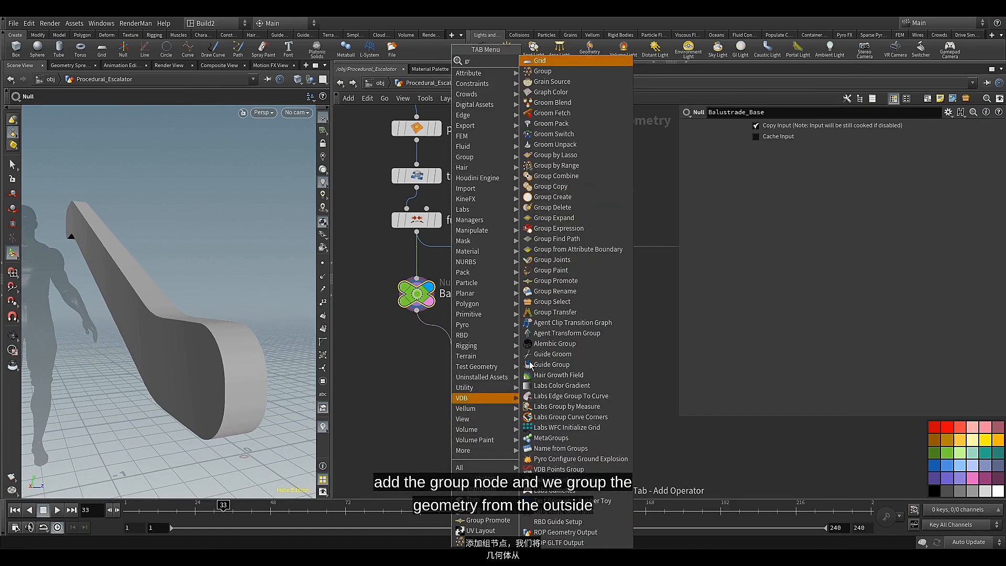
{"action": "left_click", "coordinate": [550, 76]}
{"action": "left_click", "coordinate": [555, 407]}
Move the new Group node into open space away from Balustrade_Base and display it
{"action": "scroll", "coordinate": [529, 411], "scroll_direction": "down", "scroll_amount": 5}
{"action": "middle_click_drag", "start_coordinate": [521, 428], "coordinate": [375, 322]}
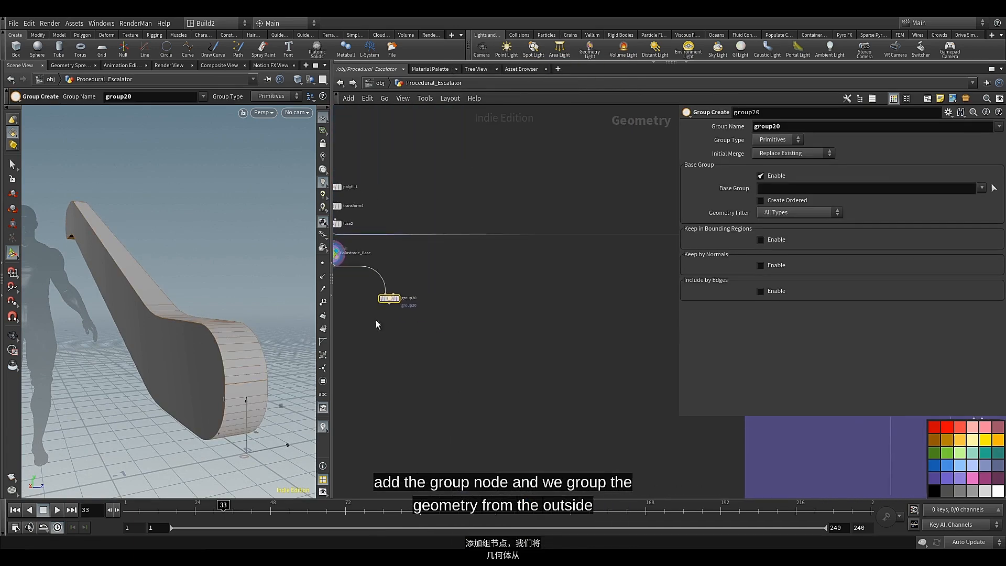
{"action": "scroll", "coordinate": [394, 309], "scroll_direction": "down", "scroll_amount": 2}
{"action": "left_click_drag", "start_coordinate": [393, 308], "coordinate": [493, 324]}
{"action": "scroll", "coordinate": [490, 326], "scroll_direction": "up", "scroll_amount": 5}
{"action": "left_click", "coordinate": [489, 327]}
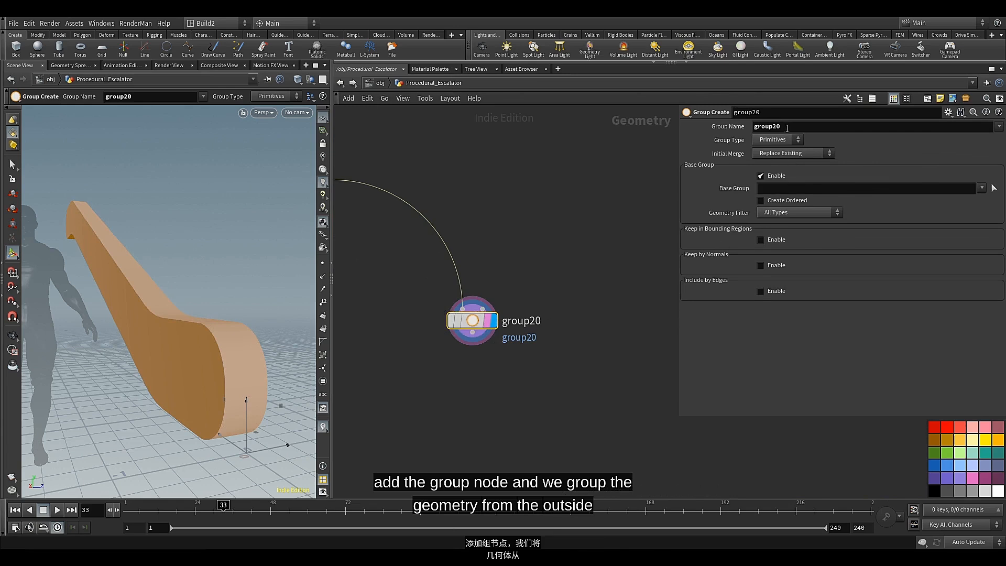
Name the group exterior and disable its Base Group option
{"action": "type", "text": "exterior"}
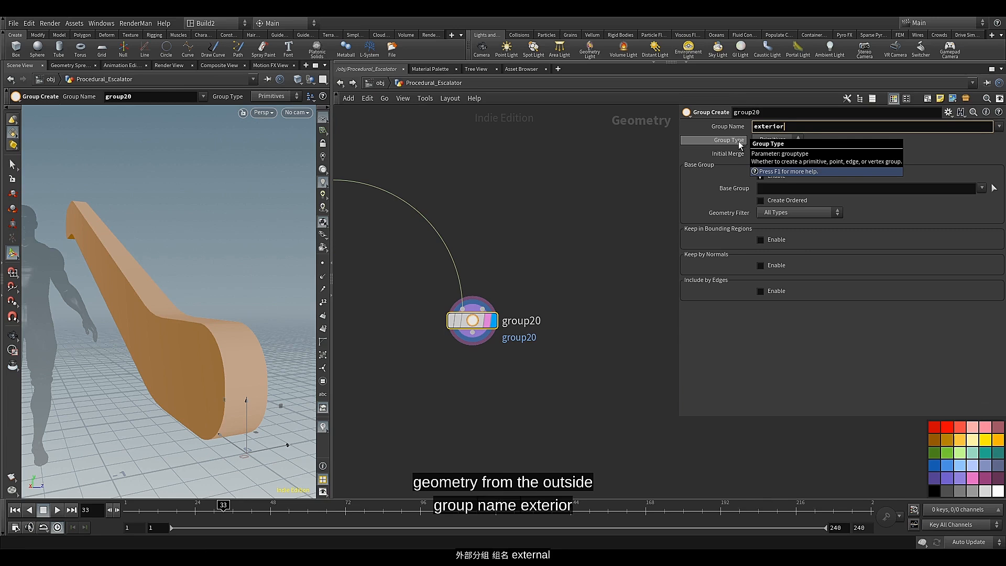
{"action": "key", "text": "Return"}
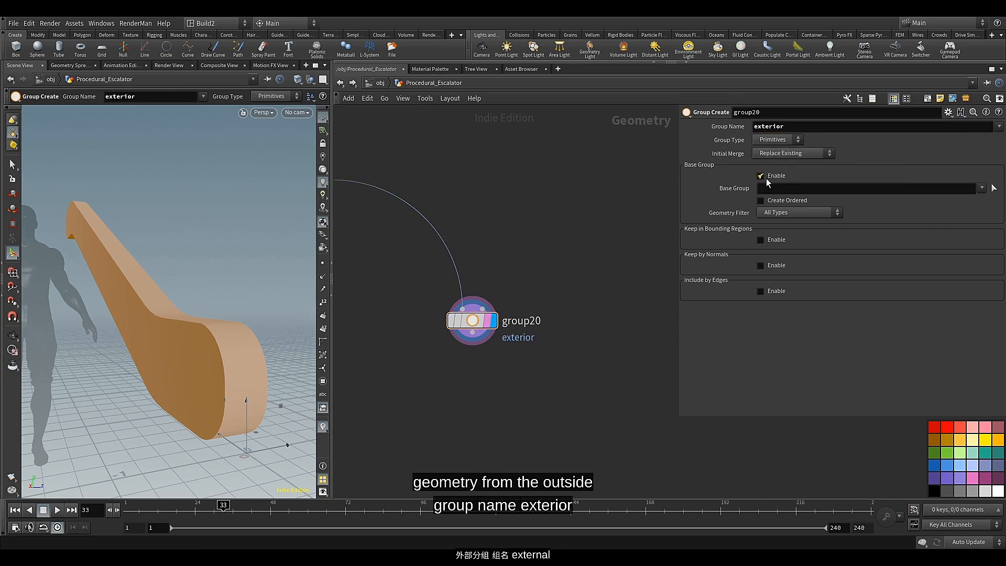
{"action": "left_click", "coordinate": [761, 176]}
Enable Keep by Normals for the exterior group with direction 0, 0, -1 and a spread angle of 55
{"action": "left_click", "coordinate": [761, 228]}
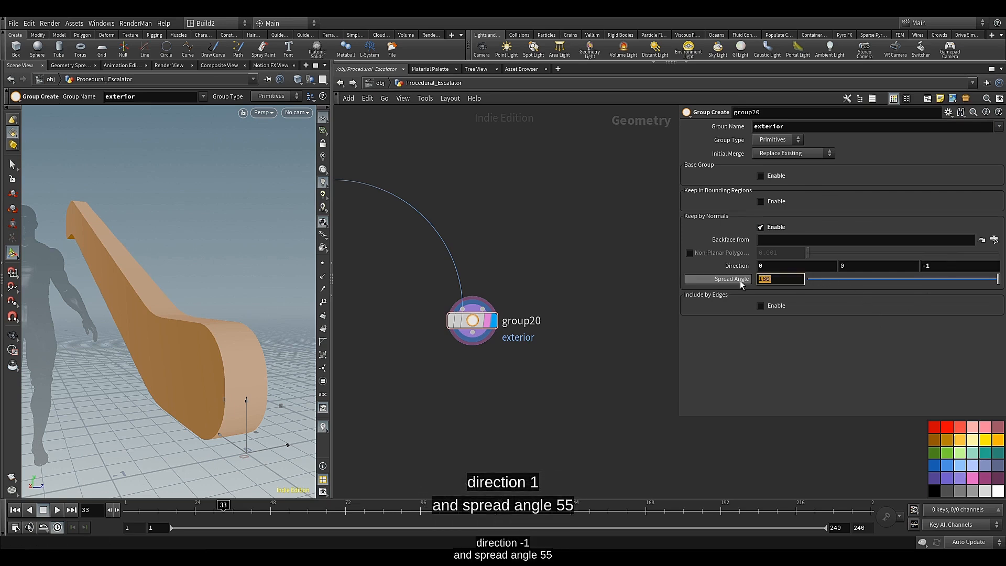
{"action": "type", "text": "55"}
{"action": "key", "text": "Return"}
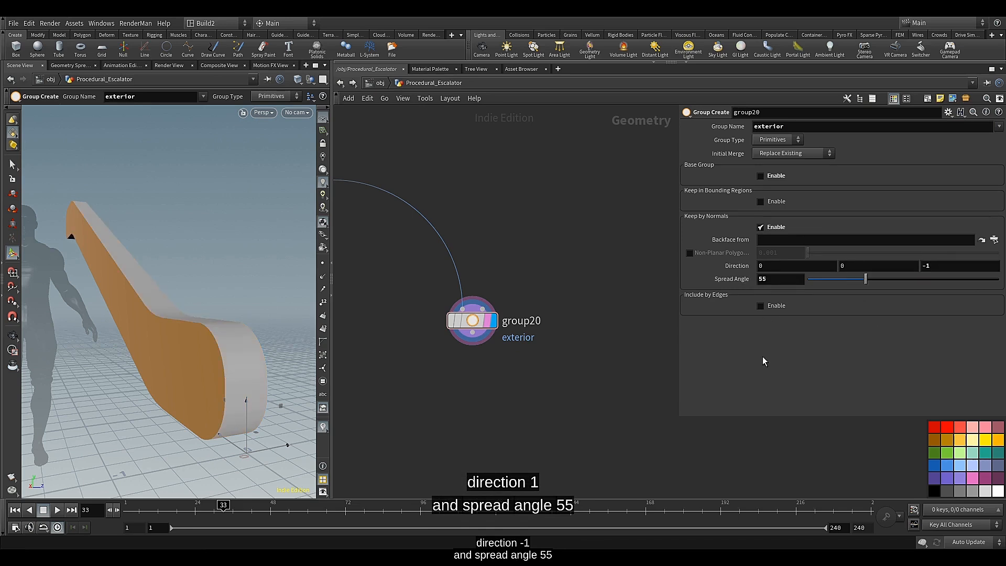
Add a Delete node below the exterior Group node, connected to its output, and display it
{"action": "scroll", "coordinate": [464, 392], "scroll_direction": "up", "scroll_amount": 3}
{"action": "left_click", "coordinate": [495, 256]}
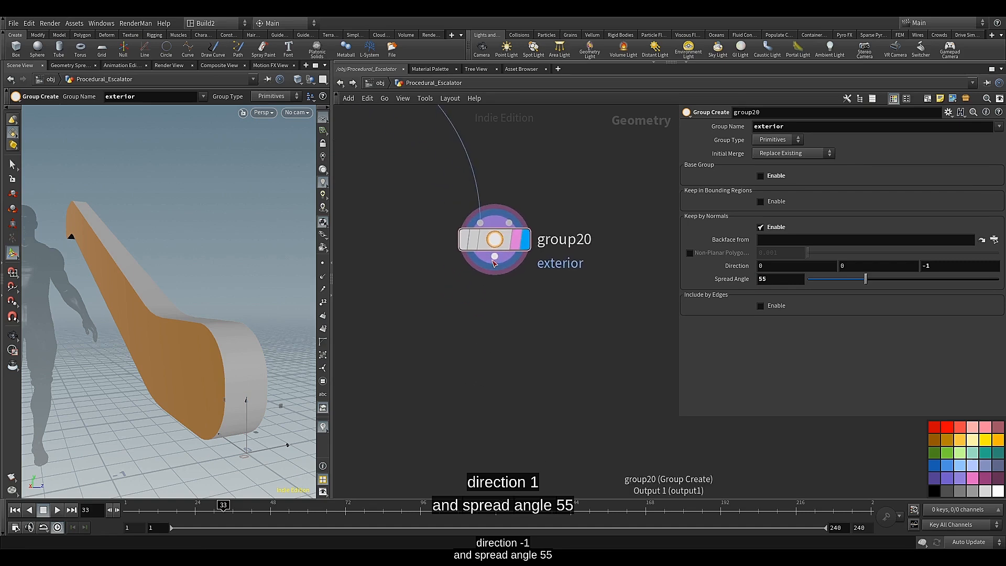
{"action": "key", "text": "Tab"}
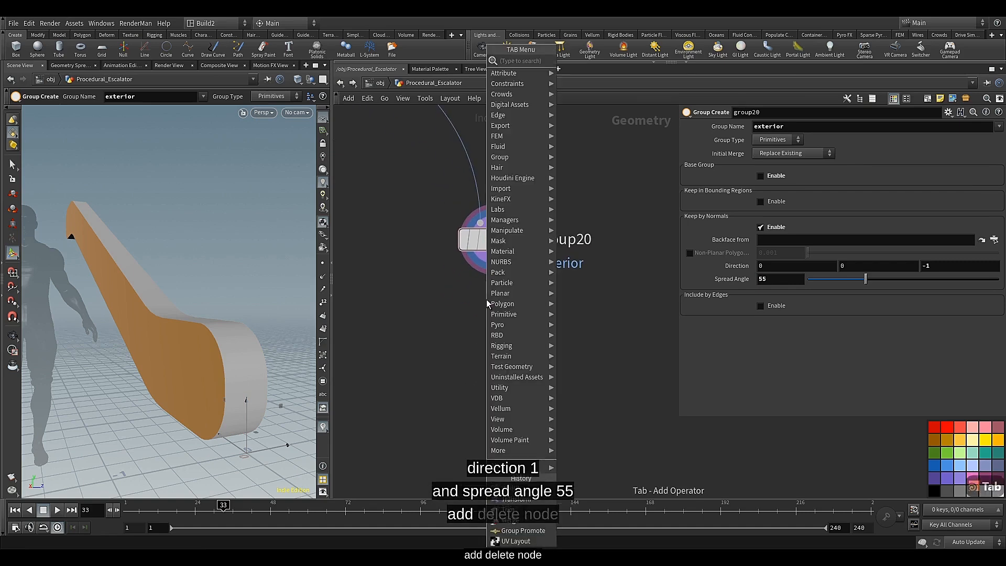
{"action": "type", "text": "el"}
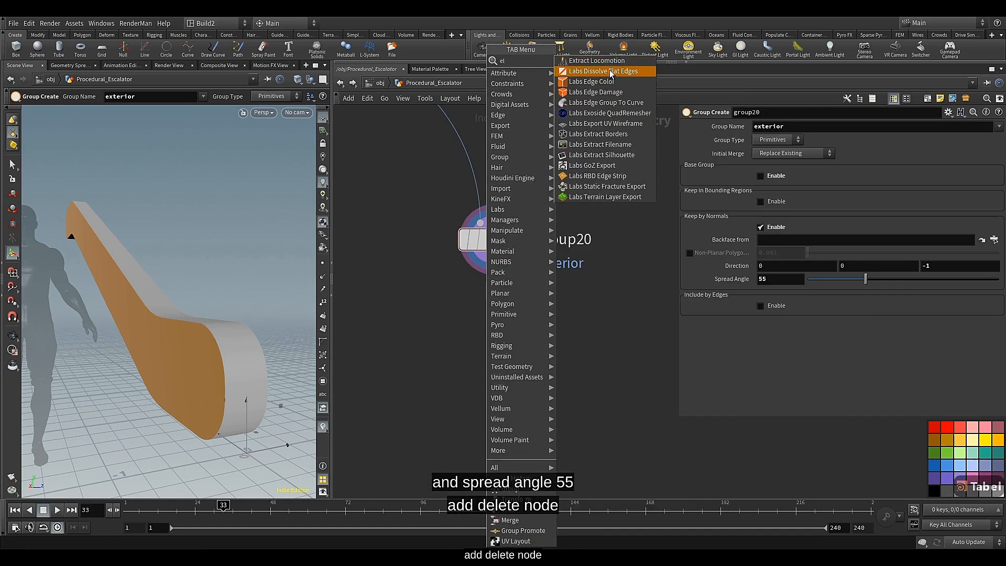
{"action": "key", "text": "BackSpace"}
{"action": "key", "text": "BackSpace"}
{"action": "type", "text": "del"}
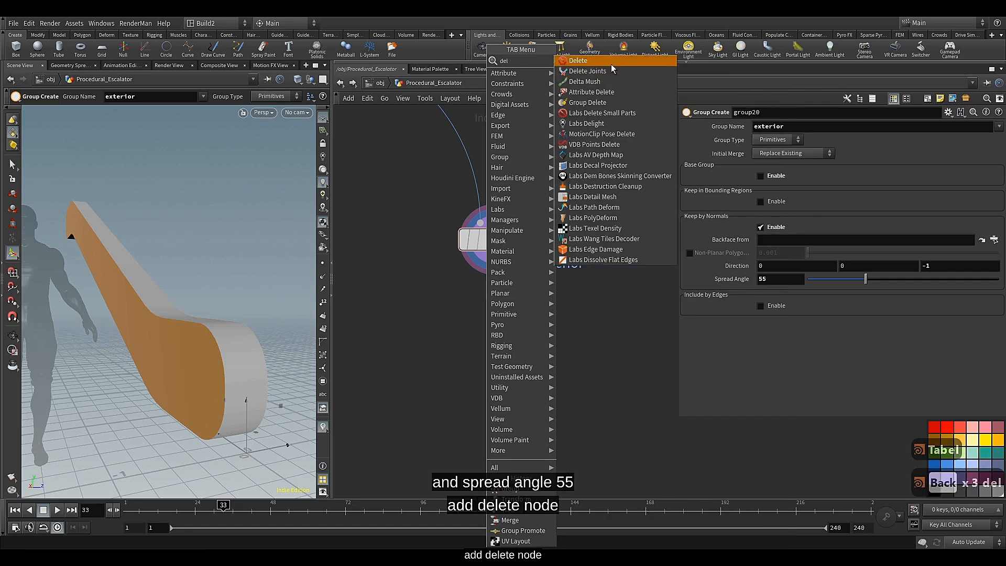
{"action": "left_click", "coordinate": [611, 63]}
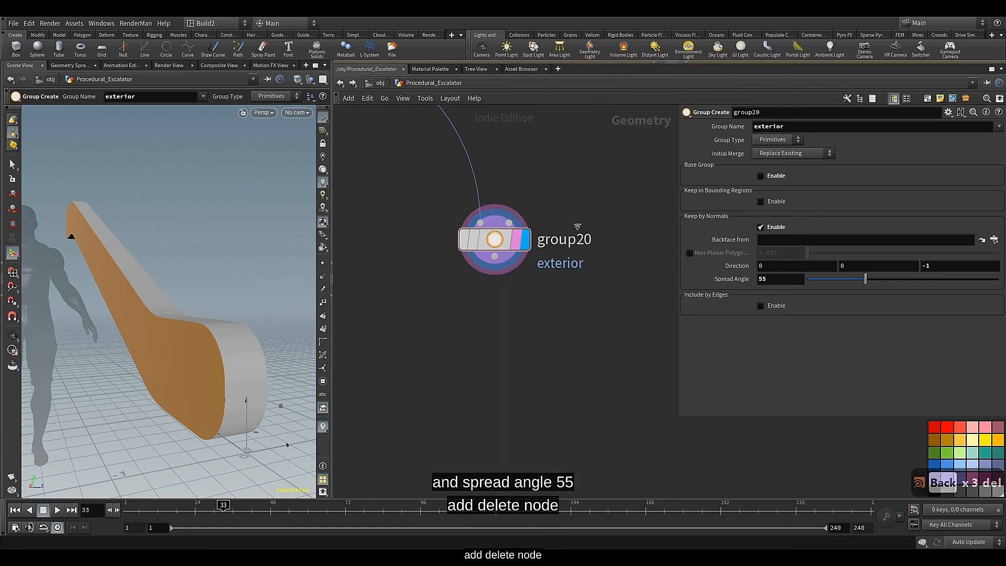
{"action": "left_click", "coordinate": [495, 319]}
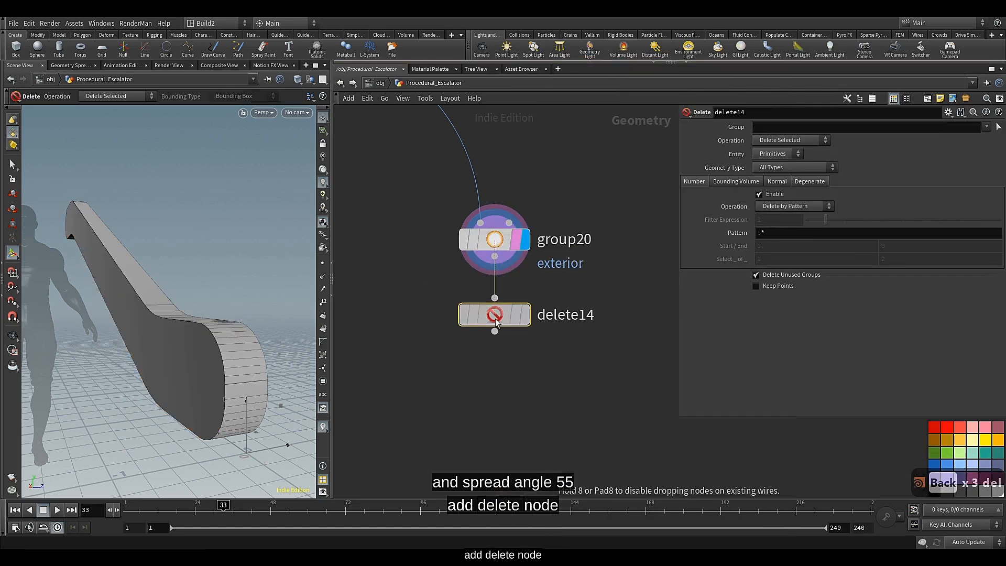
{"action": "left_click", "coordinate": [523, 316]}
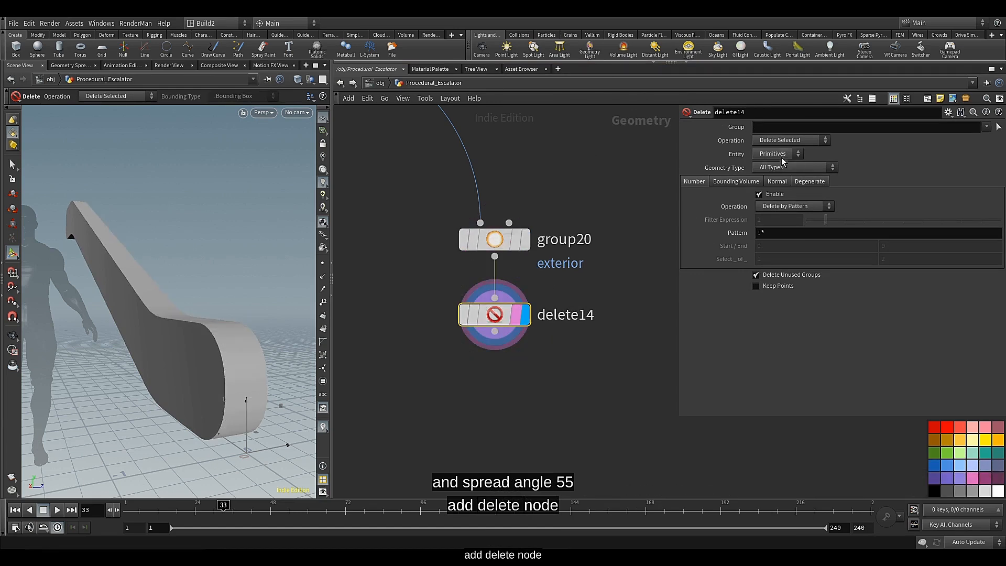
Set the new Delete node's group to exterior and its operation to Delete Non-Selected
{"action": "left_click", "coordinate": [986, 126]}
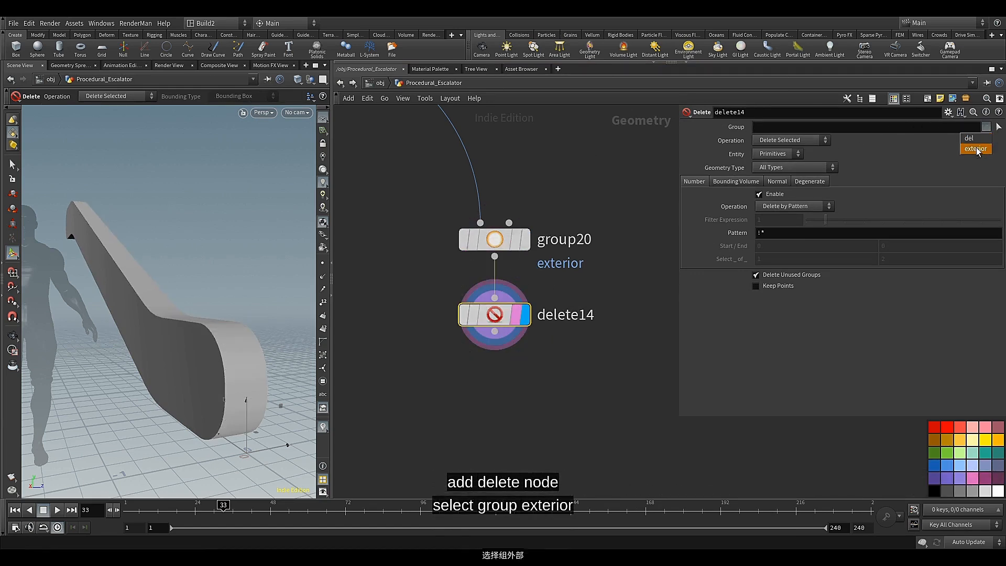
{"action": "left_click", "coordinate": [975, 149]}
{"action": "left_click", "coordinate": [812, 141]}
{"action": "left_click", "coordinate": [799, 162]}
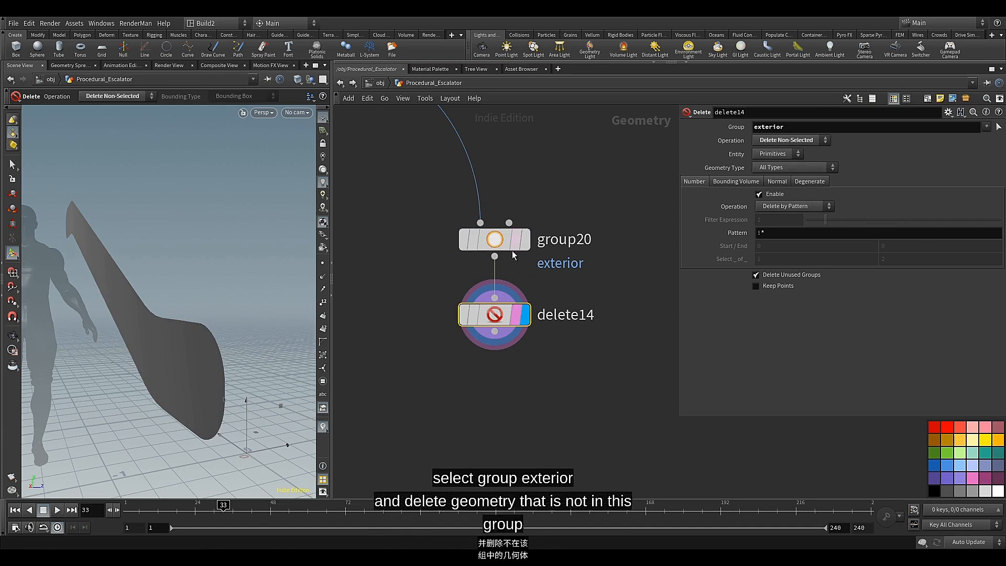
Compare the isolated exterior faces with the Group node's full geometry by moving the render flag there and back, and inspect the panel shape
{"action": "left_click", "coordinate": [520, 240]}
{"action": "middle_click_drag", "start_coordinate": [495, 369], "coordinate": [498, 325]}
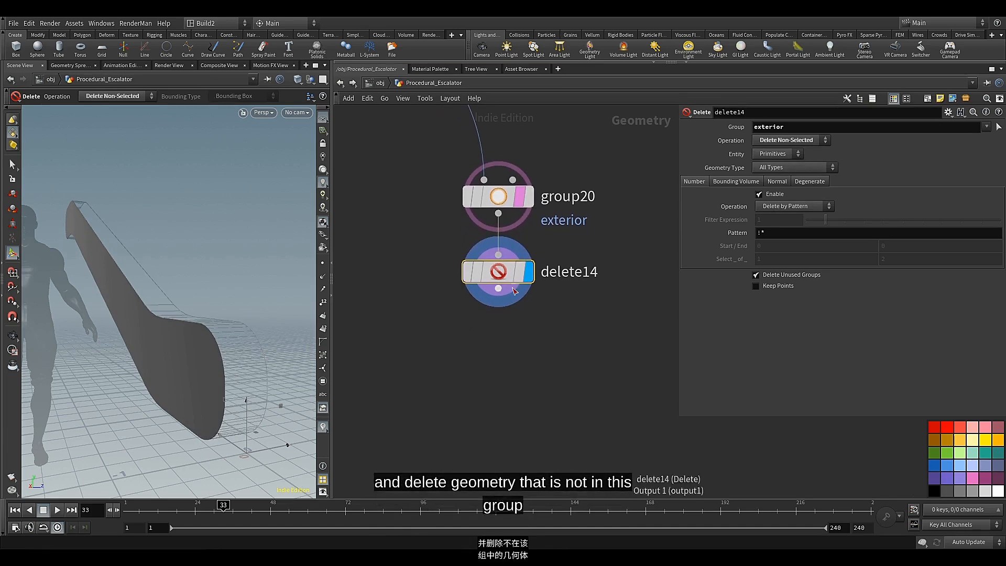
{"action": "left_click", "coordinate": [519, 271]}
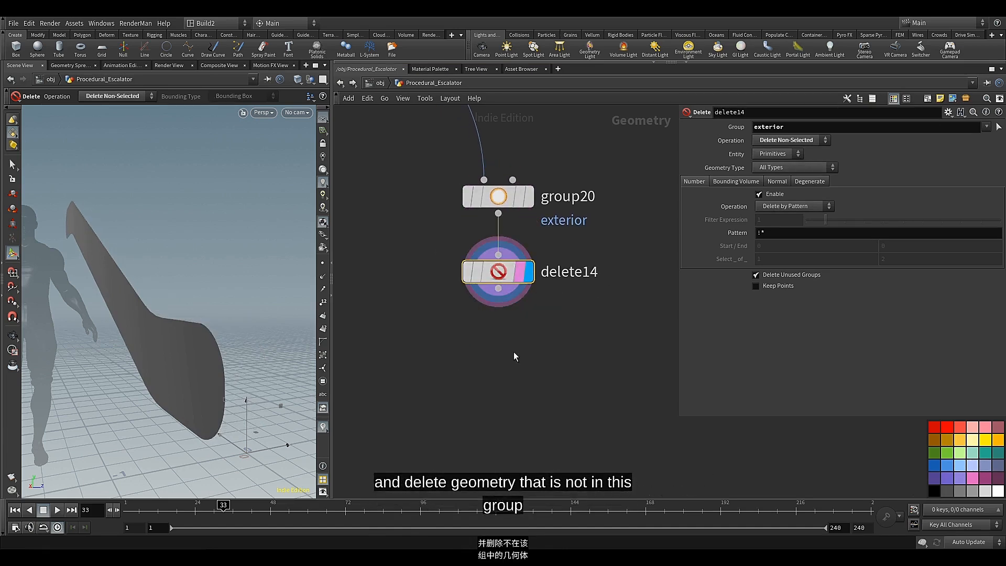
{"action": "key", "text": "c"}
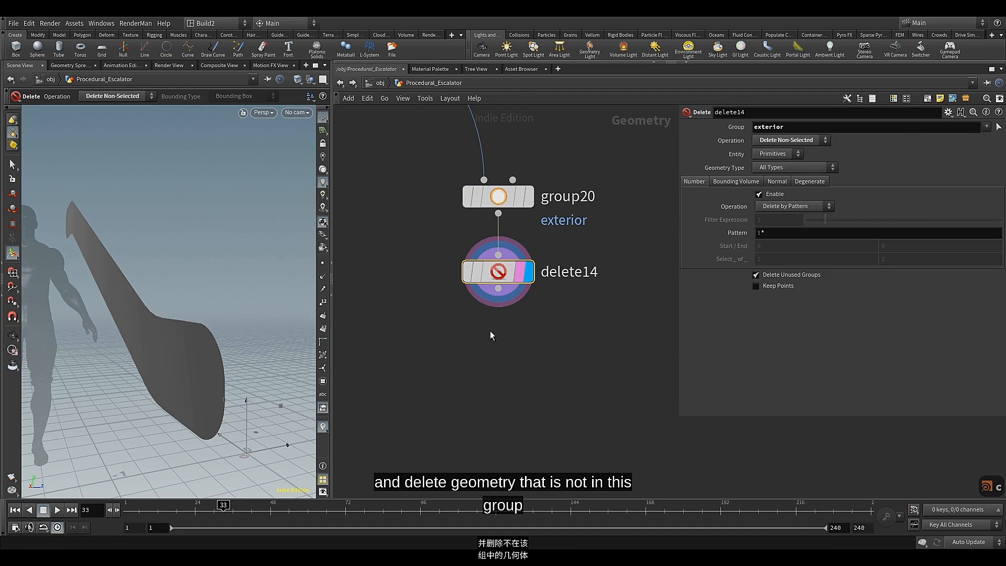
{"action": "key", "text": "Escape"}
{"action": "left_click_drag", "start_coordinate": [209, 355], "coordinate": [242, 353]}
{"action": "key", "text": "Return"}
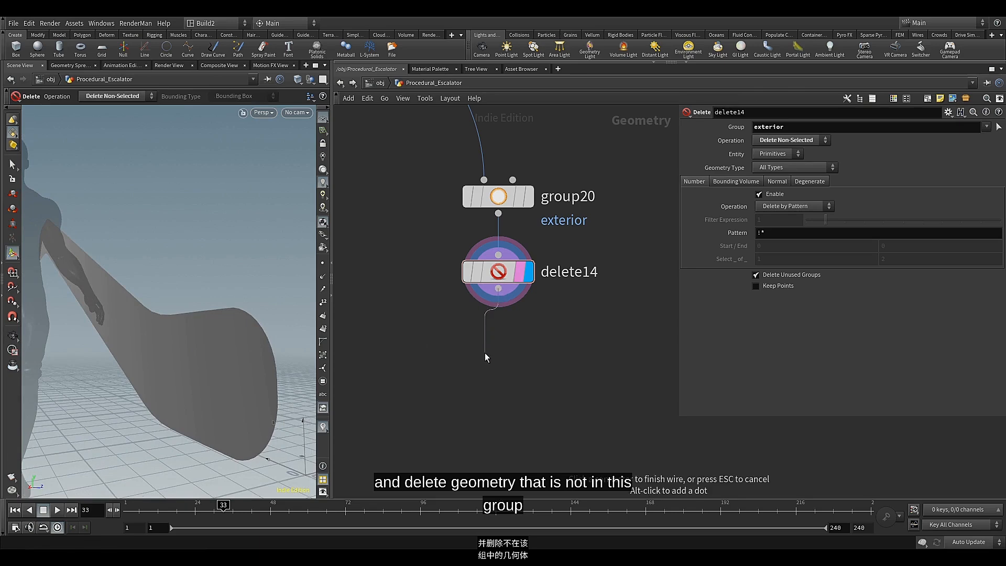
Add a PolyExtrude node aligned below the Delete node, wired to its output, and display it
{"action": "key", "text": "Tab"}
{"action": "type", "text": "pol"}
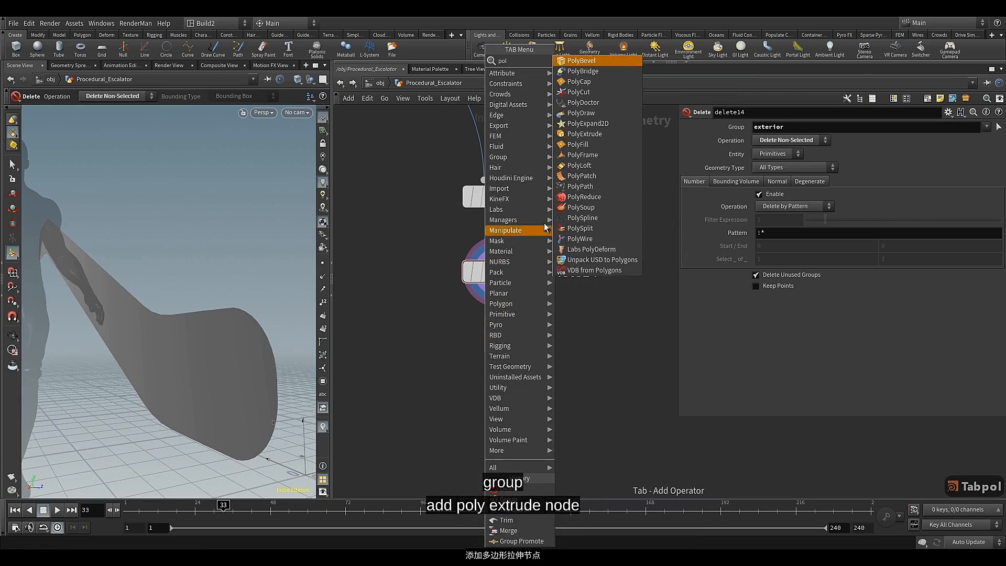
{"action": "left_click", "coordinate": [578, 135]}
{"action": "left_click", "coordinate": [523, 353]}
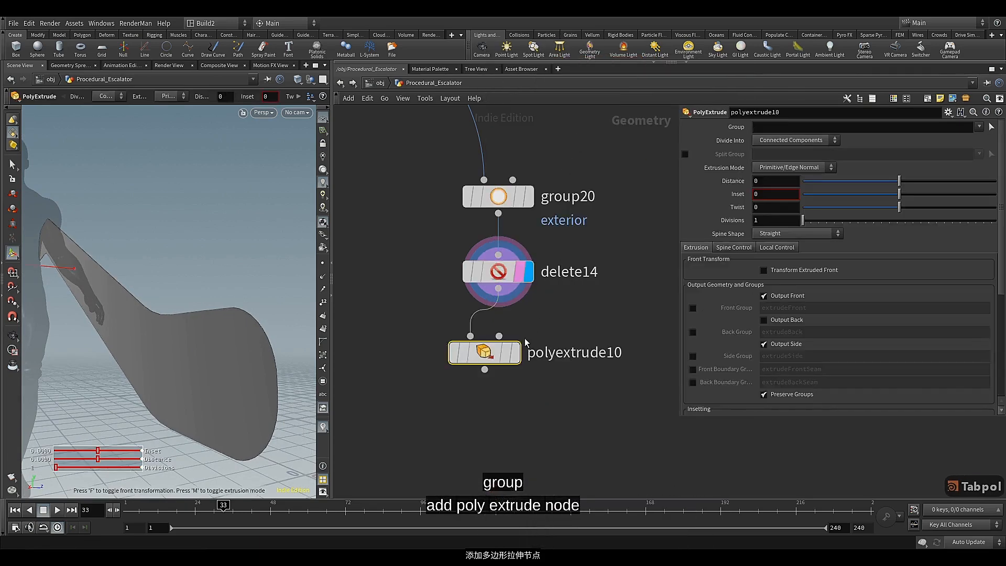
{"action": "left_click", "coordinate": [526, 354]}
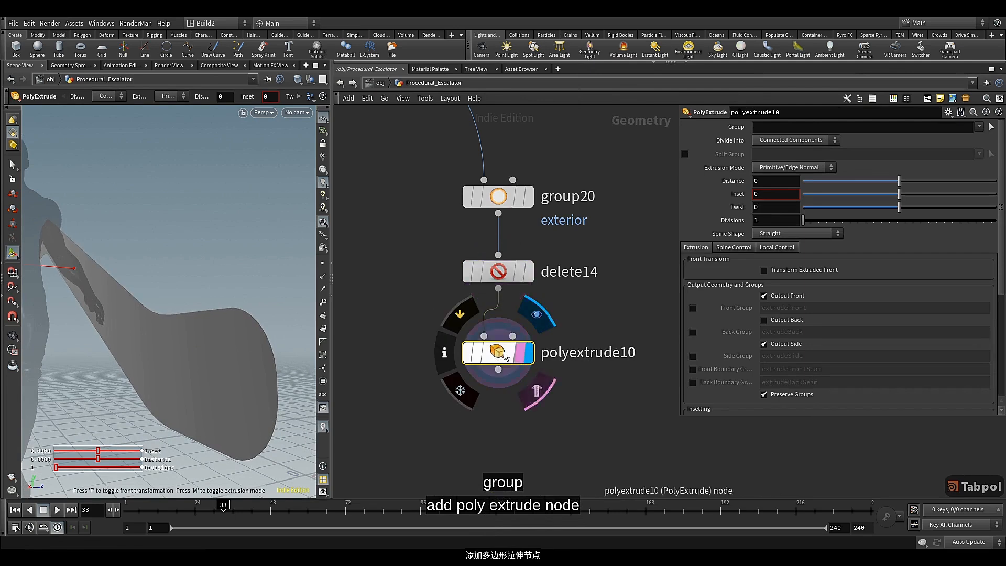
Set the PolyExtrude distance to 0.026 and the inset to 0.065
{"action": "left_click", "coordinate": [765, 181]}
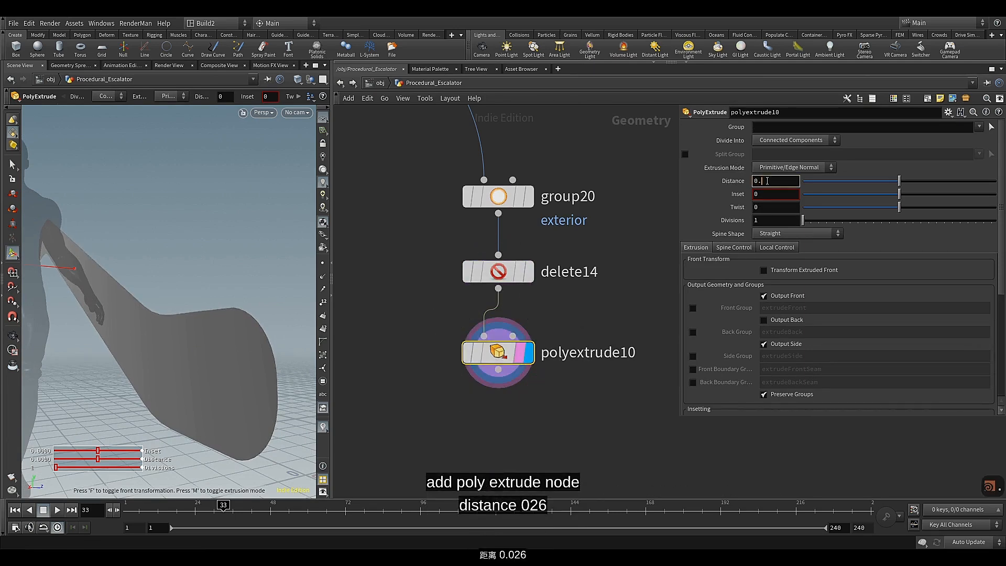
{"action": "type", "text": "2"}
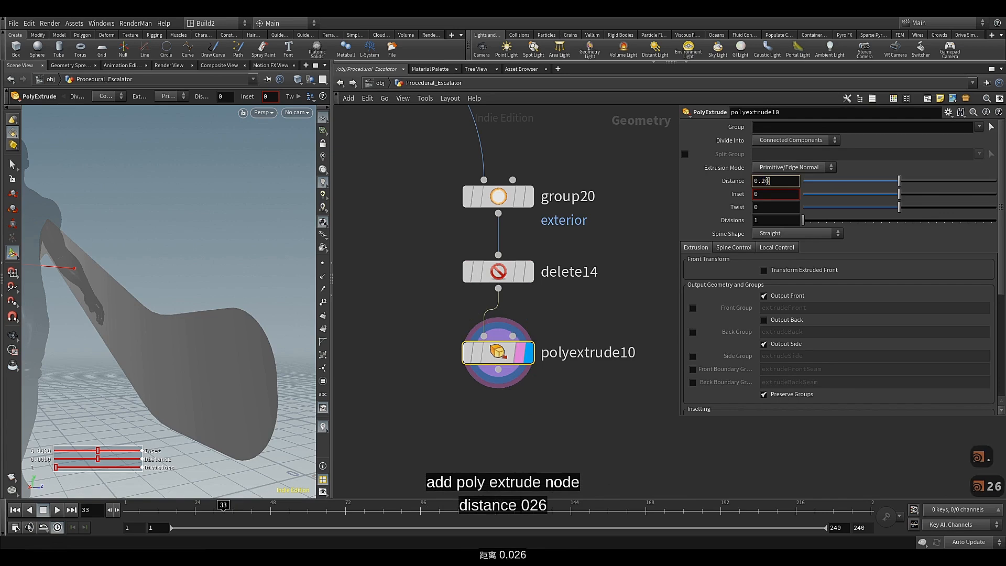
{"action": "type", "text": "6"}
{"action": "left_click", "coordinate": [770, 195]}
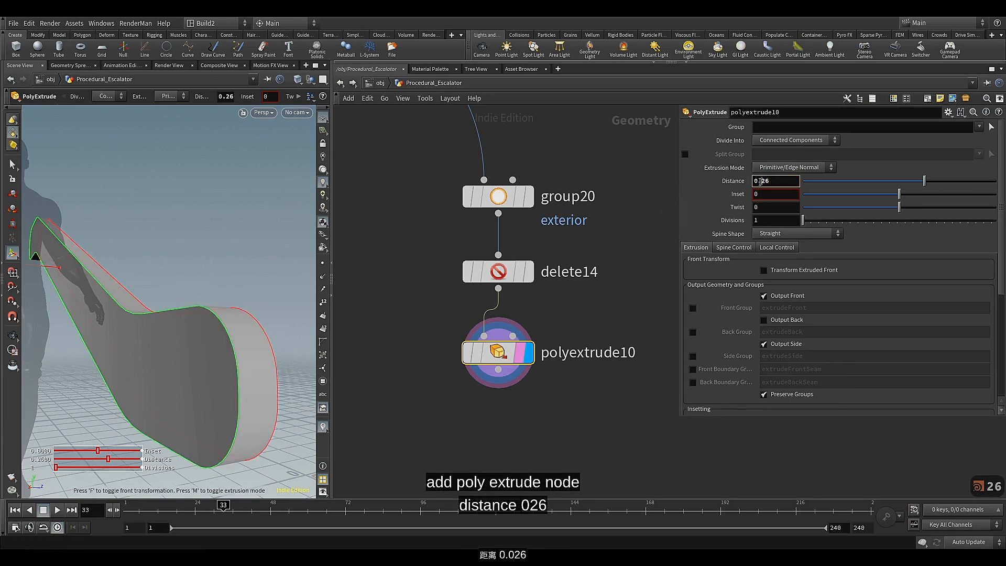
{"action": "left_click", "coordinate": [765, 195]}
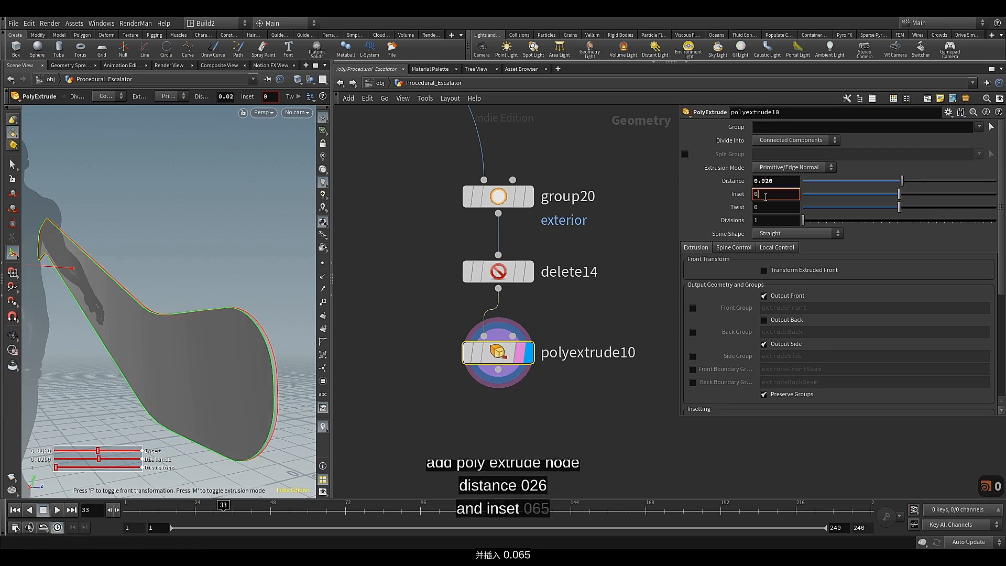
{"action": "type", "text": ".0"}
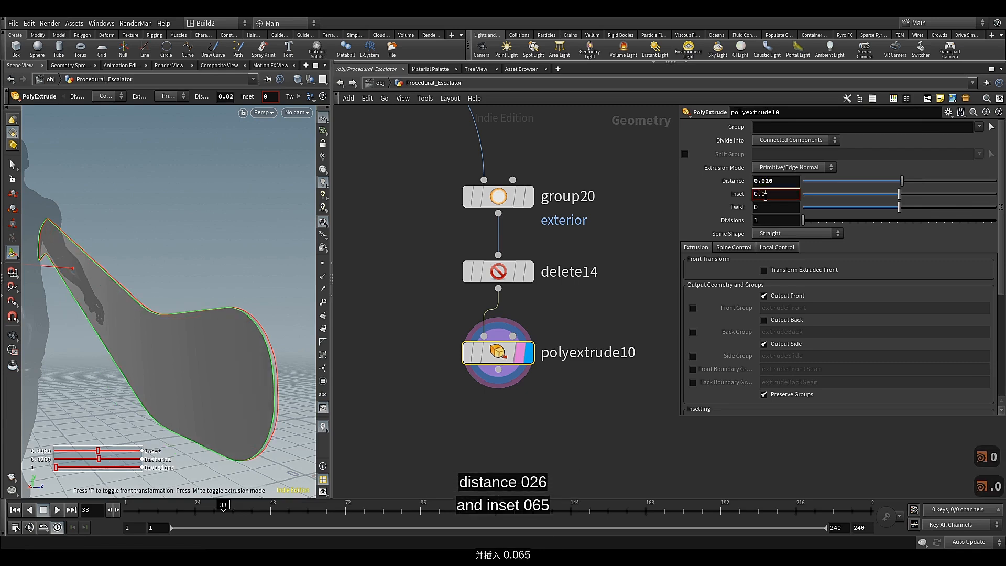
{"action": "type", "text": "65"}
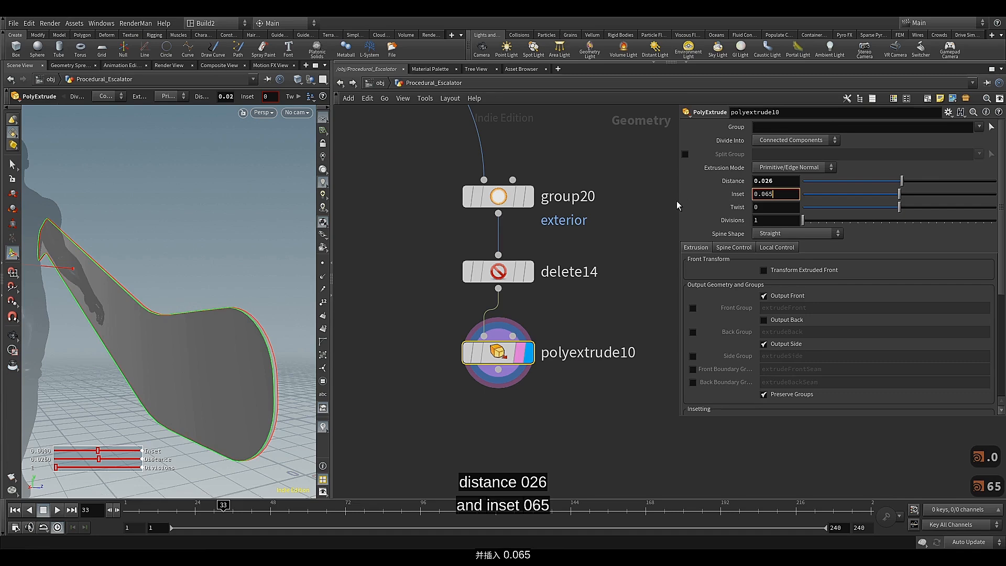
{"action": "key", "text": "Return"}
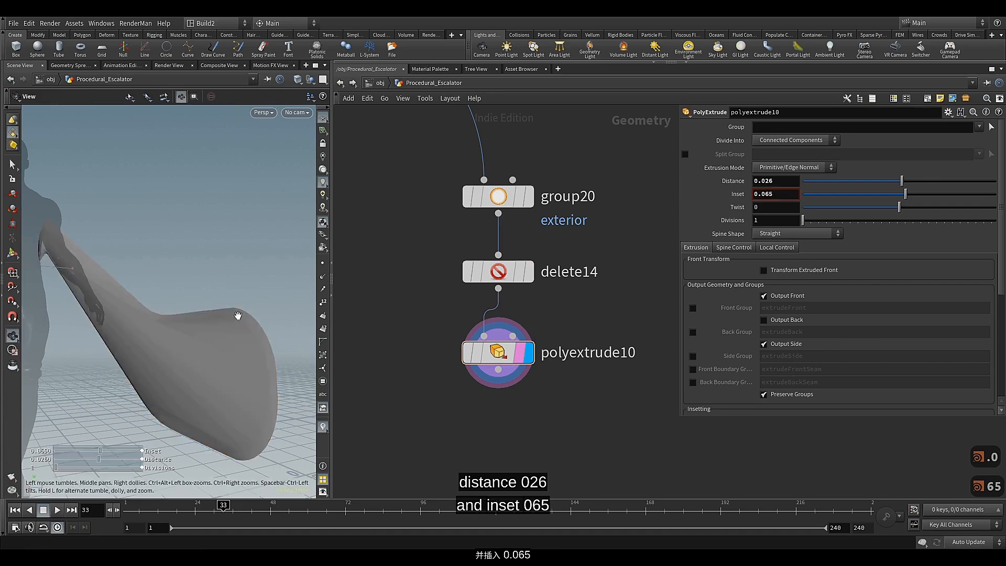
Inspect the inset rim of the extruded panel from the side and change the viewport shading to Smooth Wire Shaded
{"action": "mouse_move", "coordinate": [238, 316]}
{"action": "left_mouse_down", "text": "alt"}
{"action": "mouse_move", "coordinate": [220, 315]}
{"action": "mouse_move", "coordinate": [229, 326]}
{"action": "left_mouse_up", "text": "alt"}
{"action": "key", "text": "Return"}
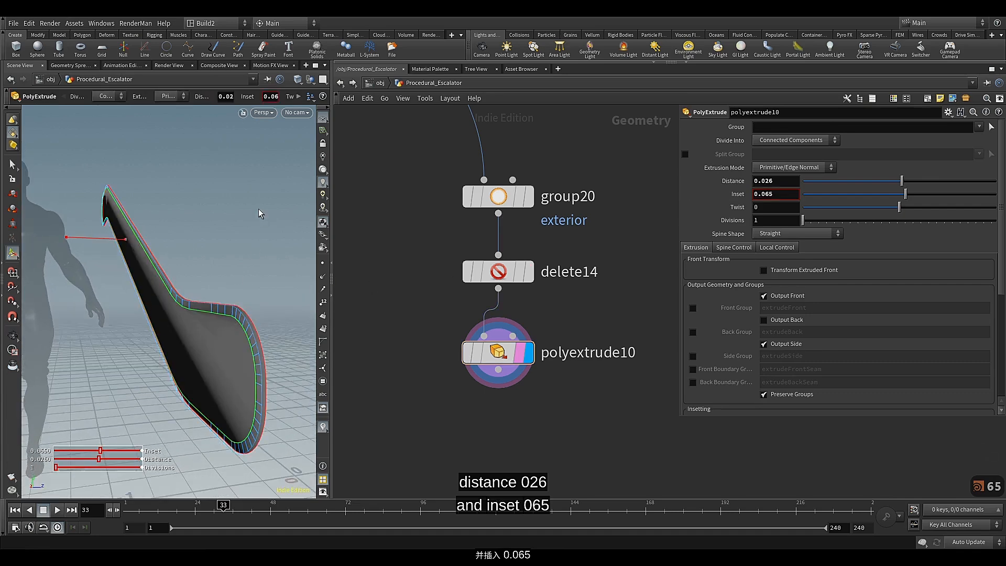
{"action": "left_click", "coordinate": [286, 96]}
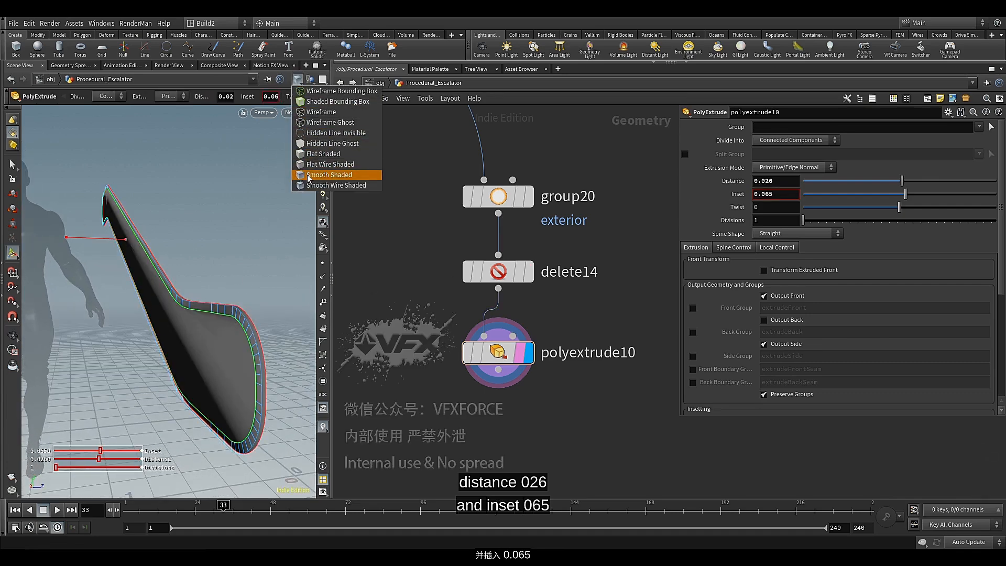
{"action": "left_click", "coordinate": [302, 183]}
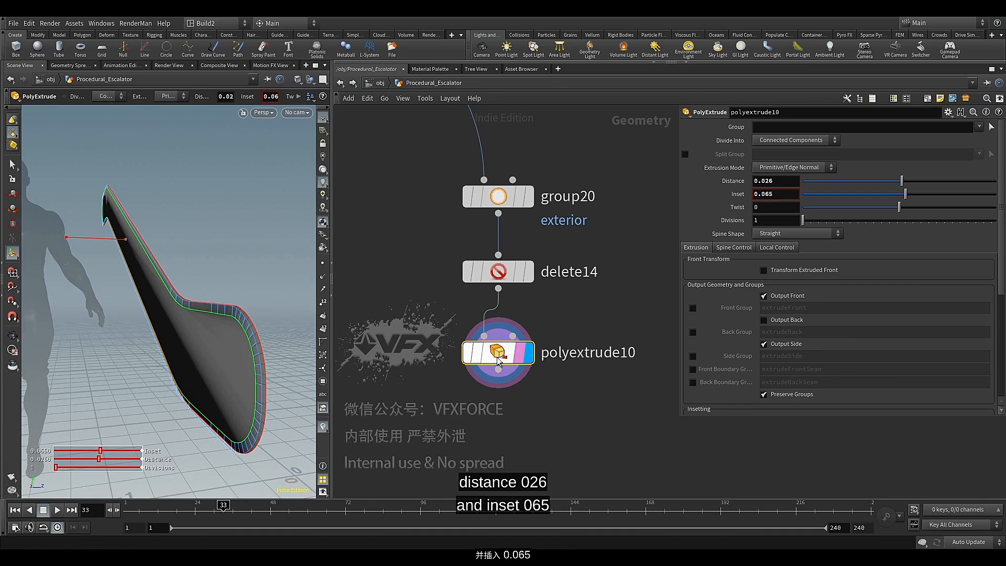
Add a Reverse node connected to the PolyExtrude output, display it, and align it below that node
{"action": "mouse_move", "coordinate": [497, 359]}
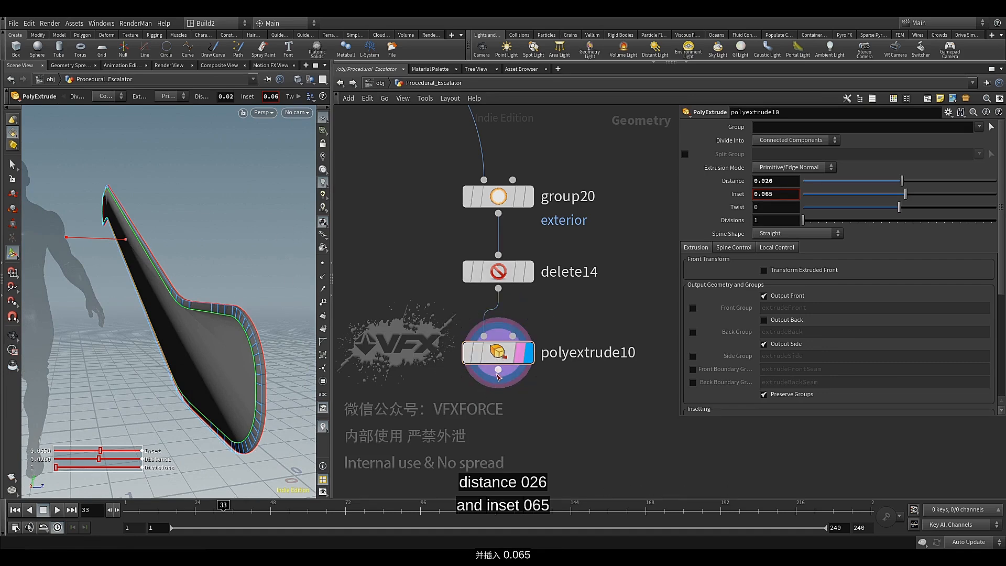
{"action": "left_click", "coordinate": [498, 370]}
{"action": "key", "text": "Tab"}
{"action": "type", "text": "rev"}
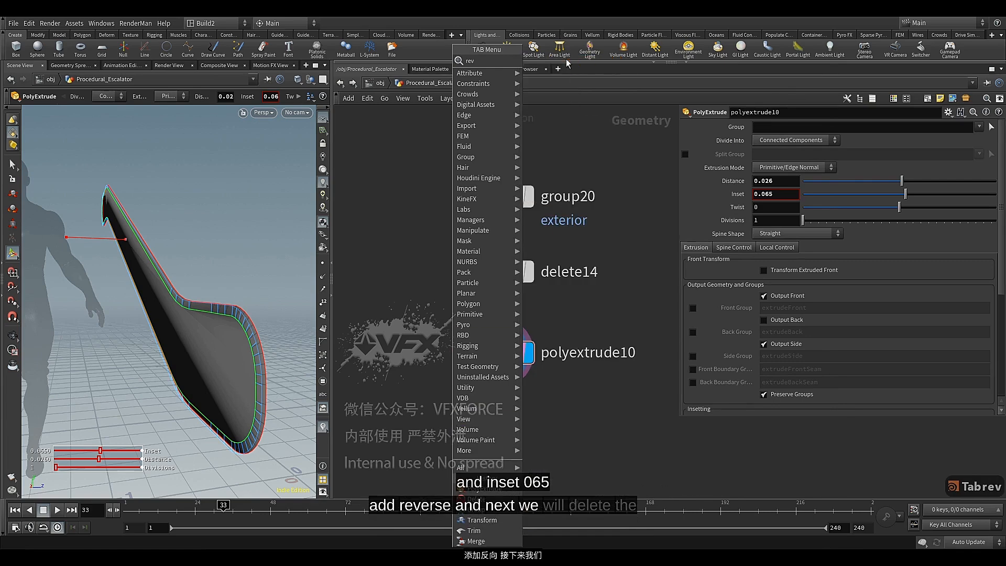
{"action": "key", "text": "Return"}
{"action": "left_click", "coordinate": [482, 435]}
{"action": "left_click", "coordinate": [473, 436]}
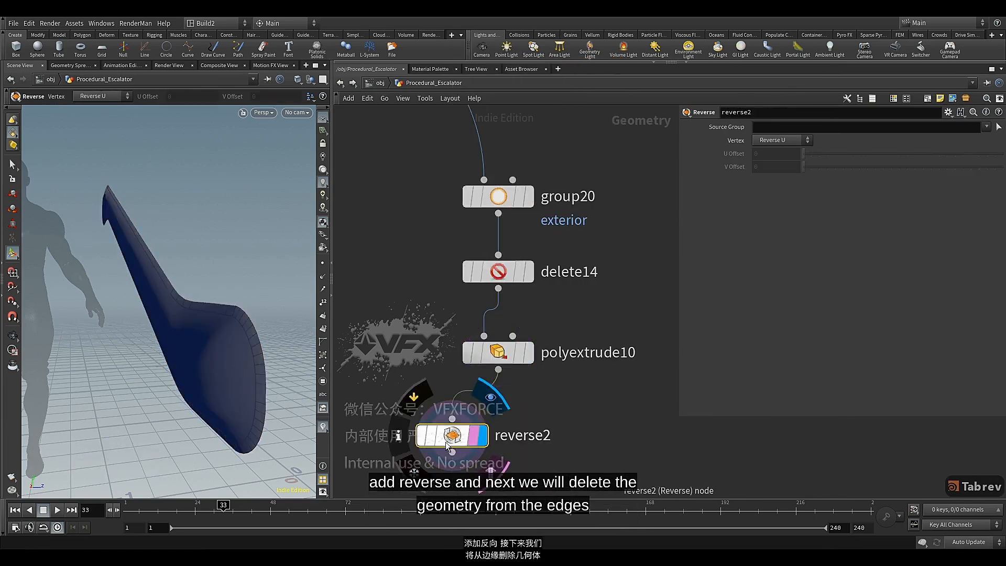
{"action": "left_click_drag", "start_coordinate": [450, 439], "coordinate": [495, 420]}
Add a second Delete node connected to the Reverse output, align it below, and display it
{"action": "middle_click_drag", "start_coordinate": [455, 343], "coordinate": [443, 156]}
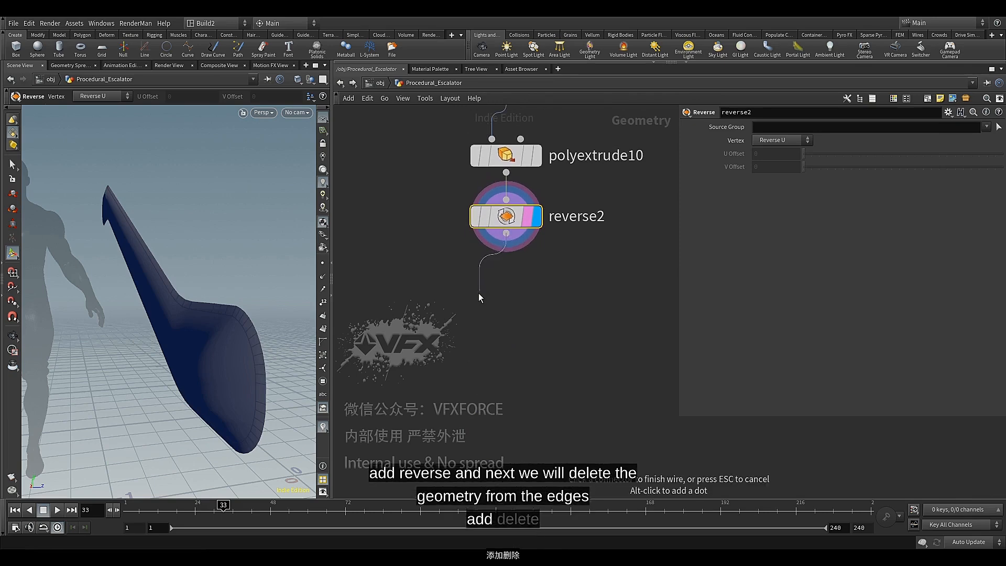
{"action": "key", "text": "Tab"}
{"action": "type", "text": "del"}
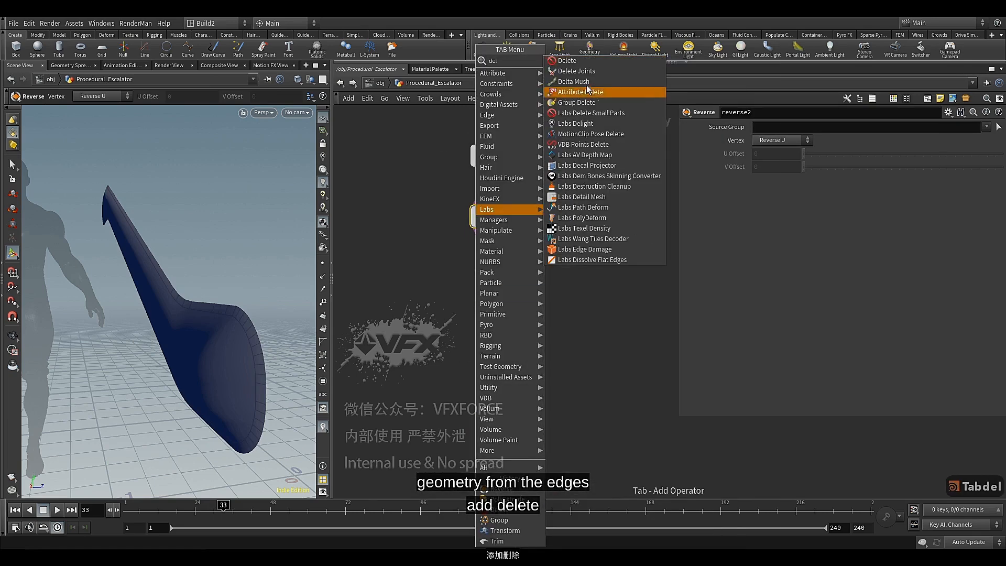
{"action": "key", "text": "Return"}
{"action": "left_click_drag", "start_coordinate": [475, 300], "coordinate": [506, 300]}
{"action": "left_click", "coordinate": [538, 300]}
Make the second Delete node keep only the exterior group by choosing exterior and Delete Non-Selected
{"action": "key", "text": "Escape"}
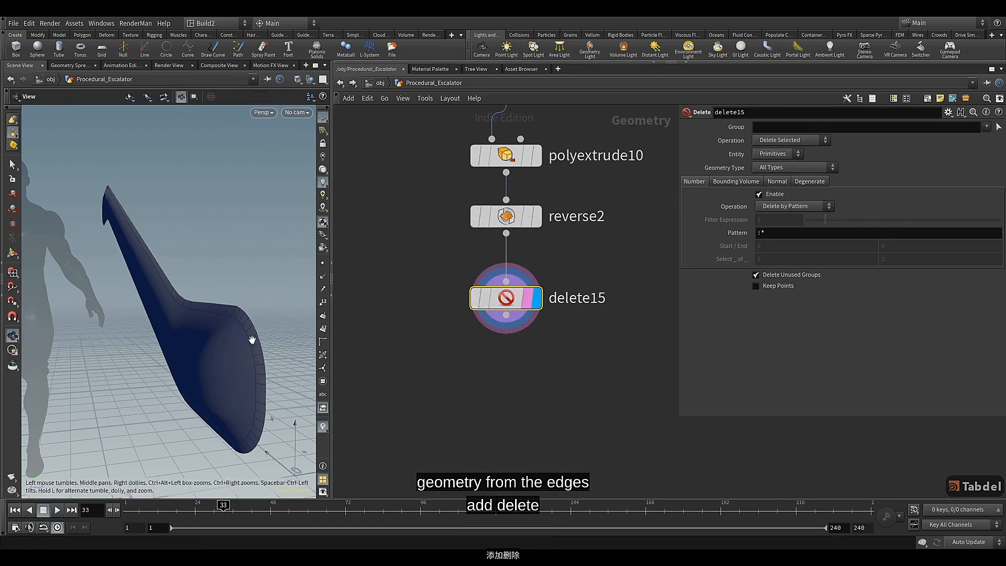
{"action": "left_click_drag", "start_coordinate": [226, 328], "coordinate": [232, 327], "text": "alt"}
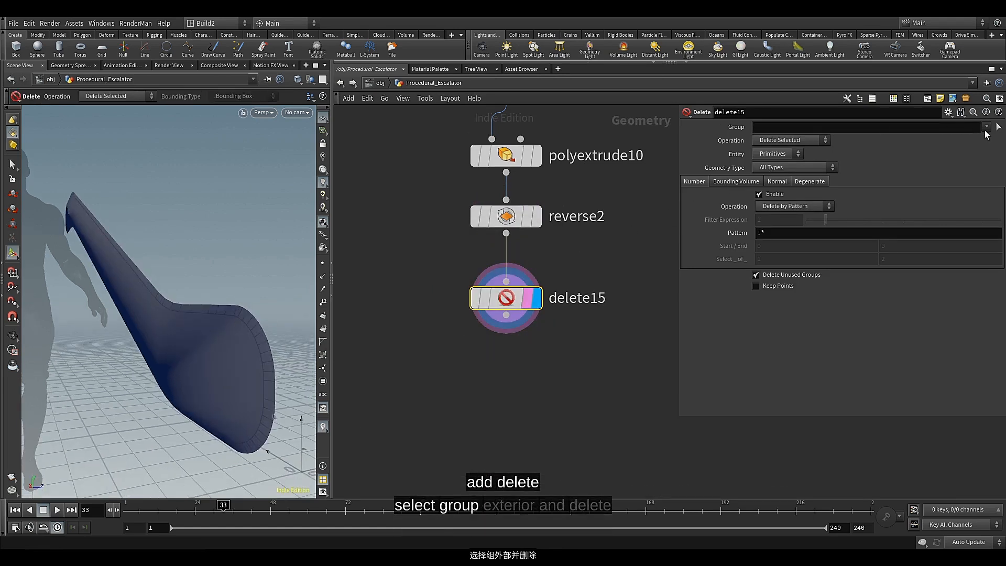
{"action": "left_click", "coordinate": [977, 140]}
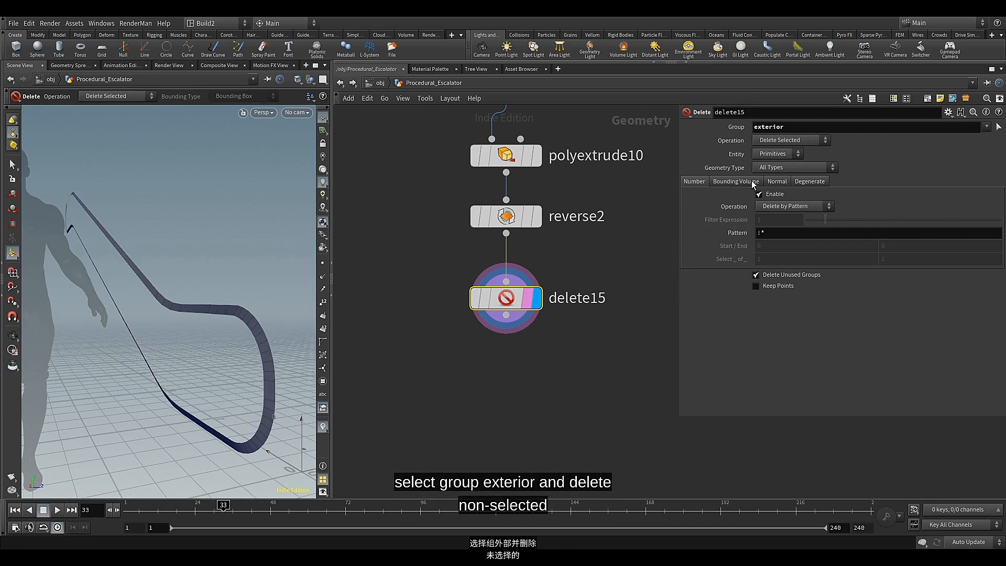
{"action": "left_click", "coordinate": [799, 143]}
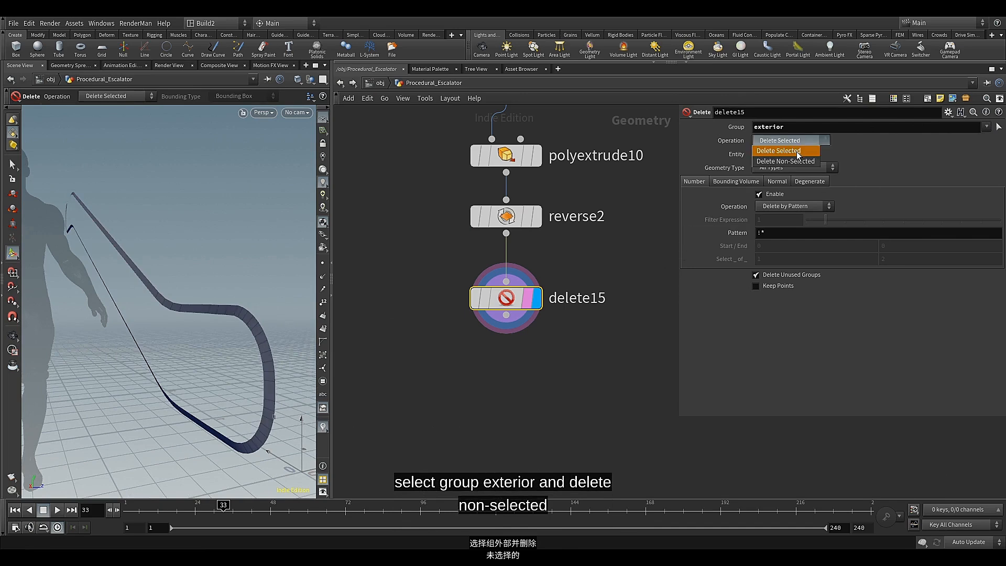
{"action": "left_click", "coordinate": [790, 162]}
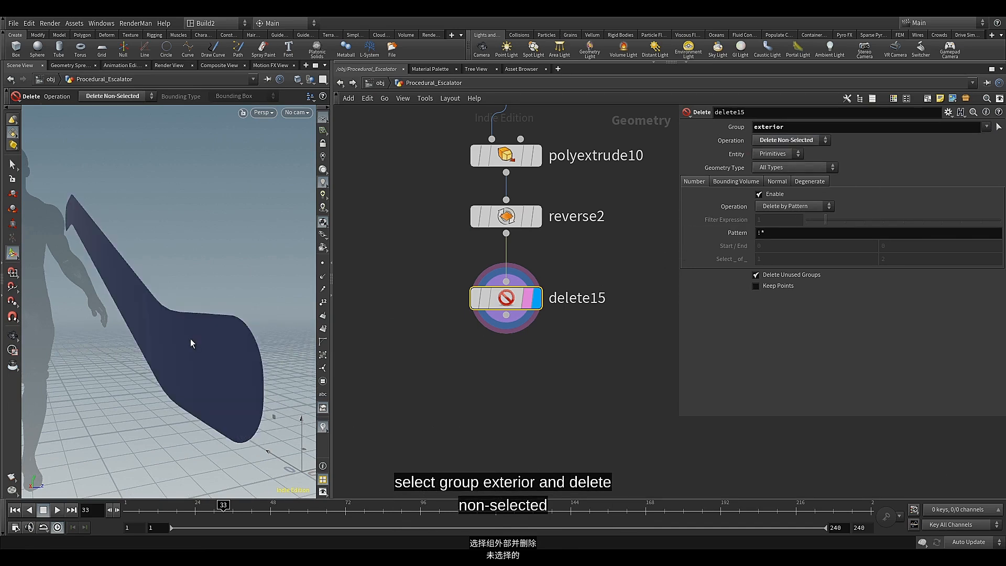
Compare the remaining front face with the Reverse node's geometry by moving the render flag there and back
{"action": "key", "text": "Escape"}
{"action": "mouse_move", "coordinate": [203, 337]}
{"action": "left_mouse_down"}
{"action": "mouse_move", "coordinate": [164, 338]}
{"action": "mouse_move", "coordinate": [196, 336]}
{"action": "left_mouse_up"}
{"action": "key", "text": "Return"}
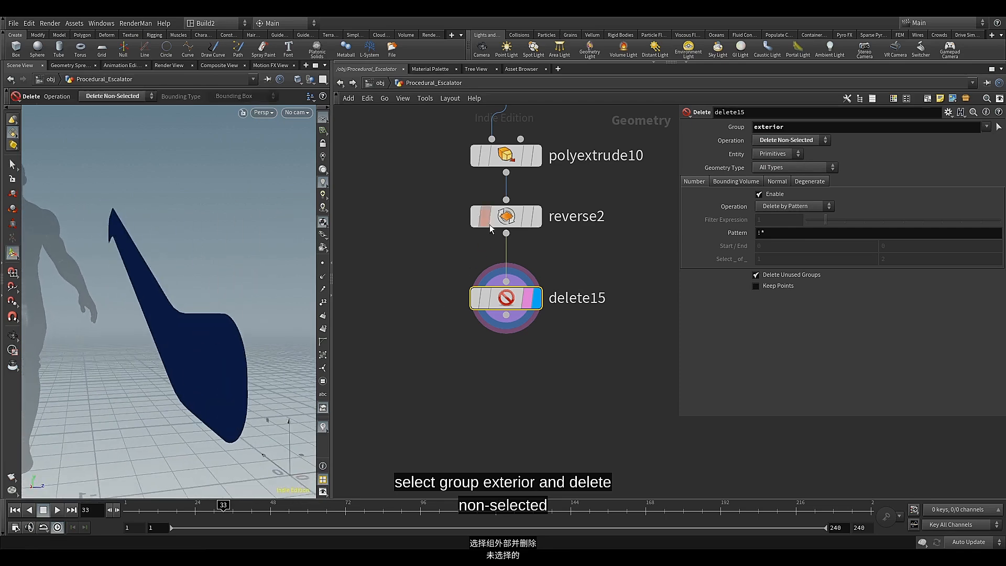
{"action": "left_click", "coordinate": [528, 216]}
{"action": "key", "text": "Escape"}
{"action": "left_click_drag", "start_coordinate": [245, 323], "coordinate": [273, 330]}
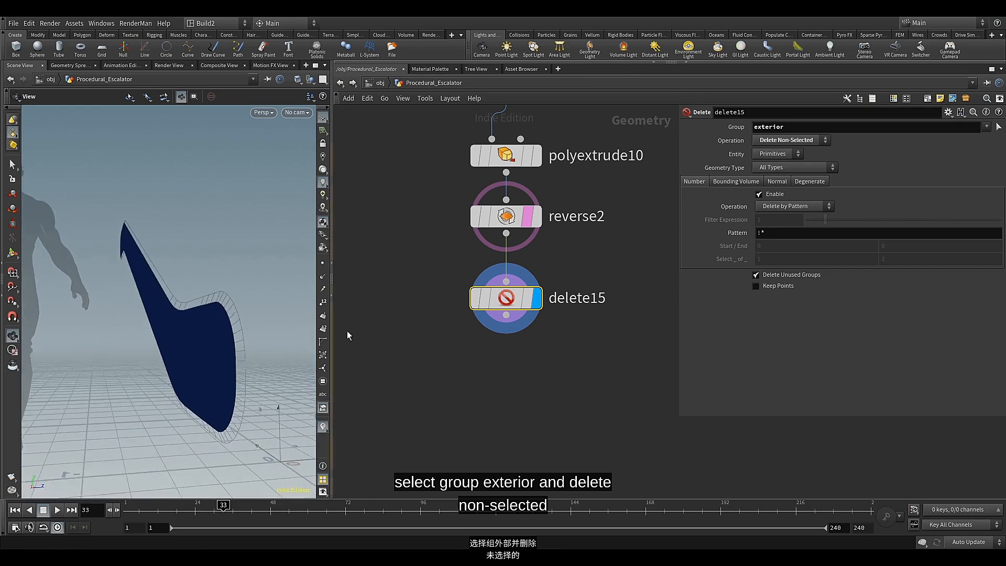
{"action": "key", "text": "Return"}
{"action": "left_click", "coordinate": [523, 303]}
Add another PolyExtrude node connected to the output of the second Delete node and display it
{"action": "left_click", "coordinate": [506, 315]}
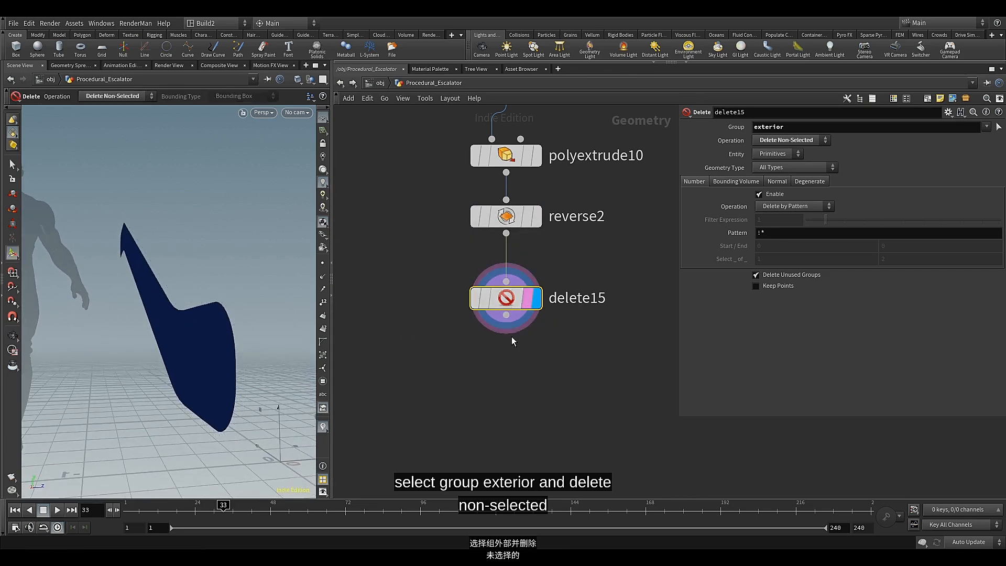
{"action": "key", "text": "Tab"}
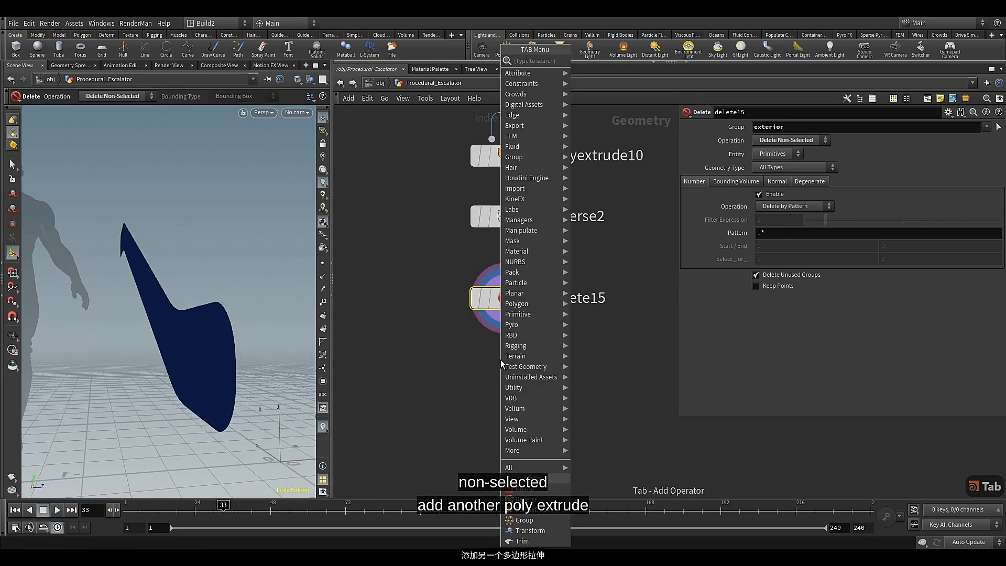
{"action": "type", "text": "pol"}
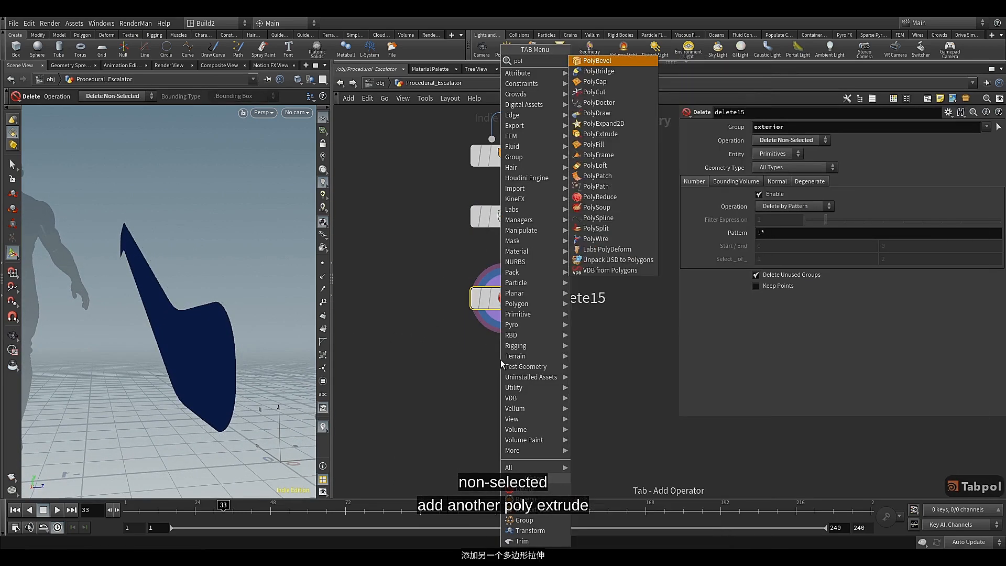
{"action": "left_click", "coordinate": [605, 134]}
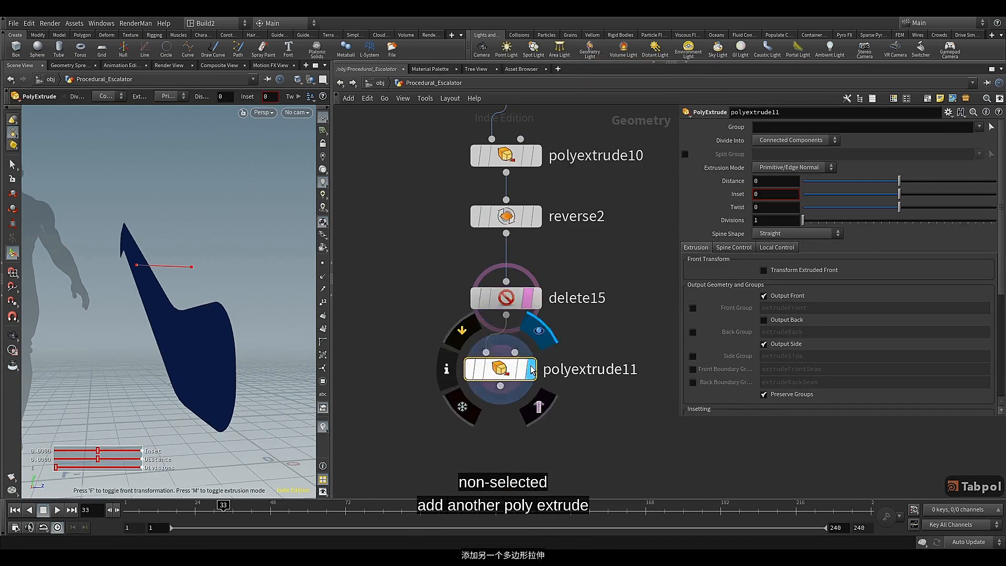
Set the new PolyExtrude node's Distance to 0.026
{"action": "left_click", "coordinate": [779, 181]}
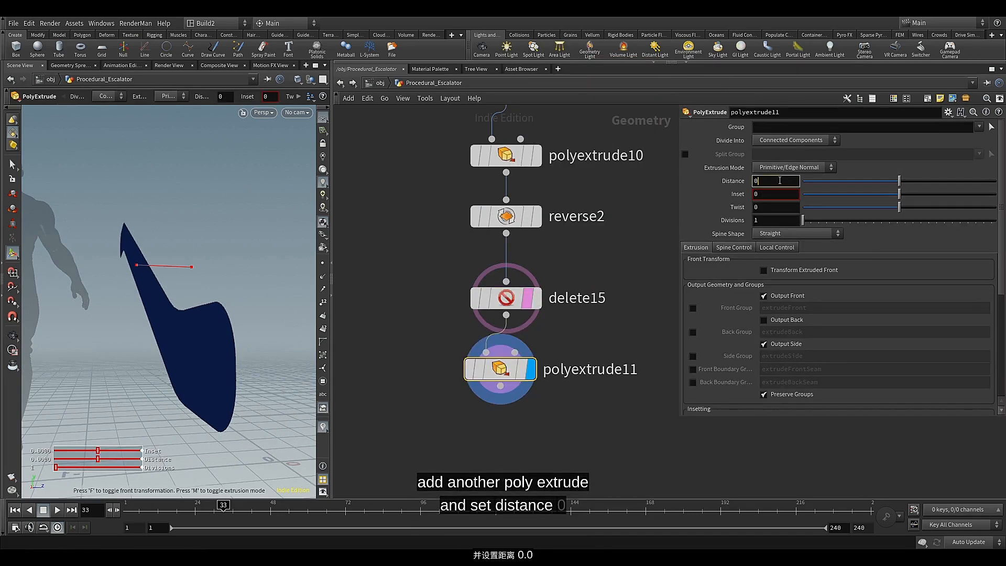
{"action": "type", "text": ".026"}
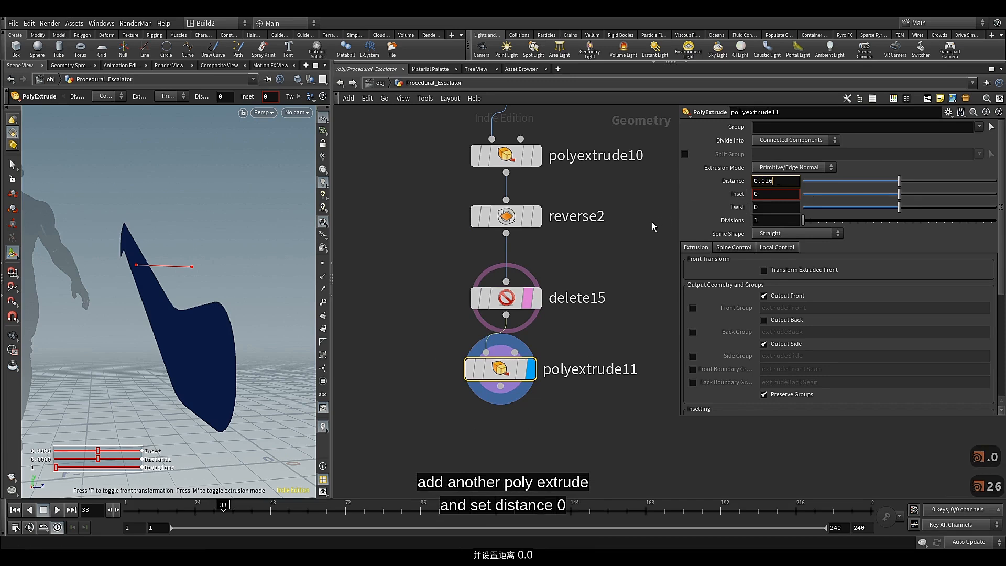
{"action": "key", "text": "Return"}
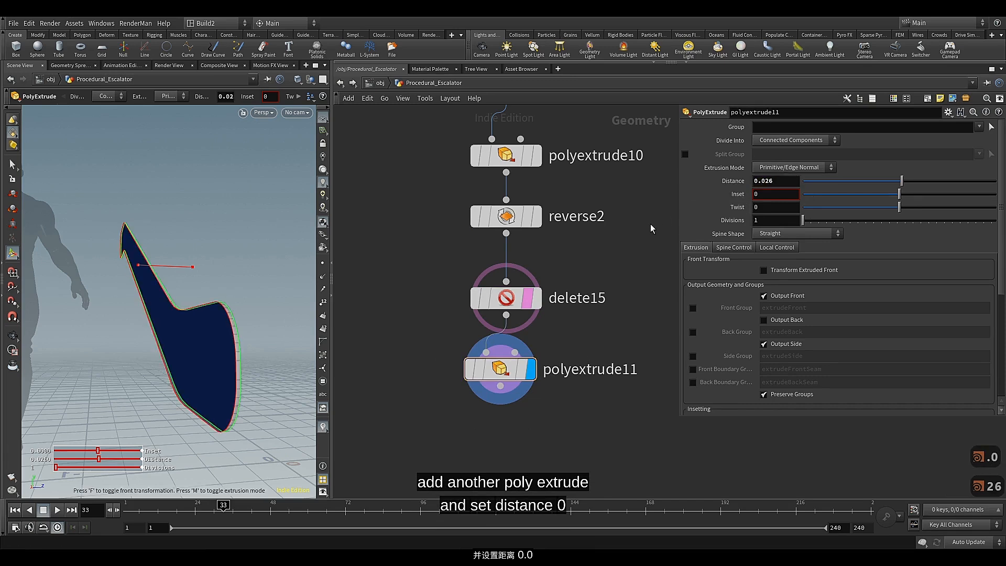
{"action": "middle_click_drag", "start_coordinate": [635, 285], "coordinate": [630, 235]}
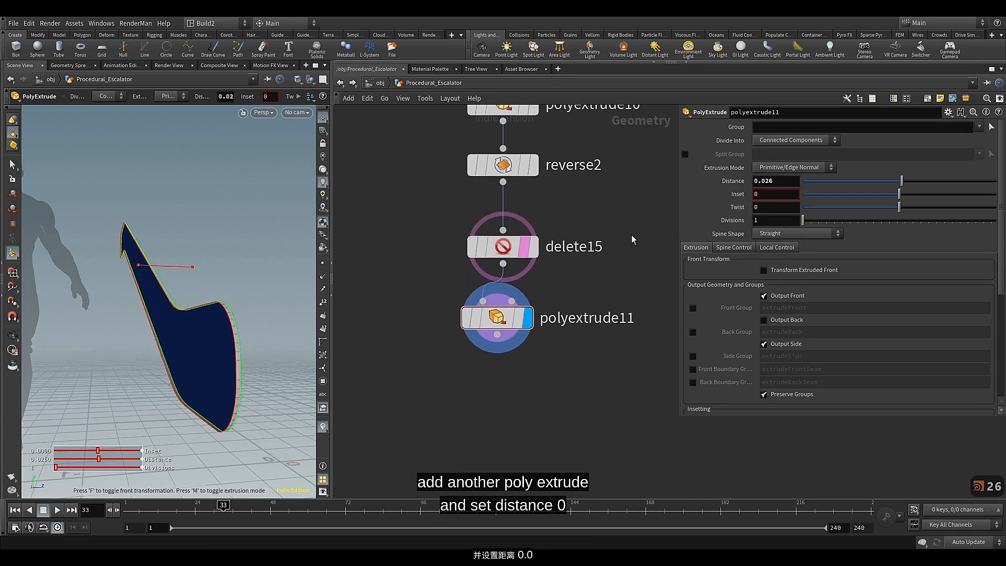
Turn on the template flag of the exterior group node to show its geometry as a reference wireframe
{"action": "mouse_move", "coordinate": [243, 328]}
{"action": "left_mouse_down", "text": "alt"}
{"action": "mouse_move", "coordinate": [278, 316]}
{"action": "mouse_move", "coordinate": [214, 325]}
{"action": "mouse_move", "coordinate": [255, 326]}
{"action": "left_mouse_up", "text": "alt"}
{"action": "scroll", "coordinate": [412, 234], "scroll_direction": "down", "scroll_amount": 5}
{"action": "middle_click_drag", "start_coordinate": [420, 215], "coordinate": [418, 391]}
{"action": "scroll", "coordinate": [432, 321], "scroll_direction": "up", "scroll_amount": 4}
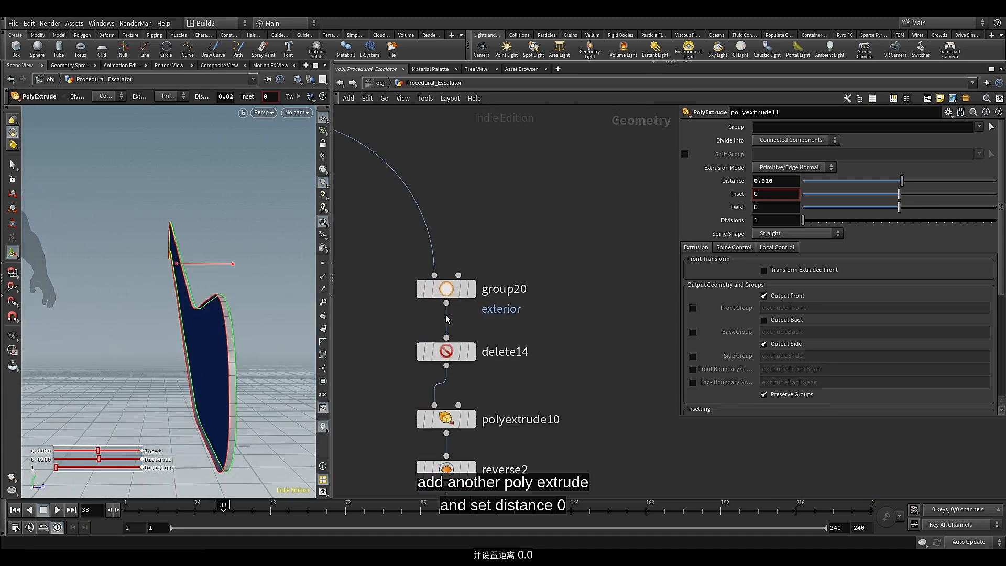
{"action": "left_click", "coordinate": [477, 320]}
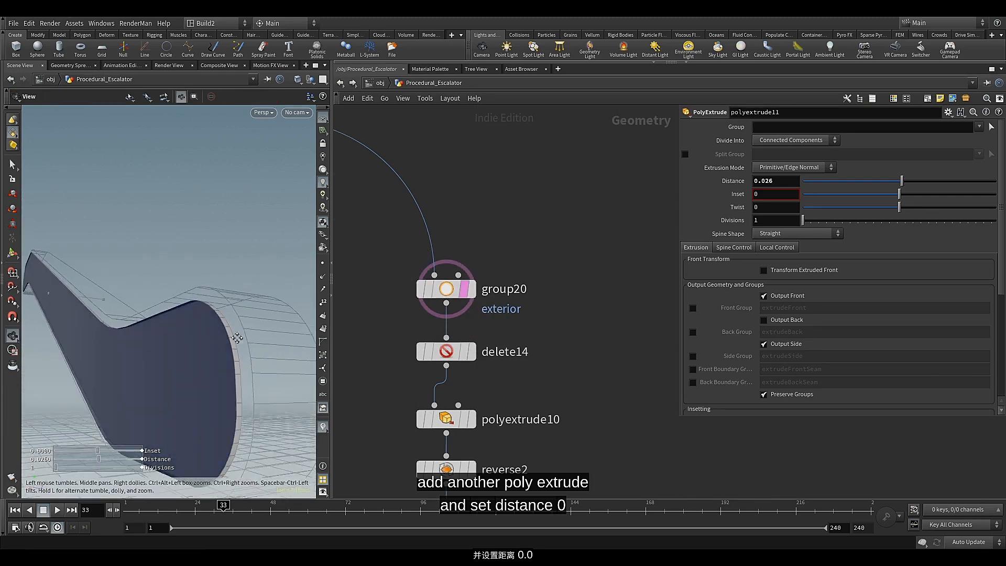
Turn off Output Front and turn on Output Back for the last PolyExtrude node
{"action": "middle_click_drag", "start_coordinate": [375, 401], "coordinate": [396, 277]}
{"action": "middle_click_drag", "start_coordinate": [419, 415], "coordinate": [439, 332]}
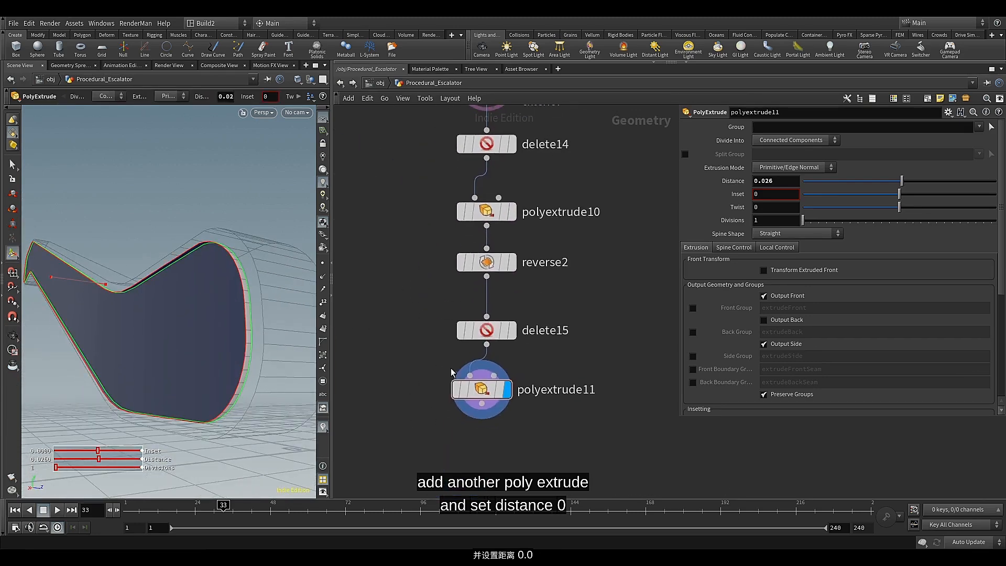
{"action": "left_click", "coordinate": [764, 296]}
{"action": "left_click", "coordinate": [764, 320]}
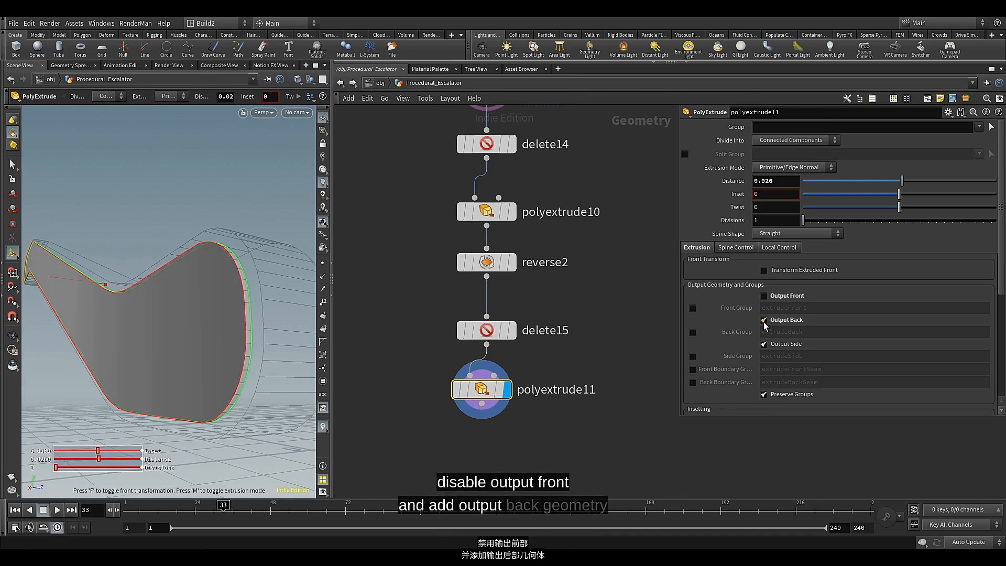
{"action": "left_click_drag", "start_coordinate": [233, 281], "coordinate": [225, 302], "text": "alt"}
{"action": "middle_click_drag", "start_coordinate": [241, 278], "coordinate": [213, 296], "text": "alt"}
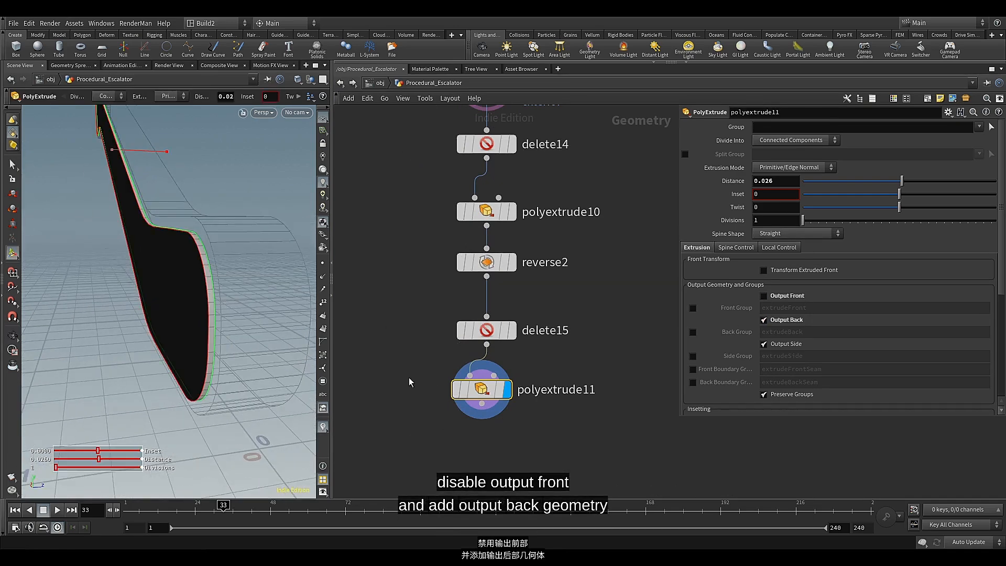
Select the six nodes from the exterior group down to the last PolyExtrude and align them in an evenly spaced column
{"action": "scroll", "coordinate": [439, 284], "scroll_direction": "down", "scroll_amount": 2}
{"action": "scroll", "coordinate": [438, 281], "scroll_direction": "down", "scroll_amount": 1}
{"action": "left_click_drag", "start_coordinate": [451, 372], "coordinate": [451, 372]}
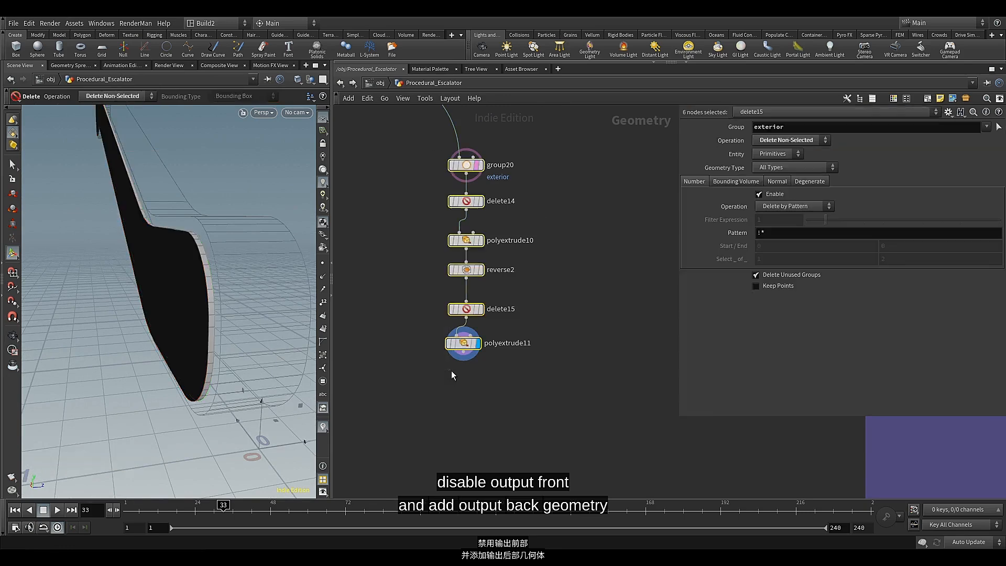
{"action": "key", "text": "a"}
{"action": "left_click_drag", "start_coordinate": [471, 245], "coordinate": [471, 349]}
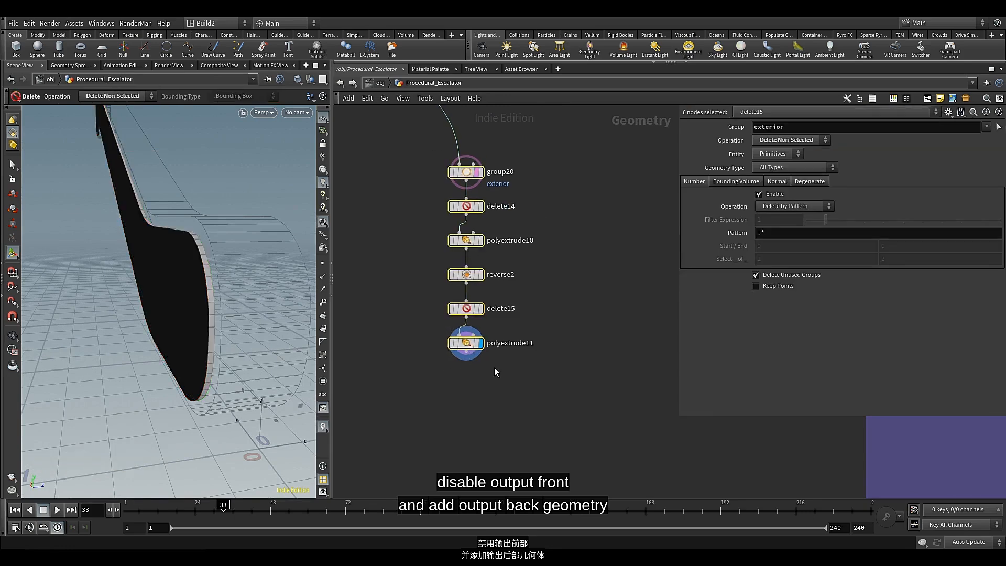
Add a PolyBevel node connected to the last PolyExtrude's output and align it directly below
{"action": "scroll", "coordinate": [495, 367], "scroll_direction": "up", "scroll_amount": 3}
{"action": "scroll", "coordinate": [496, 314], "scroll_direction": "up", "scroll_amount": 2}
{"action": "middle_click_drag", "start_coordinate": [496, 314], "coordinate": [519, 334]}
{"action": "left_click", "coordinate": [515, 314]}
{"action": "key", "text": "Escape"}
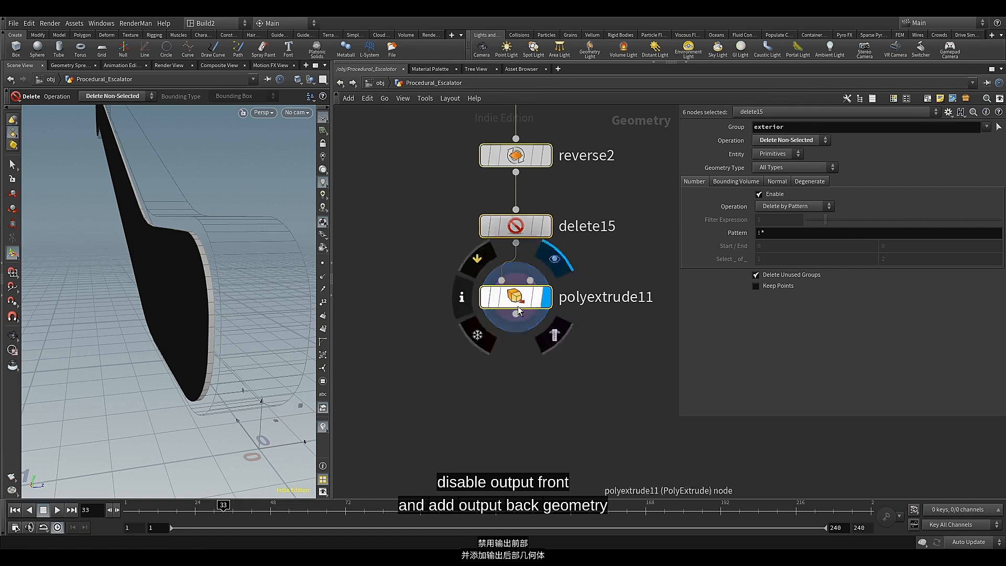
{"action": "left_click", "coordinate": [513, 298]}
{"action": "left_click", "coordinate": [516, 314]}
{"action": "key", "text": "Tab"}
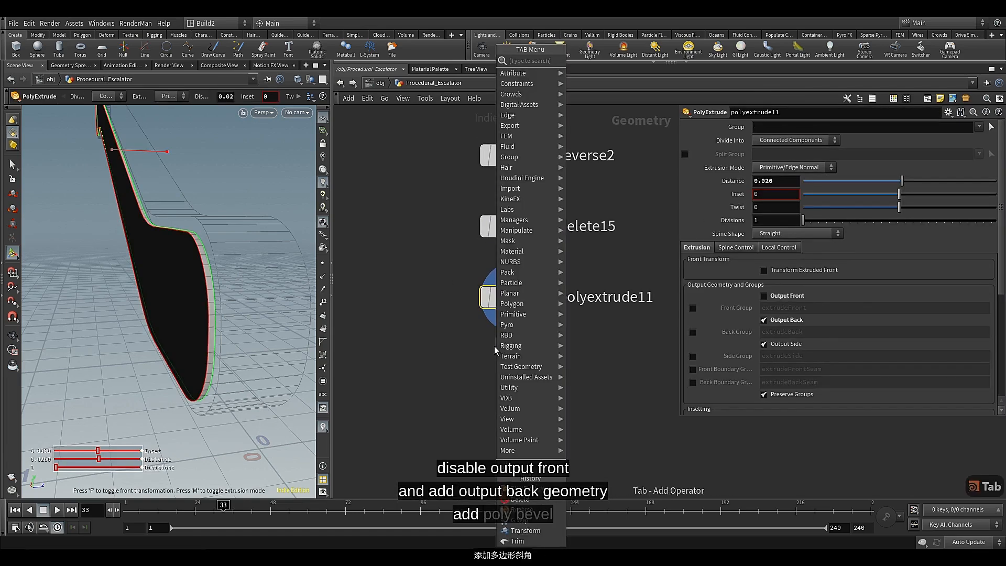
{"action": "type", "text": "pol"}
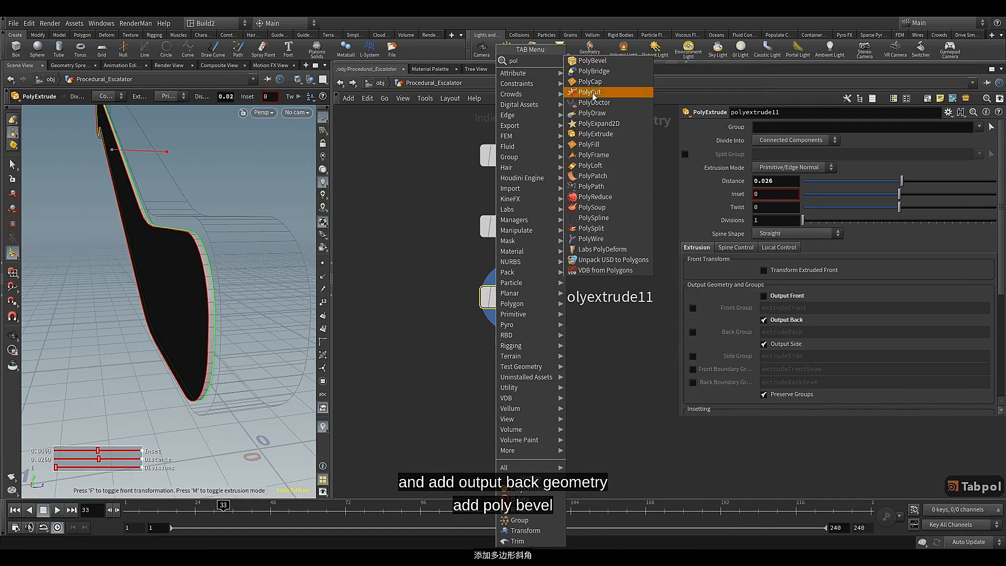
{"action": "left_click", "coordinate": [592, 60]}
{"action": "left_click", "coordinate": [508, 371]}
{"action": "left_click_drag", "start_coordinate": [508, 370], "coordinate": [519, 367]}
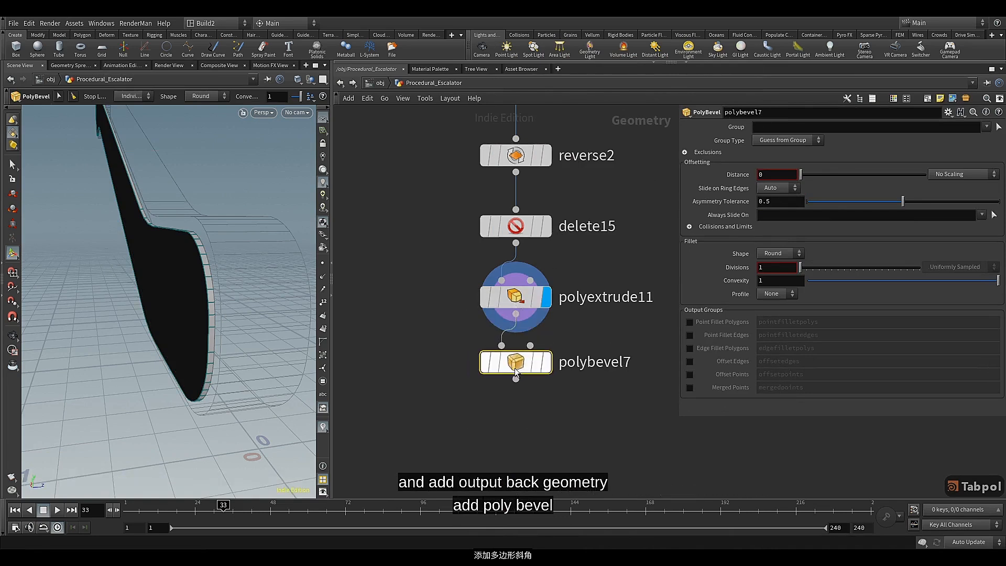
Turn on the display and template flags of the PolyBevel node
{"action": "mouse_move", "coordinate": [521, 368]}
{"action": "left_click", "coordinate": [553, 326]}
{"action": "left_click", "coordinate": [553, 399]}
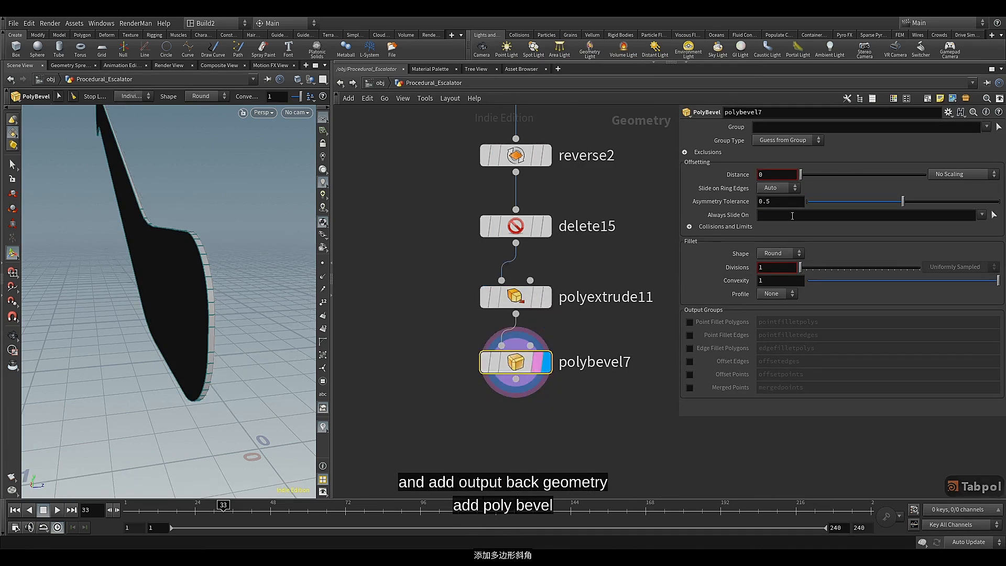
Expand the Exclusions settings of the PolyBevel node
{"action": "left_click", "coordinate": [686, 152]}
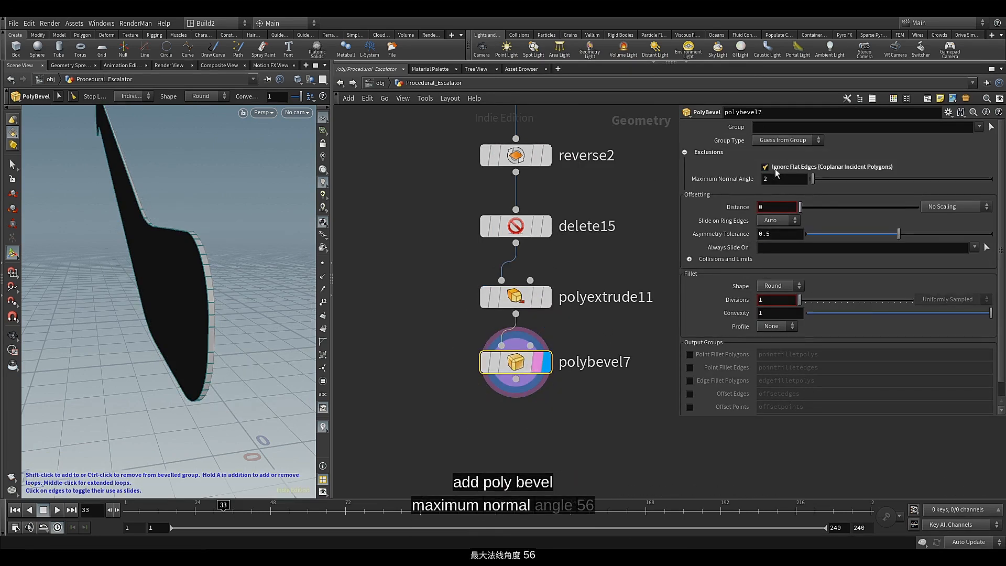
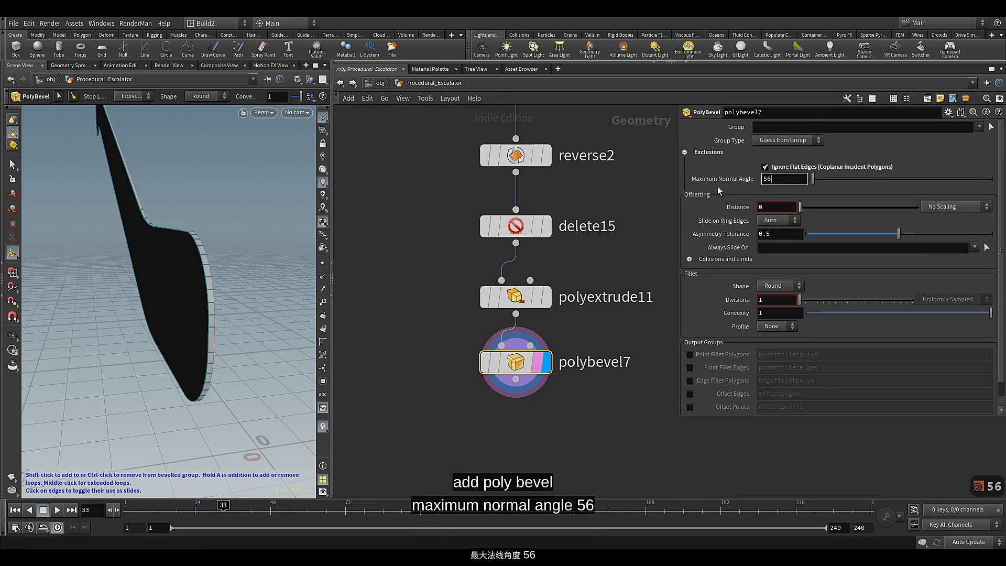
Apply a maximum normal angle of 56 to the polybevel7 node and set its offset distance to 0.01
{"action": "left_click_drag", "start_coordinate": [192, 313], "coordinate": [185, 299], "text": "alt"}
{"action": "left_click", "coordinate": [770, 209]}
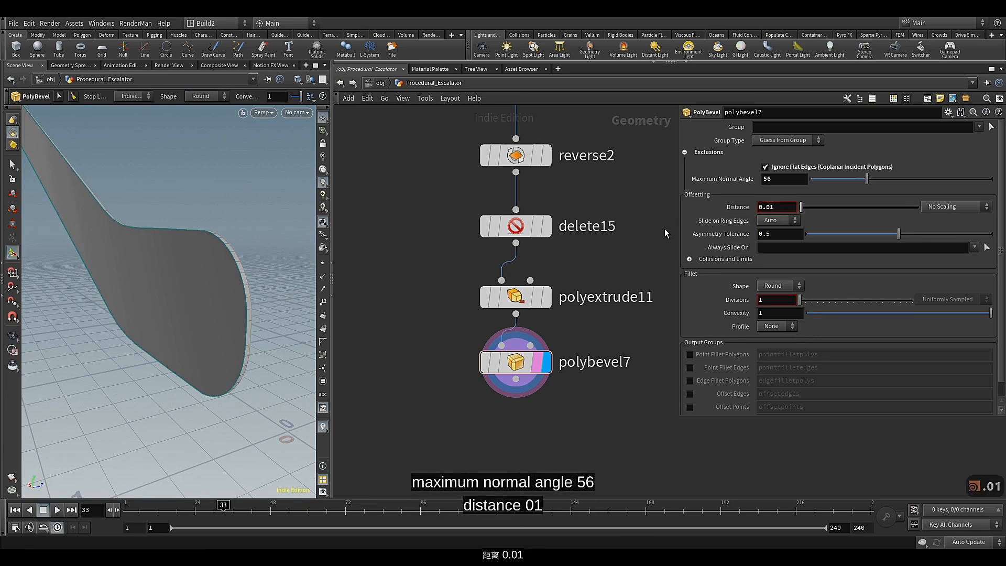
{"action": "key", "text": "Escape"}
{"action": "left_click_drag", "start_coordinate": [203, 292], "coordinate": [226, 286]}
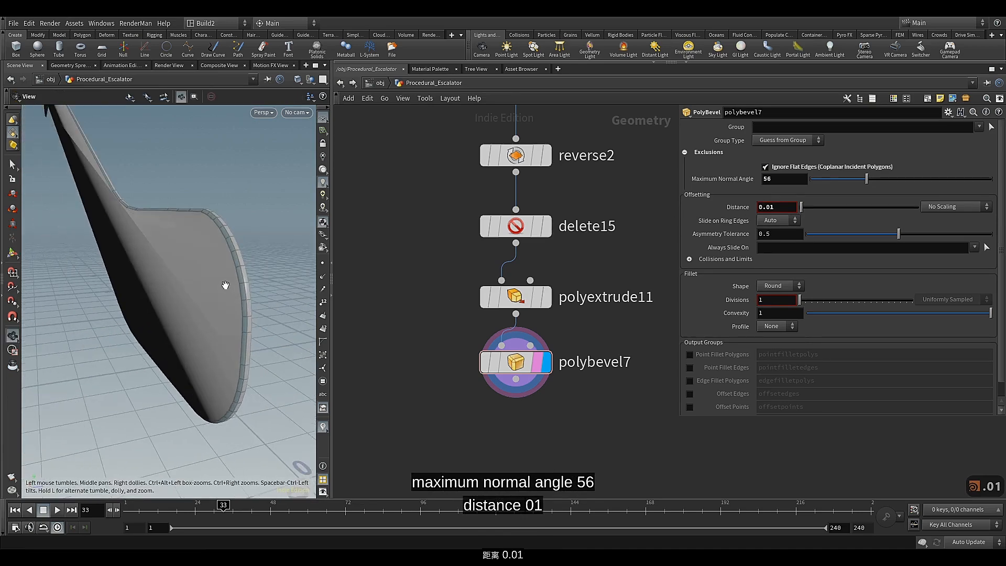
{"action": "key", "text": "Return"}
Append a Group Delete node to polybevel7, make it the displayed output, and set it to remove the exterior group
{"action": "scroll", "coordinate": [447, 406], "scroll_direction": "up", "scroll_amount": 2}
{"action": "middle_click_drag", "start_coordinate": [447, 406], "coordinate": [446, 349]}
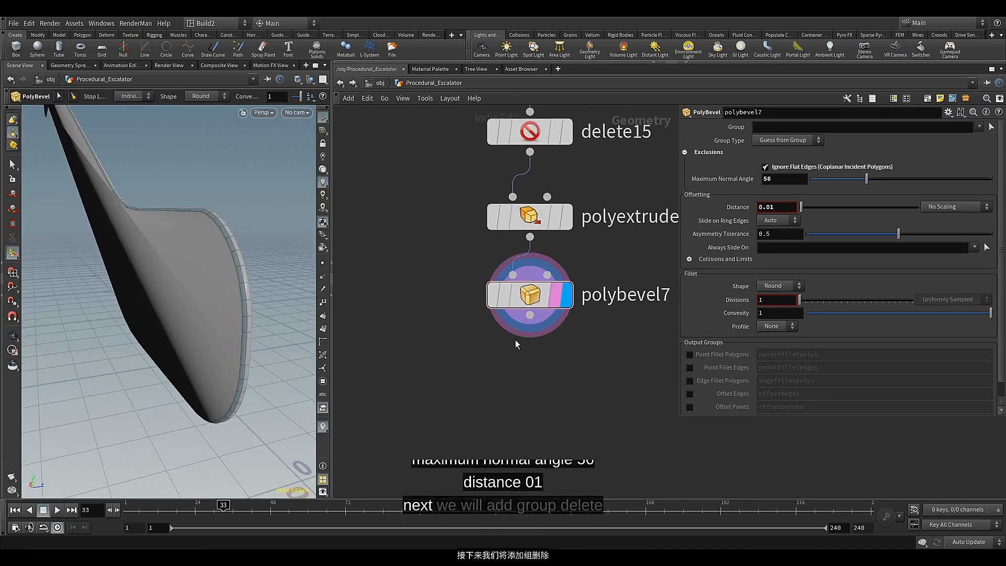
{"action": "left_click", "coordinate": [530, 325]}
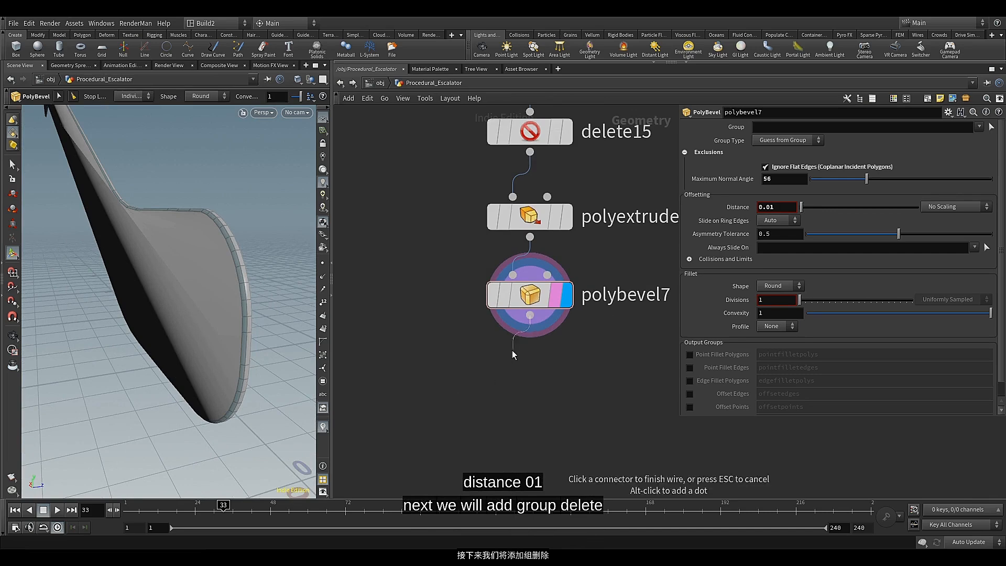
{"action": "key", "text": "Tab"}
{"action": "type", "text": "gro"}
{"action": "left_click", "coordinate": [504, 378]}
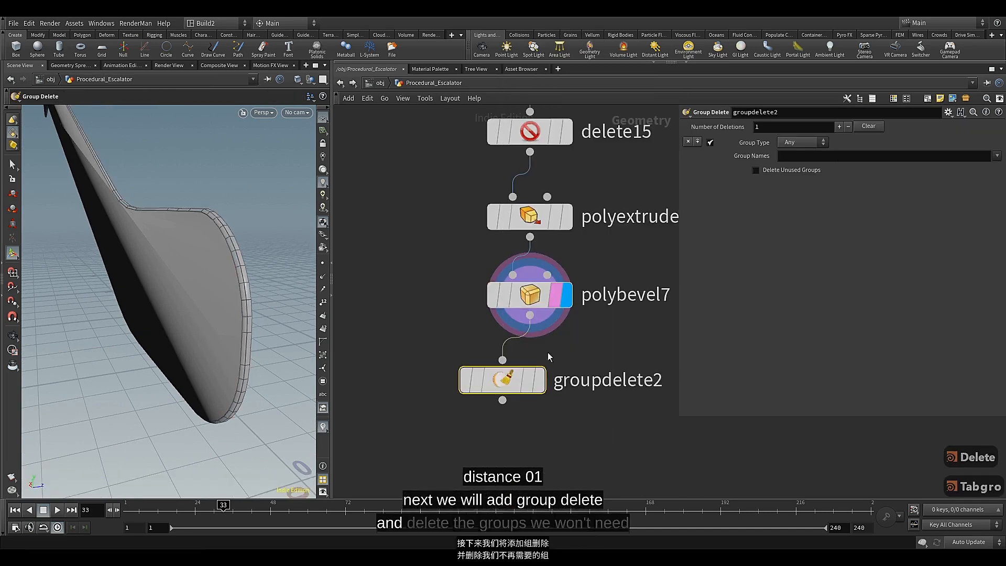
{"action": "left_click_drag", "start_coordinate": [518, 380], "coordinate": [545, 368]}
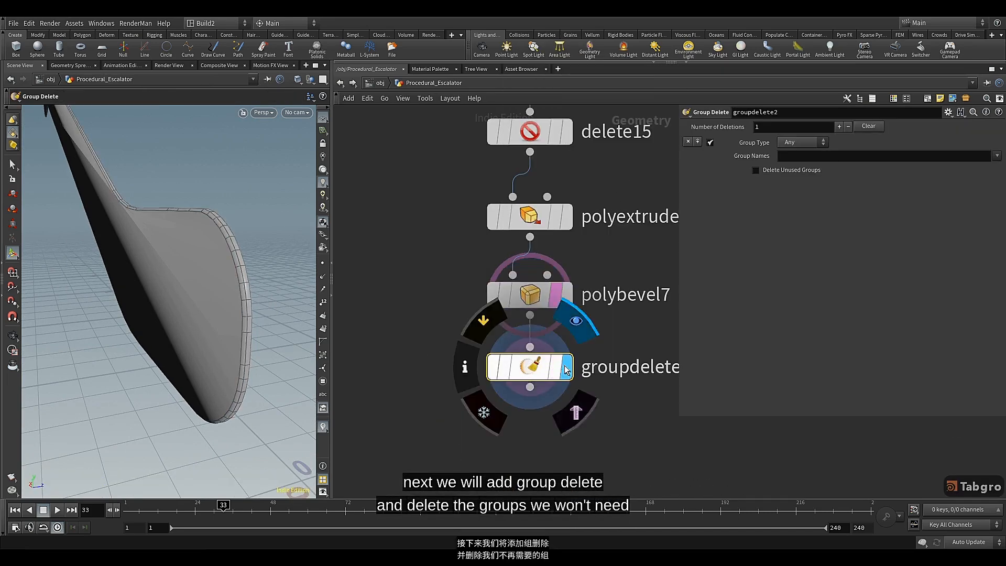
{"action": "left_click", "coordinate": [566, 367]}
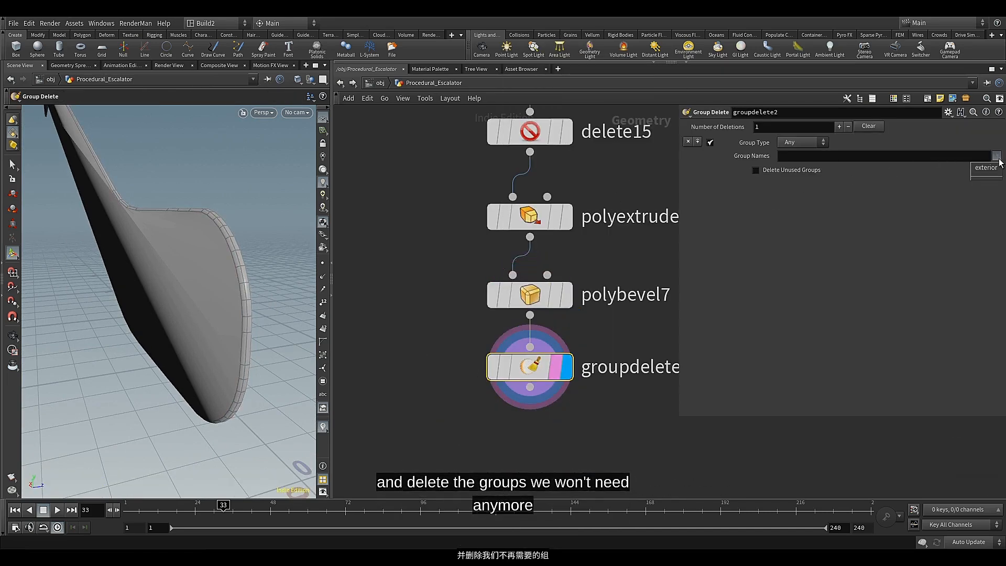
{"action": "left_click", "coordinate": [987, 168]}
Add a Match Size node below groupdelete2 and wire groupdelete2's output into its second input
{"action": "middle_click_drag", "start_coordinate": [504, 418], "coordinate": [482, 251]}
{"action": "scroll", "coordinate": [482, 251], "scroll_direction": "down", "scroll_amount": 2}
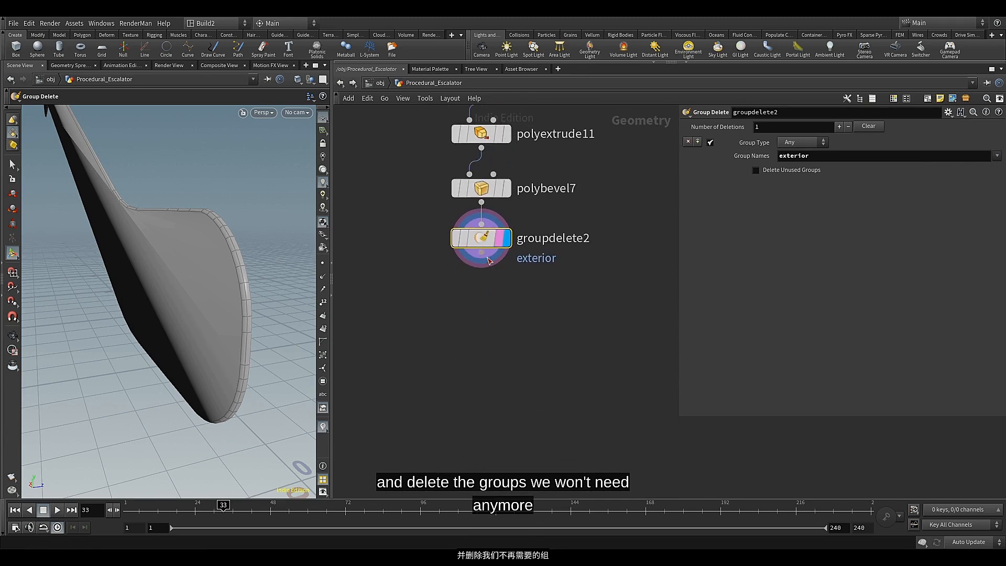
{"action": "left_click", "coordinate": [482, 254]}
{"action": "left_click", "coordinate": [485, 349]}
{"action": "type", "text": "ma"}
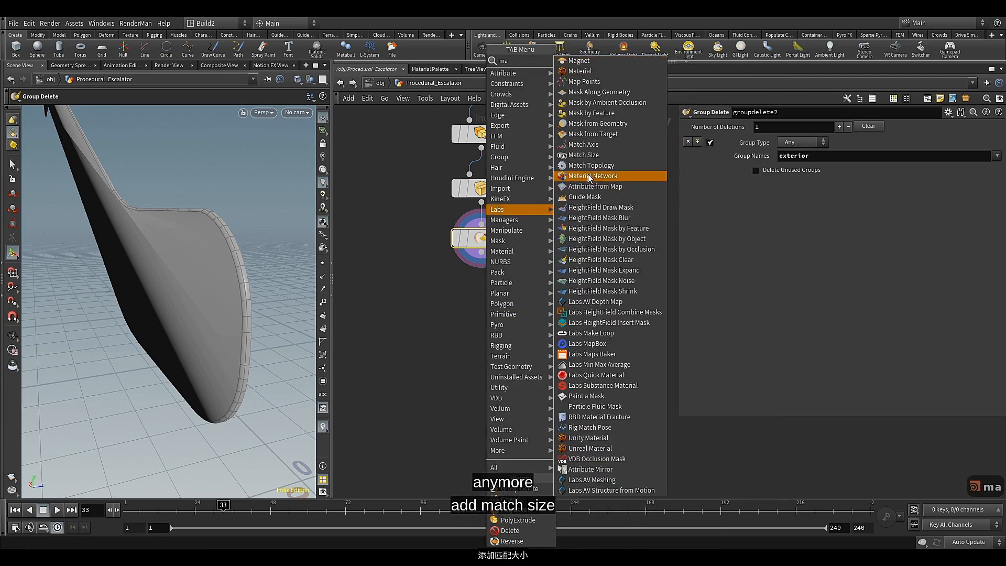
{"action": "left_click", "coordinate": [591, 157]}
{"action": "left_click", "coordinate": [525, 326]}
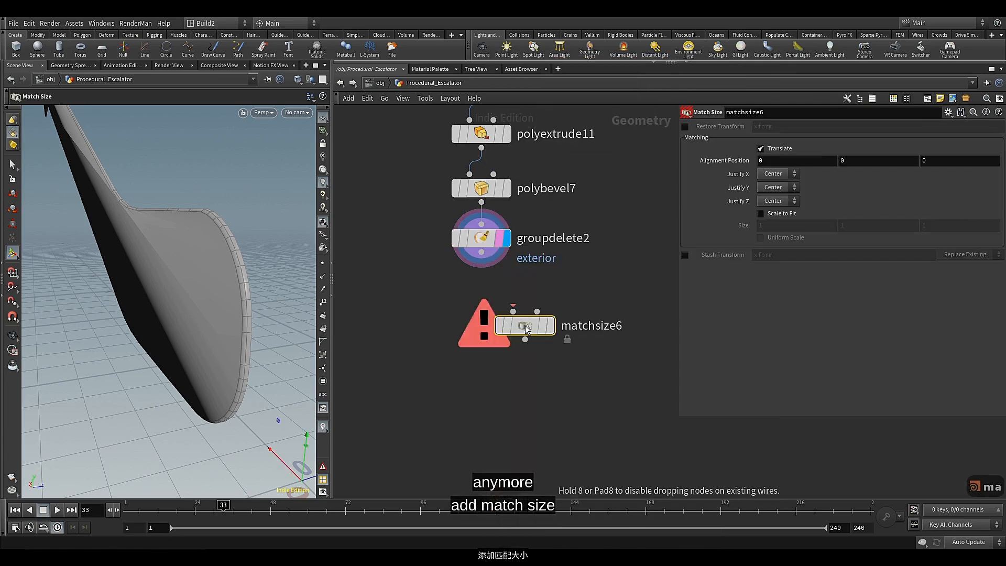
{"action": "scroll", "coordinate": [516, 319], "scroll_direction": "down", "scroll_amount": 2}
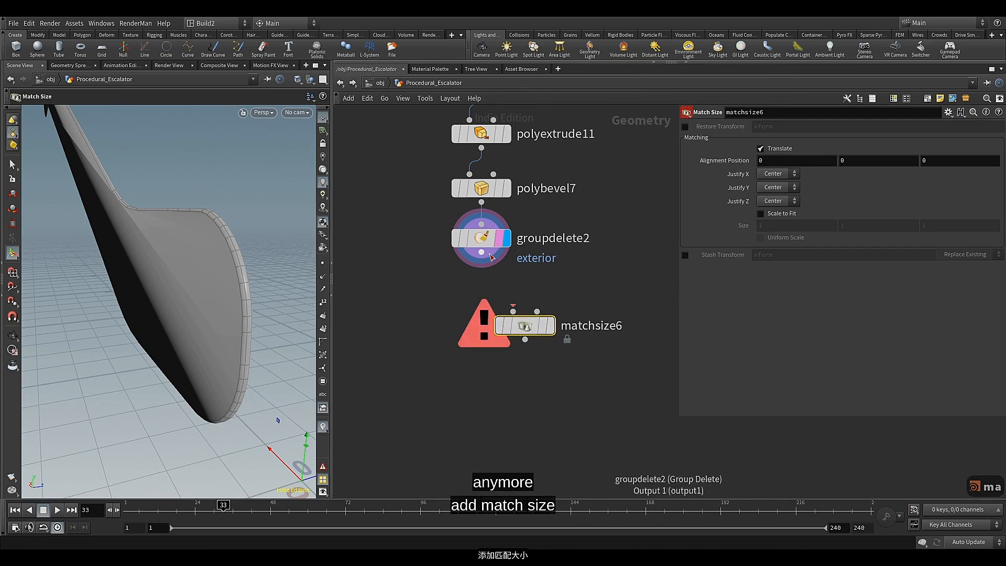
{"action": "scroll", "coordinate": [532, 341], "scroll_direction": "down", "scroll_amount": 2}
{"action": "scroll", "coordinate": [526, 373], "scroll_direction": "down", "scroll_amount": 3}
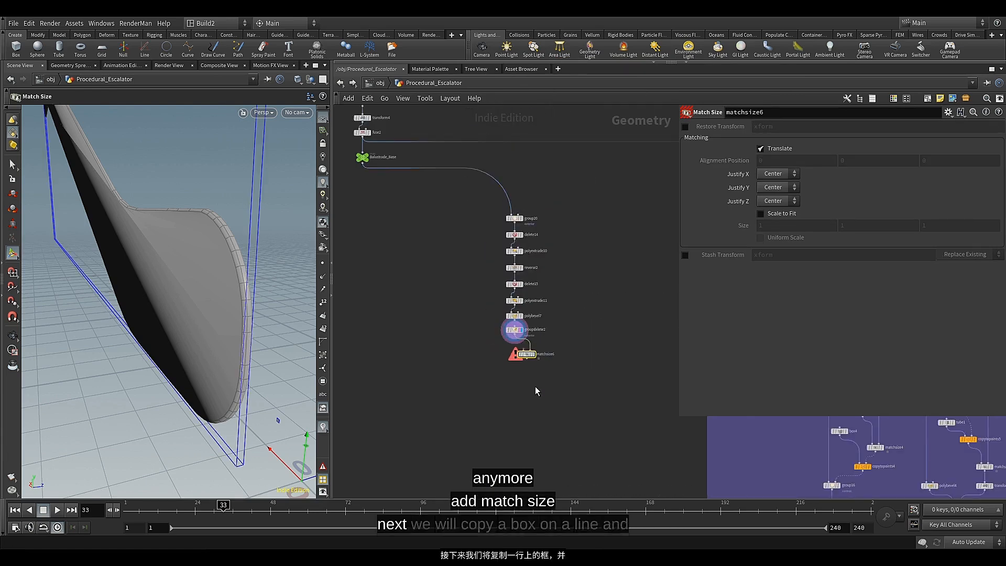
Display the split1 node in the purple network box and turn on point markers and point numbers in the viewport
{"action": "middle_click_drag", "start_coordinate": [535, 386], "coordinate": [420, 373]}
{"action": "scroll", "coordinate": [461, 366], "scroll_direction": "down", "scroll_amount": 3}
{"action": "middle_click_drag", "start_coordinate": [485, 374], "coordinate": [478, 344]}
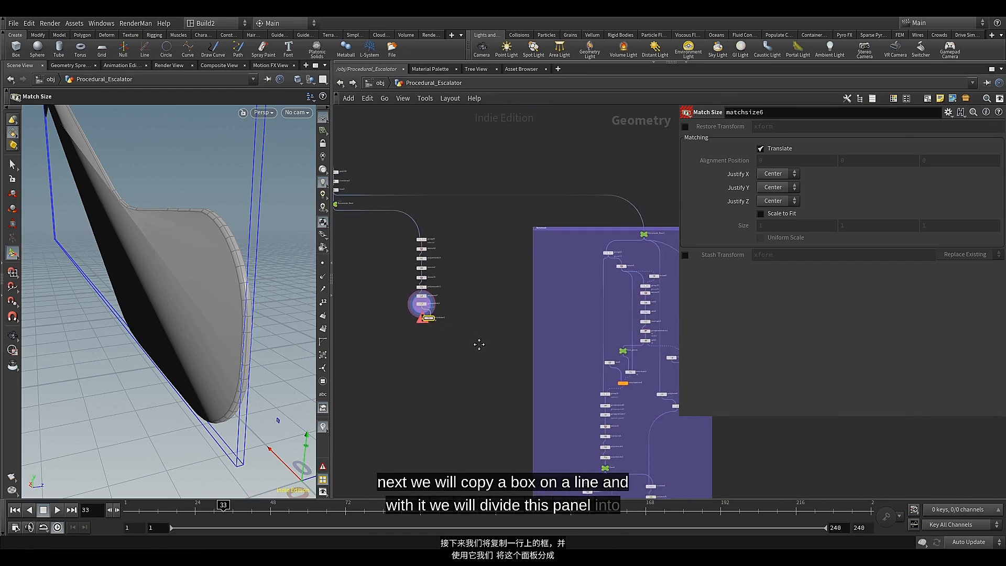
{"action": "scroll", "coordinate": [579, 366], "scroll_direction": "up", "scroll_amount": 2}
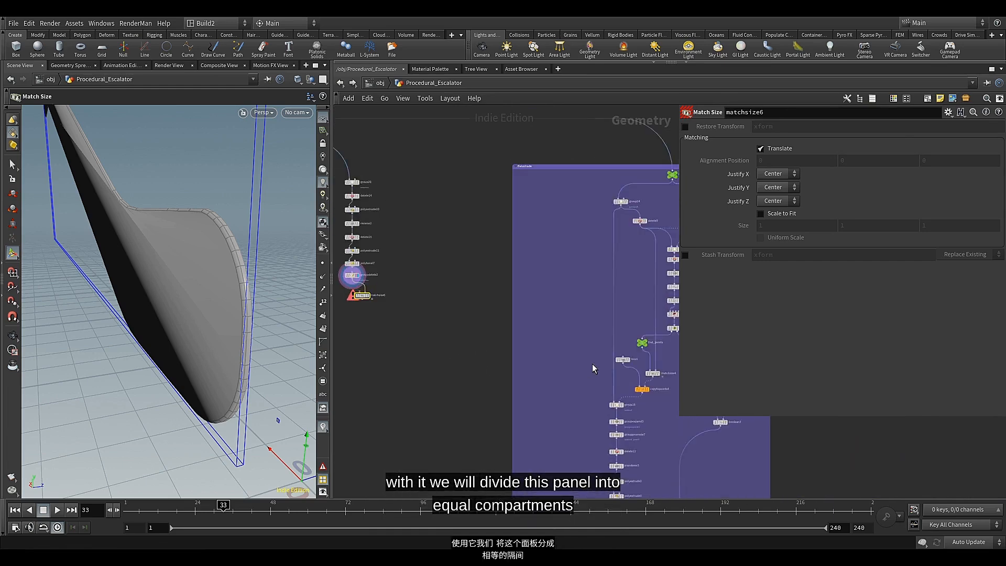
{"action": "middle_click_drag", "start_coordinate": [592, 364], "coordinate": [449, 365]}
{"action": "scroll", "coordinate": [534, 334], "scroll_direction": "up", "scroll_amount": 5}
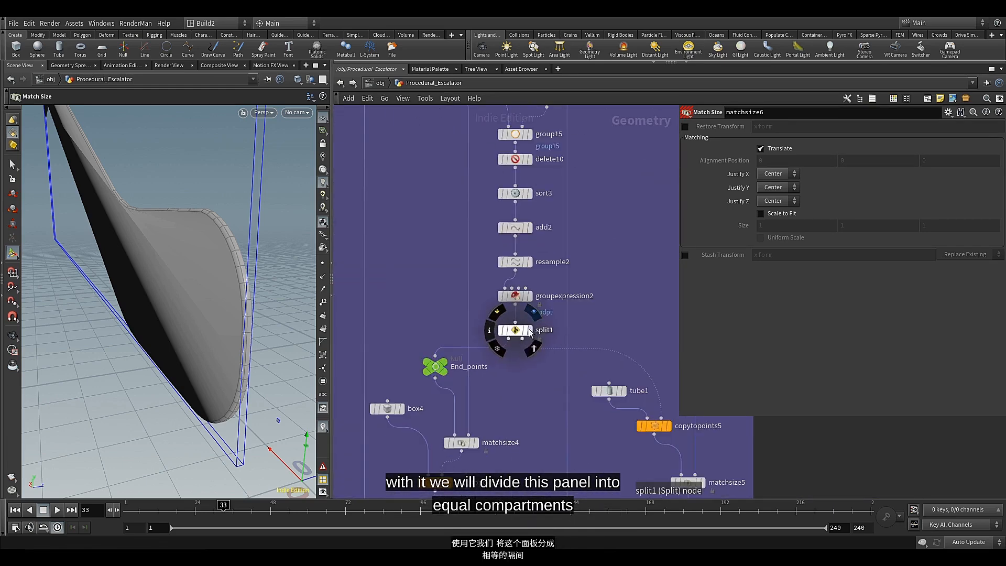
{"action": "left_click", "coordinate": [536, 335]}
{"action": "left_click_drag", "start_coordinate": [214, 219], "coordinate": [281, 294]}
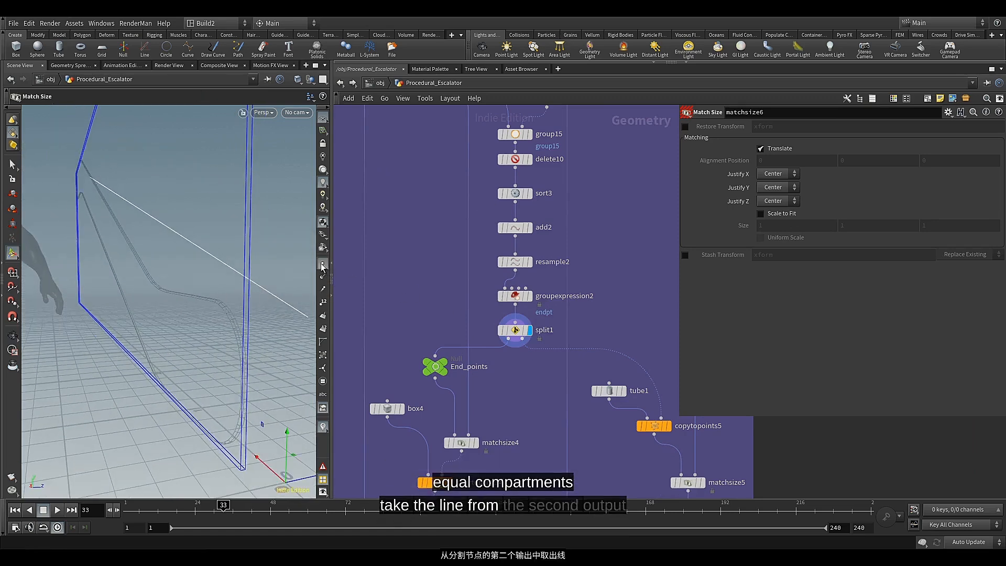
{"action": "left_click", "coordinate": [323, 304]}
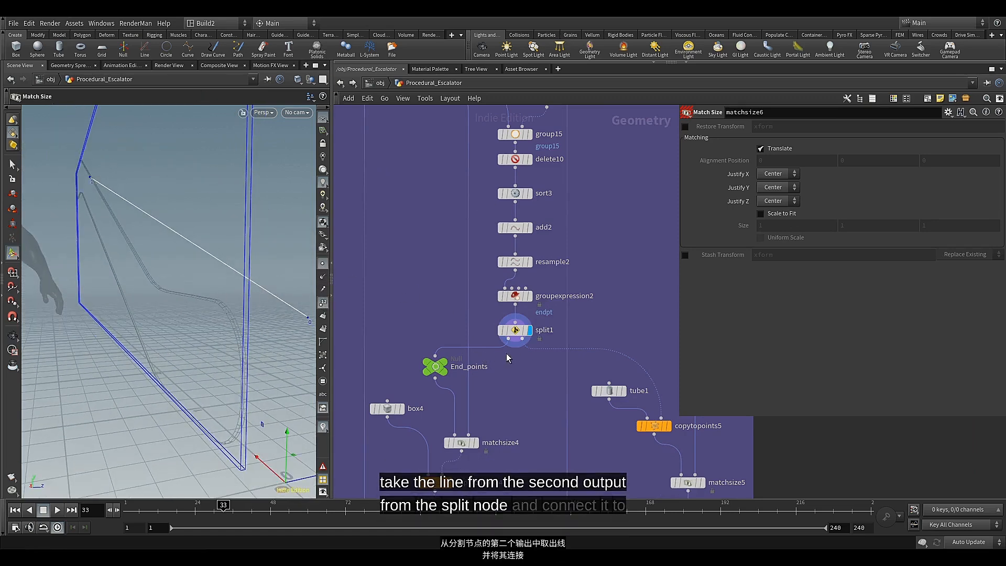
Wire split1's second output into the first input of matchsize6 and give matchsize6 the display and render flags
{"action": "left_click", "coordinate": [522, 339]}
{"action": "scroll", "coordinate": [507, 363], "scroll_direction": "down", "scroll_amount": 6}
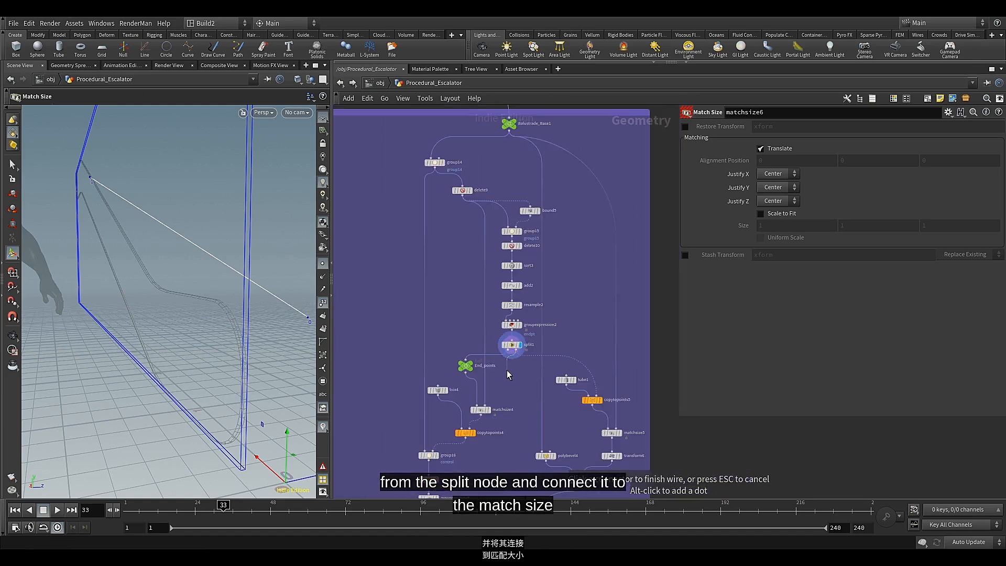
{"action": "scroll", "coordinate": [471, 335], "scroll_direction": "up", "scroll_amount": 6}
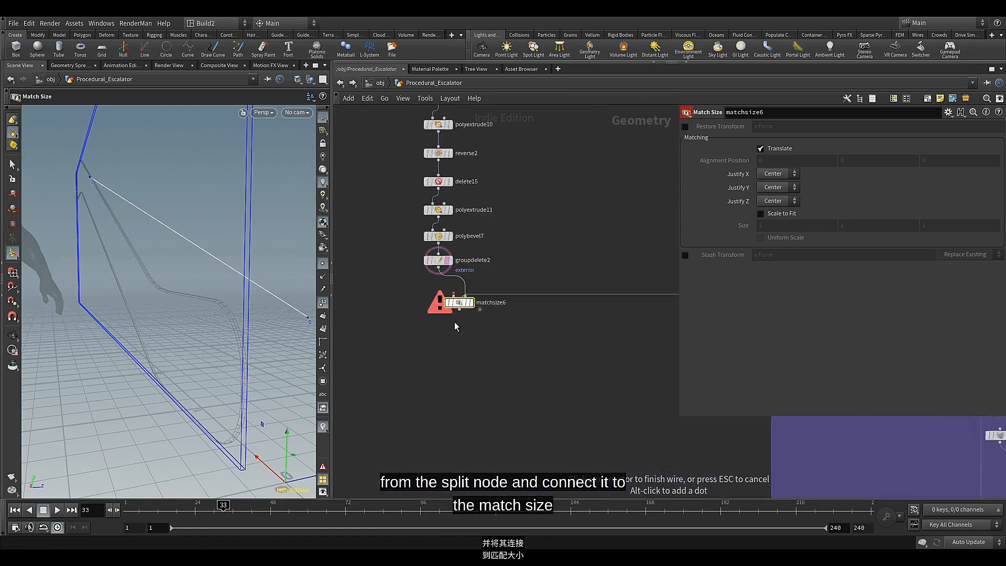
{"action": "left_click", "coordinate": [453, 278]}
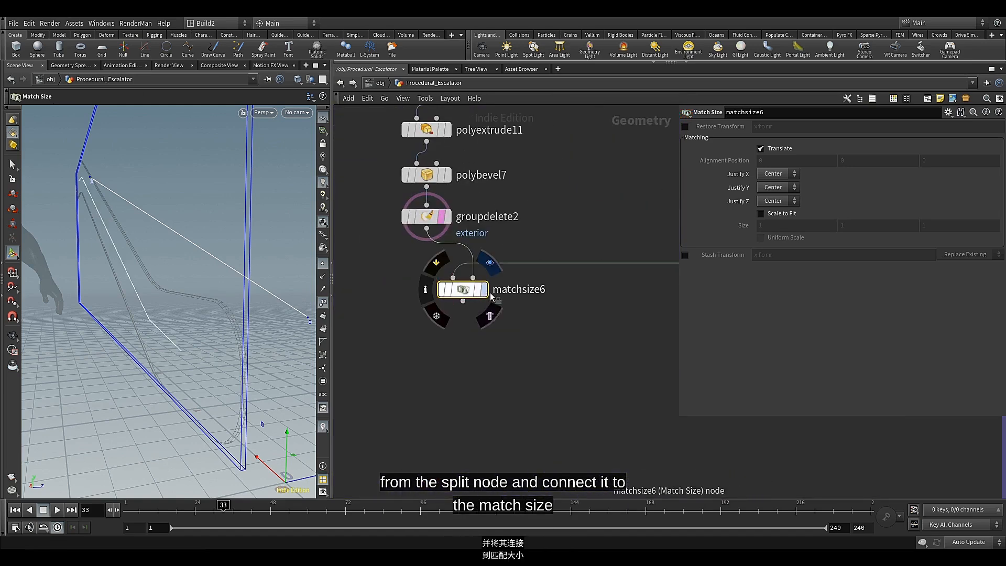
{"action": "left_click", "coordinate": [481, 293]}
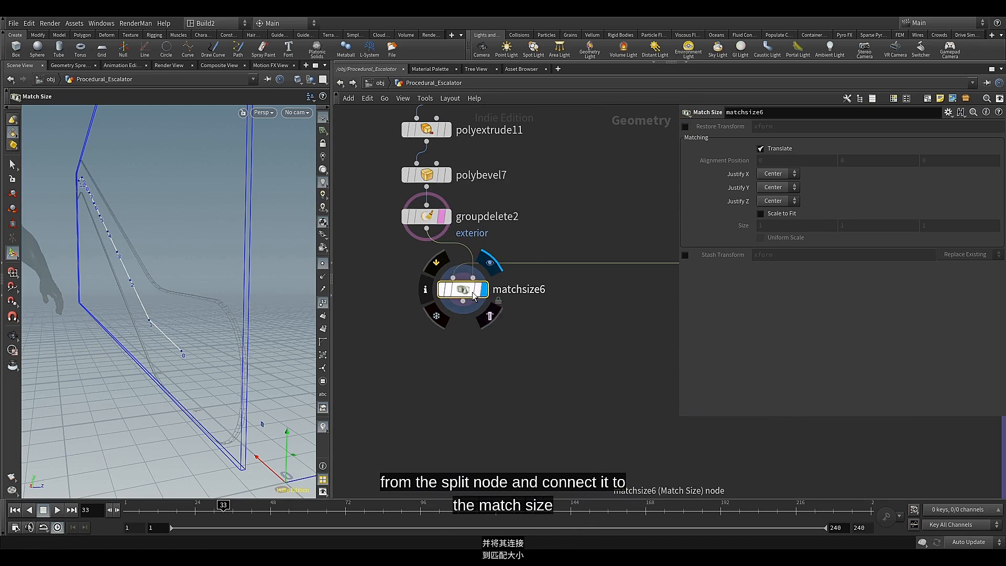
{"action": "left_click", "coordinate": [490, 315]}
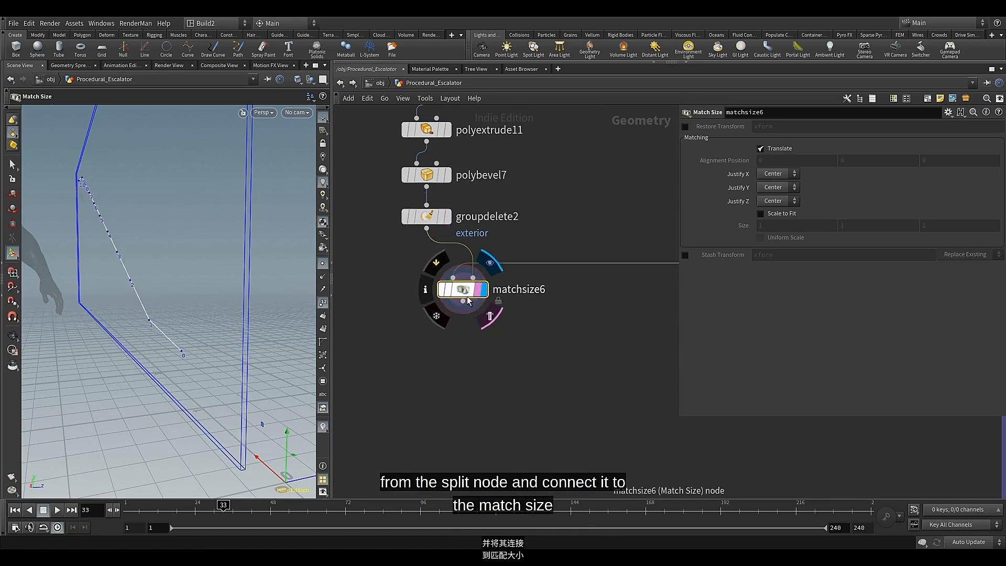
Set Justify X and Justify Y to None on the matchsize6 node
{"action": "scroll", "coordinate": [466, 310], "scroll_direction": "down", "scroll_amount": 3}
{"action": "middle_click_drag", "start_coordinate": [458, 331], "coordinate": [469, 349]}
{"action": "scroll", "coordinate": [476, 324], "scroll_direction": "up", "scroll_amount": 2}
{"action": "left_click_drag", "start_coordinate": [475, 318], "coordinate": [476, 327]}
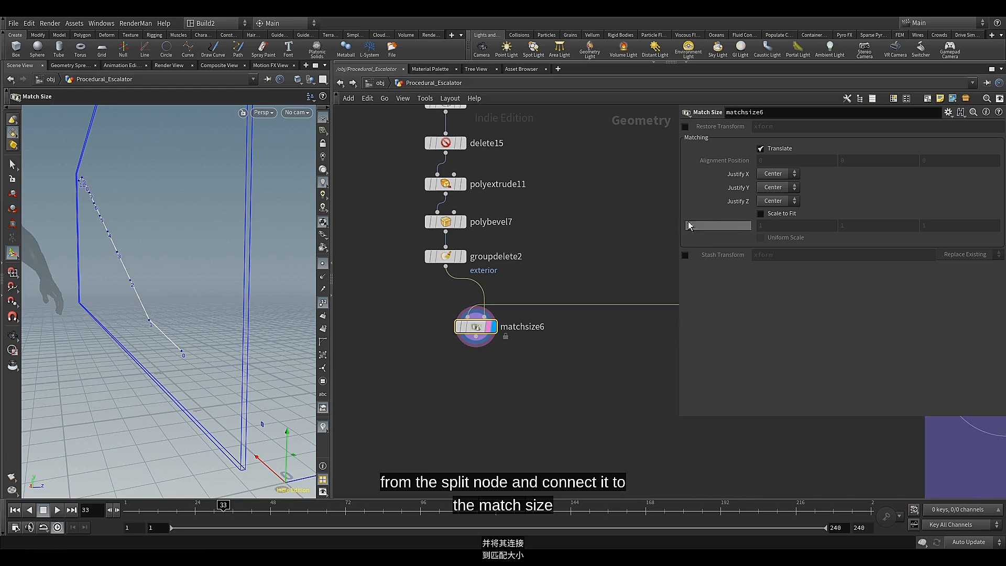
{"action": "left_click", "coordinate": [780, 173]}
{"action": "left_click", "coordinate": [779, 184]}
{"action": "left_click", "coordinate": [780, 187]}
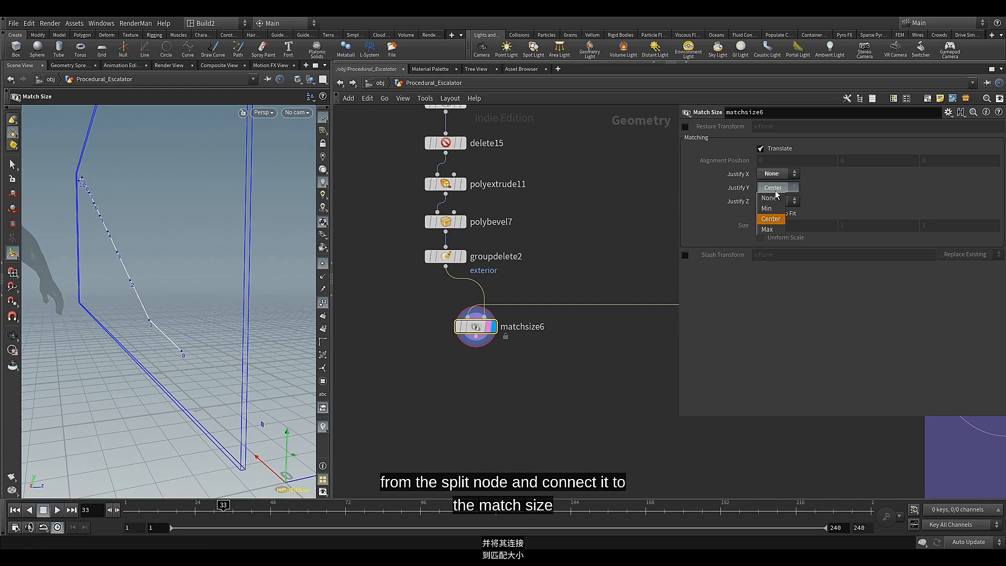
{"action": "left_click", "coordinate": [769, 198]}
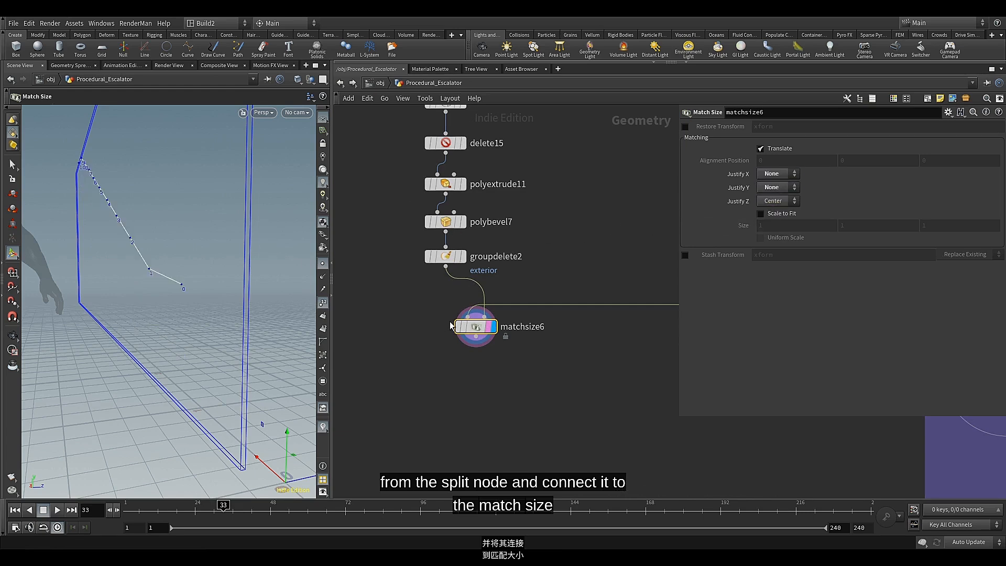
Tidy the network by moving matchsize6 and the chain of eight nodes ending in groupdelete2 further down
{"action": "scroll", "coordinate": [419, 320], "scroll_direction": "down", "scroll_amount": 4}
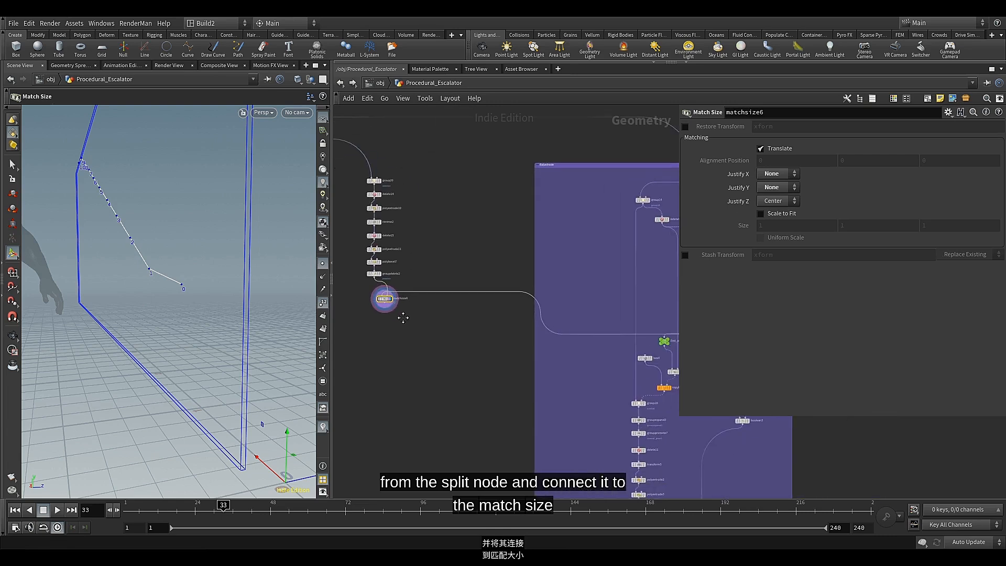
{"action": "left_click_drag", "start_coordinate": [385, 301], "coordinate": [384, 357]}
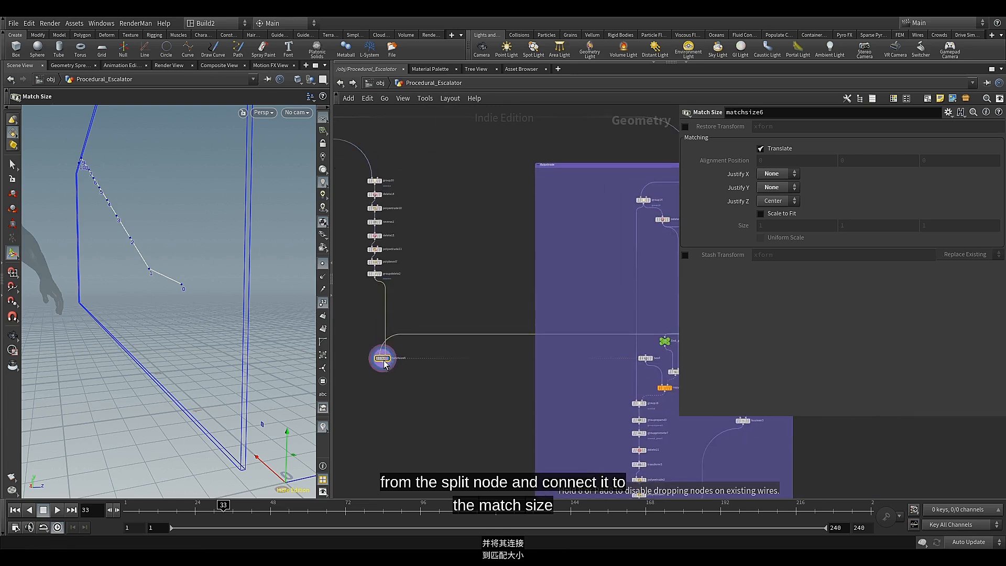
{"action": "middle_click_drag", "start_coordinate": [410, 290], "coordinate": [495, 285]}
{"action": "left_click_drag", "start_coordinate": [460, 253], "coordinate": [456, 328]}
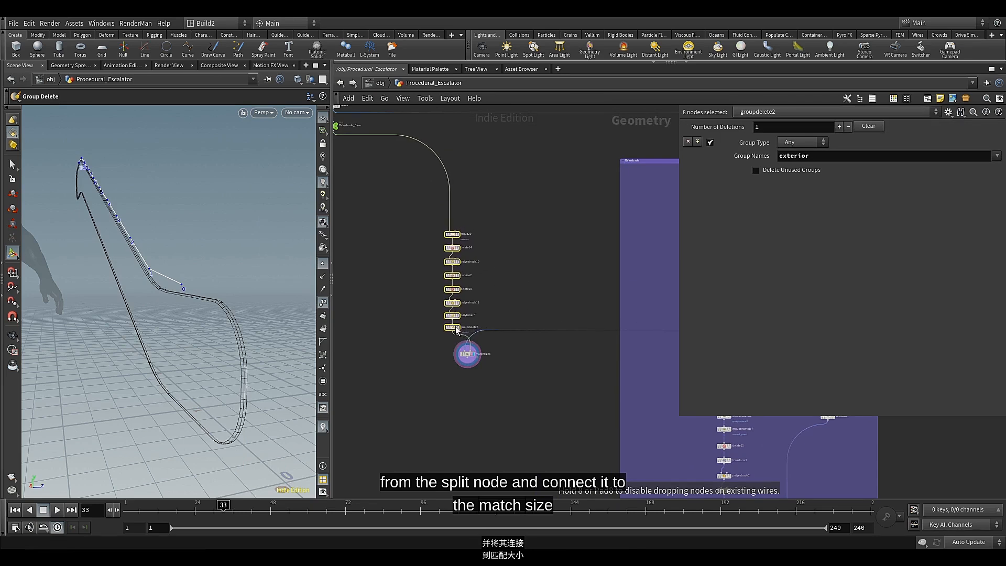
Display groupdelete2 and examine the extruded side panel edge-on in the viewport
{"action": "scroll", "coordinate": [454, 354], "scroll_direction": "up", "scroll_amount": 3}
{"action": "middle_click_drag", "start_coordinate": [452, 365], "coordinate": [520, 343]}
{"action": "scroll", "coordinate": [457, 299], "scroll_direction": "up", "scroll_amount": 3}
{"action": "left_click", "coordinate": [499, 298]}
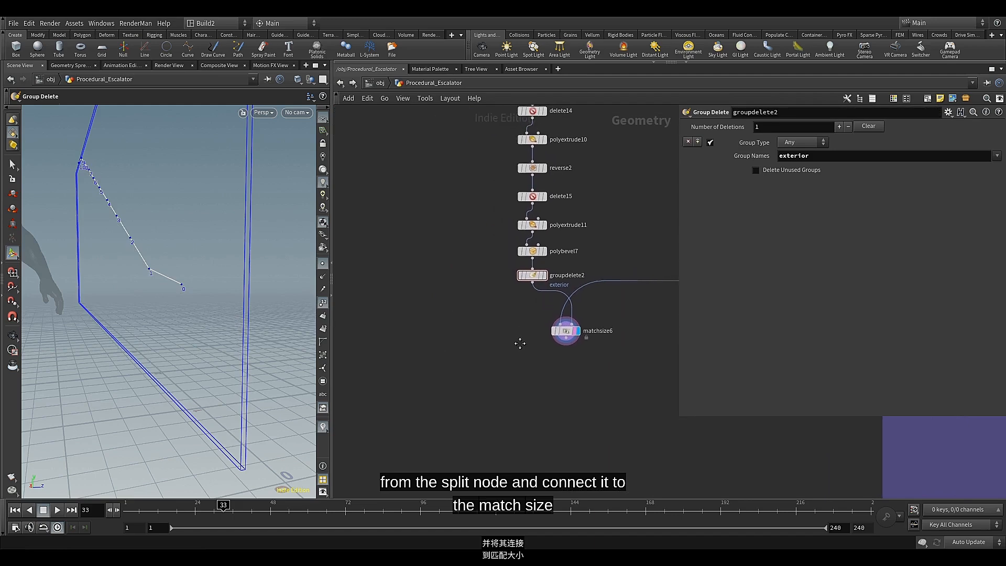
{"action": "left_click", "coordinate": [543, 275]}
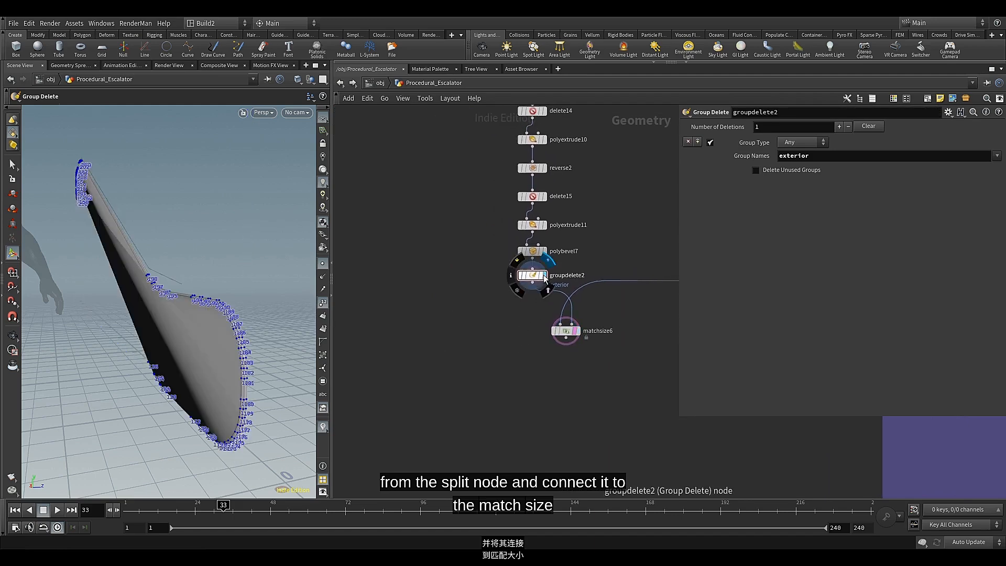
{"action": "key", "text": "Escape"}
{"action": "left_click_drag", "start_coordinate": [222, 261], "coordinate": [198, 260]}
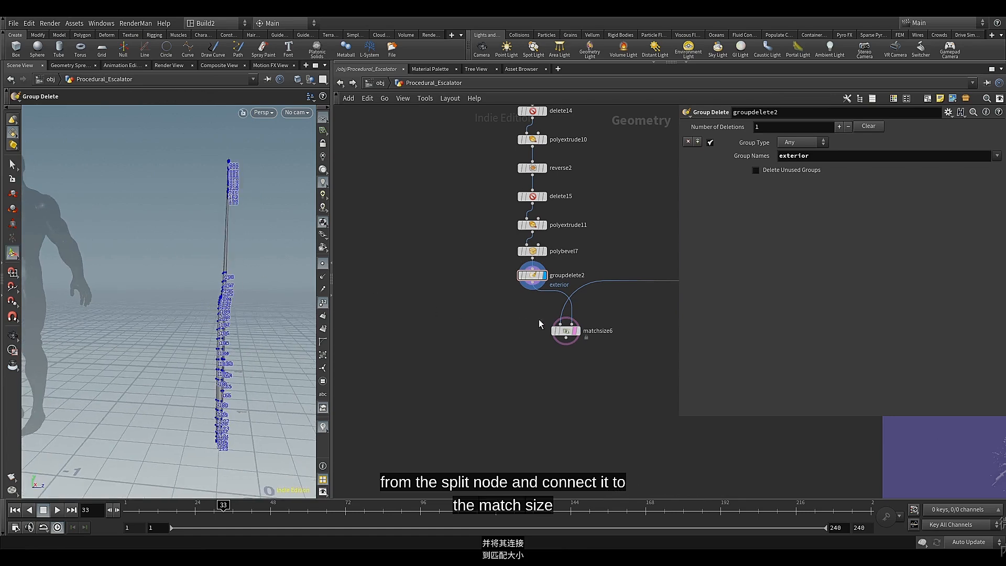
Add a Box node in the empty area beside the groupdelete2 node and display it
{"action": "scroll", "coordinate": [547, 320], "scroll_direction": "up", "scroll_amount": 2}
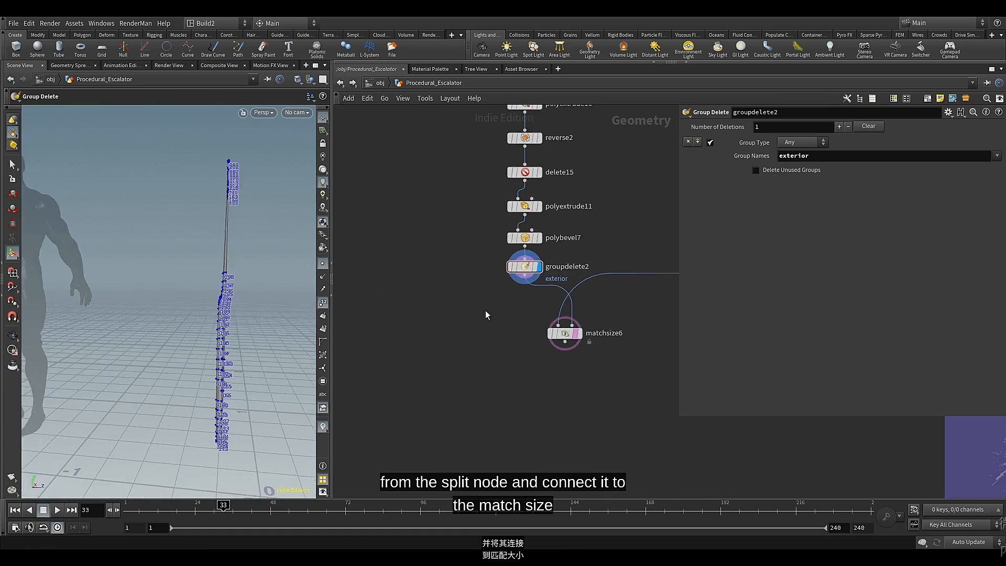
{"action": "scroll", "coordinate": [485, 313], "scroll_direction": "up", "scroll_amount": 3}
{"action": "key", "text": "Tab"}
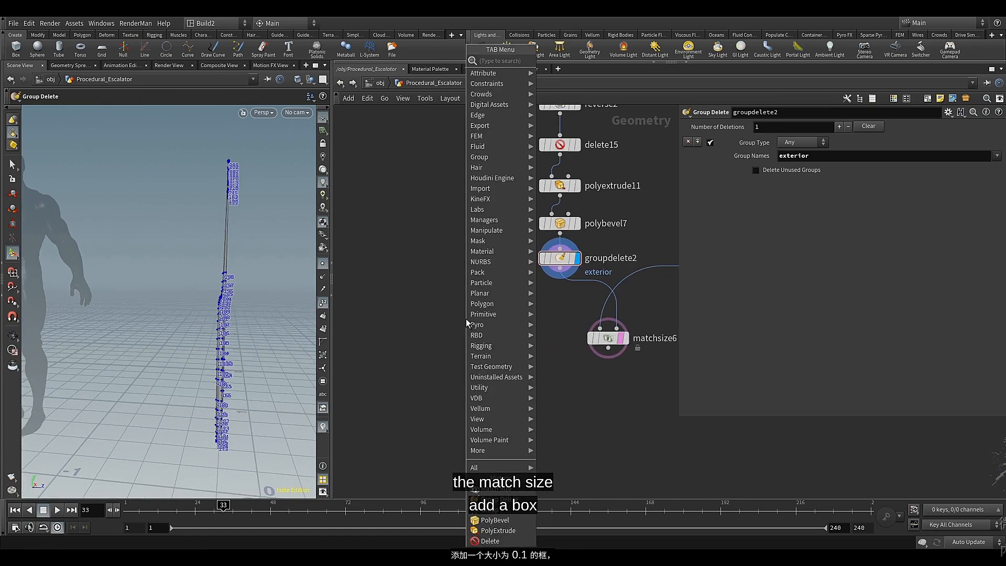
{"action": "type", "text": "box"}
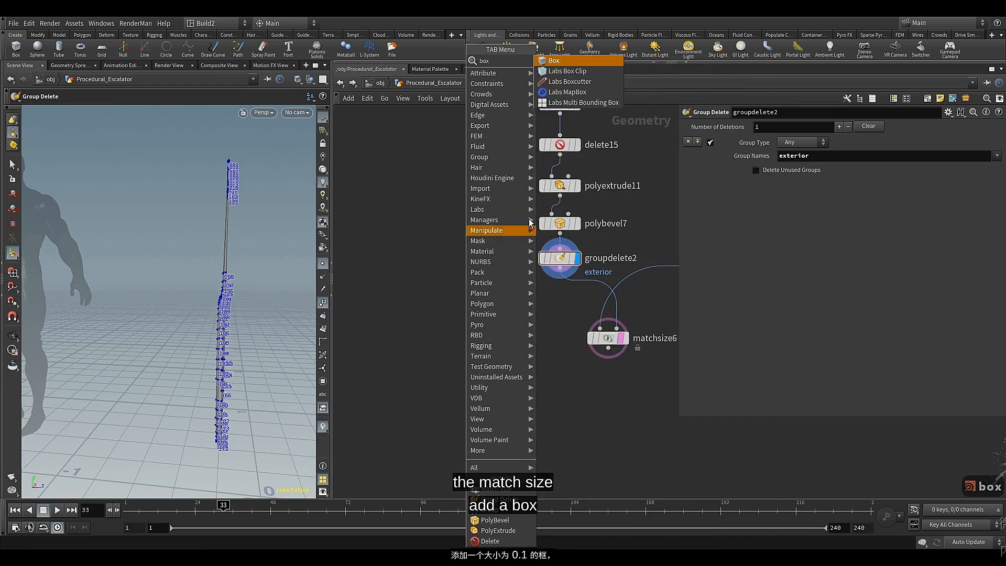
{"action": "left_click", "coordinate": [561, 63]}
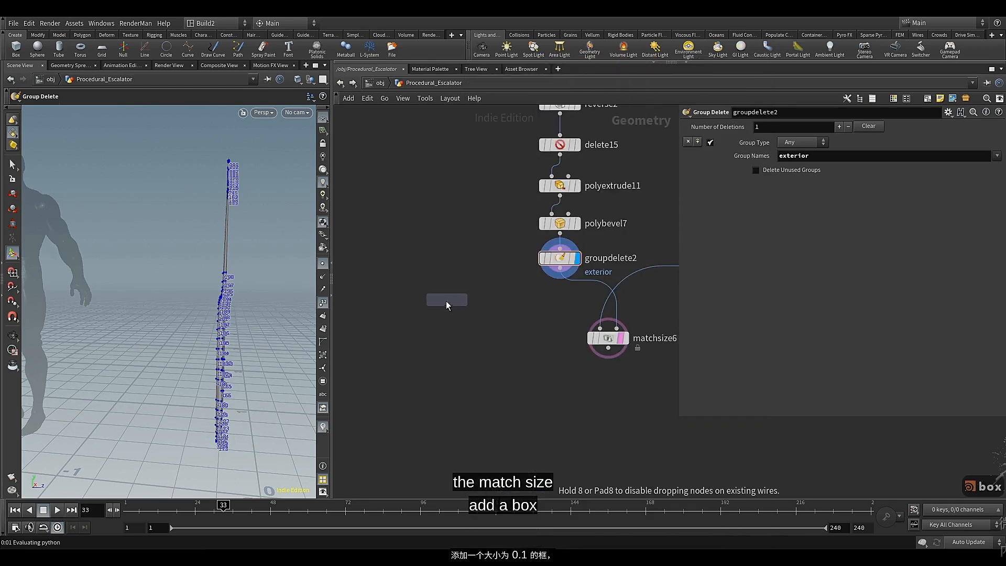
{"action": "left_click", "coordinate": [416, 331]}
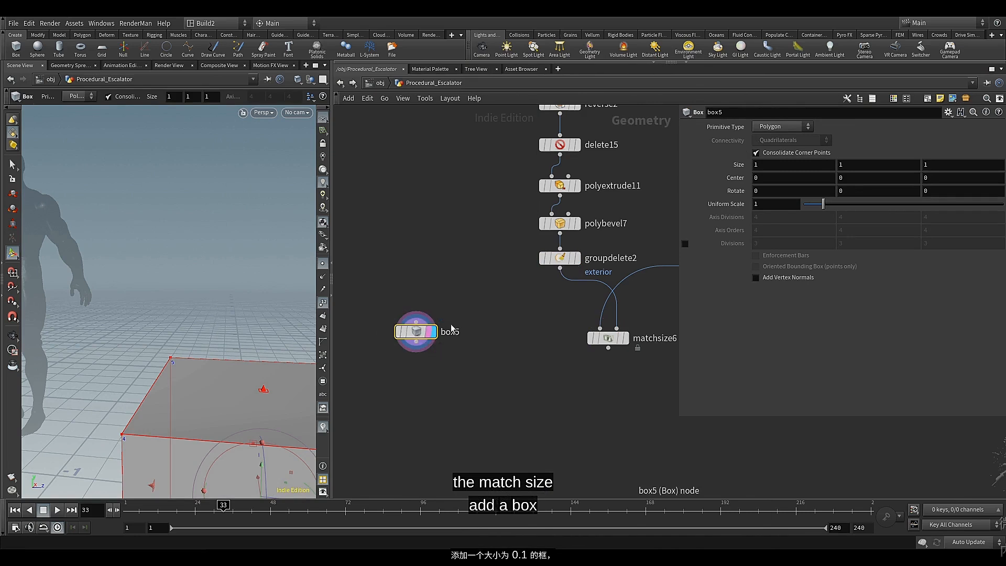
Set box5's size to 0.1 by 100 by 0.1 and its uniform scale to 0.3
{"action": "middle_click_drag", "start_coordinate": [742, 169], "coordinate": [335, 198]}
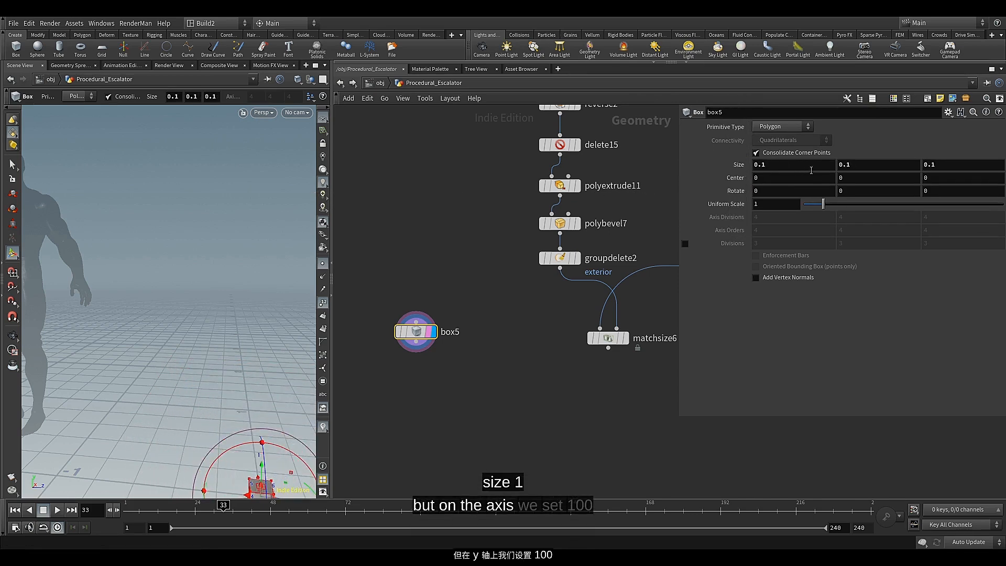
{"action": "type", "text": "100"}
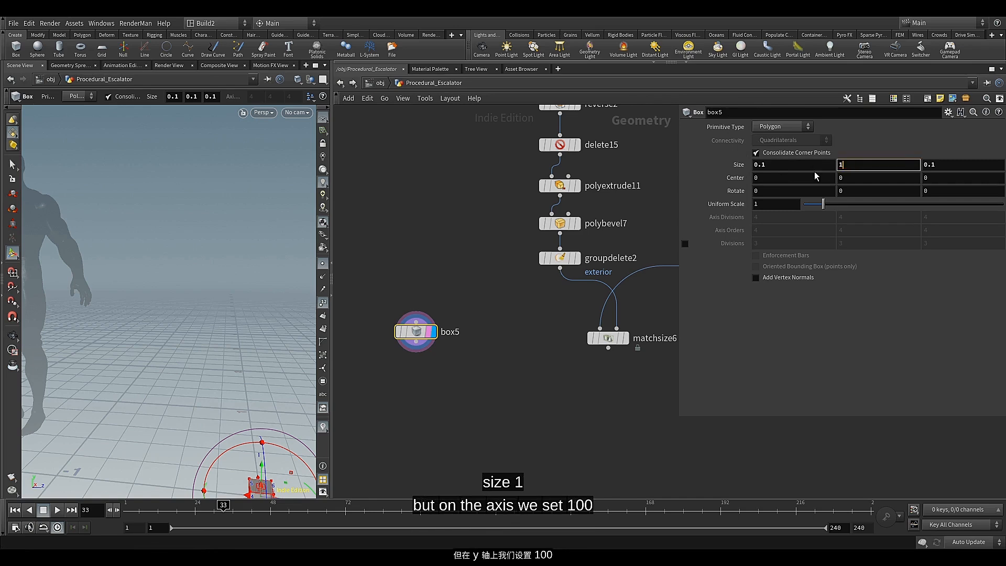
{"action": "key", "text": "Return"}
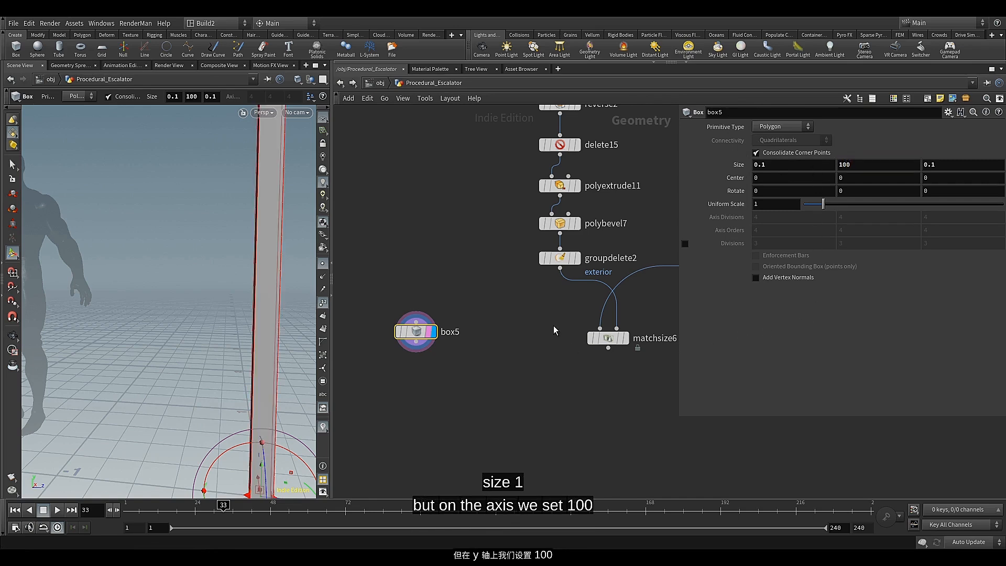
{"action": "left_click", "coordinate": [760, 204]}
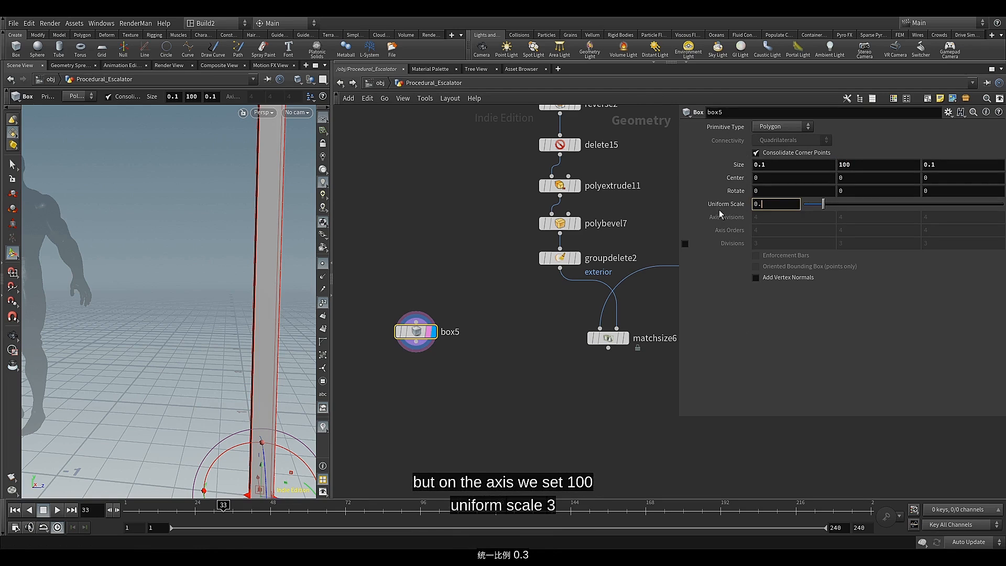
{"action": "key", "text": "Return"}
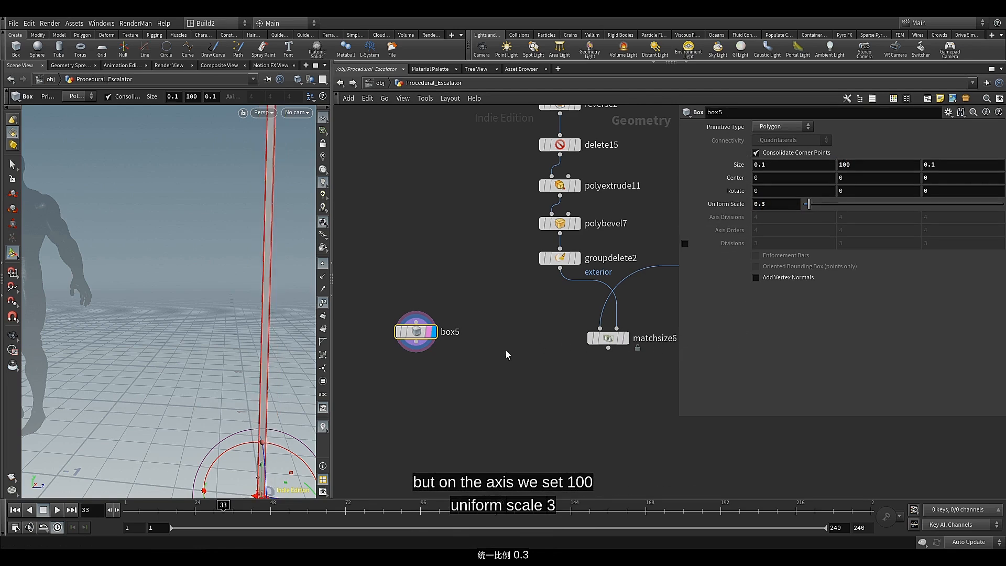
{"action": "middle_click_drag", "start_coordinate": [441, 369], "coordinate": [447, 348]}
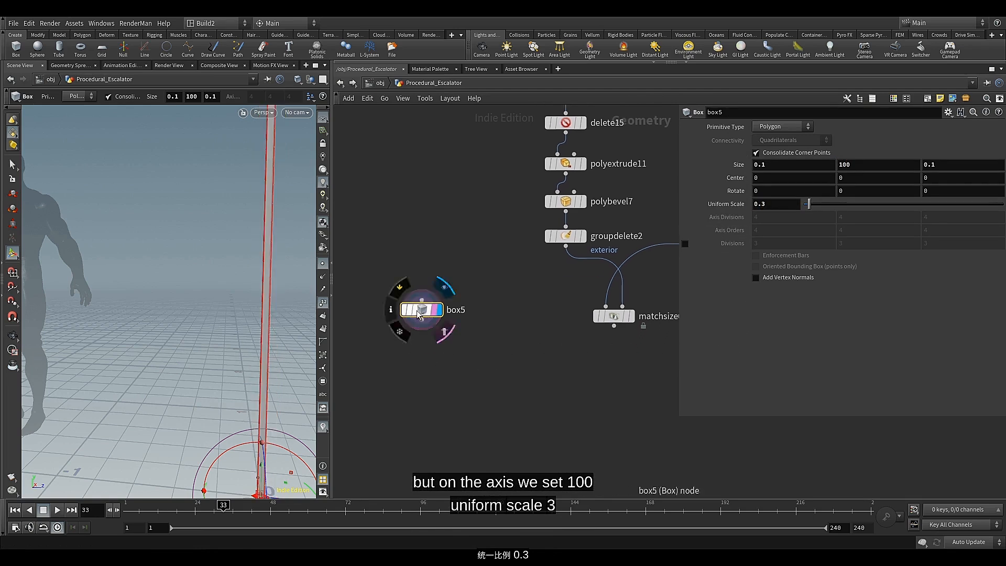
Scale one long side face of the tall box to about 0.09 in X using an Edit node
{"action": "left_click_drag", "start_coordinate": [257, 344], "coordinate": [223, 287]}
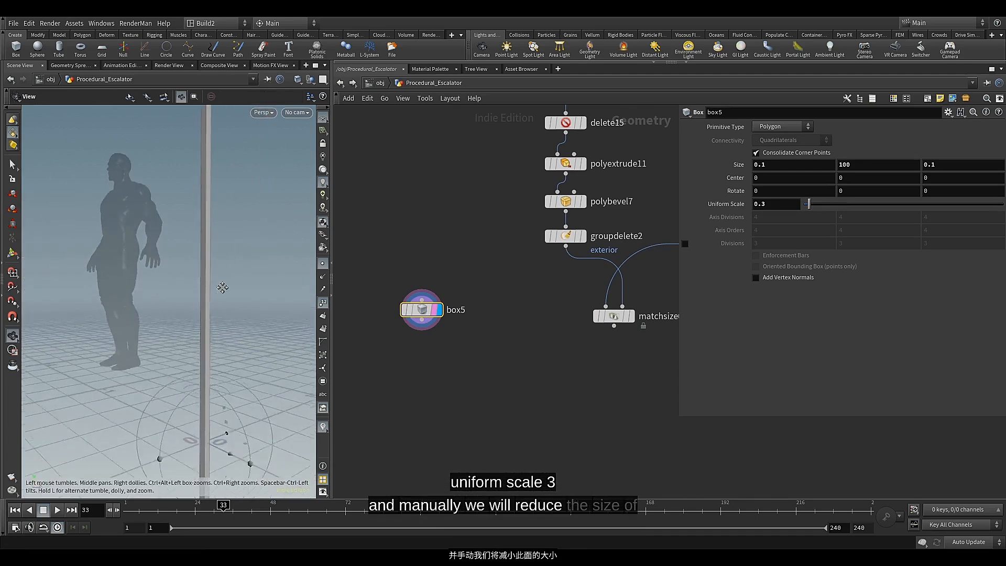
{"action": "key", "text": "Return"}
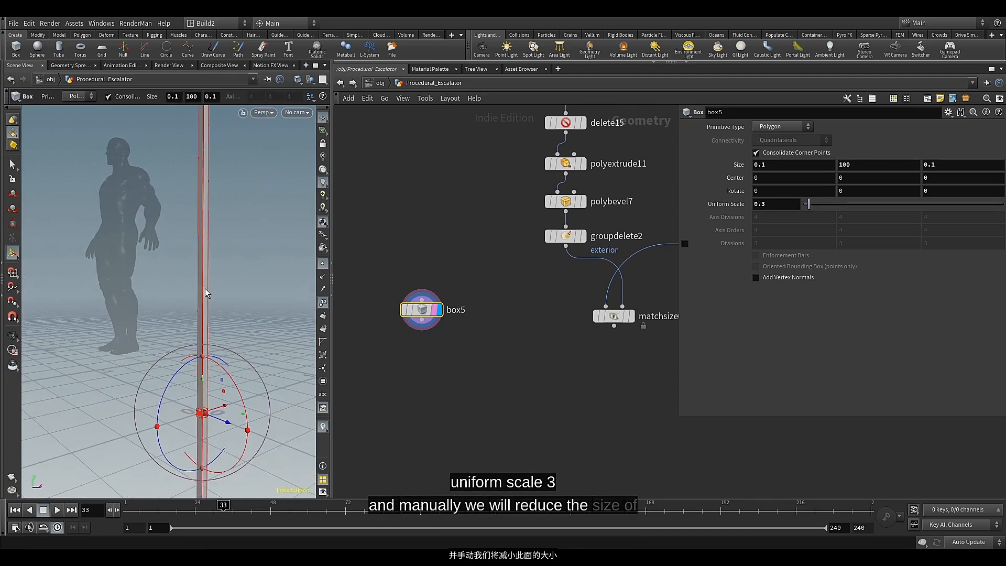
{"action": "left_click", "coordinate": [12, 165]}
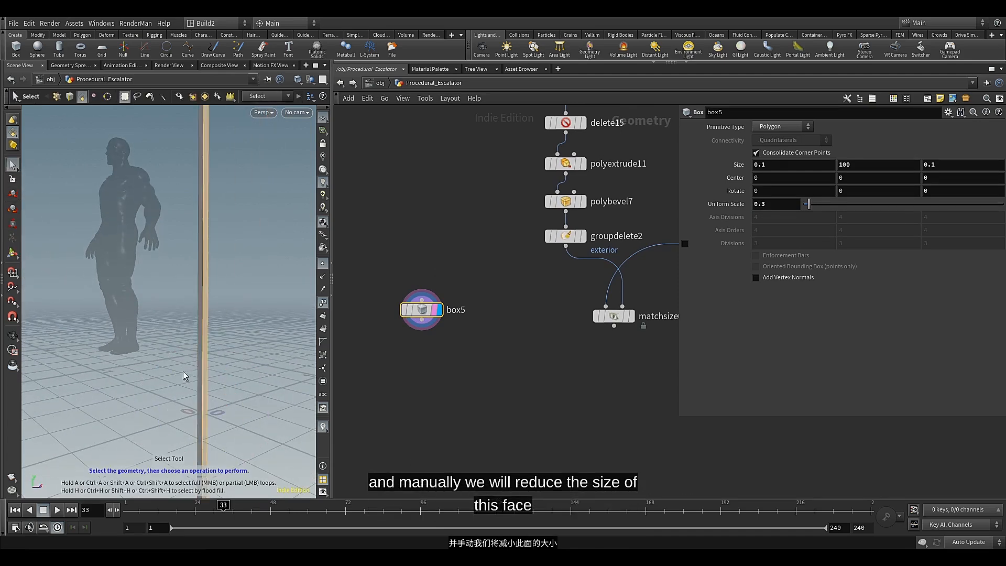
{"action": "left_click", "coordinate": [12, 229]}
{"action": "middle_click_drag", "start_coordinate": [166, 362], "coordinate": [132, 286], "text": "alt"}
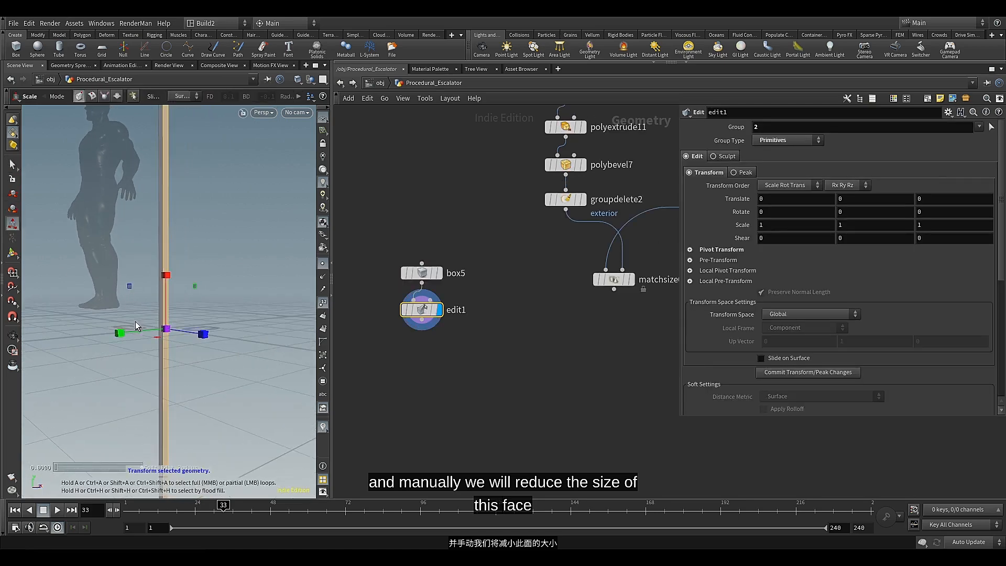
{"action": "scroll", "coordinate": [151, 317], "scroll_direction": "up", "scroll_amount": 8, "text": "alt"}
{"action": "scroll", "coordinate": [193, 355], "scroll_direction": "down", "scroll_amount": 3, "text": "alt"}
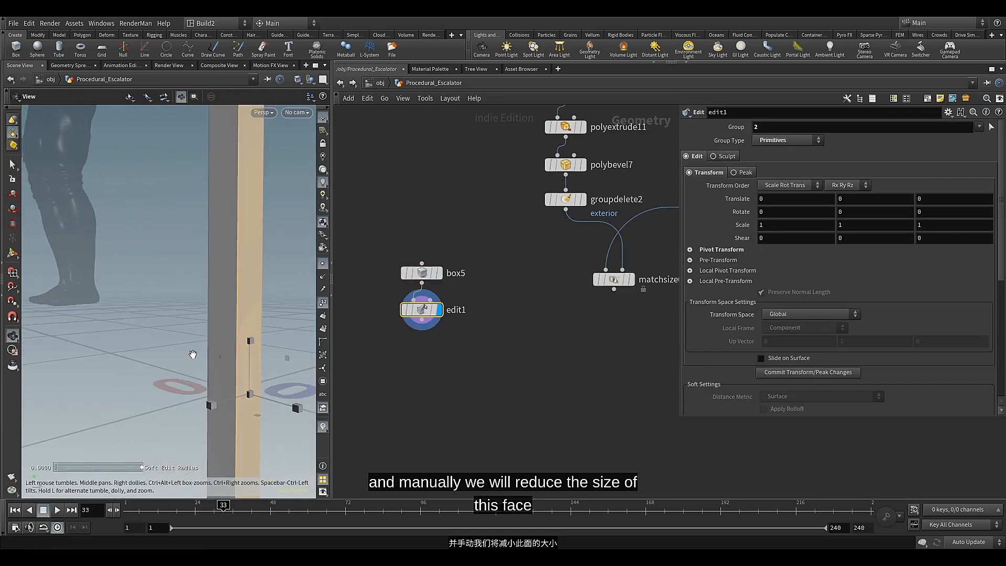
{"action": "mouse_move", "coordinate": [193, 354]}
{"action": "left_mouse_down", "text": "alt"}
{"action": "mouse_move", "coordinate": [166, 348]}
{"action": "mouse_move", "coordinate": [176, 348]}
{"action": "left_mouse_up", "text": "alt"}
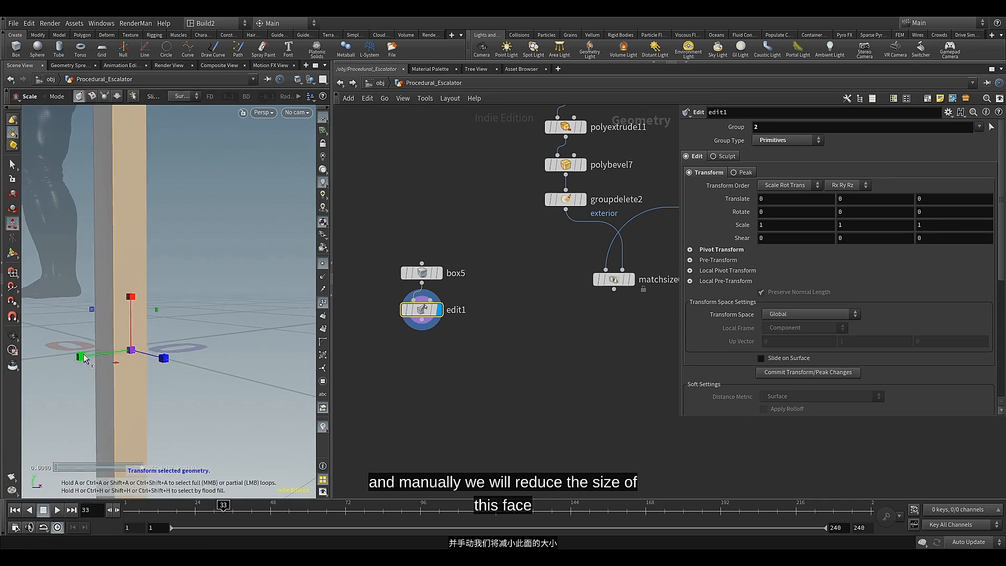
{"action": "mouse_move", "coordinate": [84, 358]}
{"action": "left_mouse_down"}
{"action": "mouse_move", "coordinate": [130, 355]}
{"action": "mouse_move", "coordinate": [69, 360]}
{"action": "left_mouse_up"}
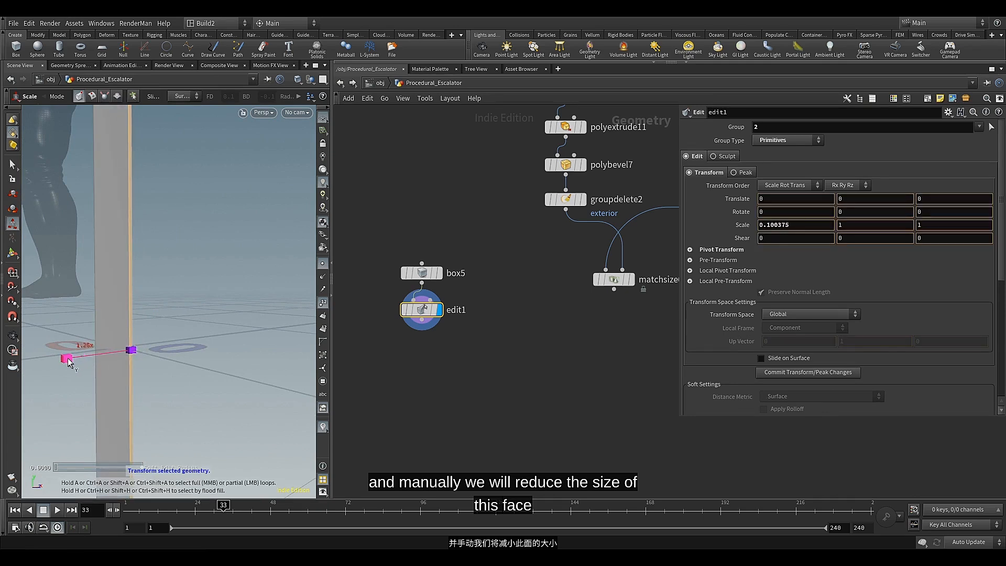
{"action": "left_click_drag", "start_coordinate": [72, 359], "coordinate": [74, 360]}
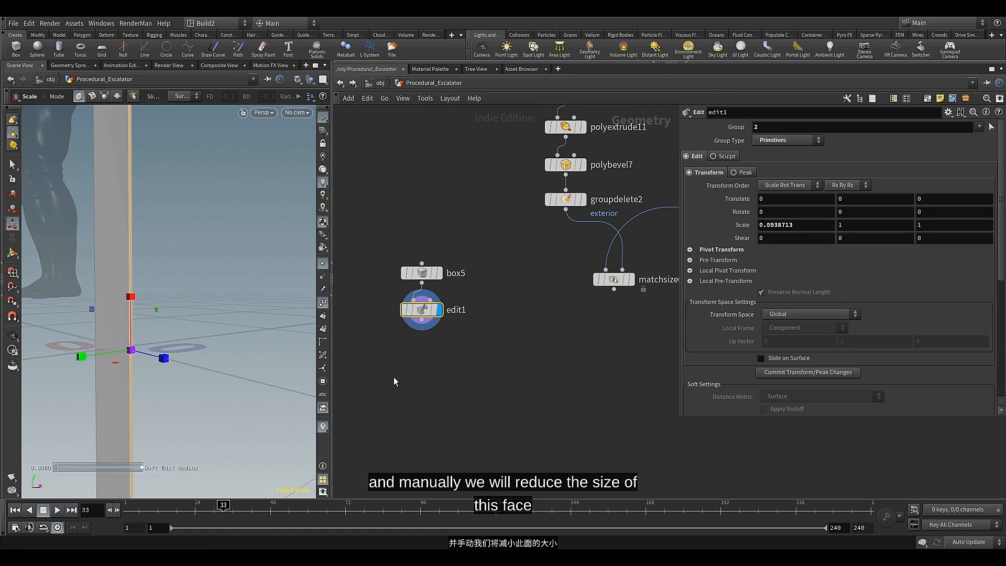
Add a Copy to Points node with edit1 as the source geometry and matchsize6 as the target points
{"action": "scroll", "coordinate": [500, 325], "scroll_direction": "down", "scroll_amount": 3}
{"action": "middle_click_drag", "start_coordinate": [509, 325], "coordinate": [494, 321]}
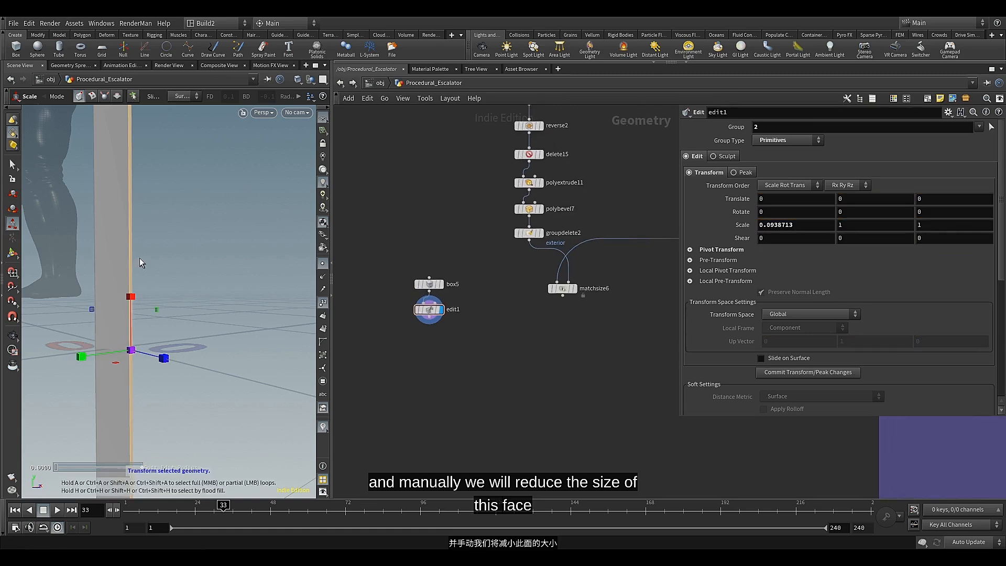
{"action": "scroll", "coordinate": [165, 246], "scroll_direction": "down", "scroll_amount": 7}
{"action": "left_click_drag", "start_coordinate": [169, 245], "coordinate": [196, 316]}
{"action": "key", "text": "e"}
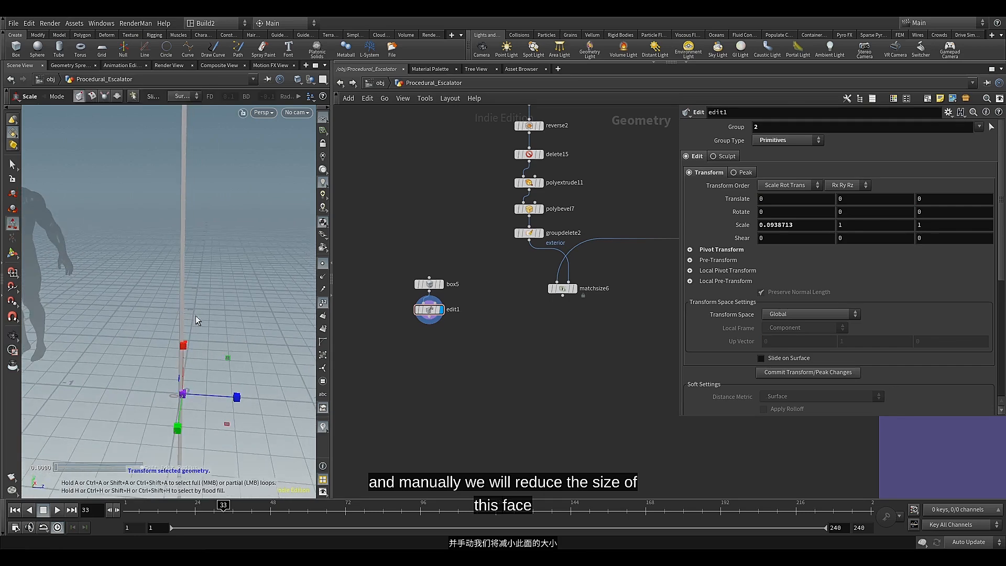
{"action": "scroll", "coordinate": [510, 312], "scroll_direction": "up", "scroll_amount": 2}
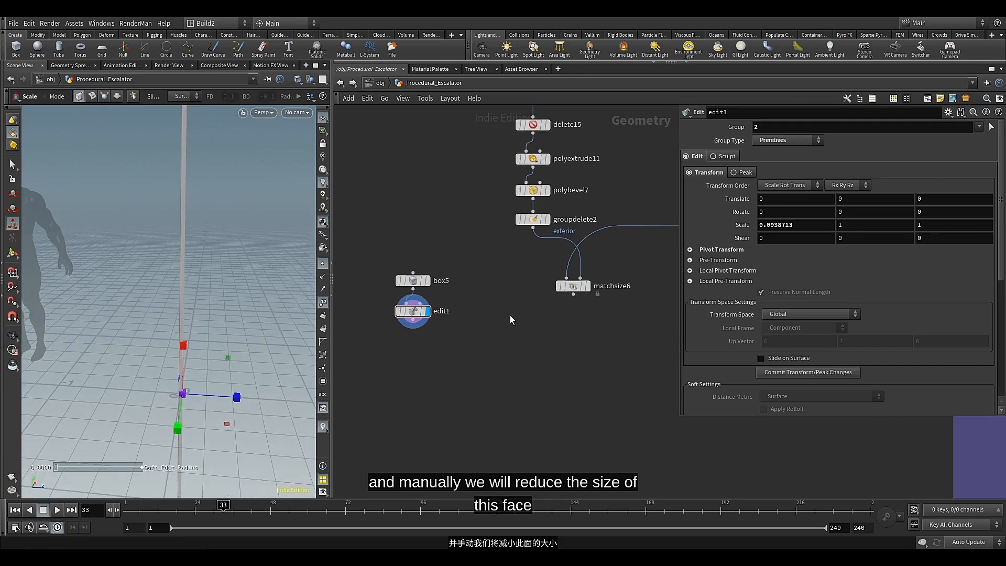
{"action": "key", "text": "Tab"}
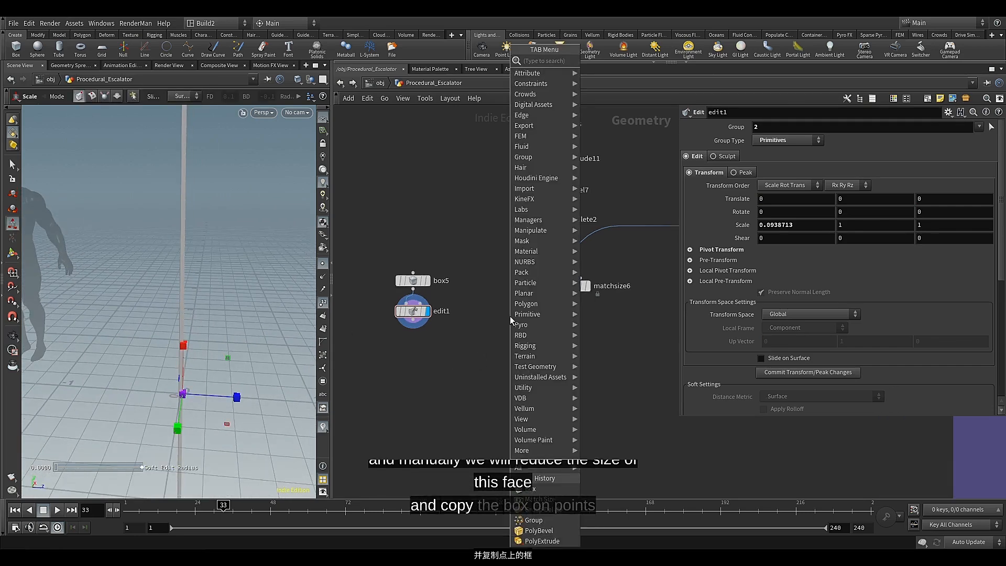
{"action": "type", "text": "cop"}
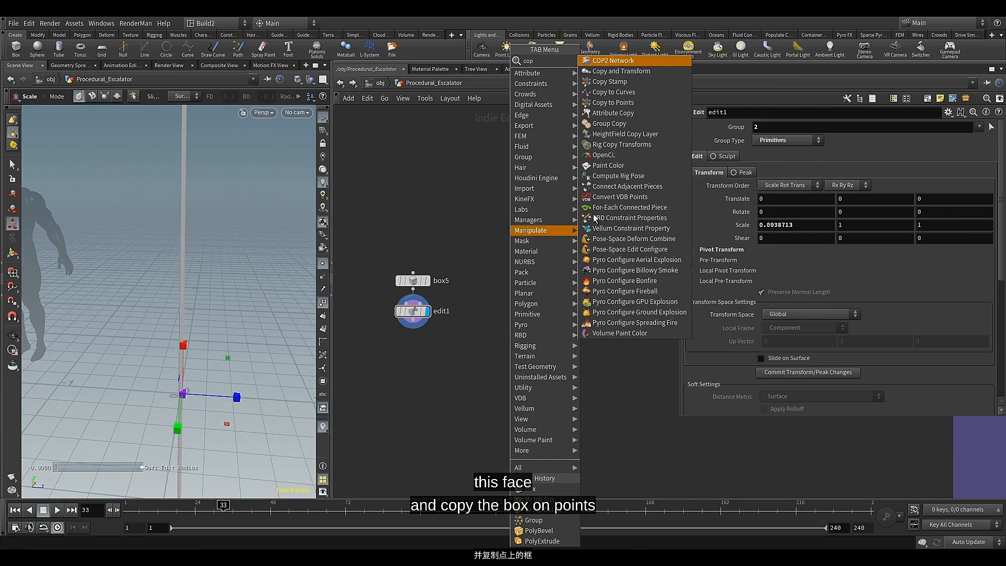
{"action": "left_click", "coordinate": [638, 103]}
{"action": "left_click", "coordinate": [499, 357]}
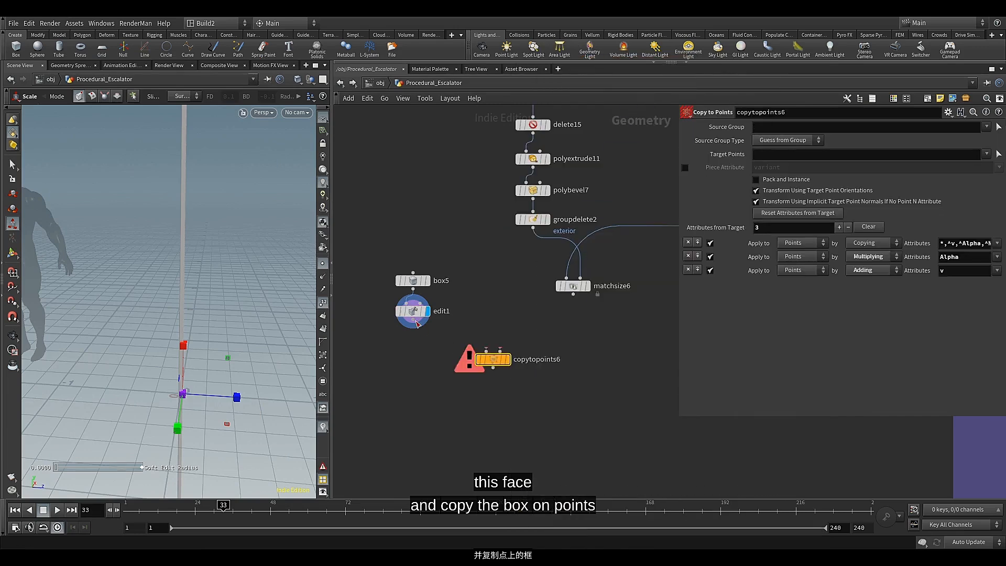
{"action": "left_click_drag", "start_coordinate": [418, 324], "coordinate": [489, 350]}
{"action": "left_click_drag", "start_coordinate": [573, 295], "coordinate": [500, 350]}
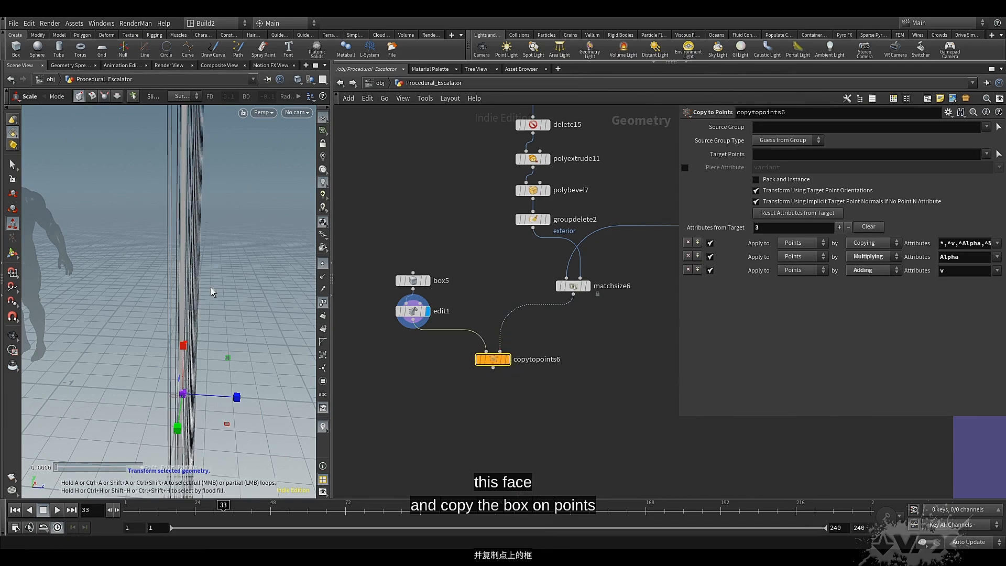
Template groupdelete2, display copytopoints6, and examine how the copied boxes line up with the side panel
{"action": "left_click_drag", "start_coordinate": [210, 288], "coordinate": [181, 321], "text": "alt"}
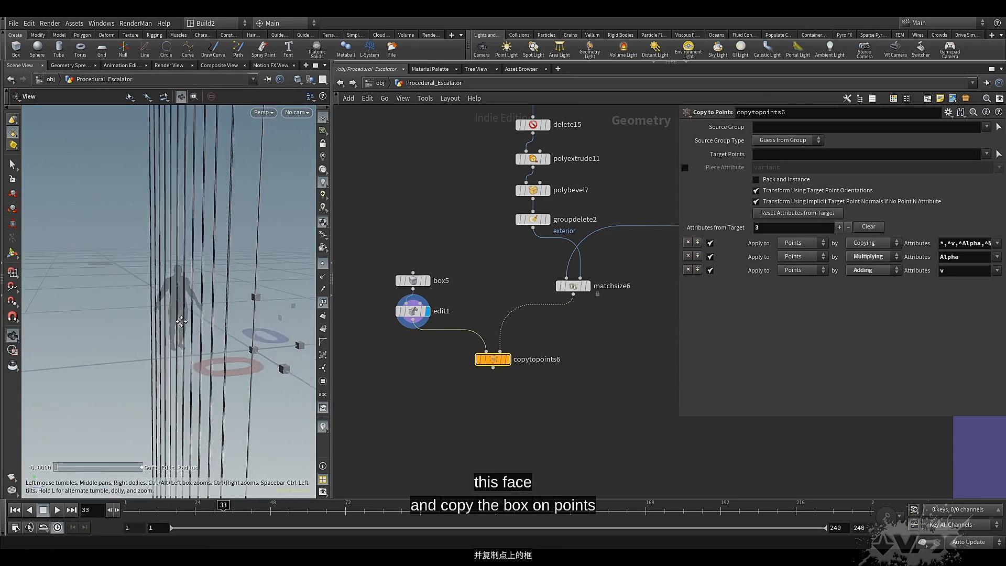
{"action": "left_click", "coordinate": [544, 219]}
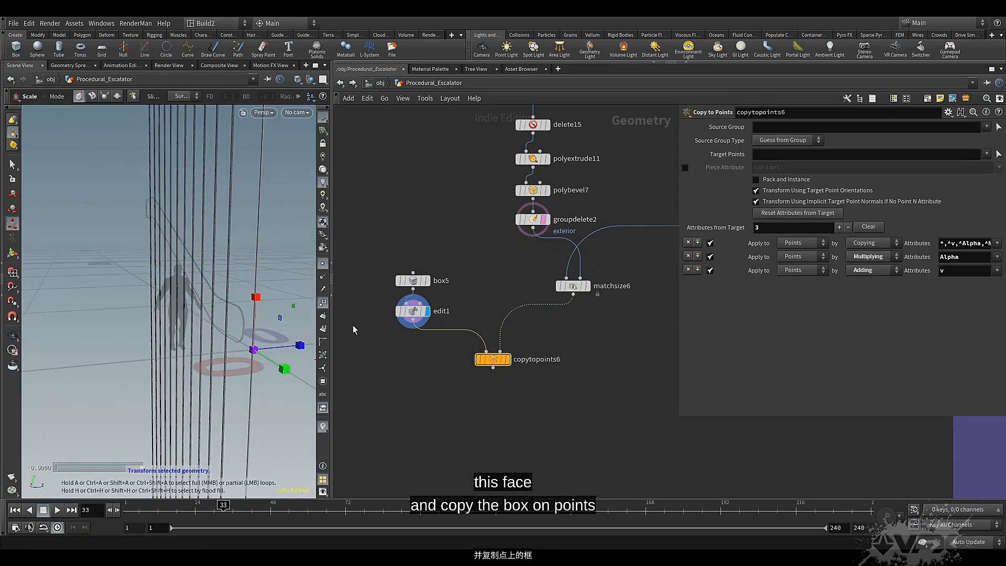
{"action": "scroll", "coordinate": [244, 294], "scroll_direction": "up", "scroll_amount": 6, "text": "alt"}
{"action": "left_click_drag", "start_coordinate": [232, 312], "coordinate": [221, 306], "text": "alt"}
{"action": "left_click_drag", "start_coordinate": [111, 285], "coordinate": [155, 312], "text": "alt"}
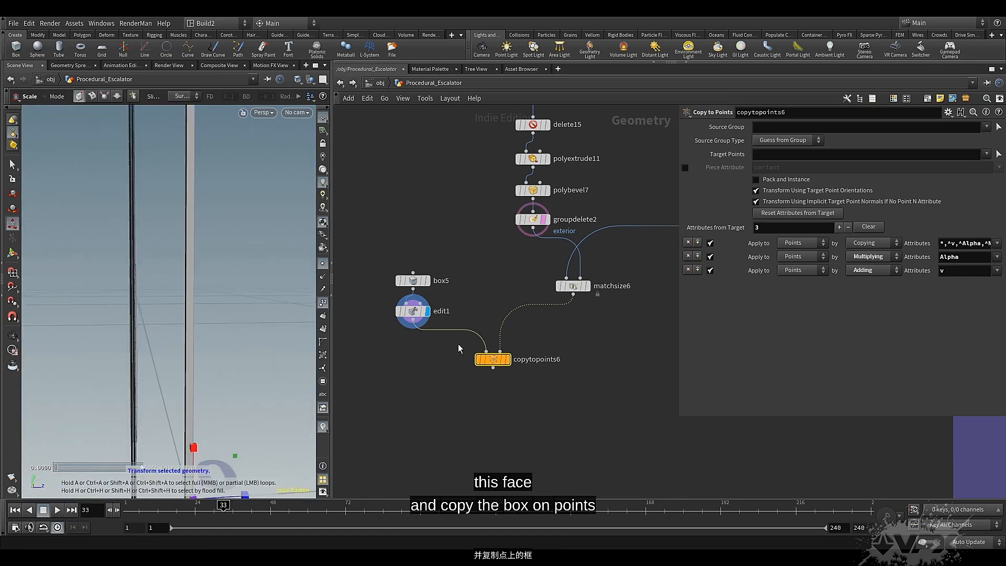
{"action": "left_click", "coordinate": [506, 359]}
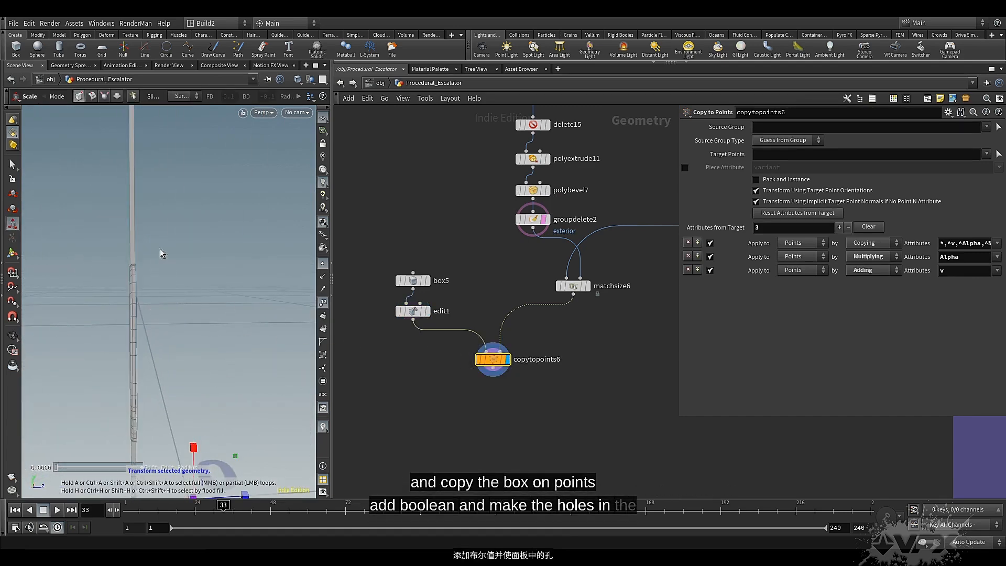
{"action": "left_click_drag", "start_coordinate": [160, 249], "coordinate": [168, 265], "text": "alt"}
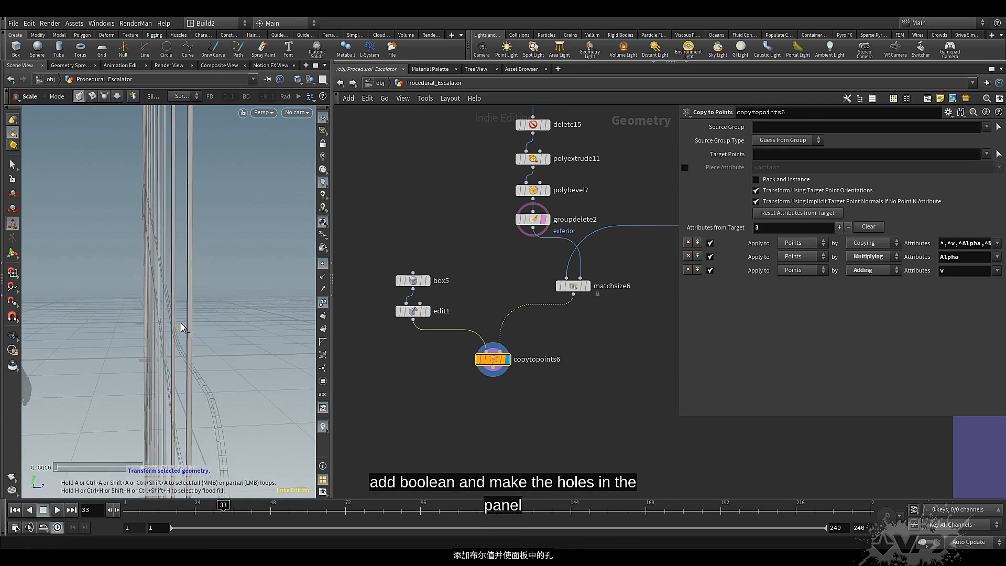
{"action": "left_click_drag", "start_coordinate": [181, 327], "coordinate": [205, 341], "text": "alt"}
{"action": "left_click_drag", "start_coordinate": [194, 332], "coordinate": [195, 332], "text": "alt"}
Add a Boolean node connected below copytopoints6 and display it
{"action": "middle_click_drag", "start_coordinate": [470, 373], "coordinate": [465, 342]}
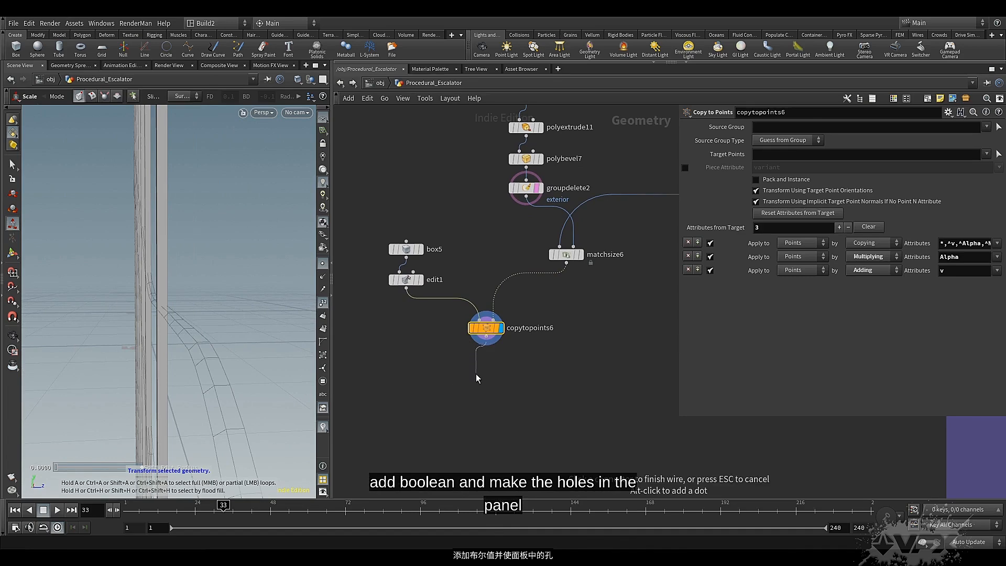
{"action": "key", "text": "Tab"}
{"action": "type", "text": "boo"}
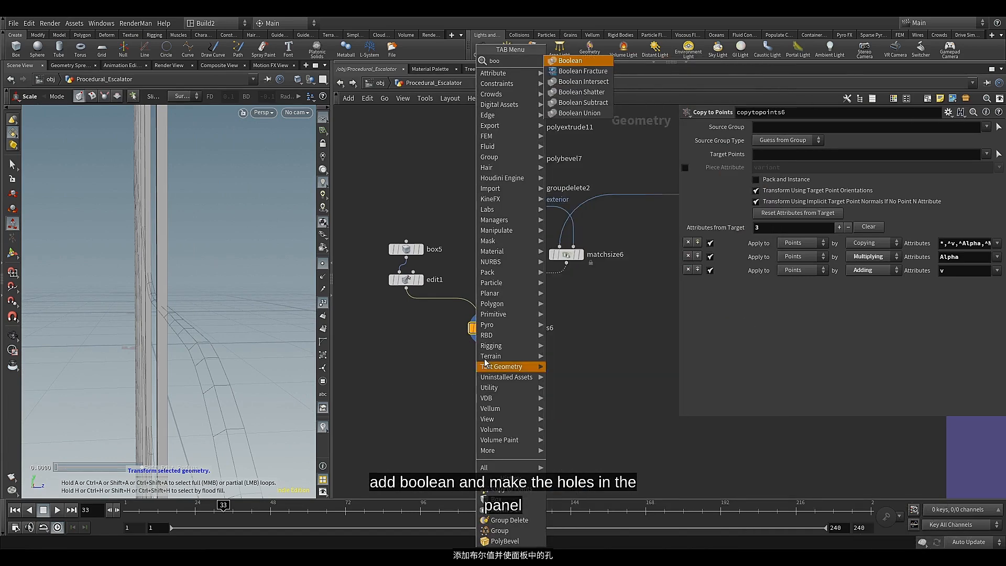
{"action": "left_click", "coordinate": [575, 61]}
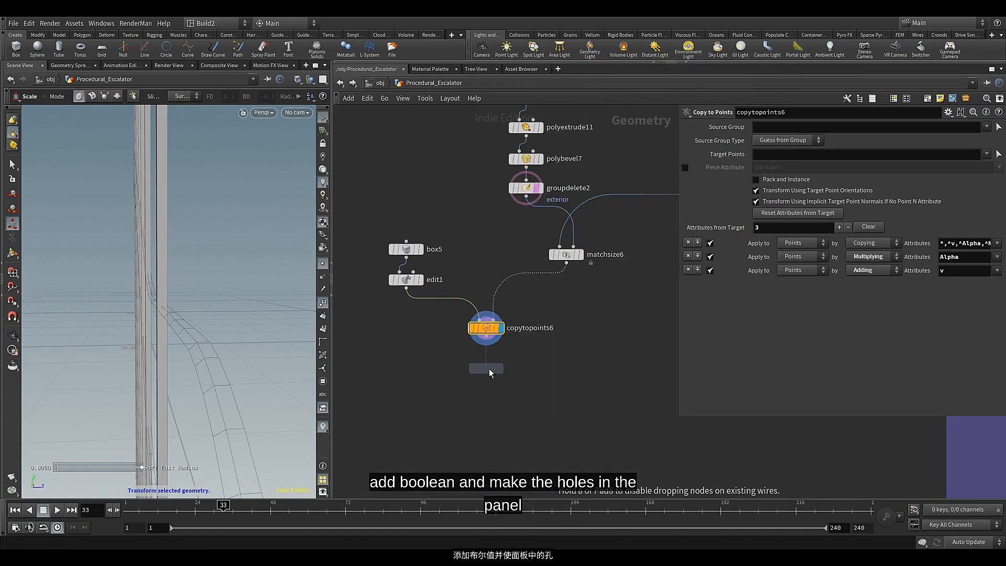
{"action": "left_click", "coordinate": [488, 368]}
{"action": "left_click_drag", "start_coordinate": [486, 345], "coordinate": [494, 386]}
{"action": "left_click", "coordinate": [497, 369]}
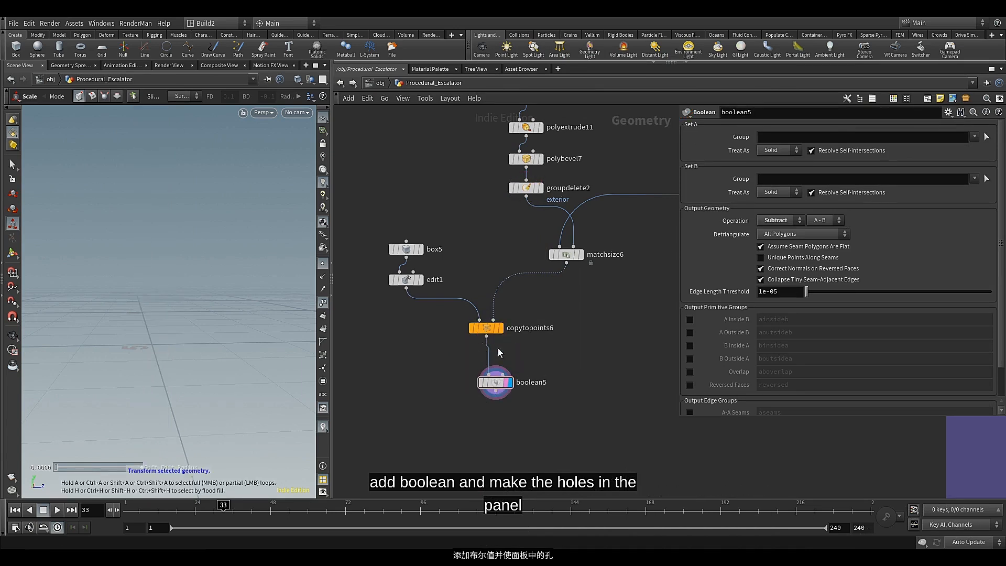
Wire groupdelete2 into boolean5's first input and copytopoints6 into its second, then display the subtraction
{"action": "left_click", "coordinate": [542, 188]}
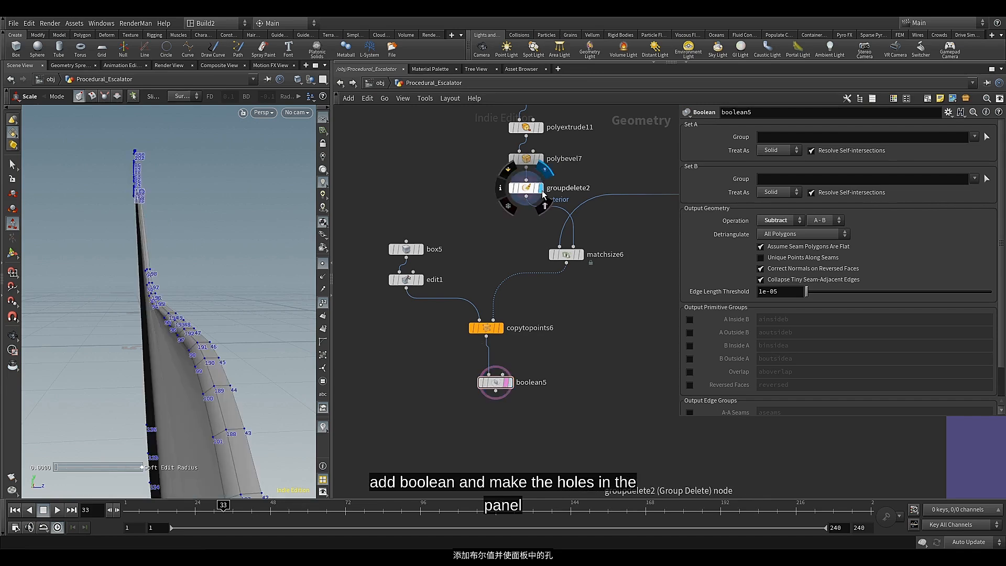
{"action": "left_click_drag", "start_coordinate": [524, 205], "coordinate": [503, 374]}
{"action": "left_click_drag", "start_coordinate": [491, 328], "coordinate": [506, 370]}
{"action": "left_click", "coordinate": [510, 382]}
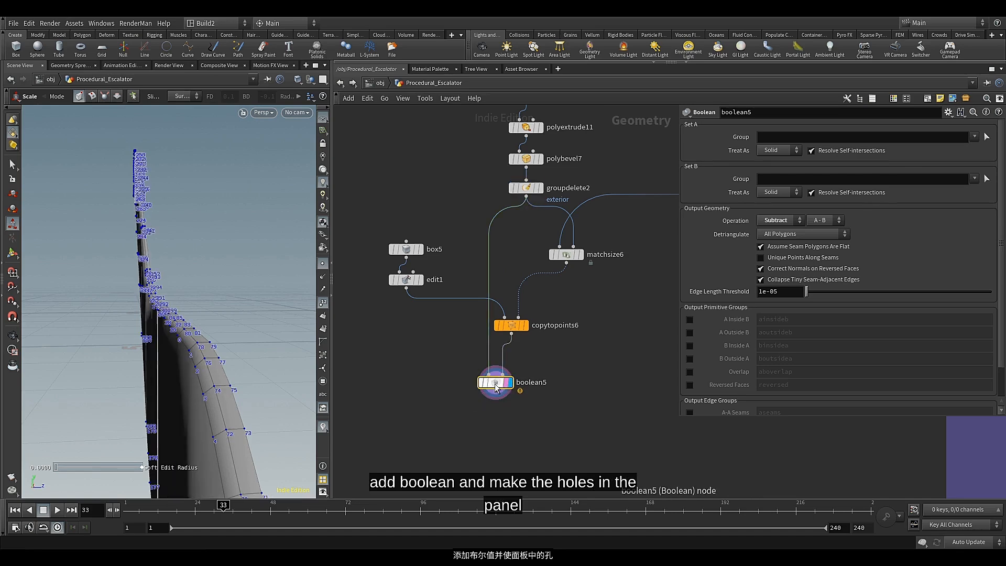
Set Justify Z of matchsize6 to Min so the cutting boxes align to the panel's minimum Z side
{"action": "left_click_drag", "start_coordinate": [155, 296], "coordinate": [188, 326], "text": "alt"}
{"action": "scroll", "coordinate": [193, 352], "scroll_direction": "up", "scroll_amount": 3}
{"action": "middle_click_drag", "start_coordinate": [188, 326], "coordinate": [184, 326], "text": "alt"}
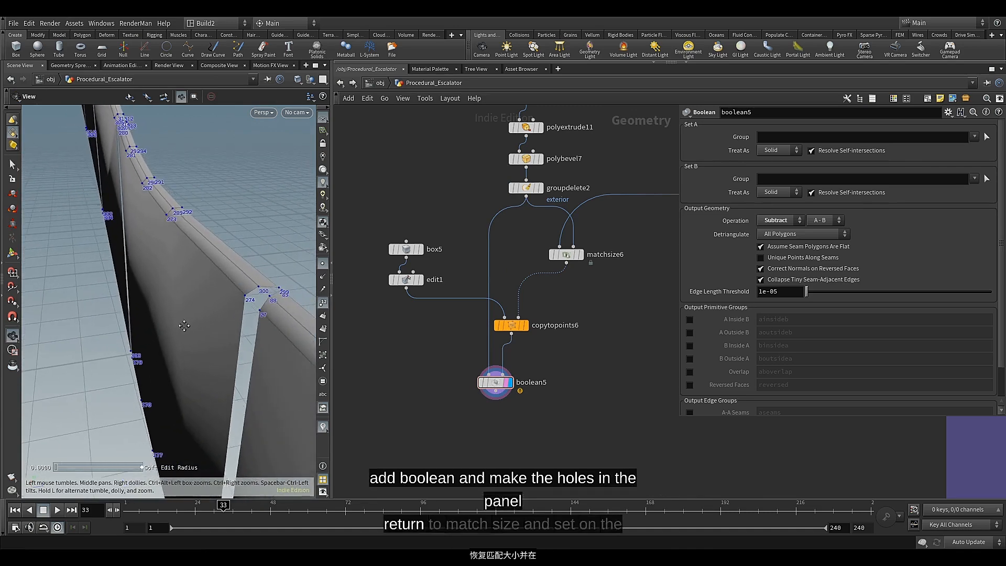
{"action": "left_click_drag", "start_coordinate": [184, 326], "coordinate": [178, 326], "text": "alt"}
{"action": "left_click", "coordinate": [565, 255]}
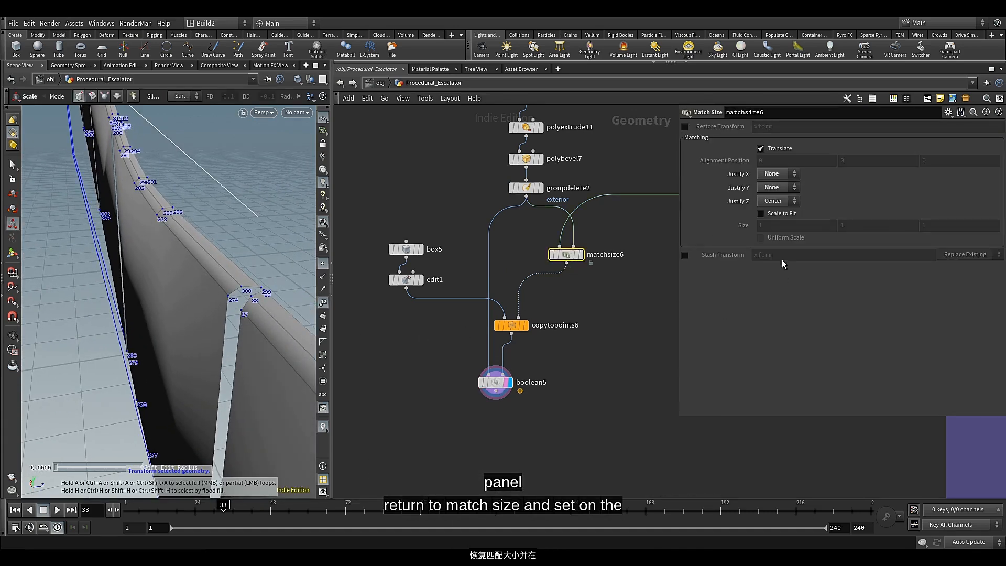
{"action": "left_click", "coordinate": [785, 203]}
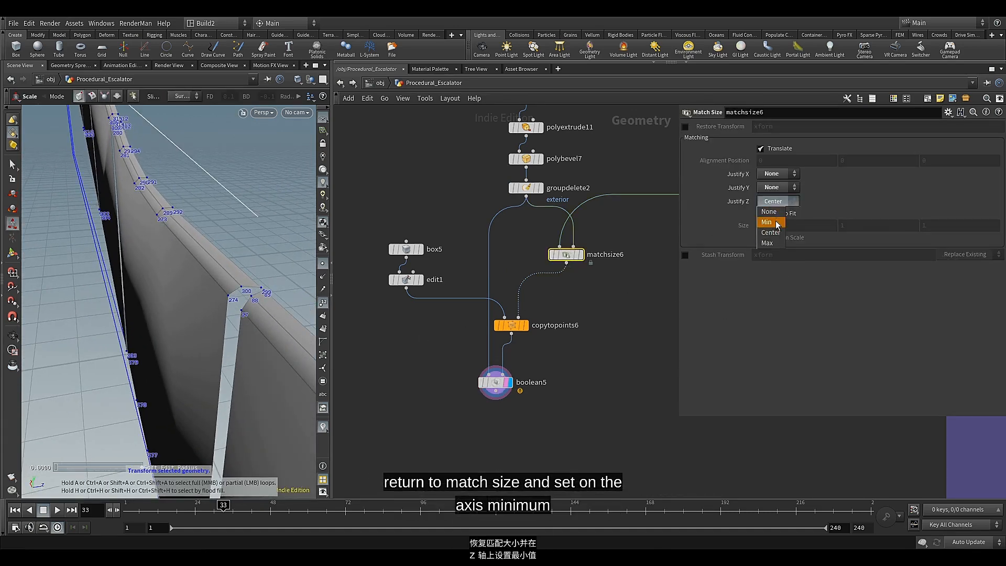
{"action": "left_click", "coordinate": [777, 223]}
{"action": "key", "text": "Escape"}
Hide the point numbers in the viewport and inspect the cuts along the whole side panel
{"action": "left_click_drag", "start_coordinate": [224, 281], "coordinate": [160, 296]}
{"action": "middle_click_drag", "start_coordinate": [160, 297], "coordinate": [28, 325]}
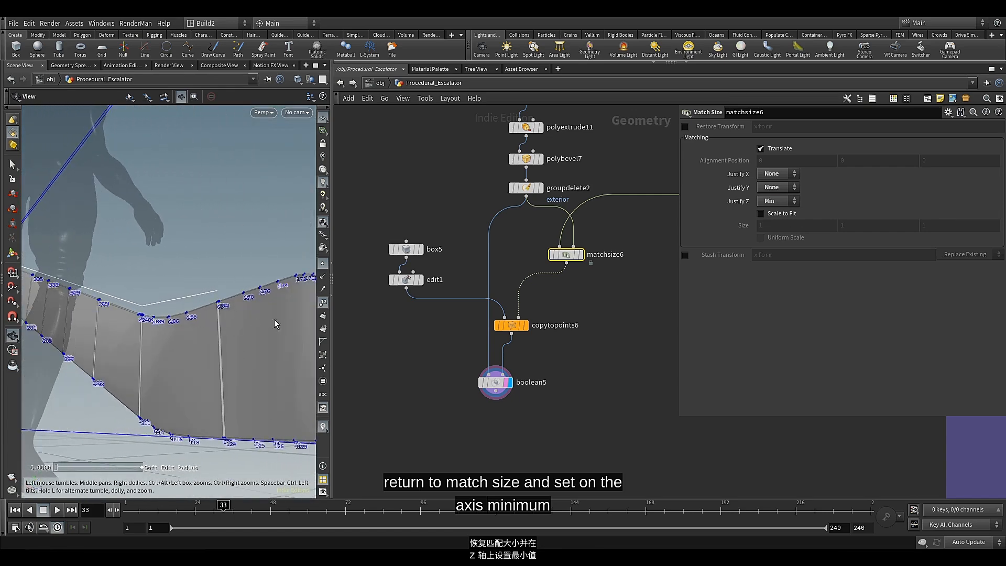
{"action": "left_click", "coordinate": [322, 303]}
{"action": "left_click_drag", "start_coordinate": [231, 297], "coordinate": [215, 362]}
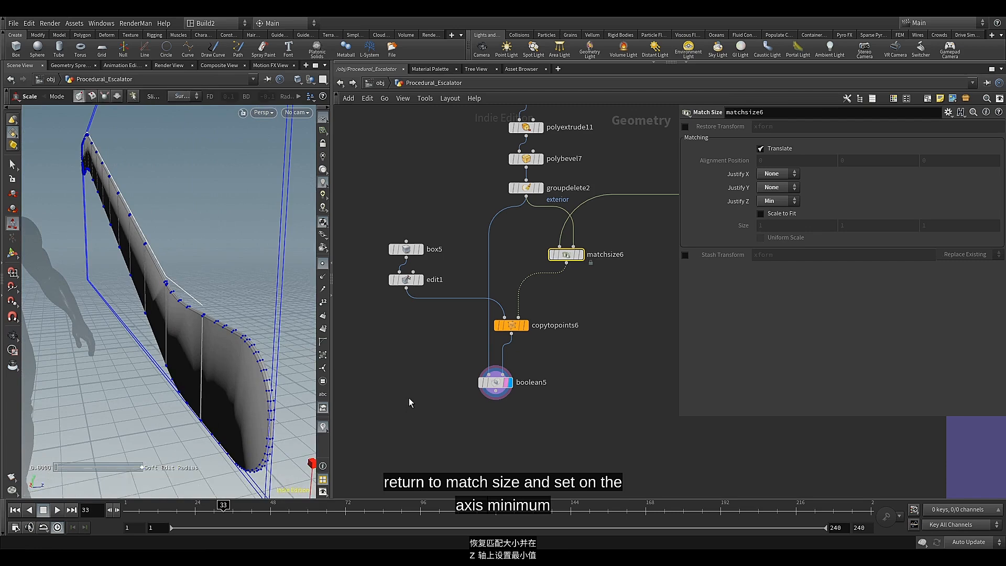
Add a PolyBevel node connected below boolean5 and display it
{"action": "middle_click_drag", "start_coordinate": [458, 404], "coordinate": [457, 288]}
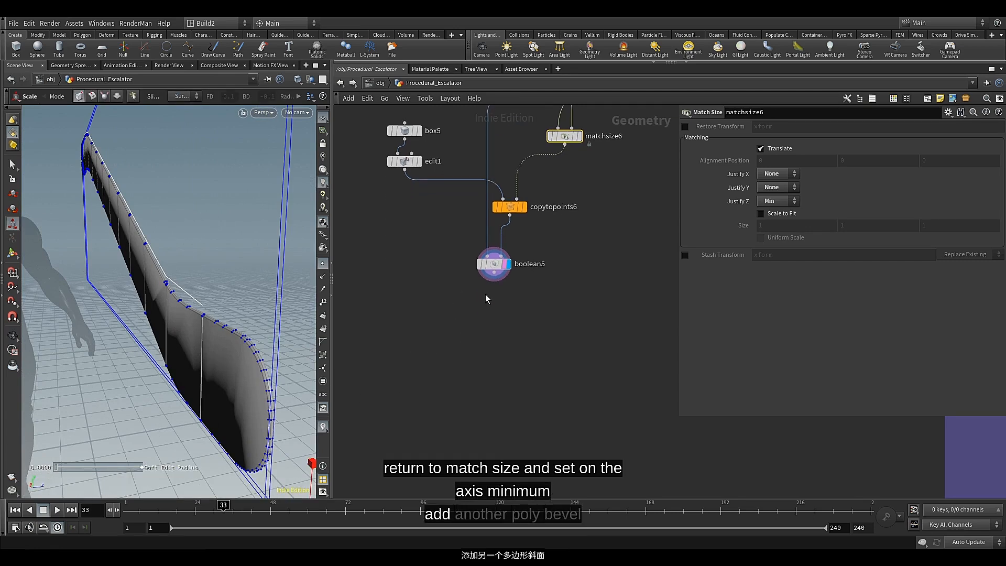
{"action": "scroll", "coordinate": [515, 272], "scroll_direction": "up", "scroll_amount": 2}
{"action": "left_click", "coordinate": [490, 273]}
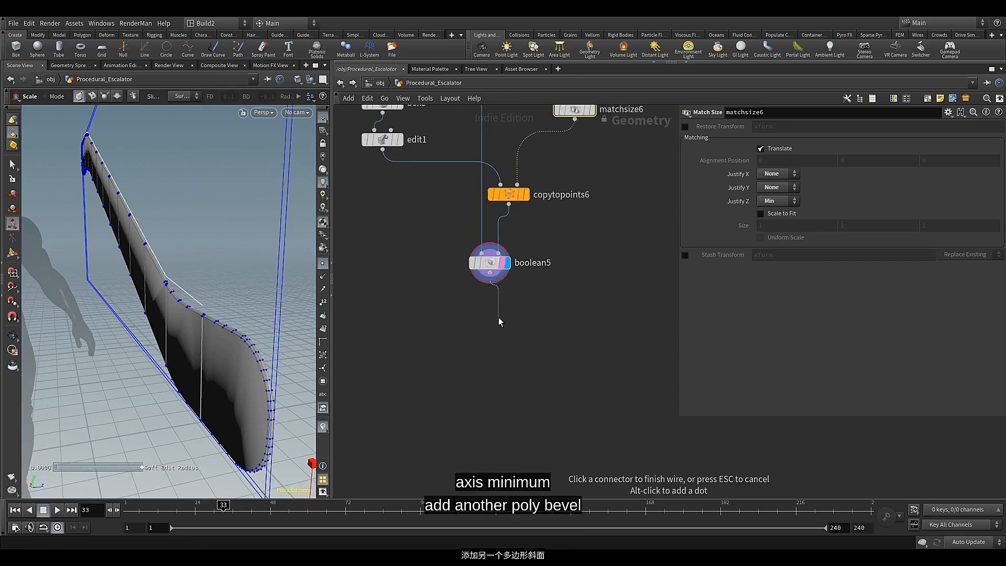
{"action": "key", "text": "Tab"}
{"action": "type", "text": "pol"}
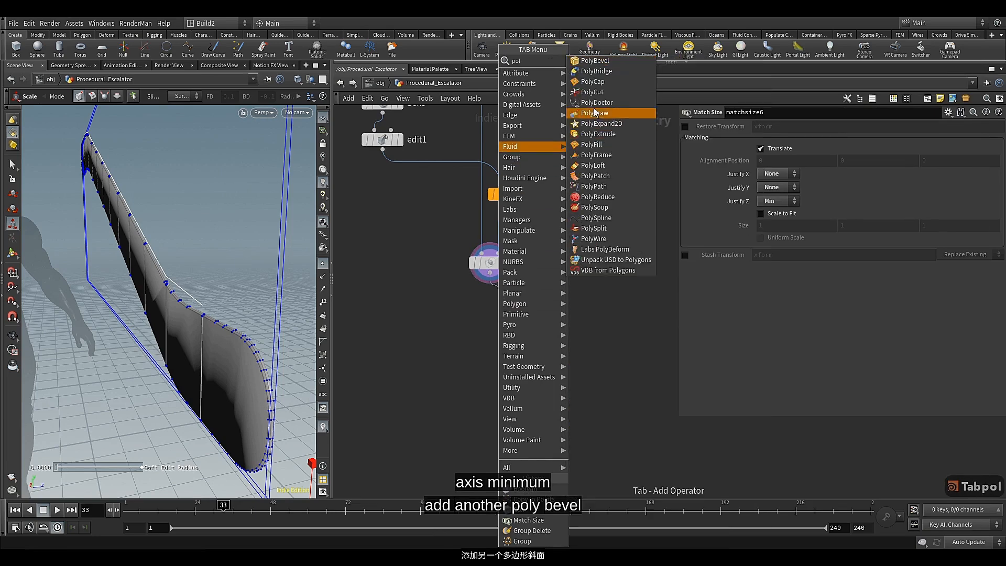
{"action": "left_click", "coordinate": [602, 65]}
{"action": "left_click", "coordinate": [506, 324]}
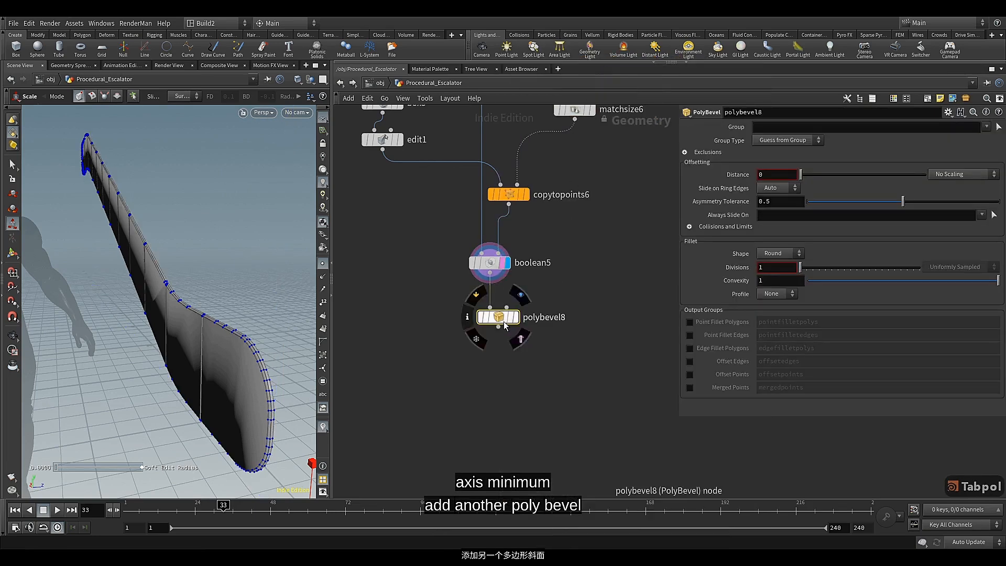
{"action": "left_click_drag", "start_coordinate": [503, 320], "coordinate": [489, 317]}
{"action": "key", "text": "r"}
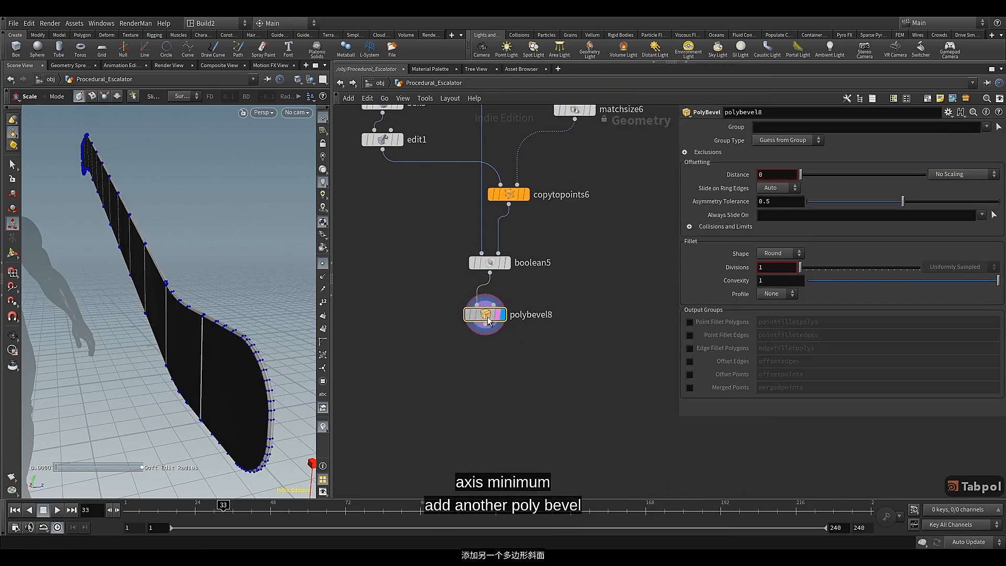
{"action": "mouse_move", "coordinate": [486, 320]}
{"action": "key", "text": "Escape"}
{"action": "left_click_drag", "start_coordinate": [278, 375], "coordinate": [264, 336]}
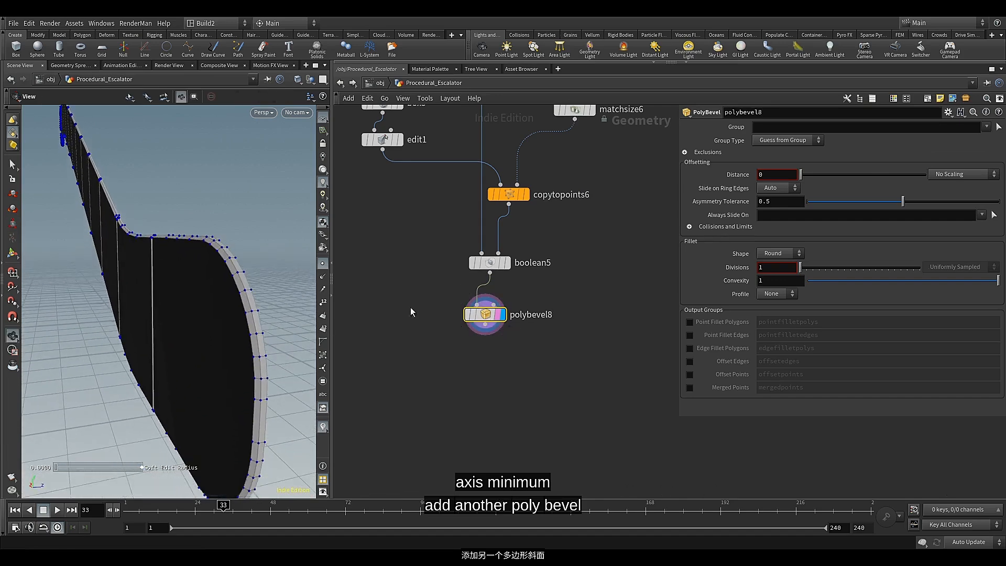
Make polybevel8 ignore flat edges, with a Maximum Normal Angle of 40
{"action": "left_click", "coordinate": [685, 153]}
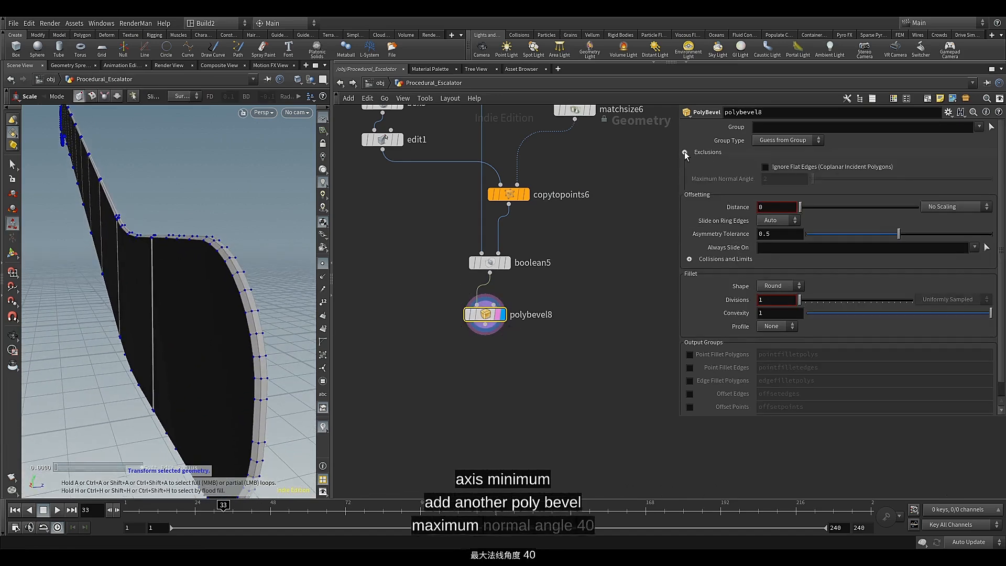
{"action": "left_click", "coordinate": [765, 168]}
{"action": "left_click", "coordinate": [776, 181]}
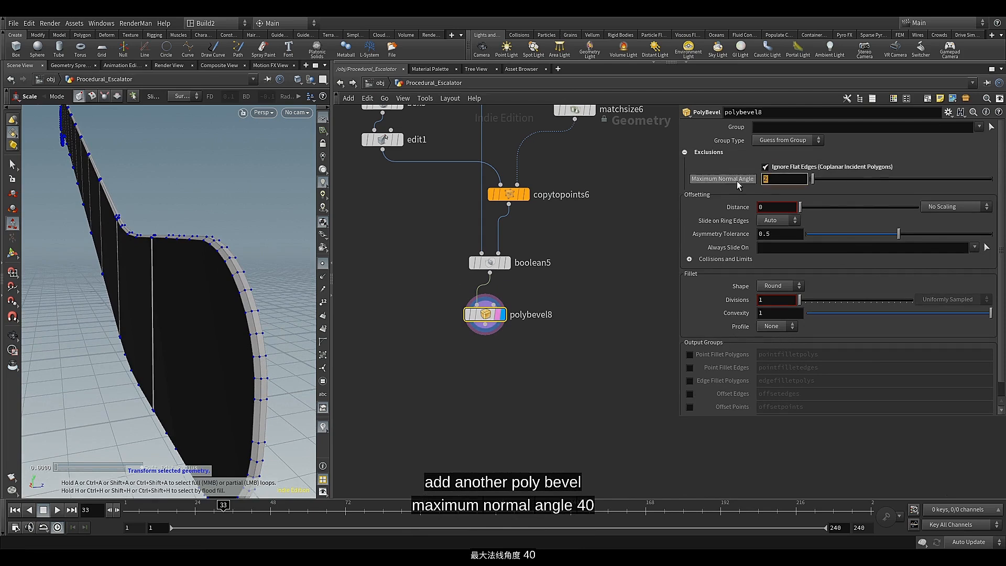
{"action": "type", "text": "40"}
{"action": "key", "text": "Return"}
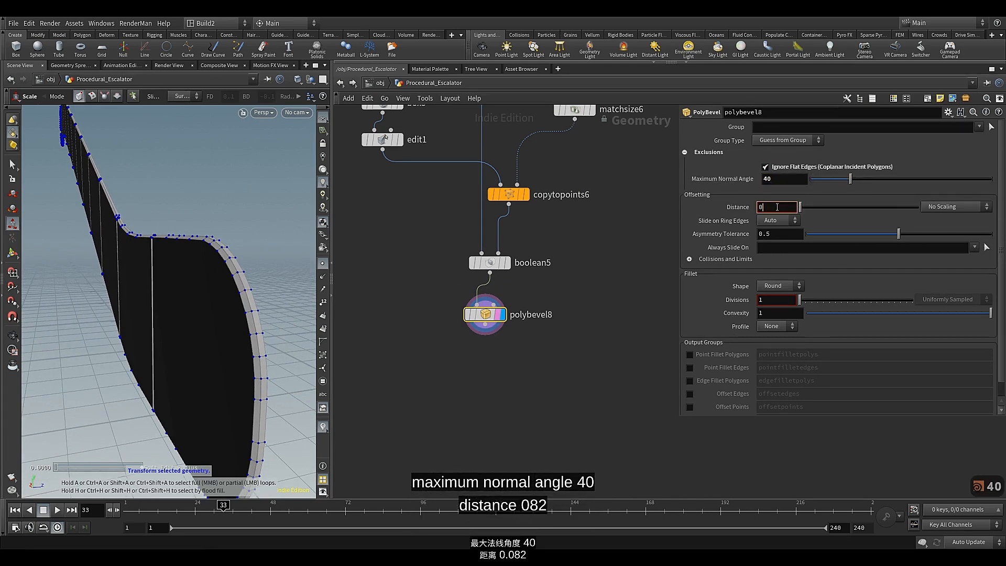
Set the bevel Distance of polybevel8 to 0.002 and check the panel's bevelled edges
{"action": "type", "text": ".002"}
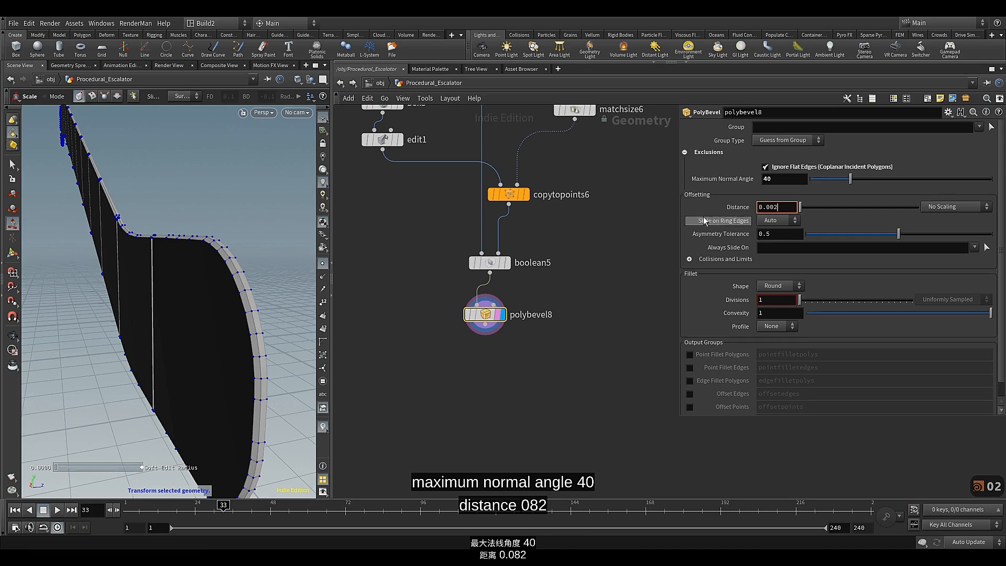
{"action": "key", "text": "Return"}
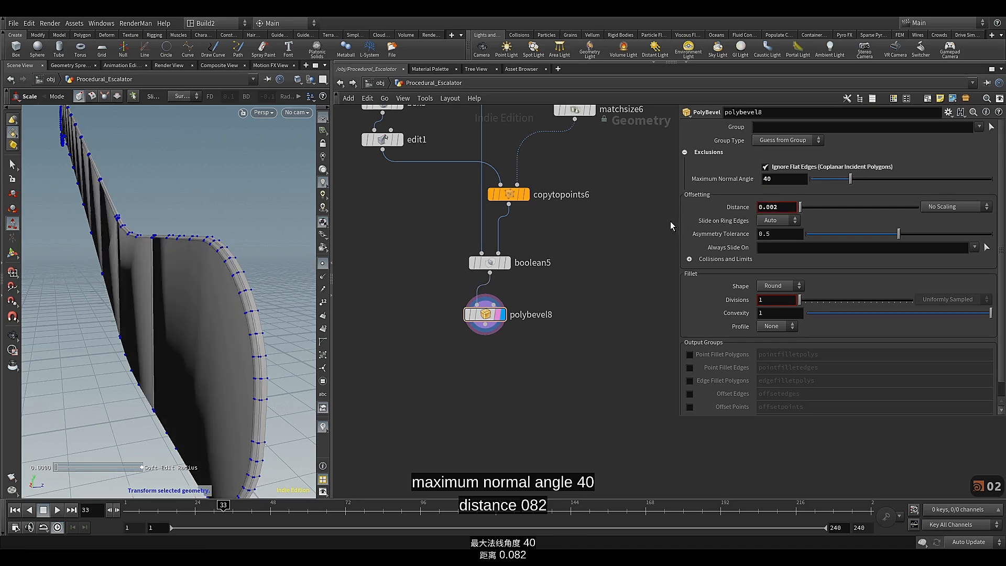
{"action": "left_click_drag", "start_coordinate": [209, 283], "coordinate": [241, 271], "text": "alt"}
{"action": "middle_click_drag", "start_coordinate": [239, 289], "coordinate": [231, 222], "text": "alt"}
{"action": "left_click_drag", "start_coordinate": [231, 222], "coordinate": [243, 244], "text": "alt"}
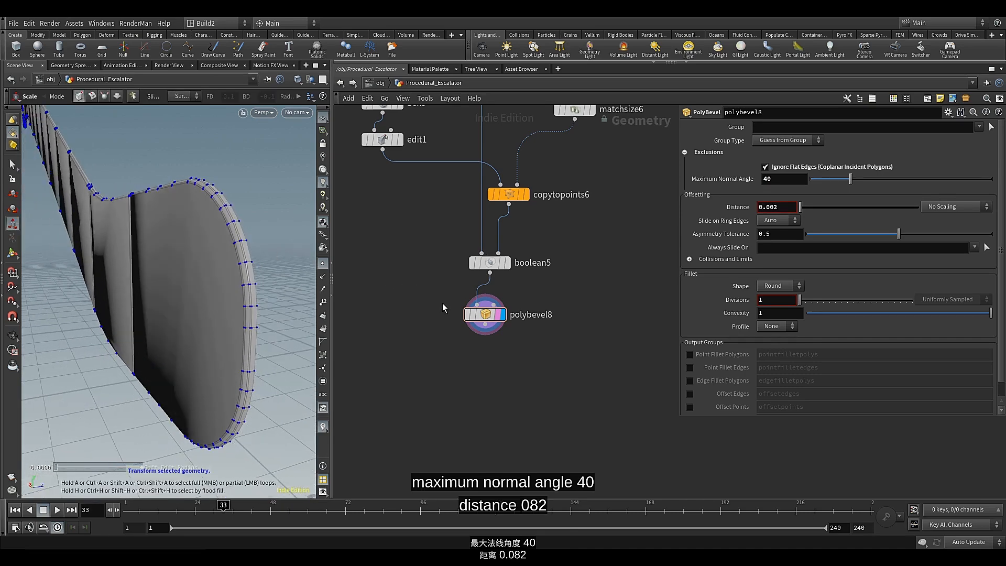
Add a Labs Soften Normals node connected below polybevel8, align it beneath that node, and display it
{"action": "middle_click_drag", "start_coordinate": [439, 306], "coordinate": [442, 281]}
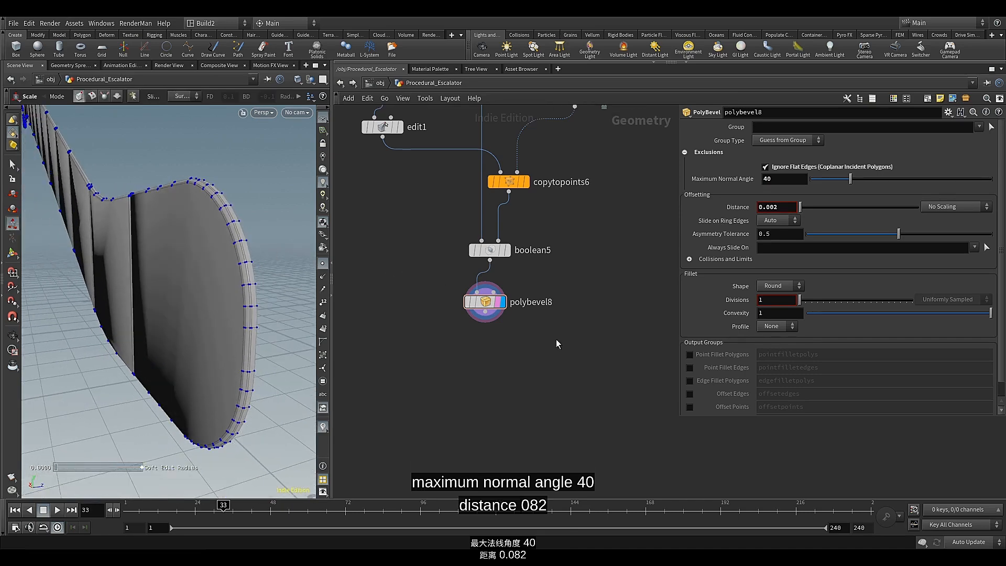
{"action": "scroll", "coordinate": [523, 338], "scroll_direction": "up", "scroll_amount": 2}
{"action": "left_click", "coordinate": [476, 307]}
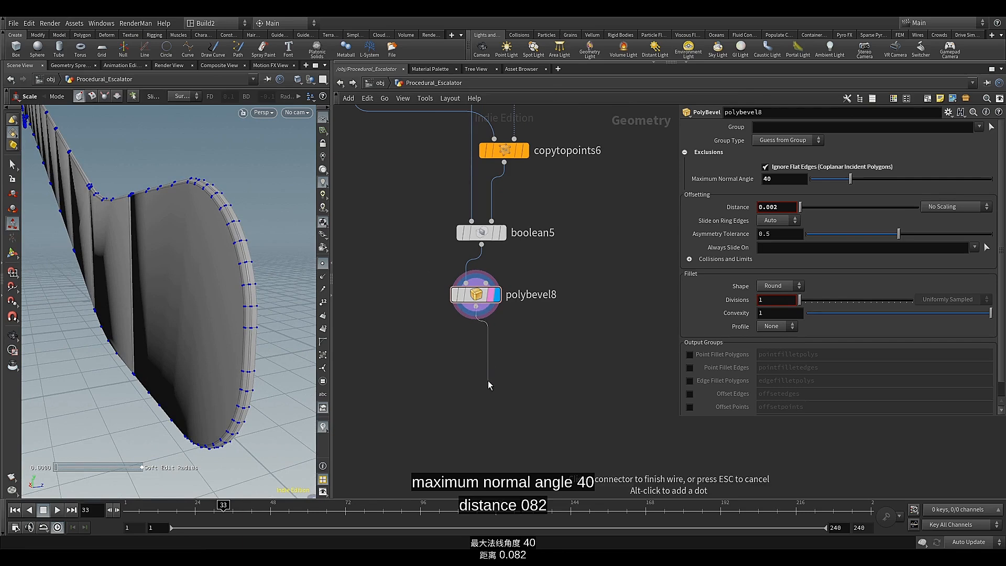
{"action": "key", "text": "Tab"}
{"action": "type", "text": "sos"}
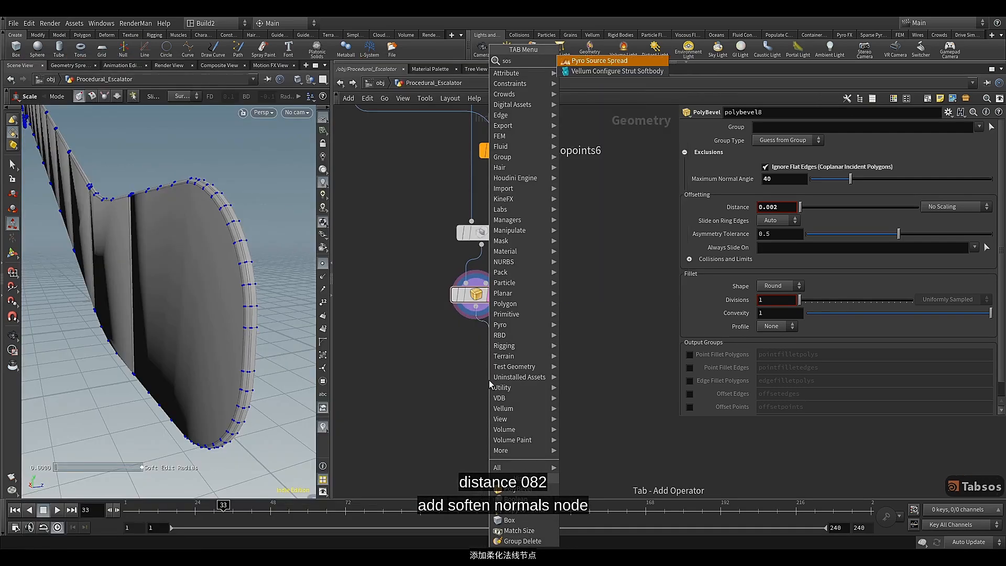
{"action": "key", "text": "BackSpace"}
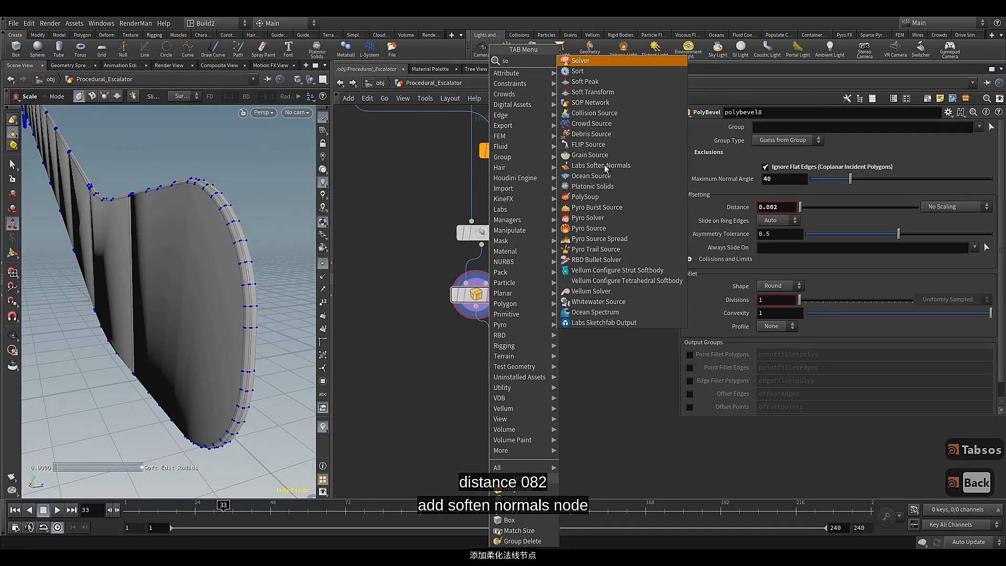
{"action": "type", "text": "f"}
{"action": "left_click", "coordinate": [592, 83]}
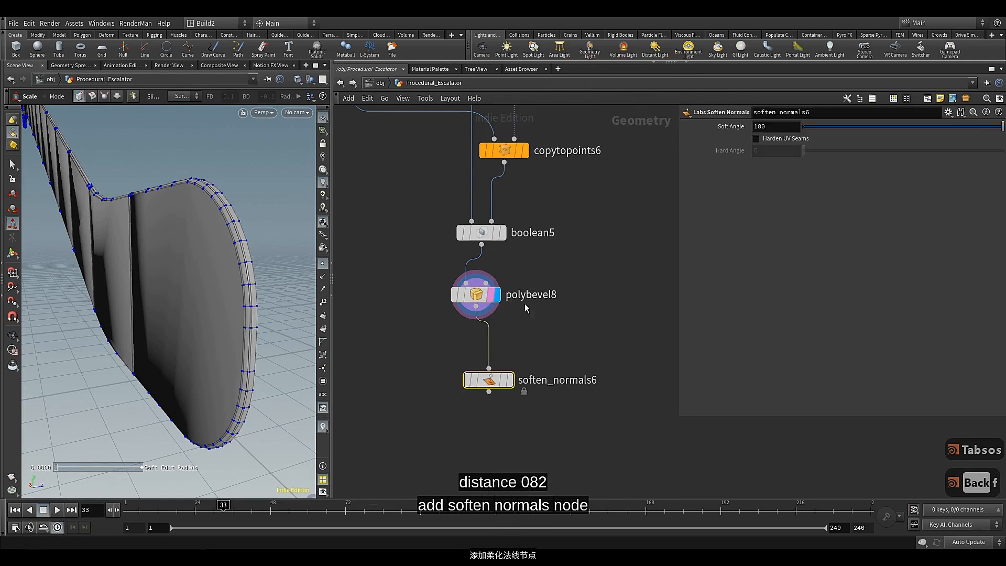
{"action": "left_click_drag", "start_coordinate": [505, 383], "coordinate": [492, 387]}
{"action": "left_click", "coordinate": [493, 388]}
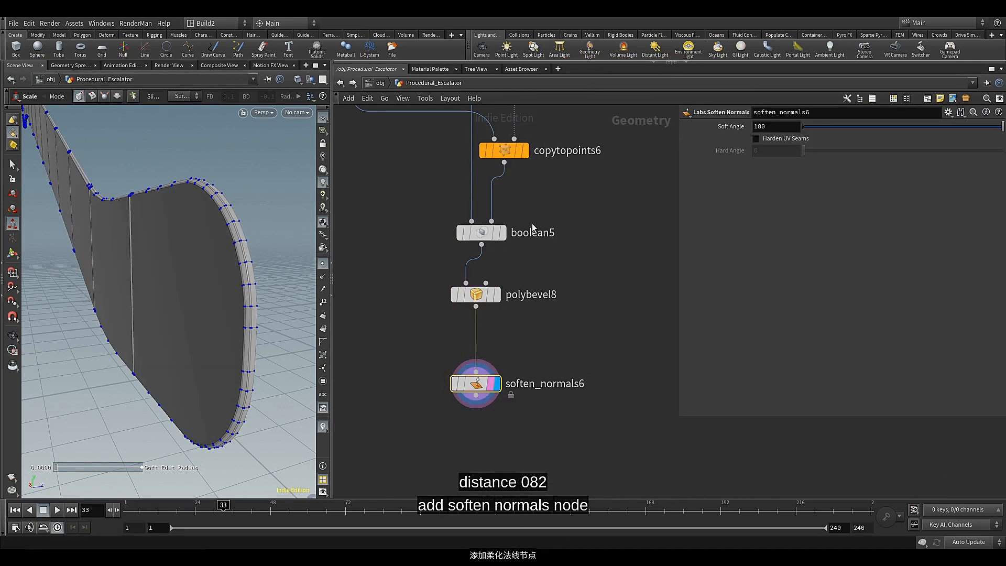
Switch the viewport to Smooth Shaded and hide the point markers
{"action": "left_click", "coordinate": [310, 79]}
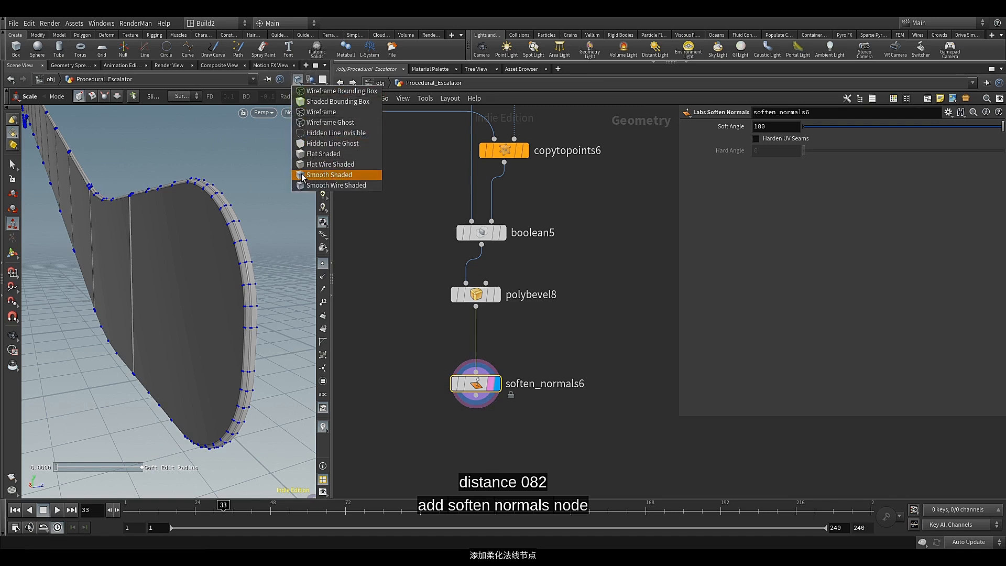
{"action": "left_click", "coordinate": [335, 171]}
{"action": "left_click", "coordinate": [321, 265]}
{"action": "left_click_drag", "start_coordinate": [278, 271], "coordinate": [265, 255], "text": "alt"}
Set the Soft Angle of soften_normals6 to 35
{"action": "left_click", "coordinate": [856, 126]}
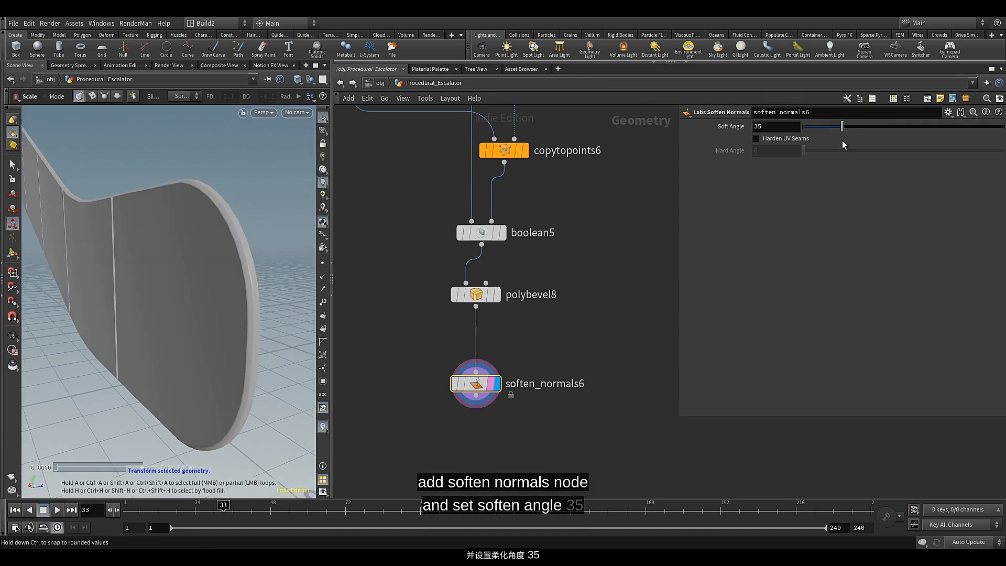
{"action": "left_click_drag", "start_coordinate": [299, 284], "coordinate": [215, 365], "text": "alt"}
{"action": "middle_click_drag", "start_coordinate": [455, 422], "coordinate": [455, 360]}
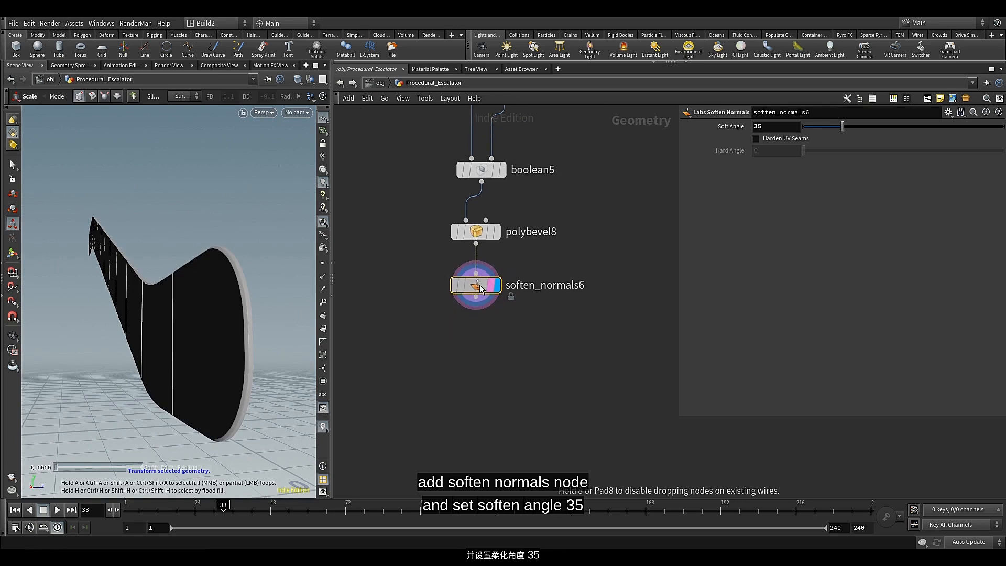
Add a Null node connected below soften_normals6, align it beneath that node, and display it
{"action": "left_click", "coordinate": [475, 332]}
{"action": "key", "text": "Tab"}
{"action": "type", "text": "nul"}
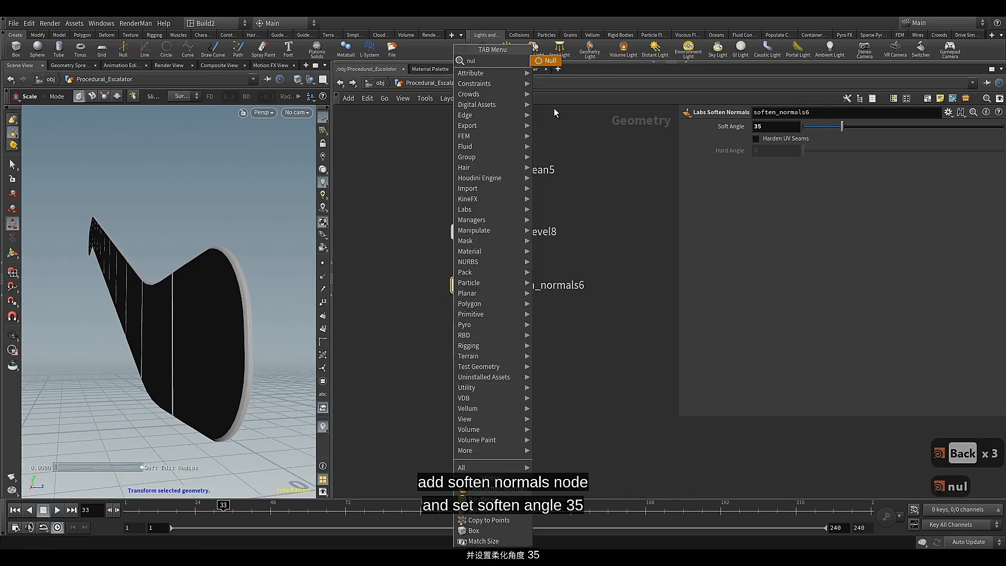
{"action": "key", "text": "Return"}
{"action": "left_click_drag", "start_coordinate": [453, 361], "coordinate": [476, 360]}
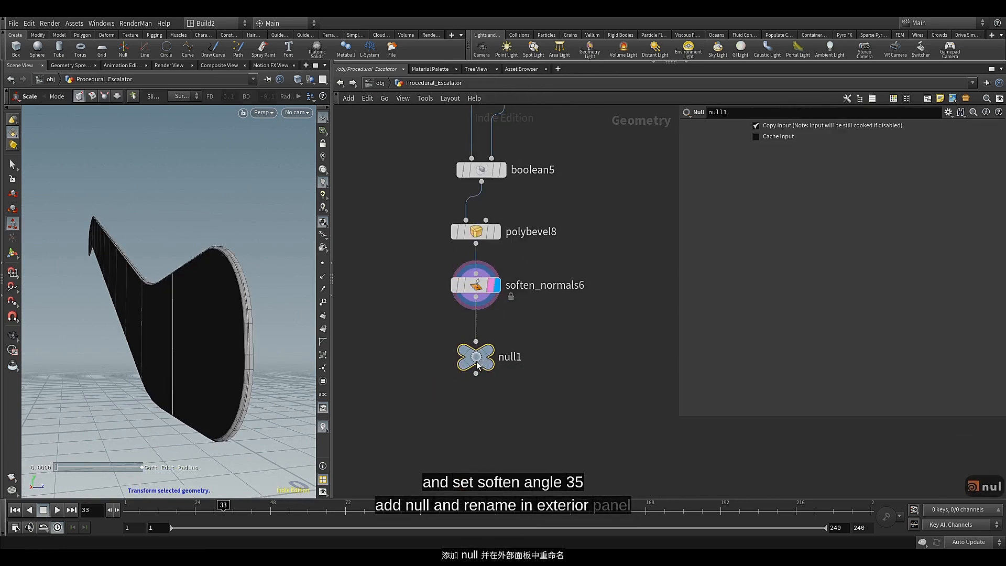
{"action": "left_click", "coordinate": [487, 350]}
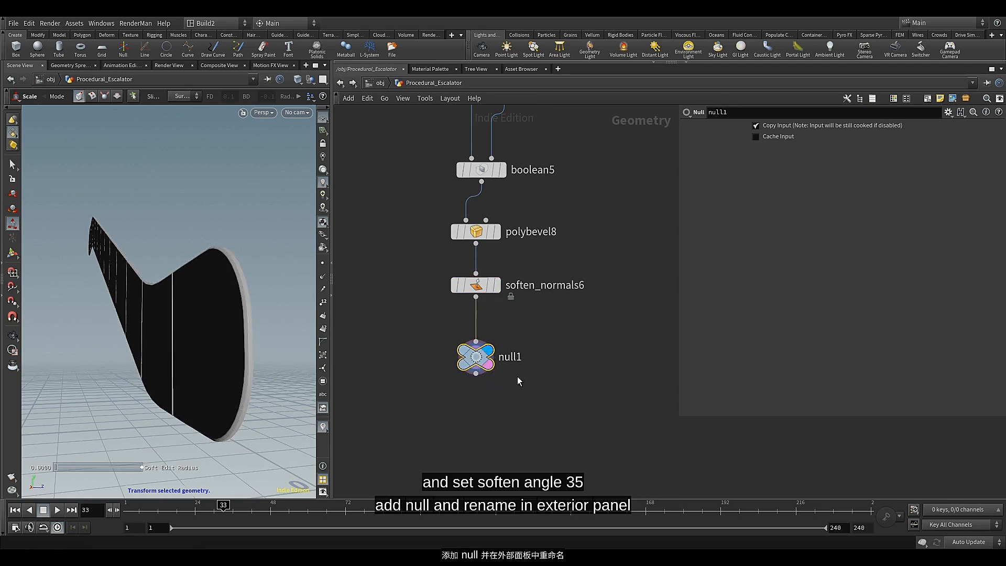
Colour the null1 node green and rename it Exterior_Panel
{"action": "key", "text": "c"}
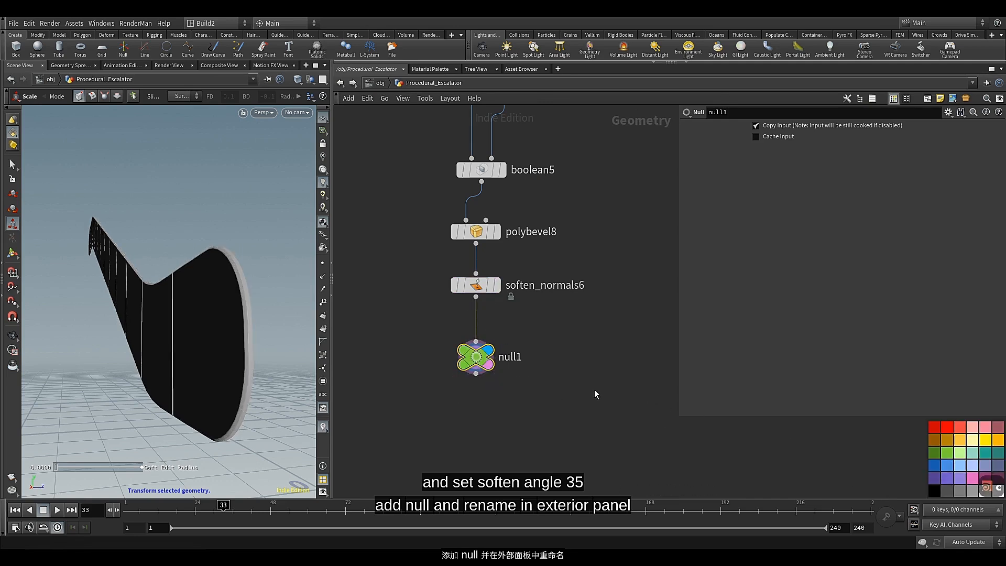
{"action": "key", "text": "c"}
{"action": "double_click", "coordinate": [524, 358]}
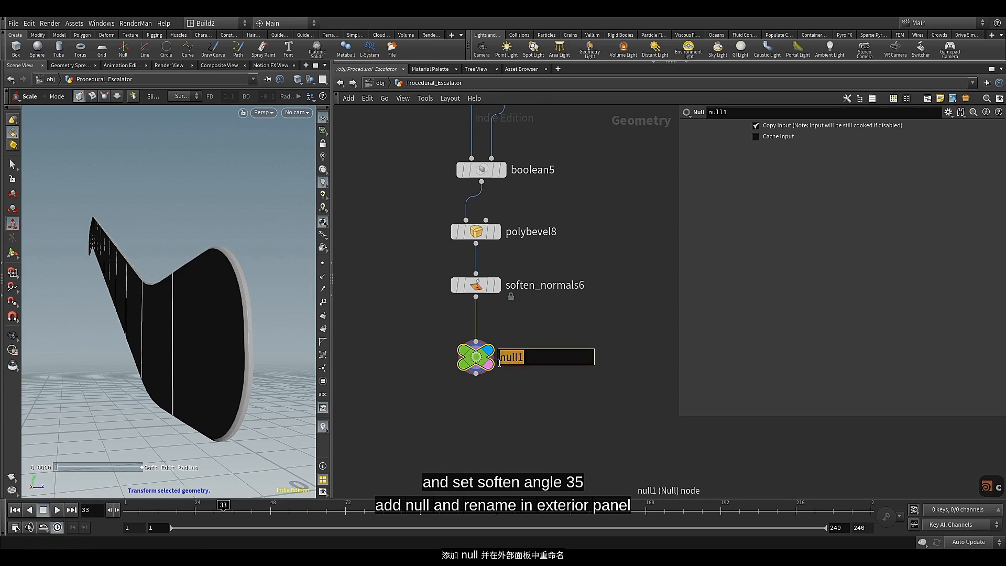
{"action": "type", "text": "Exterio"}
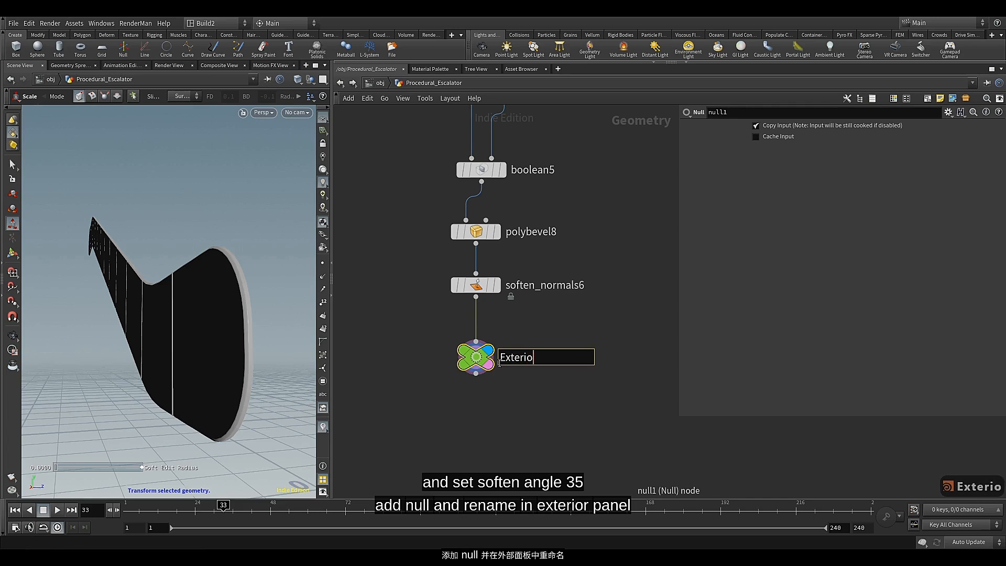
{"action": "type", "text": "r"}
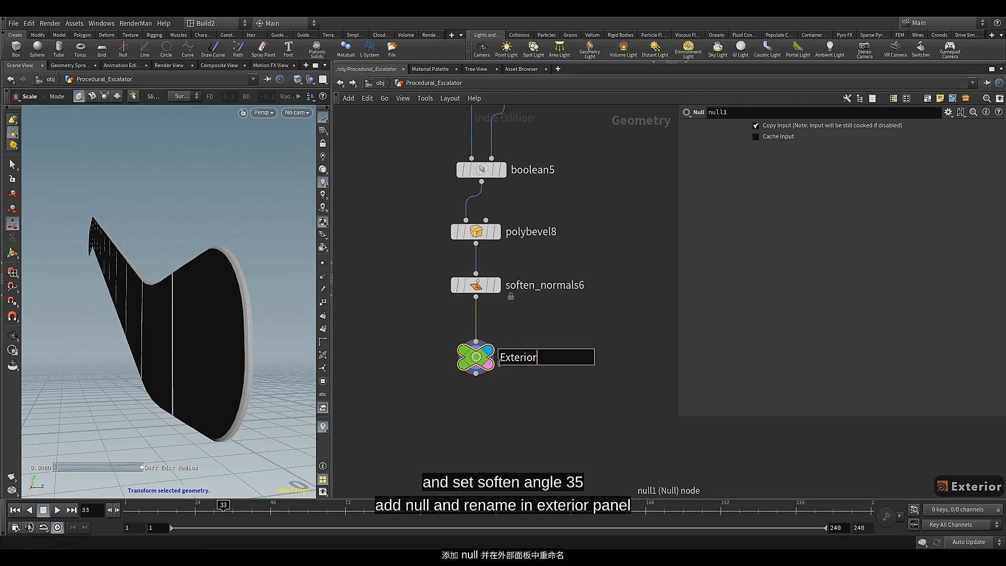
{"action": "type", "text": "_Pa"}
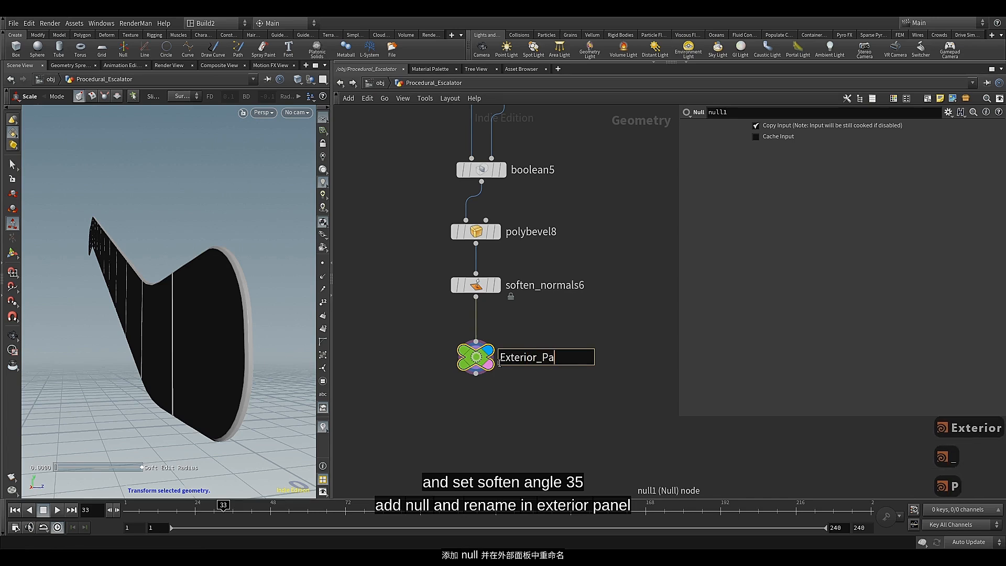
{"action": "type", "text": "nel"}
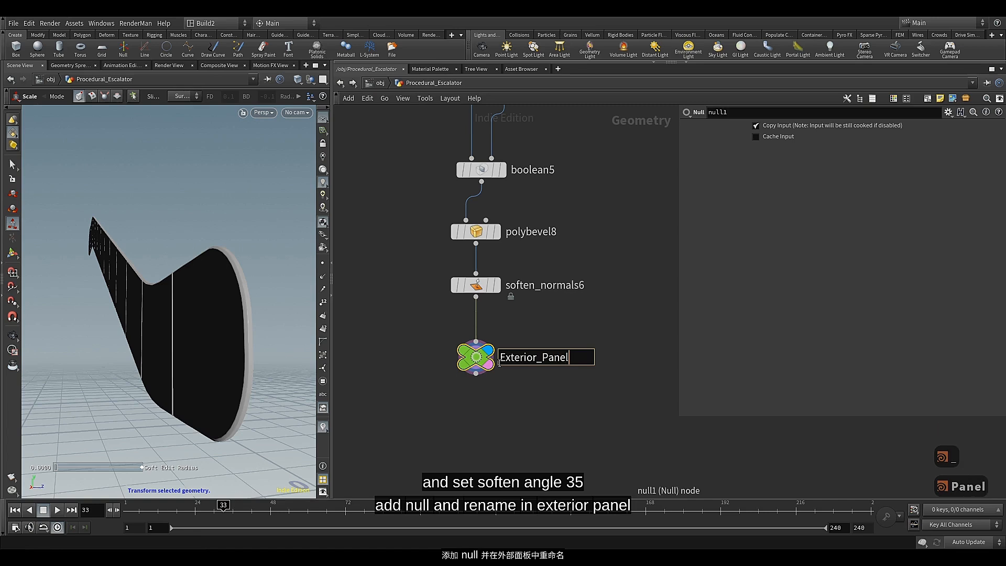
{"action": "left_click", "coordinate": [502, 390]}
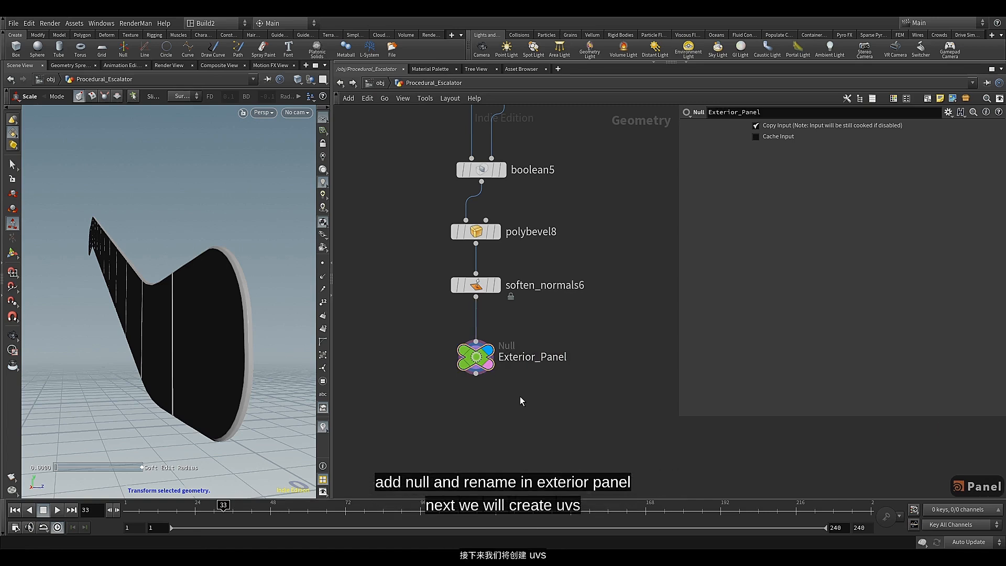
Move the Exterior_Panel and soften_normals6 nodes down to leave room beneath polybevel8
{"action": "left_click_drag", "start_coordinate": [475, 363], "coordinate": [475, 425]}
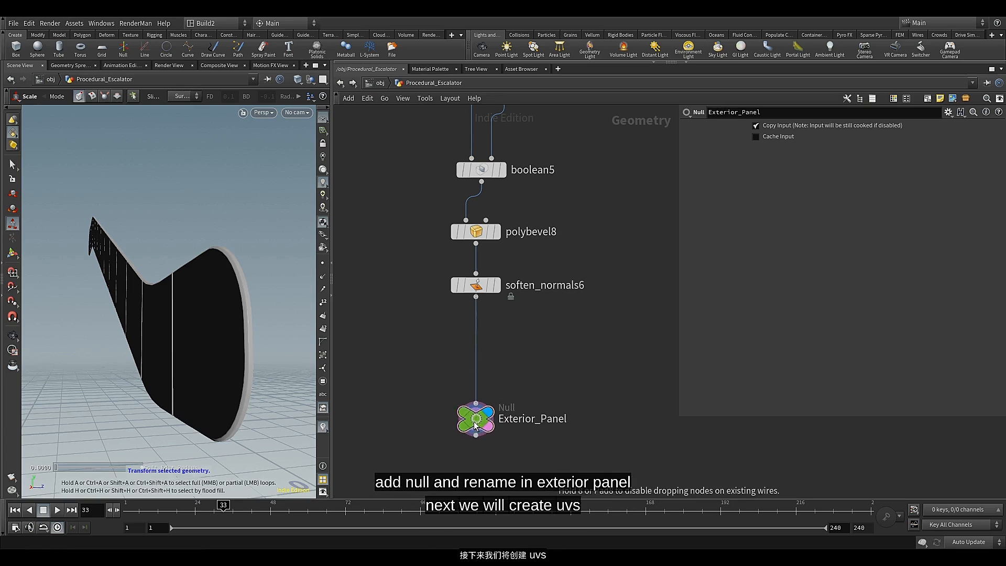
{"action": "left_click_drag", "start_coordinate": [477, 286], "coordinate": [476, 372]}
{"action": "middle_click_drag", "start_coordinate": [492, 277], "coordinate": [487, 306]}
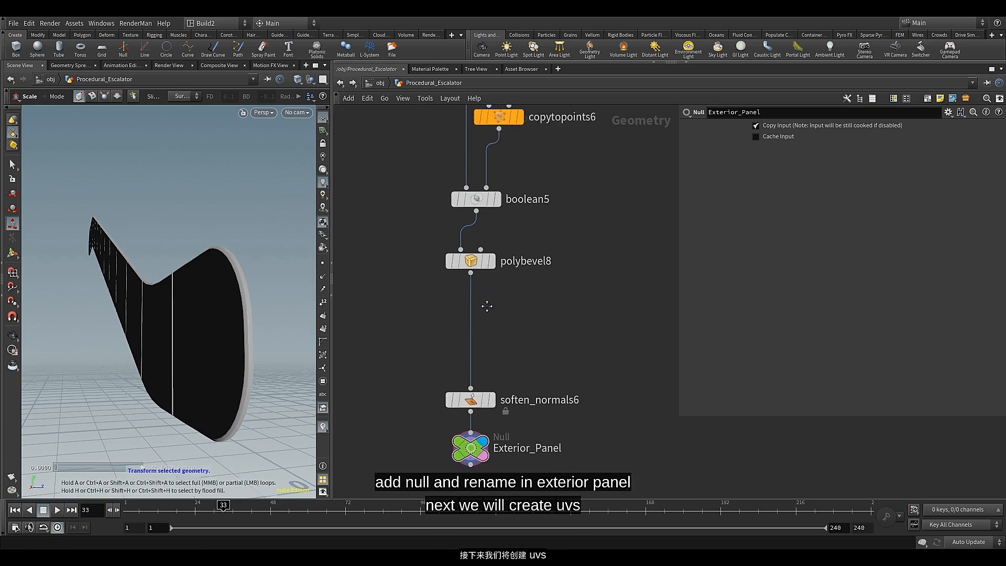
Add a UV Flatten node branching off polybevel8's output, display it, and inspect the checker pattern on the panel
{"action": "left_click", "coordinate": [492, 262]}
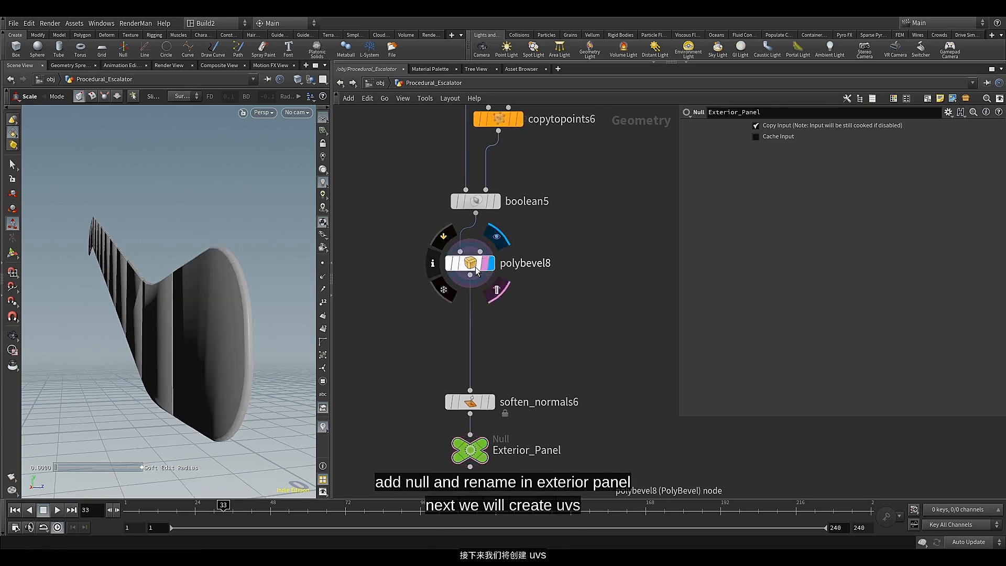
{"action": "left_click", "coordinate": [477, 268]}
{"action": "key", "text": "Tab"}
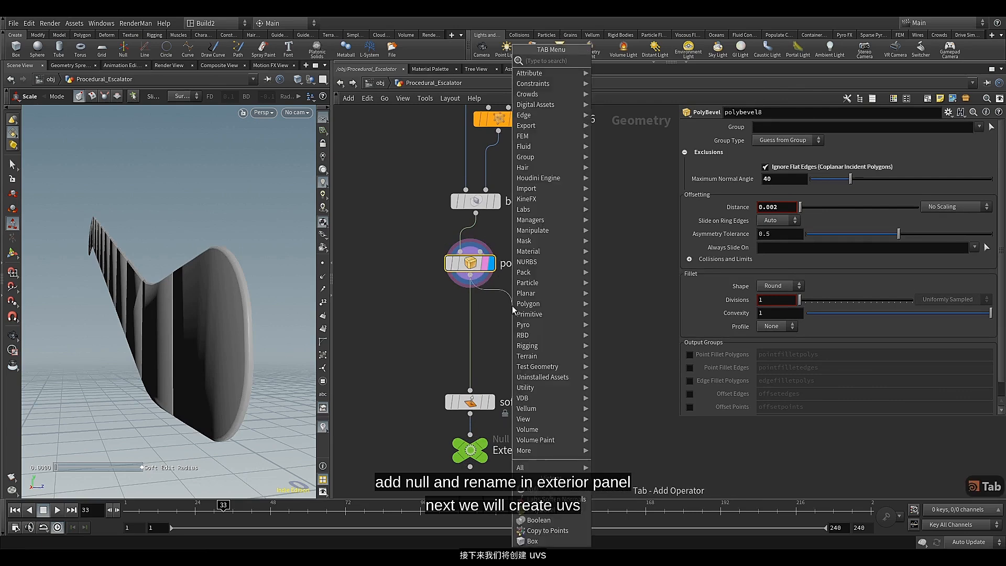
{"action": "type", "text": "uv"}
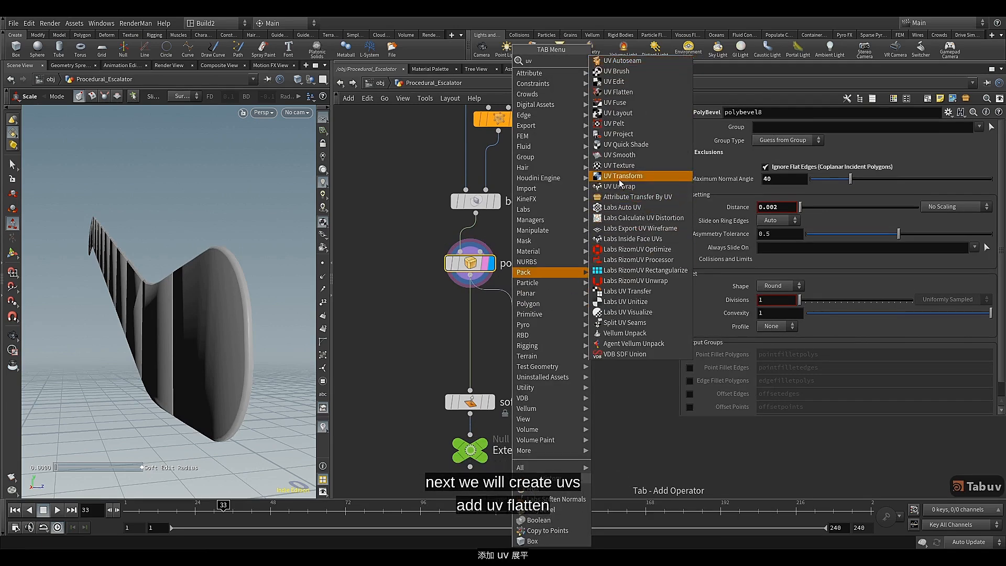
{"action": "left_click", "coordinate": [631, 92]}
{"action": "left_click", "coordinate": [533, 313]}
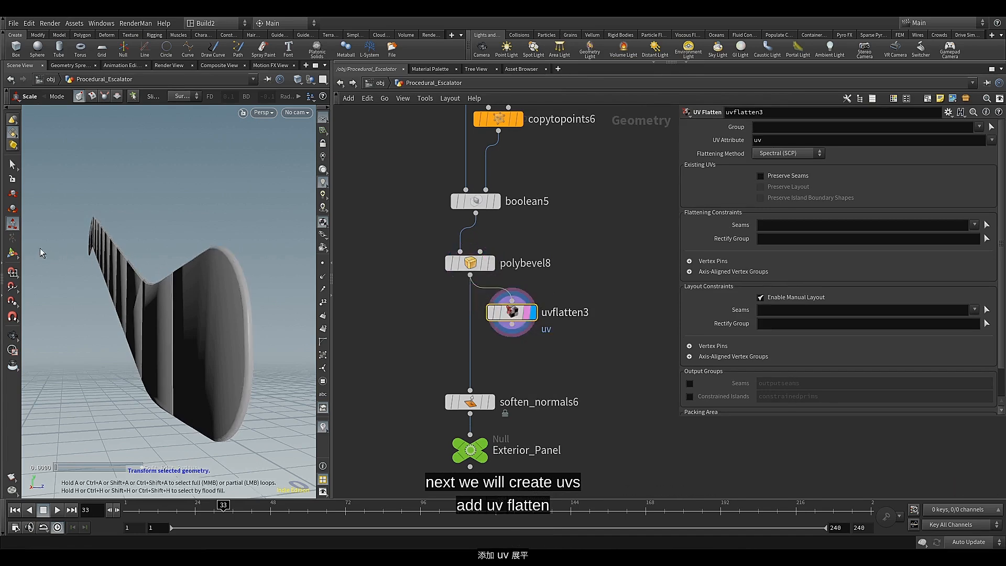
{"action": "left_click", "coordinate": [16, 257]}
{"action": "left_click_drag", "start_coordinate": [182, 272], "coordinate": [173, 247], "text": "alt"}
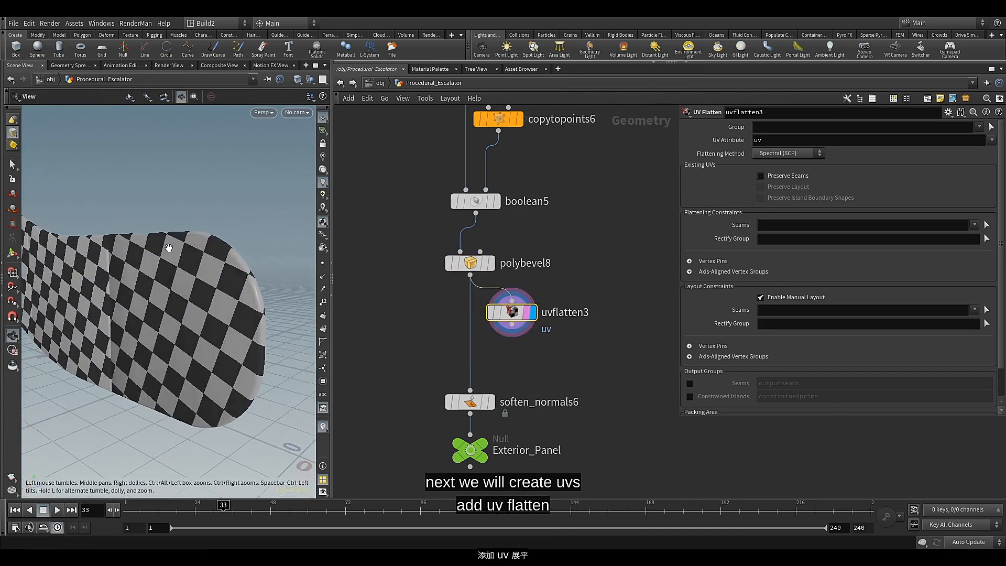
{"action": "middle_click_drag", "start_coordinate": [173, 247], "coordinate": [211, 277], "text": "alt"}
{"action": "scroll", "coordinate": [211, 277], "scroll_direction": "down", "scroll_amount": 3}
{"action": "mouse_move", "coordinate": [211, 277]}
{"action": "left_mouse_down", "text": "alt"}
{"action": "mouse_move", "coordinate": [202, 287]}
{"action": "mouse_move", "coordinate": [209, 266]}
{"action": "left_mouse_up", "text": "alt"}
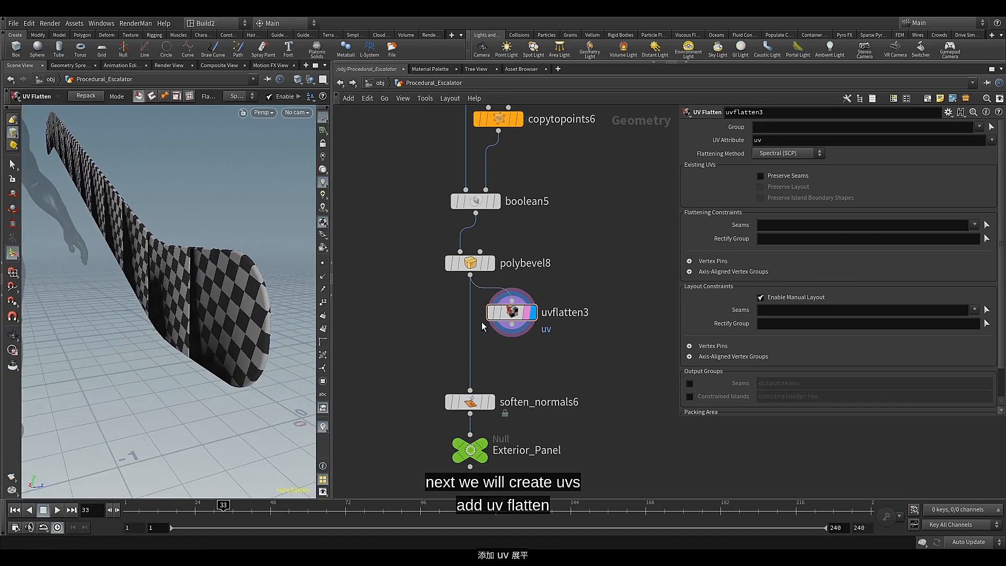
{"action": "left_click_drag", "start_coordinate": [512, 313], "coordinate": [519, 320]}
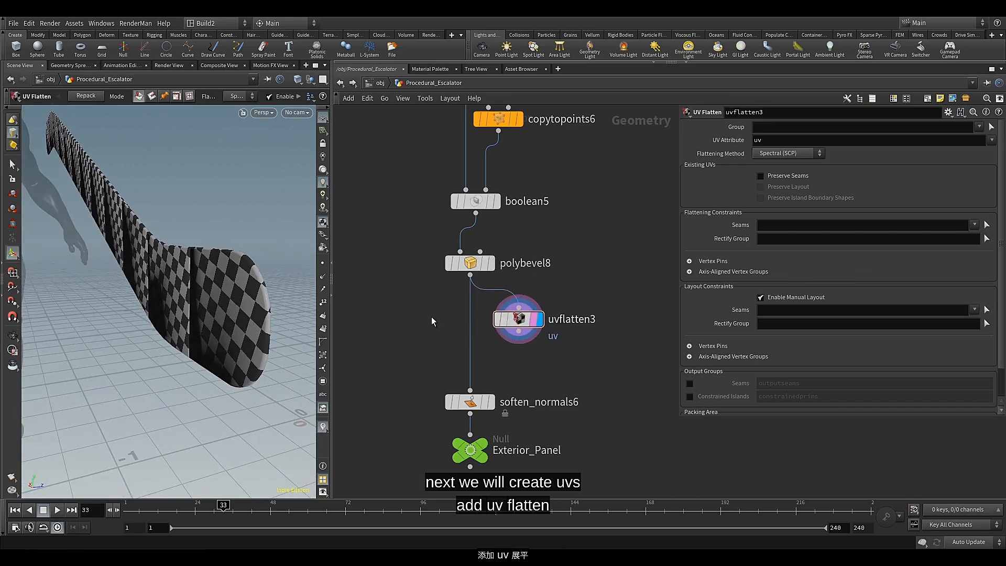
Enable the B Inside A output primitive group on boolean5
{"action": "middle_click_drag", "start_coordinate": [432, 322], "coordinate": [437, 405]}
{"action": "left_click", "coordinate": [474, 286]}
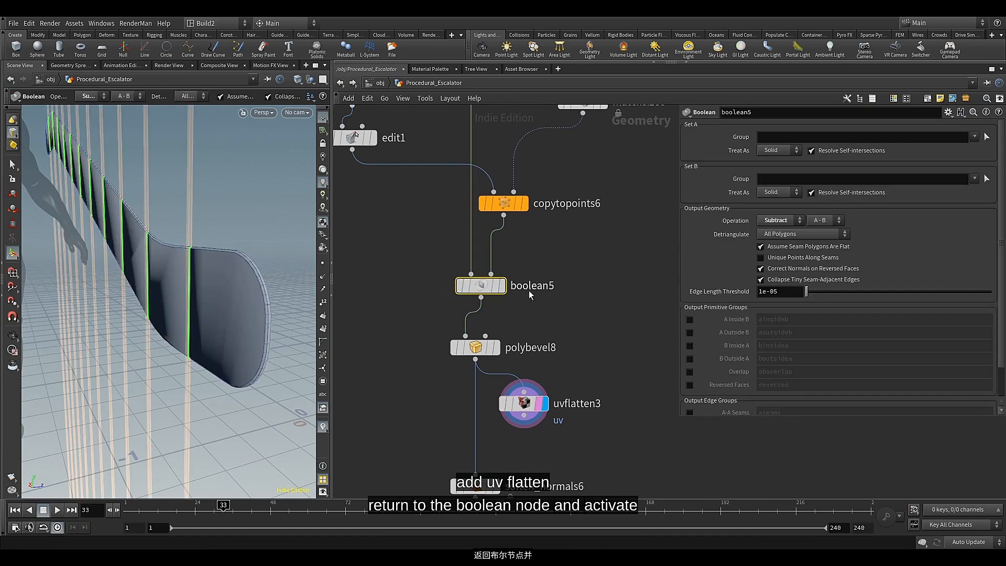
{"action": "left_click", "coordinate": [689, 346]}
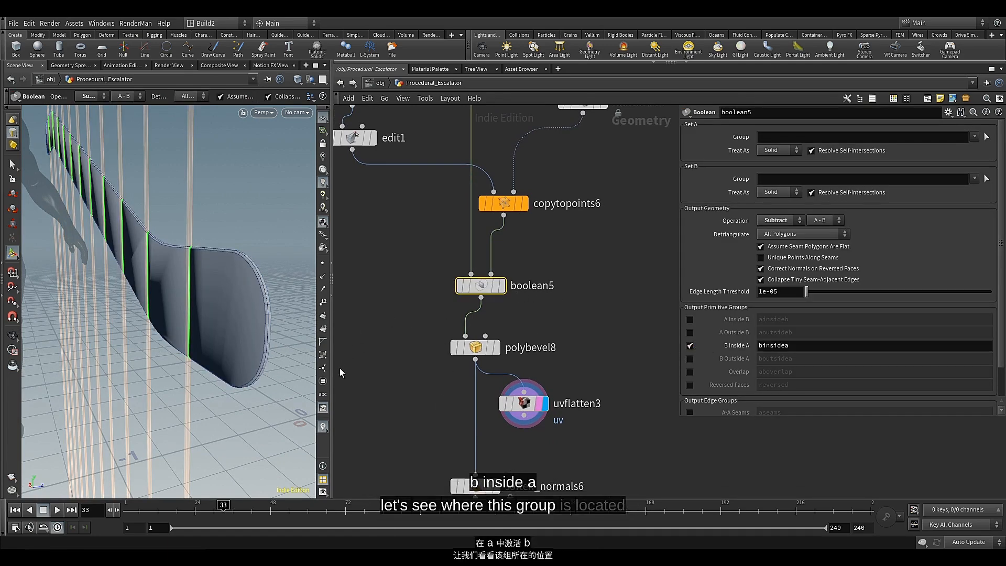
List boolean5's primitive groups in the viewport and examine where the binsidea group lies on the panel gaps
{"action": "key", "text": "Escape"}
{"action": "left_click_drag", "start_coordinate": [227, 274], "coordinate": [230, 297]}
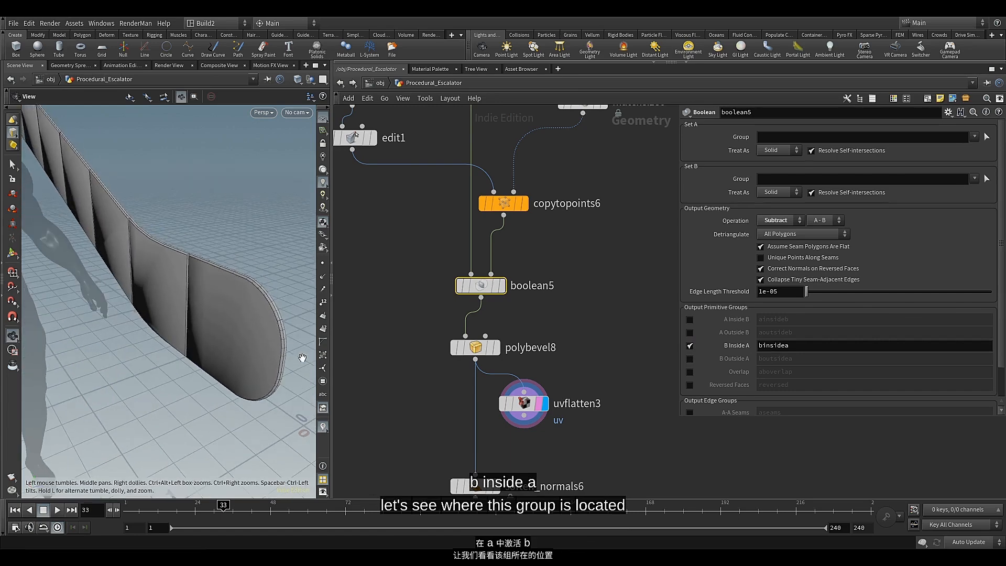
{"action": "key", "text": "Return"}
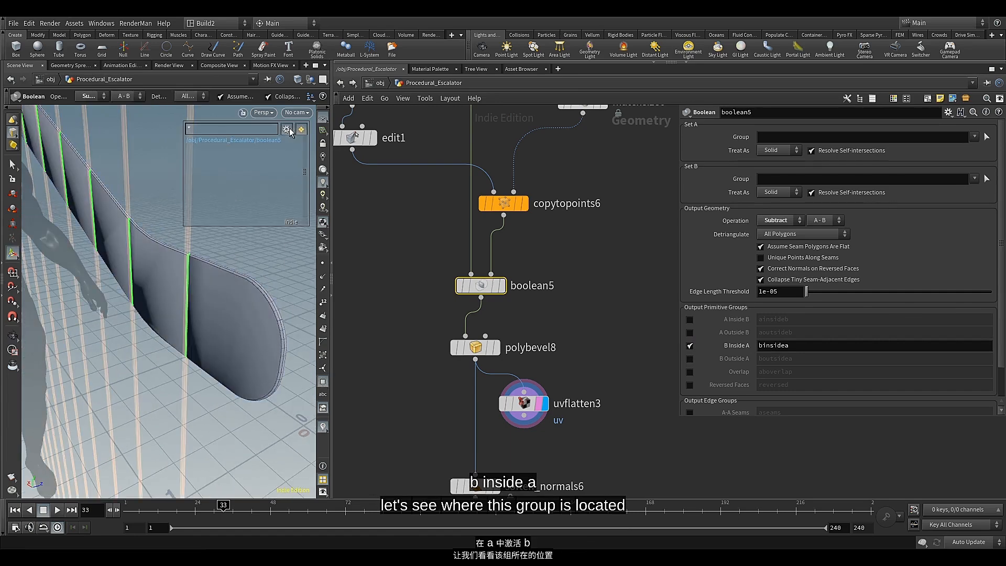
{"action": "left_click", "coordinate": [289, 131]}
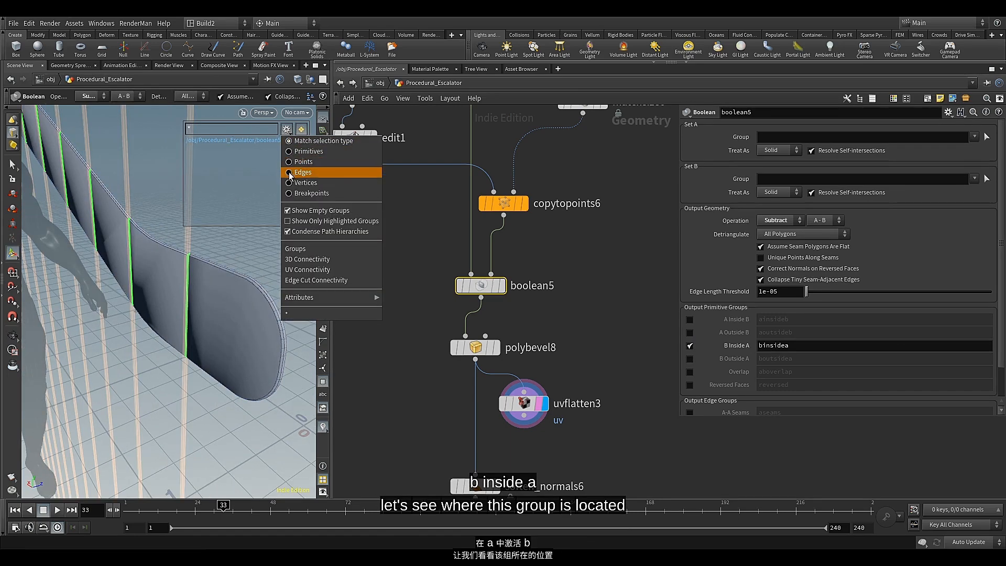
{"action": "left_click", "coordinate": [292, 154]}
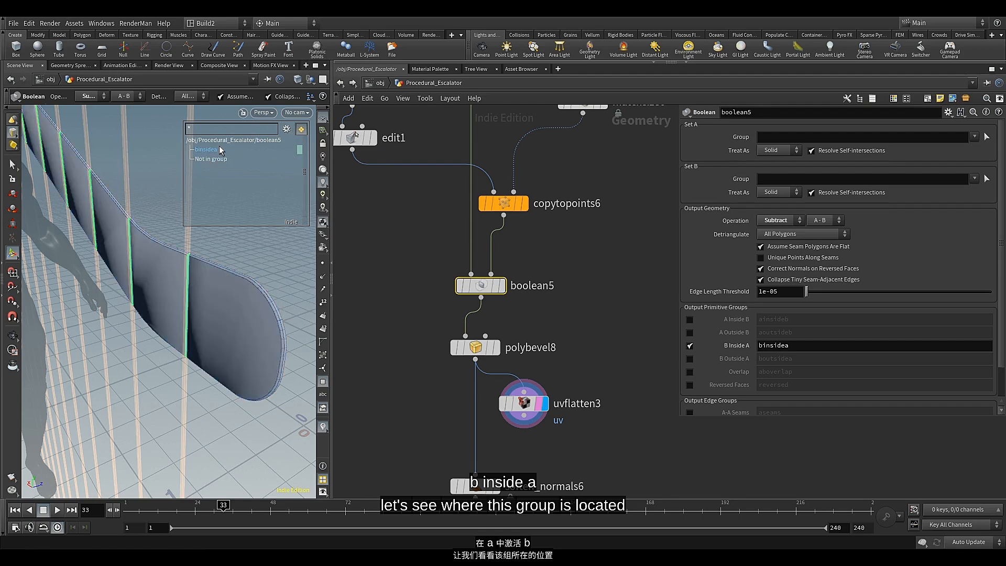
{"action": "key", "text": "Escape"}
{"action": "scroll", "coordinate": [189, 256], "scroll_direction": "up", "scroll_amount": 8}
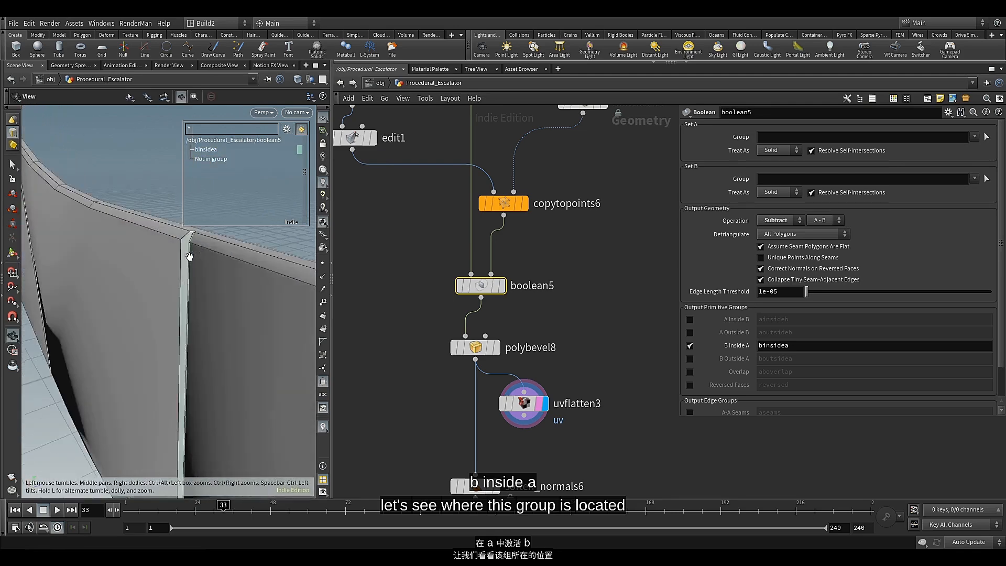
{"action": "left_click_drag", "start_coordinate": [189, 256], "coordinate": [213, 256], "text": "alt"}
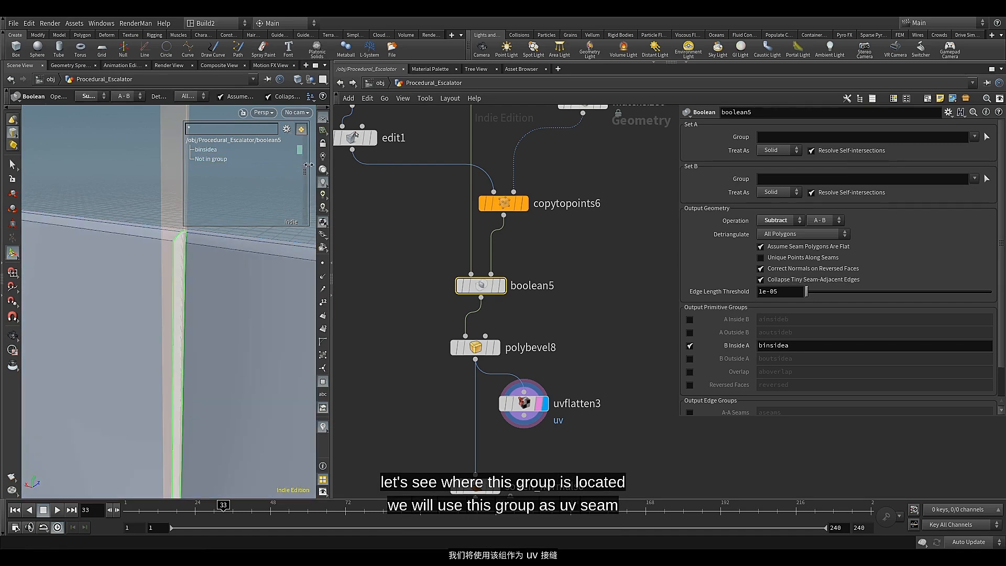
{"action": "left_click", "coordinate": [326, 381]}
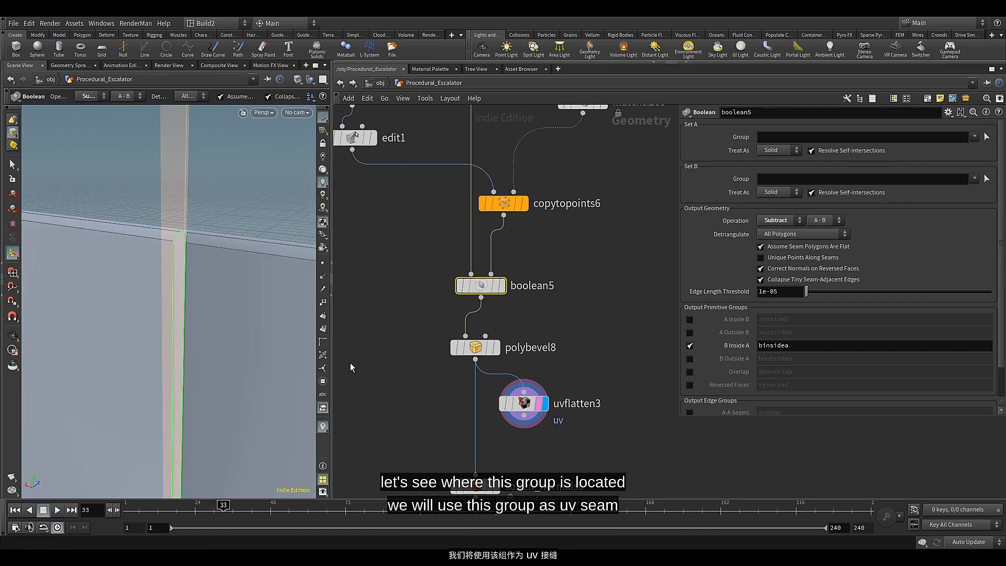
{"action": "scroll", "coordinate": [297, 303], "scroll_direction": "down", "scroll_amount": 5}
{"action": "left_click_drag", "start_coordinate": [158, 279], "coordinate": [195, 286]}
{"action": "key", "text": "Return"}
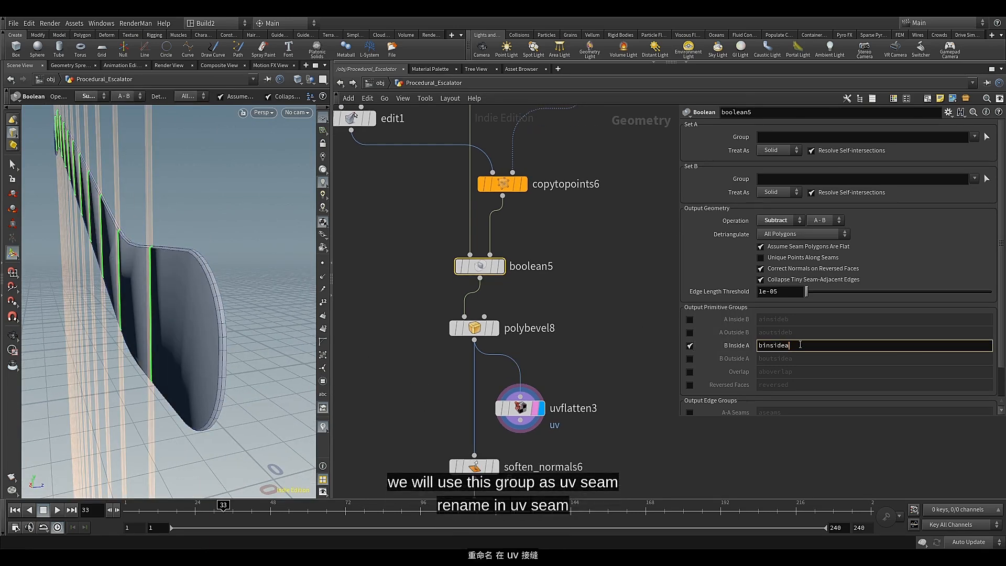
Rename boolean5's B Inside A output group to uv_seam_1
{"action": "key", "text": "ctrl+a"}
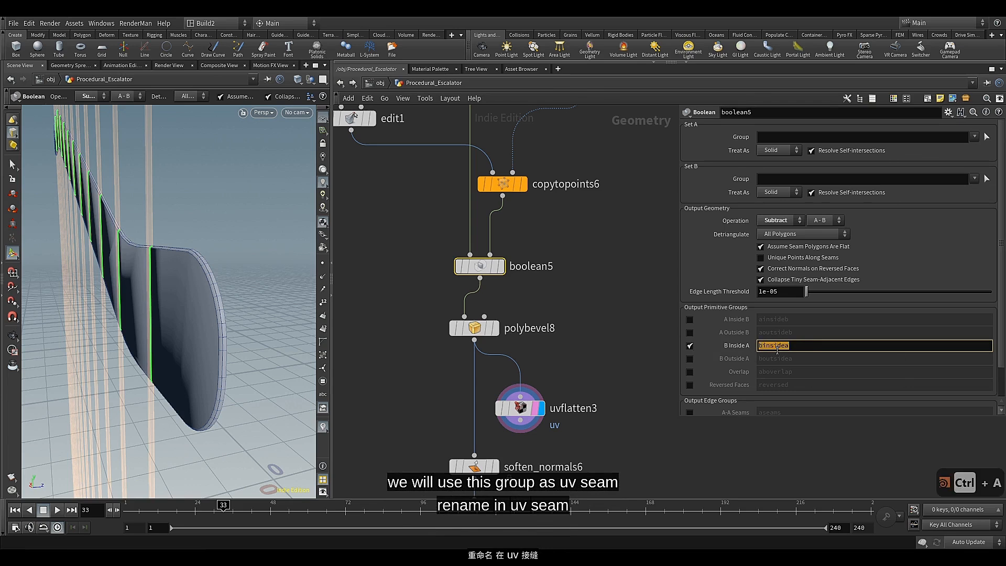
{"action": "type", "text": "uv_"}
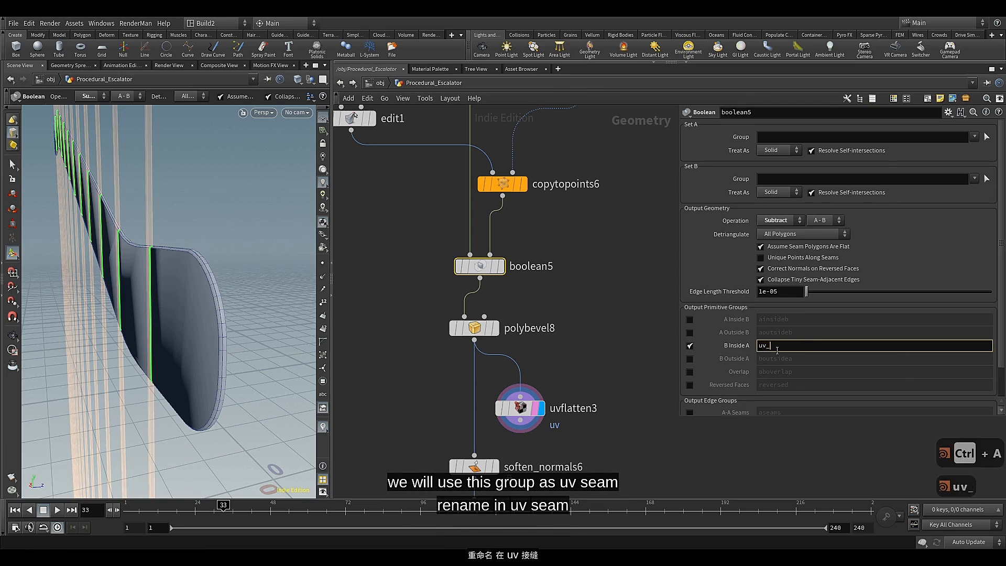
{"action": "type", "text": "seam-1"}
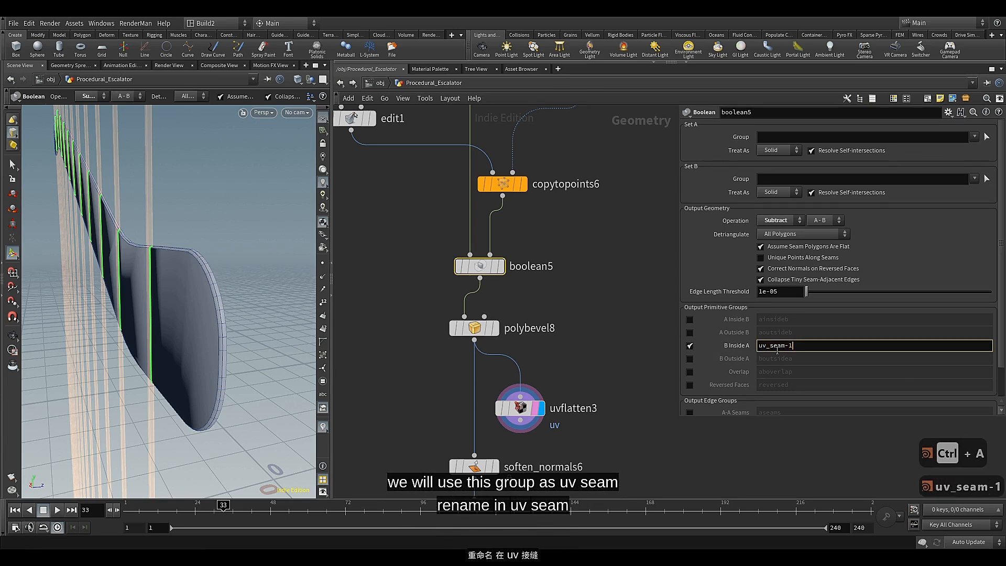
{"action": "key", "text": "Left"}
{"action": "key", "text": "BackSpace"}
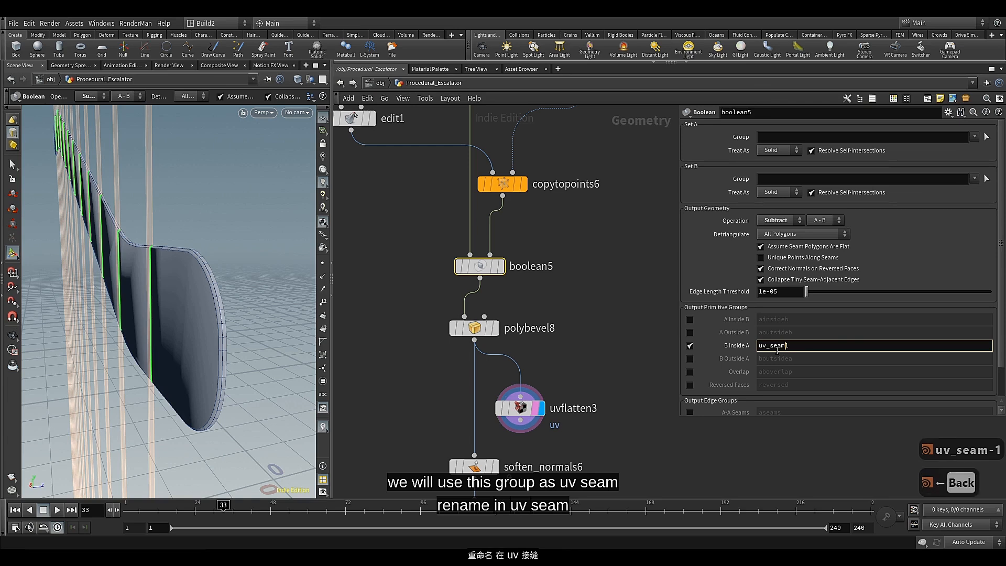
{"action": "type", "text": "_1"}
{"action": "left_click", "coordinate": [636, 356]}
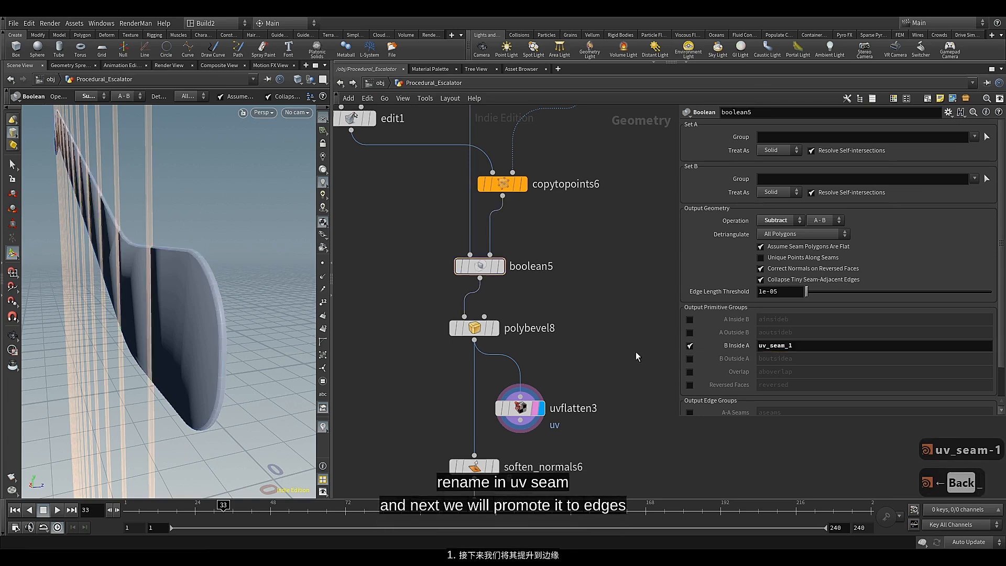
Add a Group Promote node branching off polybevel8's output, placed just above uvflatten3
{"action": "left_click", "coordinate": [474, 340]}
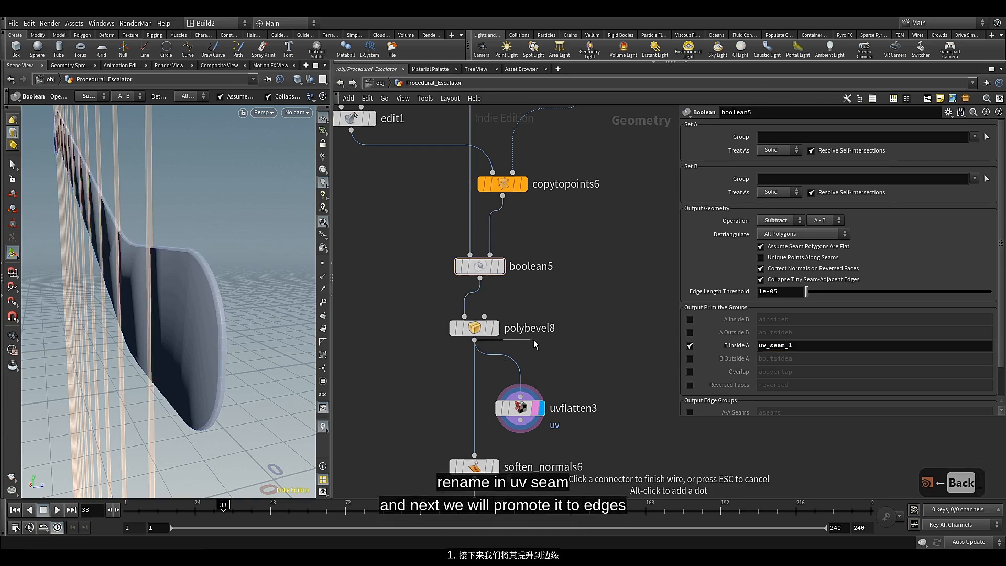
{"action": "key", "text": "Tab"}
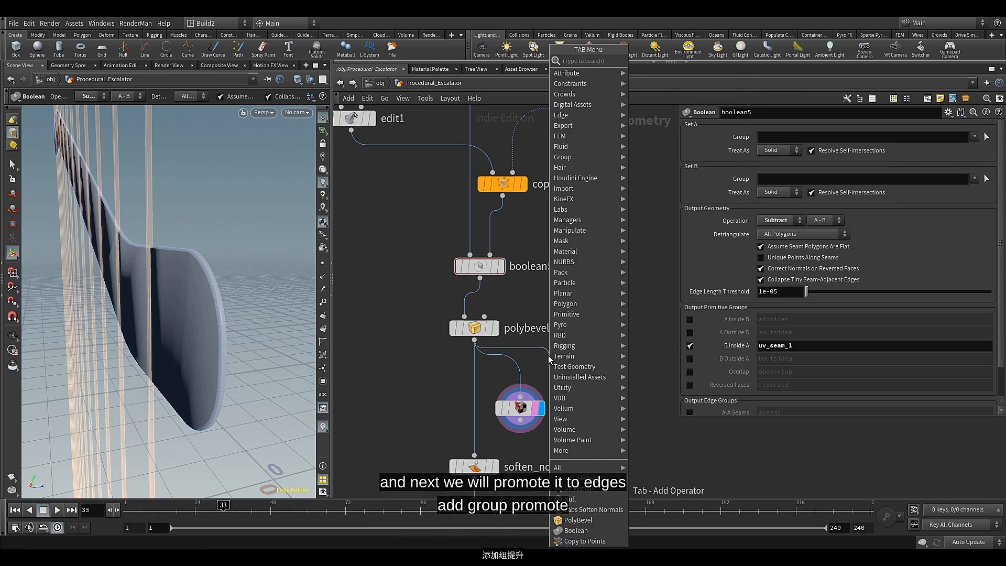
{"action": "type", "text": "gr"}
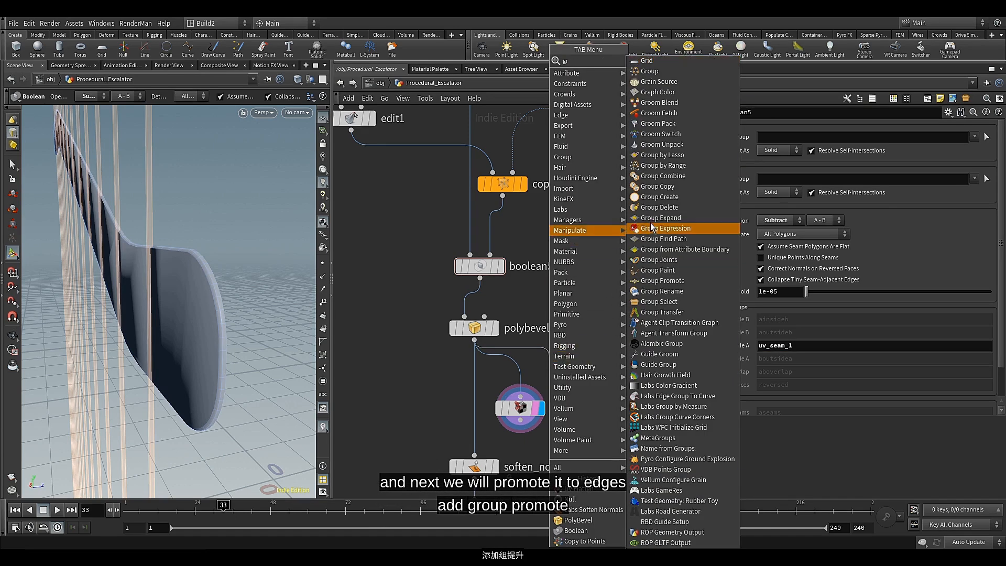
{"action": "left_click", "coordinate": [662, 280]}
{"action": "left_click", "coordinate": [551, 385]}
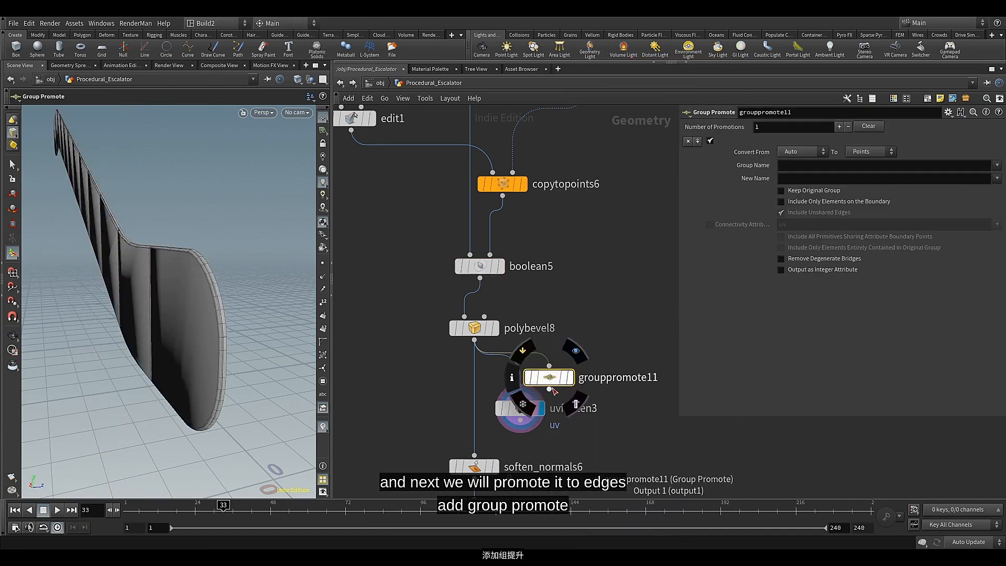
Display grouppromote11 above uvflatten3 and promote uv_seam_1 to Edges, including only elements on the boundary
{"action": "left_click_drag", "start_coordinate": [553, 391], "coordinate": [520, 375]}
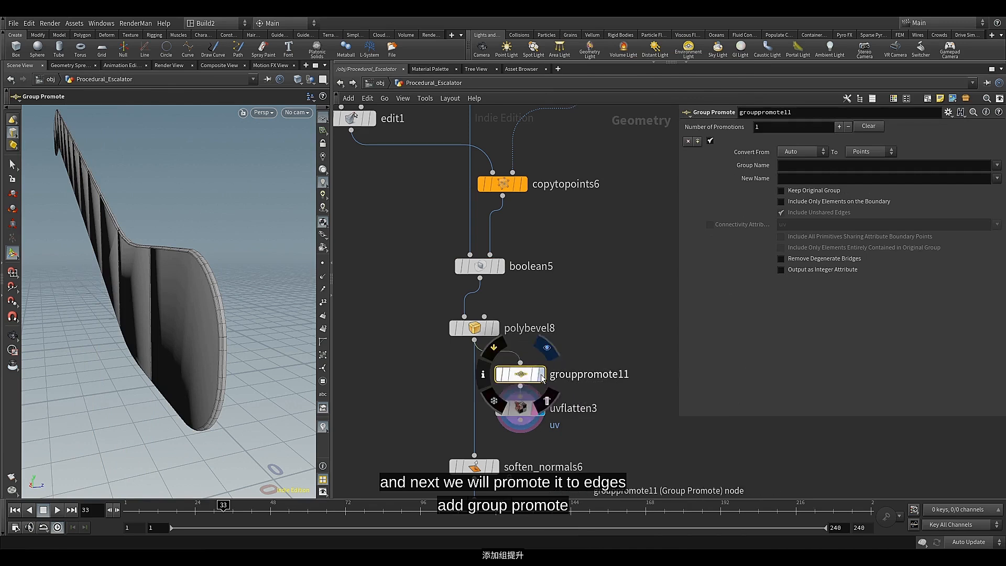
{"action": "left_click", "coordinate": [543, 376]}
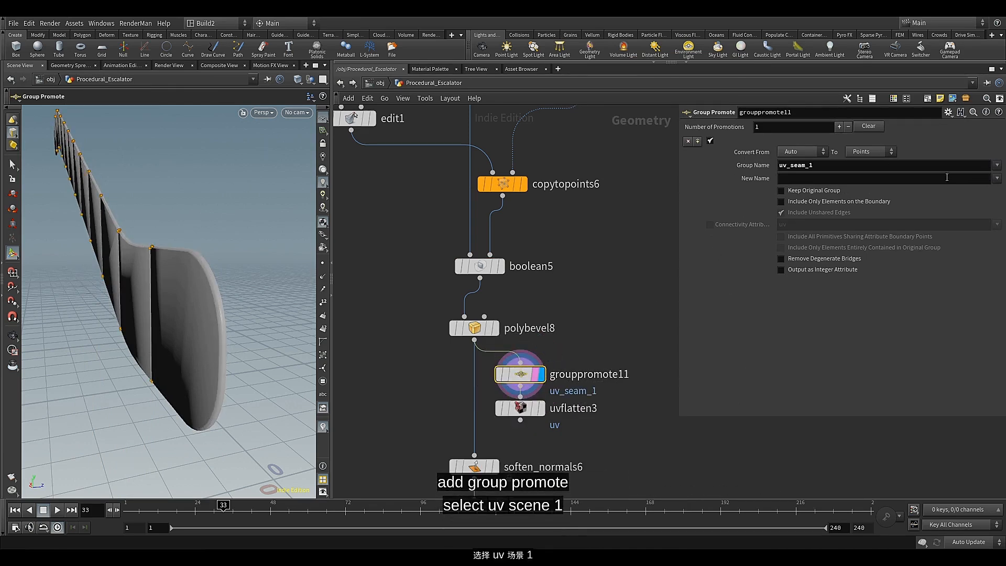
{"action": "left_click", "coordinate": [889, 156]}
{"action": "left_click", "coordinate": [869, 181]}
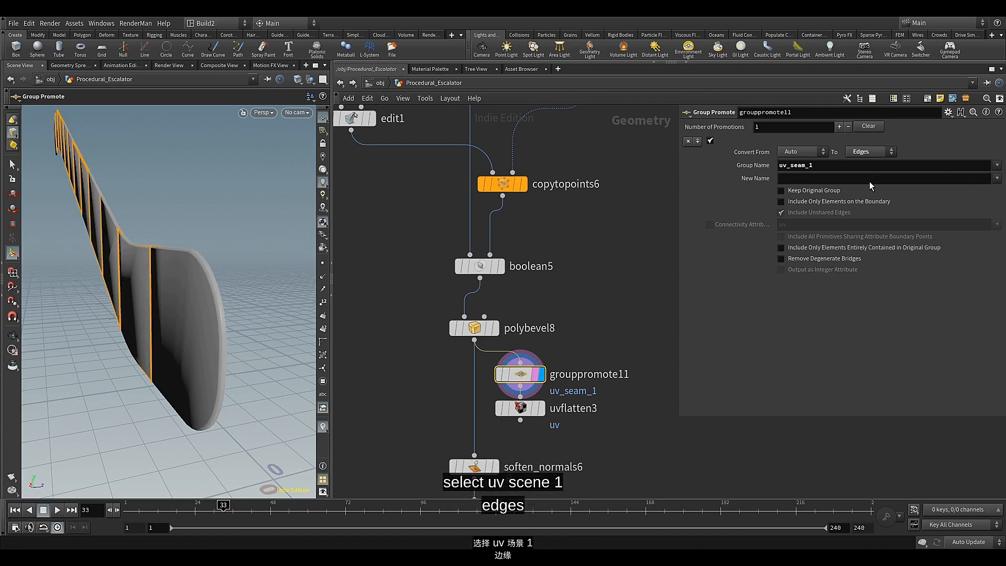
{"action": "left_click_drag", "start_coordinate": [172, 208], "coordinate": [204, 238], "text": "alt"}
{"action": "left_click", "coordinate": [822, 202]}
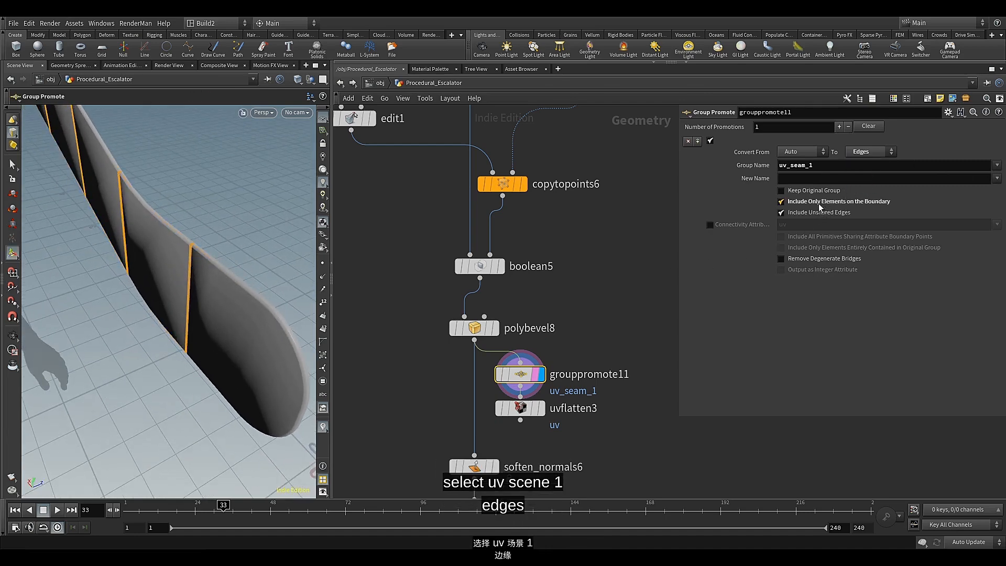
Display uvflatten3 and set its Flattening Constraints seams to the uv_seam_1 group
{"action": "middle_click_drag", "start_coordinate": [411, 384], "coordinate": [400, 339]}
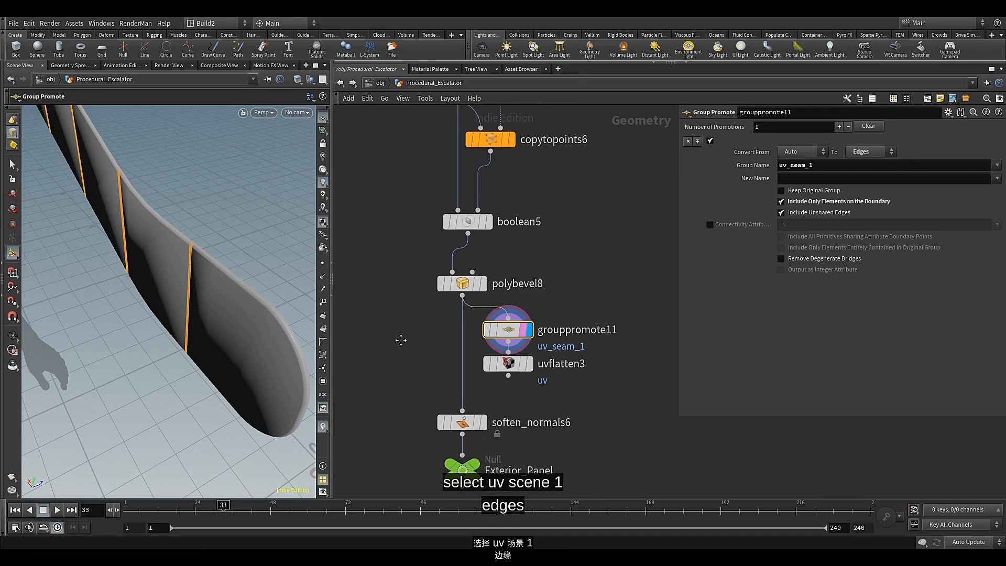
{"action": "left_click", "coordinate": [515, 369]}
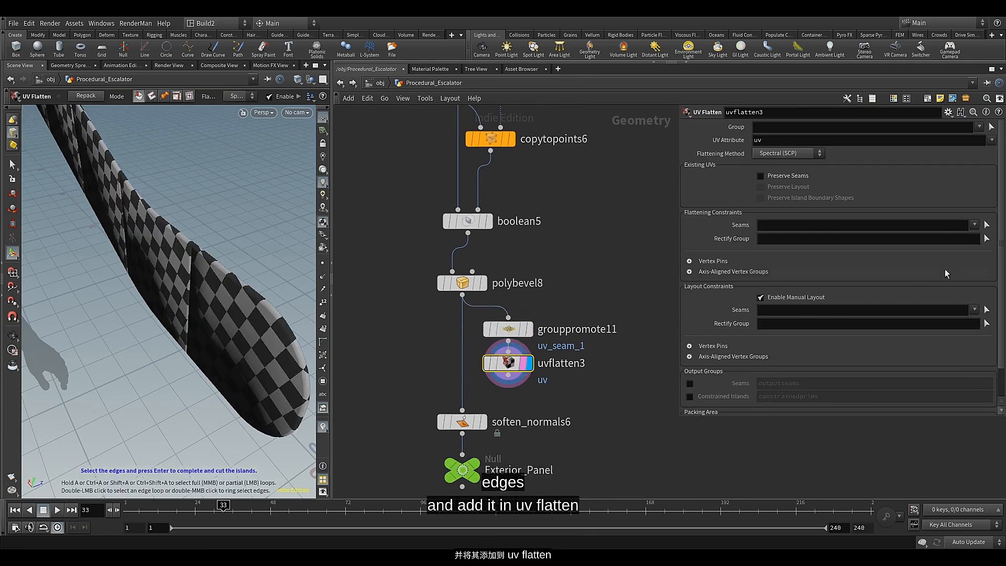
{"action": "left_click", "coordinate": [974, 225]}
{"action": "left_click", "coordinate": [953, 244]}
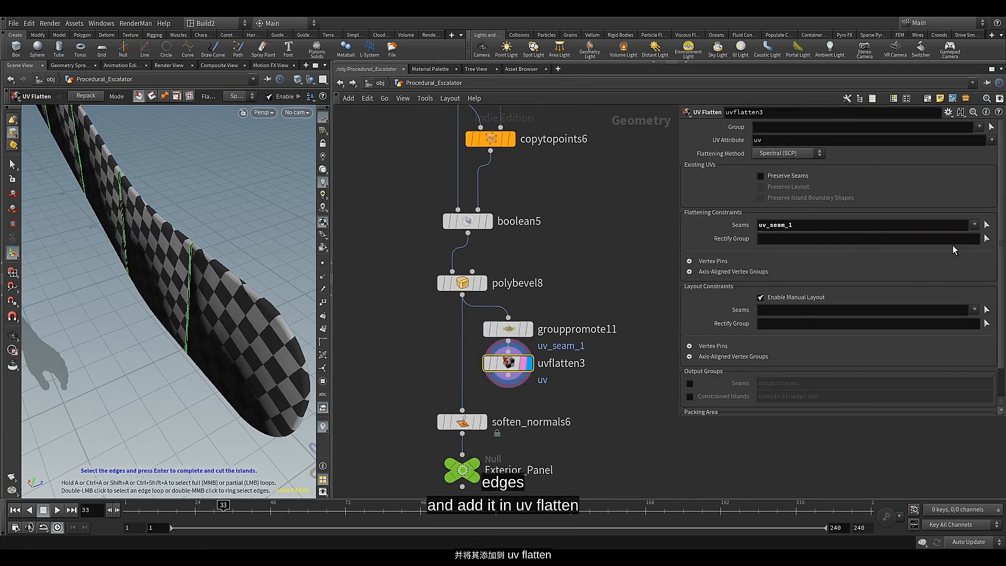
{"action": "key", "text": "Escape"}
{"action": "left_click_drag", "start_coordinate": [236, 333], "coordinate": [243, 286]}
{"action": "middle_click_drag", "start_coordinate": [408, 365], "coordinate": [403, 303]}
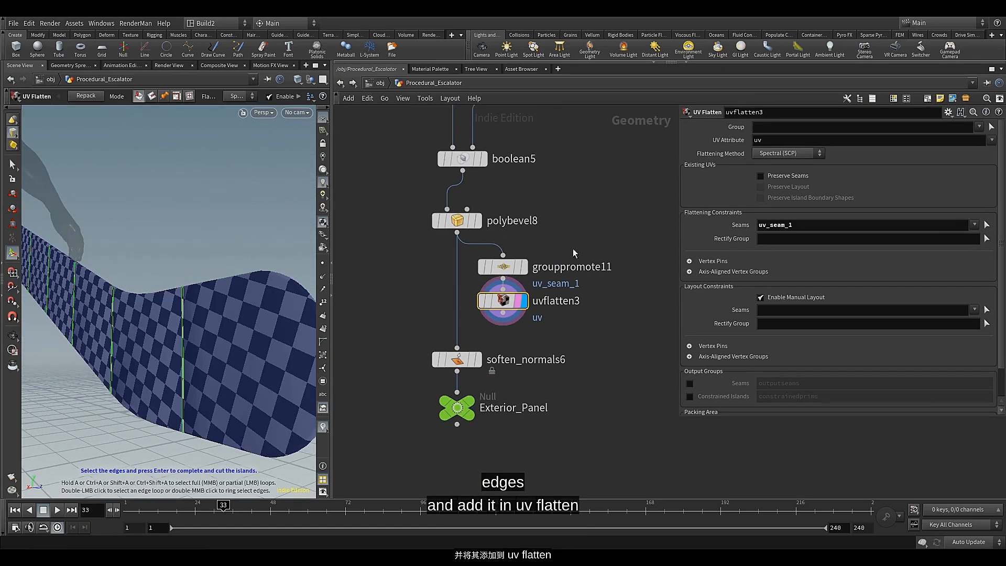
Enclose grouppromote11 and uvflatten3 in a network box titled UV
{"action": "scroll", "coordinate": [532, 322], "scroll_direction": "down", "scroll_amount": 3}
{"action": "left_click_drag", "start_coordinate": [575, 265], "coordinate": [496, 337]}
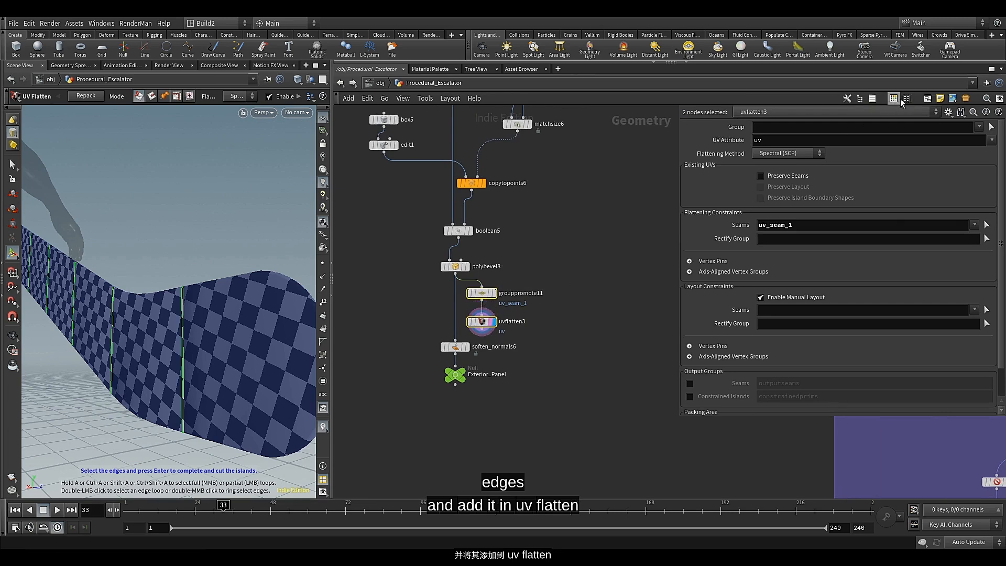
{"action": "left_click", "coordinate": [928, 99]}
{"action": "scroll", "coordinate": [533, 311], "scroll_direction": "up", "scroll_amount": 2}
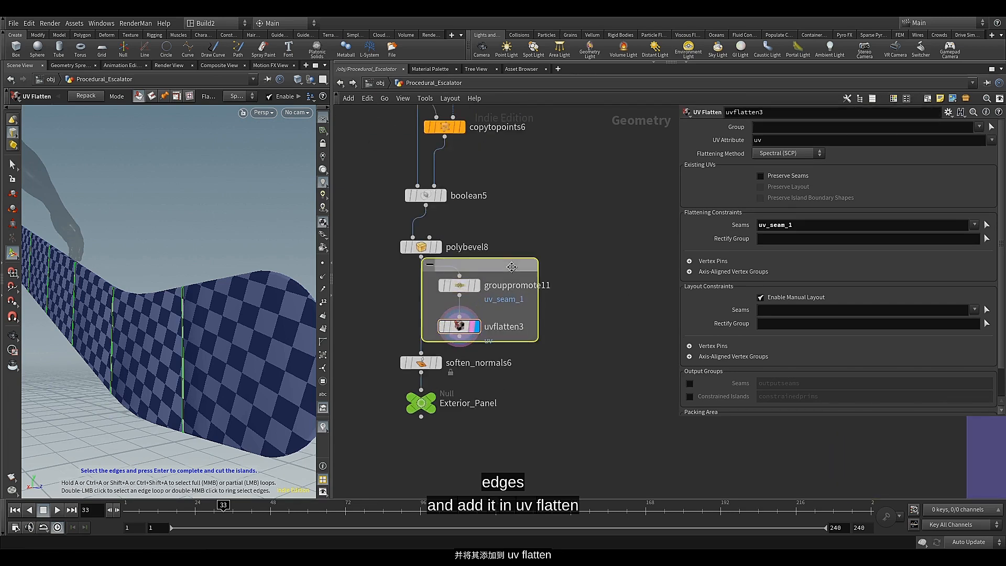
{"action": "double_click", "coordinate": [509, 266]}
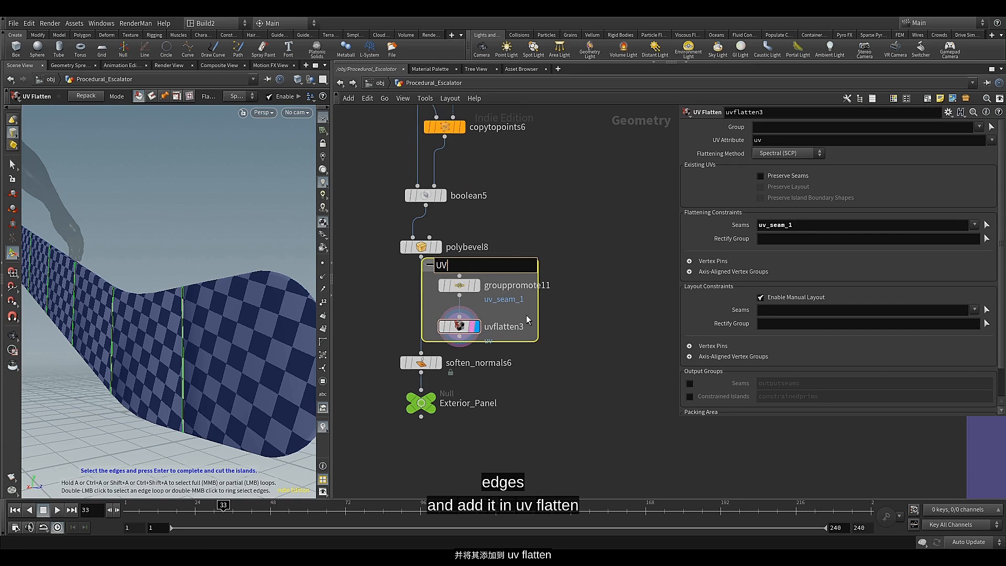
{"action": "key", "text": "Return"}
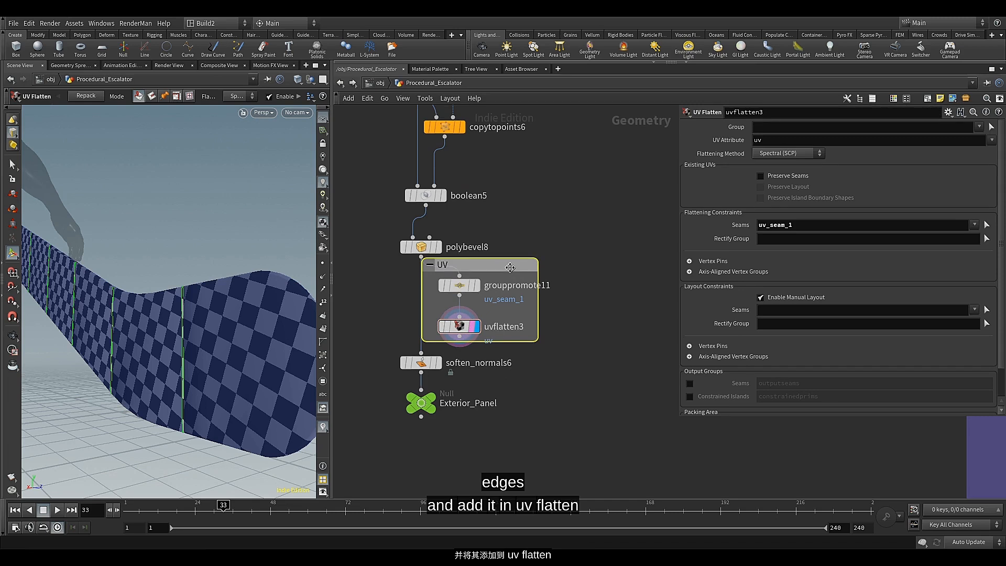
Color the UV network box blue and move it away from the main node chain
{"action": "key", "text": "c"}
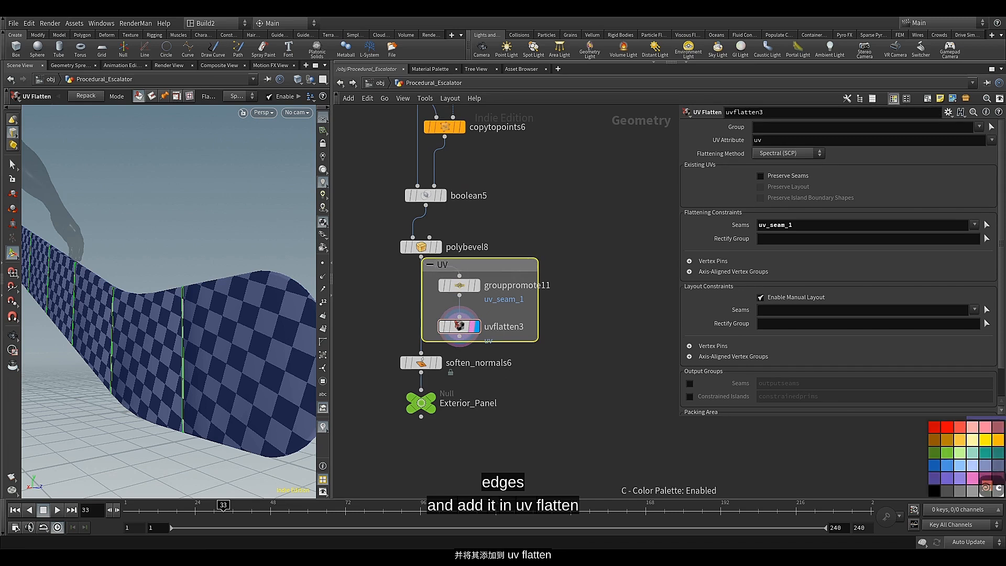
{"action": "left_click", "coordinate": [936, 466]}
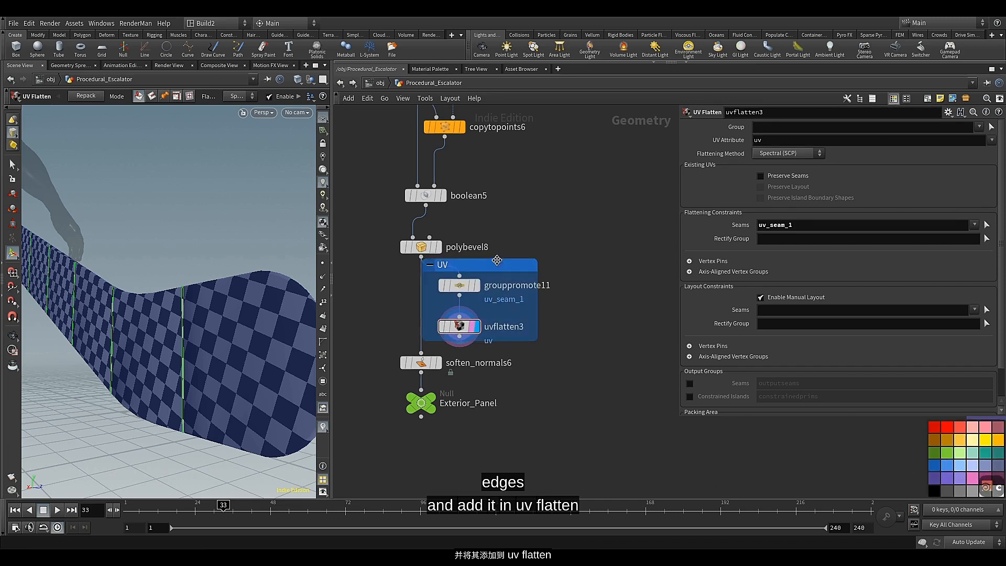
{"action": "left_click_drag", "start_coordinate": [497, 264], "coordinate": [576, 272]}
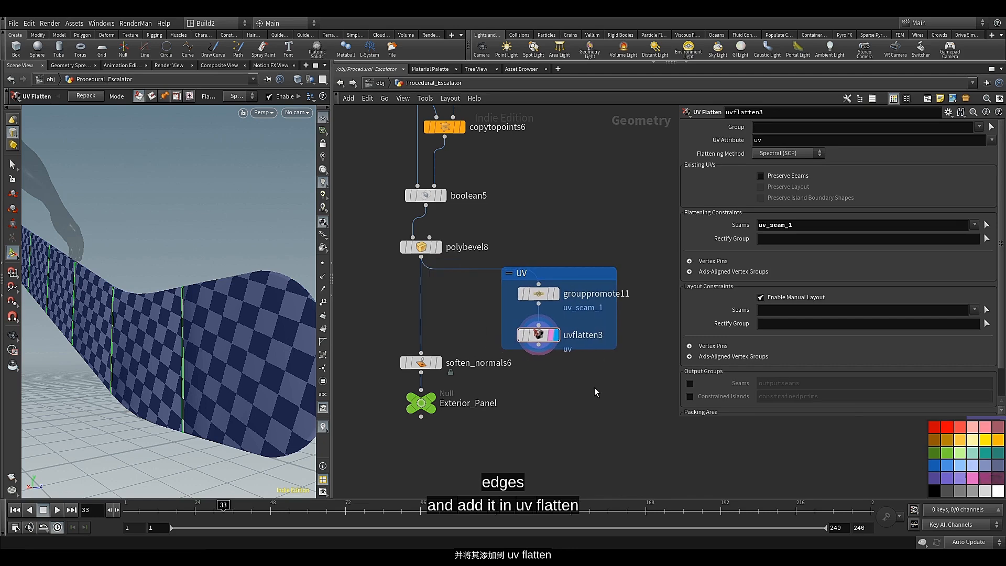
{"action": "key", "text": "c"}
{"action": "key", "text": "f"}
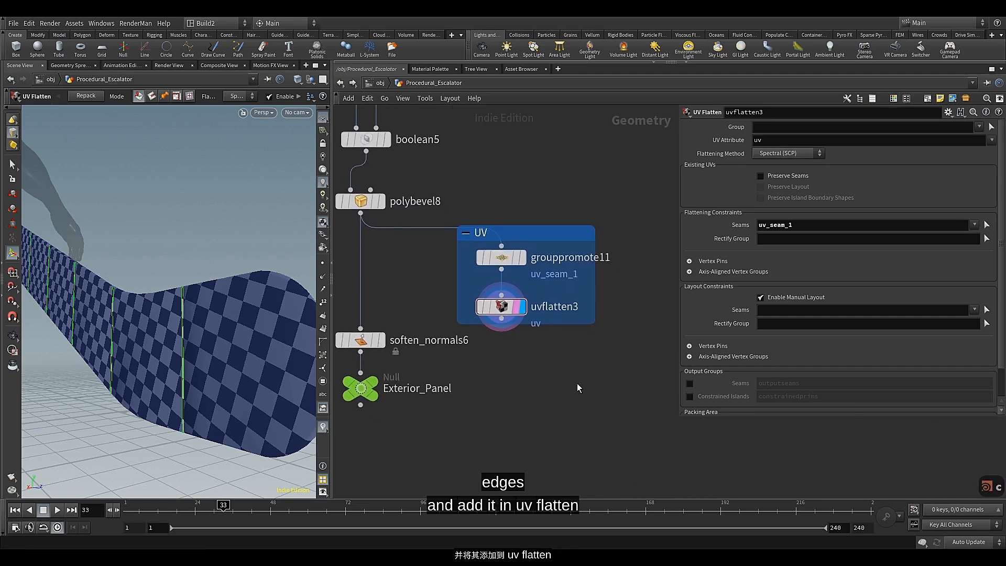
Copy the uvquickshade2 and clean3 nodes from the Balustrade network
{"action": "scroll", "coordinate": [543, 369], "scroll_direction": "down", "scroll_amount": 4}
{"action": "middle_click_drag", "start_coordinate": [576, 384], "coordinate": [334, 78]}
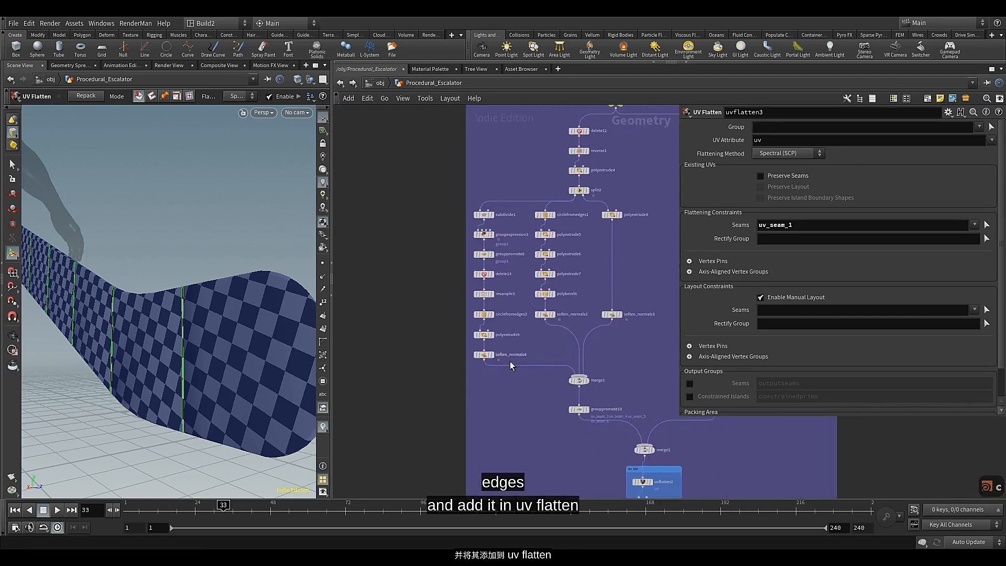
{"action": "scroll", "coordinate": [510, 361], "scroll_direction": "down", "scroll_amount": 1}
{"action": "middle_click_drag", "start_coordinate": [551, 446], "coordinate": [503, 256]}
{"action": "scroll", "coordinate": [561, 292], "scroll_direction": "up", "scroll_amount": 3}
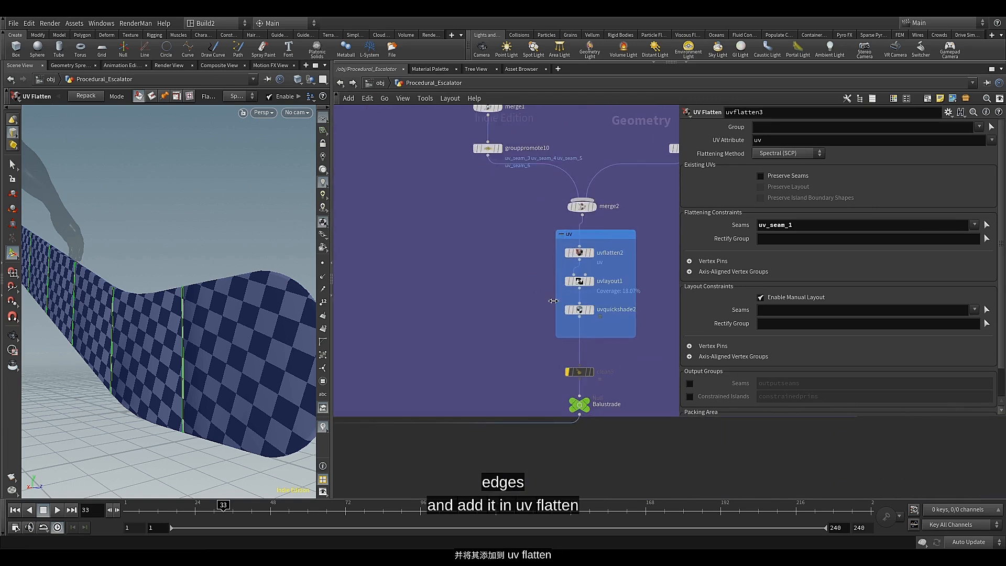
{"action": "left_click", "coordinate": [579, 310]}
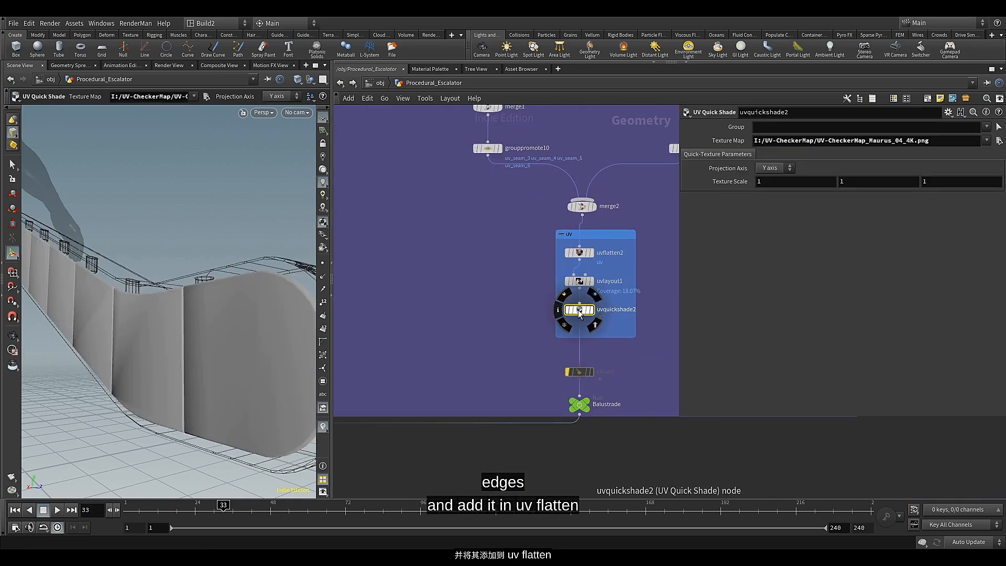
{"action": "left_click", "coordinate": [580, 371], "text": "shift"}
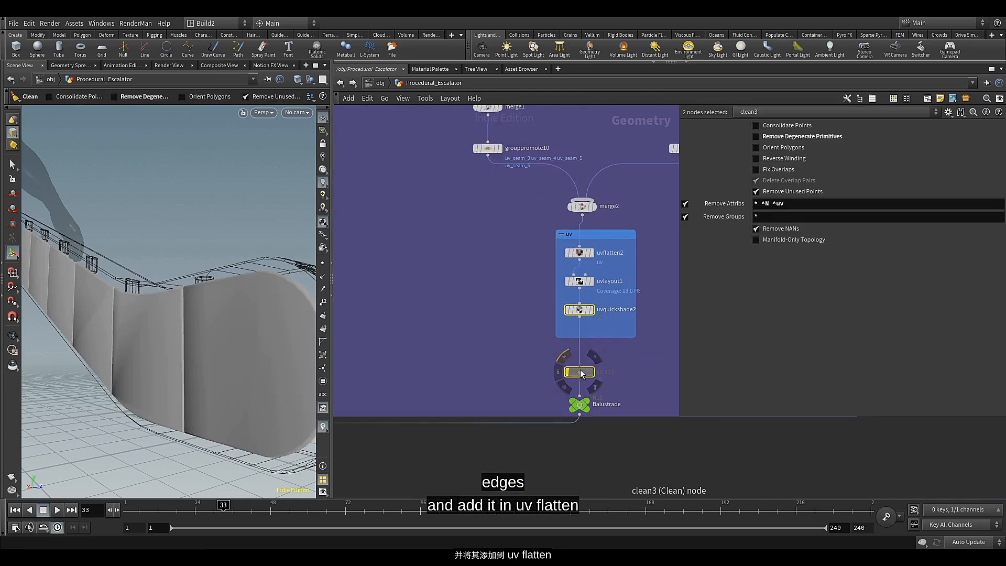
{"action": "key", "text": "ctrl+c"}
Paste the copied nodes below uvflatten3, wire uvflatten3 into uvquickshade3, and place them in the UV network box
{"action": "scroll", "coordinate": [480, 301], "scroll_direction": "down", "scroll_amount": 8}
{"action": "middle_click_drag", "start_coordinate": [480, 300], "coordinate": [675, 416]}
{"action": "scroll", "coordinate": [560, 260], "scroll_direction": "up", "scroll_amount": 8}
{"action": "scroll", "coordinate": [597, 268], "scroll_direction": "up", "scroll_amount": 2}
{"action": "middle_click_drag", "start_coordinate": [597, 268], "coordinate": [564, 298]}
{"action": "left_click", "coordinate": [570, 321]}
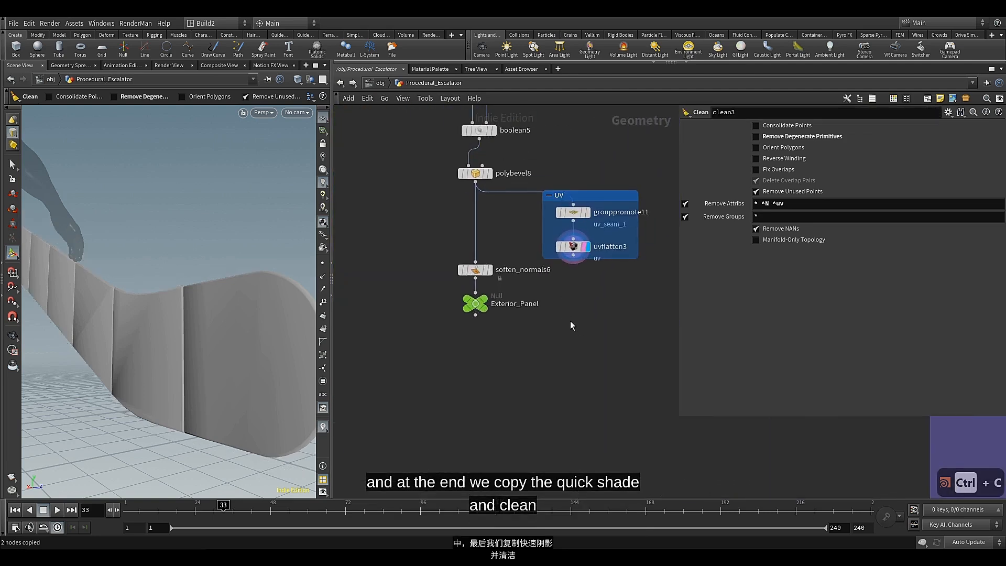
{"action": "key", "text": "ctrl+v"}
{"action": "left_click_drag", "start_coordinate": [582, 293], "coordinate": [562, 296]}
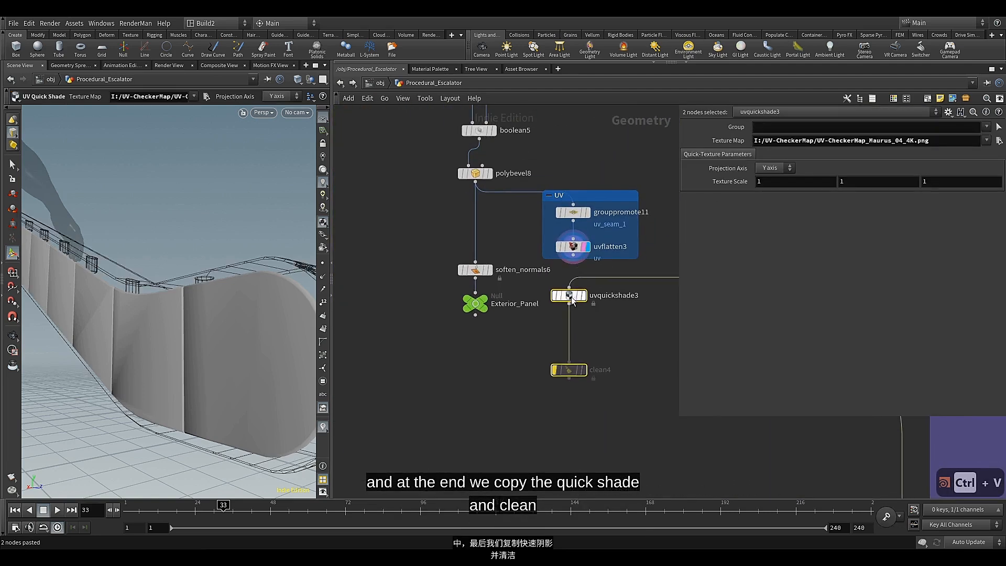
{"action": "left_click_drag", "start_coordinate": [573, 256], "coordinate": [569, 289]}
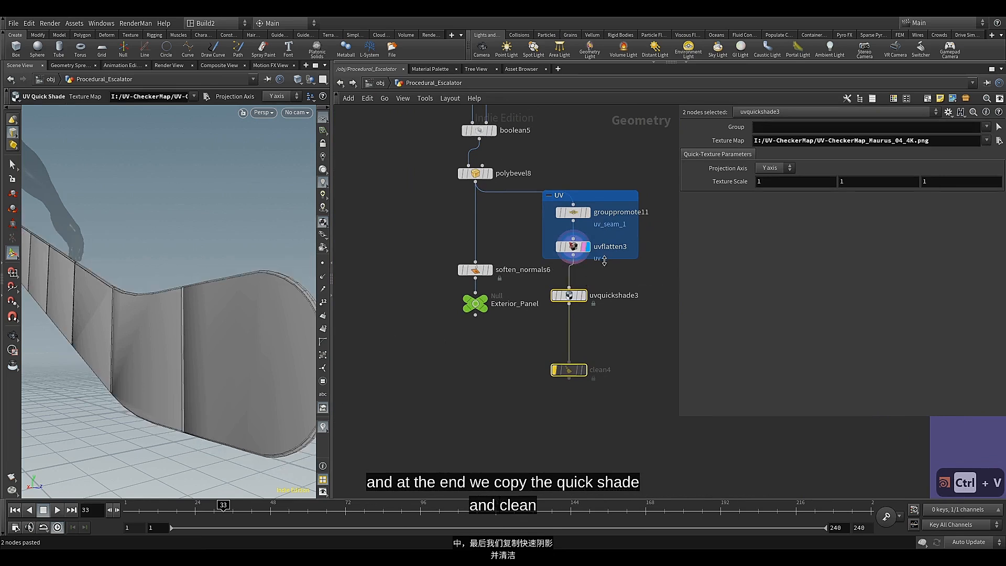
{"action": "left_click_drag", "start_coordinate": [602, 258], "coordinate": [573, 291]}
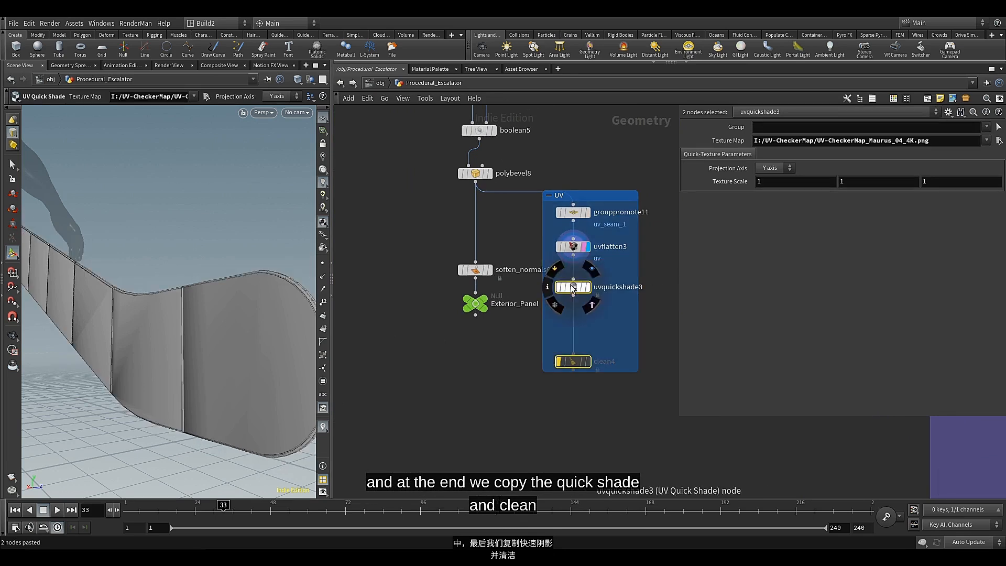
Move clean4 out of the UV network box and shorten the box to fit the remaining nodes
{"action": "left_click", "coordinate": [574, 358]}
{"action": "left_click_drag", "start_coordinate": [575, 358], "coordinate": [582, 407]}
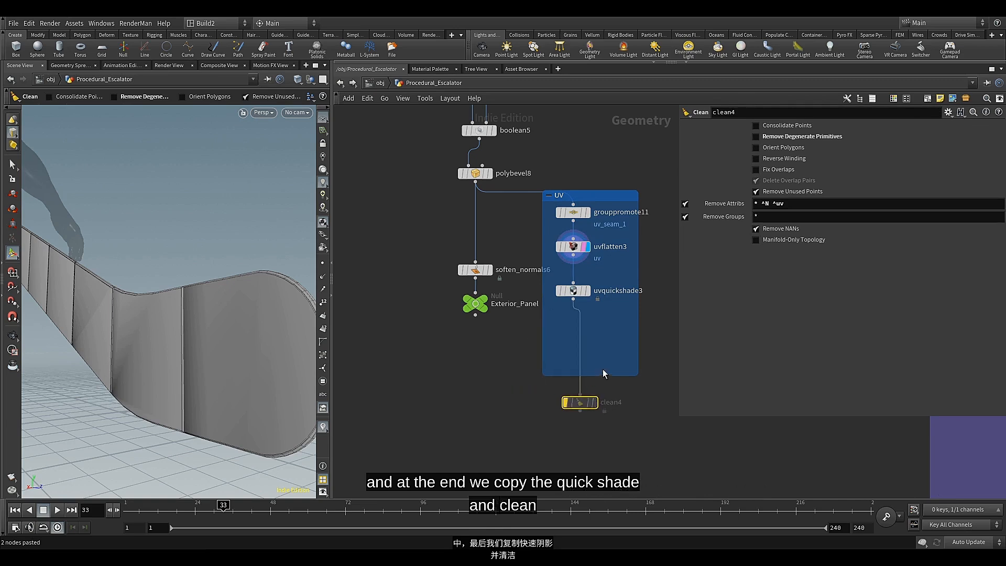
{"action": "left_click_drag", "start_coordinate": [601, 375], "coordinate": [601, 335]}
Move soften_normals6 and Exterior_Panel below the UV box and feed soften_normals6 from clean4 instead of polybevel8
{"action": "middle_click_drag", "start_coordinate": [451, 257], "coordinate": [374, 269]}
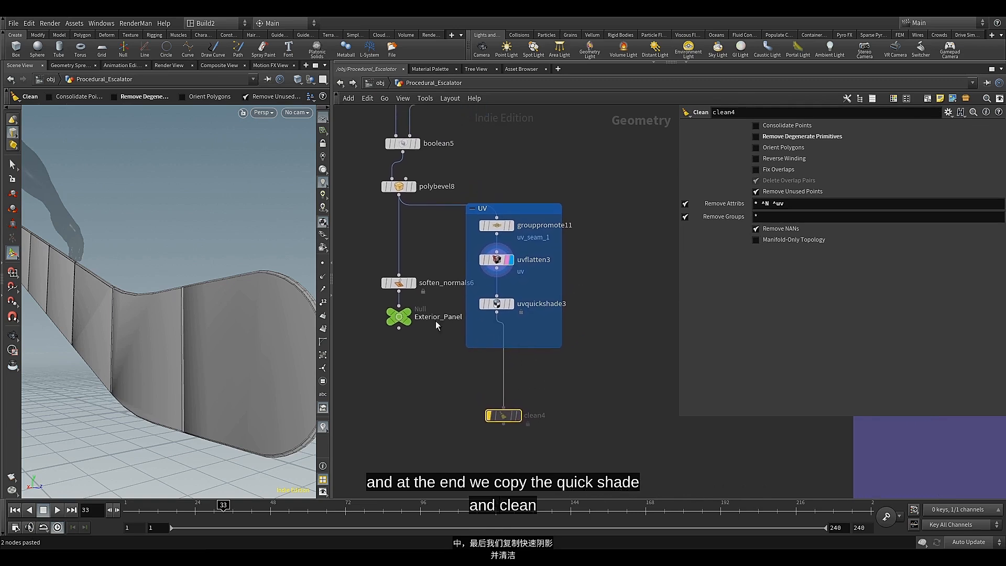
{"action": "left_click_drag", "start_coordinate": [375, 271], "coordinate": [417, 357]}
{"action": "left_click_drag", "start_coordinate": [399, 283], "coordinate": [408, 425]}
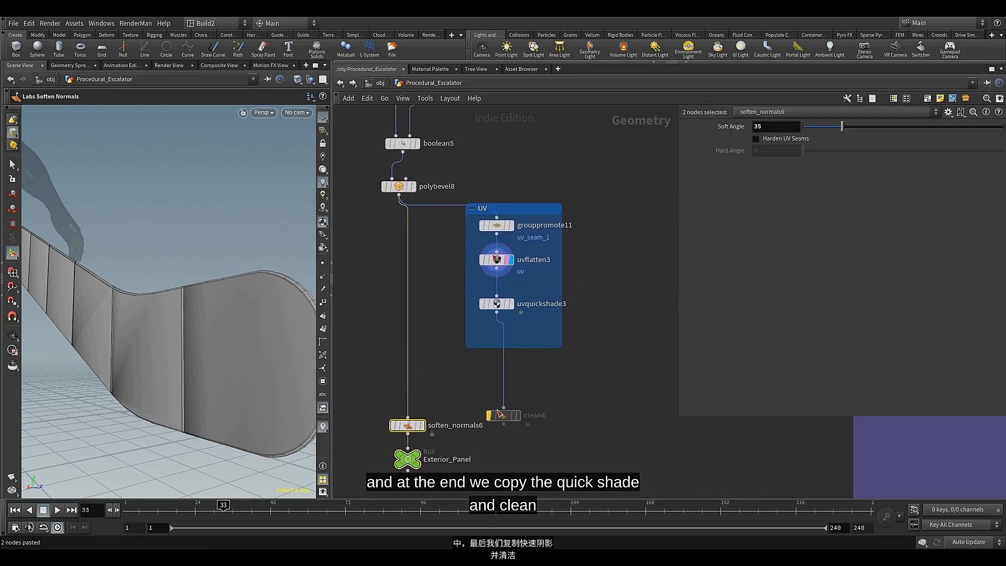
{"action": "left_click_drag", "start_coordinate": [507, 372], "coordinate": [418, 406]}
{"action": "left_click_drag", "start_coordinate": [402, 457], "coordinate": [404, 460]}
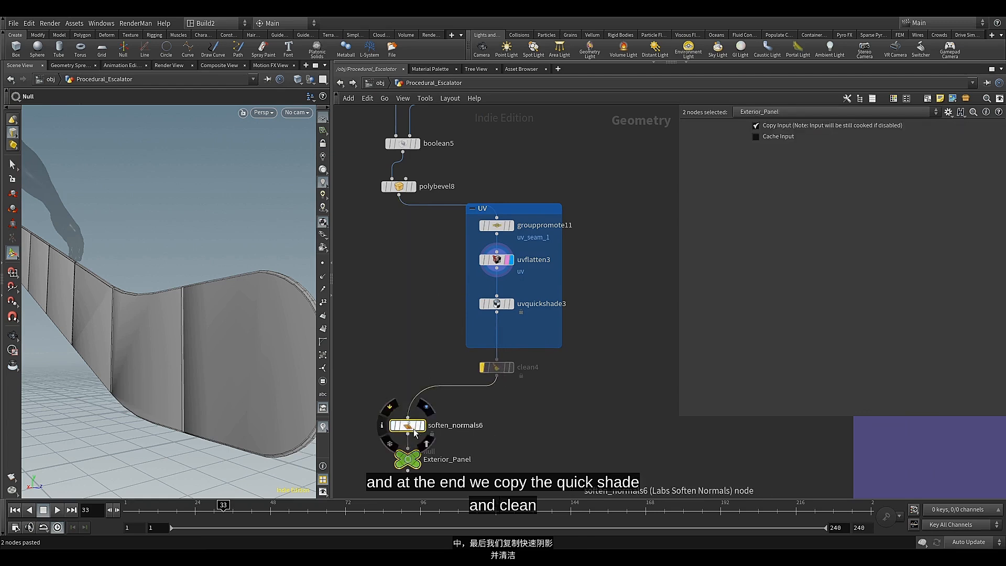
Tidy the layout by lining up polybevel8, clean4, soften_normals6 and Exterior_Panel and moving the UV box closer to them
{"action": "left_click_drag", "start_coordinate": [408, 425], "coordinate": [402, 399]}
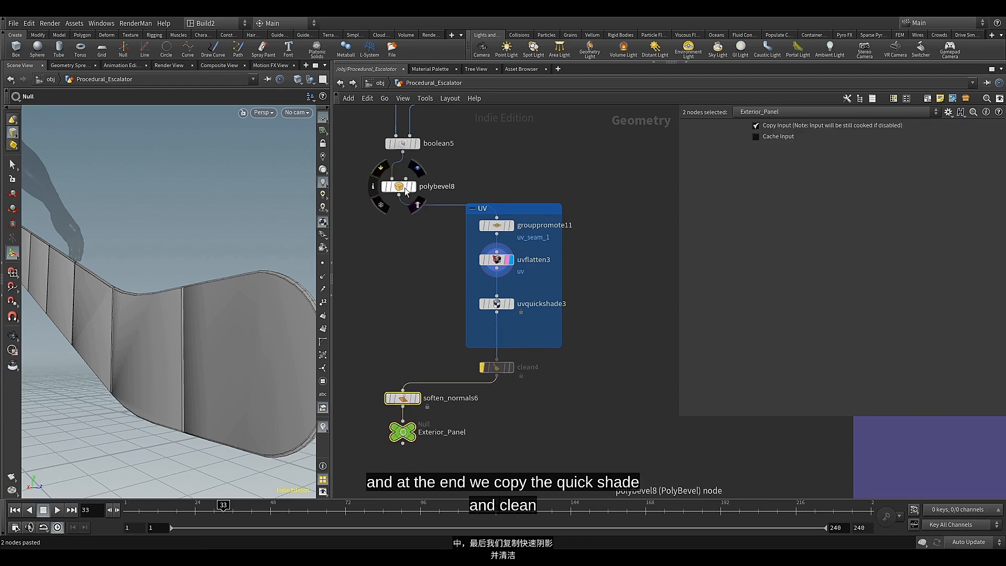
{"action": "left_click_drag", "start_coordinate": [401, 187], "coordinate": [405, 184]}
{"action": "left_click_drag", "start_coordinate": [533, 210], "coordinate": [490, 210]}
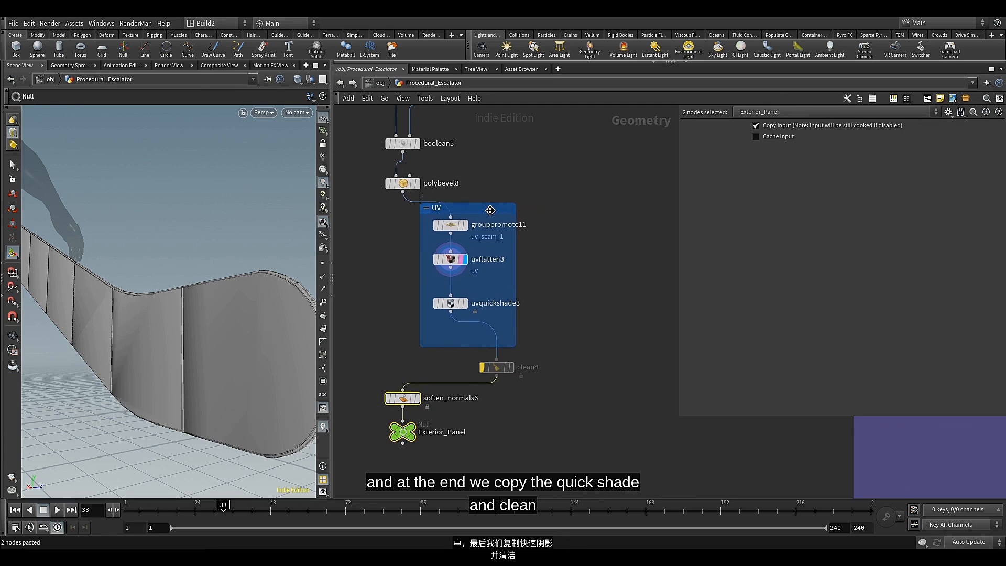
{"action": "left_click_drag", "start_coordinate": [495, 365], "coordinate": [404, 374]}
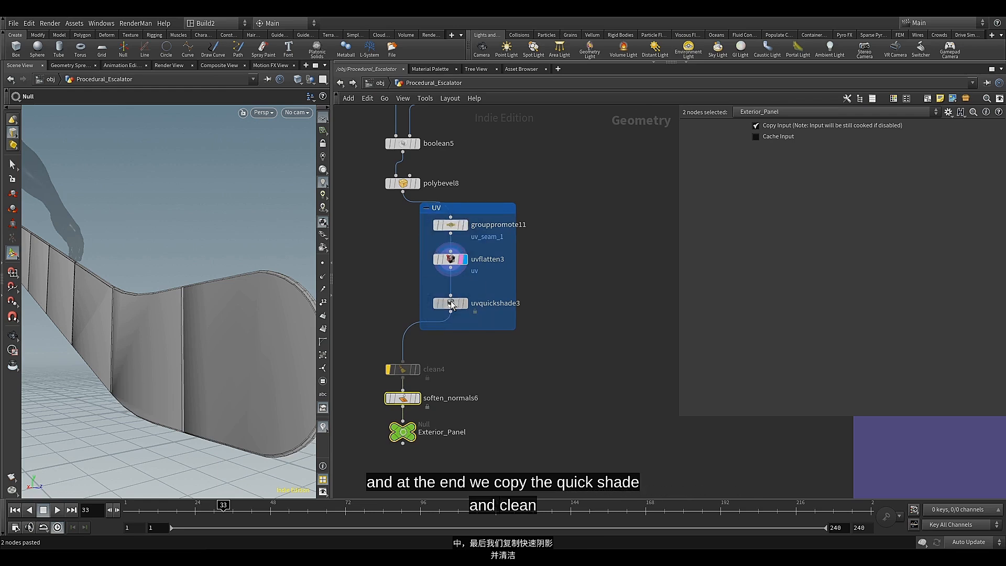
{"action": "left_click_drag", "start_coordinate": [451, 304], "coordinate": [451, 295]}
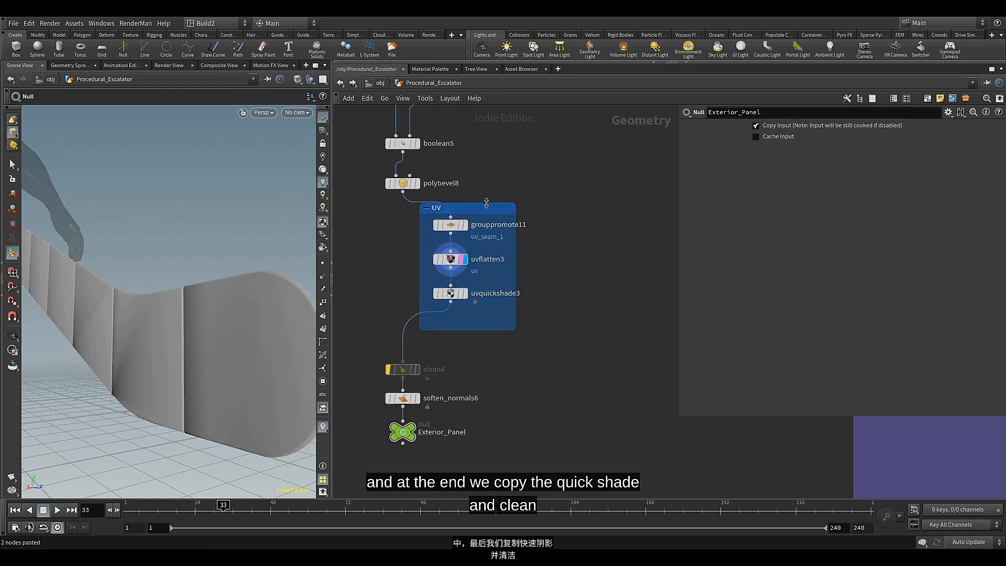
{"action": "left_click_drag", "start_coordinate": [484, 208], "coordinate": [478, 224]}
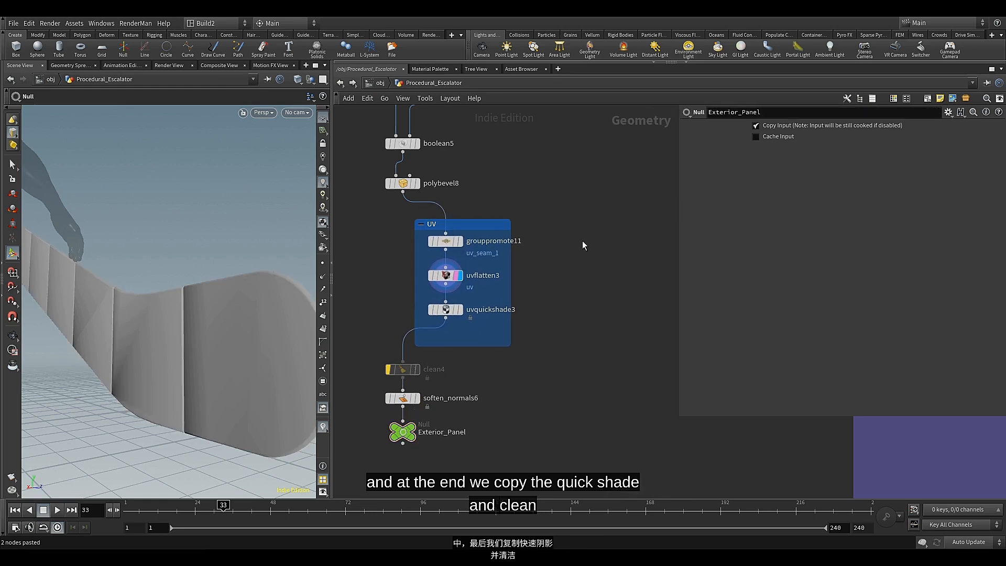
Display the Exterior_Panel output and inspect the checker texture along the whole panel
{"action": "scroll", "coordinate": [576, 227], "scroll_direction": "down", "scroll_amount": 3}
{"action": "scroll", "coordinate": [451, 394], "scroll_direction": "up", "scroll_amount": 5}
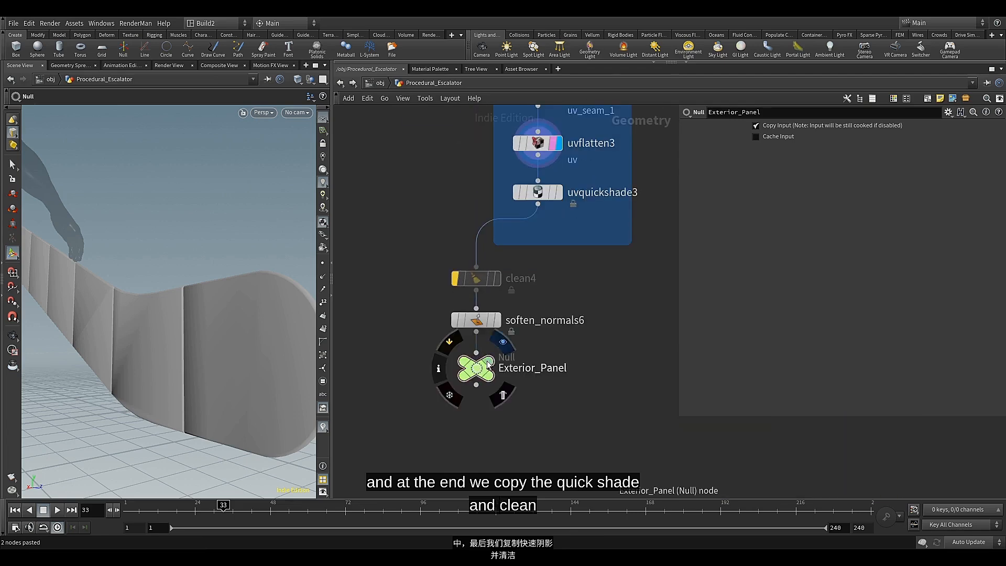
{"action": "left_click", "coordinate": [488, 361]}
{"action": "left_click", "coordinate": [489, 375]}
{"action": "left_click_drag", "start_coordinate": [171, 286], "coordinate": [293, 367], "text": "alt"}
{"action": "scroll", "coordinate": [486, 249], "scroll_direction": "down", "scroll_amount": 5}
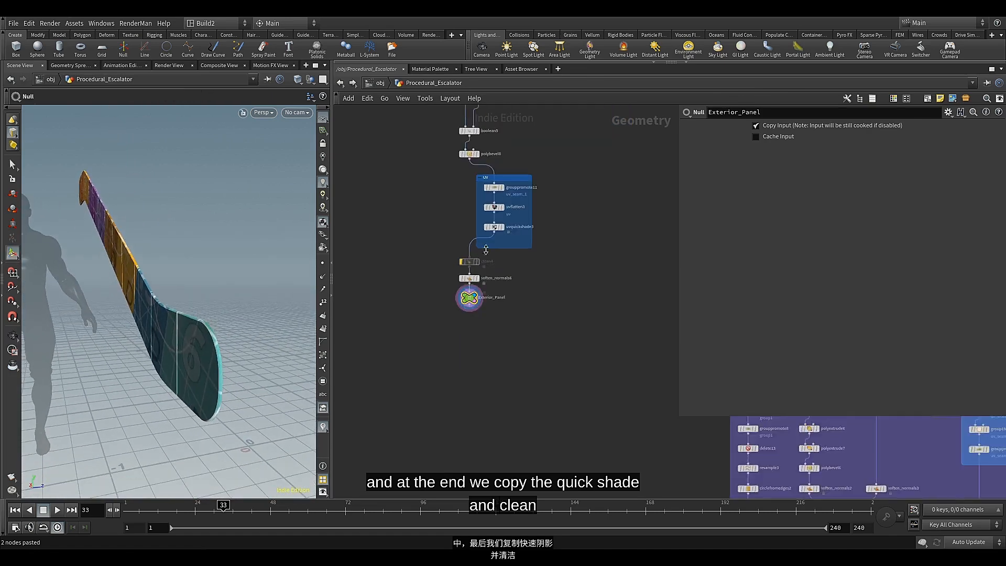
Enclose the whole Exterior_Panel node chain, including the UV box, in a new network box
{"action": "scroll", "coordinate": [501, 252], "scroll_direction": "down", "scroll_amount": 3}
{"action": "middle_click_drag", "start_coordinate": [517, 281], "coordinate": [480, 418]}
{"action": "middle_click_drag", "start_coordinate": [495, 326], "coordinate": [501, 344]}
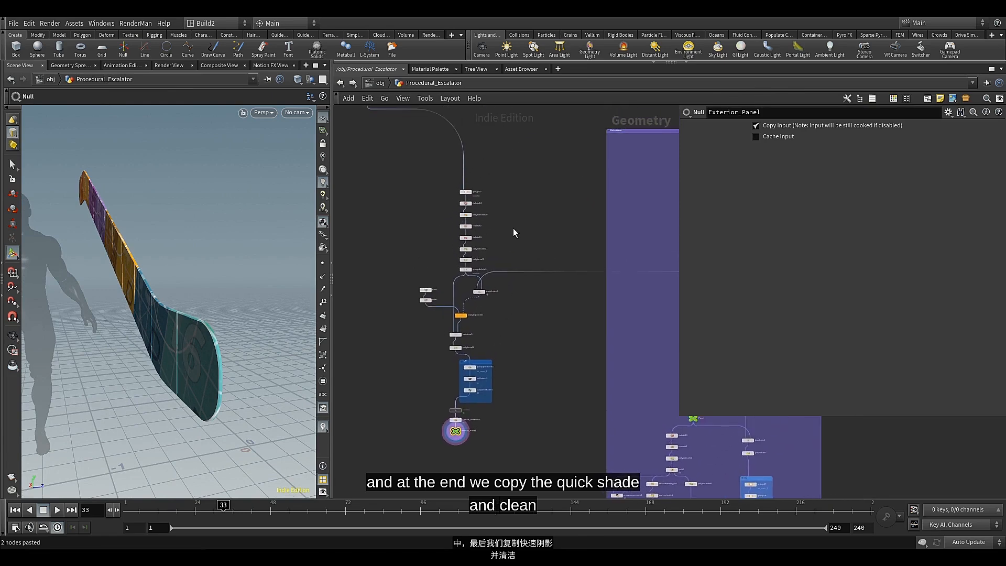
{"action": "left_click_drag", "start_coordinate": [520, 170], "coordinate": [406, 447]}
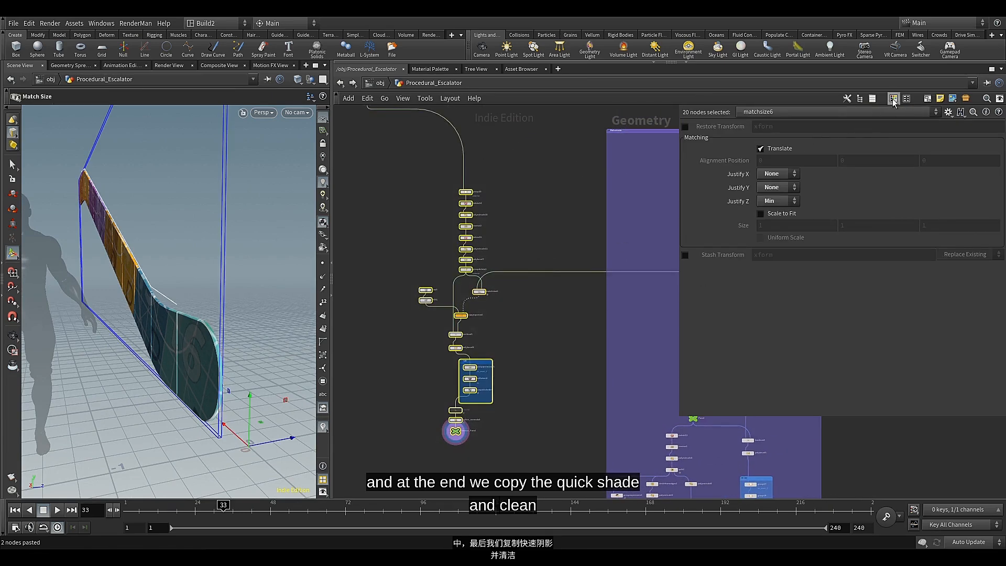
{"action": "left_click", "coordinate": [926, 99]}
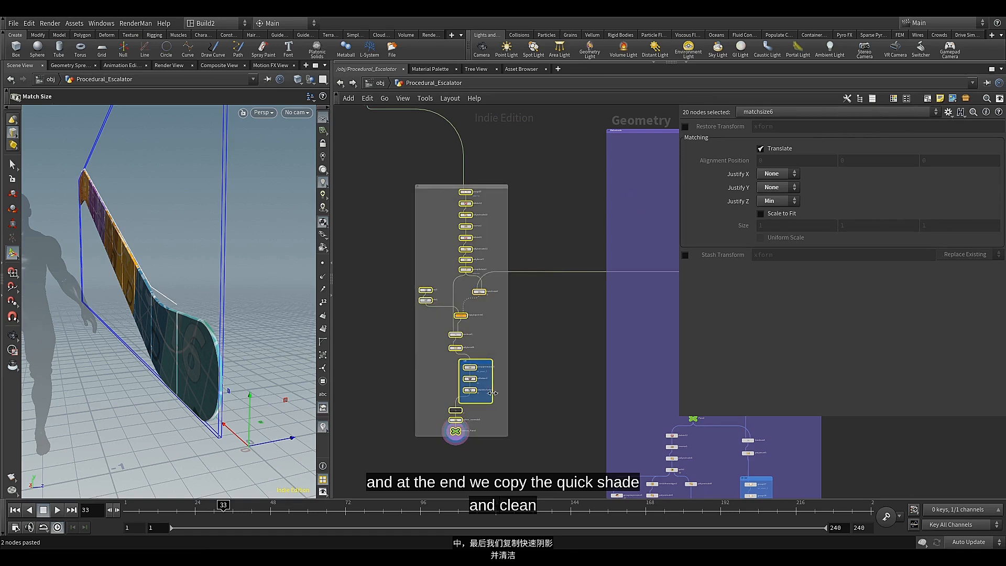
Copy the Exterior_Panel null's name and use it as the title of the new network box
{"action": "scroll", "coordinate": [476, 433], "scroll_direction": "up", "scroll_amount": 5}
{"action": "double_click", "coordinate": [468, 430]}
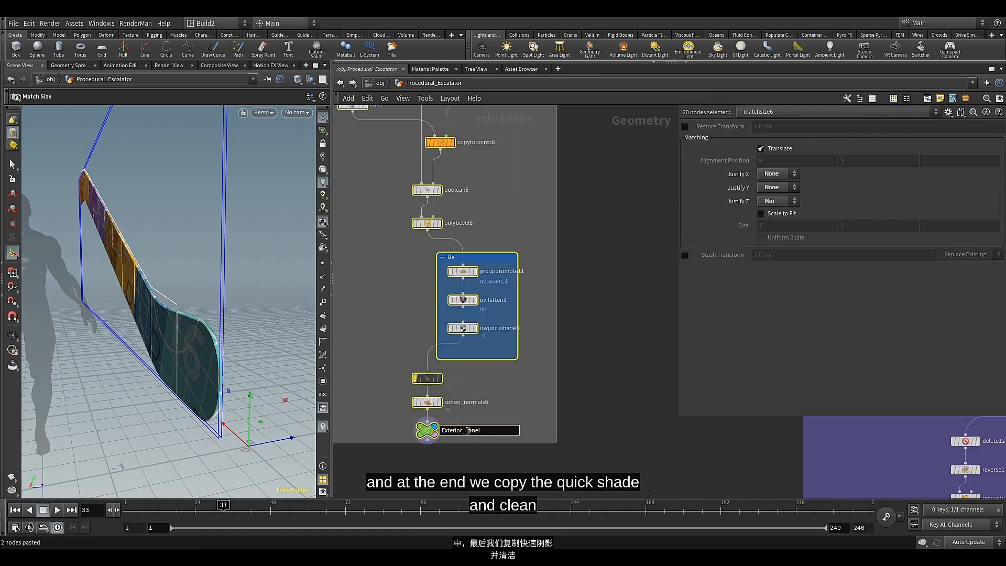
{"action": "key", "text": "ctrl+a"}
{"action": "key", "text": "ctrl+c"}
{"action": "left_click", "coordinate": [516, 411]}
{"action": "scroll", "coordinate": [526, 382], "scroll_direction": "down", "scroll_amount": 4}
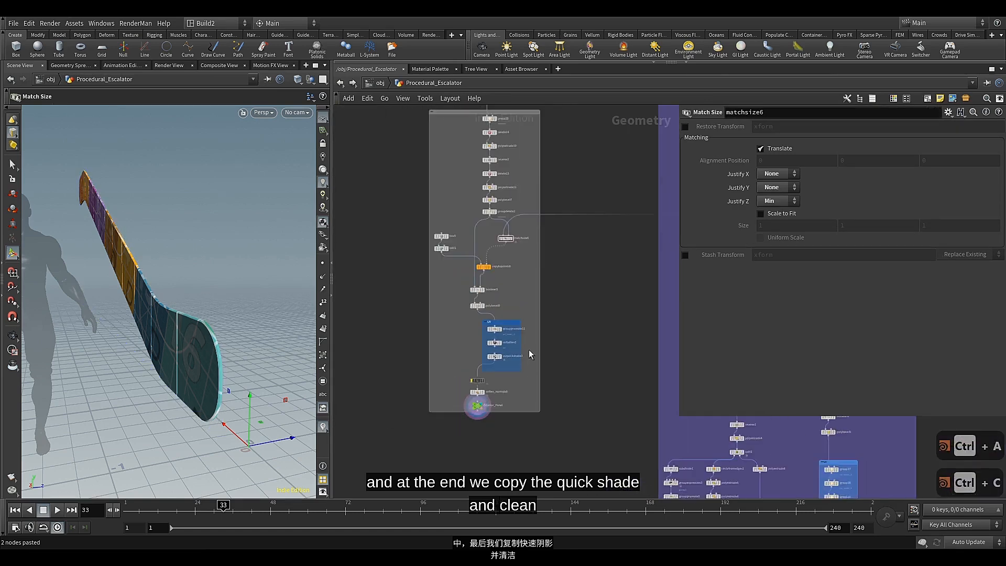
{"action": "middle_click_drag", "start_coordinate": [528, 300], "coordinate": [525, 394]}
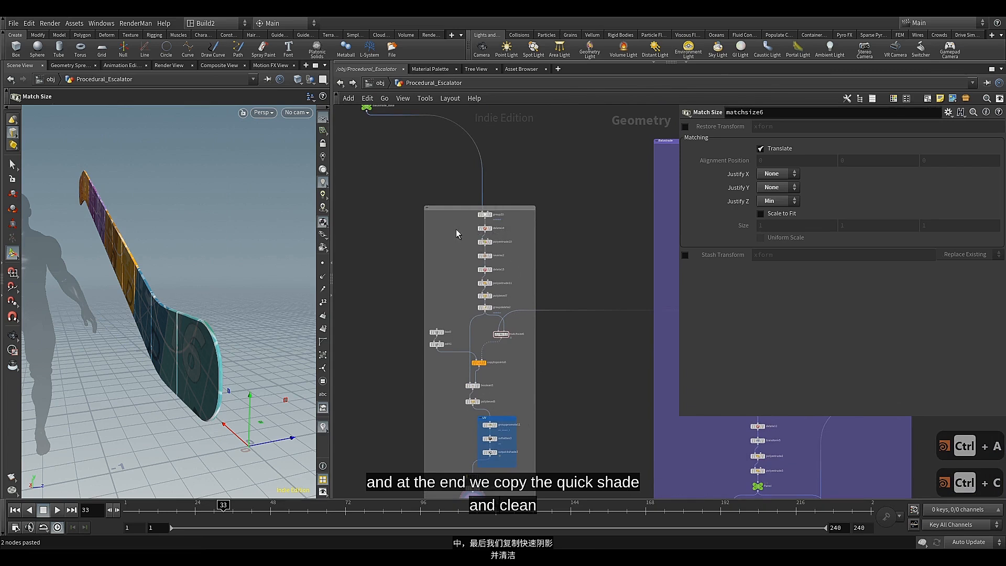
{"action": "scroll", "coordinate": [439, 221], "scroll_direction": "up", "scroll_amount": 3}
{"action": "left_click", "coordinate": [453, 195]}
{"action": "double_click", "coordinate": [452, 196]}
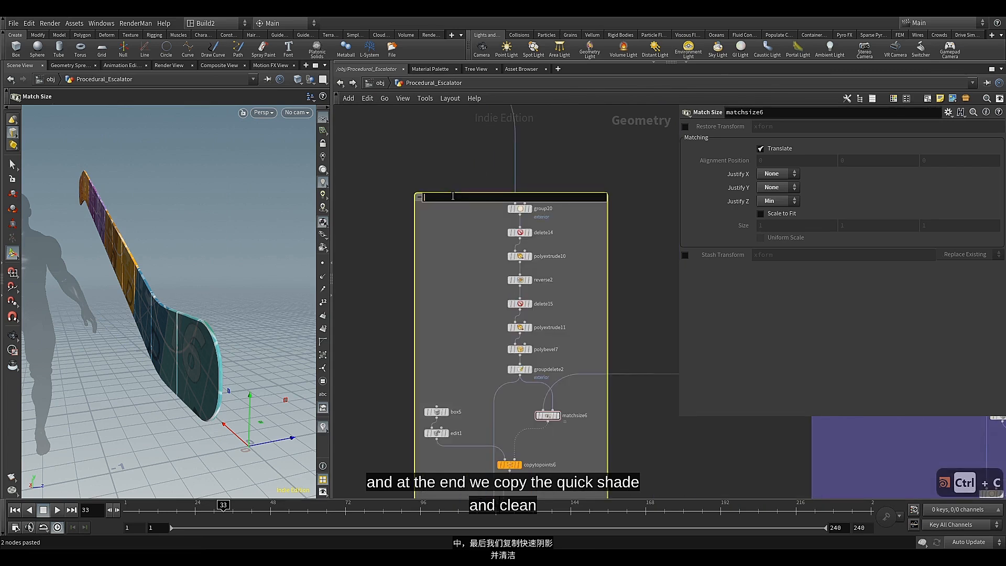
{"action": "key", "text": "ctrl+v"}
{"action": "key", "text": "Return"}
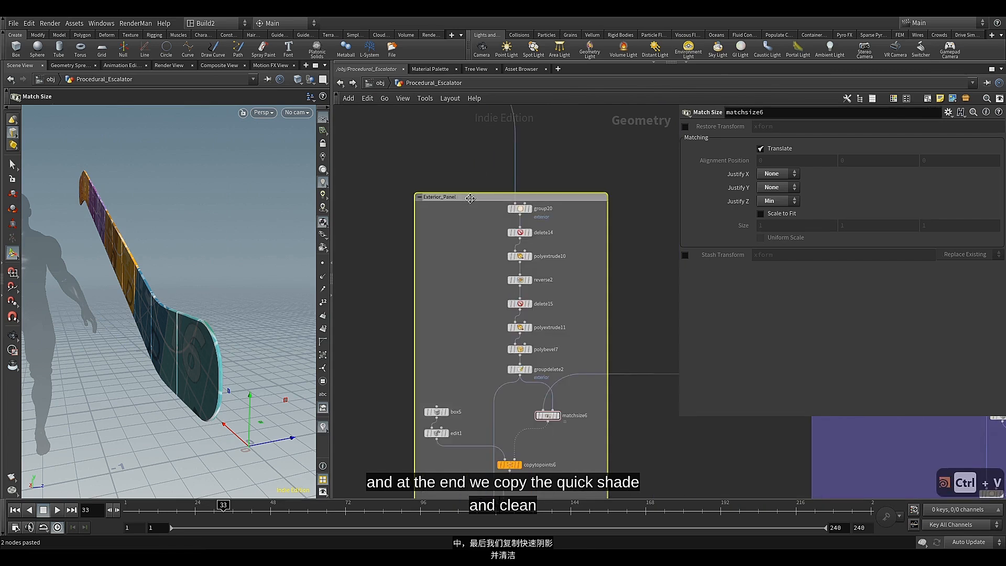
Colour the Exterior_Panel network box yellow-orange and close the colour palette
{"action": "key", "text": "c"}
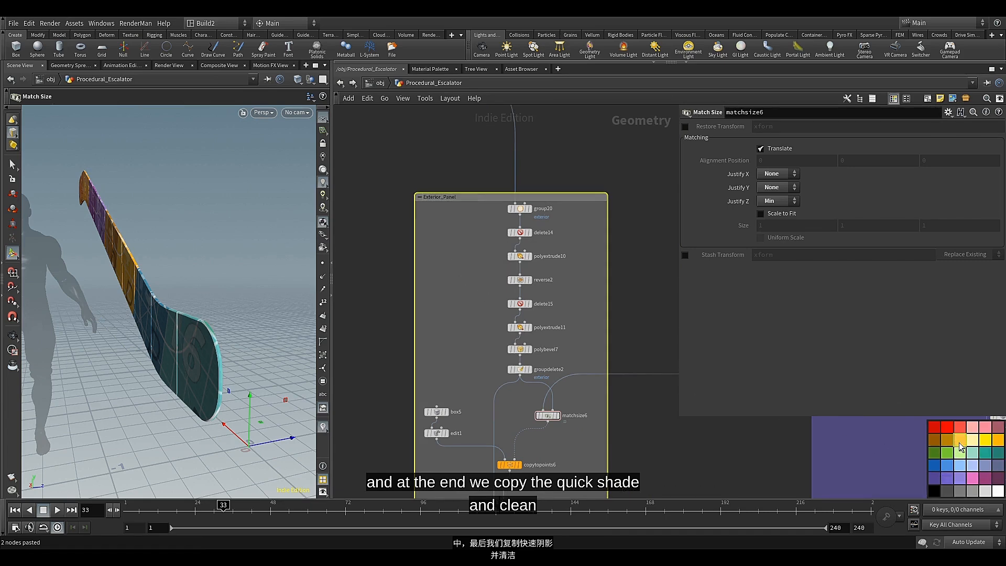
{"action": "left_click", "coordinate": [960, 444]}
{"action": "left_click", "coordinate": [483, 297]}
{"action": "scroll", "coordinate": [481, 297], "scroll_direction": "down", "scroll_amount": 4}
{"action": "middle_click_drag", "start_coordinate": [473, 300], "coordinate": [431, 147]}
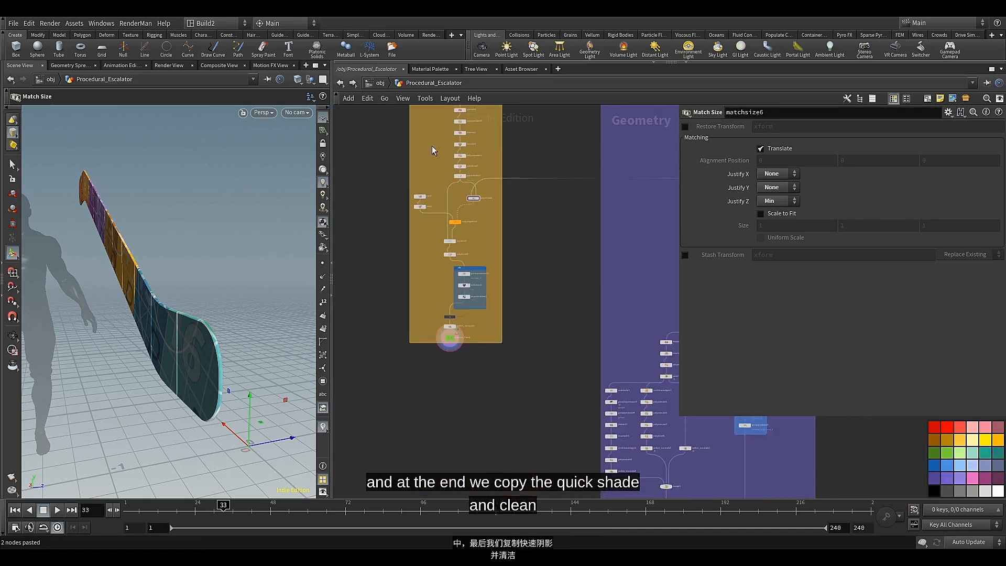
{"action": "scroll", "coordinate": [452, 257], "scroll_direction": "down", "scroll_amount": 3}
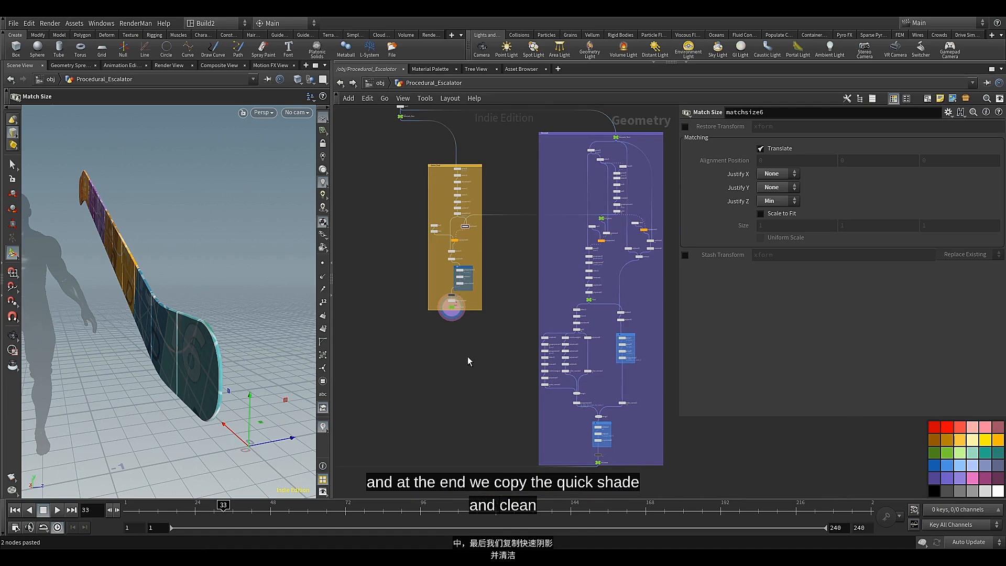
{"action": "key", "text": "c"}
Wire the Exterior_Panel output into merge3 together with the balustrade and handrail
{"action": "scroll", "coordinate": [465, 387], "scroll_direction": "down", "scroll_amount": 2}
{"action": "middle_click_drag", "start_coordinate": [464, 387], "coordinate": [541, 304]}
{"action": "scroll", "coordinate": [524, 310], "scroll_direction": "down", "scroll_amount": 2}
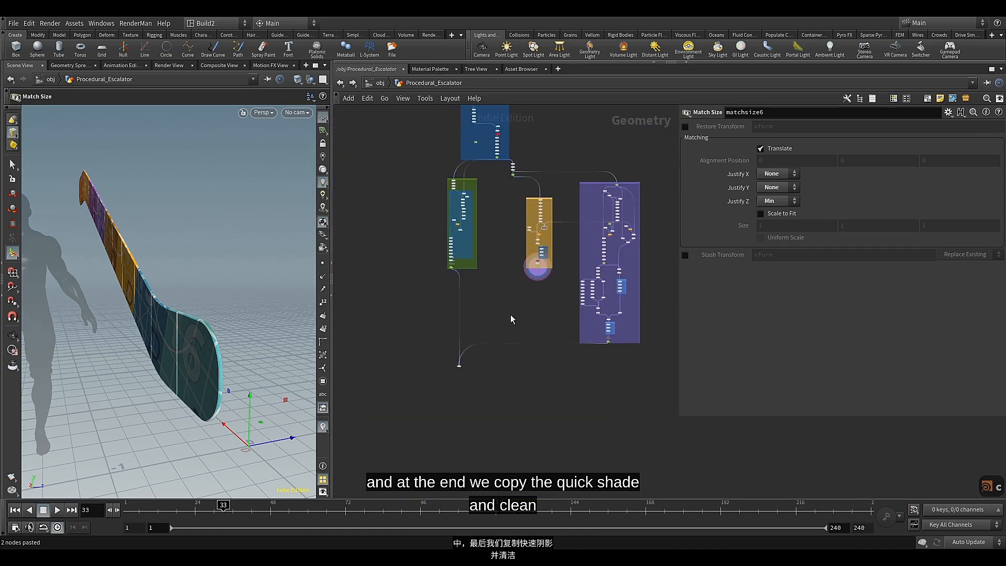
{"action": "scroll", "coordinate": [511, 314], "scroll_direction": "up", "scroll_amount": 5}
{"action": "scroll", "coordinate": [570, 214], "scroll_direction": "up", "scroll_amount": 5}
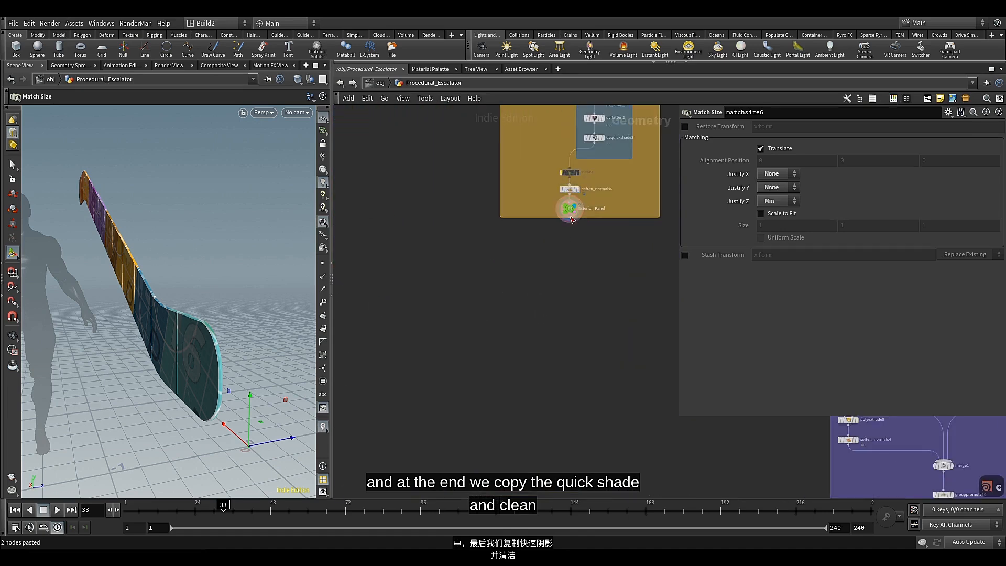
{"action": "left_click", "coordinate": [569, 217]}
{"action": "scroll", "coordinate": [511, 275], "scroll_direction": "down", "scroll_amount": 4}
{"action": "scroll", "coordinate": [498, 300], "scroll_direction": "down", "scroll_amount": 3}
{"action": "scroll", "coordinate": [476, 332], "scroll_direction": "up", "scroll_amount": 8}
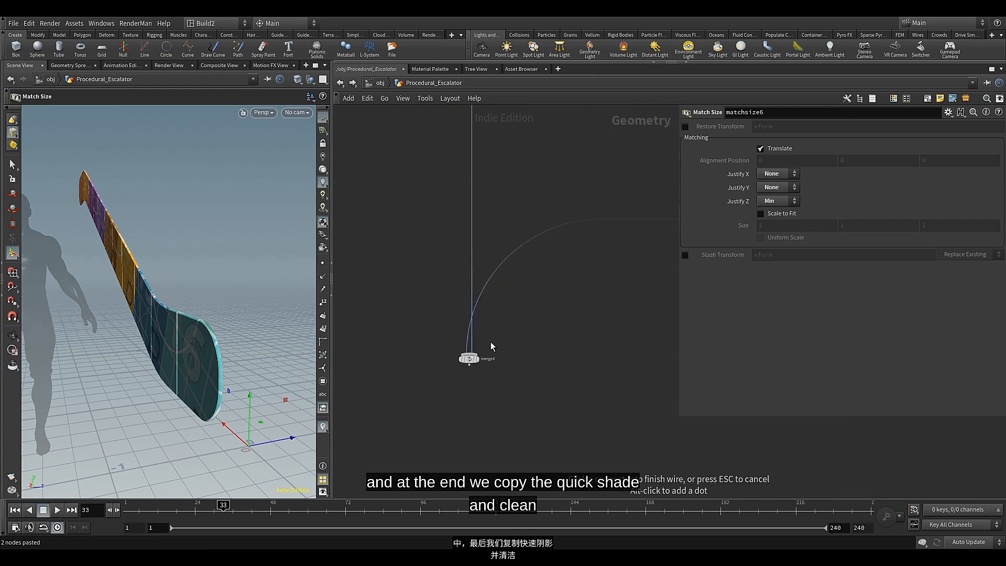
{"action": "left_click", "coordinate": [468, 369]}
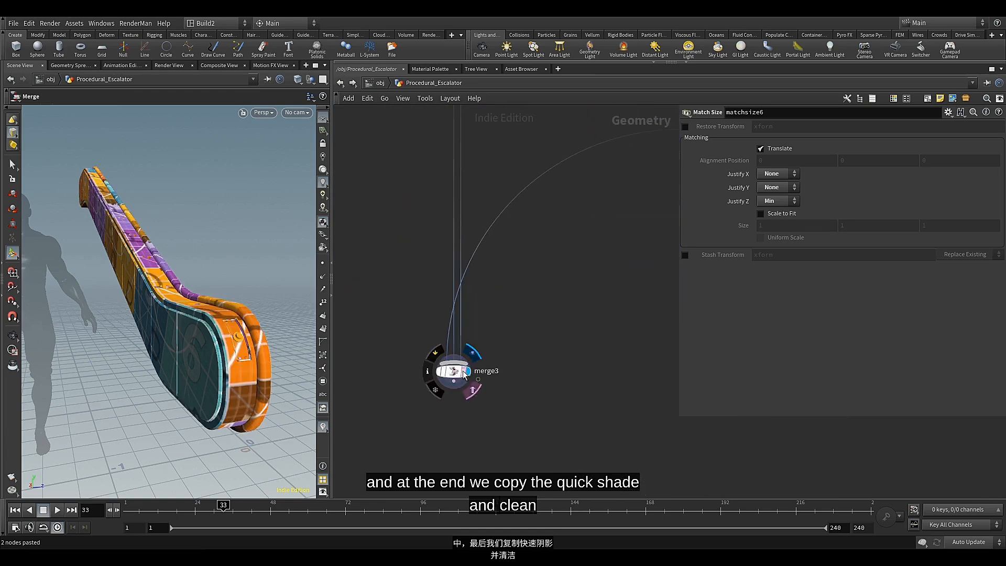
Display merge3 to check the combined escalator parts and save the scene
{"action": "left_click", "coordinate": [453, 373]}
{"action": "key", "text": "Escape"}
{"action": "mouse_move", "coordinate": [222, 307]}
{"action": "left_mouse_down"}
{"action": "mouse_move", "coordinate": [193, 312]}
{"action": "mouse_move", "coordinate": [224, 314]}
{"action": "left_mouse_up"}
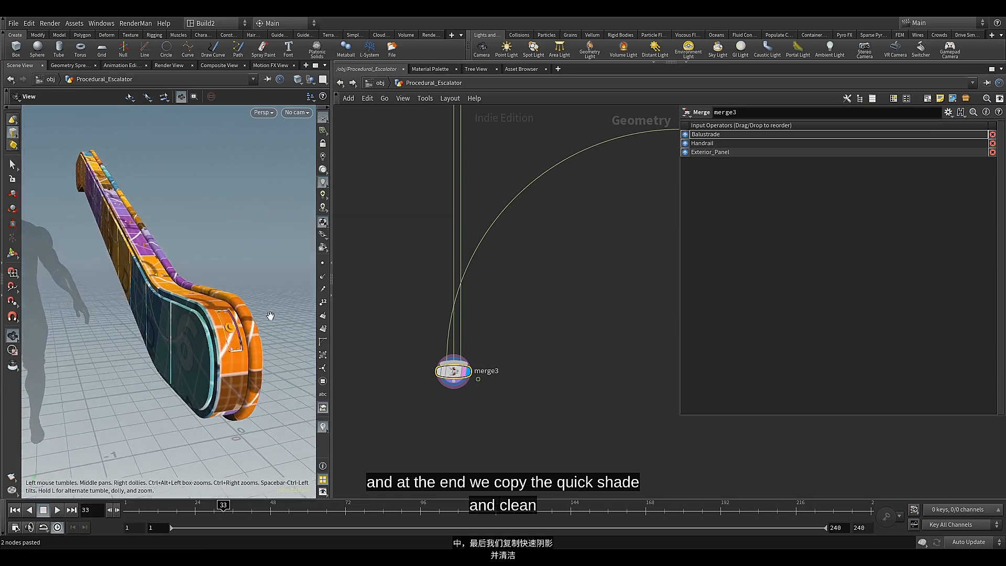
{"action": "scroll", "coordinate": [471, 290], "scroll_direction": "down", "scroll_amount": 8}
{"action": "middle_click_drag", "start_coordinate": [505, 306], "coordinate": [469, 432]}
{"action": "scroll", "coordinate": [483, 372], "scroll_direction": "down", "scroll_amount": 2}
{"action": "key", "text": "ctrl+s"}
{"action": "scroll", "coordinate": [488, 369], "scroll_direction": "down", "scroll_amount": 3}
{"action": "scroll", "coordinate": [477, 413], "scroll_direction": "up", "scroll_amount": 2}
{"action": "middle_click_drag", "start_coordinate": [506, 379], "coordinate": [496, 403]}
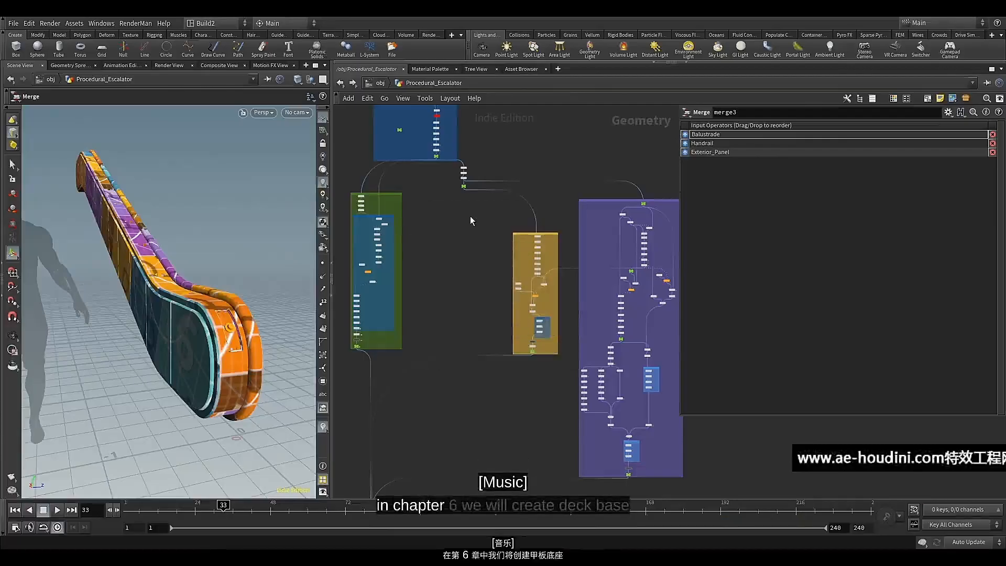
Display the Balustrade_Base null with its points shown in the viewport
{"action": "scroll", "coordinate": [469, 212], "scroll_direction": "up", "scroll_amount": 4}
{"action": "scroll", "coordinate": [465, 207], "scroll_direction": "up", "scroll_amount": 2}
{"action": "middle_click_drag", "start_coordinate": [463, 206], "coordinate": [467, 278]}
{"action": "scroll", "coordinate": [463, 242], "scroll_direction": "up", "scroll_amount": 3}
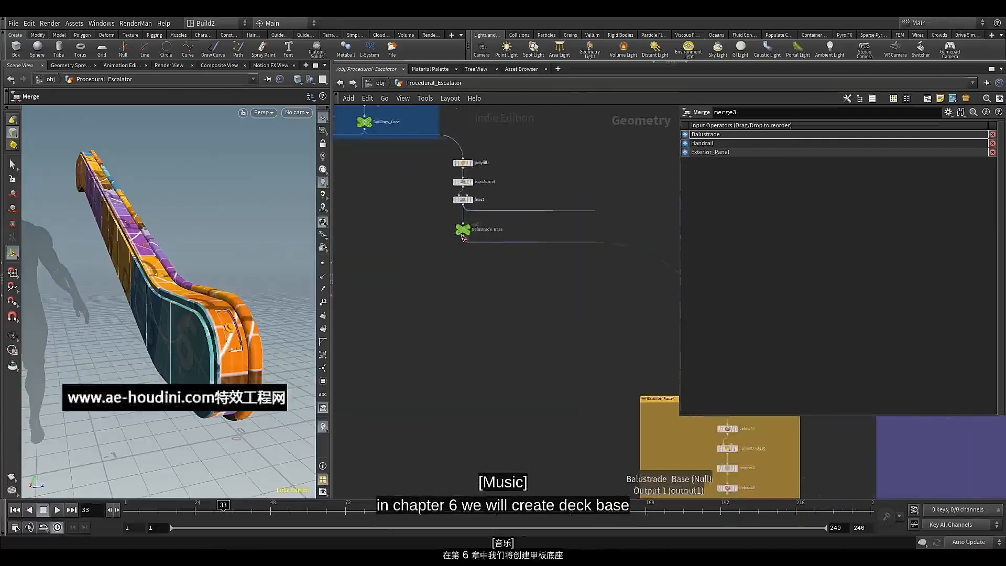
{"action": "left_click", "coordinate": [464, 225]}
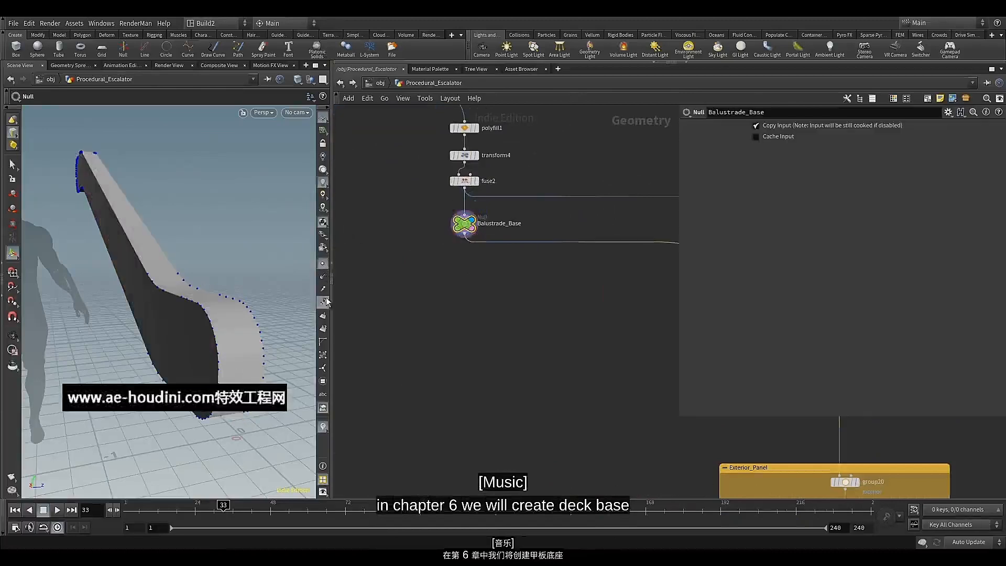
Branch a new Group Create node off Balustrade_Base and display it
{"action": "left_click", "coordinate": [469, 241]}
{"action": "scroll", "coordinate": [466, 262], "scroll_direction": "down", "scroll_amount": 3}
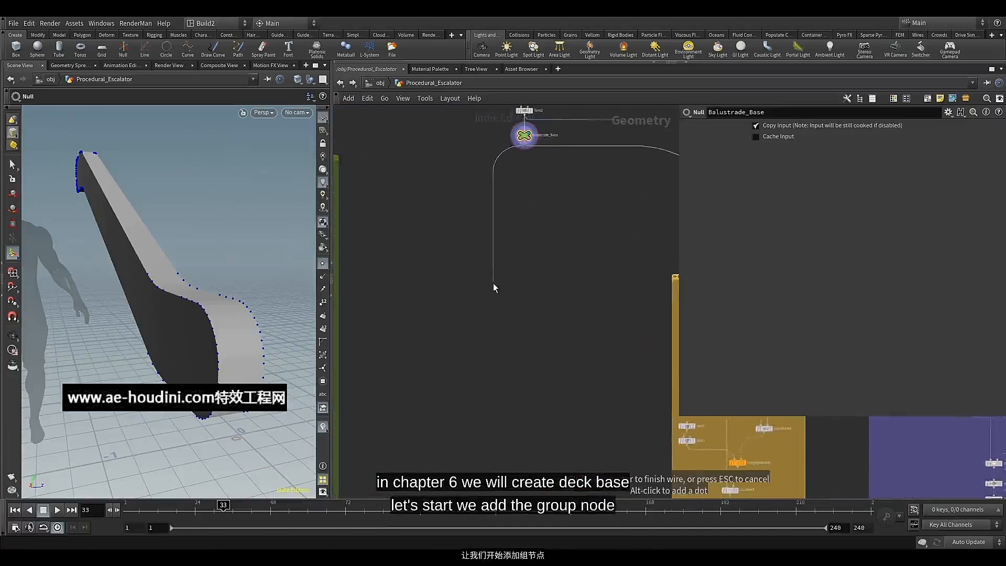
{"action": "left_click", "coordinate": [493, 285]}
{"action": "type", "text": "group"}
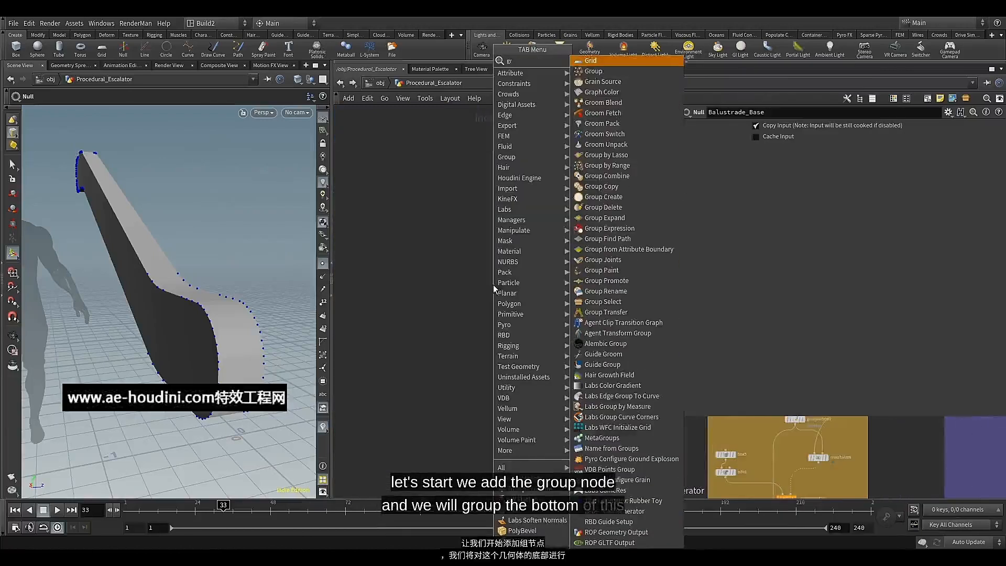
{"action": "left_click", "coordinate": [594, 73]}
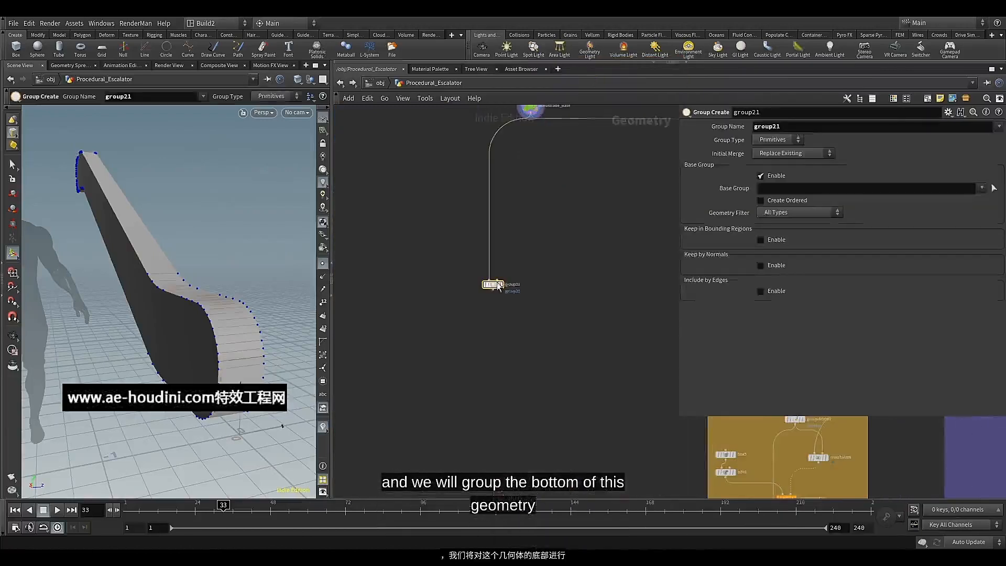
{"action": "scroll", "coordinate": [497, 286], "scroll_direction": "up", "scroll_amount": 3}
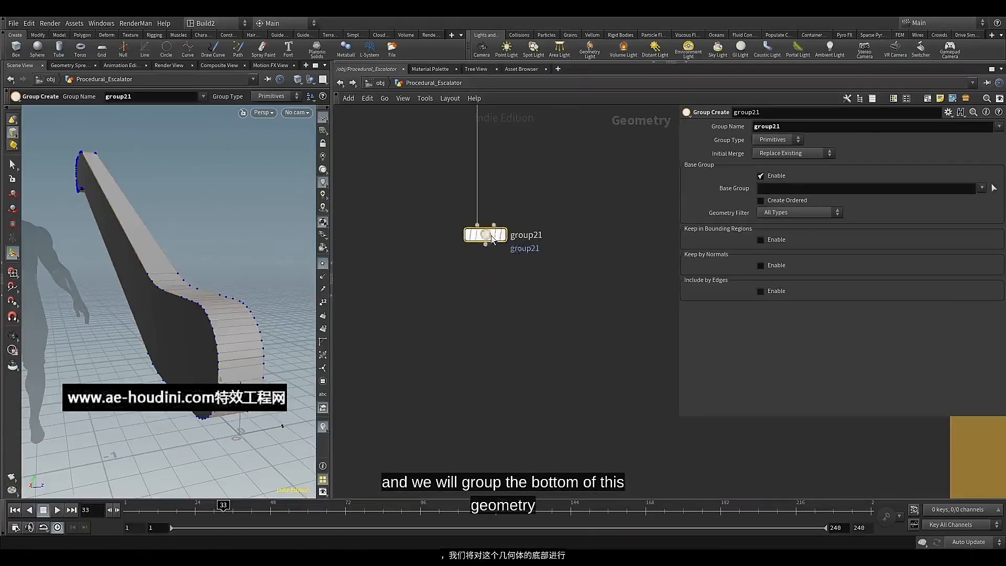
{"action": "left_click", "coordinate": [495, 237]}
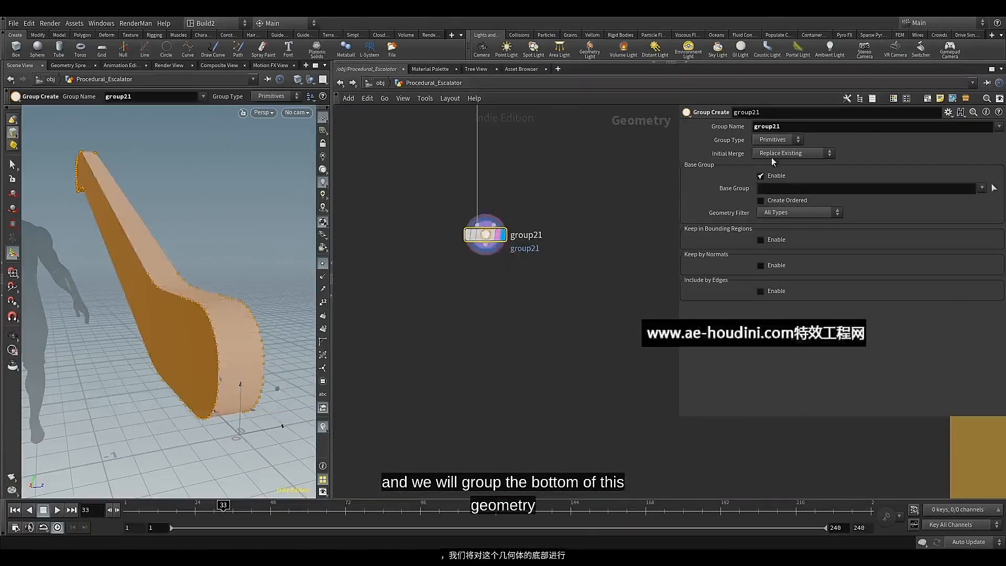
Set the new group's name to deck_base
{"action": "double_click", "coordinate": [787, 128]}
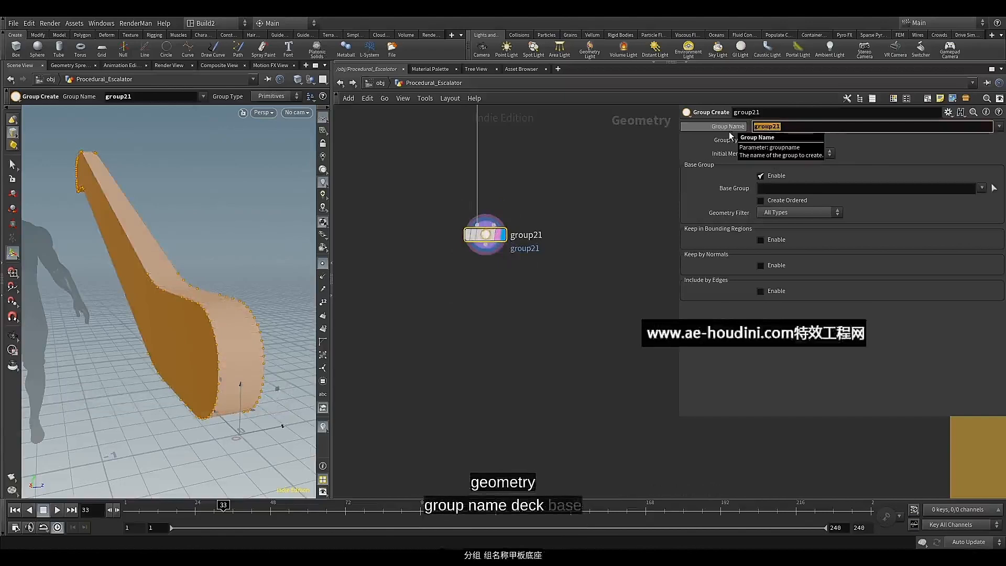
{"action": "type", "text": "deck"}
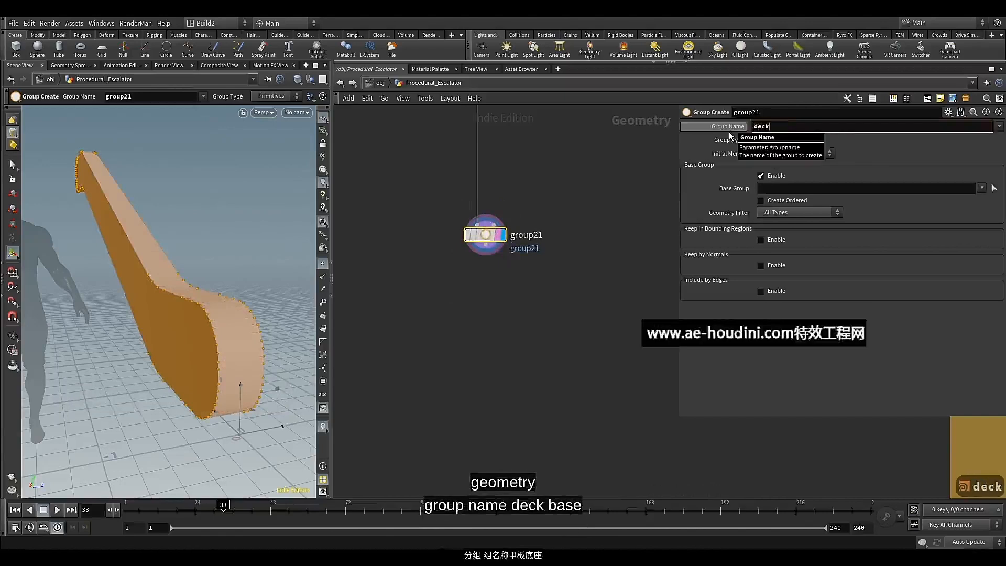
{"action": "type", "text": "_base"}
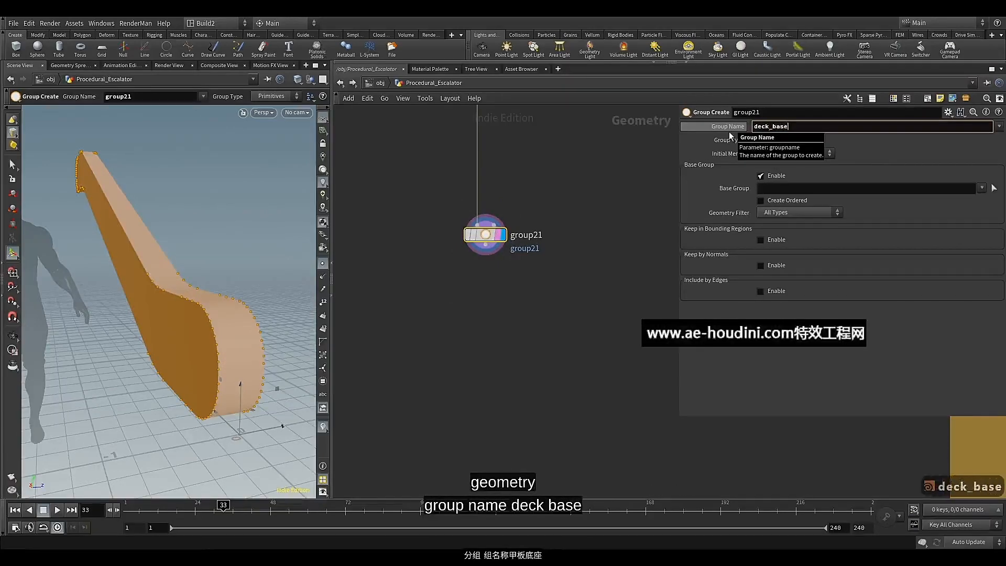
{"action": "key", "text": "Return"}
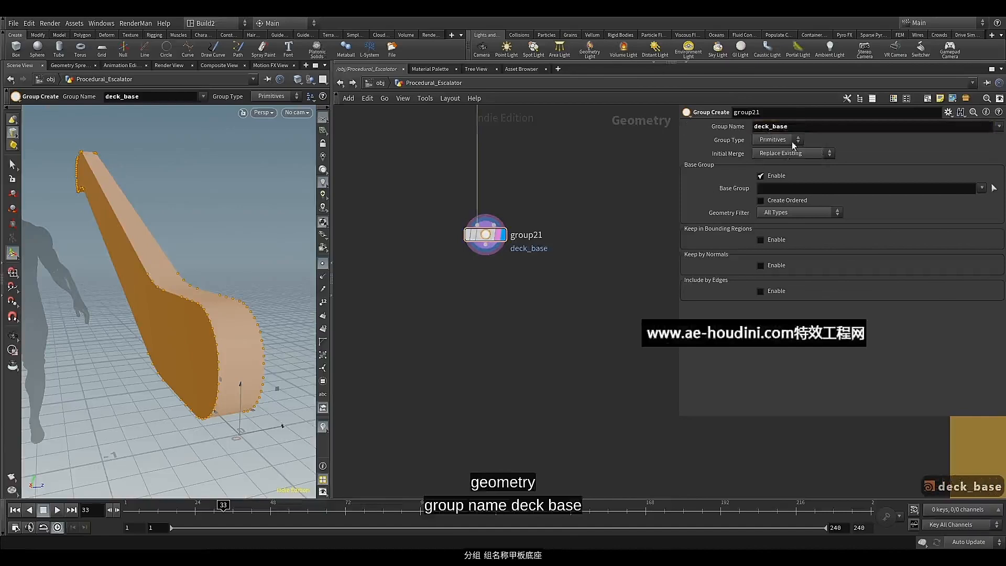
Turn off the base group for deck_base and enable Keep by Normals instead
{"action": "left_click", "coordinate": [783, 176]}
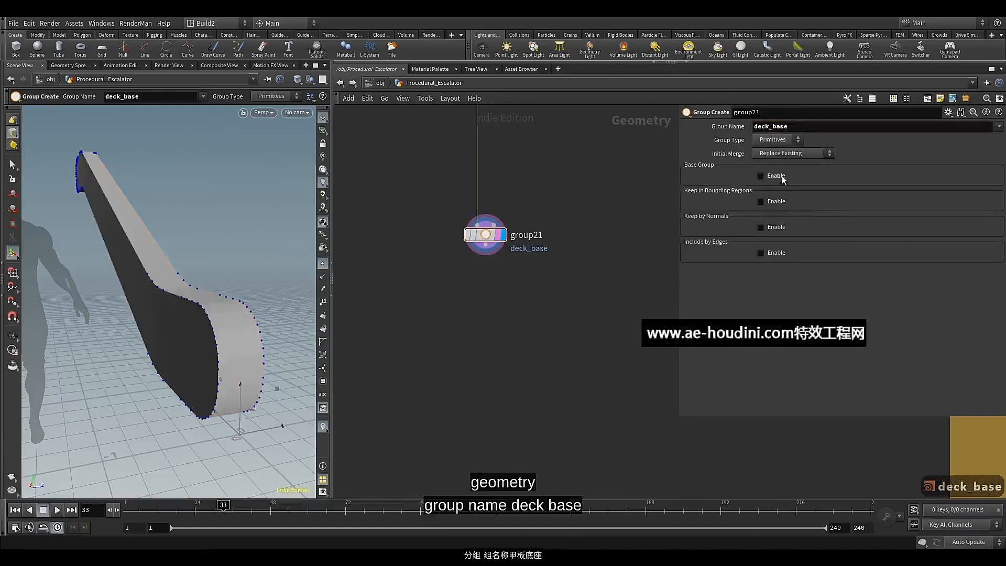
{"action": "left_click", "coordinate": [770, 202]}
{"action": "left_click", "coordinate": [768, 202]}
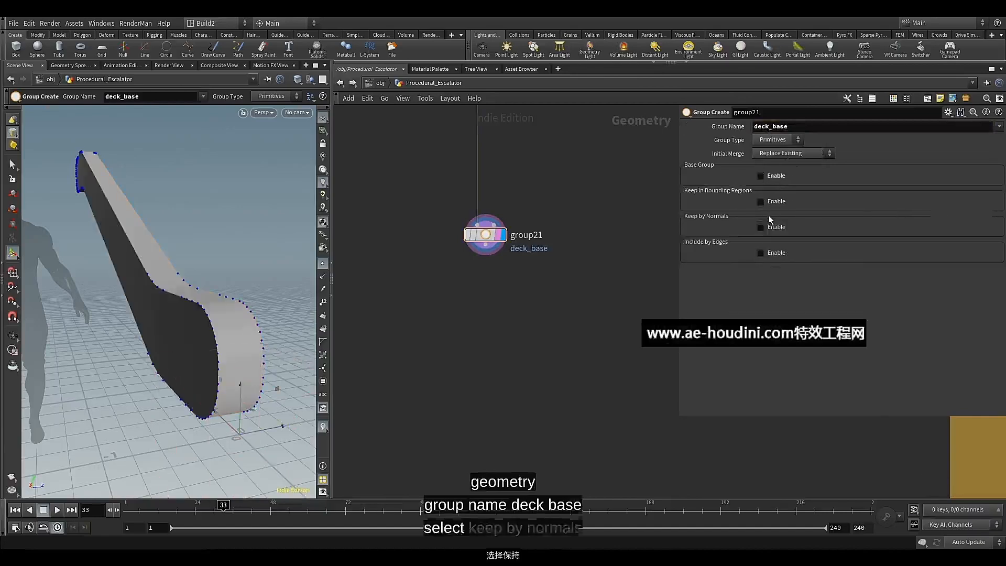
{"action": "left_click", "coordinate": [769, 228]}
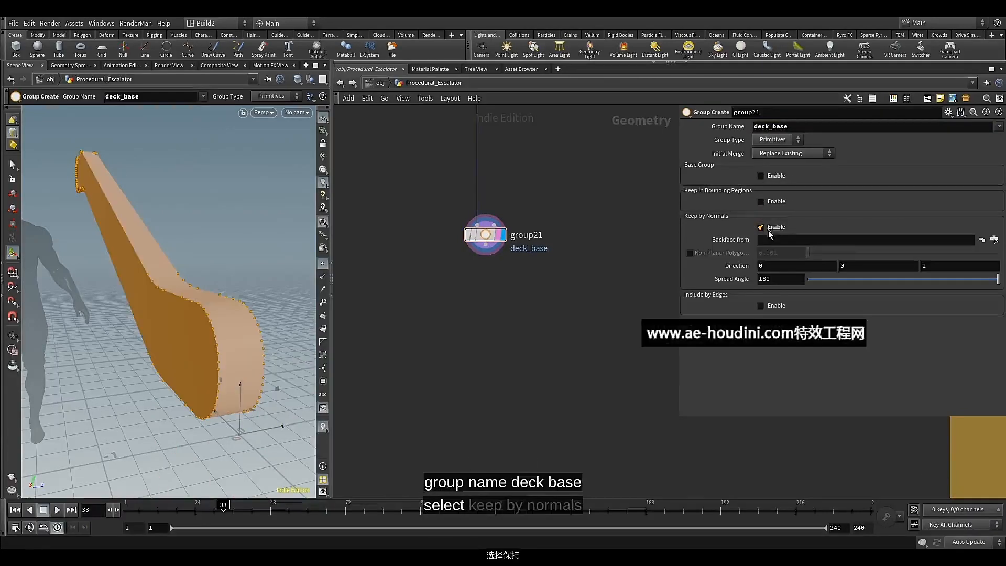
Set the normal direction of the deck_base group to 0, -1, 0 so it faces downward
{"action": "left_click", "coordinate": [891, 267]}
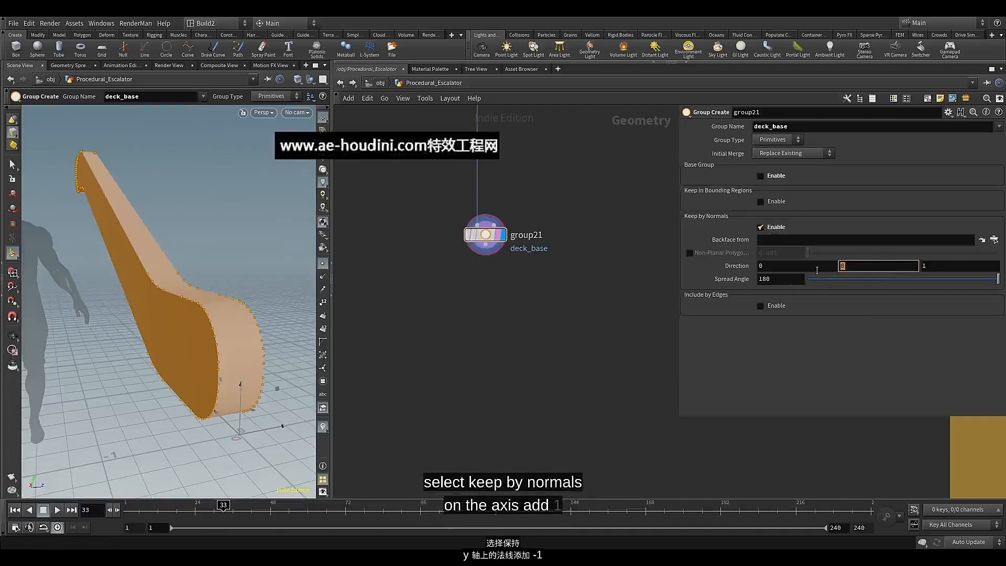
{"action": "type", "text": "-1"}
{"action": "left_click", "coordinate": [936, 265]}
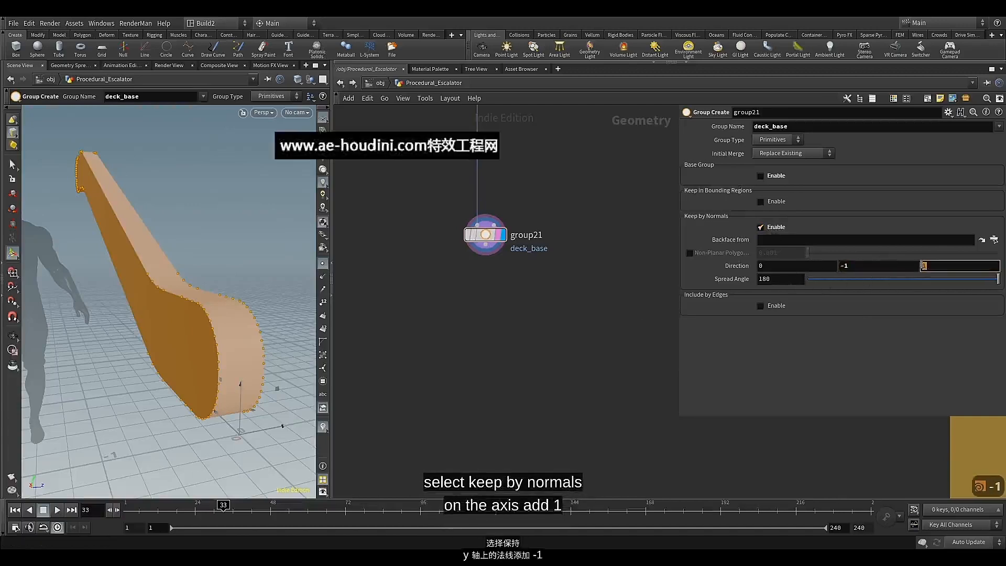
{"action": "type", "text": "0"}
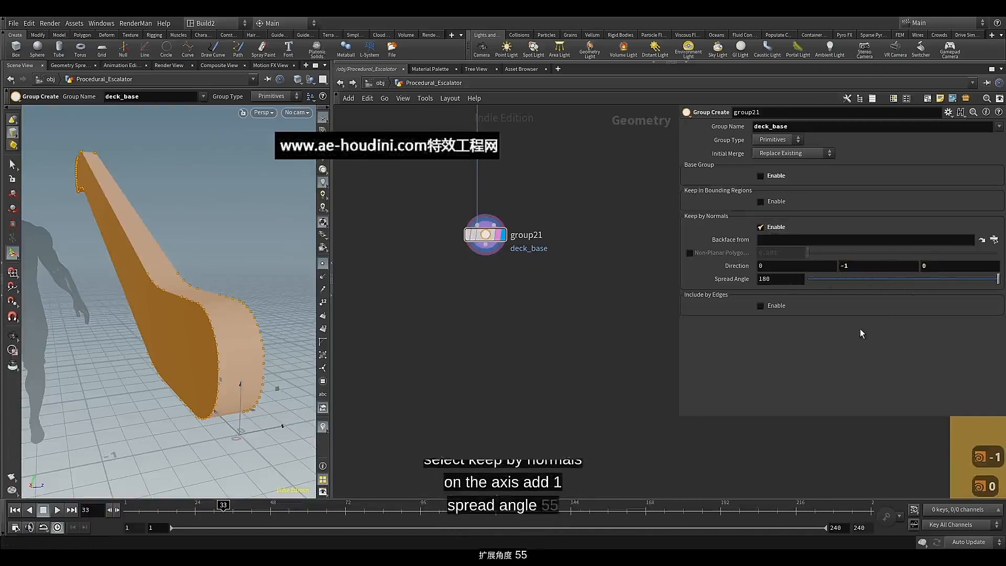
Set the spread angle of the deck_base group to 55 and check the bottom faces
{"action": "left_click_drag", "start_coordinate": [847, 281], "coordinate": [869, 282]}
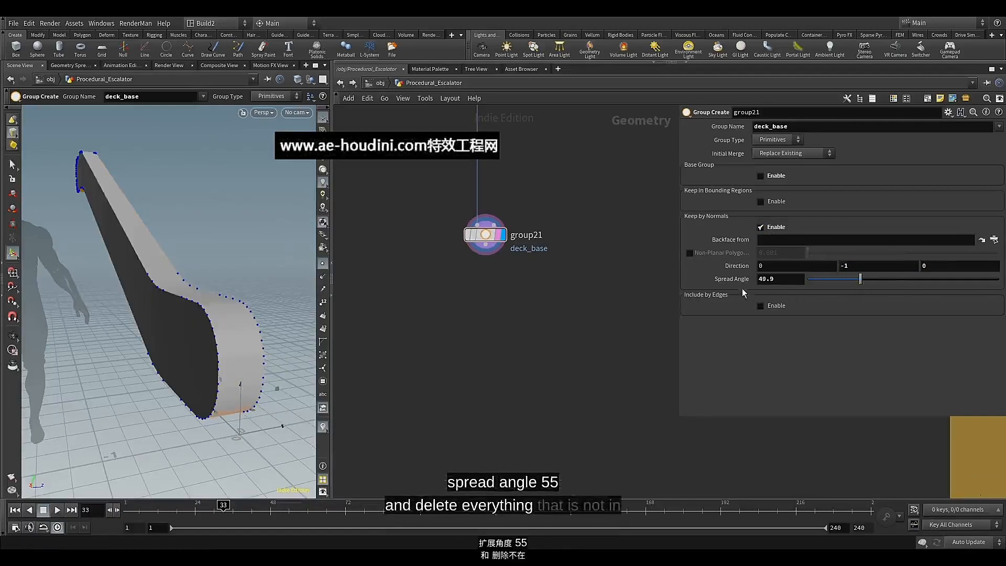
{"action": "double_click", "coordinate": [787, 282]}
{"action": "type", "text": "55"}
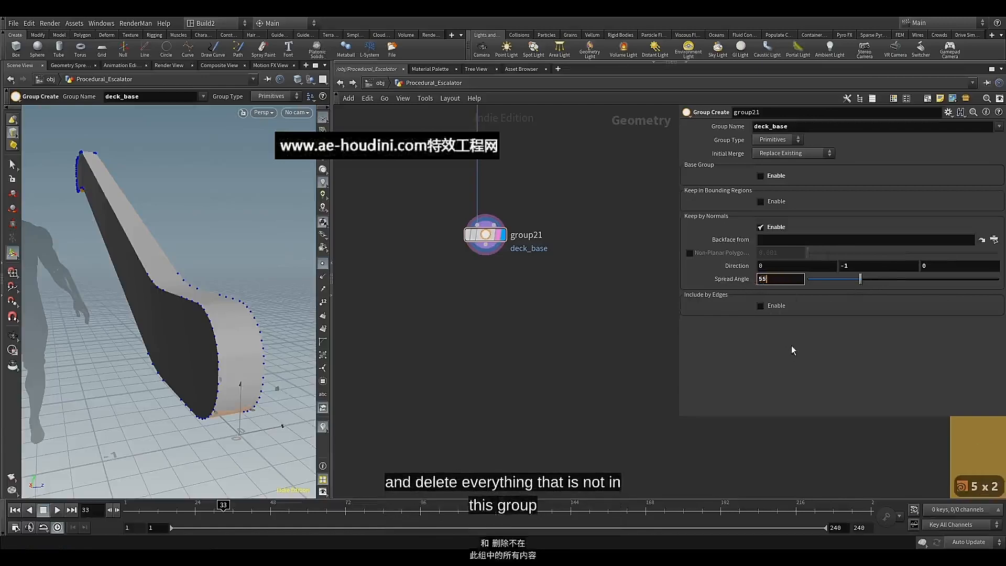
{"action": "left_click_drag", "start_coordinate": [229, 337], "coordinate": [219, 318], "text": "alt"}
{"action": "key", "text": "Return"}
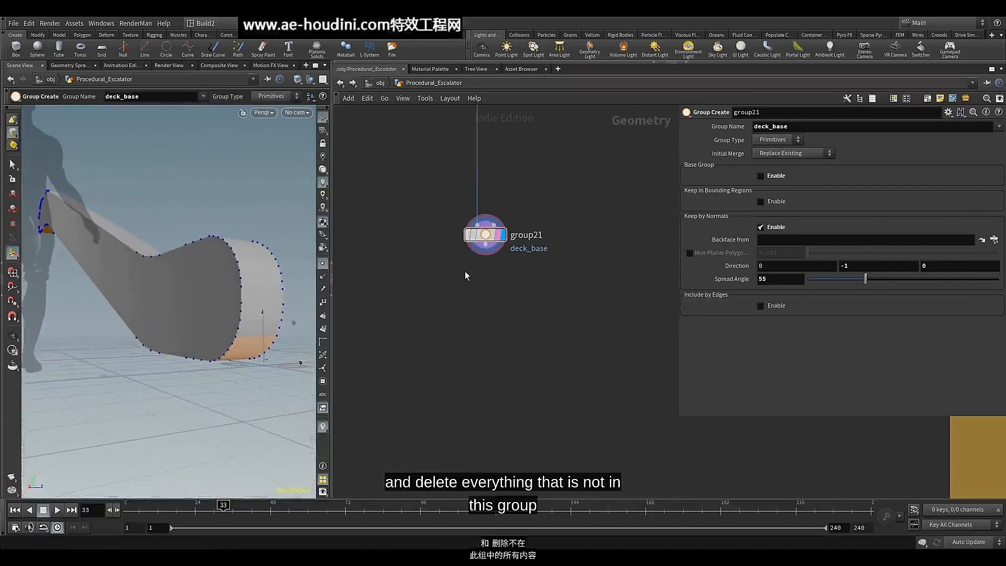
Add a Delete node after the deck_base group node and display it
{"action": "left_click", "coordinate": [474, 253]}
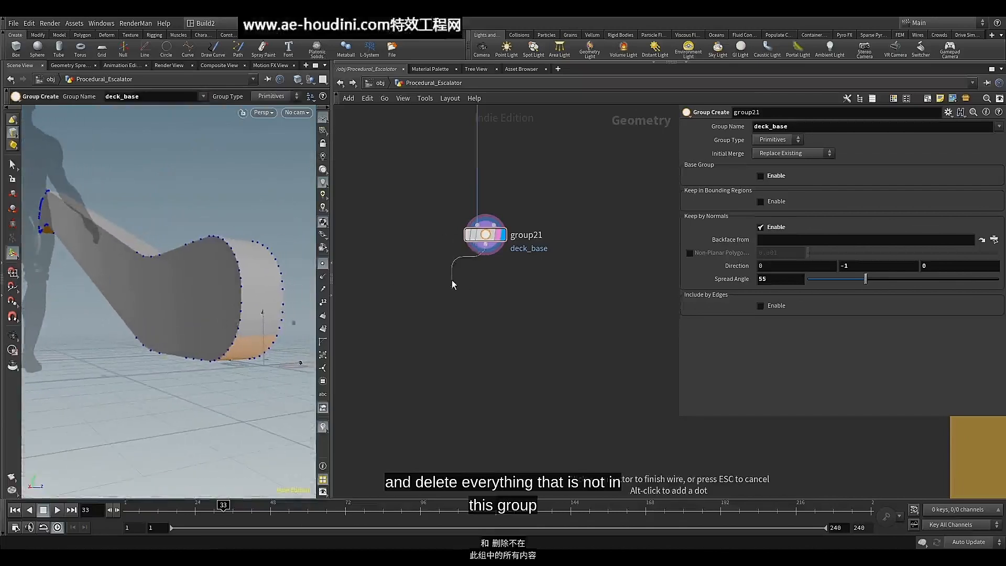
{"action": "key", "text": "Tab"}
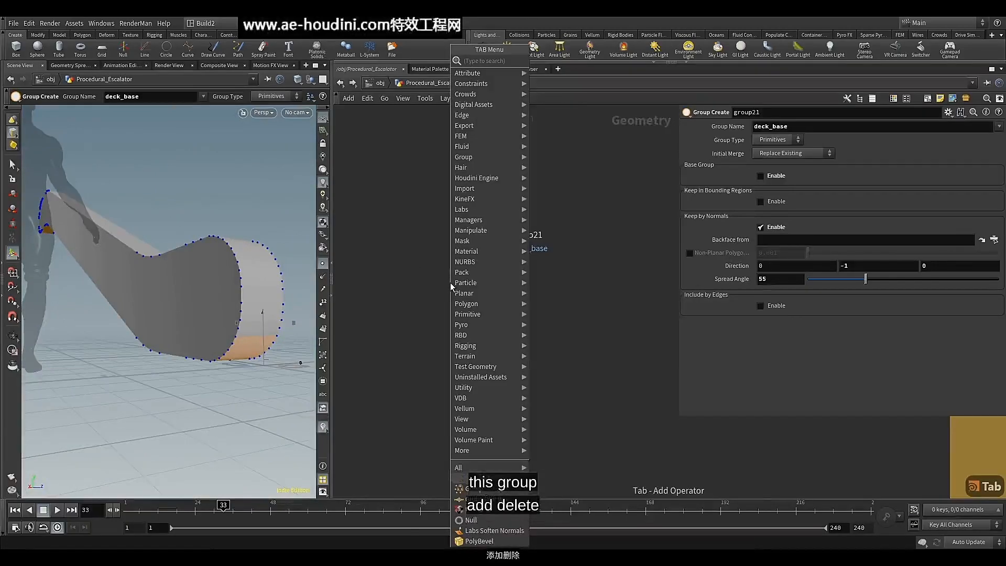
{"action": "type", "text": "del"}
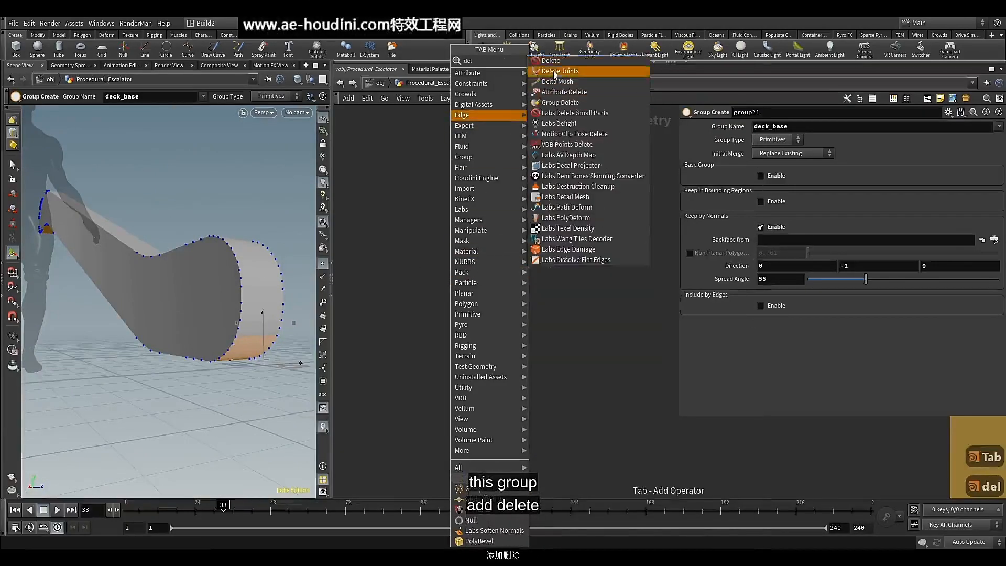
{"action": "left_click", "coordinate": [550, 60]}
{"action": "left_click", "coordinate": [467, 282]}
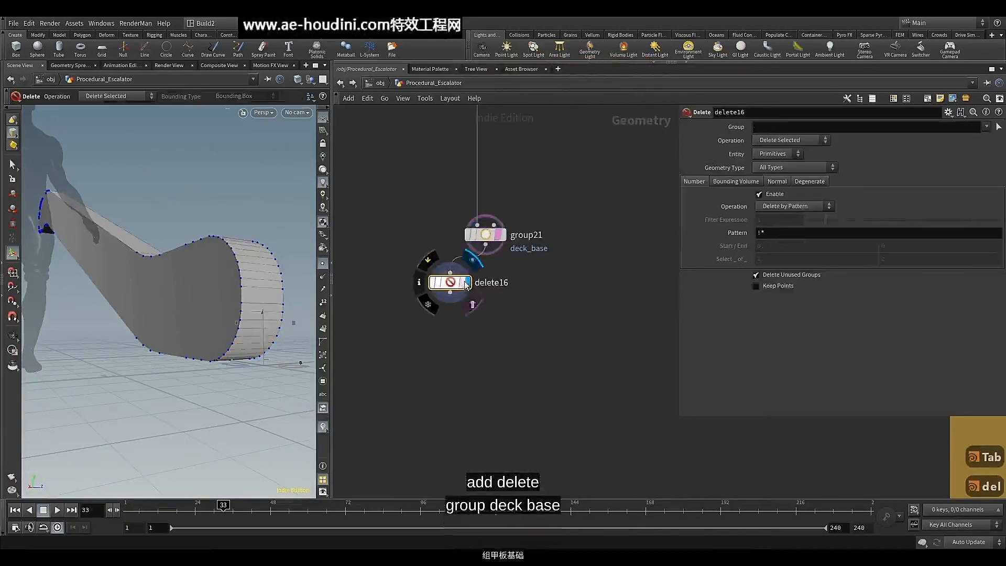
Make the Delete node use the deck_base group with the Delete Non-Selected operation
{"action": "left_click", "coordinate": [985, 127]}
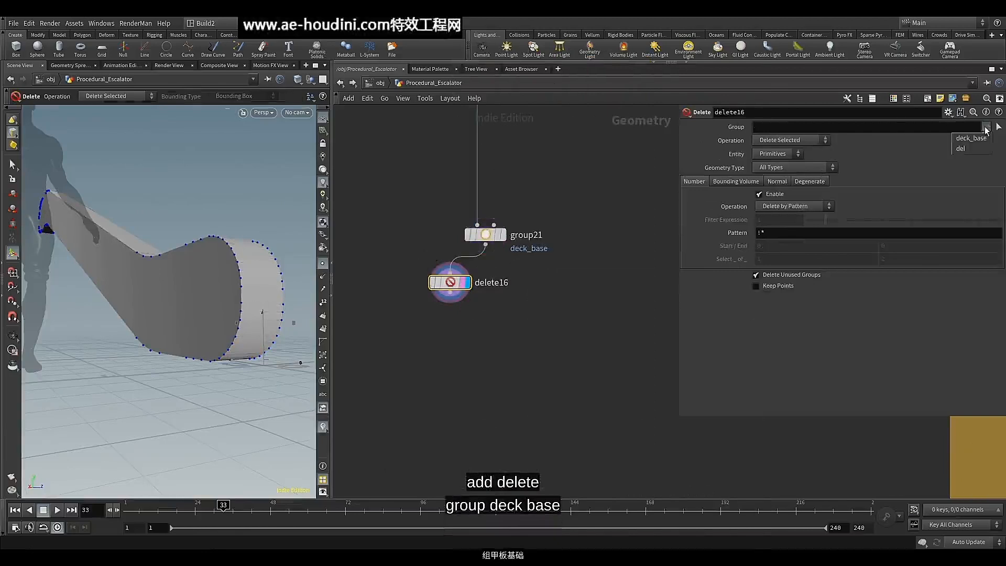
{"action": "left_click", "coordinate": [970, 142]}
{"action": "left_click", "coordinate": [819, 141]}
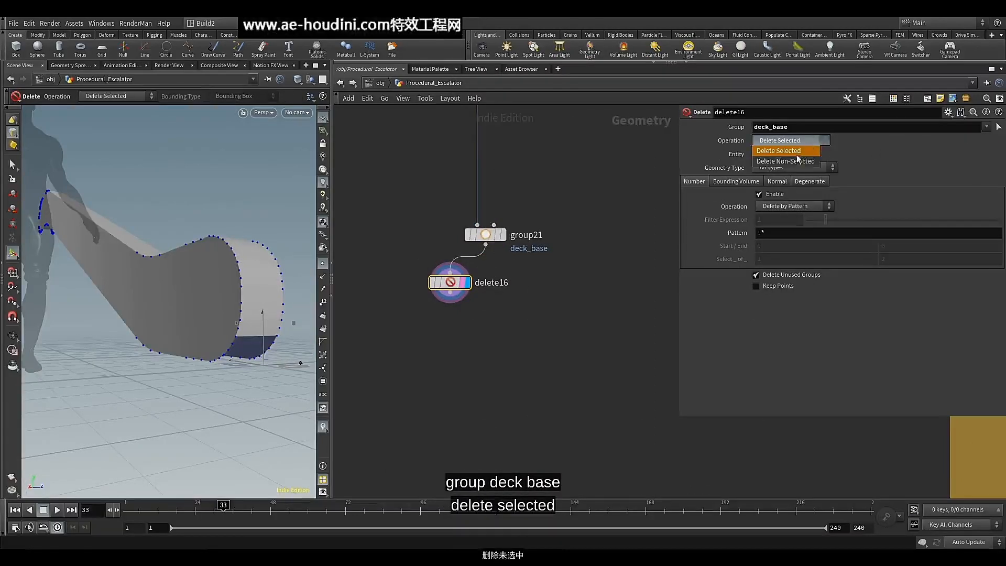
{"action": "left_click", "coordinate": [795, 162]}
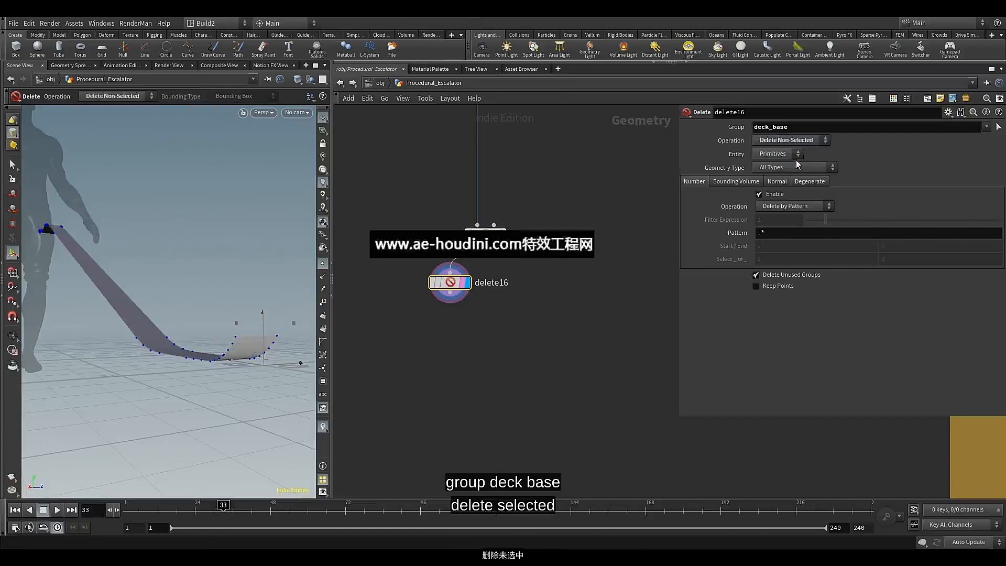
Reposition the Delete node and connect a new Group Create node to its output
{"action": "left_click_drag", "start_coordinate": [457, 286], "coordinate": [444, 289]}
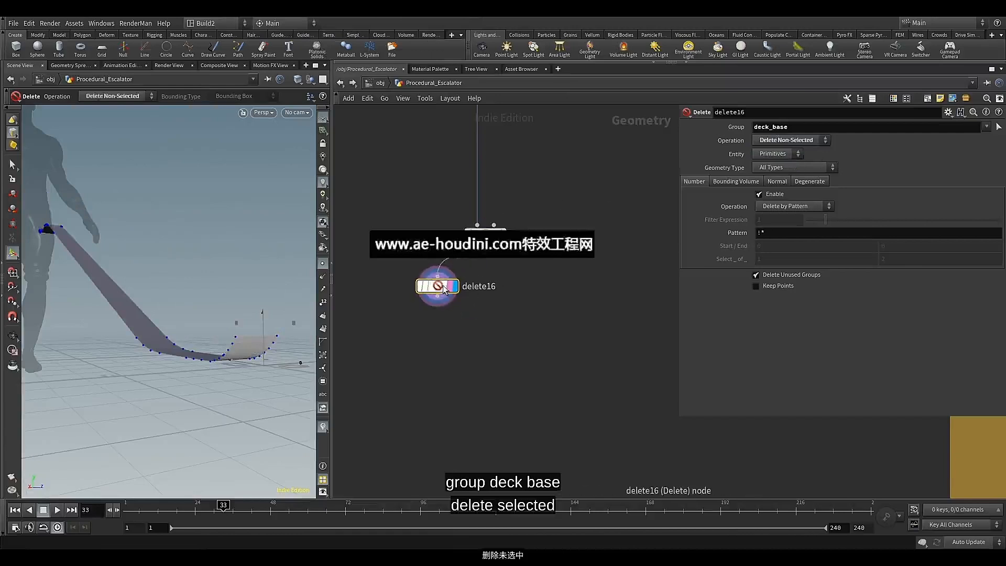
{"action": "left_click", "coordinate": [438, 296]}
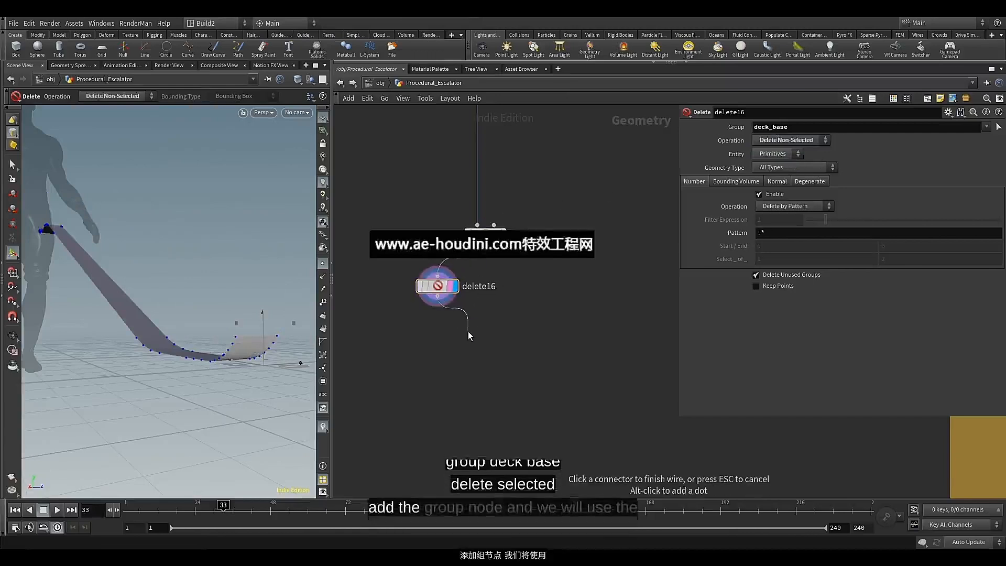
{"action": "key", "text": "Tab"}
{"action": "left_click", "coordinate": [597, 76]}
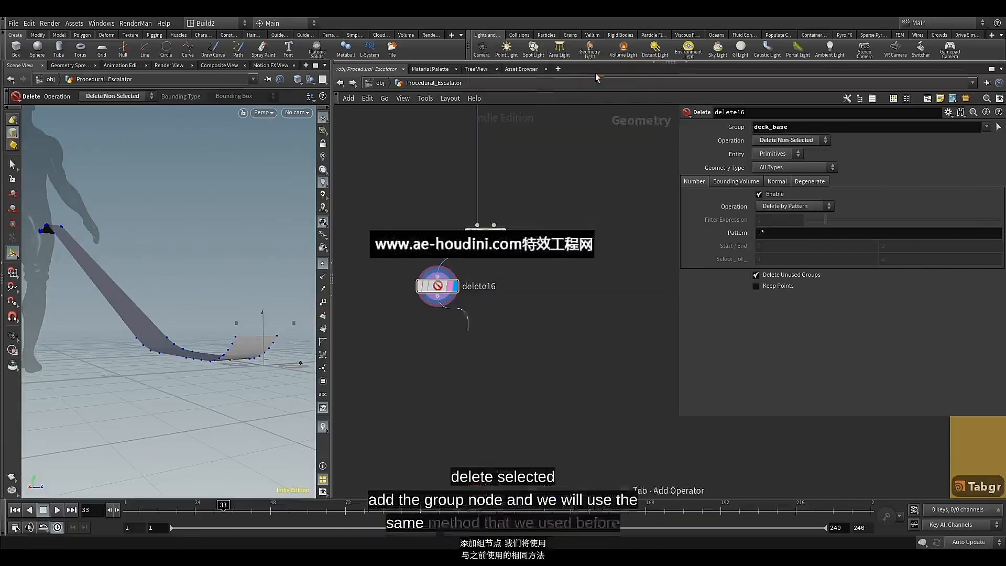
{"action": "left_click", "coordinate": [472, 332]}
Make the new group a point group without a base group, kept in bounding regions by Bounding Object (points or vertices only)
{"action": "left_click", "coordinate": [774, 140]}
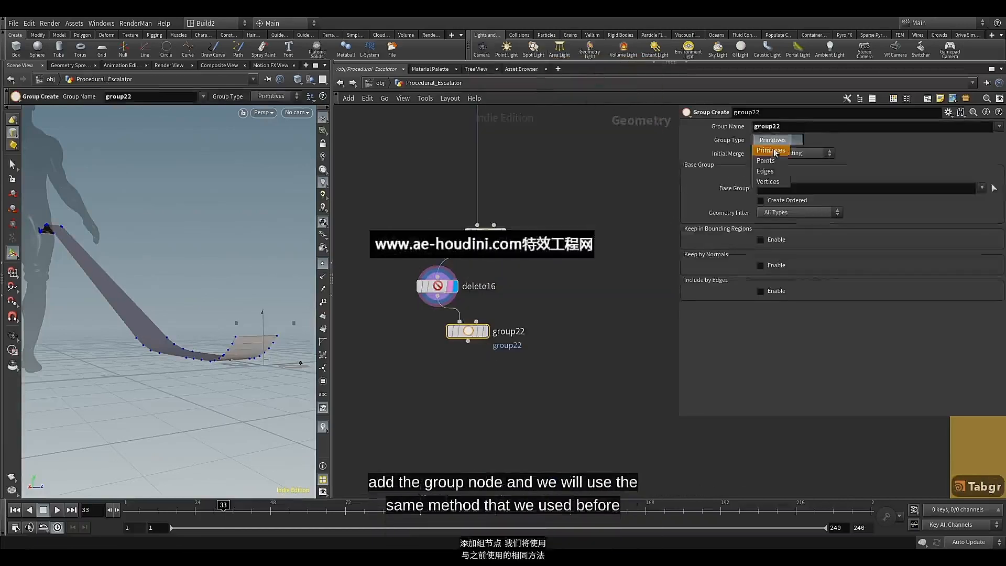
{"action": "left_click", "coordinate": [774, 163]}
{"action": "left_click", "coordinate": [773, 176]}
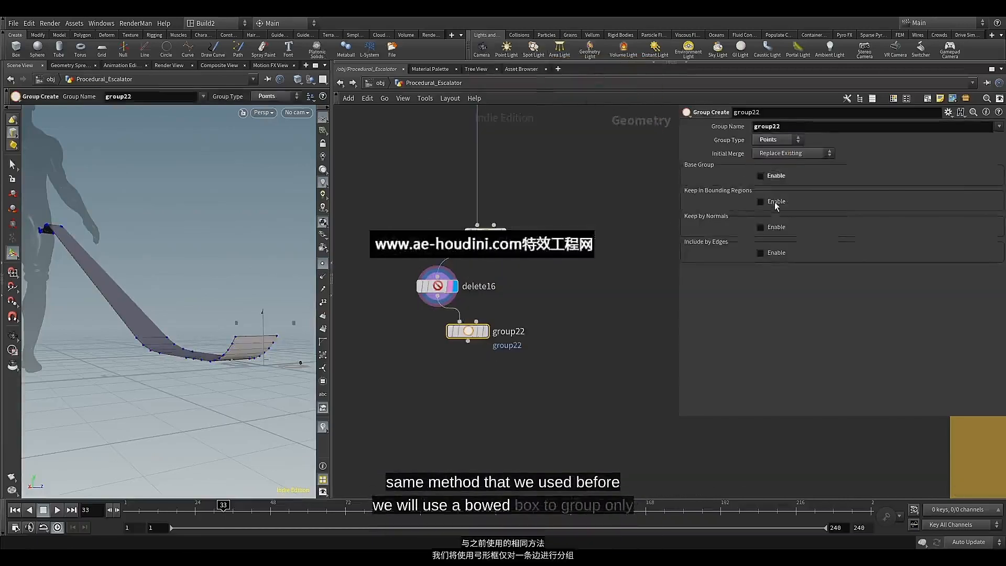
{"action": "left_click", "coordinate": [776, 202]}
{"action": "left_click", "coordinate": [780, 214]}
{"action": "left_click", "coordinate": [786, 244]}
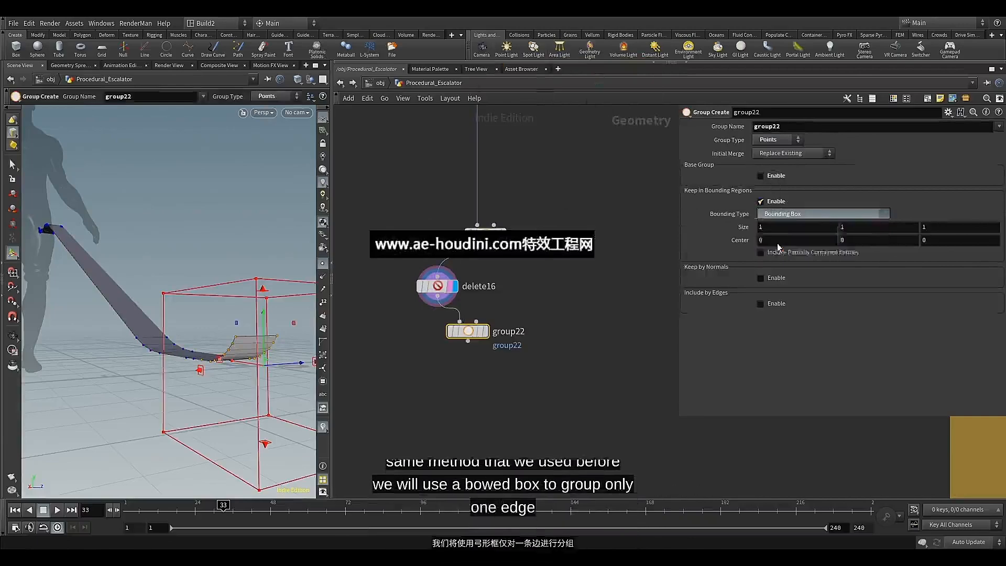
Branch a Bound node off the deck_base group node and wire it into the second input of the new point group
{"action": "left_click", "coordinate": [485, 244]}
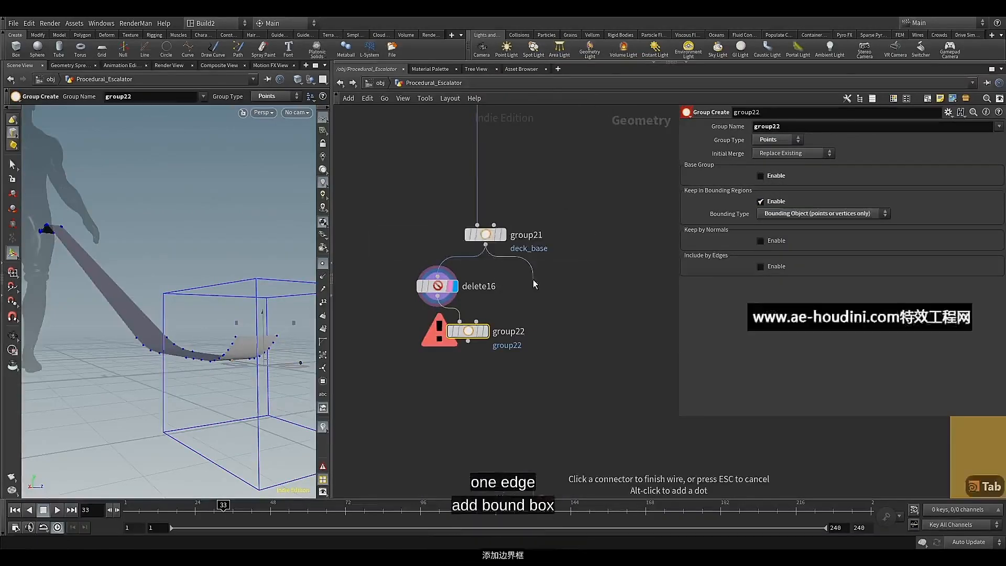
{"action": "key", "text": "Tab"}
{"action": "type", "text": "bo"}
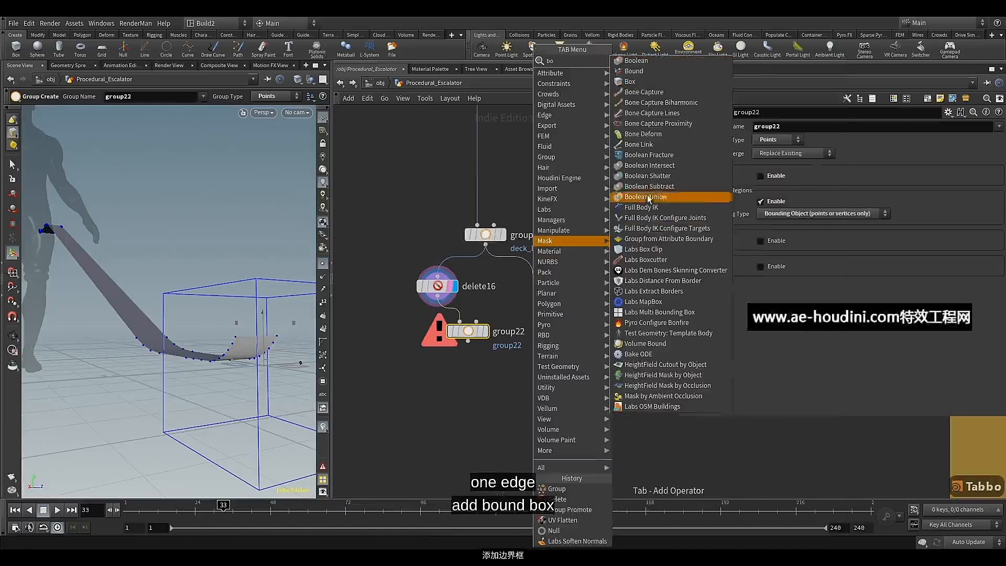
{"action": "left_click", "coordinate": [649, 73]}
{"action": "left_click_drag", "start_coordinate": [533, 290], "coordinate": [476, 321]}
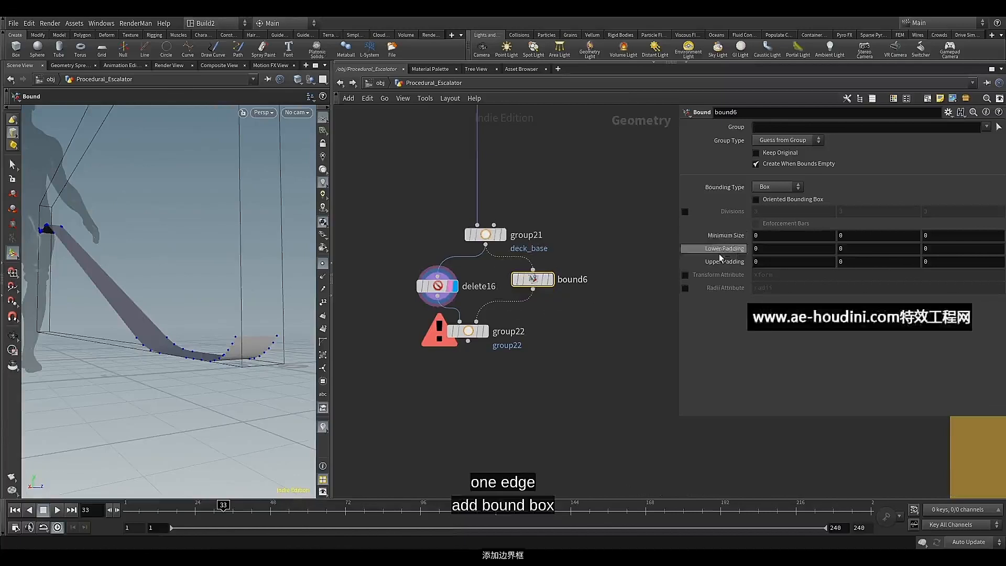
Set the Bound node's lower and upper padding to 0.1 on all axes, except -0.2 for the lower Z padding
{"action": "middle_click_drag", "start_coordinate": [721, 257], "coordinate": [859, 258]}
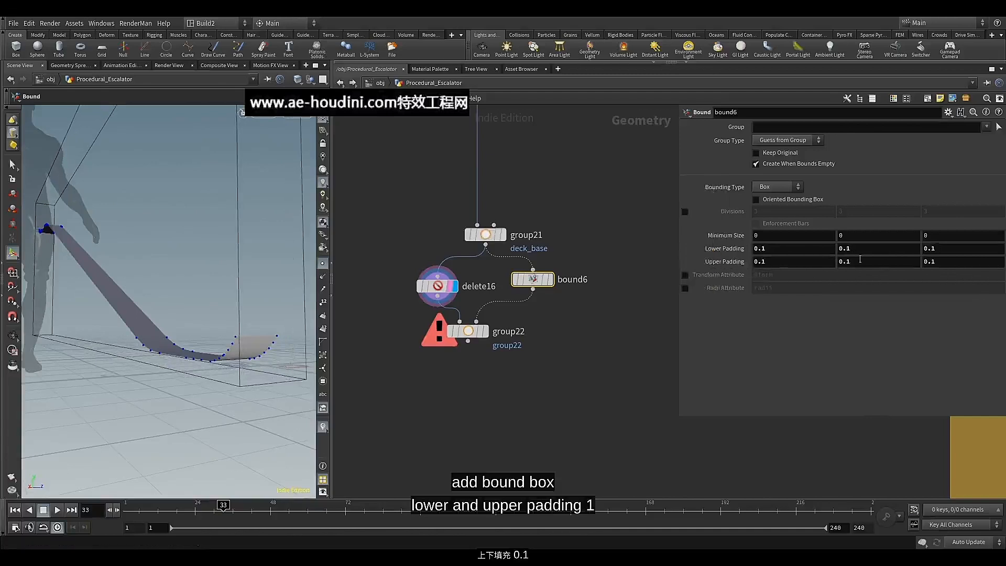
{"action": "left_click", "coordinate": [936, 251]}
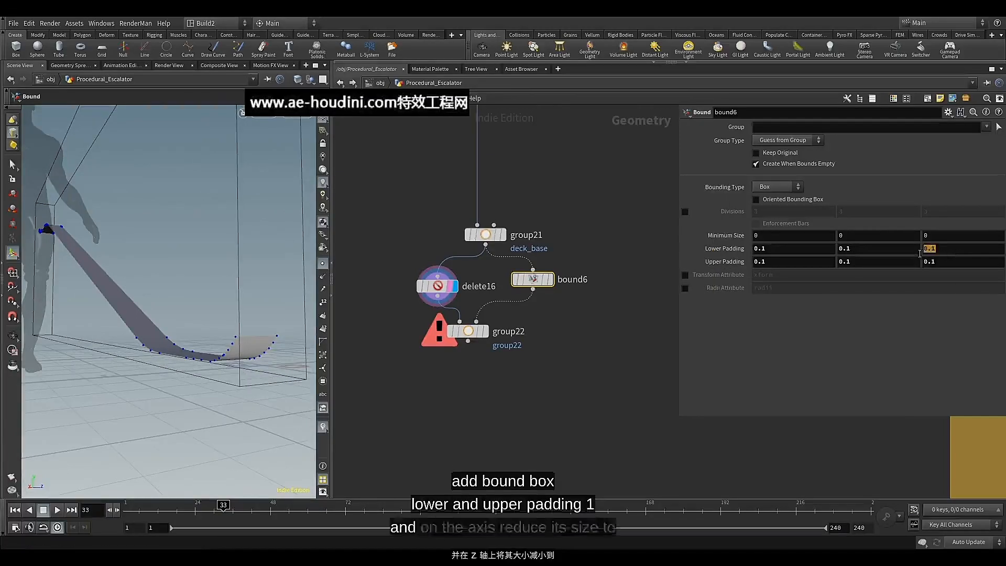
{"action": "left_click", "coordinate": [239, 291]}
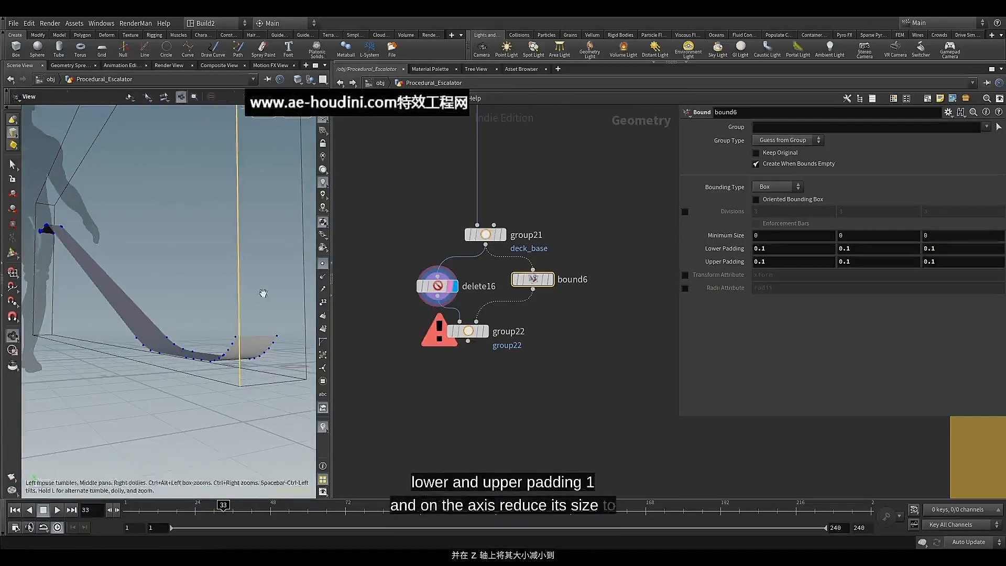
{"action": "left_click", "coordinate": [371, 342]}
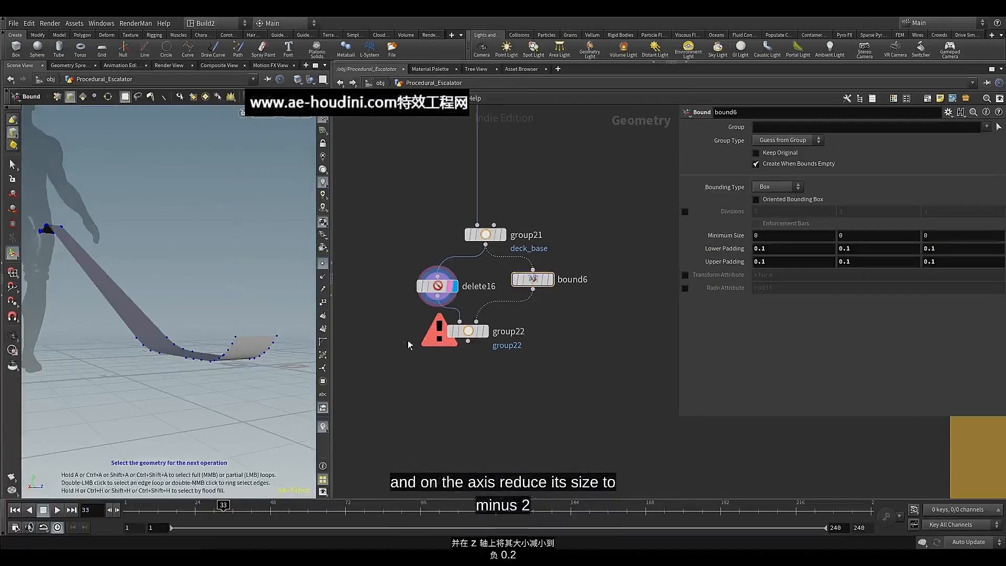
{"action": "left_click", "coordinate": [533, 279]}
{"action": "left_click_drag", "start_coordinate": [274, 294], "coordinate": [121, 285], "text": "alt"}
{"action": "double_click", "coordinate": [930, 253]}
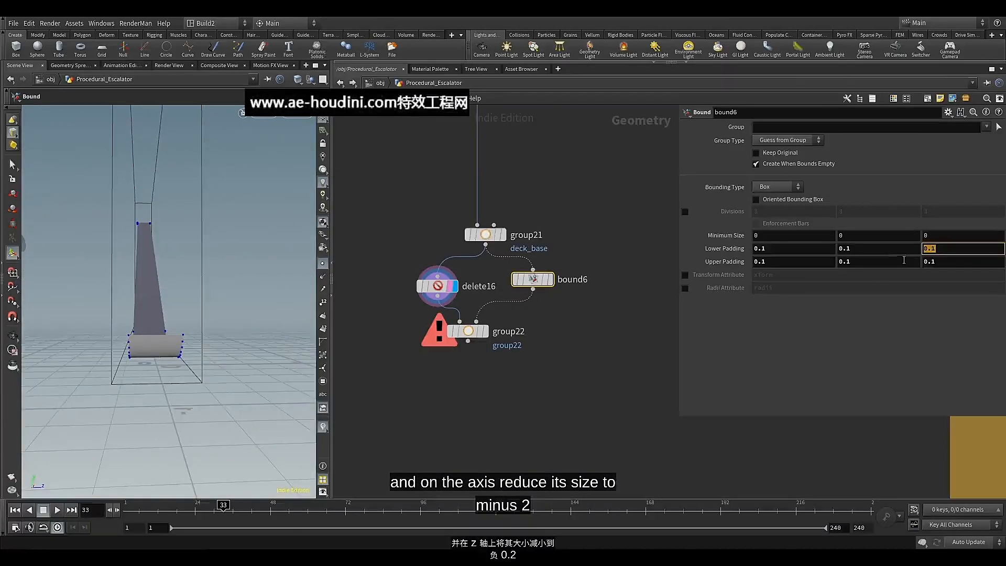
{"action": "type", "text": "-"}
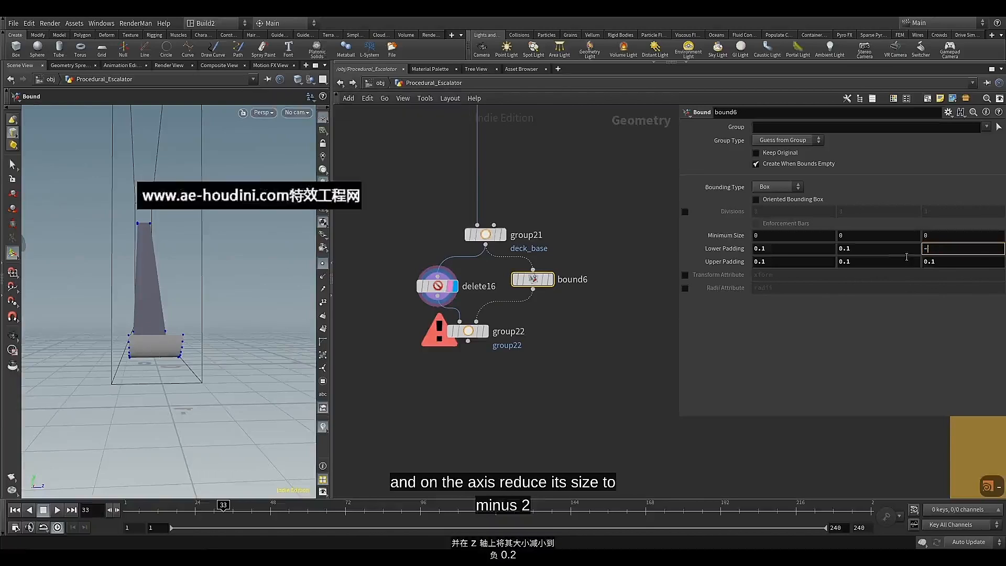
{"action": "type", "text": "0."}
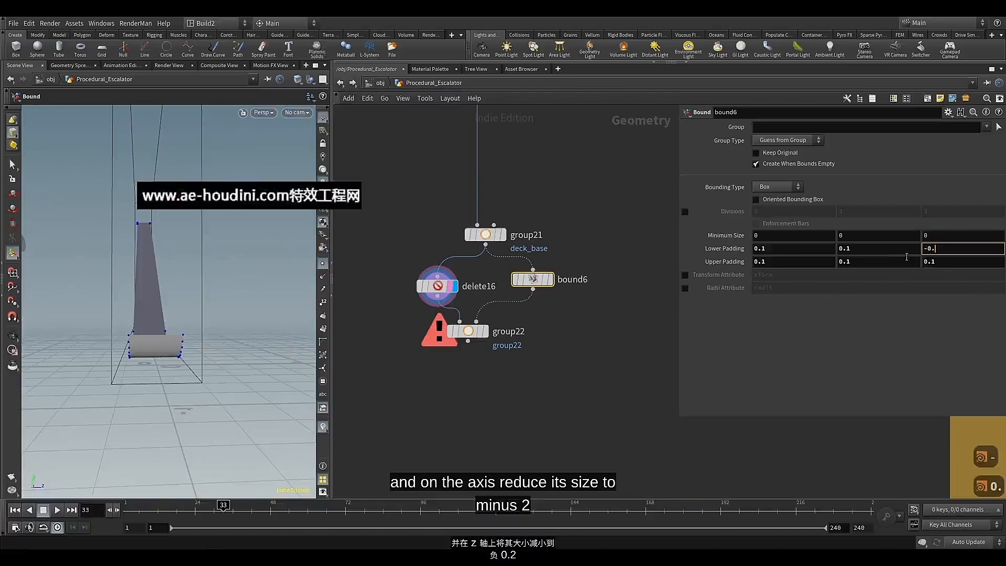
{"action": "type", "text": "2"}
{"action": "key", "text": "Return"}
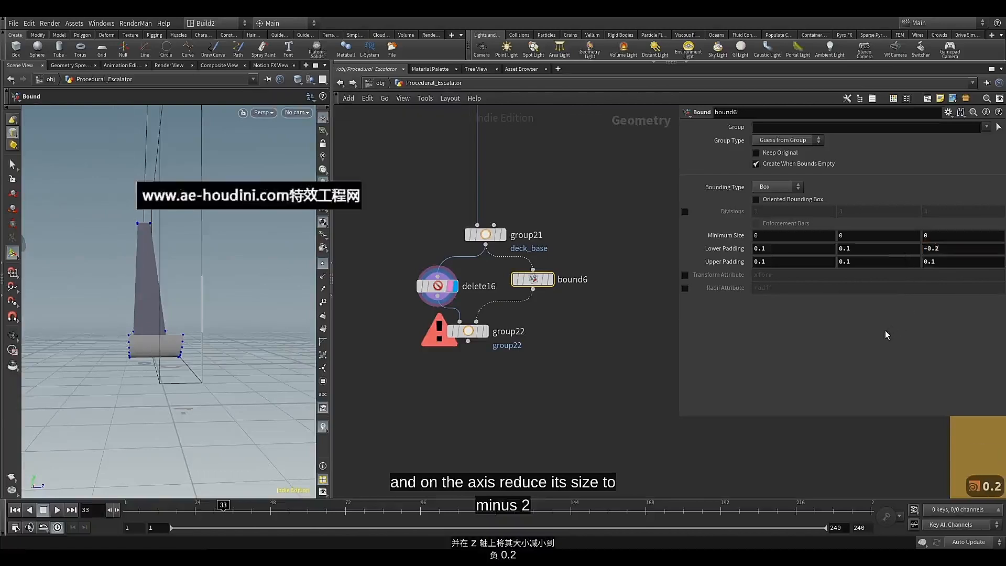
Display the new point group, inspect the grouped edge points, and align its node beneath the deck_base group node
{"action": "left_click", "coordinate": [484, 331]}
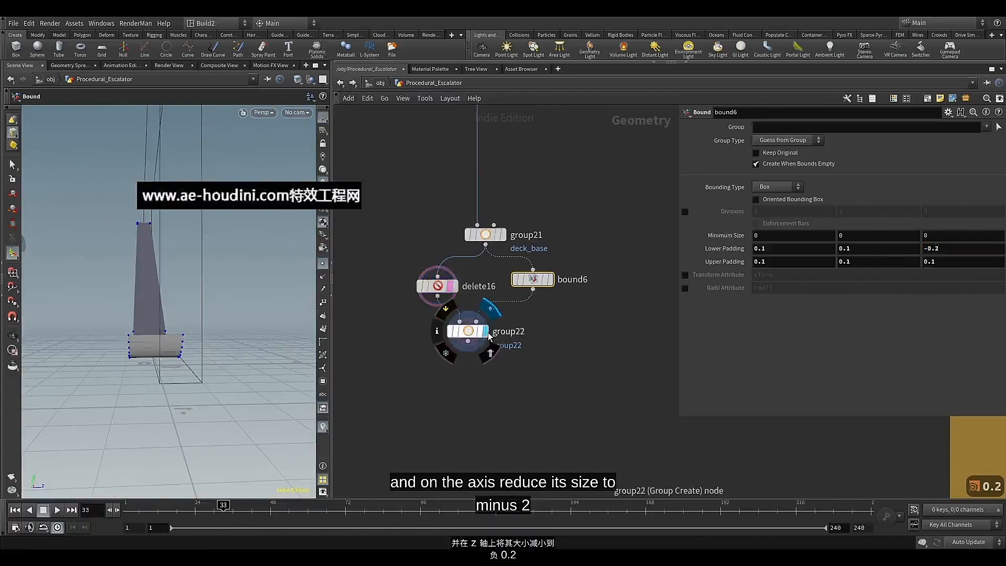
{"action": "left_click", "coordinate": [469, 335]}
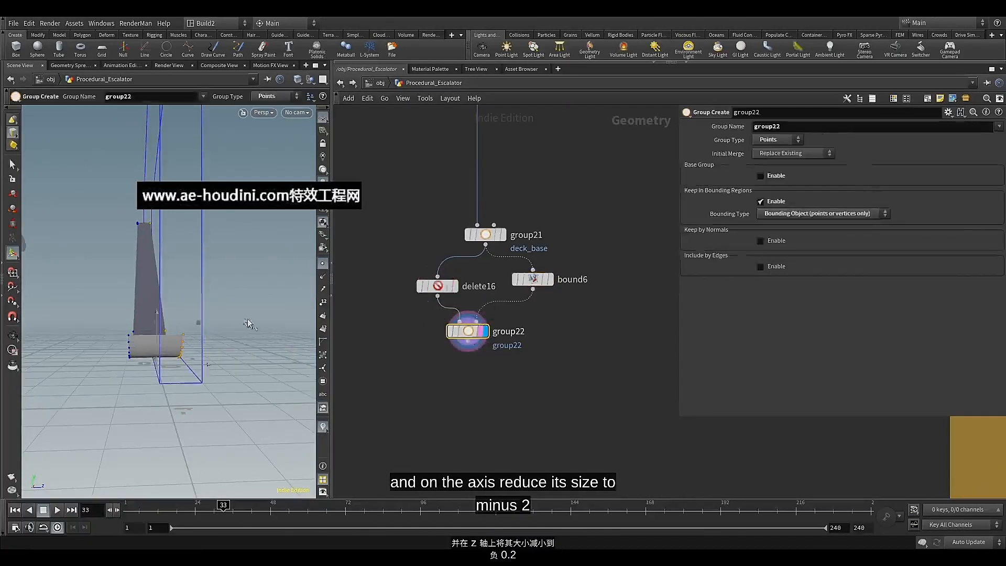
{"action": "mouse_move", "coordinate": [247, 319]}
{"action": "left_mouse_down", "text": "alt"}
{"action": "mouse_move", "coordinate": [236, 299]}
{"action": "mouse_move", "coordinate": [250, 308]}
{"action": "mouse_move", "coordinate": [254, 329]}
{"action": "mouse_move", "coordinate": [247, 299]}
{"action": "left_mouse_up", "text": "alt"}
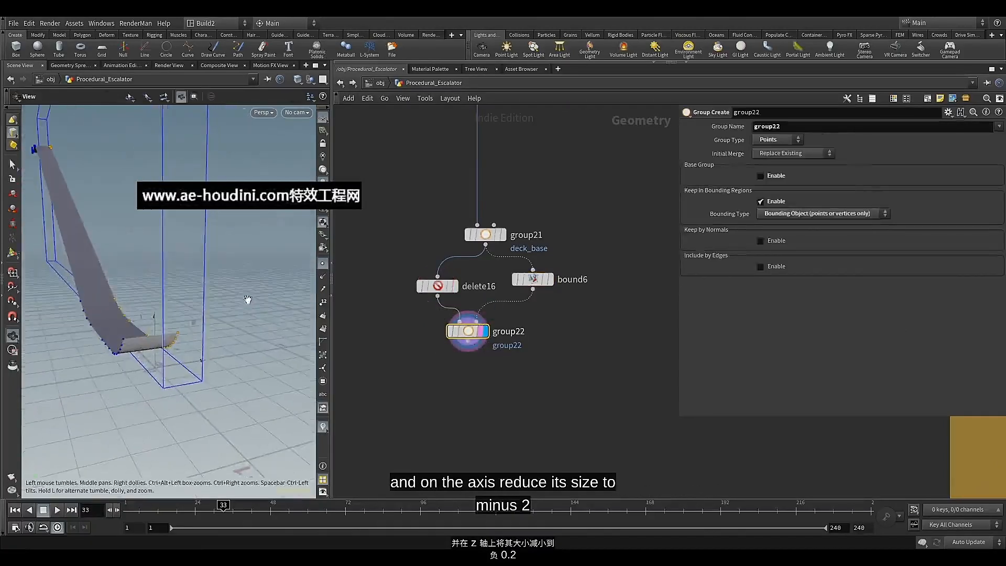
{"action": "left_click_drag", "start_coordinate": [470, 335], "coordinate": [488, 340]}
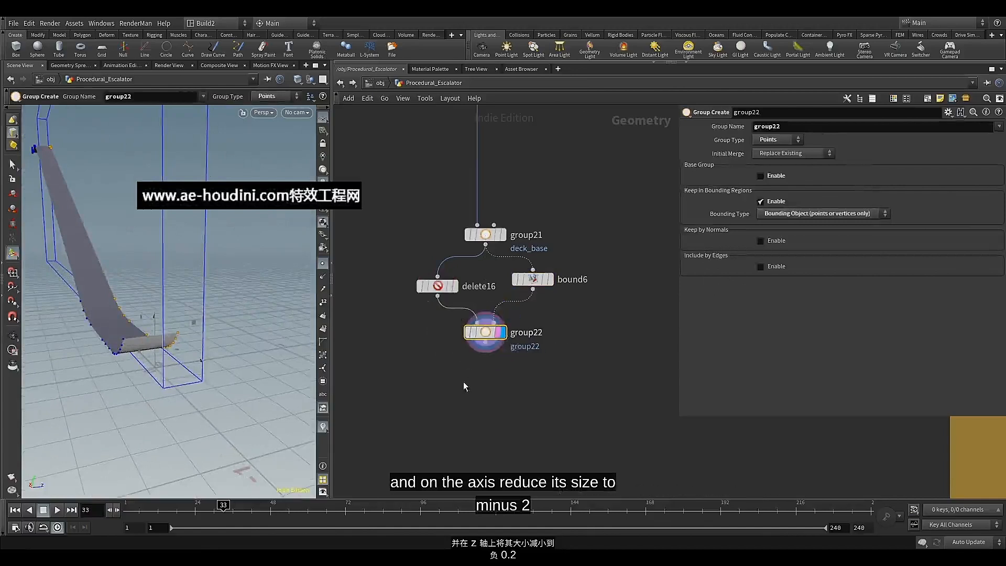
{"action": "middle_click_drag", "start_coordinate": [466, 387], "coordinate": [453, 319]}
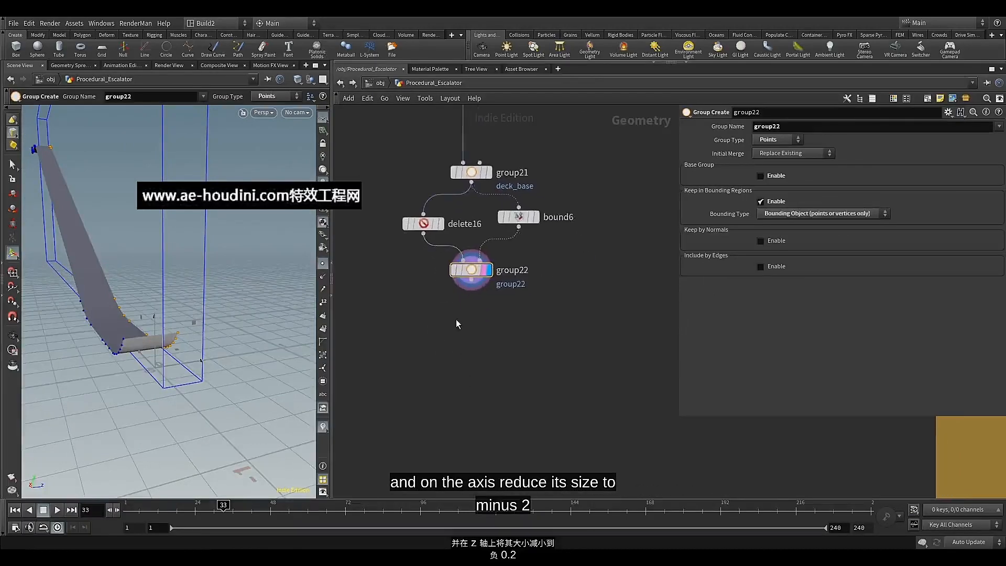
Rename the bounding-box point group as del_points
{"action": "double_click", "coordinate": [770, 127]}
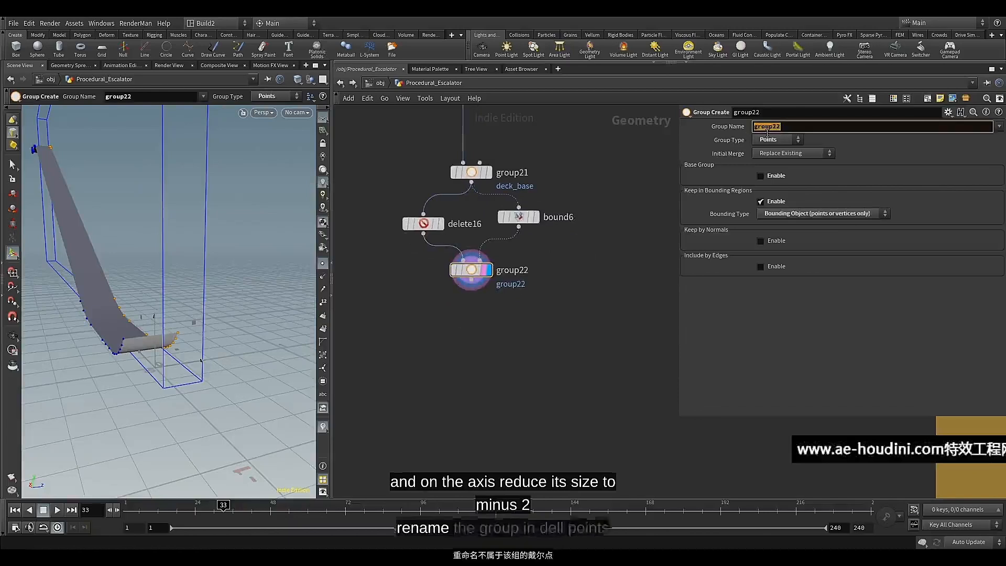
{"action": "type", "text": "del"}
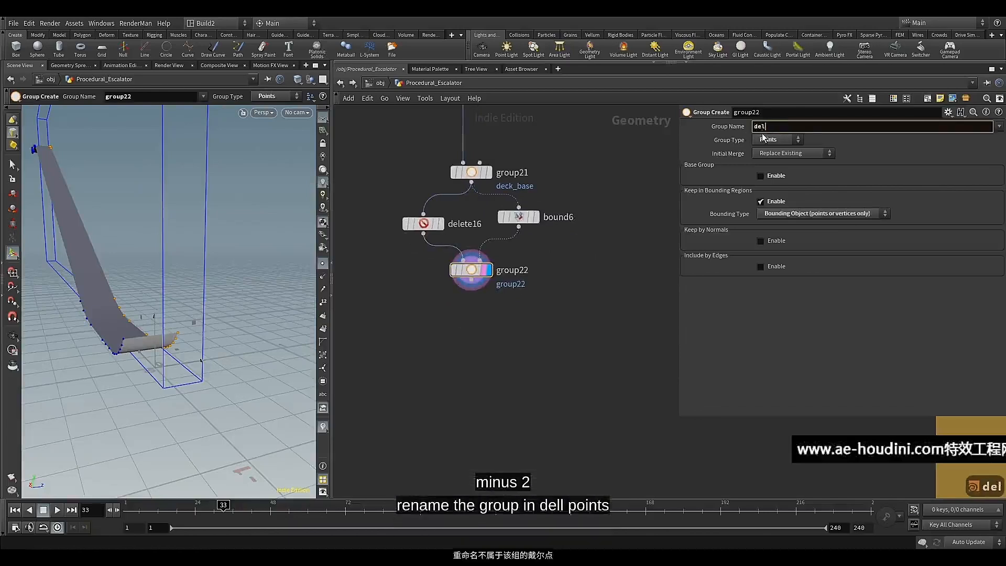
{"action": "type", "text": "poi"}
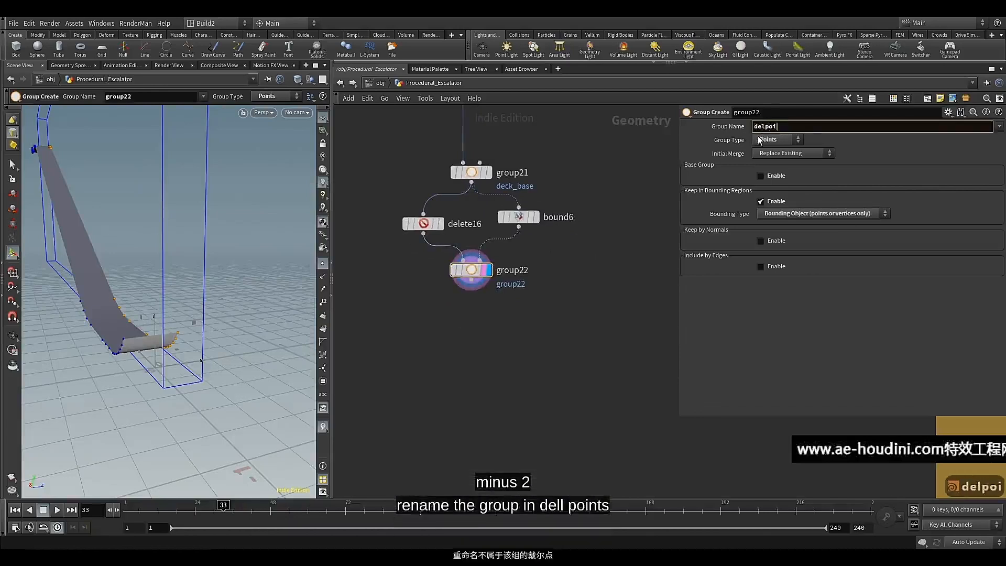
{"action": "type", "text": "nt"}
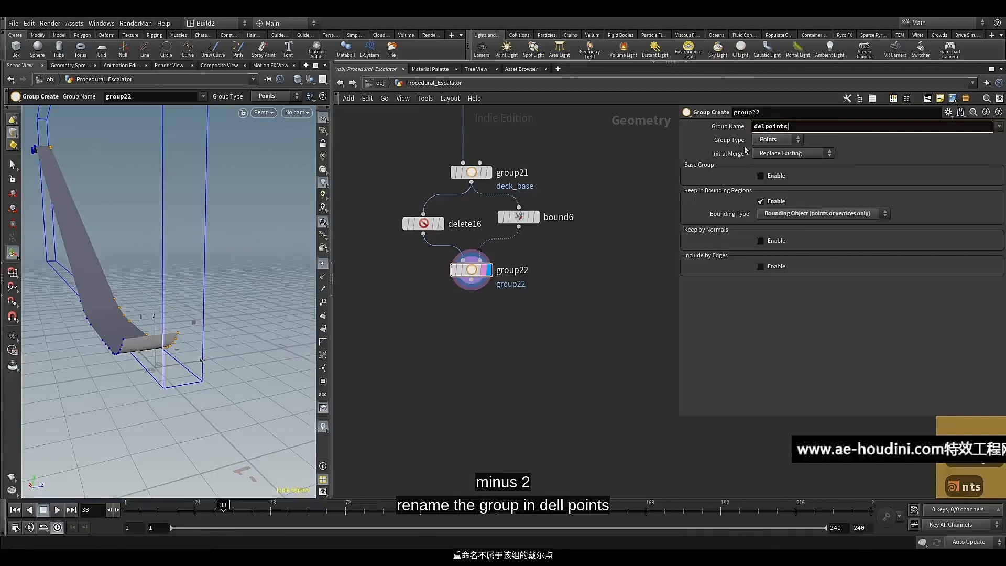
{"action": "type", "text": "s"}
{"action": "key", "text": "Return"}
{"action": "type", "text": "_"}
{"action": "key", "text": "Return"}
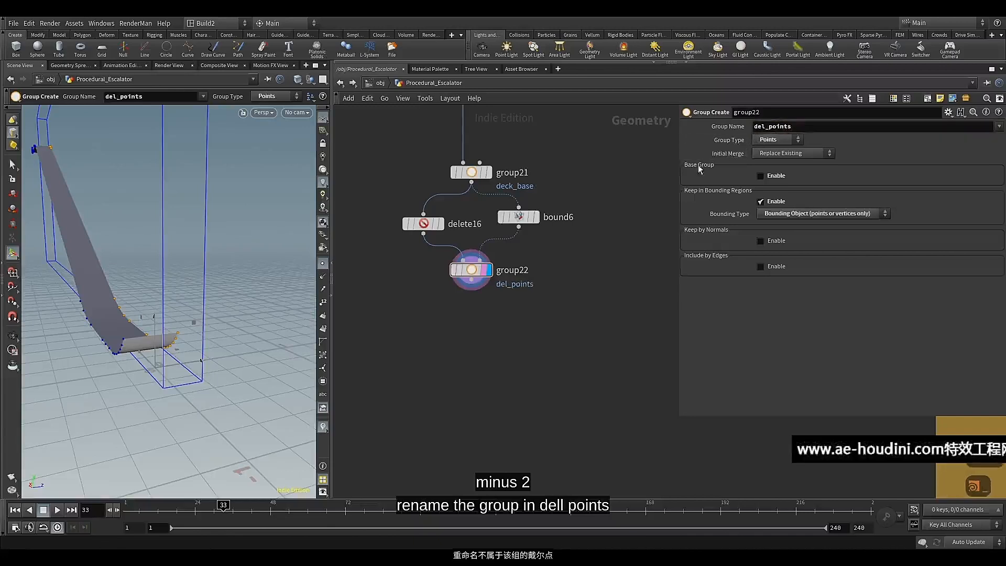
{"action": "left_click", "coordinate": [472, 288]}
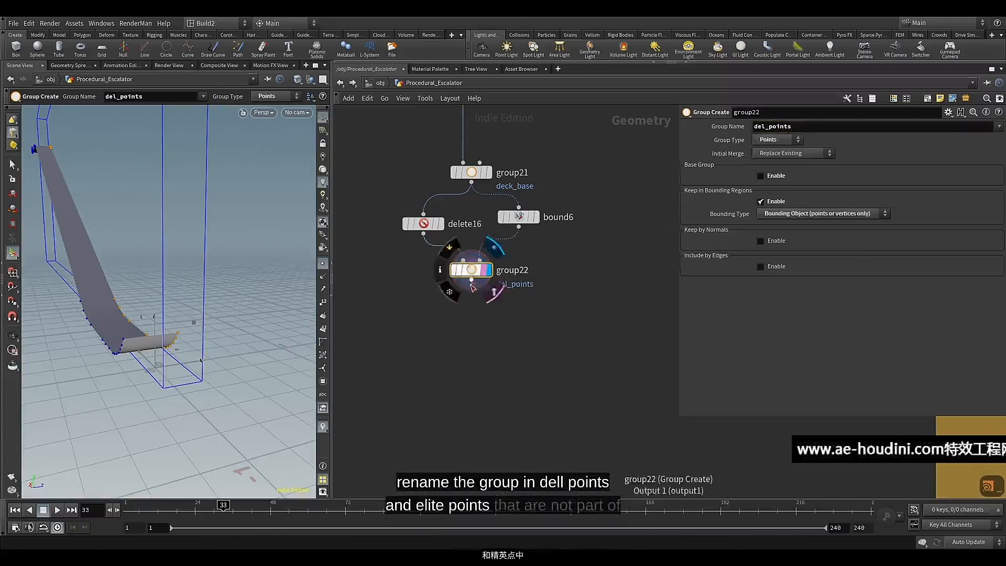
{"action": "key", "text": "Tab"}
{"action": "type", "text": "gr"}
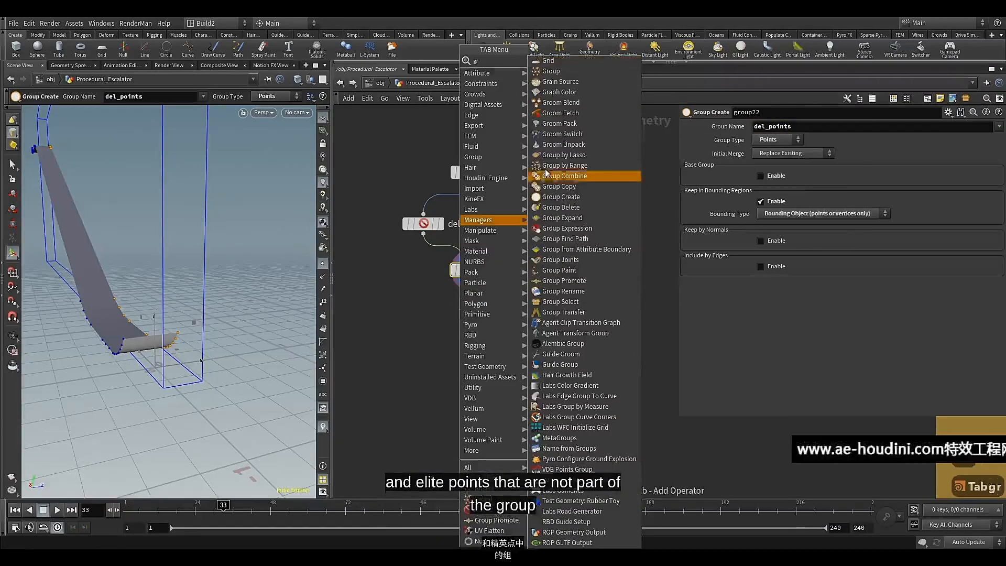
{"action": "key", "text": "Escape"}
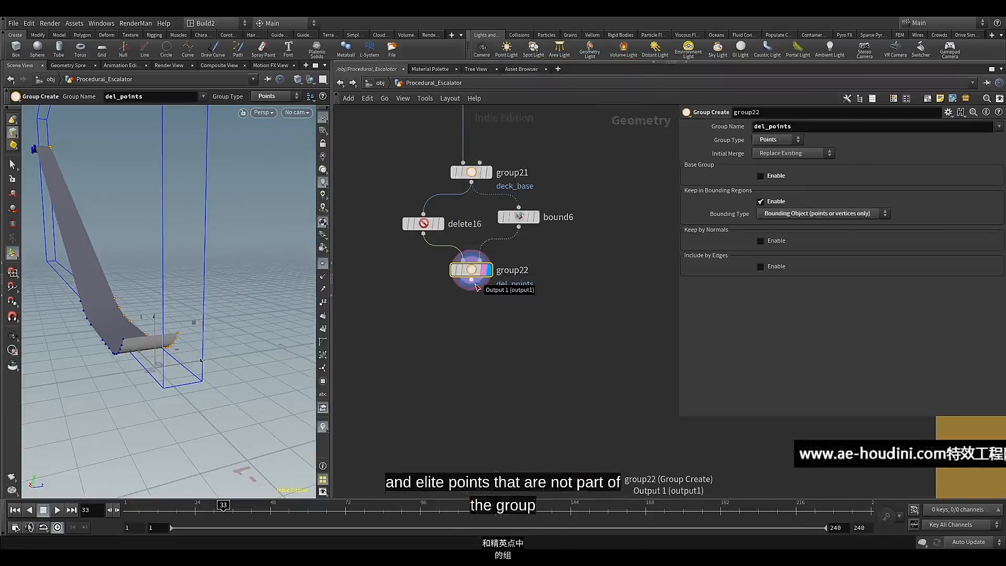
Append a Delete node to the del_points group node, align it underneath and display its result
{"action": "left_click", "coordinate": [475, 285]}
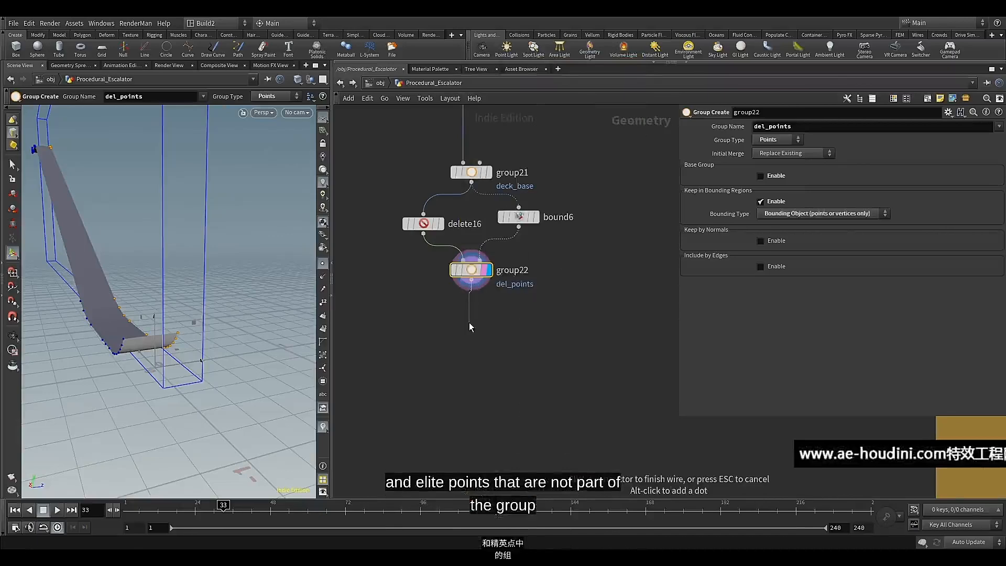
{"action": "key", "text": "Tab"}
{"action": "type", "text": "del"}
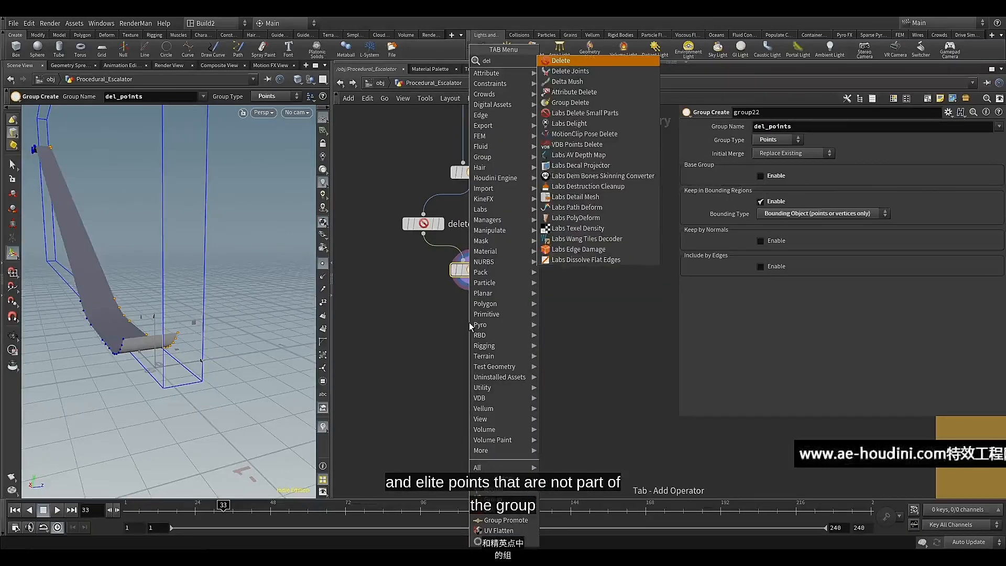
{"action": "left_click", "coordinate": [571, 61]}
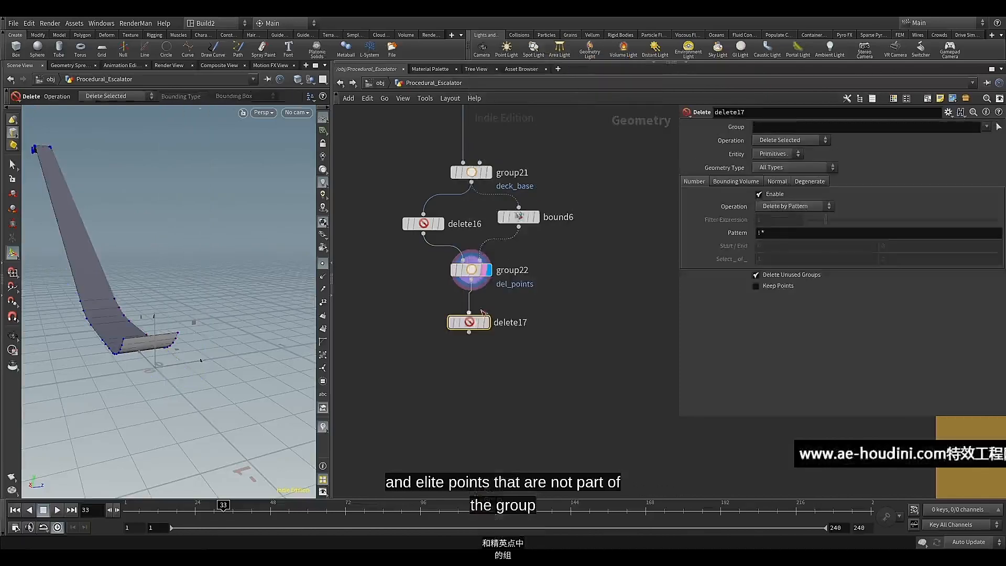
{"action": "left_click_drag", "start_coordinate": [473, 324], "coordinate": [475, 306]}
{"action": "left_click", "coordinate": [495, 291]}
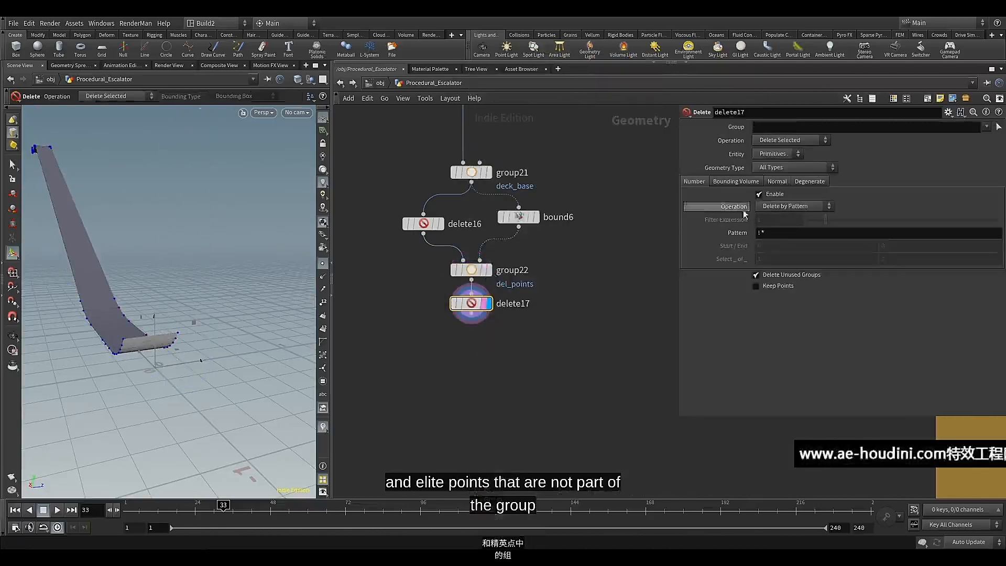
Make the new Delete node act on the del_points group with entity Points and operation Delete Non-Selected
{"action": "left_click", "coordinate": [985, 128]}
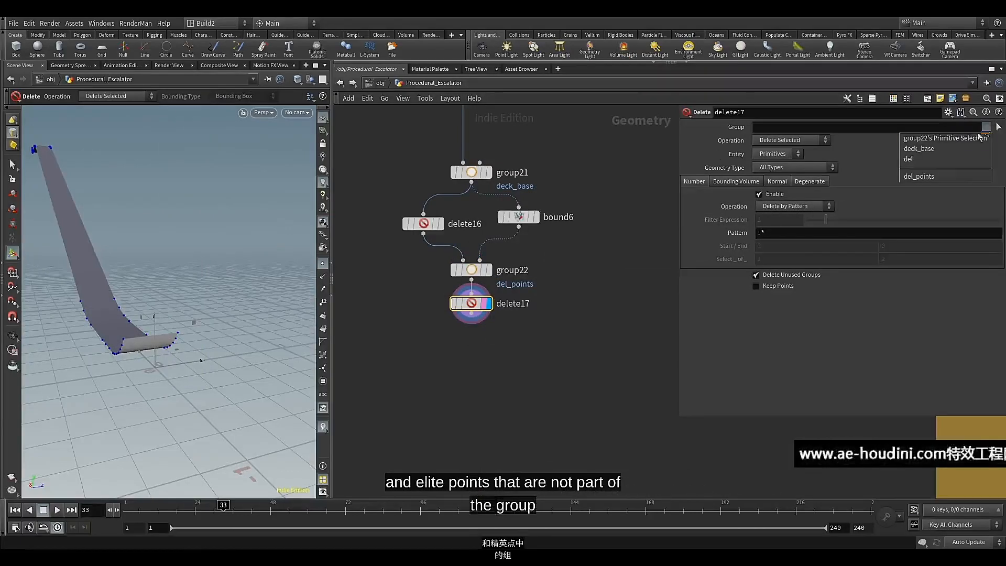
{"action": "left_click", "coordinate": [938, 176]}
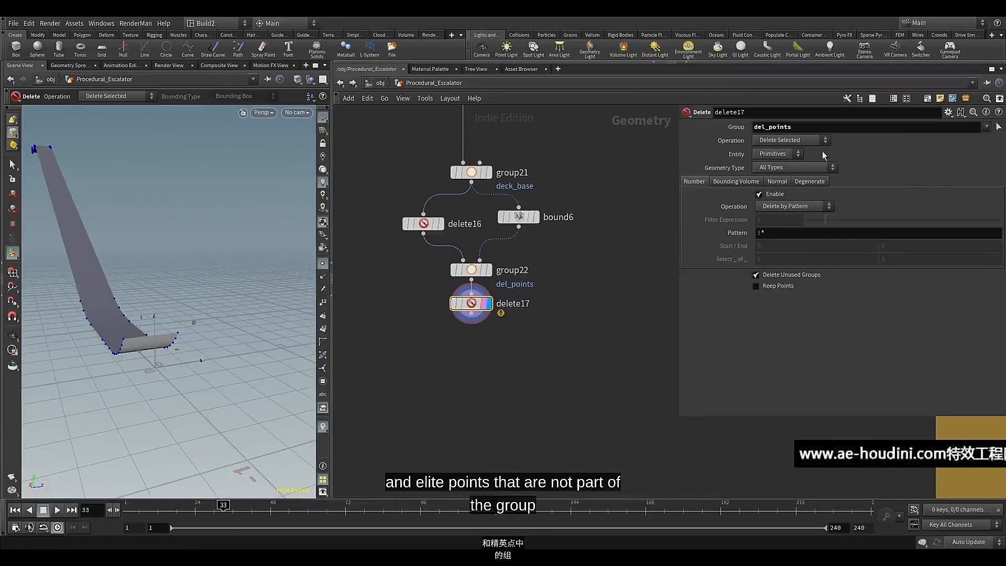
{"action": "left_click", "coordinate": [793, 155]}
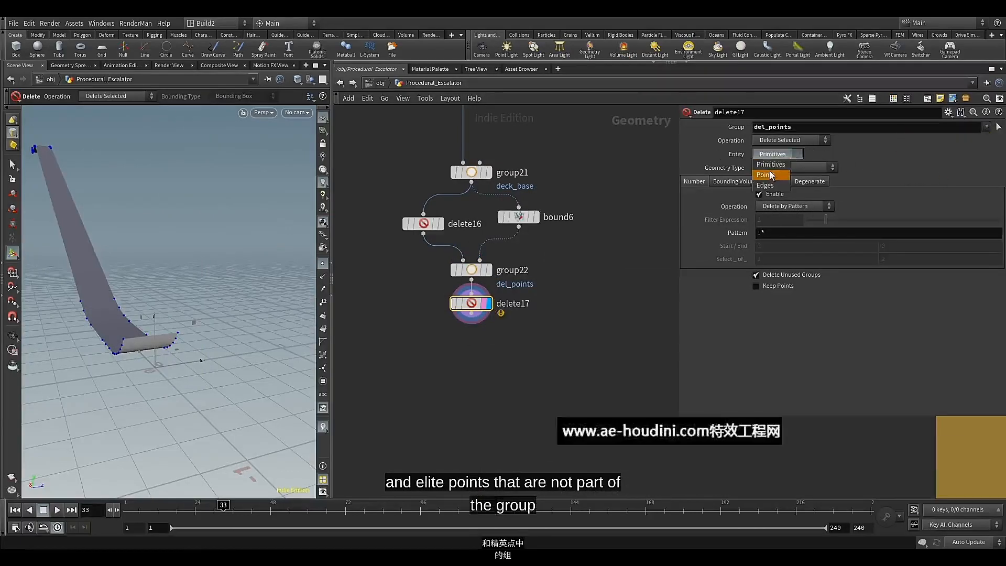
{"action": "left_click", "coordinate": [770, 175]}
{"action": "left_click", "coordinate": [792, 142]}
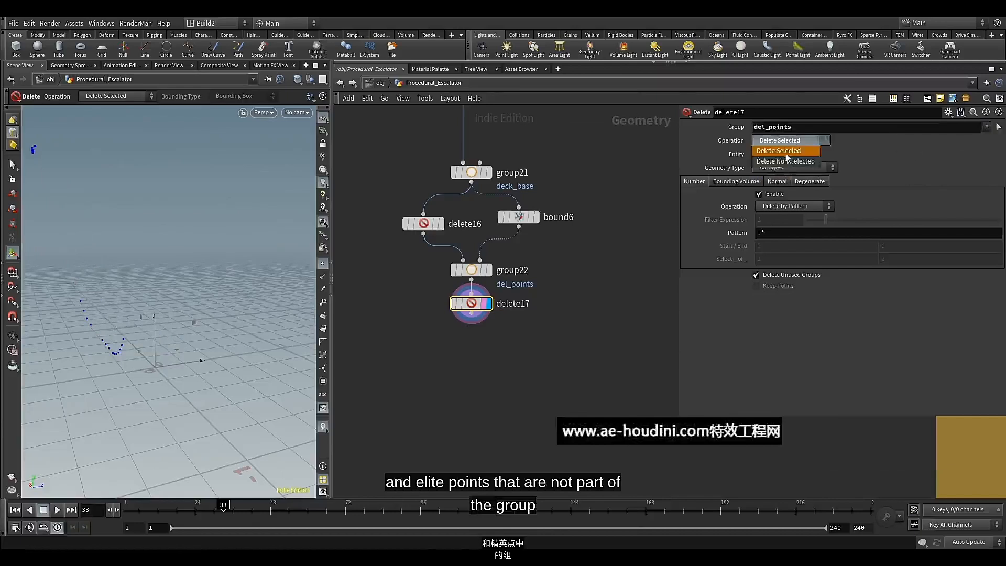
{"action": "left_click", "coordinate": [785, 162]}
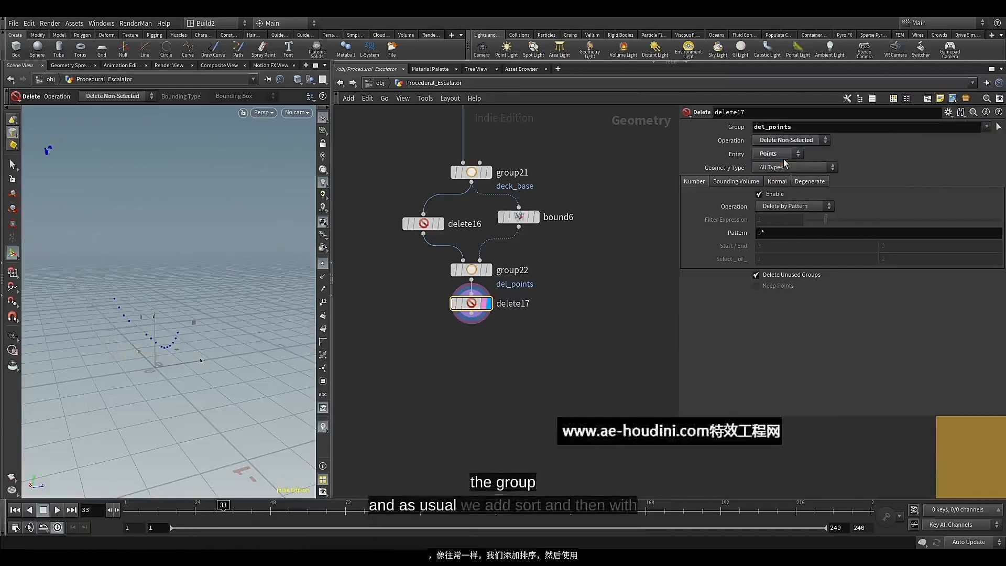
Show point numbers in the viewport and append a displayed Sort node below the Delete node that keeps del_points
{"action": "left_click", "coordinate": [323, 302]}
{"action": "middle_click_drag", "start_coordinate": [440, 344], "coordinate": [438, 330]}
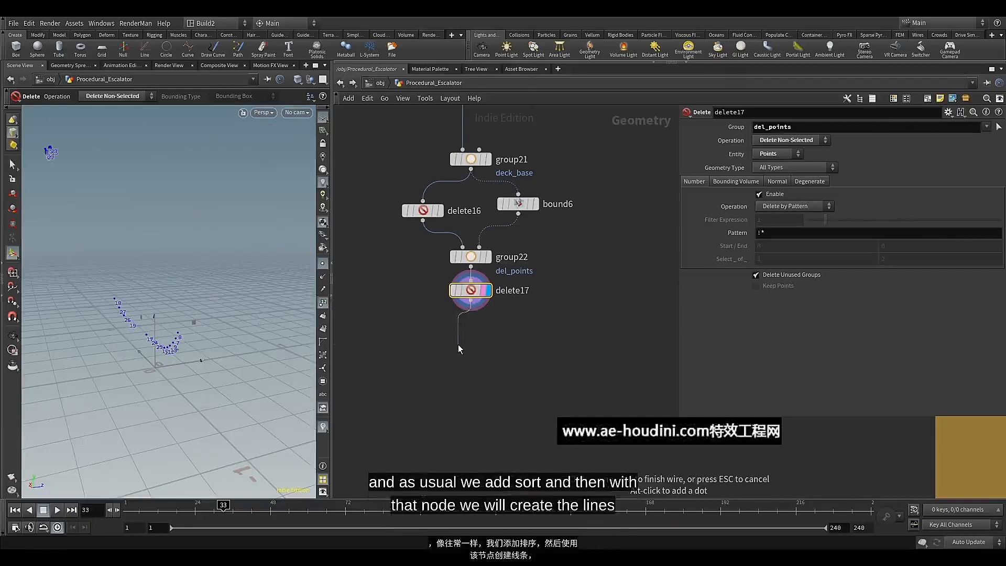
{"action": "key", "text": "Tab"}
{"action": "type", "text": "sort"}
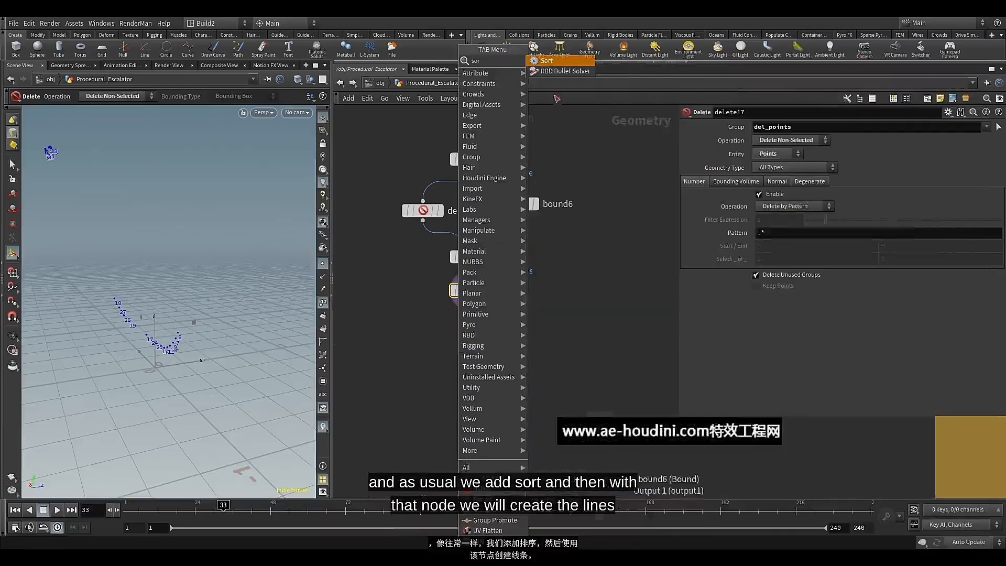
{"action": "key", "text": "Return"}
{"action": "left_click", "coordinate": [458, 344]}
{"action": "mouse_move", "coordinate": [469, 349]}
{"action": "left_mouse_down"}
{"action": "mouse_move", "coordinate": [481, 347]}
{"action": "mouse_move", "coordinate": [482, 333]}
{"action": "left_mouse_up"}
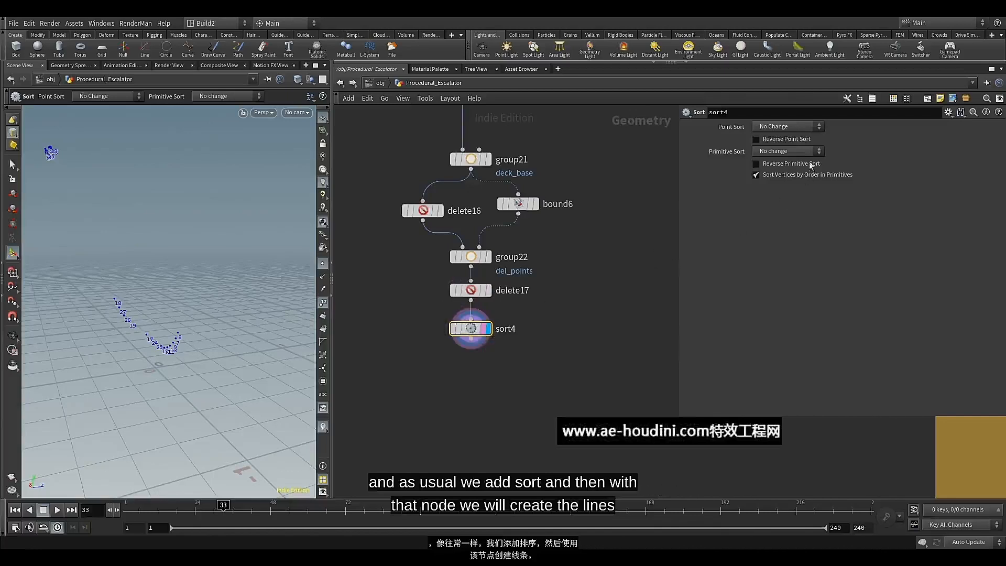
Sort the points Along Vector, using the vector 1, 0, 0
{"action": "left_click", "coordinate": [787, 127]}
{"action": "left_click", "coordinate": [779, 230]}
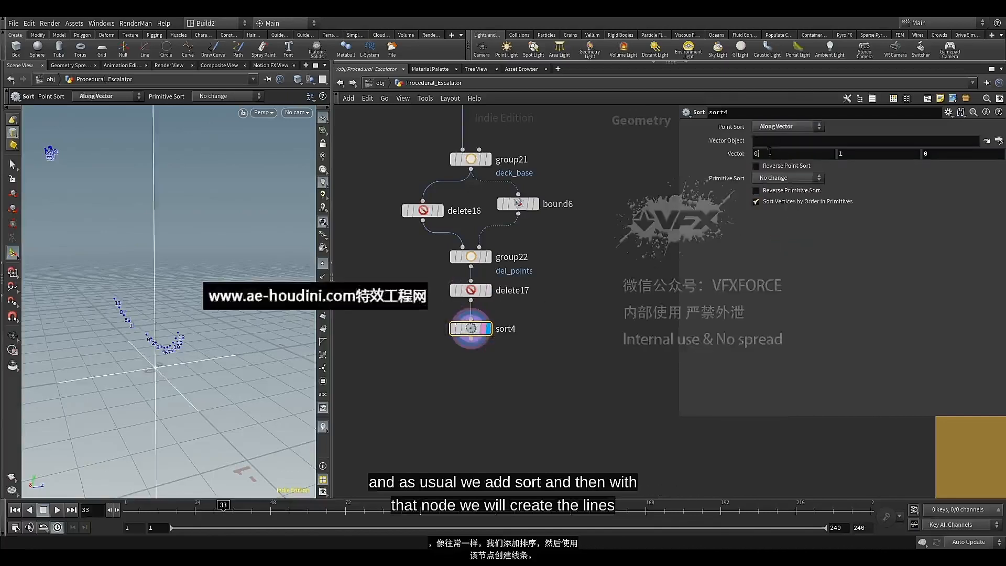
{"action": "type", "text": "1"}
{"action": "key", "text": "Tab"}
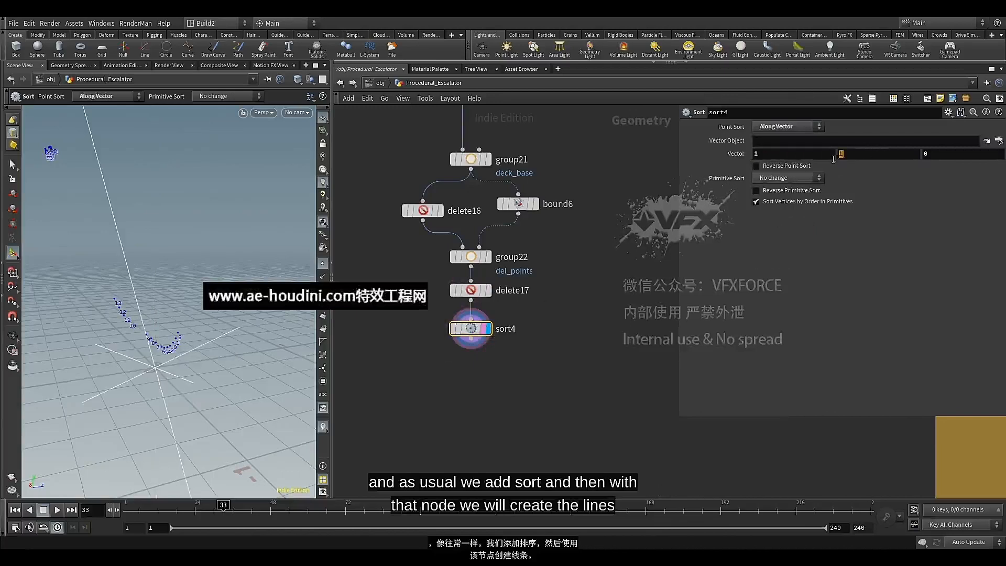
{"action": "type", "text": "0"}
{"action": "key", "text": "Return"}
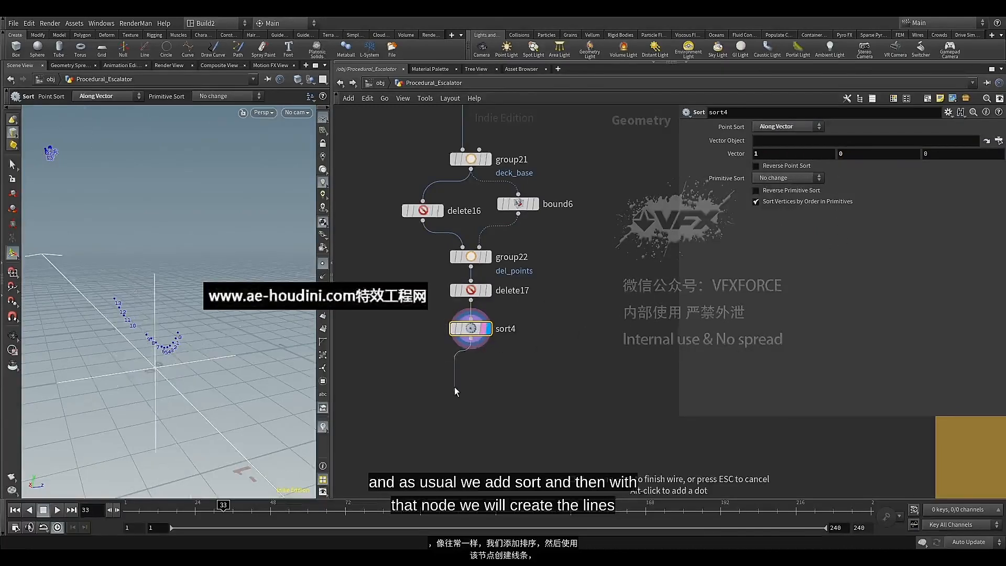
Append a displayed Add node to the Sort node and have it create polygons By Group through all points
{"action": "key", "text": "Tab"}
{"action": "type", "text": "ad"}
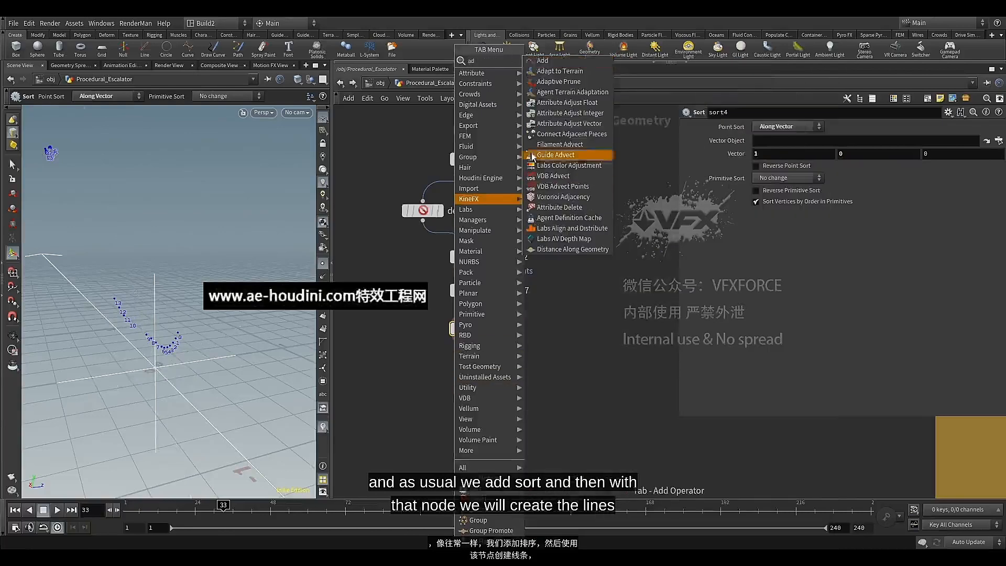
{"action": "left_click", "coordinate": [542, 61]}
{"action": "left_click", "coordinate": [472, 368]}
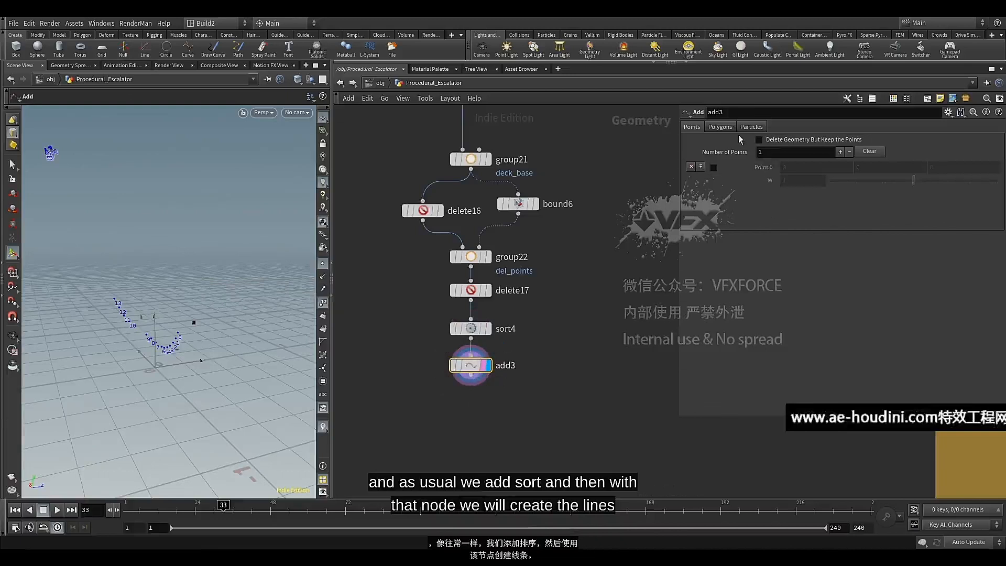
{"action": "left_click", "coordinate": [719, 126]}
{"action": "left_click", "coordinate": [746, 154]}
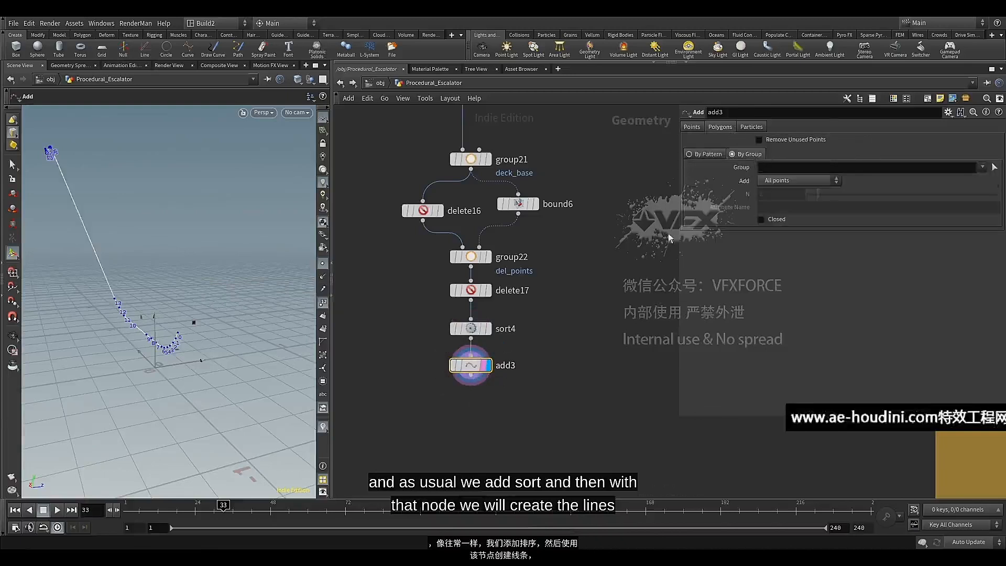
Append a PolyExtrude node to the Add node and display its result
{"action": "middle_click_drag", "start_coordinate": [524, 382], "coordinate": [561, 294]}
{"action": "scroll", "coordinate": [548, 292], "scroll_direction": "up", "scroll_amount": 2}
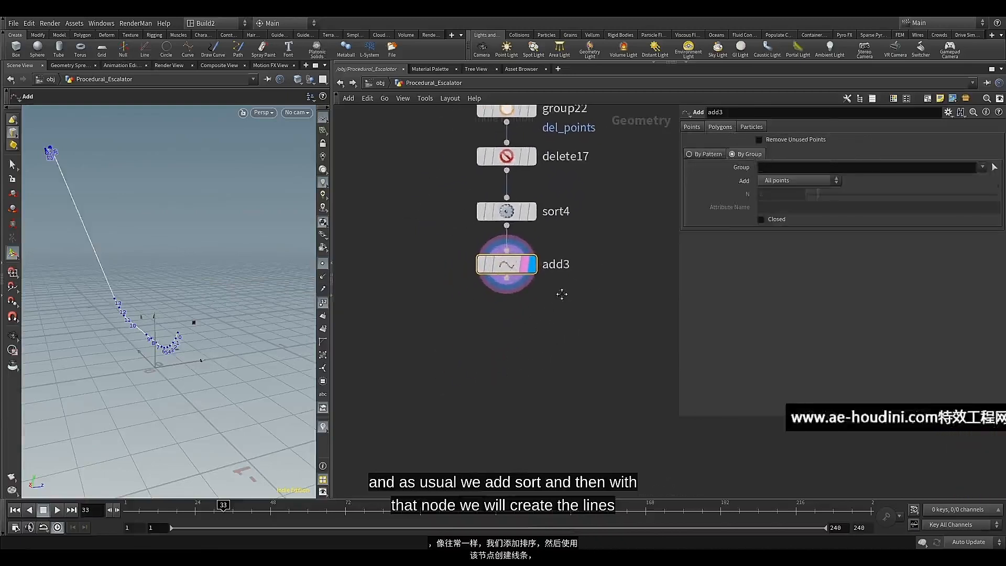
{"action": "left_click", "coordinate": [507, 277]}
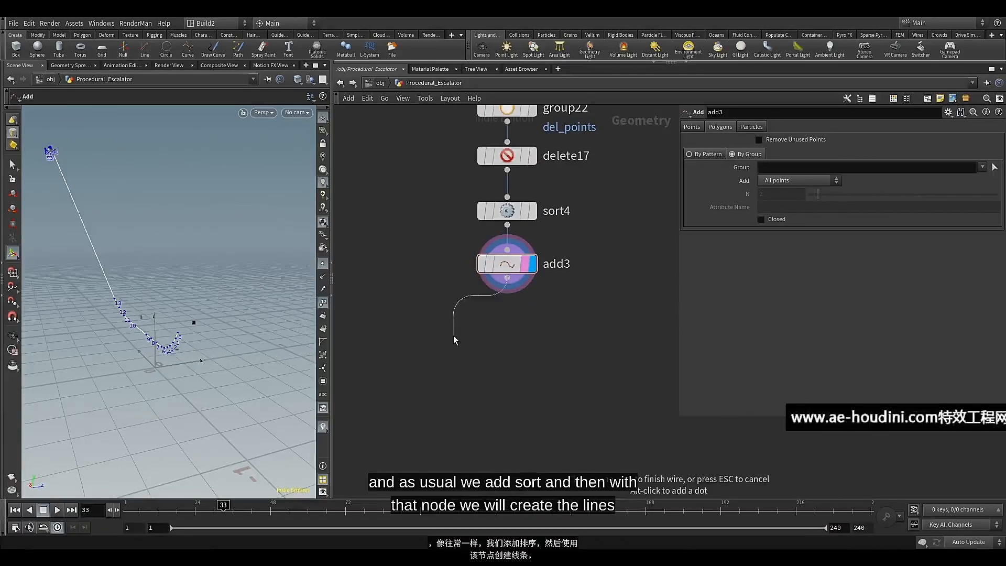
{"action": "key", "text": "Tab"}
{"action": "type", "text": "pol"}
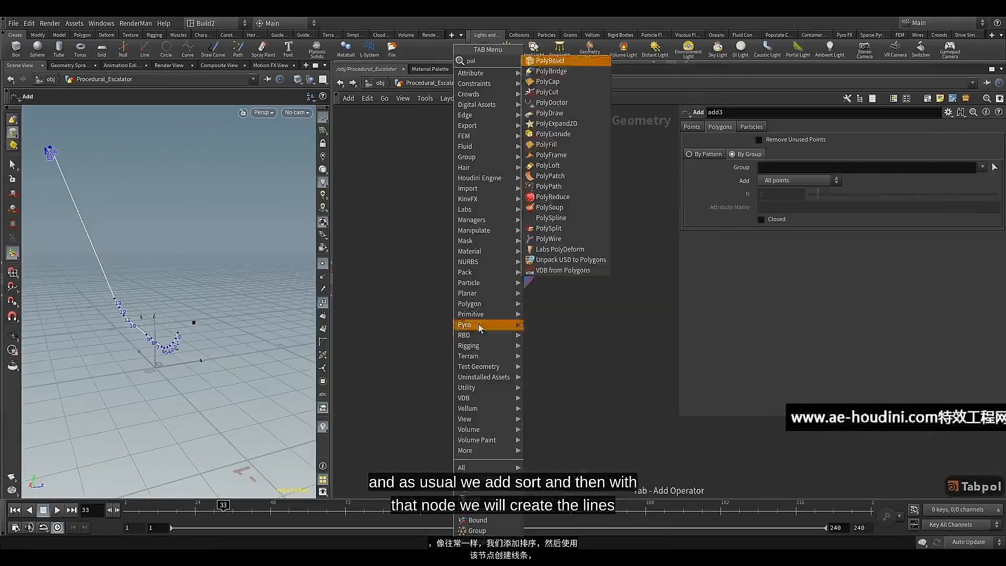
{"action": "left_click", "coordinate": [560, 133]}
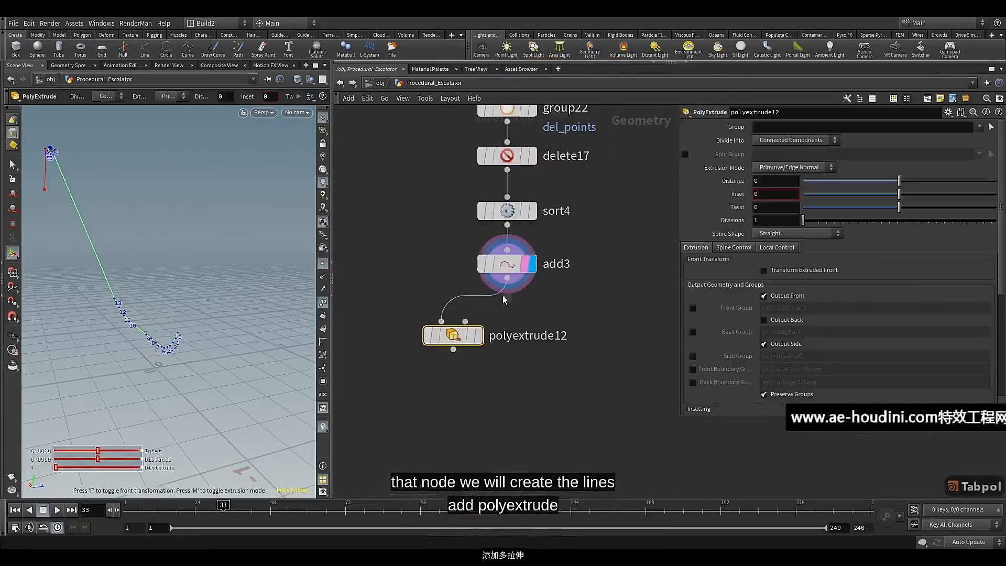
{"action": "left_click", "coordinate": [475, 330]}
{"action": "left_click", "coordinate": [477, 329]}
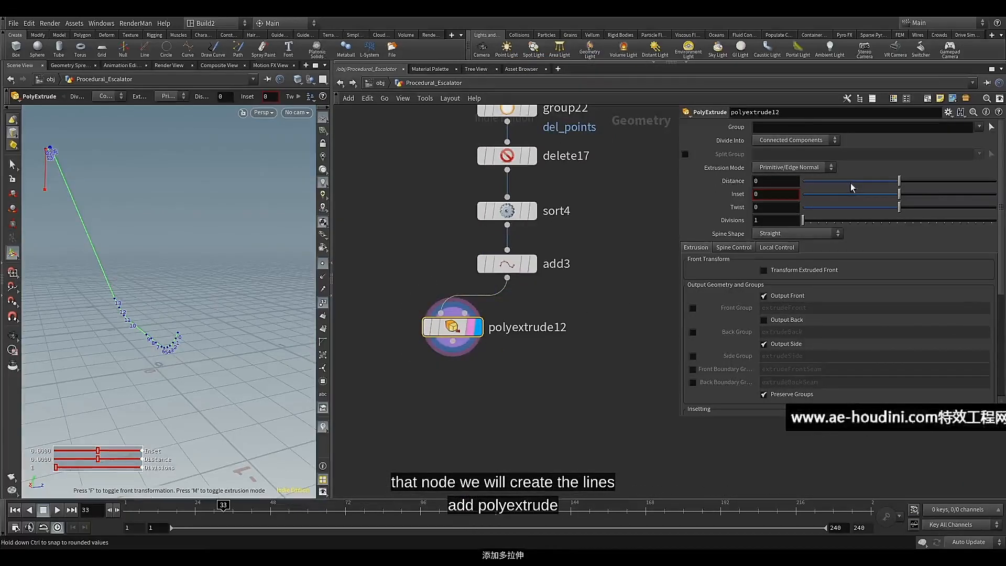
Set the PolyExtrude distance to 0.3 and inspect the extruded strip from another angle
{"action": "left_click", "coordinate": [765, 181]}
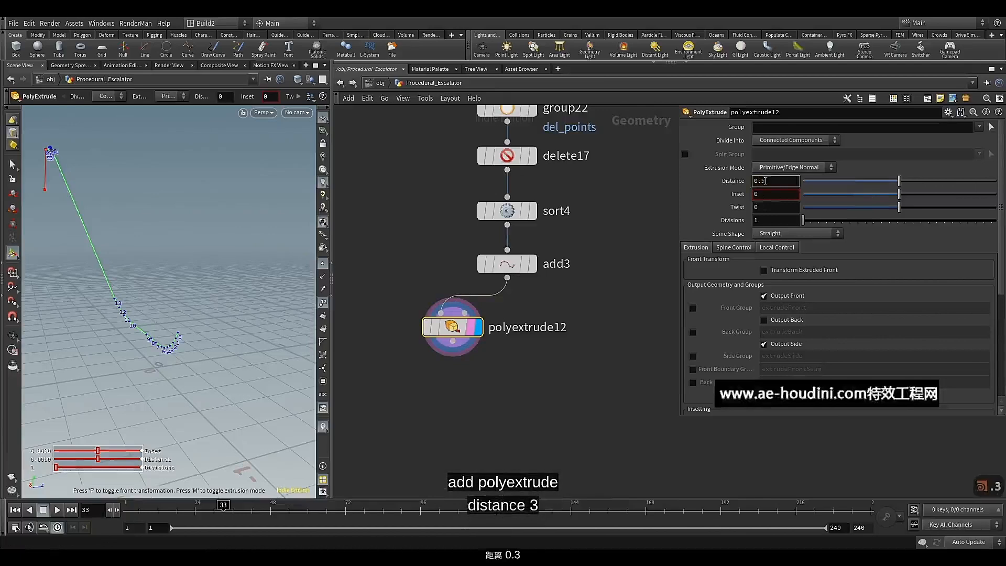
{"action": "type", "text": ".3"}
{"action": "key", "text": "Return"}
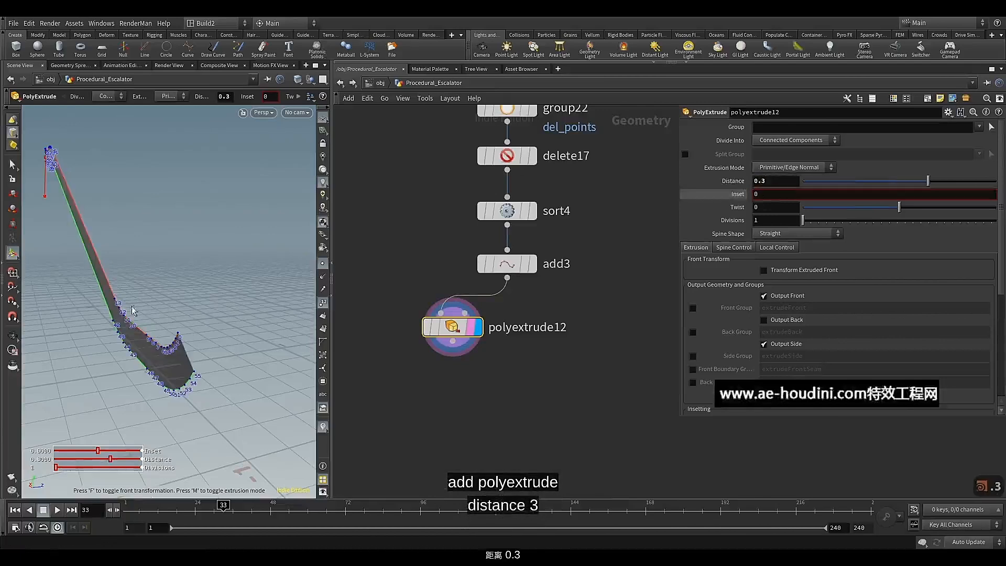
{"action": "left_click_drag", "start_coordinate": [131, 309], "coordinate": [200, 291], "text": "alt"}
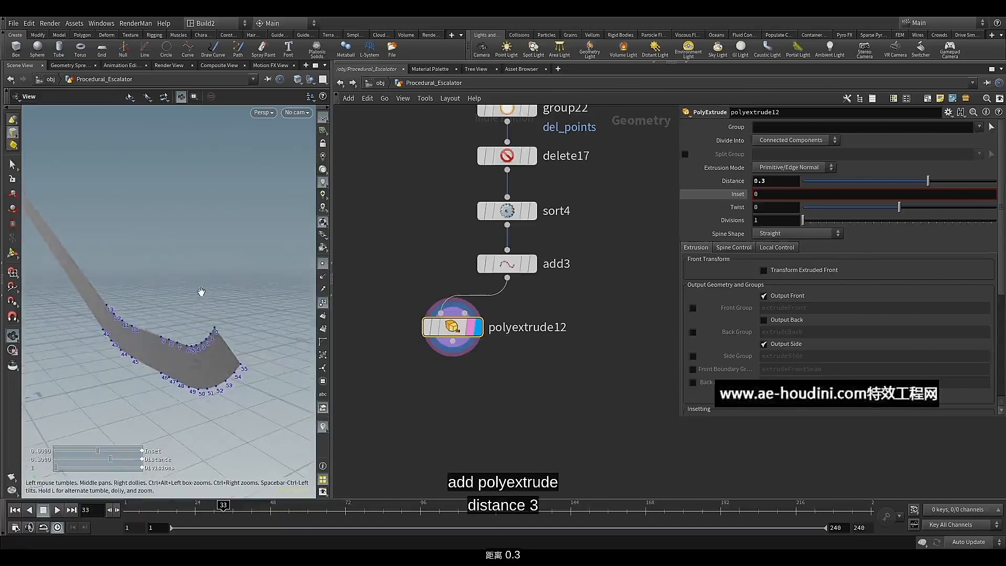
{"action": "key", "text": "Return"}
Append a second PolyExtrude node to the first one and display its result
{"action": "left_click", "coordinate": [448, 348]}
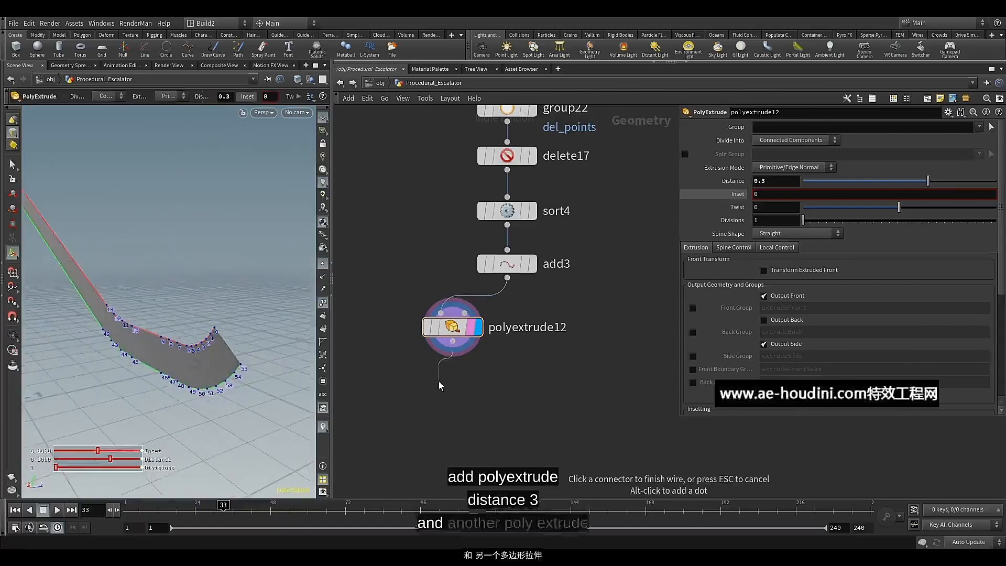
{"action": "key", "text": "Tab"}
{"action": "left_click", "coordinate": [454, 486]}
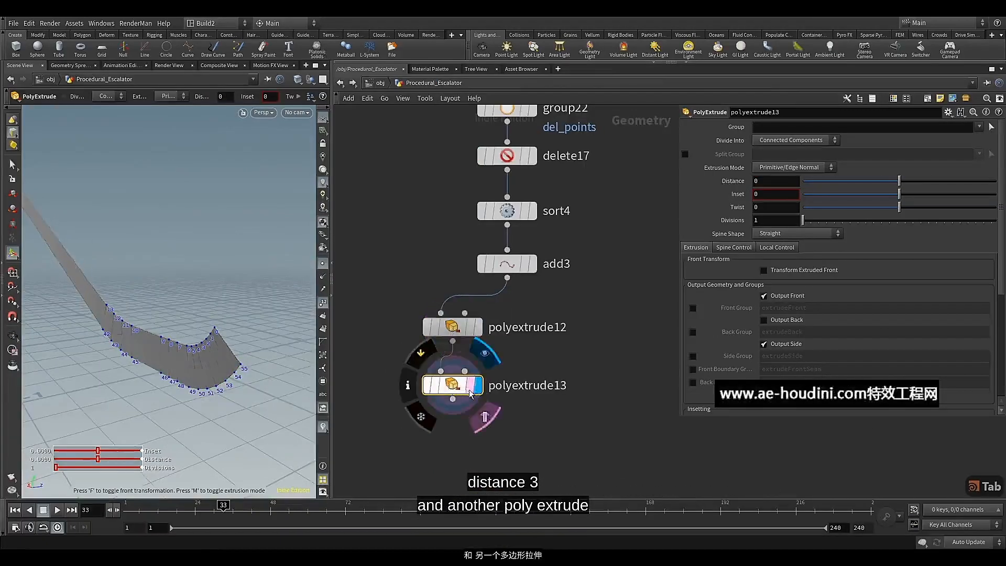
{"action": "left_click", "coordinate": [478, 385]}
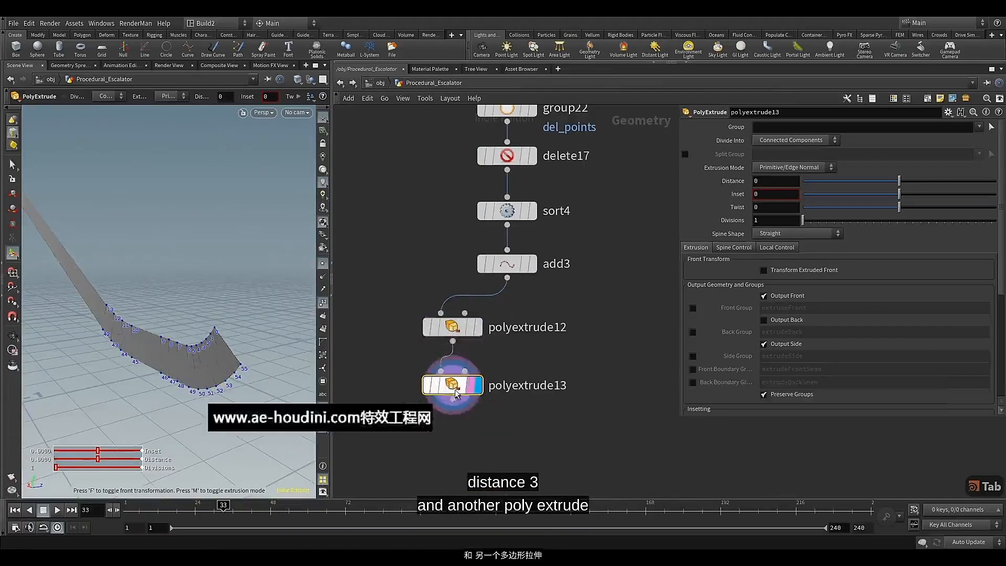
Set the second PolyExtrude's distance to 0.39 and inspect the thickened deck geometry
{"action": "left_click", "coordinate": [770, 184]}
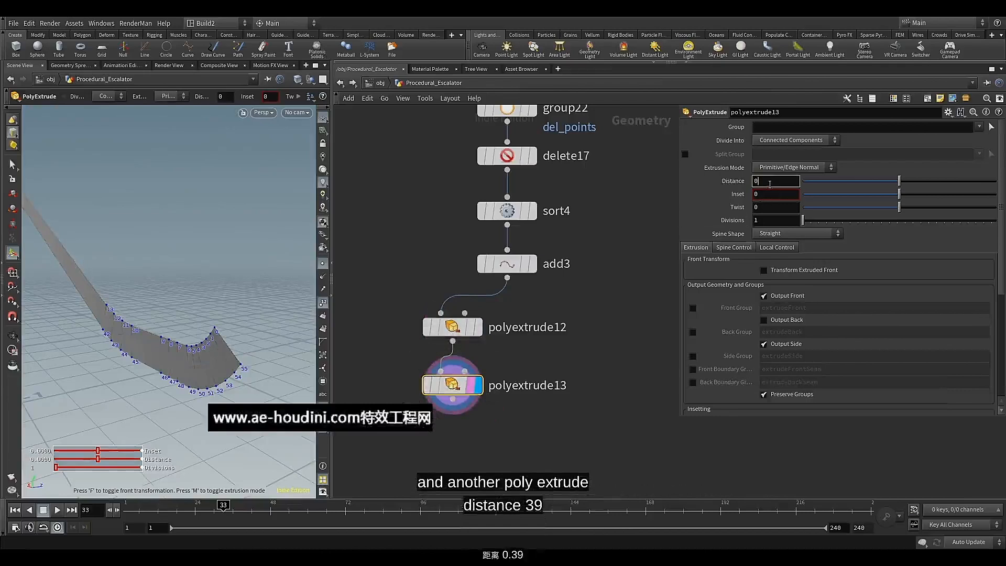
{"action": "type", "text": ".39"}
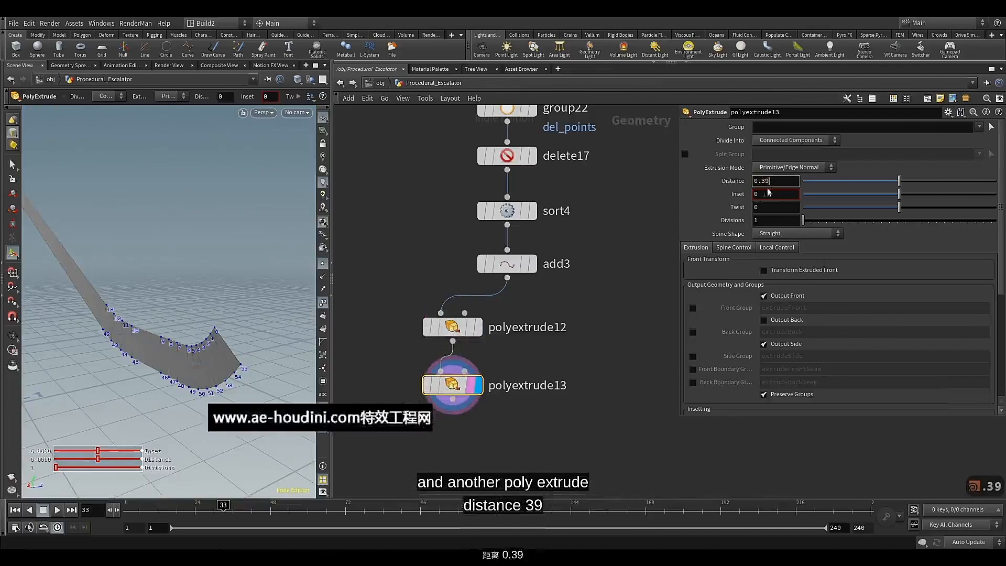
{"action": "key", "text": "Return"}
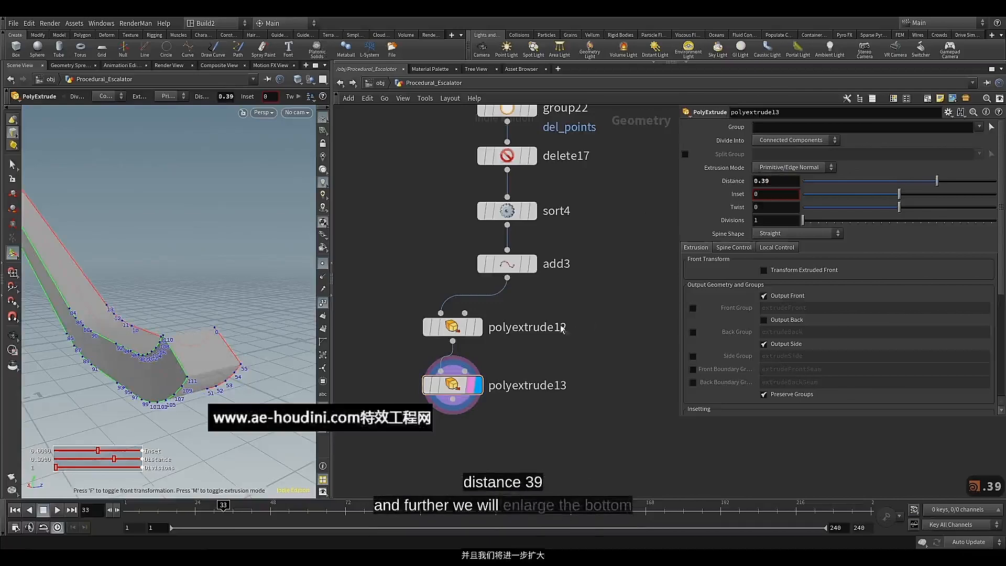
{"action": "middle_click_drag", "start_coordinate": [576, 329], "coordinate": [581, 288]}
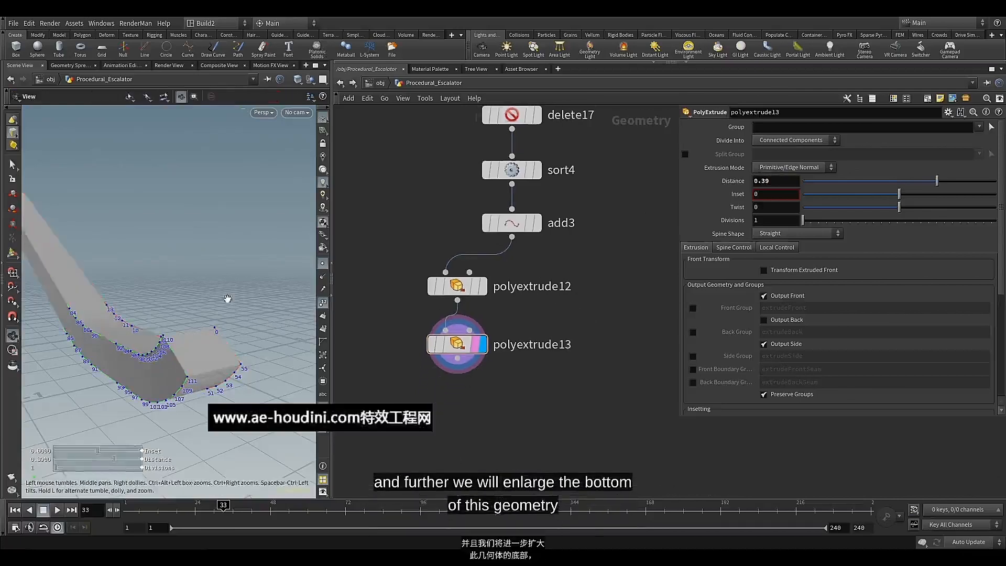
{"action": "left_click_drag", "start_coordinate": [226, 298], "coordinate": [241, 271], "text": "alt"}
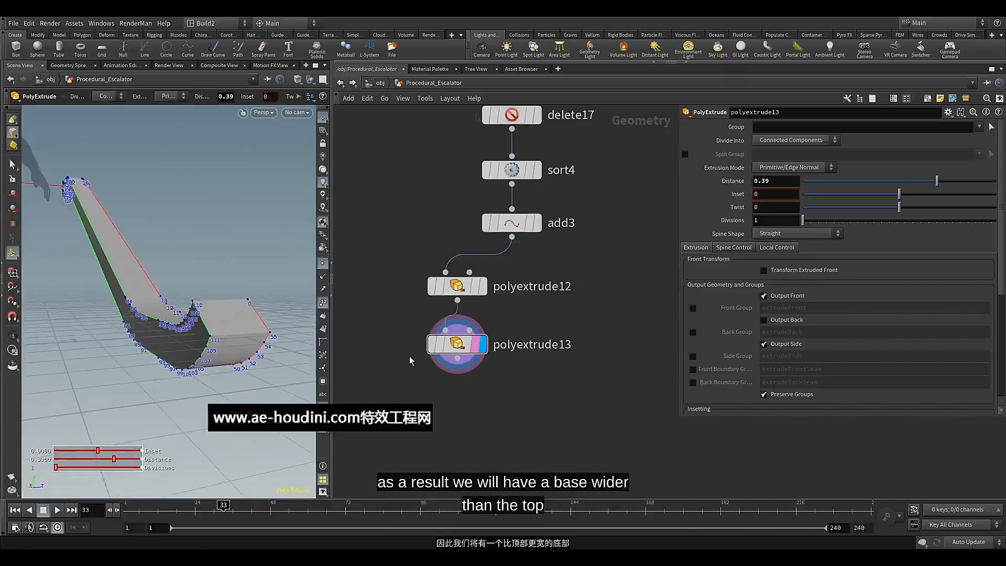
Append a Group Create node to the second PolyExtrude and display it
{"action": "middle_click_drag", "start_coordinate": [404, 343], "coordinate": [408, 394]}
{"action": "middle_click_drag", "start_coordinate": [462, 432], "coordinate": [489, 278]}
{"action": "left_click", "coordinate": [495, 267]}
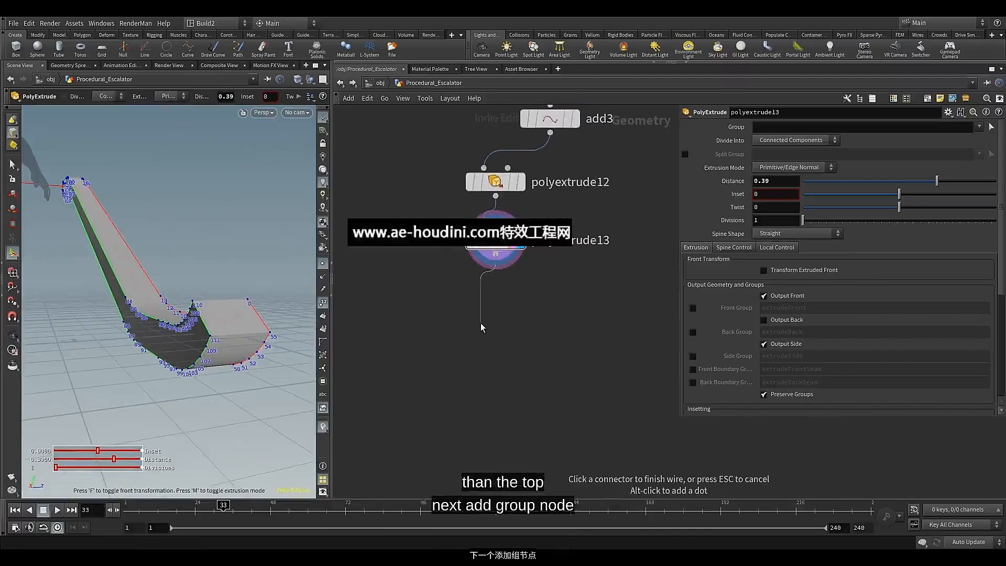
{"action": "key", "text": "Tab"}
{"action": "type", "text": "gr"}
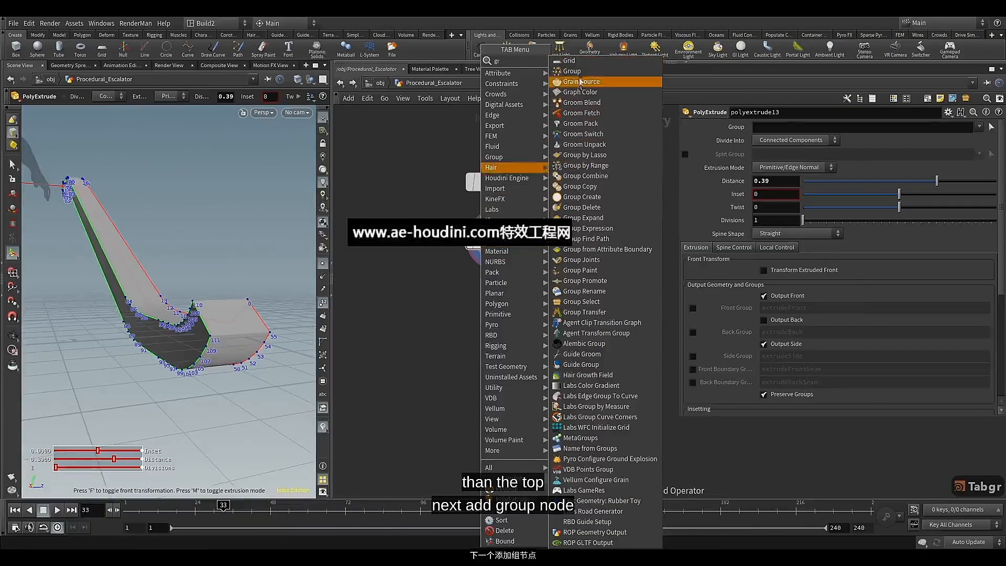
{"action": "left_click", "coordinate": [578, 196]}
{"action": "left_click", "coordinate": [503, 304]}
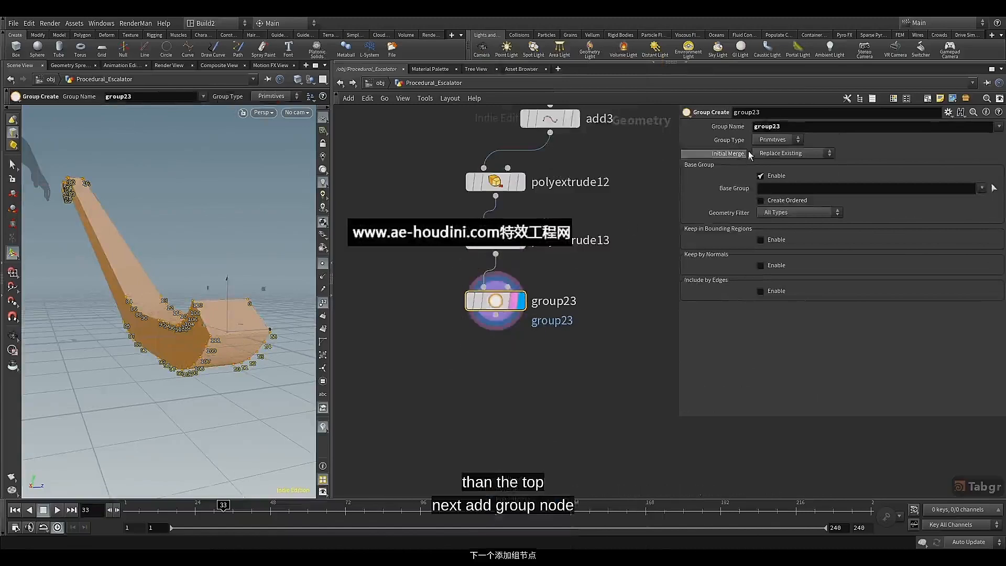
Disable the base group, enable Keep by Normals and set the spread angle to 75
{"action": "left_click", "coordinate": [764, 176]}
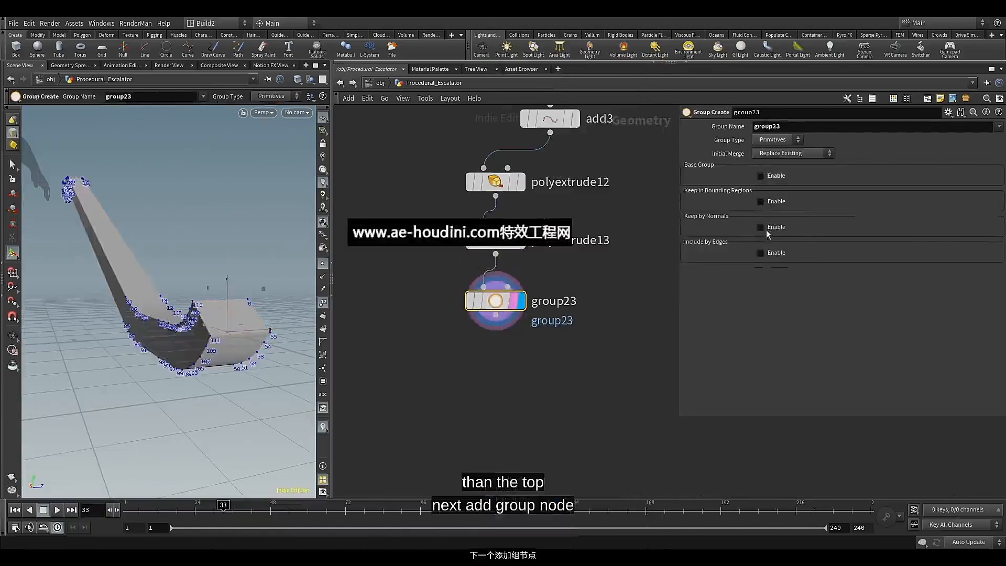
{"action": "left_click", "coordinate": [766, 229]}
{"action": "left_click", "coordinate": [775, 280]}
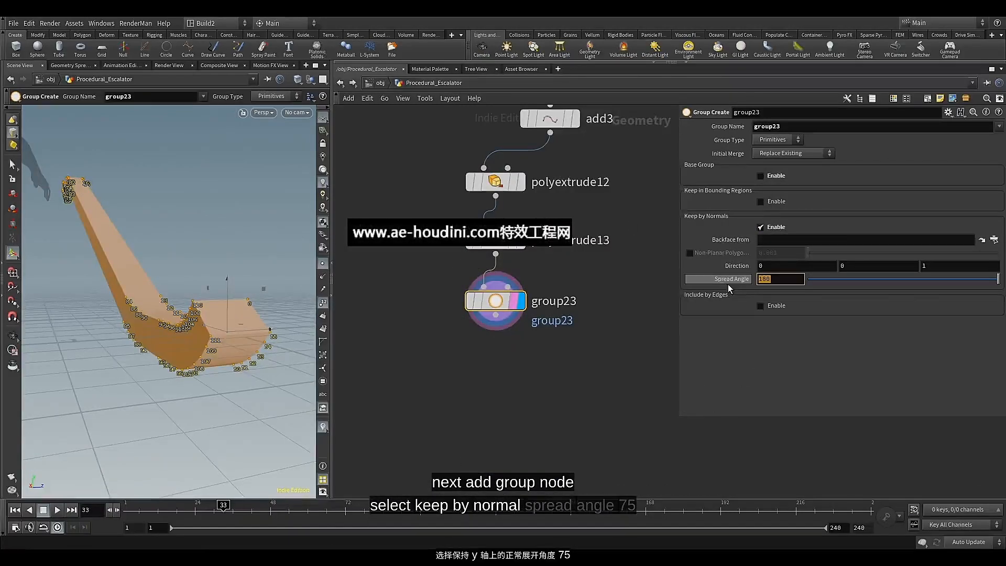
{"action": "type", "text": "75"}
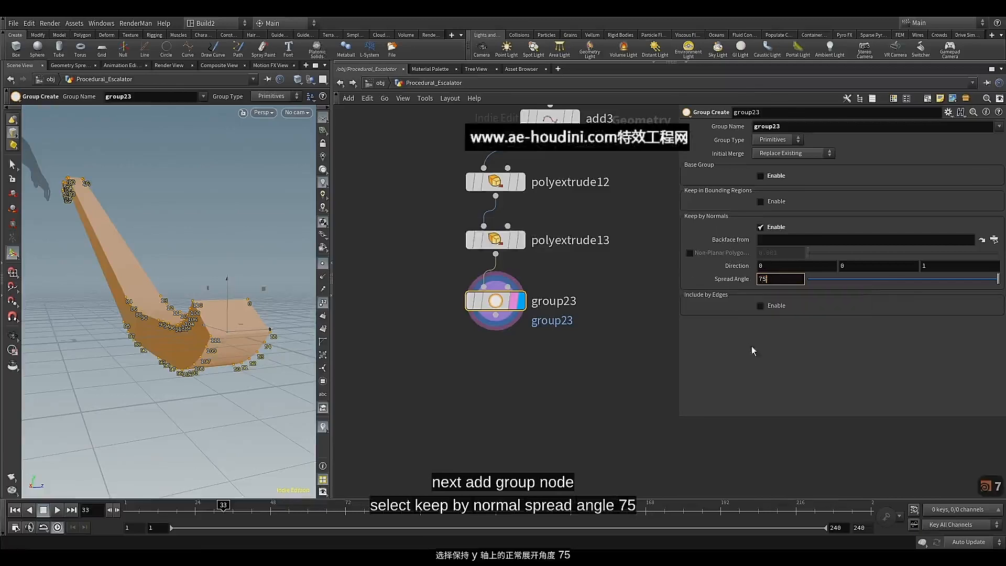
{"action": "key", "text": "Return"}
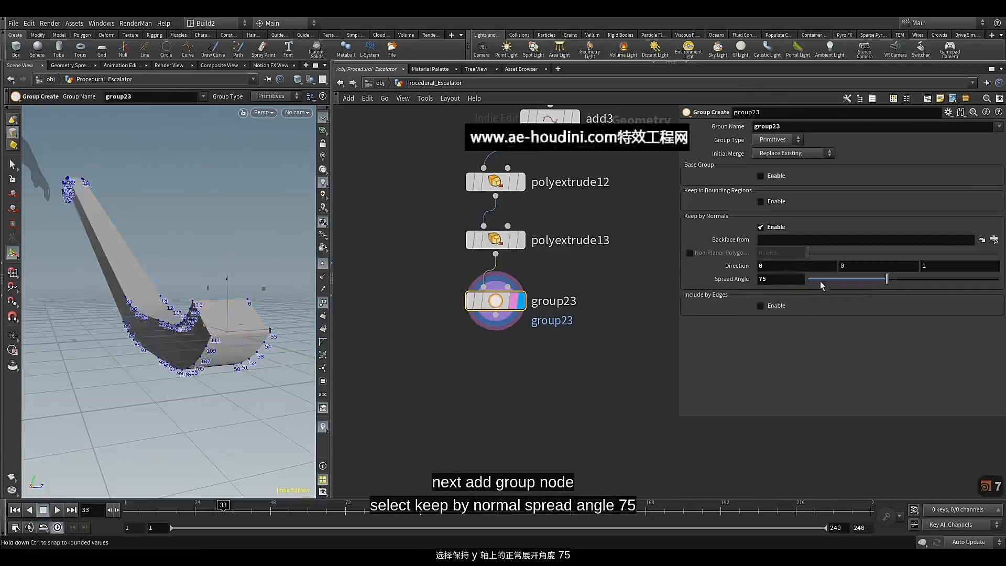
Set the Keep by Normals direction to 0, -1, 0 to group the downward-facing primitives
{"action": "left_click", "coordinate": [922, 266]}
{"action": "type", "text": "0"}
{"action": "left_click_drag", "start_coordinate": [857, 266], "coordinate": [819, 268]}
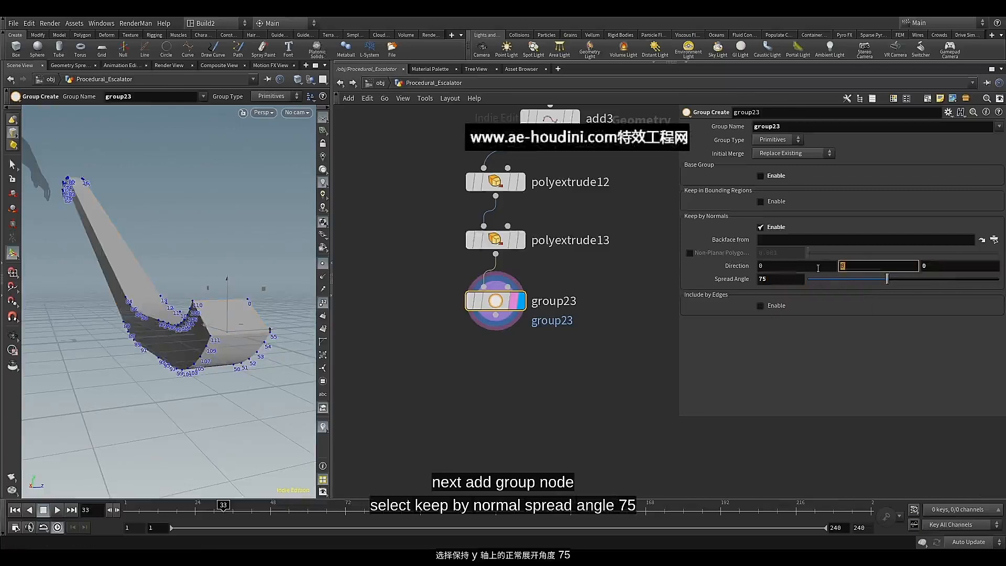
{"action": "type", "text": "-1"}
{"action": "key", "text": "Return"}
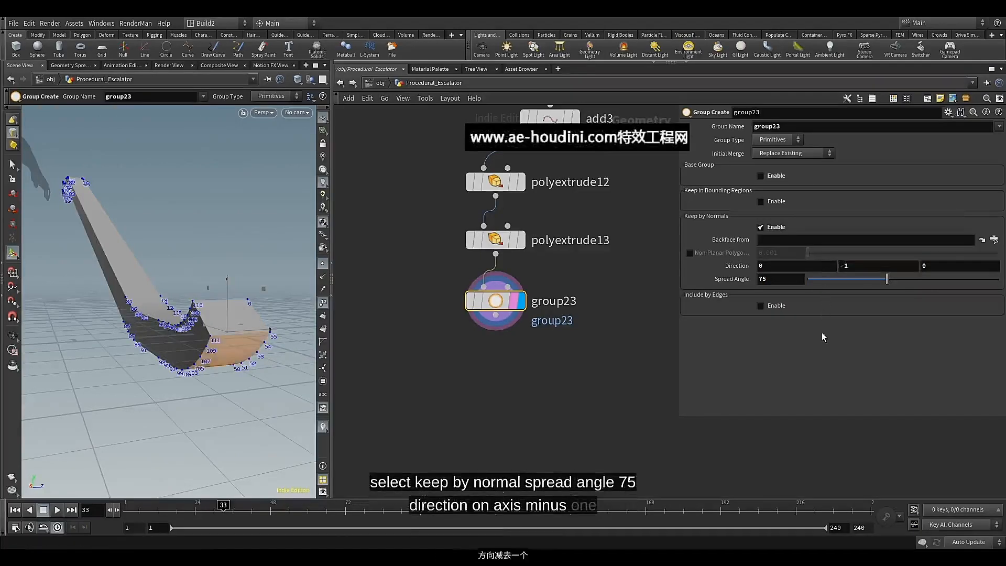
Switch the viewport to Smooth Wire Shaded and inspect the grouped faces on the deck's underside
{"action": "left_click_drag", "start_coordinate": [157, 293], "coordinate": [202, 297], "text": "alt"}
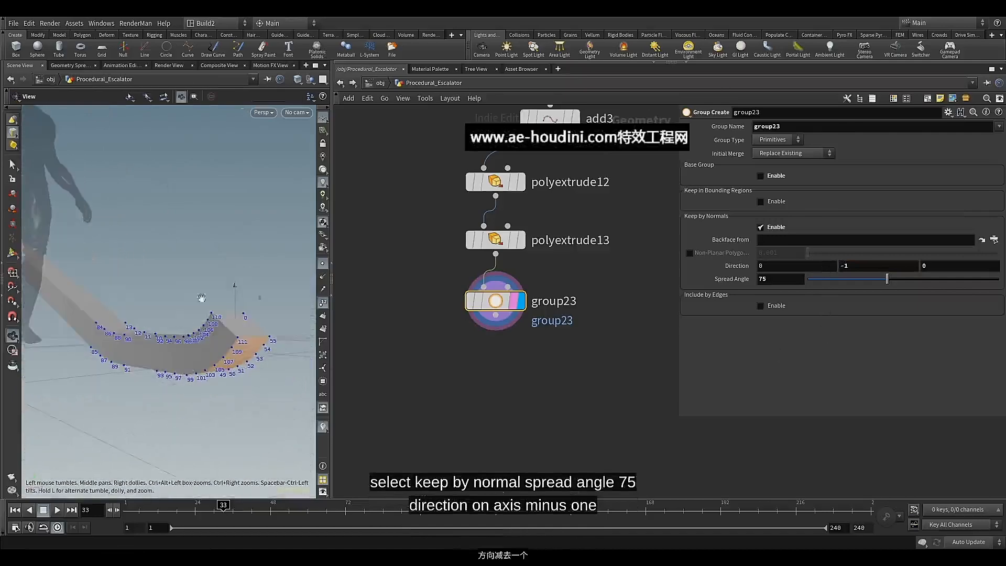
{"action": "key", "text": "Return"}
{"action": "left_click", "coordinate": [298, 79]}
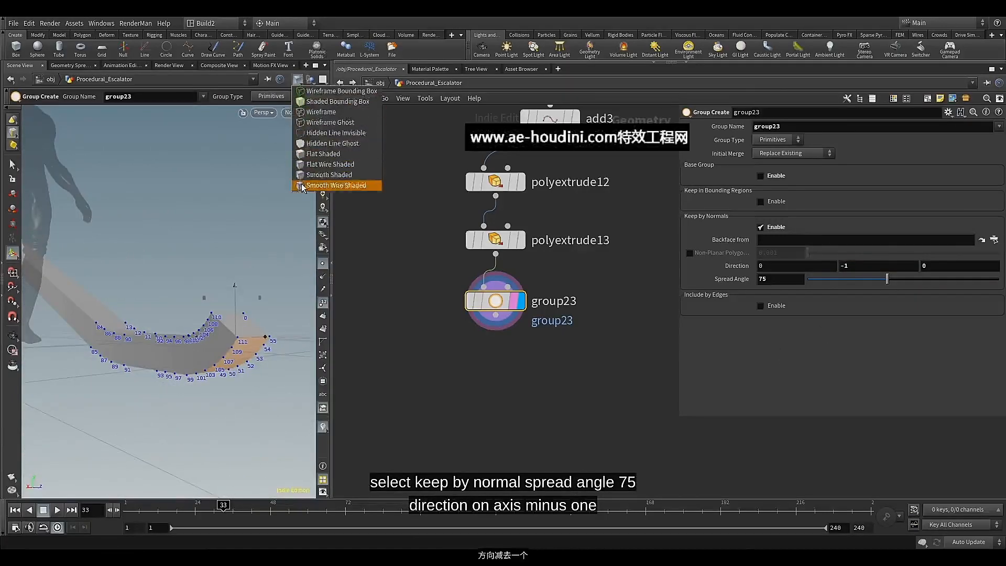
{"action": "left_click", "coordinate": [336, 186]}
{"action": "key", "text": "Escape"}
{"action": "left_click_drag", "start_coordinate": [226, 315], "coordinate": [214, 285]}
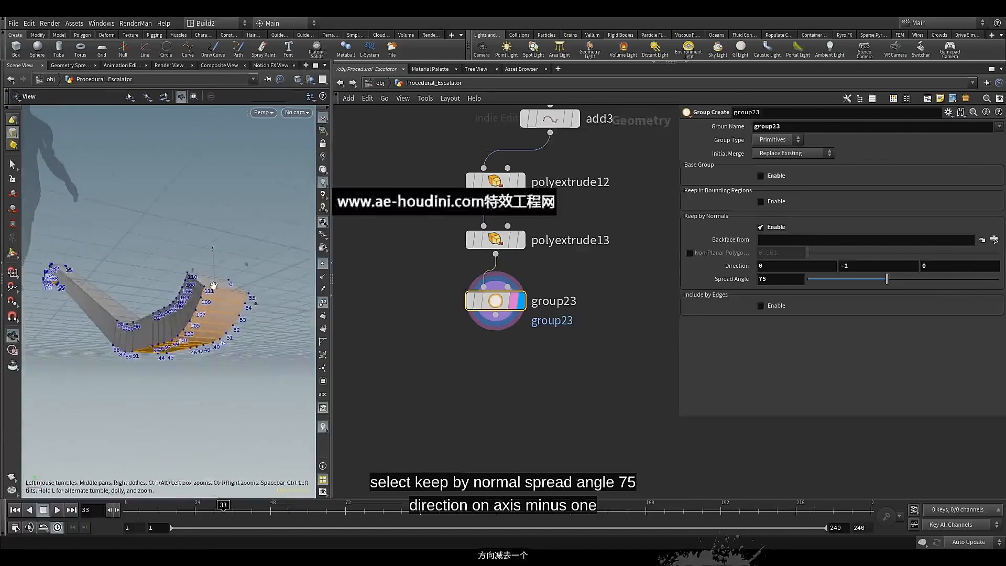
{"action": "key", "text": "Return"}
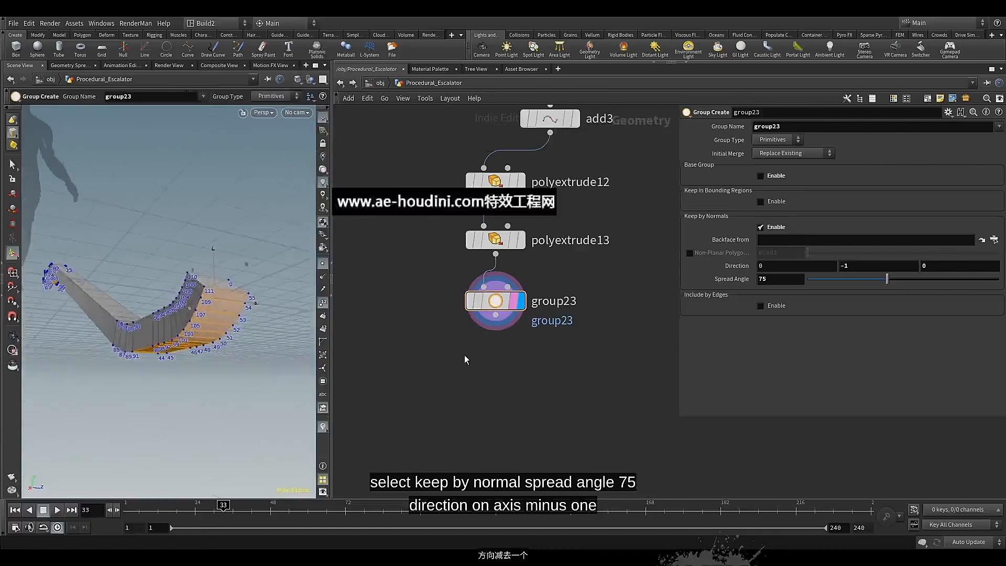
Replace the default group name in the Group Create node with one for the deck bottom
{"action": "left_click_drag", "start_coordinate": [784, 128], "coordinate": [741, 133]}
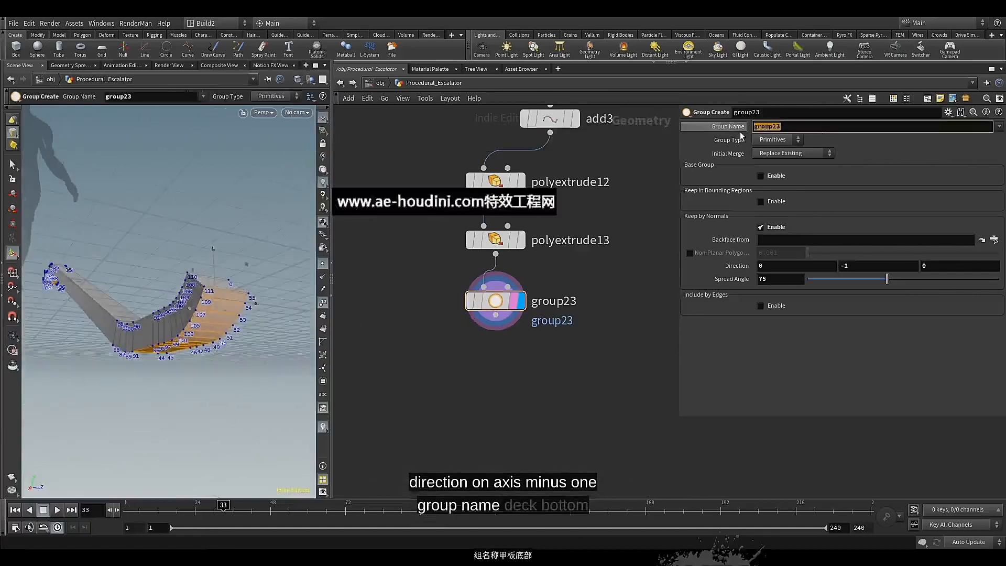
{"action": "type", "text": "de"}
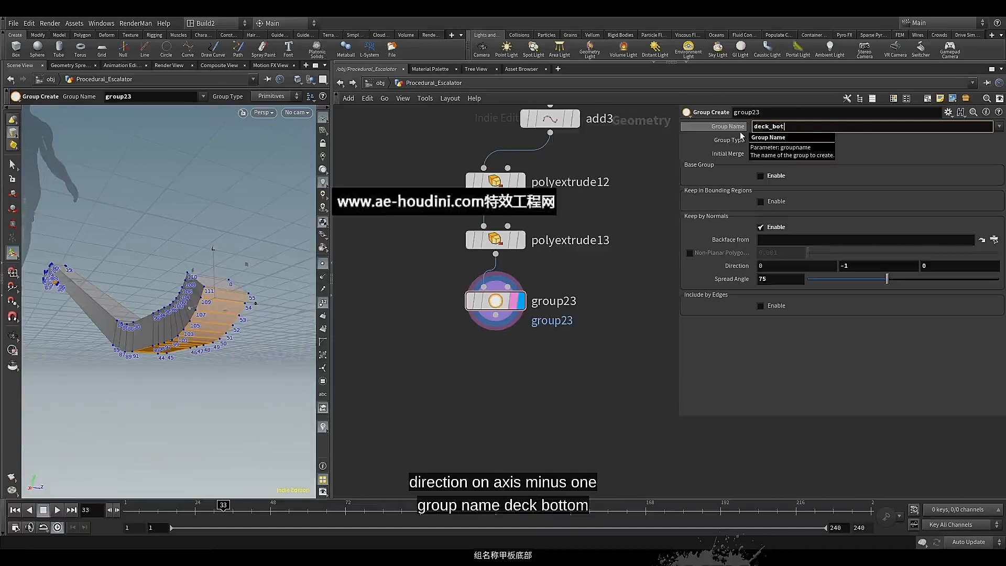
Name the group of downward-facing deck faces deck_bottom
{"action": "type", "text": "ck_bottom"}
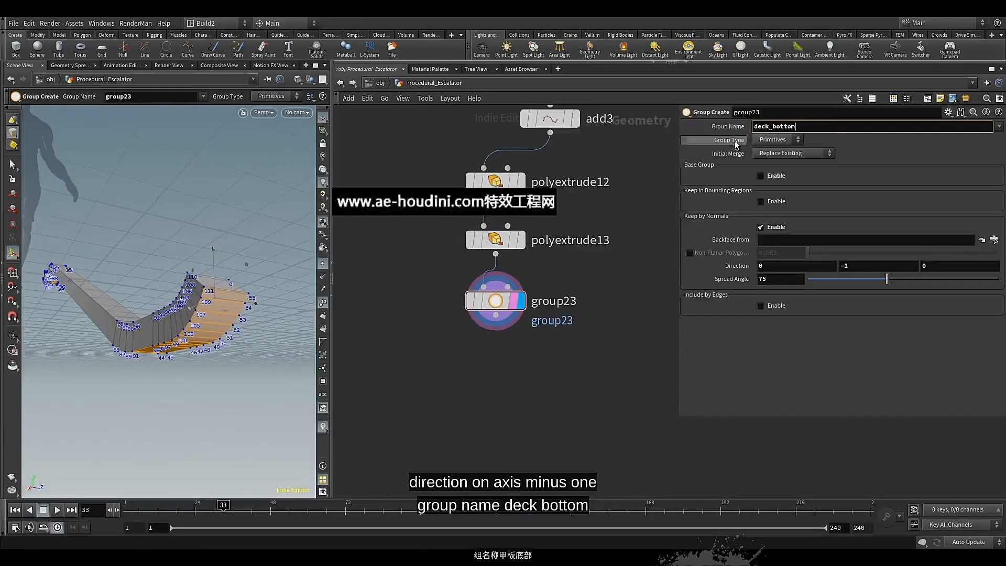
{"action": "key", "text": "Return"}
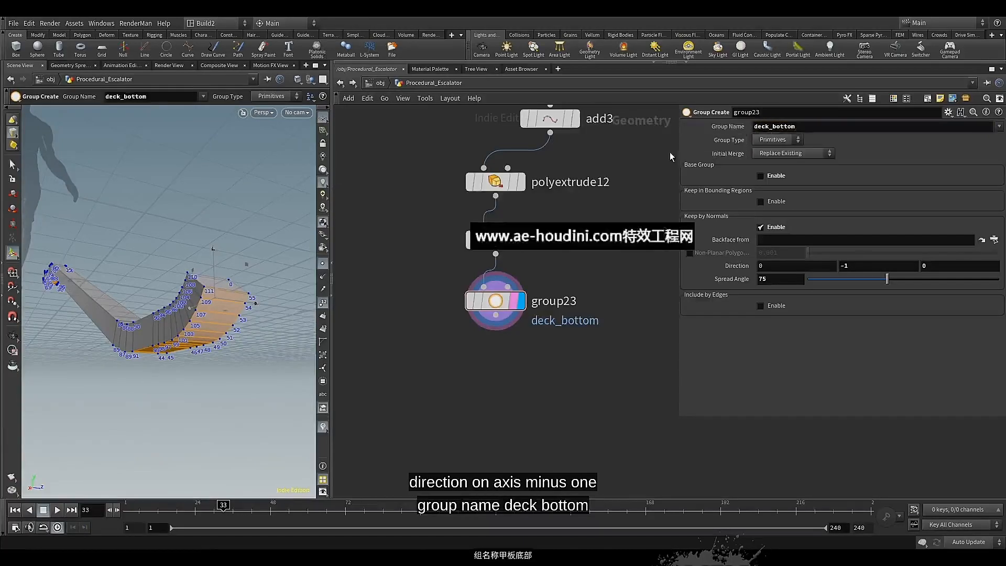
Append a Transform node to the deck_bottom Group Create node and make it the displayed node
{"action": "middle_click_drag", "start_coordinate": [572, 368], "coordinate": [559, 339]}
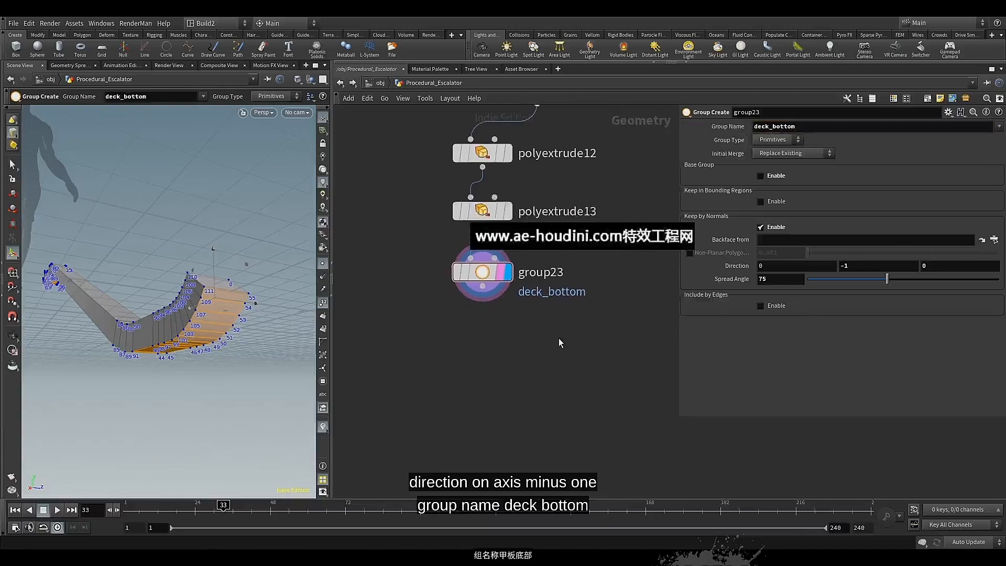
{"action": "middle_click_drag", "start_coordinate": [480, 354], "coordinate": [481, 344]}
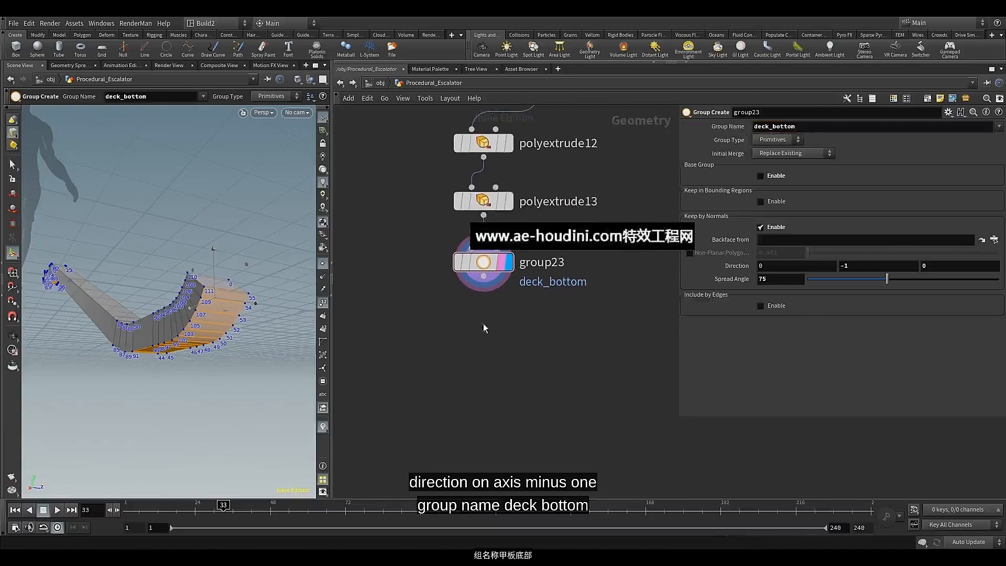
{"action": "left_click", "coordinate": [483, 276]}
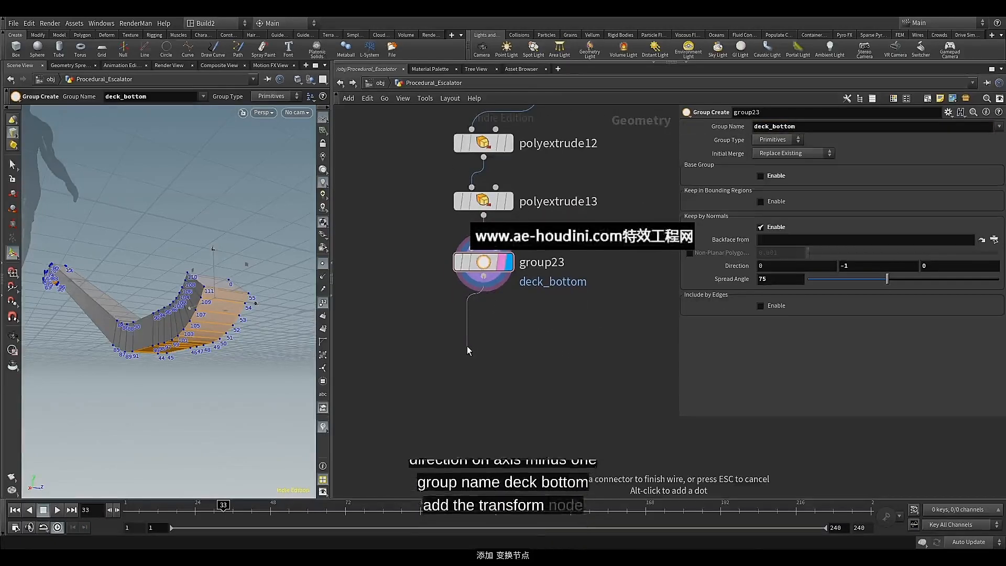
{"action": "key", "text": "Tab"}
{"action": "type", "text": "tr"}
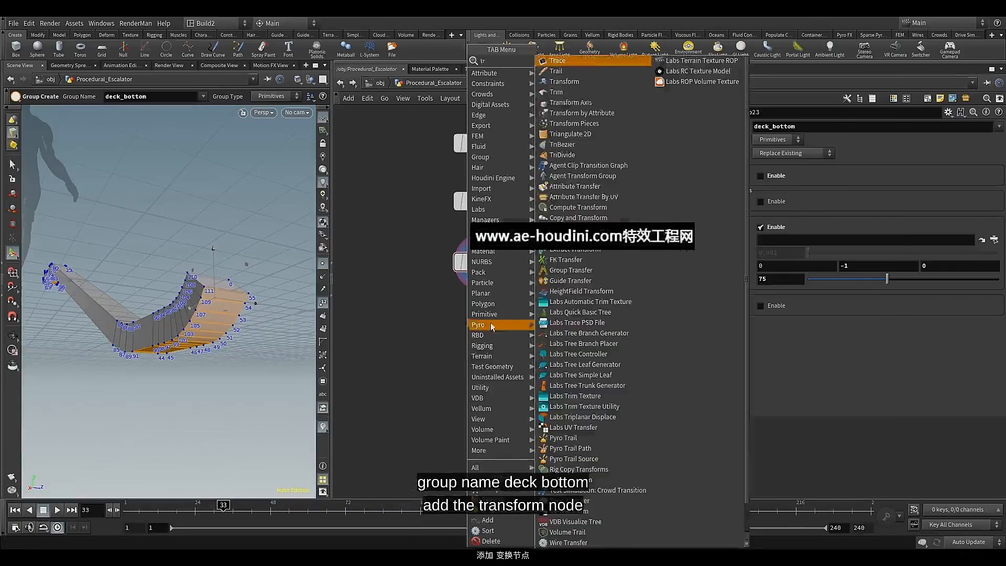
{"action": "left_click", "coordinate": [561, 81]}
{"action": "left_click", "coordinate": [484, 338]}
{"action": "left_click_drag", "start_coordinate": [488, 342], "coordinate": [488, 326]}
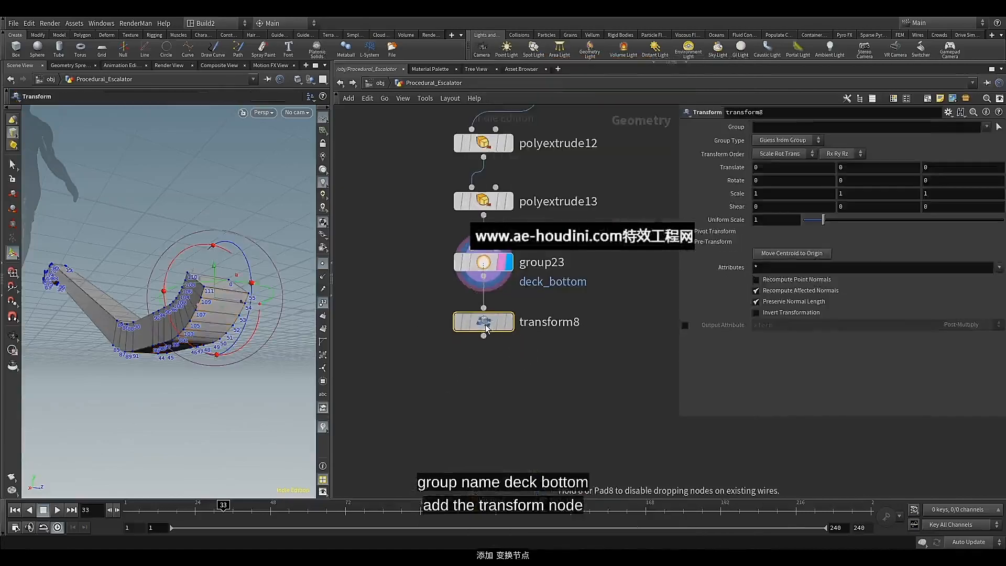
{"action": "left_click", "coordinate": [509, 323]}
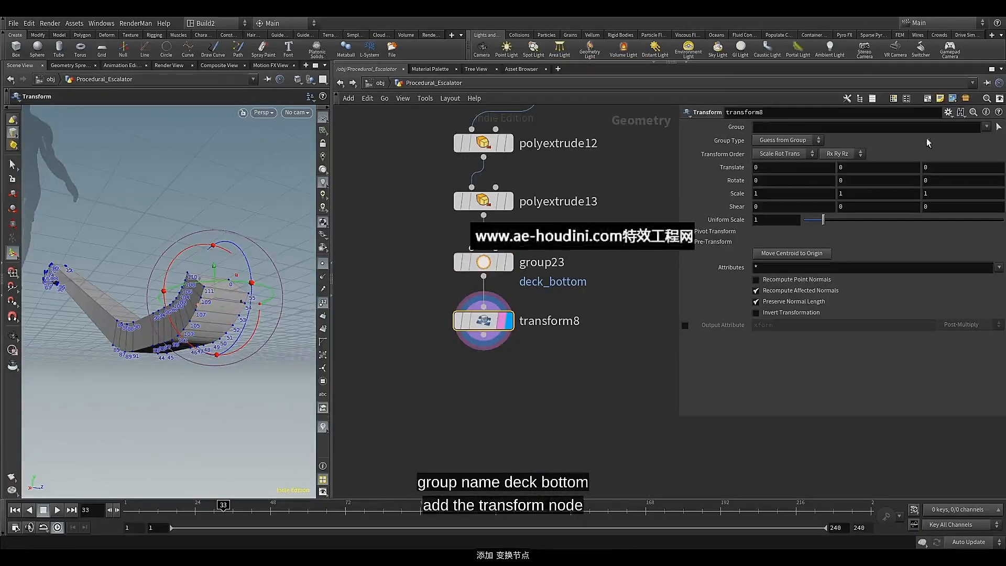
Restrict the new Transform node to the deck_bottom group
{"action": "left_click_drag", "start_coordinate": [240, 197], "coordinate": [219, 246], "text": "alt"}
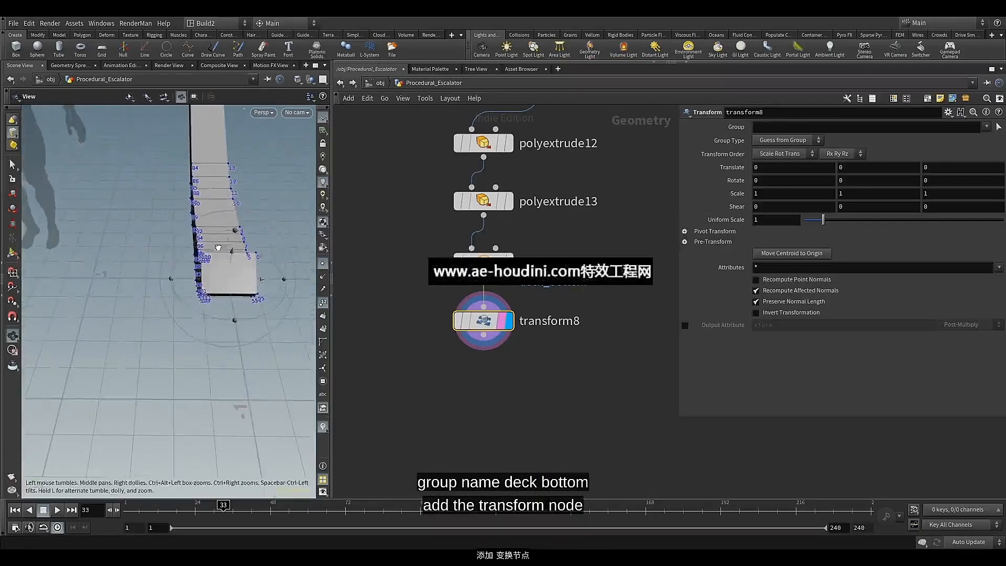
{"action": "left_click", "coordinate": [987, 128]}
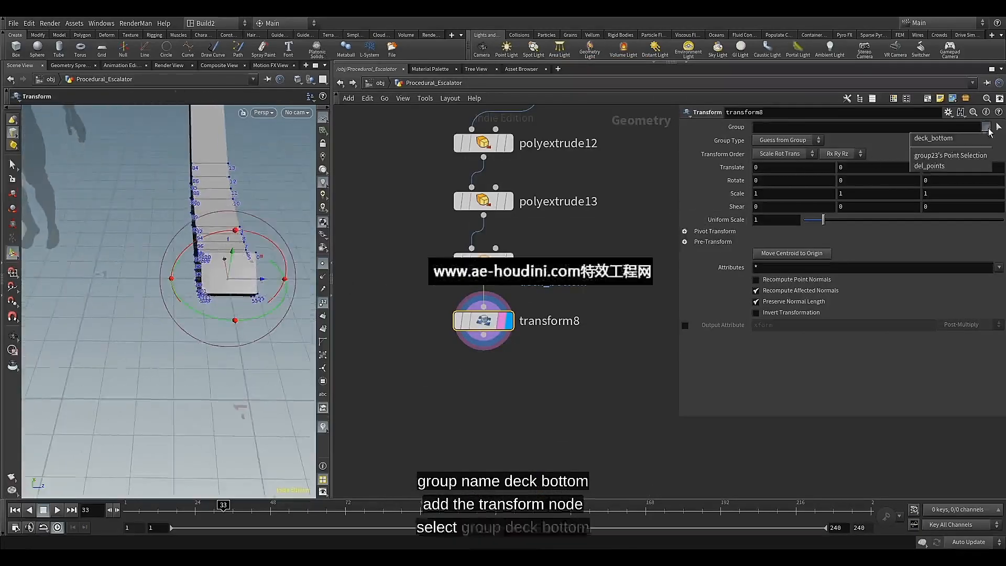
{"action": "left_click", "coordinate": [972, 137]}
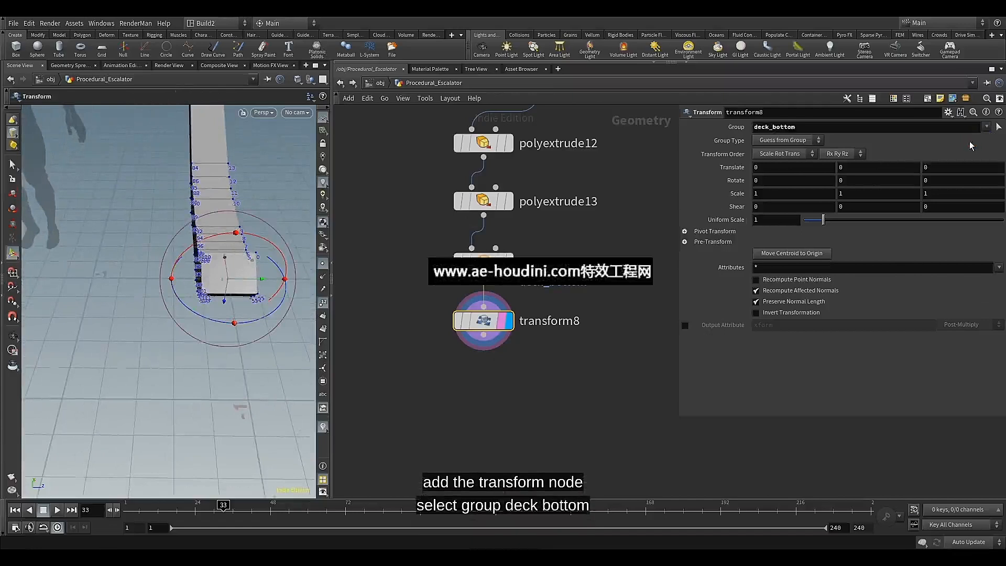
Set the deck bottom's Z scale to 1.165 and its Z translation to -0.065
{"action": "left_click", "coordinate": [935, 194]}
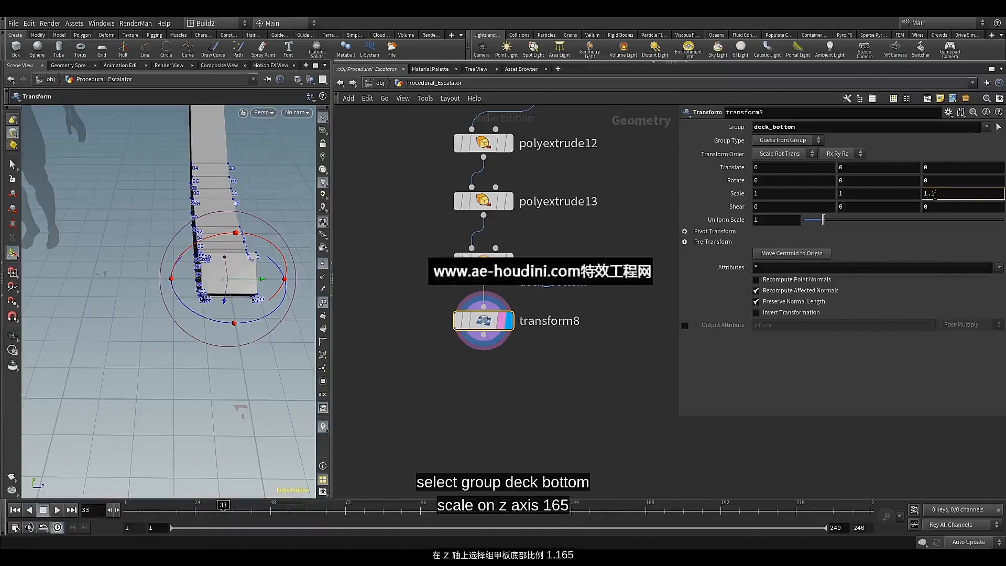
{"action": "left_click", "coordinate": [934, 236]}
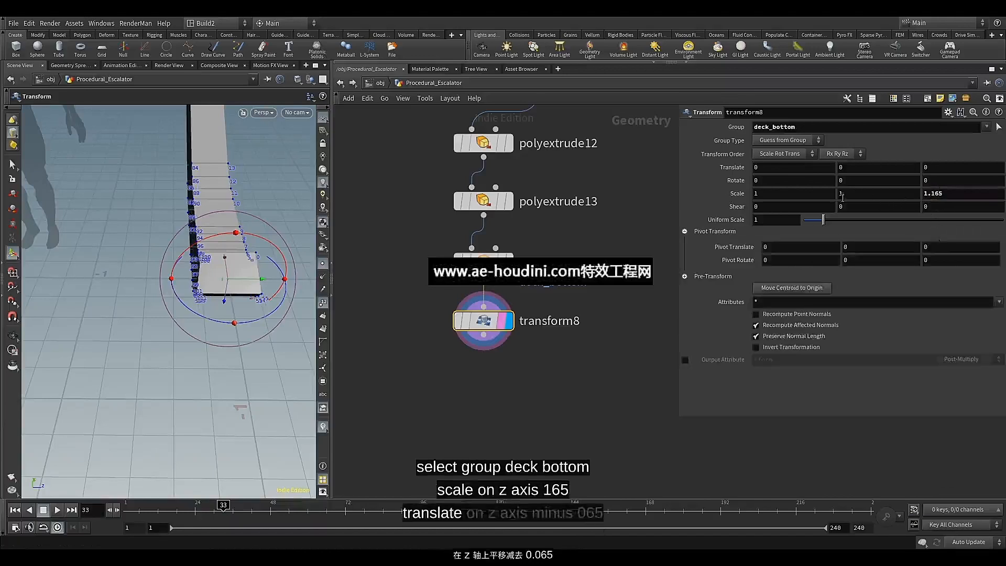
{"action": "left_click", "coordinate": [933, 167]}
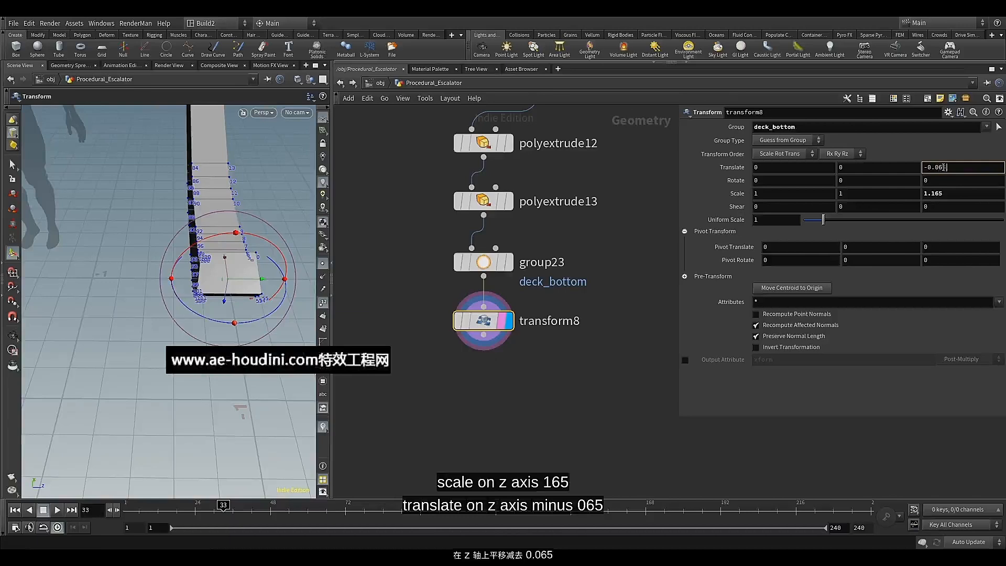
{"action": "key", "text": "Return"}
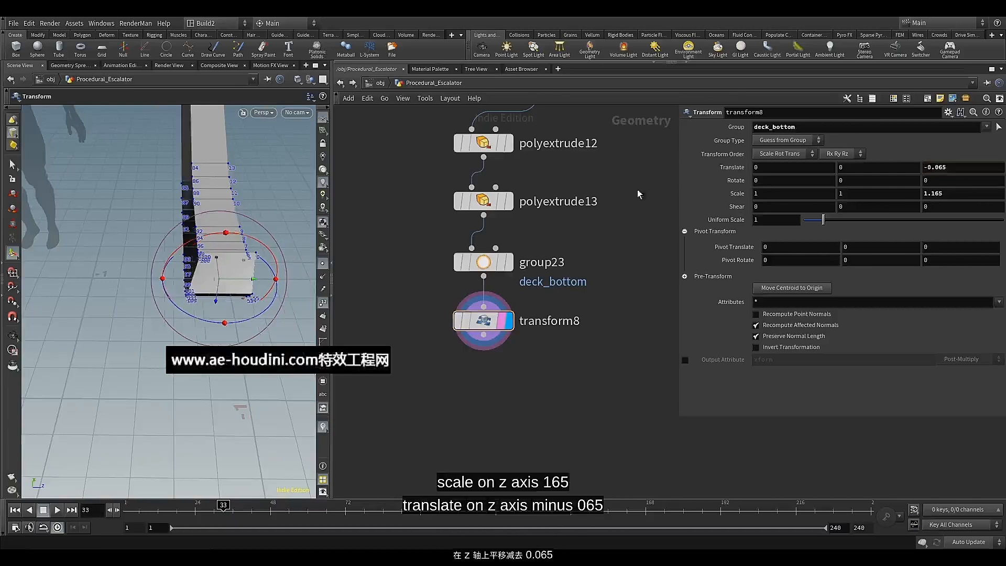
Enable Output Back on the second deck PolyExtrude node, polyextrude13, to close the deck's open side
{"action": "left_click_drag", "start_coordinate": [226, 260], "coordinate": [182, 225], "text": "alt"}
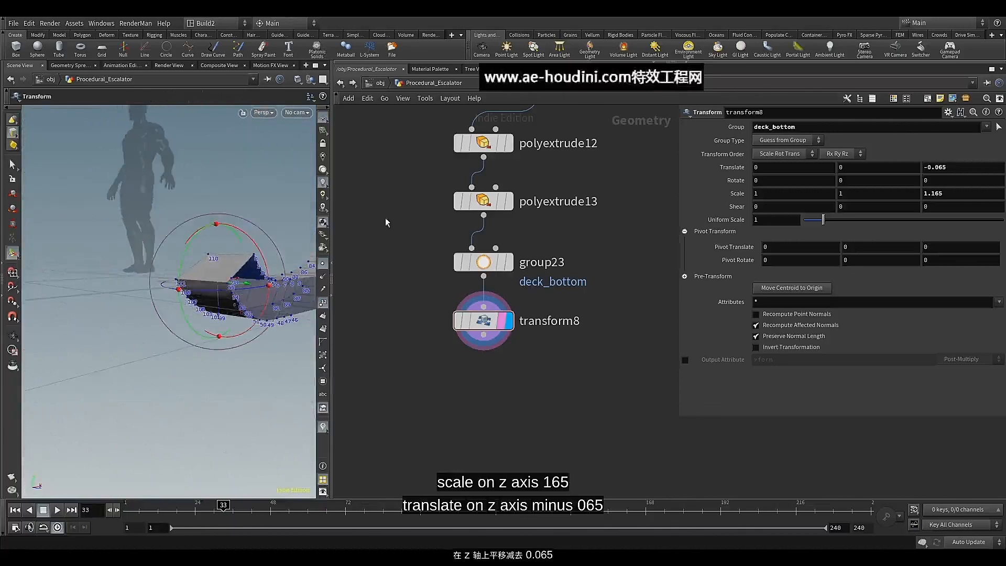
{"action": "left_click_drag", "start_coordinate": [406, 194], "coordinate": [479, 212]}
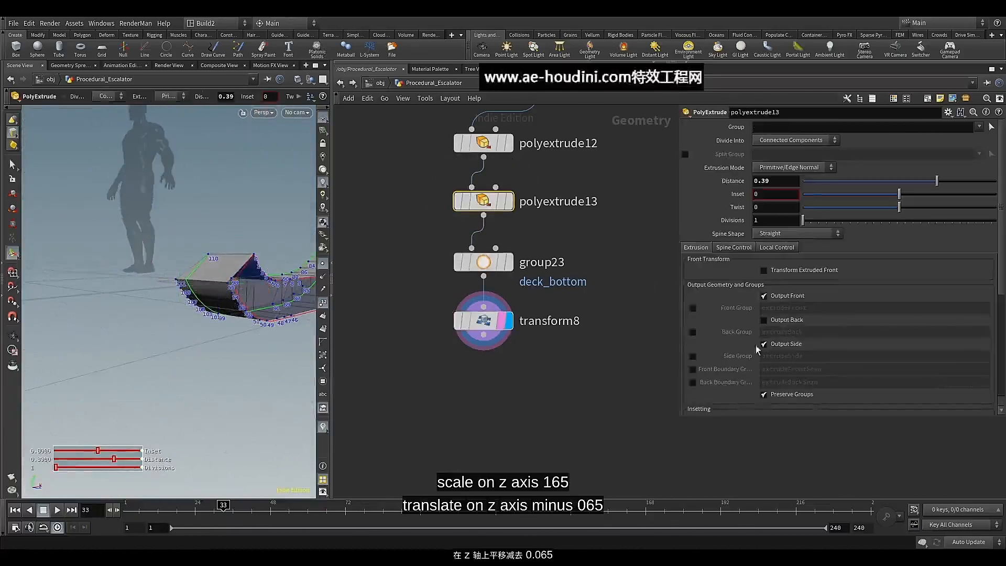
{"action": "left_click", "coordinate": [764, 321]}
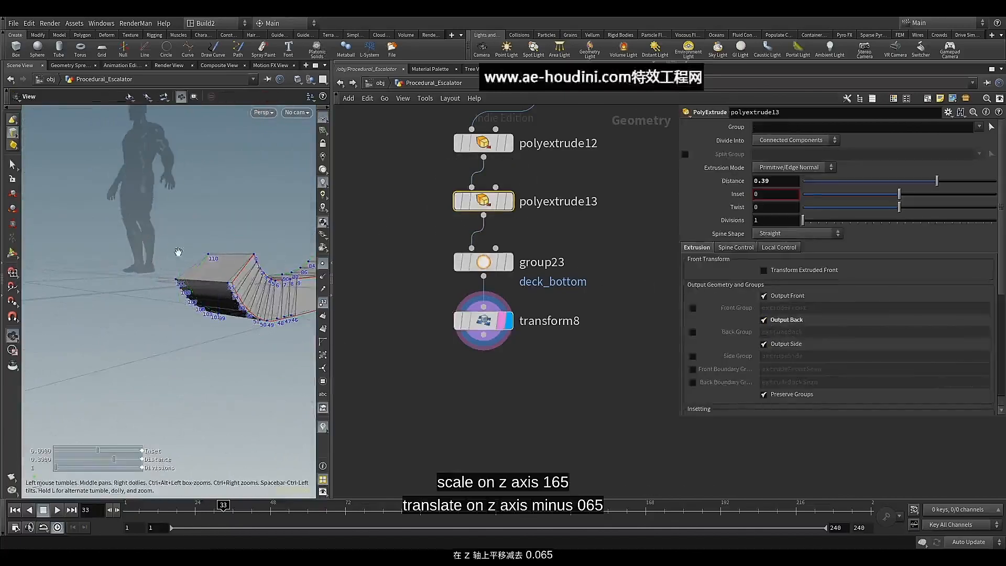
Change the deck bottom's Z translation in transform8 to -0.06
{"action": "left_click_drag", "start_coordinate": [180, 252], "coordinate": [220, 261], "text": "alt"}
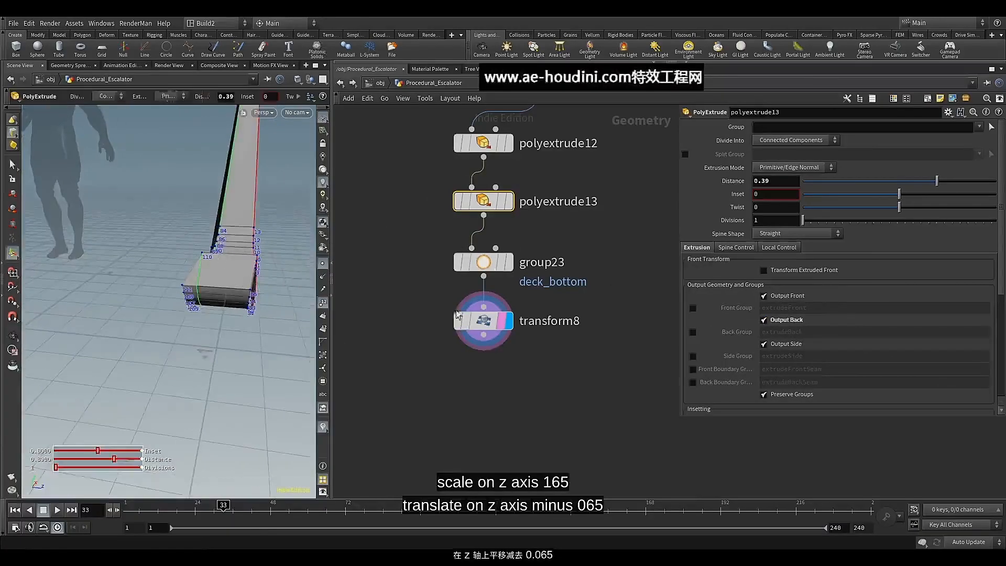
{"action": "left_click", "coordinate": [483, 321]}
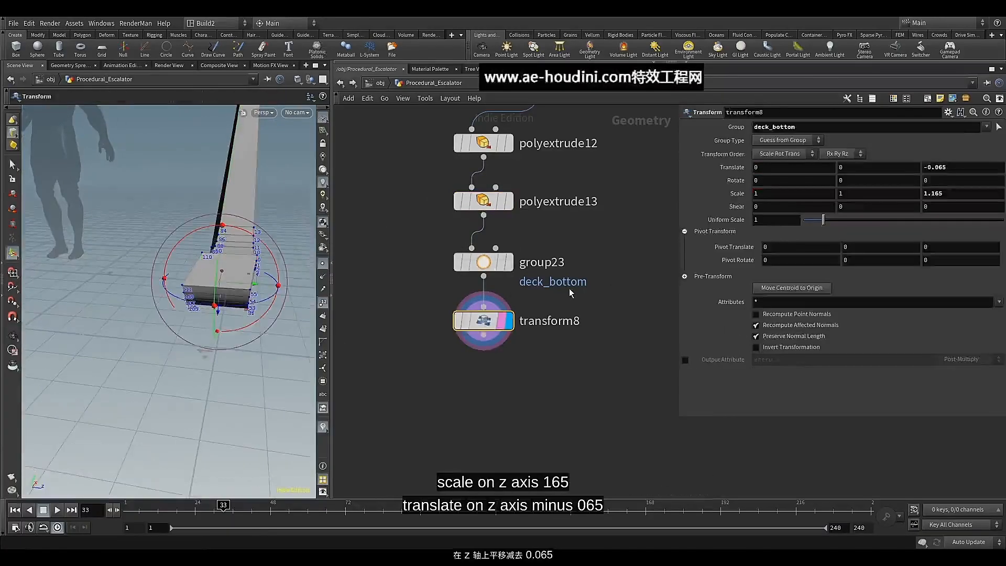
{"action": "left_click", "coordinate": [969, 163]}
{"action": "type", "text": "3"}
{"action": "key", "text": "Return"}
{"action": "left_click", "coordinate": [970, 163]}
{"action": "key", "text": "BackSpace"}
{"action": "key", "text": "Return"}
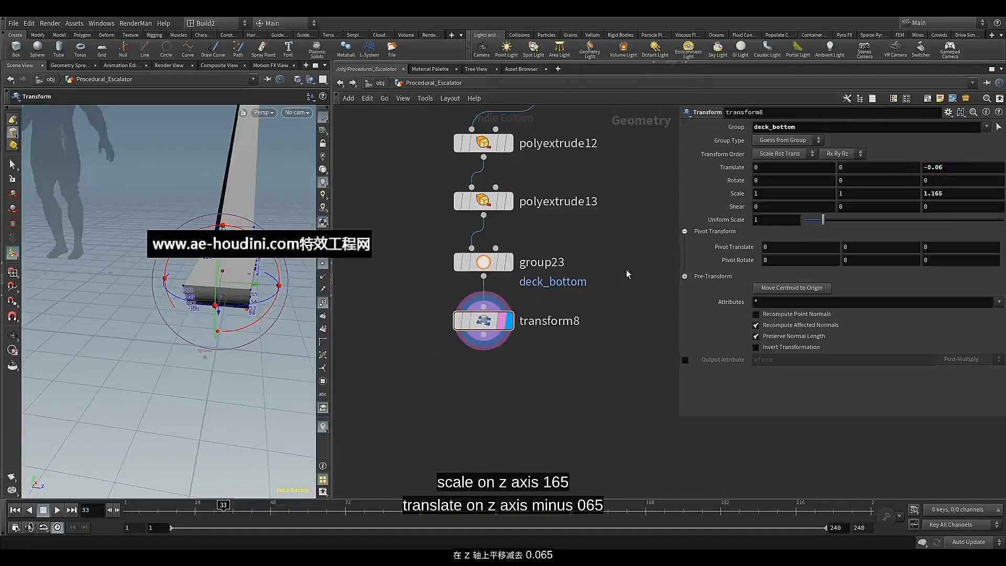
Append a PolyBevel node to transform8 and make it the displayed node
{"action": "middle_click_drag", "start_coordinate": [502, 381], "coordinate": [476, 296]}
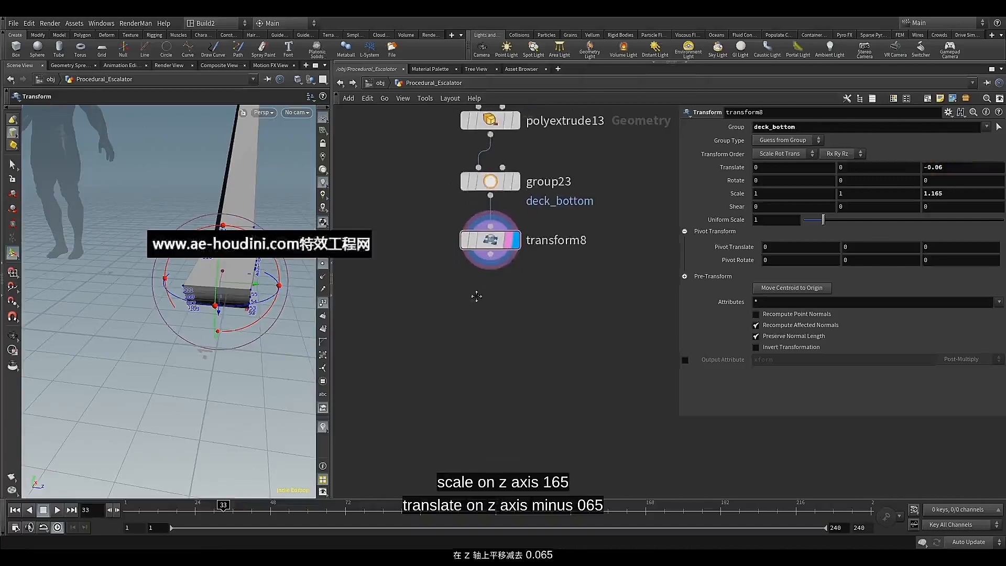
{"action": "left_click", "coordinate": [491, 261]}
{"action": "key", "text": "Tab"}
{"action": "type", "text": "pol"}
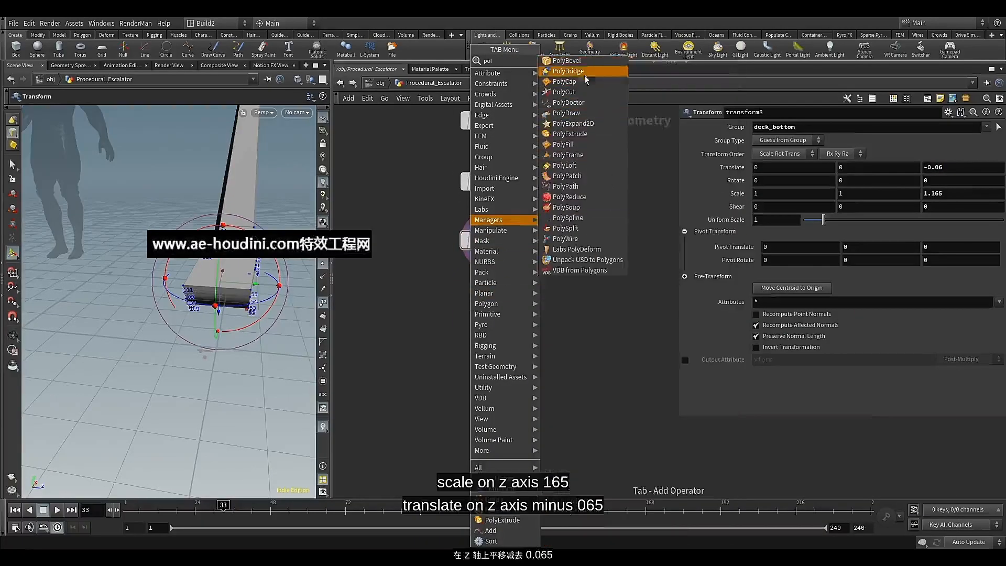
{"action": "left_click", "coordinate": [566, 61]}
{"action": "left_click", "coordinate": [489, 298]}
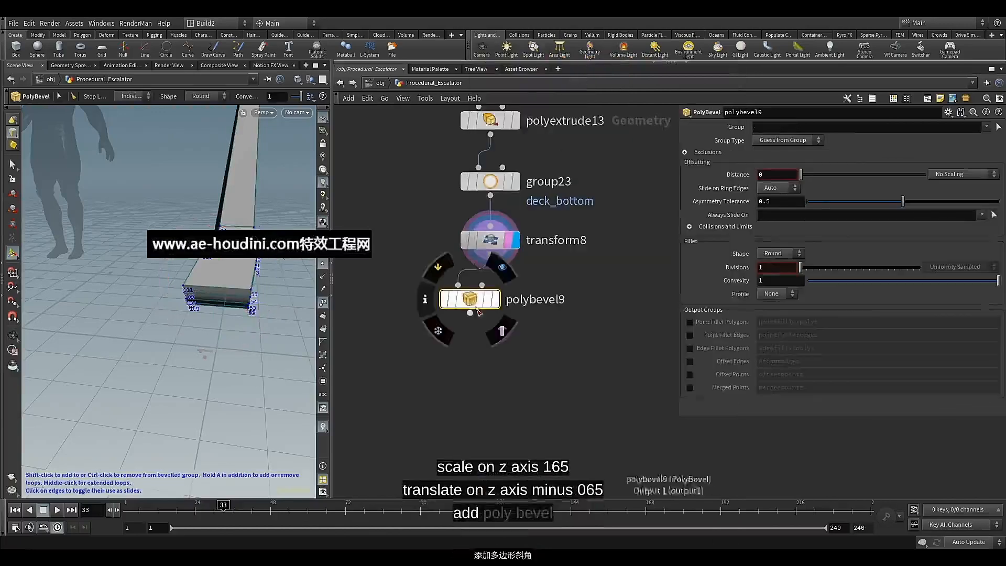
{"action": "left_click", "coordinate": [515, 298]}
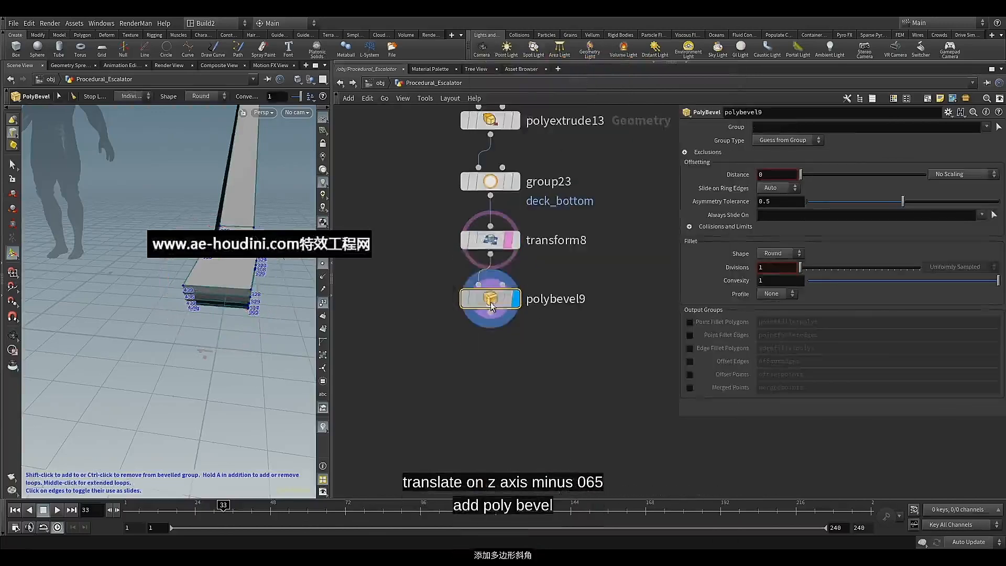
Expand the PolyBevel's exclusion settings and set the bevel distance to 0.02
{"action": "left_click", "coordinate": [685, 152]}
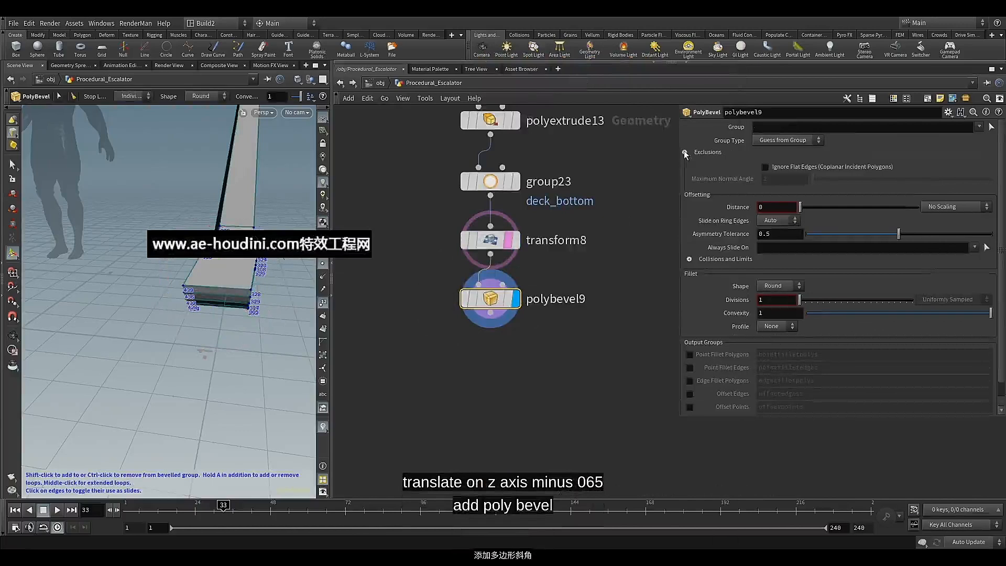
{"action": "left_click", "coordinate": [769, 207]}
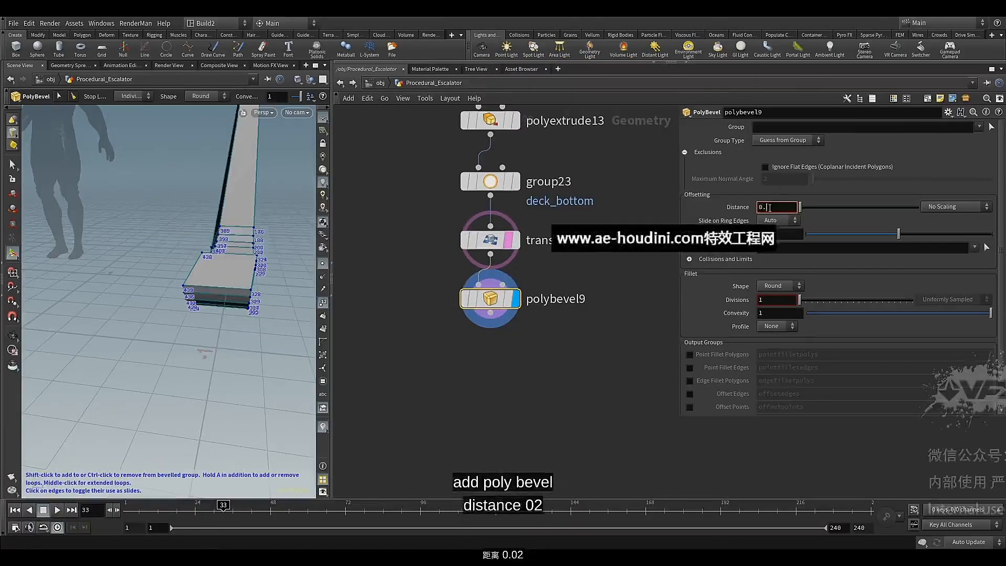
{"action": "type", "text": ".02"}
{"action": "key", "text": "Return"}
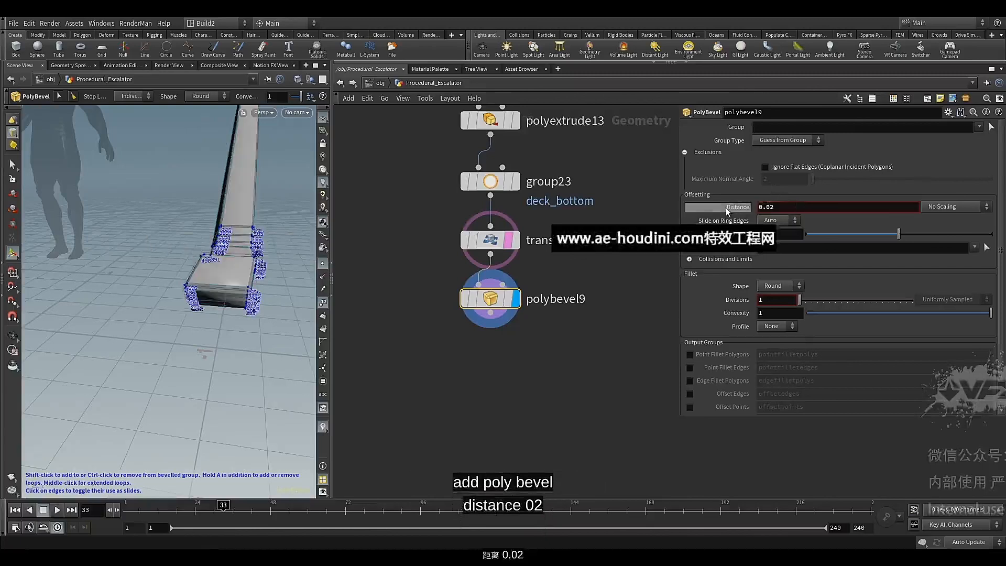
Make the PolyBevel ignore flat edges with a Maximum Normal Angle of 72 and check the bevelled deck edges
{"action": "left_click", "coordinate": [765, 166]}
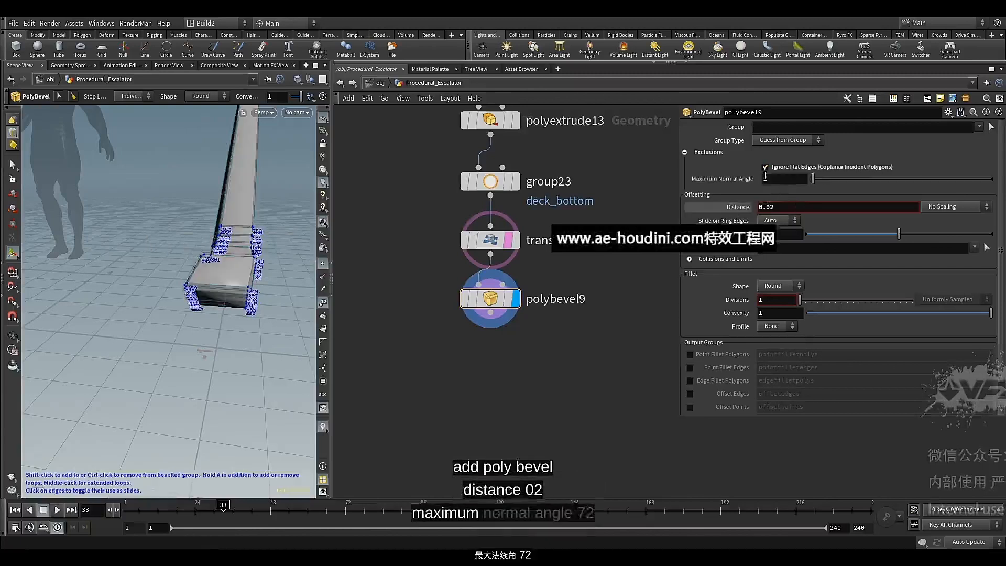
{"action": "double_click", "coordinate": [767, 179]}
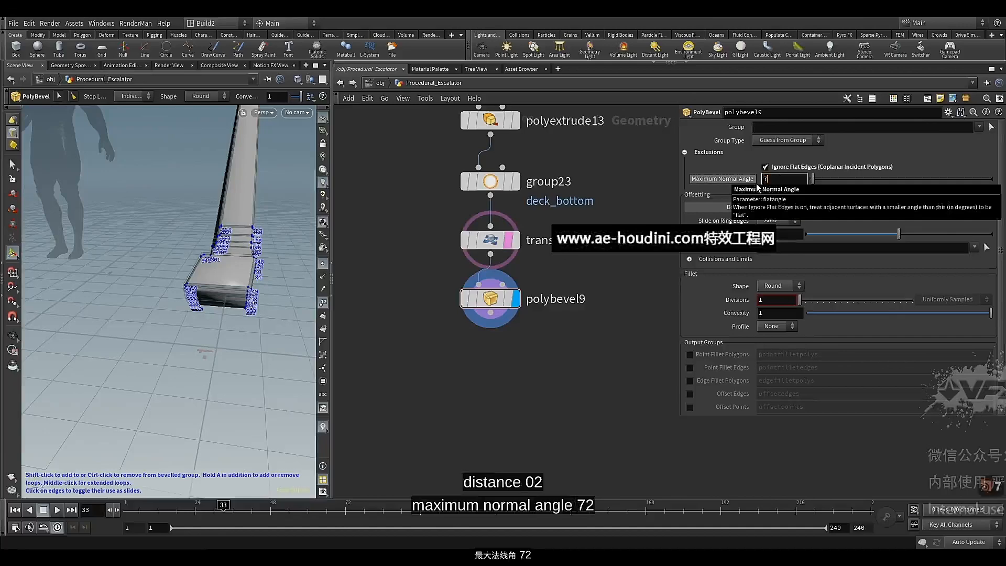
{"action": "type", "text": "72"}
{"action": "key", "text": "Return"}
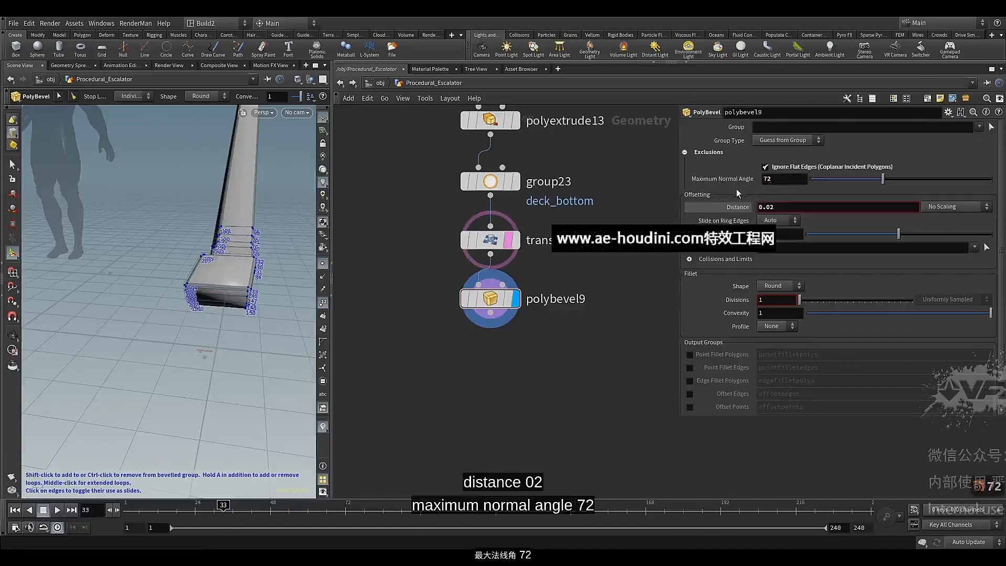
{"action": "left_click_drag", "start_coordinate": [205, 271], "coordinate": [265, 271], "text": "alt"}
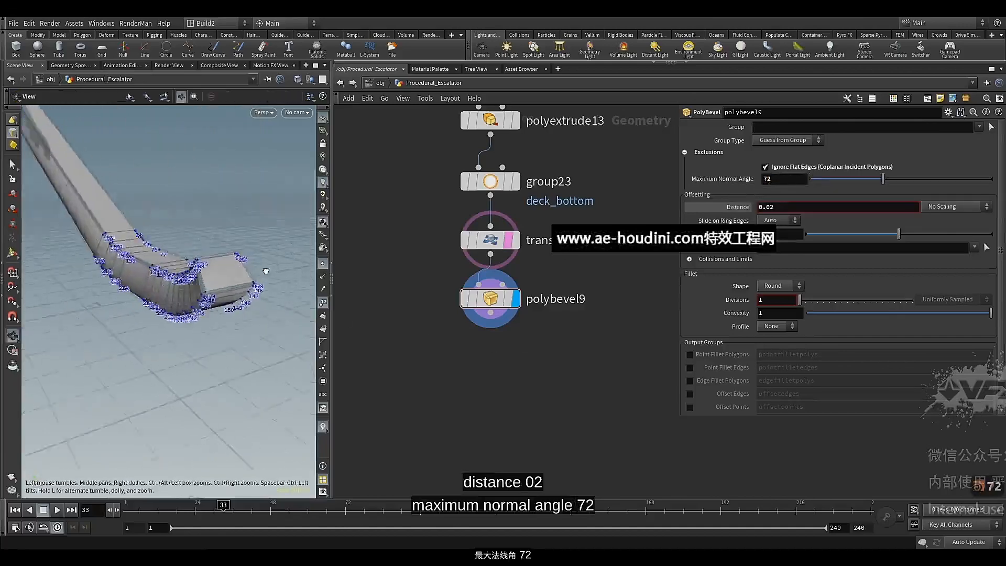
{"action": "right_click_drag", "start_coordinate": [152, 256], "coordinate": [198, 263], "text": "alt"}
{"action": "left_click_drag", "start_coordinate": [198, 262], "coordinate": [213, 292], "text": "alt"}
{"action": "right_click_drag", "start_coordinate": [213, 292], "coordinate": [184, 289]}
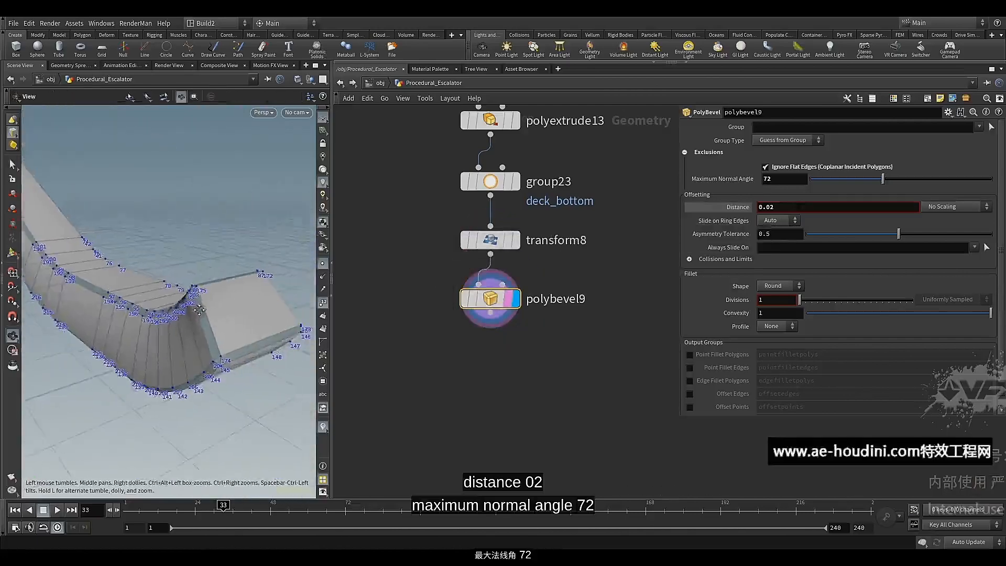
{"action": "left_click_drag", "start_coordinate": [184, 289], "coordinate": [179, 324]}
Add a Boolean node below polybevel9, wire the bevelled deck into its second input and display it
{"action": "scroll", "coordinate": [468, 374], "scroll_direction": "down", "scroll_amount": 1}
{"action": "middle_click_drag", "start_coordinate": [468, 375], "coordinate": [510, 422]}
{"action": "key", "text": "Tab"}
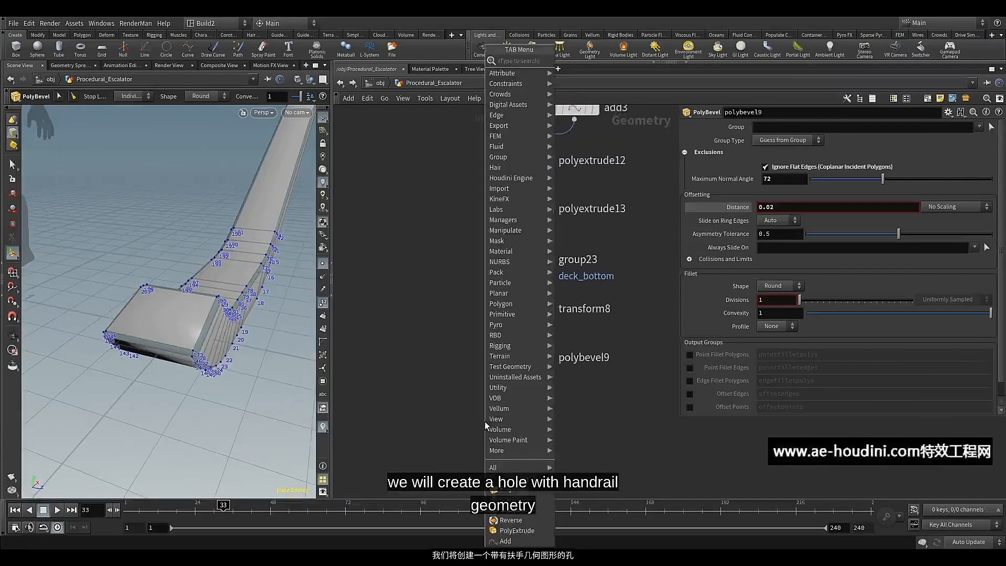
{"action": "type", "text": "bo"}
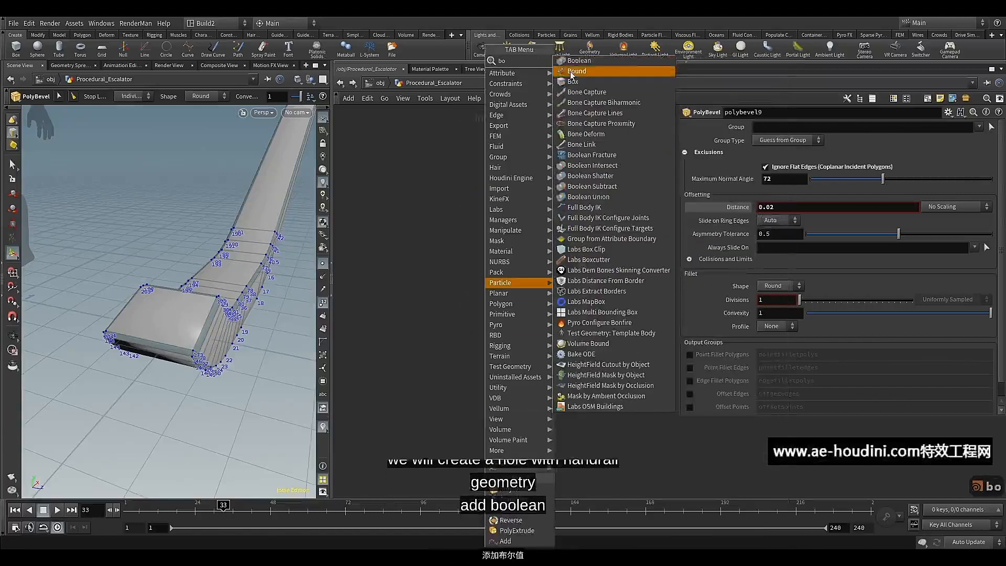
{"action": "left_click", "coordinate": [580, 62]}
{"action": "left_click", "coordinate": [477, 403]}
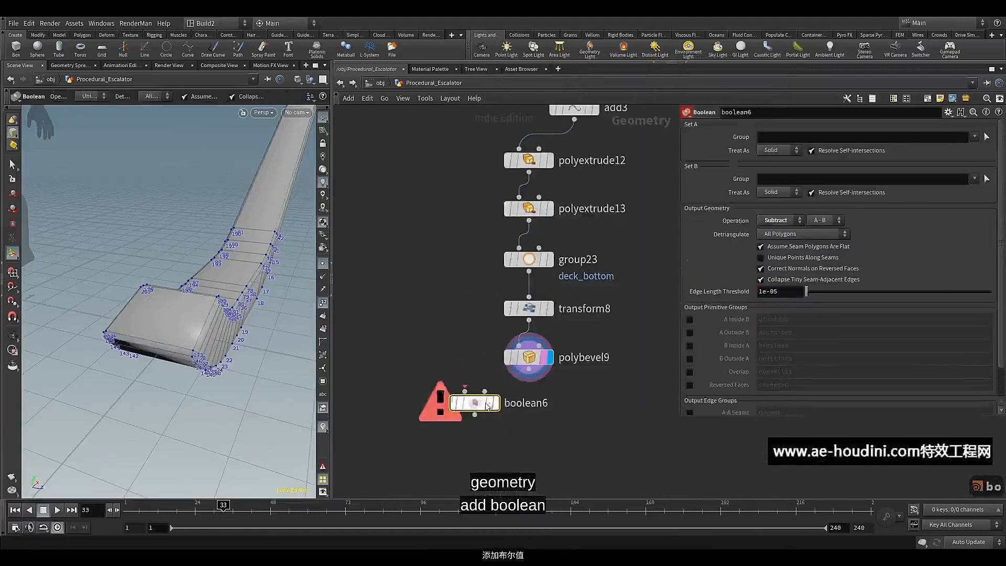
{"action": "left_click_drag", "start_coordinate": [520, 375], "coordinate": [477, 431]}
Connect the handrail's polybevel3 output to the first input of boolean6 and display the Boolean result
{"action": "scroll", "coordinate": [487, 427], "scroll_direction": "down", "scroll_amount": 5}
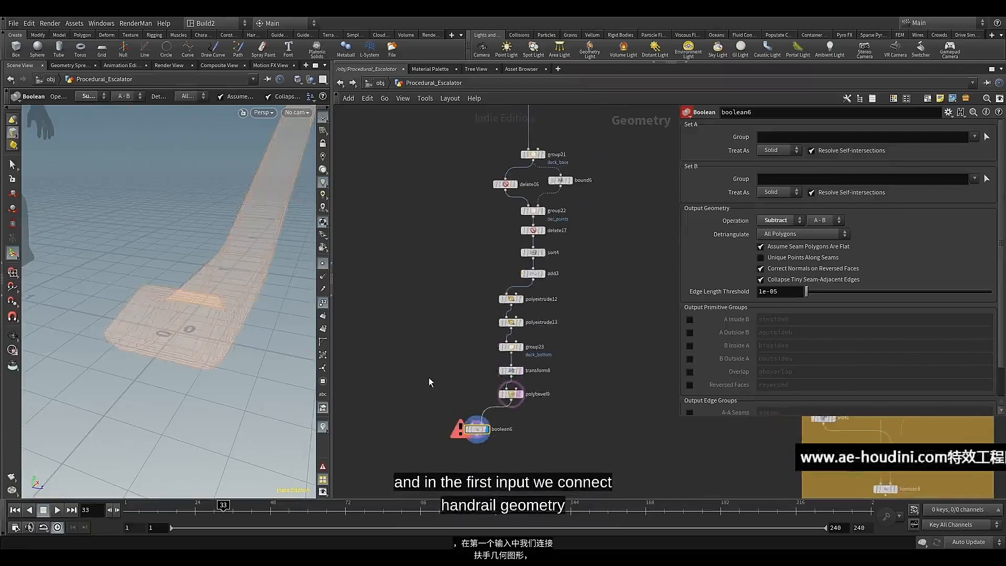
{"action": "middle_click_drag", "start_coordinate": [433, 329], "coordinate": [606, 384]}
{"action": "scroll", "coordinate": [425, 239], "scroll_direction": "up", "scroll_amount": 5}
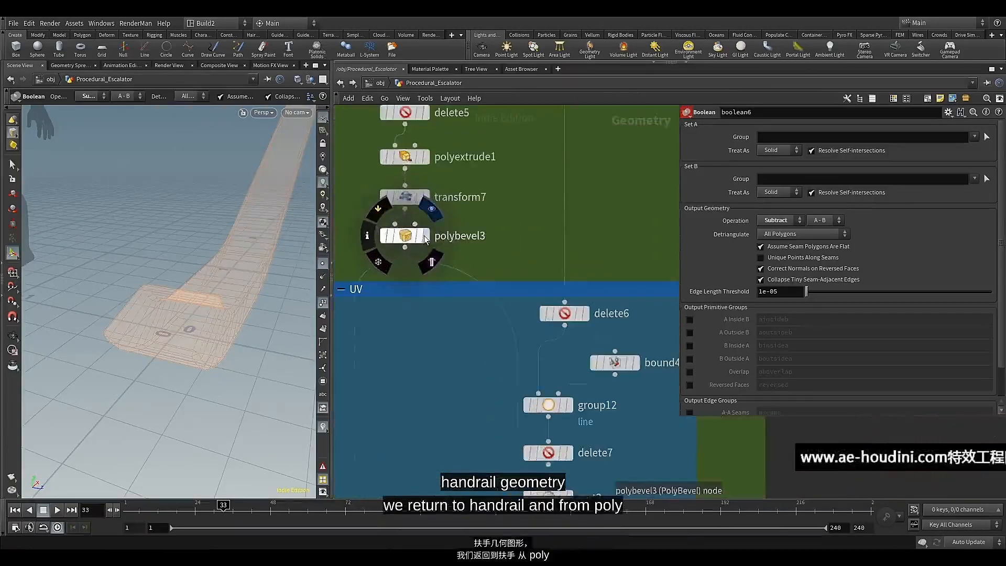
{"action": "left_click_drag", "start_coordinate": [120, 262], "coordinate": [260, 285], "text": "alt"}
{"action": "left_click", "coordinate": [405, 250]}
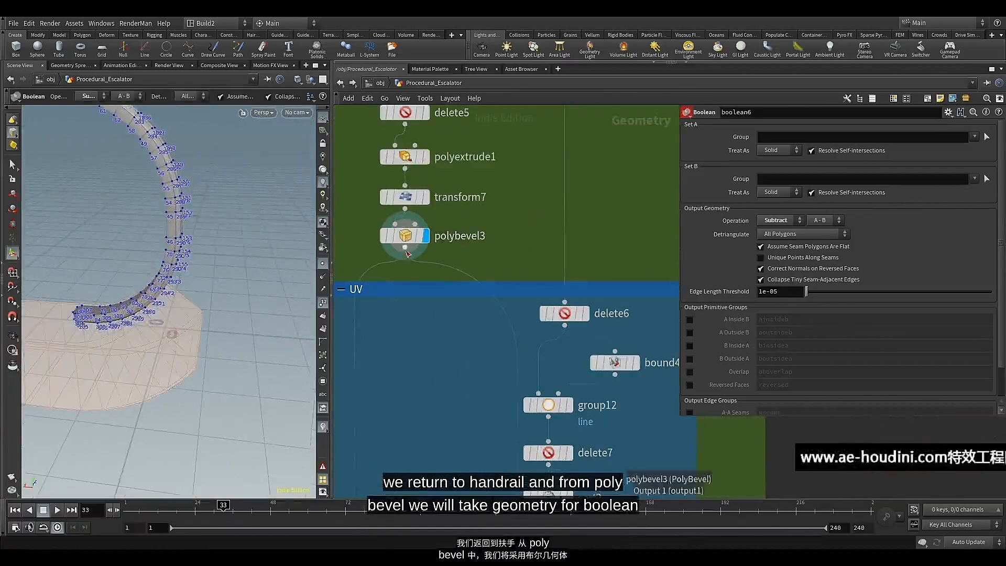
{"action": "scroll", "coordinate": [409, 314], "scroll_direction": "down", "scroll_amount": 4}
{"action": "middle_click_drag", "start_coordinate": [425, 361], "coordinate": [345, 221]}
{"action": "middle_click_drag", "start_coordinate": [585, 405], "coordinate": [454, 228]}
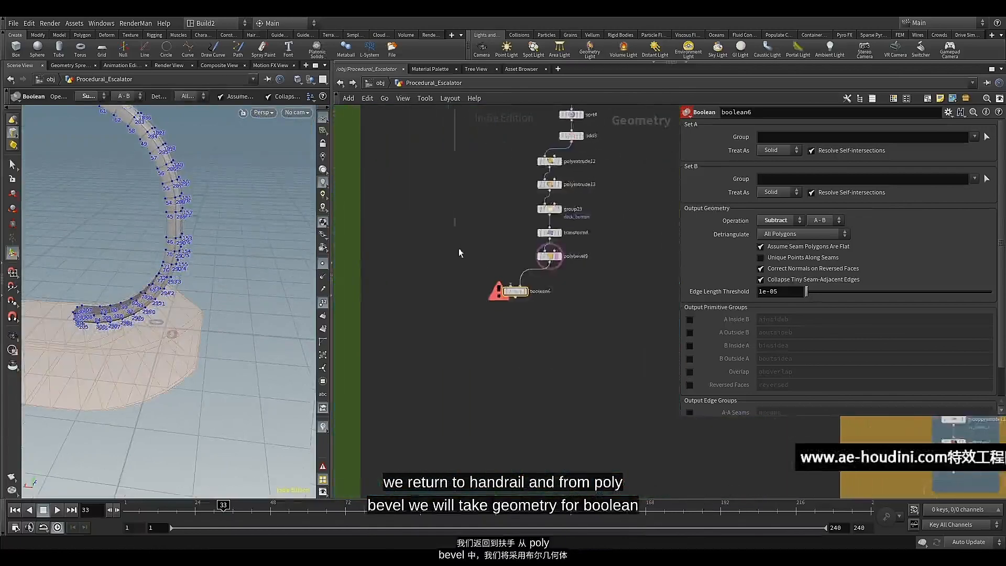
{"action": "scroll", "coordinate": [492, 262], "scroll_direction": "up", "scroll_amount": 4}
{"action": "left_click", "coordinate": [531, 304]}
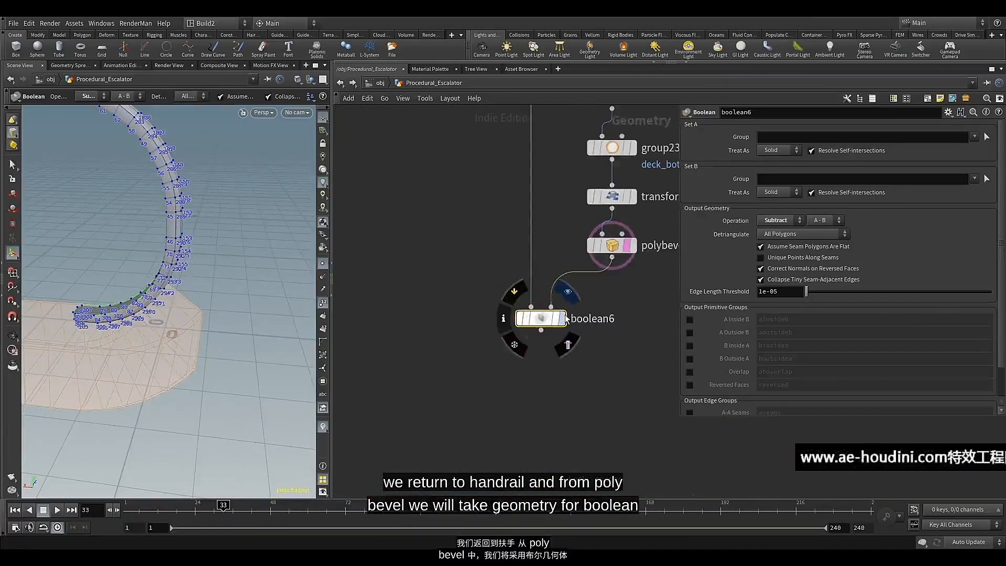
{"action": "left_click", "coordinate": [563, 318]}
Change the Boolean's subtraction to B - A and hide the point numbers to inspect the handrail hole in the deck
{"action": "key", "text": "Escape"}
{"action": "left_click_drag", "start_coordinate": [182, 291], "coordinate": [324, 280]}
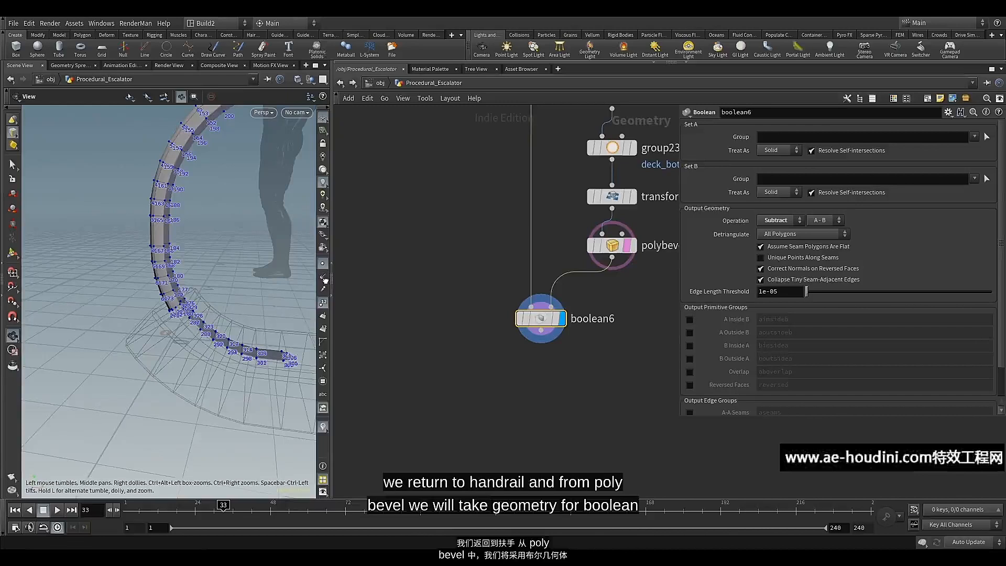
{"action": "key", "text": "Return"}
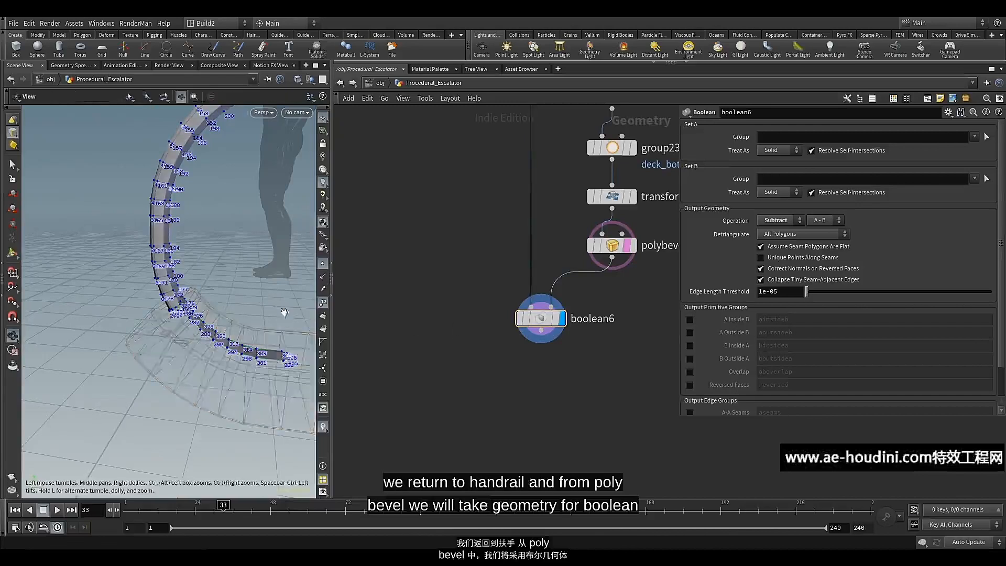
{"action": "middle_click_drag", "start_coordinate": [283, 310], "coordinate": [233, 301], "text": "alt"}
{"action": "left_click_drag", "start_coordinate": [213, 293], "coordinate": [233, 293], "text": "alt"}
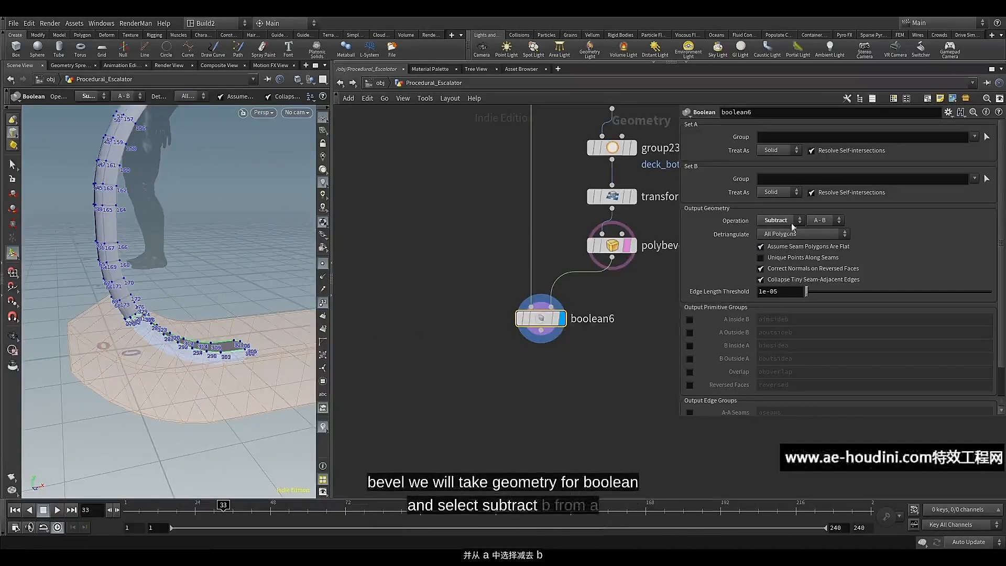
{"action": "left_click", "coordinate": [824, 222]}
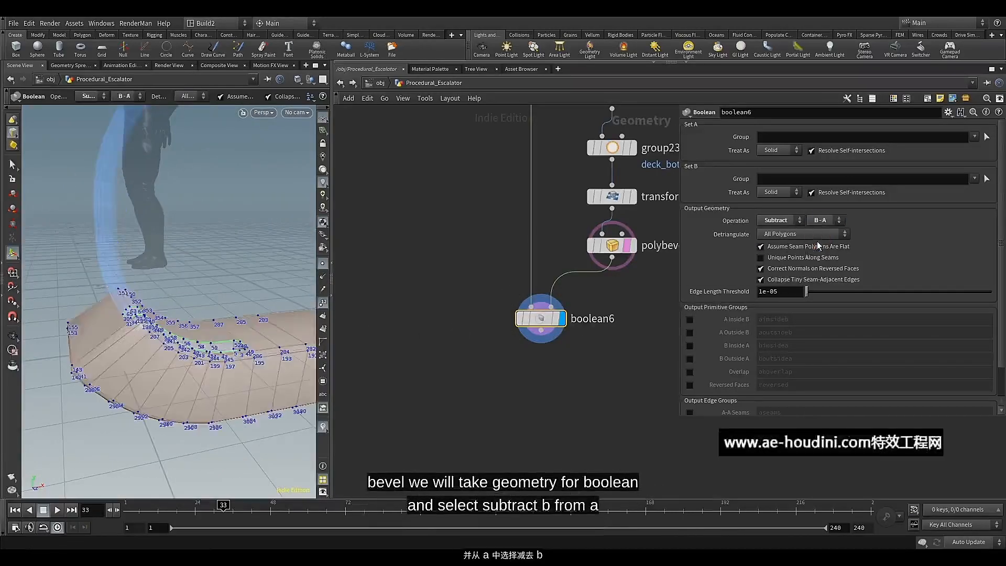
{"action": "left_click_drag", "start_coordinate": [157, 251], "coordinate": [212, 287], "text": "alt"}
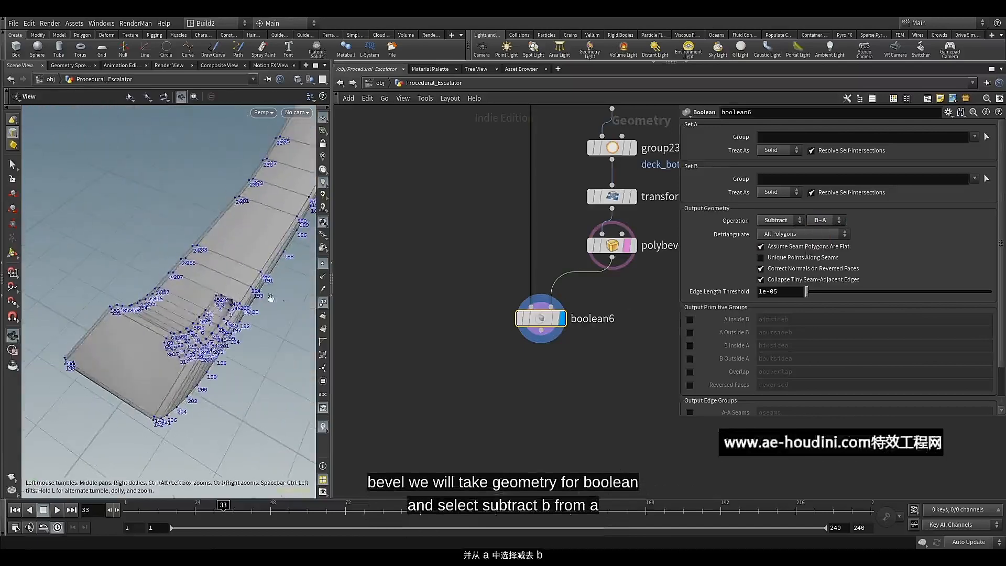
{"action": "left_click", "coordinate": [322, 304]}
{"action": "left_click_drag", "start_coordinate": [210, 320], "coordinate": [184, 308], "text": "alt"}
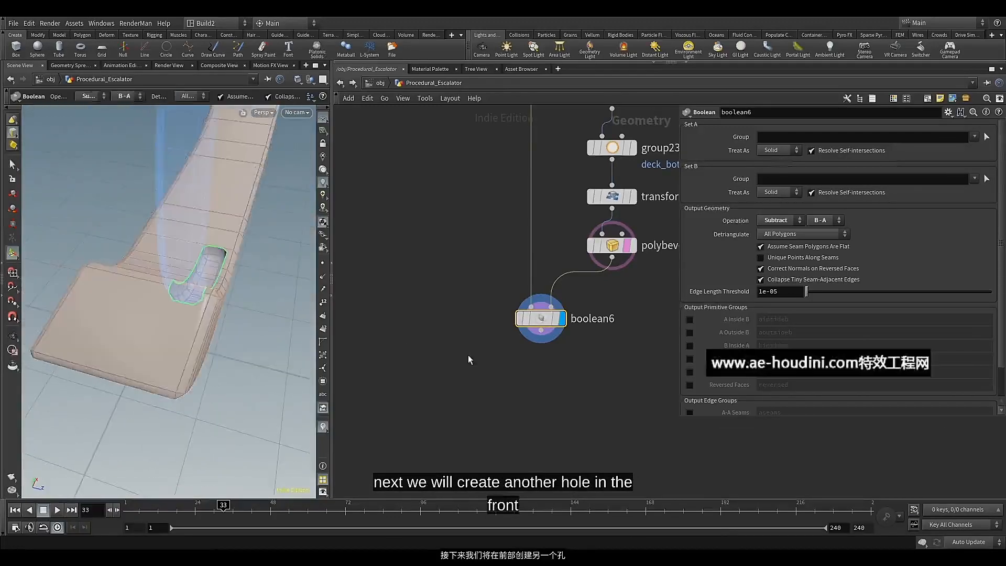
Shift transform8, polybevel9 and boolean6 aside in the network to free space for a second branch below group23
{"action": "middle_click_drag", "start_coordinate": [579, 349], "coordinate": [401, 440]}
{"action": "middle_click_drag", "start_coordinate": [491, 367], "coordinate": [487, 357]}
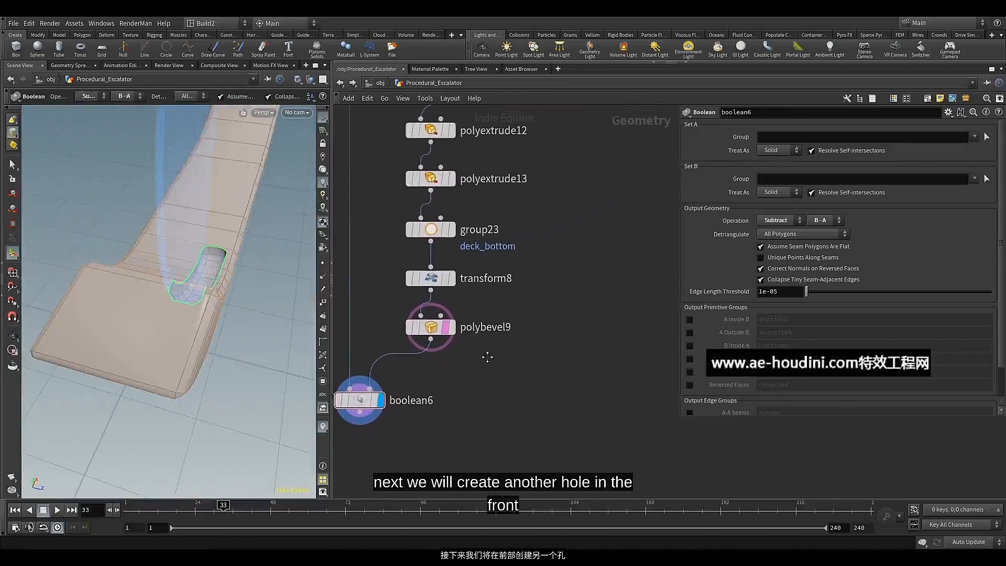
{"action": "left_click", "coordinate": [433, 234]}
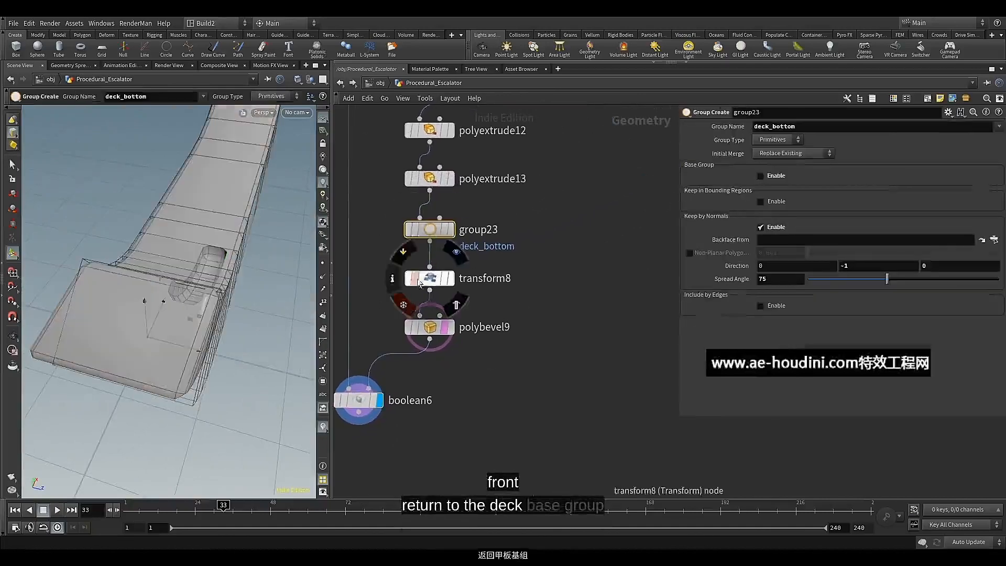
{"action": "middle_click_drag", "start_coordinate": [370, 293], "coordinate": [444, 279]}
{"action": "left_click_drag", "start_coordinate": [382, 262], "coordinate": [506, 390]}
{"action": "left_click_drag", "start_coordinate": [500, 271], "coordinate": [433, 276]}
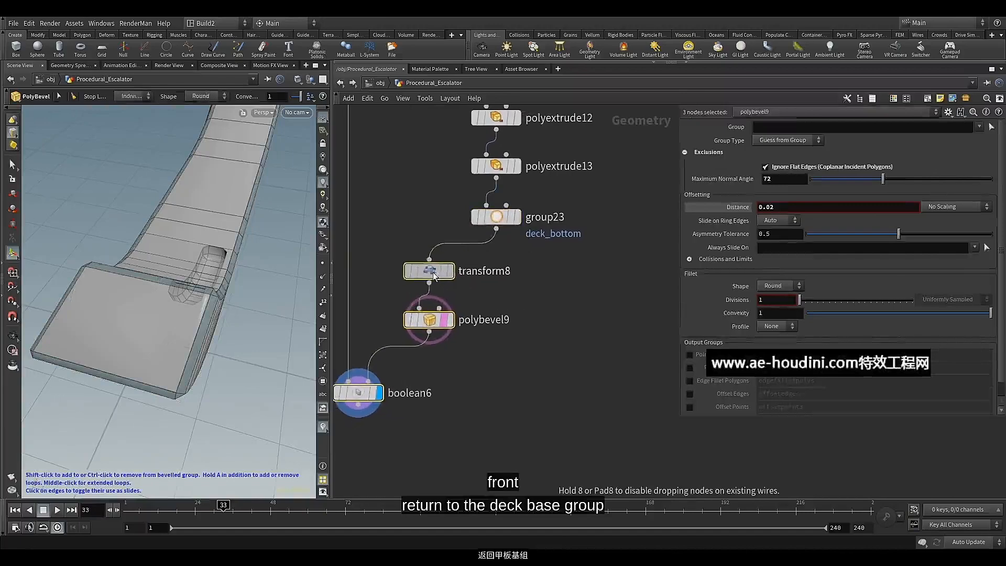
{"action": "middle_click_drag", "start_coordinate": [554, 275], "coordinate": [499, 317]}
{"action": "left_click", "coordinate": [517, 287]}
Branch a Peak node off the group23 output and make it the displayed node
{"action": "left_click", "coordinate": [459, 246]}
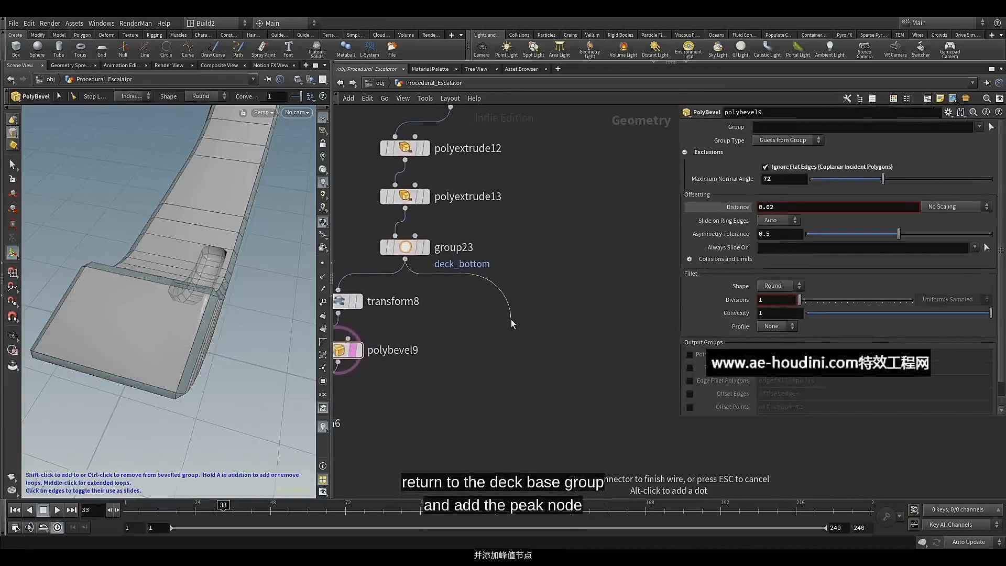
{"action": "key", "text": "Tab"}
{"action": "type", "text": "pera"}
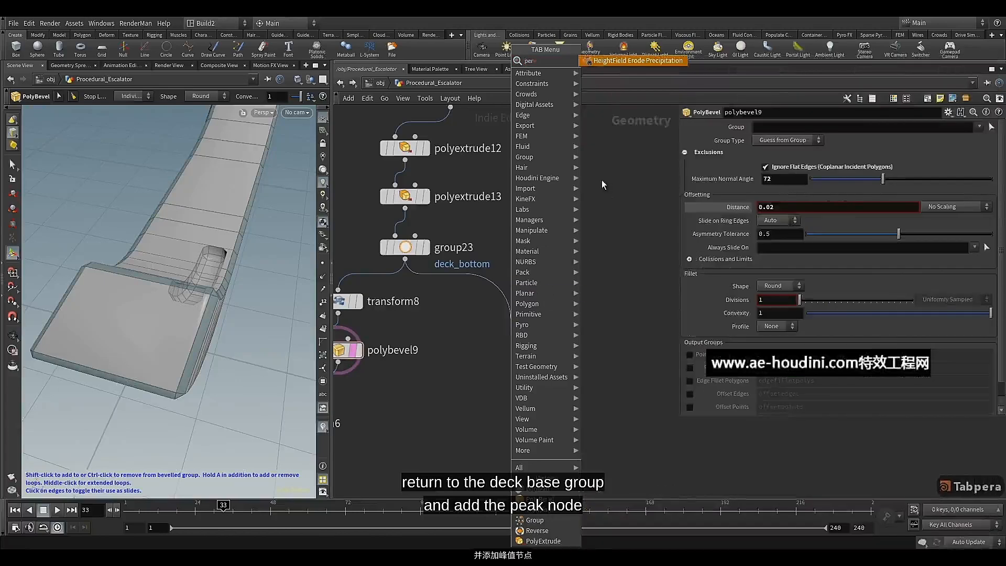
{"action": "key", "text": "BackSpace"}
{"action": "key", "text": "BackSpace"}
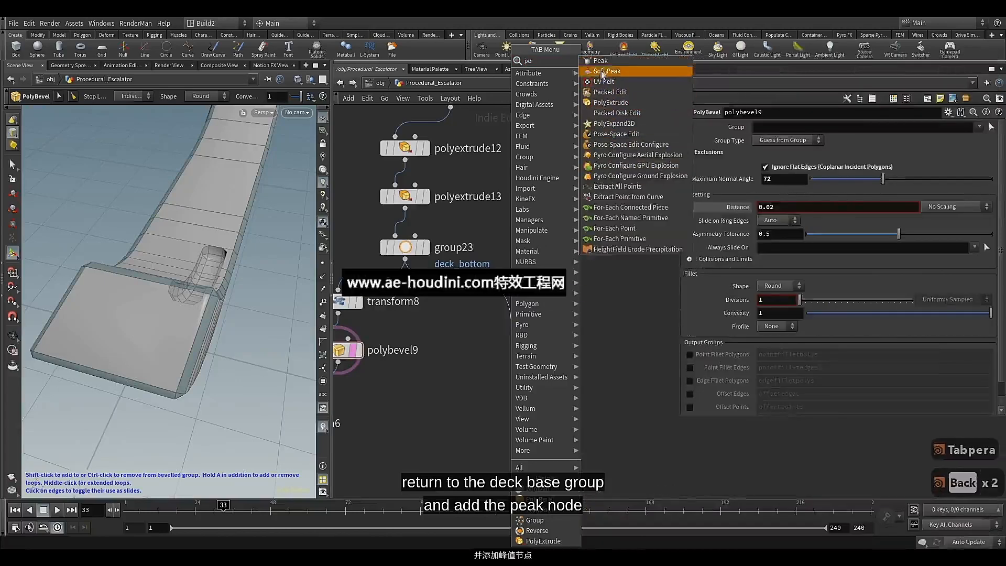
{"action": "left_click", "coordinate": [619, 61]}
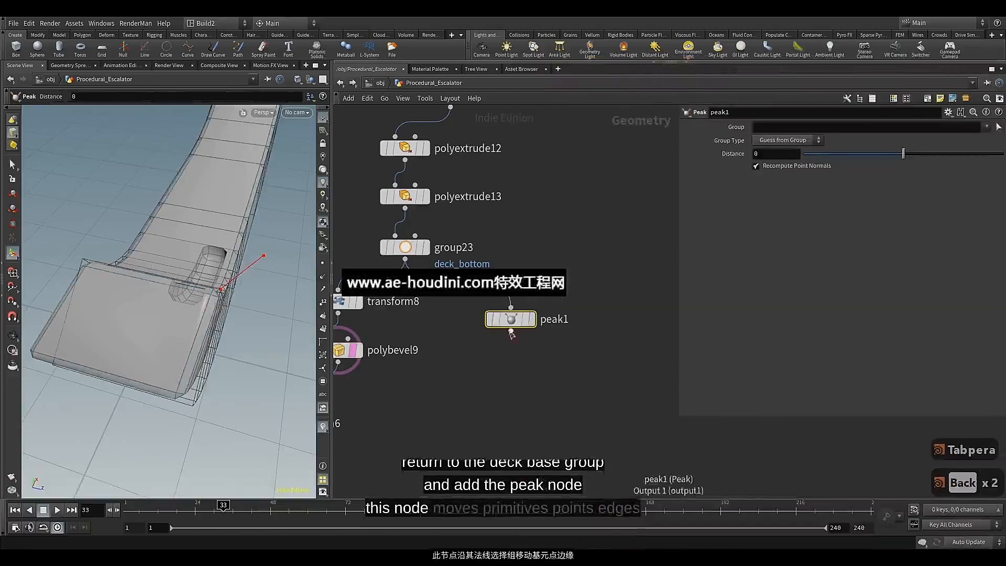
{"action": "left_click", "coordinate": [513, 305]}
{"action": "middle_click_drag", "start_coordinate": [481, 333], "coordinate": [543, 334]}
{"action": "left_click", "coordinate": [587, 309]}
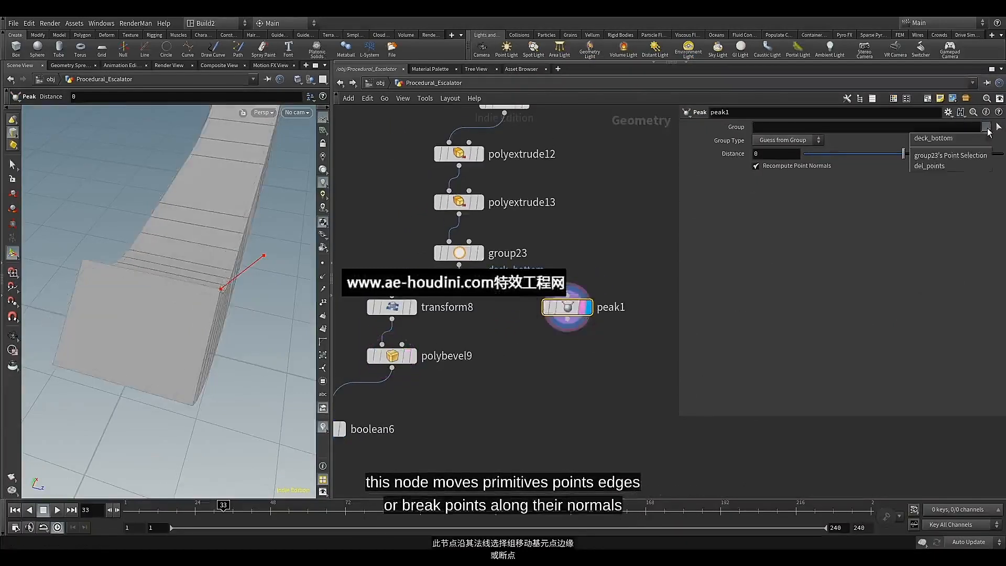
Restrict the Peak to the deck_bottom group and set its distance to -0.045
{"action": "left_click", "coordinate": [967, 138]}
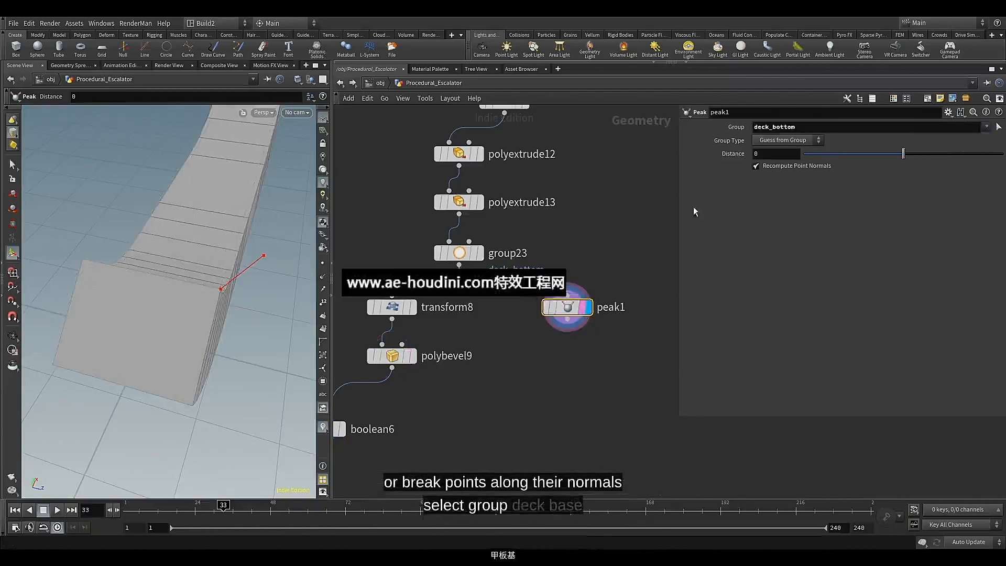
{"action": "key", "text": "Escape"}
{"action": "left_click_drag", "start_coordinate": [270, 298], "coordinate": [247, 251]}
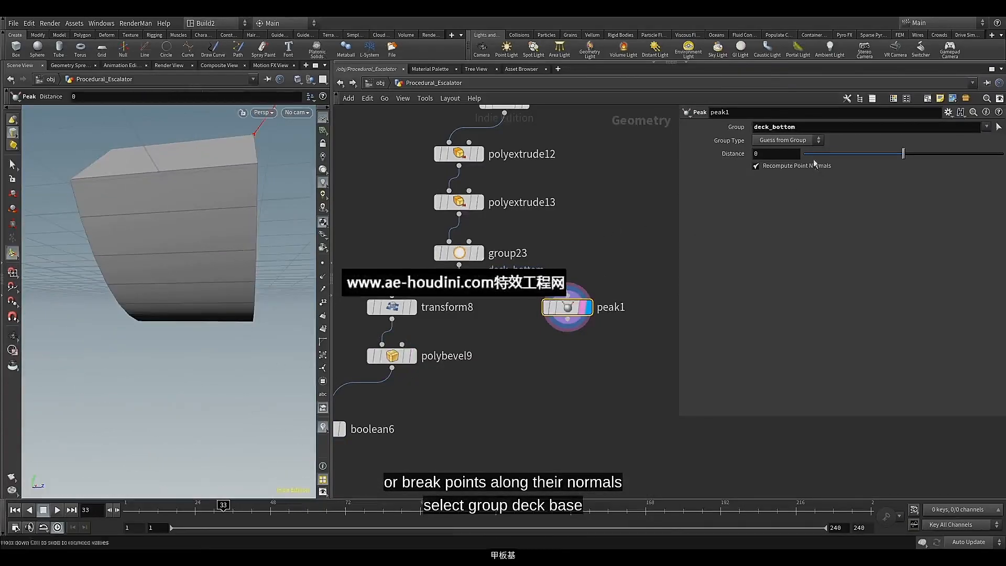
{"action": "left_click_drag", "start_coordinate": [903, 149], "coordinate": [901, 151]}
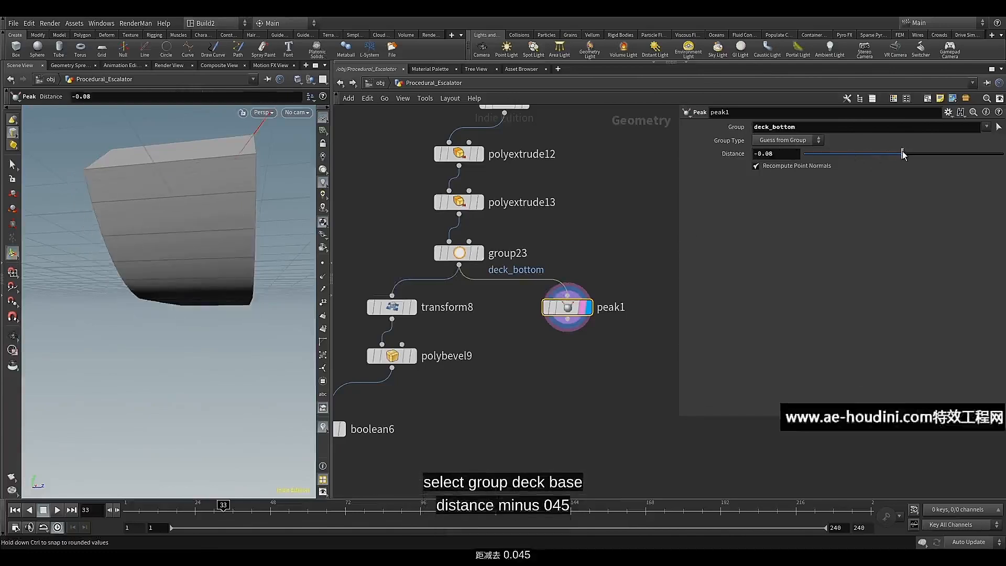
{"action": "left_click", "coordinate": [789, 155]}
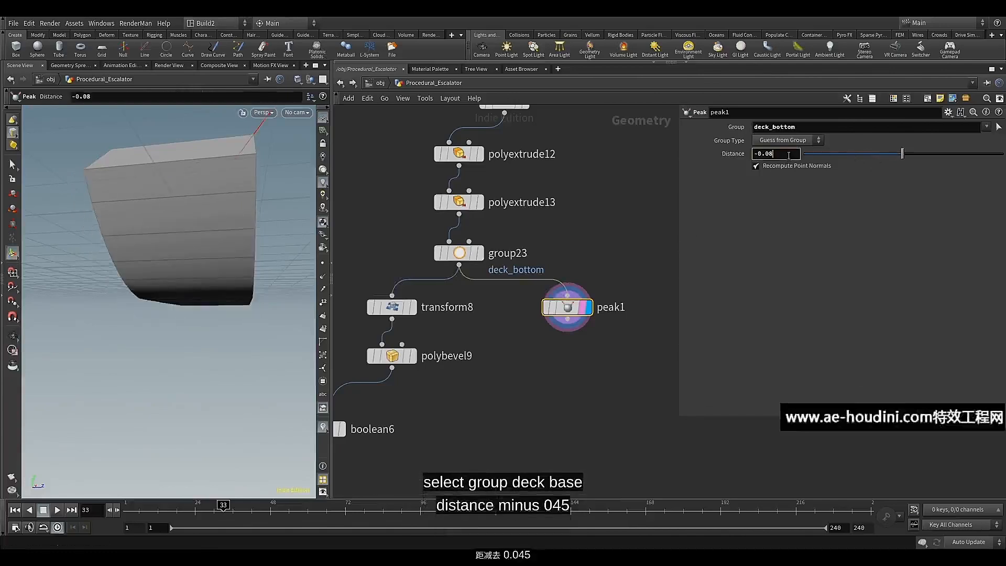
{"action": "type", "text": "45"}
{"action": "key", "text": "Return"}
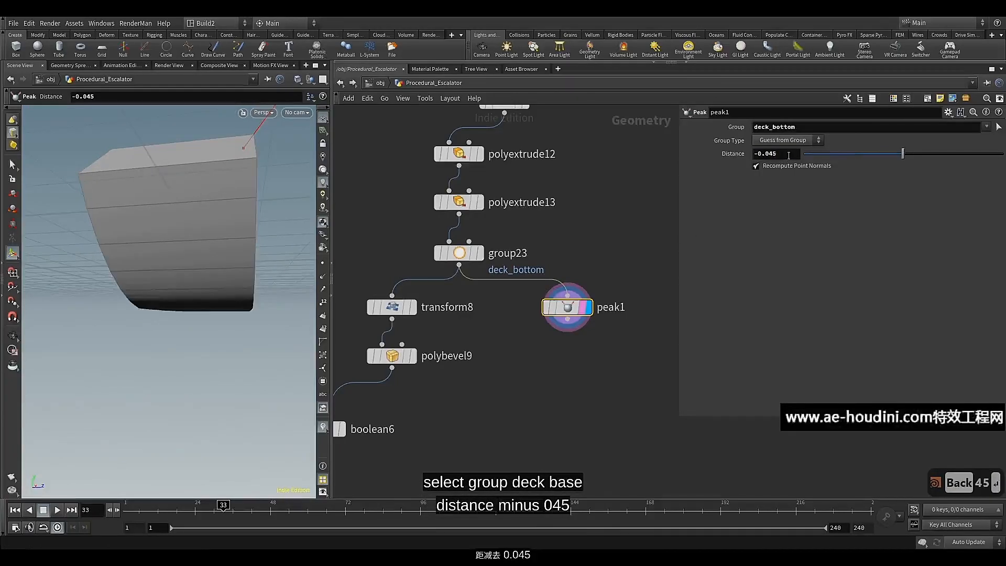
Compare the deck geometry before and after the Peak by displaying group23 and peak1 in turn
{"action": "left_click", "coordinate": [479, 253]}
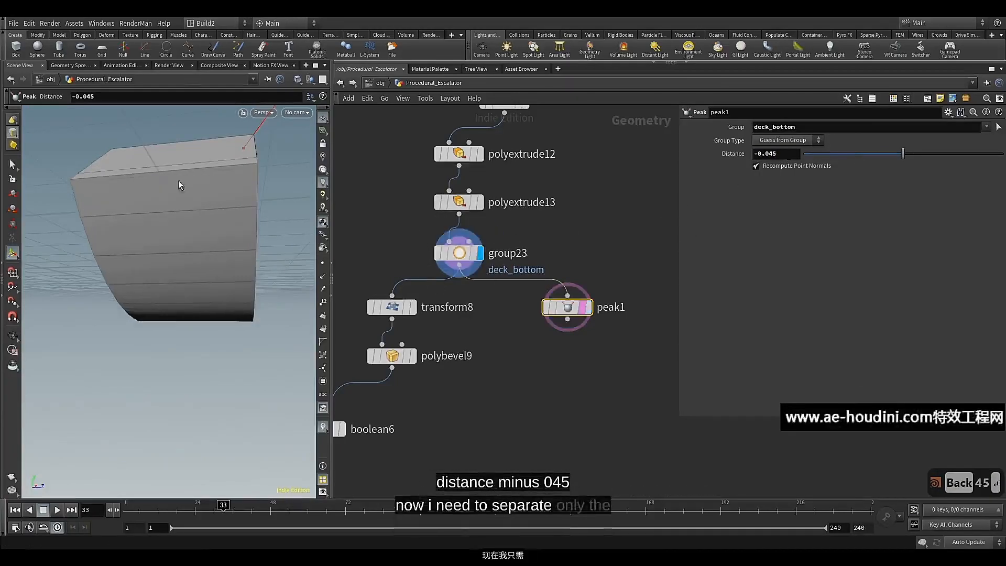
{"action": "key", "text": "Escape"}
{"action": "left_click_drag", "start_coordinate": [179, 180], "coordinate": [229, 214]}
{"action": "key", "text": "Return"}
{"action": "left_click", "coordinate": [586, 307]}
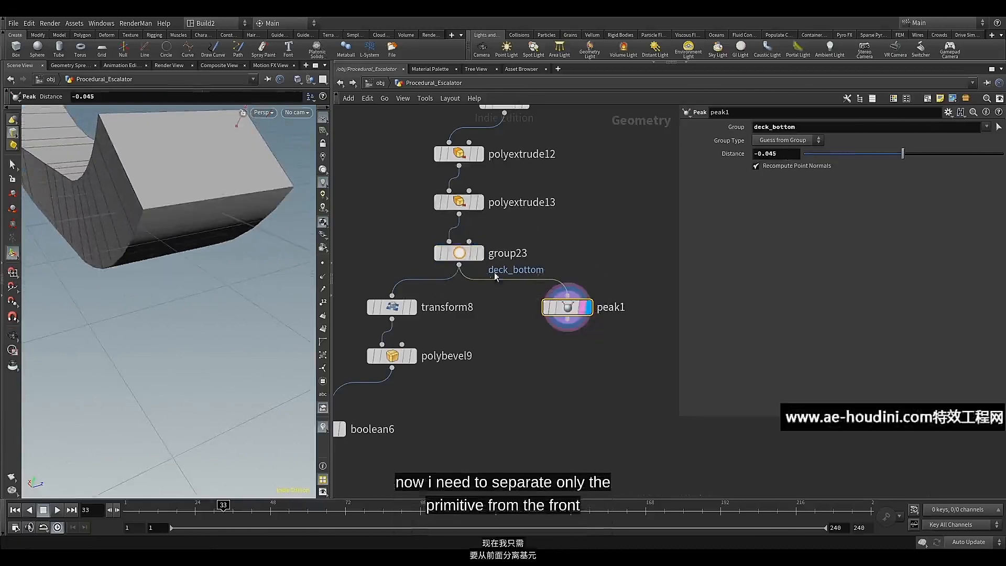
{"action": "left_click", "coordinate": [475, 254]}
{"action": "key", "text": "Escape"}
{"action": "left_click_drag", "start_coordinate": [209, 221], "coordinate": [292, 272]}
{"action": "key", "text": "Return"}
Append a Group Expression node to peak1 and display it
{"action": "middle_click_drag", "start_coordinate": [550, 390], "coordinate": [510, 366]}
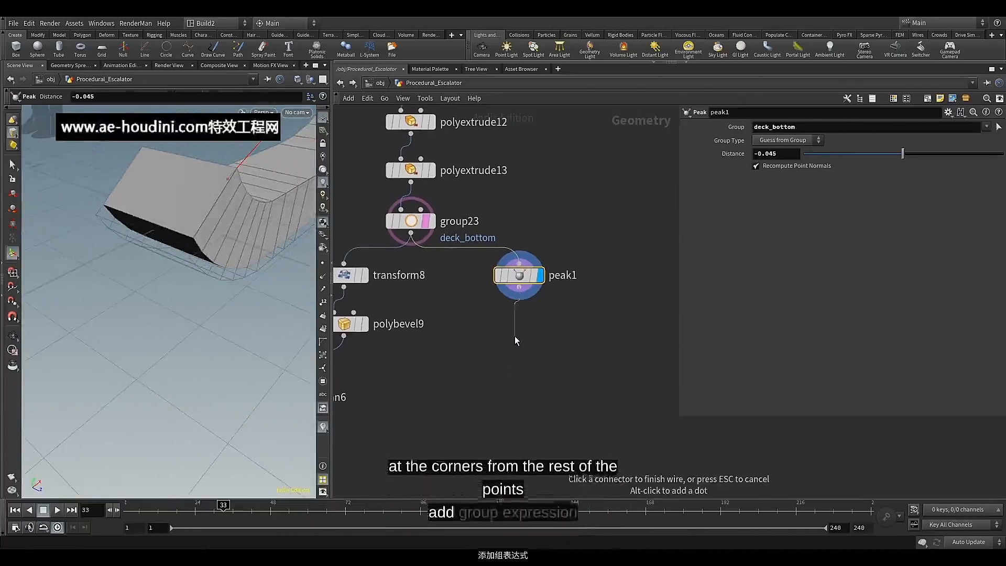
{"action": "key", "text": "Tab"}
{"action": "type", "text": "gr"}
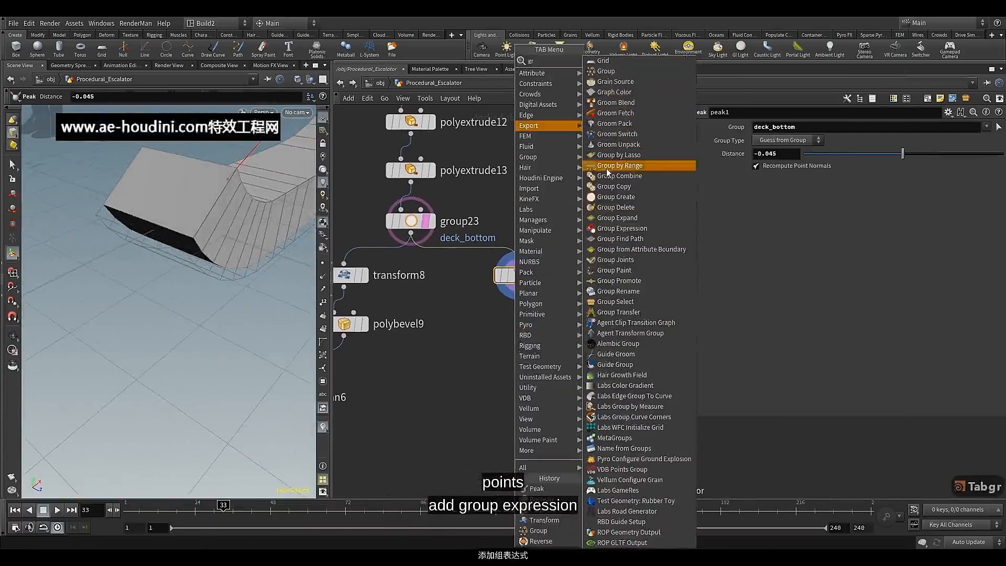
{"action": "left_click", "coordinate": [618, 229]}
{"action": "left_click", "coordinate": [536, 338]}
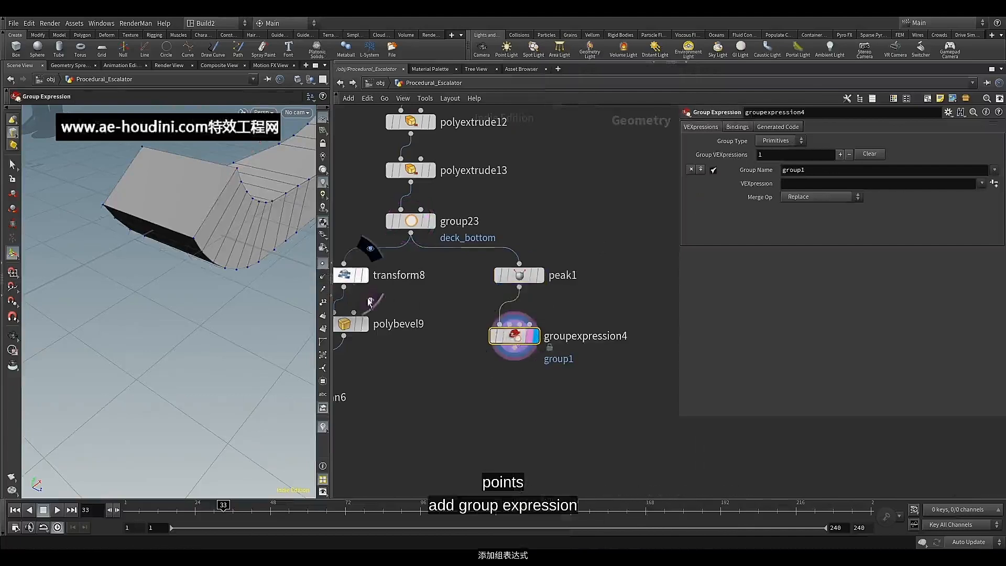
{"action": "key", "text": "Escape"}
{"action": "mouse_move", "coordinate": [258, 227]}
{"action": "left_mouse_down"}
{"action": "mouse_move", "coordinate": [271, 202]}
{"action": "mouse_move", "coordinate": [246, 214]}
{"action": "left_mouse_up"}
{"action": "key", "text": "Return"}
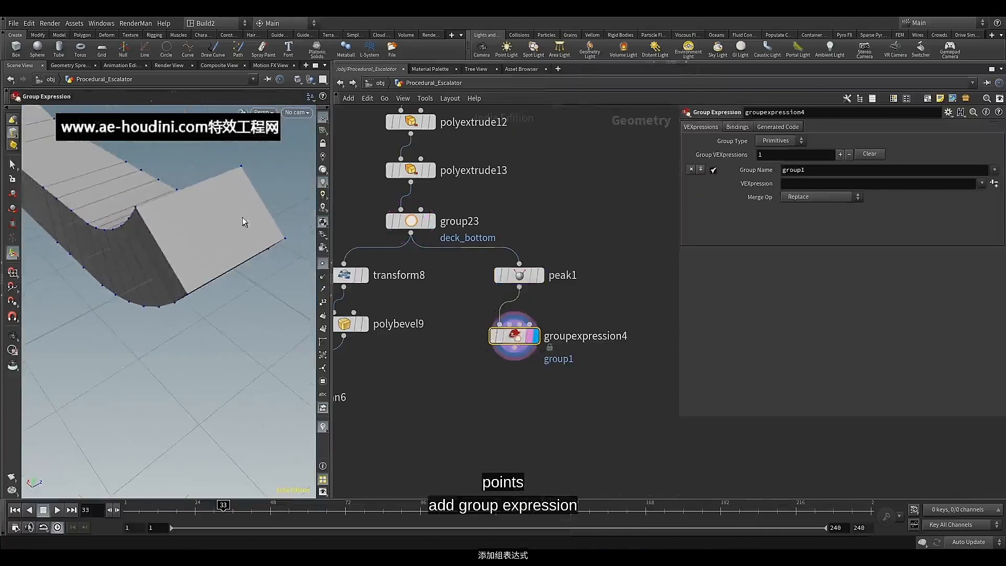
{"action": "left_click", "coordinate": [779, 161]}
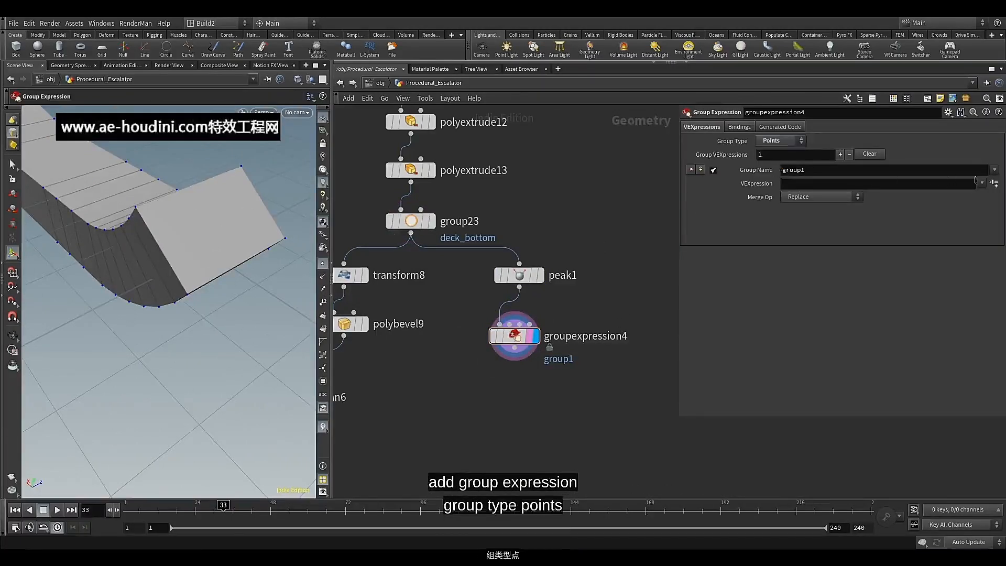
{"action": "left_click", "coordinate": [981, 182]}
{"action": "left_click", "coordinate": [922, 227]}
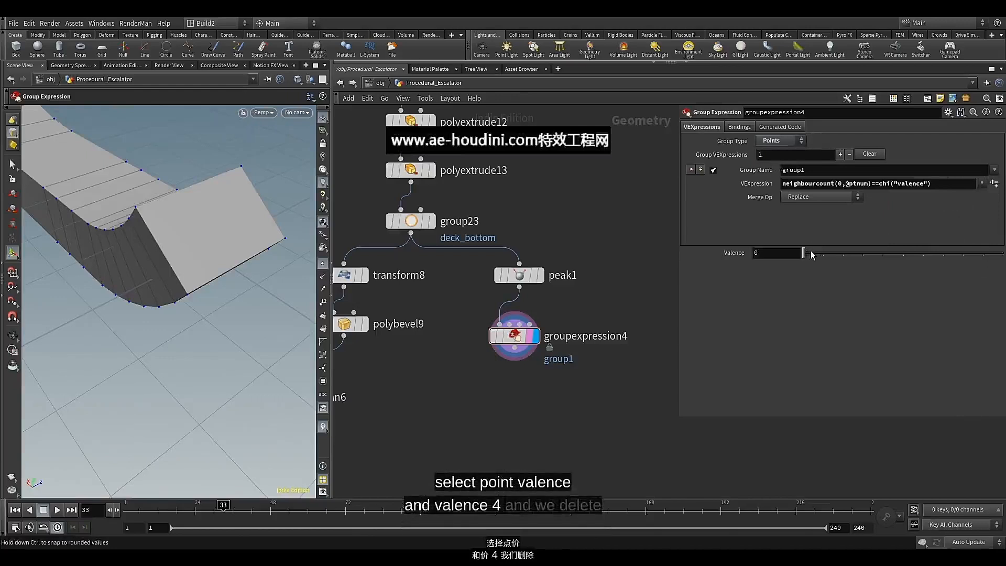
Set the Group Expression's valence to 4 and inspect the grouped points around the deck's front face
{"action": "left_click_drag", "start_coordinate": [812, 250], "coordinate": [831, 251]}
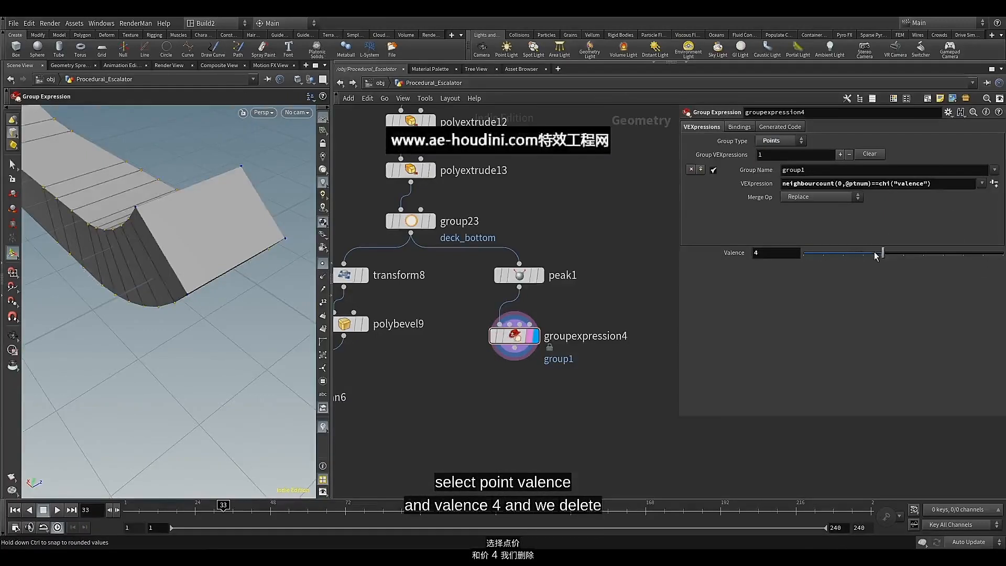
{"action": "left_click_drag", "start_coordinate": [193, 238], "coordinate": [125, 220], "text": "alt"}
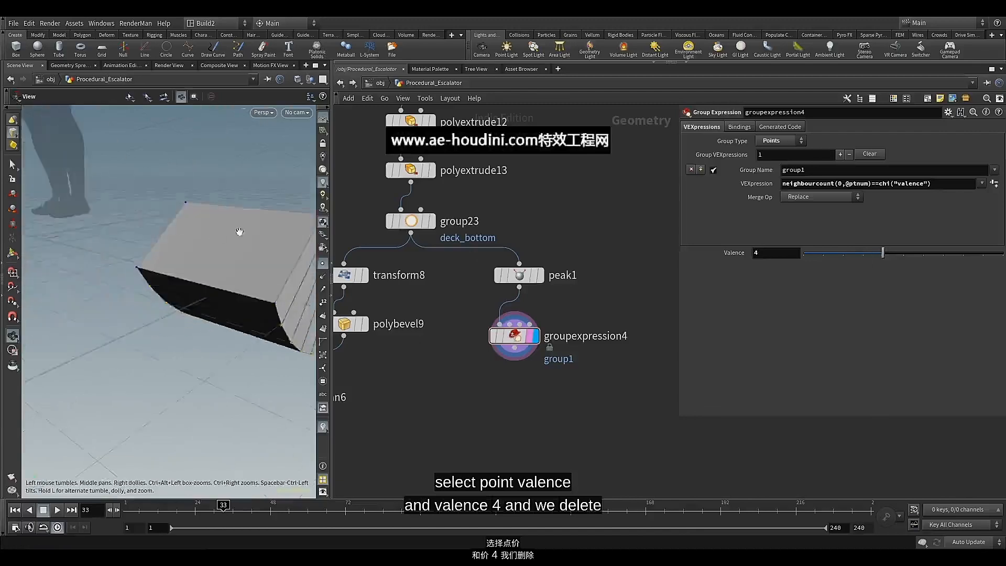
{"action": "left_click_drag", "start_coordinate": [241, 233], "coordinate": [245, 262], "text": "alt"}
{"action": "middle_click_drag", "start_coordinate": [245, 263], "coordinate": [235, 244], "text": "alt"}
{"action": "middle_click_drag", "start_coordinate": [476, 373], "coordinate": [476, 359]}
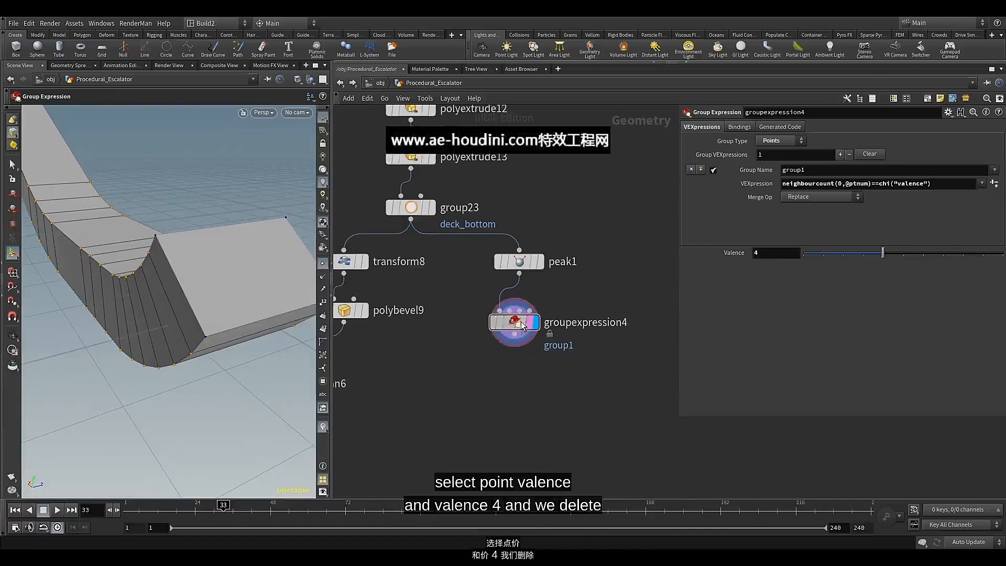
{"action": "left_click_drag", "start_coordinate": [518, 322], "coordinate": [522, 310]}
{"action": "middle_click_drag", "start_coordinate": [499, 374], "coordinate": [501, 367]}
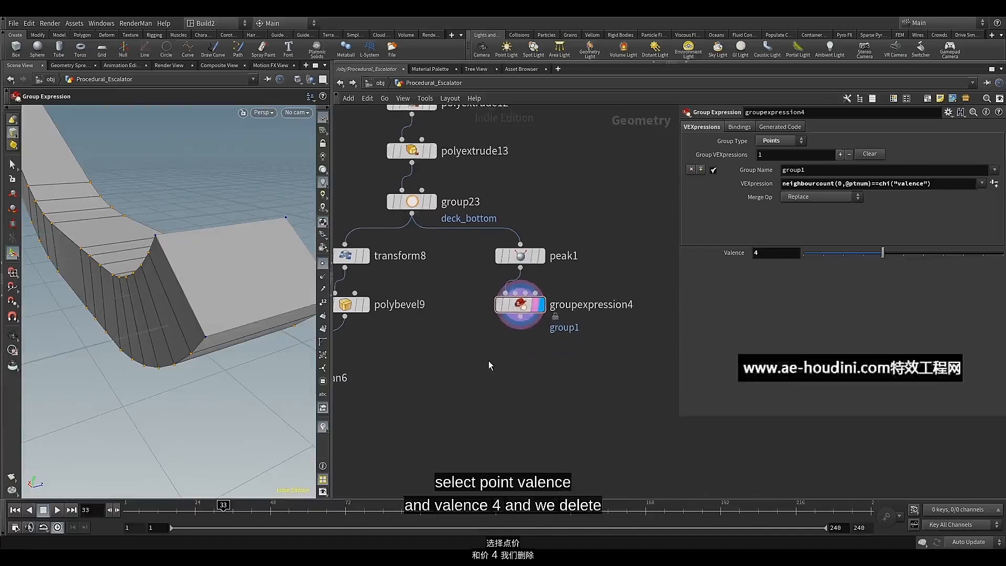
Append a Delete node to groupexpression4 and display it
{"action": "left_click", "coordinate": [517, 318]}
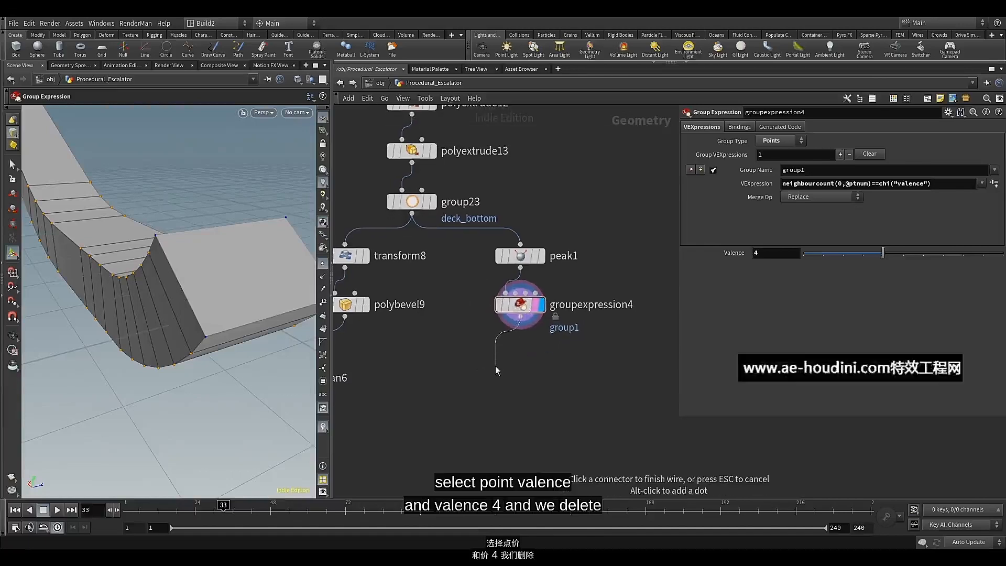
{"action": "key", "text": "Tab"}
{"action": "type", "text": "del"}
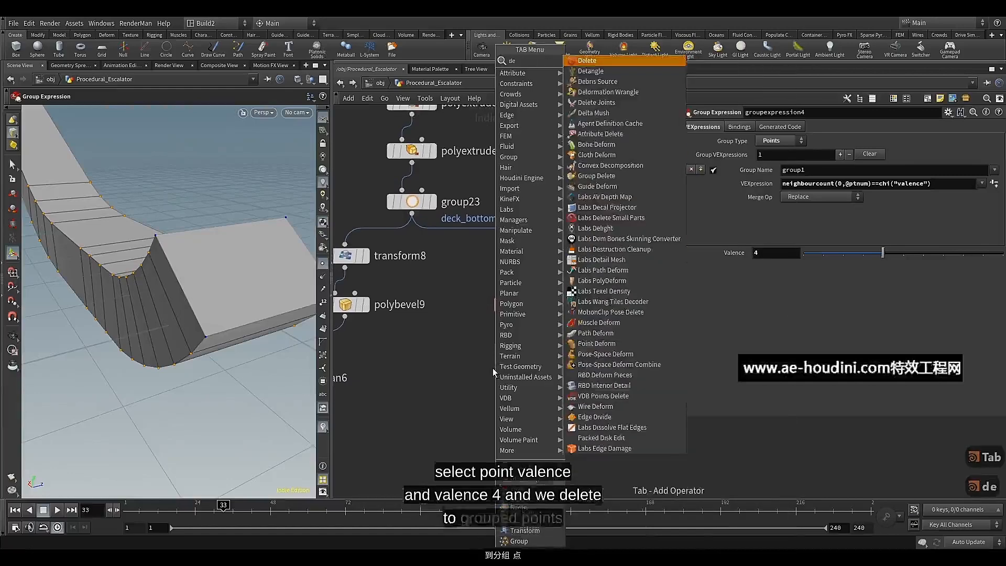
{"action": "left_click", "coordinate": [587, 60]}
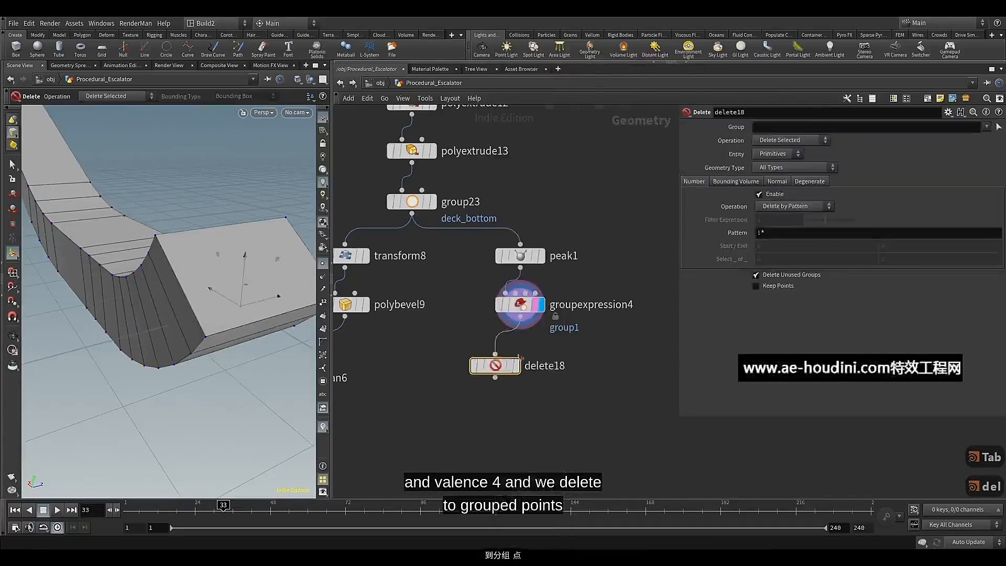
{"action": "left_click", "coordinate": [528, 357]}
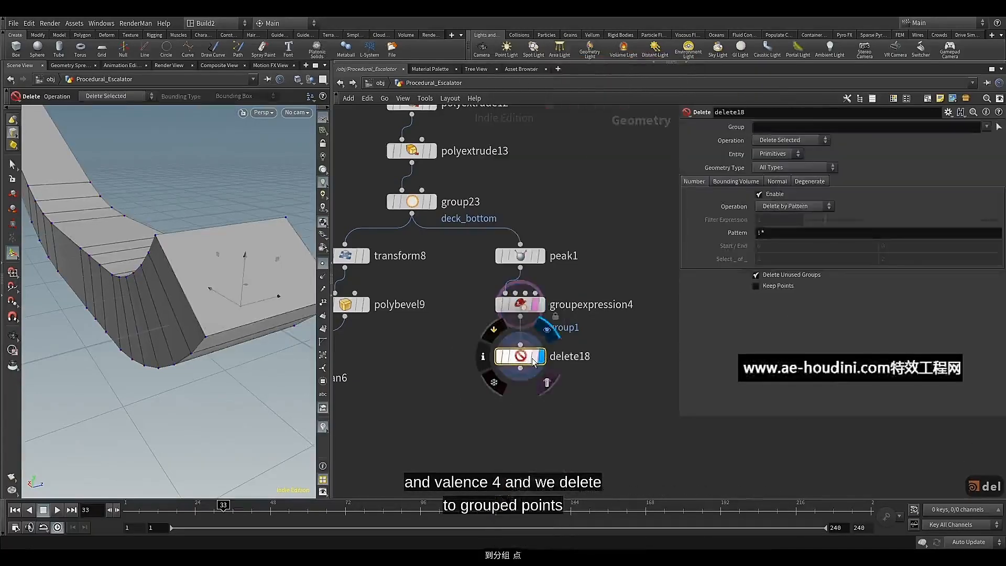
Delete the points in group1 by choosing that group and setting the Delete node's entity to Points
{"action": "left_click", "coordinate": [986, 126]}
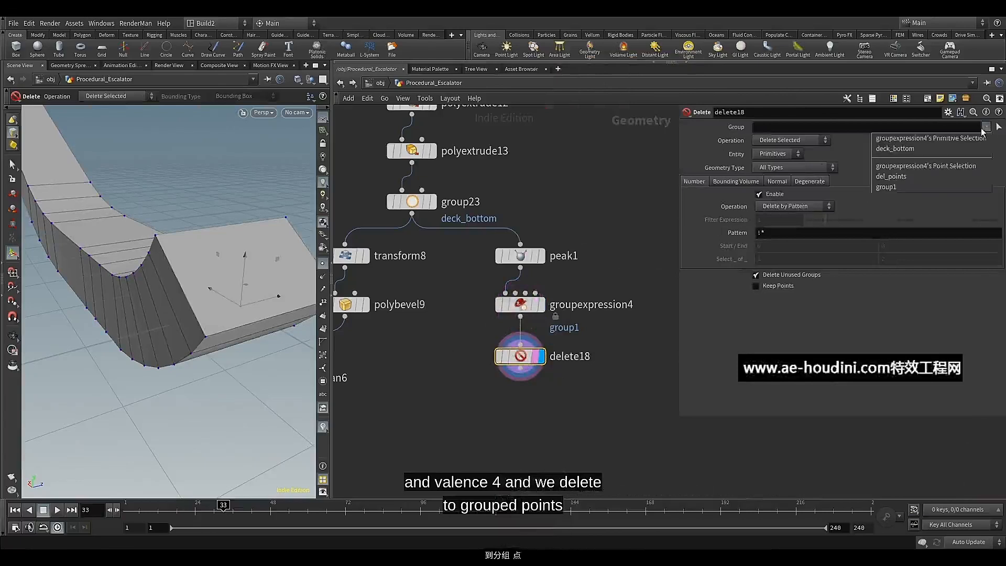
{"action": "left_click", "coordinate": [880, 187]}
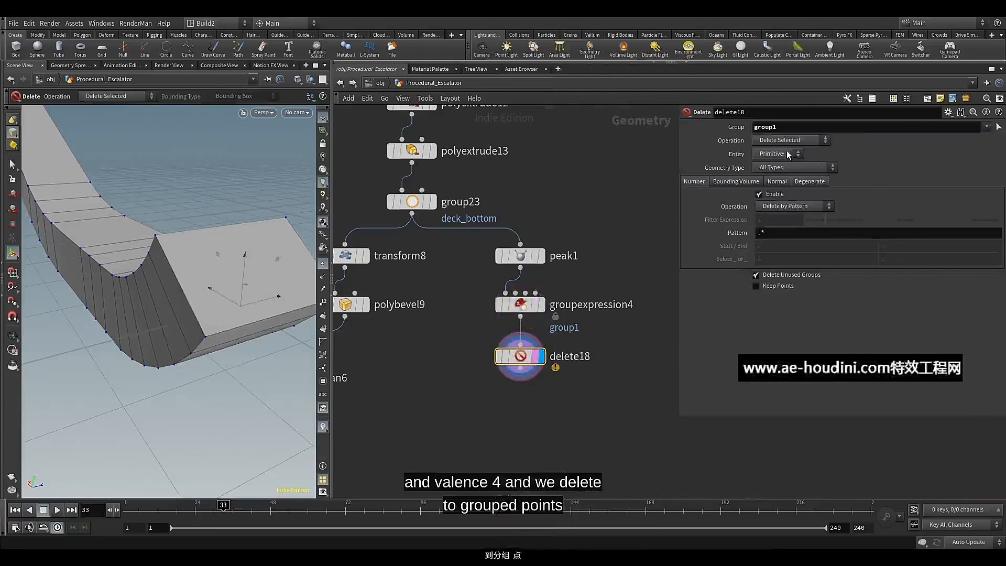
{"action": "left_click", "coordinate": [766, 175]}
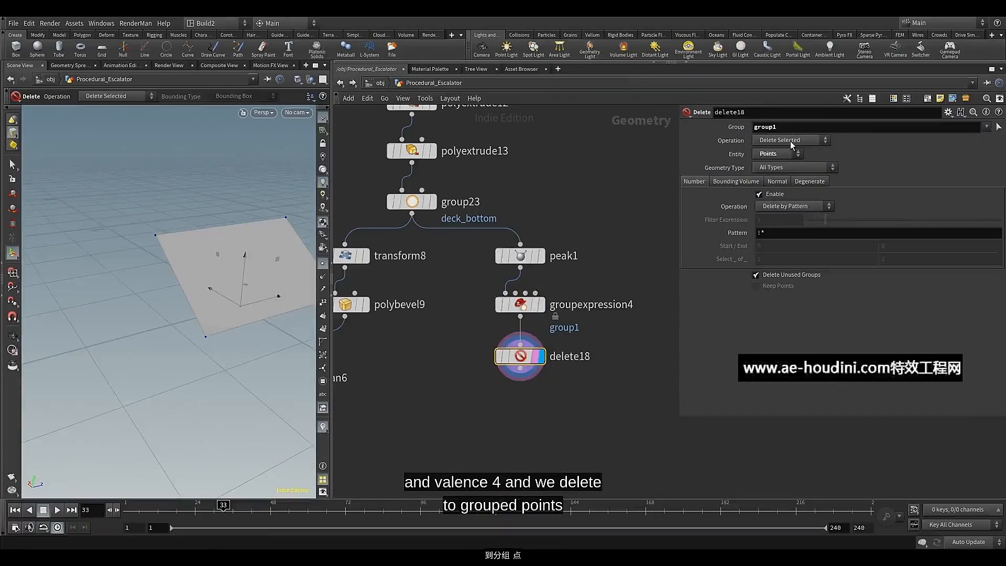
{"action": "middle_click_drag", "start_coordinate": [164, 252], "coordinate": [197, 289], "text": "alt"}
{"action": "mouse_move", "coordinate": [197, 290]}
{"action": "left_mouse_down", "text": "alt"}
{"action": "mouse_move", "coordinate": [188, 274]}
{"action": "mouse_move", "coordinate": [189, 295]}
{"action": "left_mouse_up", "text": "alt"}
{"action": "scroll", "coordinate": [188, 274], "scroll_direction": "down", "scroll_amount": 4, "text": "alt"}
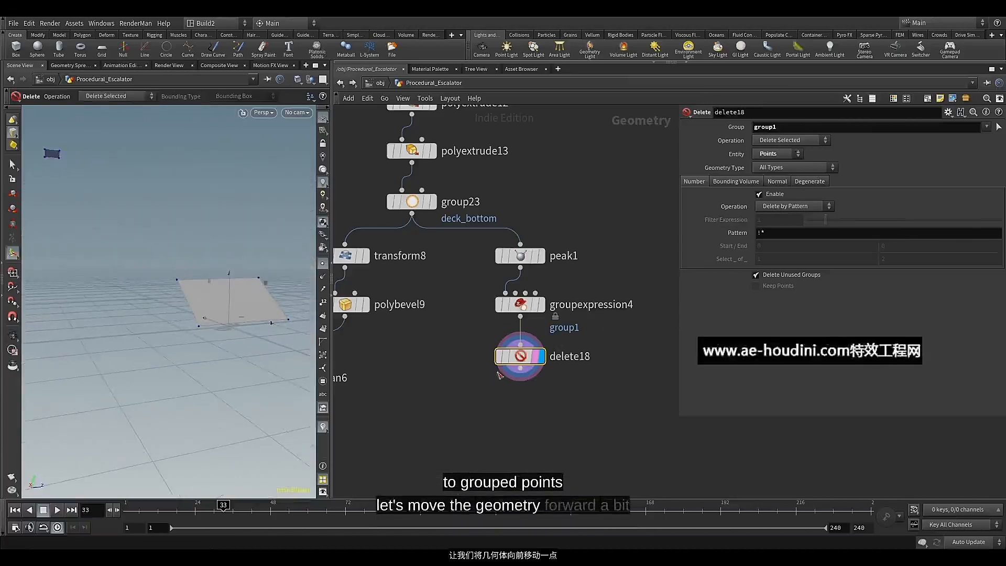
Append a Peak node to delete18 and display it
{"action": "left_click_drag", "start_coordinate": [530, 358], "coordinate": [530, 352]}
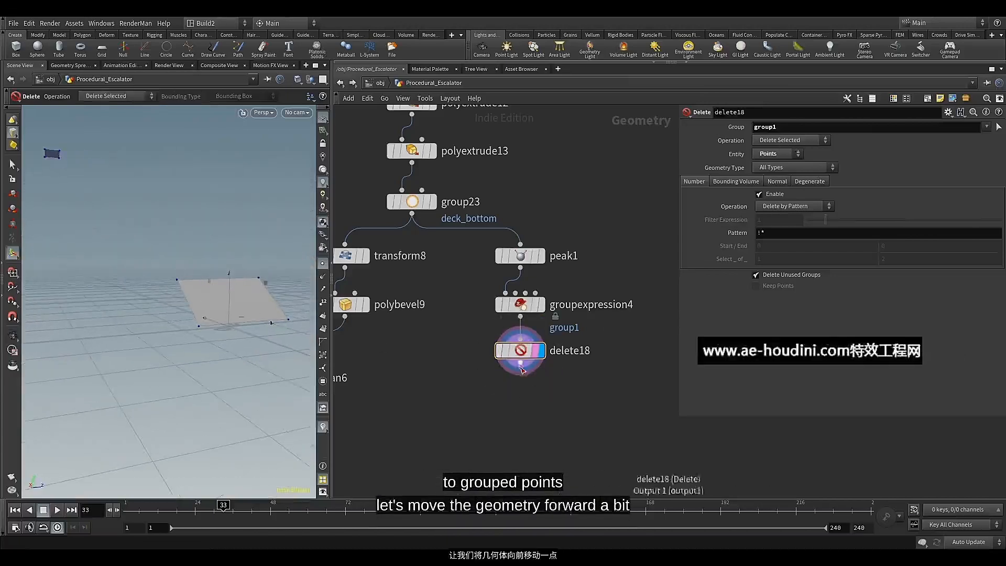
{"action": "key", "text": "Tab"}
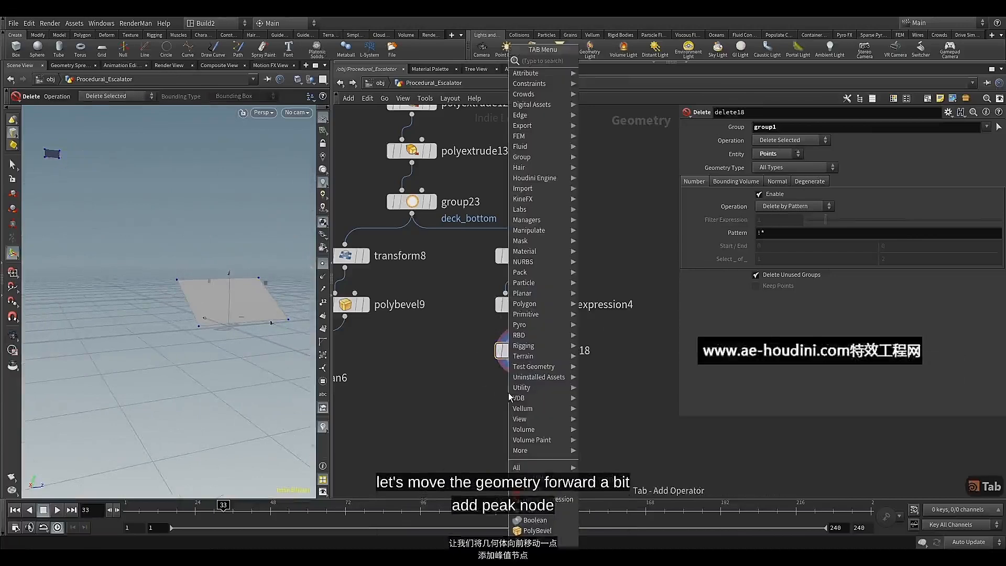
{"action": "left_click", "coordinate": [530, 511]}
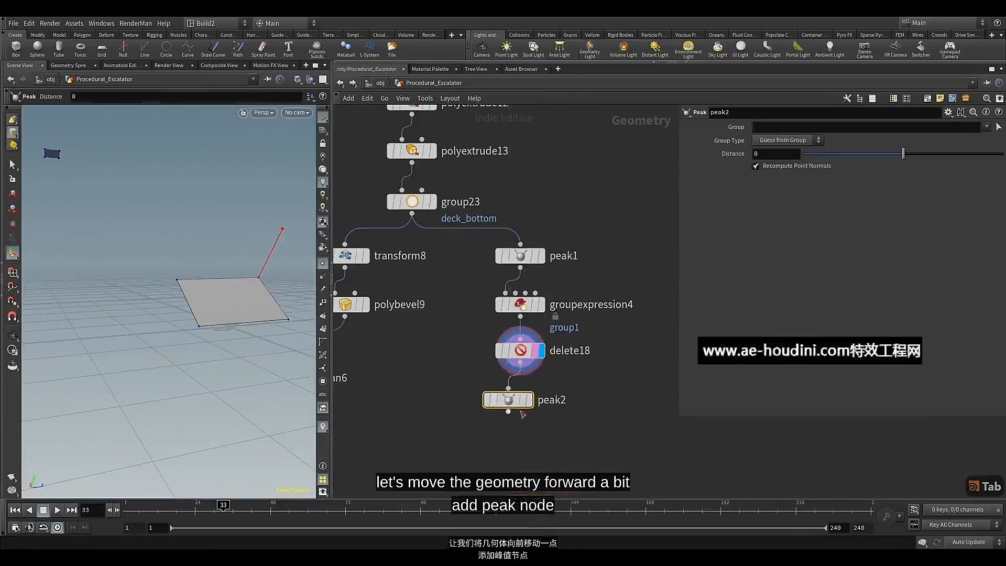
{"action": "left_click", "coordinate": [542, 399]}
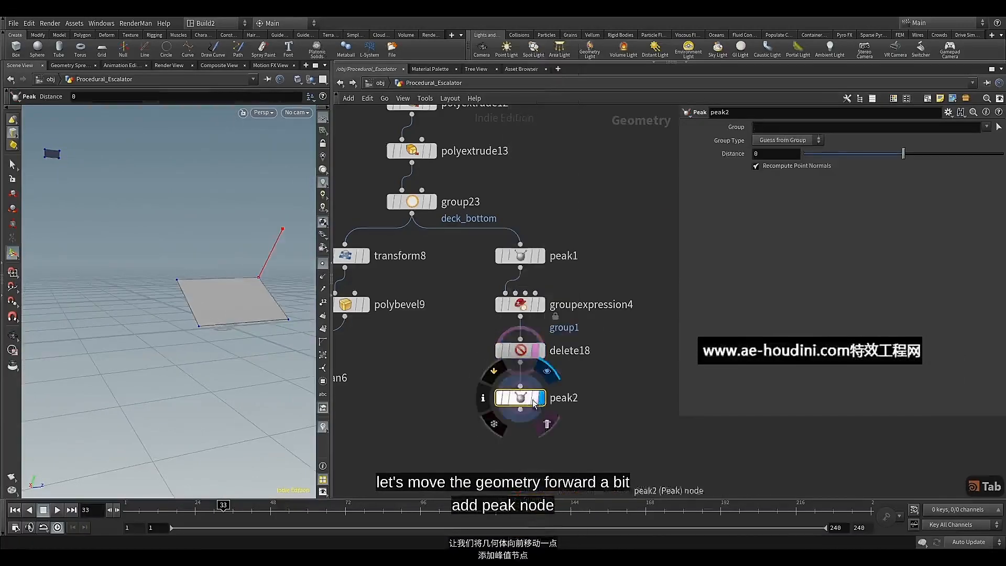
{"action": "mouse_move", "coordinate": [521, 404]}
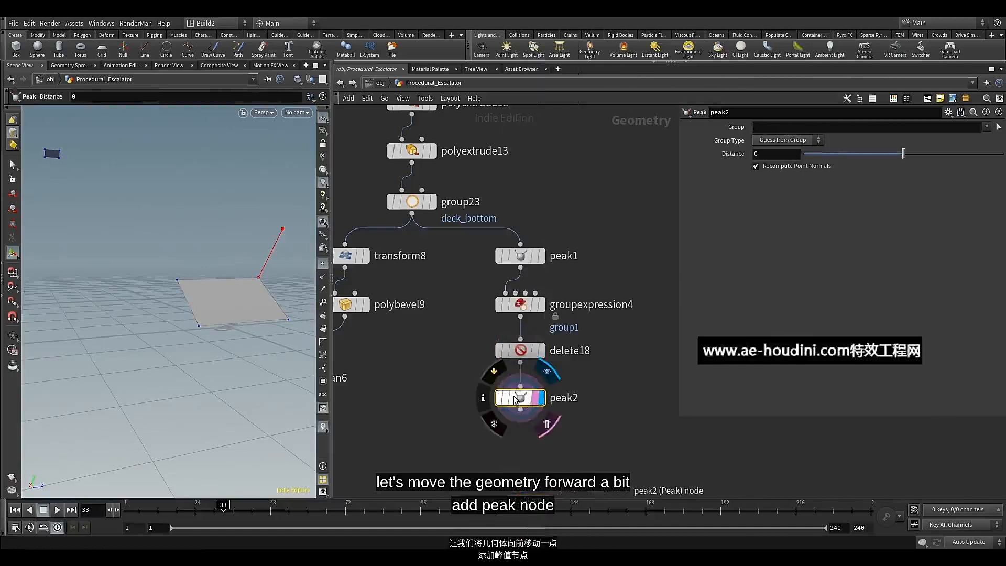
Set the new Peak's distance to 0.03 and overlay delete18's geometry to compare the face's offset
{"action": "left_click", "coordinate": [766, 154]}
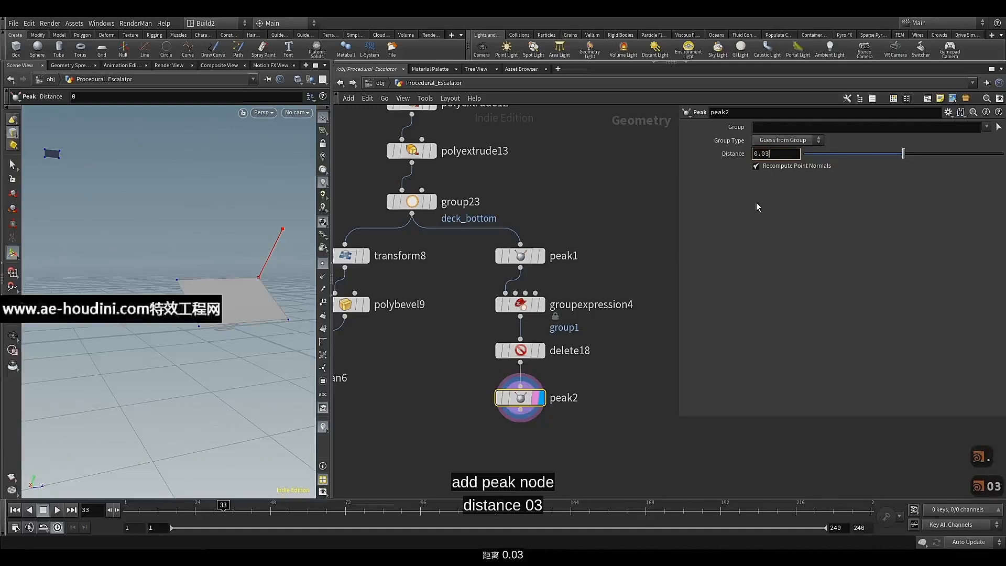
{"action": "left_click", "coordinate": [535, 350]}
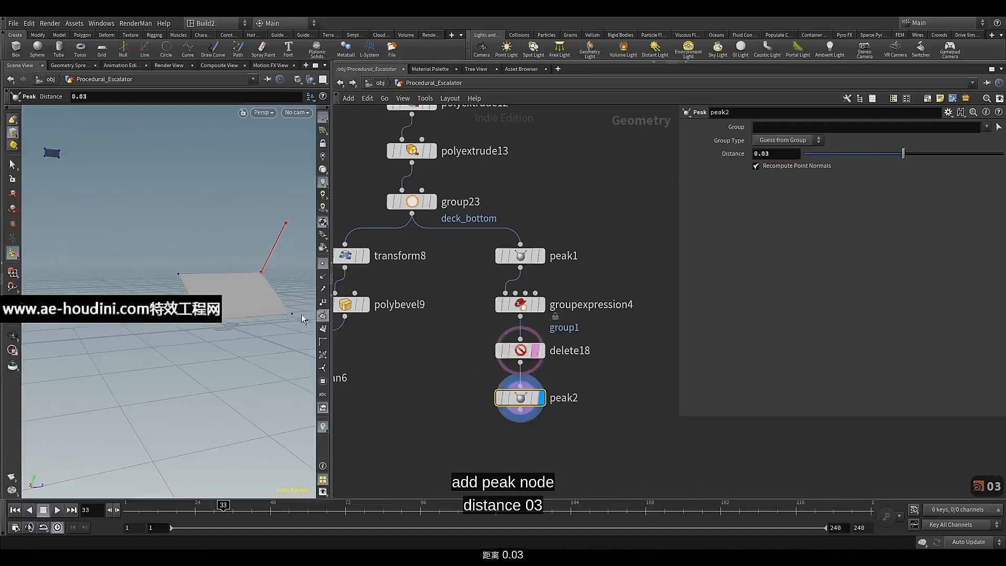
{"action": "left_click_drag", "start_coordinate": [215, 287], "coordinate": [218, 279], "text": "alt"}
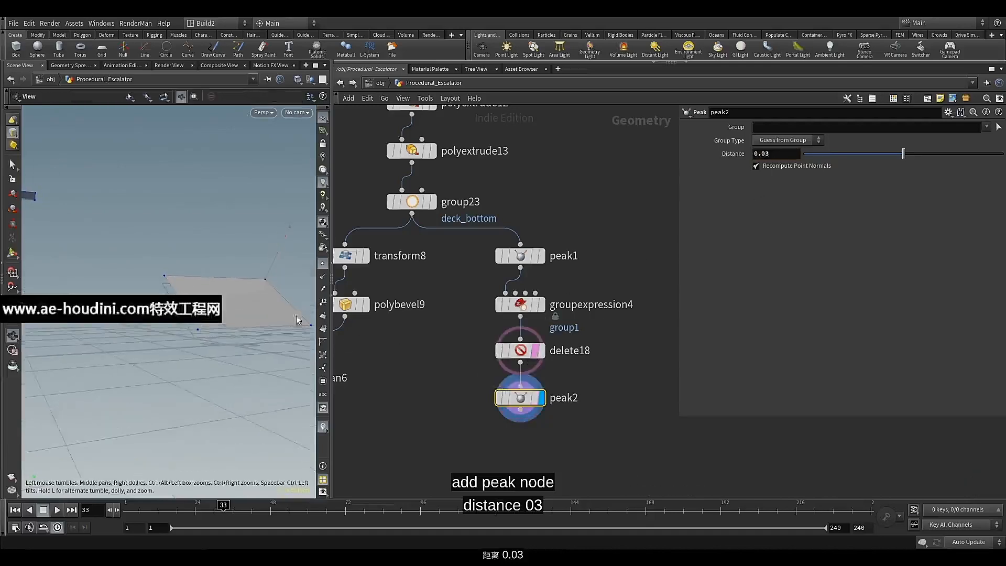
{"action": "key", "text": "Return"}
{"action": "middle_click_drag", "start_coordinate": [483, 401], "coordinate": [497, 347]}
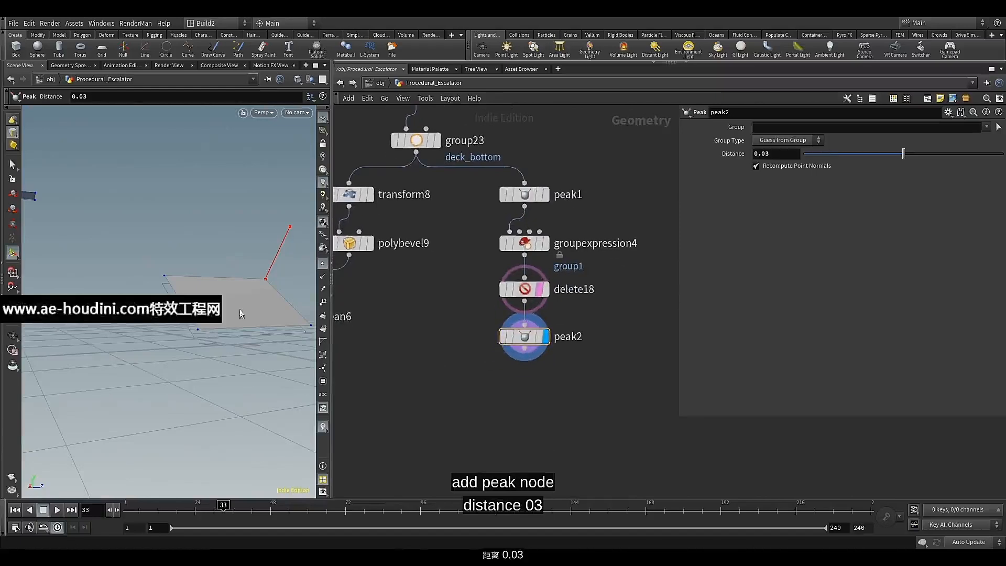
{"action": "left_click_drag", "start_coordinate": [193, 248], "coordinate": [168, 258], "text": "alt"}
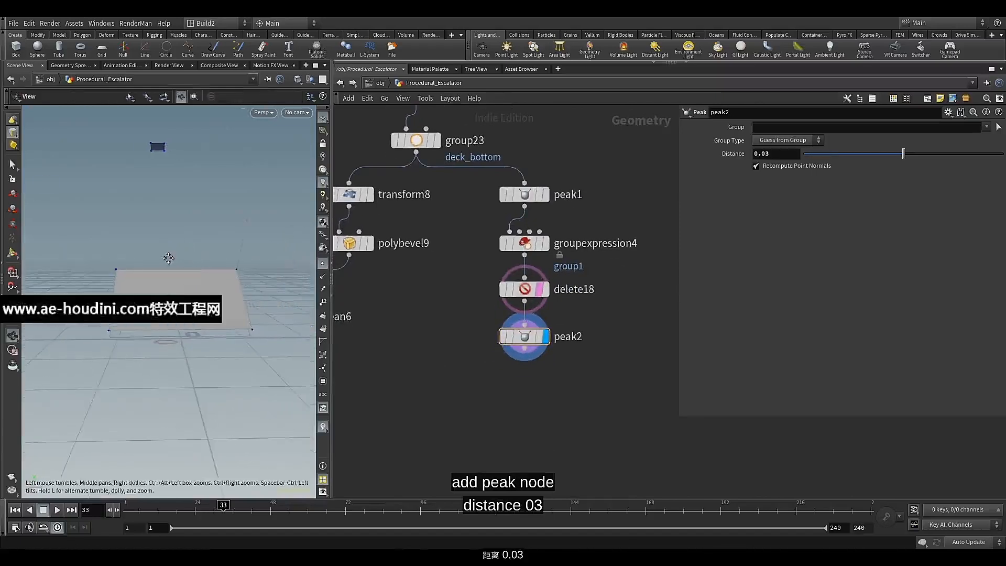
Append a Transform node to peak2, display it and set its Z scale to 0.26
{"action": "left_click", "coordinate": [524, 347]}
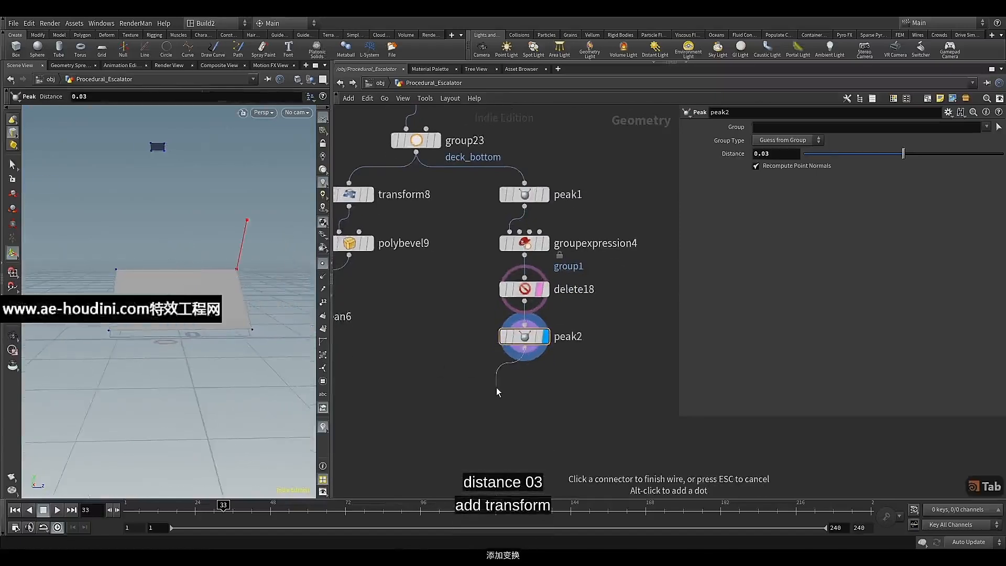
{"action": "key", "text": "Tab"}
{"action": "type", "text": "tr"}
{"action": "left_click", "coordinate": [621, 89]}
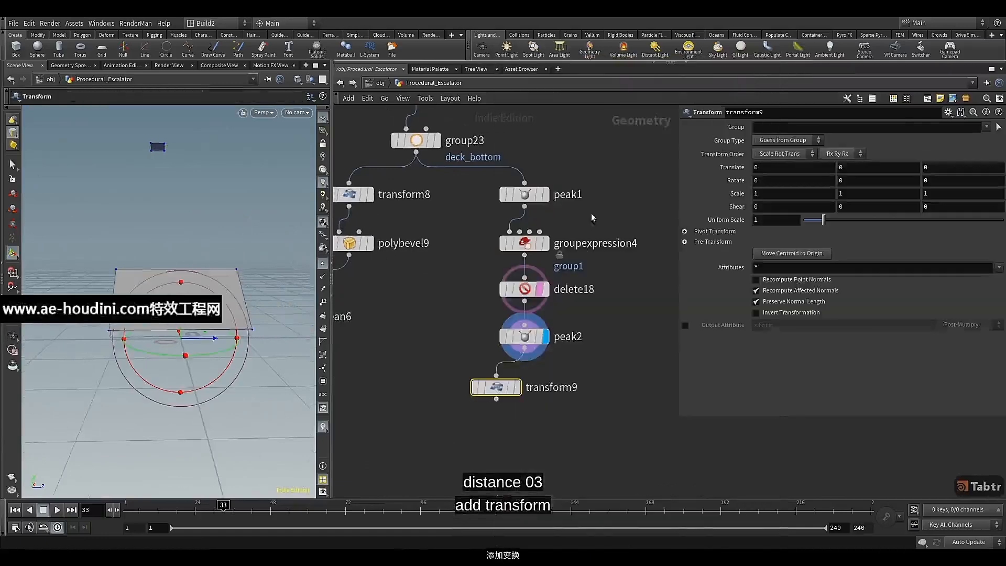
{"action": "left_click", "coordinate": [528, 384]}
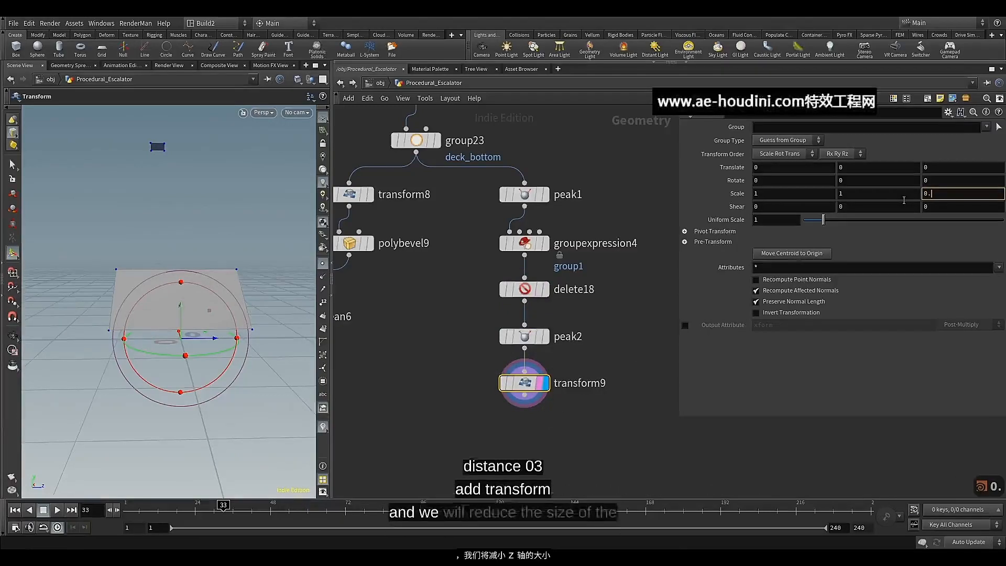
{"action": "left_click", "coordinate": [910, 230]}
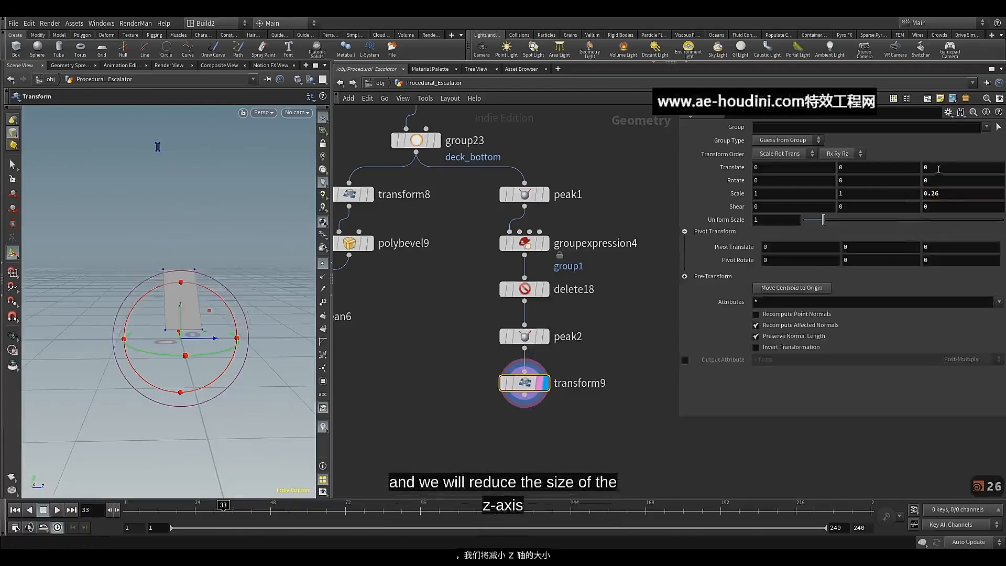
Overlay group23's deck geometry as a wireframe reference for positioning the narrowed face
{"action": "middle_click_drag", "start_coordinate": [938, 169], "coordinate": [936, 207]}
{"action": "left_click", "coordinate": [432, 140]}
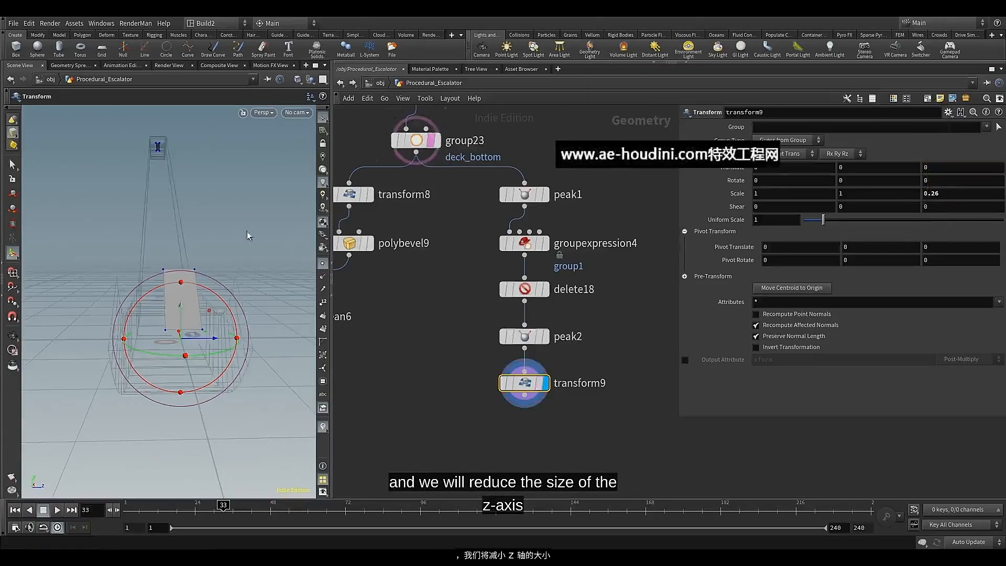
{"action": "left_click_drag", "start_coordinate": [184, 230], "coordinate": [195, 250], "text": "alt"}
{"action": "key", "text": "Return"}
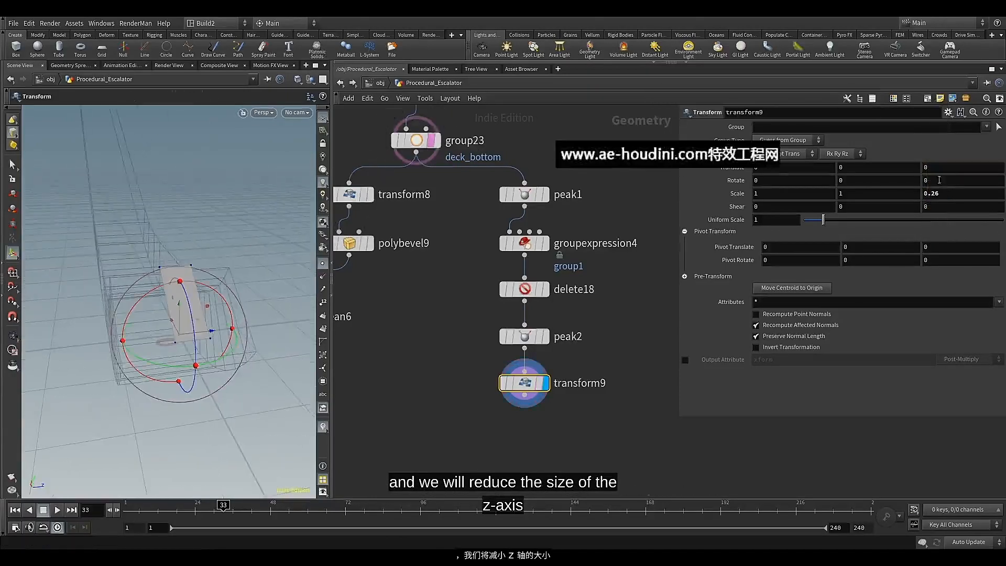
Move the narrowed face with the Transform by setting its translation to 0.01 in Y and -0.06 in Z
{"action": "middle_click_drag", "start_coordinate": [949, 167], "coordinate": [946, 203]}
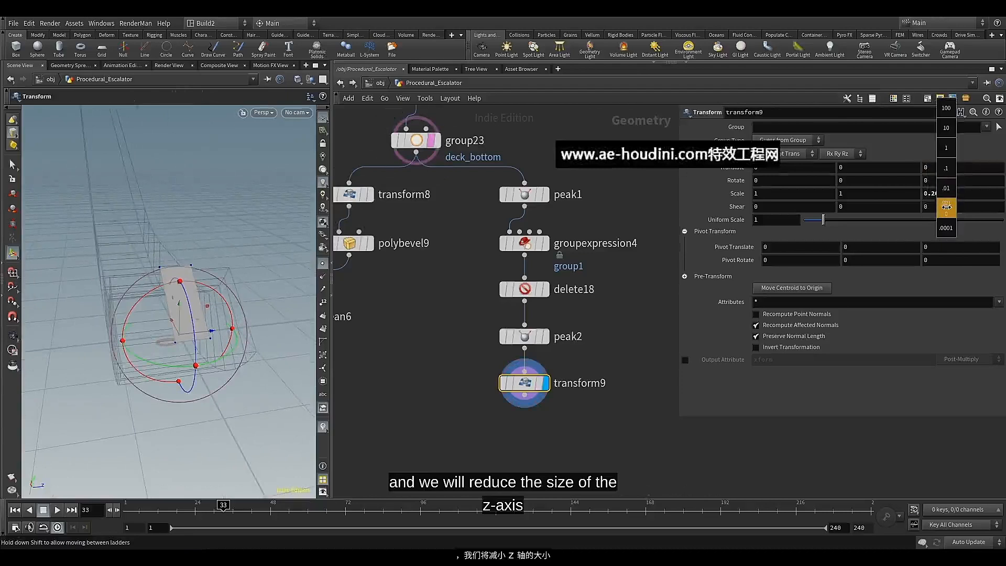
{"action": "middle_click_drag", "start_coordinate": [946, 207], "coordinate": [914, 193]}
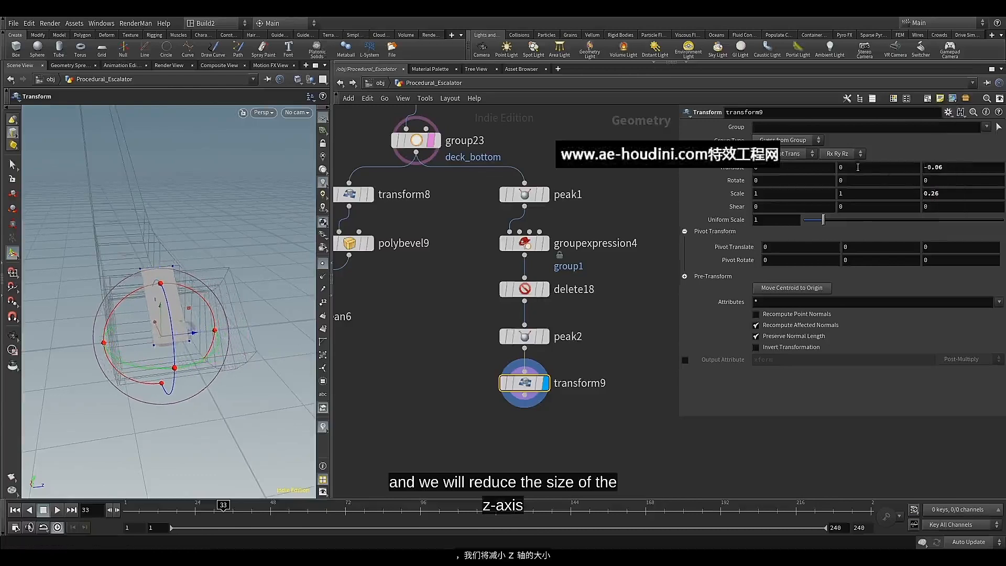
{"action": "middle_click_drag", "start_coordinate": [858, 167], "coordinate": [876, 185]}
{"action": "left_click_drag", "start_coordinate": [220, 279], "coordinate": [253, 252], "text": "alt"}
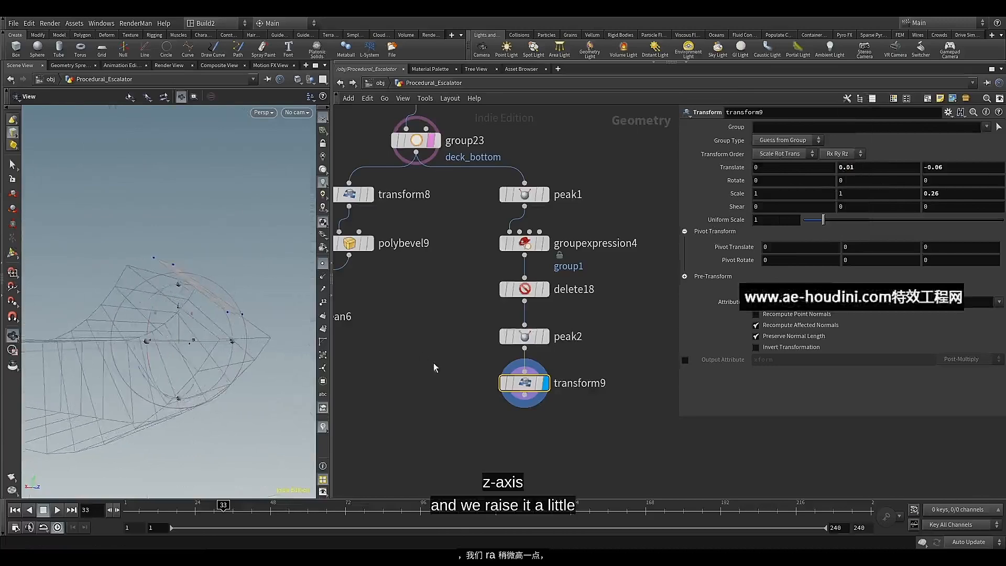
Append a PolyExtrude node to transform9
{"action": "middle_click_drag", "start_coordinate": [458, 379], "coordinate": [460, 337]}
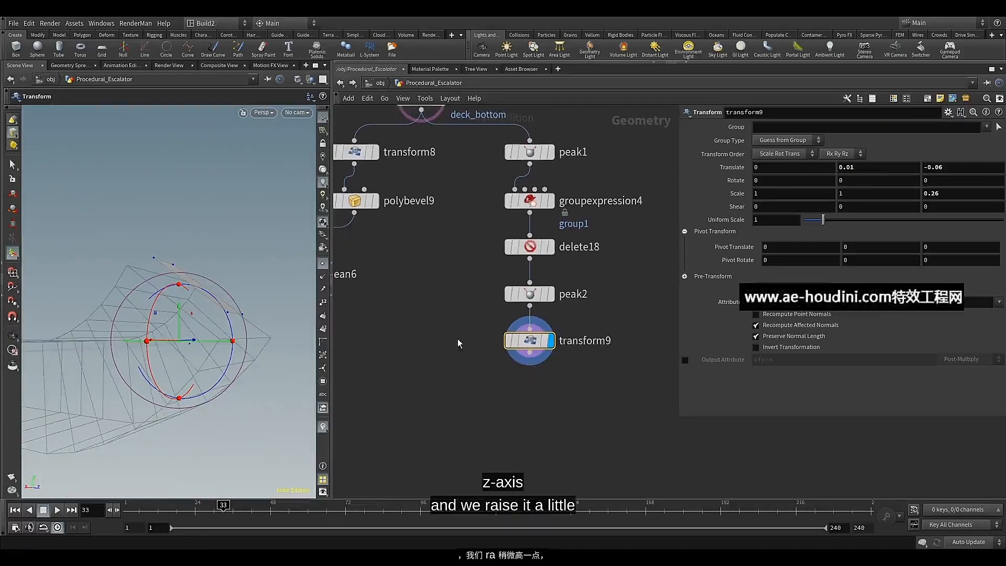
{"action": "left_click", "coordinate": [529, 353]}
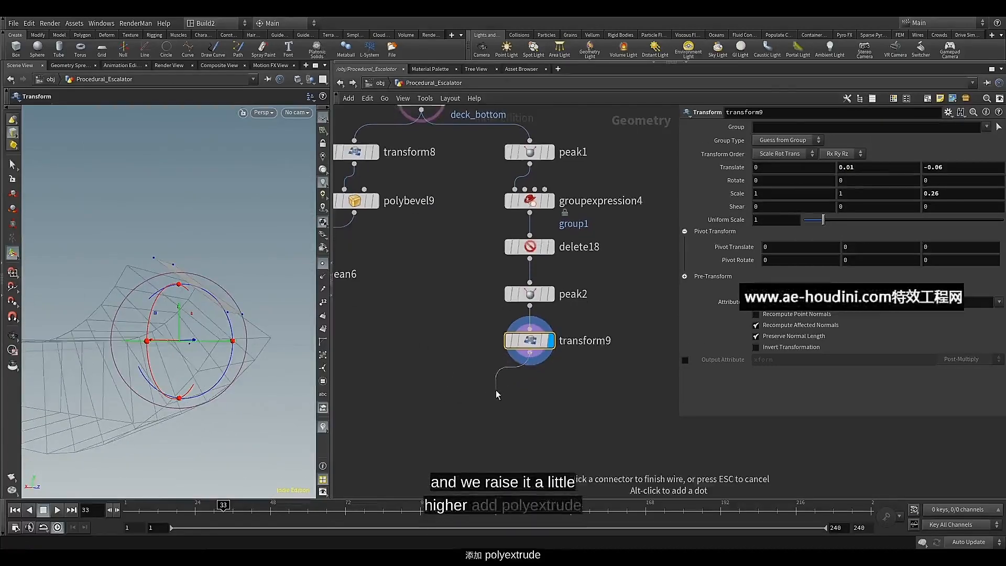
{"action": "key", "text": "Tab"}
{"action": "type", "text": "pol"}
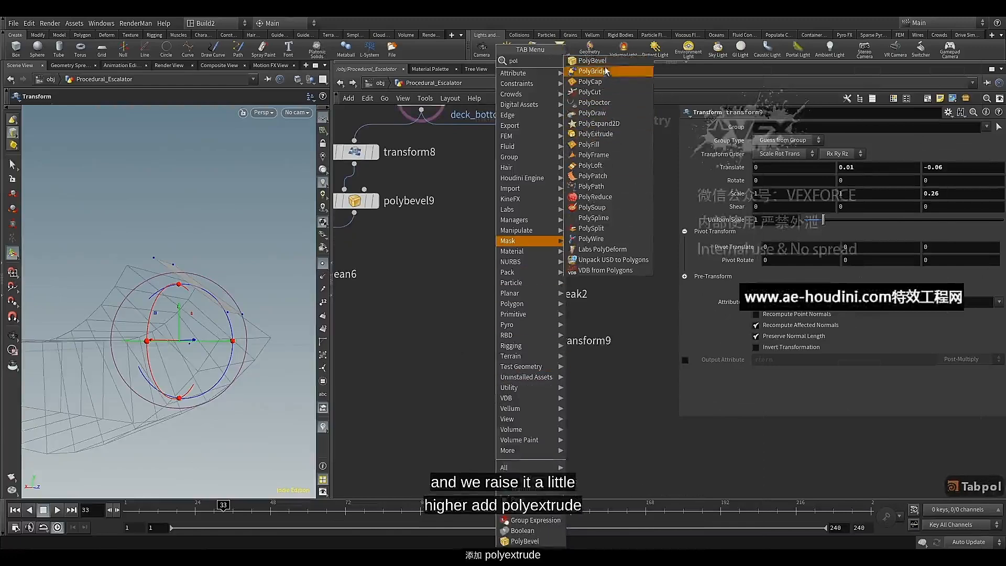
{"action": "left_click", "coordinate": [595, 135]}
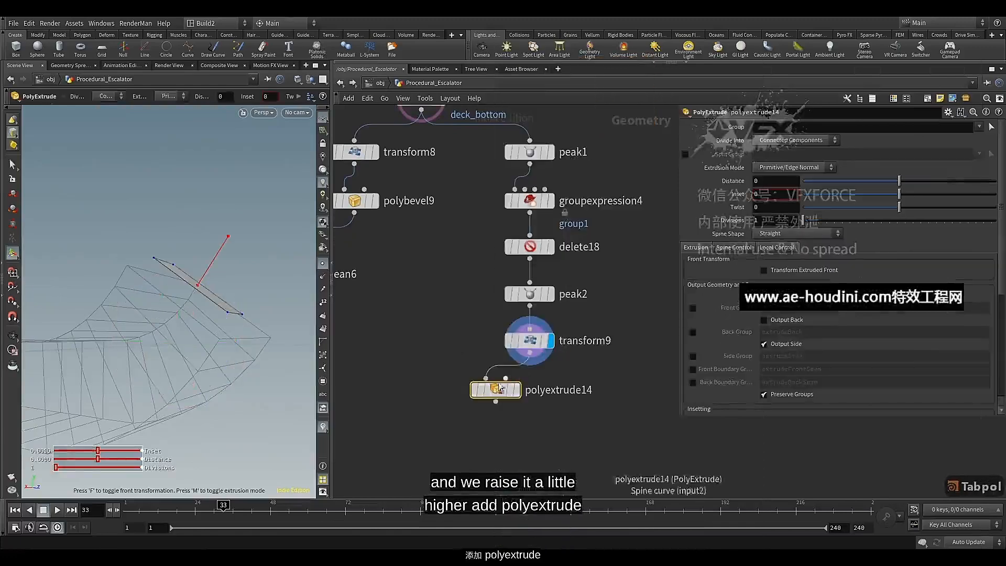
Display polyextrude14 and set its extrusion distance to 0.08
{"action": "left_click", "coordinate": [524, 392]}
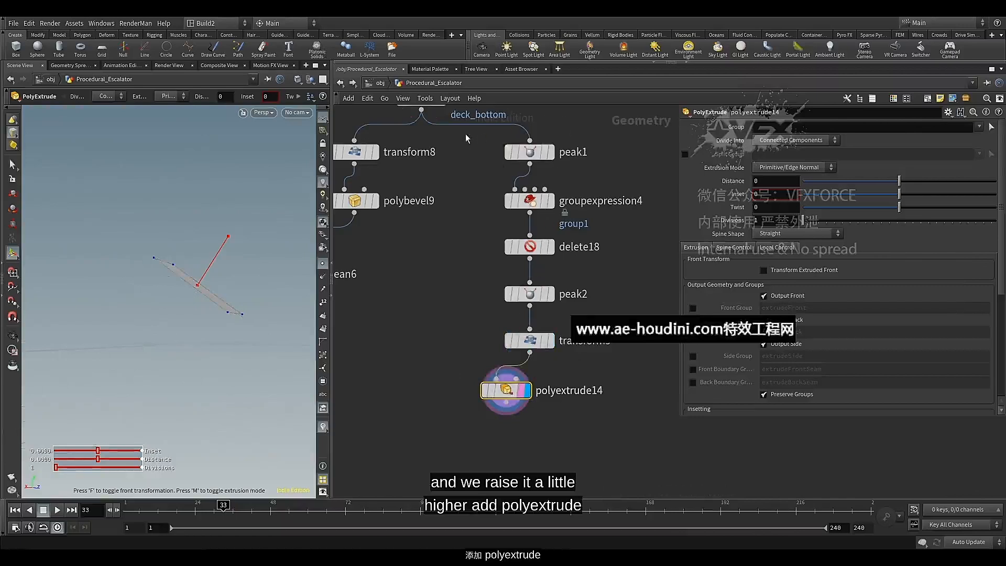
{"action": "middle_click_drag", "start_coordinate": [466, 138], "coordinate": [460, 156]}
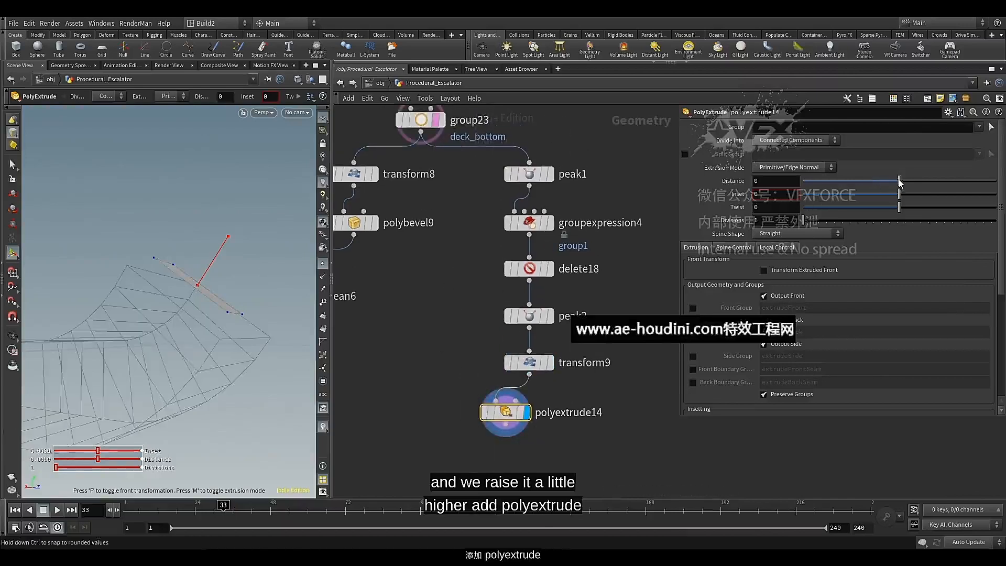
{"action": "left_click_drag", "start_coordinate": [899, 182], "coordinate": [902, 182]}
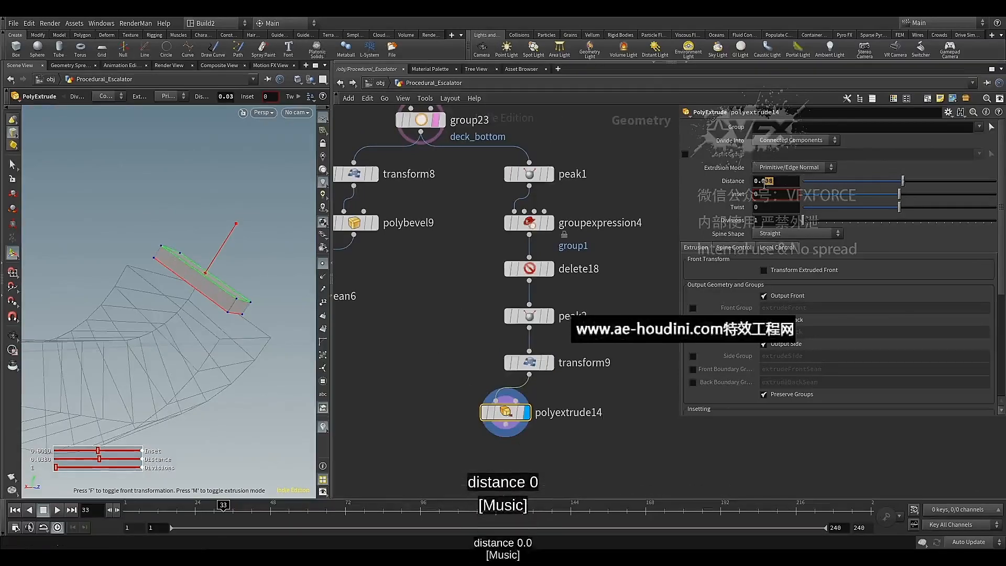
{"action": "type", "text": "8"}
{"action": "key", "text": "Return"}
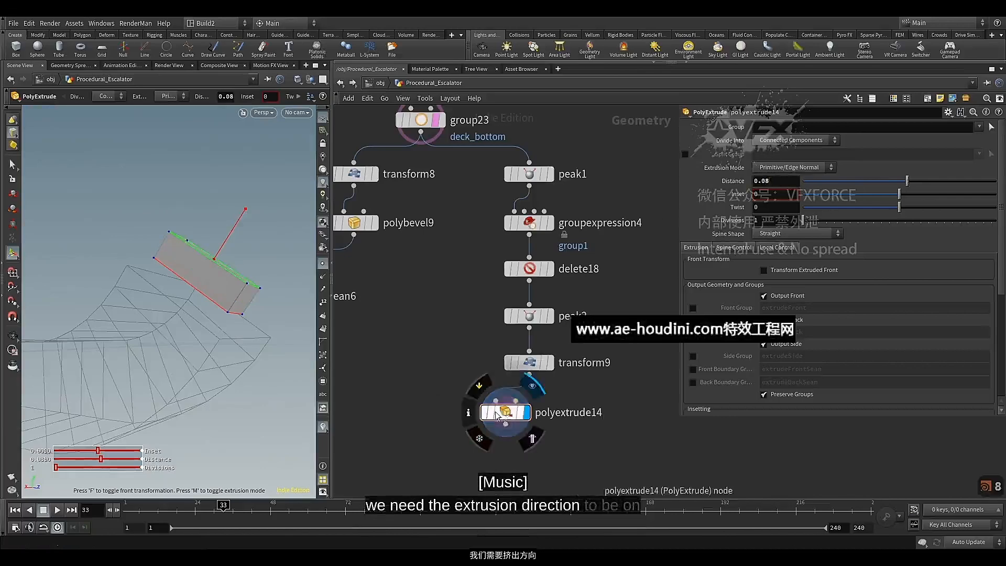
Insert a Reverse node between transform9 and polyextrude14 to flip the extrusion direction
{"action": "mouse_move", "coordinate": [186, 254]}
{"action": "left_mouse_down", "text": "alt"}
{"action": "mouse_move", "coordinate": [199, 260]}
{"action": "mouse_move", "coordinate": [182, 264]}
{"action": "left_mouse_up", "text": "alt"}
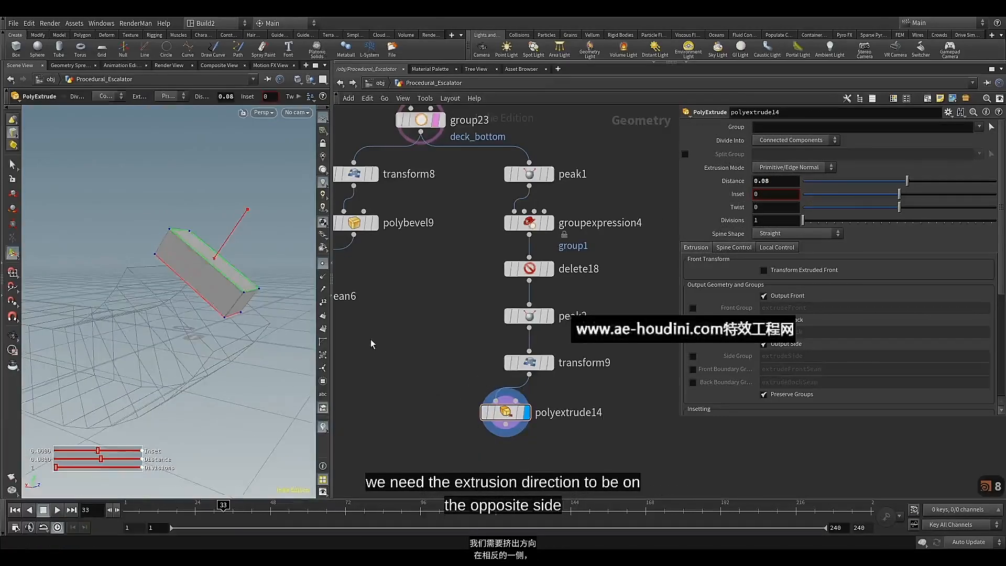
{"action": "key", "text": "Tab"}
{"action": "type", "text": "re"}
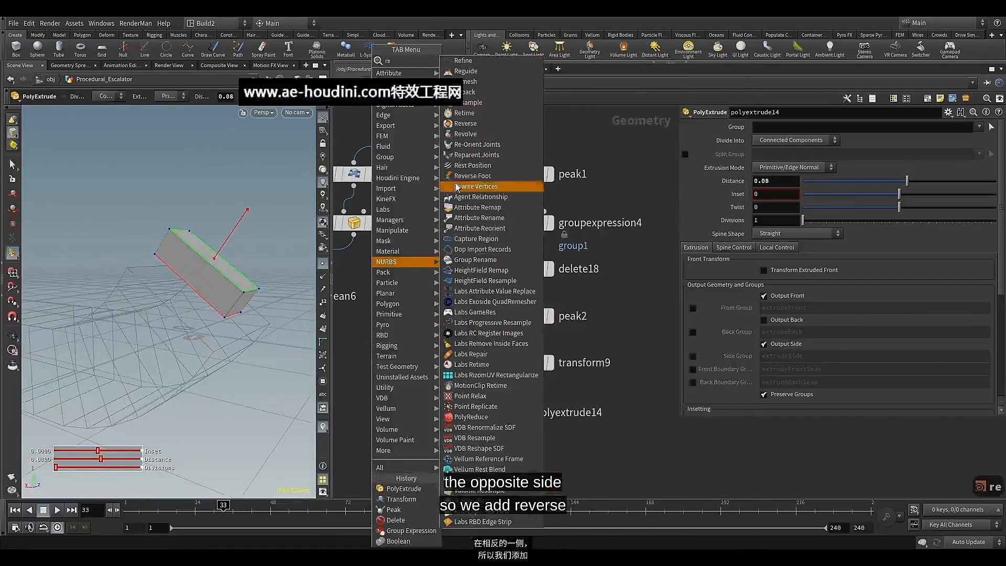
{"action": "left_click", "coordinate": [476, 125]}
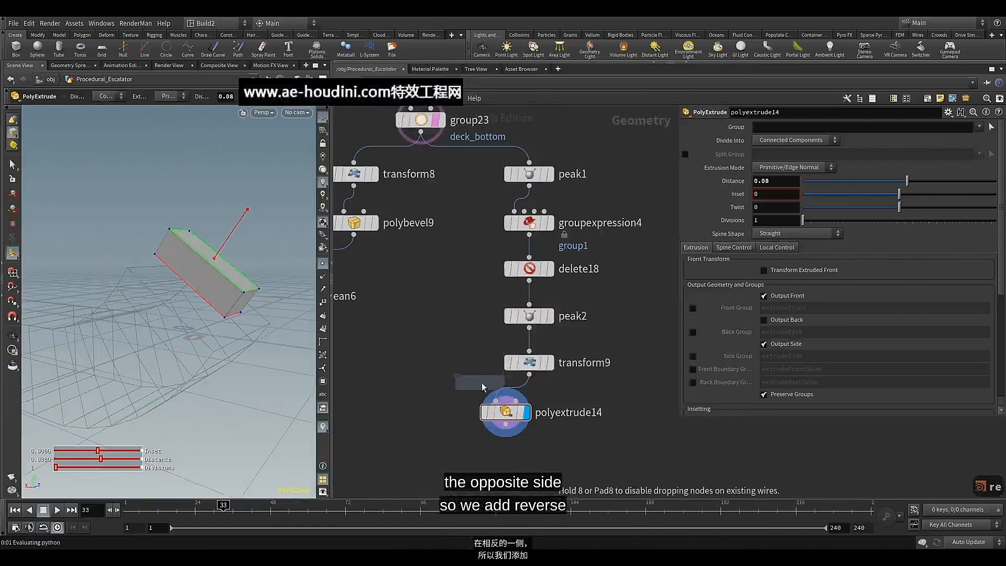
{"action": "left_click", "coordinate": [506, 392]}
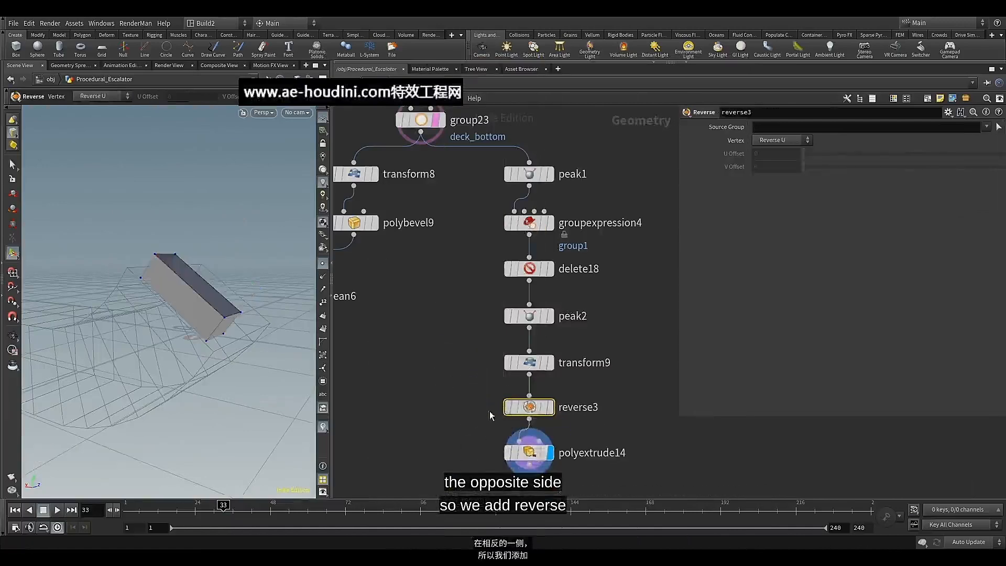
Enable Output Back on polyextrude14 to close the extruded block
{"action": "middle_click_drag", "start_coordinate": [491, 415], "coordinate": [469, 278]}
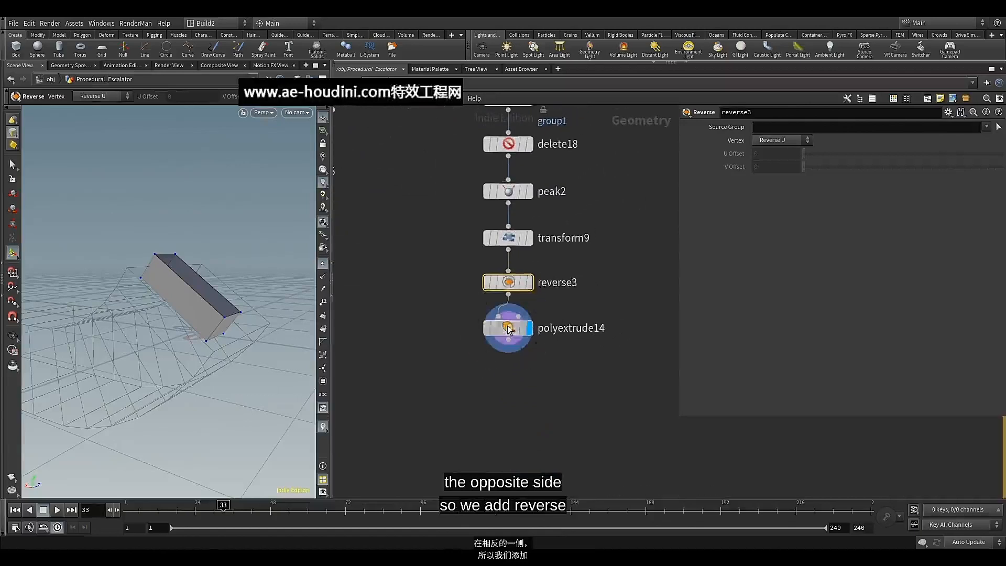
{"action": "left_click", "coordinate": [515, 343]}
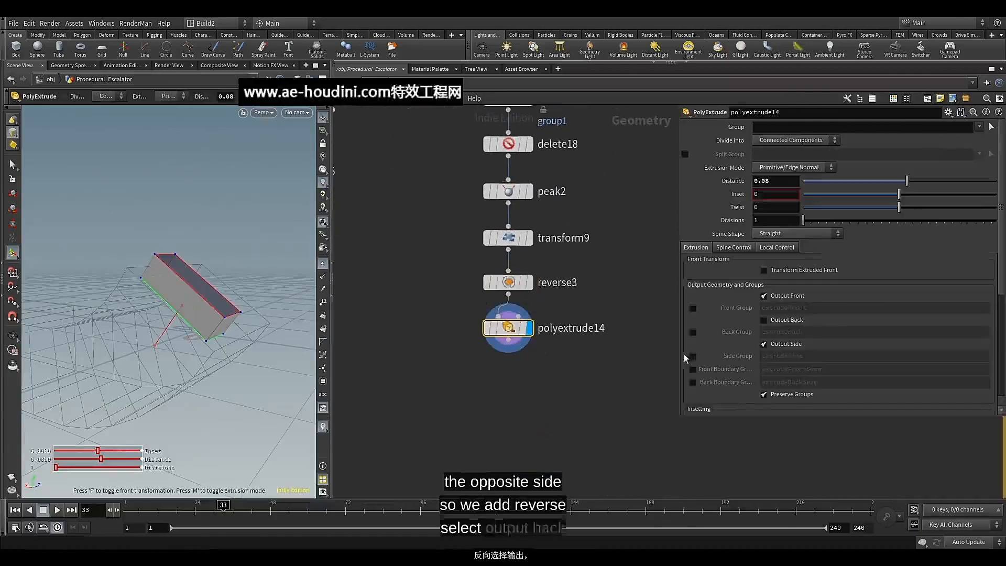
{"action": "left_click", "coordinate": [780, 320]}
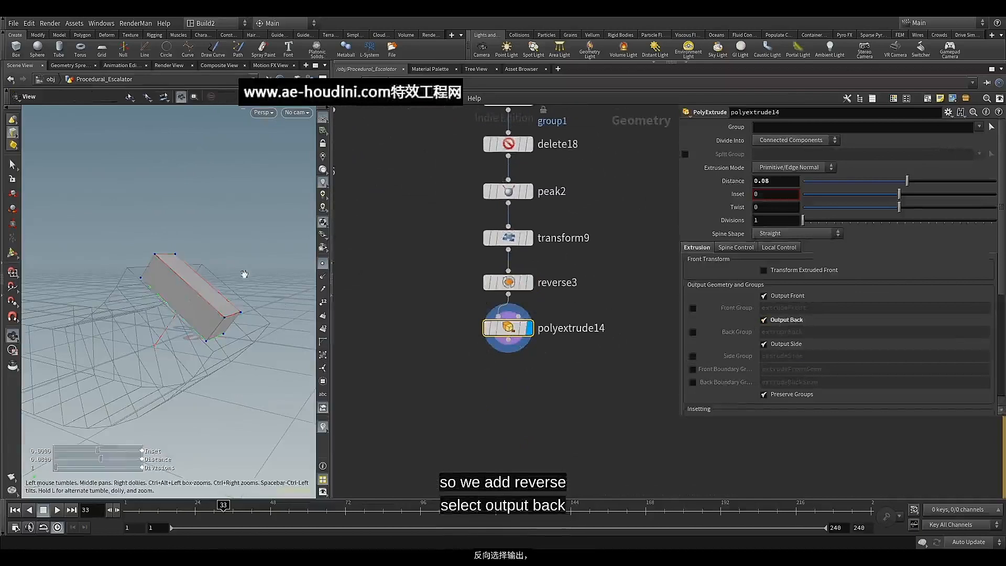
{"action": "left_click_drag", "start_coordinate": [242, 274], "coordinate": [210, 262], "text": "alt"}
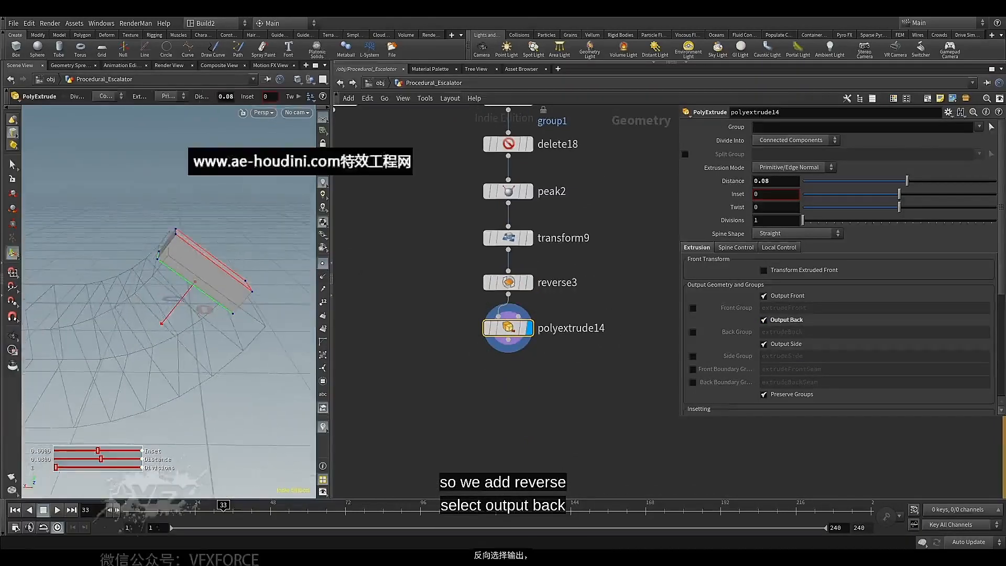
Add a Boolean node below polyextrude14 and wire the extruded block into its first input
{"action": "middle_click_drag", "start_coordinate": [398, 360], "coordinate": [386, 344]}
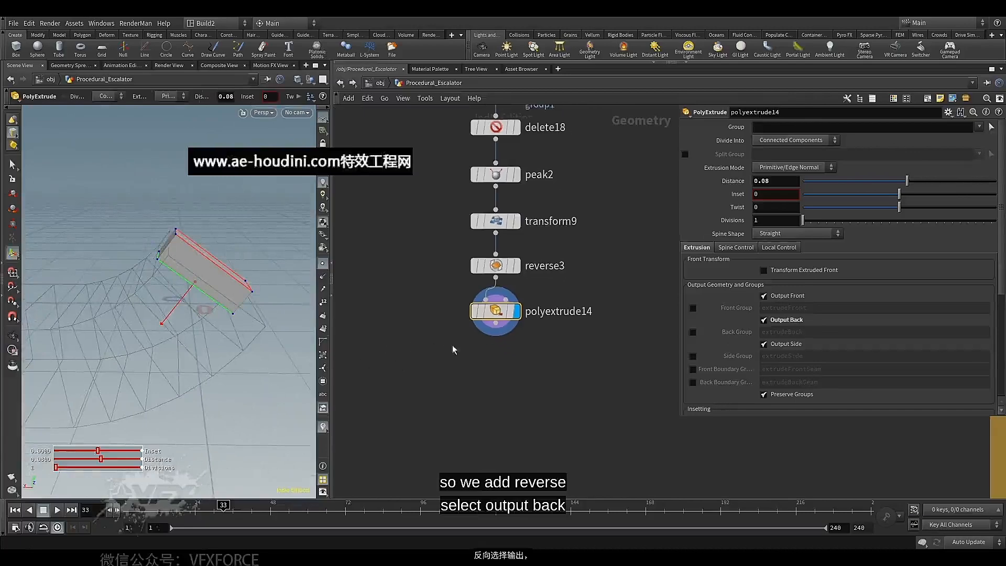
{"action": "scroll", "coordinate": [464, 344], "scroll_direction": "up", "scroll_amount": 3}
{"action": "middle_click_drag", "start_coordinate": [465, 343], "coordinate": [445, 314]}
{"action": "scroll", "coordinate": [458, 340], "scroll_direction": "down", "scroll_amount": 3}
{"action": "middle_click_drag", "start_coordinate": [458, 340], "coordinate": [489, 346]}
{"action": "key", "text": "Tab"}
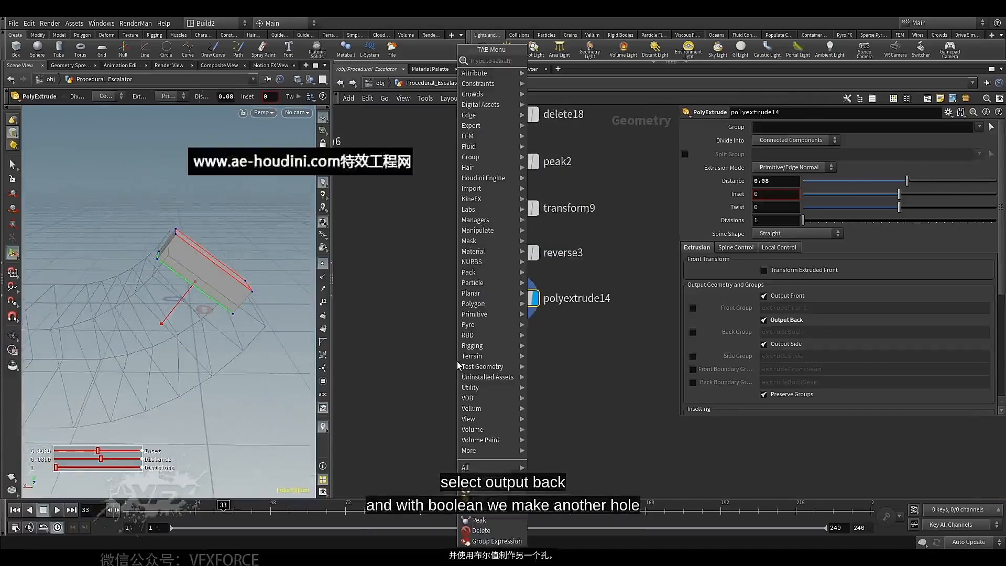
{"action": "type", "text": "bp"}
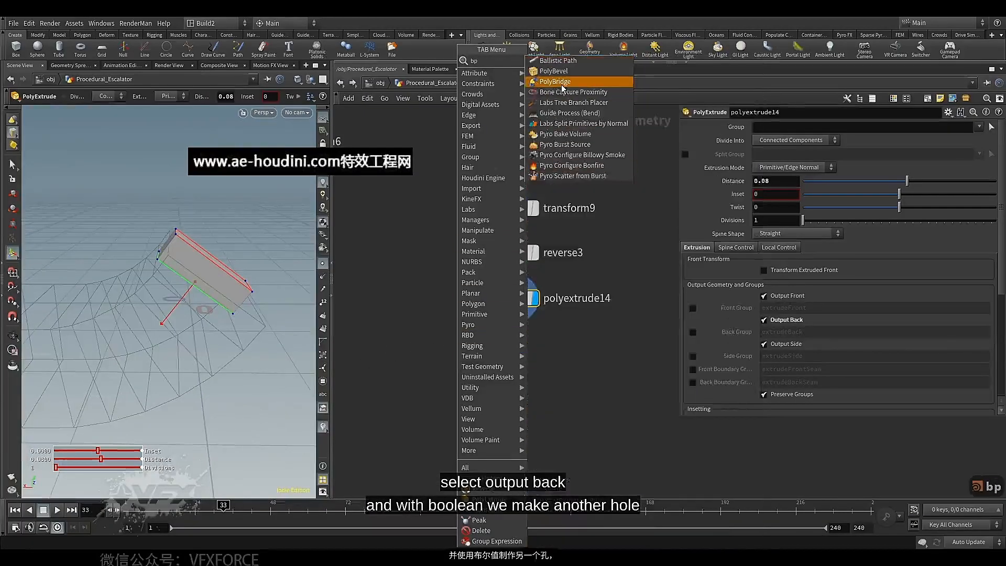
{"action": "key", "text": "BackSpace"}
{"action": "type", "text": "o"}
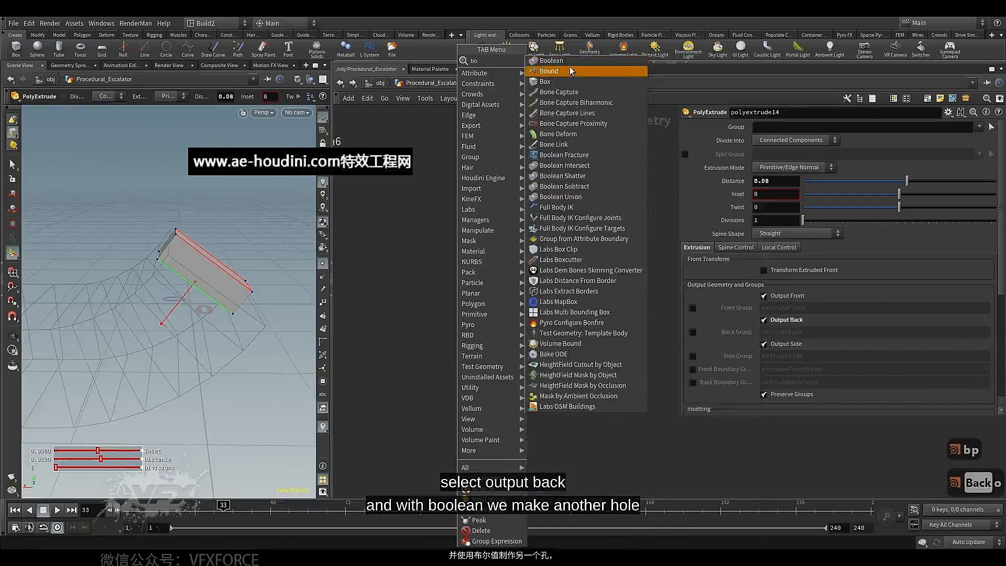
{"action": "left_click", "coordinate": [568, 61]}
{"action": "left_click", "coordinate": [429, 354]}
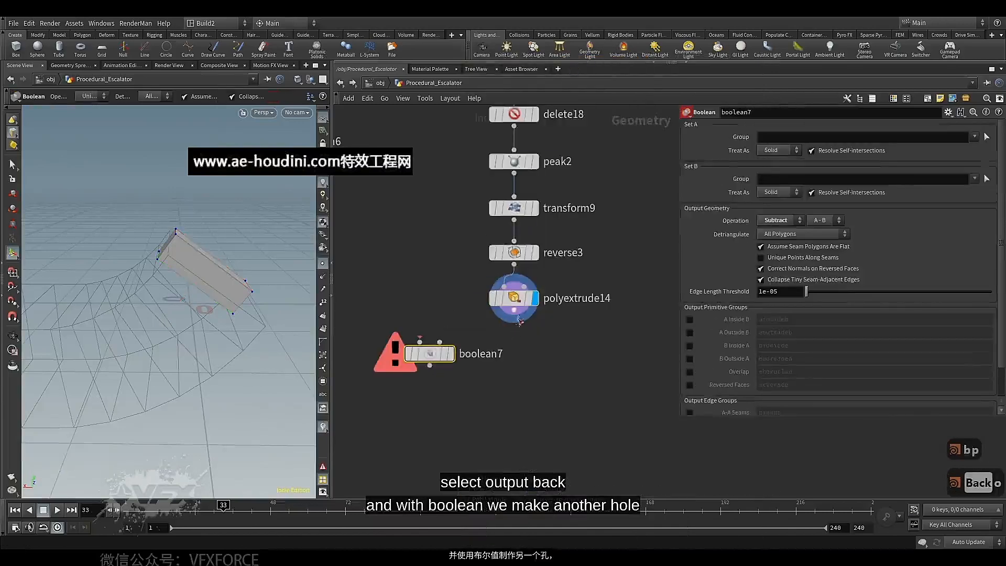
{"action": "left_click_drag", "start_coordinate": [514, 310], "coordinate": [430, 330]}
{"action": "left_click", "coordinate": [422, 332]}
Wire boolean6's output into the second input of boolean7 and display boolean7
{"action": "scroll", "coordinate": [422, 294], "scroll_direction": "down", "scroll_amount": 4}
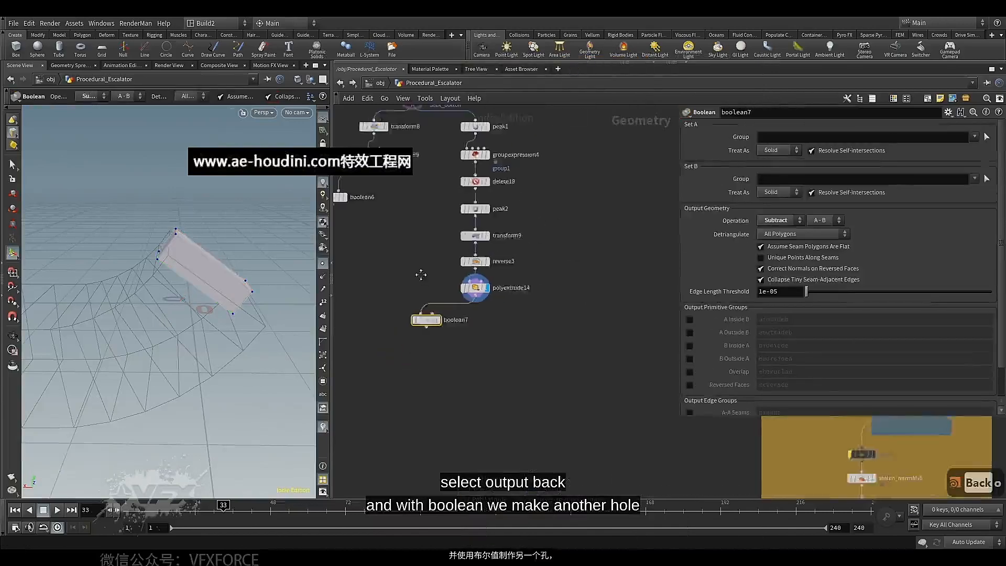
{"action": "mouse_move", "coordinate": [394, 261]}
{"action": "left_mouse_down"}
{"action": "mouse_move", "coordinate": [487, 363]}
{"action": "mouse_move", "coordinate": [452, 394]}
{"action": "left_mouse_up"}
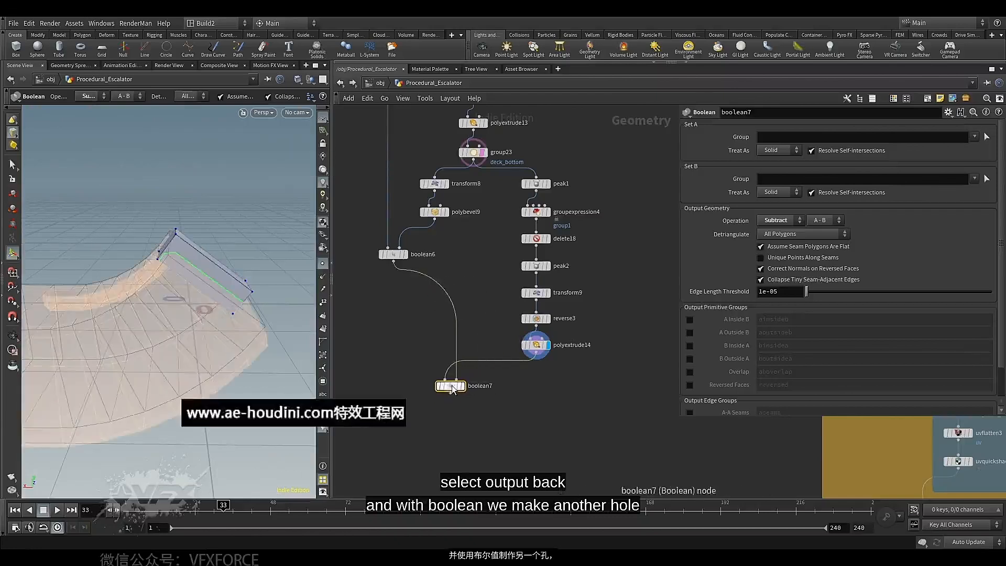
{"action": "scroll", "coordinate": [453, 393], "scroll_direction": "up", "scroll_amount": 2}
{"action": "left_click", "coordinate": [467, 388]}
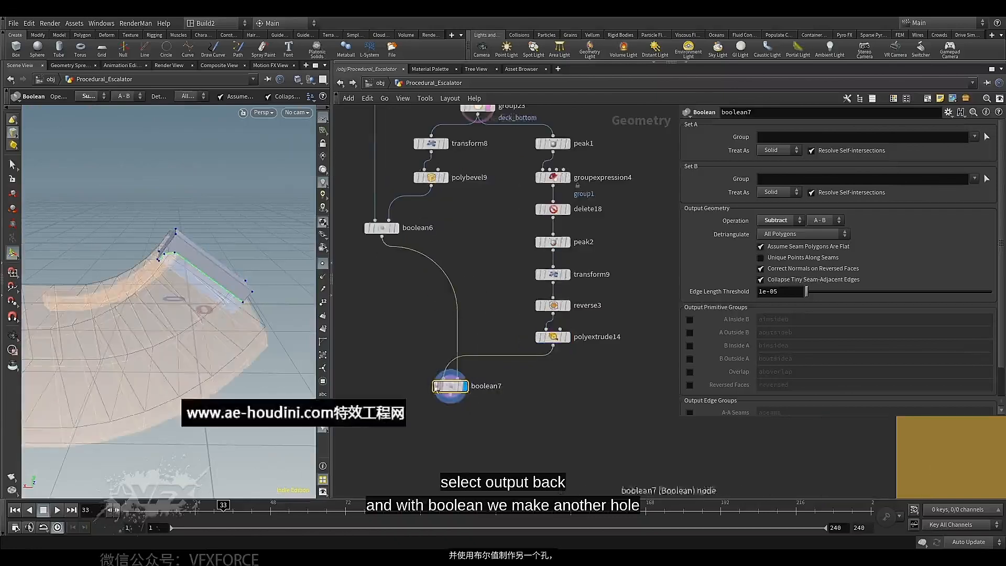
{"action": "key", "text": "Escape"}
{"action": "left_click_drag", "start_coordinate": [222, 283], "coordinate": [237, 283]}
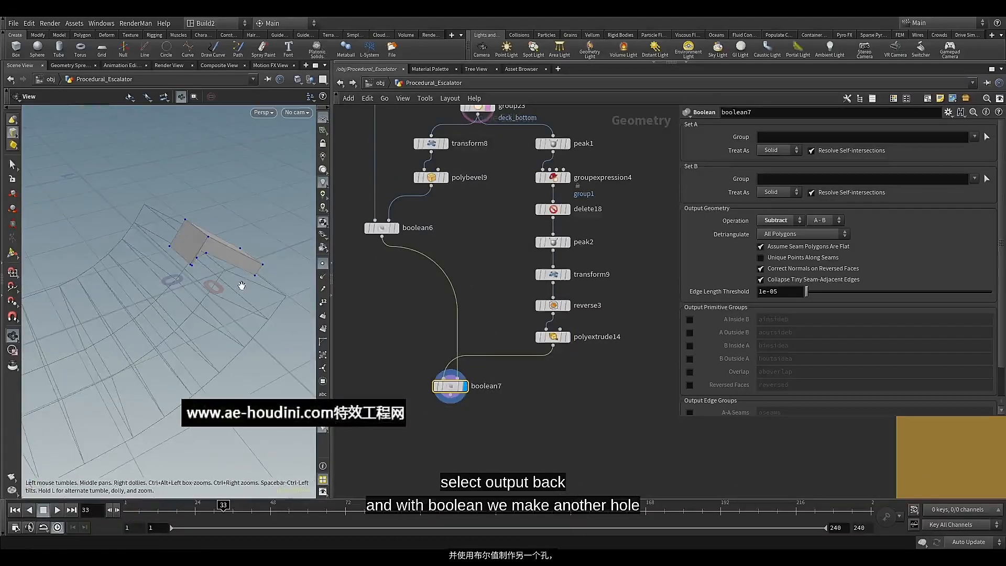
{"action": "key", "text": "Return"}
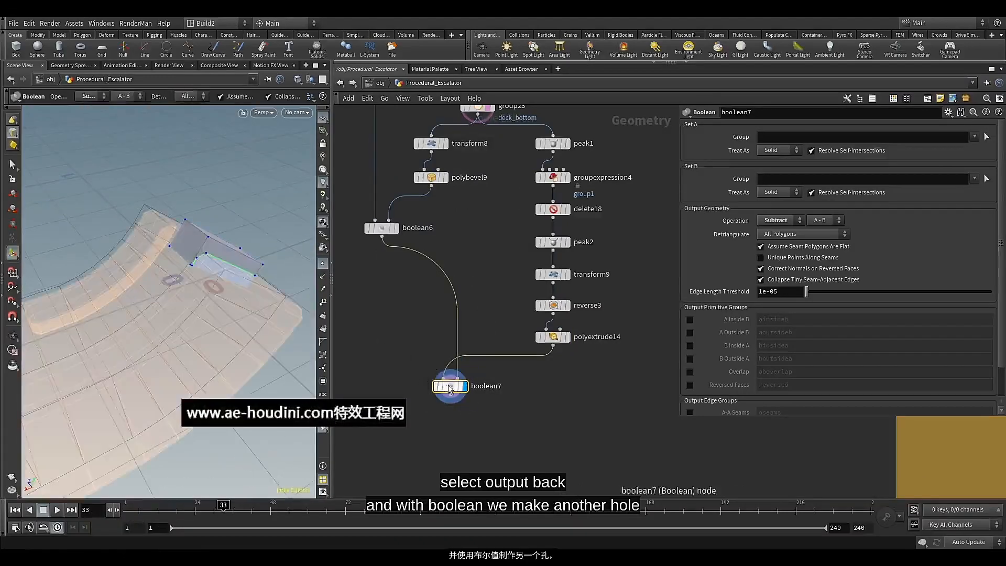
Set boolean7's subtraction to B - A so the block cuts the deck, and inspect the cut from several sides
{"action": "left_click", "coordinate": [836, 220]}
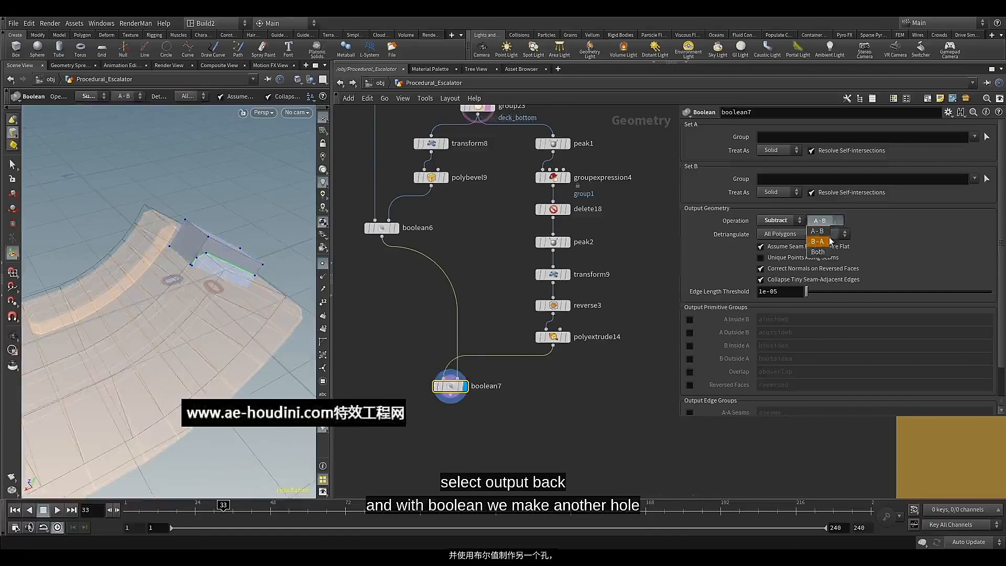
{"action": "left_click", "coordinate": [830, 242]}
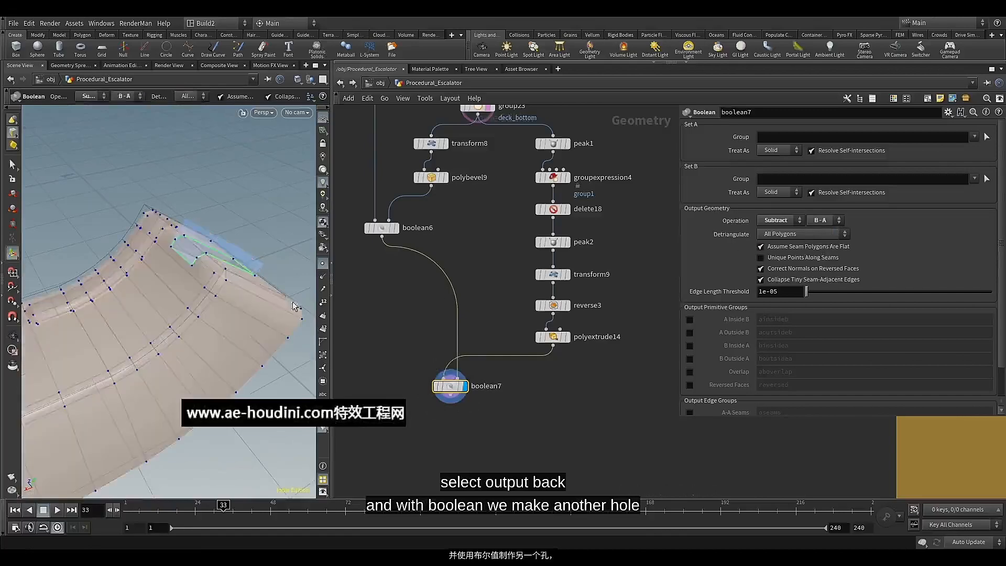
{"action": "left_click_drag", "start_coordinate": [243, 303], "coordinate": [176, 284], "text": "alt"}
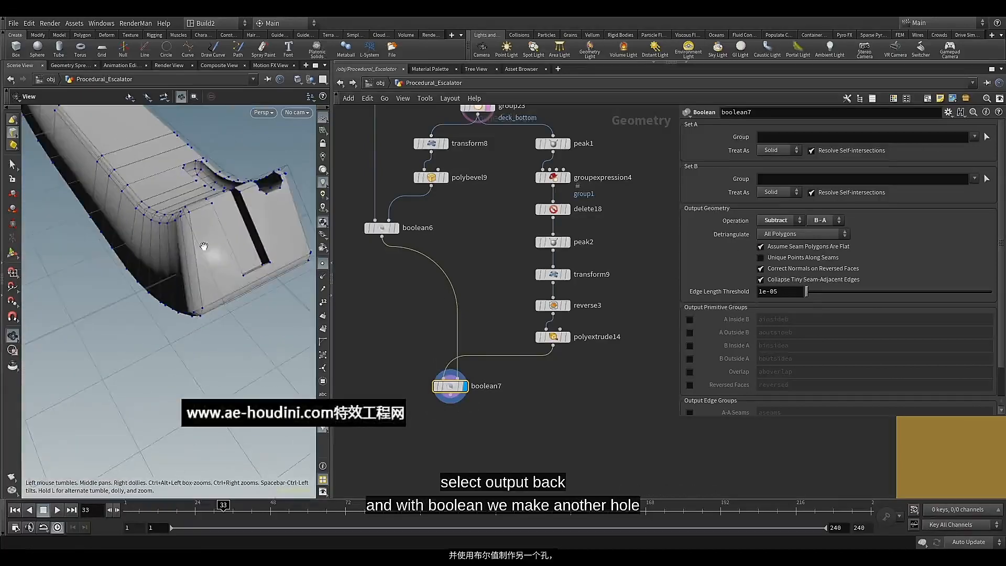
{"action": "left_click_drag", "start_coordinate": [204, 246], "coordinate": [242, 320], "text": "alt"}
{"action": "right_click_drag", "start_coordinate": [247, 305], "coordinate": [238, 269], "text": "alt"}
{"action": "left_click_drag", "start_coordinate": [237, 269], "coordinate": [179, 302], "text": "alt"}
{"action": "middle_click_drag", "start_coordinate": [217, 316], "coordinate": [149, 285], "text": "alt"}
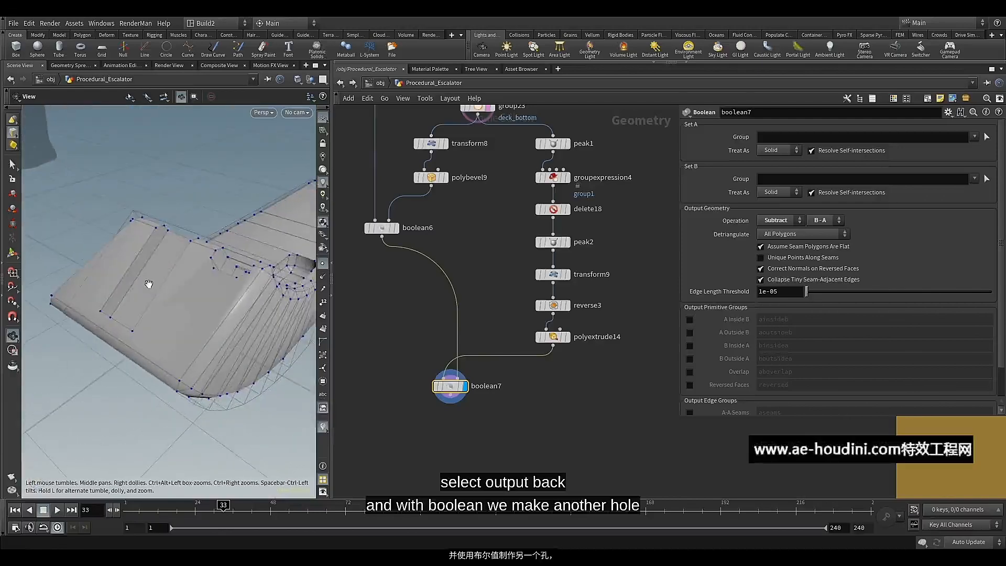
{"action": "key", "text": "Return"}
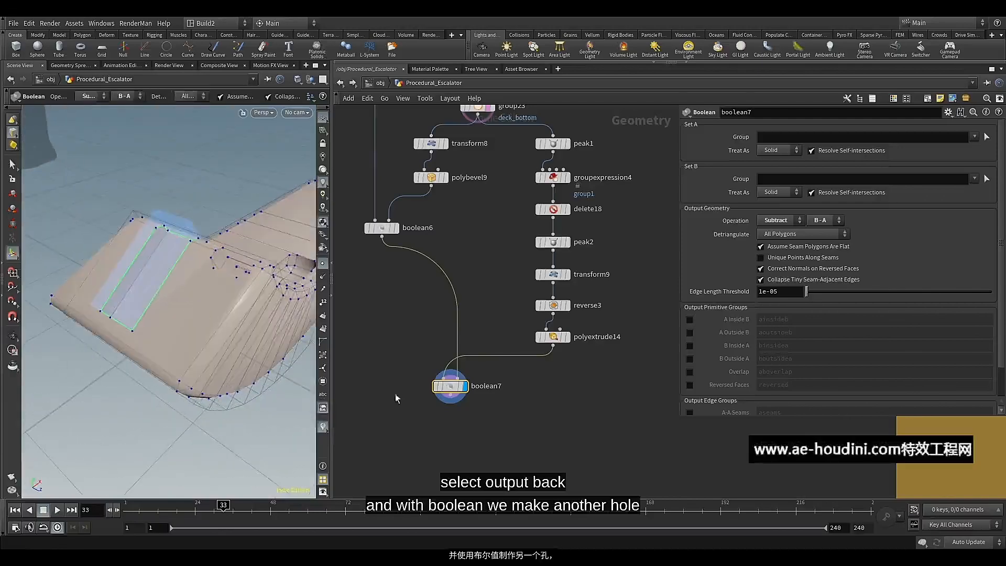
Append a PolyBevel node to boolean7, align it underneath and display it
{"action": "middle_click_drag", "start_coordinate": [420, 398], "coordinate": [422, 306]}
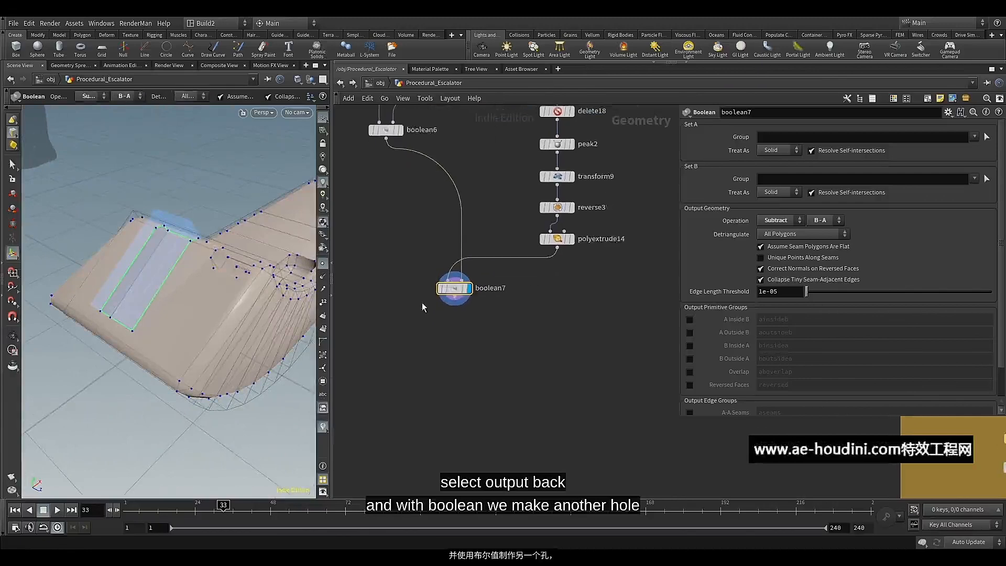
{"action": "scroll", "coordinate": [457, 316], "scroll_direction": "up", "scroll_amount": 3}
{"action": "left_click", "coordinate": [478, 266]}
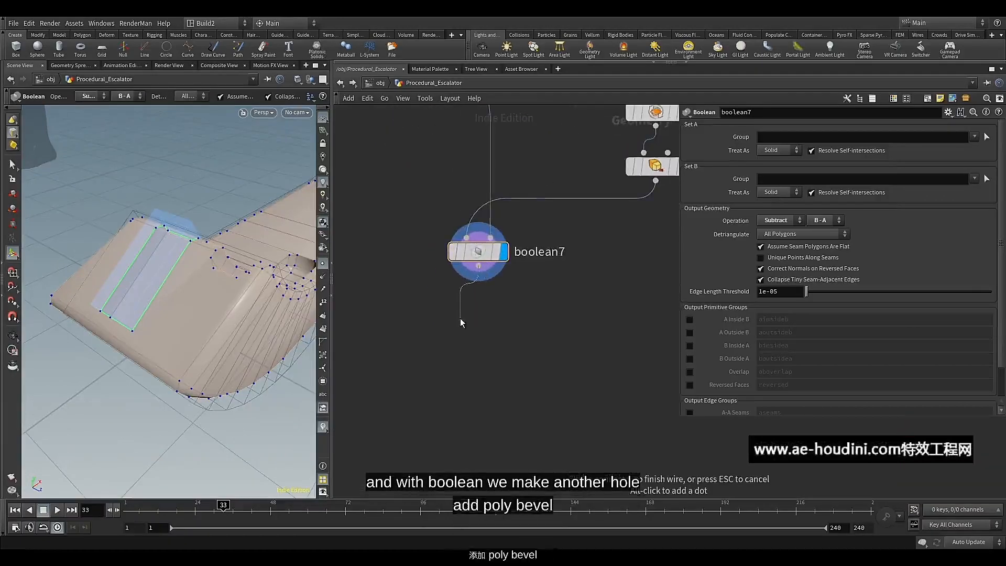
{"action": "key", "text": "Tab"}
{"action": "type", "text": "pol"}
{"action": "mouse_move", "coordinate": [495, 230]}
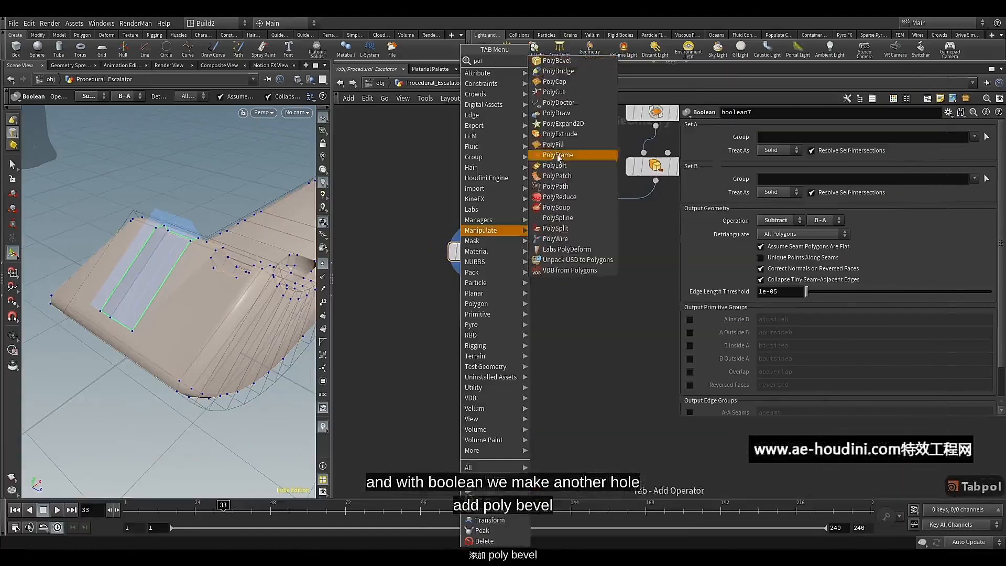
{"action": "left_click", "coordinate": [556, 60]}
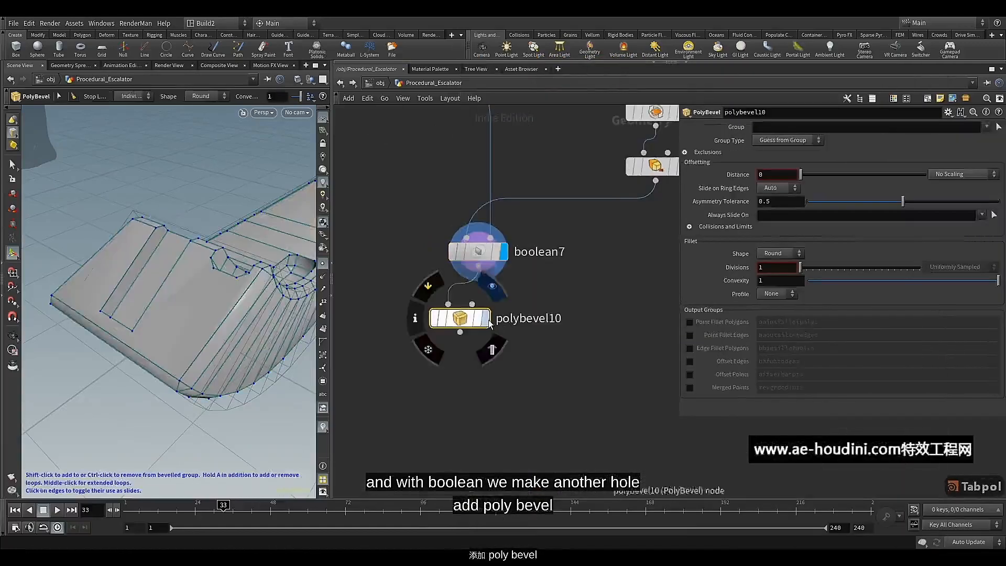
{"action": "left_click_drag", "start_coordinate": [458, 321], "coordinate": [470, 317]}
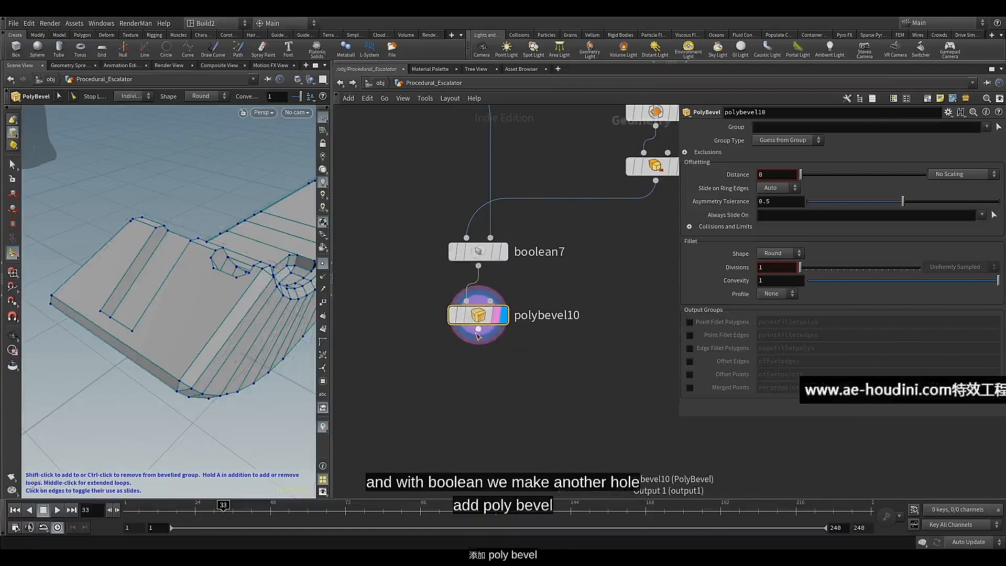
Expand polybevel10's exclusion settings and set the maximum normal angle to 80
{"action": "left_click", "coordinate": [685, 153]}
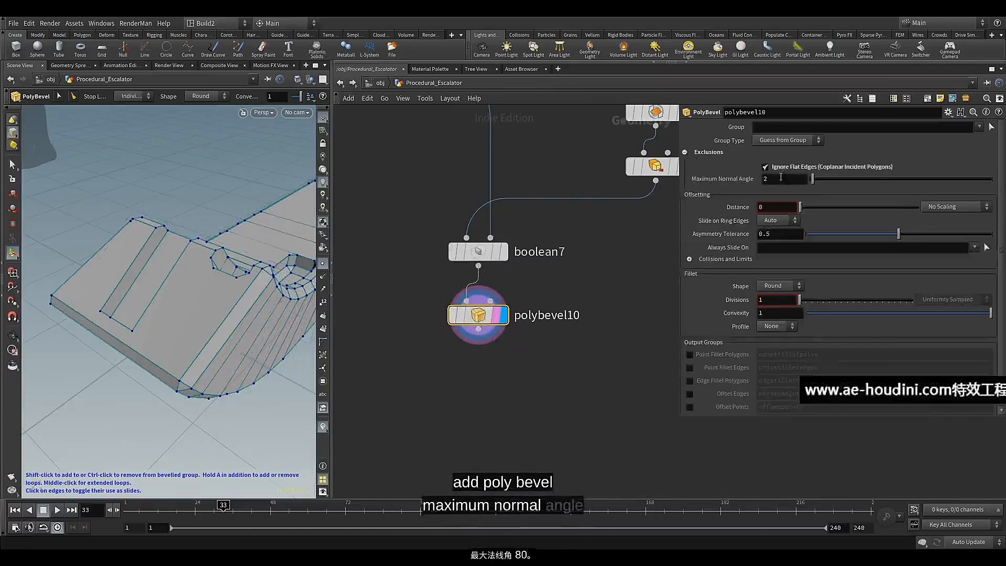
{"action": "left_click", "coordinate": [763, 180]}
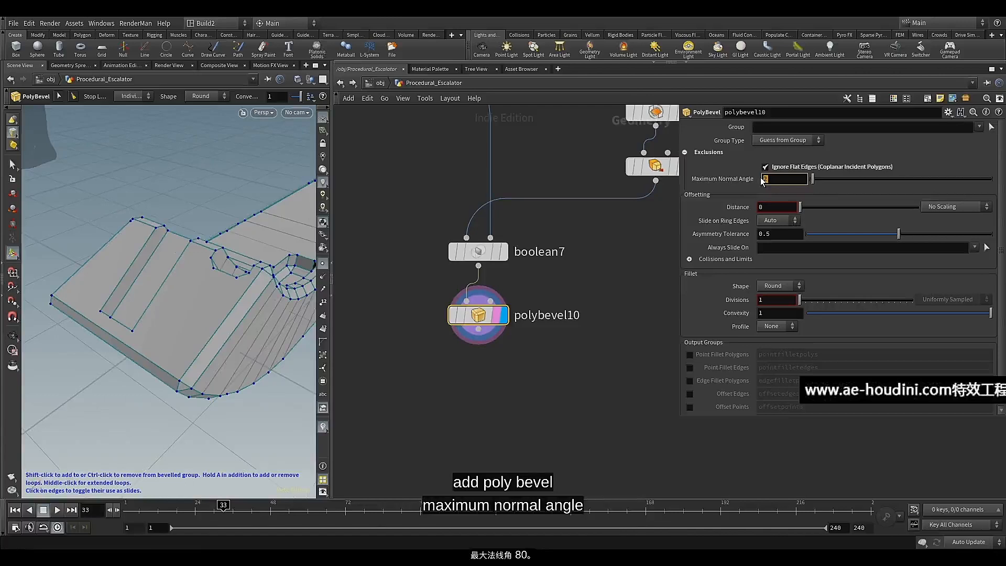
{"action": "type", "text": "80"}
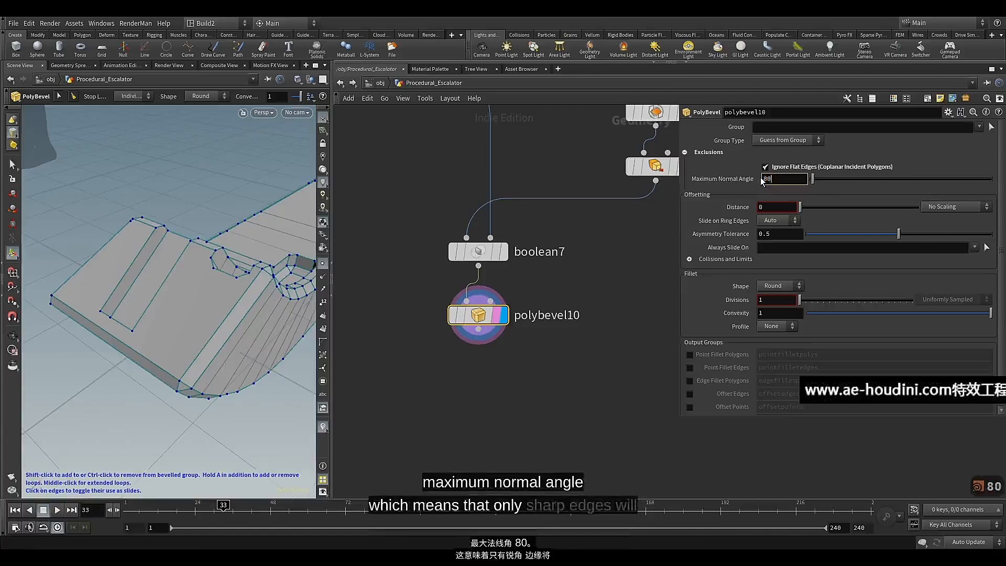
Set polybevel10's offset distance to 0.011 and its fillet divisions to 4
{"action": "left_click", "coordinate": [771, 208]}
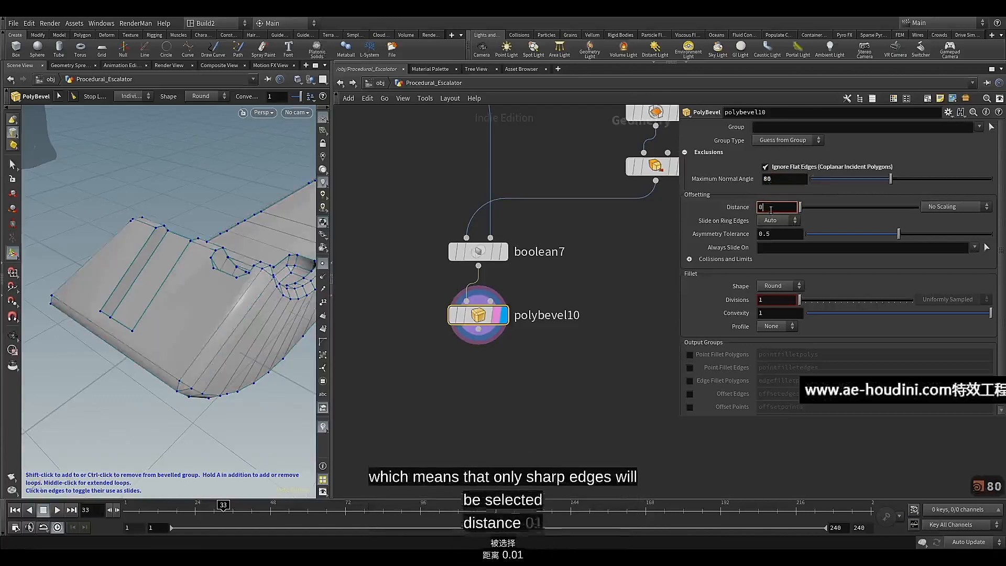
{"action": "type", "text": ".0"}
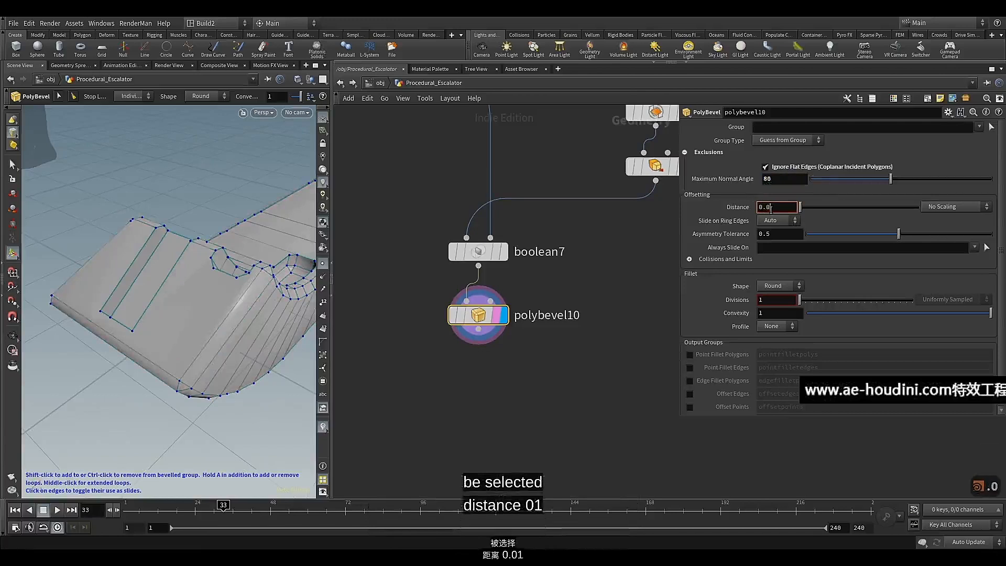
{"action": "type", "text": "11"}
{"action": "key", "text": "Return"}
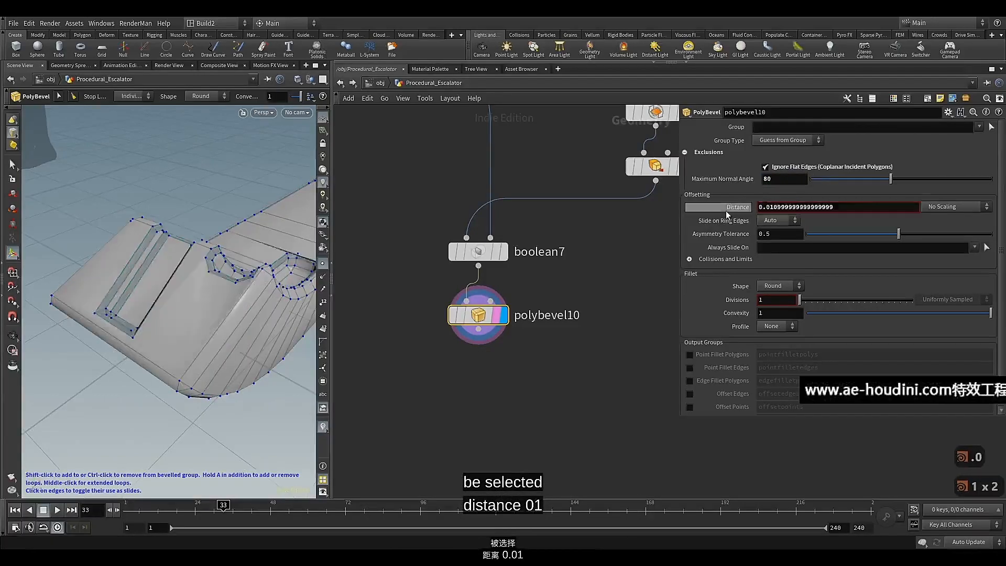
{"action": "left_click_drag", "start_coordinate": [287, 257], "coordinate": [201, 246], "text": "alt"}
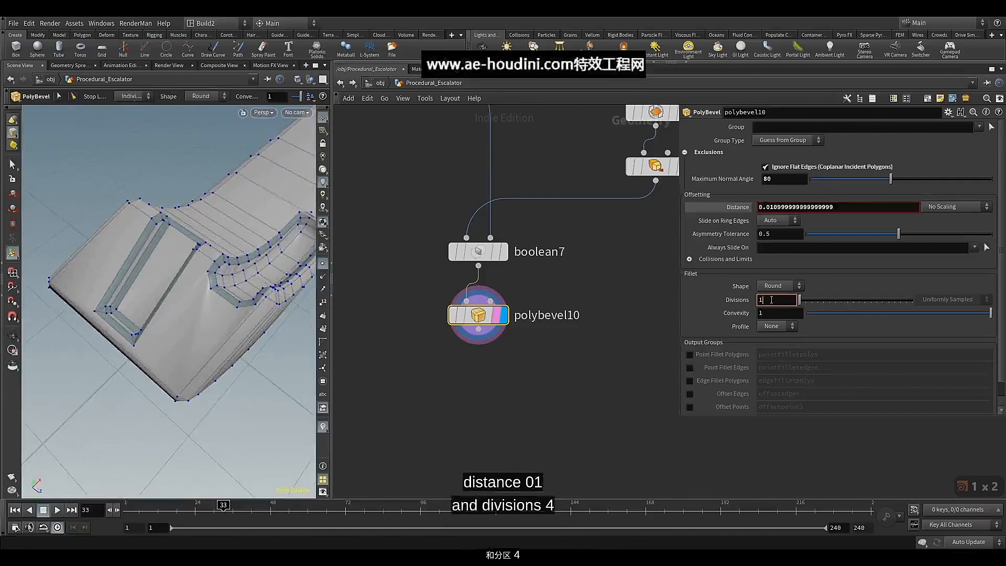
{"action": "key", "text": "BackSpace"}
{"action": "type", "text": "4"}
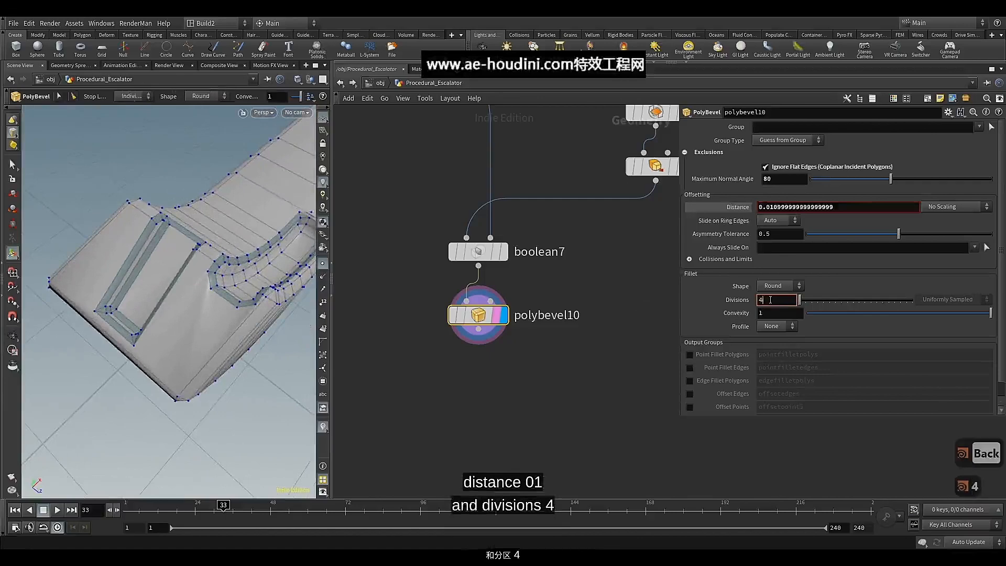
{"action": "key", "text": "Return"}
Inspect the bevelled edges around the deck's cut-outs and along its length from several sides
{"action": "left_click_drag", "start_coordinate": [151, 303], "coordinate": [189, 253], "text": "alt"}
{"action": "scroll", "coordinate": [210, 238], "scroll_direction": "down", "scroll_amount": 6}
{"action": "middle_click_drag", "start_coordinate": [231, 222], "coordinate": [235, 341], "text": "alt"}
{"action": "left_click_drag", "start_coordinate": [273, 196], "coordinate": [186, 207], "text": "alt"}
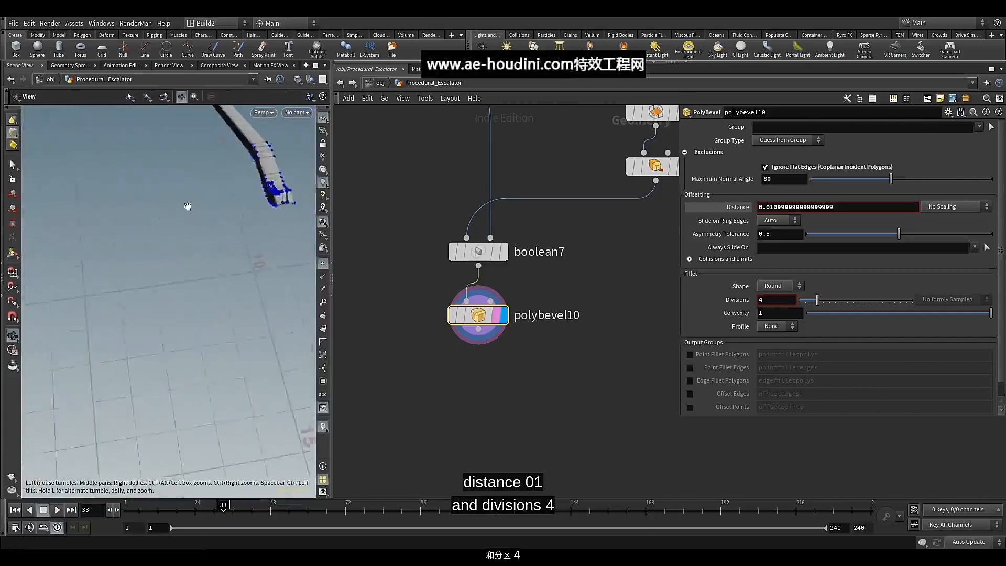
{"action": "scroll", "coordinate": [303, 183], "scroll_direction": "up", "scroll_amount": 3}
{"action": "scroll", "coordinate": [303, 182], "scroll_direction": "up", "scroll_amount": 6}
{"action": "left_click_drag", "start_coordinate": [267, 190], "coordinate": [218, 220], "text": "alt"}
{"action": "scroll", "coordinate": [218, 220], "scroll_direction": "down", "scroll_amount": 7}
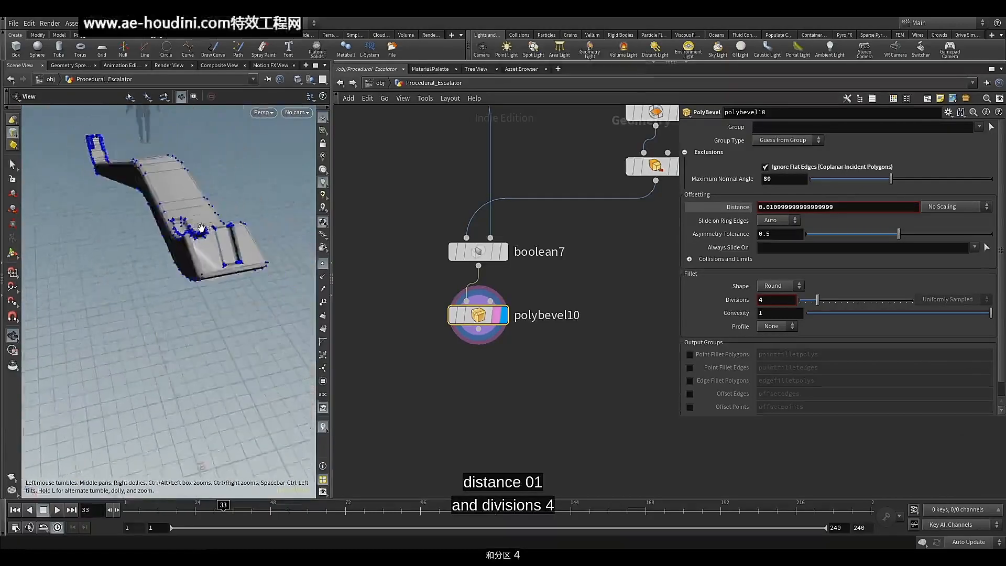
{"action": "middle_click_drag", "start_coordinate": [219, 222], "coordinate": [280, 372]}
{"action": "left_click_drag", "start_coordinate": [125, 186], "coordinate": [168, 192]}
{"action": "middle_click_drag", "start_coordinate": [154, 196], "coordinate": [180, 274]}
{"action": "scroll", "coordinate": [171, 252], "scroll_direction": "up", "scroll_amount": 6}
{"action": "scroll", "coordinate": [171, 253], "scroll_direction": "up", "scroll_amount": 7}
{"action": "left_click_drag", "start_coordinate": [171, 252], "coordinate": [192, 274]}
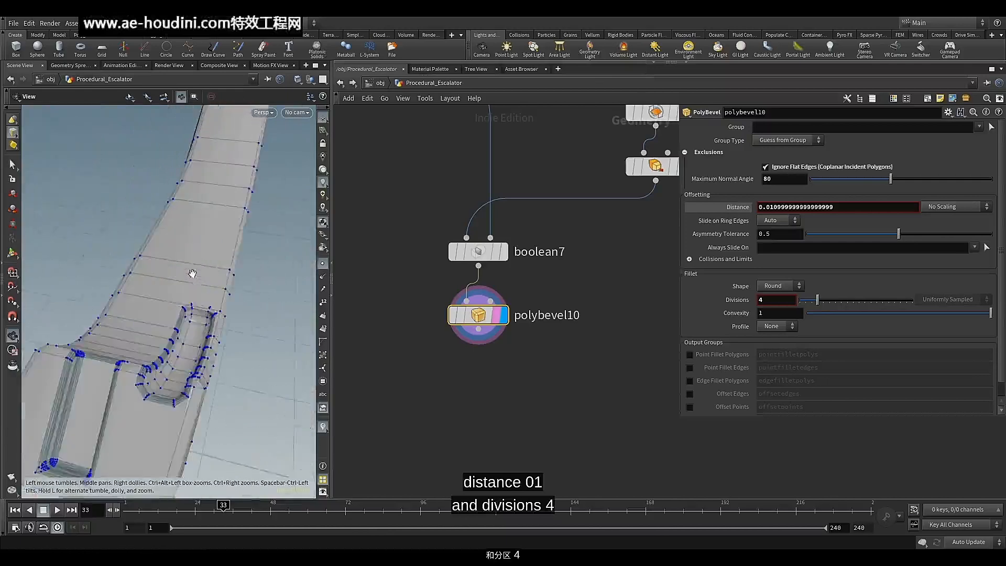
{"action": "middle_click_drag", "start_coordinate": [192, 274], "coordinate": [211, 229]}
{"action": "left_click_drag", "start_coordinate": [212, 229], "coordinate": [184, 238]}
{"action": "scroll", "coordinate": [448, 300], "scroll_direction": "down", "scroll_amount": 3}
Append a Null node to polybevel10, align it underneath and display it
{"action": "middle_click_drag", "start_coordinate": [441, 318], "coordinate": [471, 322]}
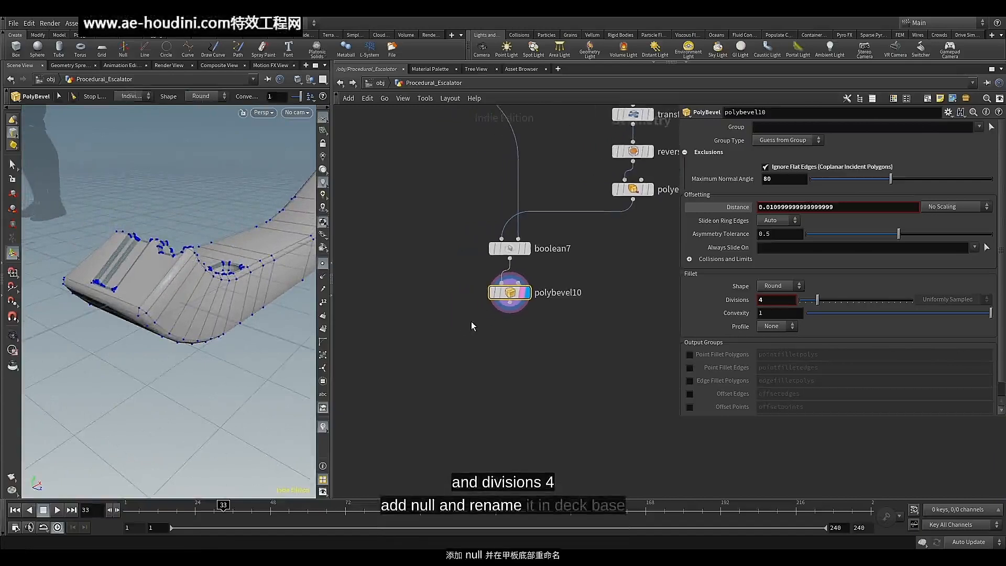
{"action": "left_click", "coordinate": [510, 304]}
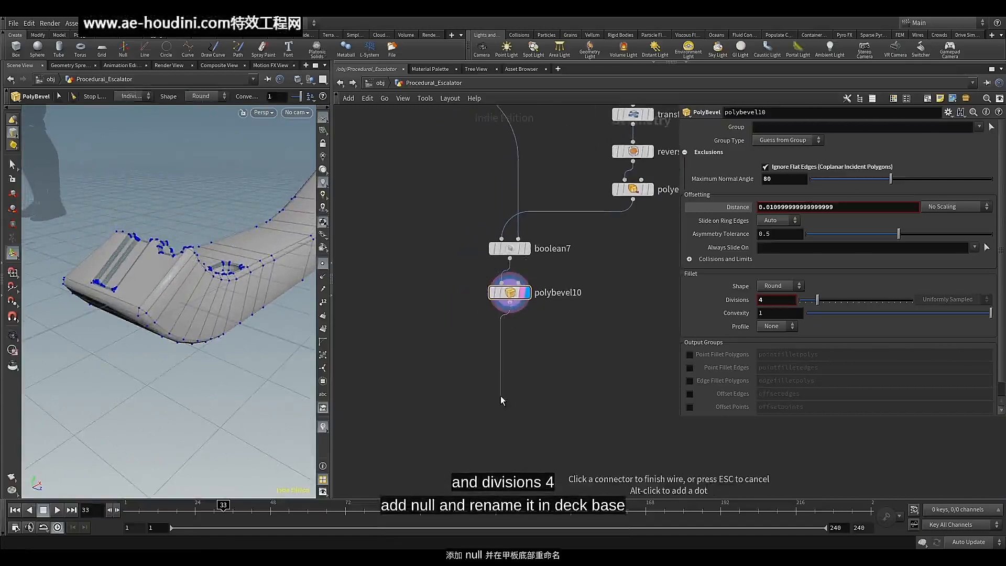
{"action": "key", "text": "Tab"}
{"action": "type", "text": "nul"}
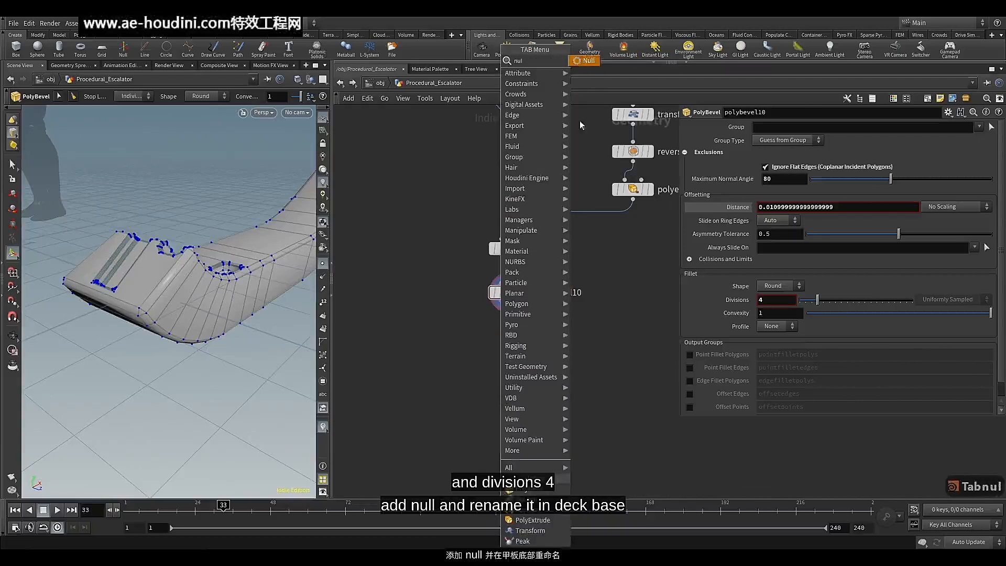
{"action": "left_click", "coordinate": [586, 61]}
{"action": "left_click", "coordinate": [500, 401]}
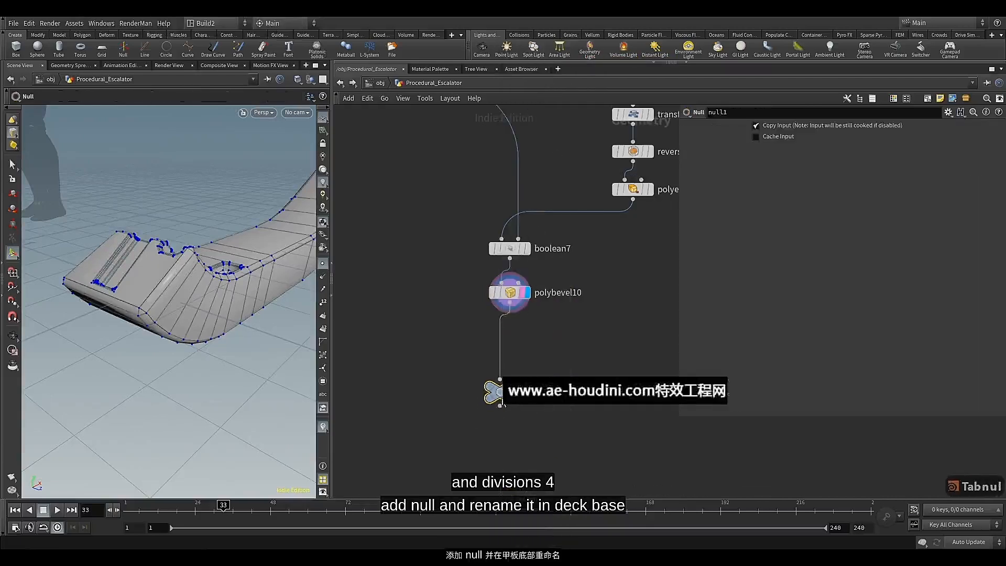
{"action": "left_click_drag", "start_coordinate": [501, 403], "coordinate": [511, 356]}
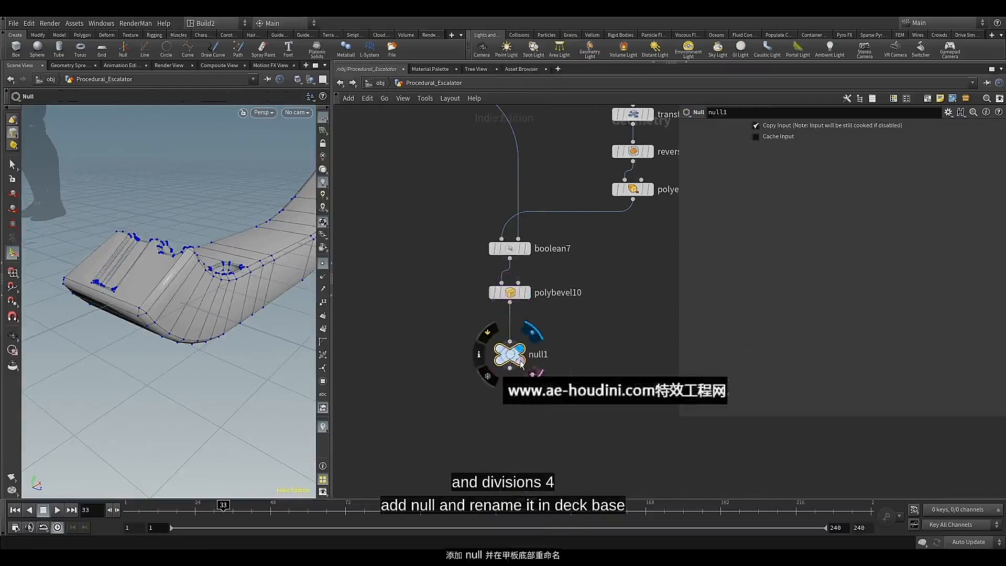
Colour the new null green and rename it Deck_Base
{"action": "scroll", "coordinate": [513, 361], "scroll_direction": "up", "scroll_amount": 2}
{"action": "key", "text": "c"}
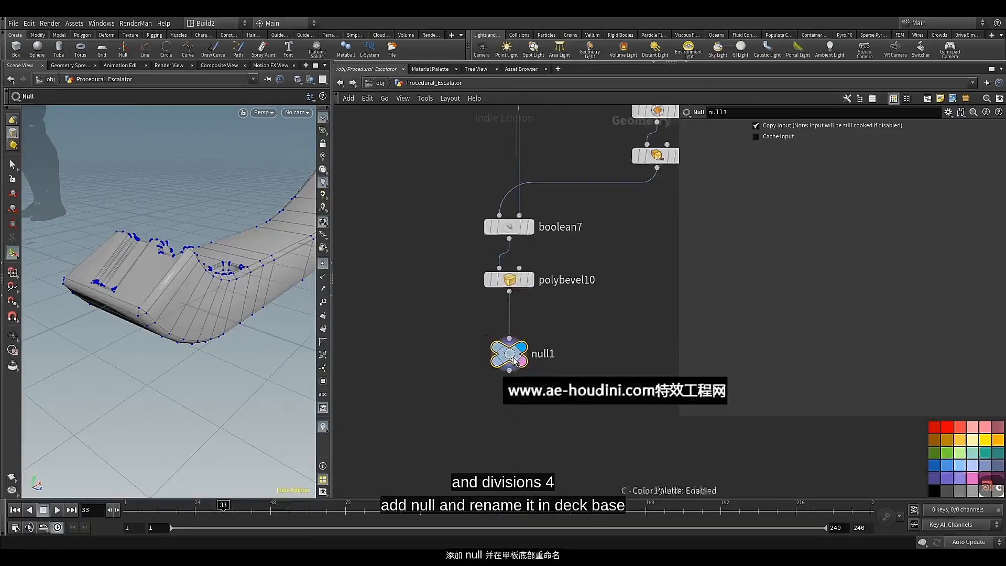
{"action": "double_click", "coordinate": [553, 356]}
{"action": "type", "text": "De"}
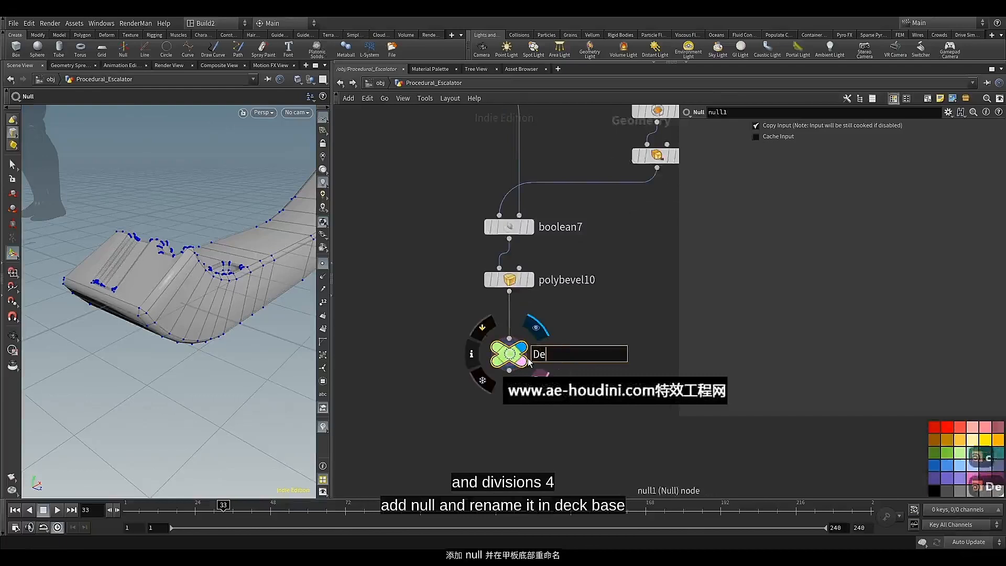
{"action": "type", "text": "ck"}
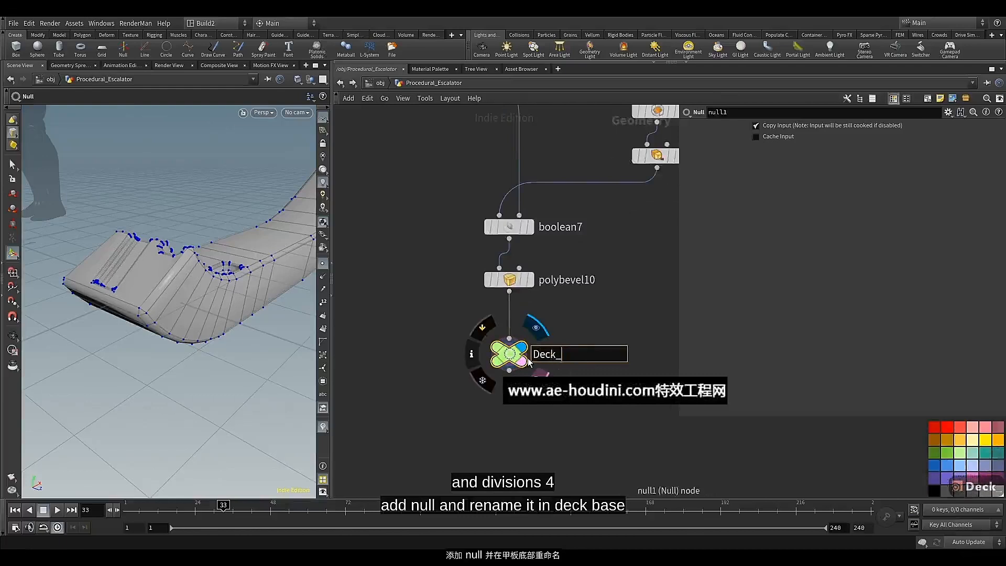
{"action": "type", "text": "_Base"}
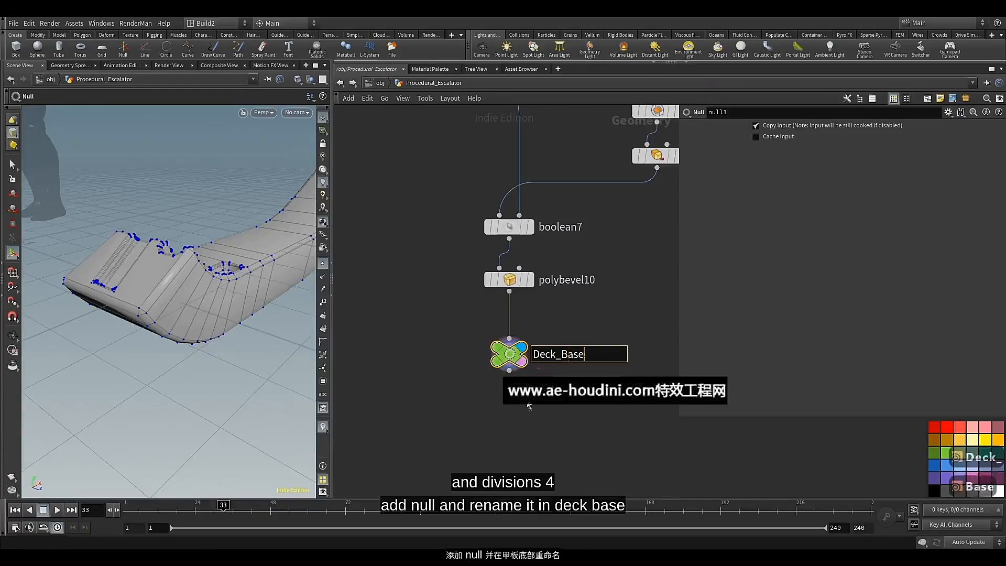
{"action": "key", "text": "Return"}
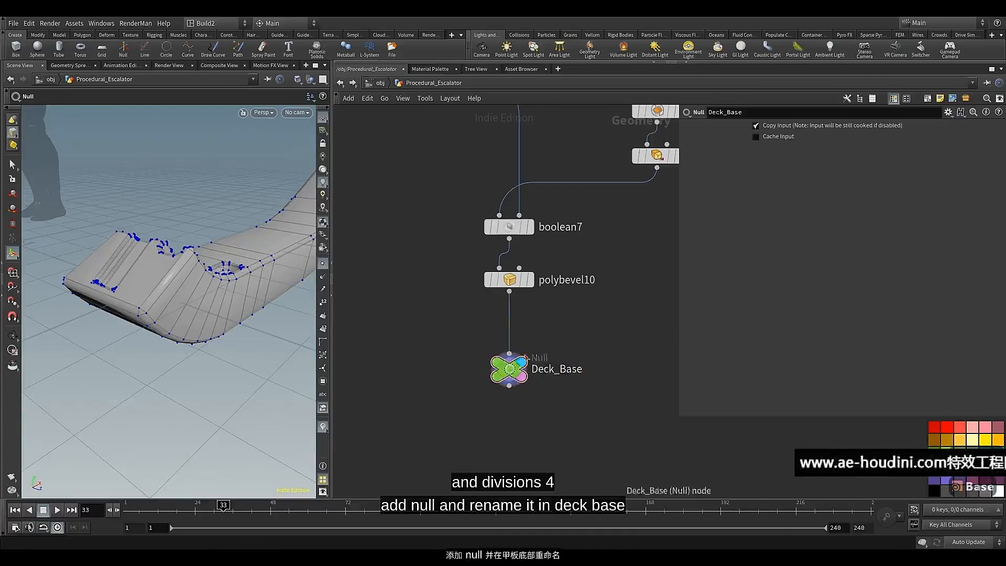
Move Deck_Base further below polybevel10, then branch a UV Flatten node off polybevel10's output and display it
{"action": "scroll", "coordinate": [585, 309], "scroll_direction": "down", "scroll_amount": 5}
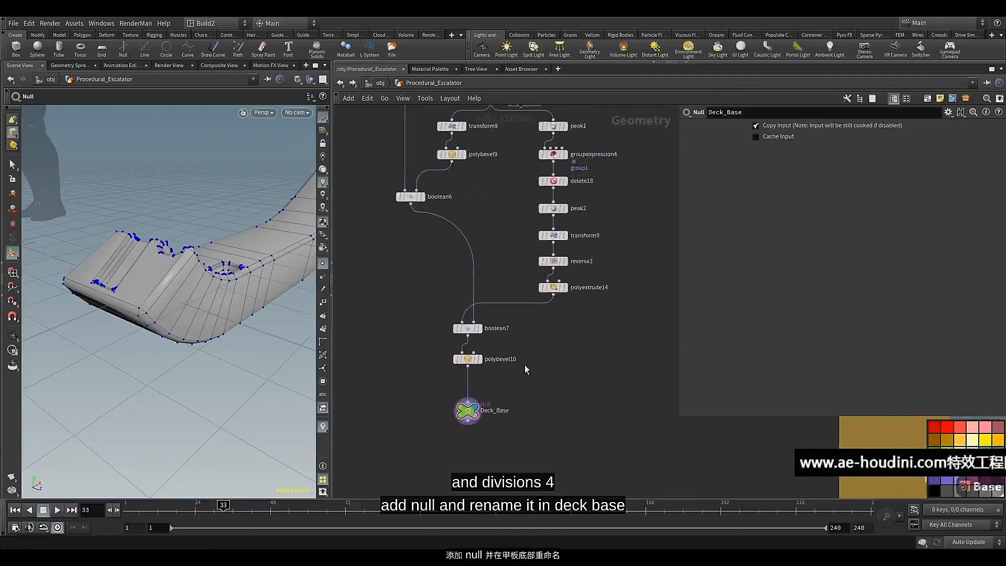
{"action": "middle_click_drag", "start_coordinate": [525, 366], "coordinate": [527, 343]}
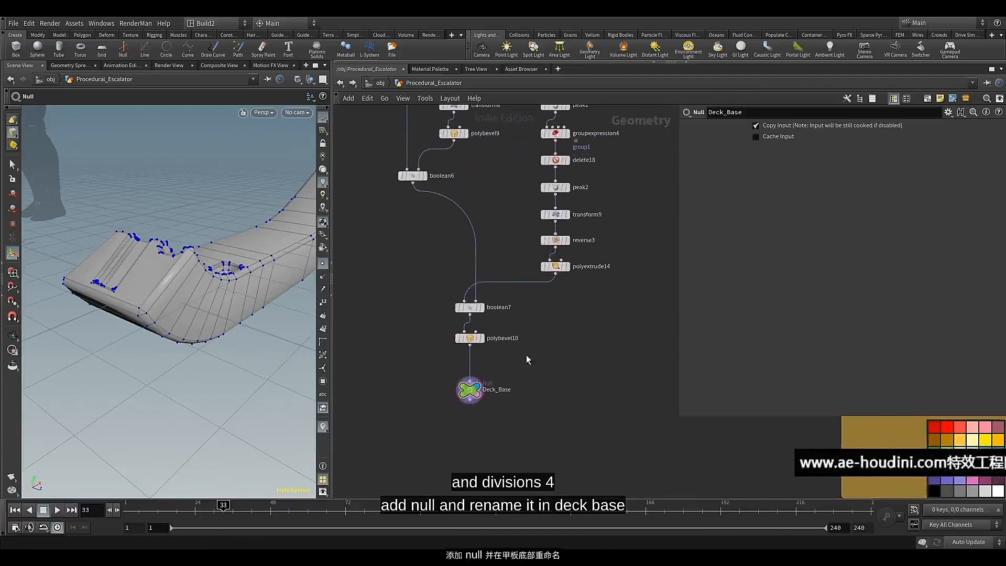
{"action": "middle_click_drag", "start_coordinate": [497, 373], "coordinate": [501, 362]}
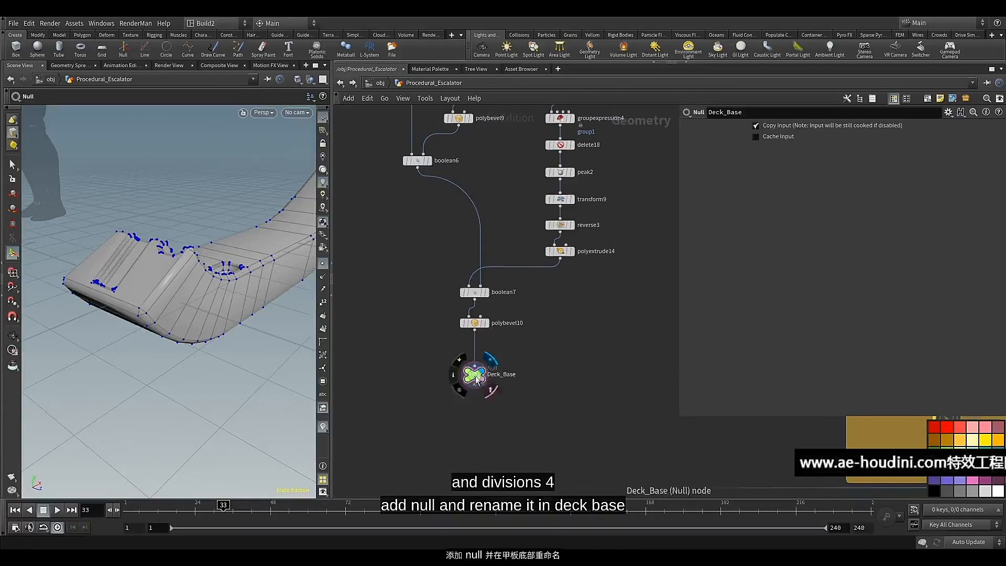
{"action": "left_click_drag", "start_coordinate": [478, 366], "coordinate": [478, 386]}
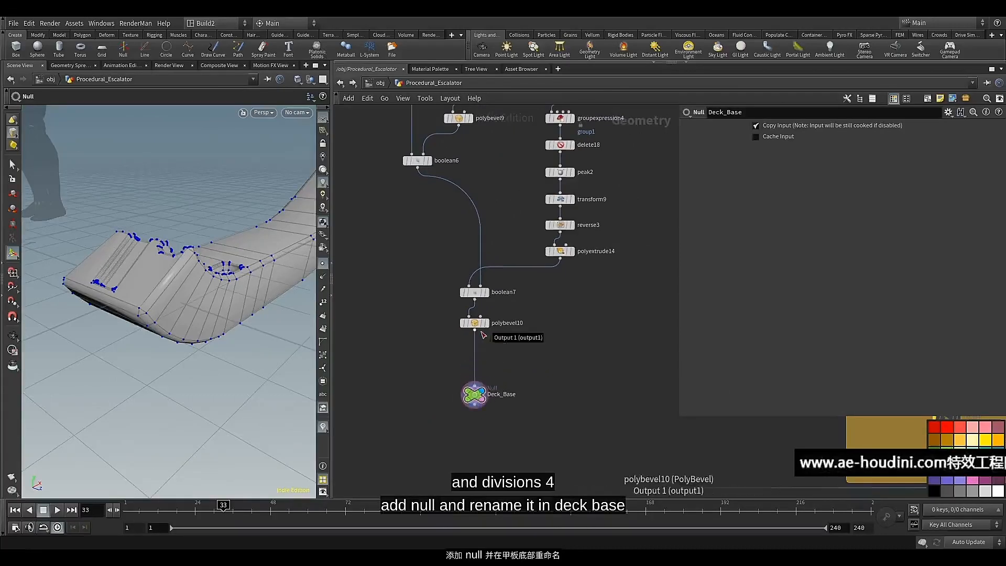
{"action": "left_click", "coordinate": [487, 333]}
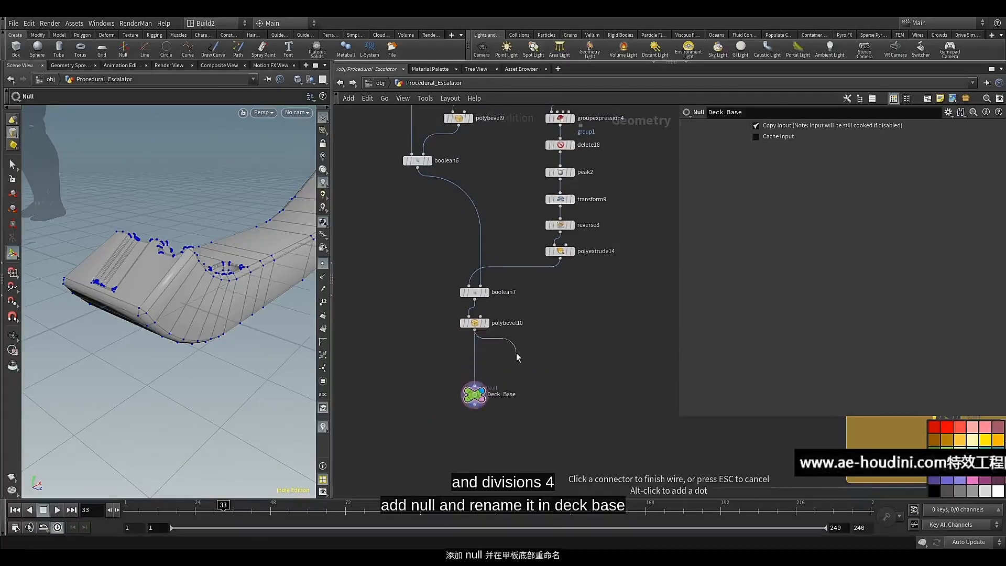
{"action": "key", "text": "Tab"}
{"action": "type", "text": "uv"}
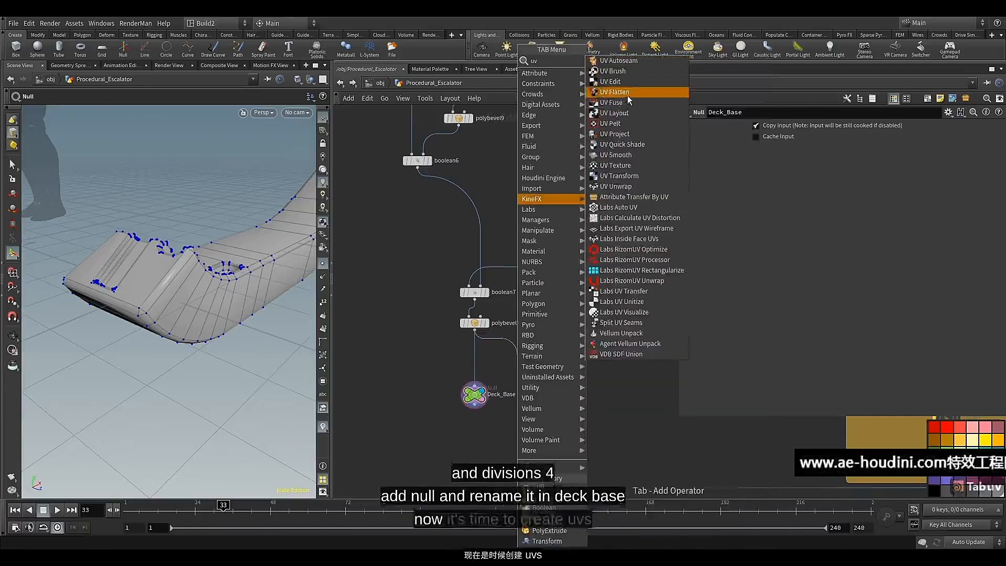
{"action": "left_click", "coordinate": [614, 92]}
{"action": "left_click", "coordinate": [518, 354]}
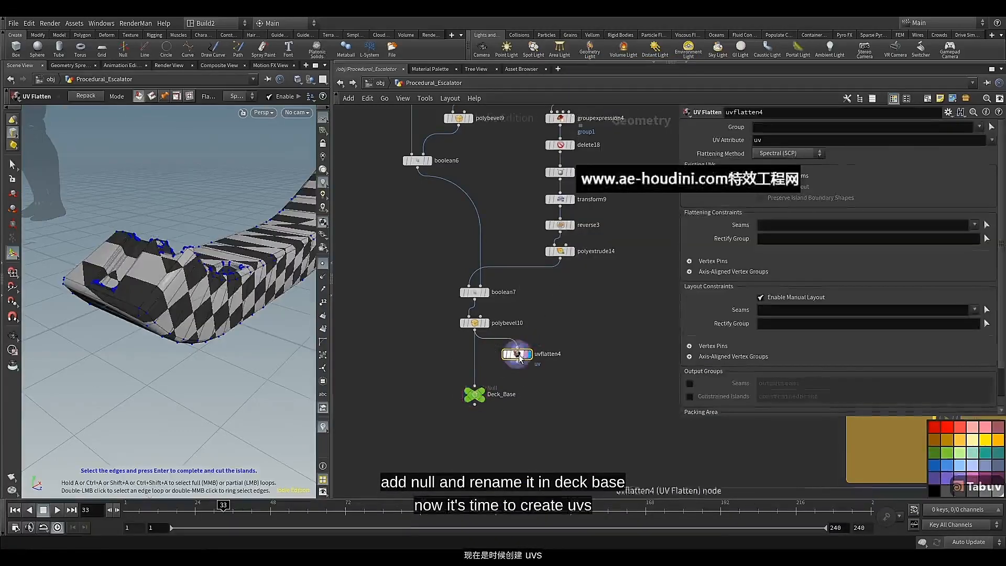
{"action": "scroll", "coordinate": [504, 377], "scroll_direction": "up", "scroll_amount": 4}
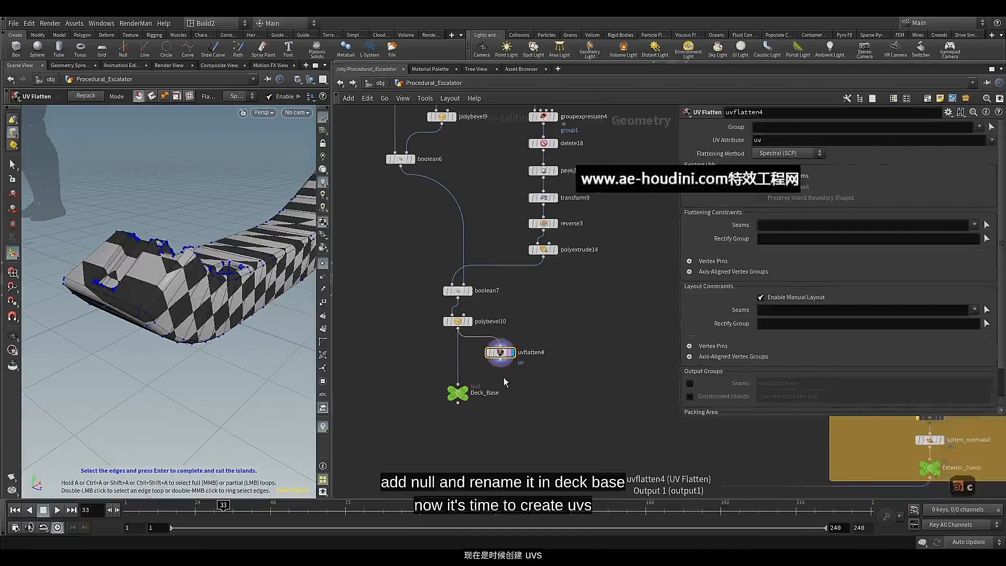
{"action": "middle_click_drag", "start_coordinate": [520, 373], "coordinate": [522, 383]}
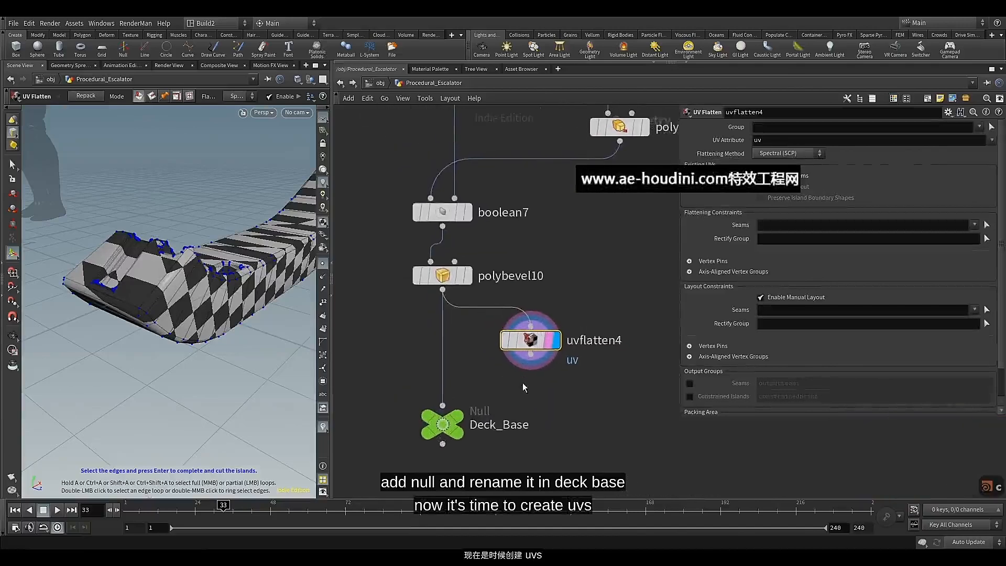
Turn on the Edge Fillet Polygons output group in the polybevel9 node
{"action": "scroll", "coordinate": [387, 351], "scroll_direction": "down", "scroll_amount": 2}
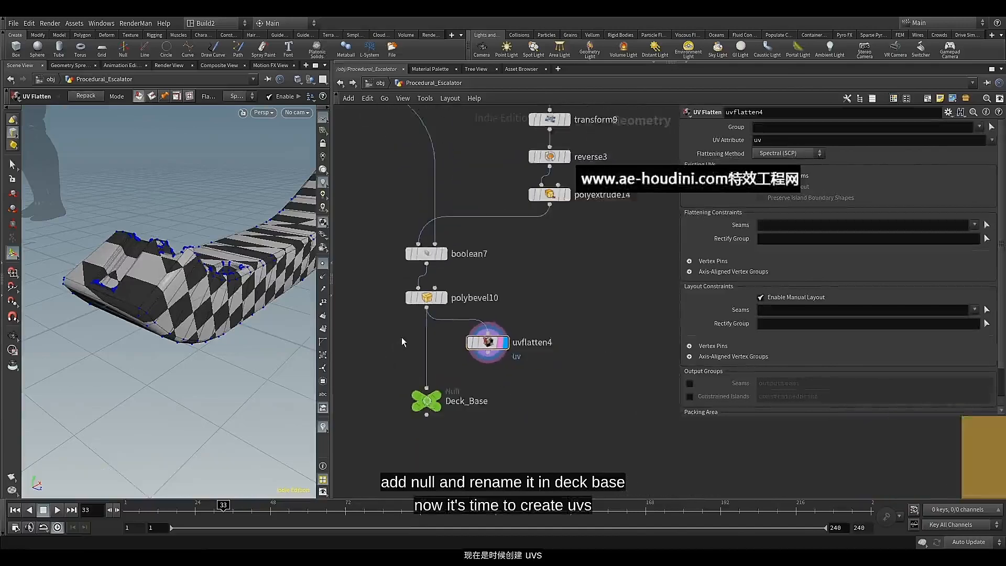
{"action": "middle_click_drag", "start_coordinate": [401, 337], "coordinate": [422, 416]}
{"action": "middle_click_drag", "start_coordinate": [402, 263], "coordinate": [419, 373]}
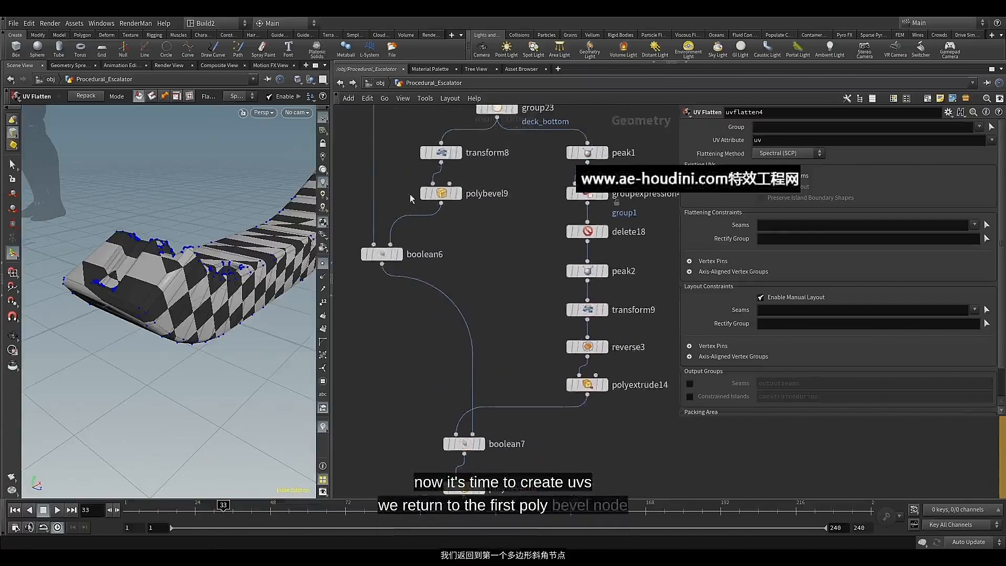
{"action": "left_click", "coordinate": [440, 193]}
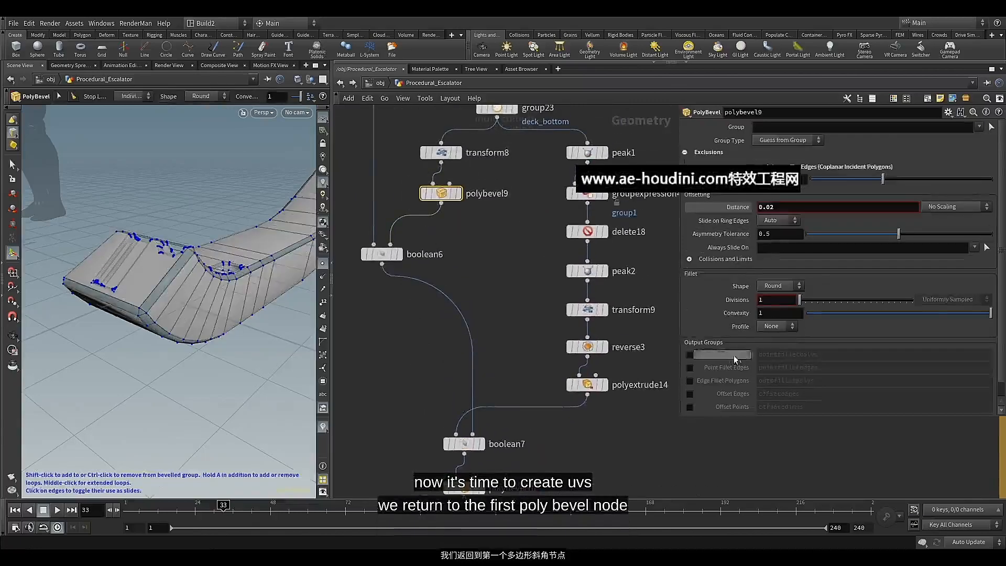
{"action": "left_click", "coordinate": [690, 382]}
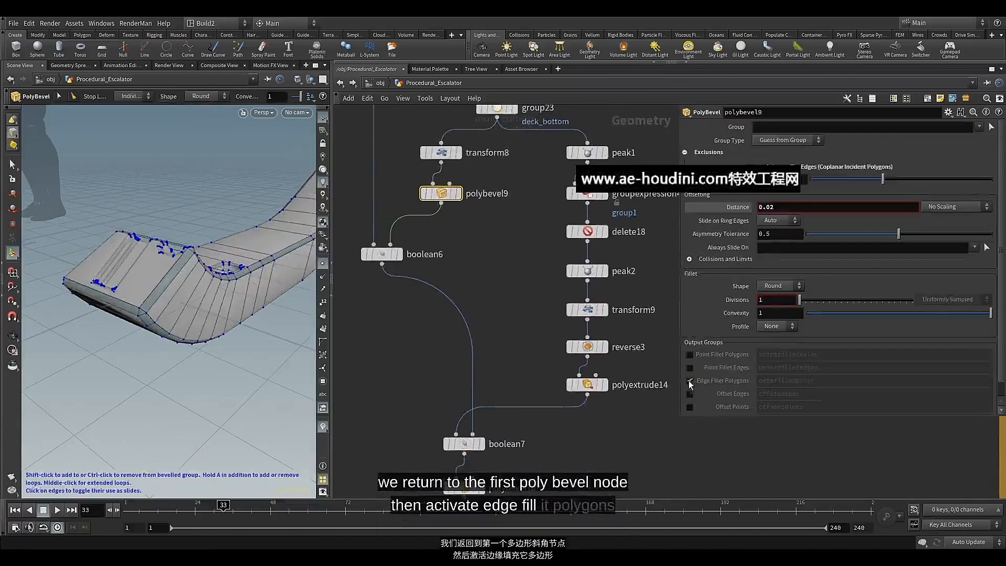
Name polybevel9's edge fillet polygon group uv_seam_1 and copy that name for reuse
{"action": "double_click", "coordinate": [755, 386]}
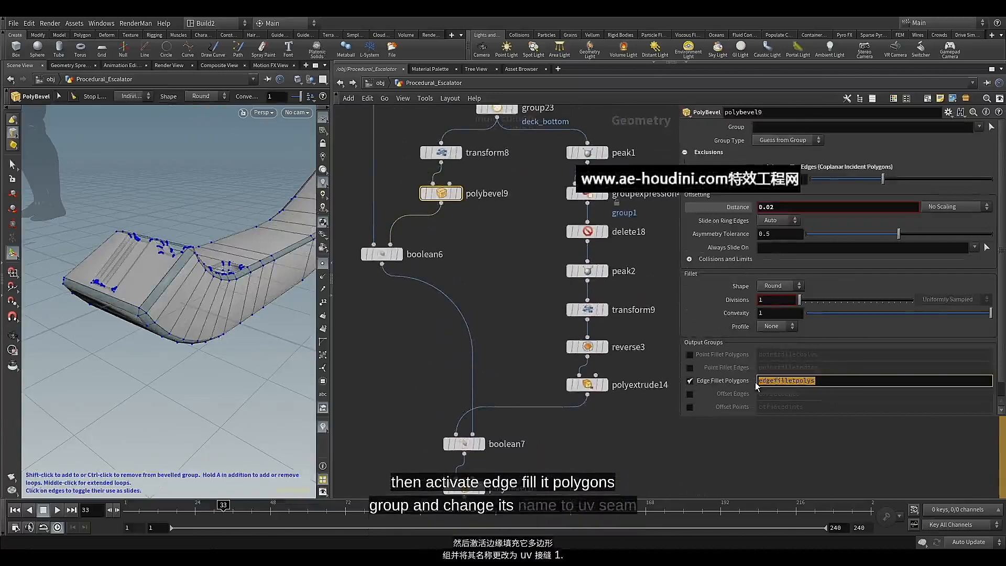
{"action": "type", "text": "uv"}
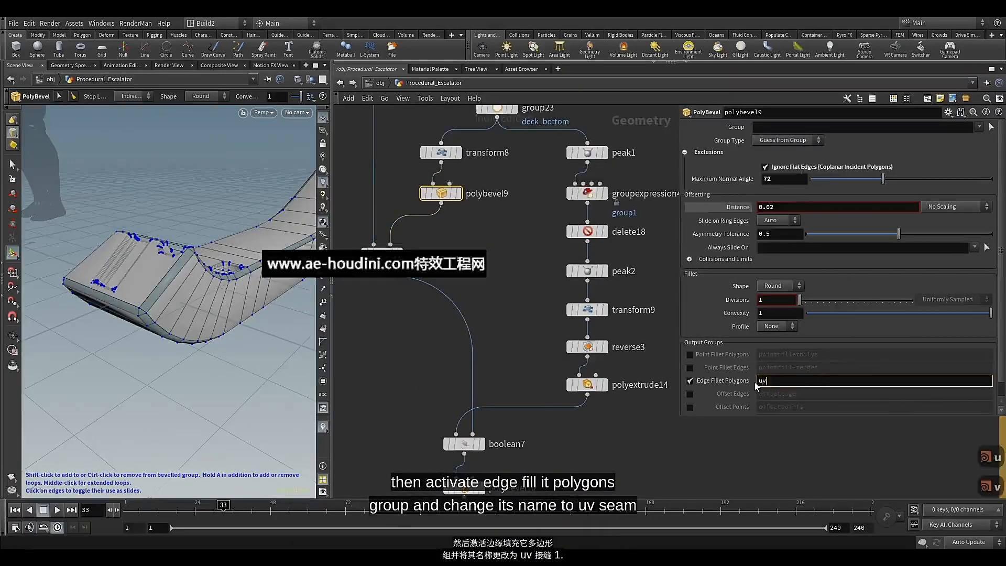
{"action": "type", "text": "_seam"}
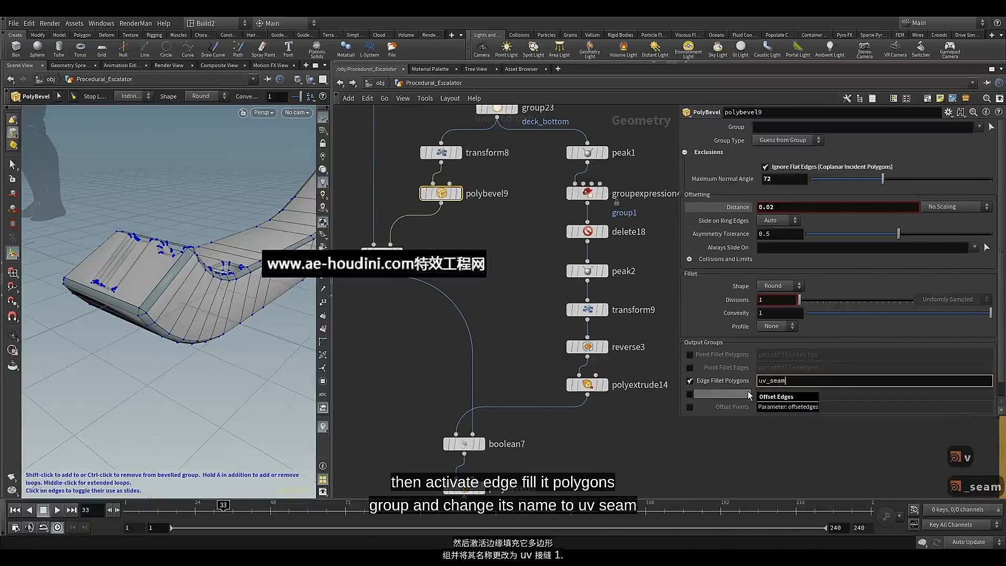
{"action": "type", "text": "_"}
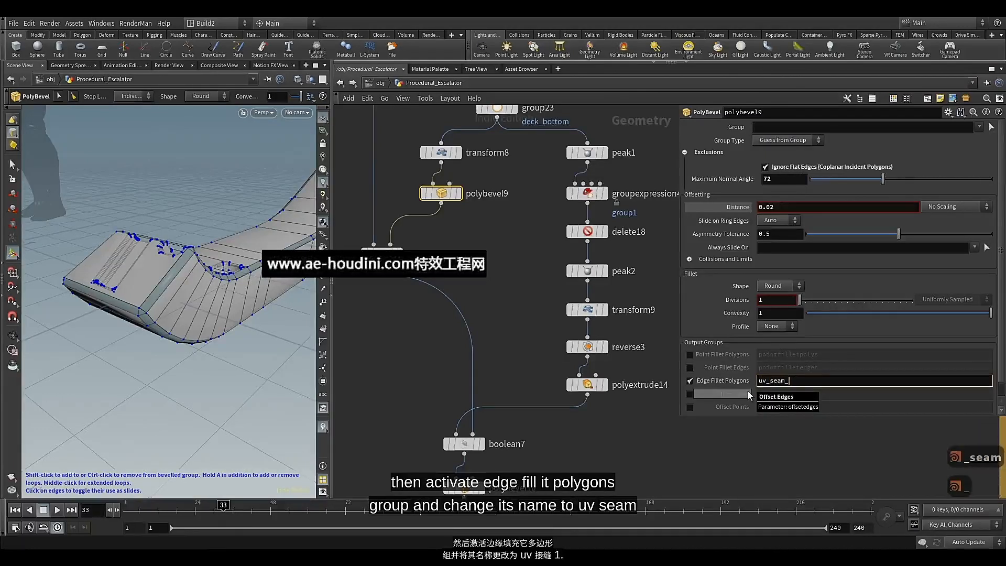
{"action": "type", "text": "1"}
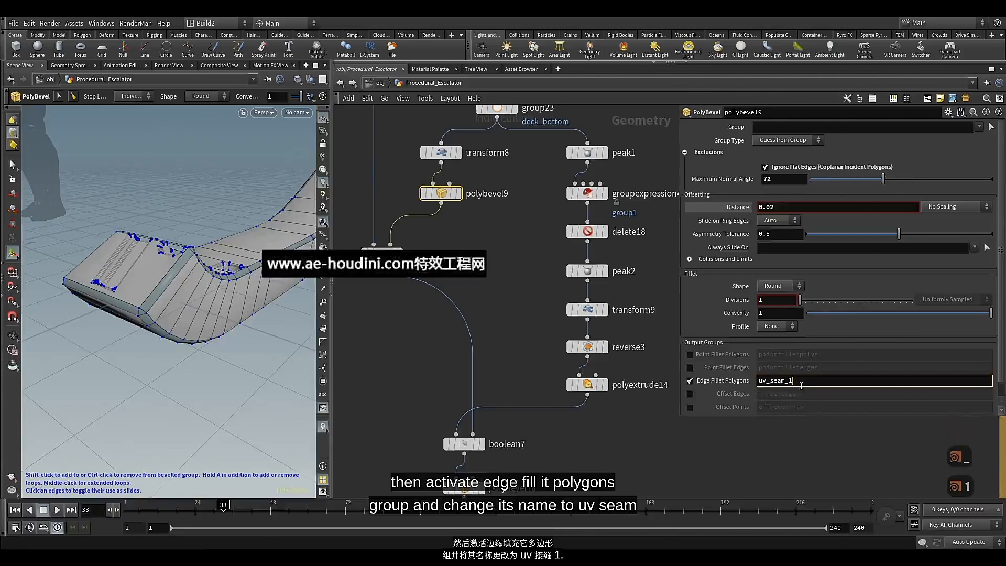
{"action": "key", "text": "ctrl+a"}
{"action": "key", "text": "ctrl+c"}
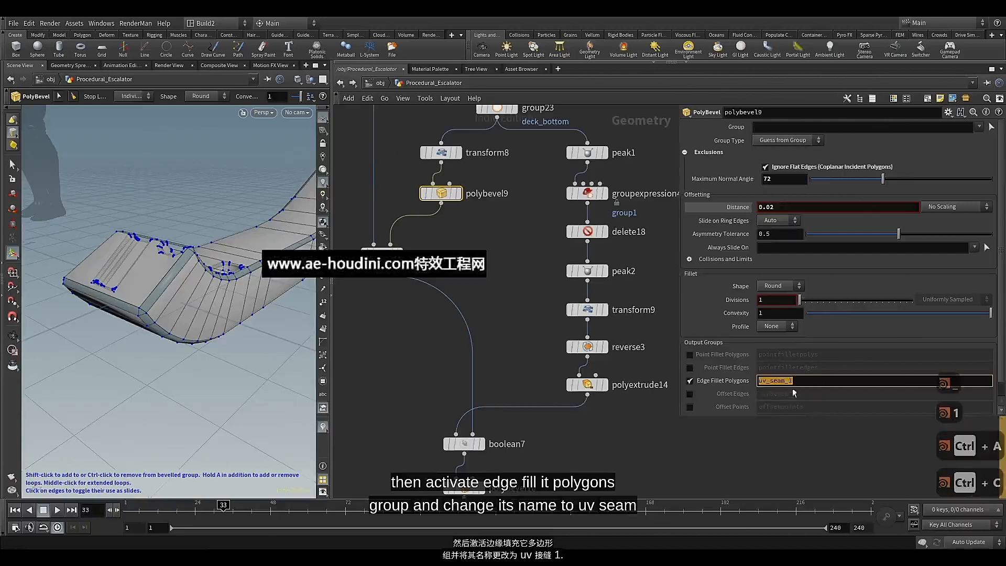
{"action": "left_click", "coordinate": [763, 432]}
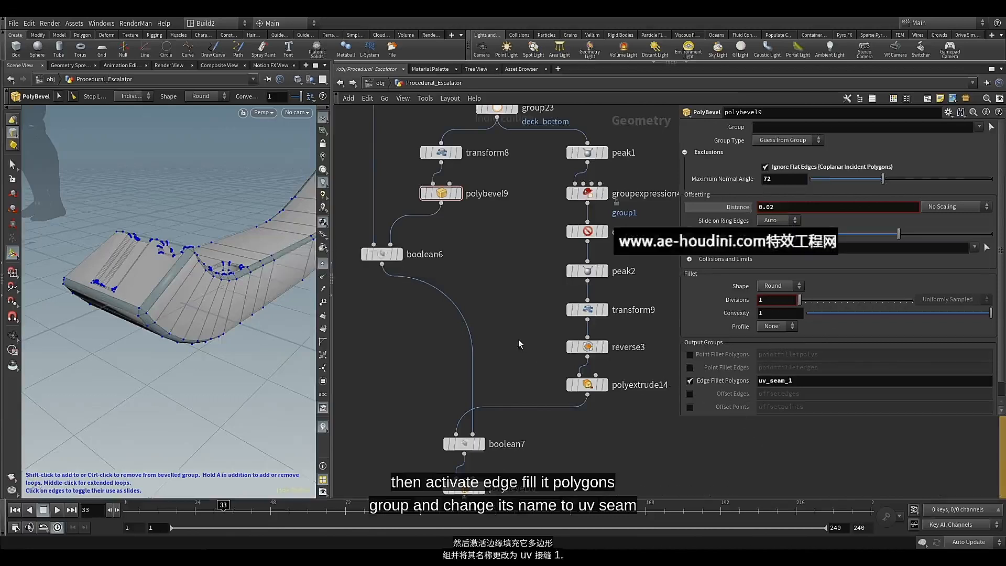
Display polybevel9 and examine its primitive groups highlighted on the deck, then hide the group list
{"action": "left_click", "coordinate": [459, 194]}
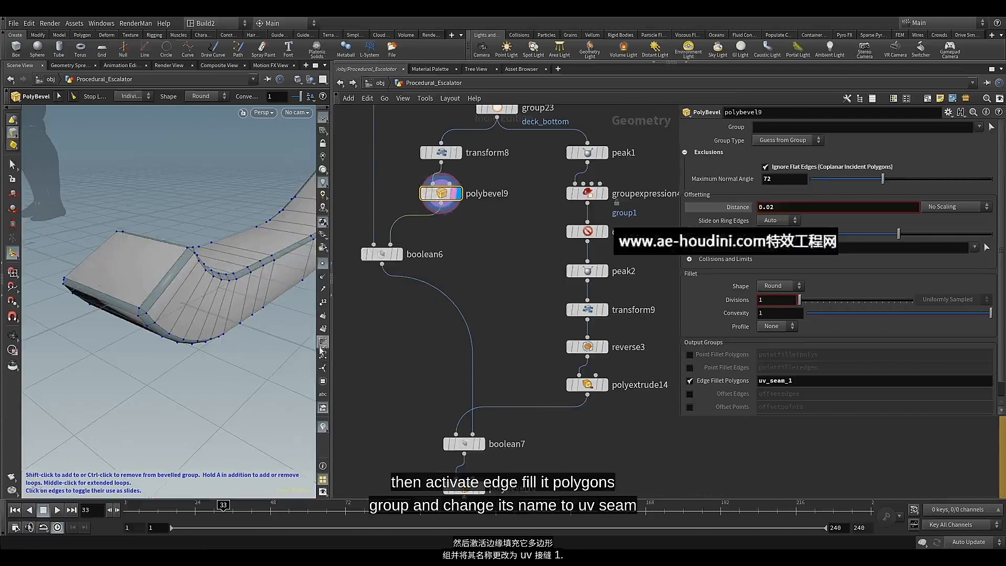
{"action": "left_click", "coordinate": [322, 383]}
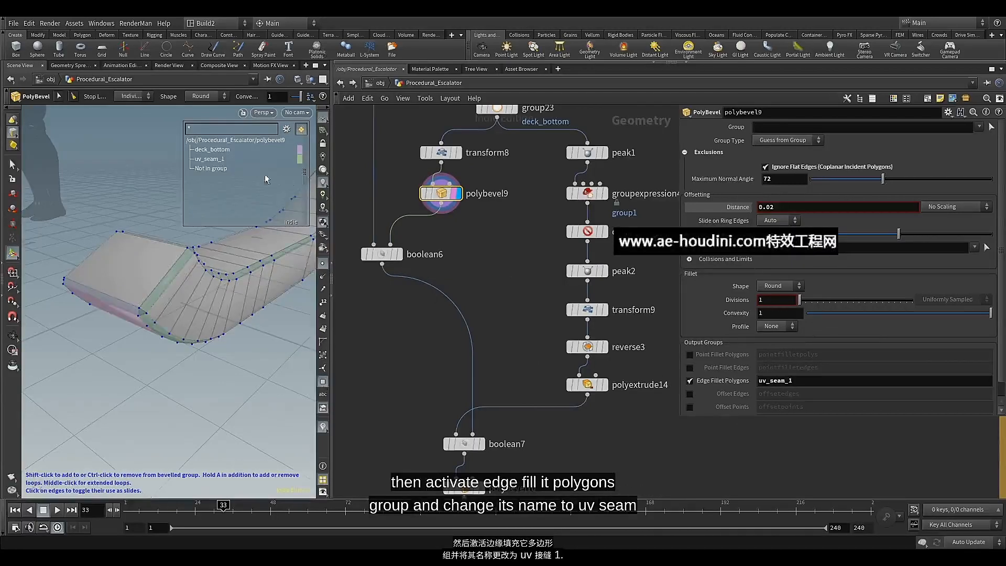
{"action": "mouse_move", "coordinate": [221, 159]}
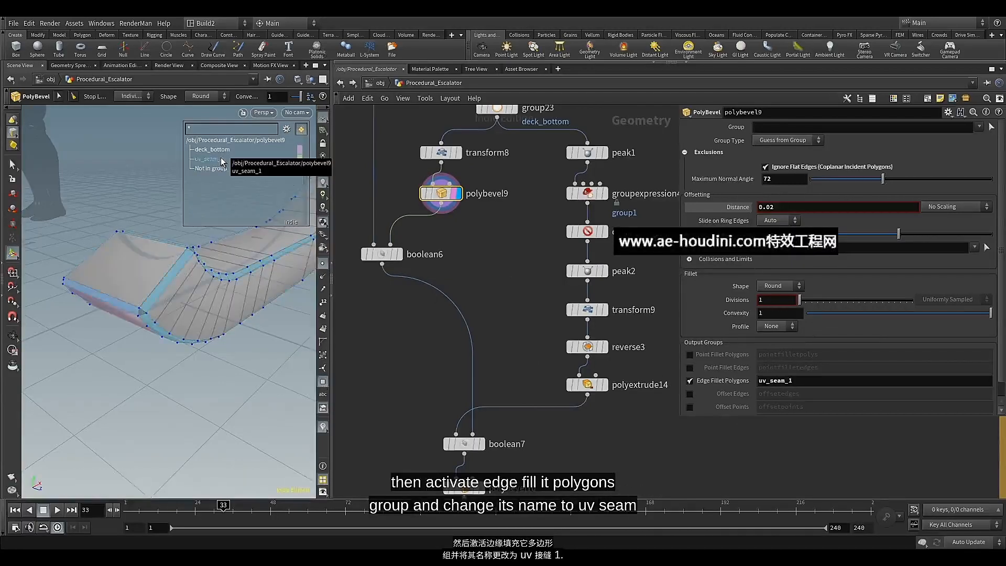
{"action": "left_click", "coordinate": [323, 382]}
Display the boolean6 node's result and view the deck's cut-outs from a different angle
{"action": "middle_click_drag", "start_coordinate": [430, 347], "coordinate": [449, 351]}
{"action": "left_click", "coordinate": [417, 258]}
{"action": "left_click", "coordinate": [409, 260]}
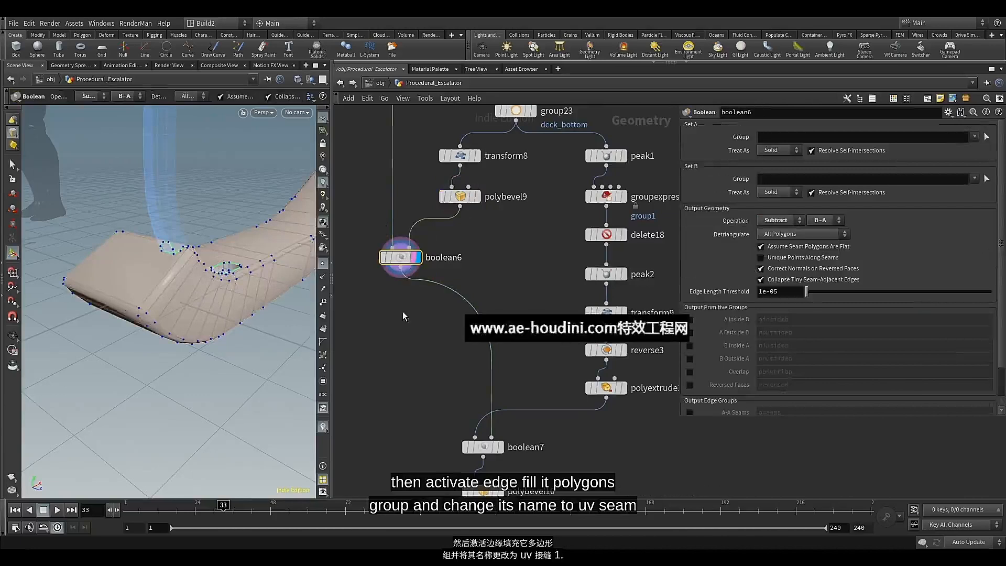
{"action": "scroll", "coordinate": [526, 289], "scroll_direction": "up", "scroll_amount": 3}
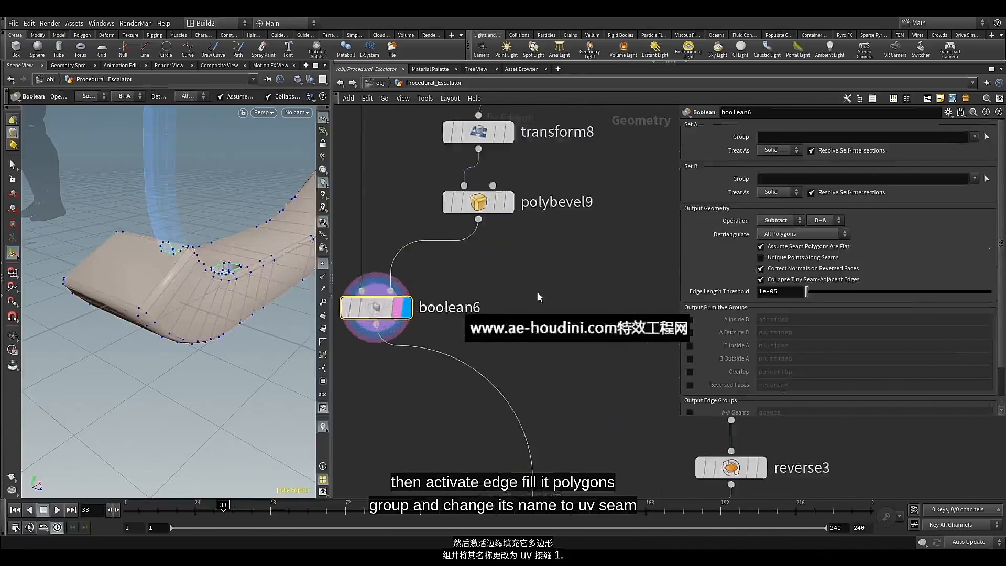
{"action": "middle_click_drag", "start_coordinate": [538, 292], "coordinate": [608, 294]}
{"action": "mouse_move", "coordinate": [237, 237]}
{"action": "left_mouse_down", "text": "alt"}
{"action": "mouse_move", "coordinate": [253, 256]}
{"action": "mouse_move", "coordinate": [225, 245]}
{"action": "left_mouse_up", "text": "alt"}
{"action": "key", "text": "Return"}
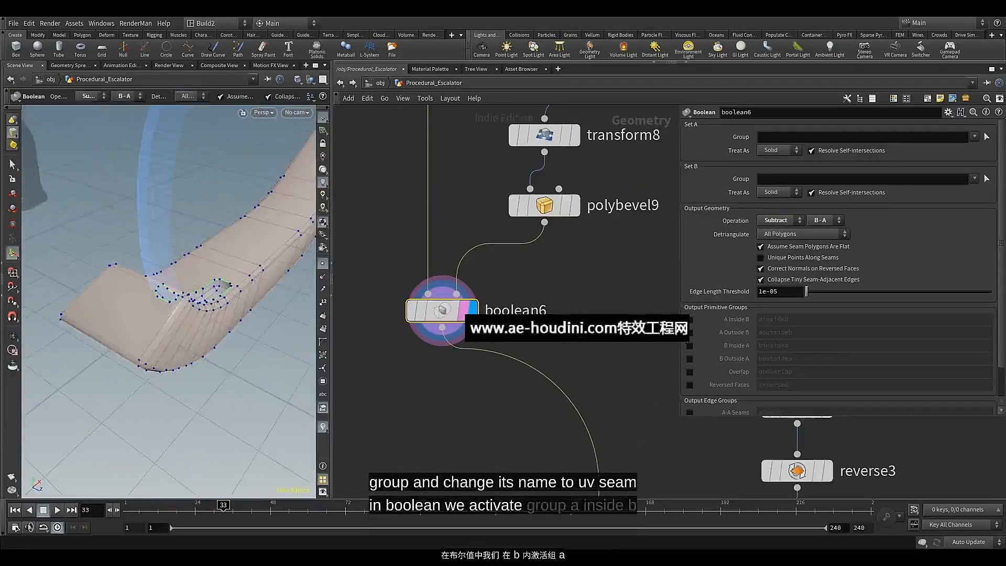
Enable boolean6's A Inside B primitive output group, name it uv_seam_2, and check it in the group list
{"action": "left_click", "coordinate": [690, 320]}
{"action": "double_click", "coordinate": [801, 321]}
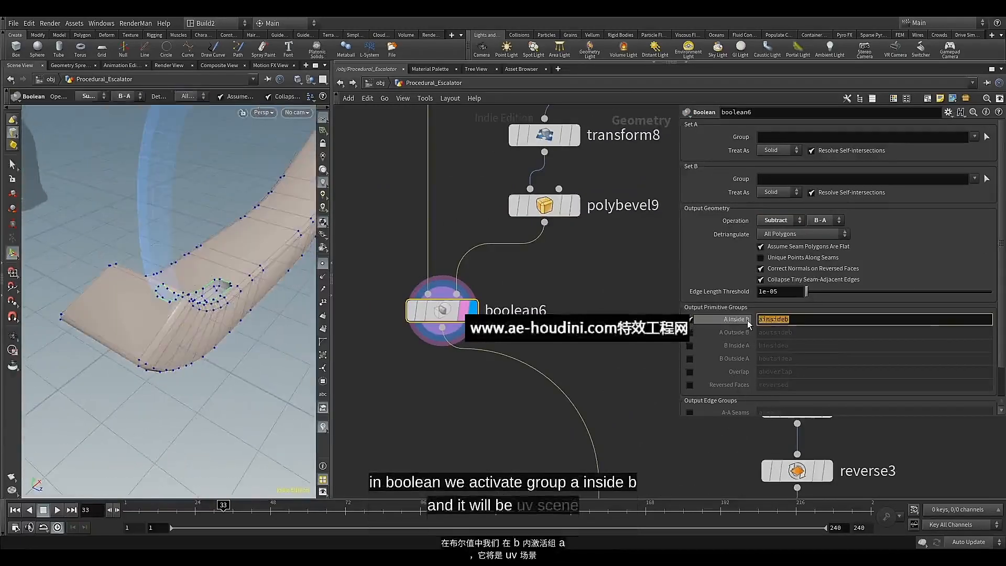
{"action": "key", "text": "ctrl+v"}
{"action": "key", "text": "BackSpace"}
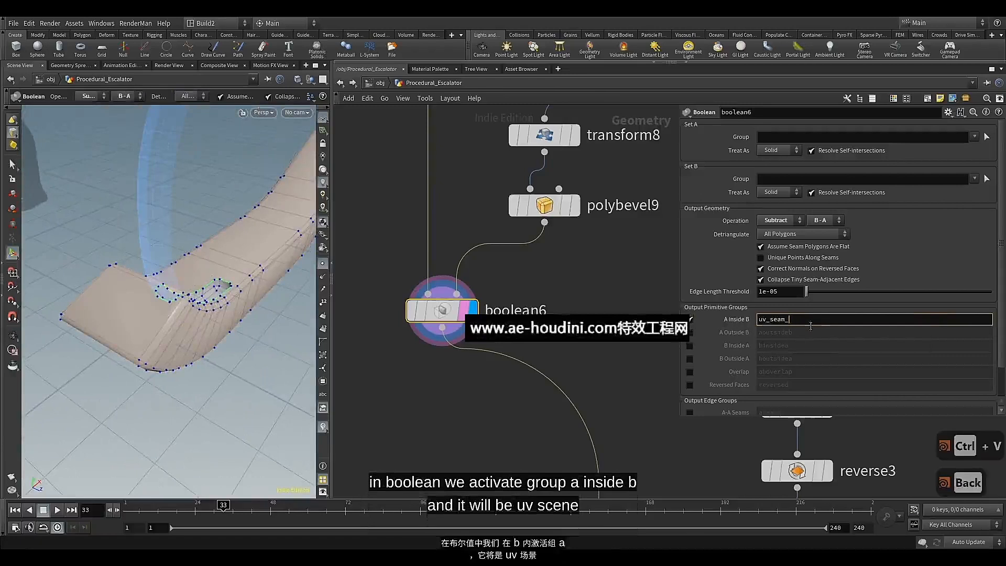
{"action": "key", "text": "Return"}
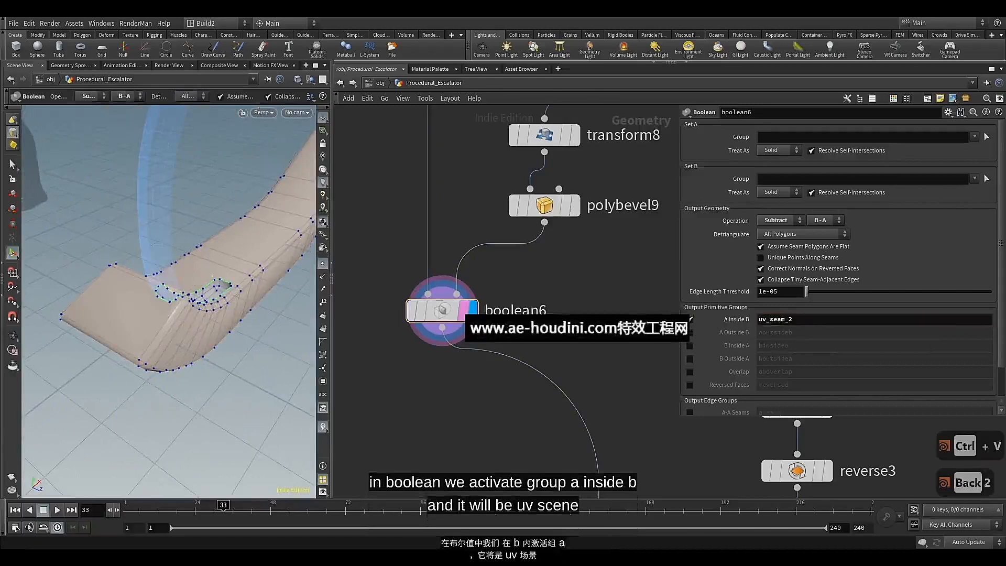
{"action": "left_click", "coordinate": [323, 342]}
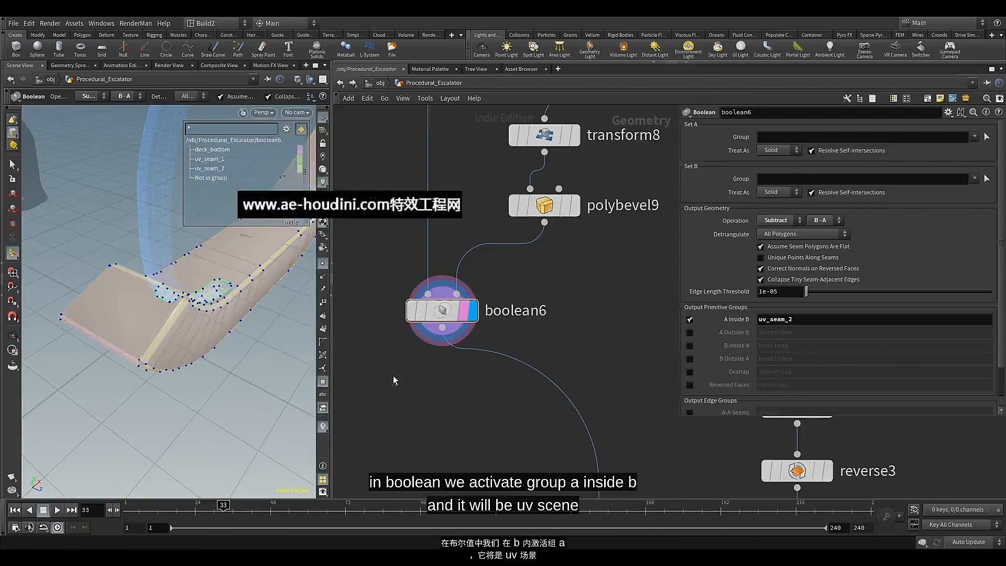
Enable the A Inside B primitive output group in boolean7 and name it uv_seam_3
{"action": "scroll", "coordinate": [419, 405], "scroll_direction": "down", "scroll_amount": 3}
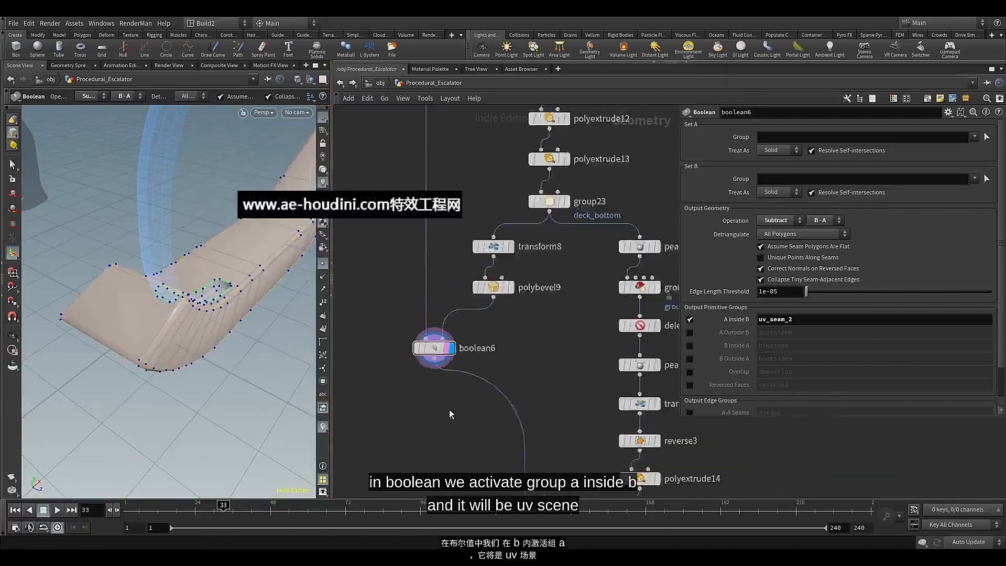
{"action": "middle_click_drag", "start_coordinate": [464, 413], "coordinate": [441, 248]}
{"action": "middle_click_drag", "start_coordinate": [445, 356], "coordinate": [410, 283]}
{"action": "scroll", "coordinate": [425, 272], "scroll_direction": "up", "scroll_amount": 3}
{"action": "left_click", "coordinate": [480, 306]}
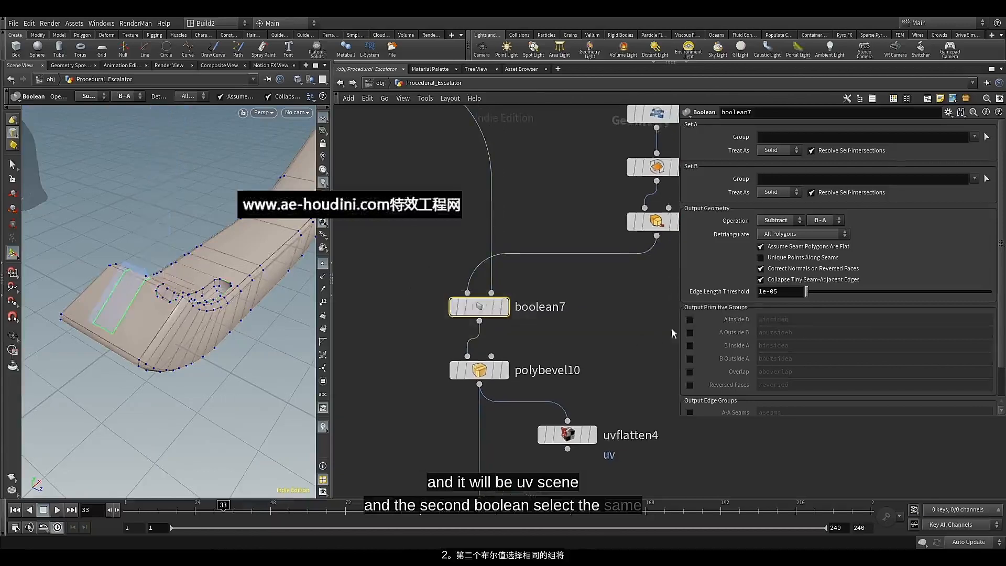
{"action": "left_click", "coordinate": [689, 319]}
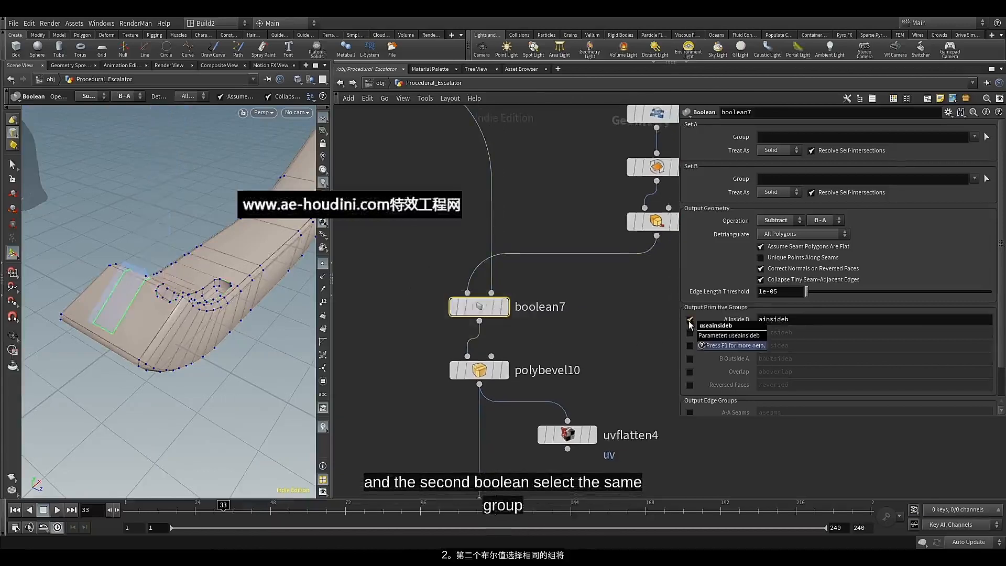
{"action": "middle_click_drag", "start_coordinate": [603, 334], "coordinate": [601, 326]}
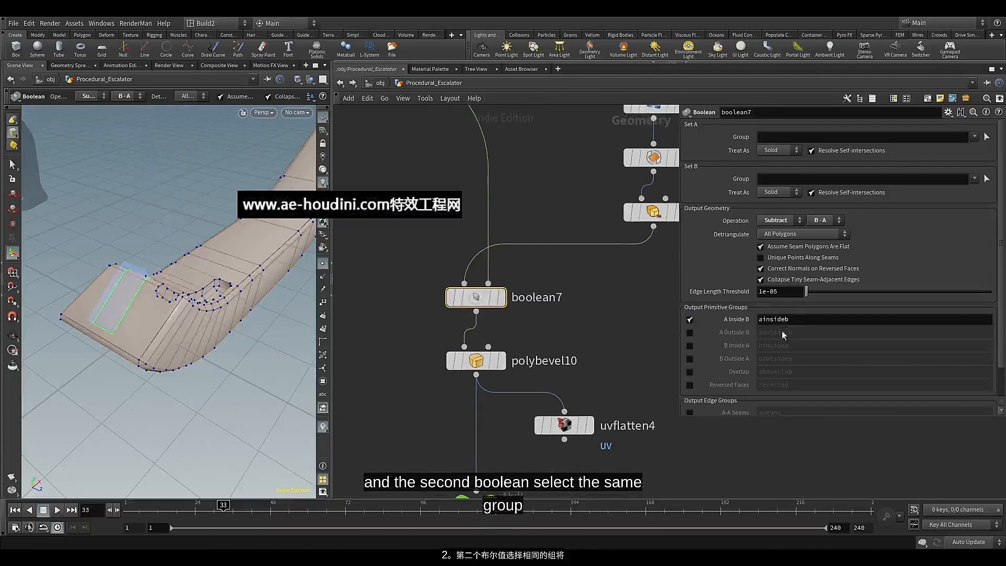
{"action": "double_click", "coordinate": [771, 319]}
{"action": "key", "text": "ctrl+v"}
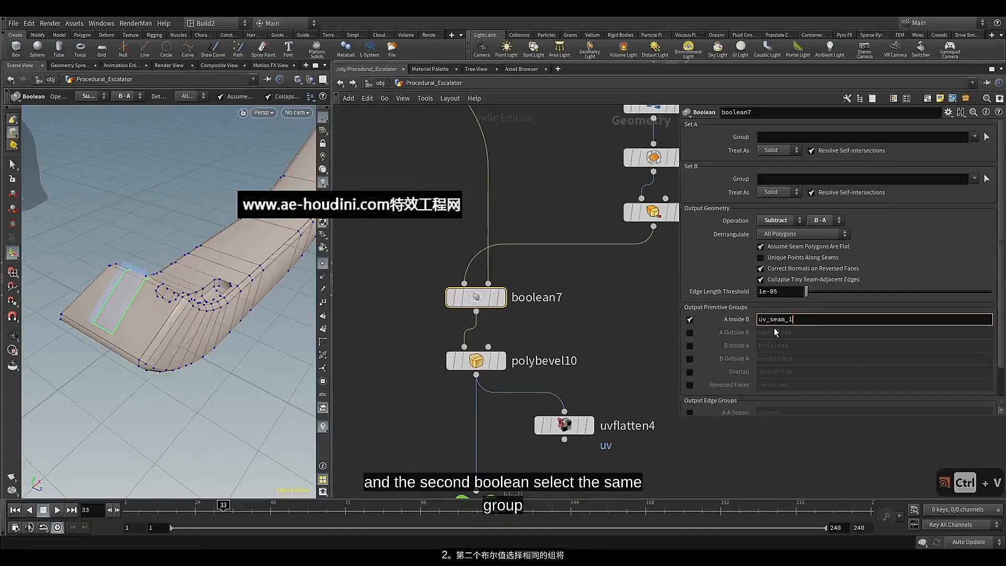
{"action": "key", "text": "BackSpace"}
{"action": "type", "text": "3"}
{"action": "key", "text": "Return"}
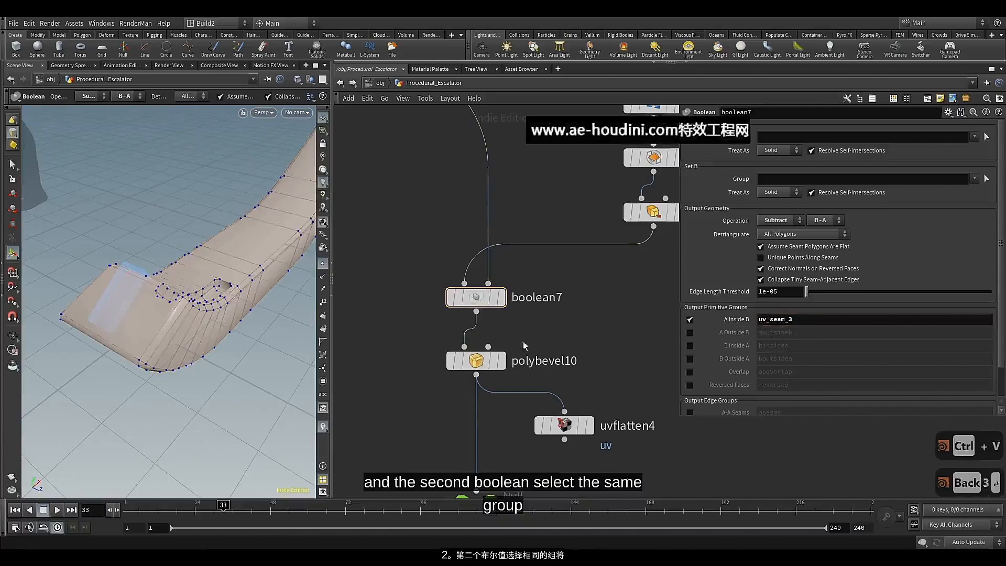
Display boolean7 and examine its primitive groups highlighted on the deck, then hide the group list
{"action": "left_click", "coordinate": [501, 297]}
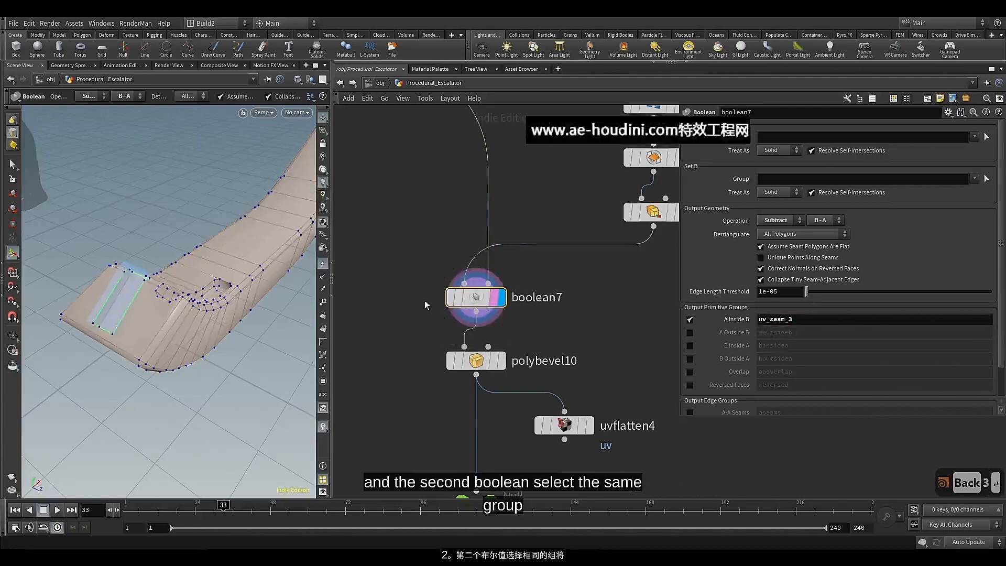
{"action": "left_click", "coordinate": [322, 381]}
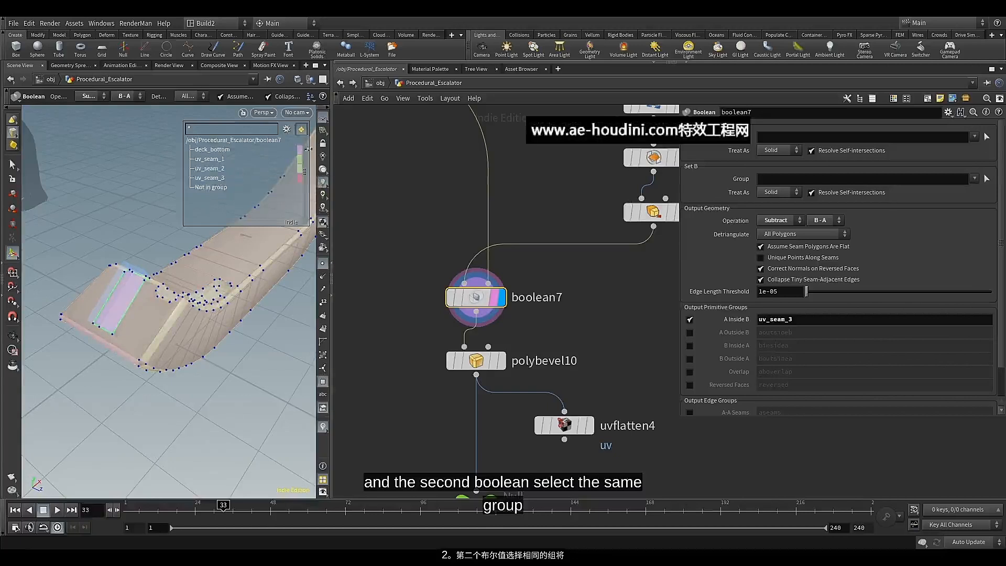
{"action": "left_click", "coordinate": [322, 382]}
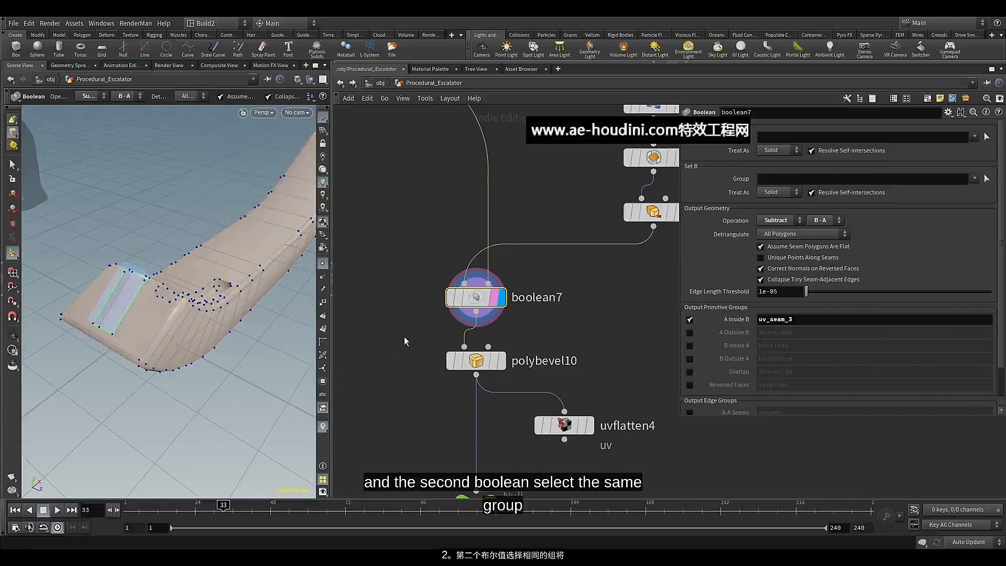
Insert a Group Promote node between polybevel10 and uvflatten4, making room for it and aligning uvflatten4 underneath
{"action": "scroll", "coordinate": [419, 322], "scroll_direction": "down", "scroll_amount": 5}
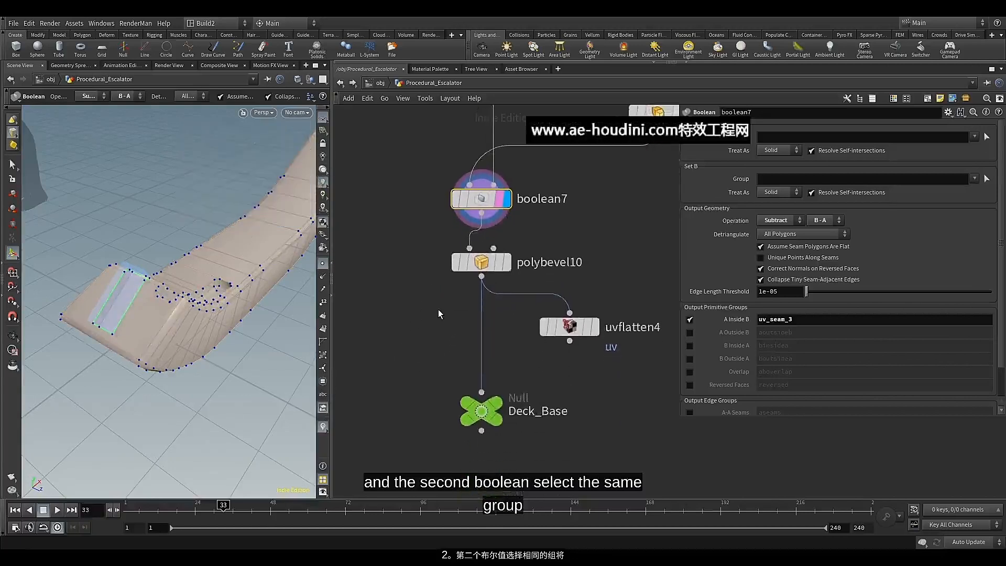
{"action": "middle_click_drag", "start_coordinate": [541, 360], "coordinate": [504, 364]}
{"action": "left_click_drag", "start_coordinate": [530, 338], "coordinate": [541, 367]}
{"action": "left_click", "coordinate": [444, 281]}
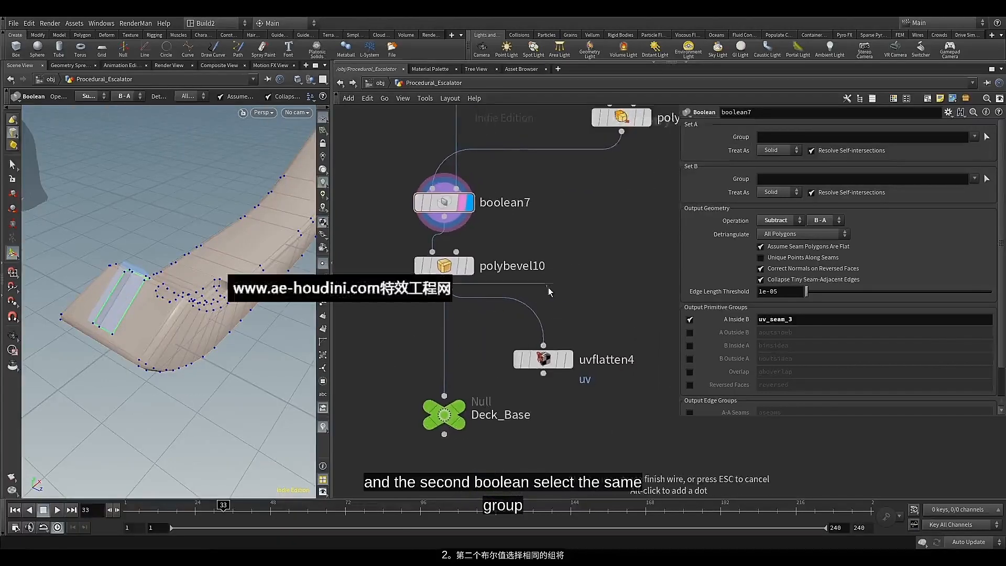
{"action": "key", "text": "Tab"}
{"action": "type", "text": "gr"}
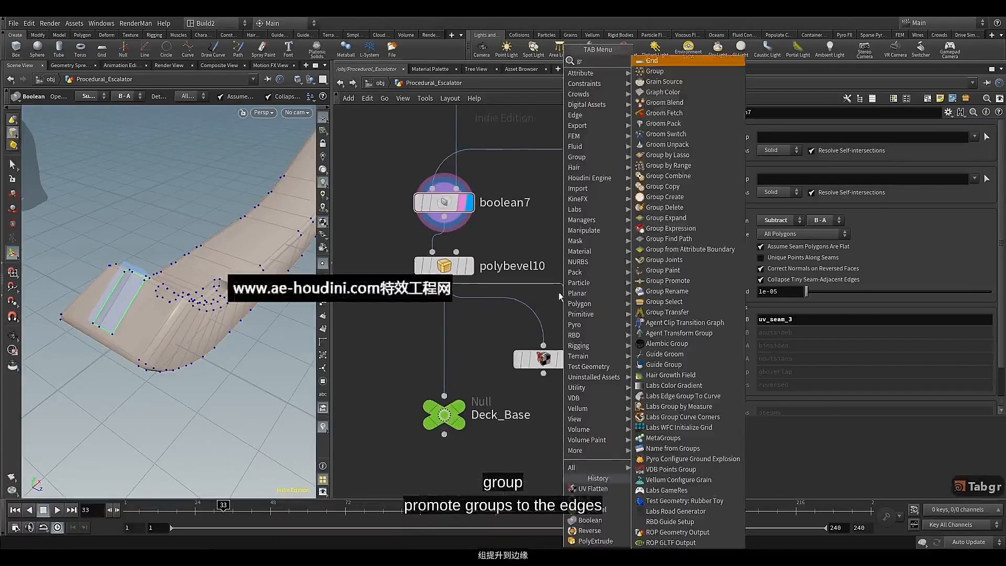
{"action": "left_click", "coordinate": [668, 280]}
{"action": "left_click", "coordinate": [564, 326]}
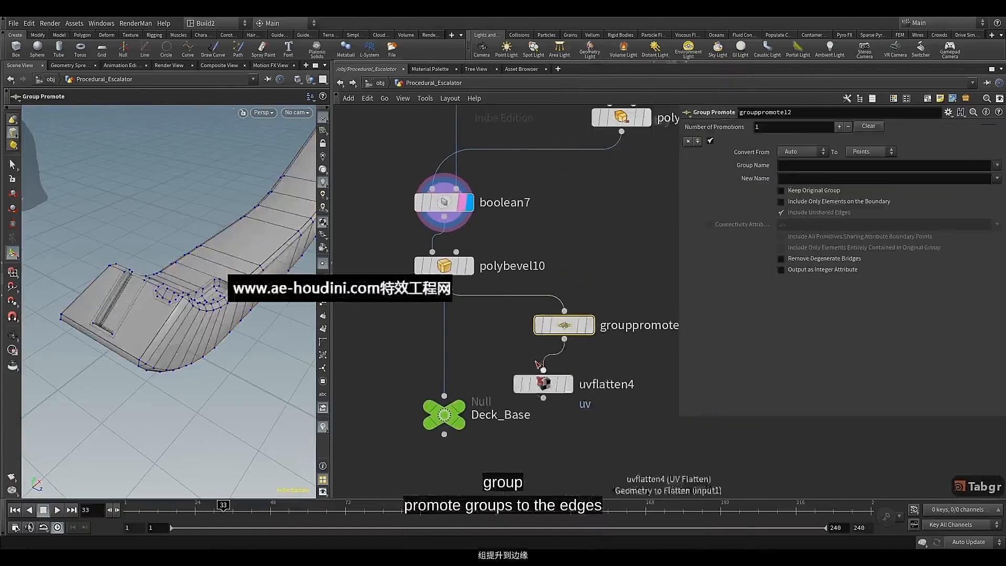
{"action": "left_click_drag", "start_coordinate": [543, 384], "coordinate": [564, 389]}
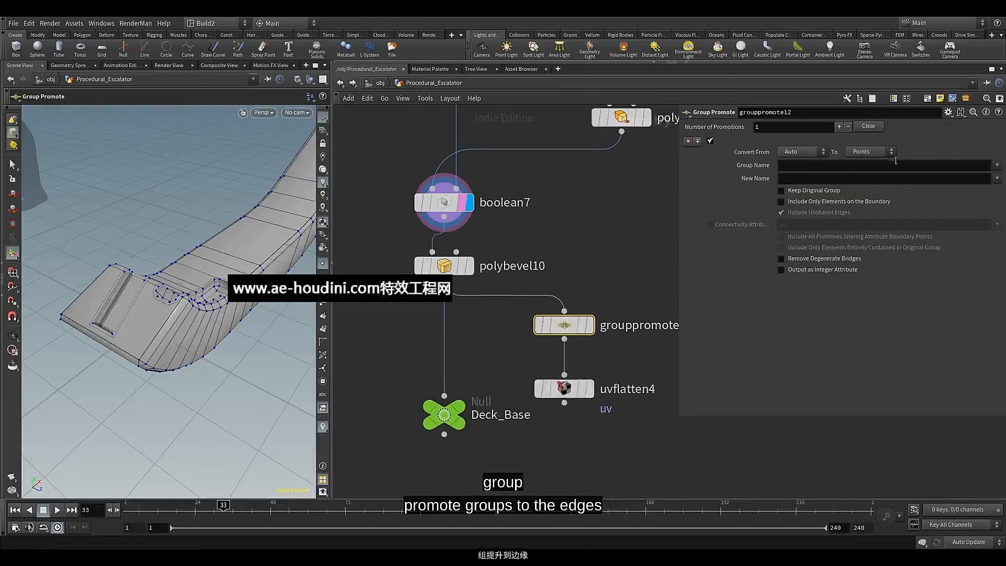
Set the Group Promote node to convert uv_seam_1, uv_seam_2 and uv_seam_3 to Edges
{"action": "left_click", "coordinate": [995, 164]}
{"action": "left_click", "coordinate": [974, 187]}
{"action": "left_click", "coordinate": [995, 165]}
{"action": "left_click", "coordinate": [977, 198]}
{"action": "left_click", "coordinate": [996, 165]}
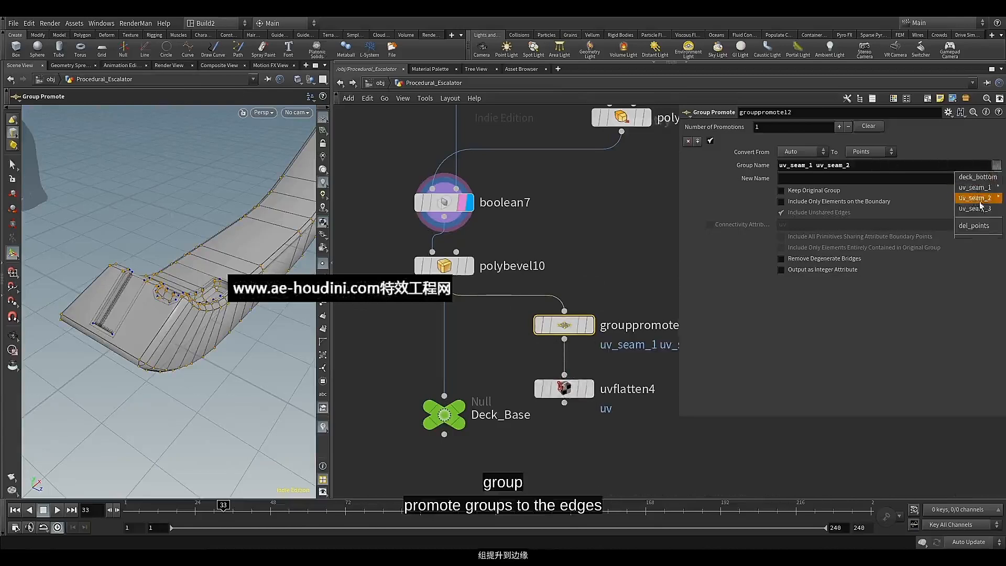
{"action": "left_click", "coordinate": [969, 210]}
{"action": "left_click", "coordinate": [876, 156]}
{"action": "left_click", "coordinate": [867, 167]}
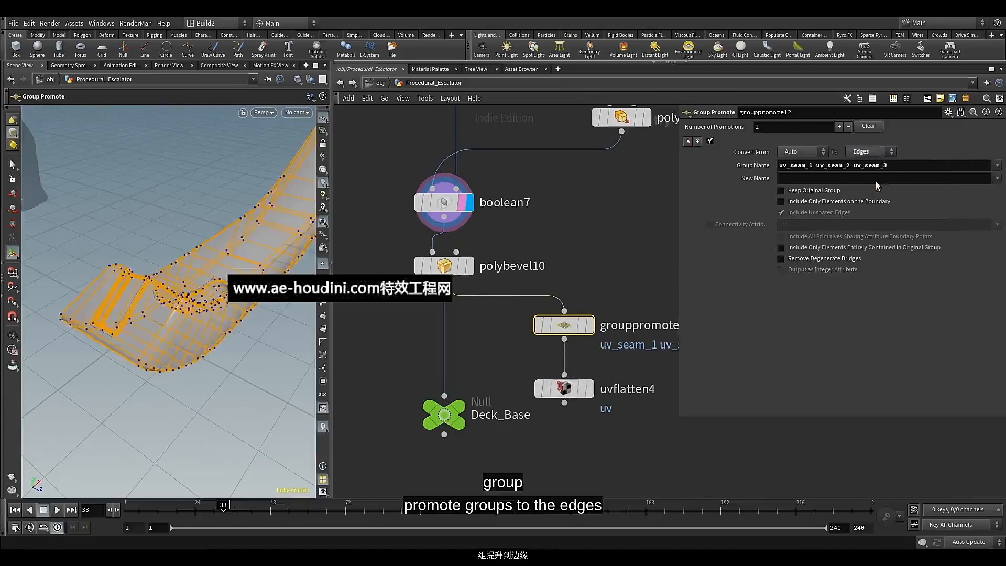
Include only elements on the boundary in the promotion and examine the seam edges around the deck
{"action": "left_click", "coordinate": [821, 201]}
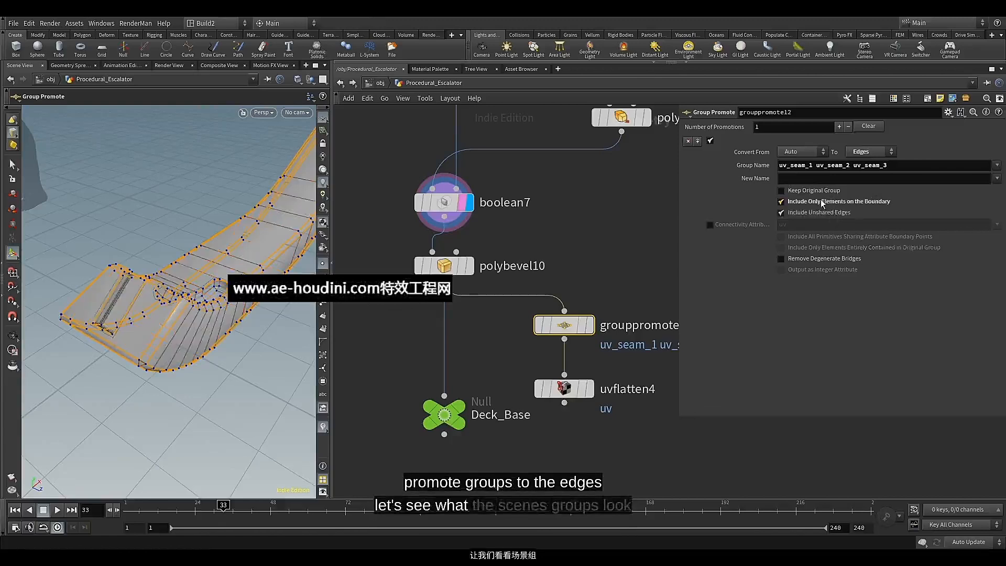
{"action": "left_click_drag", "start_coordinate": [182, 286], "coordinate": [209, 272]}
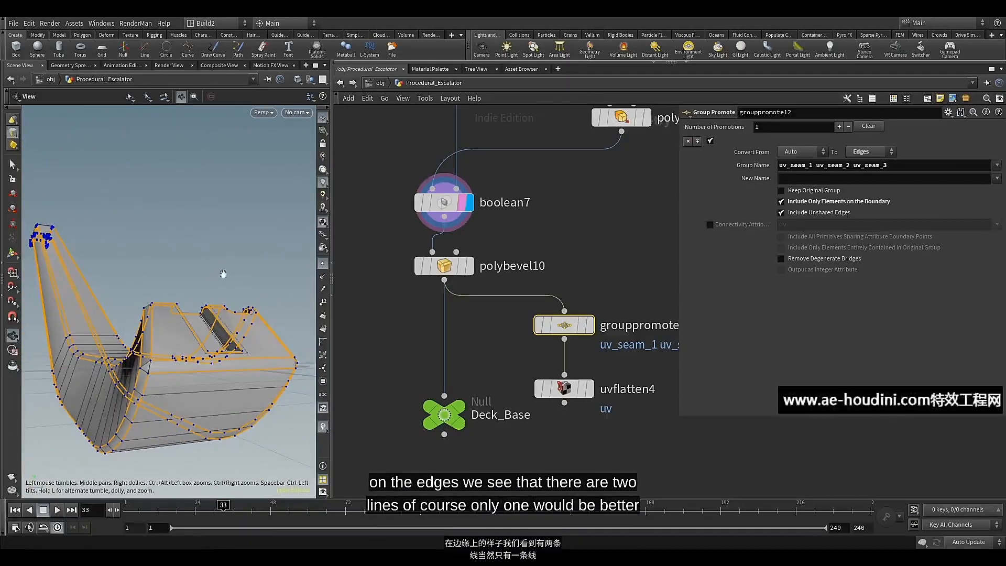
{"action": "left_click", "coordinate": [815, 192]}
{"action": "left_click", "coordinate": [815, 193]}
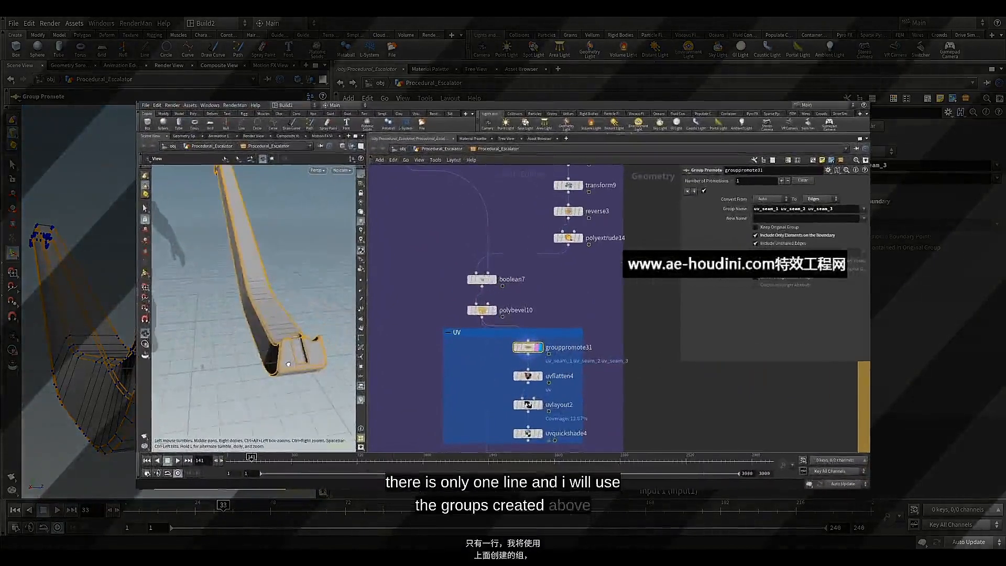
{"action": "left_click_drag", "start_coordinate": [288, 363], "coordinate": [293, 340]}
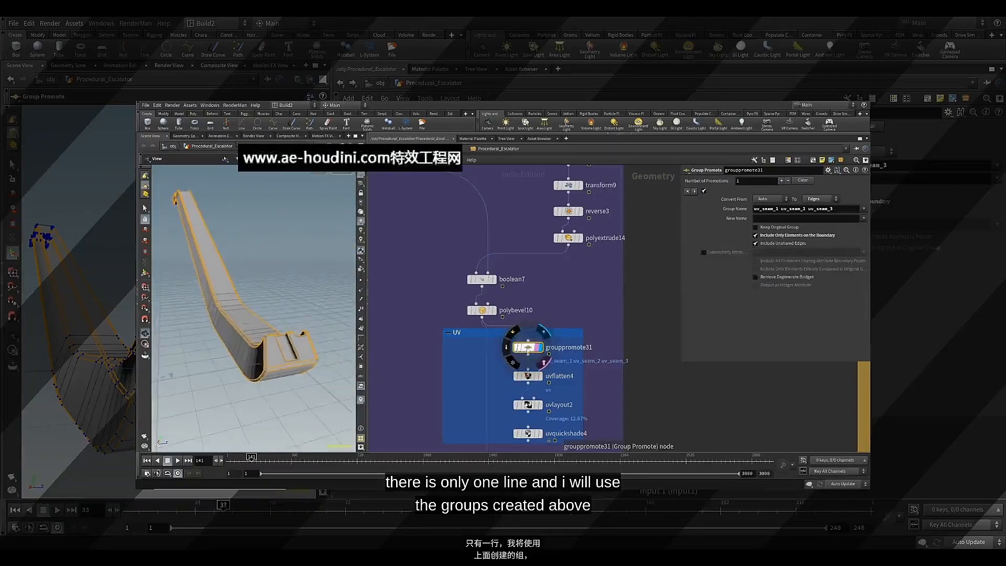
Duplicate grouppromote31, place the copy beside it in the UV network box, and clear the copy's group name
{"action": "mouse_move", "coordinate": [533, 350]}
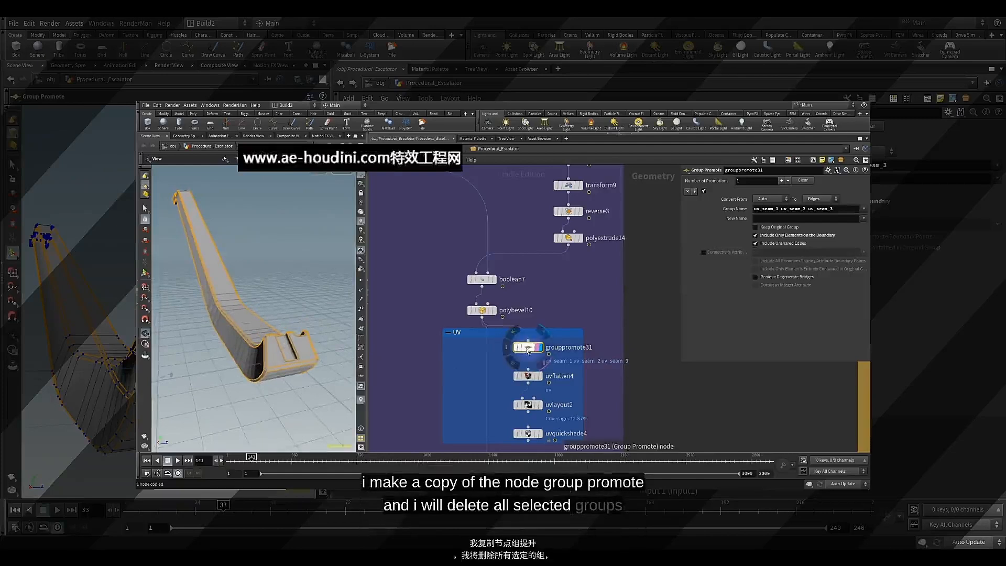
{"action": "key", "text": "ctrl+v"}
{"action": "left_click_drag", "start_coordinate": [527, 349], "coordinate": [462, 352]}
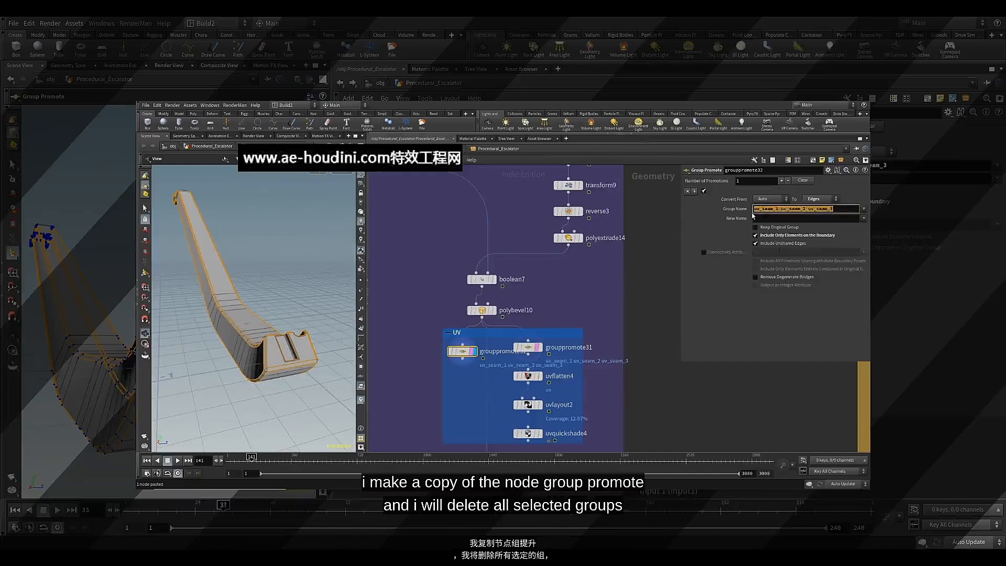
{"action": "key", "text": "BackSpace"}
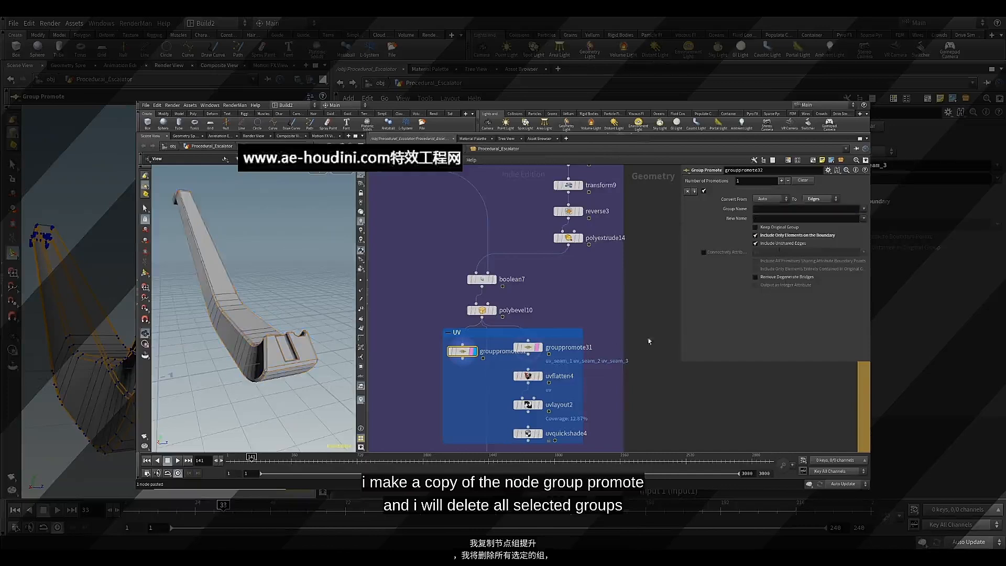
Display polyextrude12 further up the deck network and examine the geometry it outputs
{"action": "left_click", "coordinate": [577, 305]}
{"action": "middle_click_drag", "start_coordinate": [548, 293], "coordinate": [520, 347]}
{"action": "scroll", "coordinate": [548, 301], "scroll_direction": "down", "scroll_amount": 6}
{"action": "scroll", "coordinate": [517, 247], "scroll_direction": "up", "scroll_amount": 1}
{"action": "middle_click_drag", "start_coordinate": [524, 247], "coordinate": [523, 267]}
{"action": "left_click", "coordinate": [535, 272]}
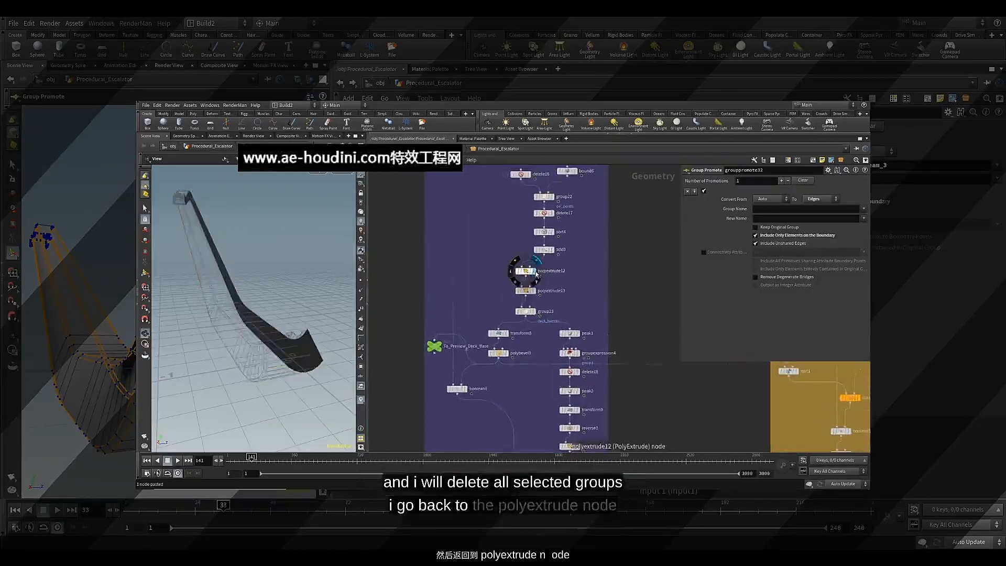
{"action": "left_click", "coordinate": [527, 272]}
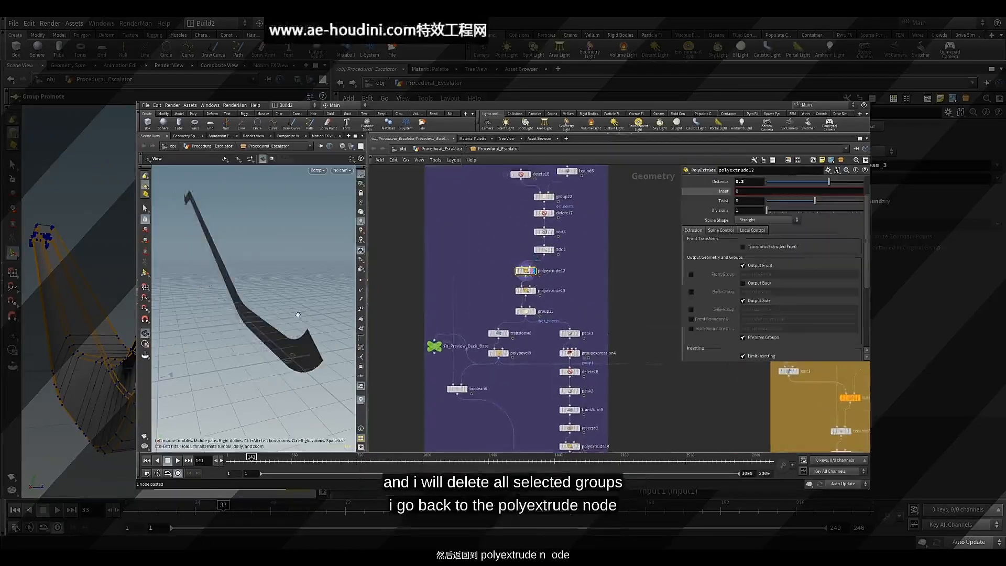
{"action": "left_click_drag", "start_coordinate": [298, 314], "coordinate": [330, 312]}
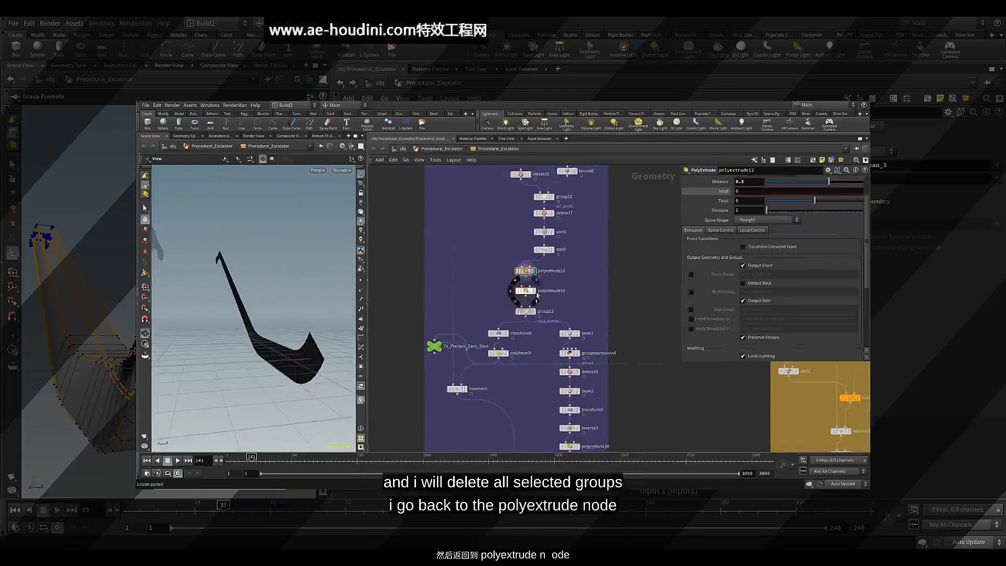
Display polyextrude13 and enable its Side Group output, naming the group extrudeSidetest
{"action": "left_click", "coordinate": [534, 291]}
{"action": "left_click", "coordinate": [525, 291]}
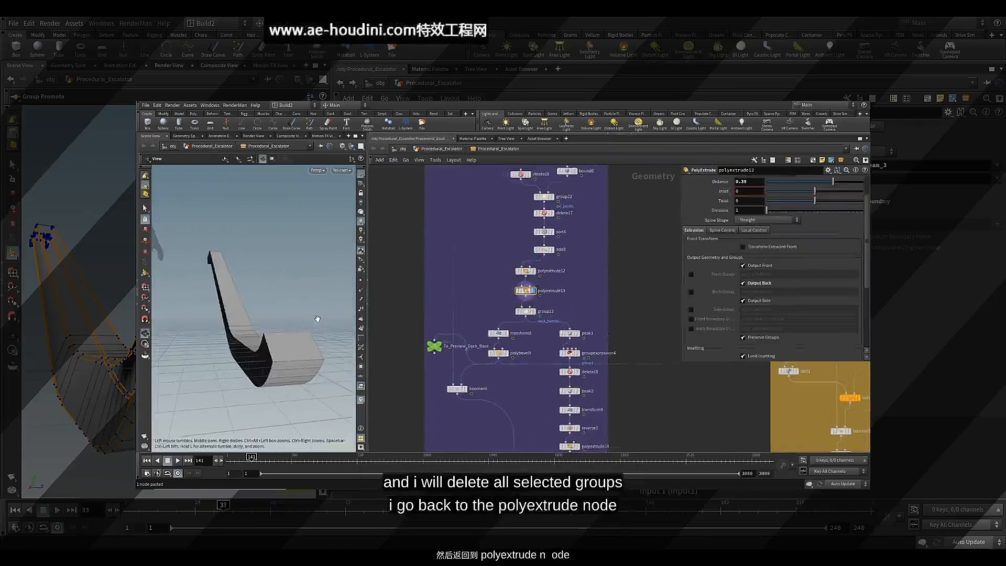
{"action": "left_click_drag", "start_coordinate": [318, 318], "coordinate": [351, 324]}
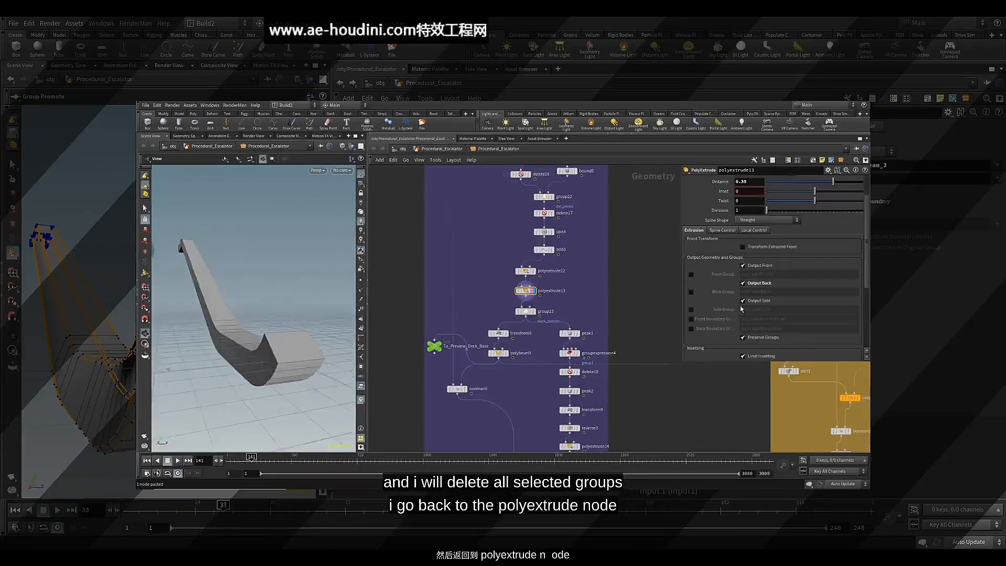
{"action": "left_click", "coordinate": [743, 301]}
{"action": "left_click", "coordinate": [743, 301]}
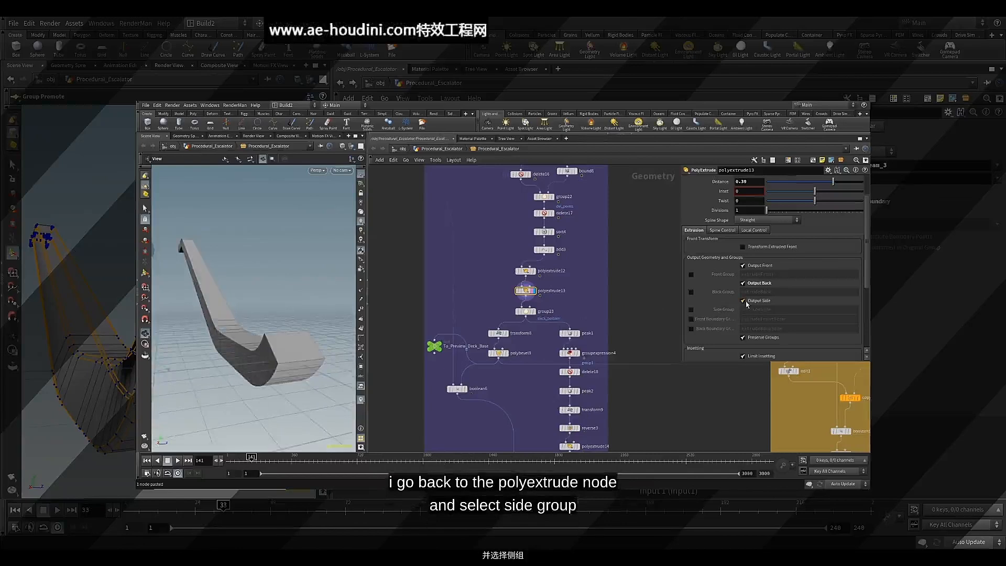
{"action": "left_click", "coordinate": [691, 309]}
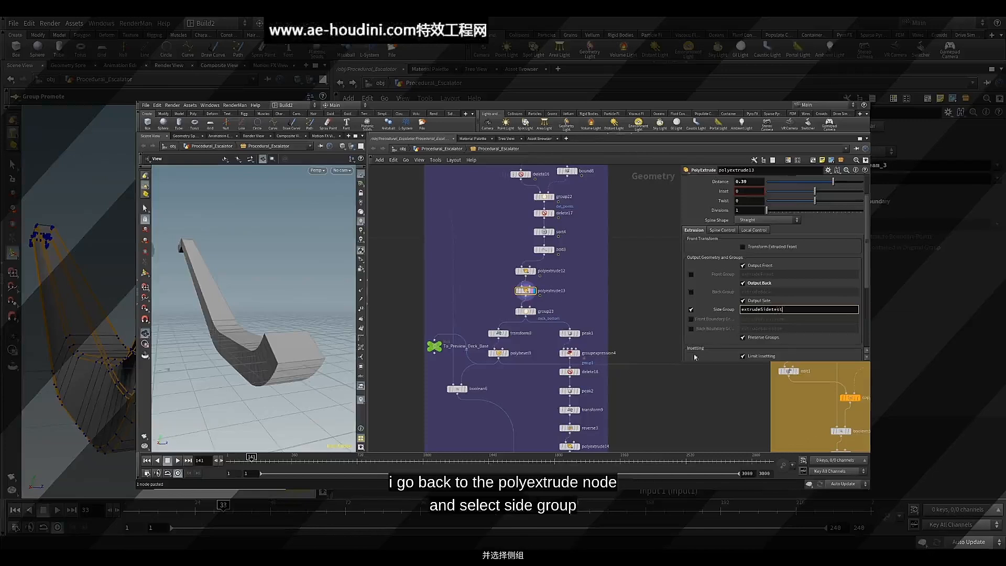
{"action": "key", "text": "Return"}
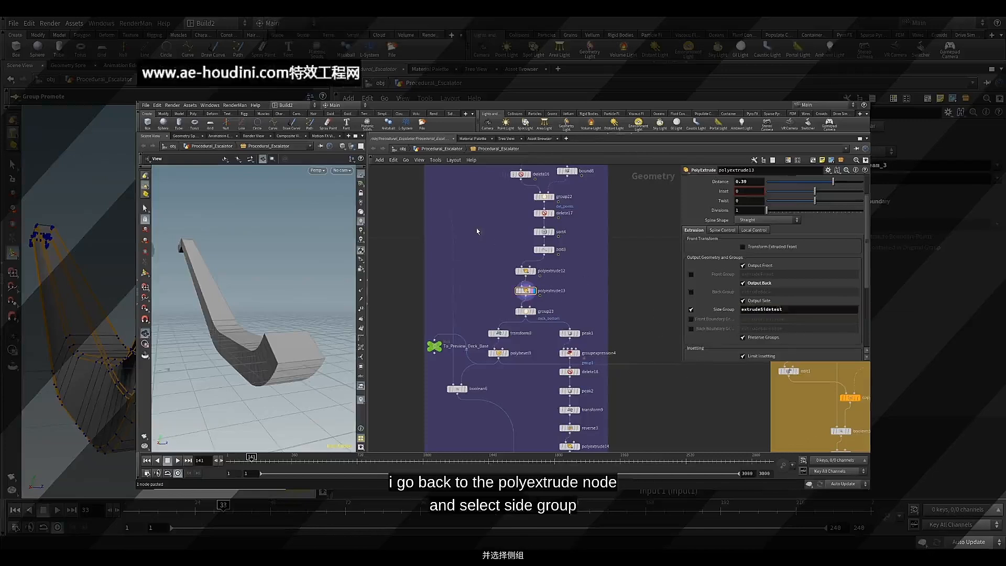
{"action": "middle_click_drag", "start_coordinate": [485, 312], "coordinate": [474, 235]}
{"action": "middle_click_drag", "start_coordinate": [488, 350], "coordinate": [486, 276]}
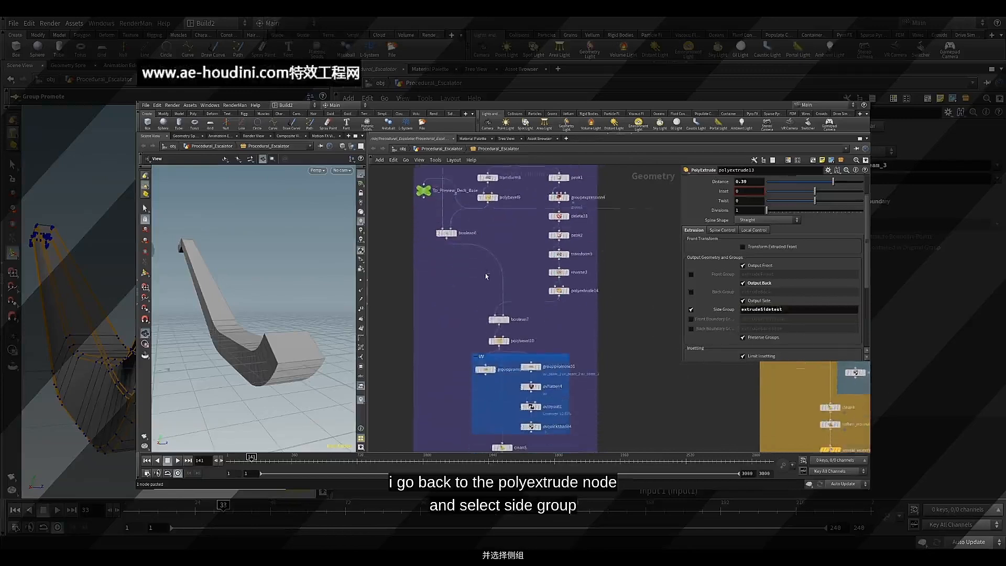
{"action": "left_click", "coordinate": [494, 370]}
{"action": "left_click", "coordinate": [486, 371]}
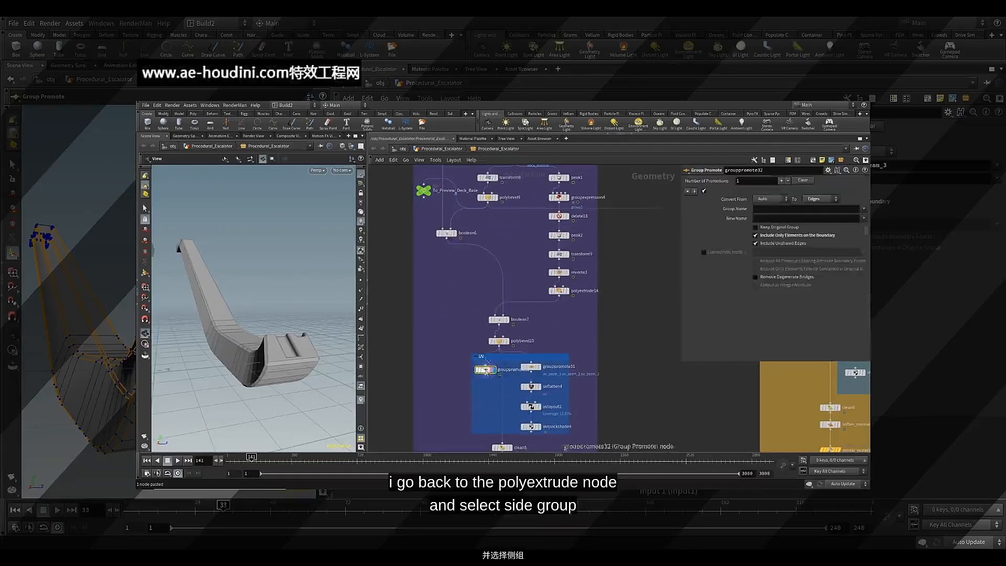
Display polyextrude13 and check the extrudeSidetest group in the viewport group list, then hide the list
{"action": "middle_click_drag", "start_coordinate": [520, 149], "coordinate": [510, 257]}
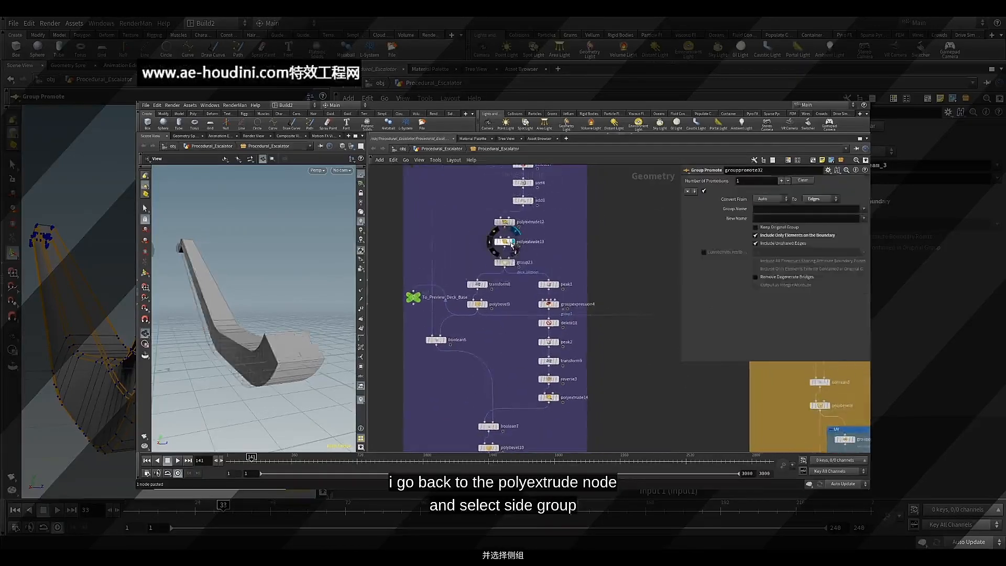
{"action": "left_click", "coordinate": [504, 243]}
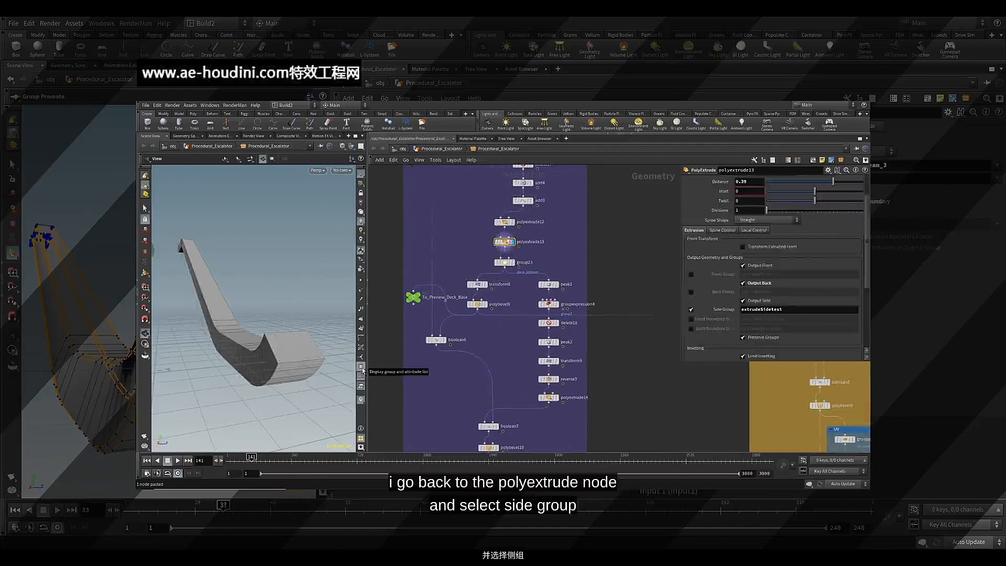
{"action": "left_click", "coordinate": [361, 375]}
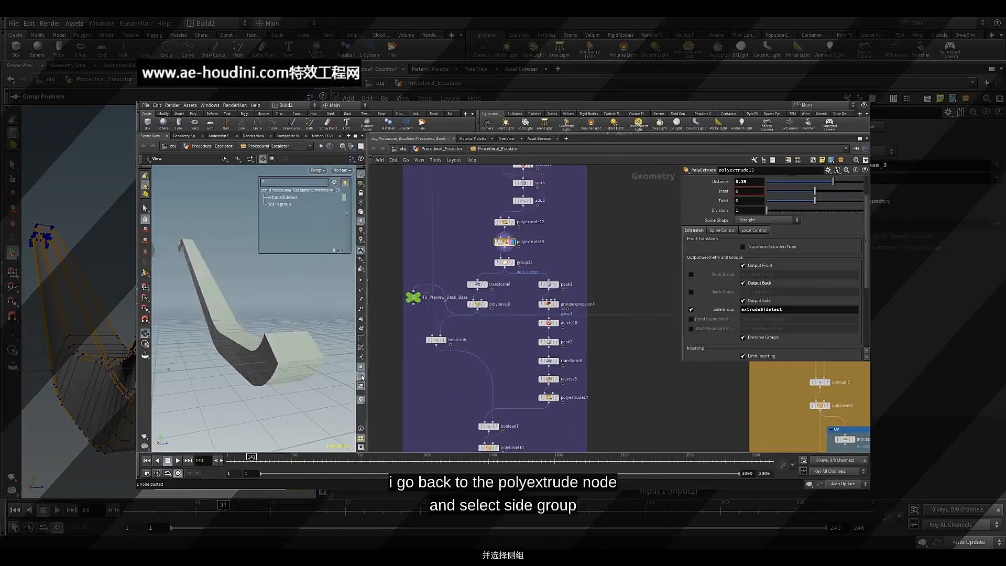
{"action": "left_click", "coordinate": [306, 200]}
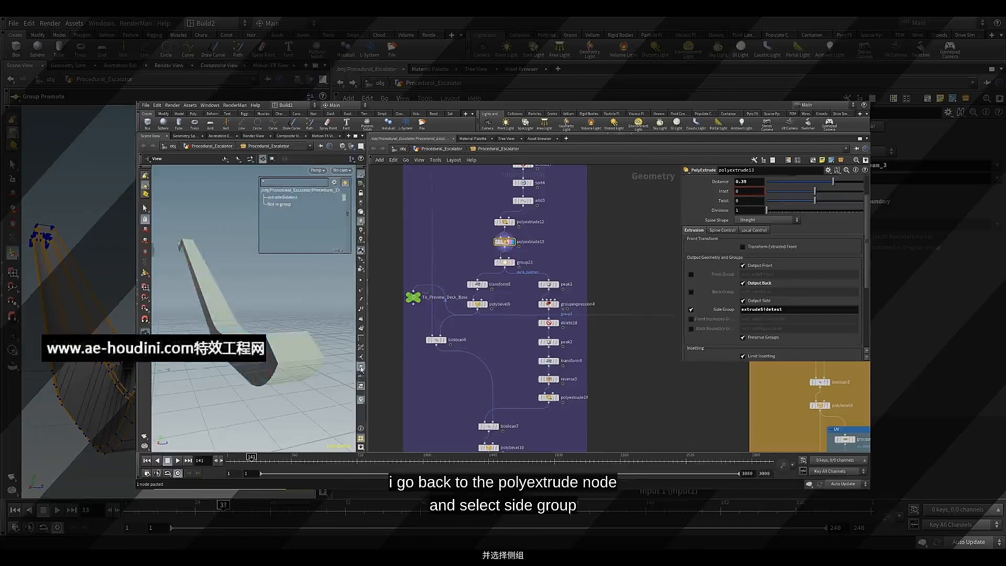
{"action": "left_click", "coordinate": [361, 368]}
Display the copied Group Promote node grouppromote32 and bring up its parameters
{"action": "middle_click_drag", "start_coordinate": [438, 402], "coordinate": [442, 259]}
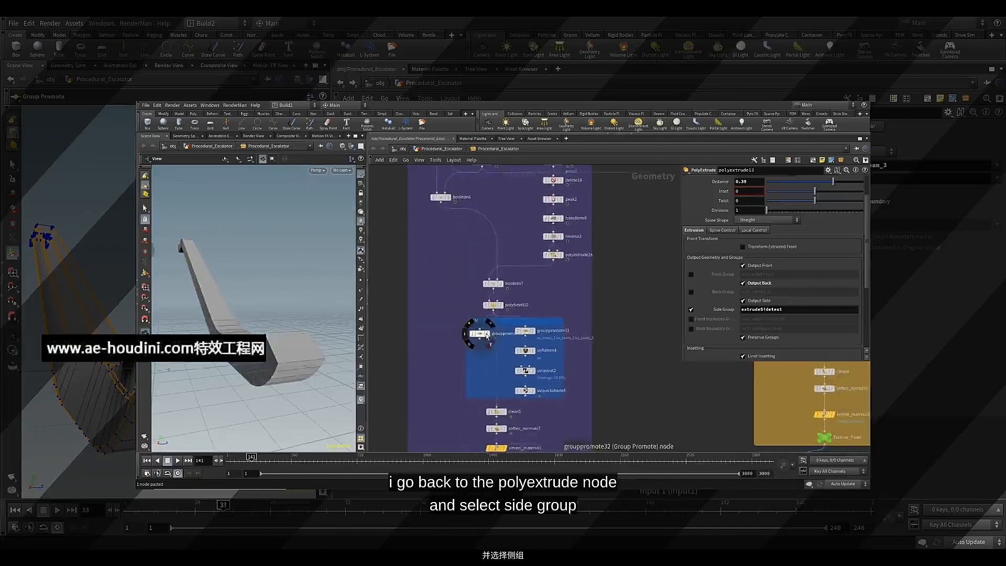
{"action": "left_click", "coordinate": [487, 335]}
{"action": "left_click", "coordinate": [486, 335]}
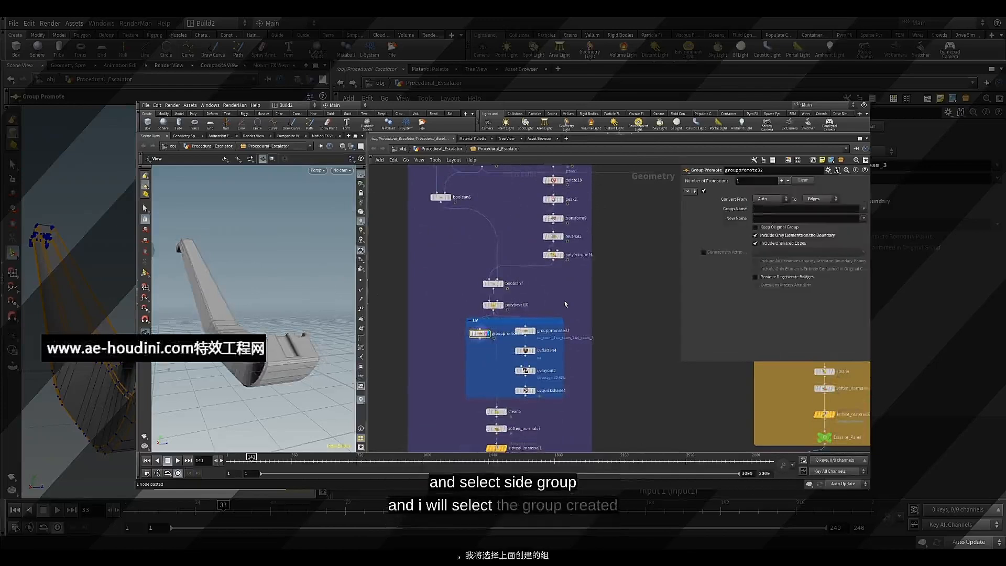
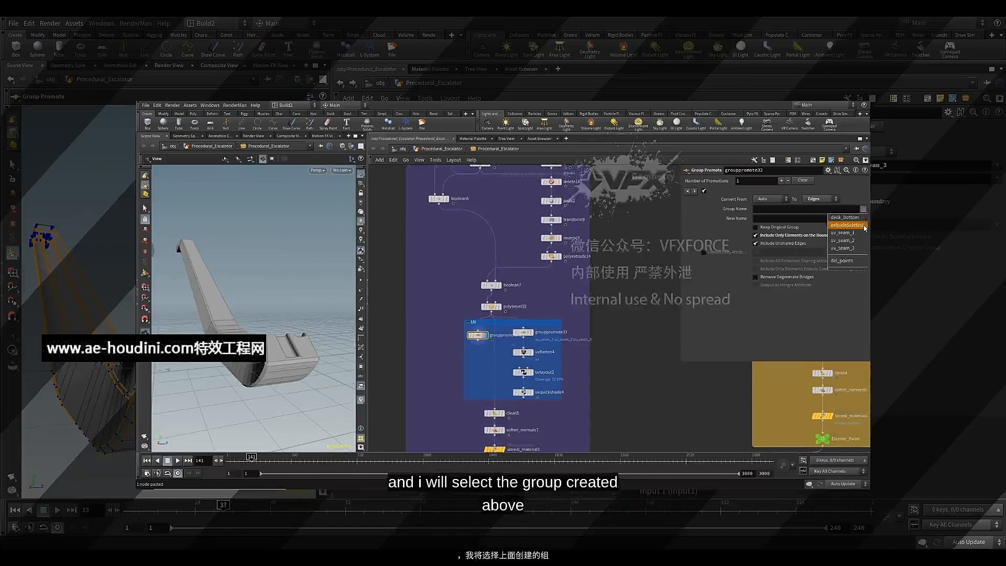
Set grouppromote32 to promote the extrudeSidetest group to edges and compare its highlighted edges with polyextrude14's output
{"action": "left_click", "coordinate": [864, 226]}
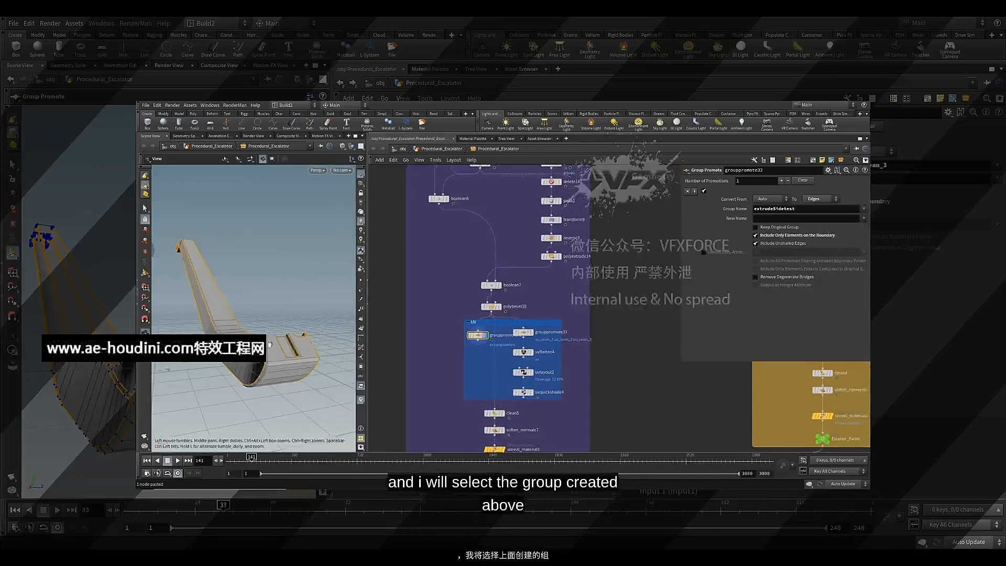
{"action": "mouse_move", "coordinate": [282, 341]}
{"action": "left_mouse_down"}
{"action": "mouse_move", "coordinate": [317, 373]}
{"action": "mouse_move", "coordinate": [273, 346]}
{"action": "left_mouse_up"}
{"action": "middle_click_drag", "start_coordinate": [511, 254], "coordinate": [516, 225]}
{"action": "left_click", "coordinate": [556, 273]}
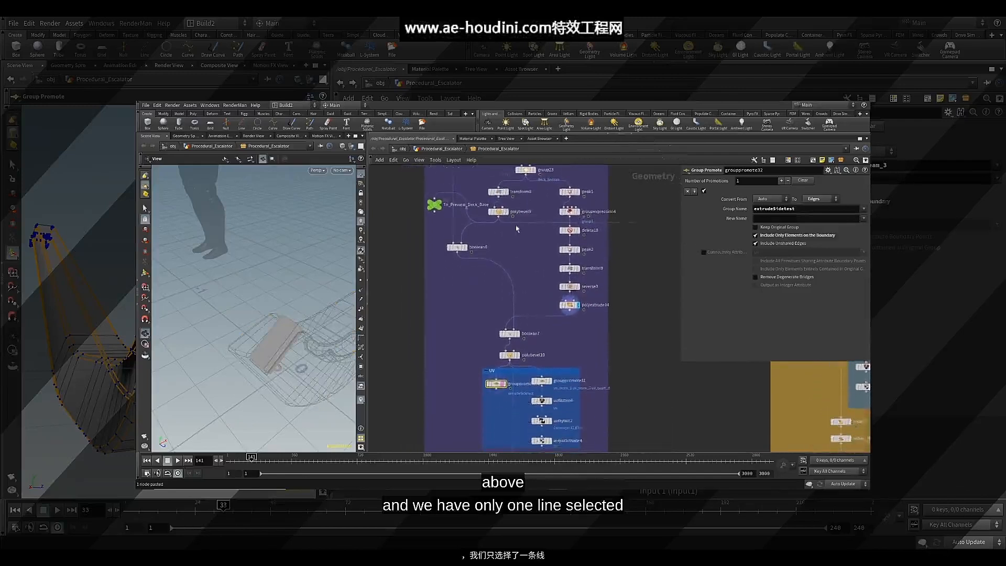
{"action": "middle_click_drag", "start_coordinate": [526, 279], "coordinate": [526, 255]}
{"action": "left_click", "coordinate": [503, 360]}
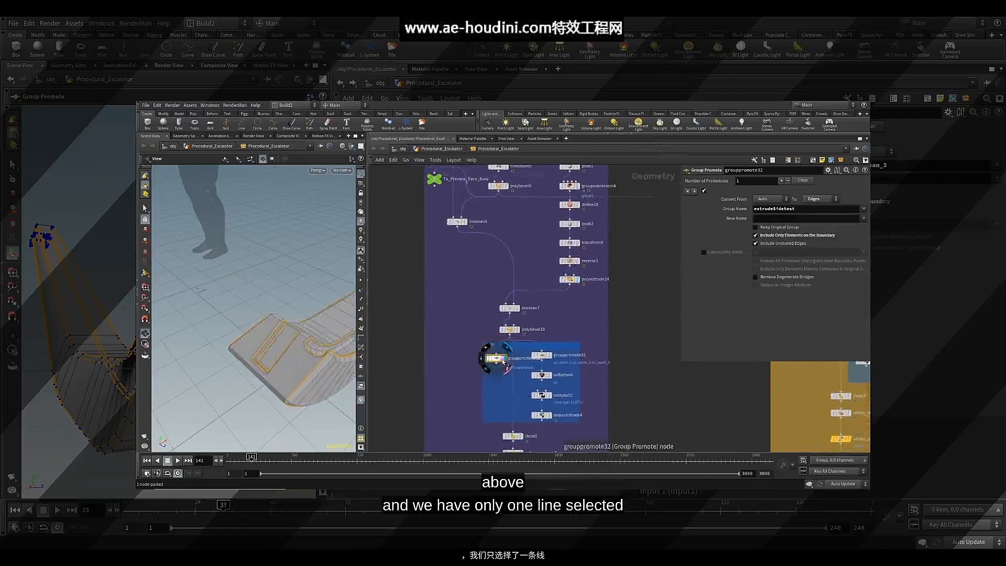
{"action": "left_click_drag", "start_coordinate": [240, 318], "coordinate": [295, 293]}
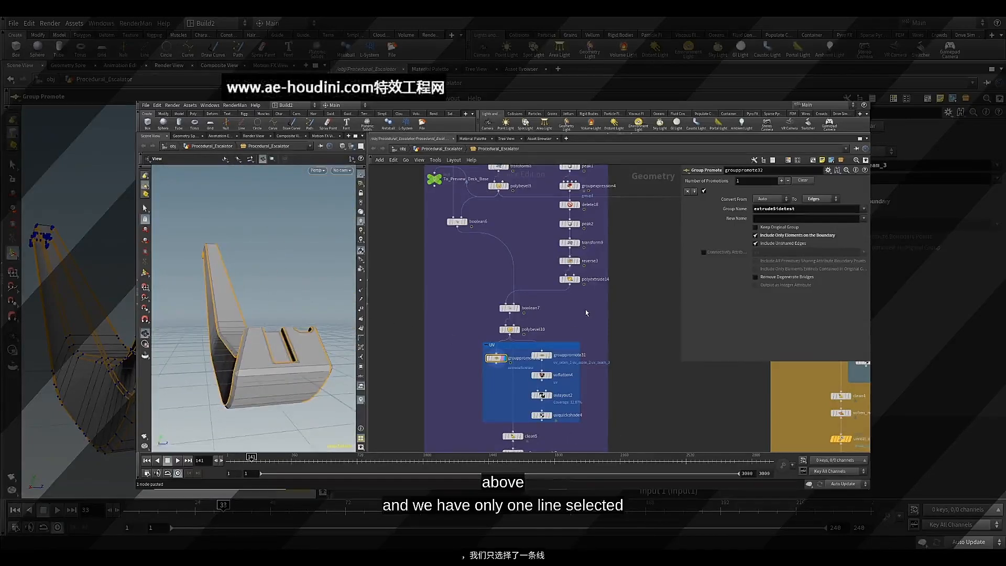
{"action": "middle_click_drag", "start_coordinate": [545, 307], "coordinate": [545, 319]}
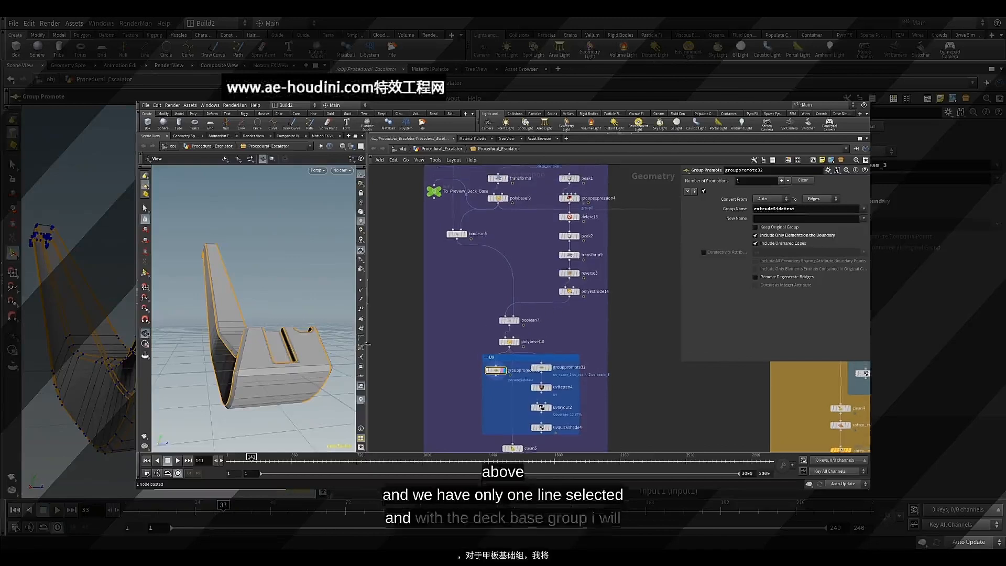
{"action": "left_click_drag", "start_coordinate": [285, 306], "coordinate": [308, 310]}
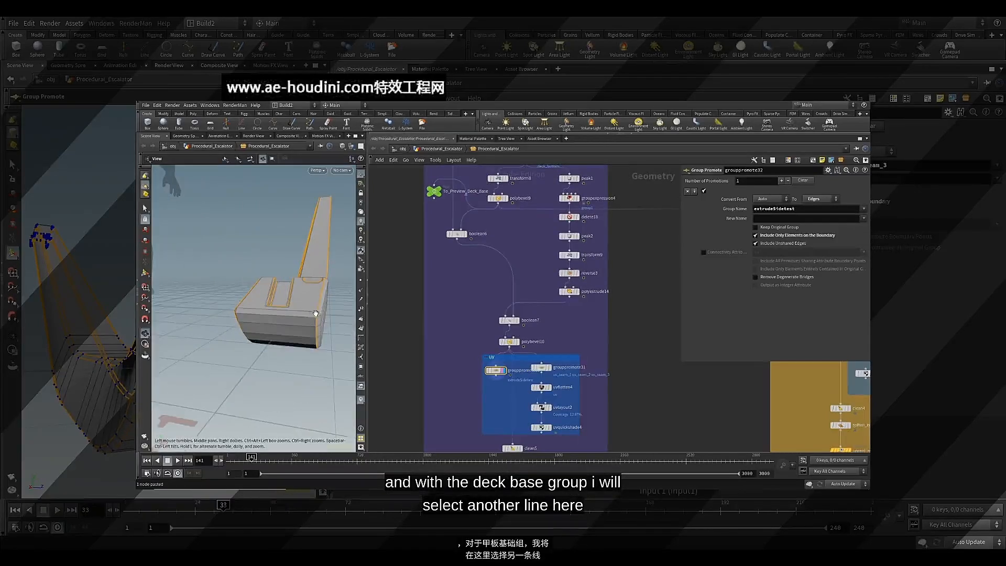
Display the group23 node further up the network and examine the faces in its deck_bottom group
{"action": "middle_click_drag", "start_coordinate": [501, 225], "coordinate": [493, 315]}
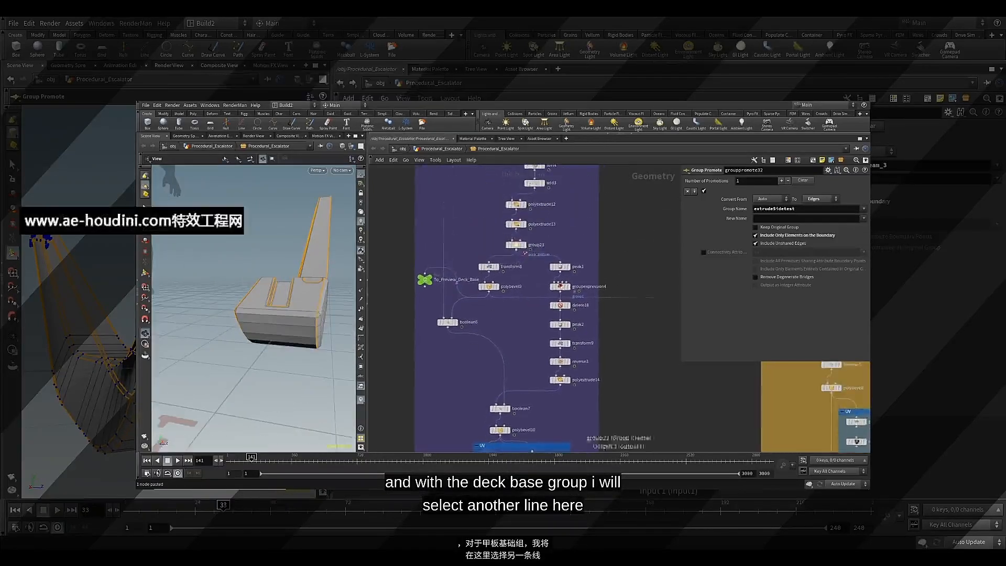
{"action": "left_click", "coordinate": [525, 247]}
{"action": "left_click", "coordinate": [519, 246]}
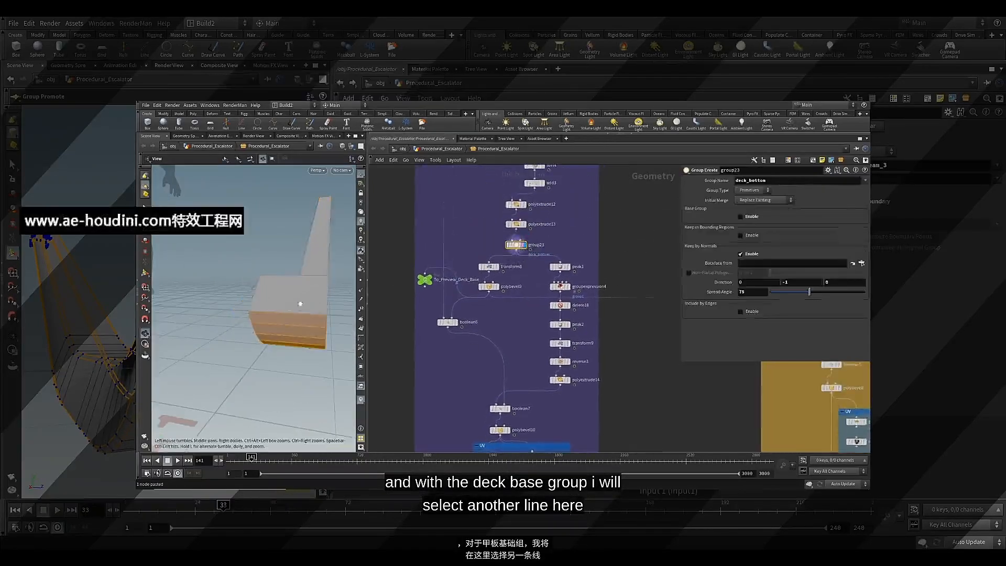
{"action": "left_click_drag", "start_coordinate": [301, 304], "coordinate": [251, 317]}
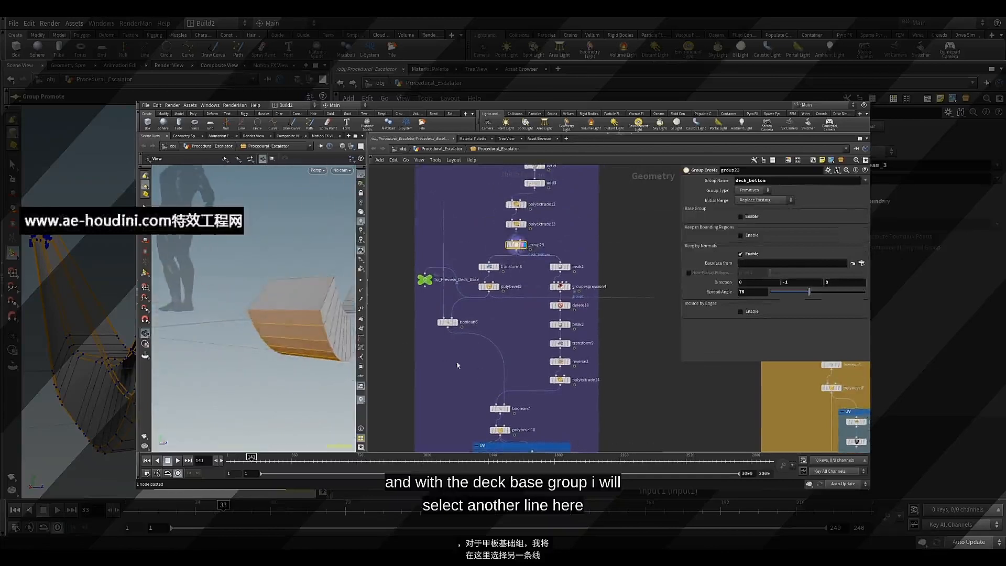
Display grouppromote32, add deck_bottom to its promoted groups after extrudeSidetest, and inspect the resulting edges on the model
{"action": "middle_click_drag", "start_coordinate": [486, 372], "coordinate": [485, 286]}
{"action": "left_click", "coordinate": [495, 373]}
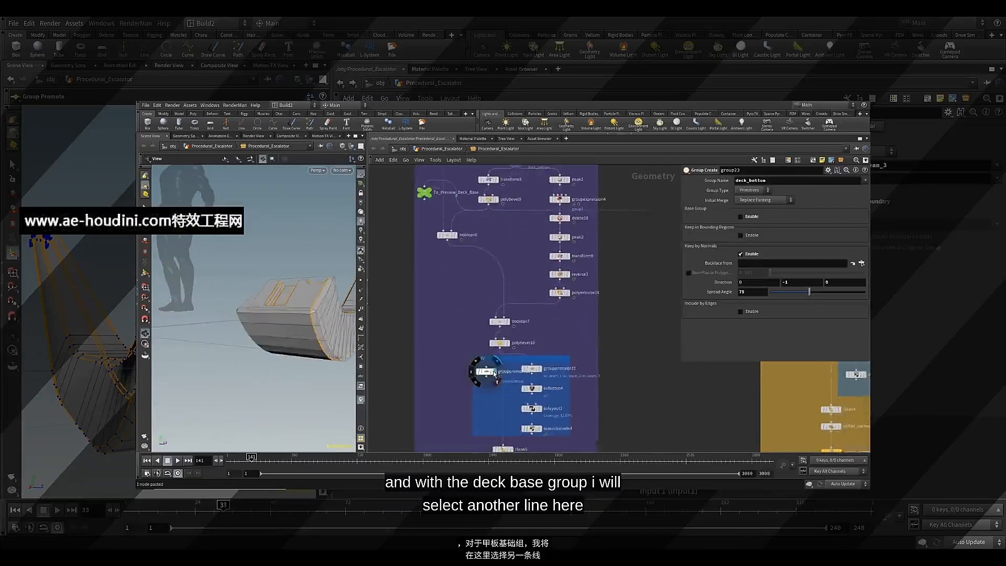
{"action": "left_click", "coordinate": [487, 373]}
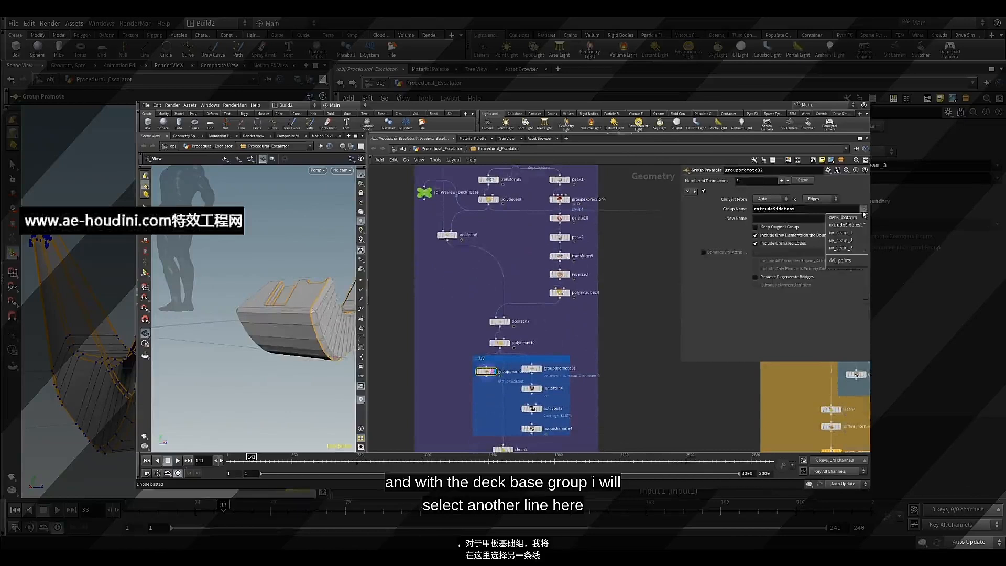
{"action": "left_click", "coordinate": [850, 218]}
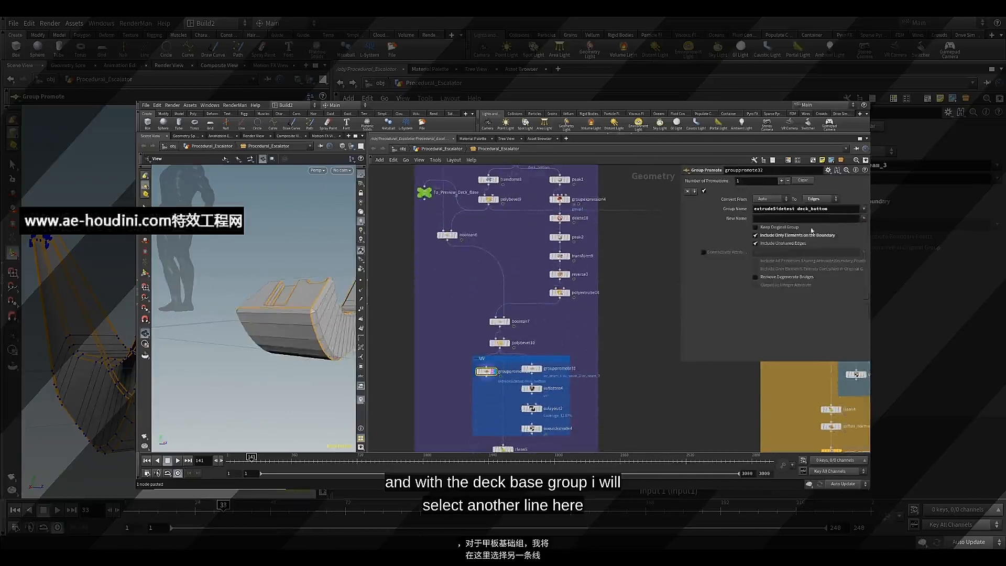
{"action": "left_click_drag", "start_coordinate": [228, 304], "coordinate": [273, 302]}
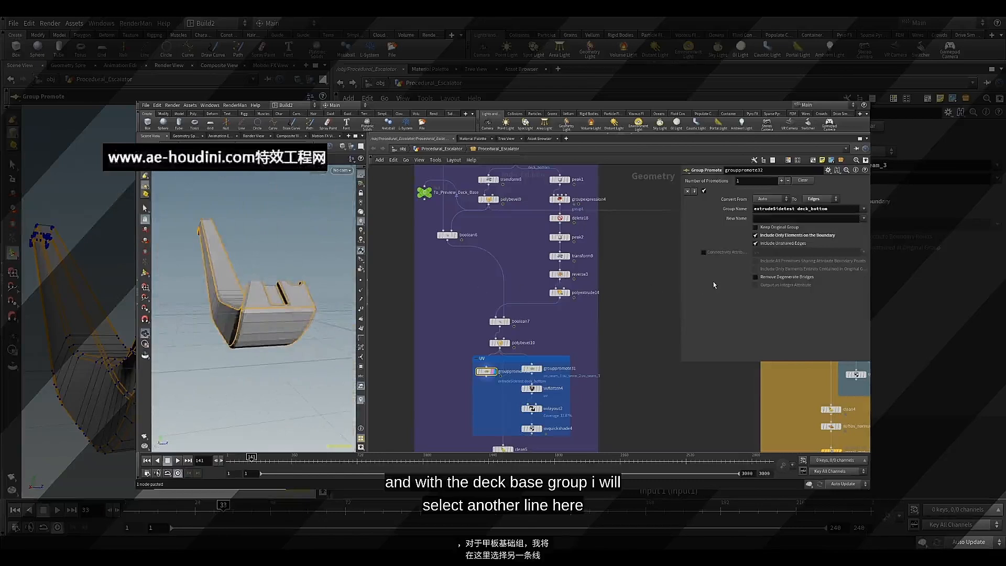
{"action": "middle_click_drag", "start_coordinate": [582, 350], "coordinate": [581, 282]}
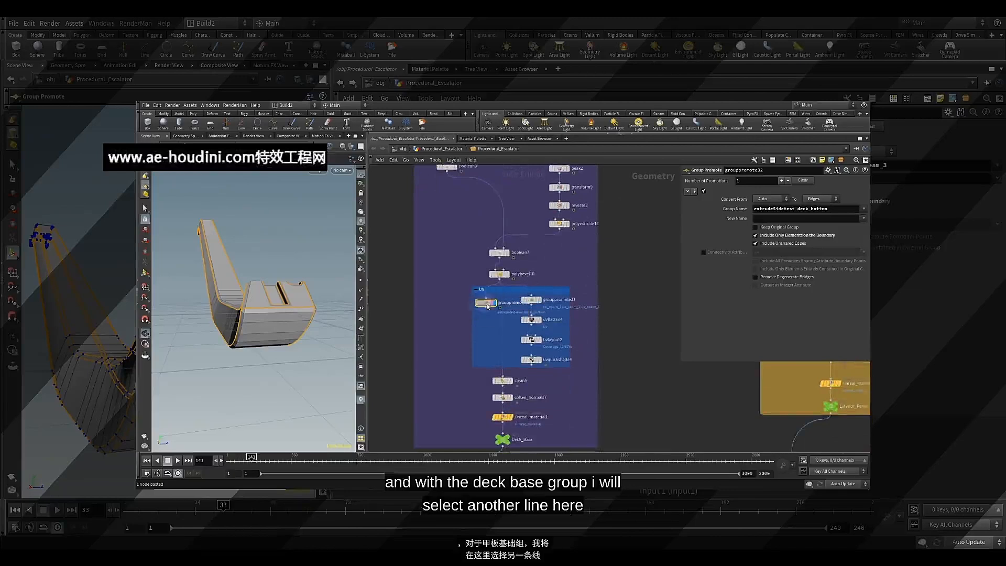
{"action": "left_click_drag", "start_coordinate": [294, 279], "coordinate": [294, 308]}
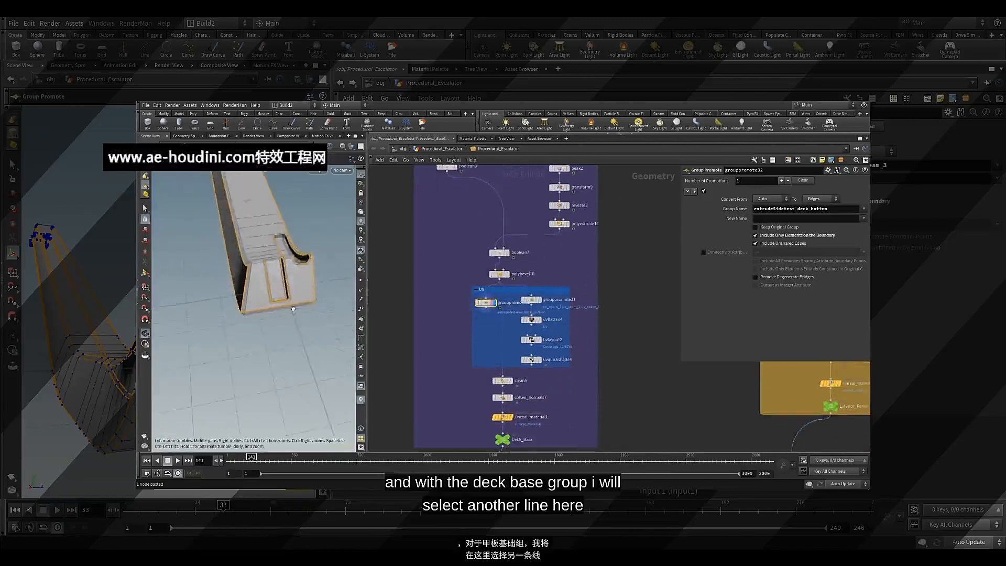
{"action": "middle_click_drag", "start_coordinate": [288, 270], "coordinate": [287, 321]}
{"action": "mouse_move", "coordinate": [287, 315]}
{"action": "left_mouse_down"}
{"action": "mouse_move", "coordinate": [285, 328]}
{"action": "mouse_move", "coordinate": [273, 296]}
{"action": "mouse_move", "coordinate": [292, 308]}
{"action": "left_mouse_up"}
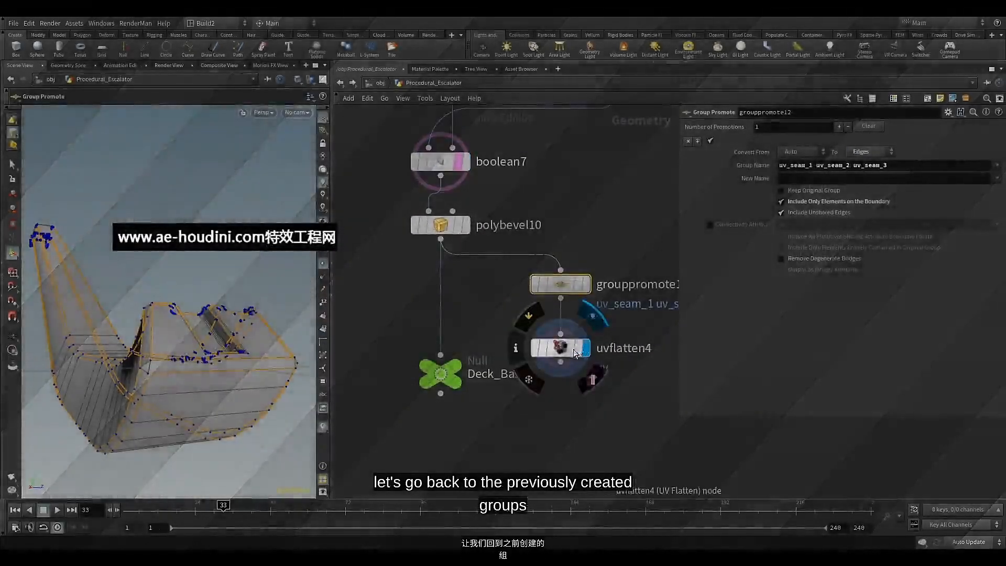
Display uvflatten4 and set its flattening seams to uv_seam_1, uv_seam_2 and uv_seam_3
{"action": "left_click", "coordinate": [573, 349]}
{"action": "left_click_drag", "start_coordinate": [176, 254], "coordinate": [222, 321]}
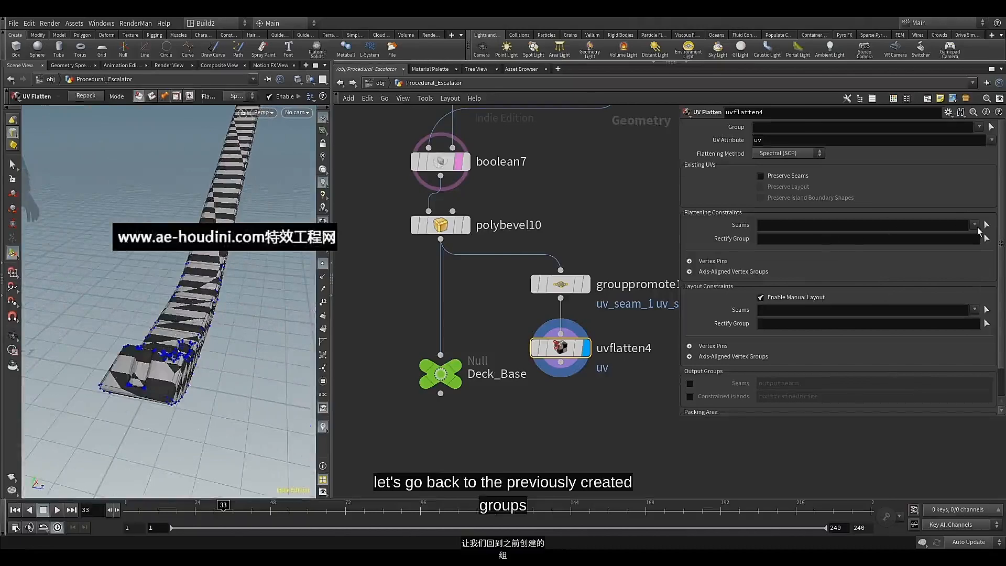
{"action": "left_click", "coordinate": [975, 227]}
{"action": "left_click", "coordinate": [891, 265]}
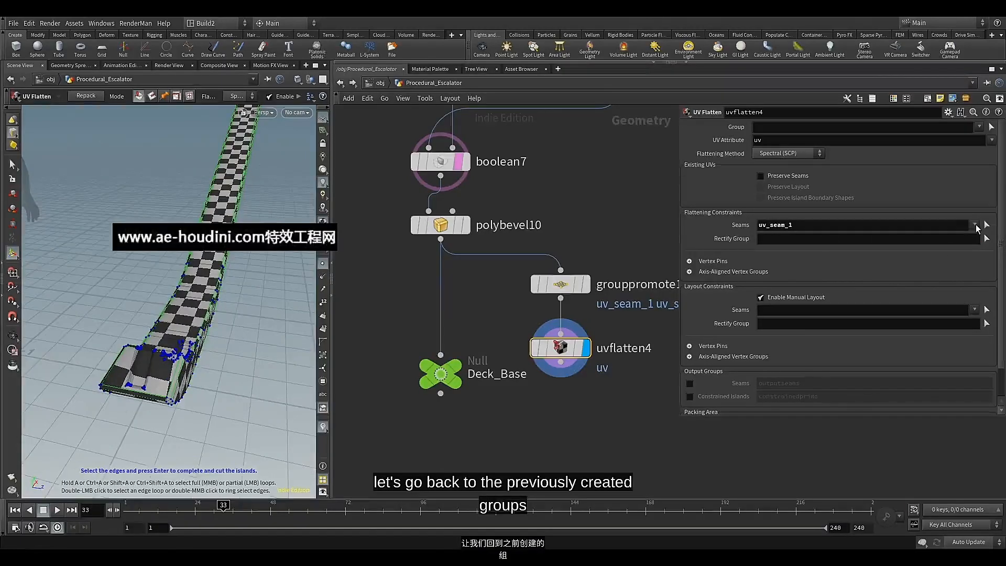
{"action": "left_click", "coordinate": [975, 226]}
{"action": "left_click", "coordinate": [891, 284]}
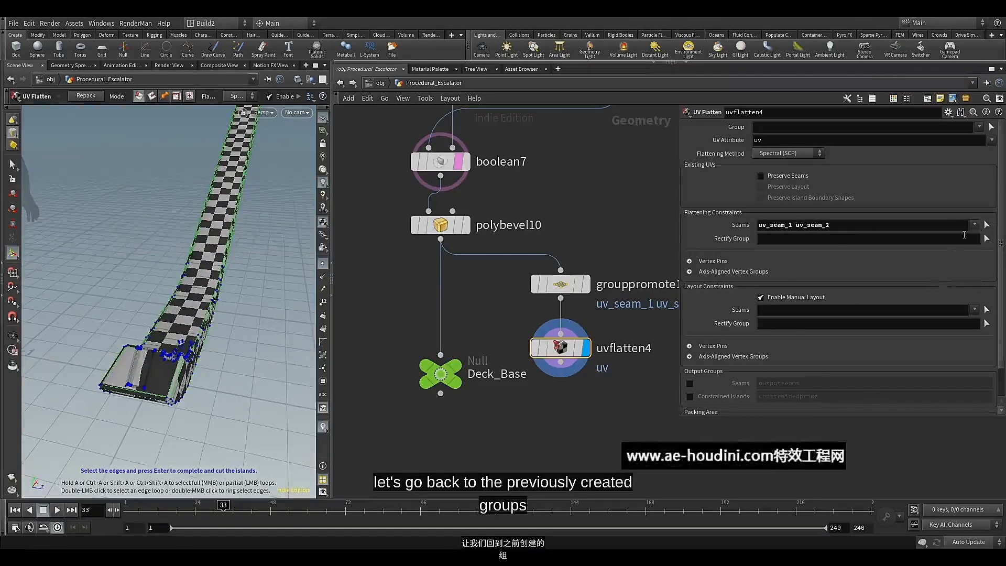
{"action": "left_click", "coordinate": [974, 225]}
{"action": "left_click", "coordinate": [927, 300]}
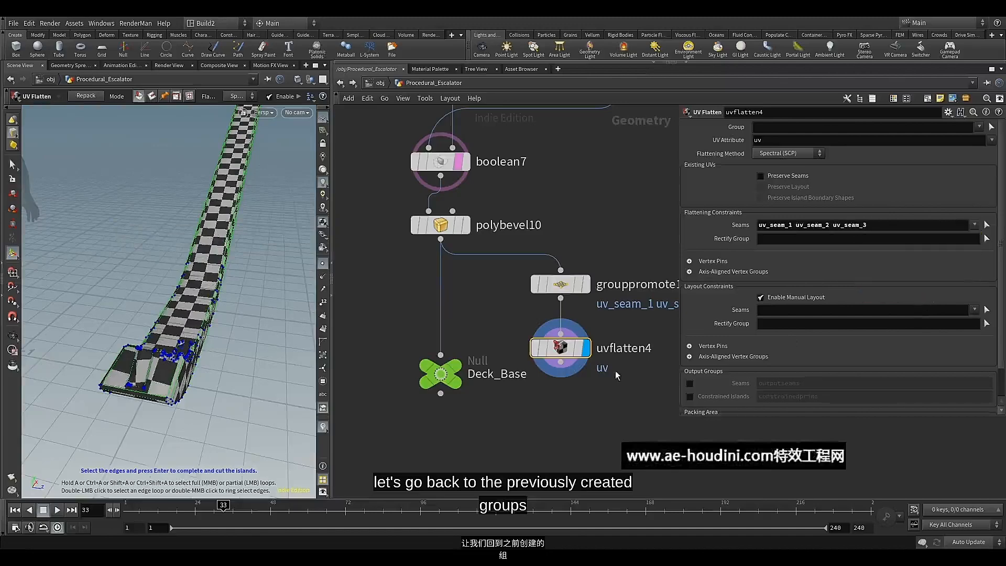
Add a UV Layout node after uvflatten4, display it, and check the checker pattern on the deck base
{"action": "middle_click_drag", "start_coordinate": [567, 386], "coordinate": [560, 351]}
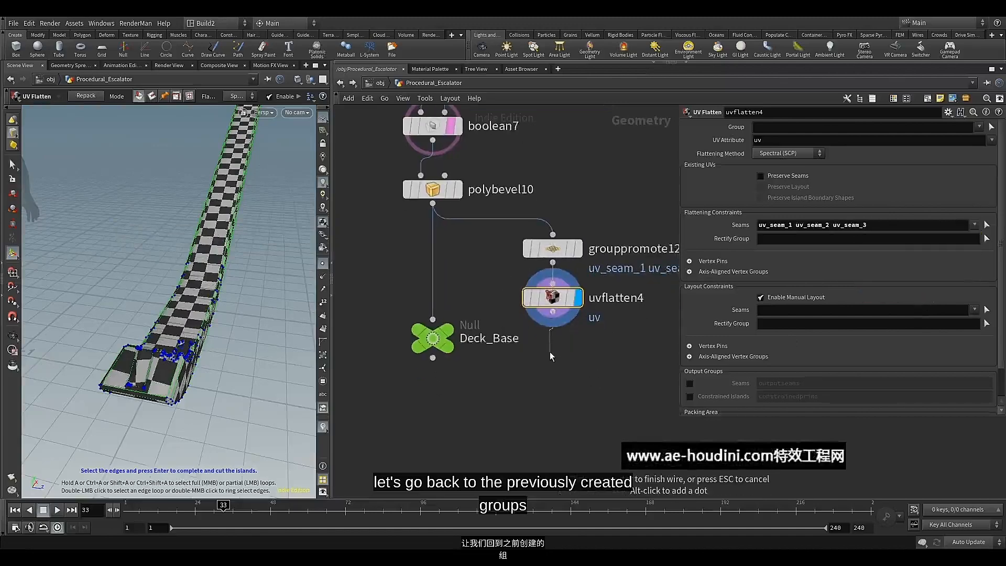
{"action": "key", "text": "Tab"}
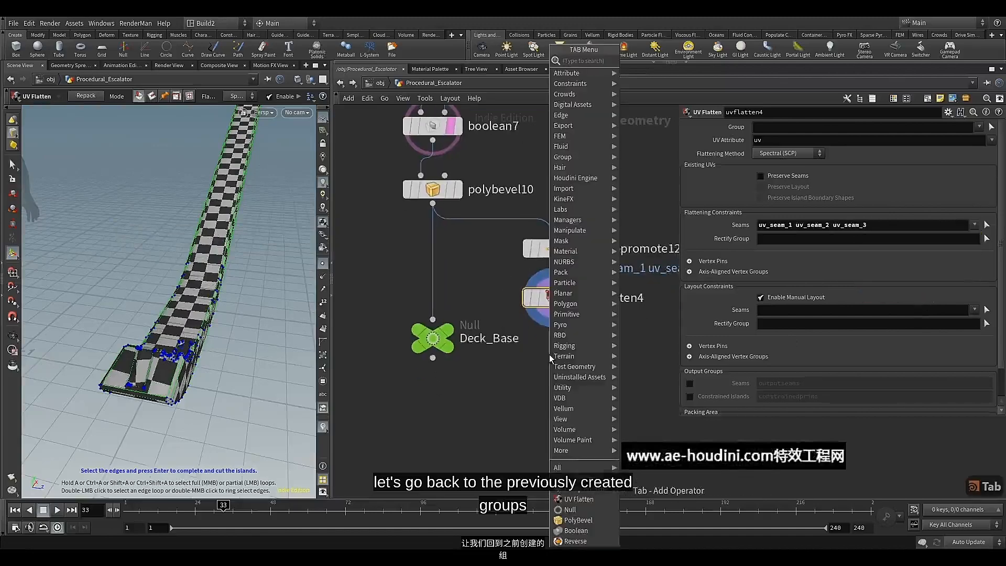
{"action": "type", "text": "uv"}
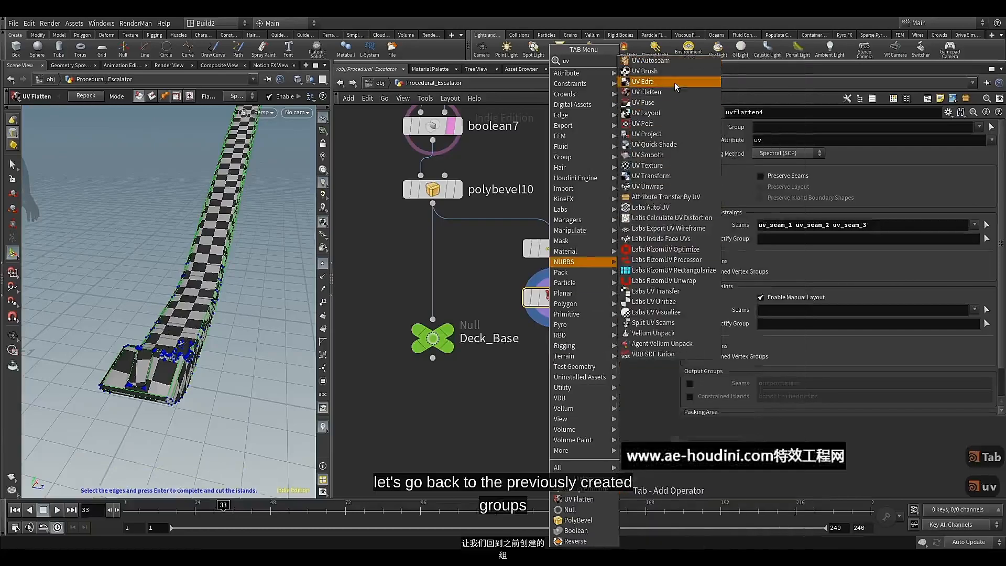
{"action": "left_click", "coordinate": [646, 113]}
{"action": "left_click", "coordinate": [549, 356]}
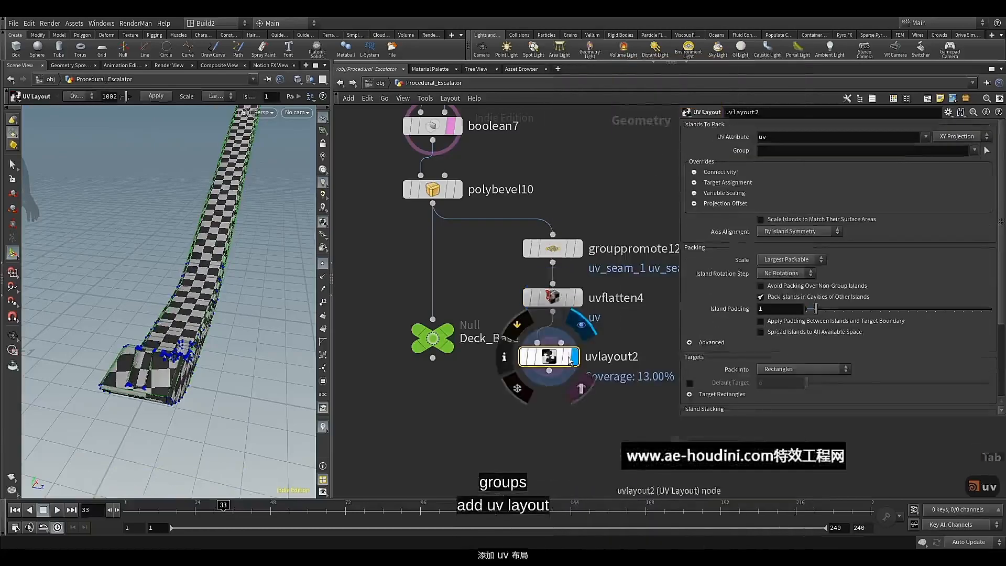
{"action": "left_click_drag", "start_coordinate": [128, 309], "coordinate": [204, 328], "text": "alt"}
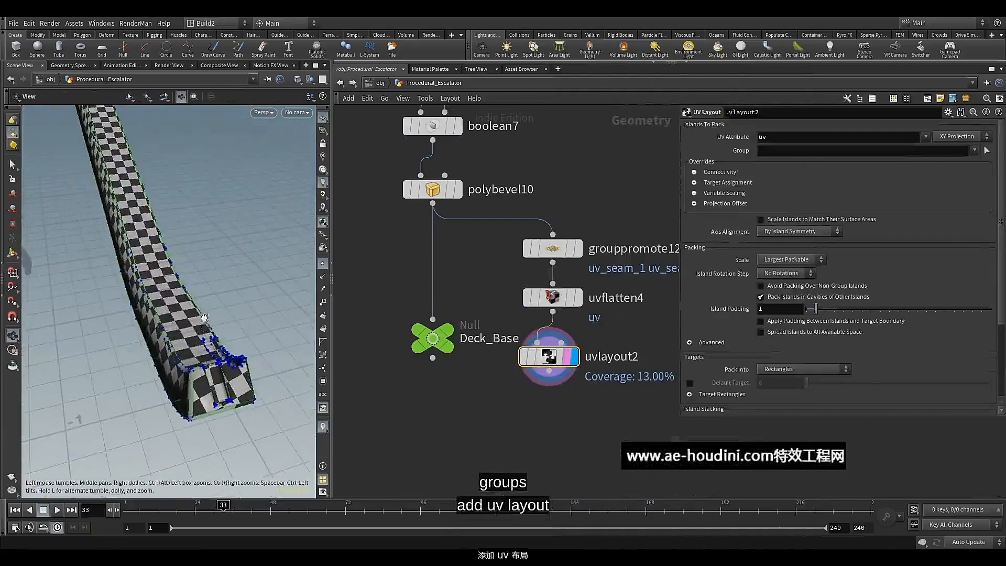
Copy the UV Quick Shade, Clean and Soften Normals nodes from the Exterior_Panel network
{"action": "scroll", "coordinate": [417, 405], "scroll_direction": "down", "scroll_amount": 4}
{"action": "middle_click_drag", "start_coordinate": [487, 403], "coordinate": [260, 286]}
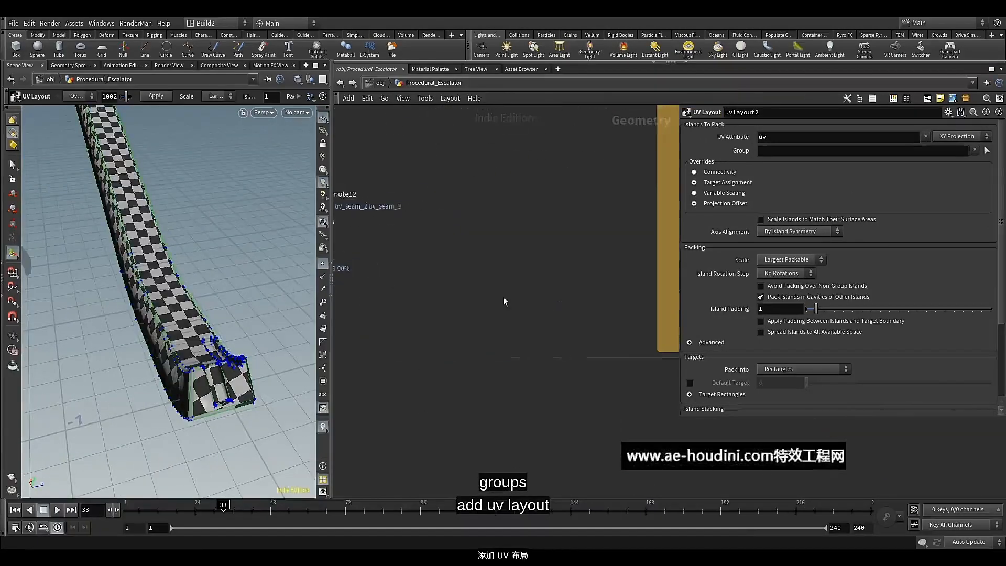
{"action": "scroll", "coordinate": [523, 306], "scroll_direction": "down", "scroll_amount": 4}
{"action": "middle_click_drag", "start_coordinate": [542, 309], "coordinate": [362, 376]}
{"action": "scroll", "coordinate": [419, 368], "scroll_direction": "up", "scroll_amount": 4}
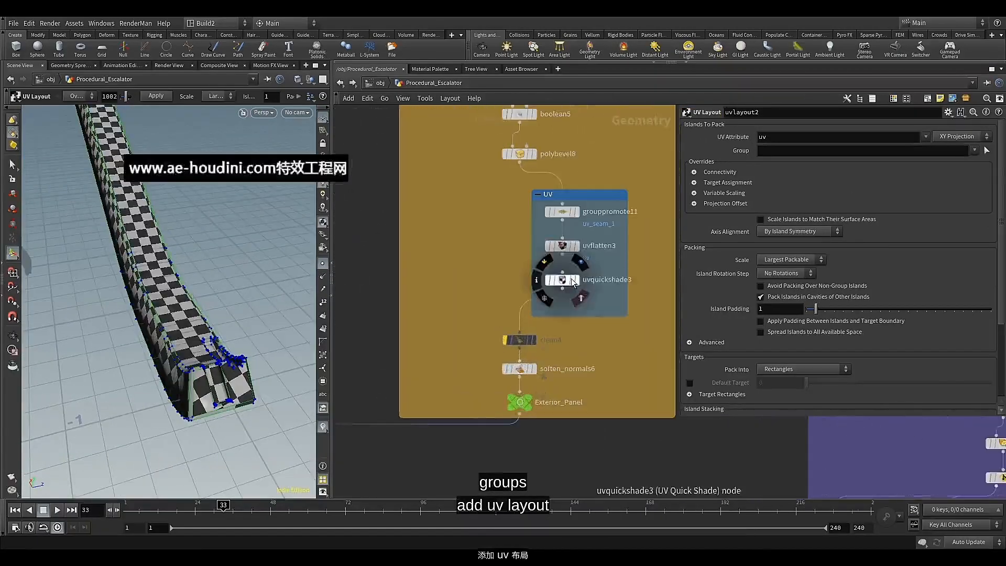
{"action": "left_click_drag", "start_coordinate": [473, 316], "coordinate": [513, 381]}
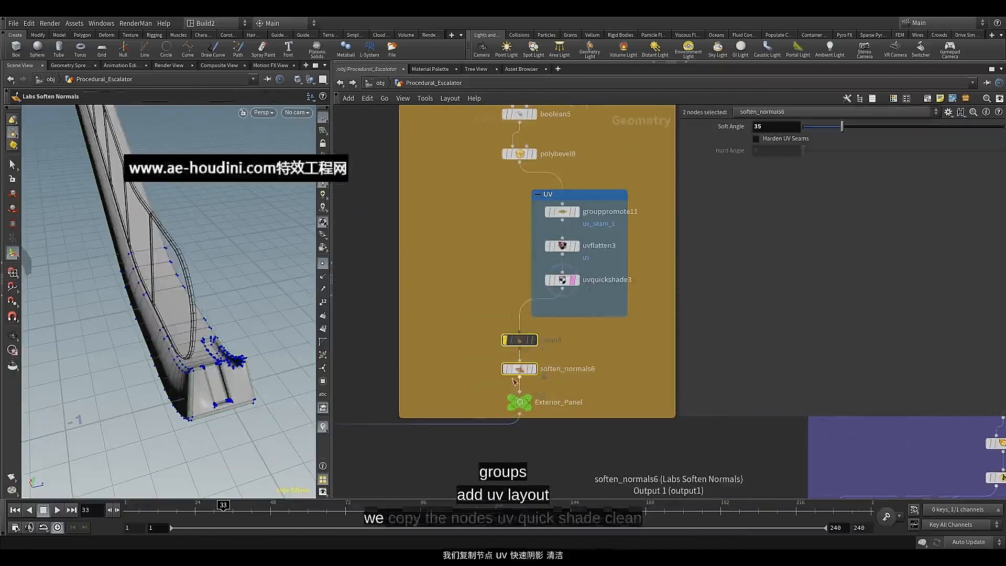
{"action": "left_click", "coordinate": [563, 280], "text": "shift"}
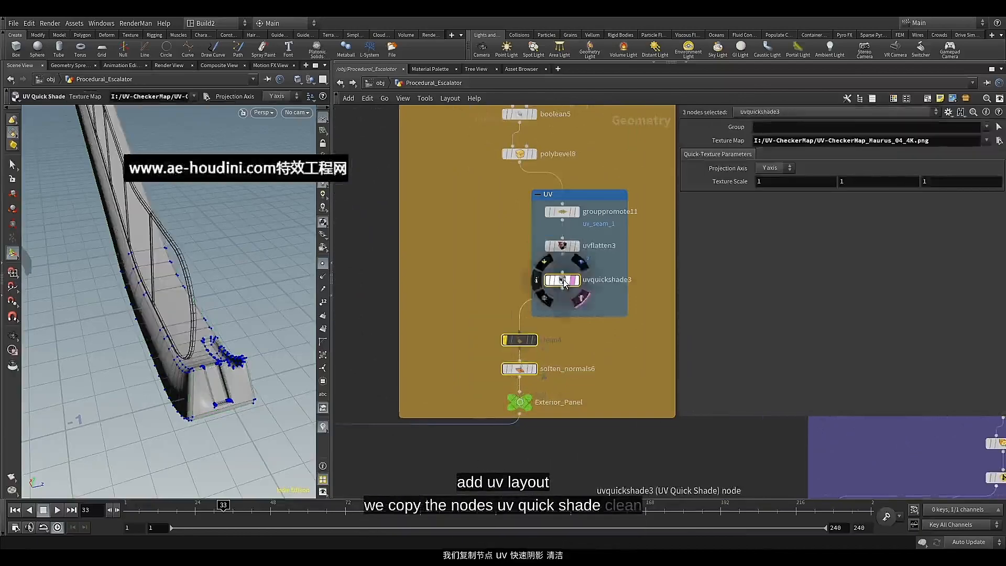
{"action": "key", "text": "ctrl+c"}
Paste the copied nodes into the deck base network and connect the UV Quick Shade node after uvlayout2
{"action": "scroll", "coordinate": [583, 366], "scroll_direction": "down", "scroll_amount": 5}
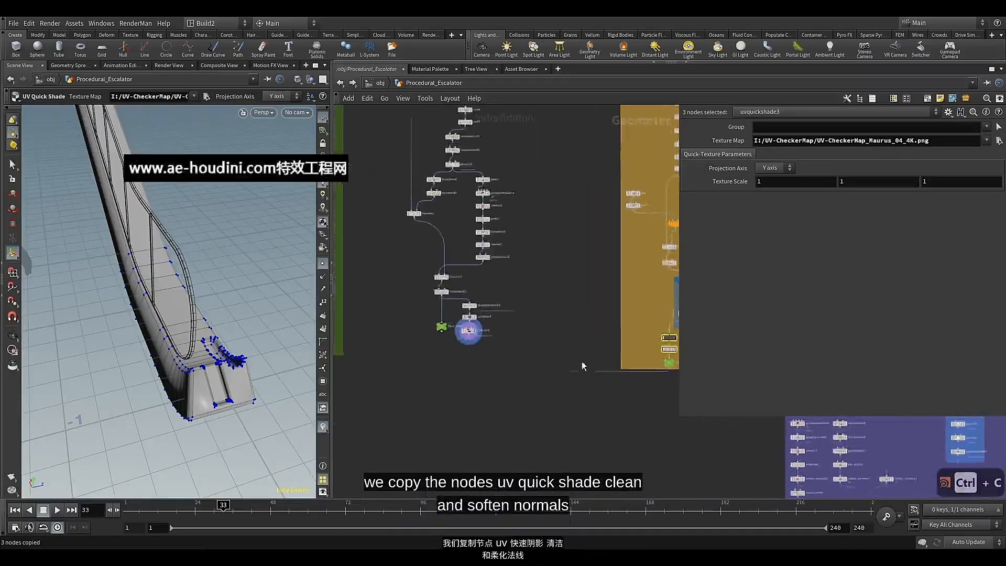
{"action": "scroll", "coordinate": [514, 361], "scroll_direction": "up", "scroll_amount": 5}
{"action": "middle_click_drag", "start_coordinate": [402, 348], "coordinate": [451, 347]}
{"action": "left_click", "coordinate": [444, 344]}
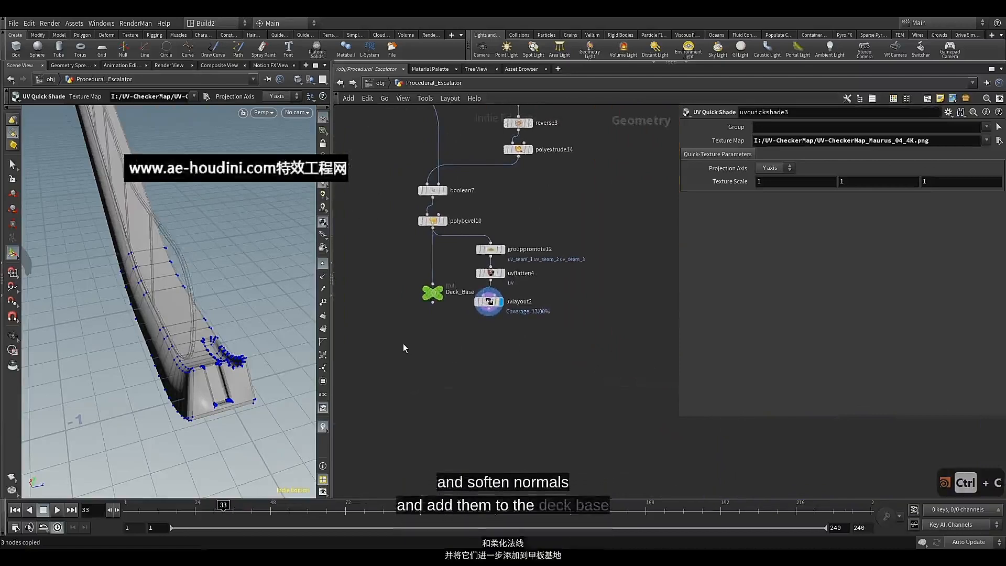
{"action": "key", "text": "ctrl+v"}
{"action": "left_click_drag", "start_coordinate": [401, 348], "coordinate": [491, 329]}
{"action": "left_click", "coordinate": [423, 333]}
Align grouppromote12, uvflatten4, uvlayout2 and the quick shade node vertically, and enclose them in a network box titled UV
{"action": "left_click_drag", "start_coordinate": [635, 242], "coordinate": [472, 346]}
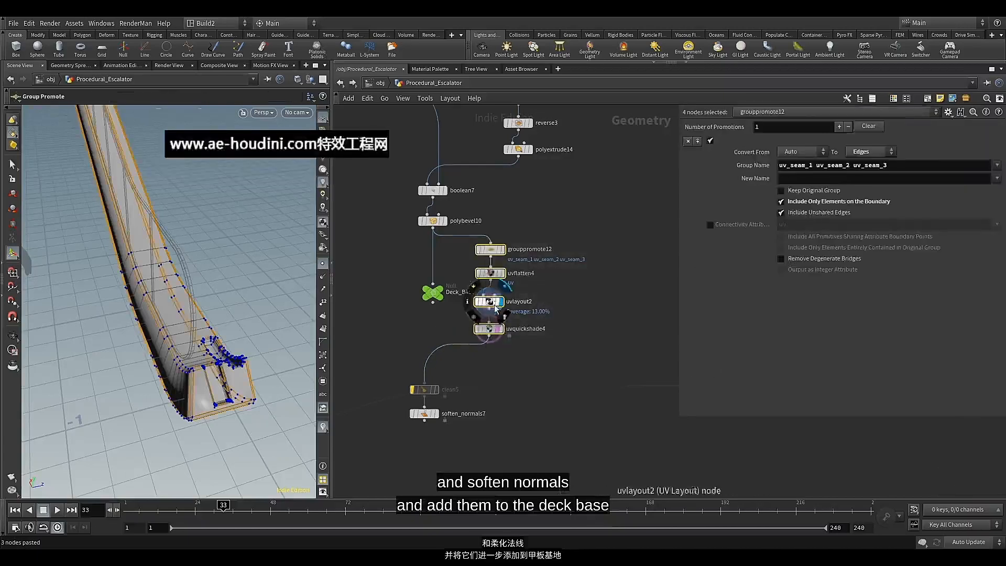
{"action": "left_click_drag", "start_coordinate": [493, 264], "coordinate": [491, 303]}
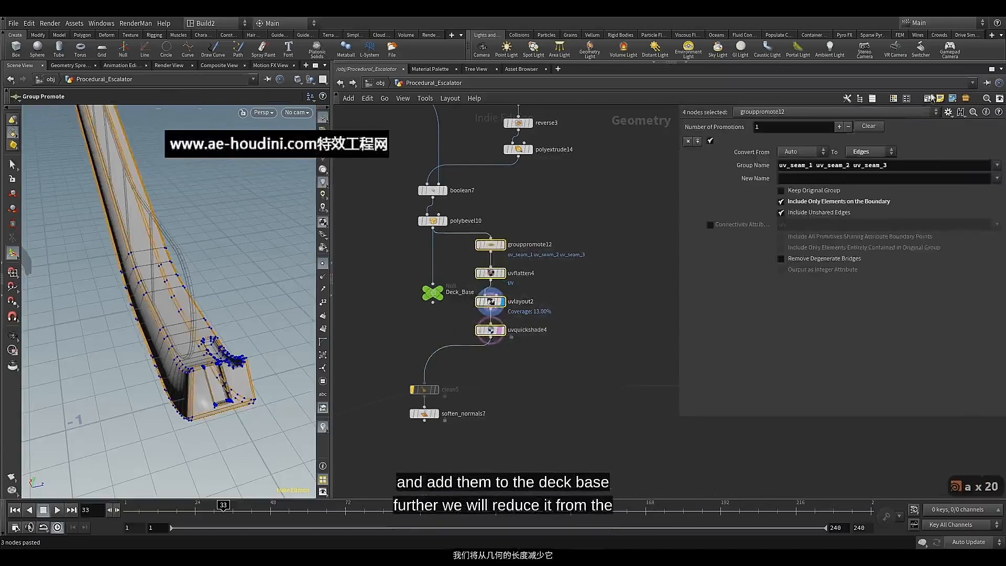
{"action": "key", "text": "shift+o"}
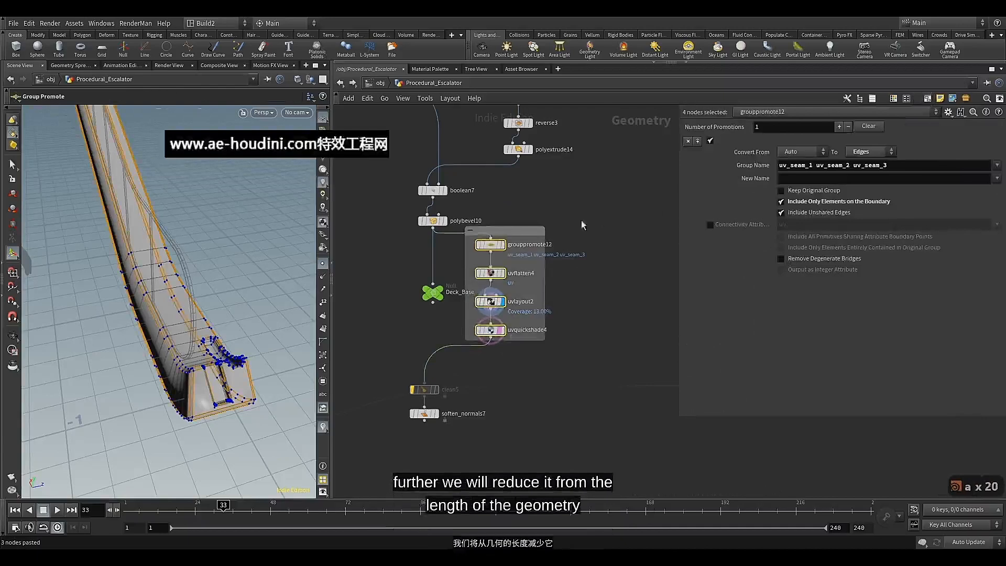
{"action": "left_click", "coordinate": [530, 228]}
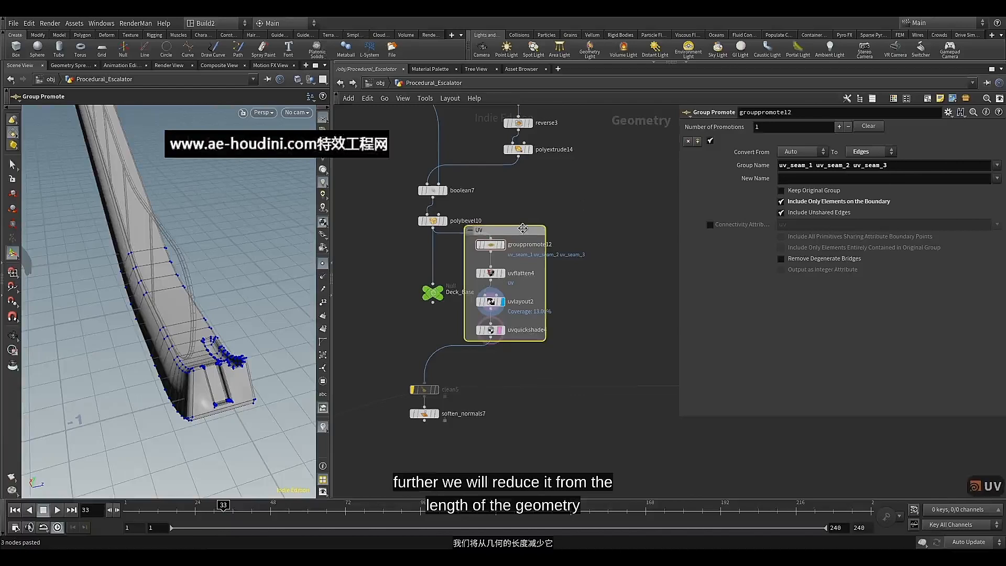
Colour the UV network box blue, and rewire the displayed Deck_Base null from polybevel10 to the output of soften_normals7
{"action": "key", "text": "c"}
{"action": "left_click", "coordinate": [933, 465]}
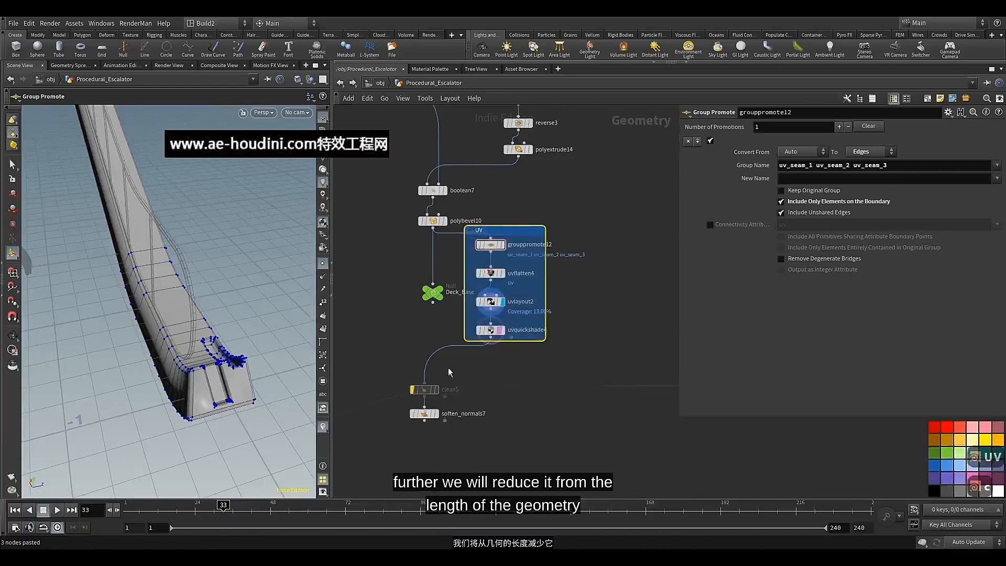
{"action": "mouse_move", "coordinate": [433, 301]}
{"action": "left_mouse_down"}
{"action": "mouse_move", "coordinate": [394, 333]}
{"action": "mouse_move", "coordinate": [406, 457]}
{"action": "mouse_move", "coordinate": [405, 445]}
{"action": "left_mouse_up"}
{"action": "left_click_drag", "start_coordinate": [407, 453], "coordinate": [425, 440]}
{"action": "left_click", "coordinate": [431, 437]}
{"action": "left_click", "coordinate": [427, 446]}
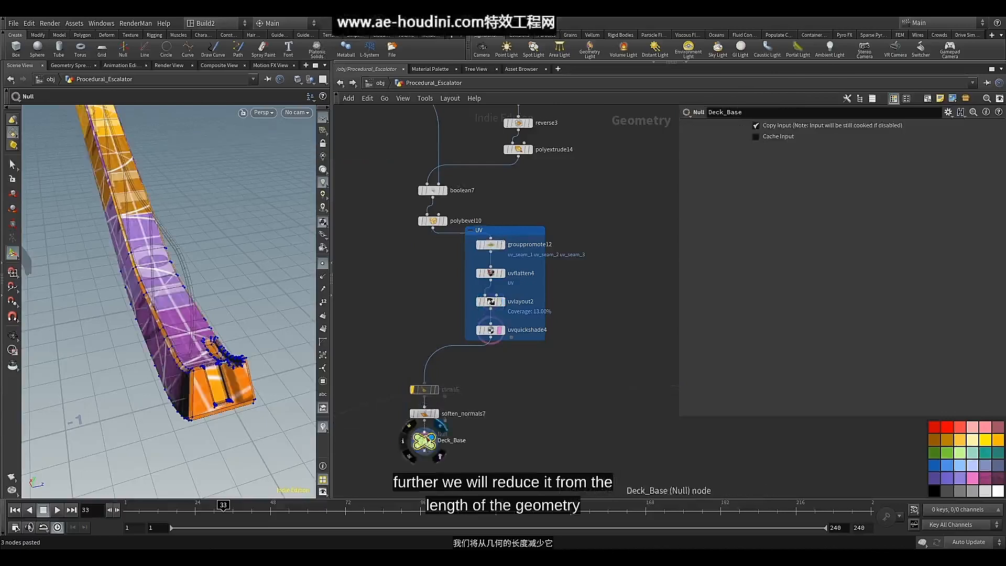
Move the Clean, Soften Normals and Deck_Base nodes up closer to the UV box, and turn off the viewport's point display
{"action": "left_click_drag", "start_coordinate": [396, 360], "coordinate": [441, 469]}
{"action": "left_click_drag", "start_coordinate": [432, 395], "coordinate": [440, 374]}
{"action": "scroll", "coordinate": [538, 353], "scroll_direction": "down", "scroll_amount": 7}
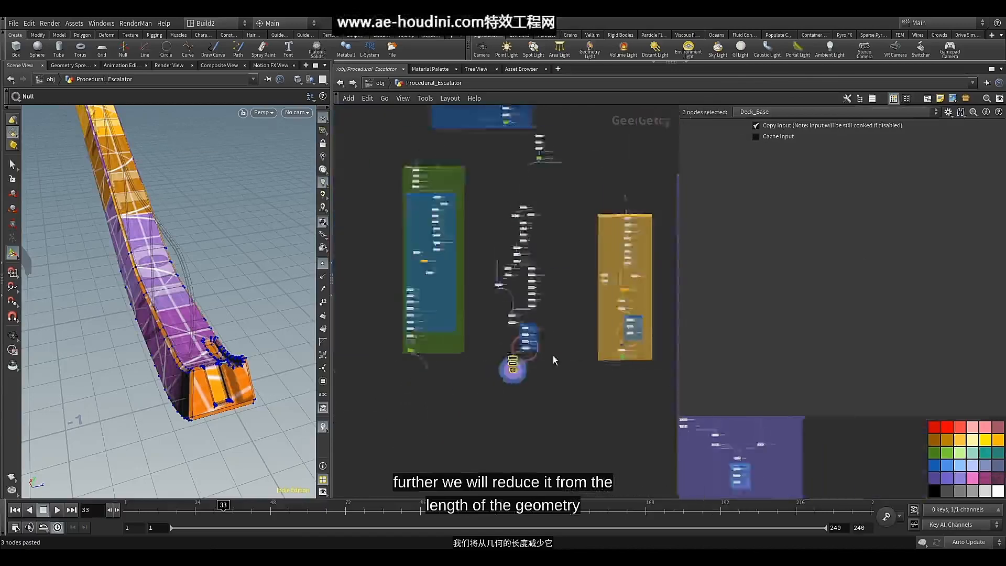
{"action": "middle_click_drag", "start_coordinate": [552, 356], "coordinate": [544, 352]}
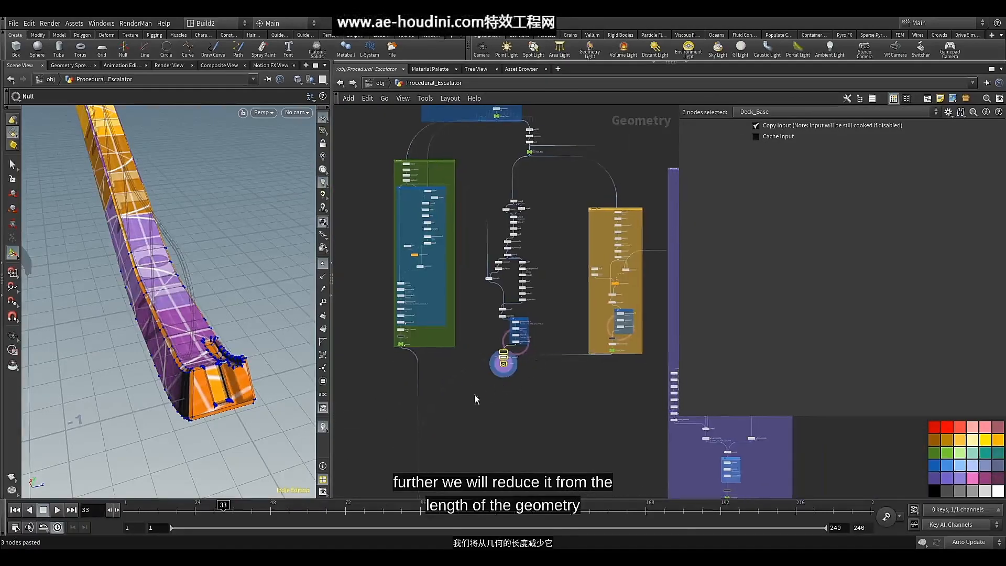
{"action": "middle_click_drag", "start_coordinate": [474, 395], "coordinate": [473, 395]}
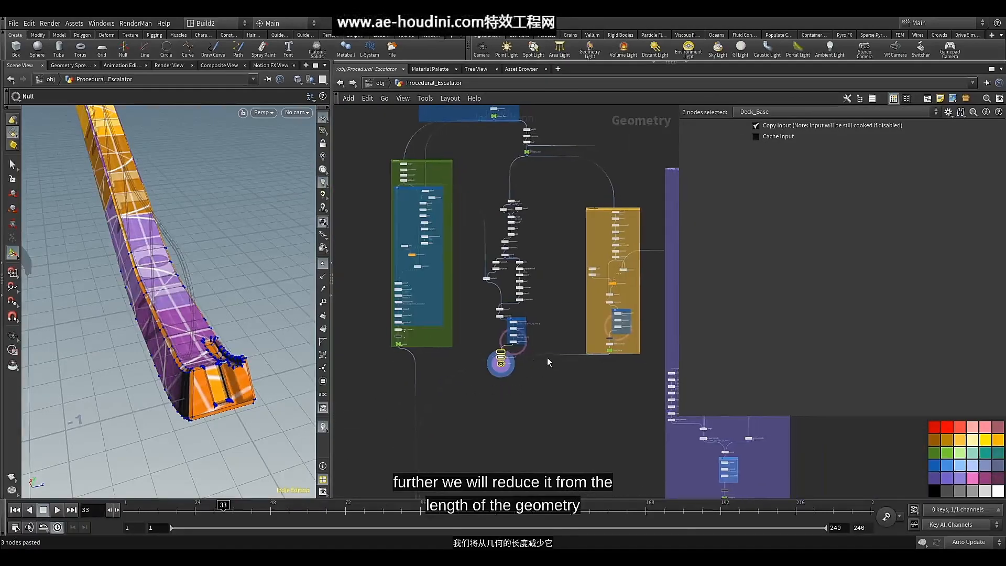
{"action": "left_click_drag", "start_coordinate": [547, 355], "coordinate": [583, 414], "text": "alt"}
{"action": "scroll", "coordinate": [489, 369], "scroll_direction": "up", "scroll_amount": 3}
{"action": "scroll", "coordinate": [489, 369], "scroll_direction": "up", "scroll_amount": 5}
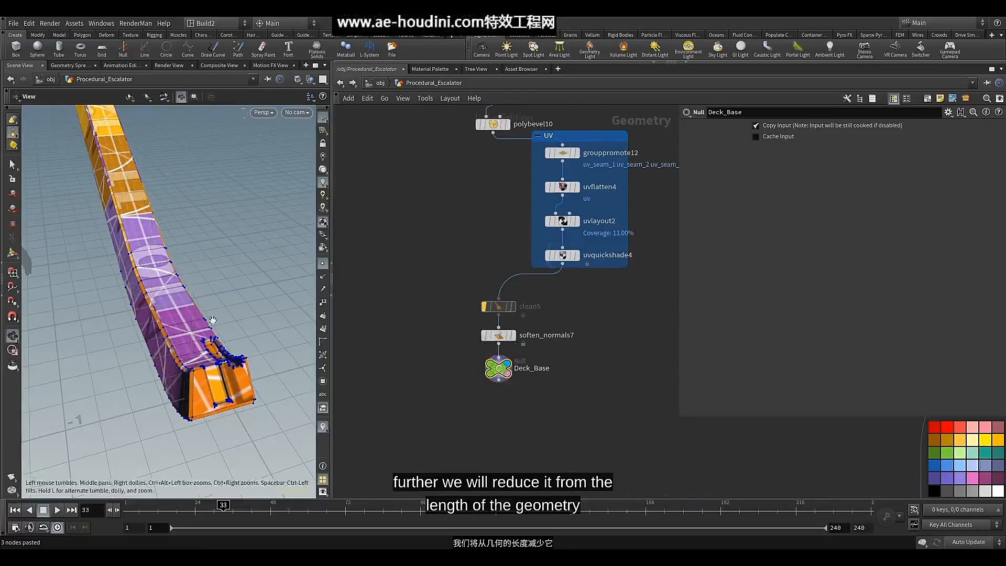
{"action": "left_click_drag", "start_coordinate": [212, 321], "coordinate": [181, 310], "text": "alt"}
{"action": "left_click", "coordinate": [322, 264]}
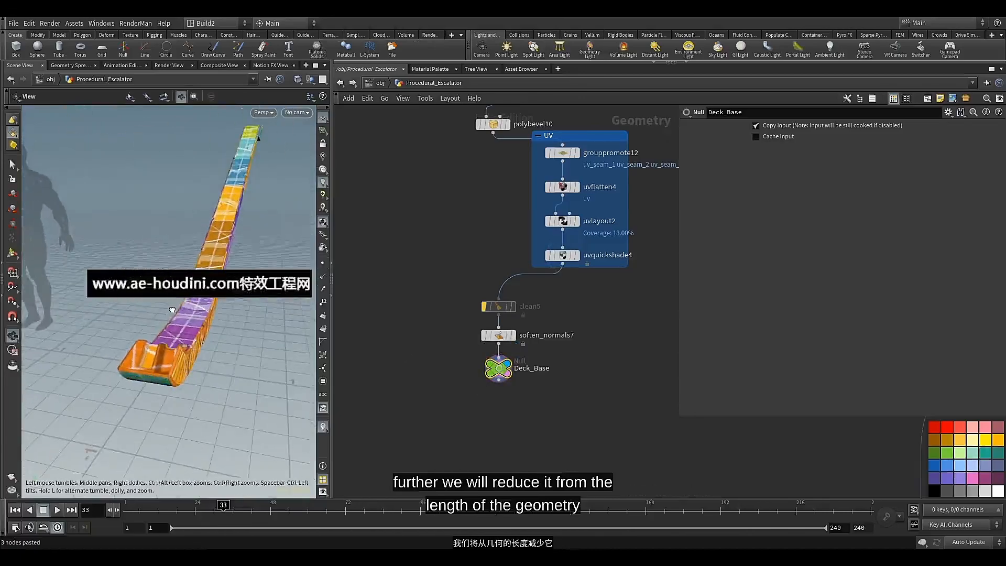
Connect Deck_Base as an input of merge3 and display the merge to inspect the combined escalator
{"action": "scroll", "coordinate": [507, 293], "scroll_direction": "down", "scroll_amount": 2}
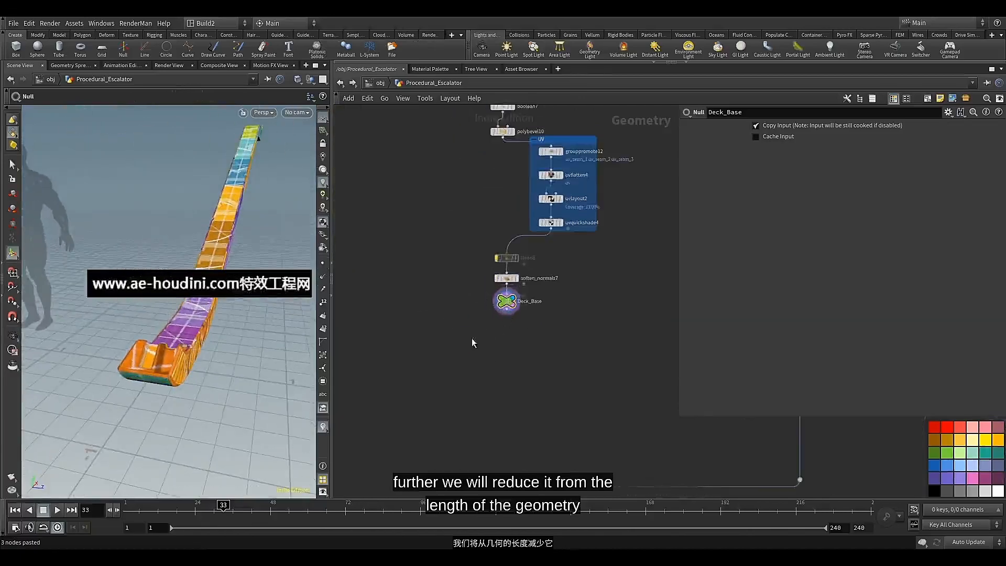
{"action": "scroll", "coordinate": [471, 337], "scroll_direction": "down", "scroll_amount": 3}
{"action": "scroll", "coordinate": [529, 303], "scroll_direction": "up", "scroll_amount": 3}
{"action": "left_click", "coordinate": [514, 286]}
{"action": "scroll", "coordinate": [481, 309], "scroll_direction": "down", "scroll_amount": 3}
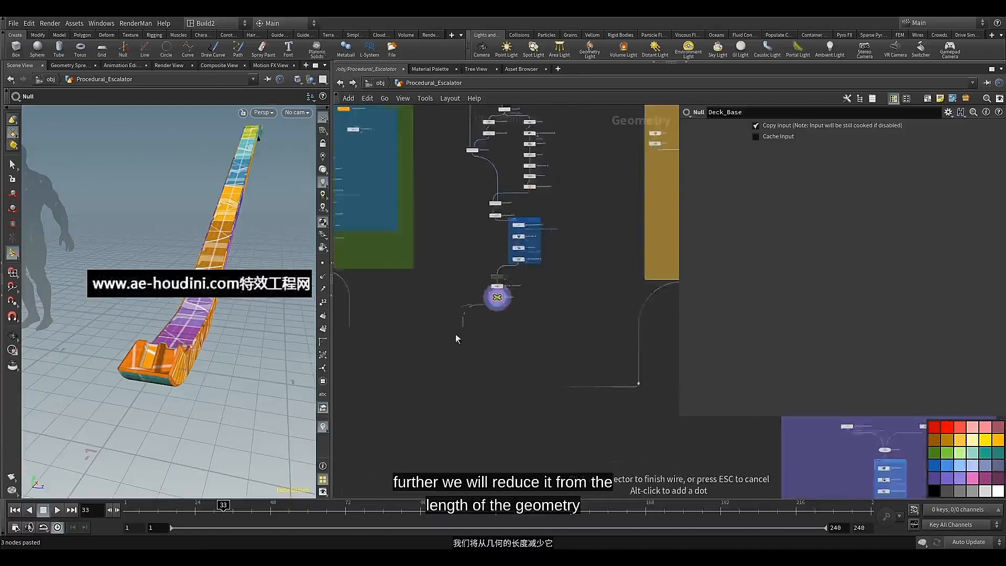
{"action": "middle_click_drag", "start_coordinate": [439, 342], "coordinate": [563, 211]}
{"action": "middle_click_drag", "start_coordinate": [492, 451], "coordinate": [498, 350]}
{"action": "scroll", "coordinate": [498, 350], "scroll_direction": "up", "scroll_amount": 3}
{"action": "scroll", "coordinate": [484, 372], "scroll_direction": "up", "scroll_amount": 2}
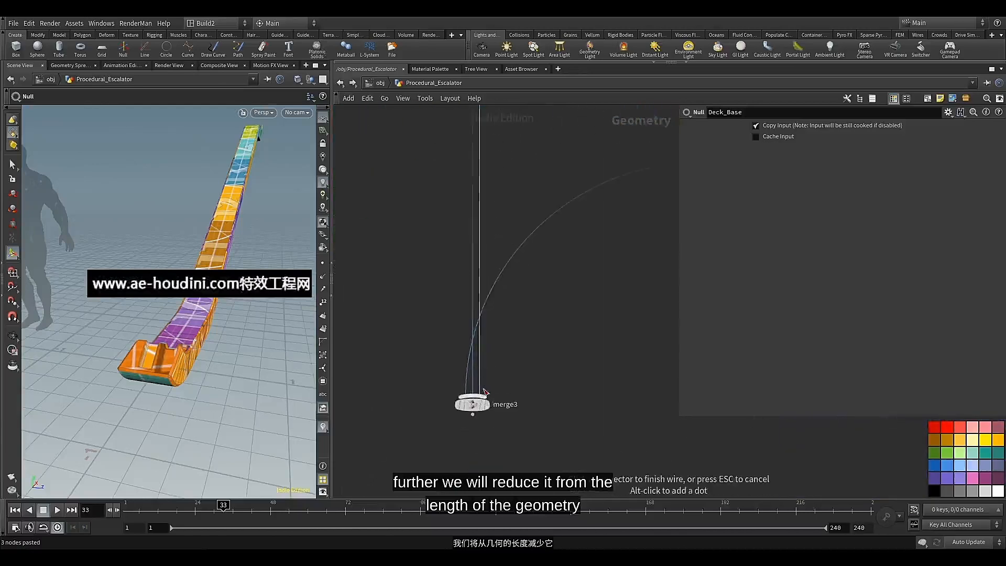
{"action": "left_click", "coordinate": [475, 404]}
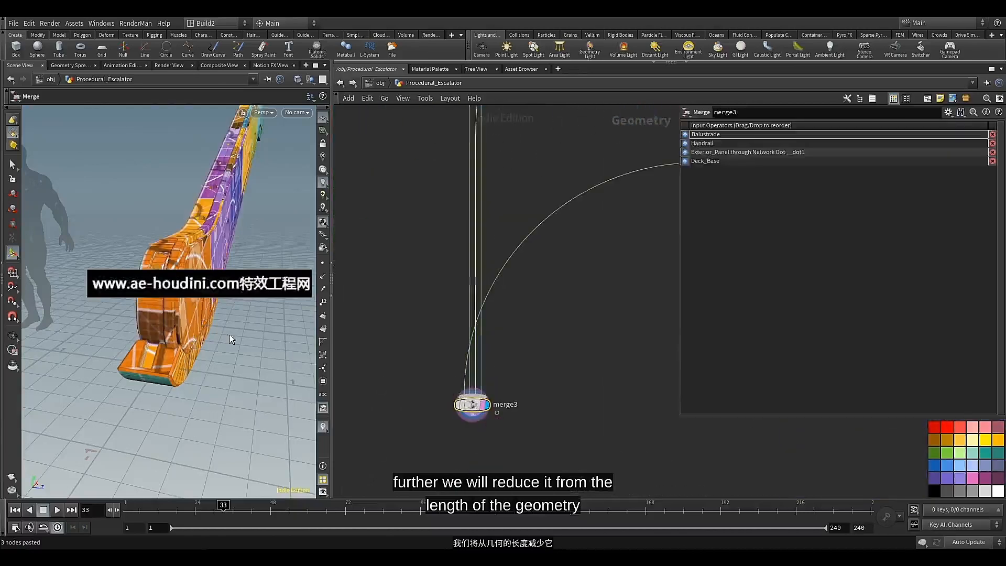
{"action": "left_click_drag", "start_coordinate": [193, 321], "coordinate": [242, 322], "text": "alt"}
{"action": "middle_click_drag", "start_coordinate": [243, 322], "coordinate": [213, 339], "text": "alt"}
{"action": "mouse_move", "coordinate": [213, 339]}
{"action": "left_mouse_down"}
{"action": "mouse_move", "coordinate": [148, 338]}
{"action": "mouse_move", "coordinate": [223, 333]}
{"action": "mouse_move", "coordinate": [218, 341]}
{"action": "mouse_move", "coordinate": [224, 329]}
{"action": "left_mouse_up"}
{"action": "middle_click_drag", "start_coordinate": [224, 330], "coordinate": [273, 270]}
Nudge the deck base's UV network box slightly closer to the line of the main node chain
{"action": "scroll", "coordinate": [494, 236], "scroll_direction": "down", "scroll_amount": 10}
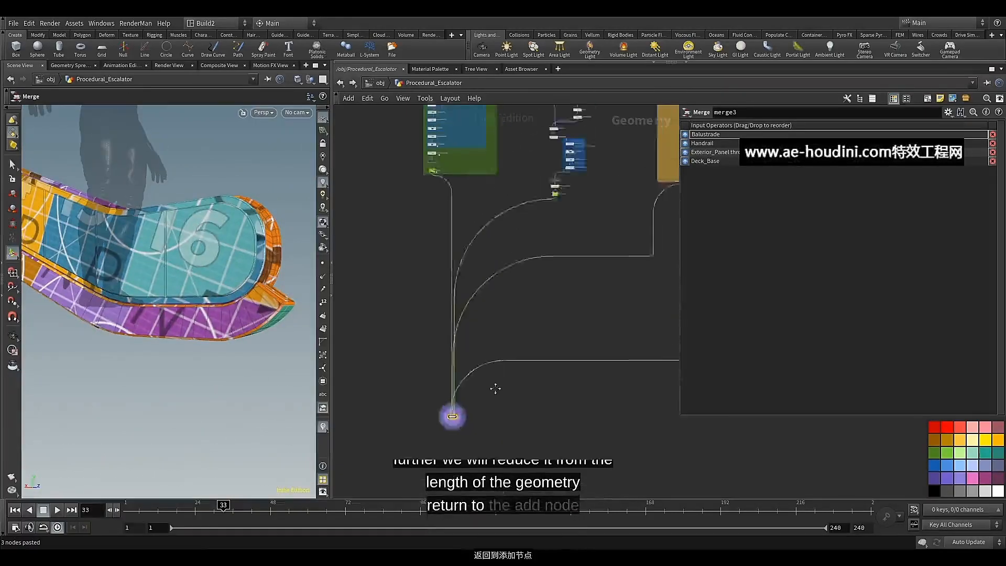
{"action": "scroll", "coordinate": [538, 300], "scroll_direction": "up", "scroll_amount": 3}
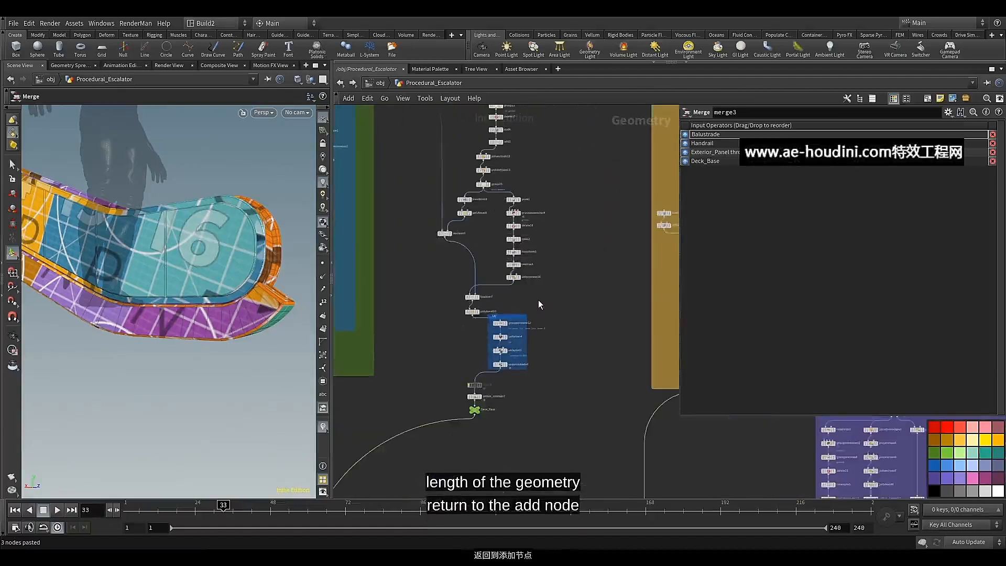
{"action": "left_click_drag", "start_coordinate": [524, 317], "coordinate": [520, 322]}
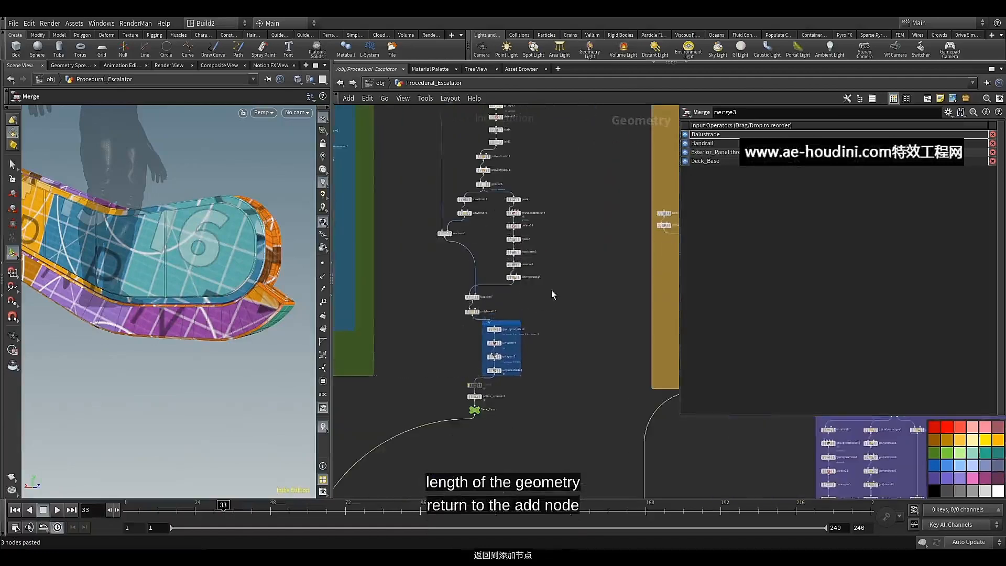
Display the add3 curve in the deck base network and show its point numbers in the viewport
{"action": "scroll", "coordinate": [501, 207], "scroll_direction": "up", "scroll_amount": 2}
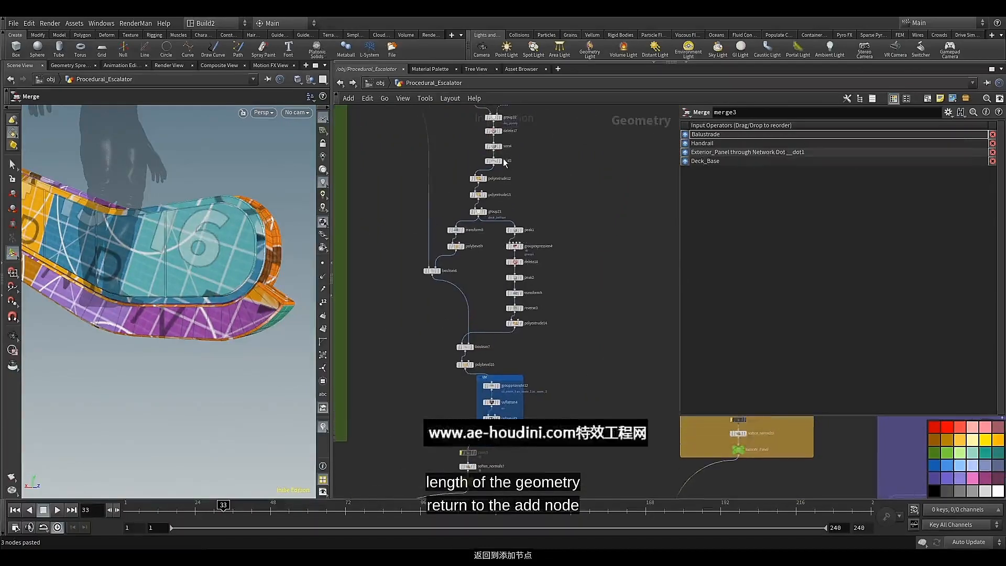
{"action": "scroll", "coordinate": [502, 160], "scroll_direction": "up", "scroll_amount": 4}
{"action": "middle_click_drag", "start_coordinate": [504, 200], "coordinate": [503, 298]}
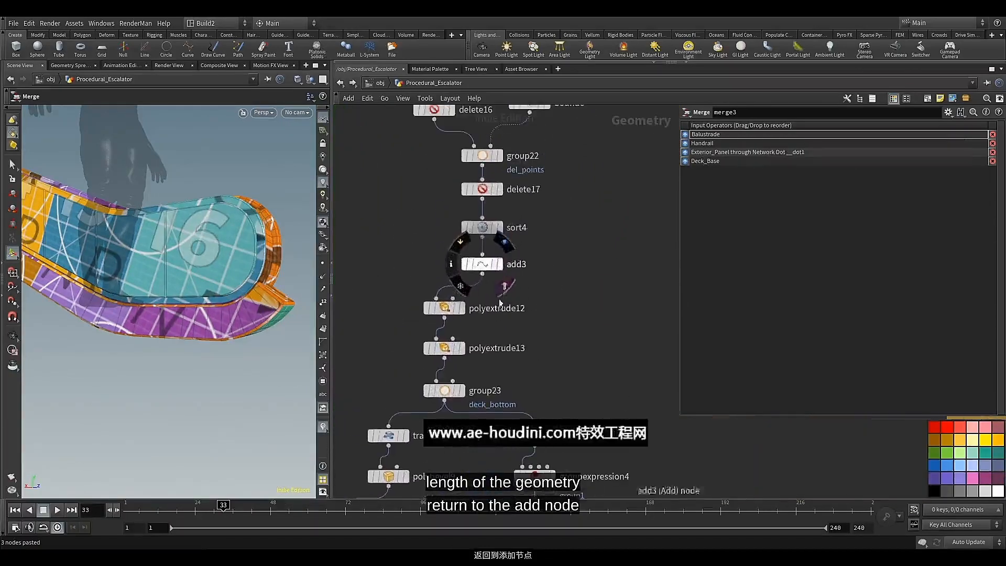
{"action": "left_click", "coordinate": [500, 266]}
{"action": "left_click", "coordinate": [499, 266]}
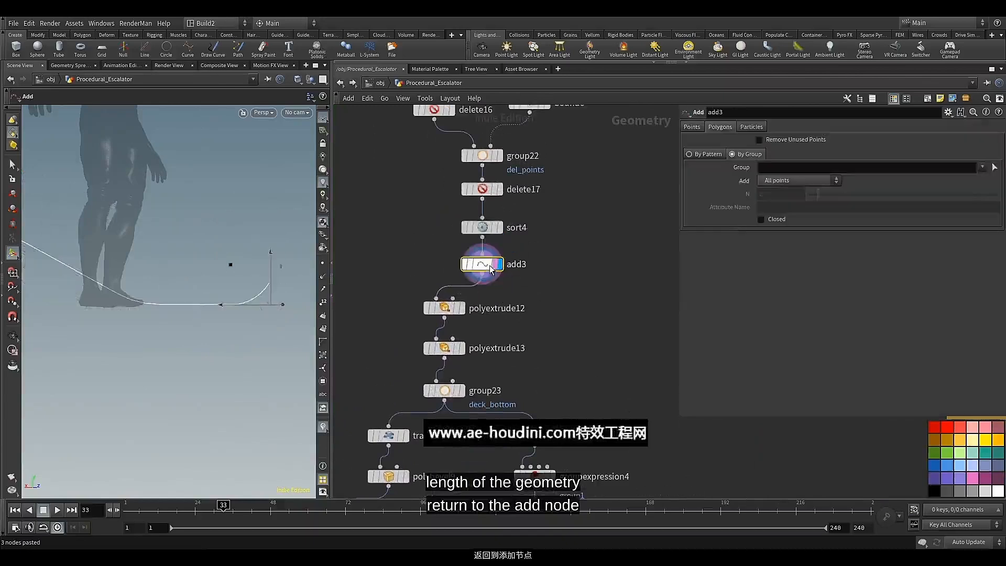
{"action": "left_click", "coordinate": [326, 303]}
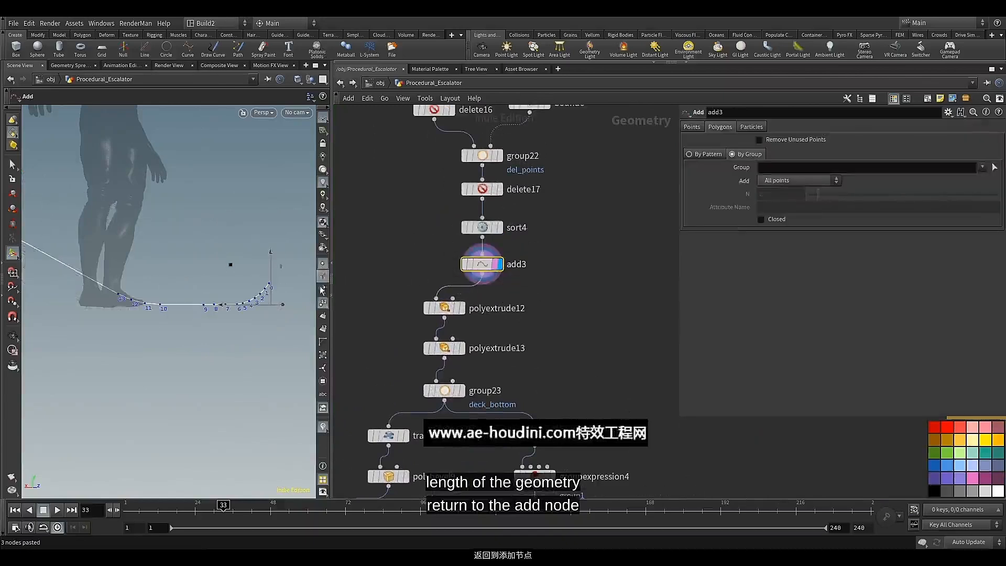
Add a Group Expression node on a new branch from add3 and display it
{"action": "left_click", "coordinate": [482, 279]}
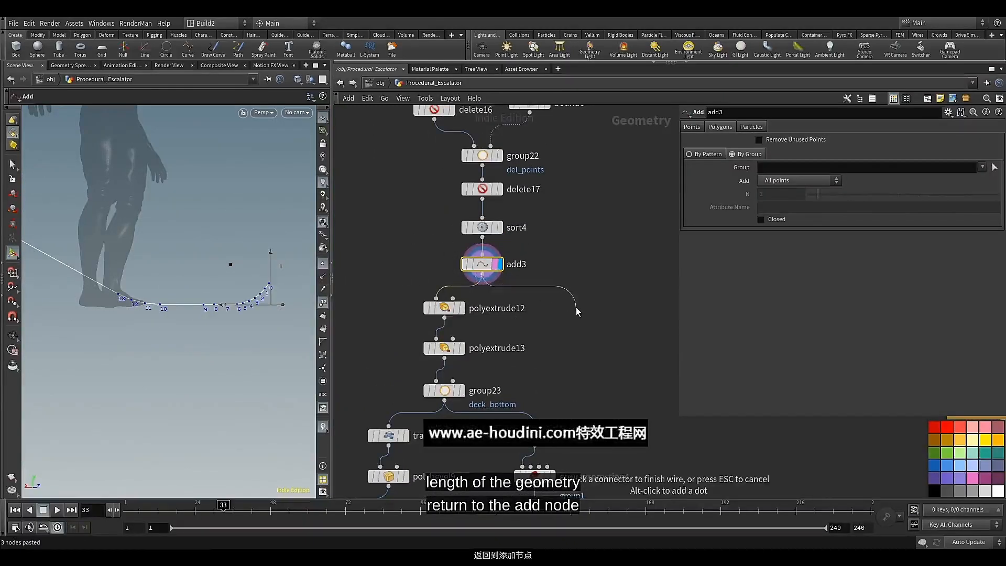
{"action": "key", "text": "Tab"}
{"action": "type", "text": "gr"}
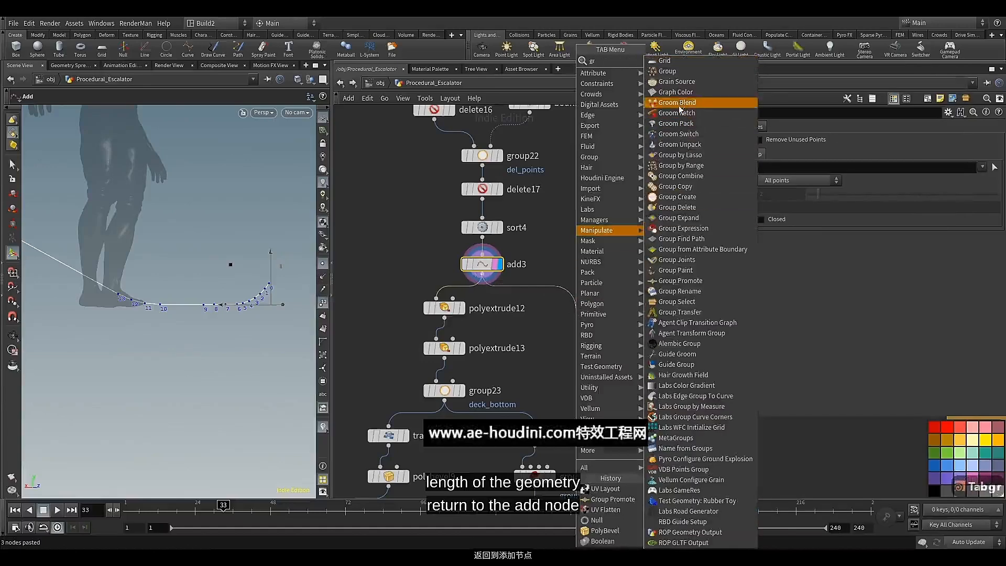
{"action": "left_click", "coordinate": [681, 228]}
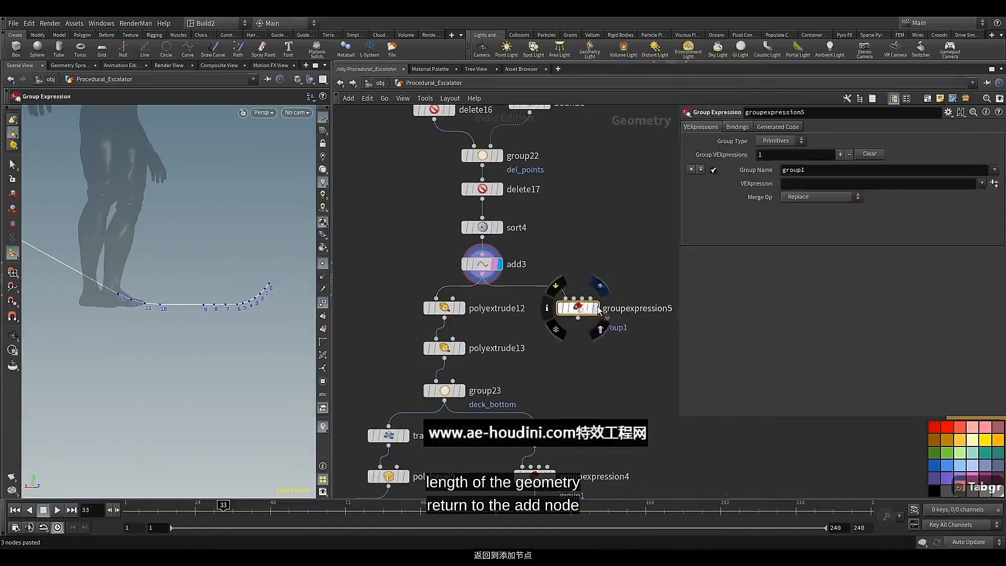
{"action": "left_click", "coordinate": [590, 308]}
Set groupexpression5 to group points with the Point Valence expression and a valence of 1
{"action": "left_click", "coordinate": [797, 145]}
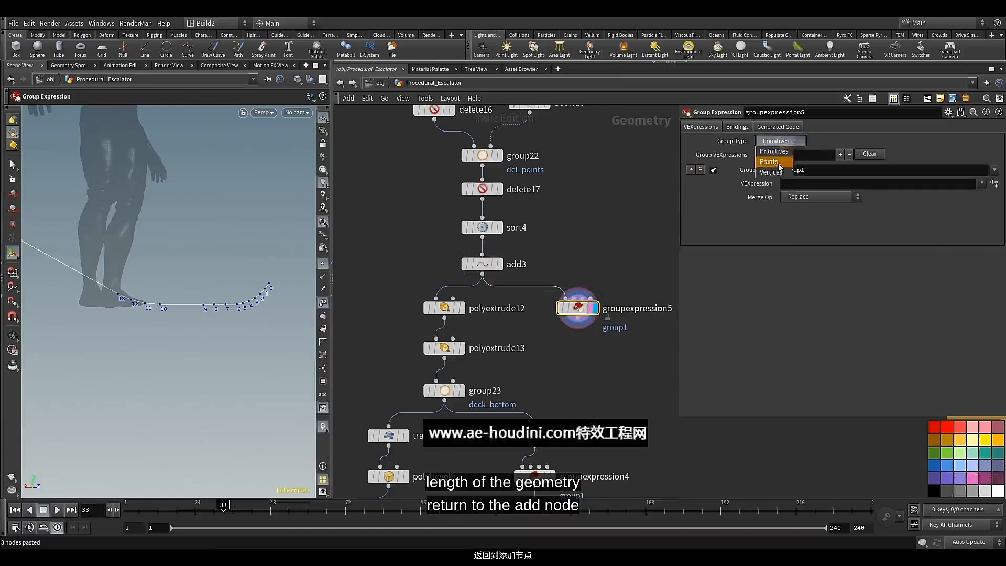
{"action": "left_click", "coordinate": [770, 161]}
{"action": "left_click", "coordinate": [981, 183]}
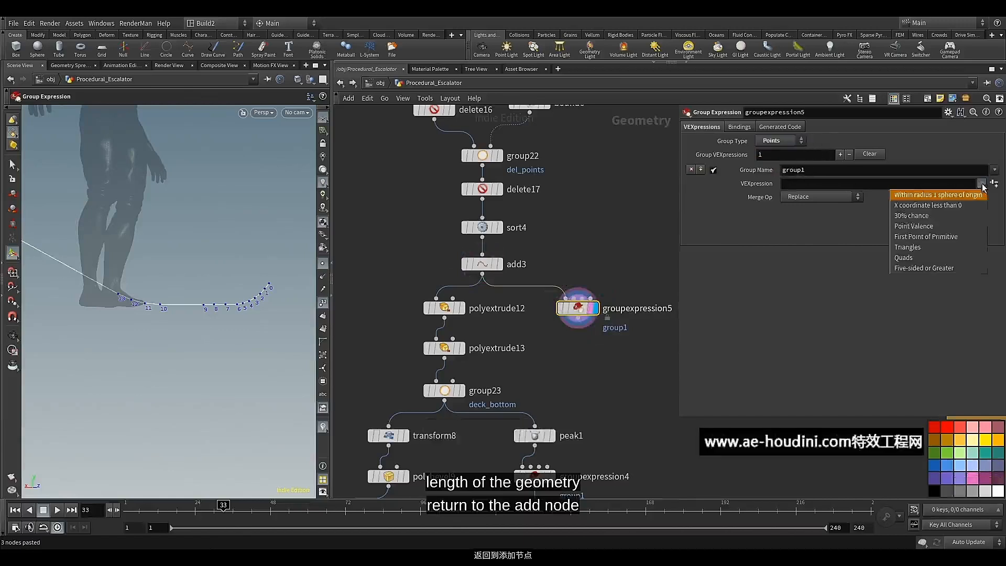
{"action": "left_click", "coordinate": [923, 228]}
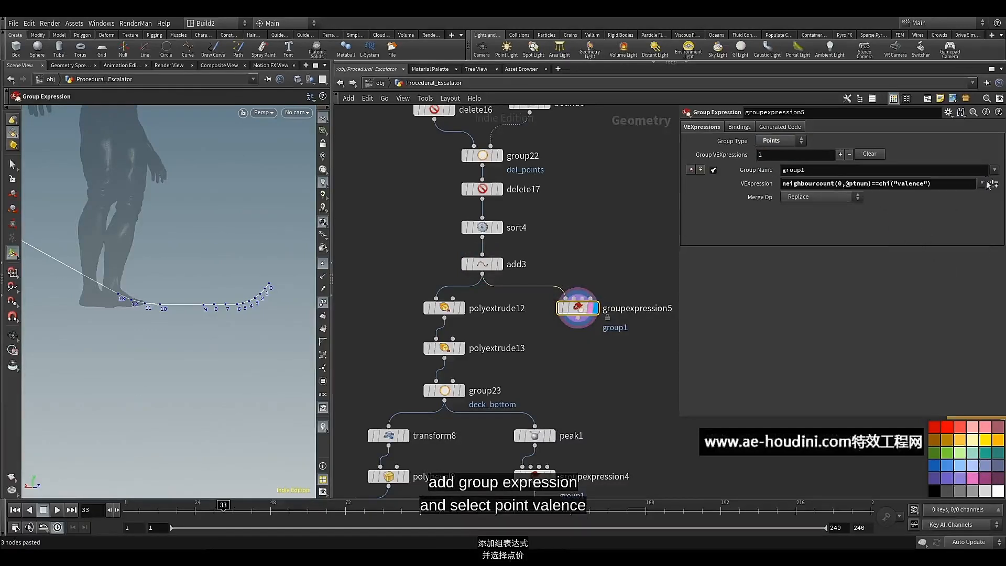
{"action": "left_click_drag", "start_coordinate": [804, 253], "coordinate": [823, 253]}
Add a Delete node after groupexpression5 and display it
{"action": "middle_click_drag", "start_coordinate": [570, 347], "coordinate": [553, 318]}
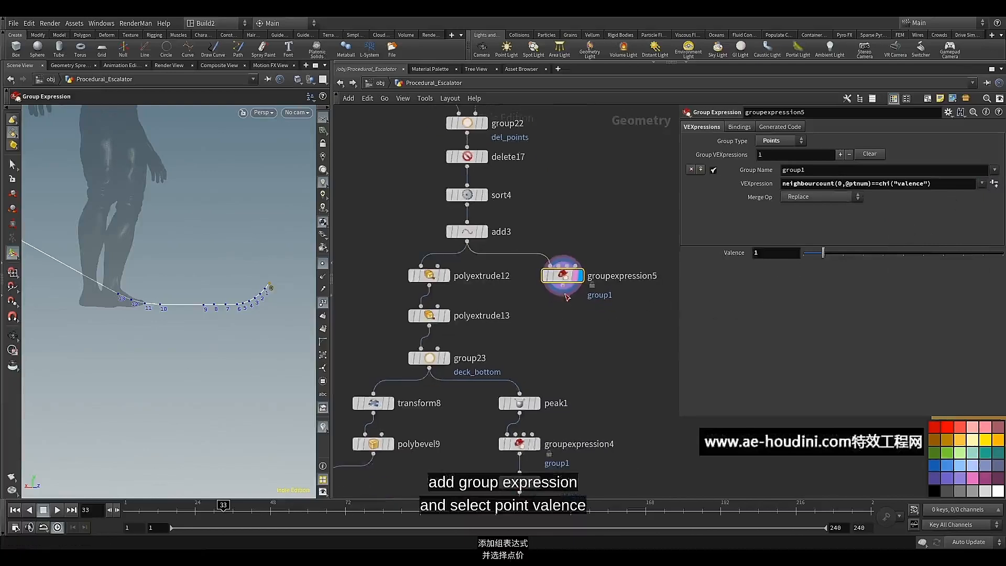
{"action": "key", "text": "Tab"}
{"action": "type", "text": "de"}
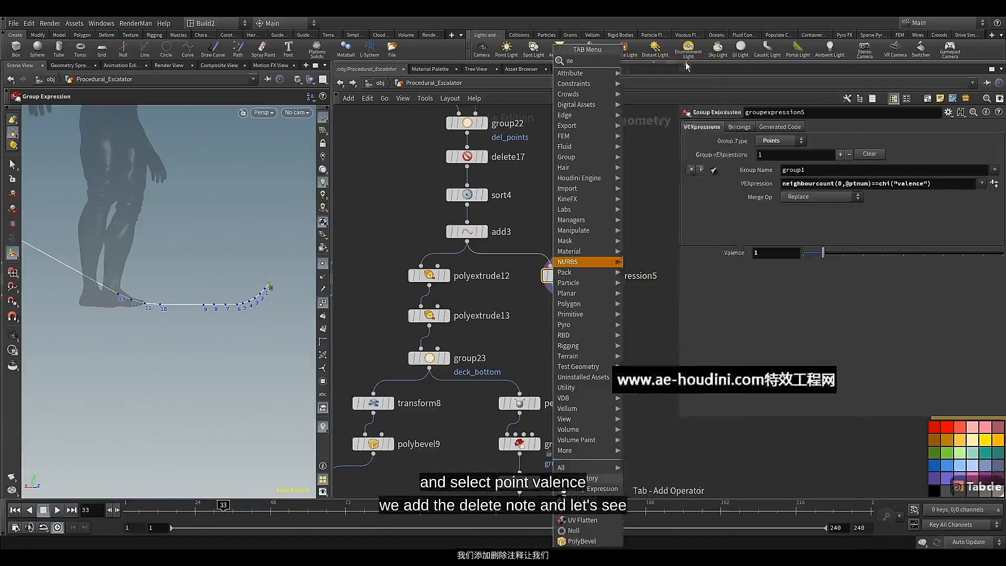
{"action": "left_click", "coordinate": [685, 61]}
{"action": "left_click", "coordinate": [563, 315]}
{"action": "left_click", "coordinate": [581, 315]}
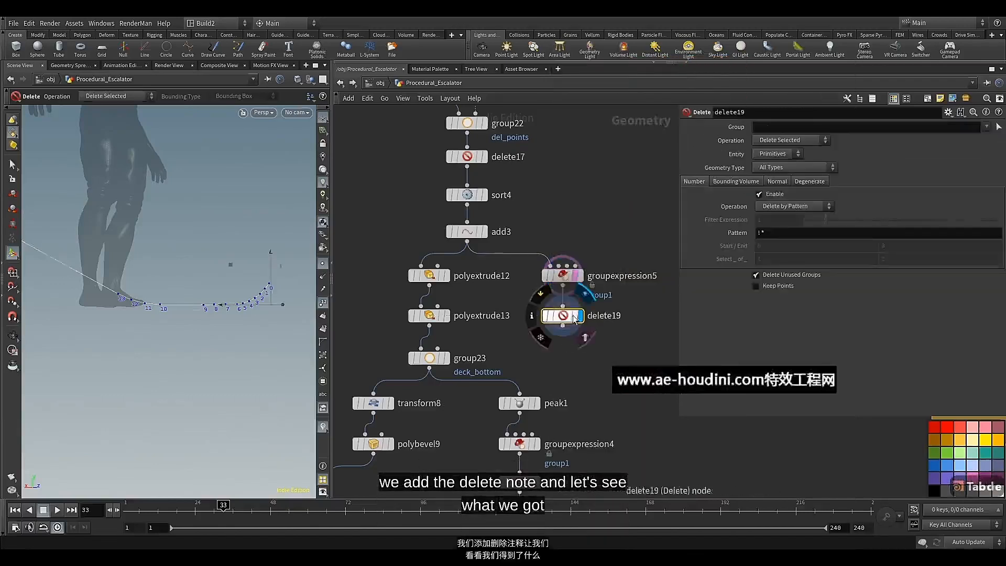
Set delete19 to delete the points in group1 and connect its output to polyextrude12's first input
{"action": "left_click", "coordinate": [983, 128]}
{"action": "left_click", "coordinate": [928, 155]}
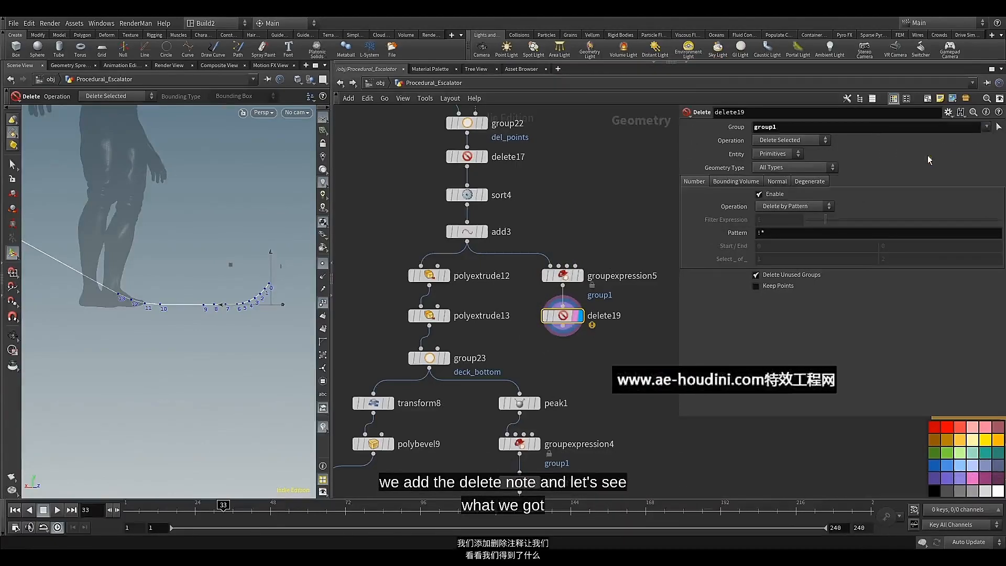
{"action": "left_click", "coordinate": [785, 154]}
{"action": "left_click", "coordinate": [774, 168]}
{"action": "left_click", "coordinate": [563, 326]}
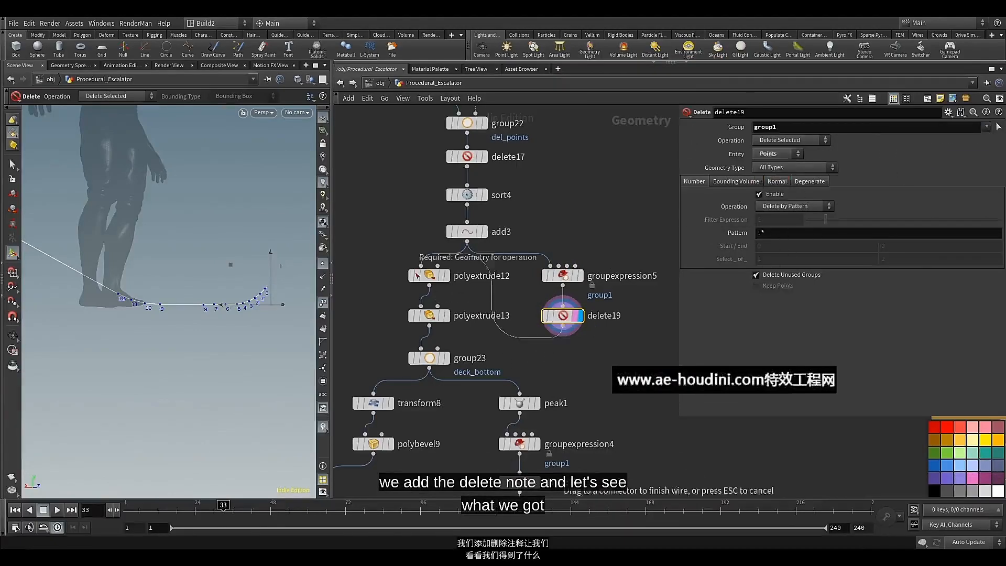
{"action": "left_click", "coordinate": [419, 269]}
Display the Deck_Base null and hide the point numbers to check the deck base's end
{"action": "scroll", "coordinate": [560, 341], "scroll_direction": "down", "scroll_amount": 4}
{"action": "middle_click_drag", "start_coordinate": [572, 361], "coordinate": [563, 207]}
{"action": "middle_click_drag", "start_coordinate": [494, 377], "coordinate": [503, 204]}
{"action": "scroll", "coordinate": [478, 408], "scroll_direction": "up", "scroll_amount": 4}
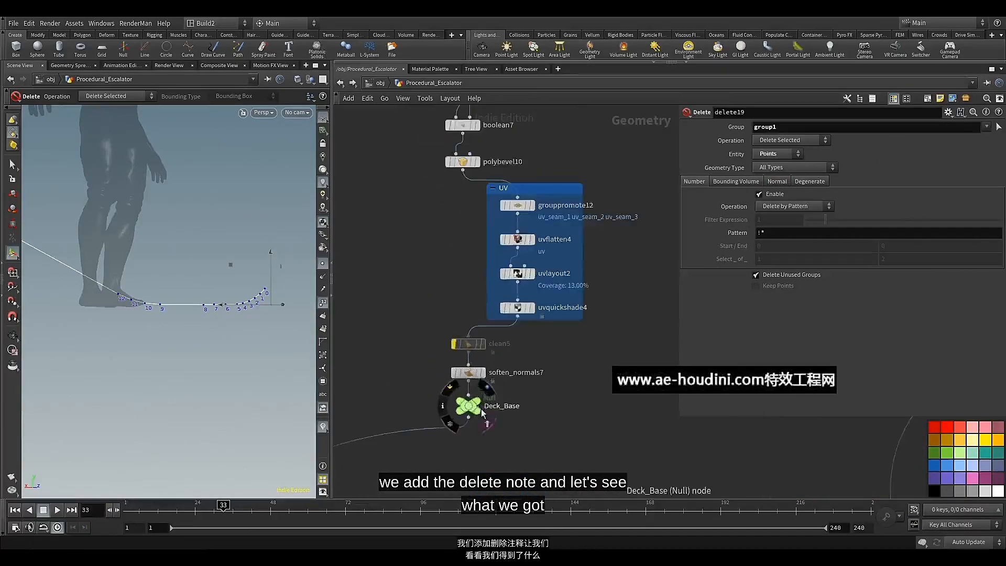
{"action": "left_click", "coordinate": [486, 389]}
{"action": "left_click", "coordinate": [474, 411]}
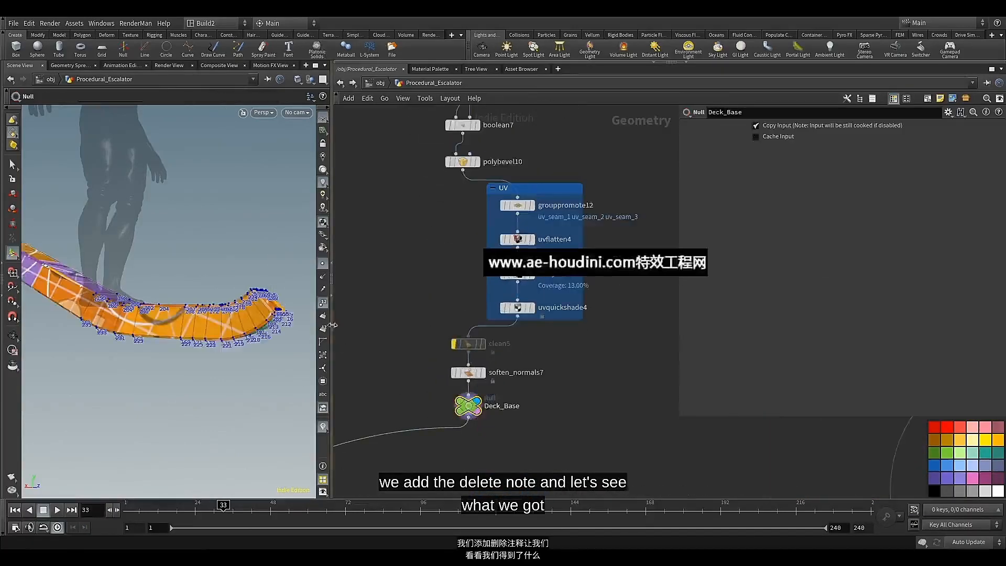
{"action": "left_click", "coordinate": [324, 303]}
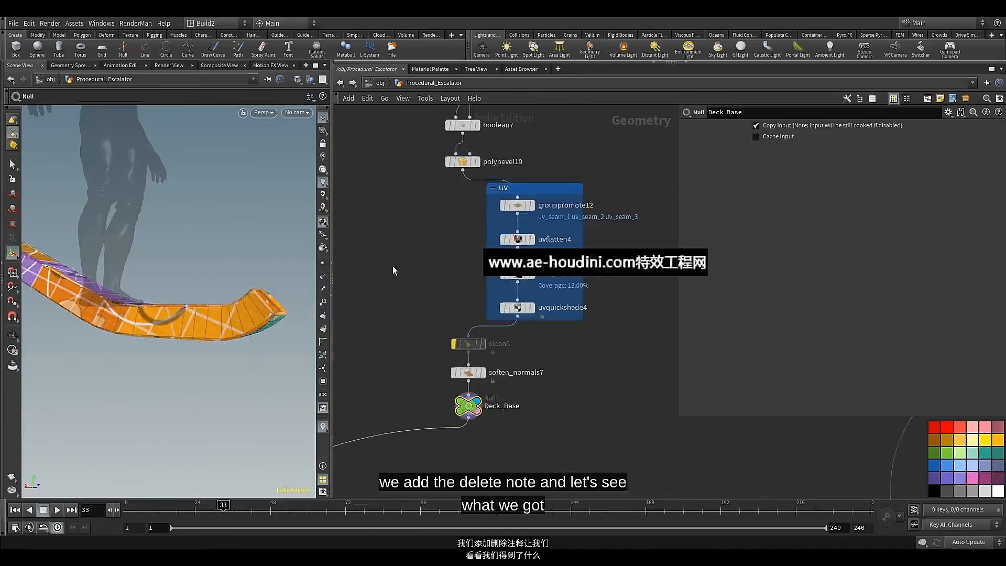
{"action": "left_click_drag", "start_coordinate": [231, 251], "coordinate": [168, 299], "text": "alt"}
Bypass groupexpression5 and delete19 to compare the deck base with and without the end-point deletion
{"action": "scroll", "coordinate": [424, 270], "scroll_direction": "down", "scroll_amount": 4}
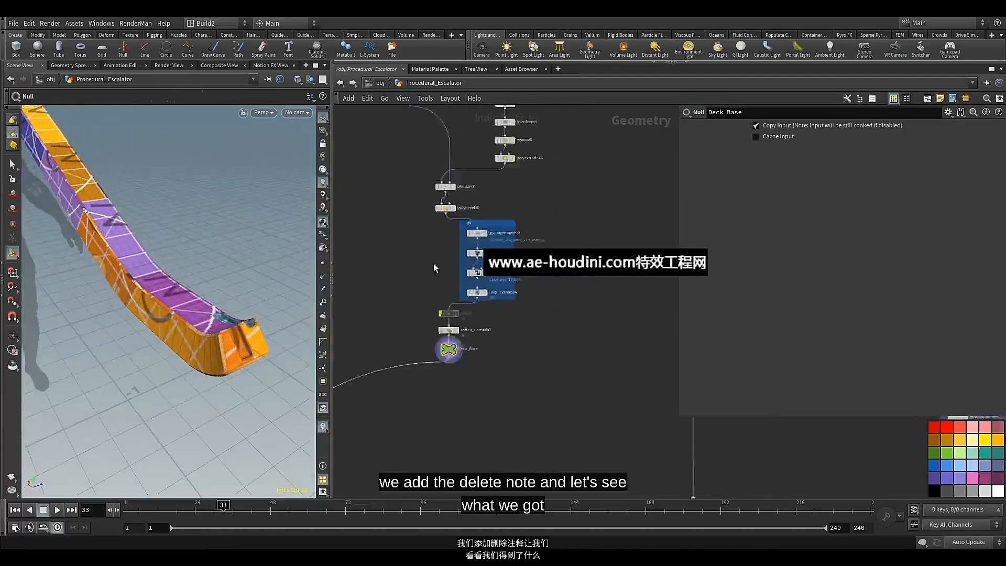
{"action": "middle_click_drag", "start_coordinate": [433, 264], "coordinate": [415, 421]}
{"action": "scroll", "coordinate": [534, 189], "scroll_direction": "up", "scroll_amount": 3}
{"action": "middle_click_drag", "start_coordinate": [534, 189], "coordinate": [544, 325]}
{"action": "scroll", "coordinate": [539, 315], "scroll_direction": "up", "scroll_amount": 3}
{"action": "mouse_move", "coordinate": [496, 265]}
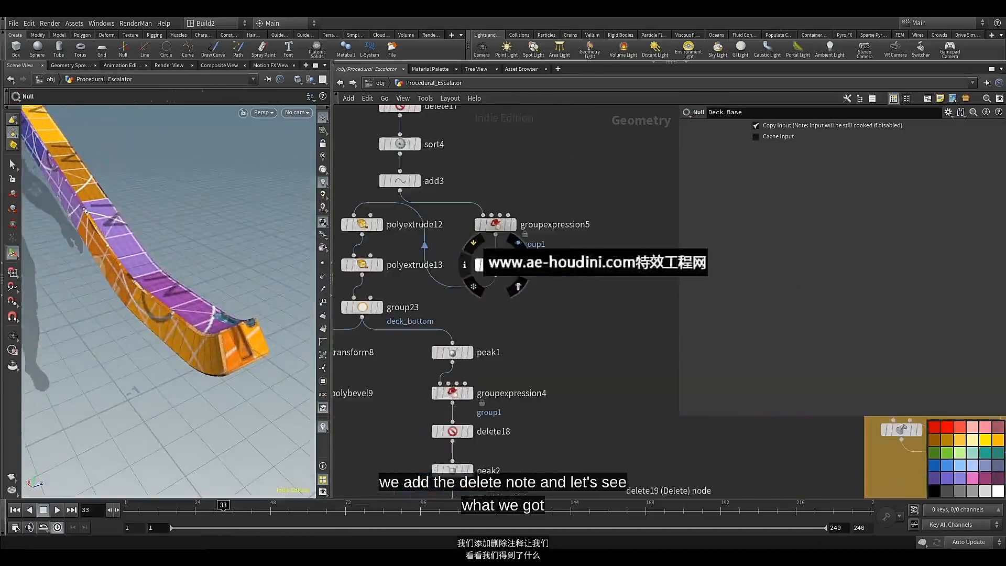
{"action": "left_click_drag", "start_coordinate": [559, 190], "coordinate": [502, 270]}
{"action": "left_click", "coordinate": [477, 209]}
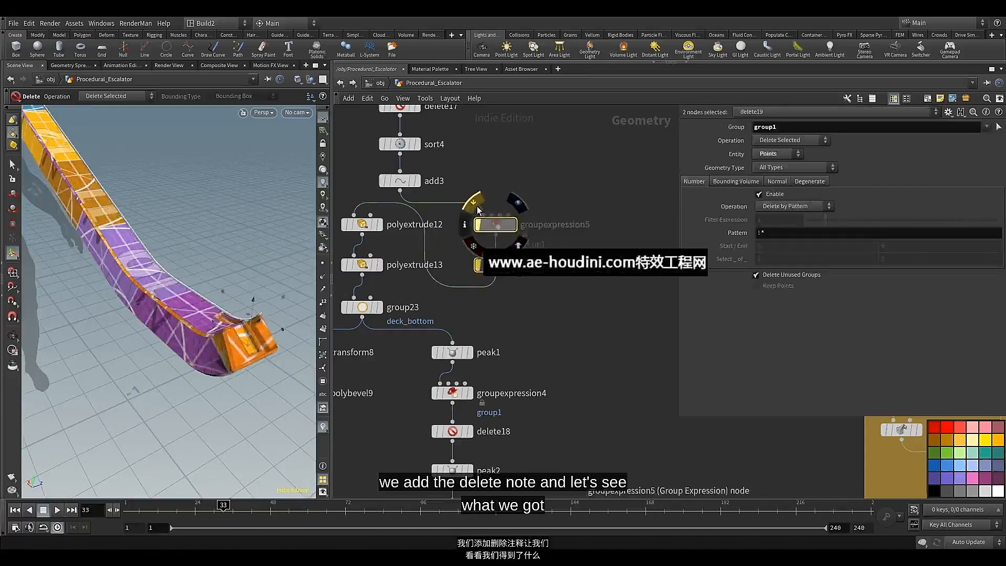
Remove the groupexpression5 and delete19 nodes so that add3 feeds polyextrude12 directly
{"action": "left_click", "coordinate": [478, 208]}
{"action": "left_click", "coordinate": [478, 208]}
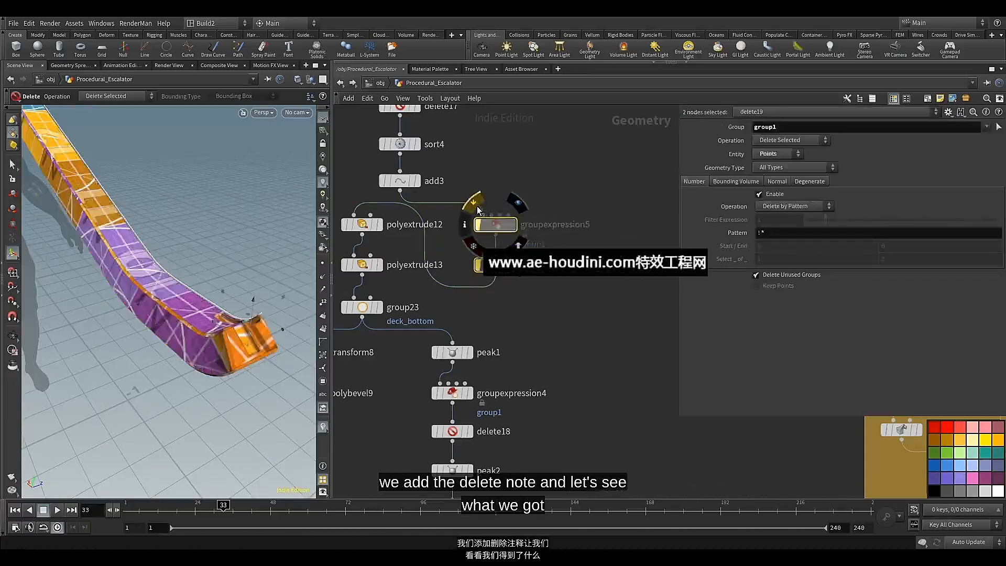
{"action": "left_click", "coordinate": [477, 209]}
{"action": "left_click", "coordinate": [477, 208]}
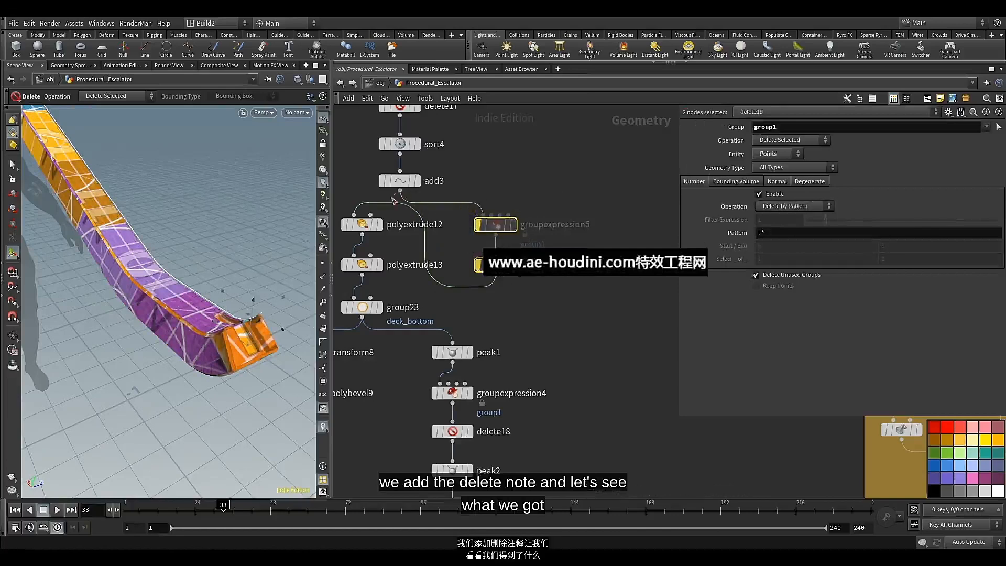
{"action": "key", "text": "Escape"}
{"action": "scroll", "coordinate": [448, 238], "scroll_direction": "down", "scroll_amount": 3}
{"action": "middle_click_drag", "start_coordinate": [448, 238], "coordinate": [506, 269]}
{"action": "left_click_drag", "start_coordinate": [591, 240], "coordinate": [530, 309]}
{"action": "key", "text": "Delete"}
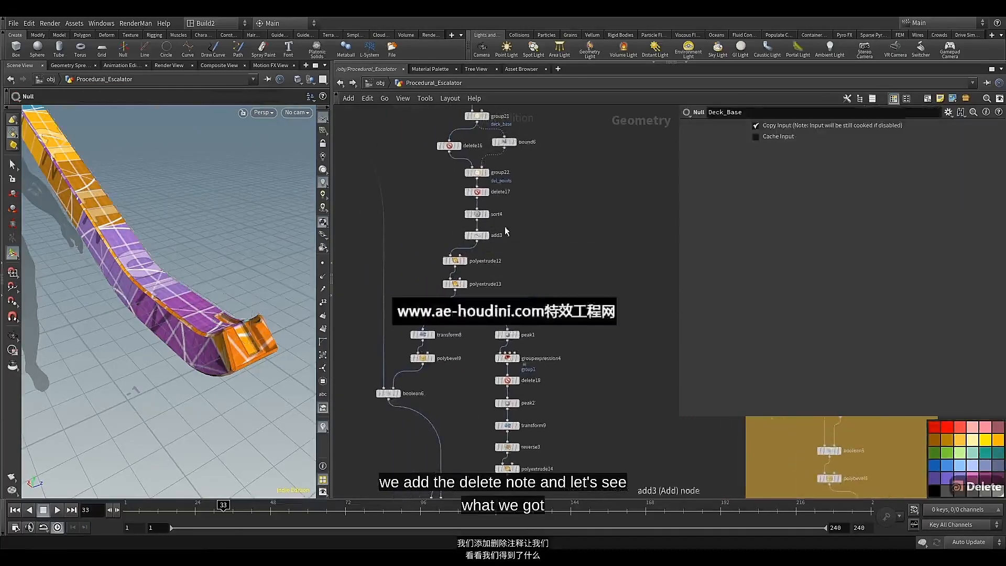
Select group21 and raise its Spread Angle to 55.46 to test the effect on the deck base's length
{"action": "middle_click_drag", "start_coordinate": [518, 200], "coordinate": [516, 269]}
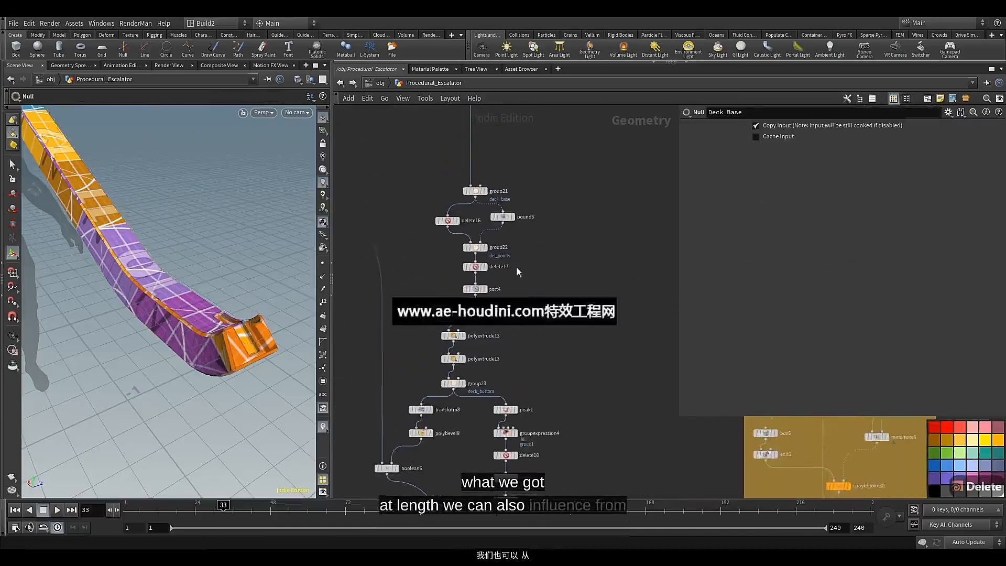
{"action": "scroll", "coordinate": [461, 205], "scroll_direction": "up", "scroll_amount": 2}
{"action": "left_click", "coordinate": [474, 186]}
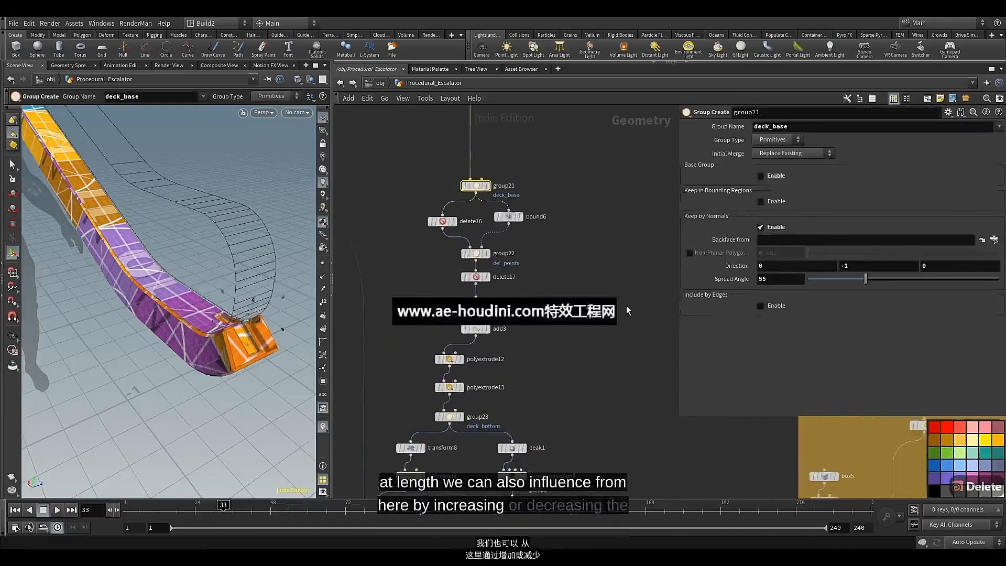
{"action": "left_click_drag", "start_coordinate": [254, 327], "coordinate": [243, 294], "text": "alt"}
{"action": "key", "text": "Return"}
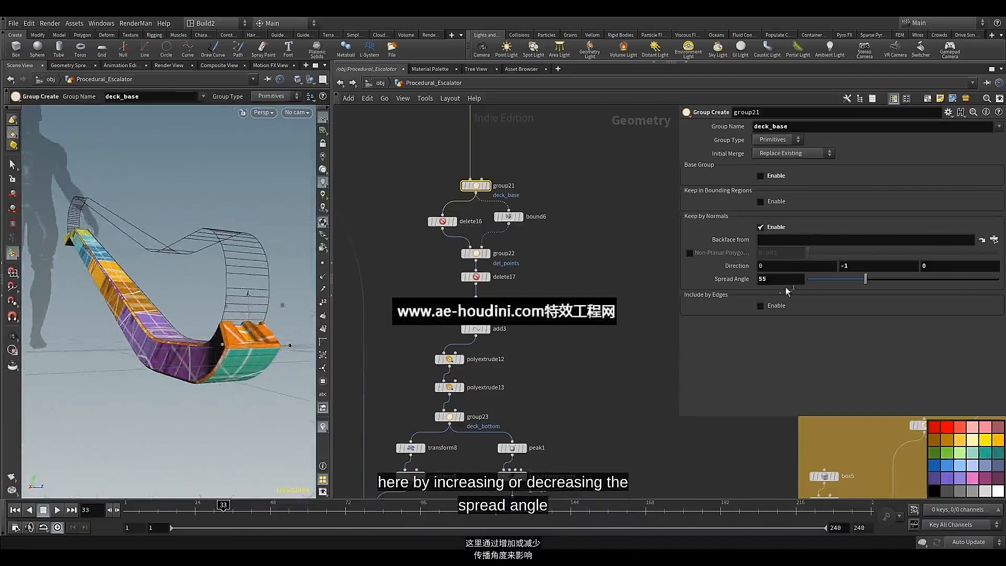
{"action": "middle_click_drag", "start_coordinate": [768, 280], "coordinate": [800, 306]}
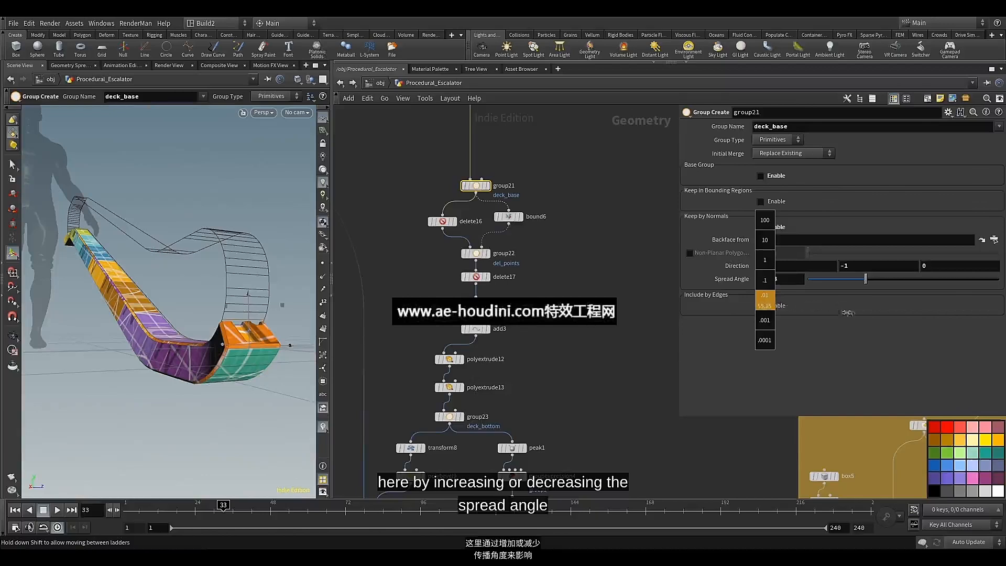
{"action": "middle_click_drag", "start_coordinate": [902, 321], "coordinate": [971, 335]}
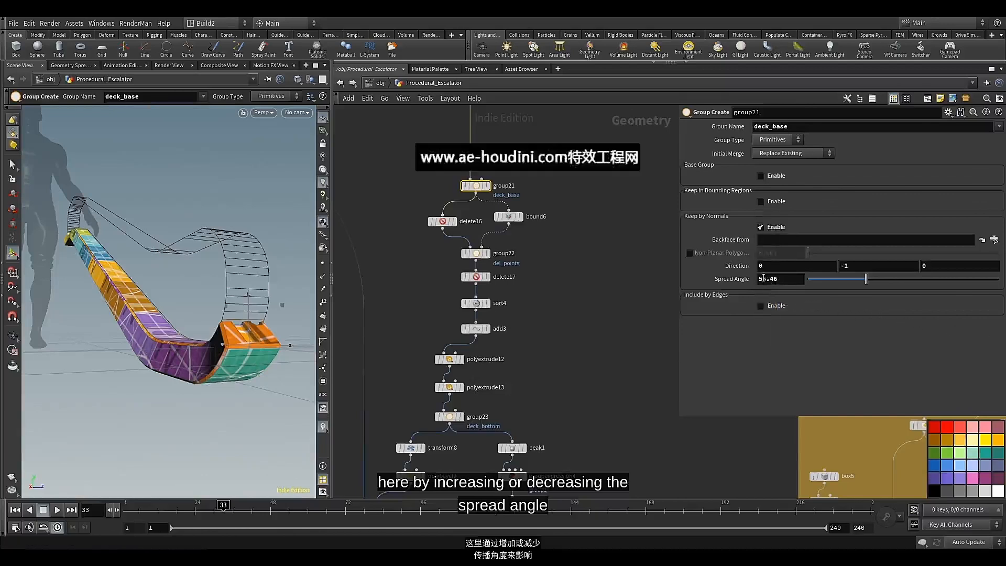
Vary group21's Spread Angle further, down to 28.76 and up to 38.1, to compare the deck base's end
{"action": "mouse_move", "coordinate": [761, 283]}
{"action": "middle_mouse_down"}
{"action": "mouse_move", "coordinate": [764, 302]}
{"action": "mouse_move", "coordinate": [765, 290]}
{"action": "middle_mouse_up"}
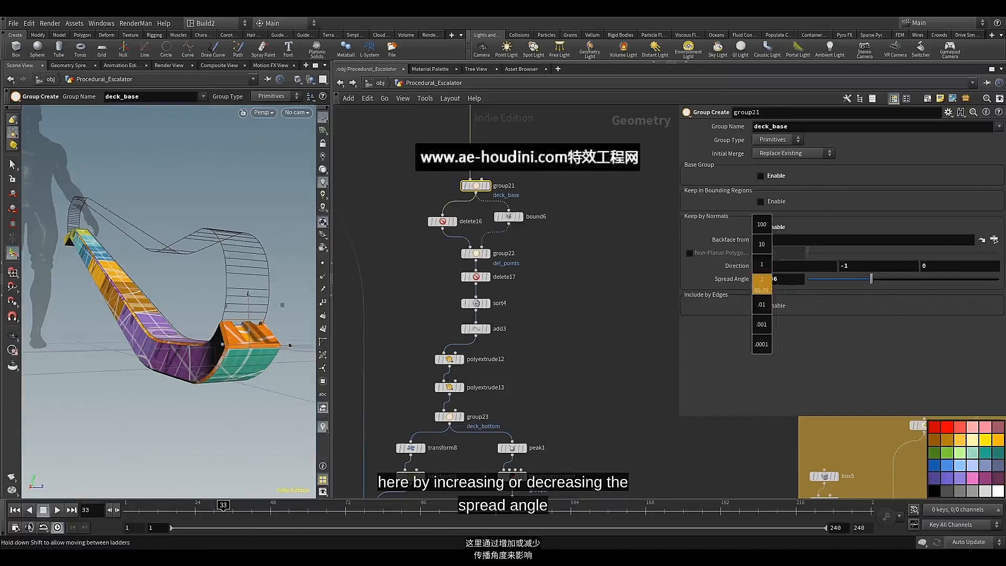
{"action": "middle_click_drag", "start_coordinate": [766, 289], "coordinate": [816, 294]}
{"action": "middle_click_drag", "start_coordinate": [668, 276], "coordinate": [578, 272]}
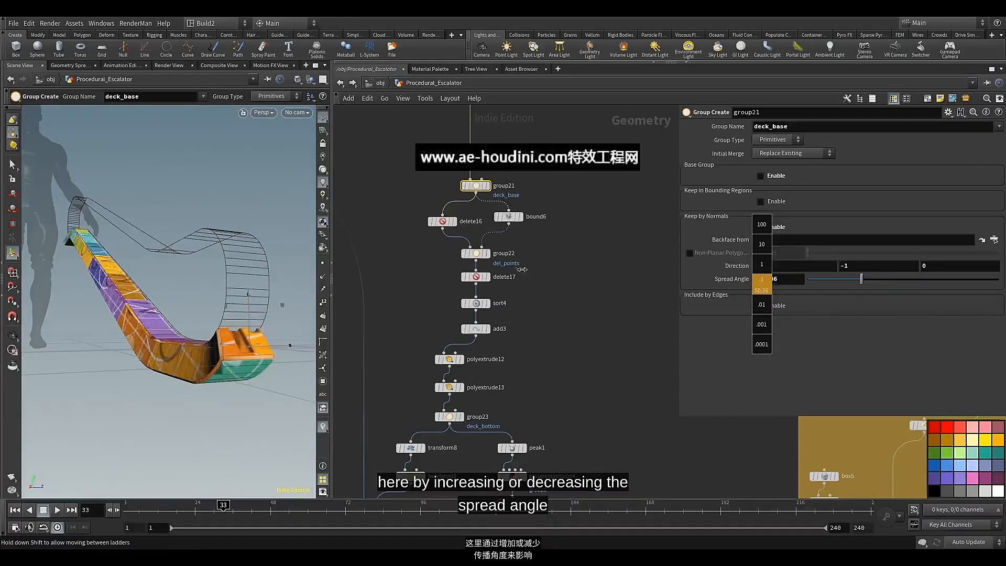
{"action": "middle_click_drag", "start_coordinate": [312, 264], "coordinate": [159, 254]}
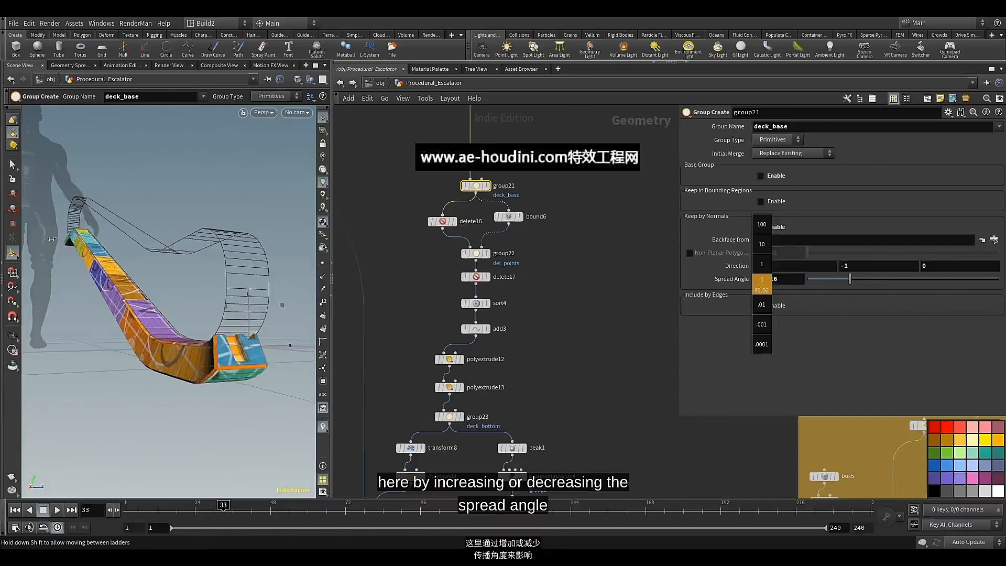
{"action": "mouse_move", "coordinate": [762, 284]}
{"action": "middle_mouse_down"}
{"action": "mouse_move", "coordinate": [733, 284]}
{"action": "mouse_move", "coordinate": [773, 295]}
{"action": "middle_mouse_up"}
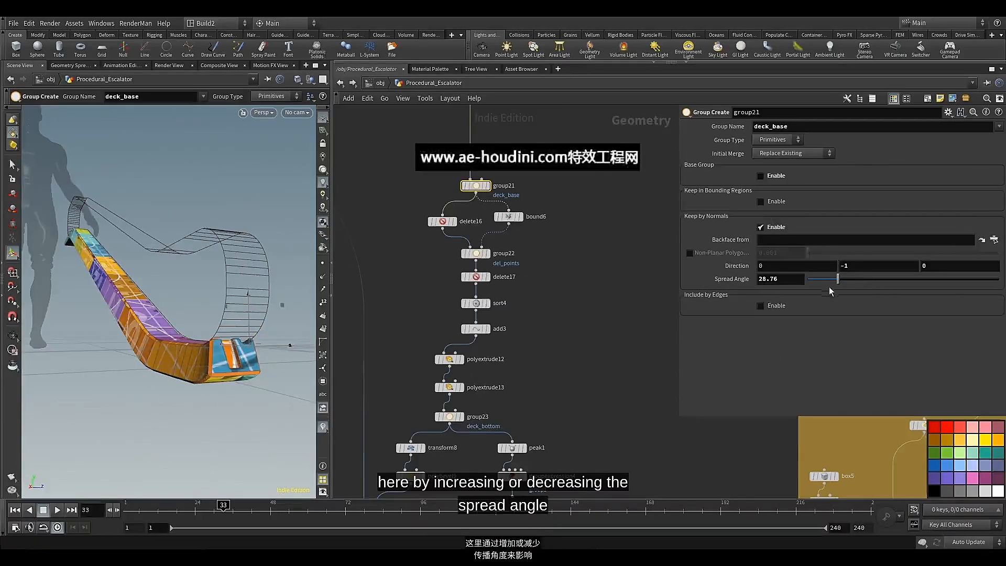
{"action": "mouse_move", "coordinate": [838, 279]}
{"action": "left_mouse_down"}
{"action": "mouse_move", "coordinate": [818, 282]}
{"action": "mouse_move", "coordinate": [916, 287]}
{"action": "mouse_move", "coordinate": [850, 295]}
{"action": "left_mouse_up"}
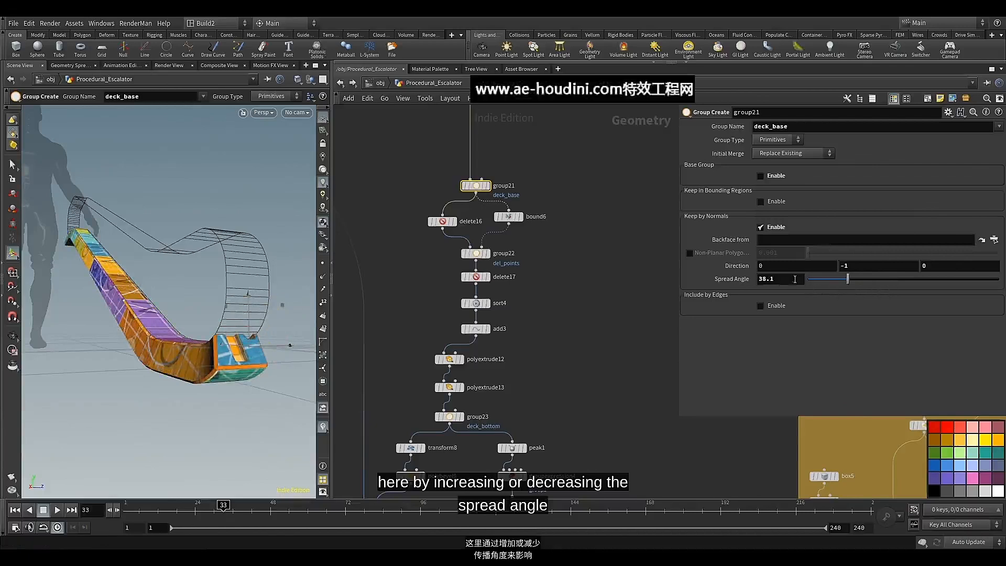
Try a Spread Angle of 40 on group21 and set it back to 55
{"action": "left_click_drag", "start_coordinate": [795, 279], "coordinate": [729, 295]}
{"action": "type", "text": "40"}
{"action": "key", "text": "Return"}
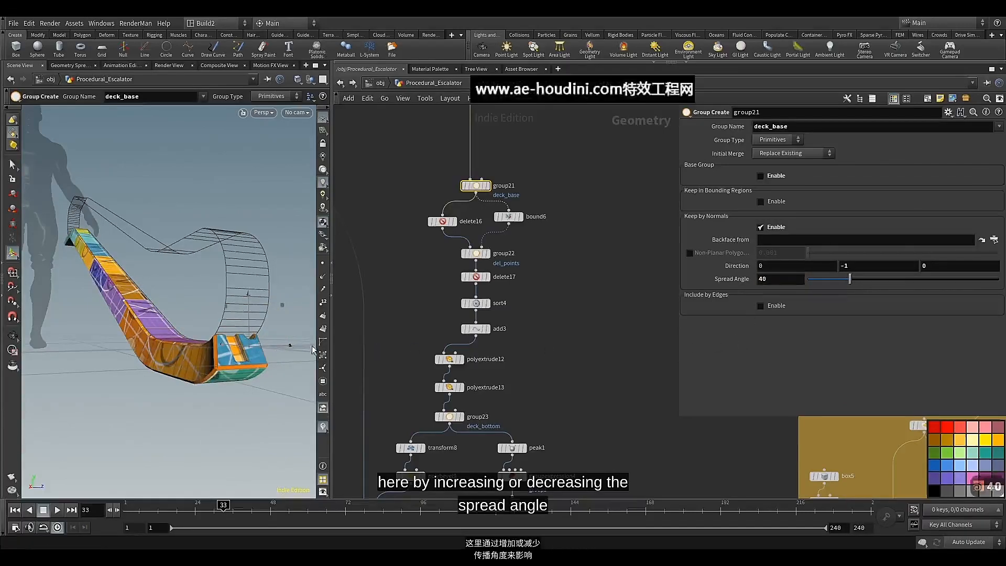
{"action": "left_click_drag", "start_coordinate": [209, 309], "coordinate": [275, 294], "text": "alt"}
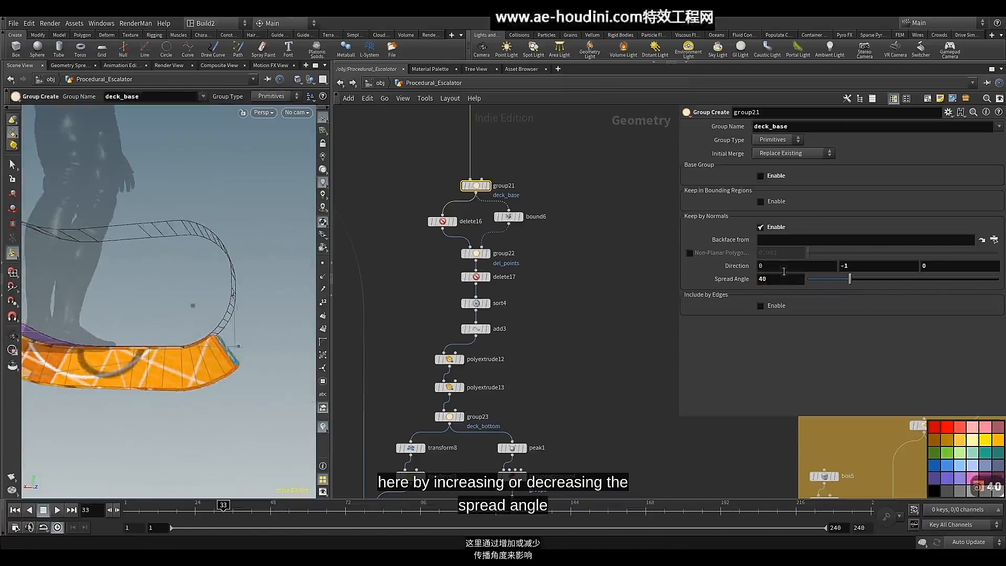
{"action": "type", "text": "55"}
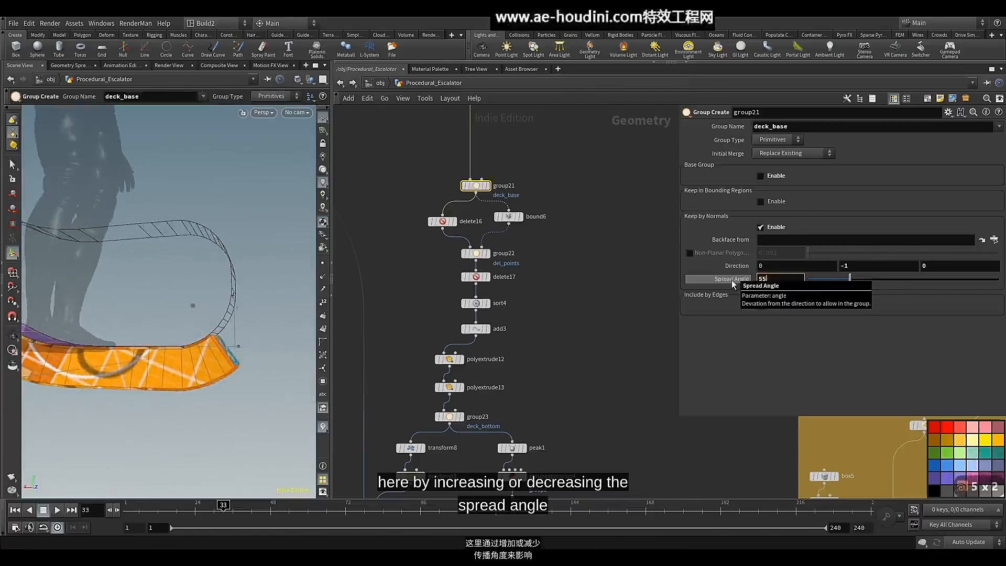
{"action": "key", "text": "Return"}
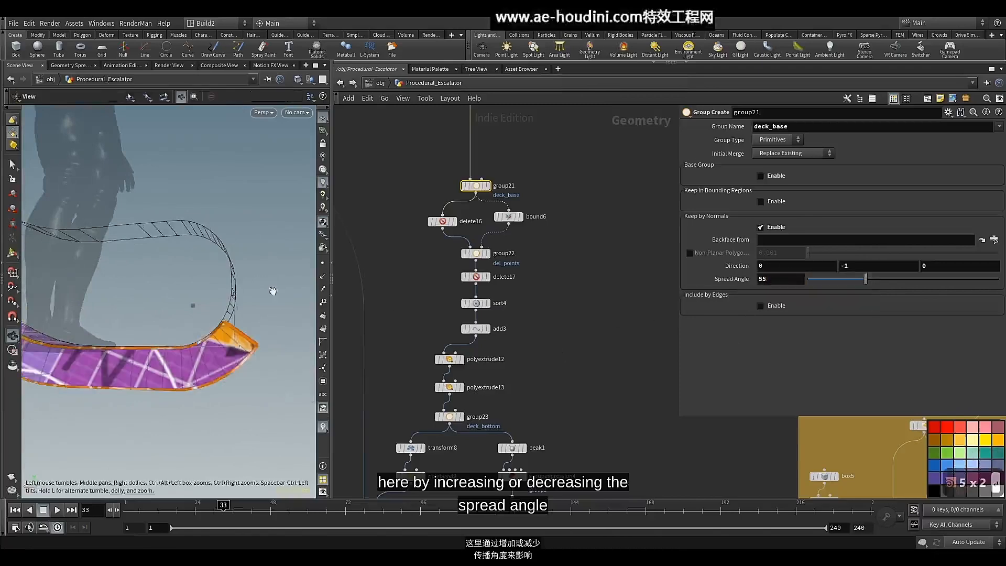
{"action": "left_click_drag", "start_coordinate": [274, 291], "coordinate": [264, 312], "text": "alt"}
Display the merge3 node to examine the deck base together with the other escalator parts
{"action": "scroll", "coordinate": [640, 324], "scroll_direction": "down", "scroll_amount": 6}
{"action": "middle_click_drag", "start_coordinate": [619, 344], "coordinate": [584, 140]}
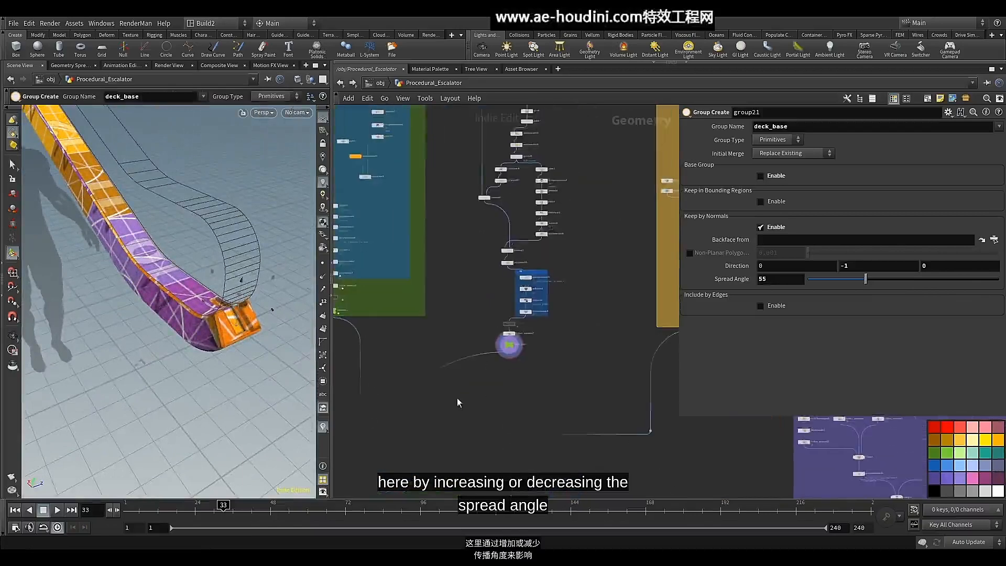
{"action": "middle_click_drag", "start_coordinate": [457, 397], "coordinate": [516, 211]}
{"action": "mouse_move", "coordinate": [430, 367]}
{"action": "middle_mouse_down"}
{"action": "mouse_move", "coordinate": [474, 299]}
{"action": "mouse_move", "coordinate": [517, 181]}
{"action": "middle_mouse_up"}
{"action": "scroll", "coordinate": [500, 305], "scroll_direction": "up", "scroll_amount": 5}
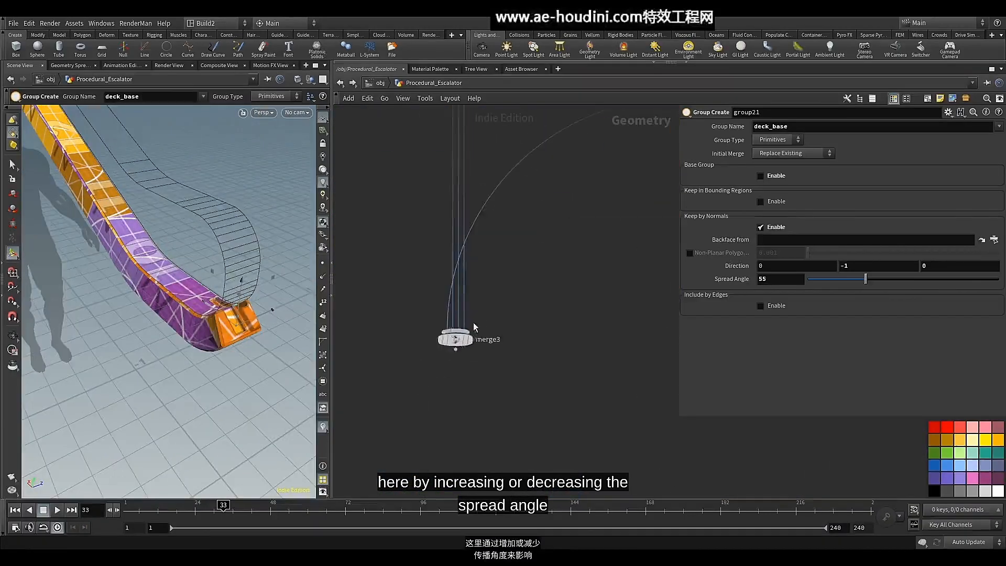
{"action": "left_click", "coordinate": [469, 339]}
{"action": "left_click", "coordinate": [453, 339]}
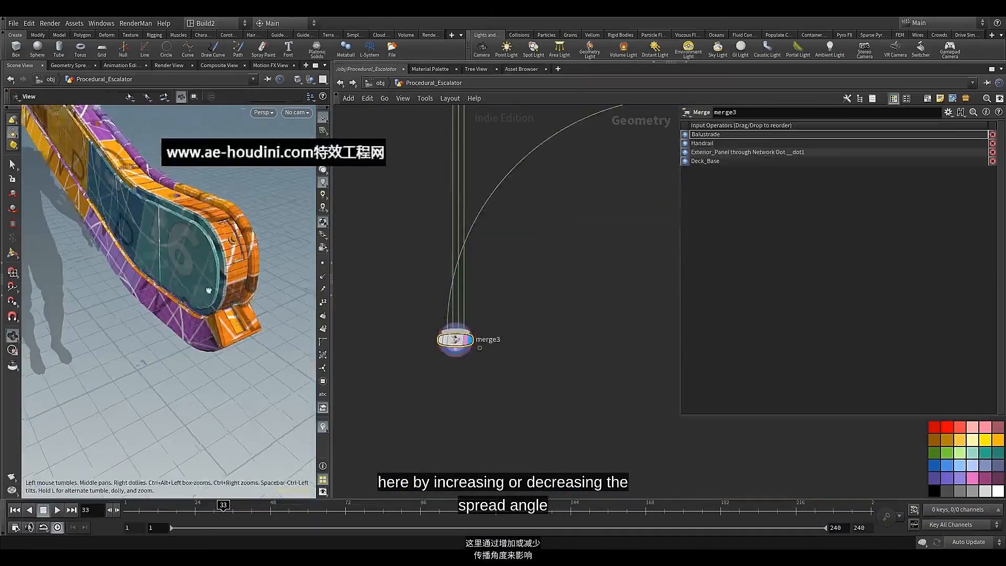
{"action": "mouse_move", "coordinate": [208, 290]}
{"action": "left_mouse_down"}
{"action": "mouse_move", "coordinate": [225, 285]}
{"action": "mouse_move", "coordinate": [203, 268]}
{"action": "mouse_move", "coordinate": [211, 281]}
{"action": "left_mouse_up"}
{"action": "scroll", "coordinate": [524, 225], "scroll_direction": "down", "scroll_amount": 4}
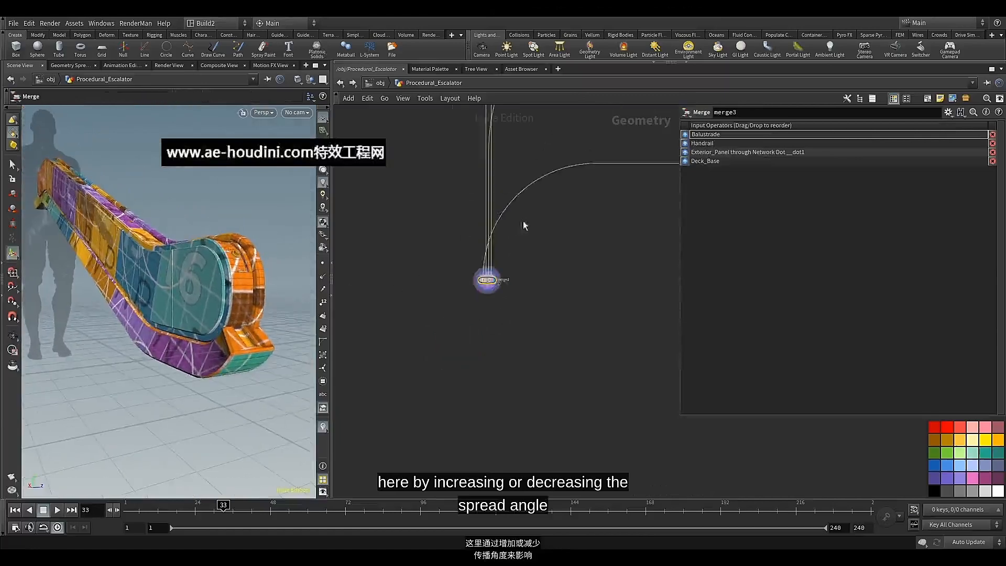
Enclose all the deck base nodes, from group21 down to the output null, in a network box
{"action": "middle_click_drag", "start_coordinate": [551, 215], "coordinate": [505, 367]}
{"action": "scroll", "coordinate": [504, 366], "scroll_direction": "down", "scroll_amount": 3}
{"action": "middle_click_drag", "start_coordinate": [604, 174], "coordinate": [517, 307]}
{"action": "mouse_move", "coordinate": [541, 216]}
{"action": "middle_mouse_down"}
{"action": "mouse_move", "coordinate": [508, 338]}
{"action": "mouse_move", "coordinate": [508, 381]}
{"action": "mouse_move", "coordinate": [519, 383]}
{"action": "middle_mouse_up"}
{"action": "mouse_move", "coordinate": [556, 172]}
{"action": "left_mouse_down"}
{"action": "mouse_move", "coordinate": [516, 224]}
{"action": "mouse_move", "coordinate": [453, 451]}
{"action": "left_mouse_up"}
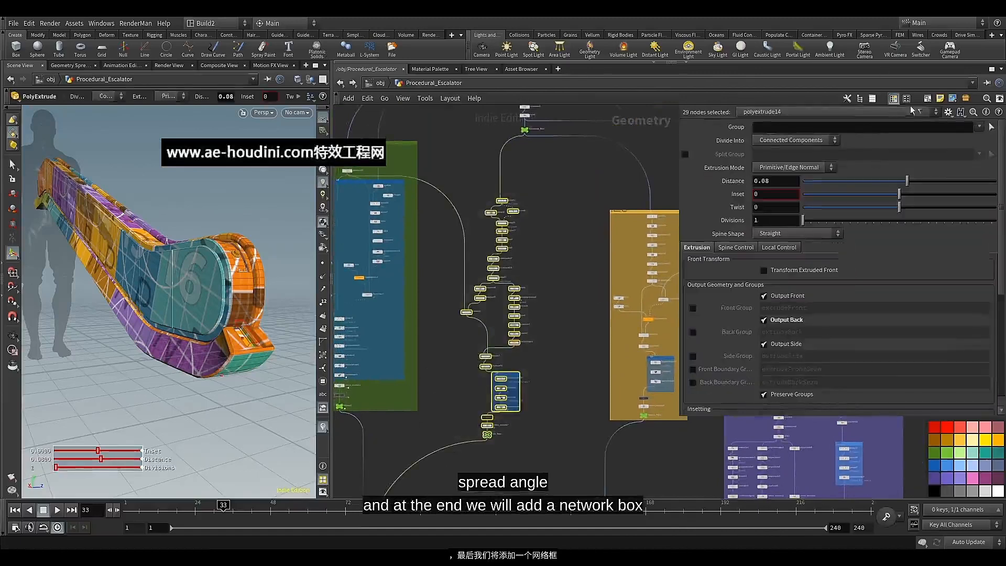
{"action": "left_click", "coordinate": [926, 98]}
{"action": "left_click", "coordinate": [474, 196]}
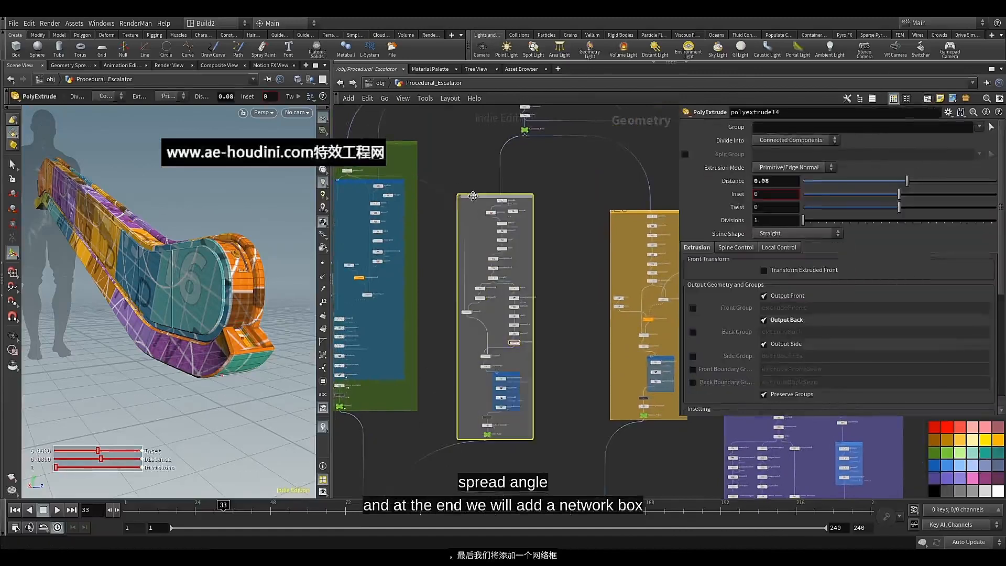
Colour the new network box purple and title it Deck_Base
{"action": "scroll", "coordinate": [473, 196], "scroll_direction": "up", "scroll_amount": 5}
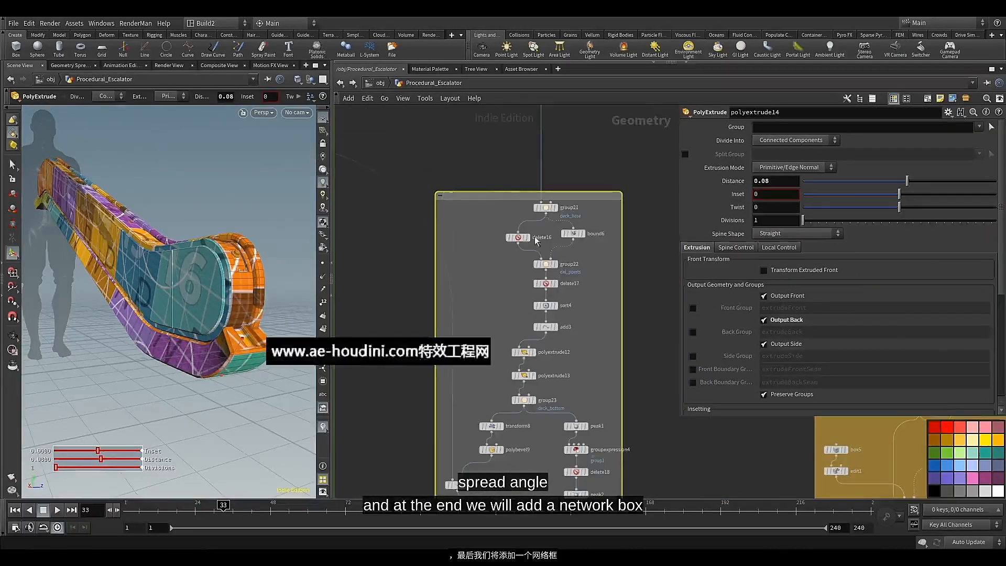
{"action": "left_click", "coordinate": [943, 477]}
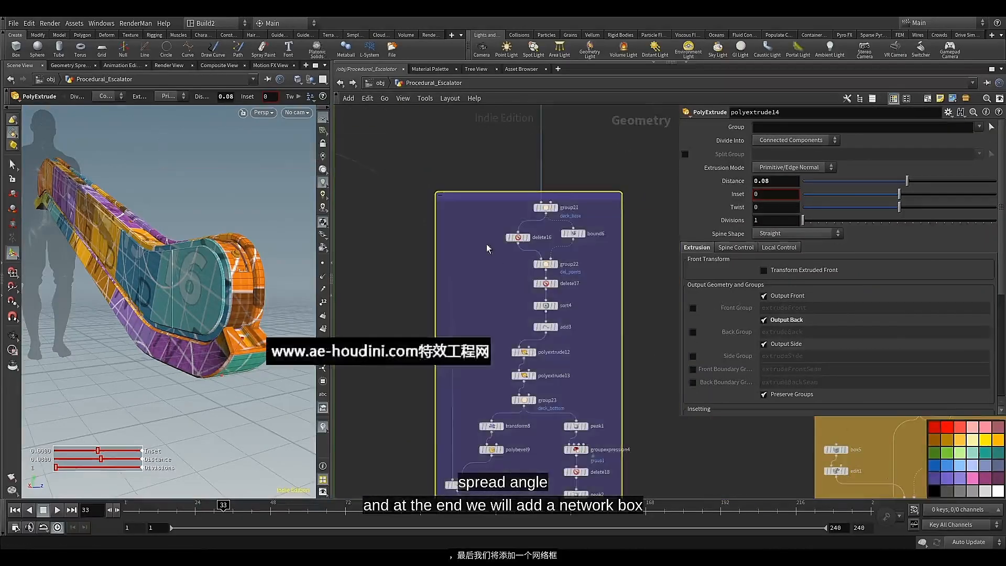
{"action": "double_click", "coordinate": [463, 197]}
{"action": "type", "text": "Deck_Base"}
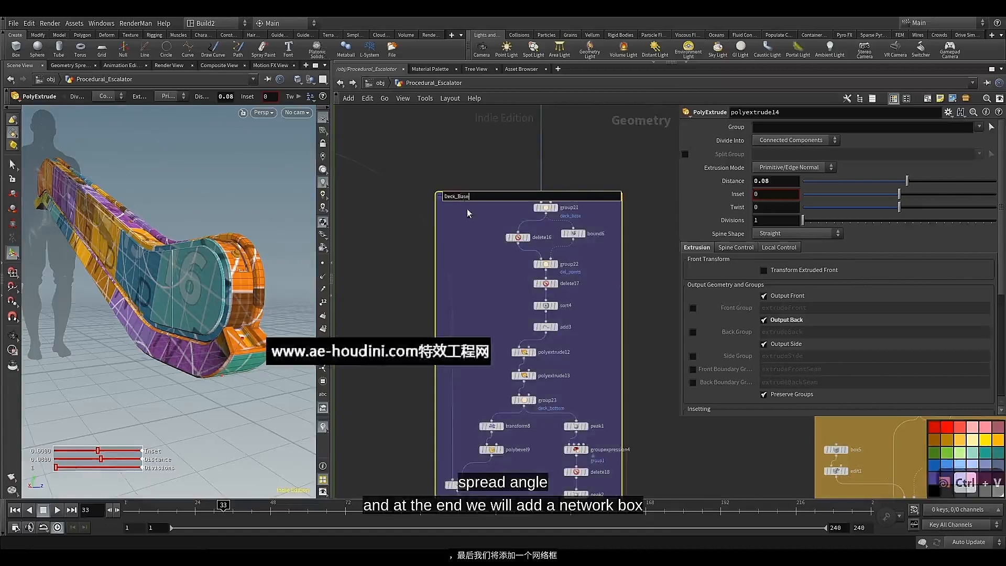
{"action": "left_click", "coordinate": [471, 234]}
Review the organised network and the merged escalator, and save the scene
{"action": "scroll", "coordinate": [478, 279], "scroll_direction": "down", "scroll_amount": 8}
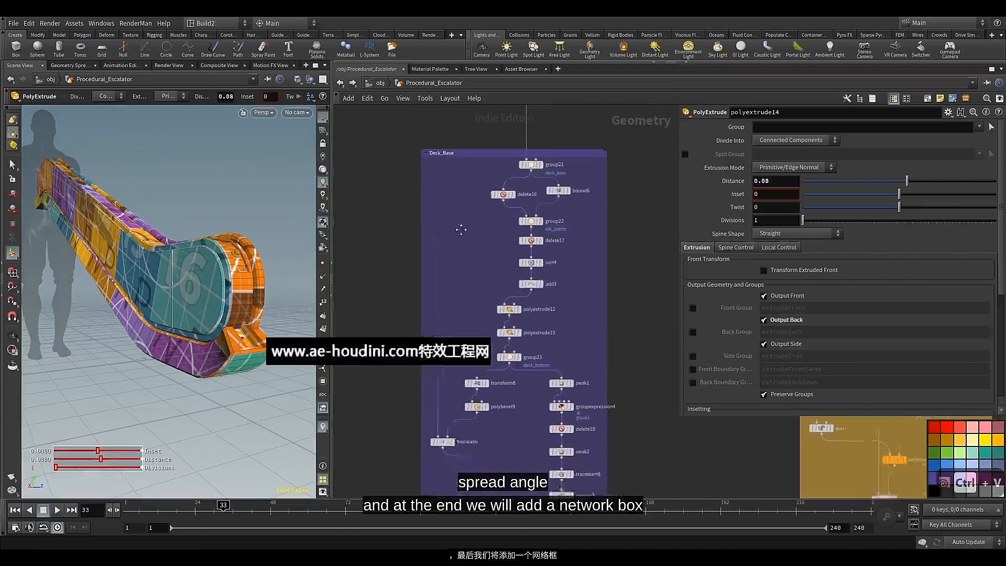
{"action": "middle_click_drag", "start_coordinate": [453, 407], "coordinate": [483, 269]}
{"action": "scroll", "coordinate": [483, 317], "scroll_direction": "down", "scroll_amount": 3}
{"action": "middle_click_drag", "start_coordinate": [480, 330], "coordinate": [472, 371]}
{"action": "scroll", "coordinate": [482, 335], "scroll_direction": "down", "scroll_amount": 4}
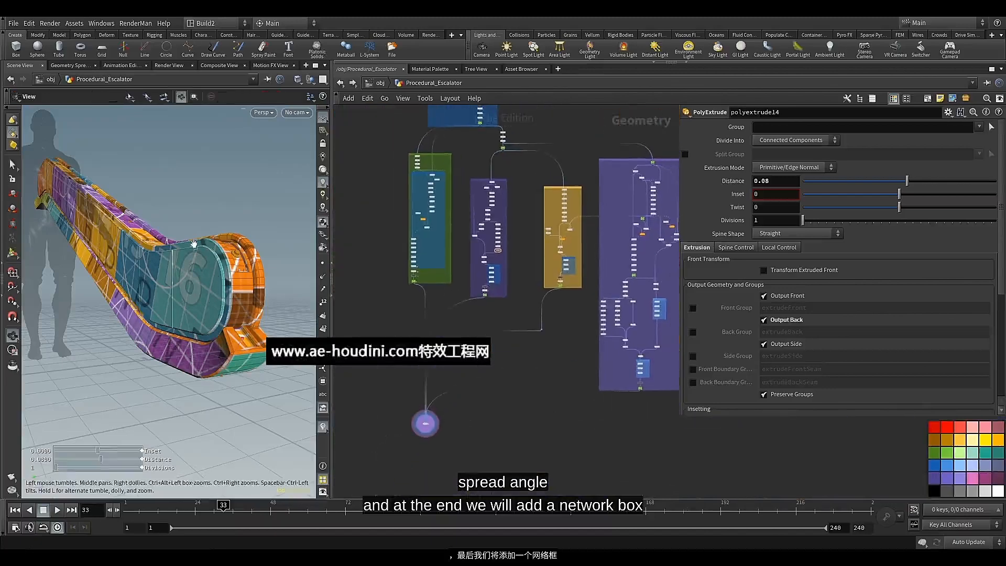
{"action": "left_click_drag", "start_coordinate": [194, 244], "coordinate": [247, 296]}
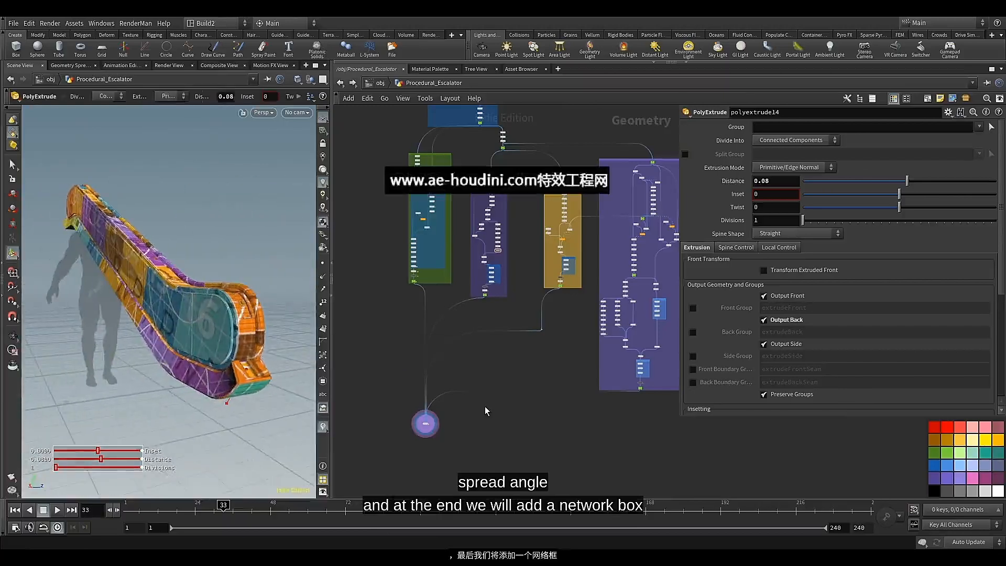
{"action": "key", "text": "ctrl+s"}
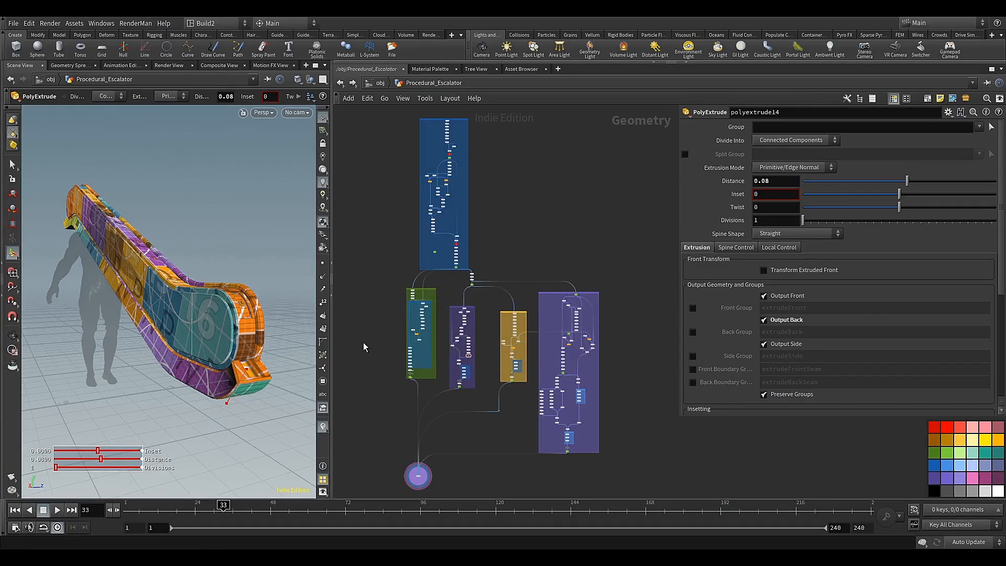
Display and select the delete10 node between group15 and sort3 in the large purple network box
{"action": "scroll", "coordinate": [562, 325], "scroll_direction": "up", "scroll_amount": 3}
{"action": "middle_click_drag", "start_coordinate": [616, 323], "coordinate": [454, 277]}
{"action": "scroll", "coordinate": [470, 290], "scroll_direction": "up", "scroll_amount": 5}
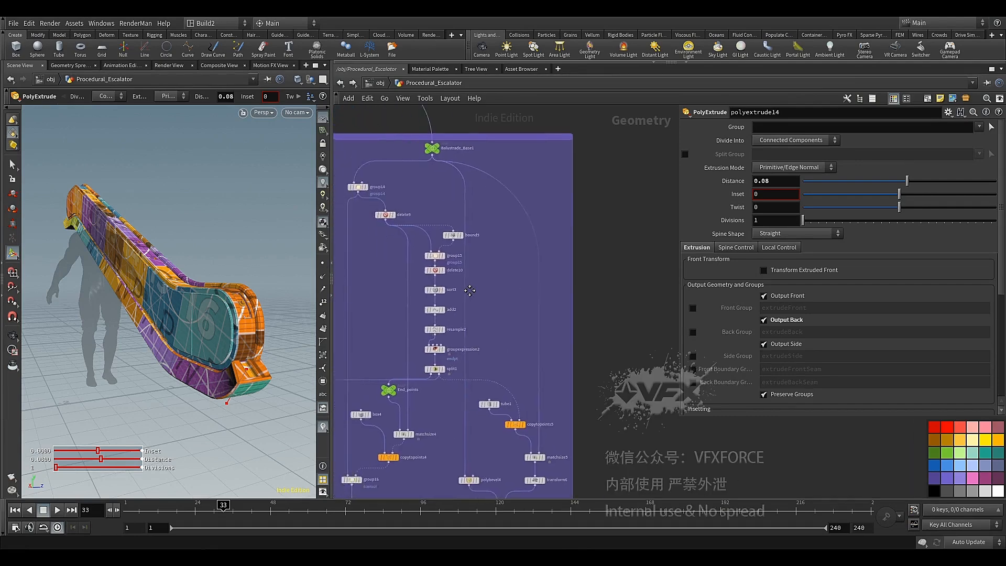
{"action": "scroll", "coordinate": [470, 290], "scroll_direction": "up", "scroll_amount": 3}
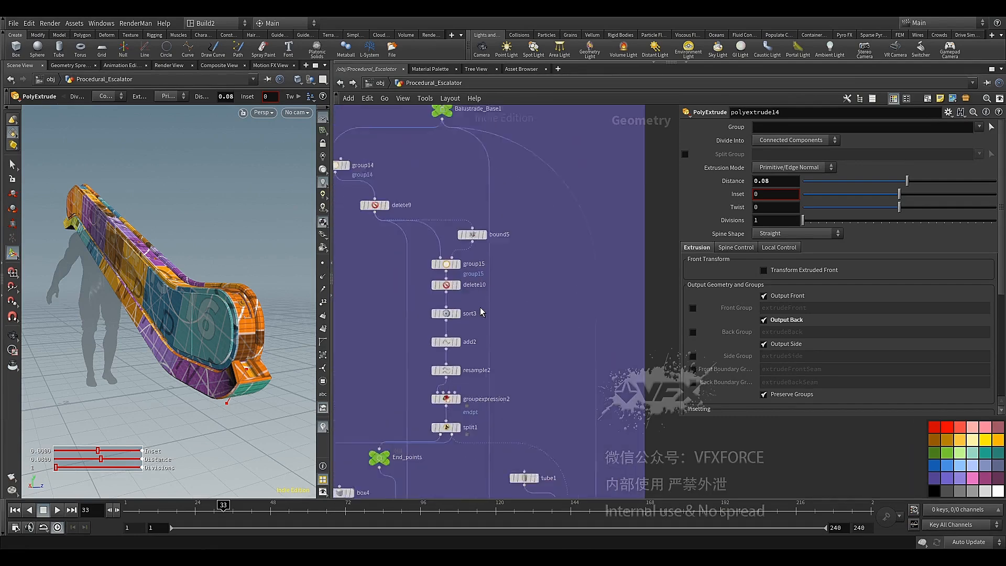
{"action": "left_click_drag", "start_coordinate": [439, 279], "coordinate": [438, 286]}
{"action": "left_click", "coordinate": [455, 287]}
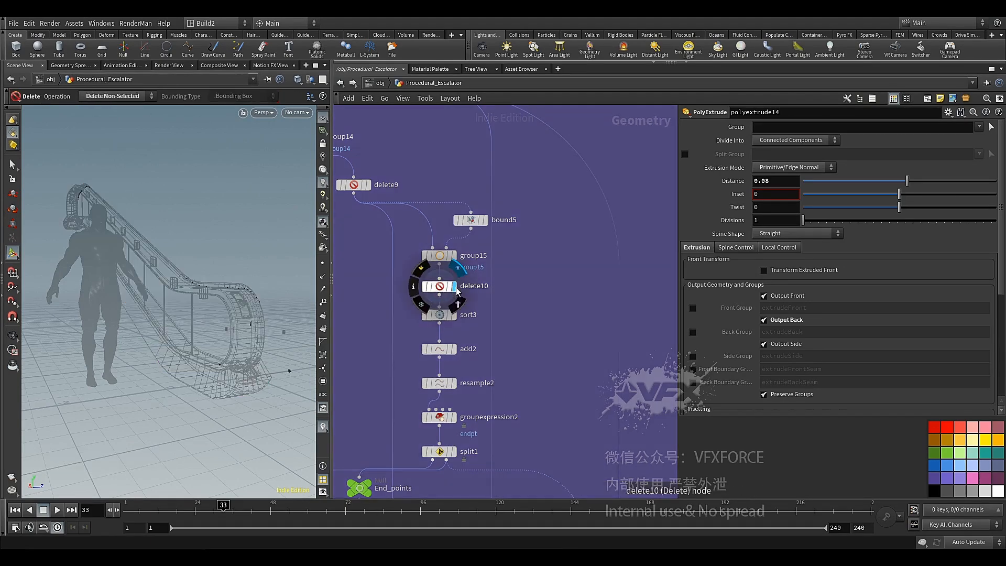
{"action": "left_click", "coordinate": [449, 287]}
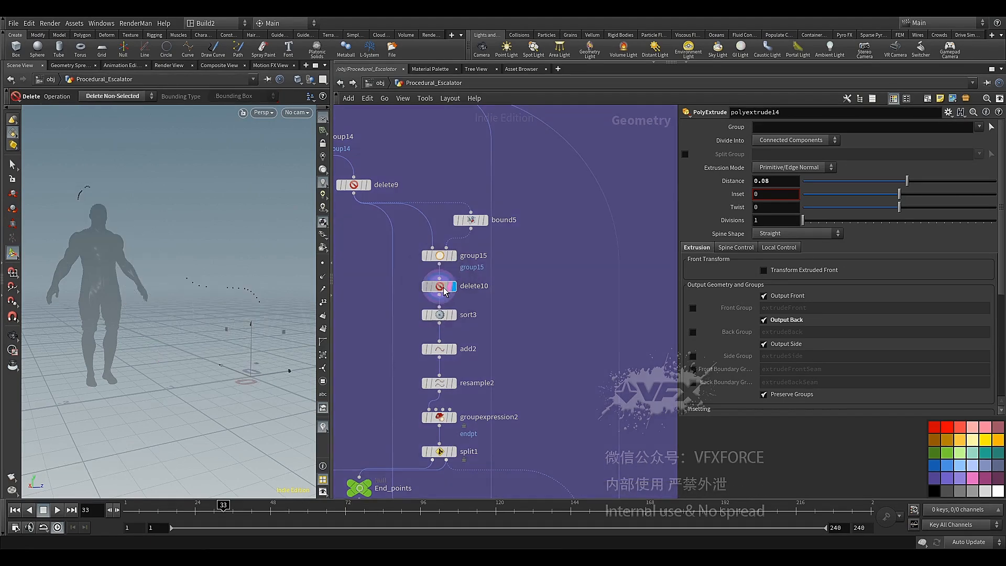
Show point numbers in the viewport and examine the numbering of delete10's points
{"action": "left_click", "coordinate": [323, 302]}
{"action": "key", "text": "Escape"}
{"action": "left_click_drag", "start_coordinate": [272, 305], "coordinate": [223, 315]}
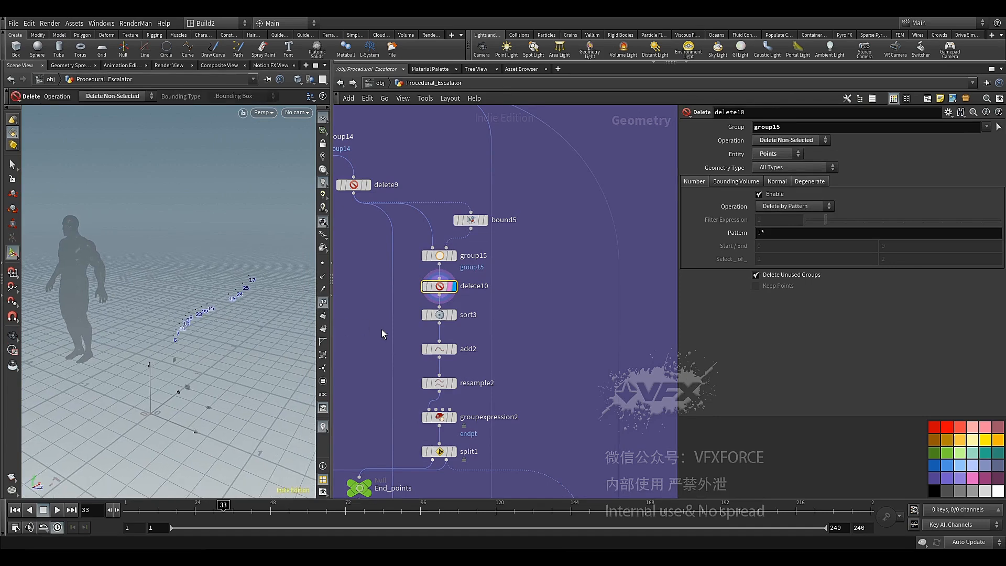
Display the add2 node's curve and turn on point markers in the viewport
{"action": "left_click", "coordinate": [452, 348]}
{"action": "scroll", "coordinate": [492, 350], "scroll_direction": "up", "scroll_amount": 2}
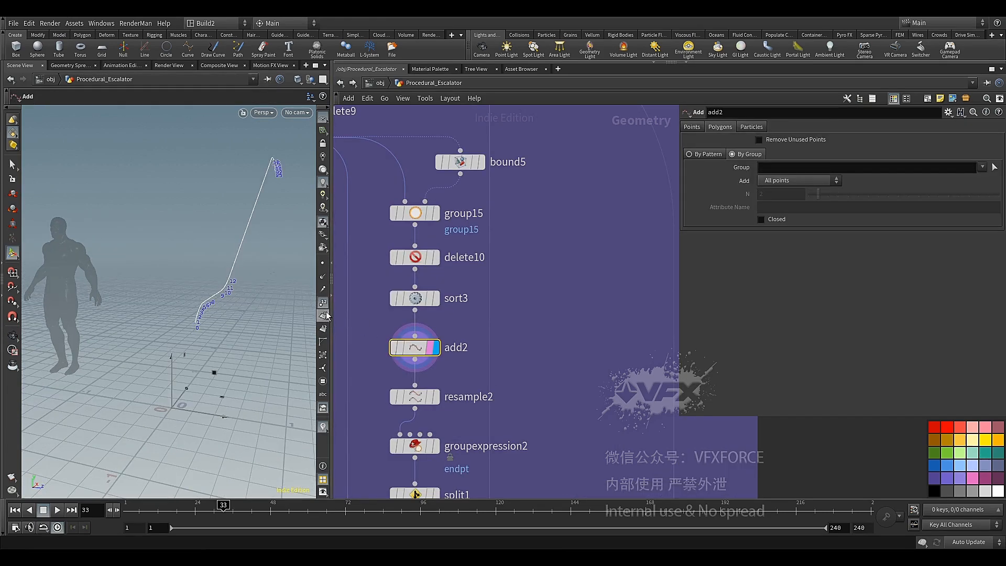
{"action": "left_click", "coordinate": [323, 263]}
Branch a Null node from the add2 output and place it in empty space outside the purple network box
{"action": "left_click", "coordinate": [424, 359]}
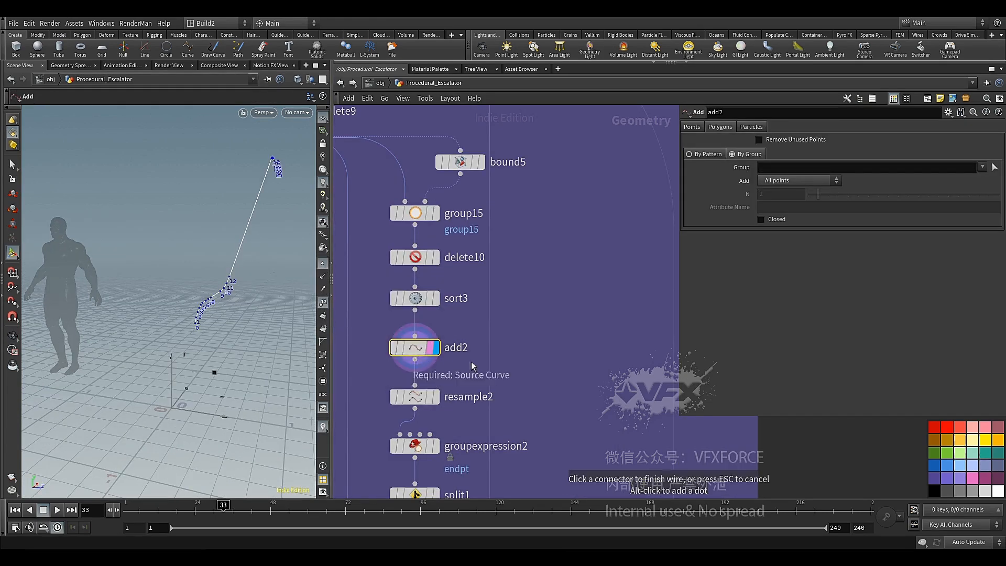
{"action": "scroll", "coordinate": [503, 345], "scroll_direction": "down", "scroll_amount": 5}
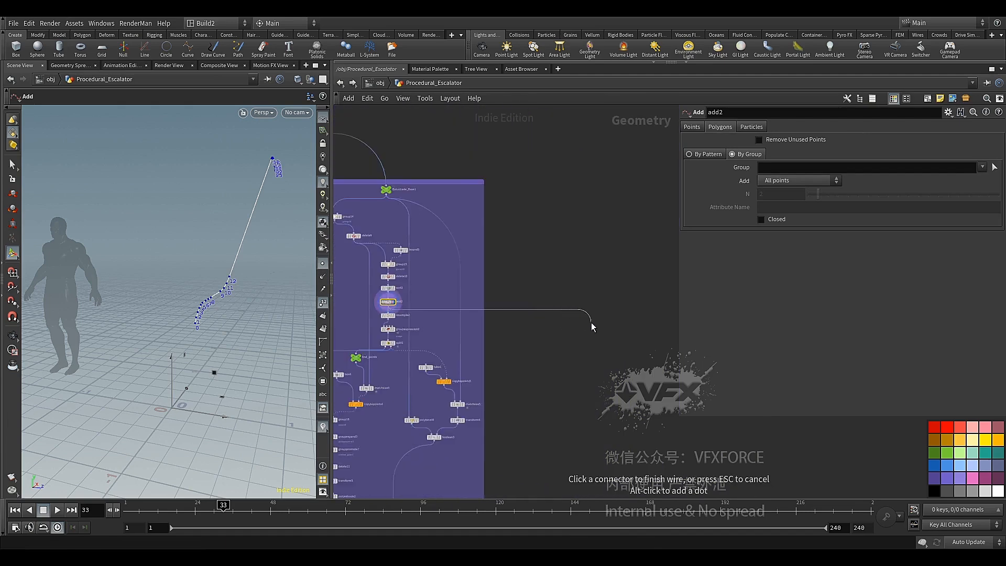
{"action": "middle_click_drag", "start_coordinate": [591, 323], "coordinate": [486, 324]}
{"action": "scroll", "coordinate": [501, 323], "scroll_direction": "up", "scroll_amount": 3}
{"action": "key", "text": "Tab"}
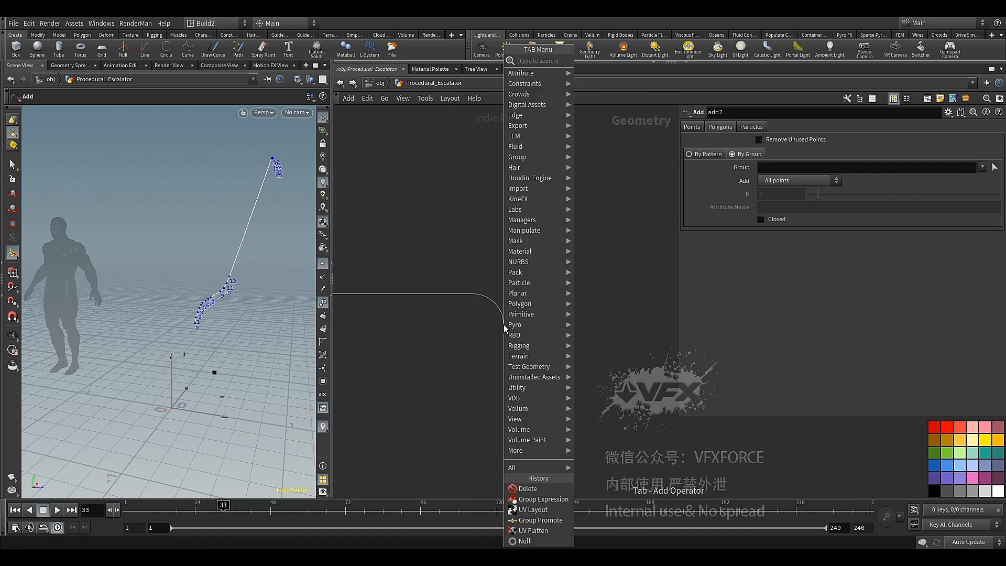
{"action": "type", "text": "nu"}
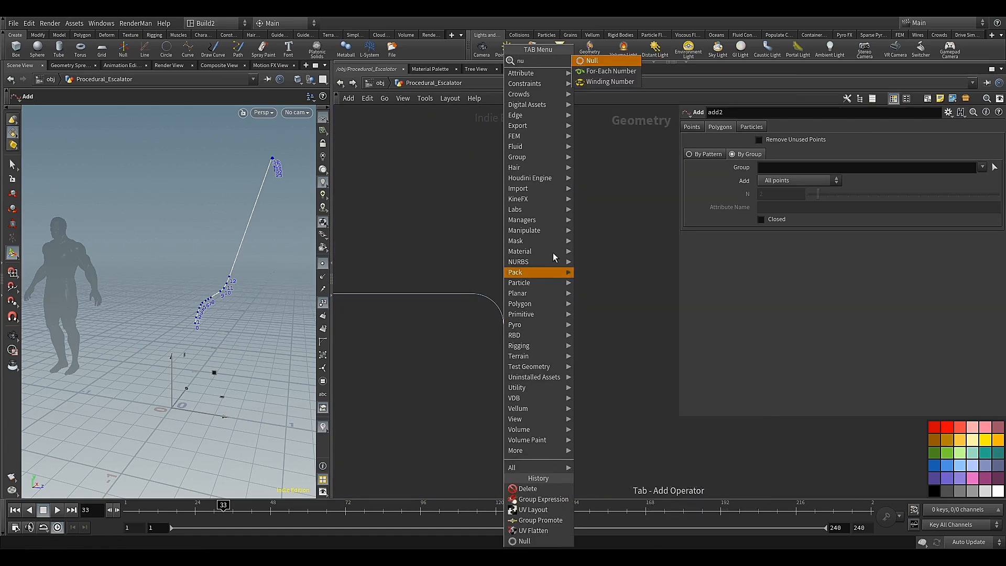
{"action": "left_click", "coordinate": [598, 63]}
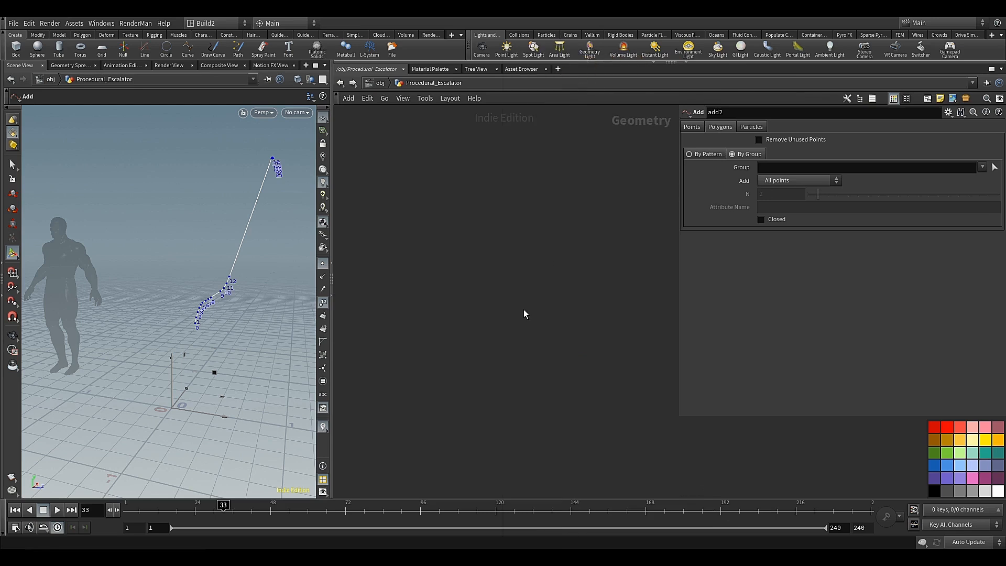
{"action": "left_click", "coordinate": [524, 314]}
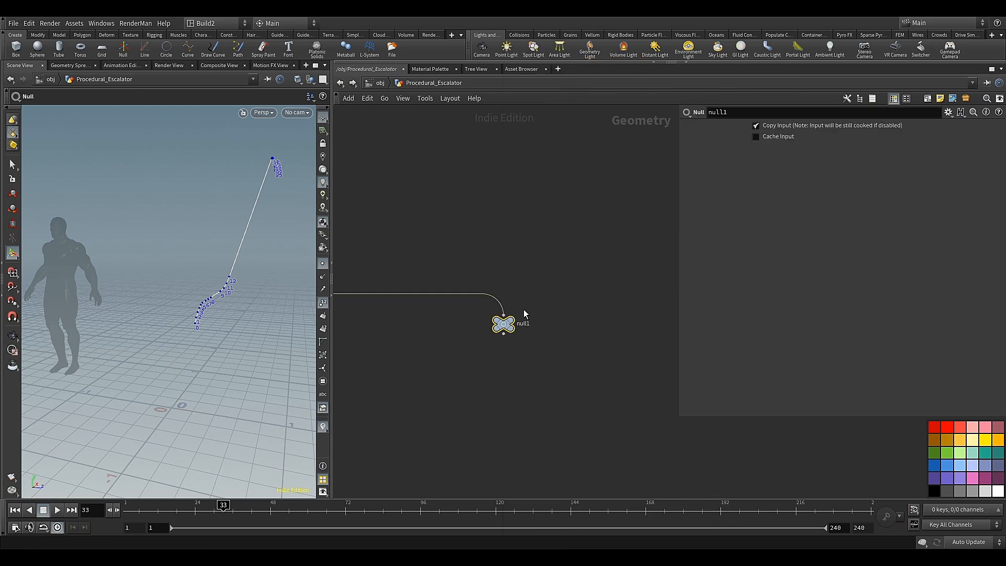
Colour the new Null node green and rename it Steps
{"action": "left_click", "coordinate": [947, 451]}
{"action": "double_click", "coordinate": [544, 325]}
{"action": "mouse_move", "coordinate": [514, 329]}
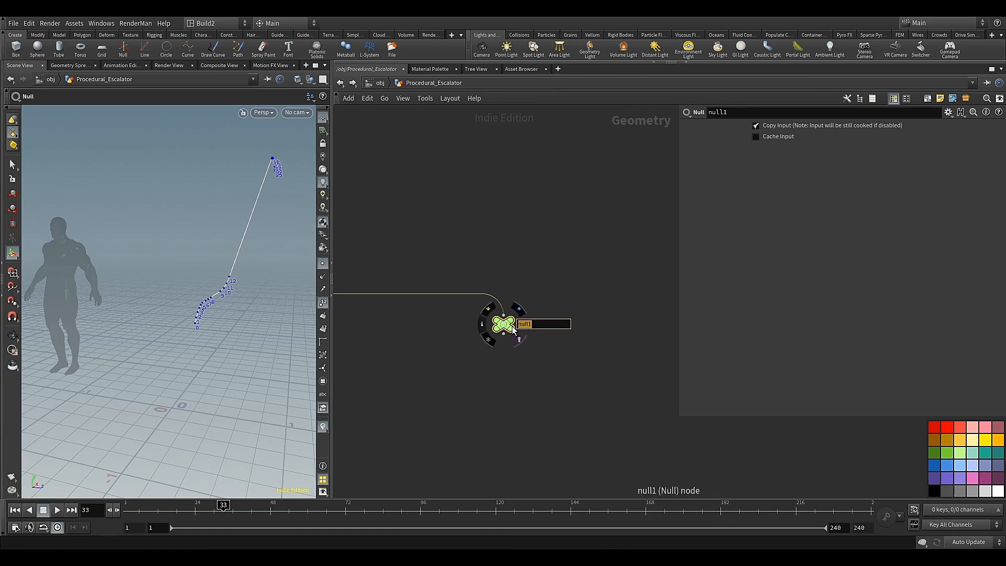
{"action": "type", "text": "Steps"}
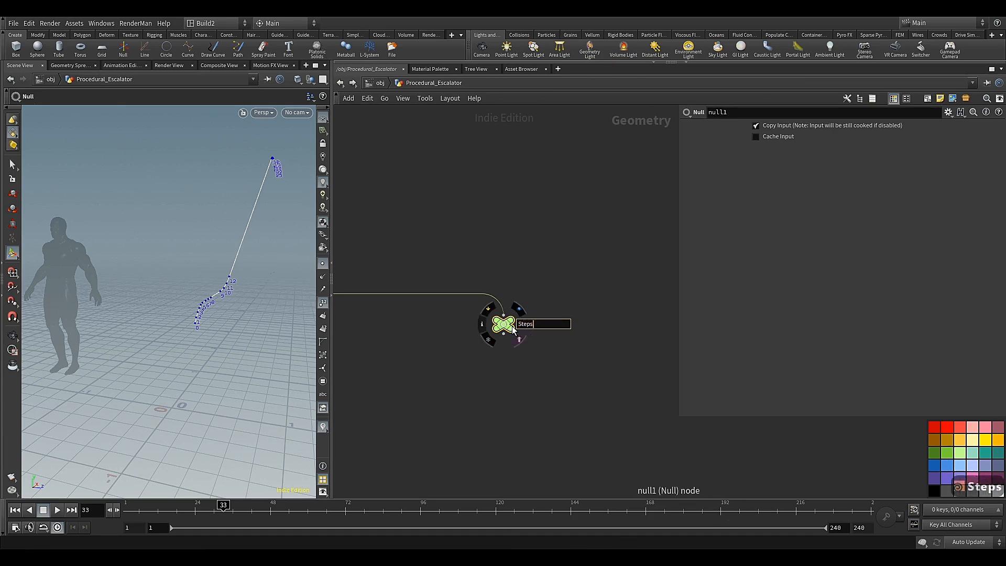
{"action": "left_click", "coordinate": [519, 352]}
Add a Resample node below the Steps null, align it in the chain and display its result
{"action": "scroll", "coordinate": [497, 331], "scroll_direction": "up", "scroll_amount": 5}
{"action": "middle_click_drag", "start_coordinate": [491, 357], "coordinate": [488, 297]}
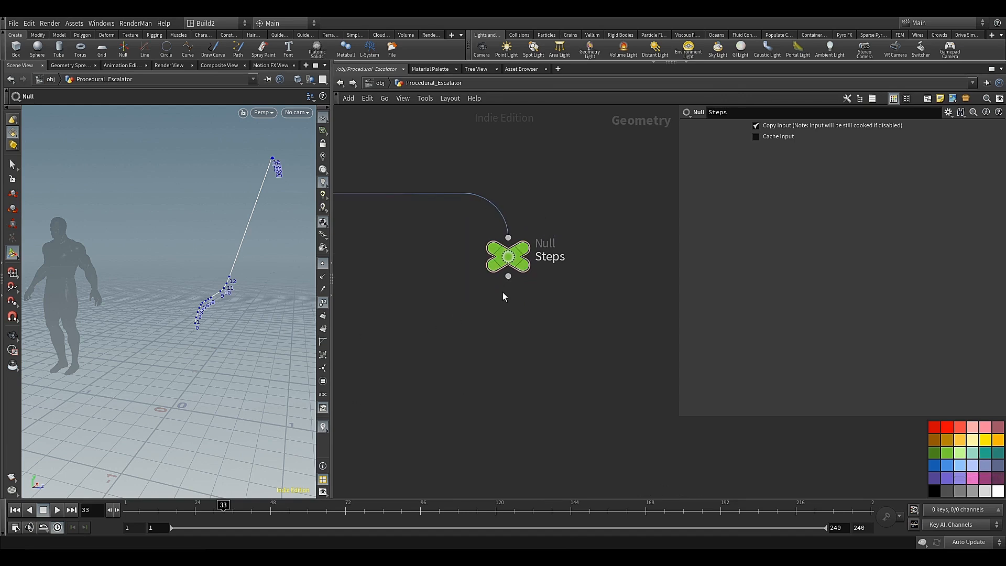
{"action": "left_click", "coordinate": [509, 277]}
{"action": "left_click", "coordinate": [479, 320]}
{"action": "mouse_move", "coordinate": [518, 227]}
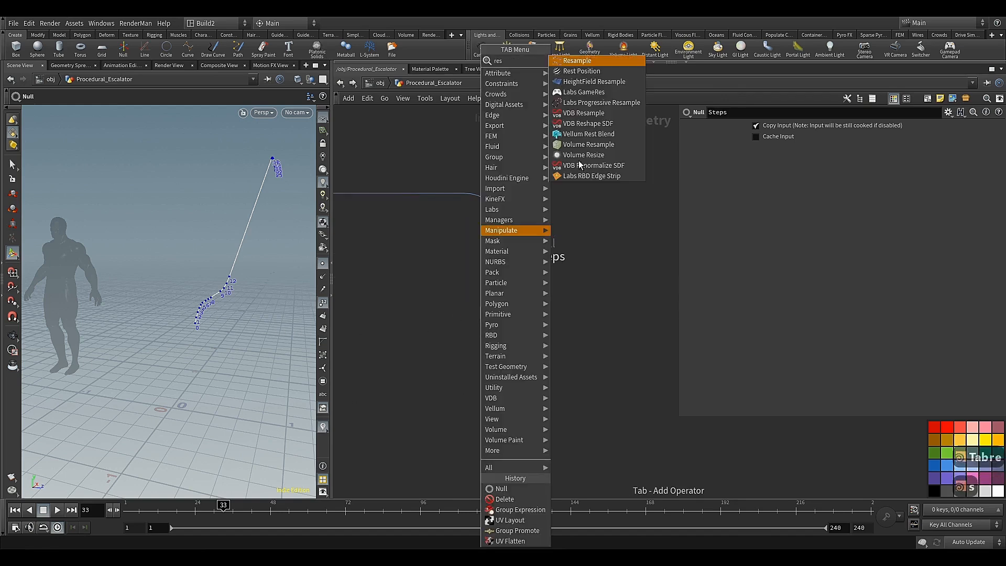
{"action": "left_click", "coordinate": [584, 63]}
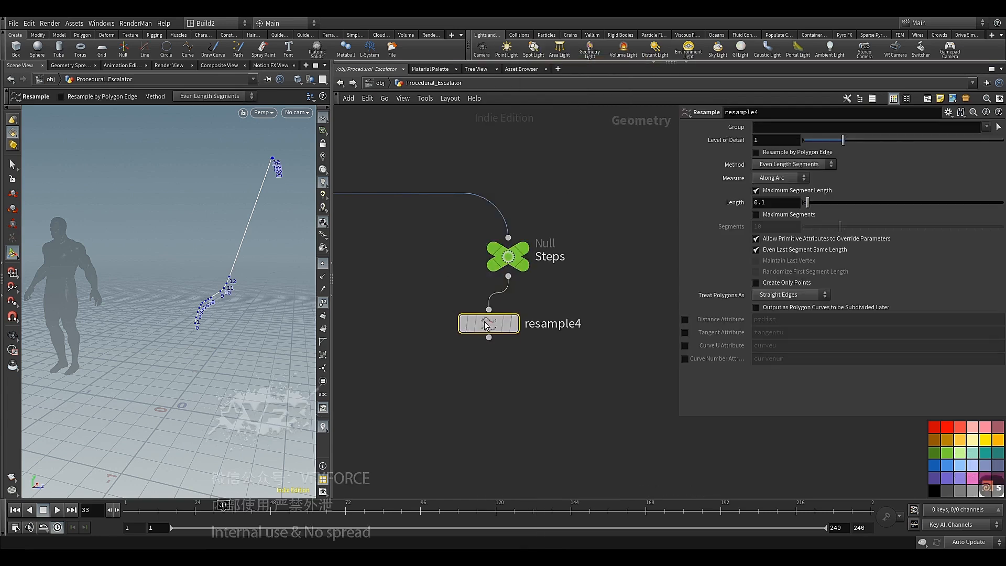
{"action": "left_click", "coordinate": [518, 327]}
{"action": "left_click", "coordinate": [534, 331]}
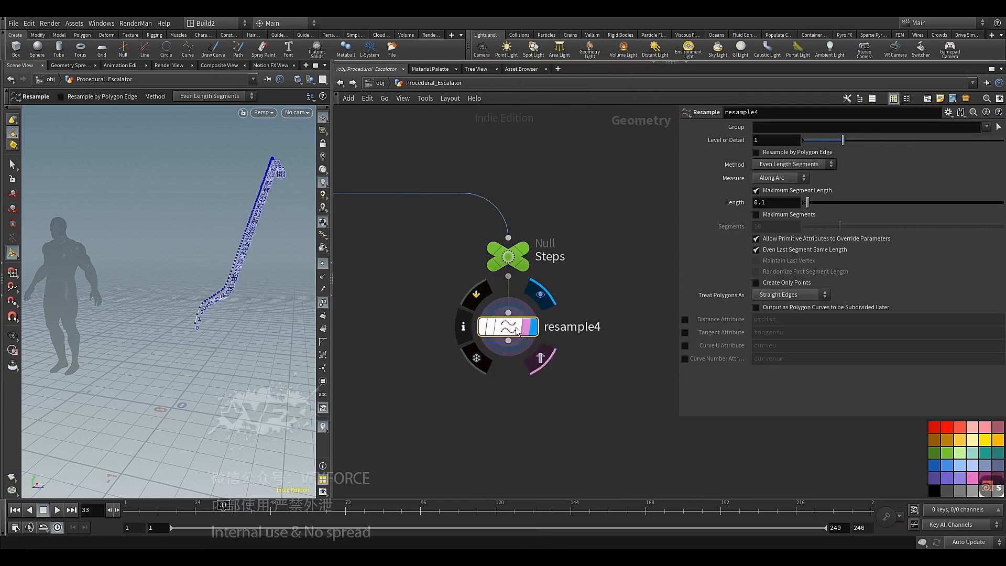
Set the new Resample node's maximum segment length to 0.251 and check the point spacing along the curve
{"action": "left_click", "coordinate": [778, 203]}
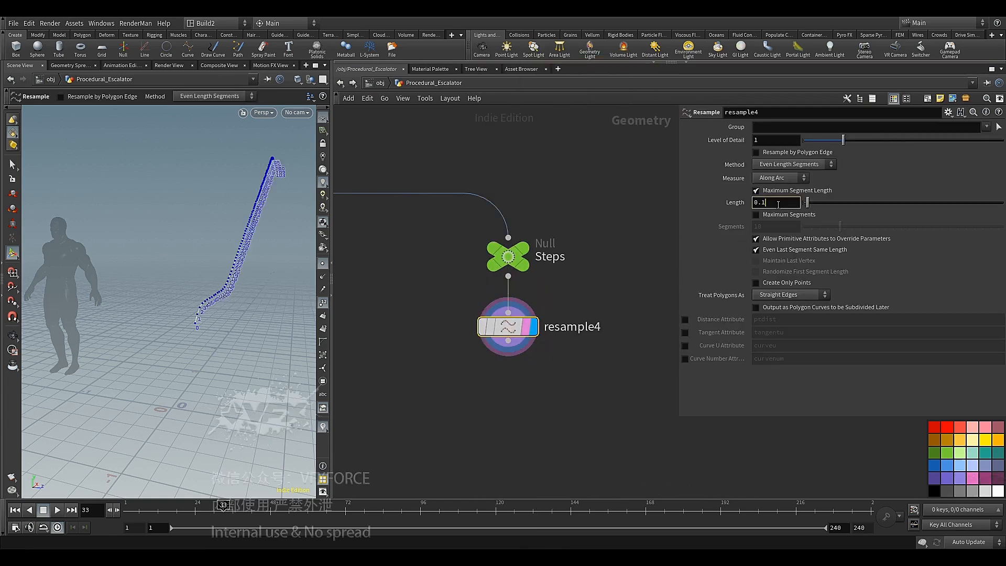
{"action": "key", "text": "BackSpace"}
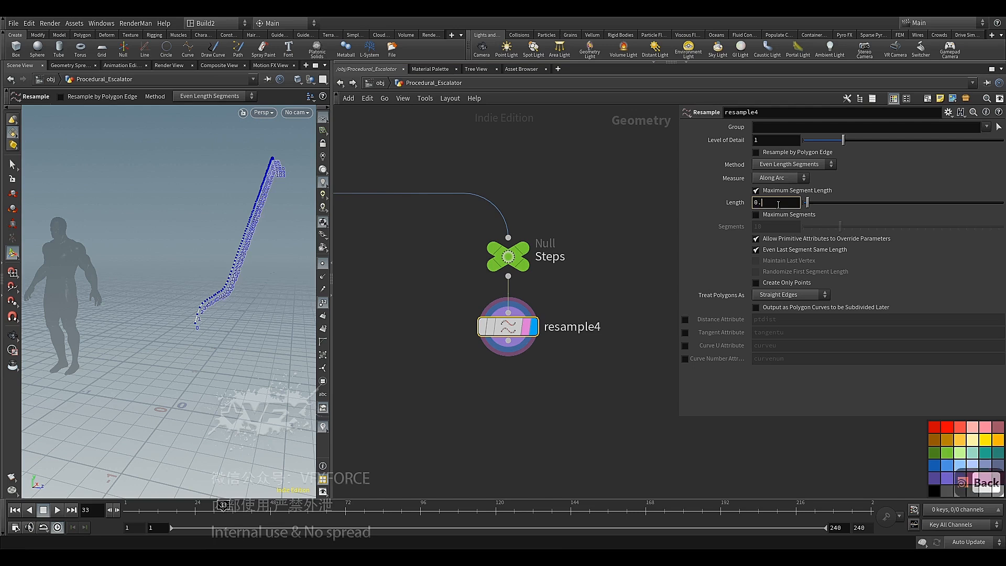
{"action": "type", "text": "25"}
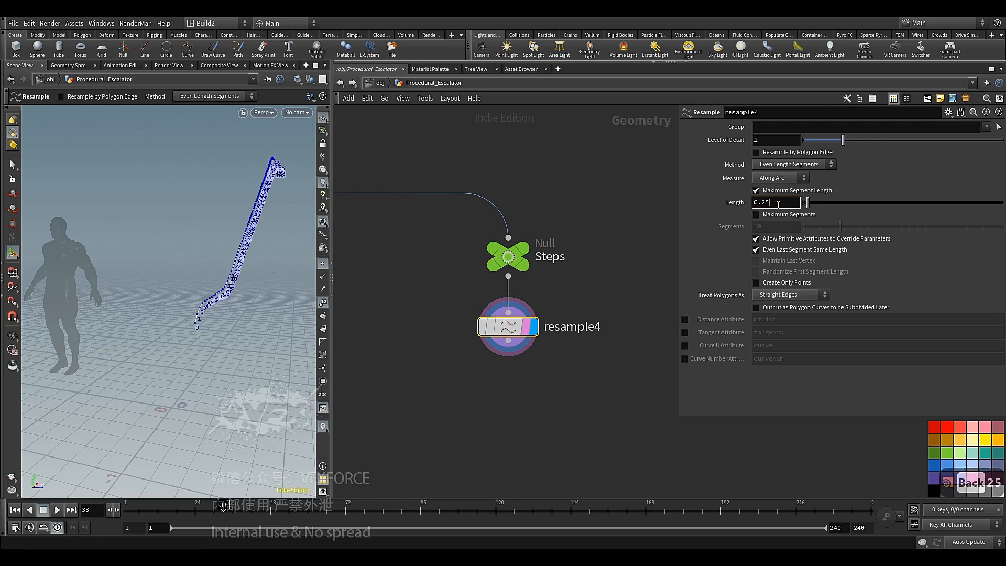
{"action": "type", "text": "1"}
{"action": "key", "text": "Return"}
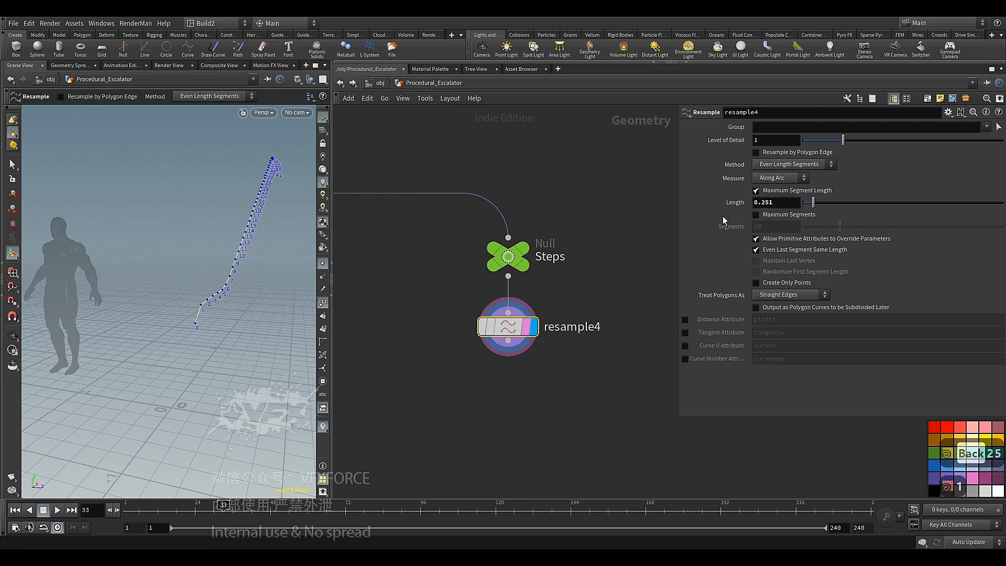
{"action": "left_click_drag", "start_coordinate": [202, 287], "coordinate": [247, 347]}
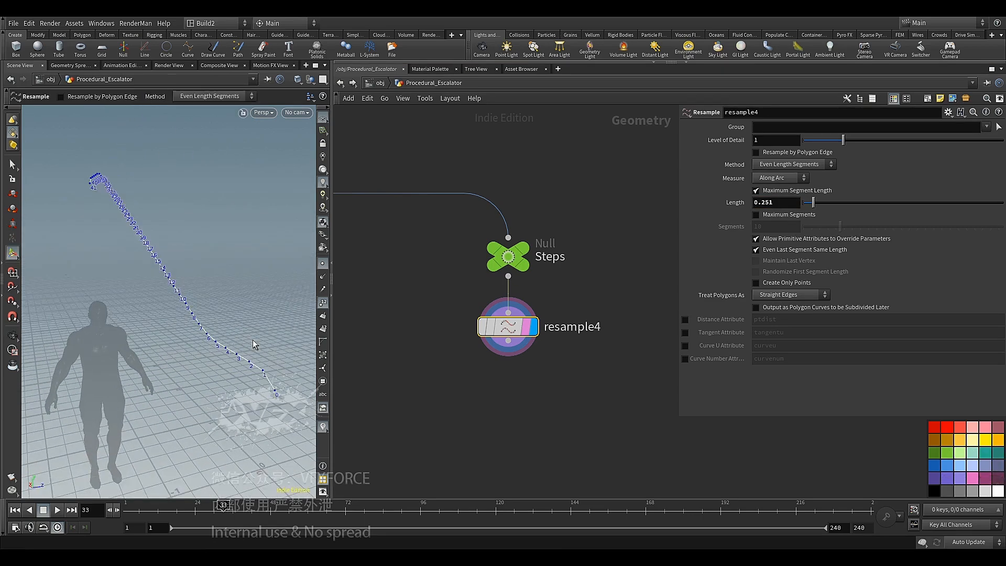
Add a Group Expression node below resample4, align it in the chain and display it
{"action": "left_click", "coordinate": [508, 341]}
{"action": "key", "text": "Tab"}
{"action": "type", "text": "gr"}
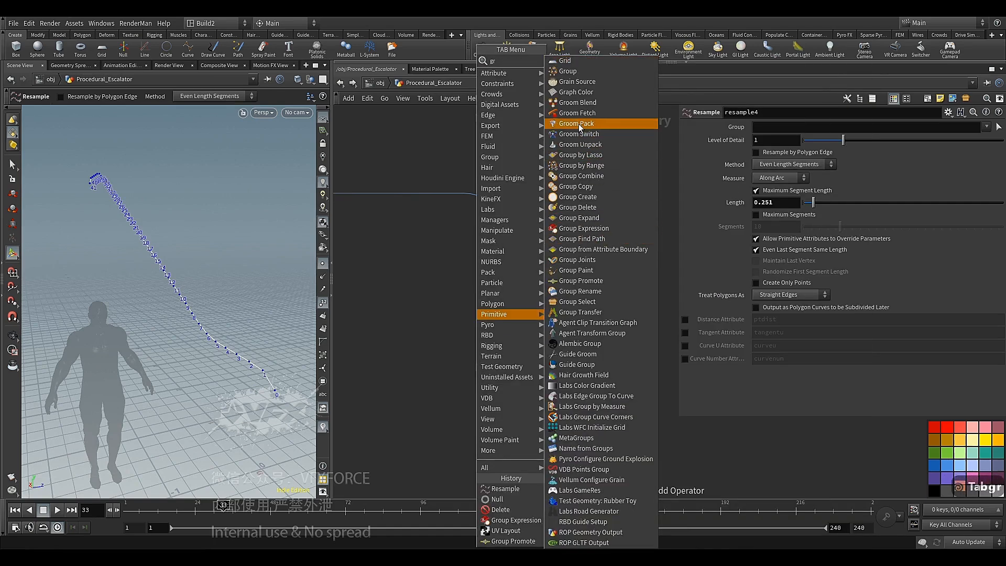
{"action": "left_click", "coordinate": [576, 231]}
{"action": "left_click", "coordinate": [476, 386]}
{"action": "left_click_drag", "start_coordinate": [482, 384], "coordinate": [514, 386]}
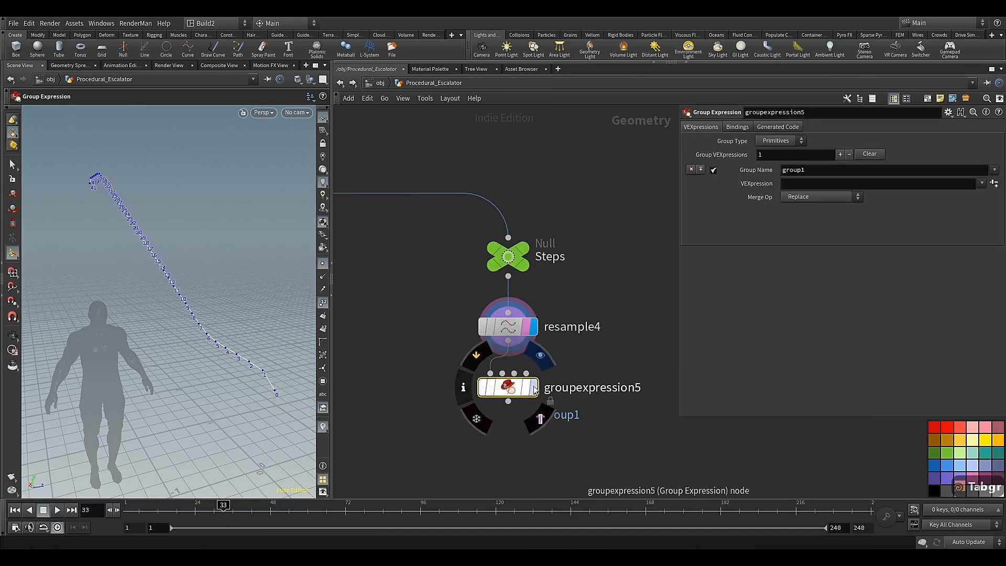
{"action": "left_click", "coordinate": [539, 418]}
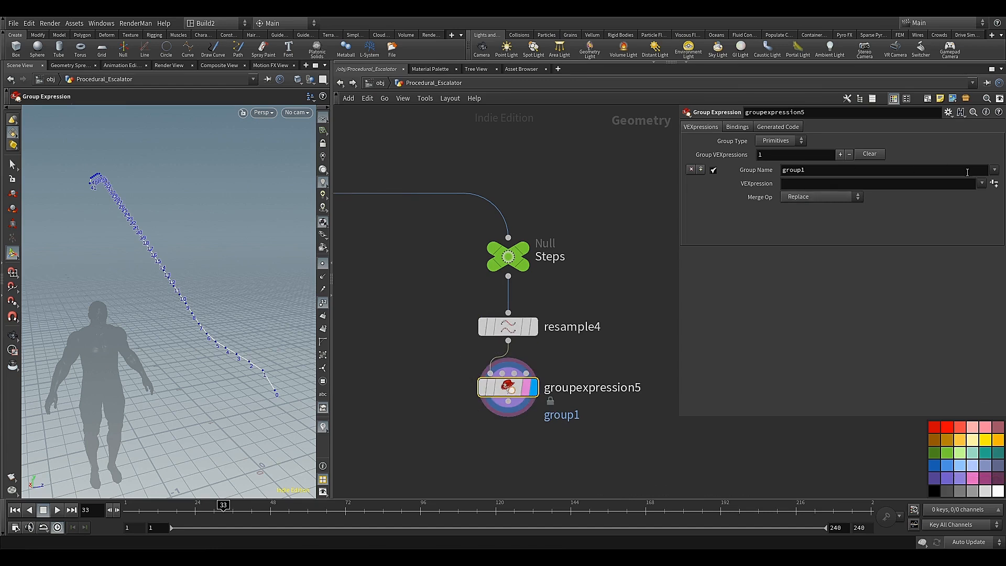
Use the Point Valence preset expression for group1 with Valence 1 and set the group type to Points
{"action": "left_click", "coordinate": [982, 183]}
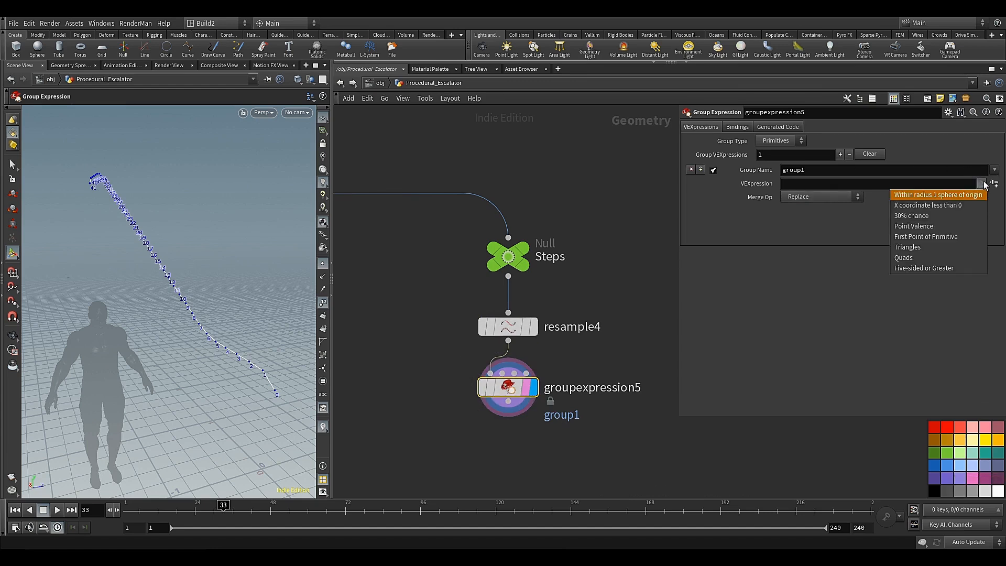
{"action": "left_click", "coordinate": [944, 227]}
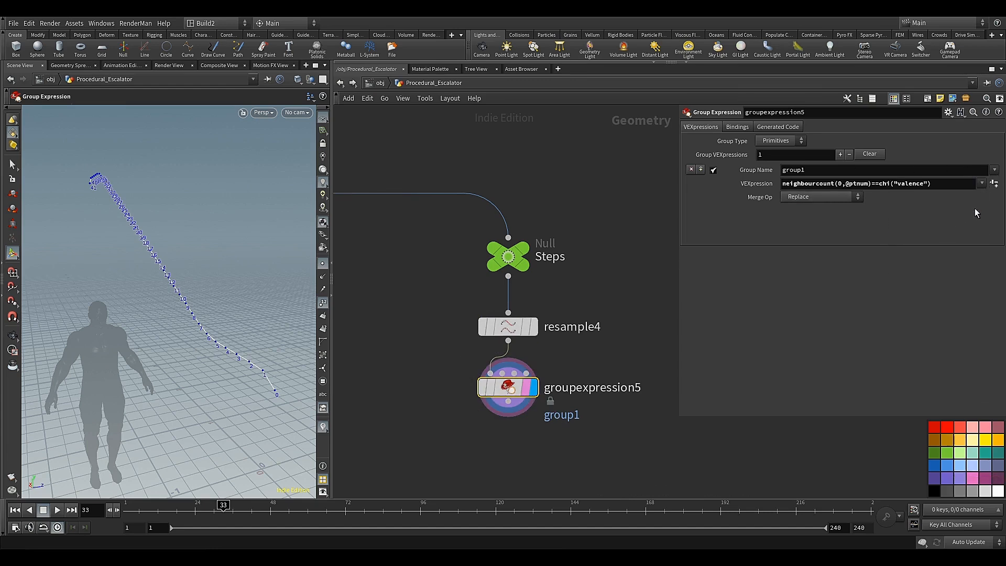
{"action": "left_click", "coordinate": [993, 183]}
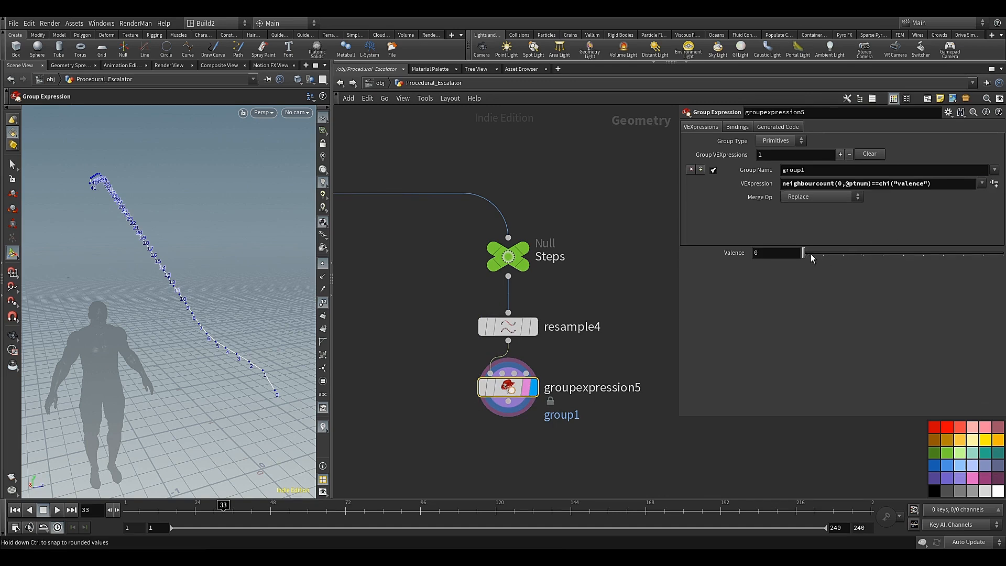
{"action": "mouse_move", "coordinate": [811, 257]}
{"action": "left_mouse_down"}
{"action": "mouse_move", "coordinate": [843, 257]}
{"action": "mouse_move", "coordinate": [830, 255]}
{"action": "left_mouse_up"}
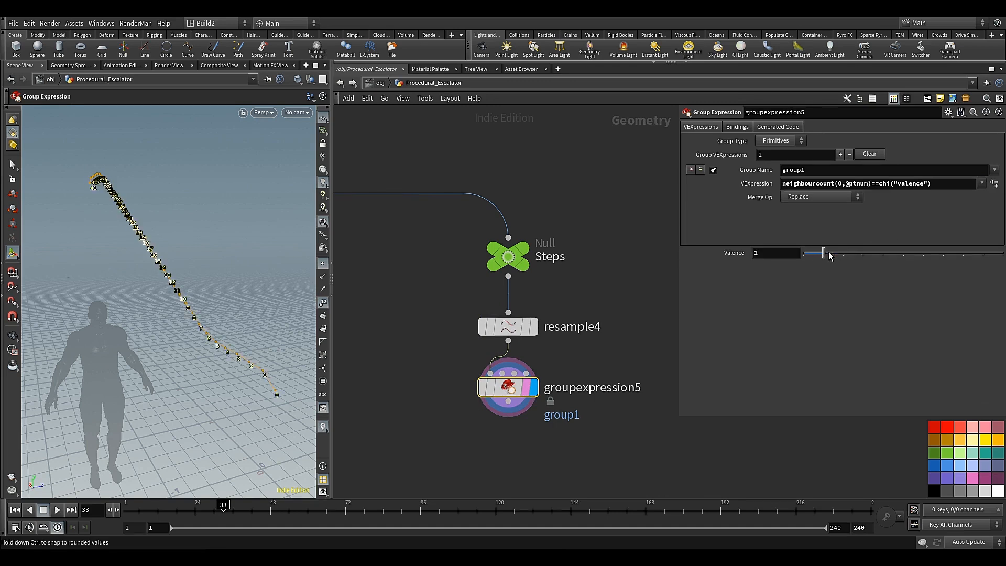
{"action": "left_click", "coordinate": [790, 138]}
{"action": "left_click", "coordinate": [772, 162]}
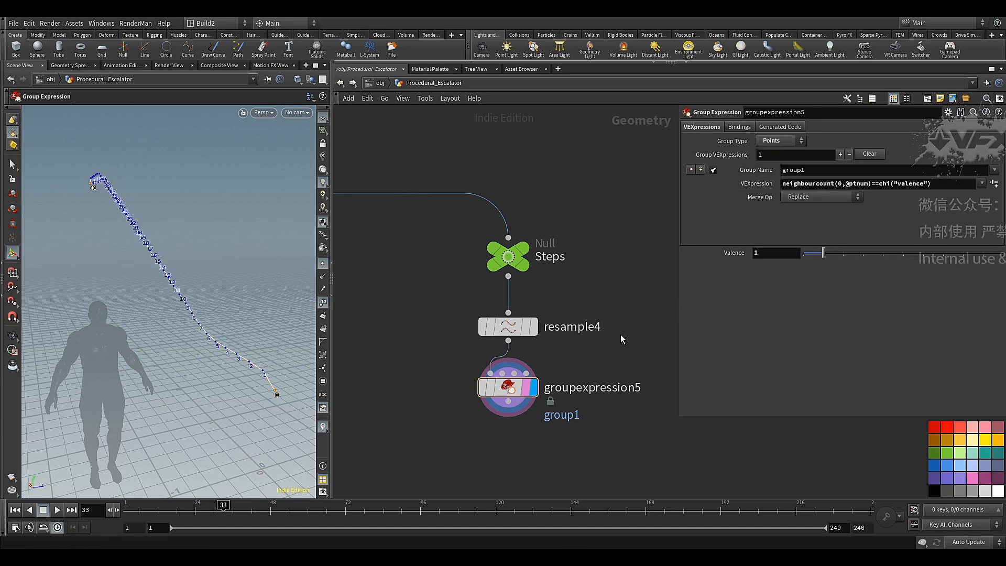
Add a Delete node below groupexpression5 and display its result
{"action": "middle_click_drag", "start_coordinate": [620, 334], "coordinate": [604, 261]}
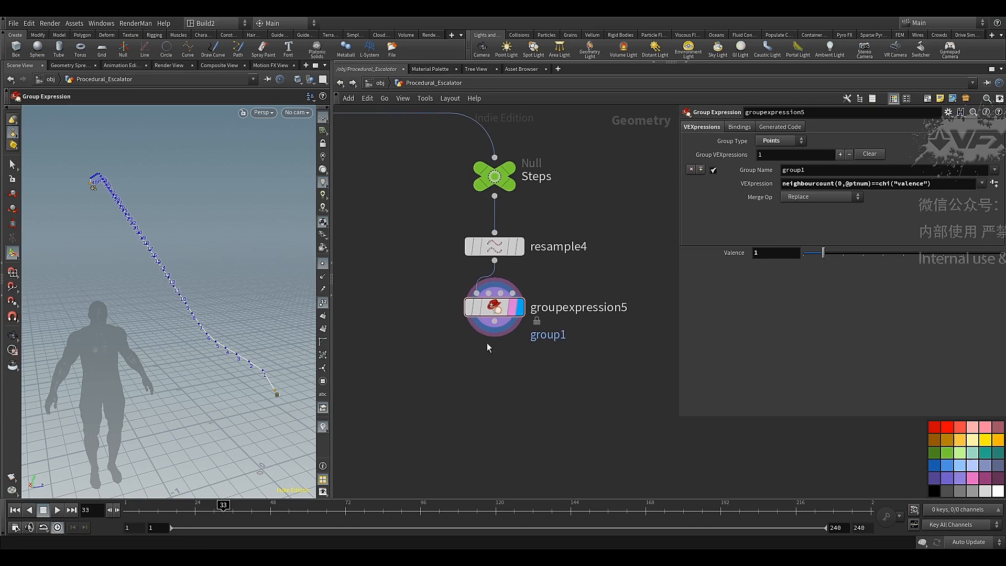
{"action": "left_click", "coordinate": [493, 327]}
{"action": "key", "text": "Tab"}
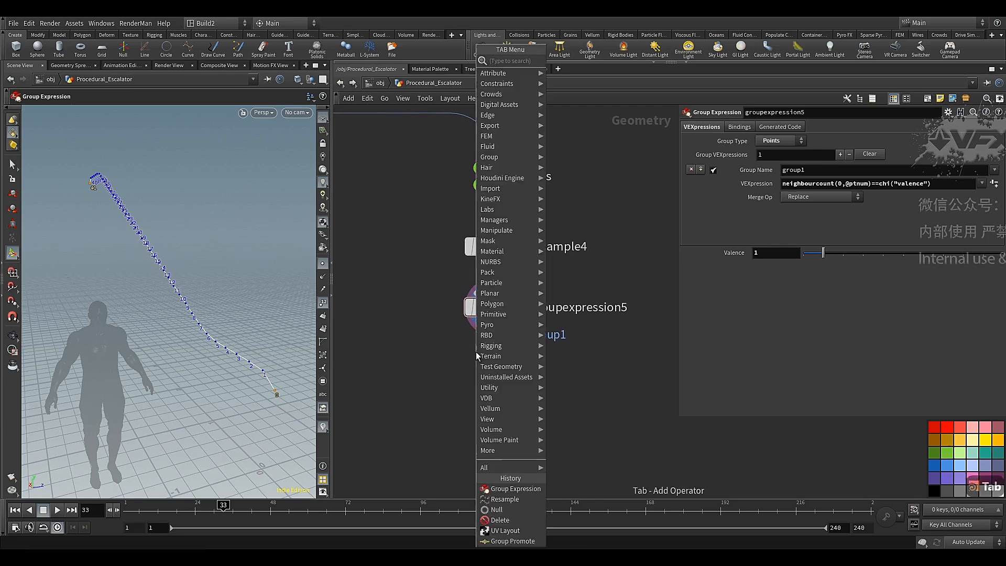
{"action": "type", "text": "de"}
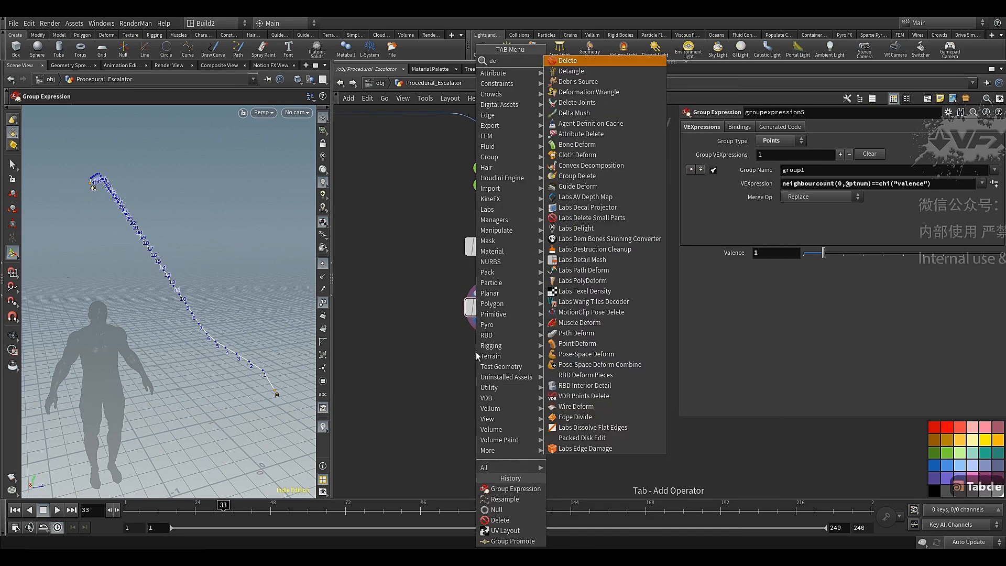
{"action": "left_click", "coordinate": [567, 60]}
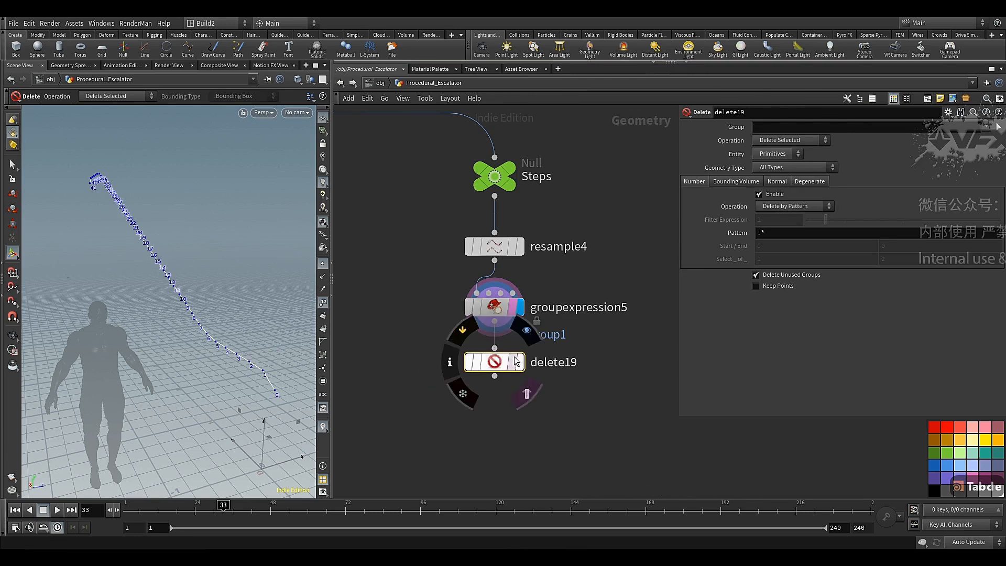
{"action": "left_click", "coordinate": [520, 362]}
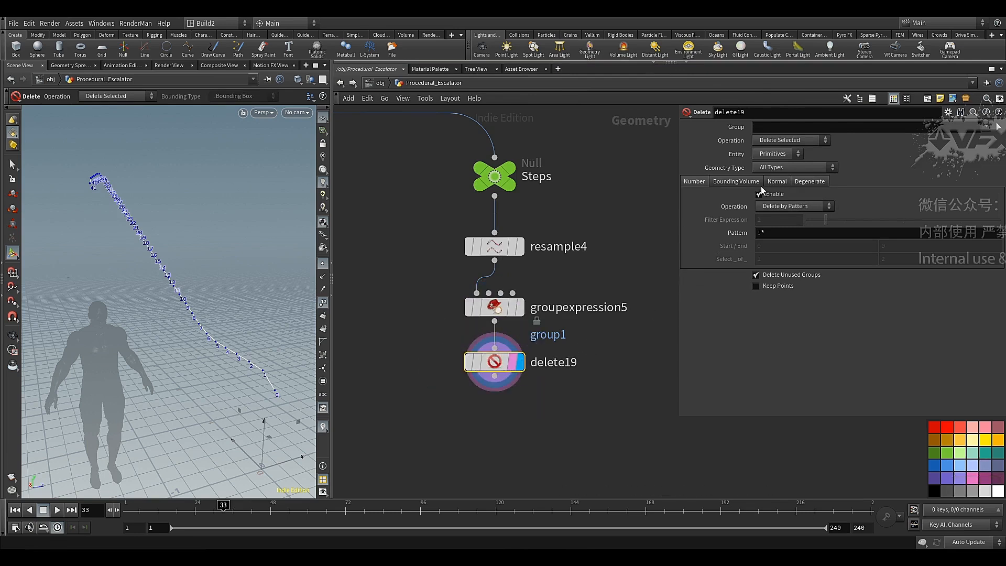
Set the Delete node to remove group1 with its entity set to Points
{"action": "left_click", "coordinate": [997, 127]}
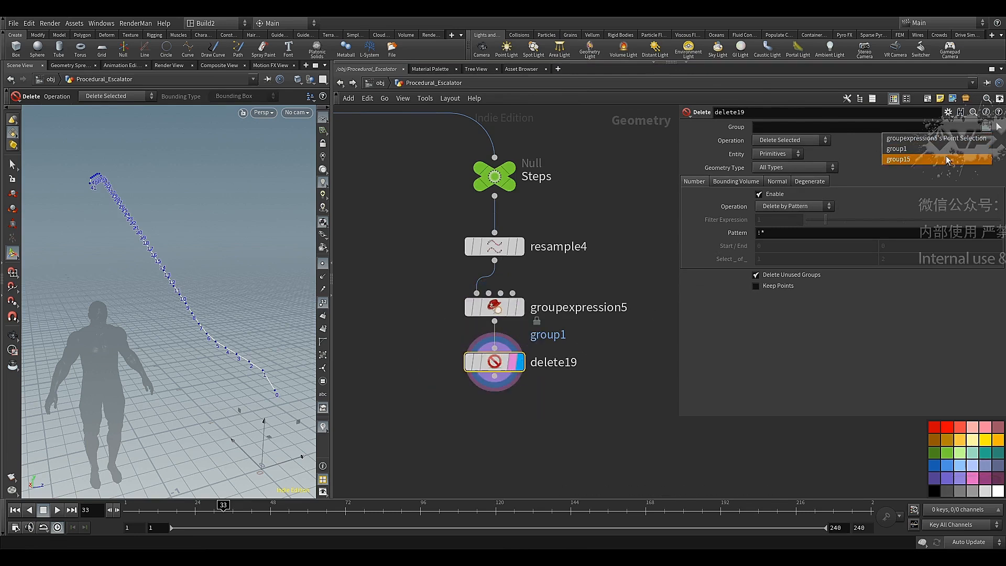
{"action": "left_click", "coordinate": [945, 149]}
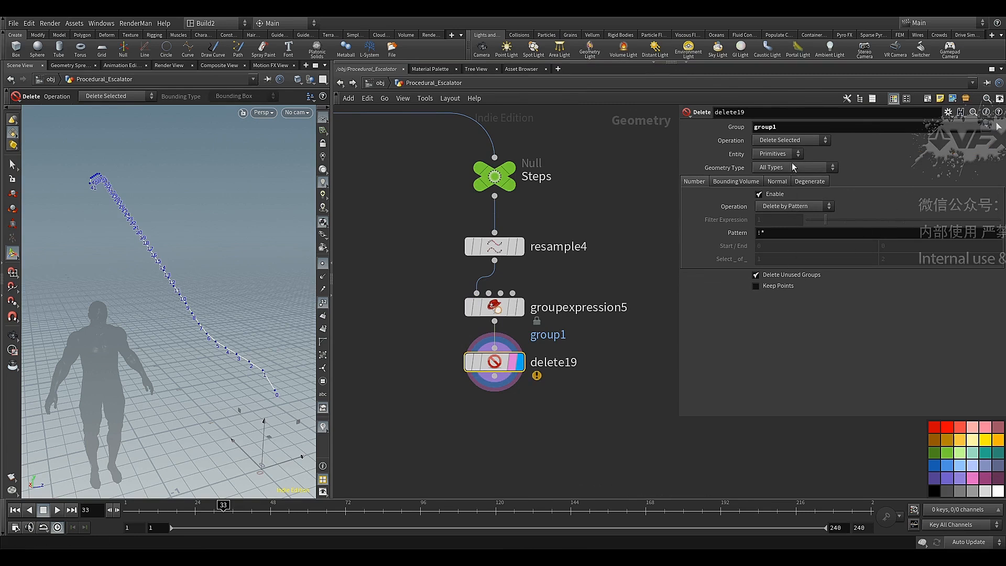
{"action": "left_click", "coordinate": [778, 154]}
{"action": "left_click", "coordinate": [775, 176]}
Add a Resample node below delete19, aligned with the chain, and display its result
{"action": "middle_click_drag", "start_coordinate": [537, 410], "coordinate": [548, 385]}
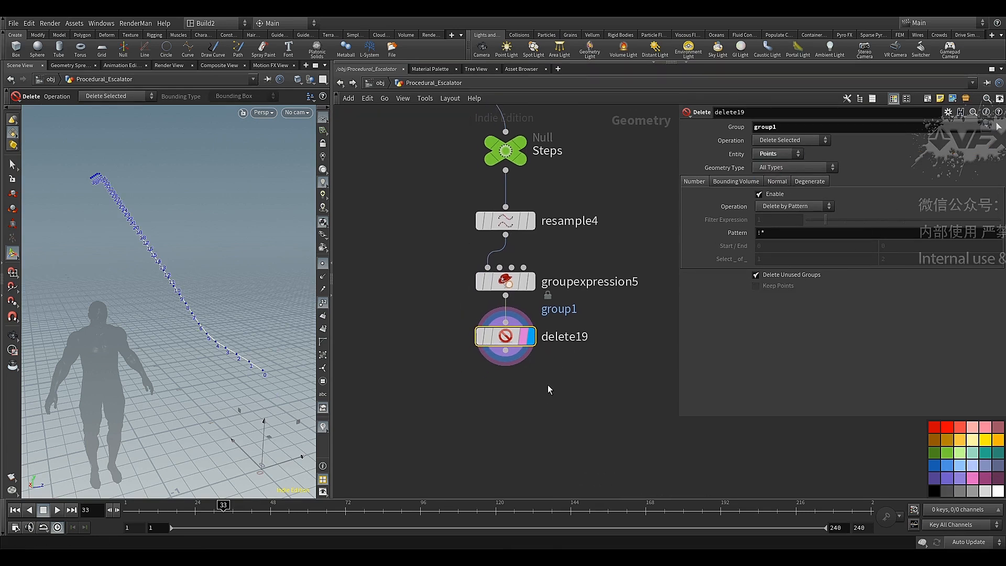
{"action": "left_click", "coordinate": [505, 350]}
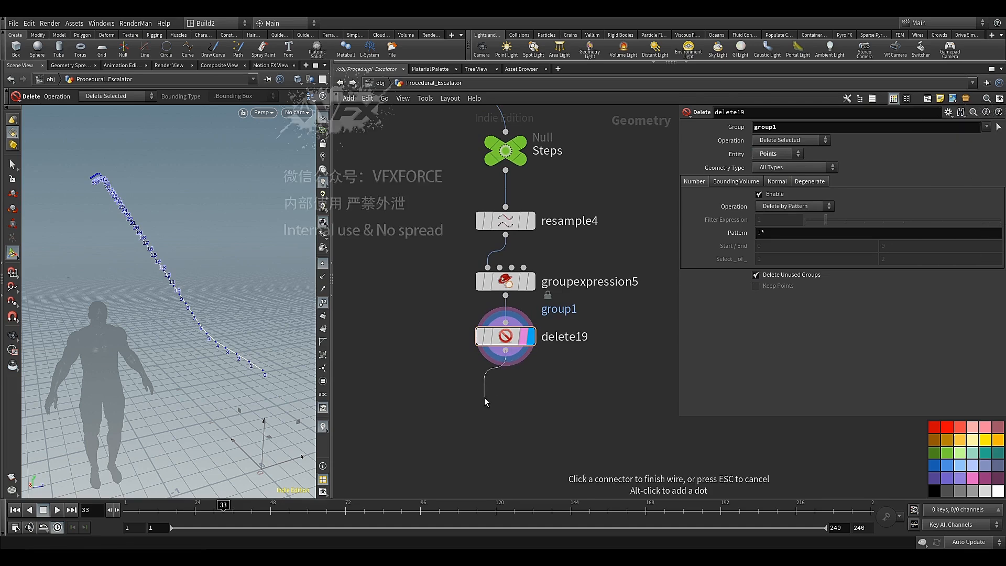
{"action": "key", "text": "Tab"}
{"action": "type", "text": "re"}
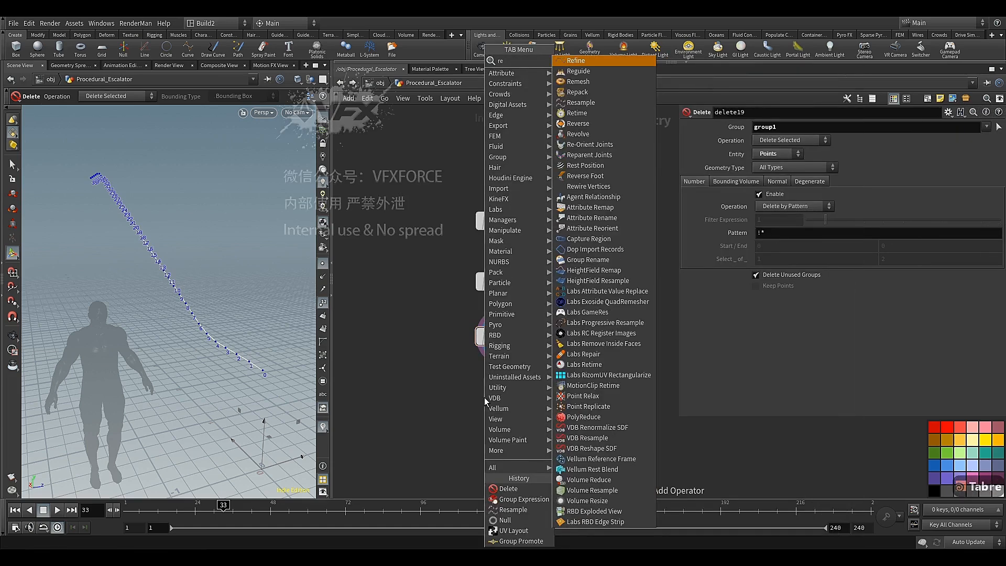
{"action": "type", "text": "s"}
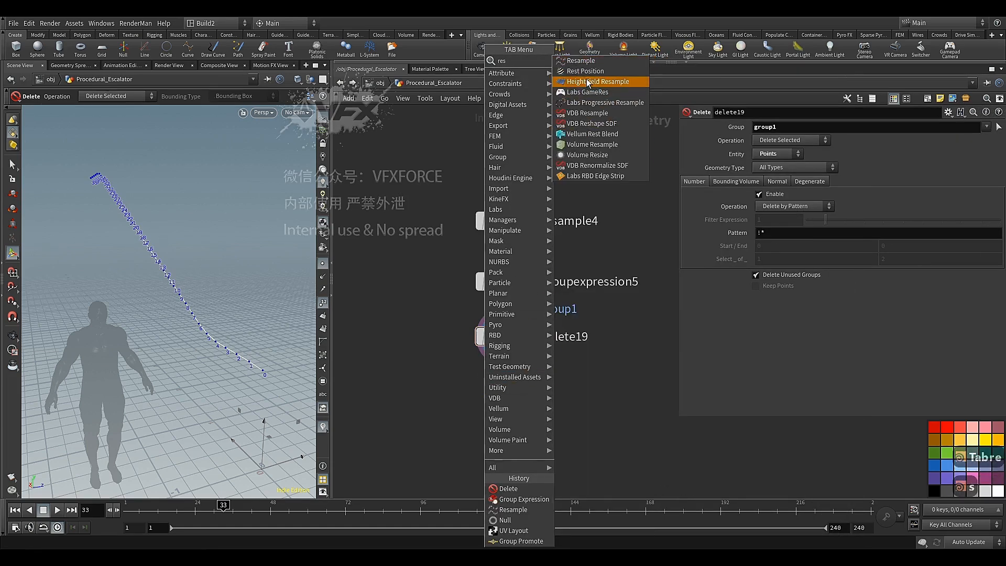
{"action": "left_click", "coordinate": [589, 61]}
{"action": "left_click", "coordinate": [505, 392]}
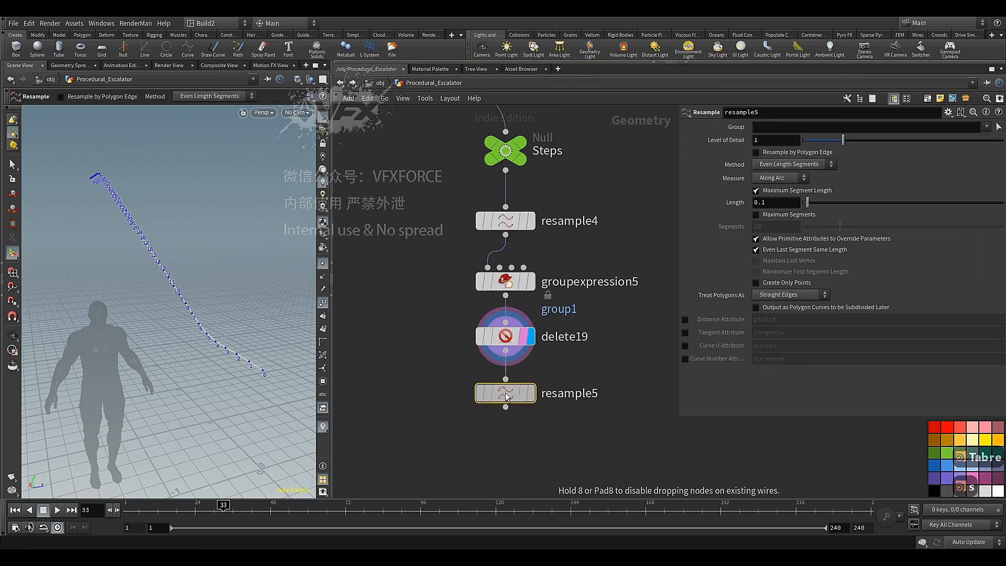
{"action": "left_click", "coordinate": [532, 396]}
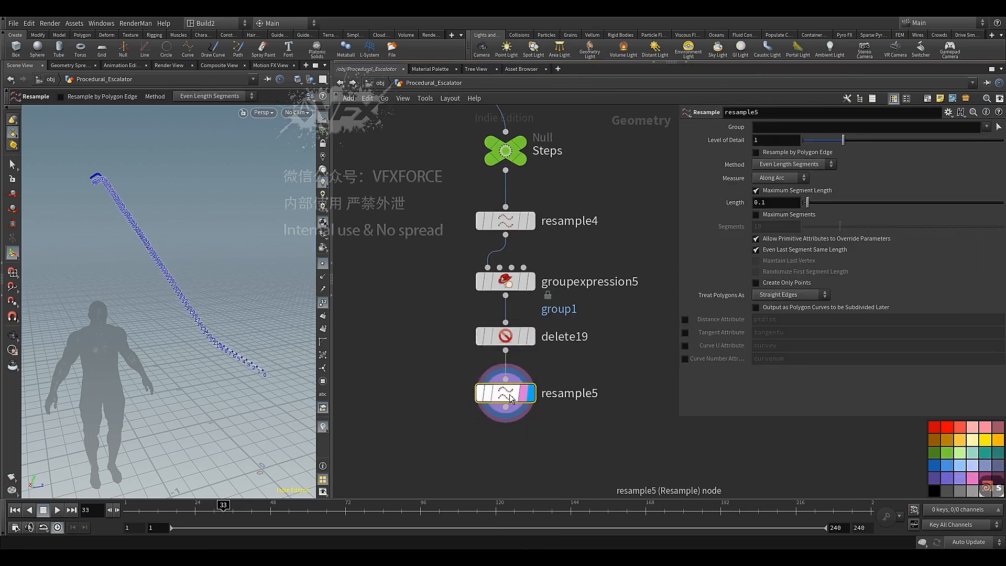
Set the maximum segment length of resample5 to 0.012 and inspect the resampled curve up close
{"action": "left_click", "coordinate": [787, 200]}
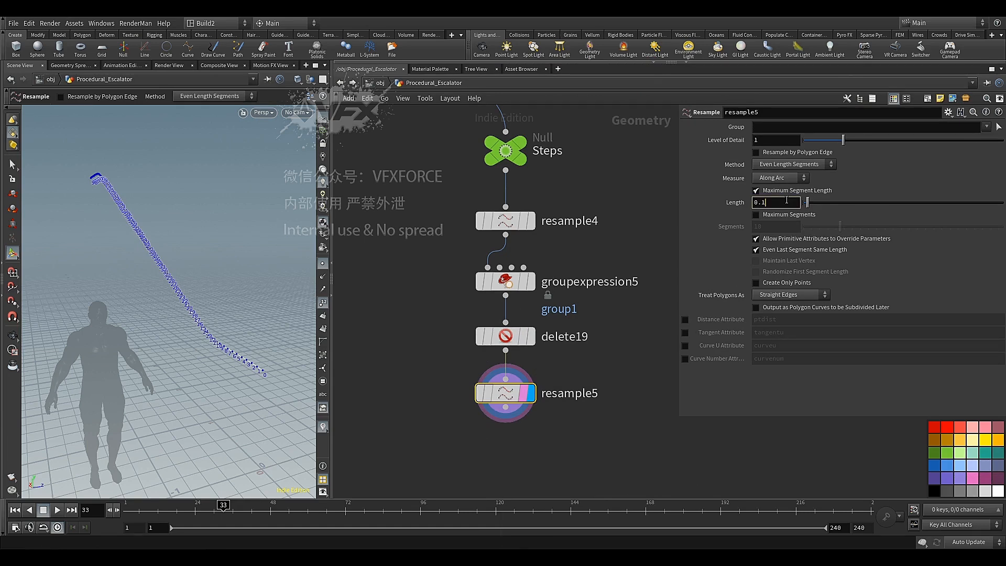
{"action": "key", "text": "BackSpace"}
{"action": "type", "text": "012"}
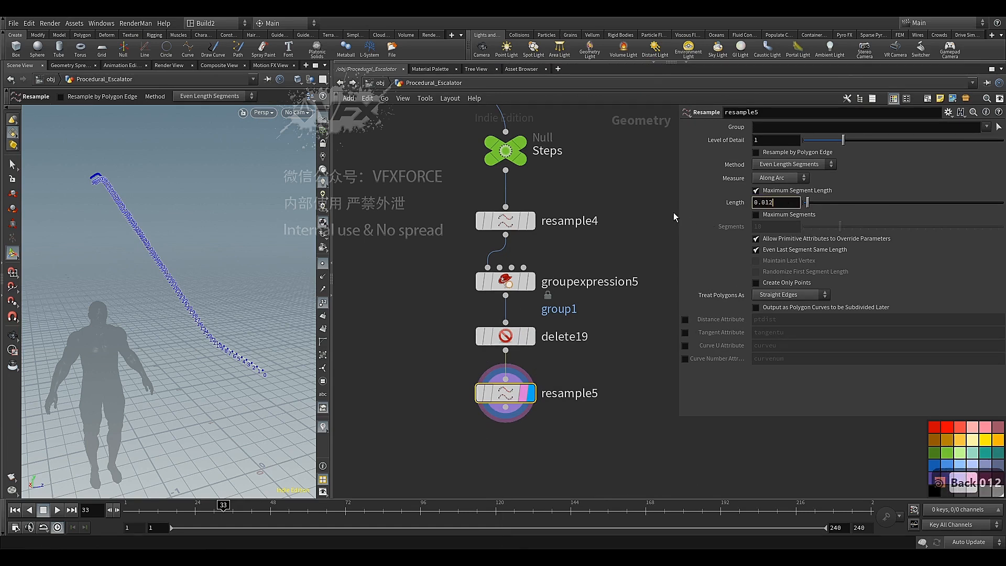
{"action": "left_click", "coordinate": [673, 212]}
{"action": "scroll", "coordinate": [240, 346], "scroll_direction": "up", "scroll_amount": 6, "text": "alt"}
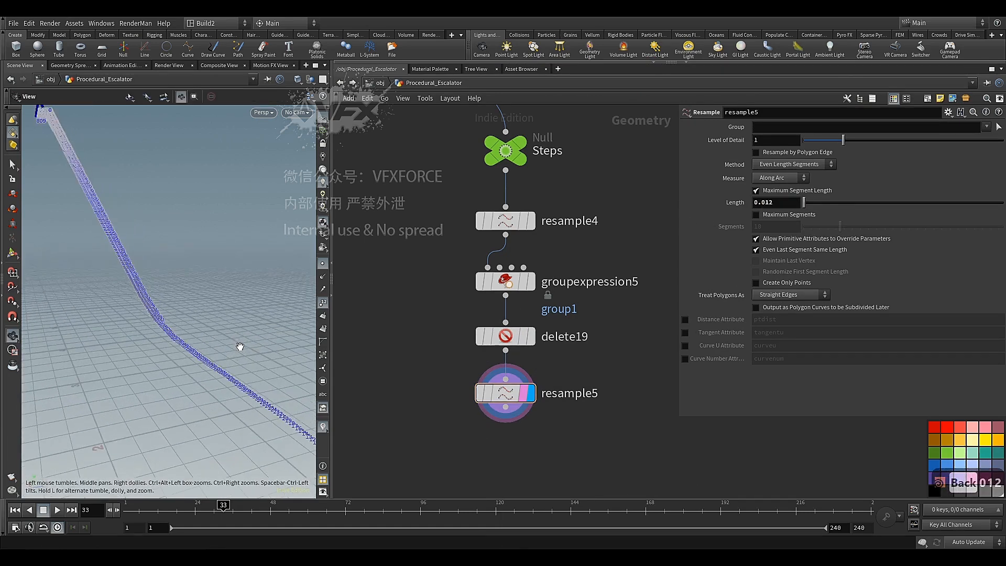
{"action": "middle_click_drag", "start_coordinate": [240, 363], "coordinate": [204, 335], "text": "alt"}
{"action": "left_click_drag", "start_coordinate": [213, 357], "coordinate": [168, 354], "text": "alt"}
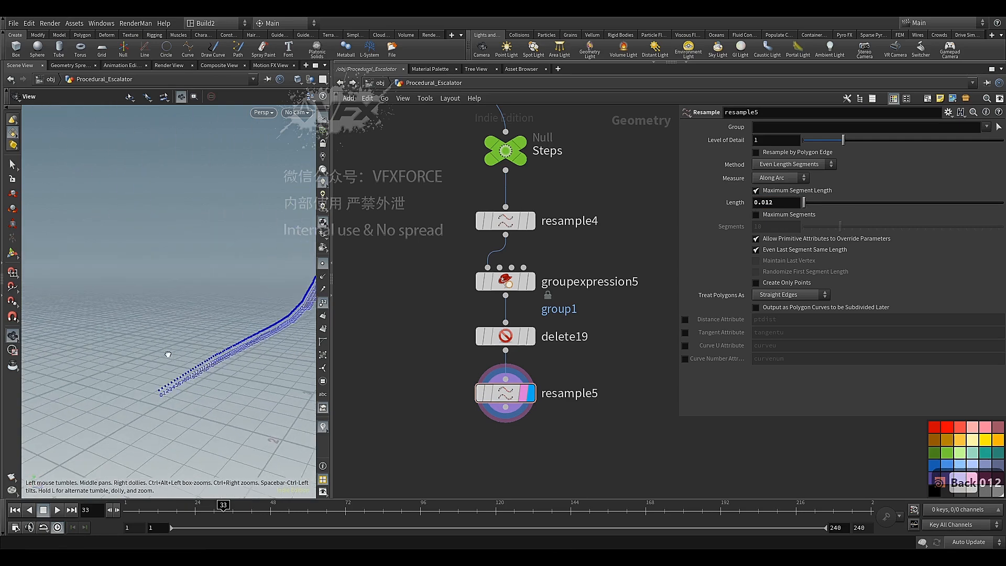
Add and display a Group Expression node below resample5, and hide the network's color palette
{"action": "middle_click_drag", "start_coordinate": [444, 368], "coordinate": [426, 240]}
{"action": "scroll", "coordinate": [422, 325], "scroll_direction": "up", "scroll_amount": 1}
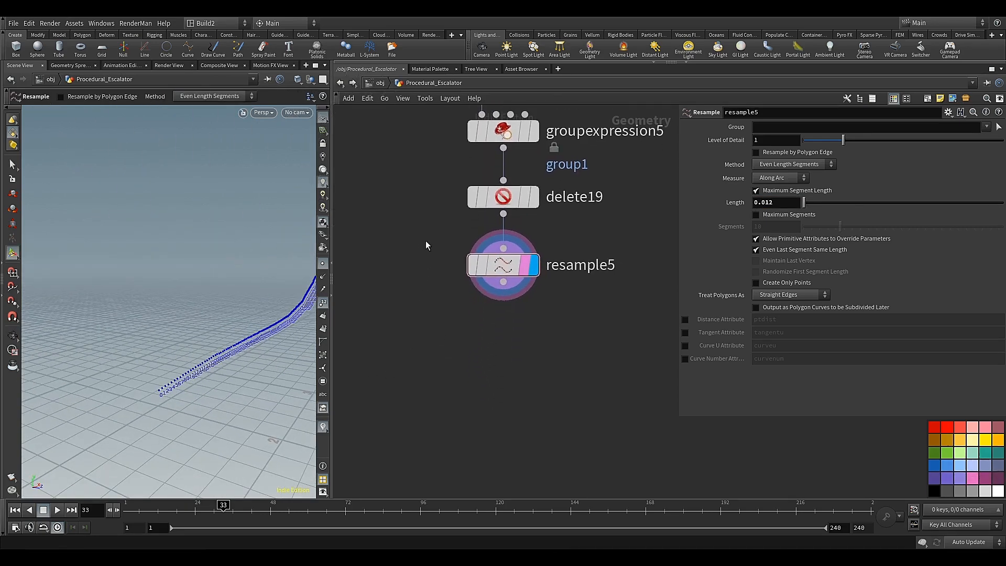
{"action": "left_click", "coordinate": [503, 282]}
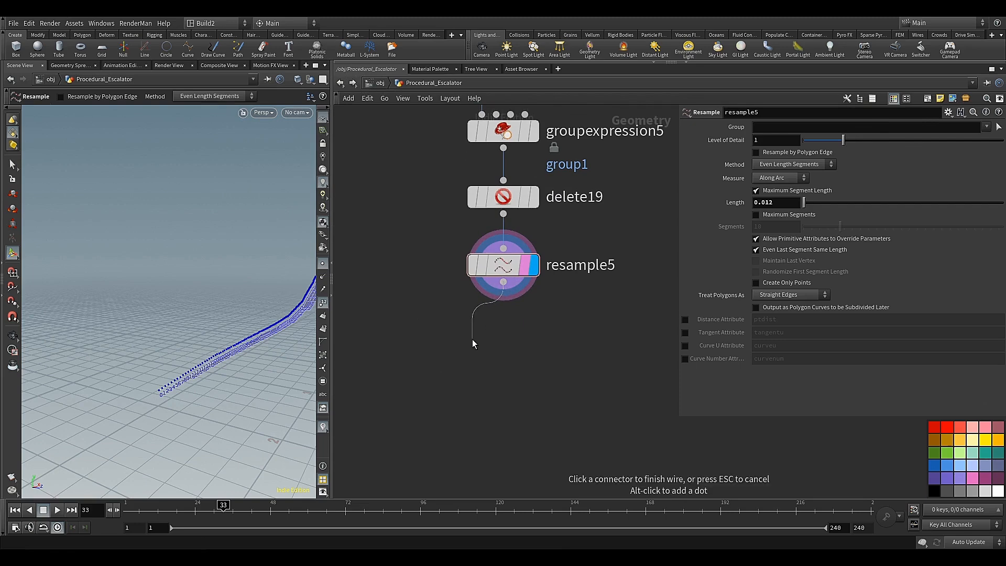
{"action": "key", "text": "Tab"}
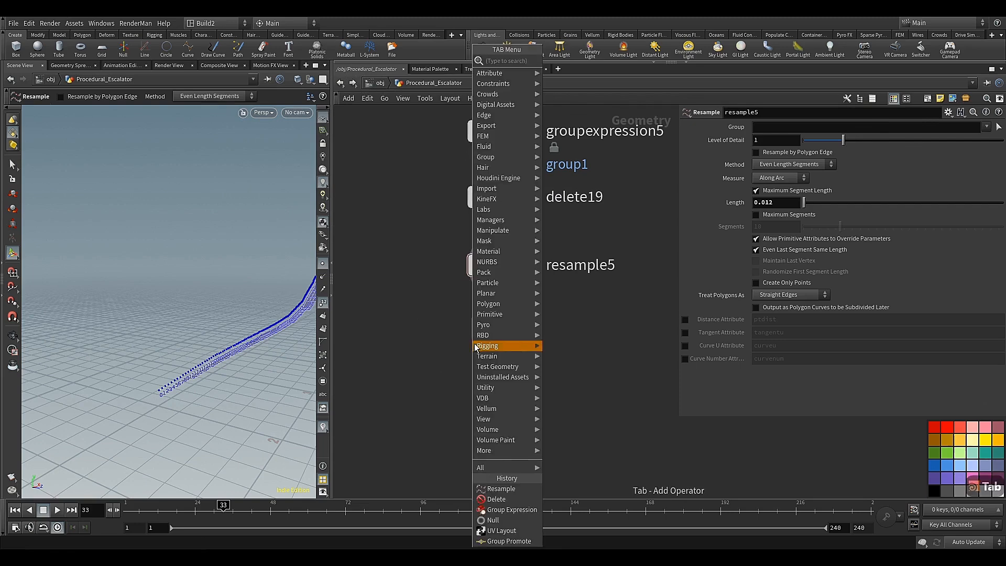
{"action": "left_click", "coordinate": [499, 510]}
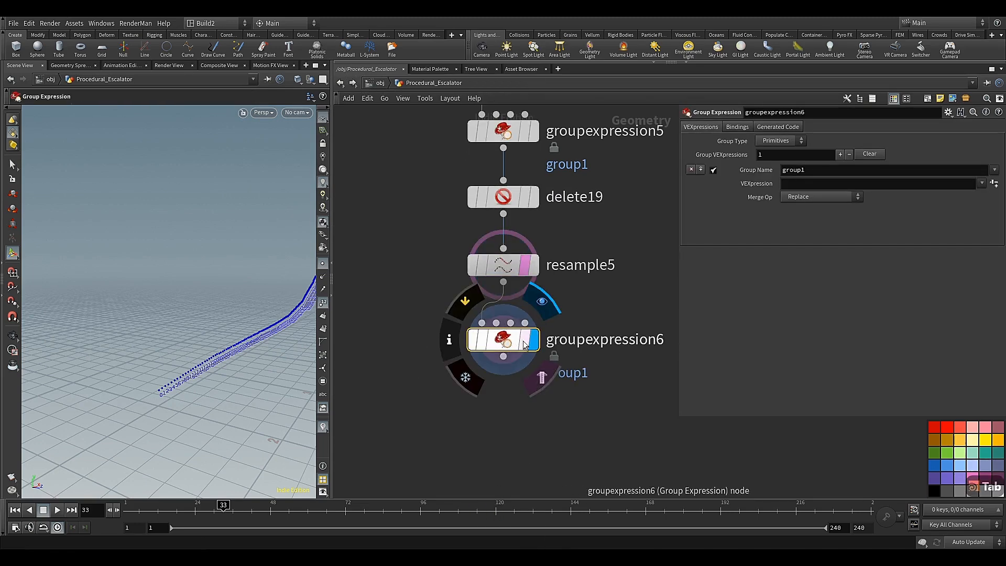
{"action": "left_click", "coordinate": [528, 342]}
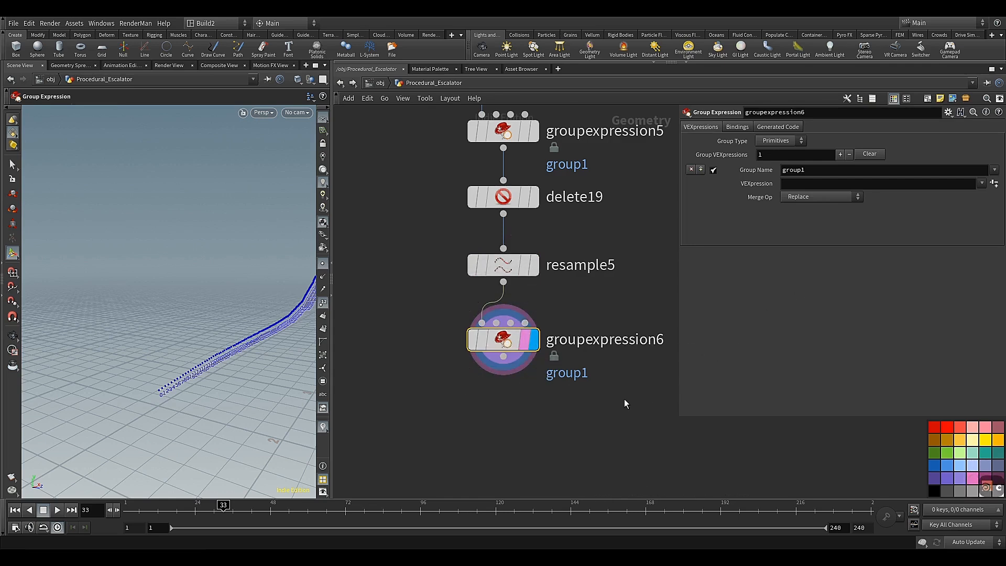
{"action": "key", "text": "c"}
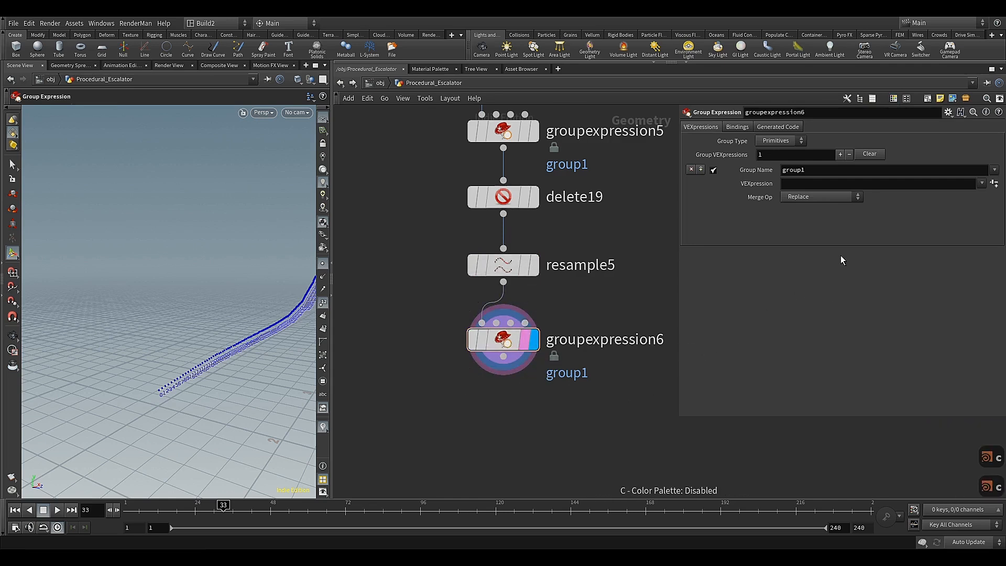
Apply the Point Valence preset expression to group1 in groupexpression6, with group type Points and Valence 1
{"action": "left_click", "coordinate": [981, 185]}
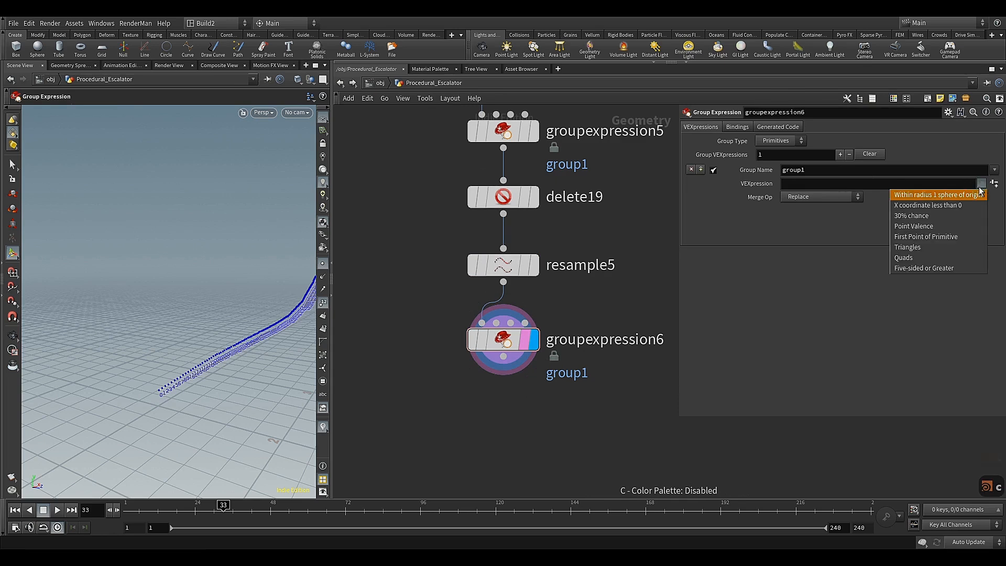
{"action": "left_click", "coordinate": [941, 226]}
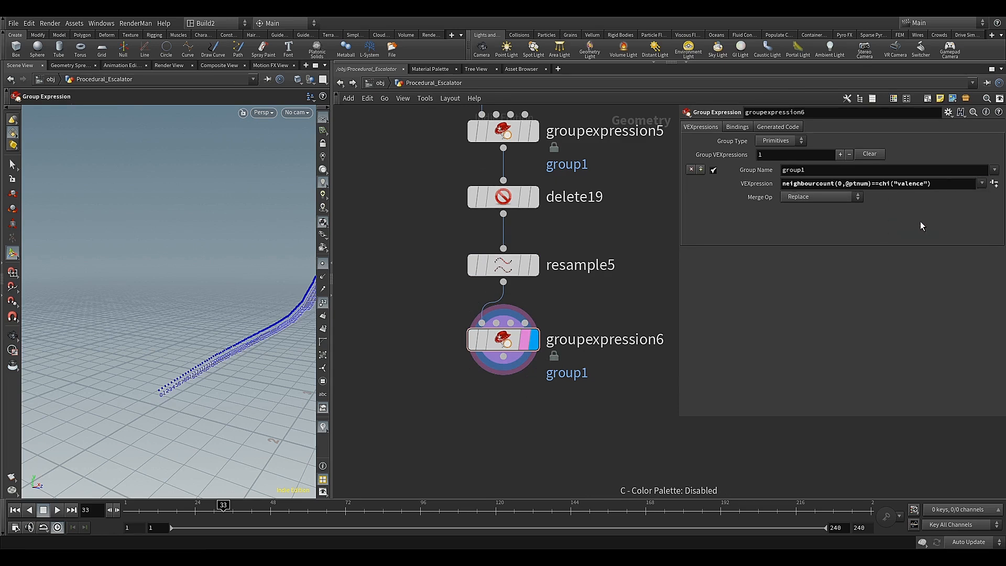
{"action": "left_click", "coordinate": [994, 184]}
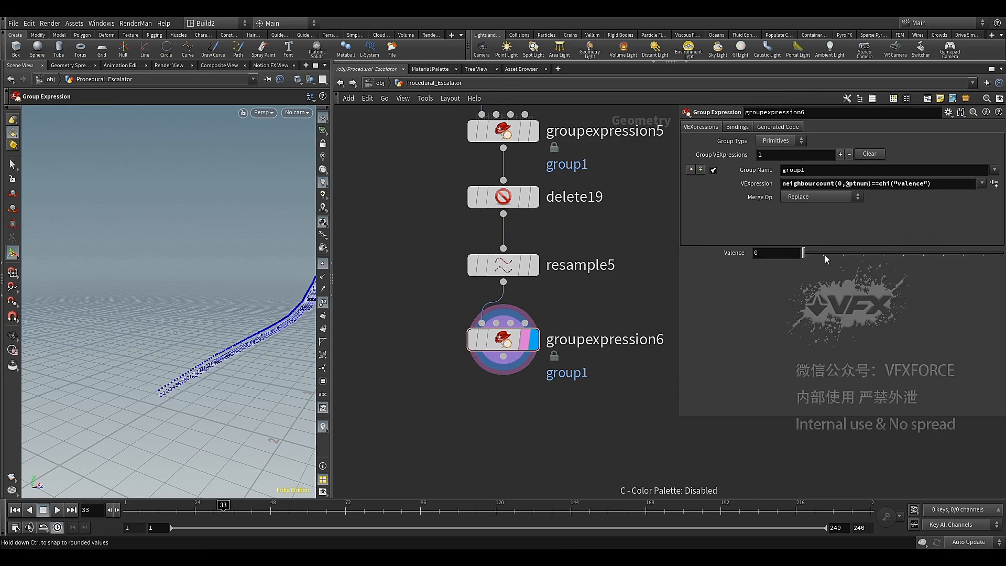
{"action": "left_click", "coordinate": [795, 145]}
{"action": "left_click", "coordinate": [776, 161]}
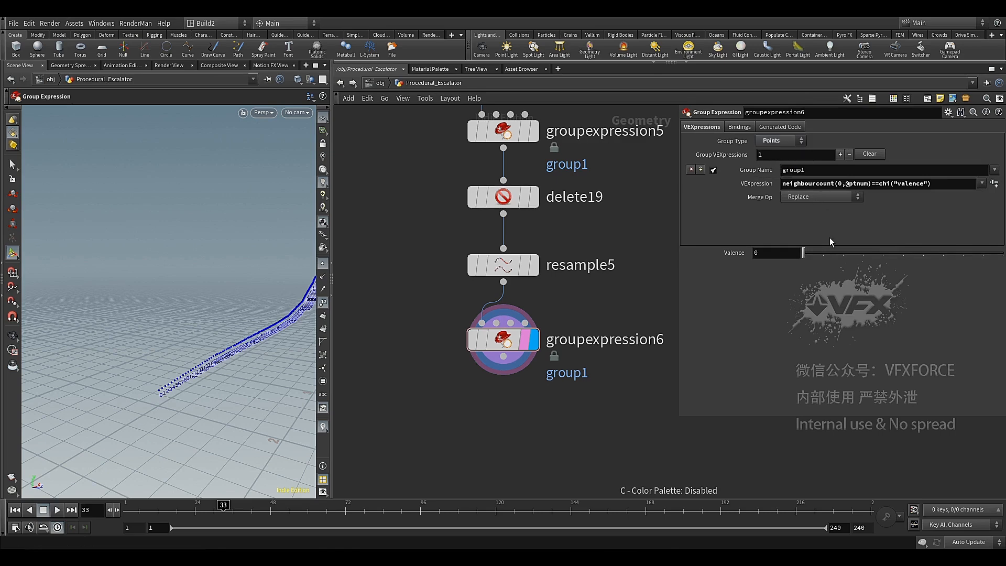
{"action": "left_click", "coordinate": [825, 253]}
{"action": "mouse_move", "coordinate": [209, 335]}
{"action": "left_mouse_down", "text": "alt"}
{"action": "mouse_move", "coordinate": [229, 324]}
{"action": "mouse_move", "coordinate": [212, 322]}
{"action": "left_mouse_up", "text": "alt"}
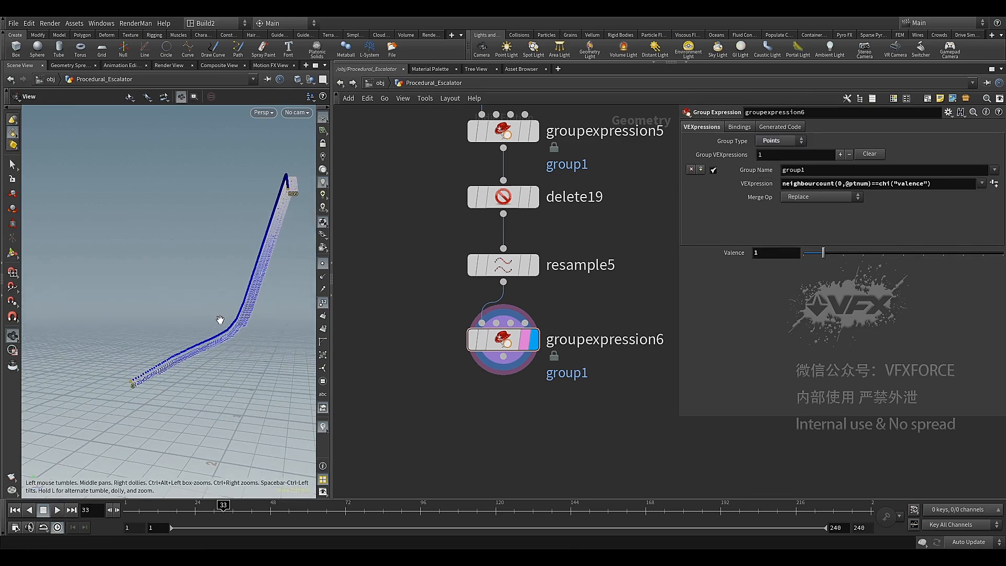
Align and evenly space the node chain from Steps to groupexpression6, and move it back up beneath its incoming wire
{"action": "scroll", "coordinate": [413, 256], "scroll_direction": "down", "scroll_amount": 5}
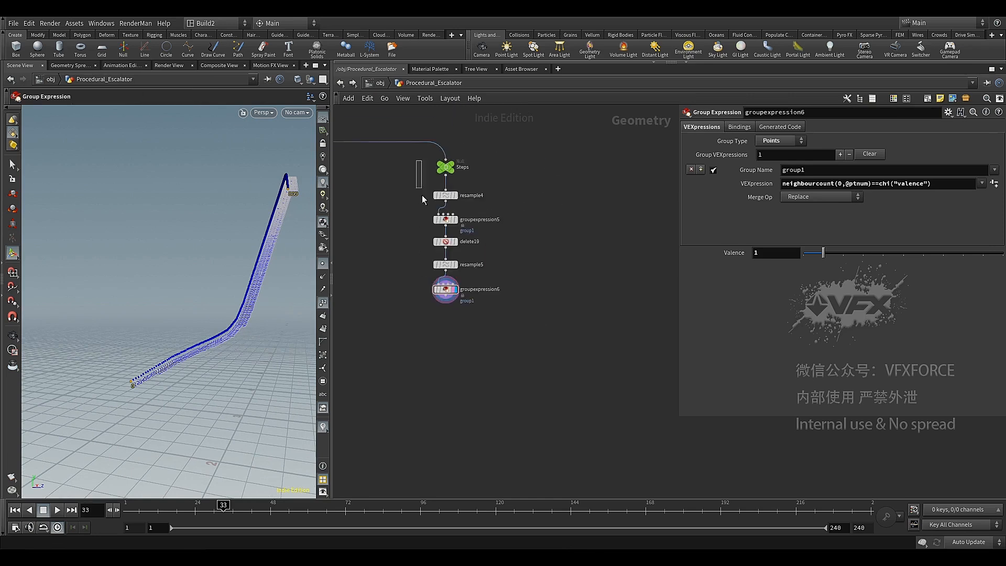
{"action": "left_click_drag", "start_coordinate": [423, 196], "coordinate": [449, 331]}
{"action": "key", "text": "a"}
{"action": "left_click_drag", "start_coordinate": [445, 219], "coordinate": [442, 298]}
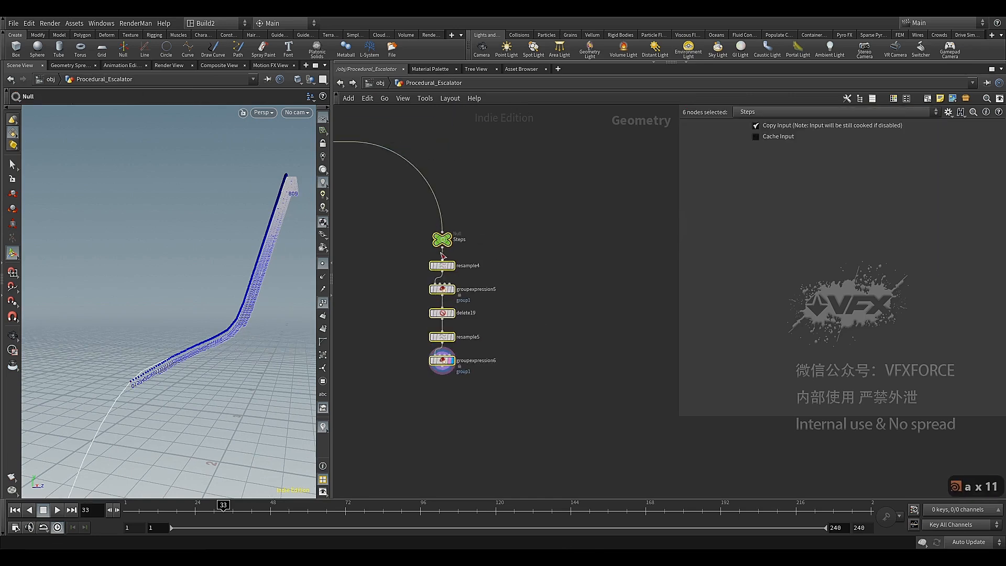
{"action": "left_click_drag", "start_coordinate": [441, 256], "coordinate": [456, 192]}
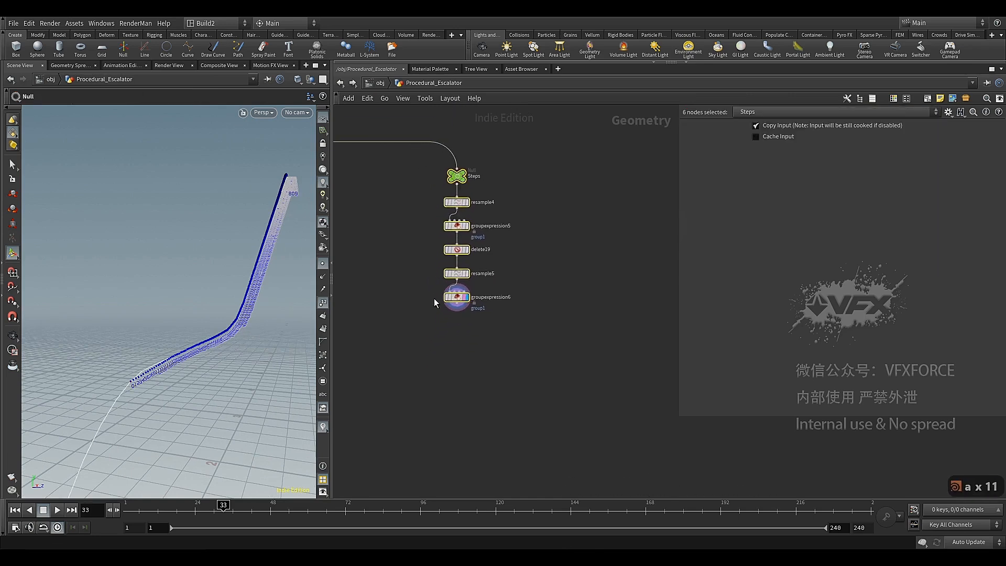
Add a Transform node below groupexpression6 and display its result
{"action": "scroll", "coordinate": [435, 300], "scroll_direction": "up", "scroll_amount": 4}
{"action": "left_click", "coordinate": [502, 296]}
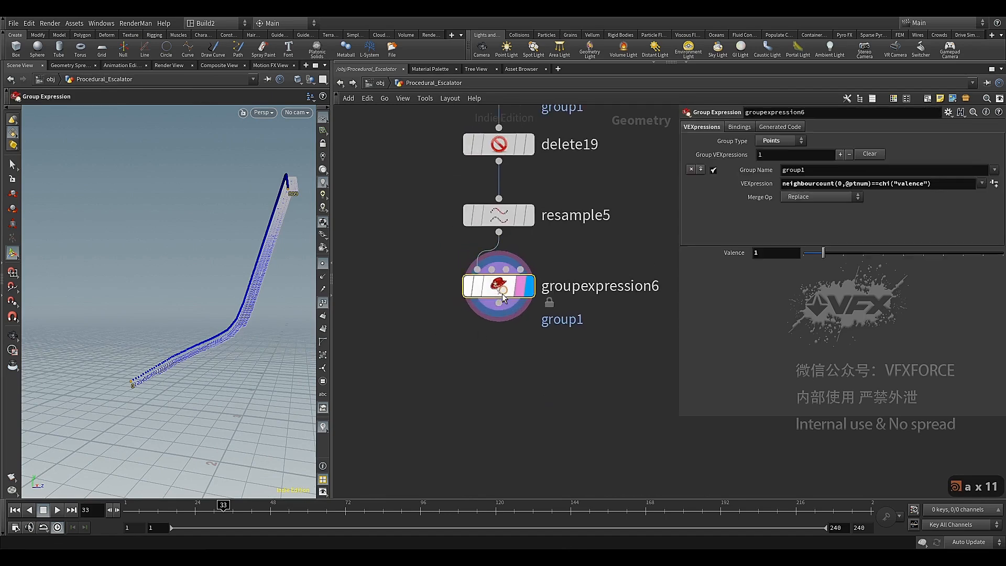
{"action": "left_click", "coordinate": [499, 303]}
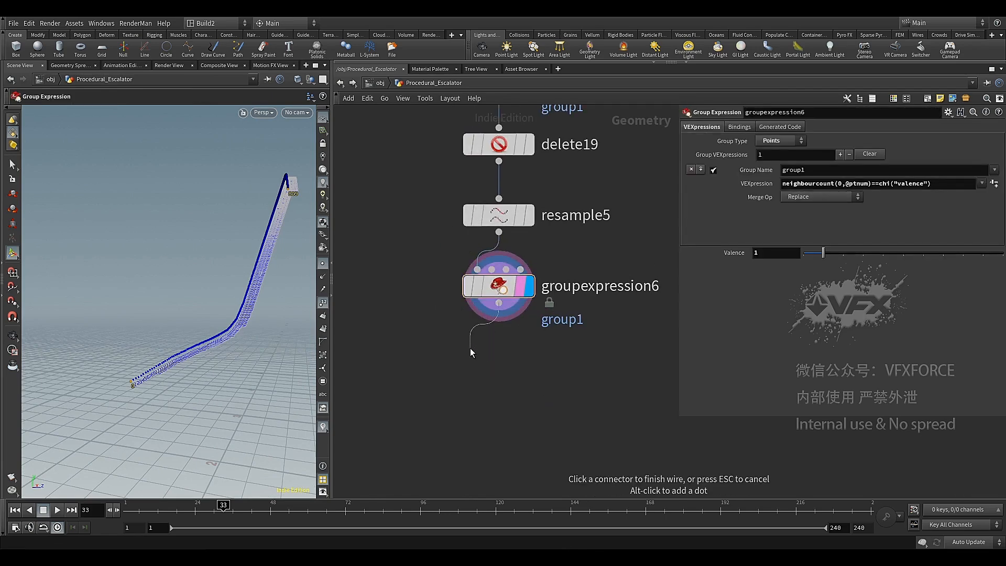
{"action": "key", "text": "Tab"}
{"action": "type", "text": "tr"}
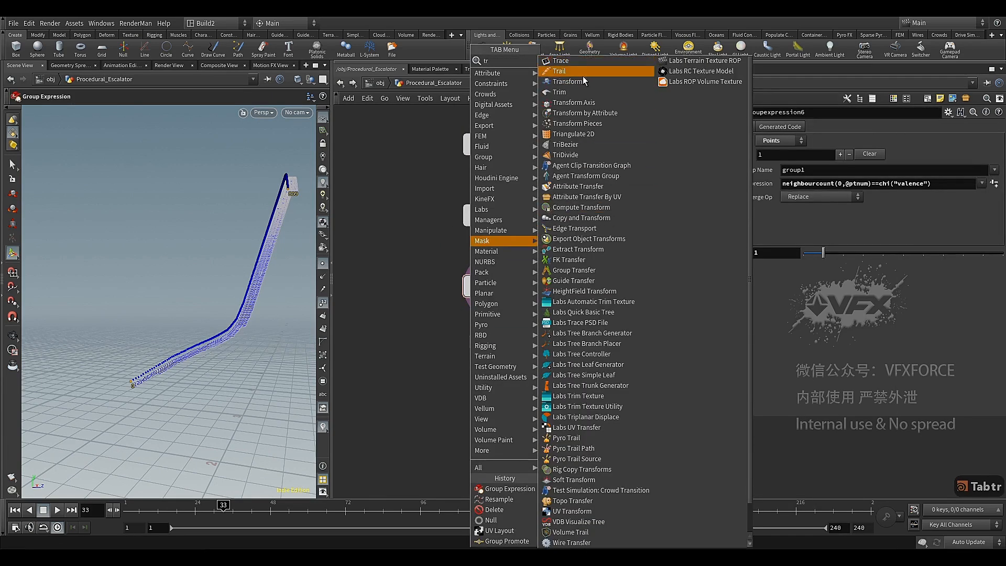
{"action": "left_click", "coordinate": [581, 80]}
{"action": "left_click", "coordinate": [500, 356]}
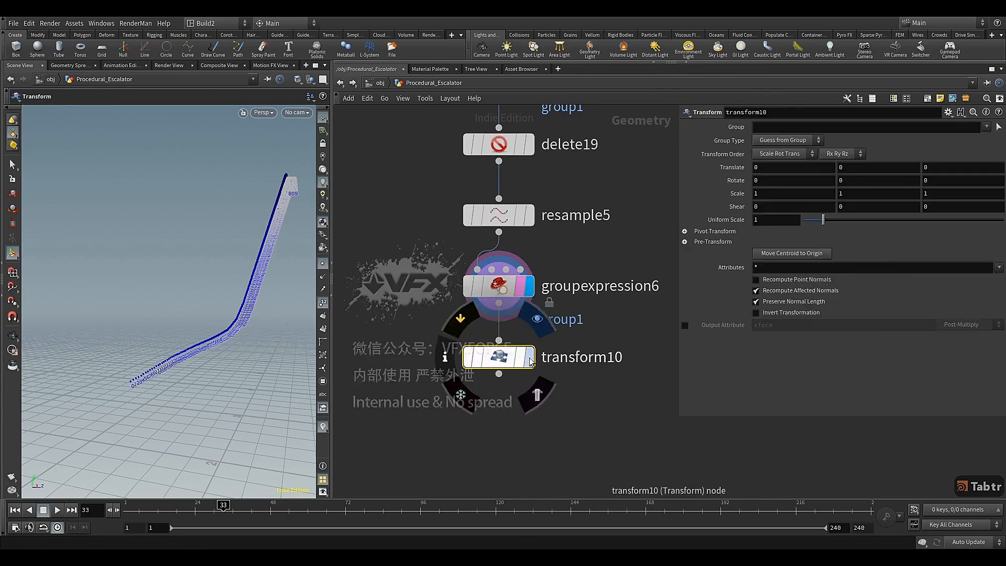
{"action": "left_click", "coordinate": [530, 360]}
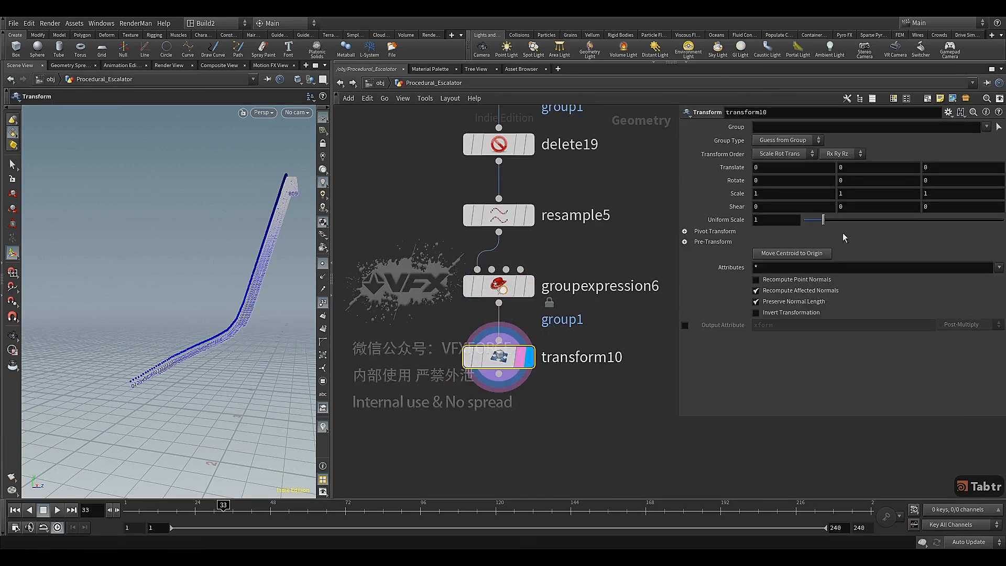
Restrict transform10 to group1 and set its Y translation to -0.37
{"action": "left_click", "coordinate": [988, 128]}
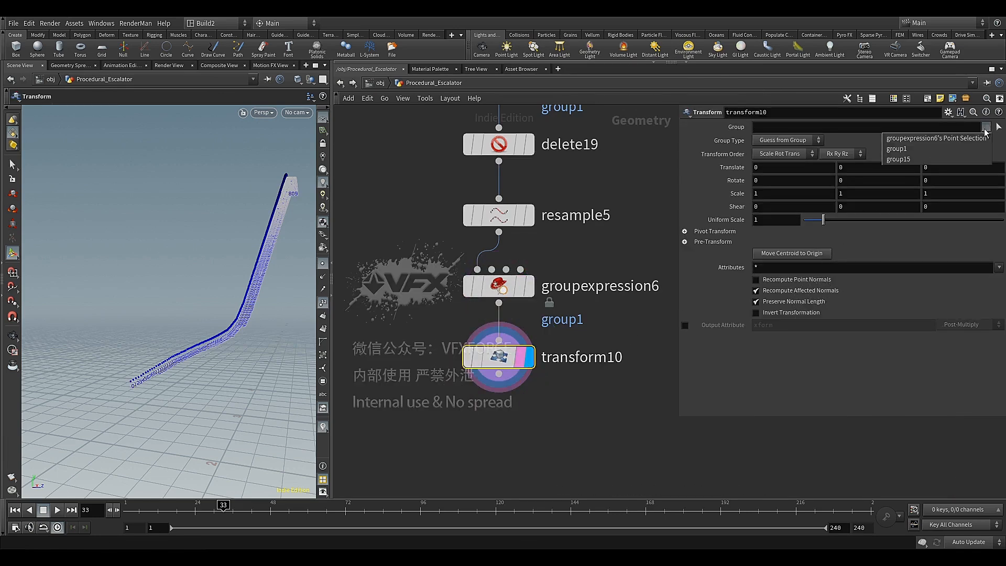
{"action": "left_click", "coordinate": [931, 150]}
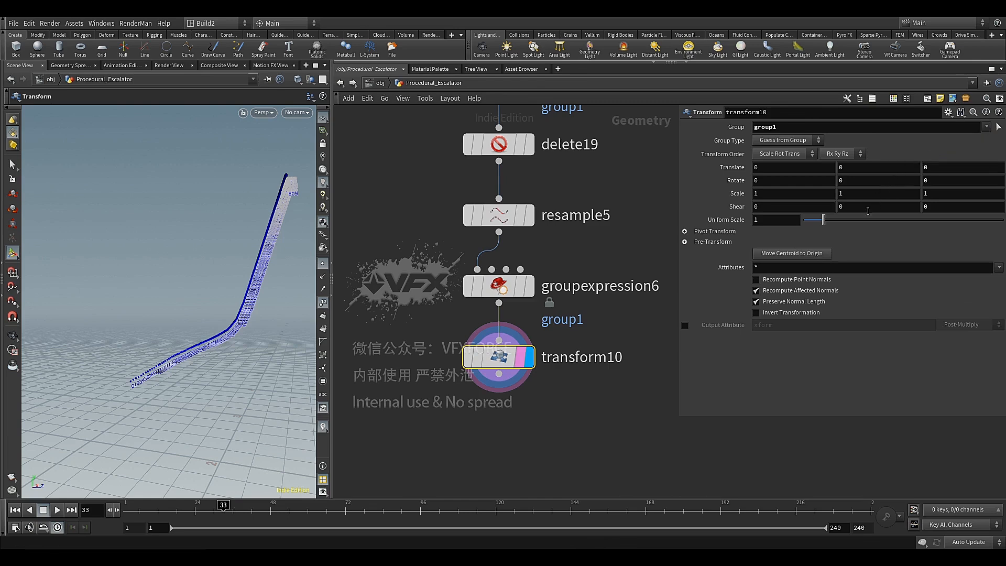
{"action": "left_click", "coordinate": [837, 169]}
{"action": "type", "text": "-"}
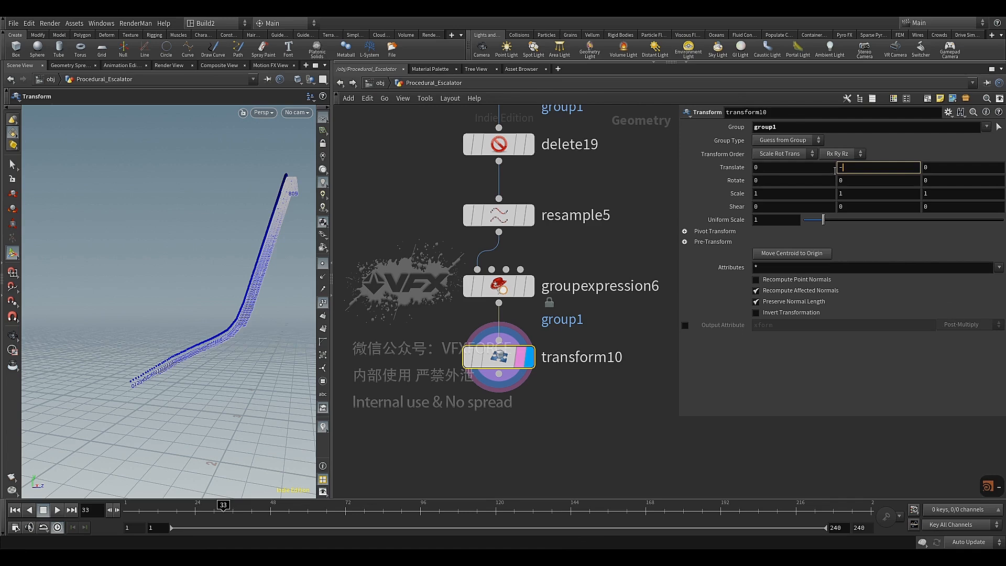
{"action": "type", "text": "0."}
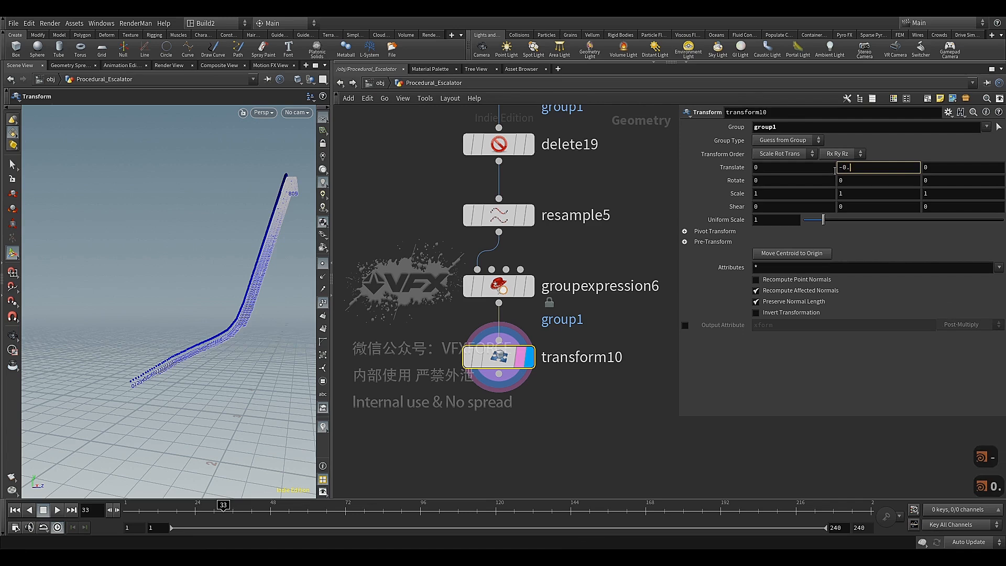
{"action": "type", "text": "37"}
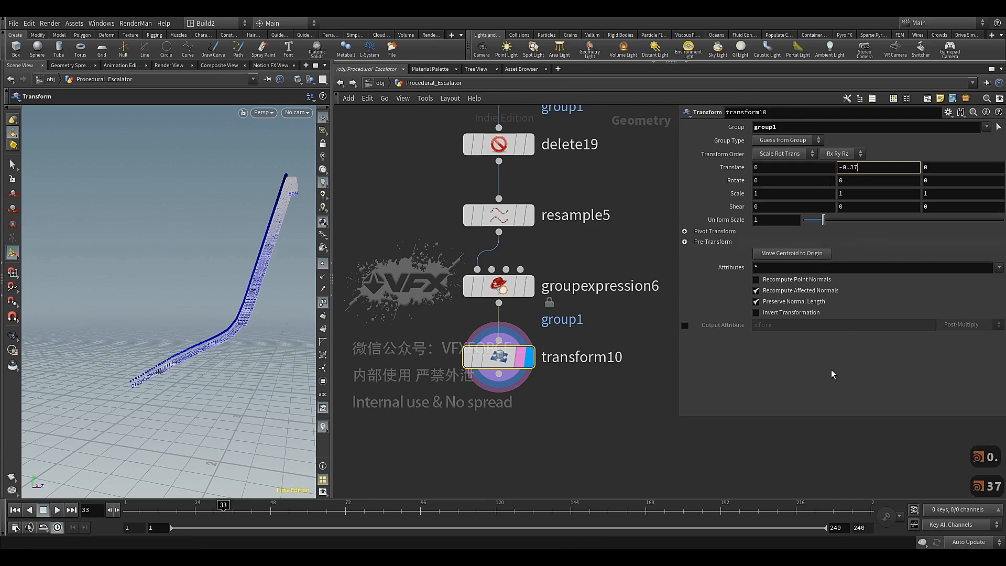
{"action": "key", "text": "Return"}
{"action": "key", "text": "Escape"}
{"action": "left_click_drag", "start_coordinate": [186, 299], "coordinate": [230, 290]}
{"action": "key", "text": "Return"}
Add a second Transform node below transform10 and display its result
{"action": "middle_click_drag", "start_coordinate": [446, 410], "coordinate": [455, 317]}
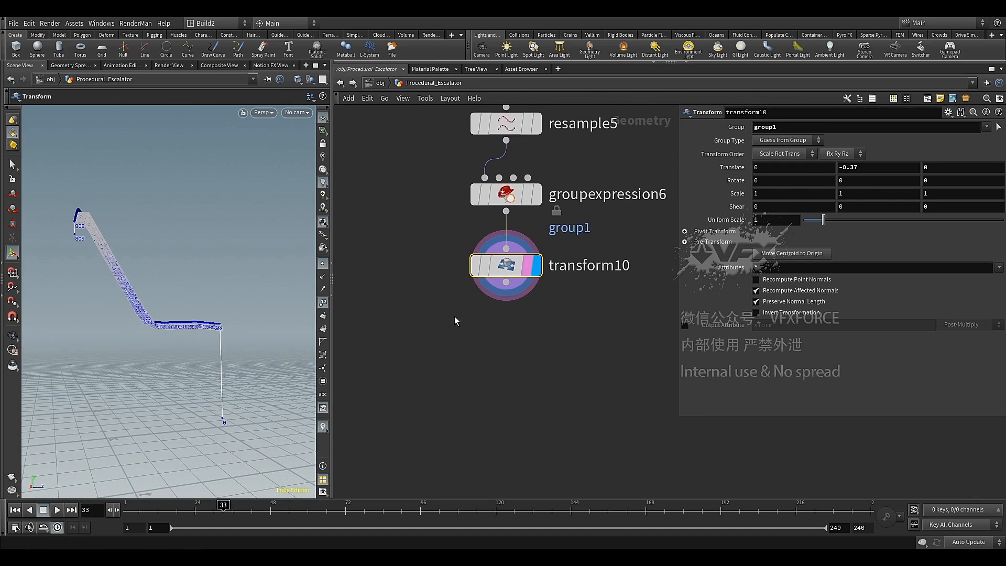
{"action": "left_click", "coordinate": [506, 282]}
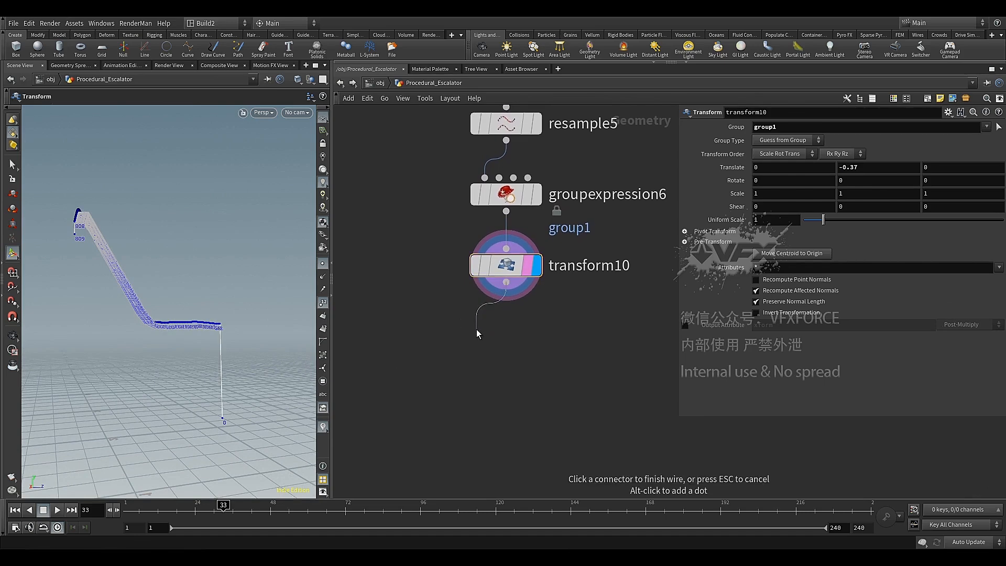
{"action": "key", "text": "Tab"}
{"action": "type", "text": "tr"}
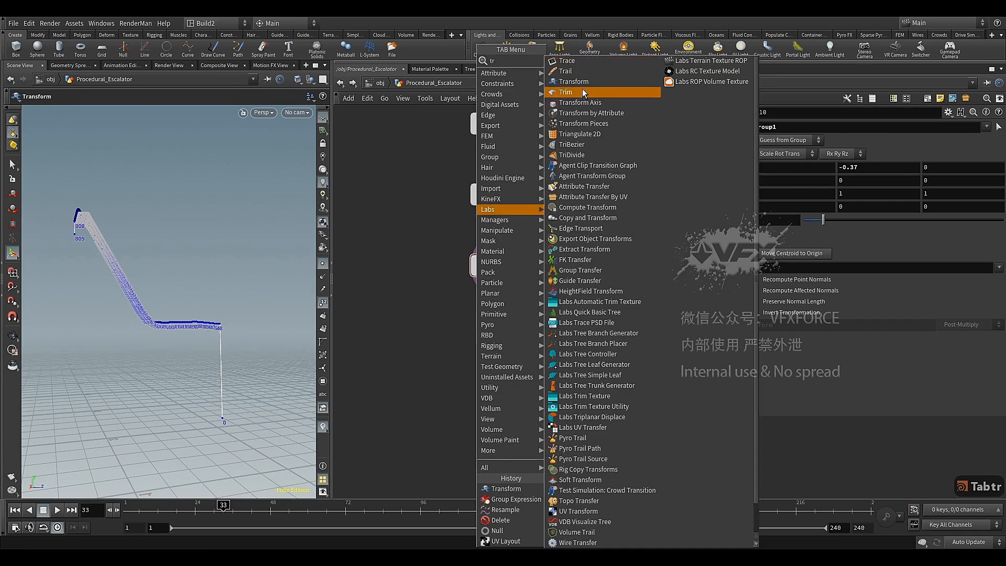
{"action": "left_click", "coordinate": [574, 82]}
{"action": "left_click", "coordinate": [536, 339]}
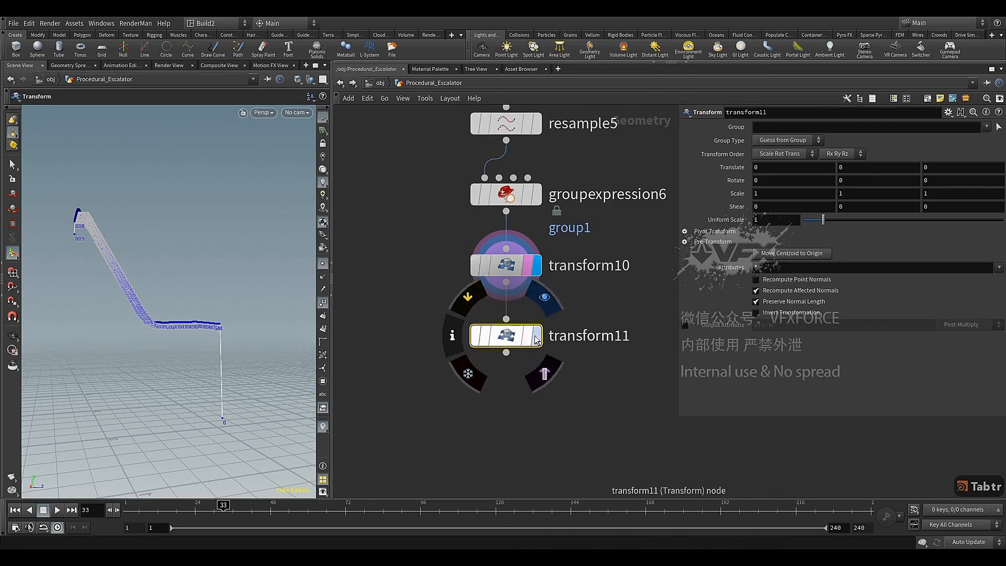
{"action": "left_click", "coordinate": [535, 339]}
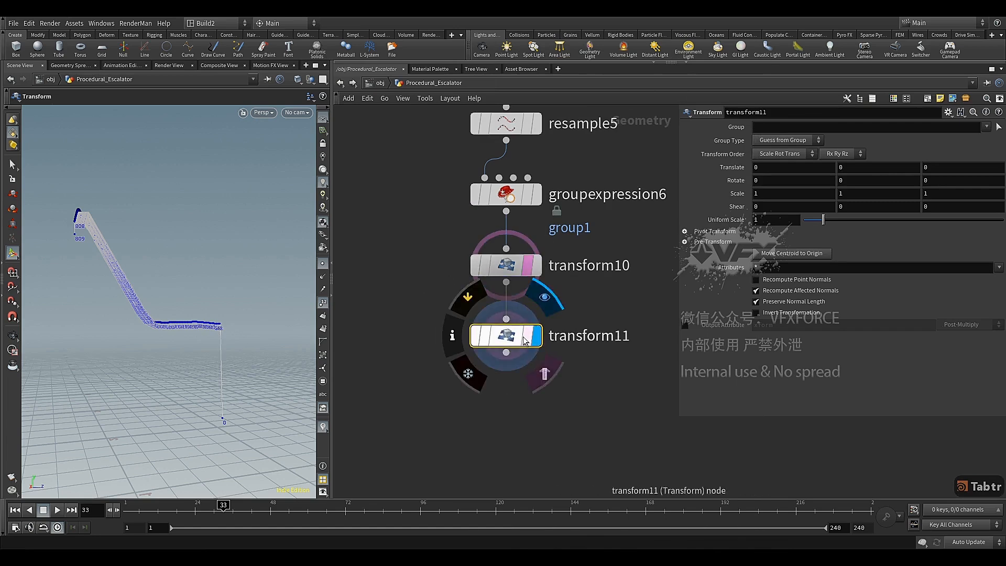
Set the Y translation of transform11 to -1.18
{"action": "left_click", "coordinate": [841, 168]}
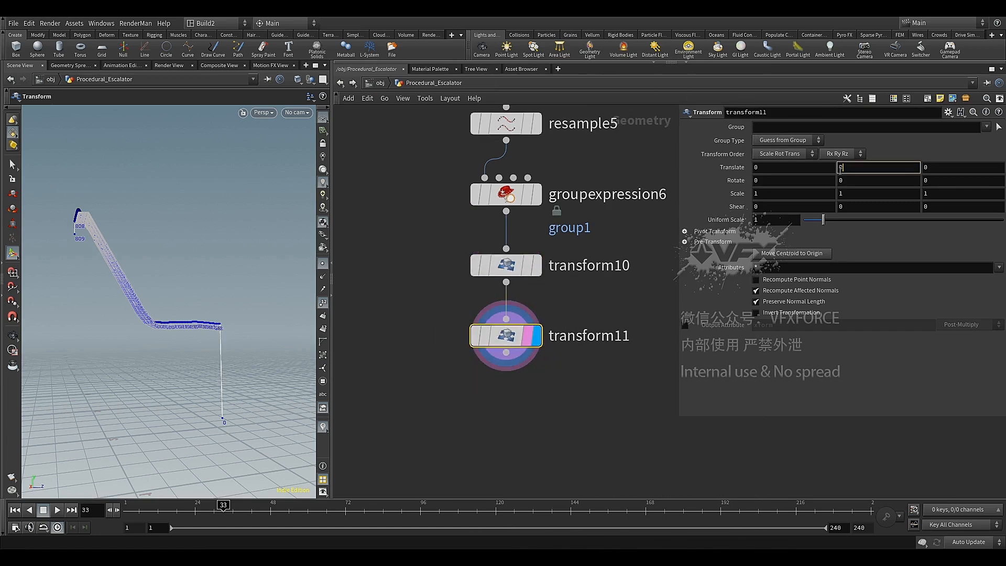
{"action": "key", "text": "Return"}
{"action": "left_click", "coordinate": [840, 167]}
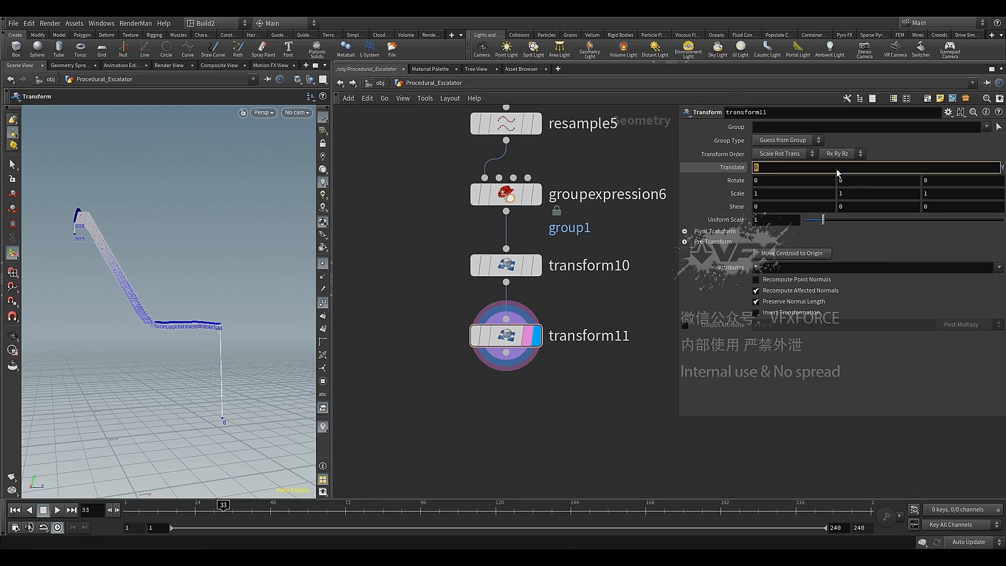
{"action": "type", "text": "-1.18"}
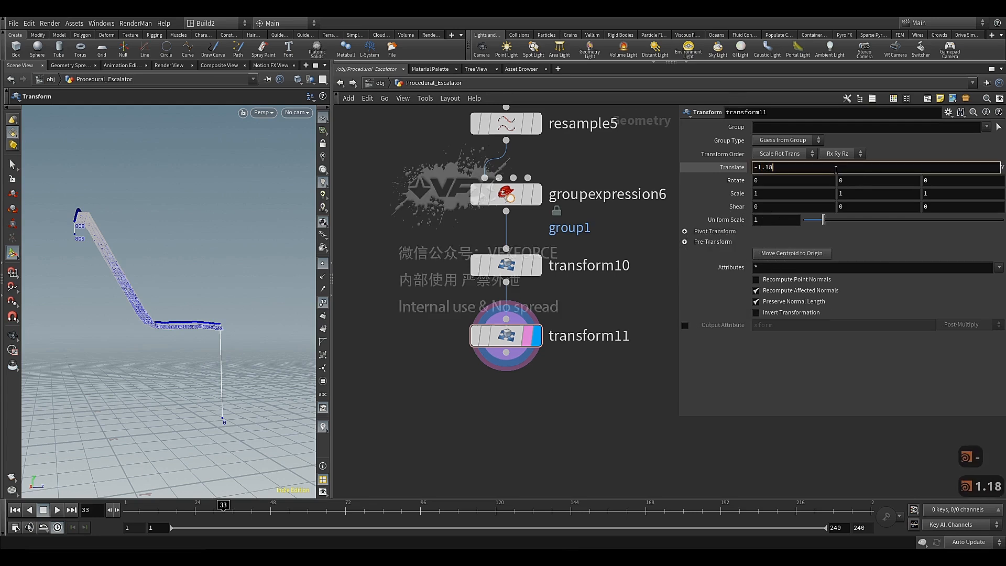
{"action": "key", "text": "Return"}
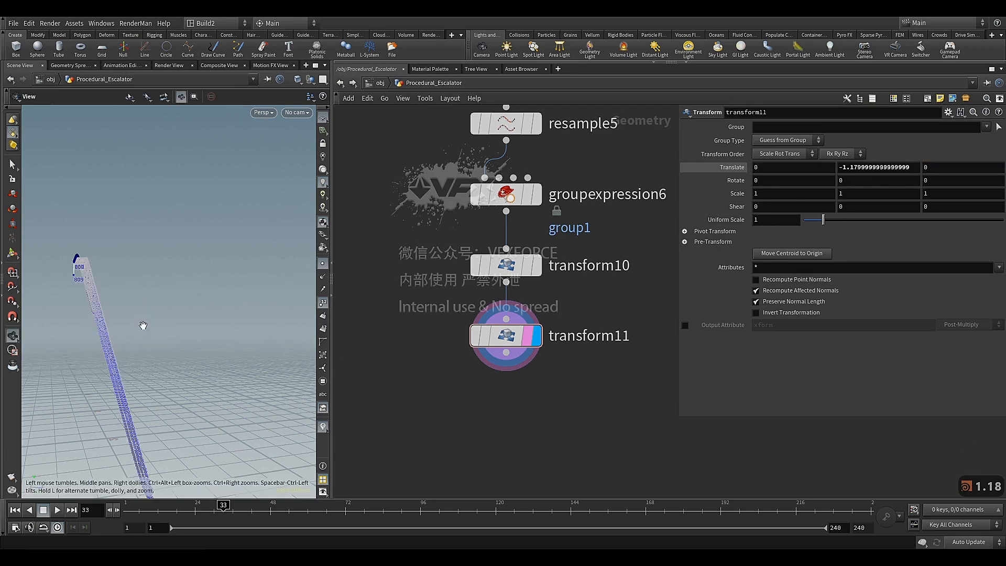
Examine the lowered step curve and the point numbers at its two ends from several angles
{"action": "middle_click_drag", "start_coordinate": [143, 326], "coordinate": [174, 242], "text": "alt"}
{"action": "left_click_drag", "start_coordinate": [174, 243], "coordinate": [178, 215]}
{"action": "left_click_drag", "start_coordinate": [169, 278], "coordinate": [189, 287]}
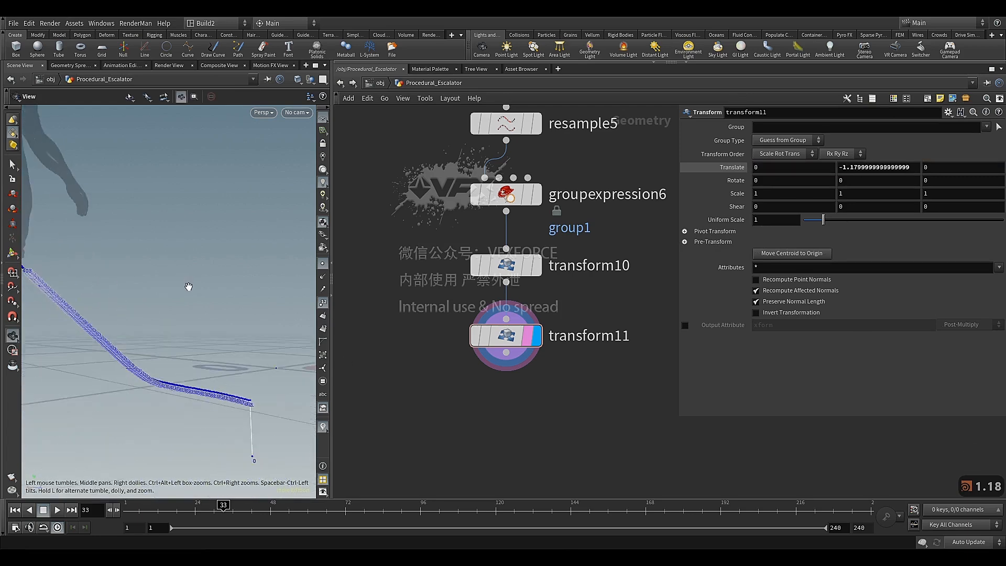
{"action": "middle_click_drag", "start_coordinate": [189, 287], "coordinate": [205, 255]}
{"action": "left_click_drag", "start_coordinate": [204, 256], "coordinate": [280, 301]}
{"action": "scroll", "coordinate": [427, 301], "scroll_direction": "down", "scroll_amount": 3}
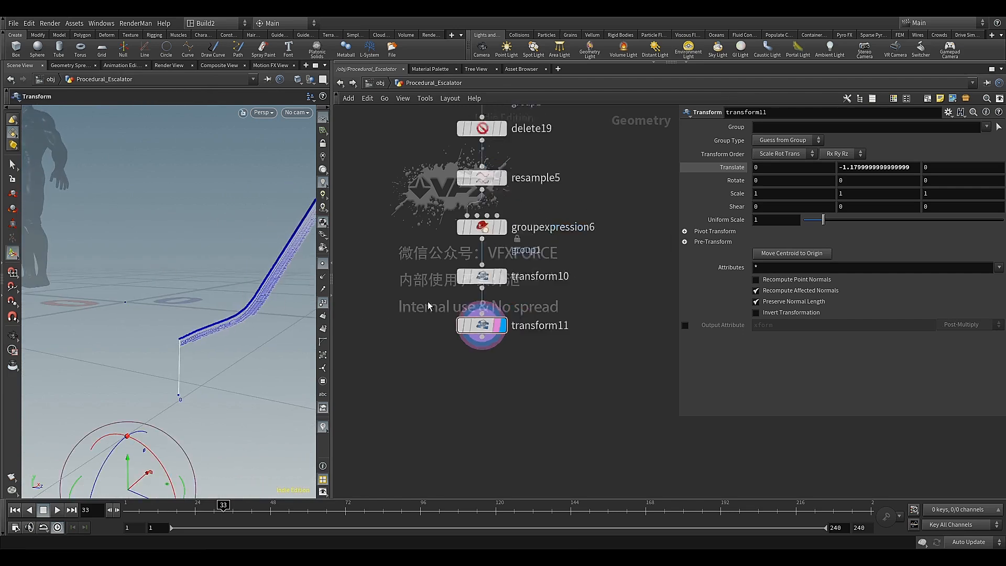
{"action": "middle_click_drag", "start_coordinate": [429, 302], "coordinate": [462, 288]}
{"action": "key", "text": "s"}
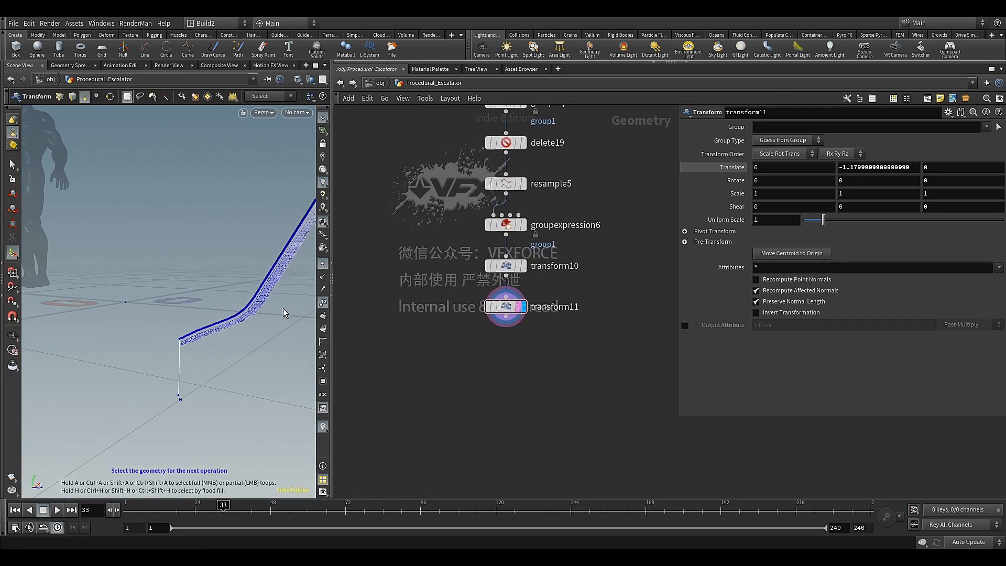
{"action": "left_click_drag", "start_coordinate": [268, 355], "coordinate": [241, 347], "text": "alt"}
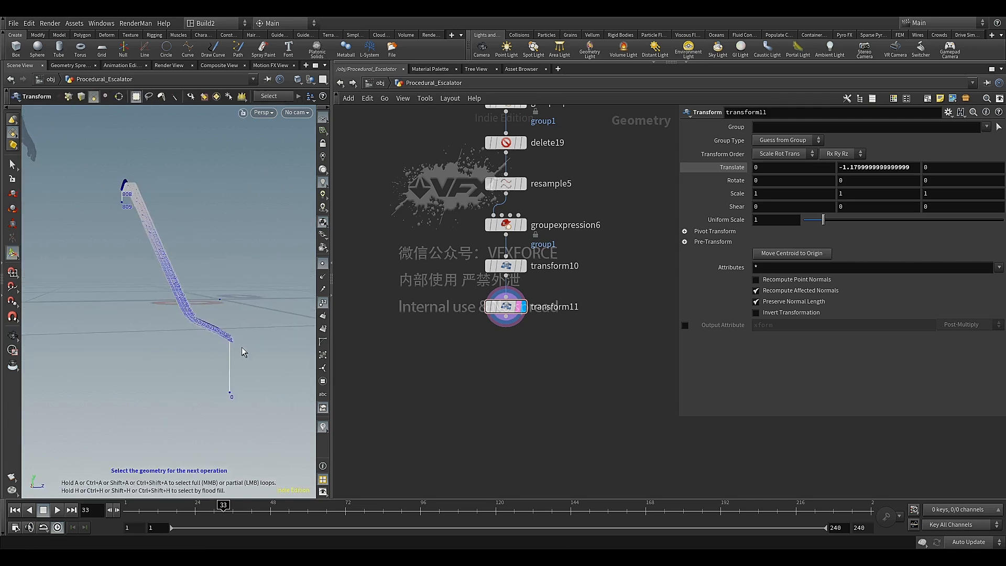
Add a Sort node directly below transform11 and display its result
{"action": "left_click", "coordinate": [510, 323]}
{"action": "key", "text": "Tab"}
{"action": "type", "text": "sor"}
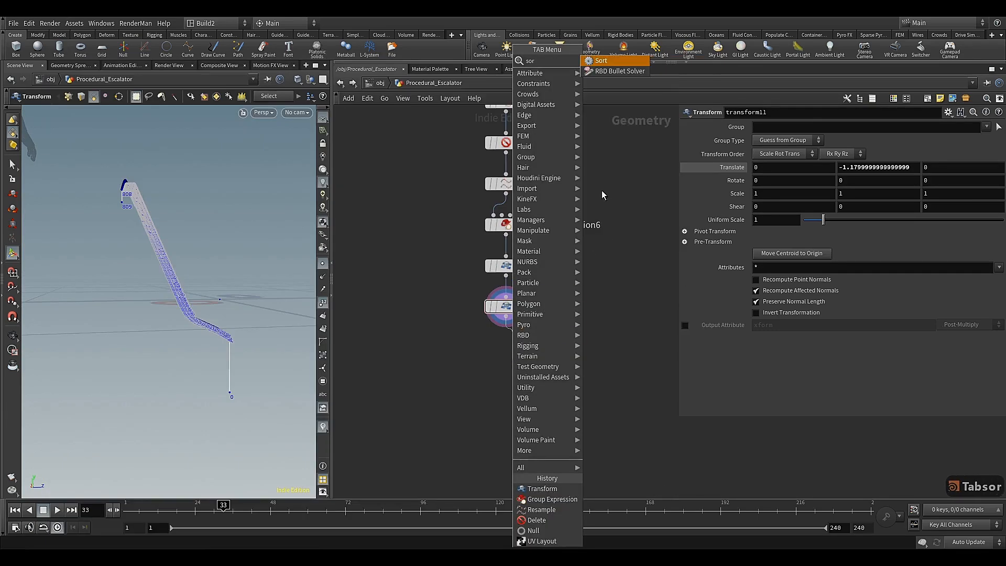
{"action": "left_click", "coordinate": [601, 61]}
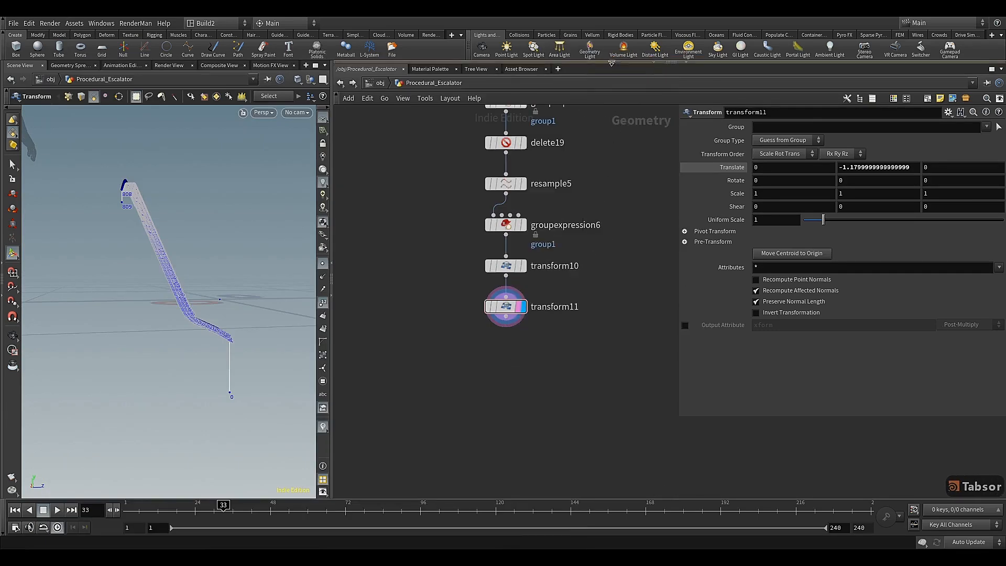
{"action": "left_click", "coordinate": [513, 362]}
{"action": "left_click_drag", "start_coordinate": [511, 363], "coordinate": [506, 354]}
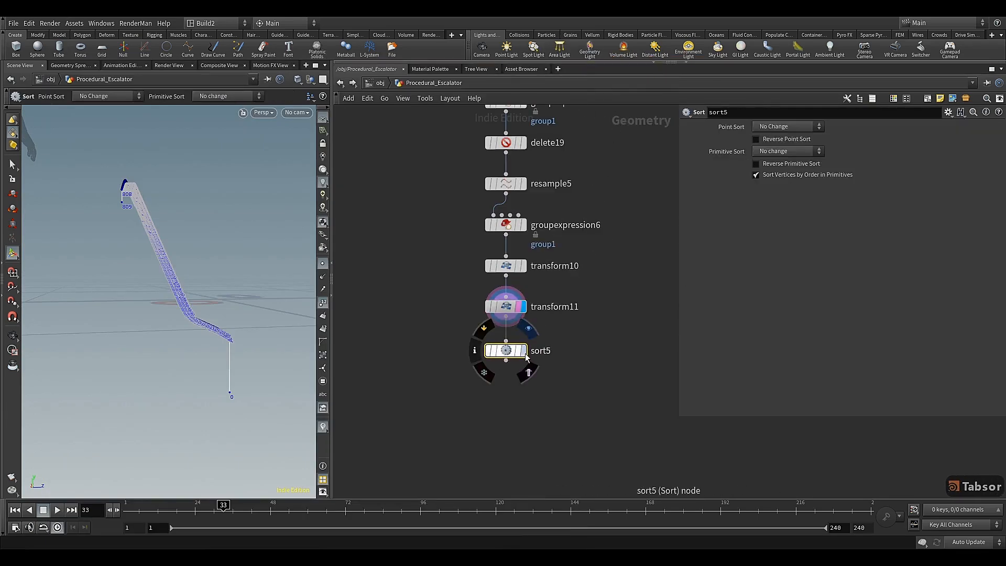
{"action": "left_click", "coordinate": [524, 350]}
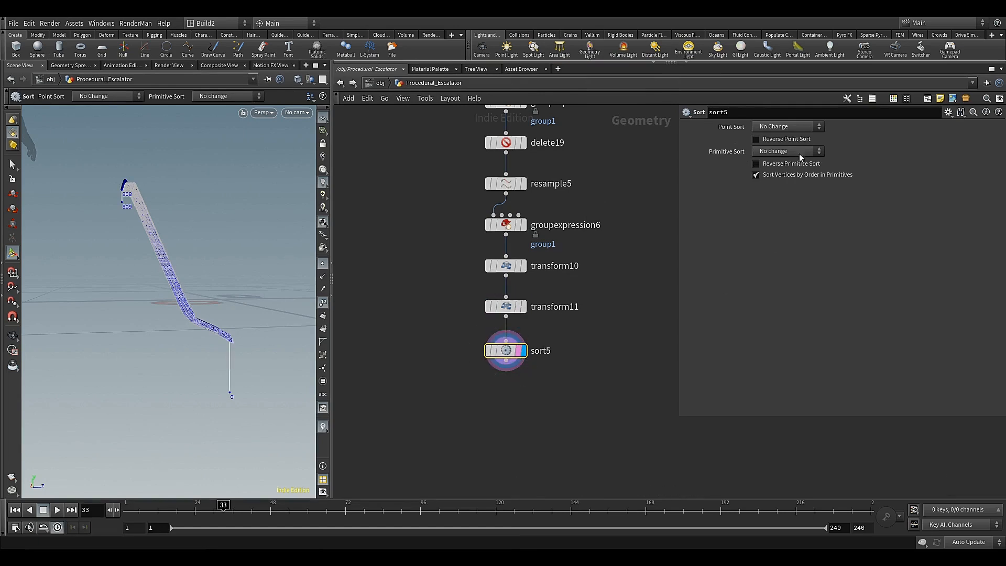
Set sort5's Point Sort to Along Vector with the vector 1, 0, 0, and check the curve's point order
{"action": "left_click", "coordinate": [805, 127]}
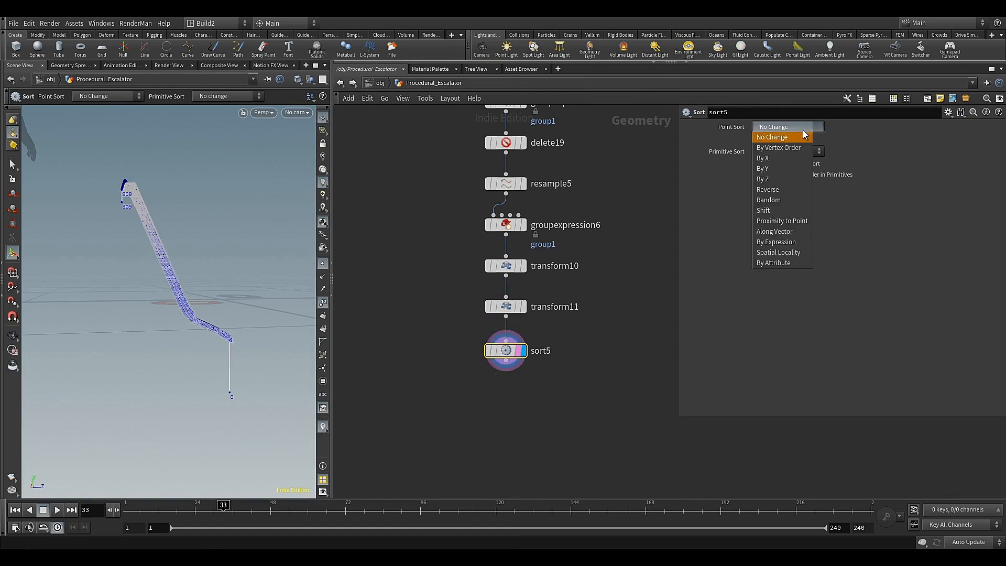
{"action": "left_click", "coordinate": [788, 232]}
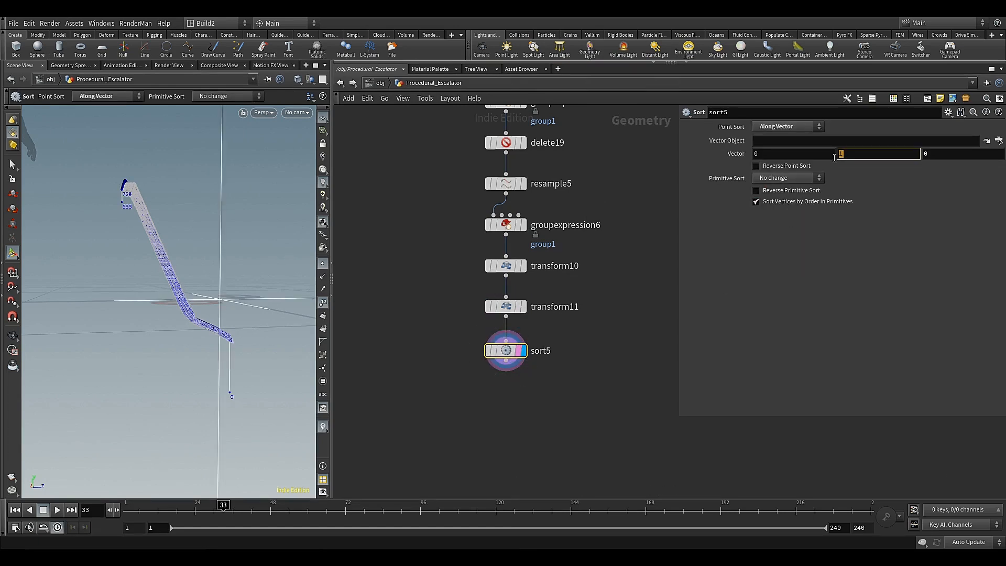
{"action": "type", "text": "0"}
{"action": "key", "text": "Return"}
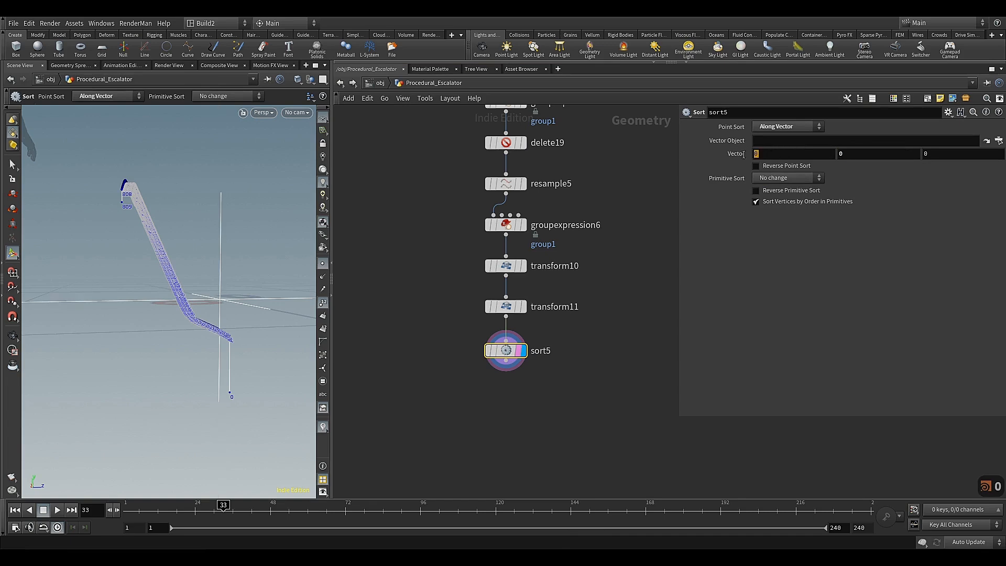
{"action": "type", "text": "1"}
{"action": "key", "text": "Return"}
{"action": "key", "text": "Escape"}
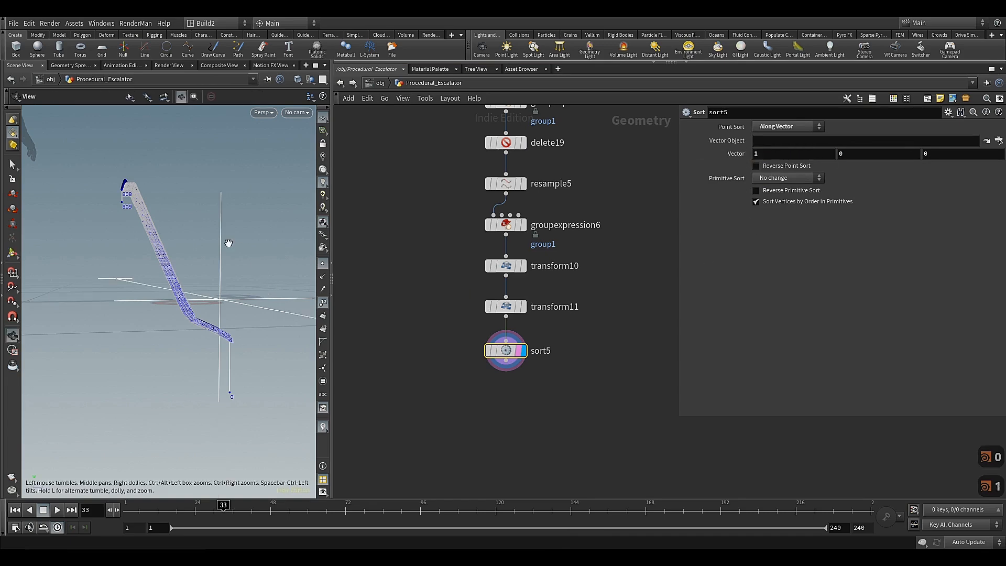
{"action": "left_click_drag", "start_coordinate": [228, 244], "coordinate": [178, 278]}
{"action": "key", "text": "Return"}
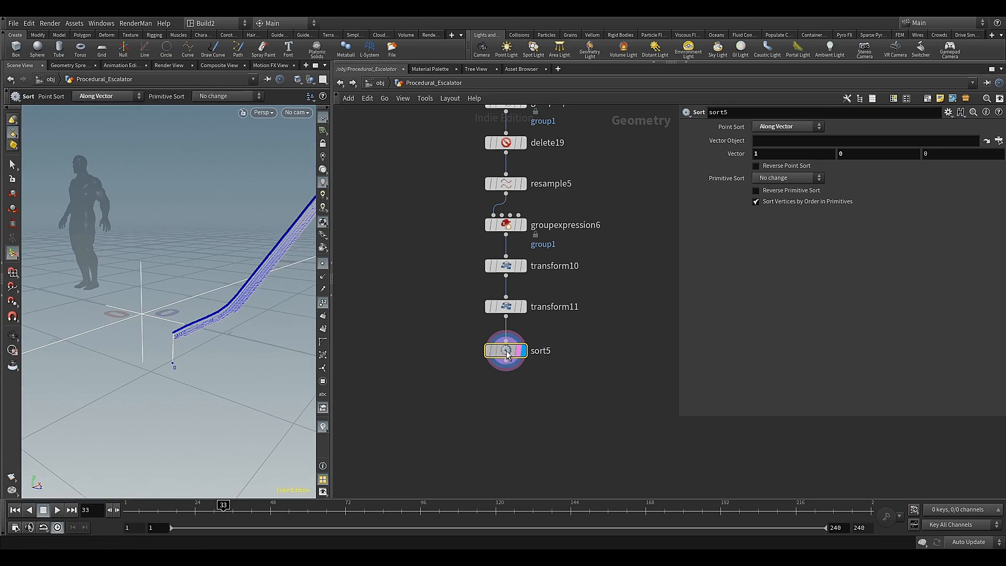
Even out sort5's spacing beneath transform11, and add a second Sort node aligned below it
{"action": "left_click_drag", "start_coordinate": [507, 355], "coordinate": [506, 352]}
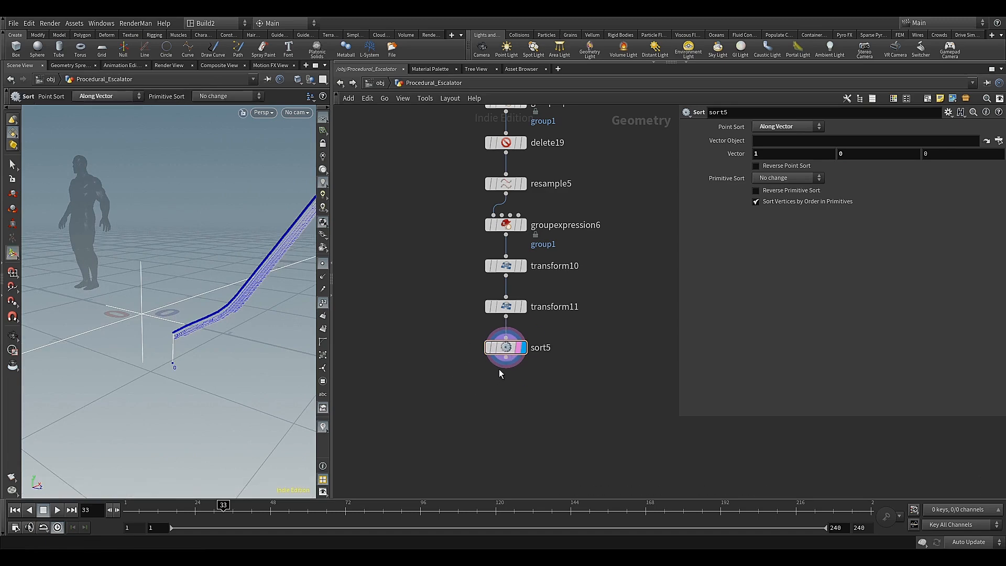
{"action": "left_click", "coordinate": [506, 358]}
{"action": "key", "text": "Tab"}
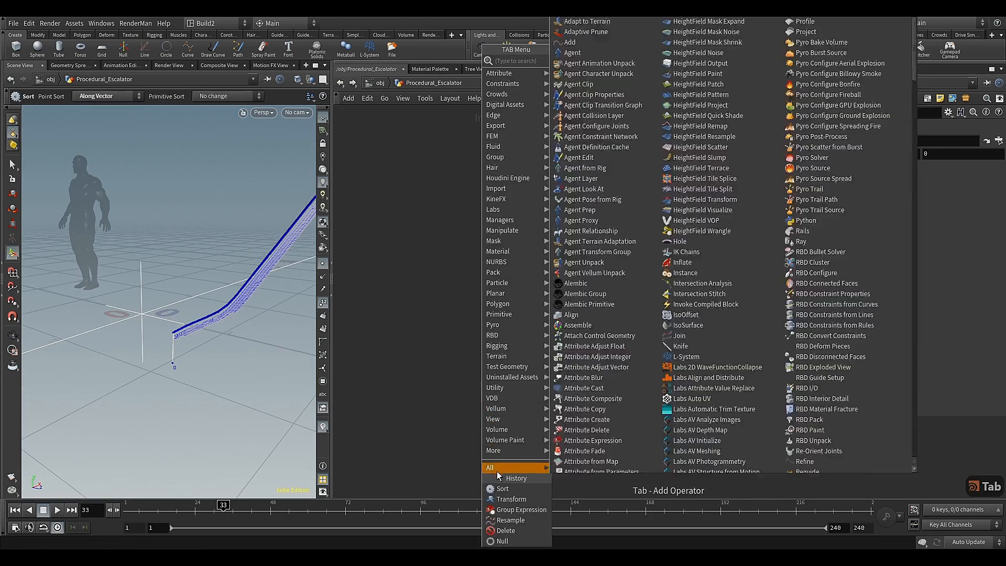
{"action": "left_click", "coordinate": [516, 494]}
{"action": "left_click", "coordinate": [498, 402]}
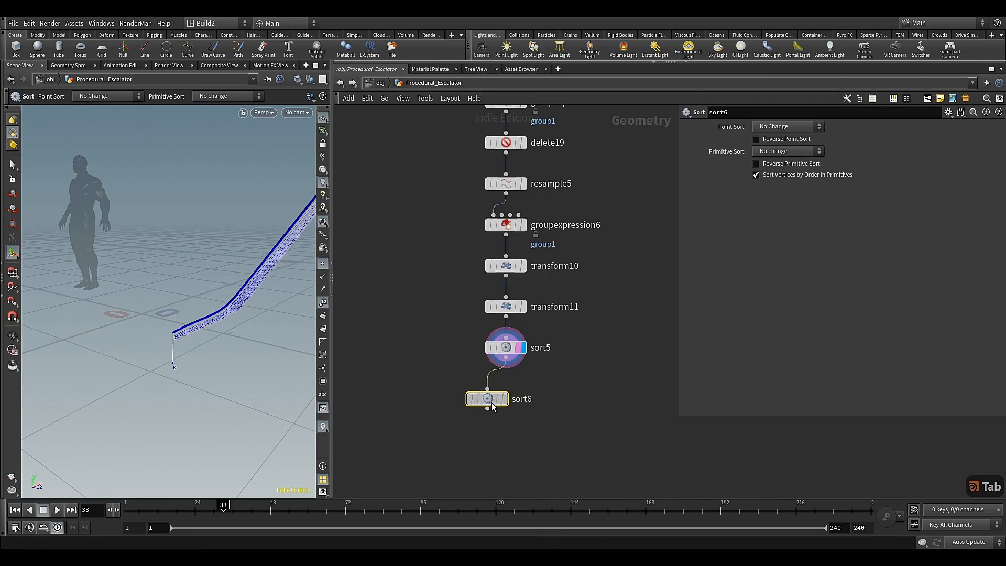
{"action": "left_click_drag", "start_coordinate": [497, 403], "coordinate": [516, 396]}
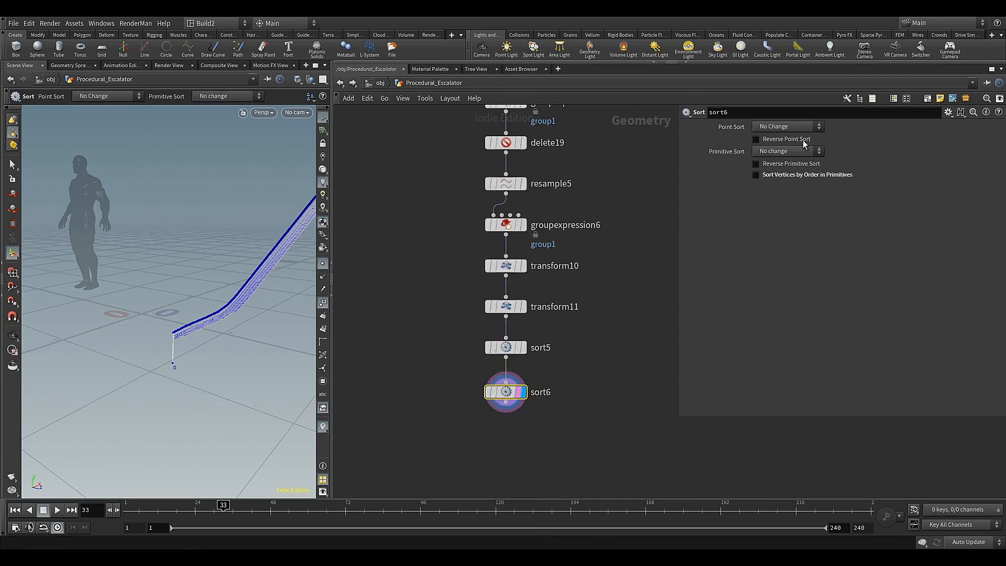
Set sort6's Point Sort to Shift with offset -$FF, with Sort Vertices by Order in Primitives turned off
{"action": "left_click", "coordinate": [788, 128]}
{"action": "left_click", "coordinate": [778, 209]}
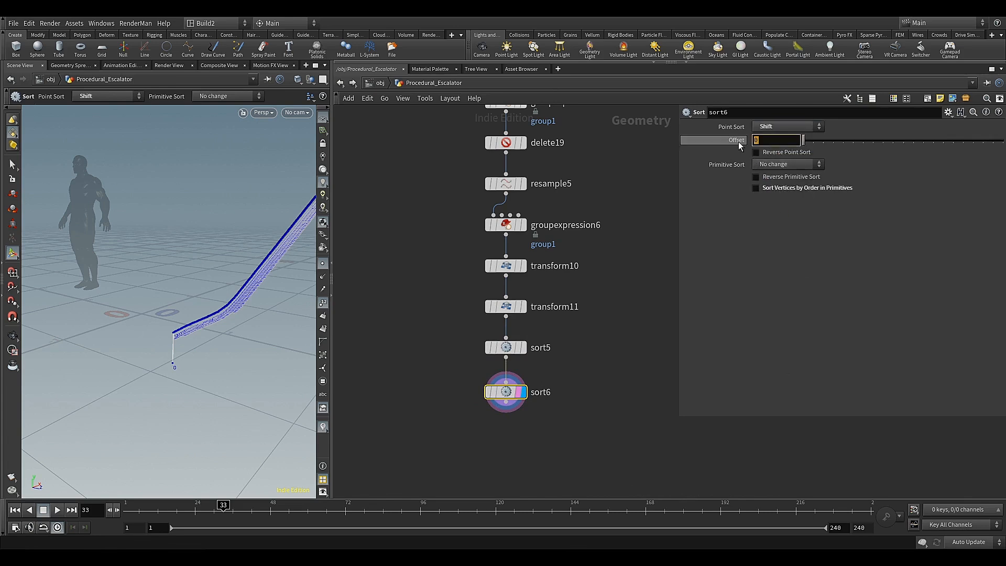
{"action": "type", "text": "-"}
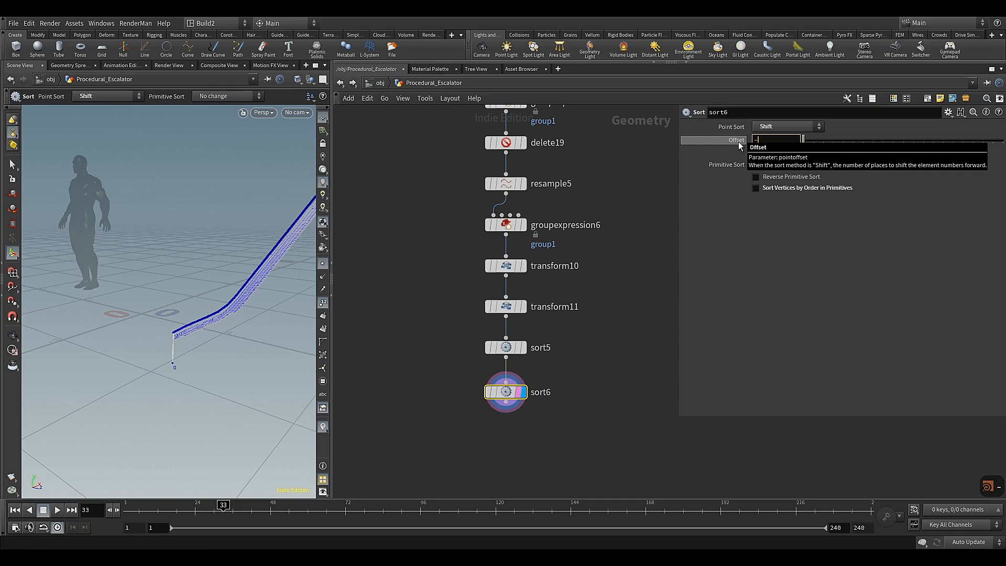
{"action": "type", "text": "$FF"}
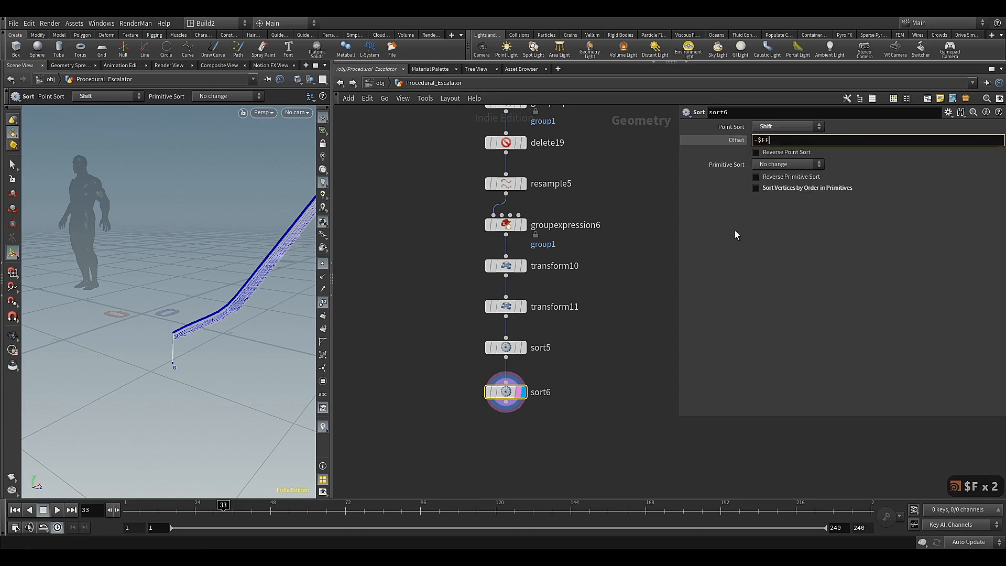
{"action": "key", "text": "Return"}
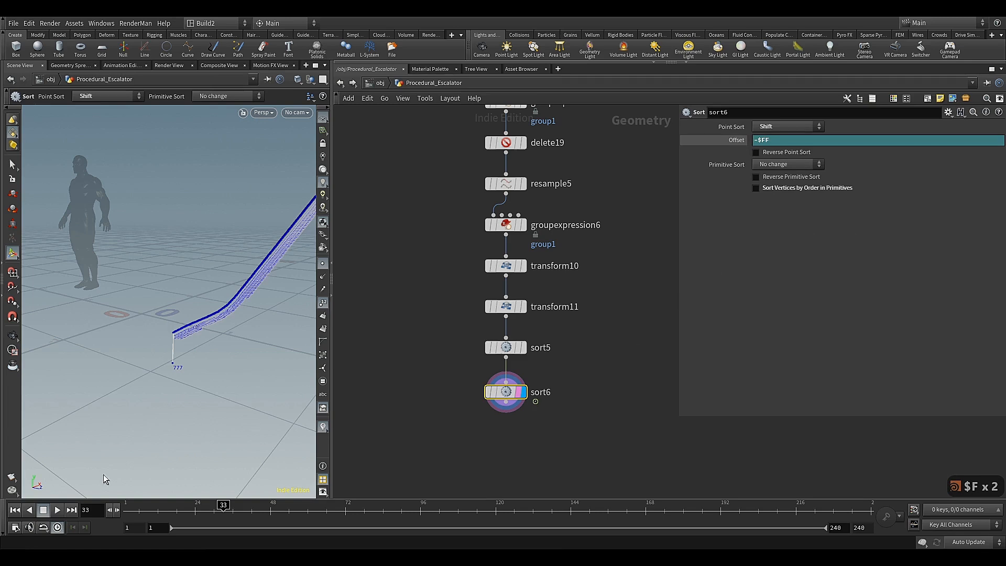
Play the animation to check the shifting point numbers, and return the timeline to frame 1
{"action": "left_click", "coordinate": [57, 510]}
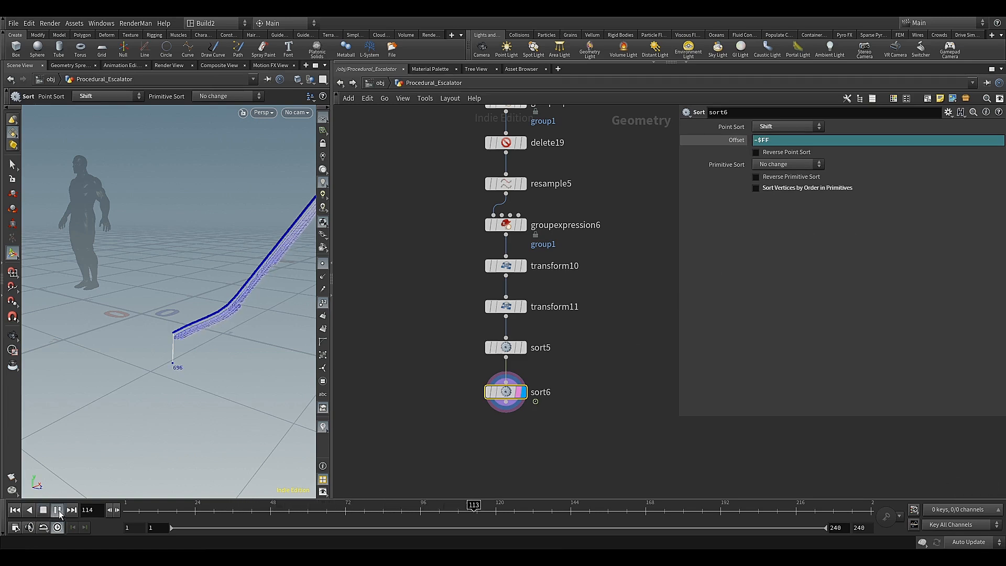
{"action": "left_click", "coordinate": [57, 510]}
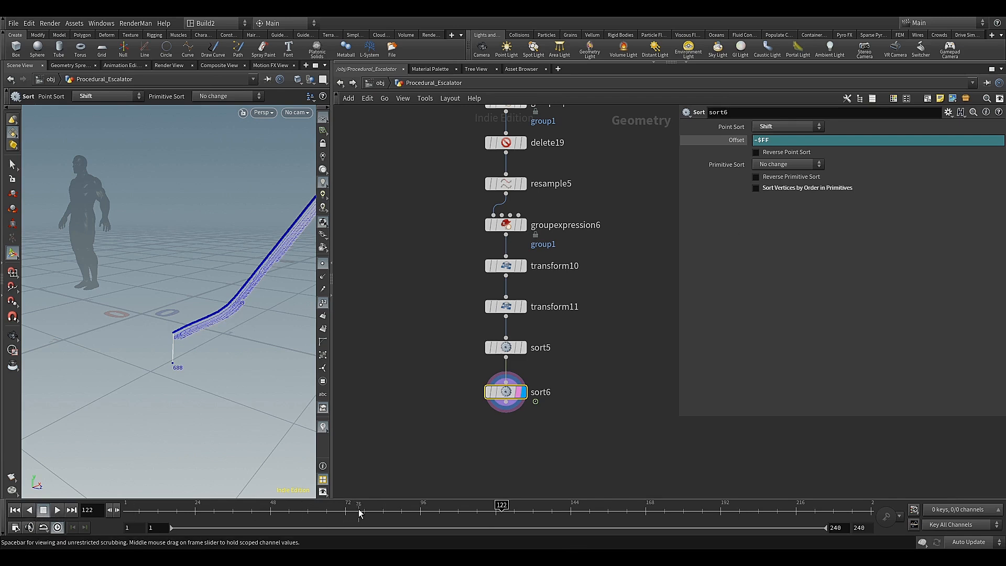
{"action": "left_click_drag", "start_coordinate": [358, 509], "coordinate": [104, 492]}
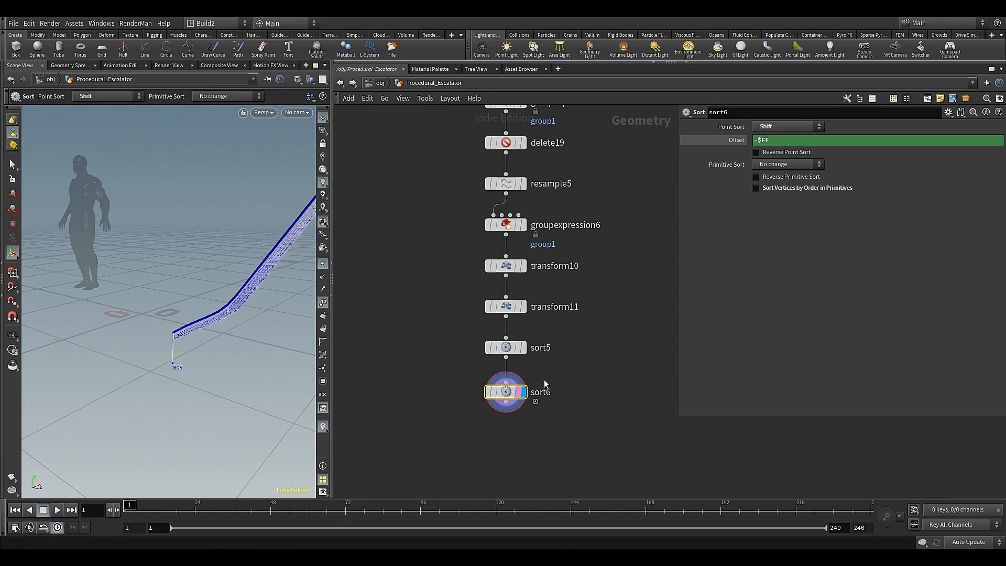
Duplicate the sort6 node with its Shift settings
{"action": "mouse_move", "coordinate": [506, 394]}
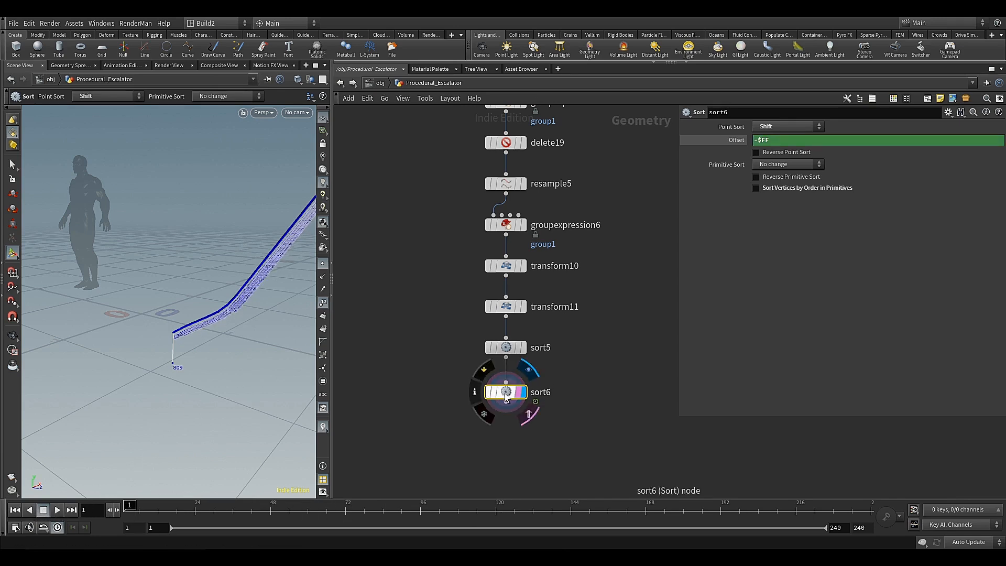
{"action": "key", "text": "ctrl+c"}
{"action": "key", "text": "ctrl+v"}
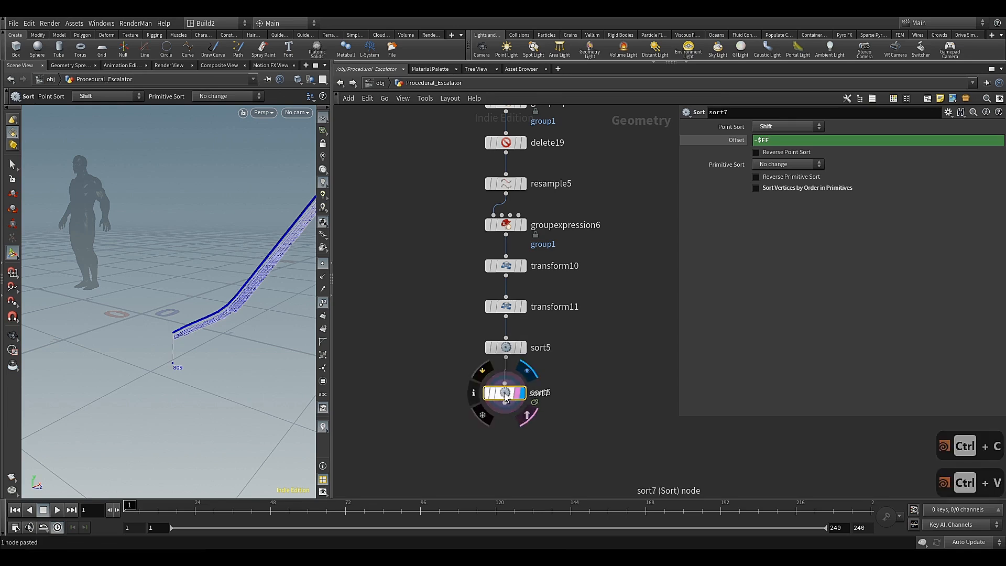
Place the duplicated Sort node sort7 beside sort6 and set its shift offset to $FF
{"action": "left_click_drag", "start_coordinate": [527, 397], "coordinate": [588, 397]}
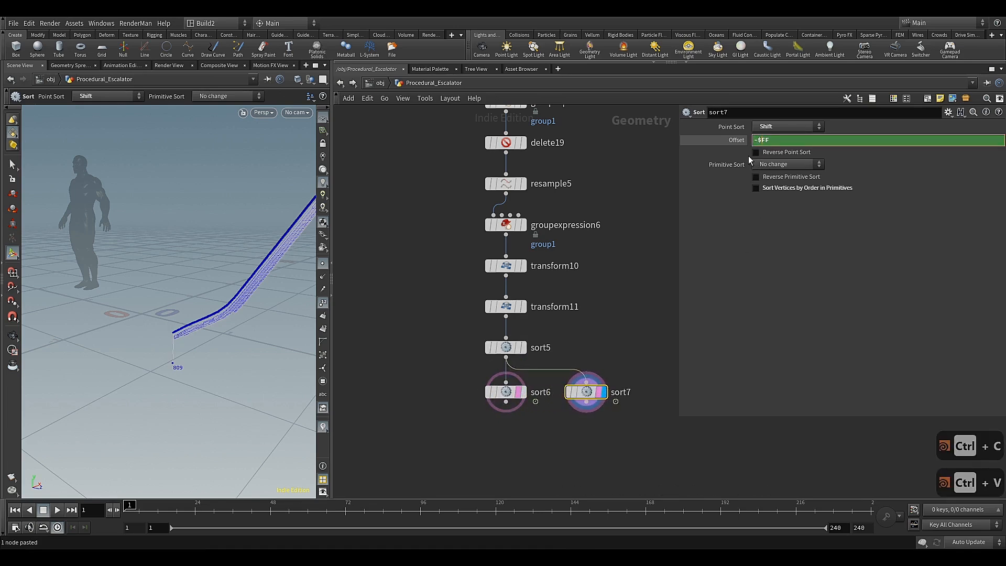
{"action": "key", "text": "BackSpace"}
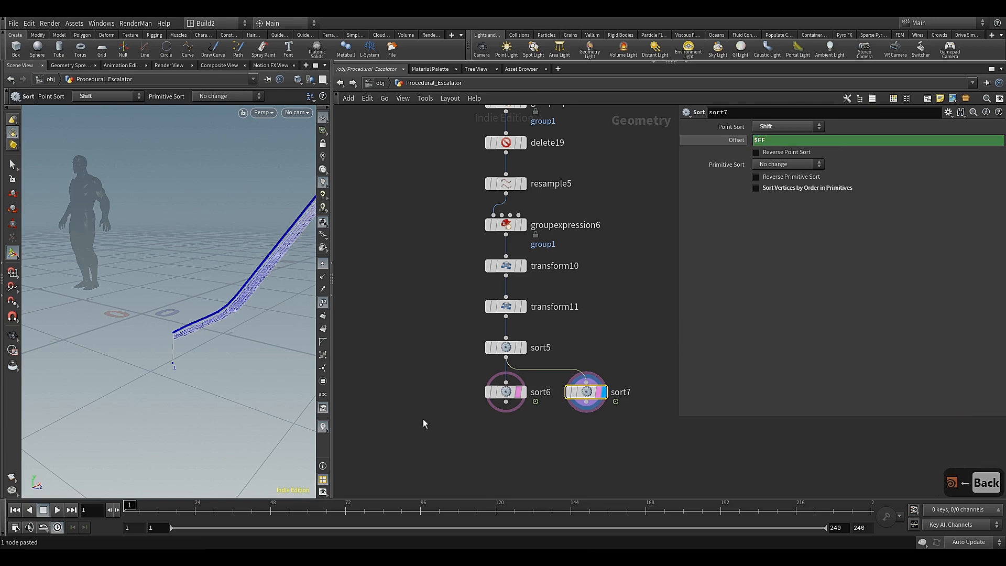
Play the animation with sort7 displayed to check the direction in which the point numbers shift at the curve's lower end
{"action": "left_click", "coordinate": [62, 511]}
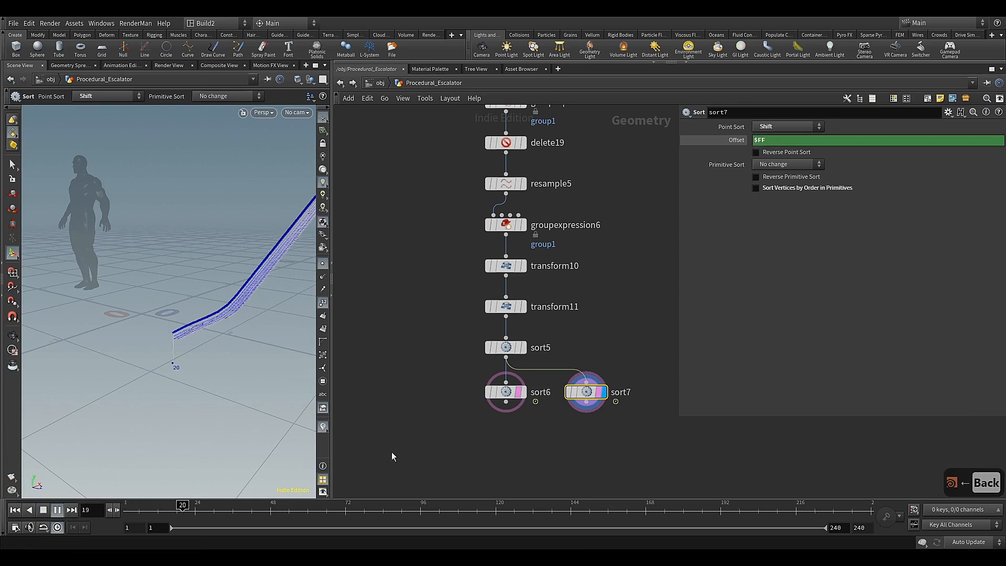
{"action": "left_click", "coordinate": [523, 393]}
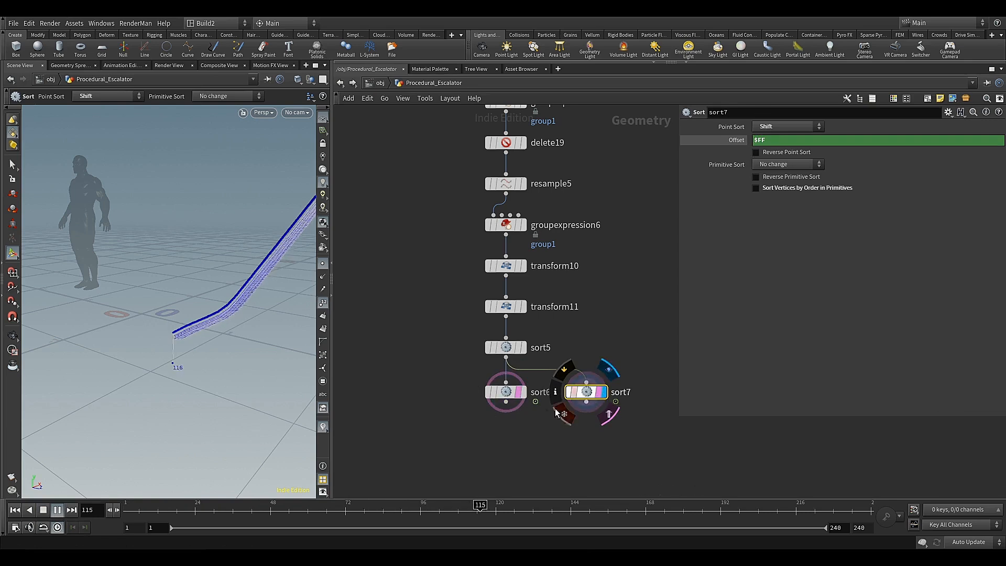
{"action": "left_click", "coordinate": [602, 393]}
{"action": "scroll", "coordinate": [236, 337], "scroll_direction": "up", "scroll_amount": 10}
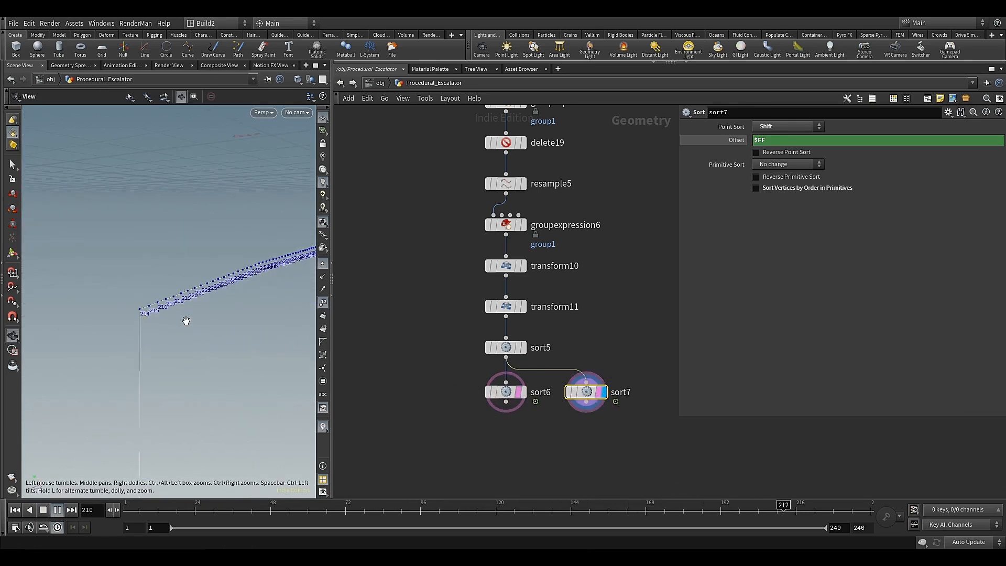
{"action": "key", "text": "Return"}
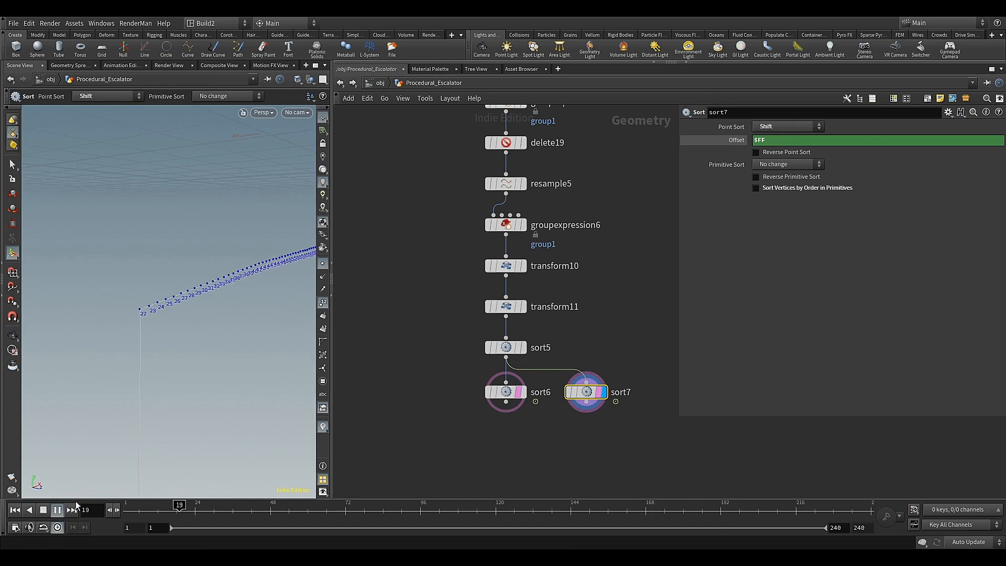
{"action": "scroll", "coordinate": [454, 382], "scroll_direction": "down", "scroll_amount": 6}
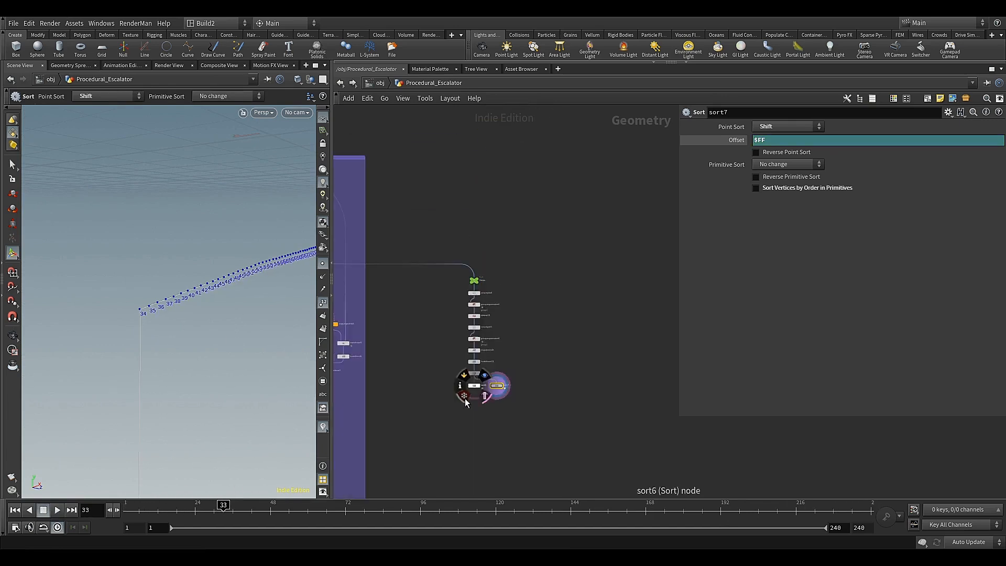
Add a Switch node below sort6 and sort7
{"action": "scroll", "coordinate": [475, 410], "scroll_direction": "up", "scroll_amount": 5}
{"action": "middle_click_drag", "start_coordinate": [490, 387], "coordinate": [512, 336]}
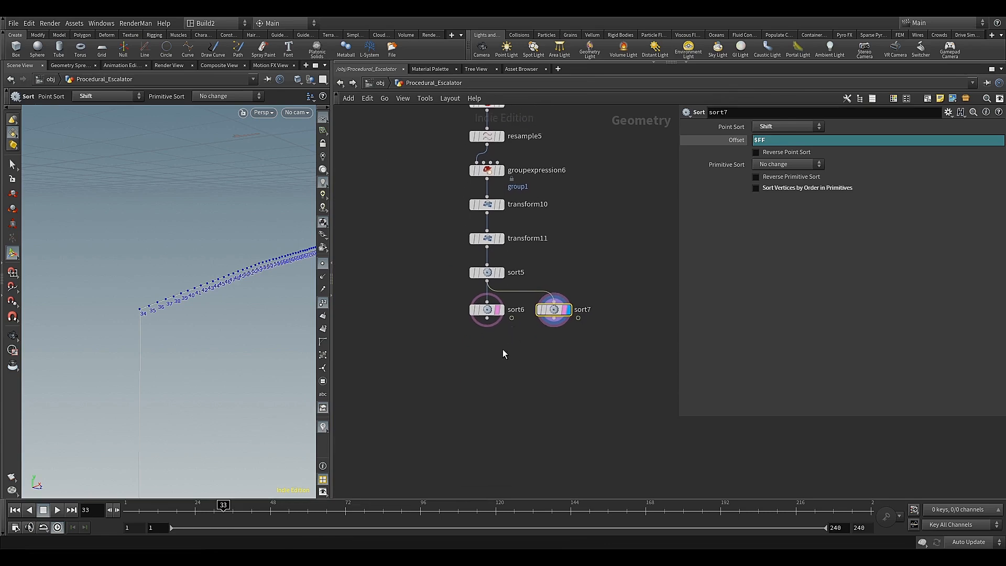
{"action": "key", "text": "Tab"}
{"action": "type", "text": "swi"}
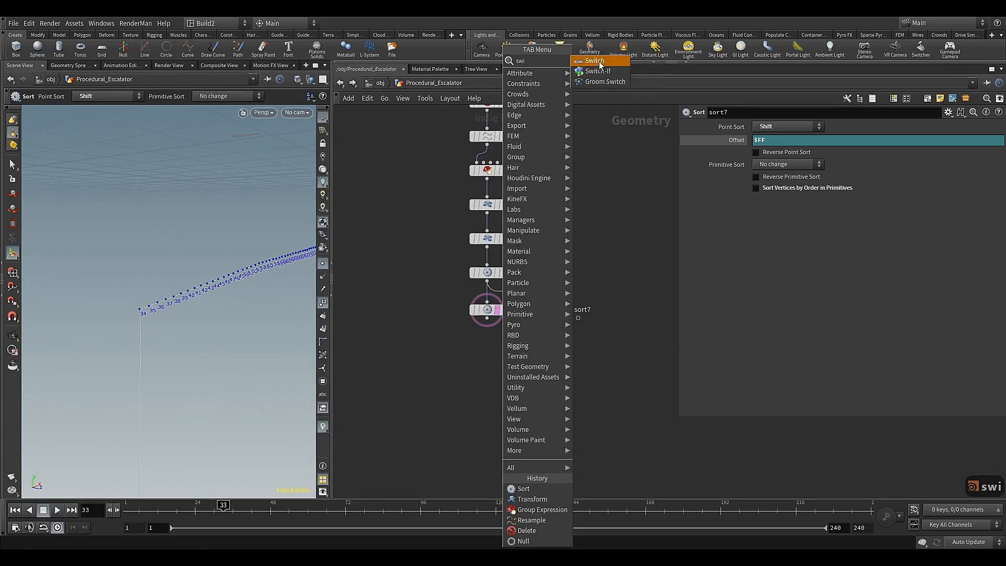
{"action": "left_click", "coordinate": [598, 61]}
{"action": "left_click", "coordinate": [519, 356]}
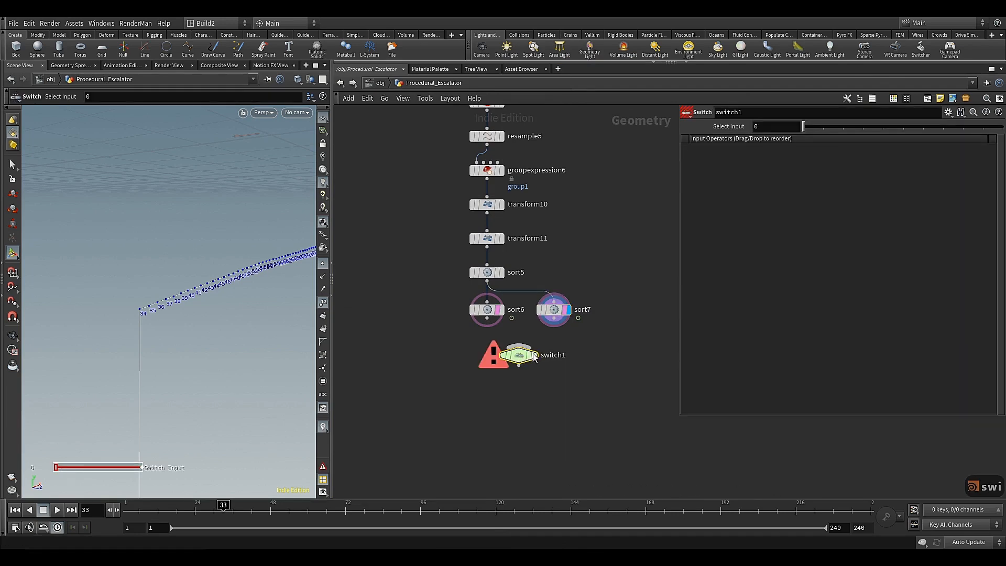
Rename the Switch node Stairs_Up_Down, wire sort6 and sort7 into it in that order, and display its result
{"action": "double_click", "coordinate": [569, 355]}
{"action": "double_click", "coordinate": [562, 356]}
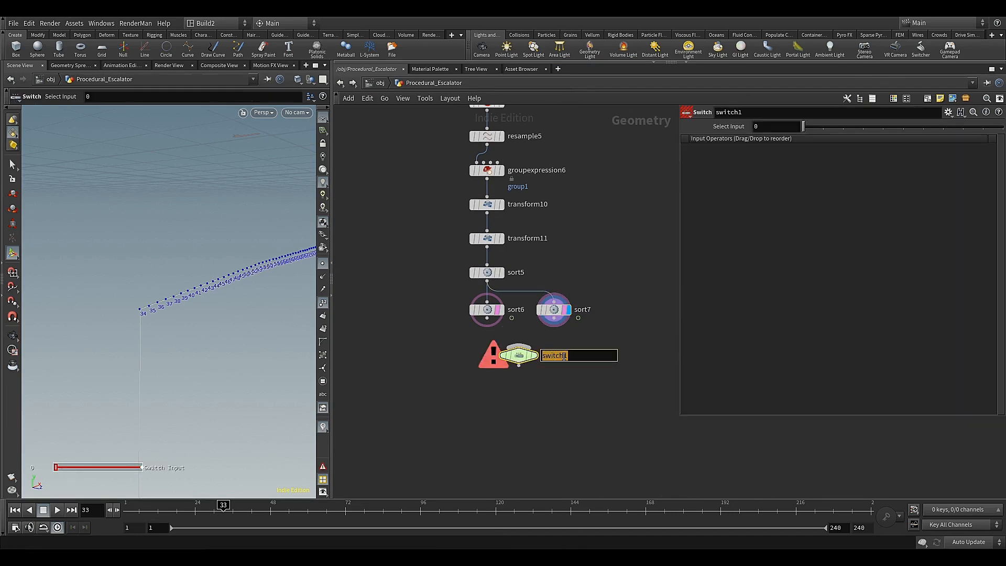
{"action": "type", "text": "Stairs"}
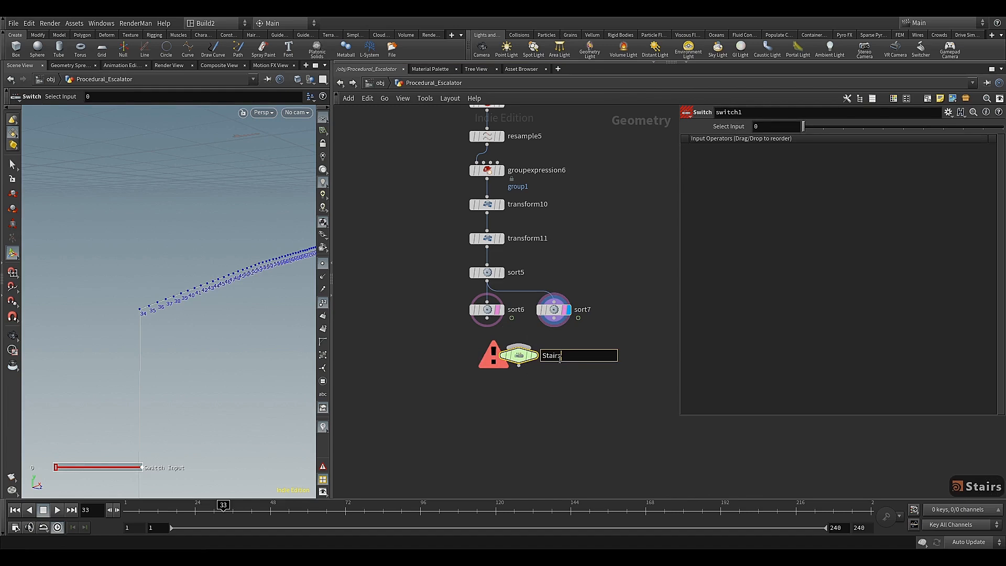
{"action": "type", "text": "_"}
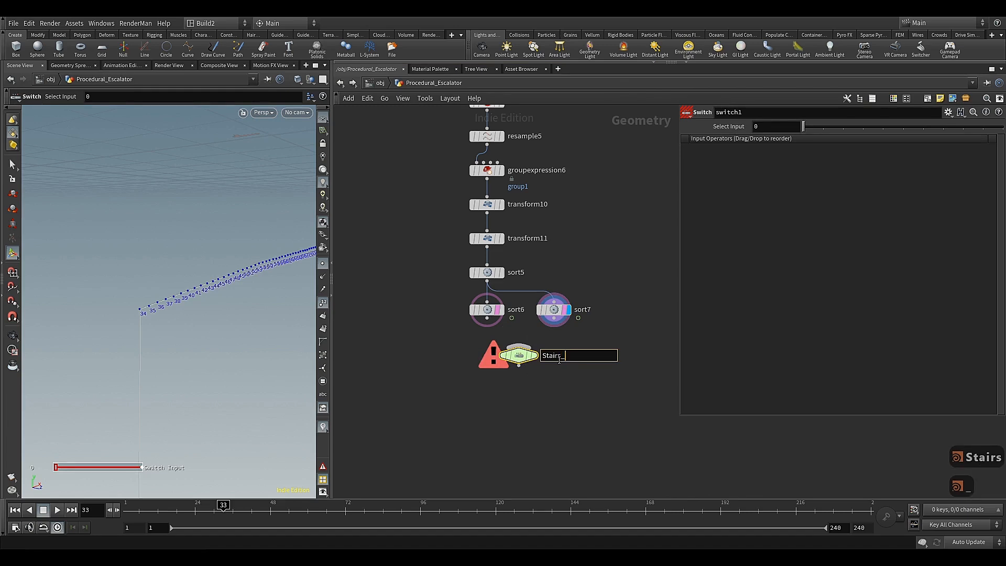
{"action": "type", "text": "Up"}
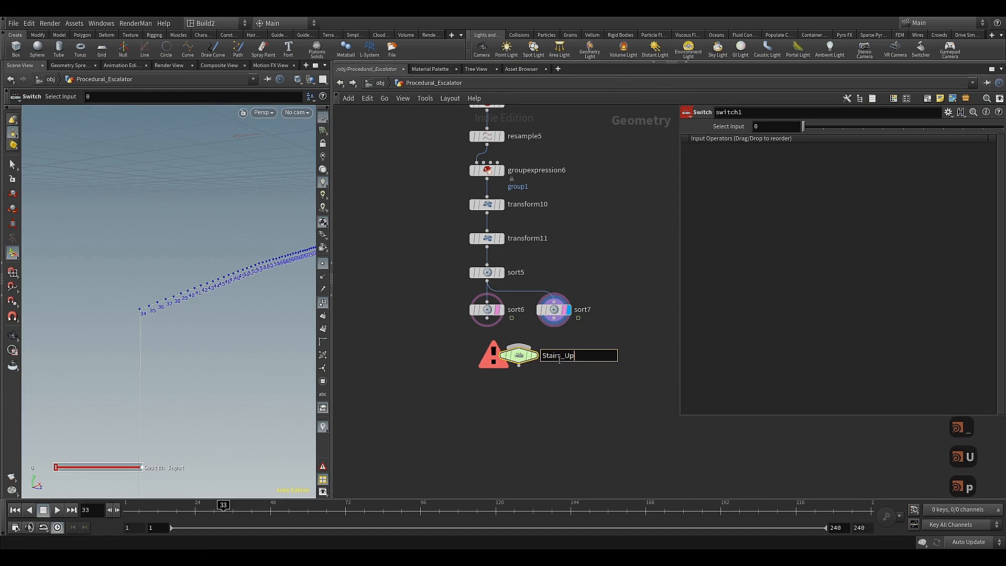
{"action": "type", "text": "_"}
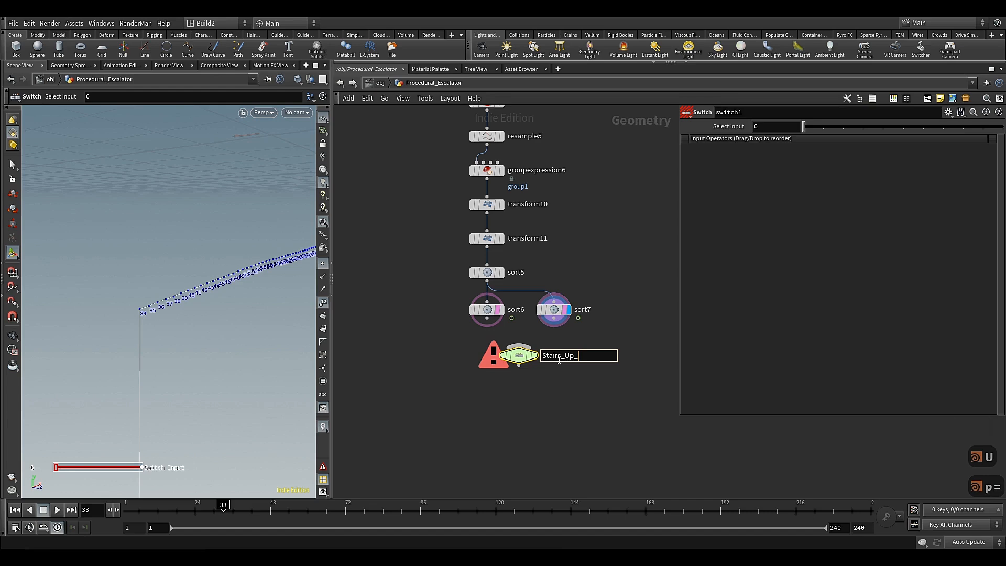
{"action": "type", "text": "Down"}
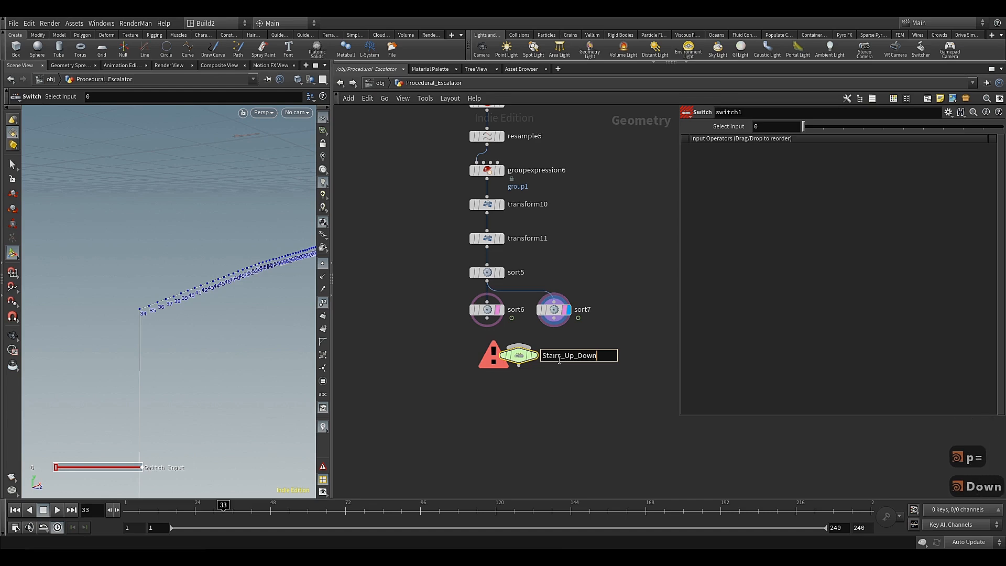
{"action": "key", "text": "Return"}
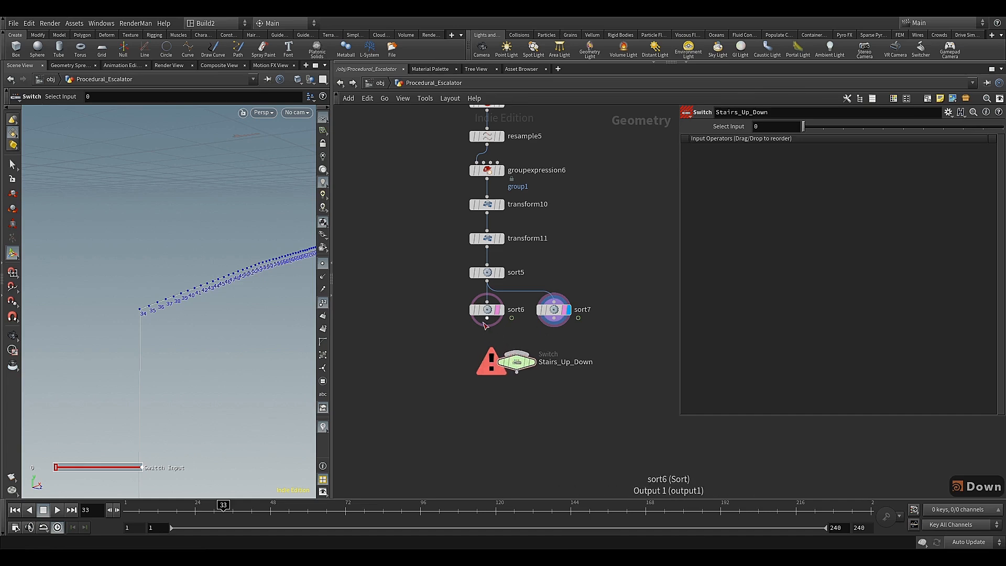
{"action": "left_click_drag", "start_coordinate": [487, 318], "coordinate": [517, 358]}
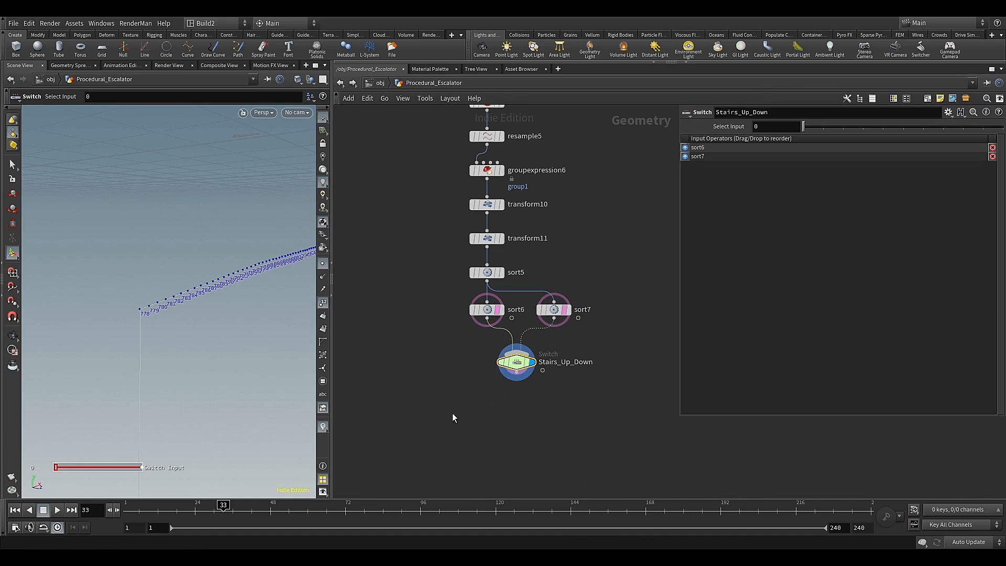
Add a Group by Range node after Stairs_Up_Down, display its result and align it beneath the switch
{"action": "left_click", "coordinate": [513, 376]}
{"action": "key", "text": "Tab"}
{"action": "type", "text": "gr"}
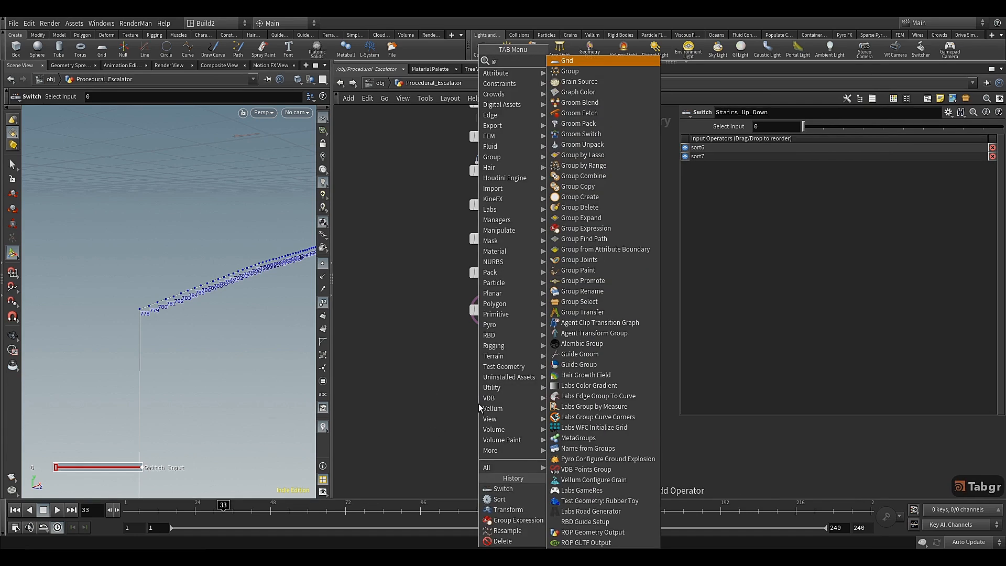
{"action": "left_click", "coordinate": [575, 165]}
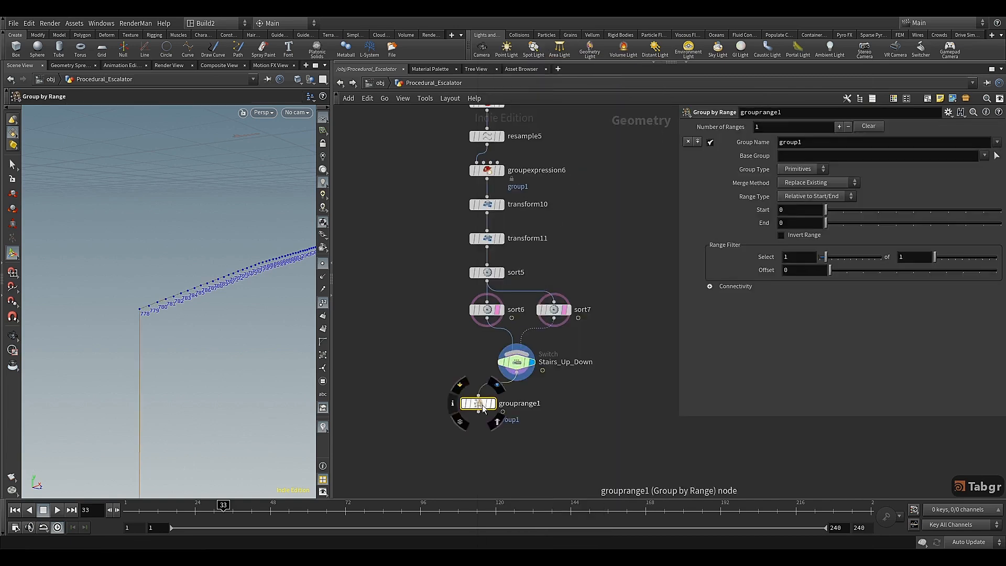
{"action": "left_click", "coordinate": [533, 402]}
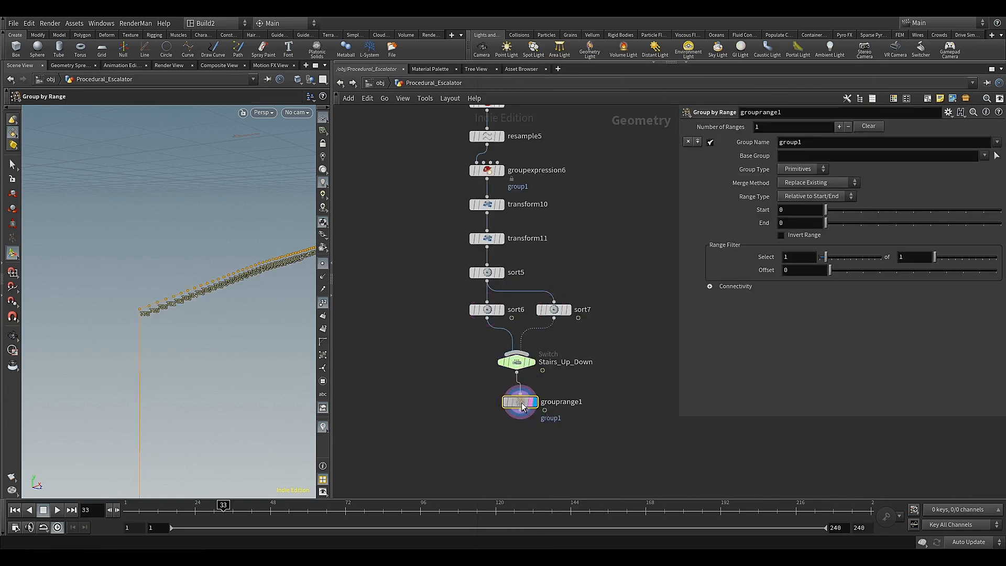
{"action": "left_click_drag", "start_coordinate": [518, 406], "coordinate": [515, 402]}
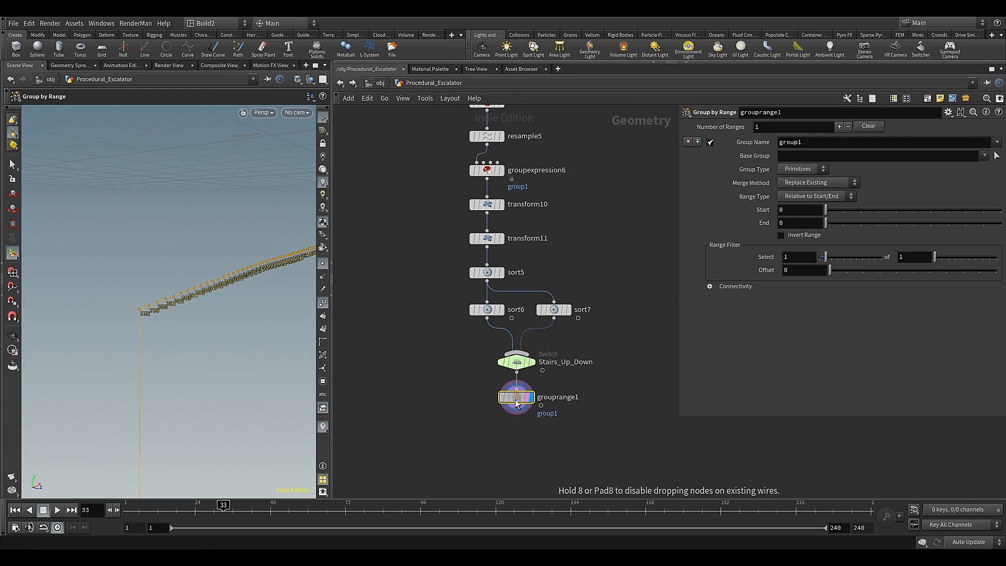
Set grouprange1 to group Points, selecting 1 of 20, and name the group stairs
{"action": "left_click", "coordinate": [797, 172]}
{"action": "left_click", "coordinate": [789, 191]}
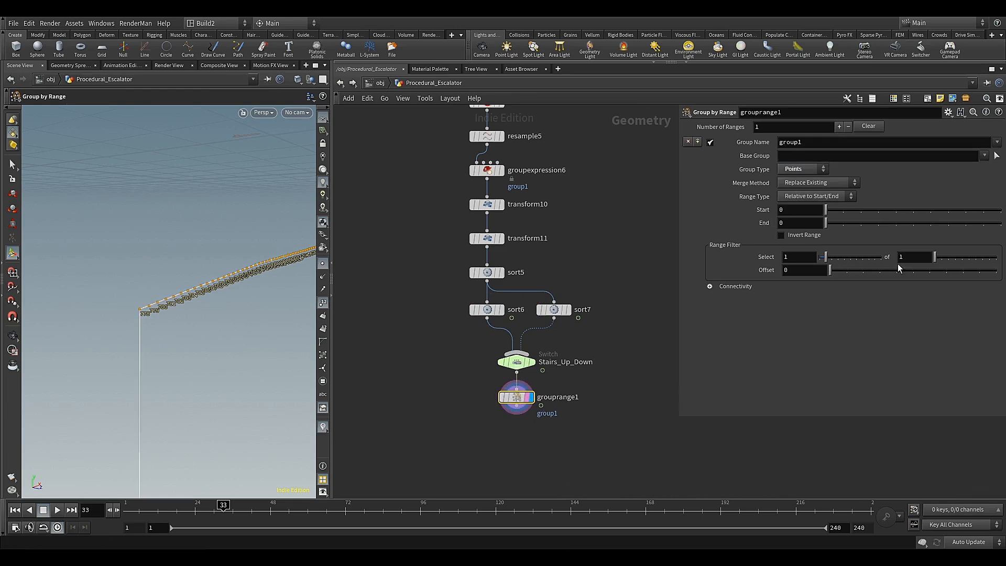
{"action": "left_click", "coordinate": [909, 256]}
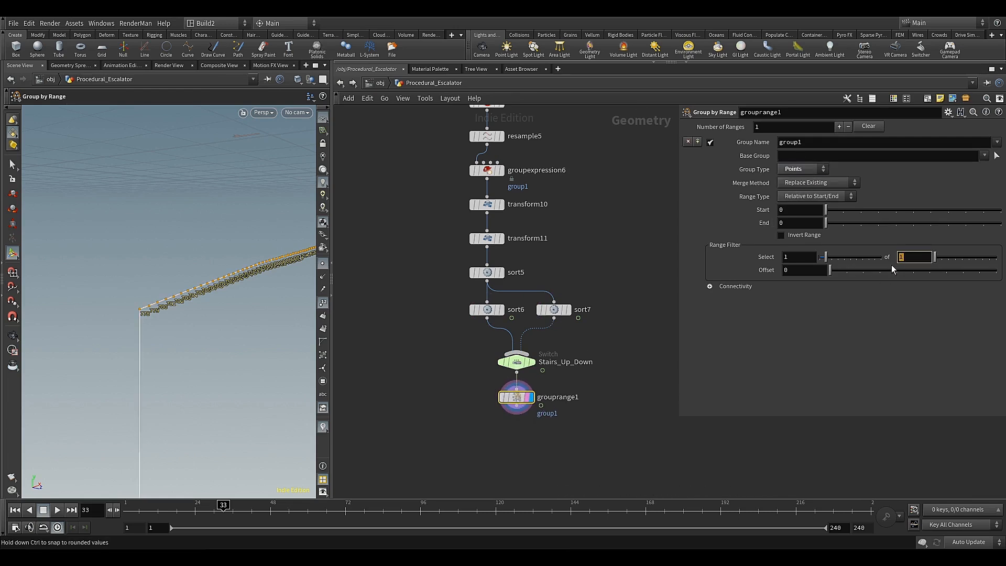
{"action": "type", "text": "20"}
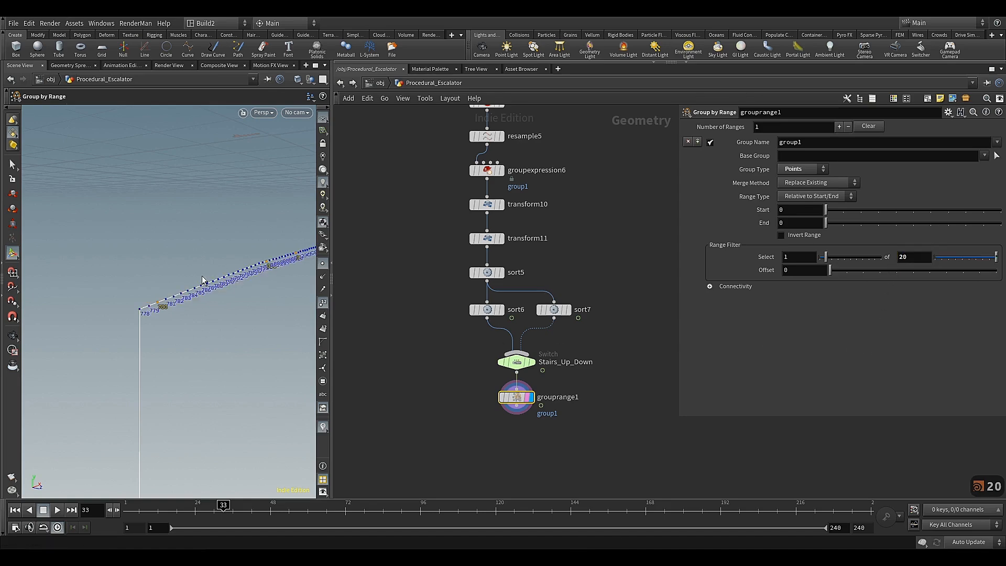
{"action": "left_click_drag", "start_coordinate": [203, 279], "coordinate": [187, 334]}
{"action": "key", "text": "BackSpace"}
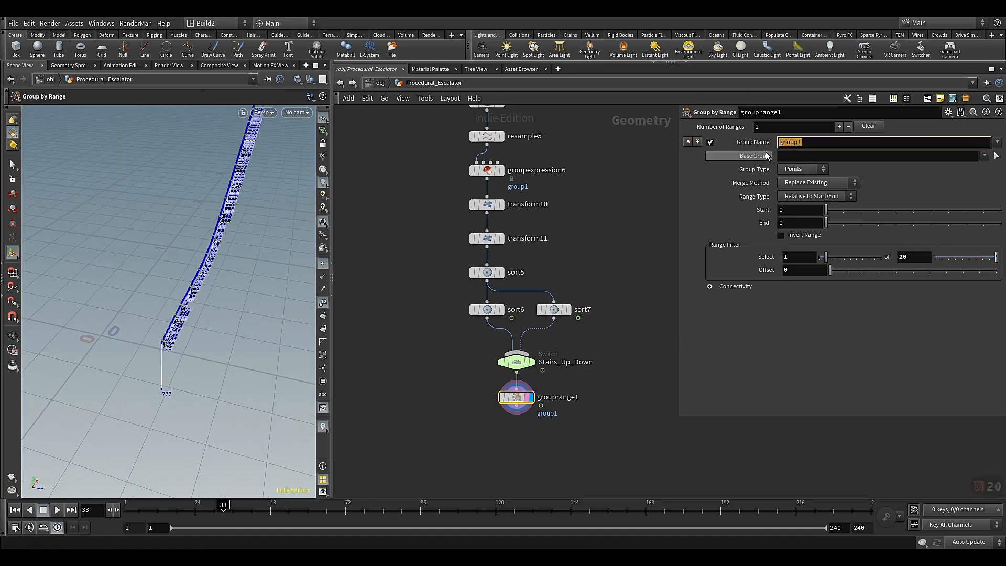
{"action": "type", "text": "stairs"}
{"action": "left_click", "coordinate": [766, 338]}
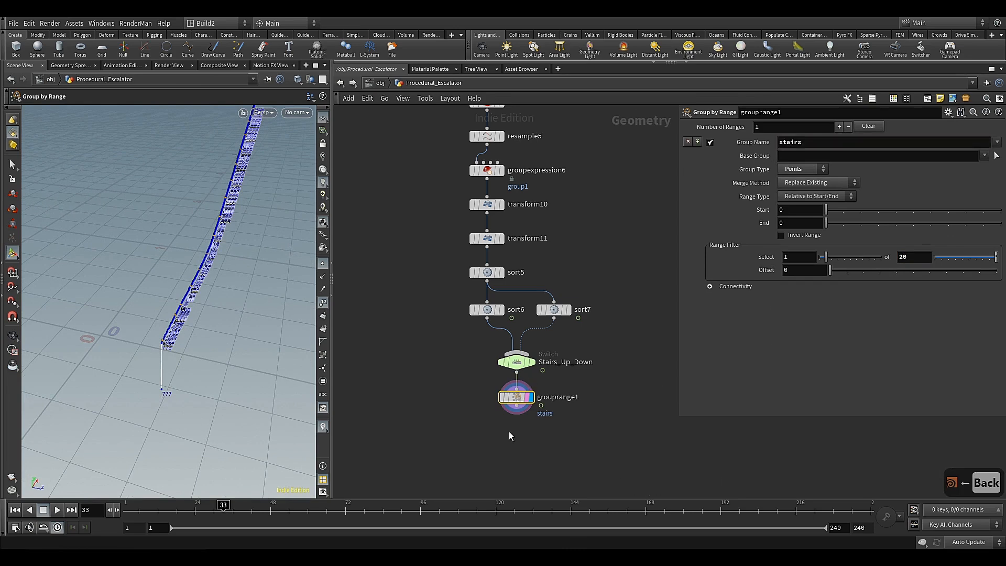
Add a Delete node after grouprange1, align it beneath that node and display its result
{"action": "middle_click_drag", "start_coordinate": [509, 432], "coordinate": [483, 276]}
{"action": "scroll", "coordinate": [495, 320], "scroll_direction": "up", "scroll_amount": 3}
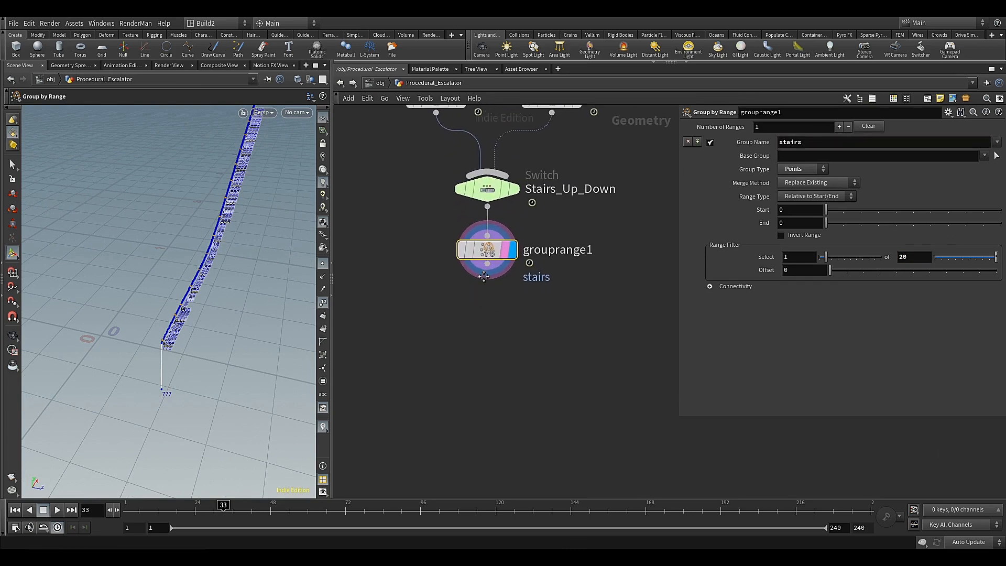
{"action": "left_click", "coordinate": [488, 265]}
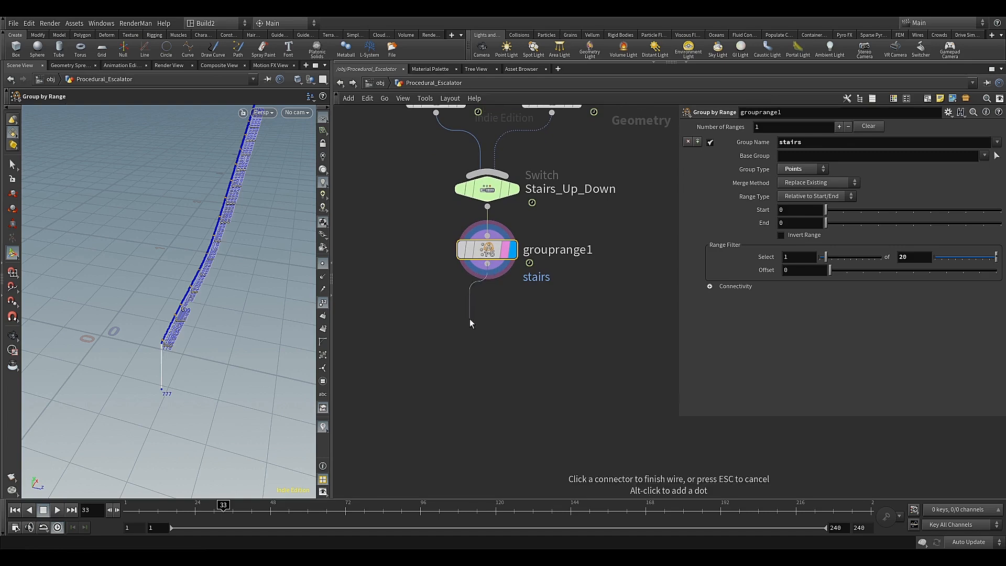
{"action": "key", "text": "Tab"}
{"action": "type", "text": "del"}
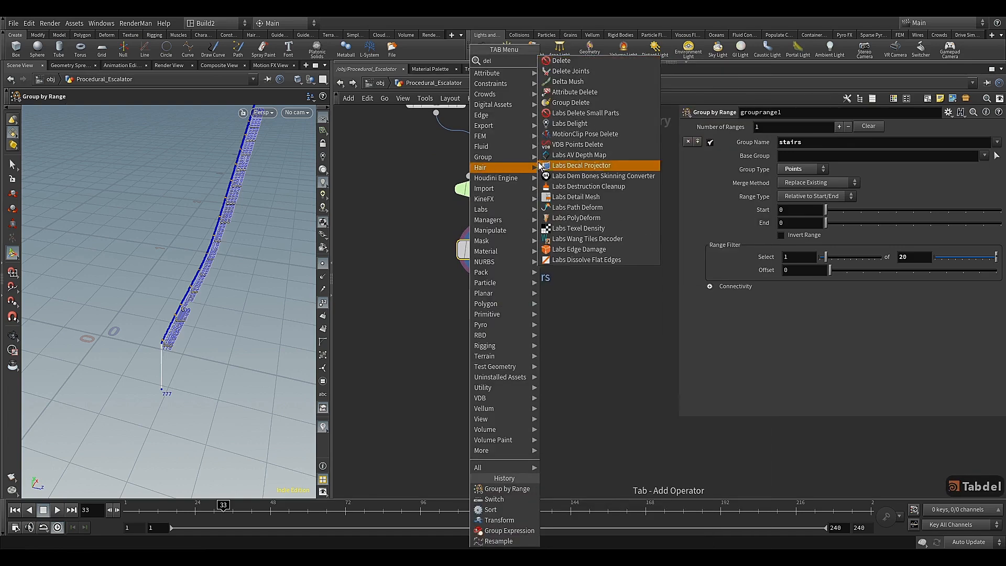
{"action": "left_click", "coordinate": [561, 61]}
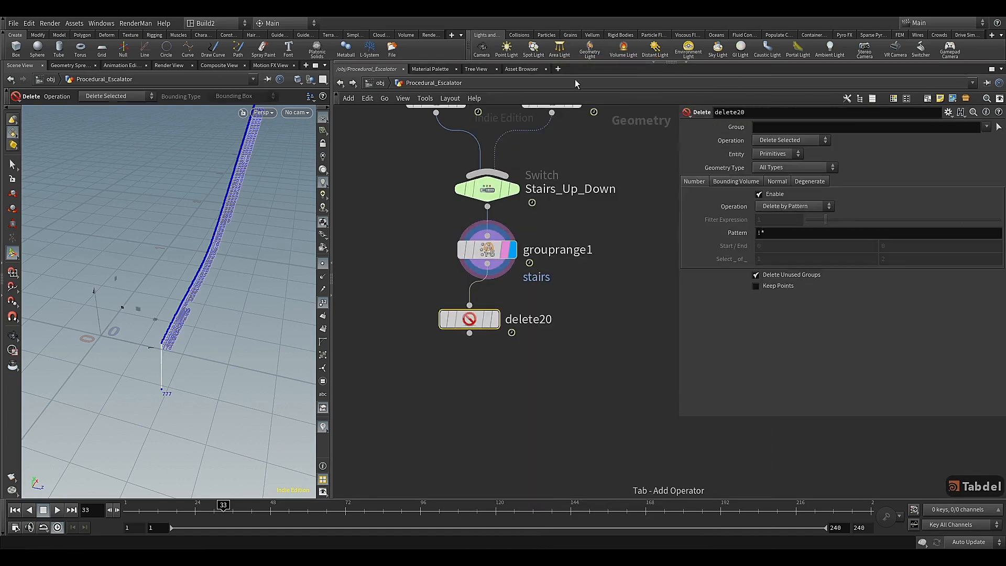
{"action": "left_click_drag", "start_coordinate": [470, 322], "coordinate": [490, 314]}
{"action": "left_click", "coordinate": [520, 283]}
{"action": "left_click", "coordinate": [519, 345]}
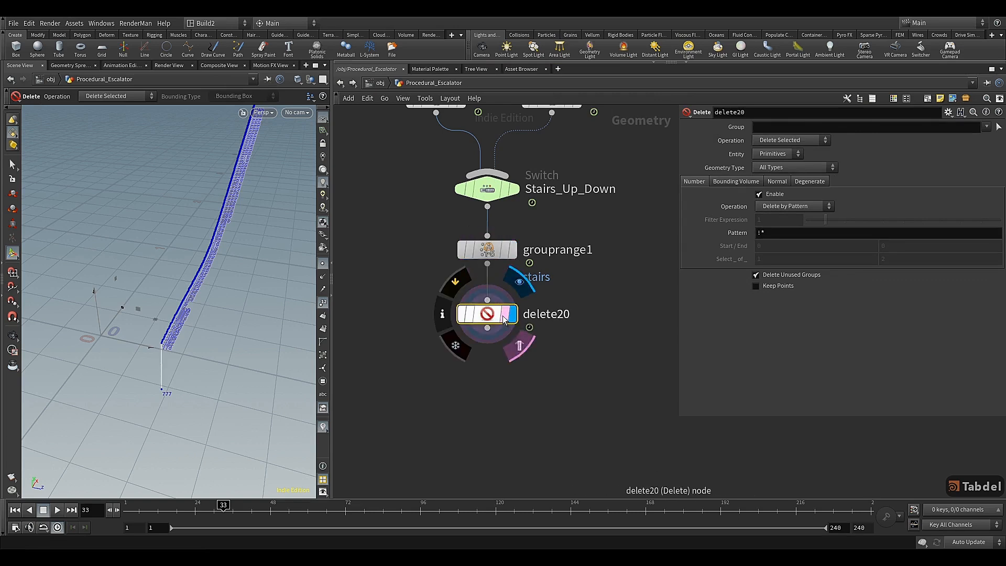
Set delete20 to the stairs group with entity Points and operation Delete Non-Selected
{"action": "left_click", "coordinate": [986, 127]}
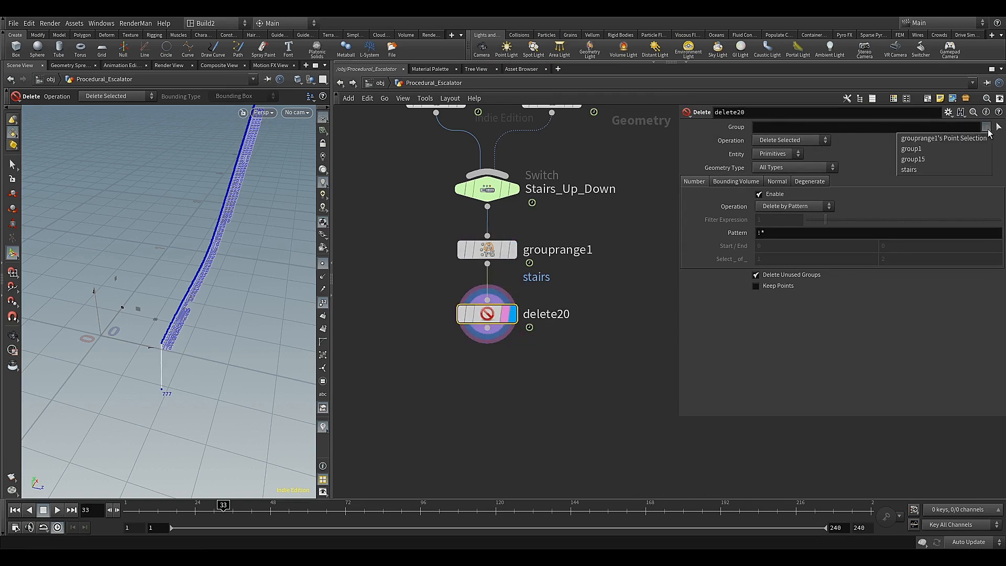
{"action": "left_click", "coordinate": [939, 164]}
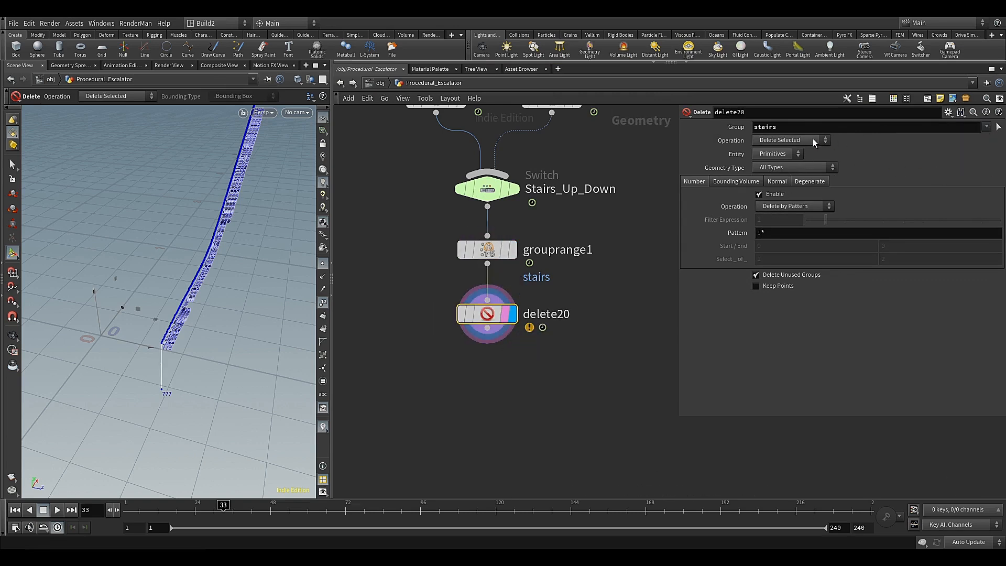
{"action": "left_click", "coordinate": [777, 154]}
{"action": "left_click", "coordinate": [776, 163]}
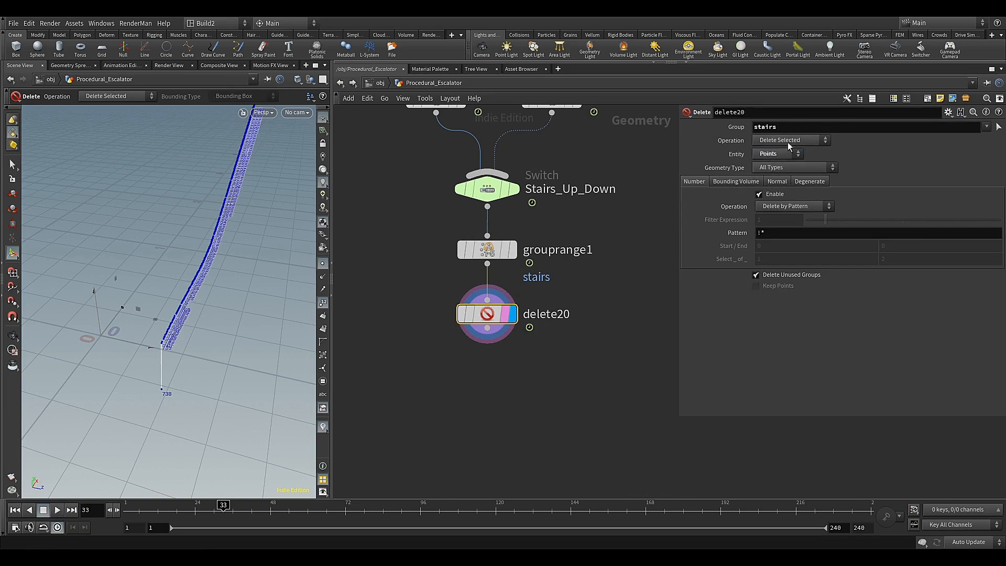
{"action": "left_click", "coordinate": [788, 141]}
{"action": "left_click", "coordinate": [784, 162]}
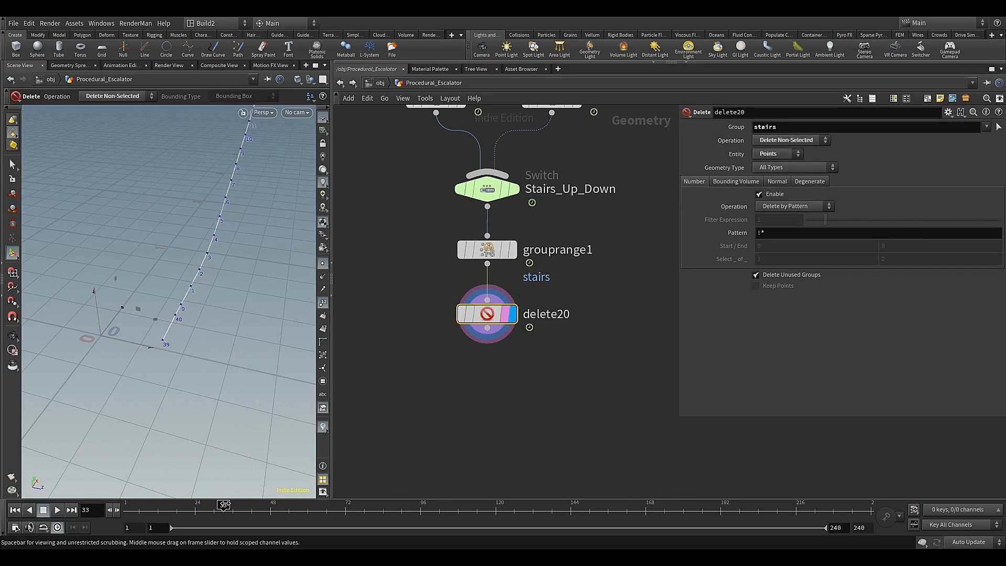
Scrub the timeline back and forth to examine how the remaining stair points move along the curve
{"action": "left_click_drag", "start_coordinate": [223, 504], "coordinate": [518, 507]}
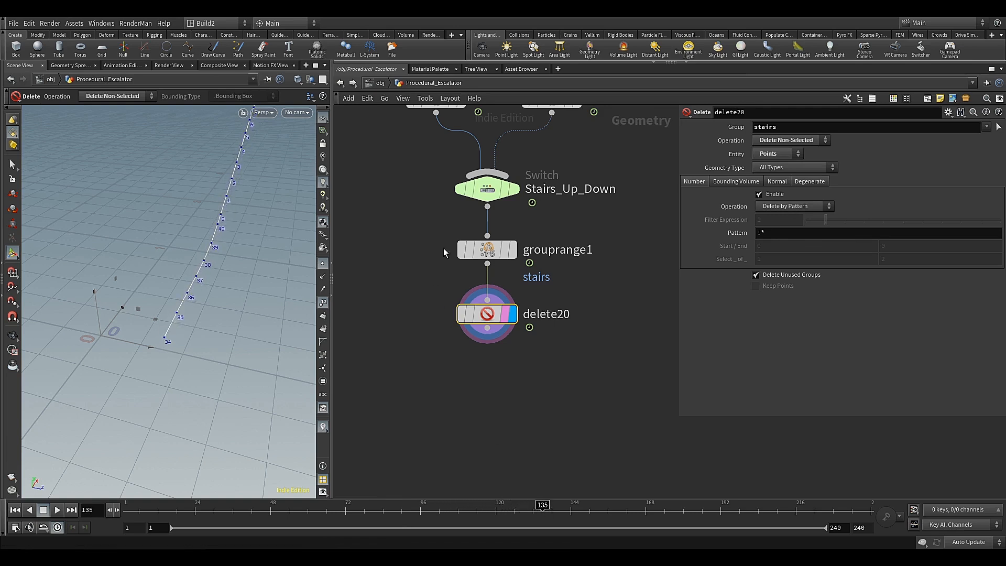
{"action": "middle_click_drag", "start_coordinate": [436, 321], "coordinate": [436, 271]}
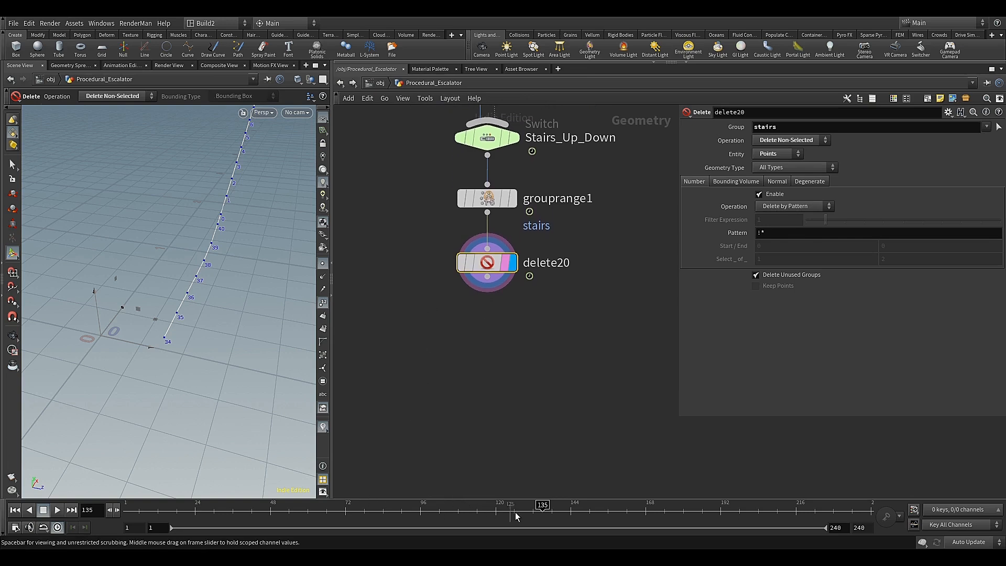
{"action": "left_click_drag", "start_coordinate": [524, 511], "coordinate": [382, 512]}
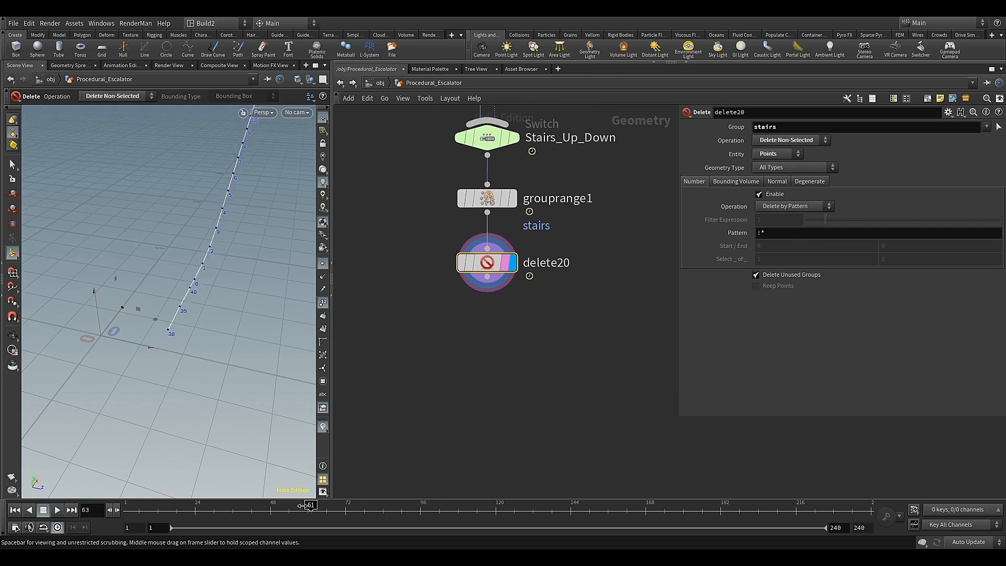
{"action": "key", "text": "Escape"}
{"action": "mouse_move", "coordinate": [222, 306]}
{"action": "left_mouse_down"}
{"action": "mouse_move", "coordinate": [212, 278]}
{"action": "mouse_move", "coordinate": [209, 328]}
{"action": "mouse_move", "coordinate": [210, 304]}
{"action": "left_mouse_up"}
Add a Fuse node wired to the output of delete20 and place it beneath that node
{"action": "left_click", "coordinate": [485, 282]}
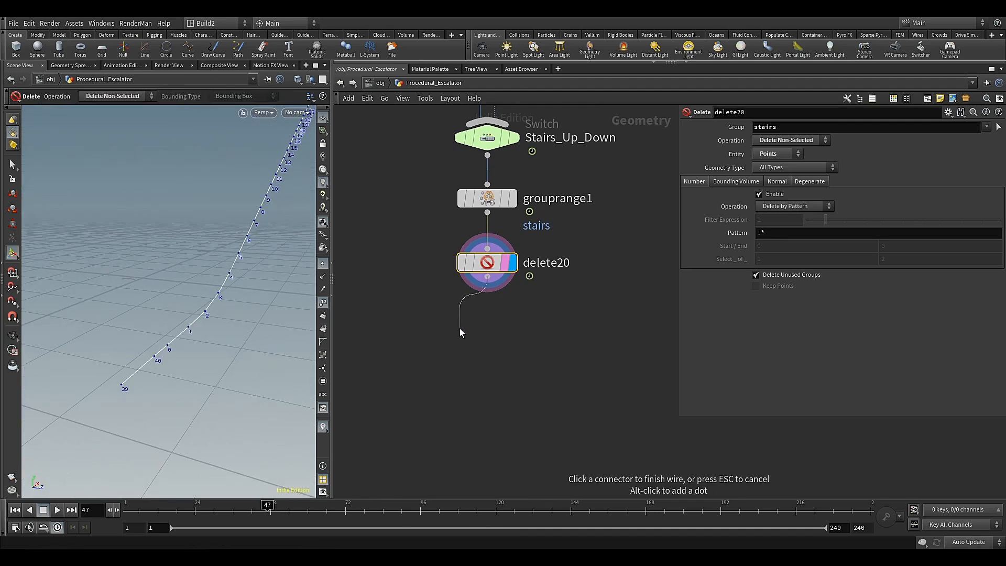
{"action": "key", "text": "Tab"}
{"action": "type", "text": "fu"}
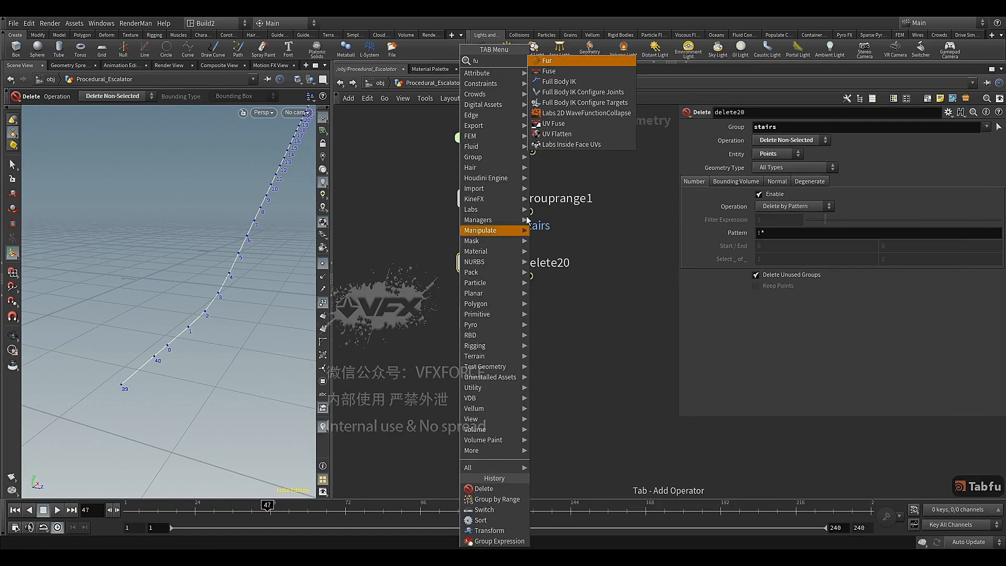
{"action": "key", "text": "Escape"}
{"action": "left_click", "coordinate": [486, 323]}
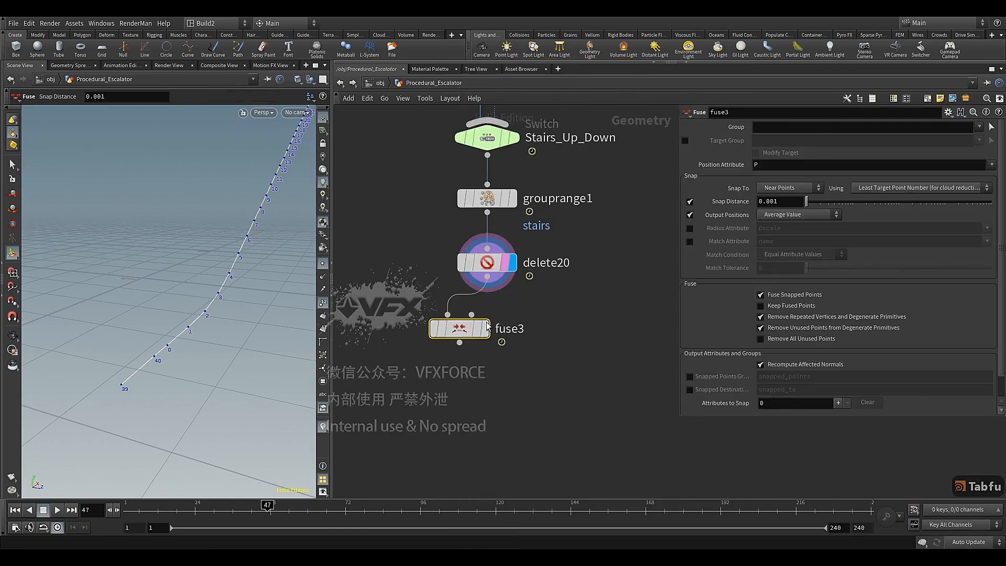
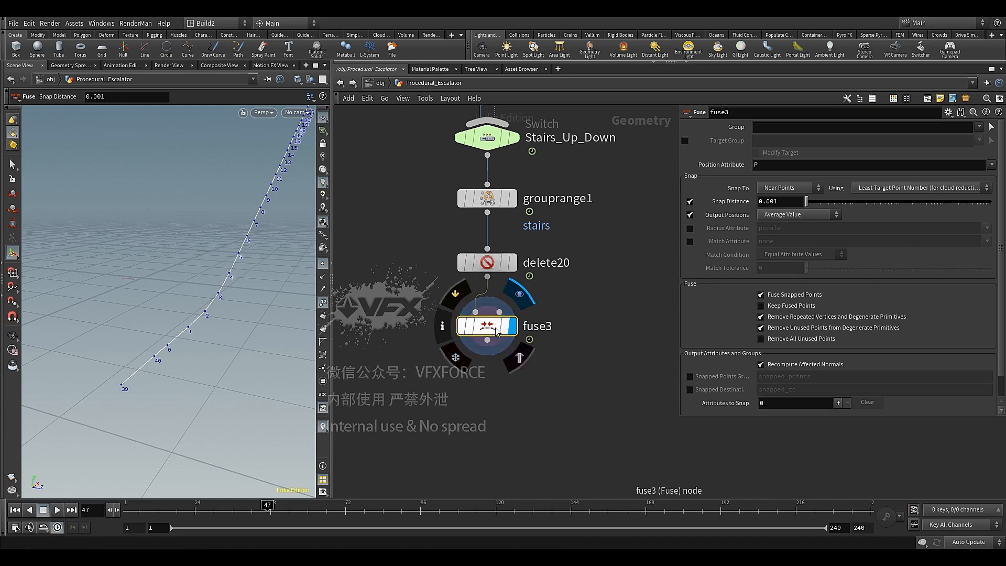
Add a Null node wired to the output of fuse3, display its result and name it Steps
{"action": "middle_click_drag", "start_coordinate": [774, 204], "coordinate": [805, 227]}
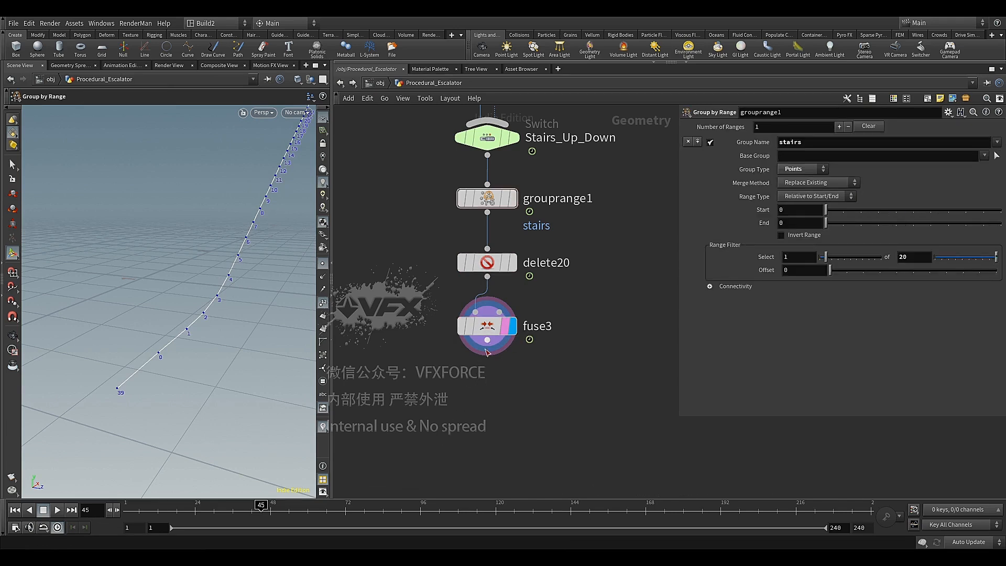
{"action": "left_click", "coordinate": [486, 350]}
{"action": "key", "text": "Tab"}
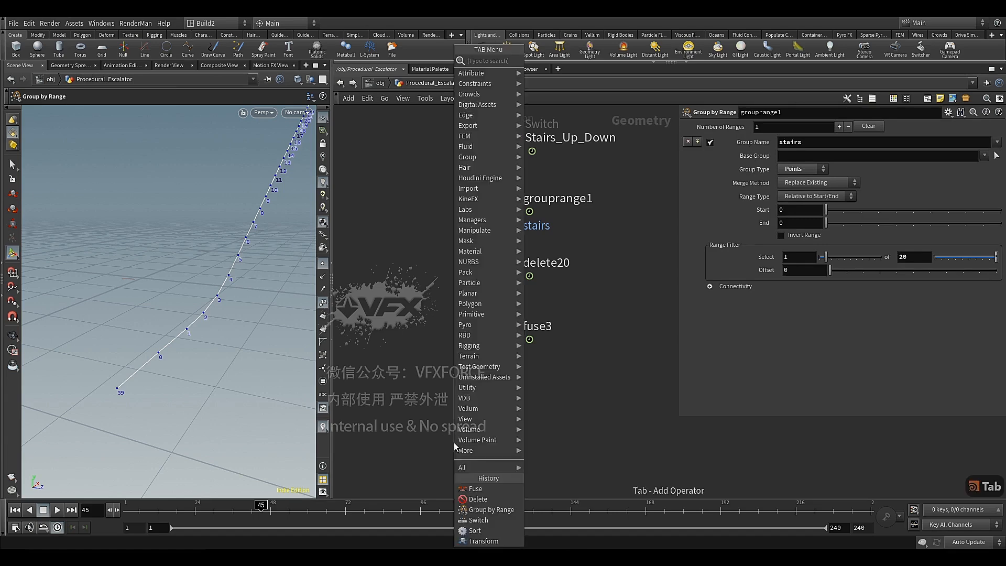
{"action": "type", "text": "nu"}
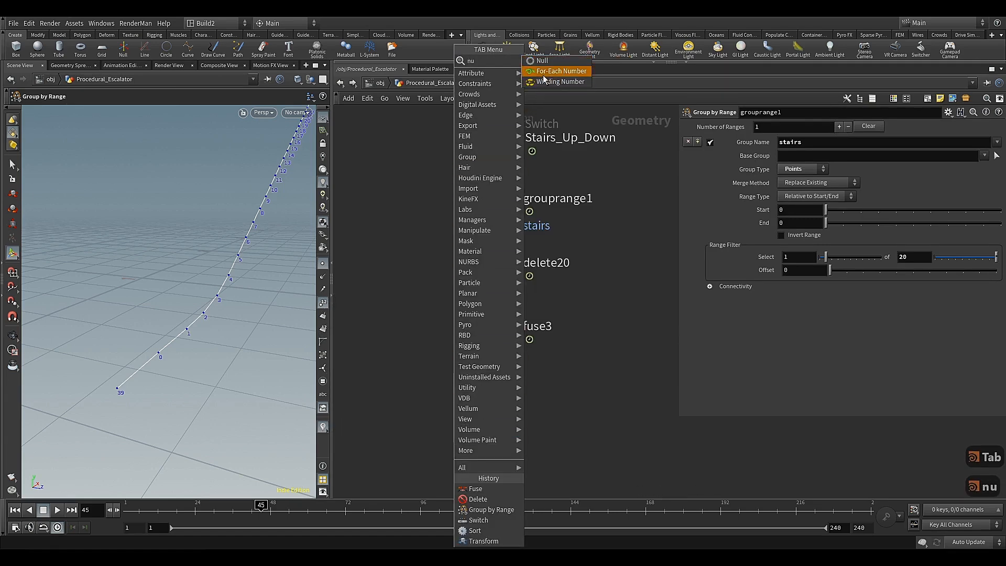
{"action": "left_click", "coordinate": [543, 61]}
{"action": "left_click", "coordinate": [460, 441]}
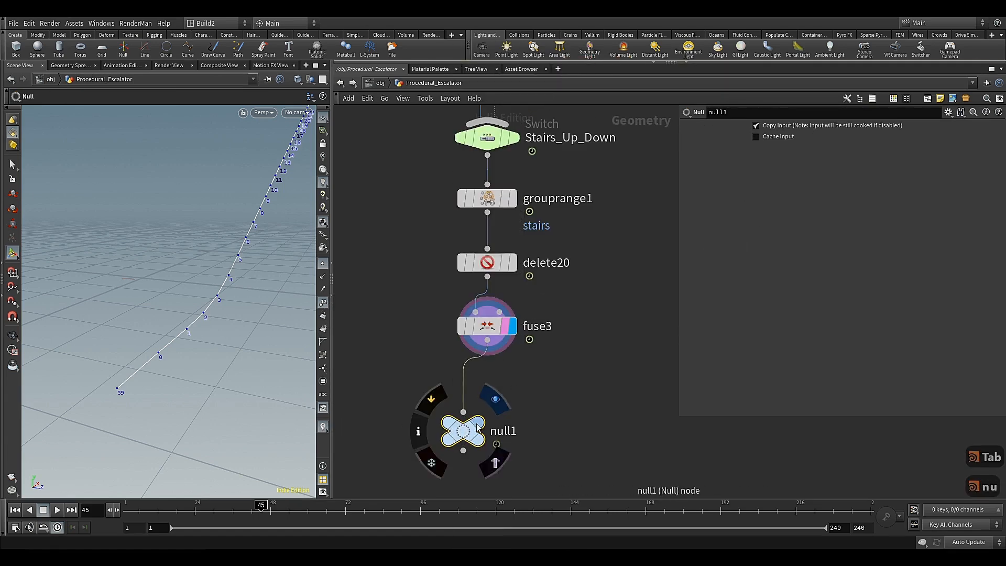
{"action": "key", "text": "F2"}
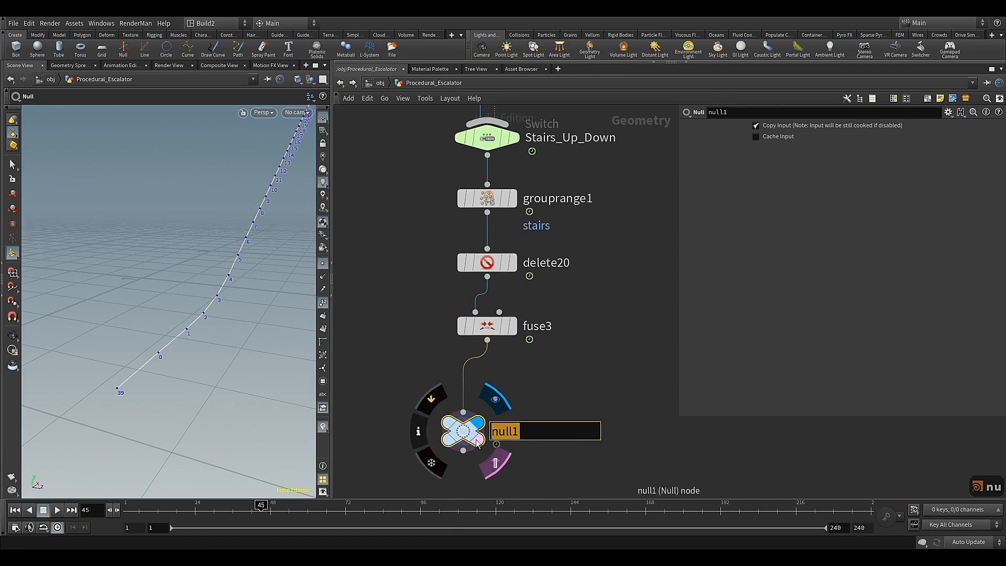
{"action": "type", "text": "Steps"}
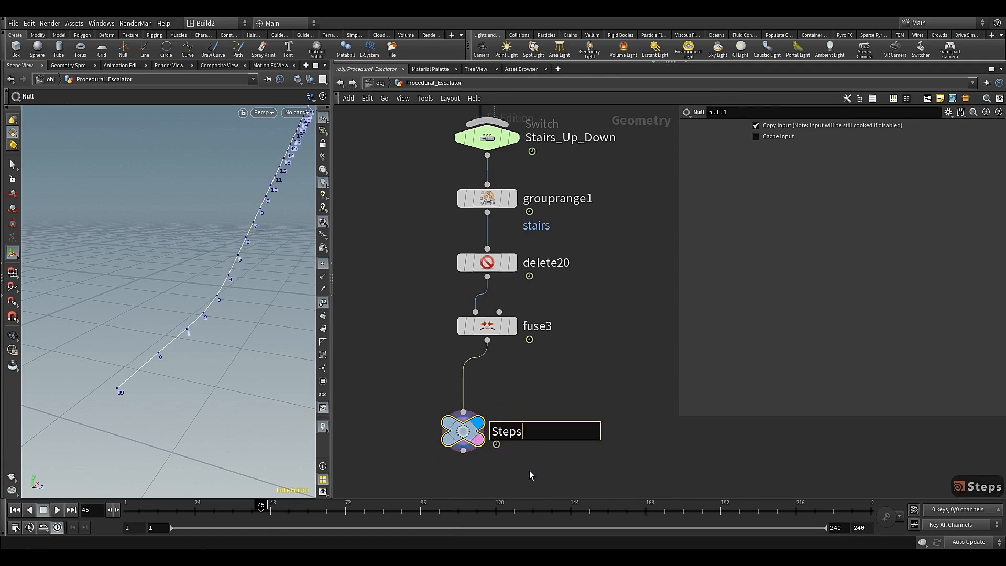
{"action": "key", "text": "Return"}
Move the Steps null into place beneath fuse3 and colour it green
{"action": "left_click_drag", "start_coordinate": [469, 443], "coordinate": [479, 429]}
{"action": "key", "text": "c"}
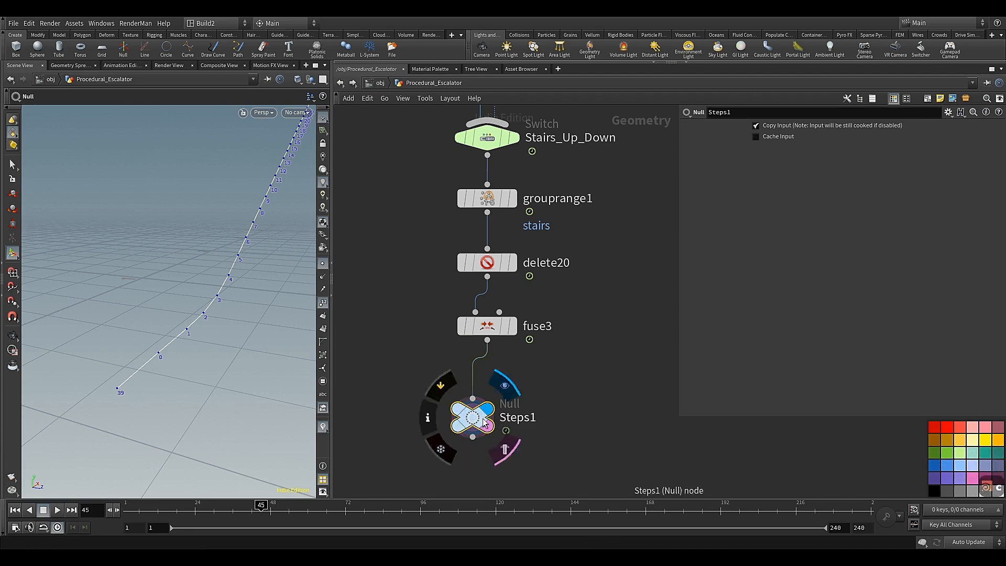
{"action": "left_click", "coordinate": [946, 453]}
{"action": "key", "text": "c"}
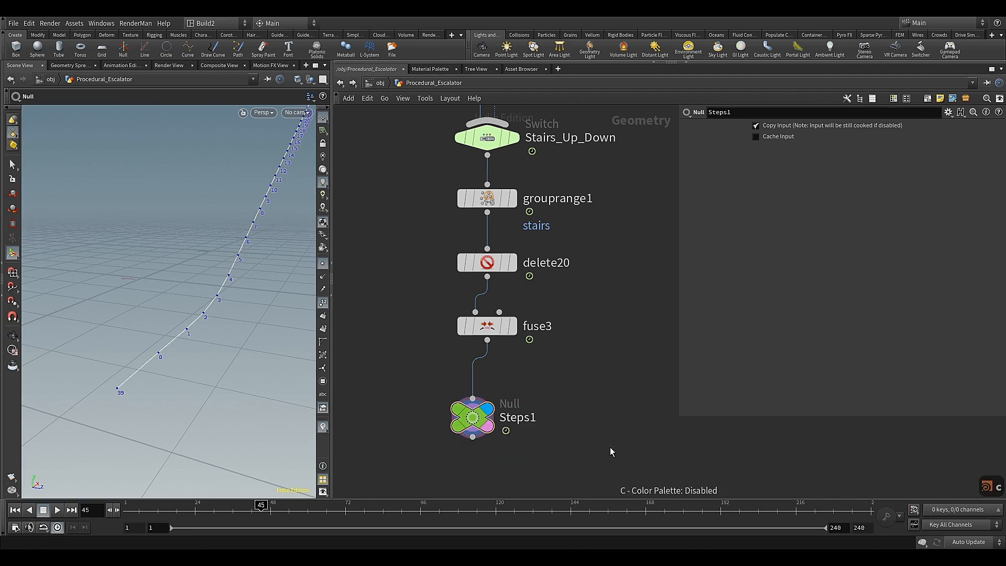
Add a separate Box node in the empty space beside the Stairs_Up_Down switch
{"action": "middle_click_drag", "start_coordinate": [603, 420], "coordinate": [600, 234]}
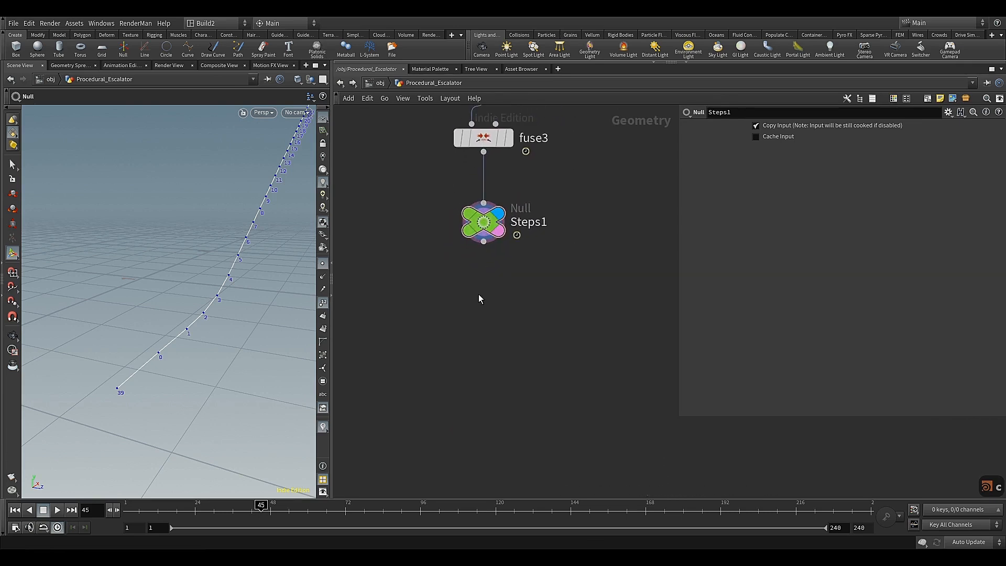
{"action": "scroll", "coordinate": [580, 305], "scroll_direction": "down", "scroll_amount": 4}
{"action": "middle_click_drag", "start_coordinate": [580, 305], "coordinate": [634, 460]}
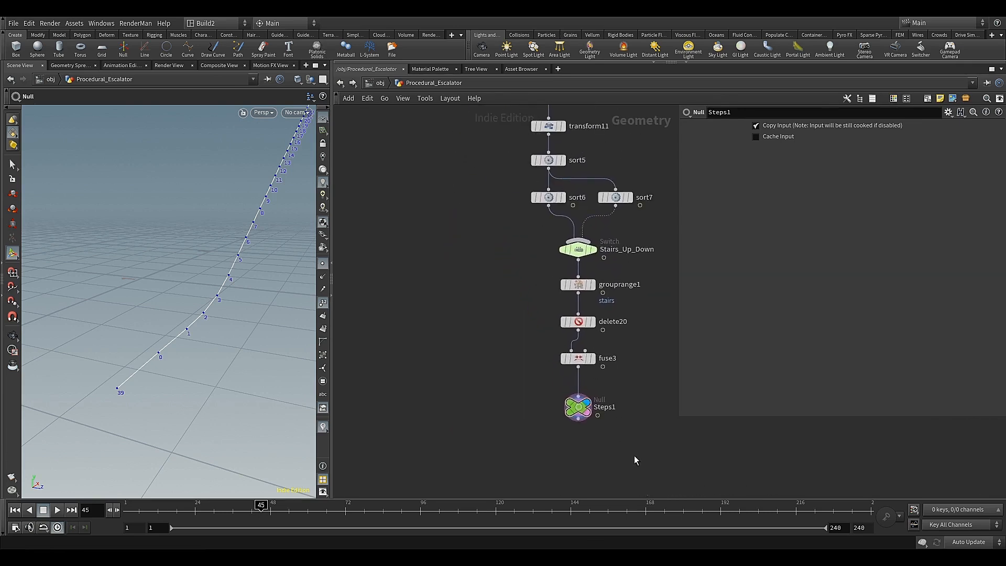
{"action": "middle_click_drag", "start_coordinate": [431, 245], "coordinate": [458, 258]}
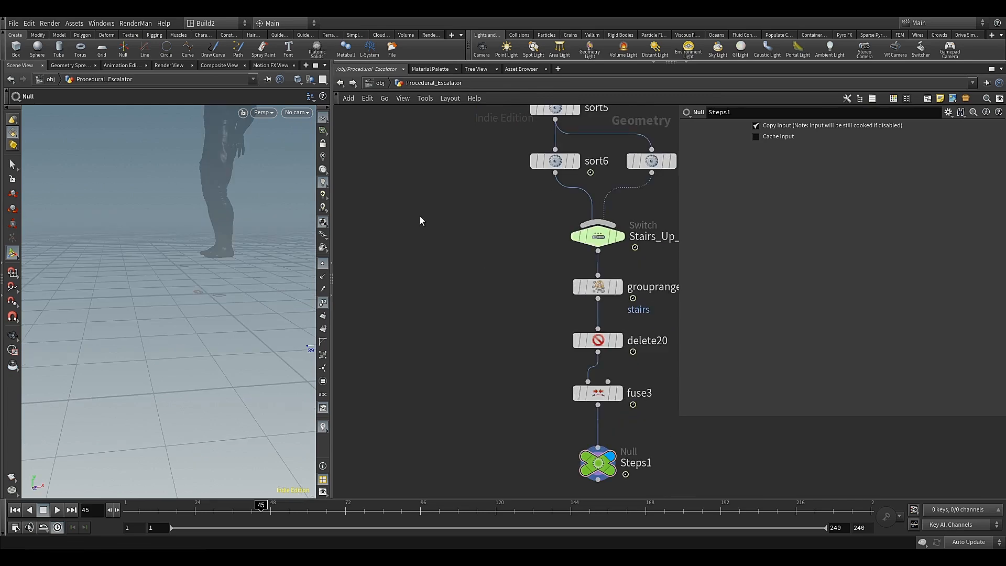
{"action": "key", "text": "Tab"}
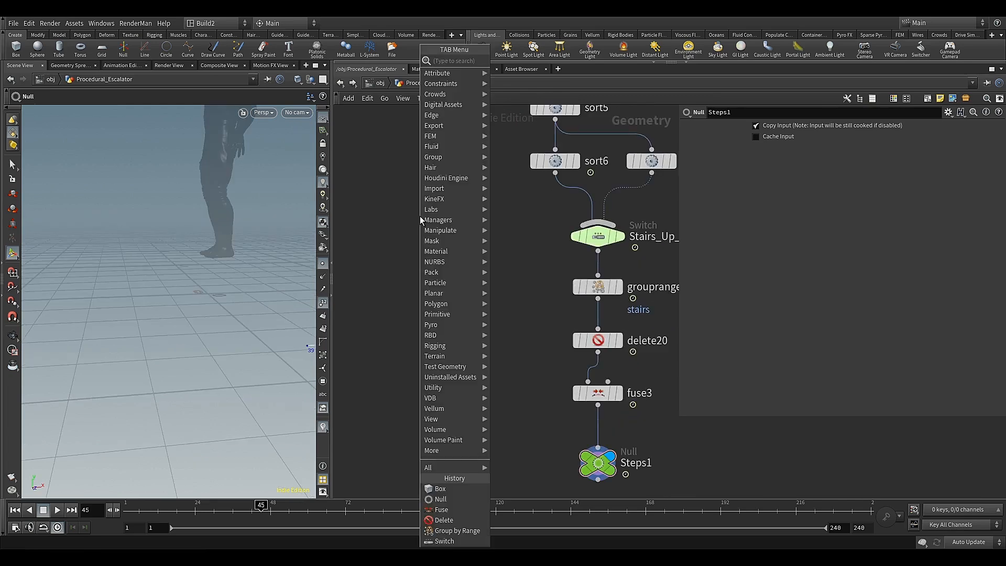
{"action": "left_click", "coordinate": [511, 83]}
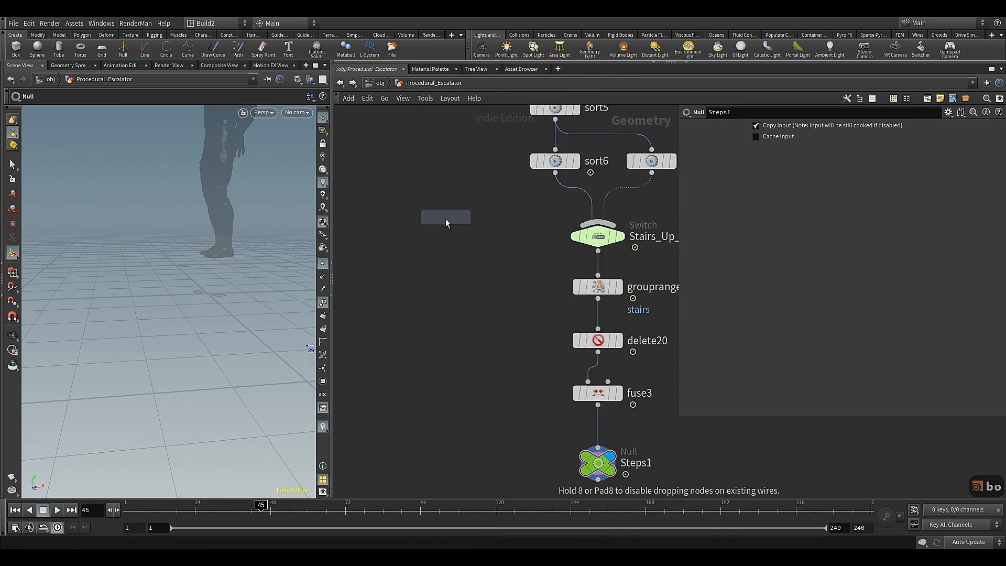
{"action": "left_click", "coordinate": [436, 236]}
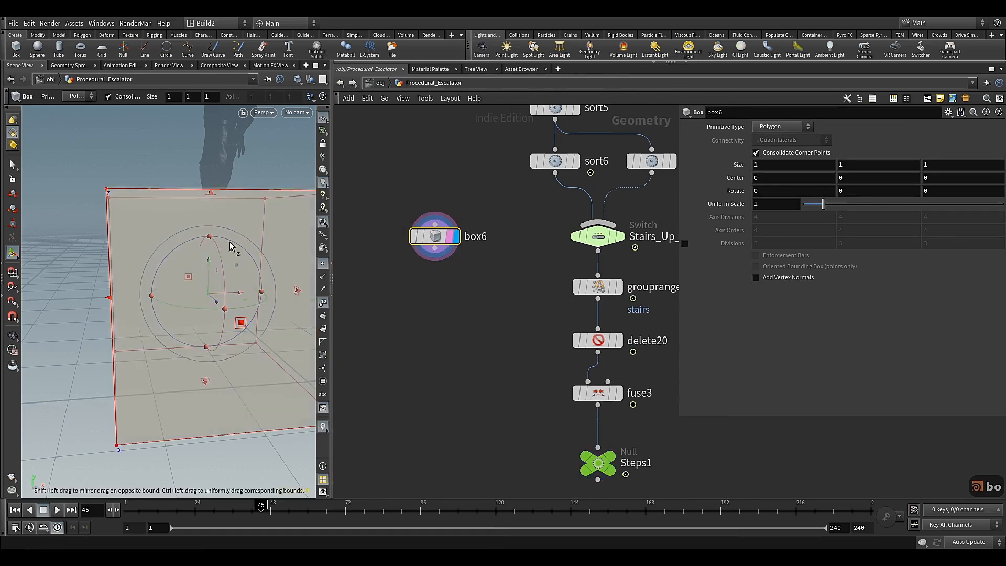
Set the size of box6 to 0.3 in X, 0.2 in Y and 0.1 in Z
{"action": "key", "text": "Escape"}
{"action": "left_click_drag", "start_coordinate": [193, 260], "coordinate": [215, 284]}
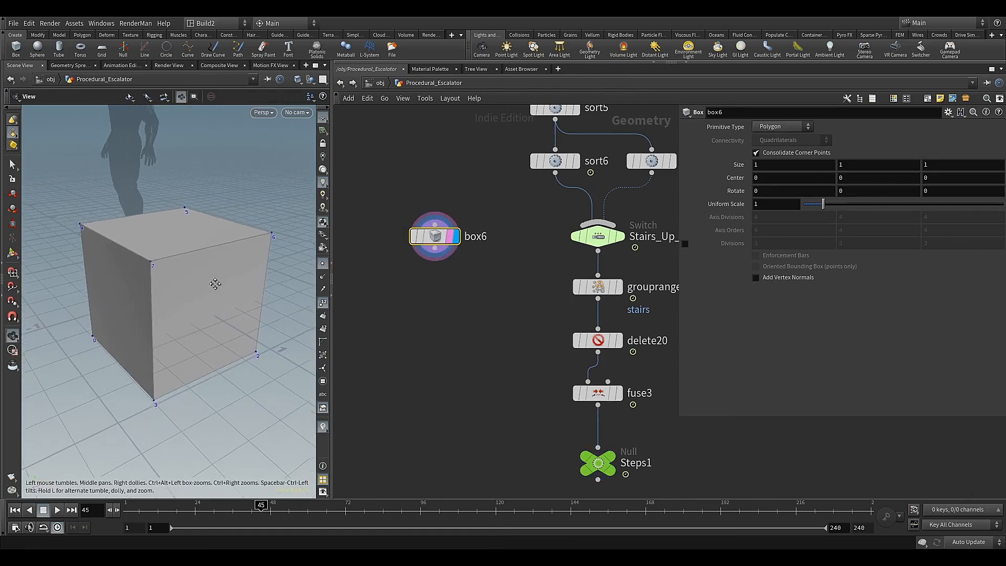
{"action": "key", "text": "Return"}
{"action": "double_click", "coordinate": [770, 164]}
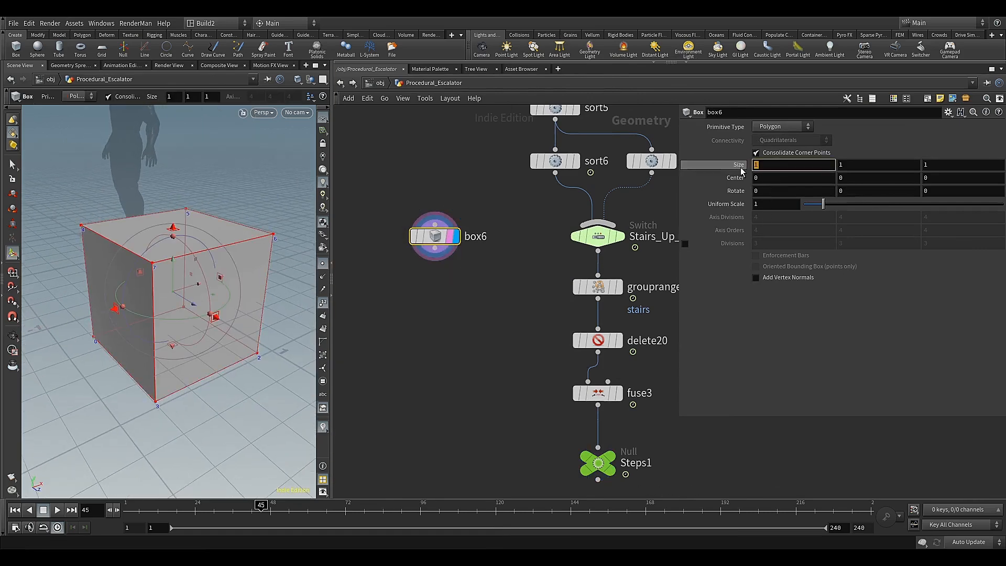
{"action": "type", "text": "0"}
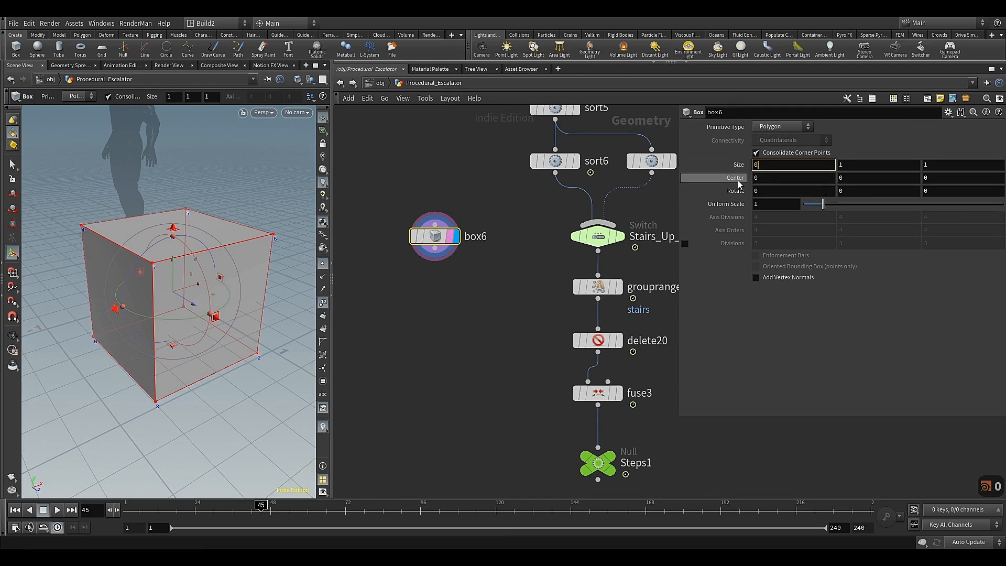
{"action": "type", "text": ".3"}
{"action": "key", "text": "Tab"}
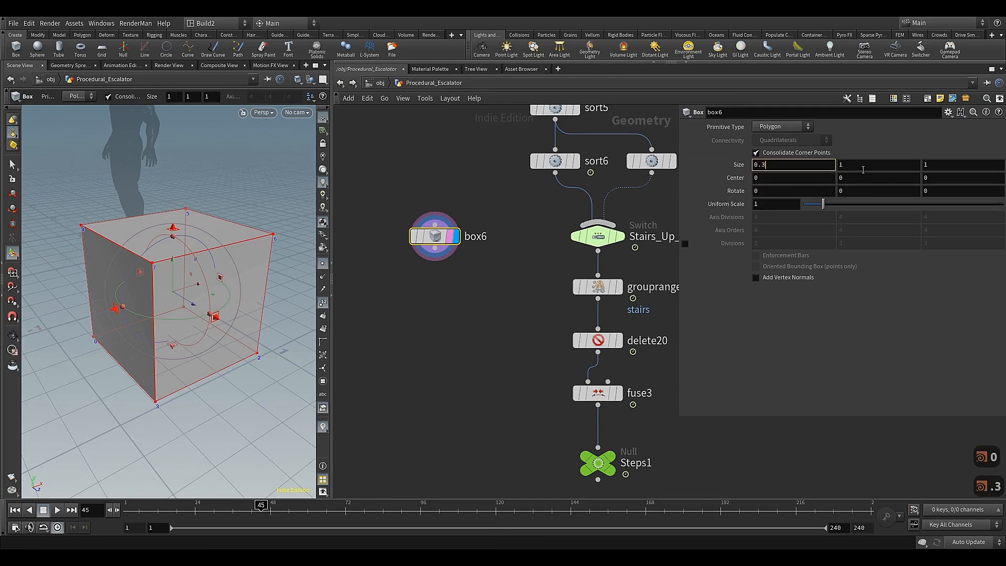
{"action": "type", "text": "0.2"}
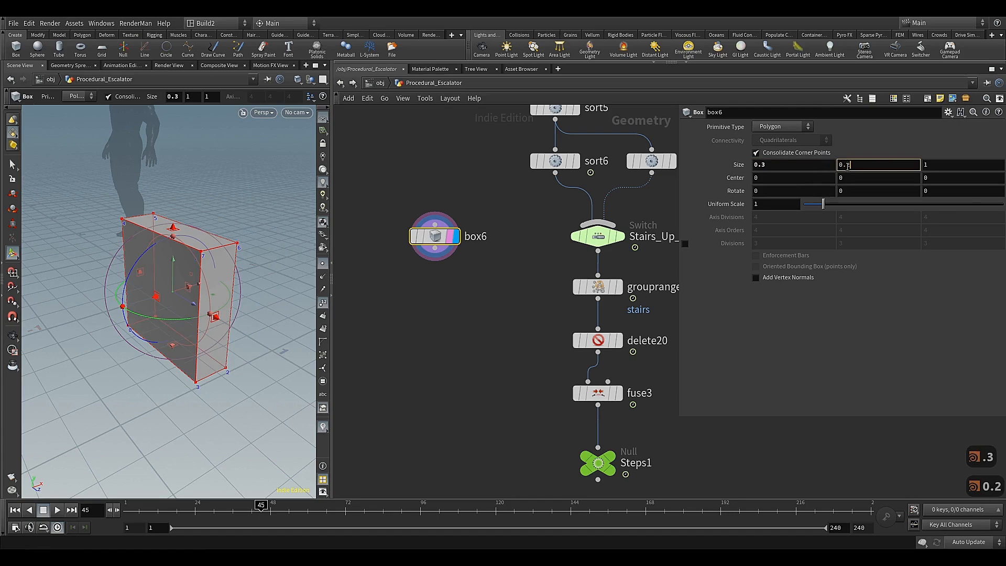
{"action": "key", "text": "Tab"}
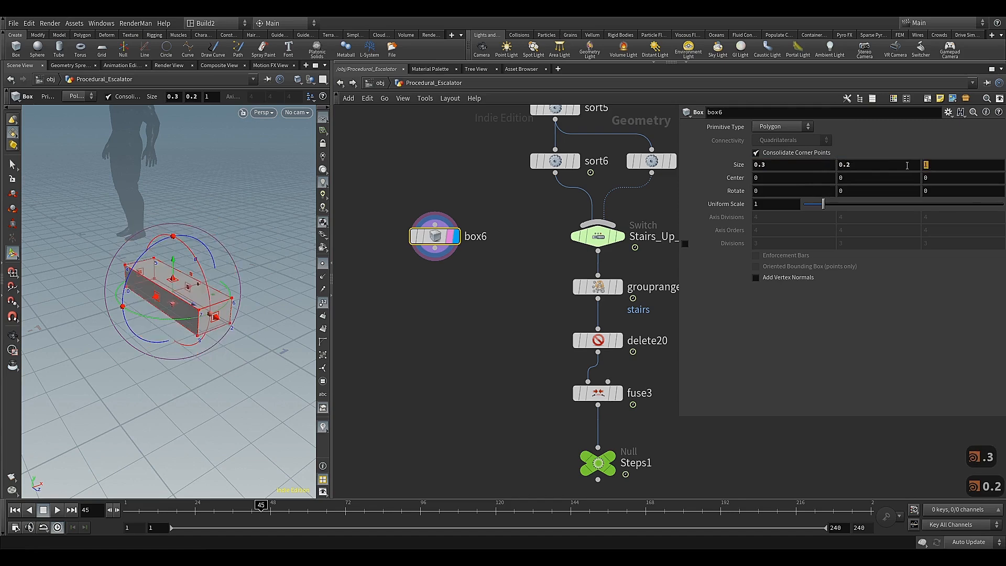
{"action": "type", "text": "0."}
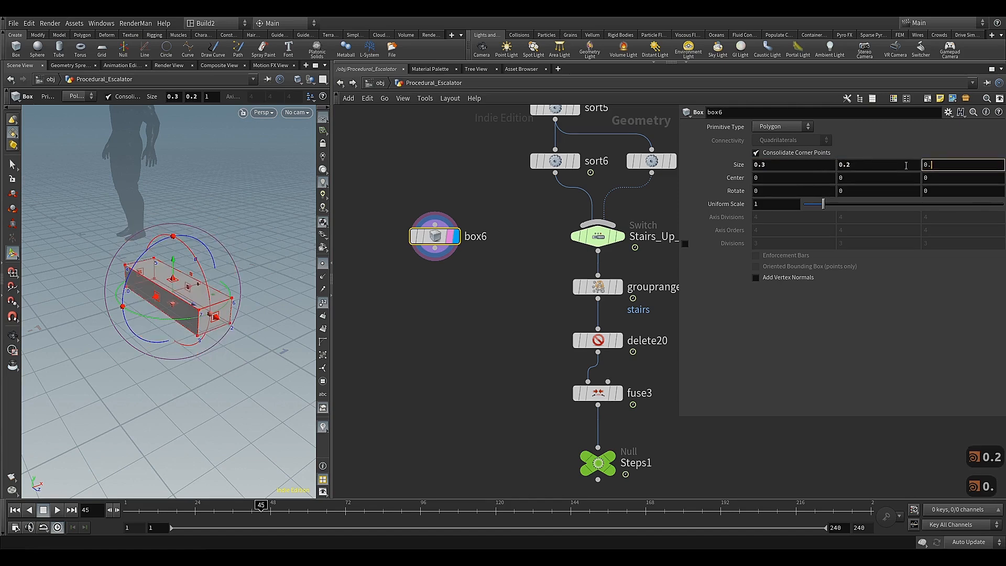
{"action": "type", "text": "1"}
{"action": "key", "text": "Return"}
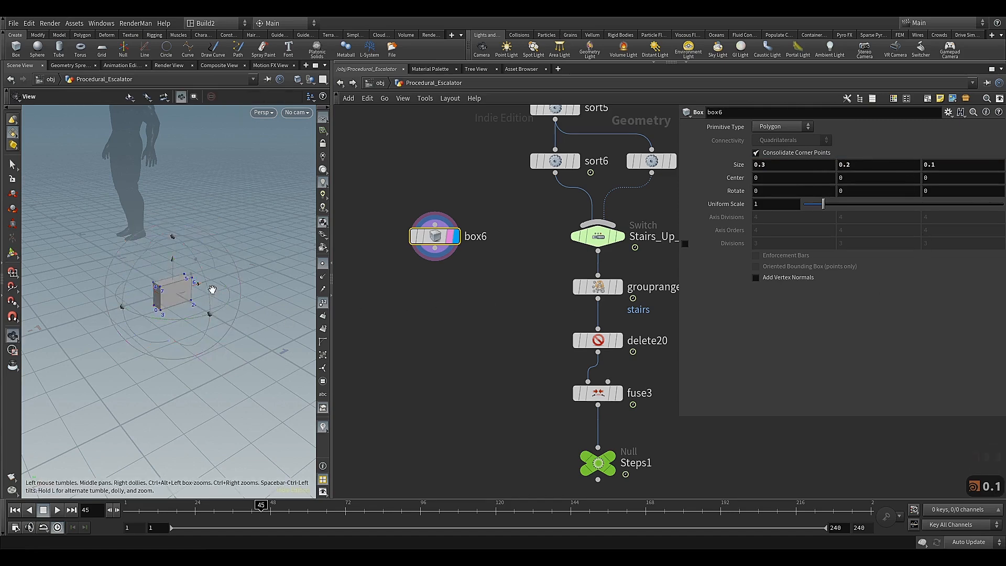
Add a PolyBevel node wired to the output of box6 and place it beneath the box
{"action": "left_click_drag", "start_coordinate": [211, 289], "coordinate": [193, 301], "text": "alt"}
{"action": "scroll", "coordinate": [203, 284], "scroll_direction": "up", "scroll_amount": 3}
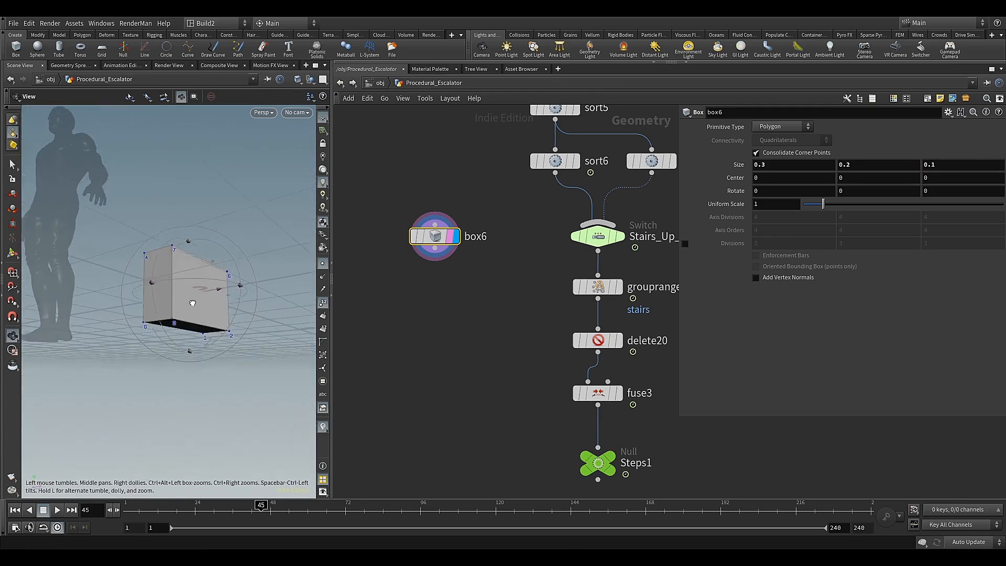
{"action": "left_click", "coordinate": [435, 249]}
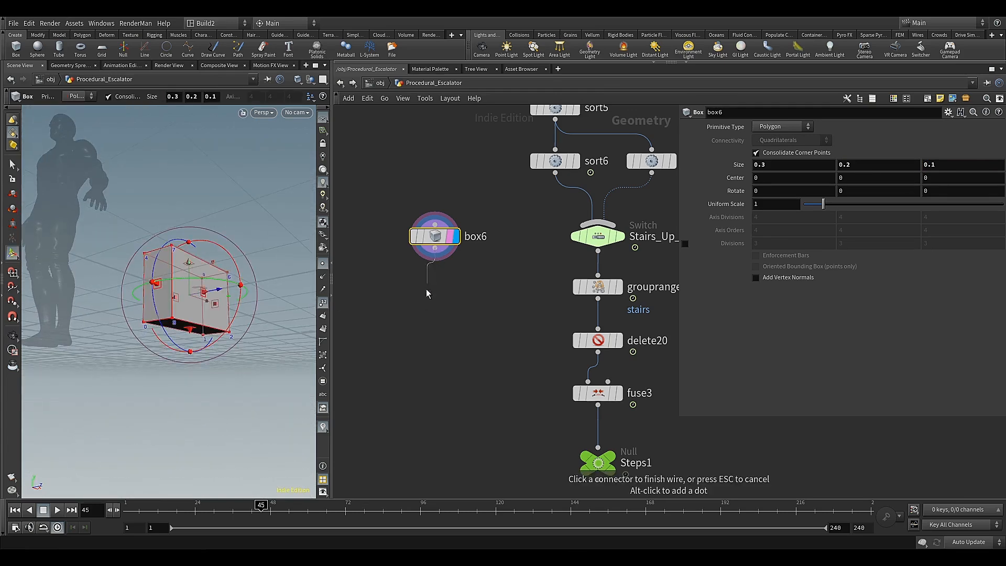
{"action": "key", "text": "Tab"}
{"action": "type", "text": "pol"}
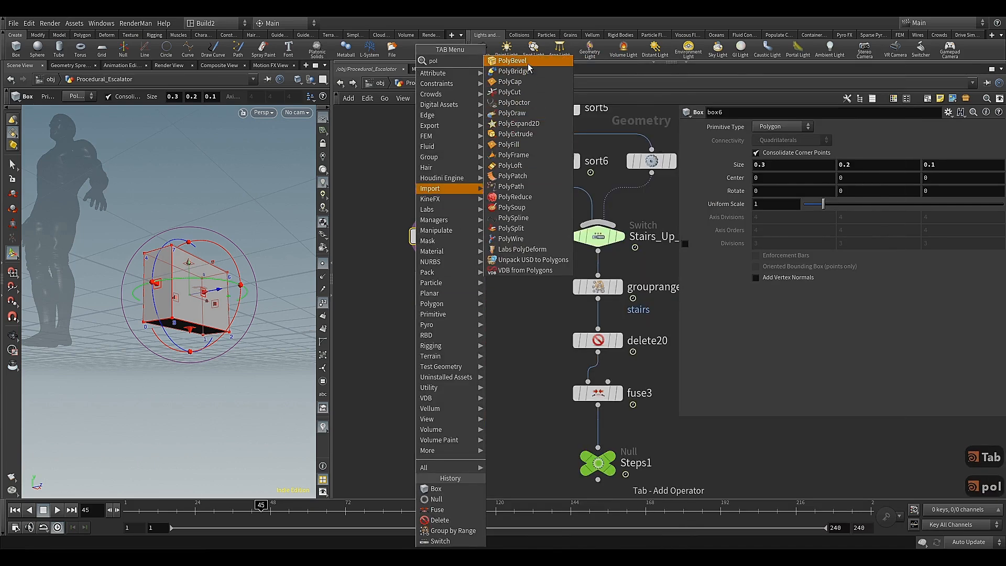
{"action": "left_click", "coordinate": [527, 62]}
{"action": "left_click", "coordinate": [429, 297]}
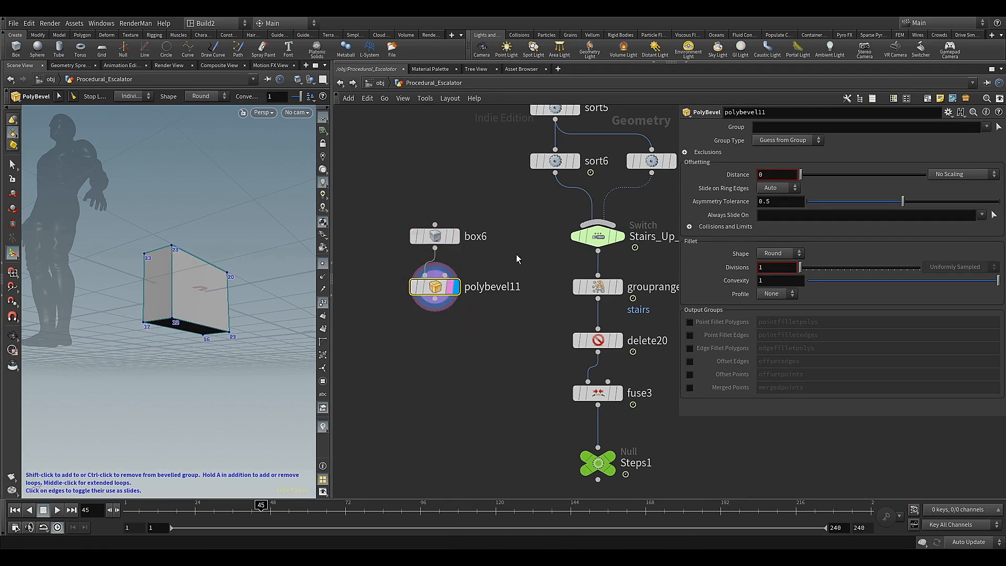
Restrict polybevel11 to the short lower edge p0-3 of the box, picked with edge selection
{"action": "left_click", "coordinate": [998, 126]}
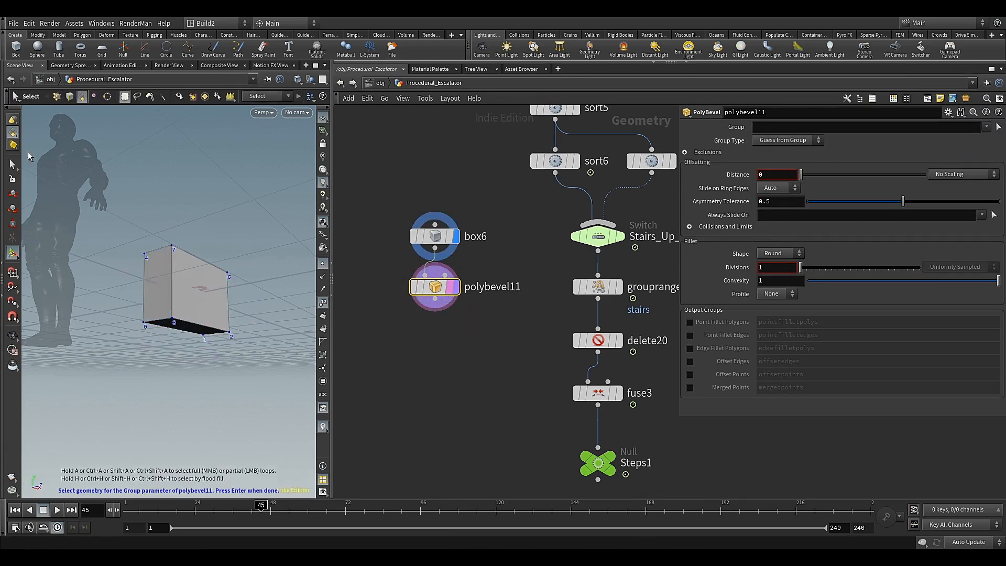
{"action": "left_click", "coordinate": [14, 135]}
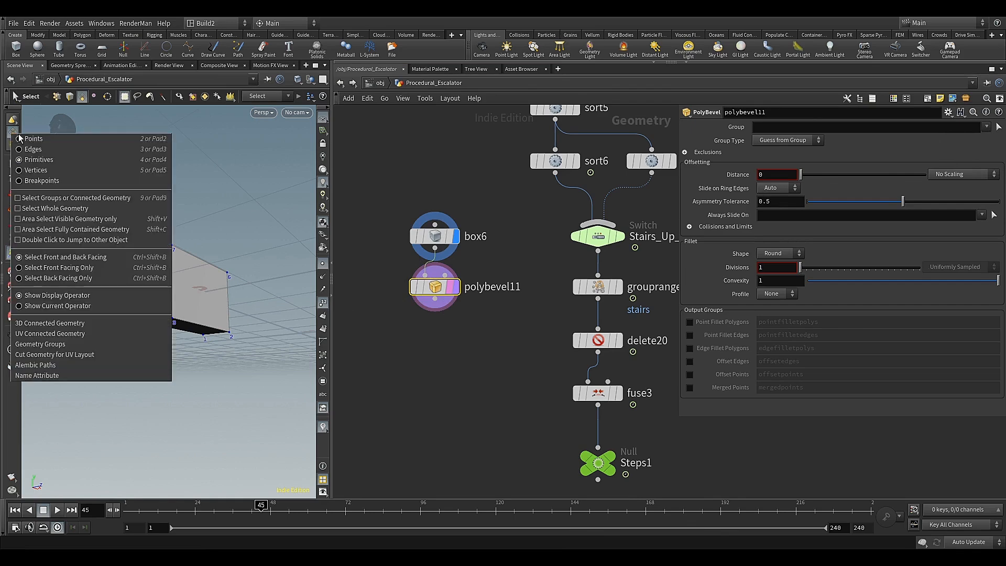
{"action": "left_click", "coordinate": [30, 163]}
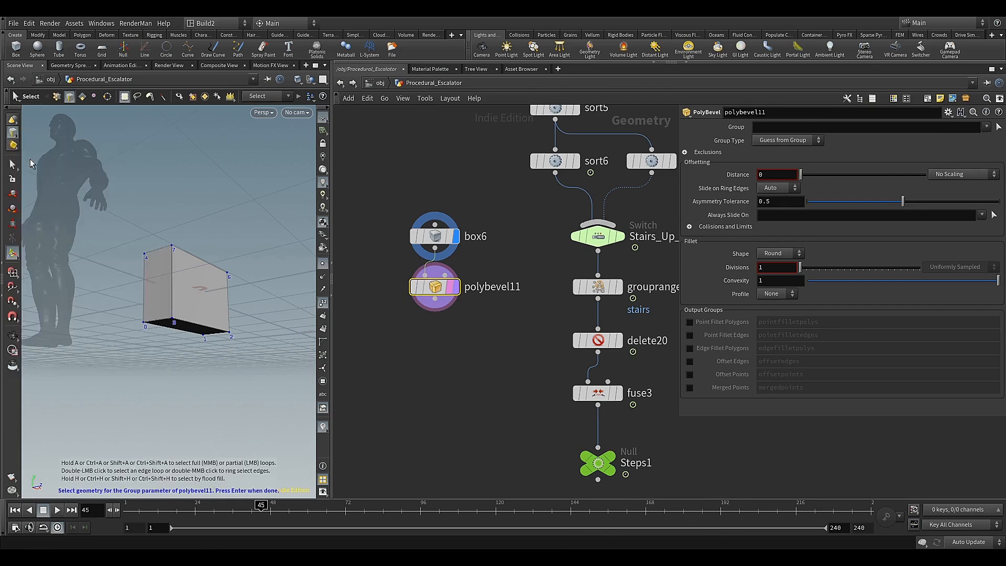
{"action": "left_click", "coordinate": [158, 323]}
{"action": "key", "text": "Return"}
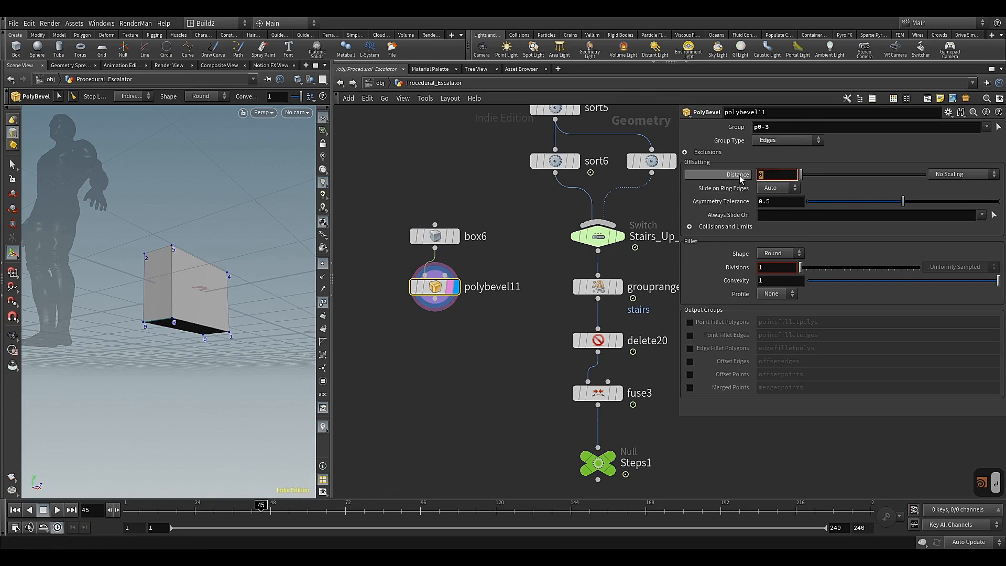
Set the distance of polybevel11 to 0.259 and raise its fillet divisions to 6
{"action": "double_click", "coordinate": [773, 176]}
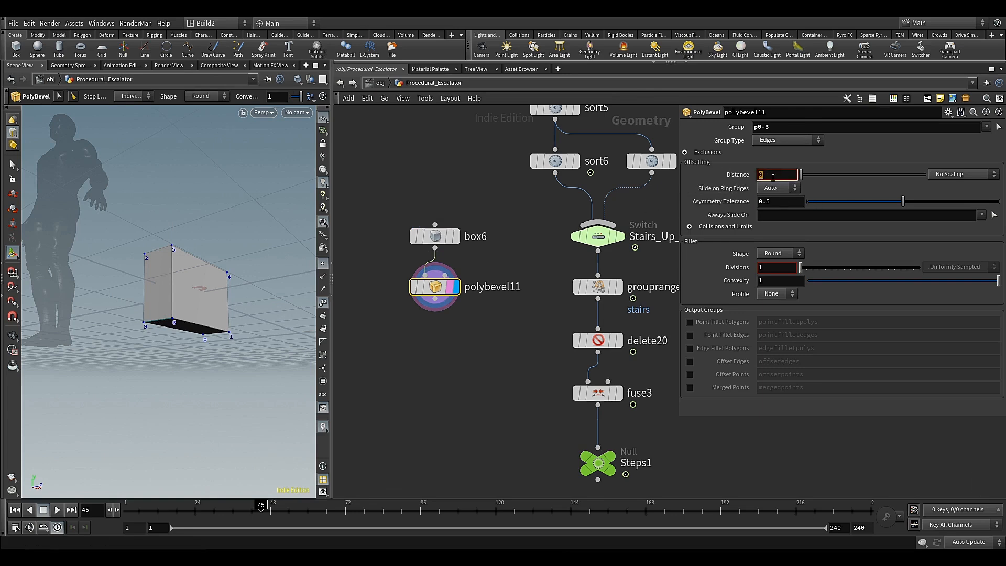
{"action": "type", "text": "0.25"}
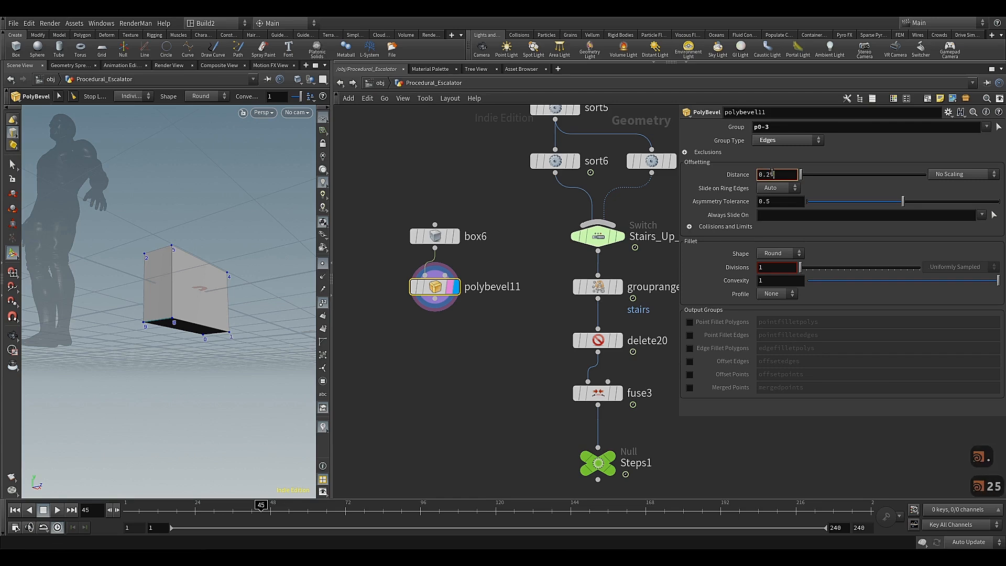
{"action": "type", "text": "9"}
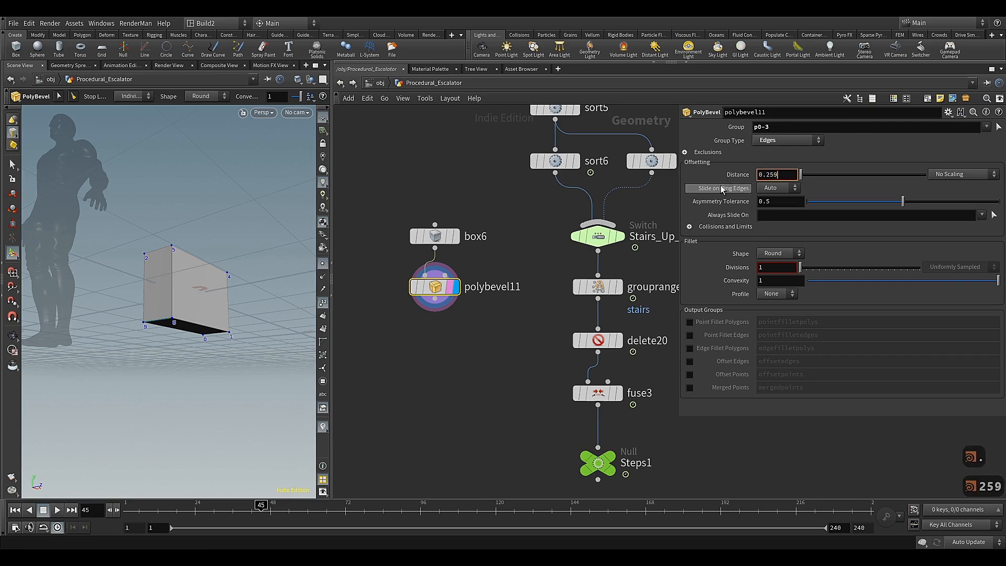
{"action": "key", "text": "Return"}
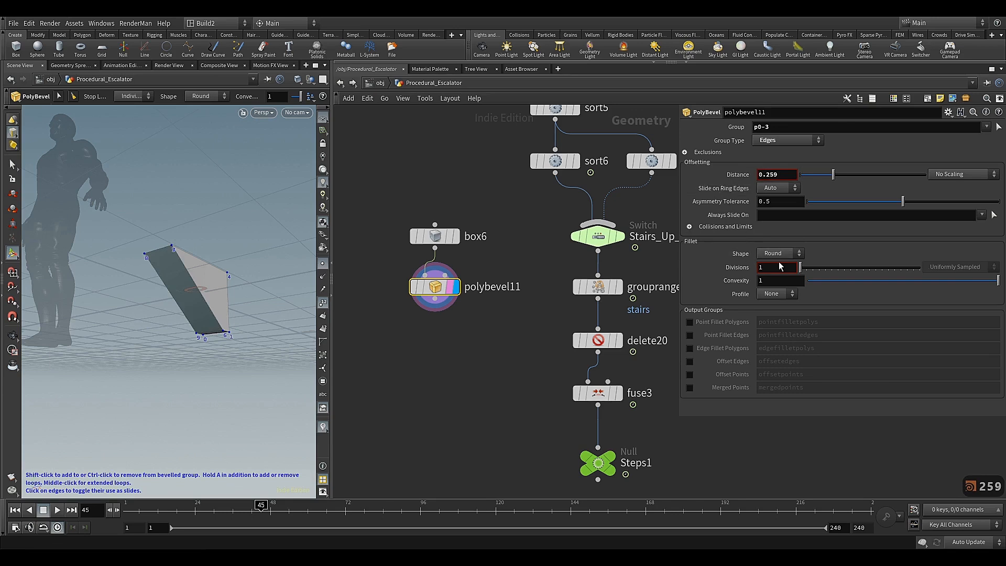
{"action": "left_click_drag", "start_coordinate": [800, 266], "coordinate": [832, 270]}
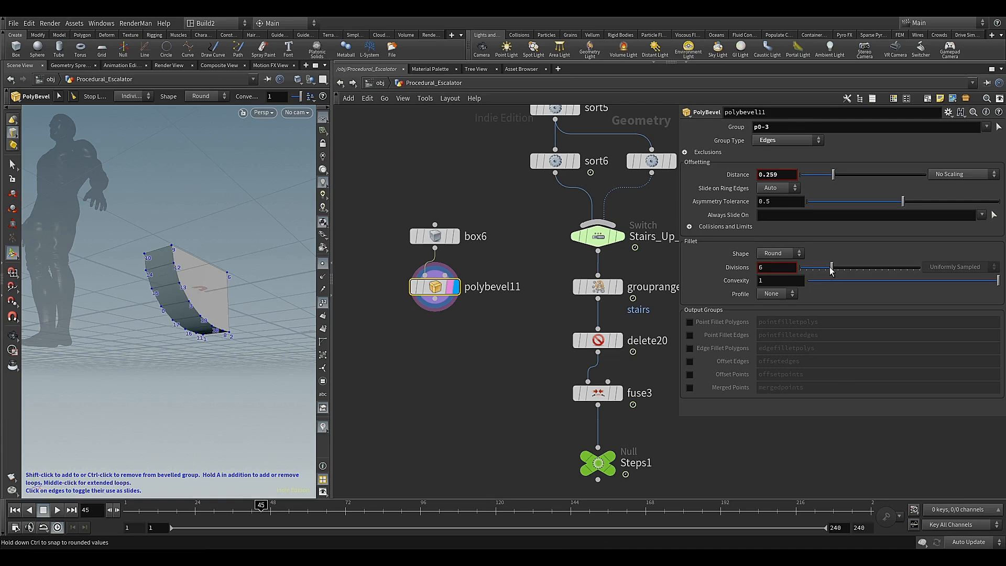
Add a Match Size node wired to the output of polybevel11, align it beneath and display it
{"action": "mouse_move", "coordinate": [191, 294]}
{"action": "left_mouse_down", "text": "alt"}
{"action": "mouse_move", "coordinate": [252, 302]}
{"action": "mouse_move", "coordinate": [261, 316]}
{"action": "mouse_move", "coordinate": [206, 309]}
{"action": "mouse_move", "coordinate": [195, 297]}
{"action": "left_mouse_up", "text": "alt"}
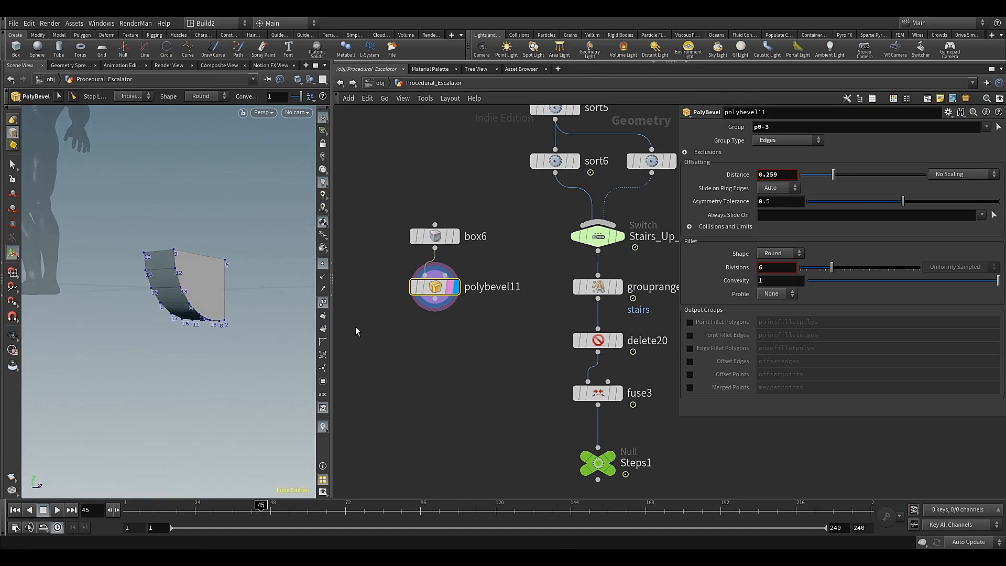
{"action": "left_click", "coordinate": [435, 298]}
{"action": "key", "text": "Tab"}
{"action": "type", "text": "ma"}
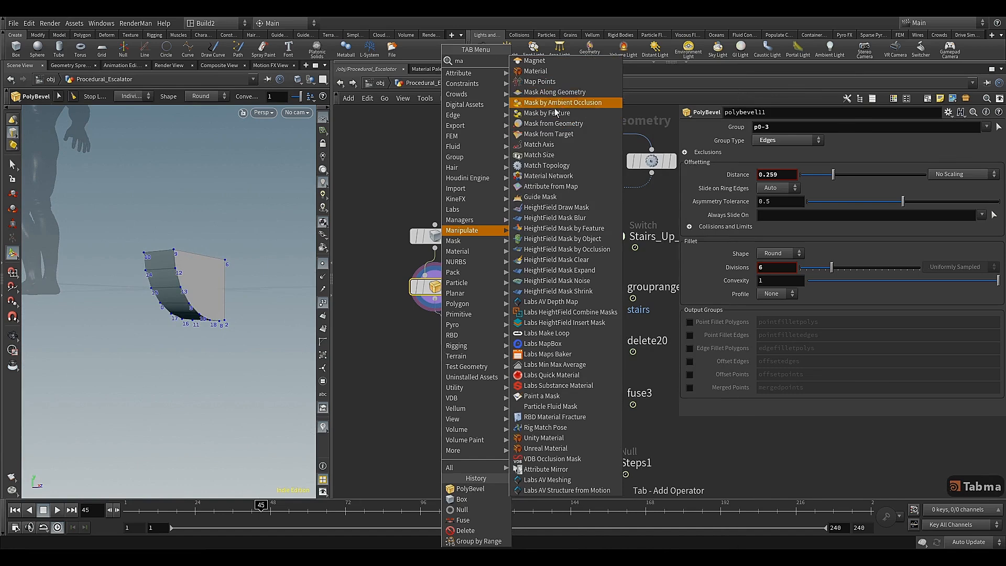
{"action": "left_click", "coordinate": [538, 154]}
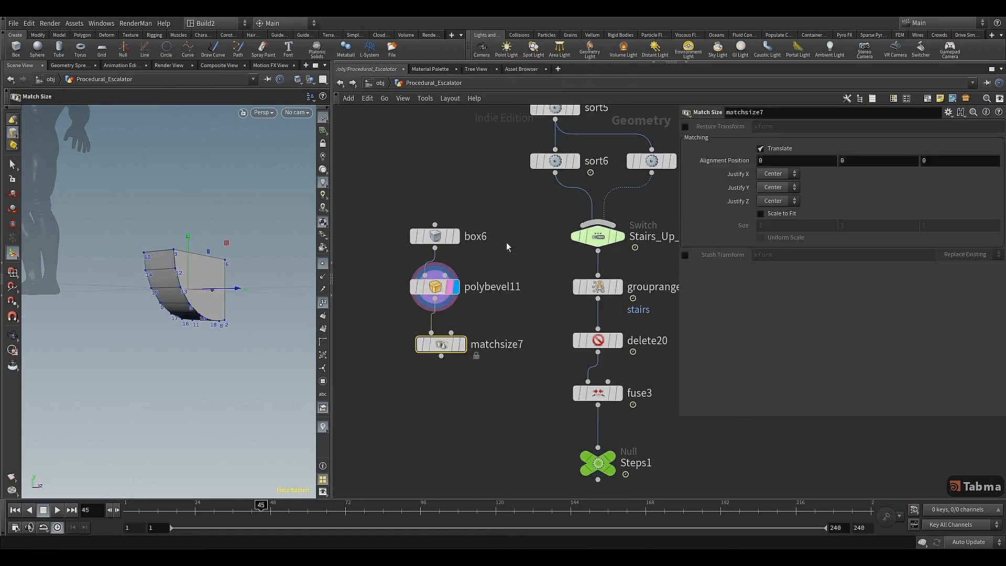
{"action": "left_click_drag", "start_coordinate": [456, 350], "coordinate": [449, 346]}
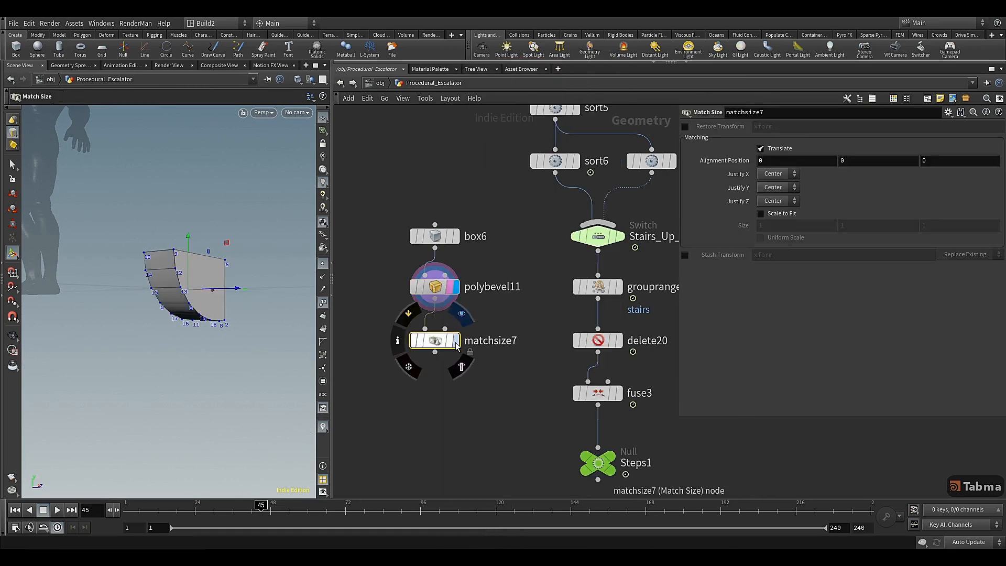
{"action": "left_click", "coordinate": [449, 346]}
Set the X justification of matchsize7 to Min
{"action": "left_click_drag", "start_coordinate": [245, 260], "coordinate": [246, 294], "text": "alt"}
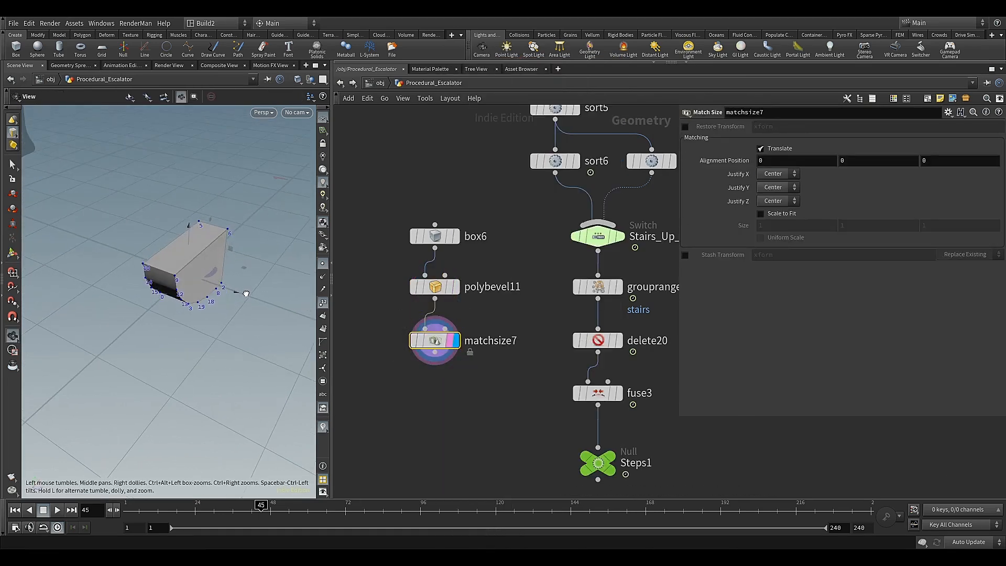
{"action": "left_click", "coordinate": [781, 175]}
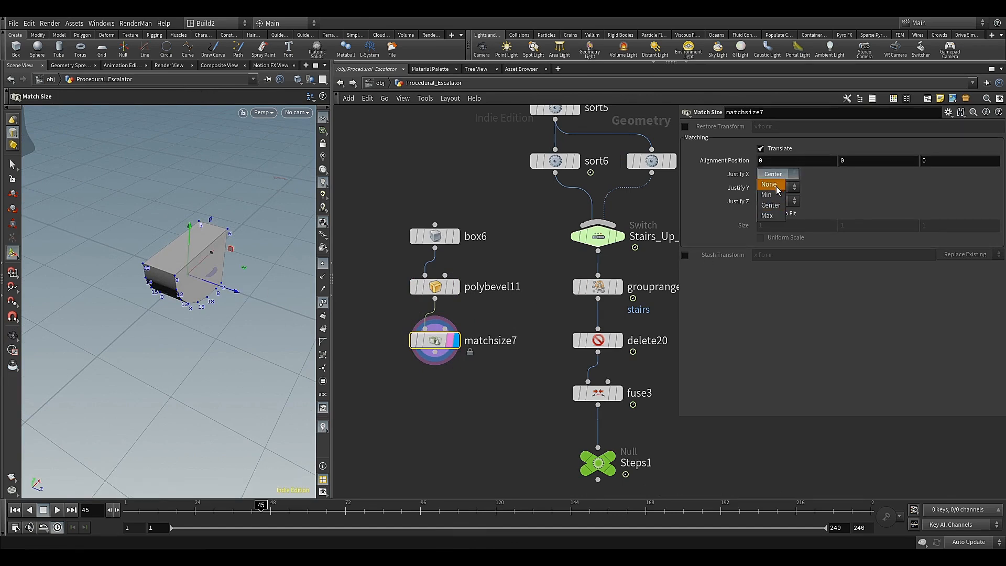
{"action": "left_click", "coordinate": [776, 196]}
{"action": "key", "text": "space"}
{"action": "left_click_drag", "start_coordinate": [255, 218], "coordinate": [203, 241]}
Add a displayed Group Create node beneath matchsize7, wired to its output, and name its group scale
{"action": "middle_click_drag", "start_coordinate": [468, 383], "coordinate": [455, 334]}
{"action": "left_click", "coordinate": [422, 318]}
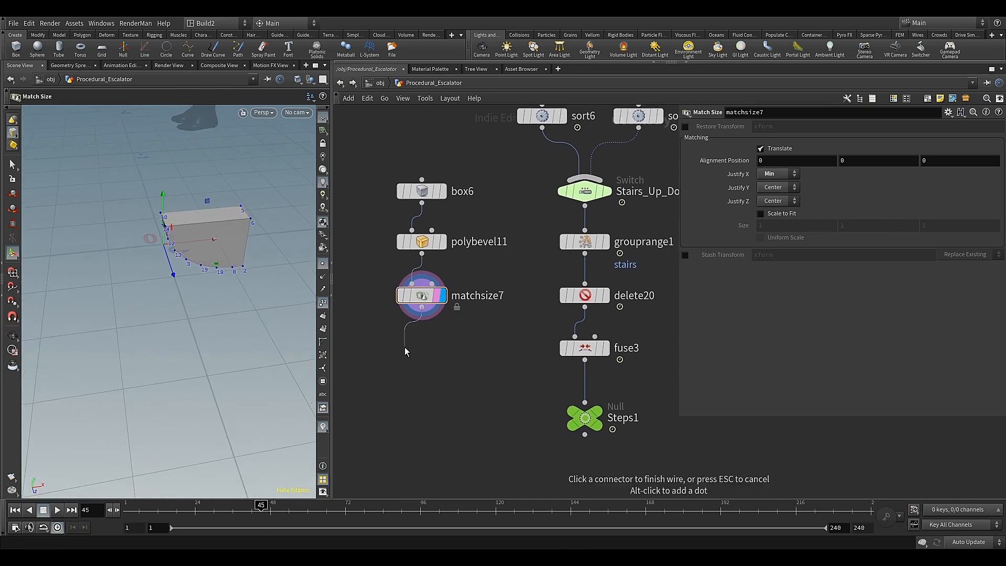
{"action": "key", "text": "Tab"}
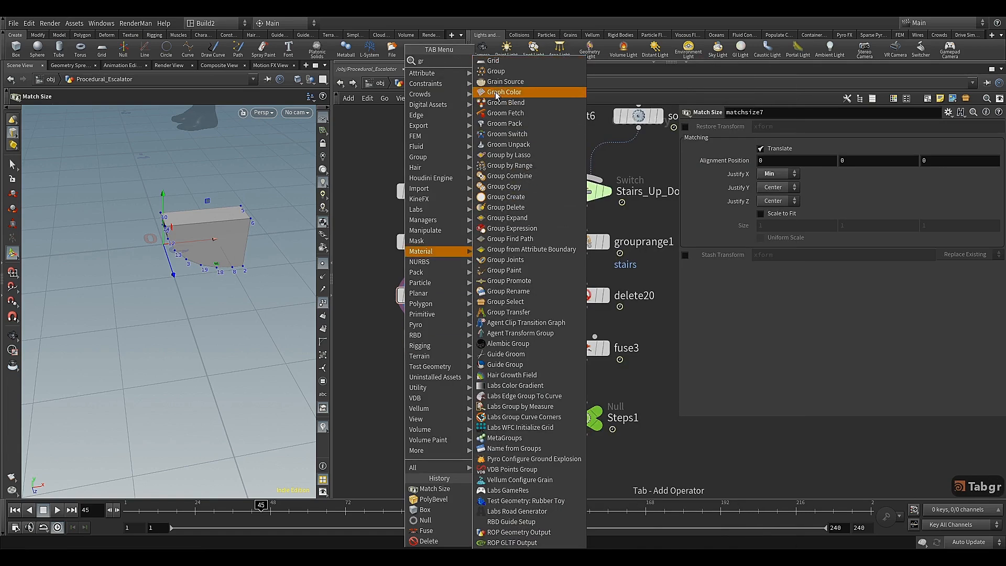
{"action": "left_click", "coordinate": [497, 74]}
{"action": "left_click_drag", "start_coordinate": [419, 354], "coordinate": [436, 354]}
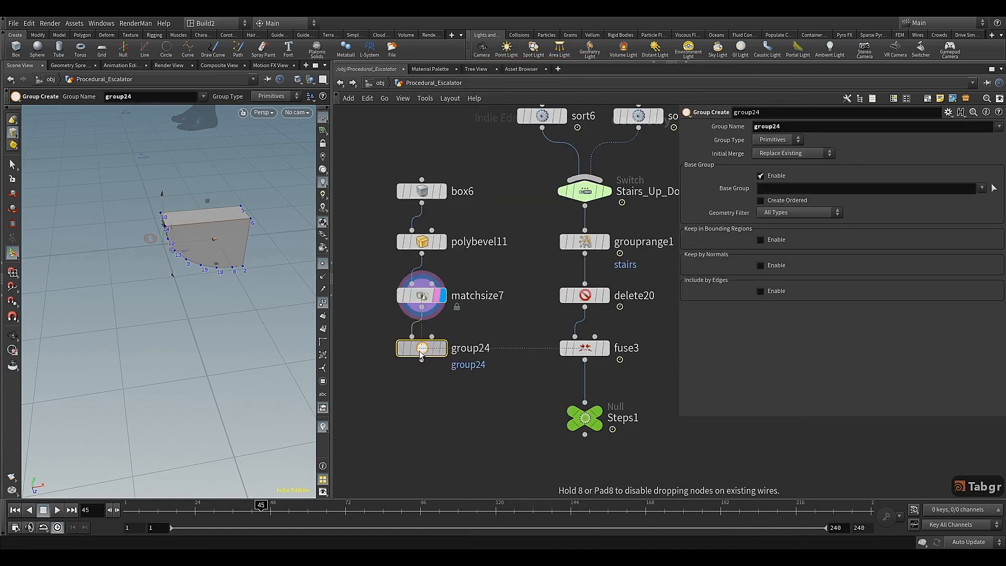
{"action": "left_click_drag", "start_coordinate": [775, 126], "coordinate": [741, 139]}
{"action": "type", "text": "scale"}
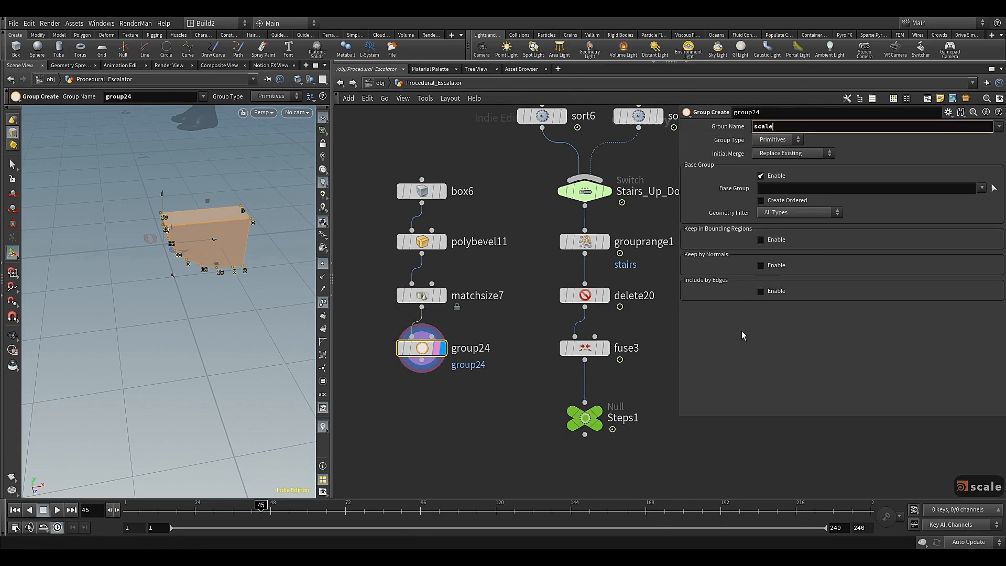
{"action": "key", "text": "Return"}
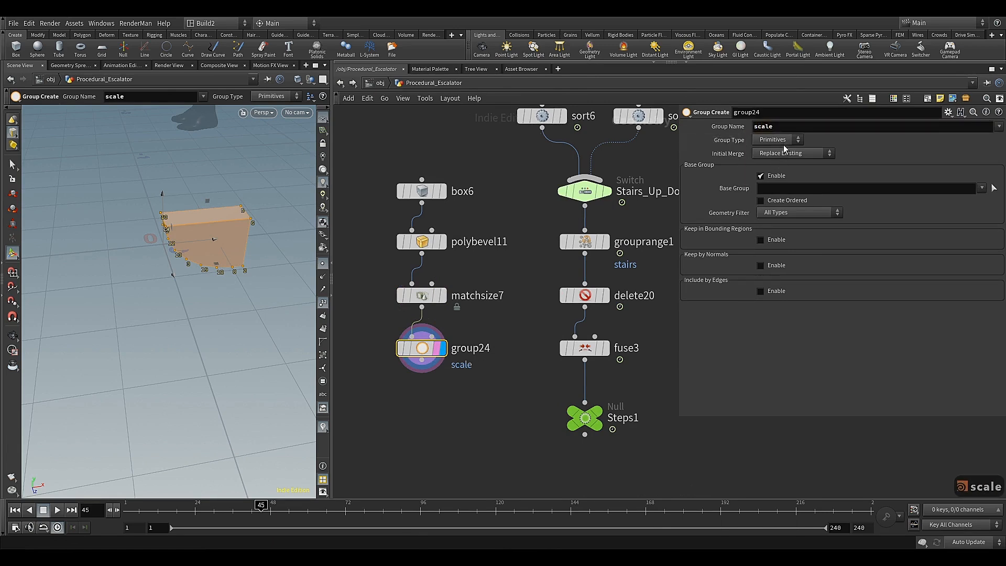
Turn off the base group in group24 and keep primitives by normals along direction 0, 0, 1 with a spread angle of 50
{"action": "left_click", "coordinate": [778, 177]}
{"action": "left_click", "coordinate": [771, 229]}
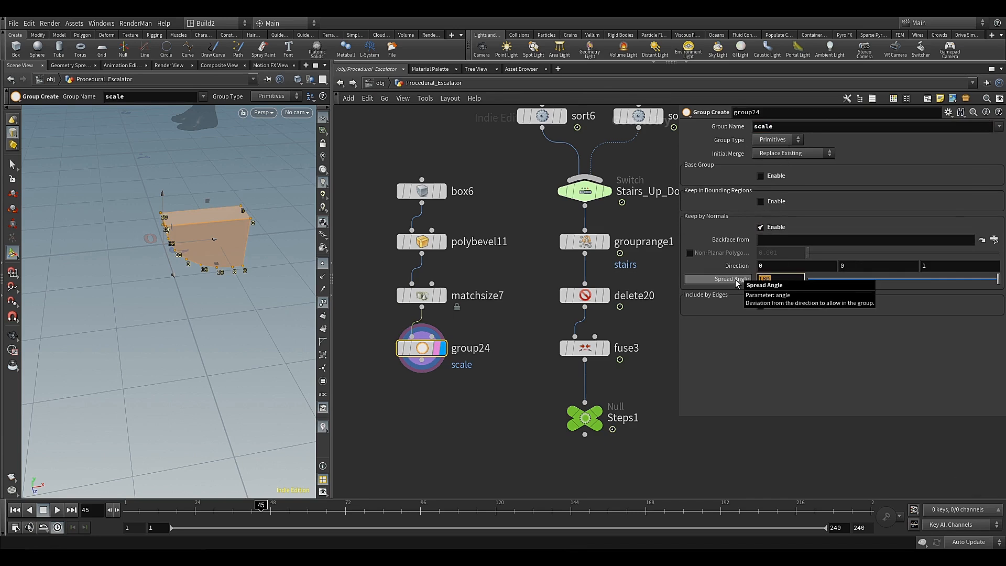
{"action": "type", "text": "50"}
{"action": "key", "text": "Return"}
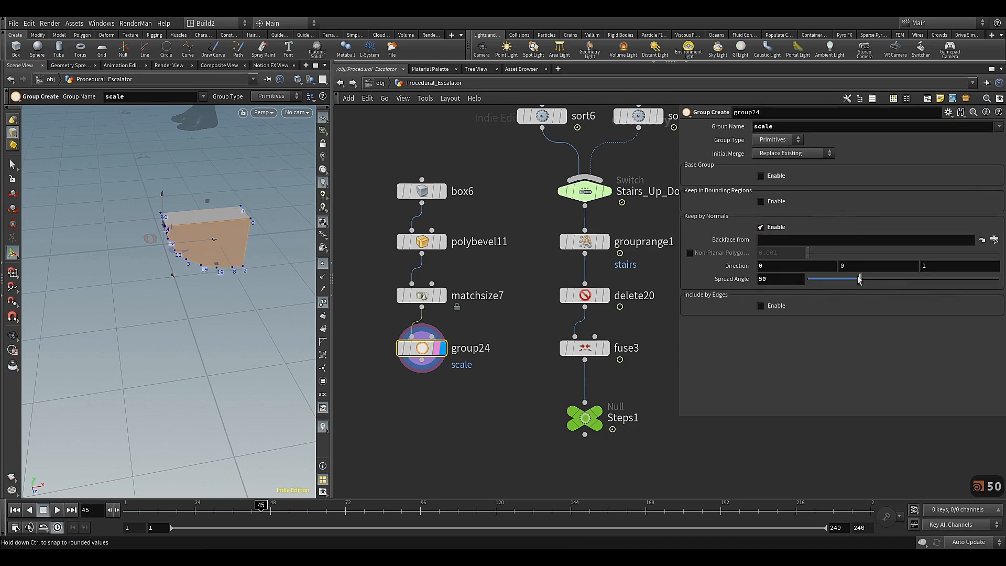
{"action": "left_click", "coordinate": [922, 267]}
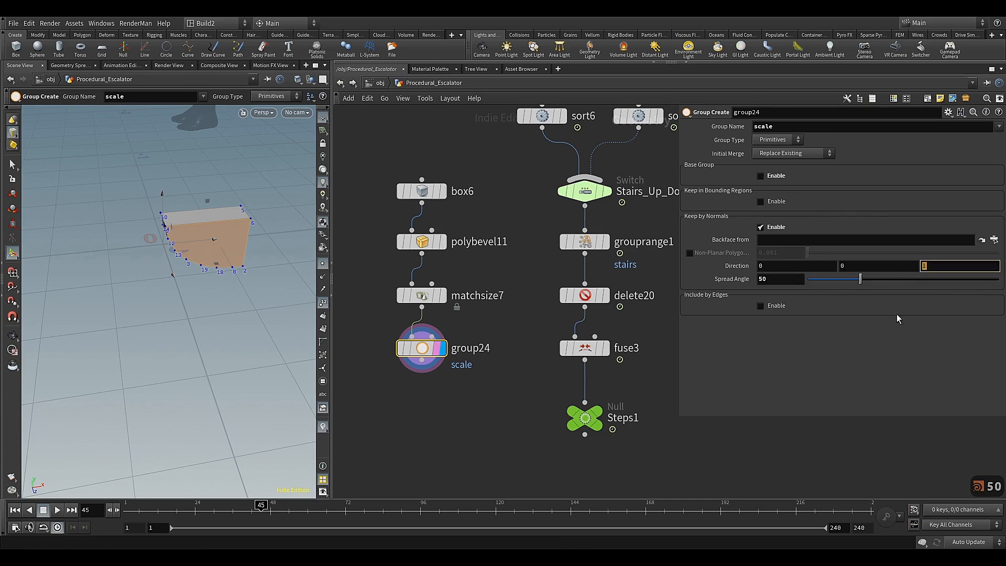
{"action": "left_click", "coordinate": [851, 359]}
{"action": "left_click_drag", "start_coordinate": [236, 262], "coordinate": [255, 249], "text": "alt"}
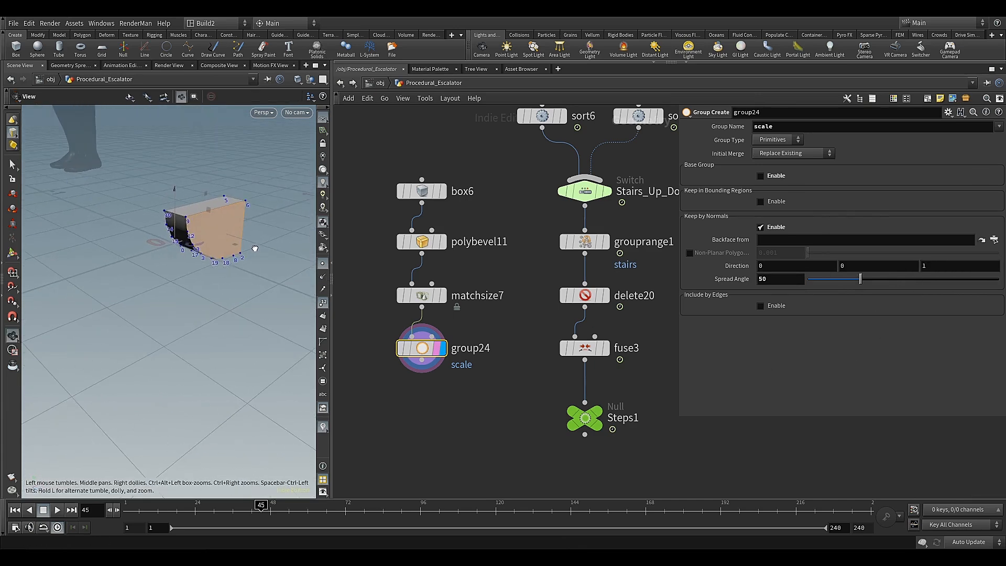
Add a displayed Transform node wired beneath group24 and limit it to the scale group
{"action": "middle_click_drag", "start_coordinate": [443, 385], "coordinate": [443, 357]}
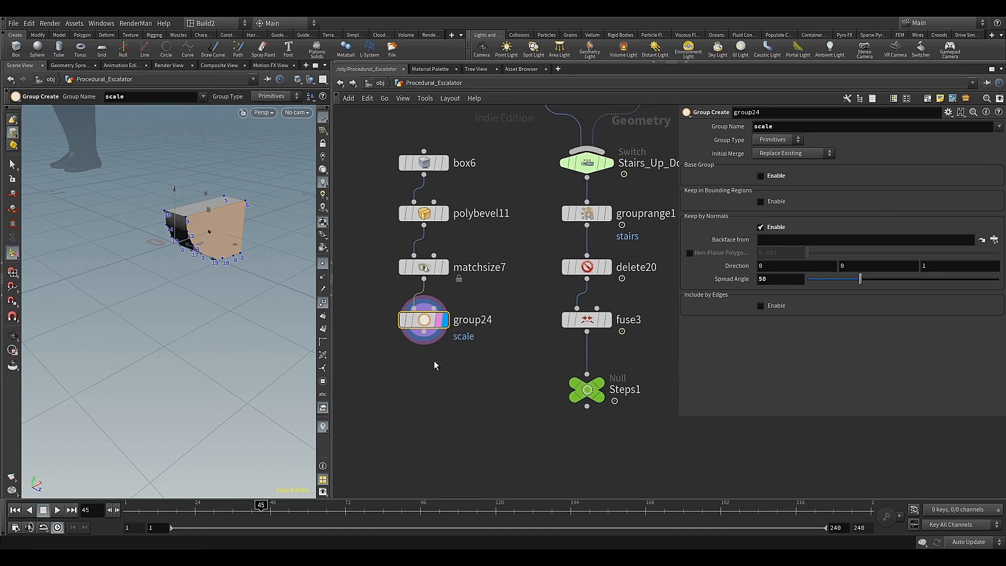
{"action": "left_click", "coordinate": [424, 331]}
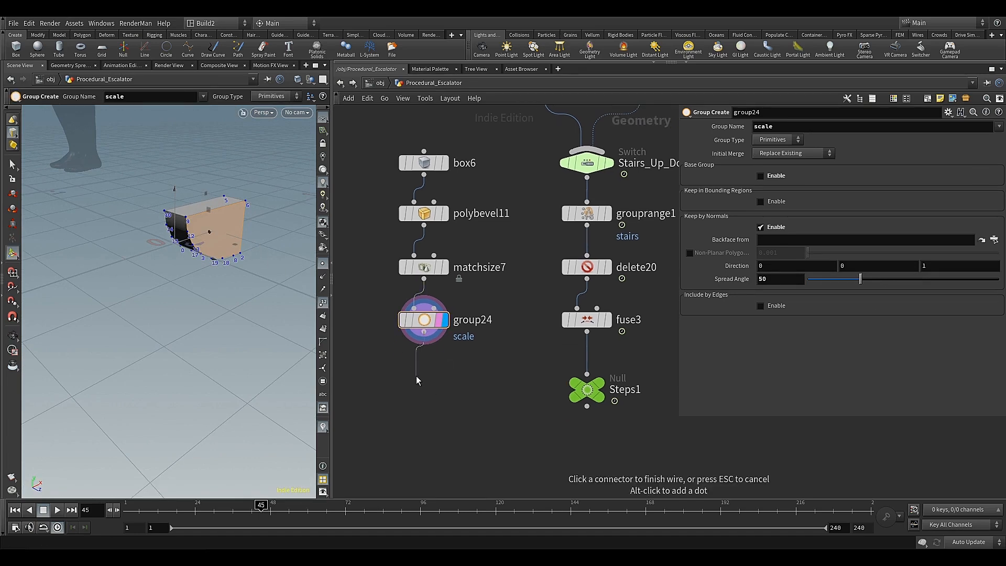
{"action": "key", "text": "Tab"}
{"action": "key", "text": "Escape"}
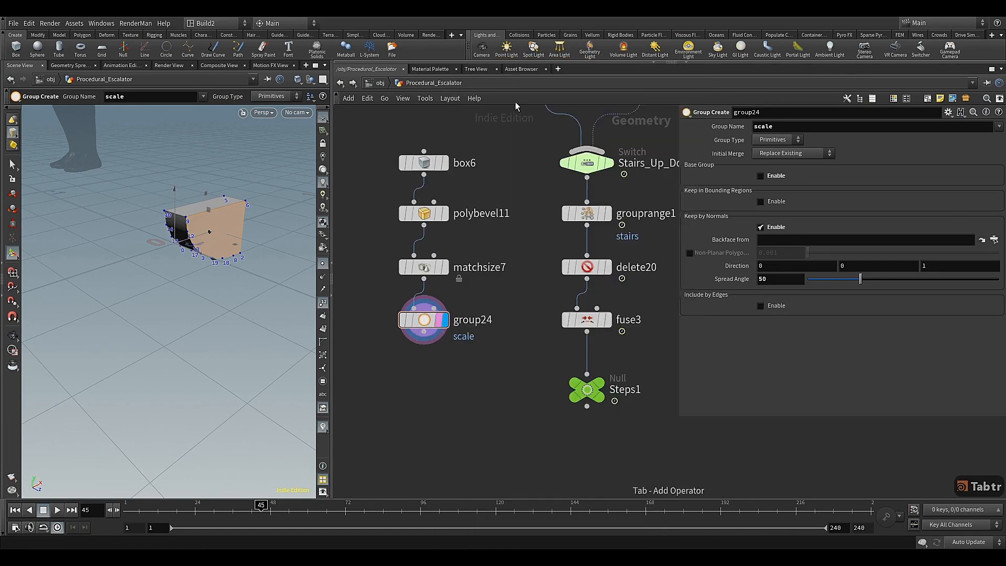
{"action": "left_click_drag", "start_coordinate": [427, 375], "coordinate": [427, 368]}
{"action": "left_click", "coordinate": [445, 369]}
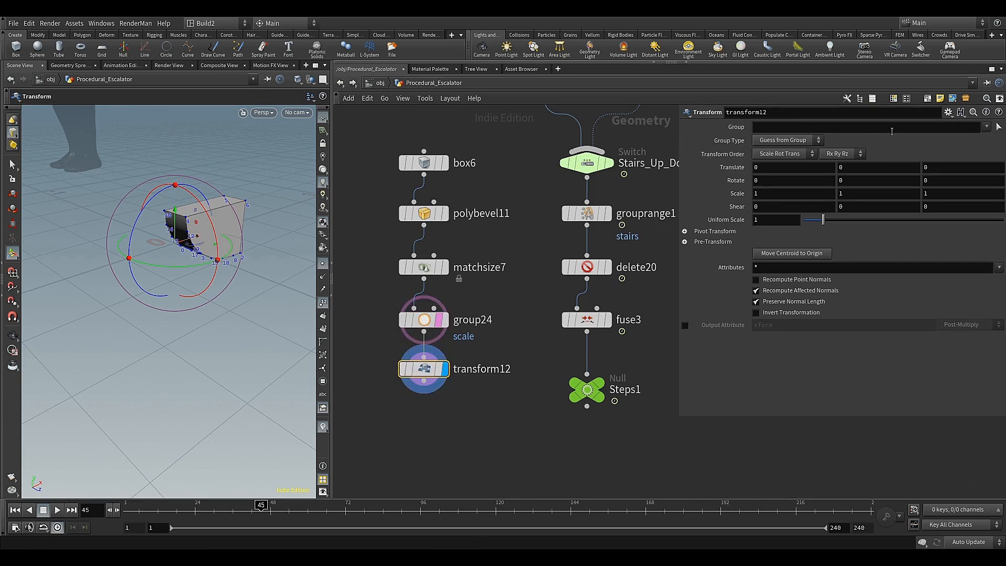
{"action": "left_click", "coordinate": [991, 137]}
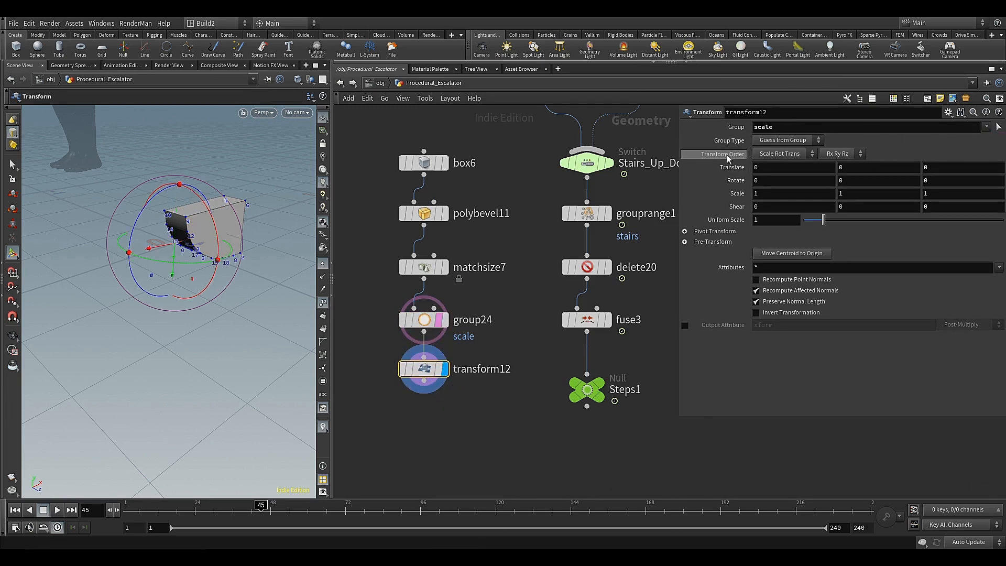
Lock the rotate, scale, shear and uniform scale parameters of transform12
{"action": "right_click", "coordinate": [731, 173]}
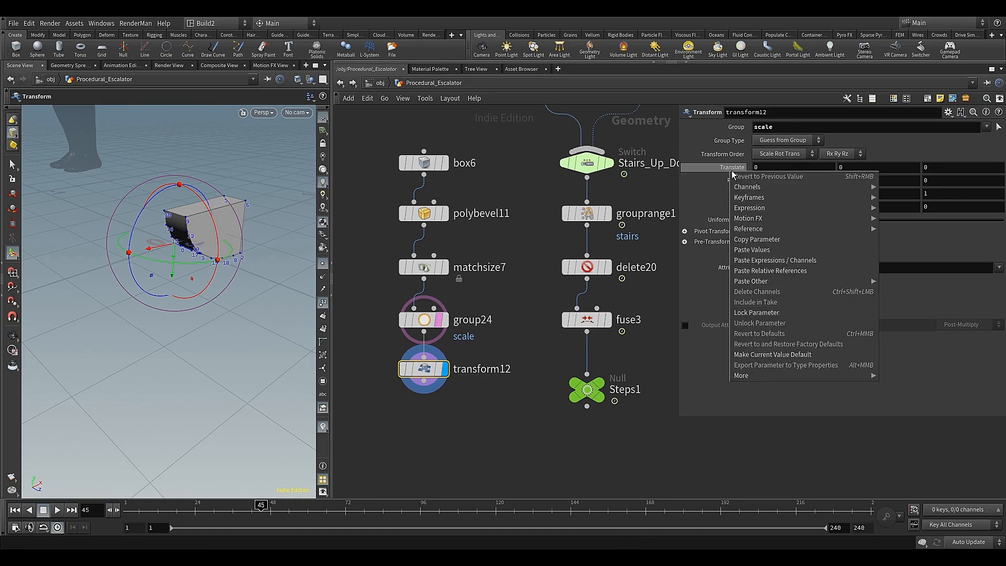
{"action": "left_click", "coordinate": [719, 170]}
{"action": "right_click", "coordinate": [719, 181]}
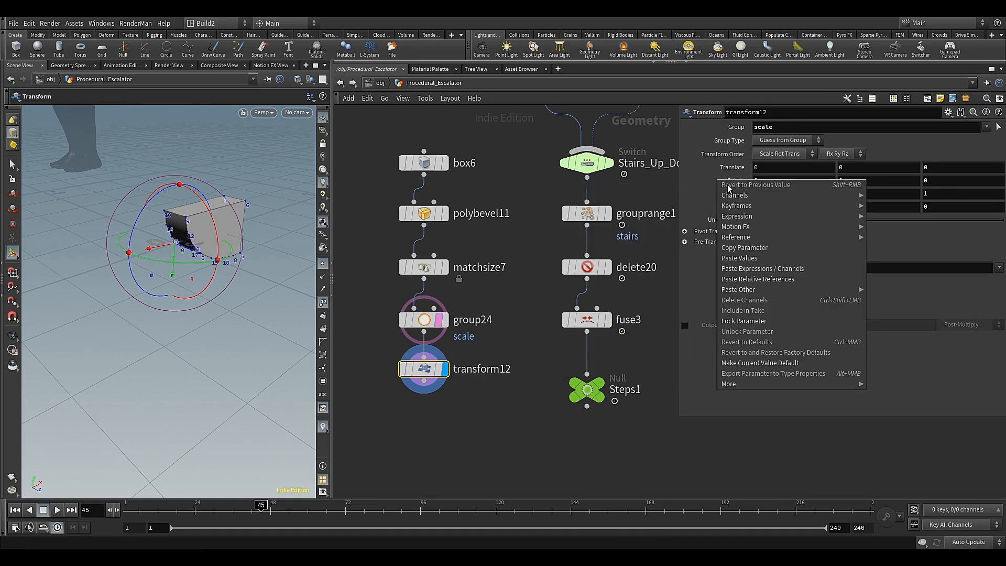
{"action": "left_click", "coordinate": [739, 322]}
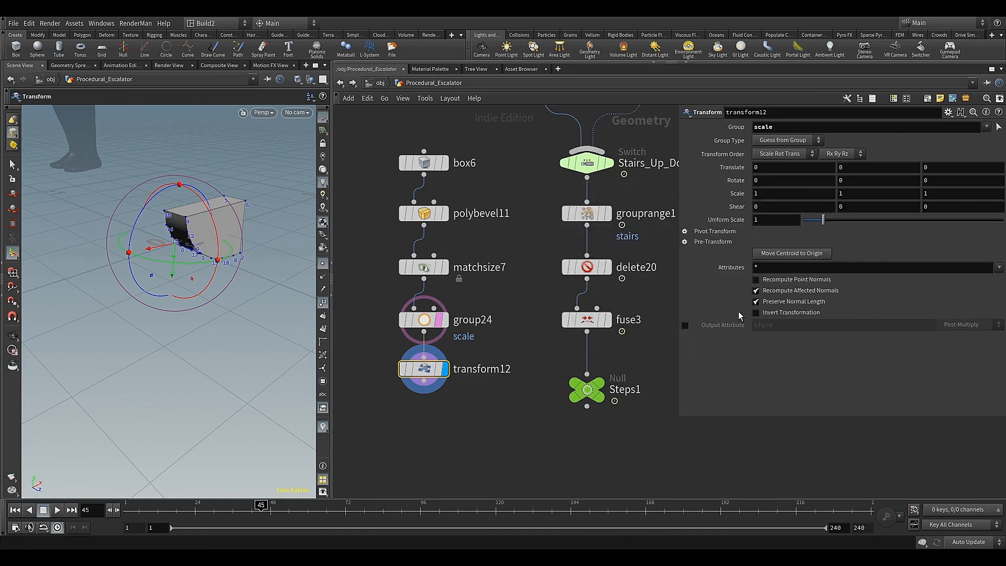
{"action": "right_click", "coordinate": [725, 197]}
{"action": "left_click", "coordinate": [744, 338]}
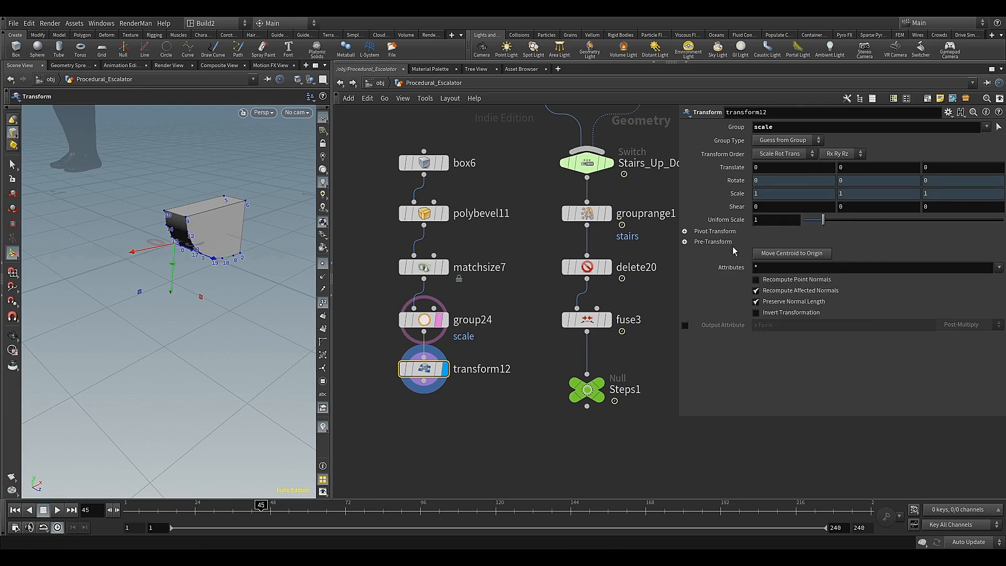
{"action": "right_click", "coordinate": [732, 210]}
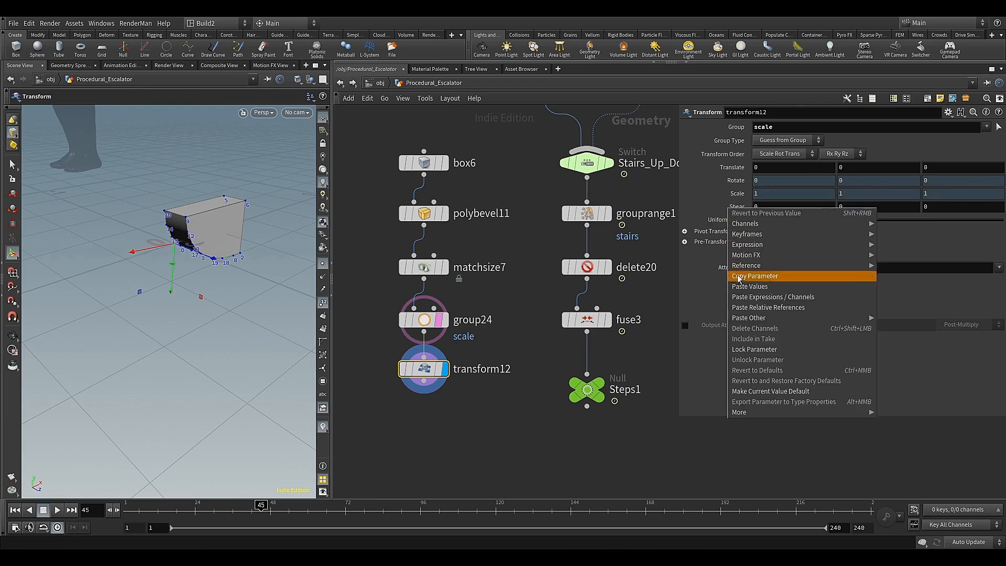
{"action": "left_click", "coordinate": [744, 350]}
{"action": "right_click", "coordinate": [728, 220]}
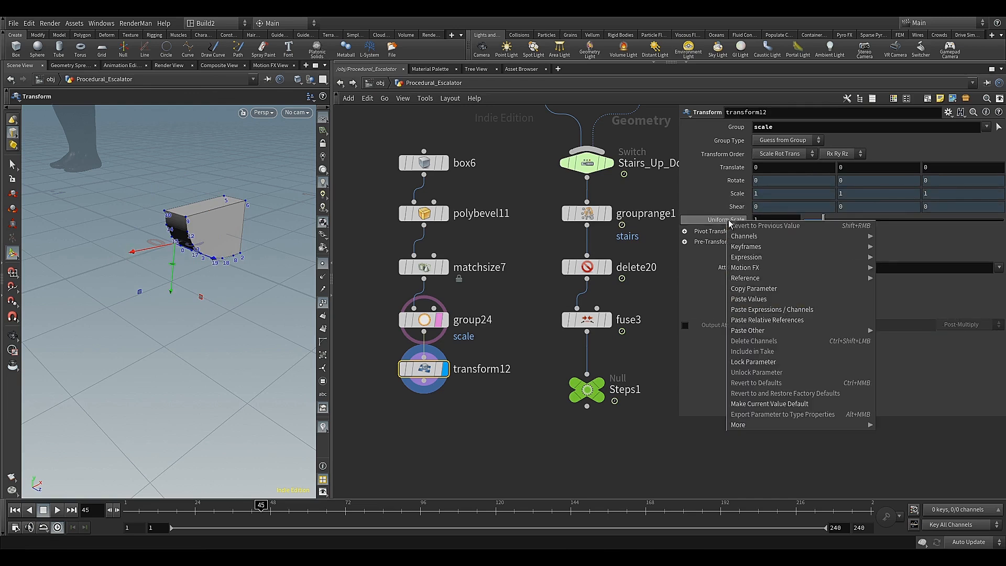
{"action": "left_click", "coordinate": [742, 363]}
Lock the X and Y translate values of transform12, leaving only Z editable
{"action": "right_click", "coordinate": [768, 167]}
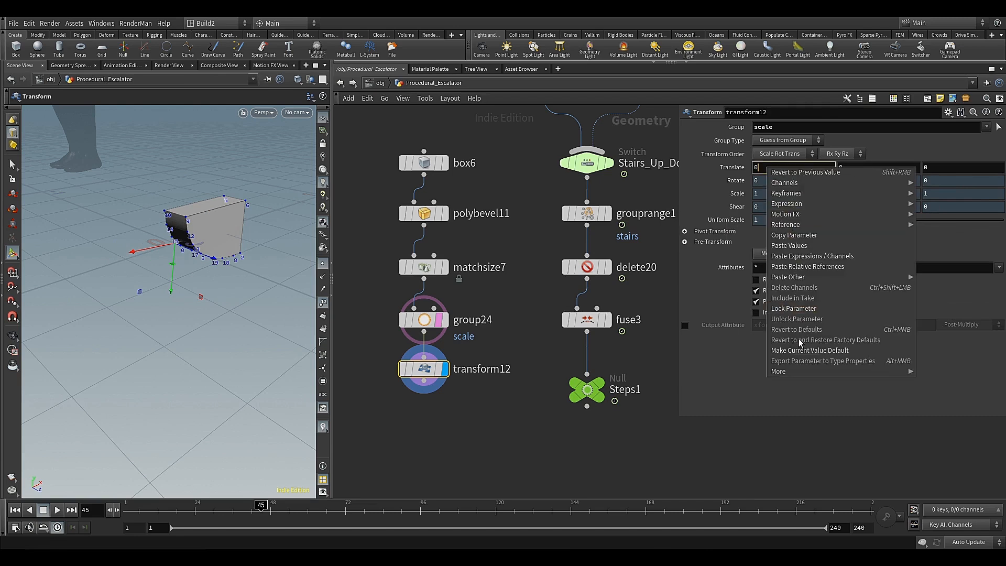
{"action": "left_click", "coordinate": [793, 308]}
{"action": "right_click", "coordinate": [854, 168]}
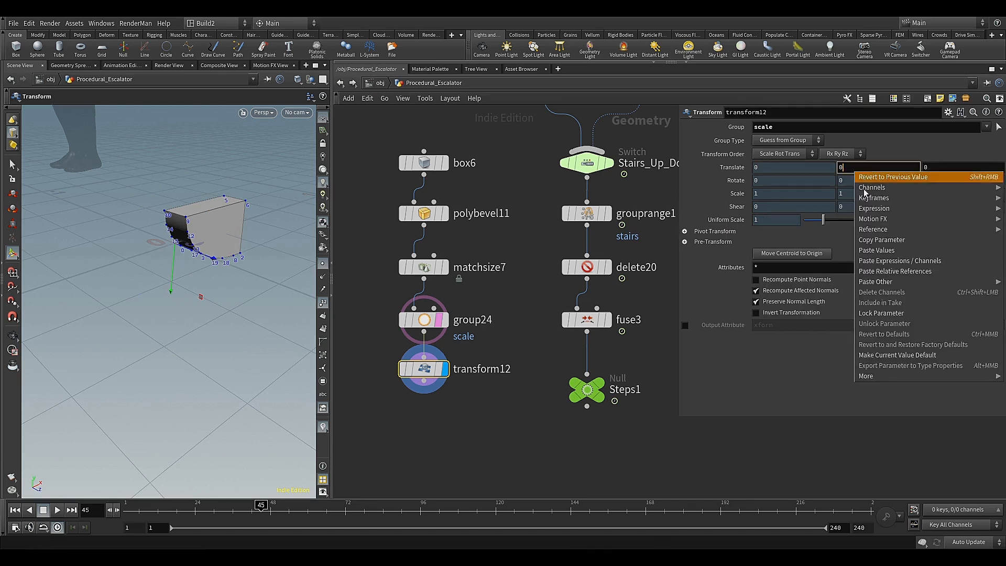
{"action": "left_click", "coordinate": [864, 313]}
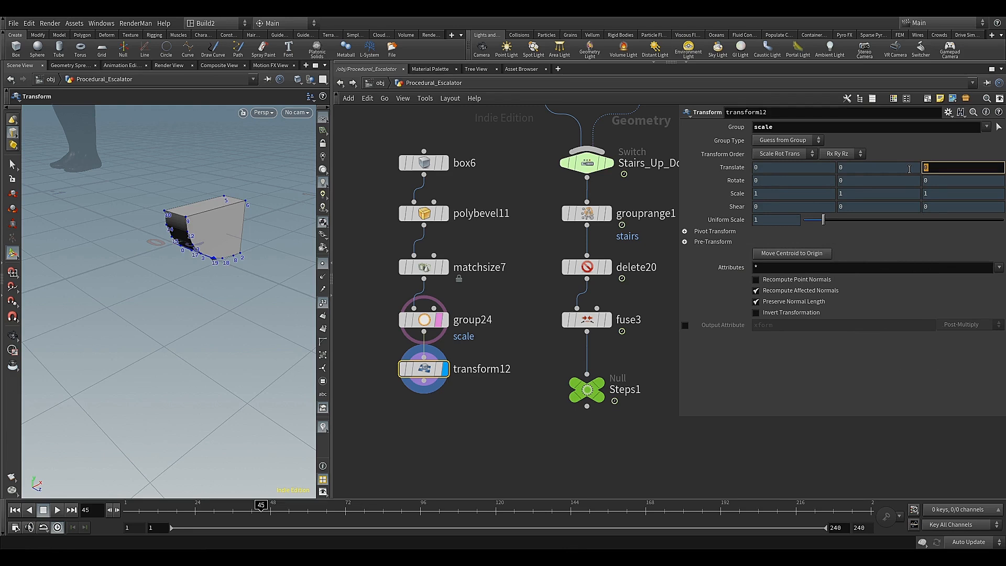
Set the Z translation of transform12 to 1.7 to stretch the step lengthwise
{"action": "type", "text": "1.7"}
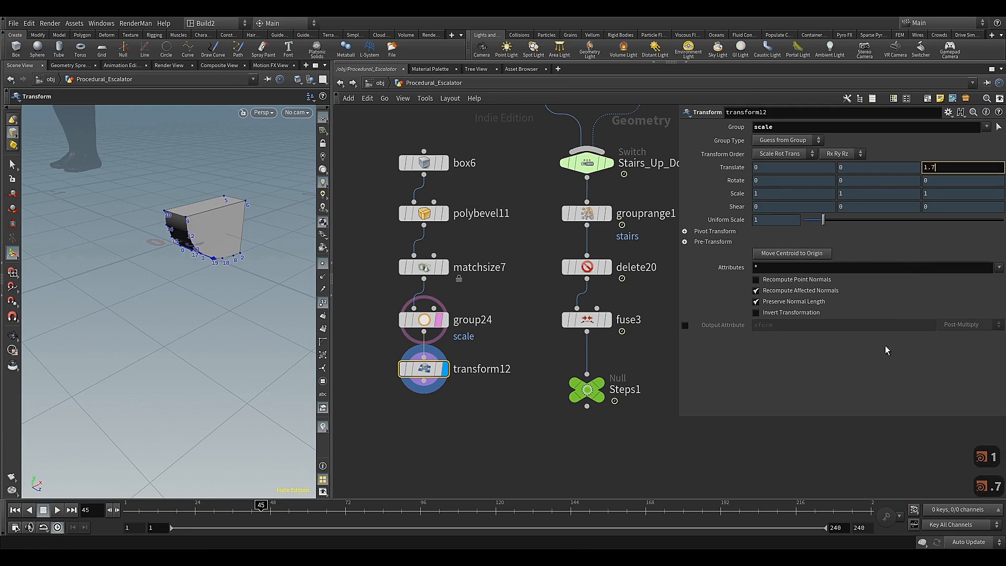
{"action": "key", "text": "Return"}
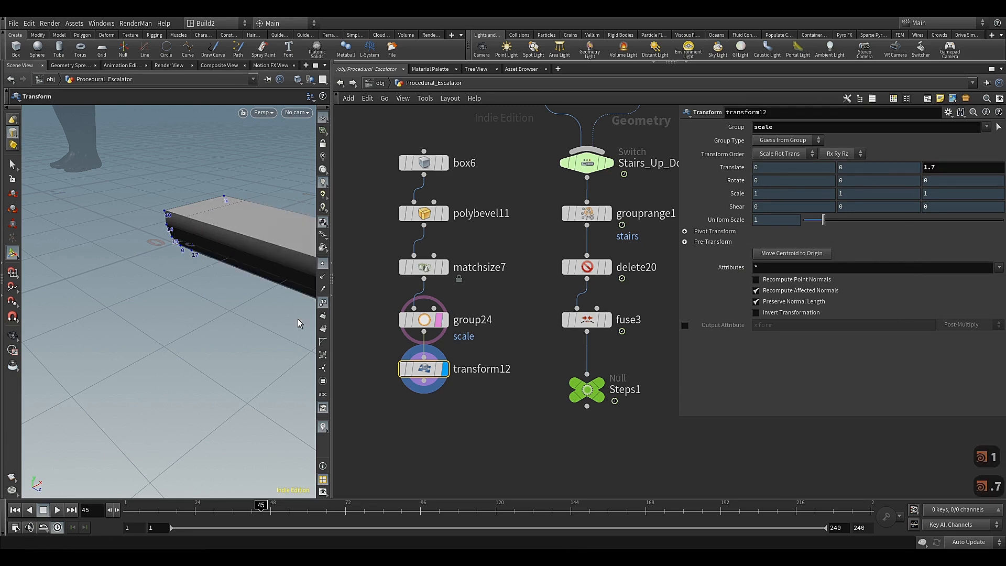
{"action": "key", "text": "Escape"}
{"action": "left_click_drag", "start_coordinate": [283, 314], "coordinate": [156, 279]}
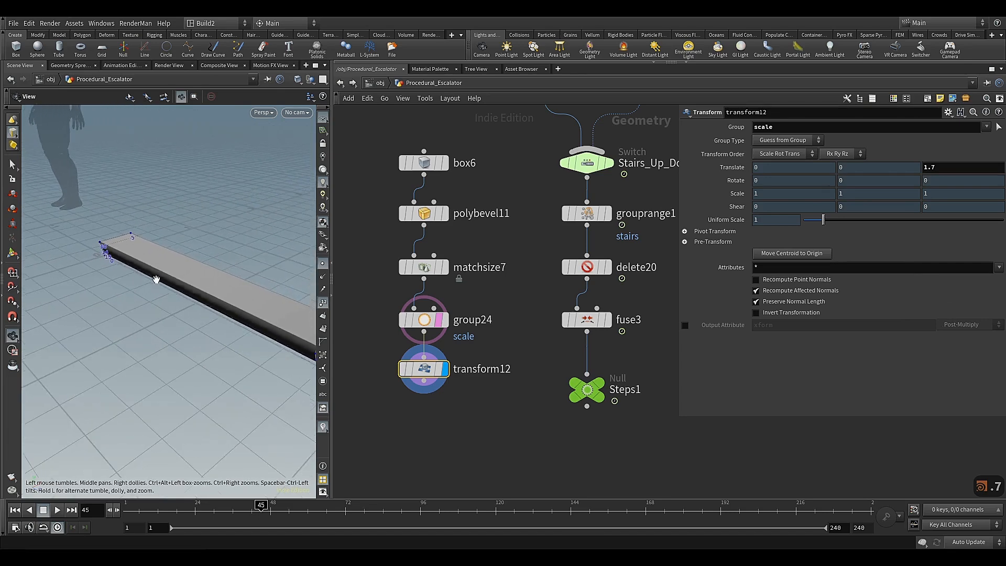
{"action": "middle_click_drag", "start_coordinate": [215, 315], "coordinate": [164, 274], "text": "alt"}
{"action": "left_click_drag", "start_coordinate": [164, 274], "coordinate": [170, 259], "text": "alt"}
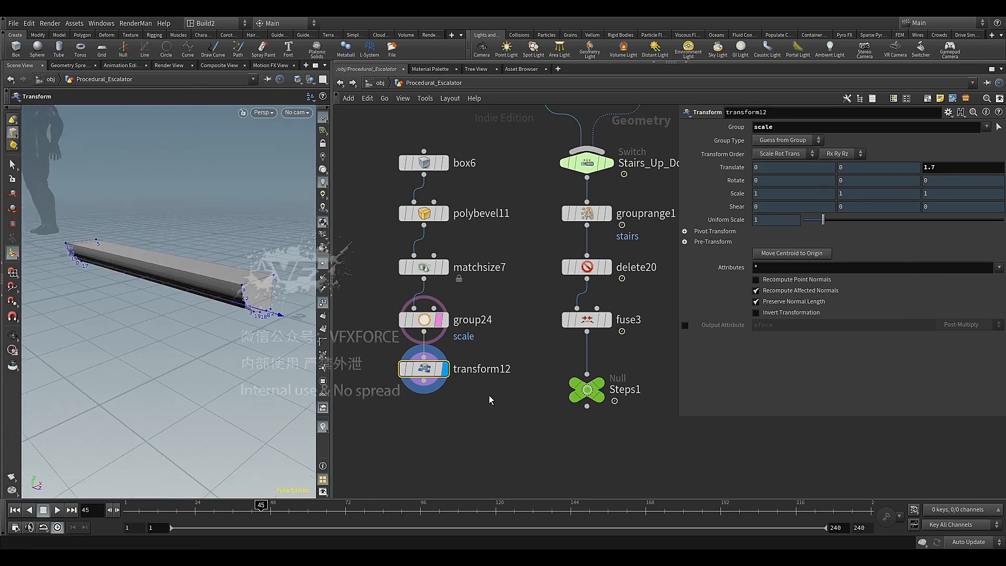
Colour the transform12 node red in the network and close the colour palette
{"action": "left_click_drag", "start_coordinate": [378, 356], "coordinate": [388, 362]}
{"action": "key", "text": "c"}
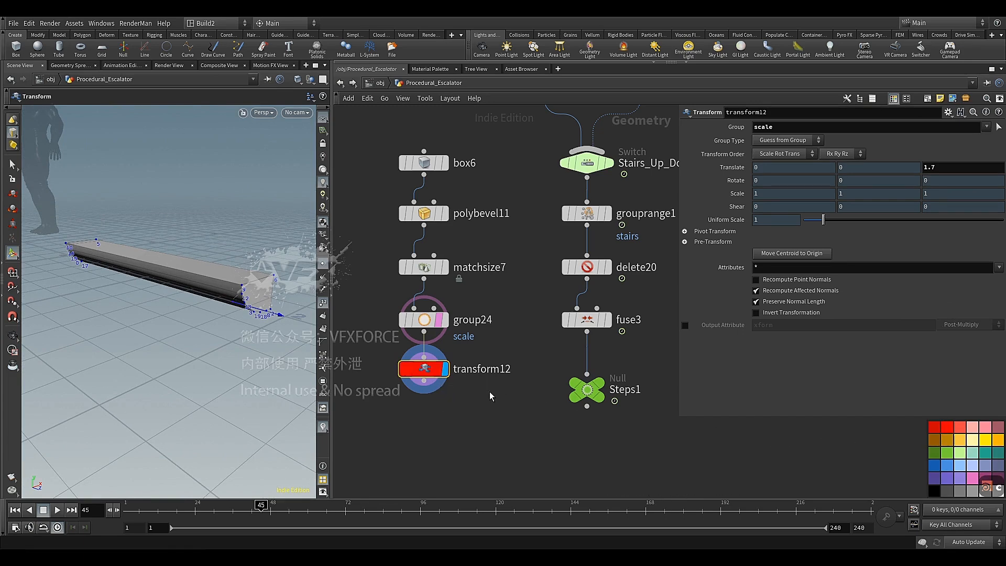
{"action": "key", "text": "c"}
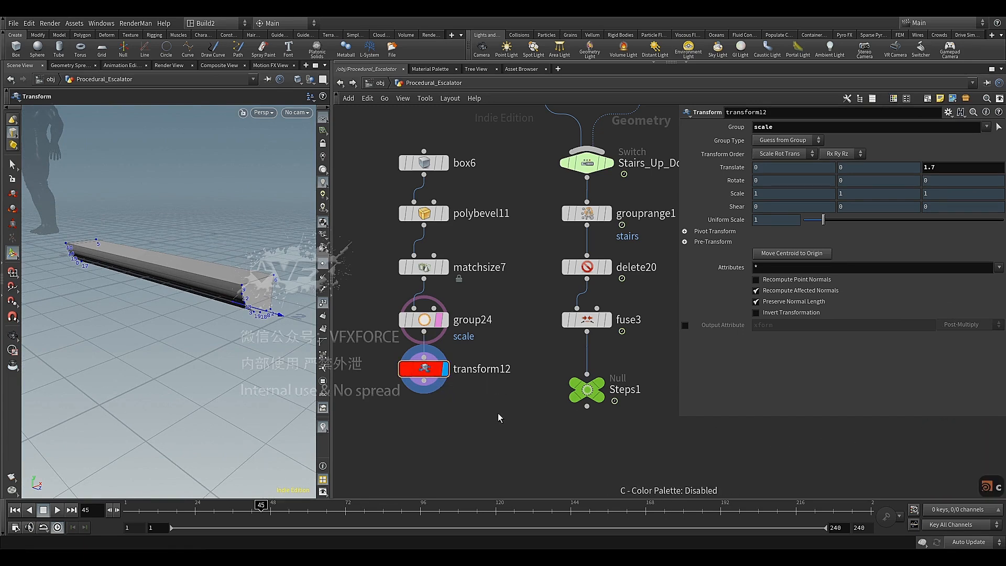
Append a Delete node after transform12 and make it the displayed node
{"action": "middle_click_drag", "start_coordinate": [494, 401], "coordinate": [496, 368]}
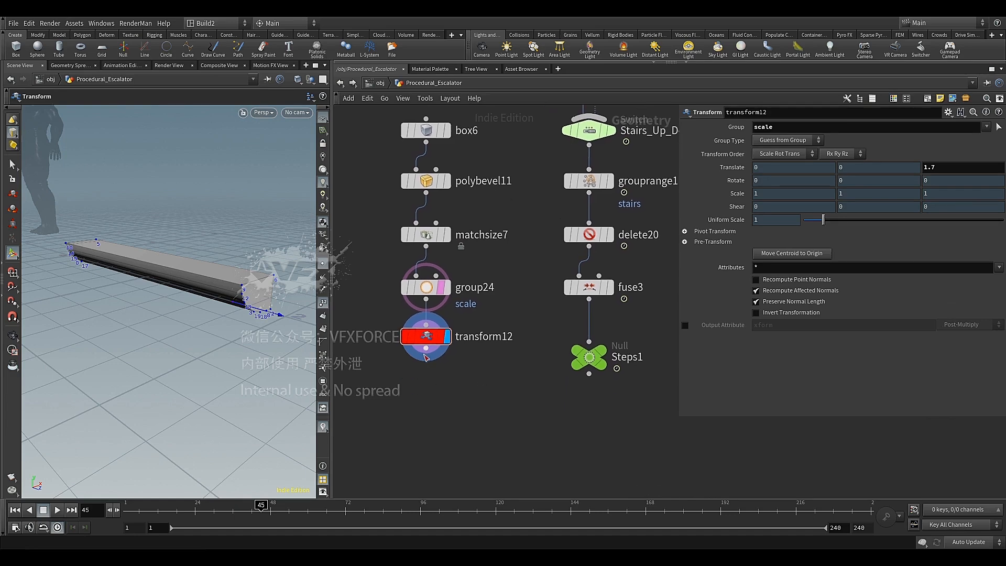
{"action": "key", "text": "Tab"}
{"action": "type", "text": "del"}
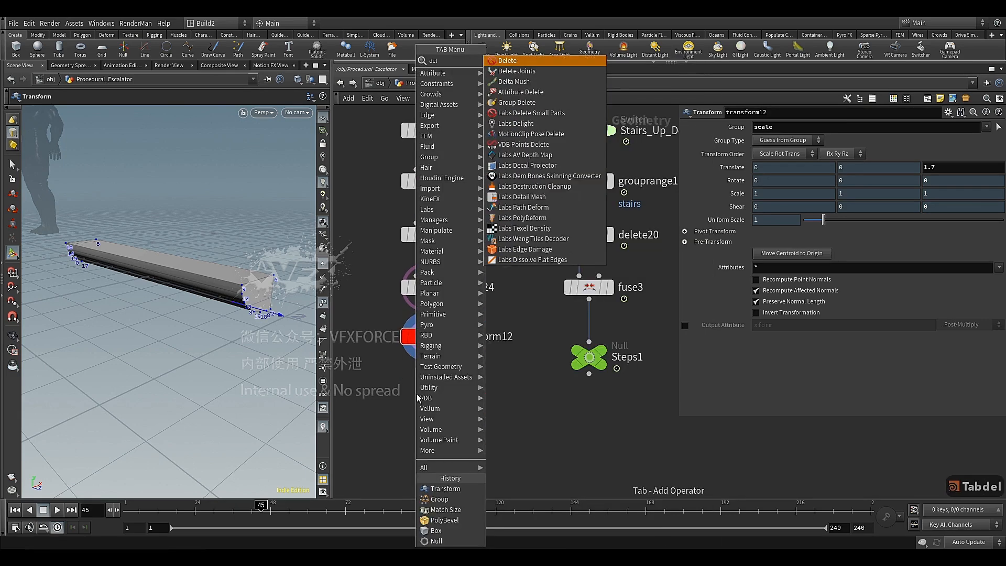
{"action": "left_click", "coordinate": [531, 61]}
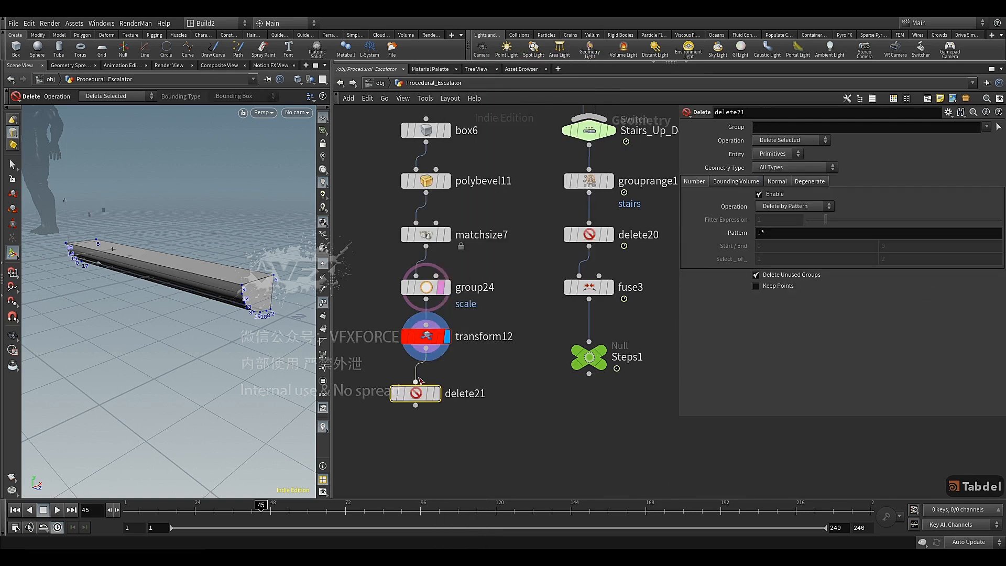
{"action": "left_click", "coordinate": [425, 387]}
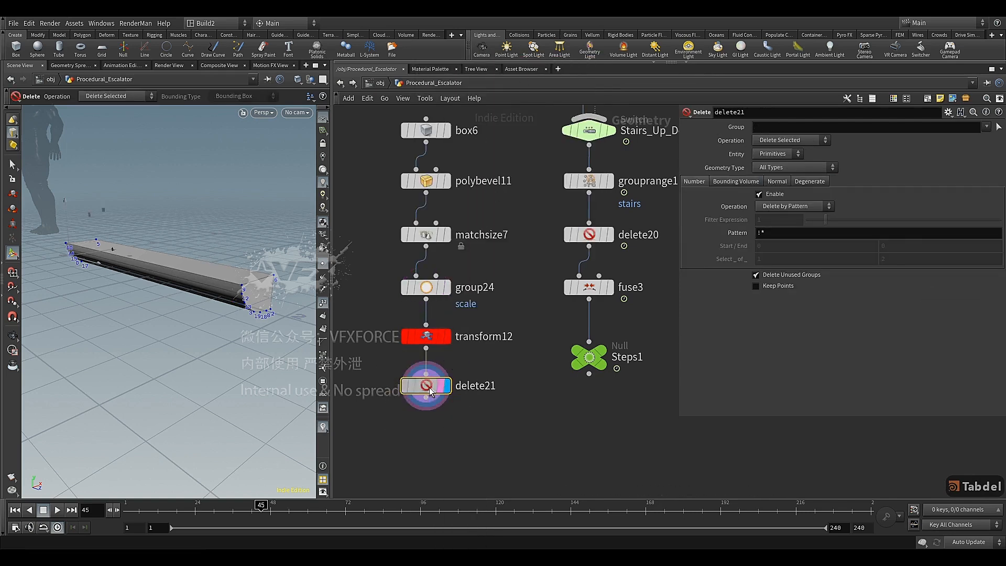
Enable deletion by normal on delete21 and set its spread angle to 49
{"action": "left_click", "coordinate": [774, 181]}
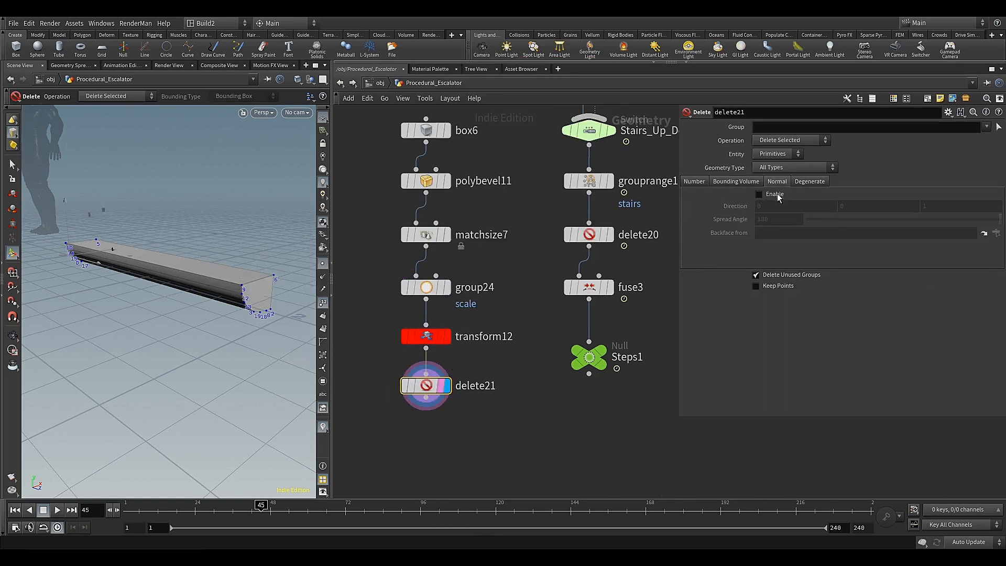
{"action": "left_click", "coordinate": [777, 194]}
{"action": "left_click_drag", "start_coordinate": [852, 220], "coordinate": [860, 225]}
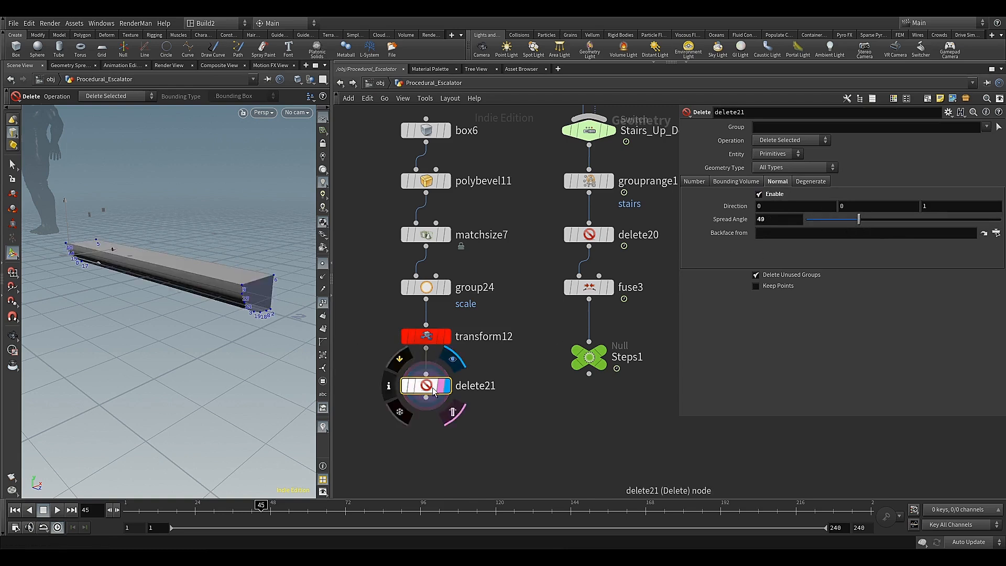
Duplicate delete21, insert the copy directly below it in the chain and display the copy
{"action": "key", "text": "ctrl+c"}
{"action": "key", "text": "ctrl+v"}
{"action": "left_click_drag", "start_coordinate": [427, 417], "coordinate": [427, 429]}
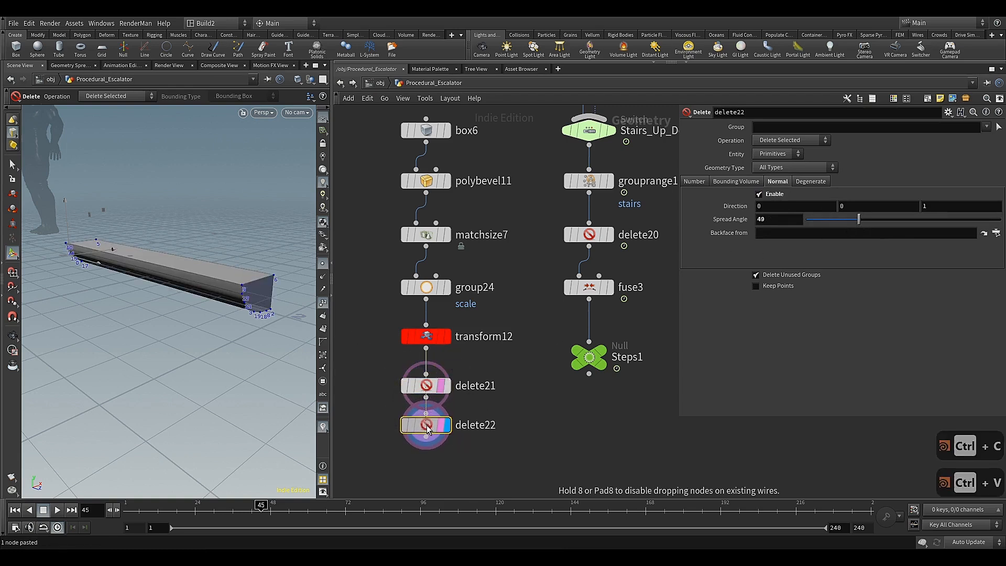
{"action": "left_click", "coordinate": [430, 417]}
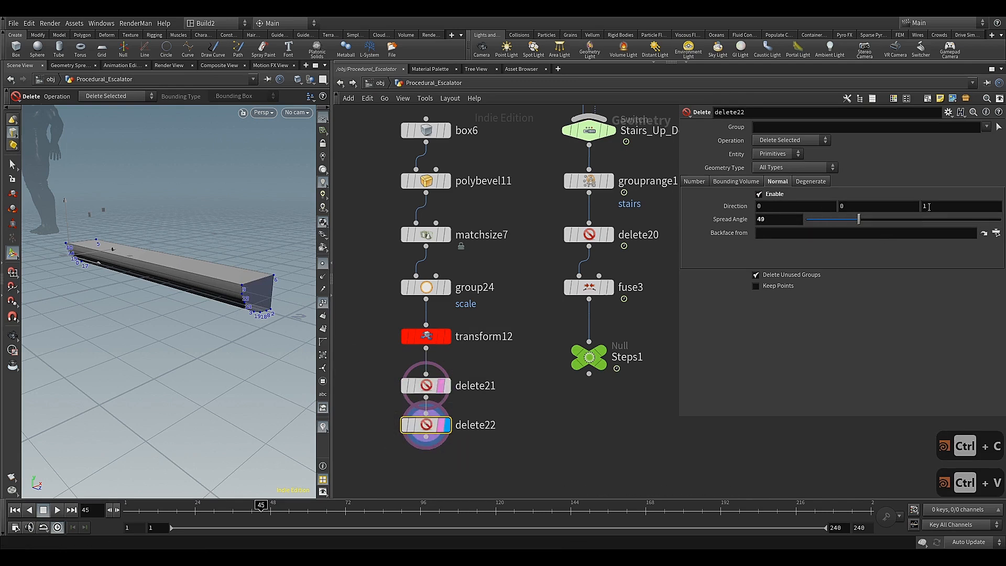
Set the Z component of delete22's normal direction to -1 to remove the opposite end face
{"action": "type", "text": "1"}
{"action": "key", "text": "Return"}
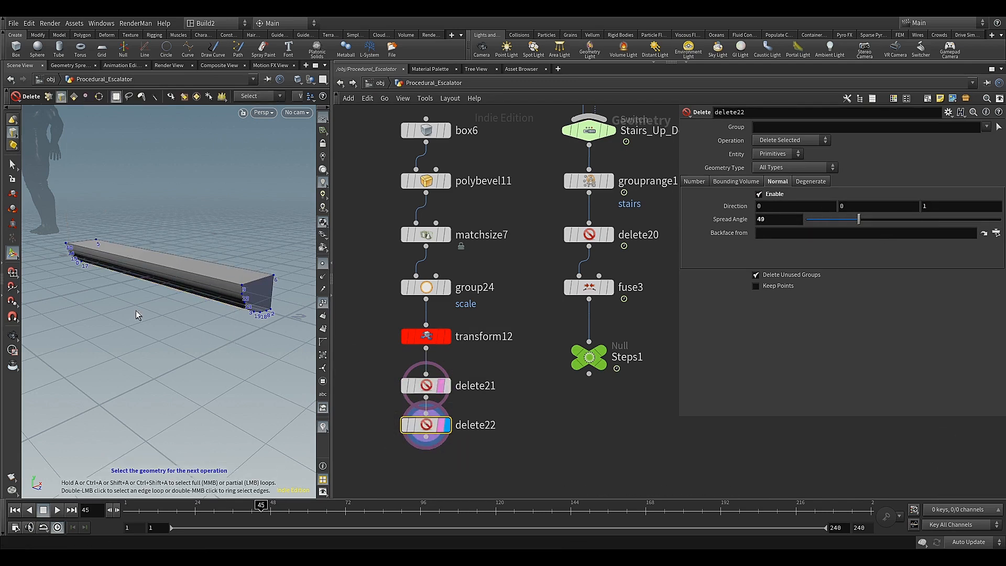
{"action": "key", "text": "Escape"}
{"action": "left_click_drag", "start_coordinate": [177, 326], "coordinate": [196, 313]}
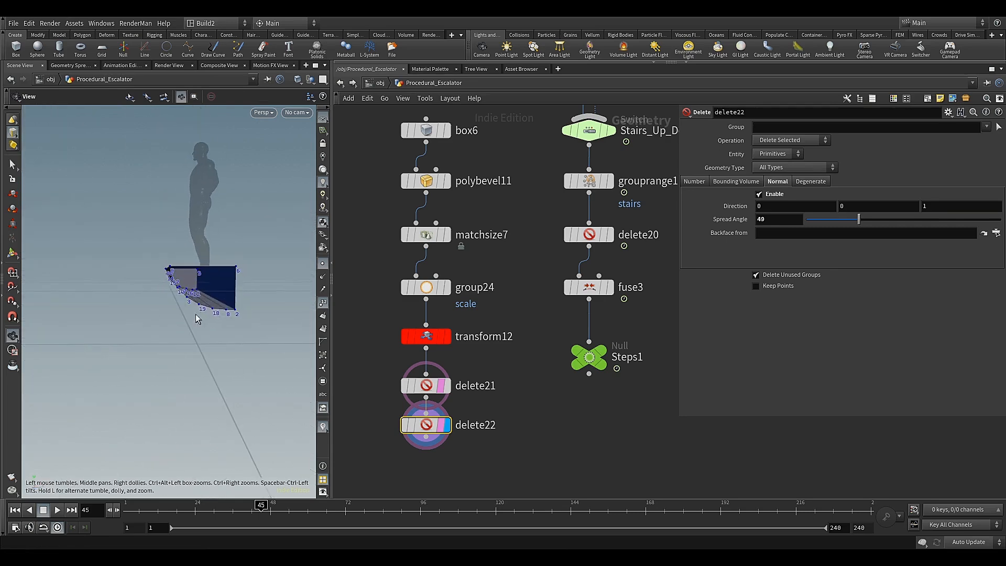
{"action": "key", "text": "Return"}
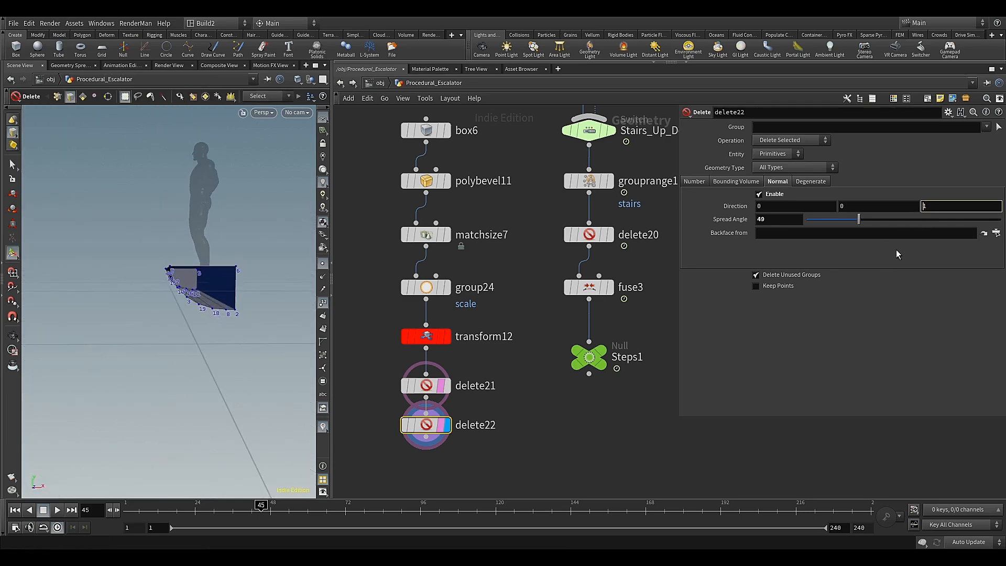
{"action": "type", "text": "-"}
{"action": "key", "text": "Return"}
{"action": "key", "text": "Escape"}
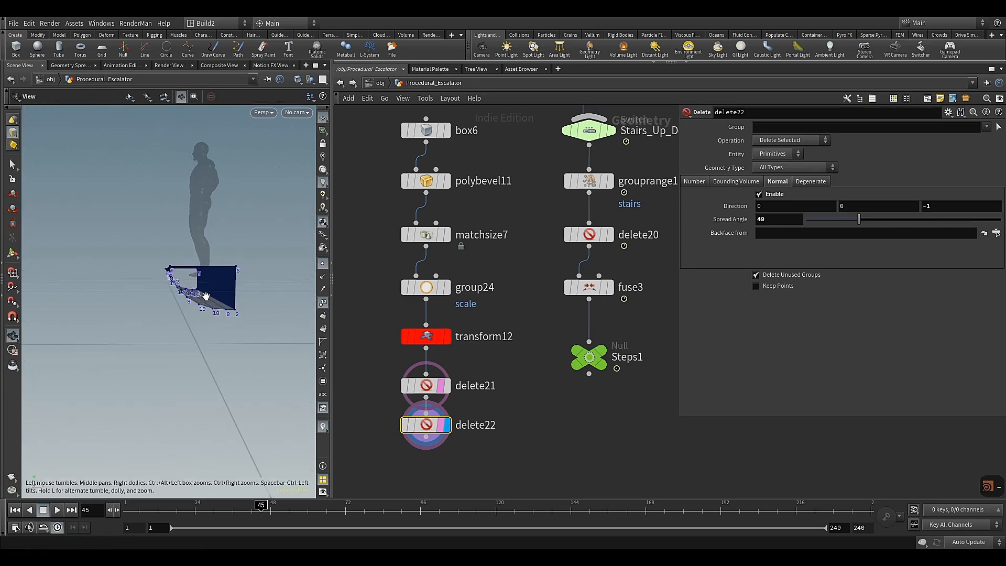
{"action": "left_click_drag", "start_coordinate": [236, 312], "coordinate": [211, 309]}
{"action": "middle_click_drag", "start_coordinate": [211, 310], "coordinate": [124, 327]}
{"action": "left_click_drag", "start_coordinate": [123, 327], "coordinate": [186, 283], "text": "alt"}
{"action": "scroll", "coordinate": [382, 267], "scroll_direction": "down", "scroll_amount": 4}
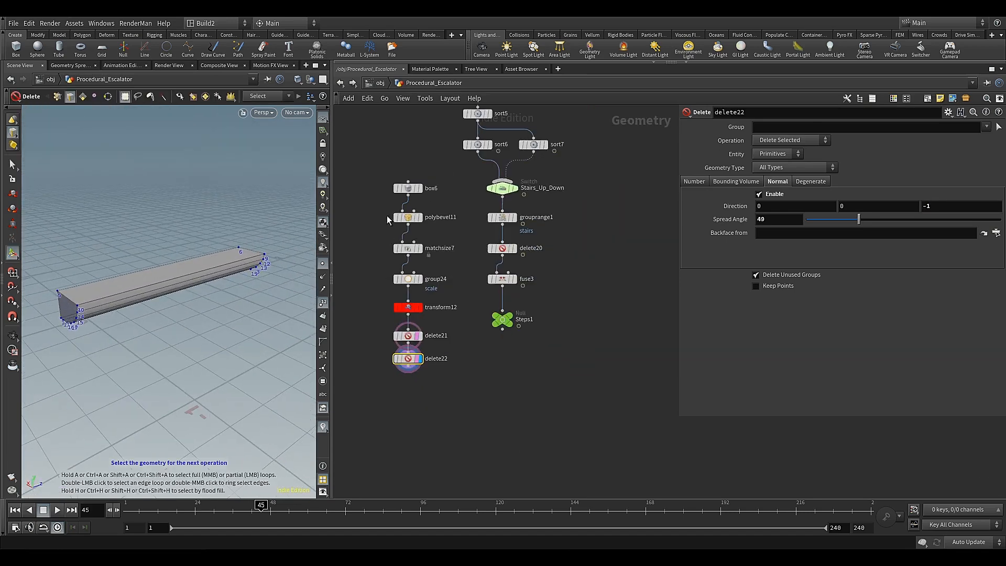
Append a Labs Soften Normals node after delete22 and display its result
{"action": "left_click_drag", "start_coordinate": [412, 375], "coordinate": [403, 318]}
{"action": "left_click", "coordinate": [404, 354]}
{"action": "scroll", "coordinate": [403, 350], "scroll_direction": "up", "scroll_amount": 4}
{"action": "middle_click_drag", "start_coordinate": [403, 336], "coordinate": [455, 369]}
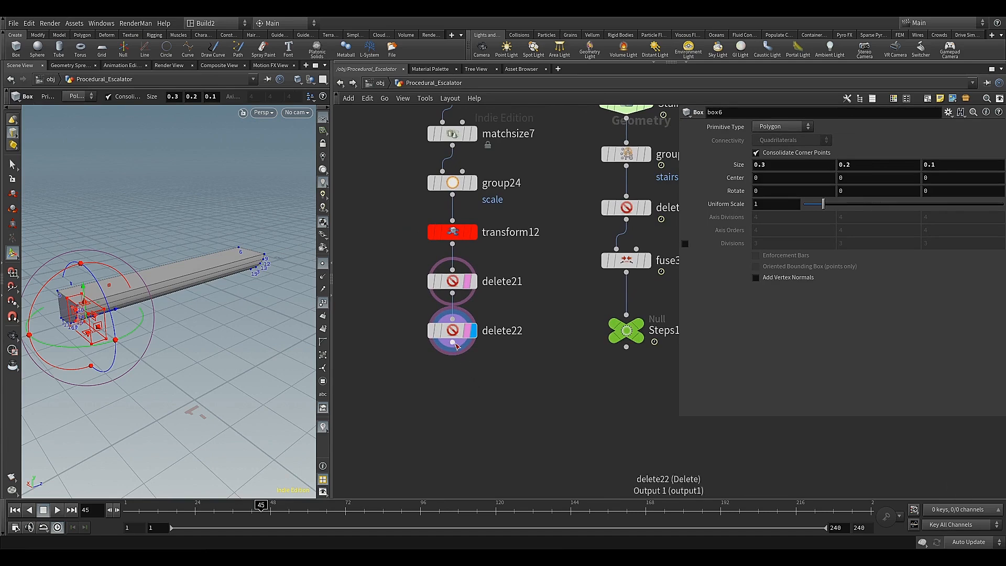
{"action": "key", "text": "Tab"}
{"action": "type", "text": "so"}
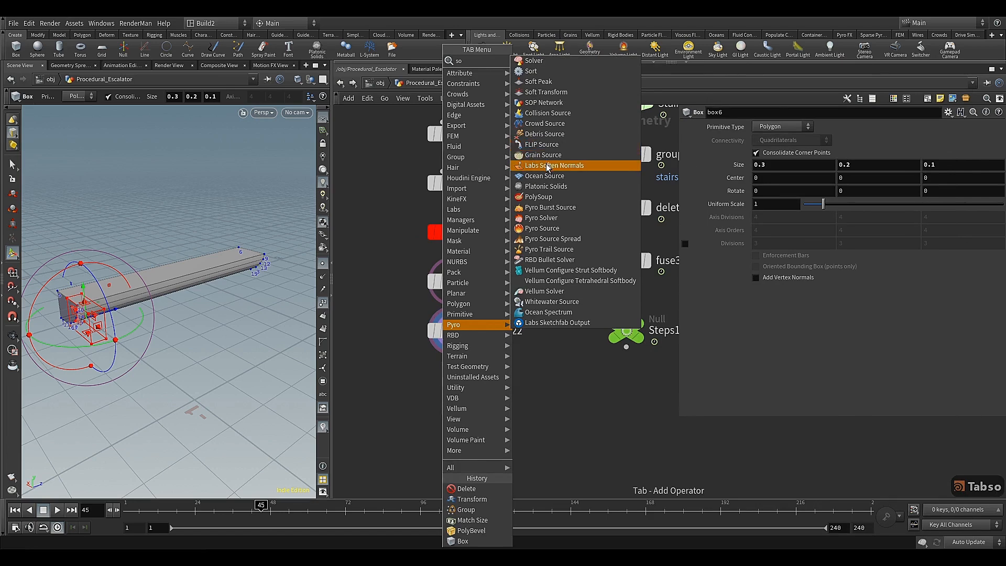
{"action": "left_click", "coordinate": [548, 166]}
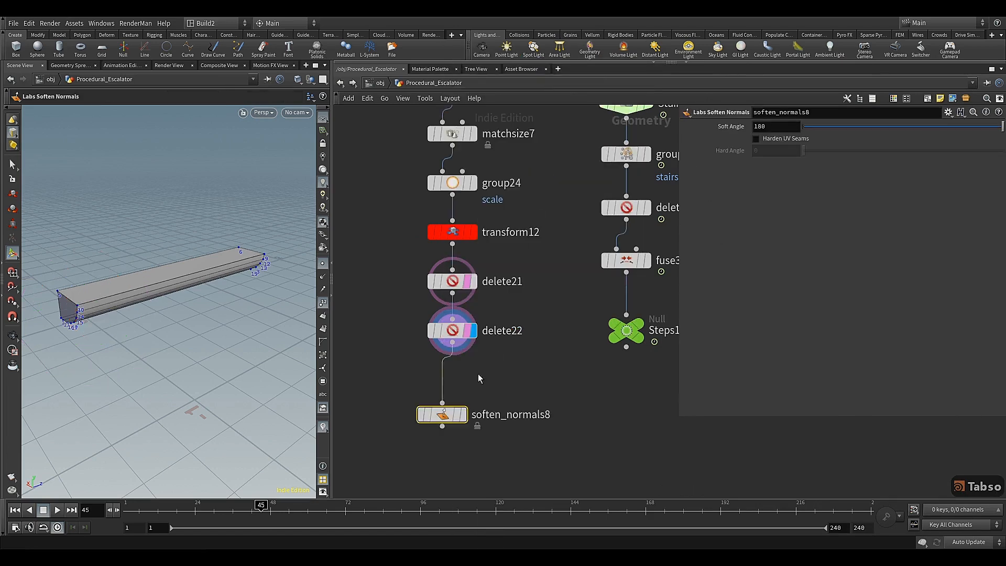
{"action": "left_click", "coordinate": [474, 408]}
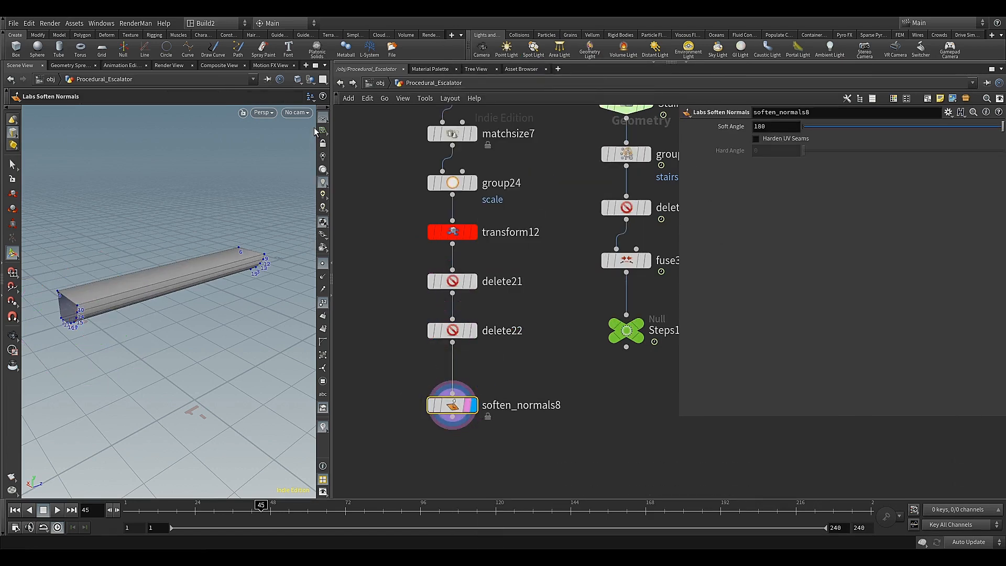
Switch the viewport to Smooth Shaded and bring the end of the step into close view
{"action": "left_click", "coordinate": [301, 82]}
{"action": "left_click", "coordinate": [307, 175]}
{"action": "mouse_move", "coordinate": [176, 290]}
{"action": "left_mouse_down", "text": "alt"}
{"action": "mouse_move", "coordinate": [178, 267]}
{"action": "mouse_move", "coordinate": [225, 285]}
{"action": "mouse_move", "coordinate": [190, 299]}
{"action": "mouse_move", "coordinate": [197, 307]}
{"action": "left_mouse_up", "text": "alt"}
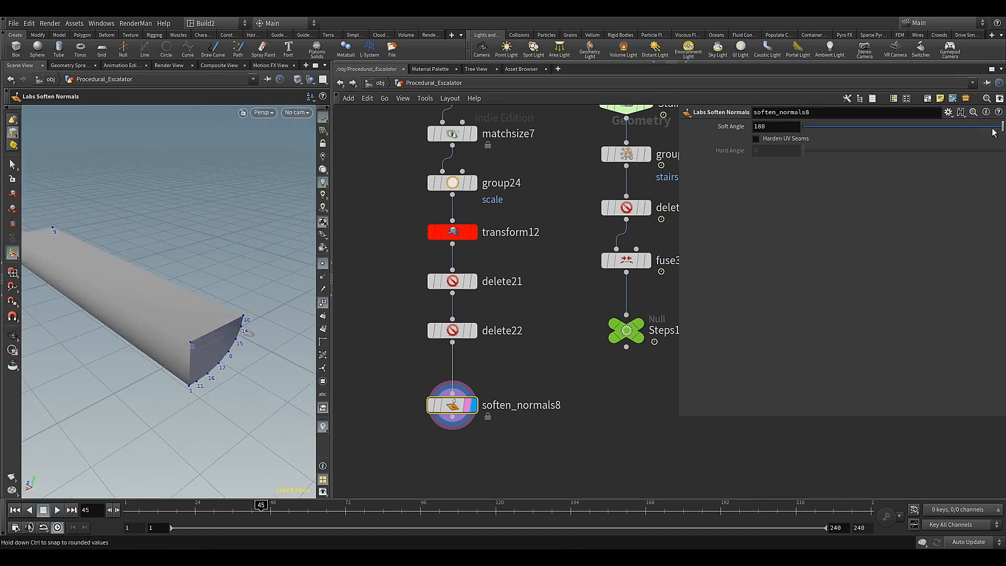
Reduce the Soft Angle of soften_normals8 to 60.5 and turn off the viewport's point display
{"action": "left_click_drag", "start_coordinate": [947, 138], "coordinate": [871, 135]}
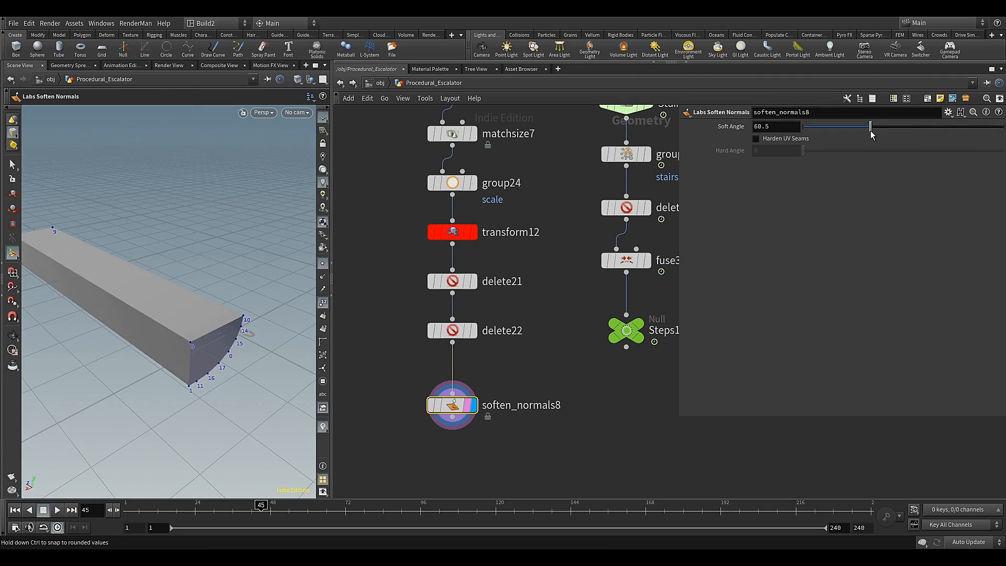
{"action": "key", "text": "Escape"}
{"action": "left_click_drag", "start_coordinate": [238, 325], "coordinate": [256, 271]}
{"action": "key", "text": "Return"}
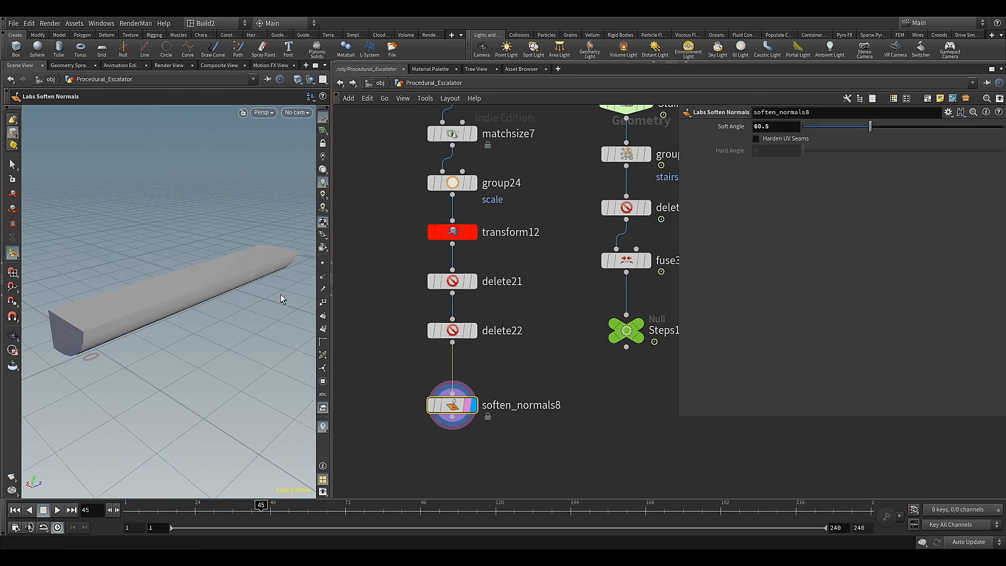
{"action": "key", "text": "Escape"}
{"action": "left_click_drag", "start_coordinate": [281, 294], "coordinate": [220, 316]}
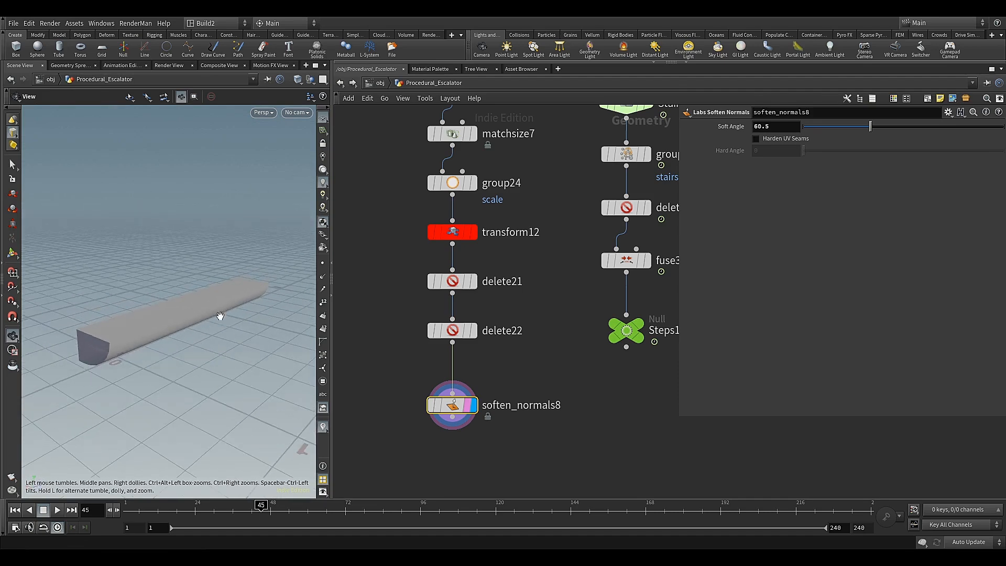
{"action": "key", "text": "Return"}
Add a Copy to Points node below soften_normals8 and the Steps1 null
{"action": "scroll", "coordinate": [544, 394], "scroll_direction": "down", "scroll_amount": 2}
{"action": "middle_click_drag", "start_coordinate": [552, 449], "coordinate": [514, 381]}
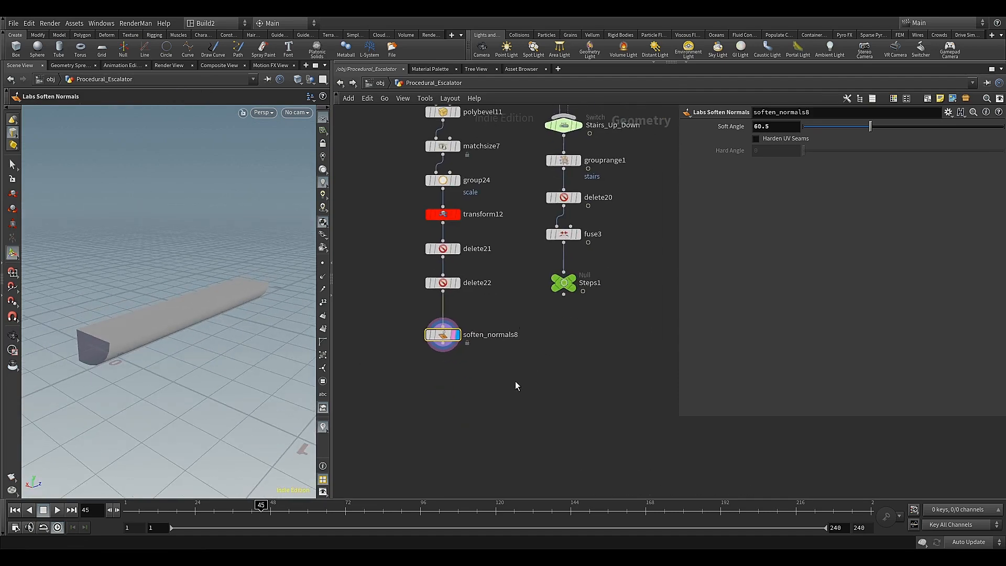
{"action": "key", "text": "Tab"}
{"action": "type", "text": "co"}
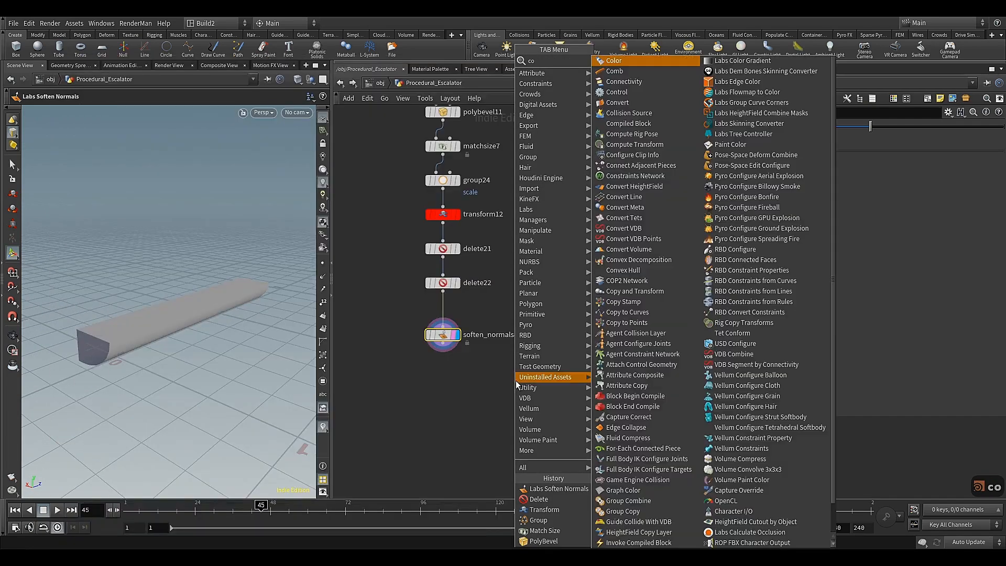
{"action": "type", "text": "p"}
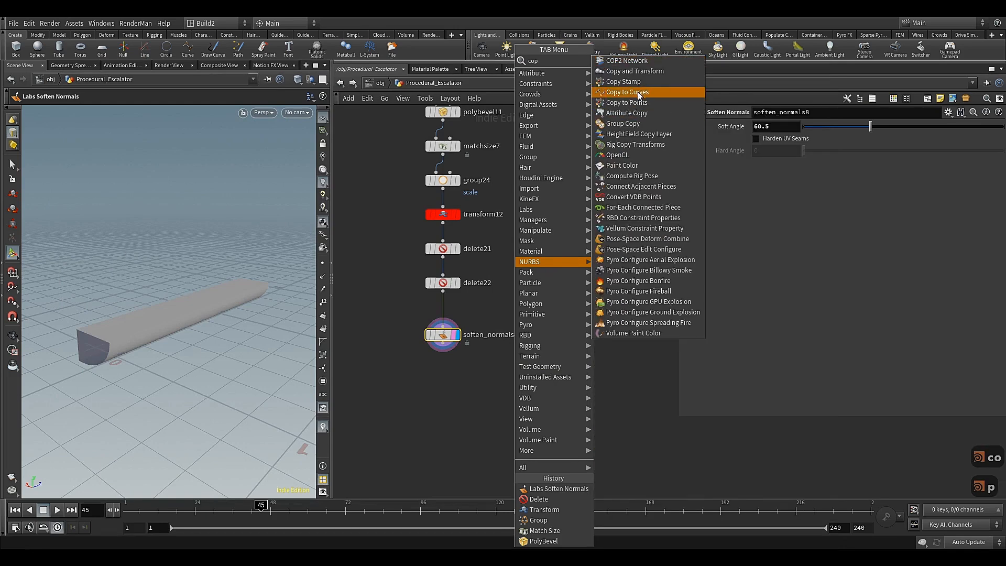
{"action": "key", "text": "Escape"}
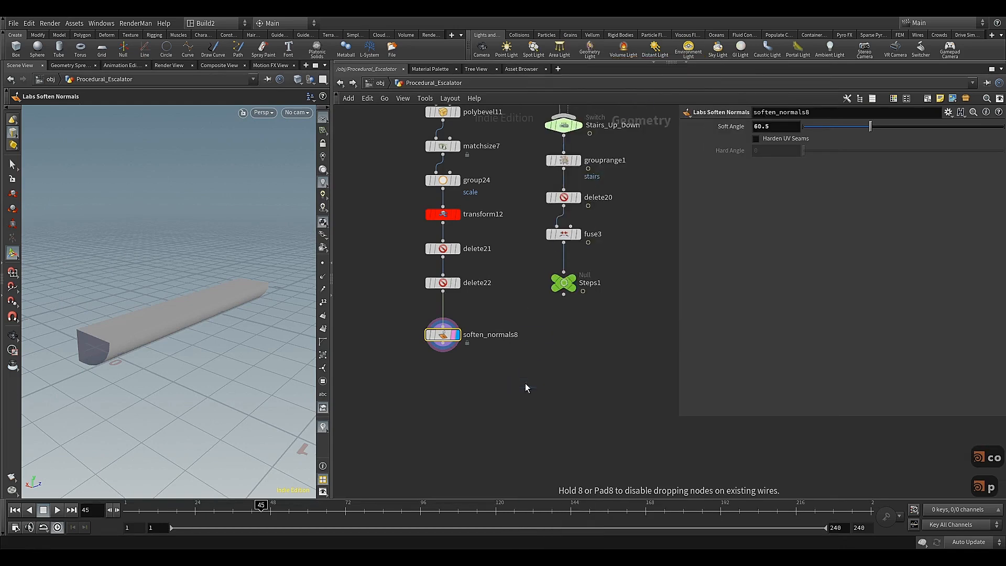
{"action": "left_click", "coordinate": [524, 394]}
Display the Steps1 null with point numbers and examine how its points run along the escalator path
{"action": "mouse_move", "coordinate": [576, 283]}
{"action": "left_click", "coordinate": [581, 263]}
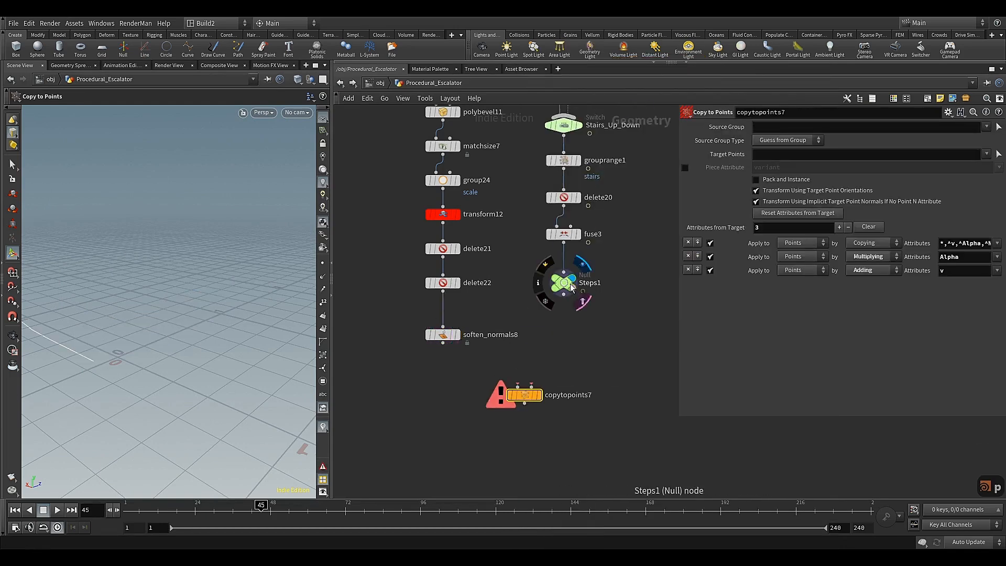
{"action": "key", "text": "Escape"}
{"action": "left_click_drag", "start_coordinate": [180, 296], "coordinate": [211, 316]}
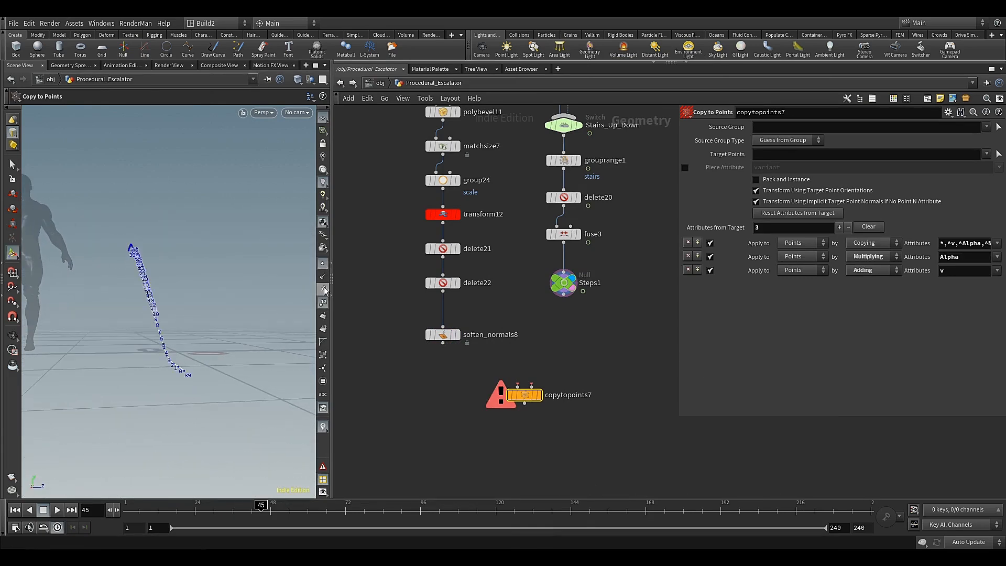
{"action": "left_click_drag", "start_coordinate": [173, 344], "coordinate": [208, 358], "text": "alt"}
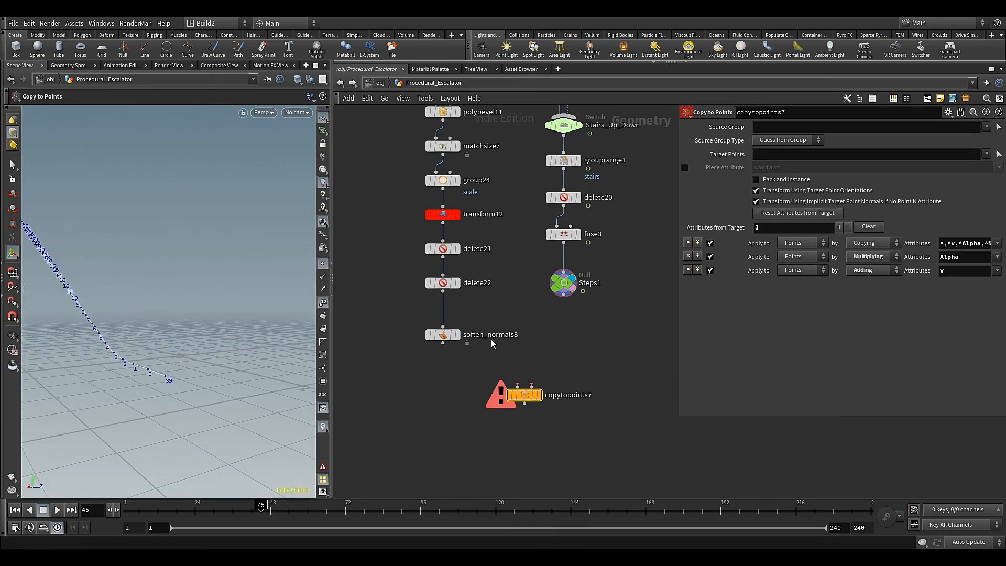
Connect soften_normals8 as the source and Steps1 as the target points of copytopoints7, and display the result
{"action": "left_click_drag", "start_coordinate": [563, 296], "coordinate": [531, 374]}
{"action": "left_click_drag", "start_coordinate": [467, 365], "coordinate": [518, 388]}
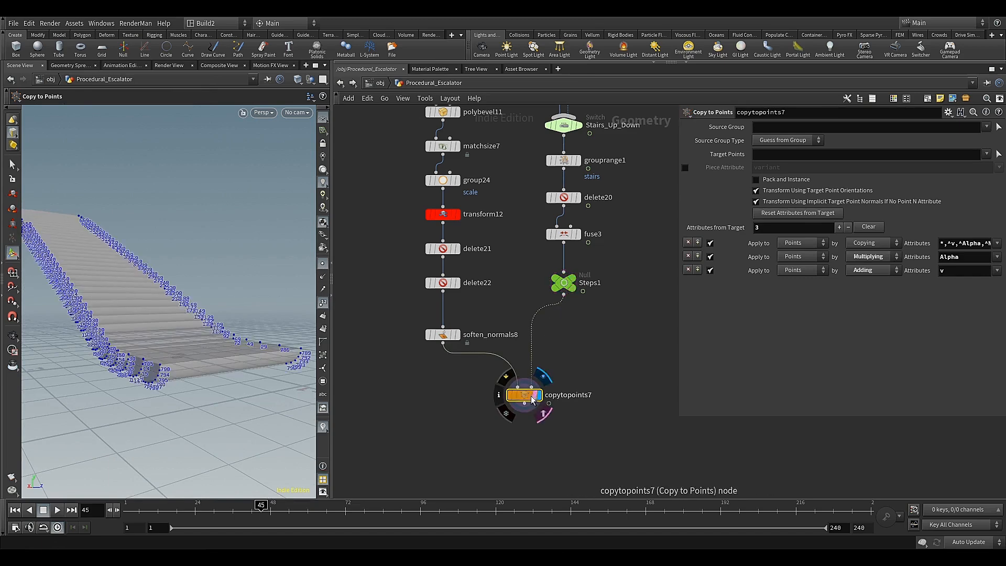
{"action": "left_click_drag", "start_coordinate": [235, 294], "coordinate": [217, 339], "text": "alt"}
{"action": "middle_click_drag", "start_coordinate": [129, 245], "coordinate": [241, 392], "text": "alt"}
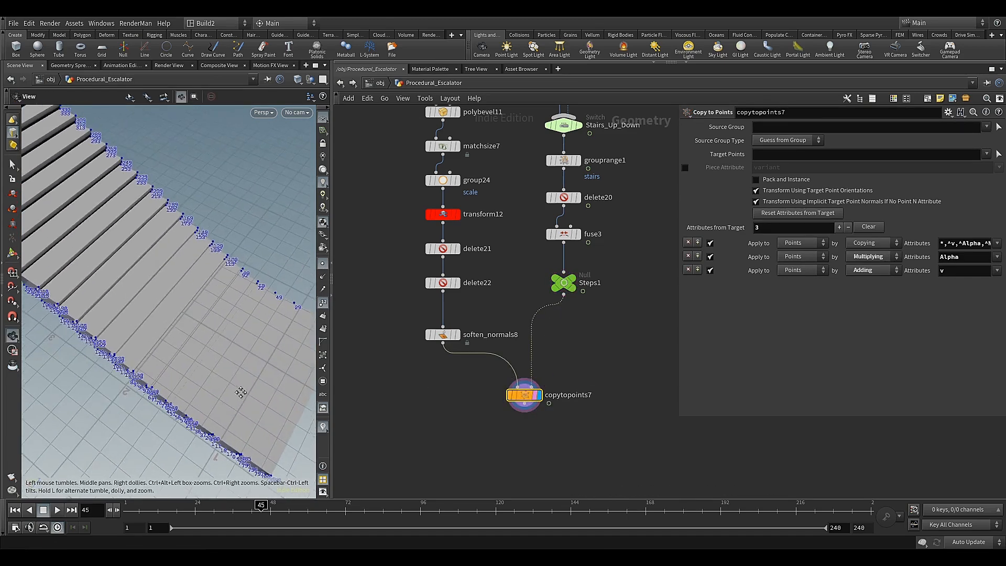
{"action": "left_click_drag", "start_coordinate": [240, 392], "coordinate": [207, 342]}
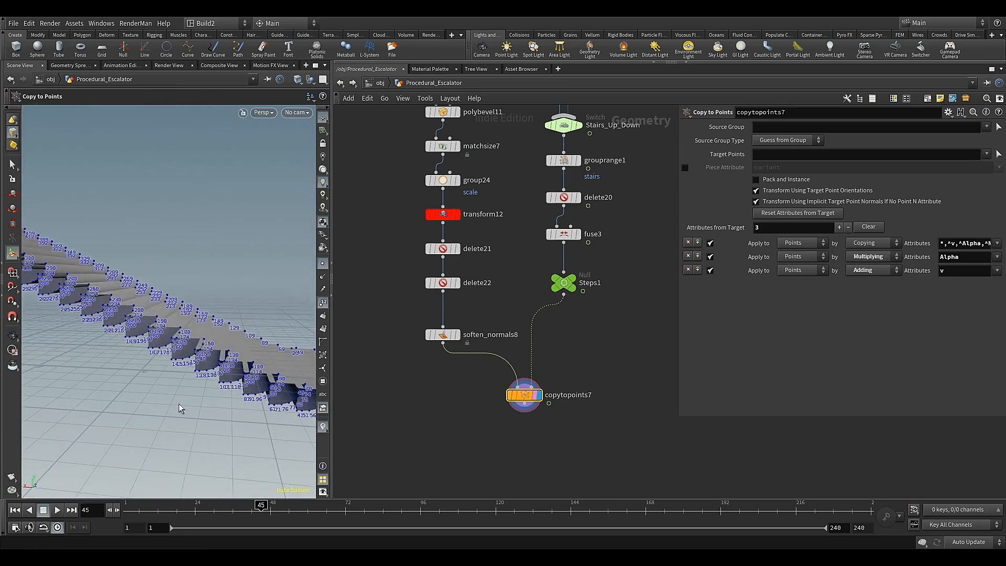
Scrub the timeline to frame 105 to check how the copied steps move along the slope
{"action": "left_click_drag", "start_coordinate": [242, 505], "coordinate": [447, 509]}
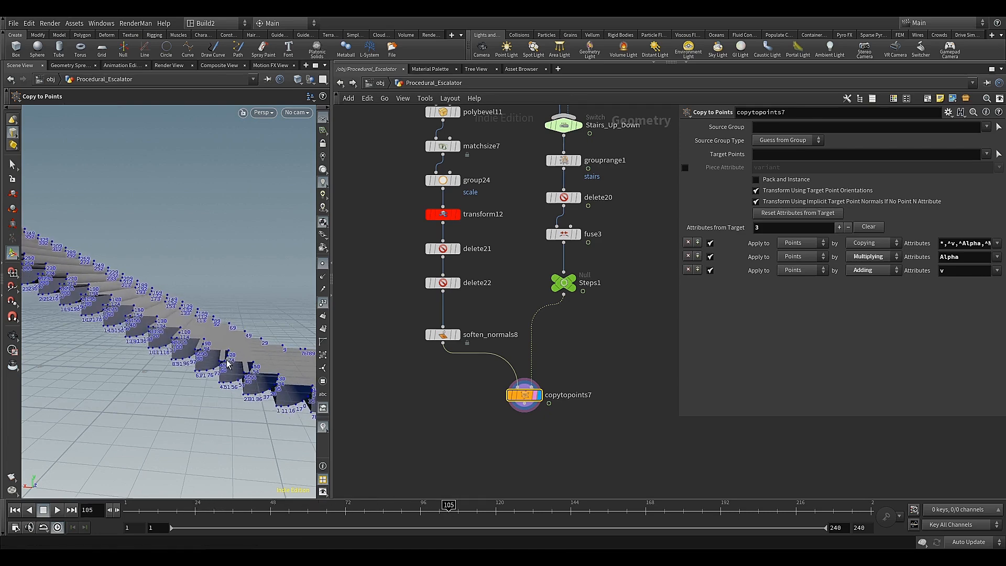
{"action": "scroll", "coordinate": [225, 357], "scroll_direction": "down", "scroll_amount": 2}
{"action": "mouse_move", "coordinate": [222, 357]}
{"action": "left_mouse_down", "text": "alt"}
{"action": "mouse_move", "coordinate": [198, 355]}
{"action": "mouse_move", "coordinate": [220, 362]}
{"action": "left_mouse_up", "text": "alt"}
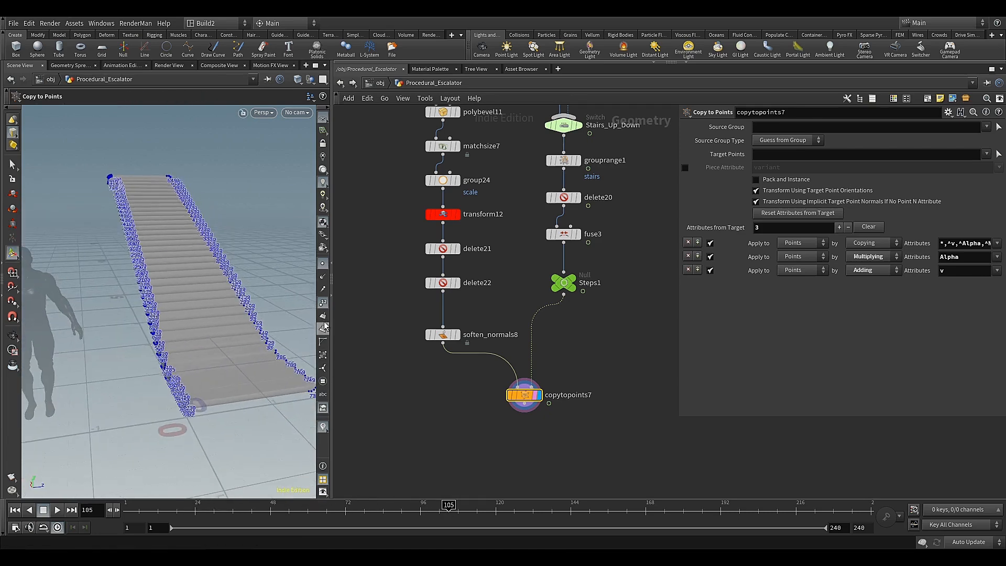
Hide the point display and set the viewport shading to Smooth Wire Shaded
{"action": "left_click", "coordinate": [323, 265]}
{"action": "left_click_drag", "start_coordinate": [125, 320], "coordinate": [163, 356], "text": "alt"}
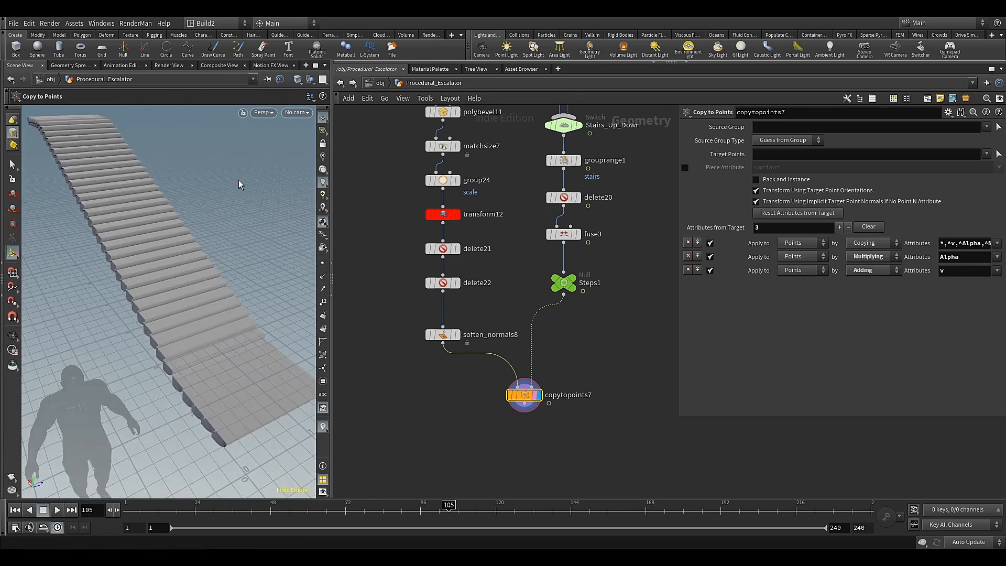
{"action": "left_click", "coordinate": [299, 79]}
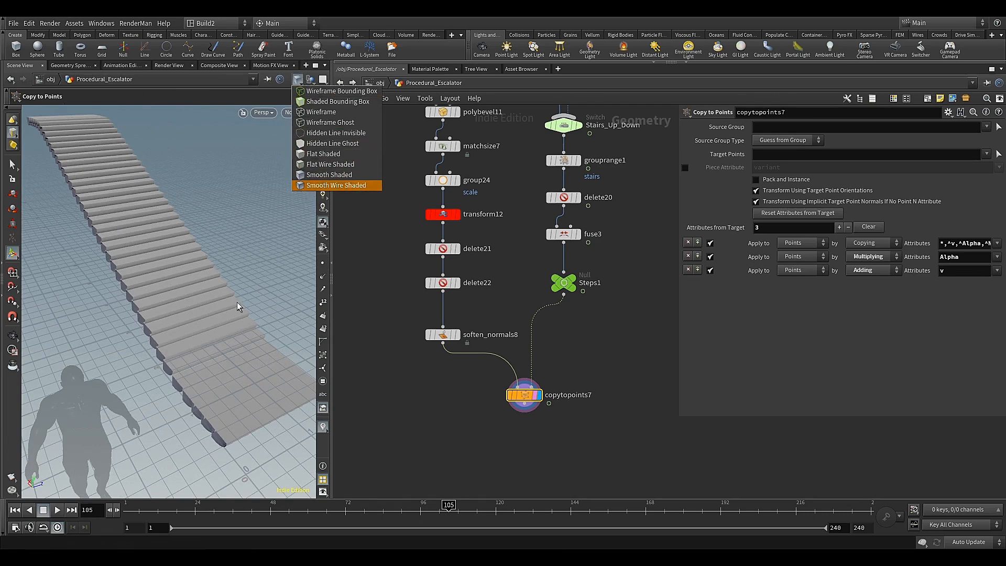
{"action": "left_click", "coordinate": [309, 185]}
Scrub the timeline to frame 66 to check from the side how the steps travel from the flat section into the slope
{"action": "mouse_move", "coordinate": [213, 344]}
{"action": "left_mouse_down", "text": "alt"}
{"action": "mouse_move", "coordinate": [209, 333]}
{"action": "mouse_move", "coordinate": [161, 337]}
{"action": "mouse_move", "coordinate": [168, 355]}
{"action": "mouse_move", "coordinate": [157, 366]}
{"action": "mouse_move", "coordinate": [146, 353]}
{"action": "mouse_move", "coordinate": [183, 329]}
{"action": "left_mouse_up", "text": "alt"}
{"action": "left_click_drag", "start_coordinate": [448, 507], "coordinate": [285, 501]}
{"action": "left_click_drag", "start_coordinate": [116, 347], "coordinate": [159, 348], "text": "alt"}
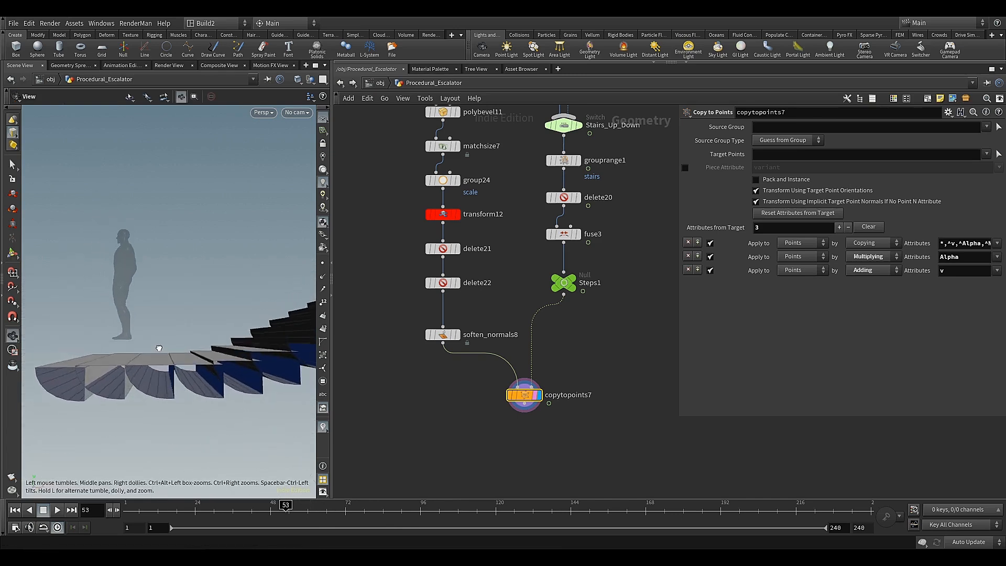
{"action": "left_click_drag", "start_coordinate": [279, 507], "coordinate": [262, 509]}
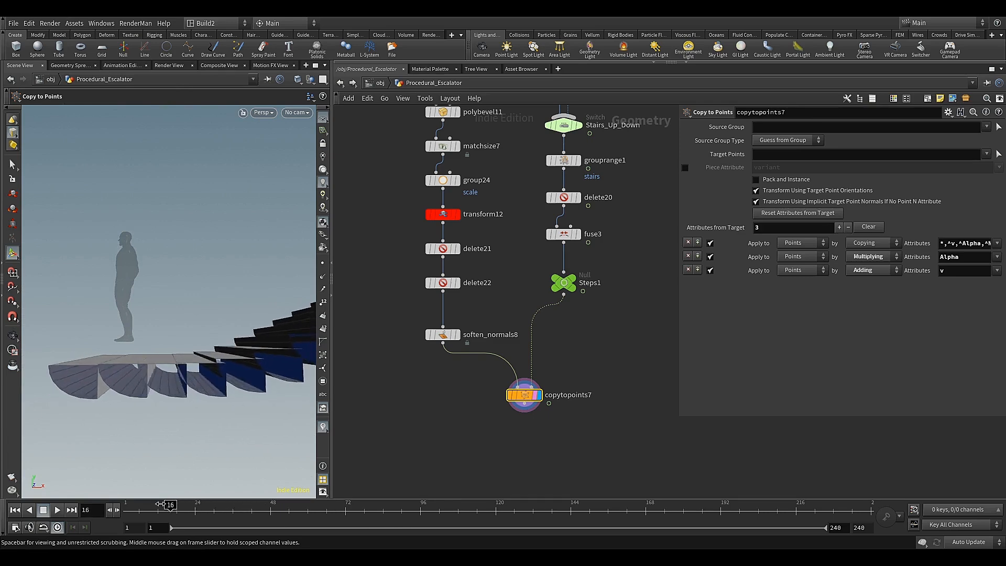
{"action": "left_click_drag", "start_coordinate": [306, 498], "coordinate": [327, 501]}
{"action": "left_click_drag", "start_coordinate": [220, 332], "coordinate": [167, 347], "text": "alt"}
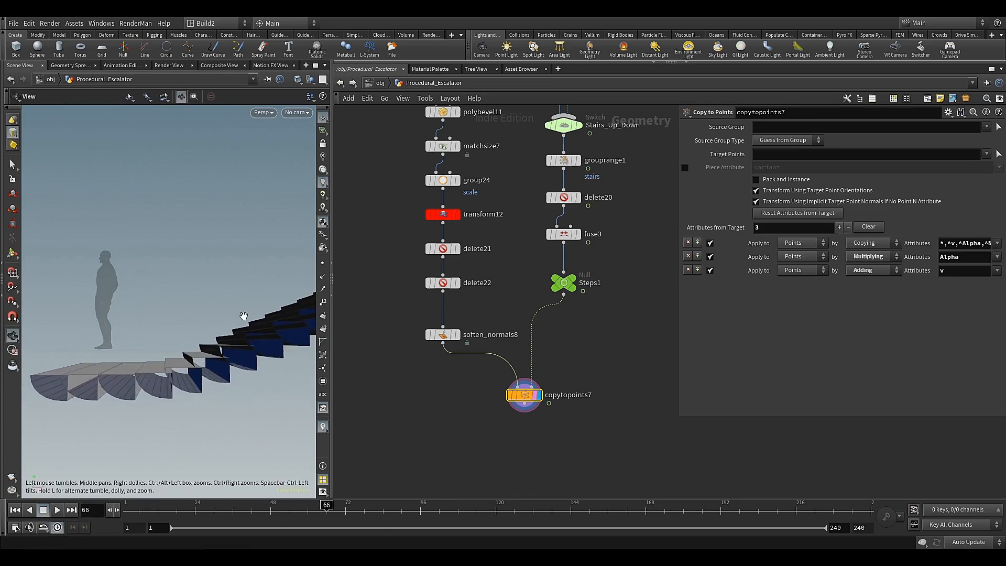
Examine the gaps and overlaps between neighbouring steps along the slope and at the upper bend
{"action": "left_click_drag", "start_coordinate": [243, 316], "coordinate": [250, 341], "text": "alt"}
{"action": "middle_click_drag", "start_coordinate": [249, 341], "coordinate": [157, 368], "text": "alt"}
{"action": "left_click_drag", "start_coordinate": [157, 368], "coordinate": [180, 359], "text": "alt"}
{"action": "right_click_drag", "start_coordinate": [180, 360], "coordinate": [209, 363], "text": "alt"}
{"action": "left_click_drag", "start_coordinate": [209, 364], "coordinate": [173, 348], "text": "alt"}
{"action": "right_click_drag", "start_coordinate": [173, 348], "coordinate": [179, 407], "text": "alt"}
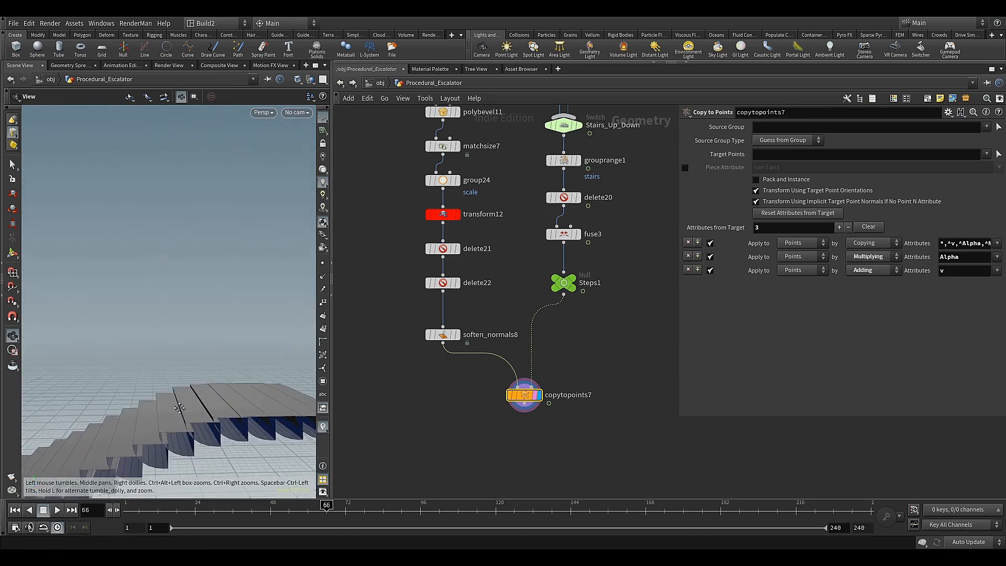
{"action": "middle_click_drag", "start_coordinate": [179, 407], "coordinate": [179, 344], "text": "alt"}
Set the X size of box6 to 0.32
{"action": "scroll", "coordinate": [373, 310], "scroll_direction": "down", "scroll_amount": 4}
{"action": "middle_click_drag", "start_coordinate": [373, 310], "coordinate": [372, 412]}
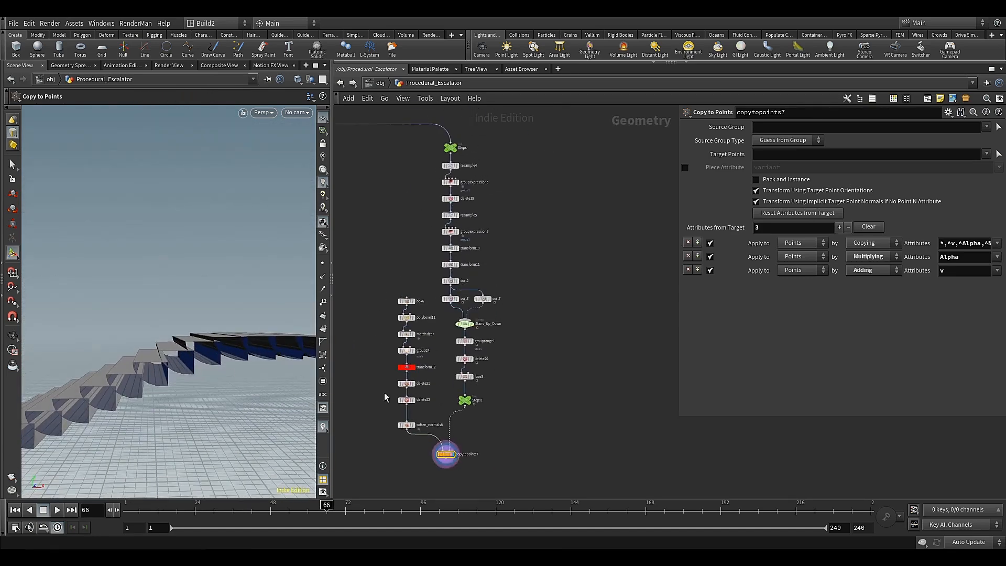
{"action": "scroll", "coordinate": [404, 319], "scroll_direction": "up", "scroll_amount": 5}
{"action": "left_click", "coordinate": [414, 273]}
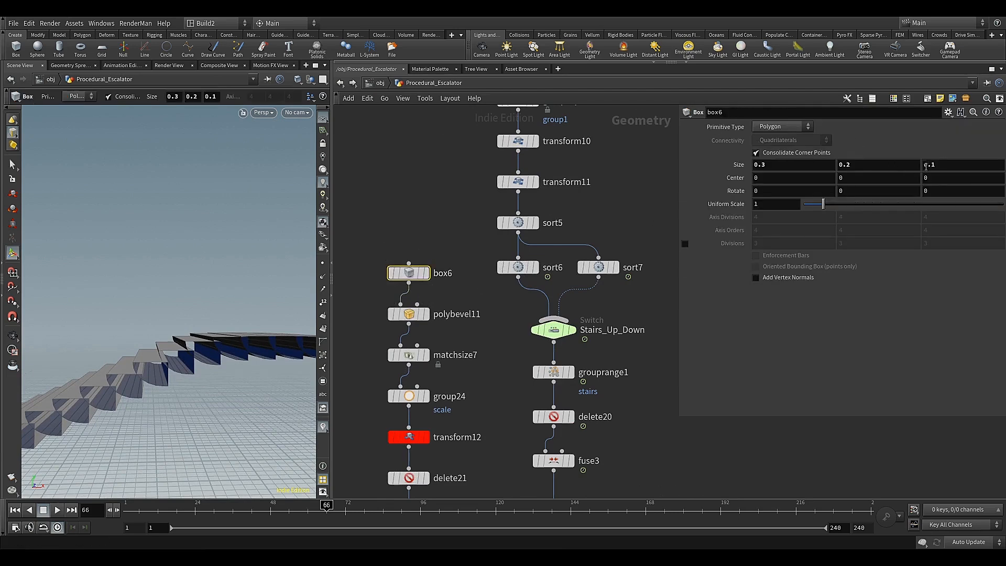
{"action": "middle_click_drag", "start_coordinate": [943, 166], "coordinate": [974, 168]}
{"action": "key", "text": "ctrl+z"}
{"action": "middle_click_drag", "start_coordinate": [806, 165], "coordinate": [810, 170]}
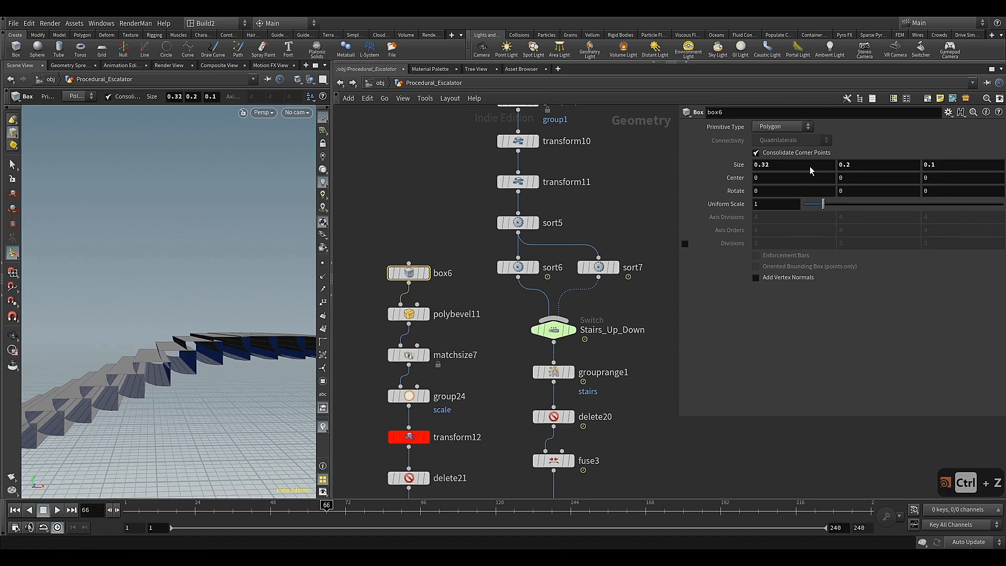
Take the Steps1 null out of the fuse3 branch, connect it below copytopoints7 as the output, and display it
{"action": "scroll", "coordinate": [651, 213], "scroll_direction": "down", "scroll_amount": 4}
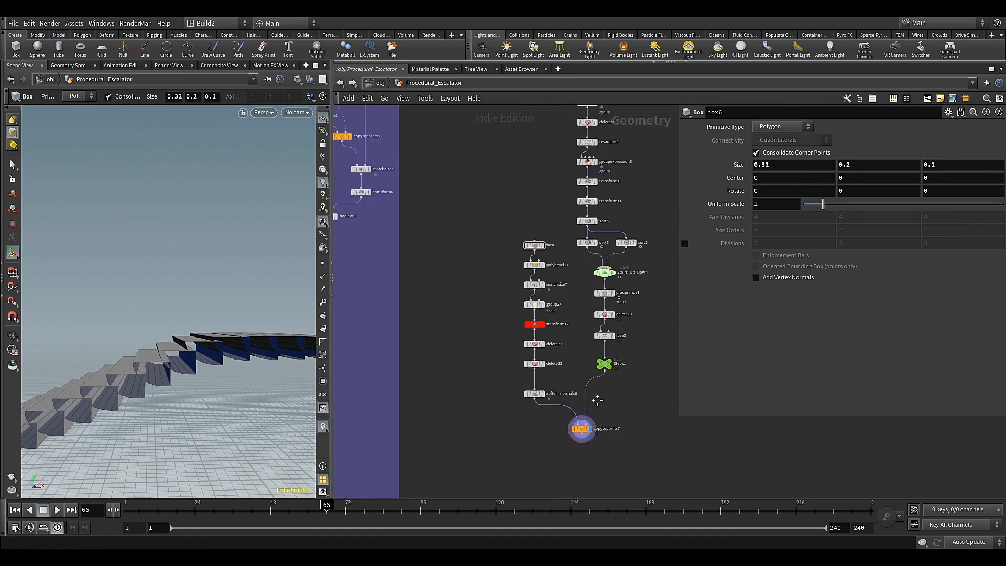
{"action": "middle_click_drag", "start_coordinate": [597, 403], "coordinate": [527, 288]}
{"action": "scroll", "coordinate": [525, 297], "scroll_direction": "up", "scroll_amount": 4}
{"action": "left_click", "coordinate": [507, 324]}
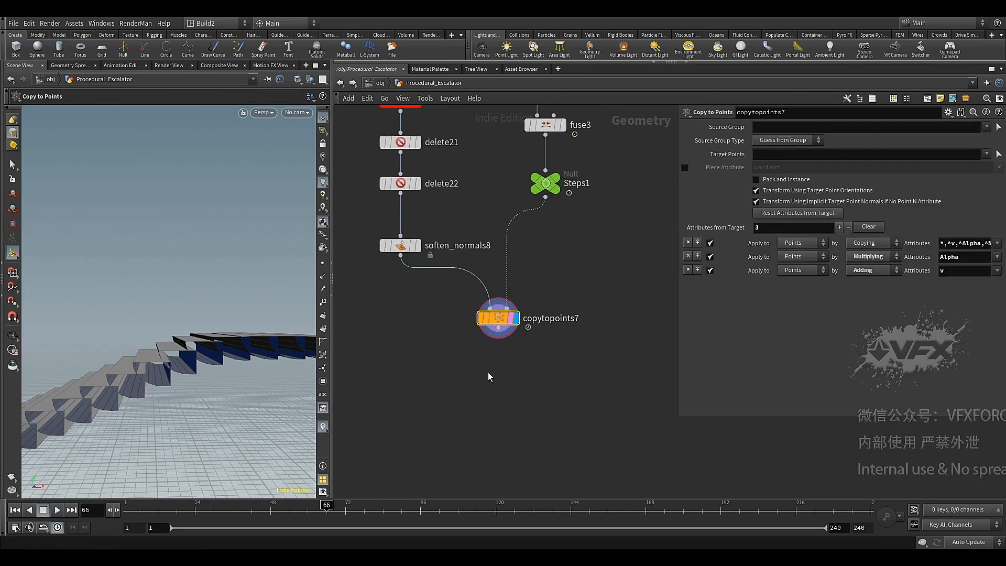
{"action": "middle_click_drag", "start_coordinate": [491, 376], "coordinate": [526, 320]}
{"action": "left_click_drag", "start_coordinate": [590, 133], "coordinate": [577, 263]}
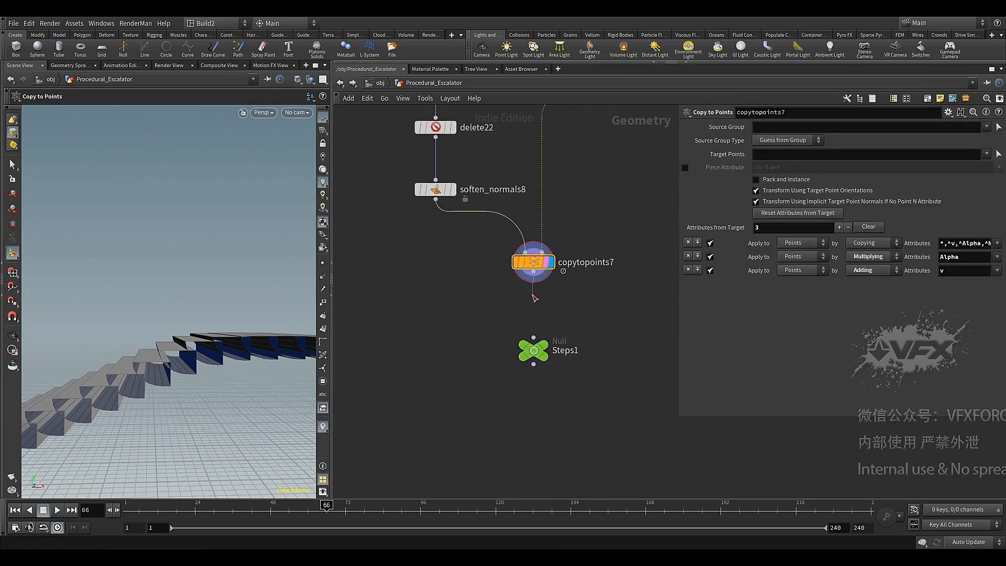
{"action": "left_click", "coordinate": [535, 350]}
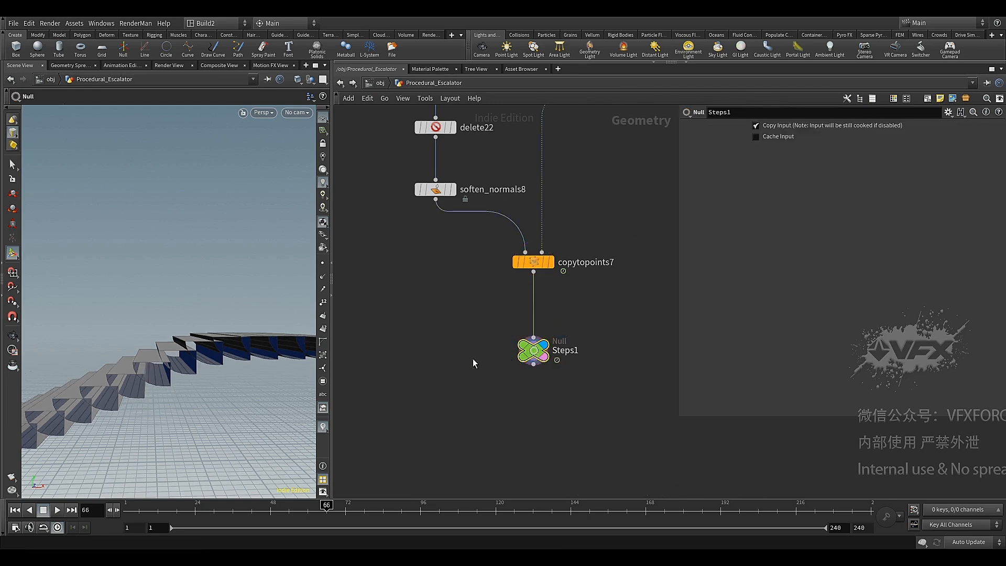
{"action": "middle_click_drag", "start_coordinate": [468, 358], "coordinate": [480, 328]}
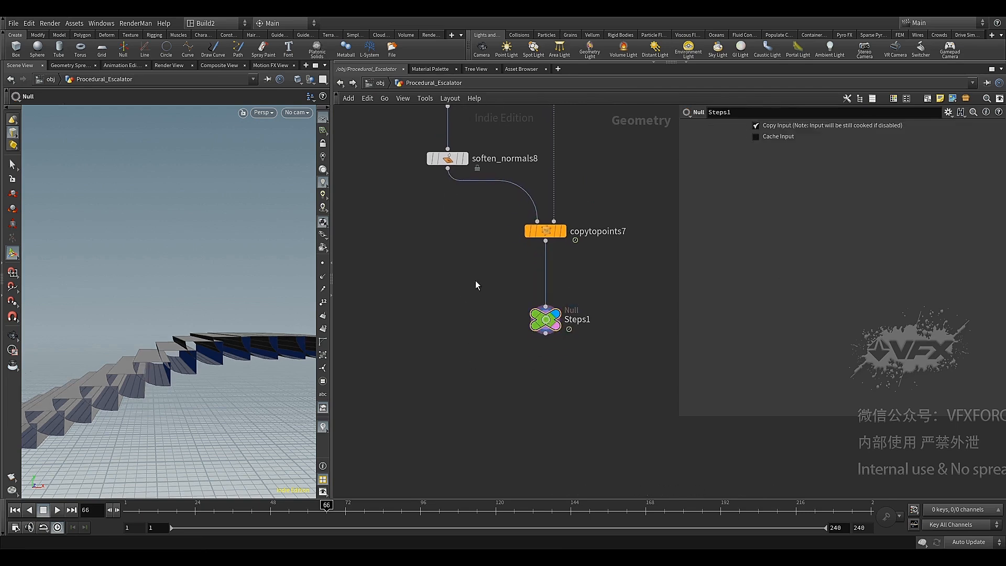
Move delete22 up close to delete21, display it, and frame the single step mesh in the viewport
{"action": "middle_click_drag", "start_coordinate": [470, 280], "coordinate": [469, 432]}
{"action": "scroll", "coordinate": [470, 379], "scroll_direction": "down", "scroll_amount": 2}
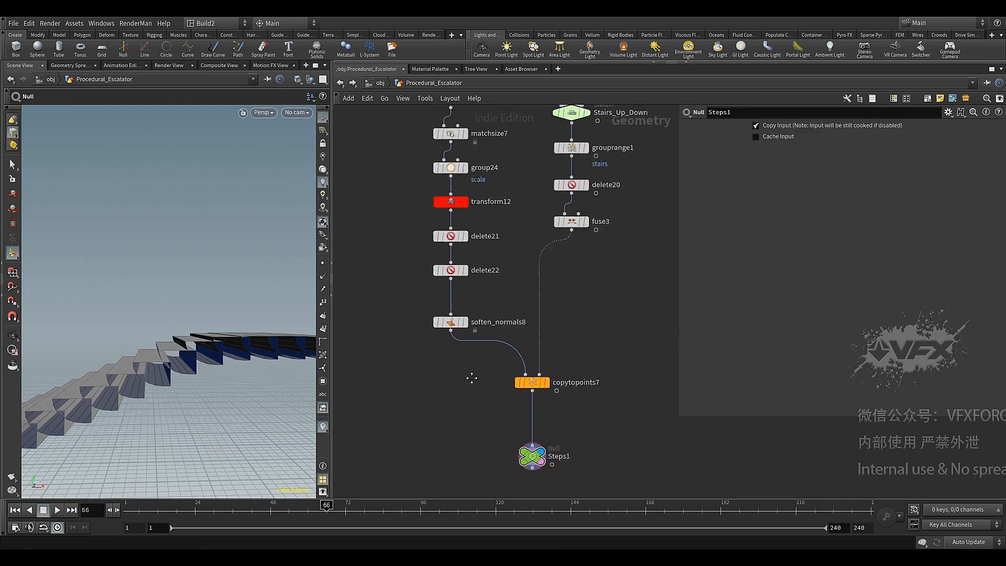
{"action": "scroll", "coordinate": [461, 372], "scroll_direction": "up", "scroll_amount": 1}
{"action": "left_click_drag", "start_coordinate": [465, 362], "coordinate": [467, 387]}
{"action": "left_click_drag", "start_coordinate": [467, 309], "coordinate": [466, 303]}
{"action": "left_click", "coordinate": [479, 294]}
{"action": "left_click", "coordinate": [463, 292]}
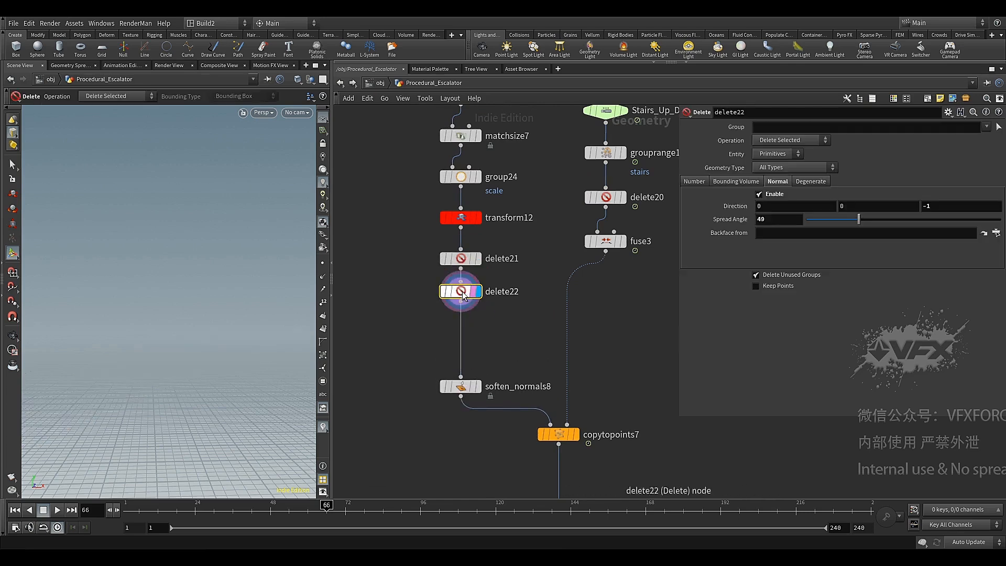
{"action": "key", "text": "Escape"}
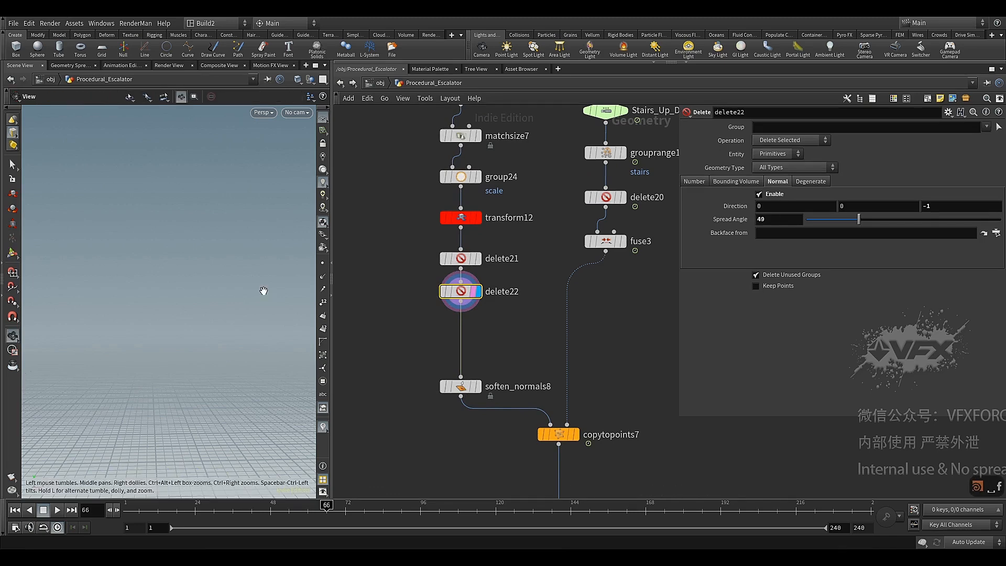
{"action": "key", "text": "space+f"}
{"action": "scroll", "coordinate": [246, 268], "scroll_direction": "up", "scroll_amount": 4}
{"action": "left_click_drag", "start_coordinate": [246, 268], "coordinate": [225, 294]}
{"action": "scroll", "coordinate": [265, 276], "scroll_direction": "down", "scroll_amount": 3}
Copy the uv network box holding uvflatten2, uvlayout1 and uvquickshade2 from the balustrade section
{"action": "scroll", "coordinate": [415, 335], "scroll_direction": "down", "scroll_amount": 4}
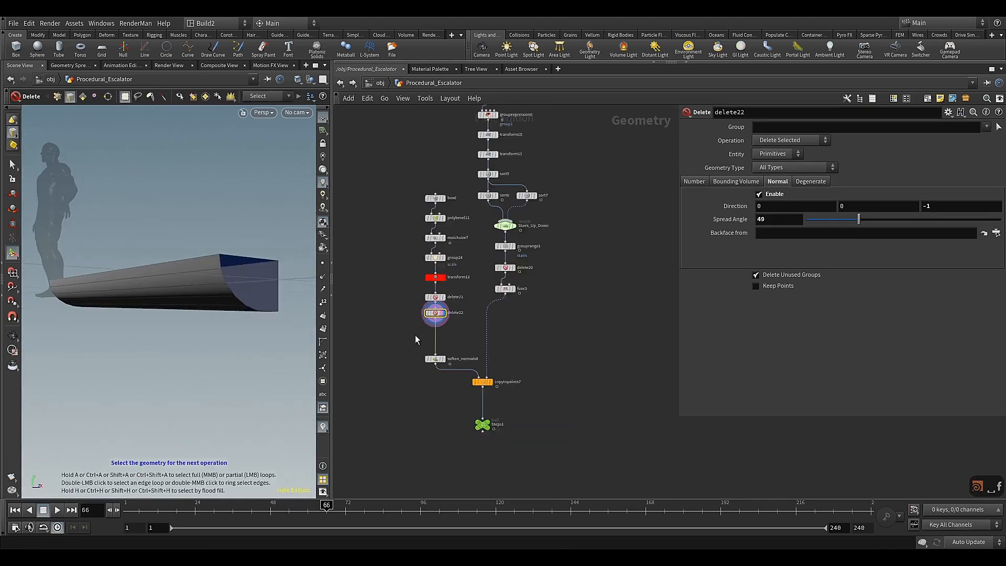
{"action": "scroll", "coordinate": [415, 336], "scroll_direction": "down", "scroll_amount": 3}
{"action": "middle_click_drag", "start_coordinate": [415, 336], "coordinate": [626, 160]}
{"action": "scroll", "coordinate": [464, 359], "scroll_direction": "up", "scroll_amount": 4}
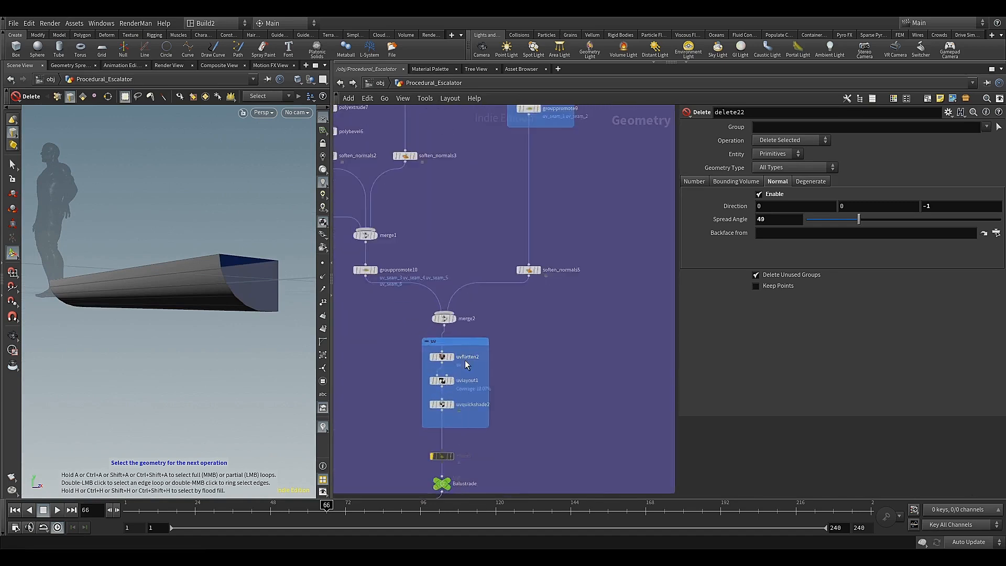
{"action": "scroll", "coordinate": [464, 367], "scroll_direction": "up", "scroll_amount": 2}
{"action": "middle_click_drag", "start_coordinate": [368, 378], "coordinate": [383, 346]}
{"action": "left_click_drag", "start_coordinate": [396, 299], "coordinate": [542, 412]}
{"action": "key", "text": "ctrl+c"}
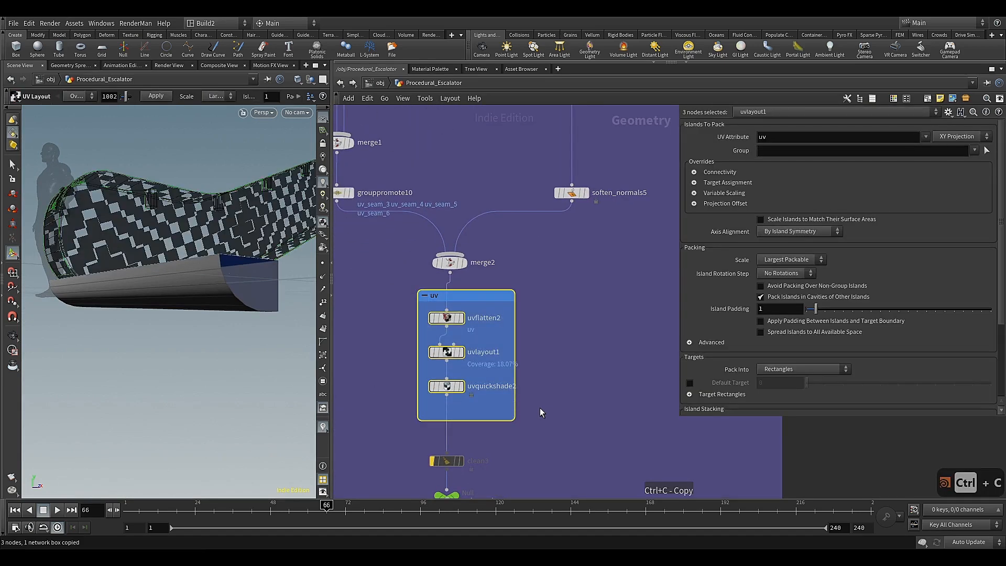
Paste the copied uv network box beside the step branch and connect delete22 to its uvflatten5 node
{"action": "scroll", "coordinate": [542, 400], "scroll_direction": "down", "scroll_amount": 10}
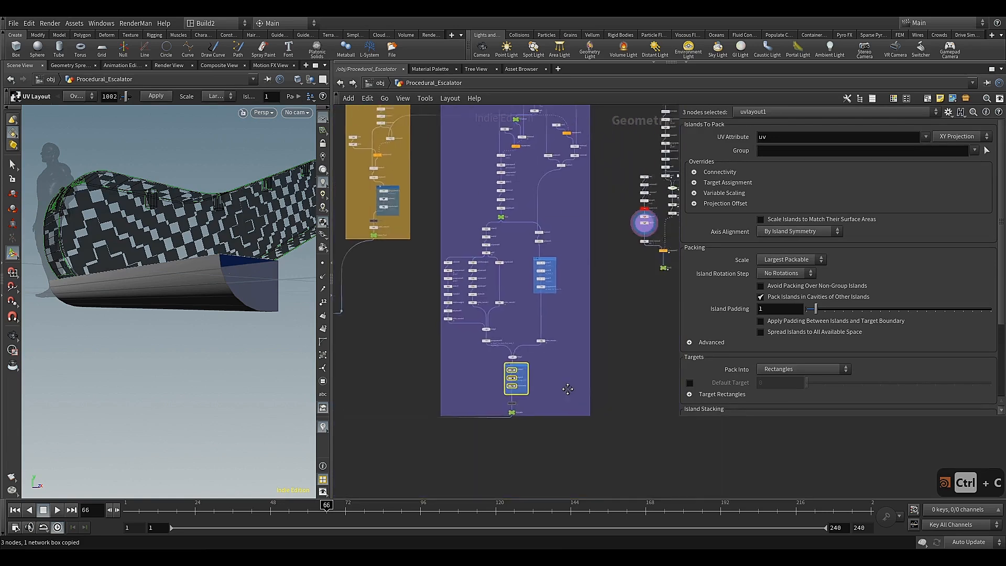
{"action": "scroll", "coordinate": [467, 251], "scroll_direction": "up", "scroll_amount": 10}
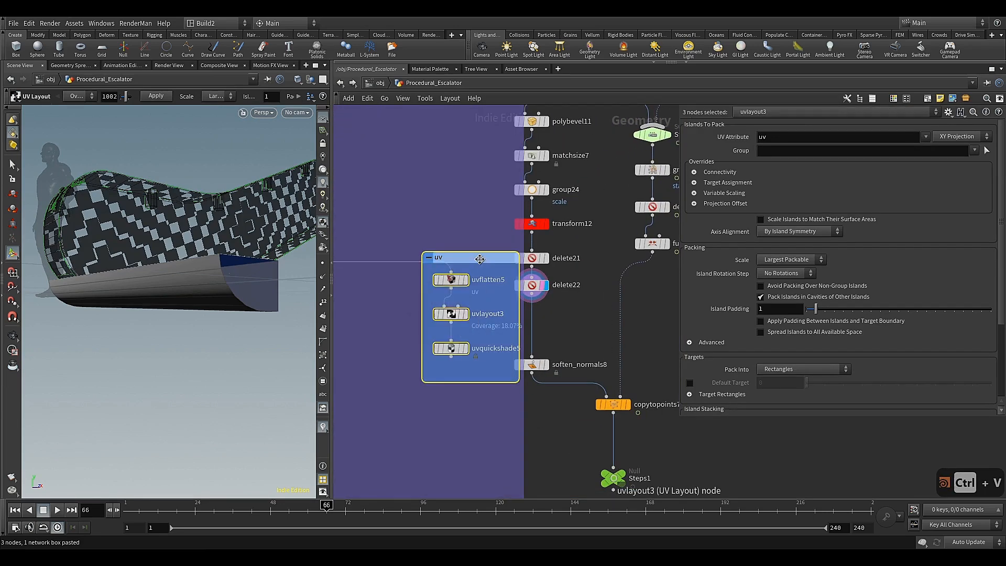
{"action": "left_click_drag", "start_coordinate": [481, 257], "coordinate": [593, 330]}
{"action": "scroll", "coordinate": [544, 382], "scroll_direction": "down", "scroll_amount": 10}
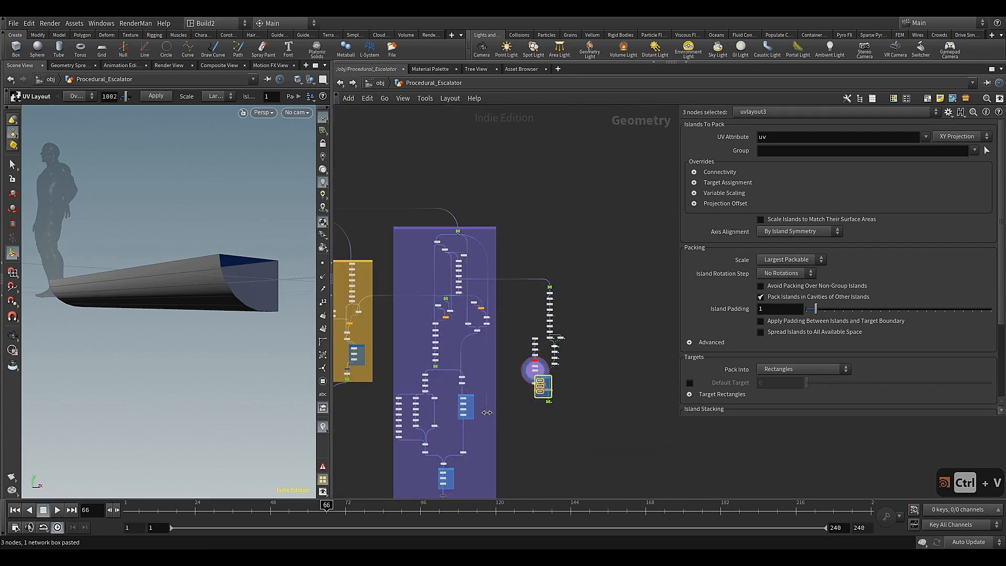
{"action": "scroll", "coordinate": [540, 385], "scroll_direction": "up", "scroll_amount": 10}
{"action": "left_click_drag", "start_coordinate": [525, 381], "coordinate": [399, 365]}
{"action": "left_click", "coordinate": [446, 329]}
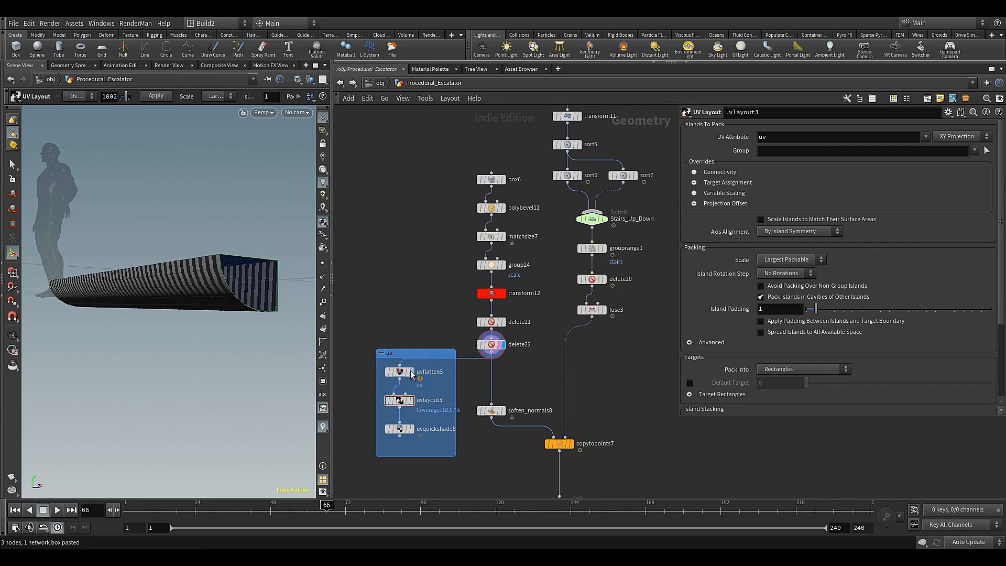
Clear the flattening seams of uvflatten5 and display uvquickshade5 to check the checker texture on the step
{"action": "left_click", "coordinate": [410, 374]}
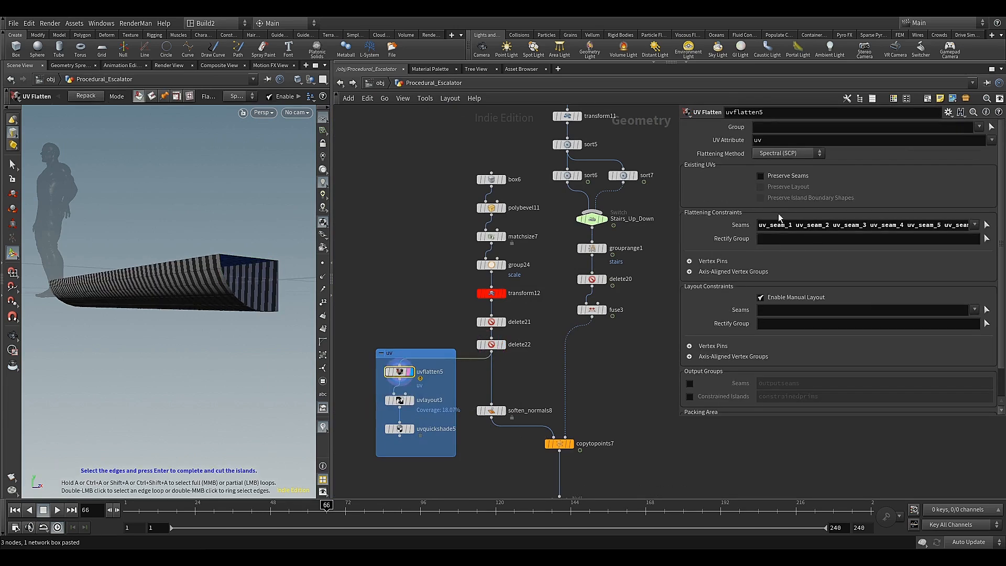
{"action": "left_click_drag", "start_coordinate": [760, 224], "coordinate": [1000, 239]}
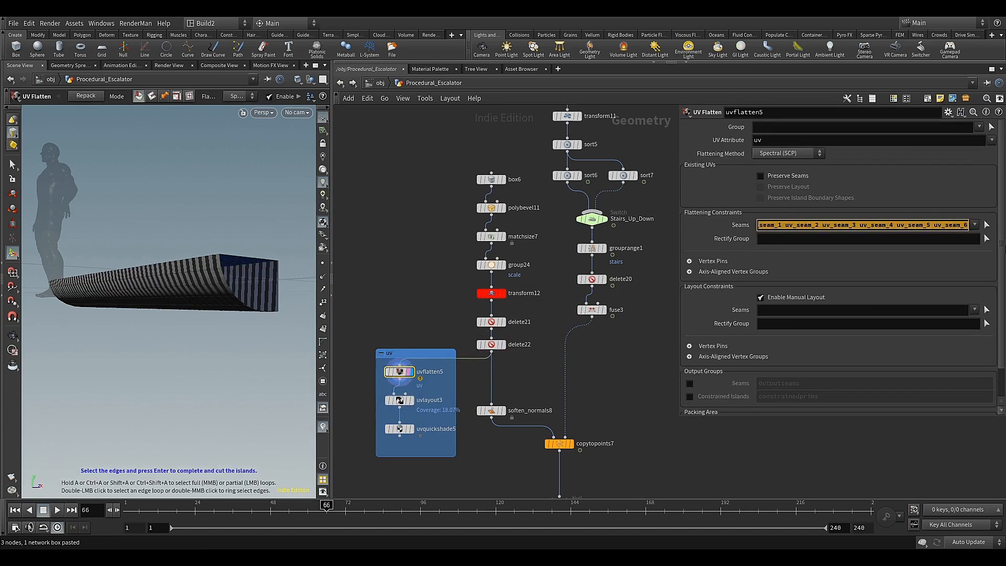
{"action": "key", "text": "BackSpace"}
{"action": "type", "text": "u"}
{"action": "key", "text": "BackSpace"}
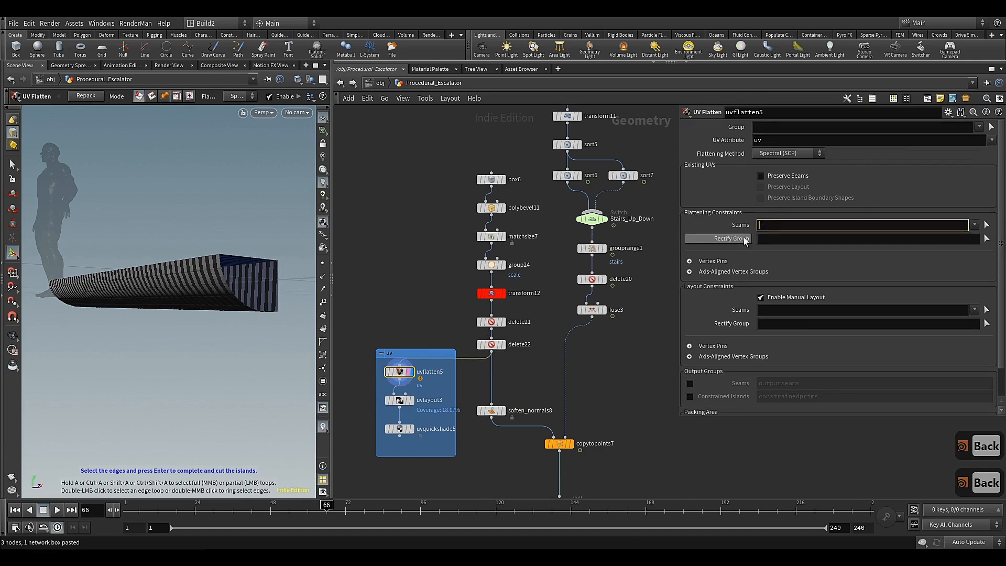
{"action": "left_click", "coordinate": [397, 430]}
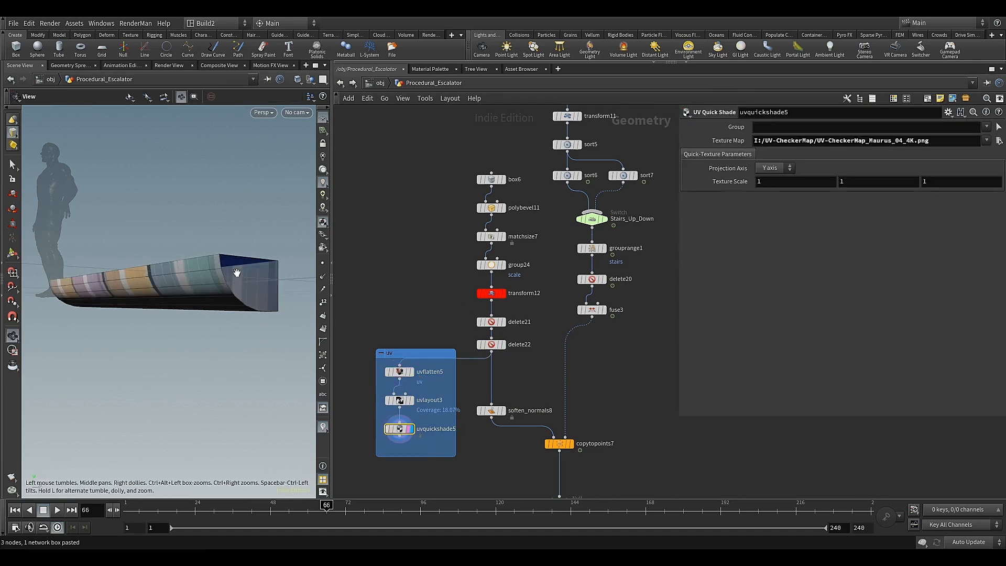
{"action": "left_click_drag", "start_coordinate": [236, 273], "coordinate": [225, 294], "text": "alt"}
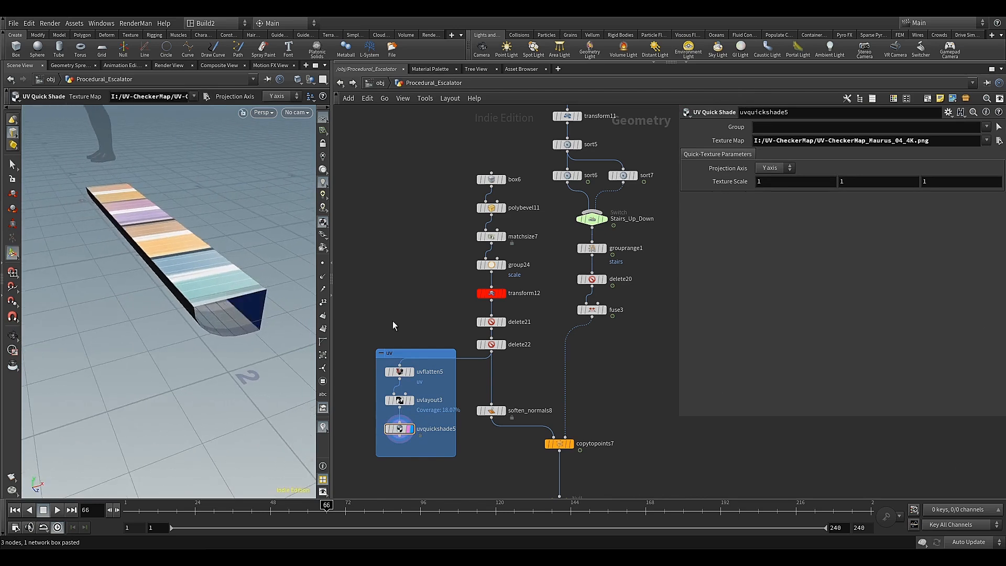
Rearrange the nodes inside the uv network box to leave free space above uvflatten5, and display uvflatten5
{"action": "middle_click_drag", "start_coordinate": [419, 322], "coordinate": [425, 255]}
{"action": "scroll", "coordinate": [424, 232], "scroll_direction": "up", "scroll_amount": 1}
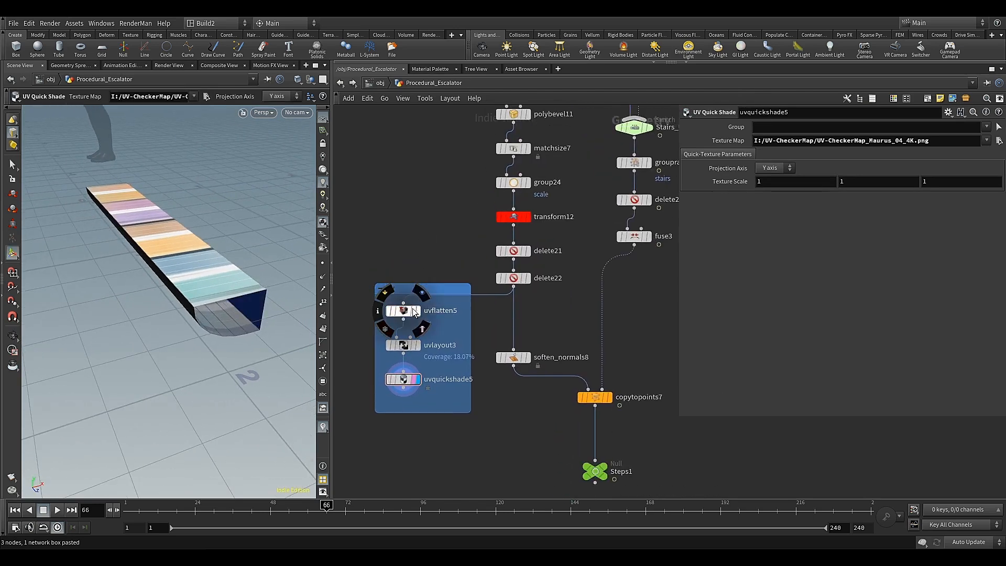
{"action": "scroll", "coordinate": [474, 326], "scroll_direction": "up", "scroll_amount": 2}
{"action": "middle_click_drag", "start_coordinate": [474, 326], "coordinate": [570, 276]}
{"action": "left_click_drag", "start_coordinate": [532, 227], "coordinate": [514, 264]}
{"action": "left_click_drag", "start_coordinate": [451, 292], "coordinate": [459, 361]}
{"action": "left_click", "coordinate": [463, 313]}
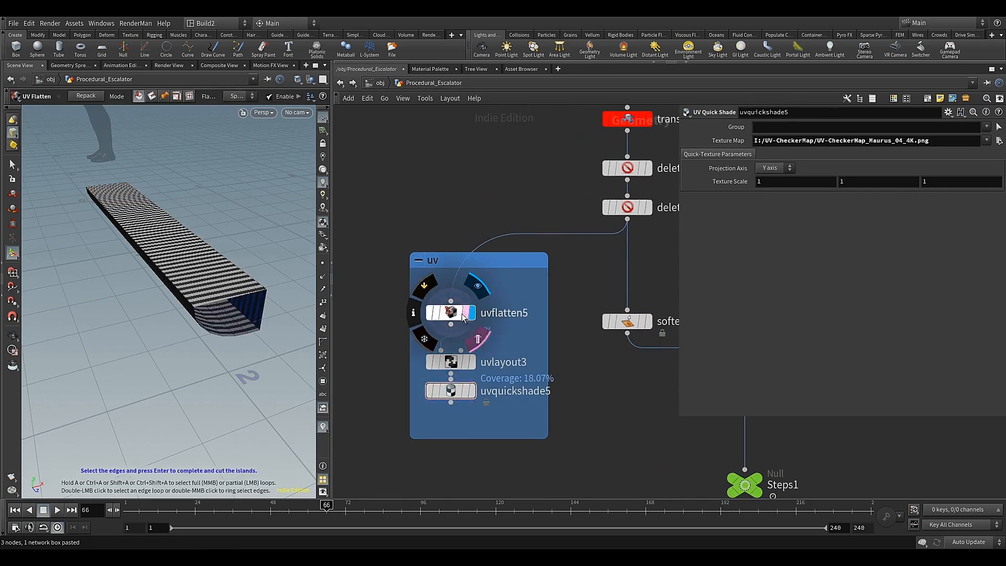
{"action": "left_click", "coordinate": [461, 315]}
{"action": "scroll", "coordinate": [569, 276], "scroll_direction": "down", "scroll_amount": 2}
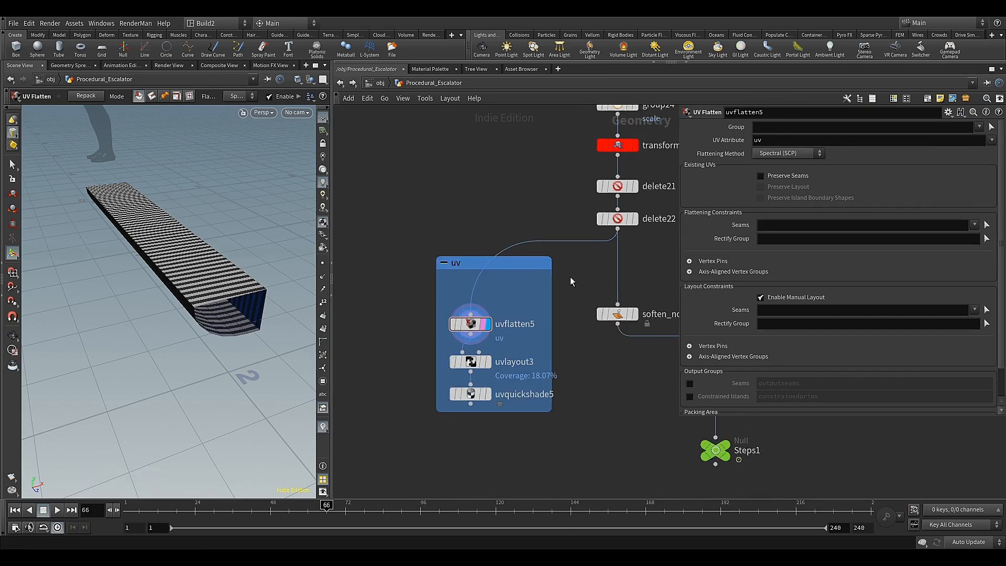
Enable the Edge Fillet Polygons output group on polybevel11
{"action": "middle_click_drag", "start_coordinate": [570, 277], "coordinate": [477, 436]}
{"action": "middle_click_drag", "start_coordinate": [488, 209], "coordinate": [466, 244]}
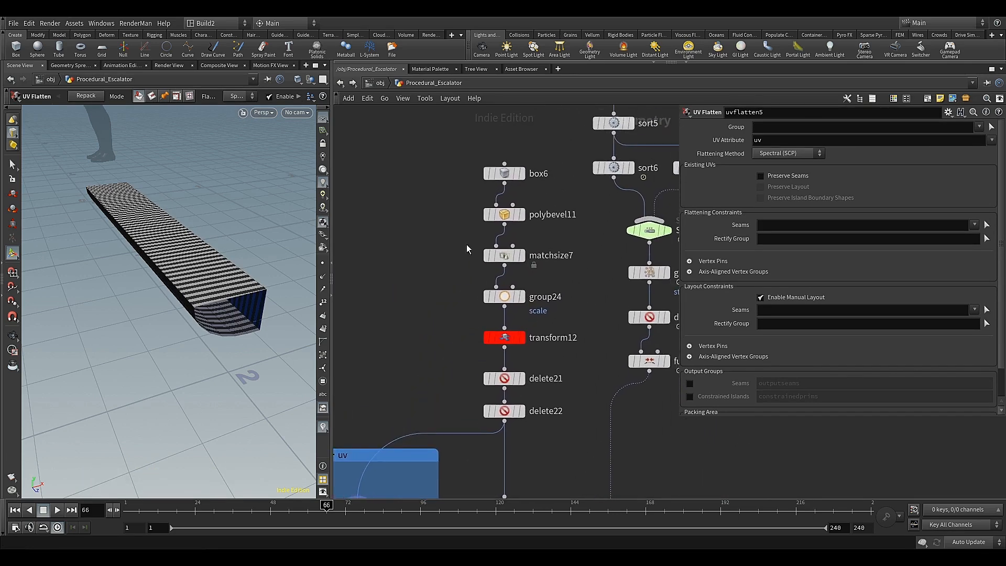
{"action": "left_click", "coordinate": [522, 217]}
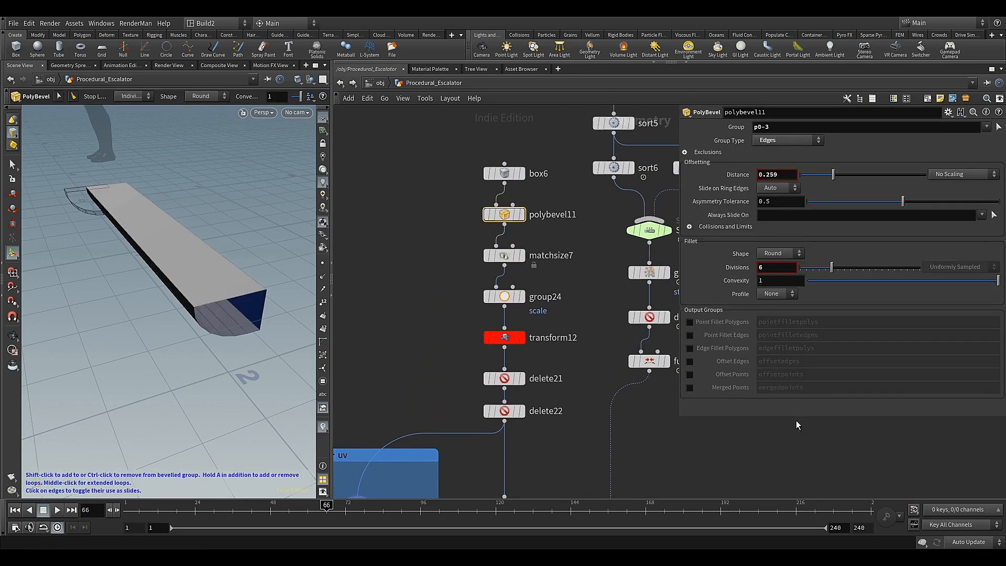
{"action": "left_click", "coordinate": [691, 347]}
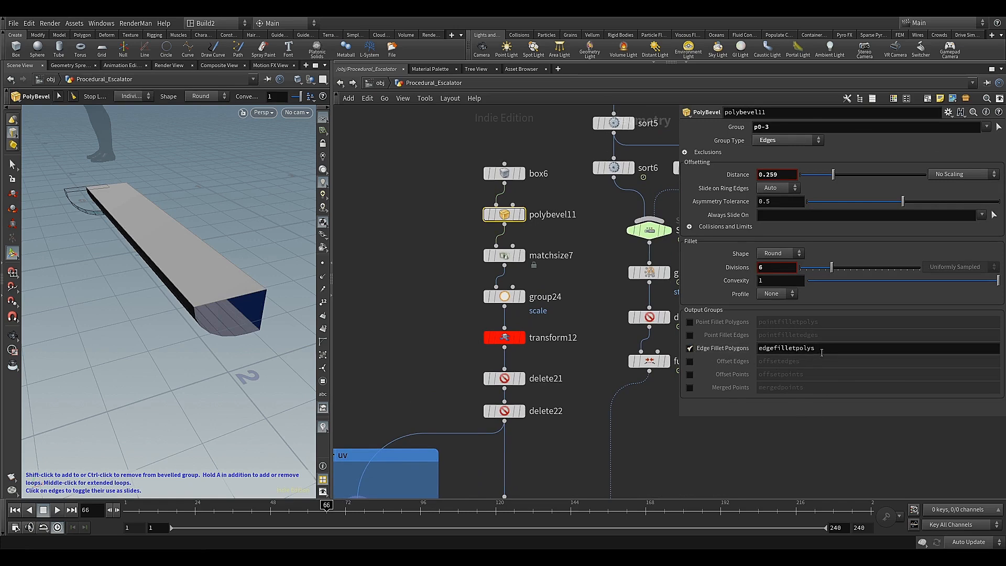
Name the Edge Fillet Polygons output group of polybevel11 uv_seam_1
{"action": "left_click", "coordinate": [778, 349]}
{"action": "key", "text": "ctrl+v"}
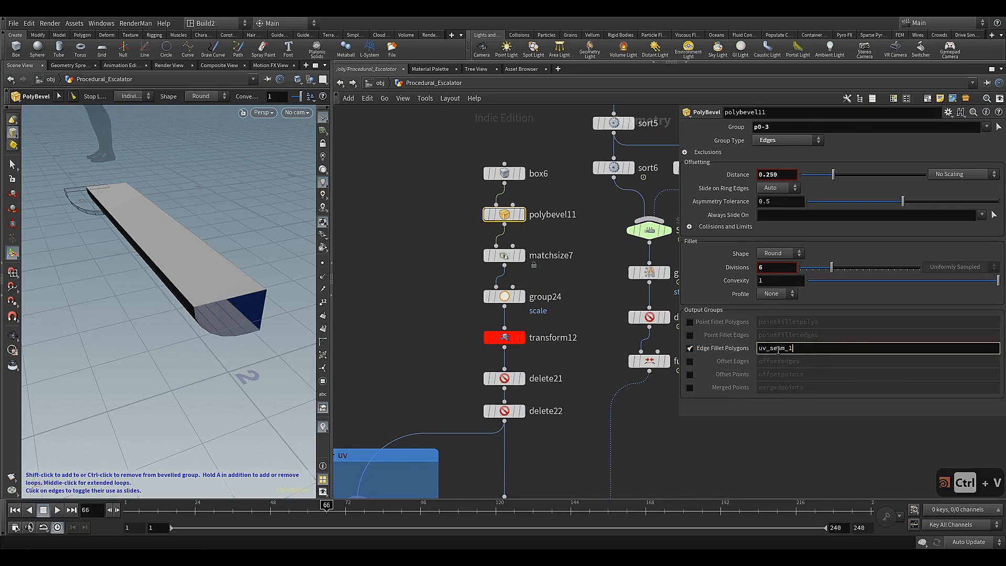
{"action": "left_click", "coordinate": [752, 407]}
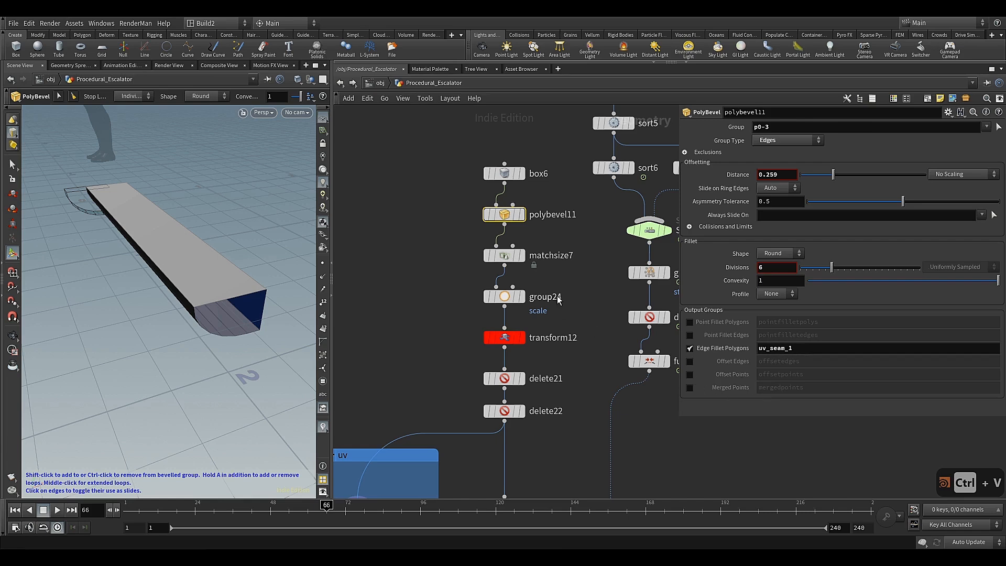
{"action": "left_click", "coordinate": [518, 215]}
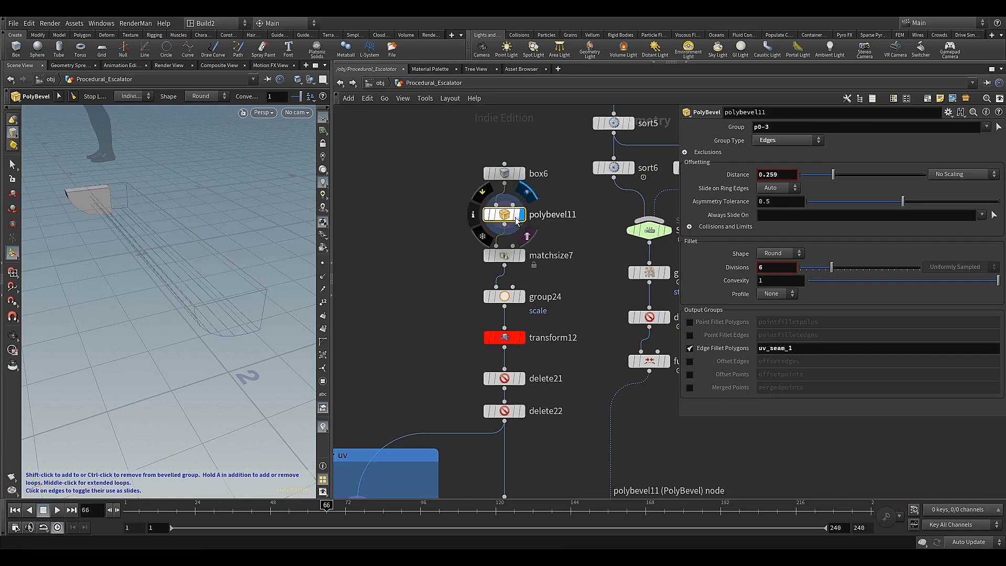
Display delete22 and examine the step's end face and rounded underside
{"action": "middle_click_drag", "start_coordinate": [452, 310], "coordinate": [480, 178]}
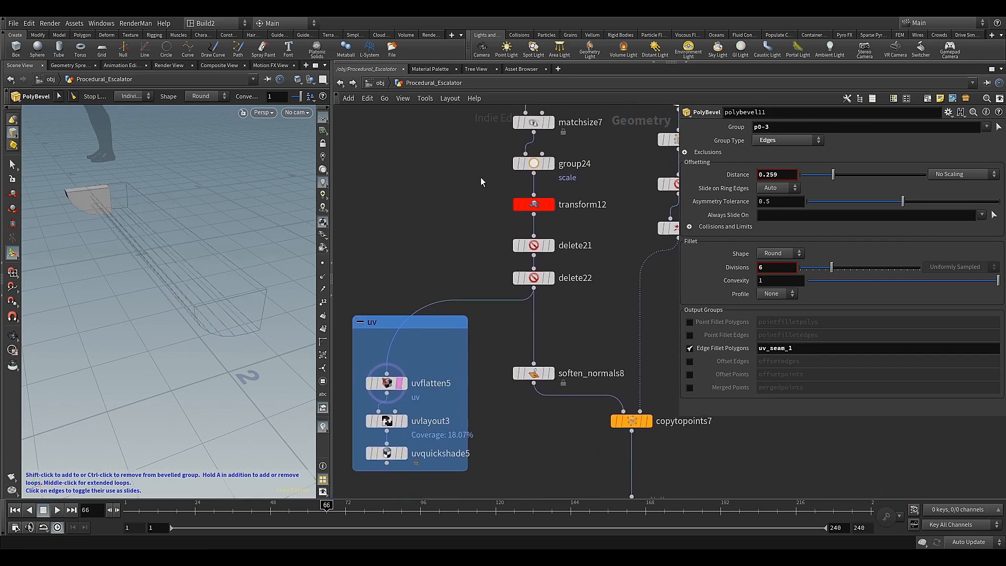
{"action": "mouse_move", "coordinate": [459, 271]}
{"action": "middle_mouse_down"}
{"action": "mouse_move", "coordinate": [453, 287]}
{"action": "mouse_move", "coordinate": [468, 279]}
{"action": "middle_mouse_up"}
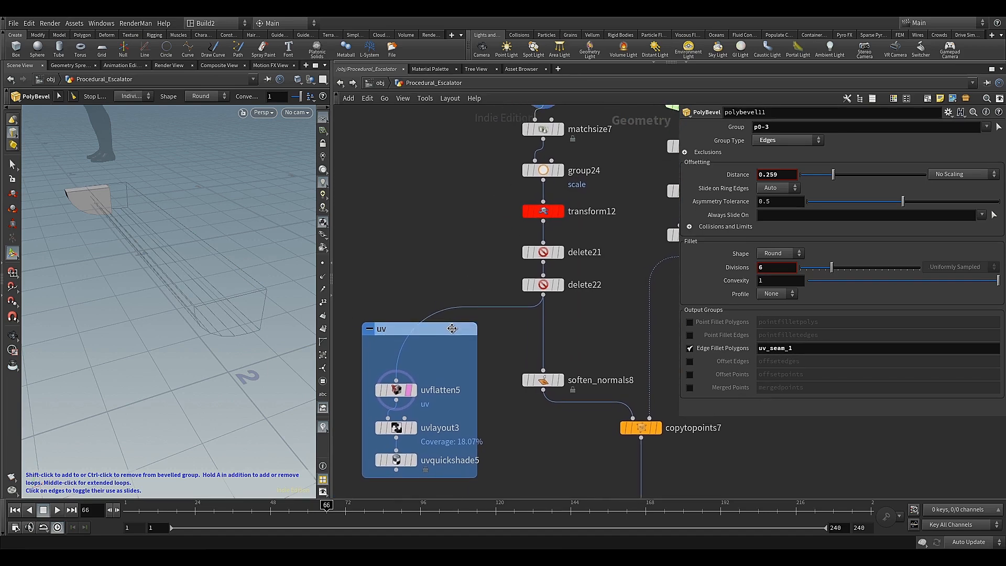
{"action": "left_click", "coordinate": [460, 328]}
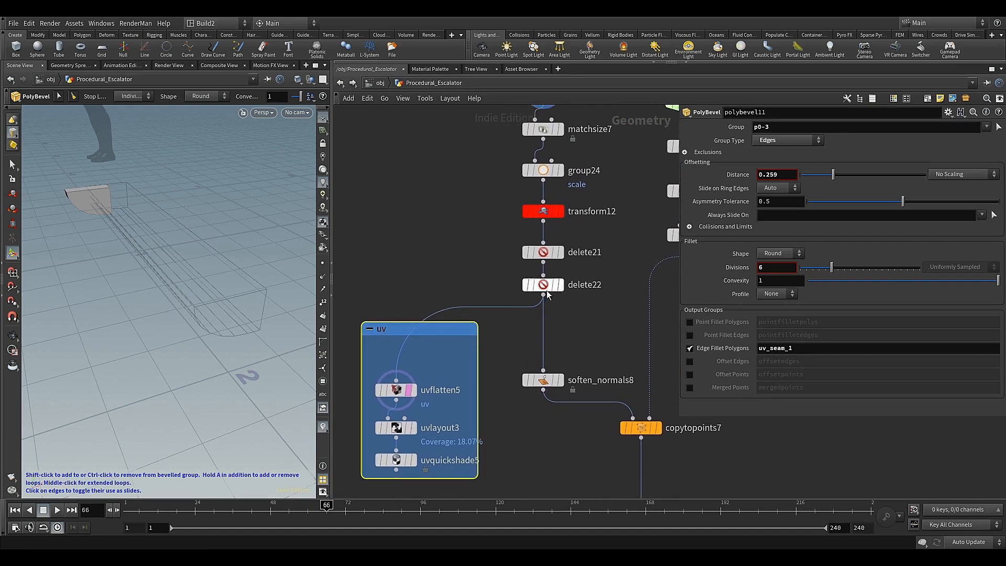
{"action": "mouse_move", "coordinate": [547, 294]}
{"action": "left_click", "coordinate": [566, 267]}
{"action": "left_click", "coordinate": [566, 304]}
{"action": "left_click", "coordinate": [543, 286]}
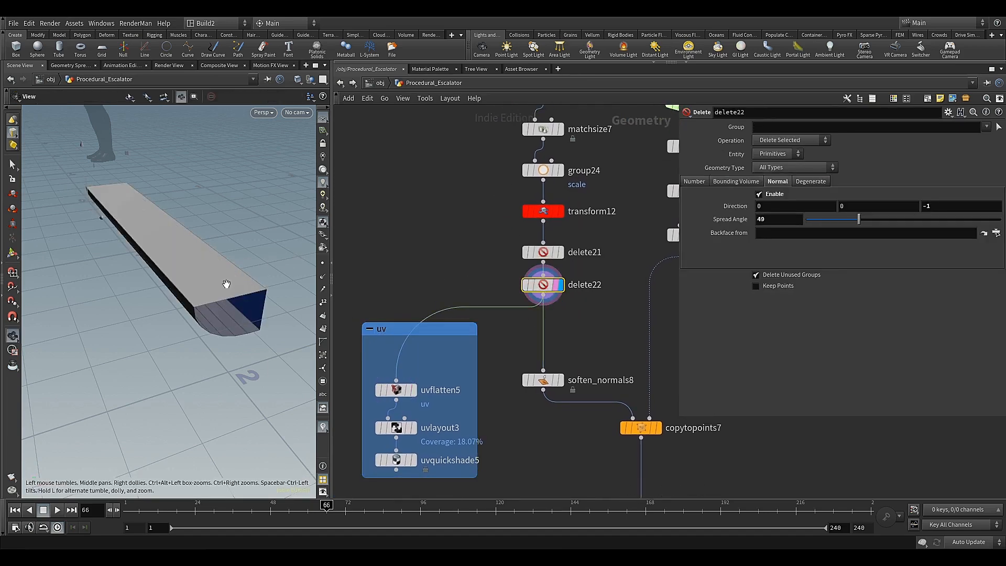
{"action": "left_click_drag", "start_coordinate": [227, 284], "coordinate": [230, 261]}
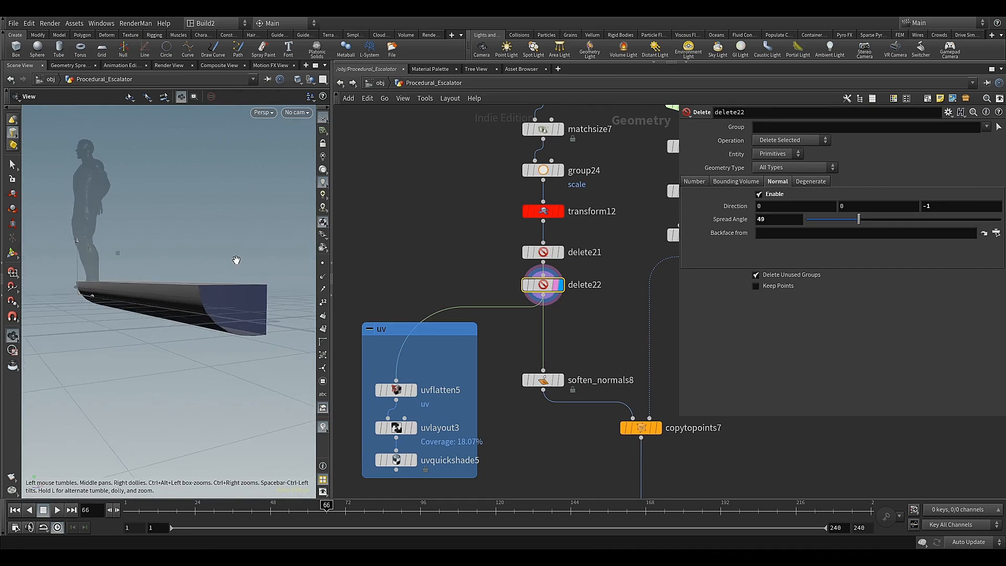
{"action": "middle_click_drag", "start_coordinate": [423, 197], "coordinate": [426, 243]}
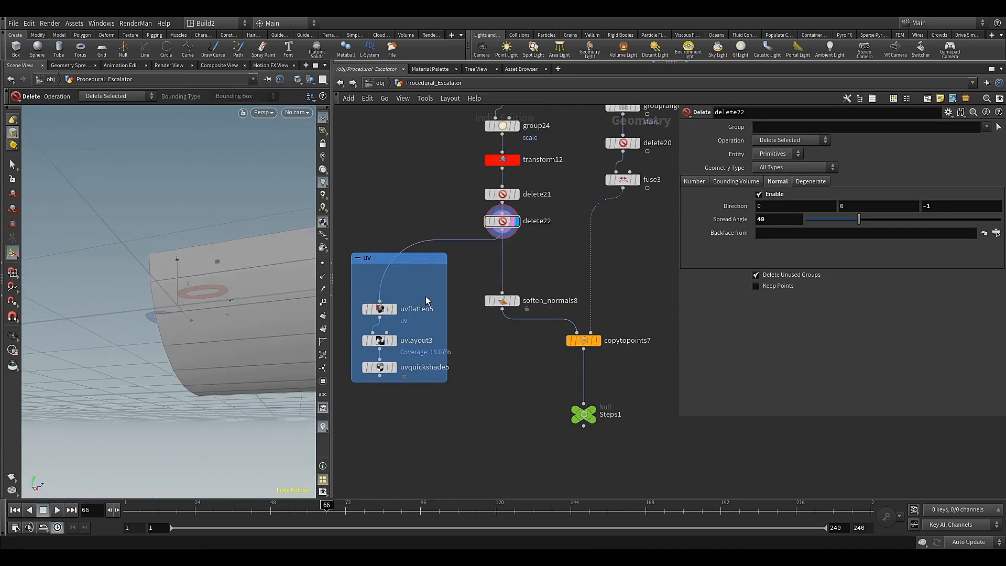
{"action": "middle_click_drag", "start_coordinate": [425, 296], "coordinate": [431, 317]}
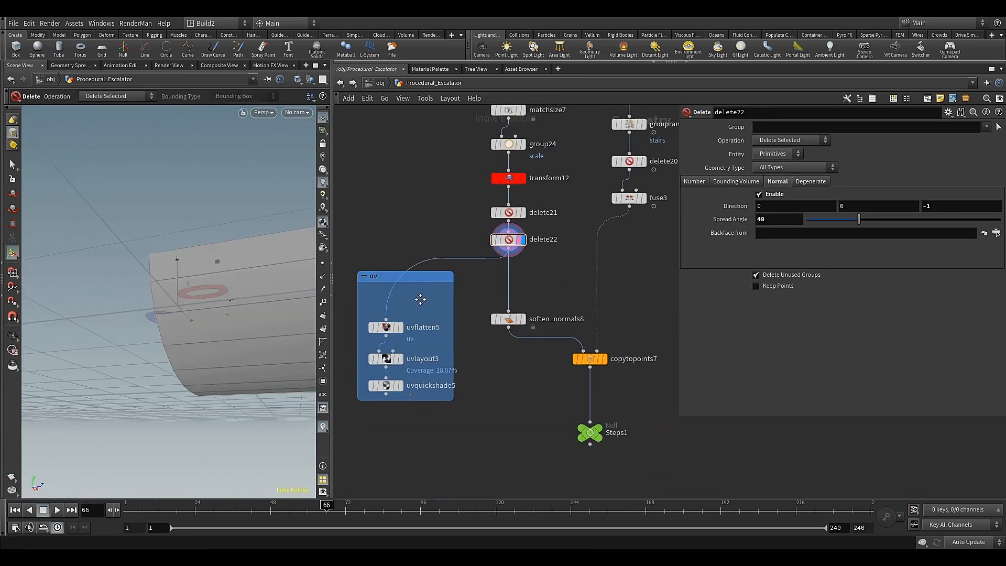
Add a Group node fed by delete22, place it above the uv network box and display it
{"action": "left_click", "coordinate": [506, 256]}
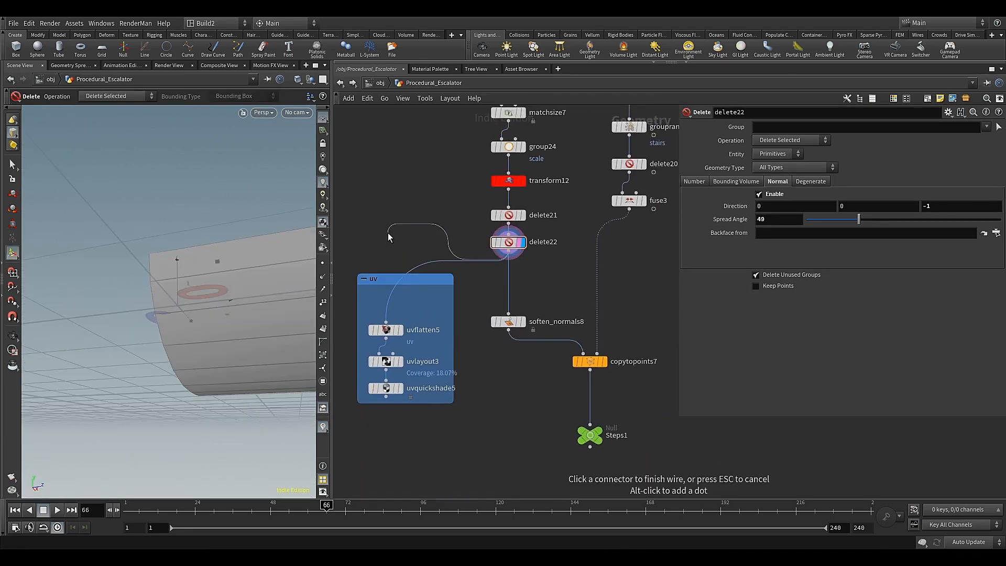
{"action": "key", "text": "Tab"}
{"action": "type", "text": "gr"}
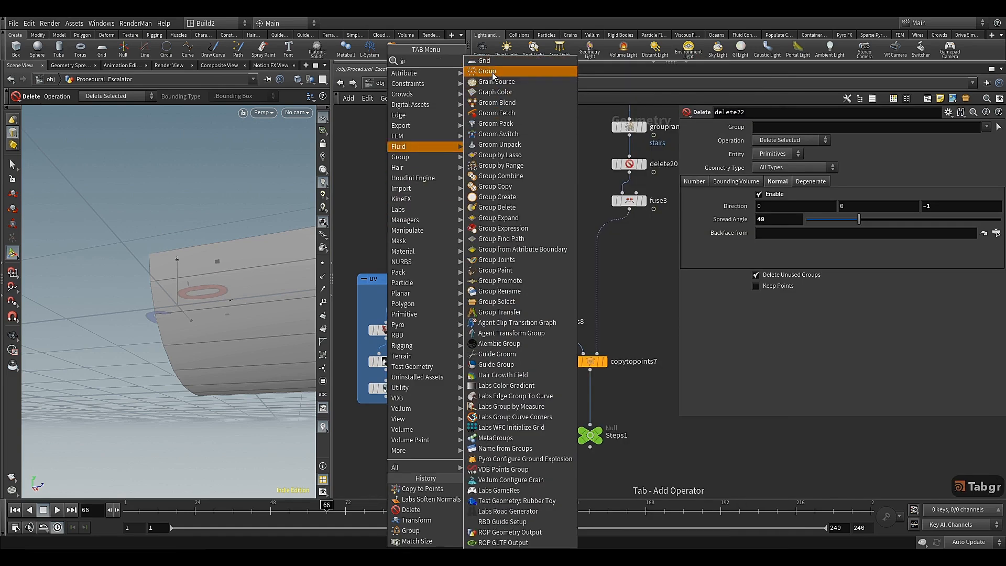
{"action": "left_click", "coordinate": [493, 72]}
{"action": "left_click", "coordinate": [390, 232]}
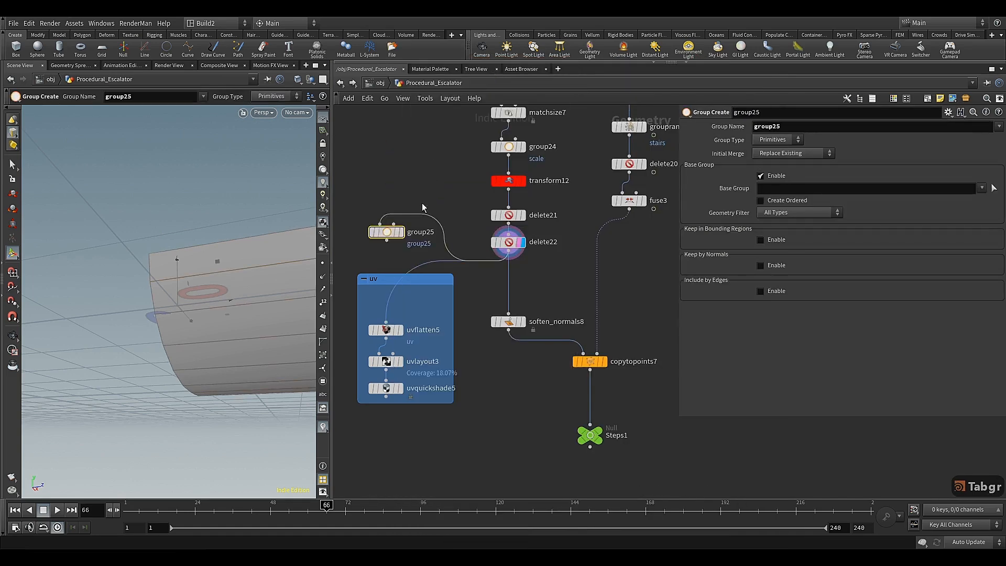
{"action": "scroll", "coordinate": [395, 231], "scroll_direction": "up", "scroll_amount": 4}
{"action": "middle_click", "coordinate": [395, 231]}
{"action": "middle_click_drag", "start_coordinate": [391, 299], "coordinate": [494, 274]}
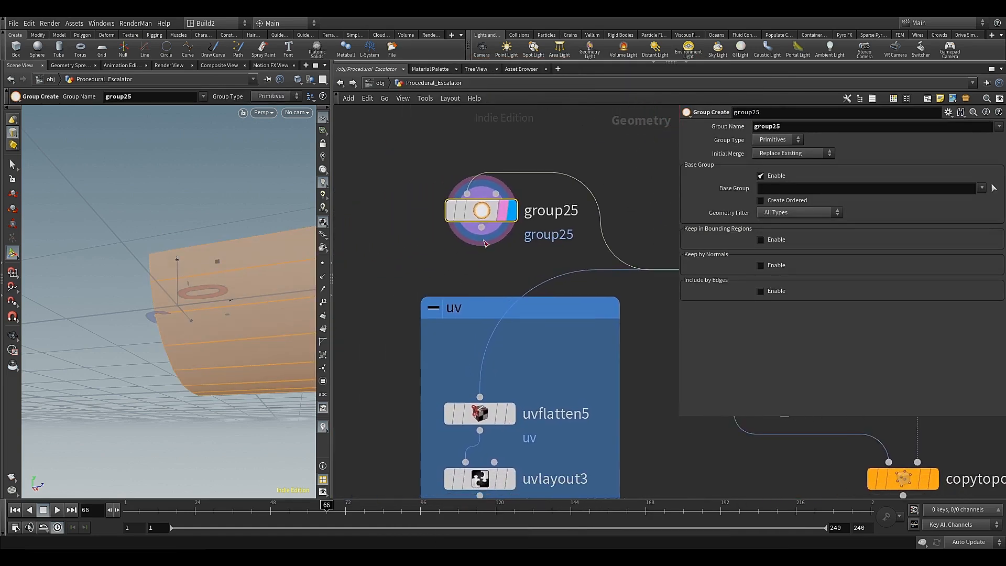
Set the group name of the new Group node to uv_seam_2
{"action": "double_click", "coordinate": [788, 127]}
{"action": "type", "text": "uv_seam_"}
{"action": "key", "text": "BackSpace"}
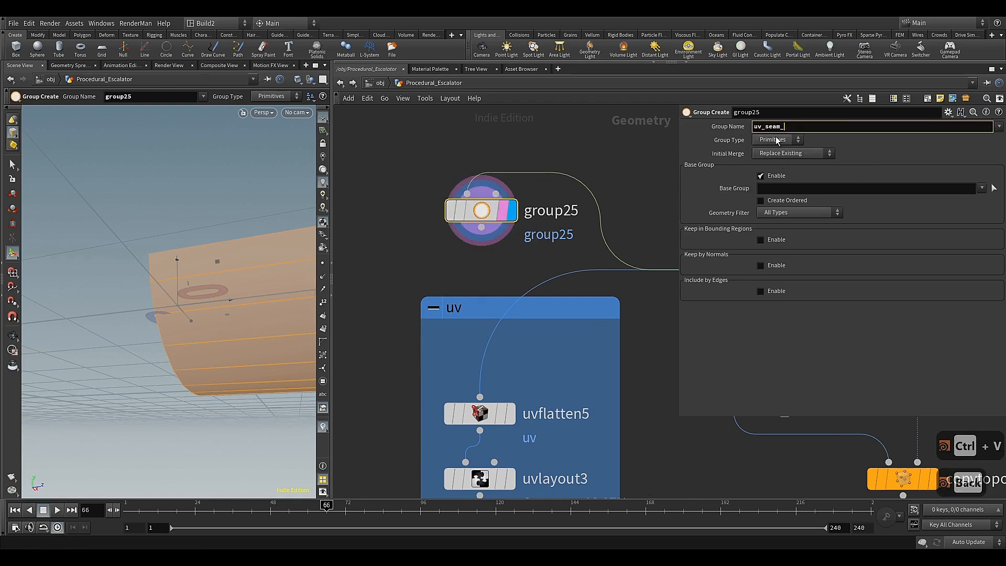
{"action": "key", "text": "Return"}
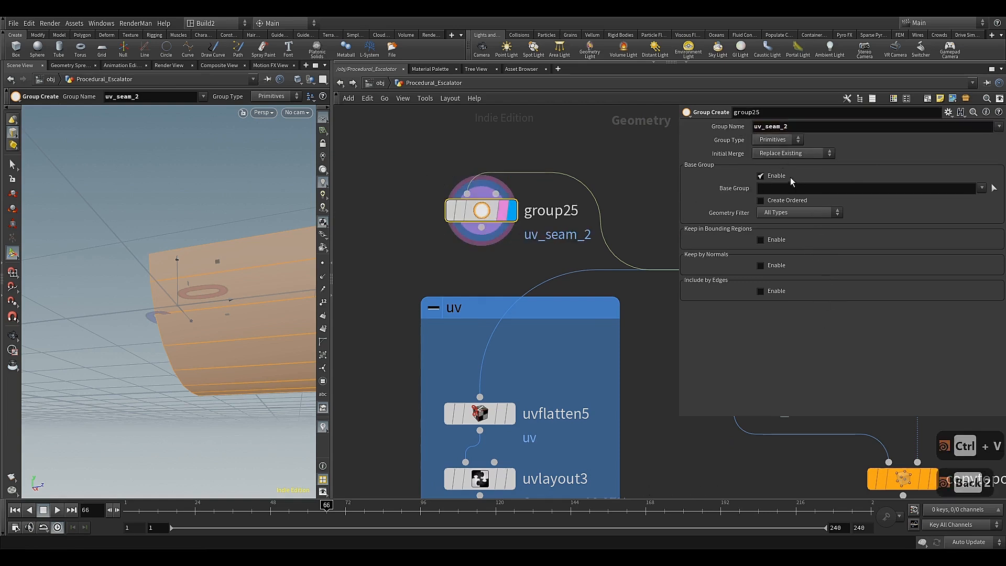
Disable the base group of uv_seam_2 and keep primitives by normals with direction 1, 0, 0 and a spread angle of 50
{"action": "left_click", "coordinate": [774, 179]}
{"action": "left_click", "coordinate": [772, 229]}
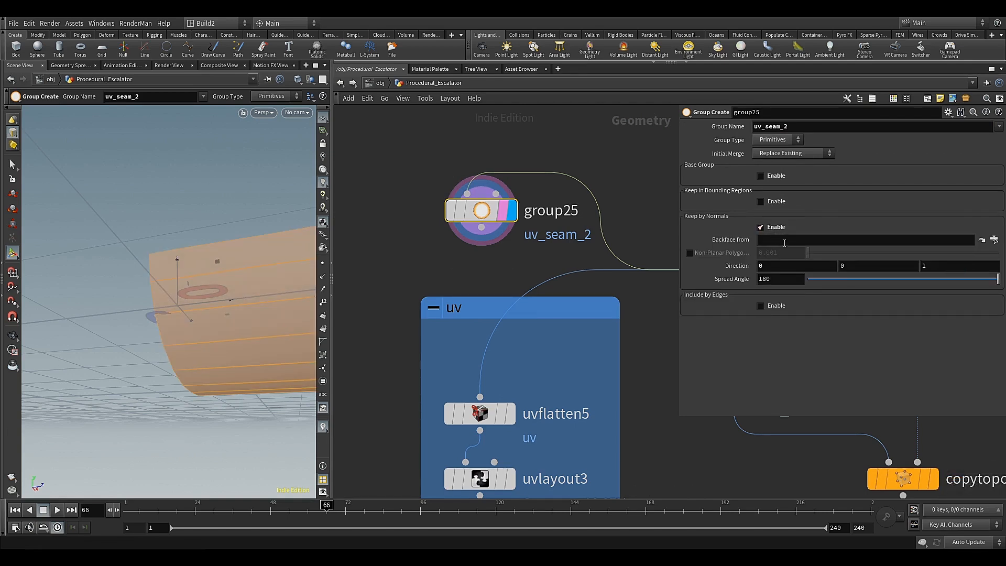
{"action": "left_click_drag", "start_coordinate": [254, 281], "coordinate": [240, 313], "text": "alt"}
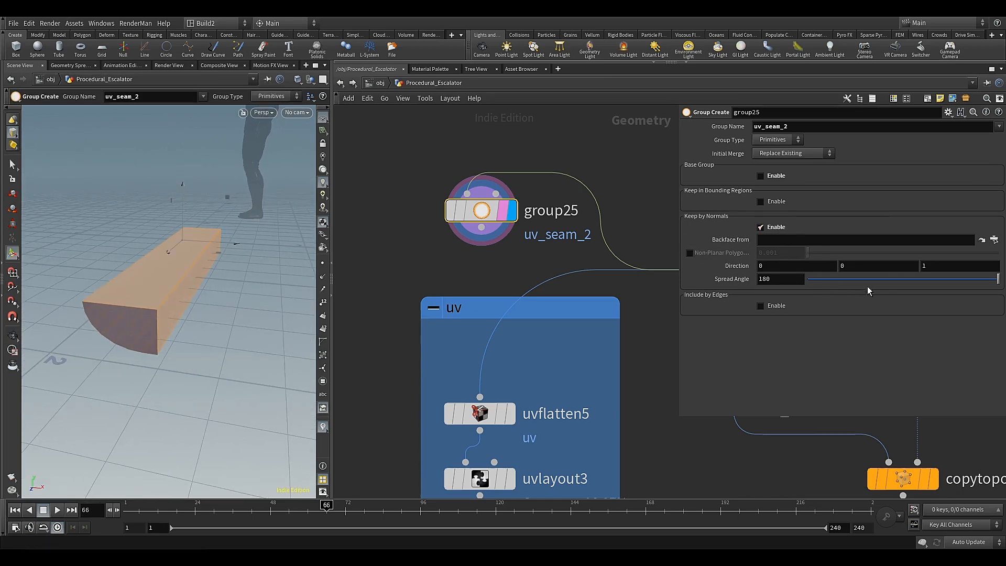
{"action": "left_click", "coordinate": [881, 281]}
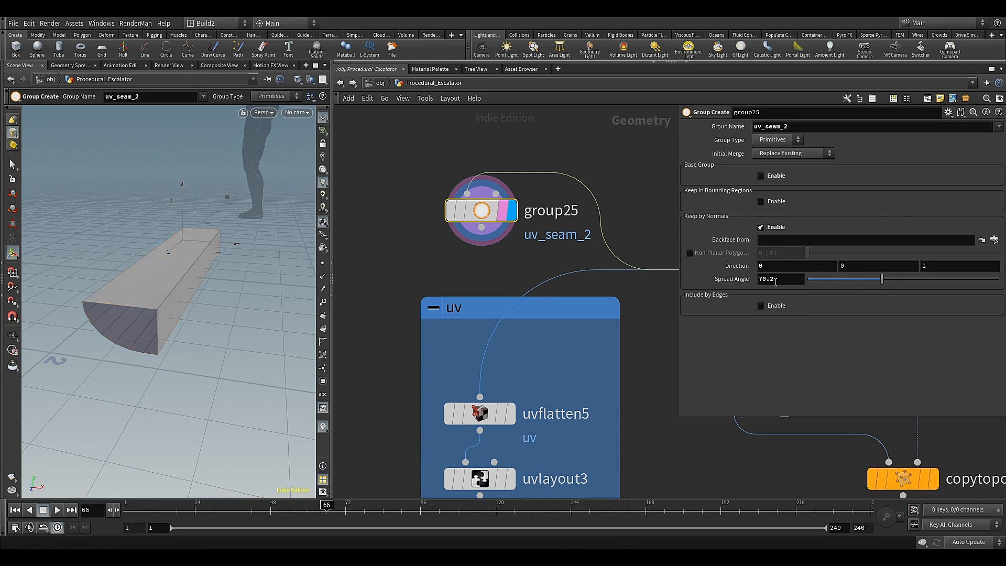
{"action": "type", "text": "50"}
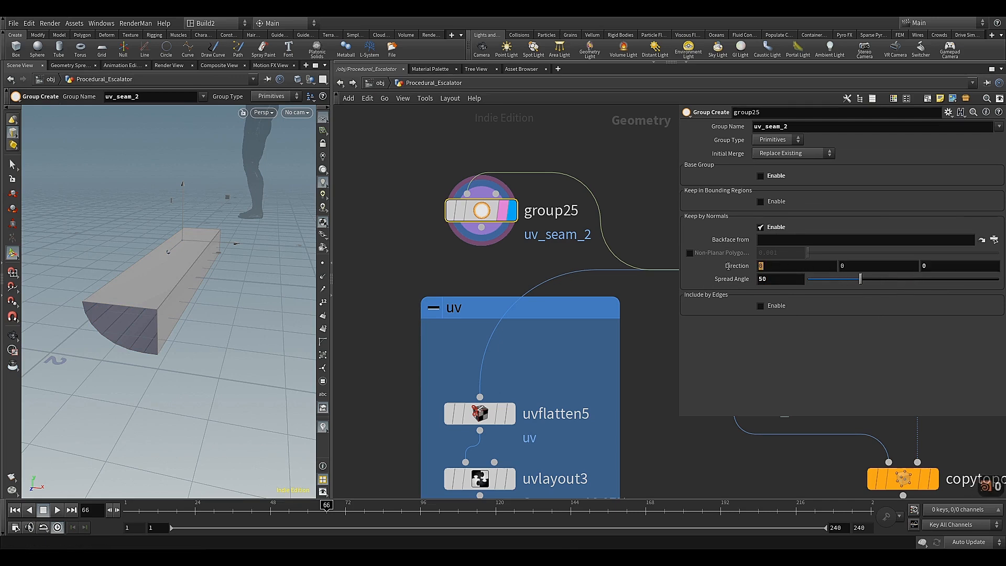
{"action": "type", "text": "1"}
{"action": "key", "text": "Return"}
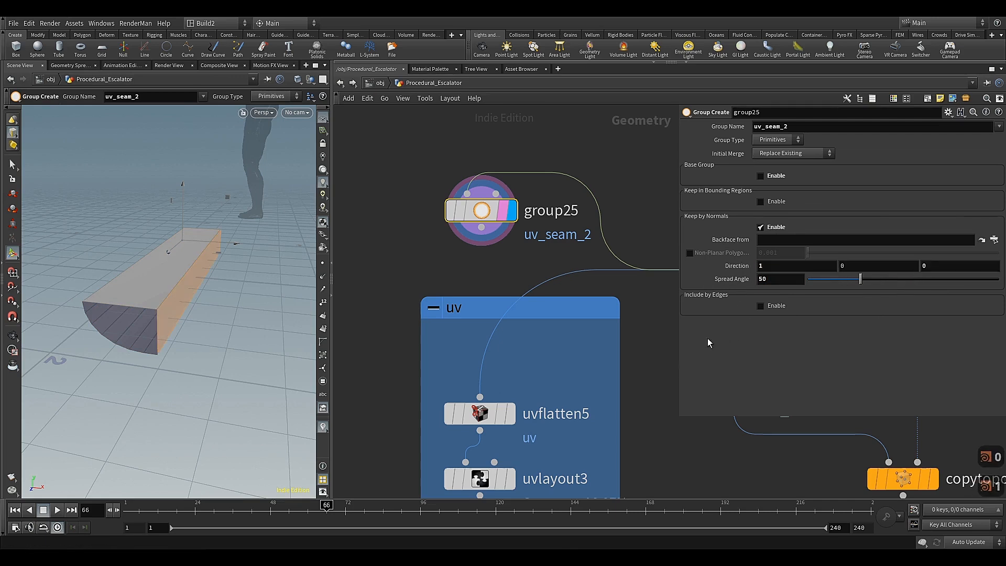
Wire group25 into uvflatten5, and add and display a Group Promote node between group25 and the uv network box
{"action": "scroll", "coordinate": [496, 253], "scroll_direction": "down", "scroll_amount": 4}
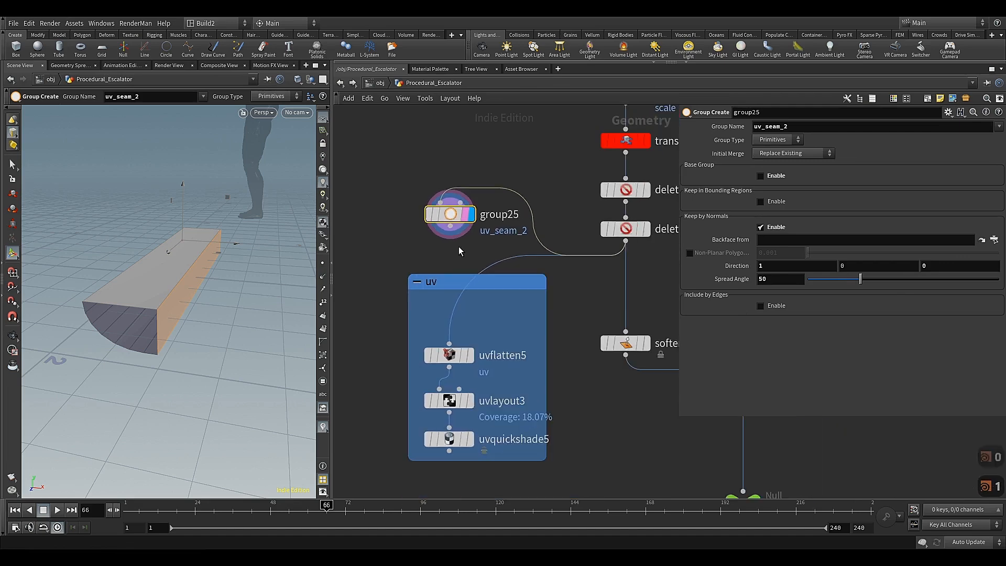
{"action": "left_click_drag", "start_coordinate": [456, 270], "coordinate": [455, 330]}
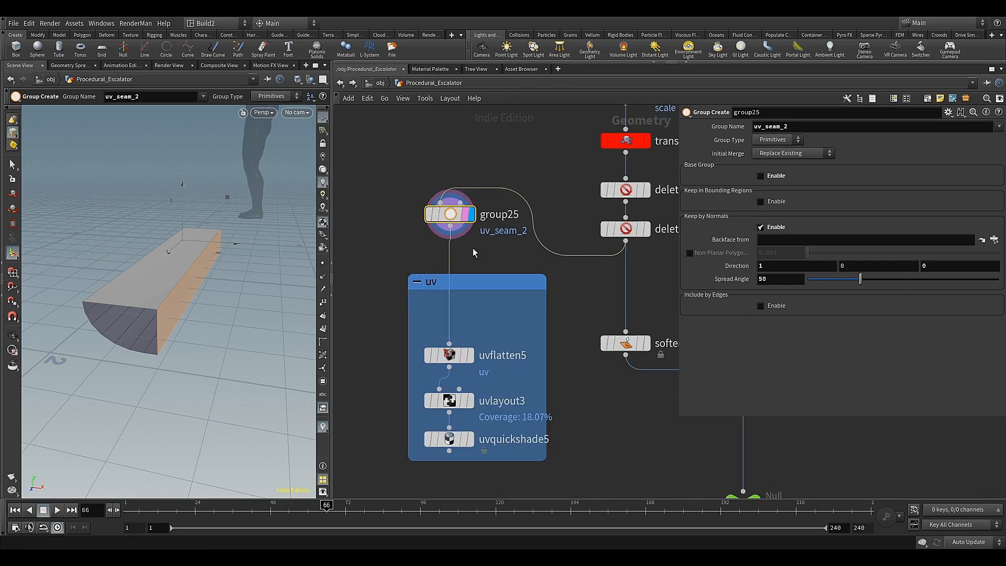
{"action": "middle_click_drag", "start_coordinate": [480, 255], "coordinate": [483, 272]}
{"action": "key", "text": "Tab"}
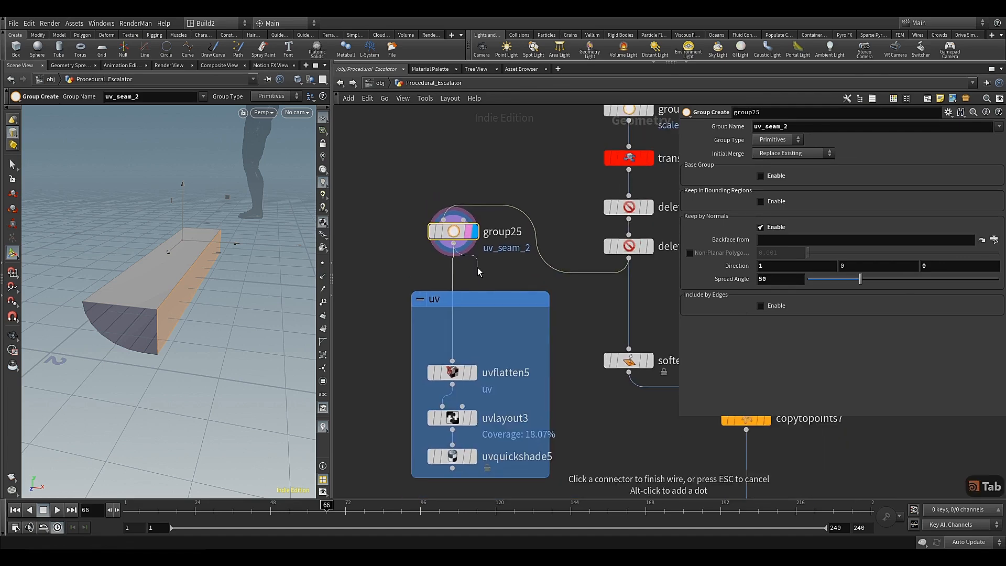
{"action": "type", "text": "gr"}
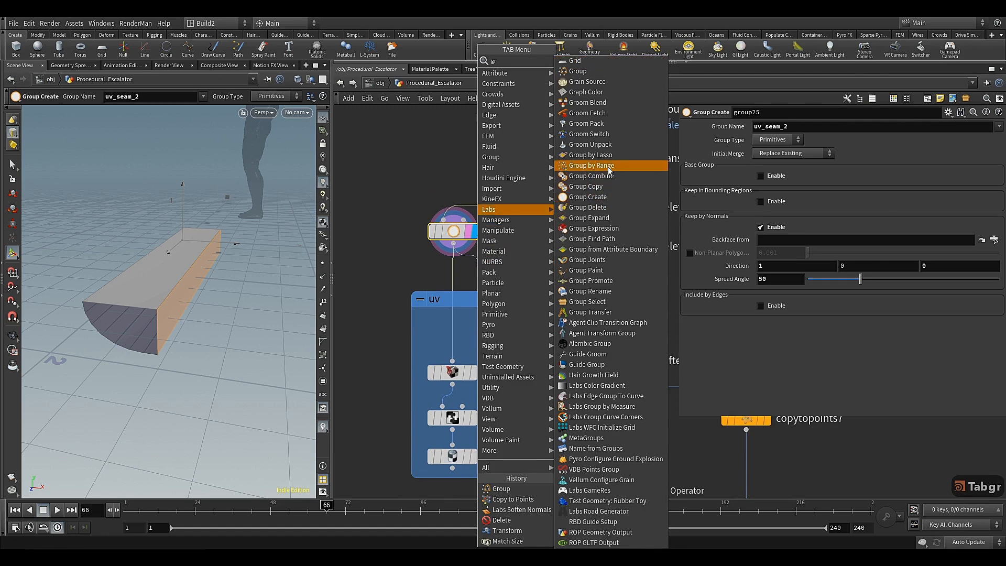
{"action": "left_click", "coordinate": [590, 280]}
{"action": "left_click", "coordinate": [477, 297]}
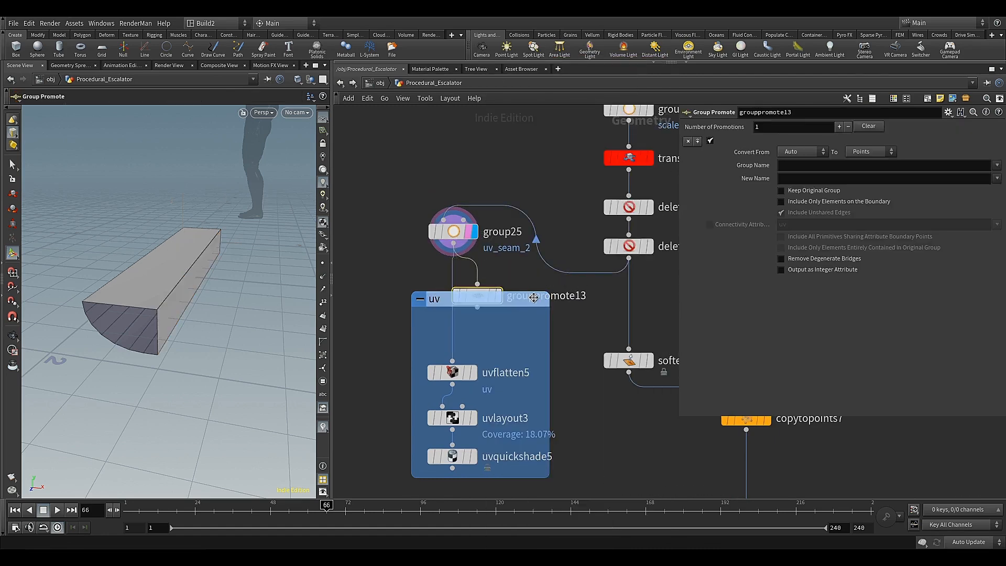
{"action": "left_click_drag", "start_coordinate": [533, 297], "coordinate": [531, 339]}
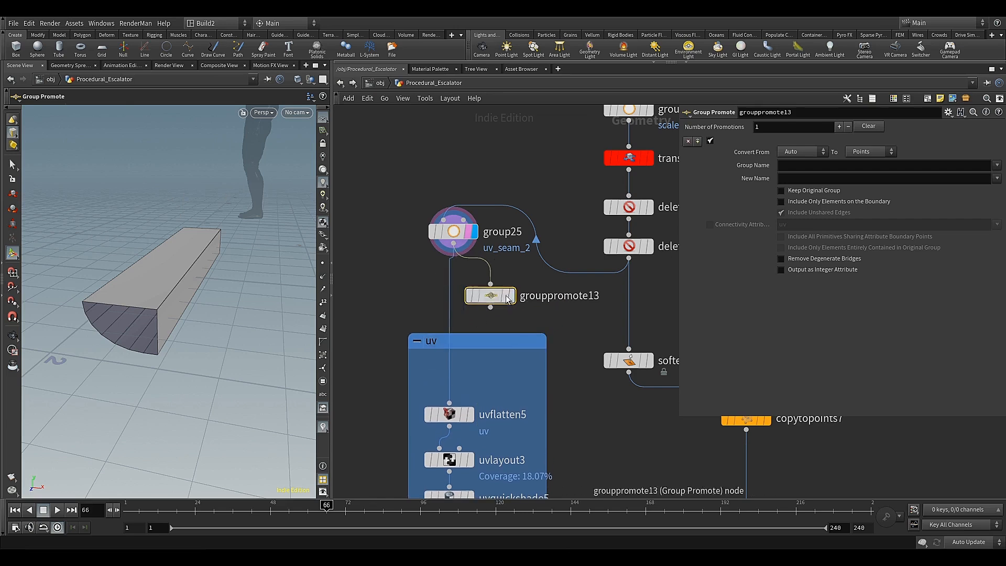
{"action": "left_click_drag", "start_coordinate": [478, 297], "coordinate": [491, 297]}
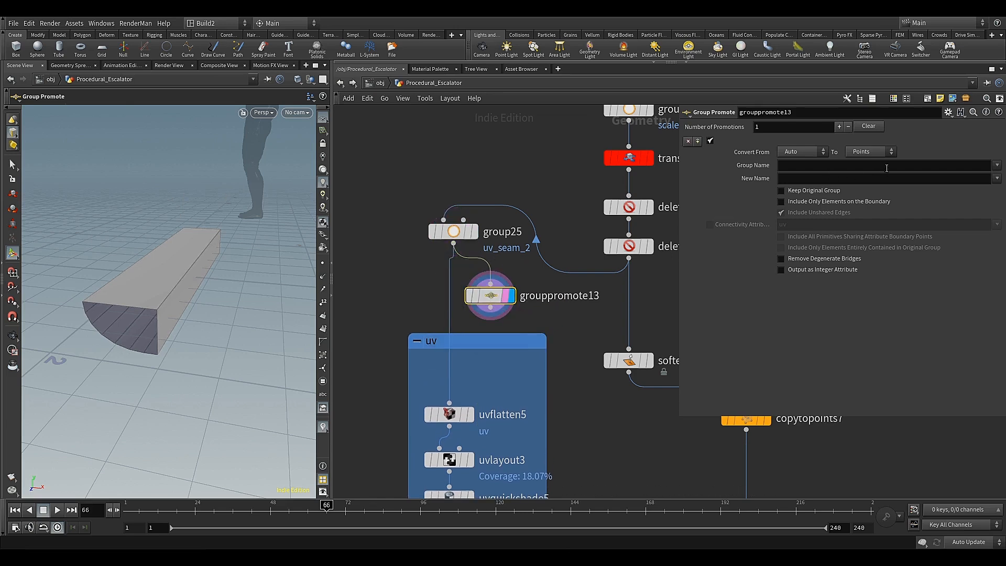
Promote the groups uv_seam_1 and uv_seam_2 to edges, including only elements on the boundary
{"action": "left_click", "coordinate": [880, 151]}
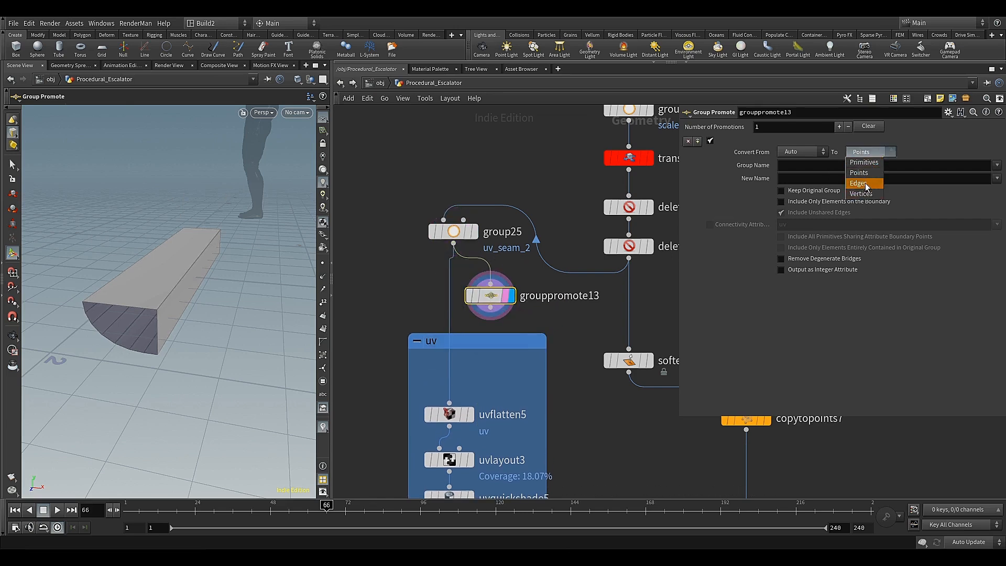
{"action": "left_click", "coordinate": [867, 183]}
{"action": "left_click", "coordinate": [983, 176]}
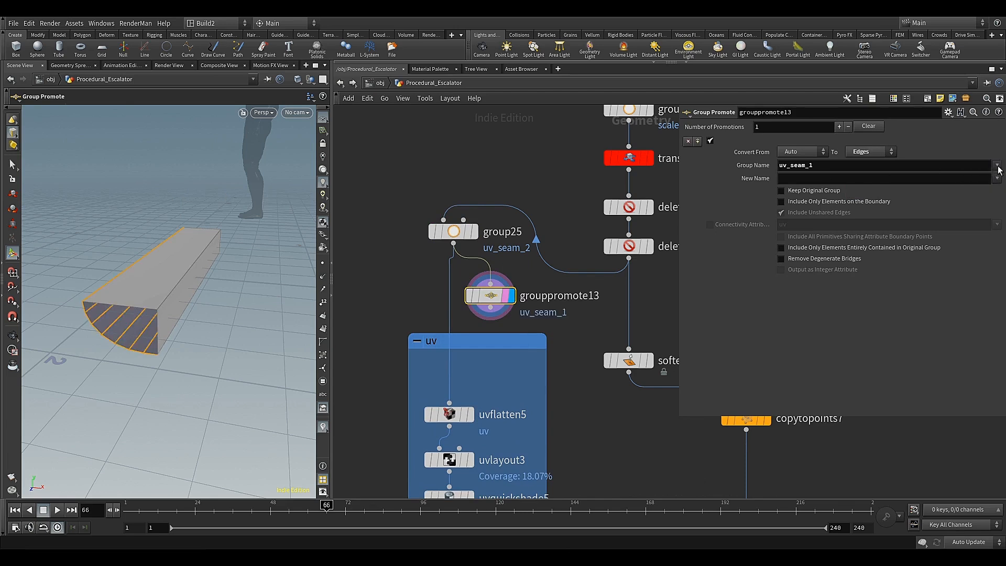
{"action": "left_click", "coordinate": [987, 186]}
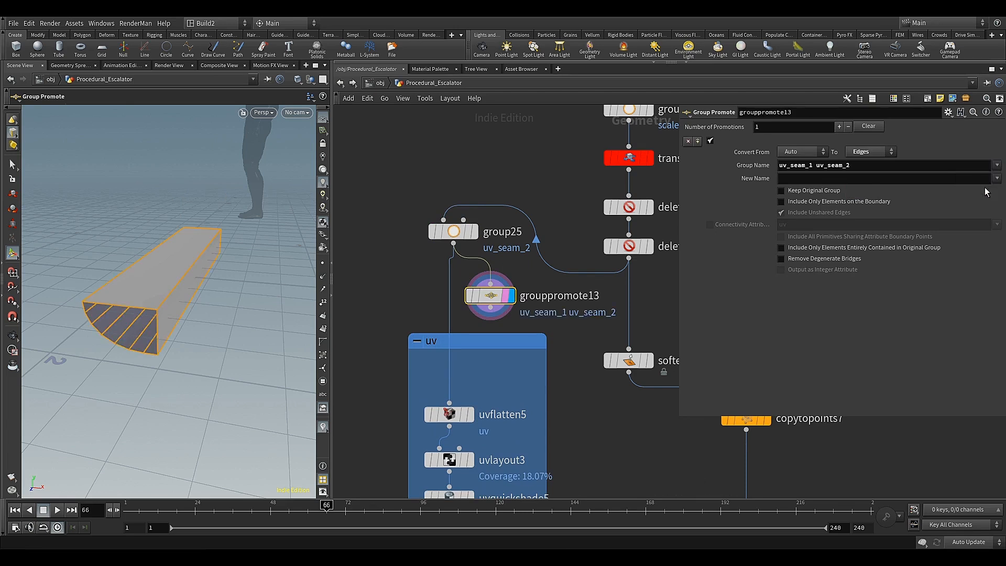
{"action": "left_click", "coordinate": [832, 202]}
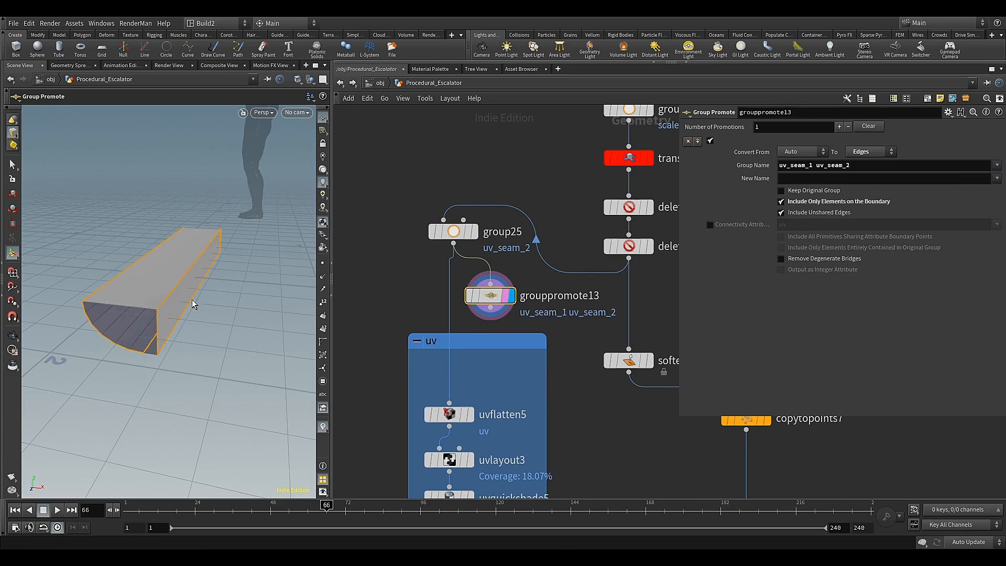
{"action": "left_click_drag", "start_coordinate": [193, 302], "coordinate": [231, 293], "text": "alt"}
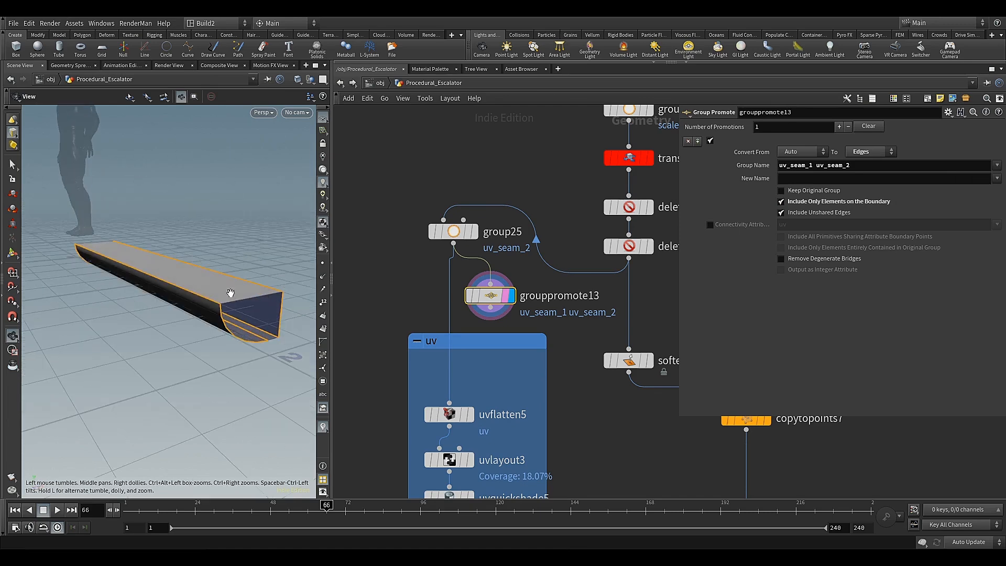
Connect grouppromote13 to the input of uvflatten5 and display uvflatten5 with its parameters
{"action": "middle_click_drag", "start_coordinate": [483, 375], "coordinate": [483, 286]}
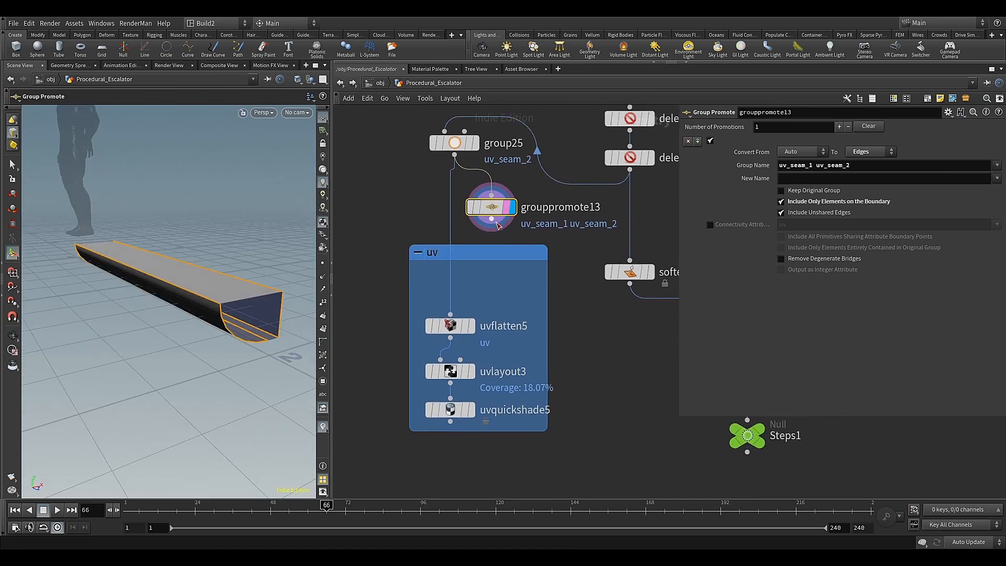
{"action": "left_click_drag", "start_coordinate": [495, 223], "coordinate": [462, 329]}
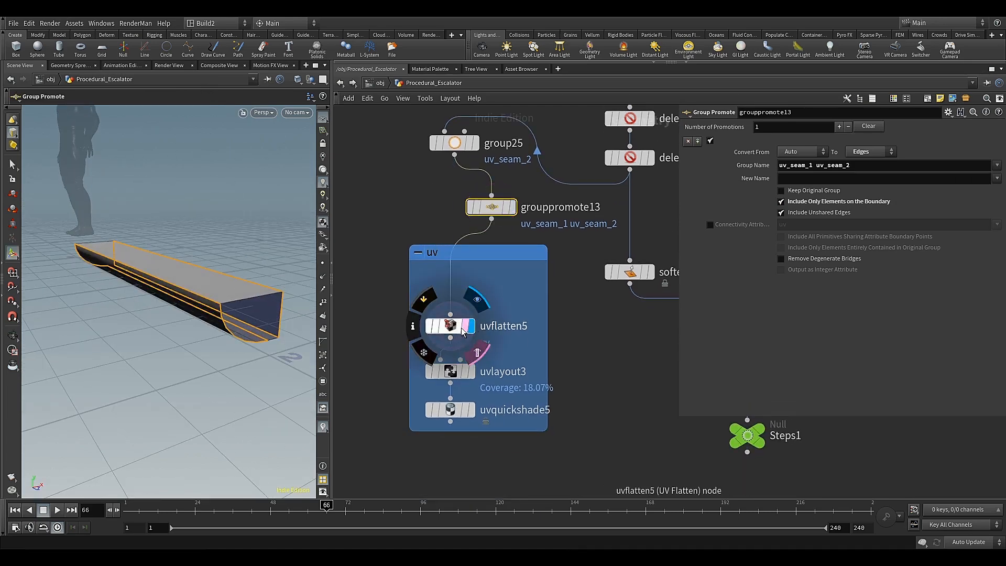
{"action": "left_click", "coordinate": [463, 330]}
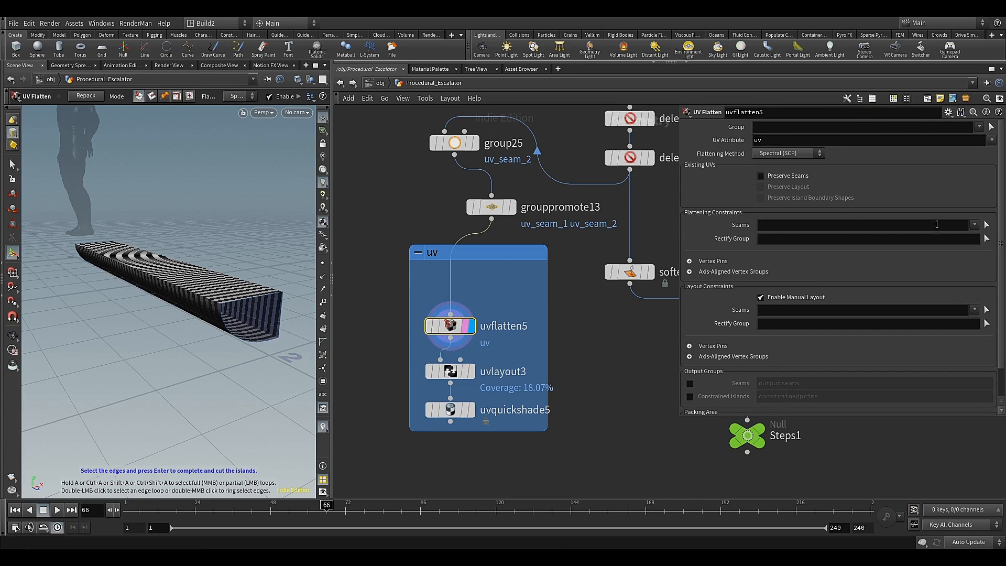
Set the flattening seams of uvflatten5 to the groups uv_seam_1 and uv_seam_2, and check the cuts on the step
{"action": "left_click", "coordinate": [975, 227]}
{"action": "left_click", "coordinate": [942, 247]}
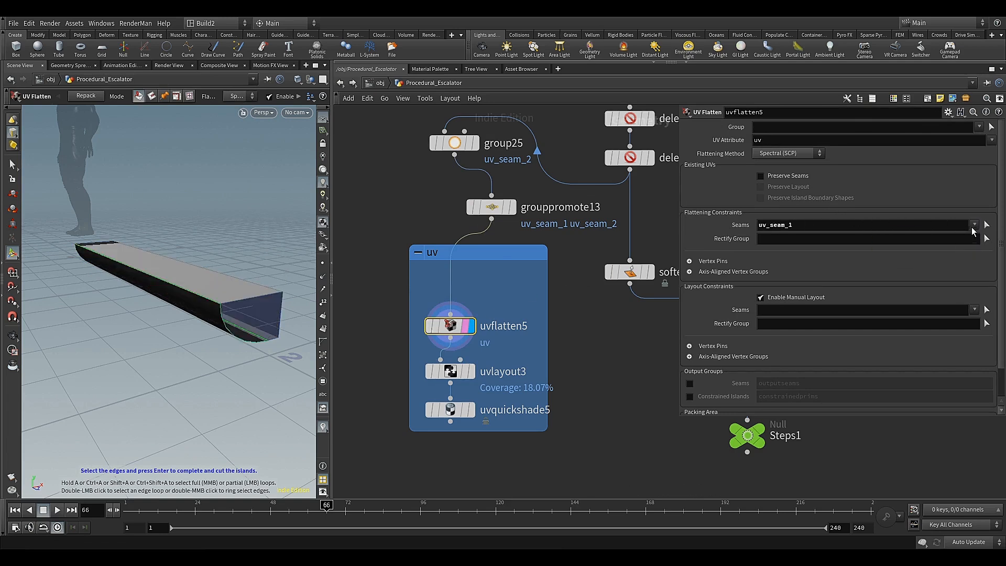
{"action": "left_click", "coordinate": [973, 225]}
{"action": "left_click", "coordinate": [942, 255]}
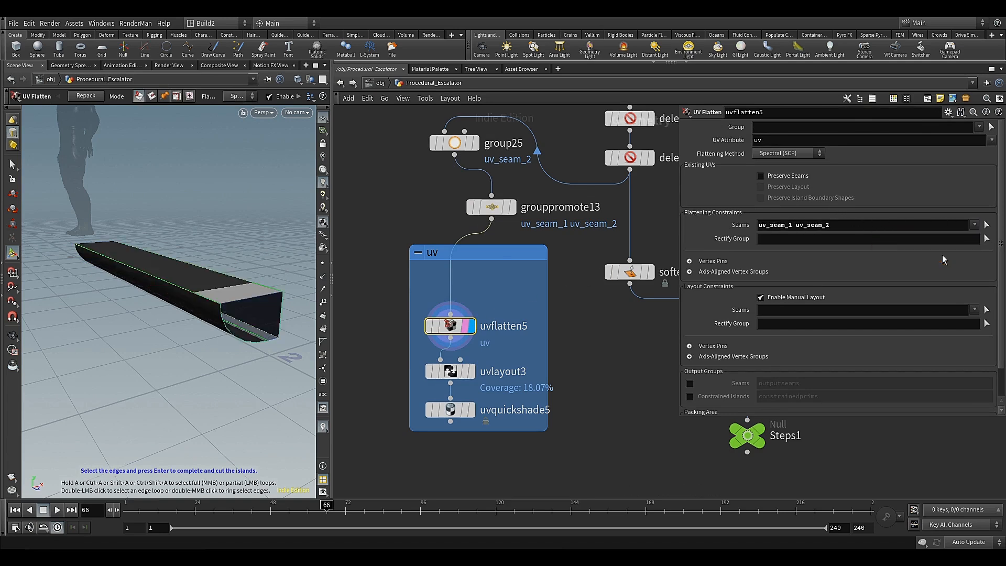
{"action": "left_click_drag", "start_coordinate": [180, 278], "coordinate": [192, 211], "text": "alt"}
{"action": "left_click_drag", "start_coordinate": [183, 251], "coordinate": [211, 234], "text": "alt"}
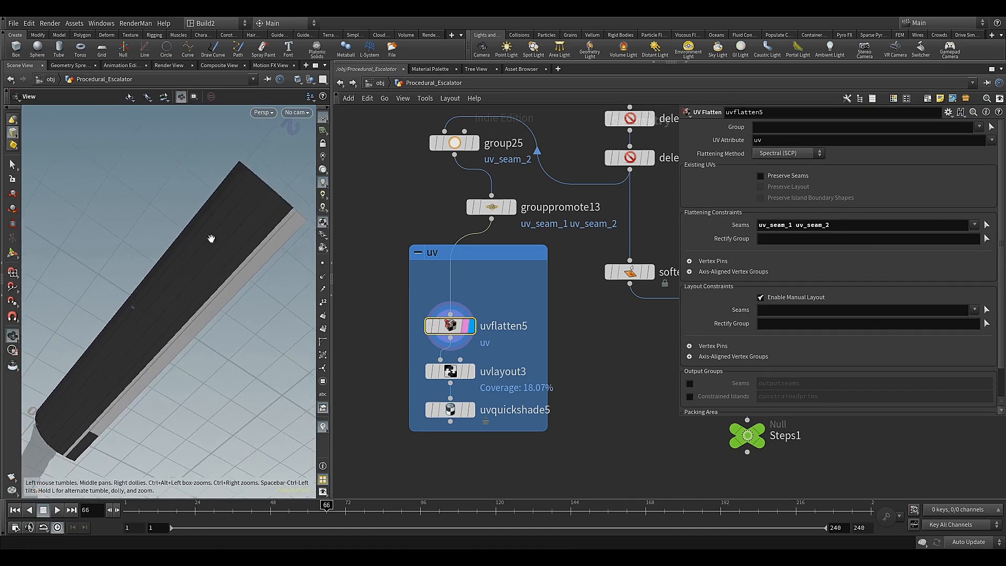
Space uvflatten5, uvlayout3 and uvquickshade5 evenly inside the uv network box, and display uvquickshade5 to check the checker map on the step
{"action": "mouse_move", "coordinate": [452, 337]}
{"action": "left_click_drag", "start_coordinate": [452, 333], "coordinate": [454, 308]}
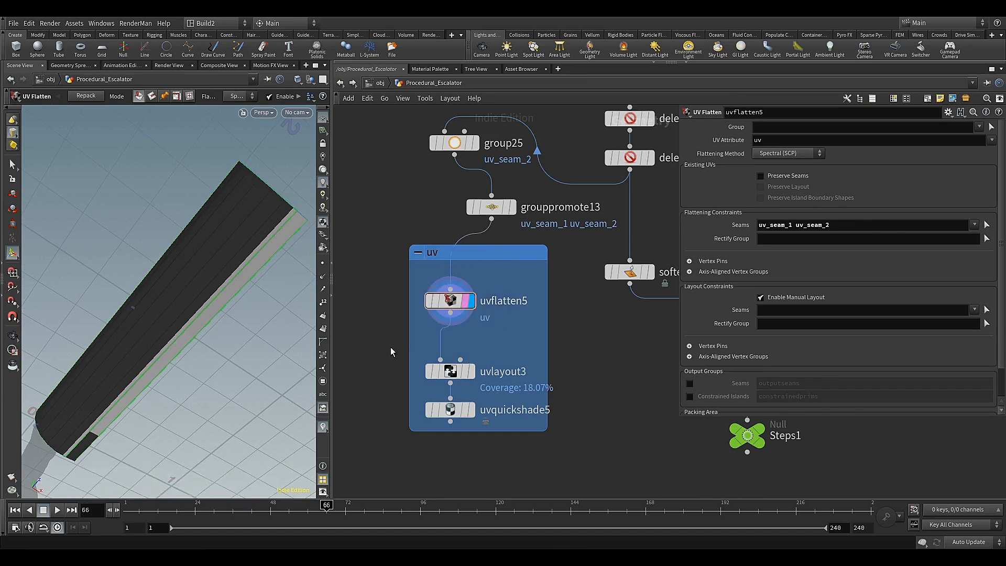
{"action": "left_click_drag", "start_coordinate": [191, 246], "coordinate": [168, 331], "text": "alt"}
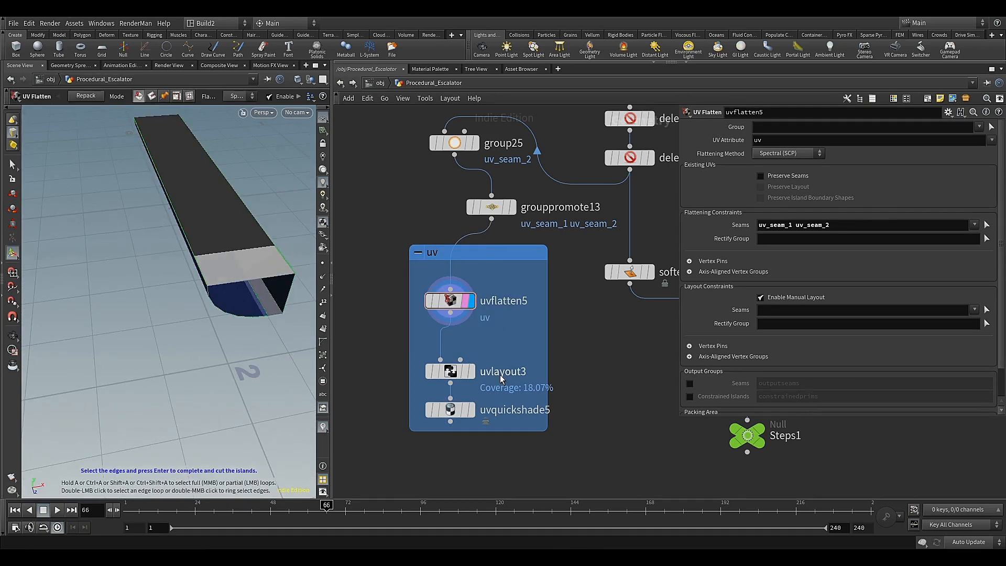
{"action": "left_click", "coordinate": [468, 371]}
{"action": "left_click_drag", "start_coordinate": [452, 376], "coordinate": [451, 352]}
{"action": "left_click_drag", "start_coordinate": [452, 413], "coordinate": [451, 387]}
{"action": "left_click", "coordinate": [466, 384]}
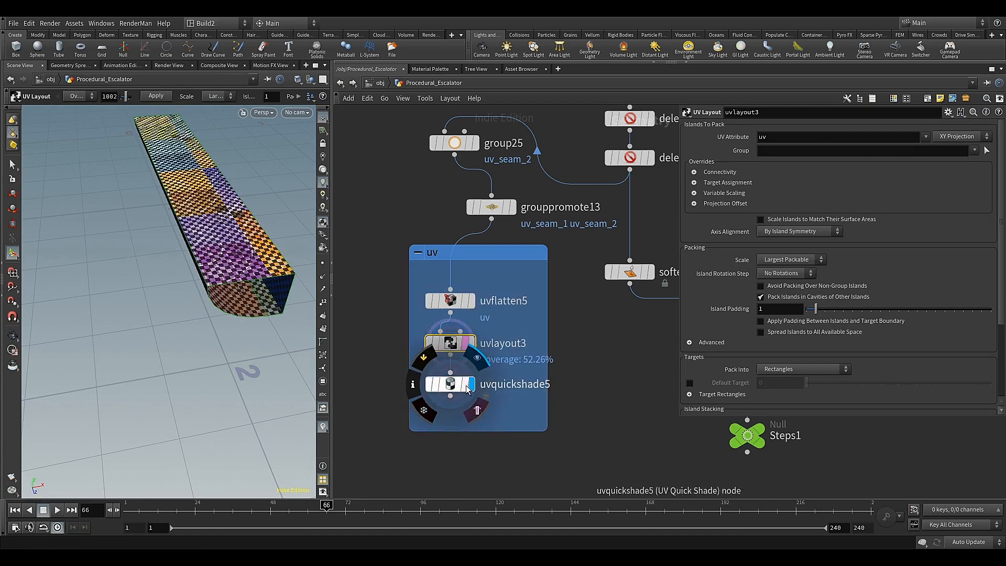
{"action": "key", "text": "Escape"}
{"action": "left_click_drag", "start_coordinate": [249, 300], "coordinate": [265, 338]}
{"action": "scroll", "coordinate": [265, 338], "scroll_direction": "down", "scroll_amount": 3, "text": "alt"}
{"action": "middle_click_drag", "start_coordinate": [264, 337], "coordinate": [184, 304], "text": "alt"}
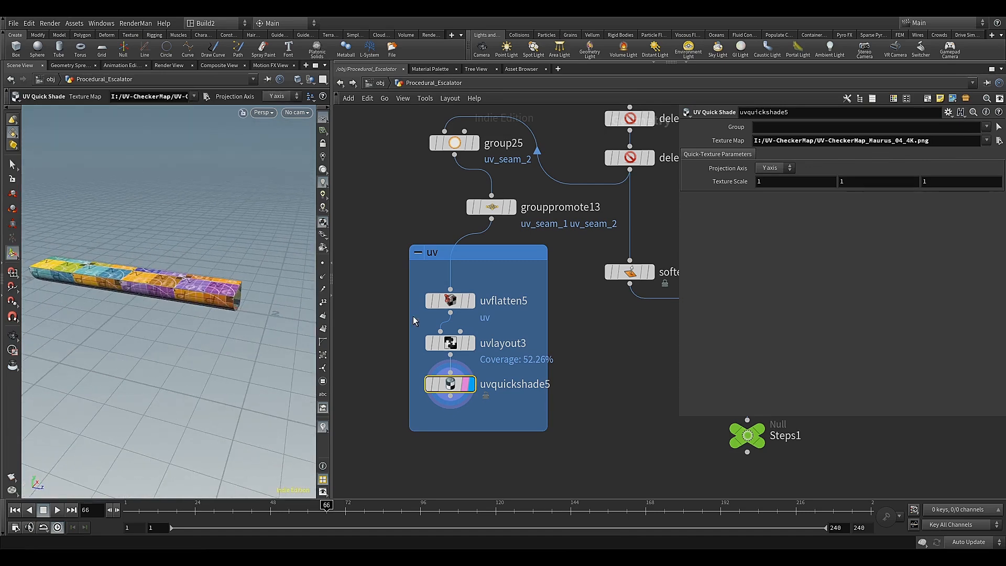
Align group25 and grouppromote13 directly above the uv network box, and move uvquickshade5 closer to uvlayout3
{"action": "scroll", "coordinate": [525, 296], "scroll_direction": "down", "scroll_amount": 3}
{"action": "middle_click_drag", "start_coordinate": [548, 300], "coordinate": [501, 337]}
{"action": "left_click_drag", "start_coordinate": [480, 297], "coordinate": [481, 314]}
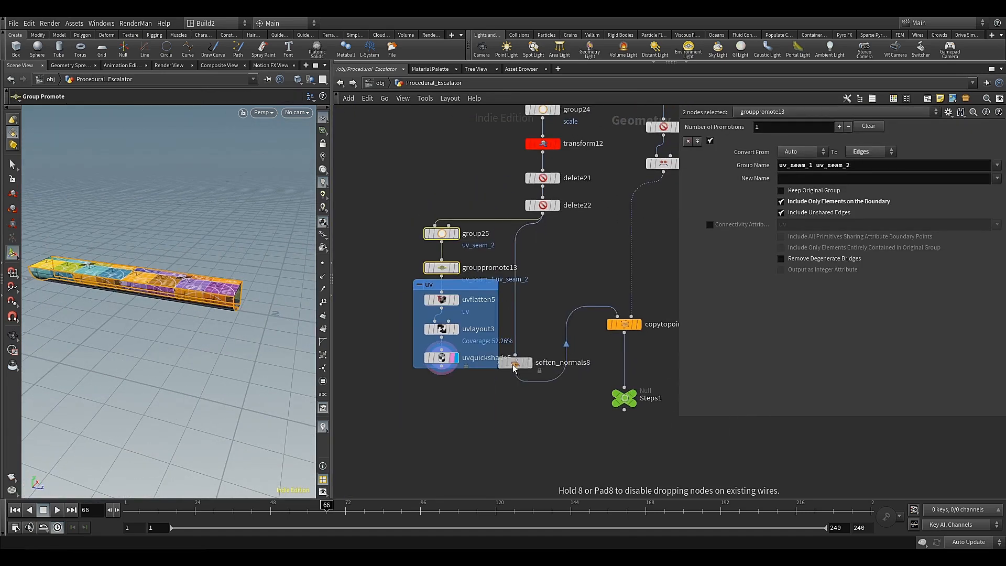
{"action": "left_click_drag", "start_coordinate": [503, 356], "coordinate": [484, 402]}
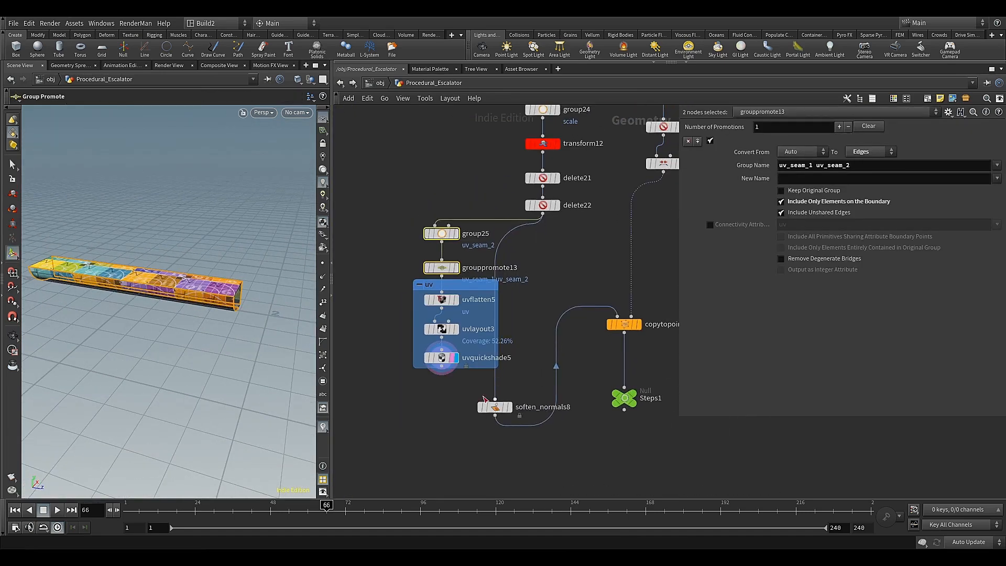
{"action": "mouse_move", "coordinate": [445, 372]}
{"action": "left_mouse_down"}
{"action": "mouse_move", "coordinate": [481, 394]}
{"action": "mouse_move", "coordinate": [444, 361]}
{"action": "left_mouse_up"}
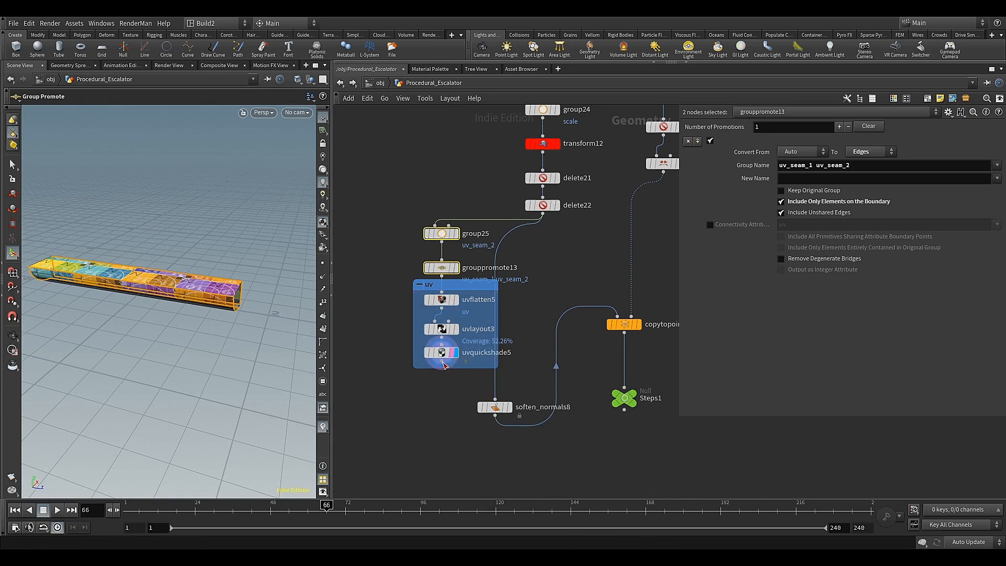
Wire uvquickshade5 into soften_normals8 and place soften_normals8 below the uv network box
{"action": "left_click", "coordinate": [441, 361]}
{"action": "left_click", "coordinate": [493, 409]}
{"action": "left_click_drag", "start_coordinate": [493, 410], "coordinate": [453, 413]}
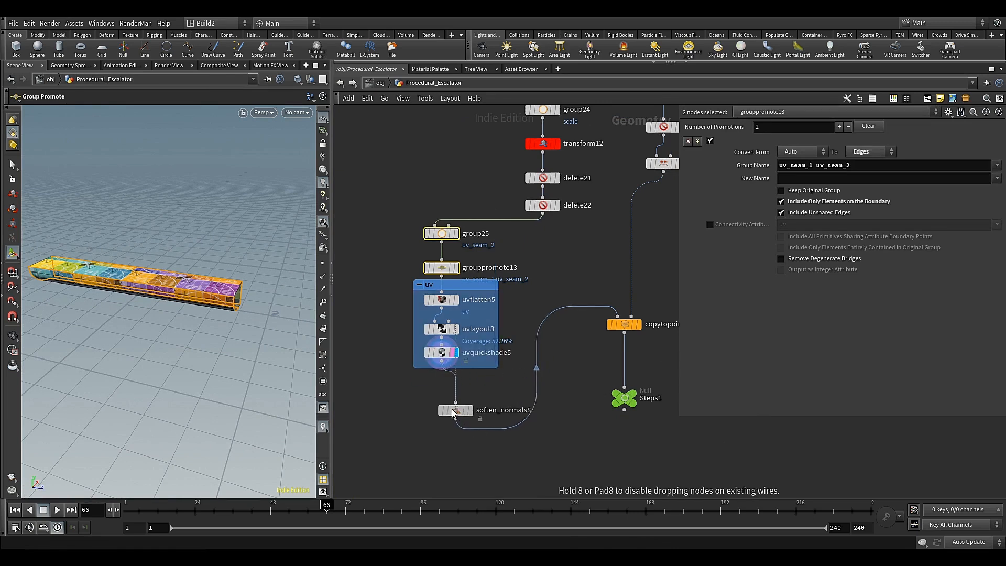
{"action": "left_click", "coordinate": [472, 368]}
{"action": "middle_click_drag", "start_coordinate": [512, 390], "coordinate": [470, 369]}
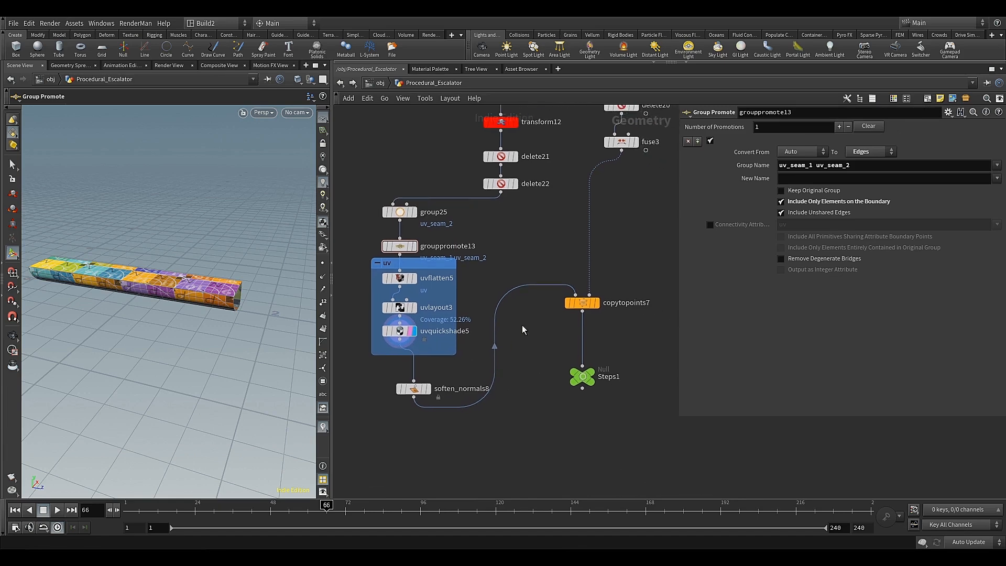
Move copytopoints7 and Steps1 farther down the network, and display copytopoints7 to inspect the textured steps
{"action": "left_click_drag", "start_coordinate": [552, 261], "coordinate": [587, 407]}
{"action": "left_click_drag", "start_coordinate": [583, 309], "coordinate": [570, 439]}
{"action": "middle_click_drag", "start_coordinate": [522, 441], "coordinate": [521, 365]}
{"action": "scroll", "coordinate": [527, 369], "scroll_direction": "down", "scroll_amount": 2}
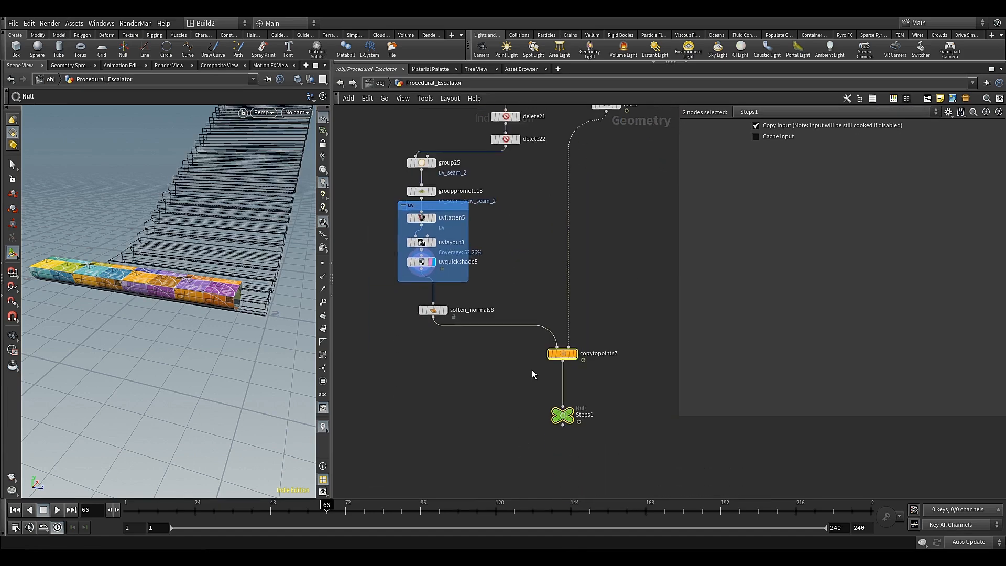
{"action": "left_click", "coordinate": [575, 355]}
{"action": "key", "text": "Escape"}
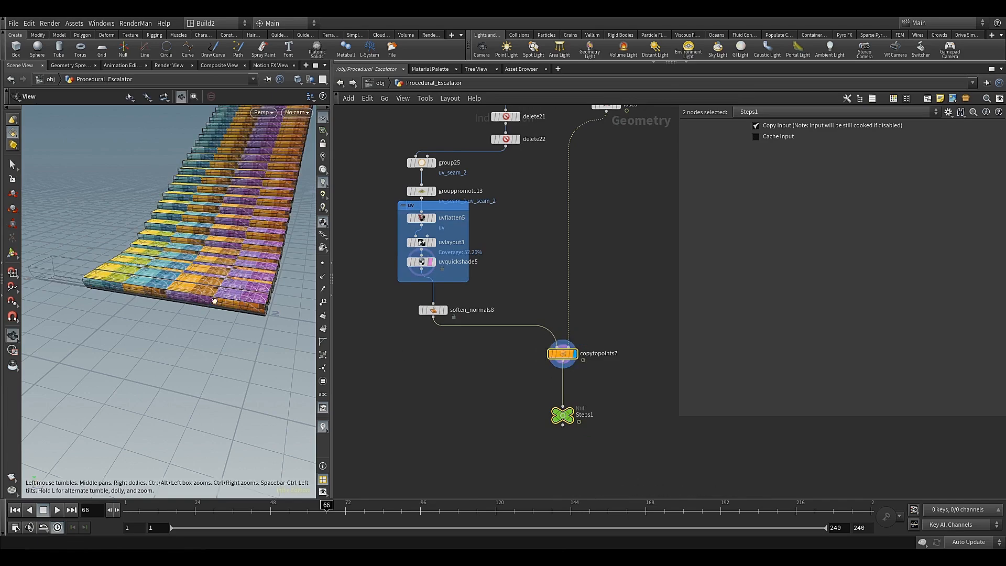
{"action": "left_click_drag", "start_coordinate": [230, 298], "coordinate": [253, 292]}
{"action": "left_click_drag", "start_coordinate": [136, 281], "coordinate": [162, 303], "text": "alt"}
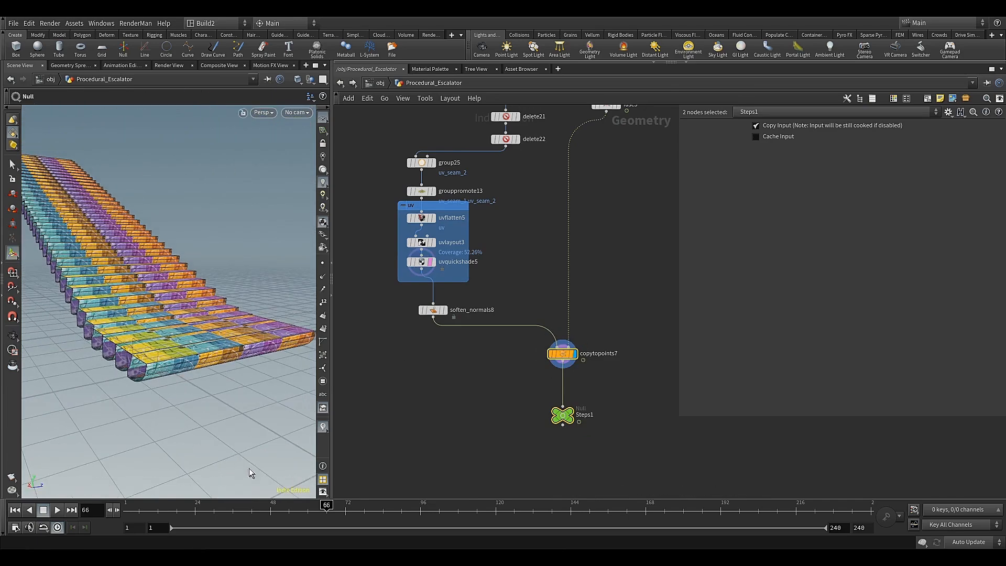
Scrub the timeline to frame 74 and display the Steps1 null
{"action": "left_click_drag", "start_coordinate": [311, 503], "coordinate": [352, 504]}
{"action": "left_click", "coordinate": [571, 409]}
{"action": "left_click", "coordinate": [570, 420]}
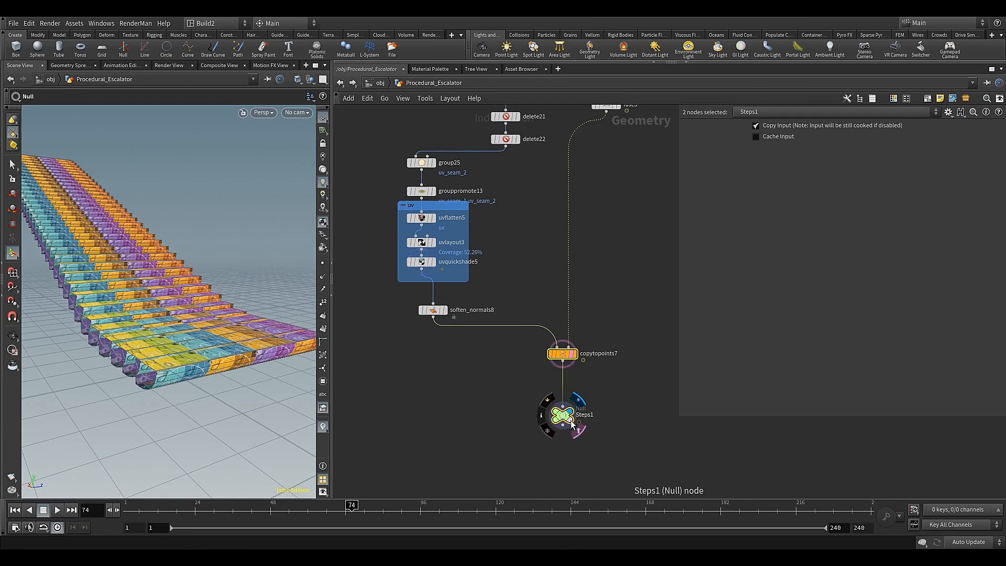
{"action": "left_click", "coordinate": [563, 416]}
Select the whole steps network down to Steps1 and shift it away from the purple network box
{"action": "scroll", "coordinate": [489, 380], "scroll_direction": "down", "scroll_amount": 10}
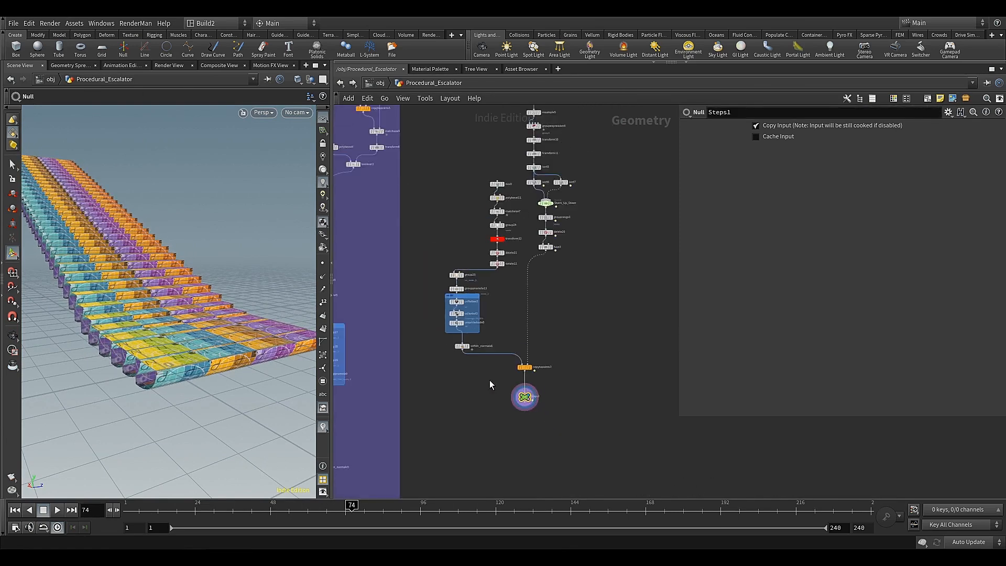
{"action": "middle_click_drag", "start_coordinate": [544, 331], "coordinate": [550, 314]}
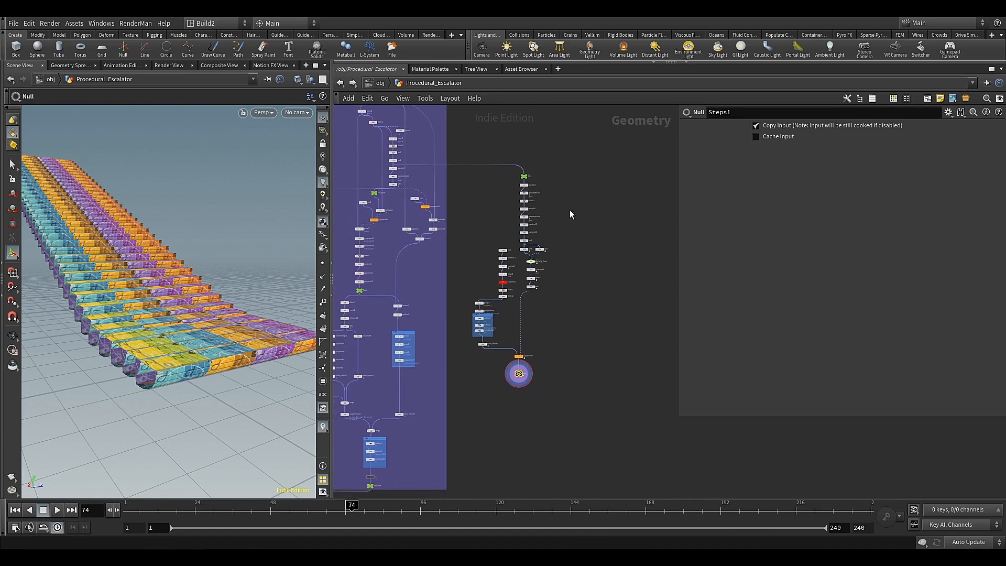
{"action": "left_click_drag", "start_coordinate": [590, 156], "coordinate": [467, 401]}
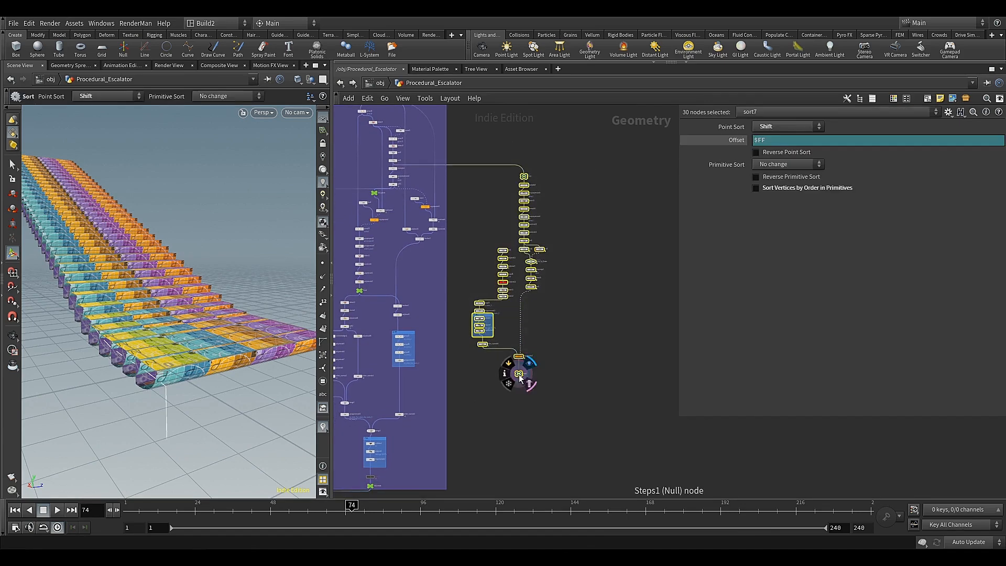
{"action": "left_click_drag", "start_coordinate": [519, 374], "coordinate": [548, 378]}
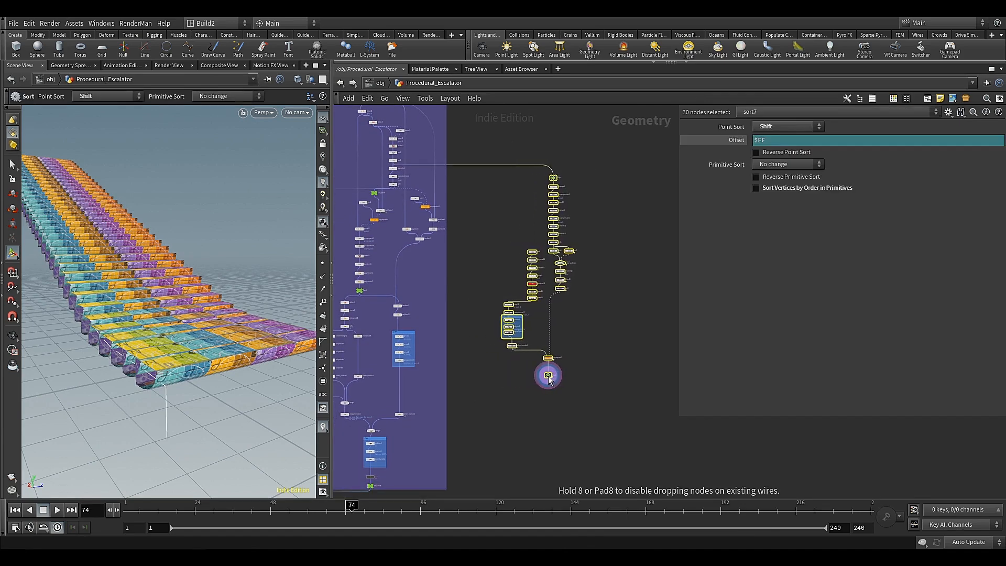
Move the seven-node step chain ending in delete22 closer to group25, and save the scene
{"action": "left_click", "coordinate": [512, 248]}
{"action": "left_click_drag", "start_coordinate": [531, 305], "coordinate": [531, 304]}
{"action": "left_click_drag", "start_coordinate": [532, 296], "coordinate": [512, 296]}
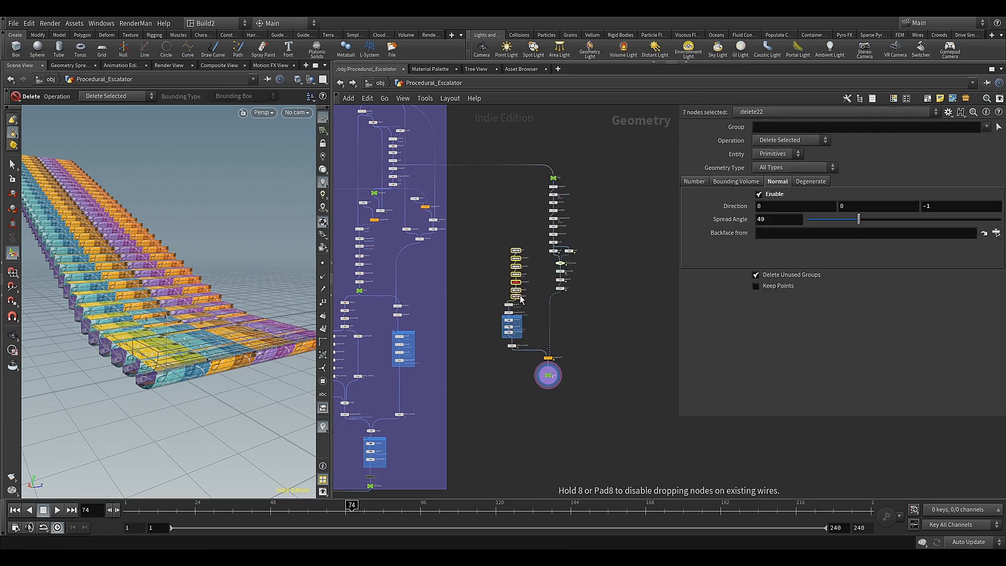
{"action": "left_click", "coordinate": [533, 310]}
{"action": "scroll", "coordinate": [540, 316], "scroll_direction": "up", "scroll_amount": 2}
{"action": "middle_click_drag", "start_coordinate": [540, 316], "coordinate": [505, 347]}
{"action": "key", "text": "ctrl+s"}
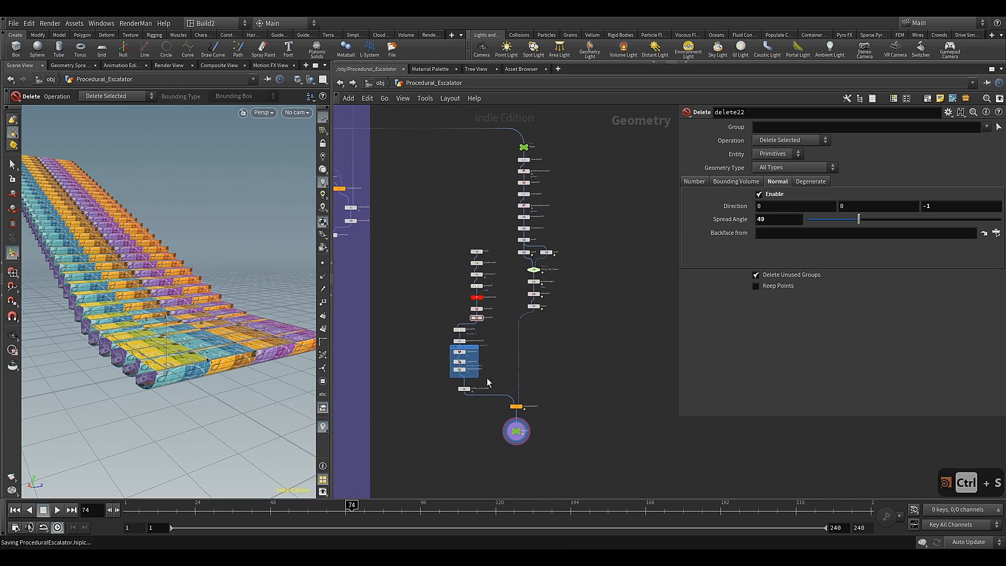
Enclose all nodes of the steps network in a new network box and colour the box dark gold
{"action": "left_click_drag", "start_coordinate": [582, 128], "coordinate": [483, 385]}
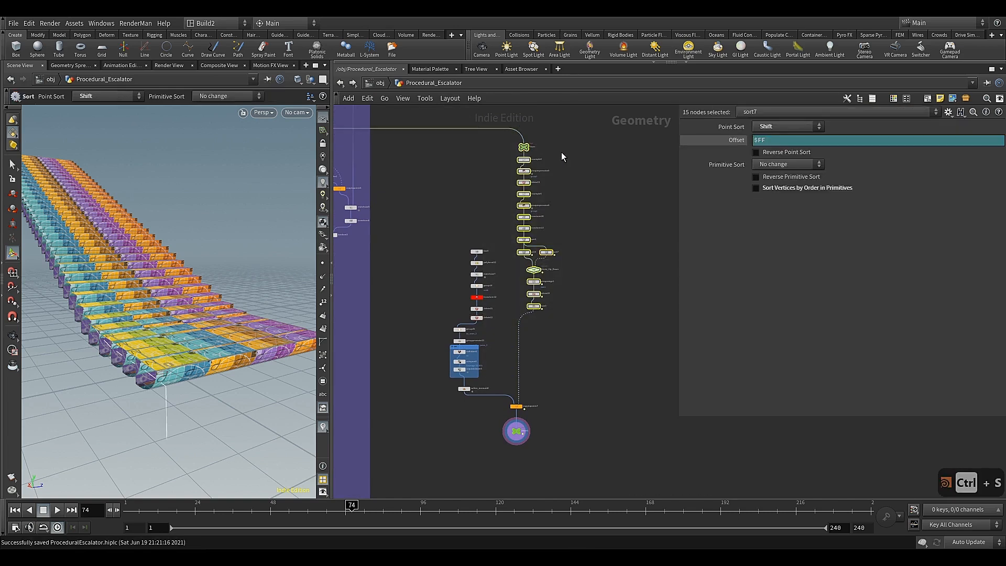
{"action": "left_click_drag", "start_coordinate": [571, 135], "coordinate": [460, 413]}
{"action": "left_click_drag", "start_coordinate": [424, 455], "coordinate": [420, 462]}
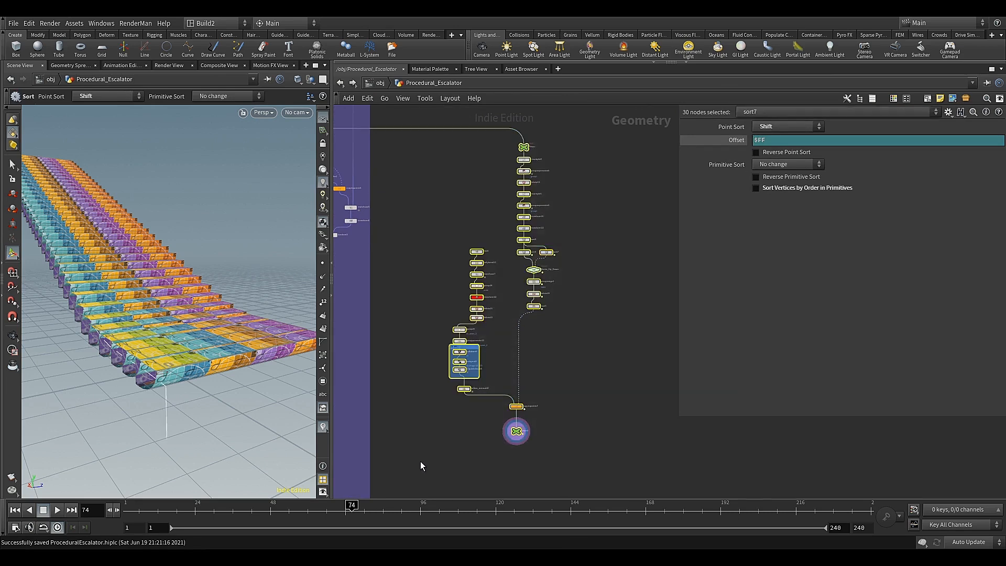
{"action": "left_click", "coordinate": [927, 99]}
{"action": "left_click", "coordinate": [490, 182]}
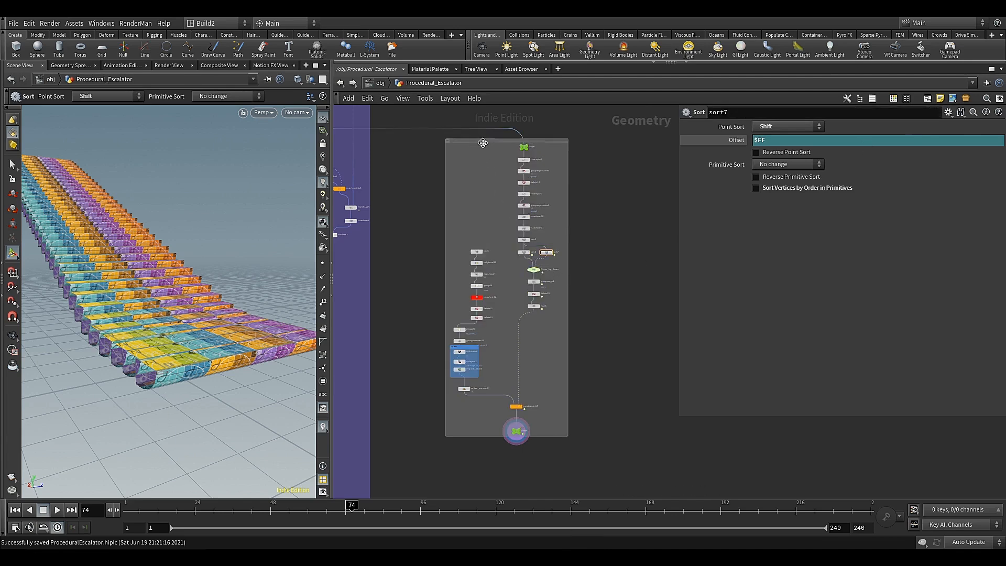
{"action": "left_click", "coordinate": [482, 142]}
{"action": "key", "text": "c"}
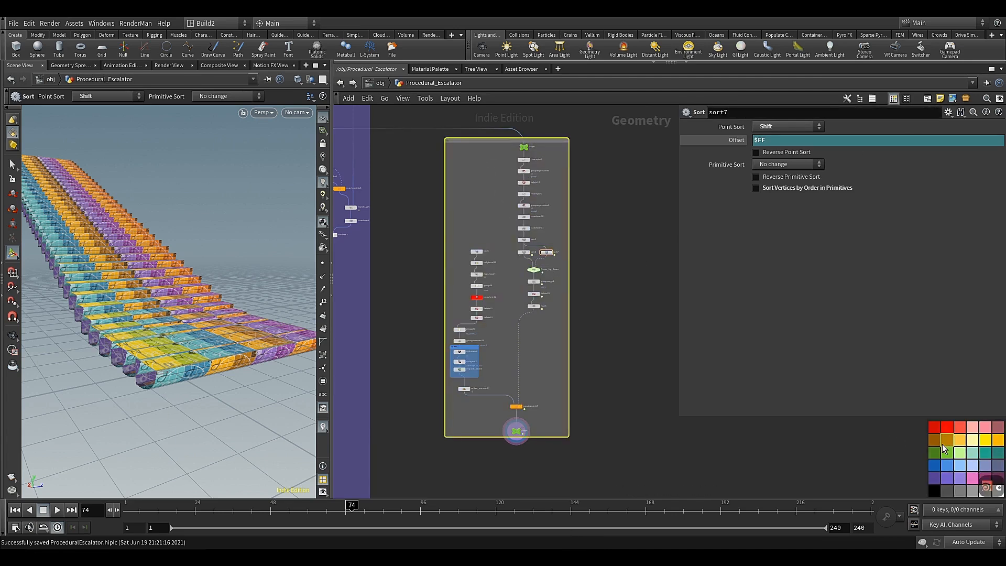
{"action": "key", "text": "c"}
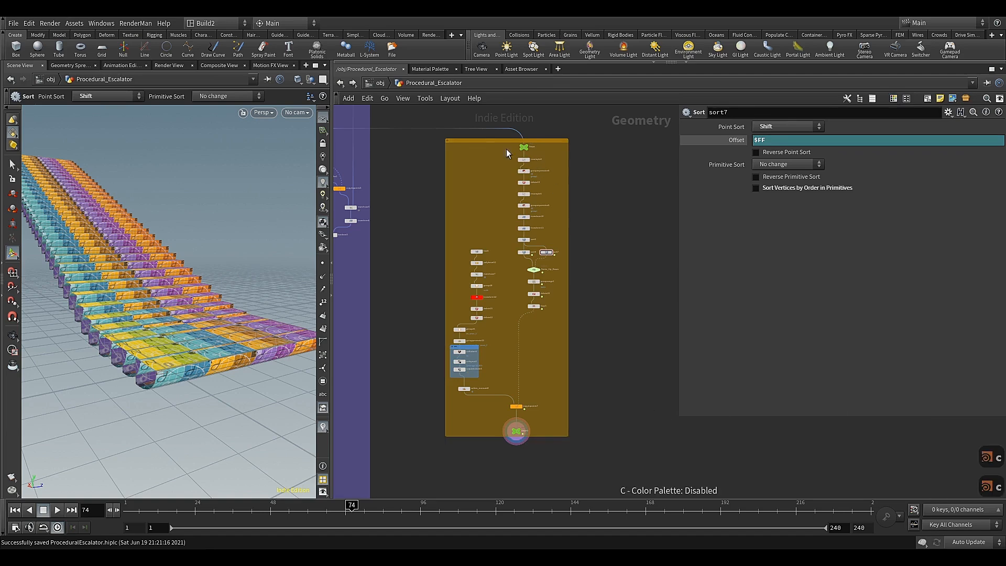
Title the dark gold network box Steps
{"action": "scroll", "coordinate": [470, 165], "scroll_direction": "up", "scroll_amount": 1}
{"action": "middle_click_drag", "start_coordinate": [470, 164], "coordinate": [477, 220]}
{"action": "scroll", "coordinate": [474, 215], "scroll_direction": "up", "scroll_amount": 3}
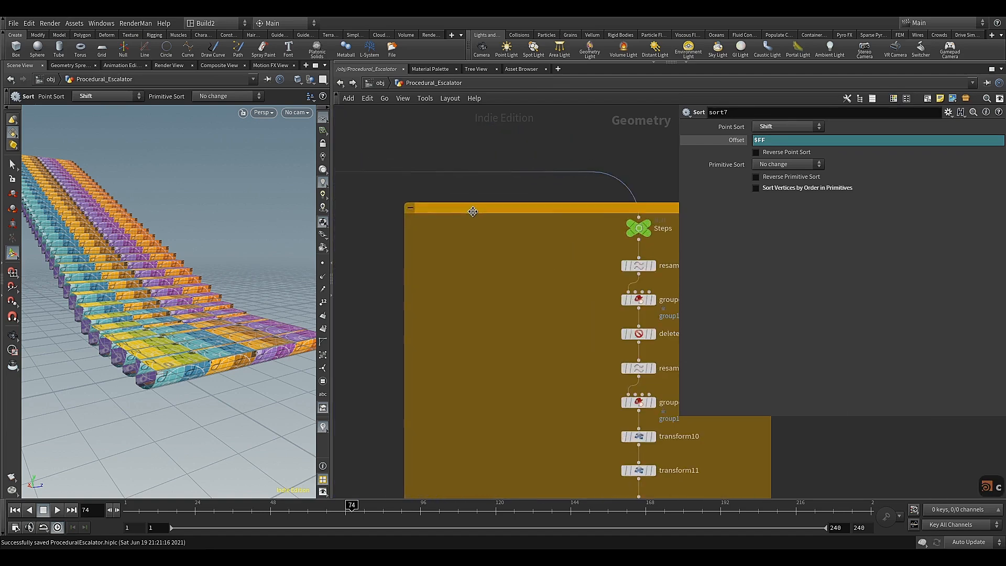
{"action": "double_click", "coordinate": [472, 212]}
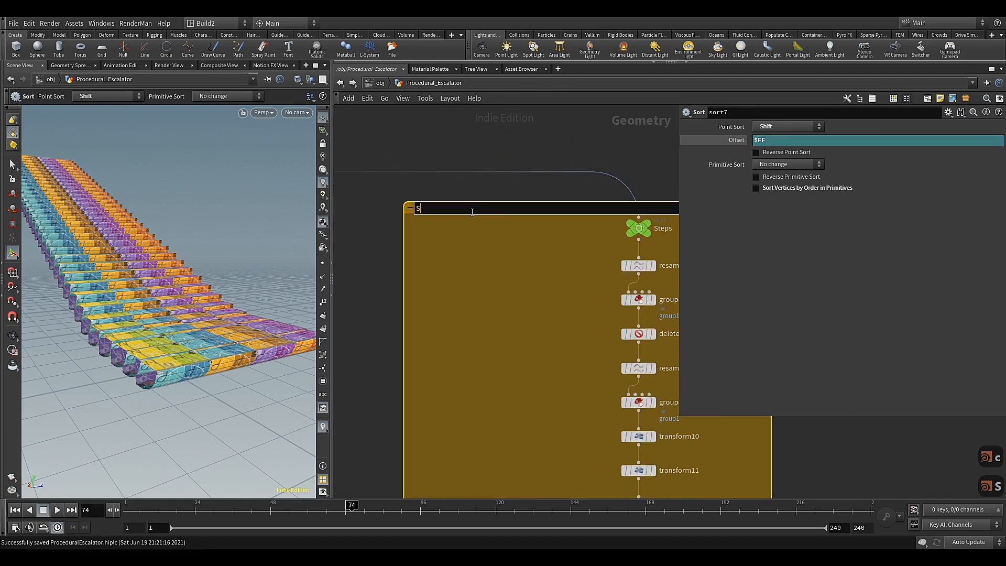
{"action": "type", "text": "Step"}
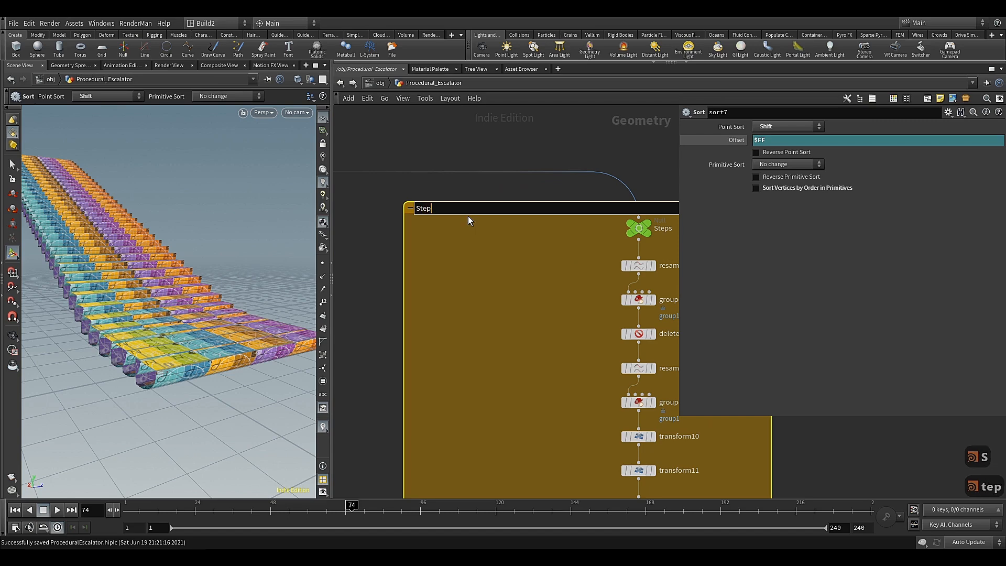
{"action": "type", "text": "s"}
{"action": "left_click", "coordinate": [467, 240]}
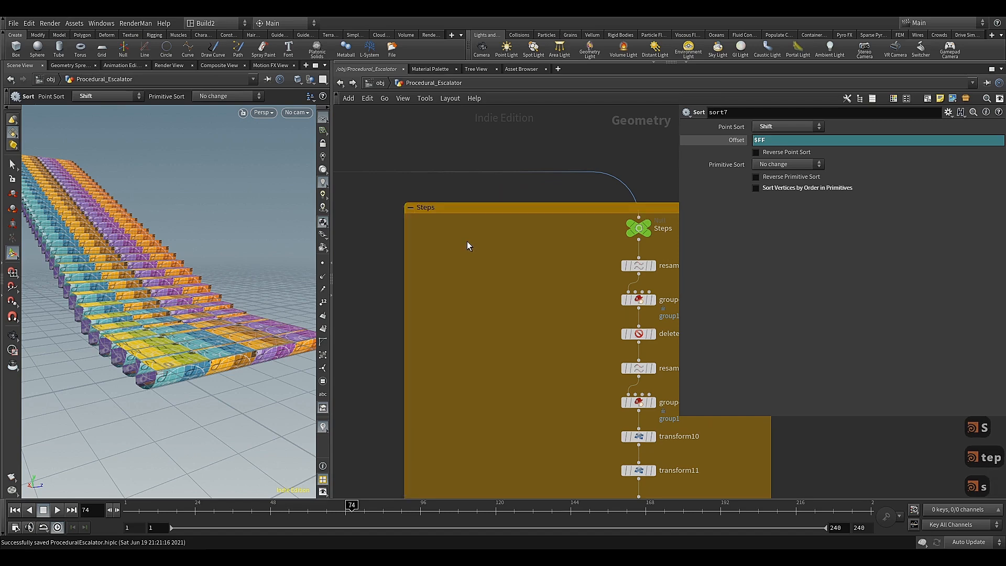
Wire the output of the Steps1 null into the merge3 node with the other escalator parts
{"action": "scroll", "coordinate": [470, 257], "scroll_direction": "down", "scroll_amount": 6}
{"action": "middle_click_drag", "start_coordinate": [476, 291], "coordinate": [486, 174]}
{"action": "scroll", "coordinate": [524, 346], "scroll_direction": "up", "scroll_amount": 5}
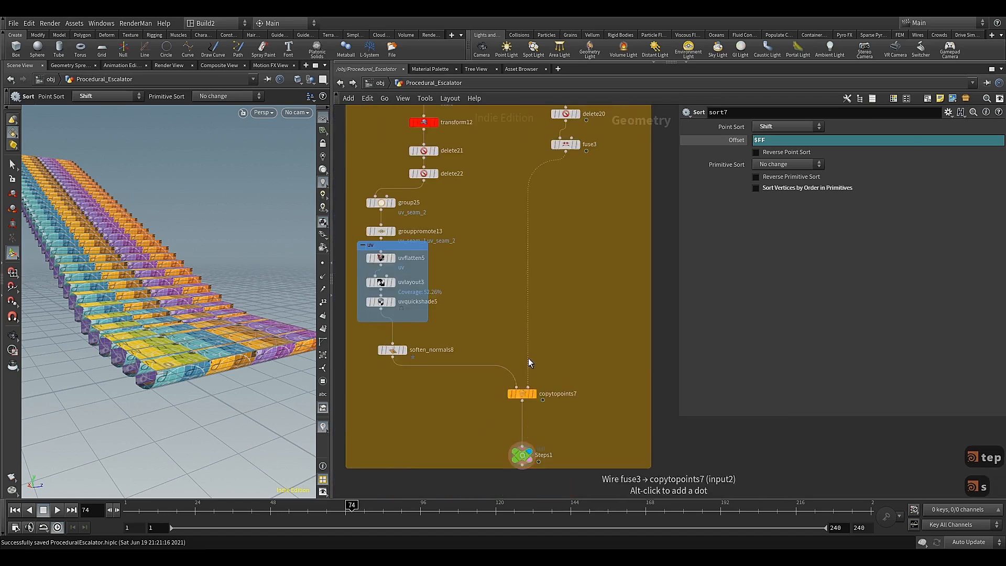
{"action": "middle_click_drag", "start_coordinate": [486, 416], "coordinate": [528, 424]}
{"action": "scroll", "coordinate": [518, 419], "scroll_direction": "down", "scroll_amount": 6}
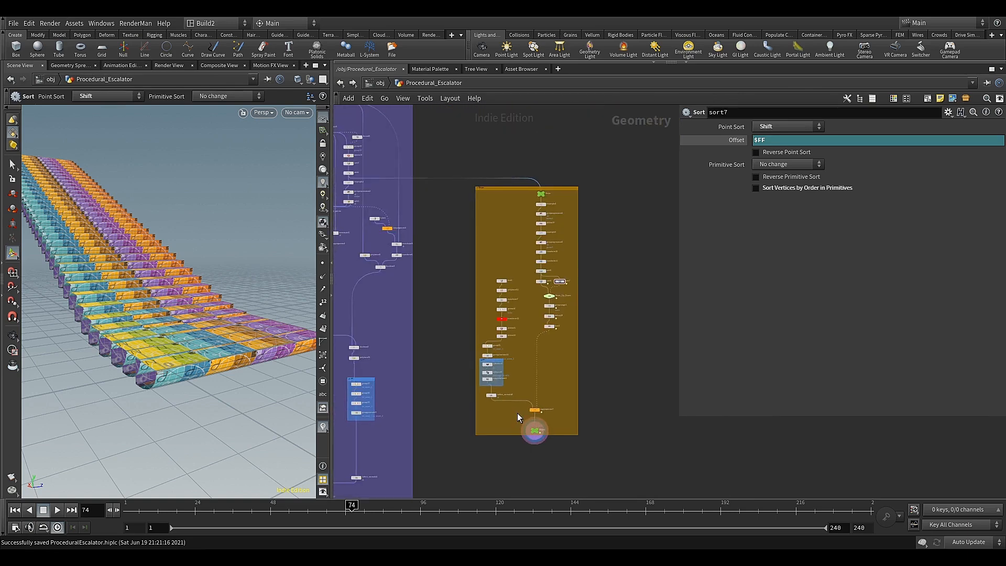
{"action": "scroll", "coordinate": [517, 417], "scroll_direction": "down", "scroll_amount": 1}
{"action": "middle_click_drag", "start_coordinate": [517, 417], "coordinate": [535, 306]}
{"action": "scroll", "coordinate": [547, 316], "scroll_direction": "up", "scroll_amount": 3}
{"action": "left_click", "coordinate": [556, 316]}
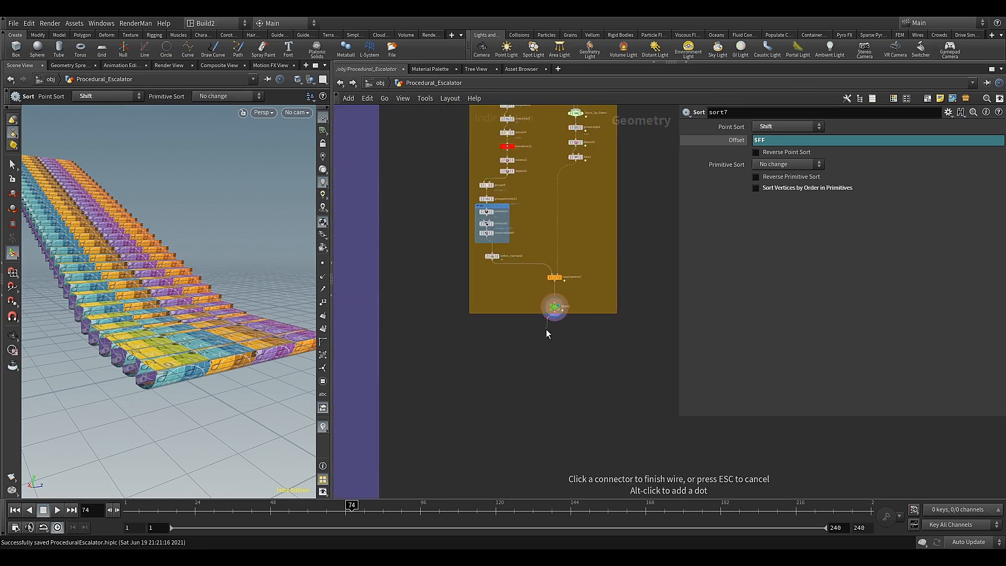
{"action": "scroll", "coordinate": [540, 338], "scroll_direction": "down", "scroll_amount": 5}
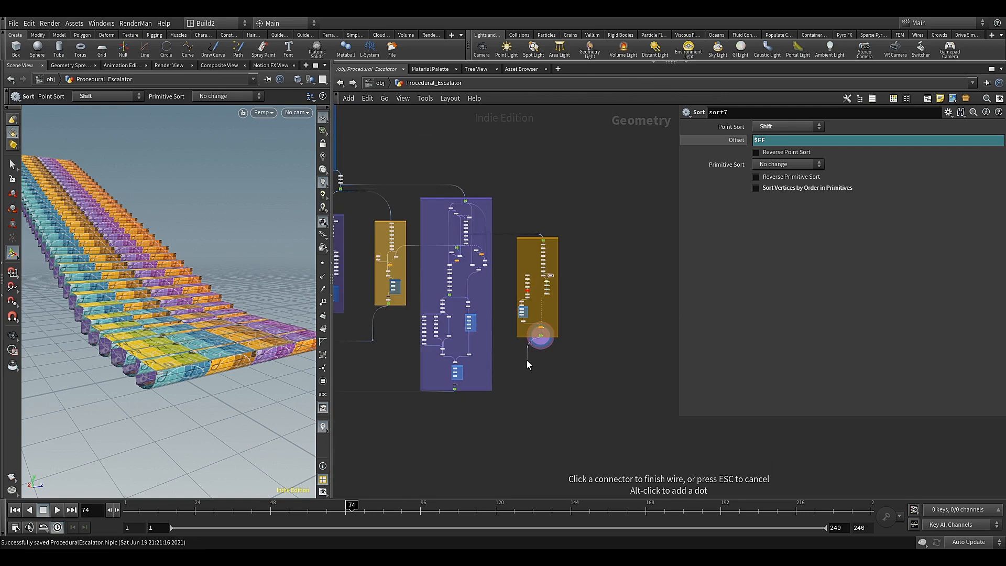
{"action": "middle_click_drag", "start_coordinate": [518, 379], "coordinate": [659, 271]}
{"action": "scroll", "coordinate": [436, 310], "scroll_direction": "up", "scroll_amount": 5}
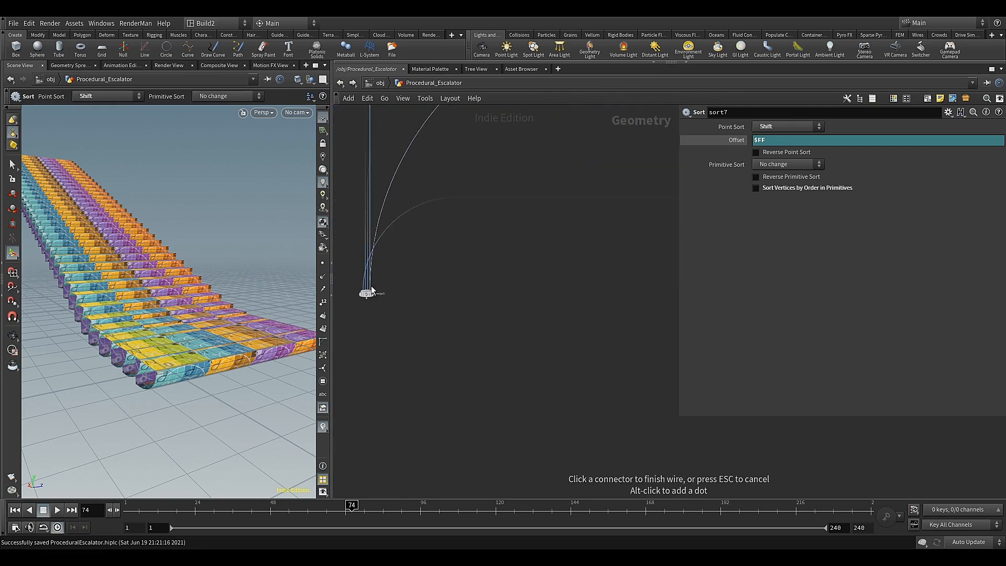
Add a Clean node and insert it between copytopoints7 and Steps1
{"action": "scroll", "coordinate": [514, 269], "scroll_direction": "down", "scroll_amount": 2}
{"action": "middle_click_drag", "start_coordinate": [597, 246], "coordinate": [404, 363]}
{"action": "scroll", "coordinate": [531, 322], "scroll_direction": "up", "scroll_amount": 6}
{"action": "middle_click_drag", "start_coordinate": [581, 305], "coordinate": [424, 388]}
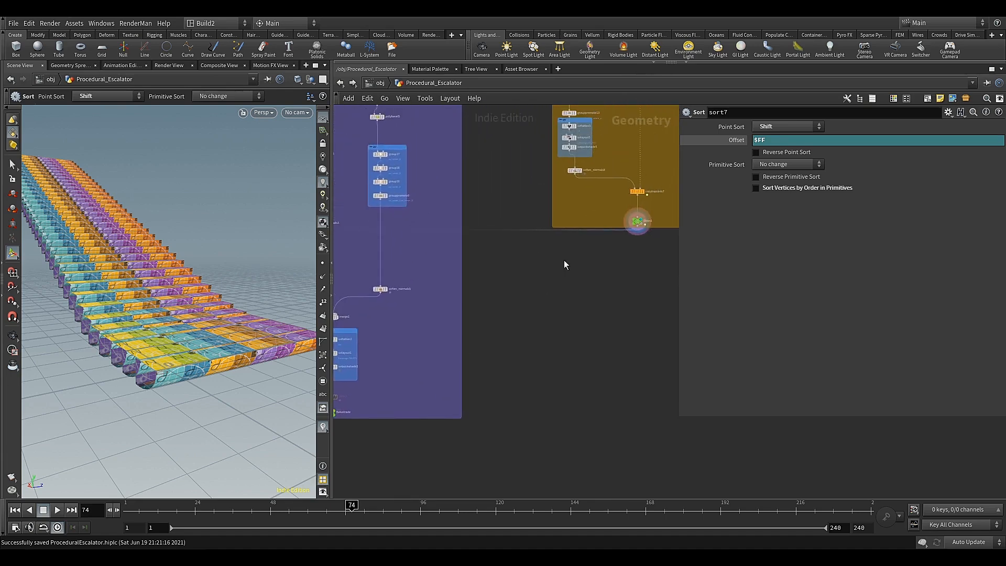
{"action": "middle_click_drag", "start_coordinate": [564, 264], "coordinate": [471, 344]}
{"action": "scroll", "coordinate": [544, 276], "scroll_direction": "up", "scroll_amount": 3}
{"action": "scroll", "coordinate": [544, 276], "scroll_direction": "up", "scroll_amount": 2}
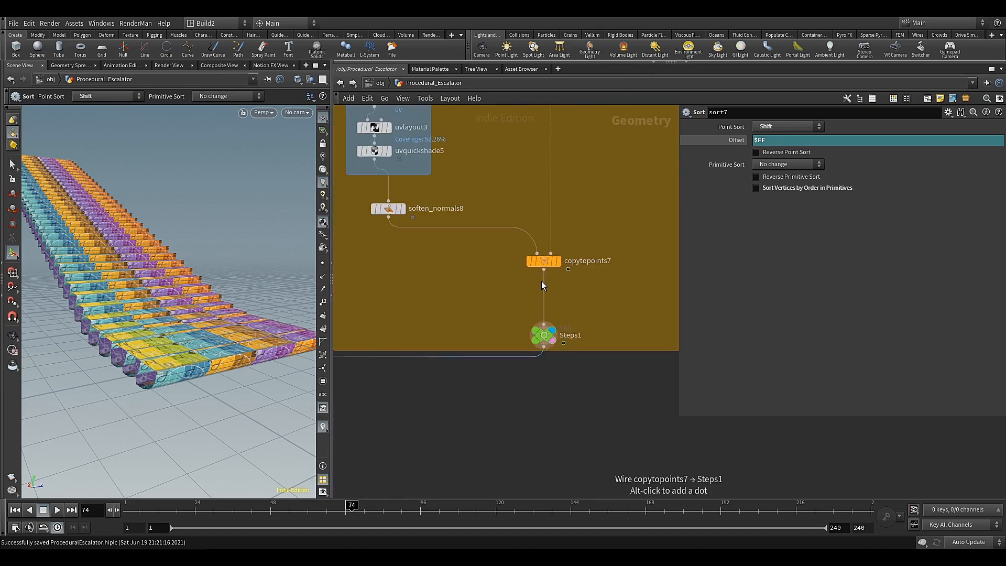
{"action": "left_click", "coordinate": [544, 270]}
{"action": "key", "text": "Tab"}
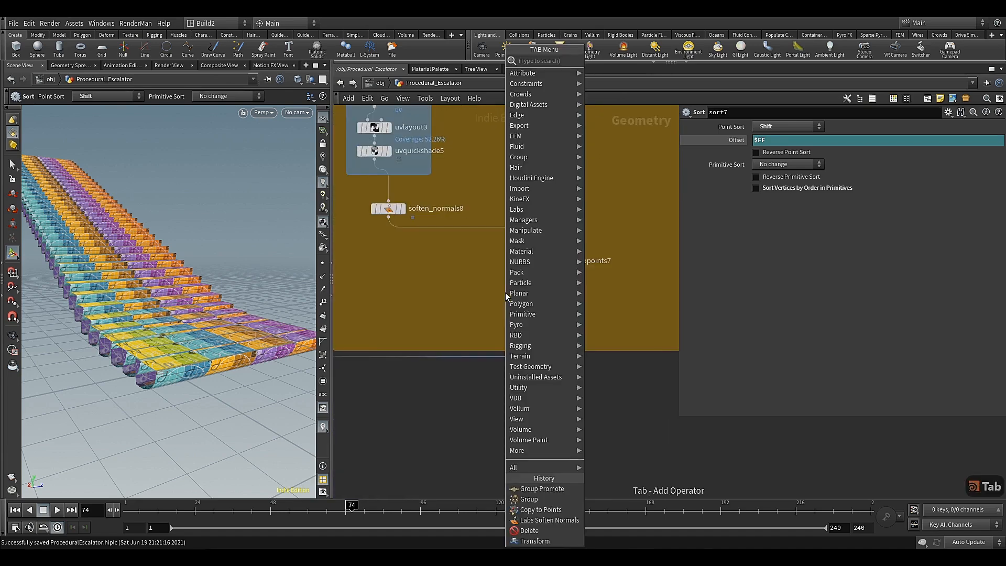
{"action": "type", "text": "cl"}
{"action": "left_click", "coordinate": [605, 72]}
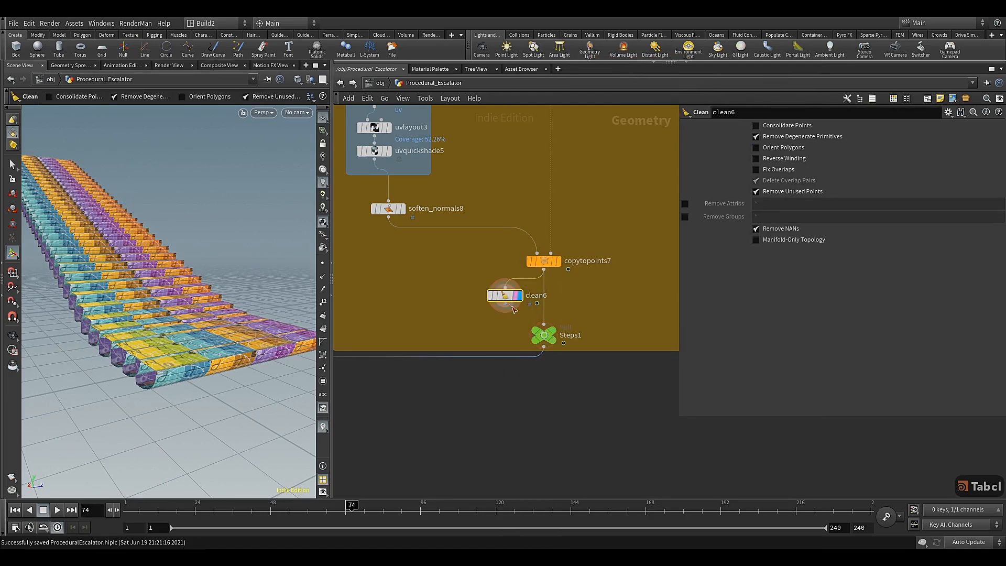
{"action": "left_click_drag", "start_coordinate": [505, 295], "coordinate": [545, 299]}
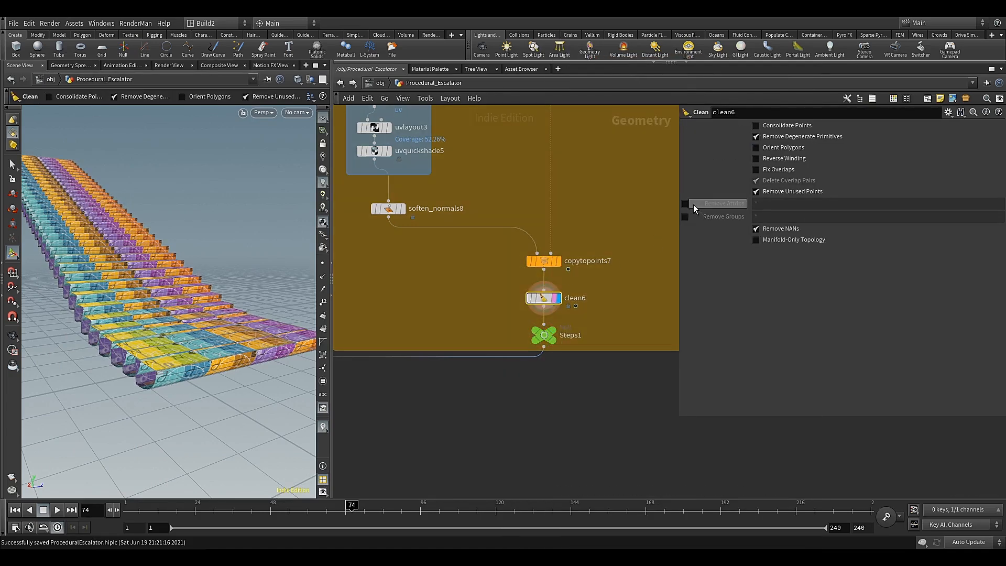
Set the Clean node to remove attributes * ^uv ^N and all groups, with Remove Degenerate Primitives off
{"action": "left_click", "coordinate": [685, 203]}
{"action": "left_click", "coordinate": [684, 216]}
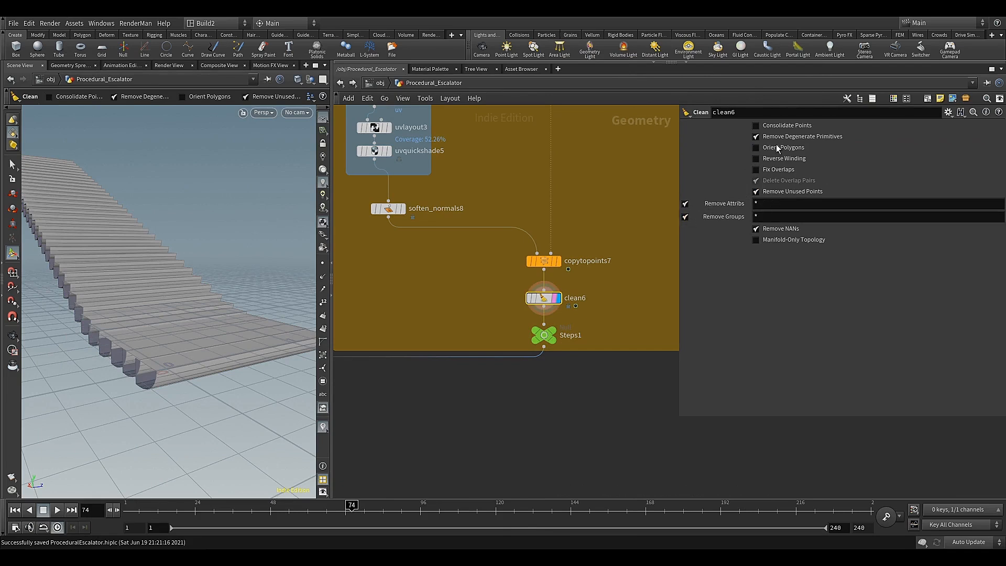
{"action": "left_click", "coordinate": [775, 204]}
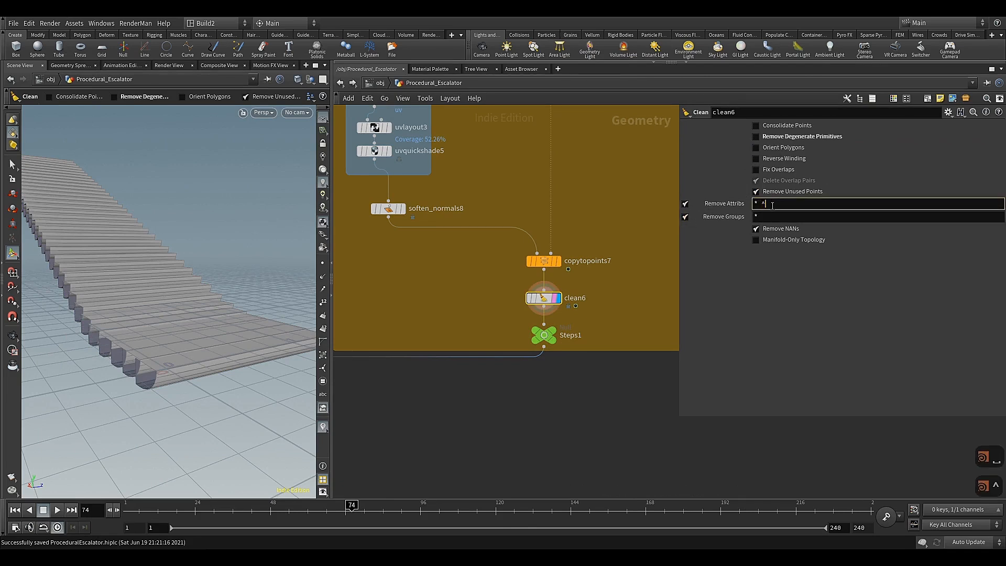
{"action": "type", "text": "^uv"}
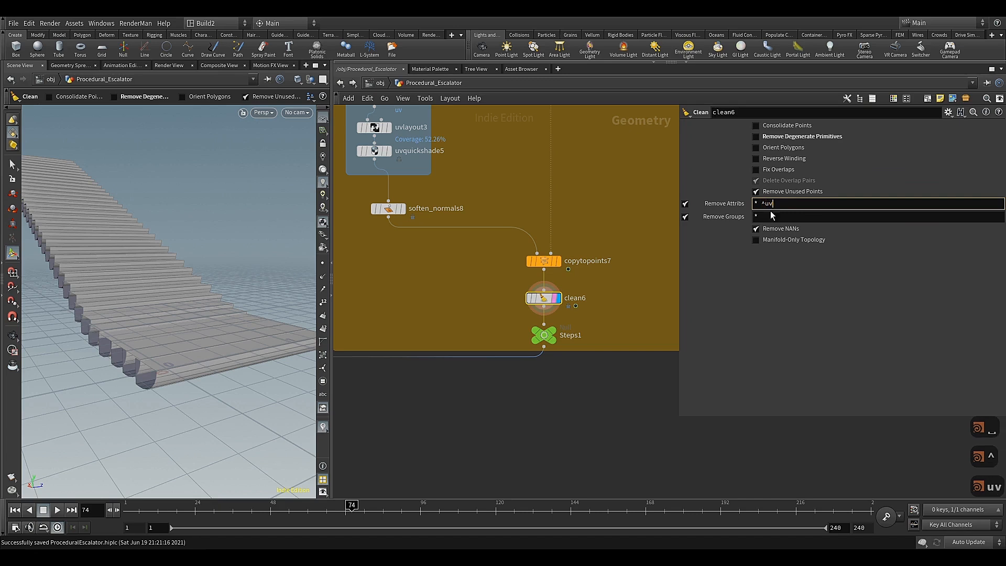
{"action": "type", "text": " ^N"}
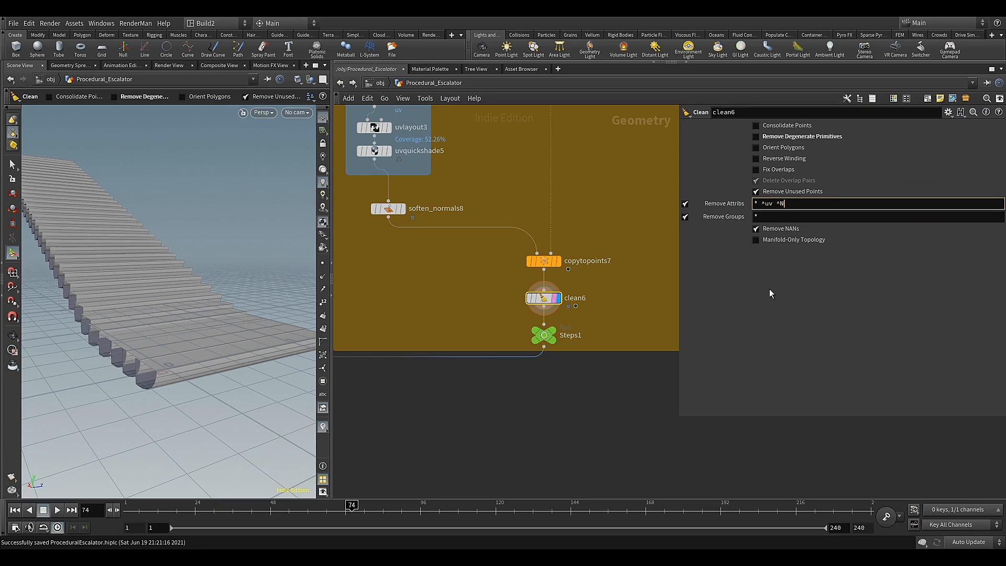
{"action": "key", "text": "Return"}
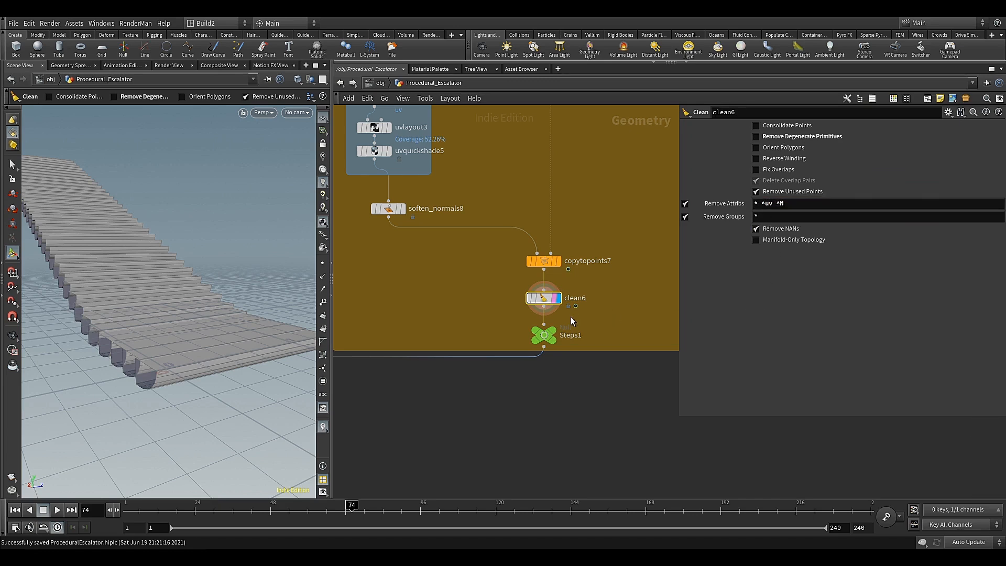
Bypass the clean6 node and align soften_normals8 directly below uvquickshade5
{"action": "left_click", "coordinate": [529, 298]}
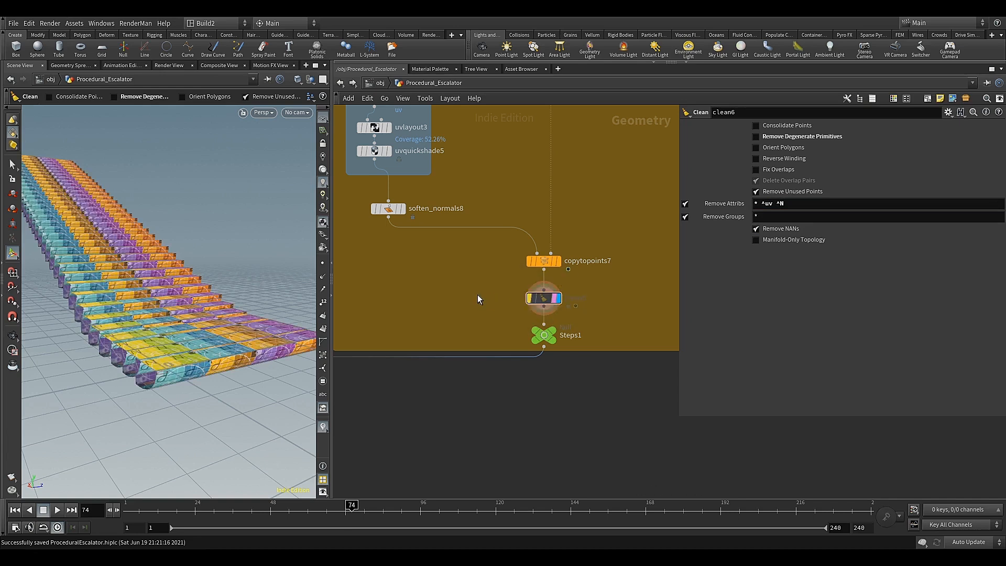
{"action": "scroll", "coordinate": [527, 322], "scroll_direction": "down", "scroll_amount": 2}
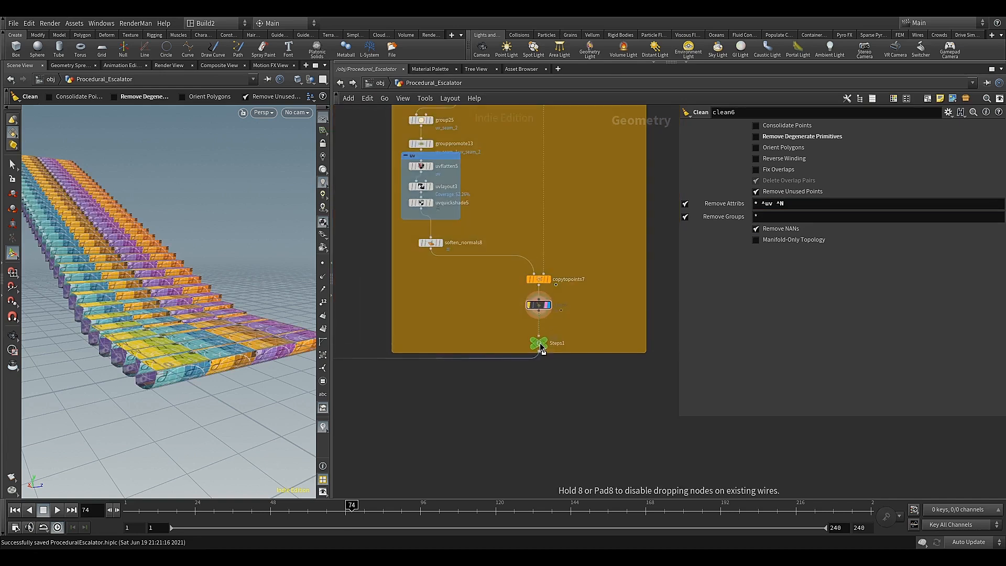
{"action": "scroll", "coordinate": [493, 310], "scroll_direction": "down", "scroll_amount": 4}
{"action": "scroll", "coordinate": [456, 278], "scroll_direction": "up", "scroll_amount": 5}
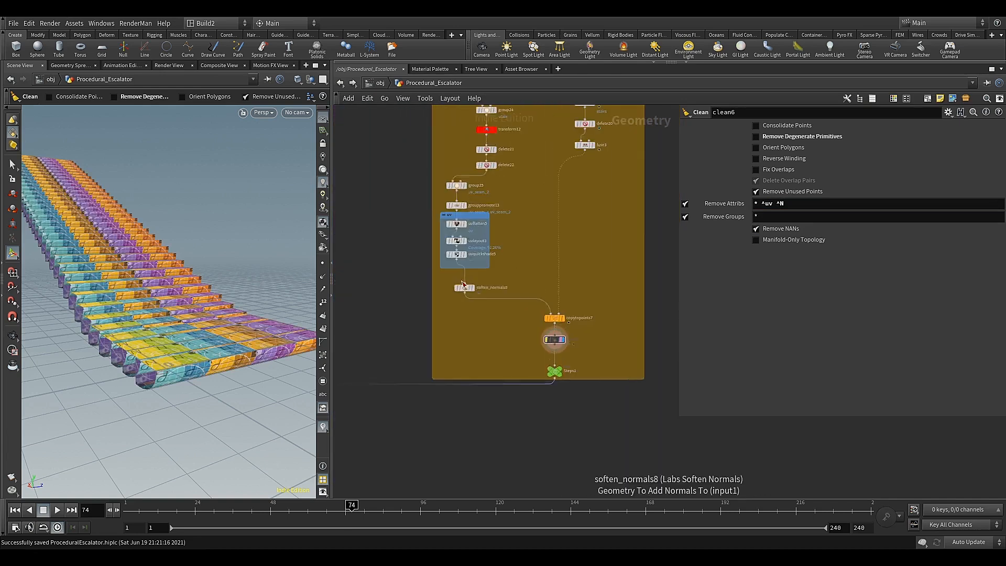
{"action": "left_click_drag", "start_coordinate": [466, 287], "coordinate": [456, 277]}
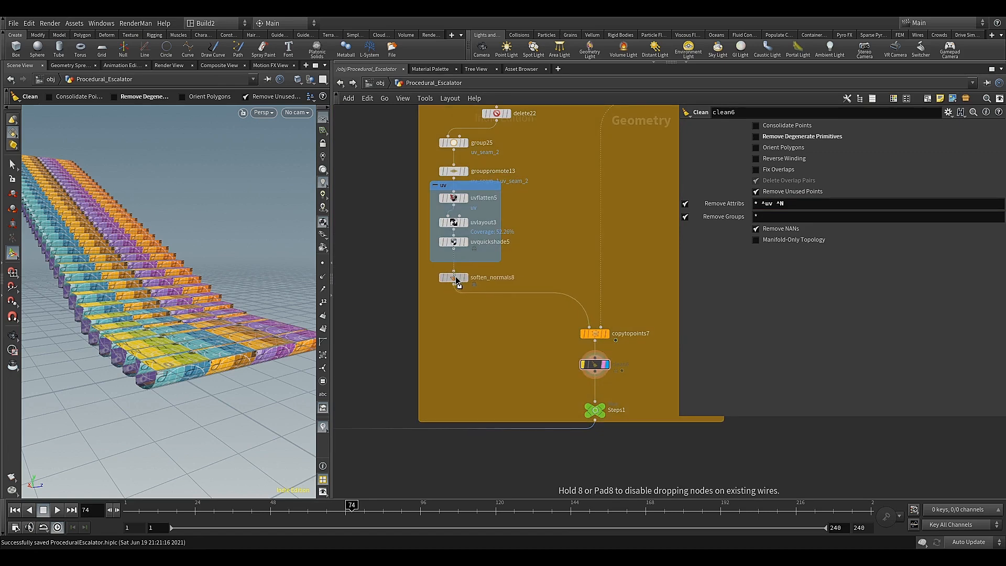
Select the merge3 node and display its combined escalator geometry
{"action": "scroll", "coordinate": [474, 314], "scroll_direction": "down", "scroll_amount": 5}
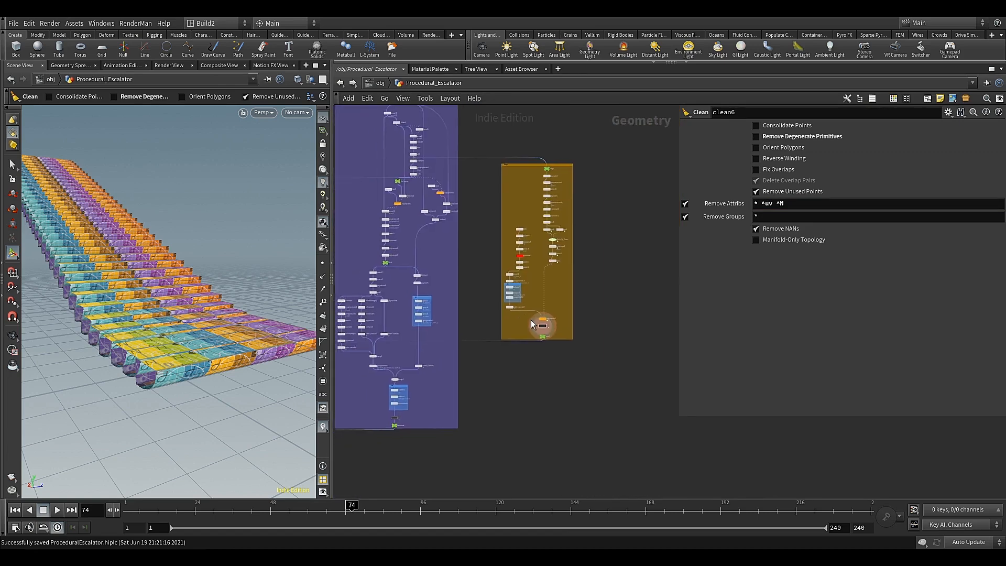
{"action": "scroll", "coordinate": [531, 322], "scroll_direction": "down", "scroll_amount": 3}
{"action": "middle_click_drag", "start_coordinate": [505, 374], "coordinate": [619, 331]}
{"action": "scroll", "coordinate": [442, 363], "scroll_direction": "up", "scroll_amount": 5}
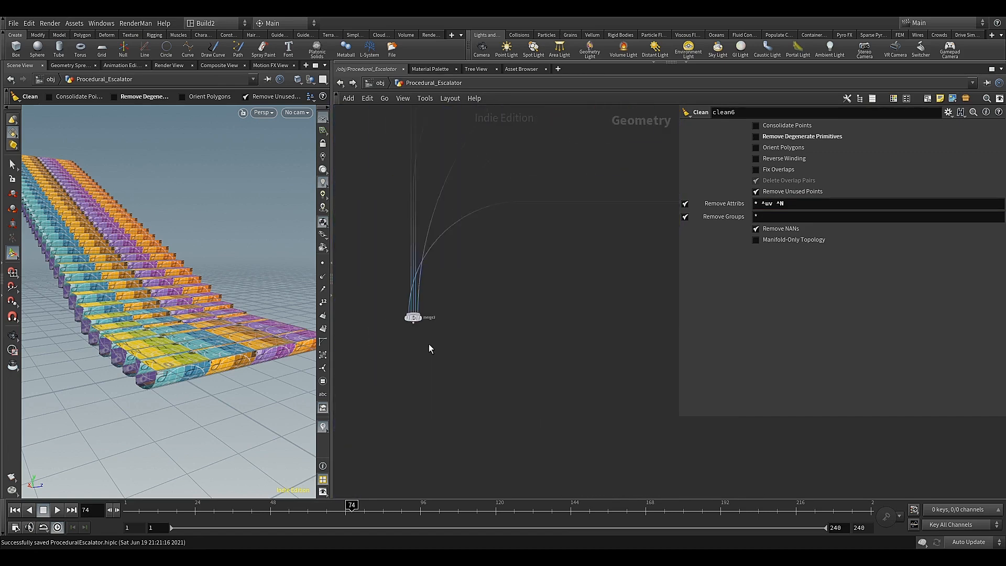
{"action": "scroll", "coordinate": [427, 336], "scroll_direction": "up", "scroll_amount": 1}
{"action": "left_click", "coordinate": [418, 314]}
{"action": "left_click", "coordinate": [411, 314]}
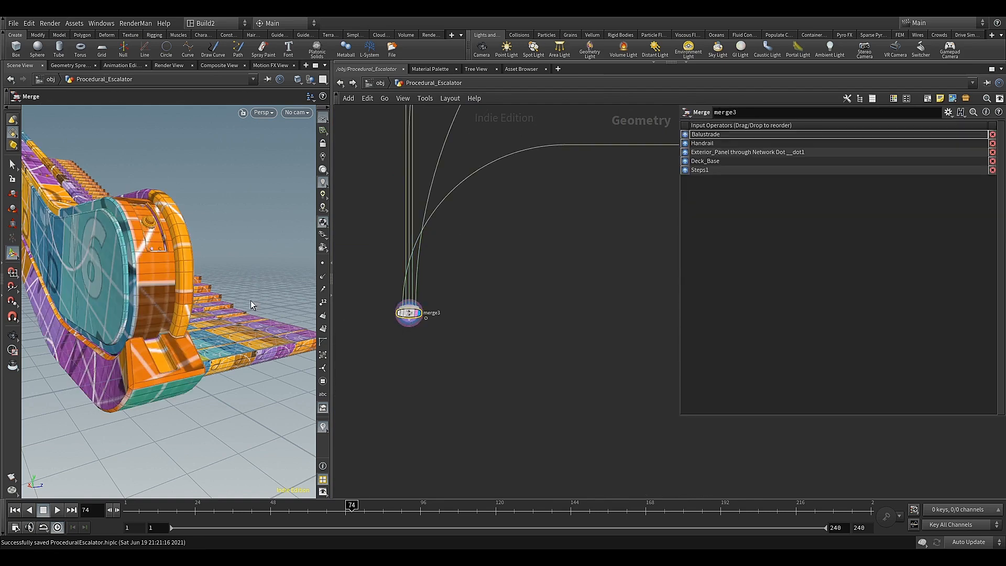
Frame the whole escalator in the viewport and scrub the timeline to examine the steps' motion beside the balustrade
{"action": "key", "text": "Escape"}
{"action": "left_click_drag", "start_coordinate": [251, 300], "coordinate": [204, 314]}
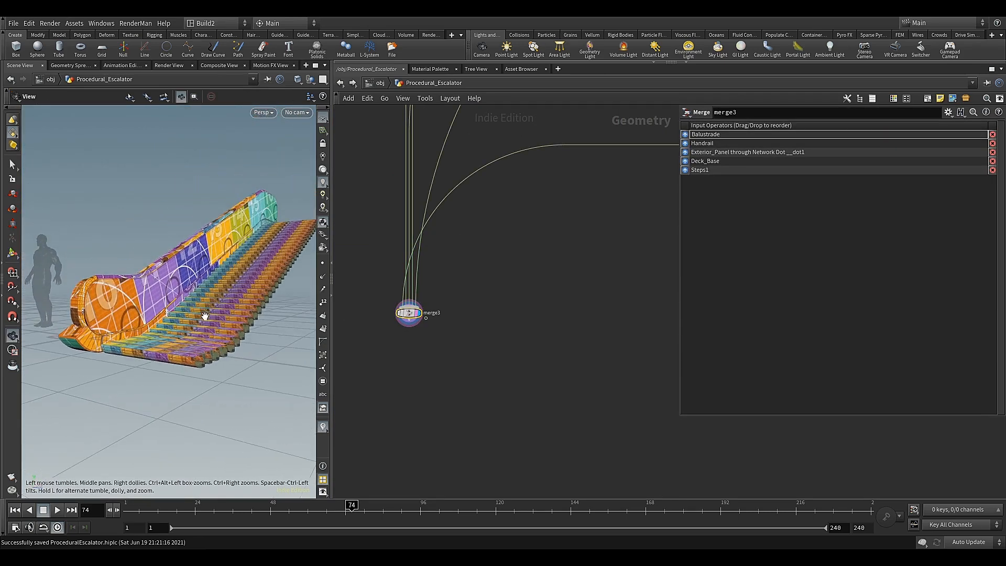
{"action": "key", "text": "Return"}
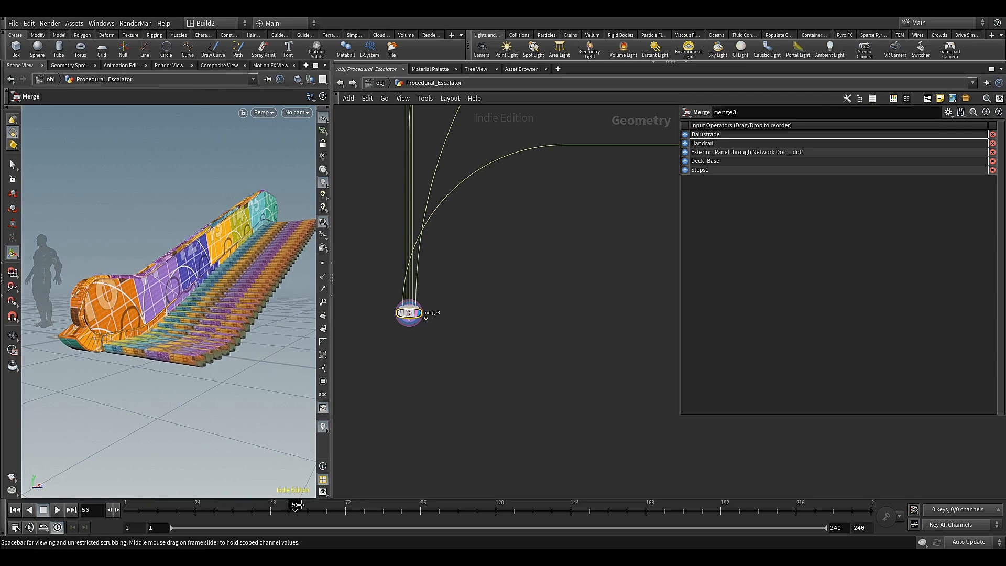
{"action": "left_click_drag", "start_coordinate": [485, 505], "coordinate": [252, 479]}
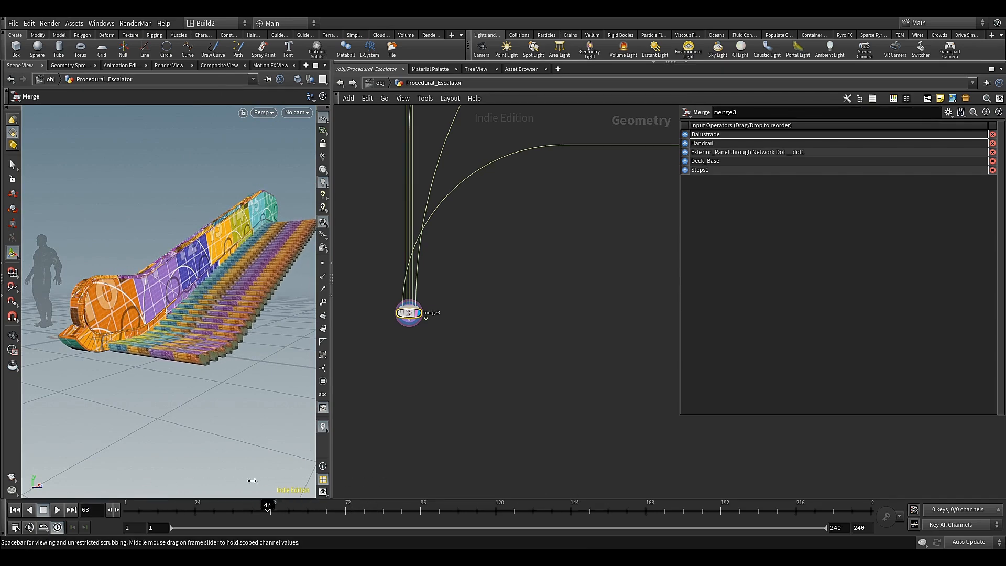
Set Select Input of the Stairs_Up_Down switch to 1 to reverse the steps' direction
{"action": "scroll", "coordinate": [487, 271], "scroll_direction": "down", "scroll_amount": 8}
{"action": "middle_click_drag", "start_coordinate": [626, 295], "coordinate": [402, 382]}
{"action": "scroll", "coordinate": [528, 285], "scroll_direction": "up", "scroll_amount": 7}
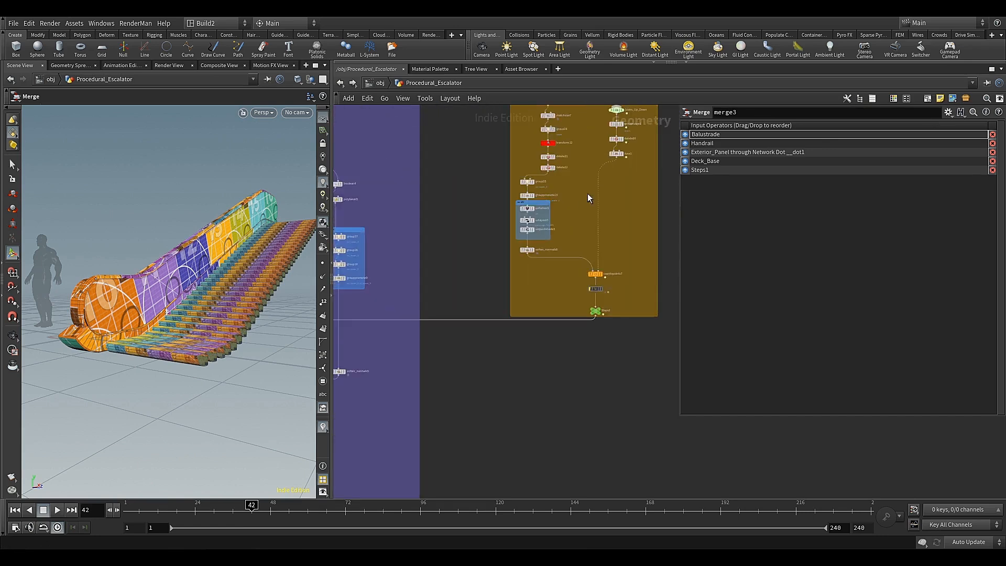
{"action": "middle_click_drag", "start_coordinate": [619, 141], "coordinate": [602, 223]}
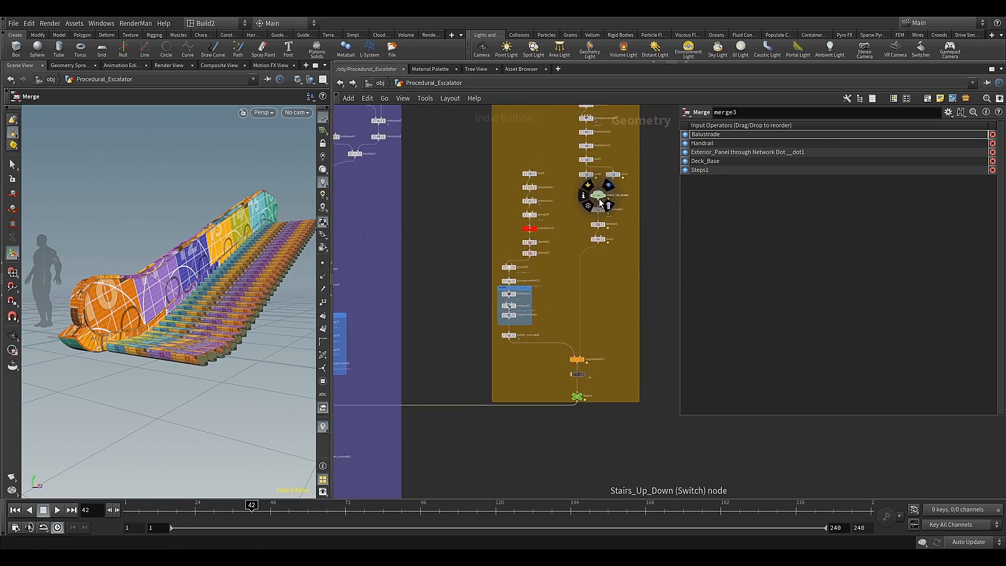
{"action": "left_click", "coordinate": [598, 197]}
{"action": "left_click_drag", "start_coordinate": [803, 127], "coordinate": [823, 129]}
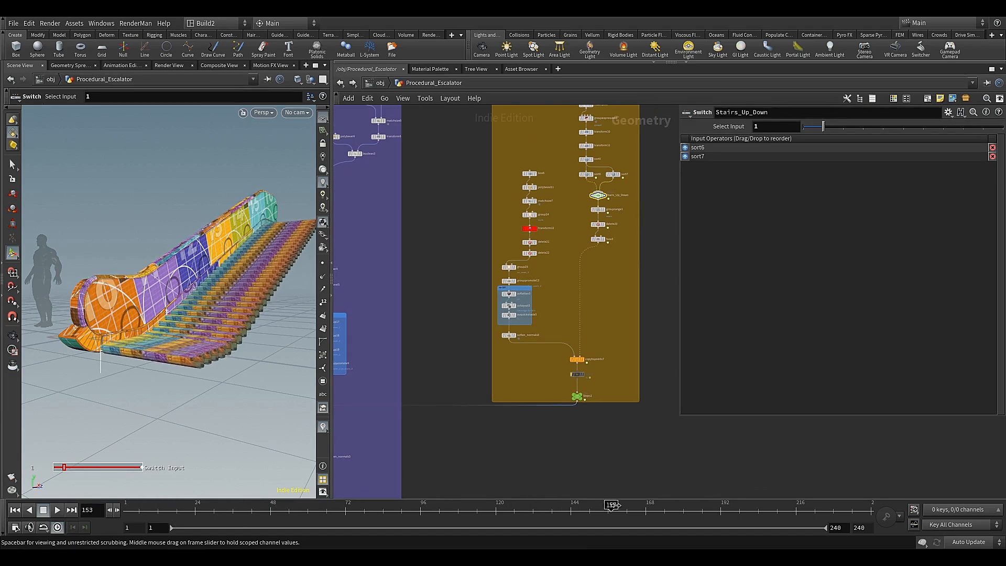
Scrub and play the animation to check the steps' motion, and save the scene once playback is stopped
{"action": "left_click_drag", "start_coordinate": [612, 504], "coordinate": [408, 504]}
{"action": "left_click_drag", "start_coordinate": [270, 504], "coordinate": [204, 504]}
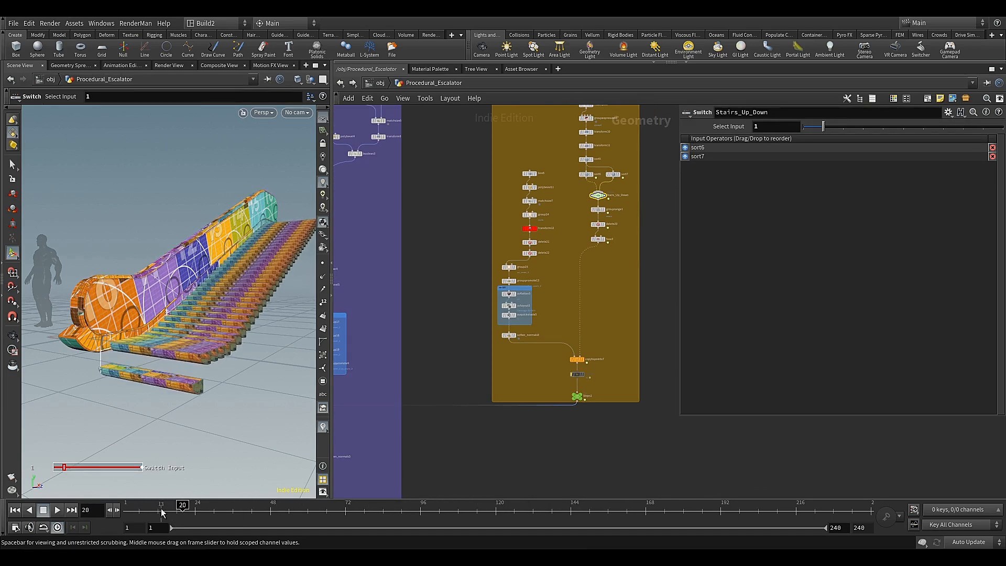
{"action": "left_click", "coordinate": [59, 509]}
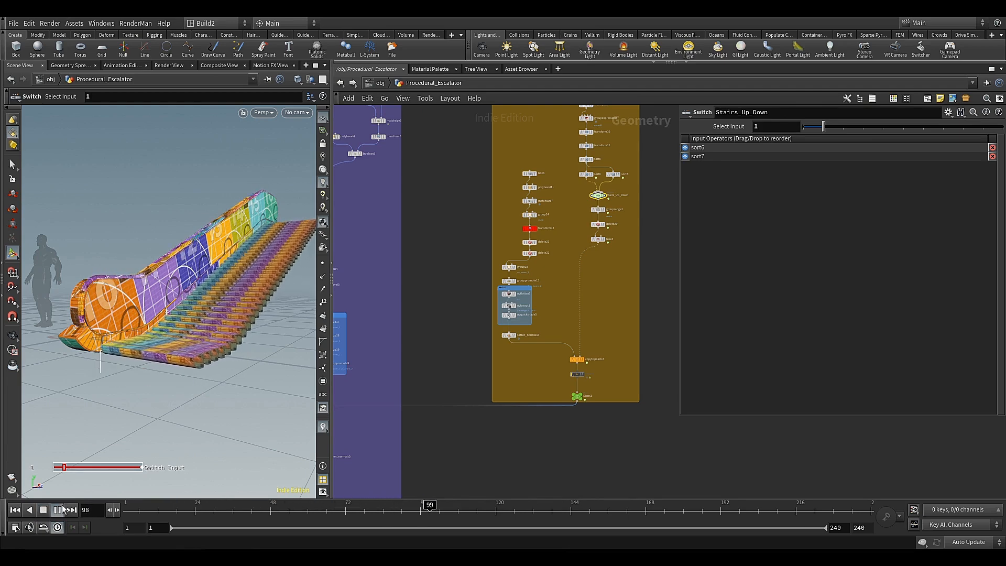
{"action": "key", "text": "Escape"}
{"action": "left_click_drag", "start_coordinate": [171, 335], "coordinate": [144, 348]}
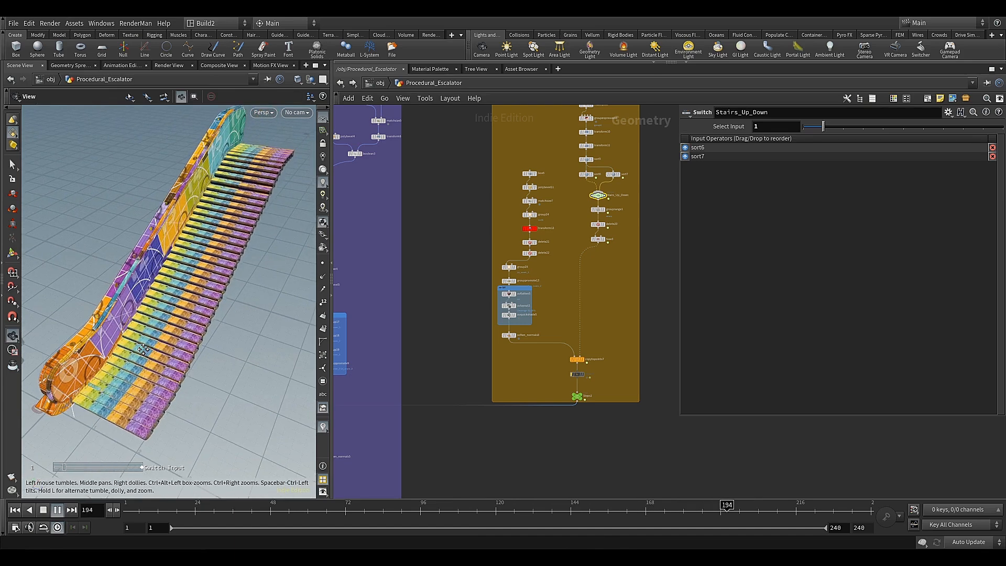
{"action": "key", "text": "Return"}
{"action": "left_click", "coordinate": [44, 511]}
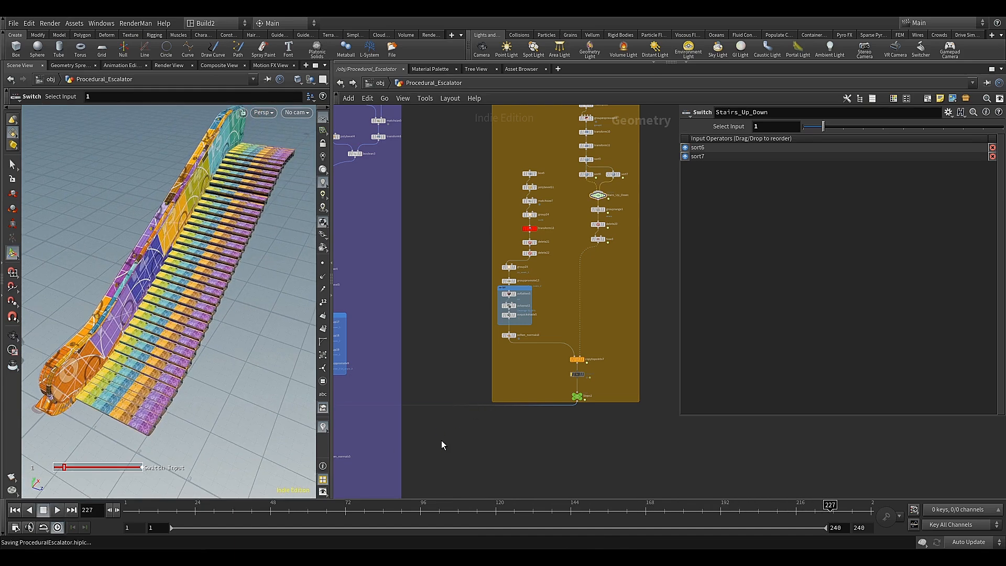
{"action": "scroll", "coordinate": [445, 431], "scroll_direction": "down", "scroll_amount": 6}
{"action": "middle_click_drag", "start_coordinate": [455, 439], "coordinate": [568, 363]}
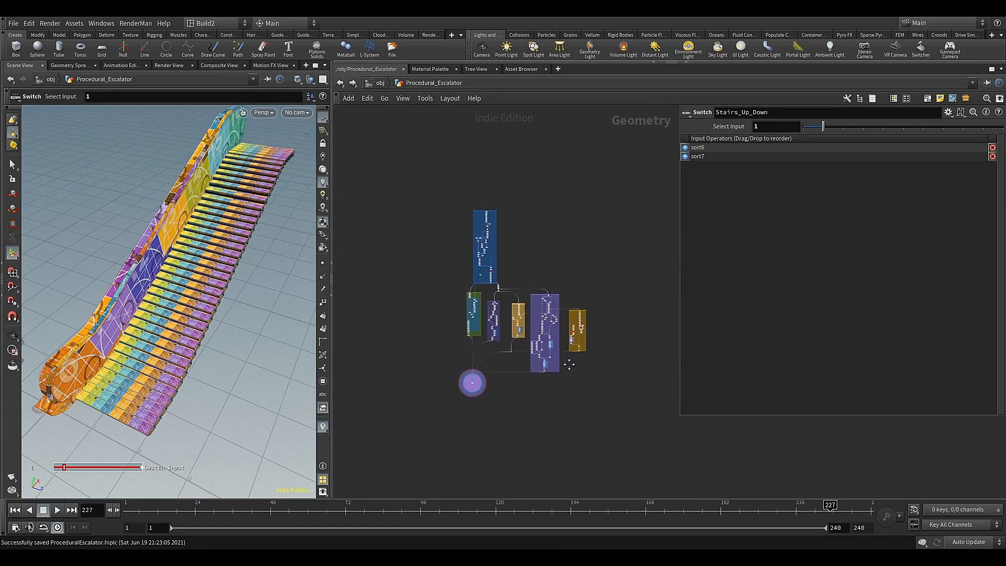
{"action": "scroll", "coordinate": [569, 363], "scroll_direction": "up", "scroll_amount": 6}
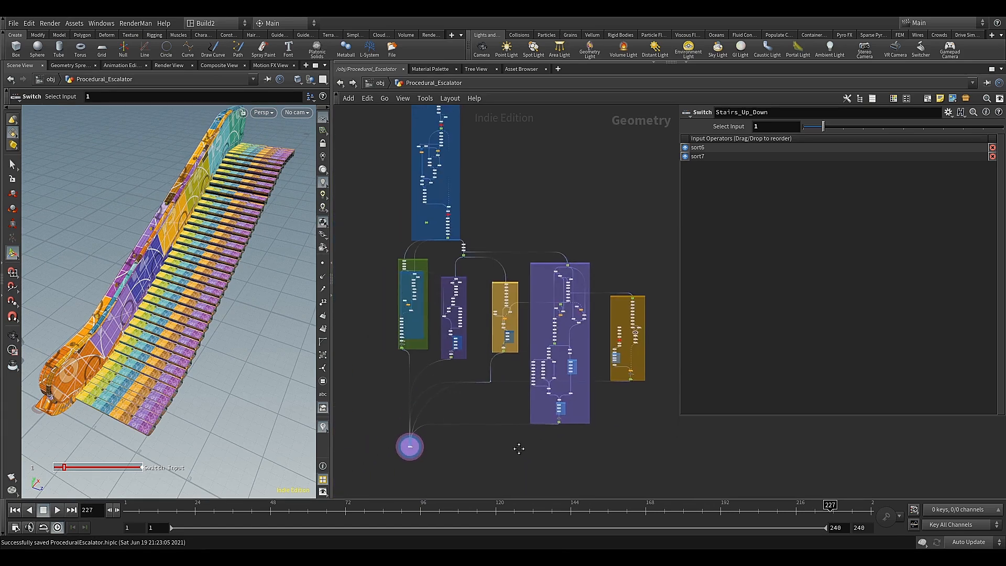
{"action": "middle_click_drag", "start_coordinate": [518, 449], "coordinate": [512, 477]}
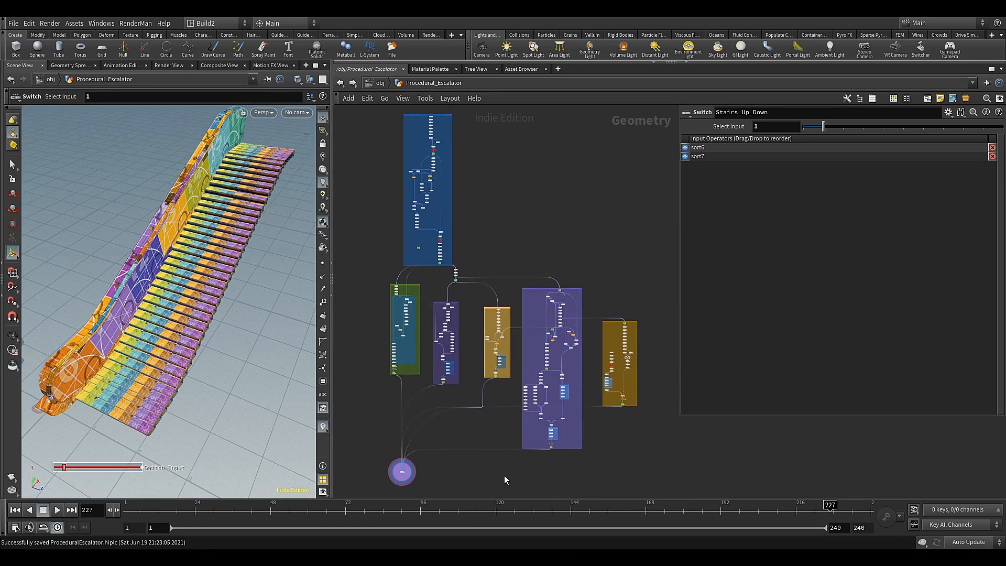
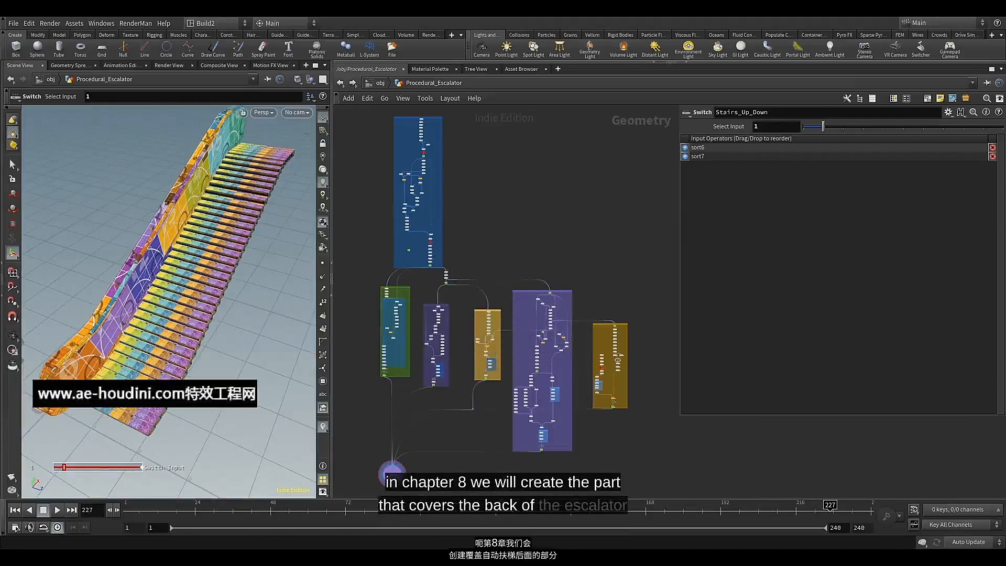
Display the delete19 node's curve in the viewport with its points and point numbers shown
{"action": "scroll", "coordinate": [639, 340], "scroll_direction": "up", "scroll_amount": 6}
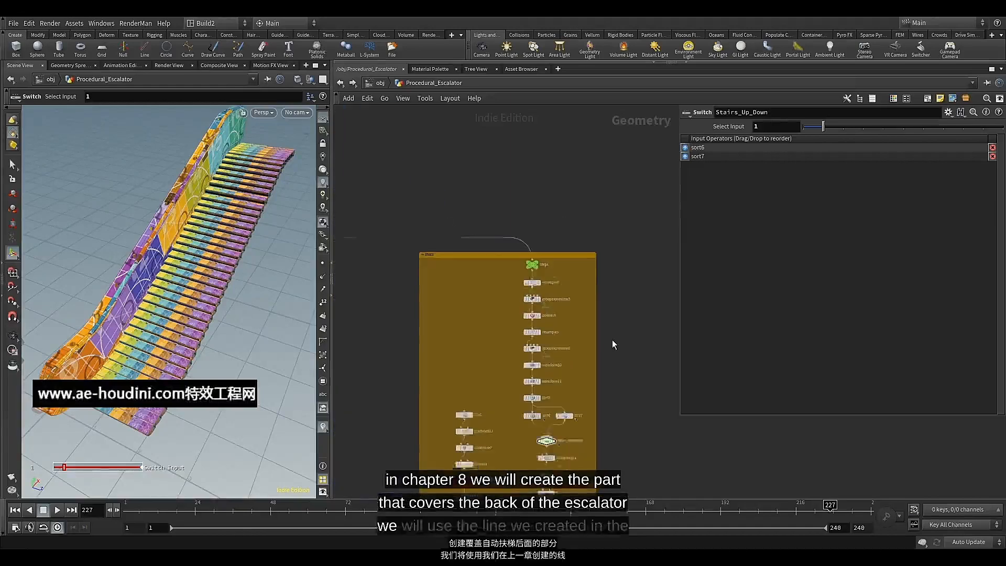
{"action": "scroll", "coordinate": [538, 319], "scroll_direction": "up", "scroll_amount": 2}
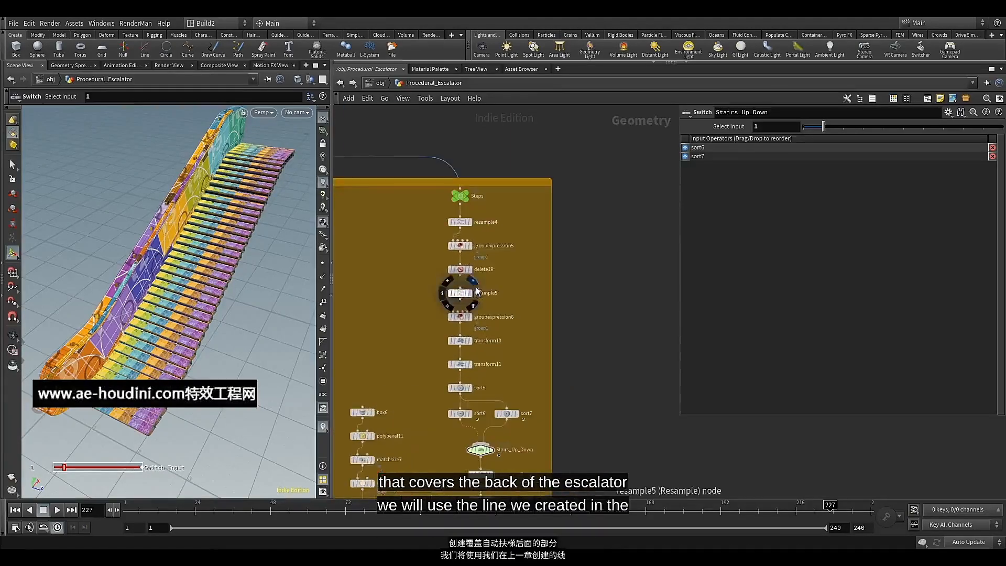
{"action": "left_click", "coordinate": [471, 270]}
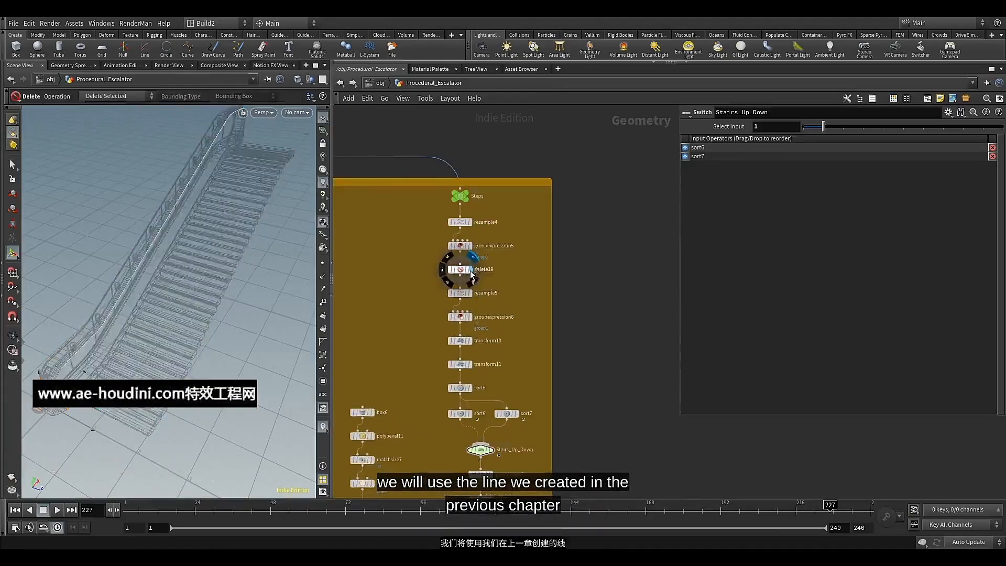
{"action": "left_click", "coordinate": [463, 274]}
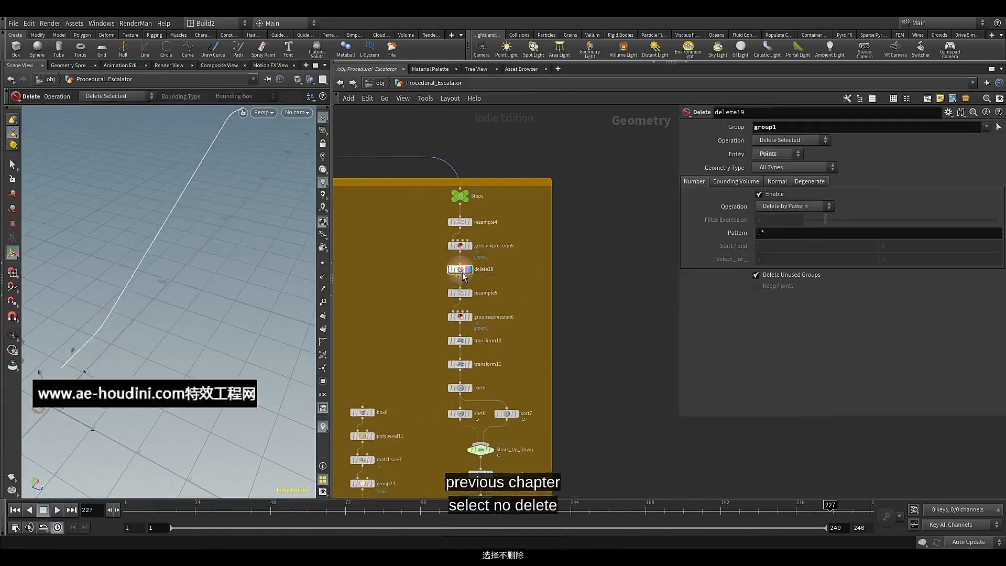
{"action": "left_click", "coordinate": [323, 303]}
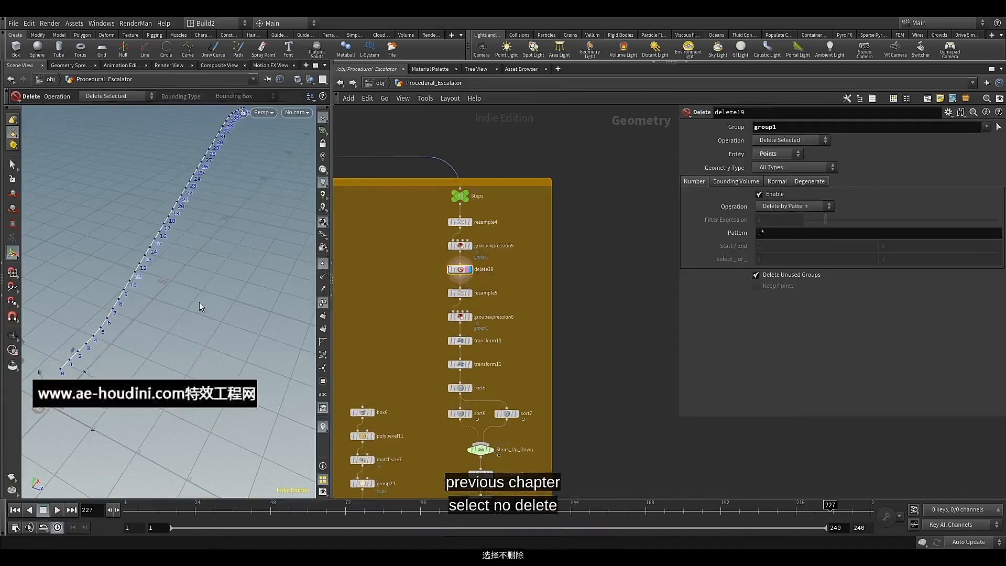
{"action": "left_click_drag", "start_coordinate": [199, 301], "coordinate": [184, 304], "text": "alt"}
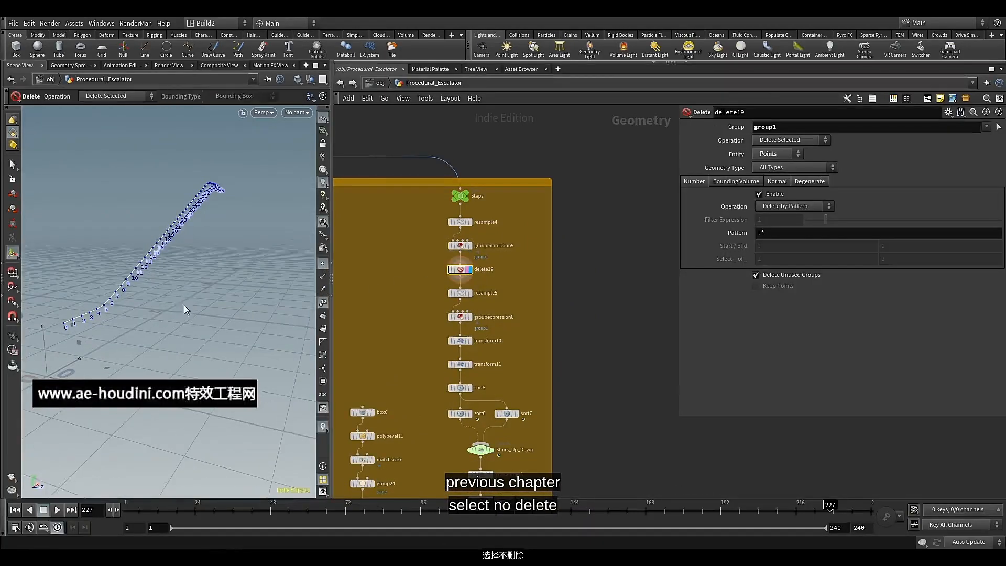
Add a Null node outside the yellow network box, wired from the output of delete19
{"action": "middle_click_drag", "start_coordinate": [599, 311], "coordinate": [516, 280]}
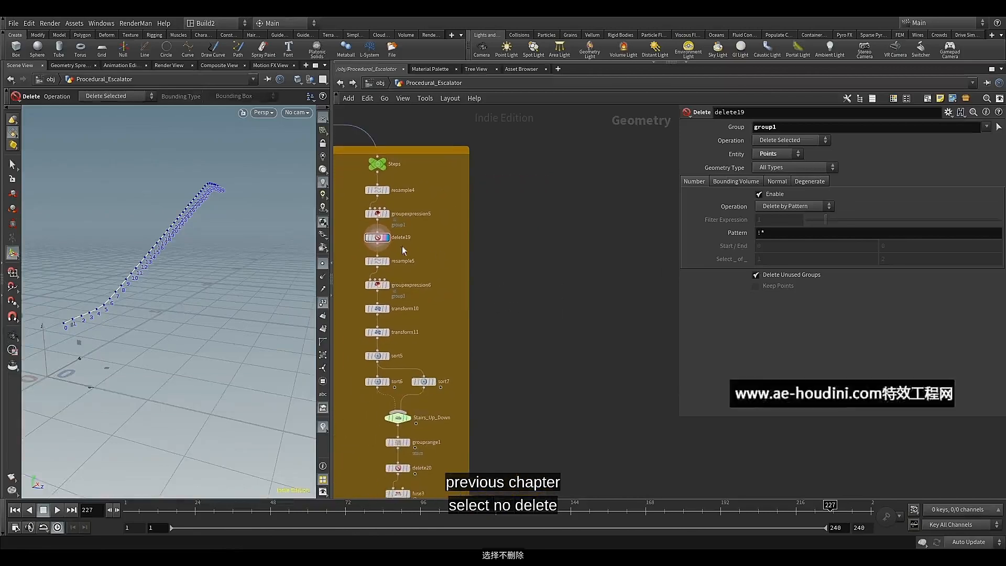
{"action": "left_click", "coordinate": [377, 244]}
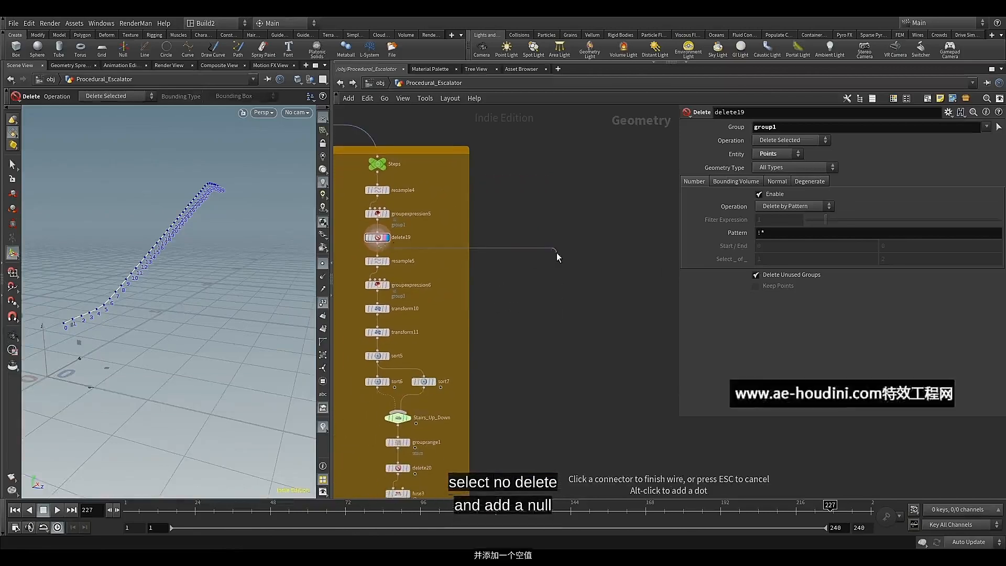
{"action": "key", "text": "Tab"}
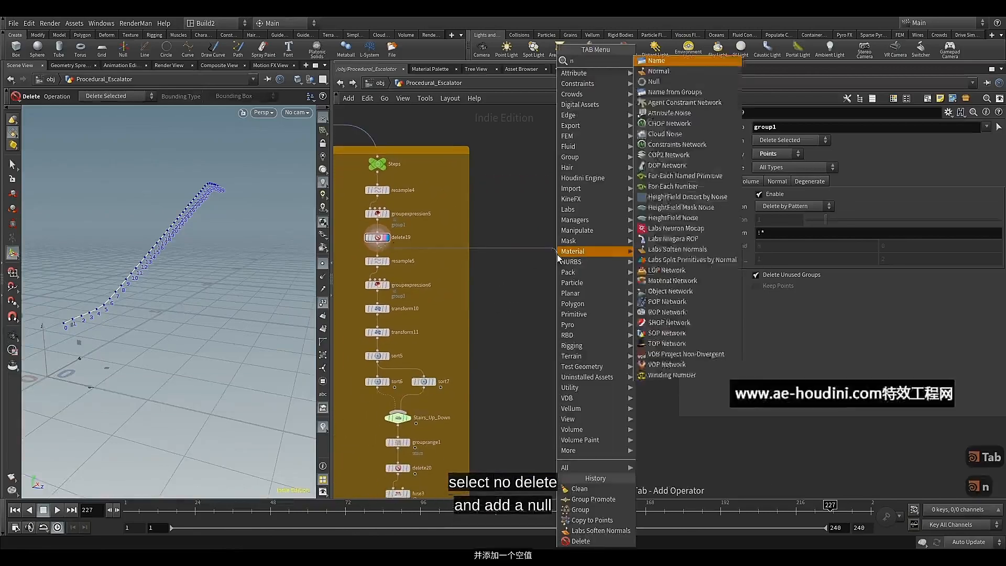
{"action": "type", "text": "nul"}
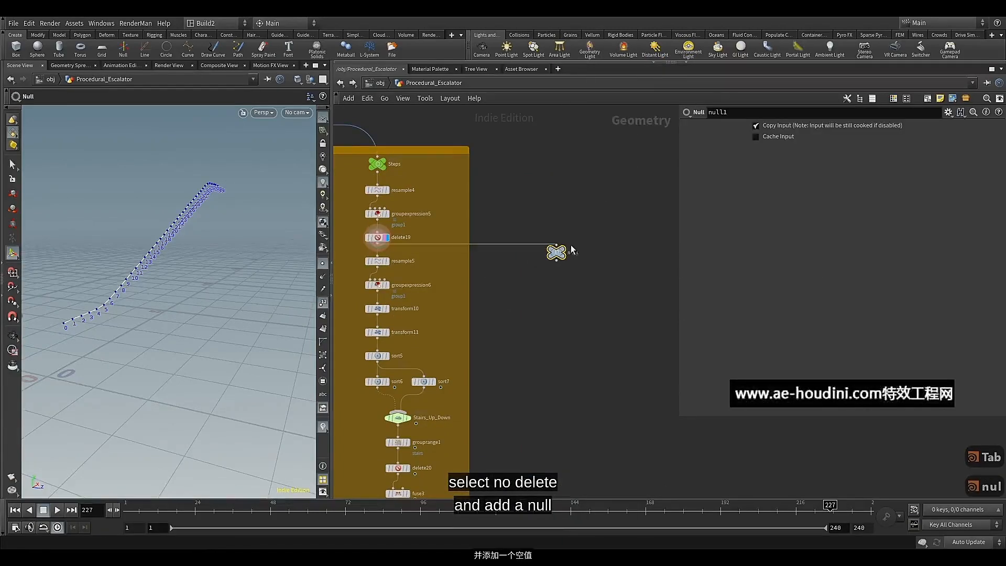
{"action": "left_click", "coordinate": [609, 271]}
{"action": "middle_click_drag", "start_coordinate": [609, 308], "coordinate": [498, 295]}
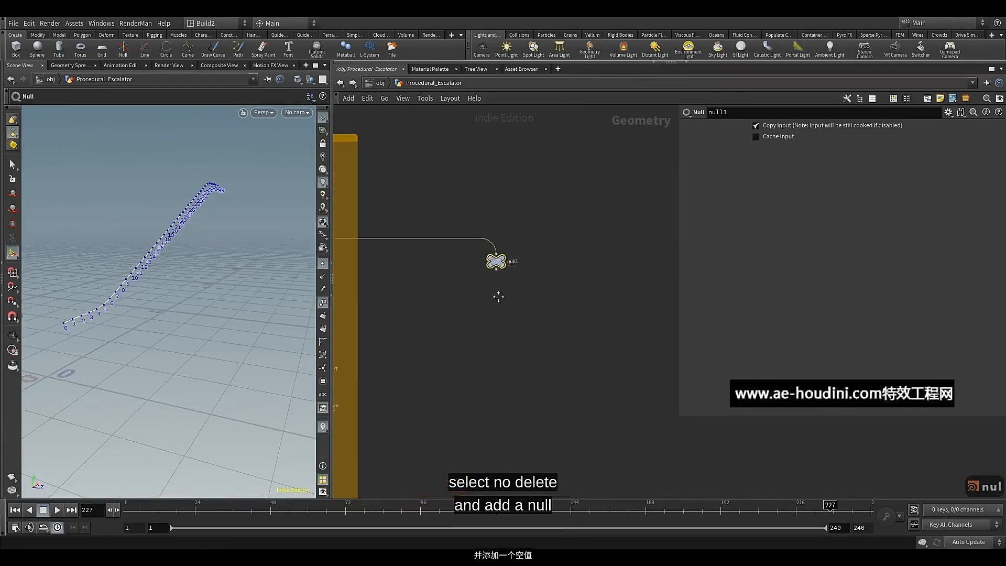
Rename the new Null node as Truss
{"action": "scroll", "coordinate": [501, 264], "scroll_direction": "up", "scroll_amount": 4}
{"action": "scroll", "coordinate": [488, 293], "scroll_direction": "down", "scroll_amount": 2}
{"action": "double_click", "coordinate": [521, 271]}
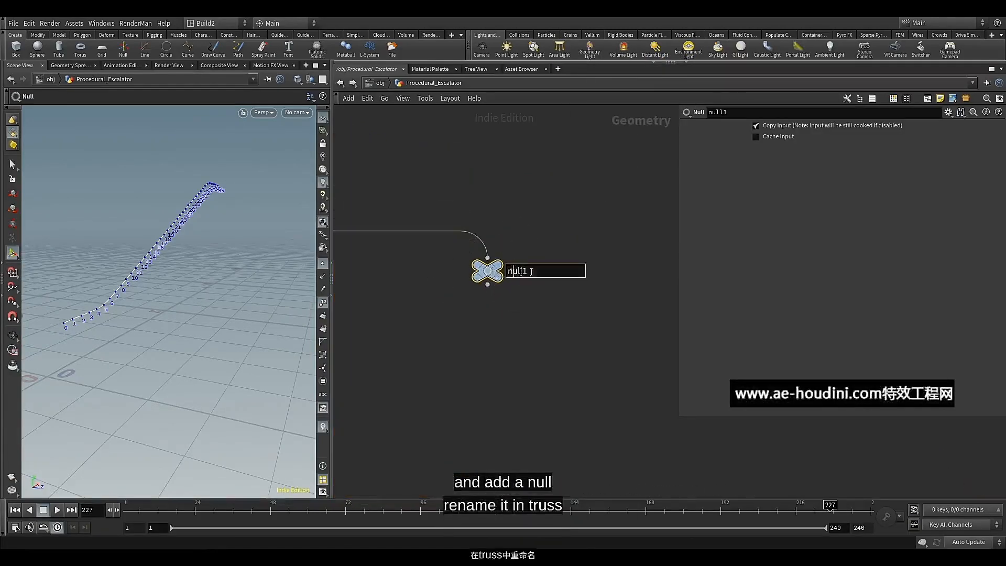
{"action": "mouse_move", "coordinate": [491, 279]}
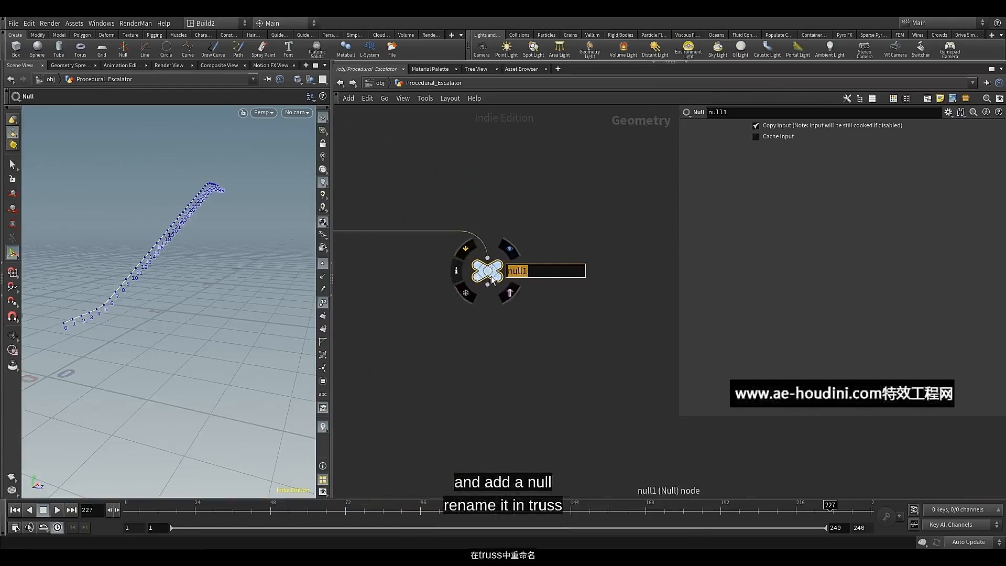
{"action": "type", "text": "Tr"}
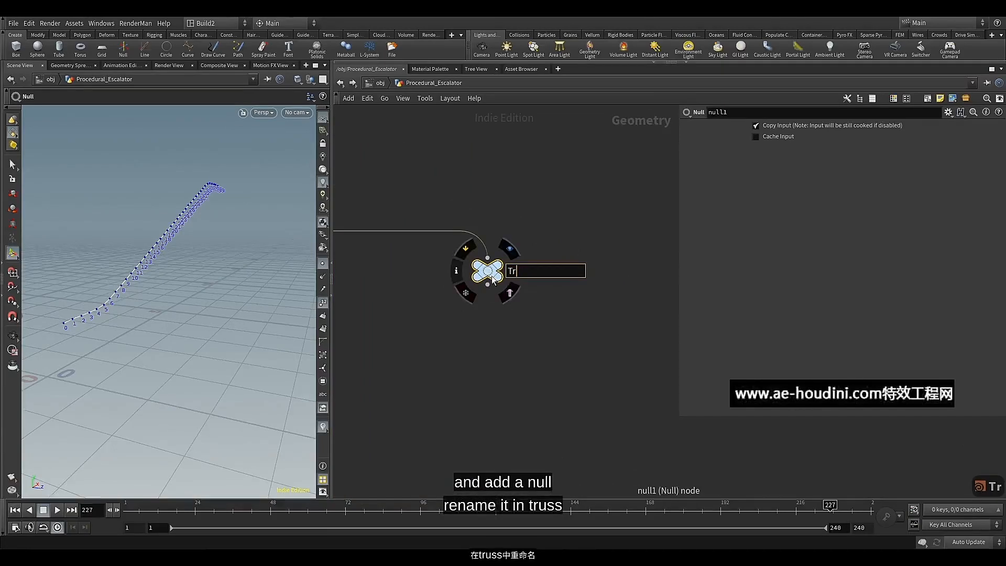
{"action": "type", "text": "uss"}
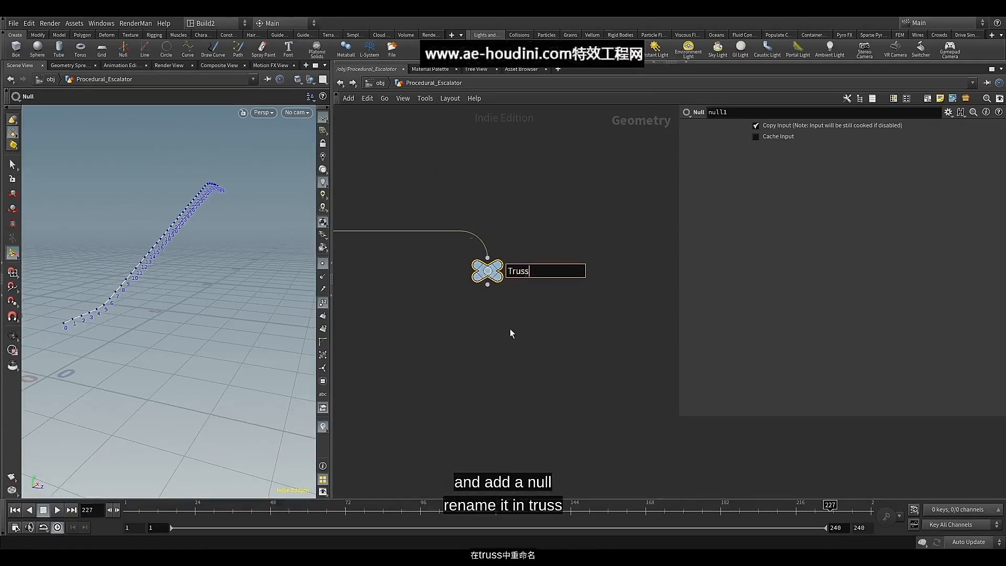
{"action": "key", "text": "Return"}
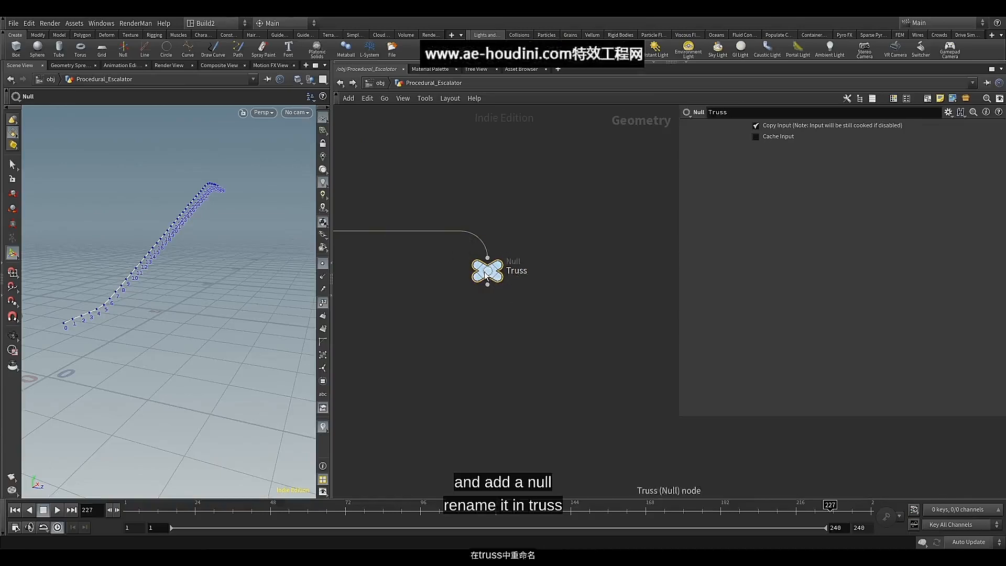
Colour the Truss null green with the network colour palette
{"action": "key", "text": "c"}
{"action": "key", "text": "c"}
{"action": "scroll", "coordinate": [551, 316], "scroll_direction": "down", "scroll_amount": 4}
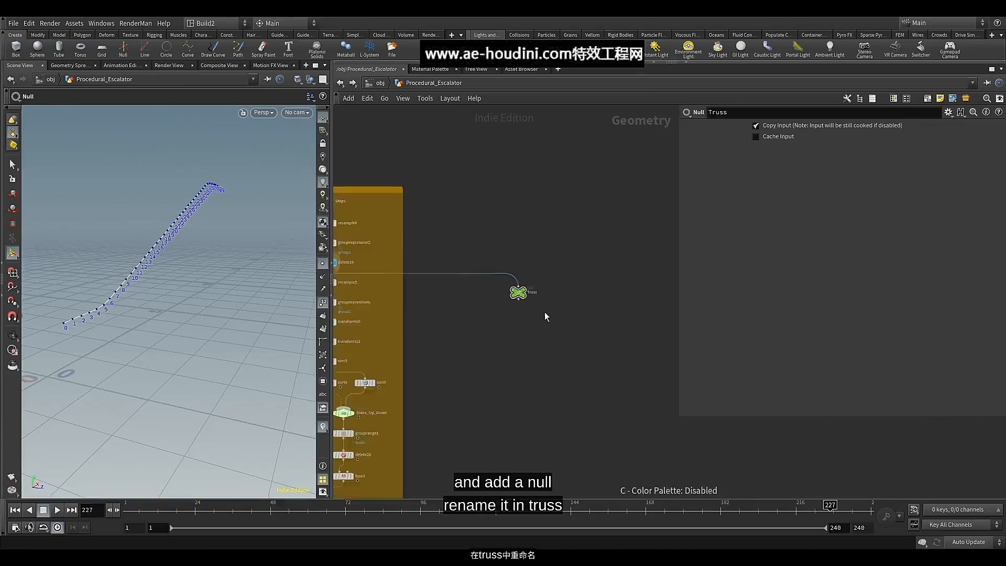
Add a Resample node below the Truss null, wired from its output
{"action": "middle_click", "coordinate": [518, 293]}
{"action": "scroll", "coordinate": [514, 308], "scroll_direction": "up", "scroll_amount": 2}
{"action": "middle_click_drag", "start_coordinate": [514, 307], "coordinate": [510, 239]}
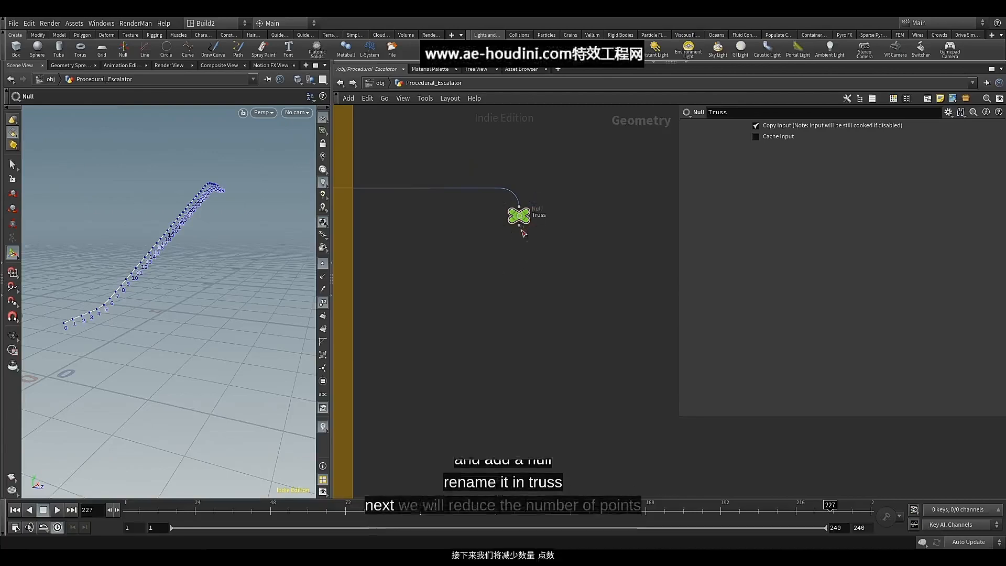
{"action": "left_click", "coordinate": [519, 226]}
{"action": "key", "text": "Tab"}
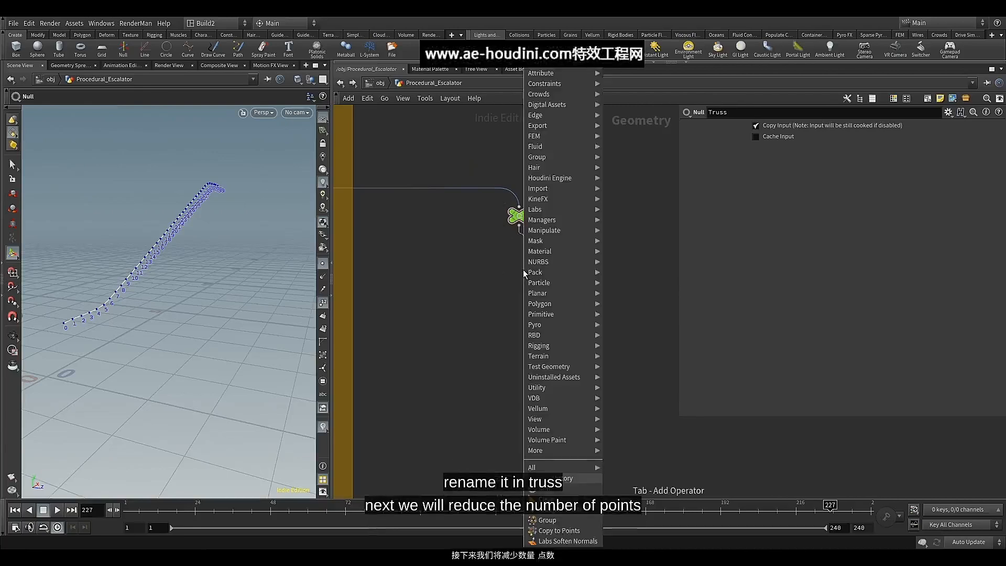
{"action": "type", "text": "res"}
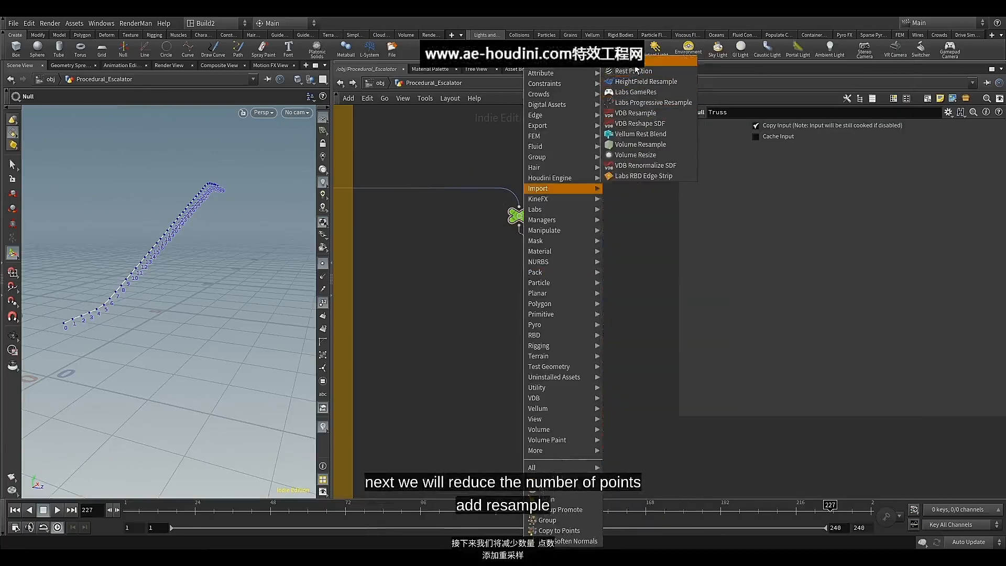
{"action": "left_click", "coordinate": [641, 61]}
{"action": "left_click_drag", "start_coordinate": [526, 268], "coordinate": [523, 257]}
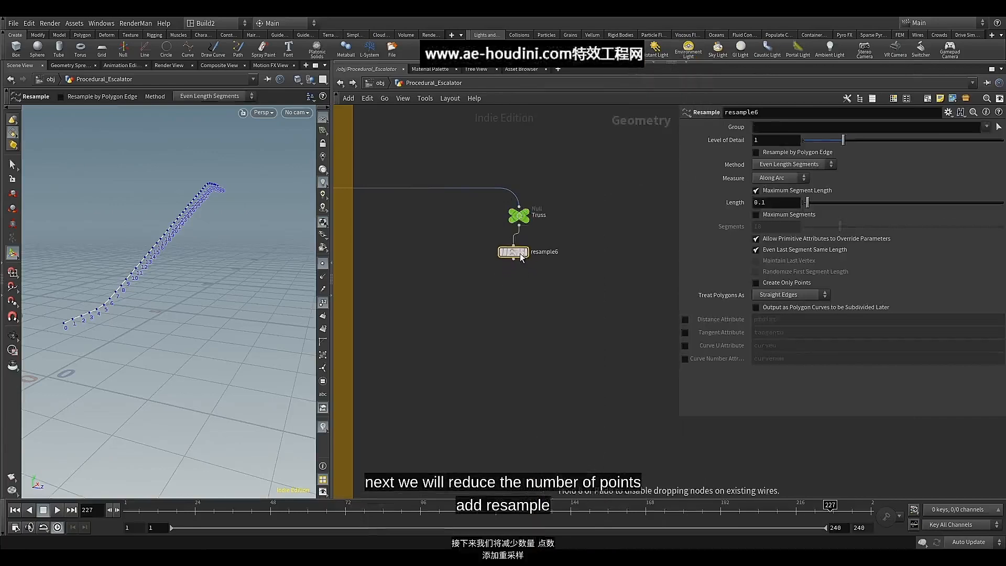
{"action": "mouse_move", "coordinate": [534, 256]}
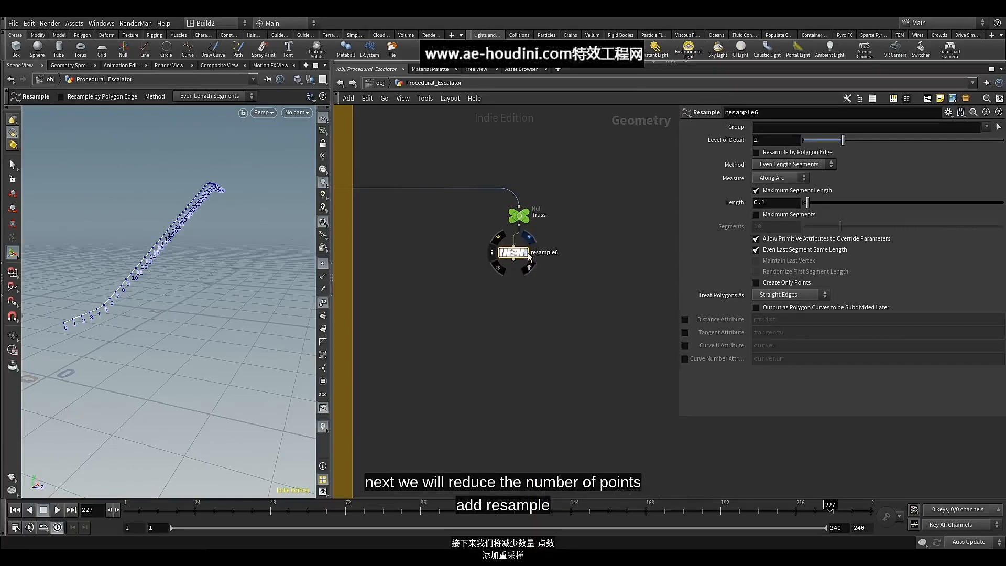
Display the new Resample node, set its maximum segment length to 0.68, and align it beneath the Truss null
{"action": "left_click", "coordinate": [526, 252]}
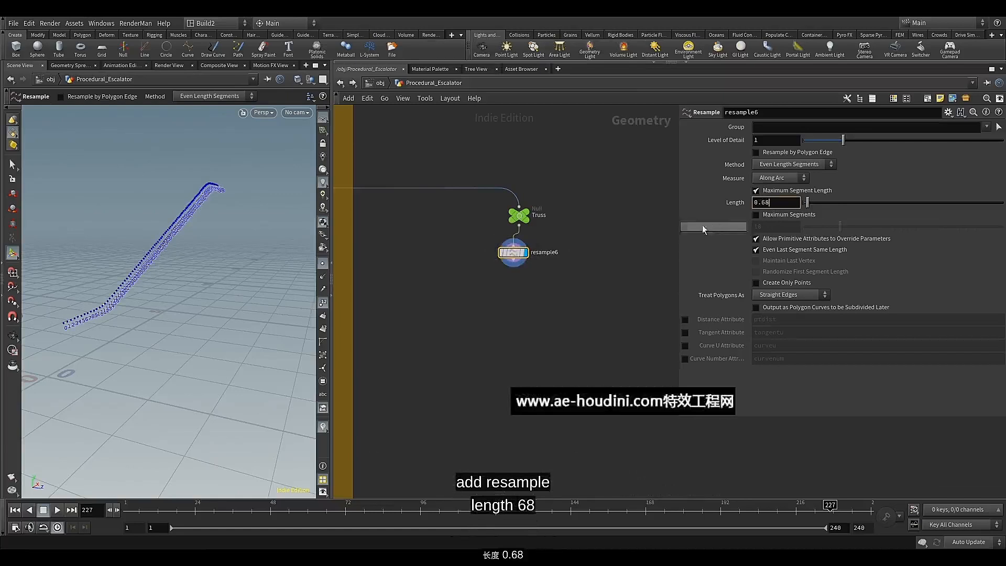
{"action": "key", "text": "Return"}
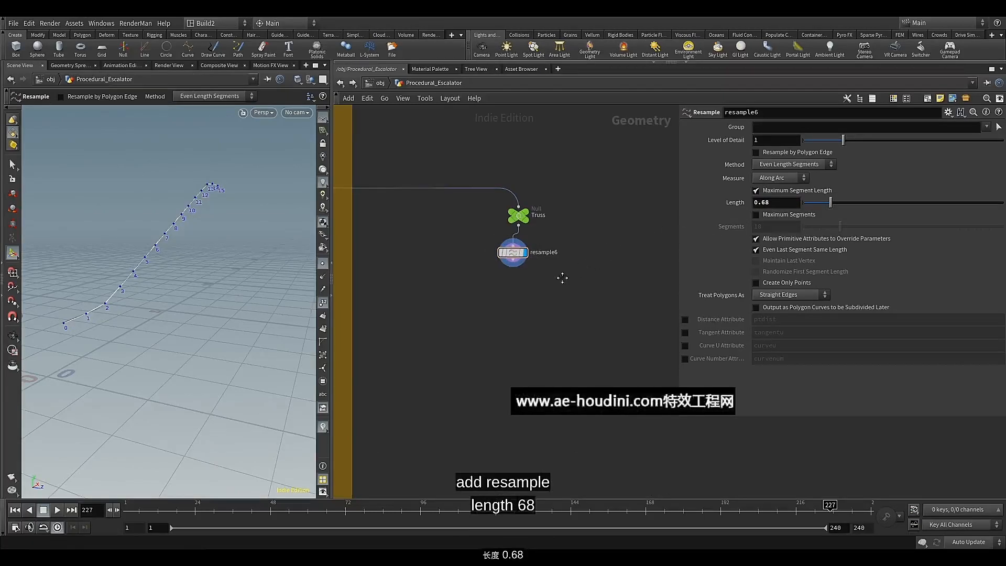
{"action": "middle_click_drag", "start_coordinate": [562, 278], "coordinate": [561, 270]}
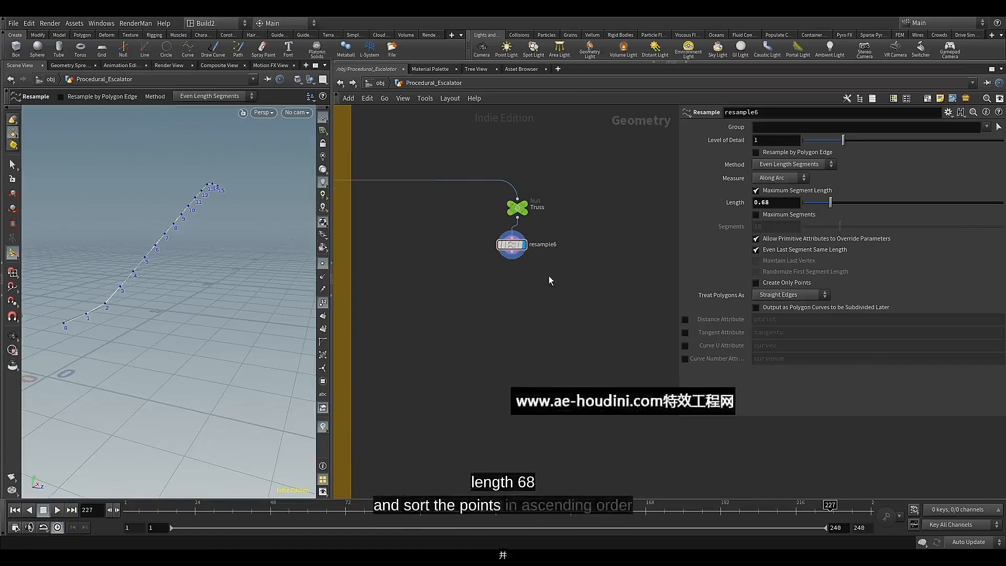
{"action": "left_click_drag", "start_coordinate": [514, 259], "coordinate": [520, 256]}
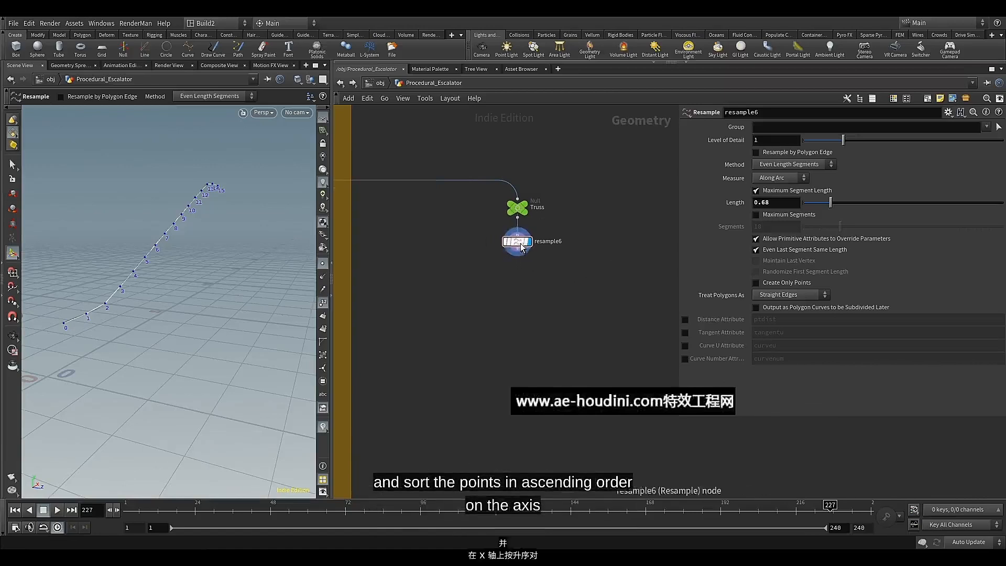
Add a Sort node directly below resample6, wired from its output, and display its result
{"action": "left_click", "coordinate": [518, 255]}
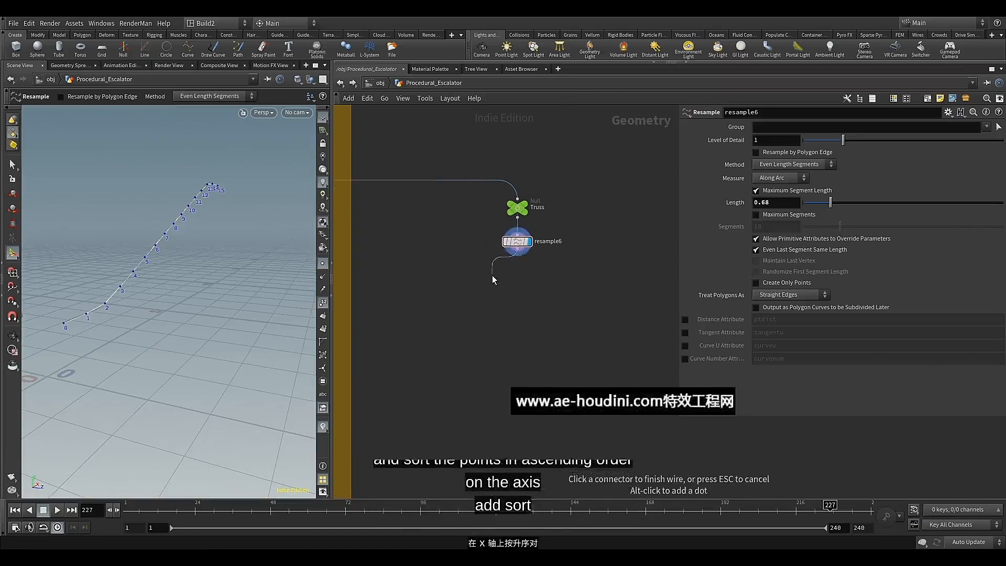
{"action": "key", "text": "Tab"}
{"action": "type", "text": "sor"}
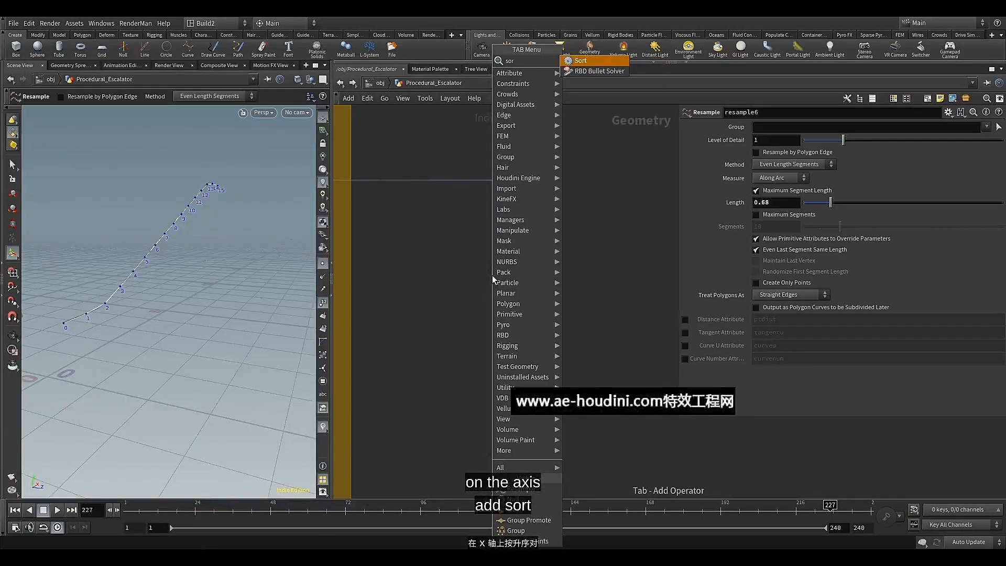
{"action": "left_click", "coordinate": [595, 63]}
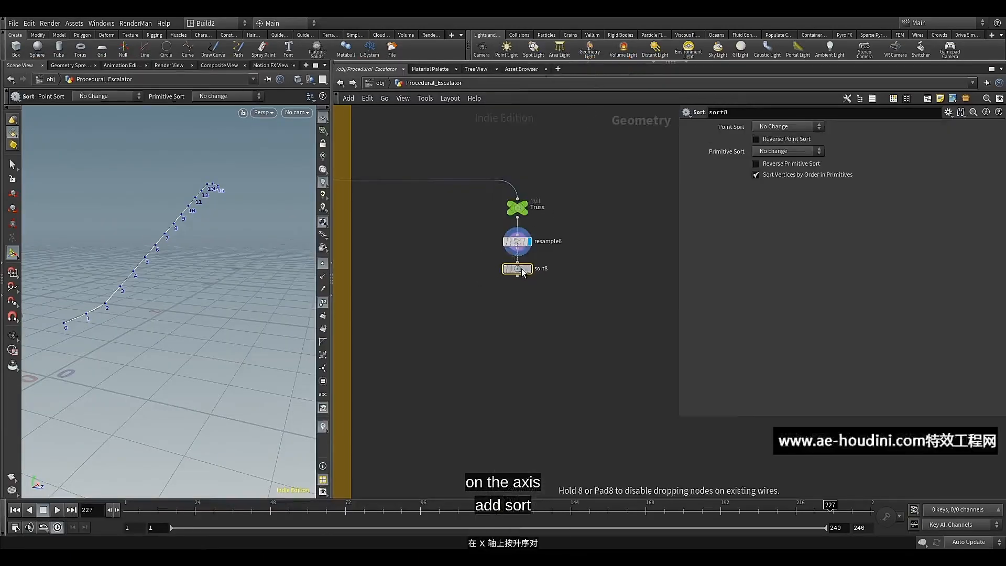
{"action": "left_click", "coordinate": [517, 276]}
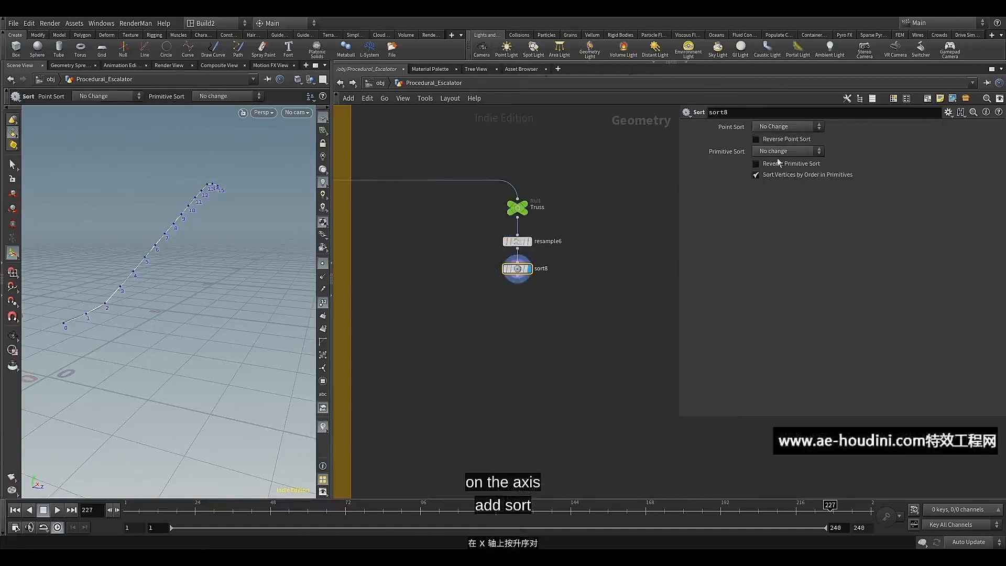
Set the Sort node's point sort to Along Vector with the vector 1, 0, 0
{"action": "left_click", "coordinate": [787, 127]}
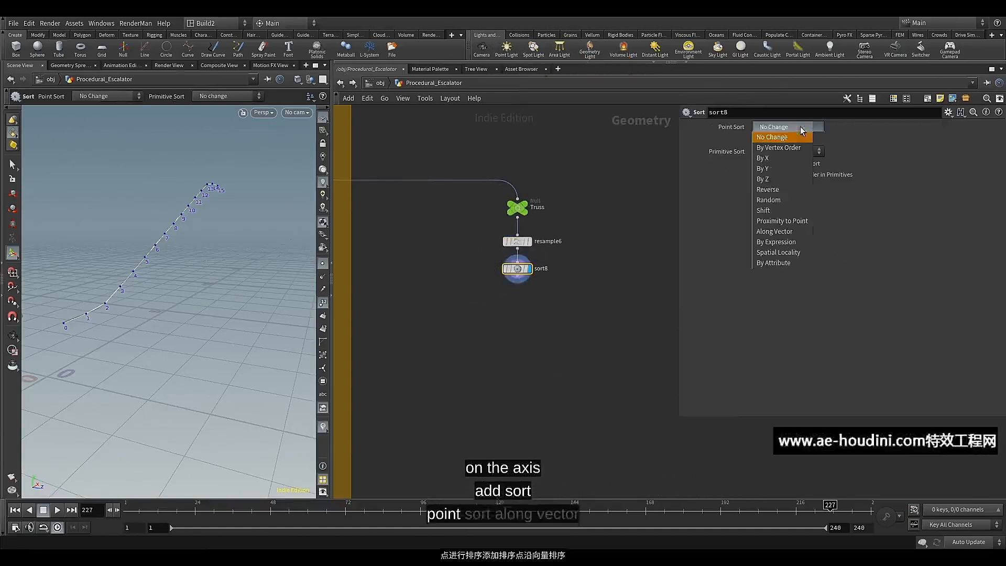
{"action": "left_click", "coordinate": [776, 235]}
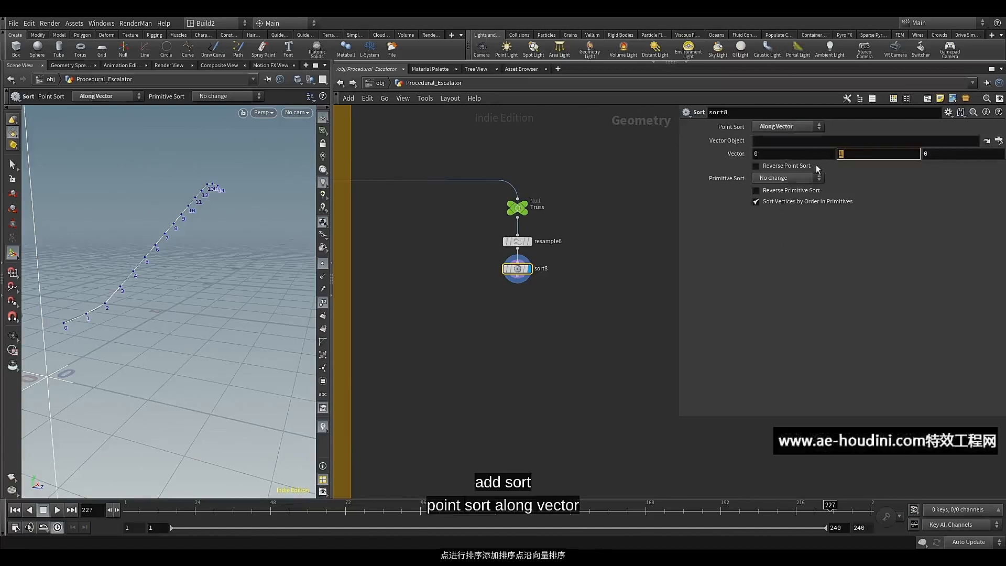
{"action": "type", "text": "0"}
{"action": "left_click_drag", "start_coordinate": [785, 153], "coordinate": [715, 154]}
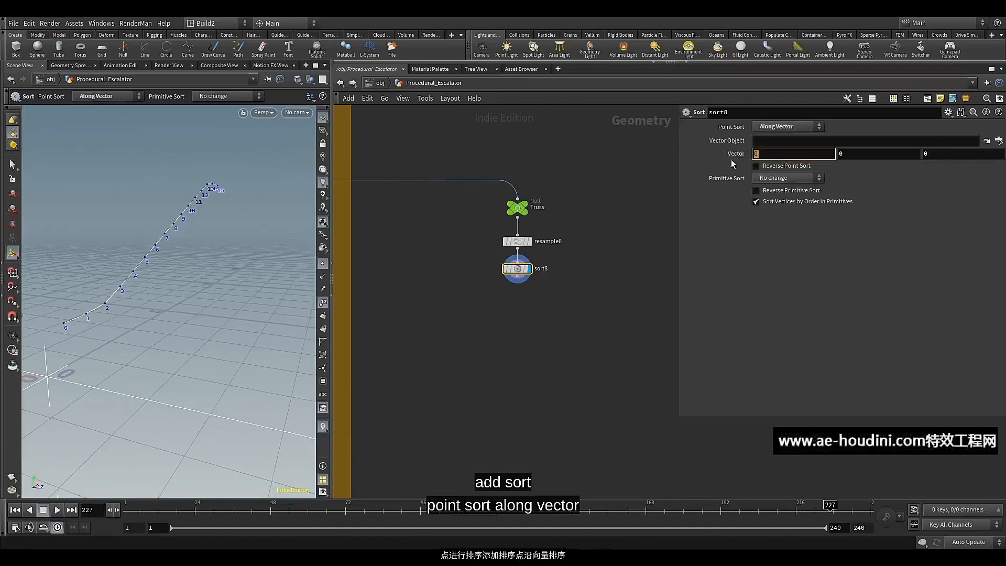
{"action": "type", "text": "1"}
{"action": "key", "text": "Return"}
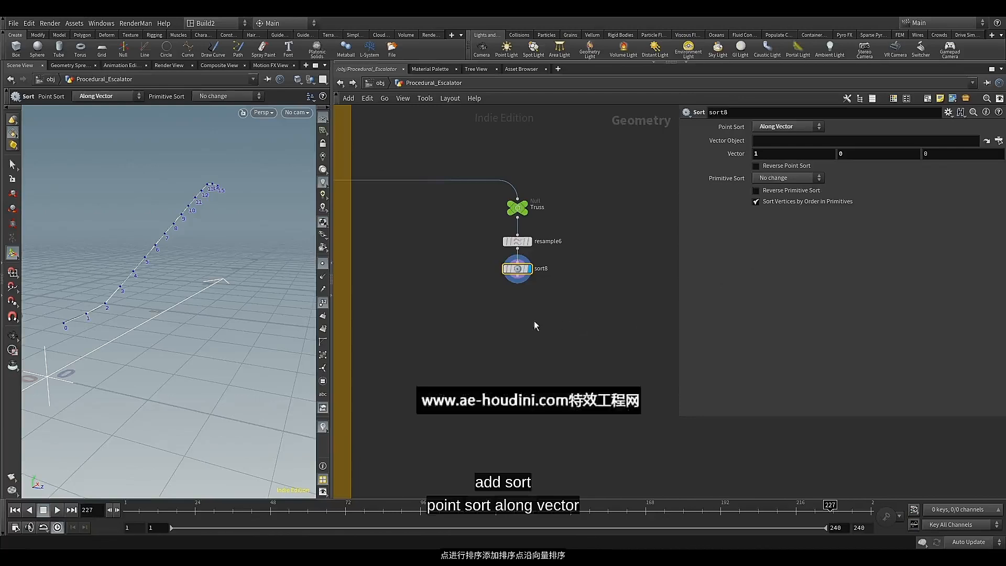
{"action": "scroll", "coordinate": [522, 319], "scroll_direction": "up", "scroll_amount": 1}
{"action": "scroll", "coordinate": [517, 265], "scroll_direction": "up", "scroll_amount": 1}
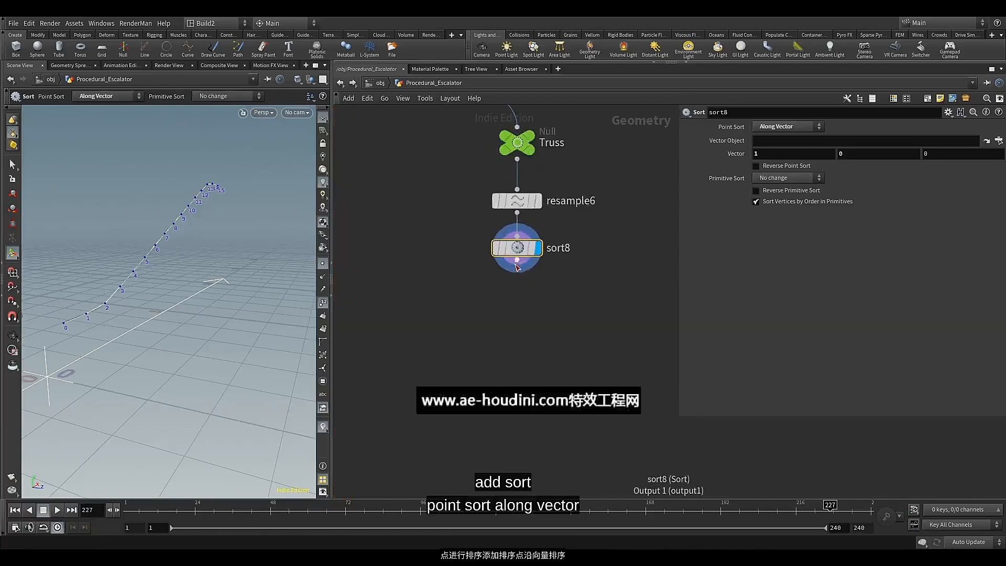
Add a Transform node directly below sort8, wired from its output, and display its result
{"action": "left_click", "coordinate": [518, 262]}
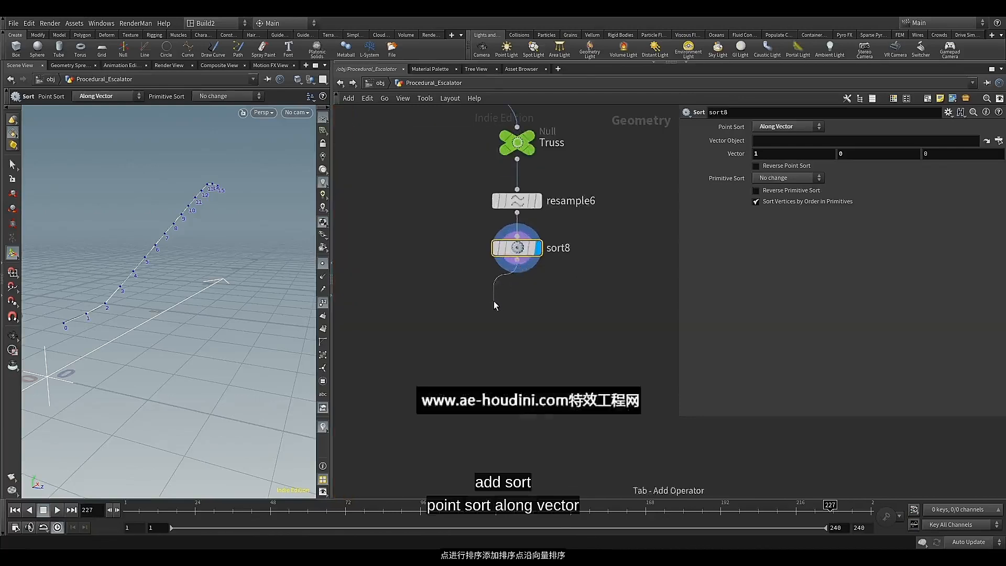
{"action": "key", "text": "Tab"}
{"action": "type", "text": "tr"}
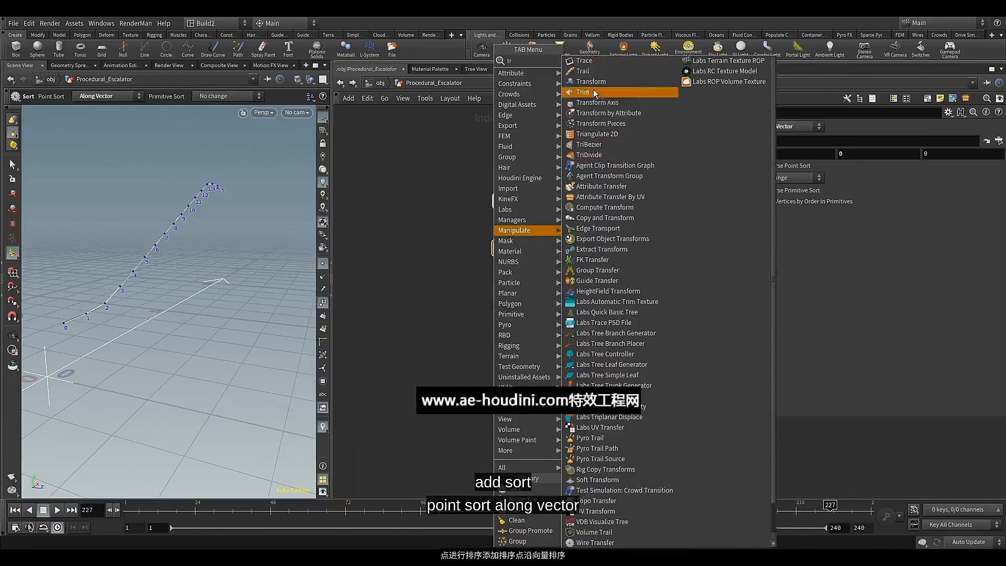
{"action": "key", "text": "Escape"}
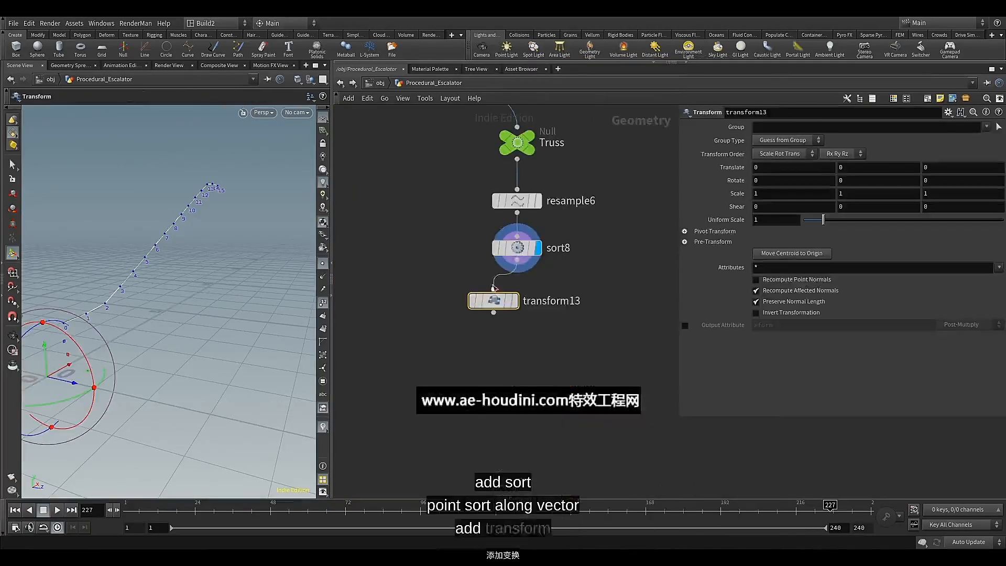
{"action": "left_click", "coordinate": [532, 300]}
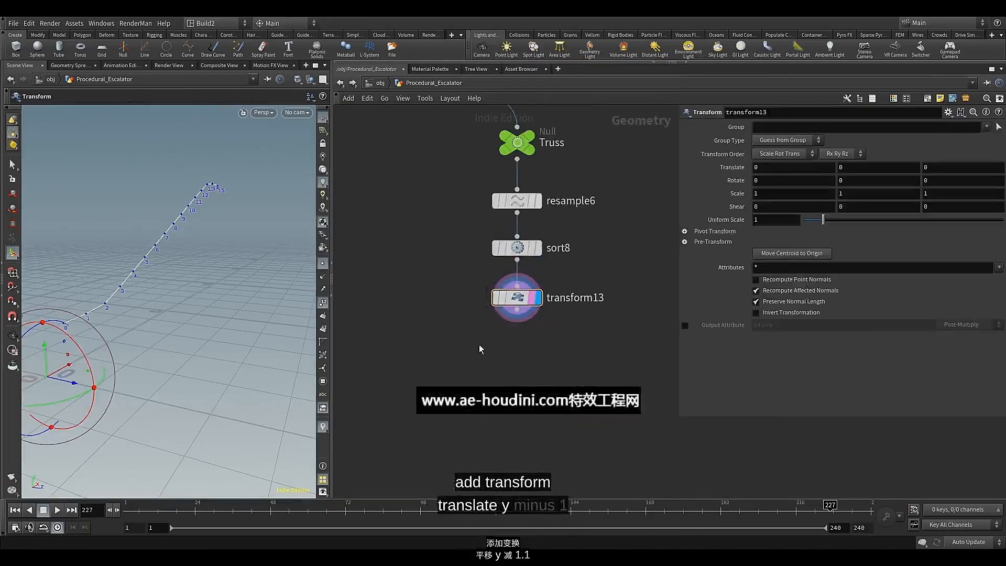
Set the Transform node's translation to -1.1 in Y and 0.08 in Z
{"action": "left_click", "coordinate": [861, 168]}
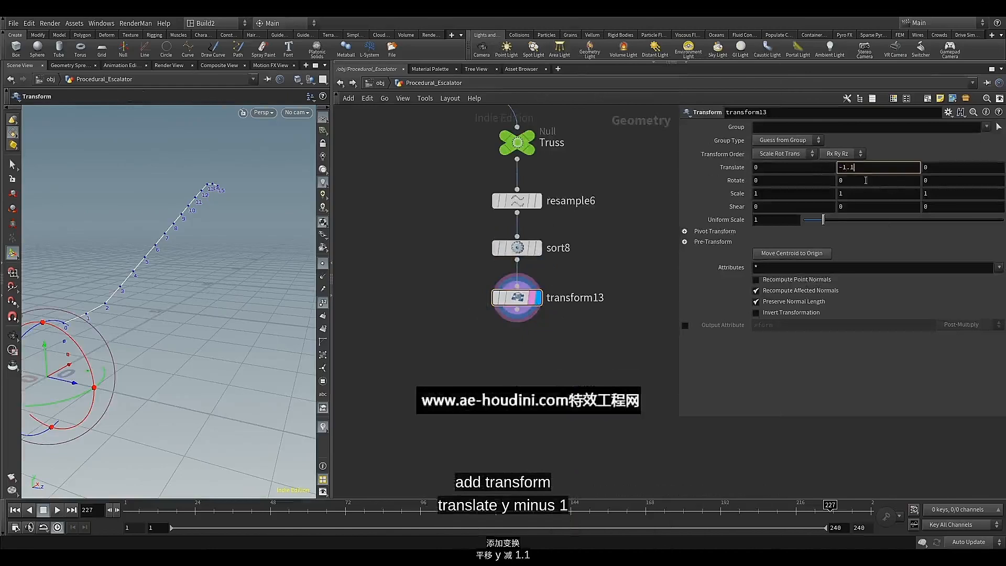
{"action": "key", "text": "Tab"}
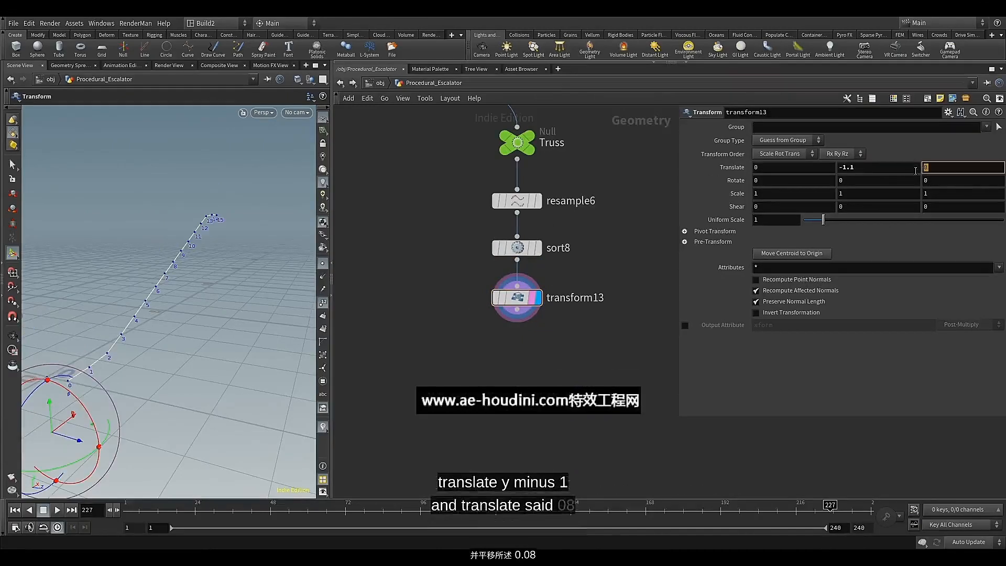
{"action": "type", "text": "0.0"}
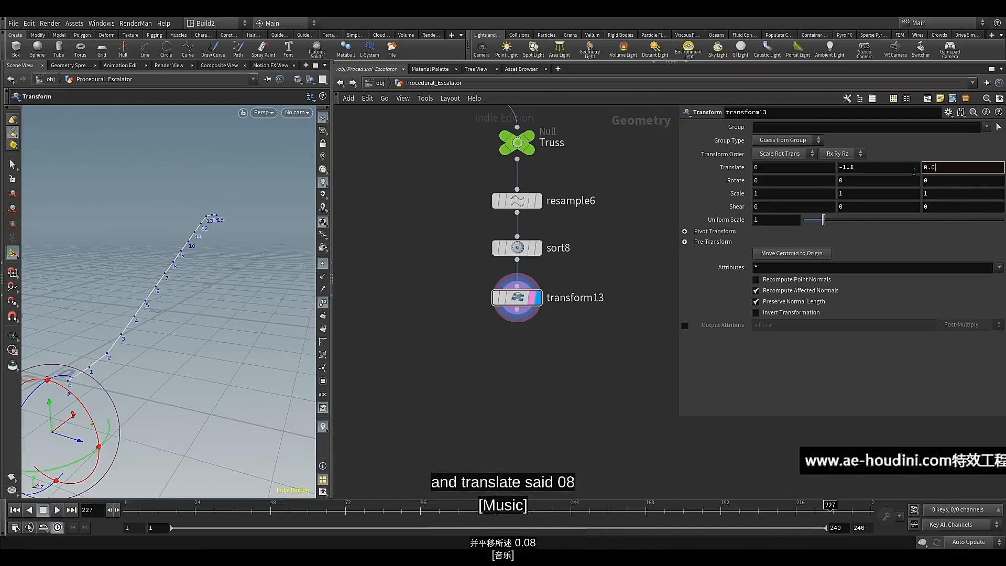
{"action": "type", "text": "8"}
{"action": "key", "text": "Return"}
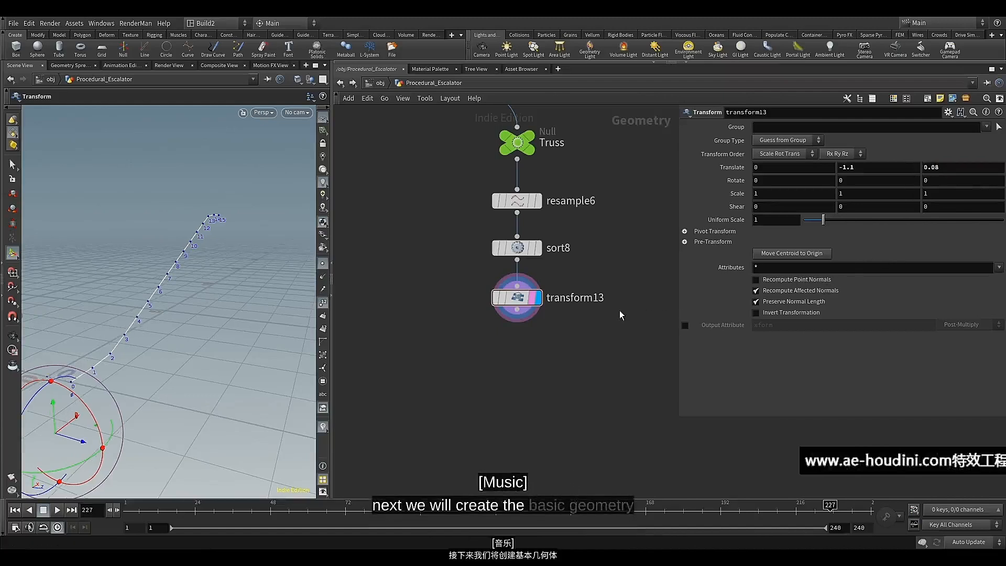
Add a PolyExtrude node below transform13, wired from its output, and display its result
{"action": "left_click_drag", "start_coordinate": [144, 345], "coordinate": [172, 337], "text": "alt"}
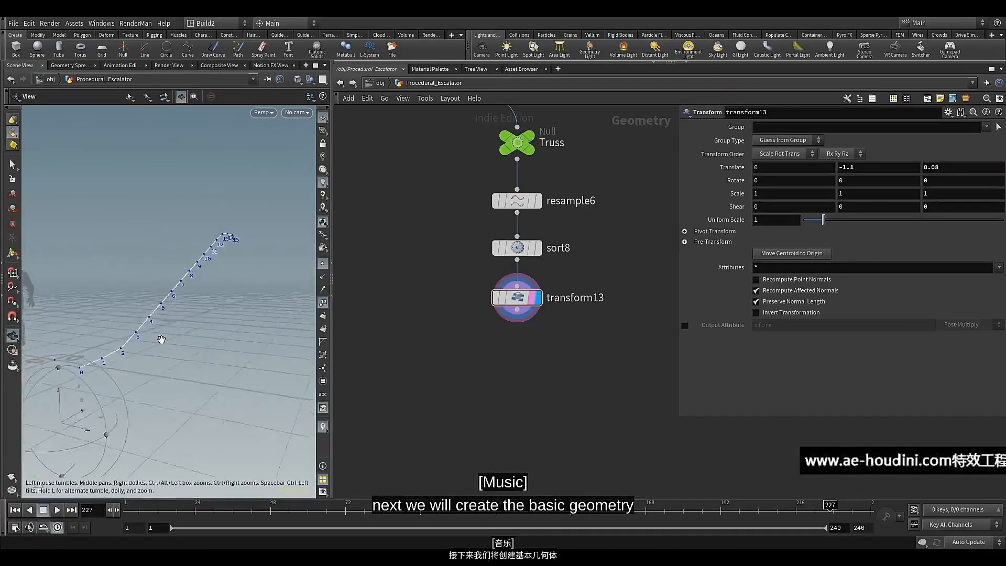
{"action": "middle_click_drag", "start_coordinate": [162, 339], "coordinate": [194, 321], "text": "alt"}
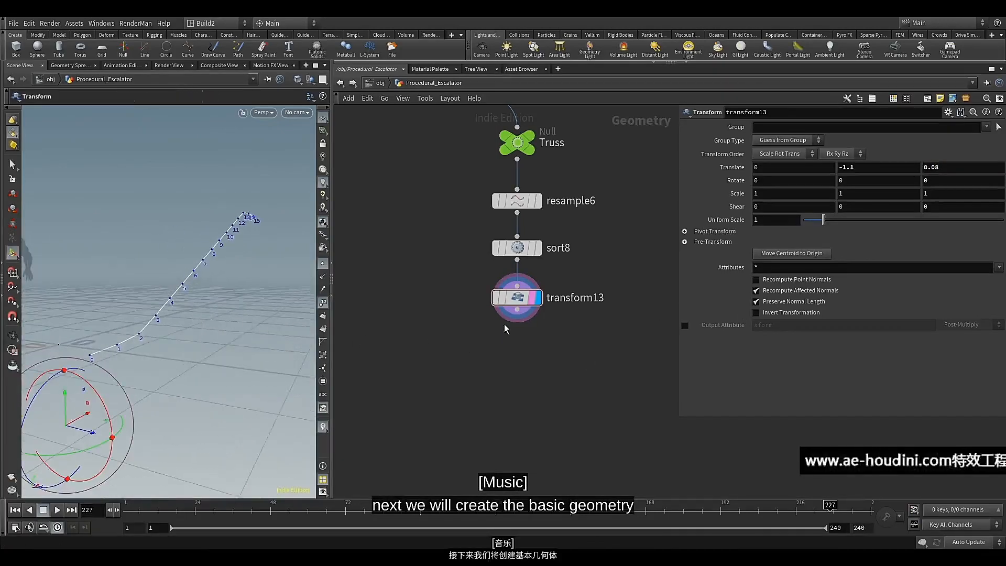
{"action": "key", "text": "Tab"}
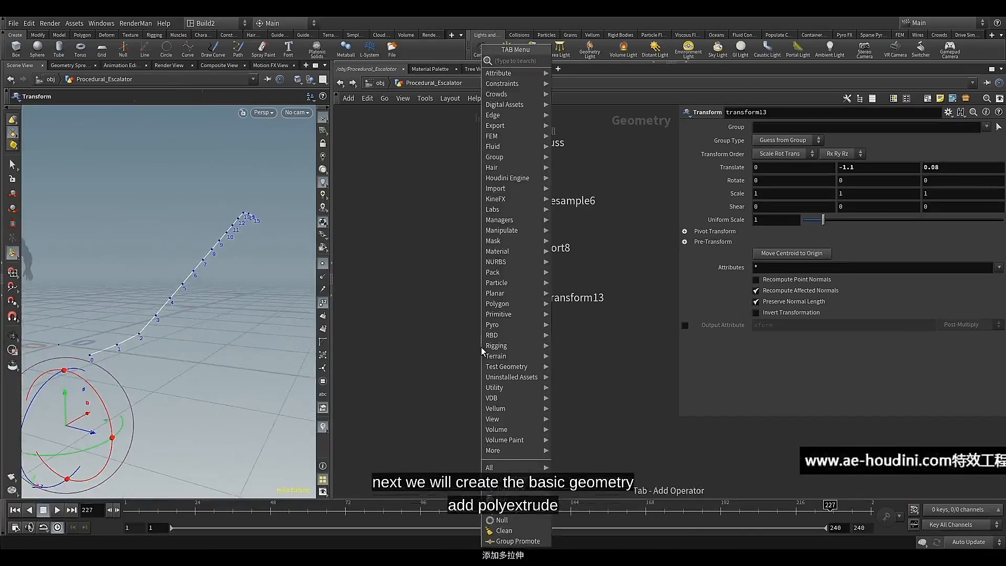
{"action": "type", "text": "pol"}
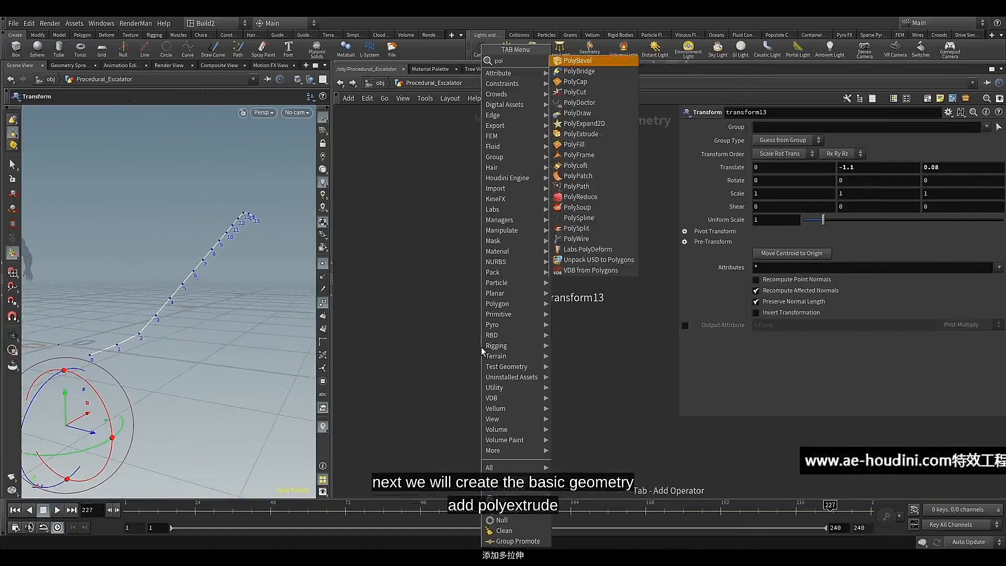
{"action": "left_click", "coordinate": [598, 144]}
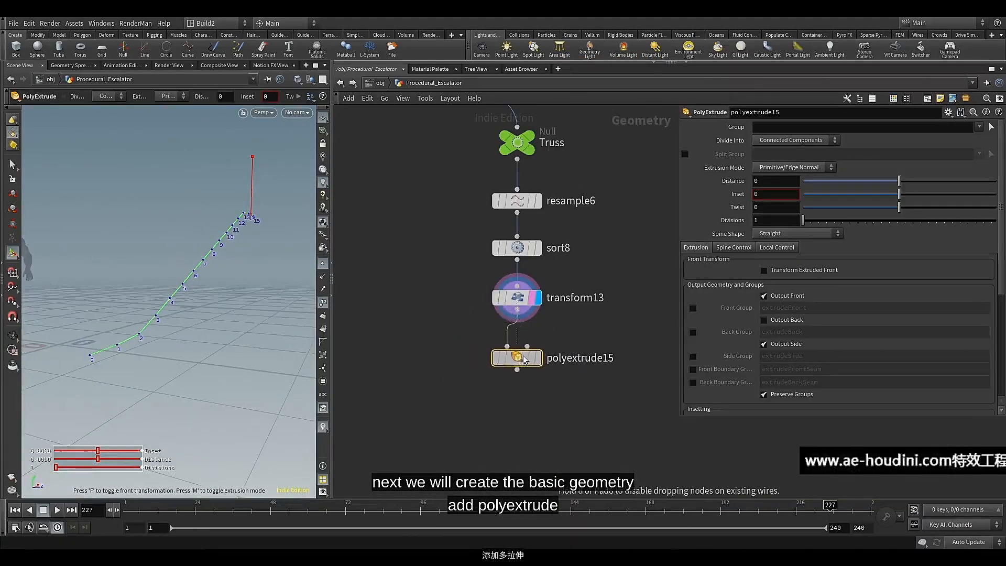
{"action": "left_click", "coordinate": [530, 358]}
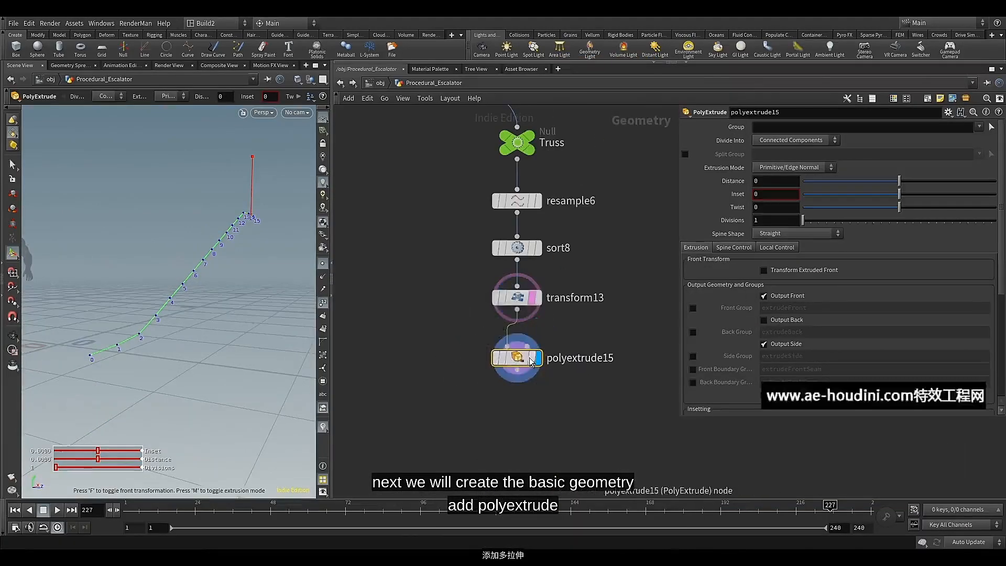
Set the extrusion distance of polyextrude15 to -0.62
{"action": "left_click_drag", "start_coordinate": [757, 181], "coordinate": [734, 183]}
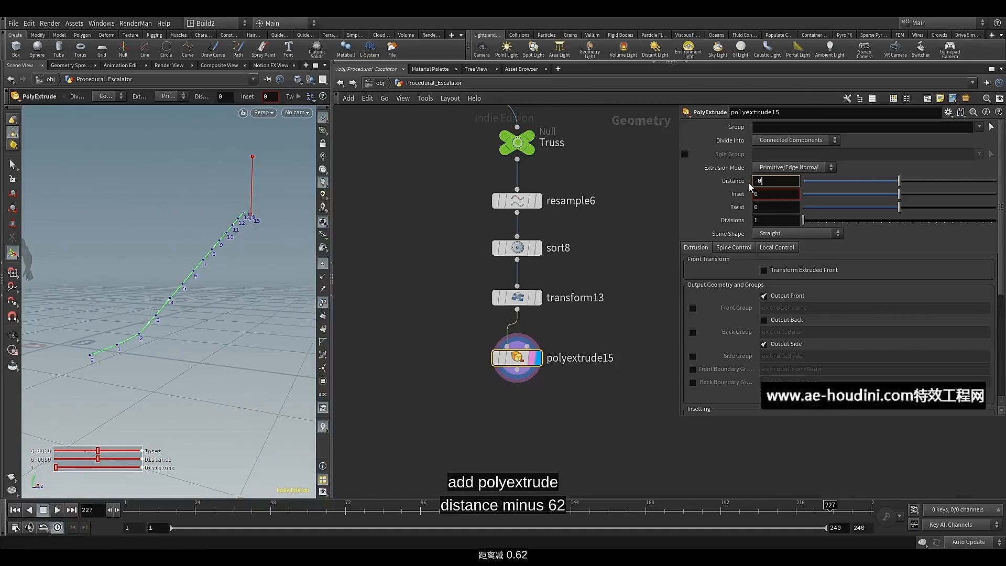
{"action": "type", "text": "-0.62"}
{"action": "key", "text": "Return"}
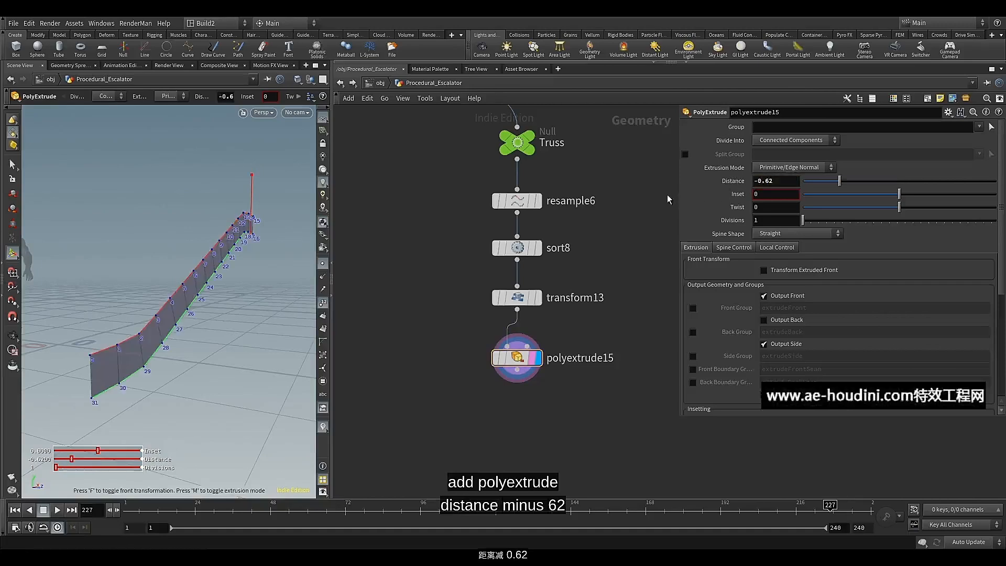
Move polyextrude15 closer to transform13, then add a second PolyExtrude node wired below it and display its result
{"action": "left_click_drag", "start_coordinate": [517, 360], "coordinate": [517, 344]}
{"action": "left_click", "coordinate": [516, 354]}
{"action": "right_click", "coordinate": [491, 378]}
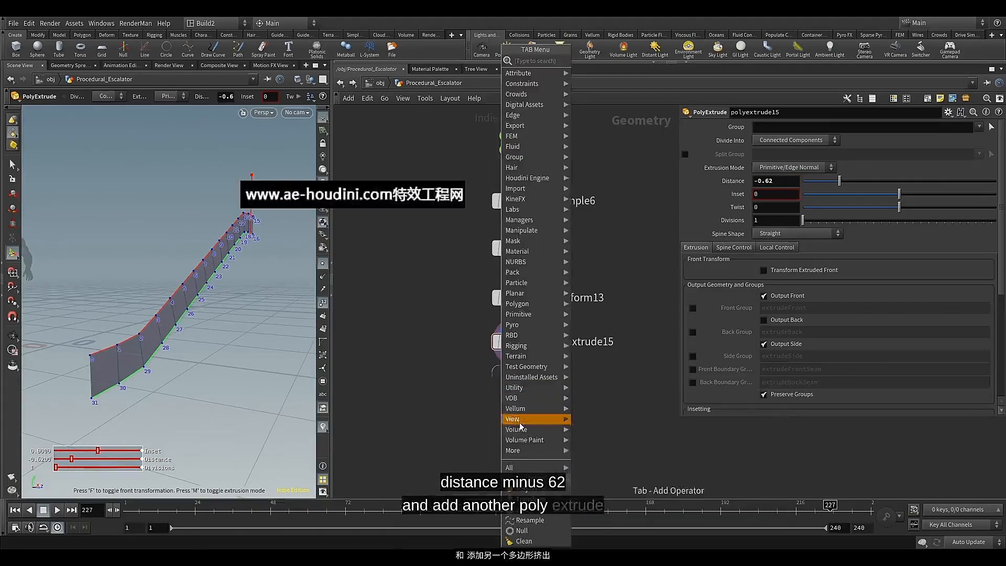
{"action": "left_click", "coordinate": [519, 489]}
{"action": "left_click_drag", "start_coordinate": [497, 396], "coordinate": [523, 400]}
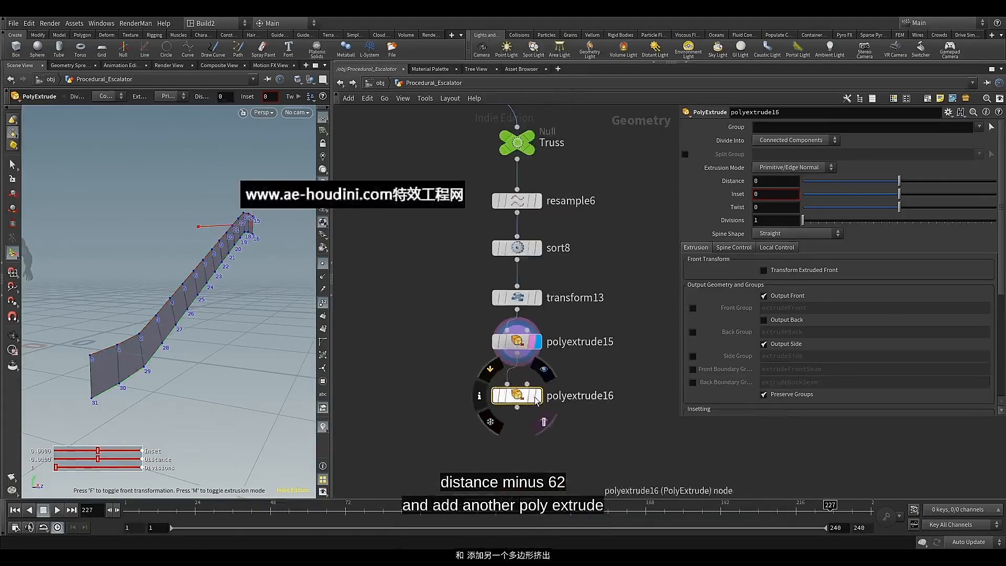
{"action": "left_click", "coordinate": [542, 373]}
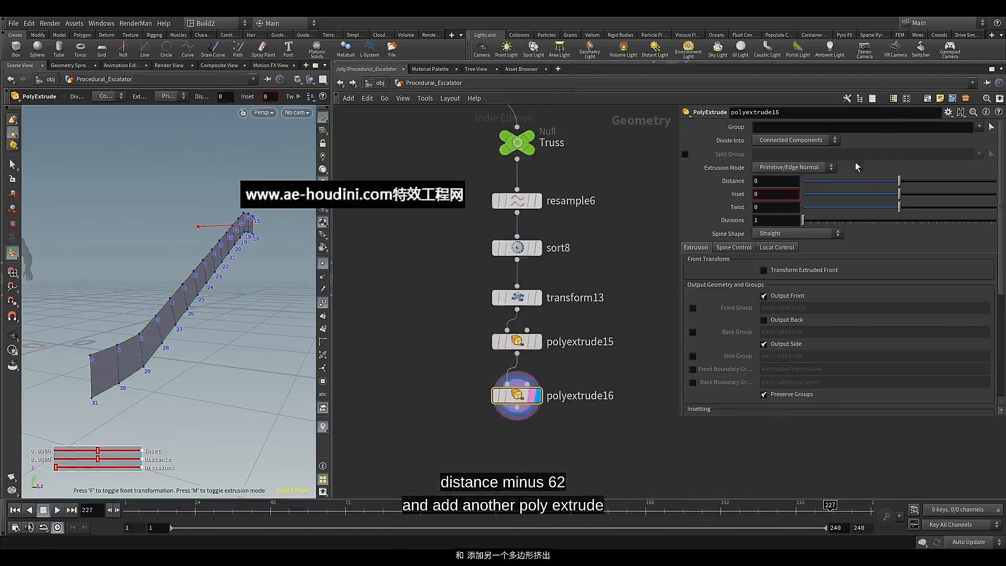
Set the second PolyExtrude's distance to 0.14 and enable its Output Back option
{"action": "left_click", "coordinate": [770, 180]}
{"action": "type", "text": "0."}
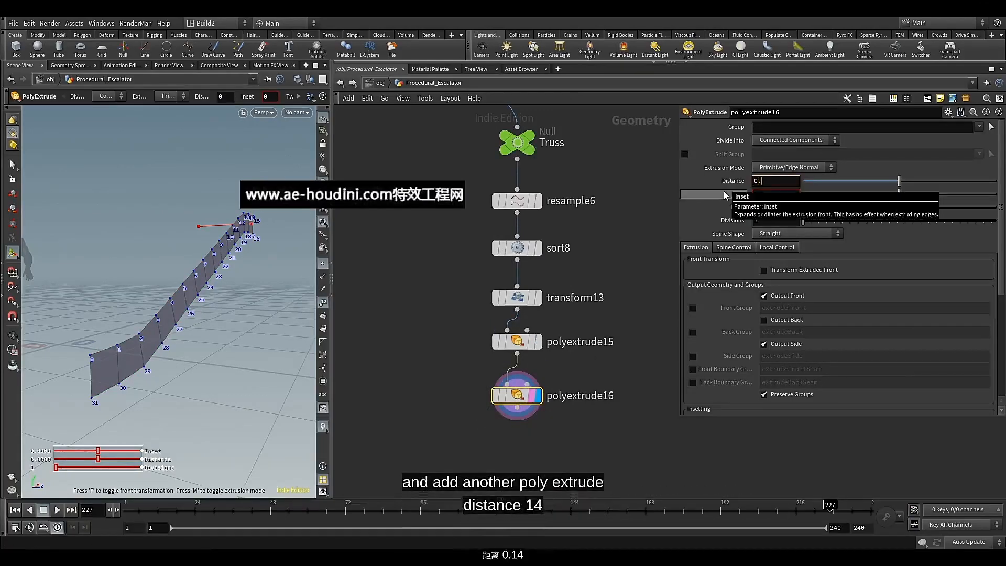
{"action": "type", "text": "14"}
{"action": "key", "text": "Return"}
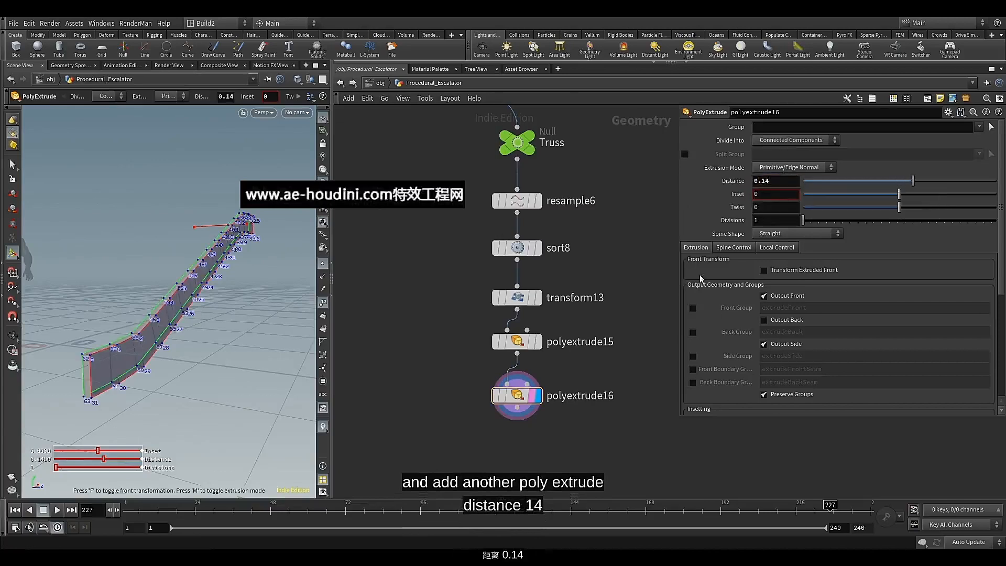
{"action": "left_click", "coordinate": [763, 320]}
Add a Group node directly below polyextrude16, wired from its output, and display its result
{"action": "middle_click_drag", "start_coordinate": [450, 377], "coordinate": [448, 271]}
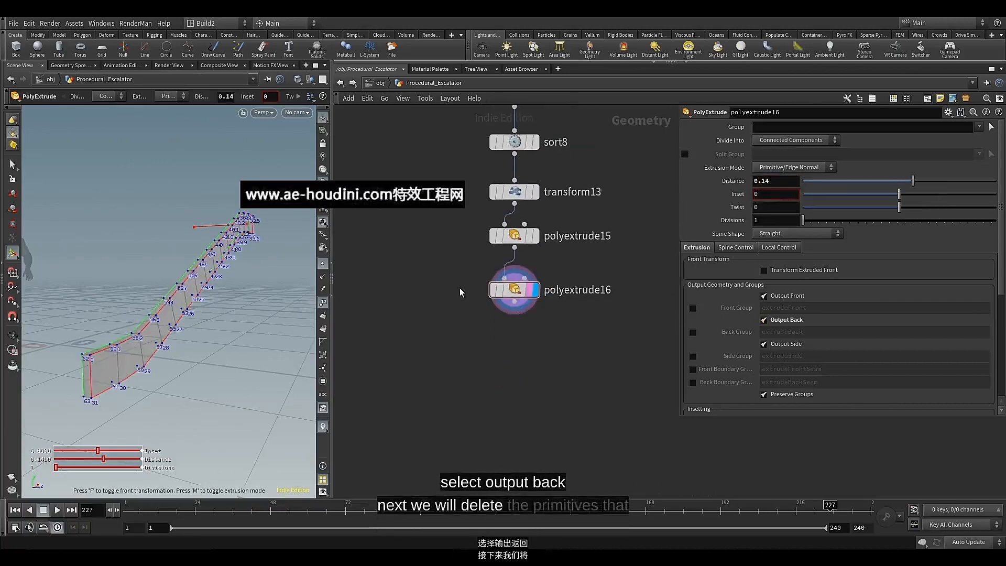
{"action": "left_click", "coordinate": [515, 302]}
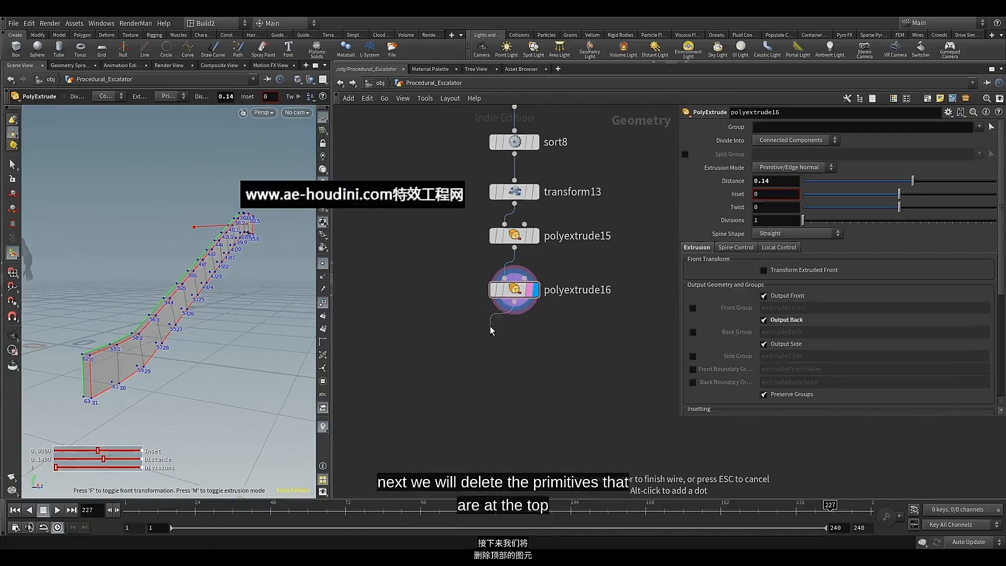
{"action": "key", "text": "Tab"}
{"action": "type", "text": "gr"}
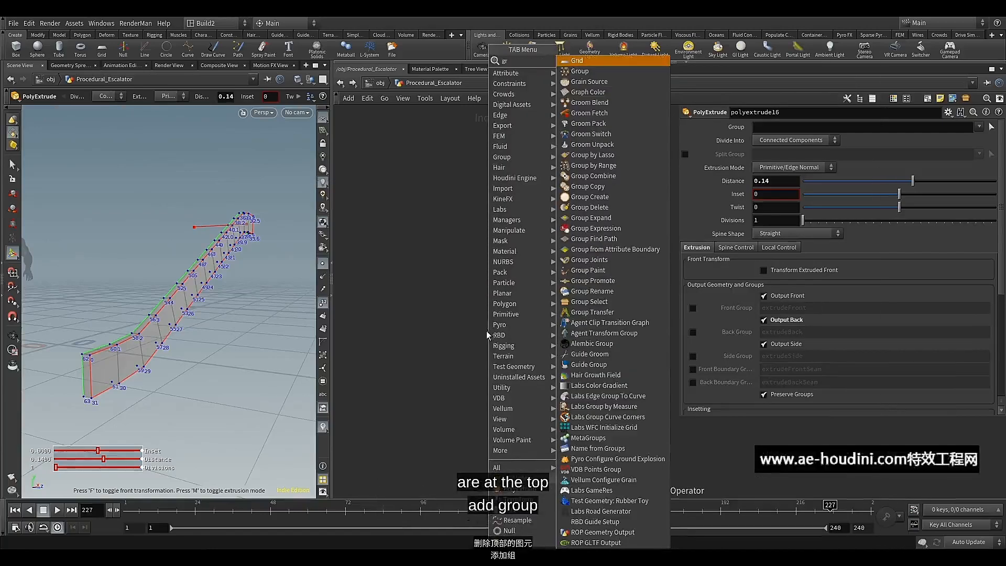
{"action": "left_click", "coordinate": [596, 70]}
{"action": "left_click", "coordinate": [516, 340]}
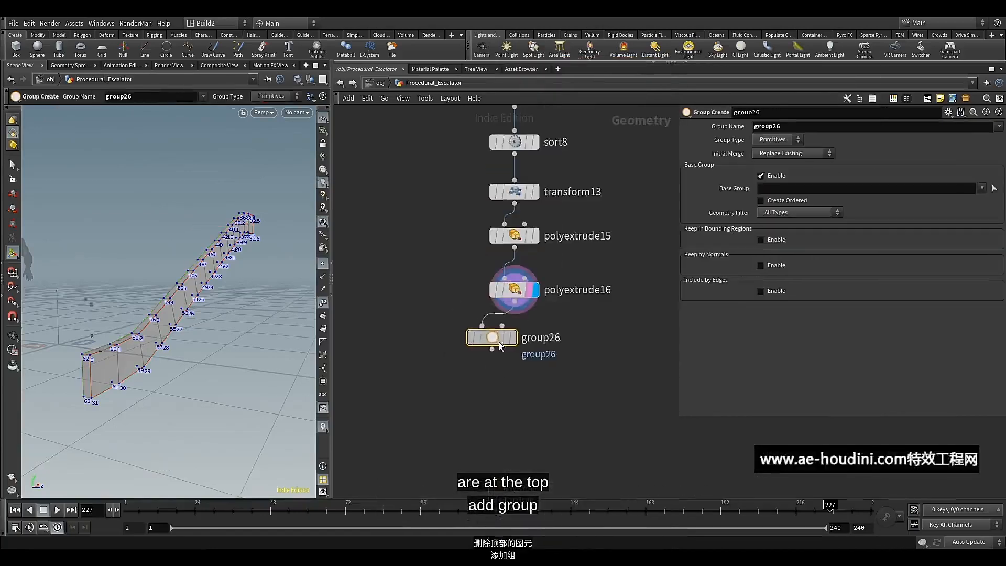
{"action": "key", "text": "r"}
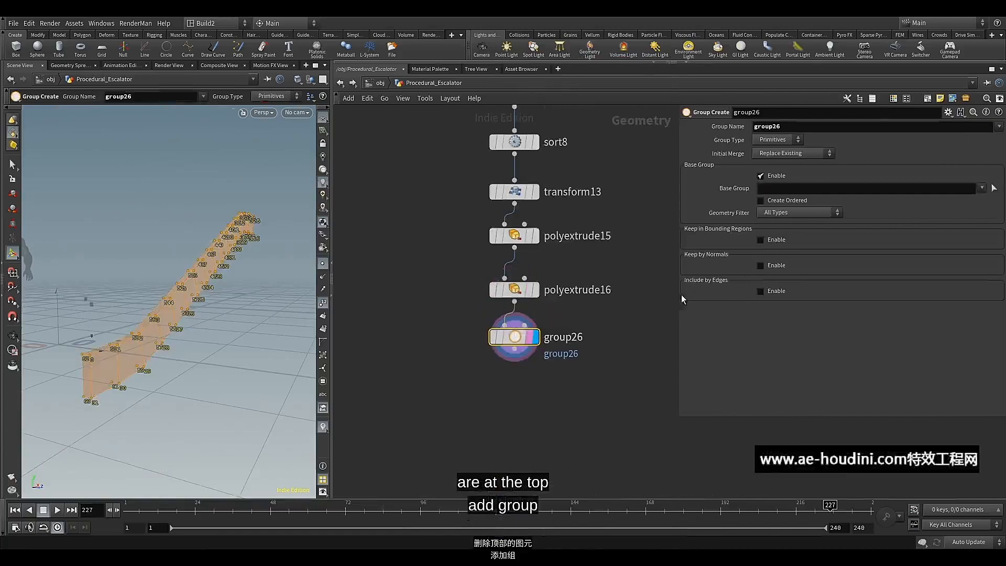
Turn off the Group node's Base Group, enable Keep by Normals, and name the group up
{"action": "left_click", "coordinate": [773, 176]}
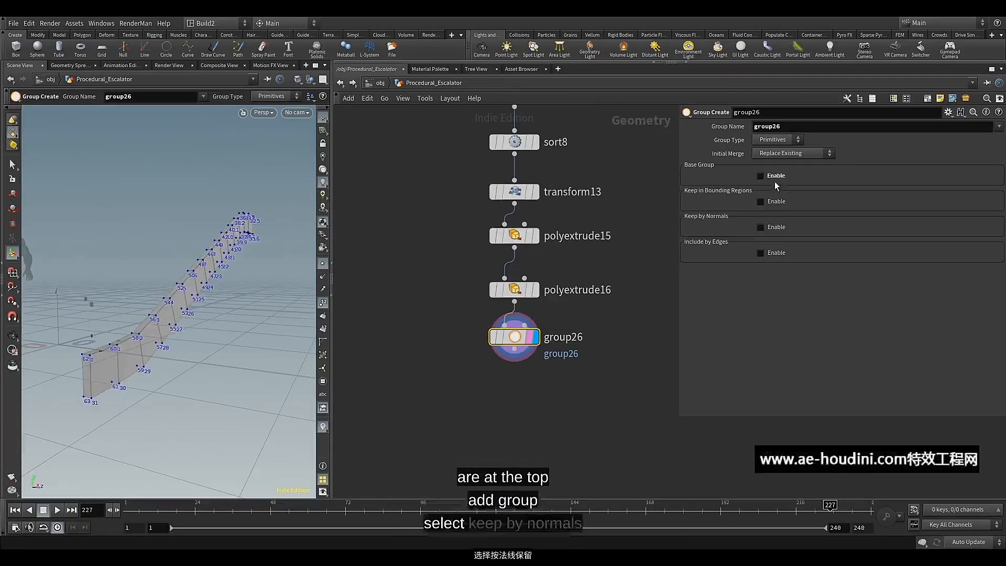
{"action": "left_click", "coordinate": [772, 227]}
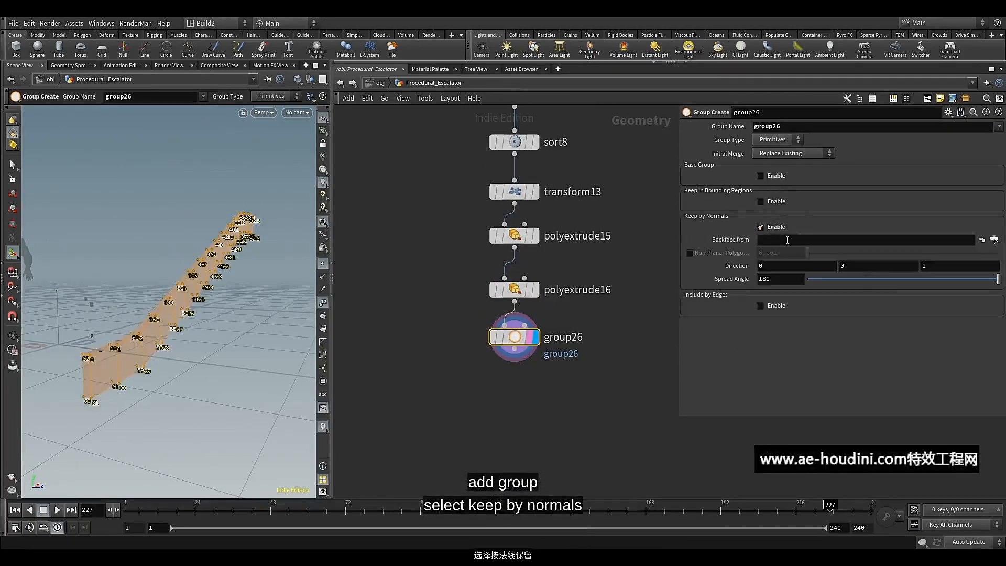
{"action": "left_click_drag", "start_coordinate": [792, 127], "coordinate": [730, 130]}
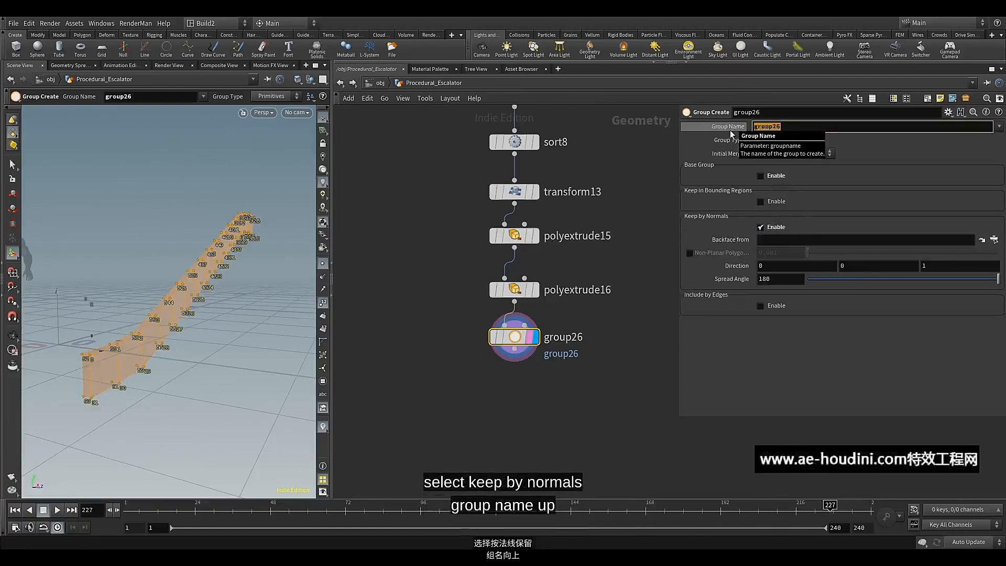
{"action": "type", "text": "up"}
{"action": "key", "text": "Return"}
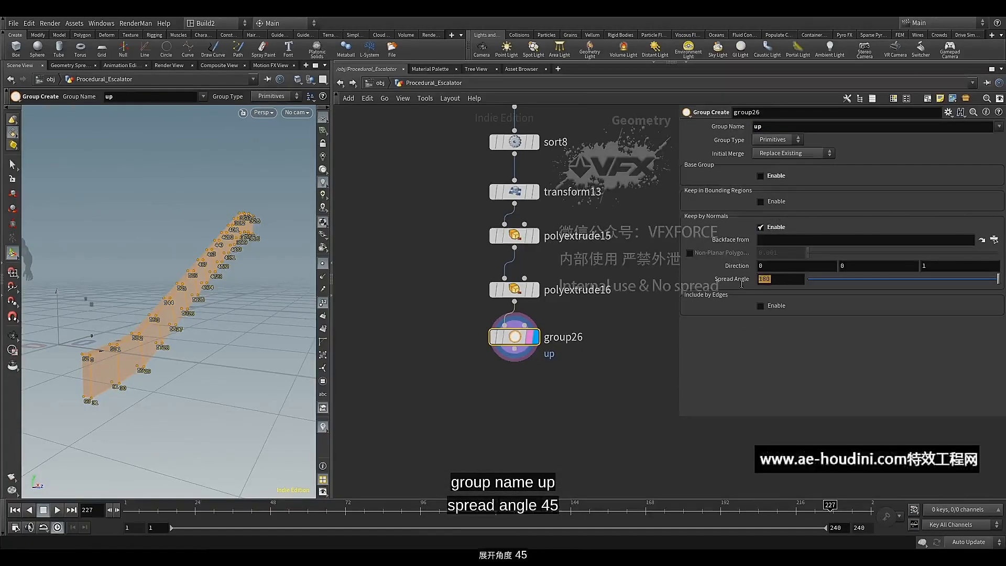
Set the group's normal spread angle to 45 and its direction to 0, 1, 0
{"action": "type", "text": "45"}
{"action": "key", "text": "Return"}
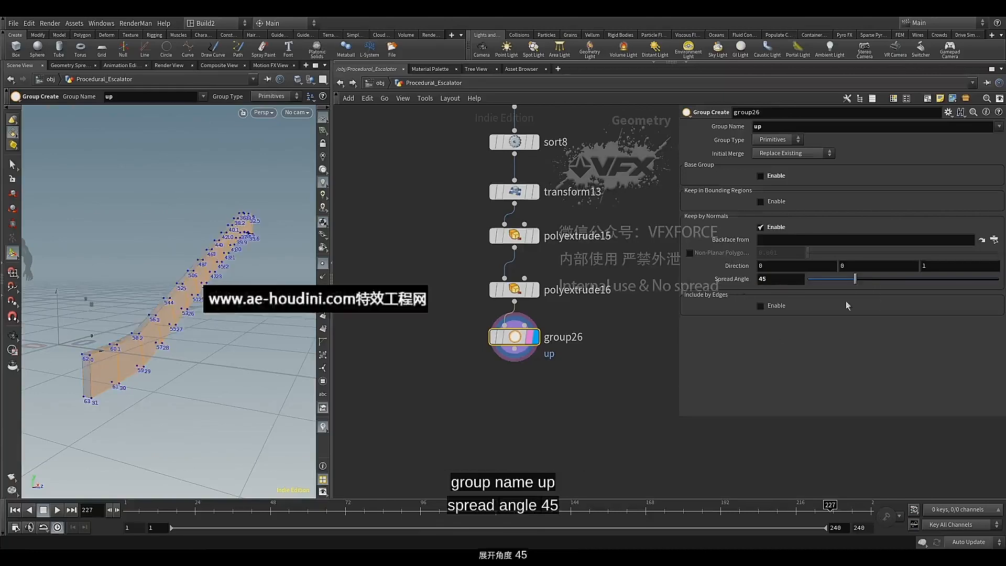
{"action": "left_click", "coordinate": [850, 266]}
{"action": "type", "text": "1"}
{"action": "key", "text": "Tab"}
{"action": "key", "text": "Return"}
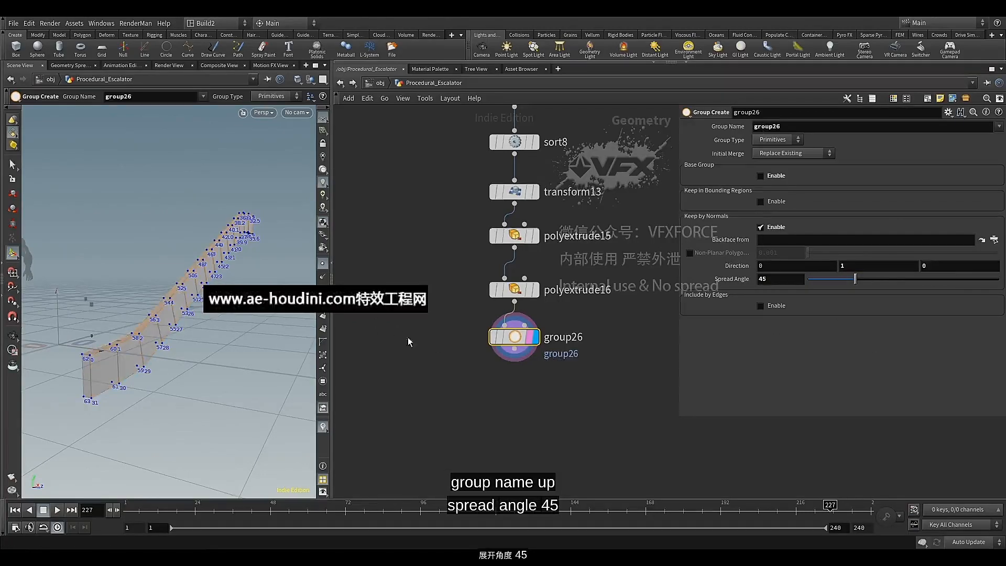
Add a Delete node directly below group26, wired from its output, and display its result
{"action": "middle_click_drag", "start_coordinate": [408, 337], "coordinate": [391, 269]}
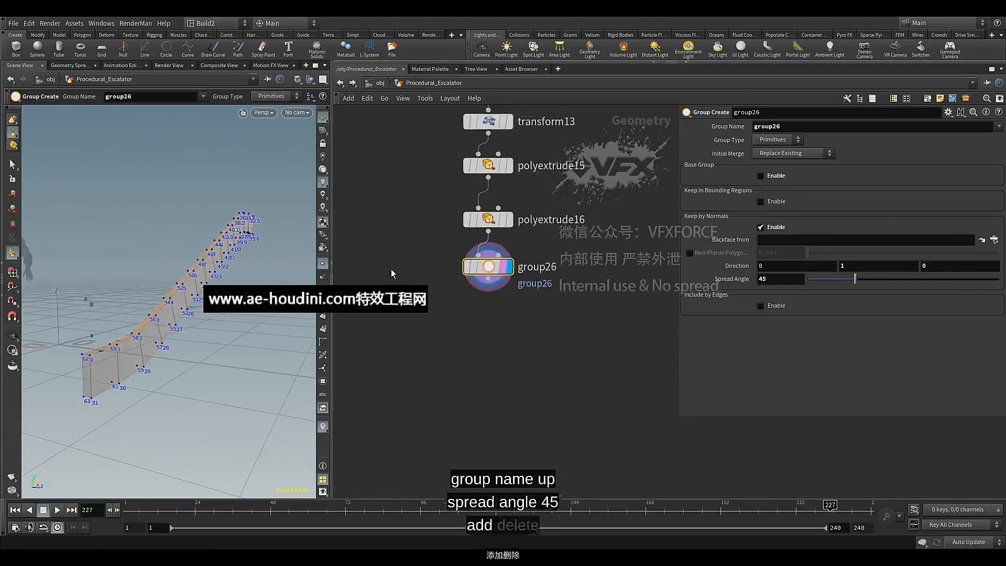
{"action": "left_click", "coordinate": [489, 286]}
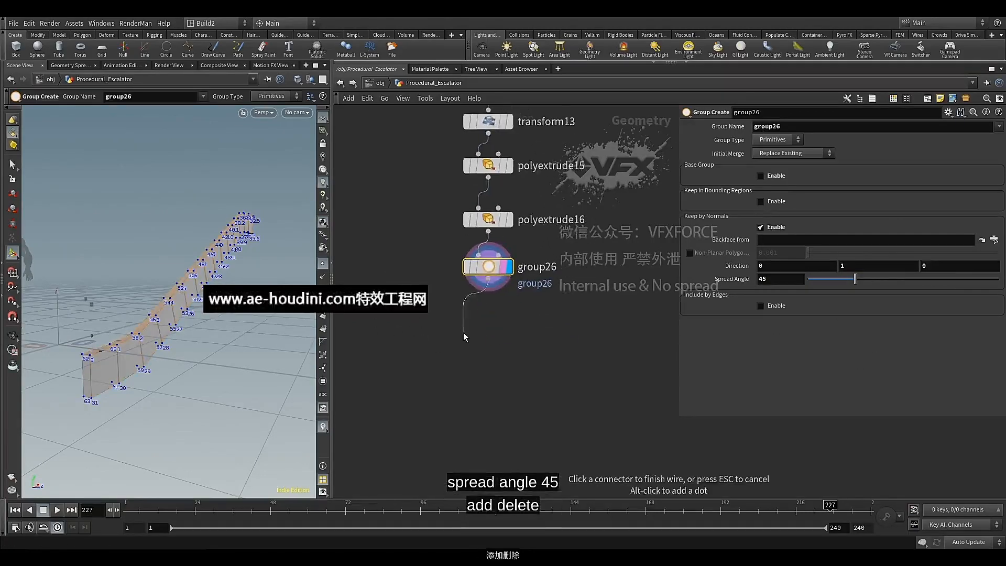
{"action": "key", "text": "Tab"}
{"action": "type", "text": "de"}
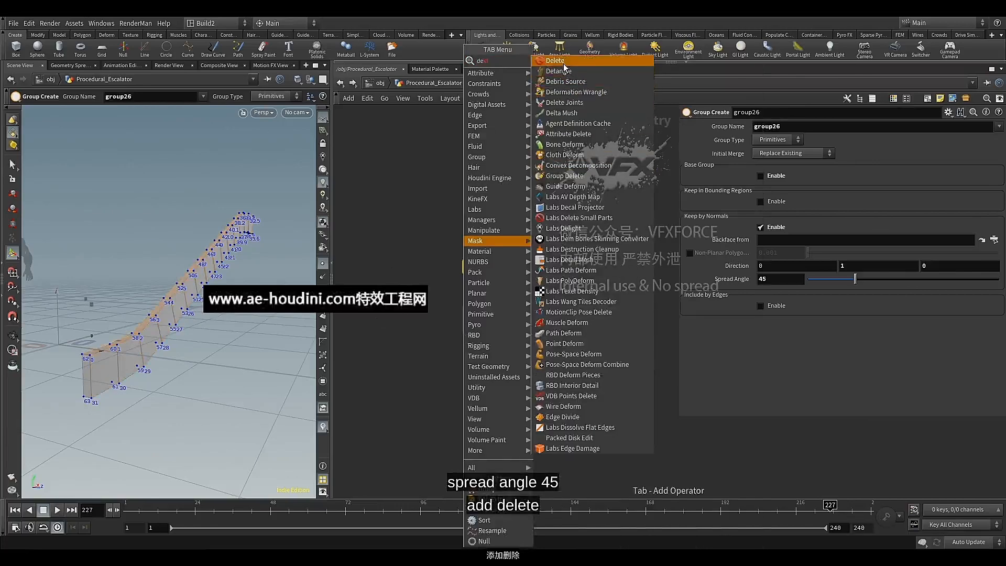
{"action": "key", "text": "Return"}
{"action": "left_click", "coordinate": [470, 340]}
{"action": "left_click_drag", "start_coordinate": [471, 340], "coordinate": [492, 327]}
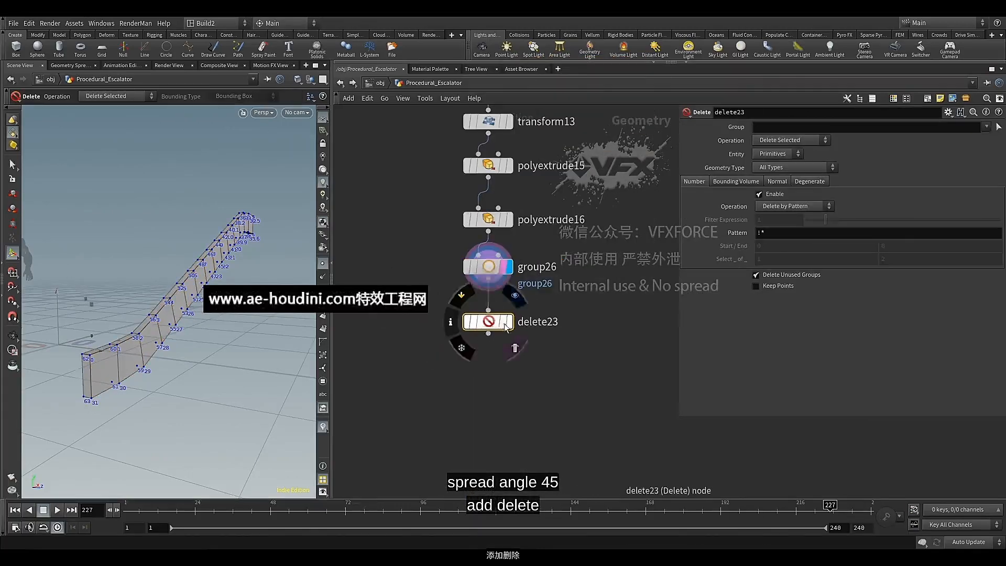
{"action": "left_click", "coordinate": [507, 323]}
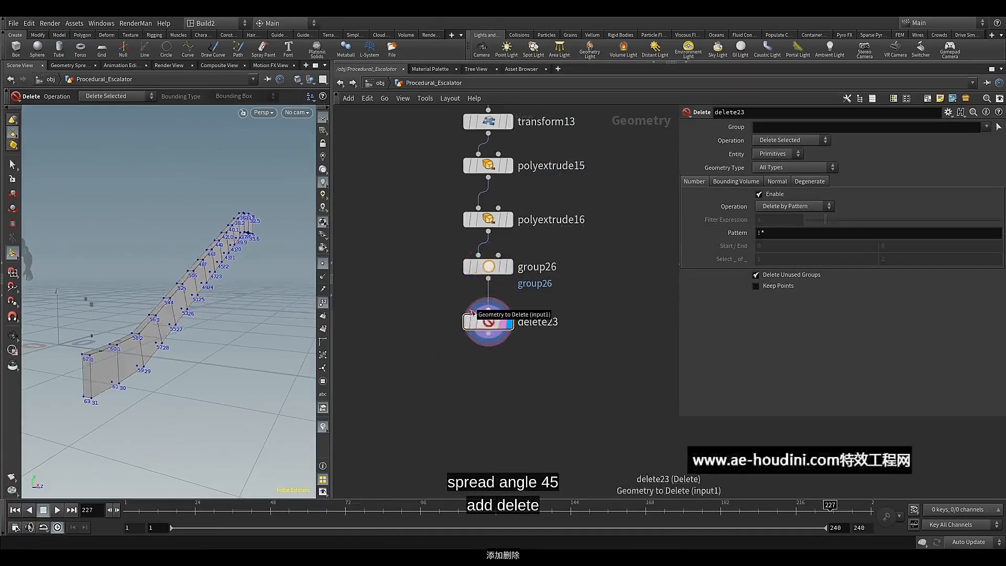
Restrict the Delete node to group26 so that it removes the top primitives
{"action": "left_click", "coordinate": [986, 127]}
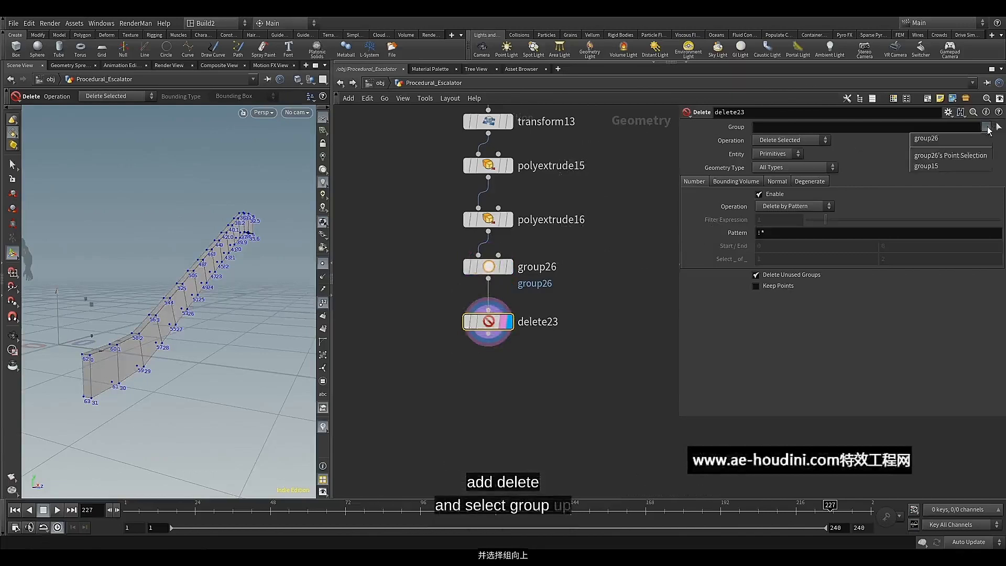
{"action": "left_click", "coordinate": [944, 139]}
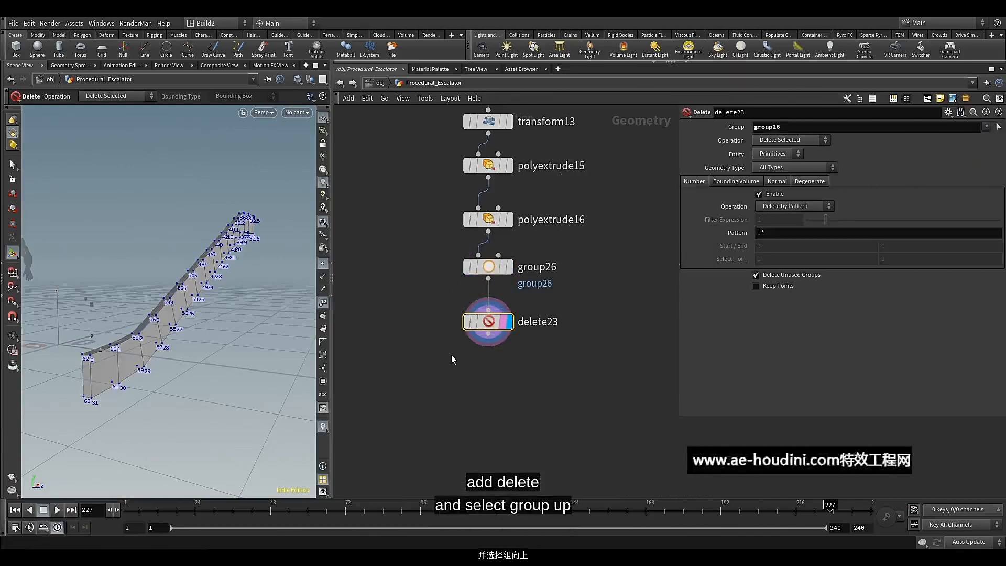
{"action": "key", "text": "Escape"}
{"action": "left_click_drag", "start_coordinate": [139, 343], "coordinate": [170, 316]}
Add a PolyBevel node directly below delete23, wired from its output, and display its result
{"action": "left_click", "coordinate": [491, 341]}
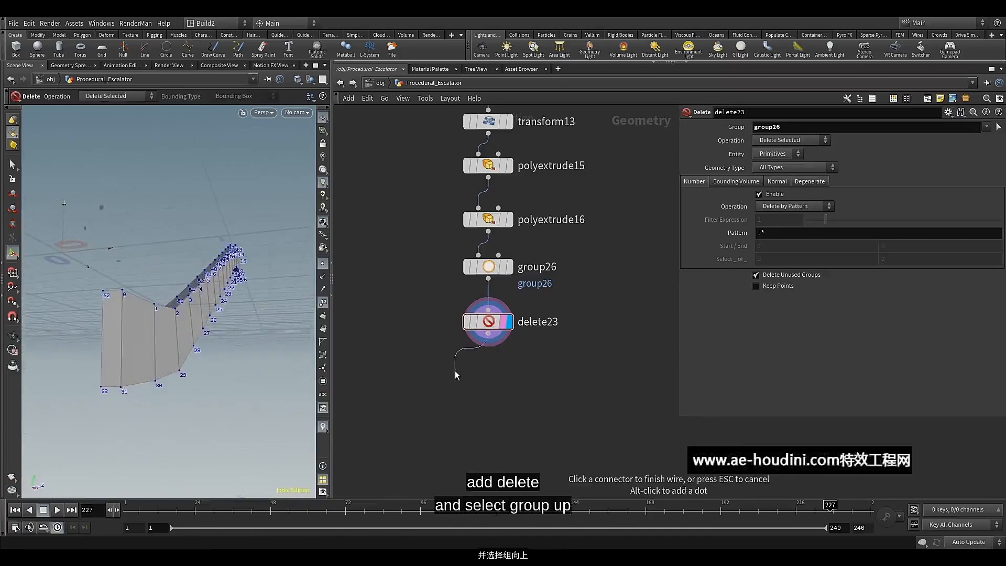
{"action": "key", "text": "Tab"}
{"action": "type", "text": "pol"}
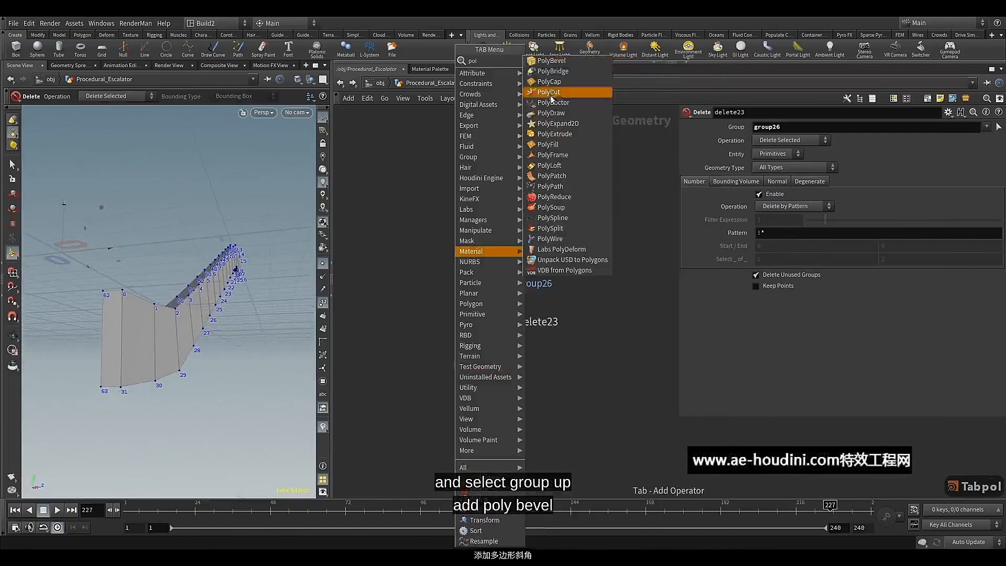
{"action": "key", "text": "Return"}
{"action": "left_click", "coordinate": [473, 372]}
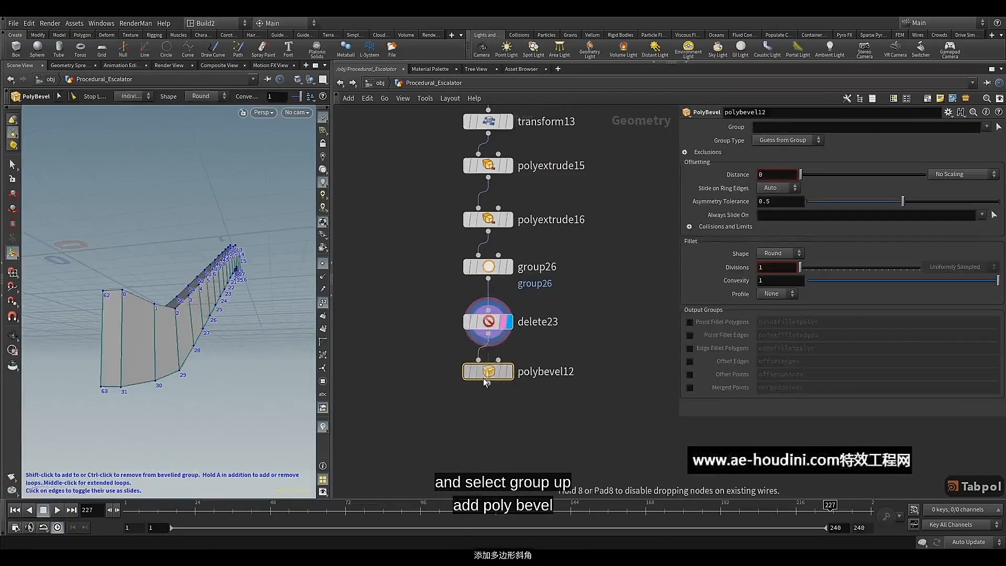
{"action": "left_click", "coordinate": [485, 377]}
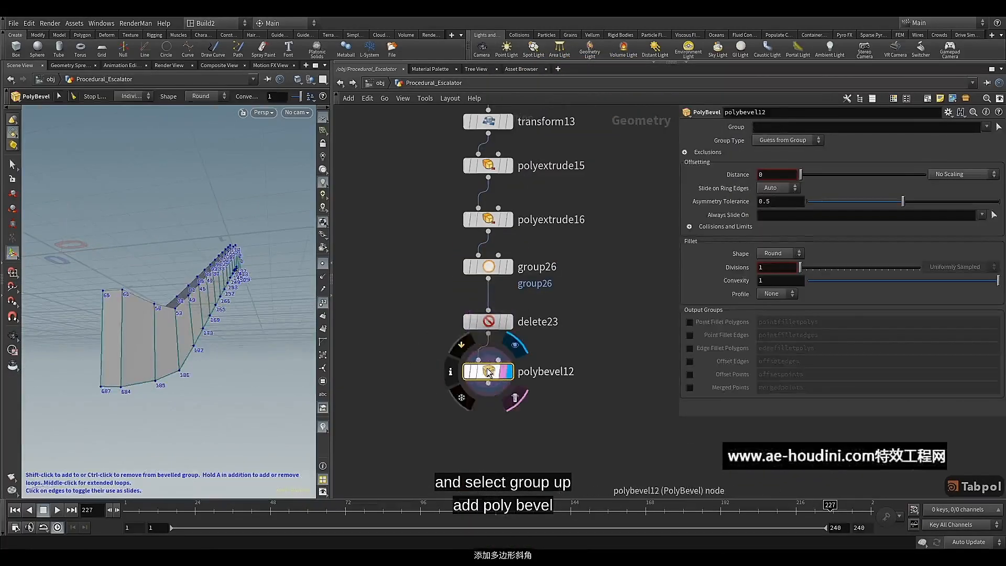
Set the PolyBevel distance to 0.029
{"action": "left_click", "coordinate": [769, 174]}
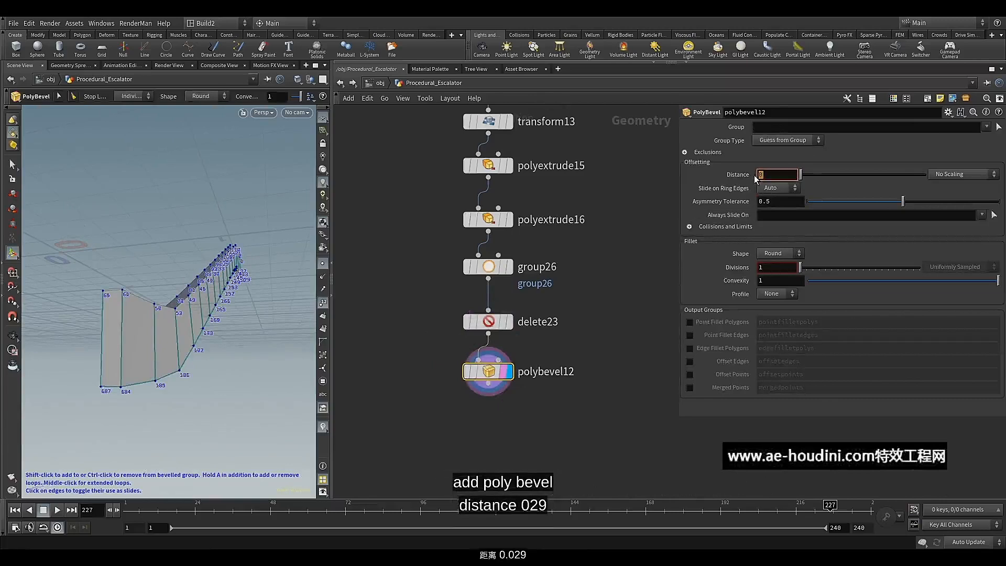
{"action": "type", "text": "0.029"}
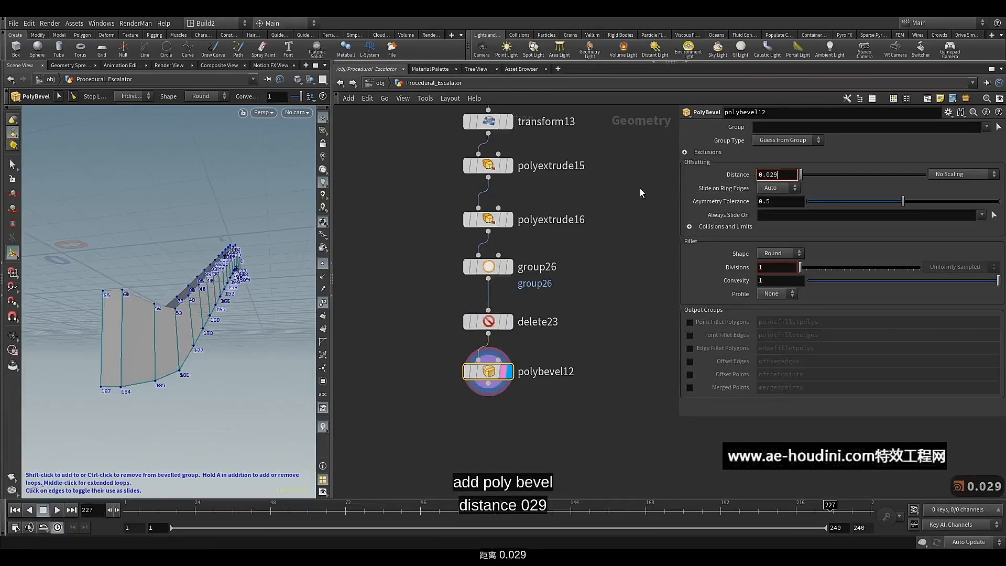
{"action": "key", "text": "Return"}
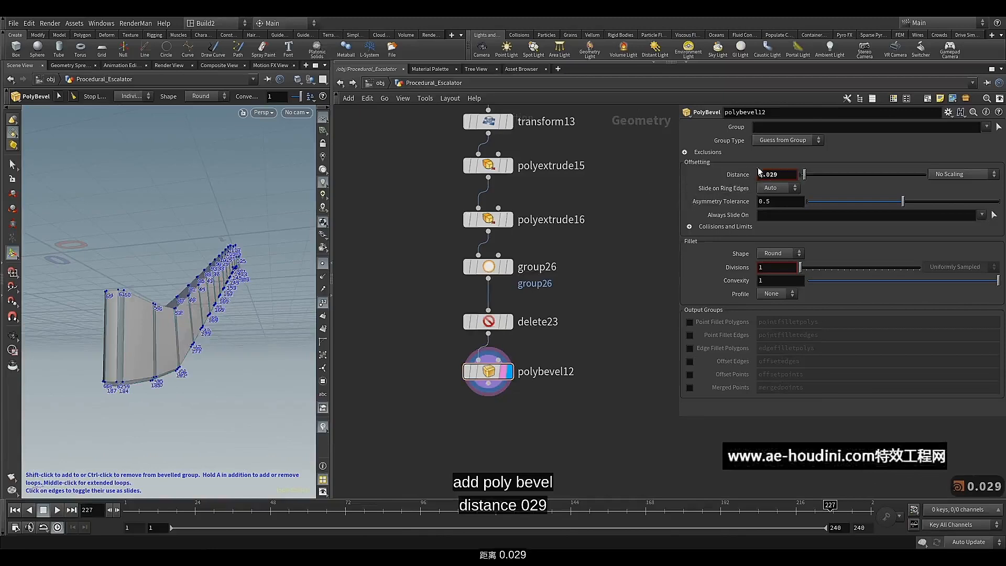
Make the bevel ignore flat edges, with a maximum normal angle of 87.4
{"action": "left_click", "coordinate": [684, 151]}
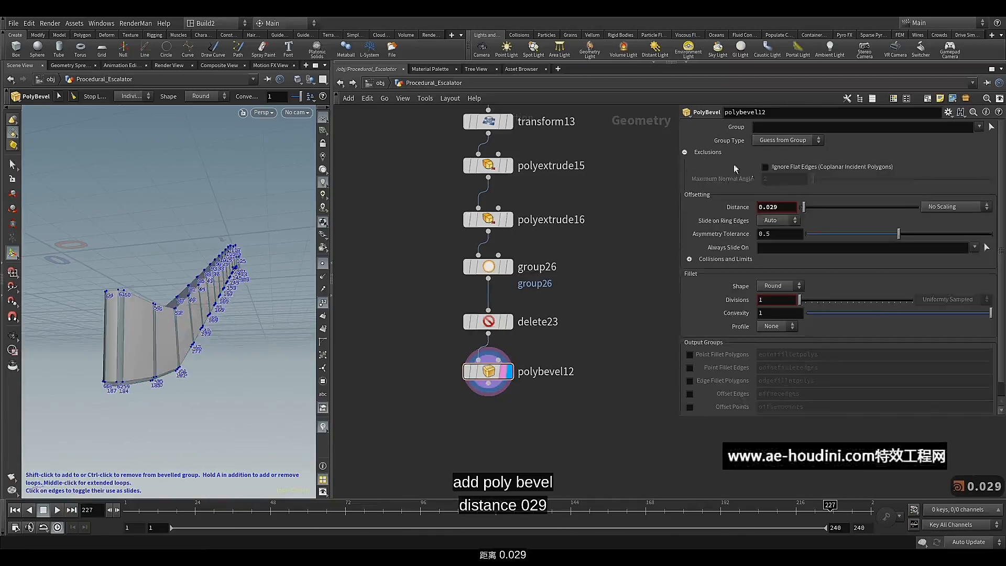
{"action": "left_click", "coordinate": [780, 167]}
{"action": "left_click_drag", "start_coordinate": [817, 183], "coordinate": [899, 192]}
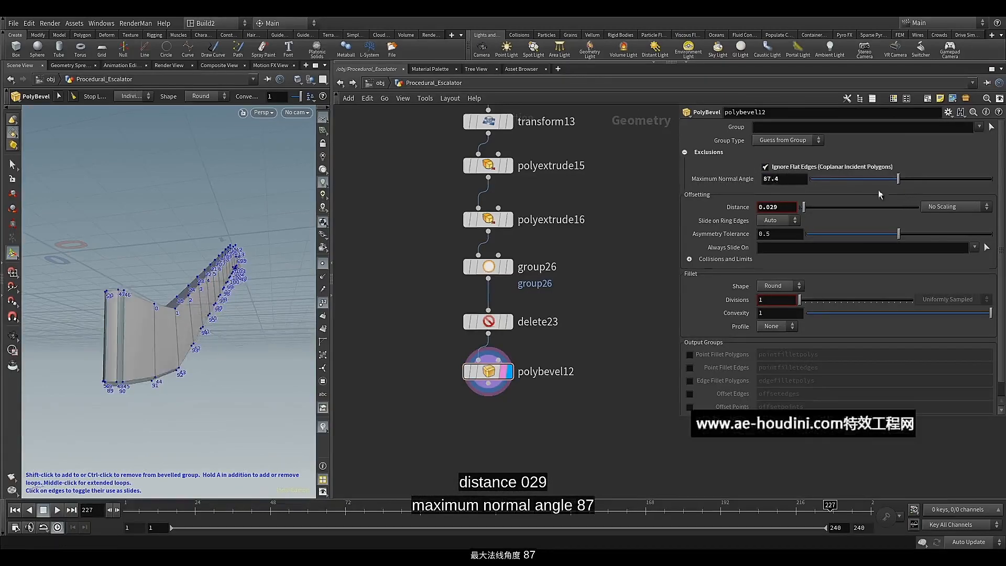
{"action": "key", "text": "Escape"}
{"action": "left_click_drag", "start_coordinate": [212, 336], "coordinate": [249, 319]}
{"action": "key", "text": "Return"}
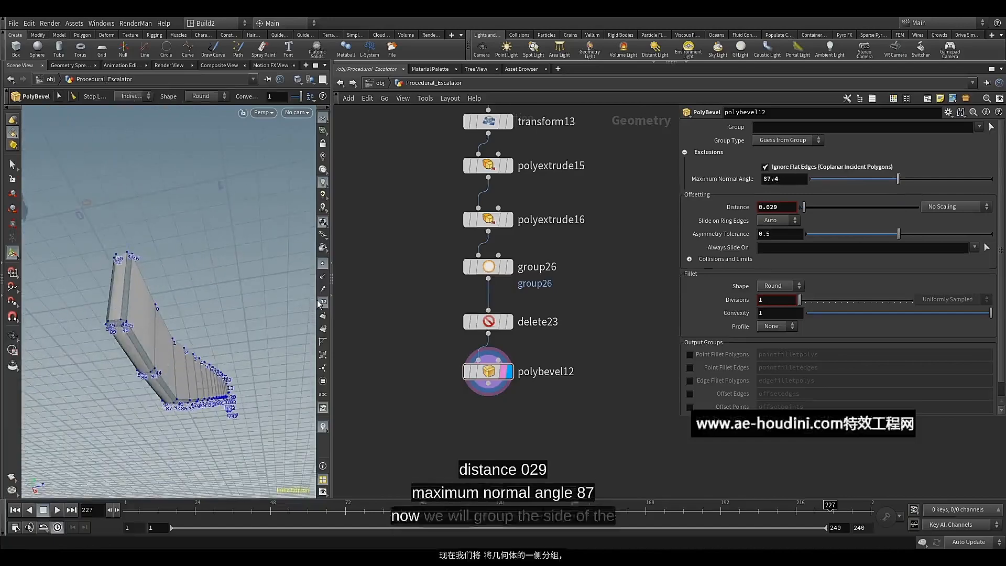
Add a Group node directly below polybevel12, wired from its output, and display its result
{"action": "key", "text": "Escape"}
{"action": "left_click_drag", "start_coordinate": [233, 282], "coordinate": [171, 297]}
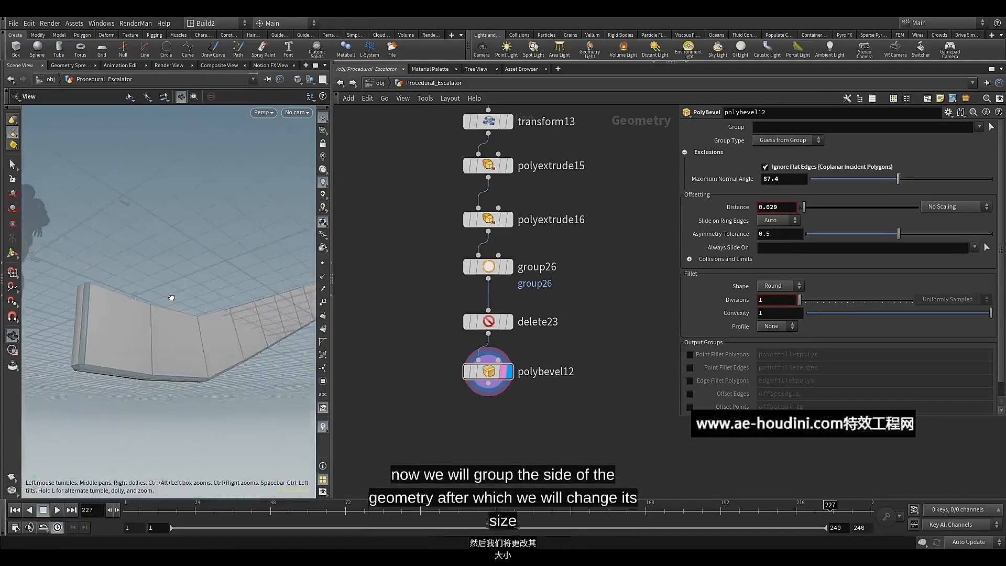
{"action": "key", "text": "Return"}
{"action": "left_click", "coordinate": [488, 384]}
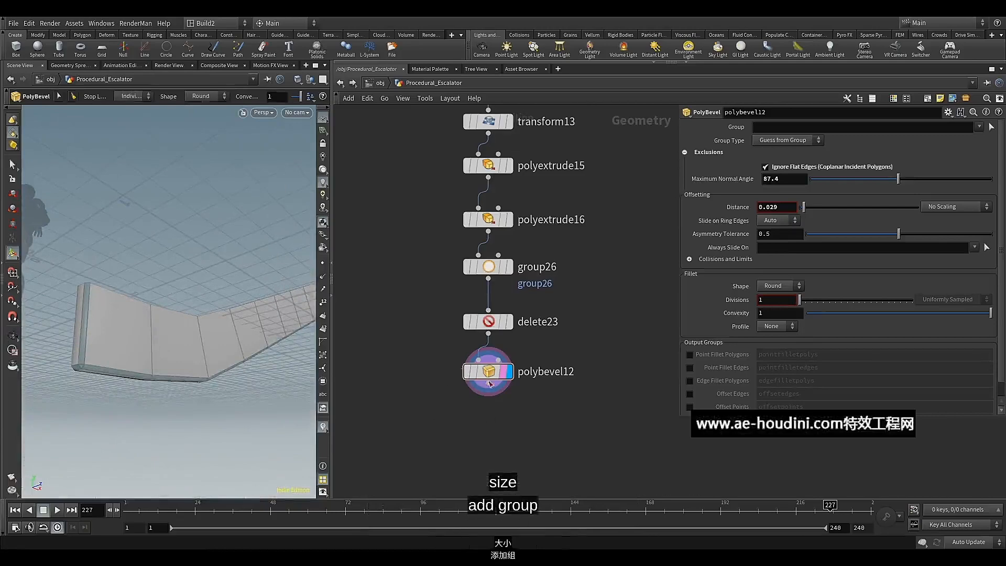
{"action": "key", "text": "Tab"}
{"action": "type", "text": "gr"}
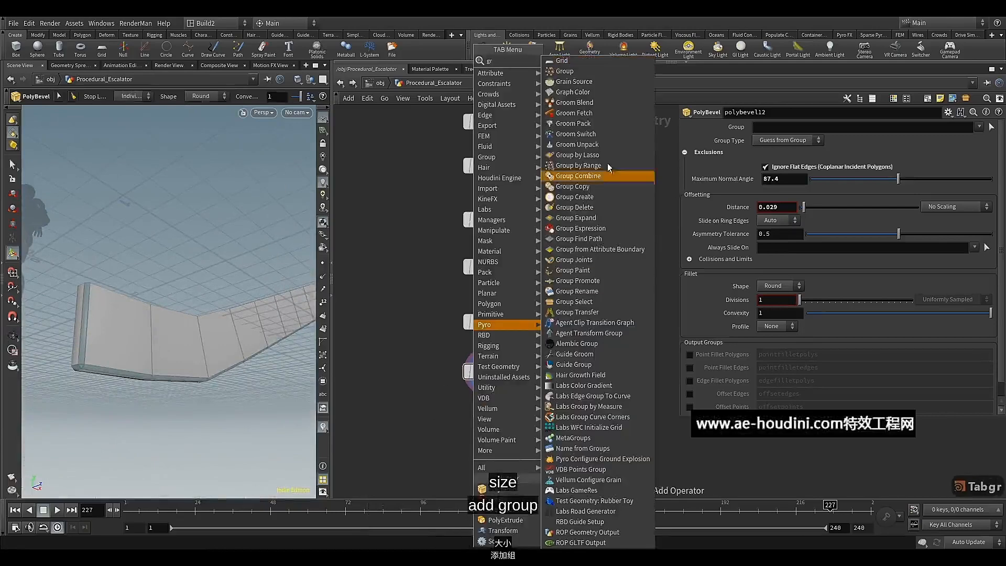
{"action": "left_click", "coordinate": [570, 72]}
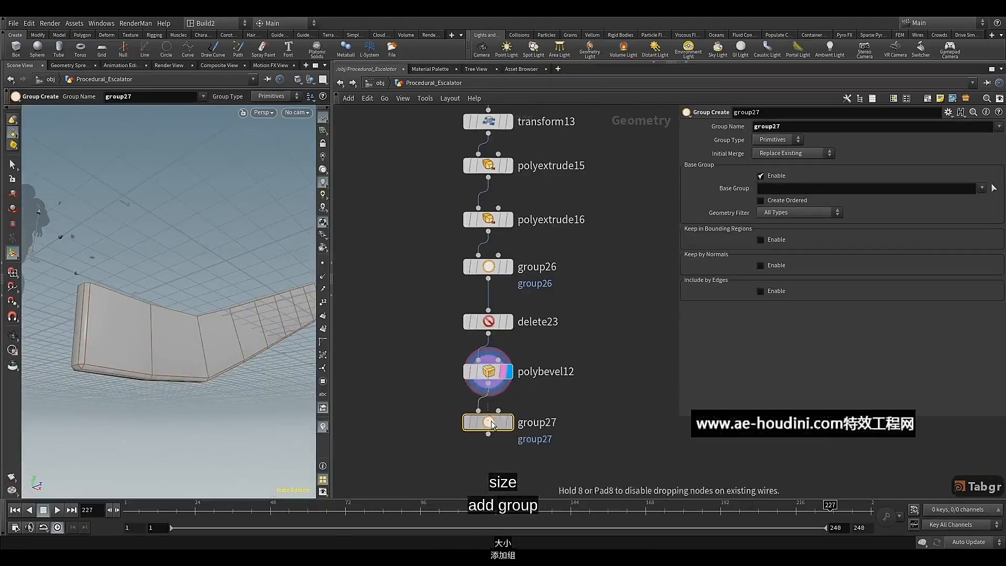
{"action": "left_click_drag", "start_coordinate": [491, 420], "coordinate": [506, 421]}
{"action": "left_click", "coordinate": [507, 422]}
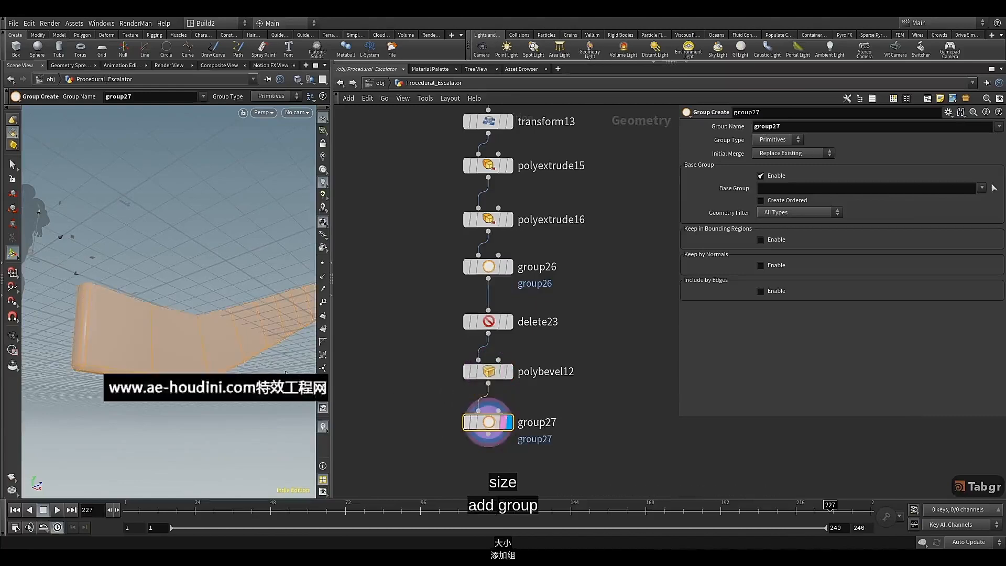
Turn off the new Group node's Base Group and name the group scale
{"action": "middle_click_drag", "start_coordinate": [424, 401], "coordinate": [423, 173]}
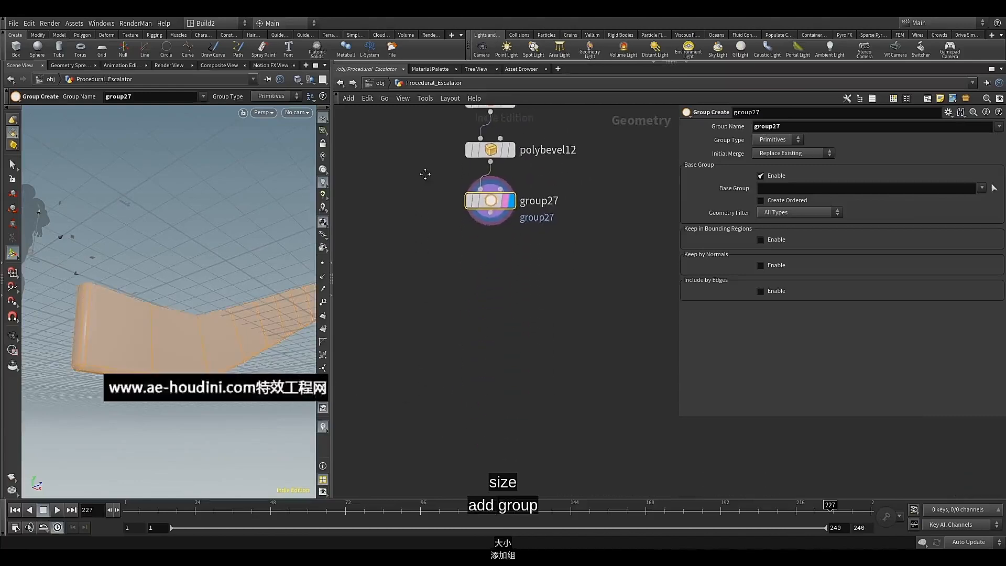
{"action": "left_click", "coordinate": [775, 179]}
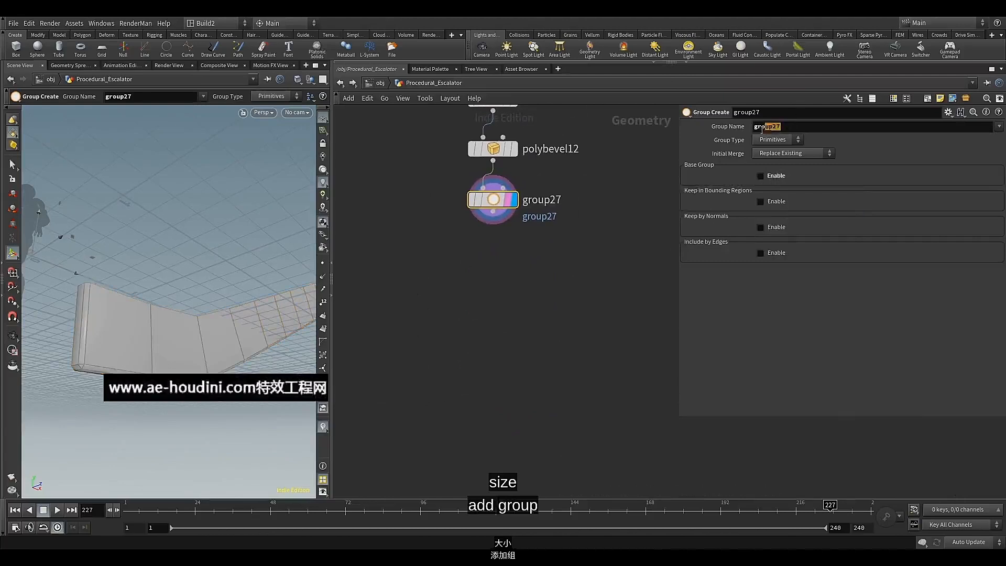
{"action": "left_click_drag", "start_coordinate": [761, 129], "coordinate": [752, 131]}
{"action": "type", "text": "scal"}
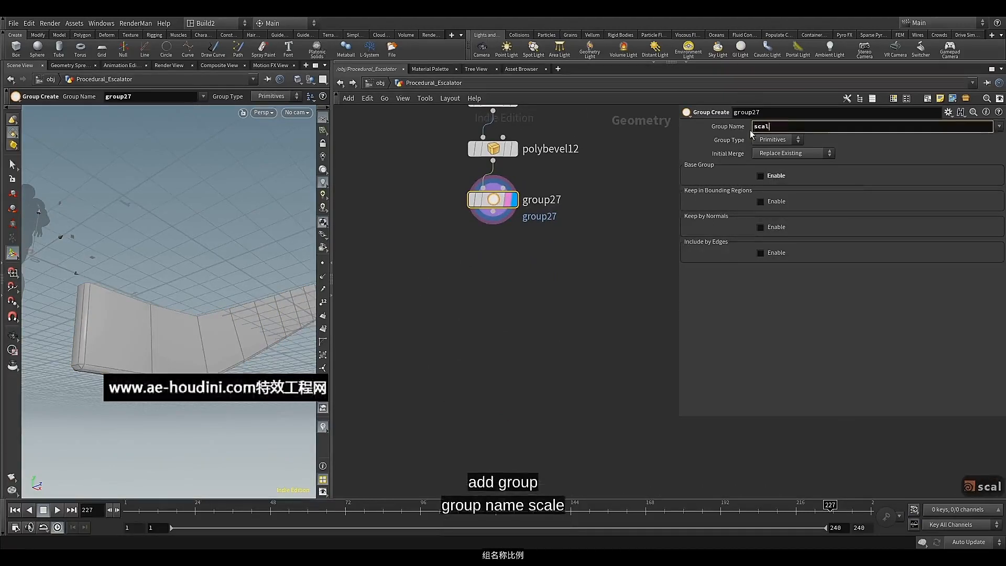
{"action": "type", "text": "e"}
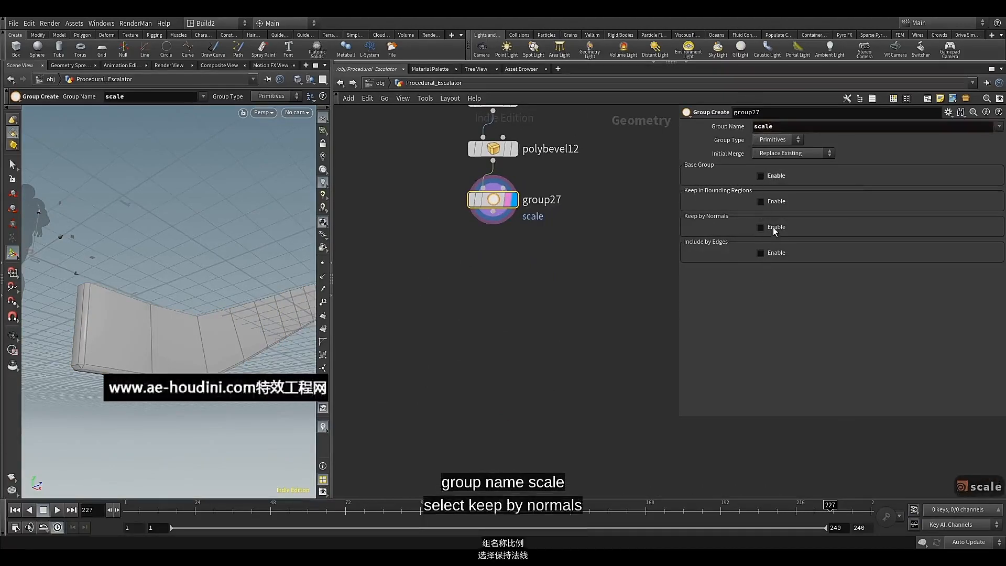
Enable Keep by Normals for the scale group and set its spread angle to 85.5
{"action": "left_click", "coordinate": [774, 229]}
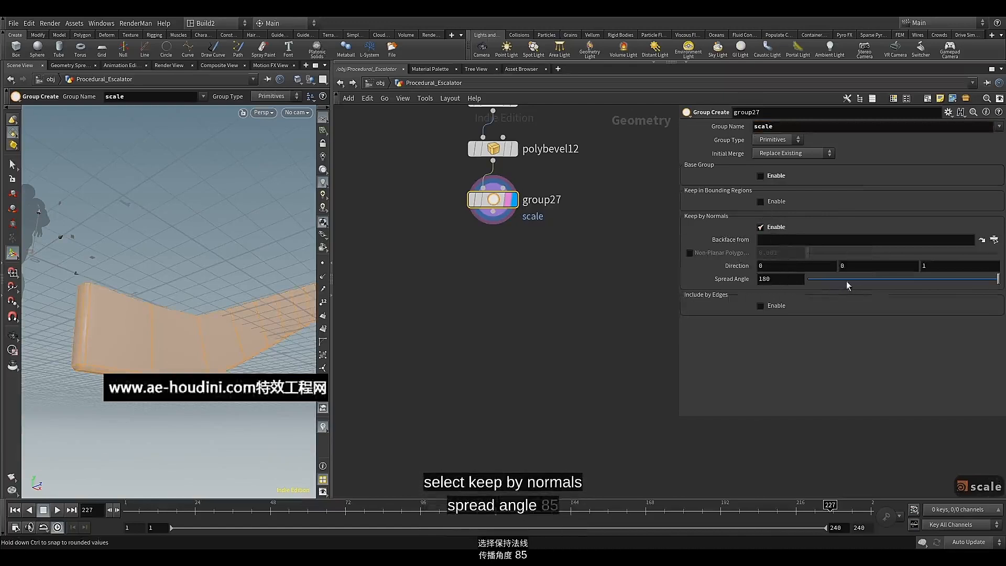
{"action": "left_click_drag", "start_coordinate": [998, 281], "coordinate": [990, 282]}
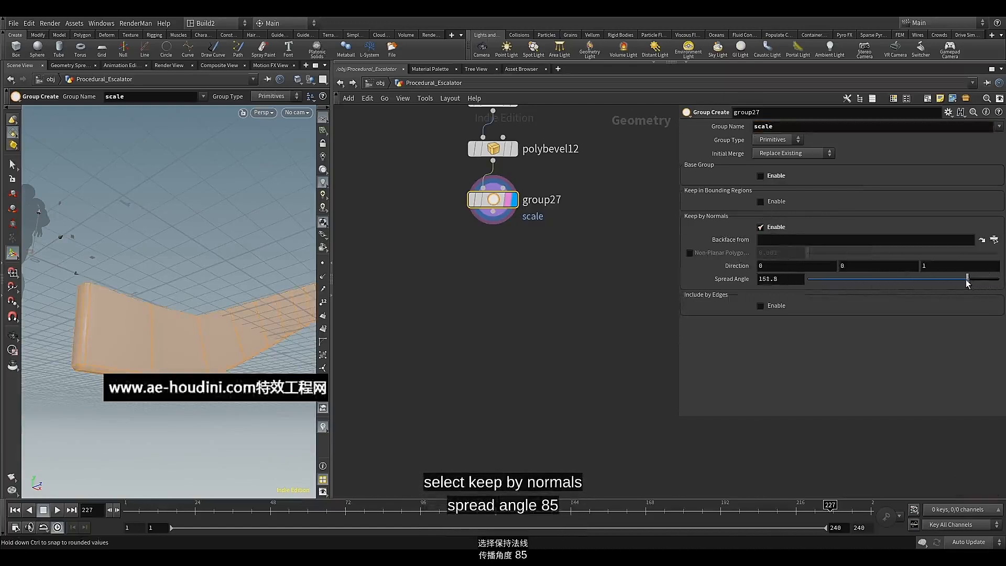
{"action": "left_click_drag", "start_coordinate": [925, 283], "coordinate": [889, 283]}
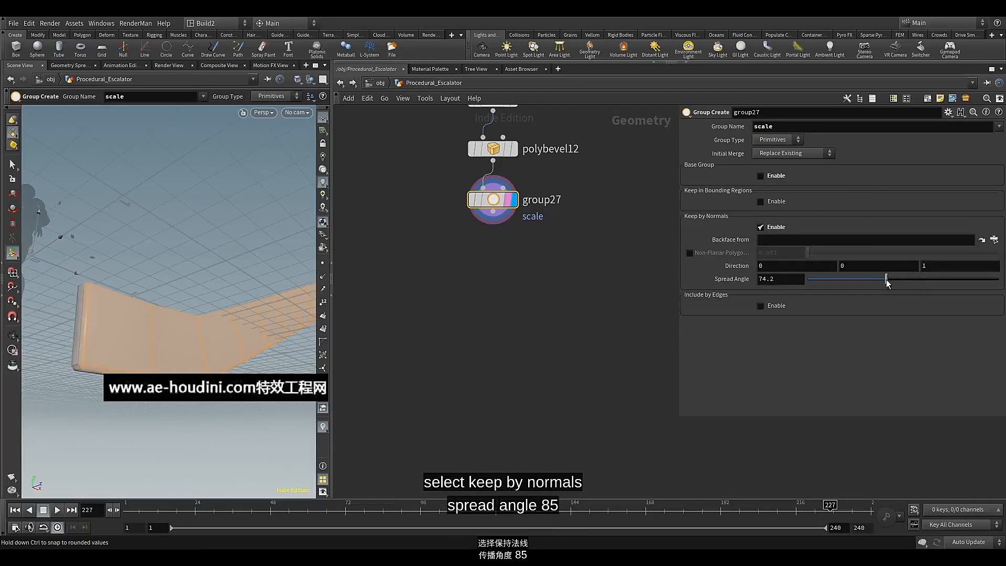
{"action": "left_click_drag", "start_coordinate": [885, 281], "coordinate": [871, 284]}
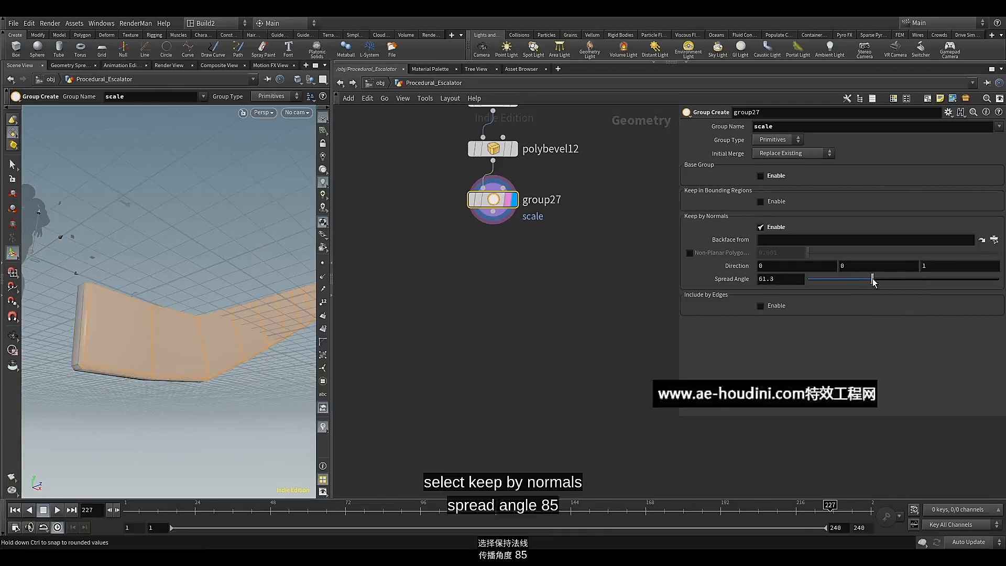
{"action": "left_click_drag", "start_coordinate": [896, 281], "coordinate": [898, 282]}
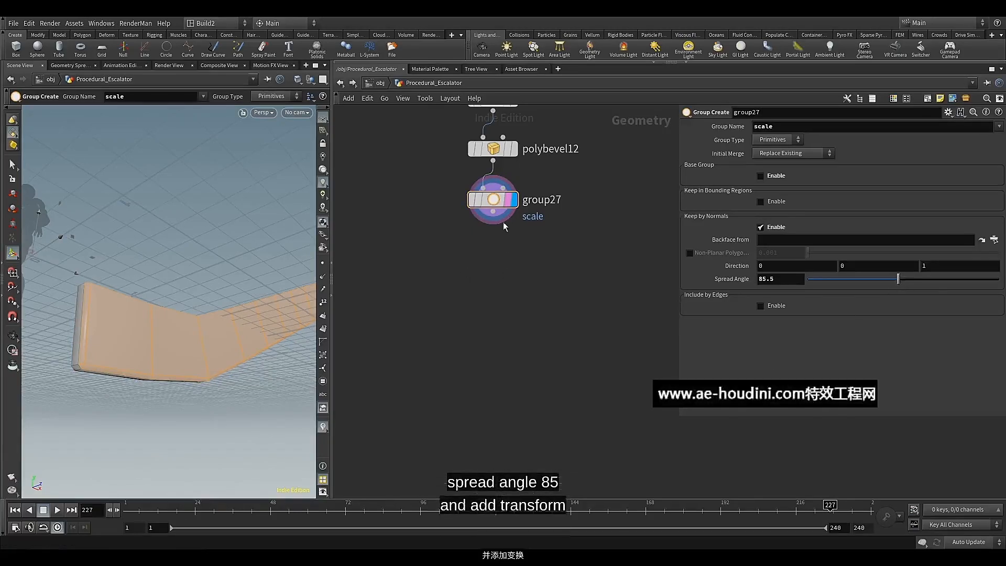
Add a Transform node directly below group27, wired from its output, display its result and restrict it to the scale group
{"action": "left_click", "coordinate": [492, 211]}
{"action": "key", "text": "Tab"}
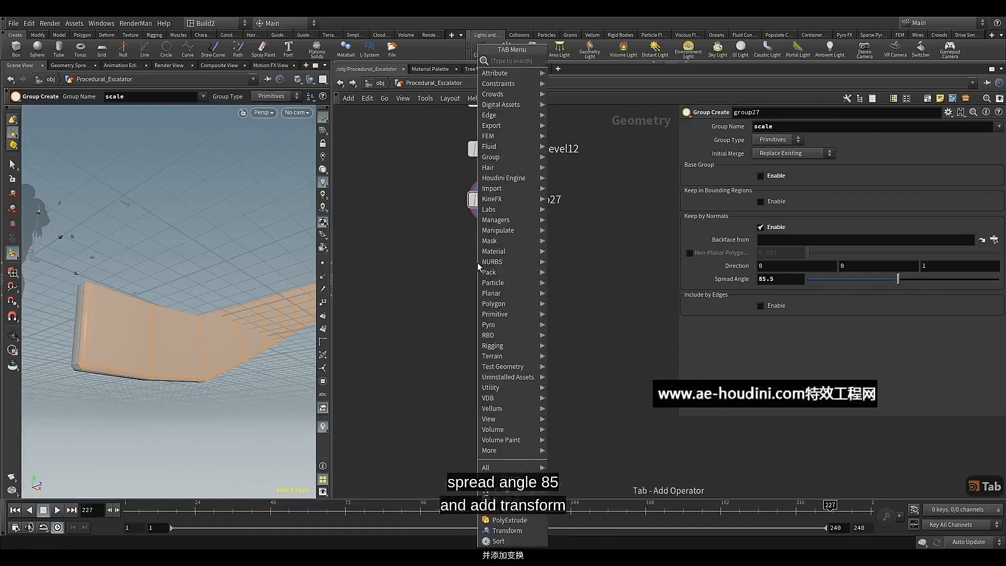
{"action": "type", "text": "tr"}
{"action": "left_click", "coordinate": [576, 81]}
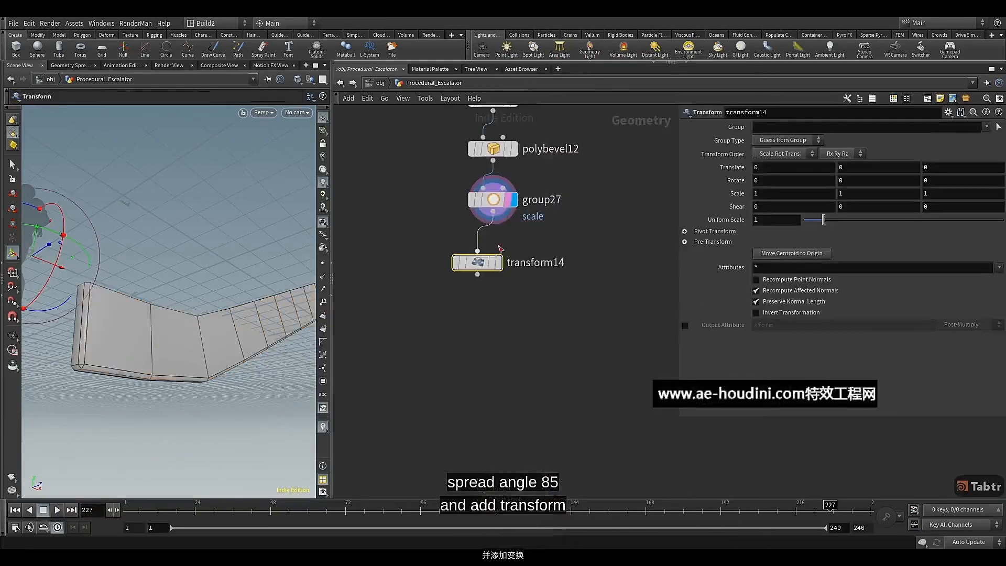
{"action": "left_click_drag", "start_coordinate": [483, 261], "coordinate": [499, 255]}
{"action": "left_click", "coordinate": [516, 256]}
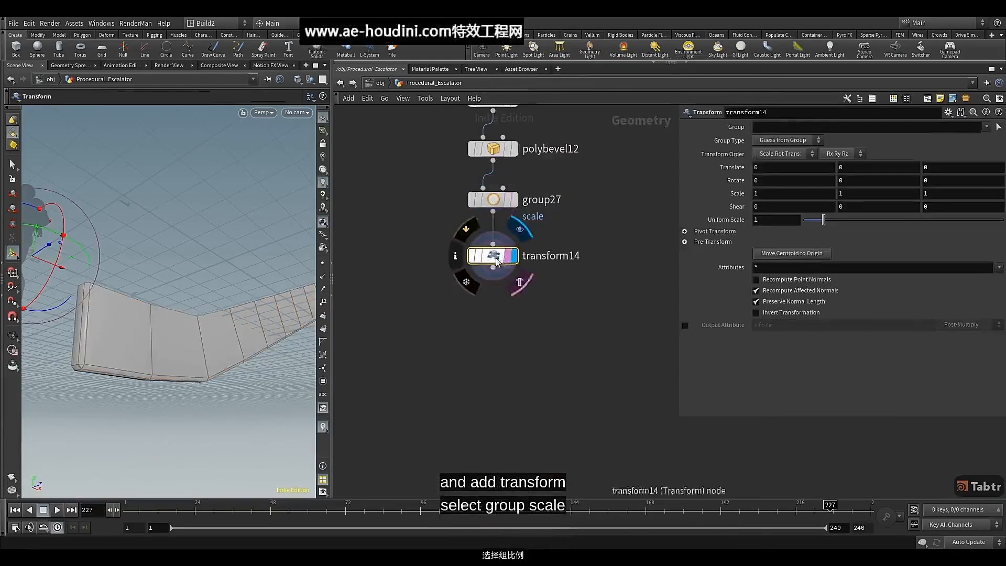
{"action": "left_click", "coordinate": [987, 129]}
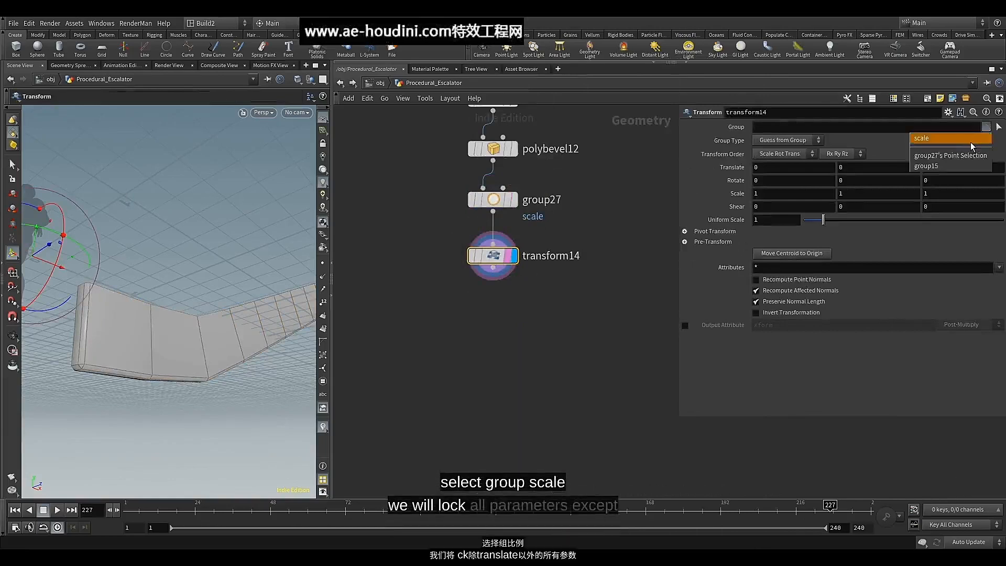
{"action": "left_click", "coordinate": [943, 135]}
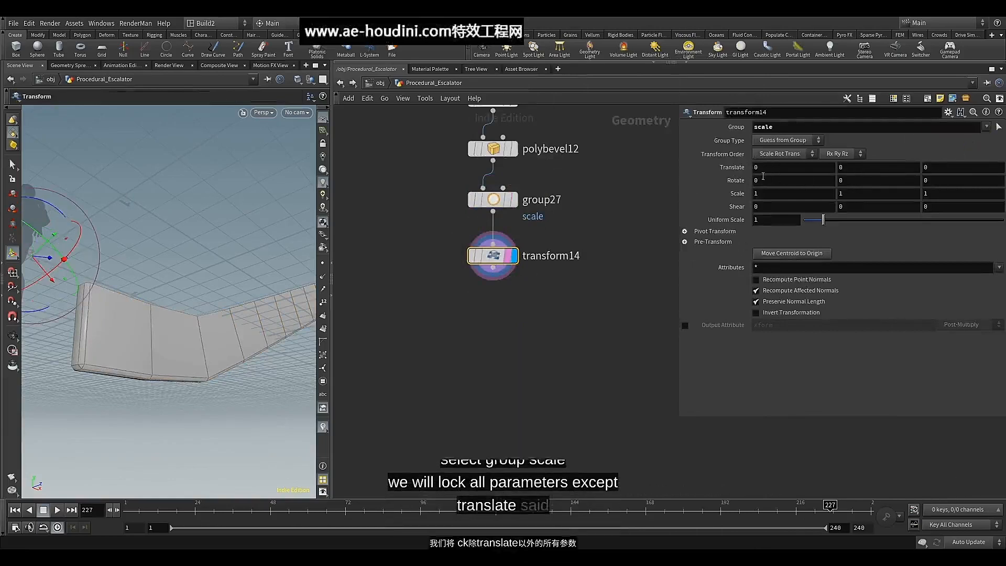
Lock the Rotate, Shear, Uniform Scale and Scale parameters of the transform14 node
{"action": "right_click", "coordinate": [733, 180]}
{"action": "left_click", "coordinate": [752, 321]}
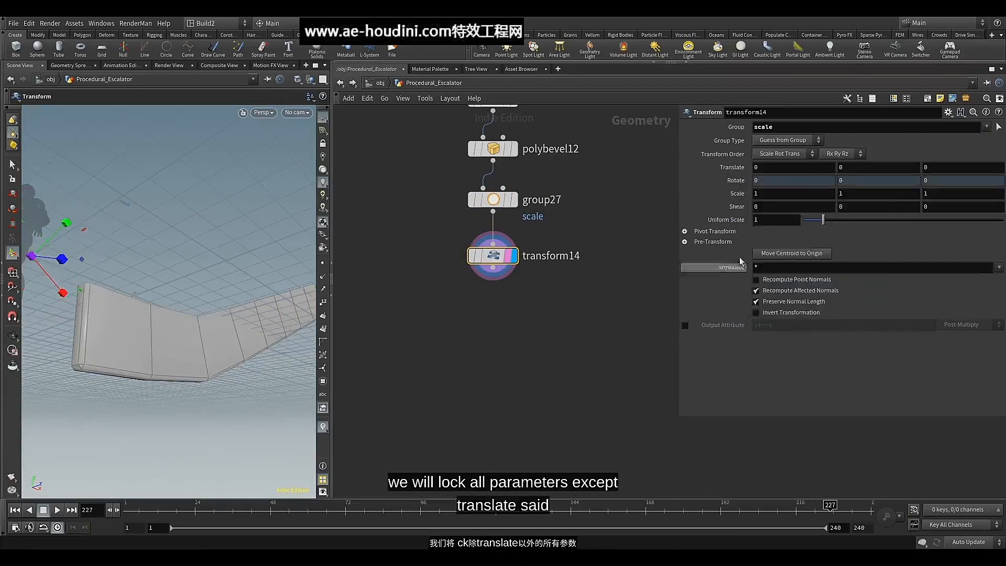
{"action": "right_click", "coordinate": [728, 205]}
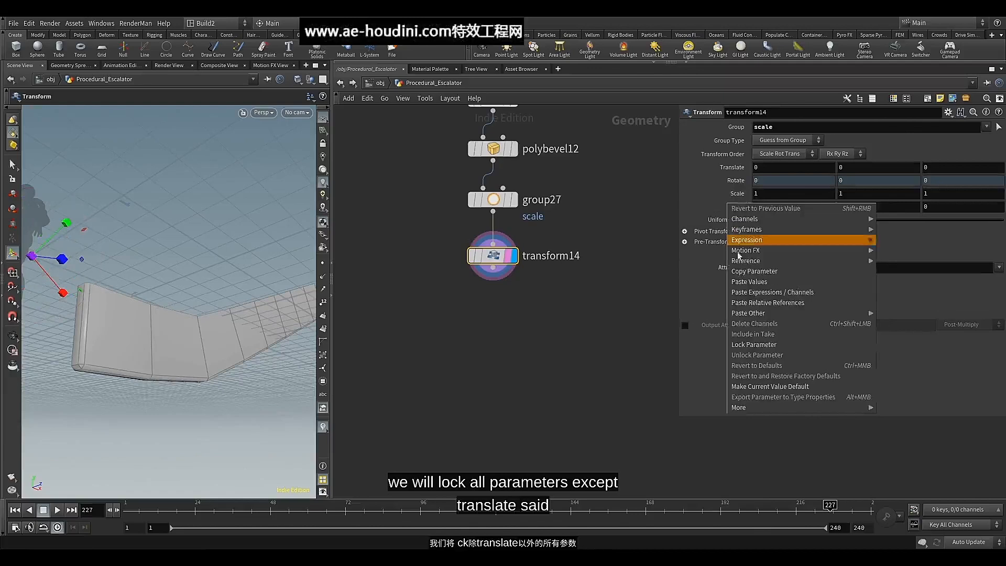
{"action": "left_click", "coordinate": [752, 343]}
{"action": "right_click", "coordinate": [733, 221]}
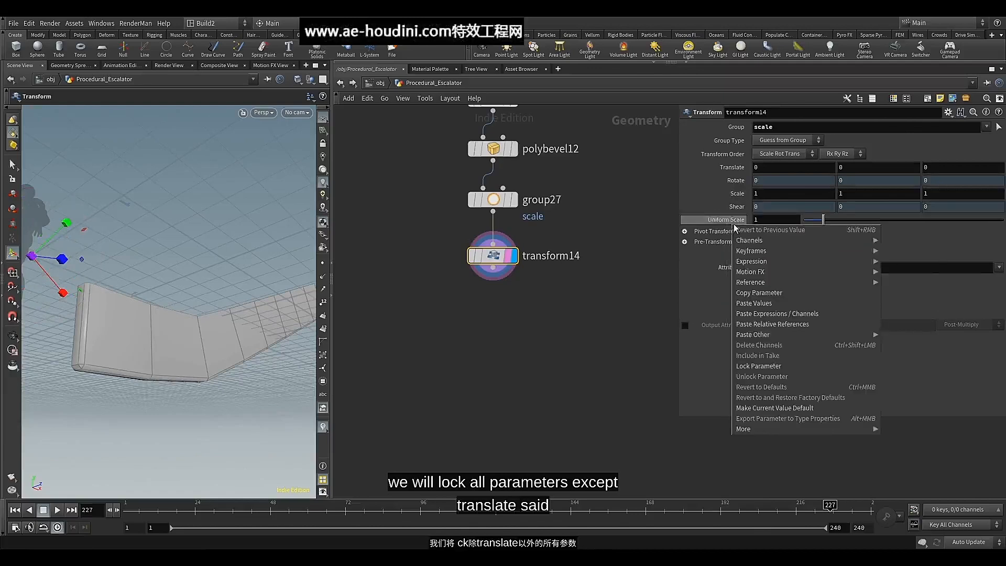
{"action": "left_click", "coordinate": [754, 366]}
{"action": "right_click", "coordinate": [734, 194]}
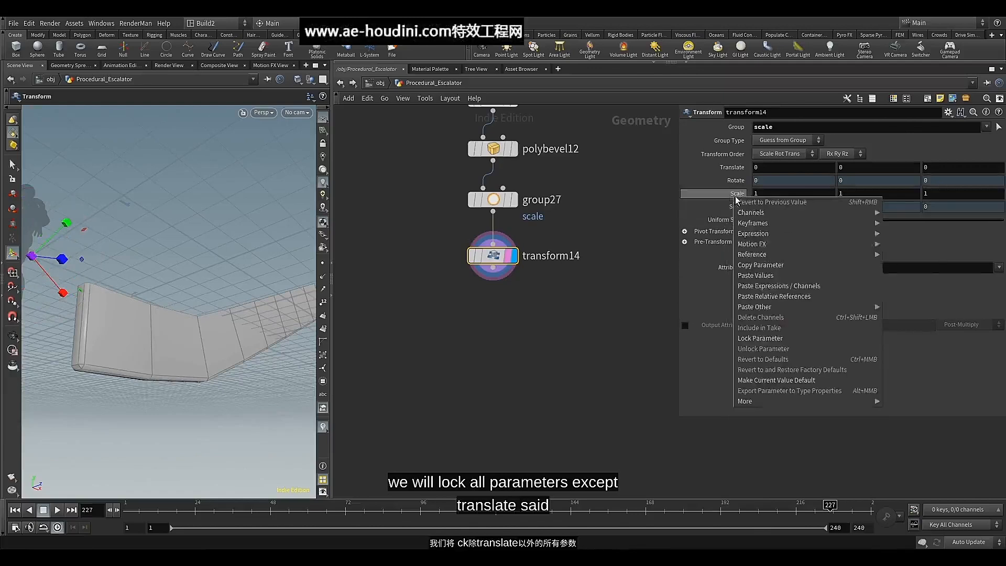
{"action": "left_click", "coordinate": [760, 338]}
Lock the X and Y Translate values of transform14 and set its Z Translate to 1.7
{"action": "right_click", "coordinate": [773, 170]}
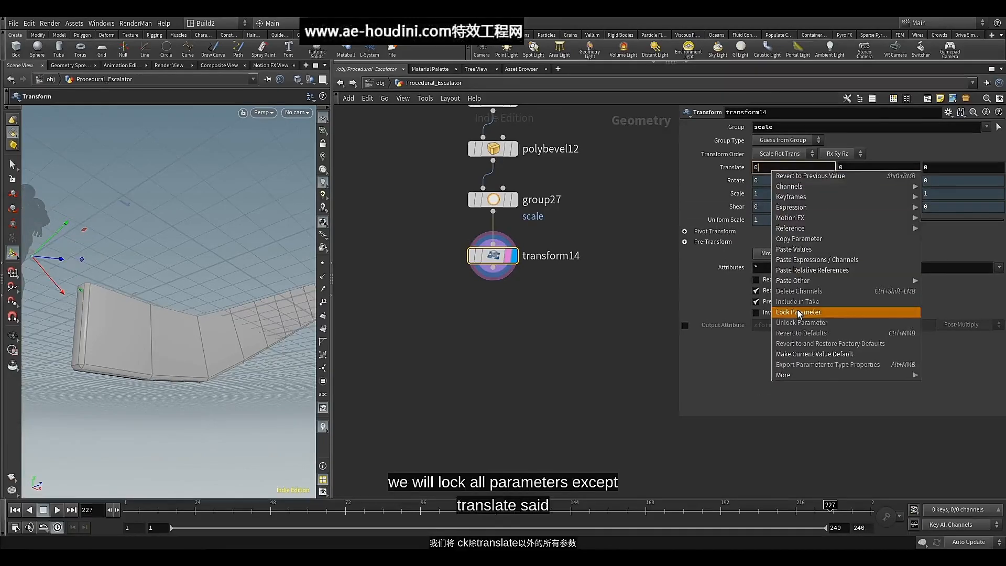
{"action": "left_click", "coordinate": [791, 312]}
{"action": "right_click", "coordinate": [852, 166]}
{"action": "left_click", "coordinate": [864, 311]}
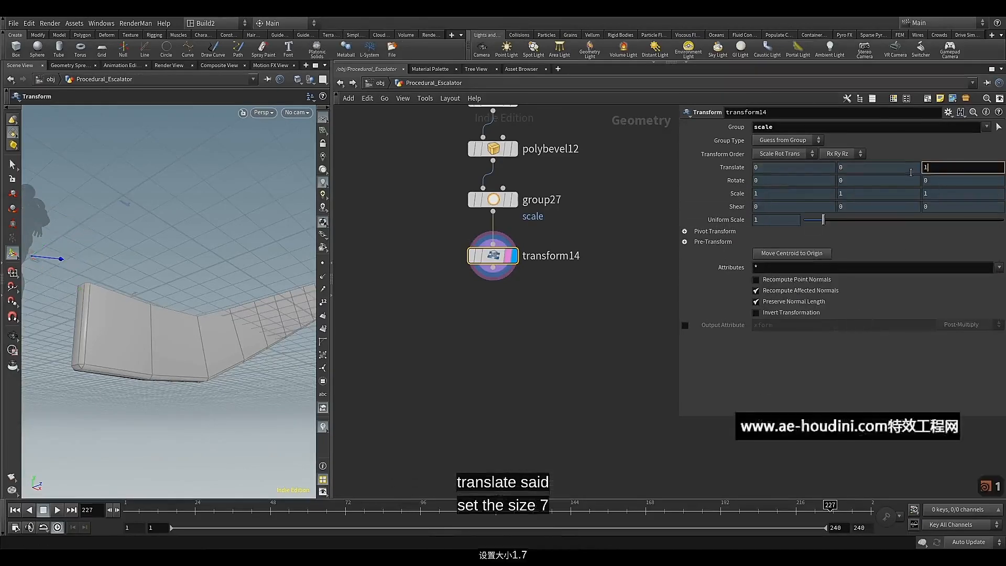
{"action": "type", "text": "1.7"}
{"action": "key", "text": "Return"}
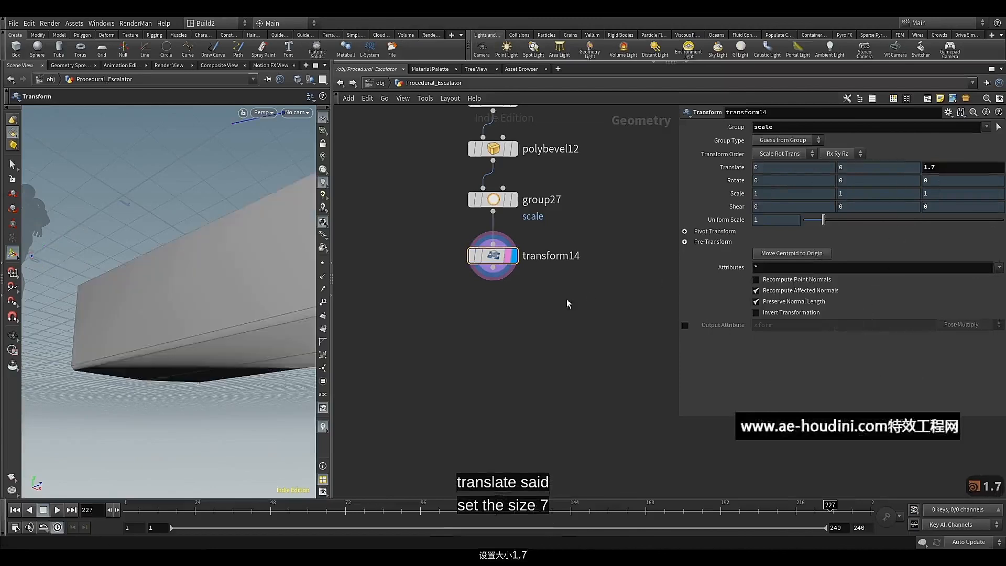
{"action": "right_click_drag", "start_coordinate": [236, 252], "coordinate": [180, 308], "text": "alt"}
{"action": "left_click_drag", "start_coordinate": [180, 307], "coordinate": [143, 330], "text": "alt"}
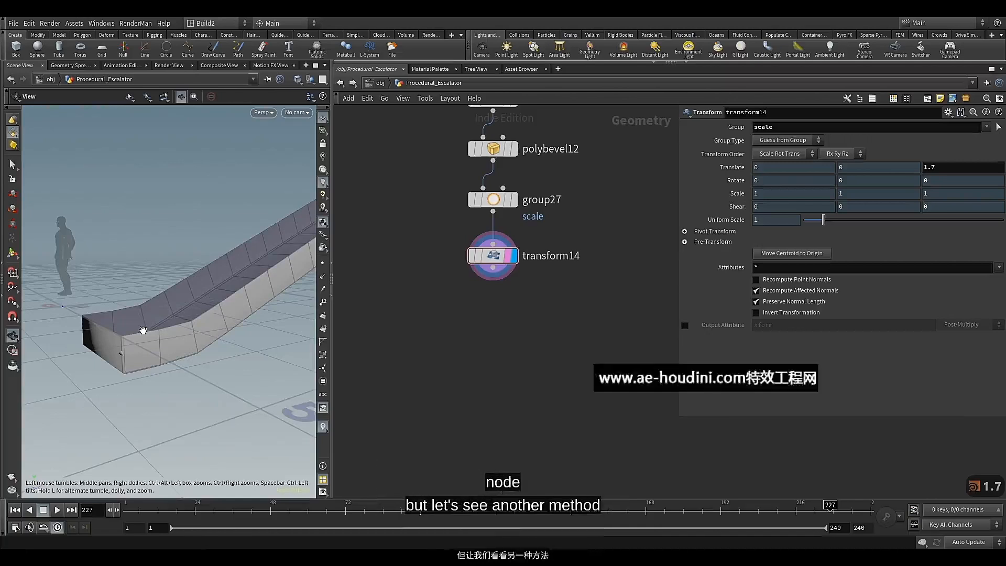
{"action": "left_click_drag", "start_coordinate": [142, 330], "coordinate": [220, 365]}
{"action": "key", "text": "Return"}
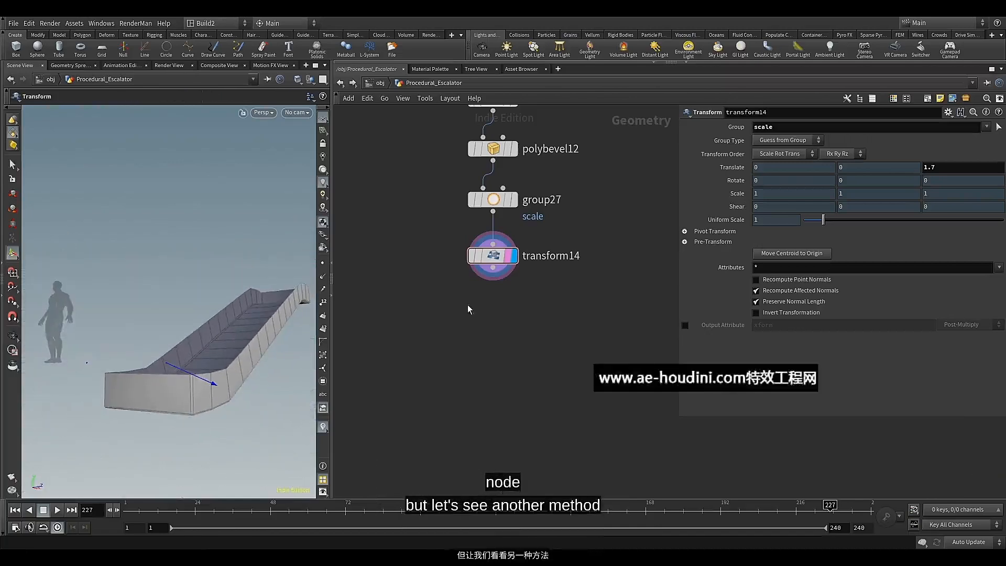
Add a Measure node below transform14, offset to its side and wired from its output, and display its result
{"action": "middle_click_drag", "start_coordinate": [467, 304], "coordinate": [438, 304]}
{"action": "left_click", "coordinate": [464, 268]}
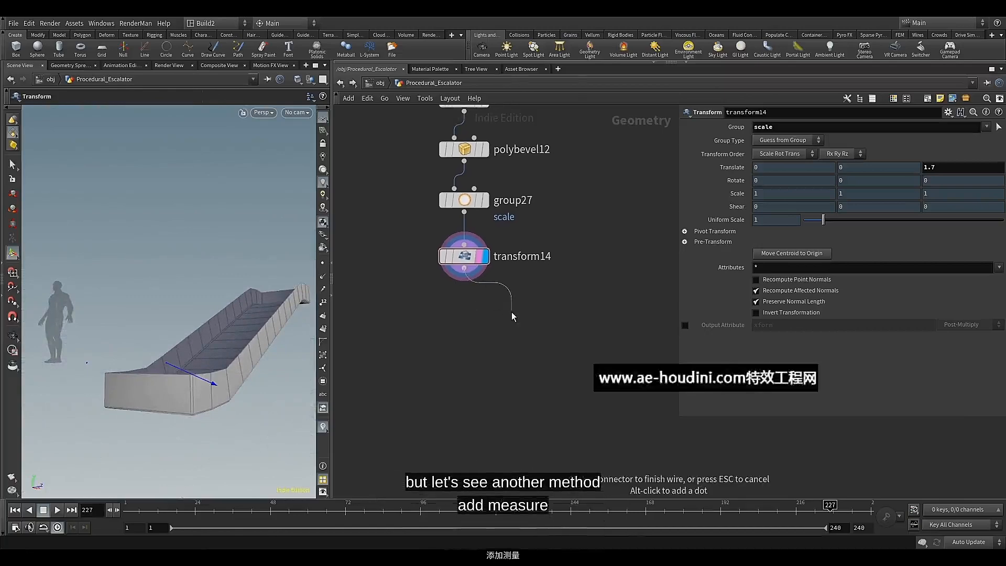
{"action": "key", "text": "Tab"}
{"action": "type", "text": "mea"}
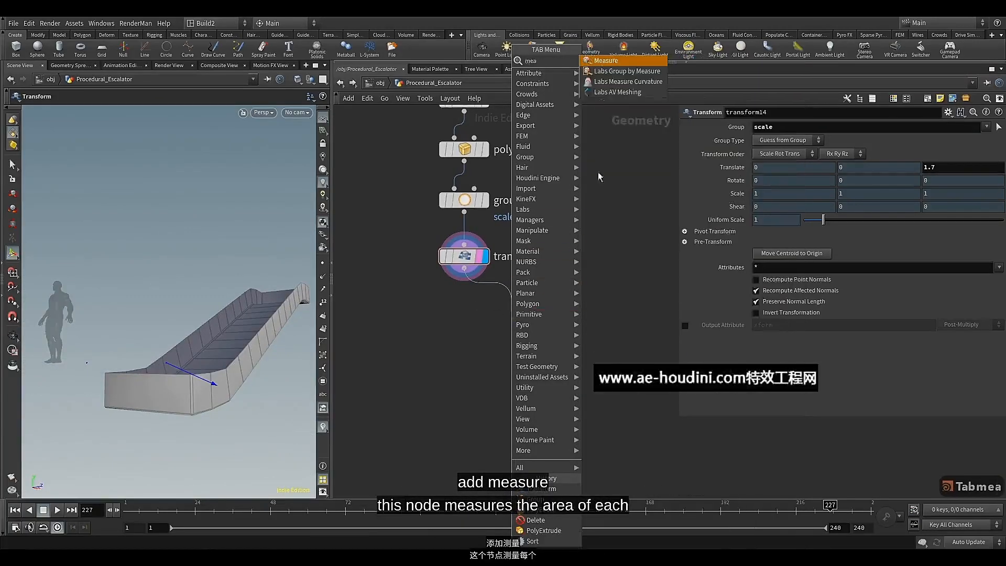
{"action": "key", "text": "Return"}
{"action": "left_click", "coordinate": [510, 311]}
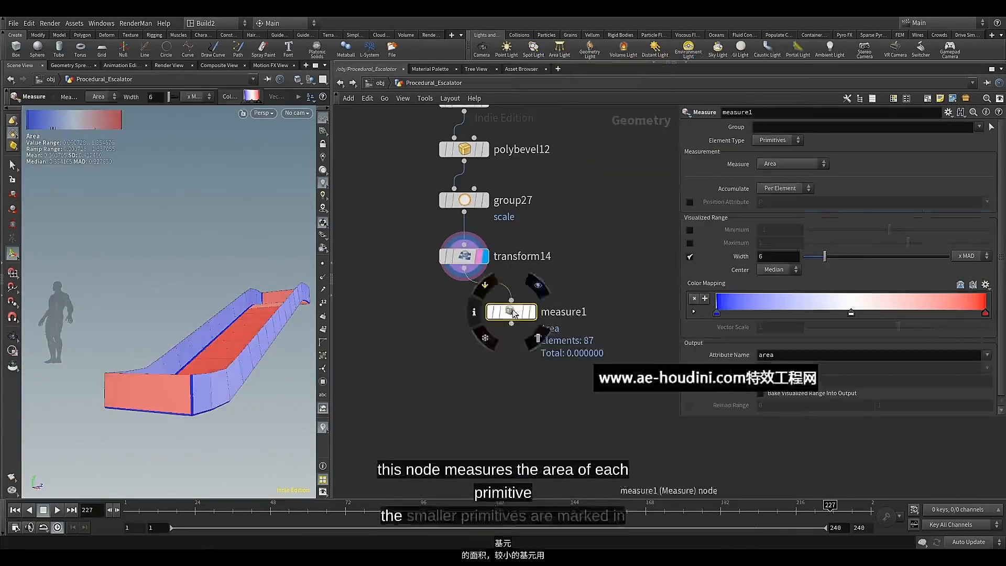
{"action": "left_click_drag", "start_coordinate": [513, 310], "coordinate": [547, 300]}
{"action": "left_click", "coordinate": [565, 301]}
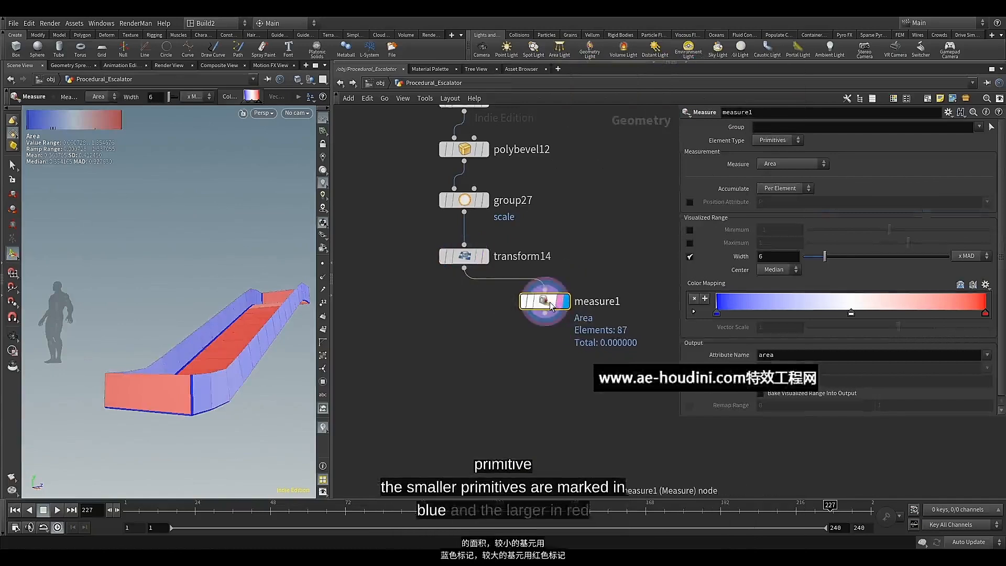
Enable Bake Visualized Range Into Output for the Measure node's area attribute
{"action": "left_click_drag", "start_coordinate": [210, 363], "coordinate": [287, 360], "text": "alt"}
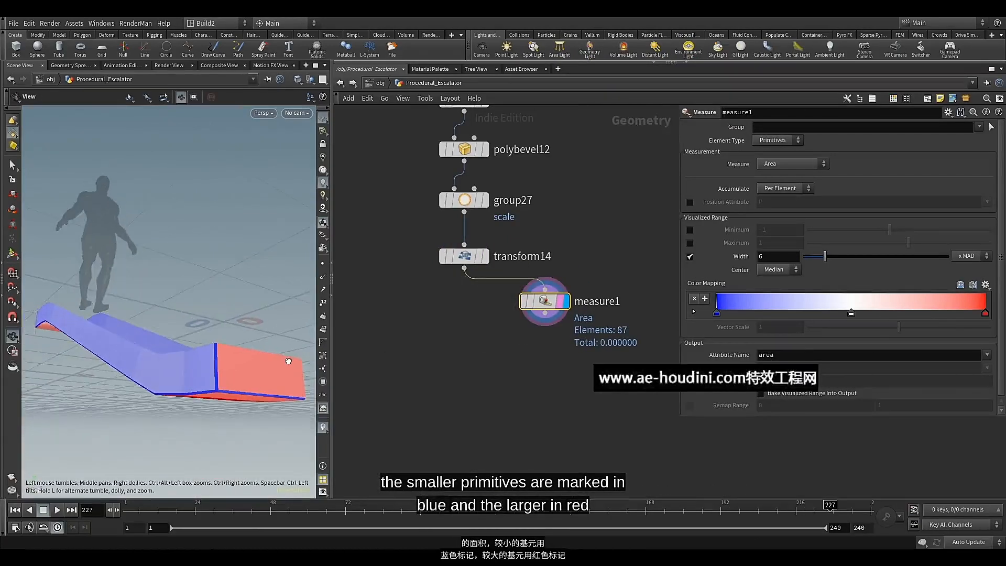
{"action": "scroll", "coordinate": [861, 352], "scroll_direction": "down", "scroll_amount": 2}
{"action": "left_click", "coordinate": [807, 393]}
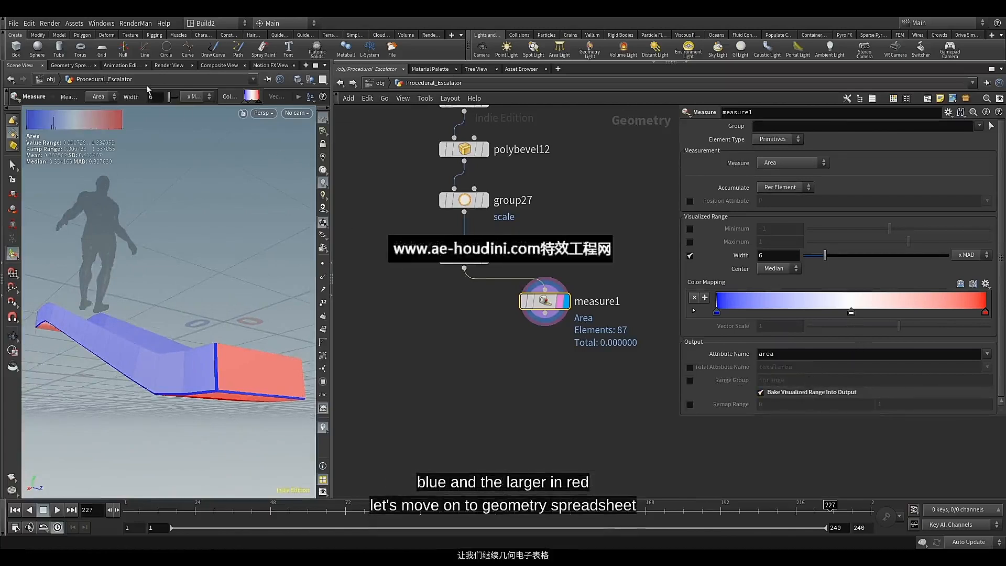
Enable the Measure node's Remap Range from 0 to 1 and examine the sorted area values in the geometry spreadsheet
{"action": "left_click", "coordinate": [68, 66]}
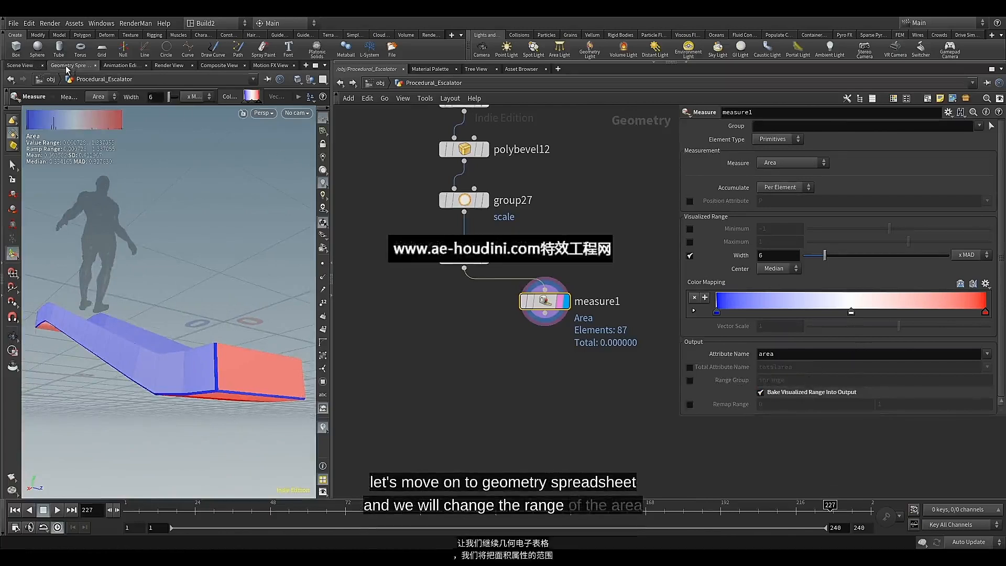
{"action": "left_click", "coordinate": [81, 109]}
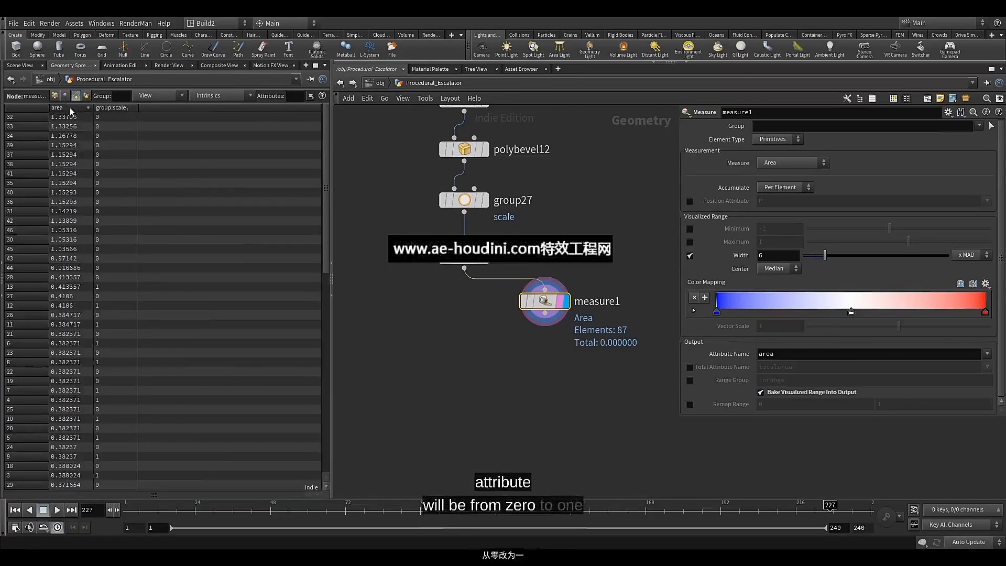
{"action": "left_click", "coordinate": [690, 405]}
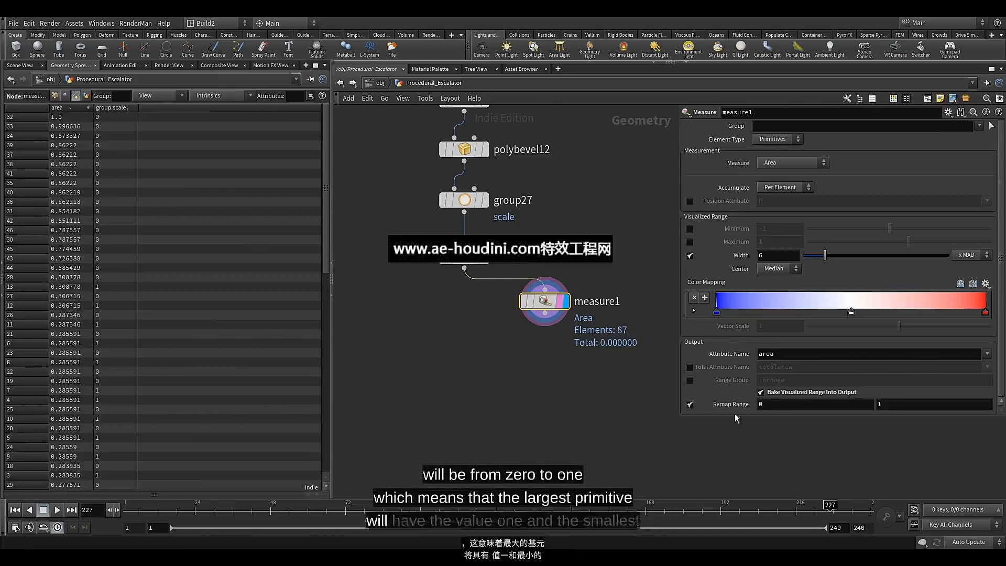
{"action": "left_click", "coordinate": [77, 108]}
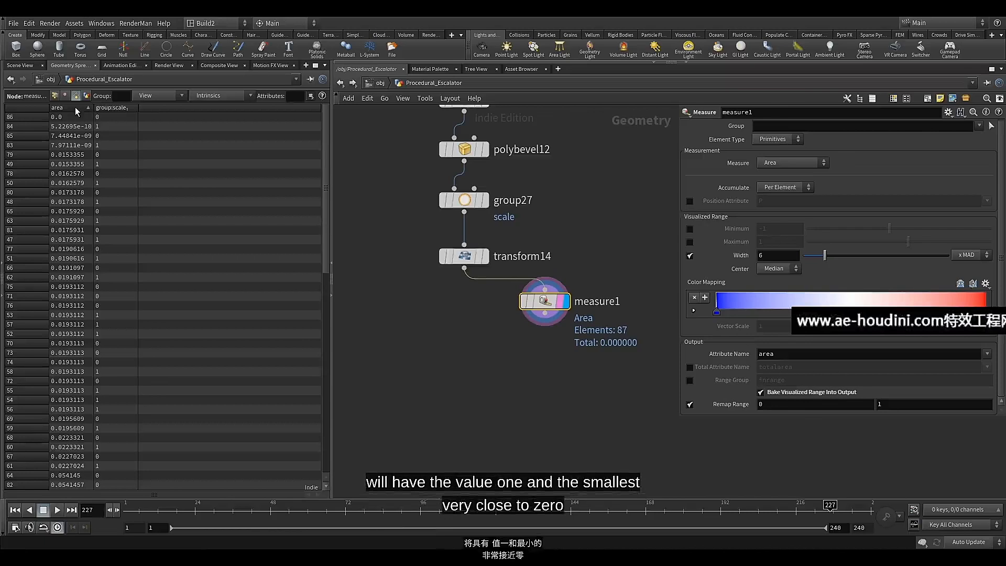
{"action": "left_click", "coordinate": [77, 108]}
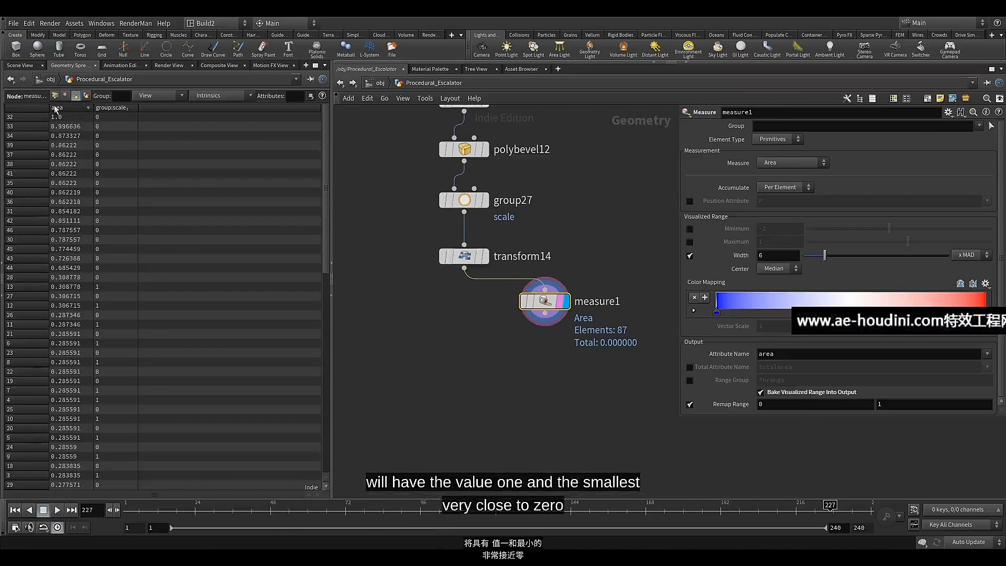
{"action": "left_click", "coordinate": [32, 65]}
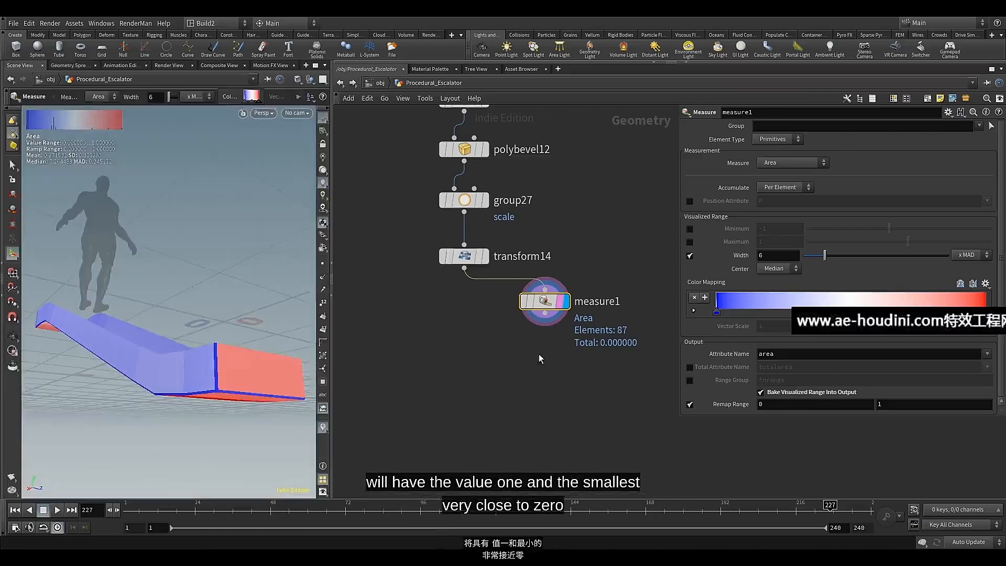
Add a Group Expression node below measure1, wired from its output, and display its result
{"action": "middle_click_drag", "start_coordinate": [497, 336], "coordinate": [479, 314]}
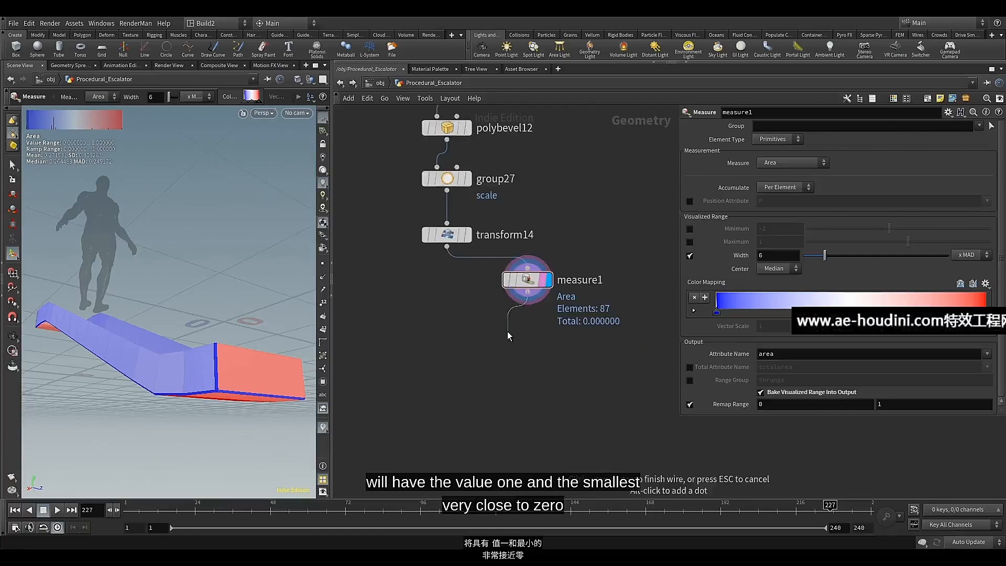
{"action": "key", "text": "Tab"}
{"action": "type", "text": "gr"}
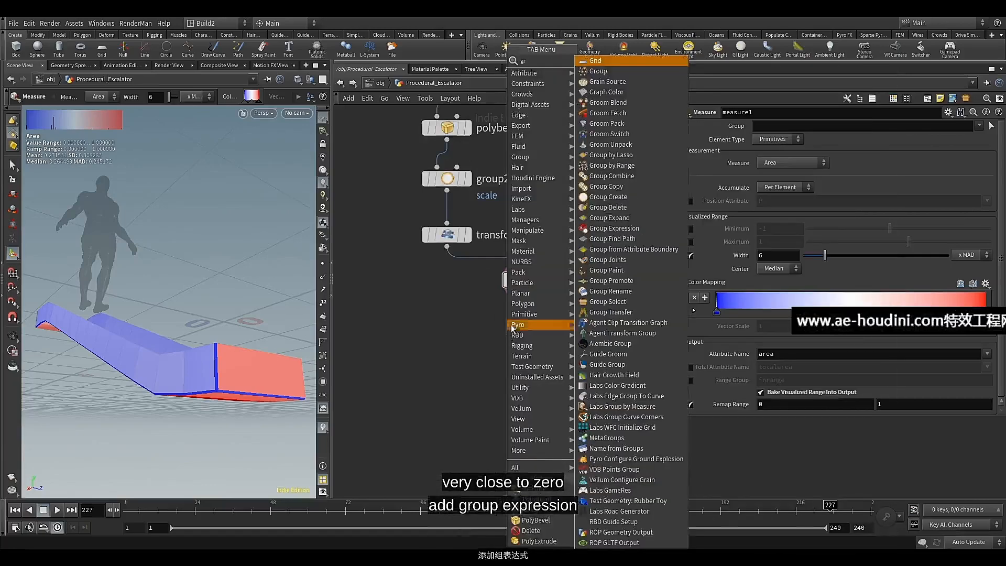
{"action": "left_click", "coordinate": [605, 229]}
{"action": "left_click_drag", "start_coordinate": [516, 335], "coordinate": [536, 362]}
{"action": "left_click", "coordinate": [549, 362]}
{"action": "left_click", "coordinate": [542, 363]}
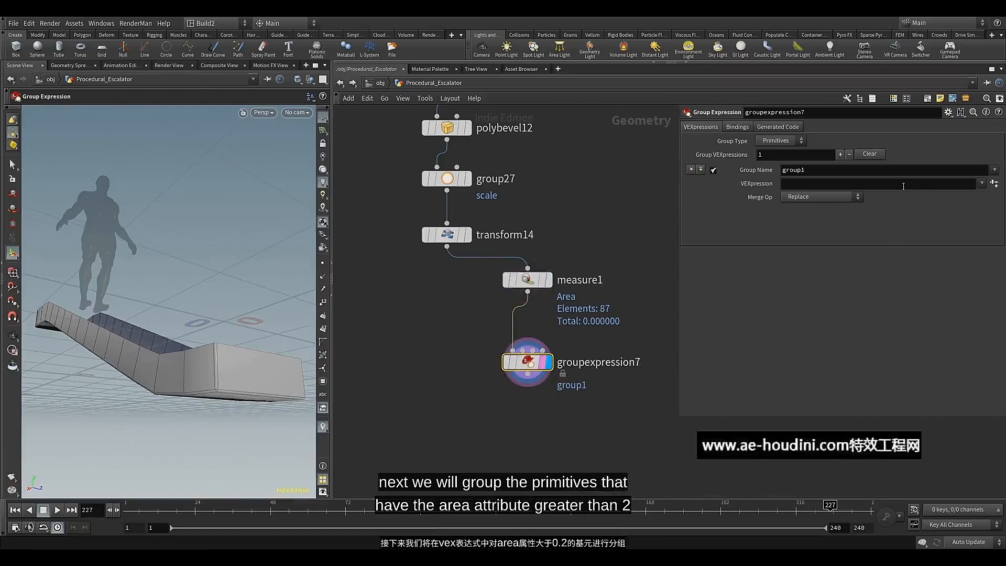
{"action": "left_click", "coordinate": [885, 181]}
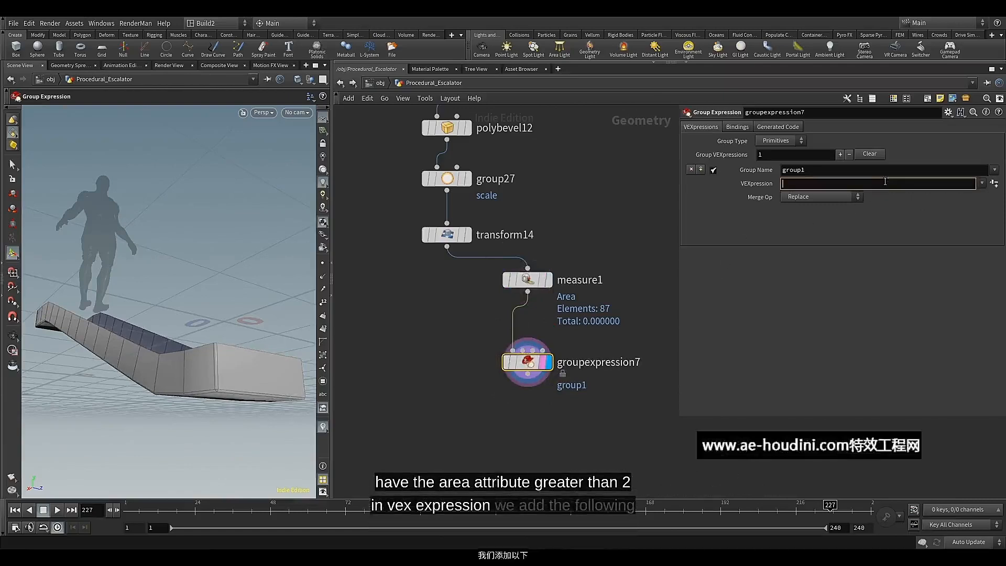
{"action": "type", "text": "@"}
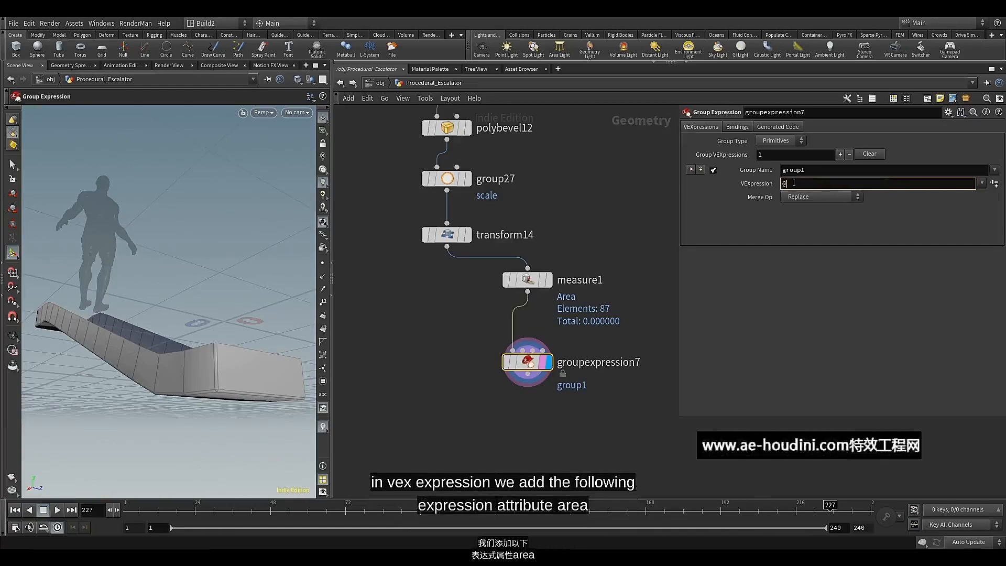
{"action": "key", "text": "BackSpace"}
{"action": "type", "text": "@"}
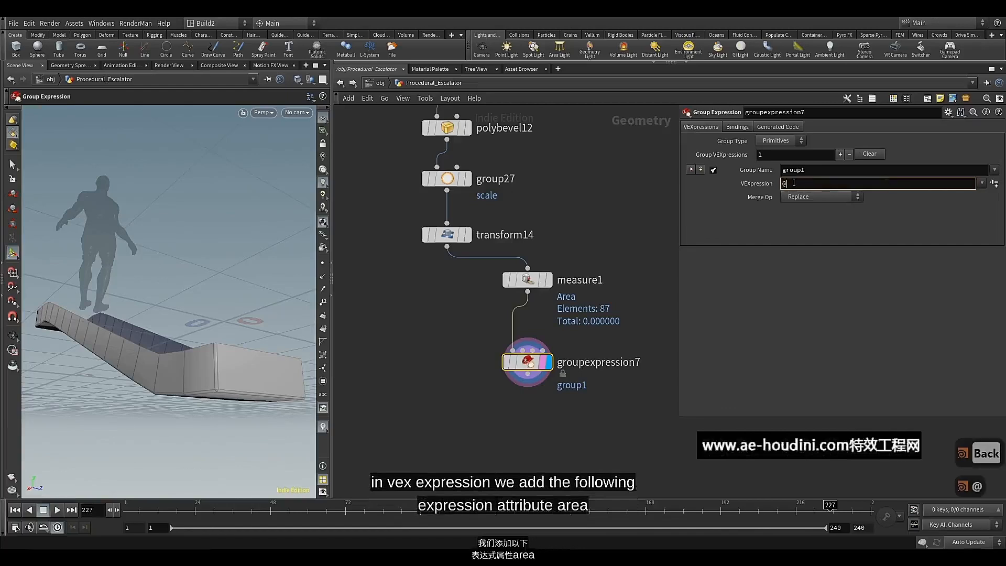
{"action": "type", "text": "area"}
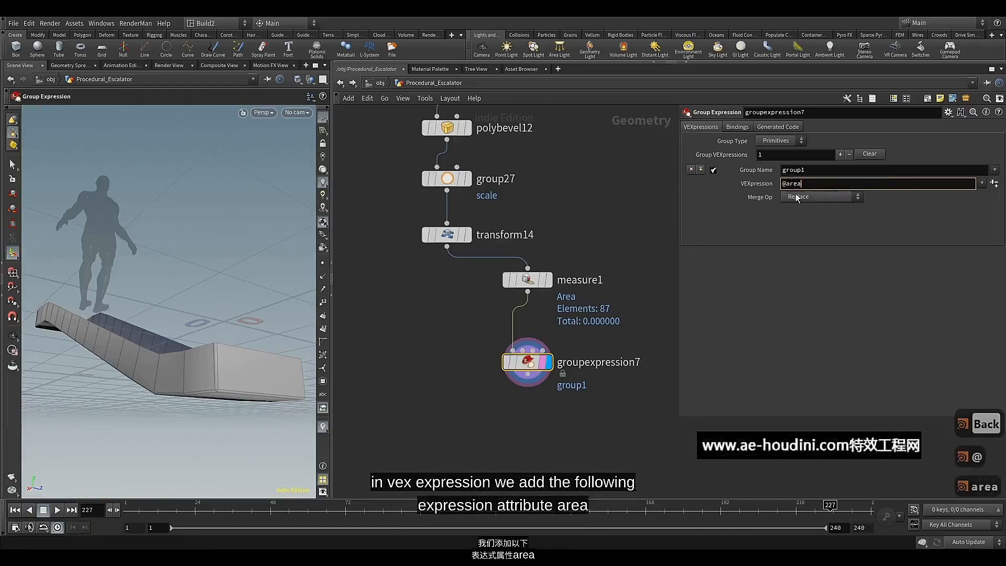
{"action": "type", "text": " >"}
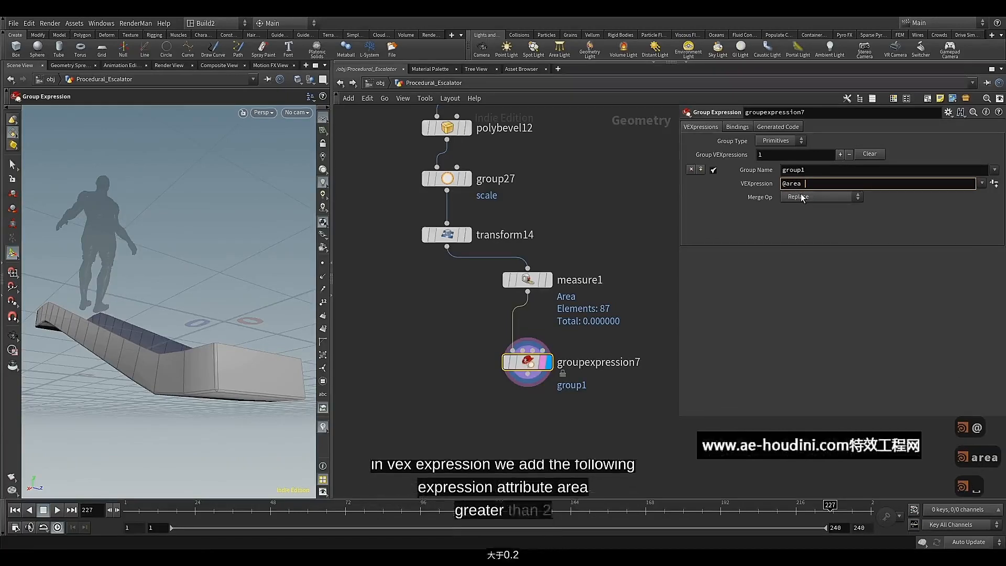
{"action": "type", "text": "0"}
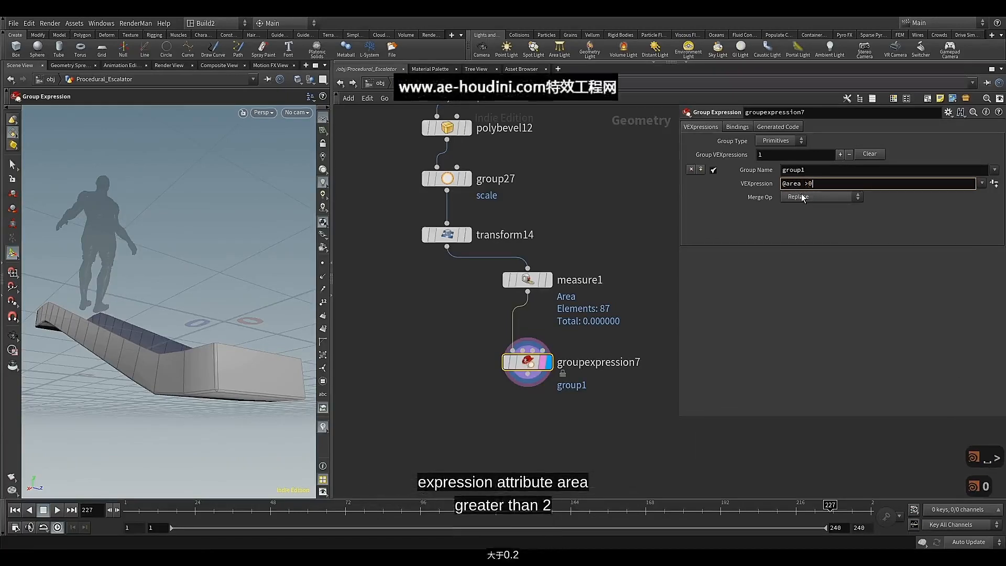
{"action": "type", "text": ".2"}
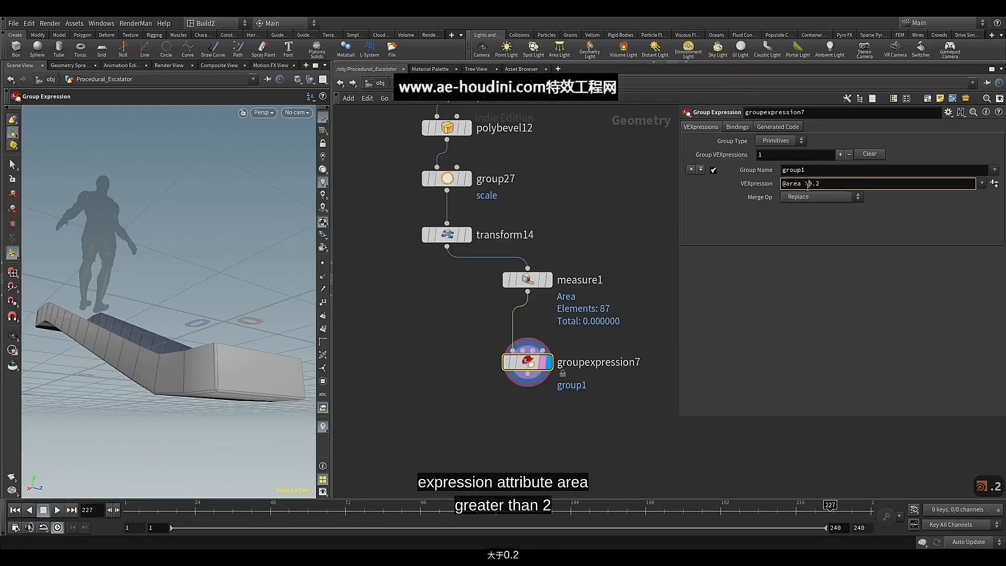
{"action": "key", "text": "Return"}
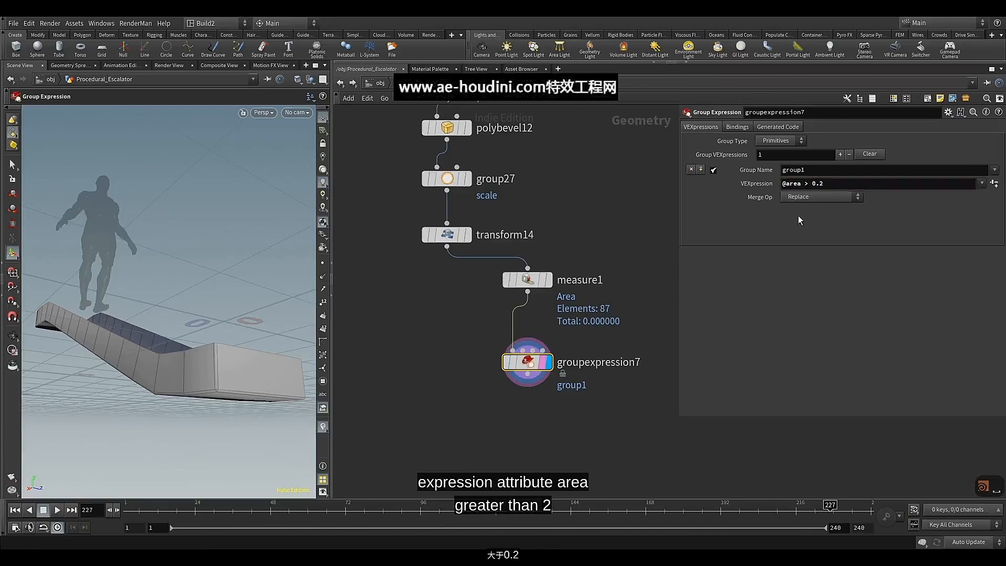
Check the group1 membership in the geometry spreadsheet, return to the viewport and move groupexpression7 closer to measure1
{"action": "mouse_move", "coordinate": [531, 369]}
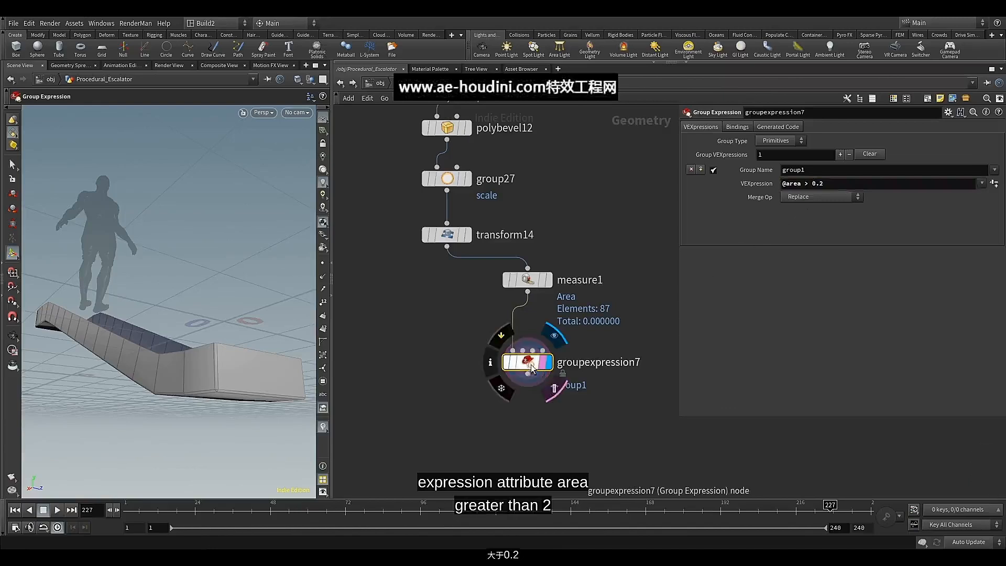
{"action": "left_click", "coordinate": [69, 65]}
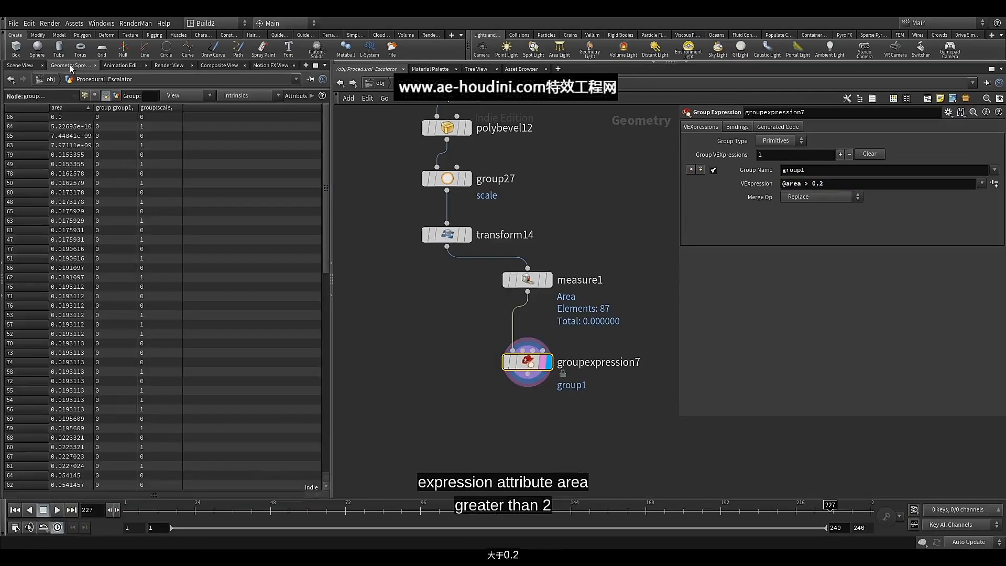
{"action": "left_click", "coordinate": [20, 65]}
{"action": "mouse_move", "coordinate": [553, 369]}
{"action": "left_click_drag", "start_coordinate": [527, 362], "coordinate": [525, 339]}
{"action": "left_click", "coordinate": [527, 346]}
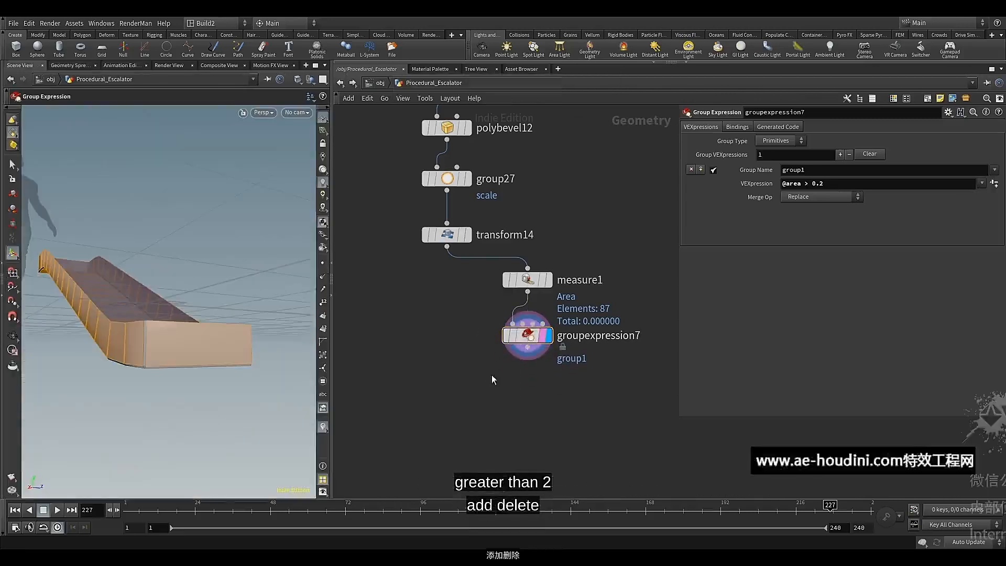
Add a Delete node below groupexpression7, wired from its output, and display its result
{"action": "key", "text": "Tab"}
{"action": "type", "text": "del"}
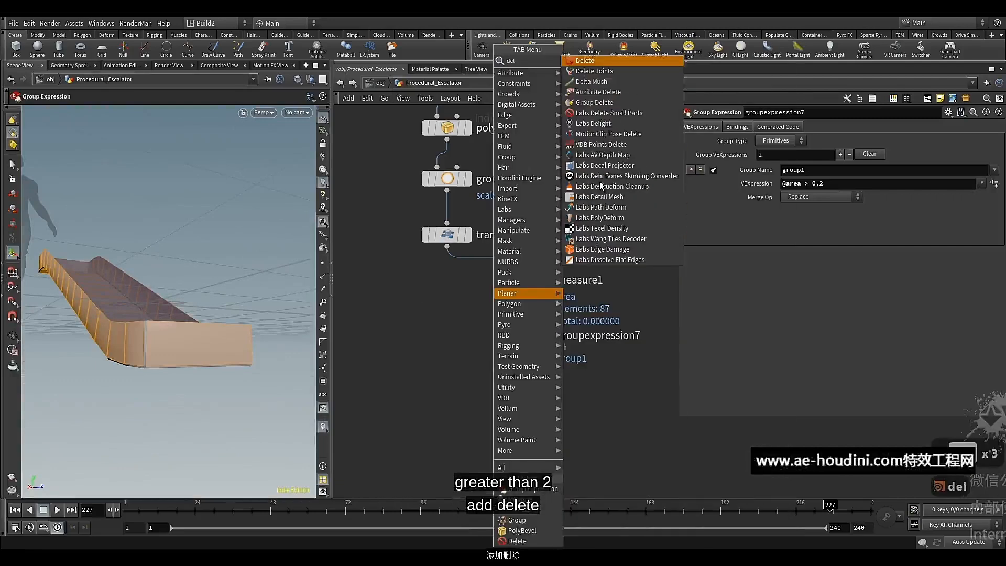
{"action": "left_click", "coordinate": [517, 540]}
{"action": "left_click", "coordinate": [528, 386]}
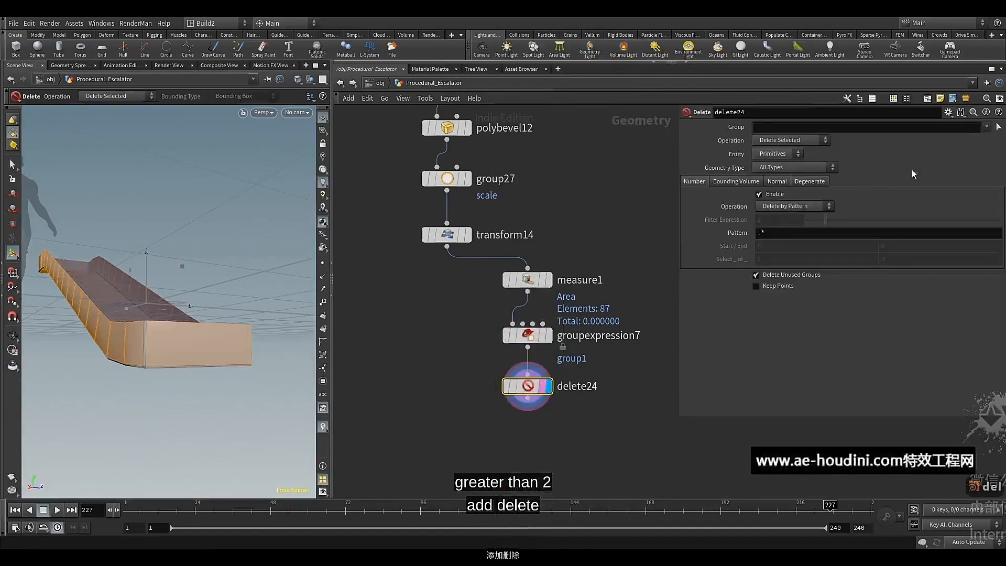
Set the Delete node's Group to group1 with the Delete Non-Selected operation, inspect the remaining geometry and save the scene
{"action": "left_click", "coordinate": [987, 126]}
{"action": "left_click", "coordinate": [931, 149]}
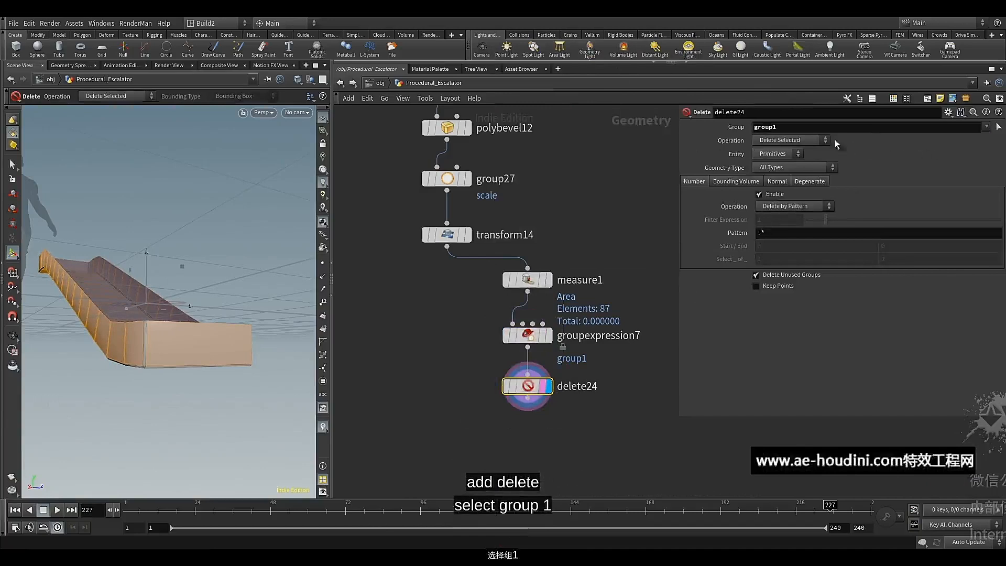
{"action": "left_click", "coordinate": [795, 140]}
{"action": "left_click", "coordinate": [785, 161]}
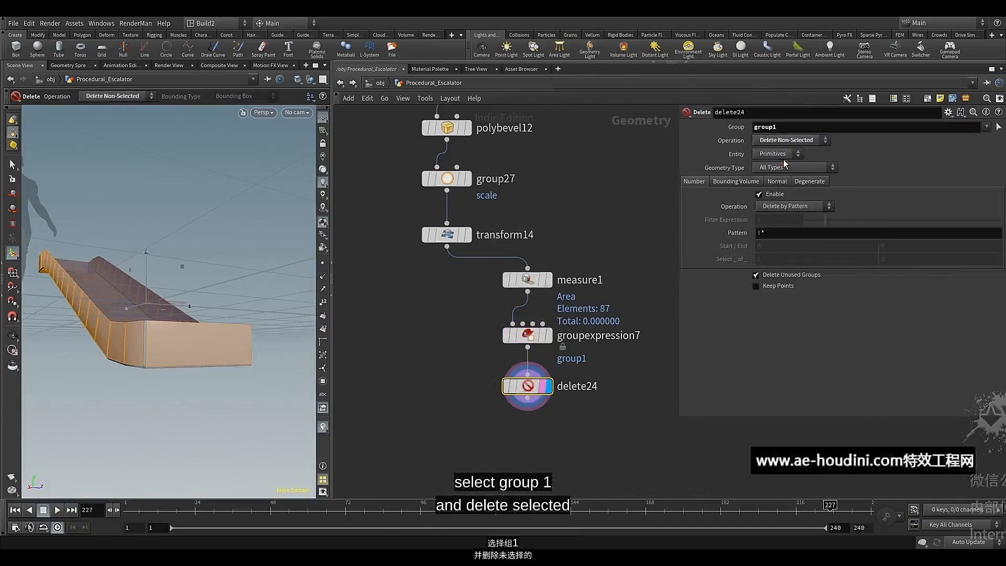
{"action": "left_click", "coordinate": [68, 65]}
{"action": "left_click", "coordinate": [29, 65]}
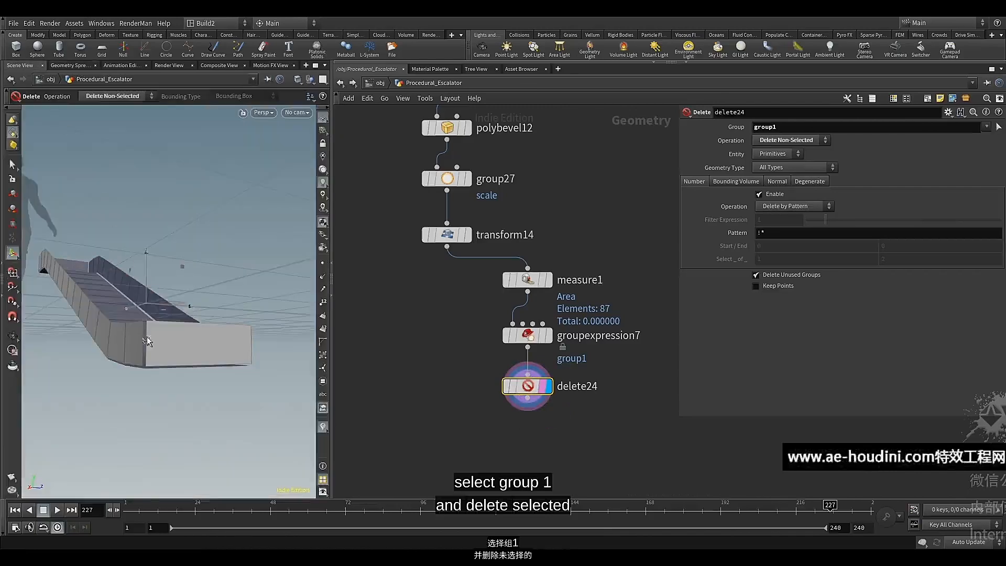
{"action": "left_click_drag", "start_coordinate": [147, 342], "coordinate": [160, 336]}
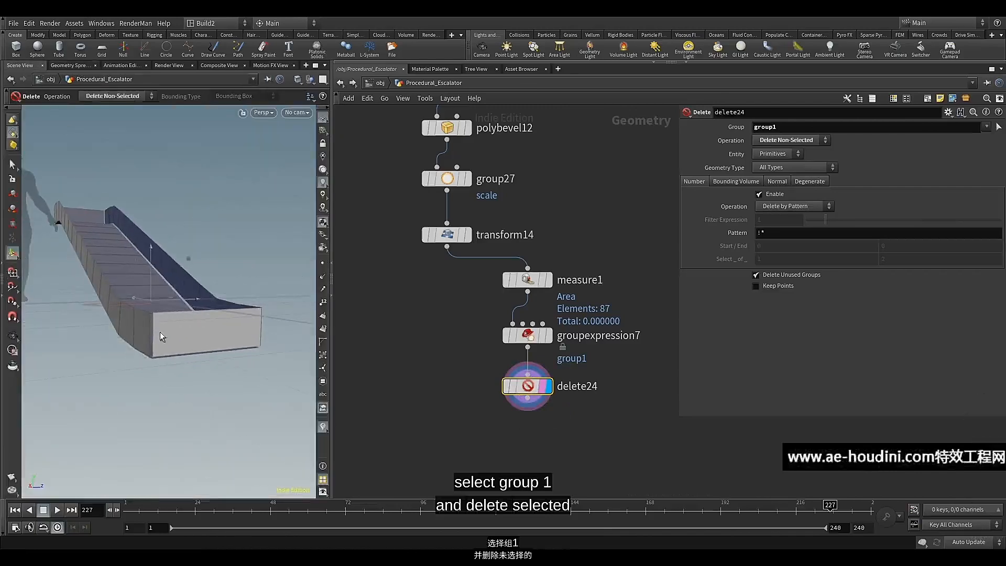
{"action": "key", "text": "ctrl+s"}
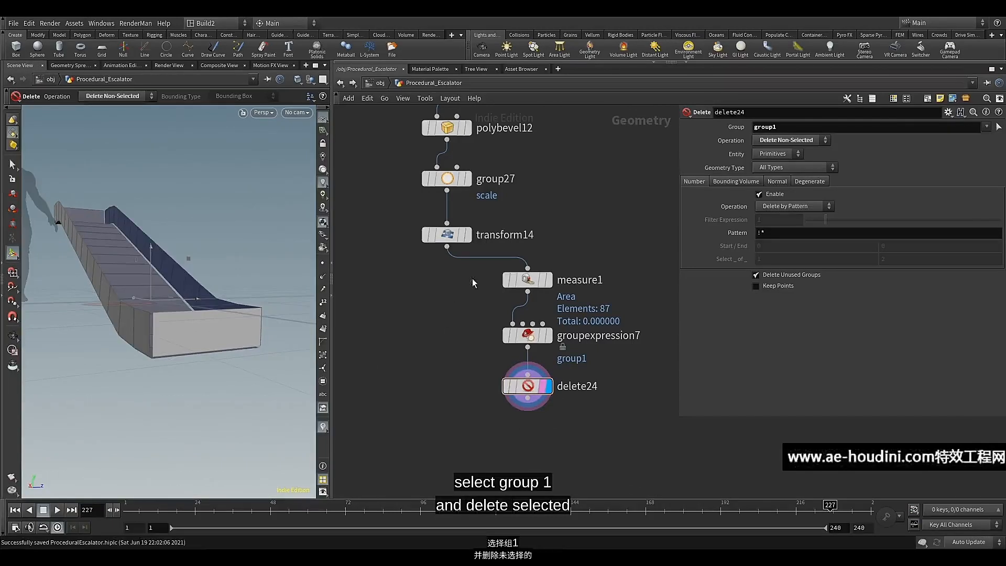
Align measure1, groupexpression7 and delete24 in an evenly spaced vertical column
{"action": "left_click_drag", "start_coordinate": [470, 272], "coordinate": [521, 400]}
{"action": "key", "text": "a"}
{"action": "left_click_drag", "start_coordinate": [523, 314], "coordinate": [523, 368]}
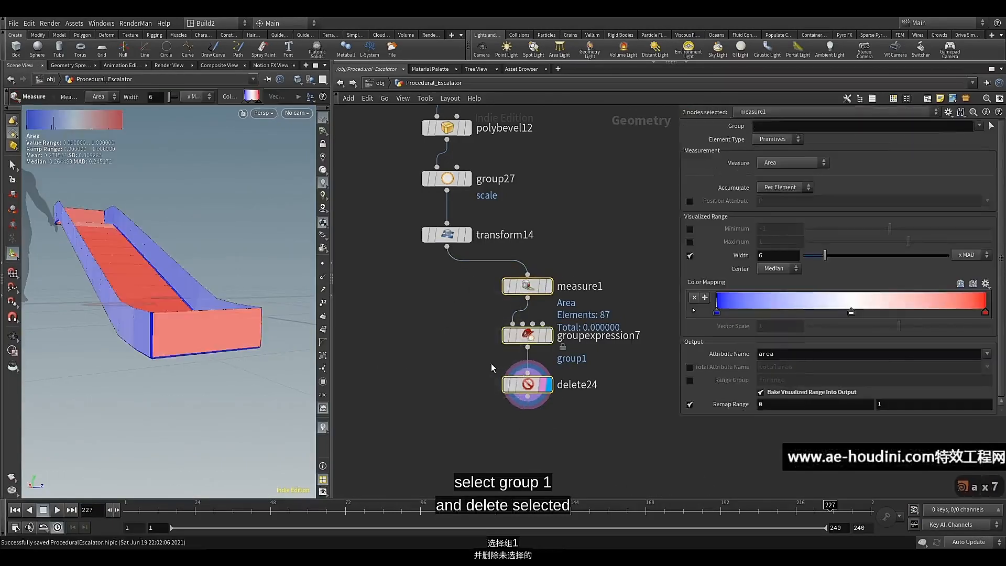
{"action": "left_click", "coordinate": [516, 388]}
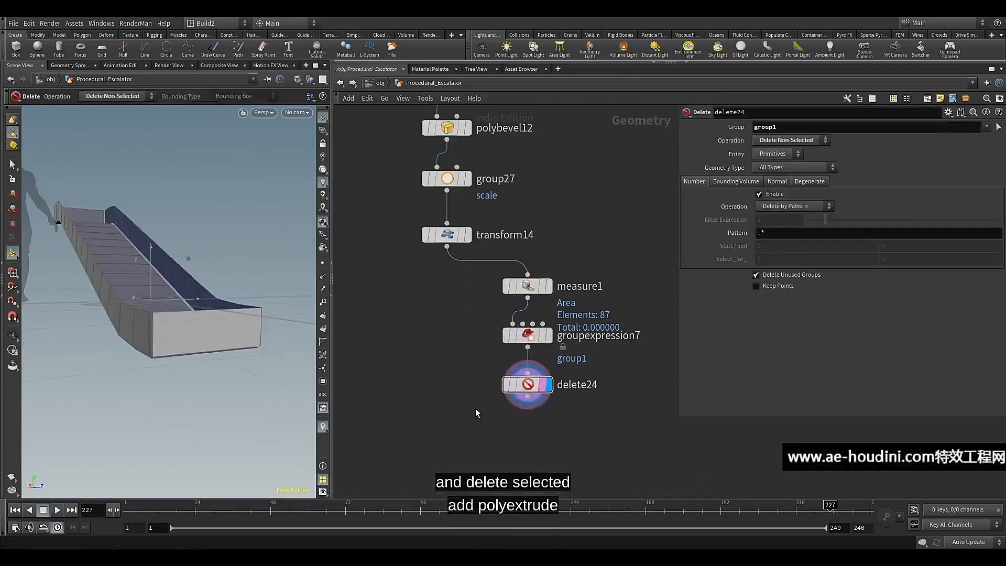
Add a PolyExtrude node below delete24, wired from its output, and display its result
{"action": "middle_click_drag", "start_coordinate": [476, 410], "coordinate": [470, 344]}
{"action": "left_click", "coordinate": [517, 341]}
{"action": "key", "text": "Tab"}
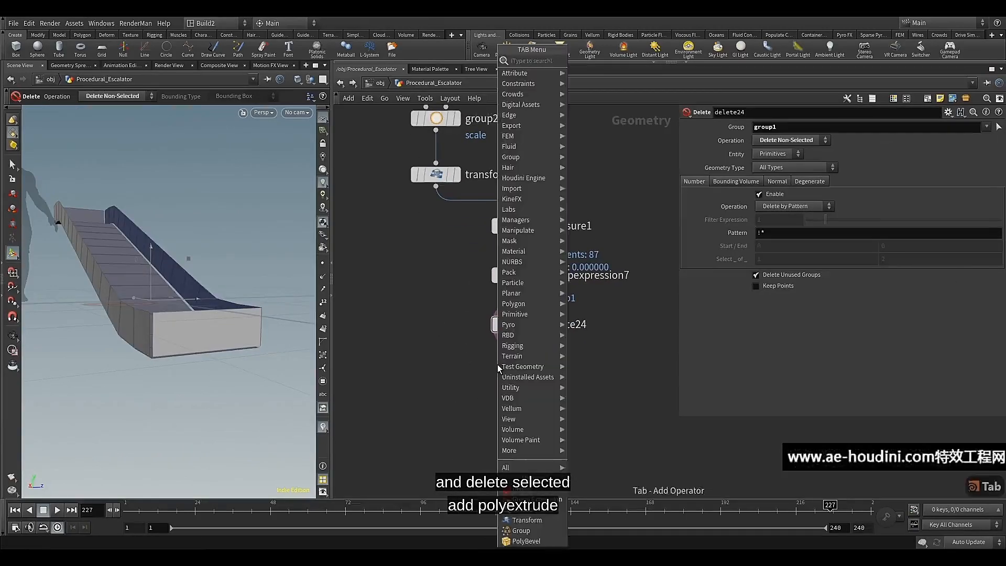
{"action": "type", "text": "pol"}
{"action": "left_click", "coordinate": [596, 133]}
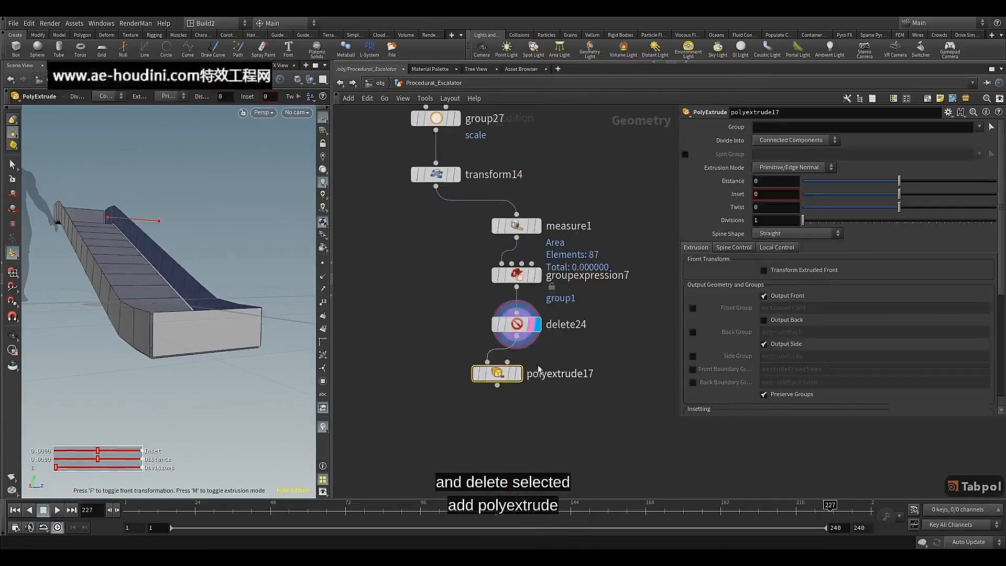
{"action": "left_click", "coordinate": [522, 376]}
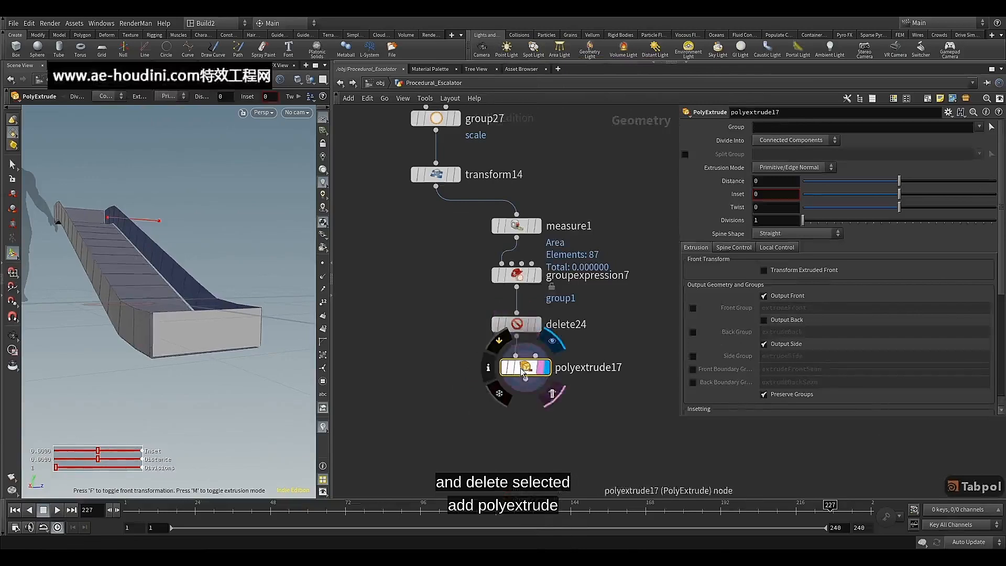
Restrict the PolyExtrude to group1, set its Inset to 0.005, turn off Output Side and inspect the gaps between panels
{"action": "left_click", "coordinate": [979, 127]}
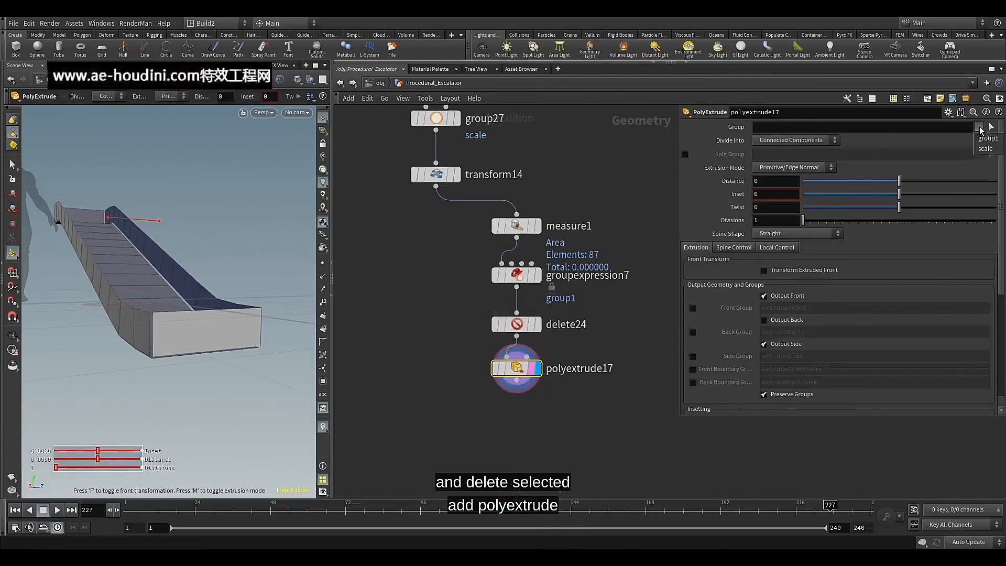
{"action": "left_click", "coordinate": [978, 138]}
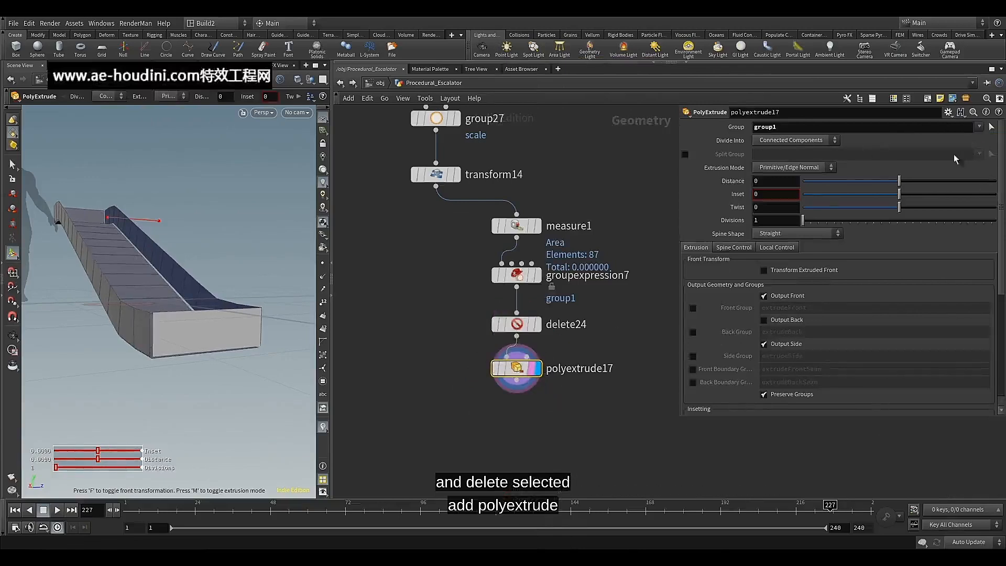
{"action": "left_click", "coordinate": [771, 194]}
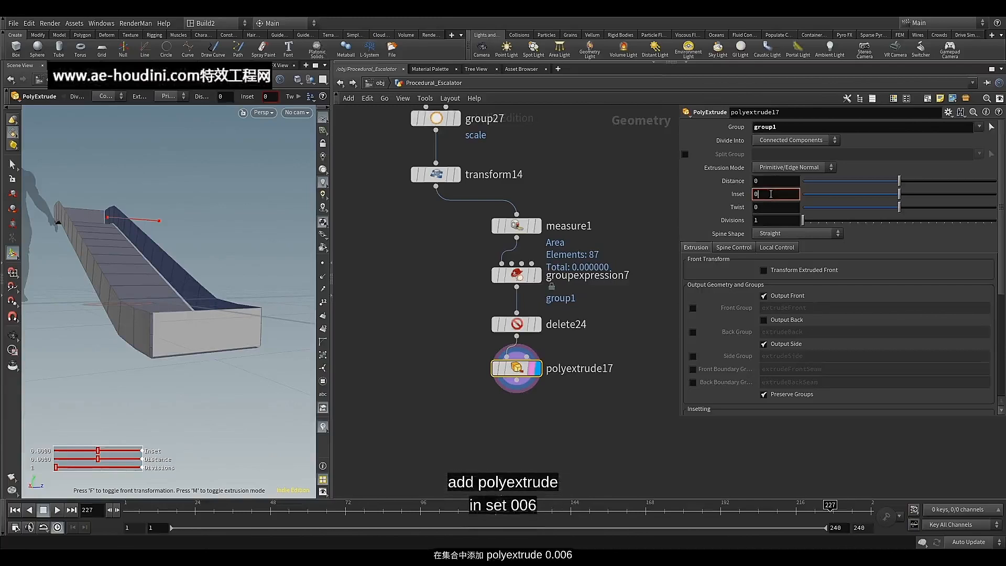
{"action": "type", "text": ".00"}
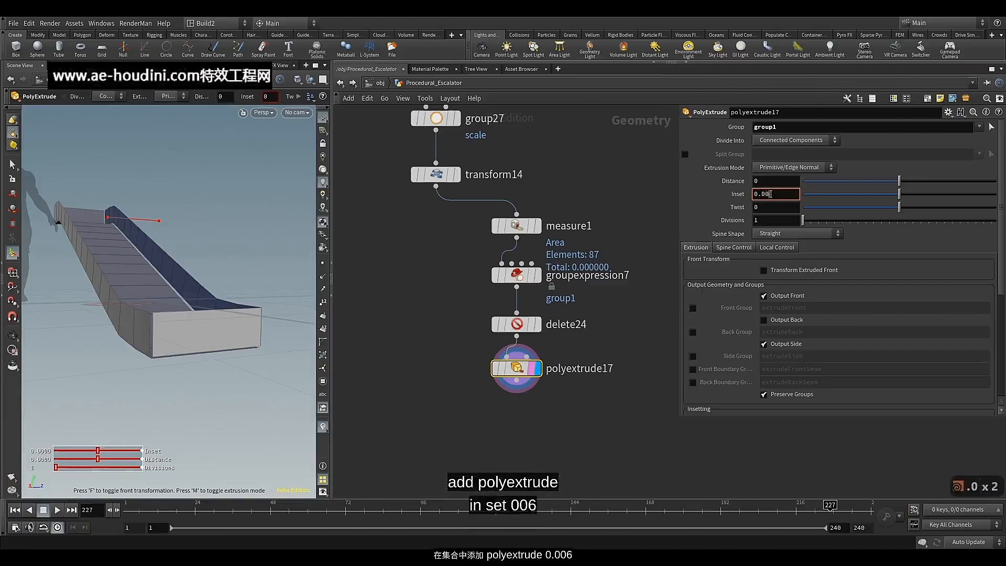
{"action": "type", "text": "5"}
{"action": "key", "text": "Return"}
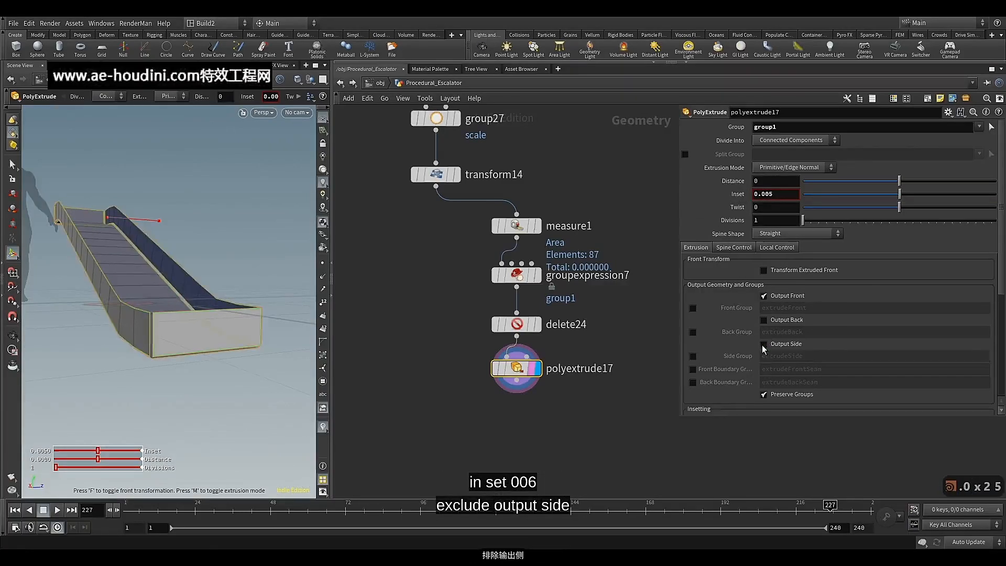
{"action": "scroll", "coordinate": [150, 330], "scroll_direction": "up", "scroll_amount": 5}
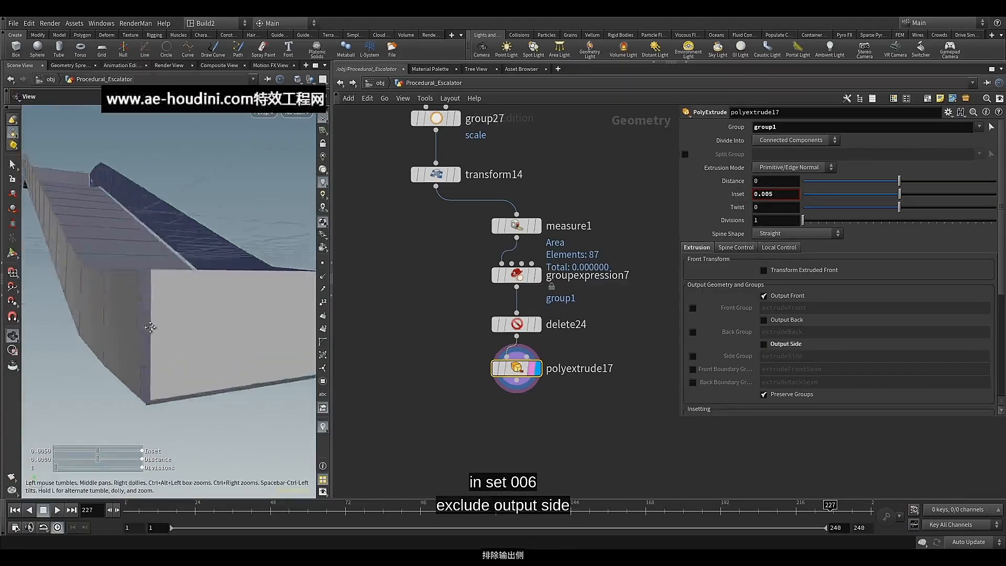
{"action": "left_click_drag", "start_coordinate": [150, 330], "coordinate": [205, 310], "text": "alt"}
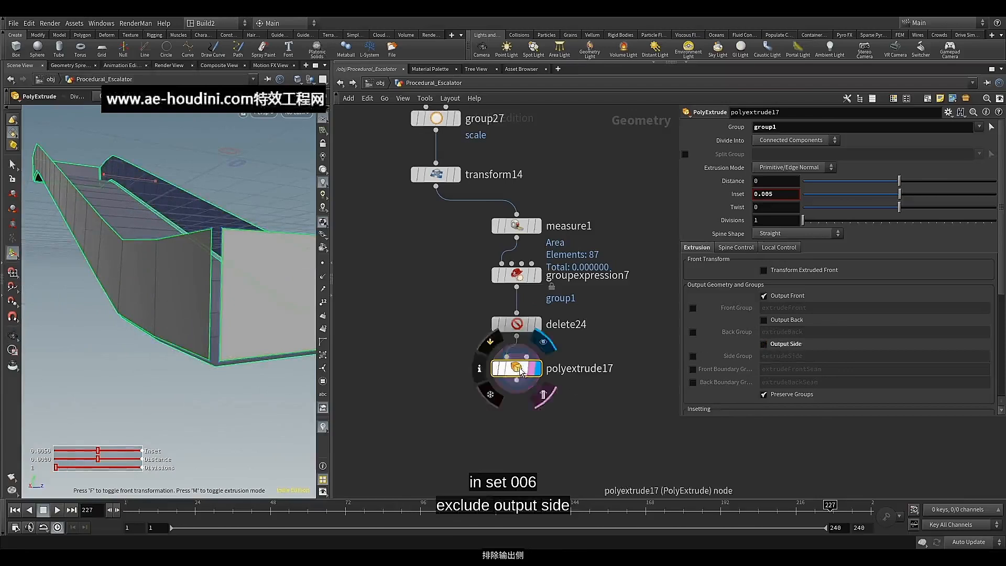
{"action": "scroll", "coordinate": [233, 209], "scroll_direction": "up", "scroll_amount": 5}
{"action": "mouse_move", "coordinate": [222, 242]}
{"action": "left_mouse_down", "text": "alt"}
{"action": "mouse_move", "coordinate": [220, 232]}
{"action": "mouse_move", "coordinate": [213, 241]}
{"action": "left_mouse_up", "text": "alt"}
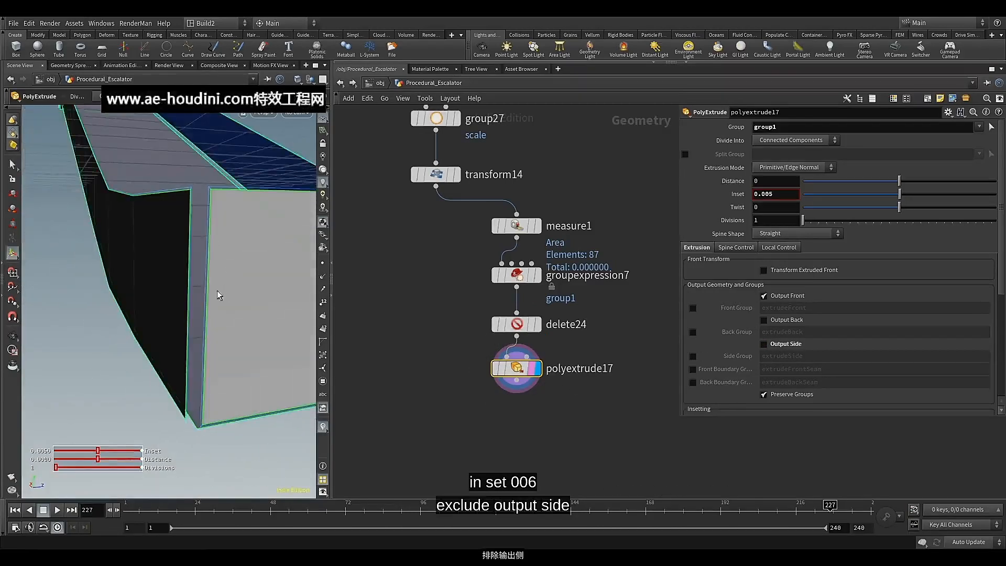
Add a second PolyExtrude node below polyextrude17, wired from its output, and display its result
{"action": "middle_click_drag", "start_coordinate": [472, 385], "coordinate": [476, 367]}
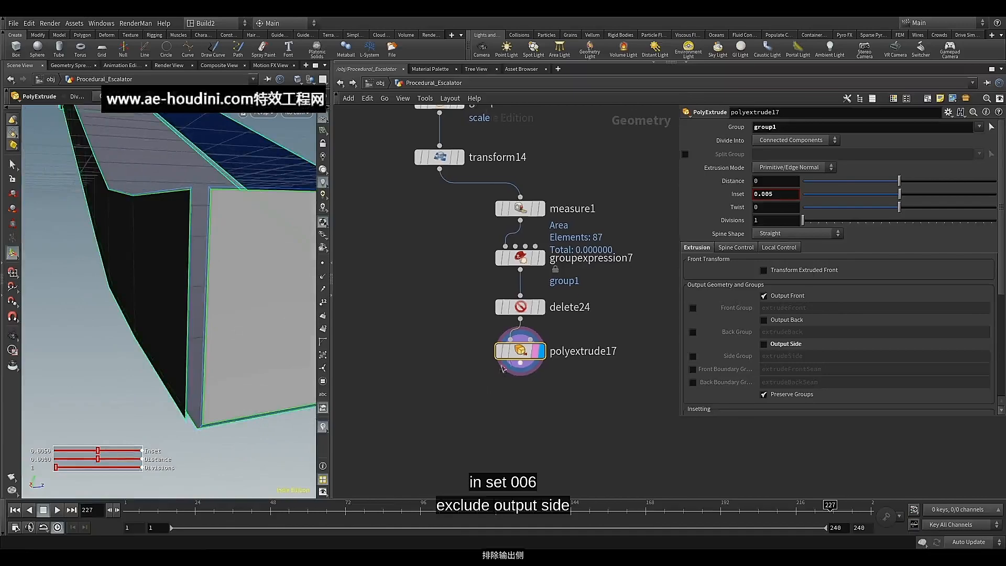
{"action": "left_click", "coordinate": [518, 370]}
{"action": "key", "text": "Tab"}
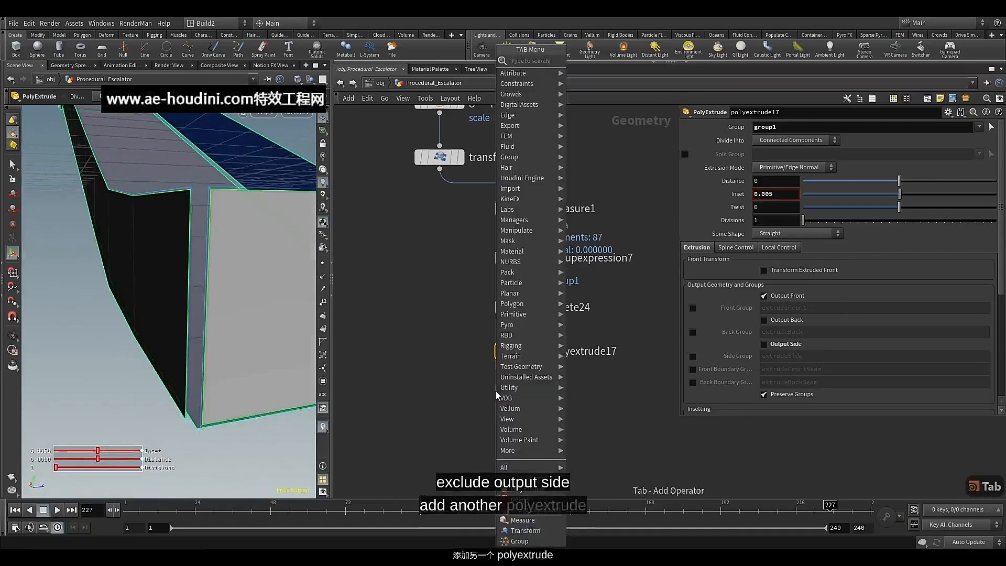
{"action": "type", "text": "pol"}
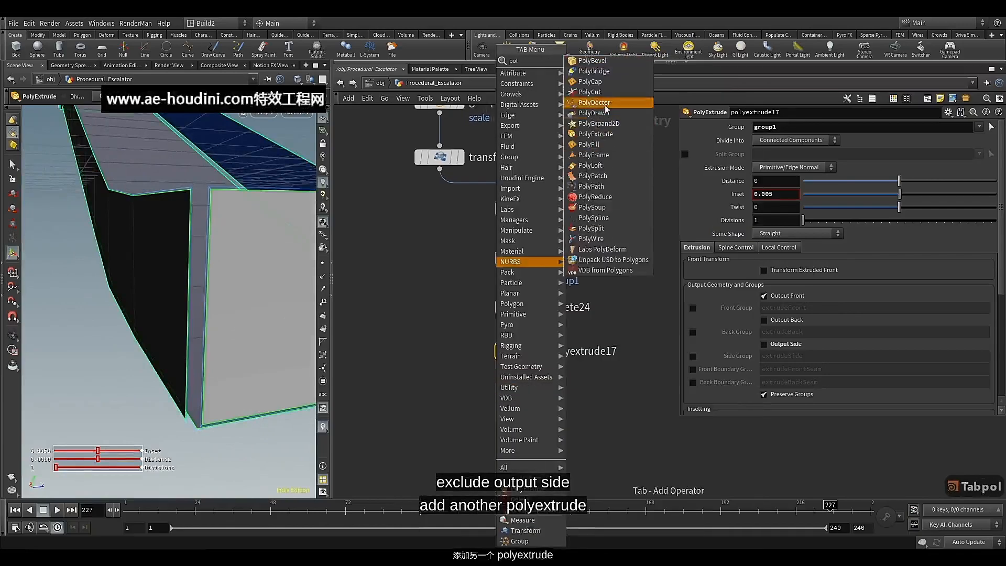
{"action": "left_click", "coordinate": [600, 134]}
{"action": "left_click", "coordinate": [516, 401]}
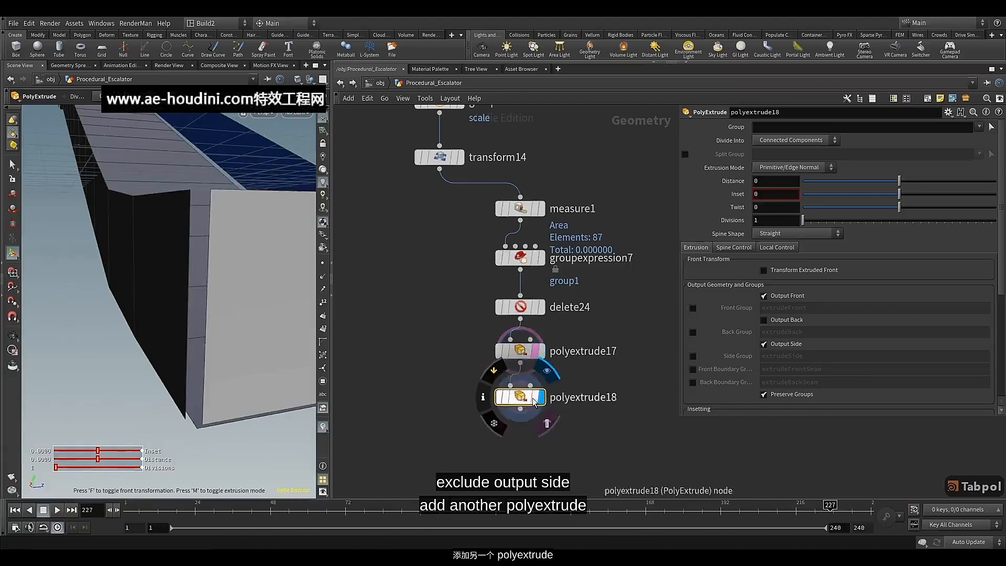
Set the second PolyExtrude's Distance to 0.011 and Inset to 0.003, and inspect the thickened panels
{"action": "left_click", "coordinate": [780, 182]}
{"action": "type", "text": "."}
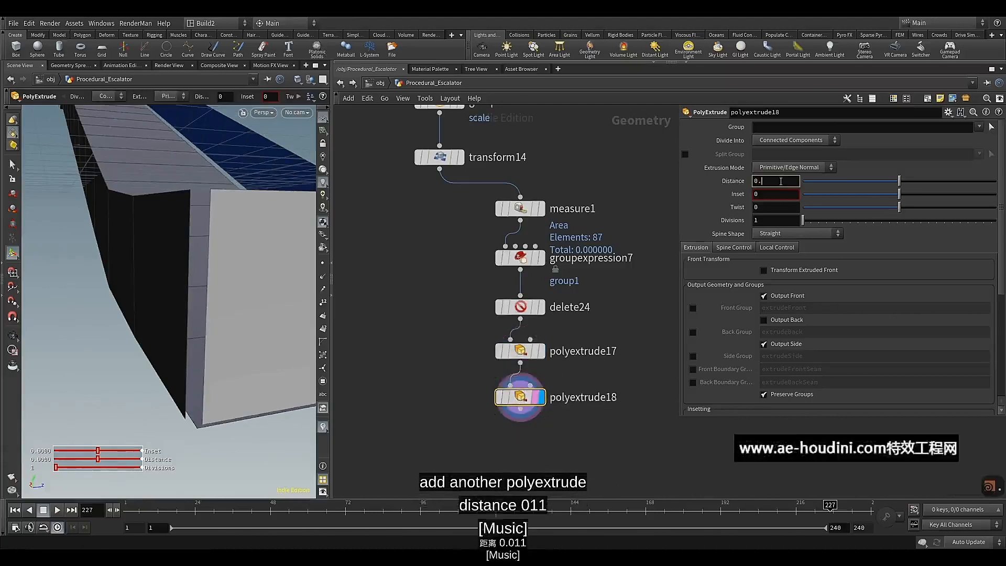
{"action": "type", "text": "011"}
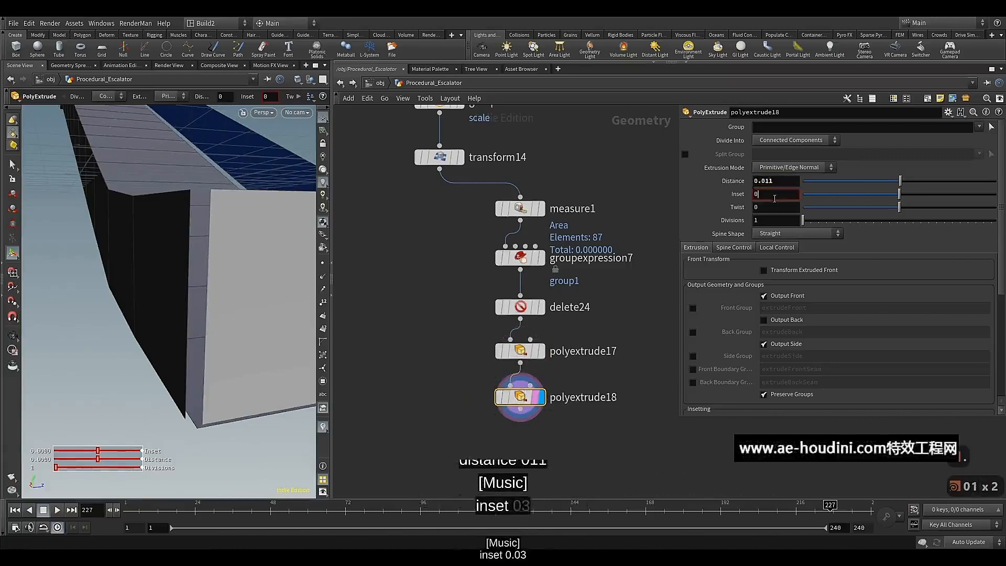
{"action": "left_click", "coordinate": [775, 195]}
{"action": "type", "text": ".0"}
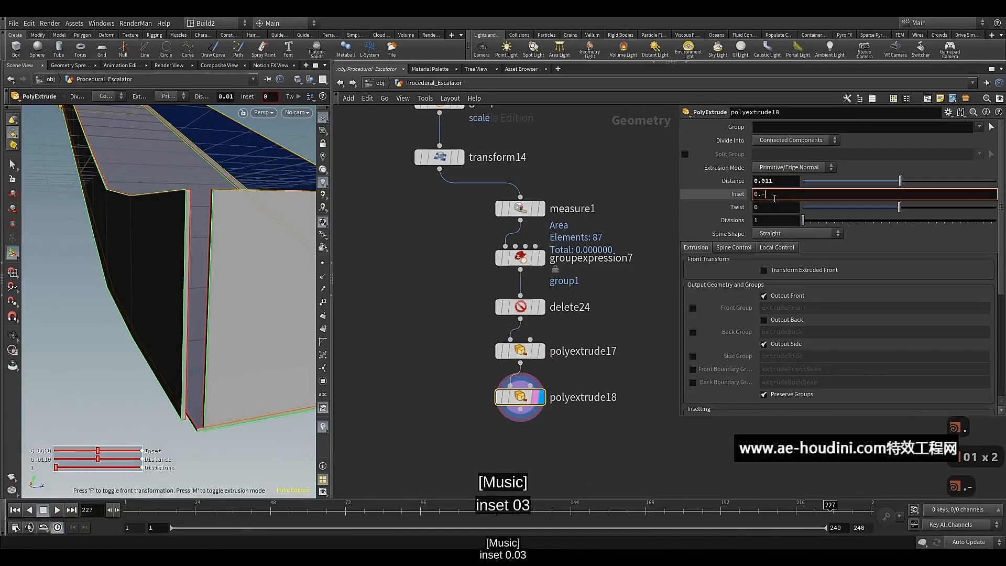
{"action": "key", "text": "BackSpace"}
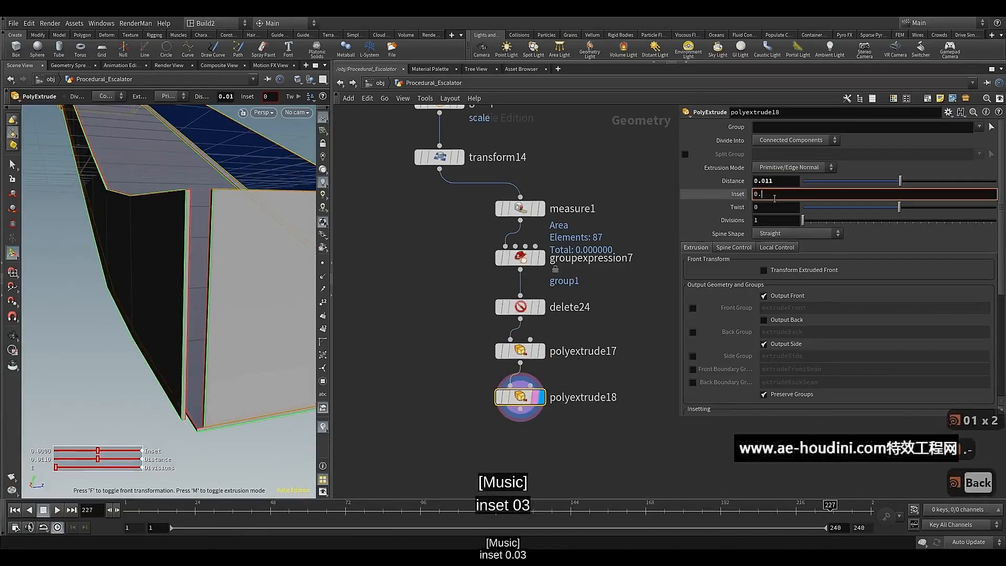
{"action": "type", "text": "003"}
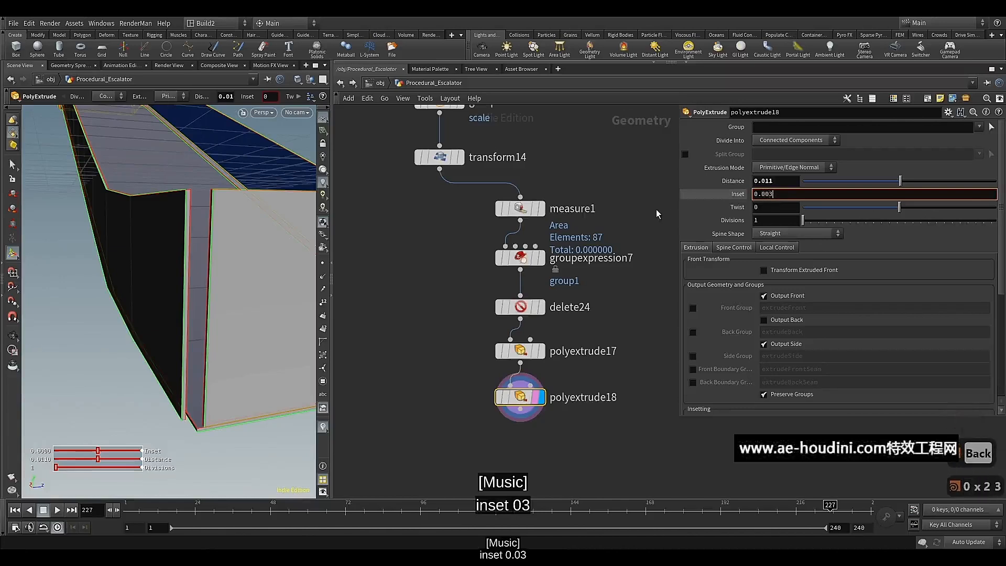
{"action": "key", "text": "Return"}
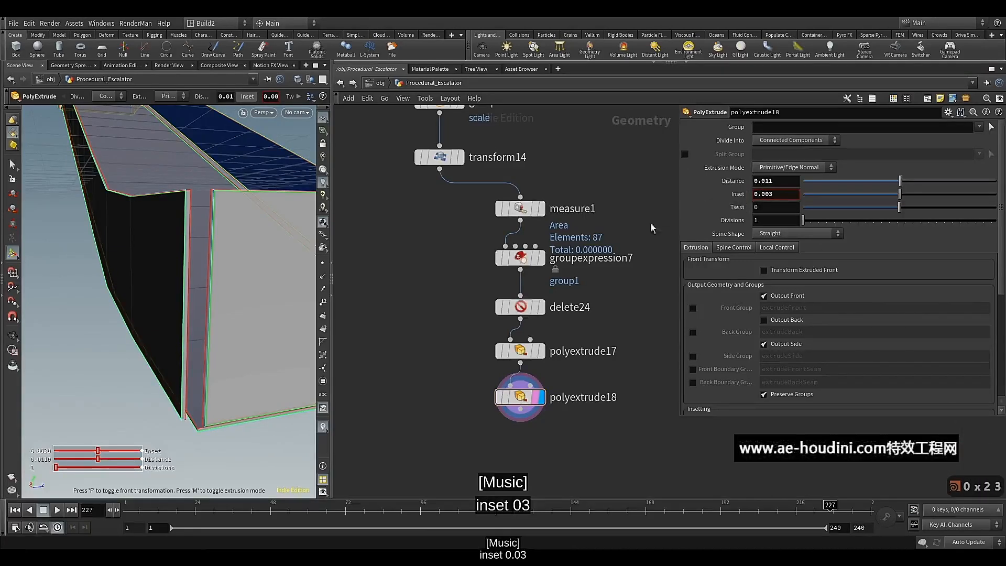
{"action": "left_click_drag", "start_coordinate": [214, 242], "coordinate": [193, 230], "text": "alt"}
{"action": "left_click_drag", "start_coordinate": [187, 229], "coordinate": [181, 250]}
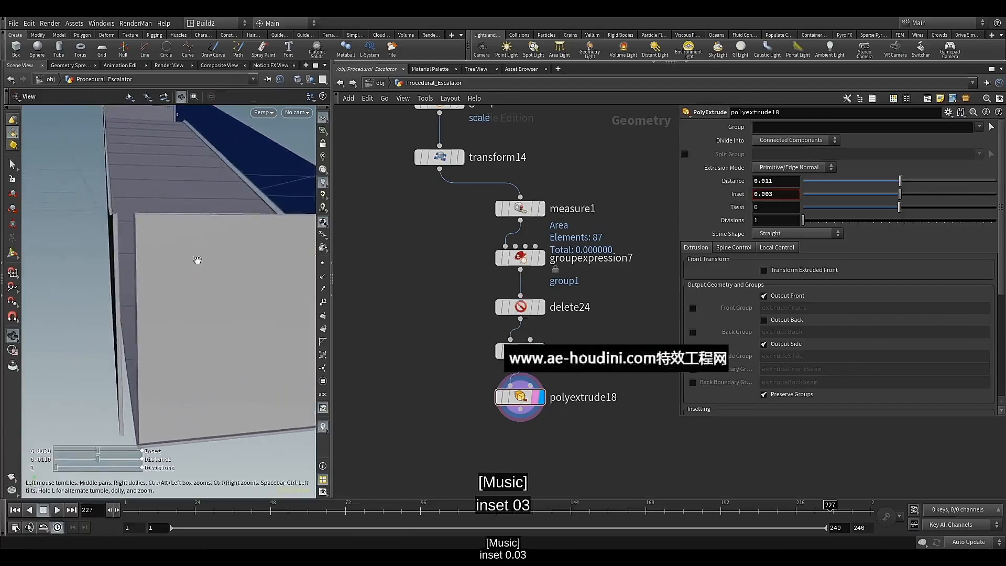
{"action": "key", "text": "Return"}
Add a Subdivide node wired from the output of polyextrude18 and display its result
{"action": "middle_click_drag", "start_coordinate": [481, 426], "coordinate": [469, 369]}
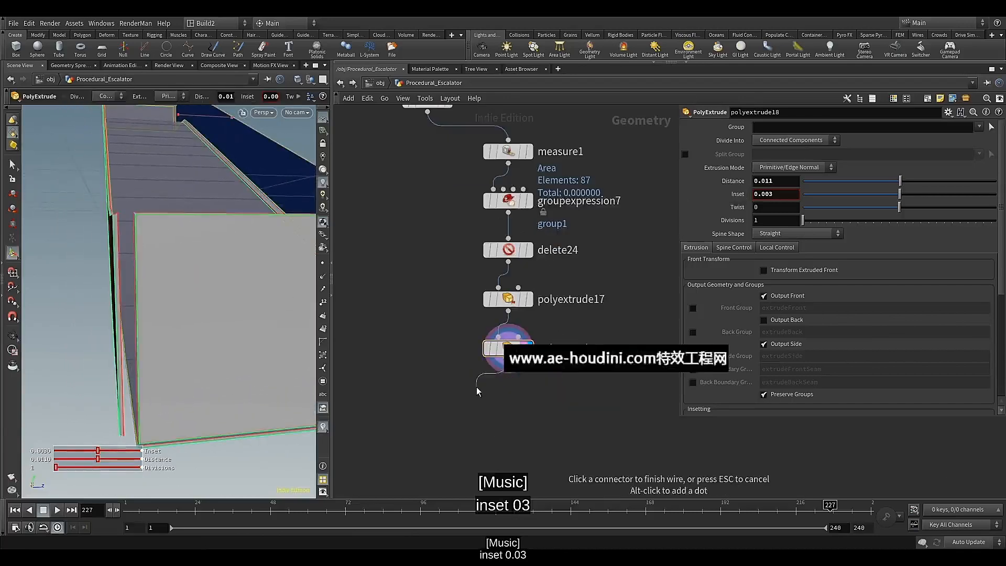
{"action": "key", "text": "Tab"}
{"action": "type", "text": "sub"}
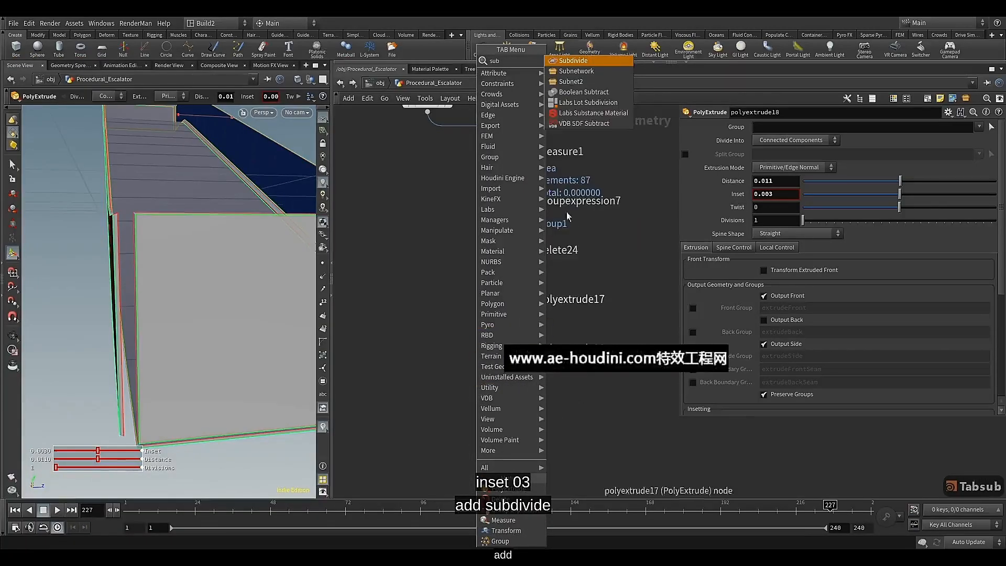
{"action": "left_click", "coordinate": [576, 62]}
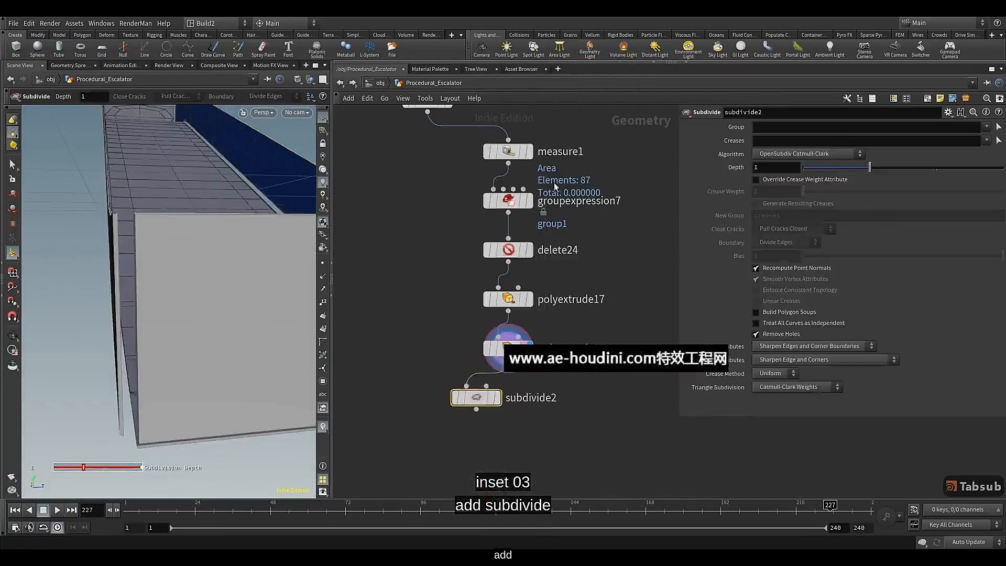
{"action": "left_click", "coordinate": [495, 397]}
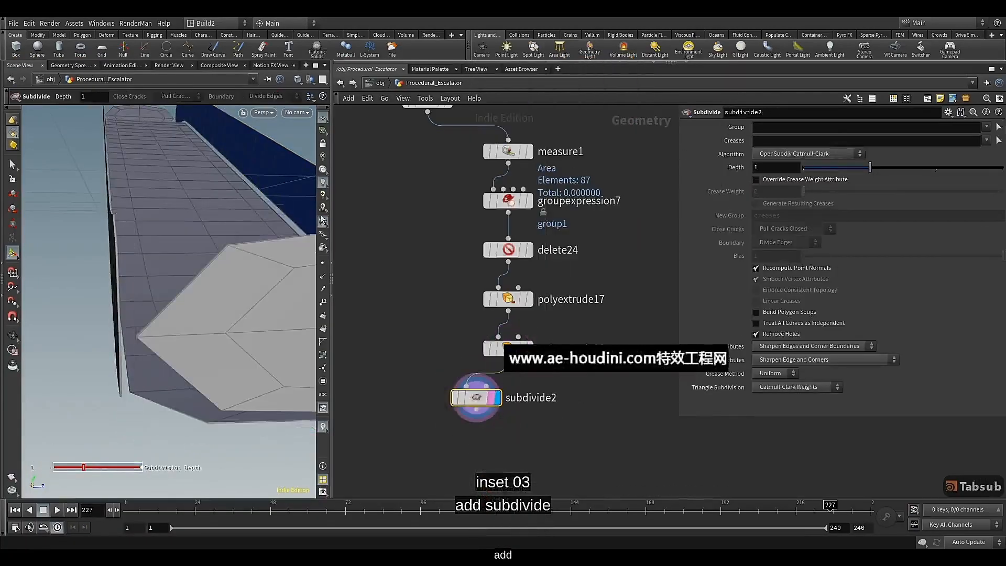
Set the Subdivide node's Algorithm to OpenSubdiv Bilinear so the panels keep their straight edges
{"action": "key", "text": "Escape"}
{"action": "mouse_move", "coordinate": [252, 298]}
{"action": "left_mouse_down"}
{"action": "mouse_move", "coordinate": [227, 294]}
{"action": "mouse_move", "coordinate": [248, 296]}
{"action": "left_mouse_up"}
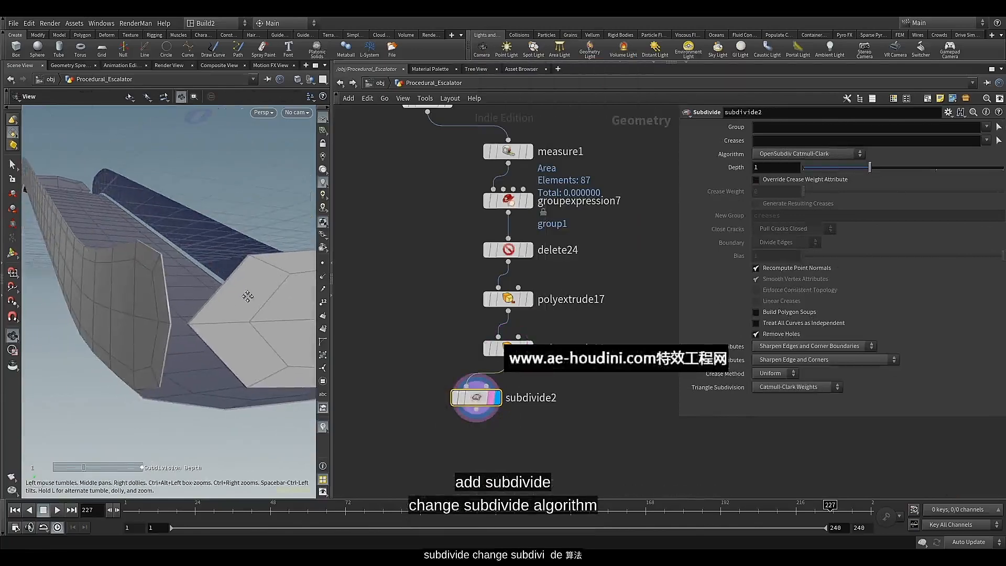
{"action": "key", "text": "Return"}
{"action": "left_click", "coordinate": [793, 153]}
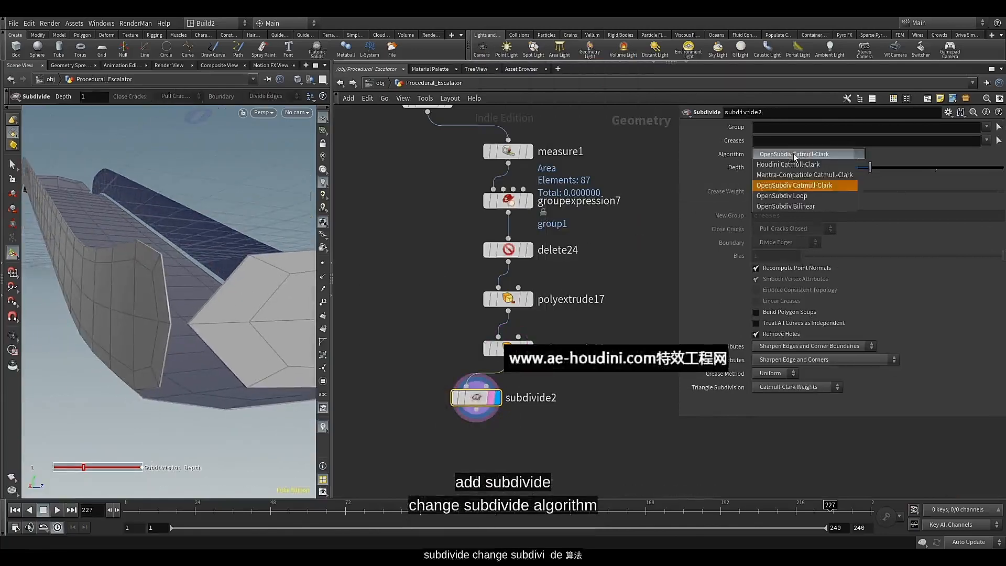
{"action": "left_click", "coordinate": [772, 205]}
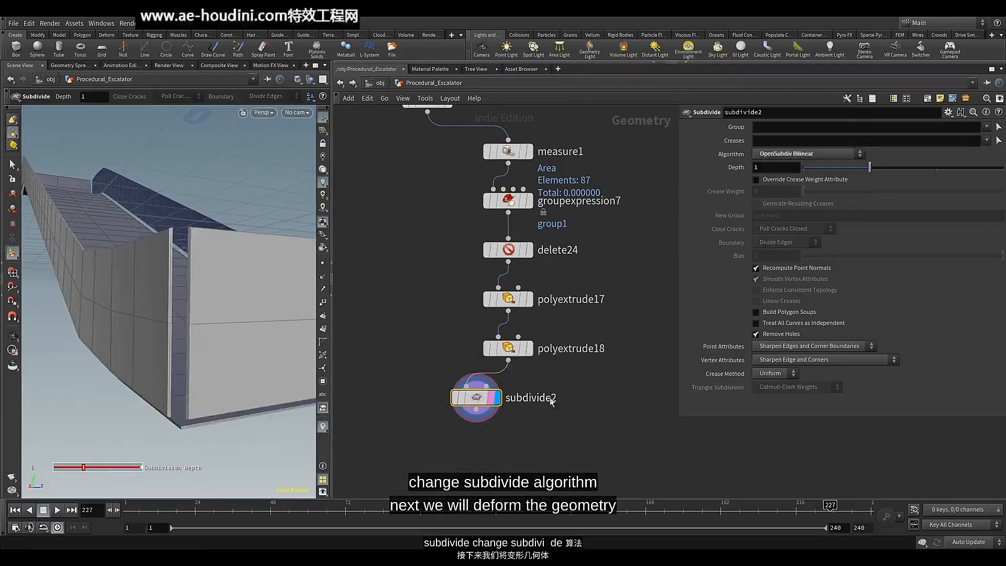
Add a Point Jitter node wired from the output of subdivide2, display its result and inspect the deformed geometry
{"action": "middle_click_drag", "start_coordinate": [491, 421], "coordinate": [498, 377]}
{"action": "left_click", "coordinate": [497, 375]}
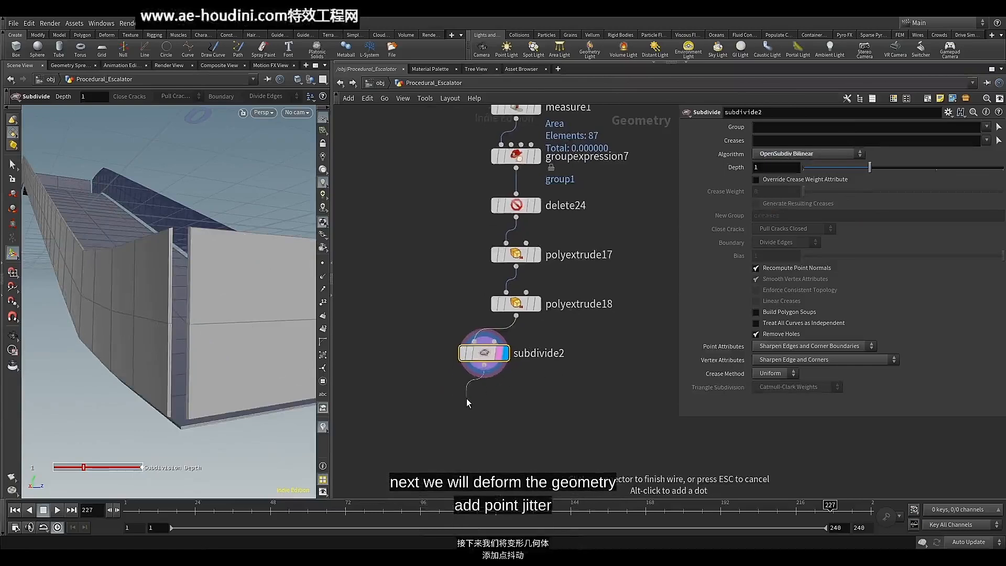
{"action": "key", "text": "Tab"}
{"action": "type", "text": "poi"}
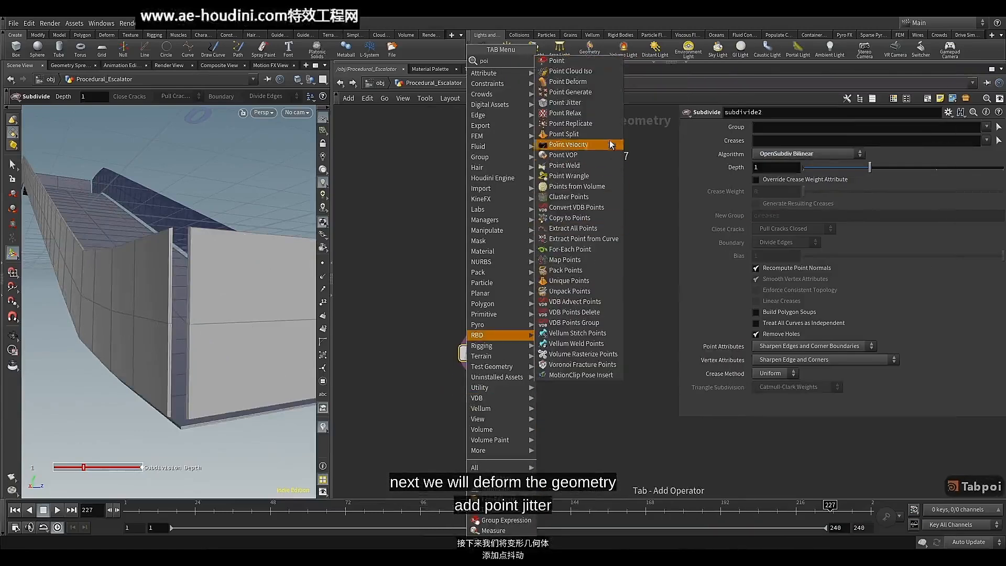
{"action": "left_click", "coordinate": [600, 103]}
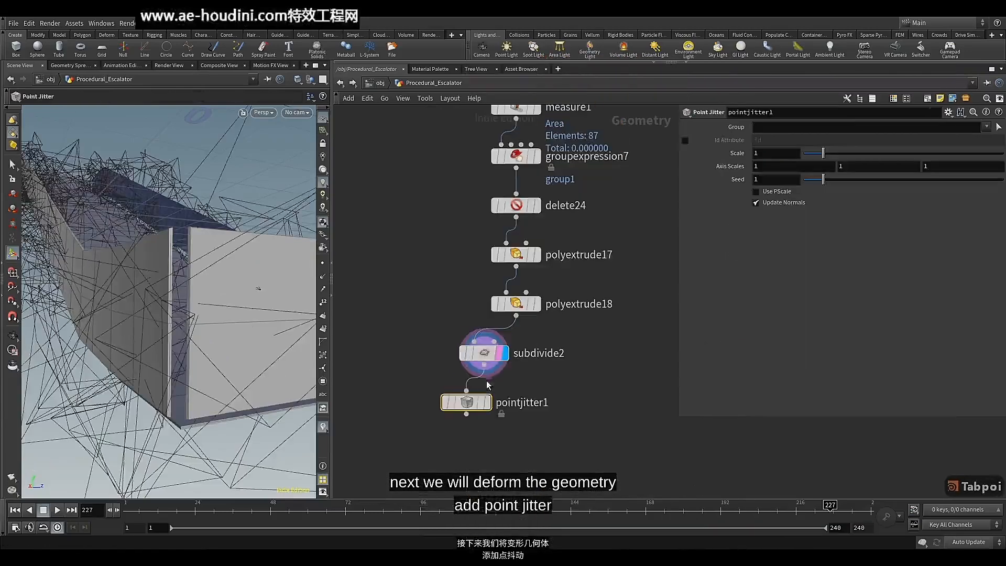
{"action": "left_click", "coordinate": [486, 403]}
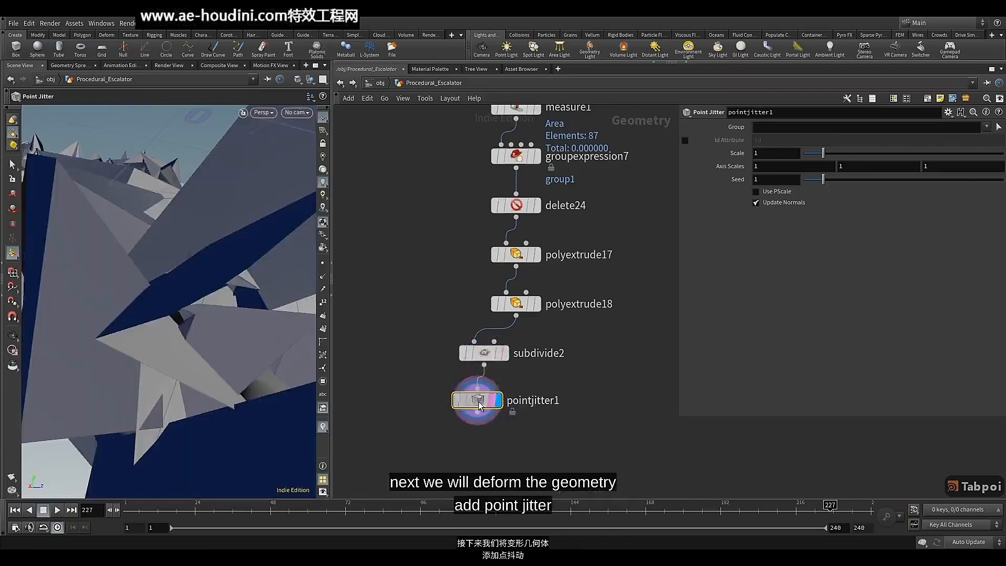
{"action": "left_click", "coordinate": [452, 84]}
{"action": "scroll", "coordinate": [445, 283], "scroll_direction": "down", "scroll_amount": 4}
{"action": "scroll", "coordinate": [253, 283], "scroll_direction": "down", "scroll_amount": 6}
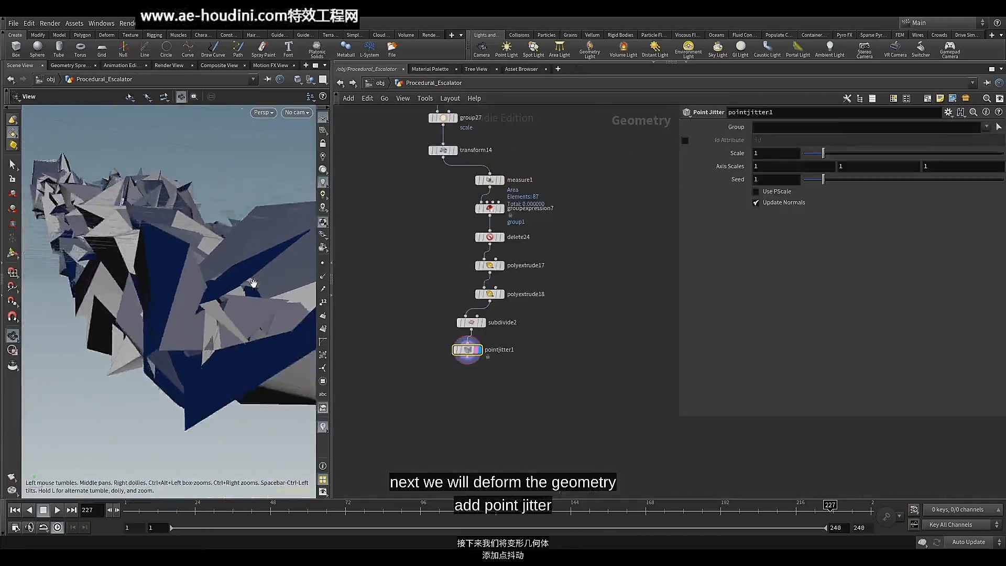
{"action": "left_click_drag", "start_coordinate": [253, 283], "coordinate": [242, 340]}
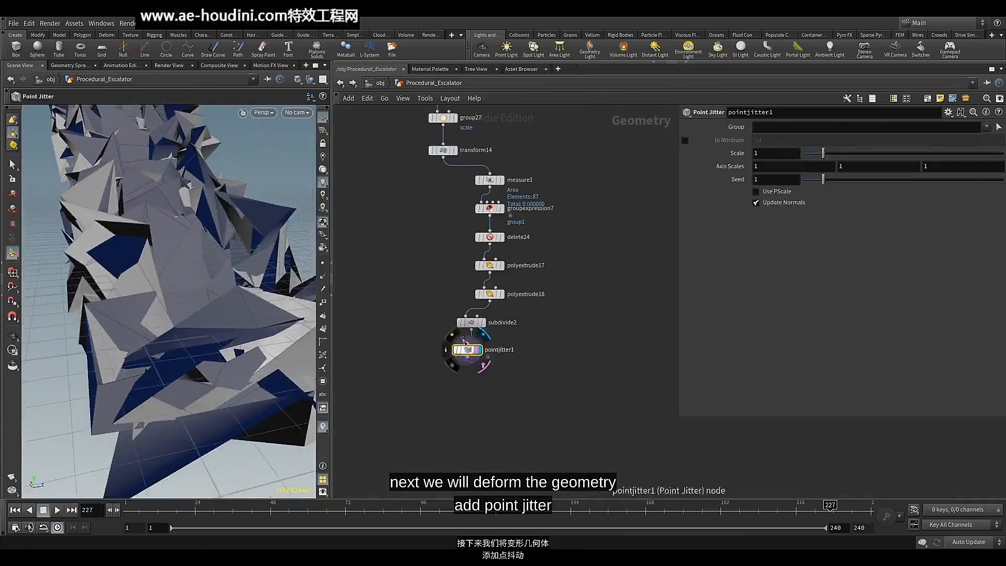
Line up the subdivide2 and pointjitter1 nodes in a straight column below polyextrude18
{"action": "left_click", "coordinate": [471, 323], "text": "shift"}
{"action": "left_click_drag", "start_coordinate": [471, 323], "coordinate": [493, 355]}
{"action": "left_click", "coordinate": [489, 354]}
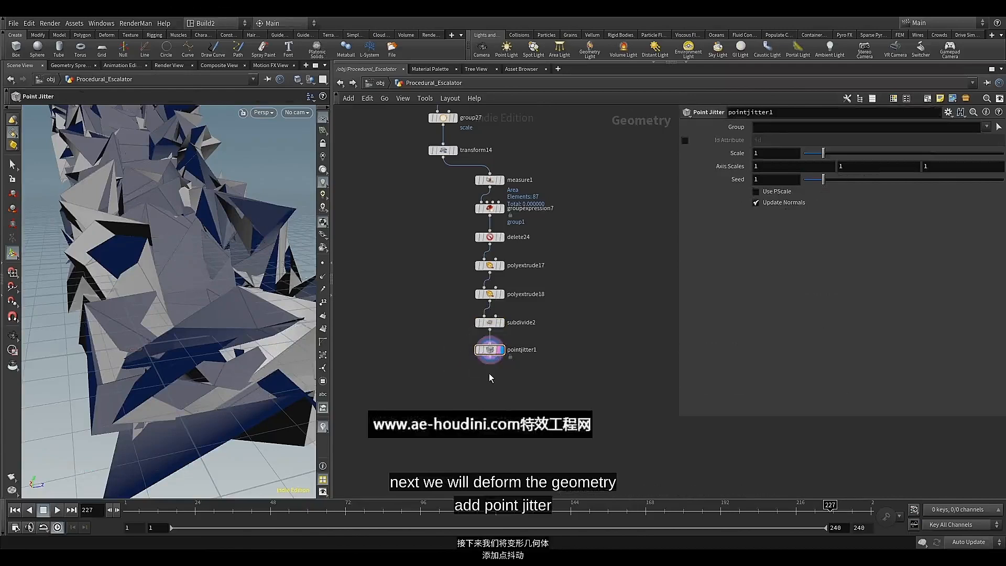
Set the Point Jitter's Scale to 0.0078 and compare the panels with the jitter bypassed and active
{"action": "left_click", "coordinate": [779, 154]}
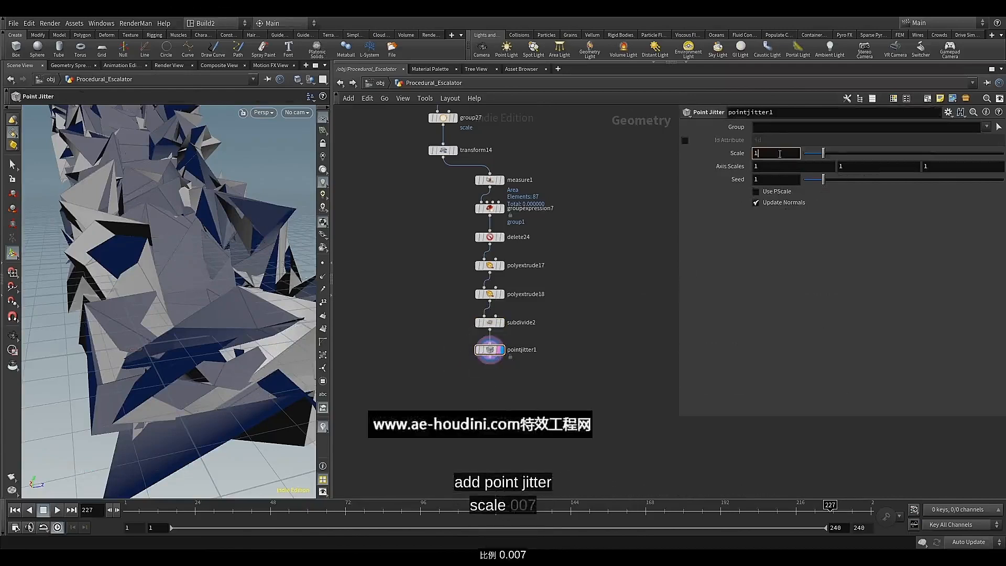
{"action": "type", "text": "0."}
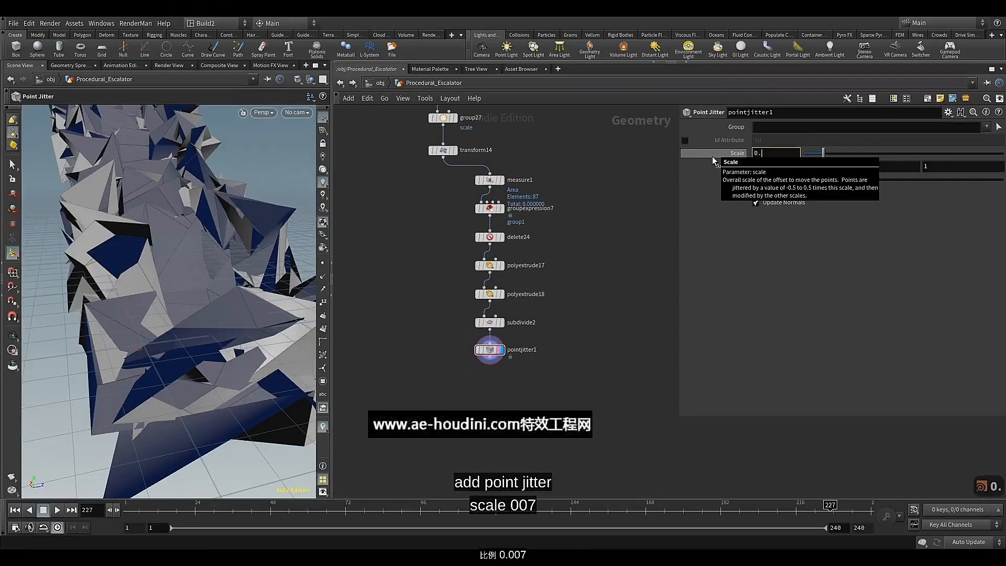
{"action": "type", "text": "0"}
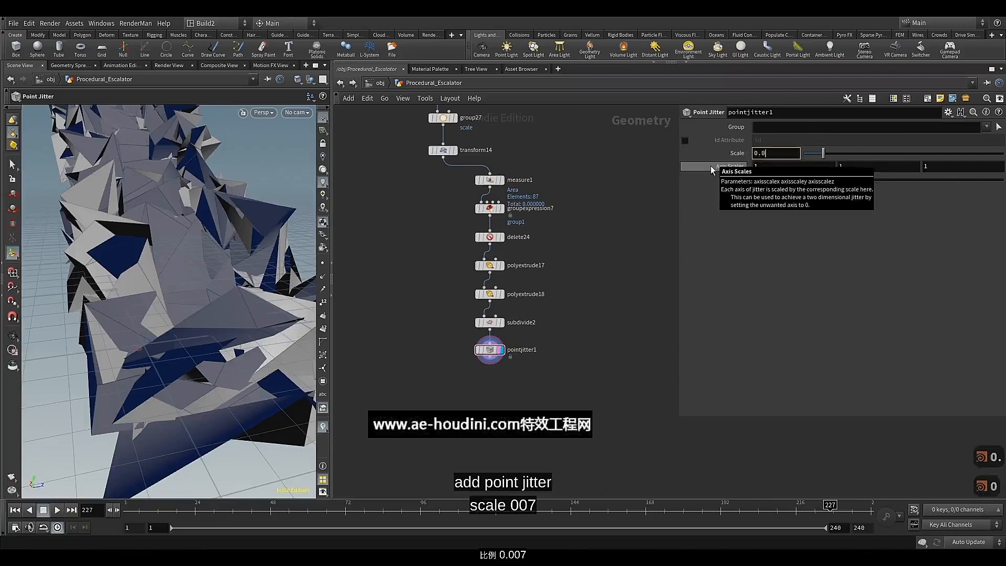
{"action": "type", "text": "078"}
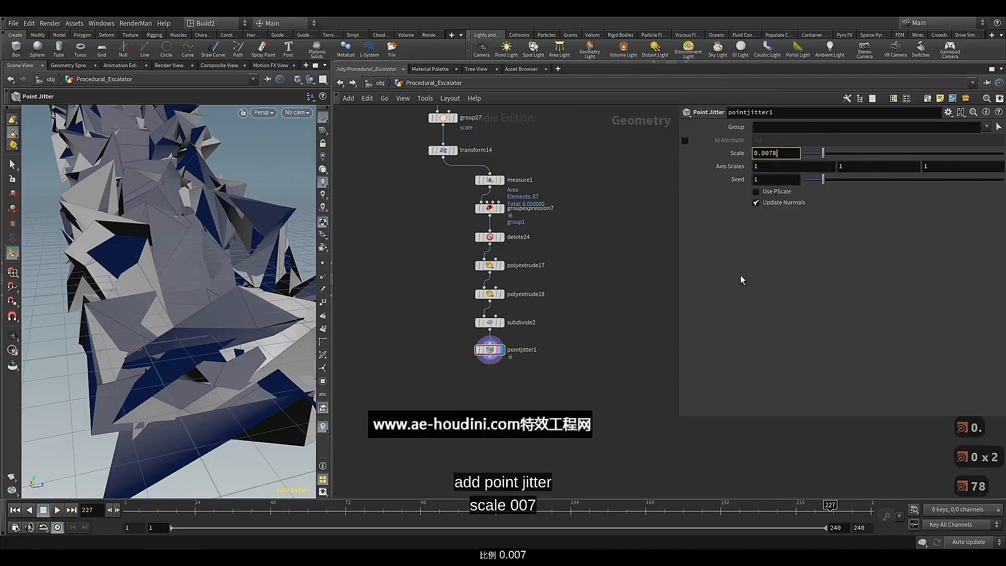
{"action": "key", "text": "Return"}
{"action": "key", "text": "Escape"}
{"action": "left_click_drag", "start_coordinate": [206, 382], "coordinate": [276, 315]}
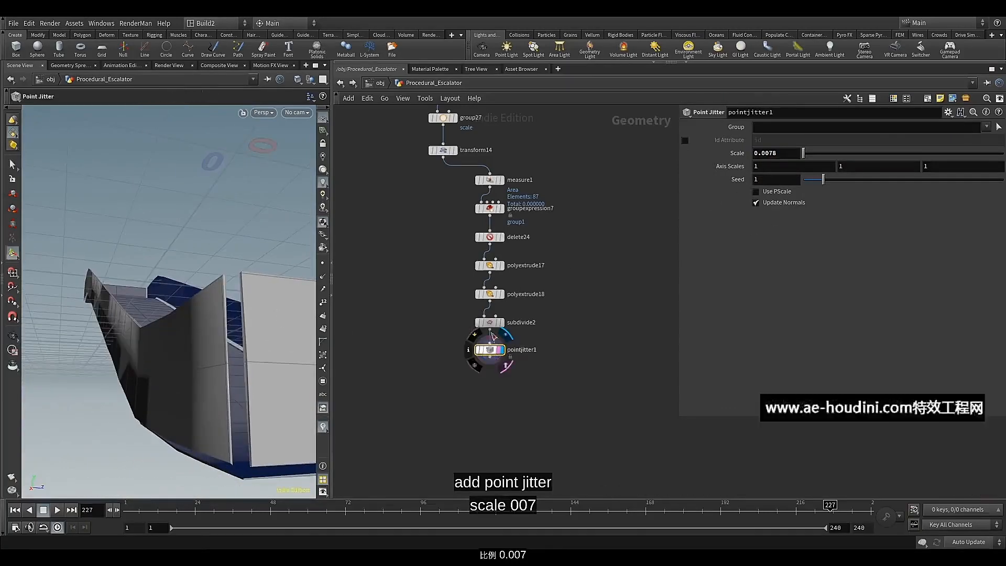
{"action": "left_click", "coordinate": [477, 337]}
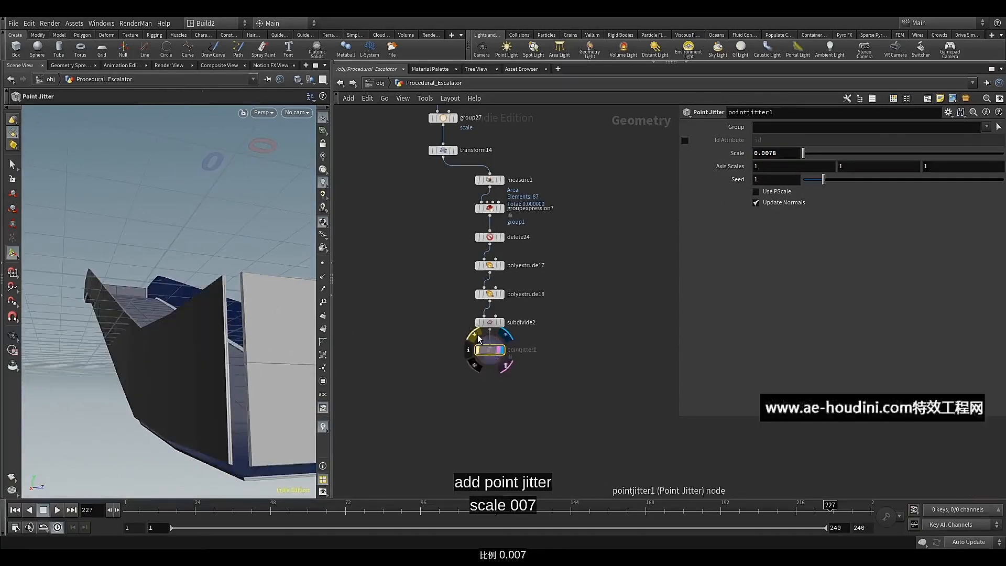
{"action": "left_click", "coordinate": [477, 337]}
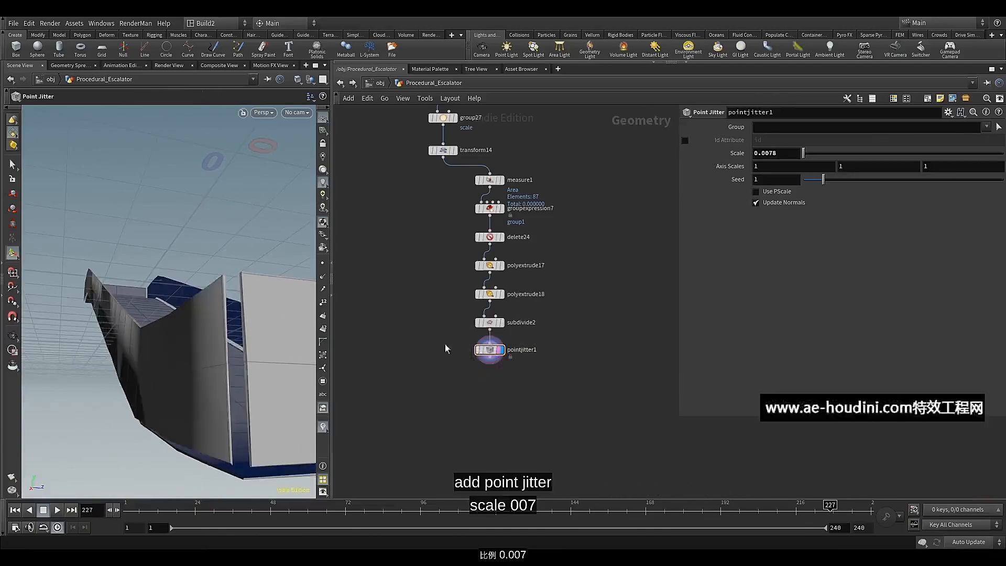
Add a Merge node combining the outputs of transform14 and pointjitter1, and display the merged truss
{"action": "middle_click_drag", "start_coordinate": [446, 372], "coordinate": [459, 369]}
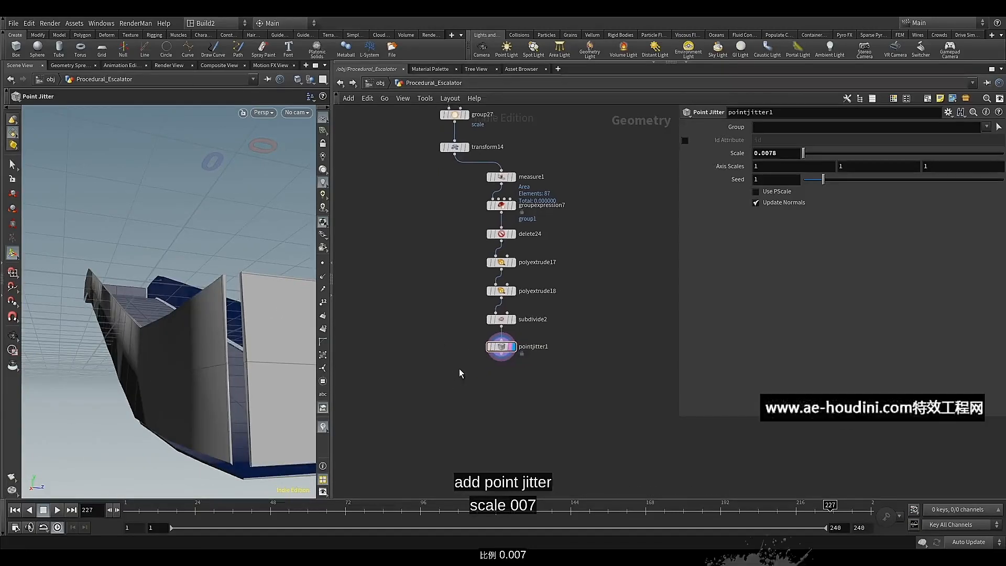
{"action": "left_click", "coordinate": [500, 359]}
{"action": "left_click", "coordinate": [465, 377]}
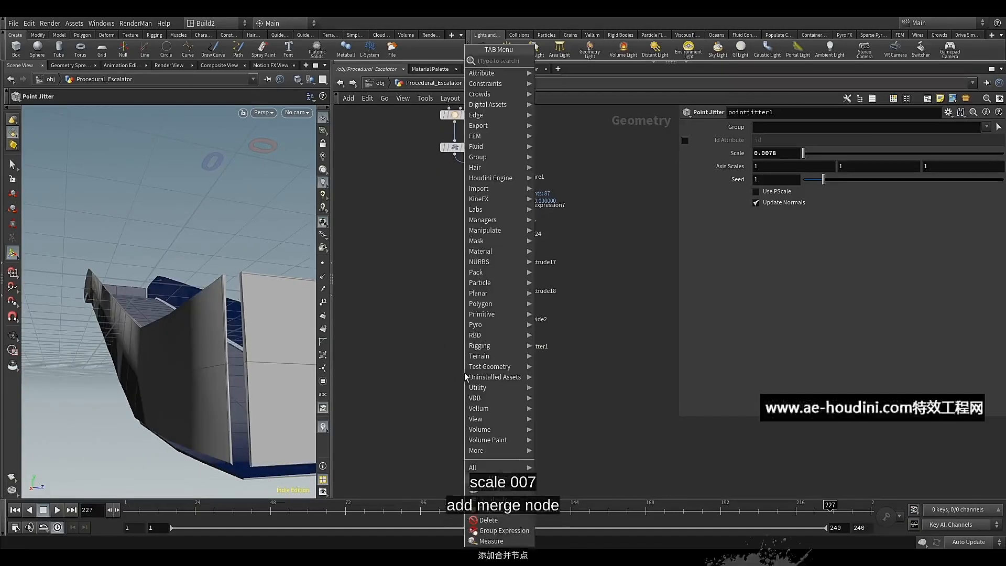
{"action": "type", "text": "mer"}
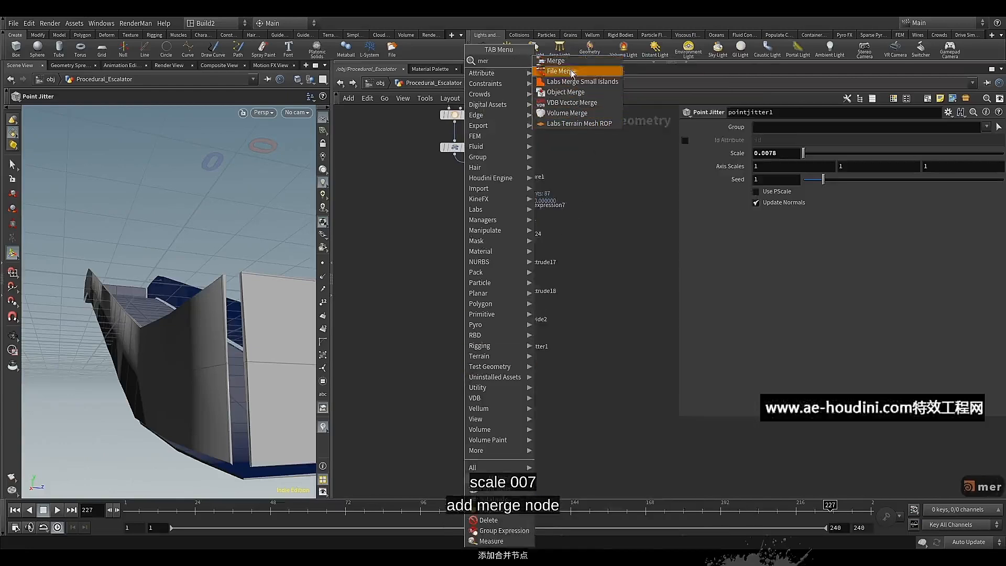
{"action": "left_click", "coordinate": [567, 62]}
{"action": "left_click", "coordinate": [464, 384]}
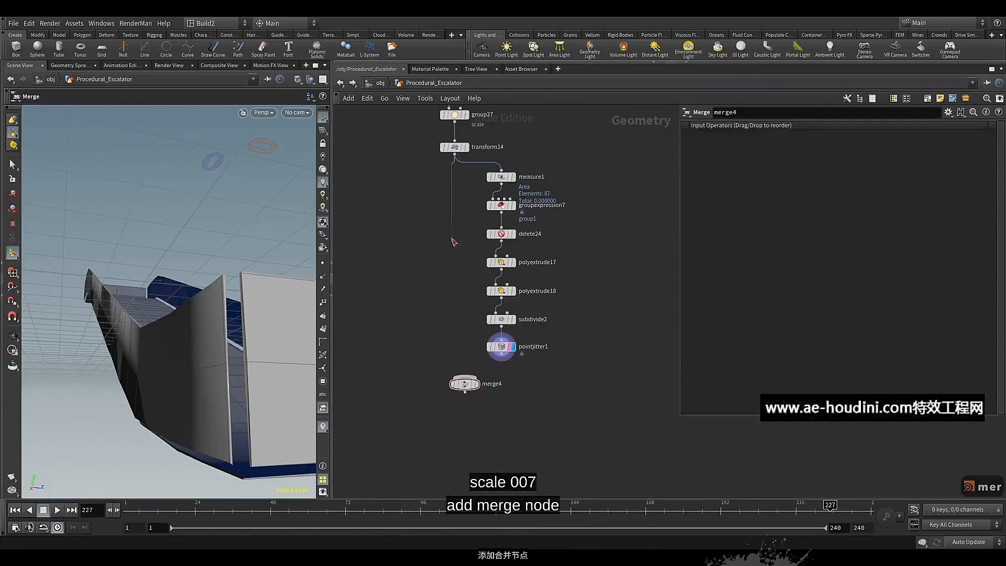
{"action": "left_click", "coordinate": [464, 375]}
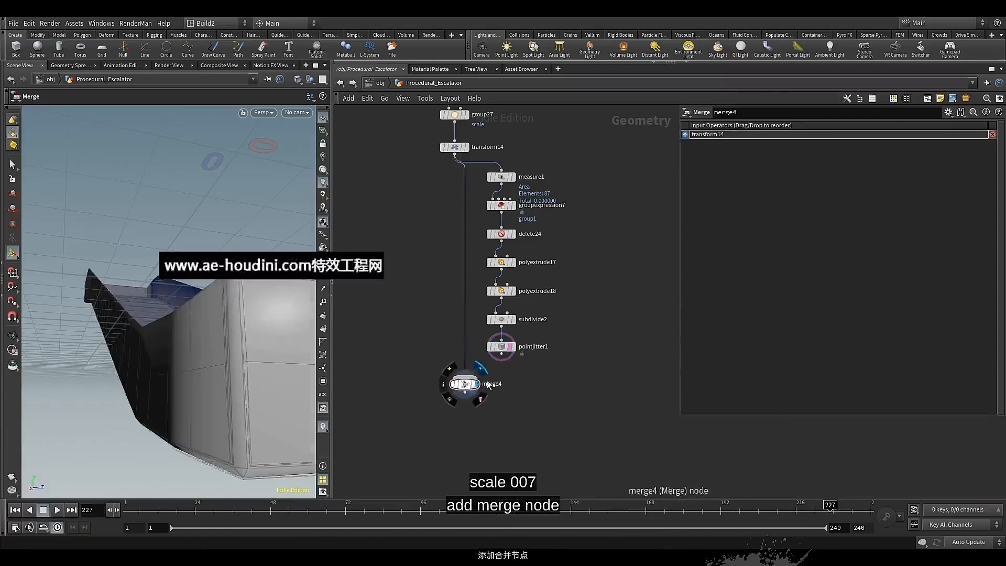
{"action": "left_click", "coordinate": [501, 355]}
{"action": "left_click", "coordinate": [479, 388]}
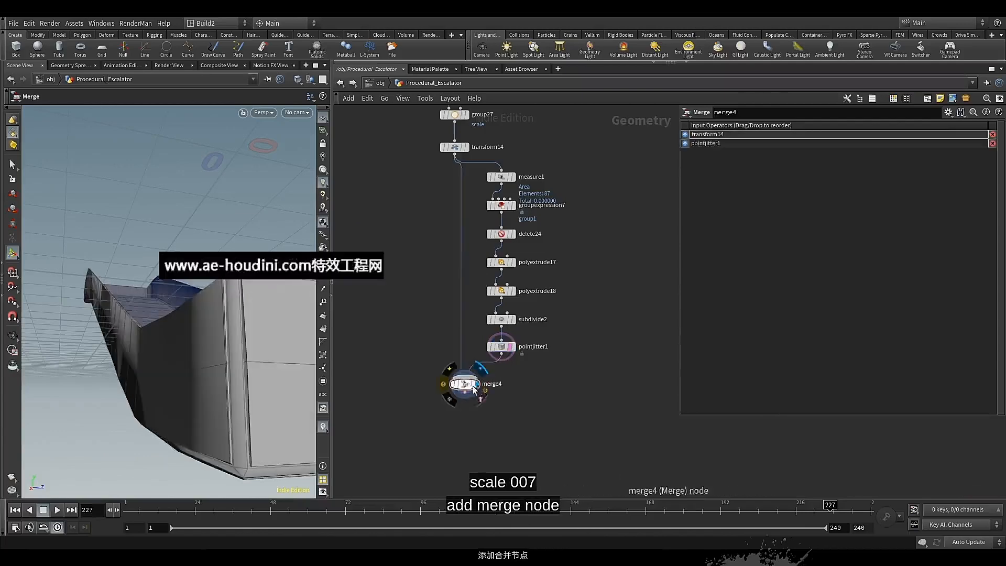
Insert an Attribute Delete node between pointjitter1 and merge4 that removes the primitive attribute area
{"action": "key", "text": "Delete"}
{"action": "key", "text": "Tab"}
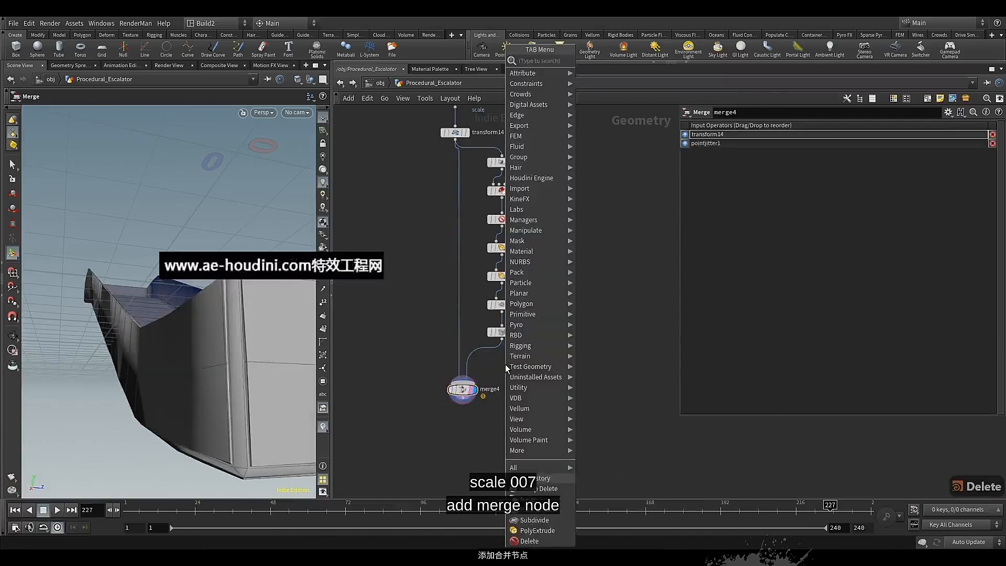
{"action": "type", "text": "att"}
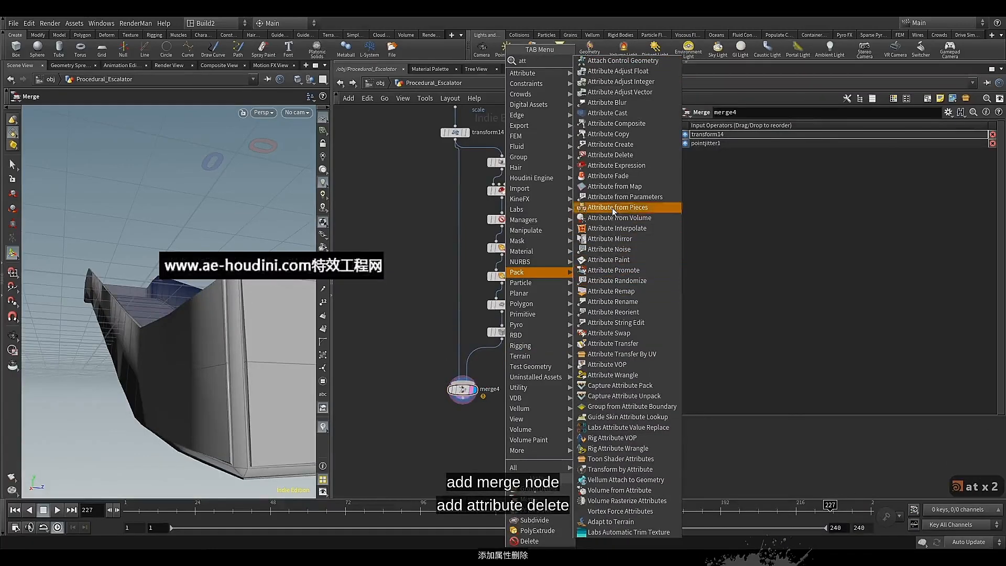
{"action": "left_click", "coordinate": [610, 154]}
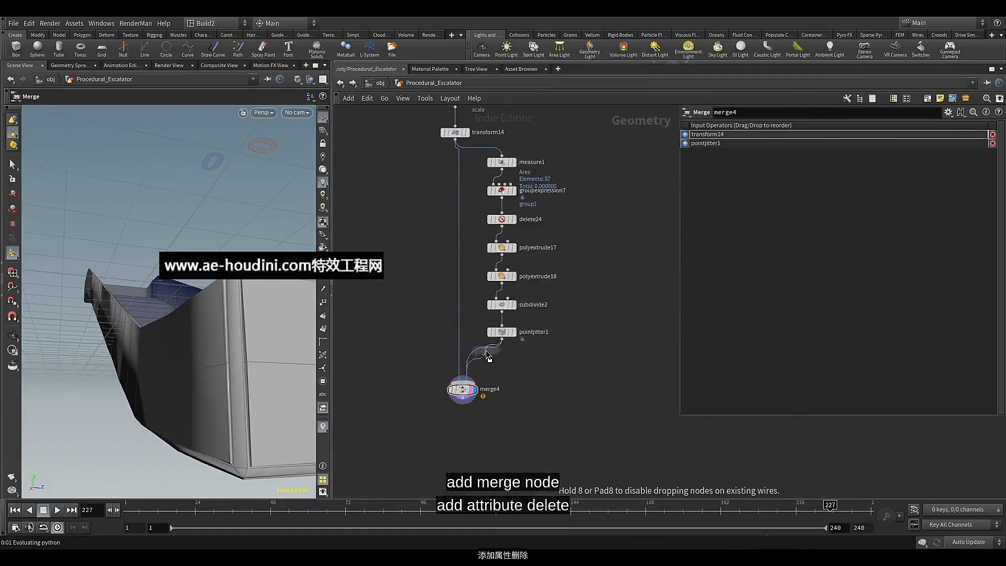
{"action": "left_click", "coordinate": [492, 361]}
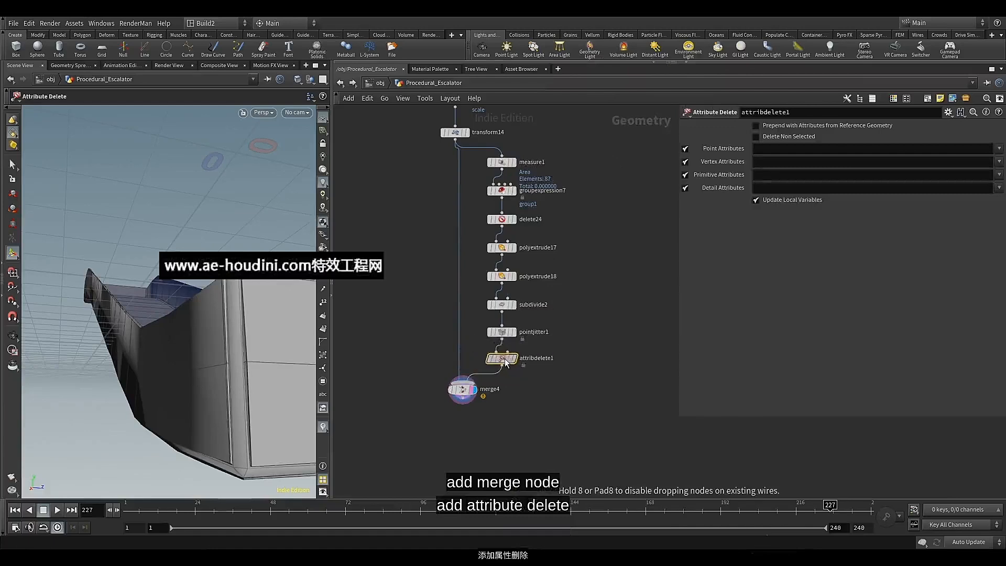
{"action": "left_click", "coordinate": [999, 175]}
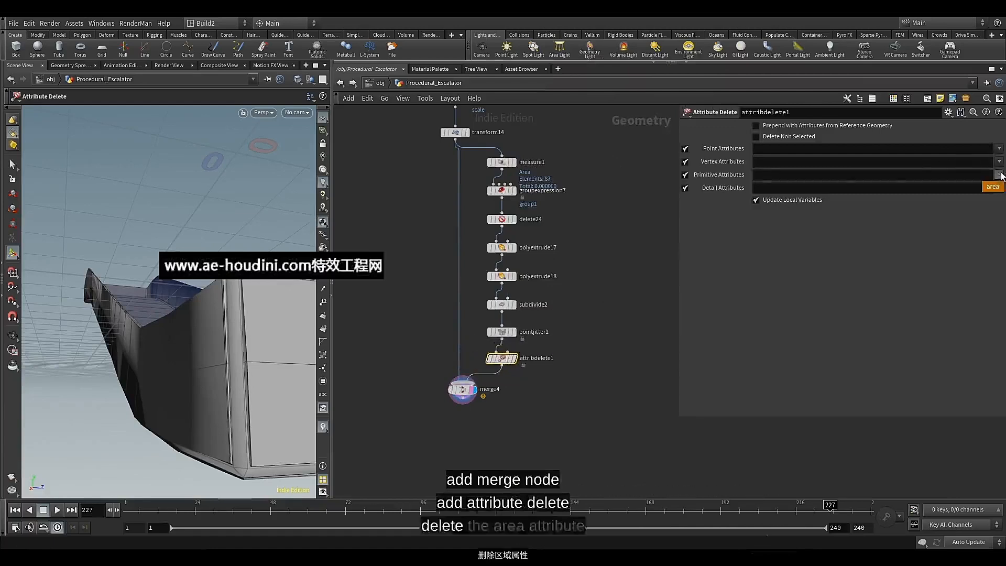
{"action": "left_click", "coordinate": [992, 182]}
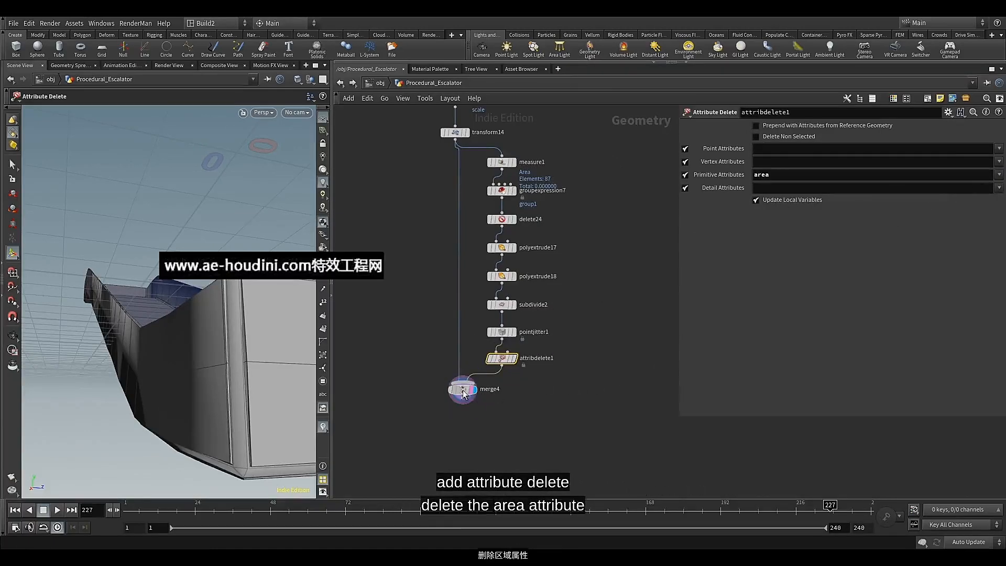
Show the Steps1 geometry together with the merged truss and compare their positions
{"action": "left_click", "coordinate": [486, 394]}
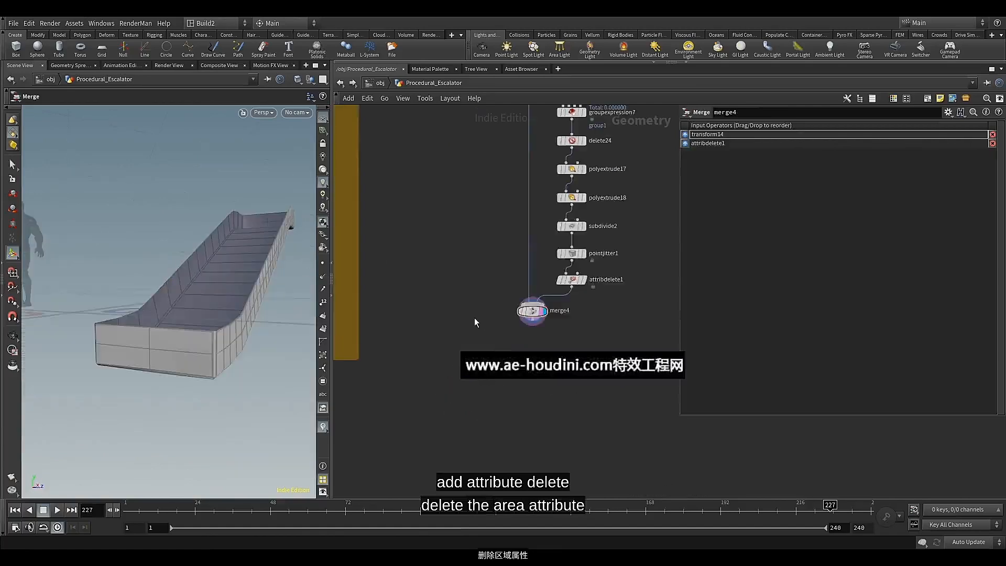
{"action": "middle_click_drag", "start_coordinate": [473, 318], "coordinate": [535, 326]}
{"action": "middle_click_drag", "start_coordinate": [460, 335], "coordinate": [529, 324]}
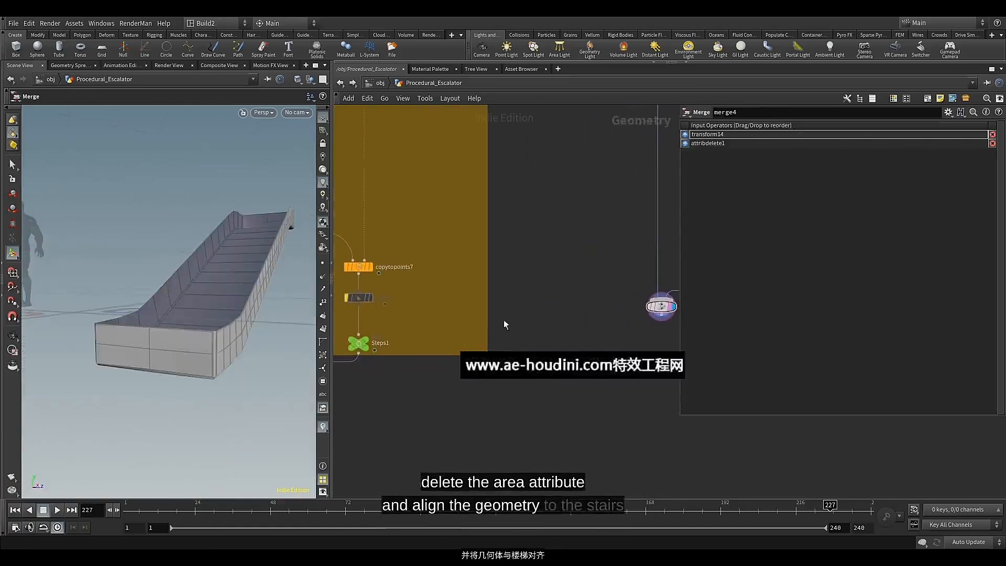
{"action": "left_click", "coordinate": [365, 344]}
{"action": "mouse_move", "coordinate": [196, 313]}
{"action": "left_mouse_down", "text": "alt"}
{"action": "mouse_move", "coordinate": [191, 335]}
{"action": "mouse_move", "coordinate": [180, 319]}
{"action": "left_mouse_up", "text": "alt"}
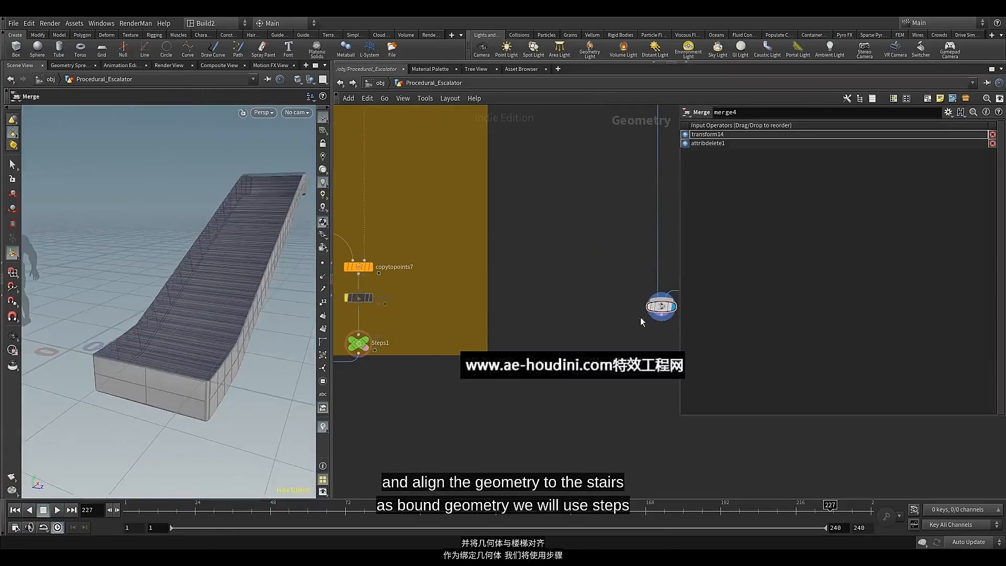
{"action": "left_click", "coordinate": [366, 340]}
Add a Match Size node between Steps1 and merge4, and wire merge4's output into its first input
{"action": "key", "text": "Tab"}
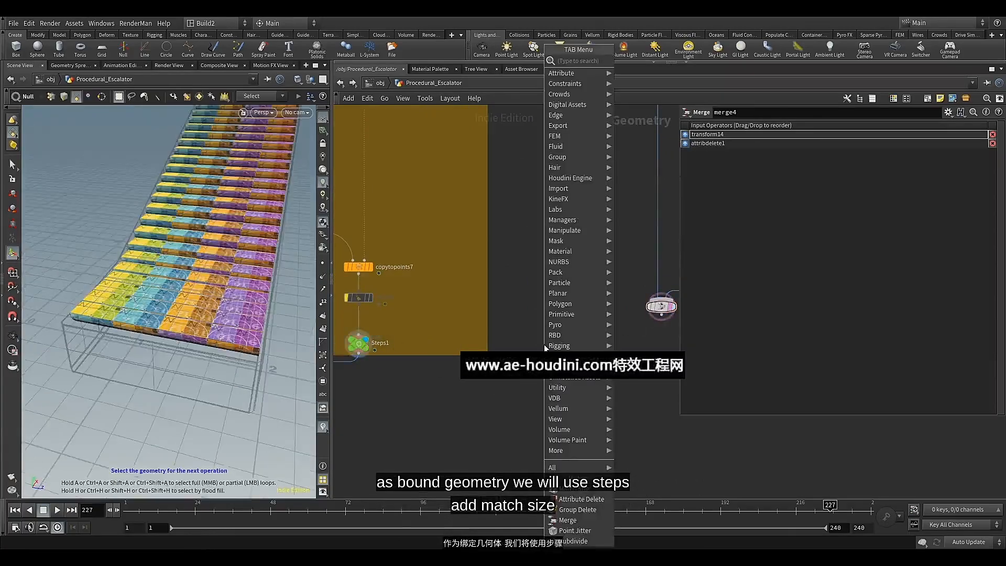
{"action": "type", "text": "ma"}
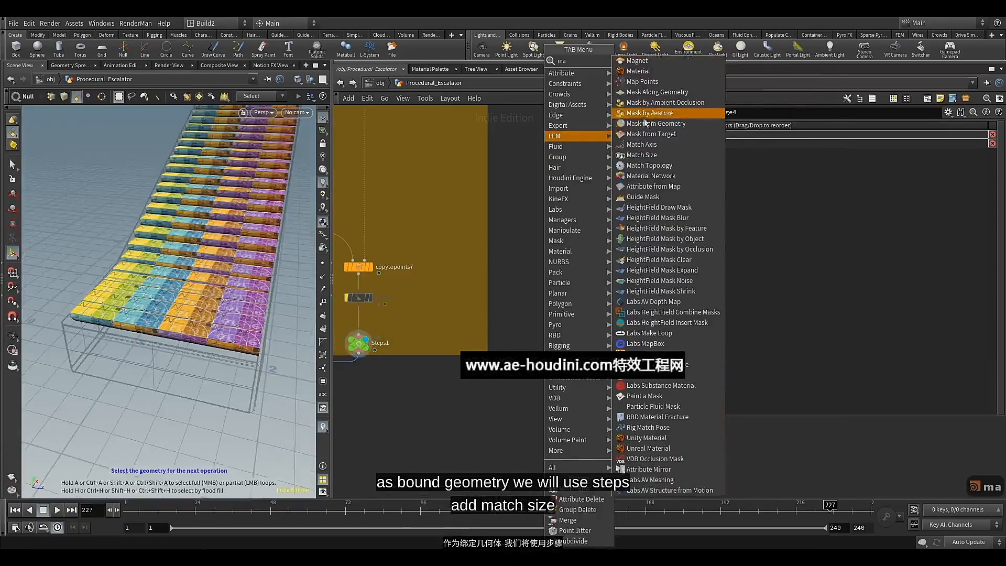
{"action": "left_click", "coordinate": [645, 163]}
{"action": "left_click", "coordinate": [564, 339]}
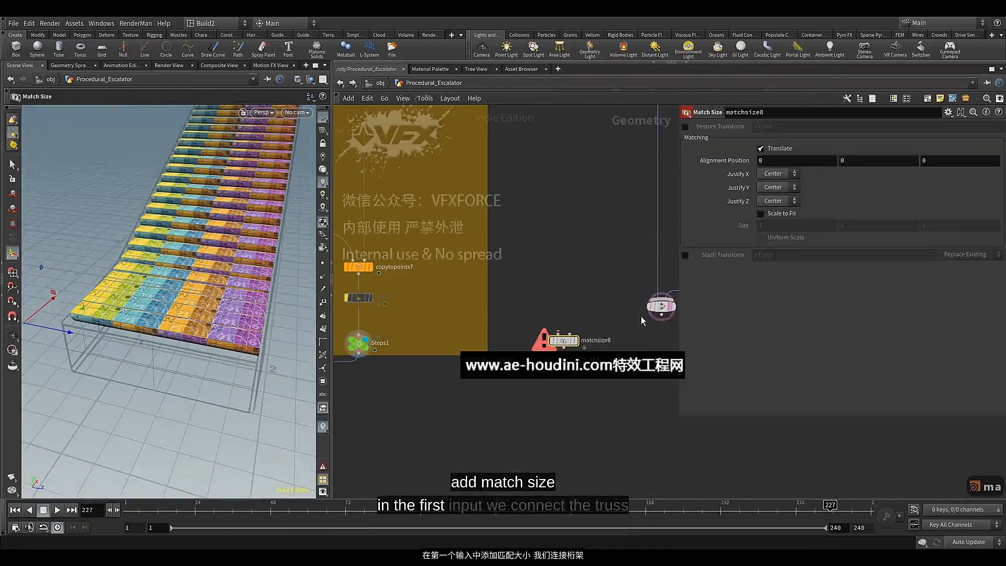
{"action": "left_click_drag", "start_coordinate": [660, 316], "coordinate": [558, 334]}
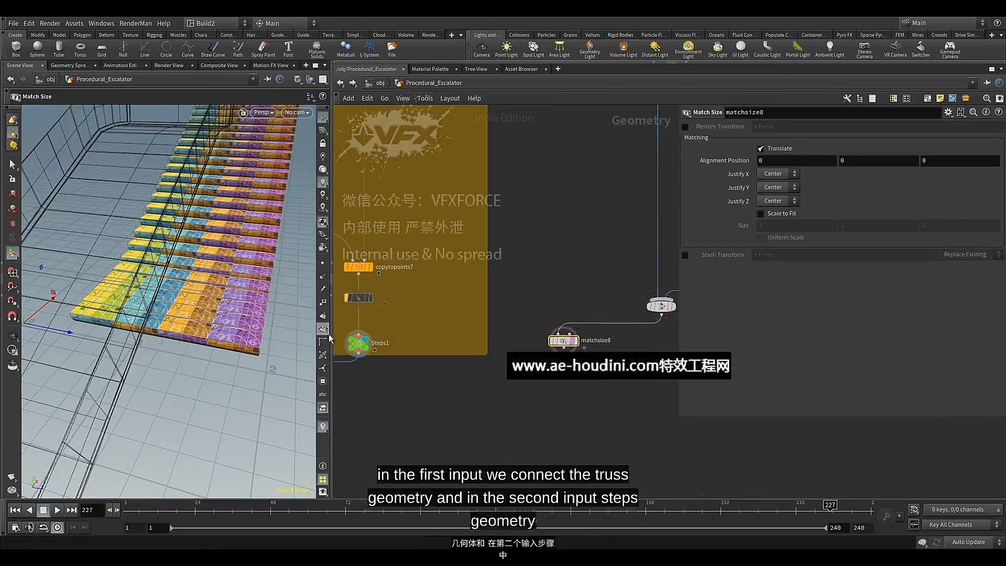
Wire copytopoints7 into matchsize8's second input and display matchsize8 with Steps1 templated for comparison
{"action": "left_click_drag", "start_coordinate": [366, 281], "coordinate": [569, 333]}
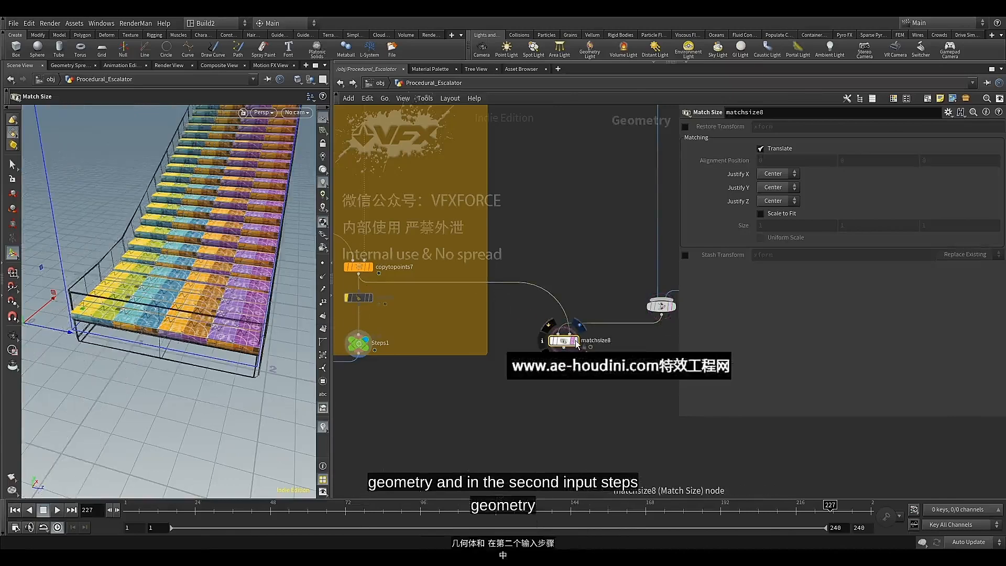
{"action": "left_click", "coordinate": [576, 342]}
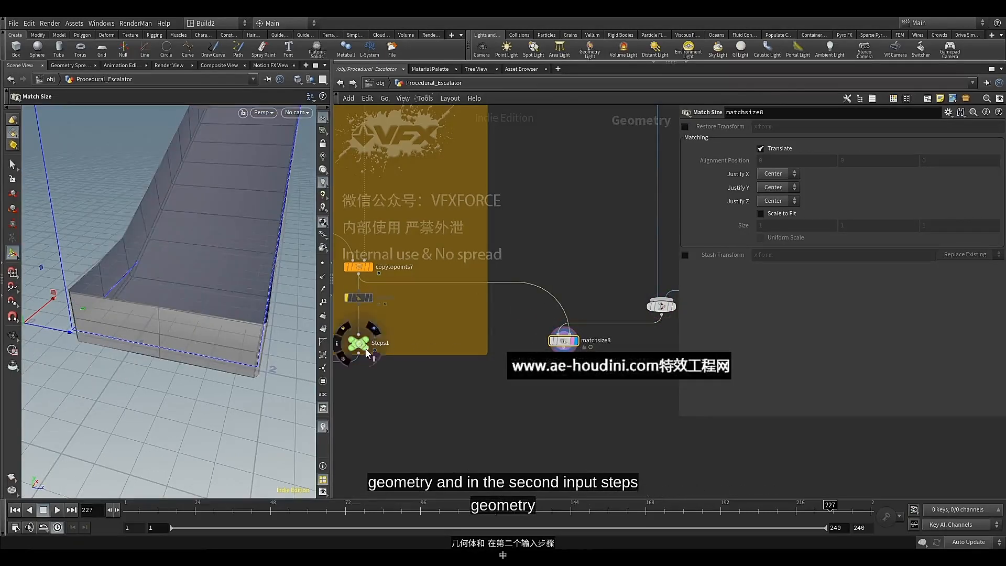
{"action": "left_click", "coordinate": [370, 350]}
{"action": "left_click_drag", "start_coordinate": [201, 304], "coordinate": [170, 293], "text": "alt"}
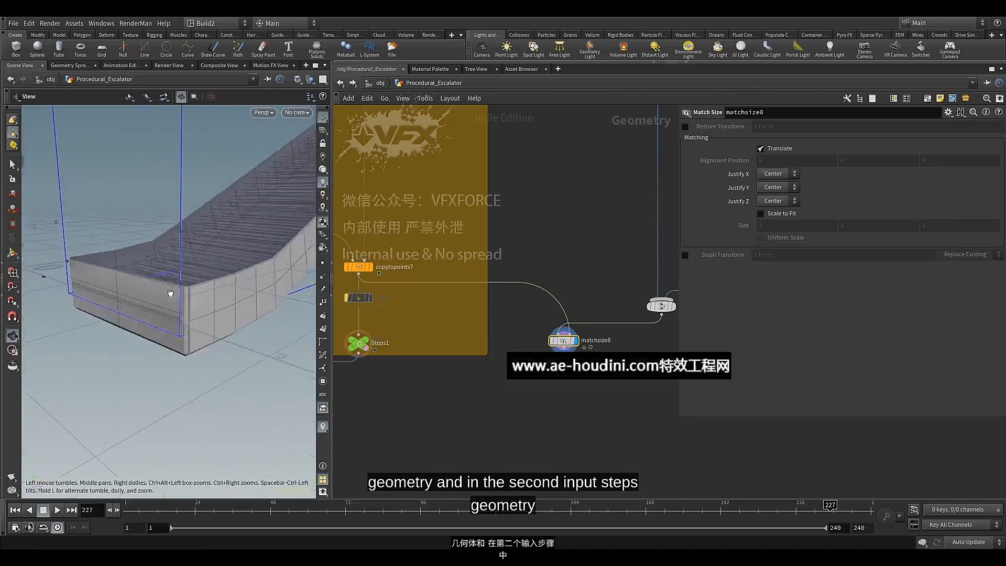
{"action": "left_click_drag", "start_coordinate": [232, 290], "coordinate": [269, 338]}
{"action": "key", "text": "Return"}
Set matchsize8's Justify X and Justify Y to None and move the node closer beneath merge4
{"action": "left_click", "coordinate": [778, 173]}
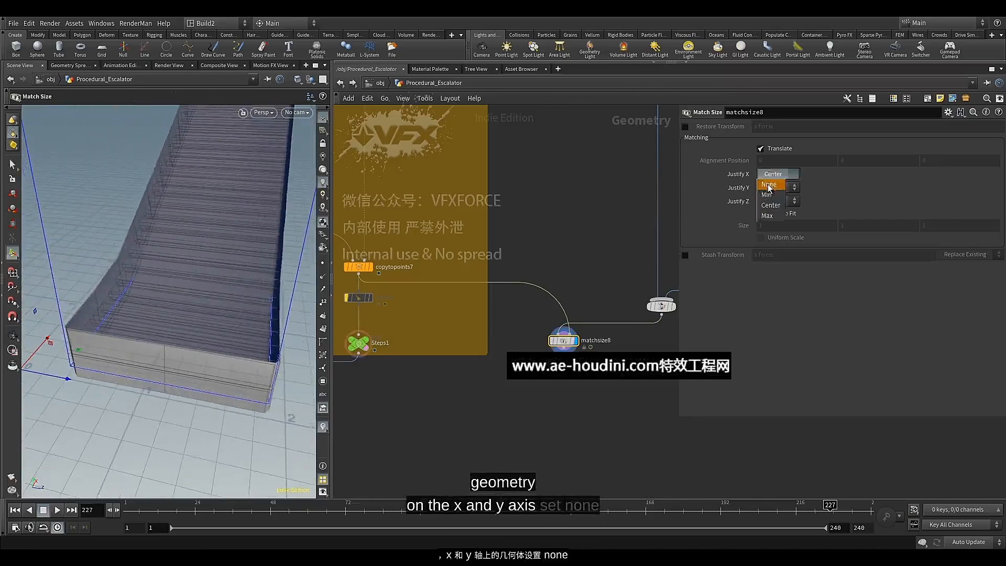
{"action": "left_click", "coordinate": [769, 184]}
{"action": "left_click", "coordinate": [770, 188]}
{"action": "left_click", "coordinate": [769, 197]}
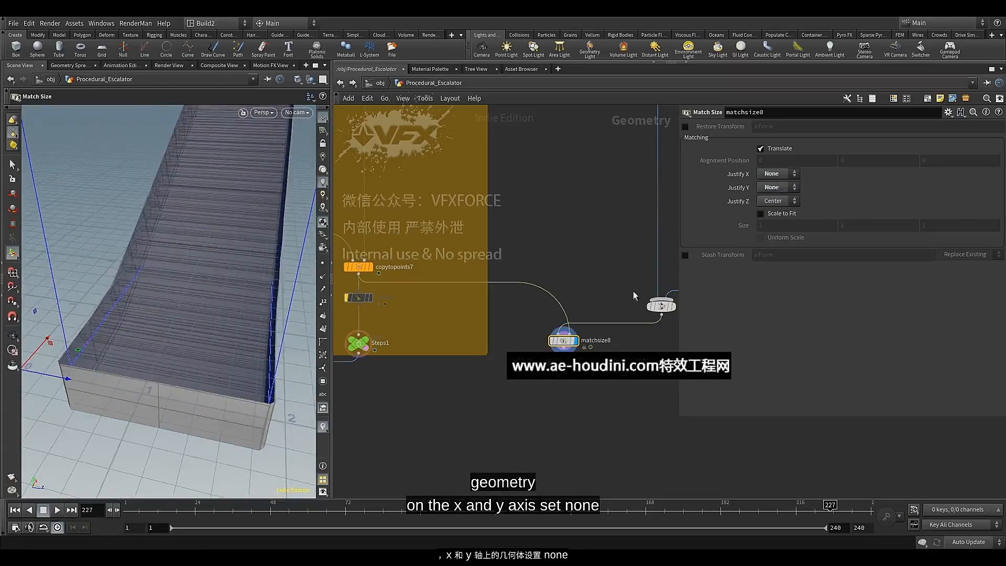
{"action": "left_click_drag", "start_coordinate": [252, 337], "coordinate": [226, 322], "text": "alt"}
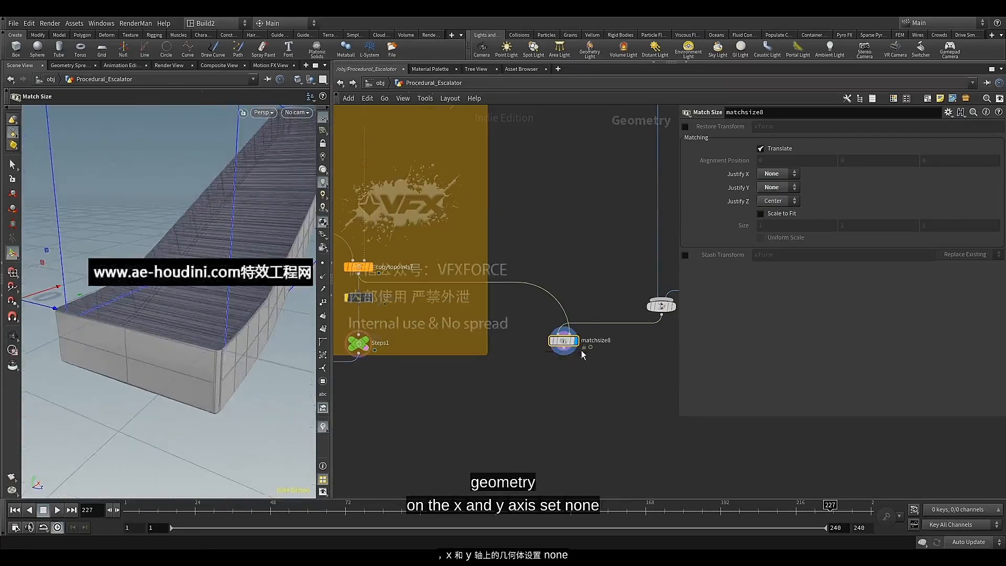
{"action": "left_click_drag", "start_coordinate": [571, 344], "coordinate": [640, 371]}
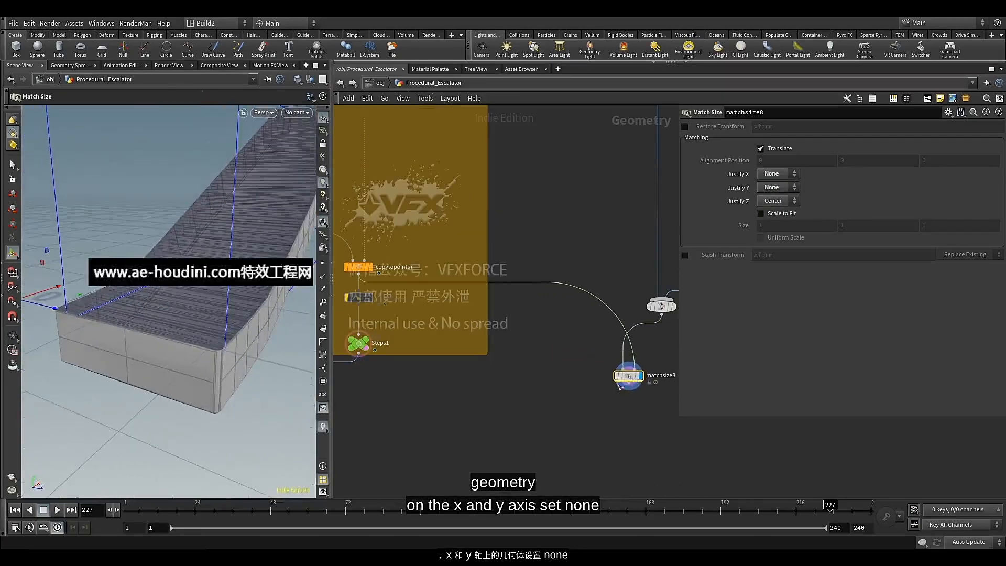
Add a Null node named Truss1 after matchsize8 and display it
{"action": "middle_click_drag", "start_coordinate": [596, 380], "coordinate": [483, 372]}
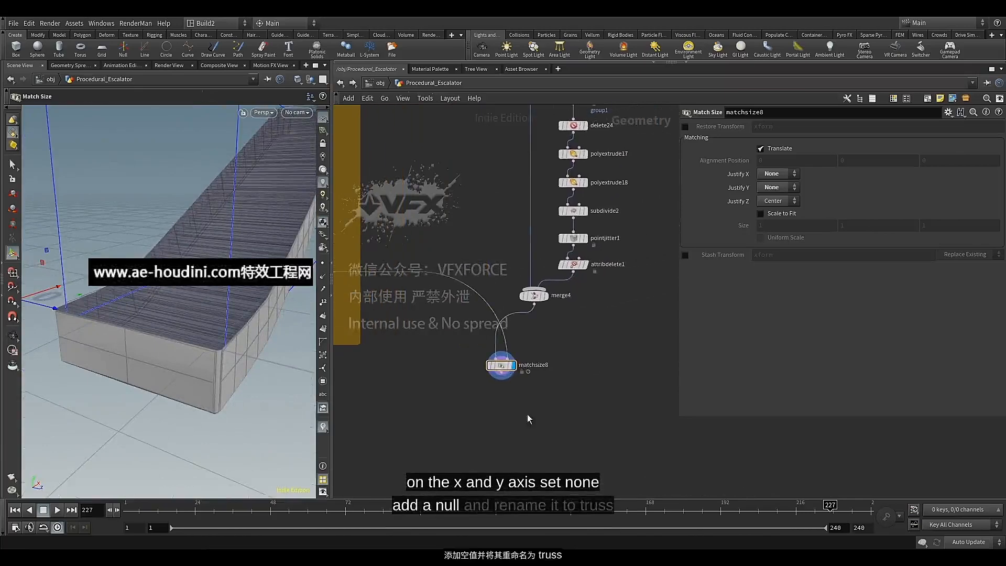
{"action": "scroll", "coordinate": [519, 404], "scroll_direction": "up", "scroll_amount": 3}
{"action": "scroll", "coordinate": [510, 395], "scroll_direction": "up", "scroll_amount": 2}
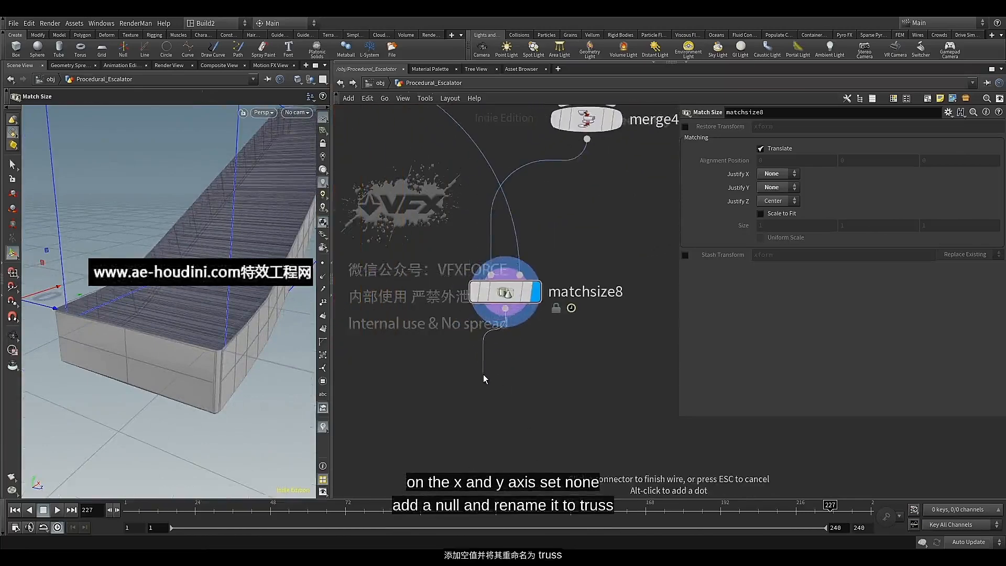
{"action": "key", "text": "Tab"}
{"action": "type", "text": "tru"}
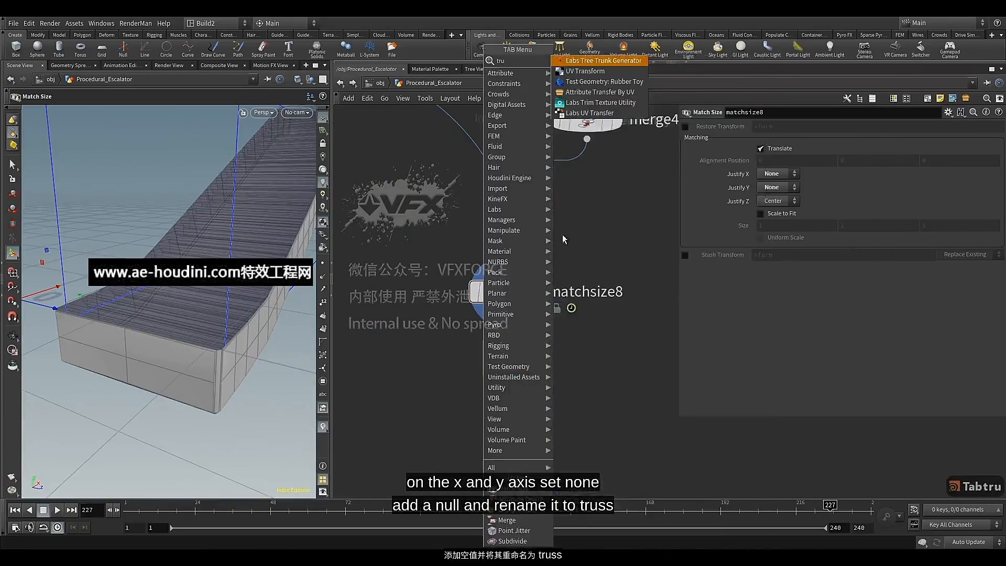
{"action": "key", "text": "BackSpace"}
{"action": "key", "text": "BackSpace"}
{"action": "key", "text": "BackSpace"}
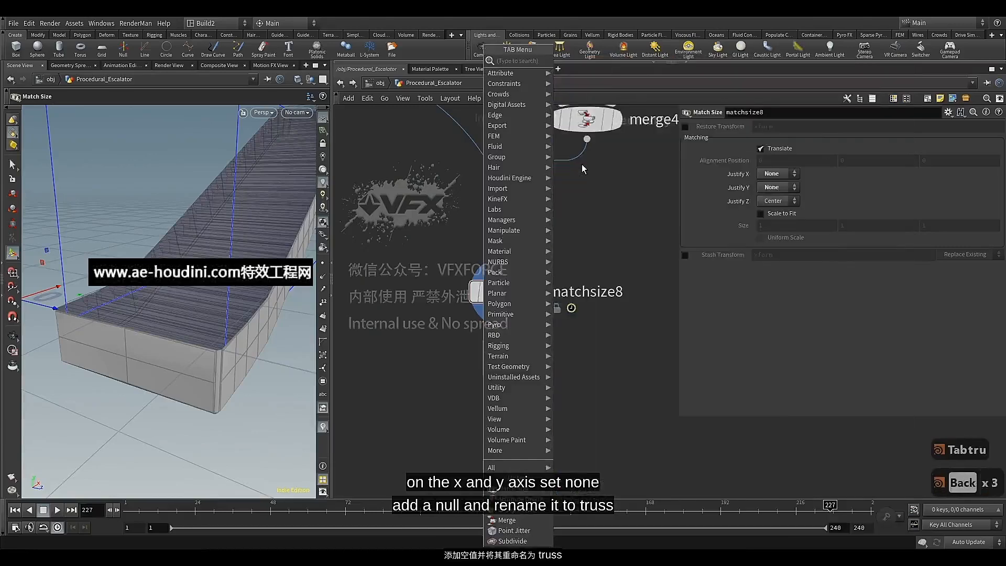
{"action": "type", "text": "nu"}
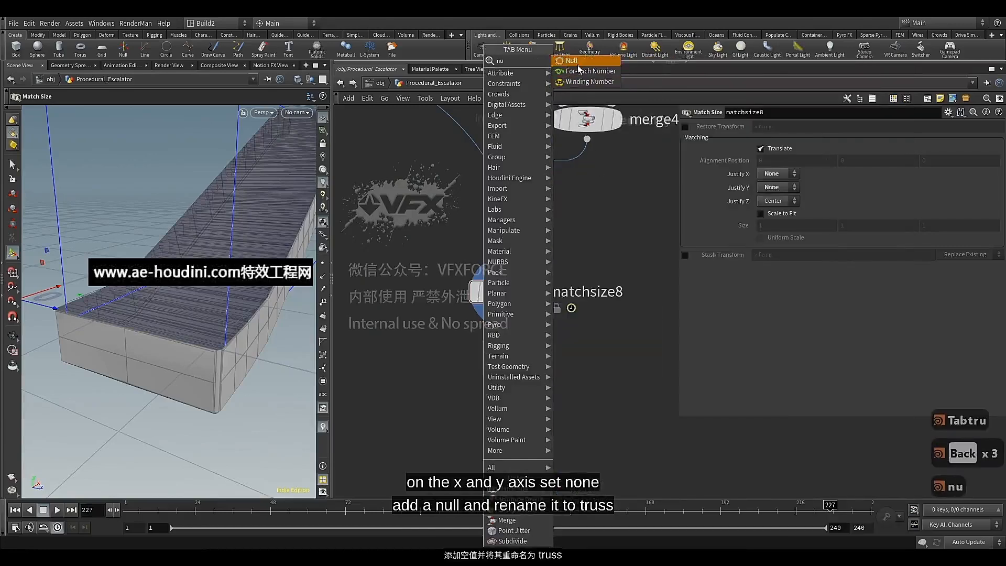
{"action": "key", "text": "Return"}
{"action": "type", "text": "Trussc"}
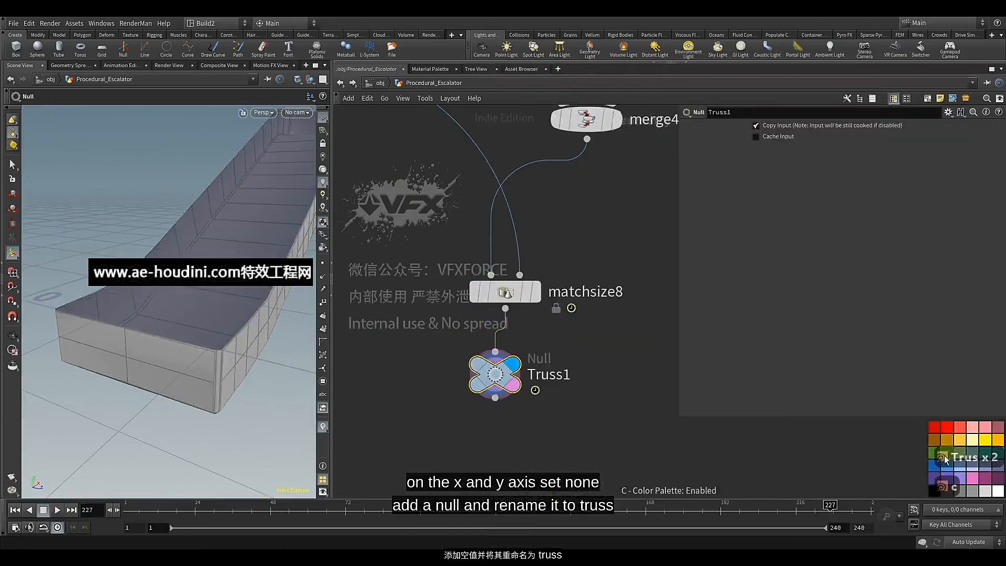
Insert a Labs Soften Normals node between matchsize8 and Truss1 and display its result
{"action": "middle_click", "coordinate": [501, 392]}
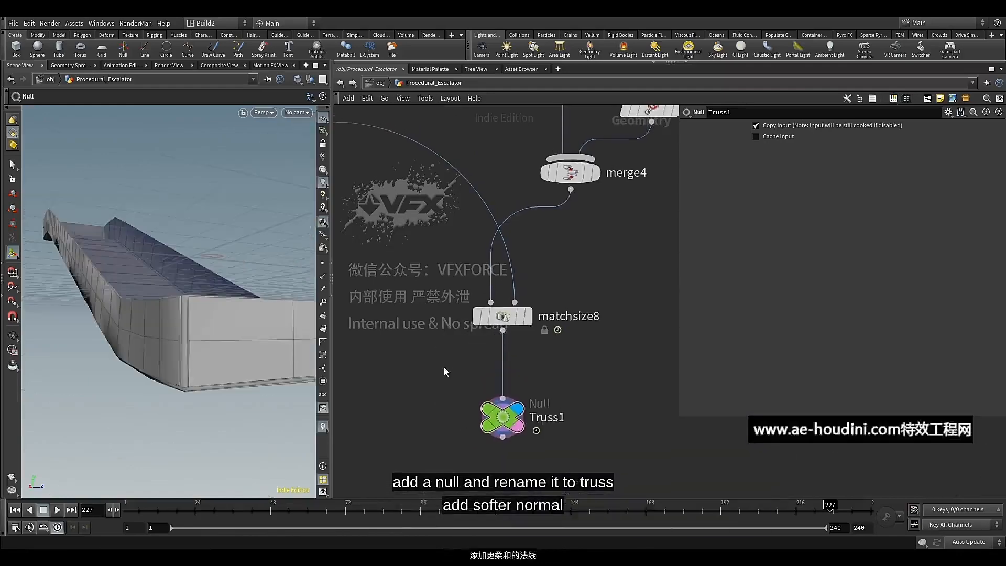
{"action": "key", "text": "Tab"}
{"action": "type", "text": "sof"}
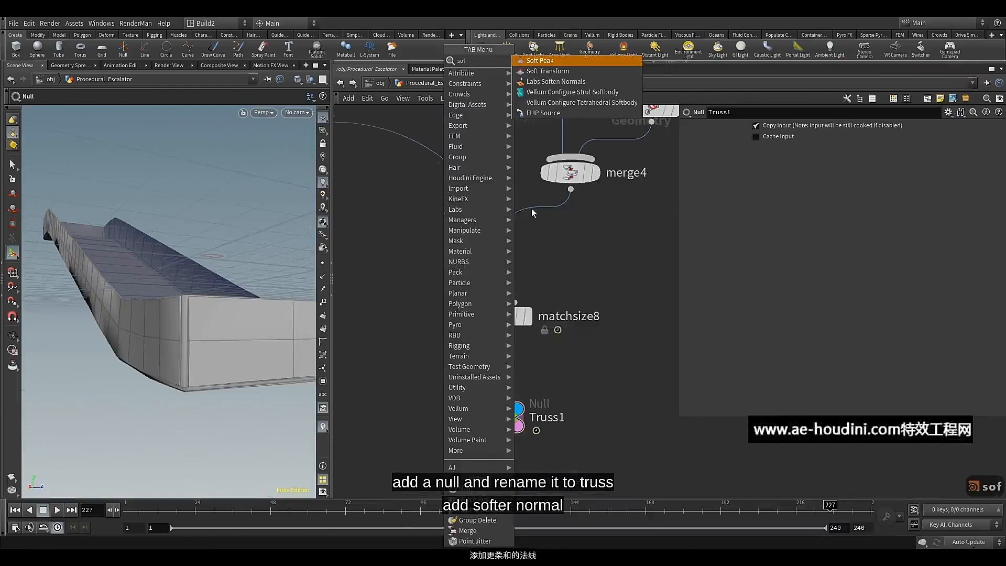
{"action": "left_click", "coordinate": [556, 81]}
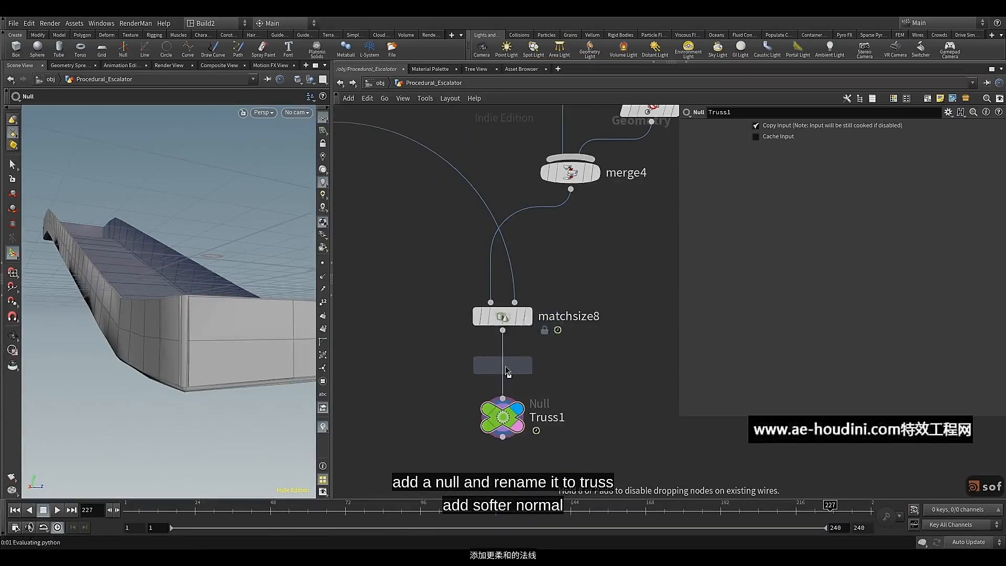
{"action": "left_click", "coordinate": [509, 365]}
{"action": "left_click", "coordinate": [528, 376]}
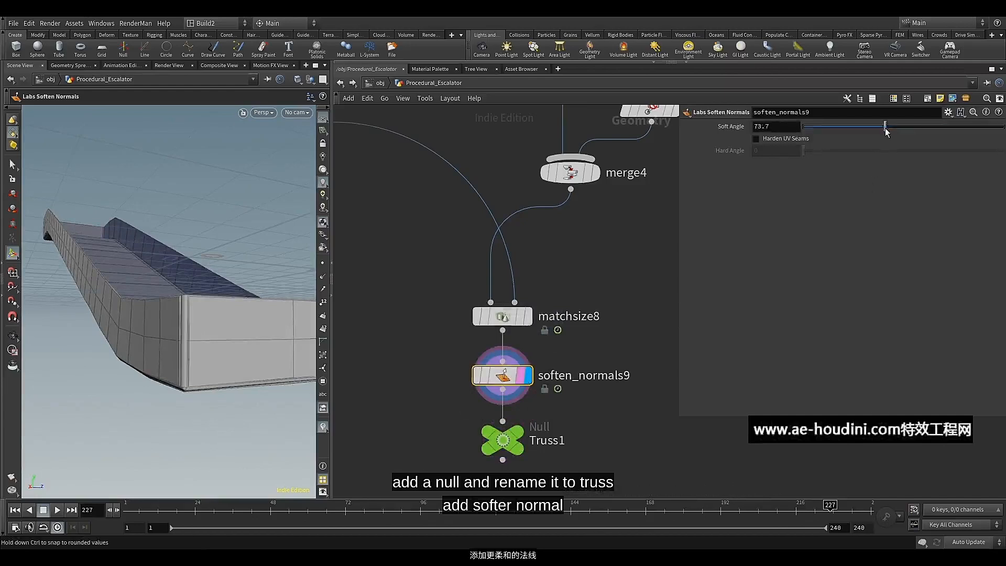
Set the Soft Angle of soften_normals9 to 43.5 and check the shading on the truss
{"action": "left_click_drag", "start_coordinate": [886, 132], "coordinate": [842, 132]}
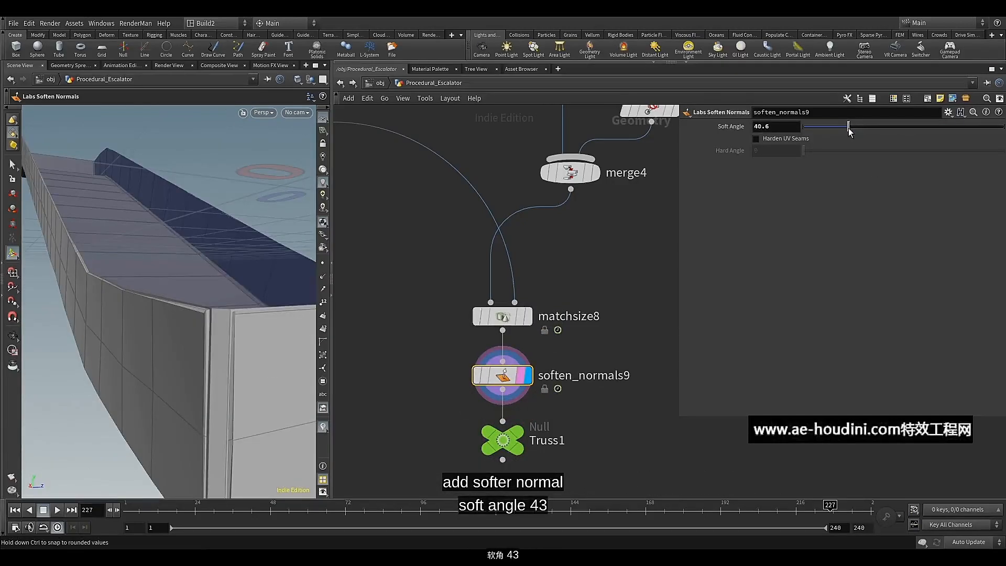
{"action": "left_click_drag", "start_coordinate": [848, 128], "coordinate": [850, 130]}
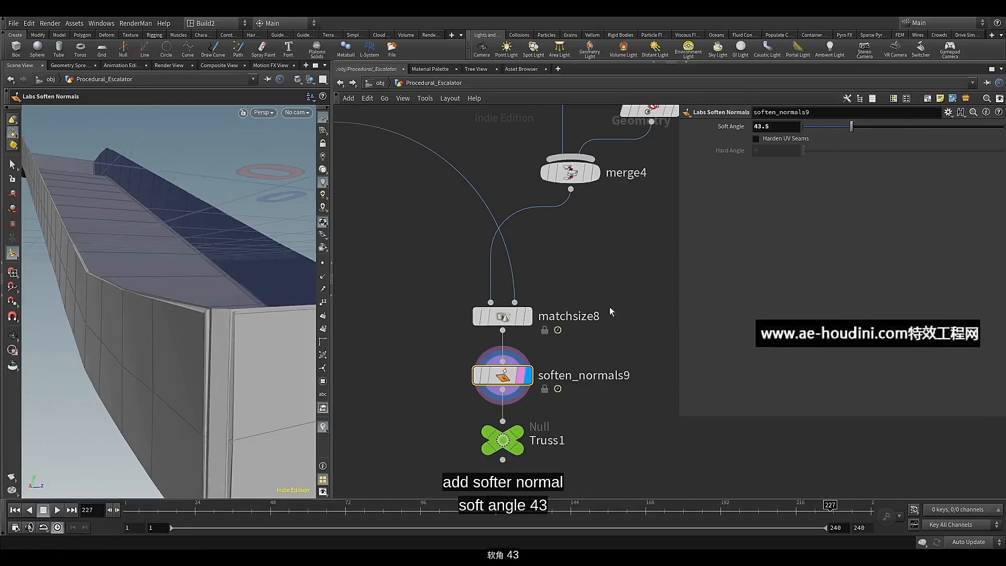
{"action": "right_click_drag", "start_coordinate": [258, 278], "coordinate": [250, 319], "text": "alt"}
{"action": "middle_click_drag", "start_coordinate": [249, 319], "coordinate": [206, 341], "text": "alt"}
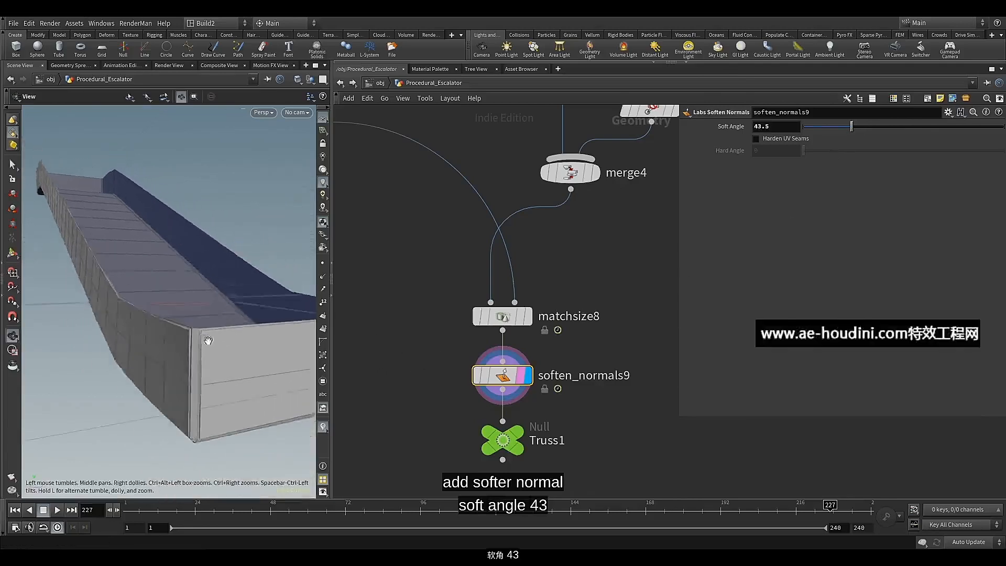
{"action": "left_click_drag", "start_coordinate": [207, 341], "coordinate": [225, 312], "text": "alt"}
{"action": "middle_click_drag", "start_coordinate": [224, 311], "coordinate": [220, 299], "text": "alt"}
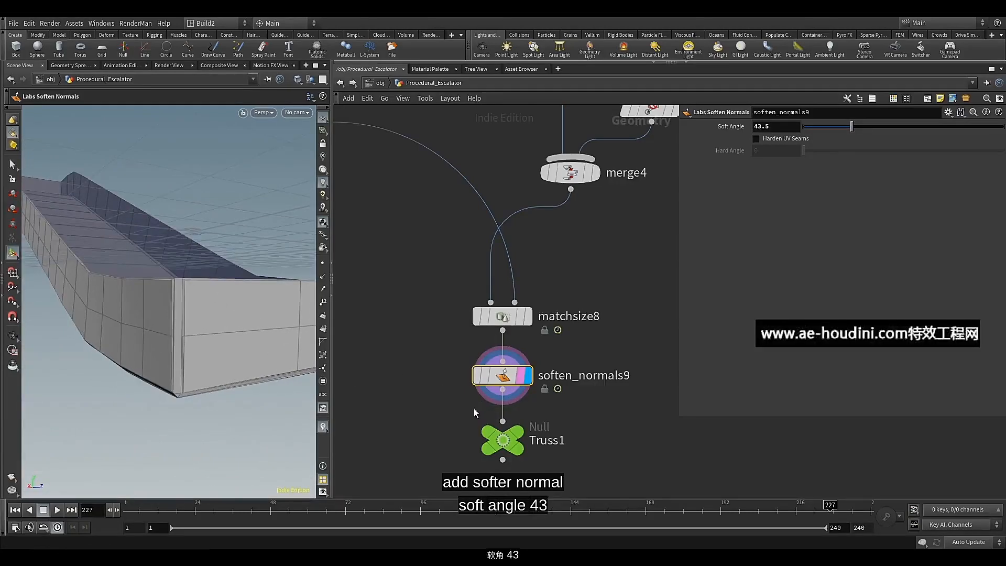
Insert a Clean node between matchsize8 and soften_normals9, making room for it in the chain, and display it
{"action": "middle_click_drag", "start_coordinate": [473, 407], "coordinate": [480, 374]}
{"action": "left_click_drag", "start_coordinate": [439, 323], "coordinate": [516, 421]}
{"action": "left_click_drag", "start_coordinate": [509, 345], "coordinate": [510, 397]}
{"action": "key", "text": "Tab"}
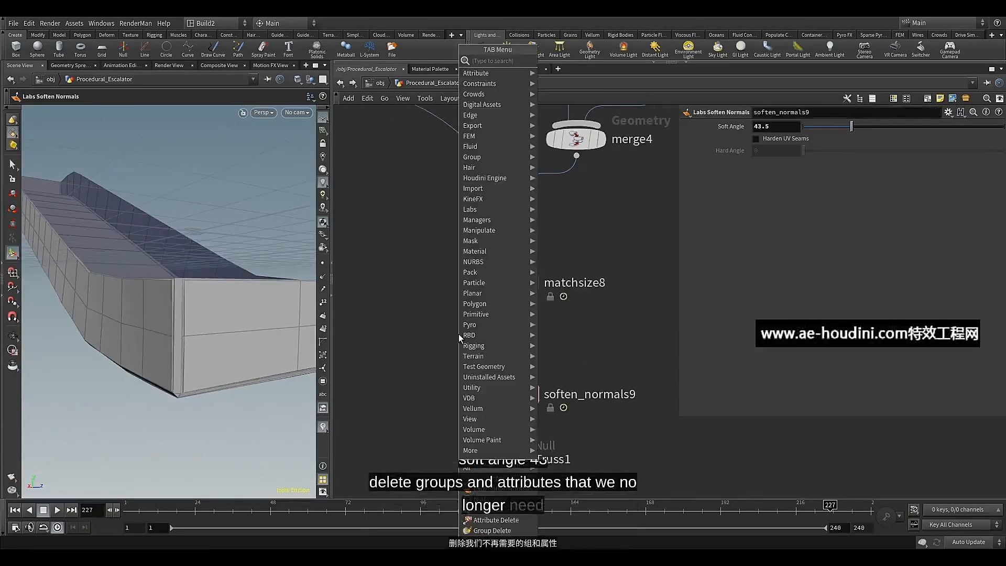
{"action": "type", "text": "cl"}
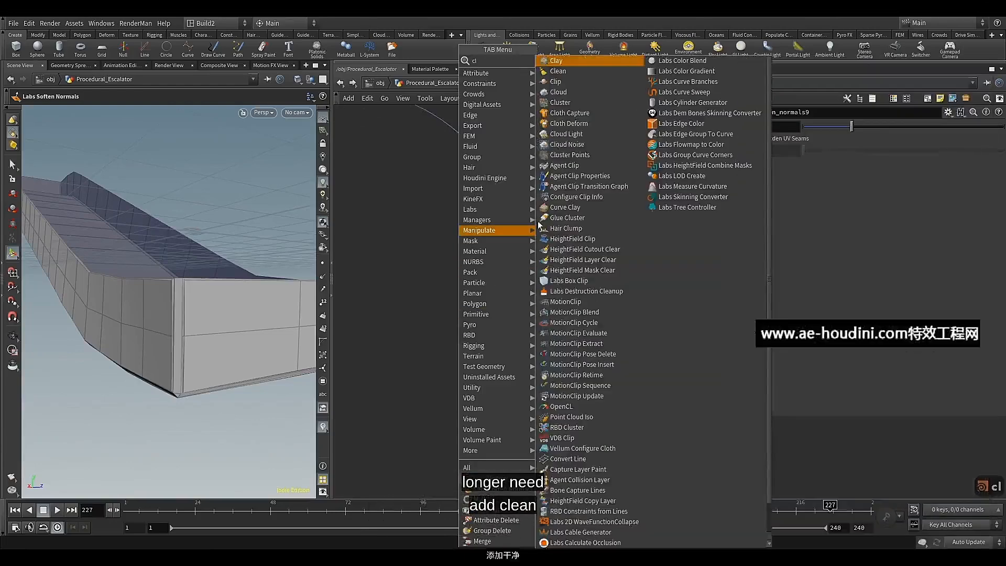
{"action": "left_click", "coordinate": [587, 74]}
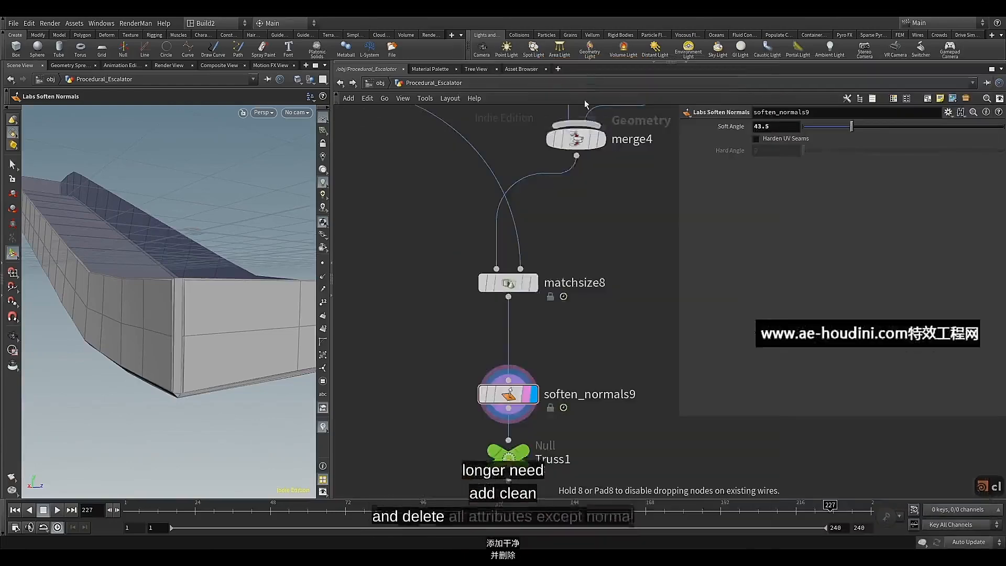
{"action": "left_click", "coordinate": [511, 346]}
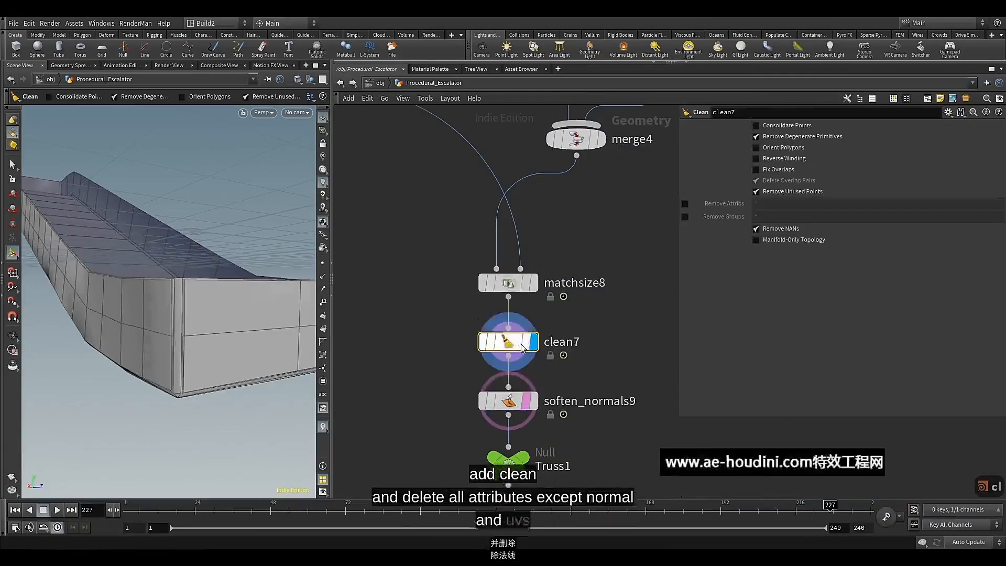
{"action": "left_click", "coordinate": [540, 373]}
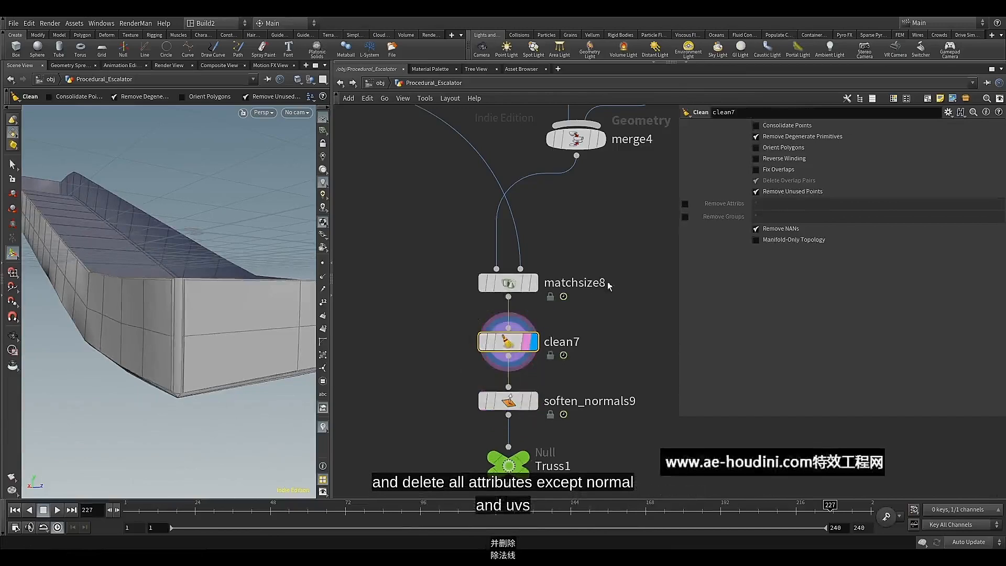
In clean7, disable Remove Degenerate Primitives, enable Remove Attribs with "* ^uv ^N", and enable Remove Groups with "*"
{"action": "left_click", "coordinate": [686, 204]}
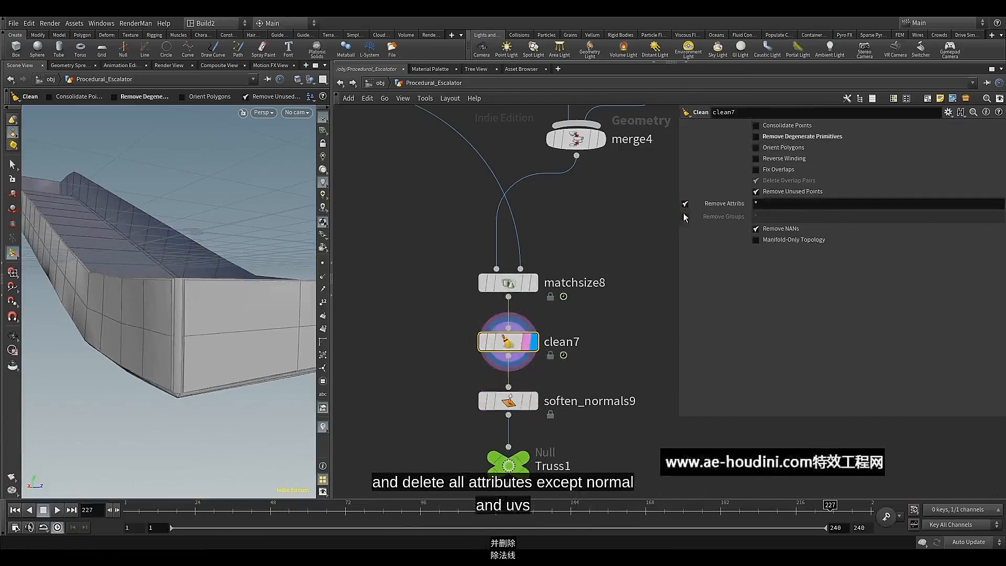
{"action": "left_click", "coordinate": [685, 217]}
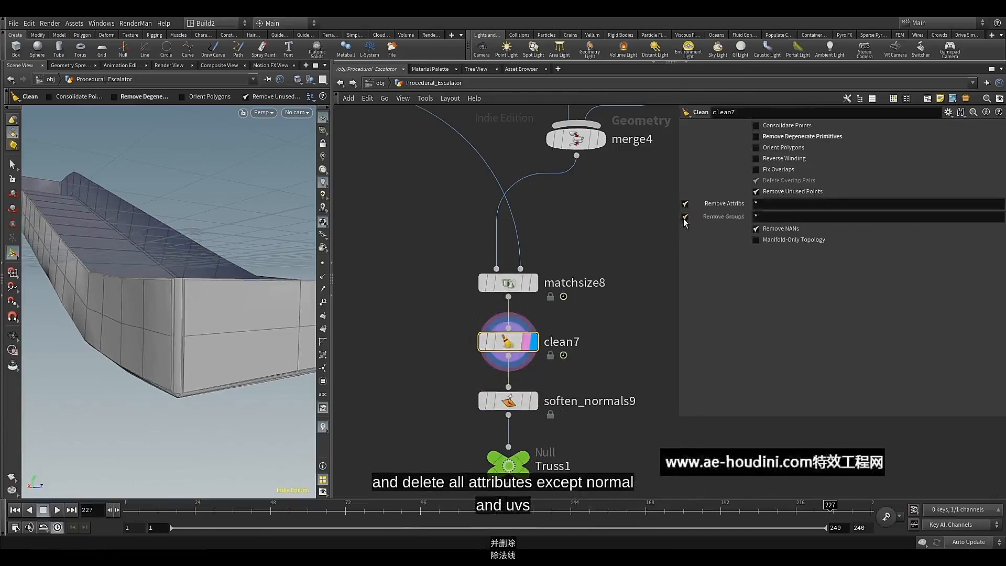
{"action": "left_click", "coordinate": [779, 202]}
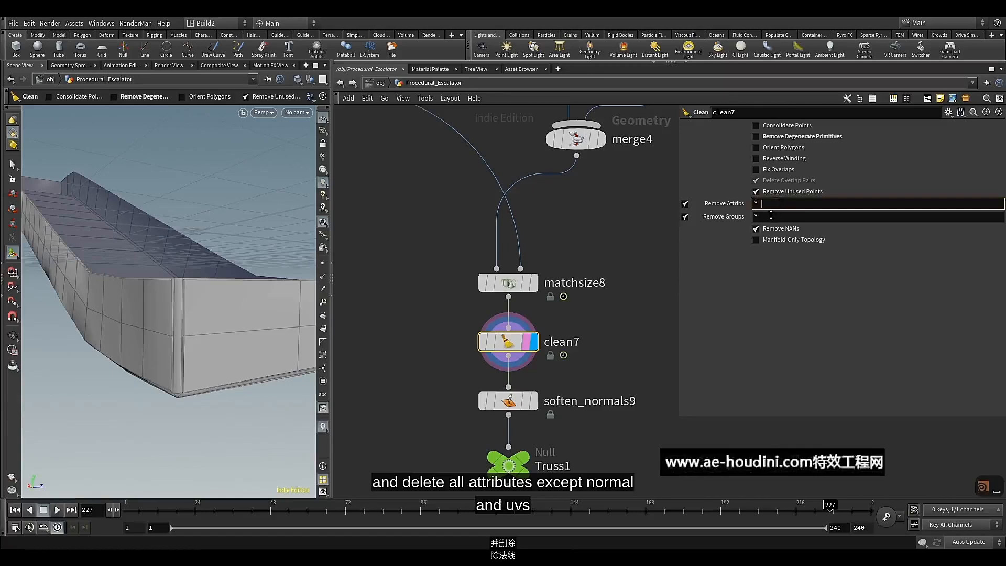
{"action": "type", "text": "^uv ^N"}
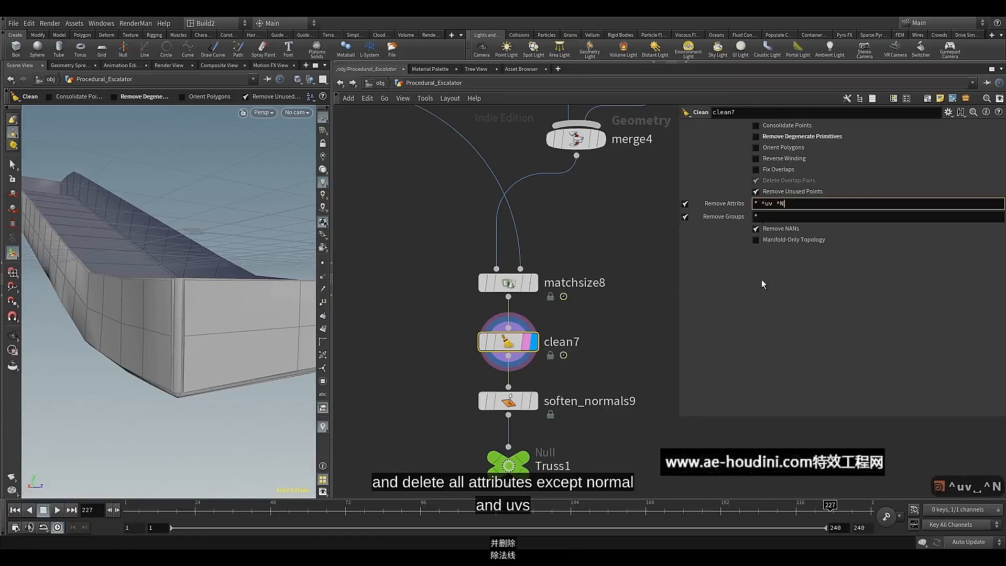
{"action": "key", "text": "Return"}
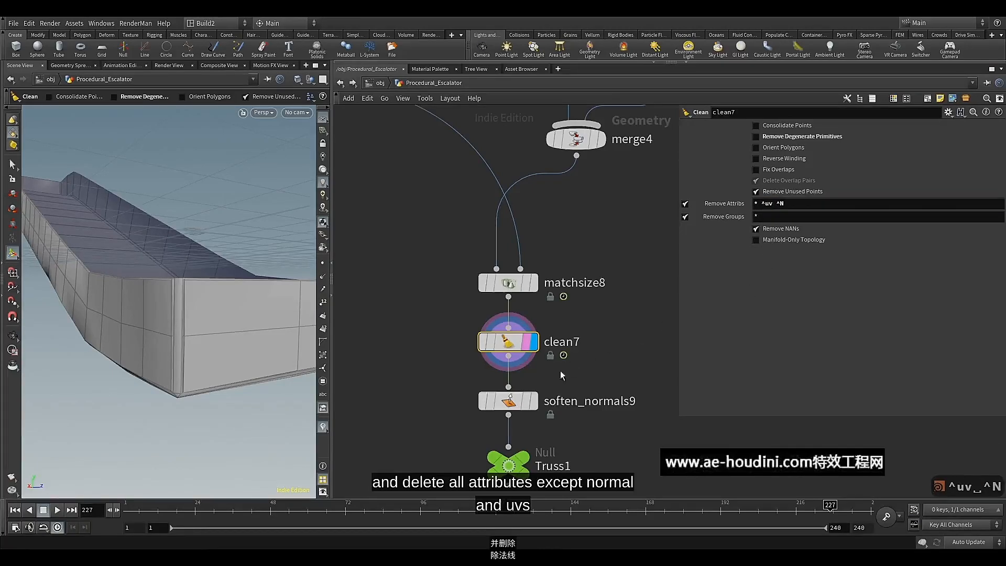
Move clean7, soften_normals9 and Truss1 down together to leave a gap below matchsize8
{"action": "scroll", "coordinate": [464, 209], "scroll_direction": "down", "scroll_amount": 3}
{"action": "left_click_drag", "start_coordinate": [449, 276], "coordinate": [491, 399]}
{"action": "left_click_drag", "start_coordinate": [493, 286], "coordinate": [493, 348]}
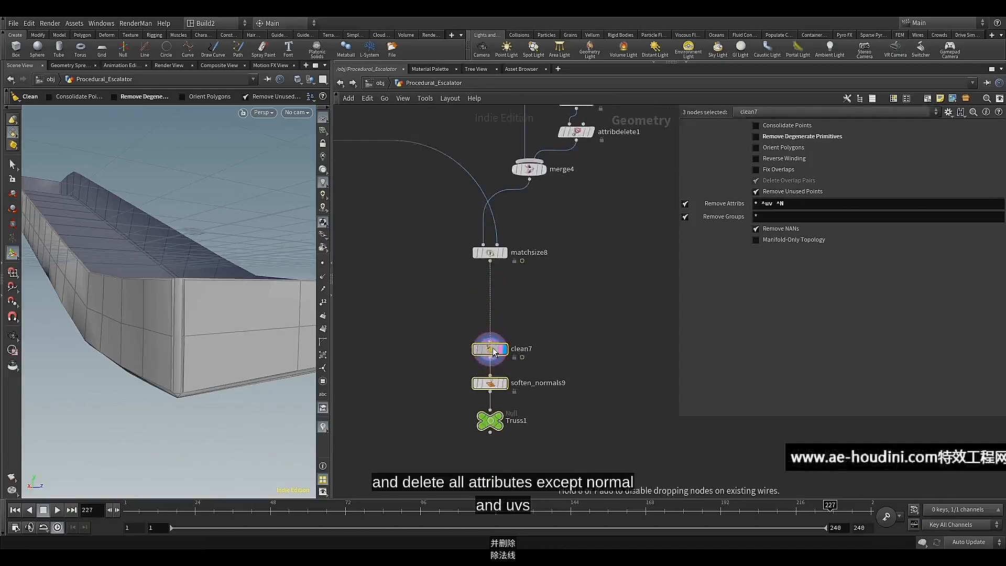
{"action": "left_click", "coordinate": [451, 284]}
Copy the uv network box with uvflatten5, uvlayout3 and uvquickshade5 from the steps network
{"action": "scroll", "coordinate": [451, 285], "scroll_direction": "down", "scroll_amount": 5}
{"action": "middle_click_drag", "start_coordinate": [441, 300], "coordinate": [616, 344]}
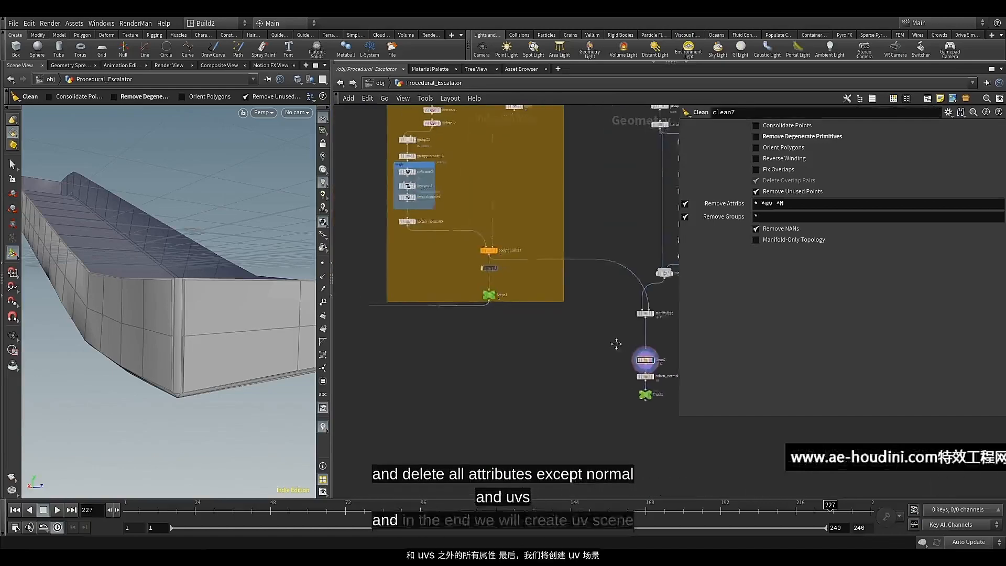
{"action": "scroll", "coordinate": [419, 282], "scroll_direction": "up", "scroll_amount": 3}
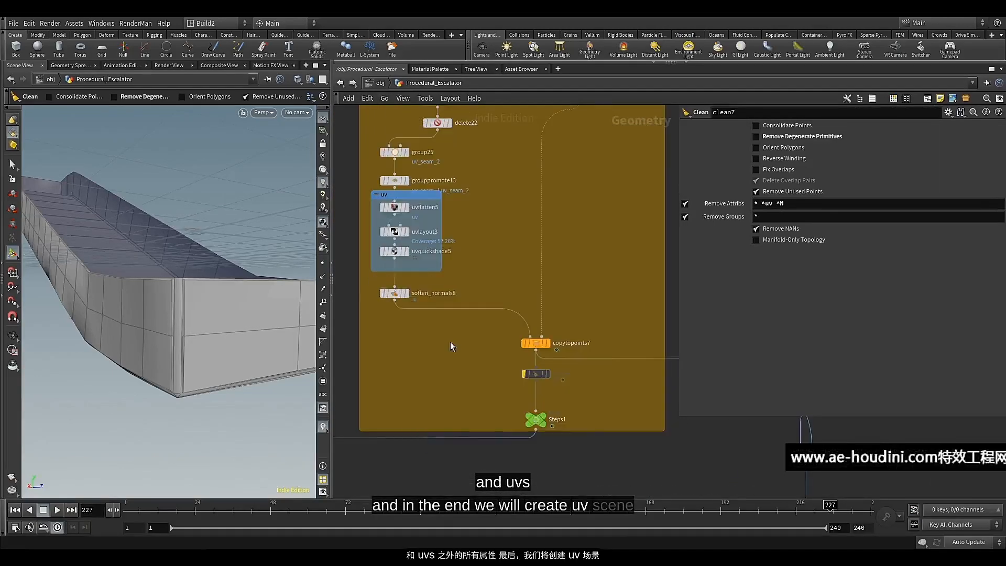
{"action": "left_click_drag", "start_coordinate": [482, 202], "coordinate": [372, 281]}
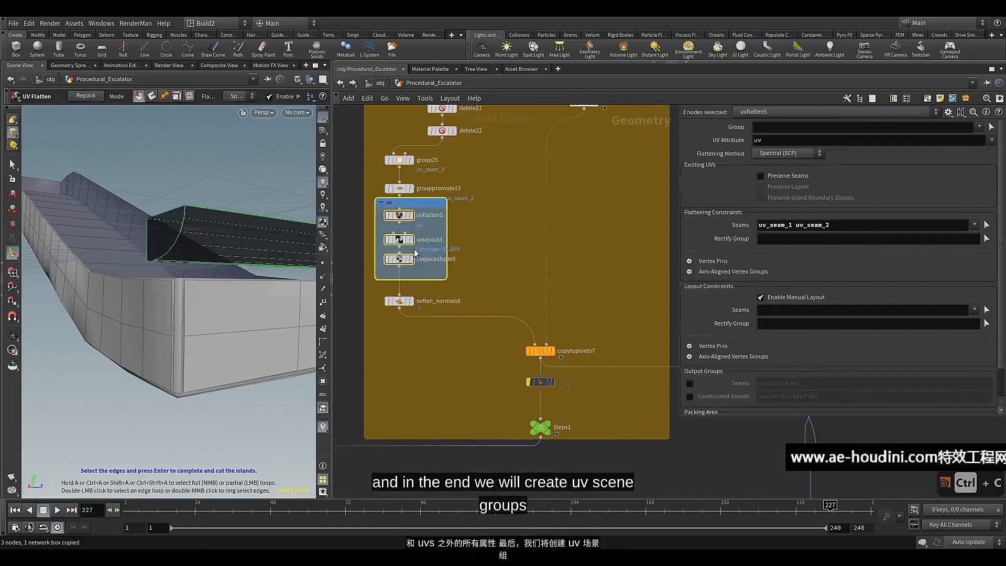
Paste the uv network box beside the gap below matchsize8, wire matchsize8 into uvflatten6, and display uvflatten6
{"action": "key", "text": "ctrl+c"}
{"action": "scroll", "coordinate": [464, 261], "scroll_direction": "down", "scroll_amount": 5}
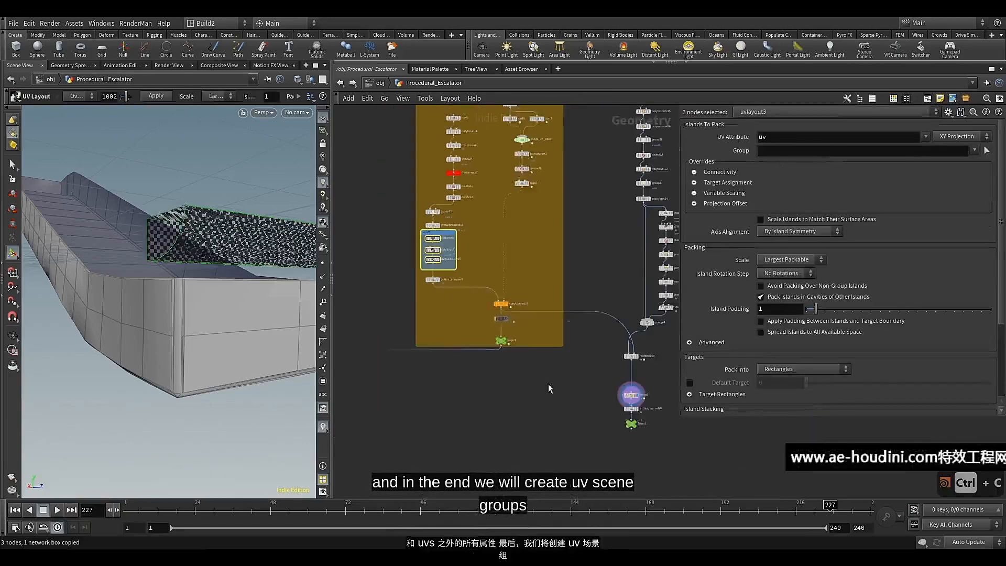
{"action": "middle_click_drag", "start_coordinate": [609, 376], "coordinate": [463, 326]}
{"action": "scroll", "coordinate": [463, 327], "scroll_direction": "up", "scroll_amount": 3}
{"action": "left_click", "coordinate": [463, 327]}
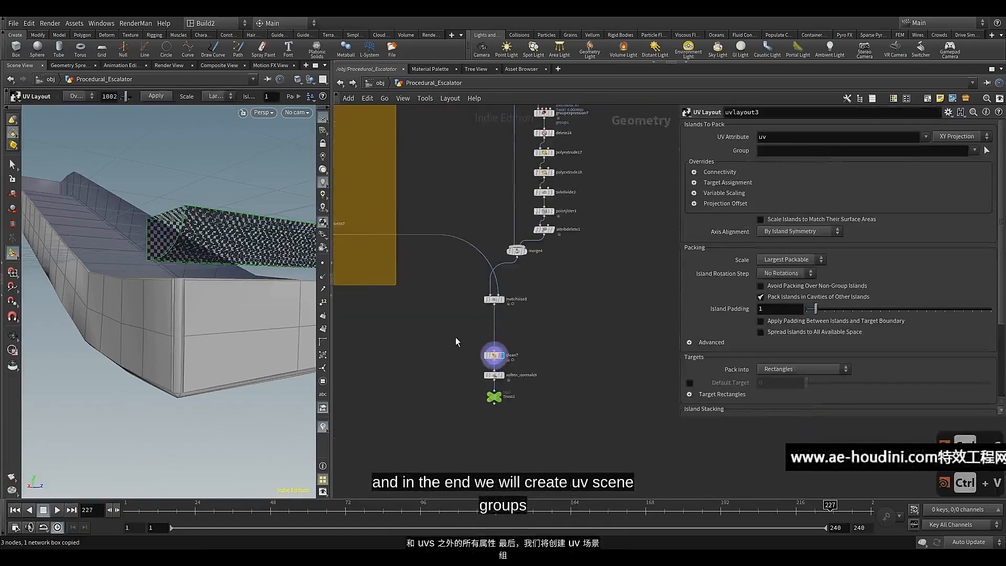
{"action": "key", "text": "ctrl+v"}
{"action": "scroll", "coordinate": [454, 337], "scroll_direction": "up", "scroll_amount": 4}
{"action": "left_click_drag", "start_coordinate": [507, 341], "coordinate": [475, 318]}
{"action": "left_click", "coordinate": [474, 297]}
{"action": "middle_click_drag", "start_coordinate": [475, 296], "coordinate": [486, 329]}
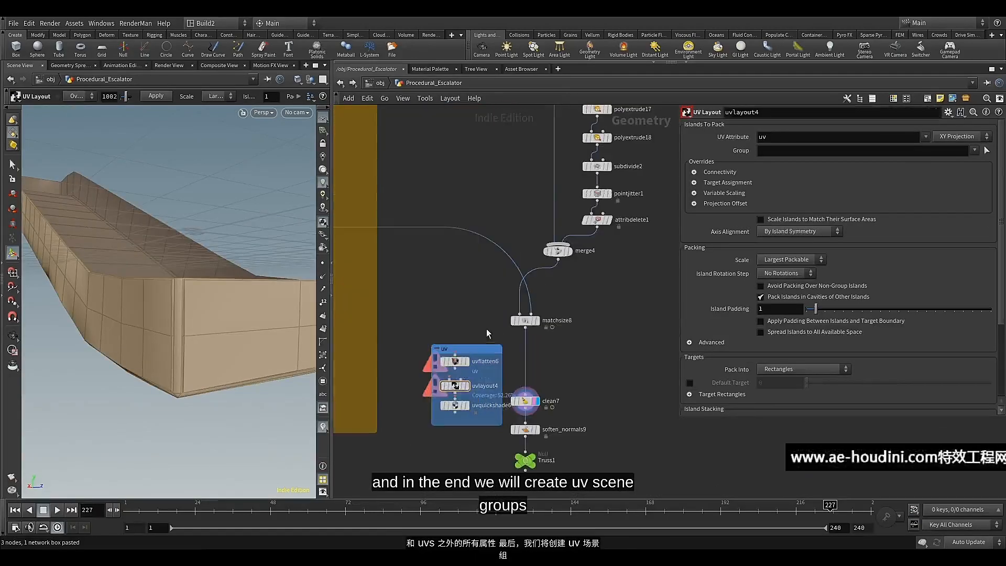
{"action": "left_click_drag", "start_coordinate": [523, 332], "coordinate": [468, 348]}
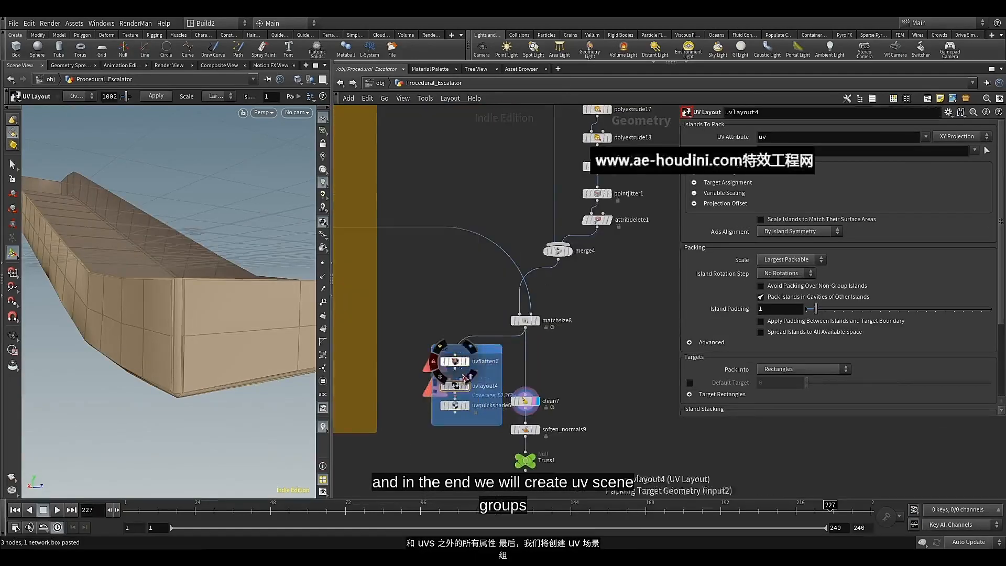
{"action": "scroll", "coordinate": [464, 362], "scroll_direction": "up", "scroll_amount": 3}
{"action": "left_click", "coordinate": [451, 355]}
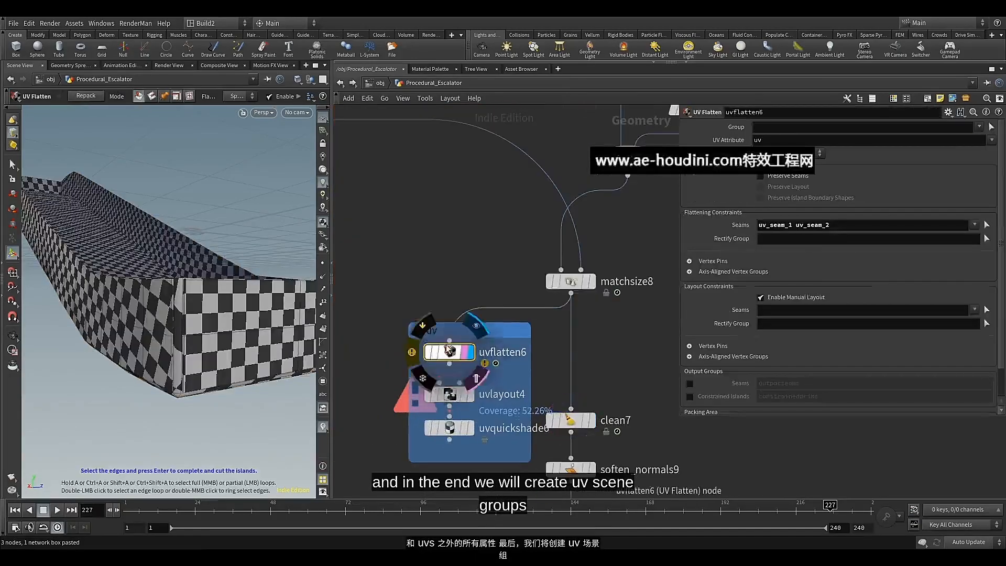
In polybevel12, enable the Edge Fillet Polygons output group and name it uv_seam_1
{"action": "scroll", "coordinate": [476, 274], "scroll_direction": "down", "scroll_amount": 6}
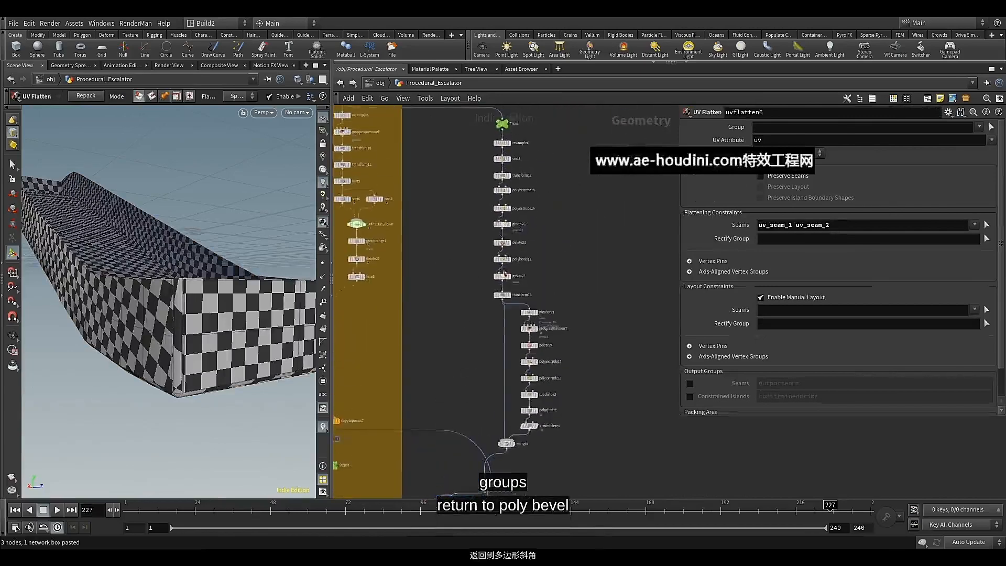
{"action": "scroll", "coordinate": [508, 147], "scroll_direction": "up", "scroll_amount": 5}
{"action": "left_click", "coordinate": [517, 250]}
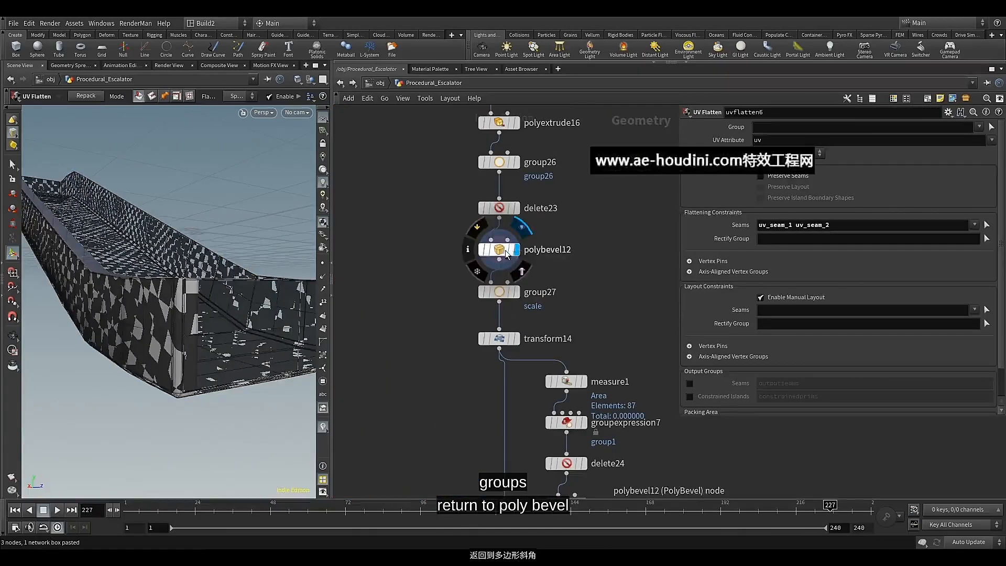
{"action": "left_click", "coordinate": [507, 255]}
{"action": "mouse_move", "coordinate": [506, 255]}
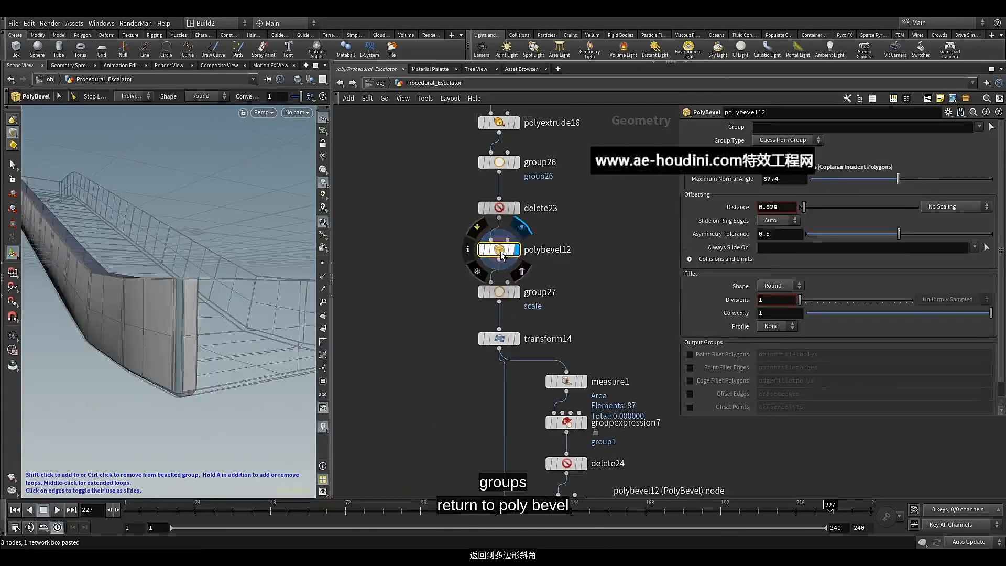
{"action": "left_click", "coordinate": [690, 381]}
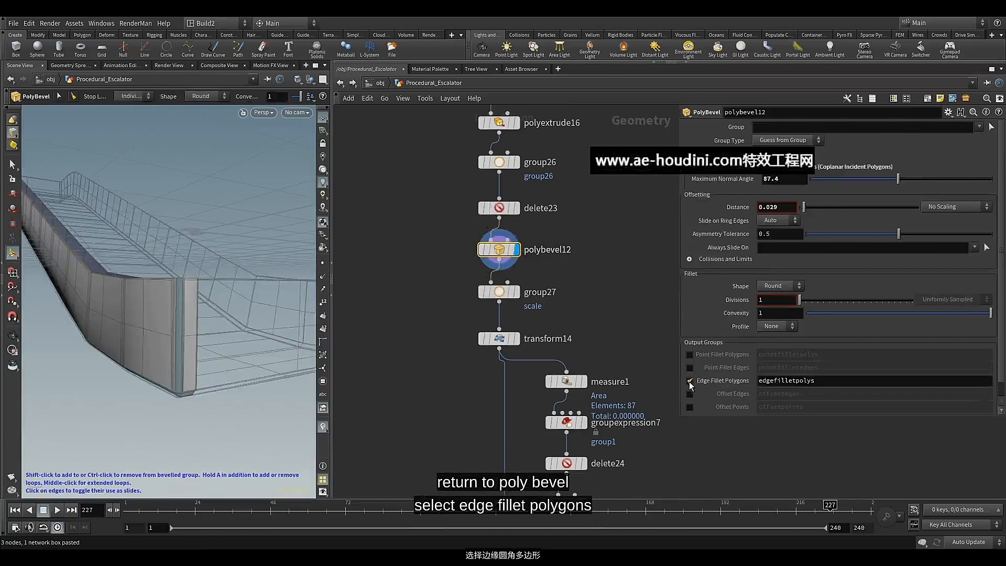
{"action": "left_click_drag", "start_coordinate": [815, 380], "coordinate": [749, 387]}
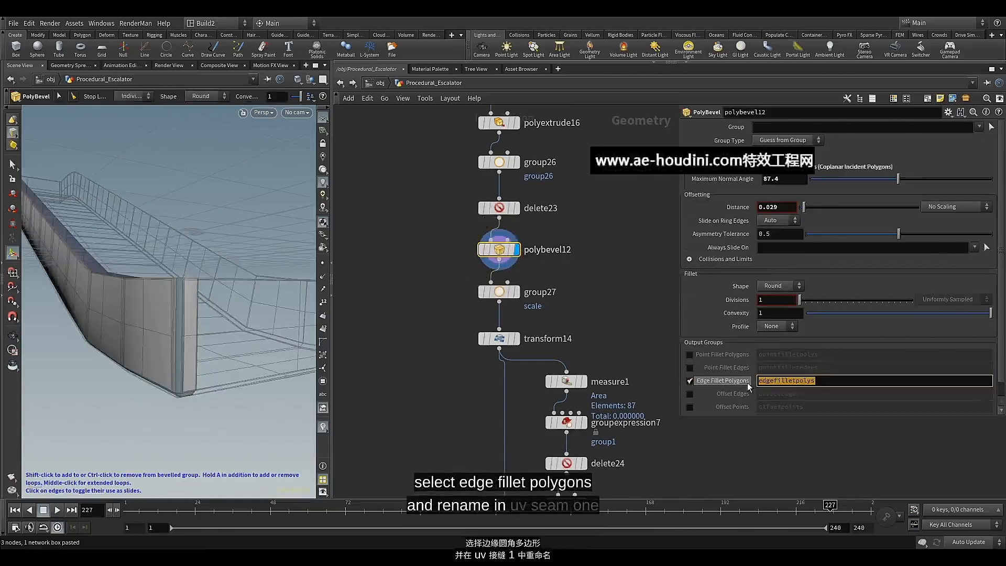
{"action": "type", "text": "u"}
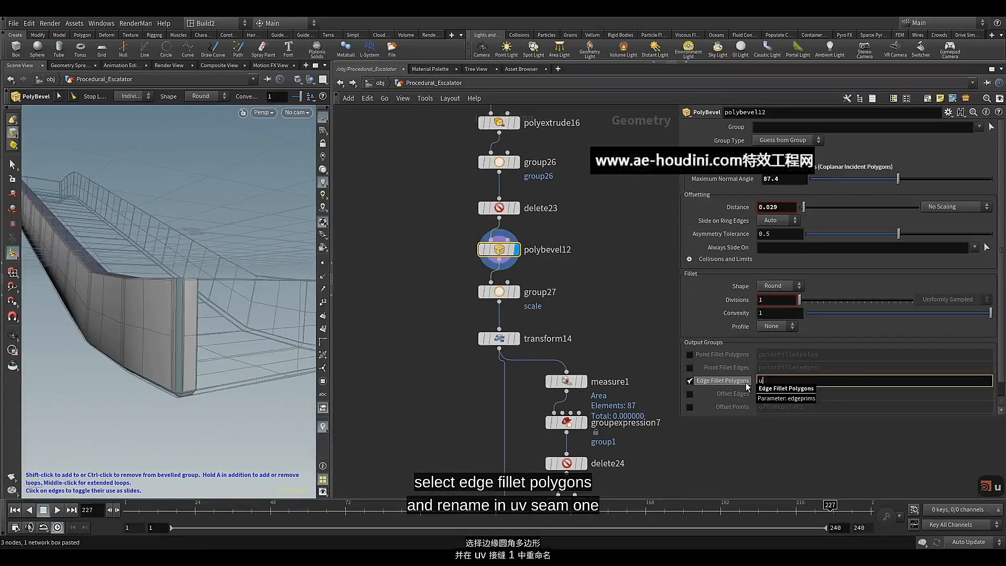
{"action": "type", "text": "v_sea"}
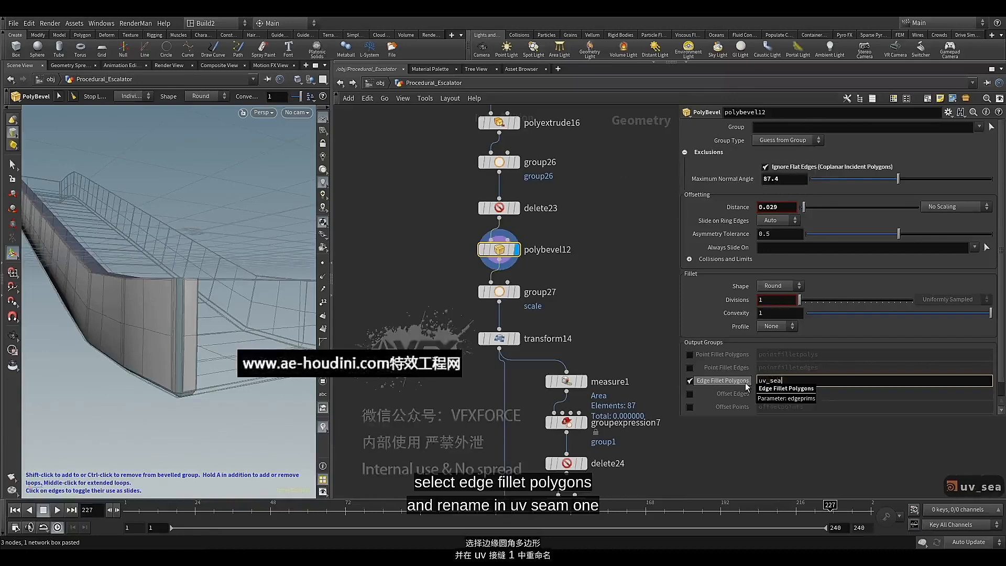
{"action": "type", "text": "m_1"}
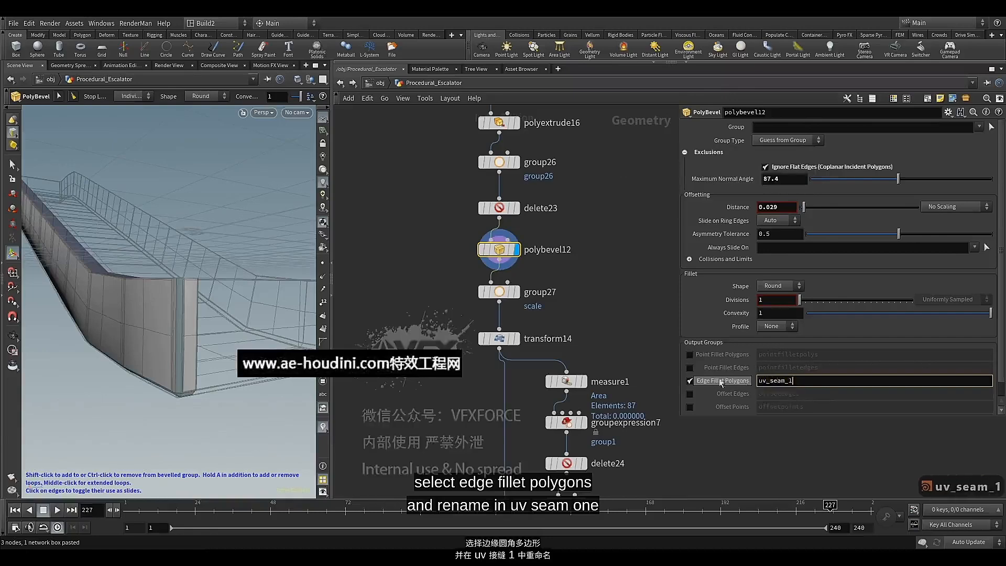
{"action": "key", "text": "Return"}
Display uvflatten6 and remove uv_seam_2 from its flattening seams, keeping only uv_seam_1
{"action": "scroll", "coordinate": [629, 309], "scroll_direction": "down", "scroll_amount": 5}
{"action": "middle_click_drag", "start_coordinate": [554, 418], "coordinate": [543, 273]}
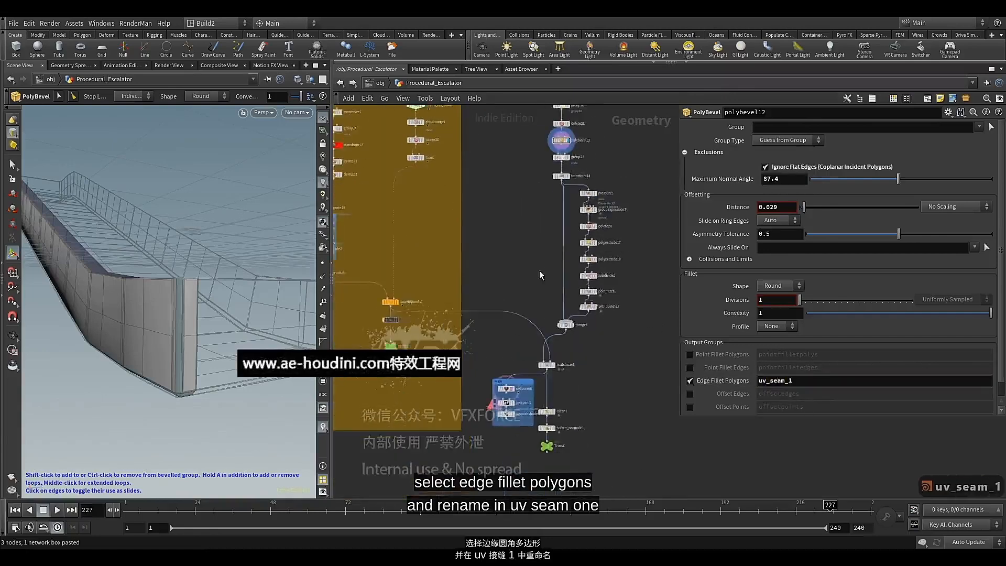
{"action": "scroll", "coordinate": [545, 360], "scroll_direction": "up", "scroll_amount": 4}
{"action": "left_click", "coordinate": [488, 411]}
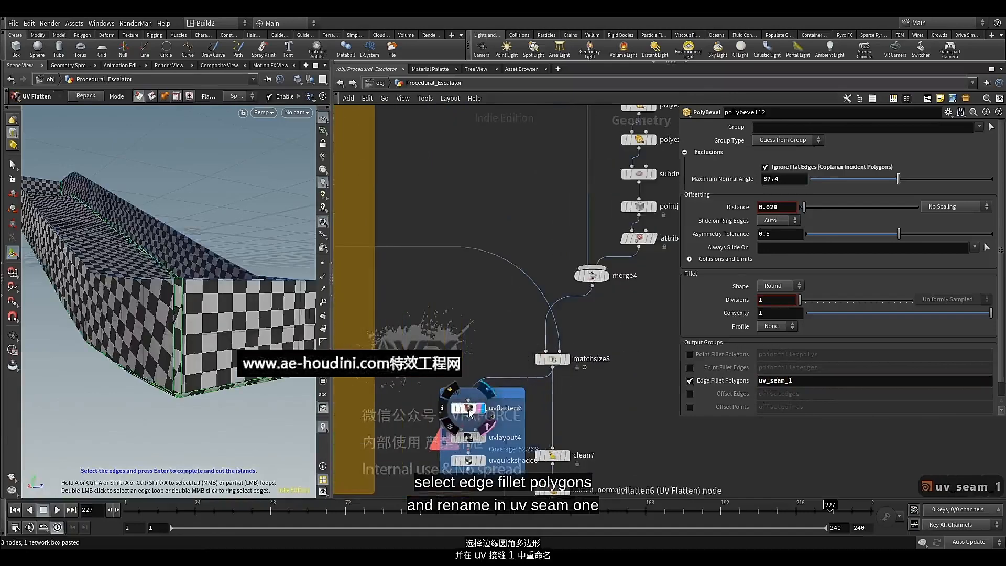
{"action": "left_click", "coordinate": [468, 407]}
{"action": "left_click_drag", "start_coordinate": [850, 229], "coordinate": [792, 230]}
{"action": "key", "text": "BackSpace"}
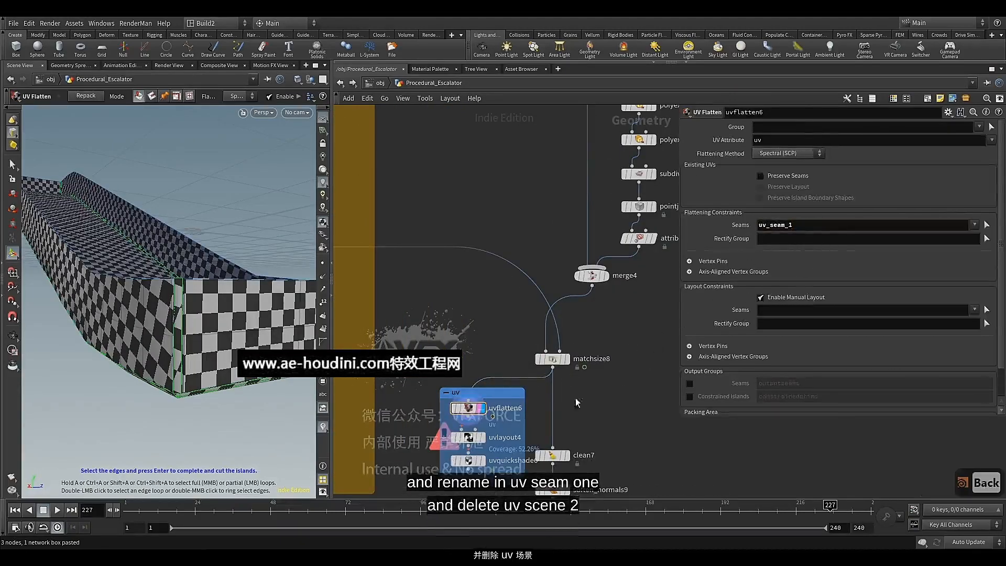
Display uvquickshade6, shift clean7, soften_normals9 and Truss1 down, and wire uvquickshade6 into clean7
{"action": "scroll", "coordinate": [453, 438], "scroll_direction": "up", "scroll_amount": 4}
{"action": "middle_click_drag", "start_coordinate": [452, 438], "coordinate": [451, 322]}
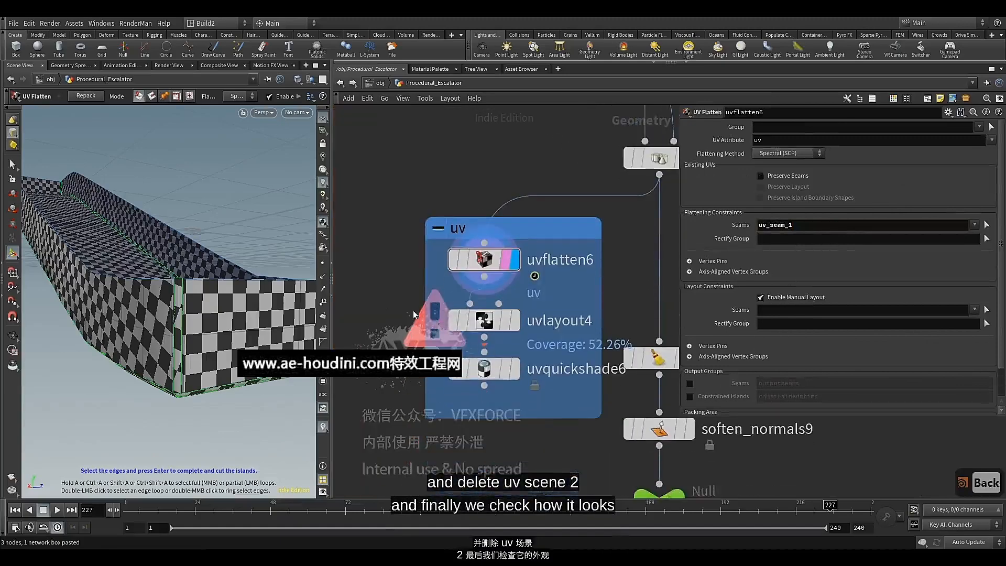
{"action": "left_click", "coordinate": [484, 370]}
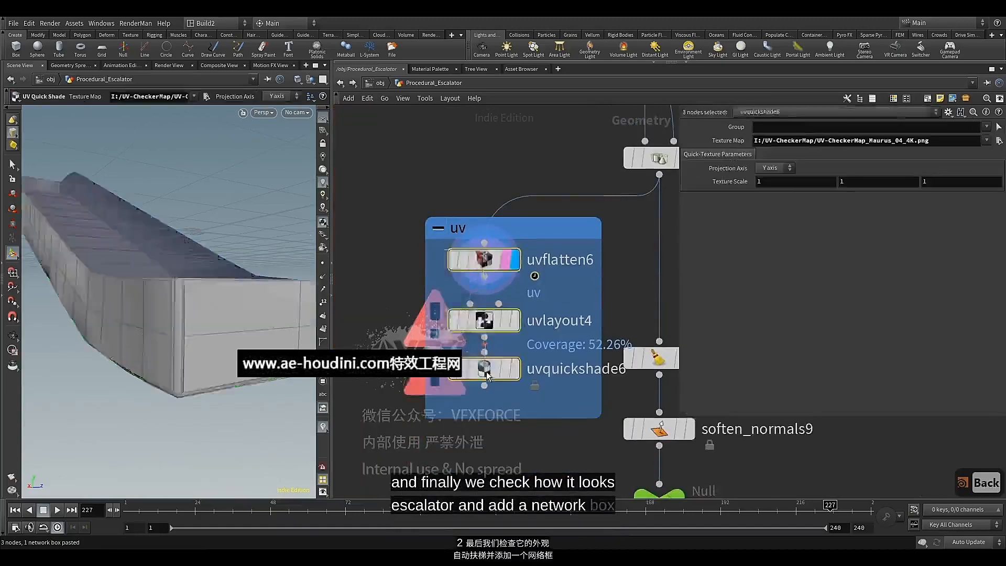
{"action": "left_click_drag", "start_coordinate": [676, 305], "coordinate": [541, 426]}
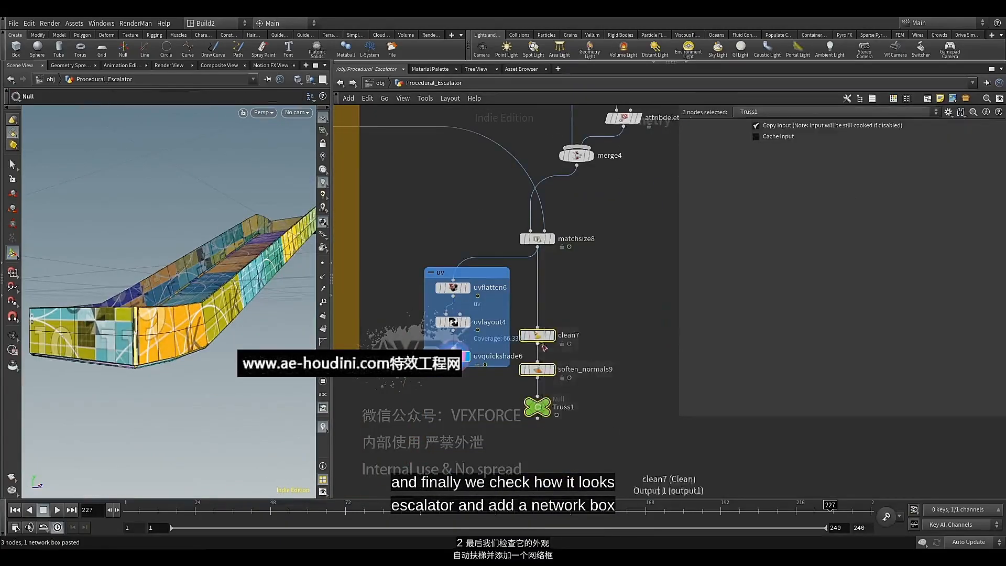
{"action": "left_click_drag", "start_coordinate": [543, 344], "coordinate": [542, 408]}
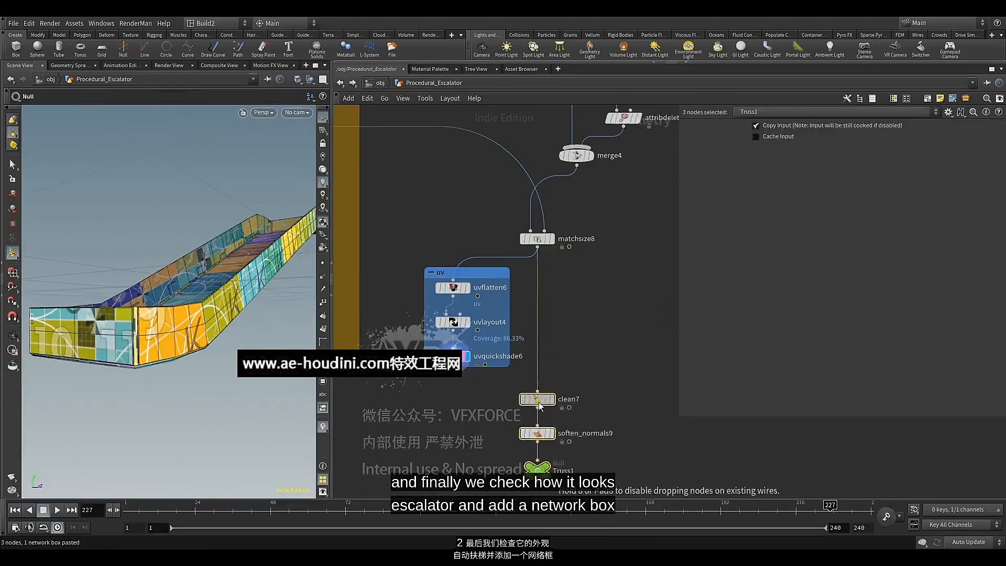
{"action": "left_click", "coordinate": [502, 404]}
{"action": "left_click_drag", "start_coordinate": [457, 373], "coordinate": [531, 398]}
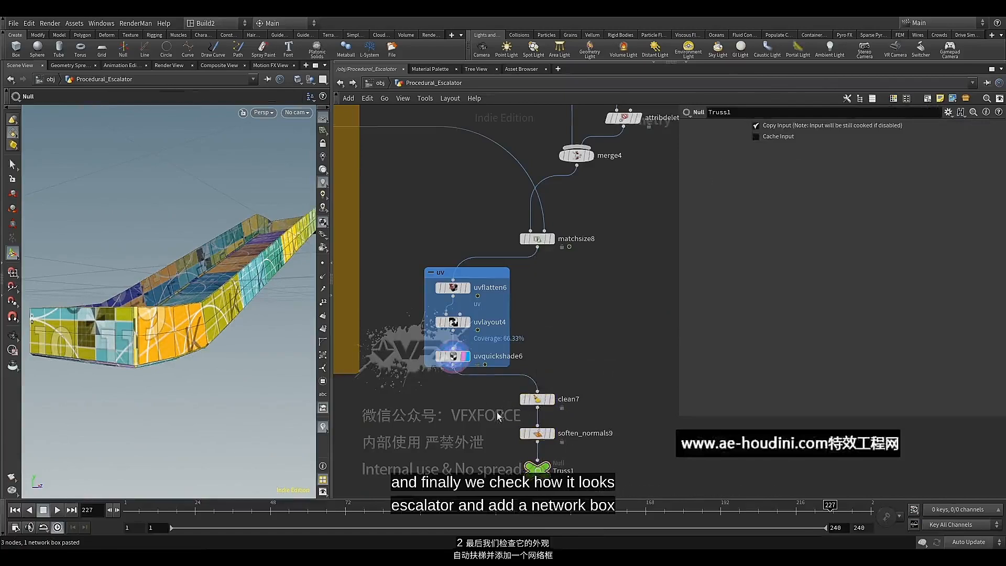
Display Truss1 with soften_normals9 bypassed and save the scene
{"action": "middle_click_drag", "start_coordinate": [497, 416], "coordinate": [497, 358]}
{"action": "scroll", "coordinate": [545, 403], "scroll_direction": "up", "scroll_amount": 3}
{"action": "left_click", "coordinate": [547, 407]}
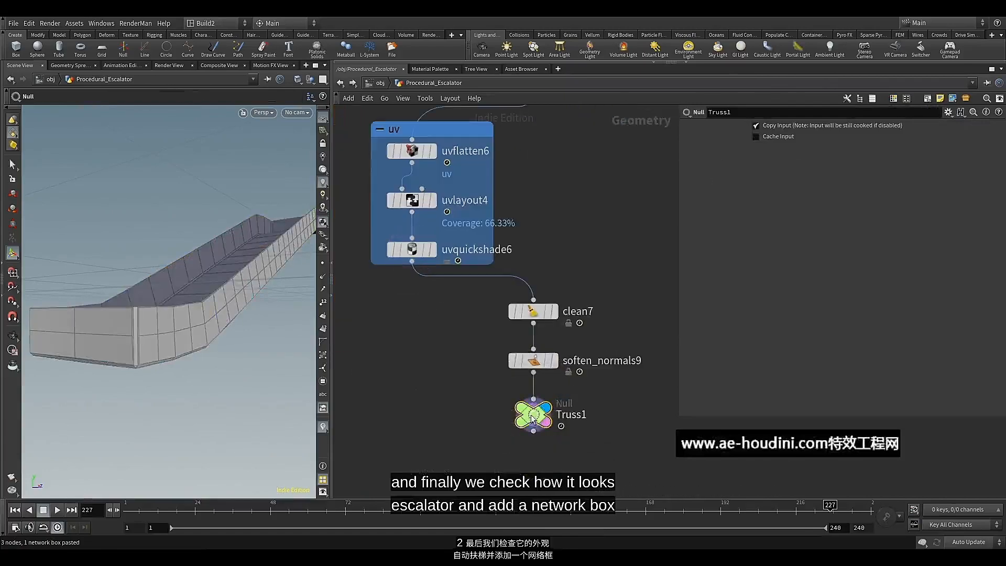
{"action": "left_click", "coordinate": [502, 360]}
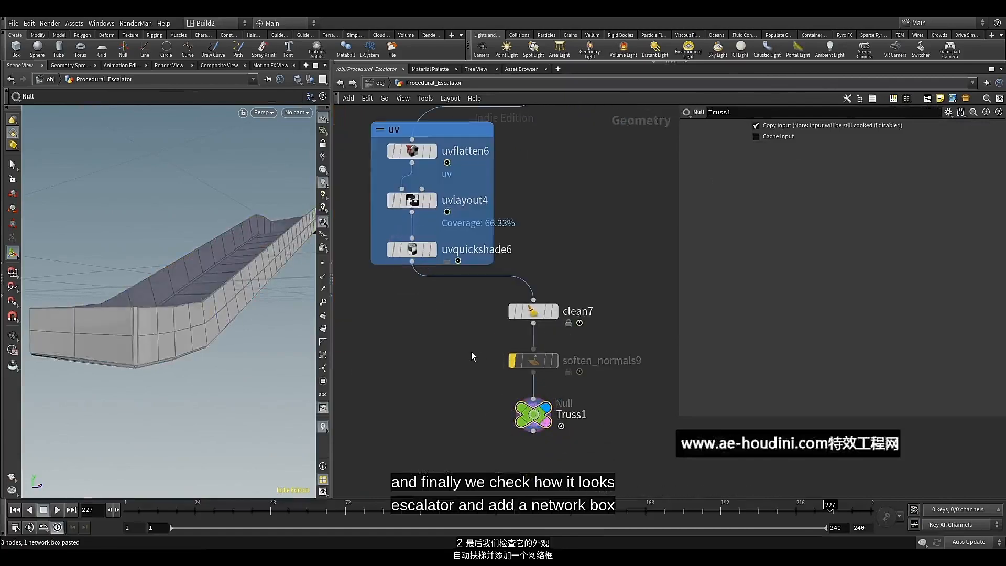
{"action": "key", "text": "ctrl+s"}
Align the truss's uv network box in line between matchsize8 and clean7
{"action": "scroll", "coordinate": [470, 356], "scroll_direction": "down", "scroll_amount": 5}
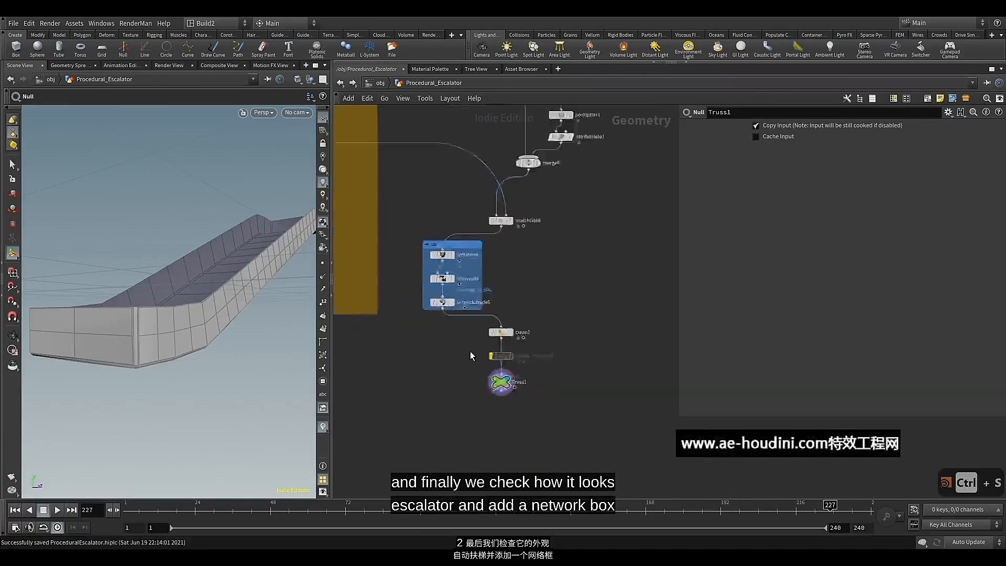
{"action": "scroll", "coordinate": [464, 352], "scroll_direction": "up", "scroll_amount": 2}
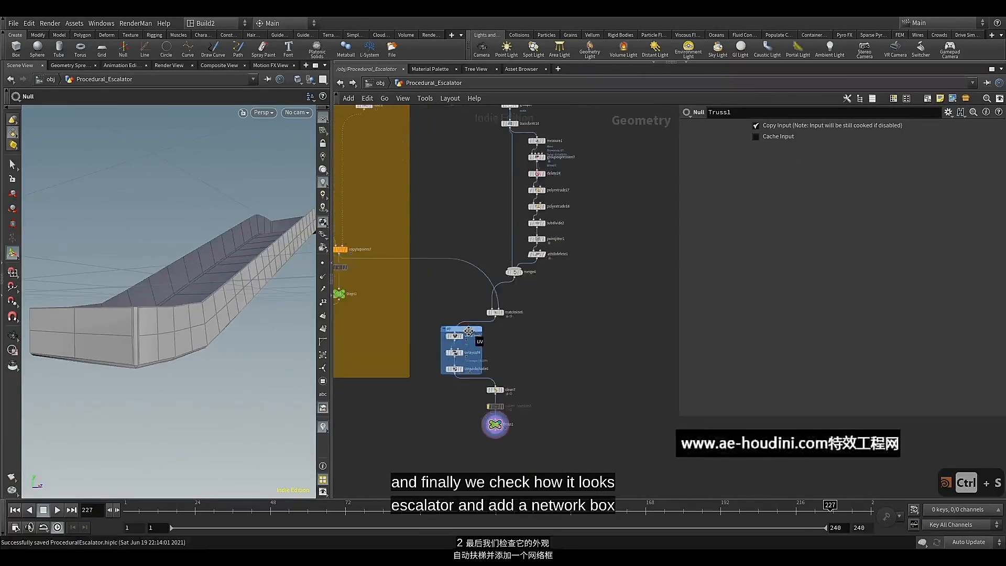
{"action": "left_click_drag", "start_coordinate": [468, 331], "coordinate": [508, 331]}
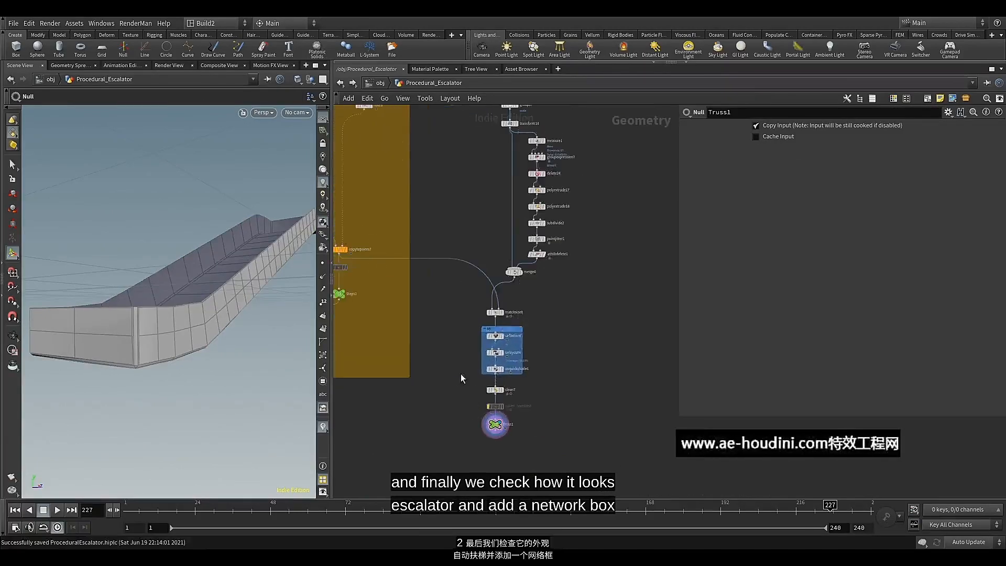
Colour the transform14 node red in the truss chain
{"action": "scroll", "coordinate": [461, 377], "scroll_direction": "down", "scroll_amount": 4}
{"action": "scroll", "coordinate": [528, 263], "scroll_direction": "up", "scroll_amount": 4}
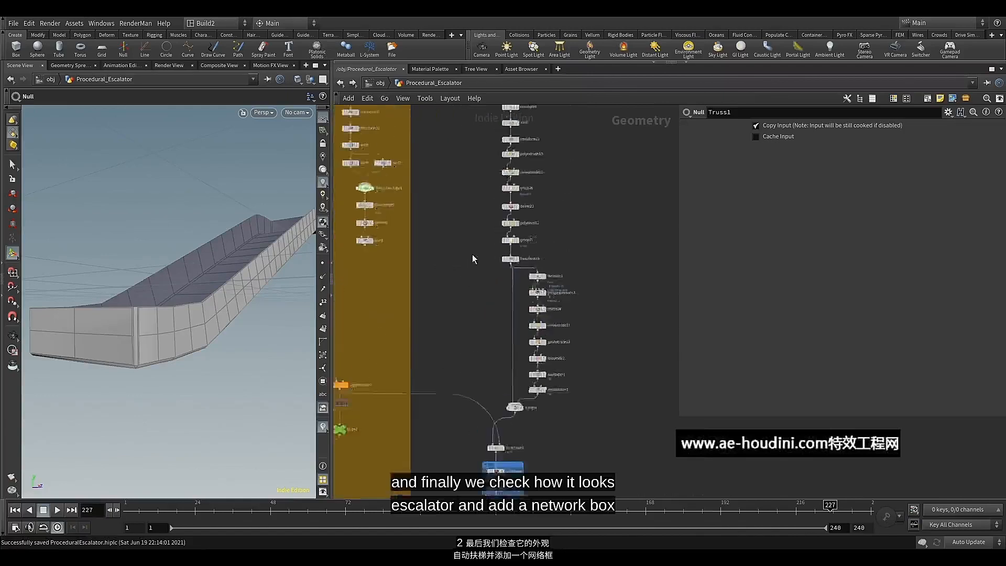
{"action": "left_click", "coordinate": [526, 260]}
{"action": "key", "text": "c"}
{"action": "left_click", "coordinate": [934, 427]}
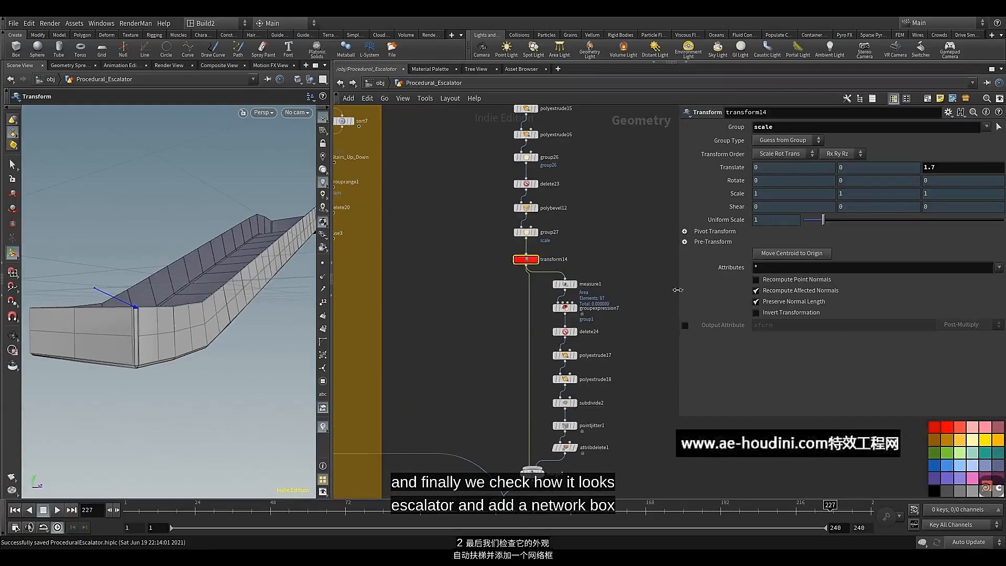
Connect Truss1's output to the merge3 node that collects the escalator parts, and display merge3
{"action": "middle_click_drag", "start_coordinate": [613, 217], "coordinate": [584, 341]}
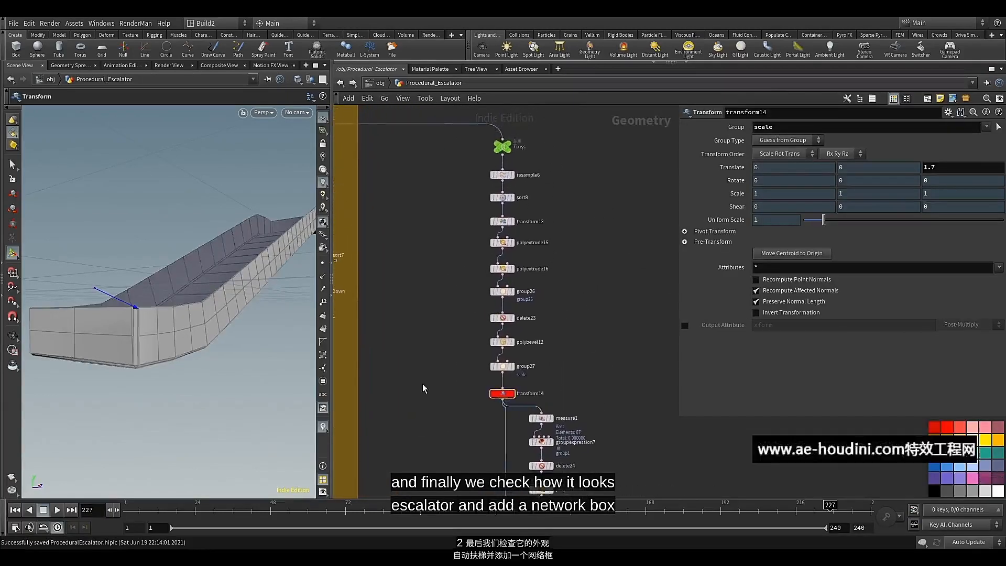
{"action": "scroll", "coordinate": [425, 386], "scroll_direction": "down", "scroll_amount": 3}
{"action": "middle_click_drag", "start_coordinate": [430, 393], "coordinate": [443, 210]}
{"action": "middle_click_drag", "start_coordinate": [438, 375], "coordinate": [457, 207]}
{"action": "scroll", "coordinate": [457, 207], "scroll_direction": "up", "scroll_amount": 2}
{"action": "left_click", "coordinate": [506, 321]}
{"action": "scroll", "coordinate": [455, 343], "scroll_direction": "down", "scroll_amount": 6}
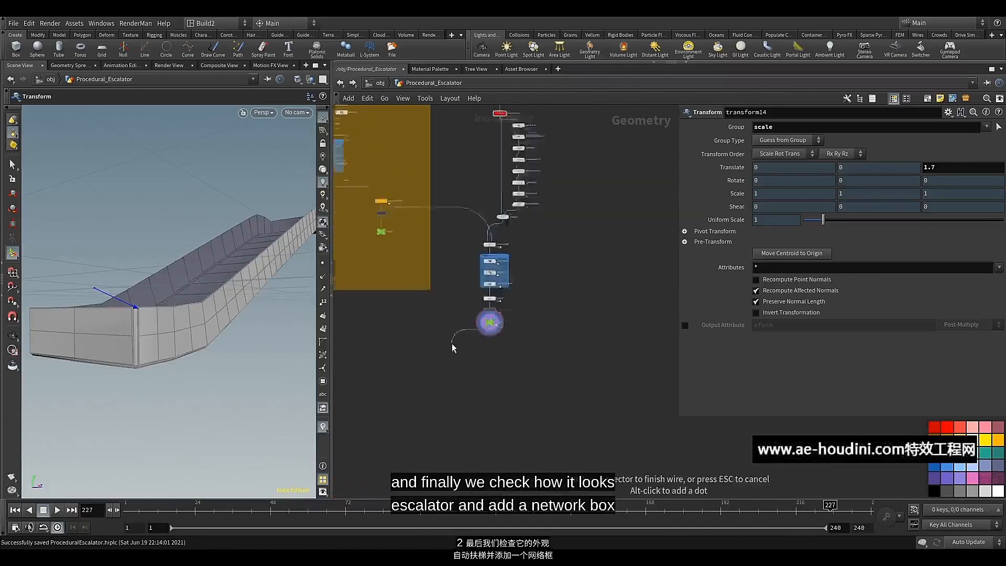
{"action": "middle_click_drag", "start_coordinate": [387, 350], "coordinate": [537, 352]}
{"action": "scroll", "coordinate": [529, 355], "scroll_direction": "down", "scroll_amount": 6}
{"action": "middle_click_drag", "start_coordinate": [461, 384], "coordinate": [539, 355]}
{"action": "scroll", "coordinate": [493, 353], "scroll_direction": "up", "scroll_amount": 10}
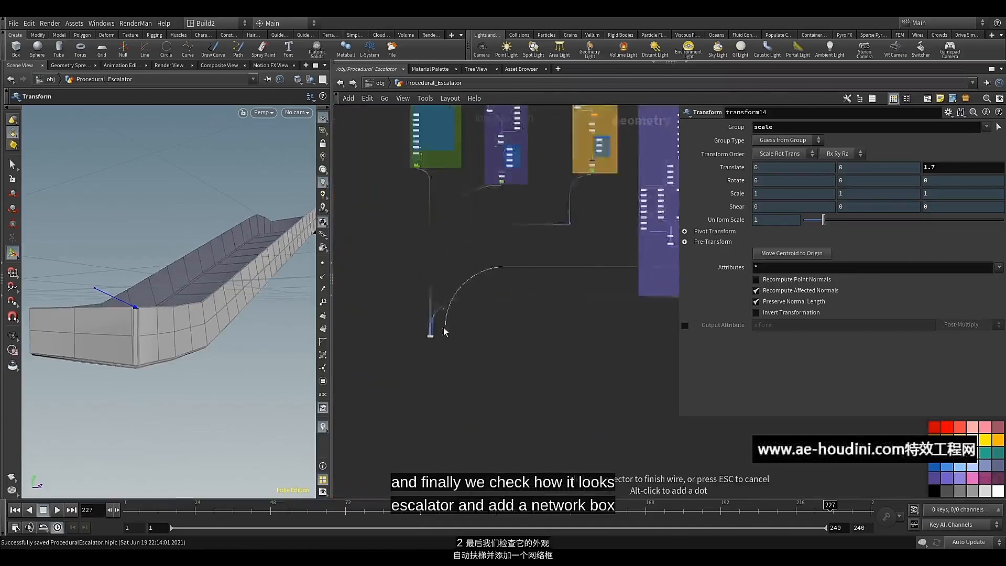
{"action": "left_click", "coordinate": [413, 305]}
{"action": "left_click", "coordinate": [421, 319]}
{"action": "left_click", "coordinate": [413, 318]}
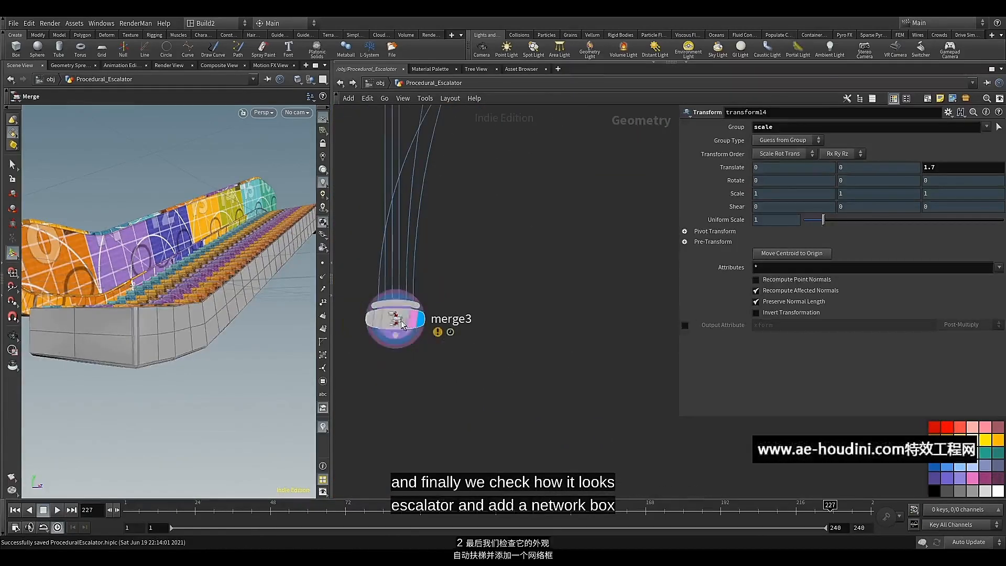
{"action": "left_click", "coordinate": [396, 319]}
Bypass clean7 and re-enable soften_normals9 in the truss chain while merge3 stays displayed
{"action": "left_click_drag", "start_coordinate": [93, 214], "coordinate": [206, 273], "text": "alt"}
{"action": "scroll", "coordinate": [520, 292], "scroll_direction": "down", "scroll_amount": 8}
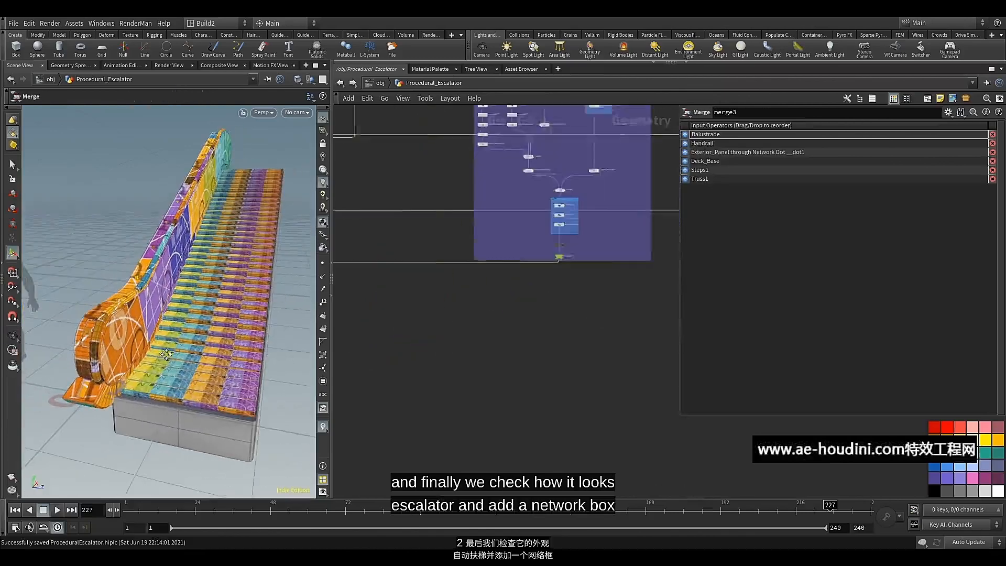
{"action": "middle_click_drag", "start_coordinate": [576, 273], "coordinate": [459, 220]}
{"action": "scroll", "coordinate": [462, 224], "scroll_direction": "up", "scroll_amount": 4}
{"action": "scroll", "coordinate": [466, 234], "scroll_direction": "up", "scroll_amount": 3}
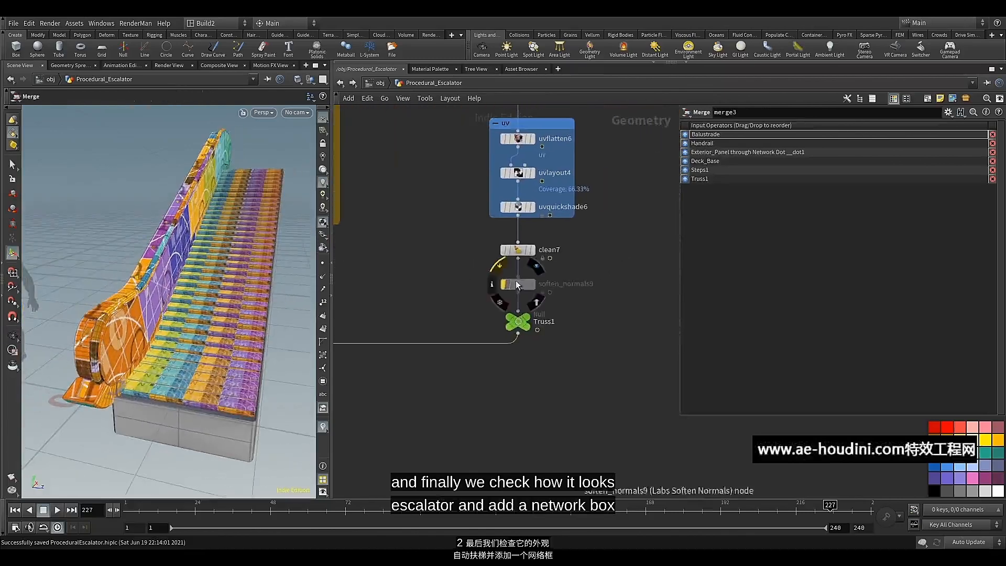
{"action": "left_click", "coordinate": [516, 249]}
{"action": "left_click", "coordinate": [504, 248]}
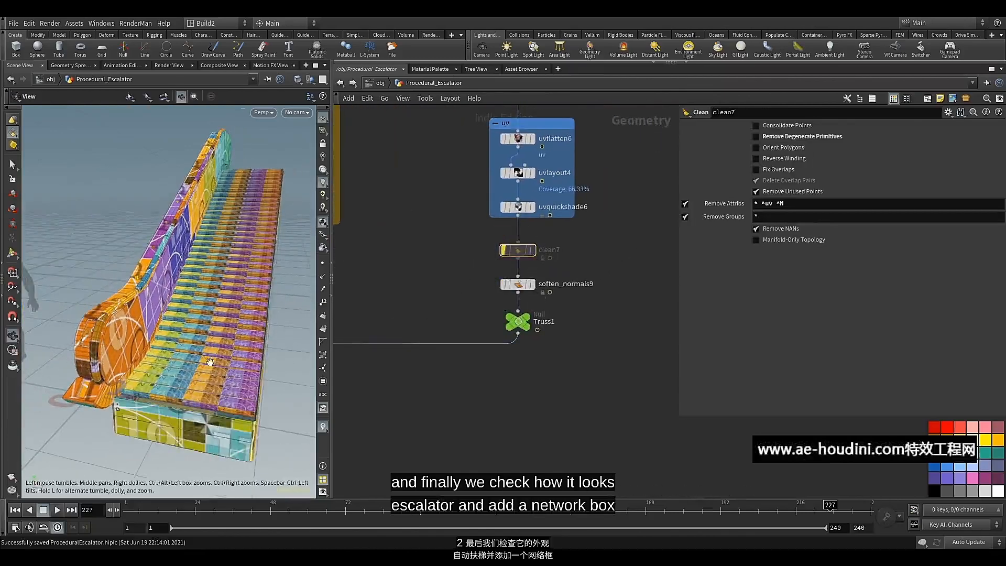
Play the animation and examine the assembled escalator's moving steps and textured truss from several angles
{"action": "left_click_drag", "start_coordinate": [208, 361], "coordinate": [237, 313], "text": "alt"}
{"action": "key", "text": "Up"}
{"action": "right_click_drag", "start_coordinate": [237, 313], "coordinate": [231, 335]}
{"action": "left_click_drag", "start_coordinate": [231, 335], "coordinate": [222, 340]}
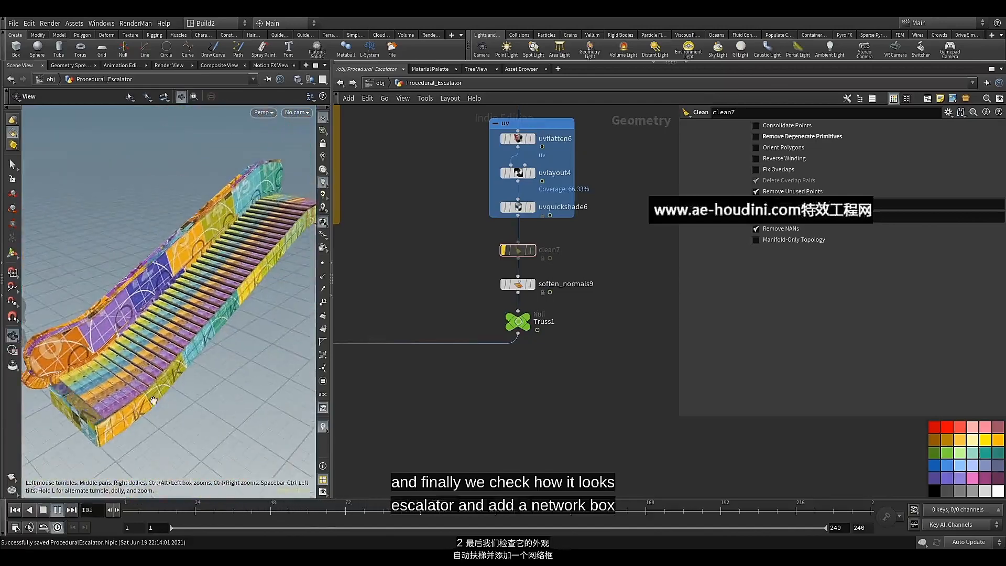
Stop the animation playback and save the scene
{"action": "left_click", "coordinate": [58, 509]}
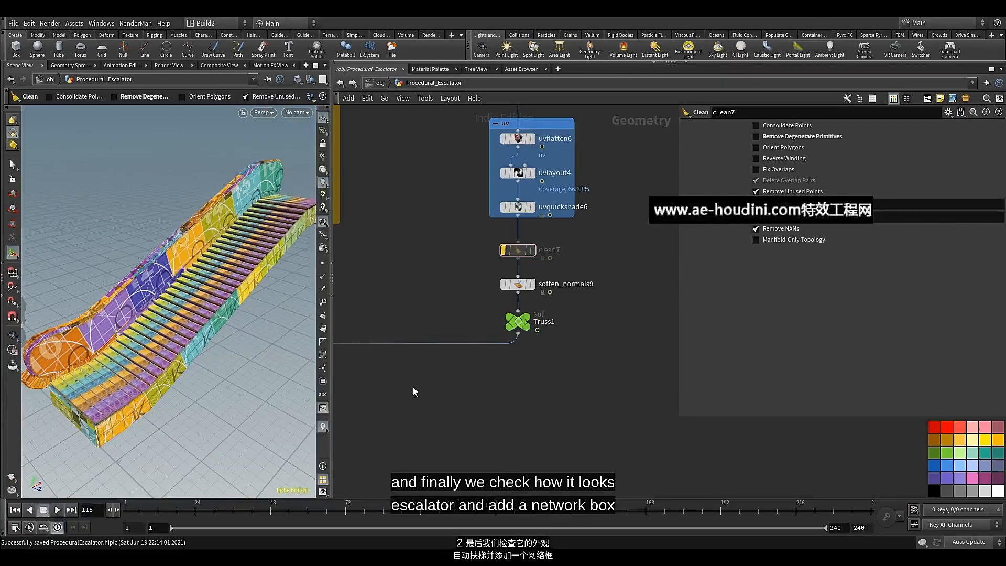
{"action": "key", "text": "ctrl+s"}
Enclose the whole truss node chain, from the Truss null down to Truss1, in a new network box
{"action": "scroll", "coordinate": [413, 387], "scroll_direction": "down", "scroll_amount": 5}
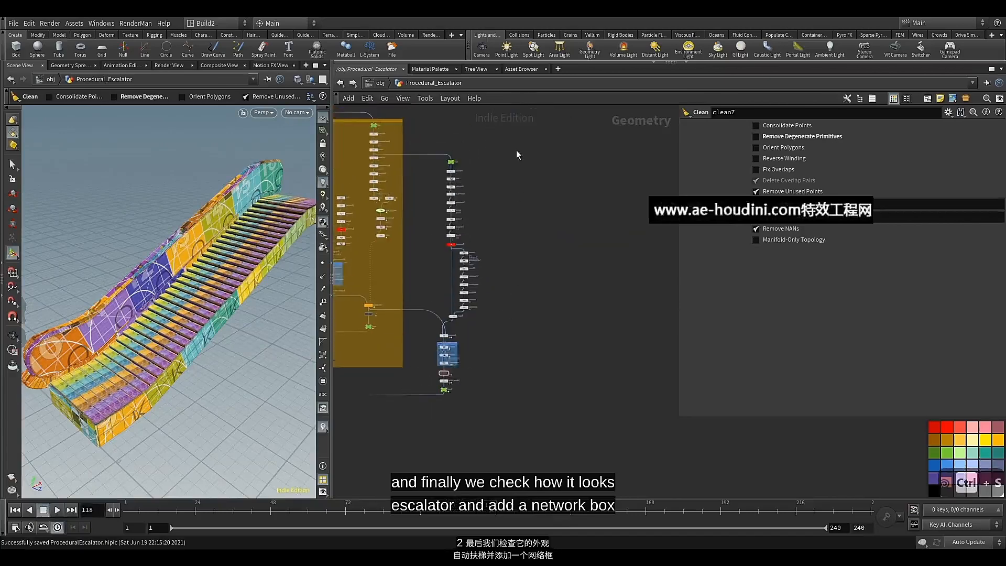
{"action": "left_click_drag", "start_coordinate": [514, 146], "coordinate": [435, 396]}
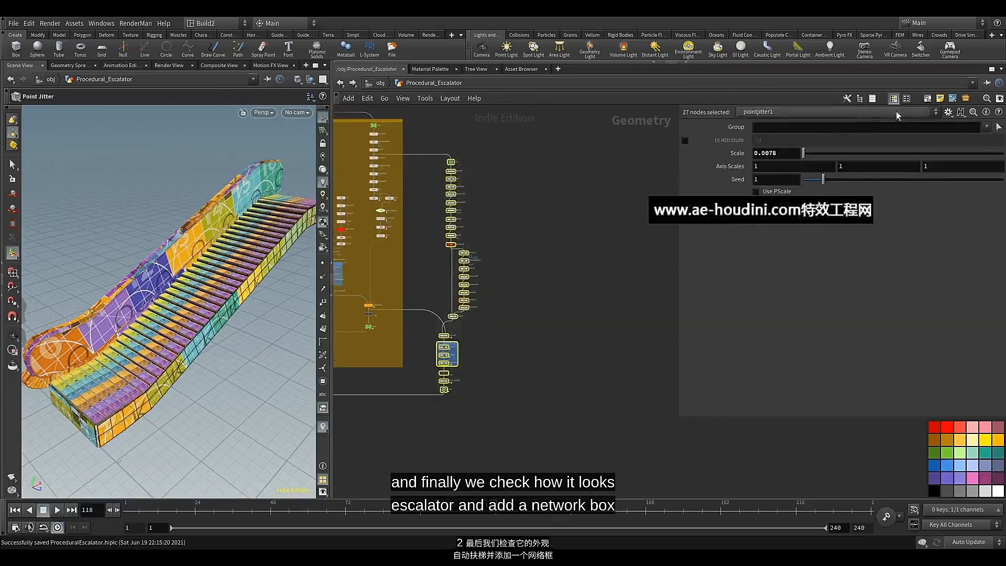
{"action": "left_click", "coordinate": [926, 99]}
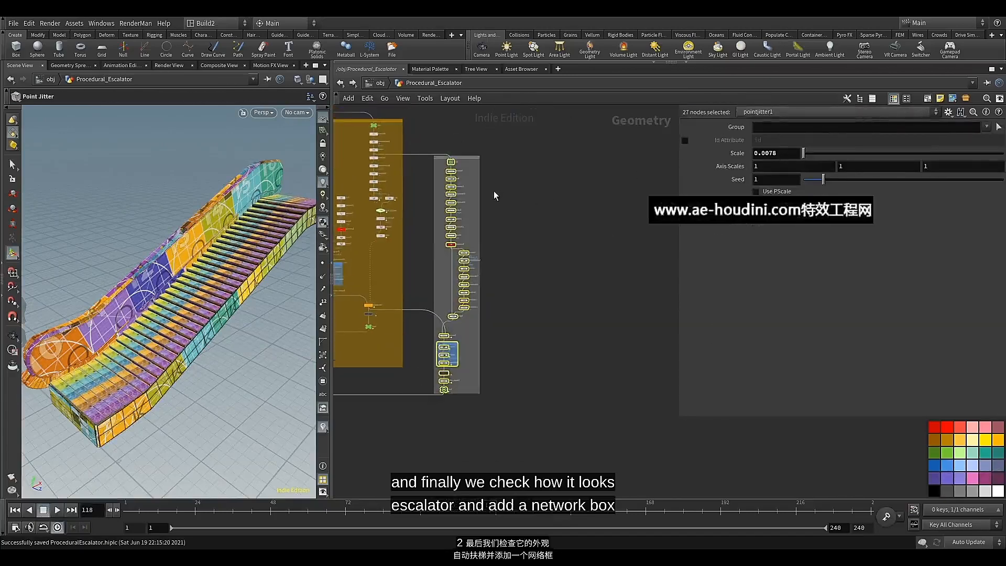
{"action": "left_click", "coordinate": [419, 387]}
Colour the new network box around the truss chain teal and title it "Truss"
{"action": "middle_click_drag", "start_coordinate": [439, 163], "coordinate": [430, 233]}
{"action": "scroll", "coordinate": [430, 233], "scroll_direction": "up", "scroll_amount": 5}
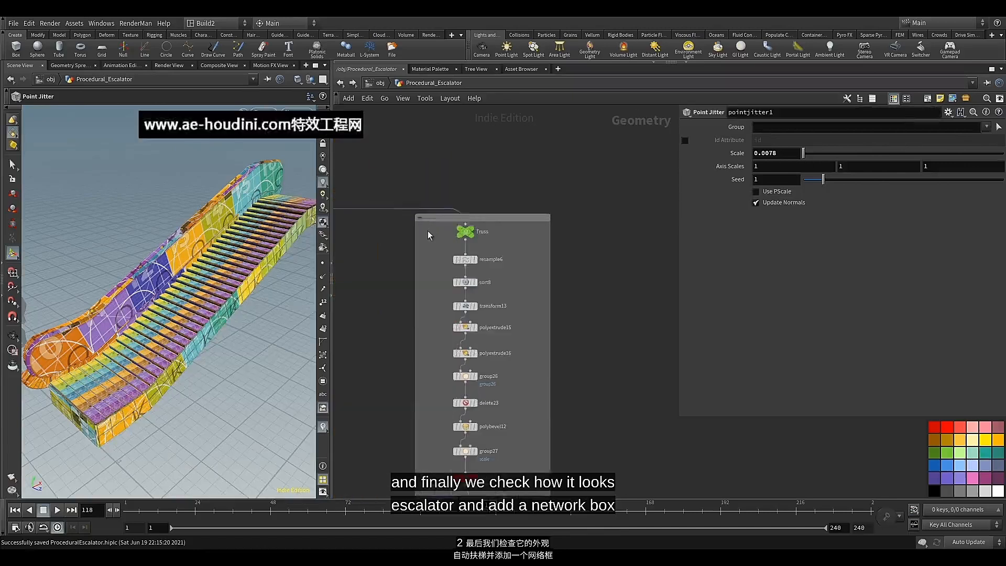
{"action": "left_click", "coordinate": [432, 217]}
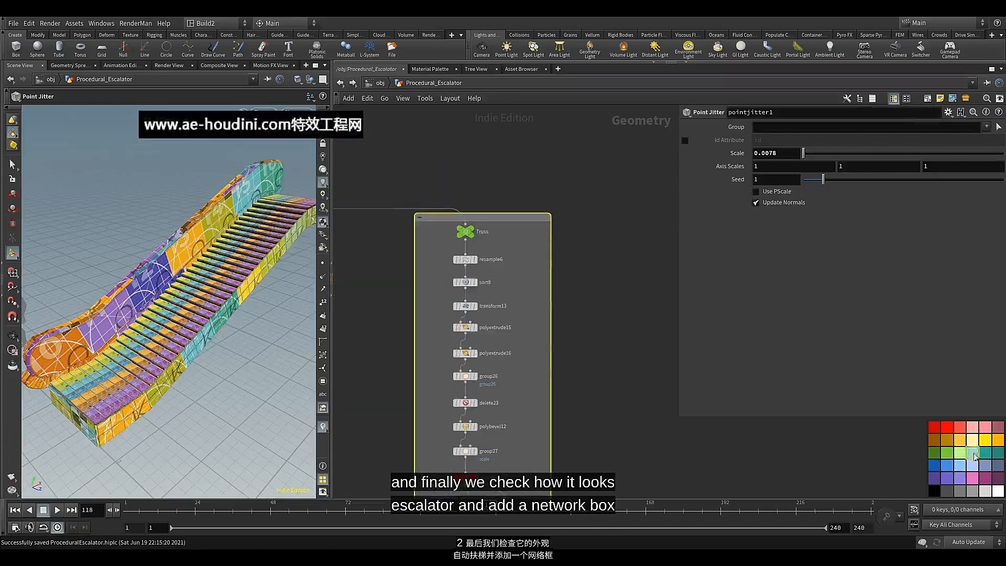
{"action": "double_click", "coordinate": [498, 217]}
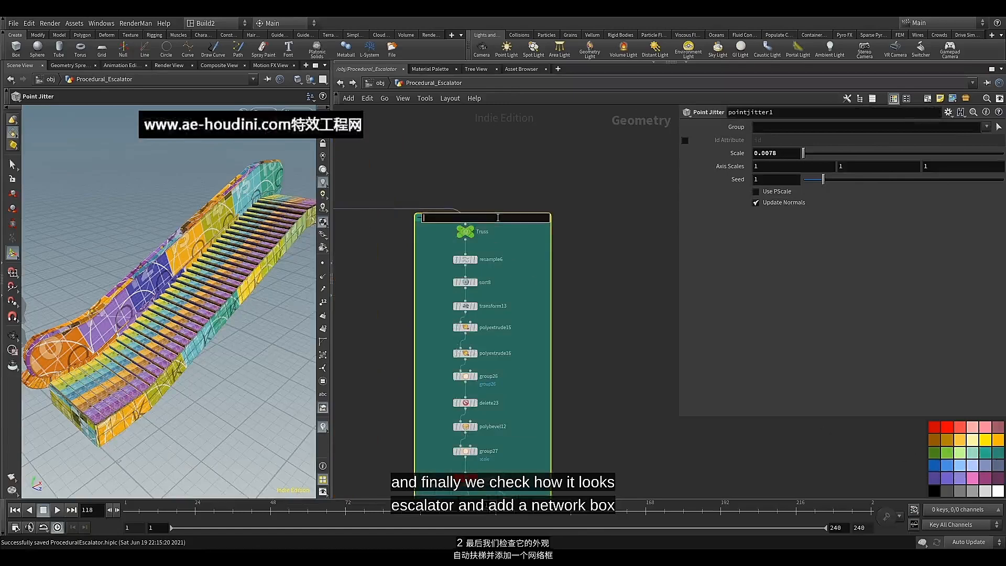
{"action": "type", "text": "Truss"}
{"action": "left_click", "coordinate": [570, 253]}
{"action": "scroll", "coordinate": [567, 267], "scroll_direction": "down", "scroll_amount": 7}
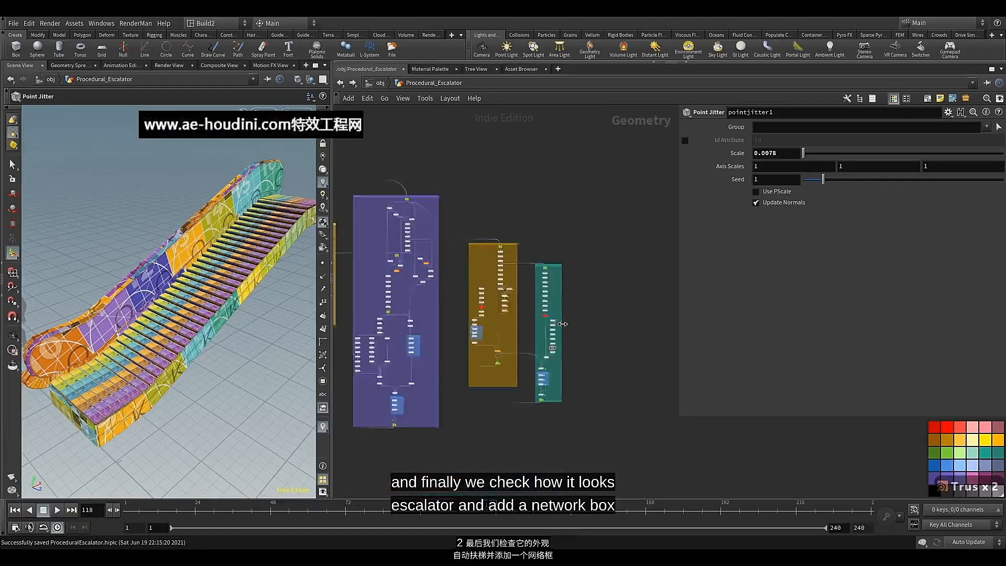
{"action": "middle_click_drag", "start_coordinate": [548, 385], "coordinate": [533, 294]}
{"action": "scroll", "coordinate": [533, 294], "scroll_direction": "up", "scroll_amount": 3}
{"action": "scroll", "coordinate": [535, 294], "scroll_direction": "up", "scroll_amount": 2}
{"action": "scroll", "coordinate": [540, 358], "scroll_direction": "down", "scroll_amount": 2}
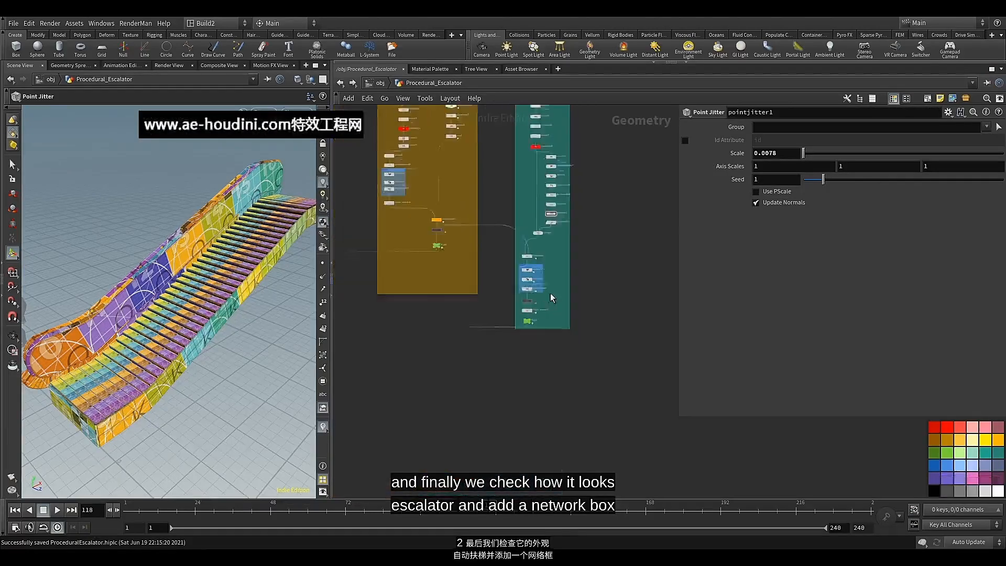
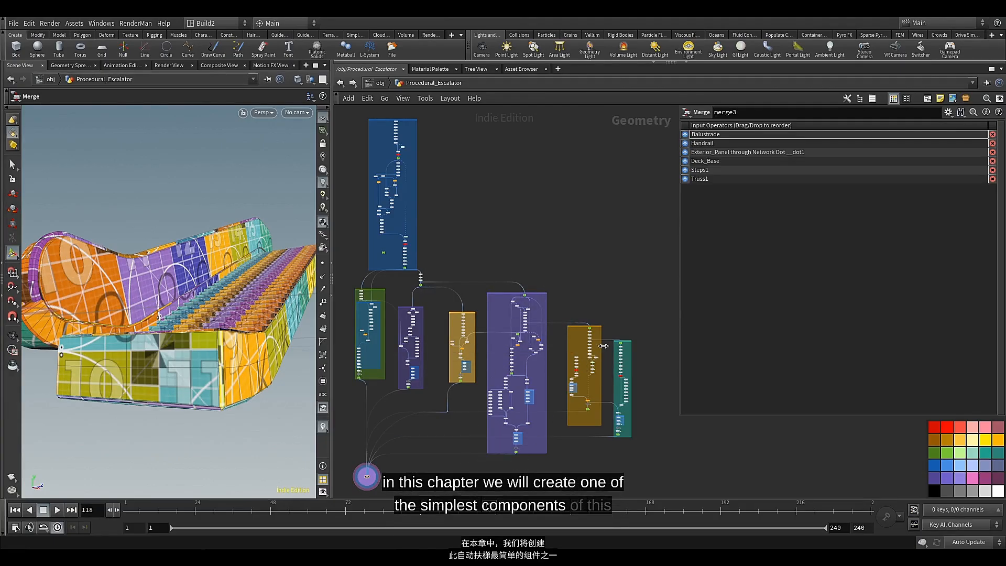
Display the transform13 curve of the Truss chain and show its points with their point numbers
{"action": "left_click_drag", "start_coordinate": [183, 223], "coordinate": [204, 276], "text": "alt"}
{"action": "scroll", "coordinate": [630, 353], "scroll_direction": "up", "scroll_amount": 5}
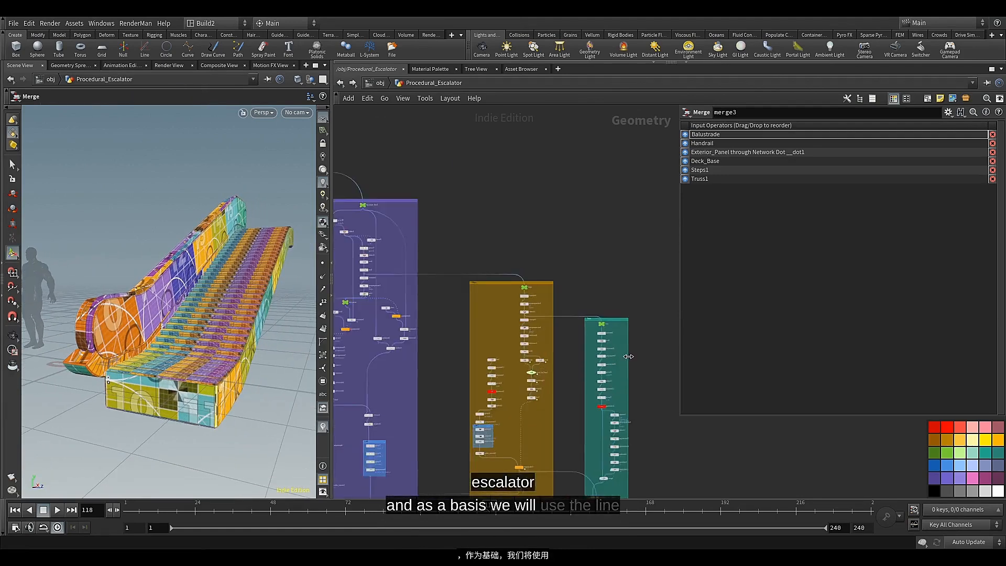
{"action": "middle_click_drag", "start_coordinate": [627, 355], "coordinate": [487, 229]}
{"action": "scroll", "coordinate": [467, 212], "scroll_direction": "up", "scroll_amount": 6}
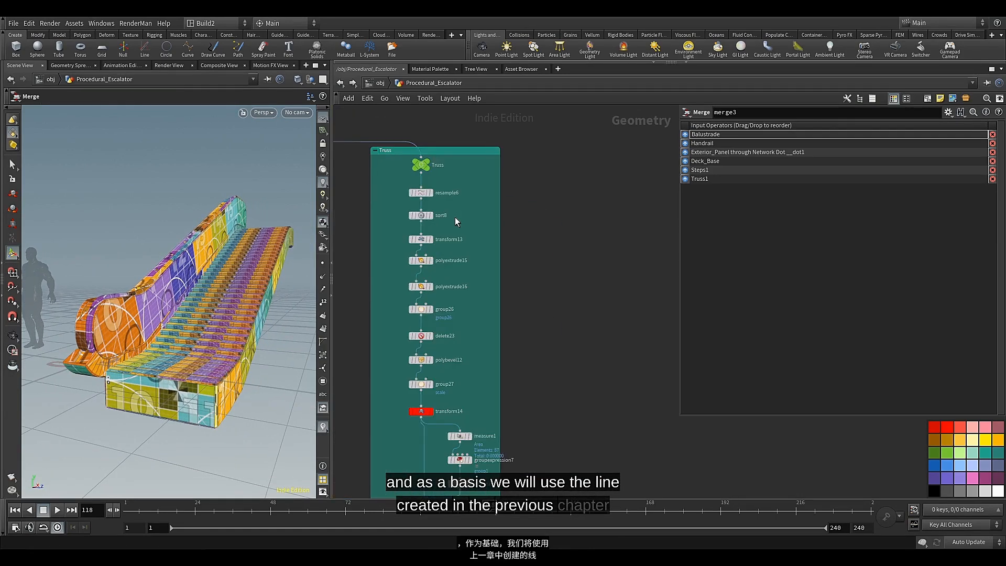
{"action": "left_click", "coordinate": [415, 242]}
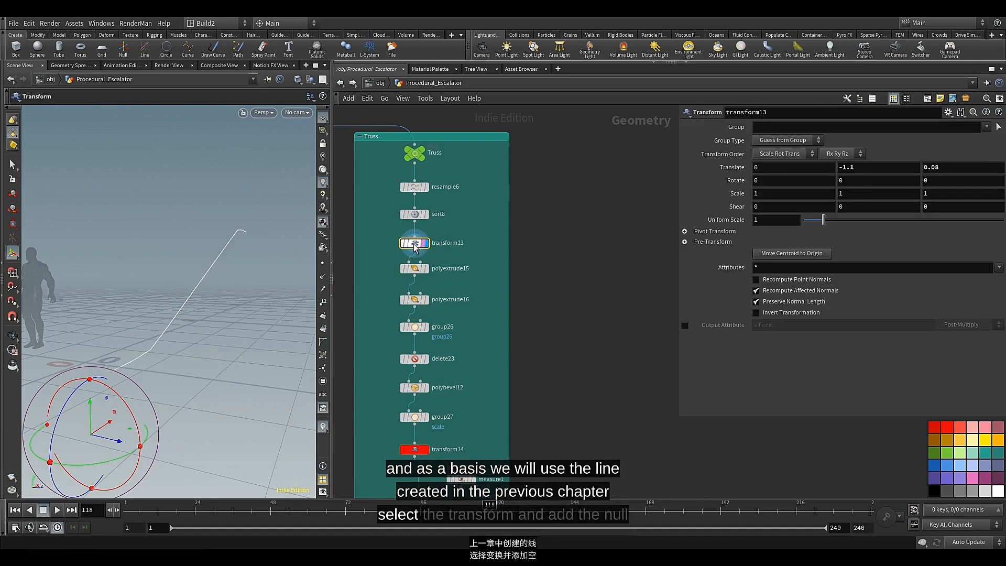
{"action": "left_click", "coordinate": [321, 307]}
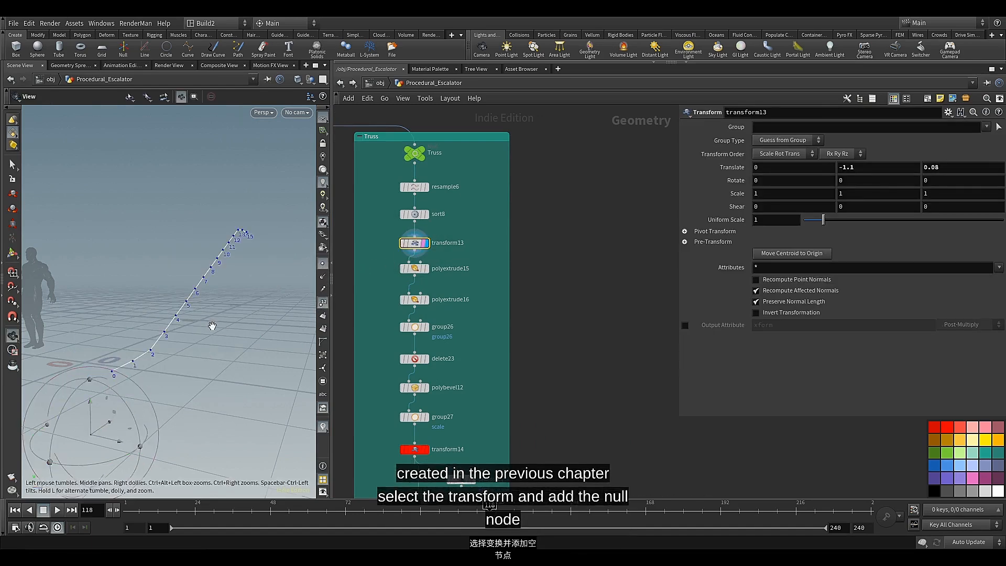
{"action": "left_click_drag", "start_coordinate": [198, 320], "coordinate": [188, 295], "text": "alt"}
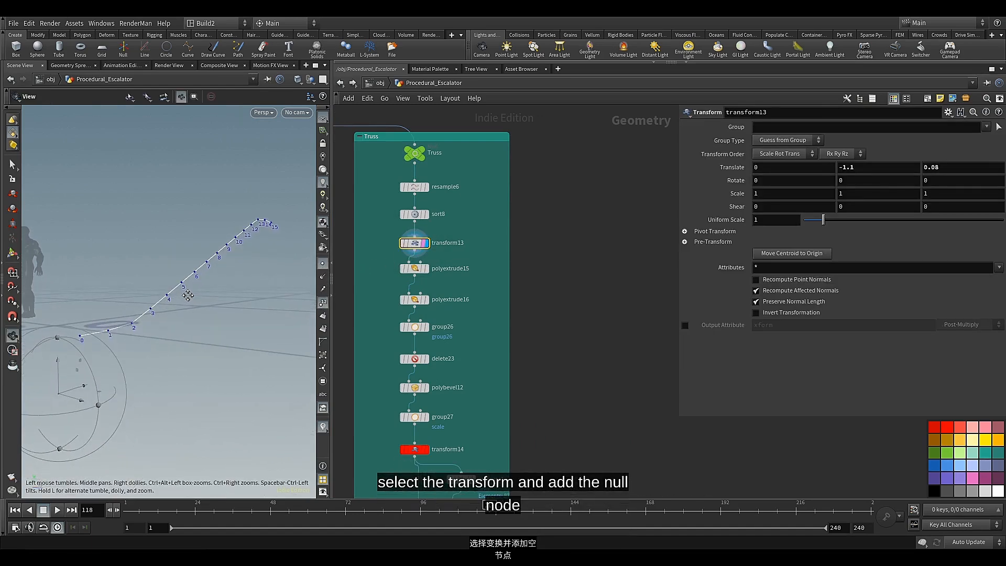
{"action": "key", "text": "Return"}
{"action": "middle_click_drag", "start_coordinate": [576, 293], "coordinate": [565, 293]}
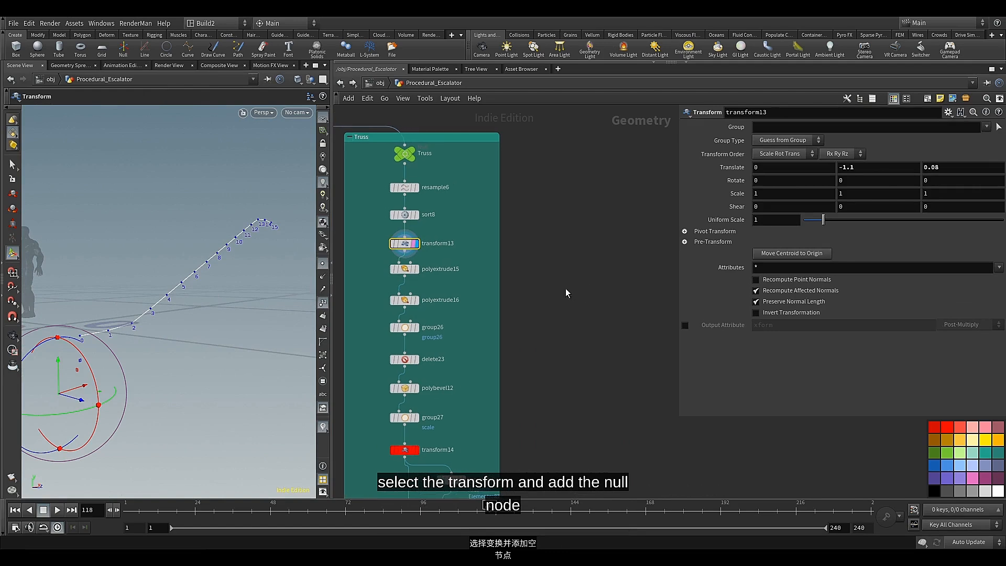
Branch a displayed Null node off transform13, outside the Truss box, and rename it Low_deck_interior
{"action": "left_click", "coordinate": [406, 252]}
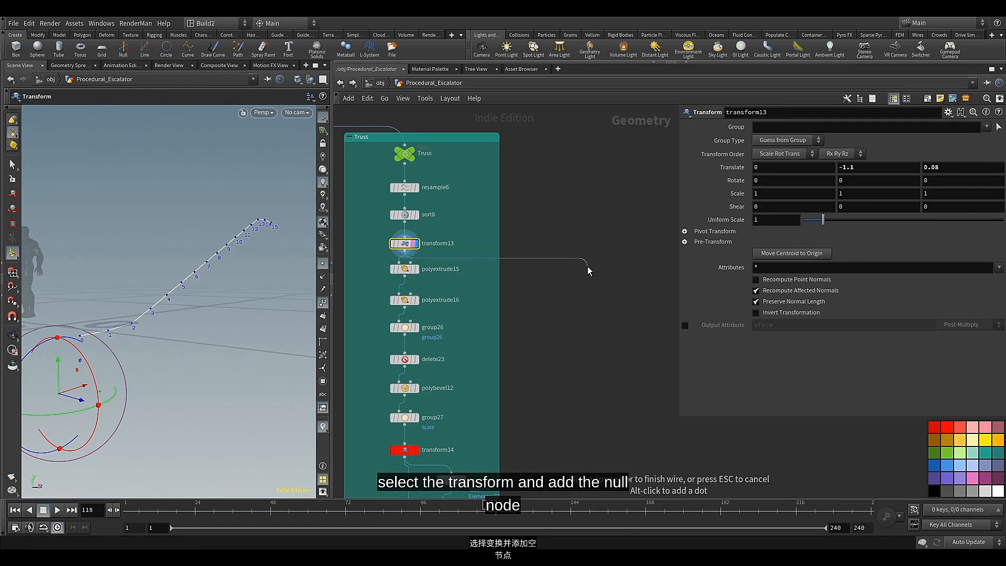
{"action": "key", "text": "Tab"}
{"action": "type", "text": "nul"}
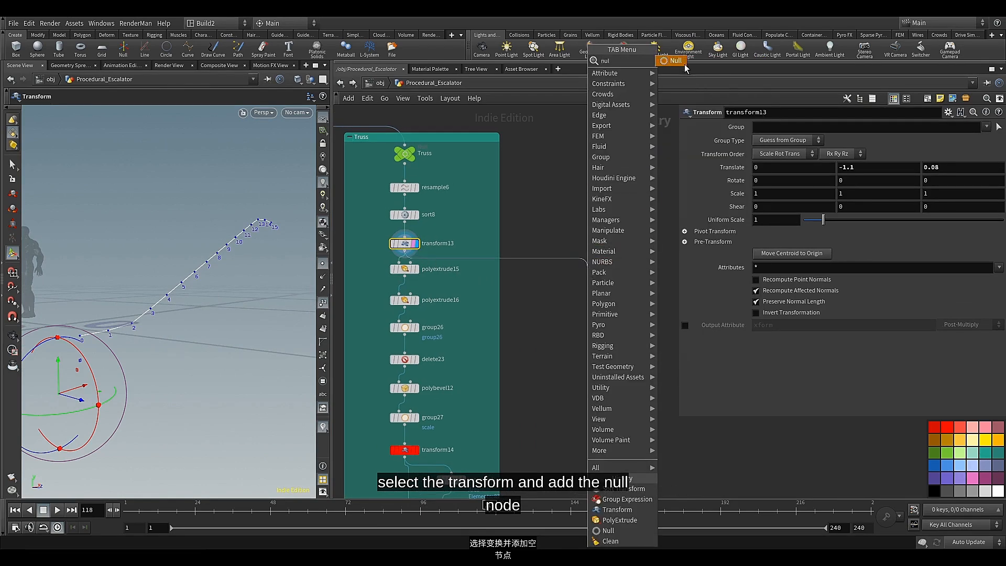
{"action": "left_click", "coordinate": [676, 61]}
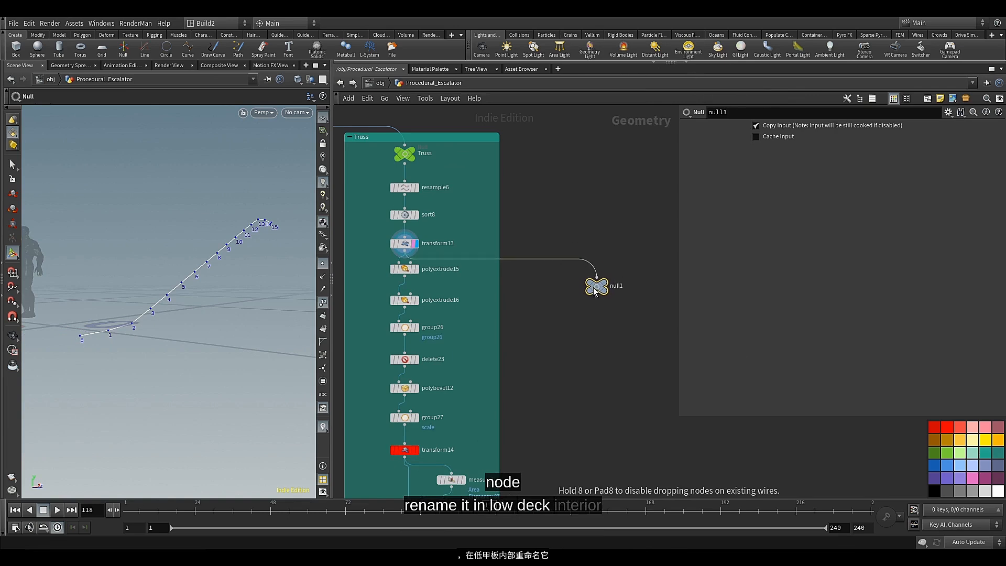
{"action": "left_click", "coordinate": [600, 290]}
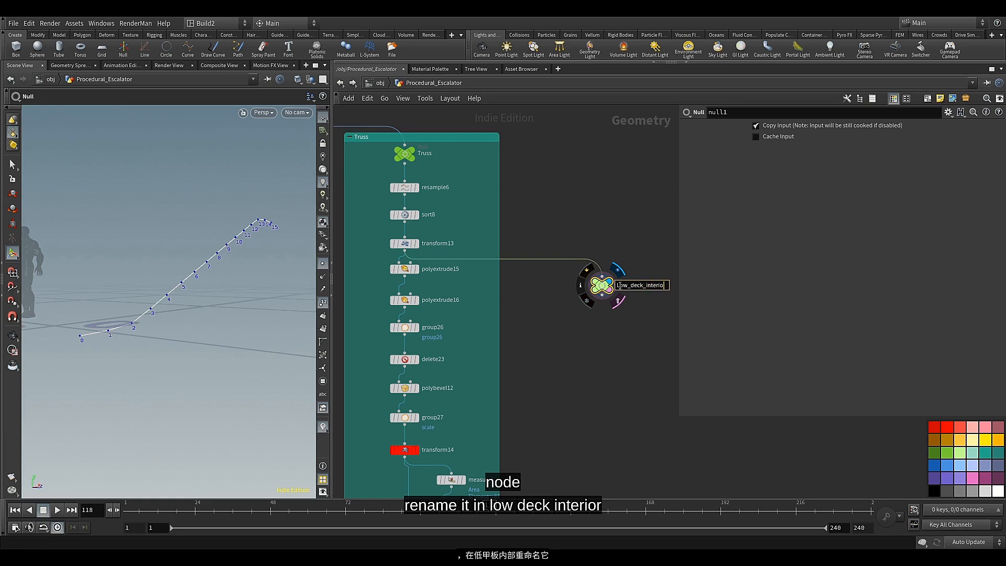
{"action": "key", "text": "Return"}
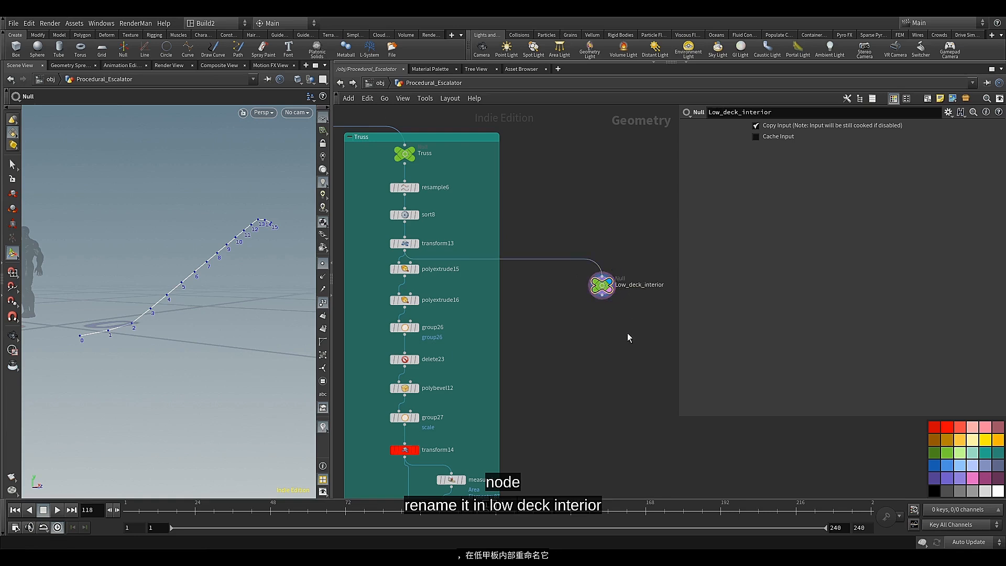
Add a PolyExtrude node after Low_deck_interior, display it, and set its distance to 0.051
{"action": "middle_click_drag", "start_coordinate": [627, 332], "coordinate": [558, 276]}
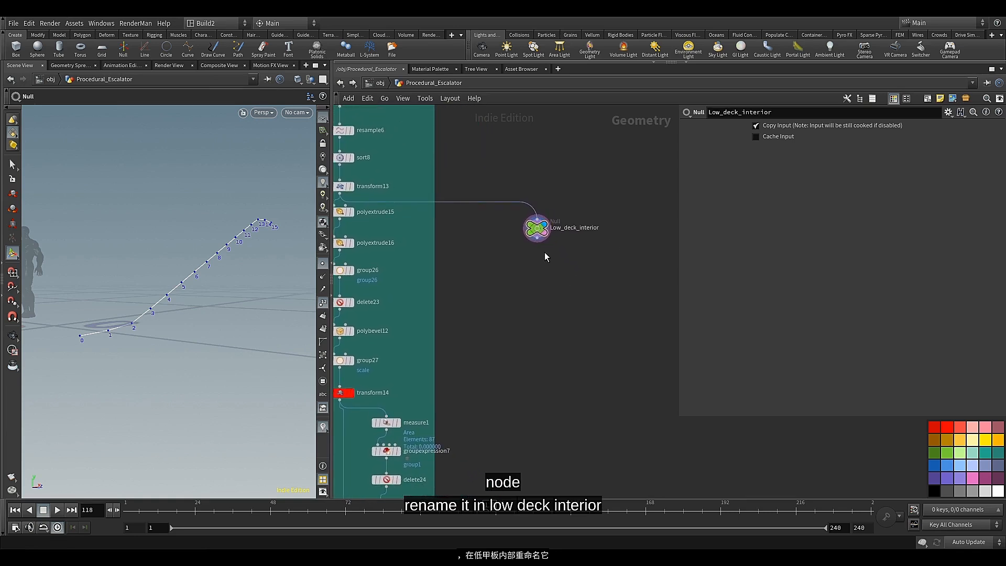
{"action": "scroll", "coordinate": [542, 246], "scroll_direction": "up", "scroll_amount": 3}
{"action": "left_click", "coordinate": [548, 225]}
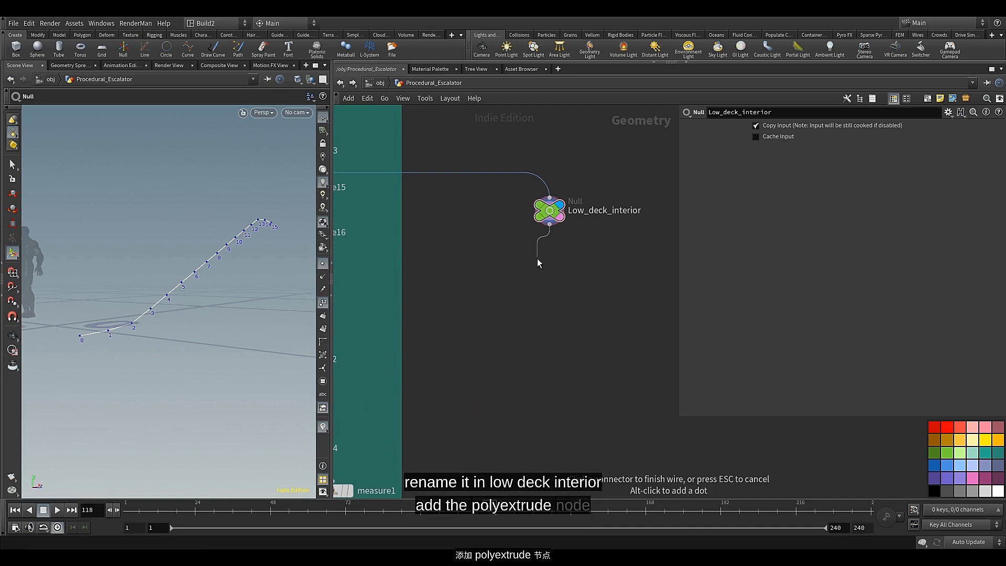
{"action": "left_click", "coordinate": [536, 289]}
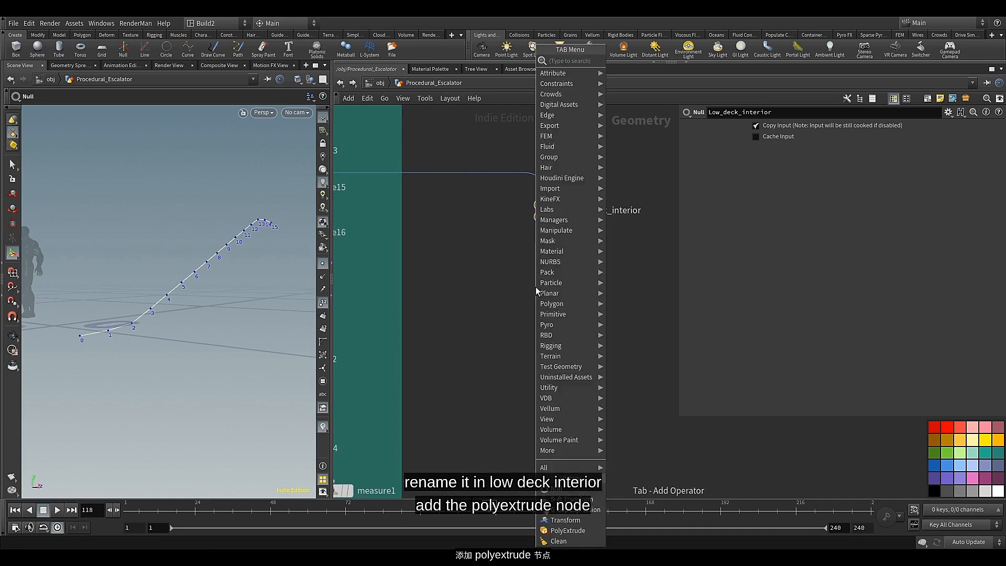
{"action": "type", "text": "pol"}
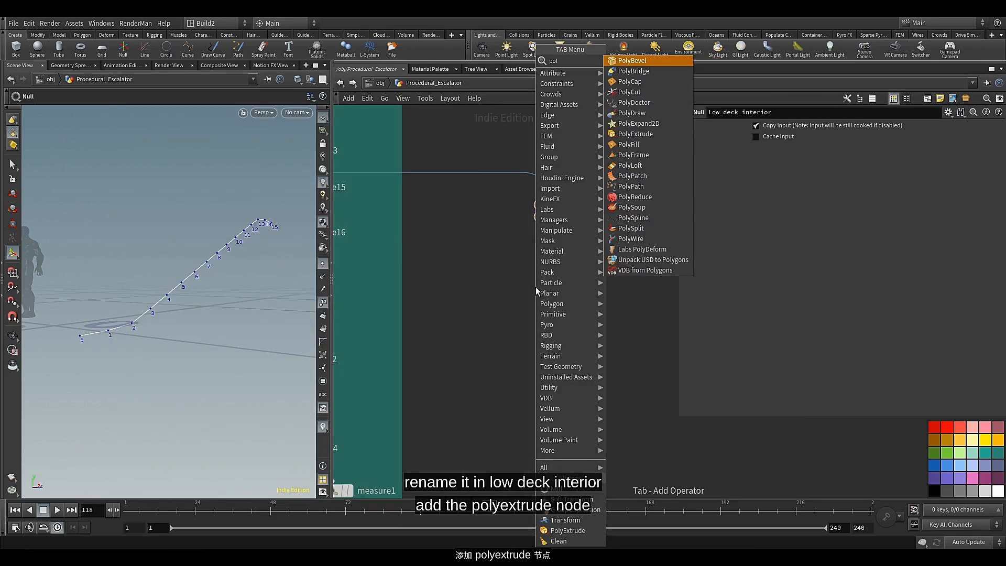
{"action": "left_click", "coordinate": [655, 135]}
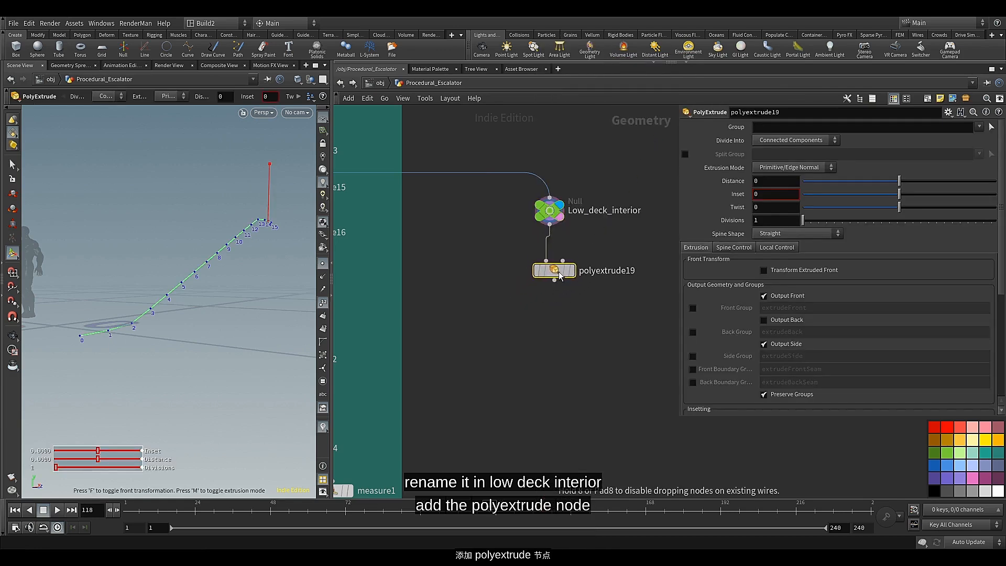
{"action": "left_click_drag", "start_coordinate": [560, 276], "coordinate": [549, 268]}
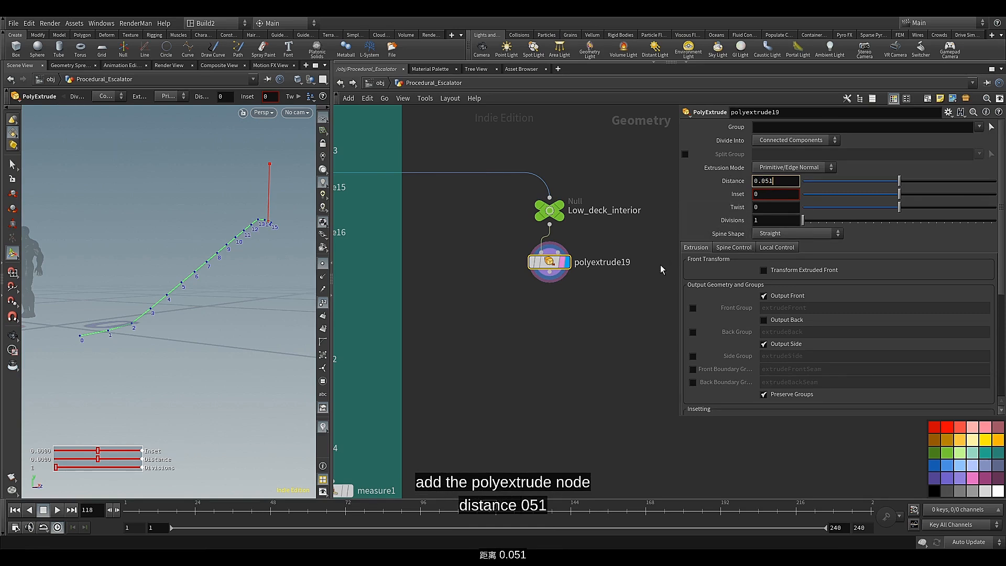
{"action": "key", "text": "Return"}
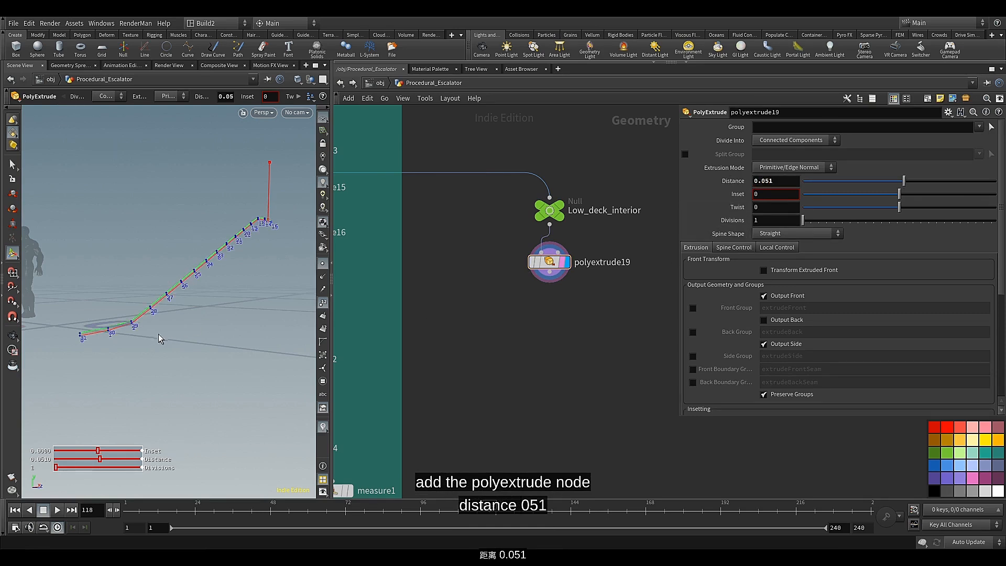
{"action": "scroll", "coordinate": [128, 331], "scroll_direction": "up", "scroll_amount": 5, "text": "alt"}
{"action": "left_click_drag", "start_coordinate": [116, 332], "coordinate": [207, 324], "text": "alt"}
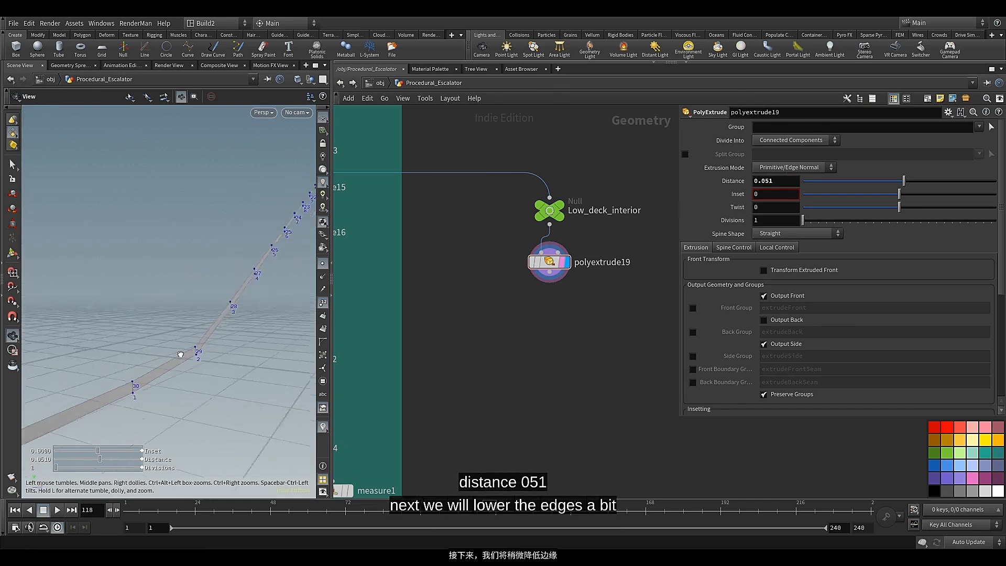
{"action": "key", "text": "Return"}
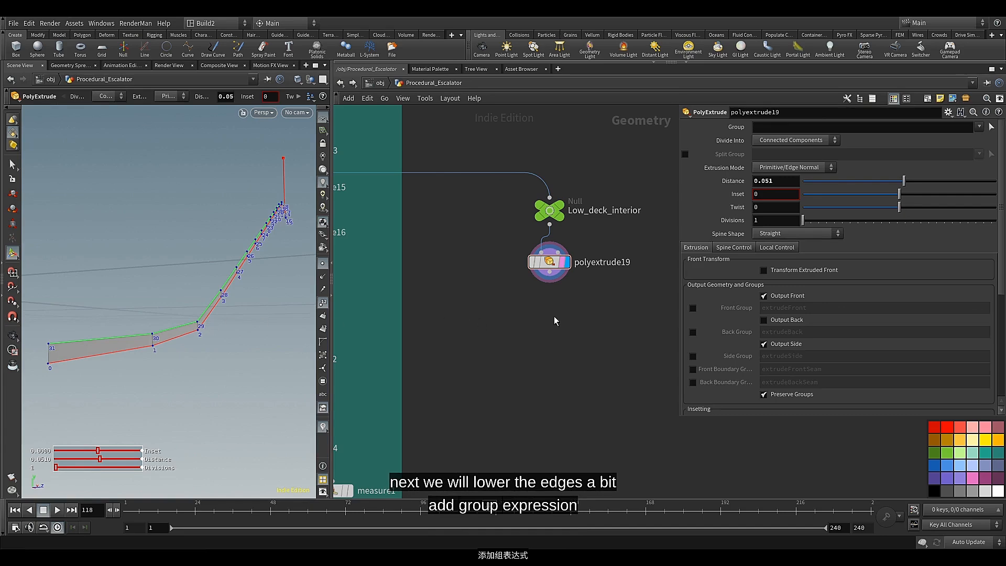
Add a Group Expression node after polyextrude19 and display it
{"action": "left_click", "coordinate": [552, 281]}
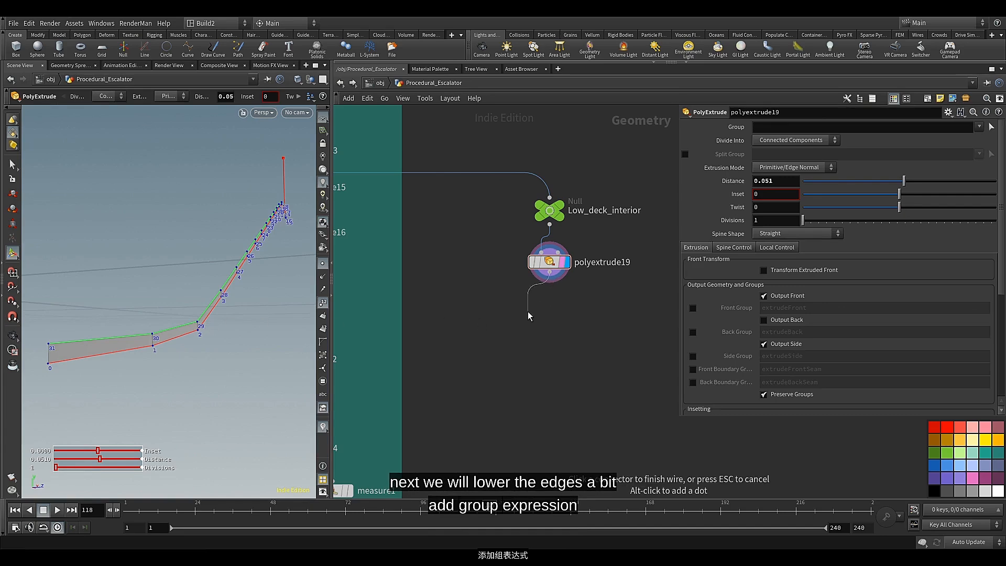
{"action": "key", "text": "Tab"}
{"action": "type", "text": "gr"}
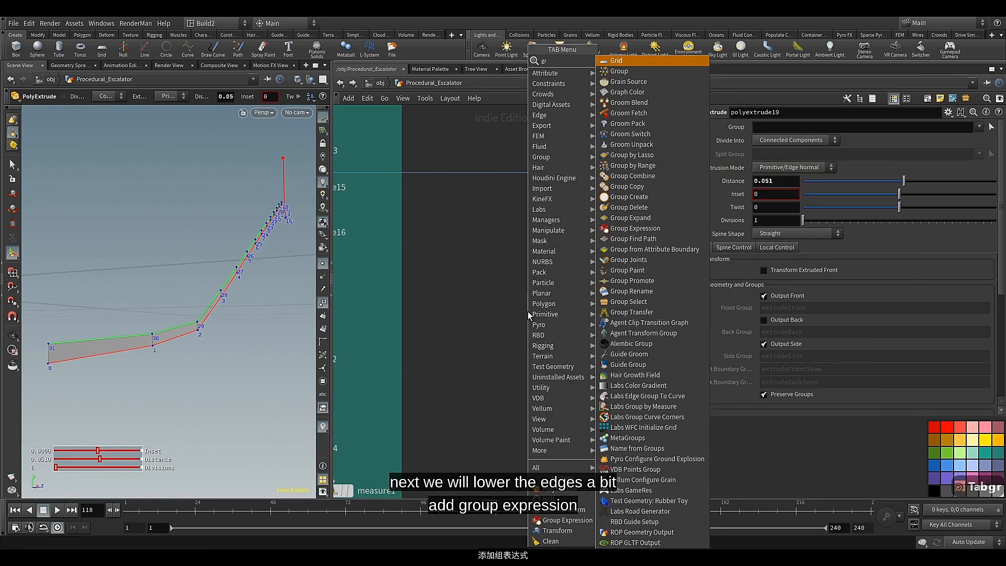
{"action": "type", "text": "o"}
{"action": "left_click", "coordinate": [635, 197]}
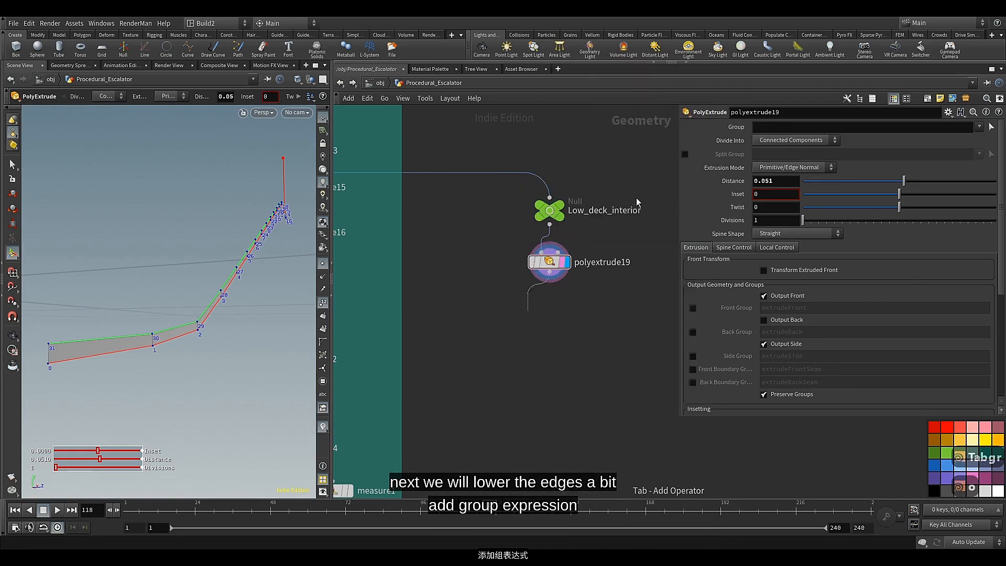
{"action": "left_click", "coordinate": [548, 315]}
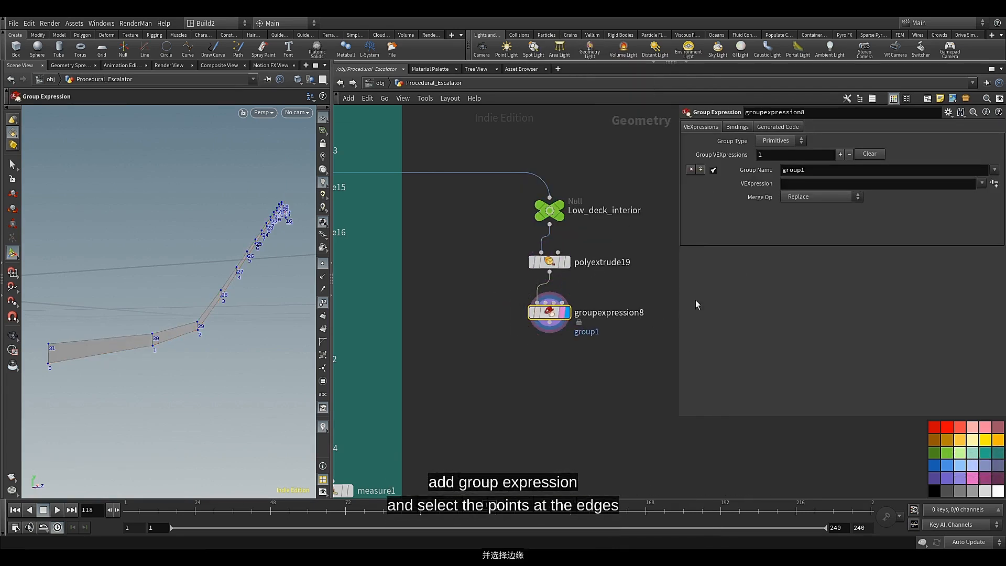
Set the Group Expression's group type to Points and apply the Point Valence preset with a valence of 2
{"action": "left_click", "coordinate": [781, 140]}
{"action": "left_click", "coordinate": [775, 153]}
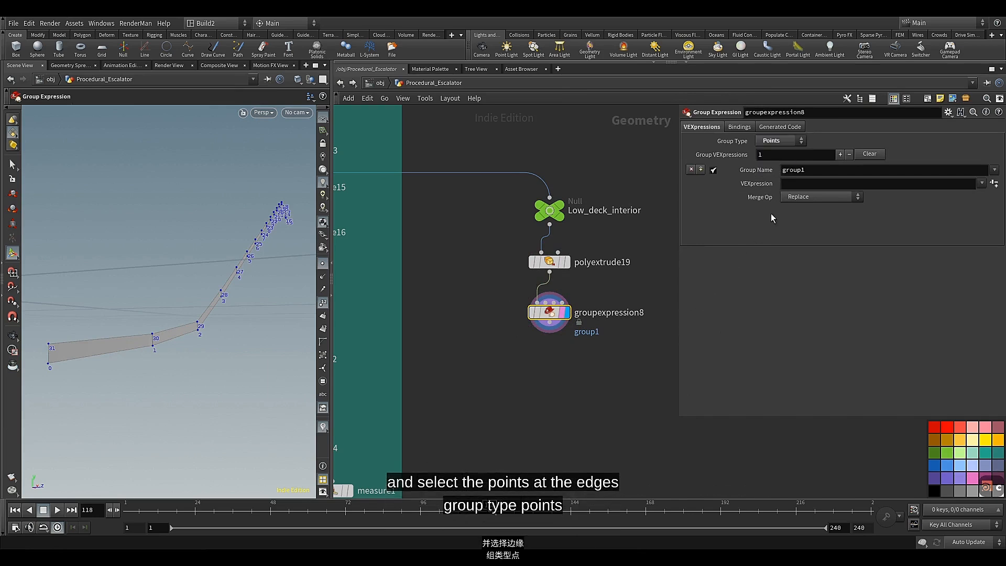
{"action": "left_click", "coordinate": [982, 184]}
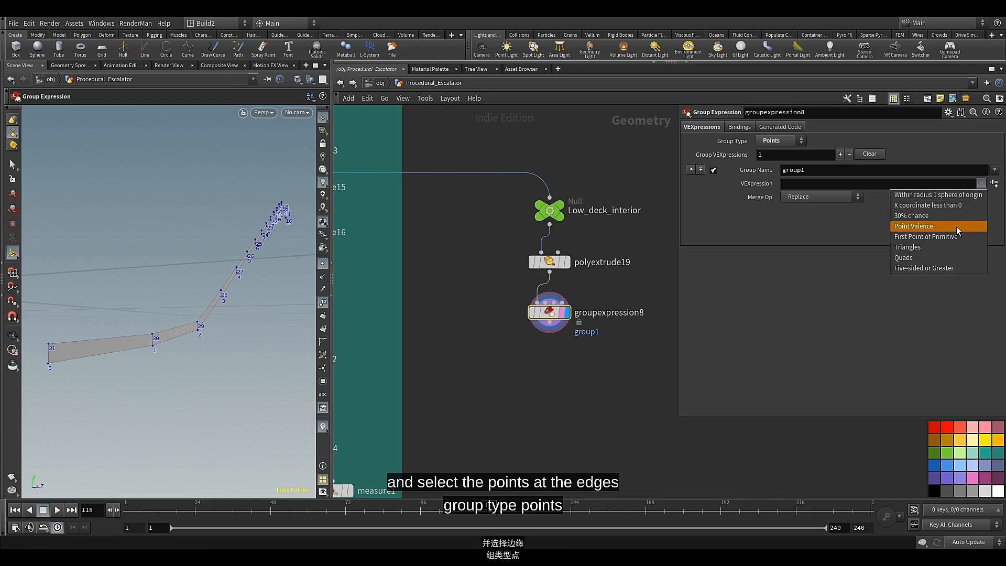
{"action": "left_click", "coordinate": [956, 227]}
{"action": "left_click", "coordinate": [994, 184]}
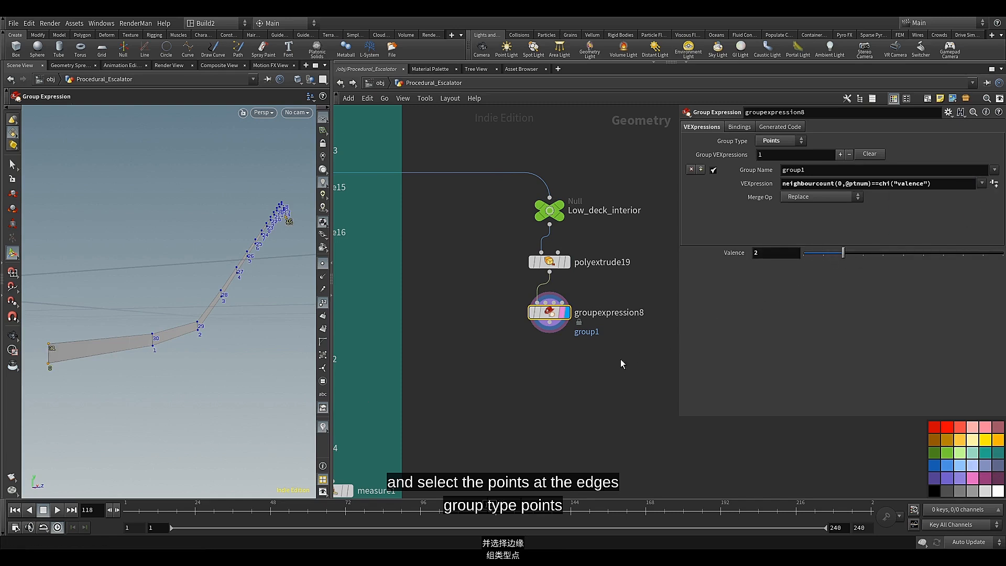
Add a Soft Transform node after groupexpression8 and display it
{"action": "left_click", "coordinate": [550, 361]}
{"action": "scroll", "coordinate": [550, 361], "scroll_direction": "down", "scroll_amount": 2}
{"action": "middle_click_drag", "start_coordinate": [550, 361], "coordinate": [532, 321]}
{"action": "scroll", "coordinate": [532, 322], "scroll_direction": "up", "scroll_amount": 2}
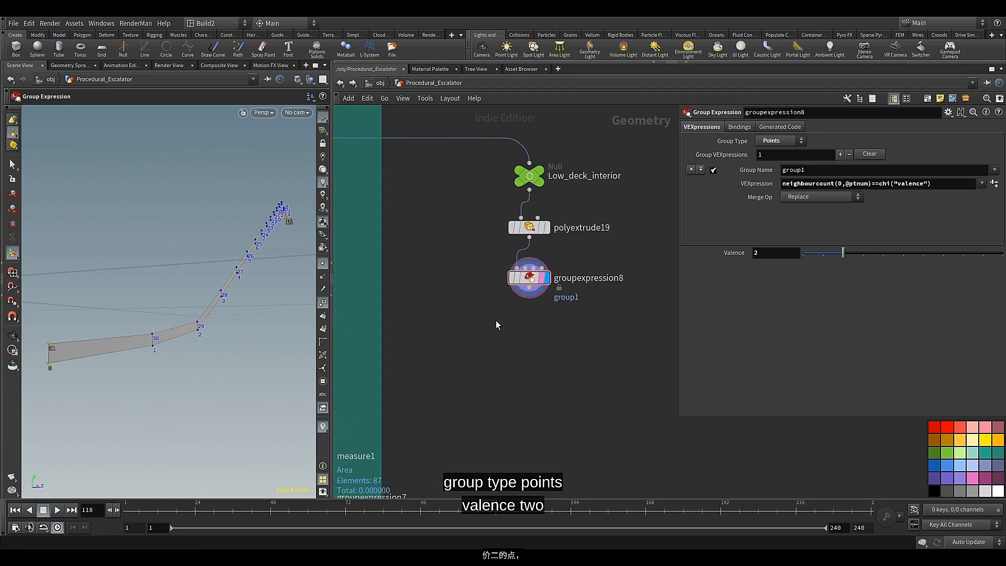
{"action": "left_click", "coordinate": [529, 288]}
{"action": "key", "text": "Tab"}
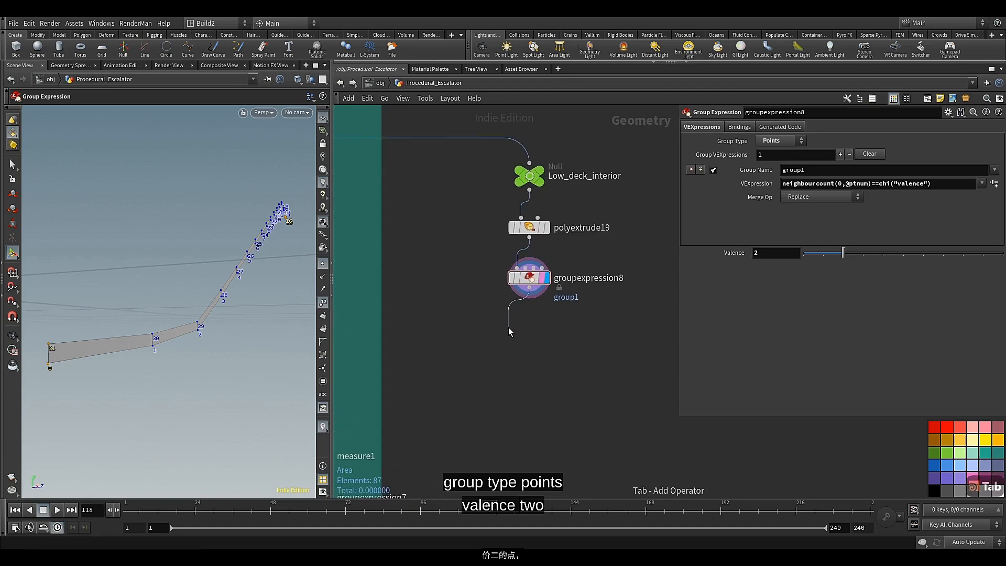
{"action": "type", "text": "sof"}
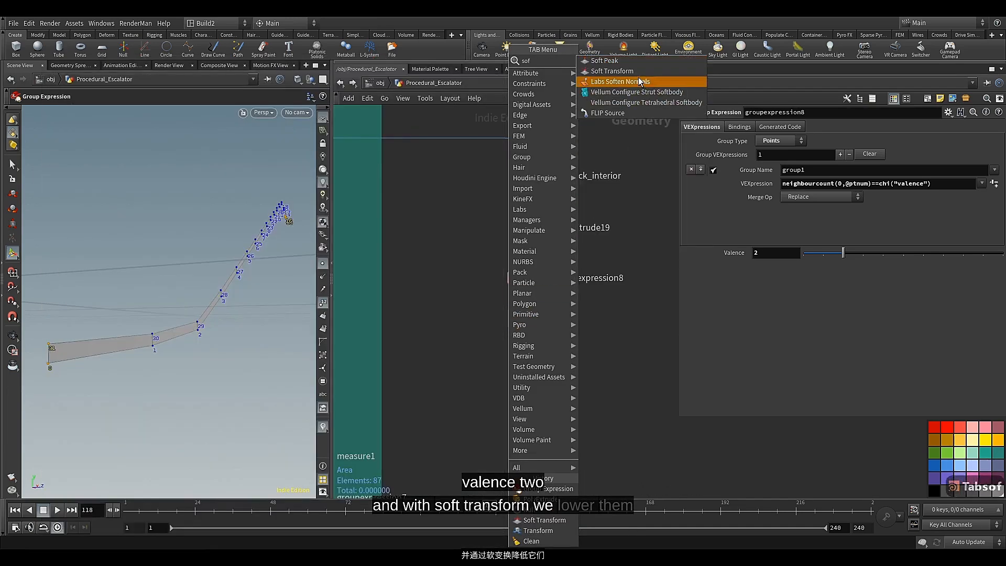
{"action": "left_click", "coordinate": [612, 70]}
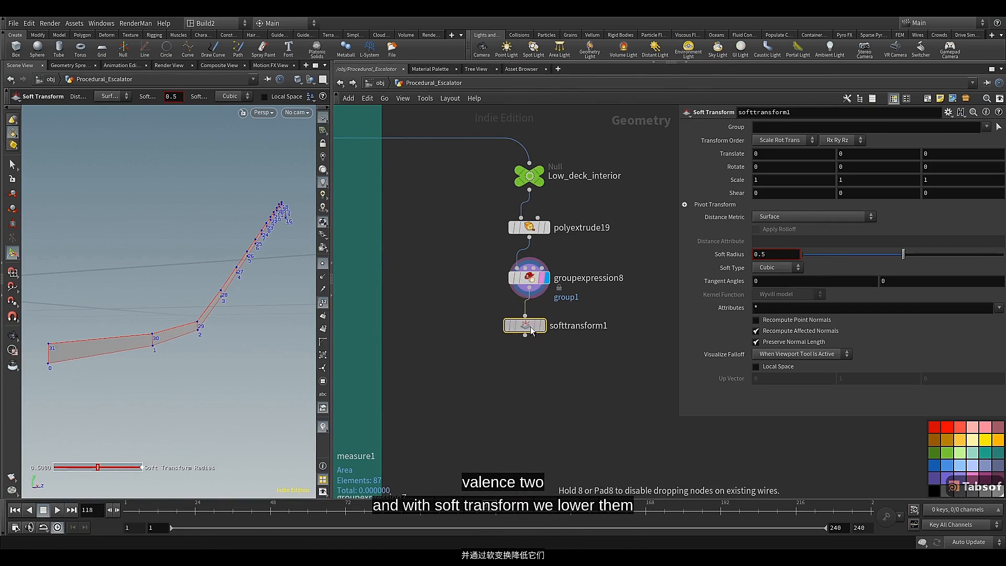
{"action": "left_click", "coordinate": [539, 330]}
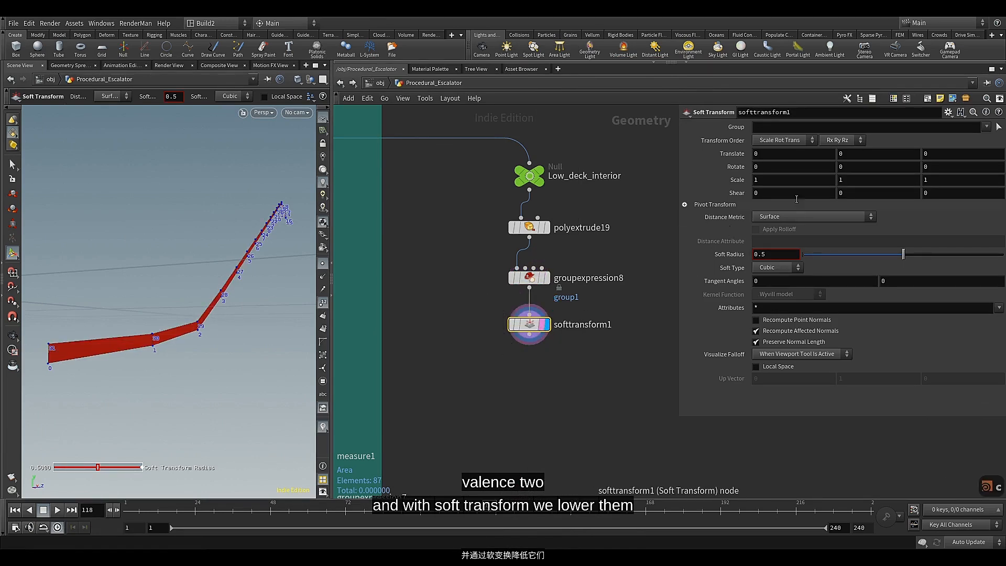
Restrict the Soft Transform to group1 and set its soft radius to 1
{"action": "left_click", "coordinate": [986, 128]}
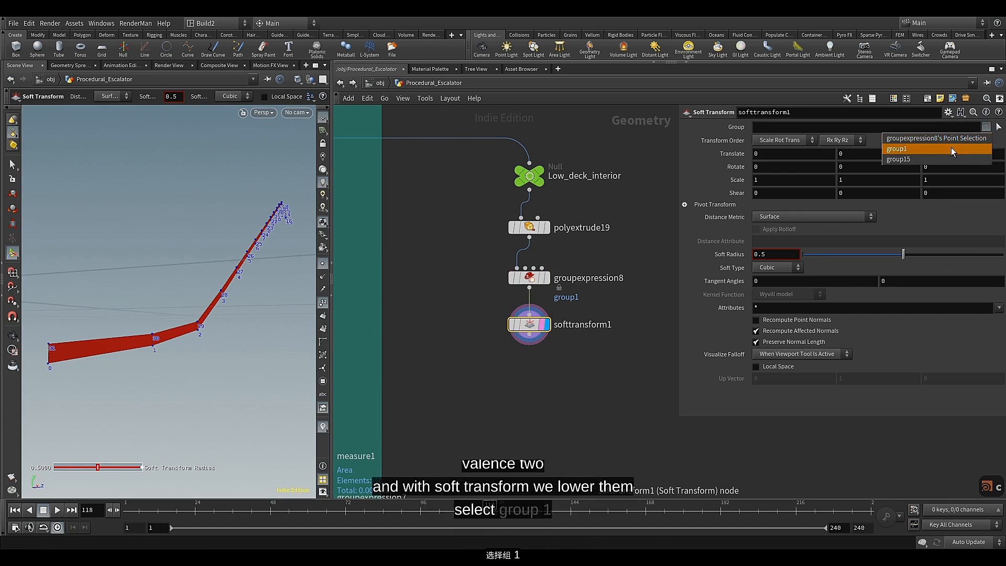
{"action": "left_click", "coordinate": [951, 146]}
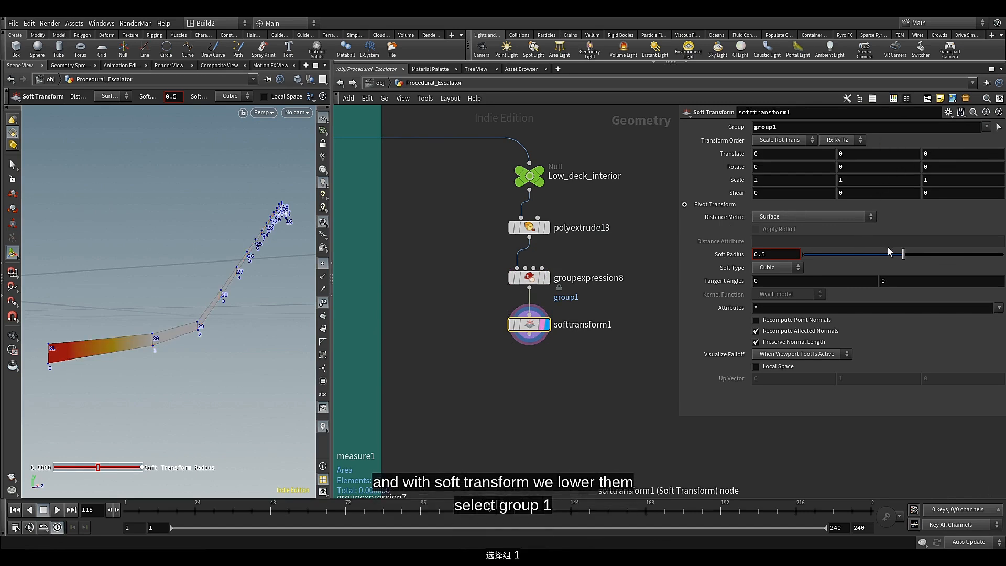
{"action": "left_click_drag", "start_coordinate": [909, 255], "coordinate": [983, 255]}
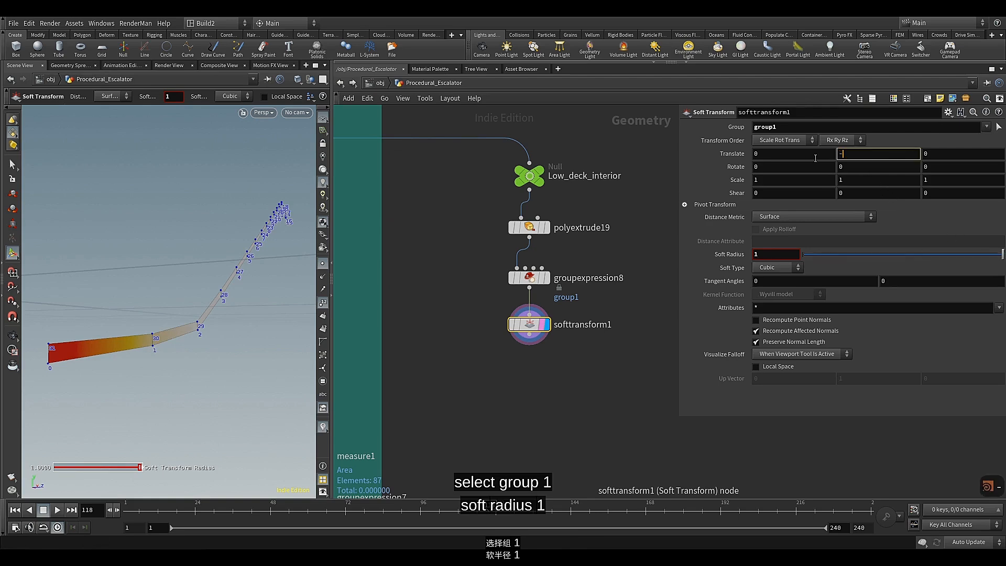
Set the Soft Transform's Y translation to -0.05 to lower the end points of the lower deck
{"action": "type", "text": "-0."}
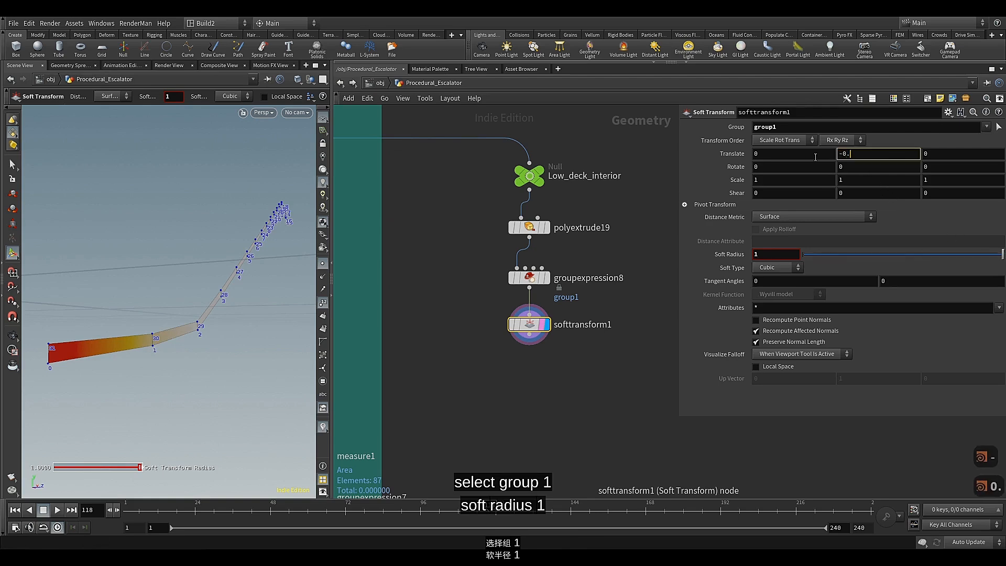
{"action": "type", "text": "05"}
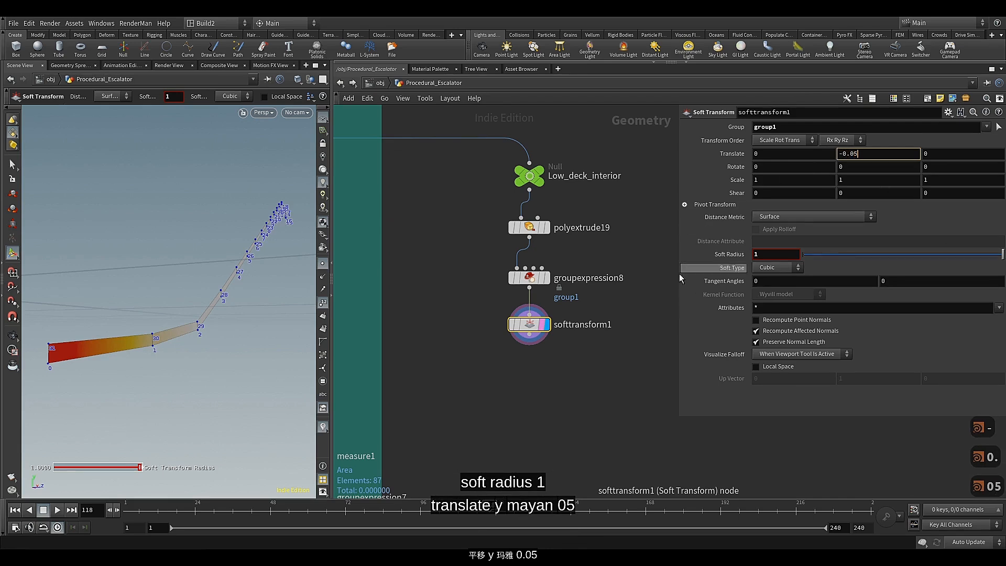
{"action": "left_click", "coordinate": [648, 362]}
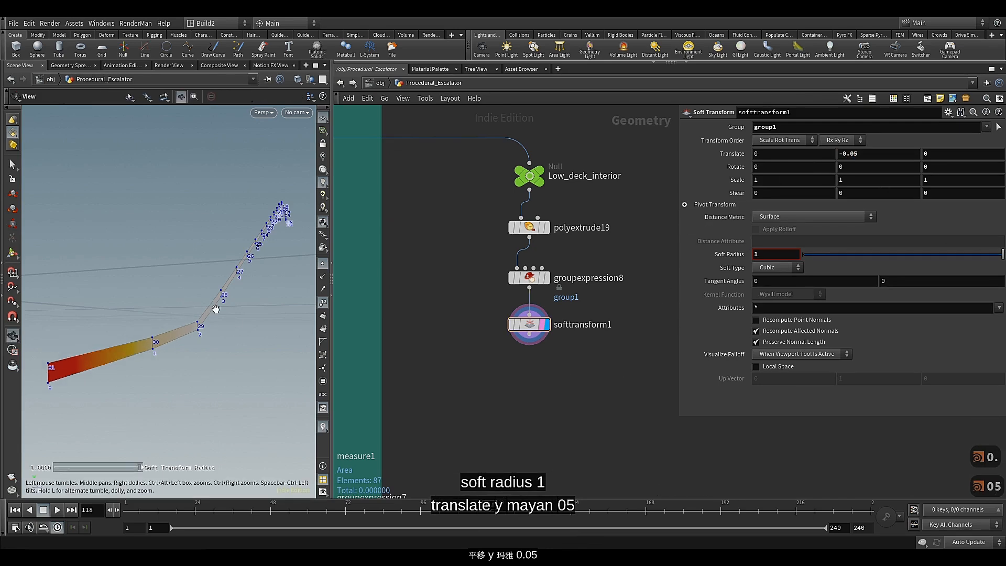
{"action": "left_click_drag", "start_coordinate": [216, 309], "coordinate": [221, 282], "text": "alt"}
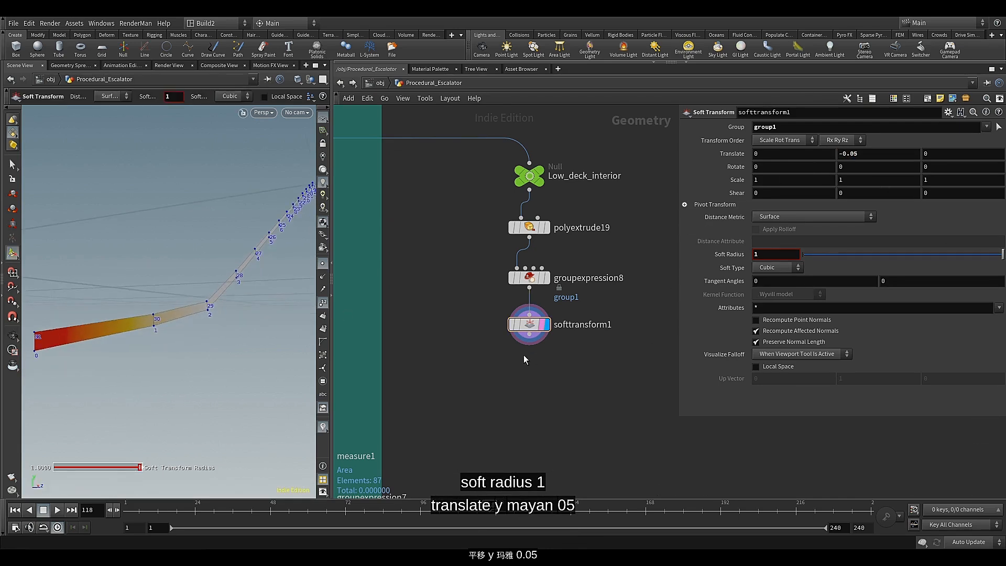
Add a PolyExtrude node after softtransform1 and display it
{"action": "middle_click_drag", "start_coordinate": [528, 362], "coordinate": [528, 304]}
{"action": "left_click", "coordinate": [529, 277]}
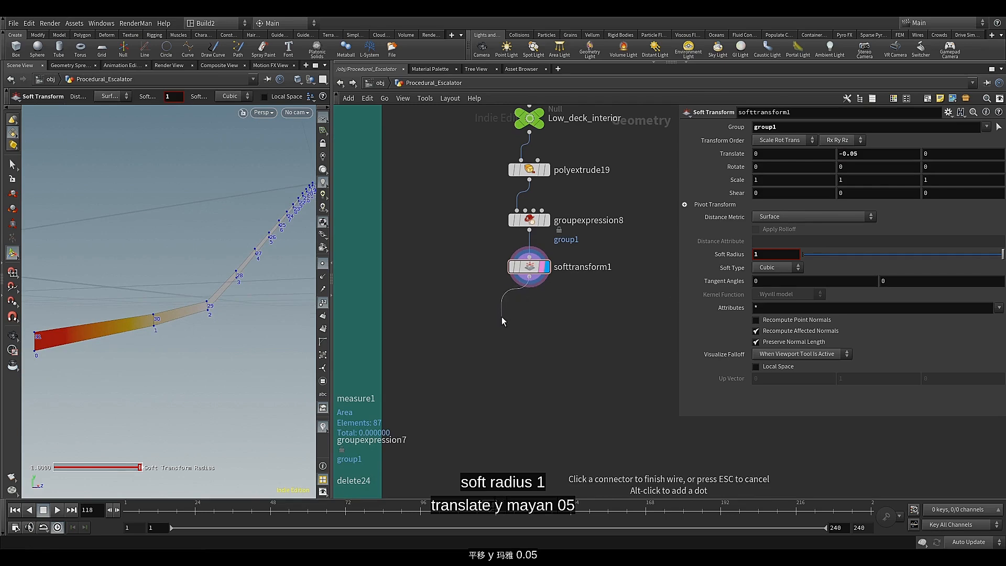
{"action": "key", "text": "Tab"}
{"action": "type", "text": "pol"}
{"action": "mouse_move", "coordinate": [566, 209]}
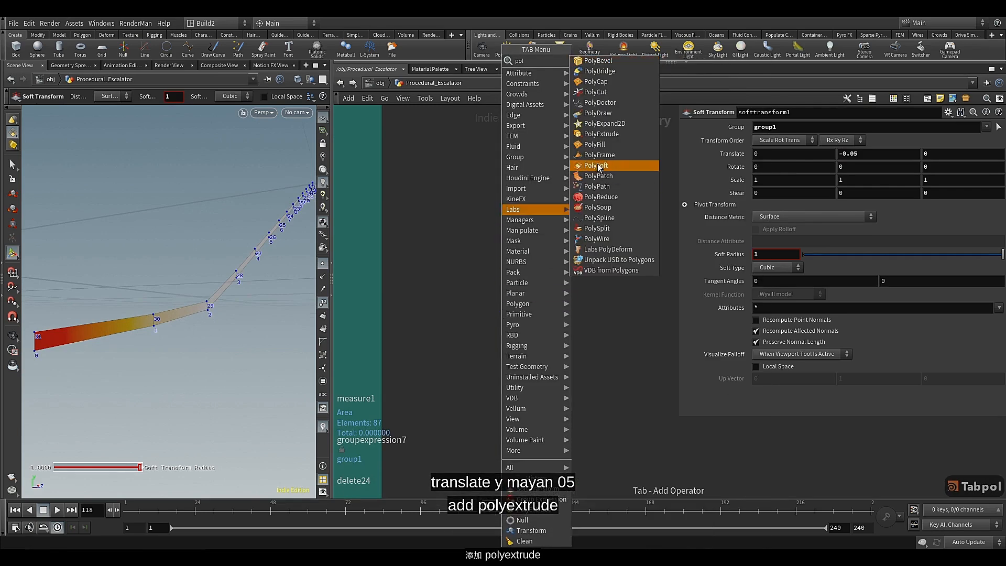
{"action": "left_click", "coordinate": [597, 134]}
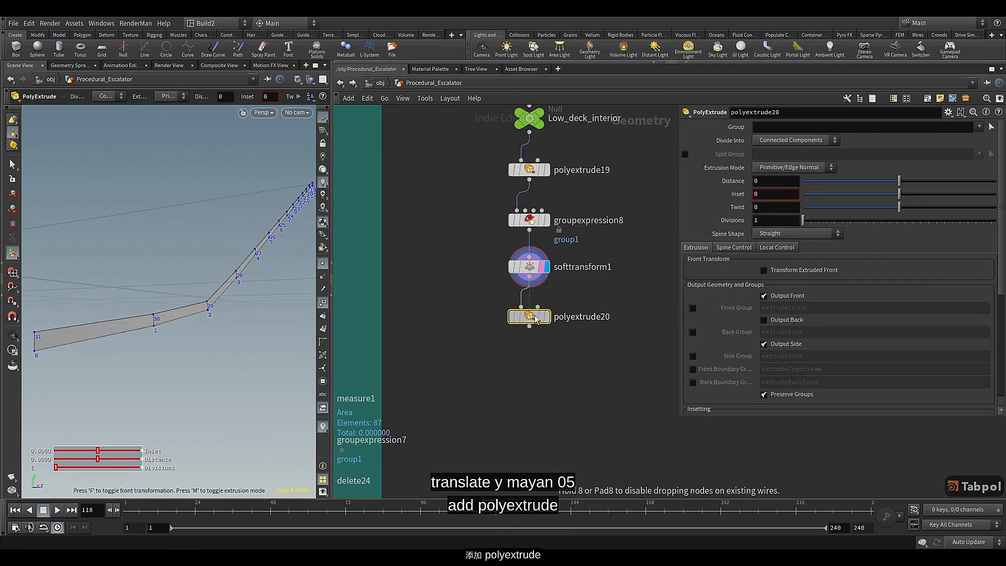
{"action": "key", "text": "r"}
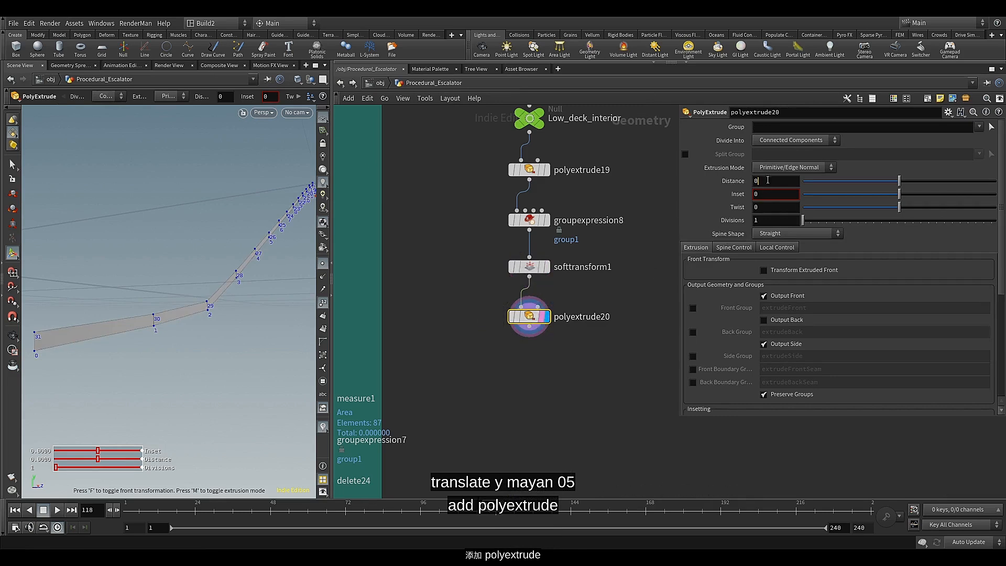
Set the new PolyExtrude's distance to 0.041
{"action": "type", "text": "."}
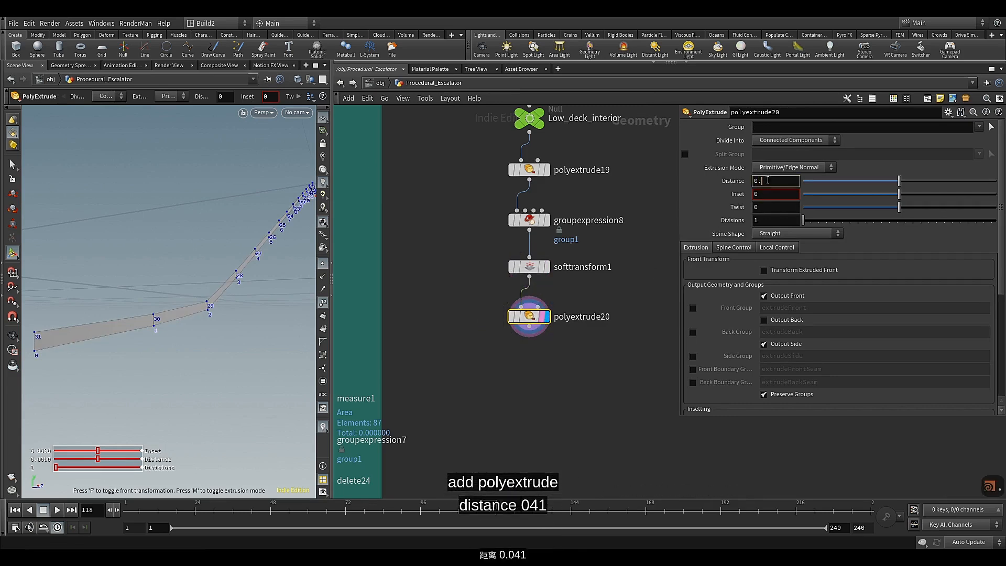
{"action": "type", "text": "0"}
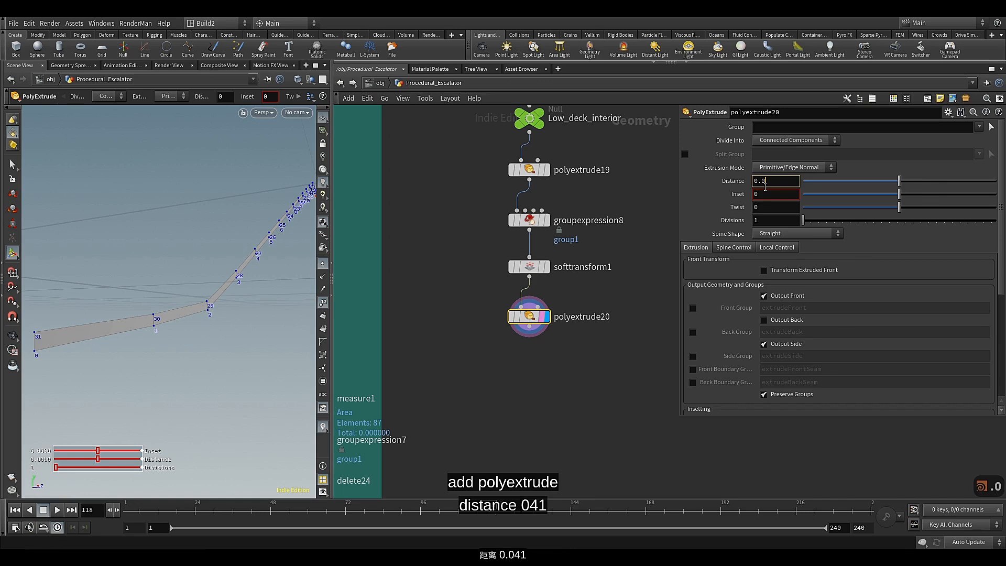
{"action": "type", "text": "41"}
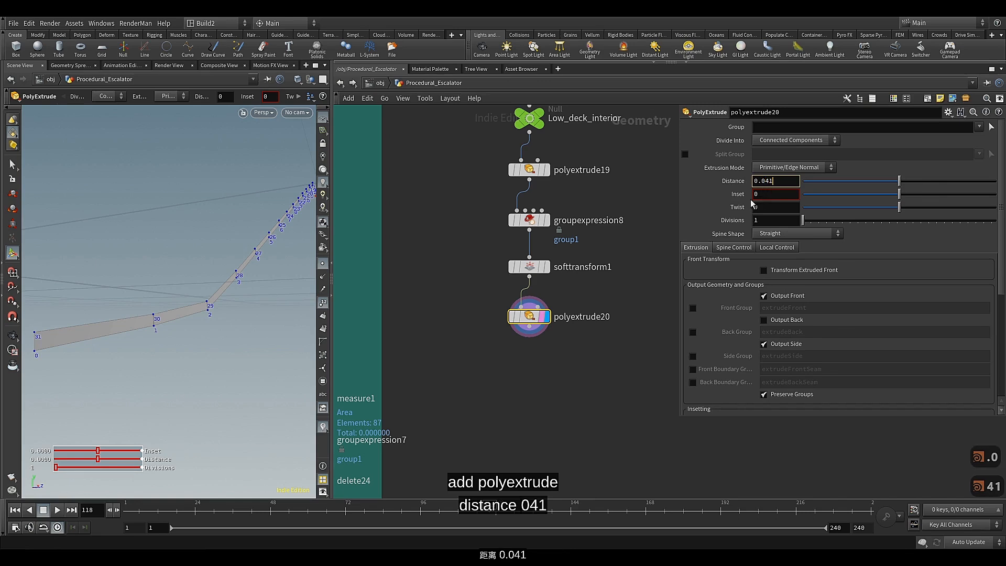
{"action": "key", "text": "Return"}
{"action": "left_click_drag", "start_coordinate": [172, 311], "coordinate": [195, 309], "text": "alt"}
{"action": "key", "text": "Return"}
Set the PolyExtrude's inset to 0.029 and enable its extrudeFront front group output
{"action": "left_click", "coordinate": [779, 194]}
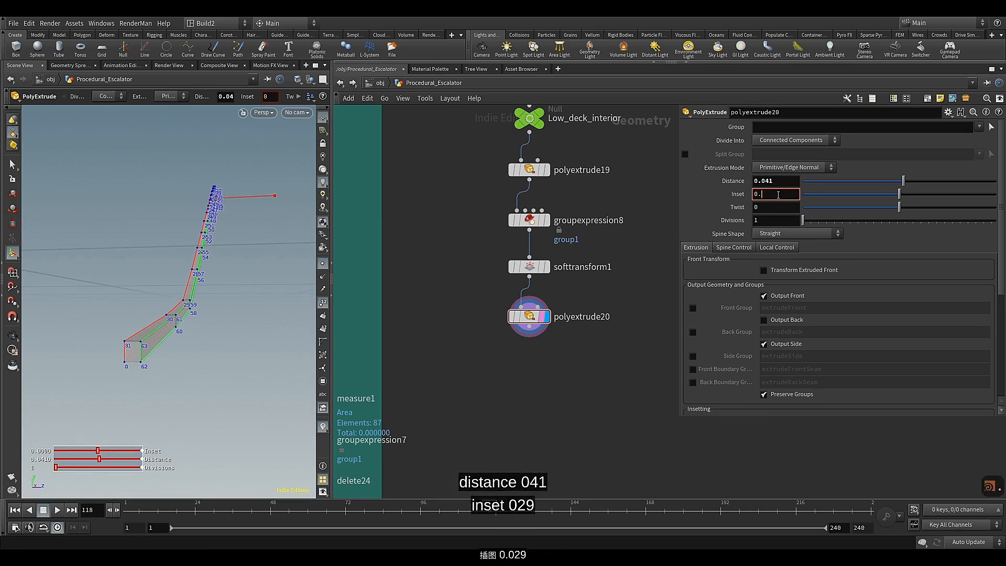
{"action": "type", "text": ".0"}
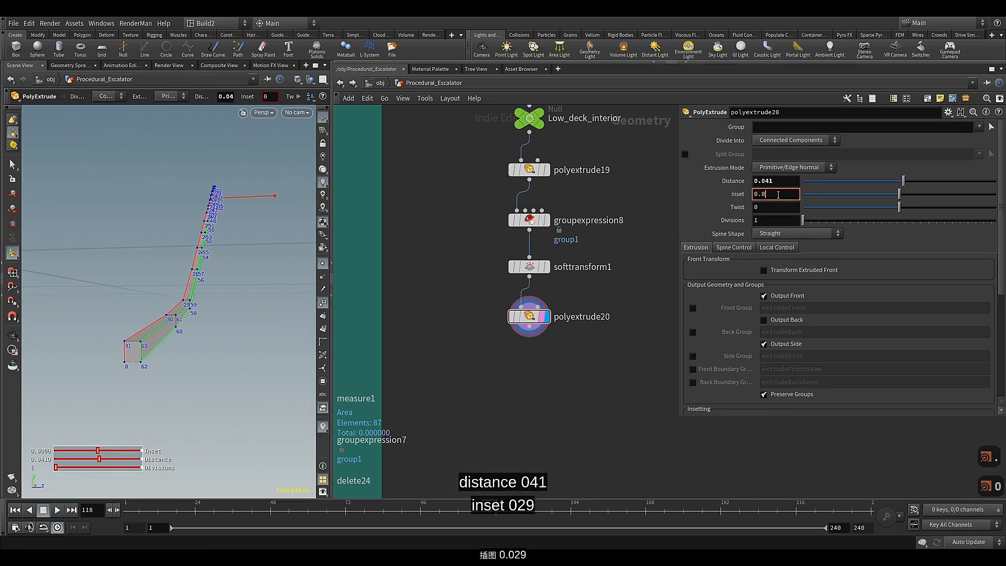
{"action": "type", "text": "29"}
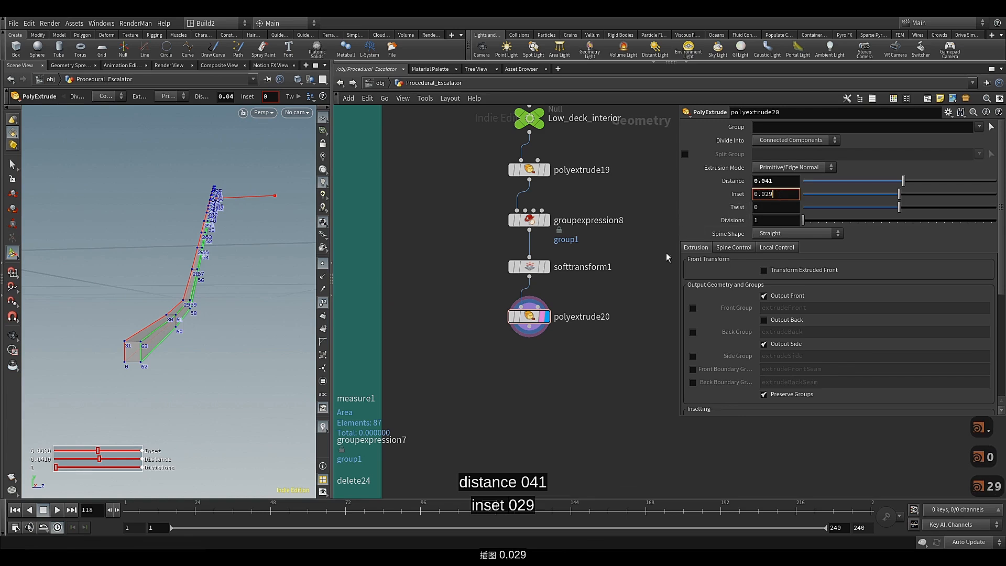
{"action": "key", "text": "Return"}
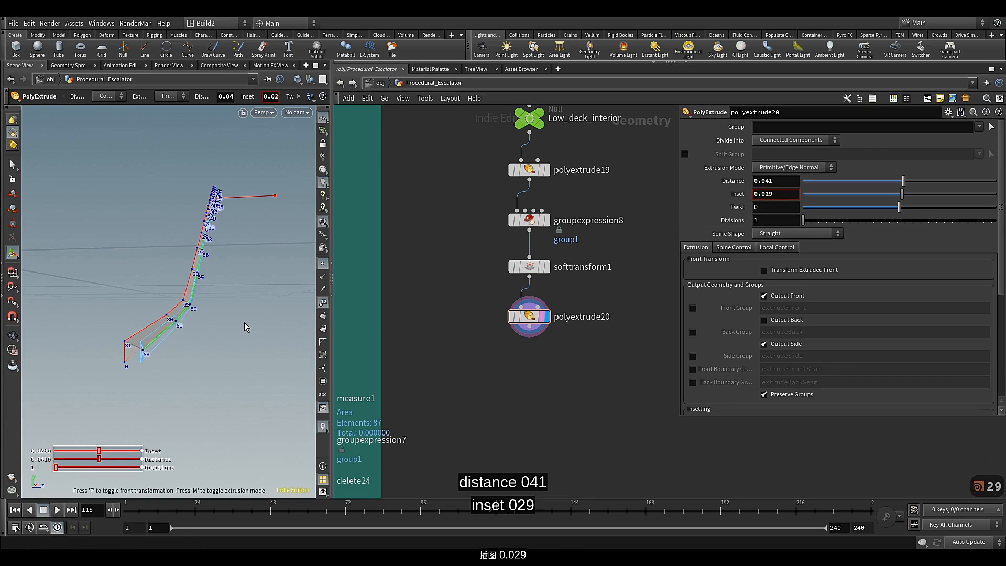
{"action": "left_click_drag", "start_coordinate": [244, 322], "coordinate": [246, 304], "text": "alt"}
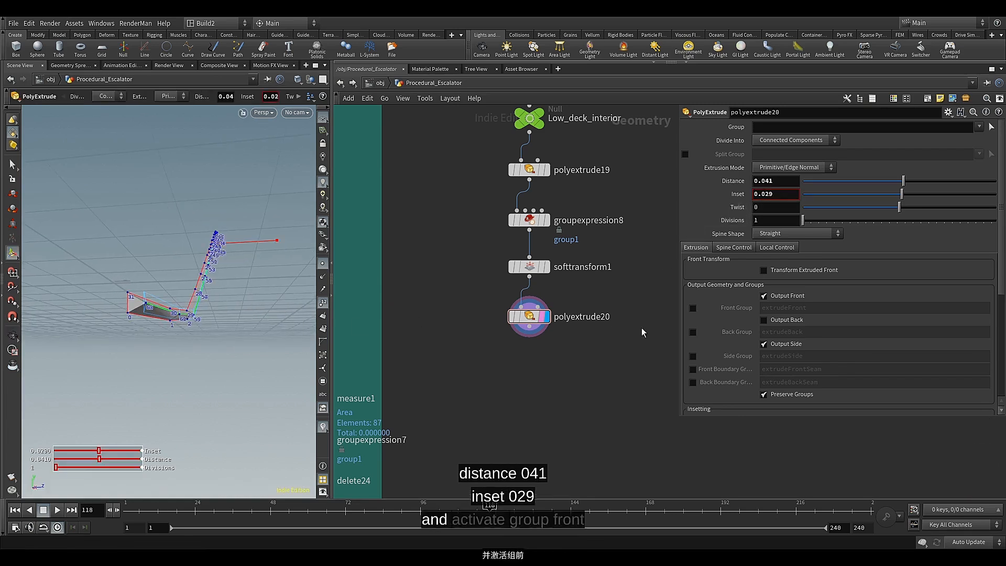
{"action": "left_click", "coordinate": [692, 308]}
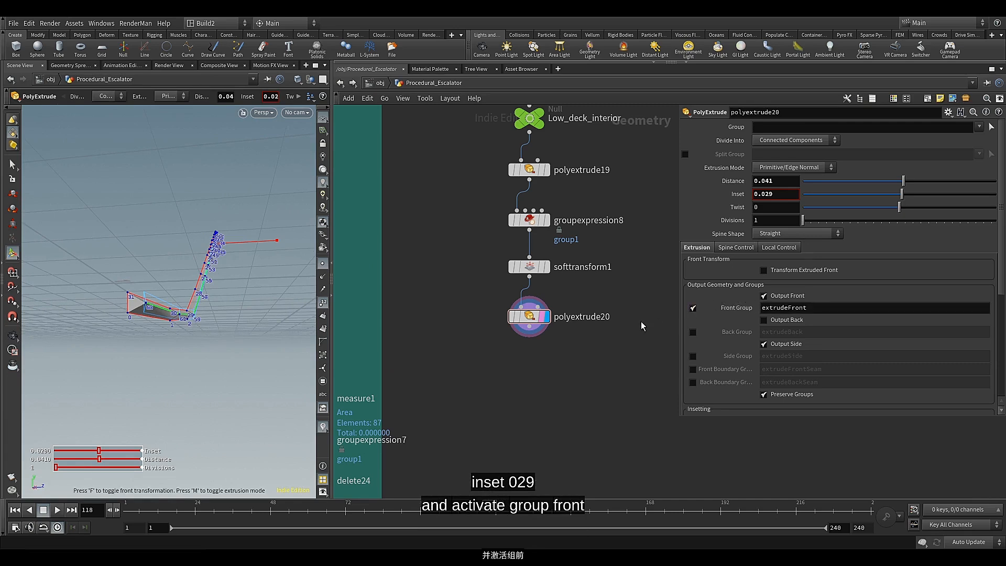
Add a Transform node after polyextrude20 and display it
{"action": "middle_click_drag", "start_coordinate": [558, 354], "coordinate": [553, 329]}
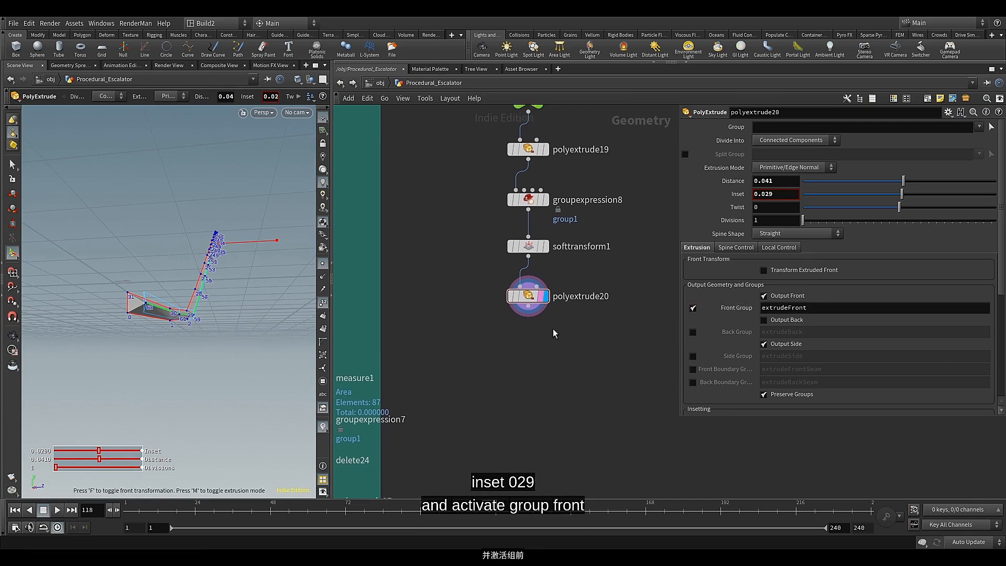
{"action": "left_click", "coordinate": [528, 311]}
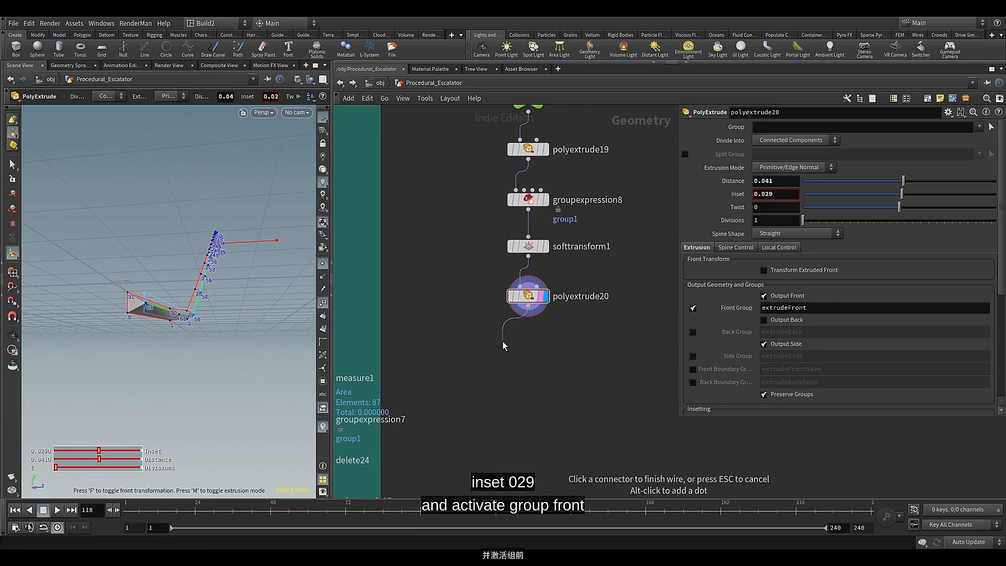
{"action": "key", "text": "Tab"}
{"action": "type", "text": "t"}
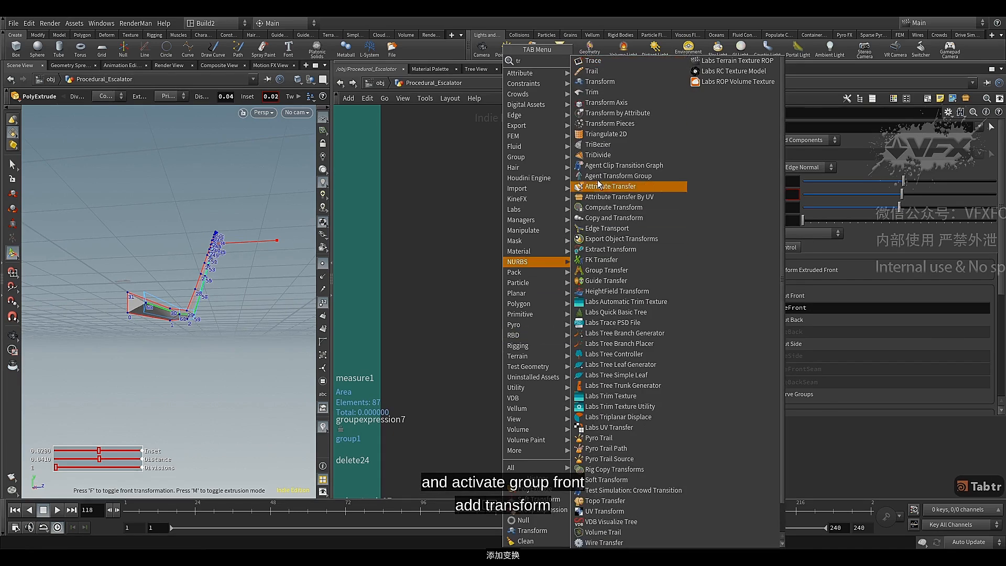
{"action": "left_click", "coordinate": [606, 84]}
{"action": "left_click", "coordinate": [526, 338]}
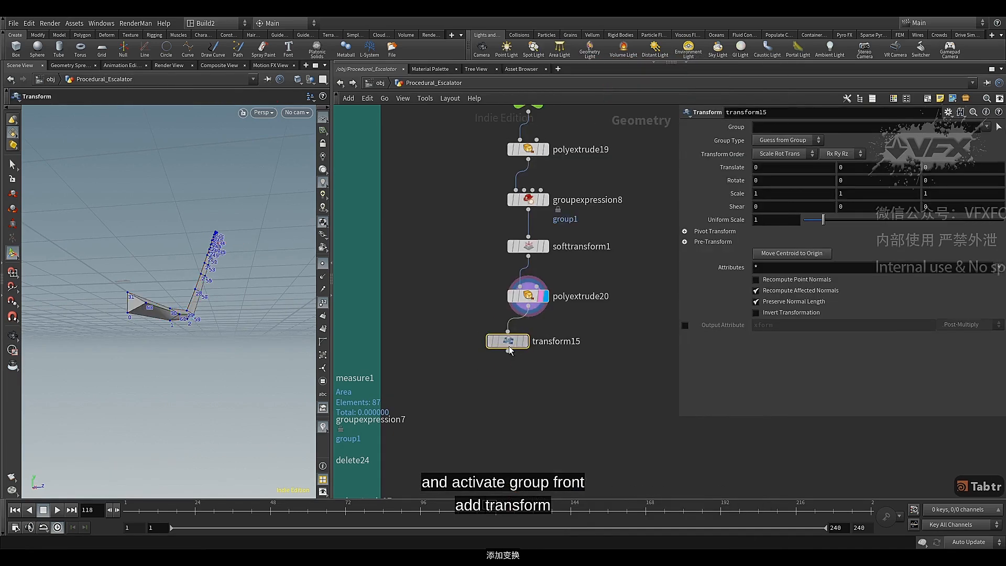
{"action": "left_click", "coordinate": [546, 340]}
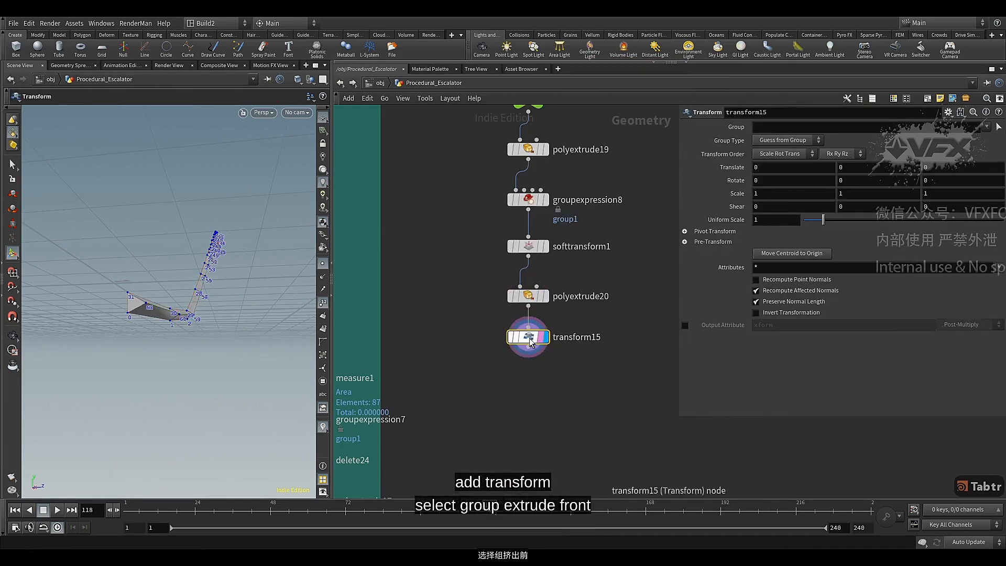
Restrict the Transform to the extrudeFront group and set its Y translation to -0.022
{"action": "left_click", "coordinate": [988, 128]}
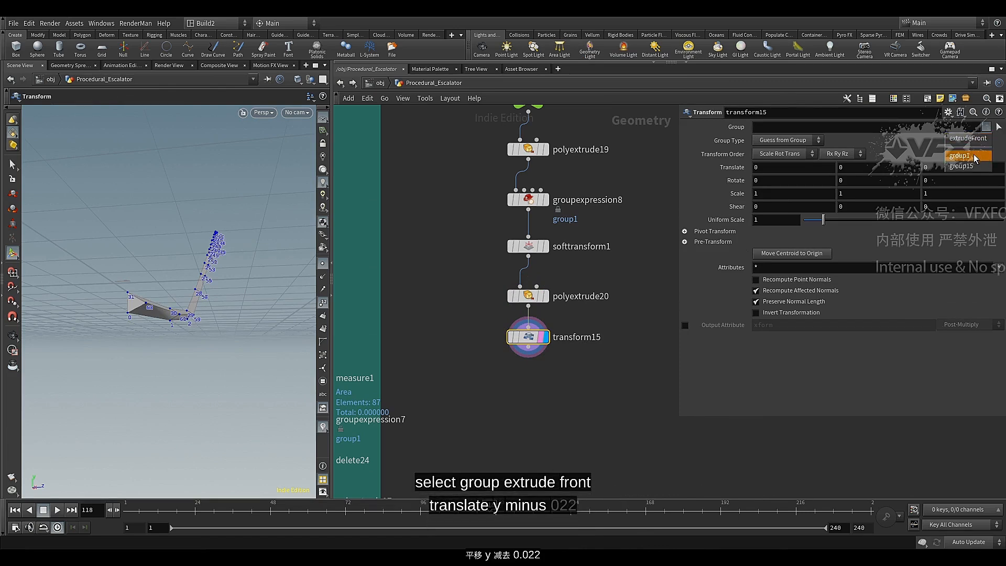
{"action": "left_click", "coordinate": [977, 138]}
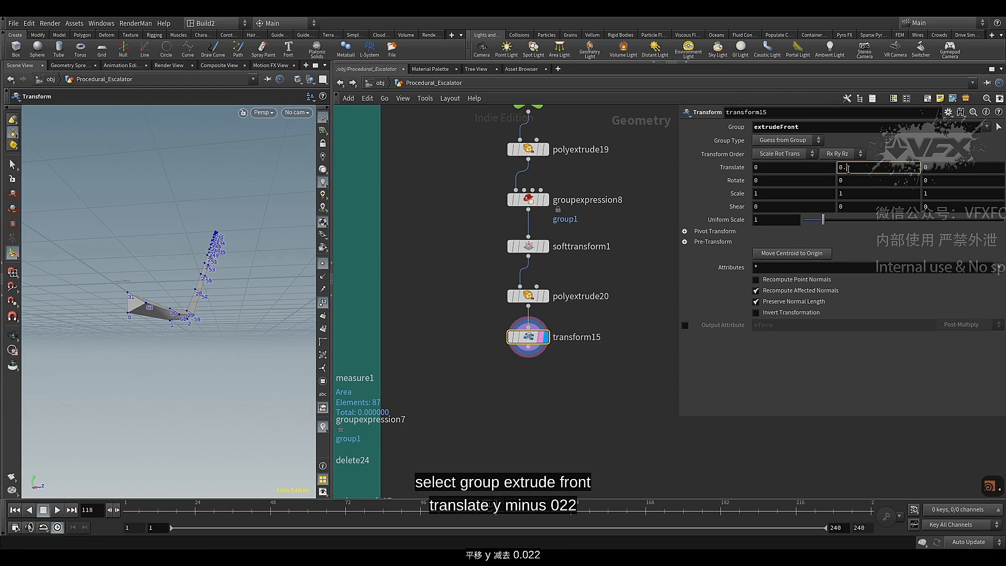
{"action": "type", "text": "022"}
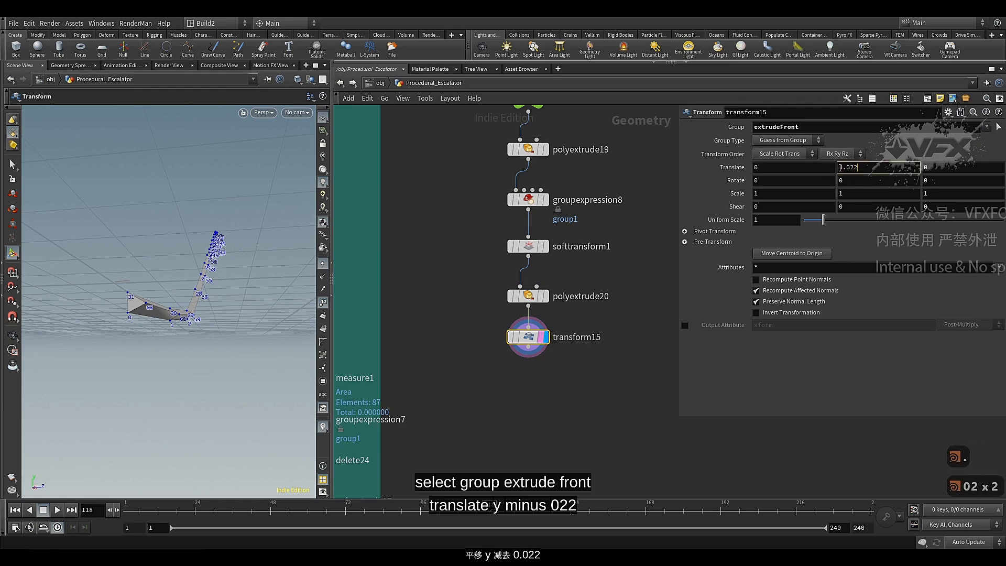
{"action": "type", "text": "-"}
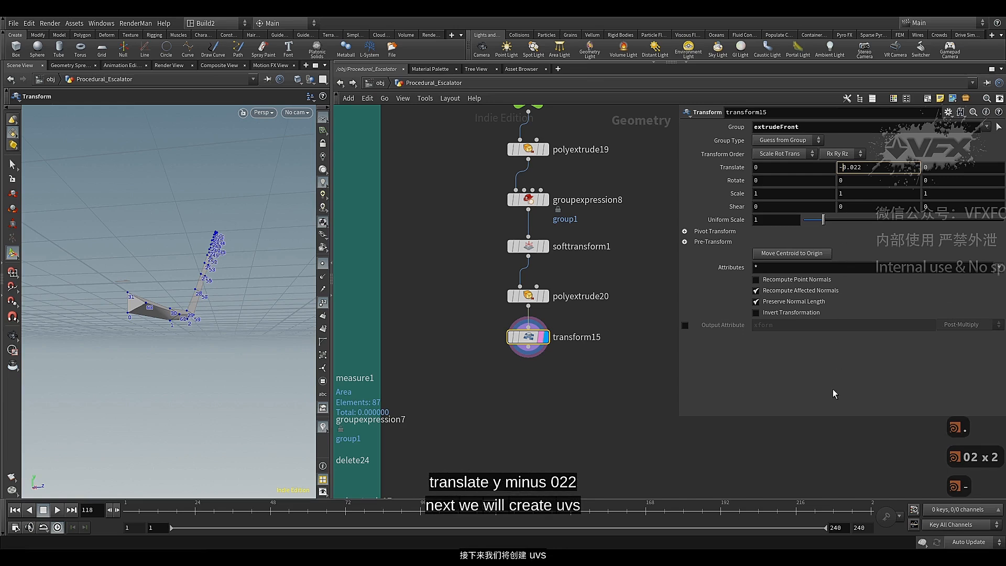
{"action": "left_click", "coordinate": [833, 389]}
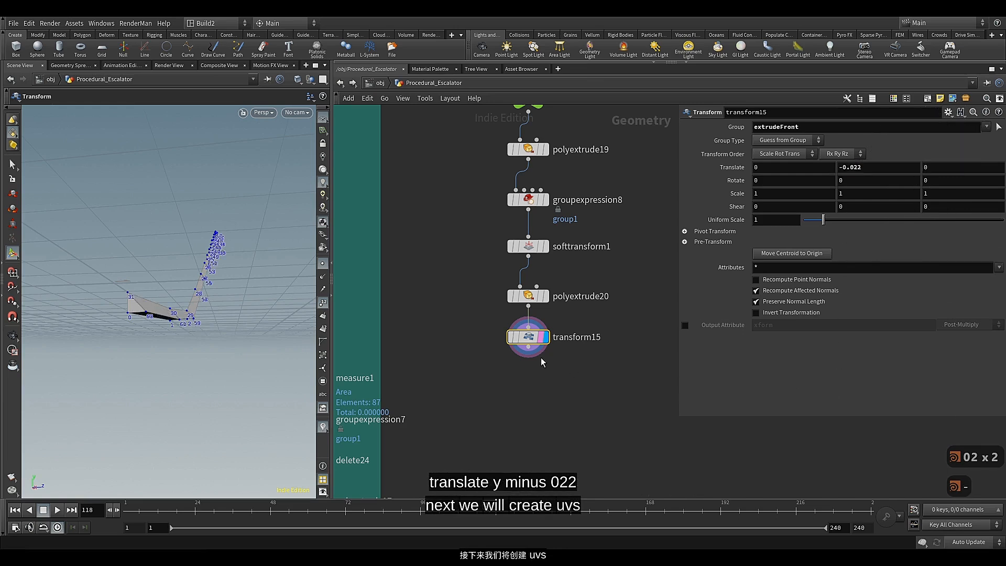
Align and evenly space the chain of nodes from Low_deck_interior down to transform15
{"action": "middle_click_drag", "start_coordinate": [540, 358], "coordinate": [527, 300]}
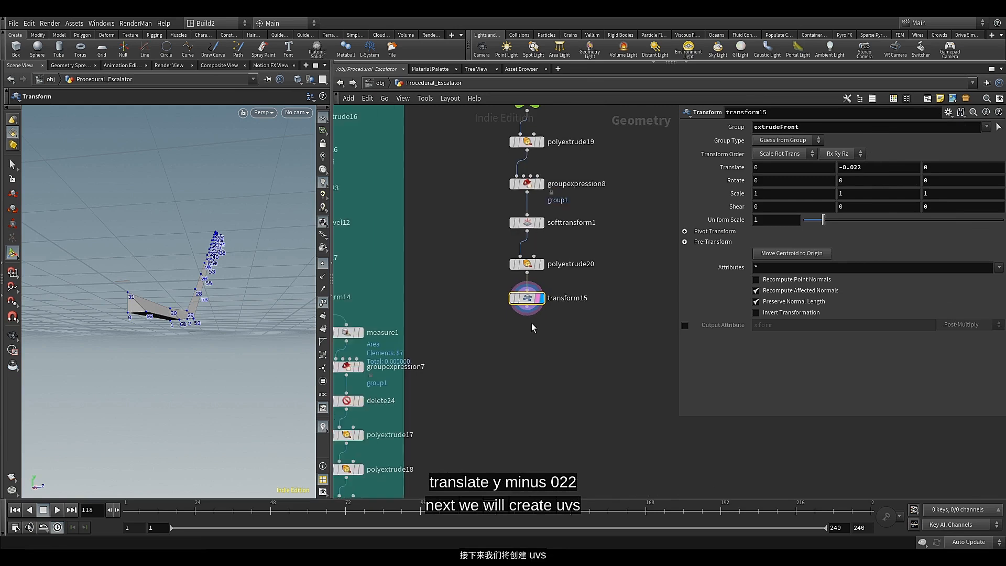
{"action": "scroll", "coordinate": [532, 326], "scroll_direction": "down", "scroll_amount": 4}
{"action": "left_click_drag", "start_coordinate": [517, 317], "coordinate": [530, 354]}
{"action": "key", "text": "a"}
{"action": "left_click_drag", "start_coordinate": [530, 244], "coordinate": [532, 330]}
{"action": "left_click_drag", "start_coordinate": [539, 274], "coordinate": [539, 184]}
{"action": "scroll", "coordinate": [534, 358], "scroll_direction": "up", "scroll_amount": 4}
{"action": "middle_click_drag", "start_coordinate": [534, 361], "coordinate": [543, 307]}
{"action": "left_click", "coordinate": [543, 311]}
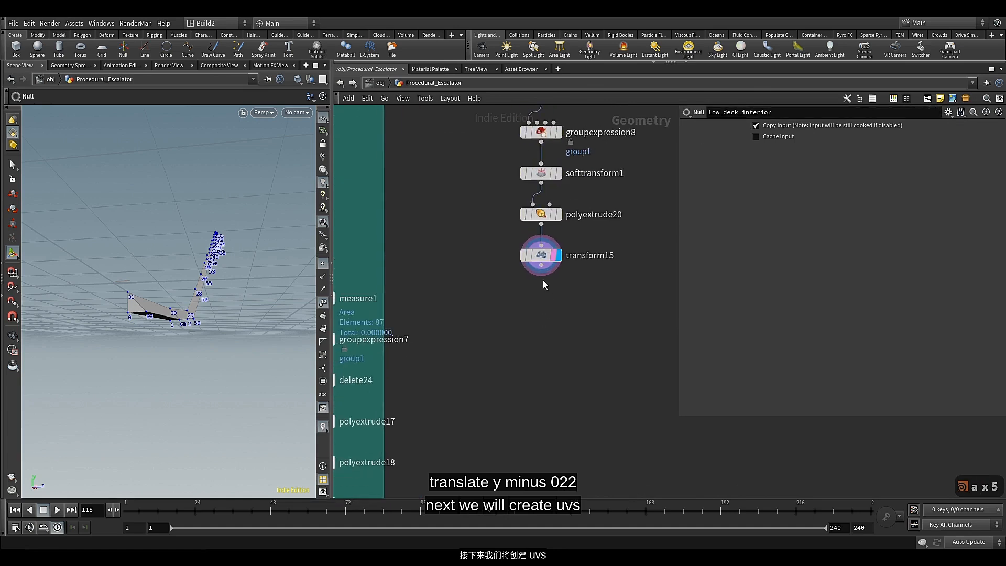
{"action": "left_click", "coordinate": [541, 265]}
{"action": "left_click", "coordinate": [543, 341]}
{"action": "right_click", "coordinate": [543, 328]}
{"action": "left_click", "coordinate": [526, 325]}
Duplicate the Low_deck_interior null, place the copy below transform15, and connect and display it as the chain's output
{"action": "scroll", "coordinate": [513, 286], "scroll_direction": "down", "scroll_amount": 2}
{"action": "middle_click_drag", "start_coordinate": [517, 167], "coordinate": [517, 247]}
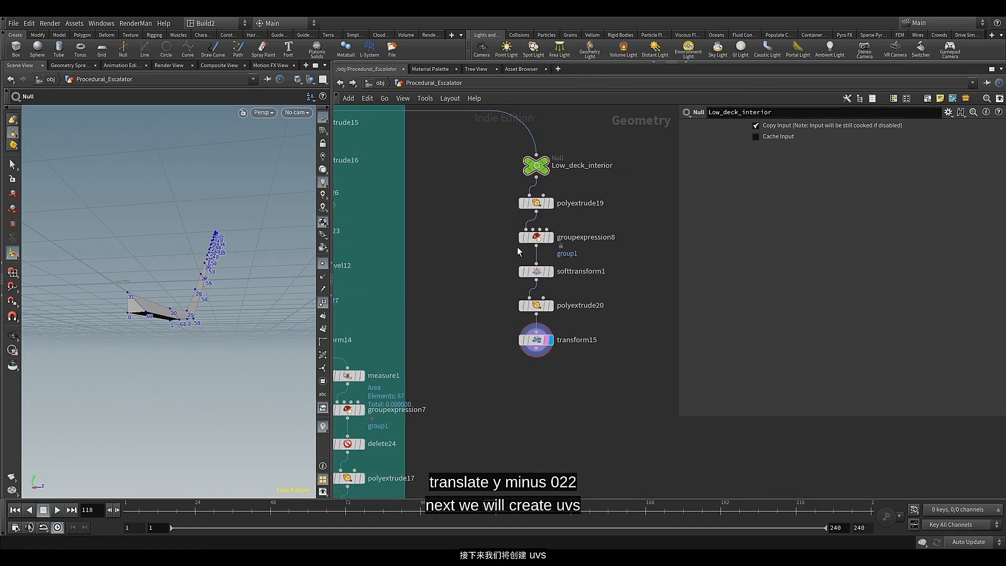
{"action": "left_click", "coordinate": [539, 165]}
{"action": "key", "text": "ctrl+c"}
{"action": "key", "text": "ctrl+v"}
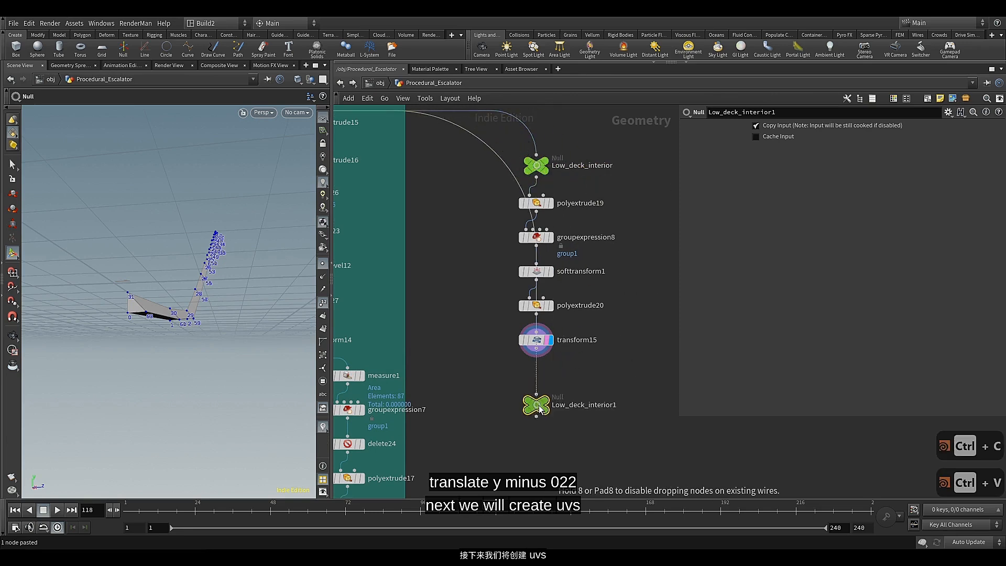
{"action": "left_click_drag", "start_coordinate": [539, 404], "coordinate": [537, 458]}
{"action": "left_click", "coordinate": [536, 348]}
{"action": "left_click", "coordinate": [524, 399]}
{"action": "left_click", "coordinate": [545, 408]}
{"action": "left_click", "coordinate": [546, 415]}
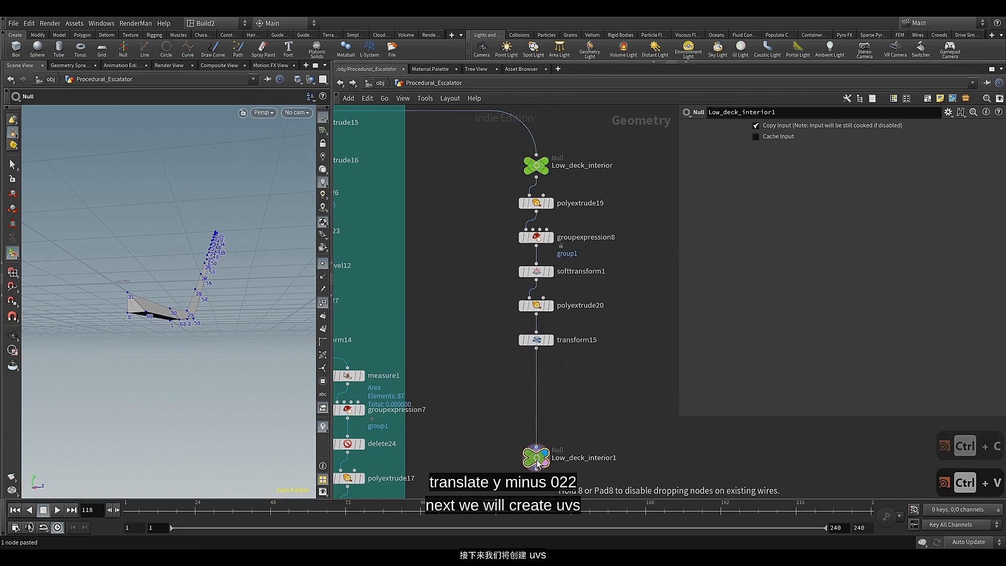
Add a UV Flatten node fed by transform15, above the duplicated null
{"action": "scroll", "coordinate": [545, 392], "scroll_direction": "up", "scroll_amount": 1}
{"action": "middle_click_drag", "start_coordinate": [546, 392], "coordinate": [547, 365]}
{"action": "left_click", "coordinate": [534, 313]}
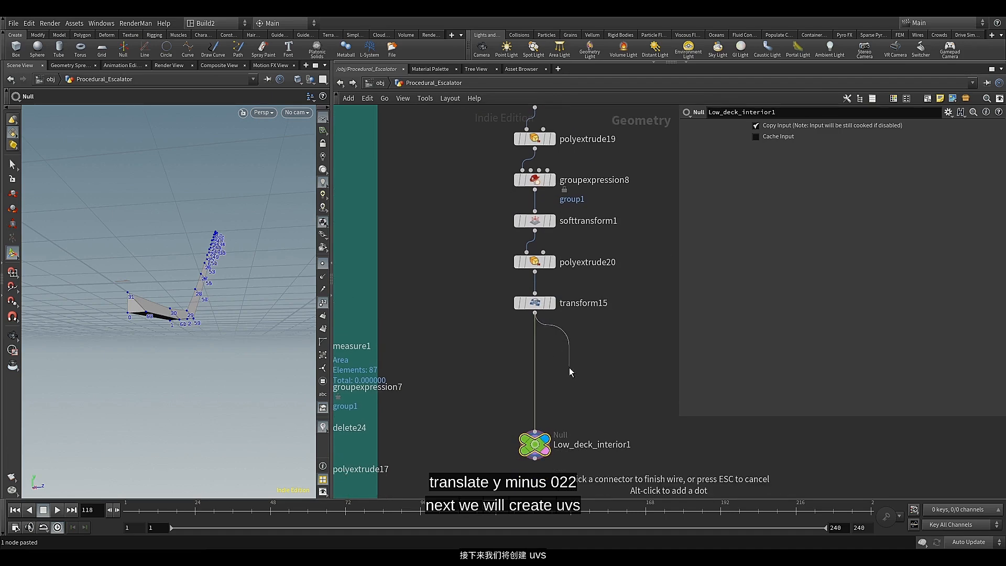
{"action": "key", "text": "Tab"}
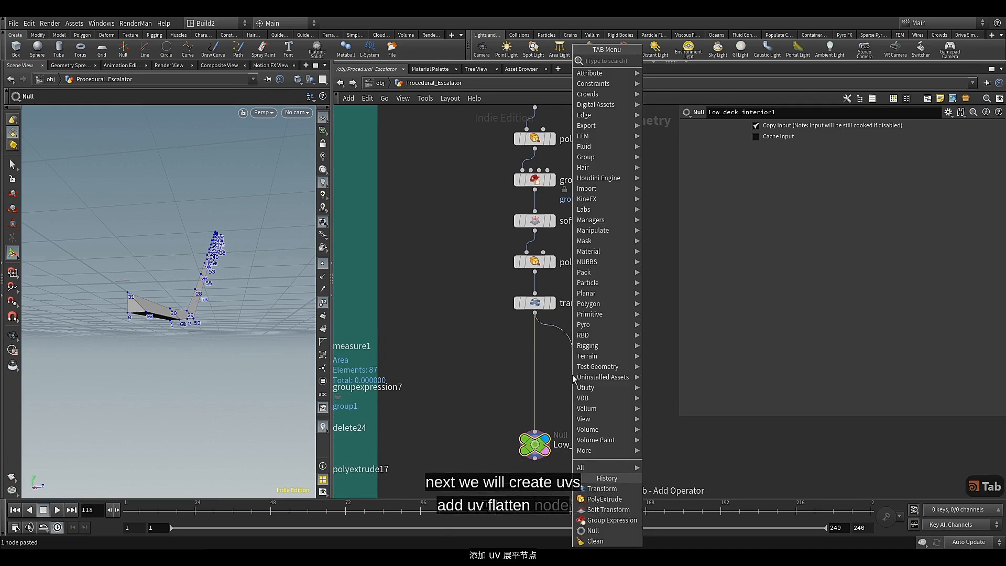
{"action": "type", "text": "uv"}
{"action": "left_click", "coordinate": [683, 93]}
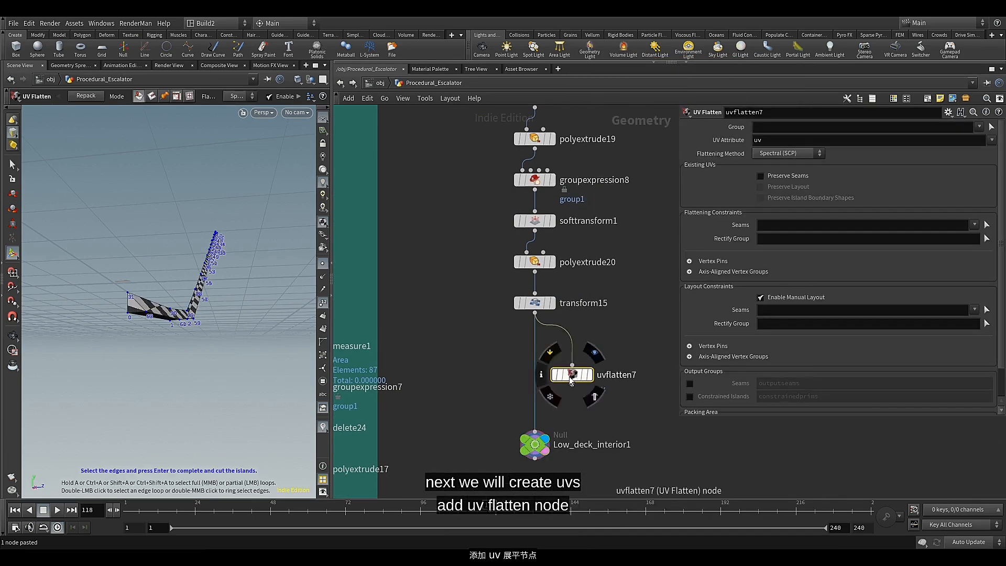
Display uvflatten7's output and copy the uvquickshade6 node from the truss network's uv box
{"action": "left_click_drag", "start_coordinate": [573, 375], "coordinate": [577, 353]}
{"action": "left_click", "coordinate": [592, 354]}
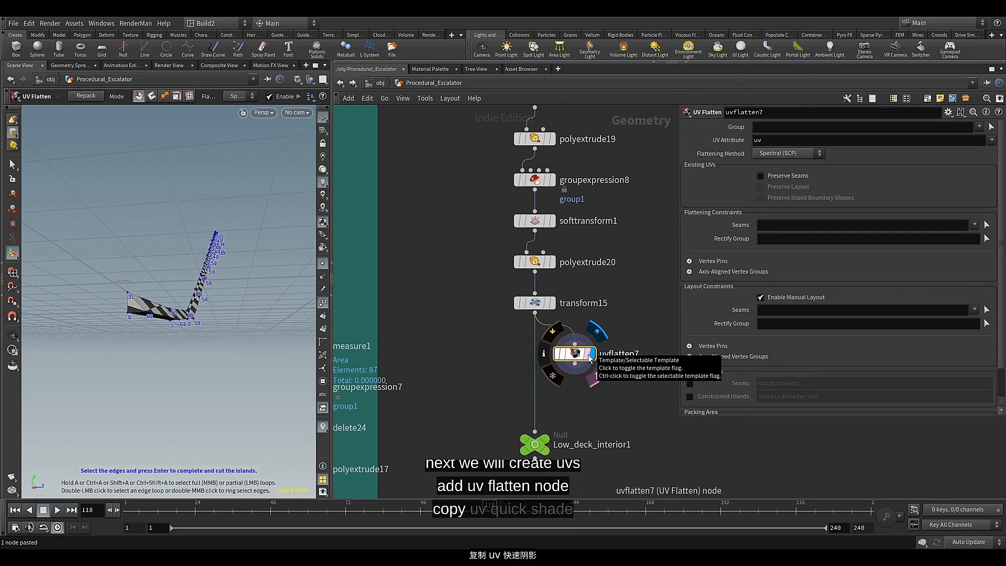
{"action": "scroll", "coordinate": [441, 428], "scroll_direction": "down", "scroll_amount": 3}
{"action": "middle_click_drag", "start_coordinate": [441, 427], "coordinate": [534, 294]}
{"action": "middle_click_drag", "start_coordinate": [503, 384], "coordinate": [533, 243]}
{"action": "scroll", "coordinate": [488, 397], "scroll_direction": "up", "scroll_amount": 1}
{"action": "middle_click_drag", "start_coordinate": [489, 397], "coordinate": [517, 317]}
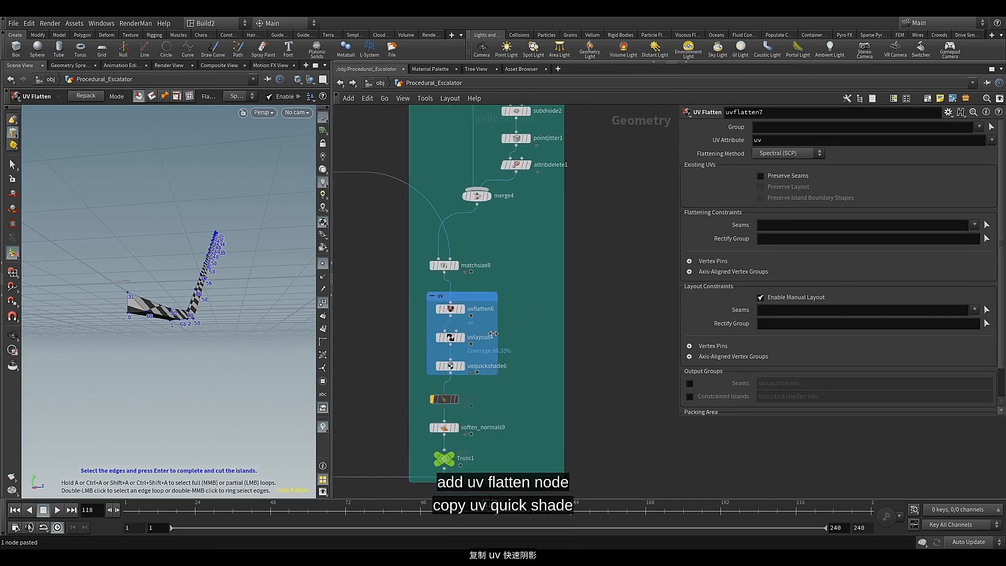
{"action": "left_click", "coordinate": [451, 365]}
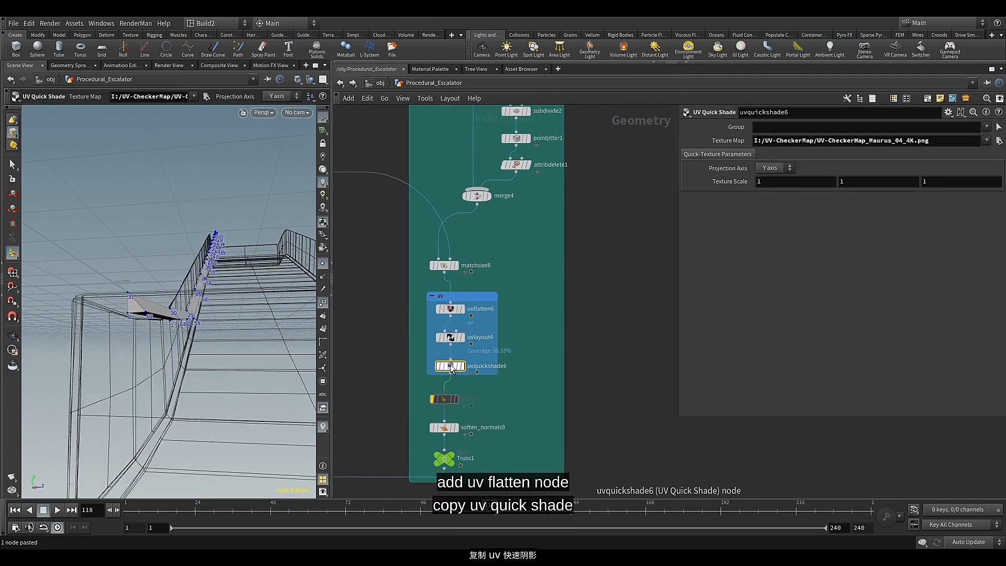
{"action": "key", "text": "ctrl+c"}
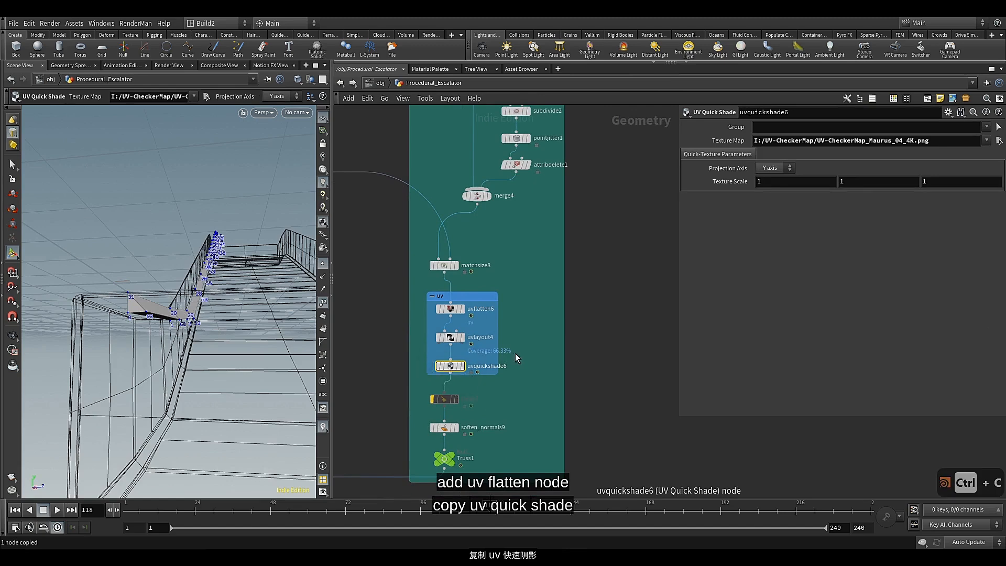
Paste the UV Quick Shade node below uvflatten7, feed it from uvflatten7 and display its result
{"action": "scroll", "coordinate": [549, 358], "scroll_direction": "down", "scroll_amount": 5}
{"action": "middle_click_drag", "start_coordinate": [616, 213], "coordinate": [546, 260]}
{"action": "scroll", "coordinate": [545, 260], "scroll_direction": "up", "scroll_amount": 3}
{"action": "scroll", "coordinate": [545, 262], "scroll_direction": "up", "scroll_amount": 3}
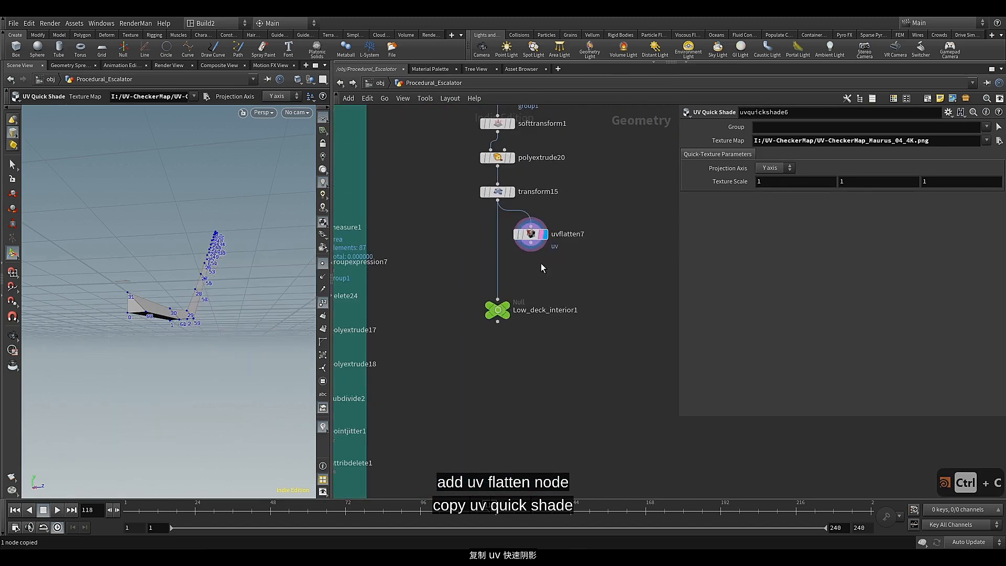
{"action": "key", "text": "ctrl+v"}
{"action": "left_click_drag", "start_coordinate": [537, 270], "coordinate": [530, 271]}
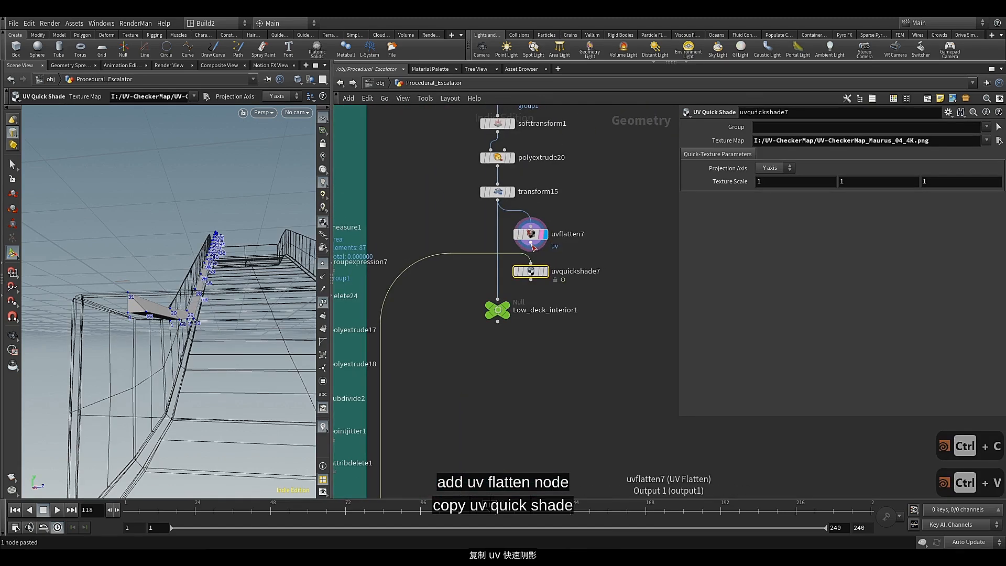
{"action": "left_click", "coordinate": [545, 271]}
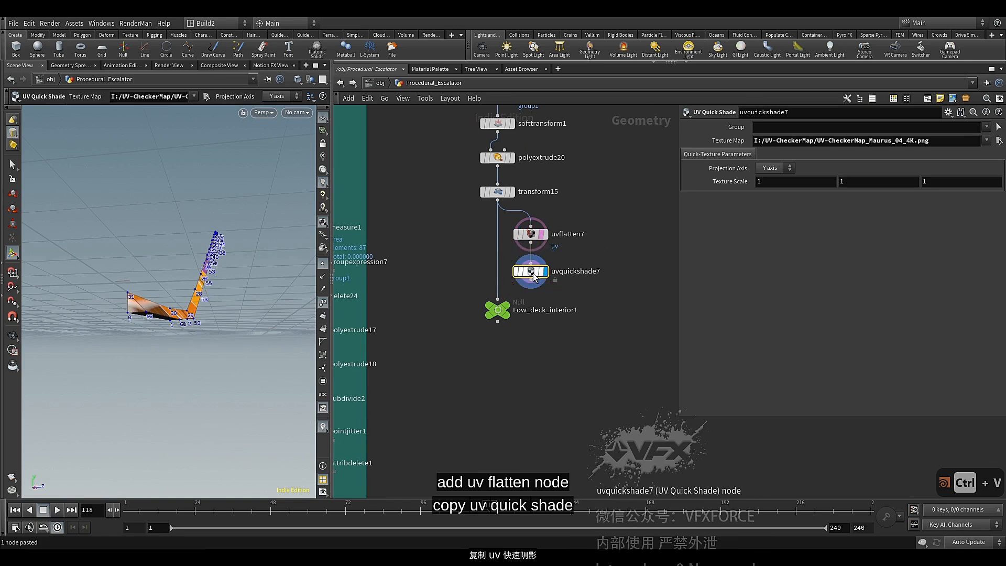
Move the Low_deck_interior1 null further down and align the nodes below transform15 with even spacing
{"action": "left_click_drag", "start_coordinate": [500, 316], "coordinate": [500, 343]}
{"action": "mouse_move", "coordinate": [529, 298]}
{"action": "left_mouse_down"}
{"action": "mouse_move", "coordinate": [533, 213]}
{"action": "mouse_move", "coordinate": [531, 297]}
{"action": "left_mouse_up"}
{"action": "key", "text": "a"}
{"action": "left_click", "coordinate": [531, 297]}
{"action": "middle_click_drag", "start_coordinate": [531, 296], "coordinate": [512, 347]}
{"action": "middle_click_drag", "start_coordinate": [505, 272], "coordinate": [502, 301]}
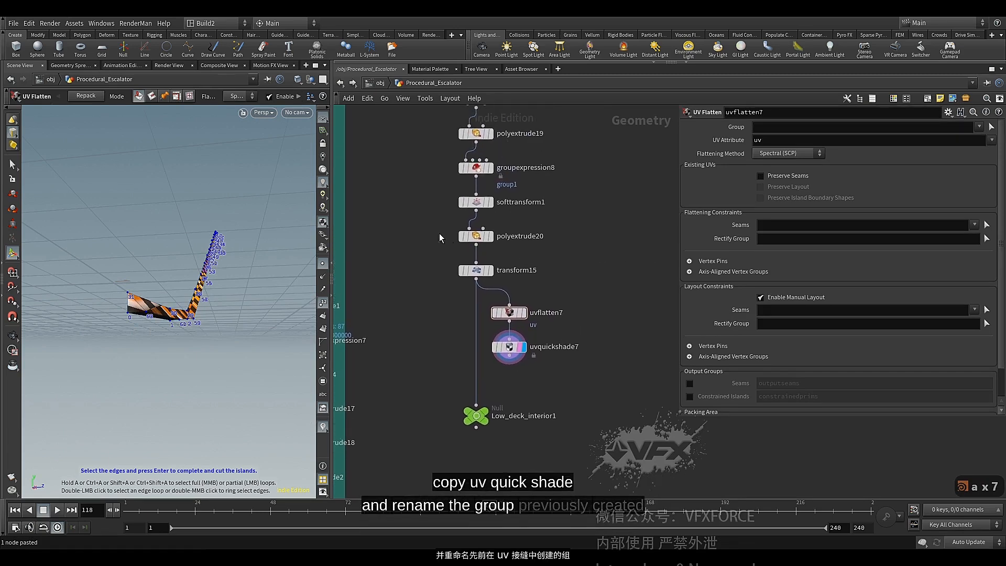
Rename polyextrude20's front output group as un_seam_1
{"action": "left_click", "coordinate": [492, 240]}
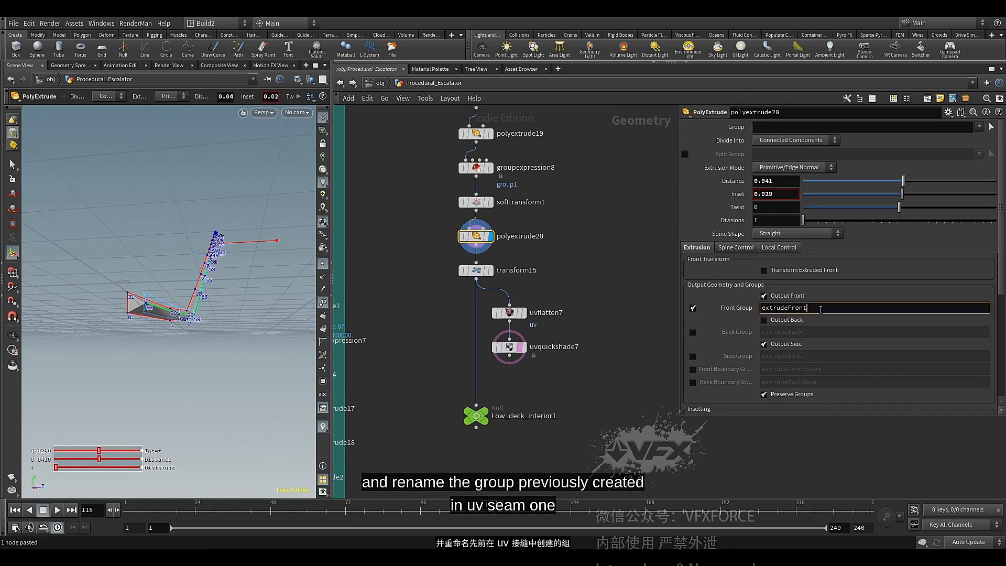
{"action": "type", "text": "un"}
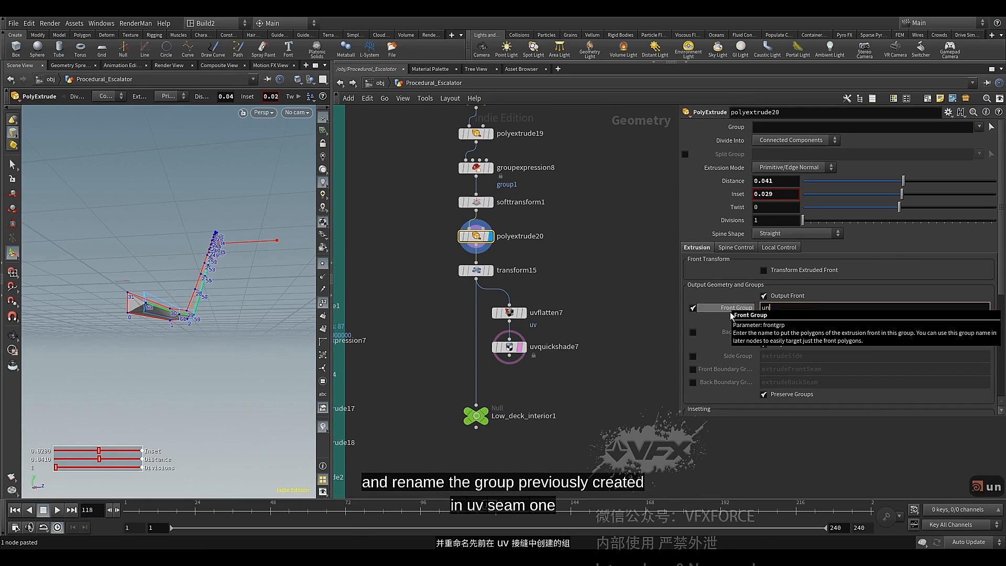
{"action": "type", "text": "_seam_1"}
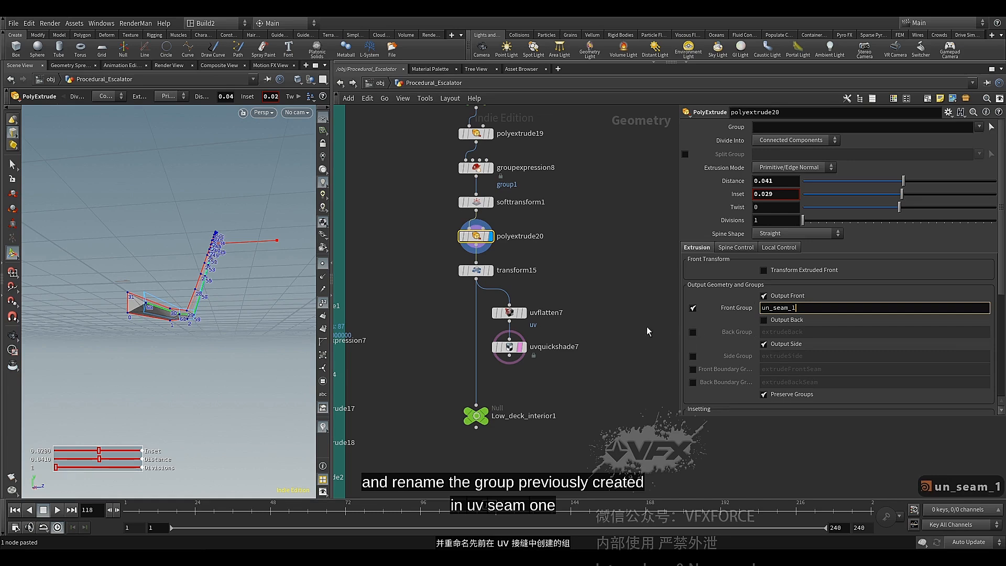
{"action": "key", "text": "Return"}
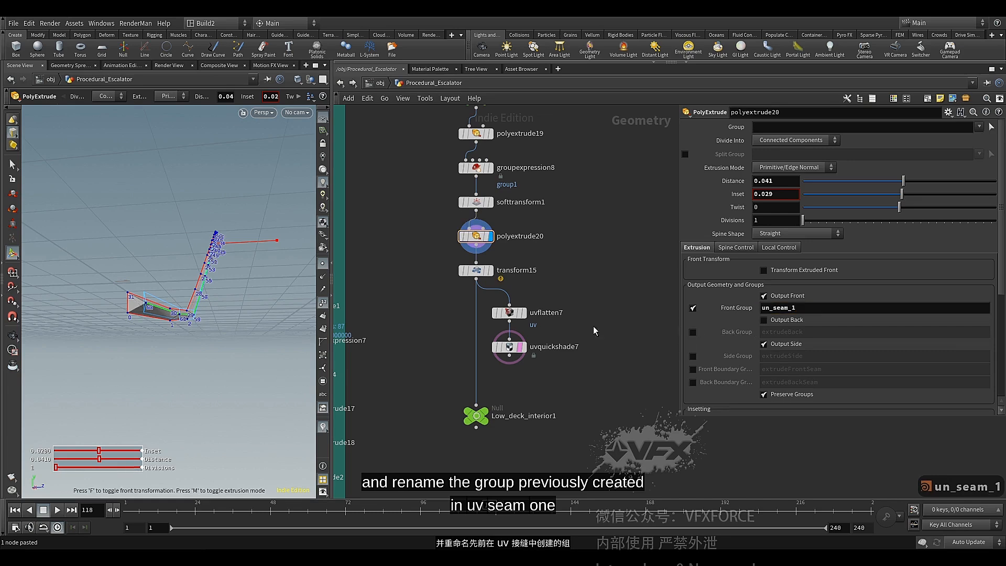
Replace the group on transform15 with un_seam_1
{"action": "left_click", "coordinate": [483, 272]}
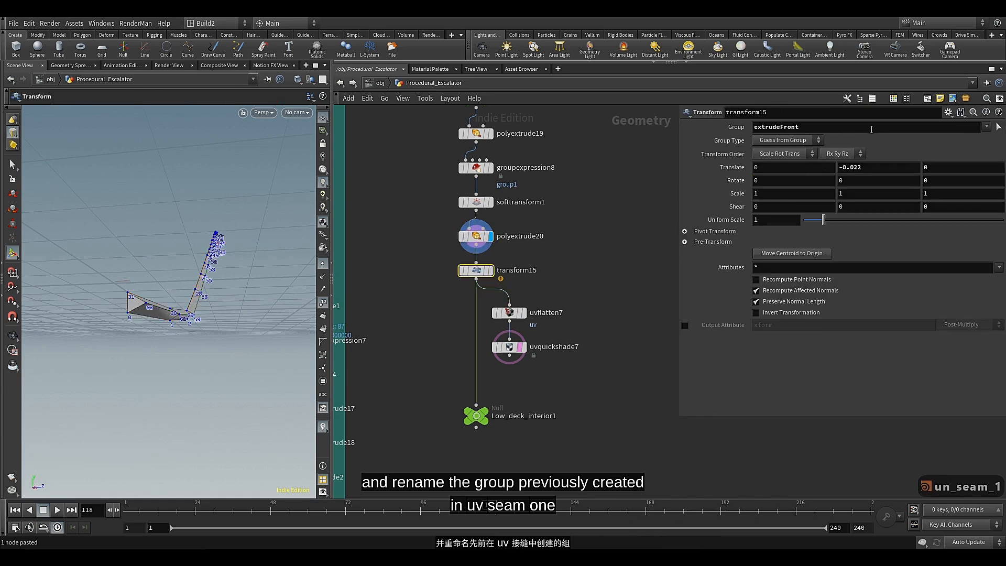
{"action": "double_click", "coordinate": [871, 129]}
{"action": "key", "text": "BackSpace"}
{"action": "left_click", "coordinate": [988, 129]}
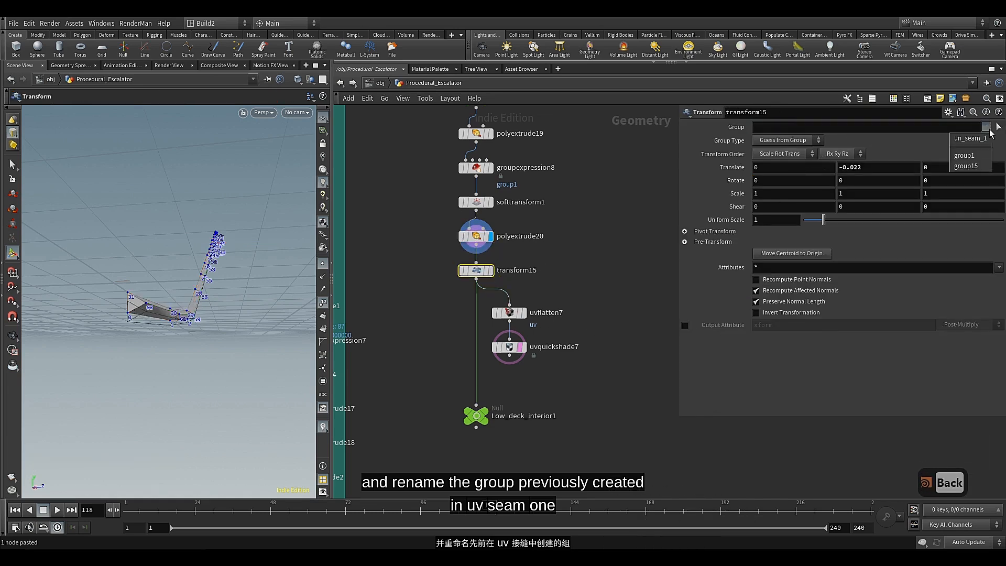
{"action": "left_click", "coordinate": [981, 142]}
Set uvflatten7's flattening seams to un_seam_1 and display the checker texture from uvquickshade7
{"action": "left_click", "coordinate": [516, 315]}
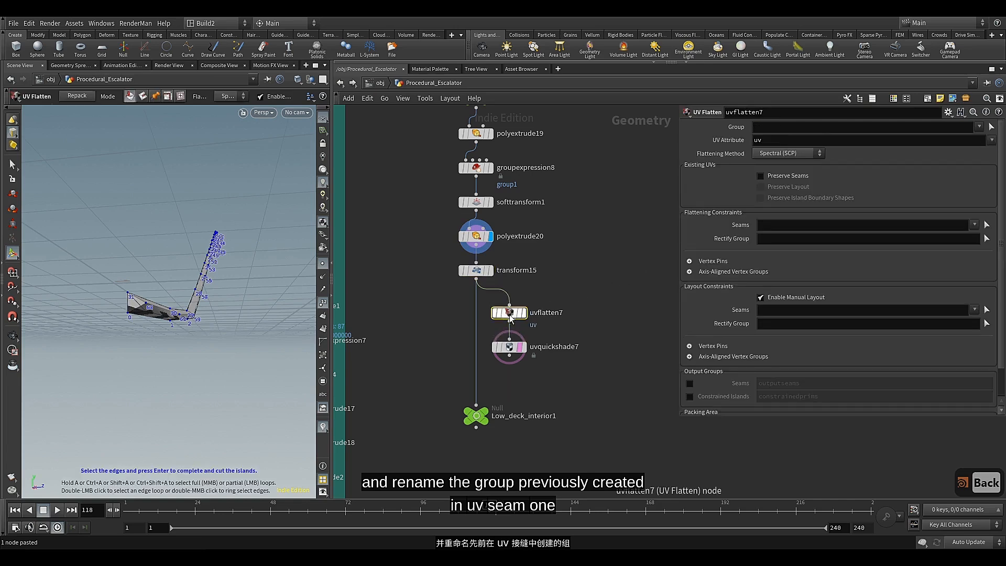
{"action": "left_click", "coordinate": [976, 224]}
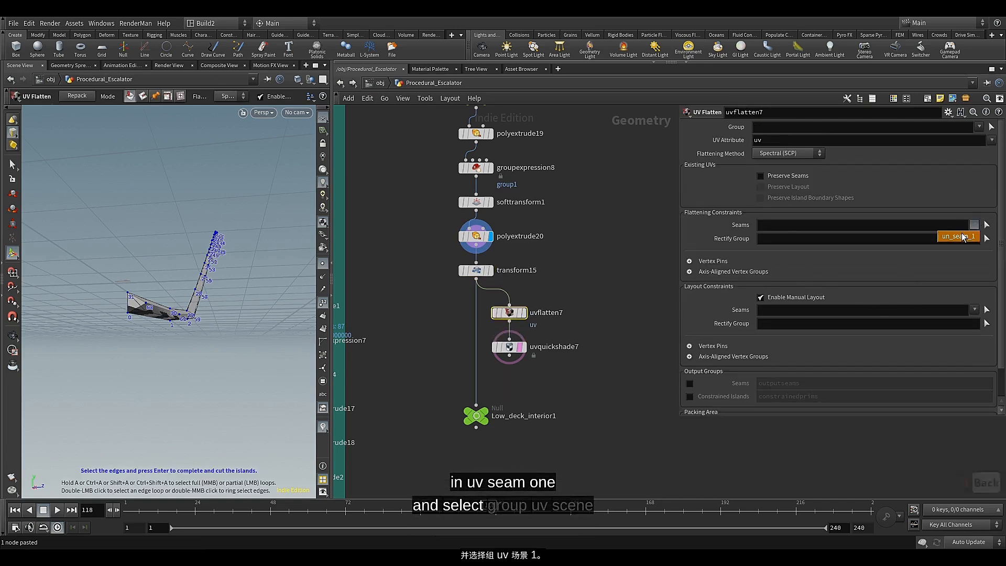
{"action": "left_click", "coordinate": [966, 235]}
{"action": "left_click", "coordinate": [522, 313]}
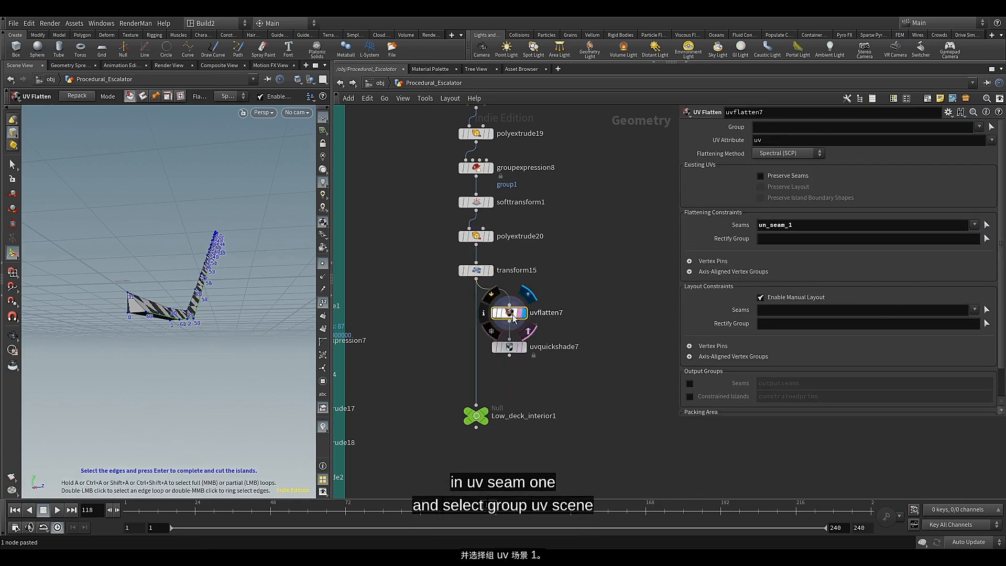
{"action": "key", "text": "Escape"}
{"action": "mouse_move", "coordinate": [200, 283]}
{"action": "left_mouse_down"}
{"action": "mouse_move", "coordinate": [194, 297]}
{"action": "mouse_move", "coordinate": [213, 282]}
{"action": "left_mouse_up"}
{"action": "left_click", "coordinate": [524, 349]}
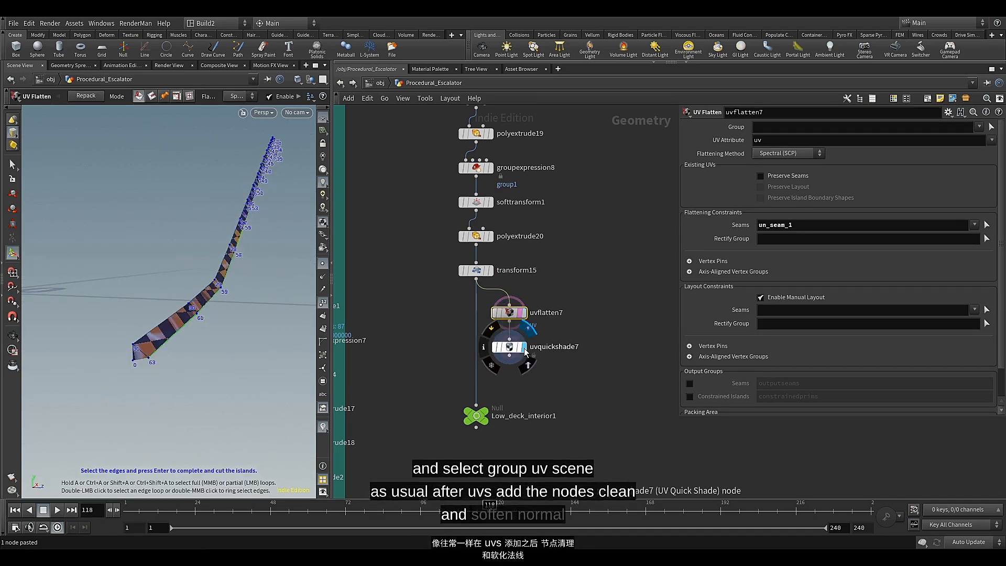
{"action": "left_click", "coordinate": [523, 348]}
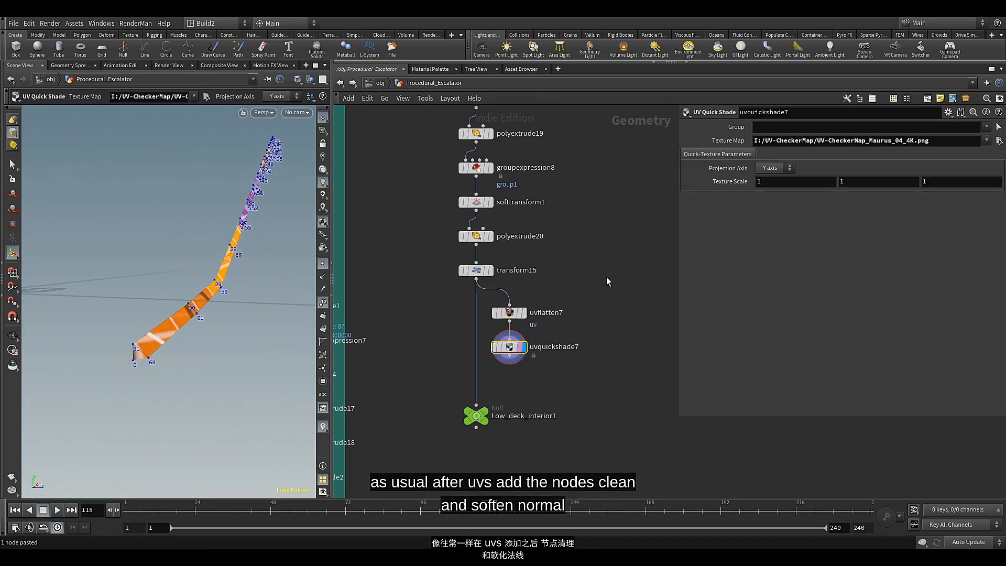
Enclose uvflatten7 and uvquickshade7 in a blue network box titled UV
{"action": "left_click_drag", "start_coordinate": [612, 269], "coordinate": [492, 375]}
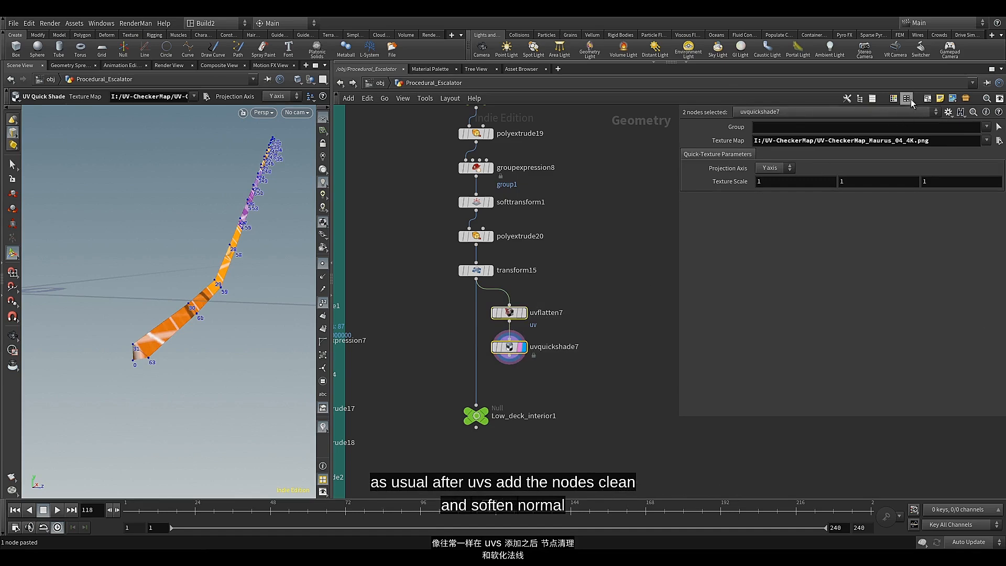
{"action": "left_click", "coordinate": [927, 100]}
{"action": "left_click", "coordinate": [530, 297]}
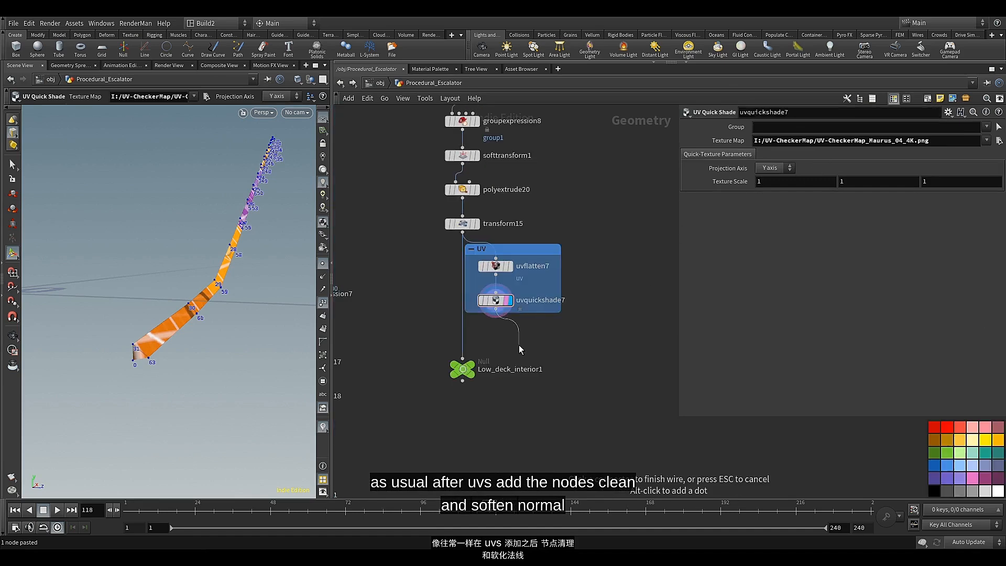
Add a Labs Soften Normals node fed by uvquickshade7 and make room for it above the Low_deck_interior1 null
{"action": "key", "text": "Tab"}
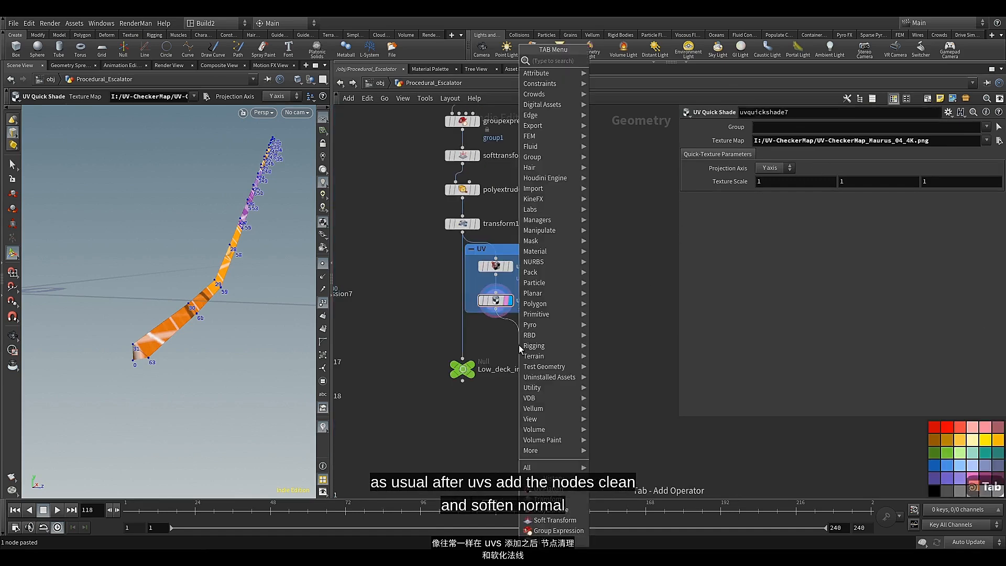
{"action": "type", "text": "sof"}
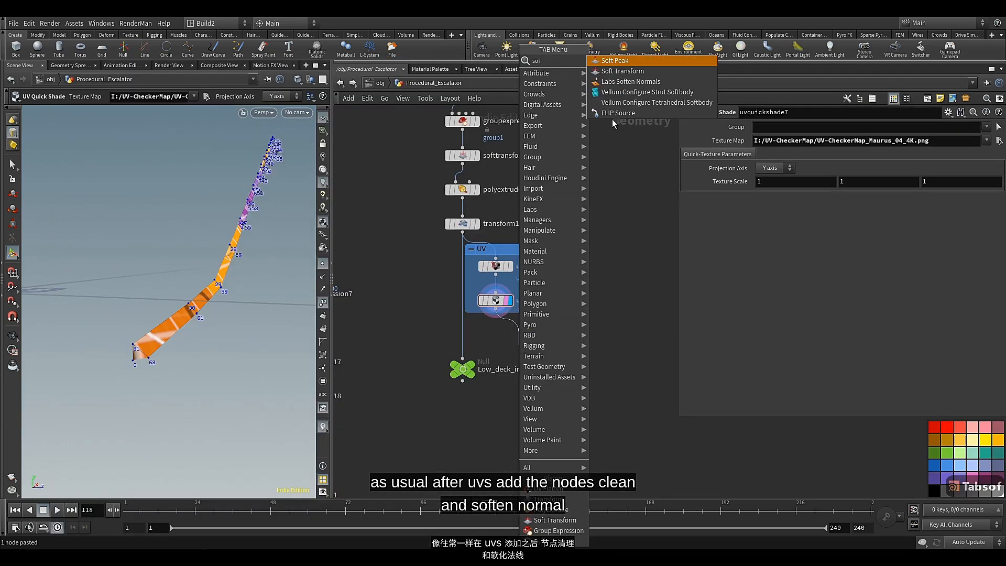
{"action": "left_click", "coordinate": [631, 82]}
{"action": "left_click", "coordinate": [511, 343]}
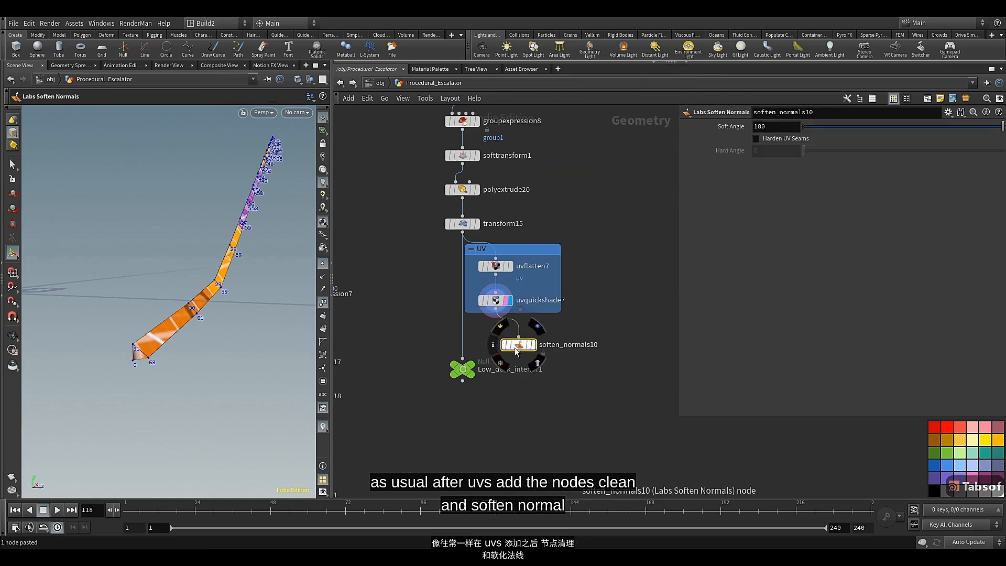
{"action": "left_click_drag", "start_coordinate": [516, 351], "coordinate": [462, 398]}
Add a Clean node after soften_normals10 and display its output
{"action": "left_click", "coordinate": [496, 346]}
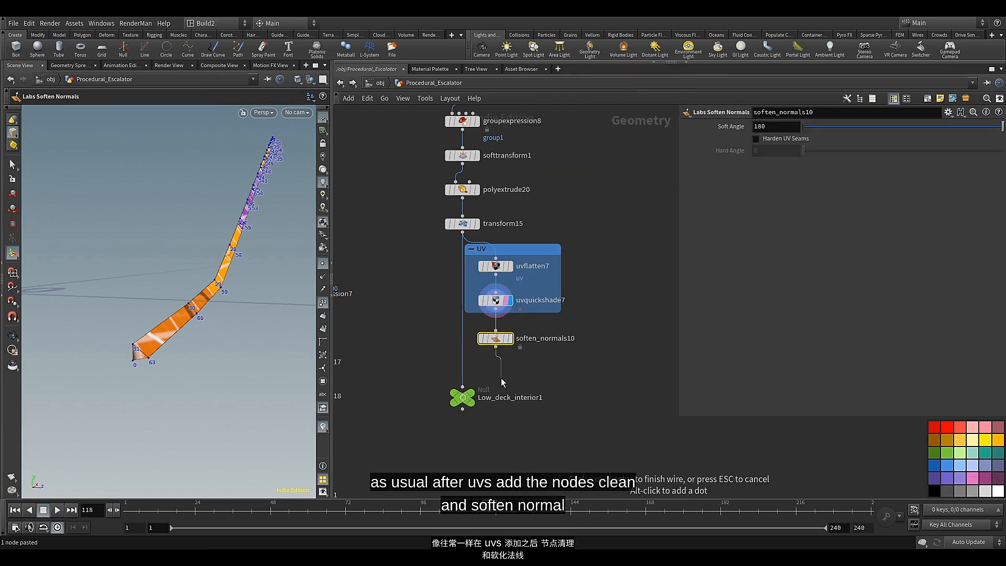
{"action": "key", "text": "Tab"}
{"action": "type", "text": "cle"}
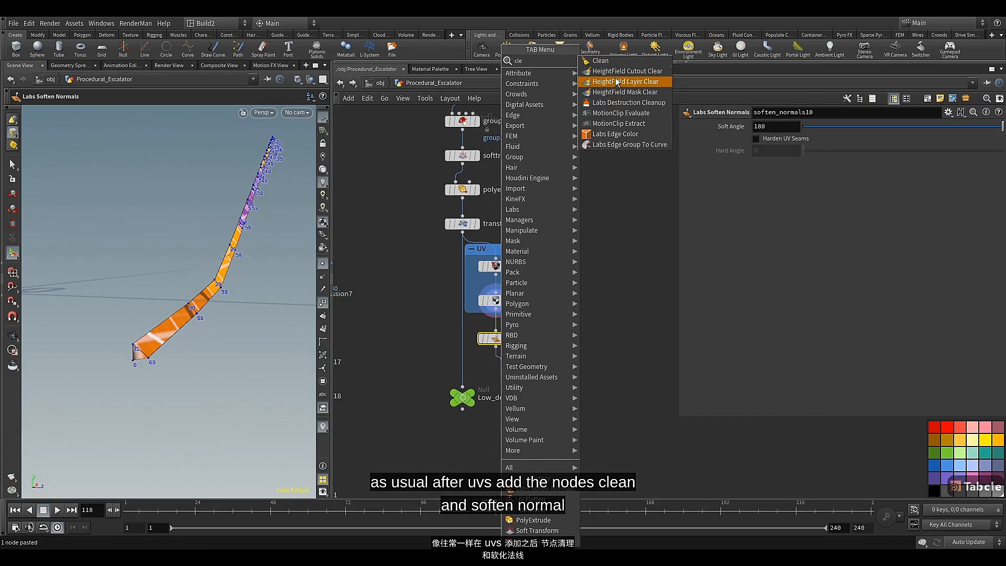
{"action": "left_click", "coordinate": [600, 60]}
{"action": "left_click", "coordinate": [497, 373]}
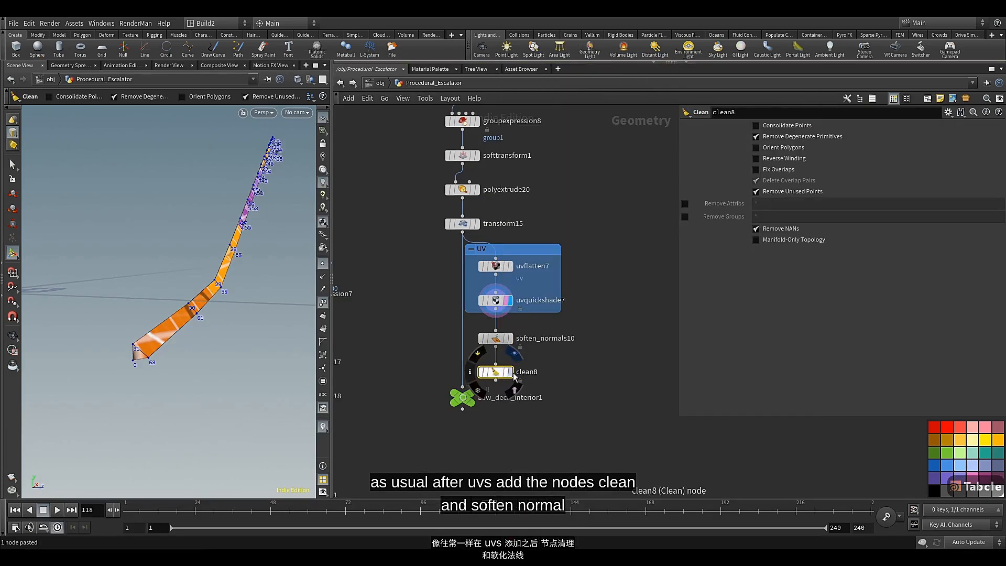
{"action": "left_click", "coordinate": [510, 372]}
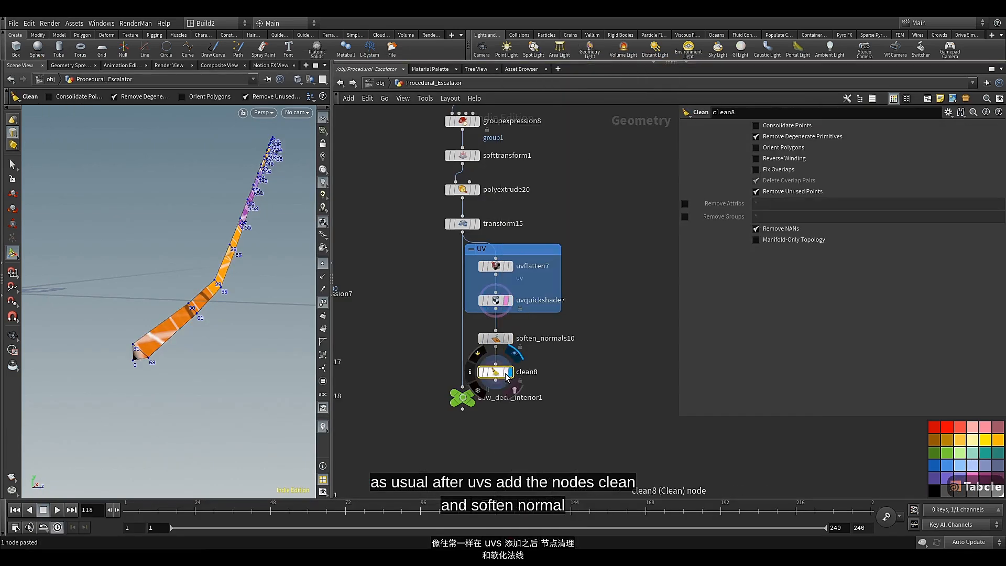
Enable attribute and group removal on the Clean node, setting Remove Attribs to "* ^uv ^N"
{"action": "left_click", "coordinate": [684, 204]}
{"action": "left_click", "coordinate": [685, 216]}
{"action": "left_click", "coordinate": [774, 203]}
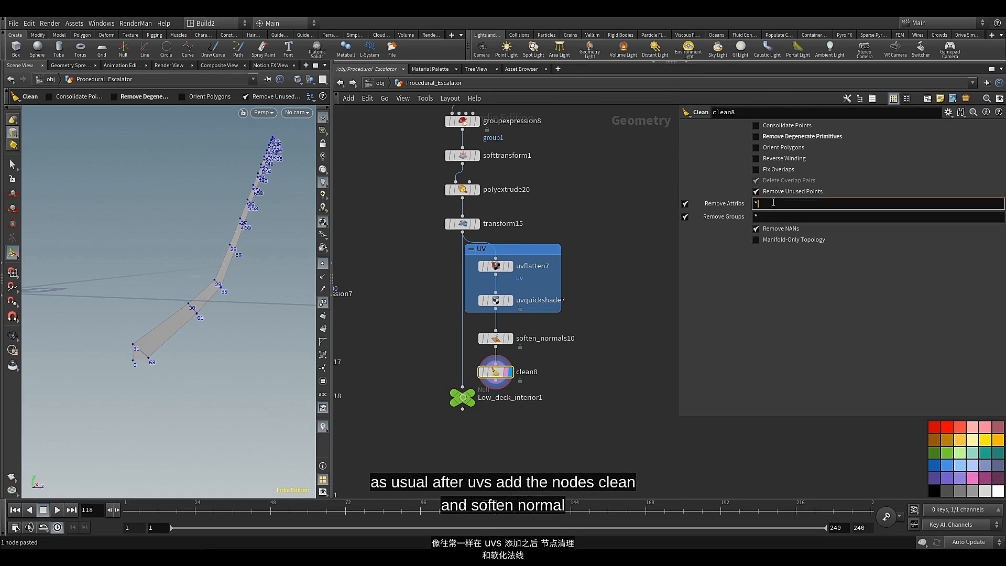
{"action": "type", "text": "^"}
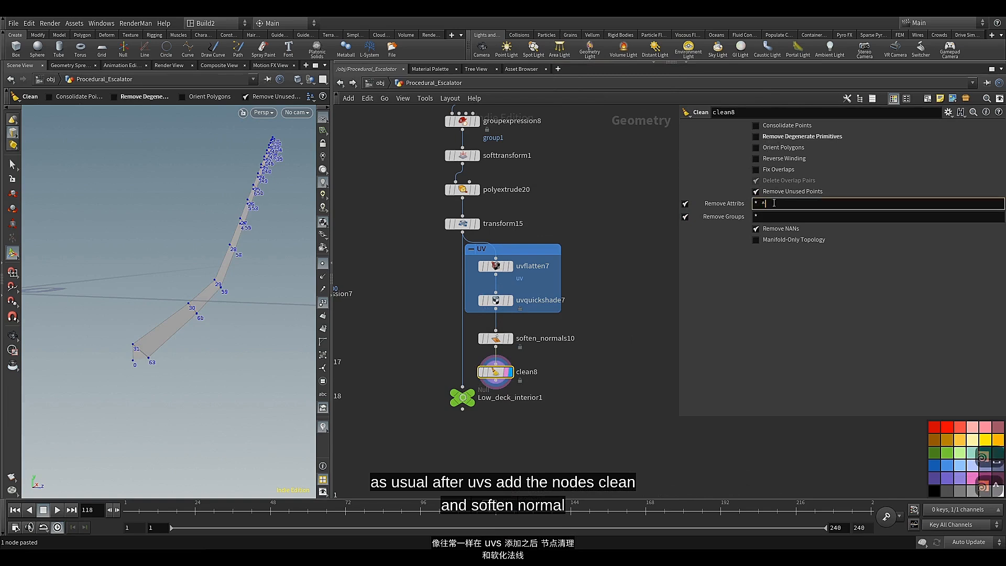
{"action": "type", "text": "uv "}
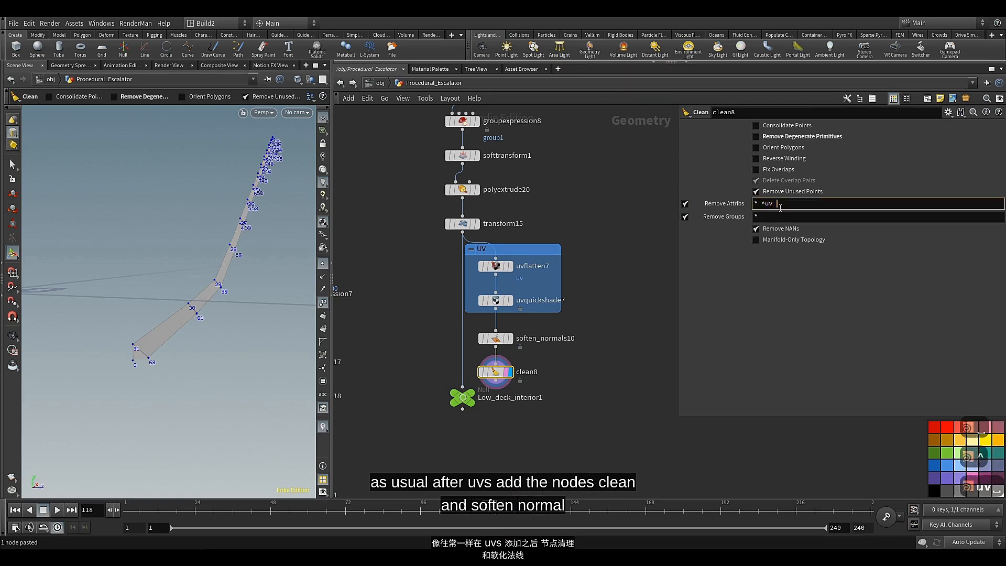
{"action": "type", "text": "^N"}
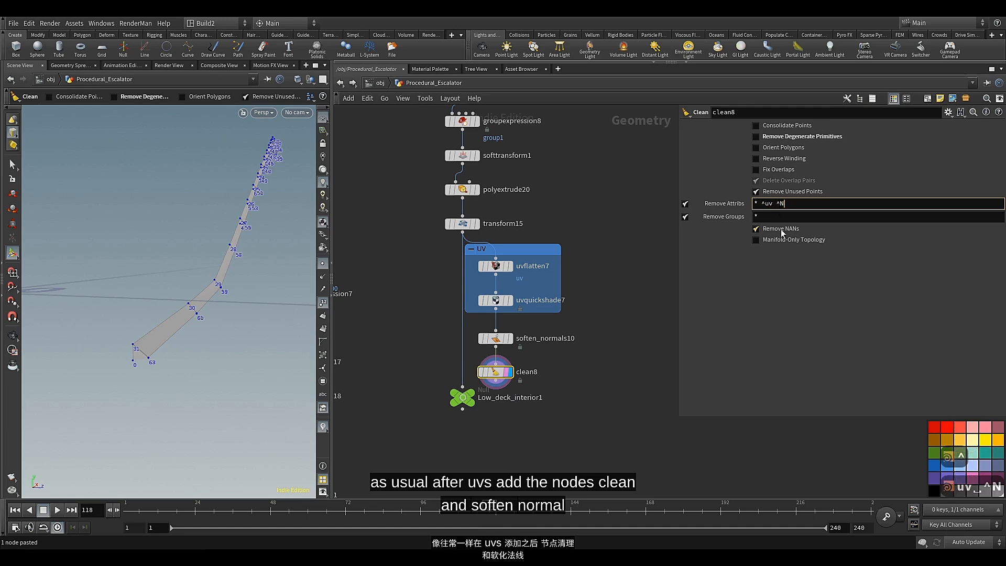
{"action": "key", "text": "Return"}
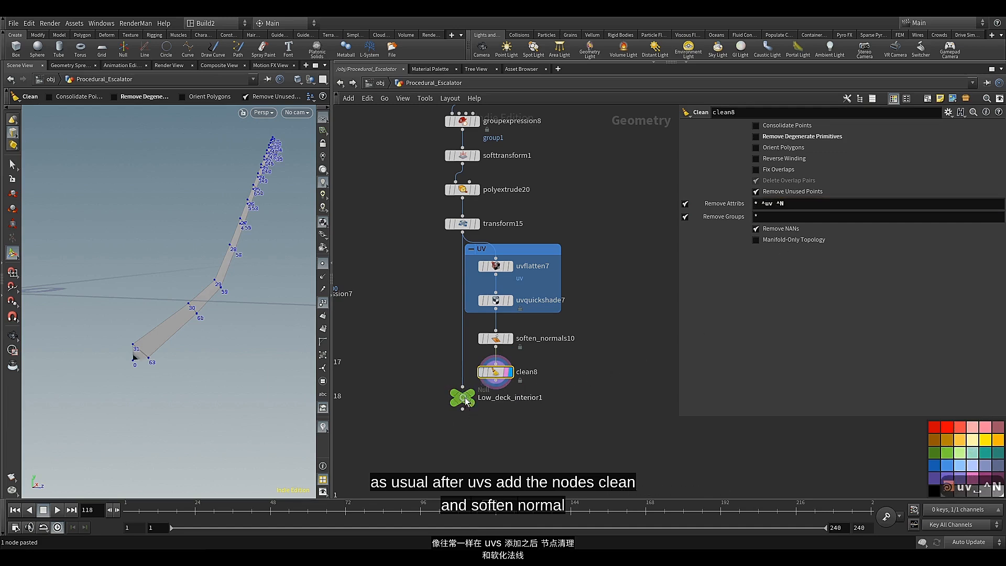
Connect clean8 to the Low_deck_interior1 null, display the null, and line up the final three nodes beneath transform15
{"action": "left_click_drag", "start_coordinate": [463, 398], "coordinate": [463, 422]}
{"action": "left_click_drag", "start_coordinate": [495, 380], "coordinate": [473, 408]}
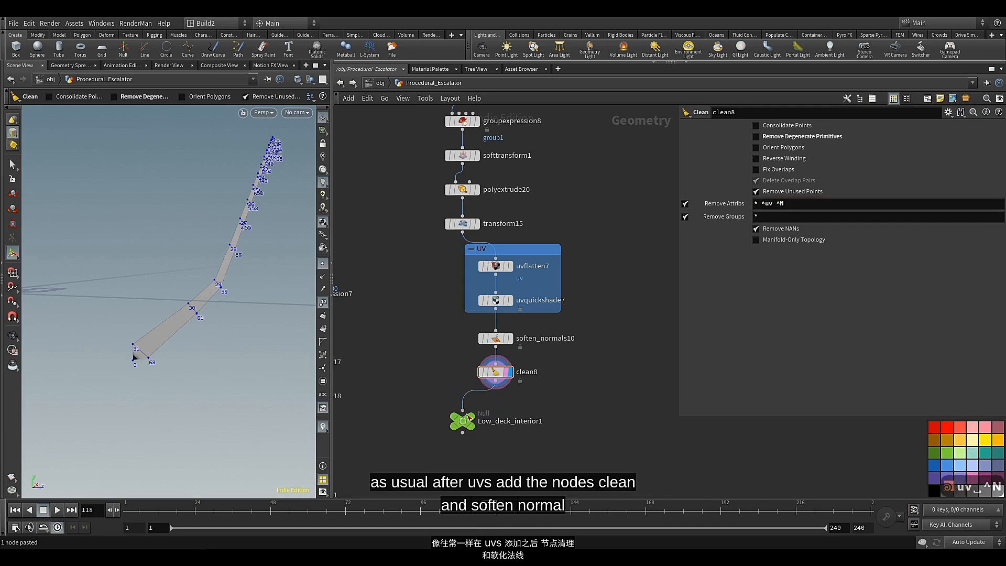
{"action": "left_click_drag", "start_coordinate": [486, 396], "coordinate": [494, 418]}
{"action": "left_click", "coordinate": [471, 416]}
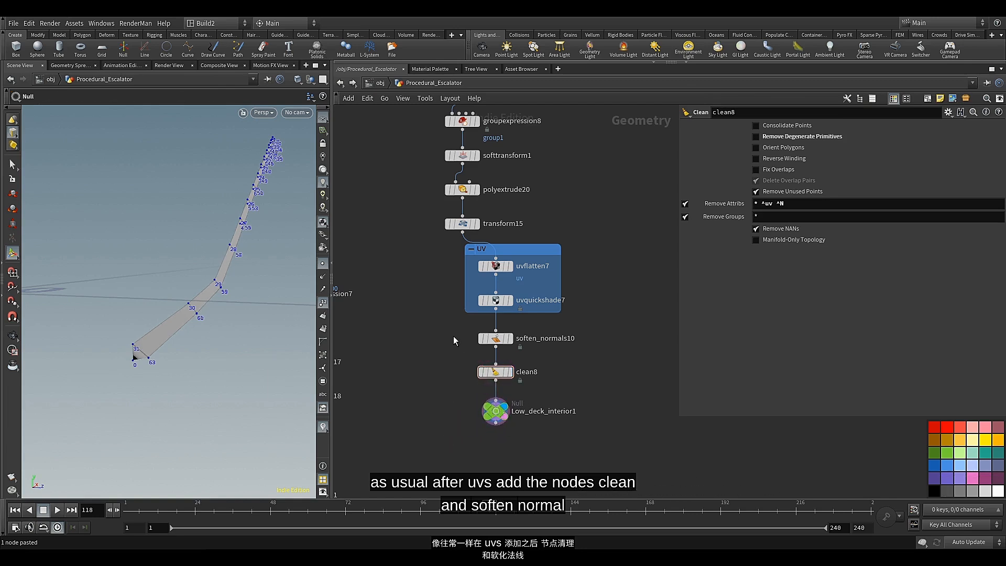
{"action": "left_click_drag", "start_coordinate": [454, 335], "coordinate": [514, 424]}
{"action": "left_click_drag", "start_coordinate": [497, 341], "coordinate": [468, 353]}
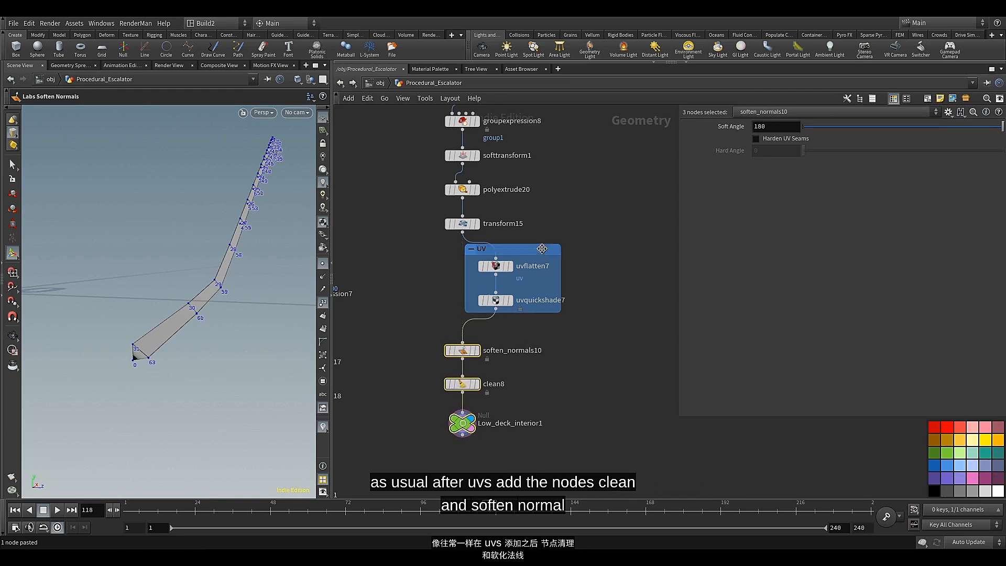
Move the UV network box slightly lower and set the Soft Angle of soften_normals10 to 60
{"action": "left_click_drag", "start_coordinate": [541, 249], "coordinate": [544, 259]}
{"action": "left_click", "coordinate": [586, 250]}
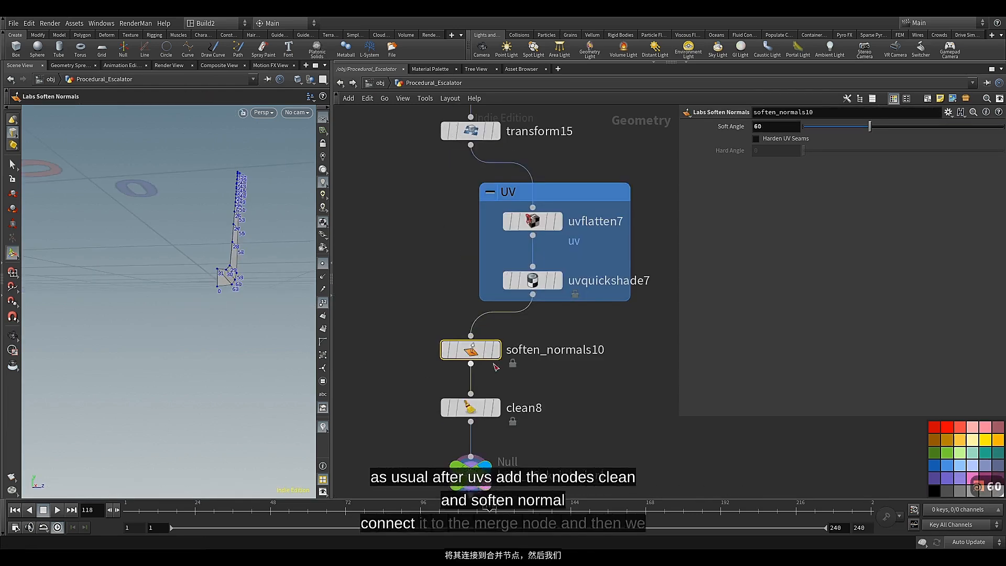
{"action": "scroll", "coordinate": [532, 369], "scroll_direction": "down", "scroll_amount": 3}
{"action": "scroll", "coordinate": [530, 336], "scroll_direction": "up", "scroll_amount": 3}
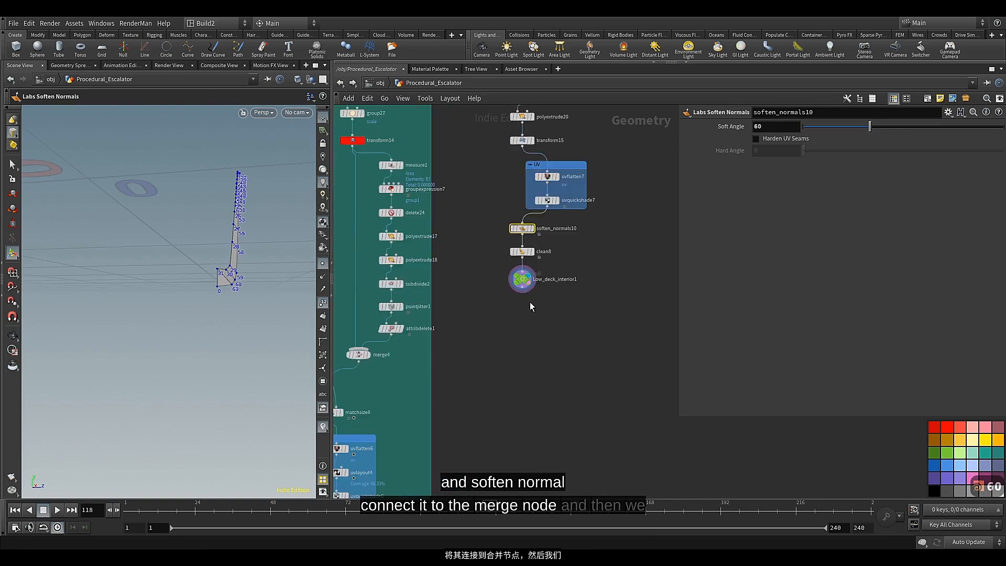
Connect the Low_deck_interior1 null to merge3, then display and select the merge node
{"action": "left_click", "coordinate": [522, 287]}
{"action": "scroll", "coordinate": [529, 358], "scroll_direction": "down", "scroll_amount": 5}
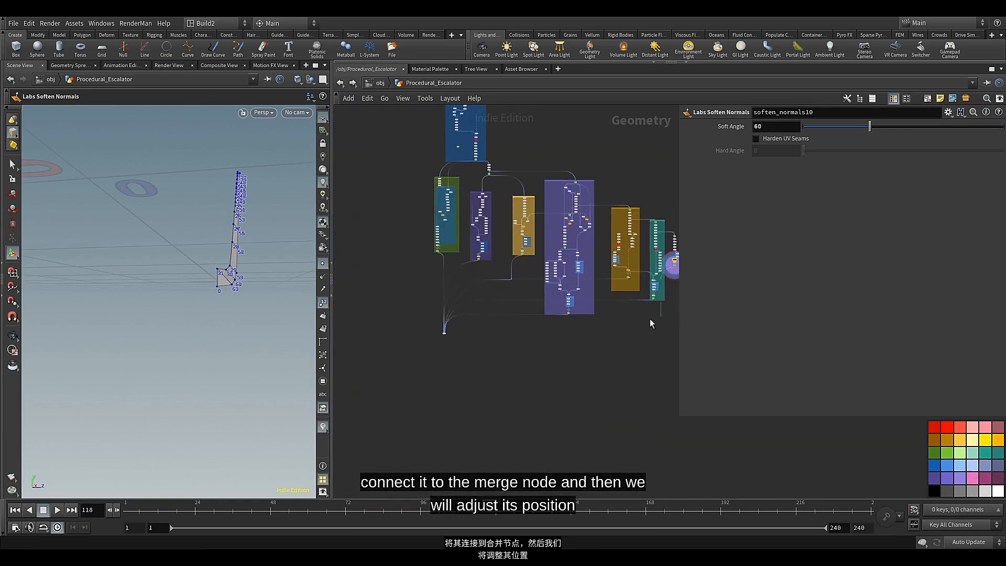
{"action": "scroll", "coordinate": [439, 341], "scroll_direction": "up", "scroll_amount": 5}
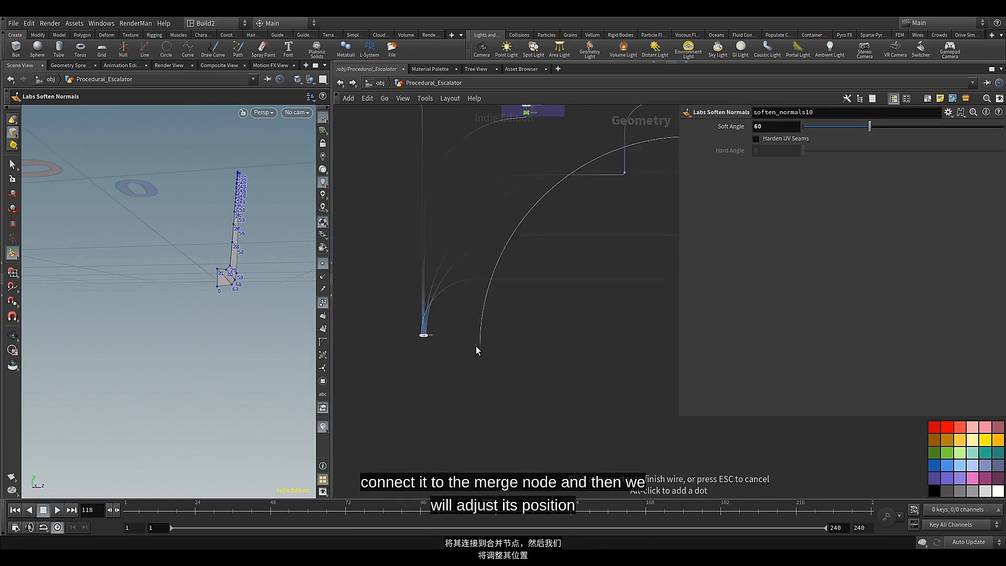
{"action": "left_click", "coordinate": [373, 313]}
{"action": "left_click", "coordinate": [351, 324]}
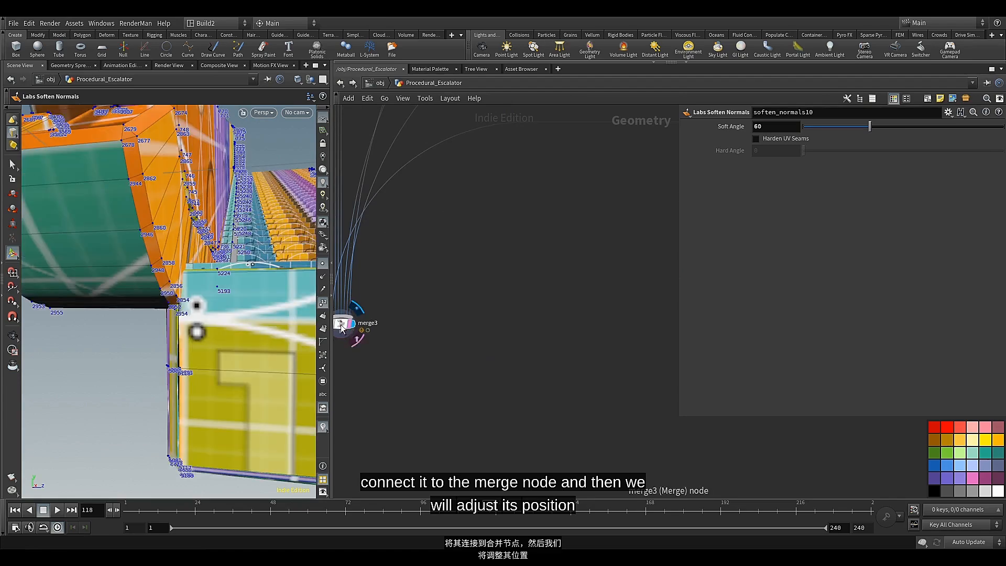
{"action": "left_click", "coordinate": [342, 326]}
{"action": "scroll", "coordinate": [406, 303], "scroll_direction": "down", "scroll_amount": 3}
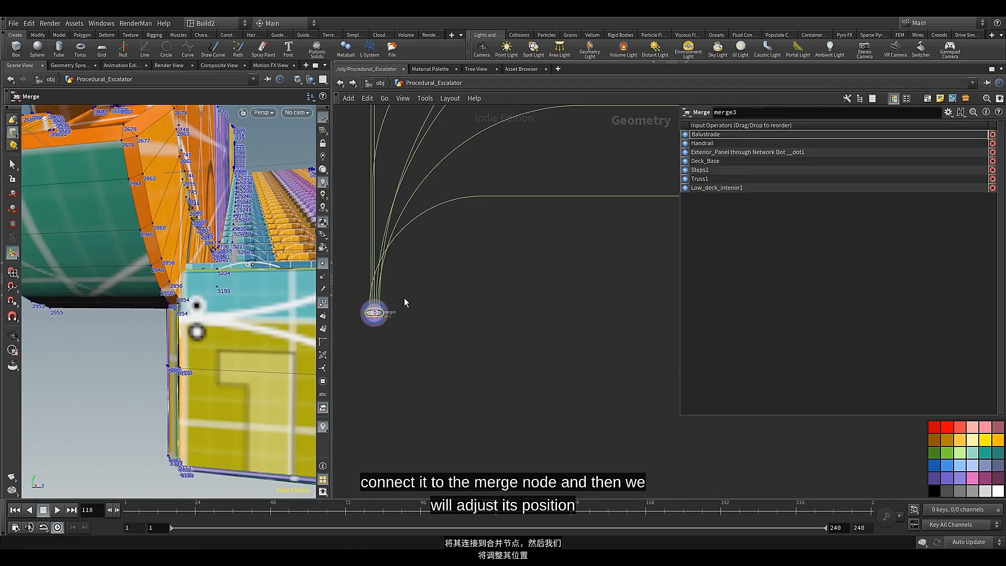
Turn off the point numbers in the viewport and view the merged lower deck beside the steps
{"action": "left_click", "coordinate": [324, 297]}
{"action": "left_click_drag", "start_coordinate": [246, 228], "coordinate": [200, 298], "text": "alt"}
{"action": "middle_click_drag", "start_coordinate": [180, 302], "coordinate": [190, 264], "text": "alt"}
{"action": "scroll", "coordinate": [180, 276], "scroll_direction": "up", "scroll_amount": 4, "text": "alt"}
Bypass the clean8 node above the Low_deck_interior1 null
{"action": "scroll", "coordinate": [638, 314], "scroll_direction": "down", "scroll_amount": 5}
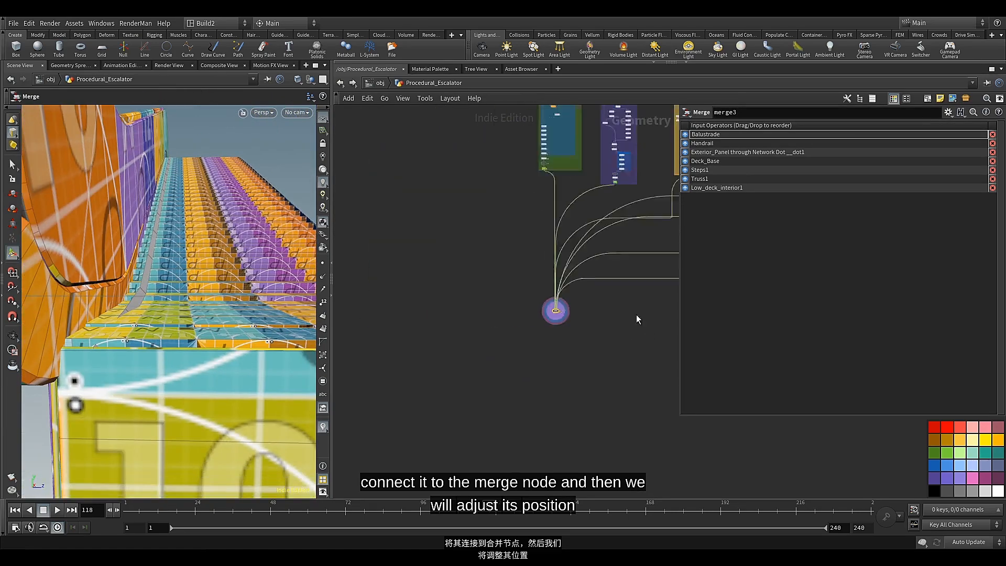
{"action": "scroll", "coordinate": [637, 316], "scroll_direction": "down", "scroll_amount": 5}
{"action": "middle_click_drag", "start_coordinate": [636, 315], "coordinate": [428, 338]}
{"action": "scroll", "coordinate": [543, 286], "scroll_direction": "up", "scroll_amount": 11}
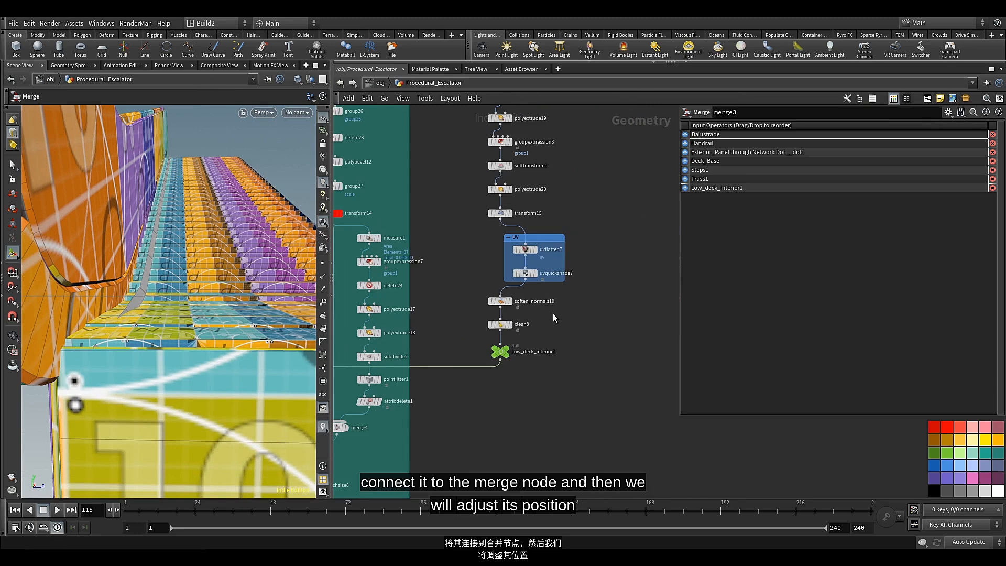
{"action": "scroll", "coordinate": [540, 337], "scroll_direction": "up", "scroll_amount": 3}
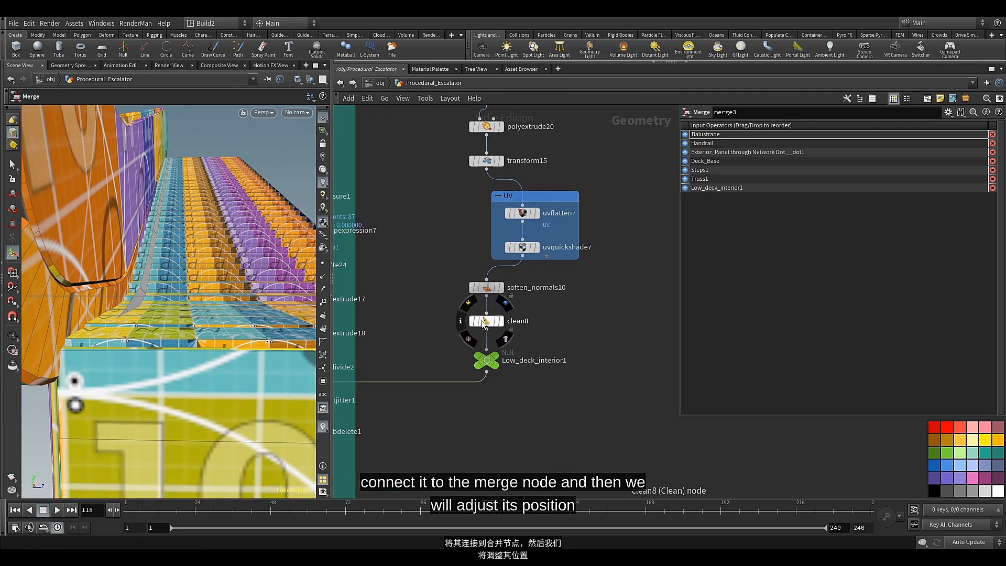
{"action": "left_click", "coordinate": [468, 306]}
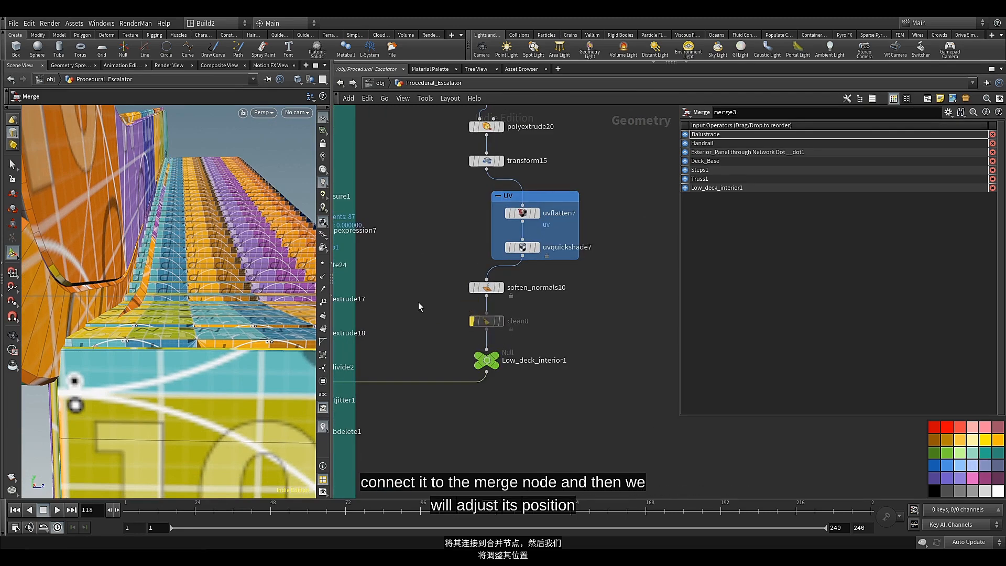
{"action": "middle_click_drag", "start_coordinate": [429, 287], "coordinate": [448, 386]}
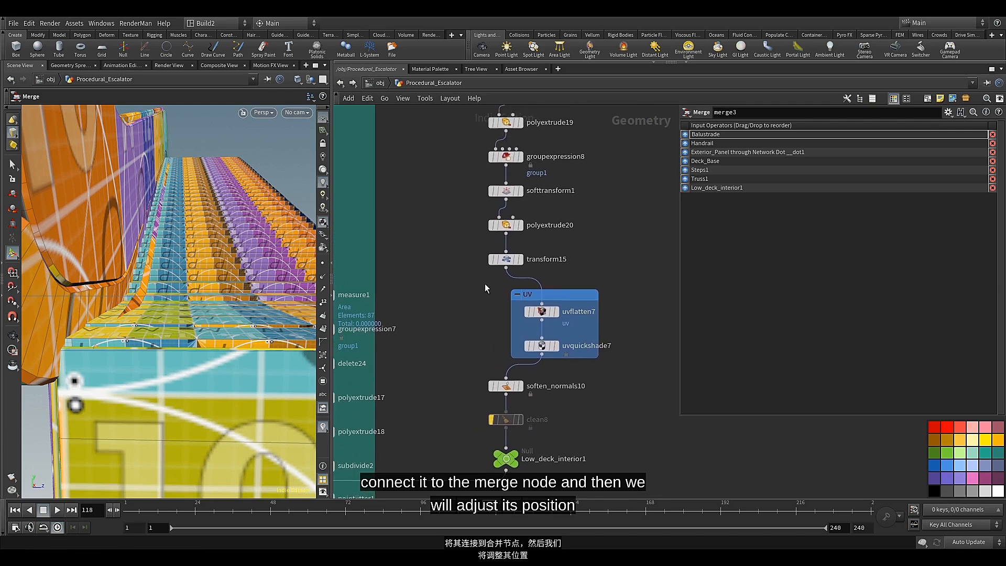
Insert a Transform node between transform15 and the UV box, with its template flag on
{"action": "mouse_move", "coordinate": [485, 284]}
{"action": "middle_mouse_down"}
{"action": "mouse_move", "coordinate": [483, 332]}
{"action": "mouse_move", "coordinate": [478, 295]}
{"action": "middle_mouse_up"}
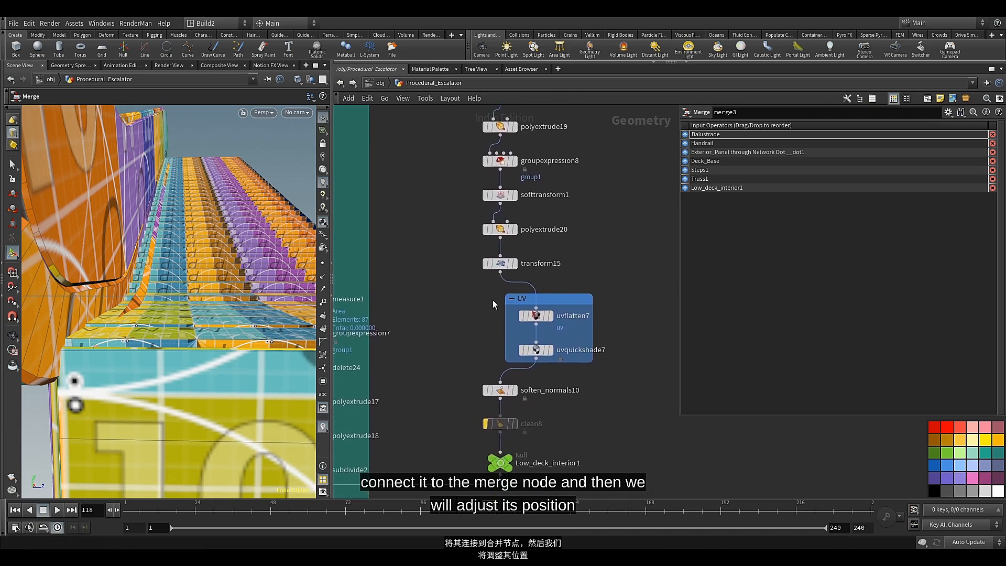
{"action": "key", "text": "Tab"}
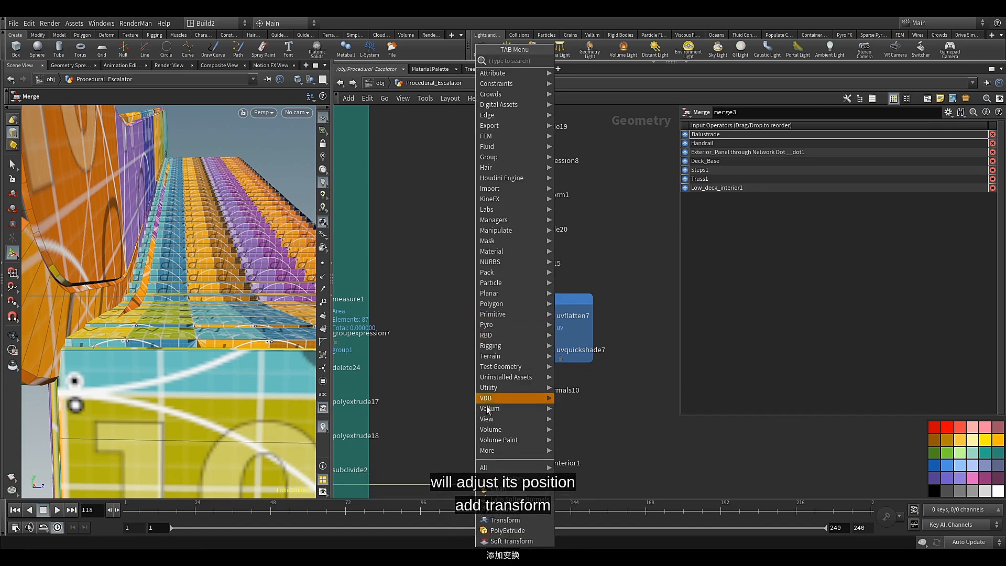
{"action": "left_click", "coordinate": [494, 520]}
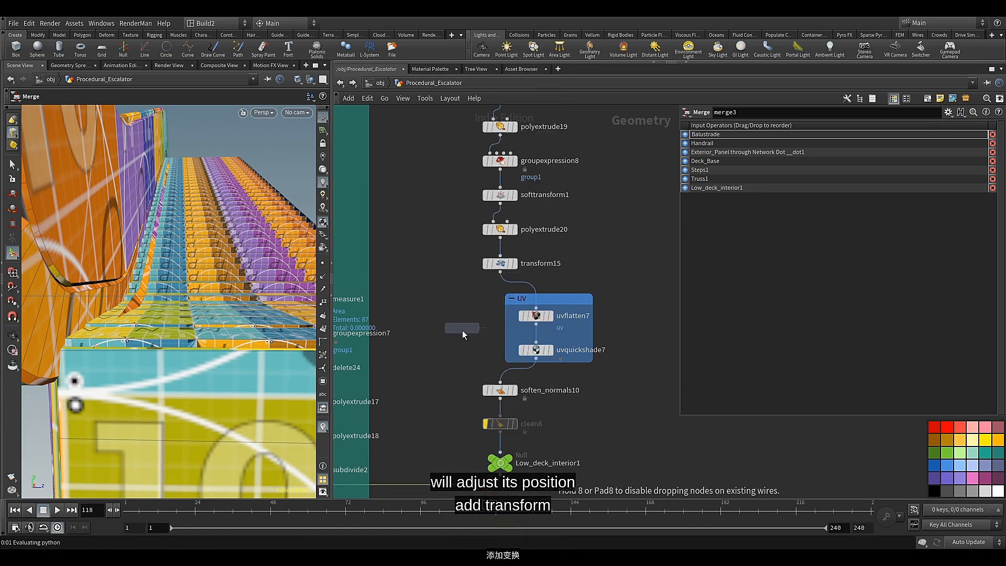
{"action": "left_click", "coordinate": [462, 330]}
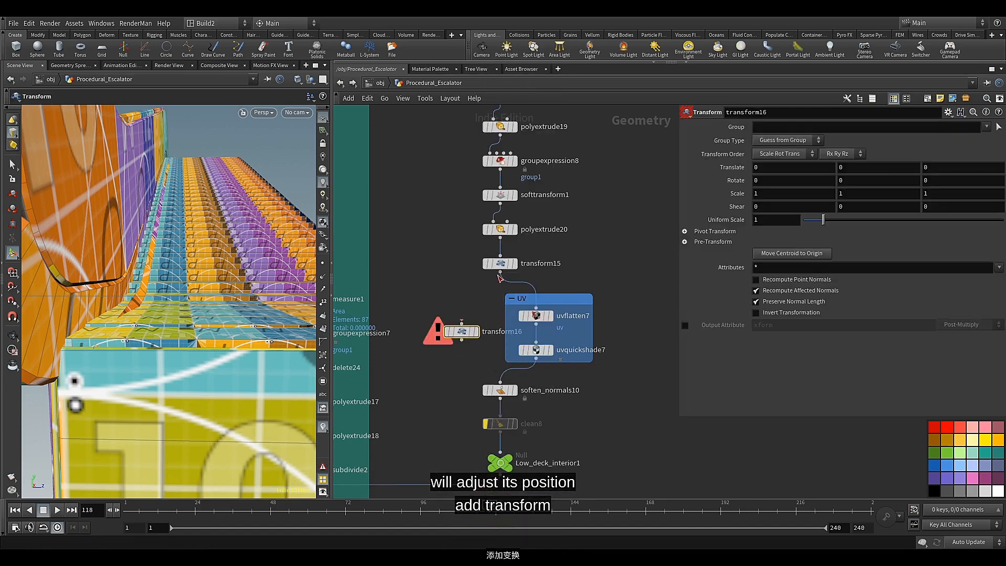
{"action": "left_click", "coordinate": [461, 322]}
{"action": "left_click_drag", "start_coordinate": [461, 333], "coordinate": [461, 306]}
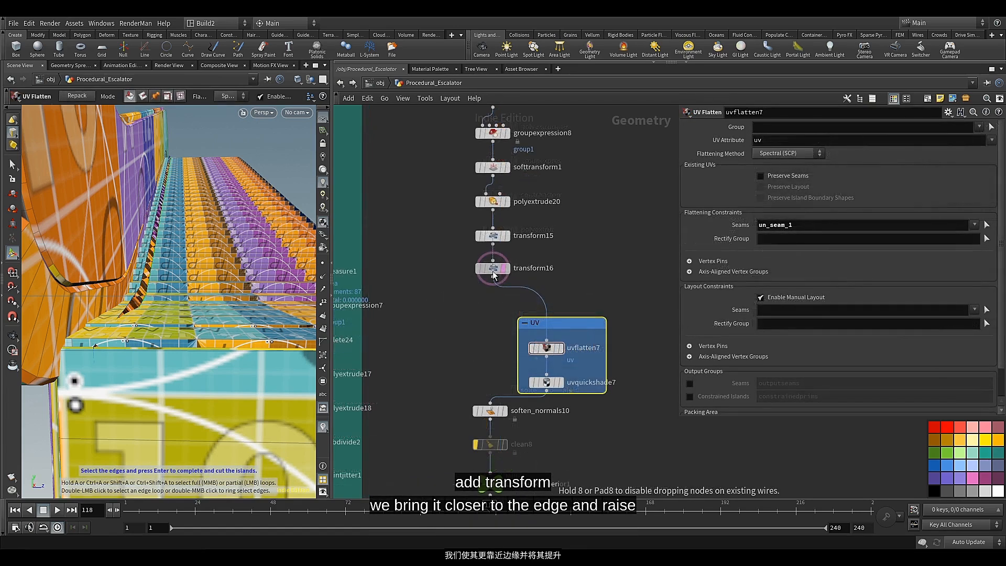
{"action": "left_click_drag", "start_coordinate": [492, 271], "coordinate": [494, 276]}
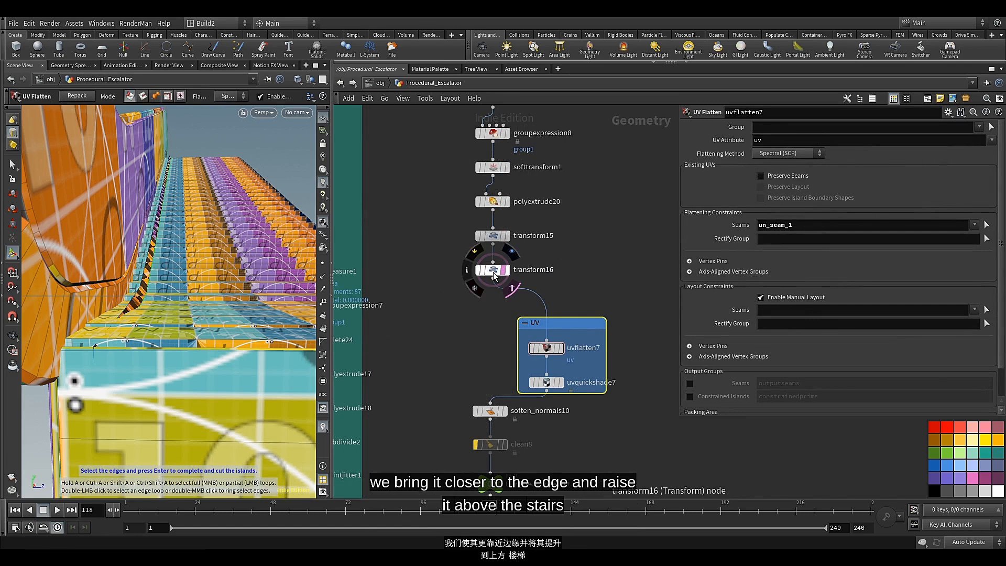
Set transform16's Translate Y to 0.08 and Translate Z to -0.09 to bring the interior panel toward the edge
{"action": "left_click", "coordinate": [494, 274]}
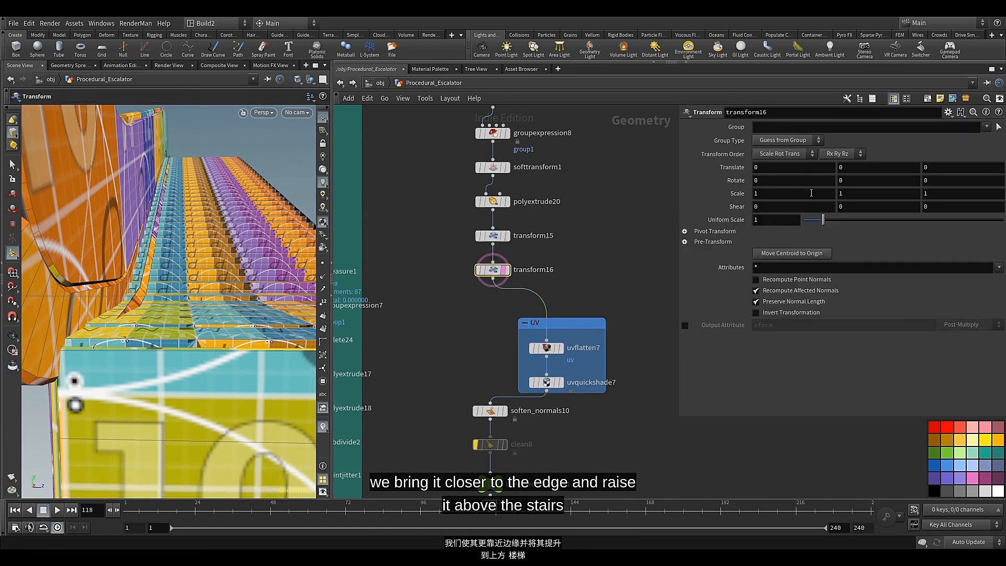
{"action": "middle_click_drag", "start_coordinate": [803, 166], "coordinate": [780, 184]}
{"action": "key", "text": "ctrl+z"}
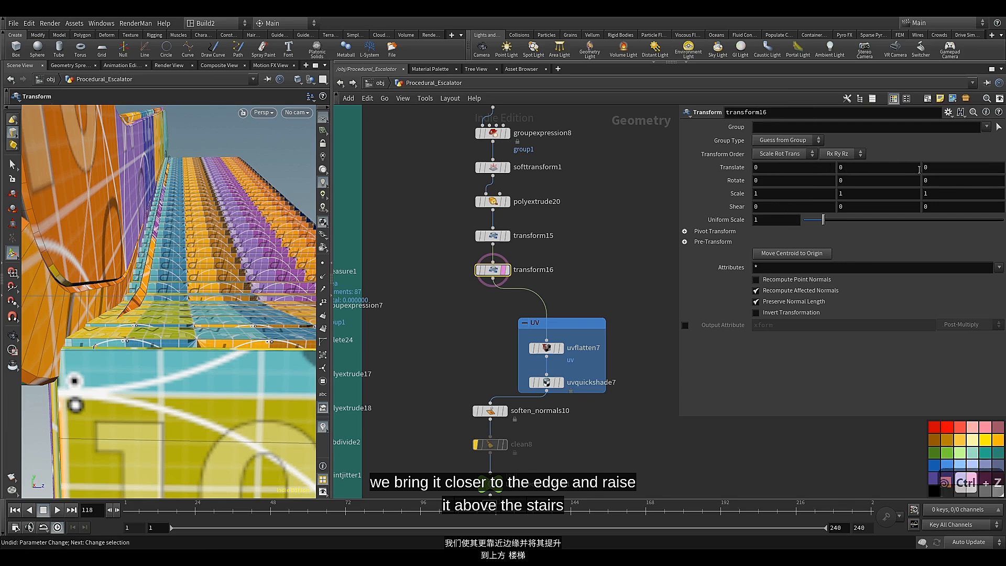
{"action": "middle_click_drag", "start_coordinate": [938, 167], "coordinate": [897, 193]}
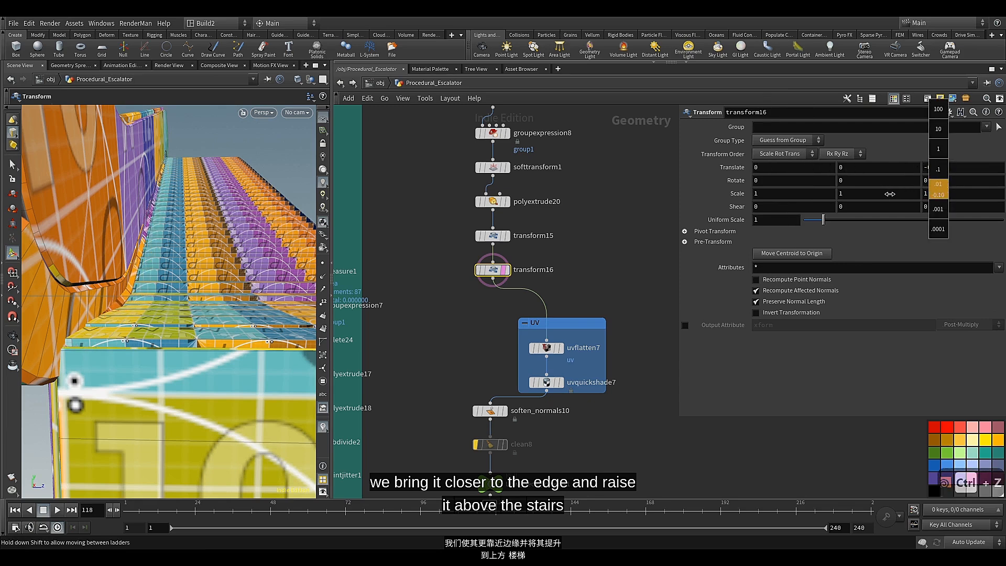
{"action": "middle_click_drag", "start_coordinate": [890, 194], "coordinate": [943, 173]}
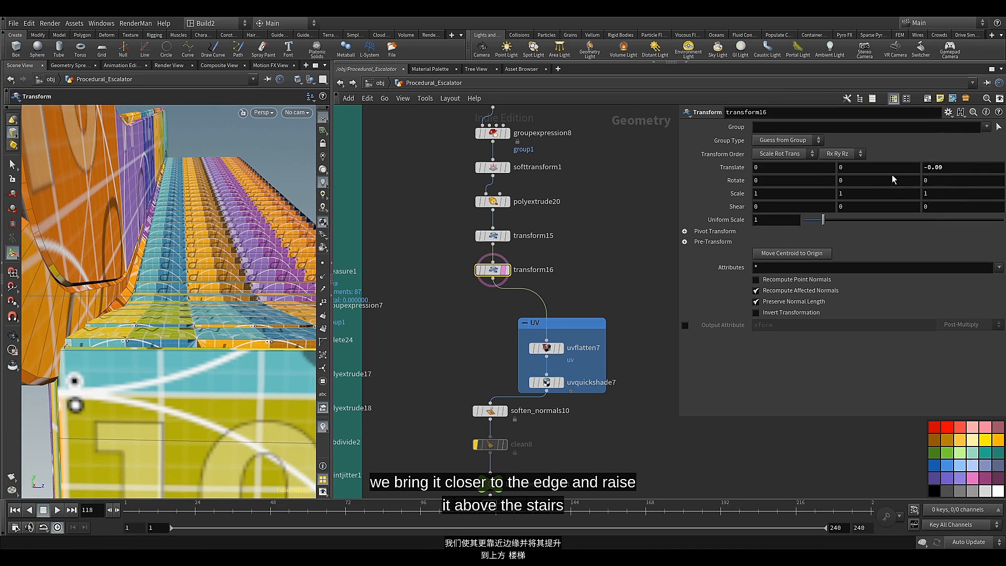
{"action": "middle_click_drag", "start_coordinate": [882, 184], "coordinate": [923, 196]}
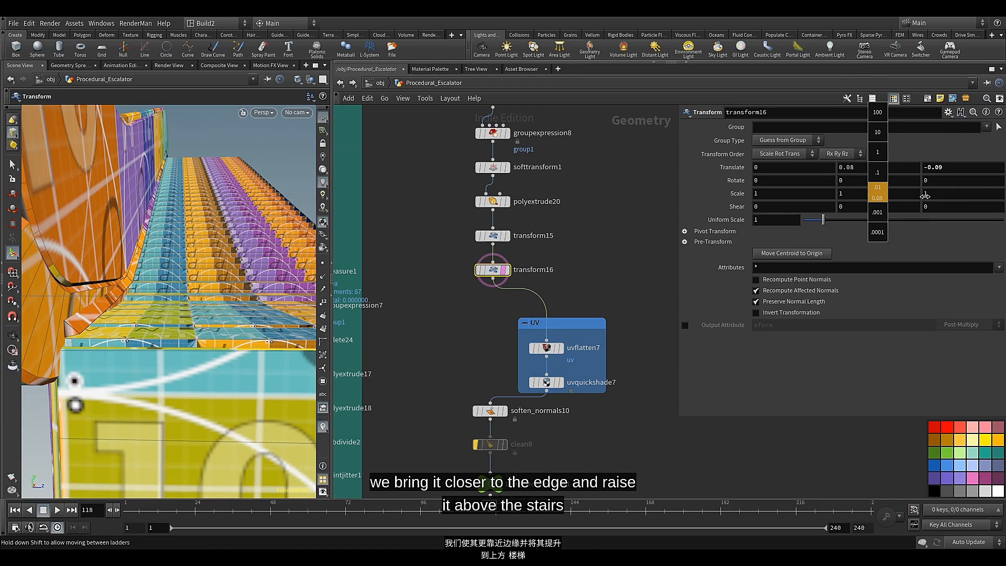
Check the panel's position against the steps and bypass groupexpression8 and softtransform1
{"action": "left_click_drag", "start_coordinate": [190, 254], "coordinate": [235, 276], "text": "alt"}
{"action": "scroll", "coordinate": [169, 273], "scroll_direction": "up", "scroll_amount": 5}
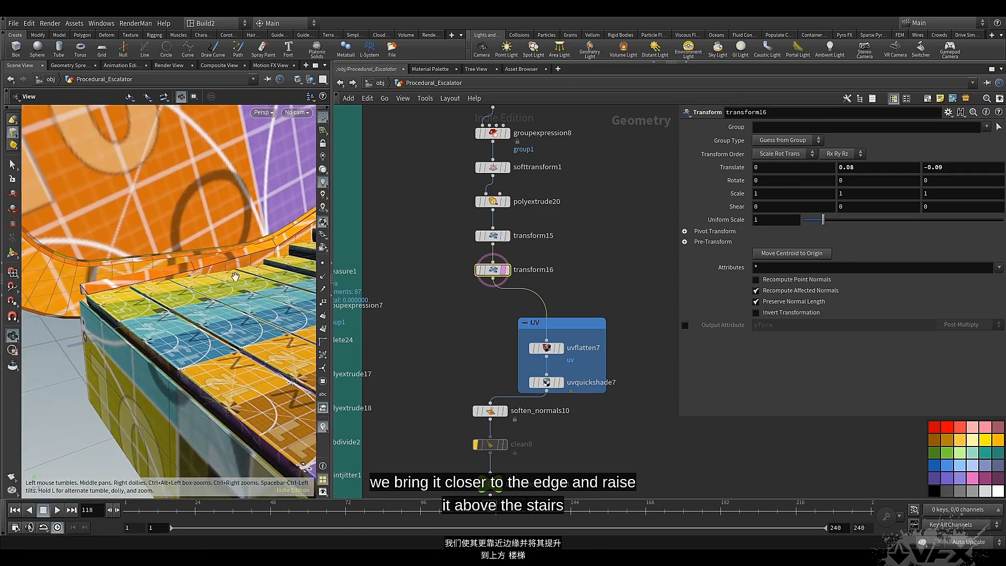
{"action": "left_click_drag", "start_coordinate": [277, 233], "coordinate": [161, 322], "text": "alt"}
{"action": "scroll", "coordinate": [164, 328], "scroll_direction": "up", "scroll_amount": 5}
{"action": "middle_click_drag", "start_coordinate": [434, 197], "coordinate": [451, 257]}
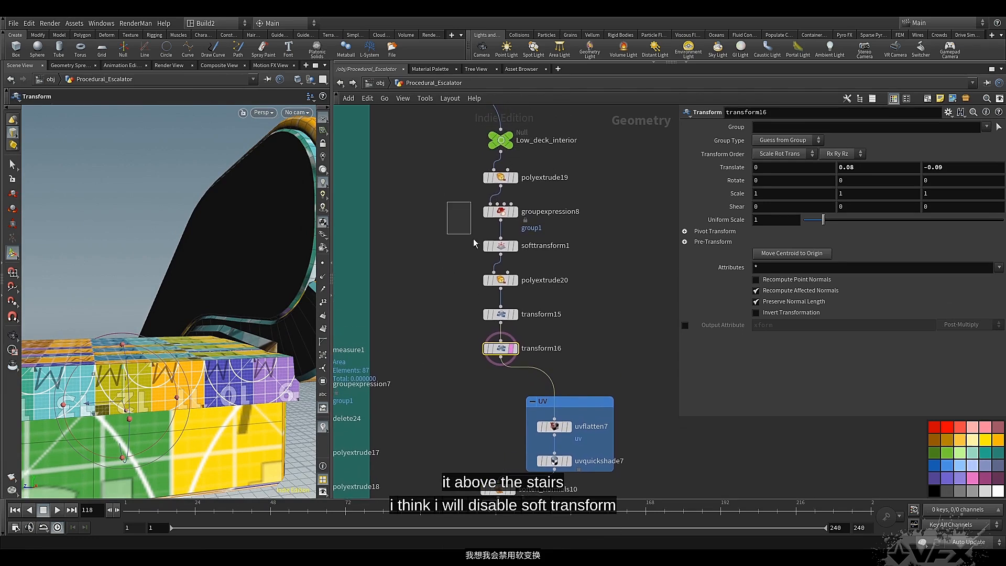
{"action": "left_click_drag", "start_coordinate": [474, 243], "coordinate": [535, 265]}
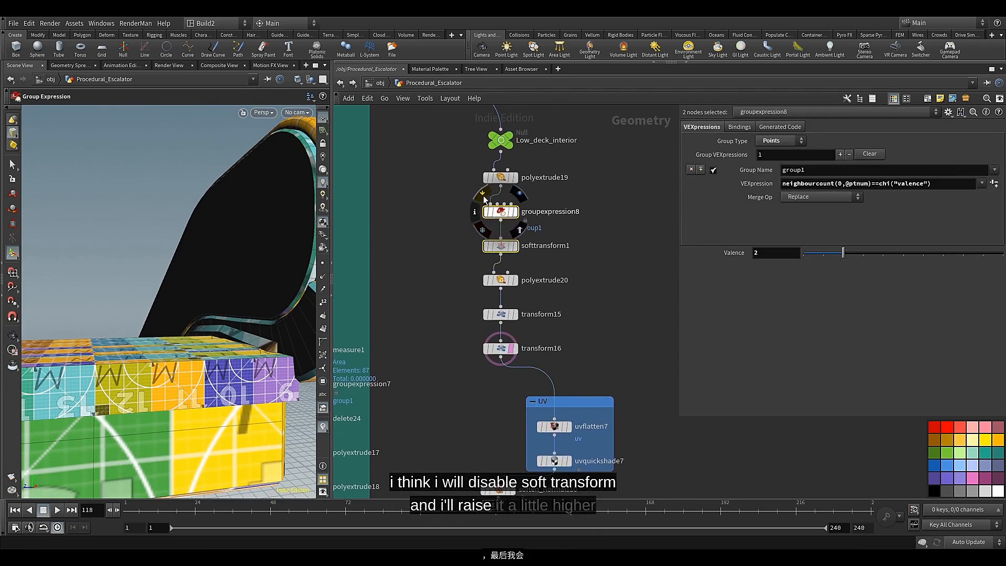
{"action": "left_click", "coordinate": [482, 195]}
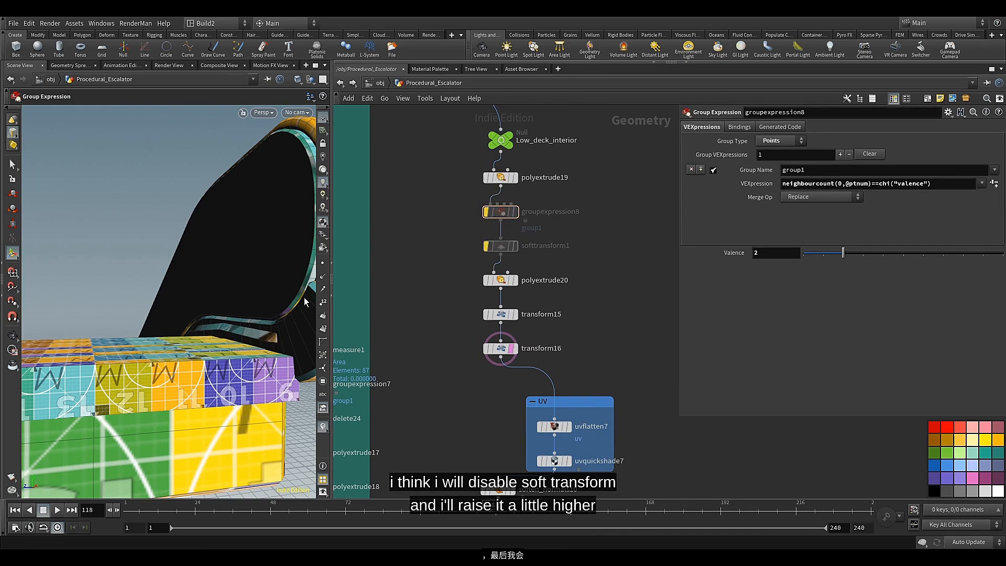
Set transform16's Translate Y to 0.061 and check the panel's height over the steps
{"action": "key", "text": "Escape"}
{"action": "left_click_drag", "start_coordinate": [304, 302], "coordinate": [227, 278]}
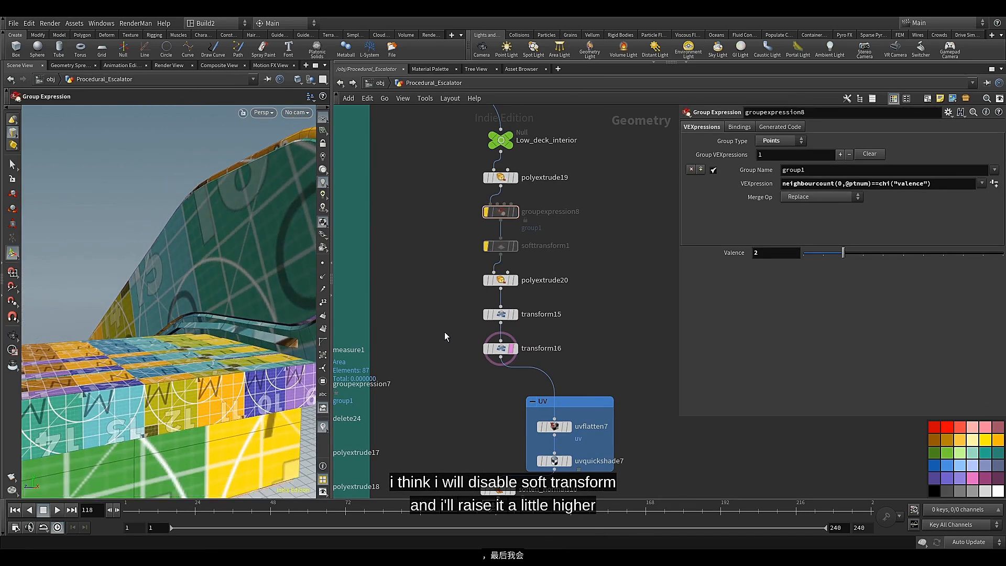
{"action": "left_click_drag", "start_coordinate": [492, 367], "coordinate": [493, 367]}
{"action": "middle_click_drag", "start_coordinate": [876, 164], "coordinate": [876, 168]}
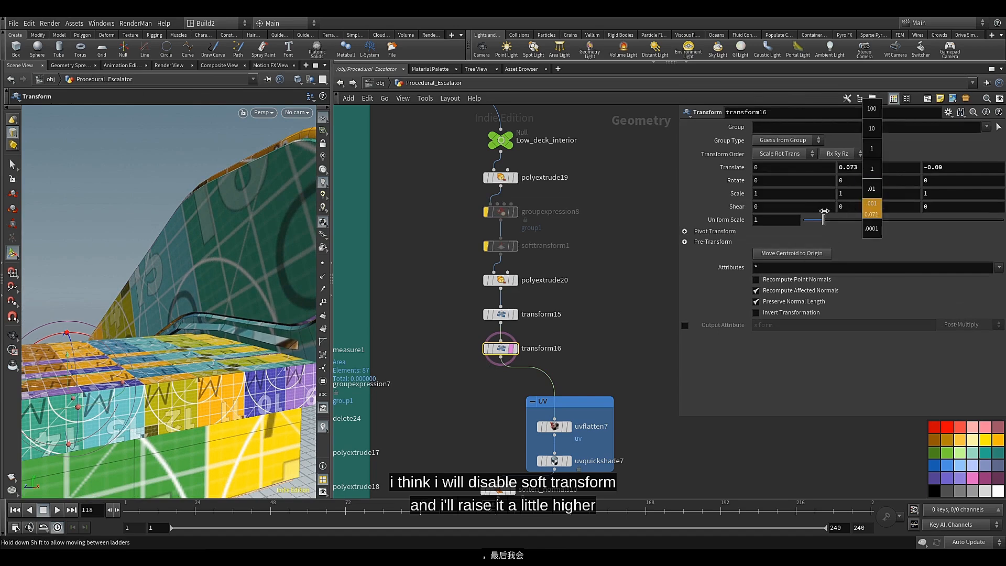
{"action": "middle_click_drag", "start_coordinate": [779, 211], "coordinate": [778, 211]}
{"action": "left_click_drag", "start_coordinate": [183, 240], "coordinate": [214, 333], "text": "alt"}
{"action": "scroll", "coordinate": [217, 316], "scroll_direction": "down", "scroll_amount": 4}
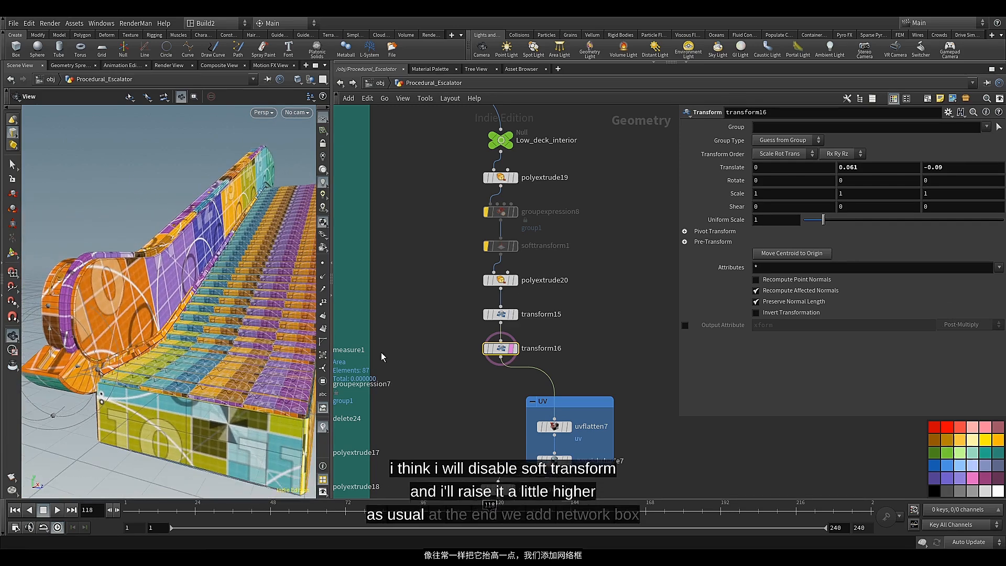
Move the UV network box up, closer beneath transform16
{"action": "scroll", "coordinate": [460, 349], "scroll_direction": "down", "scroll_amount": 5}
{"action": "middle_click_drag", "start_coordinate": [457, 342], "coordinate": [455, 307]}
{"action": "scroll", "coordinate": [489, 352], "scroll_direction": "up", "scroll_amount": 5}
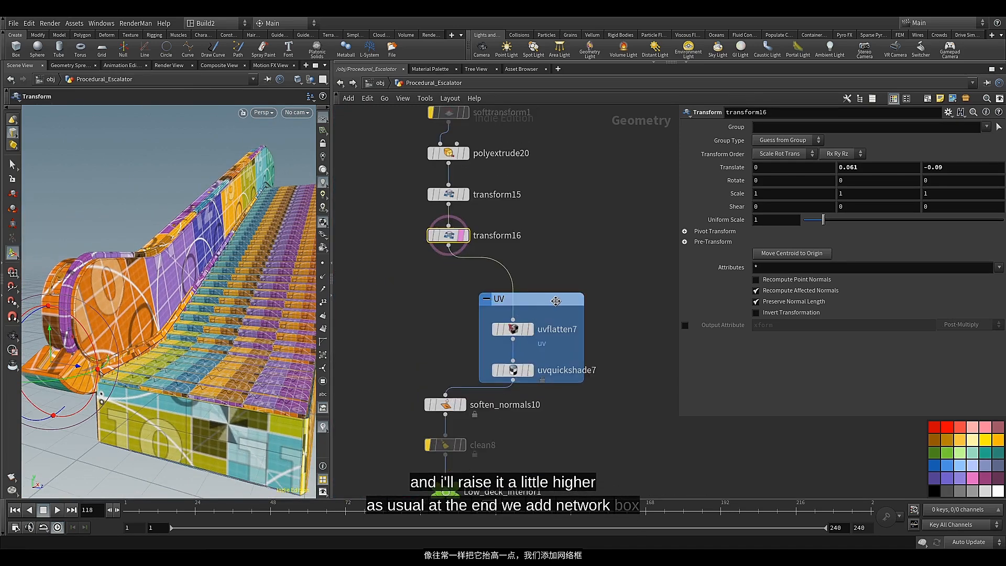
{"action": "left_click_drag", "start_coordinate": [553, 300], "coordinate": [554, 284]}
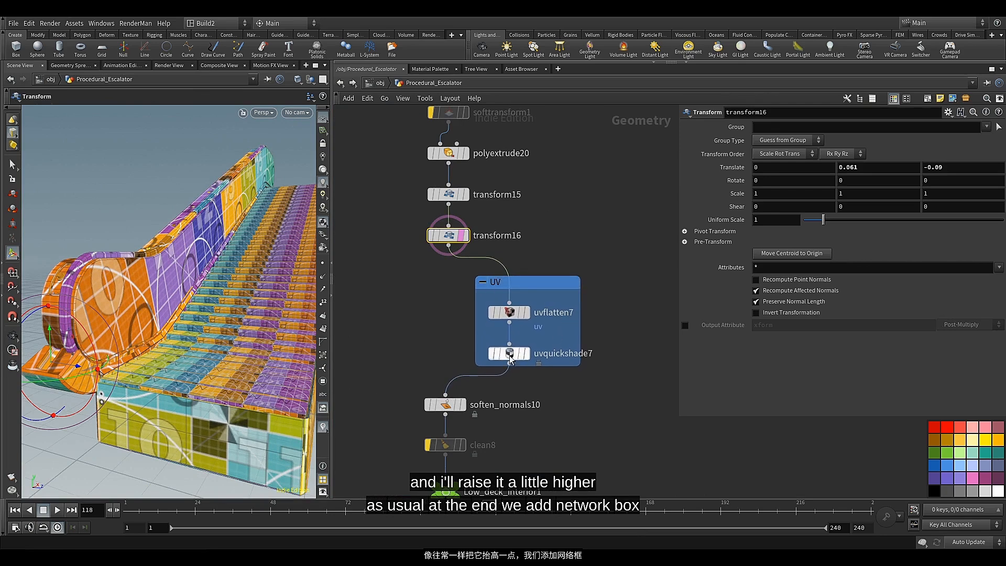
Route the Low_deck_interior1 output wire through a dot placed straight below the null, beneath the teal network box
{"action": "scroll", "coordinate": [510, 359], "scroll_direction": "down", "scroll_amount": 8}
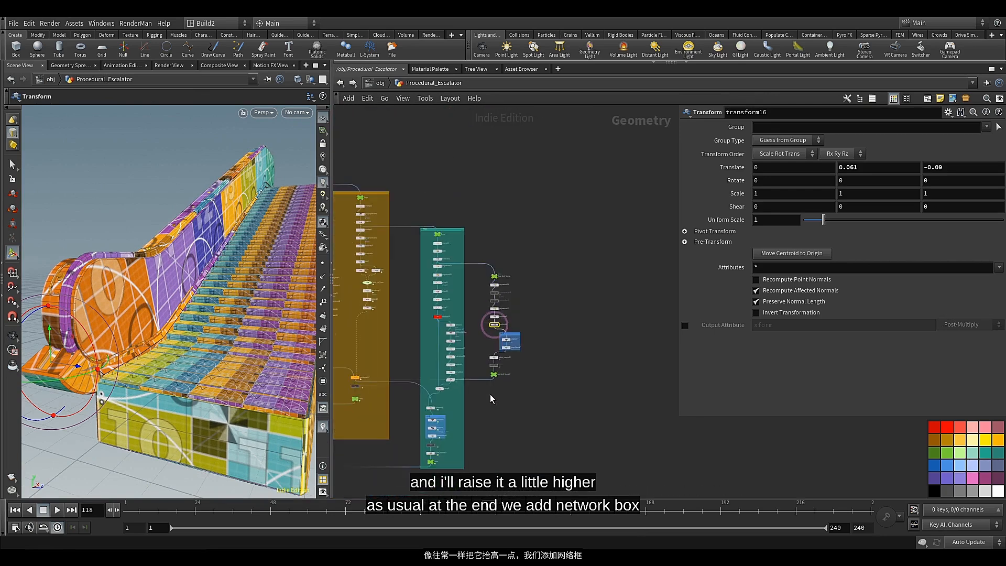
{"action": "middle_click_drag", "start_coordinate": [489, 394], "coordinate": [536, 322]}
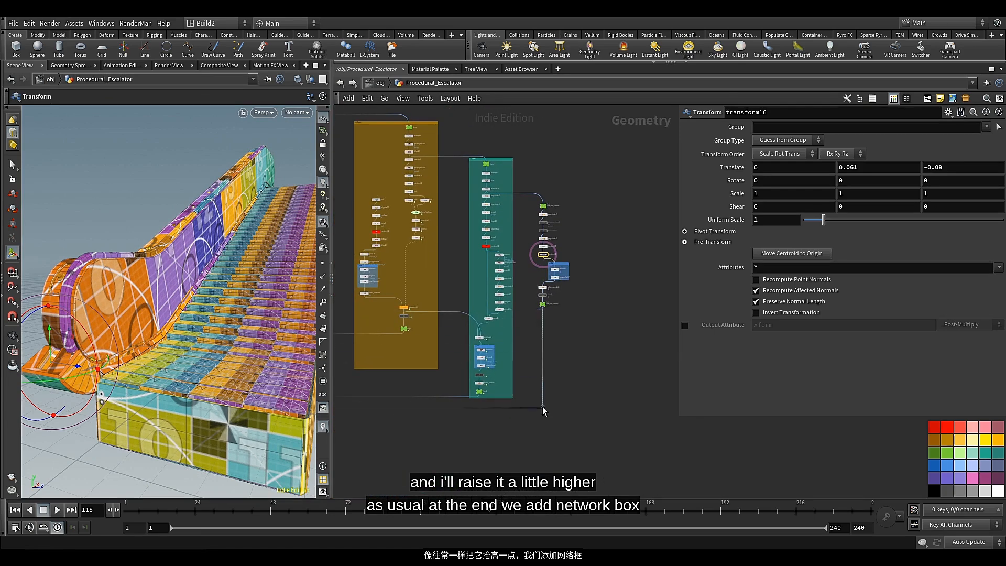
{"action": "left_click_drag", "start_coordinate": [541, 408], "coordinate": [542, 410]}
{"action": "key", "text": "c"}
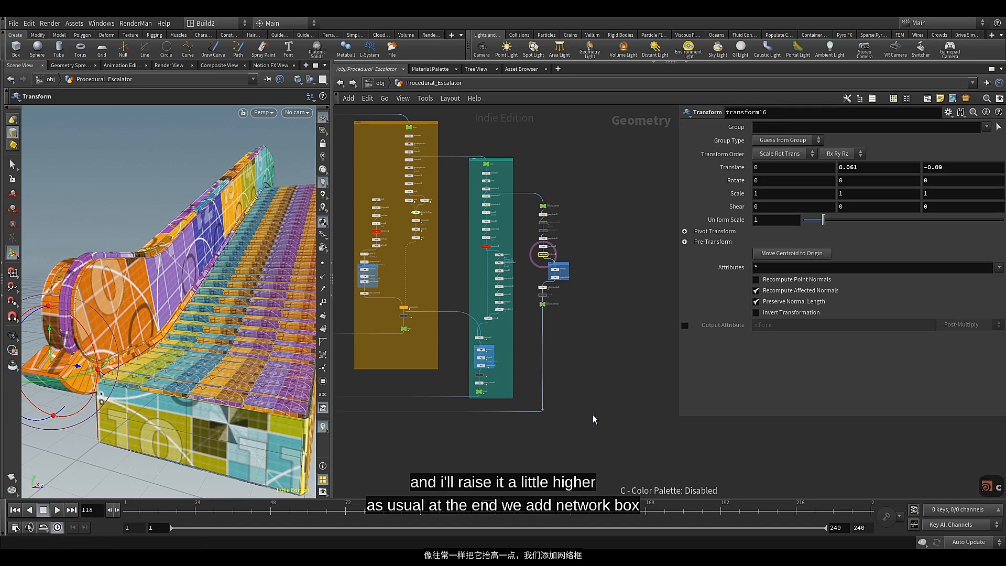
Enclose the lower deck interior nodes, from Low_deck_interior to Low_deck_interior1, in a new network box
{"action": "scroll", "coordinate": [559, 412], "scroll_direction": "up", "scroll_amount": 2}
{"action": "middle_click_drag", "start_coordinate": [559, 427], "coordinate": [539, 456]}
{"action": "left_click_drag", "start_coordinate": [585, 167], "coordinate": [505, 313]}
{"action": "scroll", "coordinate": [530, 303], "scroll_direction": "up", "scroll_amount": 3}
{"action": "left_click", "coordinate": [573, 303]}
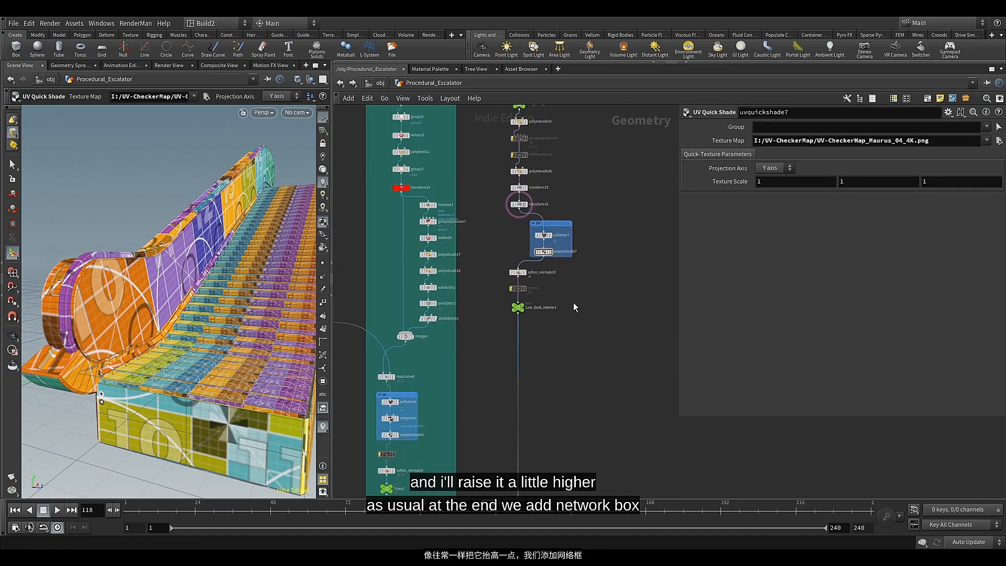
{"action": "middle_click_drag", "start_coordinate": [577, 288], "coordinate": [566, 374]}
{"action": "left_click_drag", "start_coordinate": [585, 176], "coordinate": [485, 413]}
{"action": "left_click", "coordinate": [929, 99]}
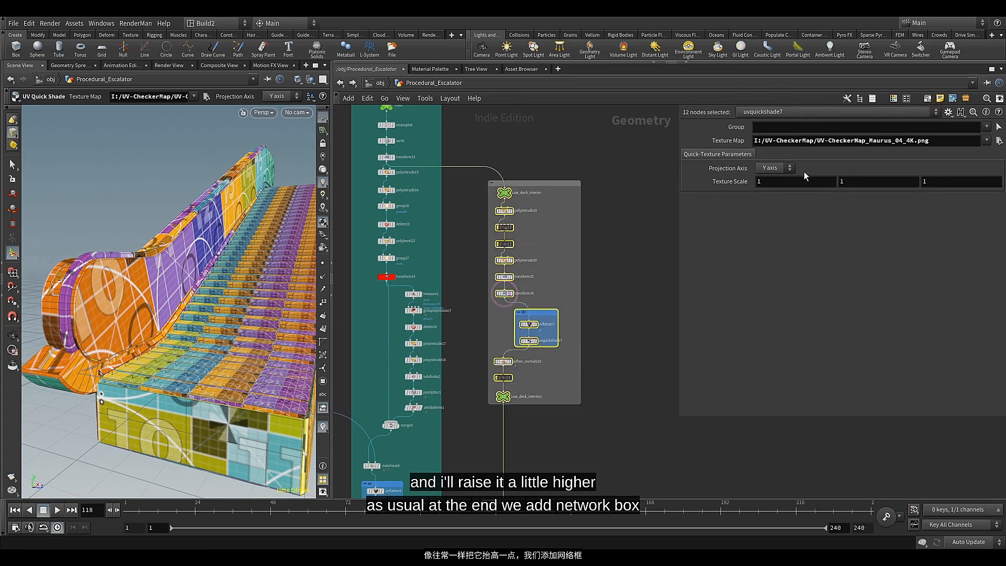
Narrow the new grey network box around the lower deck nodes and title it Low_deck_interior
{"action": "left_click_drag", "start_coordinate": [581, 205], "coordinate": [563, 209]}
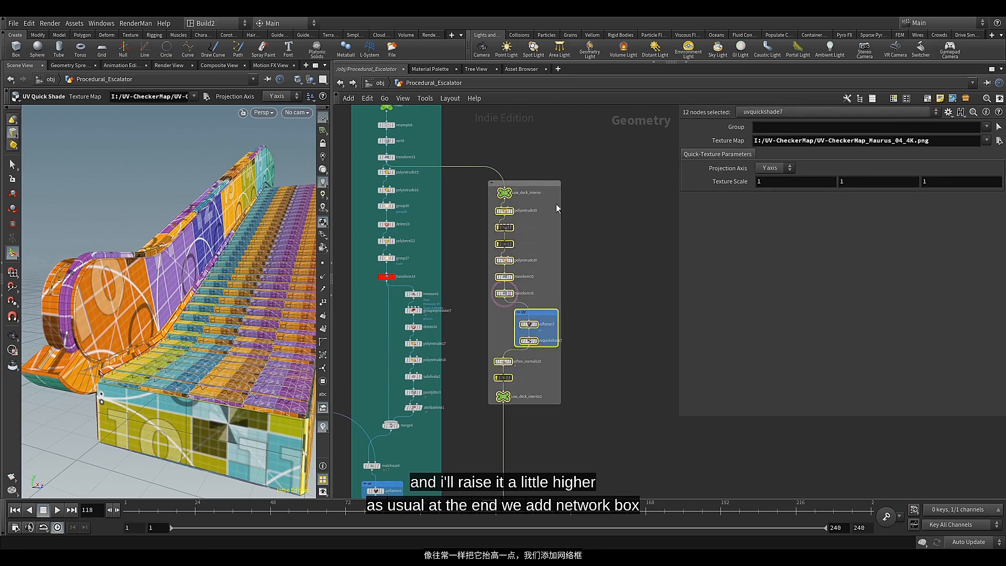
{"action": "left_click", "coordinate": [537, 180]}
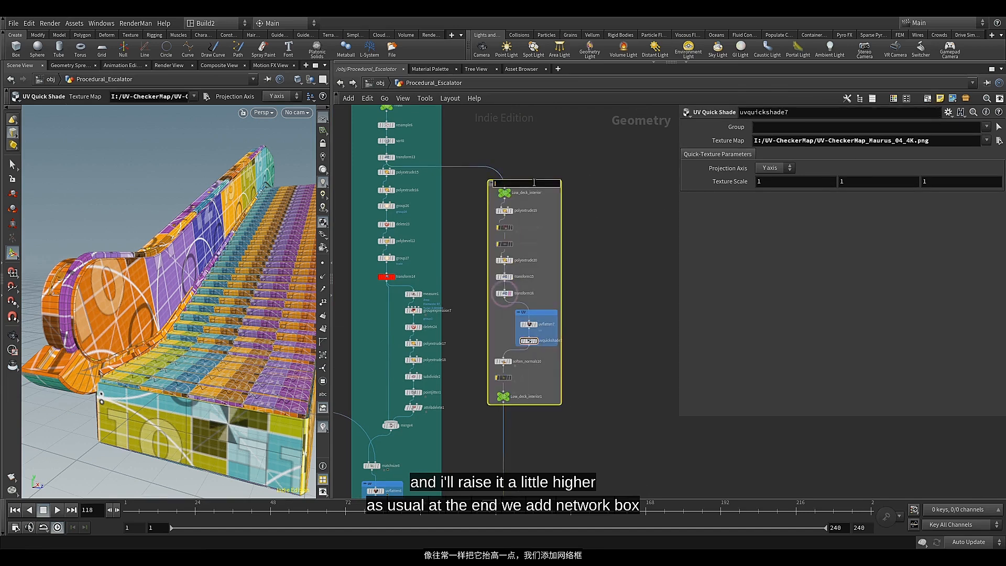
{"action": "scroll", "coordinate": [533, 182], "scroll_direction": "up", "scroll_amount": 5}
{"action": "key", "text": "ctrl+a"}
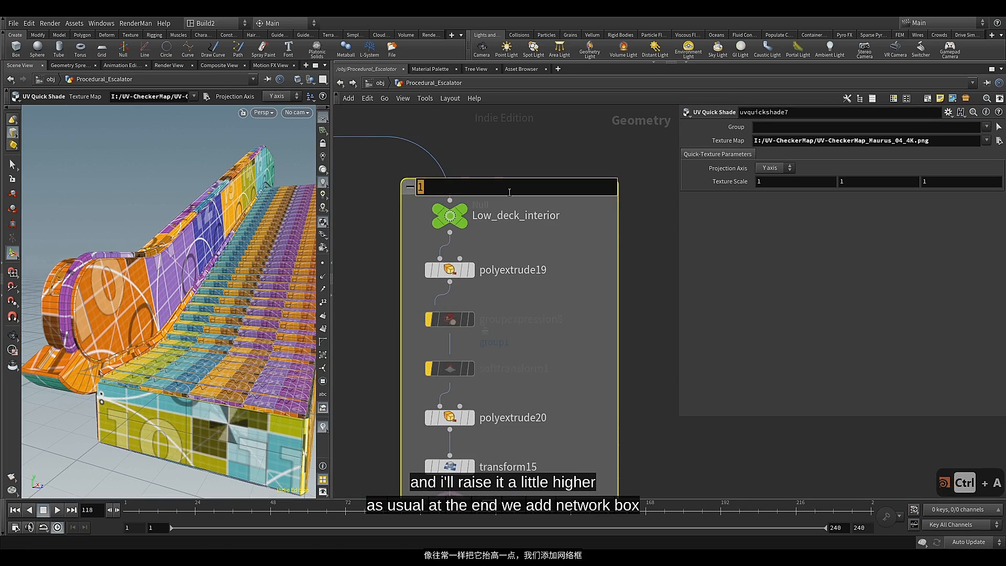
{"action": "type", "text": "Low_deck_interior"}
{"action": "key", "text": "Return"}
{"action": "scroll", "coordinate": [577, 268], "scroll_direction": "down", "scroll_amount": 5}
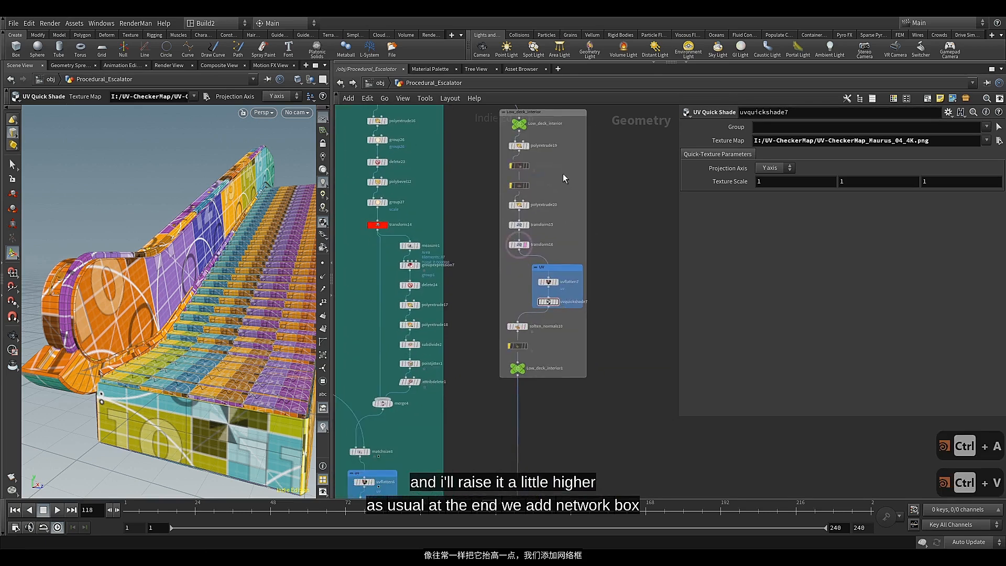
Colour the Low_deck_interior network box green
{"action": "middle_click_drag", "start_coordinate": [563, 174], "coordinate": [550, 247]}
{"action": "left_click", "coordinate": [552, 184]}
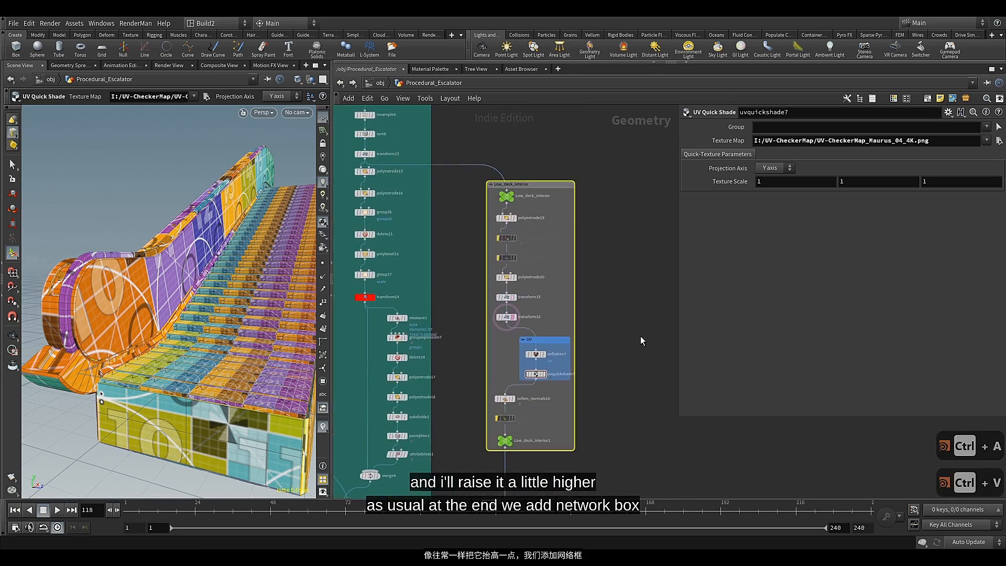
{"action": "key", "text": "c"}
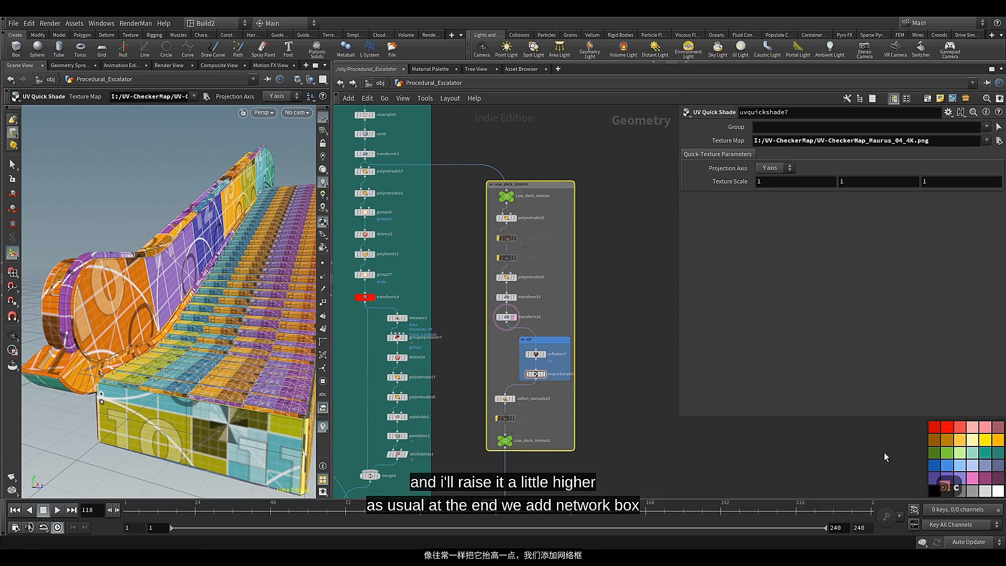
{"action": "left_click", "coordinate": [949, 459]}
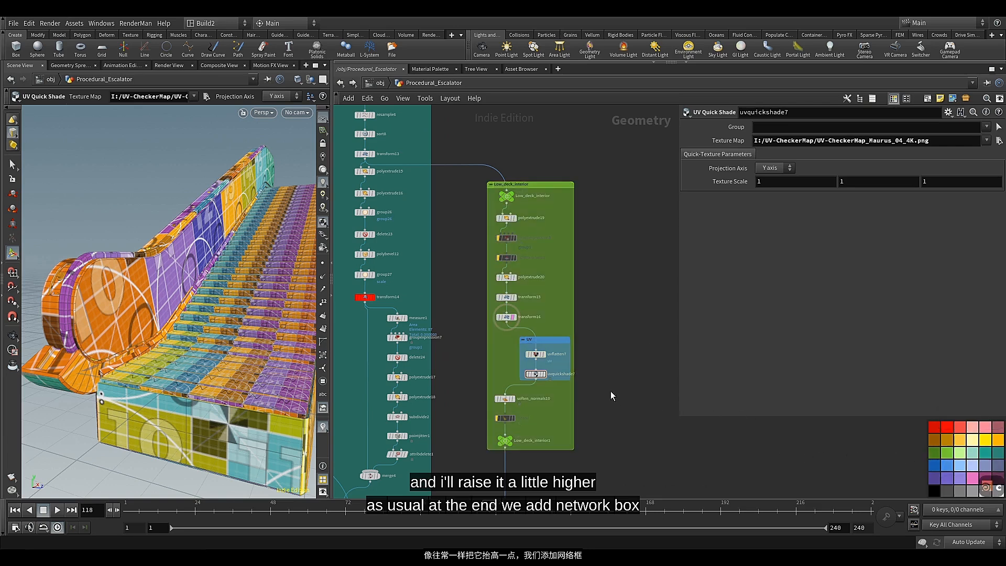
Examine the network down to the final merge3 node and view the assembled escalator from a wider angle
{"action": "scroll", "coordinate": [611, 391], "scroll_direction": "down", "scroll_amount": 5}
{"action": "middle_click_drag", "start_coordinate": [613, 348], "coordinate": [614, 323]}
{"action": "scroll", "coordinate": [611, 335], "scroll_direction": "down", "scroll_amount": 4}
{"action": "middle_click_drag", "start_coordinate": [525, 407], "coordinate": [642, 359]}
{"action": "middle_click_drag", "start_coordinate": [487, 378], "coordinate": [603, 339]}
{"action": "scroll", "coordinate": [431, 353], "scroll_direction": "up", "scroll_amount": 4}
{"action": "scroll", "coordinate": [423, 339], "scroll_direction": "up", "scroll_amount": 4}
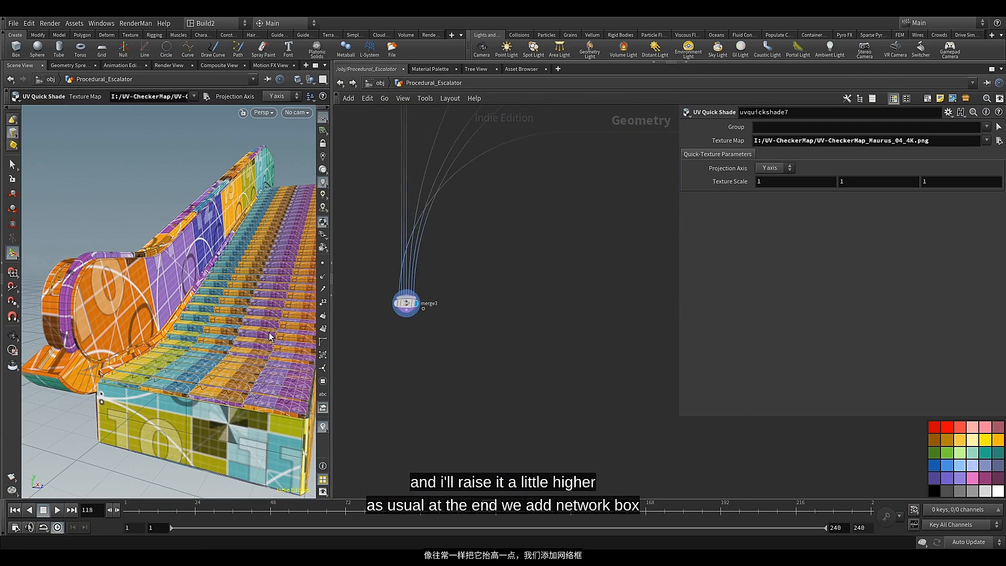
{"action": "key", "text": "Escape"}
{"action": "left_click_drag", "start_coordinate": [268, 332], "coordinate": [214, 291]}
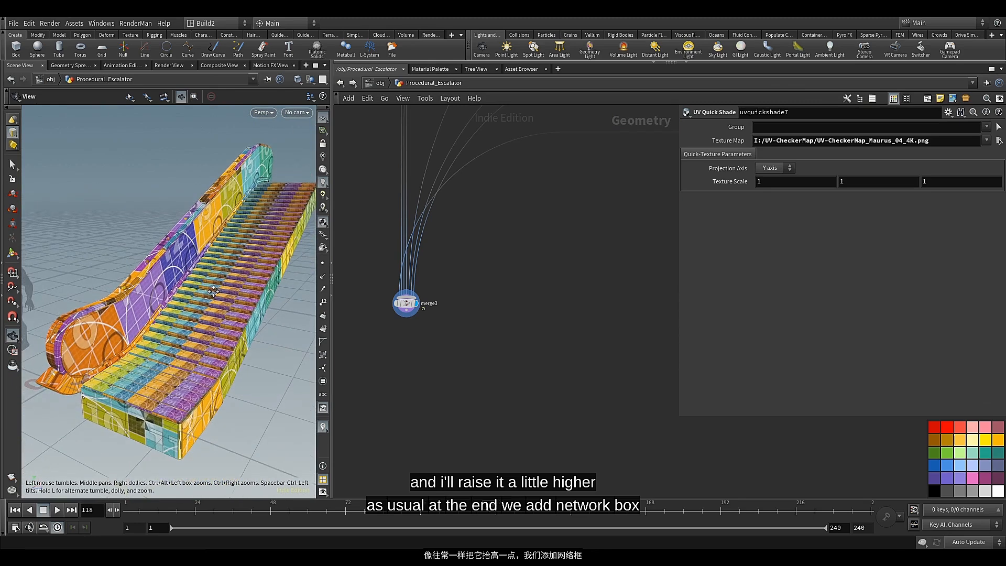
{"action": "middle_click_drag", "start_coordinate": [502, 295], "coordinate": [494, 426]}
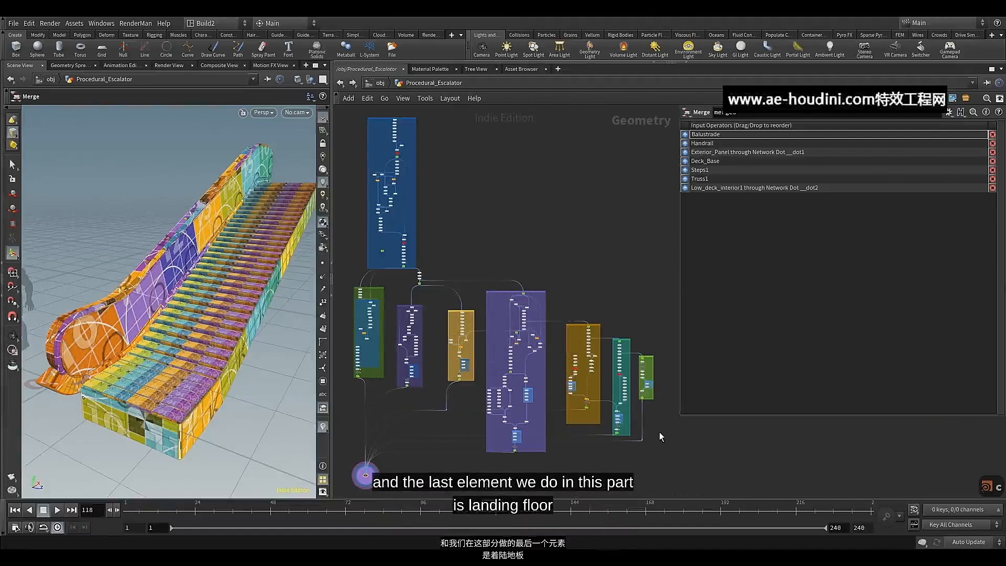
Select and display the polyextrude16 node inside the Truss network box
{"action": "scroll", "coordinate": [654, 413], "scroll_direction": "up", "scroll_amount": 10}
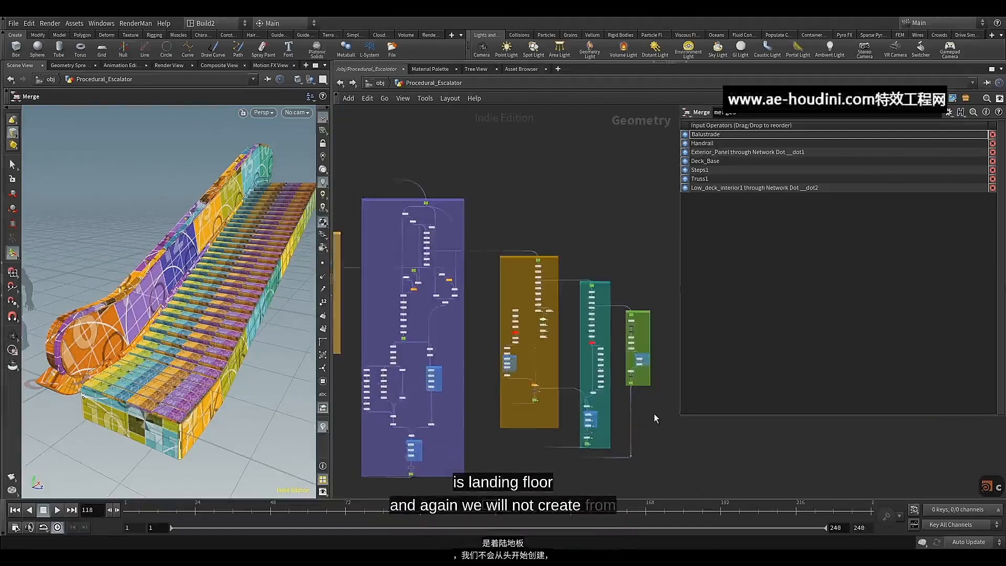
{"action": "middle_click_drag", "start_coordinate": [554, 355], "coordinate": [601, 384]}
{"action": "scroll", "coordinate": [494, 324], "scroll_direction": "up", "scroll_amount": 3}
{"action": "left_click", "coordinate": [417, 299]}
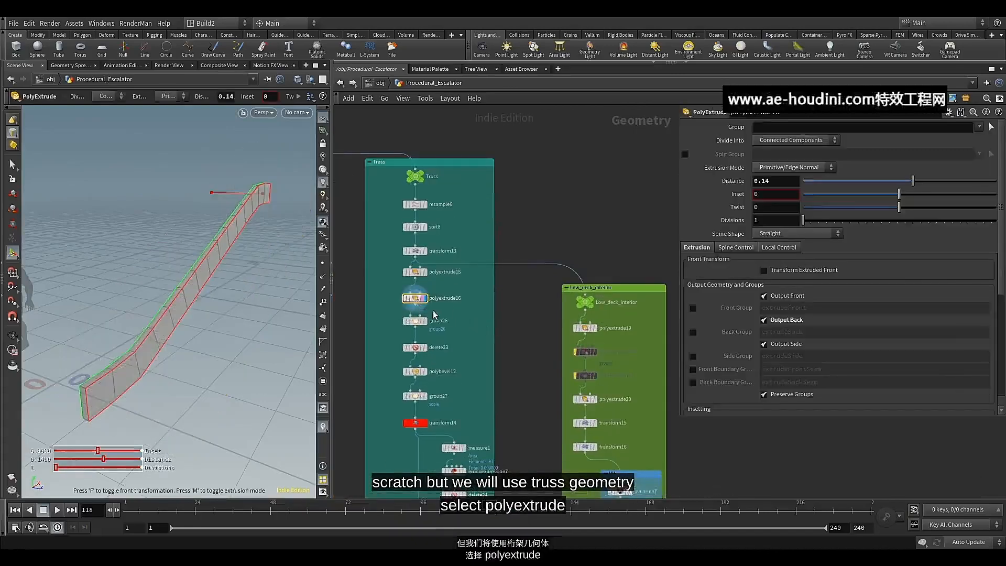
Branch a Null off polyextrude16, placed beyond the Low_deck_interior network box, and shift that box slightly down
{"action": "scroll", "coordinate": [424, 314], "scroll_direction": "up", "scroll_amount": 2}
{"action": "scroll", "coordinate": [534, 353], "scroll_direction": "down", "scroll_amount": 3}
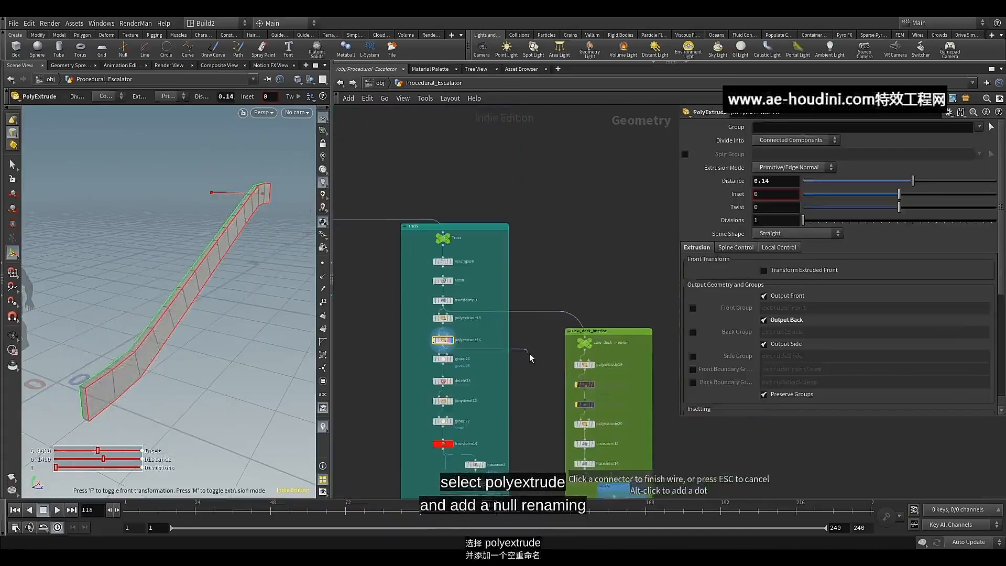
{"action": "middle_click_drag", "start_coordinate": [645, 371], "coordinate": [599, 373]}
{"action": "key", "text": "Tab"}
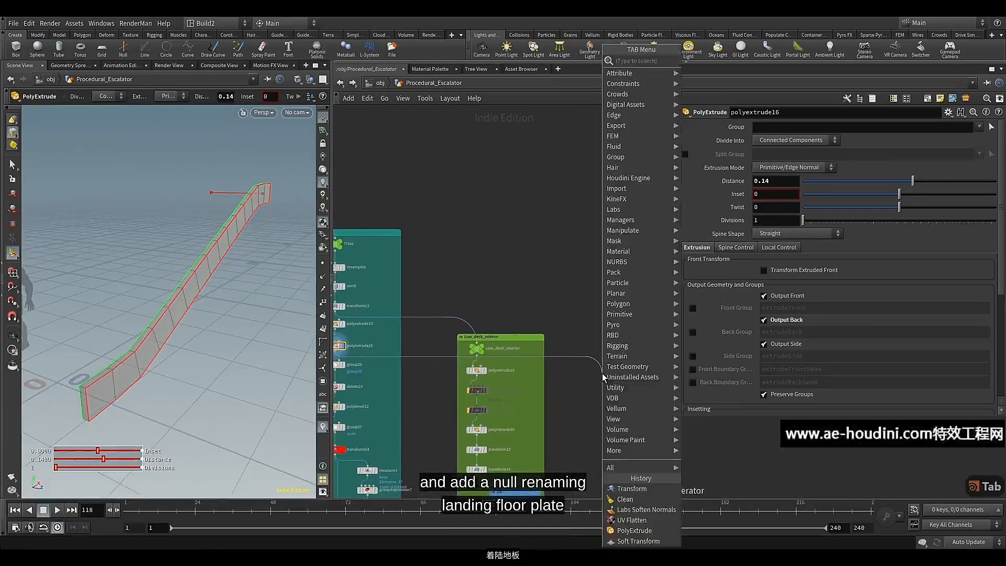
{"action": "type", "text": "nul"}
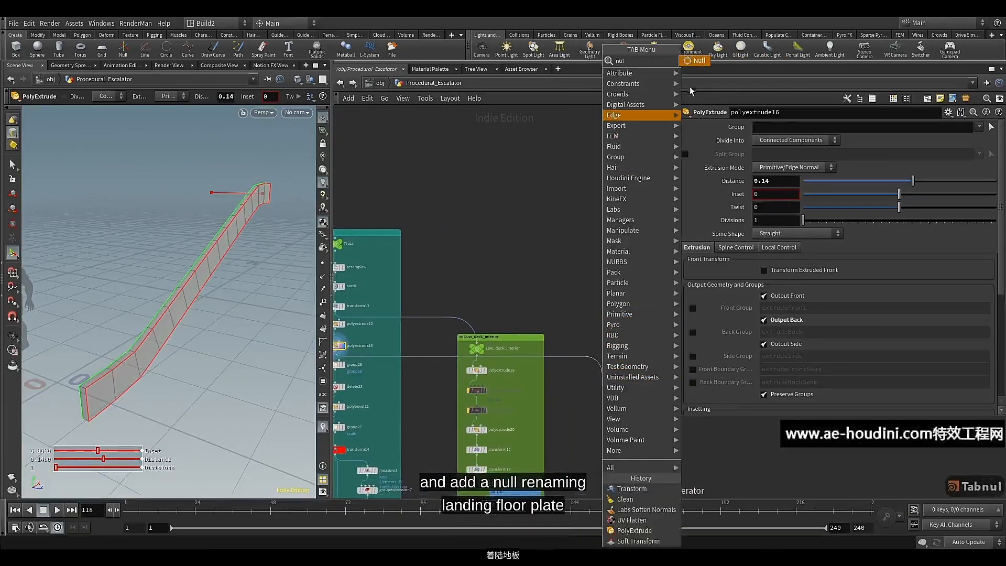
{"action": "left_click", "coordinate": [699, 62]}
{"action": "middle_click_drag", "start_coordinate": [575, 411], "coordinate": [578, 238]}
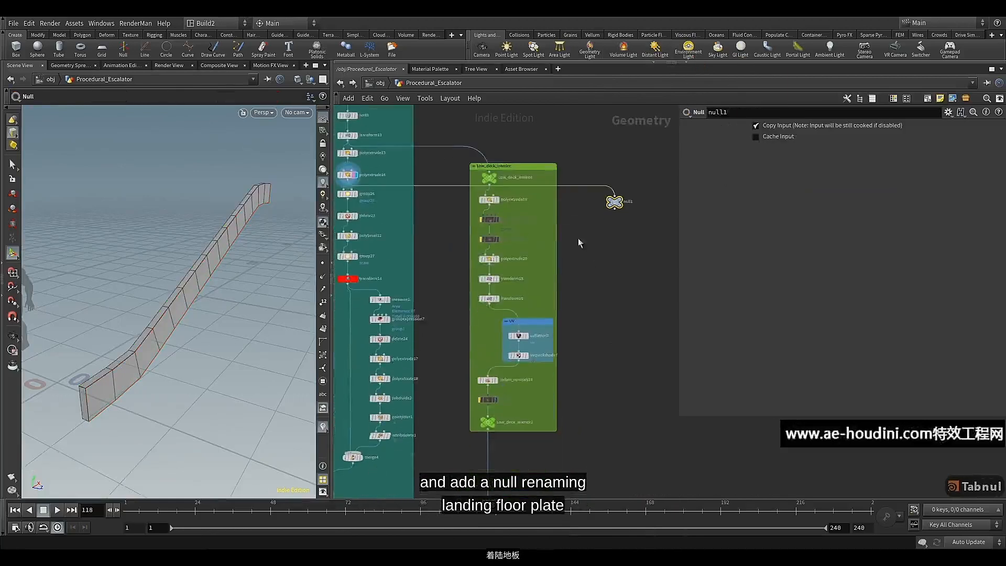
{"action": "left_click_drag", "start_coordinate": [528, 168], "coordinate": [525, 210]}
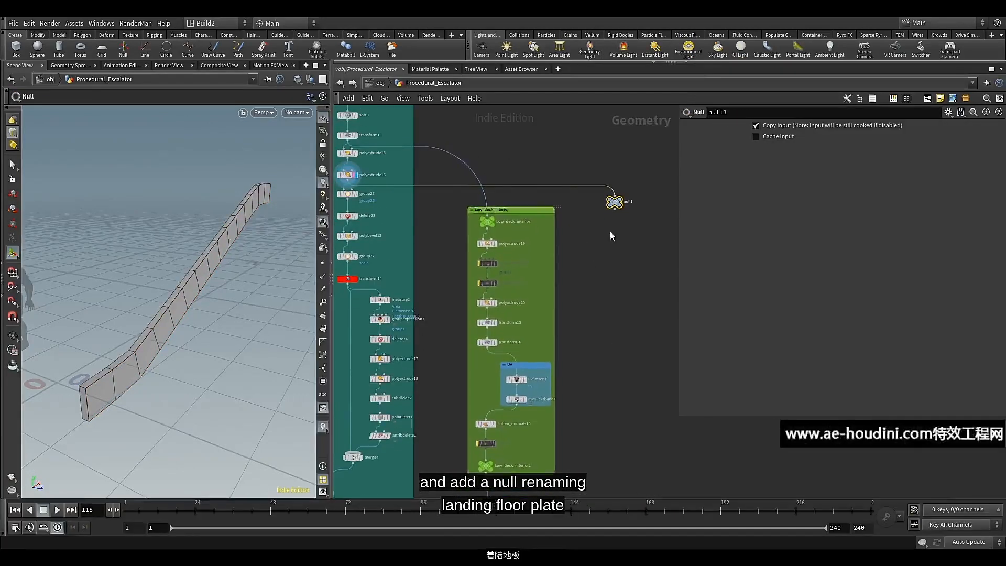
Colour the new null node green
{"action": "scroll", "coordinate": [610, 231], "scroll_direction": "up", "scroll_amount": 3}
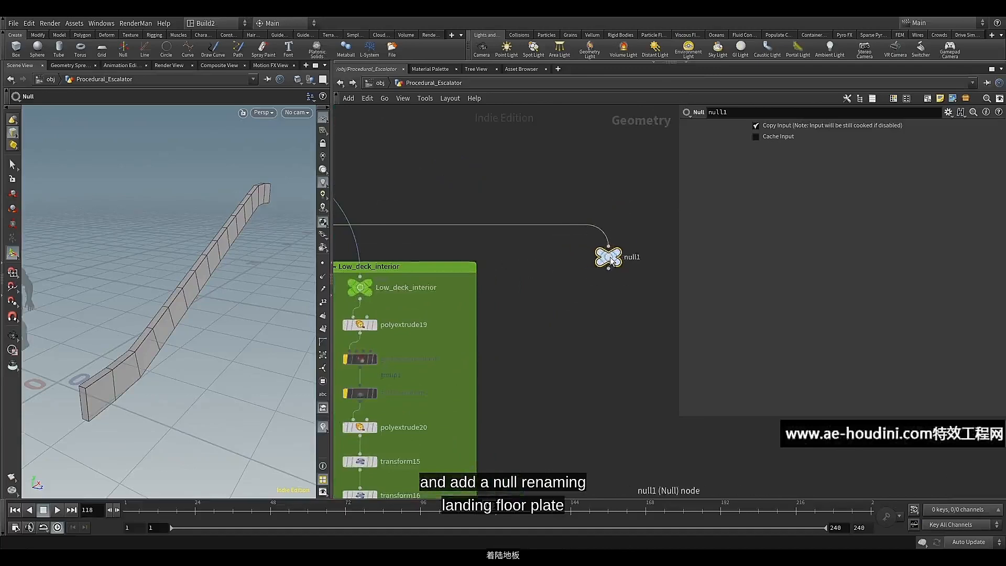
{"action": "key", "text": "c"}
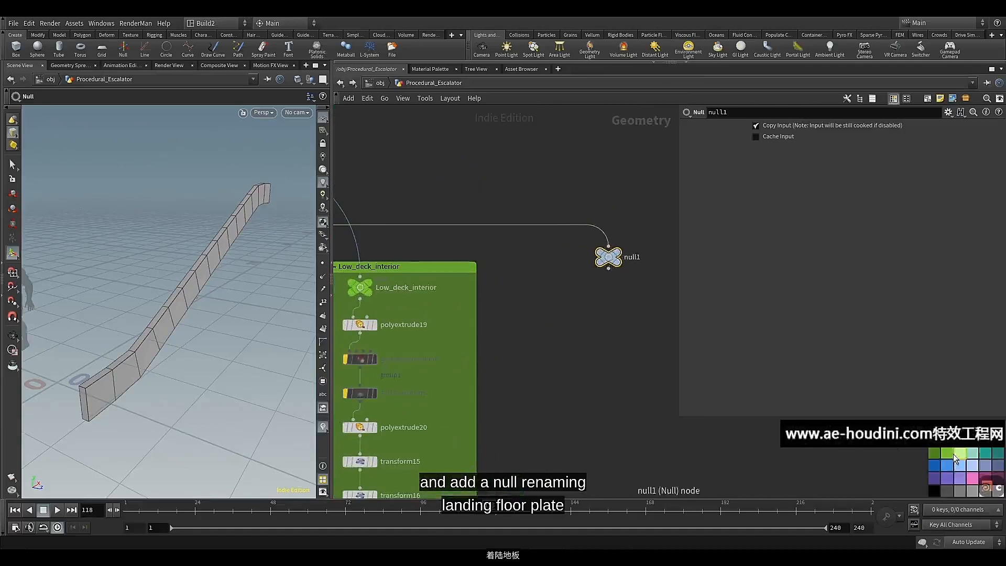
{"action": "left_click", "coordinate": [954, 454]}
{"action": "key", "text": "c"}
{"action": "middle_click_drag", "start_coordinate": [595, 330], "coordinate": [543, 350]}
Rename the green null to Landing_Floor_Plate
{"action": "double_click", "coordinate": [614, 273]}
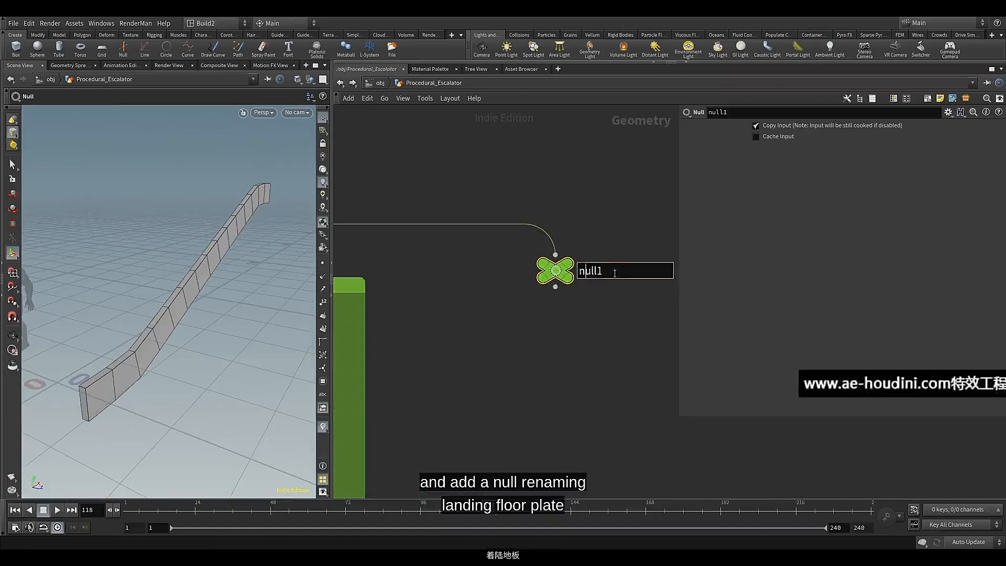
{"action": "left_click_drag", "start_coordinate": [614, 273], "coordinate": [563, 271]}
{"action": "type", "text": "La"}
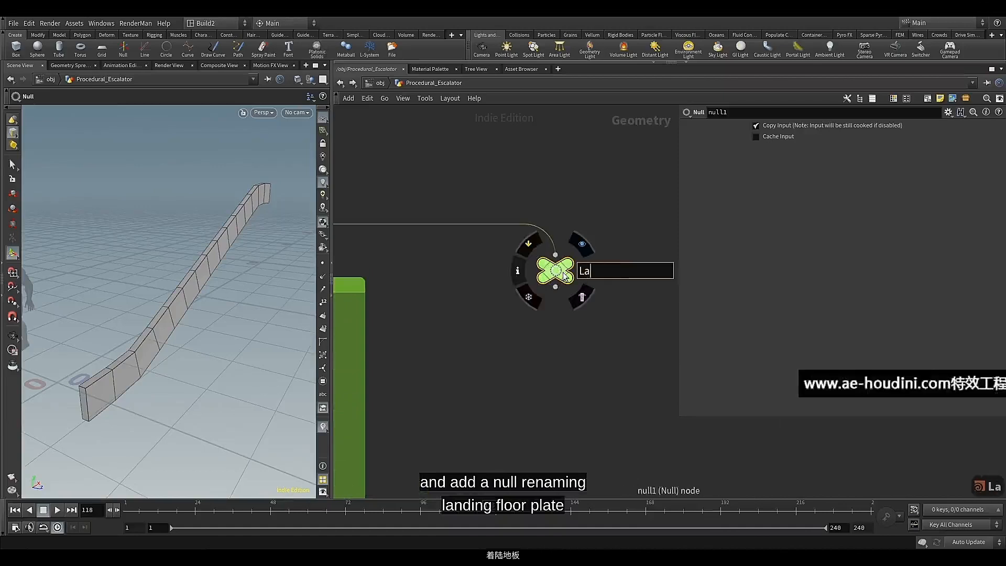
{"action": "type", "text": "ndin"}
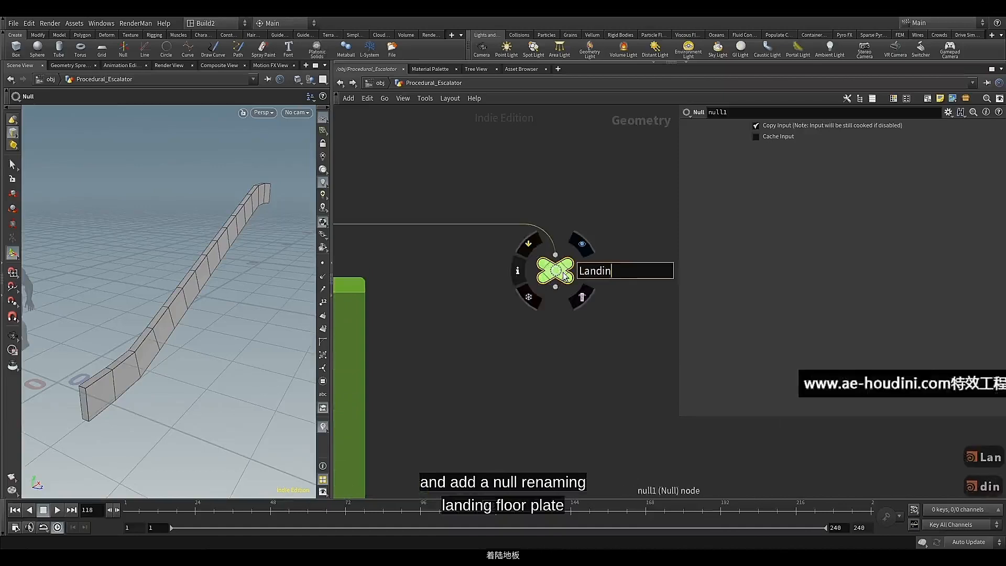
{"action": "type", "text": "g_"}
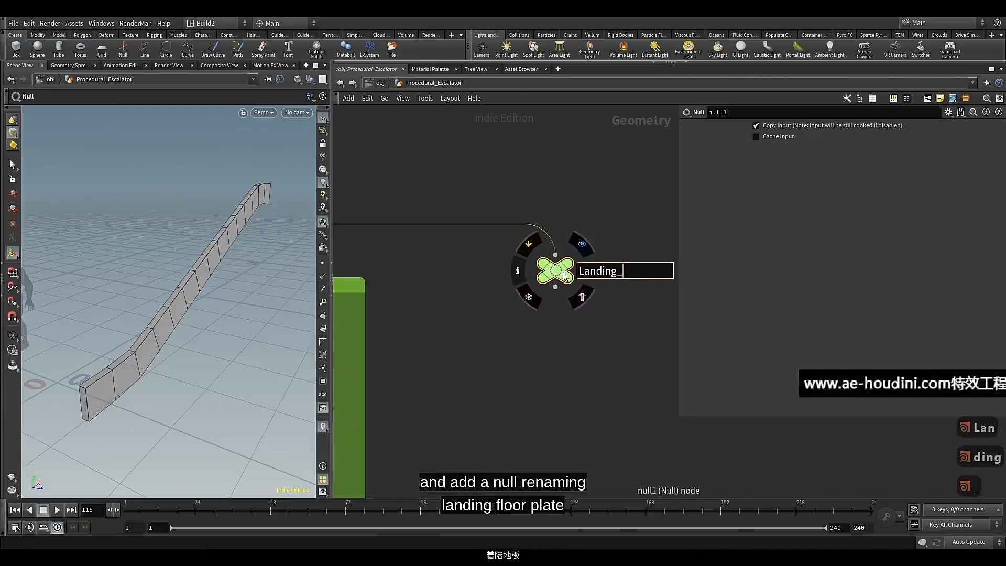
{"action": "type", "text": "Flo"}
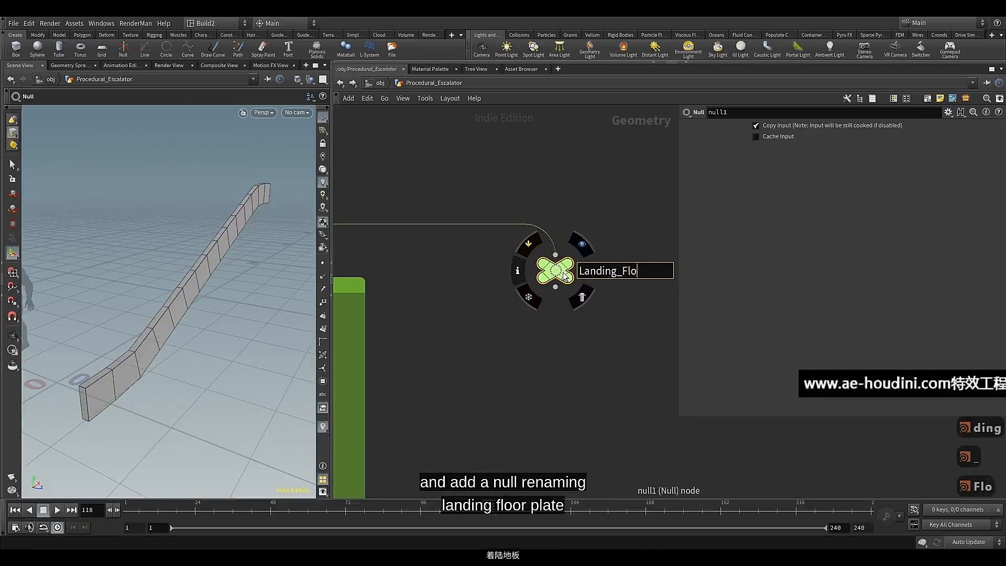
{"action": "type", "text": "or_"}
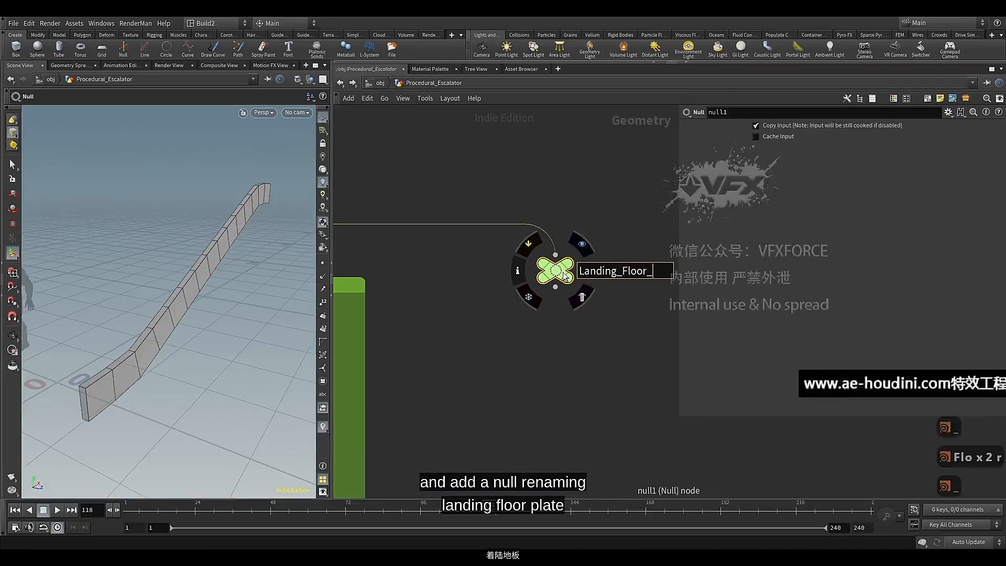
{"action": "type", "text": "Pla"}
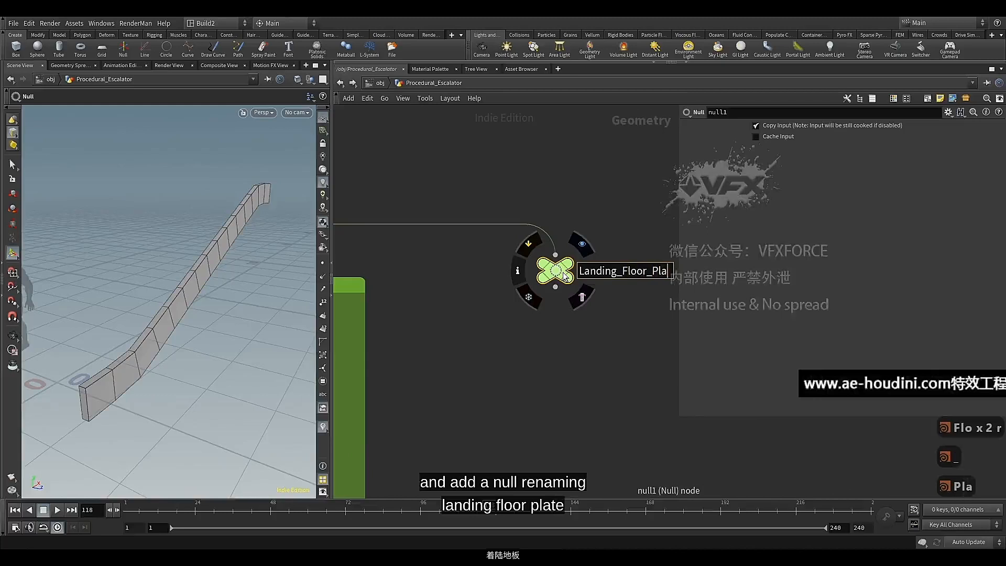
{"action": "type", "text": "te"}
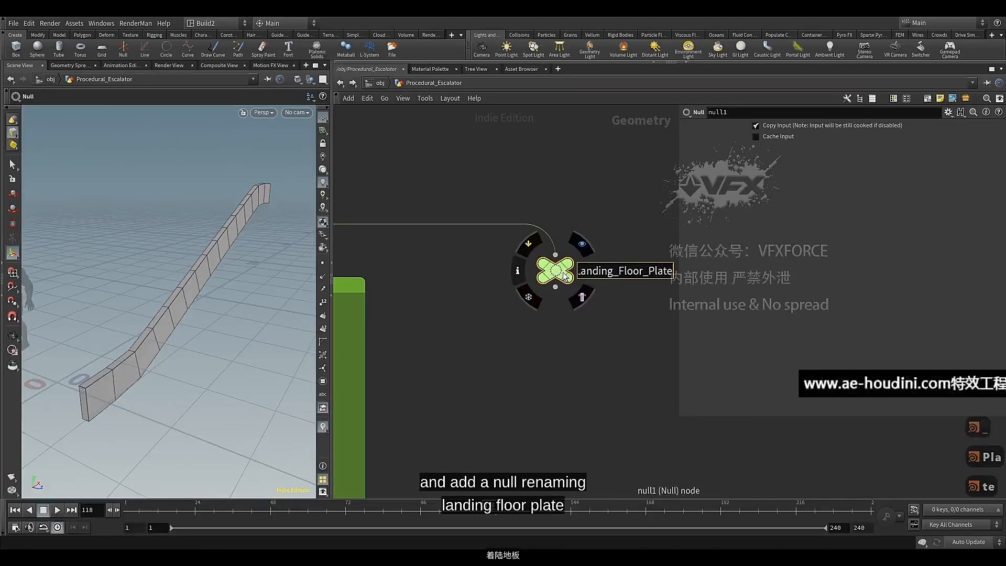
{"action": "key", "text": "Return"}
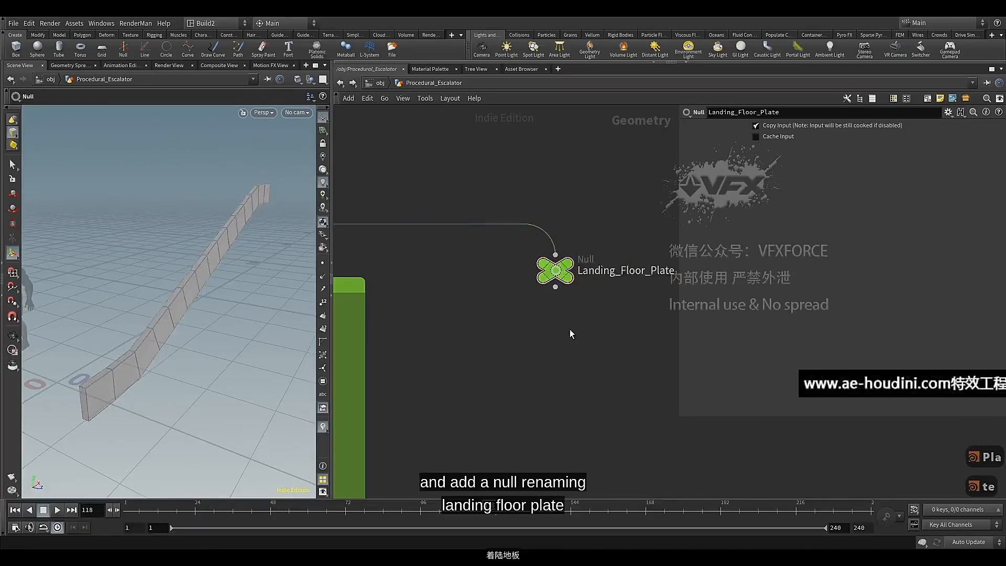
Add a Group node directly below Landing_Floor_Plate, wired to its output, and display it
{"action": "scroll", "coordinate": [550, 325], "scroll_direction": "down", "scroll_amount": 2}
{"action": "scroll", "coordinate": [505, 294], "scroll_direction": "up", "scroll_amount": 2}
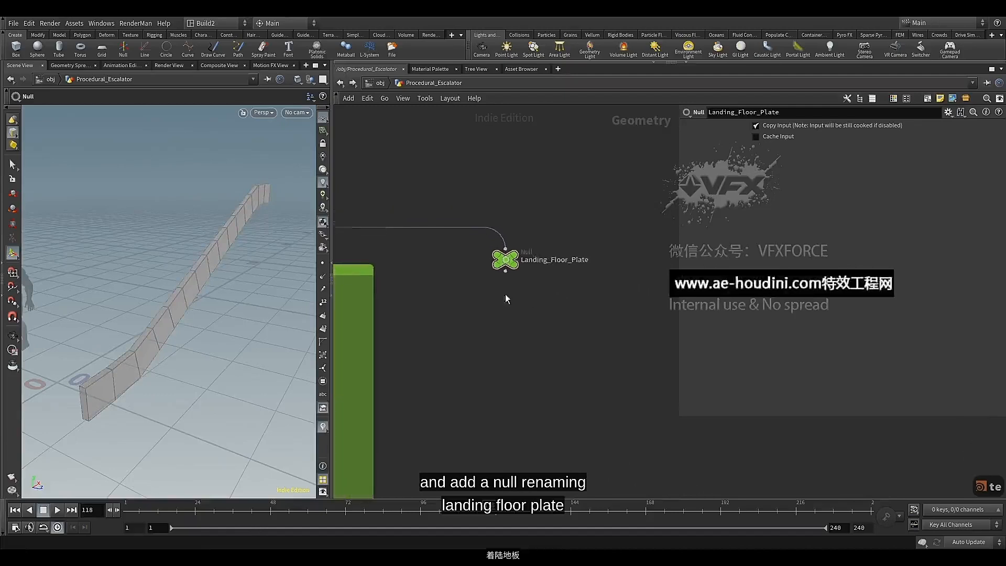
{"action": "mouse_move", "coordinate": [506, 257]}
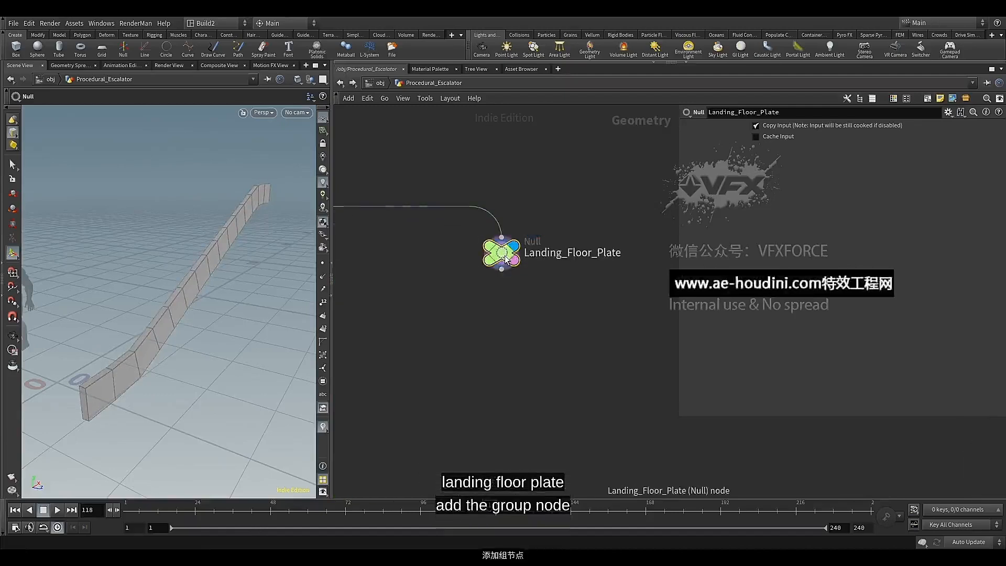
{"action": "left_click", "coordinate": [502, 270]}
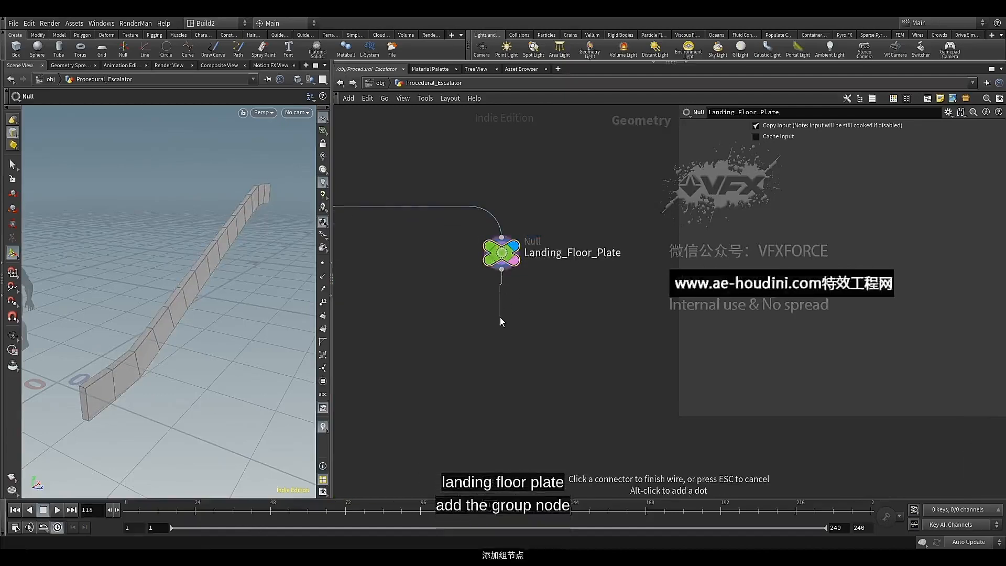
{"action": "left_click", "coordinate": [501, 319]}
{"action": "type", "text": "ge"}
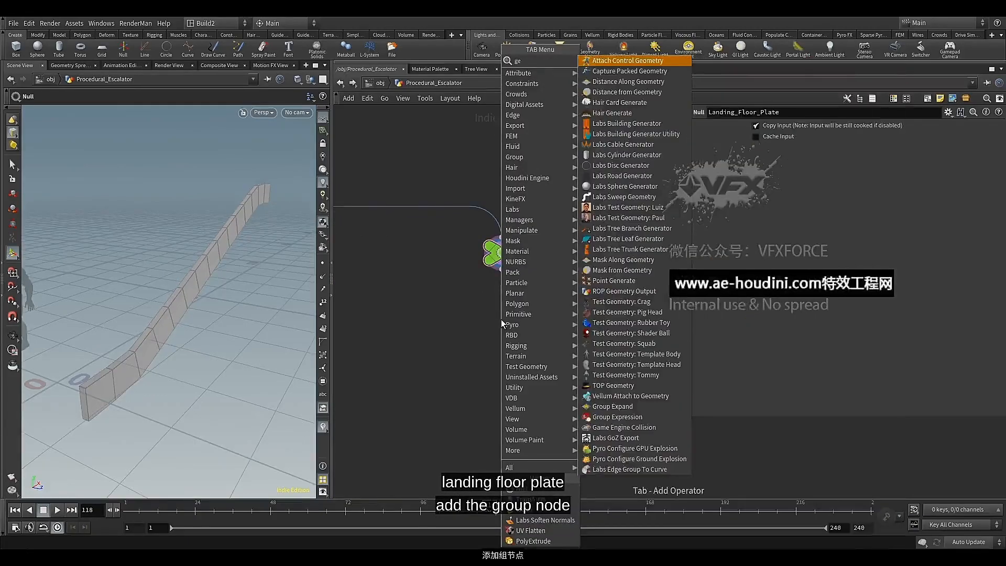
{"action": "key", "text": "BackSpace"}
{"action": "key", "text": "BackSpace"}
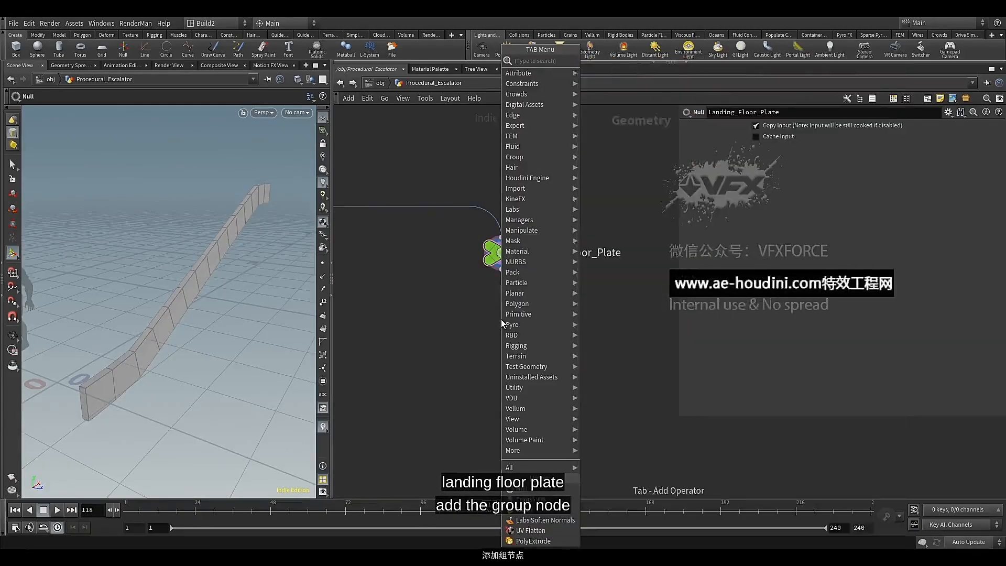
{"action": "type", "text": "gr"}
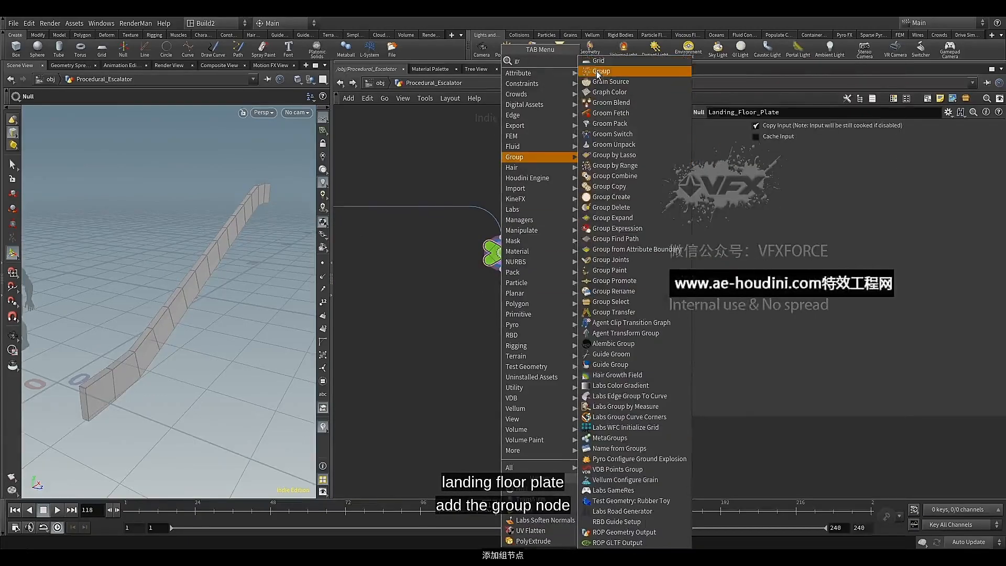
{"action": "left_click", "coordinate": [597, 72]}
{"action": "left_click", "coordinate": [516, 321]}
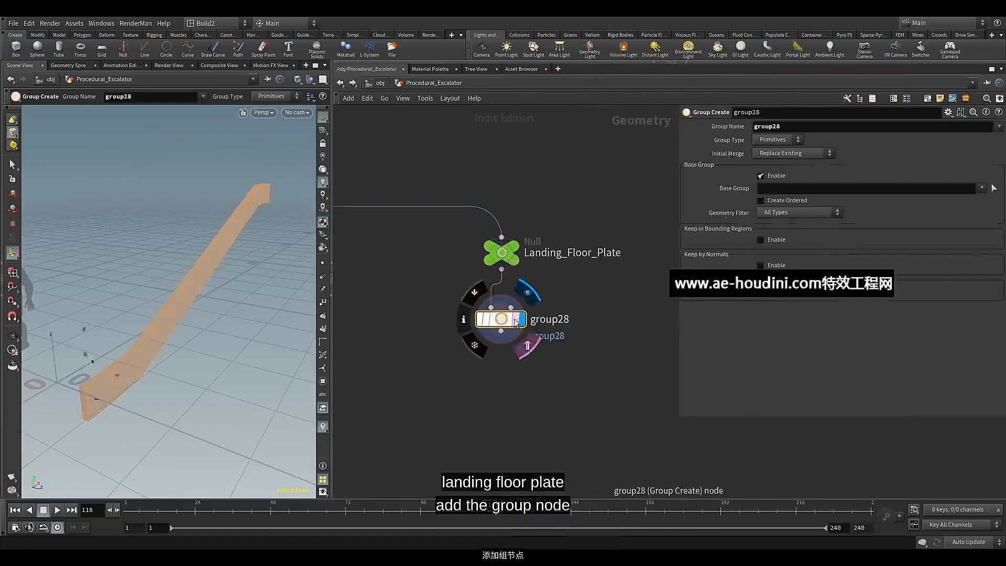
Place the new Group node closer under Landing_Floor_Plate, disable its base group and name the group sides
{"action": "left_click_drag", "start_coordinate": [506, 318], "coordinate": [507, 310]}
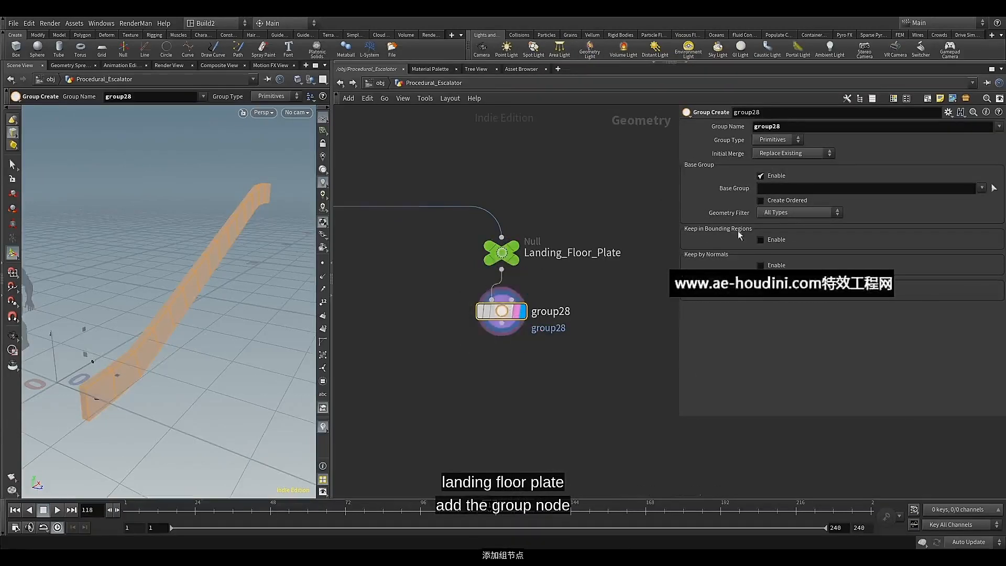
{"action": "left_click", "coordinate": [783, 173]}
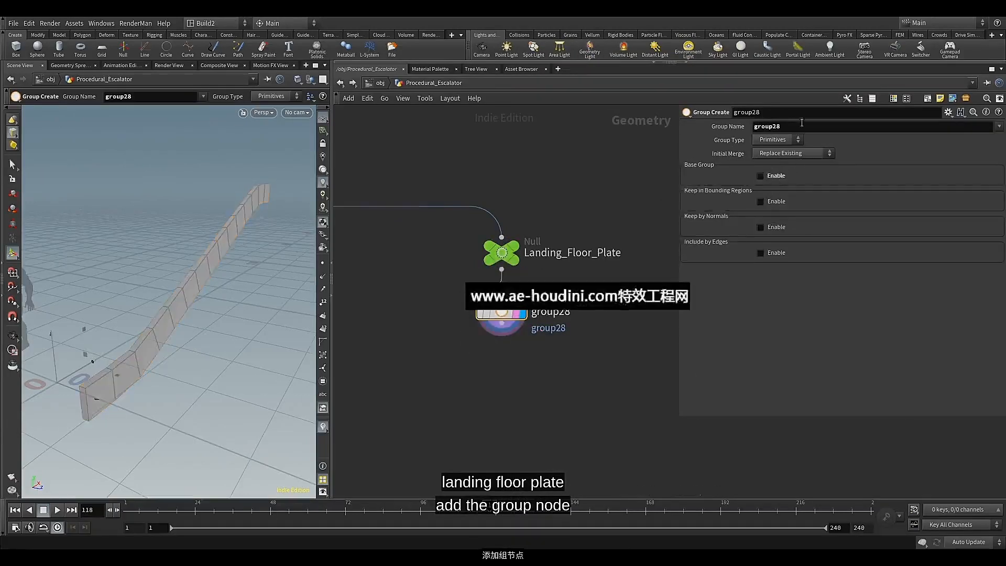
{"action": "double_click", "coordinate": [767, 126]}
{"action": "type", "text": "sides"}
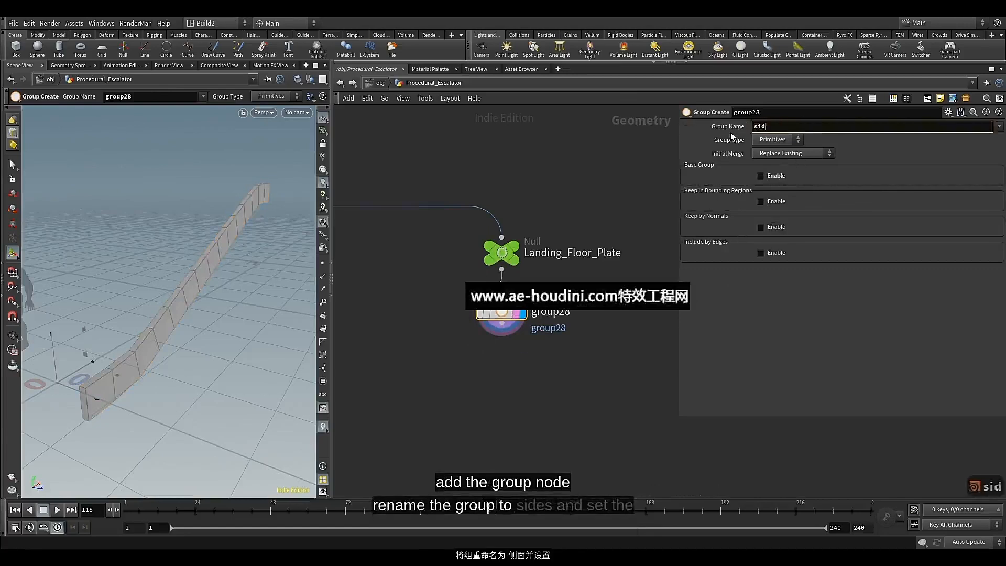
Enable Keep by Normals for the sides group and set its spread angle to 50
{"action": "left_click", "coordinate": [764, 228]}
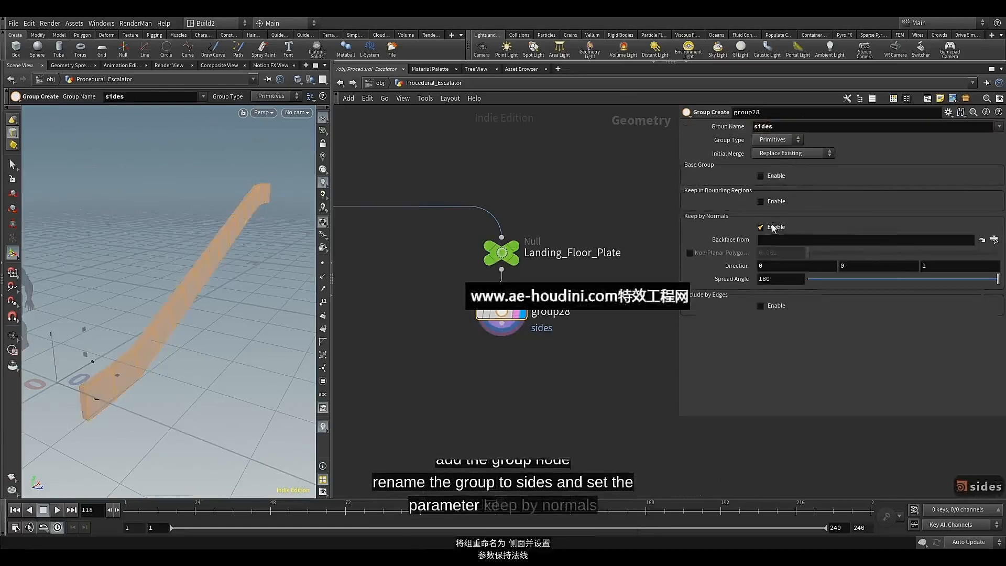
{"action": "left_click", "coordinate": [783, 279]}
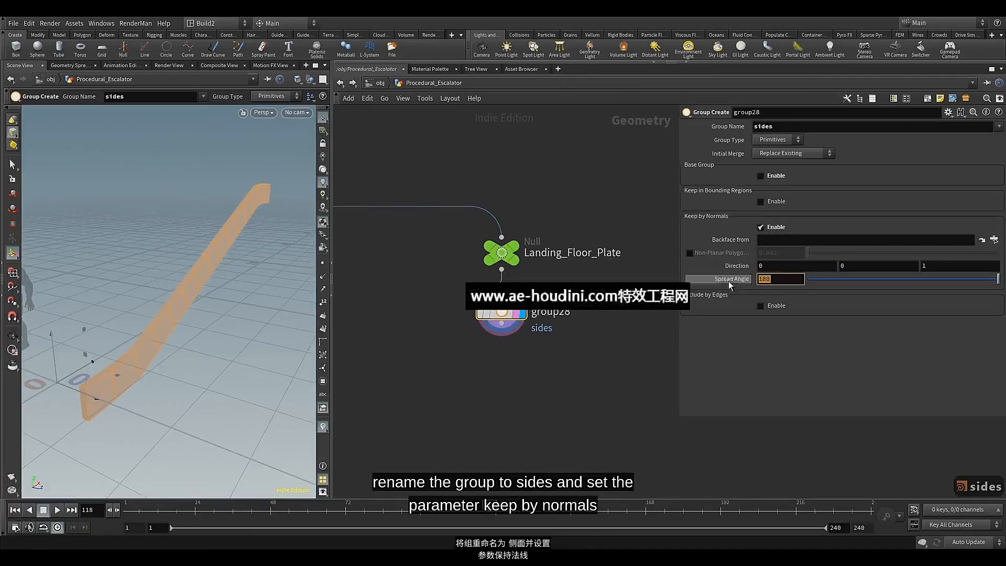
{"action": "type", "text": "50"}
{"action": "key", "text": "Return"}
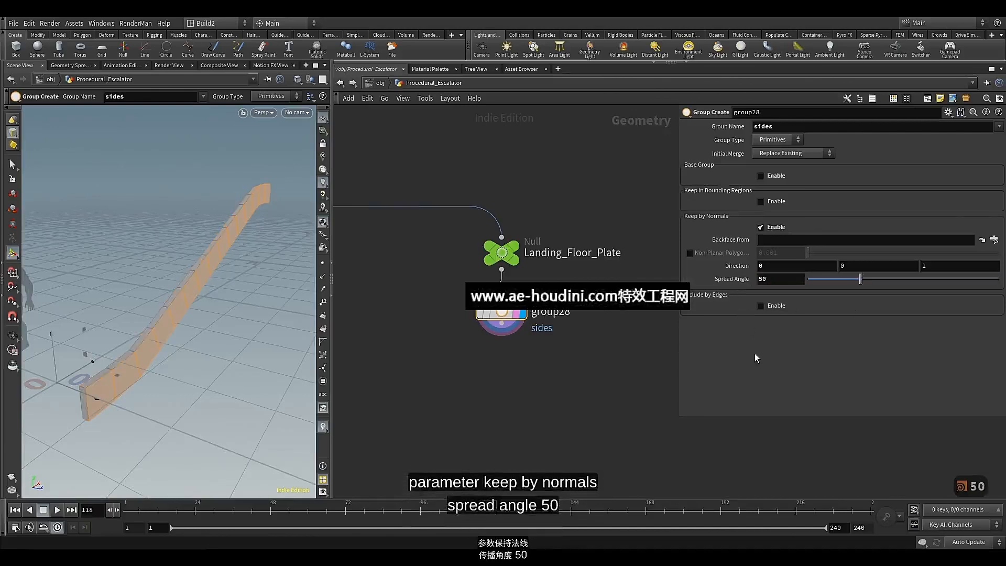
Set the sides group's normal direction to 1, 0, 0
{"action": "left_click_drag", "start_coordinate": [234, 355], "coordinate": [218, 298], "text": "alt"}
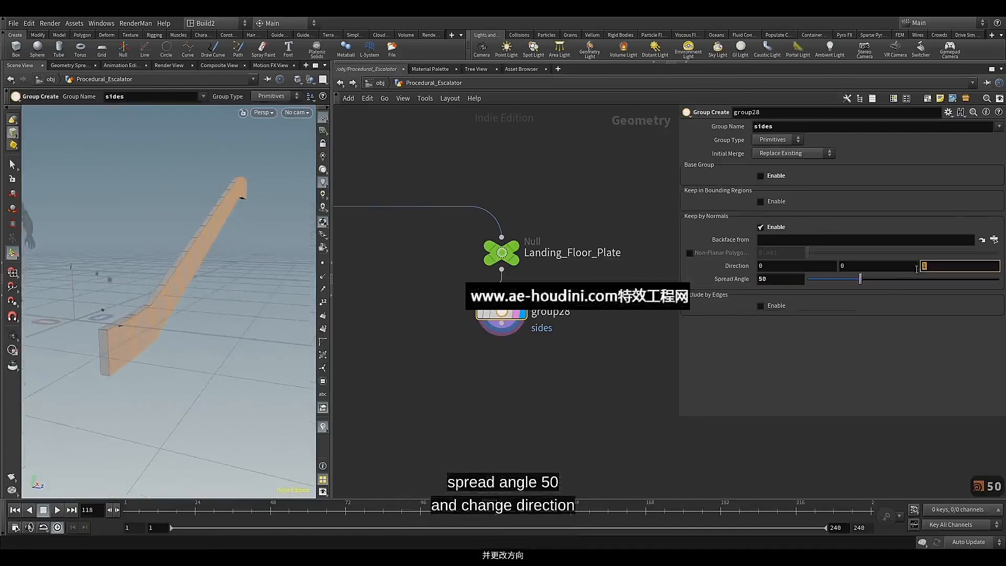
{"action": "left_click_drag", "start_coordinate": [780, 265], "coordinate": [731, 267]}
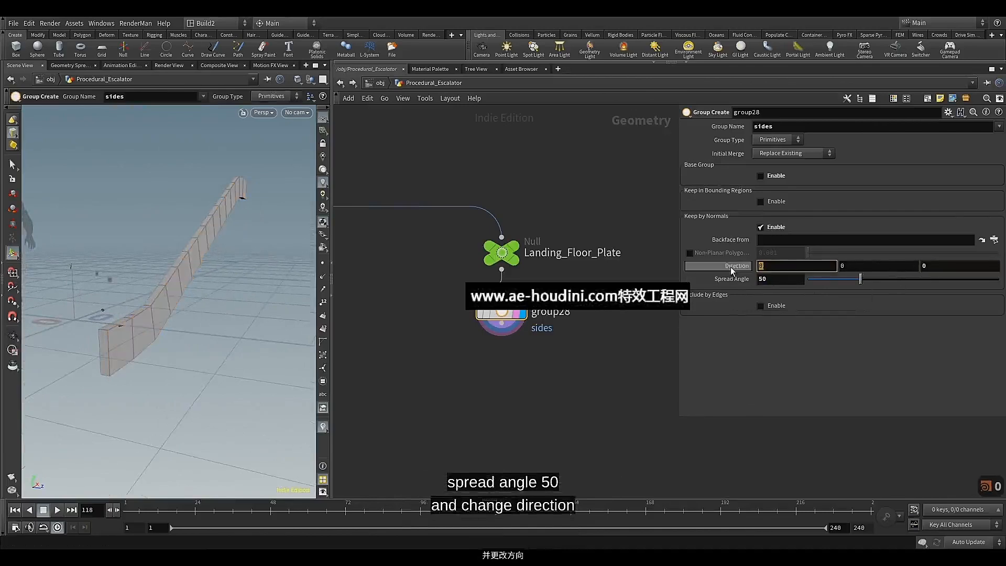
{"action": "type", "text": "1"}
{"action": "key", "text": "Return"}
{"action": "mouse_move", "coordinate": [224, 278]}
{"action": "left_mouse_down", "text": "alt"}
{"action": "mouse_move", "coordinate": [143, 258]}
{"action": "mouse_move", "coordinate": [227, 269]}
{"action": "left_mouse_up", "text": "alt"}
{"action": "mouse_move", "coordinate": [227, 269]}
{"action": "middle_mouse_down", "text": "alt"}
{"action": "mouse_move", "coordinate": [47, 236]}
{"action": "mouse_move", "coordinate": [218, 274]}
{"action": "middle_mouse_up", "text": "alt"}
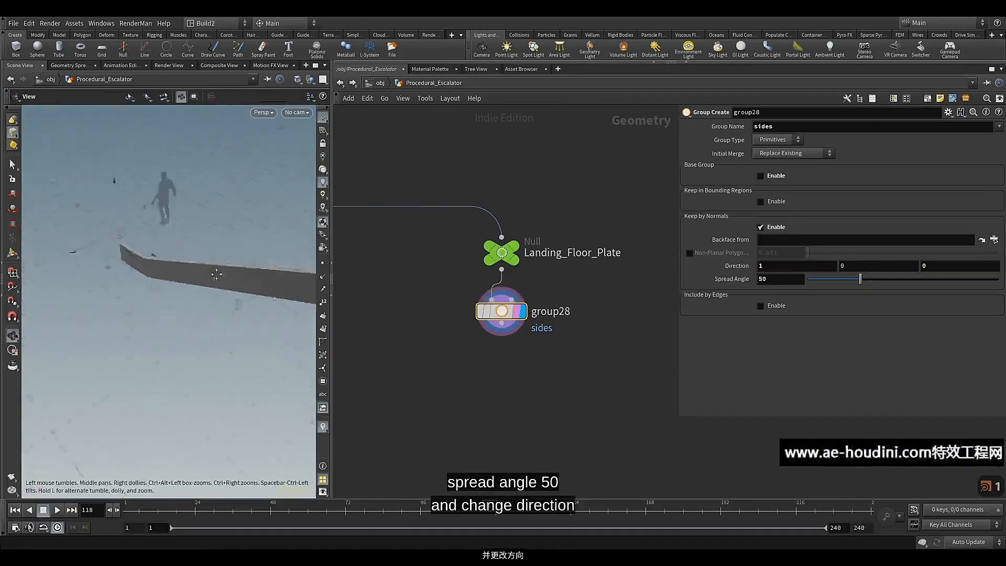
{"action": "left_click_drag", "start_coordinate": [218, 274], "coordinate": [285, 262]}
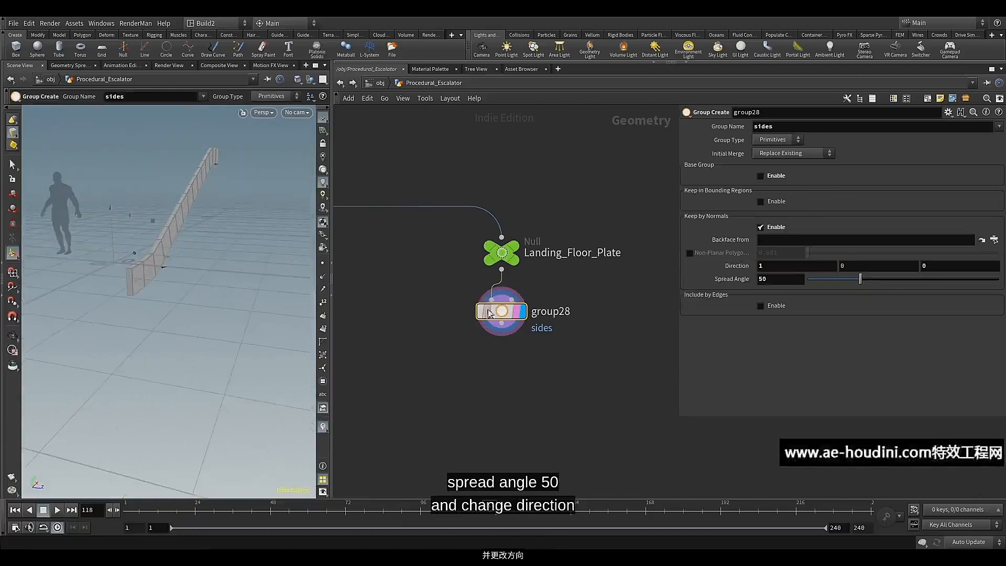
Duplicate the group28 node and place the copy directly below it, wired to its output and displayed
{"action": "key", "text": "ctrl+c"}
{"action": "key", "text": "ctrl+v"}
{"action": "left_click_drag", "start_coordinate": [500, 314], "coordinate": [495, 359]}
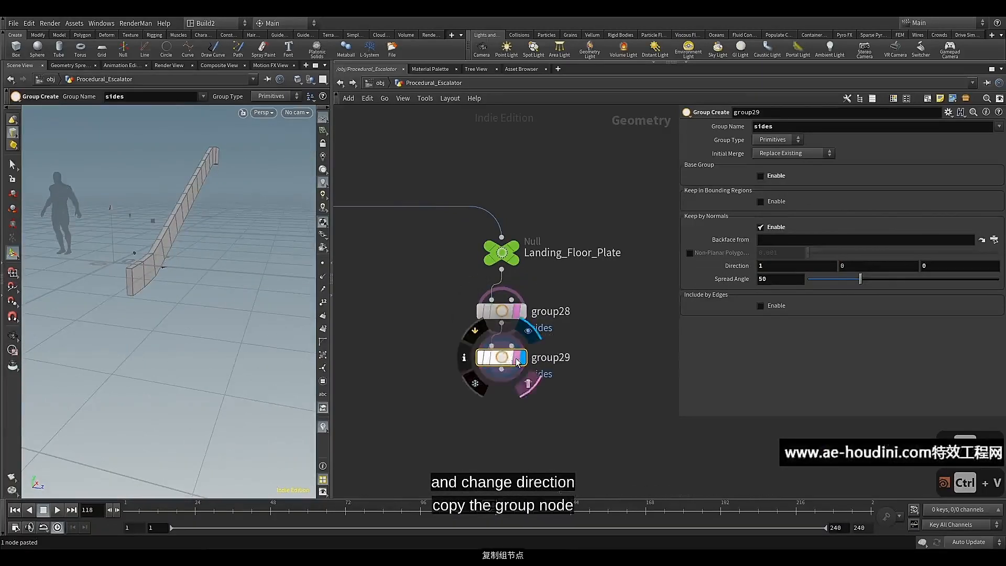
Set the duplicated group's X direction to -1 and its initial merge to Union with Existing
{"action": "left_click", "coordinate": [772, 264]}
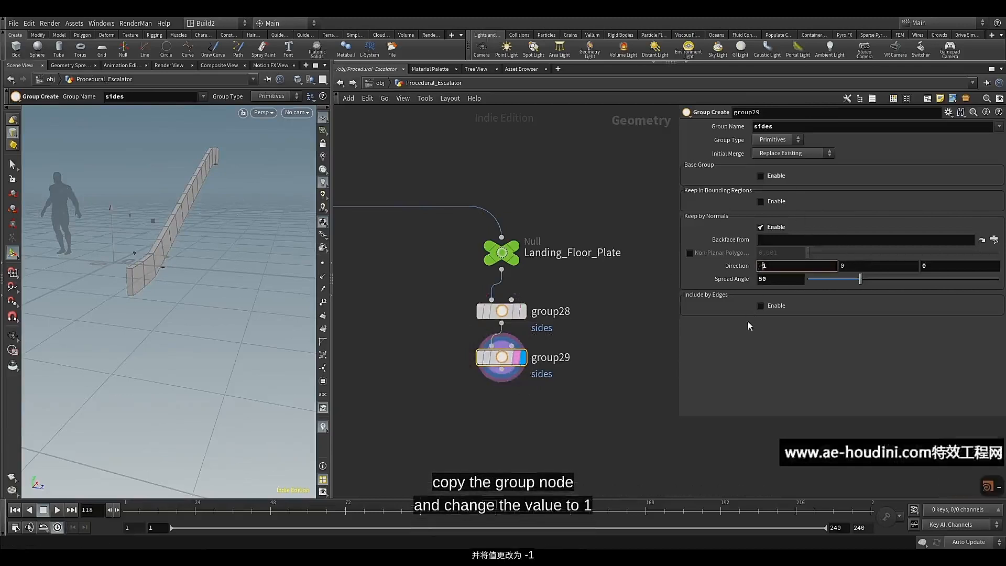
{"action": "type", "text": "-"}
{"action": "key", "text": "Return"}
{"action": "key", "text": "Escape"}
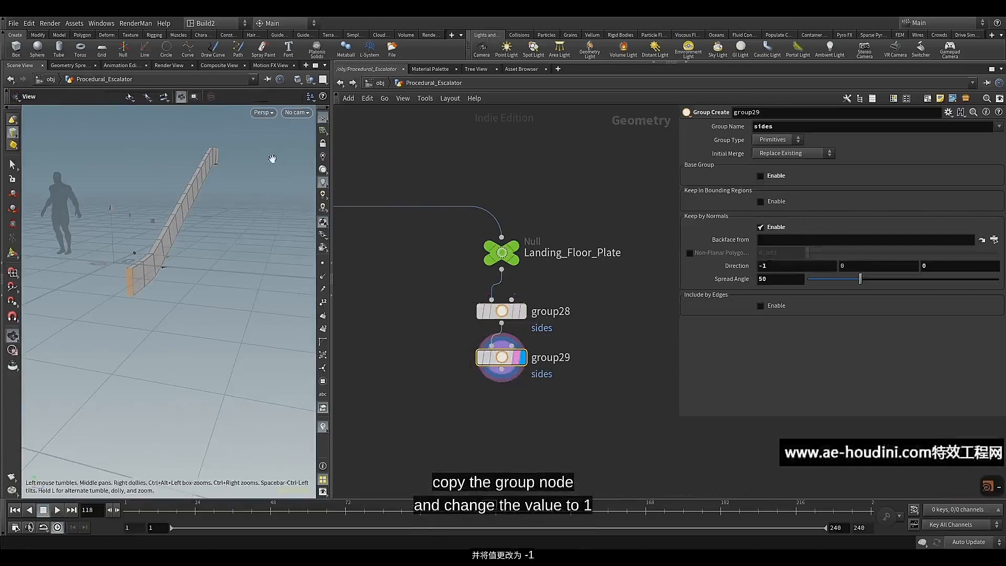
{"action": "left_click", "coordinate": [786, 153]}
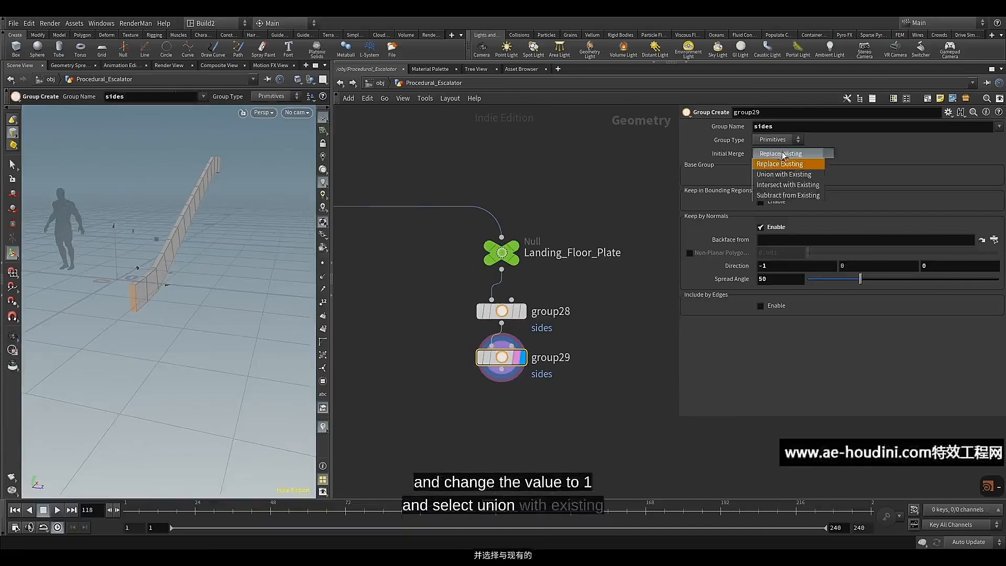
{"action": "left_click", "coordinate": [772, 175]}
{"action": "key", "text": "Escape"}
{"action": "left_click_drag", "start_coordinate": [233, 238], "coordinate": [230, 285]}
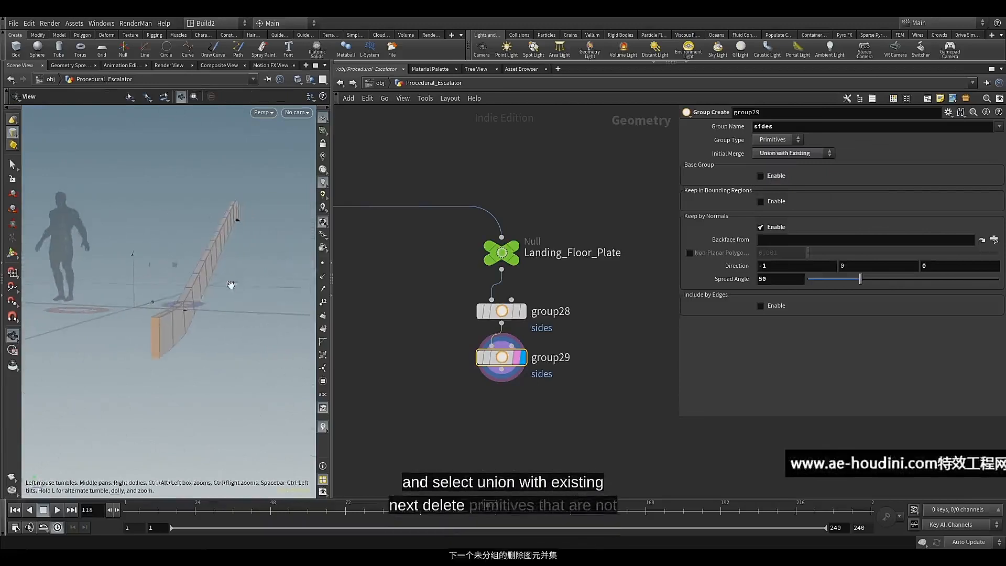
Add a Delete node directly below group29, wired to its output, and display it
{"action": "middle_click_drag", "start_coordinate": [431, 340], "coordinate": [432, 243]}
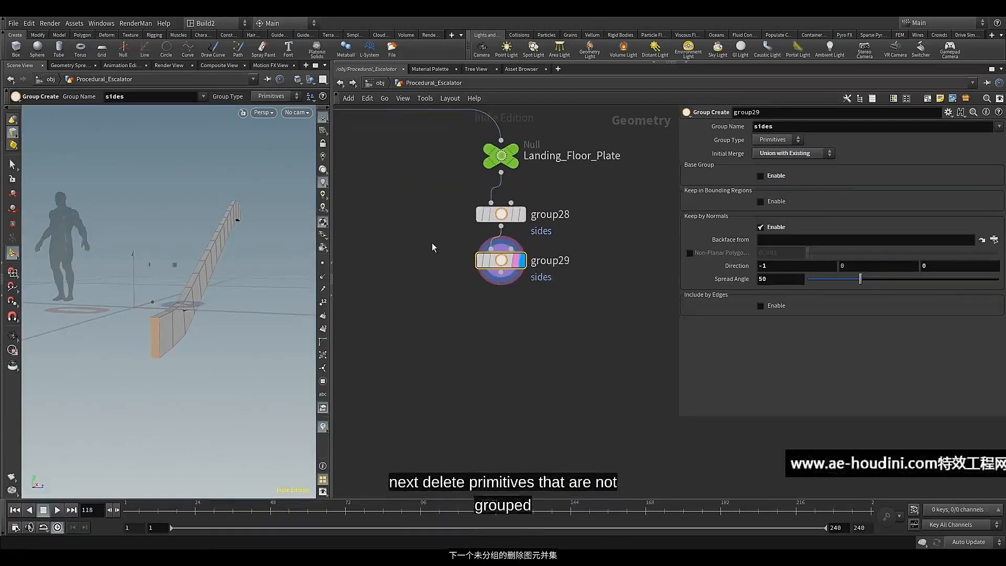
{"action": "left_click", "coordinate": [501, 273]}
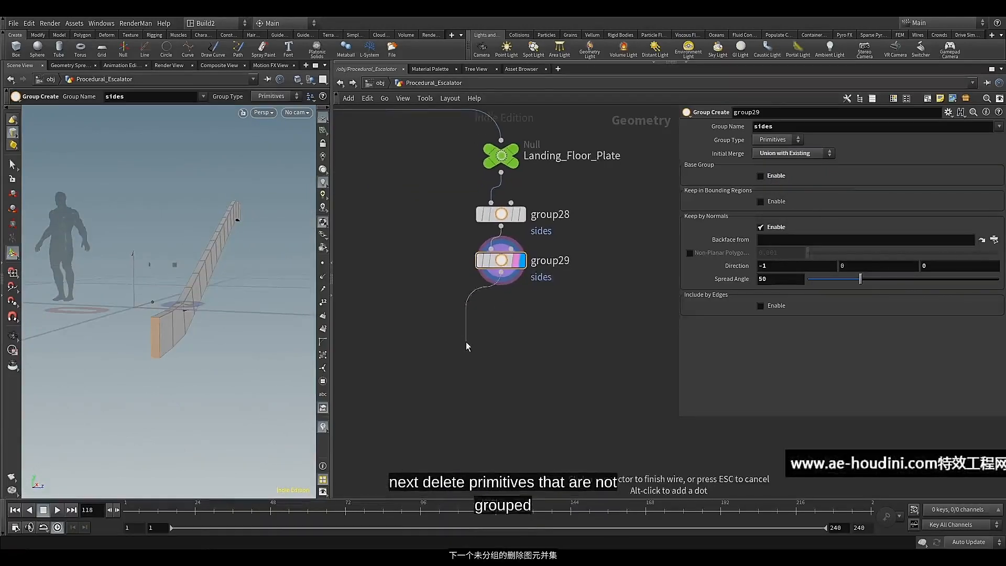
{"action": "key", "text": "Tab"}
{"action": "type", "text": "del"}
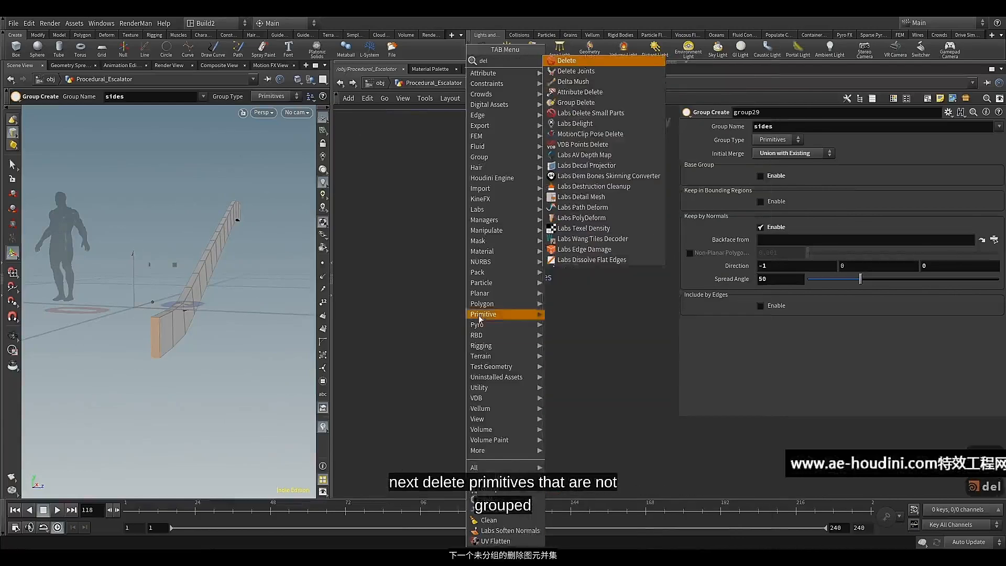
{"action": "left_click", "coordinate": [567, 62]}
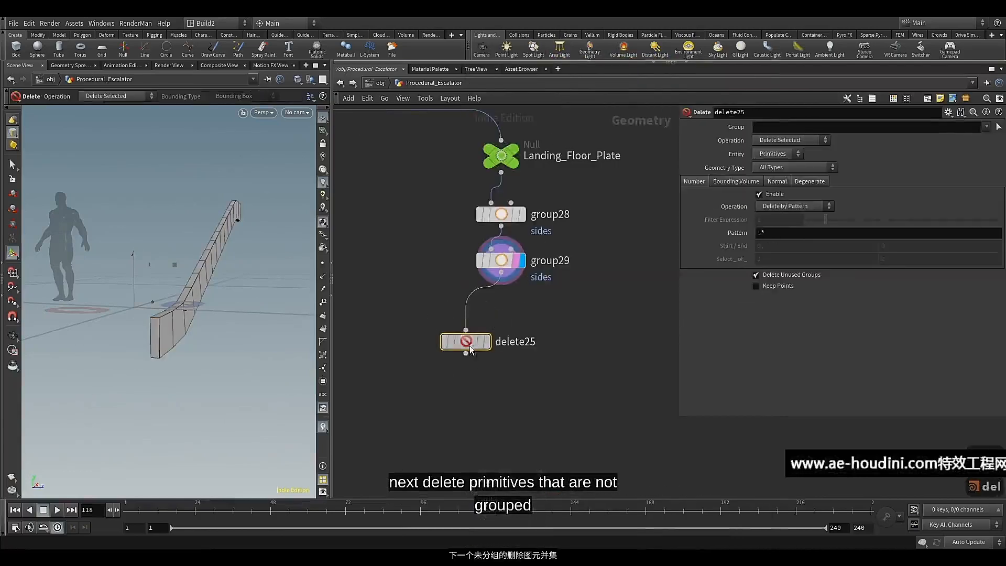
{"action": "left_click_drag", "start_coordinate": [519, 345], "coordinate": [518, 313]}
{"action": "left_click", "coordinate": [519, 310]}
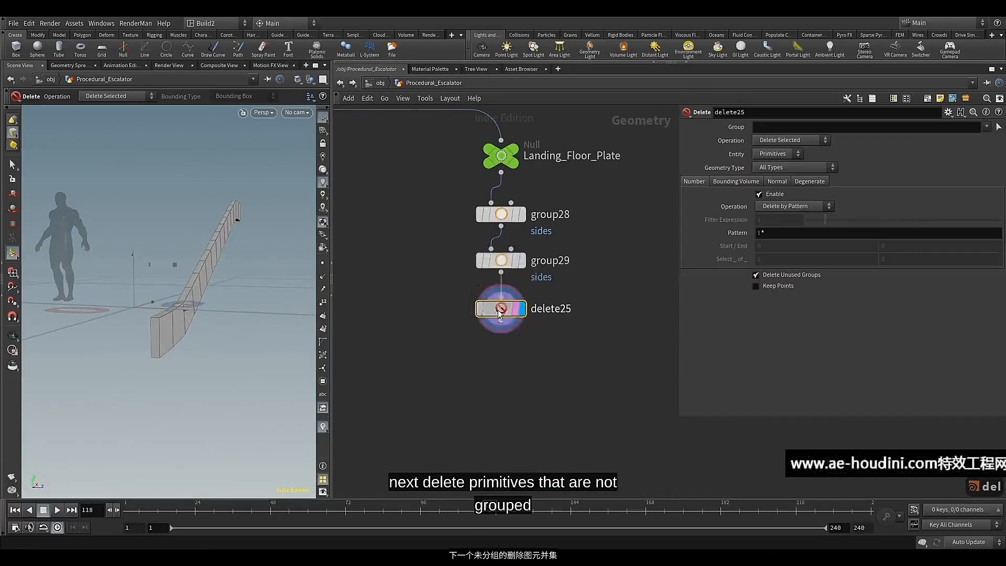
Set the Delete node's group to sides and its operation to Delete Non-Selected, then inspect the remaining end faces
{"action": "left_click", "coordinate": [986, 126]}
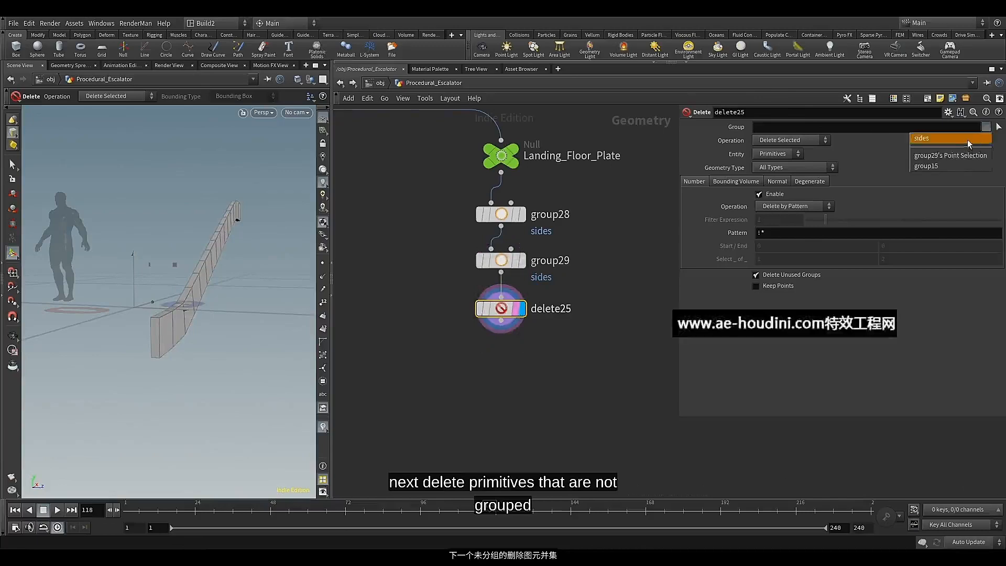
{"action": "left_click", "coordinate": [955, 143]}
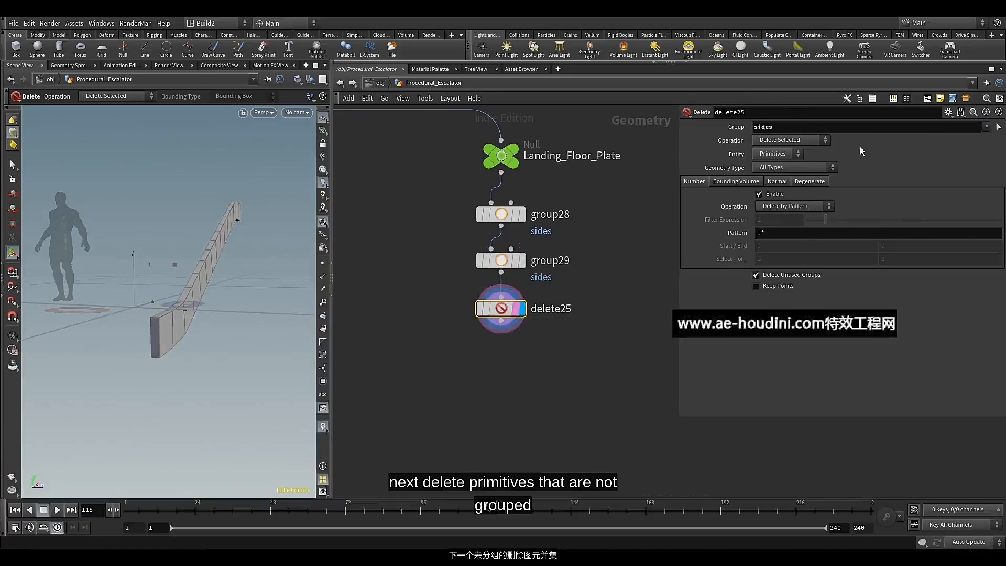
{"action": "left_click", "coordinate": [805, 141]}
{"action": "left_click", "coordinate": [788, 161]}
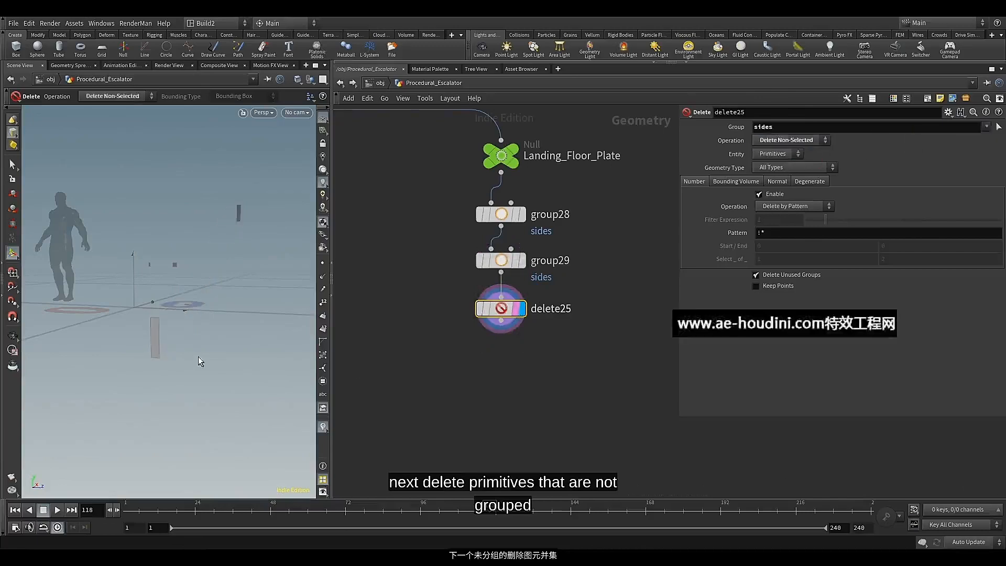
{"action": "left_click_drag", "start_coordinate": [218, 272], "coordinate": [212, 272], "text": "alt"}
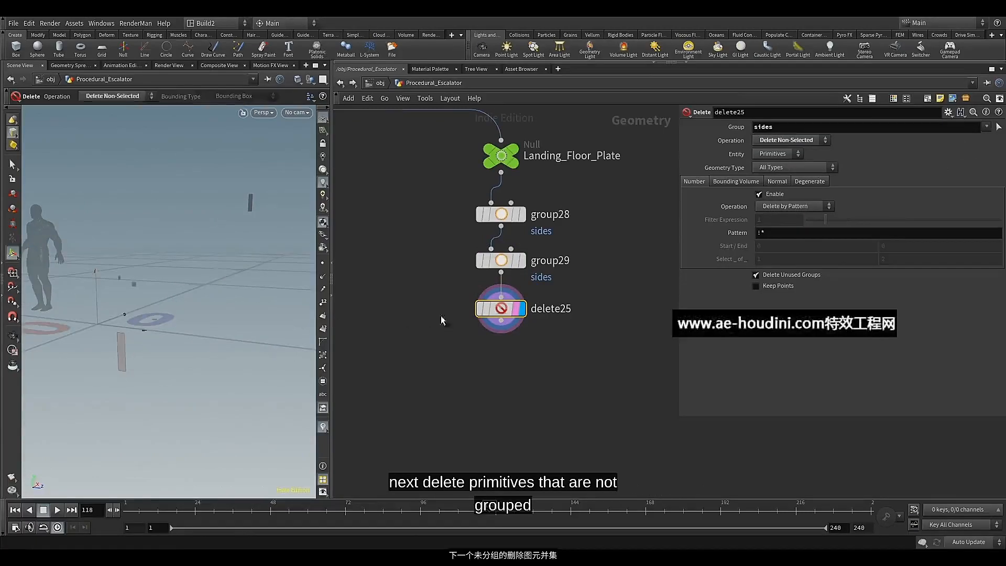
{"action": "left_click_drag", "start_coordinate": [129, 335], "coordinate": [157, 329], "text": "alt"}
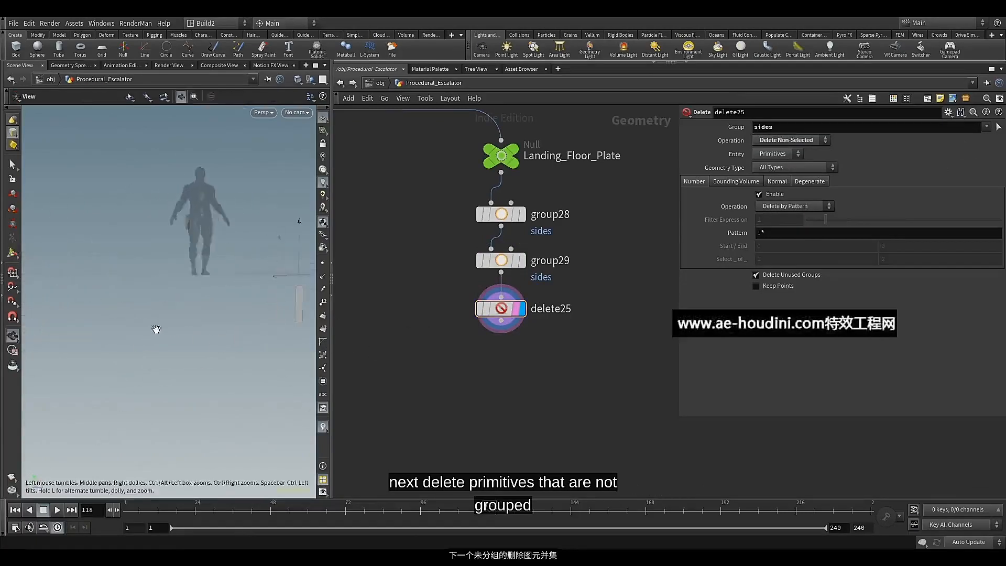
{"action": "left_click_drag", "start_coordinate": [204, 303], "coordinate": [115, 313], "text": "alt"}
{"action": "scroll", "coordinate": [207, 311], "scroll_direction": "up", "scroll_amount": 4}
{"action": "mouse_move", "coordinate": [207, 311]}
{"action": "left_mouse_down"}
{"action": "mouse_move", "coordinate": [187, 314]}
{"action": "mouse_move", "coordinate": [222, 313]}
{"action": "left_mouse_up"}
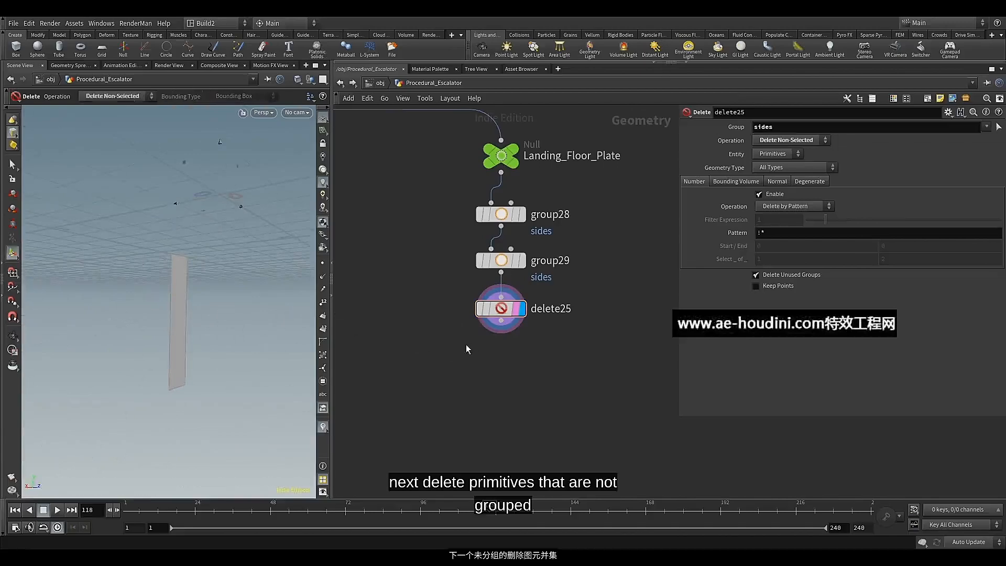
Add a Peak node below delete25, wired to its output
{"action": "left_click", "coordinate": [501, 320]}
{"action": "key", "text": "Tab"}
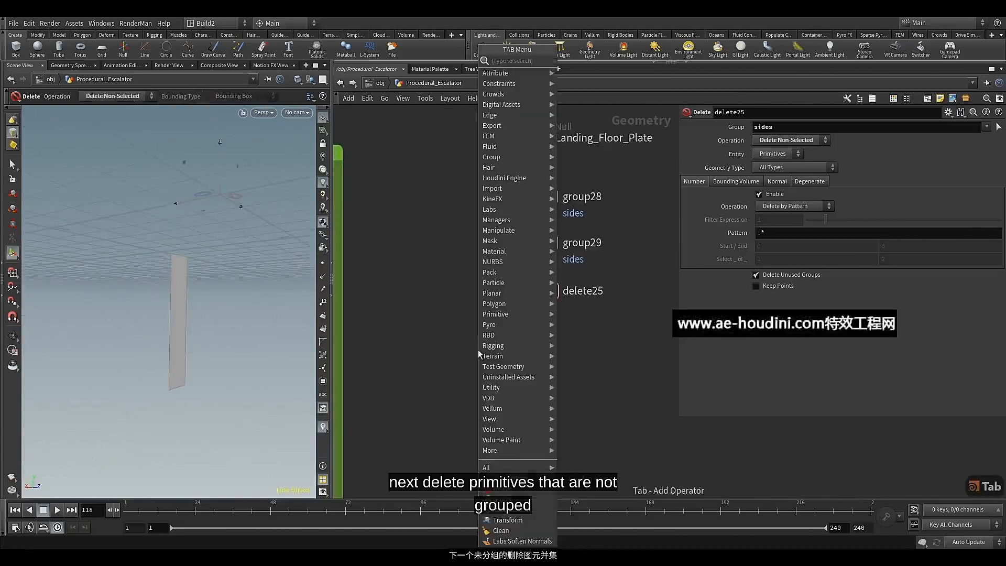
{"action": "type", "text": "pea"}
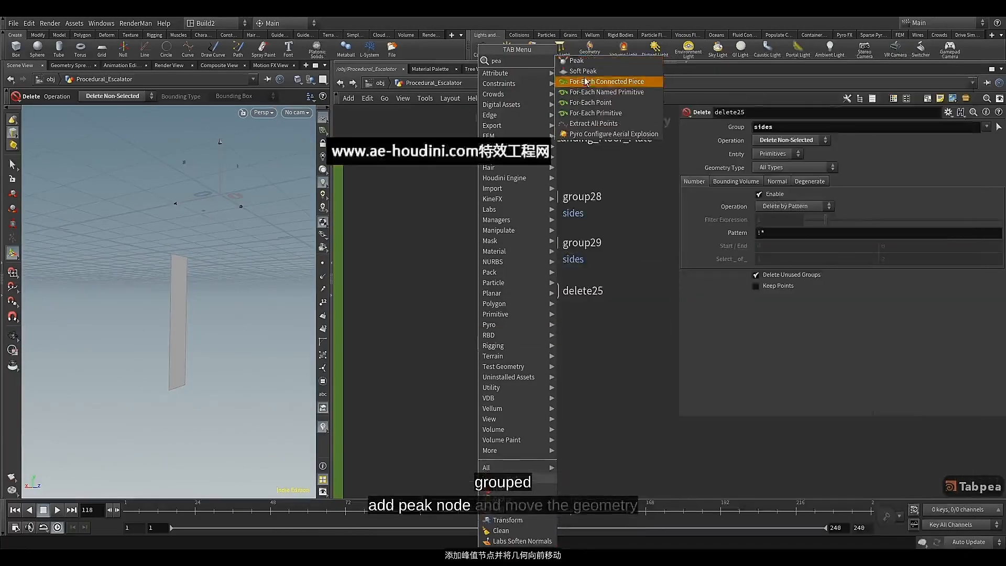
{"action": "left_click", "coordinate": [582, 62]}
{"action": "left_click", "coordinate": [477, 348]}
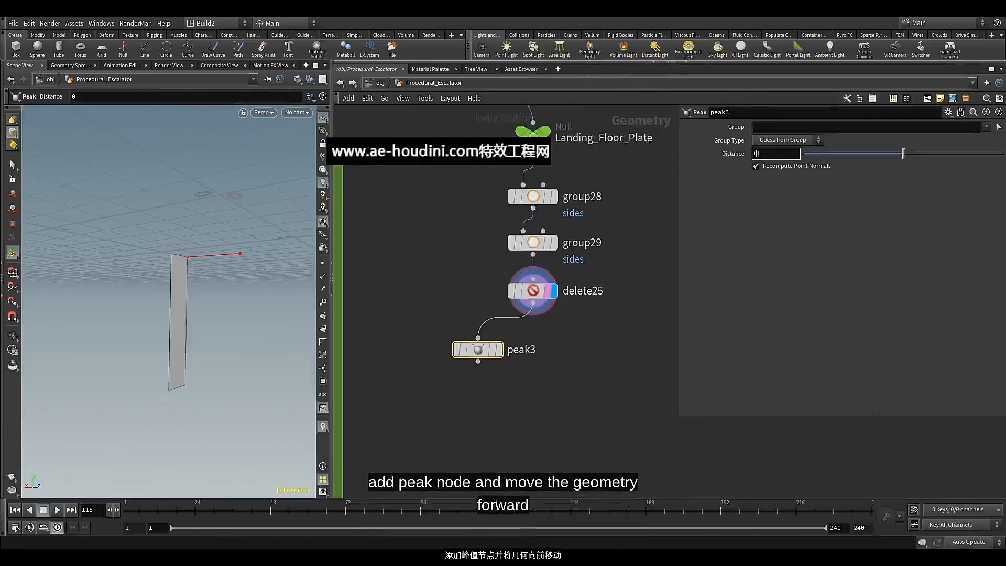
Set the Peak node's distance to -0.025
{"action": "type", "text": "-0"}
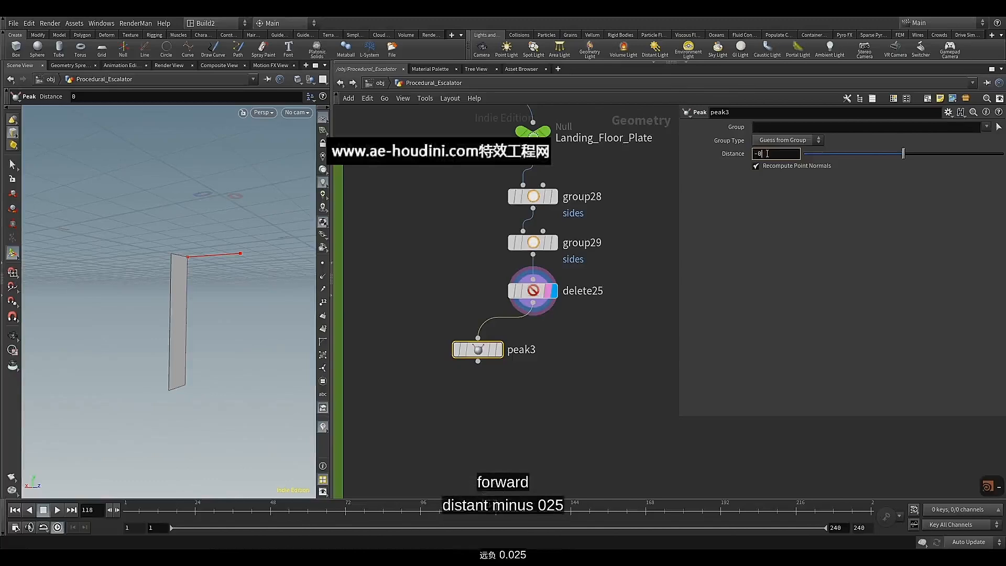
{"action": "type", "text": ".0"}
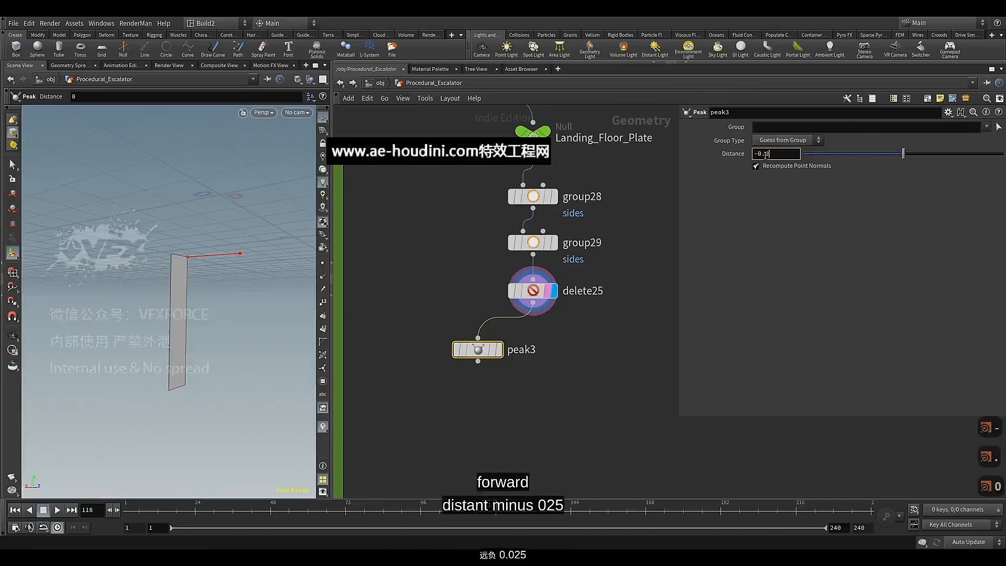
{"action": "type", "text": "25"}
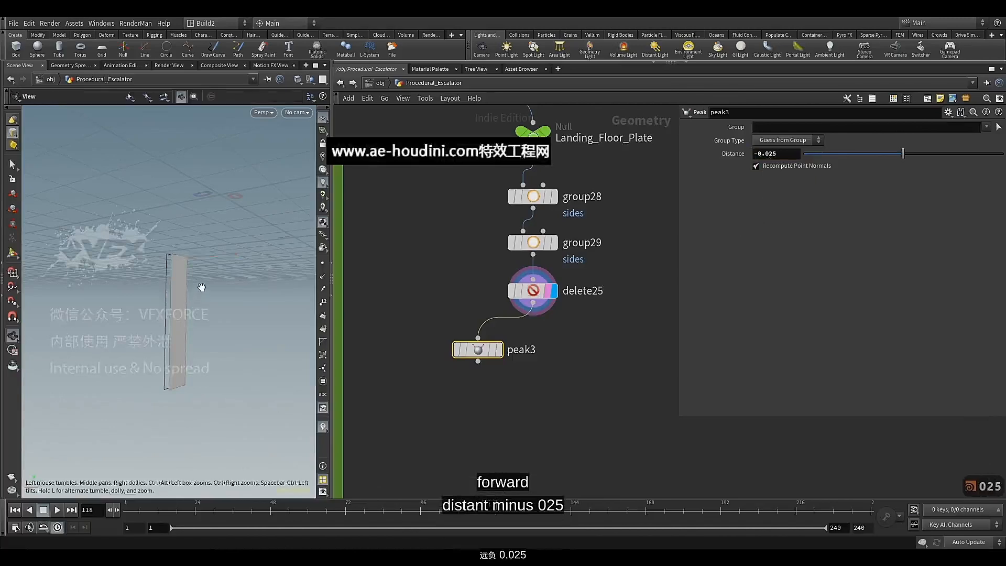
{"action": "left_click_drag", "start_coordinate": [198, 286], "coordinate": [210, 283], "text": "alt"}
{"action": "middle_click_drag", "start_coordinate": [432, 403], "coordinate": [444, 364]}
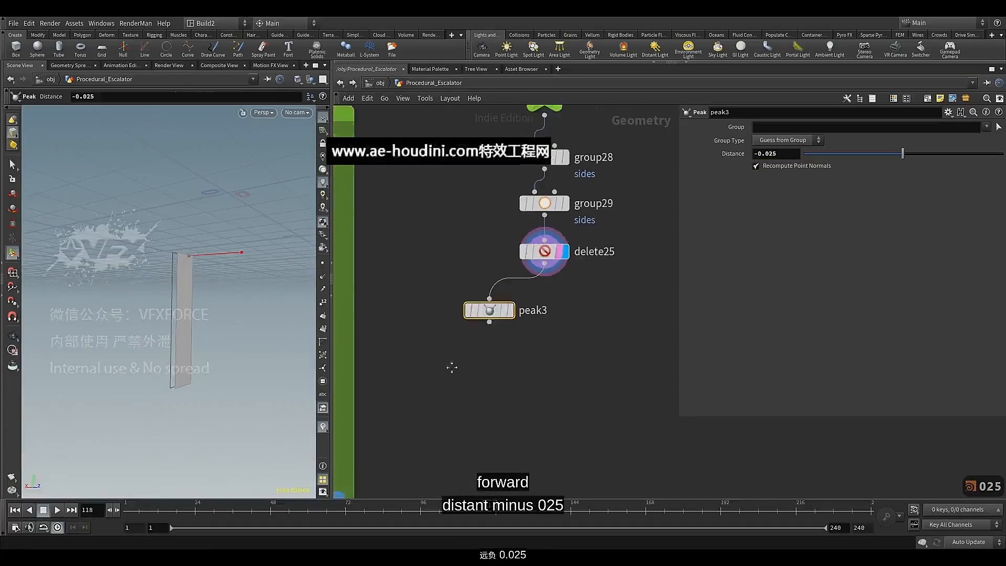
Add a PolyExtrude node directly below peak3, wired to its output, and display it
{"action": "left_click", "coordinate": [489, 322]}
{"action": "key", "text": "Tab"}
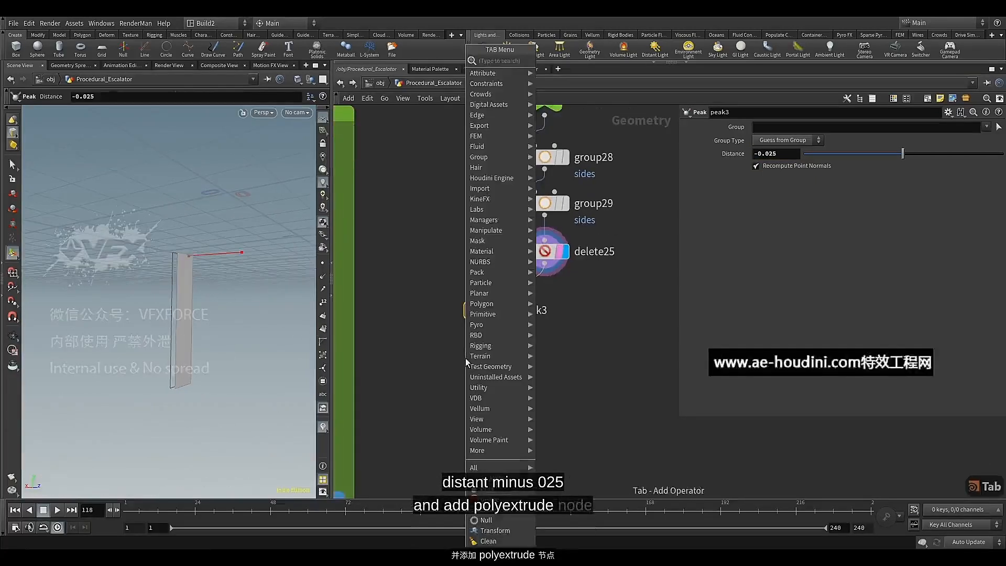
{"action": "type", "text": "pol"}
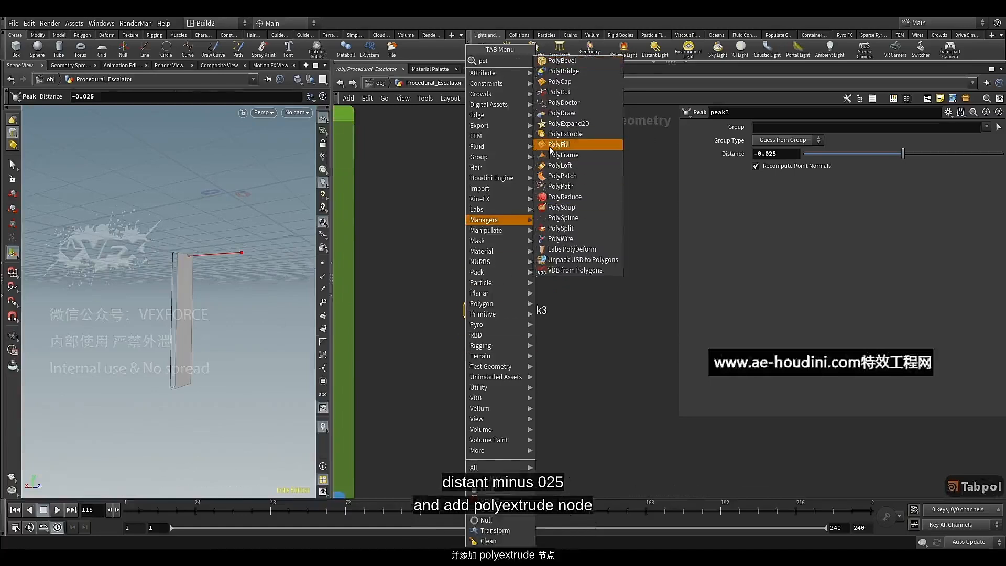
{"action": "left_click", "coordinate": [557, 134]}
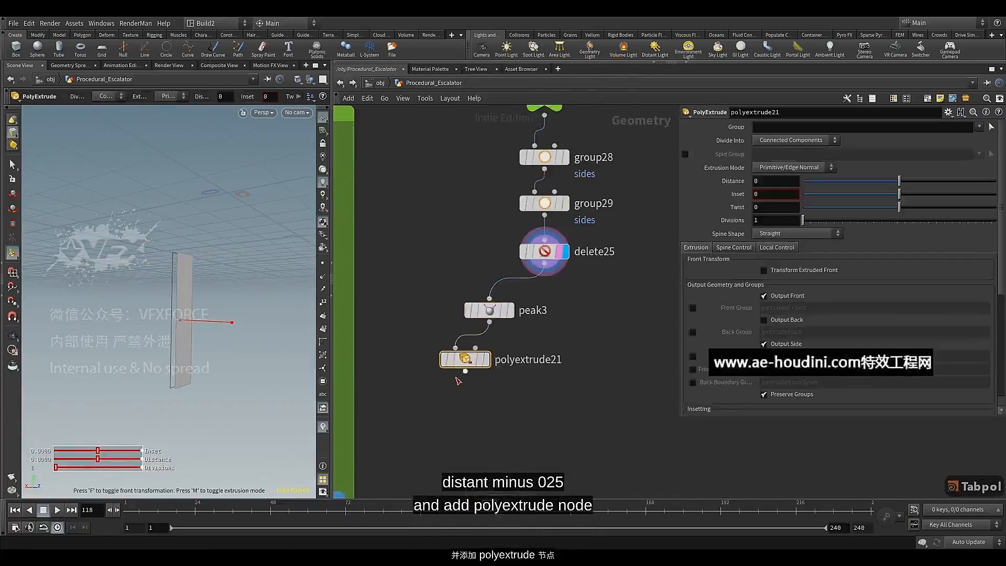
{"action": "left_click", "coordinate": [493, 365]}
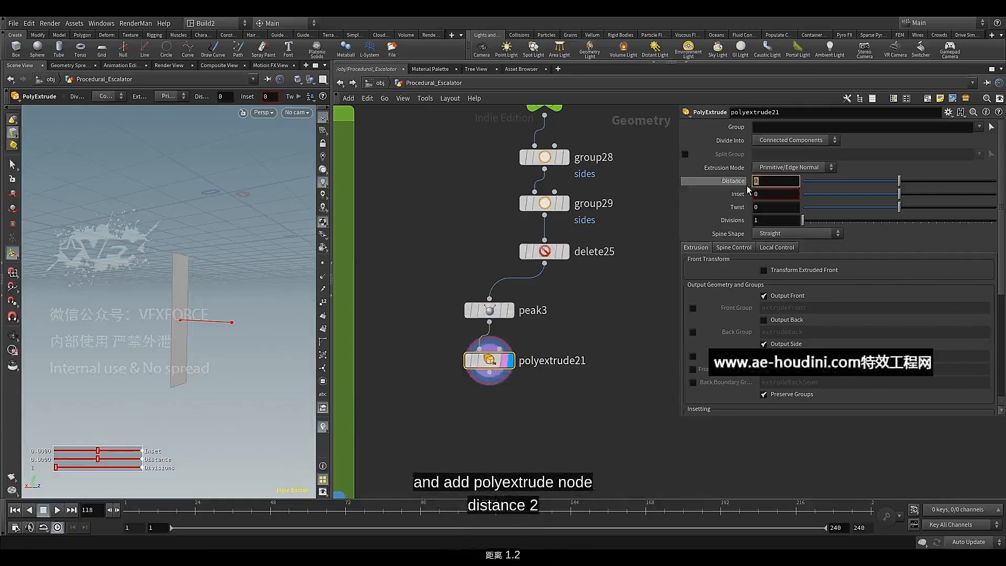
Set the PolyExtrude node's distance to 1.2 and inspect the extruded block
{"action": "type", "text": "1.2"}
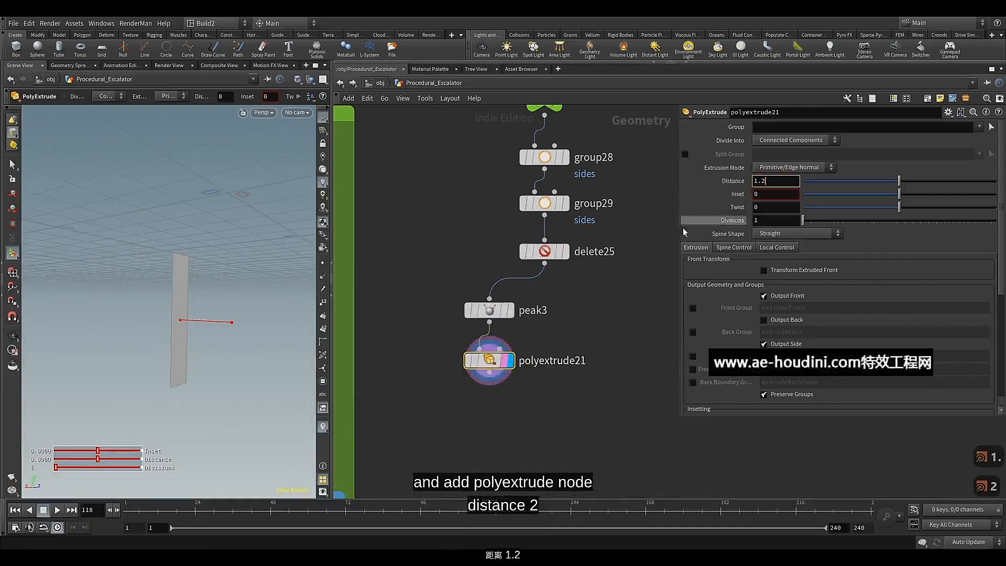
{"action": "key", "text": "Return"}
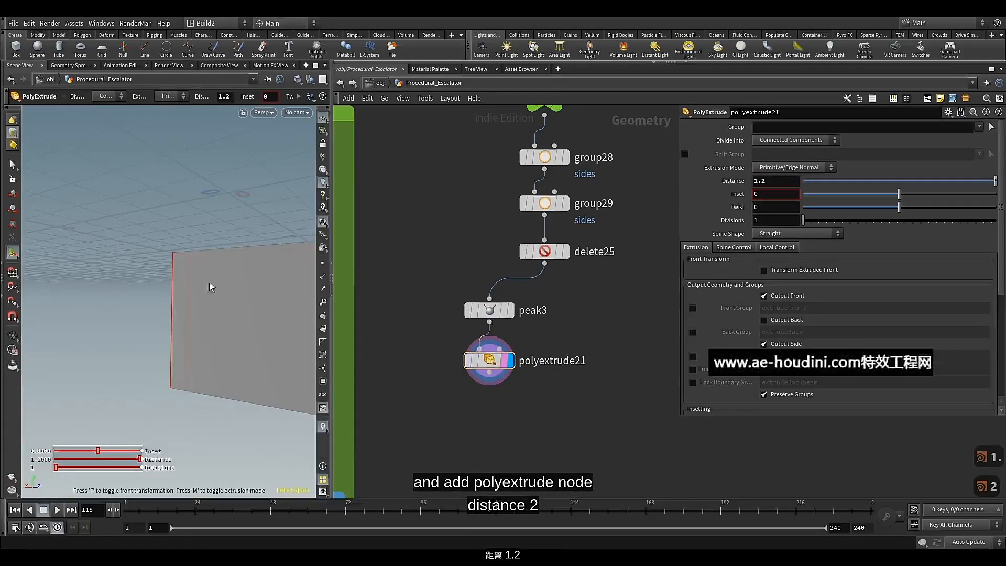
{"action": "scroll", "coordinate": [203, 263], "scroll_direction": "down", "scroll_amount": 10}
{"action": "left_click_drag", "start_coordinate": [220, 260], "coordinate": [216, 354], "text": "alt"}
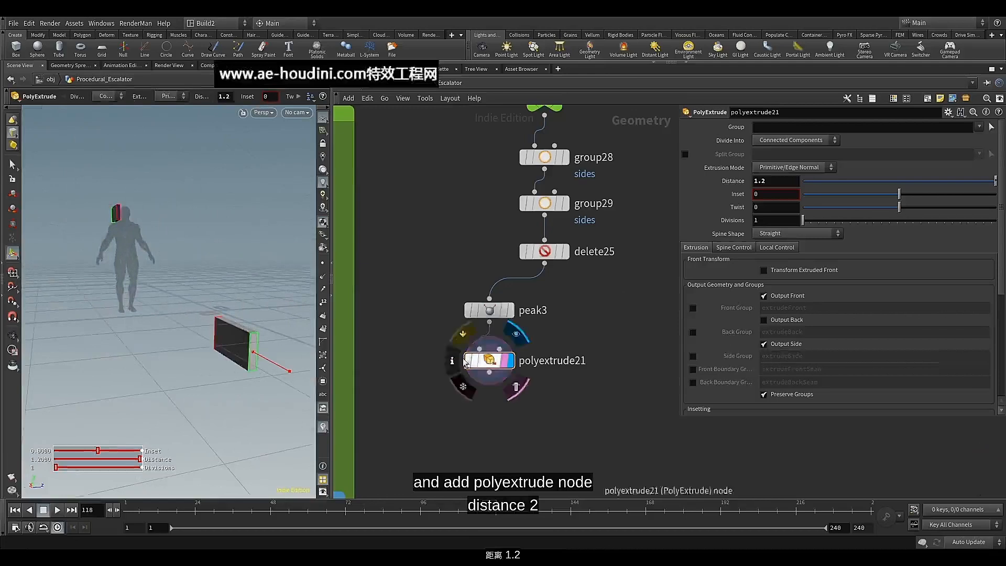
Align the peak3 and polyextrude21 nodes vertically in the network, leaving polyextrude21 selected
{"action": "middle_click_drag", "start_coordinate": [496, 409], "coordinate": [504, 325]}
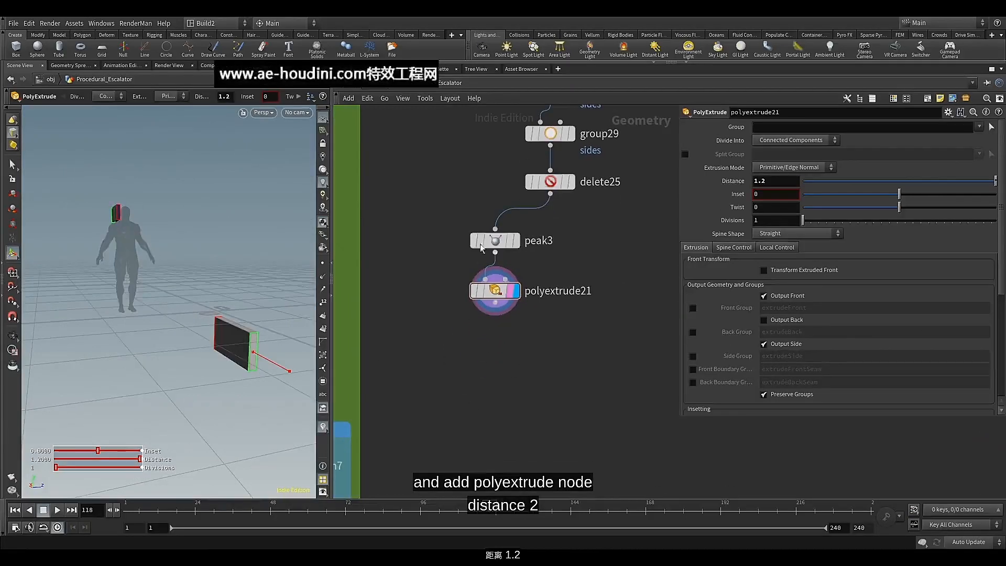
{"action": "left_click_drag", "start_coordinate": [467, 211], "coordinate": [493, 321]}
{"action": "key", "text": "a"}
{"action": "mouse_move", "coordinate": [494, 265]}
{"action": "left_mouse_down"}
{"action": "mouse_move", "coordinate": [494, 311]}
{"action": "mouse_move", "coordinate": [489, 253]}
{"action": "left_mouse_up"}
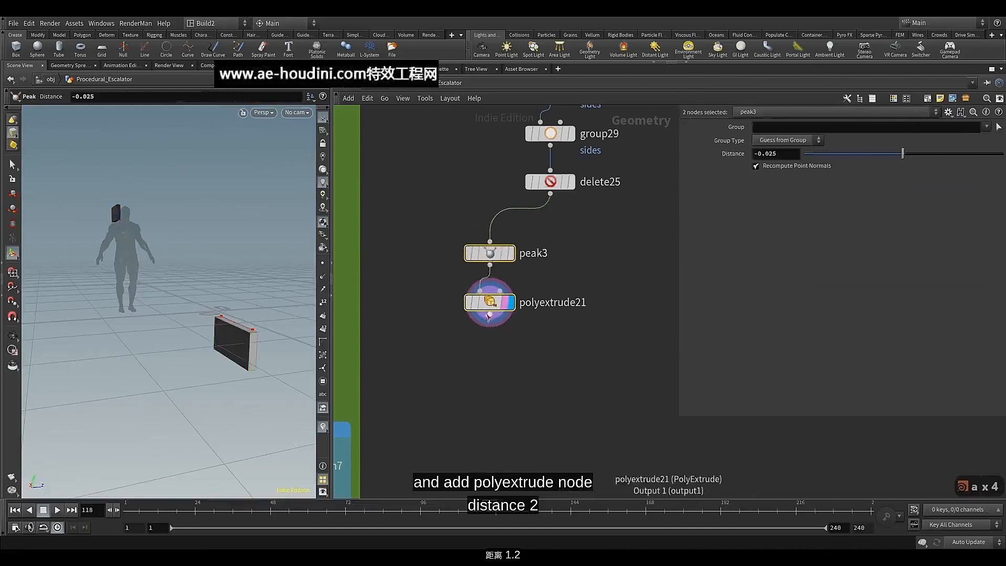
{"action": "left_click", "coordinate": [489, 309]}
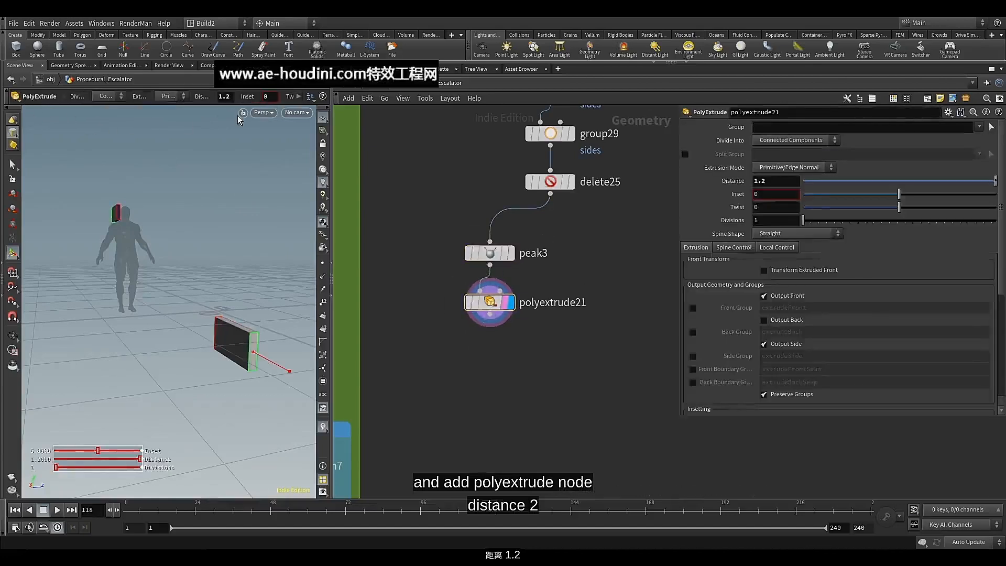
Switch the viewport to the Front view and examine whether the extruded block's edges are square
{"action": "left_click", "coordinate": [272, 115]}
{"action": "mouse_move", "coordinate": [283, 134]}
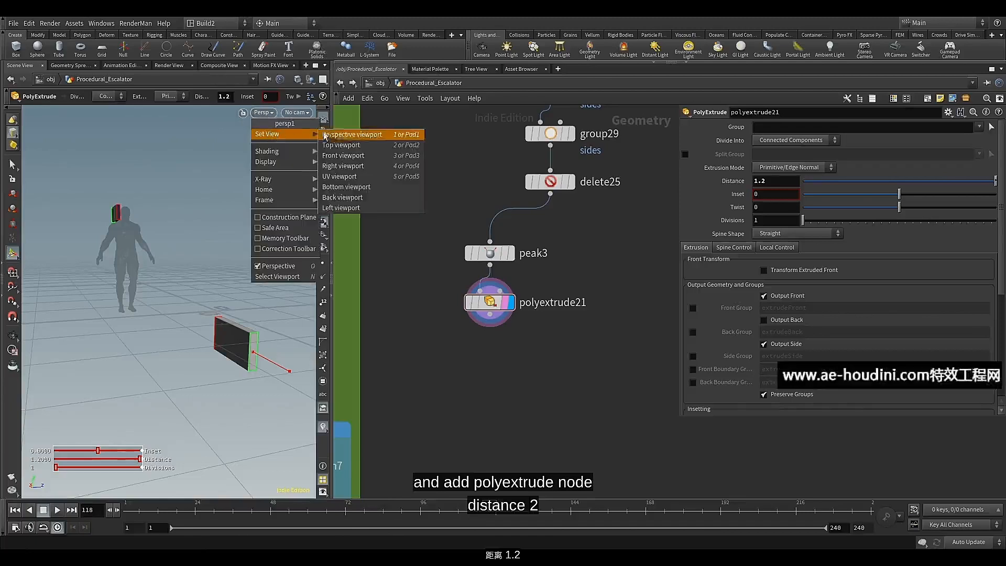
{"action": "left_click", "coordinate": [345, 156]}
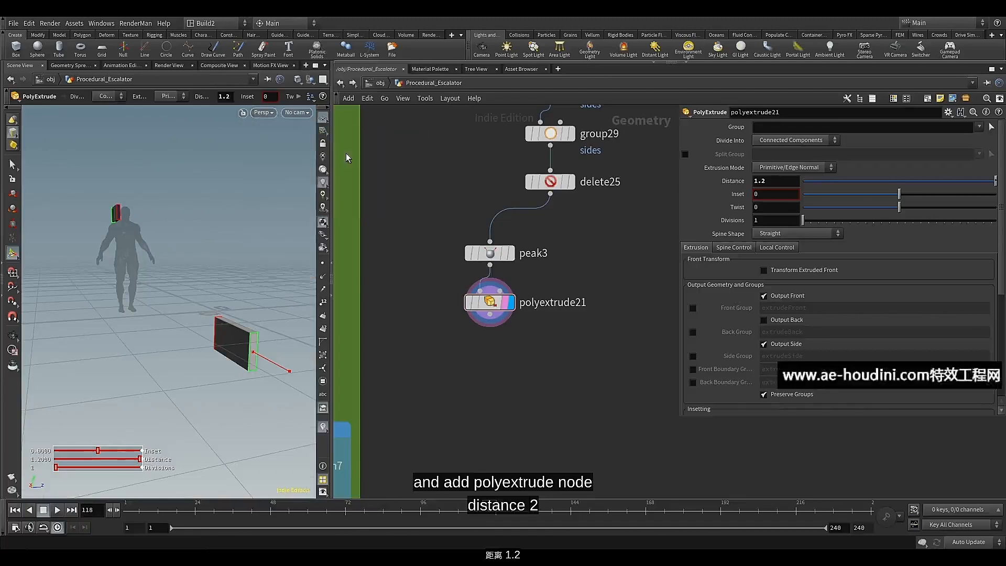
{"action": "scroll", "coordinate": [187, 316], "scroll_direction": "up", "scroll_amount": 10}
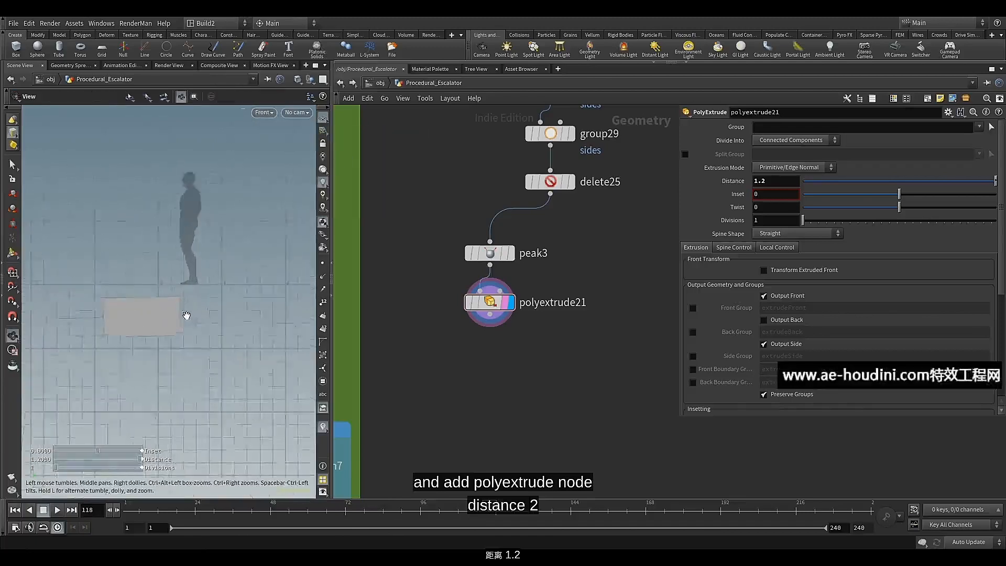
{"action": "middle_click_drag", "start_coordinate": [218, 300], "coordinate": [254, 283]}
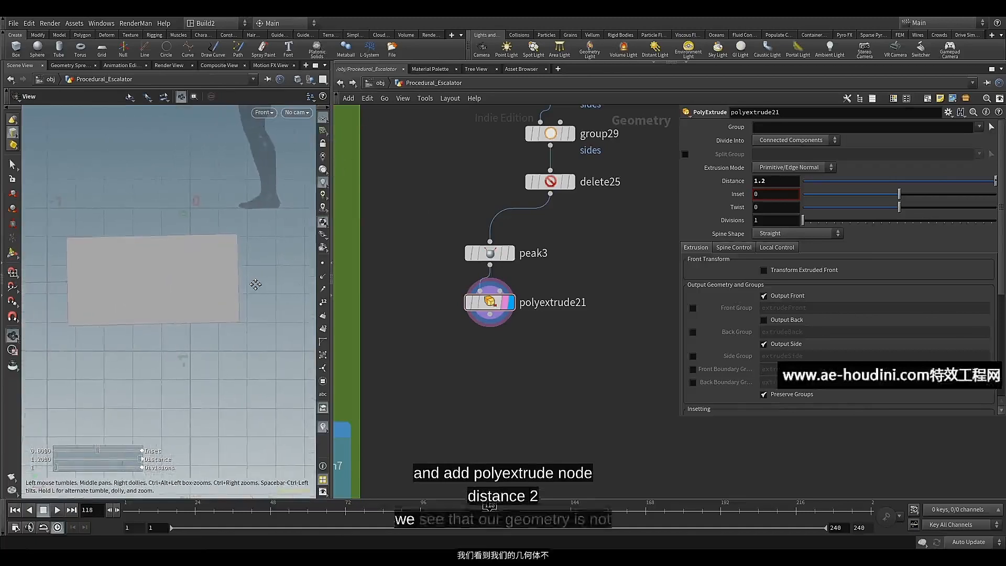
{"action": "key", "text": "Return"}
Display delete25 with point numbers turned on and examine the alignment of its end-face points in the Front view
{"action": "middle_click_drag", "start_coordinate": [450, 174], "coordinate": [450, 252]}
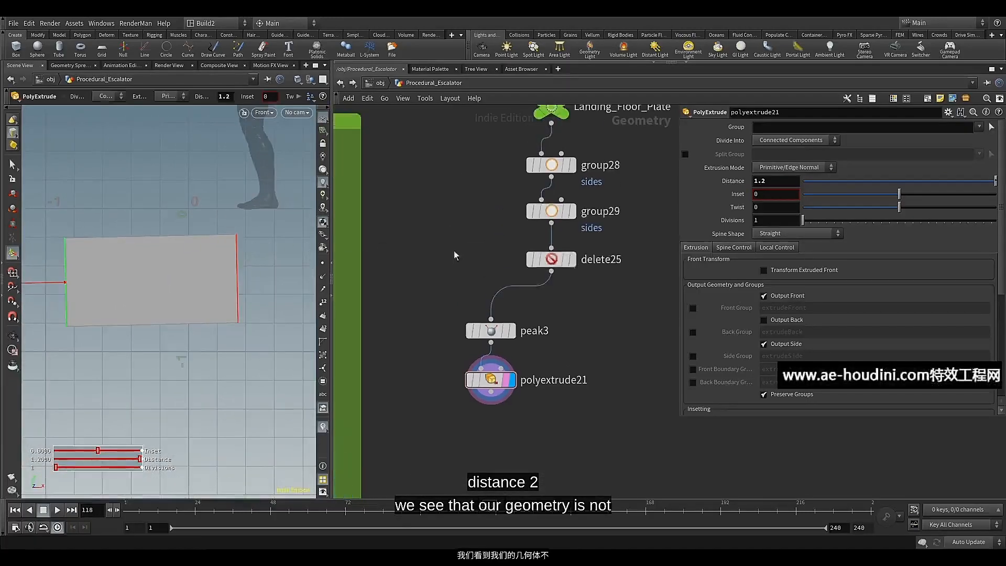
{"action": "left_click", "coordinate": [568, 259]}
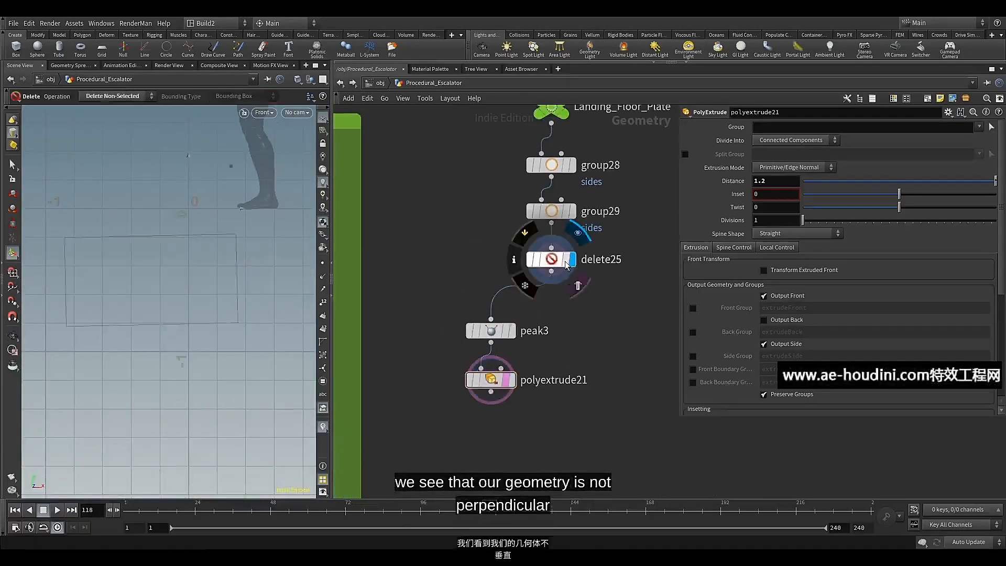
{"action": "left_click", "coordinate": [551, 260]}
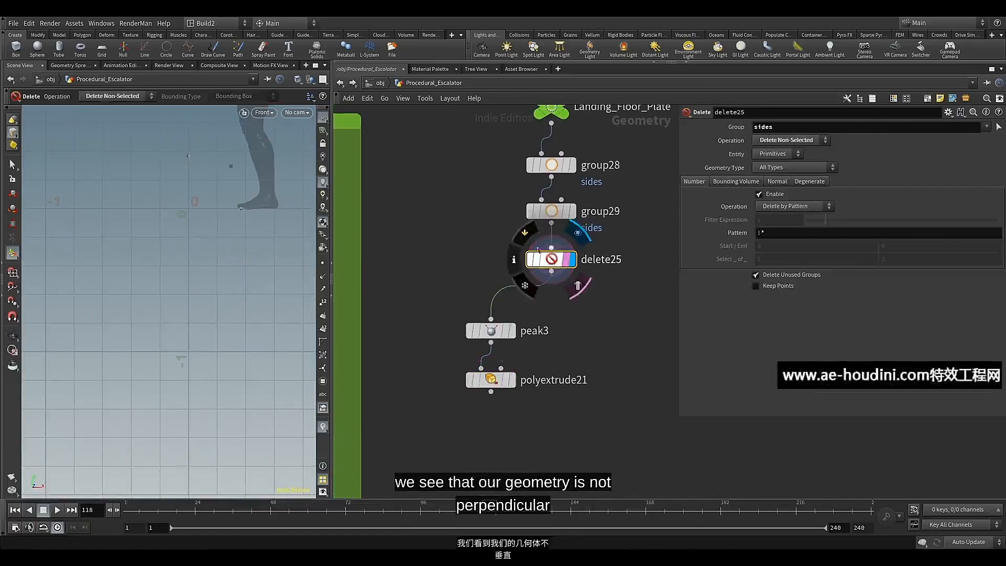
{"action": "scroll", "coordinate": [173, 235], "scroll_direction": "down", "scroll_amount": 4}
{"action": "middle_click_drag", "start_coordinate": [191, 242], "coordinate": [173, 278]}
{"action": "key", "text": "Return"}
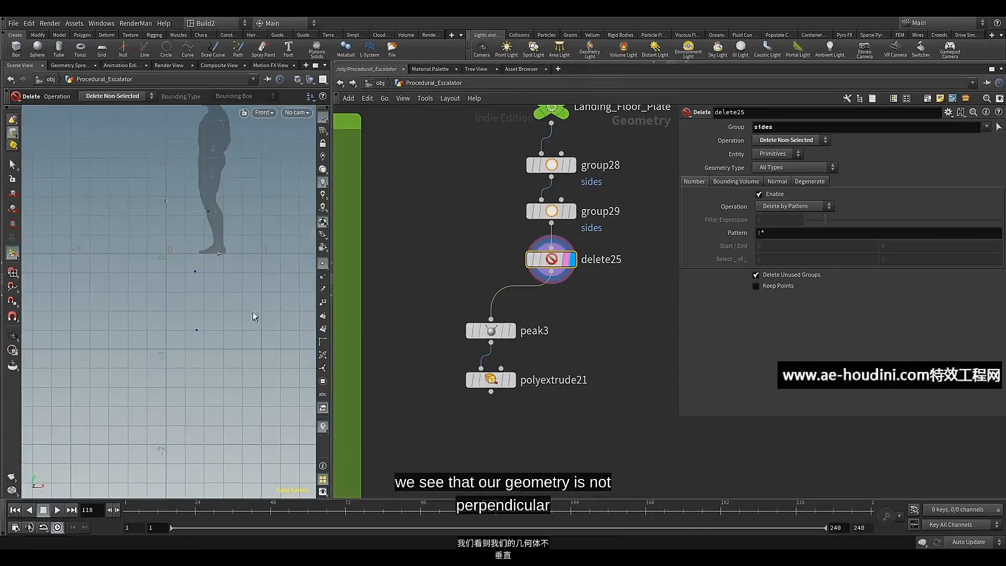
{"action": "scroll", "coordinate": [187, 305], "scroll_direction": "up", "scroll_amount": 4}
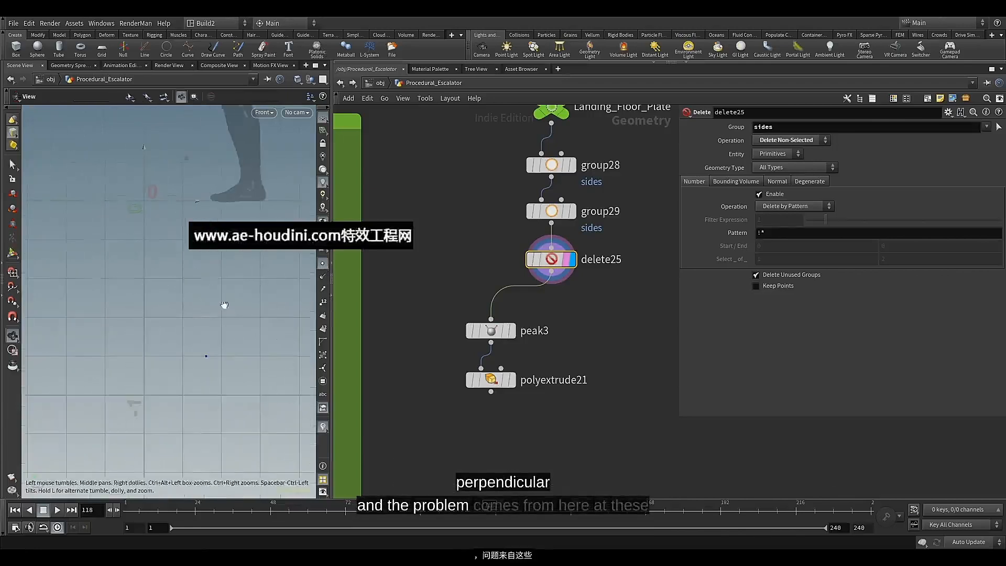
{"action": "left_click", "coordinate": [323, 303]}
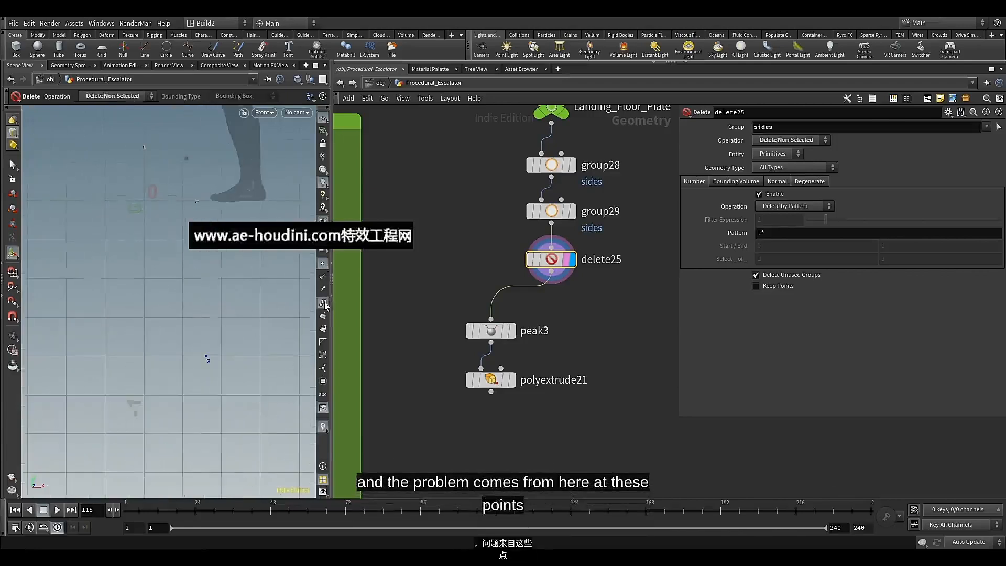
Move the node chain from group28 through polyextrude21 aside to free space below the Landing_Floor_Plate null
{"action": "scroll", "coordinate": [435, 260], "scroll_direction": "down", "scroll_amount": 5}
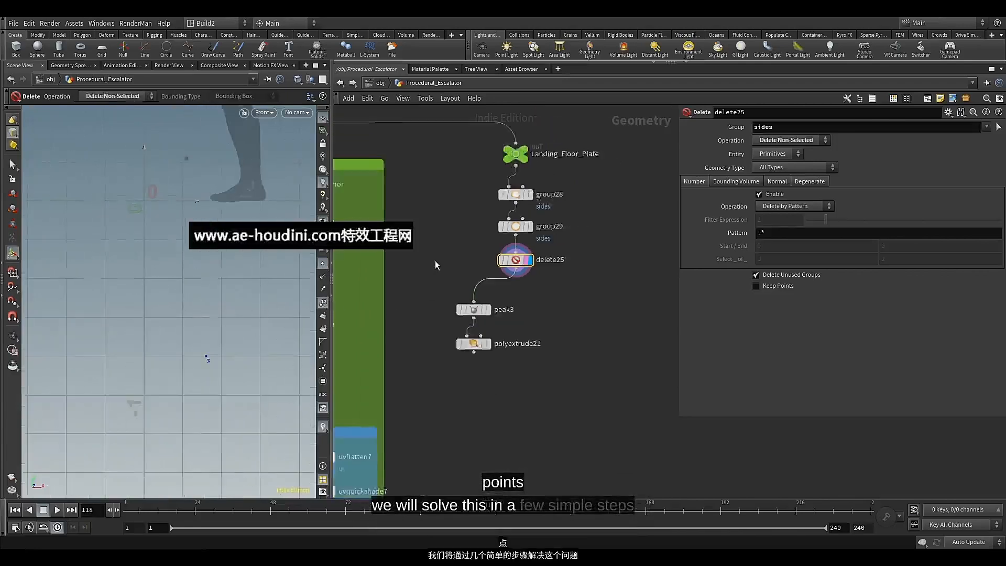
{"action": "scroll", "coordinate": [473, 303], "scroll_direction": "up", "scroll_amount": 3}
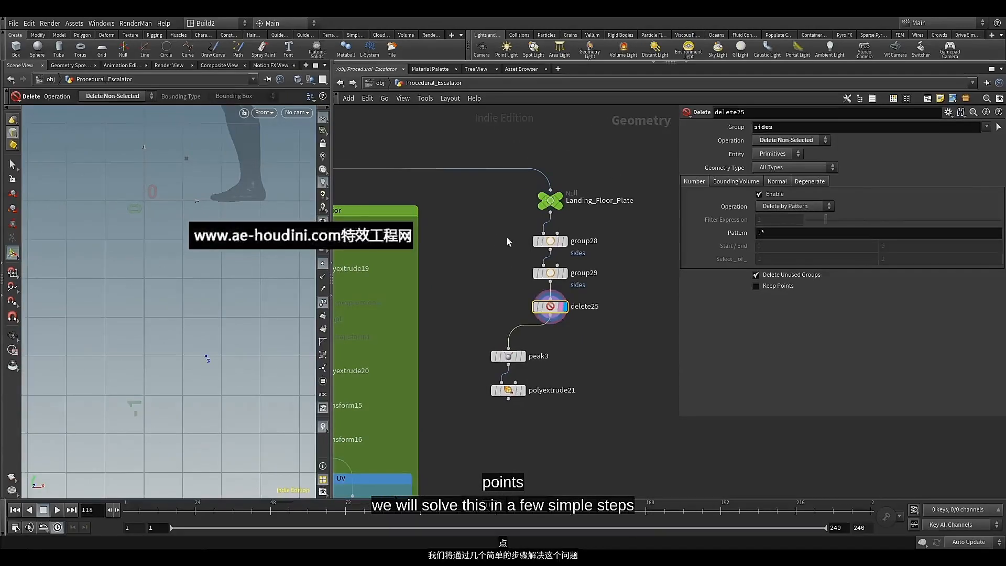
{"action": "left_click_drag", "start_coordinate": [470, 233], "coordinate": [618, 405]}
{"action": "left_click_drag", "start_coordinate": [555, 243], "coordinate": [620, 252]}
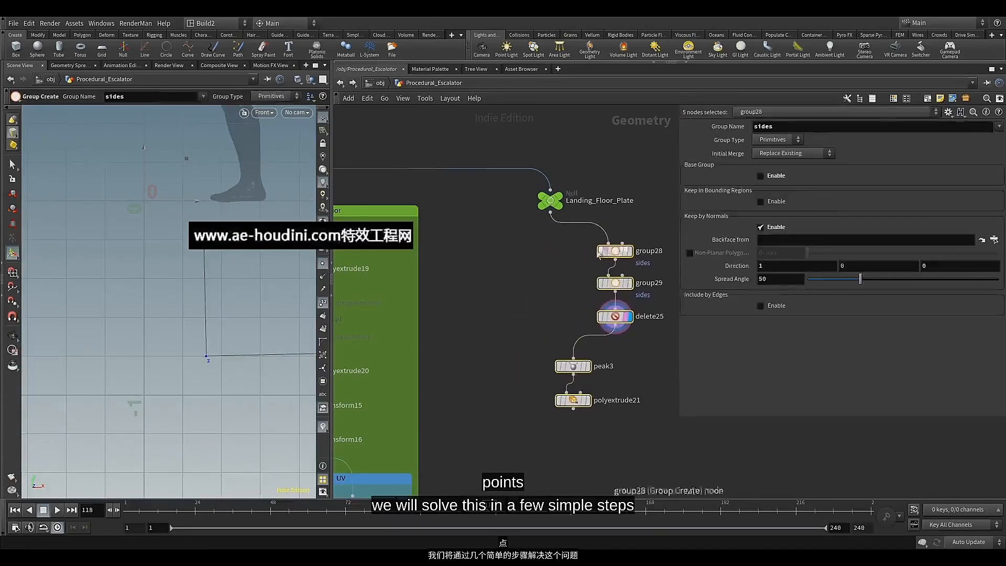
{"action": "left_click", "coordinate": [550, 277]}
Add a Bound node on a new branch from the Landing_Floor_Plate null, beside the existing chain
{"action": "middle_click_drag", "start_coordinate": [550, 273], "coordinate": [549, 243]}
{"action": "left_click", "coordinate": [549, 183]}
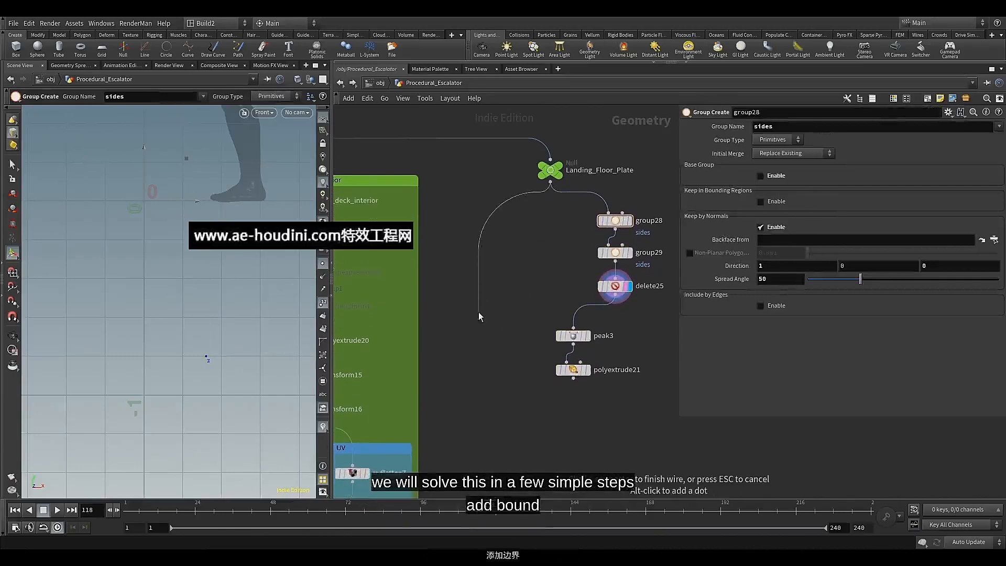
{"action": "key", "text": "Tab"}
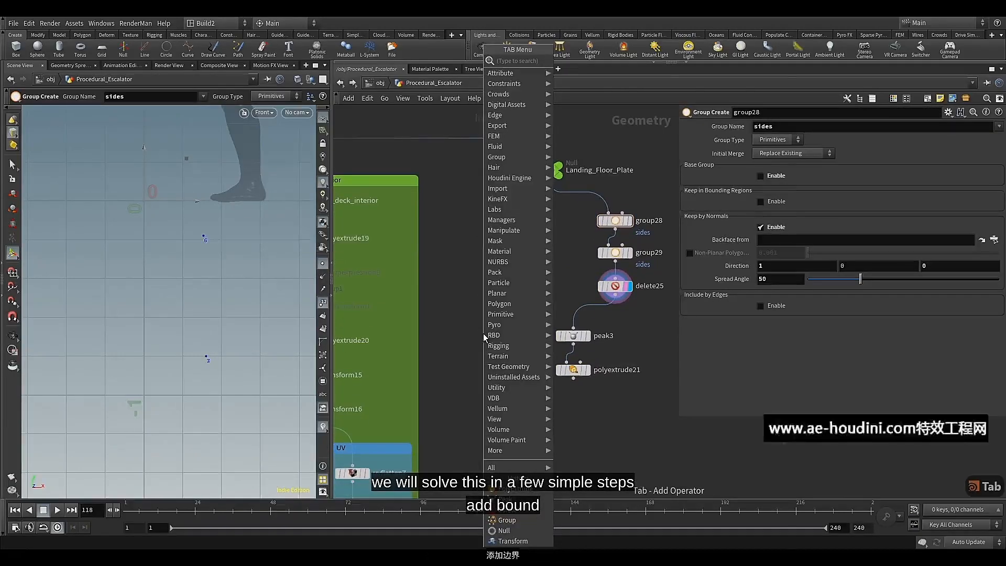
{"action": "type", "text": "bo"}
{"action": "left_click", "coordinate": [575, 70]}
{"action": "left_click", "coordinate": [488, 333]}
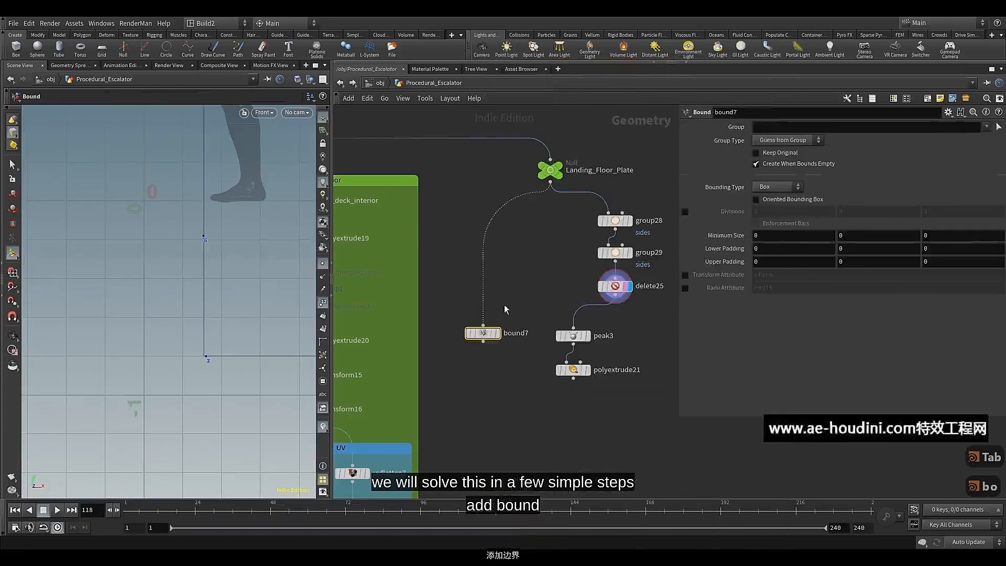
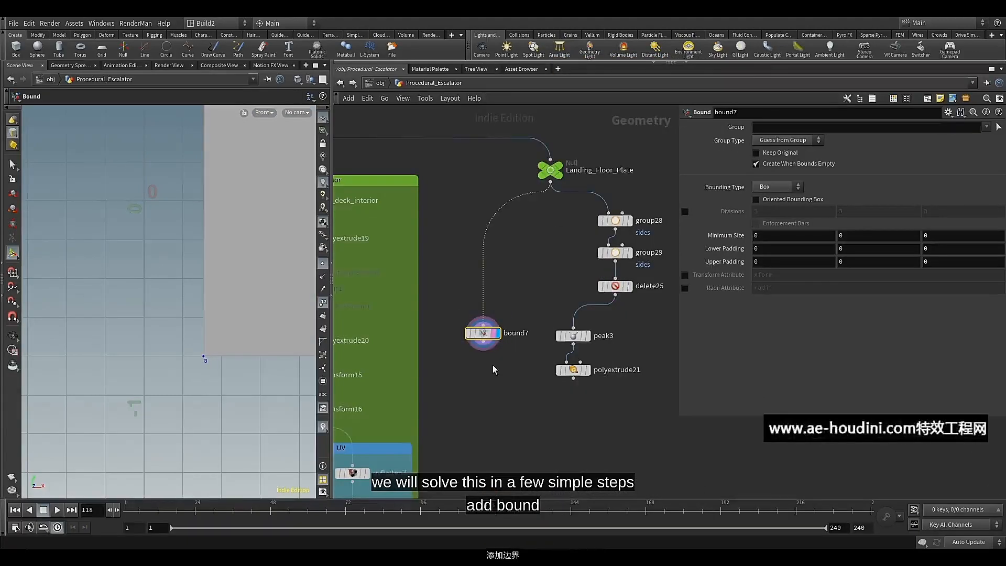
Add a Boolean node fed by bound7 as the first input and polyextrude21 as the second, and display it
{"action": "middle_click_drag", "start_coordinate": [492, 364], "coordinate": [501, 309]}
{"action": "key", "text": "Tab"}
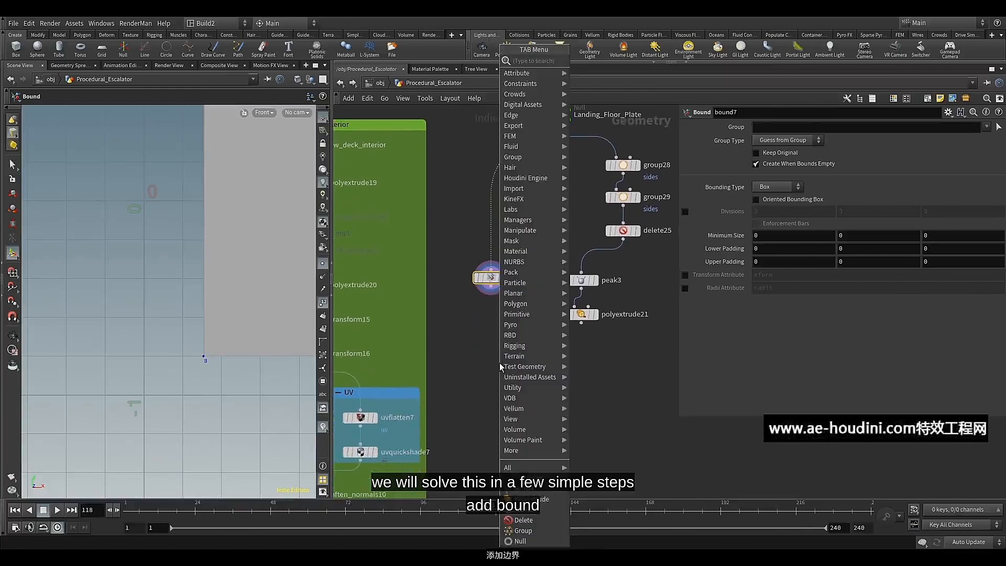
{"action": "type", "text": "bo"}
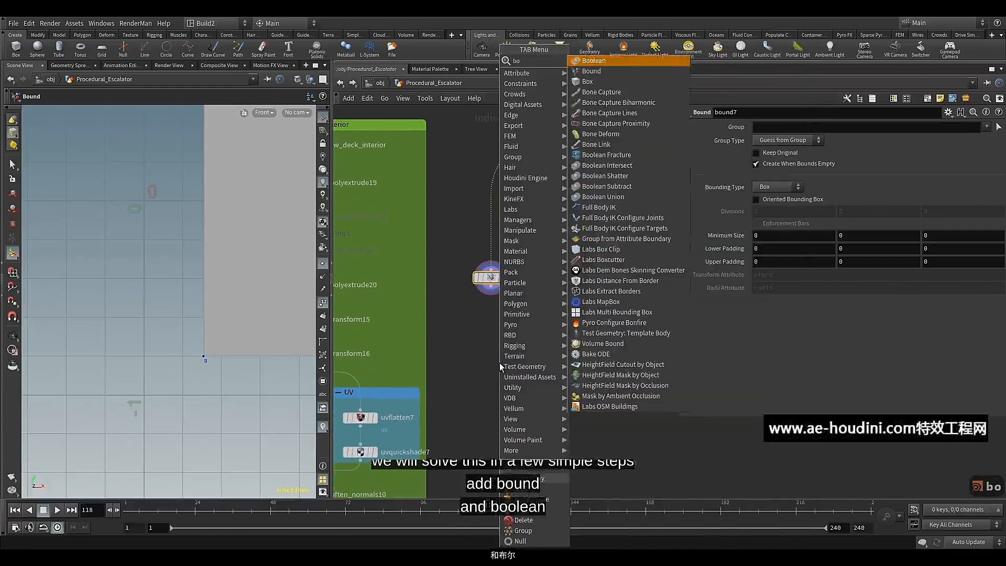
{"action": "left_click", "coordinate": [623, 62]}
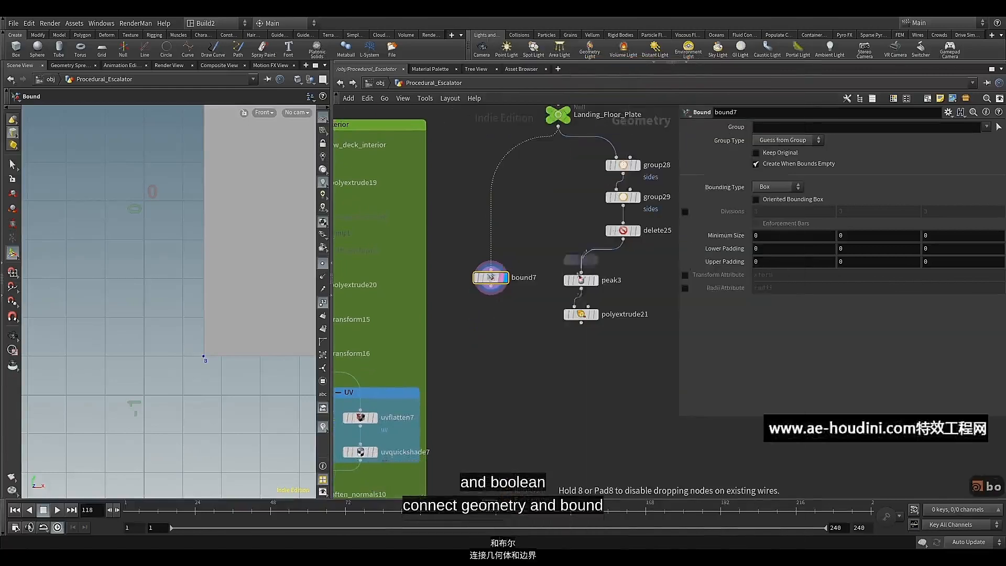
{"action": "left_click", "coordinate": [531, 350]}
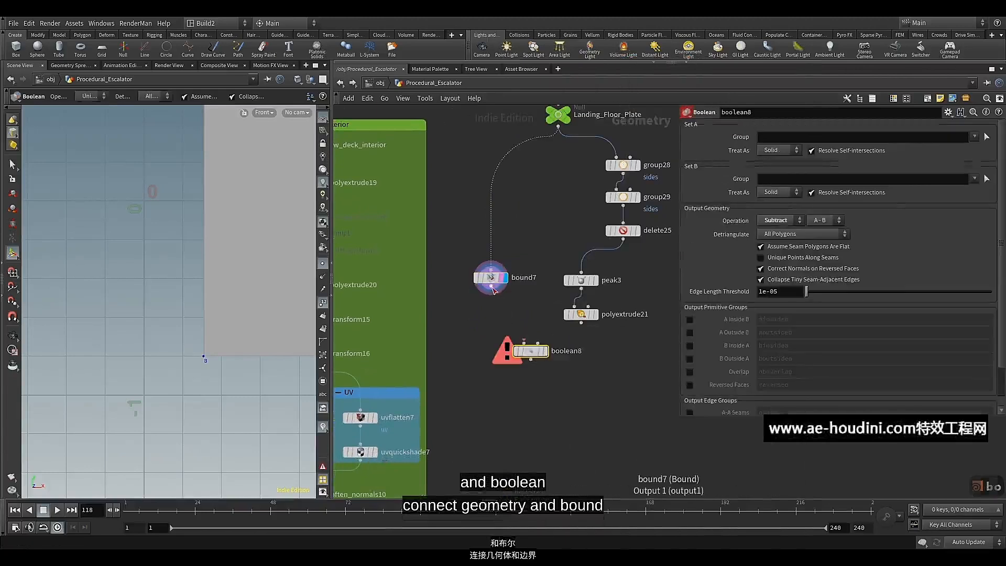
{"action": "left_click_drag", "start_coordinate": [490, 287], "coordinate": [523, 344]}
{"action": "left_click_drag", "start_coordinate": [580, 320], "coordinate": [546, 354]}
{"action": "left_click", "coordinate": [545, 353]}
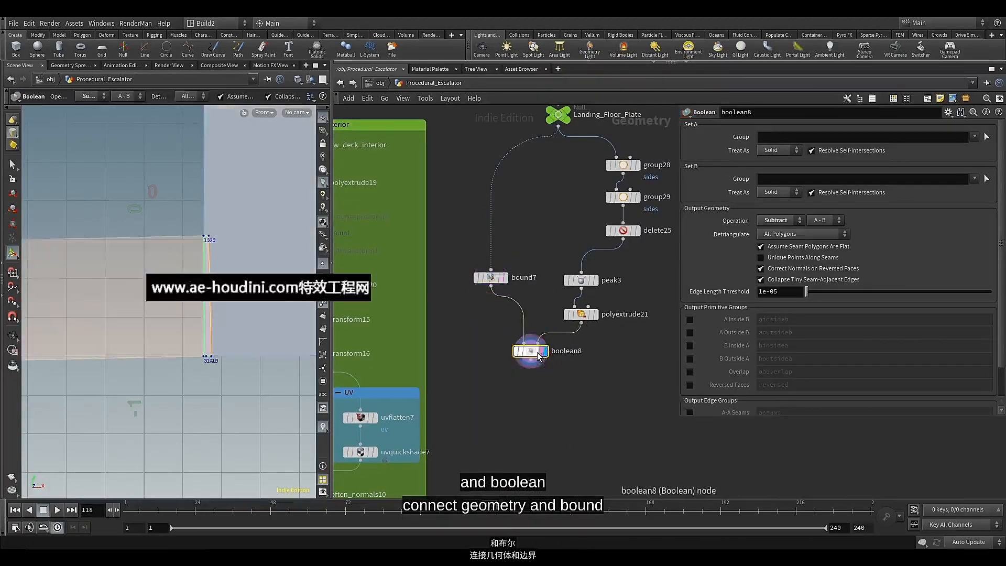
Set bound7's lower and upper padding to 0.01, with the Boolean result still displayed
{"action": "left_click", "coordinate": [498, 277]}
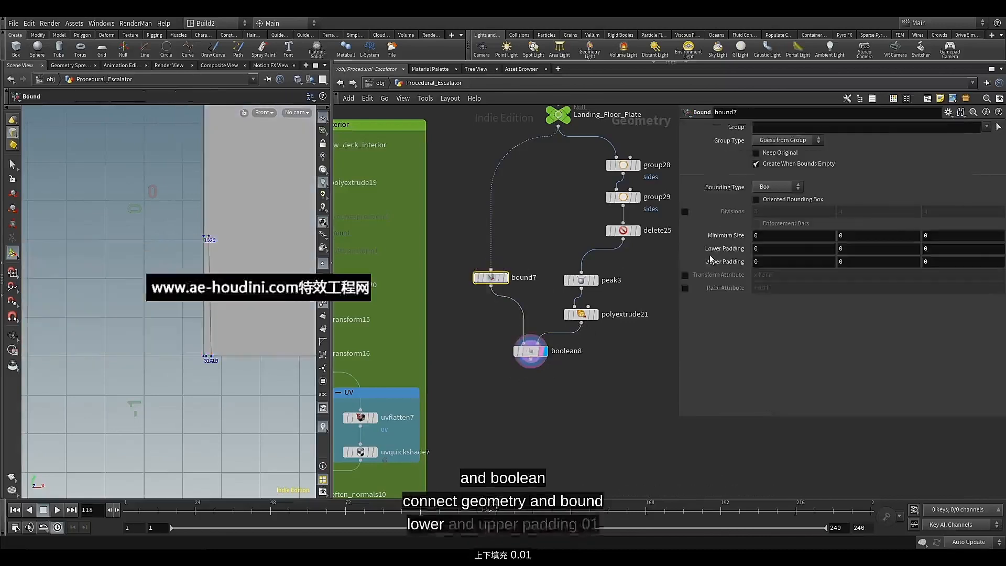
{"action": "middle_click_drag", "start_coordinate": [718, 249], "coordinate": [729, 281]}
{"action": "left_click", "coordinate": [530, 352]}
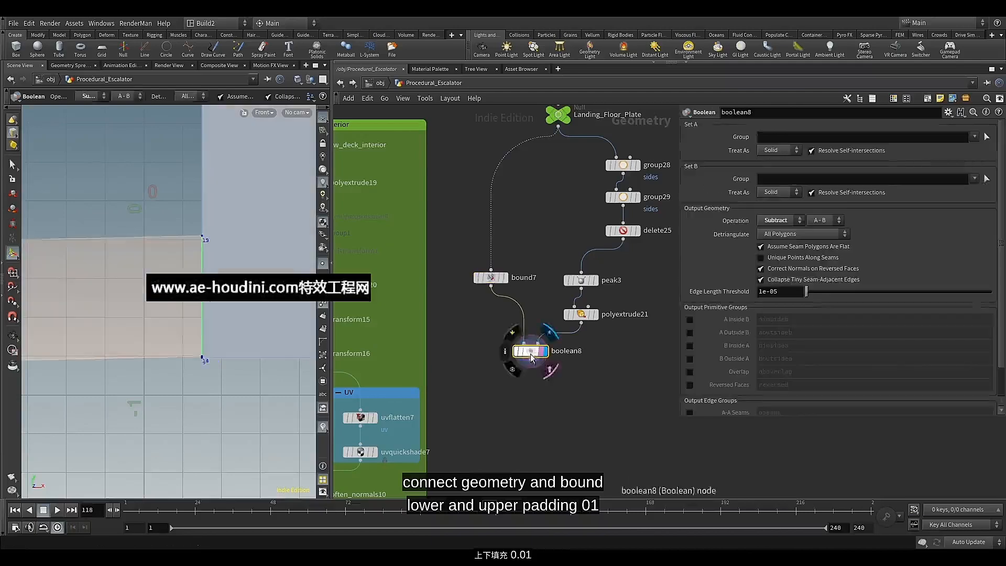
Return the viewport to the Perspective view and set boolean8's operation to Intersect
{"action": "left_click", "coordinate": [275, 112]}
{"action": "mouse_move", "coordinate": [293, 135]}
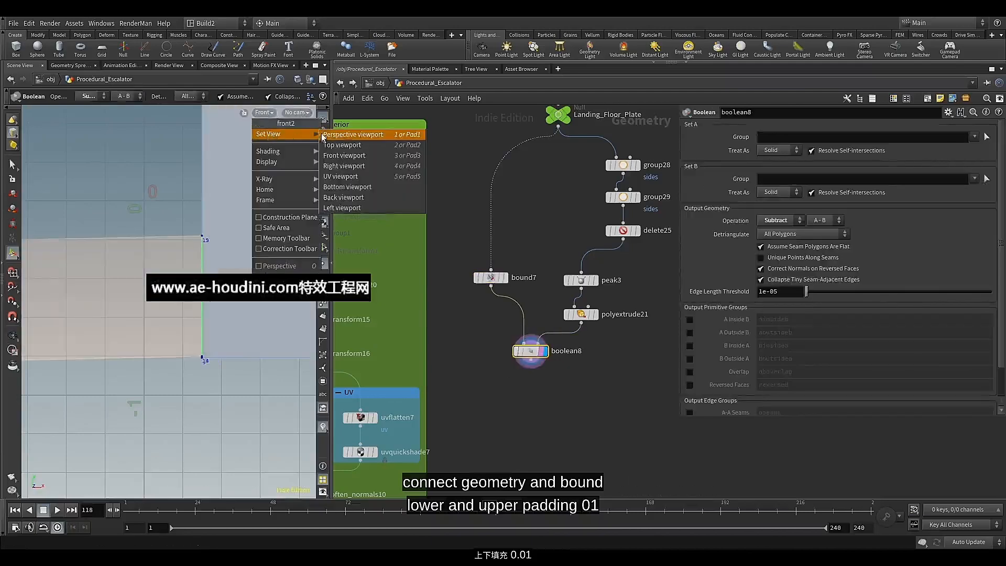
{"action": "left_click", "coordinate": [341, 136]}
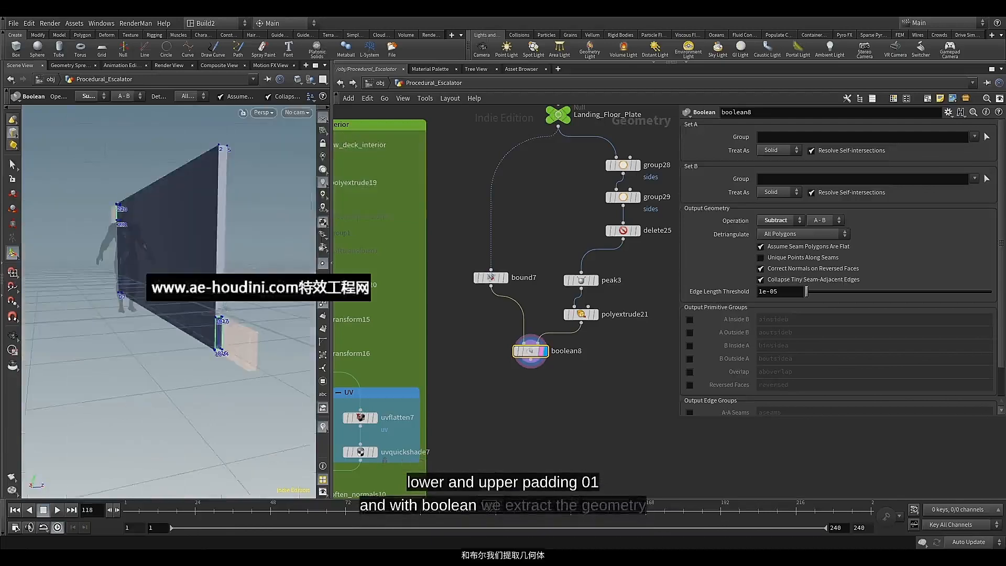
{"action": "left_click_drag", "start_coordinate": [225, 306], "coordinate": [216, 352], "text": "alt"}
{"action": "scroll", "coordinate": [229, 334], "scroll_direction": "up", "scroll_amount": 3}
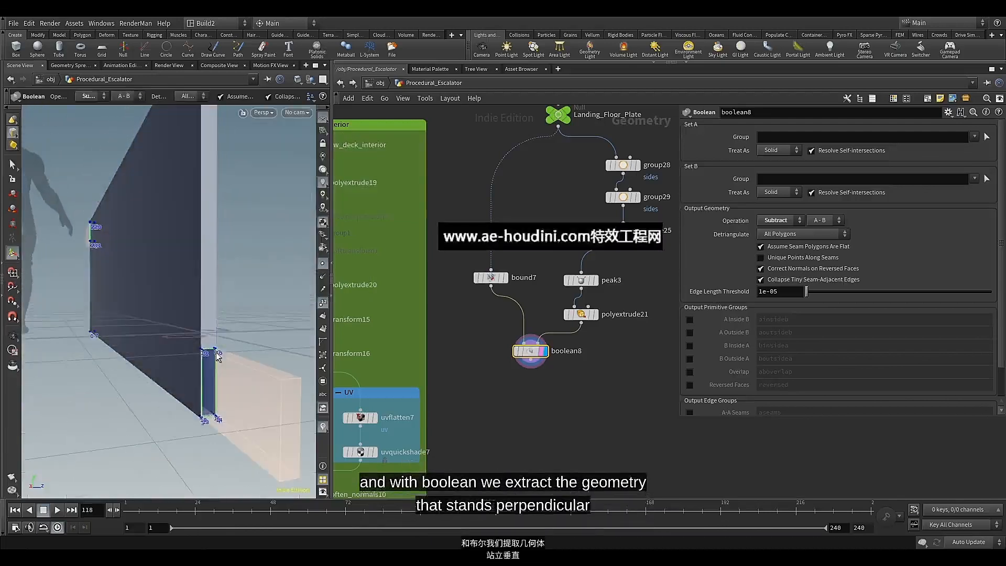
{"action": "left_click", "coordinate": [544, 361]}
{"action": "left_click", "coordinate": [795, 225]}
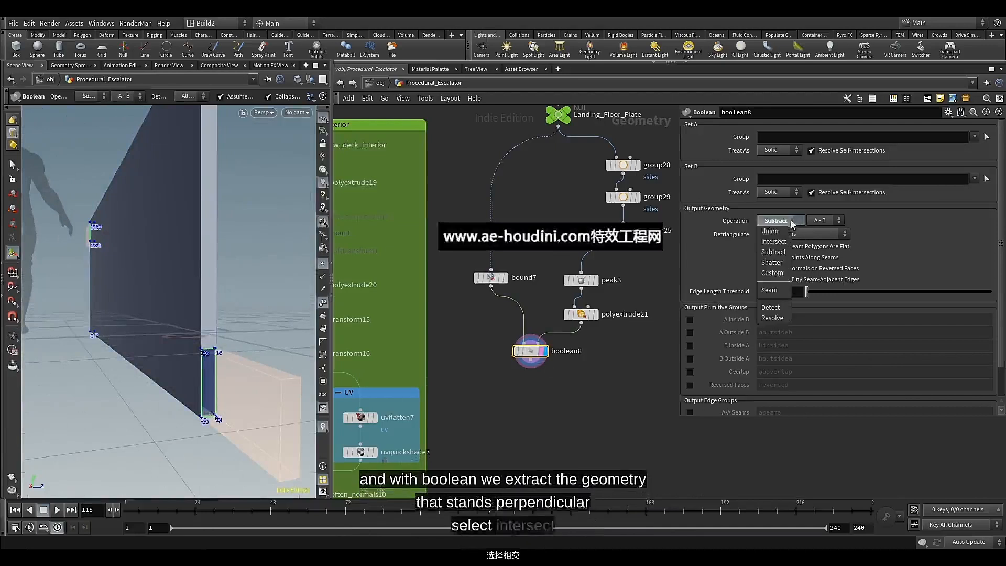
{"action": "left_click", "coordinate": [775, 241]}
{"action": "left_click_drag", "start_coordinate": [218, 348], "coordinate": [224, 317], "text": "alt"}
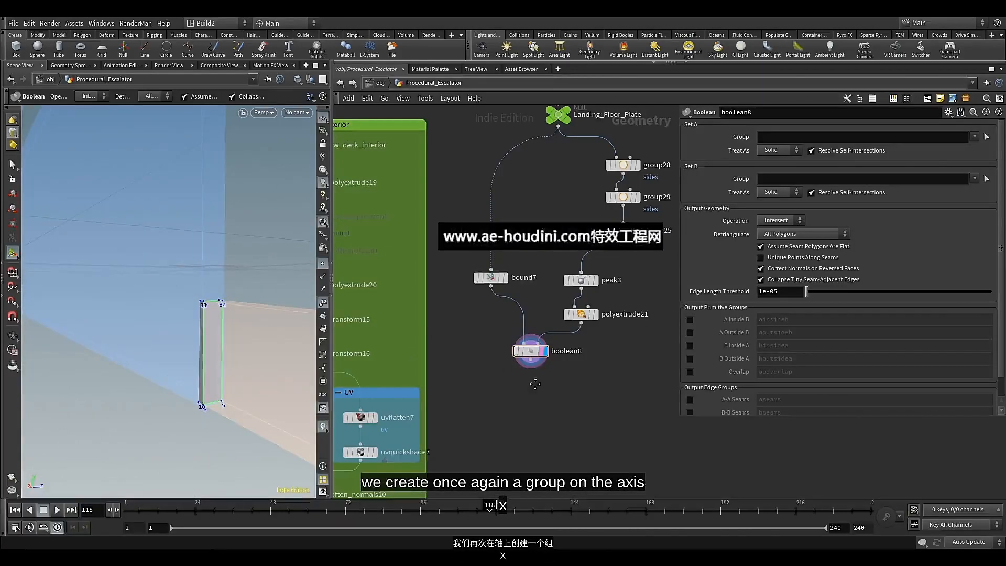
Add a Group node after boolean8, align it beneath, and display its result
{"action": "middle_click_drag", "start_coordinate": [534, 384], "coordinate": [545, 309]}
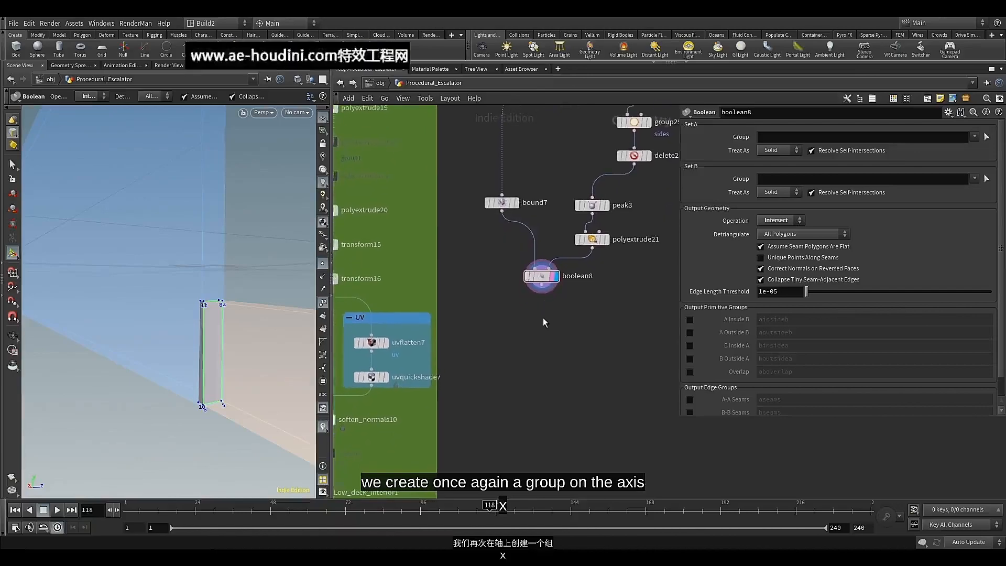
{"action": "left_click", "coordinate": [541, 284]}
{"action": "key", "text": "Tab"}
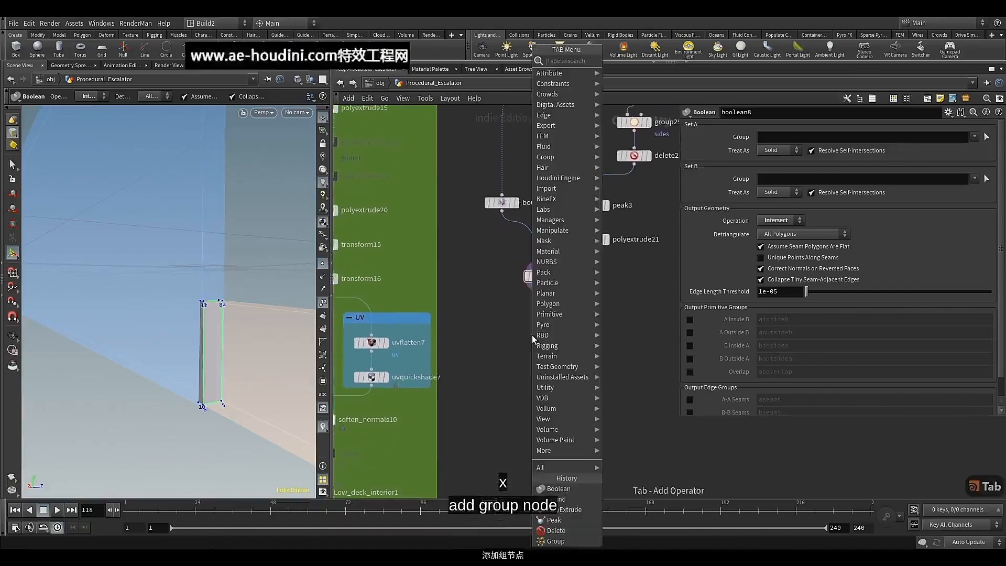
{"action": "type", "text": "del"}
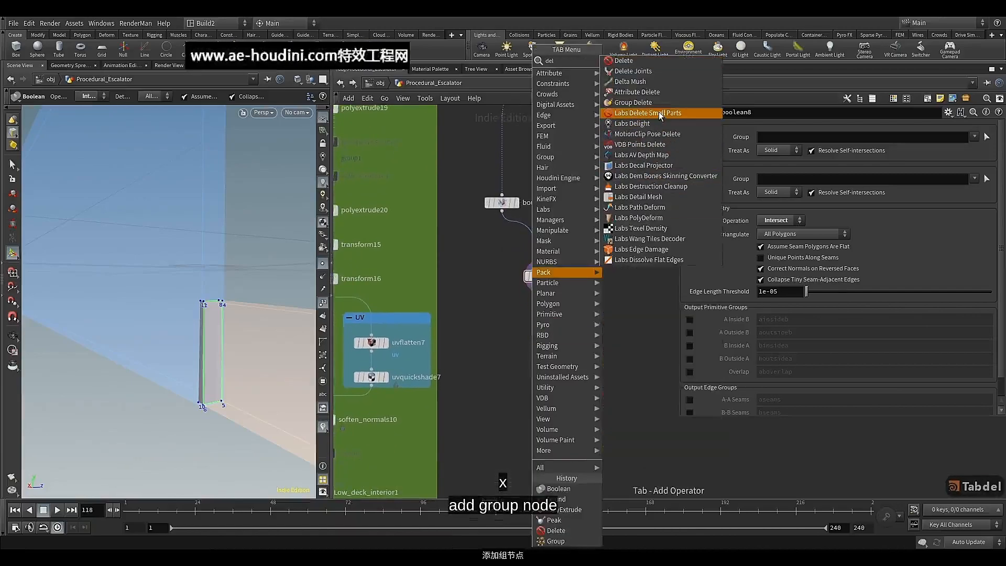
{"action": "key", "text": "BackSpace"}
{"action": "key", "text": "BackSpace"}
{"action": "key", "text": "BackSpace"}
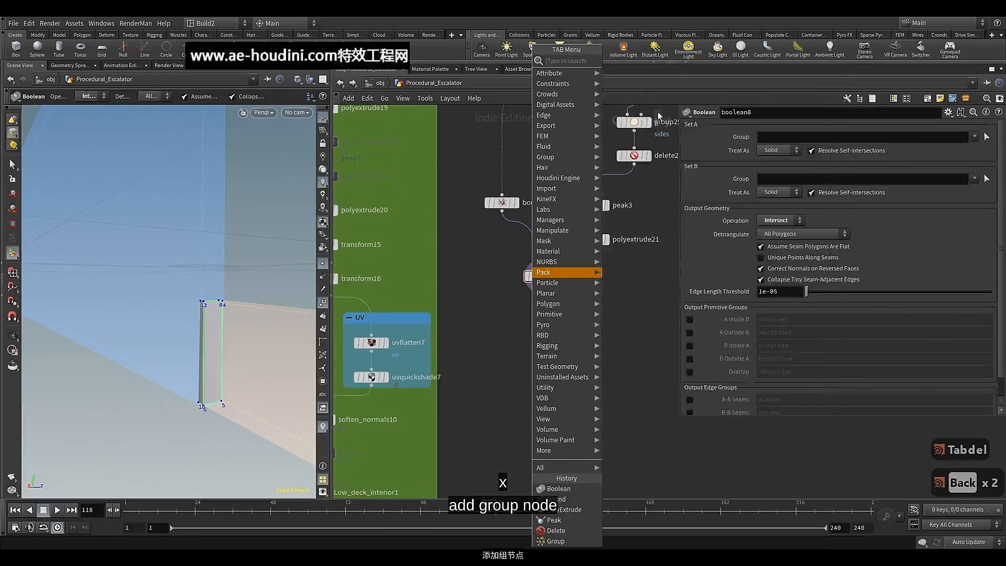
{"action": "type", "text": "gr"}
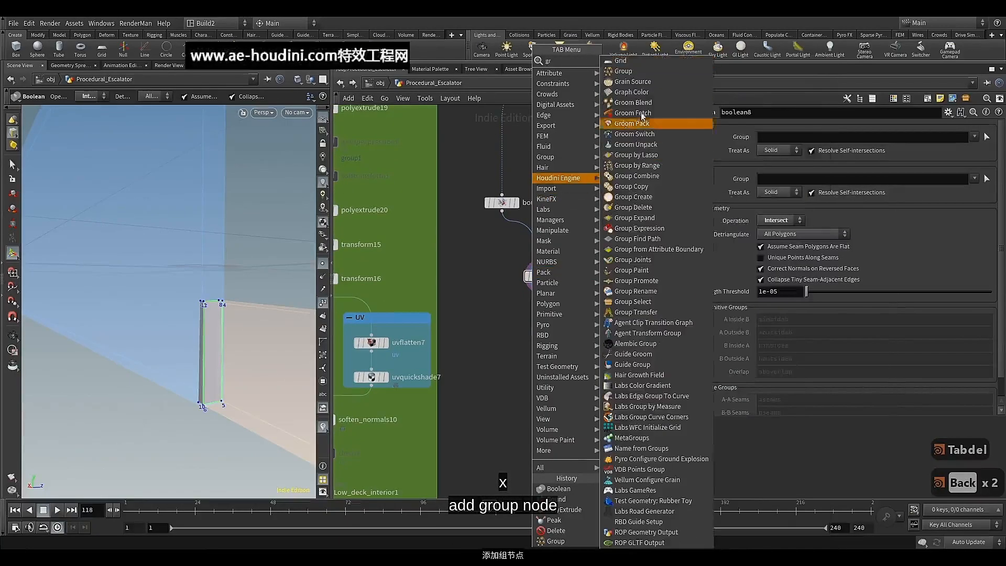
{"action": "left_click", "coordinate": [662, 72]}
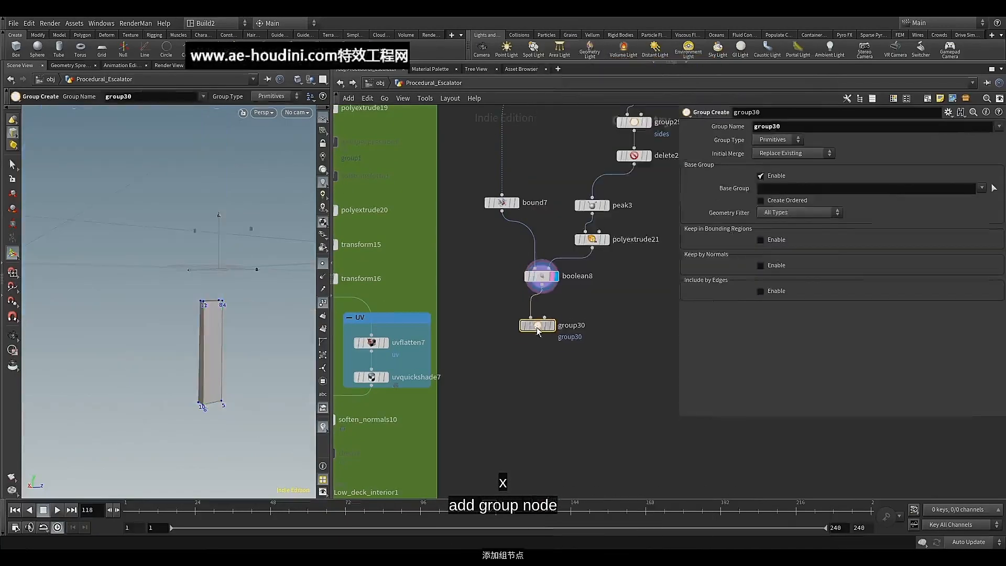
{"action": "left_click_drag", "start_coordinate": [536, 327], "coordinate": [547, 310]}
{"action": "left_click", "coordinate": [553, 318]}
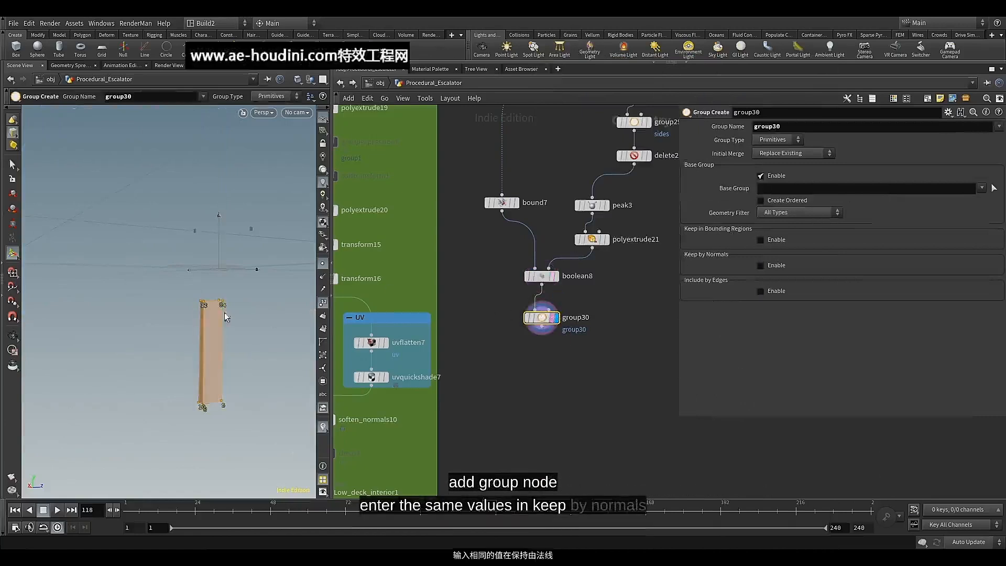
In group30, disable the base group and enable Keep by Normals with direction 1, 0, 0 and a spread angle of 50
{"action": "left_click_drag", "start_coordinate": [224, 316], "coordinate": [214, 275], "text": "alt"}
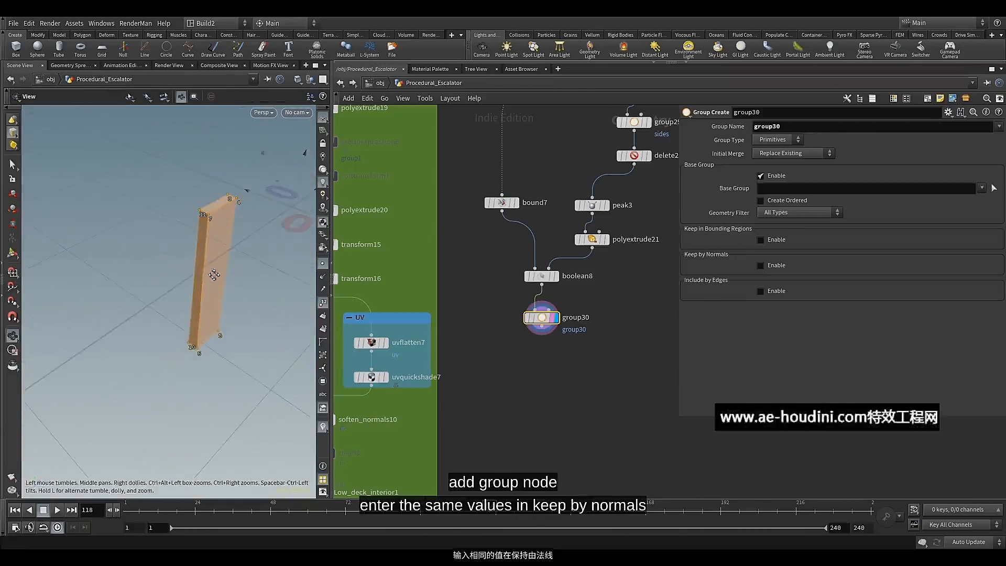
{"action": "left_click", "coordinate": [768, 177]}
{"action": "left_click", "coordinate": [768, 228]}
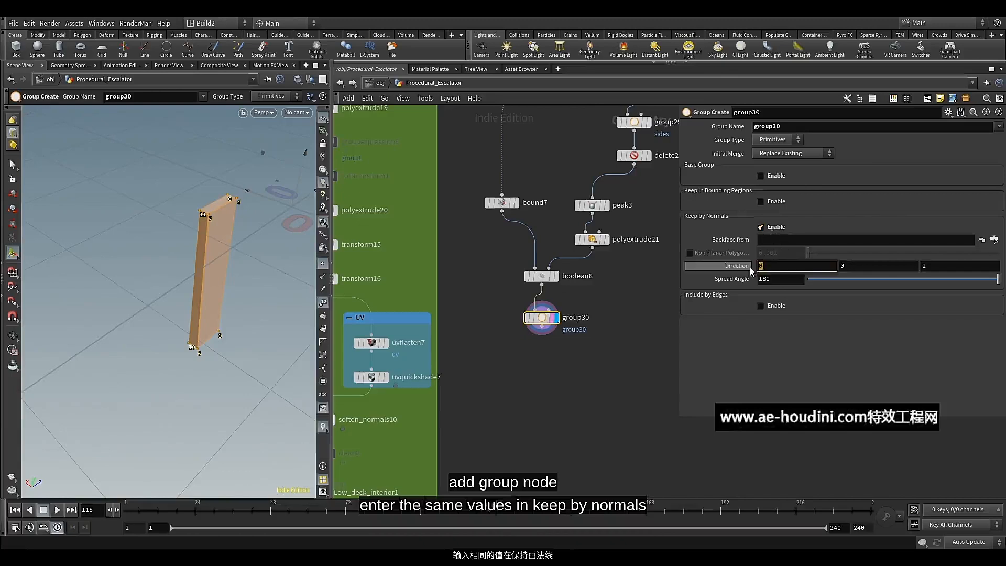
{"action": "type", "text": "1"}
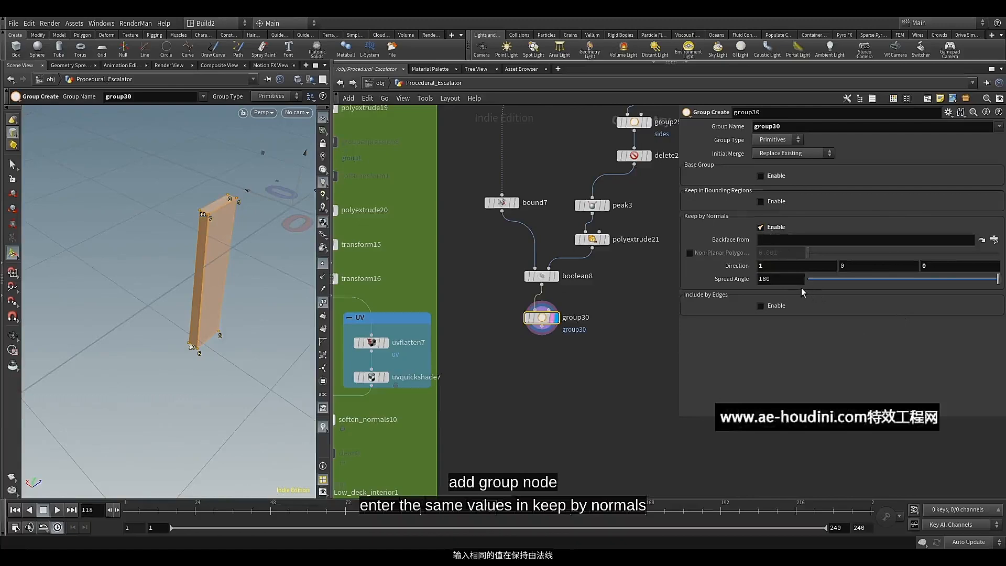
{"action": "type", "text": "50"}
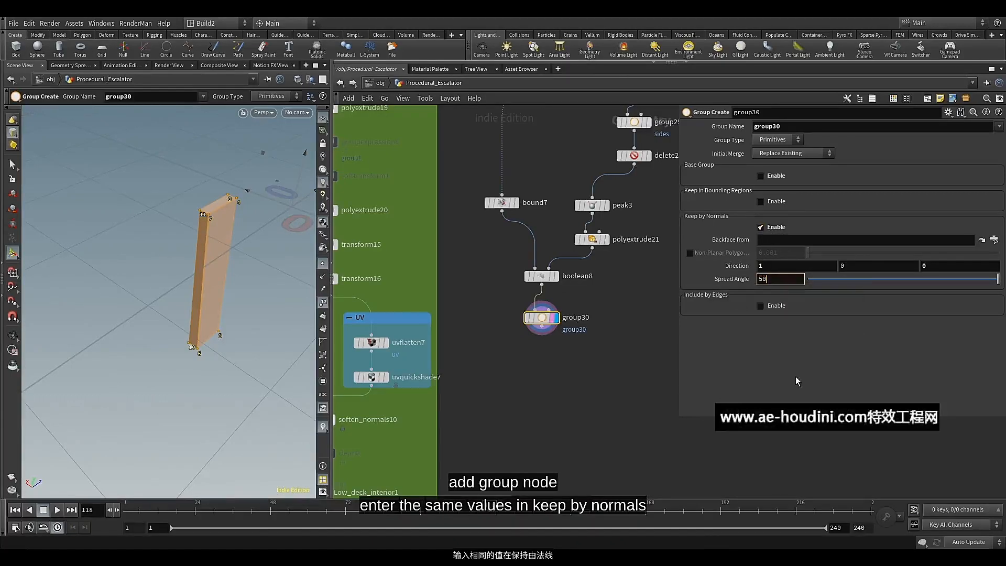
{"action": "key", "text": "Return"}
{"action": "scroll", "coordinate": [215, 200], "scroll_direction": "down", "scroll_amount": 10}
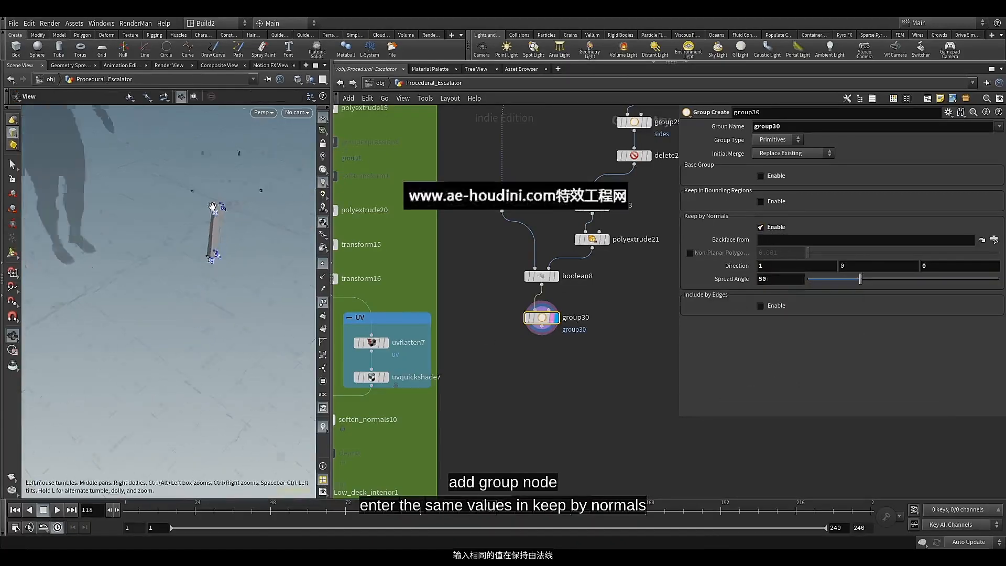
{"action": "scroll", "coordinate": [215, 200], "scroll_direction": "down", "scroll_amount": 5}
{"action": "left_click_drag", "start_coordinate": [198, 191], "coordinate": [251, 304]}
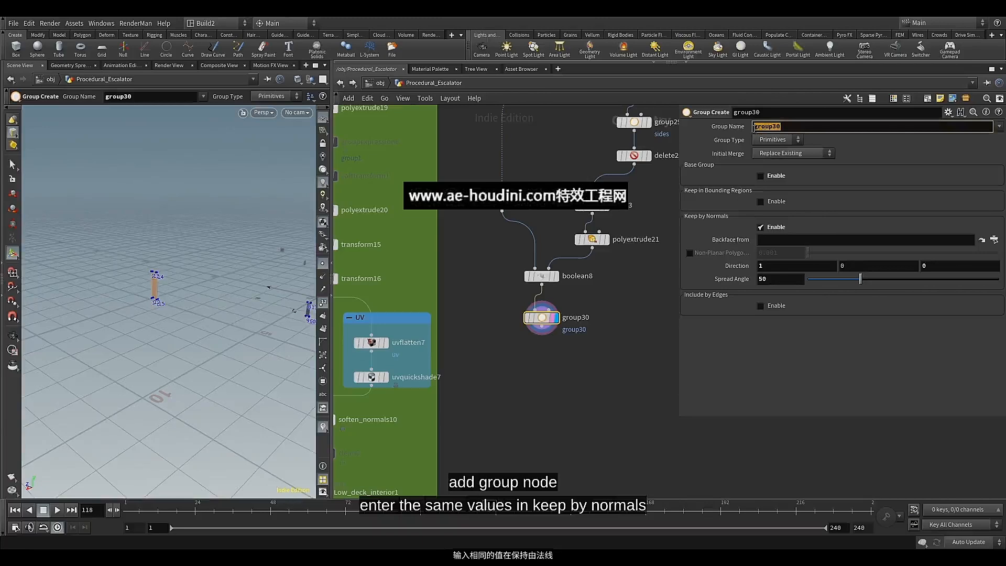
Name the group created by group30 landing_floor
{"action": "type", "text": "la"}
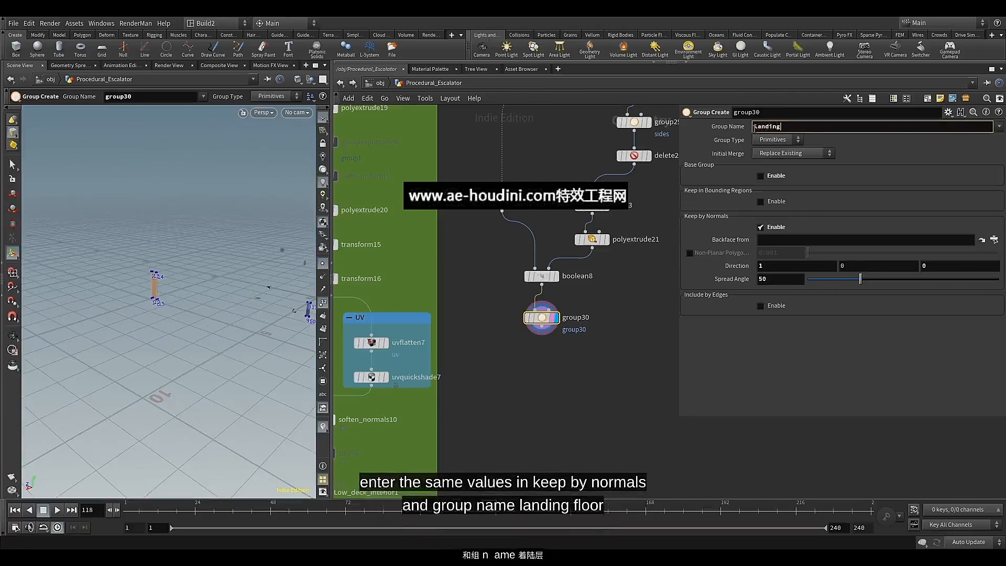
{"action": "type", "text": "nding_floor"}
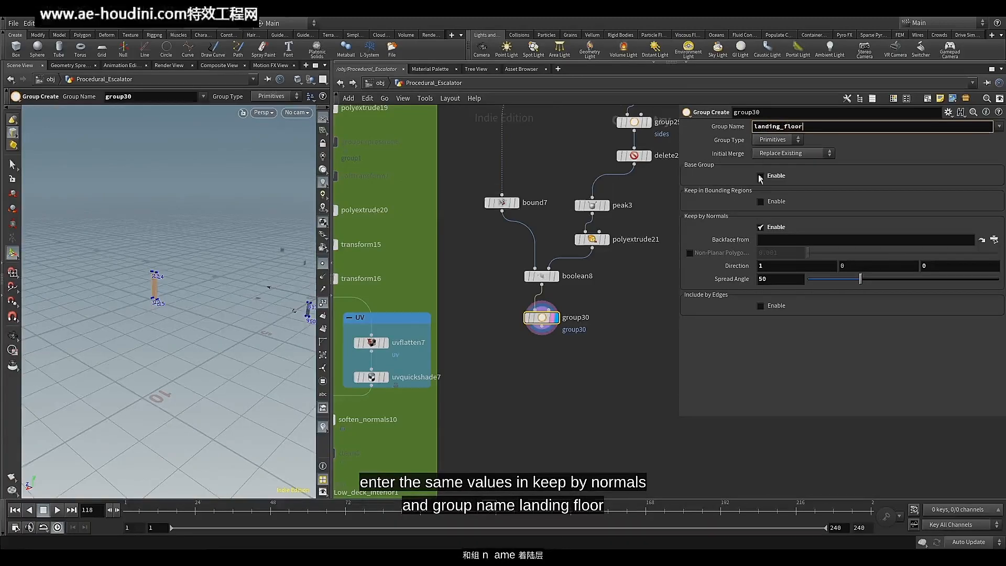
{"action": "key", "text": "Return"}
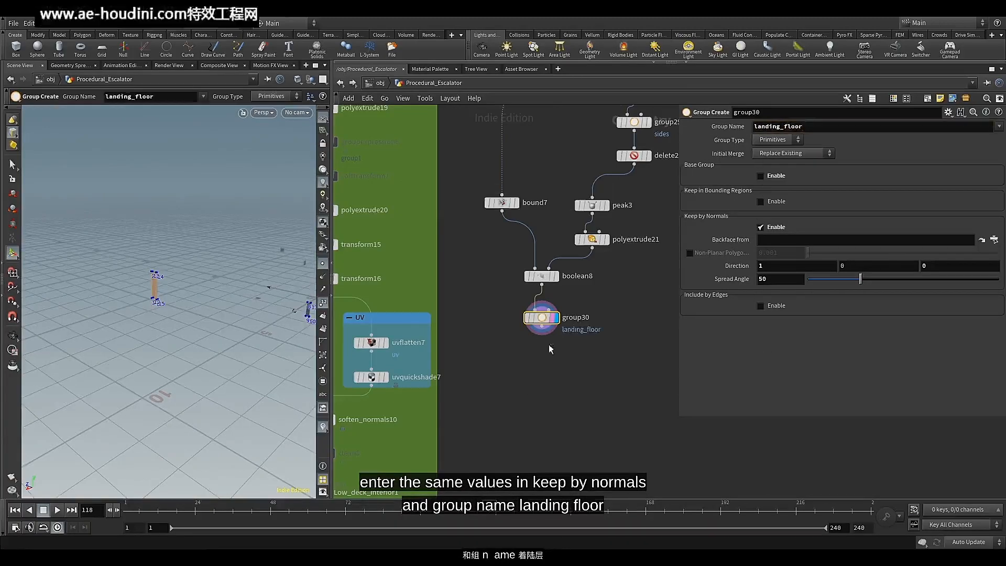
Duplicate group30, wire the copy below it and display the copy
{"action": "key", "text": "ctrl+c"}
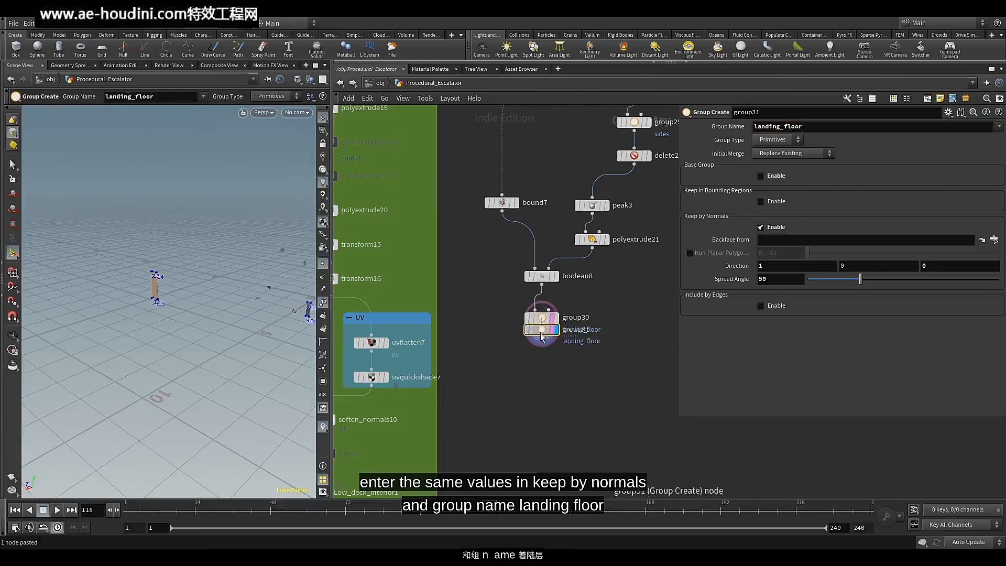
{"action": "key", "text": "ctrl+v"}
{"action": "left_click", "coordinate": [541, 325]}
{"action": "left_click", "coordinate": [533, 350]}
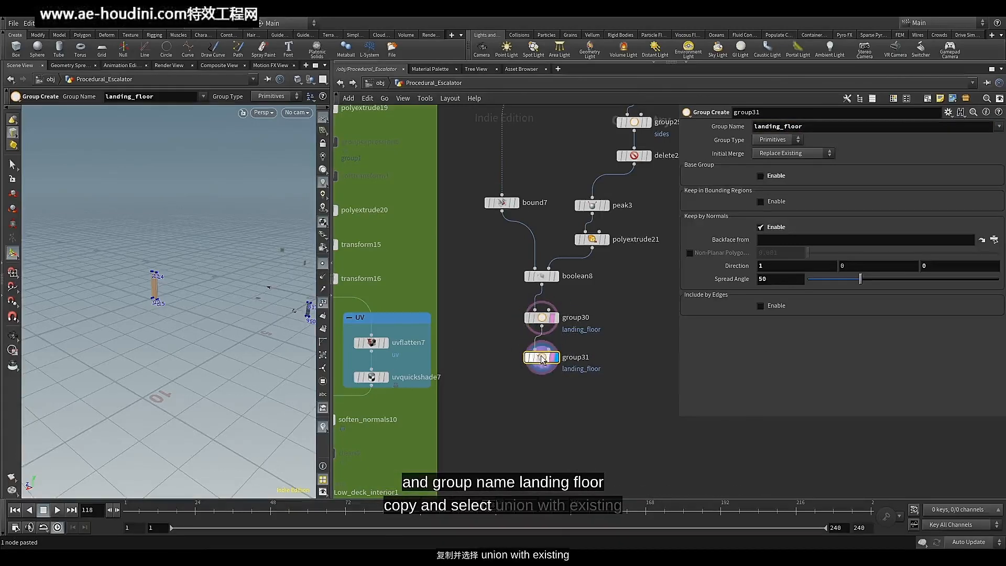
Set group31's initial merge to Union with Existing and its X normal direction to -1
{"action": "left_click", "coordinate": [776, 154]}
{"action": "left_click", "coordinate": [778, 167]}
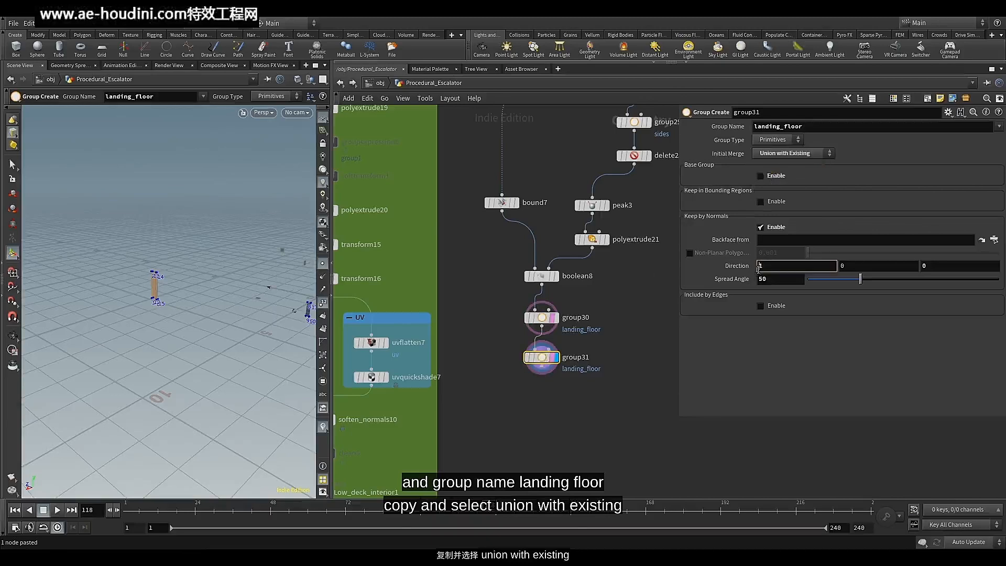
{"action": "type", "text": "-"}
{"action": "key", "text": "Return"}
{"action": "left_click_drag", "start_coordinate": [279, 337], "coordinate": [216, 330], "text": "alt"}
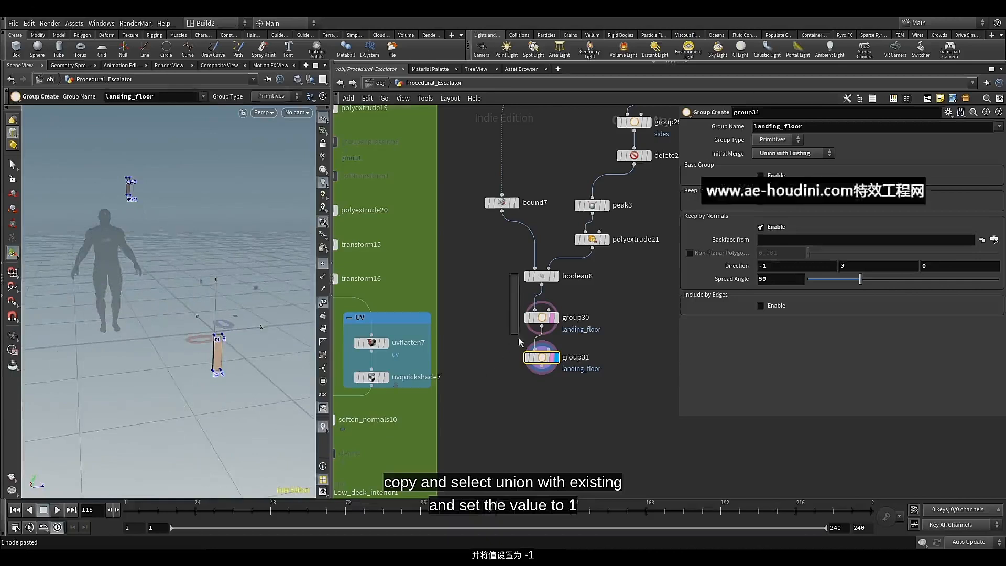
Lay out boolean8, group30 and group31 neatly in a column beneath polyextrude21
{"action": "left_click_drag", "start_coordinate": [508, 270], "coordinate": [546, 387]}
{"action": "key", "text": "l"}
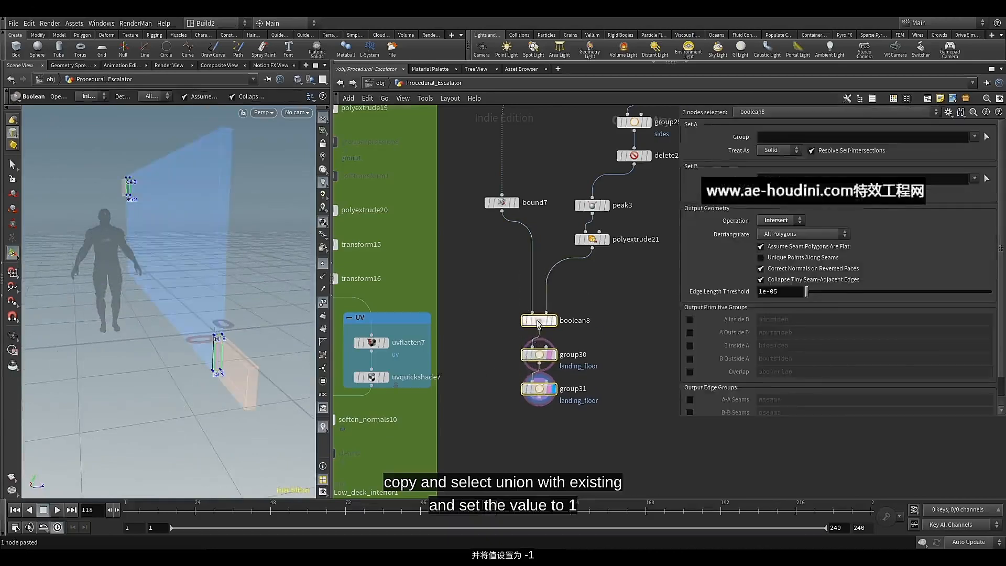
{"action": "left_click", "coordinate": [551, 347]}
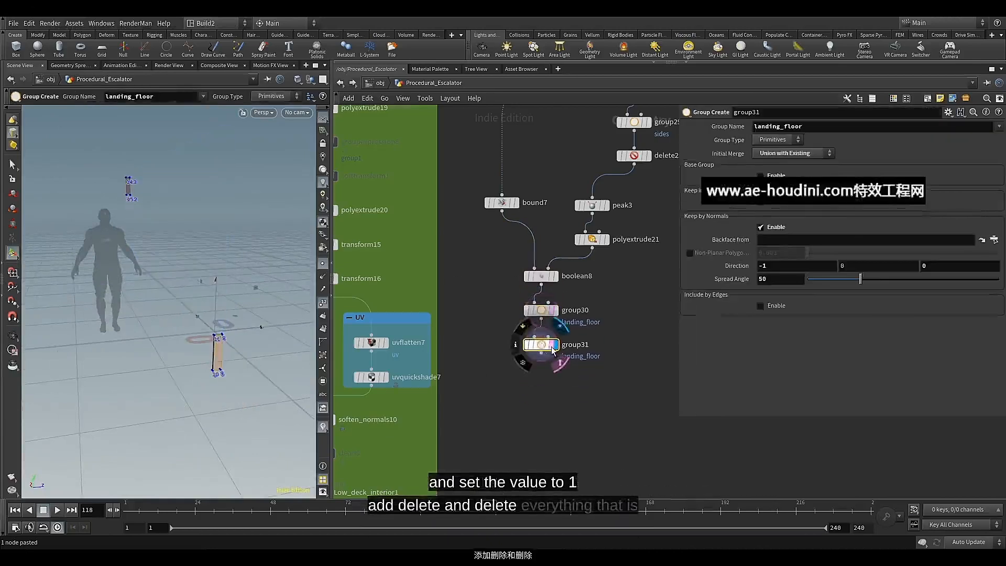
{"action": "middle_click_drag", "start_coordinate": [535, 387], "coordinate": [539, 346]}
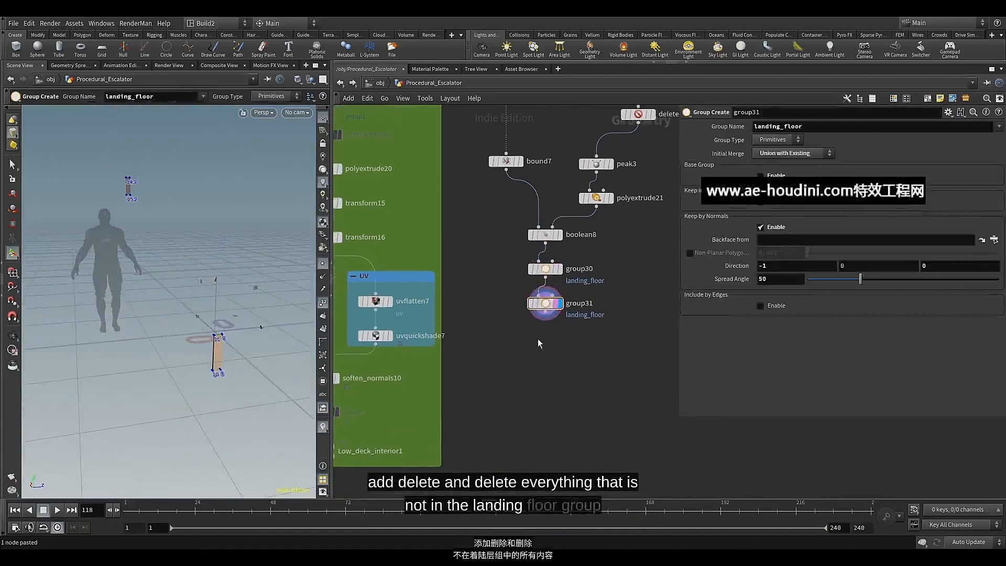
Add a Delete node wired below group31 and display it
{"action": "left_click", "coordinate": [545, 313]}
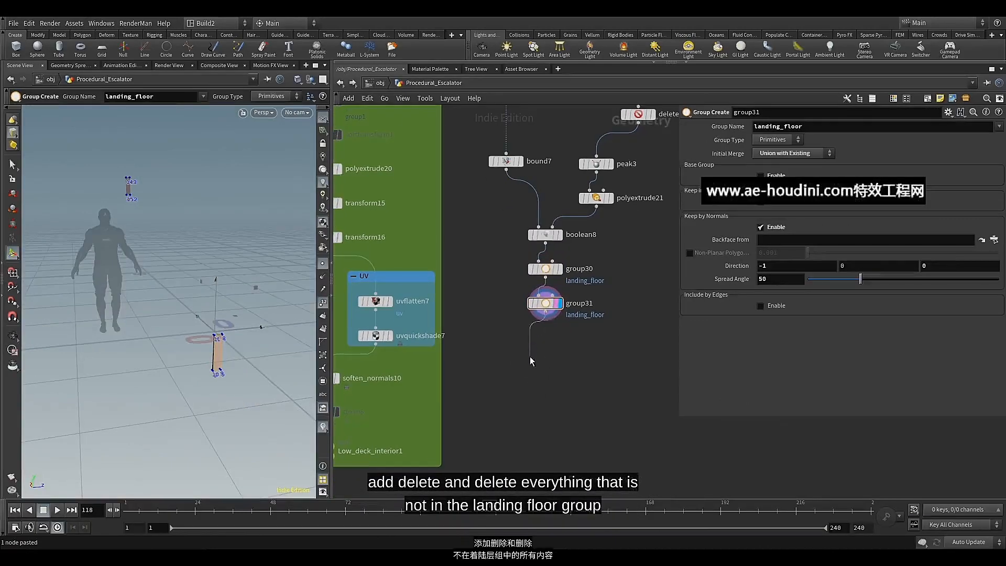
{"action": "key", "text": "Tab"}
{"action": "type", "text": "del"}
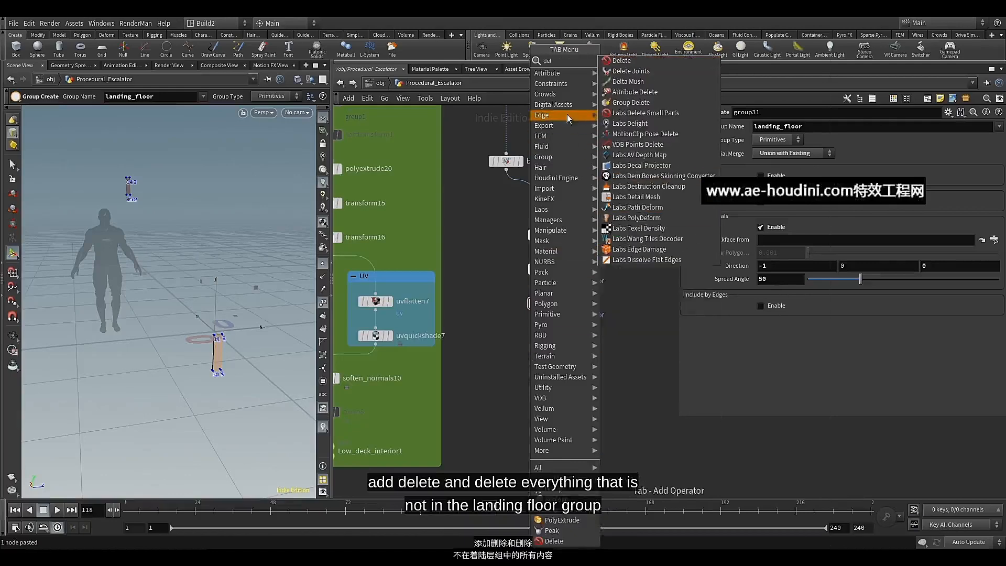
{"action": "left_click", "coordinate": [621, 60]}
{"action": "left_click_drag", "start_coordinate": [536, 361], "coordinate": [553, 346]}
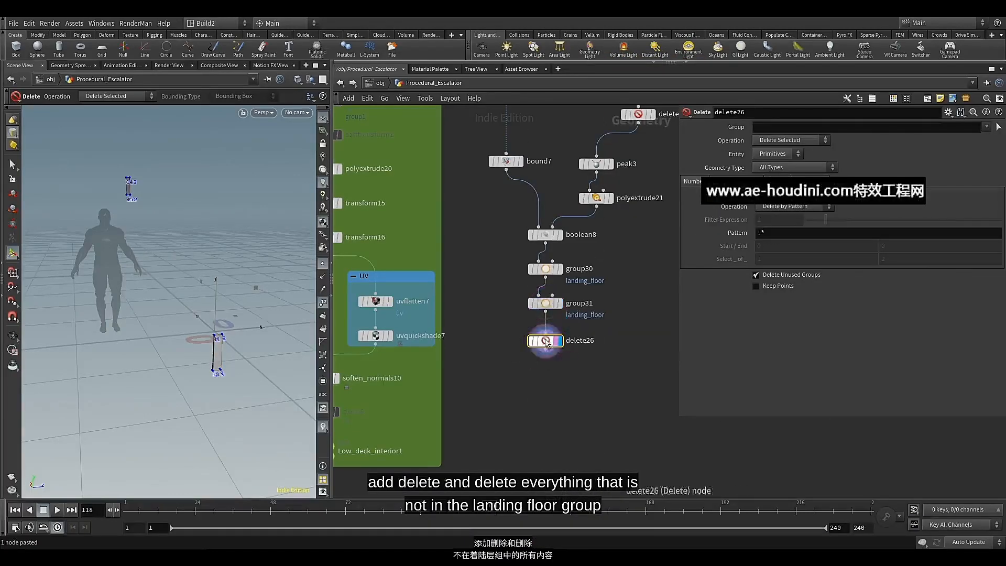
Set delete26's group to landing_floor and its operation to Delete Non-Selected
{"action": "left_click", "coordinate": [985, 129]}
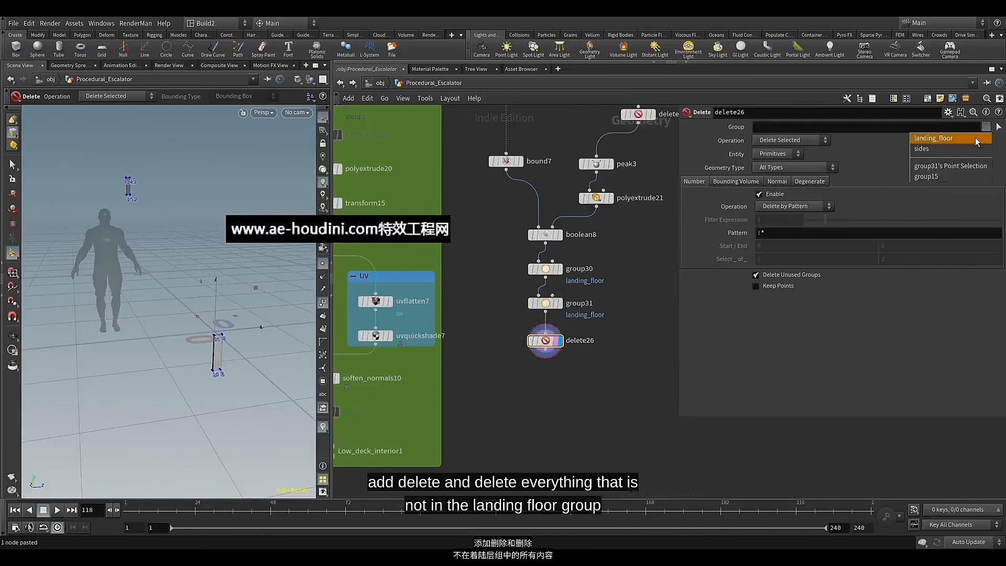
{"action": "left_click", "coordinate": [978, 139]}
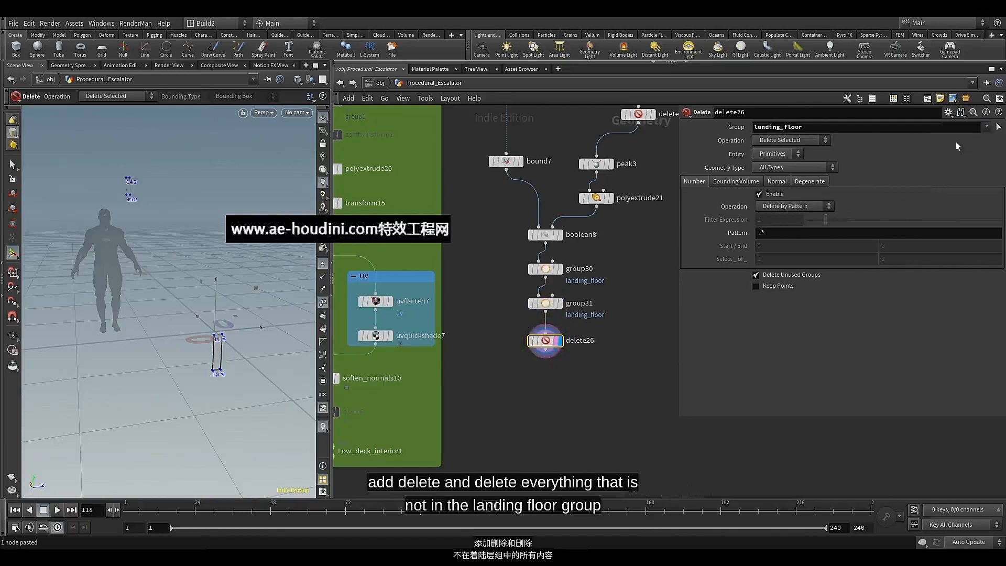
{"action": "left_click", "coordinate": [789, 152]}
{"action": "left_click", "coordinate": [810, 142]}
{"action": "left_click", "coordinate": [811, 140]}
{"action": "left_click", "coordinate": [786, 153]}
{"action": "key", "text": "Escape"}
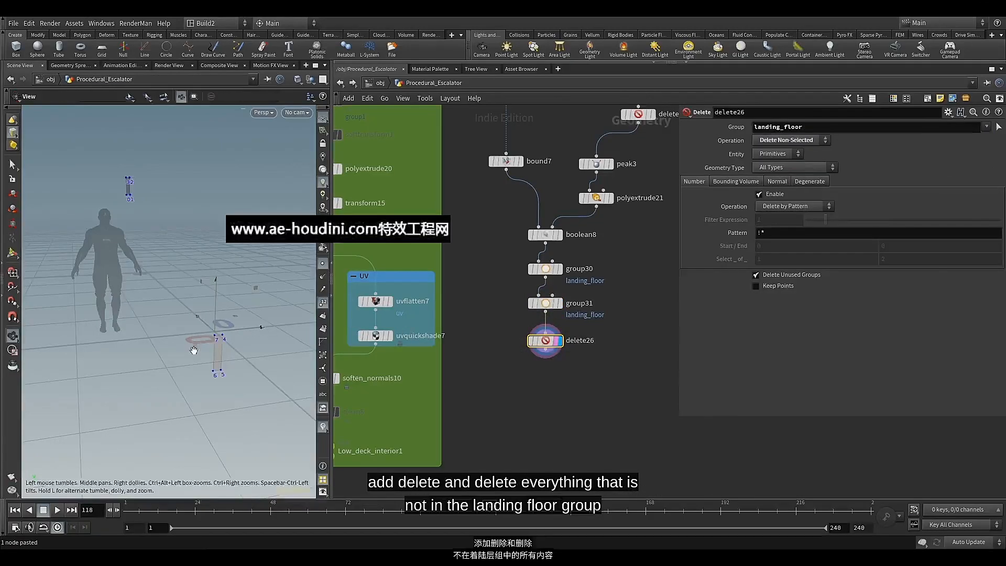
{"action": "left_click_drag", "start_coordinate": [217, 353], "coordinate": [221, 346]}
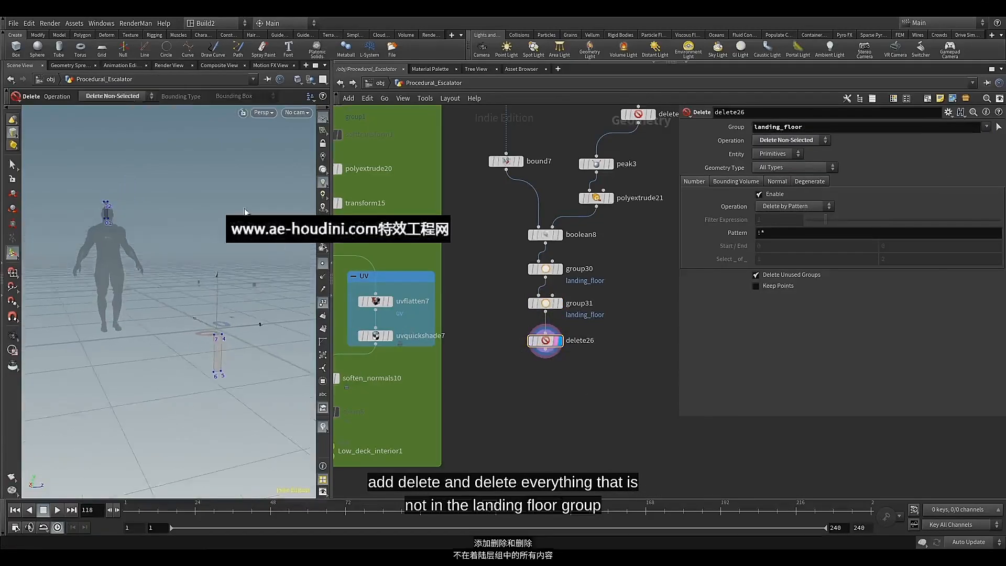
{"action": "key", "text": "Escape"}
{"action": "mouse_move", "coordinate": [224, 281]}
{"action": "left_mouse_down"}
{"action": "mouse_move", "coordinate": [206, 270]}
{"action": "mouse_move", "coordinate": [213, 293]}
{"action": "mouse_move", "coordinate": [218, 276]}
{"action": "left_mouse_up"}
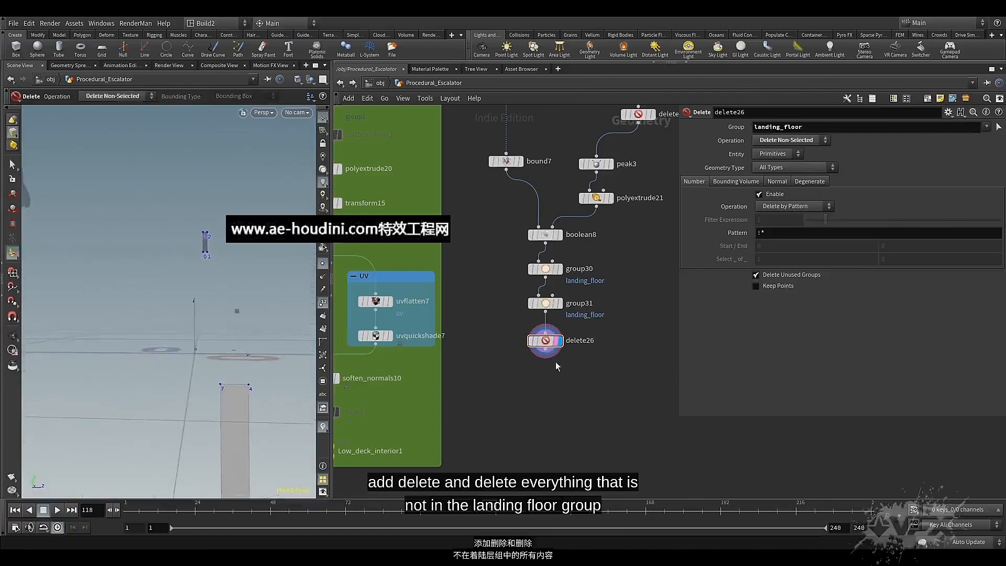
Add a Match Size node wired below delete26 and display it
{"action": "middle_click_drag", "start_coordinate": [557, 366], "coordinate": [561, 256]}
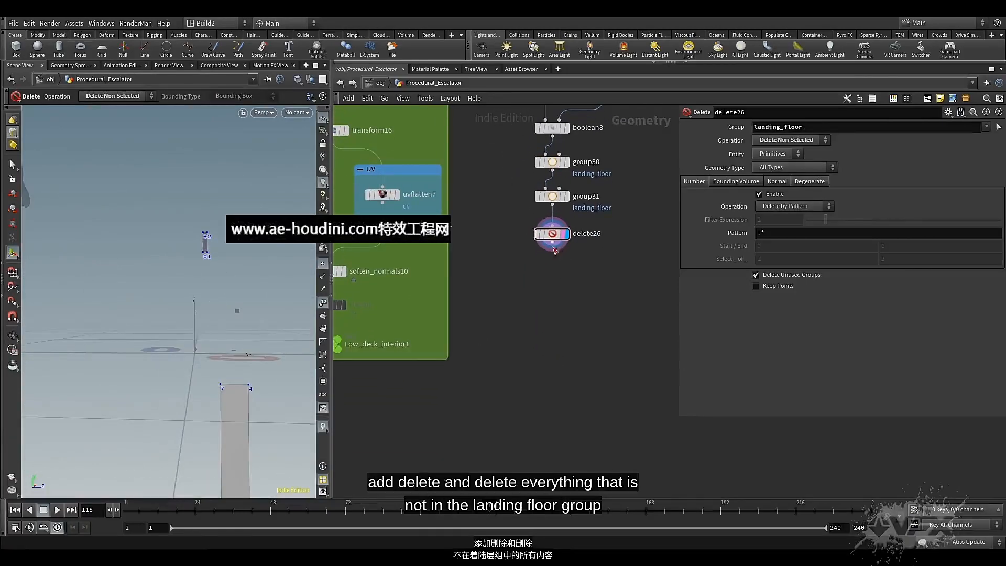
{"action": "key", "text": "Tab"}
{"action": "type", "text": "m"}
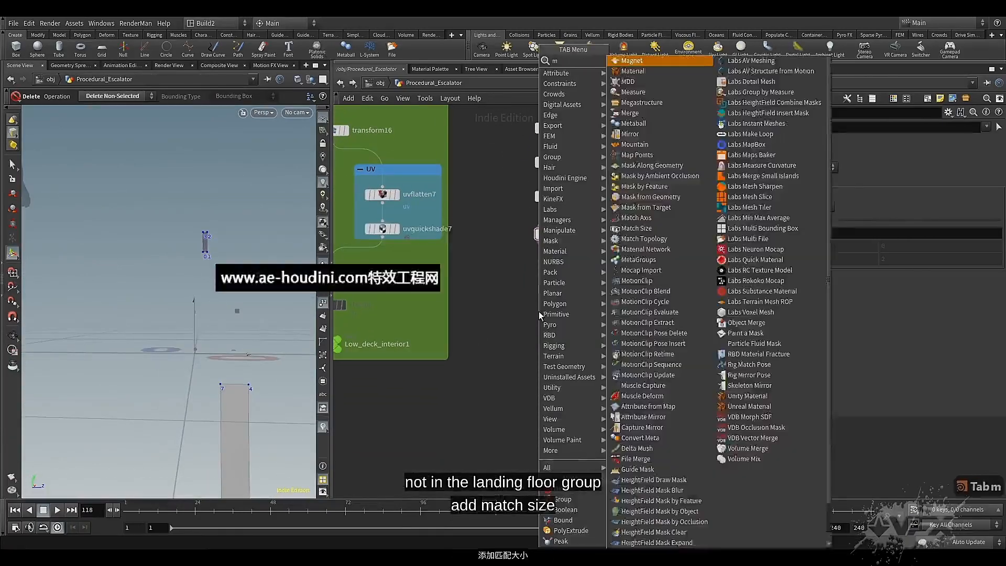
{"action": "type", "text": "a"}
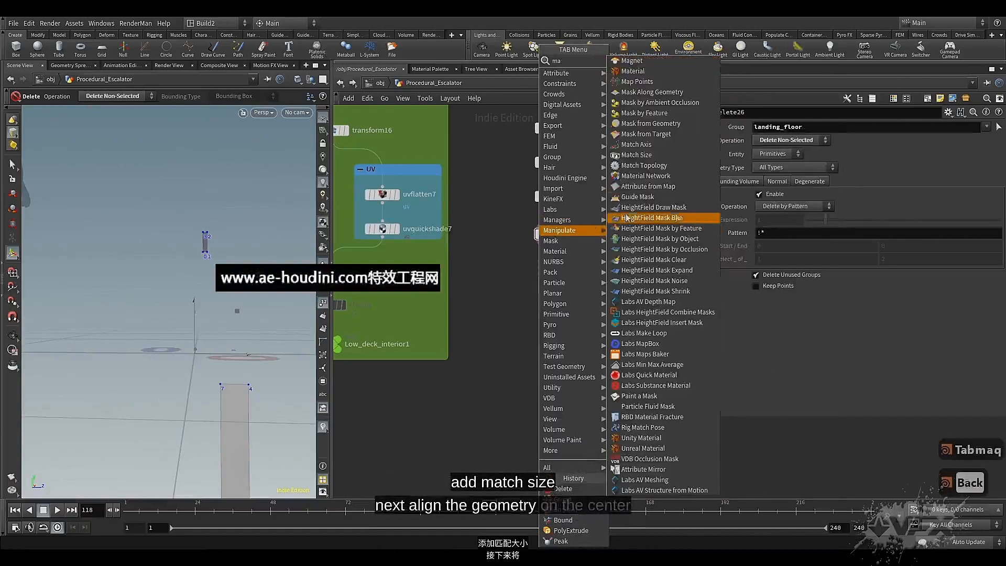
{"action": "left_click", "coordinate": [636, 154]}
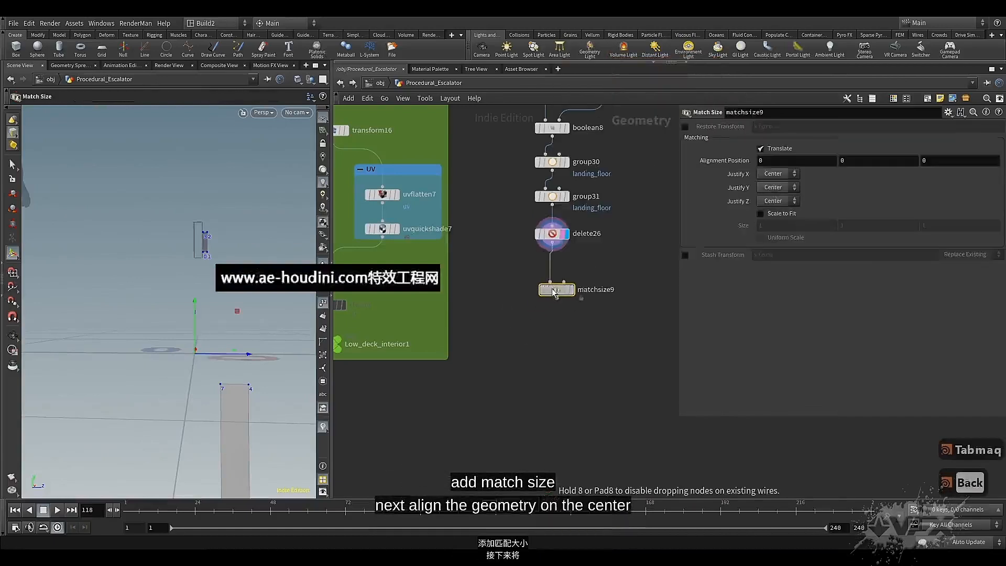
{"action": "left_click", "coordinate": [551, 273]}
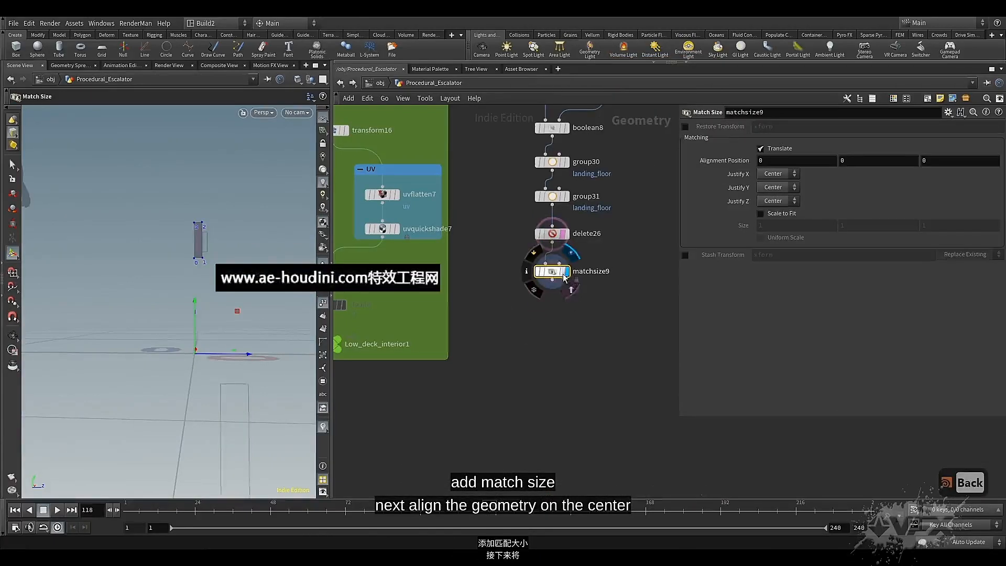
Set matchsize9's Justify X and Justify Y to None so the faces are centred only along Z
{"action": "left_click", "coordinate": [792, 174]}
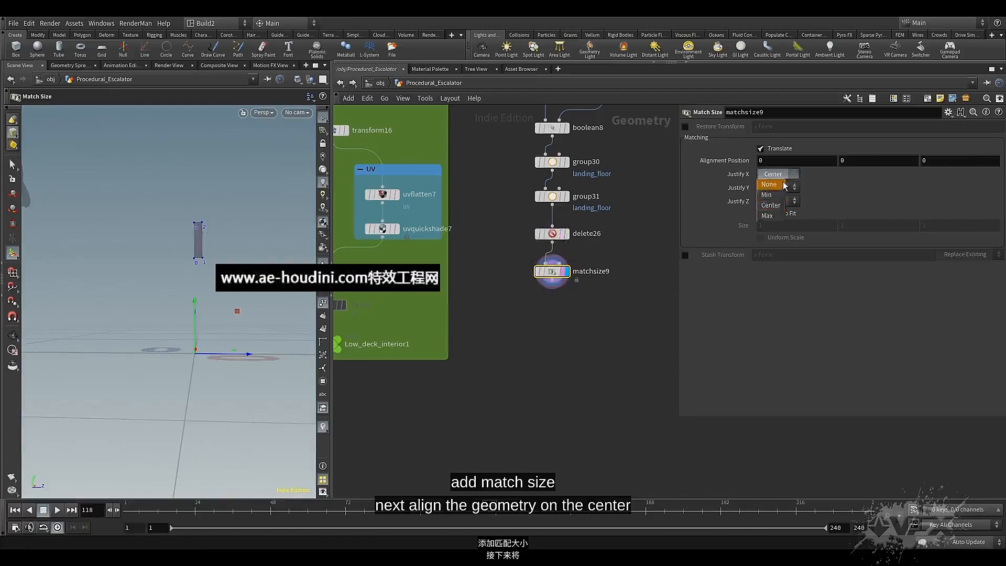
{"action": "left_click", "coordinate": [771, 175]}
{"action": "left_click", "coordinate": [792, 187]}
{"action": "left_click", "coordinate": [771, 189]}
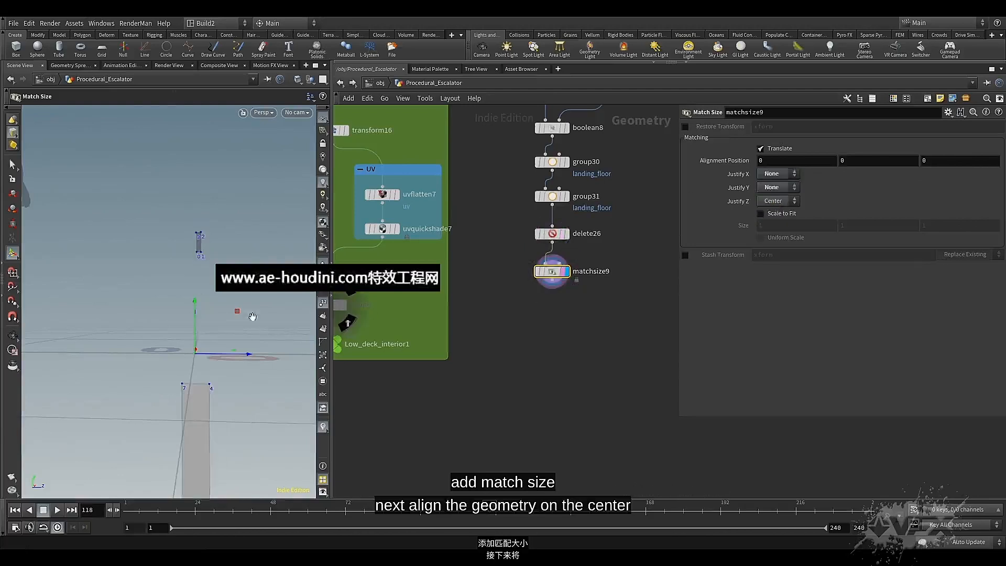
{"action": "left_click_drag", "start_coordinate": [194, 314], "coordinate": [200, 288], "text": "alt"}
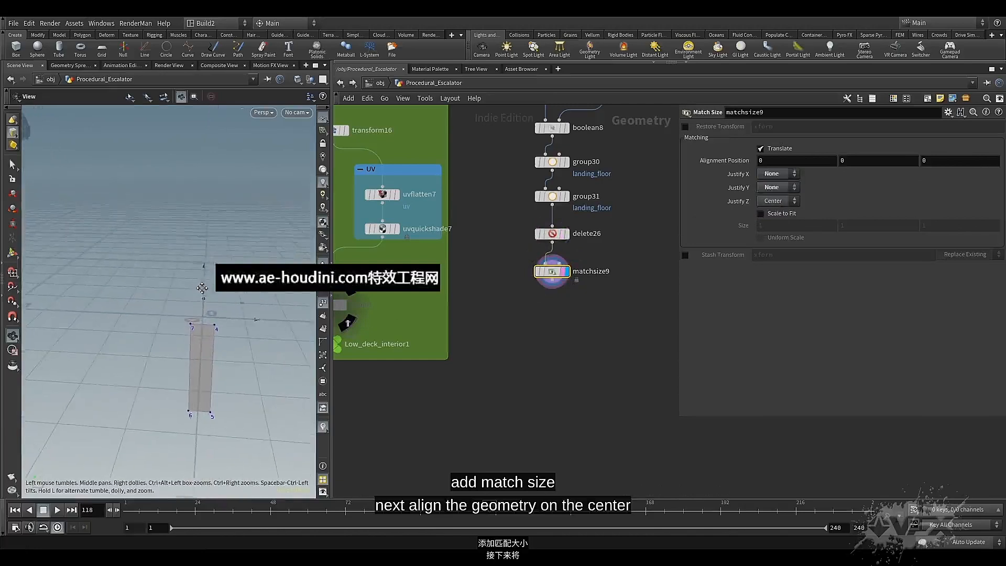
Add a Peak node wired below matchsize9 and display it
{"action": "middle_click_drag", "start_coordinate": [552, 321], "coordinate": [557, 331]}
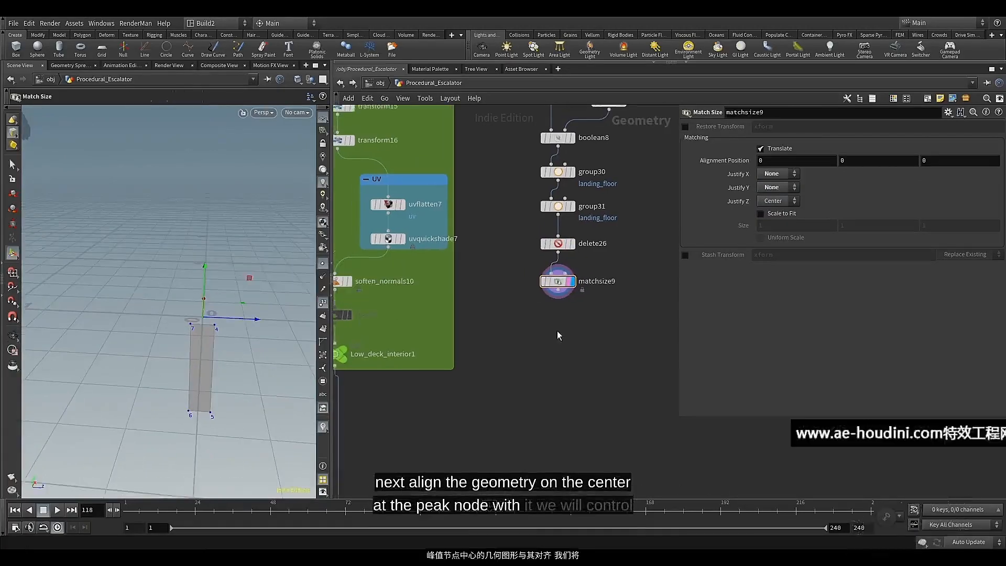
{"action": "left_click", "coordinate": [557, 298]}
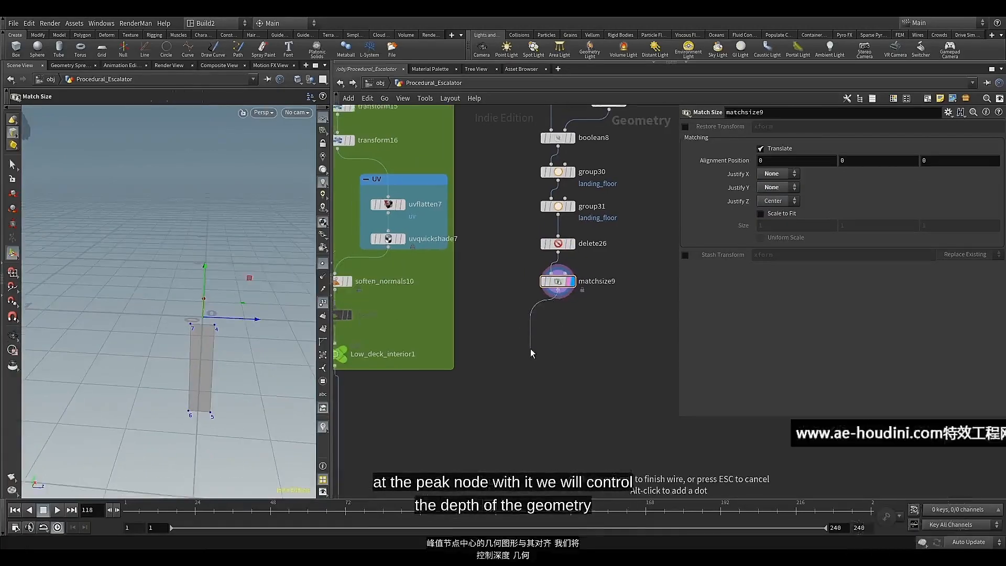
{"action": "key", "text": "Tab"}
{"action": "type", "text": "pea"}
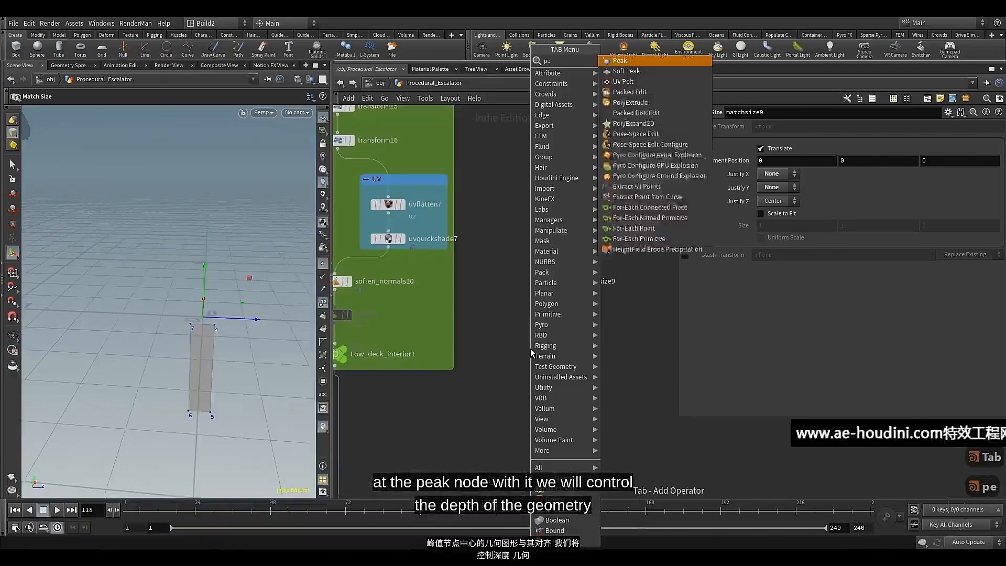
{"action": "left_click", "coordinate": [623, 61]}
{"action": "left_click", "coordinate": [558, 322]}
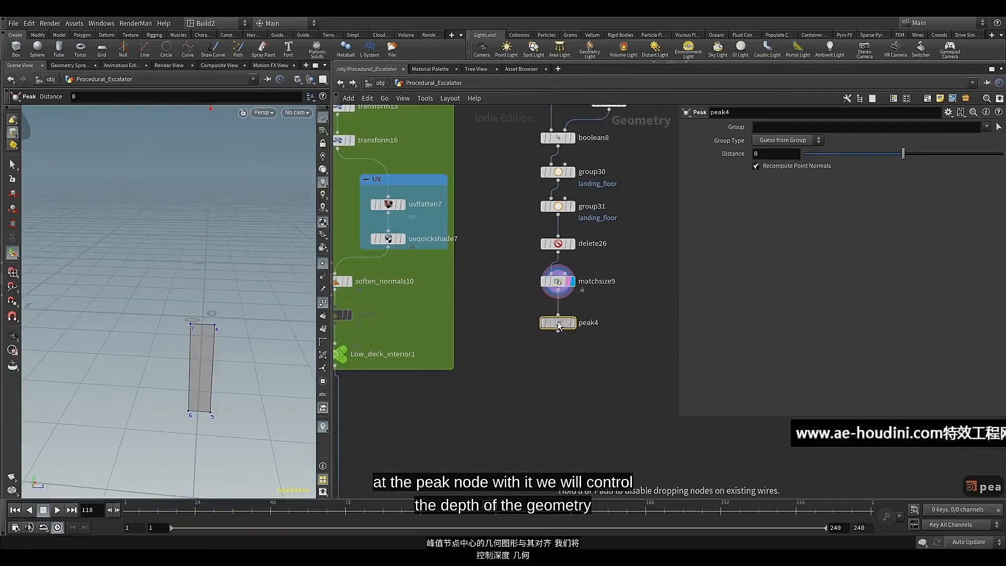
{"action": "left_click", "coordinate": [572, 323]}
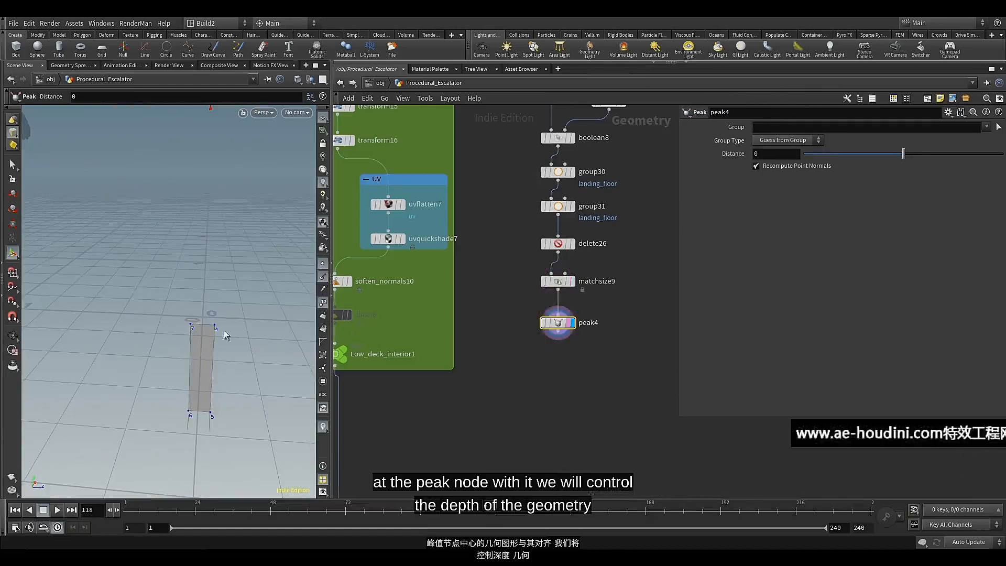
Move peak4 closer beneath matchsize9 and set its distance to -0.66
{"action": "left_click_drag", "start_coordinate": [224, 331], "coordinate": [249, 322], "text": "alt"}
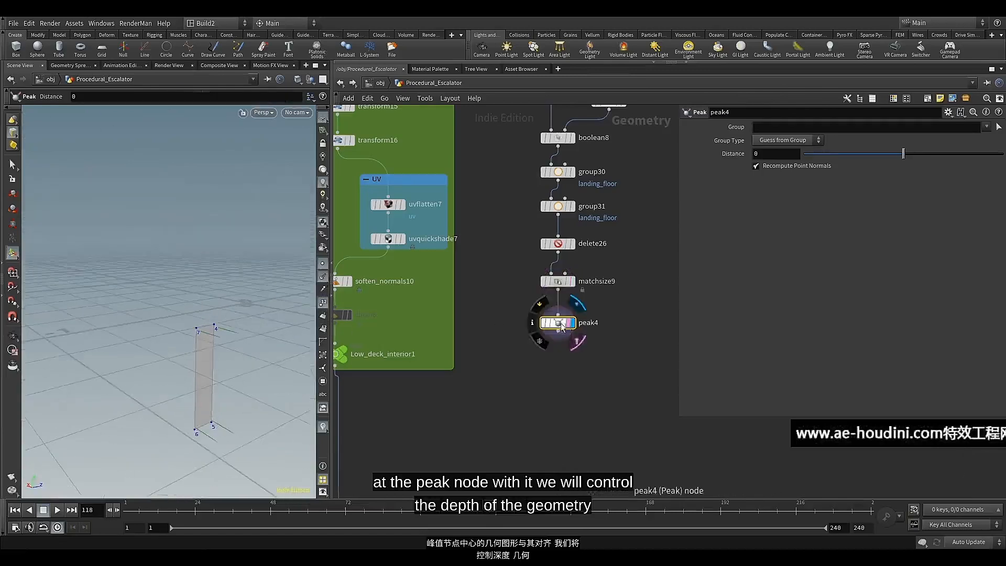
{"action": "left_click_drag", "start_coordinate": [560, 323], "coordinate": [561, 315]}
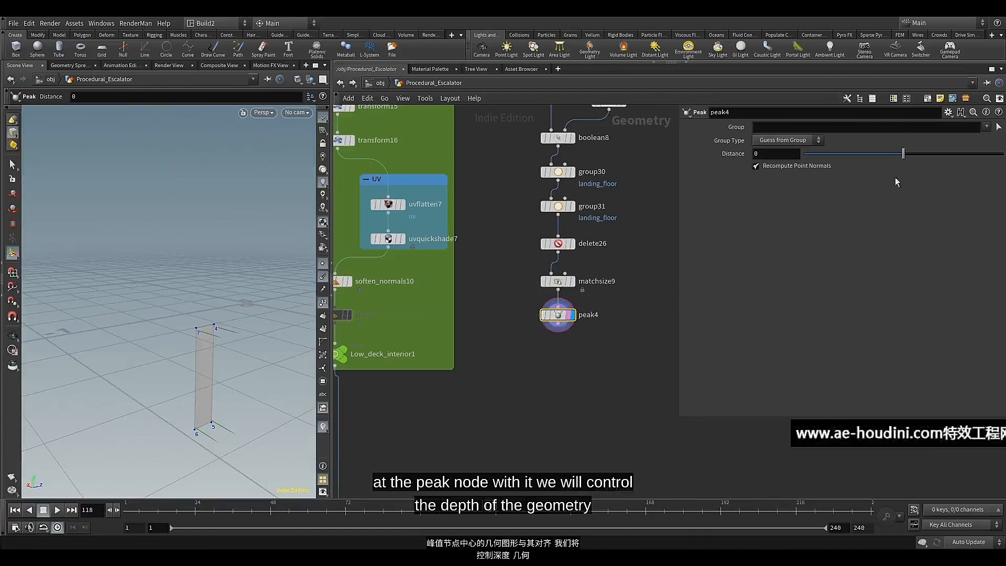
{"action": "left_click_drag", "start_coordinate": [901, 155], "coordinate": [899, 162]}
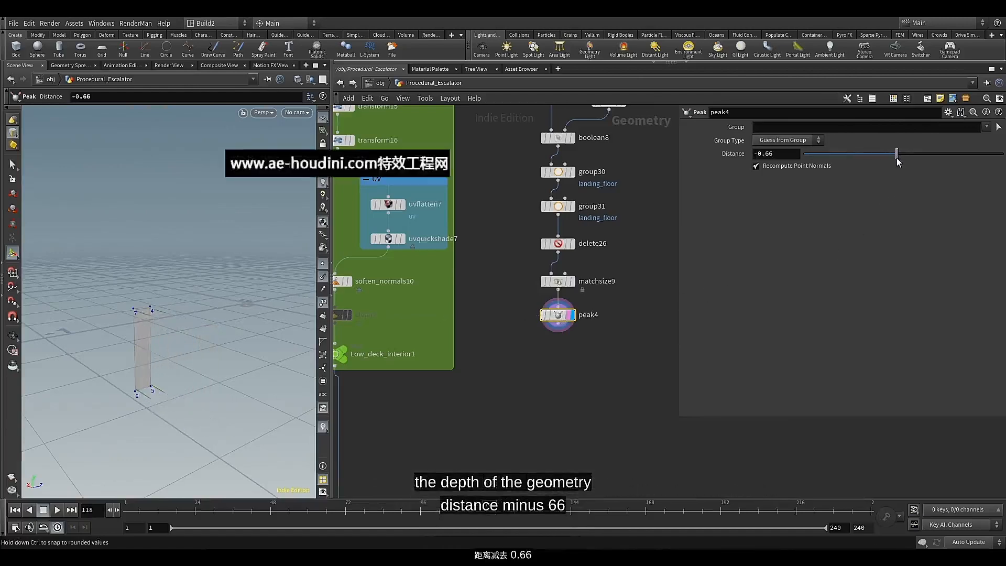
Add a PolyExtrude node wired below peak4 and display it
{"action": "middle_click_drag", "start_coordinate": [546, 338], "coordinate": [542, 300]}
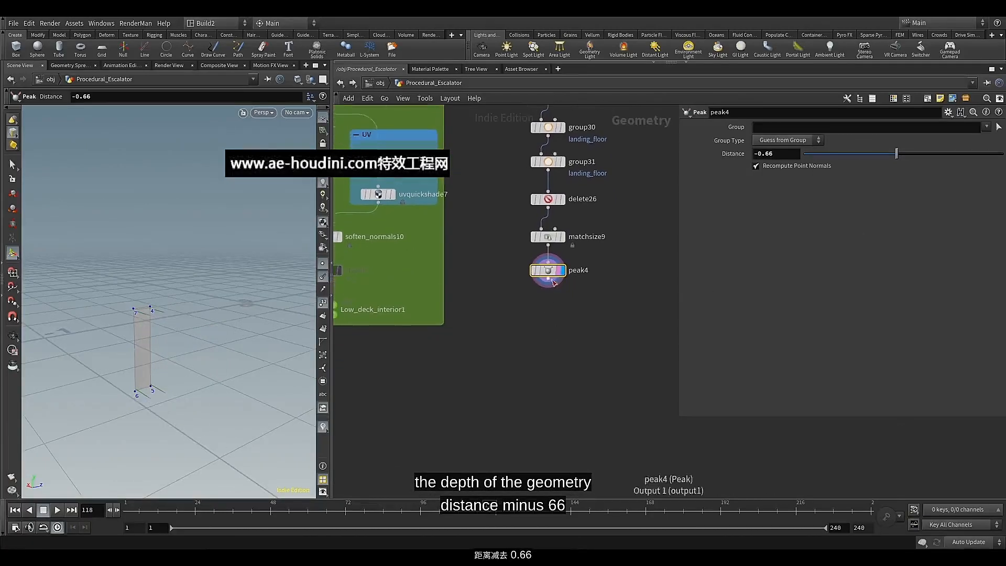
{"action": "left_click", "coordinate": [550, 281]}
{"action": "key", "text": "Tab"}
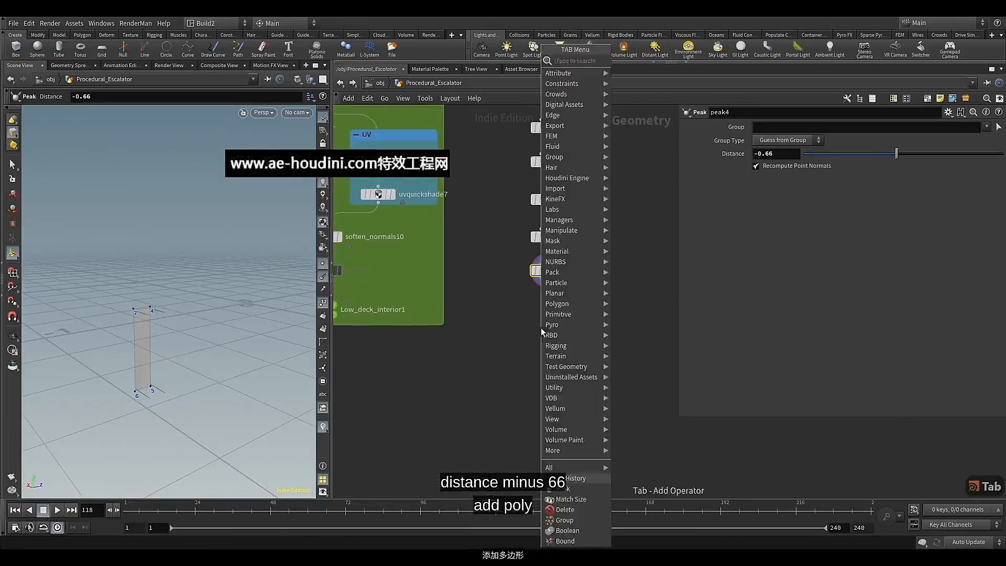
{"action": "type", "text": "pol"}
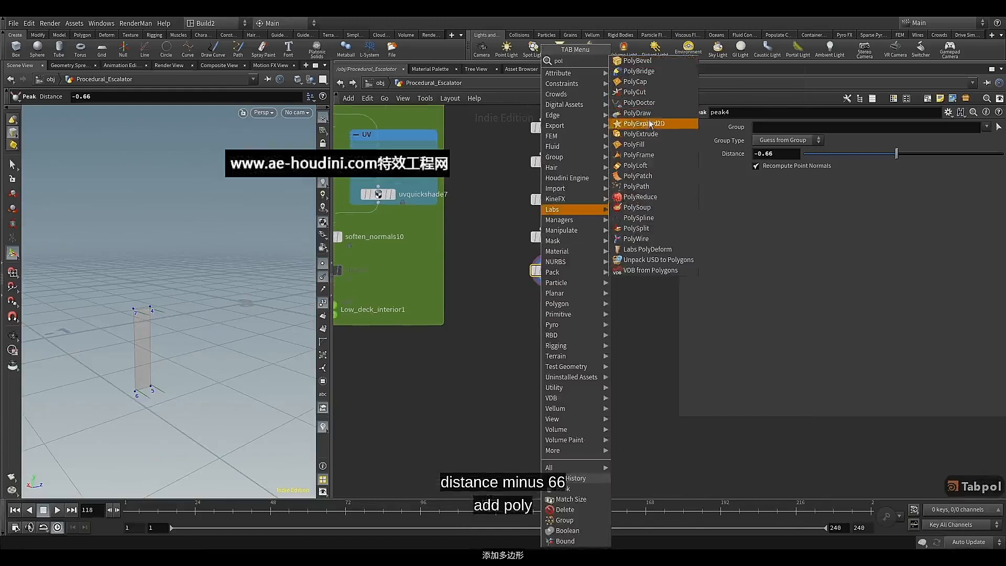
{"action": "left_click", "coordinate": [640, 134]}
{"action": "left_click", "coordinate": [551, 311]}
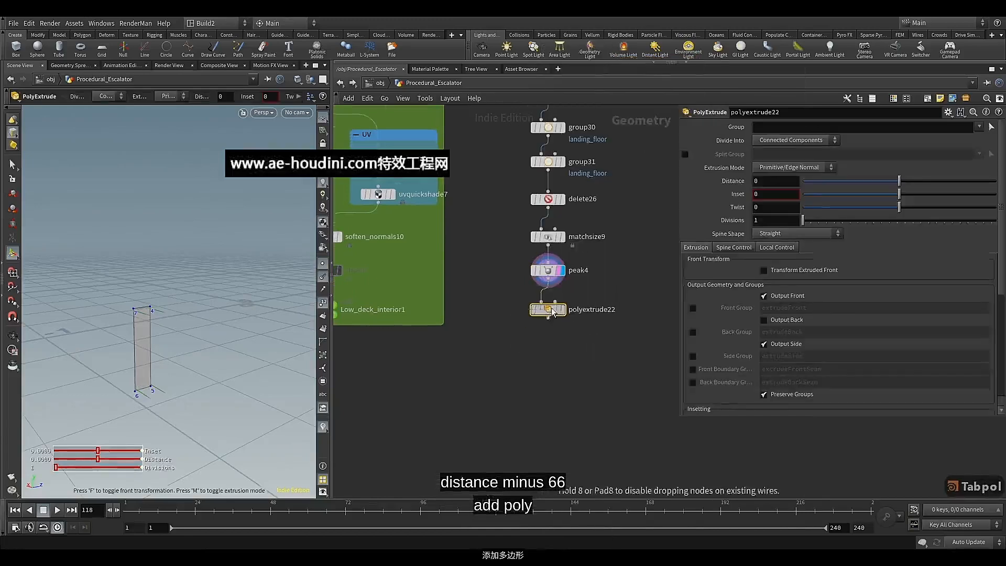
{"action": "key", "text": "r"}
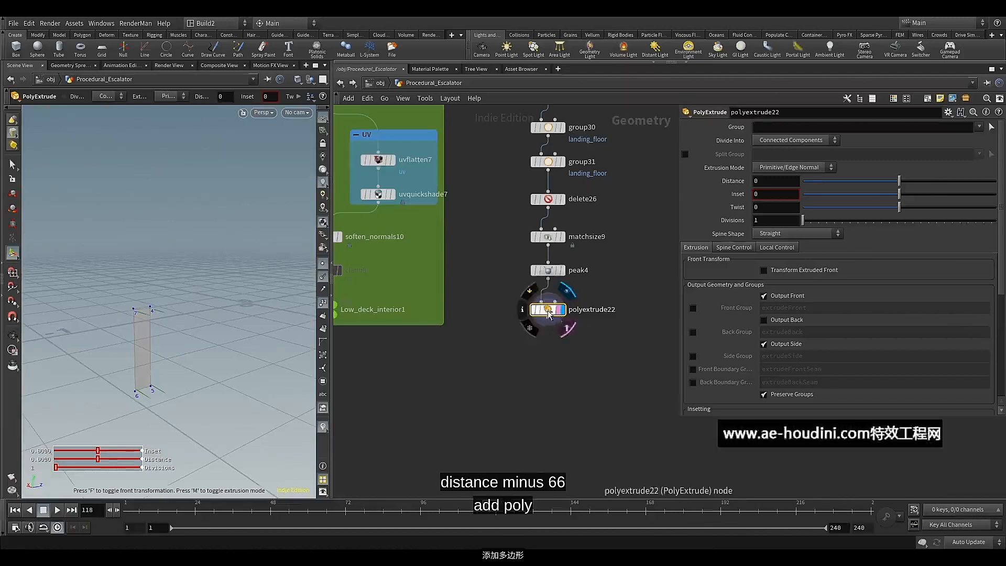
Set polyextrude22's extrusion distance to 1
{"action": "double_click", "coordinate": [770, 181]}
{"action": "type", "text": "1"}
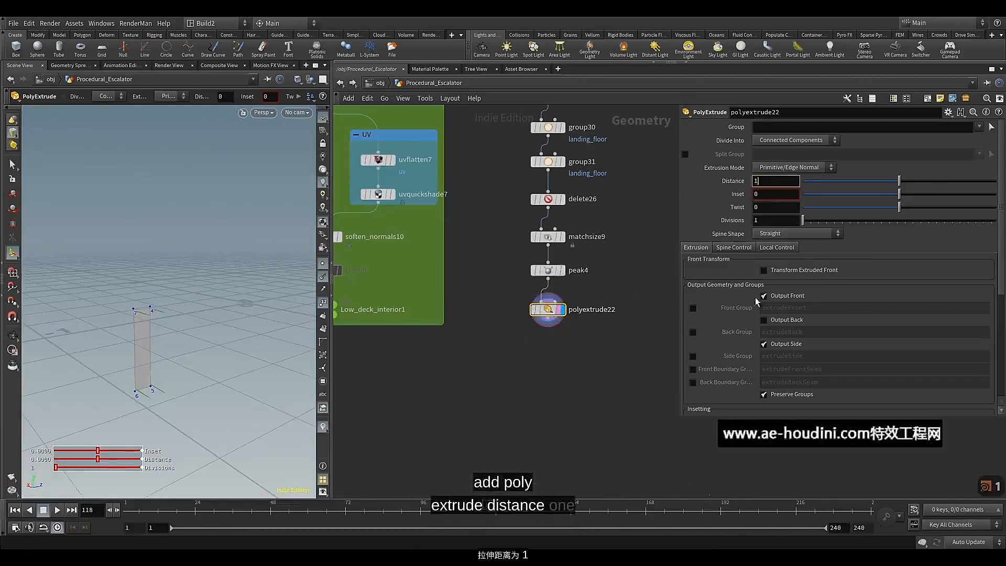
{"action": "key", "text": "Return"}
Colour the peak4 node red and move polyextrude22 closer beneath it
{"action": "middle_click_drag", "start_coordinate": [562, 340], "coordinate": [562, 316]}
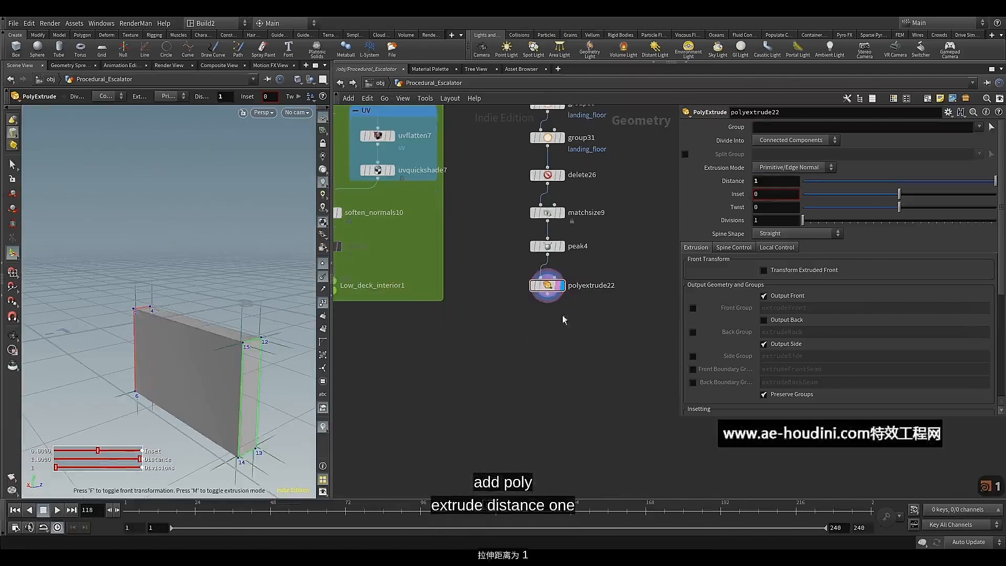
{"action": "left_click", "coordinate": [547, 246]}
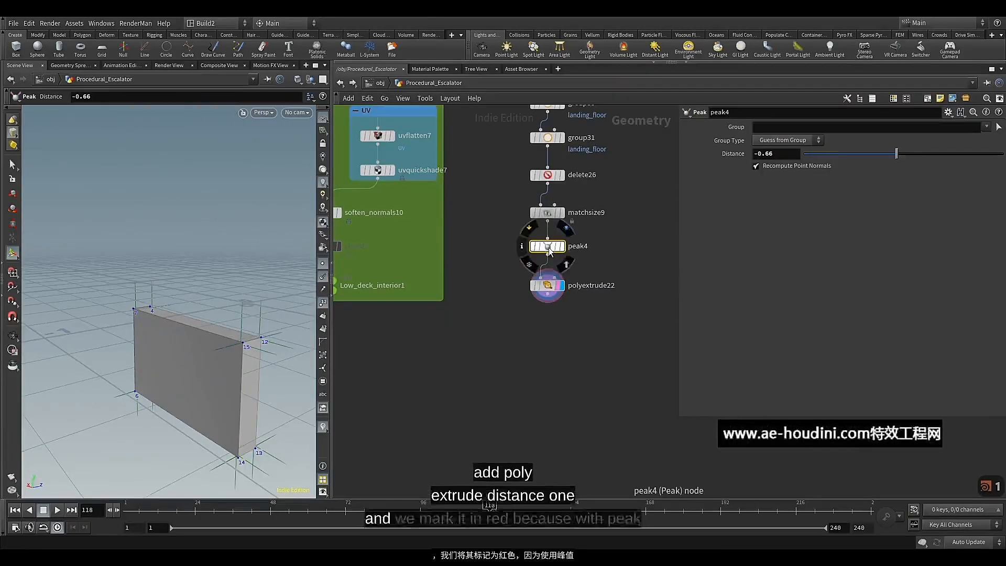
{"action": "key", "text": "c"}
{"action": "left_click", "coordinate": [948, 430]}
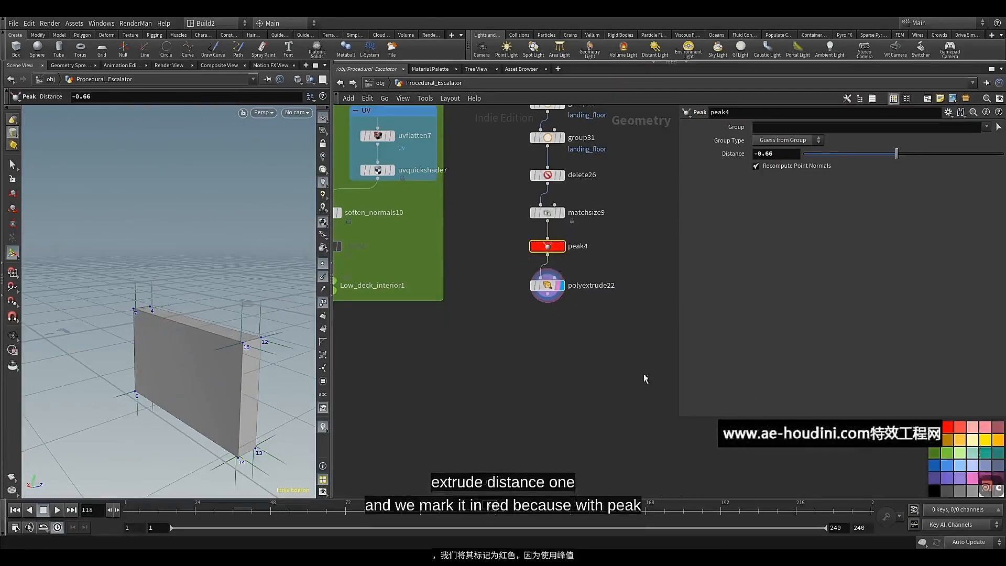
{"action": "middle_click_drag", "start_coordinate": [524, 311], "coordinate": [523, 314]}
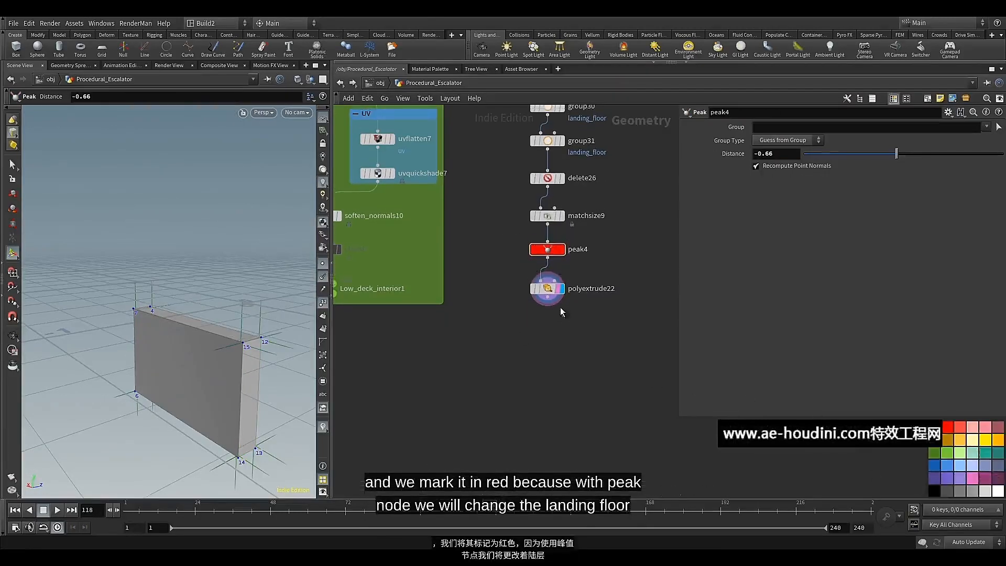
{"action": "left_click_drag", "start_coordinate": [552, 293], "coordinate": [551, 287]}
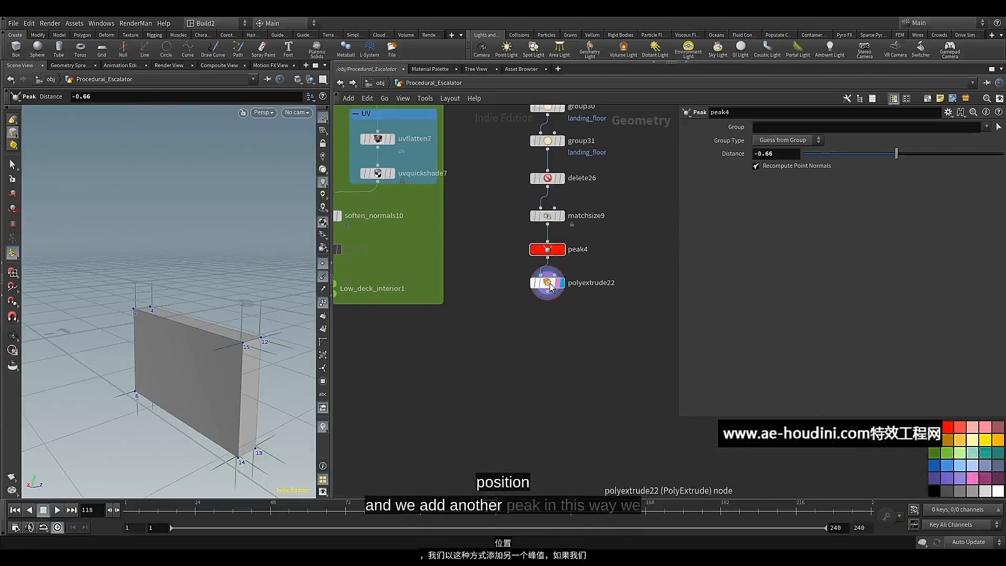
Add a Peak node wired beneath polyextrude22, move it closer to that node and display it
{"action": "left_click", "coordinate": [547, 290]}
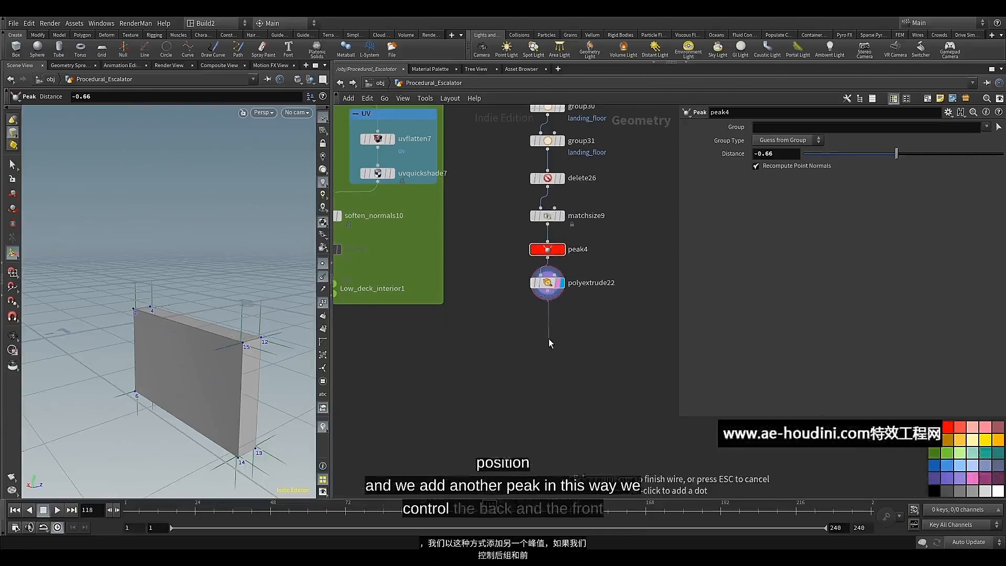
{"action": "key", "text": "Tab"}
{"action": "type", "text": "pea"}
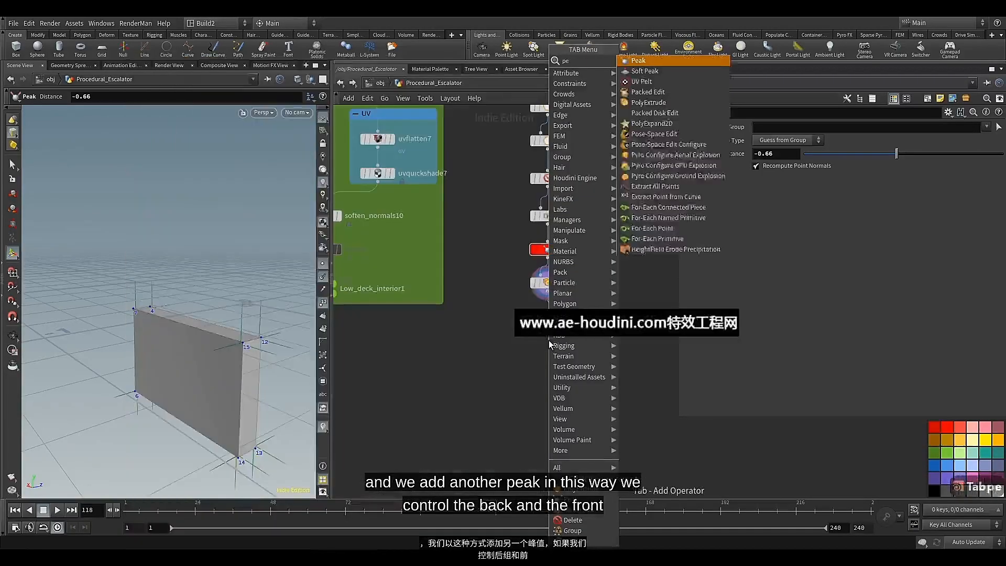
{"action": "left_click", "coordinate": [638, 61]}
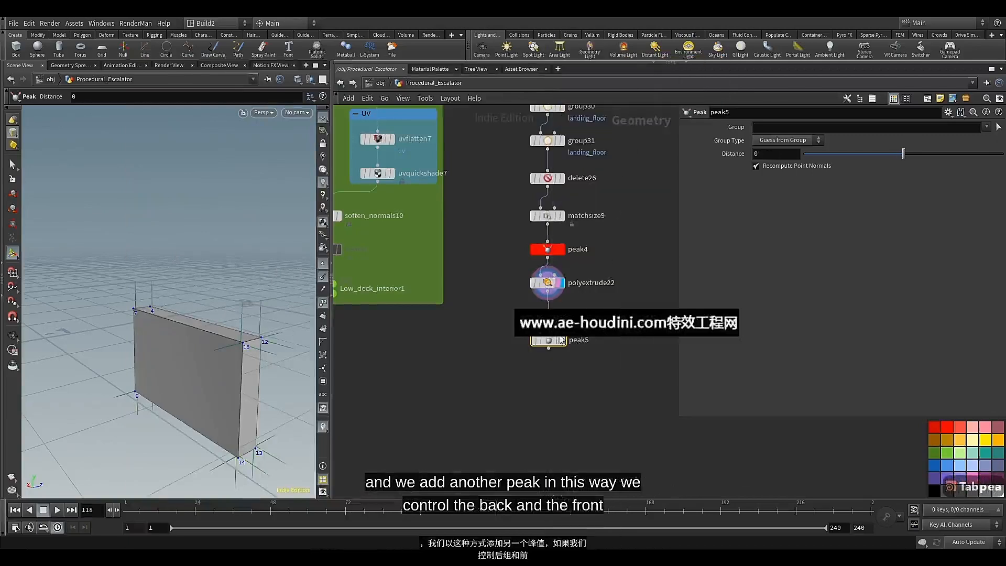
{"action": "left_click_drag", "start_coordinate": [559, 340], "coordinate": [558, 314]}
{"action": "left_click", "coordinate": [562, 314]}
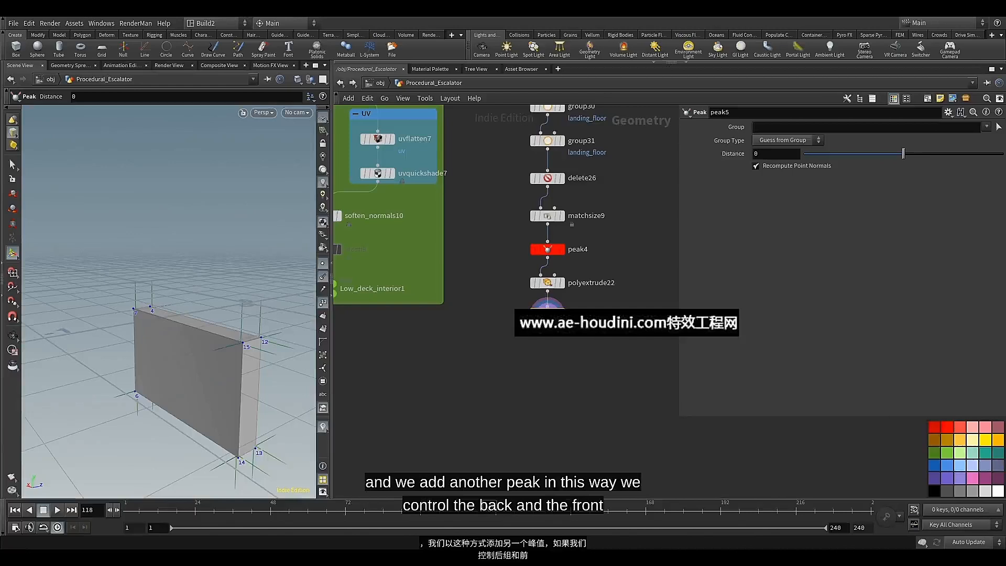
Limit peak5 to the landing_floor group and set its distance to 1.6
{"action": "left_click", "coordinate": [986, 127]}
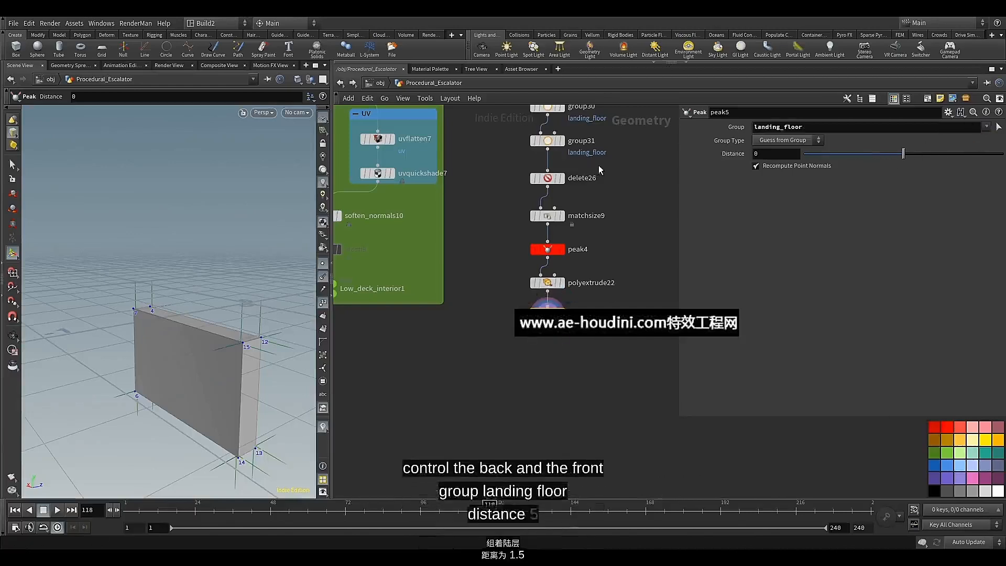
{"action": "left_click", "coordinate": [768, 156]}
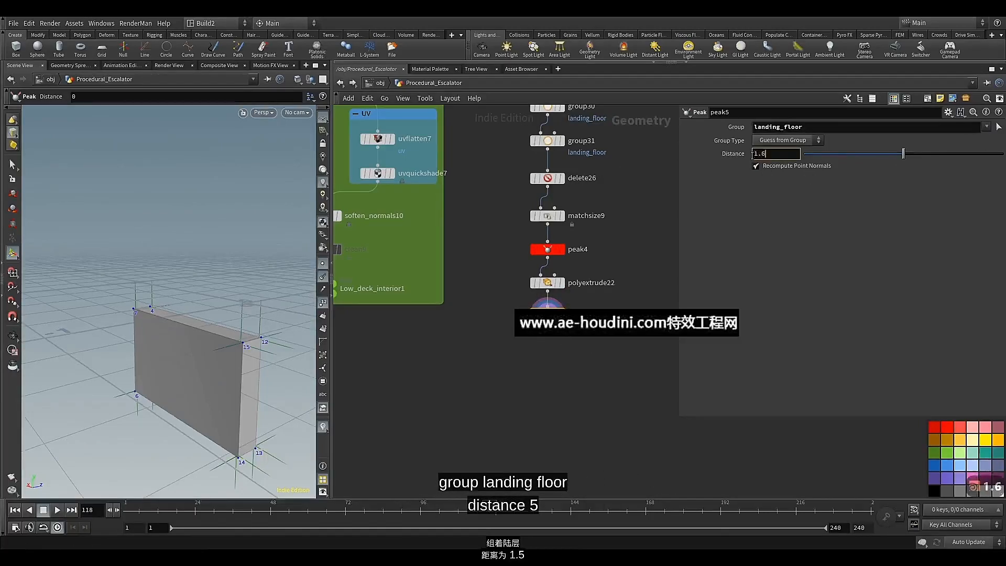
{"action": "key", "text": "Return"}
{"action": "scroll", "coordinate": [226, 302], "scroll_direction": "down", "scroll_amount": 6}
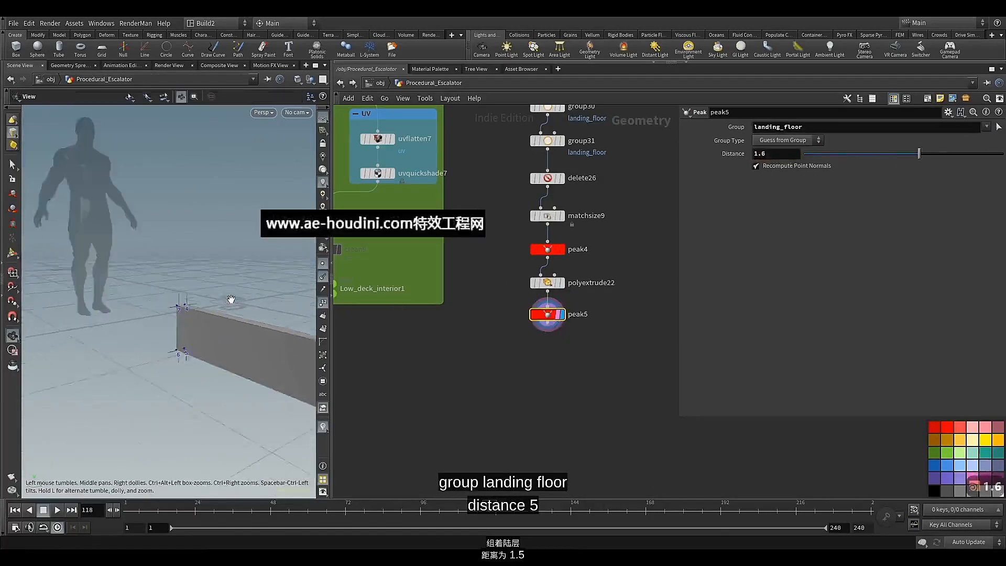
{"action": "left_click_drag", "start_coordinate": [213, 307], "coordinate": [164, 345]}
{"action": "key", "text": "Escape"}
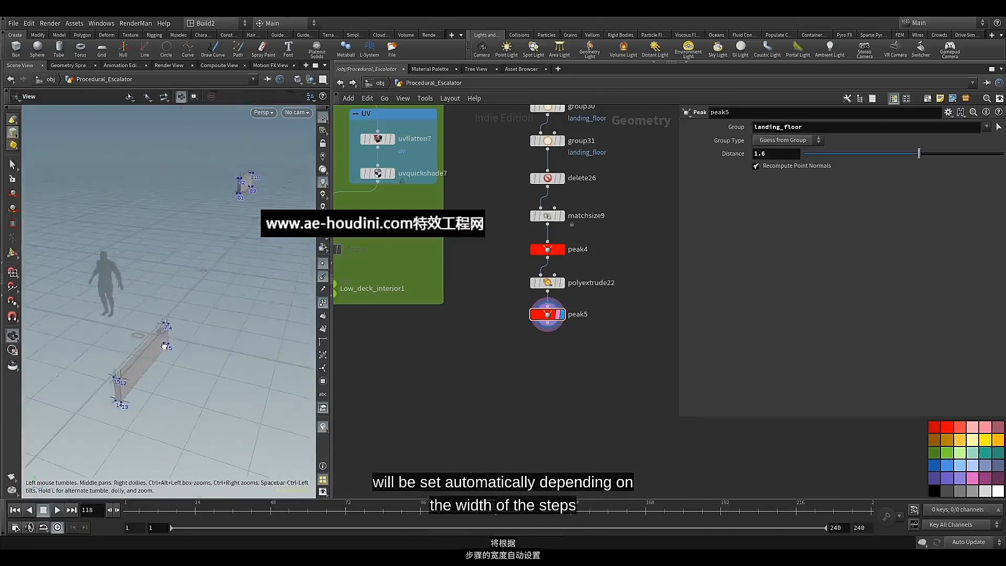
Add a Match Size node beneath peak5 and wire peak5 into its first input
{"action": "key", "text": "Tab"}
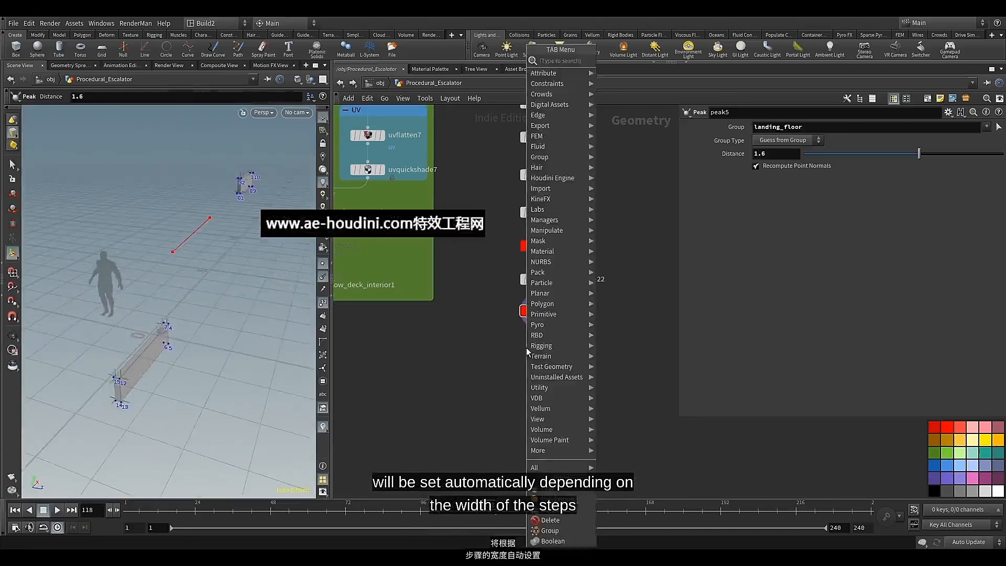
{"action": "type", "text": "ma"}
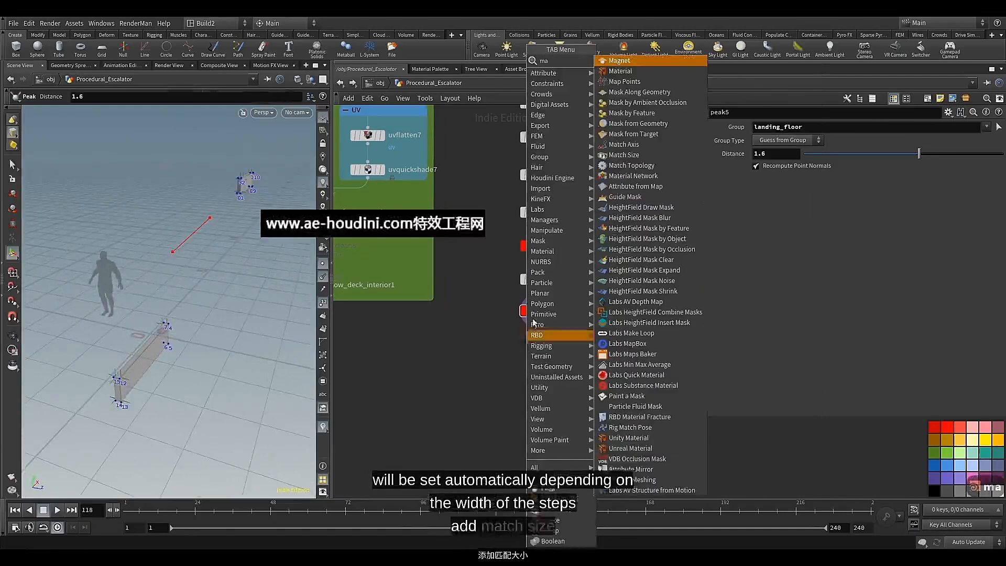
{"action": "left_click", "coordinate": [624, 155]}
{"action": "left_click", "coordinate": [540, 357]}
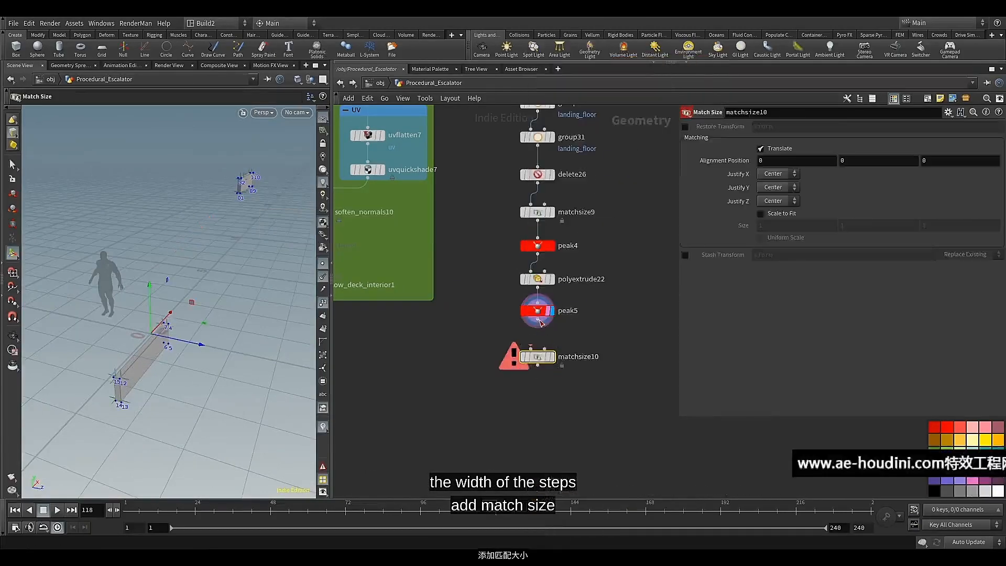
{"action": "left_click", "coordinate": [539, 321]}
{"action": "left_click", "coordinate": [540, 357]}
{"action": "left_click_drag", "start_coordinate": [539, 356], "coordinate": [554, 360]}
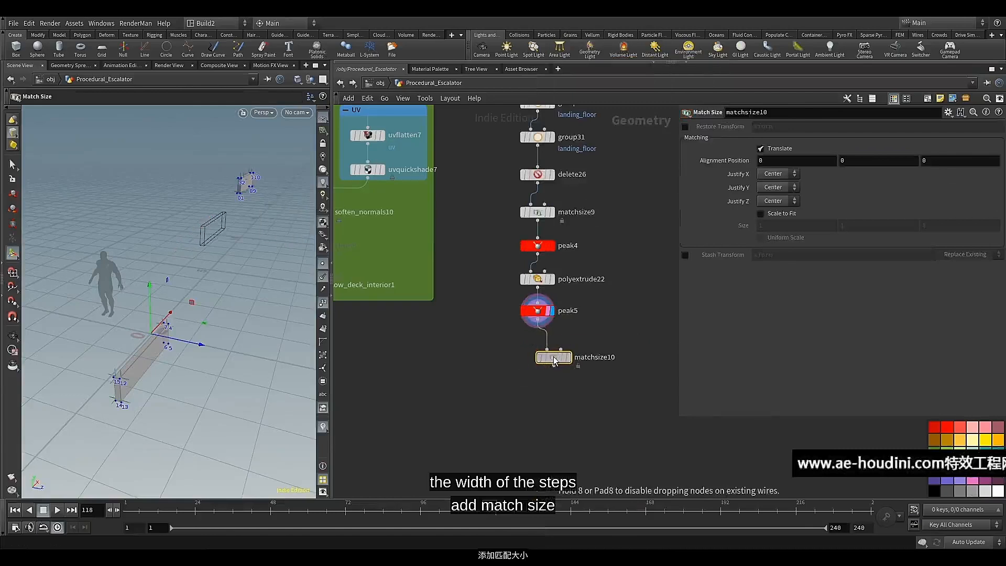
Connect the steps' copytopoints7 output to matchsize10's second input and display matchsize10
{"action": "scroll", "coordinate": [554, 360], "scroll_direction": "down", "scroll_amount": 10}
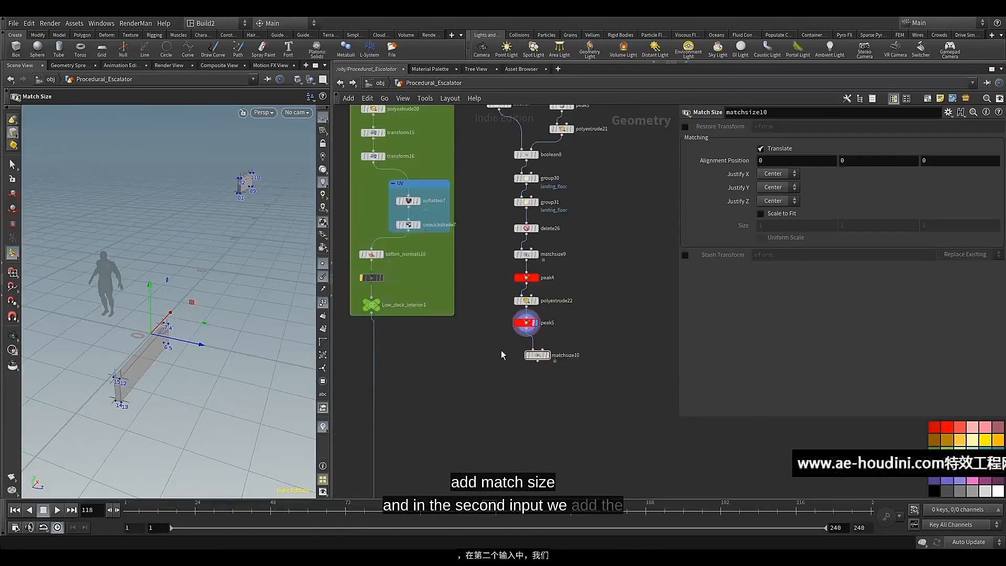
{"action": "scroll", "coordinate": [546, 364], "scroll_direction": "down", "scroll_amount": 2}
{"action": "middle_click_drag", "start_coordinate": [546, 364], "coordinate": [610, 334]}
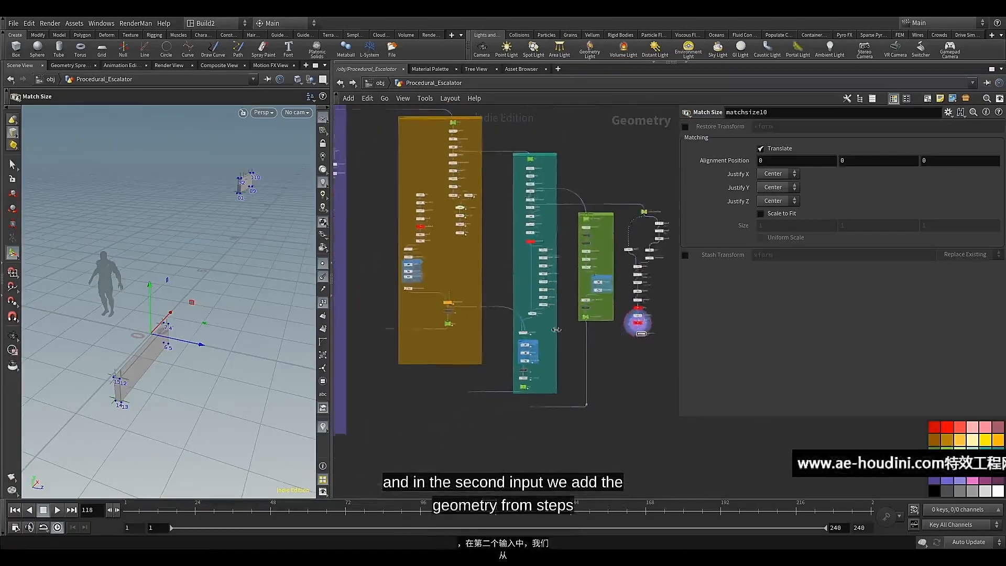
{"action": "scroll", "coordinate": [454, 324], "scroll_direction": "up", "scroll_amount": 8}
{"action": "middle_click_drag", "start_coordinate": [447, 283], "coordinate": [460, 351]}
{"action": "scroll", "coordinate": [459, 347], "scroll_direction": "up", "scroll_amount": 3}
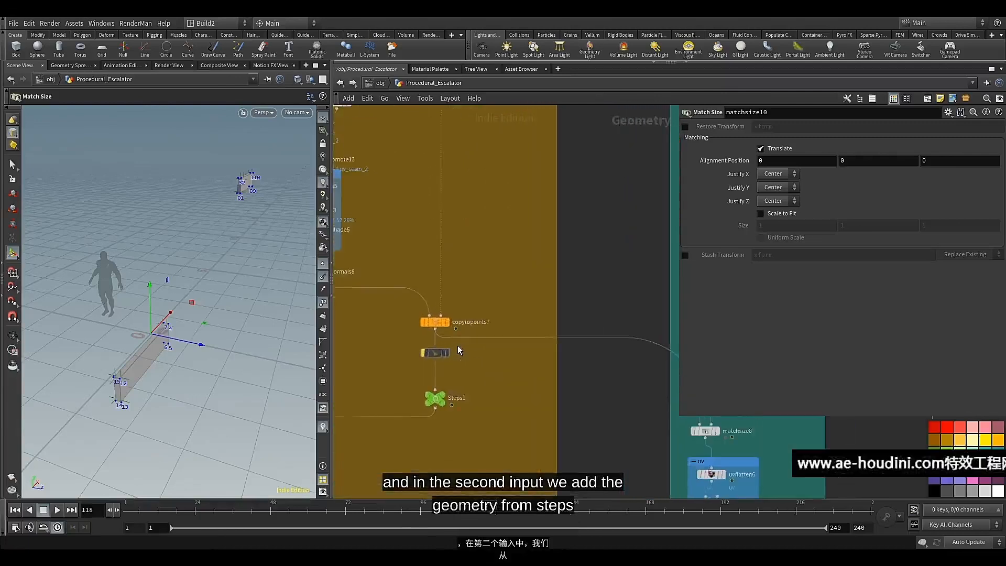
{"action": "left_click", "coordinate": [446, 317]}
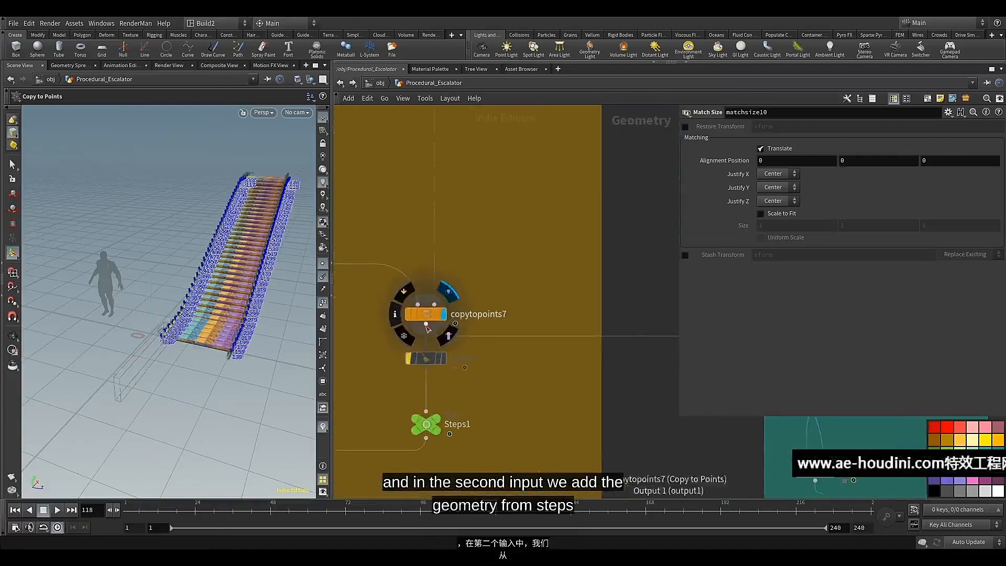
{"action": "left_click", "coordinate": [434, 304]}
{"action": "scroll", "coordinate": [545, 369], "scroll_direction": "down", "scroll_amount": 8}
{"action": "middle_click_drag", "start_coordinate": [547, 380], "coordinate": [546, 329]}
{"action": "scroll", "coordinate": [559, 365], "scroll_direction": "up", "scroll_amount": 8}
{"action": "scroll", "coordinate": [545, 330], "scroll_direction": "up", "scroll_amount": 2}
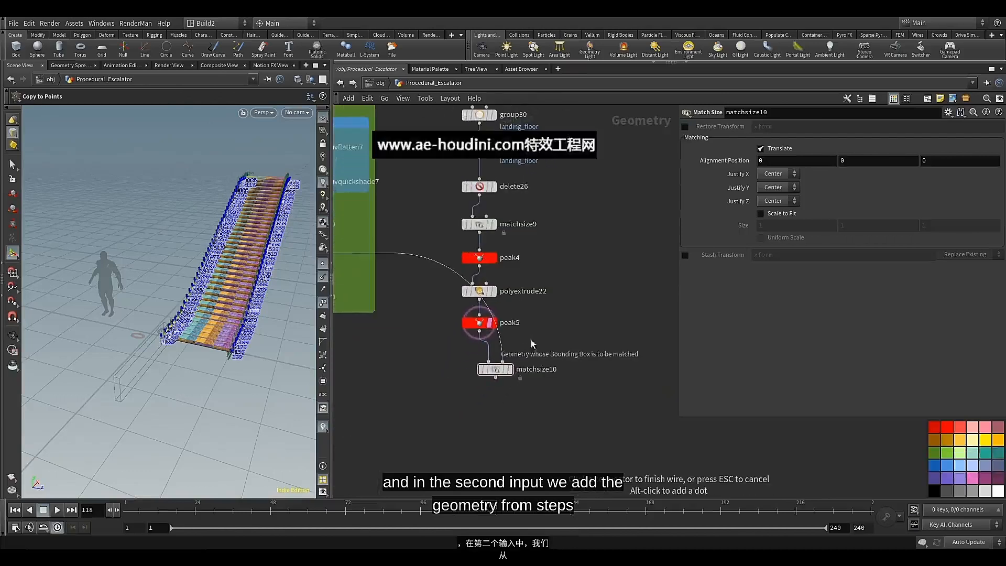
{"action": "left_click", "coordinate": [521, 350]}
{"action": "left_click", "coordinate": [512, 370]}
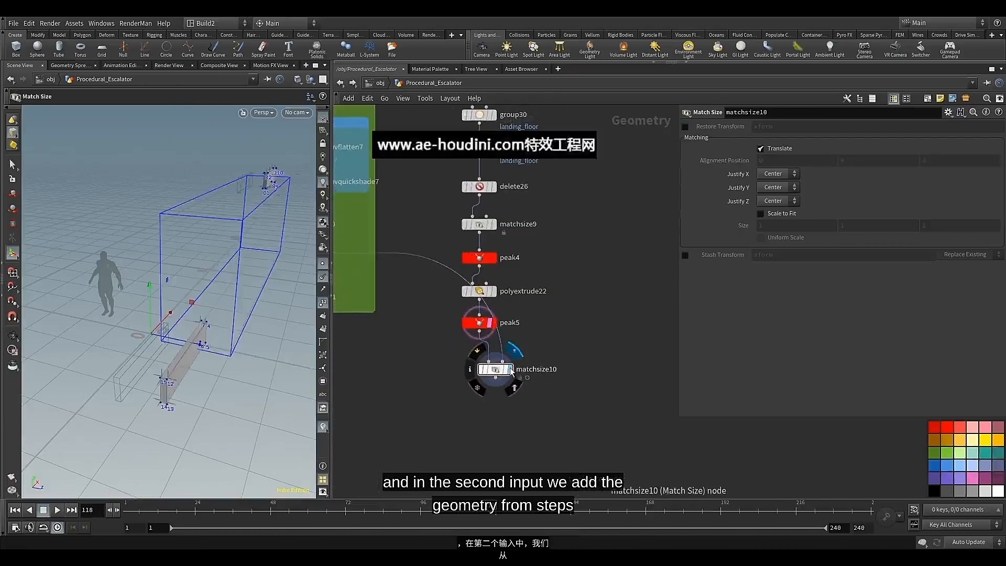
{"action": "left_click", "coordinate": [507, 370]}
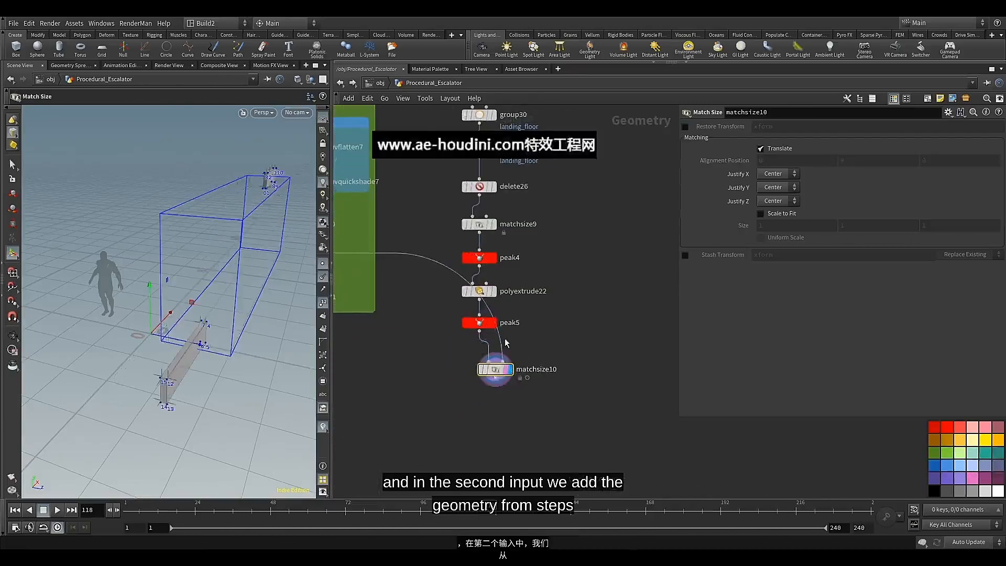
Move matchsize10 farther from peak5 so its two input wires are spread apart
{"action": "scroll", "coordinate": [516, 335], "scroll_direction": "down", "scroll_amount": 3}
{"action": "scroll", "coordinate": [529, 341], "scroll_direction": "up", "scroll_amount": 1}
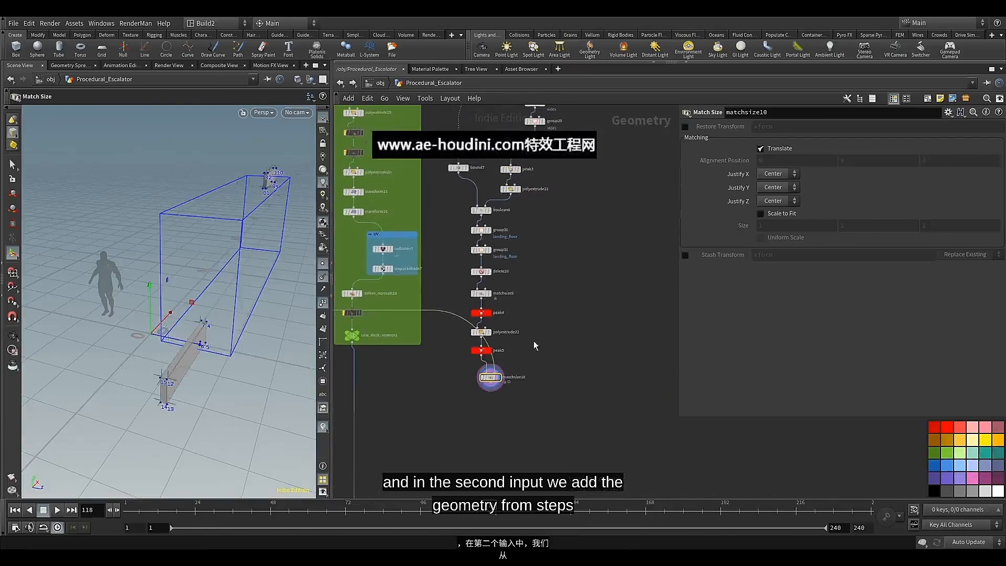
{"action": "mouse_move", "coordinate": [494, 379]}
{"action": "left_mouse_down"}
{"action": "mouse_move", "coordinate": [554, 373]}
{"action": "mouse_move", "coordinate": [482, 378]}
{"action": "mouse_move", "coordinate": [508, 378]}
{"action": "left_mouse_up"}
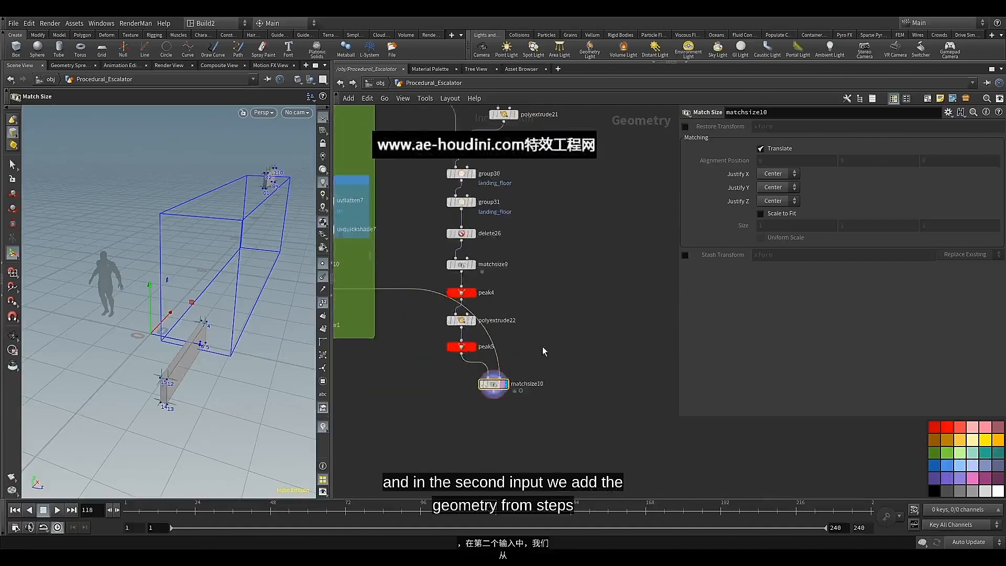
{"action": "scroll", "coordinate": [545, 351], "scroll_direction": "up", "scroll_amount": 2}
{"action": "scroll", "coordinate": [574, 350], "scroll_direction": "up", "scroll_amount": 1}
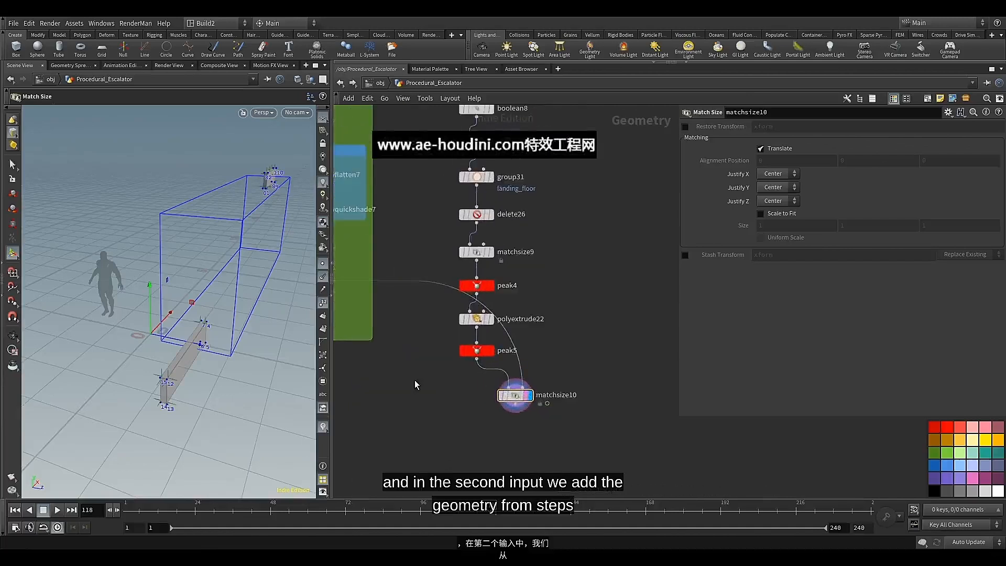
Set matchsize10's Justify X and Justify Y to None
{"action": "left_click", "coordinate": [772, 177]}
{"action": "left_click", "coordinate": [774, 186]}
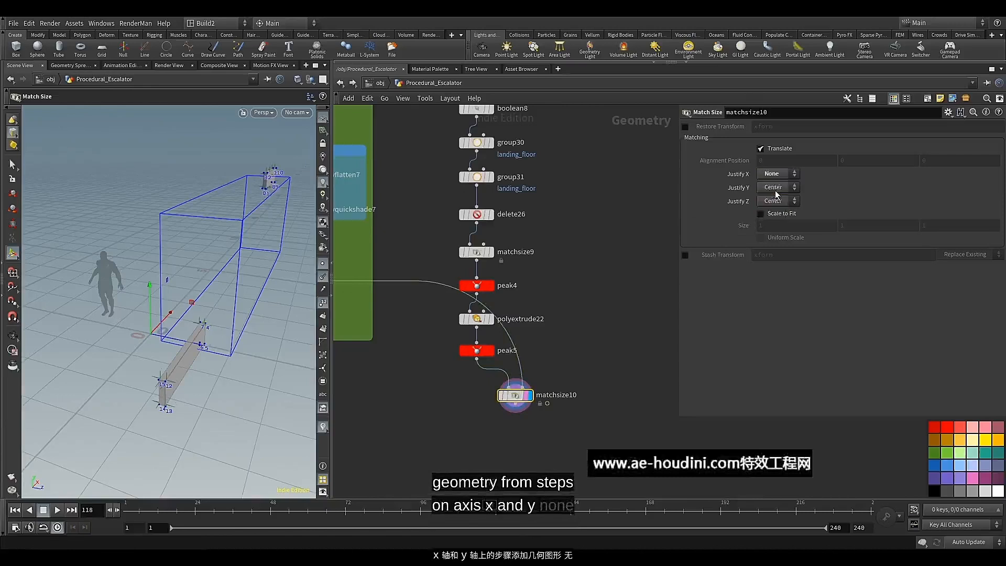
{"action": "left_click", "coordinate": [776, 189]}
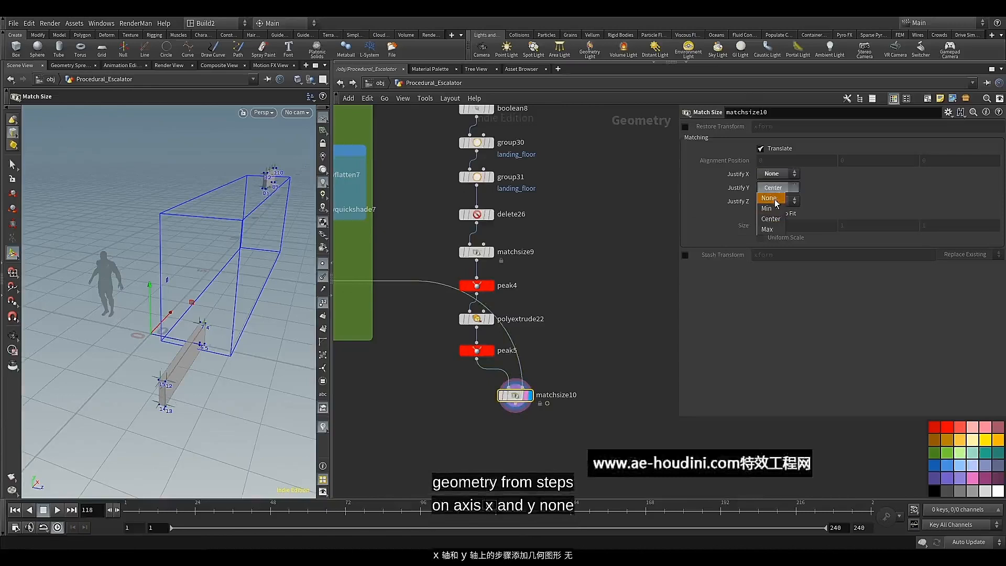
{"action": "left_click", "coordinate": [770, 198]}
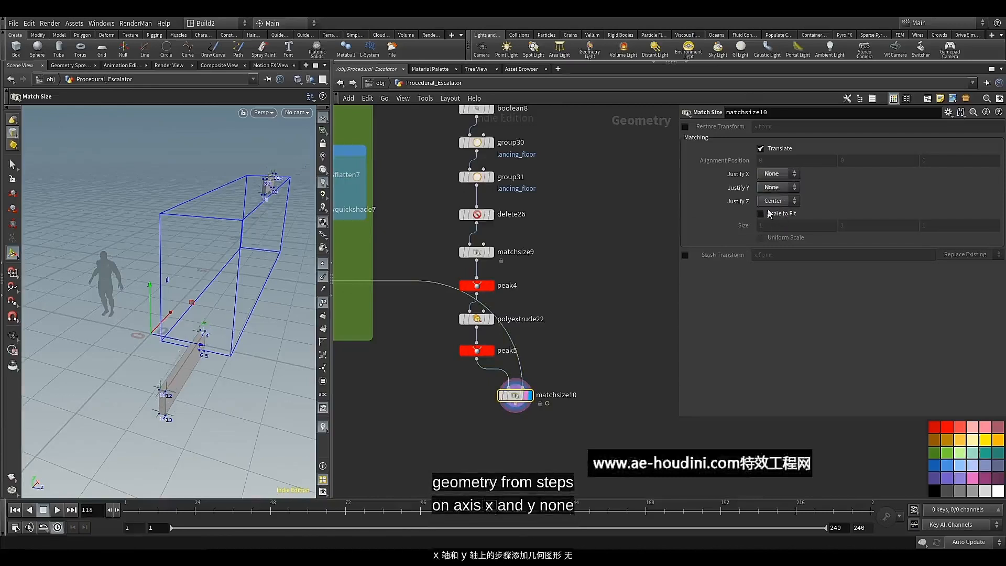
Enable Scale to Fit on matchsize10 and turn off Scale X and Scale Y, leaving only Scale Z
{"action": "left_click", "coordinate": [775, 215]}
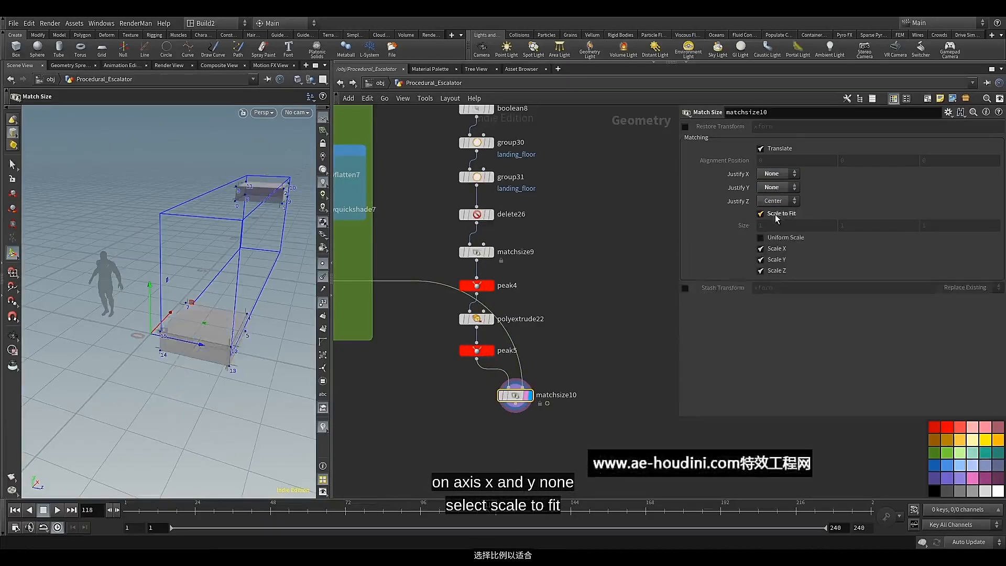
{"action": "left_click", "coordinate": [777, 250]}
{"action": "left_click", "coordinate": [774, 260]}
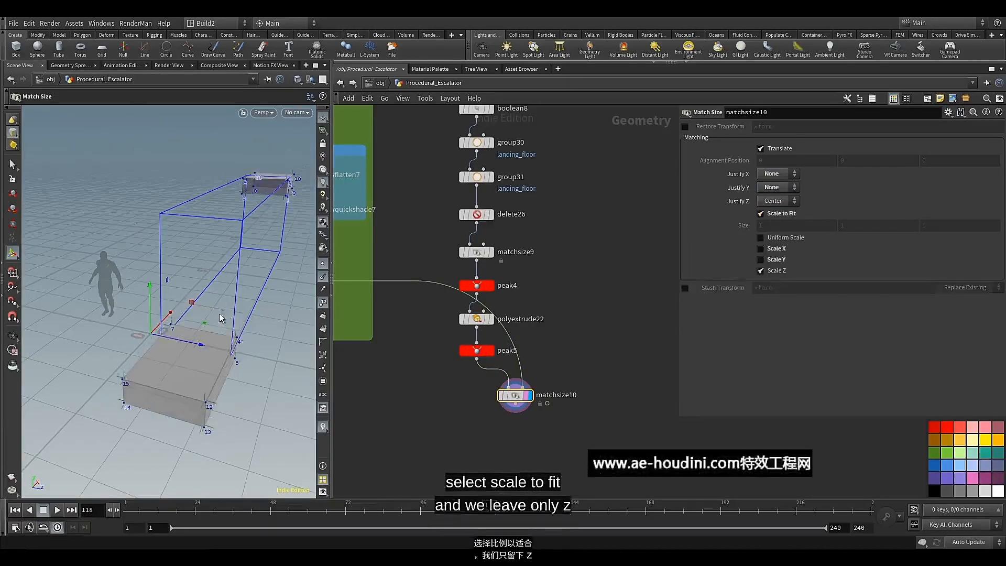
{"action": "key", "text": "Escape"}
{"action": "mouse_move", "coordinate": [220, 318]}
{"action": "left_mouse_down"}
{"action": "mouse_move", "coordinate": [204, 293]}
{"action": "mouse_move", "coordinate": [229, 305]}
{"action": "left_mouse_up"}
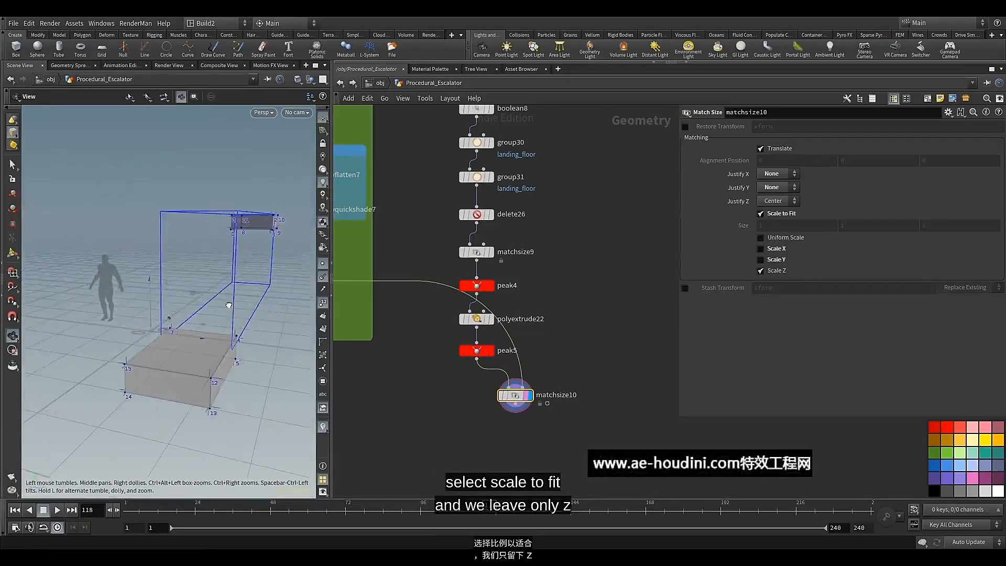
Add a PolyBevel node wired beneath matchsize10, align it with that node and display it
{"action": "middle_click_drag", "start_coordinate": [446, 397], "coordinate": [463, 310]}
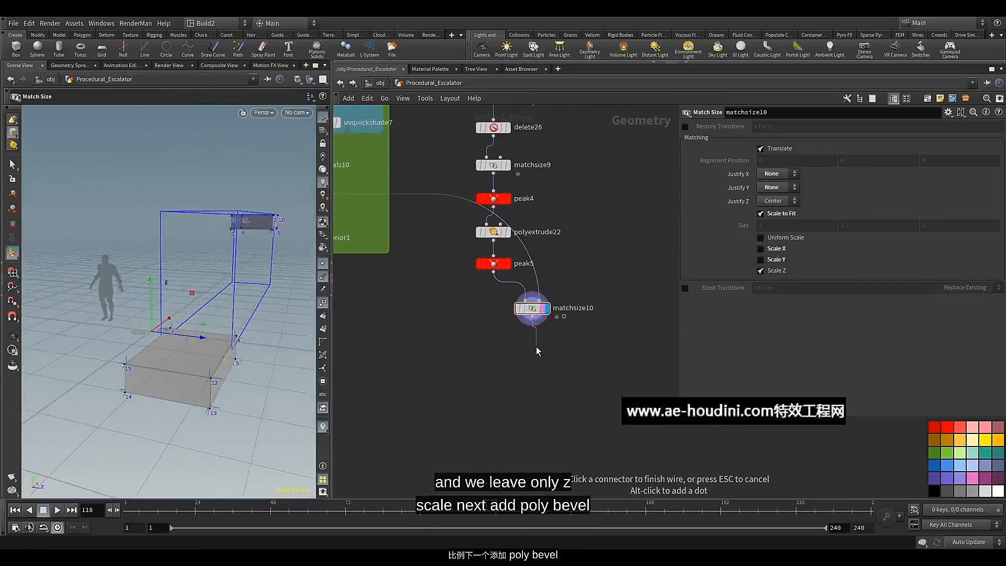
{"action": "key", "text": "Tab"}
{"action": "type", "text": "pol"}
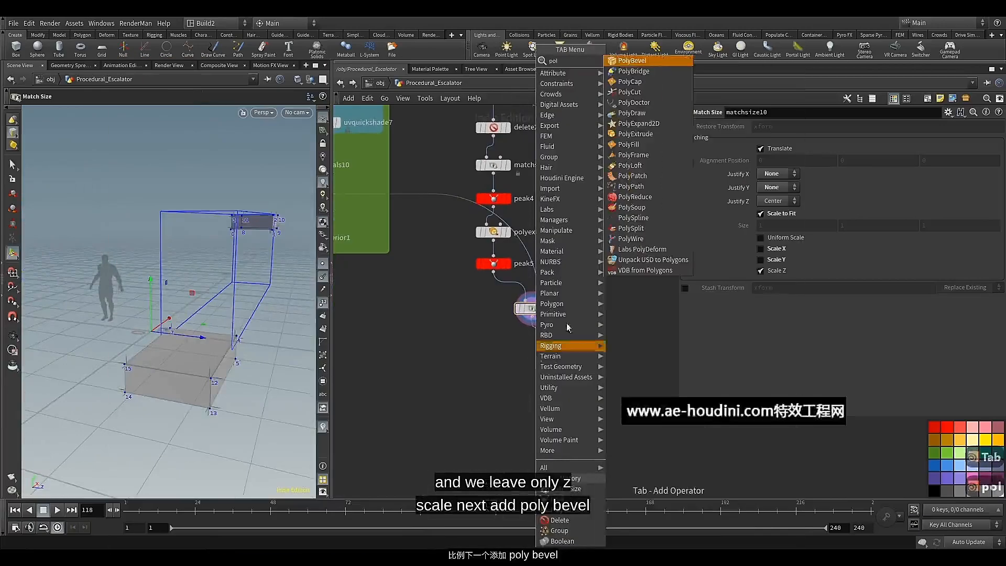
{"action": "left_click", "coordinate": [658, 59]}
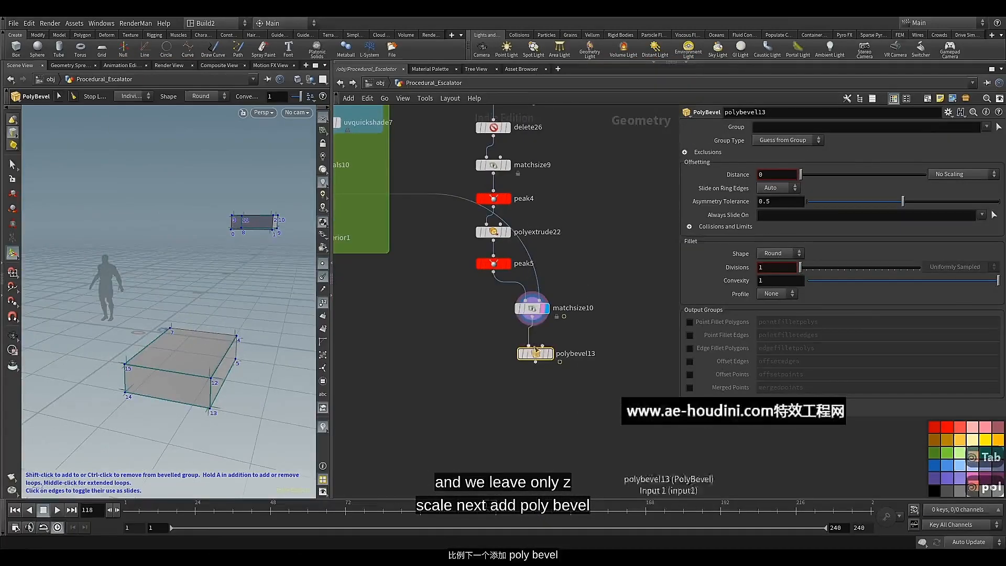
{"action": "left_click_drag", "start_coordinate": [540, 356], "coordinate": [532, 350]}
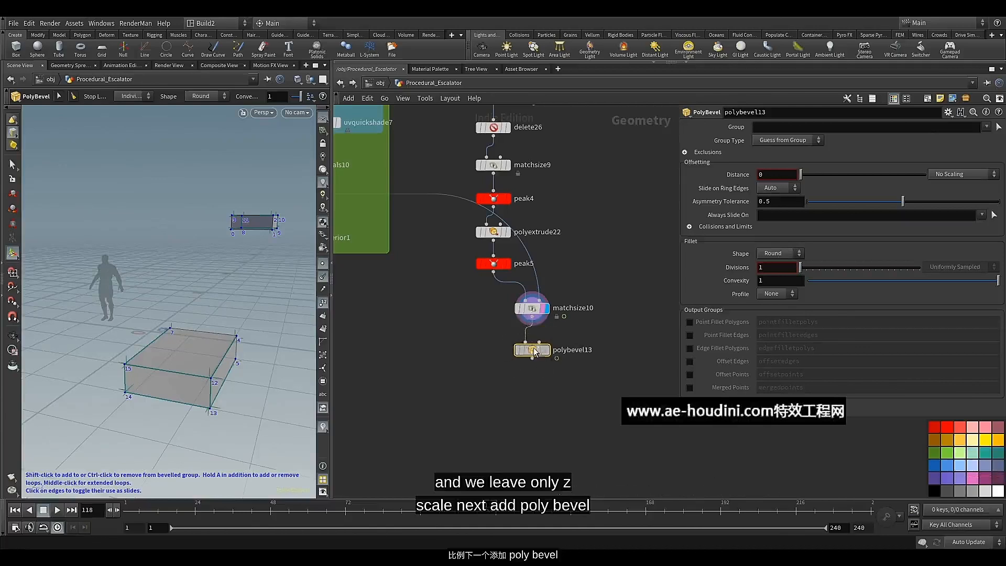
{"action": "left_click", "coordinate": [545, 350]}
Set polybevel13's bevel Distance to 0.013 and check the bevelled edges of the landing floor block
{"action": "key", "text": "Escape"}
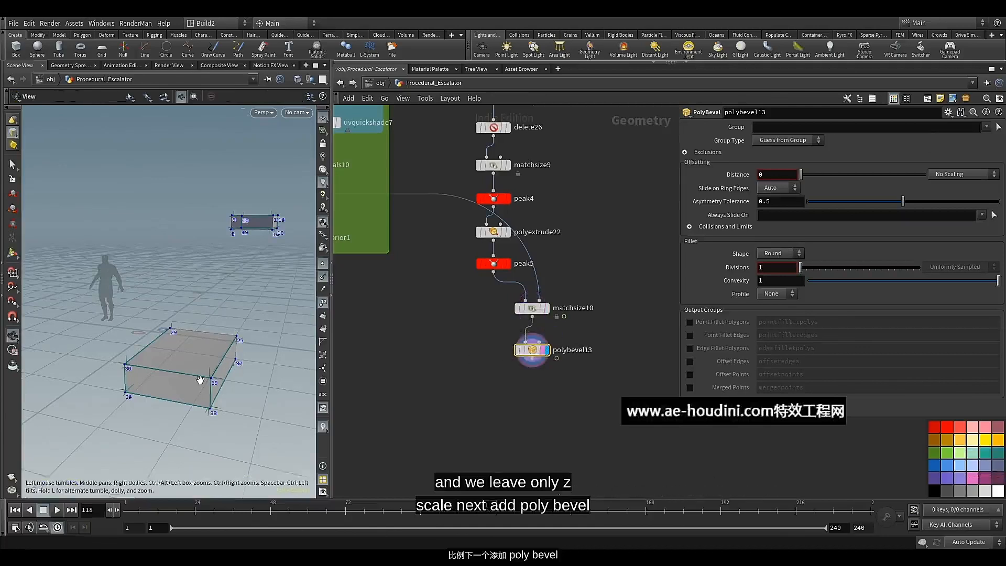
{"action": "scroll", "coordinate": [200, 379], "scroll_direction": "up", "scroll_amount": 5}
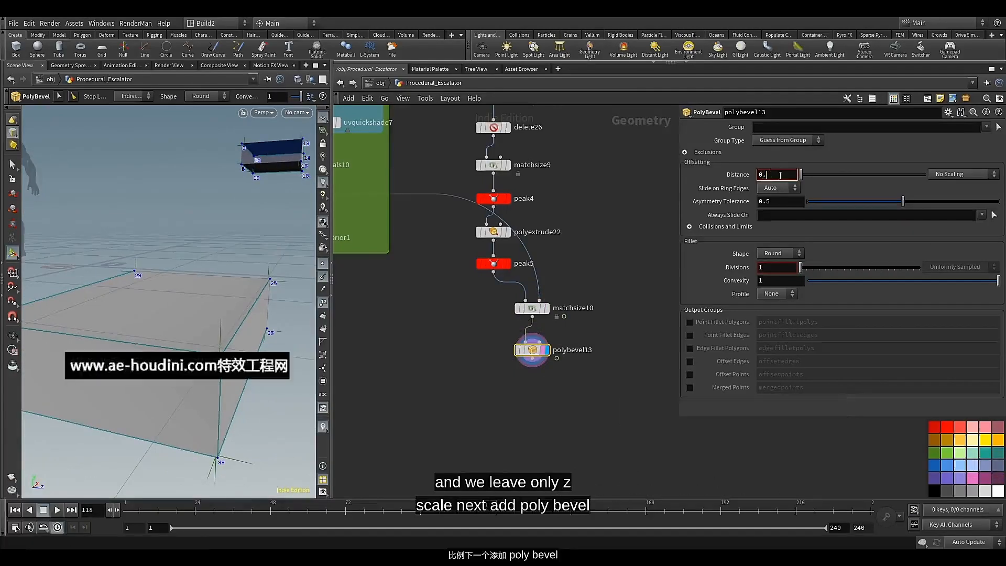
{"action": "type", "text": "13"}
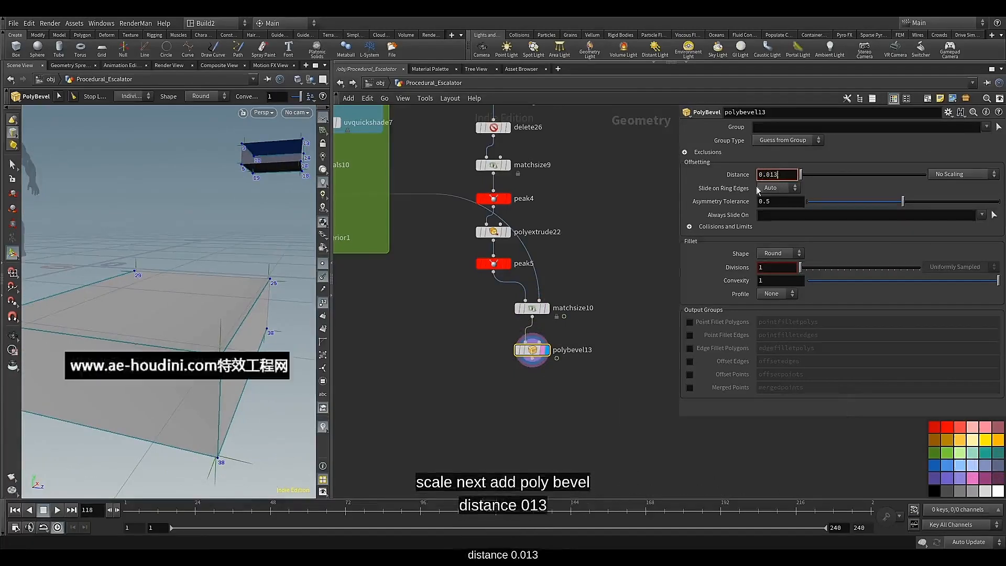
{"action": "key", "text": "Return"}
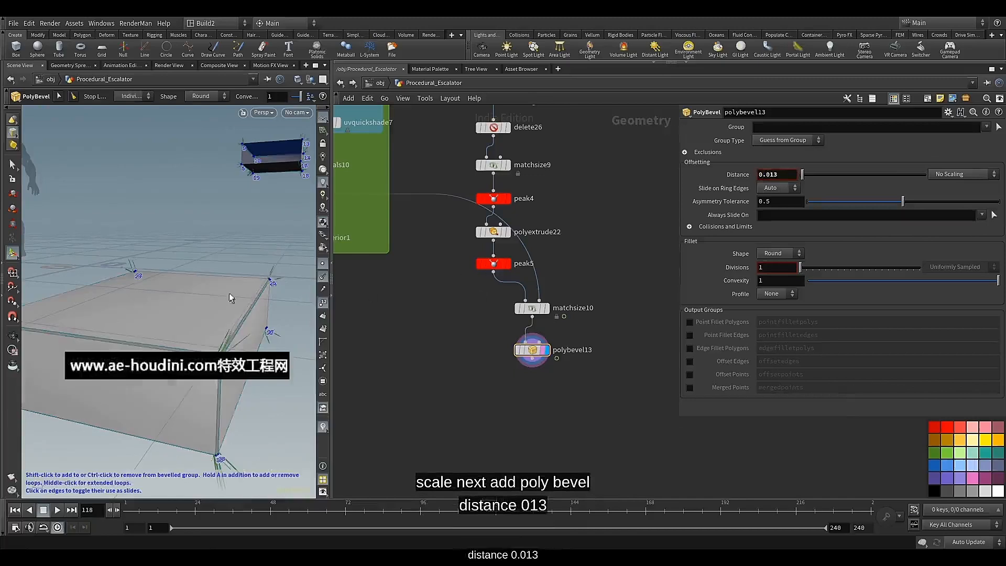
{"action": "left_click_drag", "start_coordinate": [229, 293], "coordinate": [216, 295], "text": "alt"}
{"action": "right_click_drag", "start_coordinate": [216, 295], "coordinate": [241, 275], "text": "alt"}
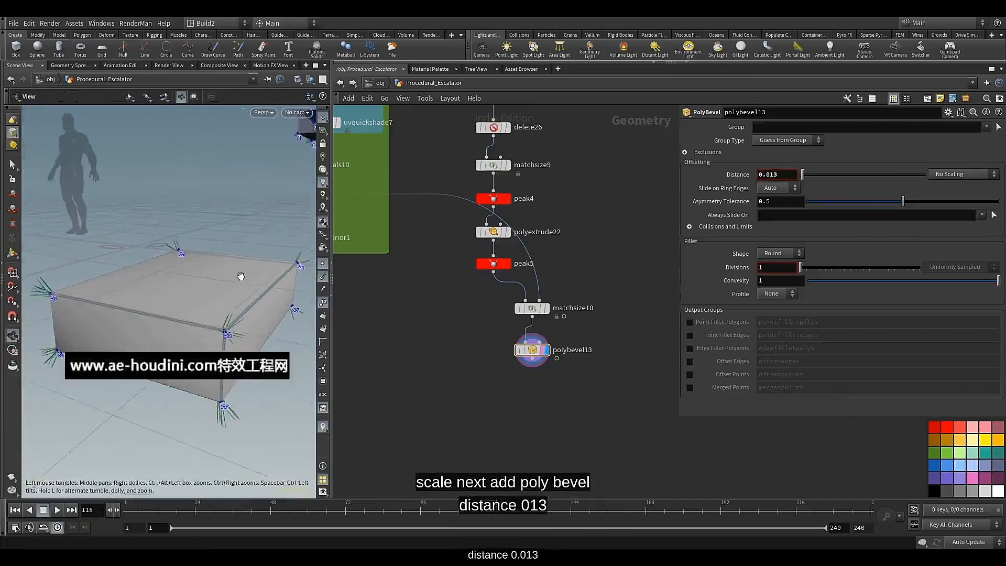
{"action": "left_click_drag", "start_coordinate": [241, 275], "coordinate": [240, 281], "text": "alt"}
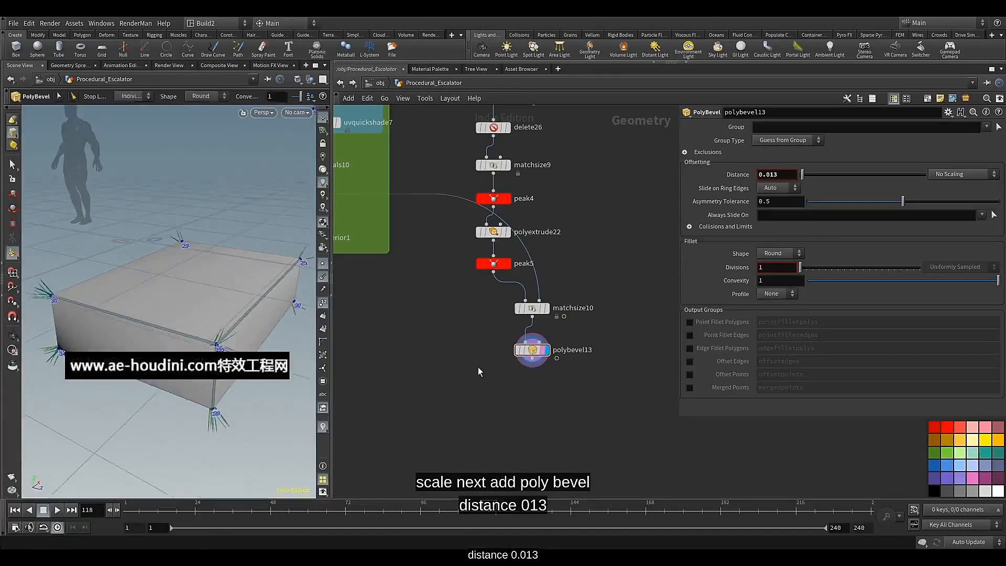
Add a Boolean node wired beneath polybevel13, place it below that node and display it
{"action": "middle_click_drag", "start_coordinate": [577, 418], "coordinate": [516, 385]}
{"action": "left_click", "coordinate": [485, 336]}
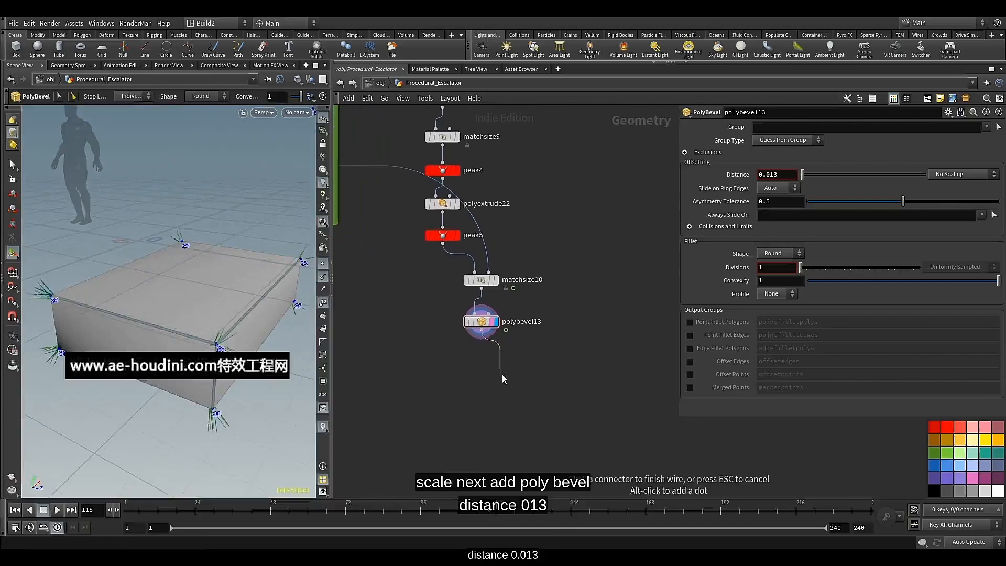
{"action": "key", "text": "Tab"}
{"action": "type", "text": "bo"}
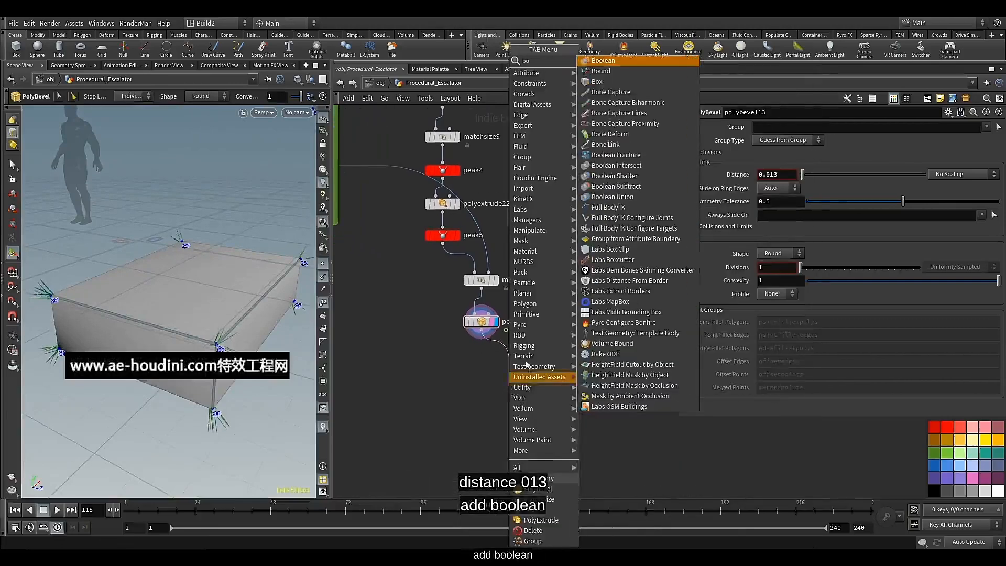
{"action": "left_click", "coordinate": [602, 61]}
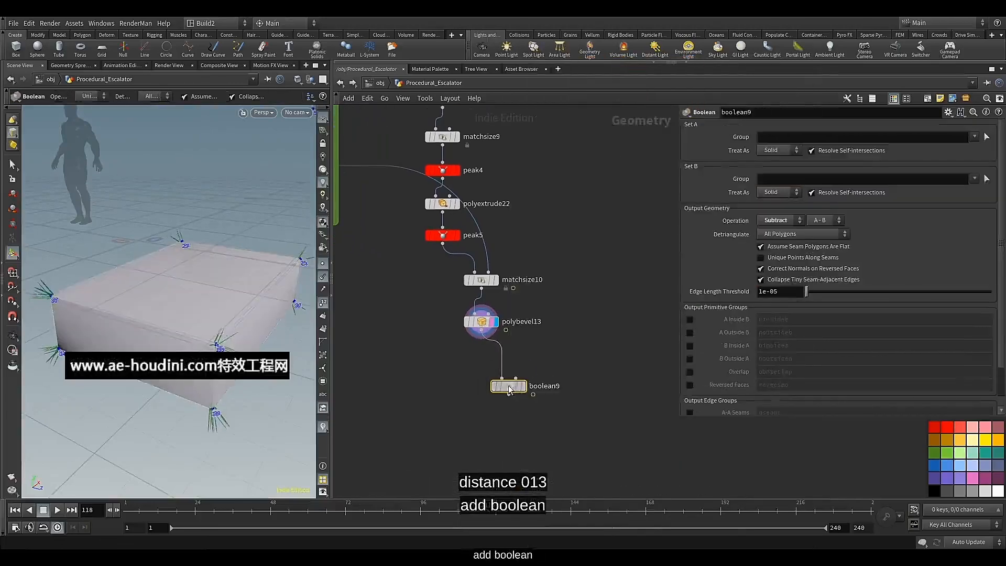
{"action": "left_click", "coordinate": [540, 387]}
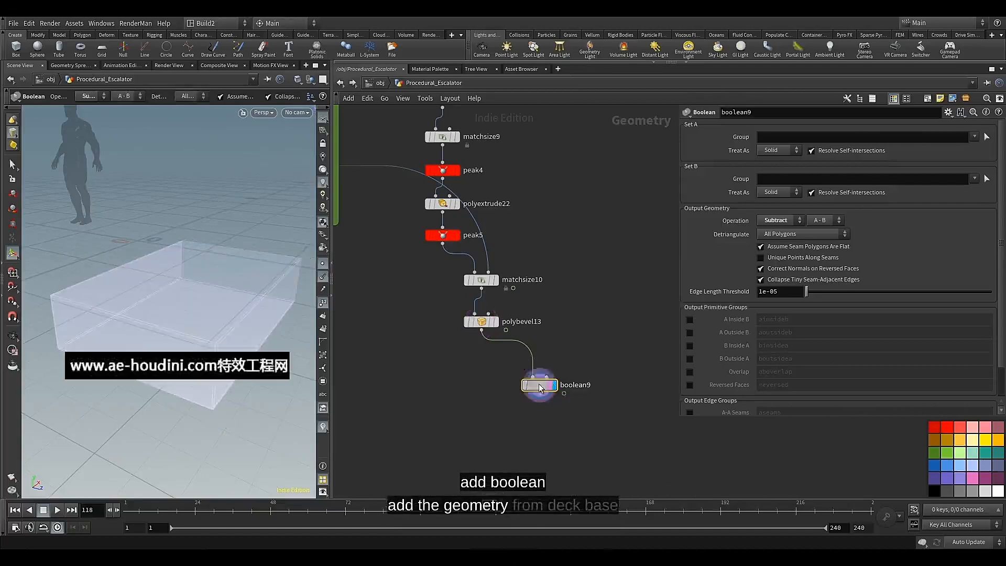
Locate the Deck_Base null in the purple network box, display it and select it
{"action": "scroll", "coordinate": [564, 306], "scroll_direction": "down", "scroll_amount": 6}
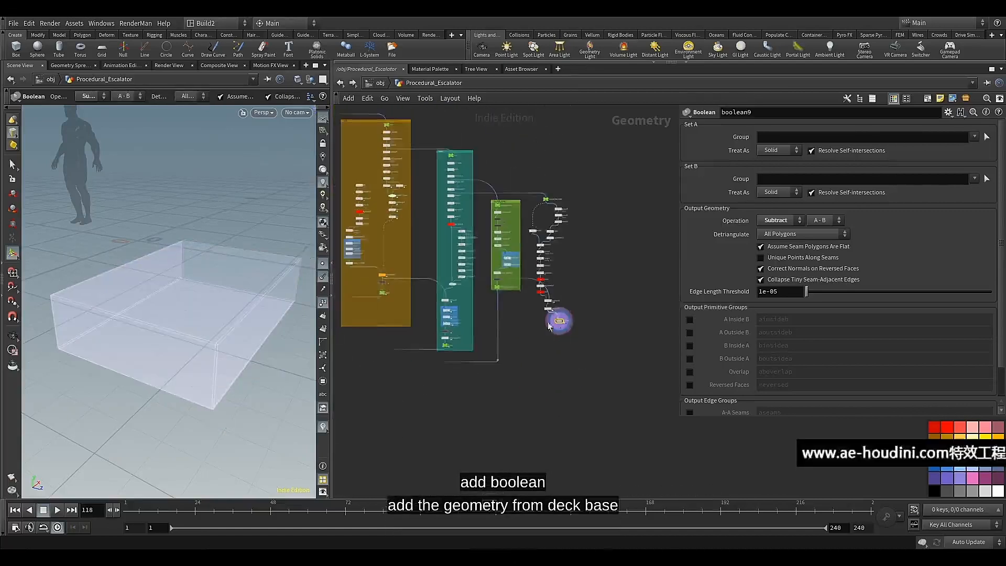
{"action": "middle_click_drag", "start_coordinate": [582, 342], "coordinate": [664, 357]}
{"action": "middle_click_drag", "start_coordinate": [455, 344], "coordinate": [658, 368]}
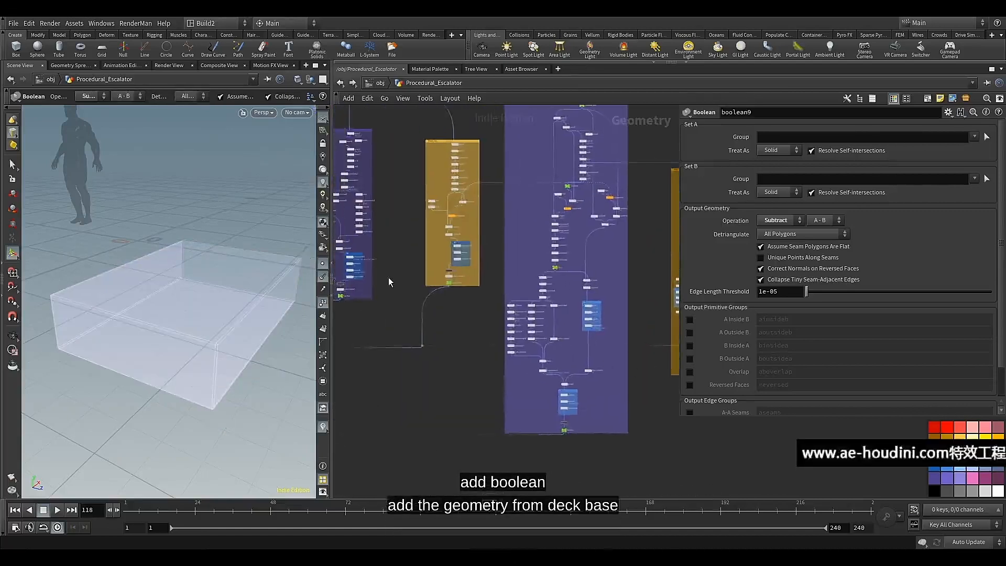
{"action": "scroll", "coordinate": [409, 298], "scroll_direction": "down", "scroll_amount": 3}
{"action": "middle_click_drag", "start_coordinate": [410, 298], "coordinate": [529, 325]}
{"action": "scroll", "coordinate": [484, 325], "scroll_direction": "up", "scroll_amount": 7}
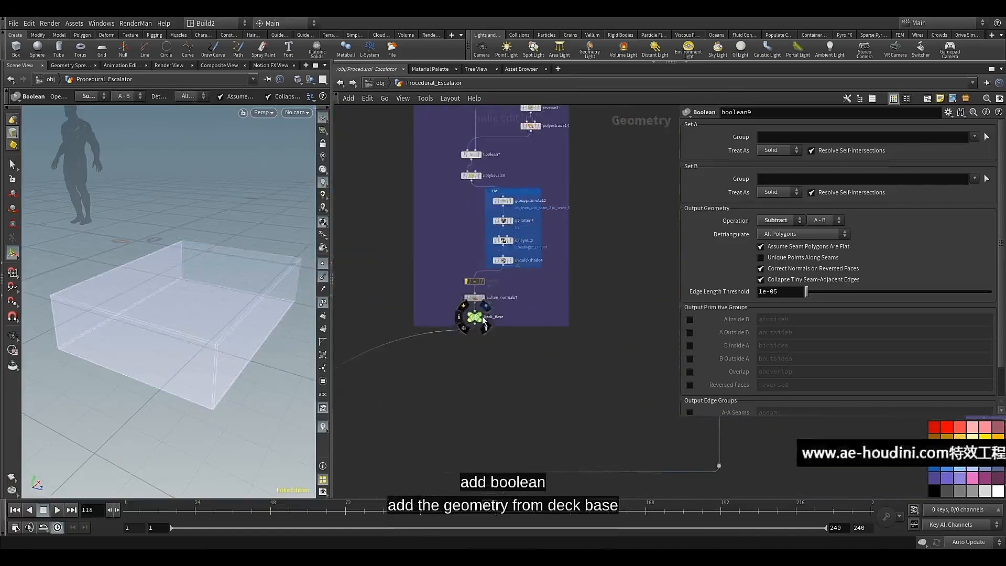
{"action": "left_click", "coordinate": [483, 323]}
{"action": "left_click", "coordinate": [475, 320]}
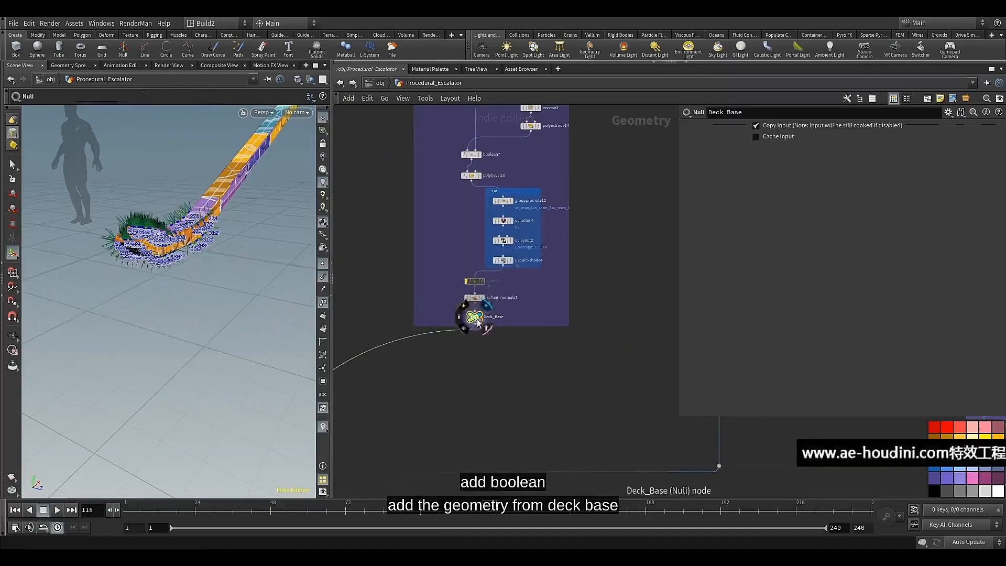
Turn off the display of point normals and point numbers in the viewport
{"action": "left_click", "coordinate": [325, 277]}
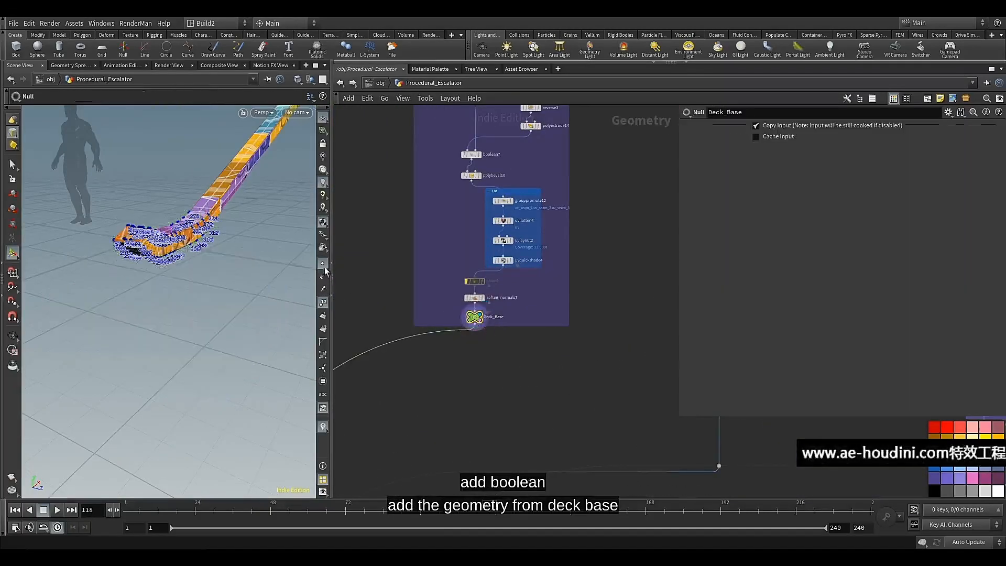
{"action": "left_click", "coordinate": [326, 301]}
{"action": "left_click_drag", "start_coordinate": [247, 272], "coordinate": [198, 230], "text": "alt"}
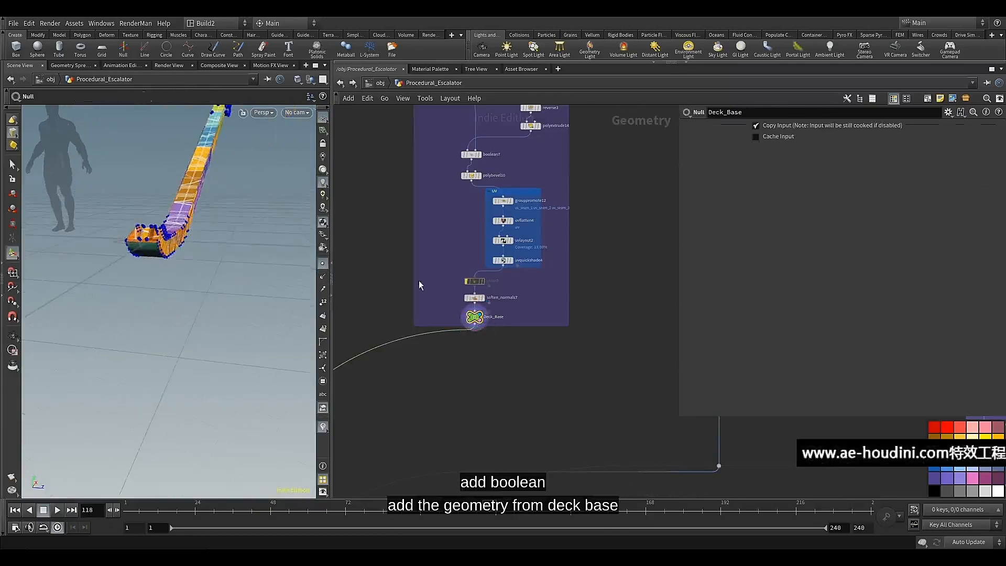
Display and select polybevel9 in the deck base network to examine its solid geometry
{"action": "scroll", "coordinate": [445, 285], "scroll_direction": "down", "scroll_amount": 5}
{"action": "scroll", "coordinate": [422, 281], "scroll_direction": "up", "scroll_amount": 6}
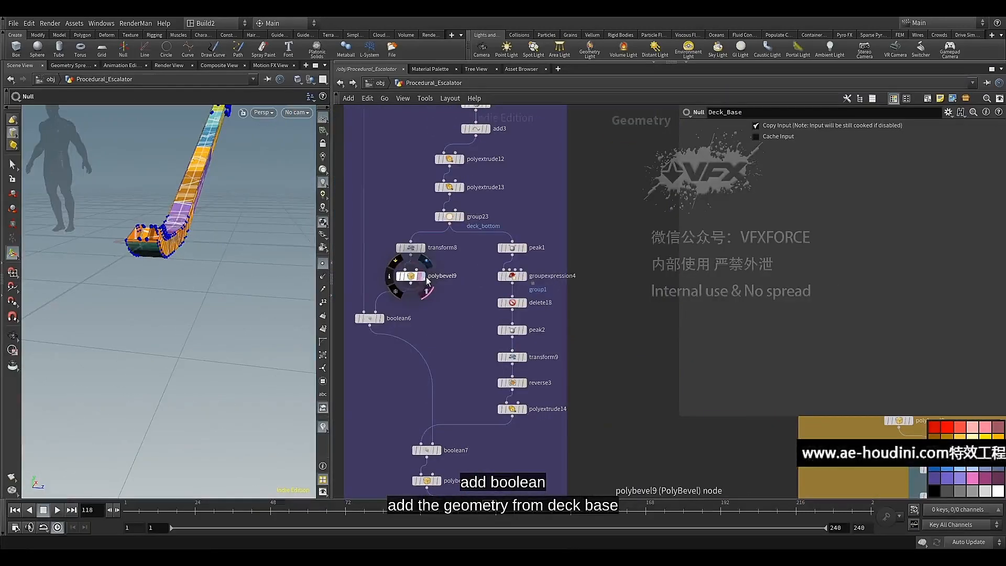
{"action": "left_click", "coordinate": [425, 263]}
{"action": "left_click", "coordinate": [411, 277]}
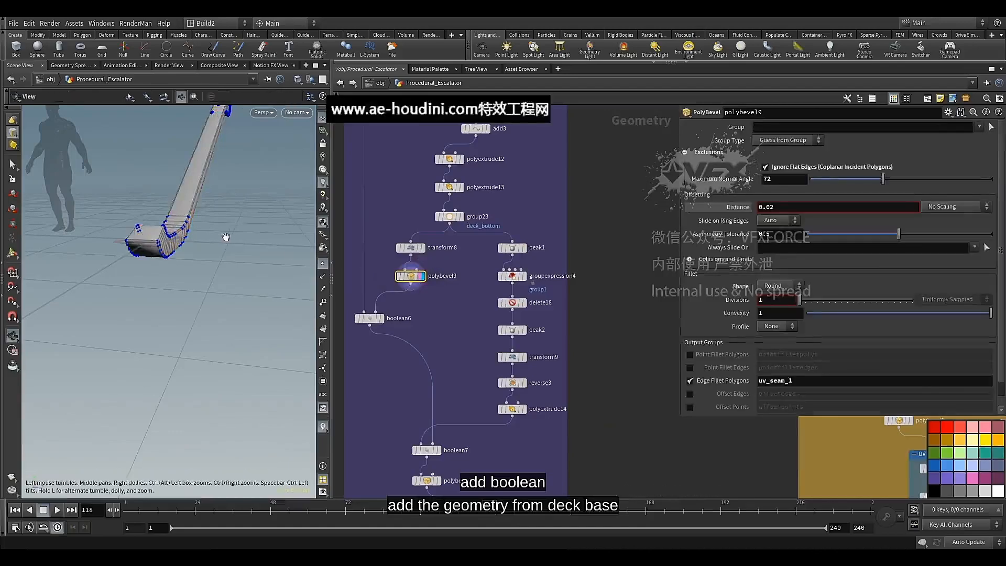
{"action": "mouse_move", "coordinate": [226, 237]}
{"action": "left_mouse_down", "text": "alt"}
{"action": "mouse_move", "coordinate": [242, 219]}
{"action": "mouse_move", "coordinate": [283, 228]}
{"action": "mouse_move", "coordinate": [221, 243]}
{"action": "left_mouse_up", "text": "alt"}
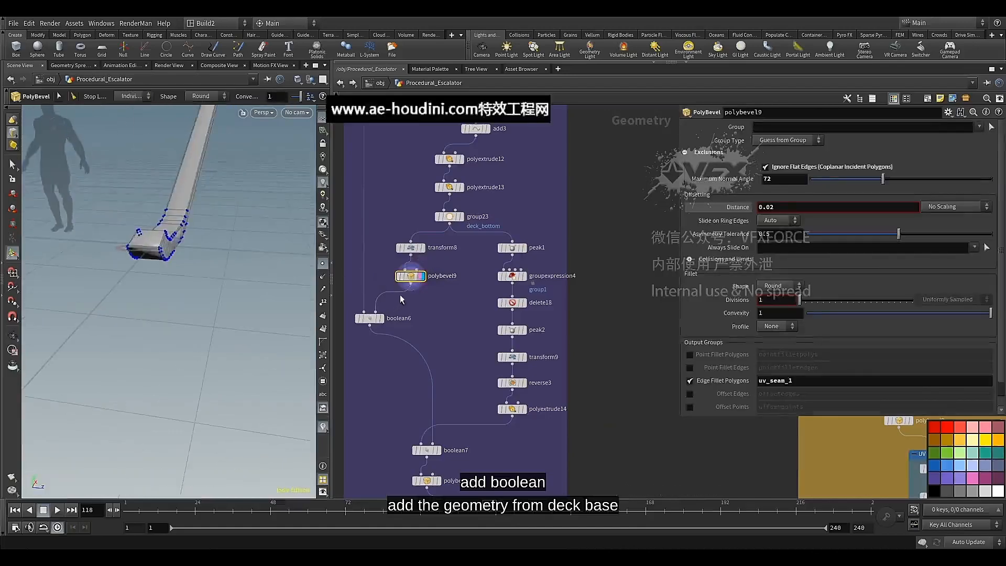
Wire polybevel9's output into boolean9's second input, select boolean9 and examine the cut on the landing floor
{"action": "left_click", "coordinate": [411, 284]}
{"action": "scroll", "coordinate": [412, 284], "scroll_direction": "down", "scroll_amount": 10}
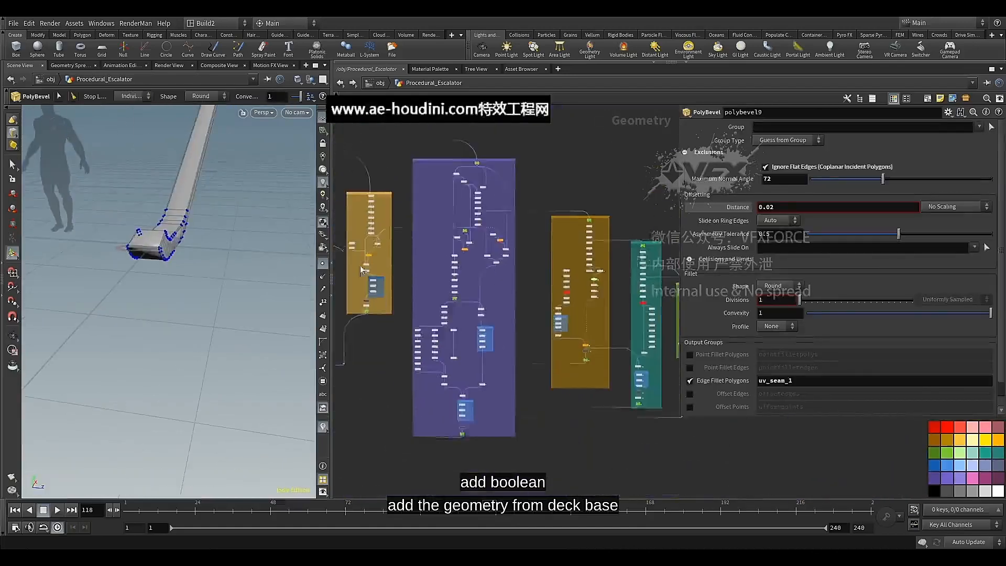
{"action": "scroll", "coordinate": [522, 353], "scroll_direction": "up", "scroll_amount": 10}
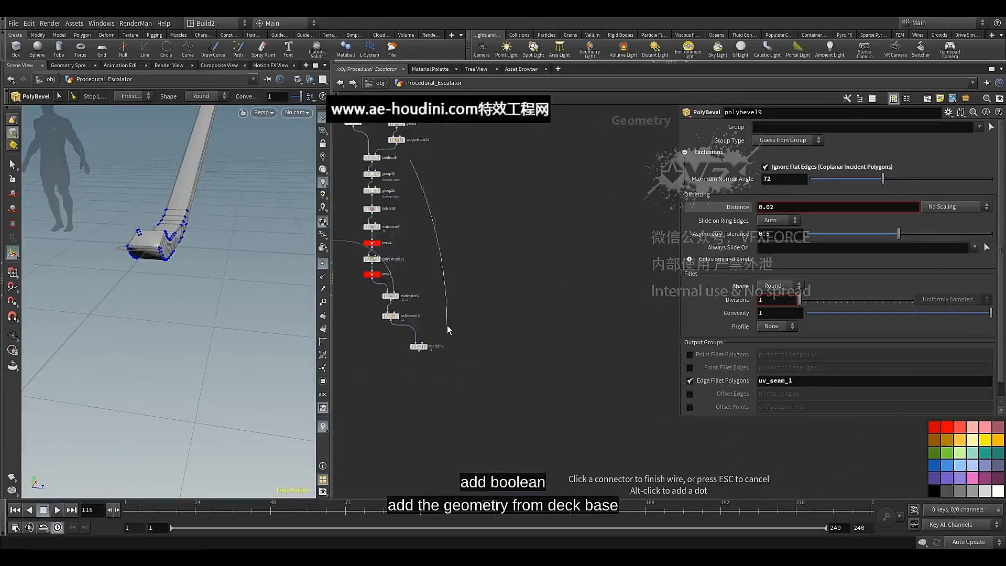
{"action": "left_click", "coordinate": [472, 324]}
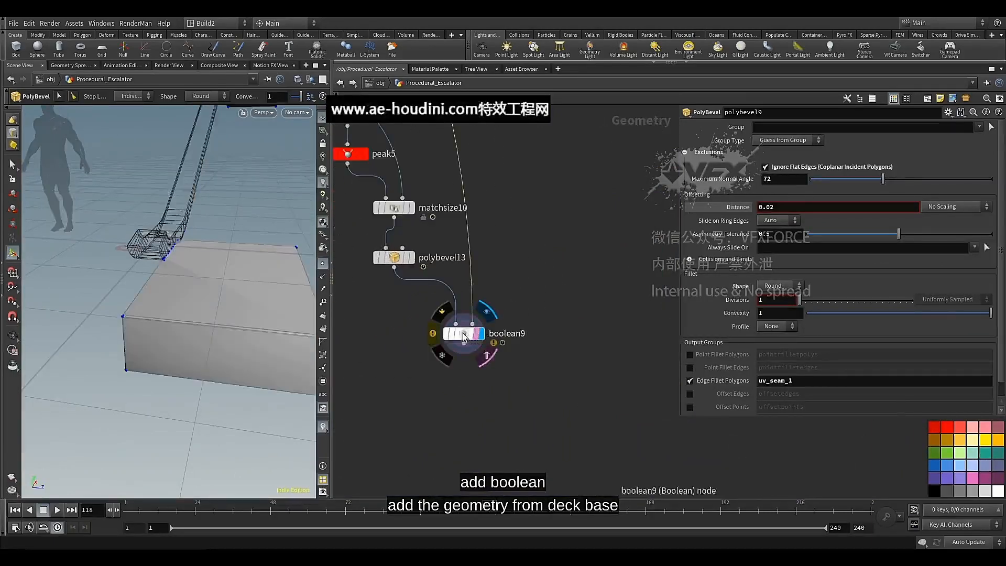
{"action": "left_click", "coordinate": [472, 335]}
{"action": "scroll", "coordinate": [504, 233], "scroll_direction": "down", "scroll_amount": 3}
{"action": "middle_click_drag", "start_coordinate": [508, 230], "coordinate": [513, 263]}
{"action": "right_click_drag", "start_coordinate": [215, 253], "coordinate": [204, 254], "text": "alt"}
{"action": "left_click_drag", "start_coordinate": [203, 254], "coordinate": [191, 291]}
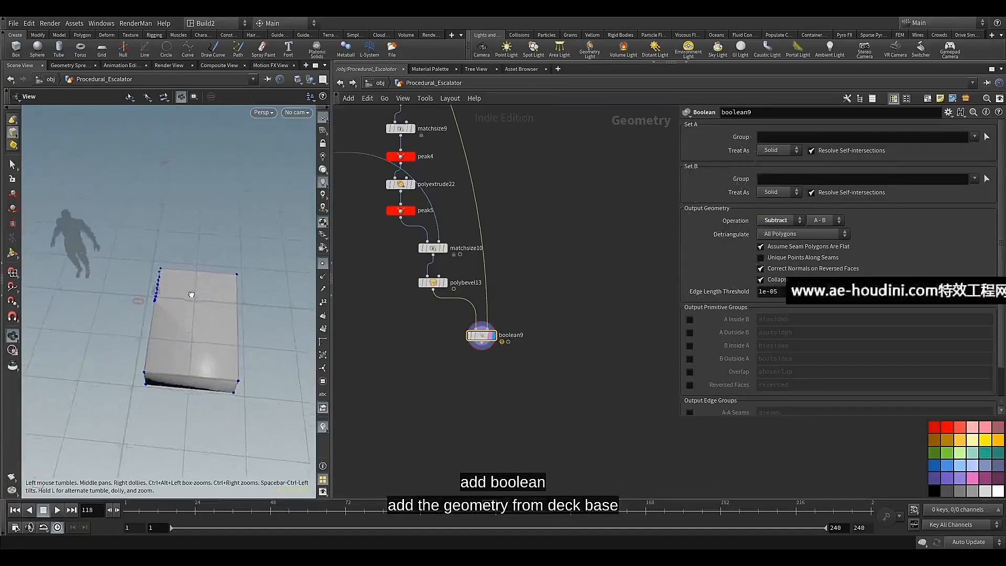
{"action": "key", "text": "Return"}
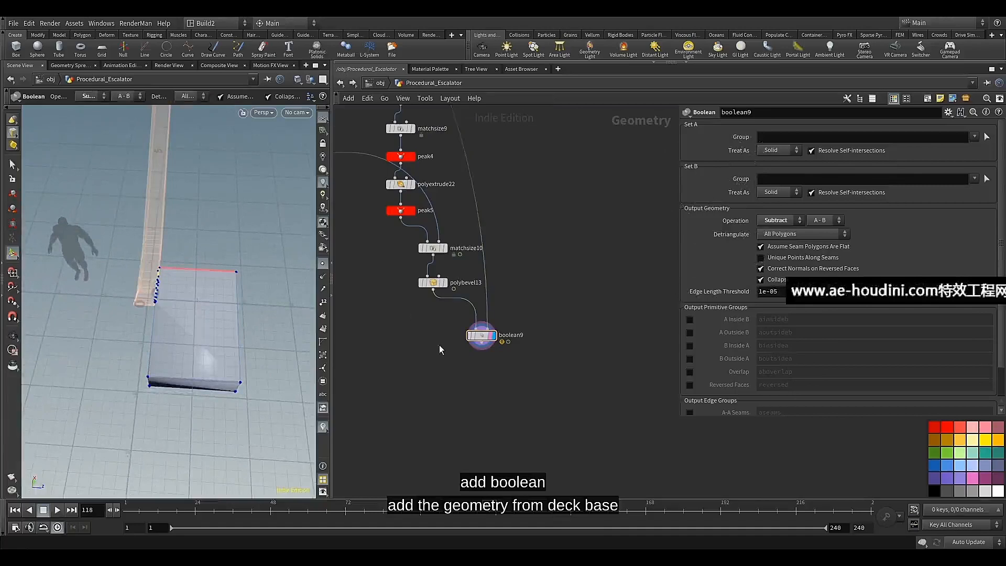
Insert a Bound node on the wire feeding matchsize10's second input and move boolean9 aside to clear the wiring
{"action": "middle_click_drag", "start_coordinate": [439, 345], "coordinate": [454, 420]}
{"action": "scroll", "coordinate": [454, 420], "scroll_direction": "down", "scroll_amount": 4}
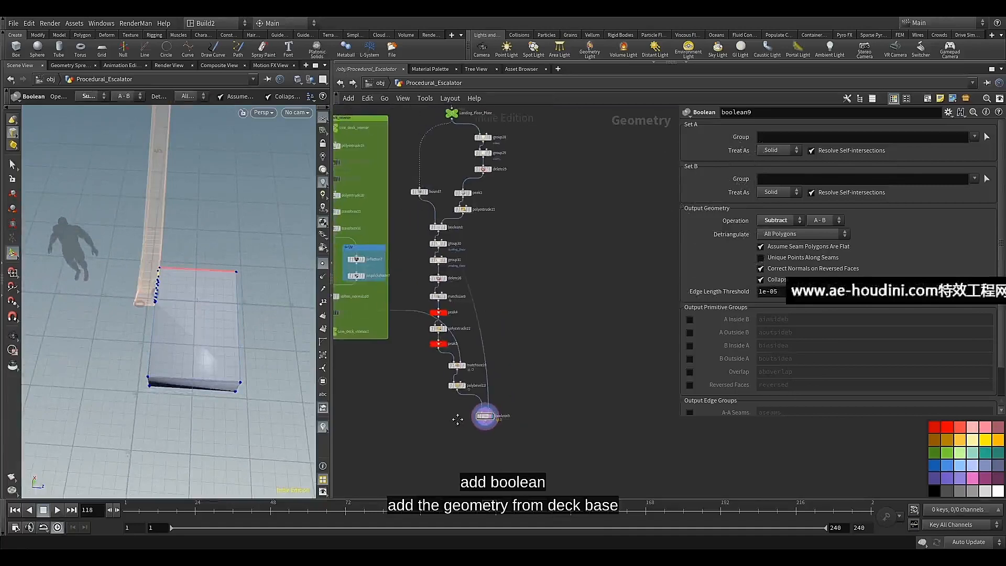
{"action": "scroll", "coordinate": [451, 399], "scroll_direction": "up", "scroll_amount": 3}
{"action": "middle_click_drag", "start_coordinate": [405, 362], "coordinate": [473, 395]}
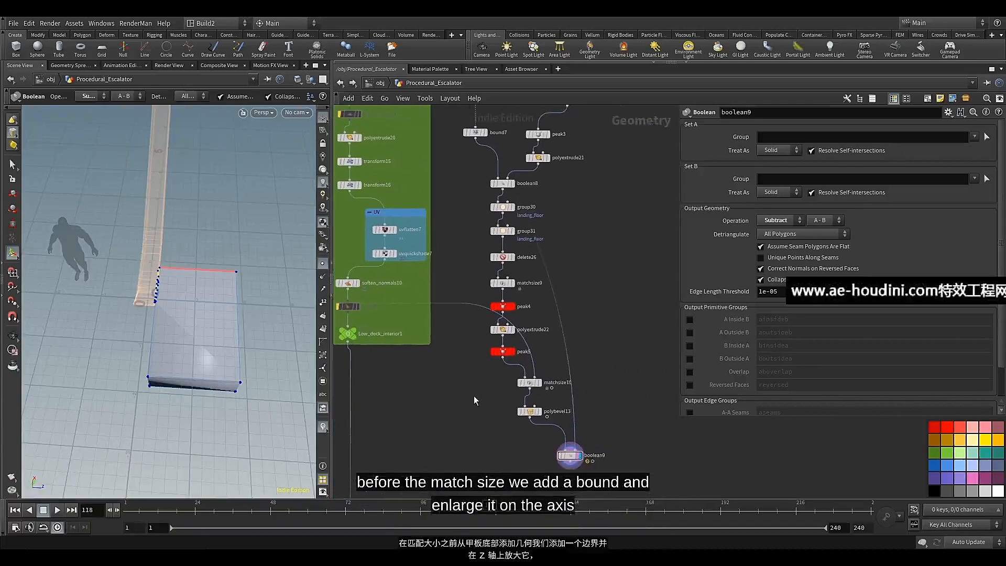
{"action": "scroll", "coordinate": [518, 379], "scroll_direction": "up", "scroll_amount": 1}
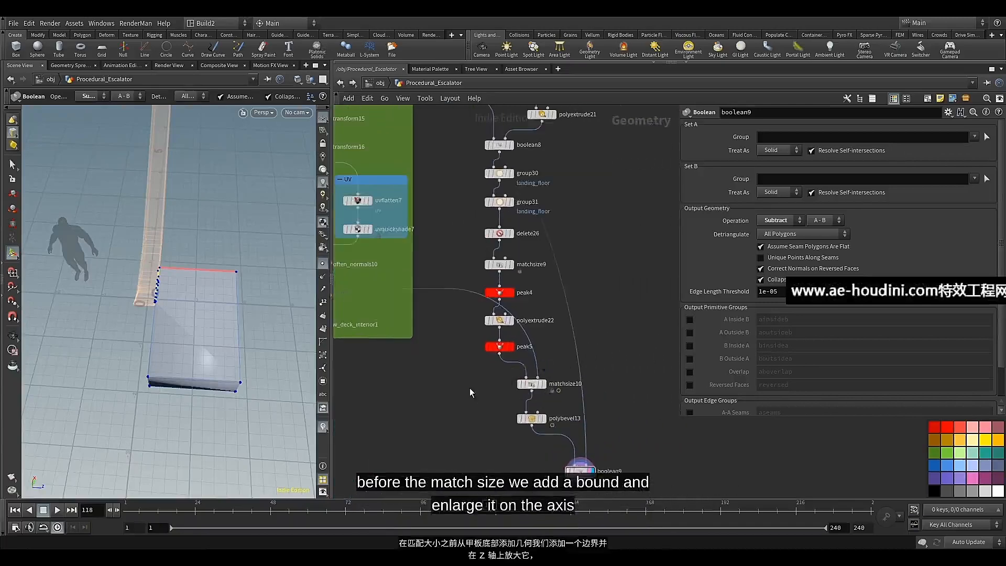
{"action": "key", "text": "Tab"}
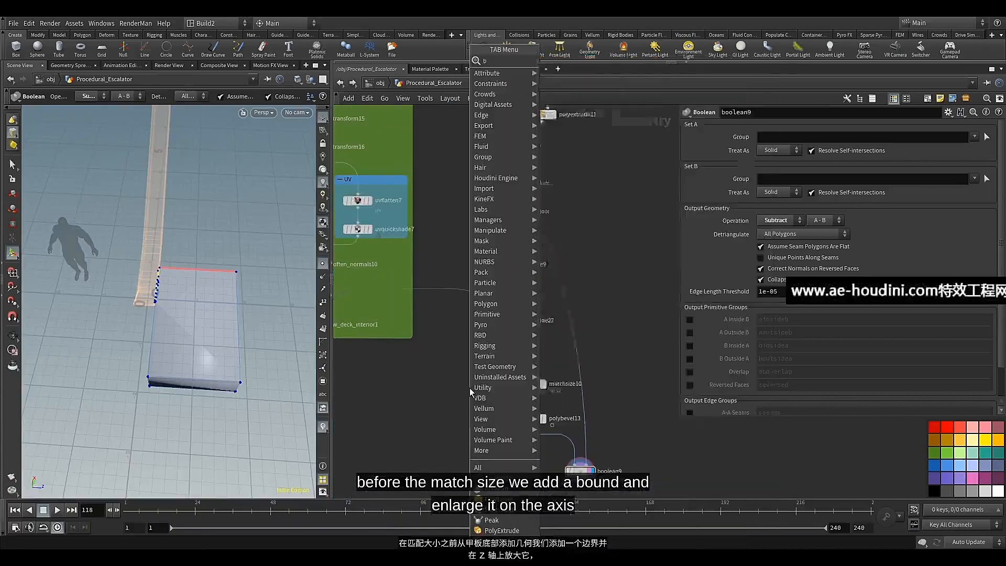
{"action": "type", "text": "bo"}
{"action": "left_click", "coordinate": [574, 74]}
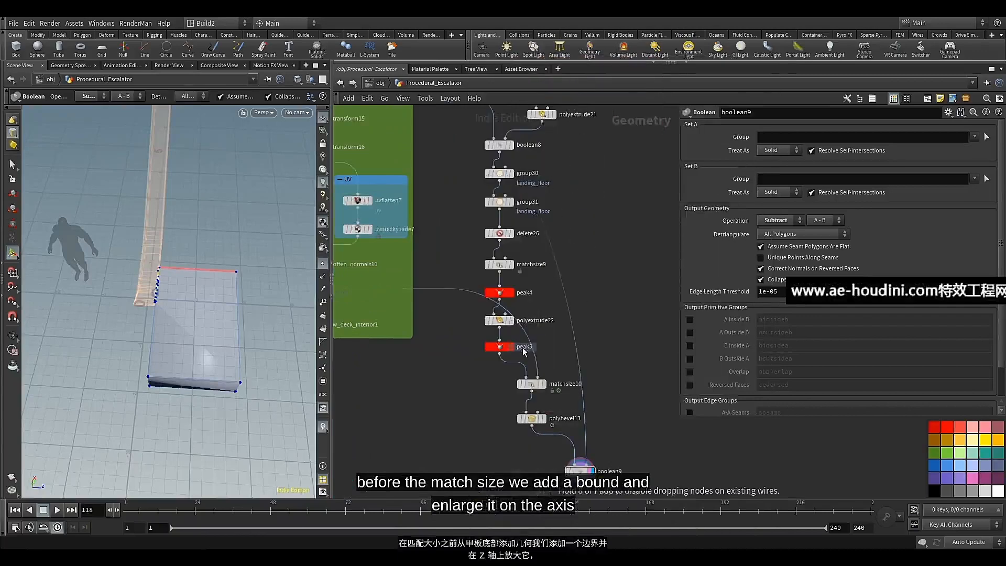
{"action": "left_click", "coordinate": [539, 346]}
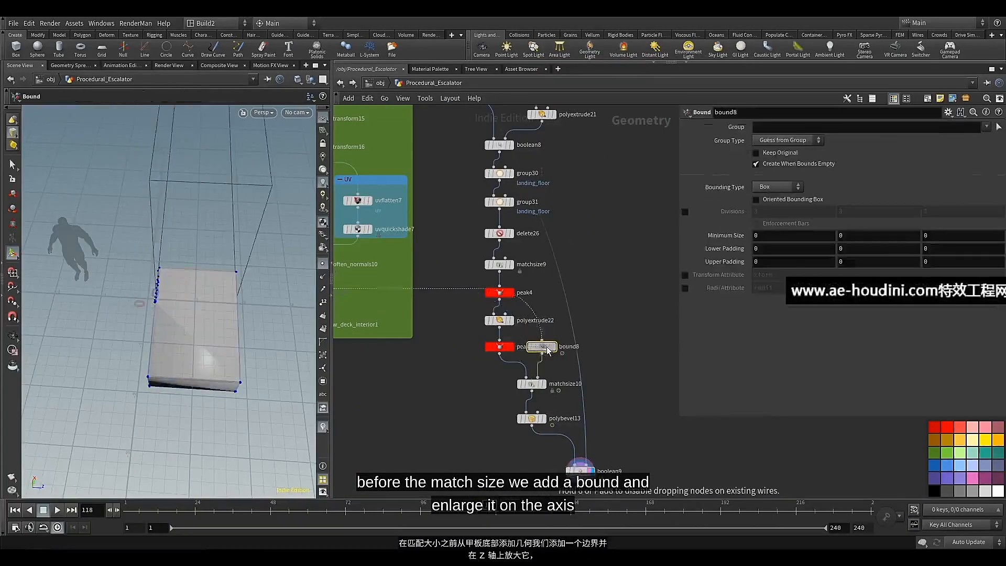
{"action": "left_click_drag", "start_coordinate": [553, 352], "coordinate": [559, 353]}
{"action": "middle_click_drag", "start_coordinate": [609, 464], "coordinate": [592, 413]}
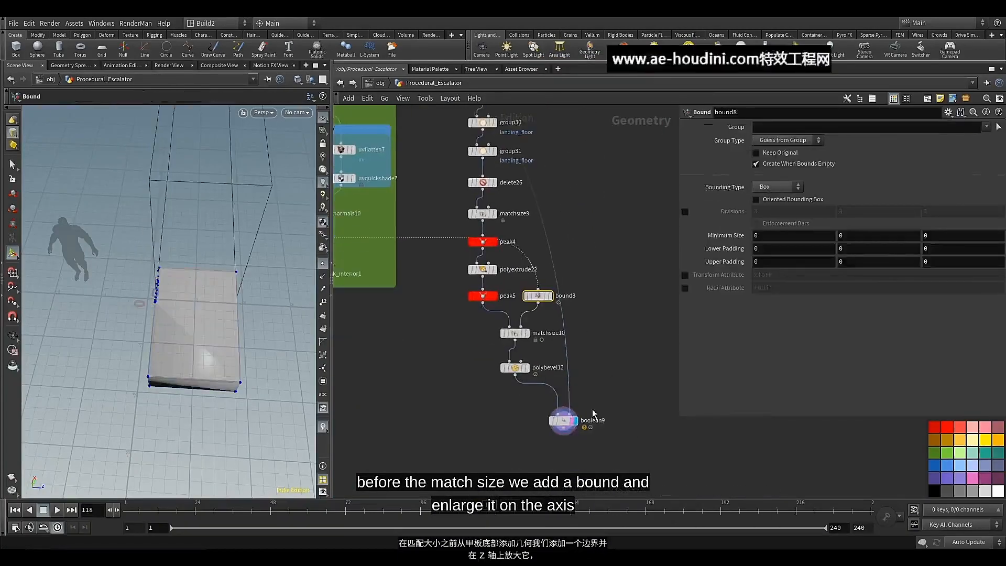
{"action": "left_click_drag", "start_coordinate": [564, 426], "coordinate": [608, 427]}
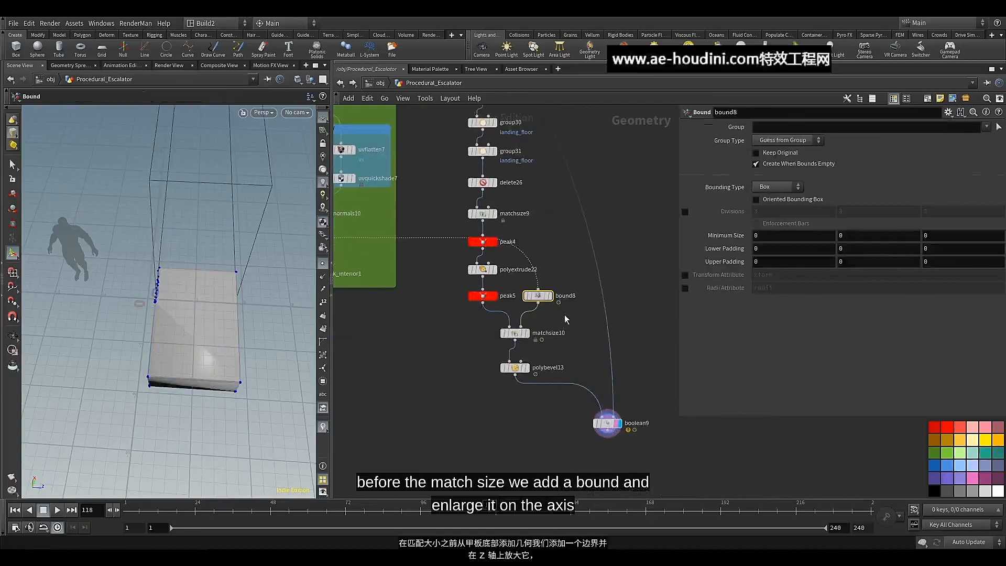
Set the Bound node's Z Lower Padding and Z Upper Padding to 0.3 and inspect the widened landing floor
{"action": "middle_click_drag", "start_coordinate": [947, 254], "coordinate": [968, 269]}
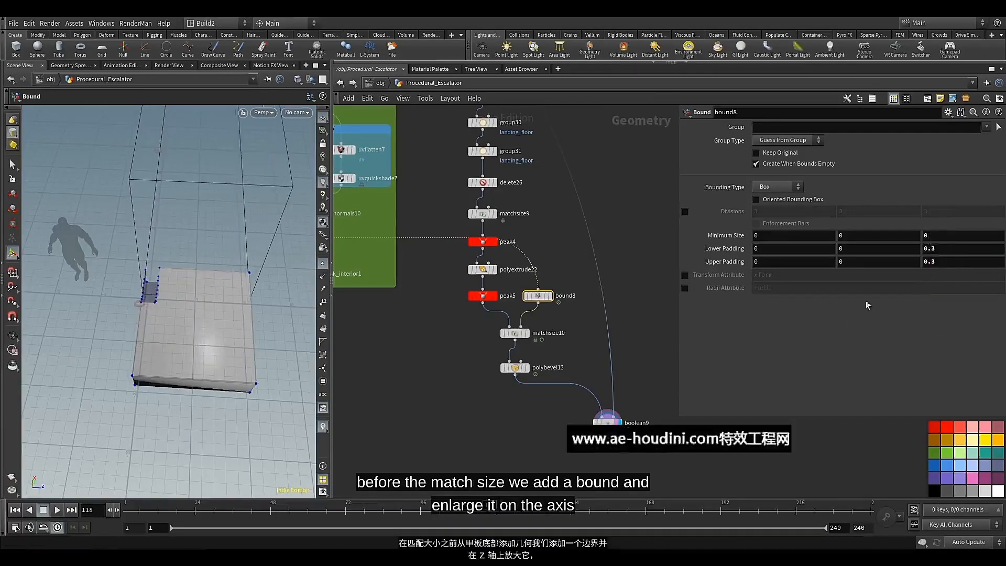
{"action": "mouse_move", "coordinate": [189, 291]}
{"action": "left_mouse_down", "text": "alt"}
{"action": "mouse_move", "coordinate": [191, 279]}
{"action": "mouse_move", "coordinate": [230, 264]}
{"action": "mouse_move", "coordinate": [202, 310]}
{"action": "mouse_move", "coordinate": [139, 307]}
{"action": "mouse_move", "coordinate": [186, 308]}
{"action": "mouse_move", "coordinate": [189, 271]}
{"action": "mouse_move", "coordinate": [188, 306]}
{"action": "left_mouse_up", "text": "alt"}
{"action": "scroll", "coordinate": [198, 285], "scroll_direction": "up", "scroll_amount": 5}
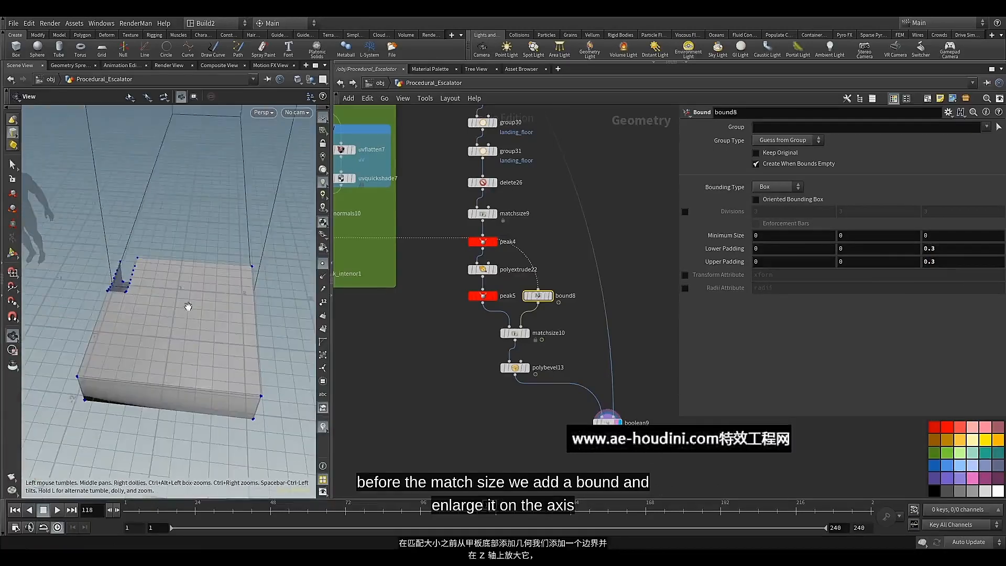
{"action": "key", "text": "Return"}
{"action": "scroll", "coordinate": [591, 325], "scroll_direction": "down", "scroll_amount": 3}
{"action": "middle_click_drag", "start_coordinate": [591, 326], "coordinate": [566, 340]}
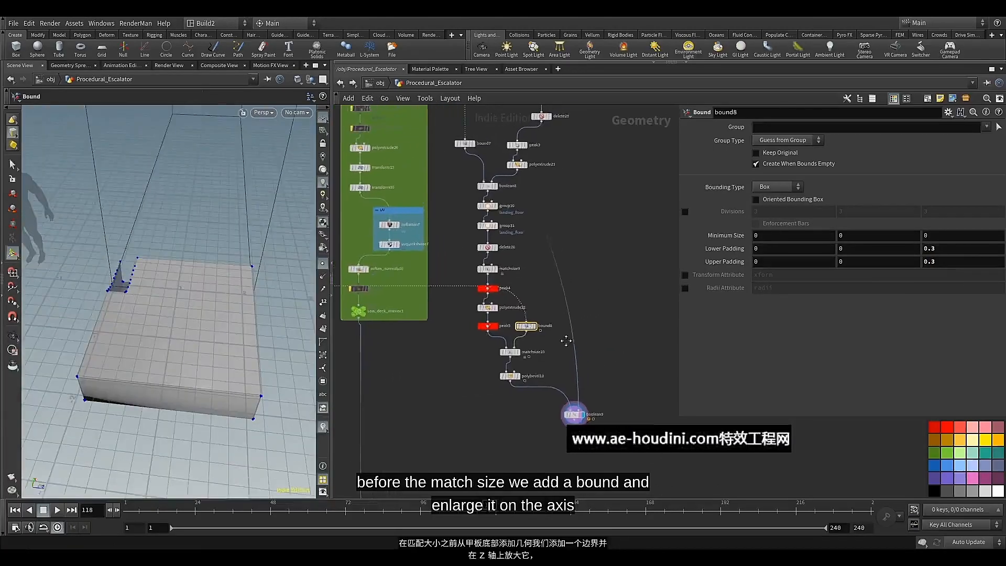
Duplicate the Landing_Floor_Plate null and insert the copy on the wire feeding boolean9's second input
{"action": "left_click", "coordinate": [564, 295]}
{"action": "scroll", "coordinate": [584, 279], "scroll_direction": "down", "scroll_amount": 5}
{"action": "scroll", "coordinate": [549, 199], "scroll_direction": "up", "scroll_amount": 4}
{"action": "middle_click_drag", "start_coordinate": [549, 199], "coordinate": [542, 271]}
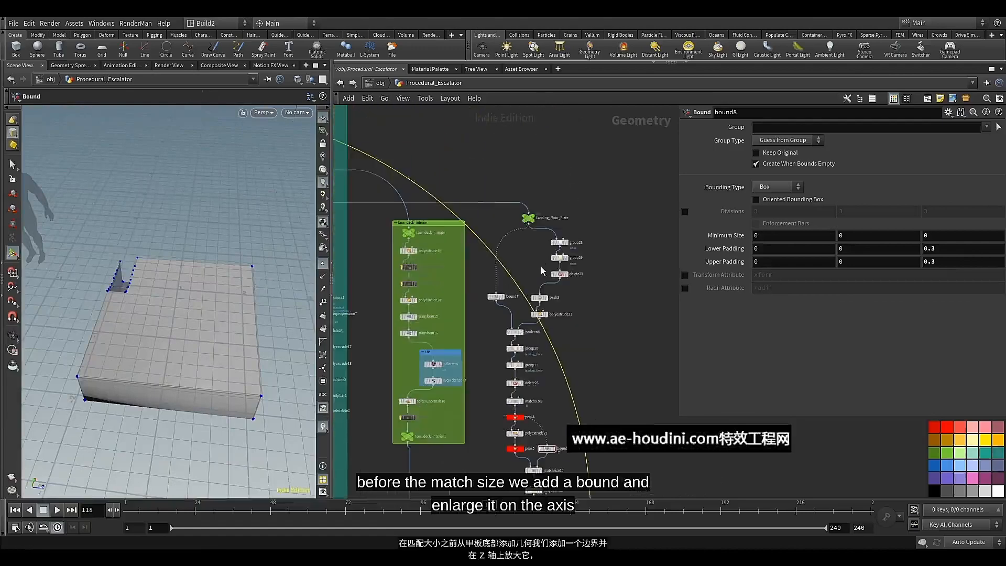
{"action": "left_click", "coordinate": [528, 218]}
{"action": "key", "text": "ctrl+c"}
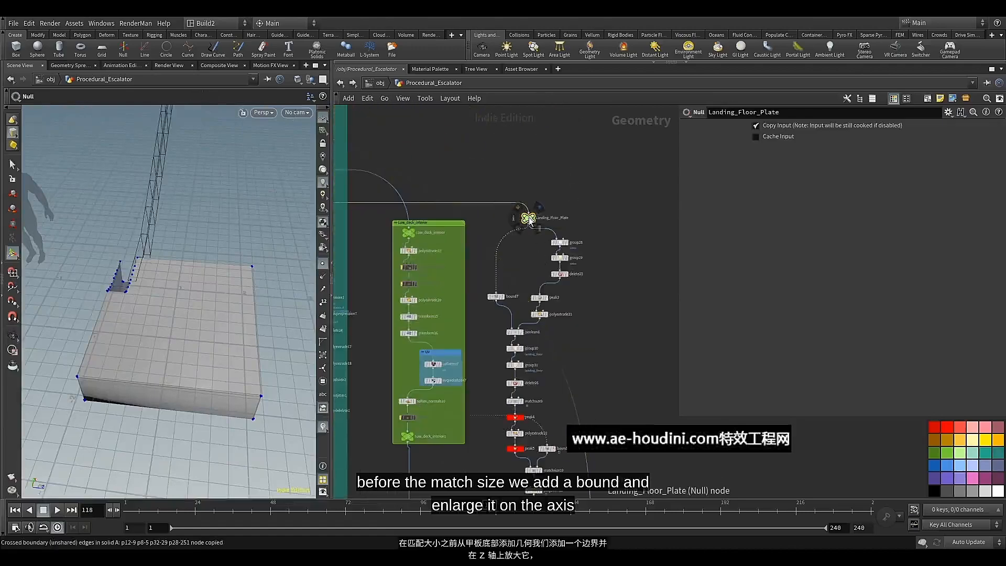
{"action": "middle_click_drag", "start_coordinate": [585, 385], "coordinate": [567, 295]}
{"action": "key", "text": "ctrl+v"}
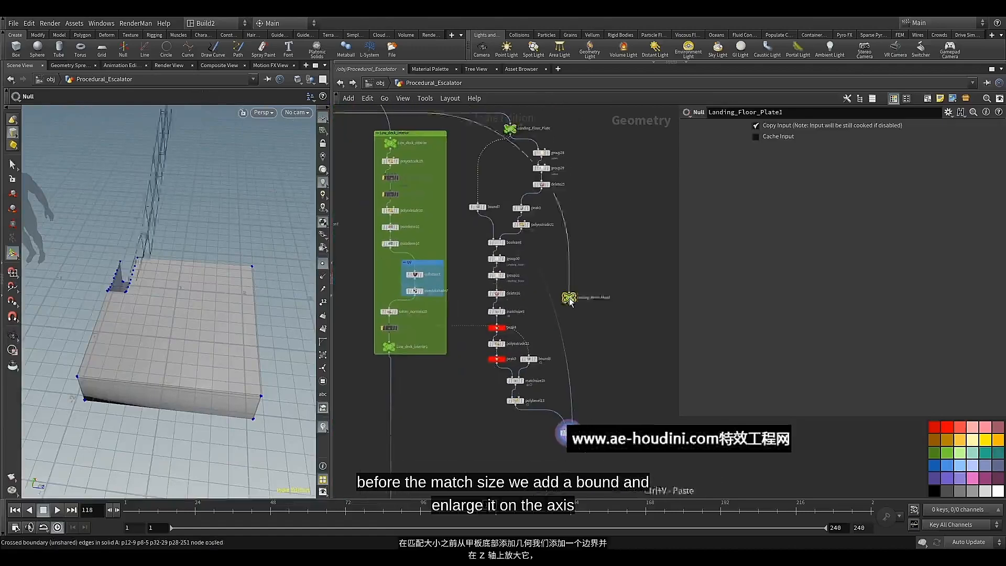
{"action": "left_click_drag", "start_coordinate": [555, 300], "coordinate": [570, 365]}
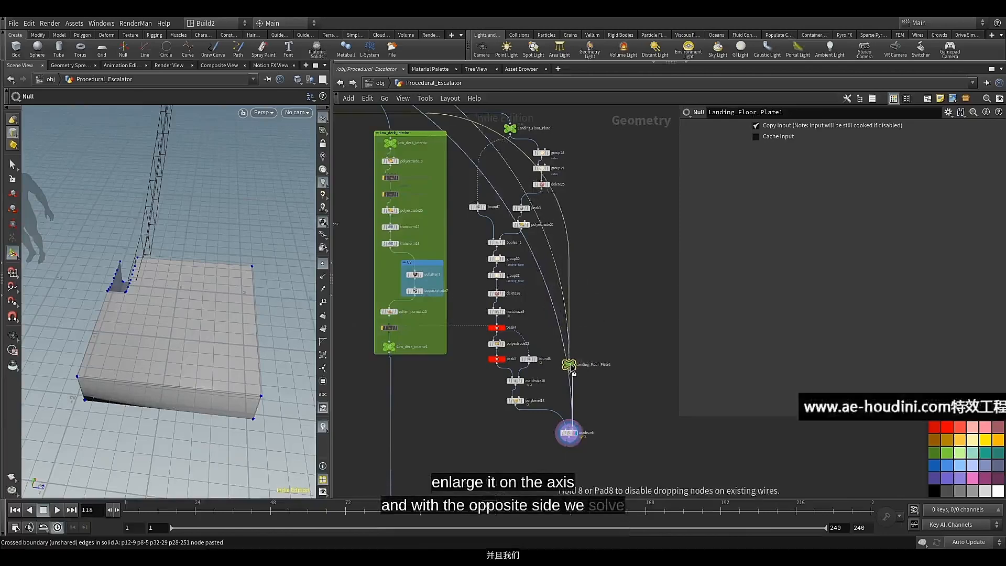
Move the Landing_Floor_Plate1 null clear of the bevel chain and display its geometry
{"action": "scroll", "coordinate": [570, 365], "scroll_direction": "up", "scroll_amount": 3}
{"action": "left_click_drag", "start_coordinate": [553, 313], "coordinate": [617, 248]}
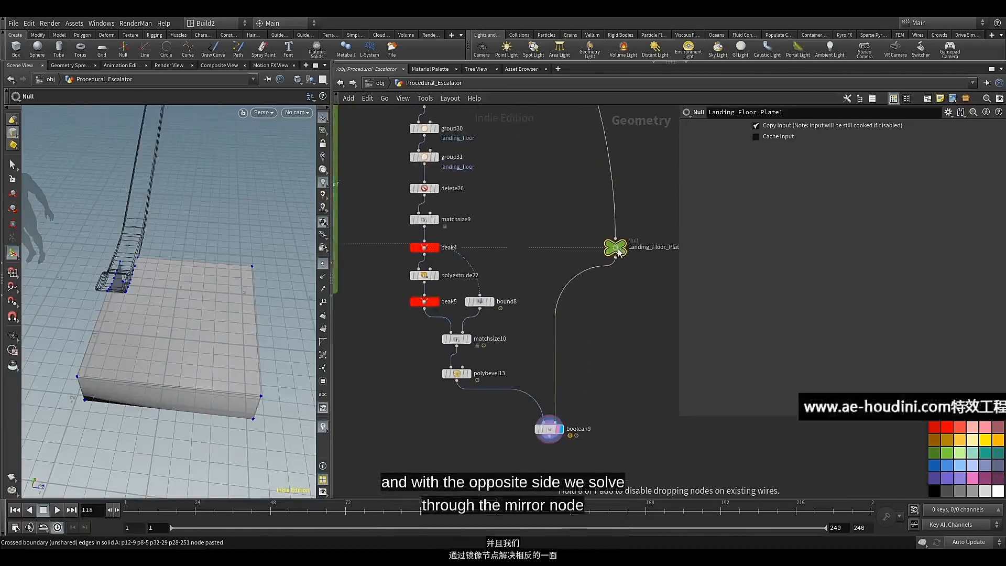
{"action": "scroll", "coordinate": [571, 264], "scroll_direction": "up", "scroll_amount": 2}
{"action": "left_click", "coordinate": [578, 244]}
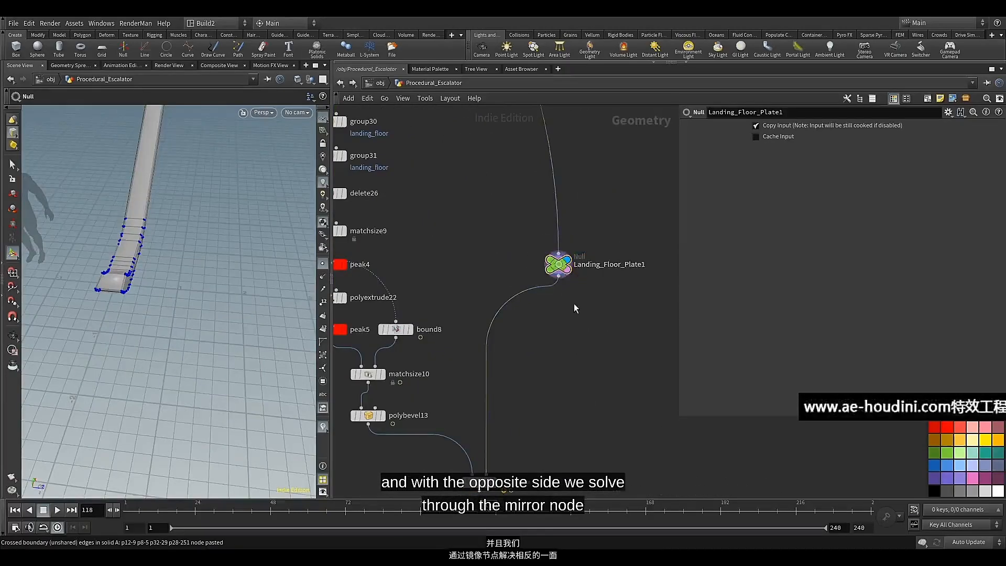
Add a Mirror node on a new branch from Landing_Floor_Plate1's output and display it
{"action": "left_click", "coordinate": [559, 276]}
{"action": "key", "text": "Tab"}
{"action": "type", "text": "nir"}
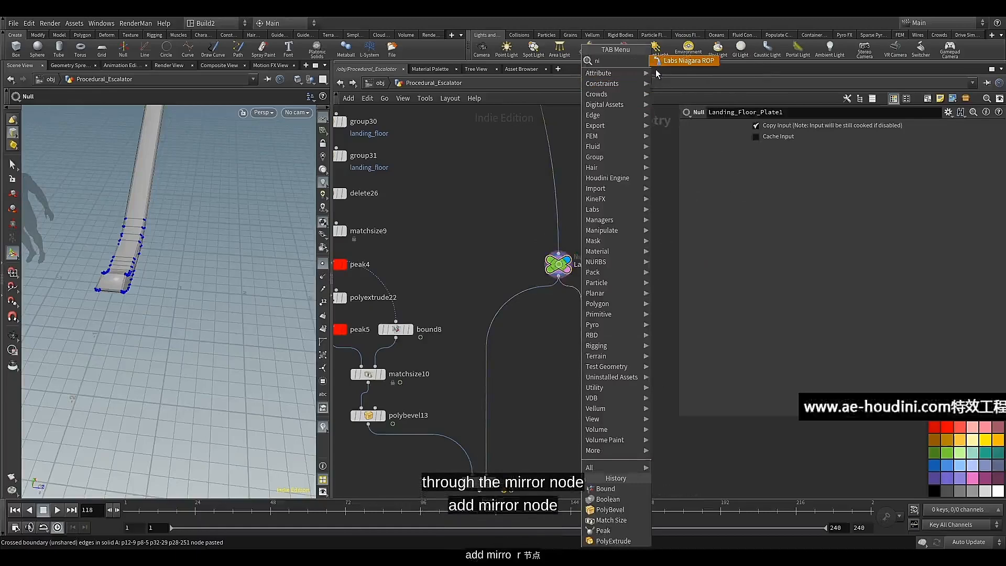
{"action": "key", "text": "BackSpace"}
{"action": "key", "text": "BackSpace"}
{"action": "key", "text": "BackSpace"}
{"action": "type", "text": "mir"}
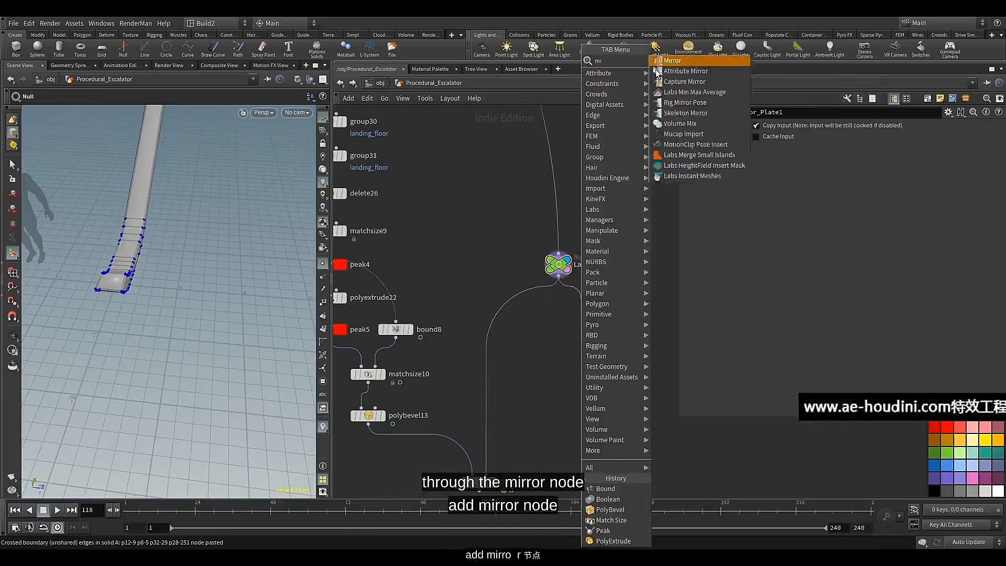
{"action": "left_click", "coordinate": [669, 63]}
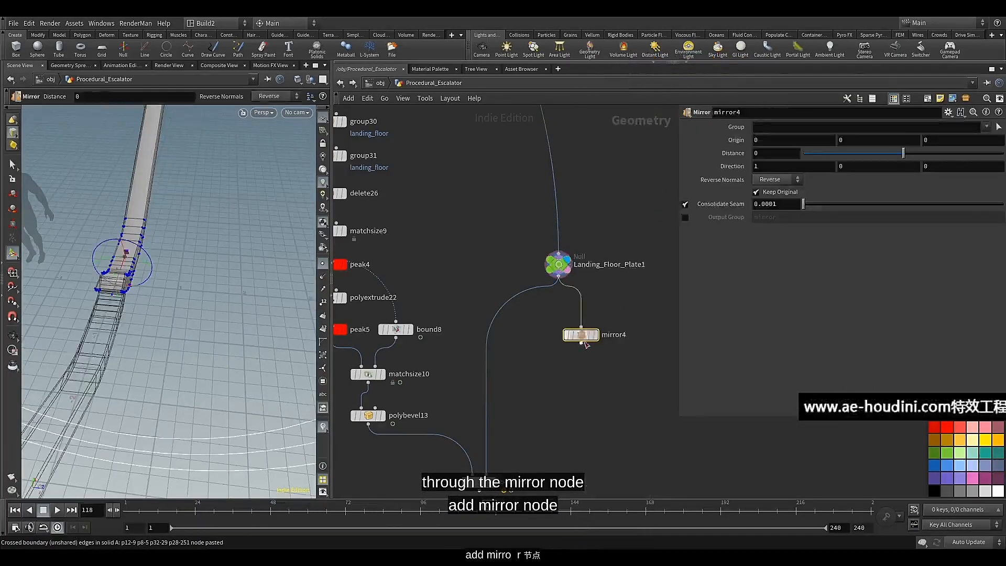
{"action": "left_click_drag", "start_coordinate": [582, 335], "coordinate": [586, 318]}
{"action": "left_click", "coordinate": [597, 318]}
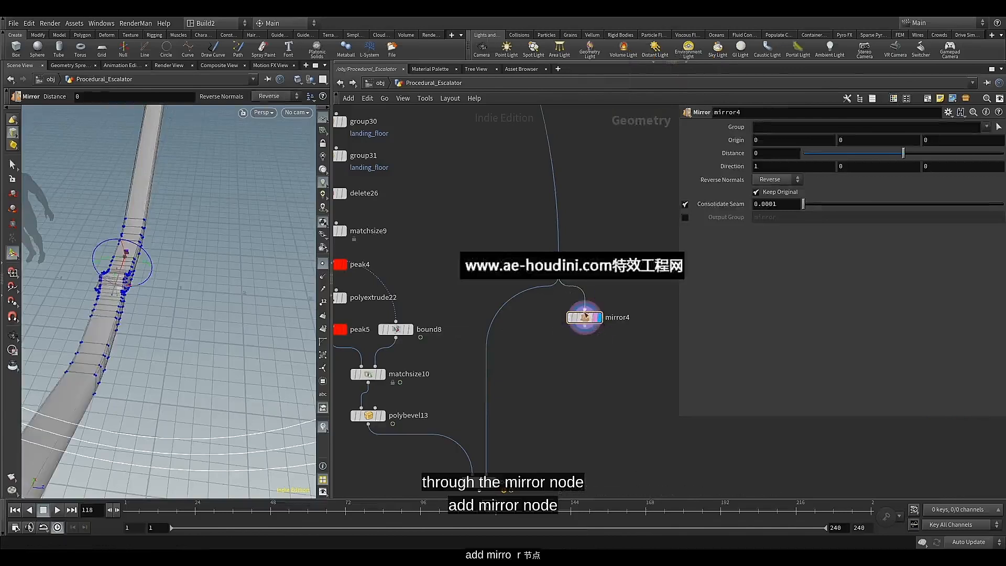
{"action": "left_click", "coordinate": [586, 327]}
{"action": "key", "text": "Escape"}
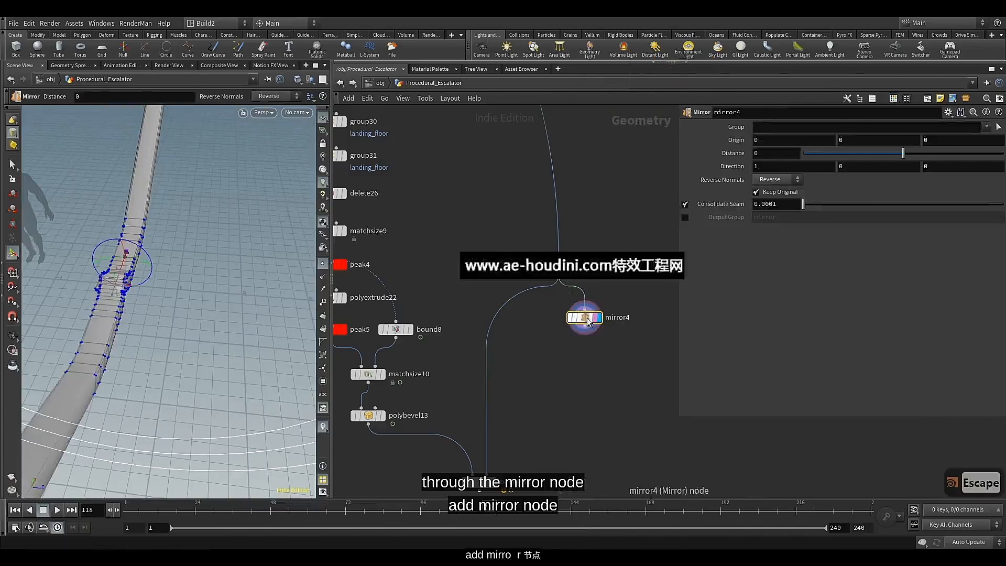
Turn off Keep Original on mirror4 and set its Direction to 0, 0, 1
{"action": "left_click_drag", "start_coordinate": [206, 318], "coordinate": [139, 316], "text": "alt"}
{"action": "middle_click_drag", "start_coordinate": [140, 317], "coordinate": [186, 379], "text": "alt"}
{"action": "left_click_drag", "start_coordinate": [187, 379], "coordinate": [214, 320], "text": "alt"}
{"action": "left_click", "coordinate": [780, 192]}
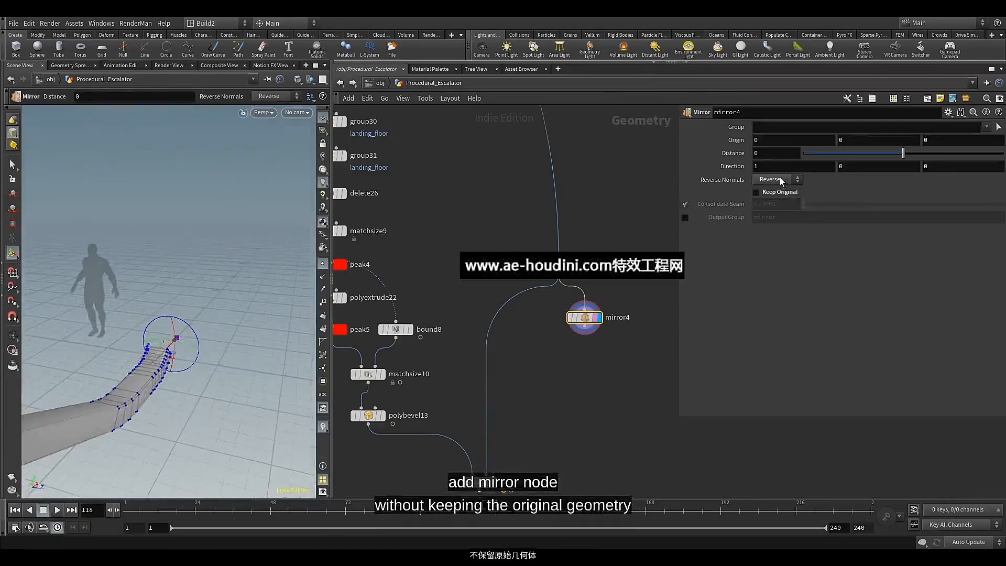
{"action": "left_click", "coordinate": [763, 167]}
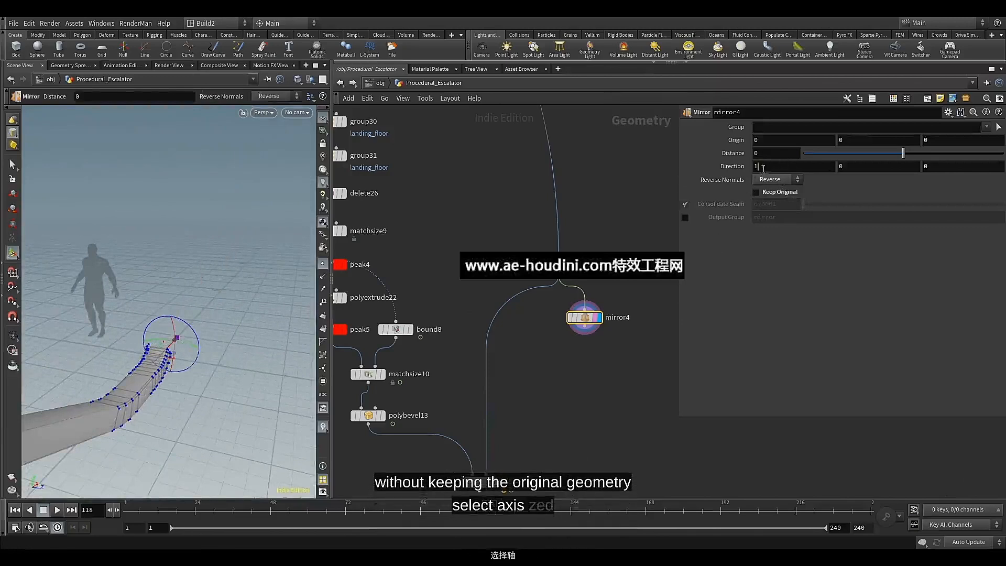
{"action": "type", "text": "0"}
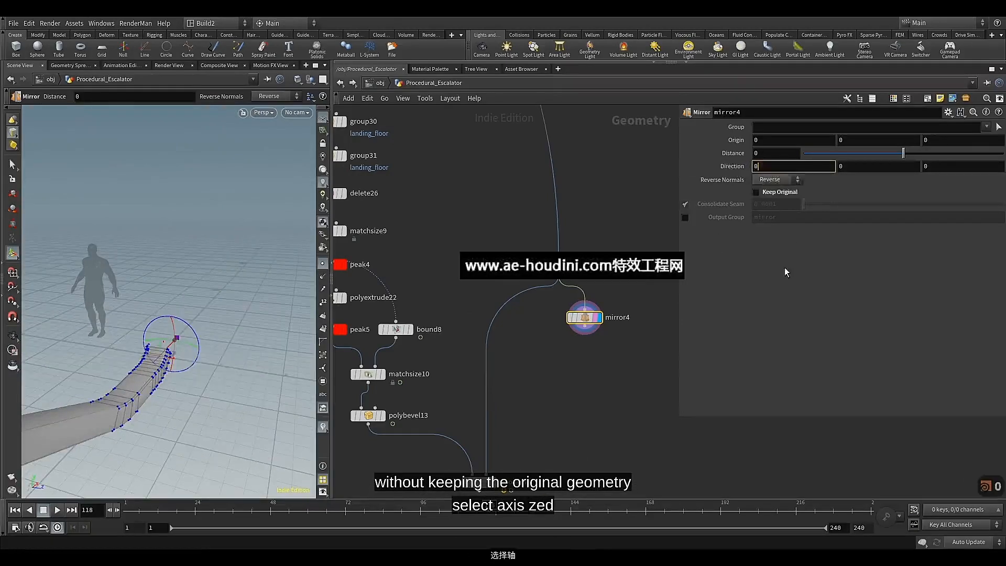
{"action": "key", "text": "Return"}
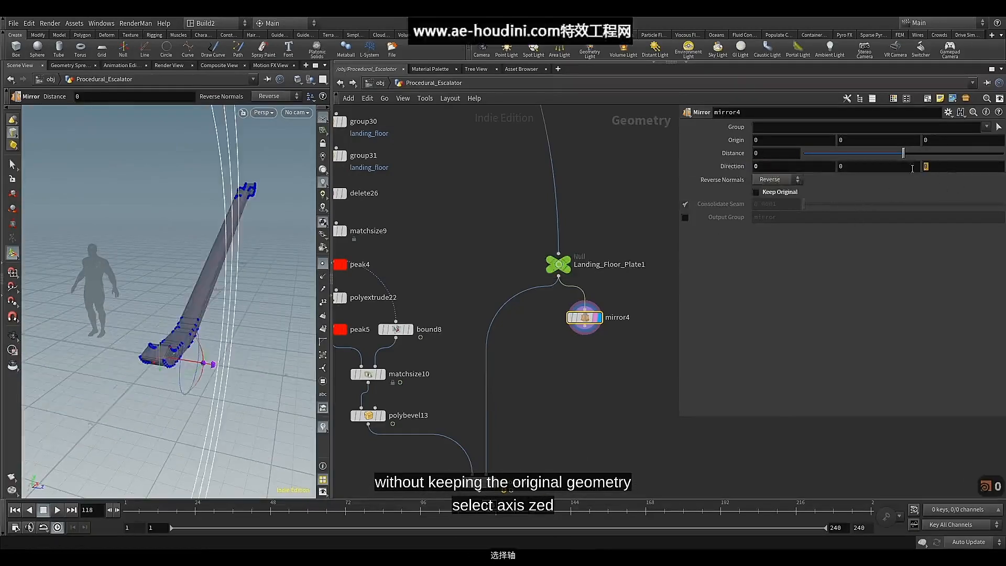
{"action": "key", "text": "Return"}
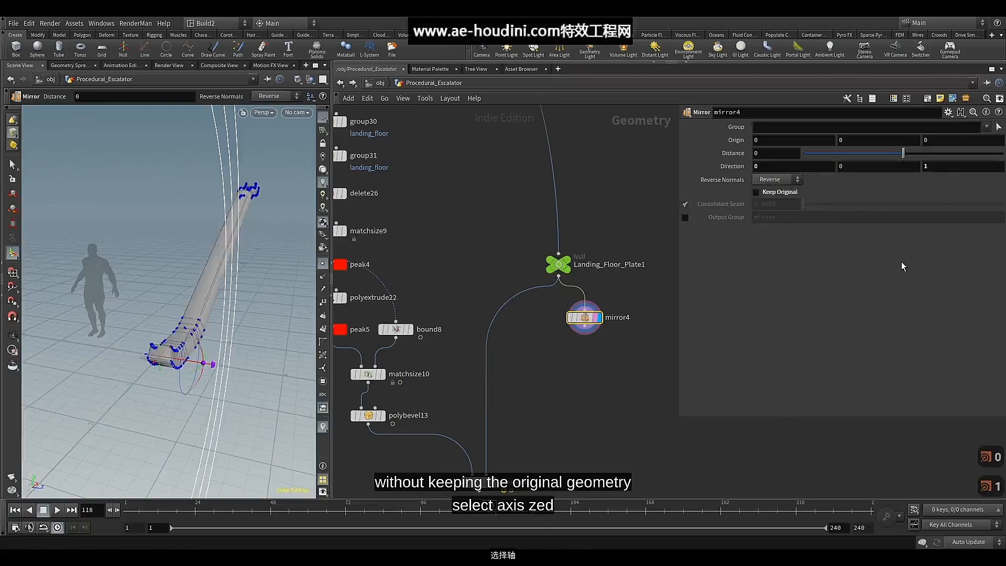
Append a Transform node to mirror4's output and align it beneath the mirror
{"action": "middle_click_drag", "start_coordinate": [578, 386], "coordinate": [569, 349]}
{"action": "left_click", "coordinate": [580, 296]}
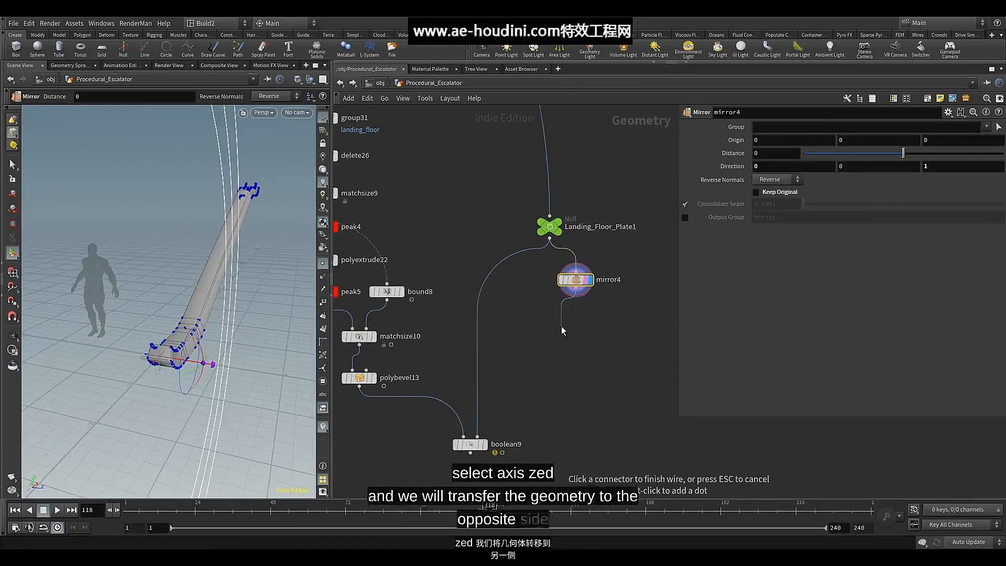
{"action": "key", "text": "Tab"}
{"action": "type", "text": "tr"}
{"action": "left_click", "coordinate": [658, 81]}
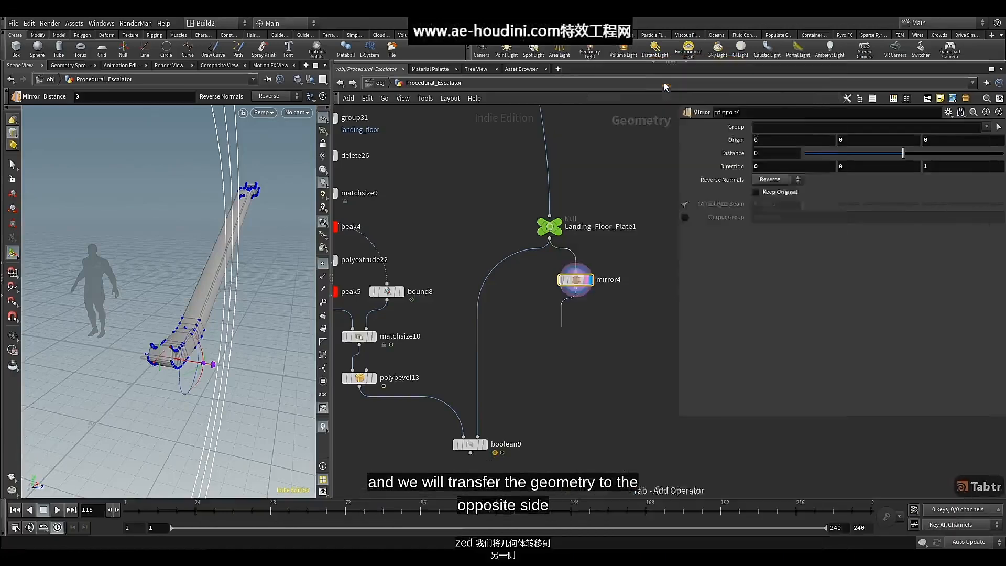
{"action": "left_click", "coordinate": [572, 327]}
{"action": "left_click_drag", "start_coordinate": [573, 329], "coordinate": [578, 323]}
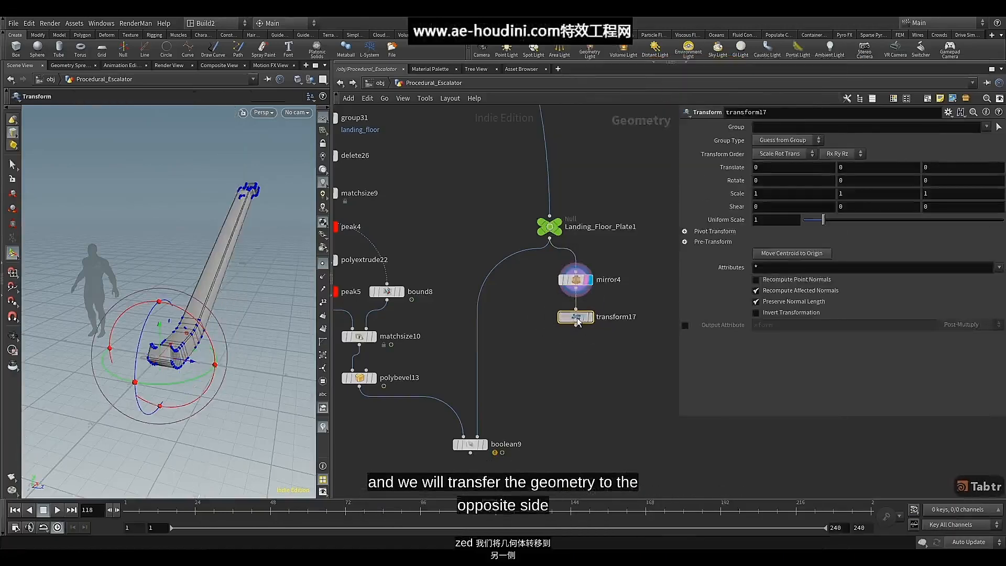
Colour the transform17 node red and display its geometry
{"action": "key", "text": "c"}
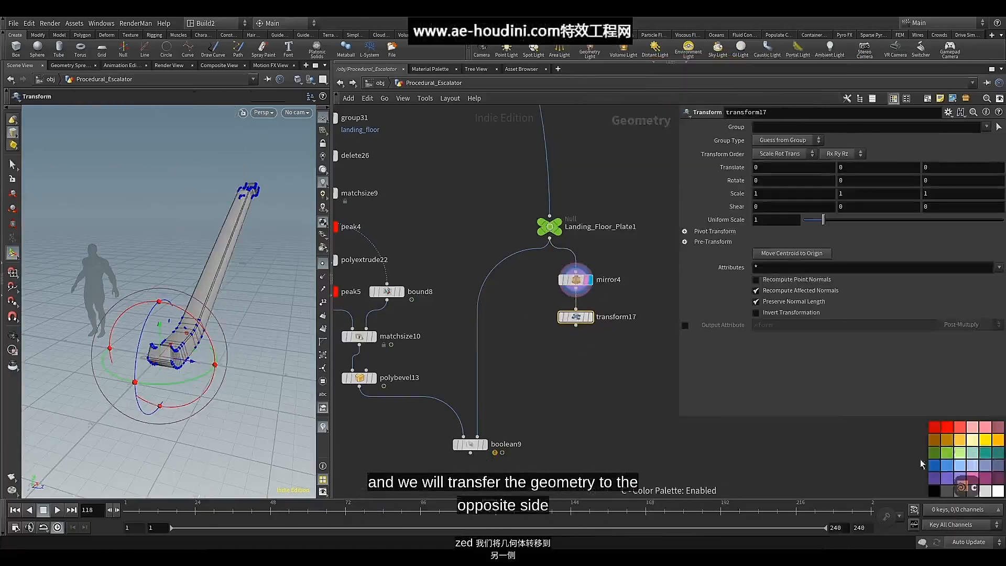
{"action": "left_click", "coordinate": [947, 428]}
{"action": "key", "text": "c"}
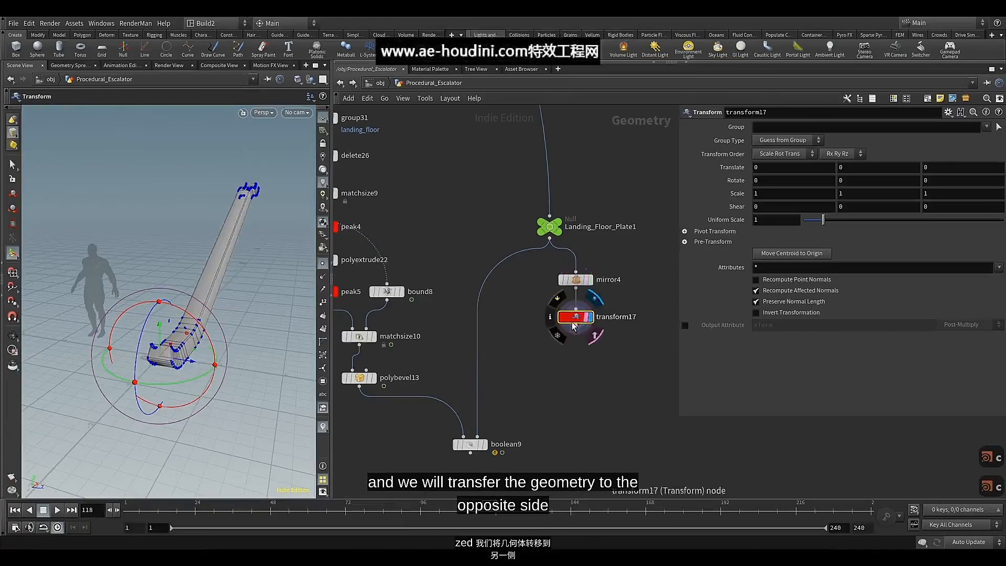
Lock the Rotate, Scale, Shear and Uniform Scale parameters of transform17
{"action": "right_click", "coordinate": [734, 180]}
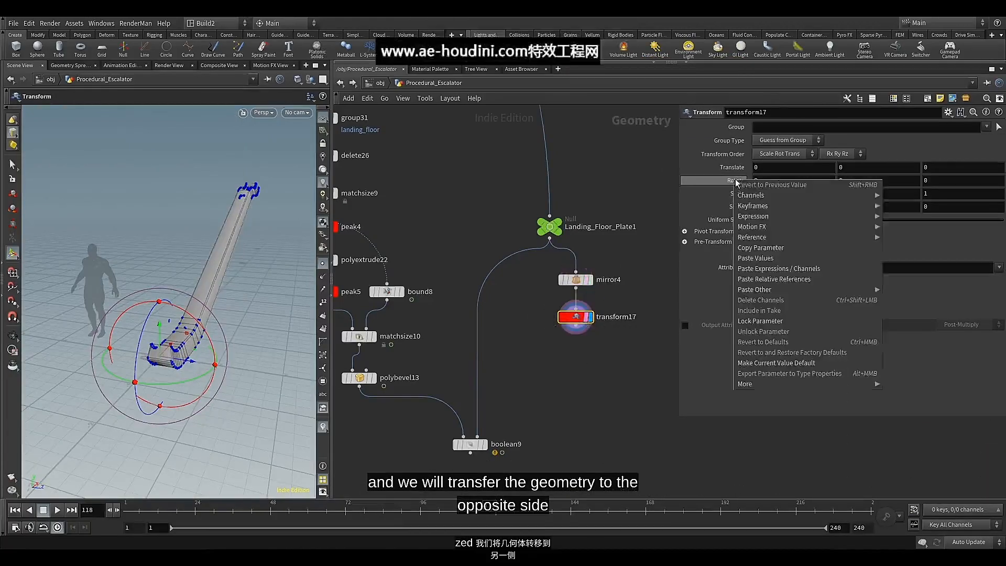
{"action": "left_click", "coordinate": [762, 320]}
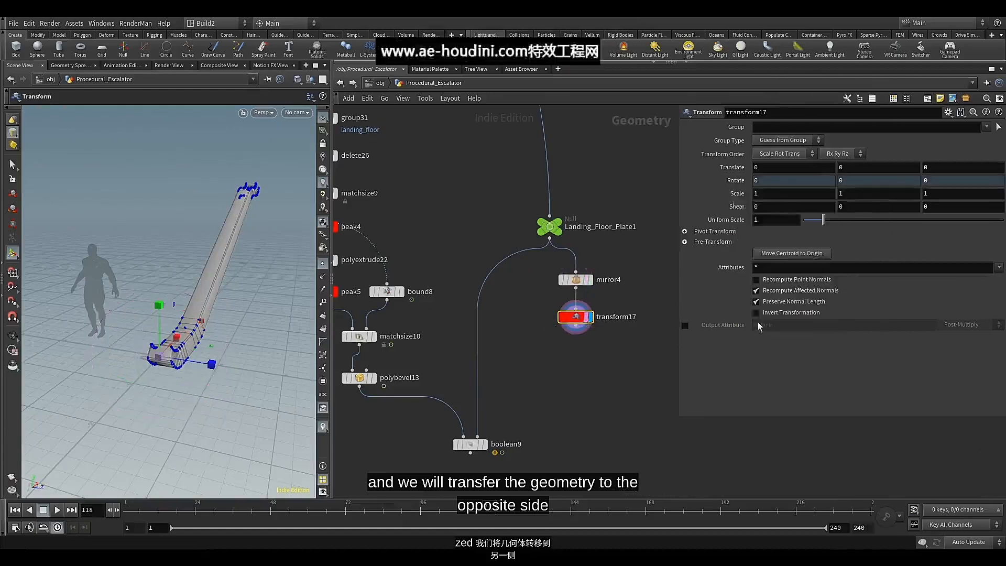
{"action": "right_click", "coordinate": [734, 193]}
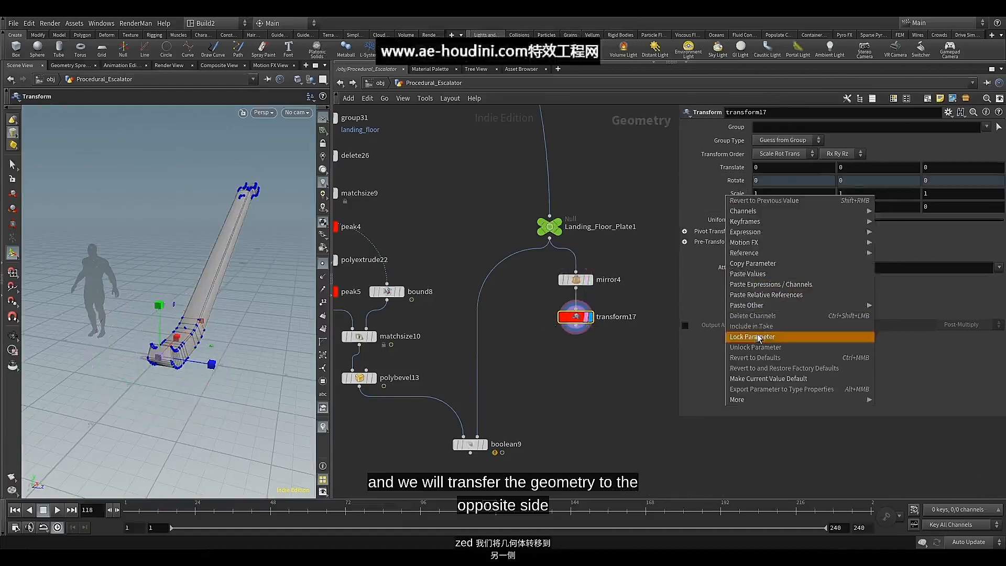
{"action": "left_click", "coordinate": [760, 335]}
{"action": "right_click", "coordinate": [727, 211]}
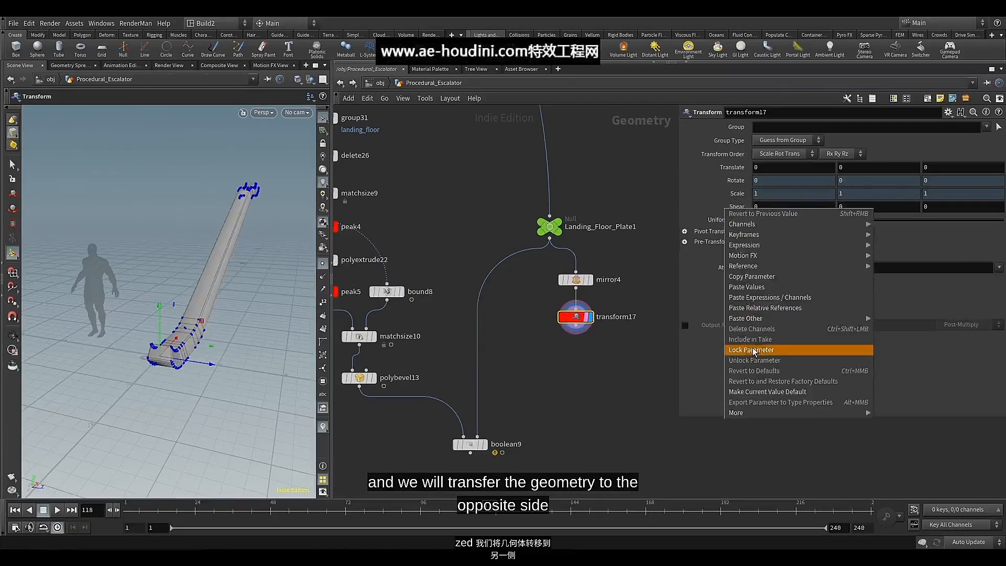
{"action": "left_click", "coordinate": [755, 349]}
{"action": "right_click", "coordinate": [728, 221]}
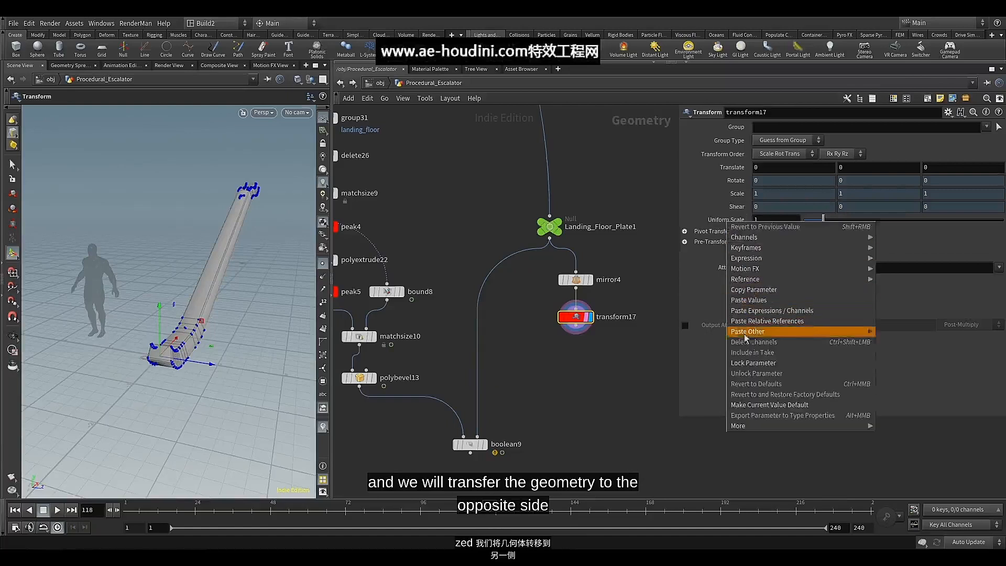
{"action": "left_click", "coordinate": [744, 362]}
Lock transform17's X and Y Translate values and set its Z Translate to 2.1
{"action": "right_click", "coordinate": [778, 168]}
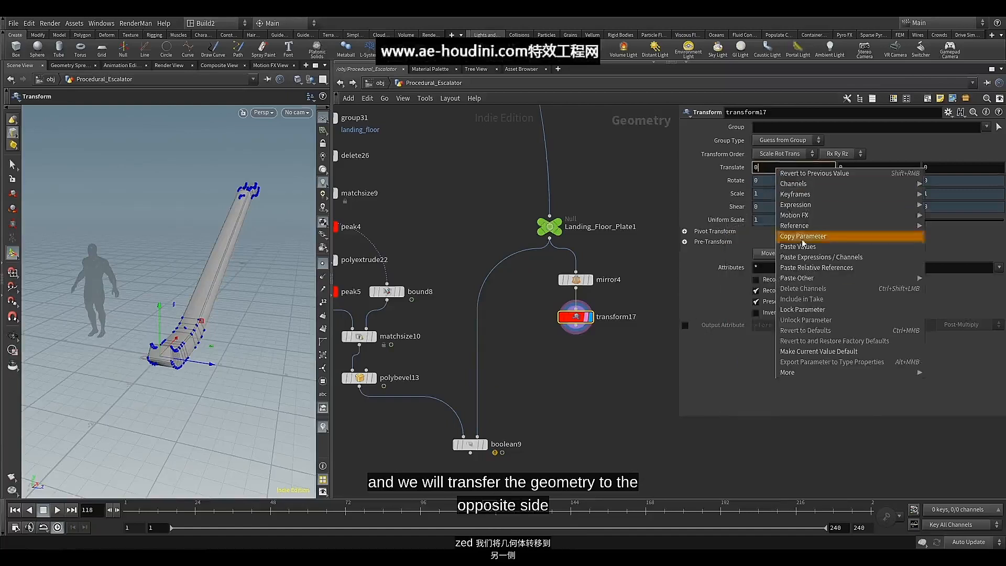
{"action": "left_click", "coordinate": [810, 311]}
{"action": "right_click", "coordinate": [855, 173]}
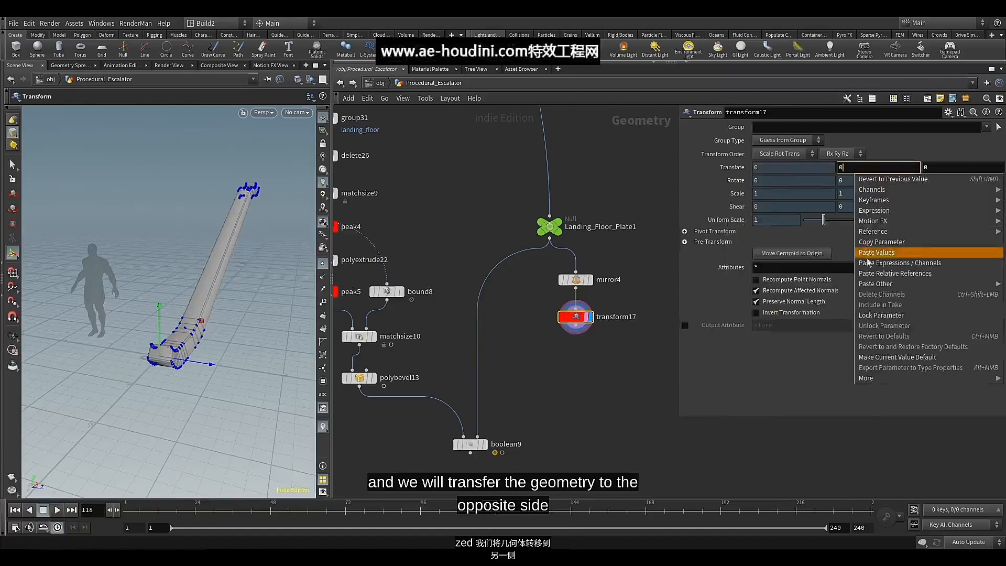
{"action": "left_click", "coordinate": [869, 322]}
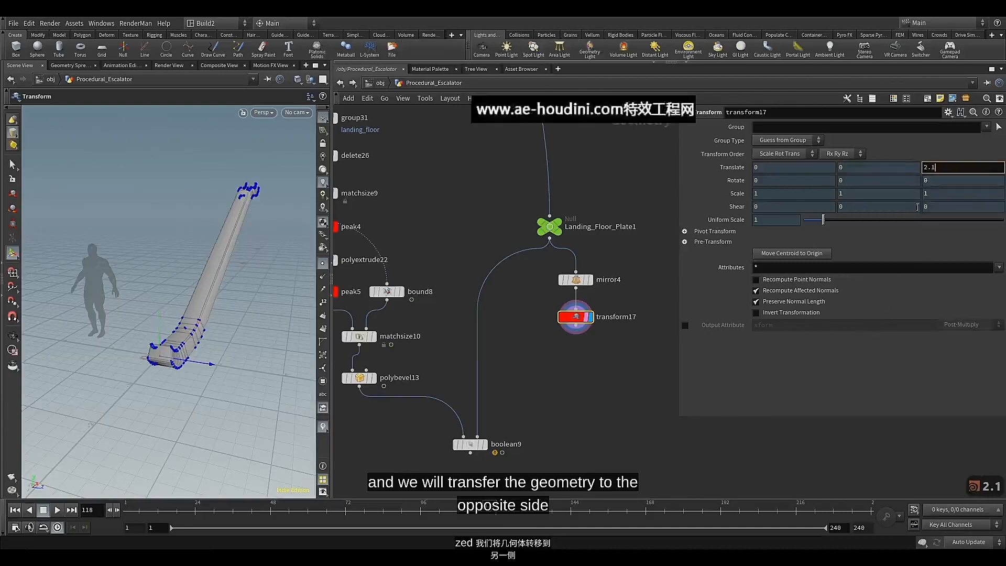
{"action": "key", "text": "Return"}
Wire transform17's output into boolean9's second input and display boolean9 to inspect the landing floor
{"action": "middle_click_drag", "start_coordinate": [553, 361], "coordinate": [561, 324]}
{"action": "left_click_drag", "start_coordinate": [557, 200], "coordinate": [571, 304]}
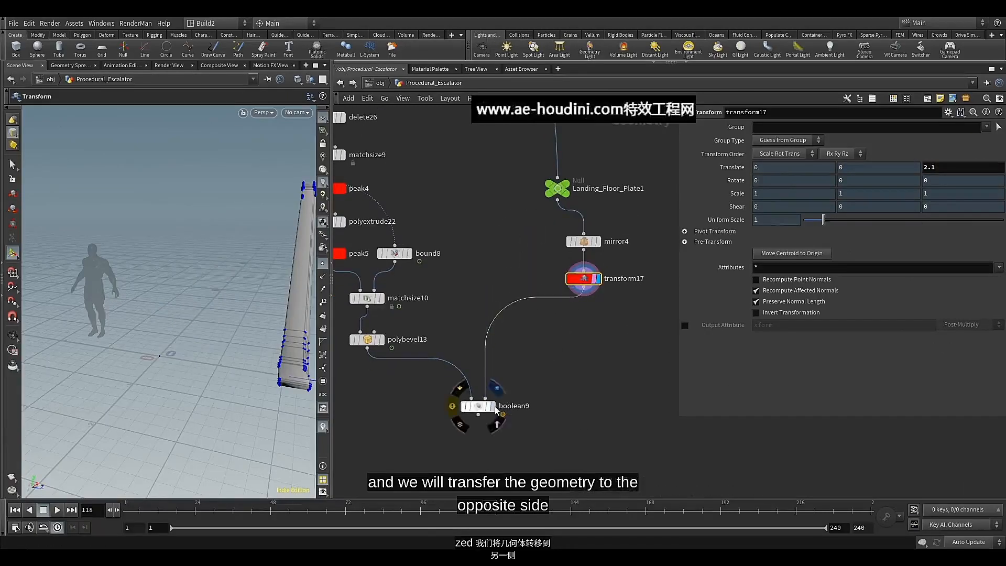
{"action": "left_click", "coordinate": [494, 407]}
{"action": "left_click_drag", "start_coordinate": [203, 298], "coordinate": [213, 321], "text": "alt"}
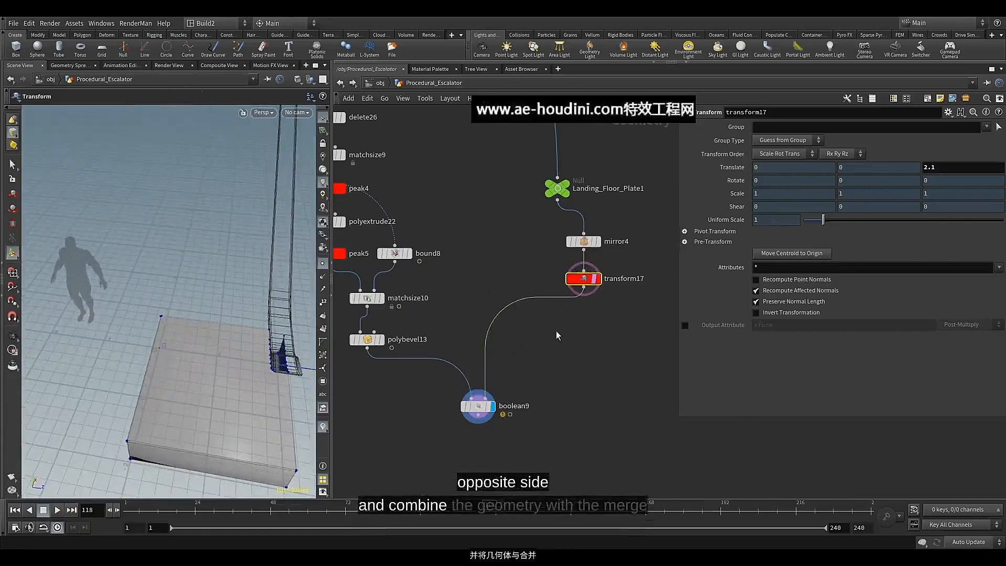
Insert a Merge node between transform17 and boolean9 and wire Landing_Floor_Plate1 into it as well
{"action": "key", "text": "Tab"}
{"action": "type", "text": "mer"}
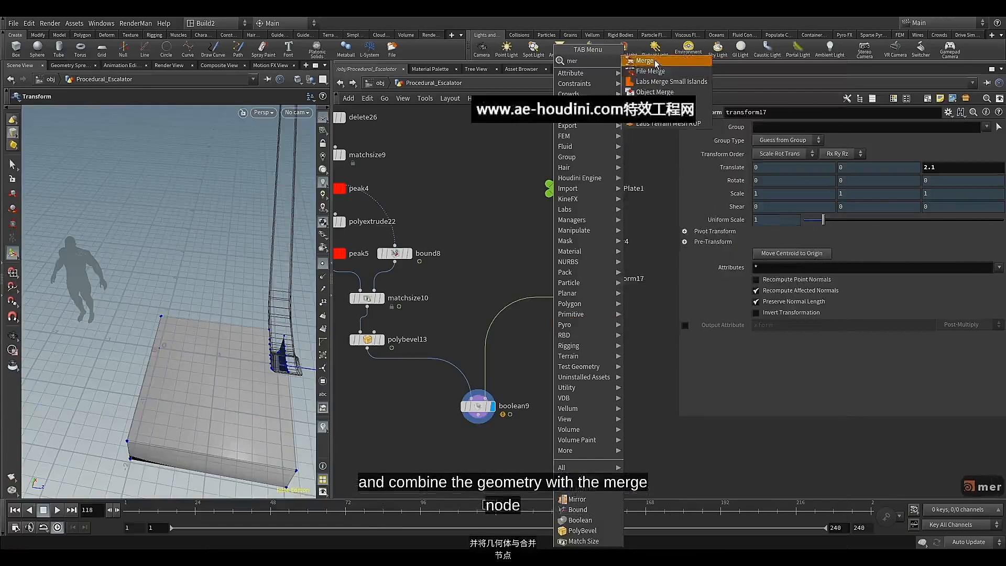
{"action": "key", "text": "Return"}
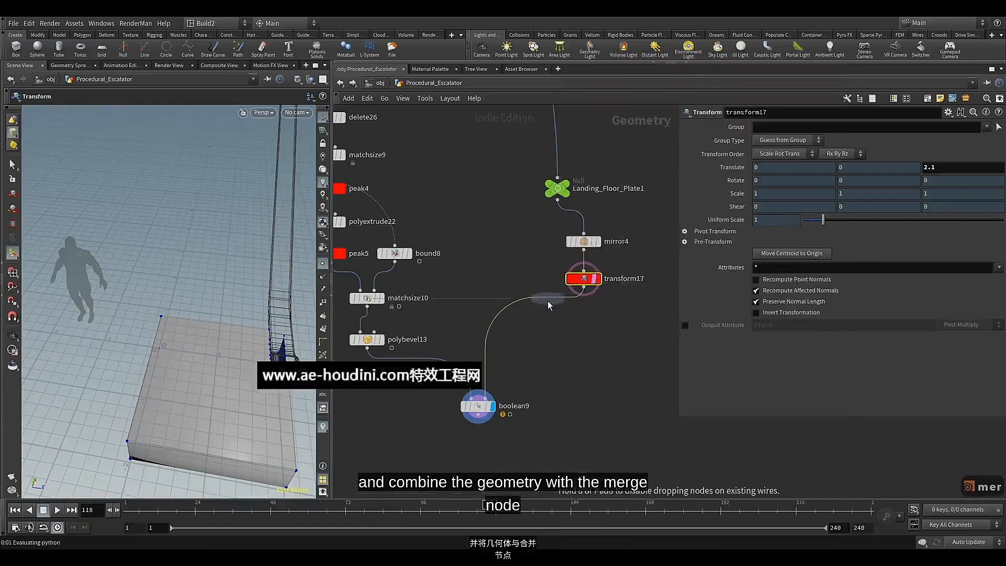
{"action": "left_click", "coordinate": [545, 297]}
{"action": "left_click_drag", "start_coordinate": [543, 310], "coordinate": [545, 336]}
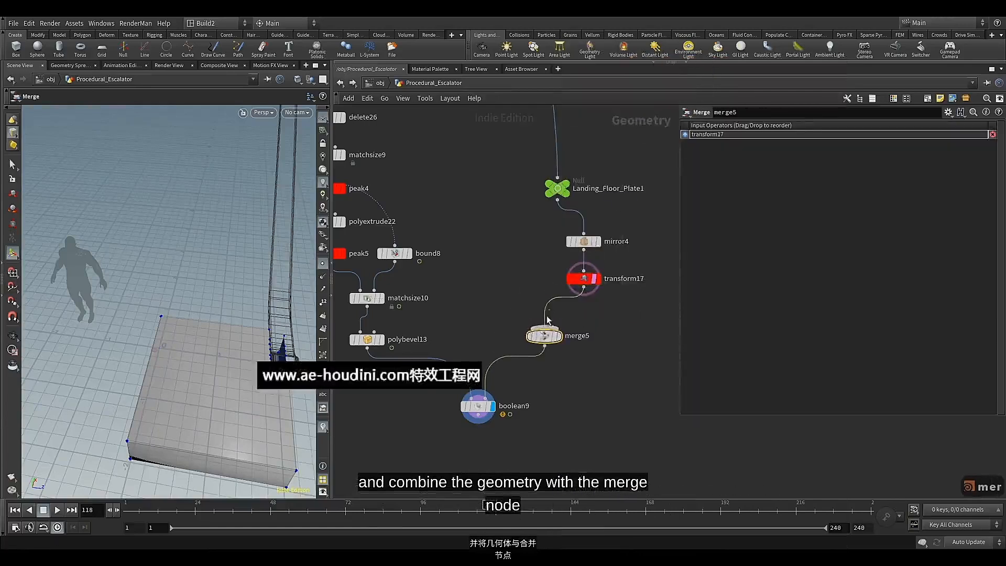
{"action": "left_click_drag", "start_coordinate": [560, 203], "coordinate": [546, 336]}
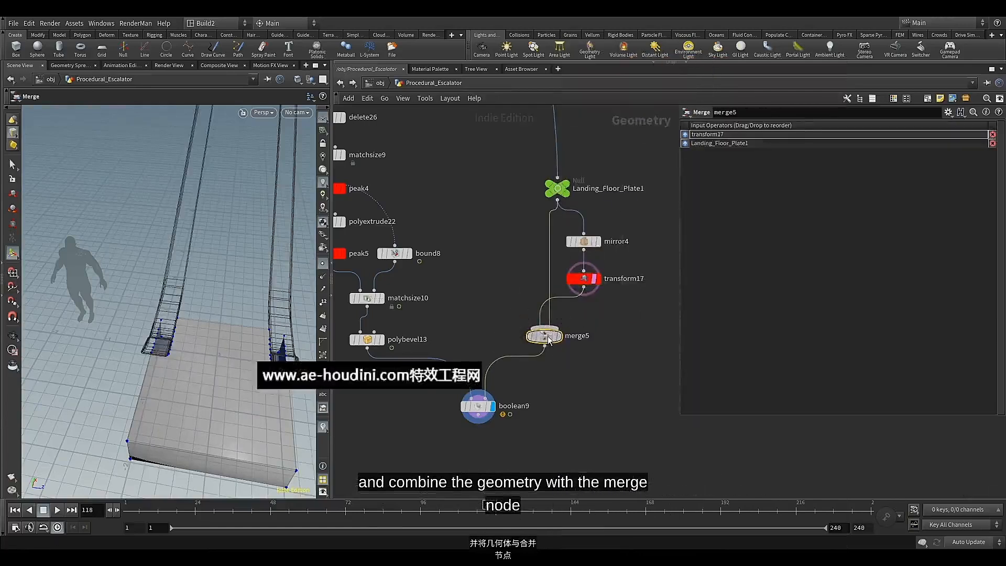
Put Landing_Floor_Plate1 first in merge5's input order and set boolean9's Set A to be treated as Surface
{"action": "left_click", "coordinate": [685, 144]}
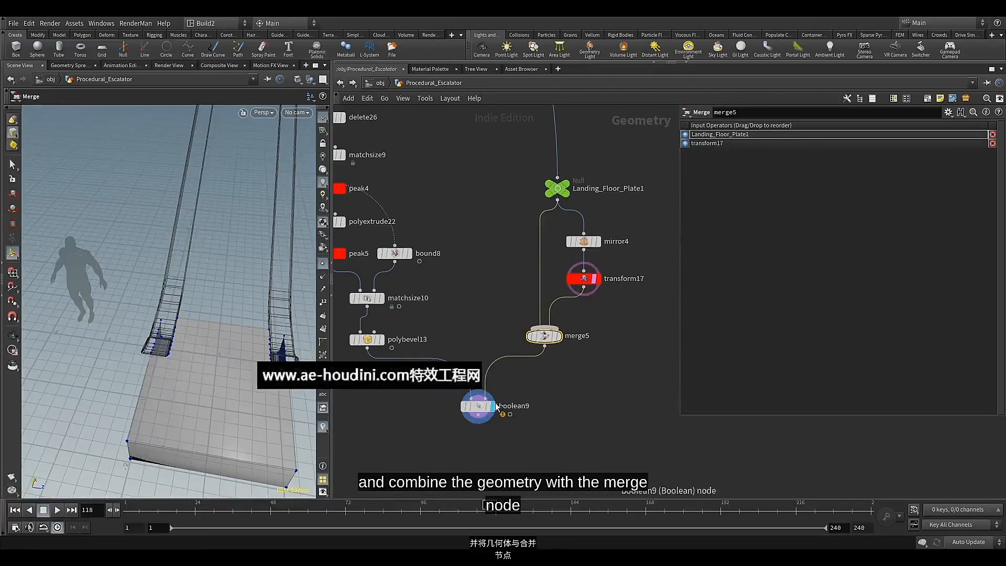
{"action": "left_click_drag", "start_coordinate": [544, 338], "coordinate": [544, 352]}
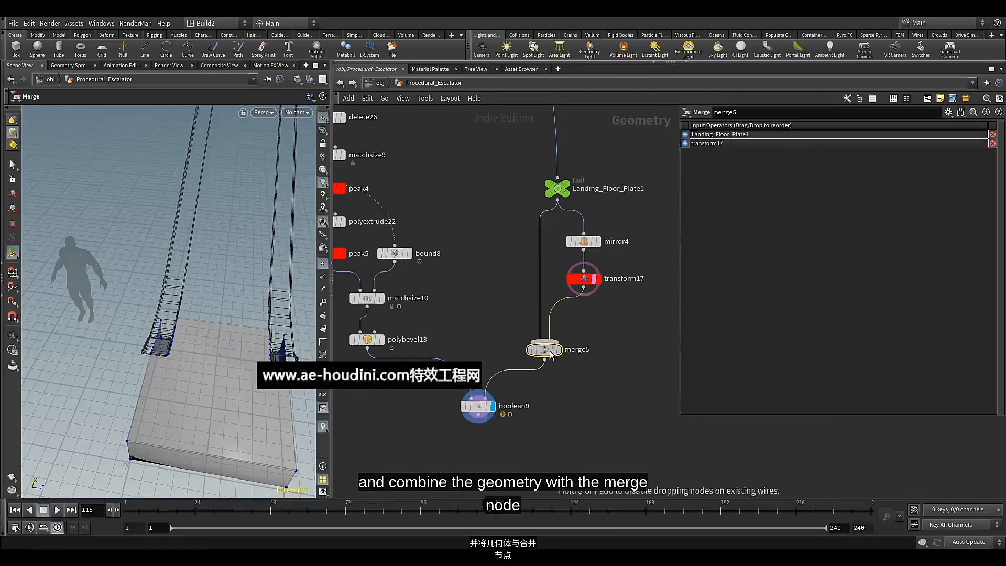
{"action": "left_click", "coordinate": [483, 408]}
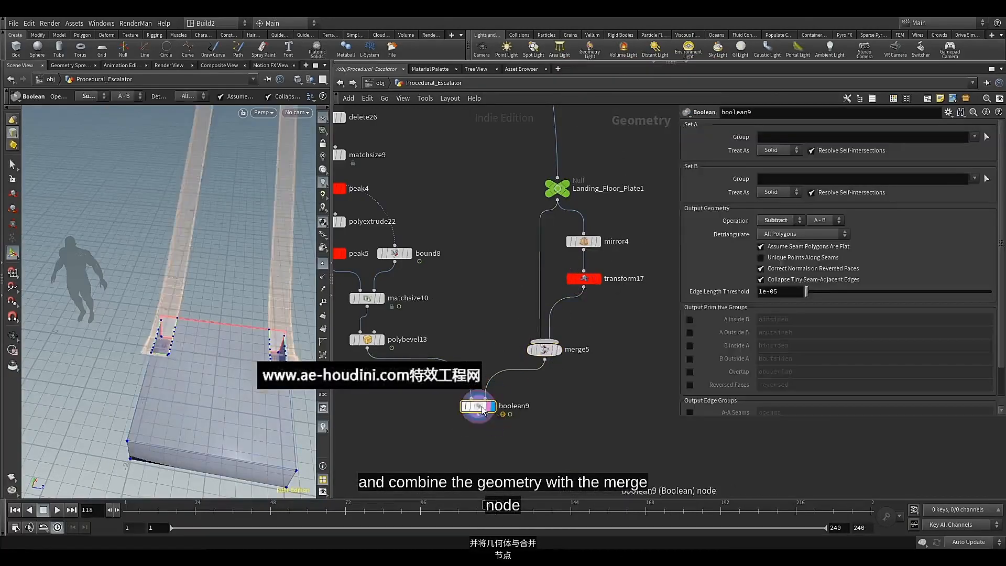
{"action": "middle_click_drag", "start_coordinate": [493, 333], "coordinate": [501, 322]}
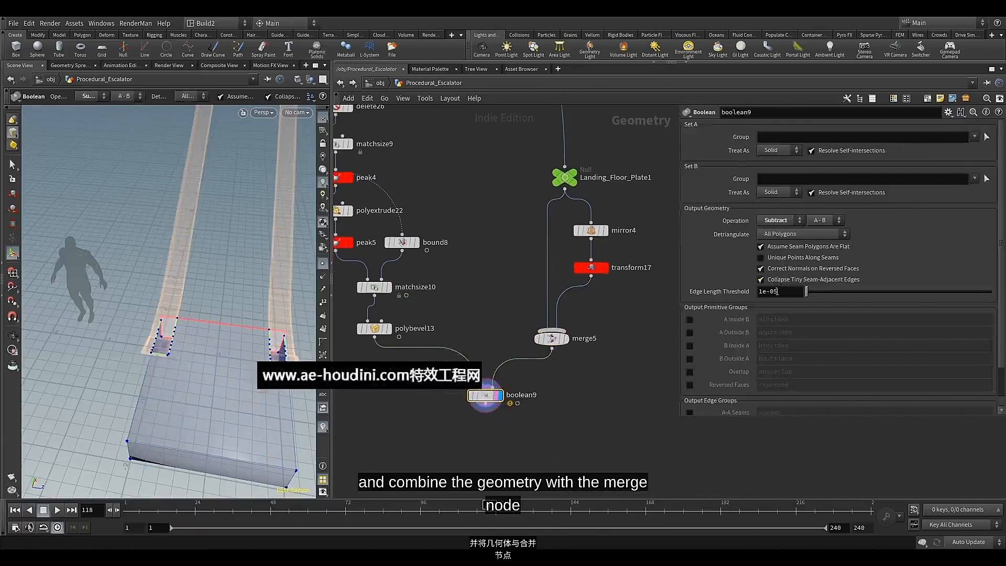
{"action": "left_click", "coordinate": [784, 149]}
{"action": "left_click", "coordinate": [775, 161]}
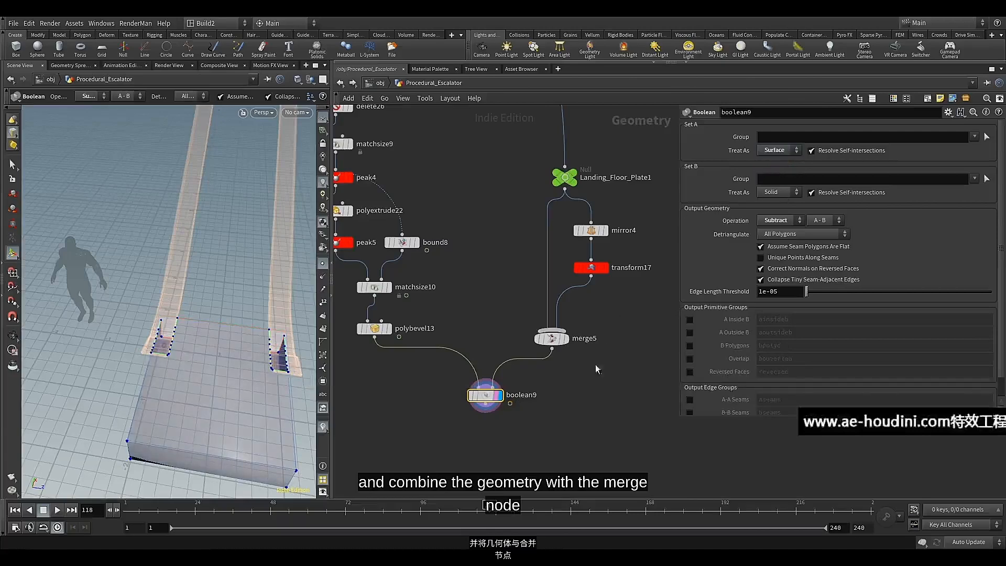
{"action": "left_click_drag", "start_coordinate": [201, 359], "coordinate": [190, 330], "text": "alt"}
{"action": "key", "text": "Return"}
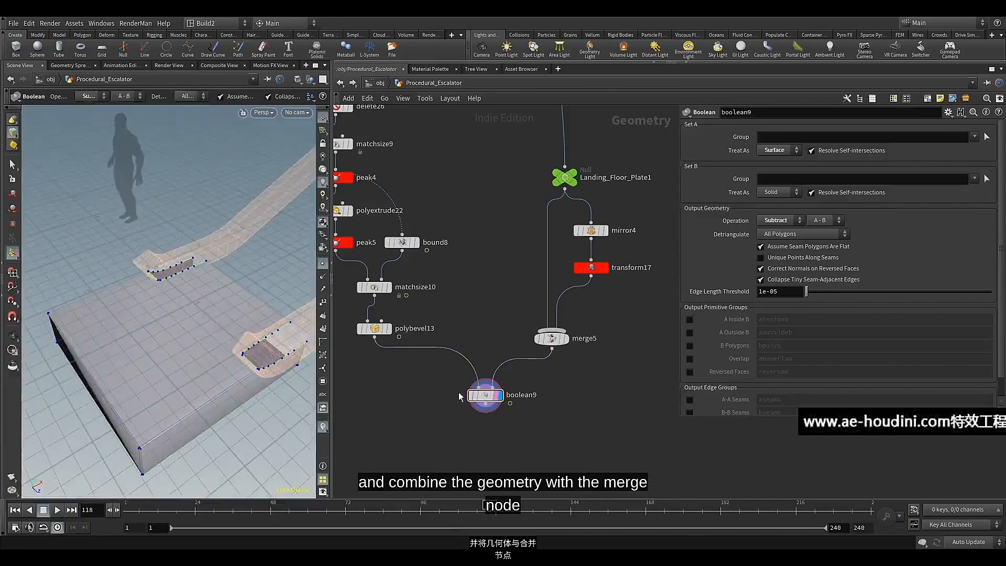
Add a Delete node after boolean9 and display its result on the landing floor
{"action": "scroll", "coordinate": [458, 394], "scroll_direction": "up", "scroll_amount": 3}
{"action": "middle_click_drag", "start_coordinate": [454, 395], "coordinate": [454, 285]}
{"action": "left_click_drag", "start_coordinate": [222, 380], "coordinate": [218, 305], "text": "alt"}
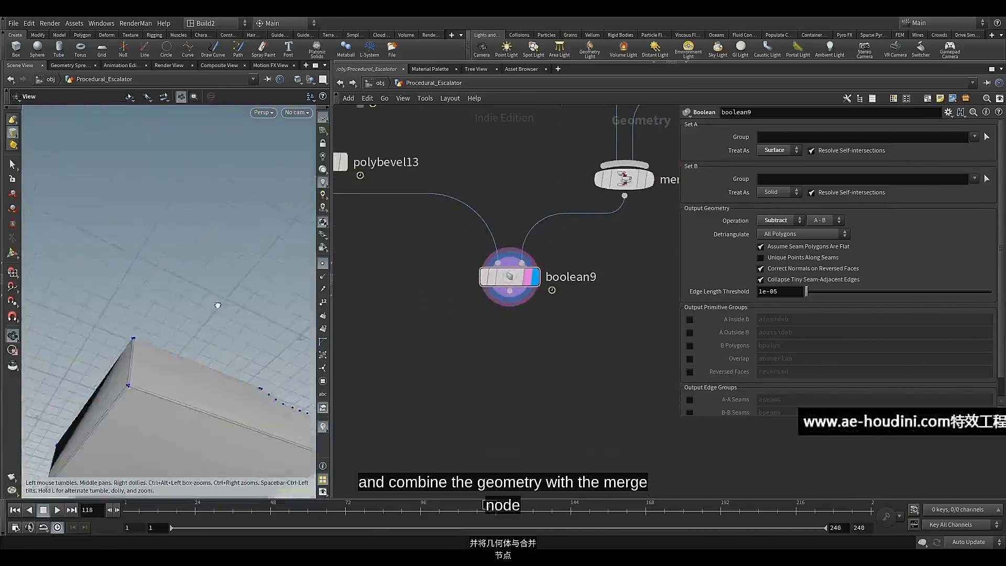
{"action": "middle_click_drag", "start_coordinate": [217, 305], "coordinate": [216, 151], "text": "alt"}
{"action": "left_click_drag", "start_coordinate": [216, 150], "coordinate": [207, 224], "text": "alt"}
{"action": "left_click", "coordinate": [510, 291]}
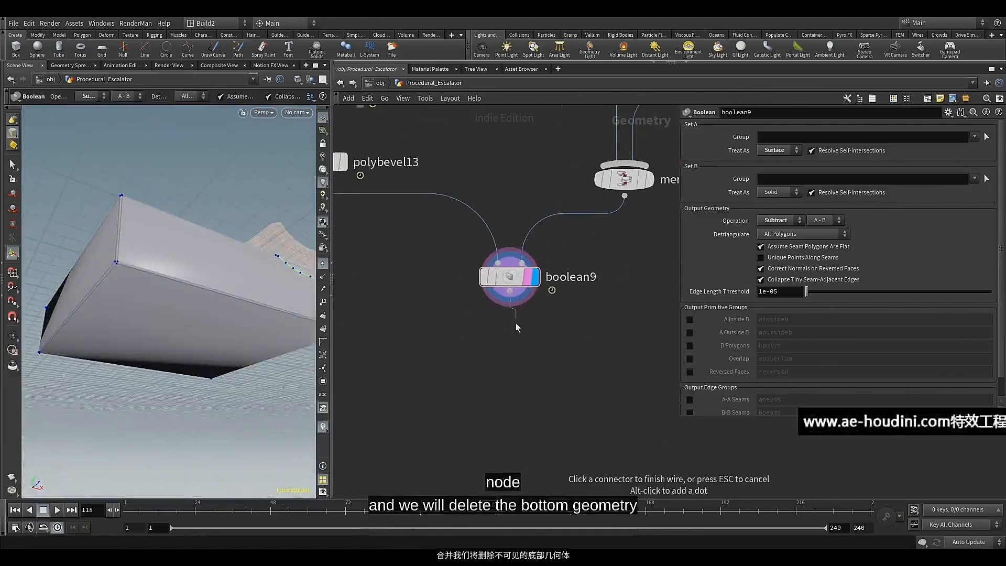
{"action": "key", "text": "Tab"}
{"action": "left_click", "coordinate": [510, 346]}
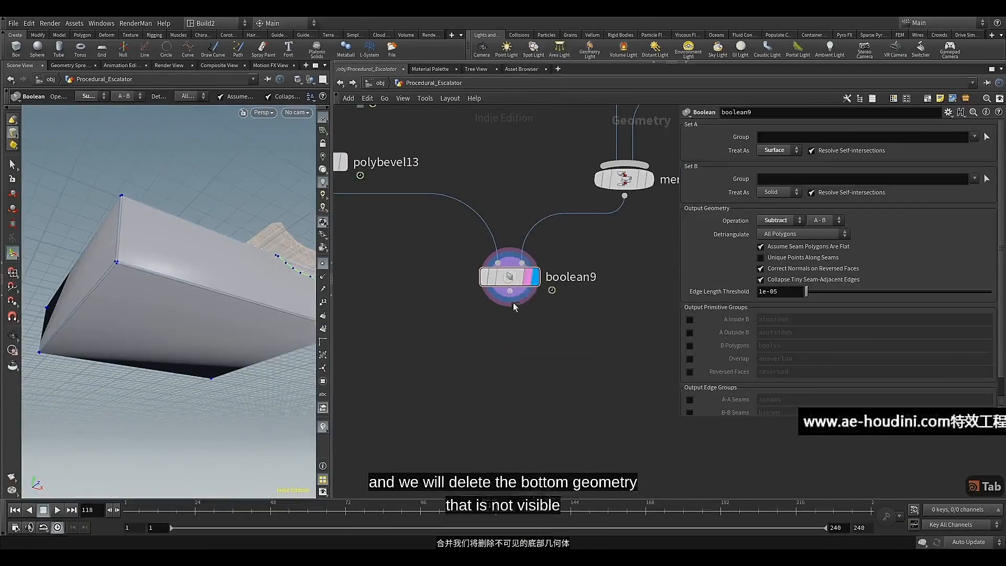
{"action": "left_click", "coordinate": [512, 301]}
{"action": "key", "text": "Tab"}
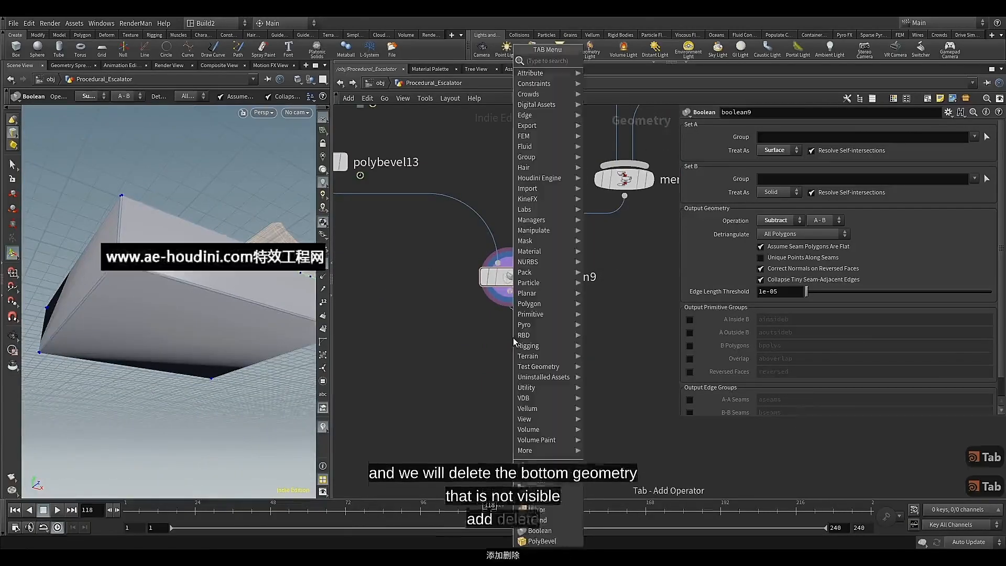
{"action": "type", "text": "del"}
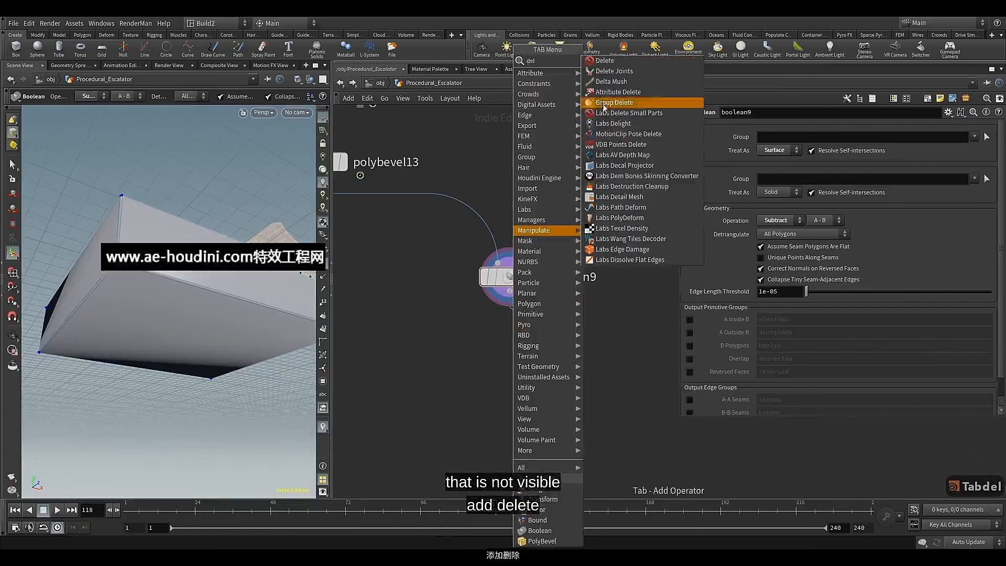
{"action": "key", "text": "Return"}
{"action": "left_click", "coordinate": [538, 340]}
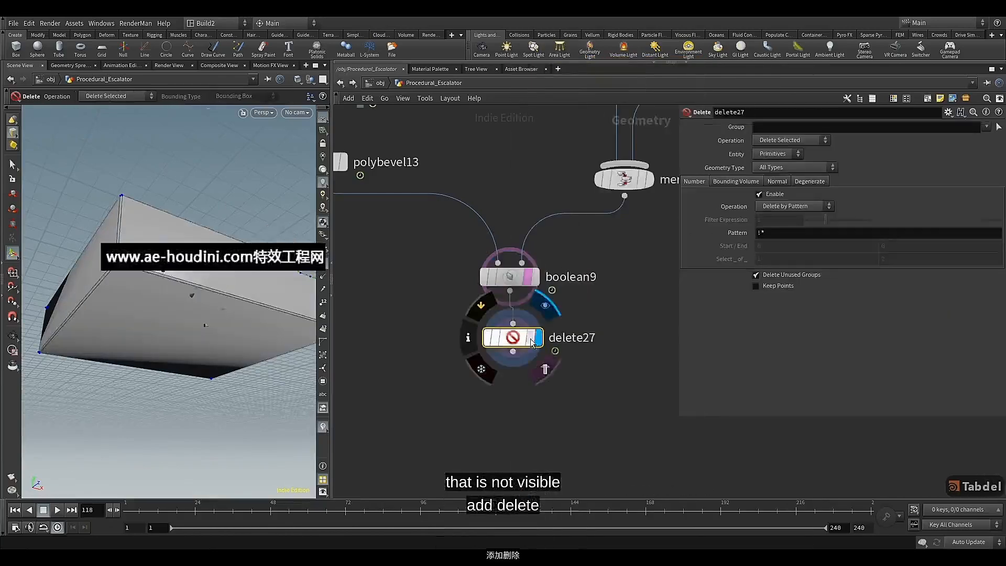
Make delete27 remove faces by normal with Spread Angle 19.9 and Direction 0, -1, 0, and align the node under boolean9
{"action": "left_click", "coordinate": [777, 181]}
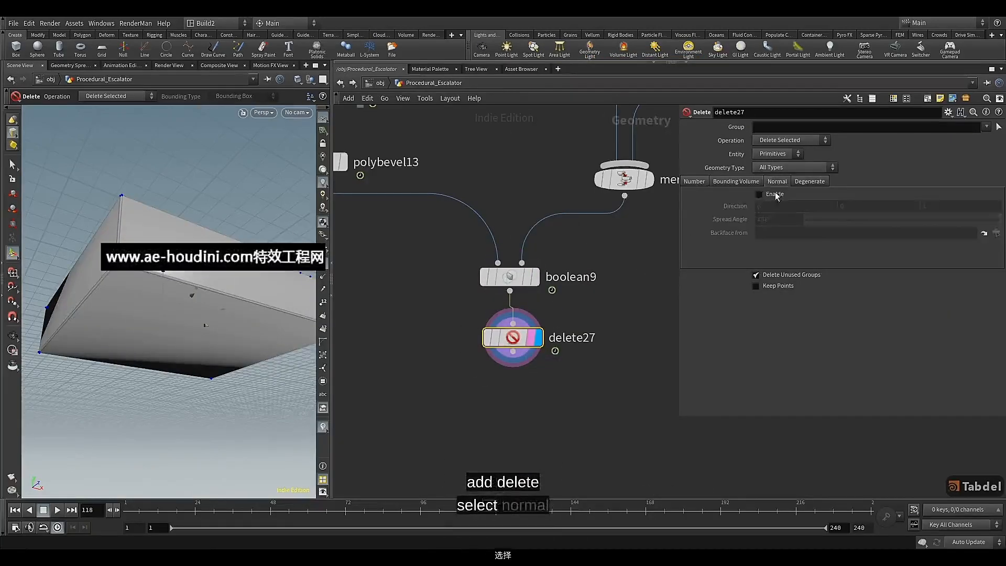
{"action": "left_click_drag", "start_coordinate": [826, 219], "coordinate": [829, 228]}
{"action": "left_click", "coordinate": [923, 206]}
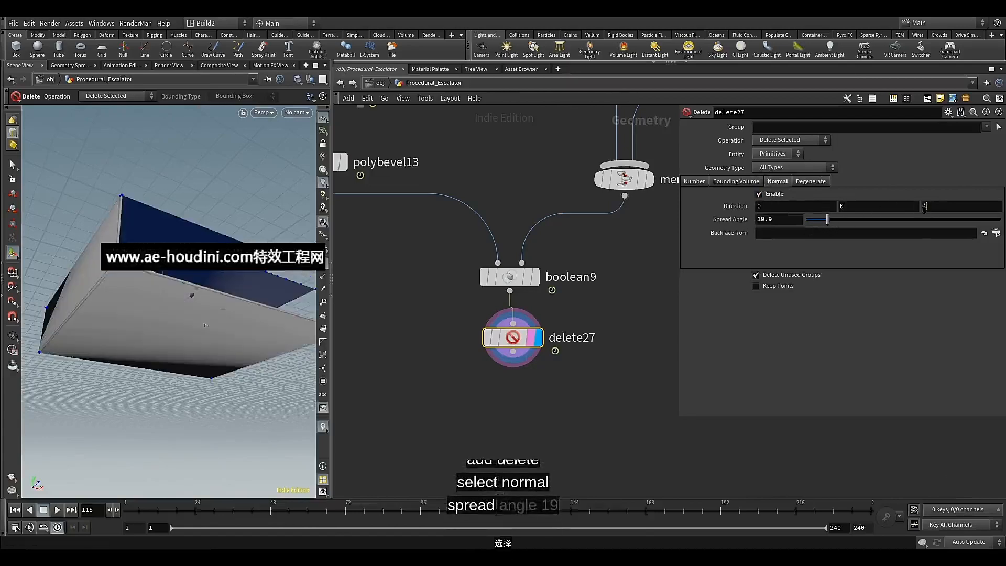
{"action": "left_click", "coordinate": [878, 205]}
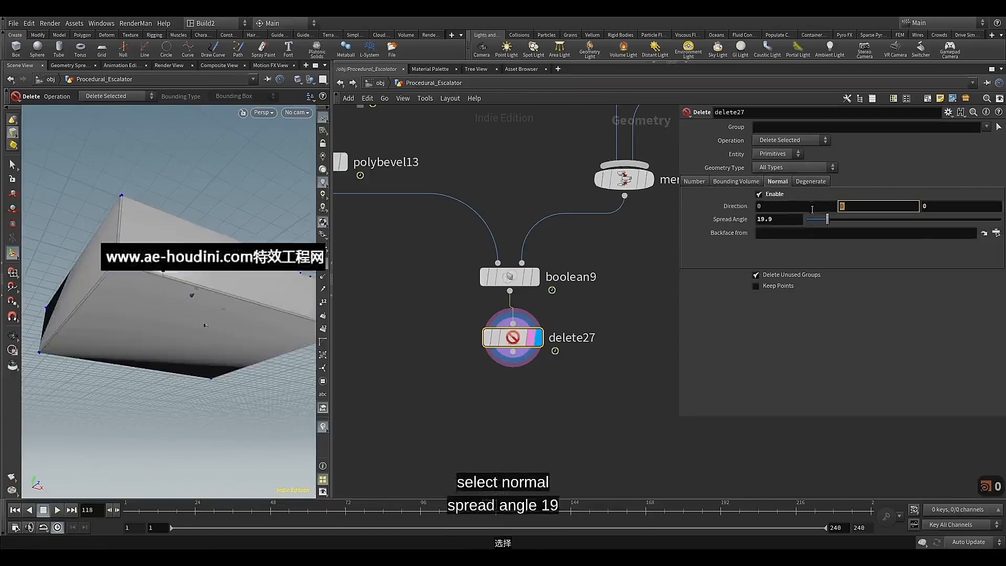
{"action": "type", "text": "-1"}
{"action": "key", "text": "Return"}
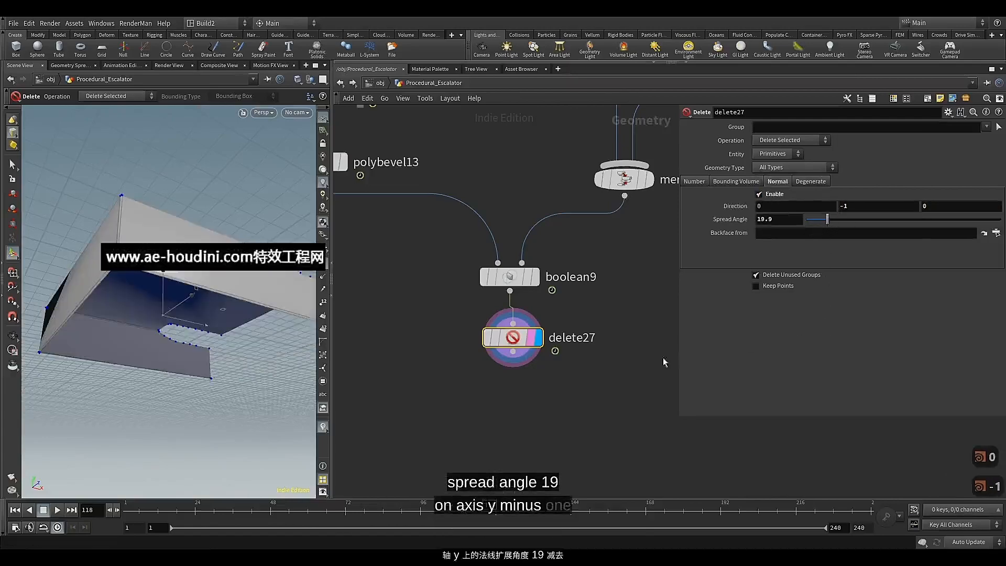
{"action": "left_click_drag", "start_coordinate": [519, 343], "coordinate": [515, 343]}
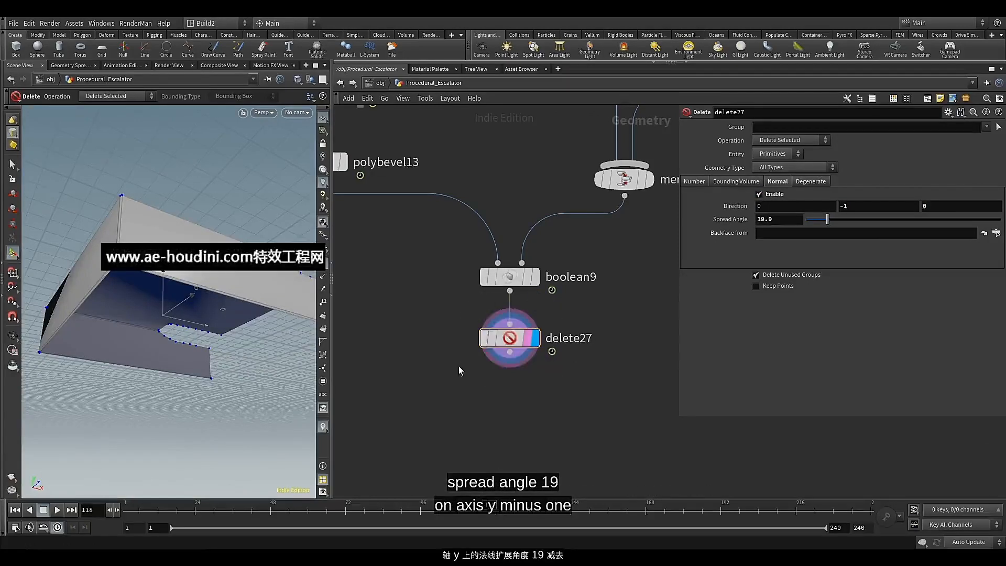
Add a Group Create node after delete27, align it below and display it
{"action": "key", "text": "alt"}
{"action": "left_click_drag", "start_coordinate": [219, 231], "coordinate": [253, 320]}
{"action": "key", "text": "Return"}
{"action": "middle_click_drag", "start_coordinate": [510, 374], "coordinate": [523, 293]}
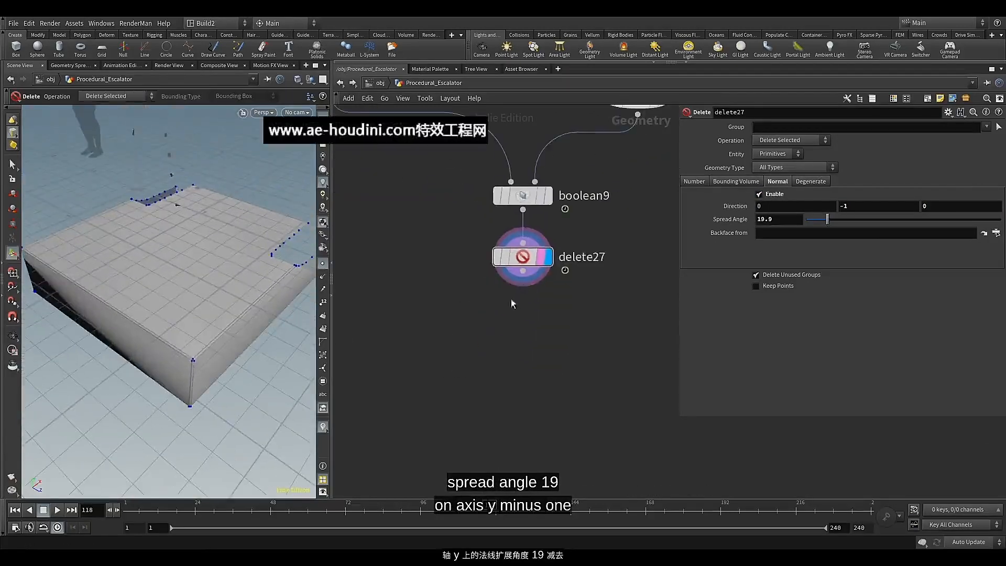
{"action": "left_click", "coordinate": [523, 274]}
{"action": "key", "text": "Tab"}
{"action": "type", "text": "gr"}
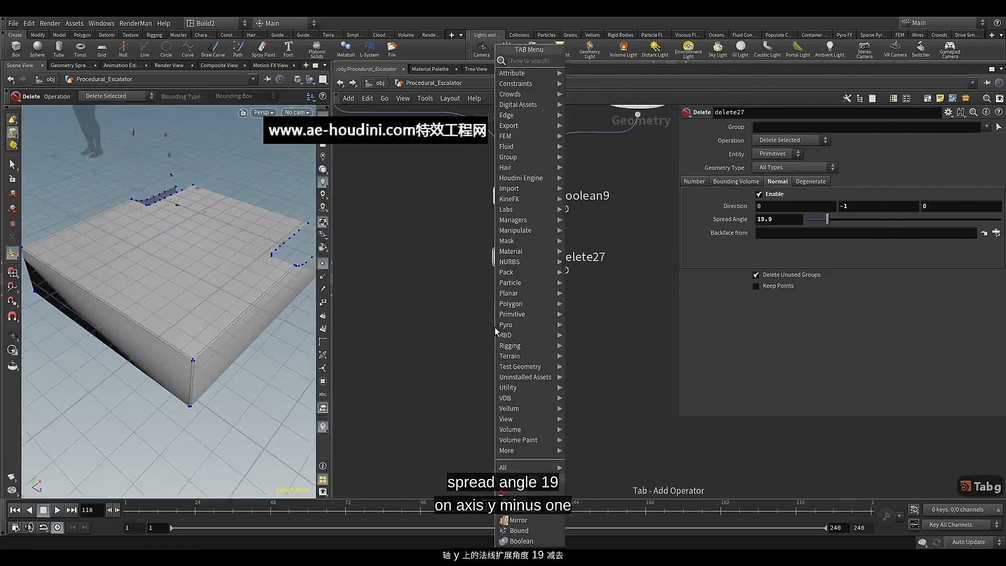
{"action": "left_click", "coordinate": [585, 70]}
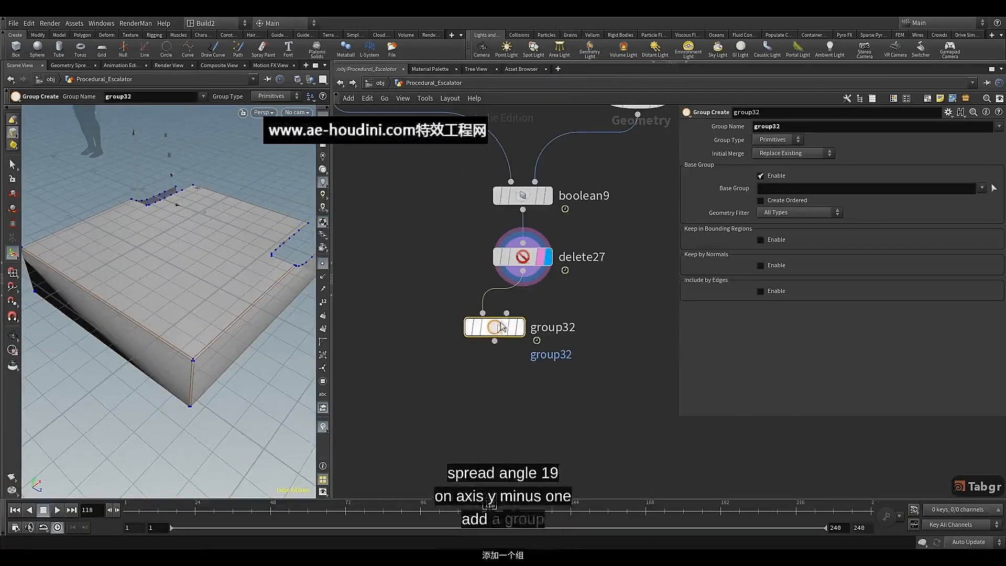
{"action": "left_click_drag", "start_coordinate": [514, 320], "coordinate": [523, 319]}
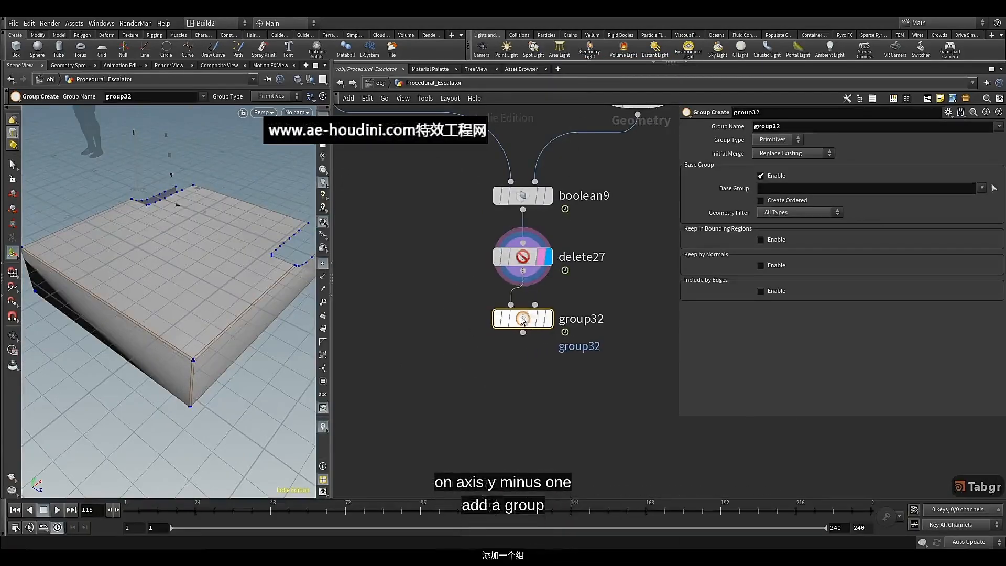
{"action": "left_click", "coordinate": [548, 319]}
Turn off group32's Base Group, name the group up and enable Keep by Normals
{"action": "left_click", "coordinate": [770, 176]}
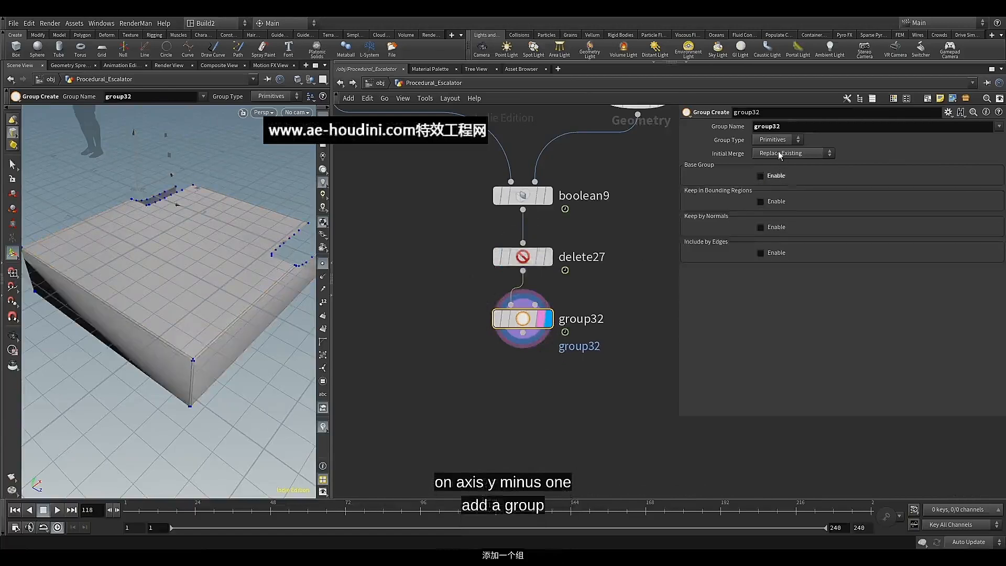
{"action": "double_click", "coordinate": [767, 126]}
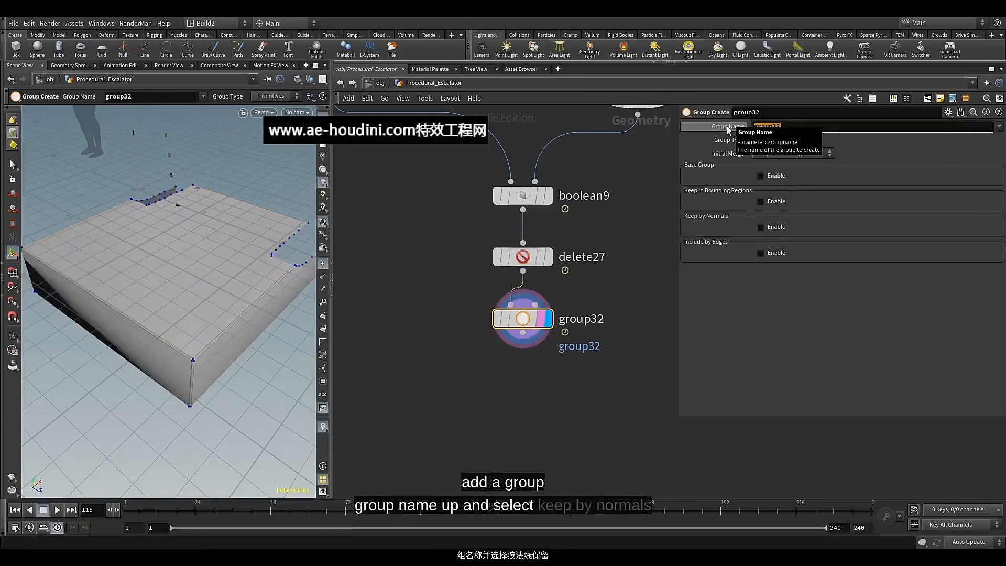
{"action": "type", "text": "up"}
{"action": "key", "text": "Return"}
{"action": "left_click", "coordinate": [778, 228]}
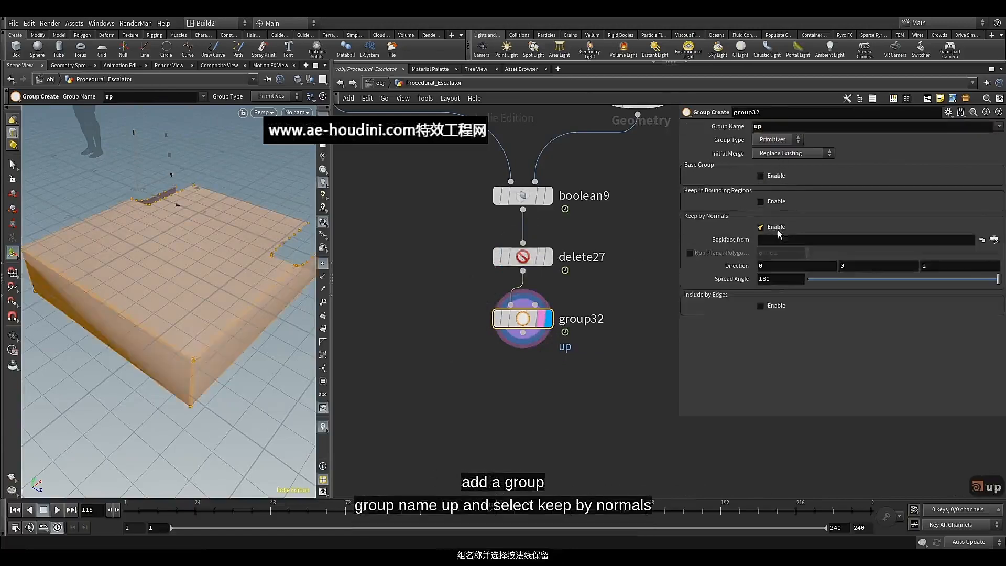
Limit the up group to the top faces with Spread Angle 50 and Direction 0, 1, 0
{"action": "double_click", "coordinate": [780, 279]}
{"action": "type", "text": "5"}
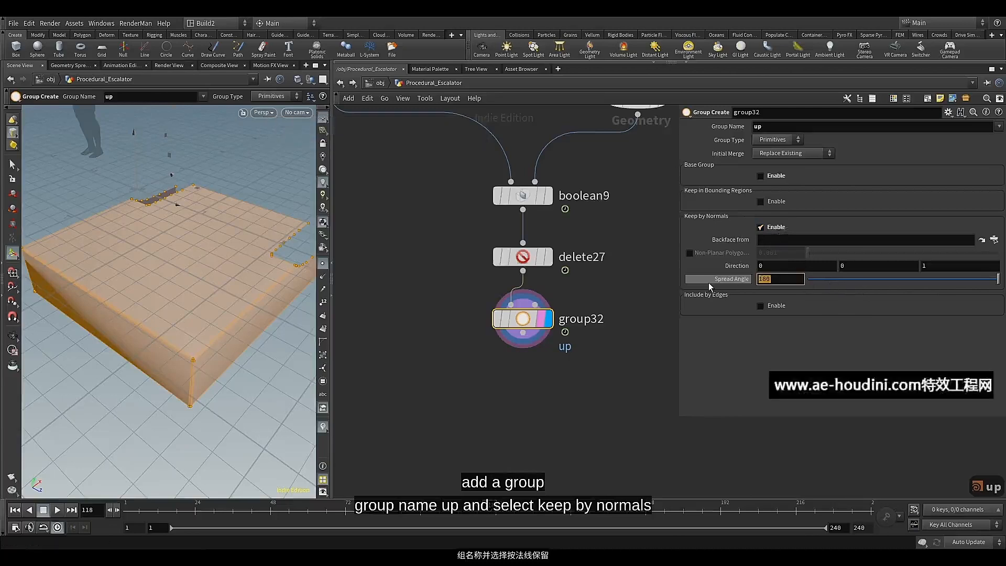
{"action": "type", "text": "0"}
{"action": "key", "text": "Return"}
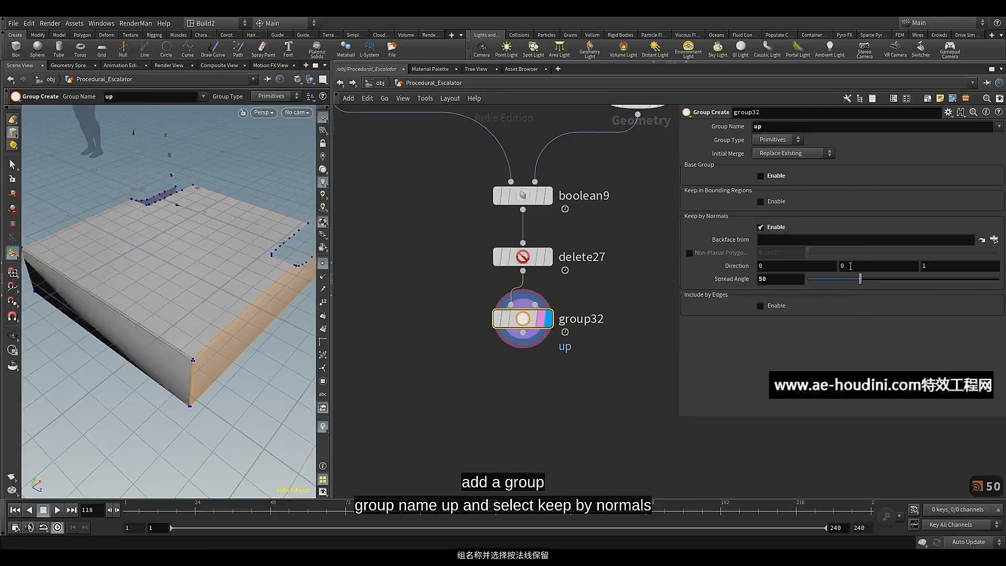
{"action": "type", "text": "1 "}
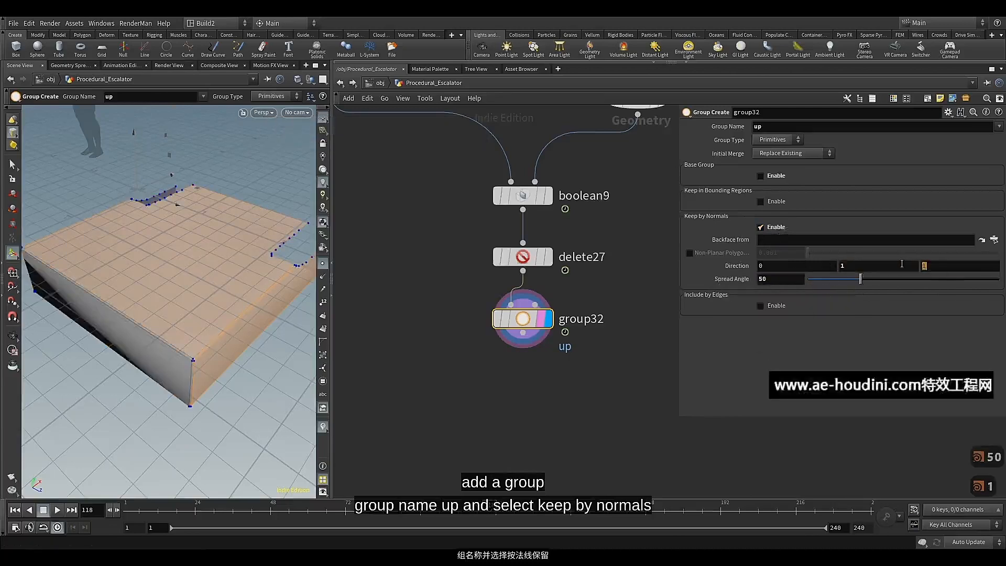
{"action": "type", "text": "0"}
Add a PolyExtrude node after group32 and display it
{"action": "middle_click_drag", "start_coordinate": [577, 368], "coordinate": [573, 310]}
{"action": "left_click", "coordinate": [520, 272]}
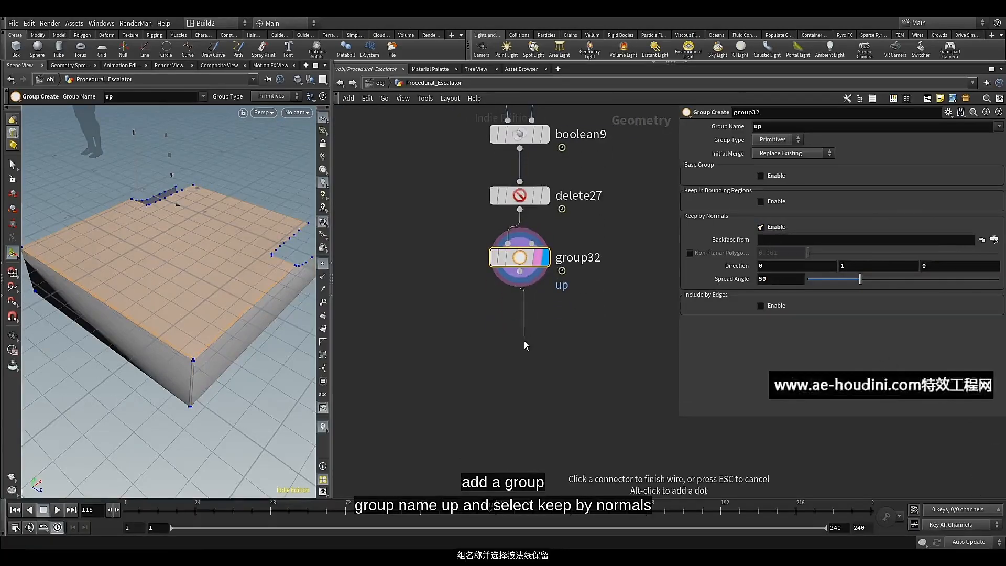
{"action": "key", "text": "Tab"}
{"action": "type", "text": "pol"}
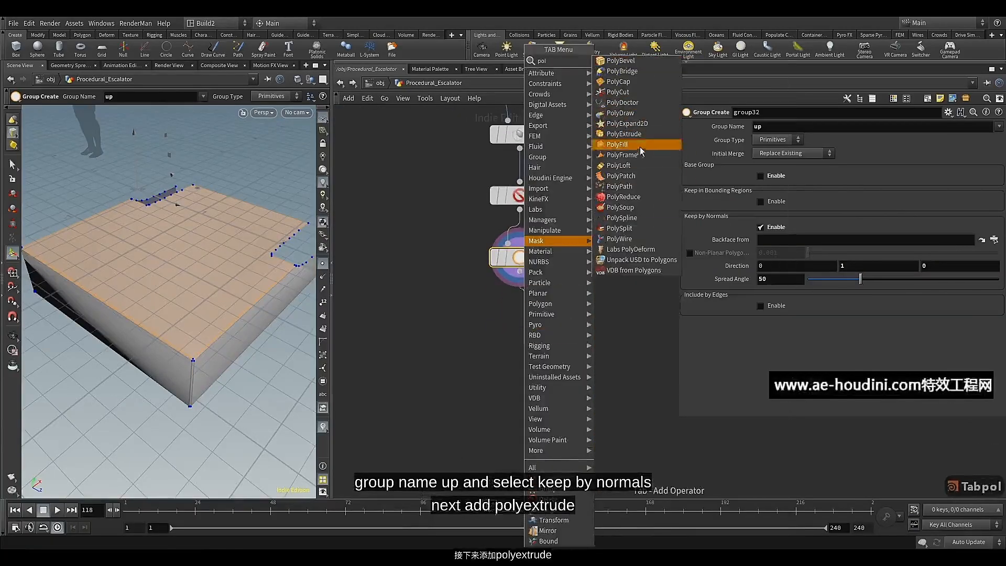
{"action": "left_click", "coordinate": [623, 134]}
{"action": "left_click", "coordinate": [517, 328]}
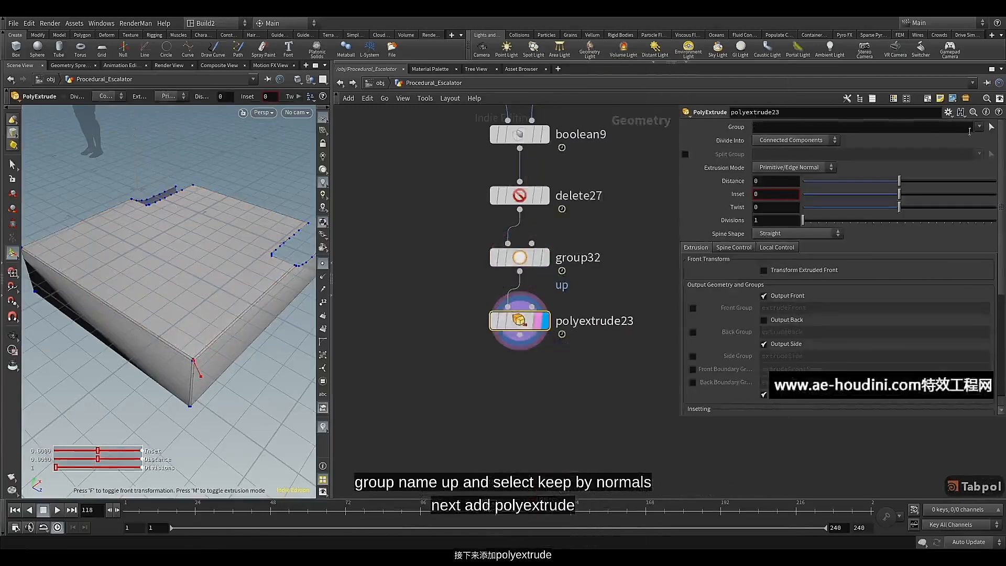
Restrict polyextrude23 to the up group and set its Inset to 0.018
{"action": "left_click", "coordinate": [978, 126]}
{"action": "left_click", "coordinate": [951, 150]}
{"action": "left_click", "coordinate": [774, 195]}
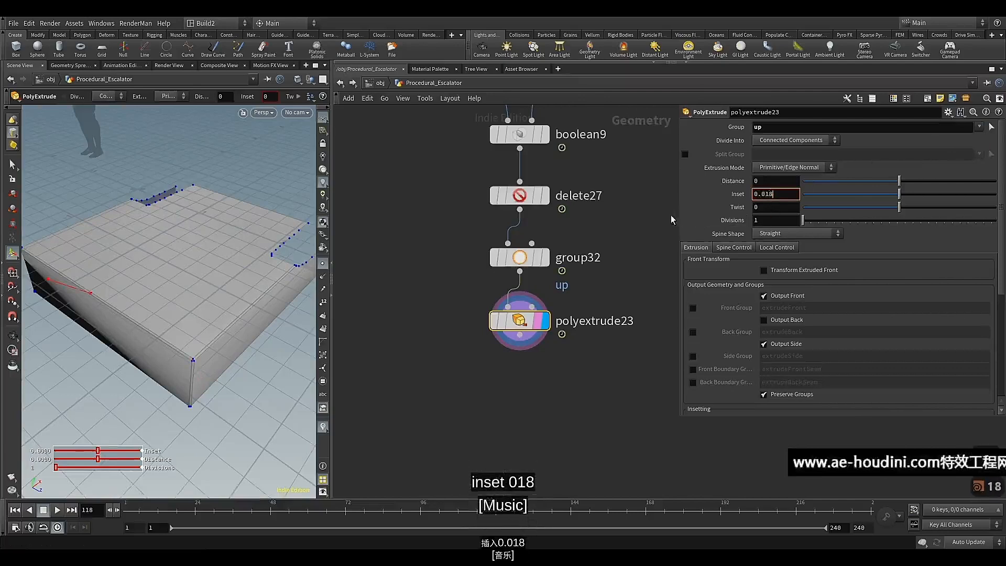
{"action": "key", "text": "Return"}
Duplicate polyextrude23 and wire the original's output into the copy's first input
{"action": "middle_click_drag", "start_coordinate": [549, 391], "coordinate": [543, 361]}
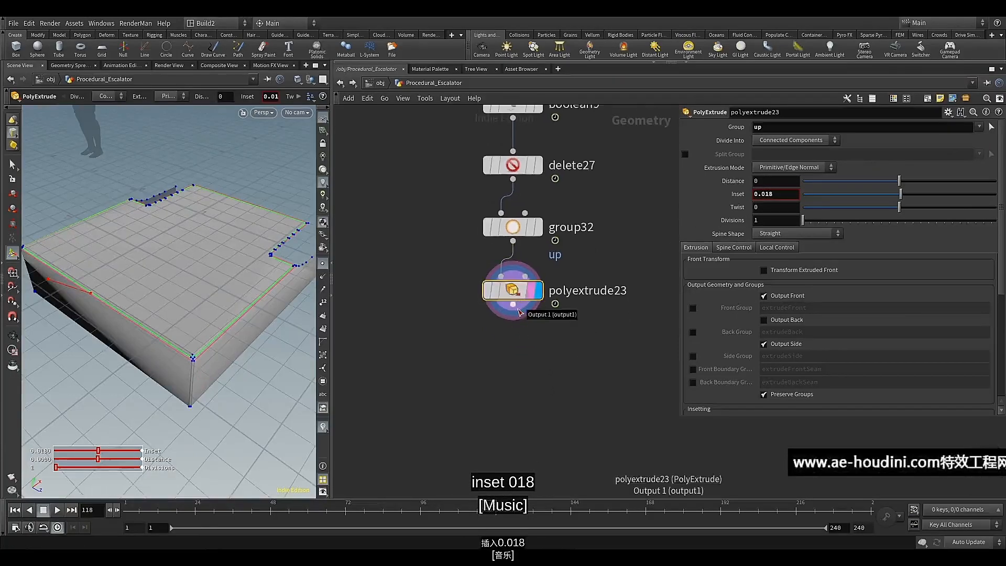
{"action": "key", "text": "ctrl+v"}
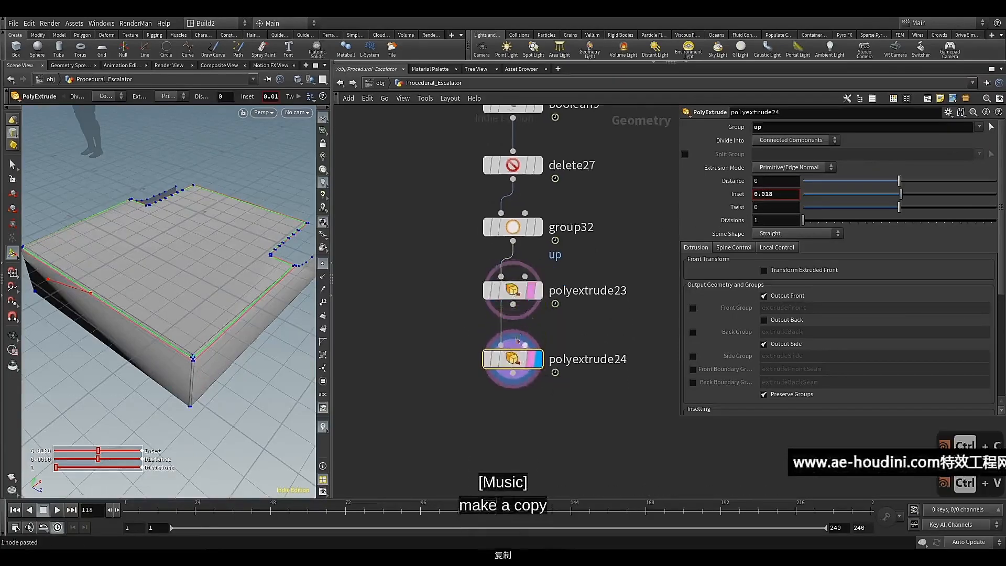
{"action": "left_click_drag", "start_coordinate": [511, 326], "coordinate": [501, 345]}
{"action": "left_click", "coordinate": [543, 389]}
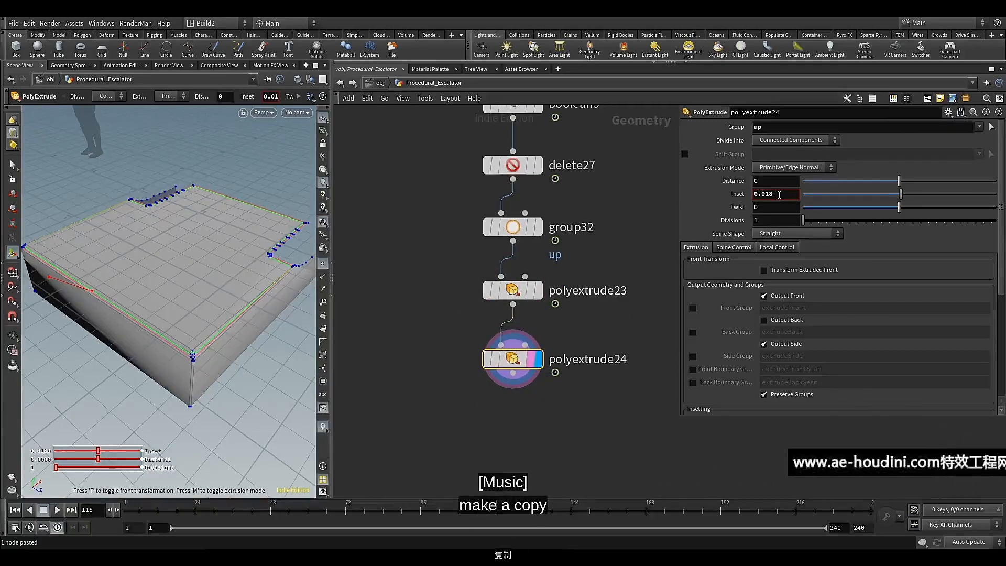
Set polyextrude24's Inset to 0.023 and its Distance to -0.01
{"action": "left_click_drag", "start_coordinate": [766, 199], "coordinate": [765, 200]}
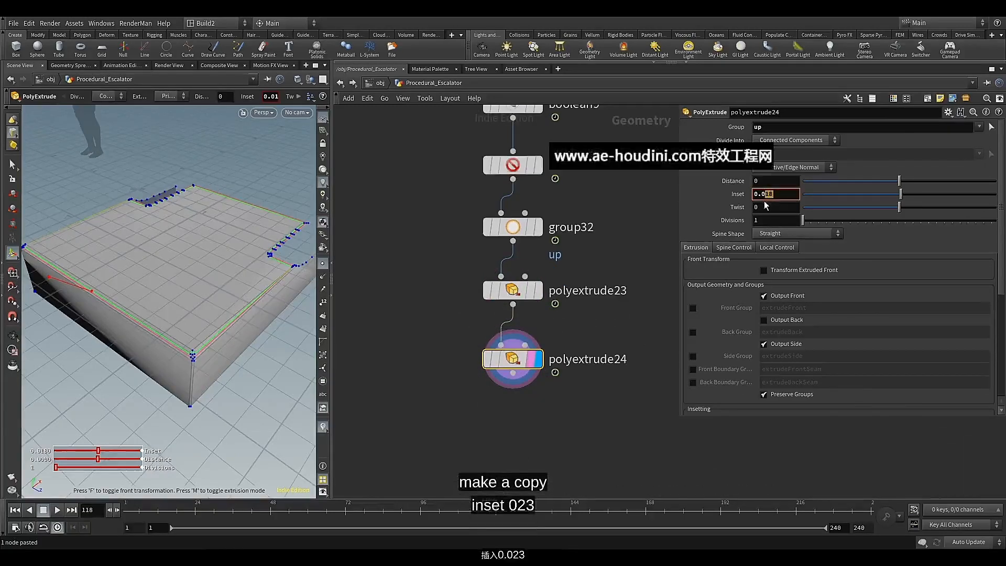
{"action": "left_click", "coordinate": [775, 182]}
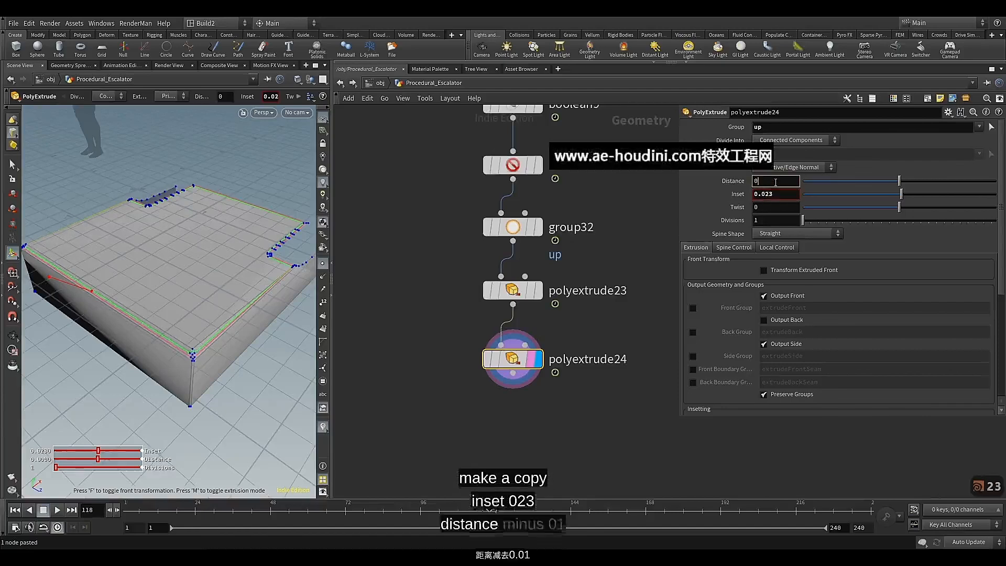
{"action": "type", "text": "-0.01"}
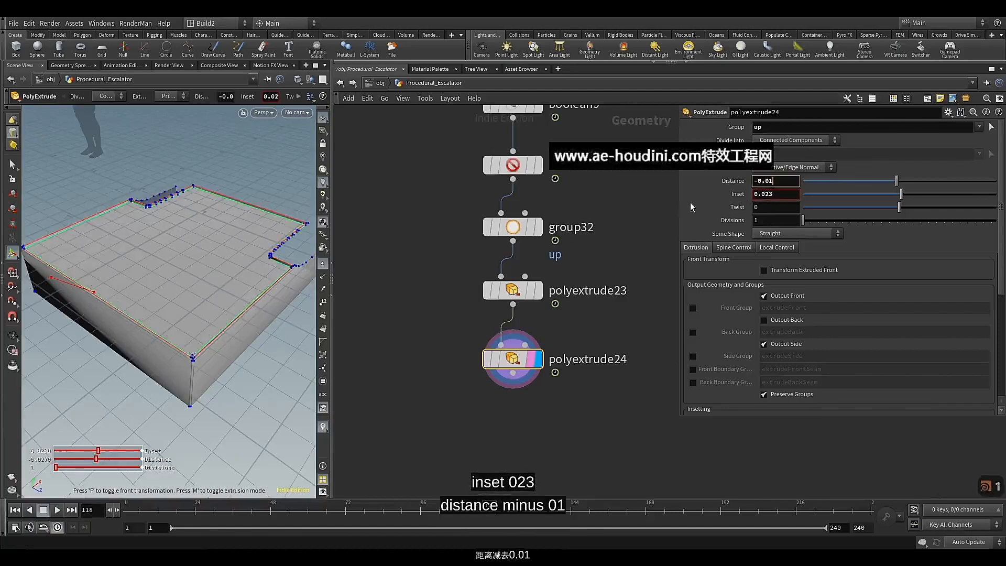
{"action": "left_click_drag", "start_coordinate": [292, 255], "coordinate": [224, 266], "text": "alt"}
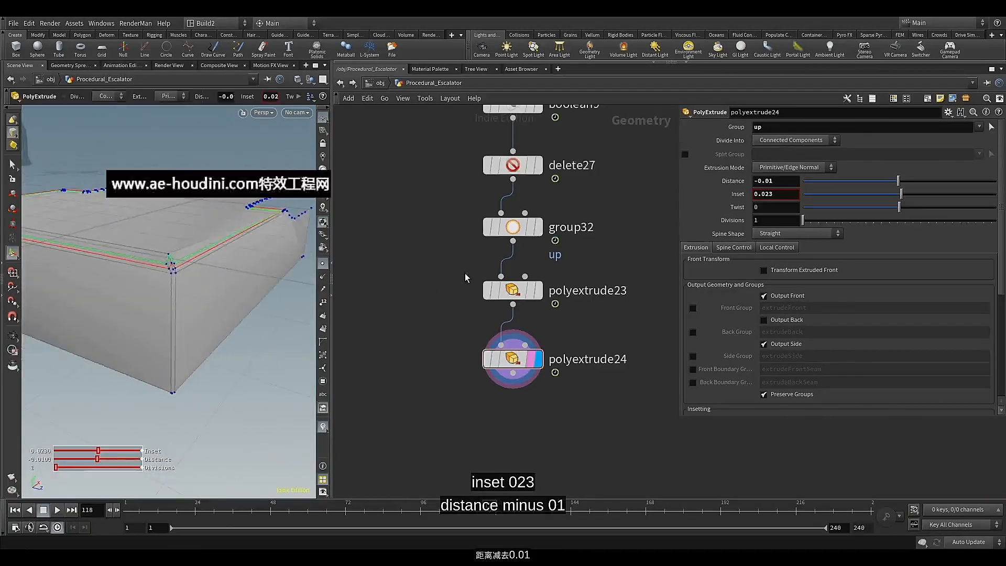
Reduce the Spread Angle of group32 to 10
{"action": "key", "text": "ctrl+z"}
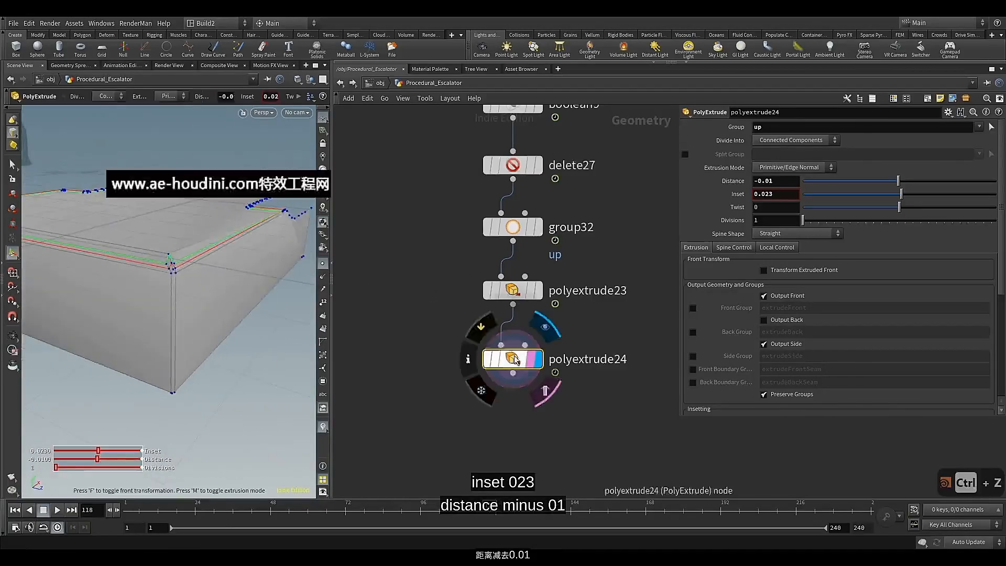
{"action": "left_click", "coordinate": [513, 226]}
{"action": "key", "text": "Escape"}
{"action": "left_click_drag", "start_coordinate": [269, 238], "coordinate": [263, 259]}
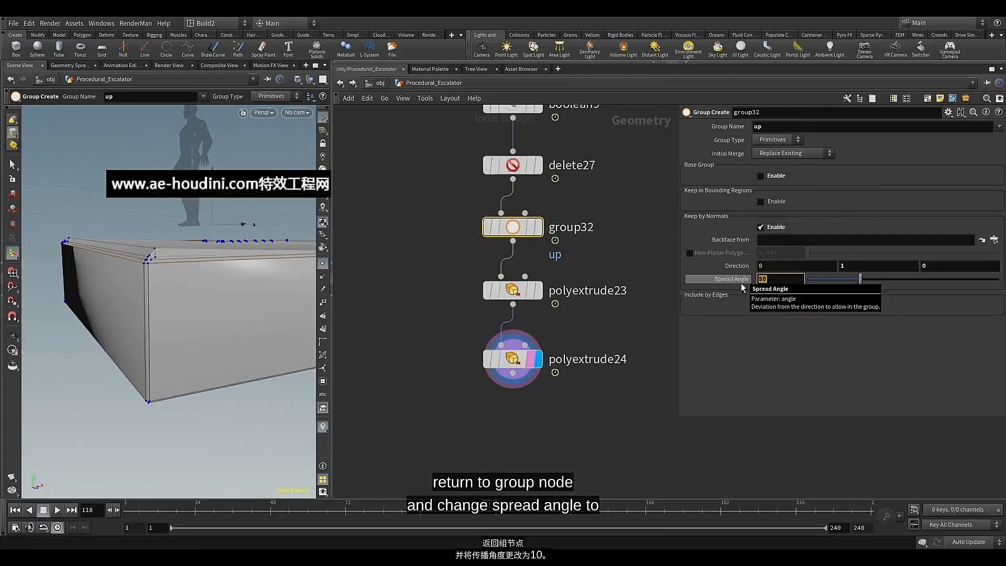
{"action": "type", "text": "0"}
{"action": "key", "text": "Return"}
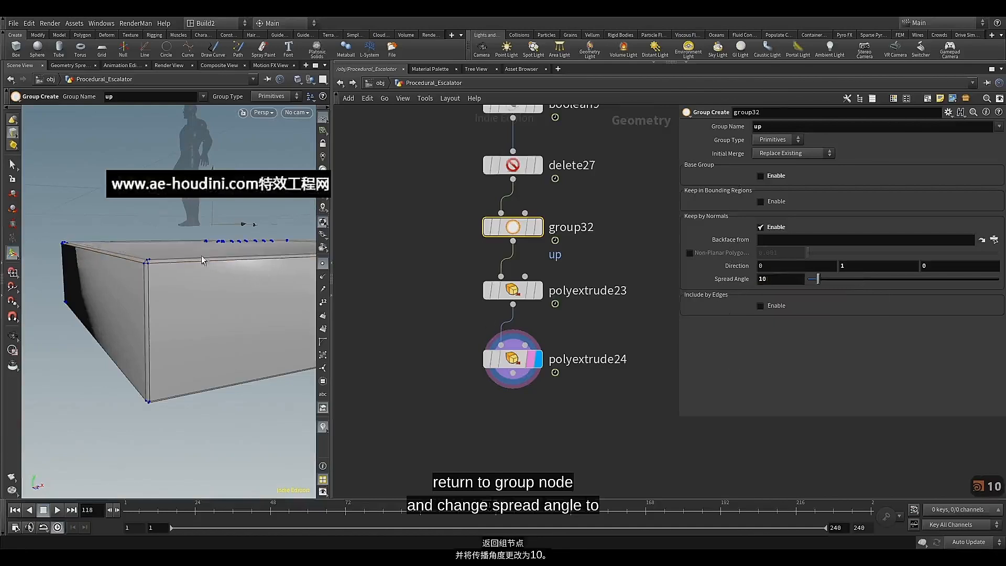
{"action": "left_click_drag", "start_coordinate": [202, 260], "coordinate": [73, 236]}
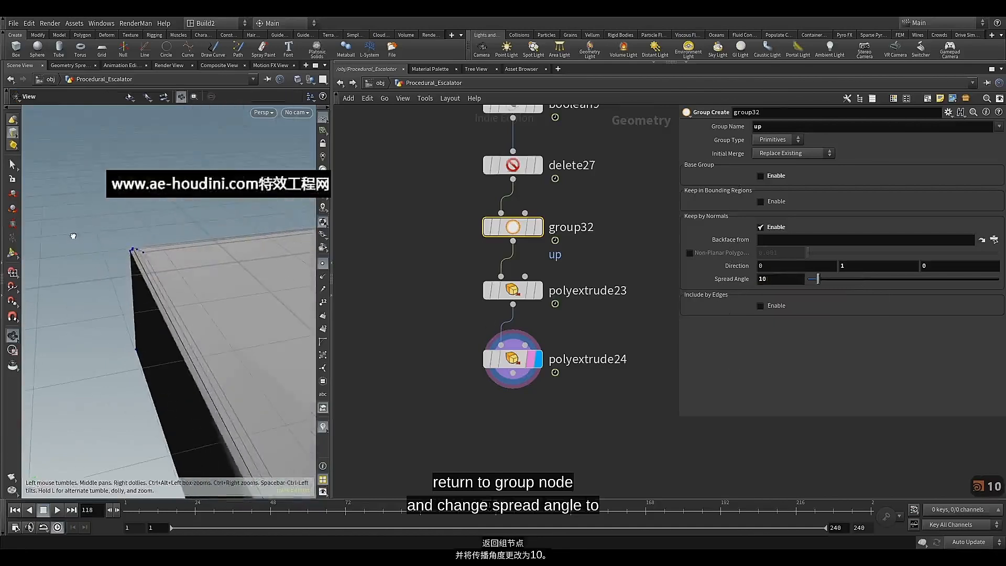
Copy the uv network box and the clean and soften normals nodes above the Truss1 null
{"action": "left_click", "coordinate": [511, 359]}
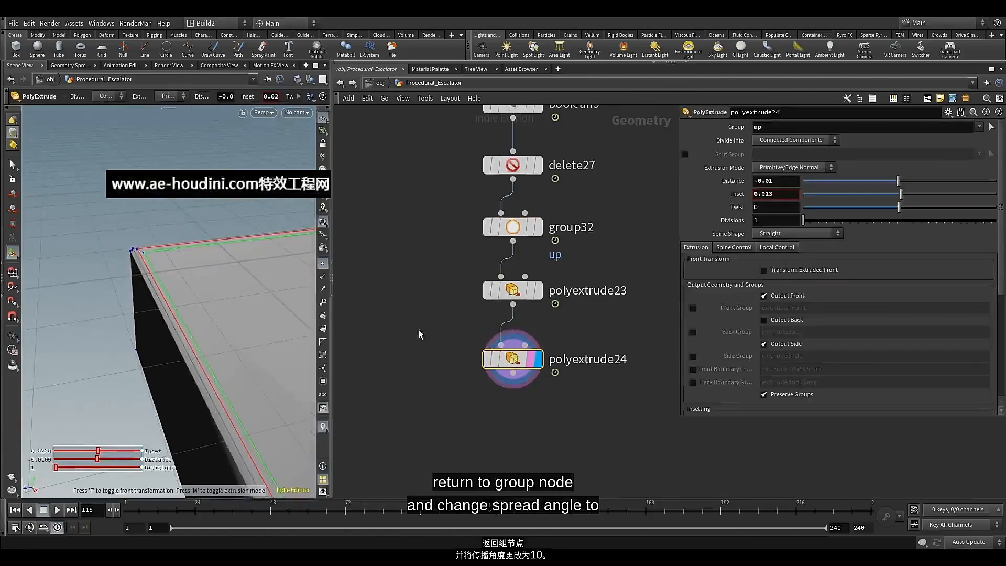
{"action": "middle_click_drag", "start_coordinate": [419, 334], "coordinate": [445, 169]}
{"action": "scroll", "coordinate": [504, 252], "scroll_direction": "down", "scroll_amount": 3}
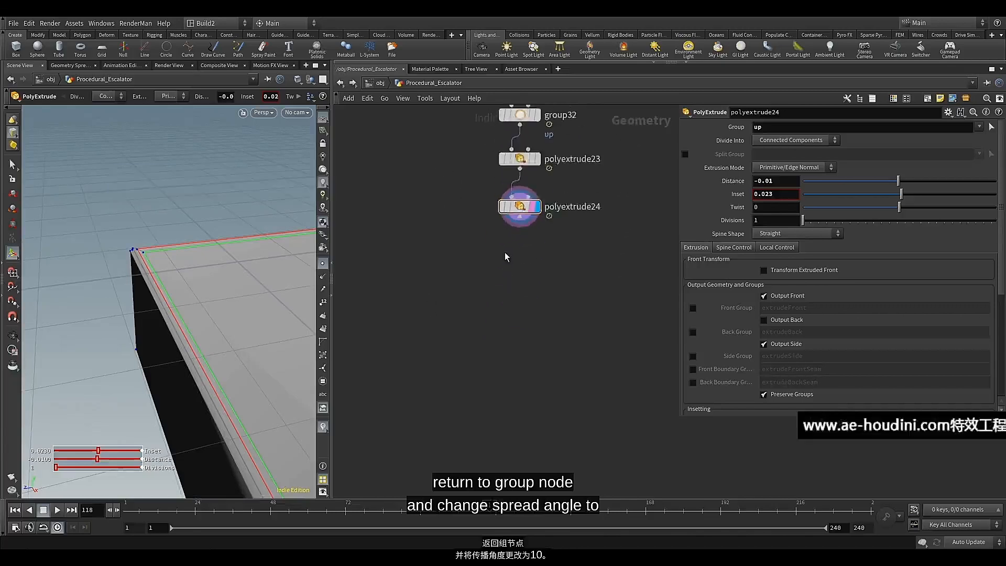
{"action": "middle_click_drag", "start_coordinate": [505, 253], "coordinate": [593, 369]}
{"action": "scroll", "coordinate": [505, 363], "scroll_direction": "down", "scroll_amount": 5}
{"action": "scroll", "coordinate": [520, 351], "scroll_direction": "down", "scroll_amount": 6}
{"action": "scroll", "coordinate": [516, 354], "scroll_direction": "up", "scroll_amount": 3}
{"action": "scroll", "coordinate": [548, 349], "scroll_direction": "up", "scroll_amount": 3}
{"action": "scroll", "coordinate": [506, 316], "scroll_direction": "down", "scroll_amount": 5}
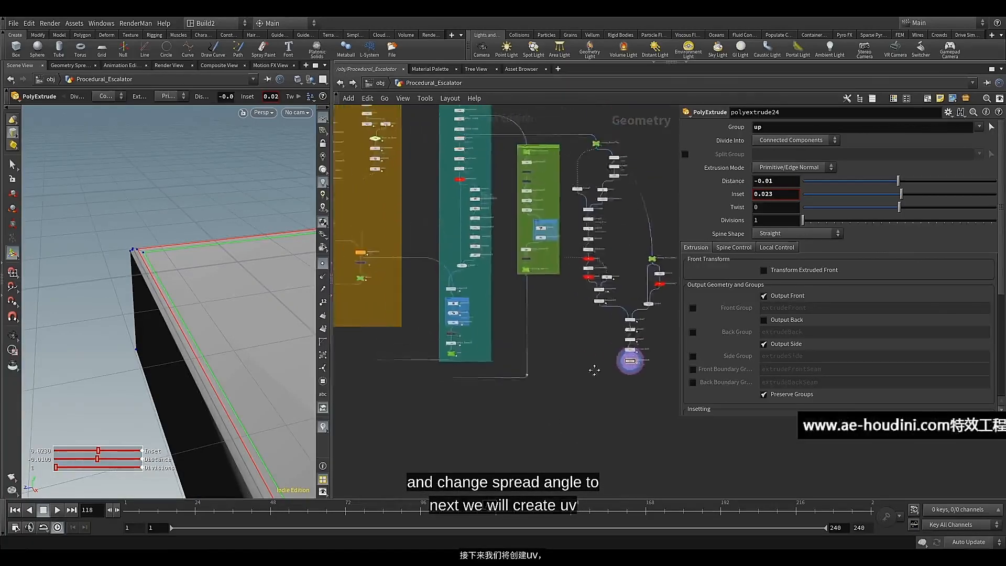
{"action": "scroll", "coordinate": [472, 325], "scroll_direction": "up", "scroll_amount": 4}
{"action": "scroll", "coordinate": [461, 315], "scroll_direction": "up", "scroll_amount": 3}
{"action": "left_click_drag", "start_coordinate": [506, 246], "coordinate": [428, 372]}
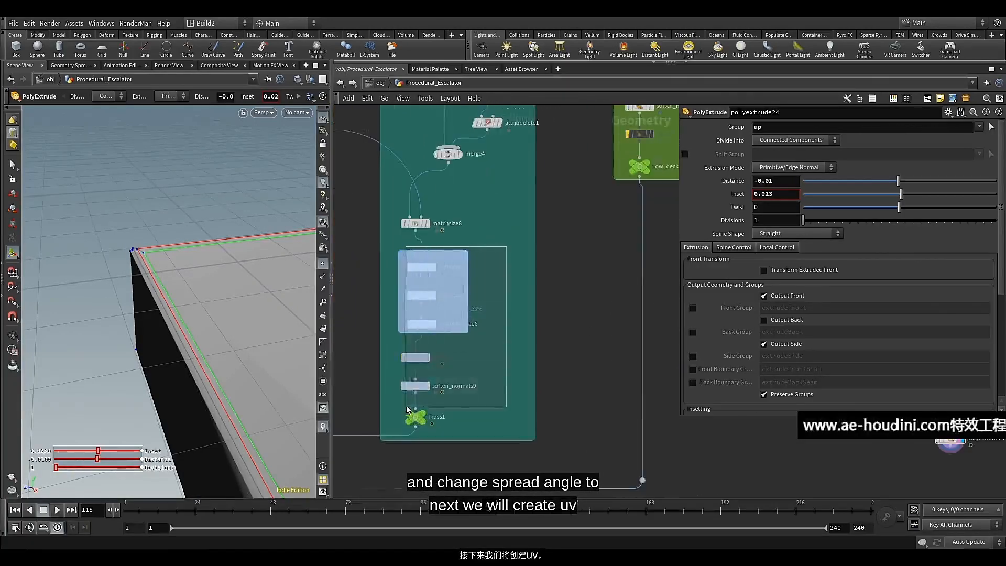
{"action": "left_click_drag", "start_coordinate": [407, 409], "coordinate": [408, 406]}
{"action": "key", "text": "ctrl+c"}
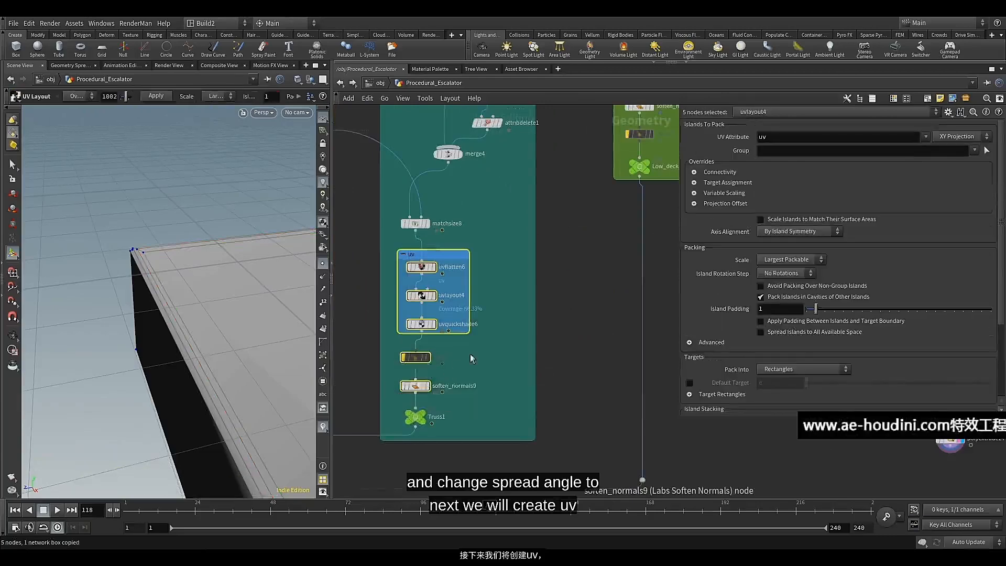
Paste the copied UV, clean and soften normals nodes near polyextrude24
{"action": "scroll", "coordinate": [484, 356], "scroll_direction": "down", "scroll_amount": 7}
{"action": "scroll", "coordinate": [503, 331], "scroll_direction": "up", "scroll_amount": 6}
{"action": "middle_click_drag", "start_coordinate": [545, 381], "coordinate": [517, 308]}
{"action": "left_click", "coordinate": [517, 307]}
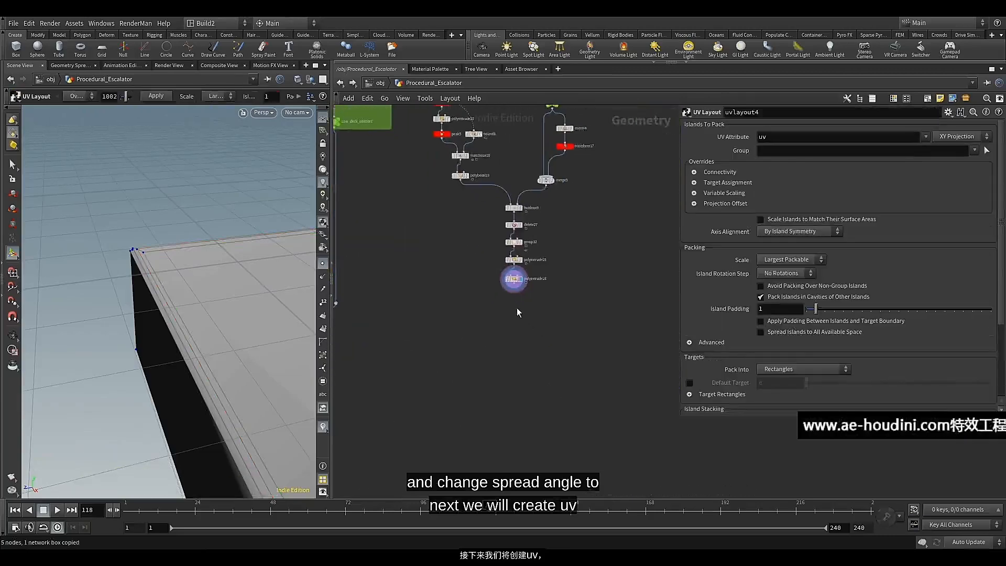
{"action": "scroll", "coordinate": [513, 309], "scroll_direction": "up", "scroll_amount": 2}
{"action": "key", "text": "ctrl+v"}
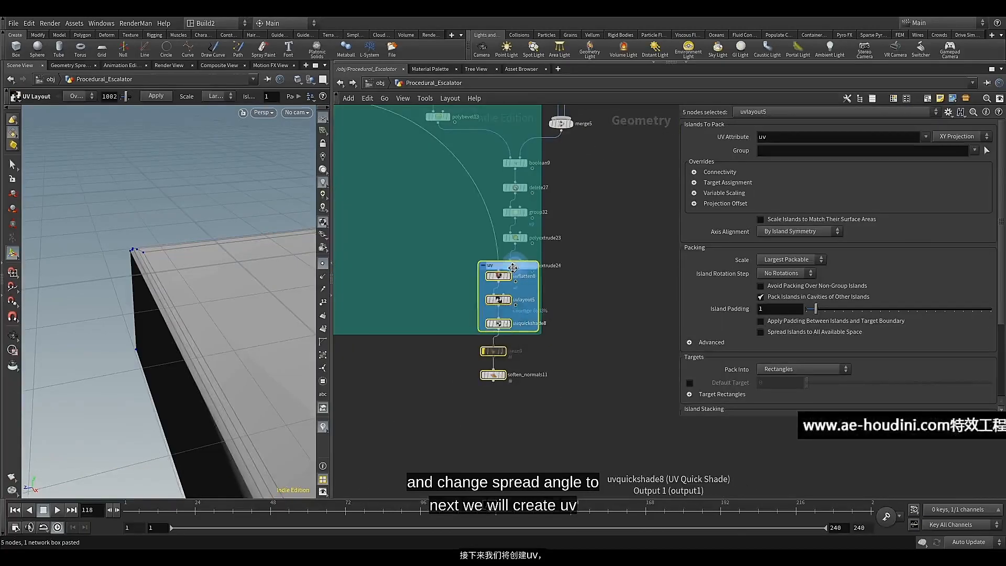
Move the pasted nodes clear of the enlarged teal network box and shrink that box back around the truss nodes
{"action": "left_click_drag", "start_coordinate": [512, 268], "coordinate": [453, 390]}
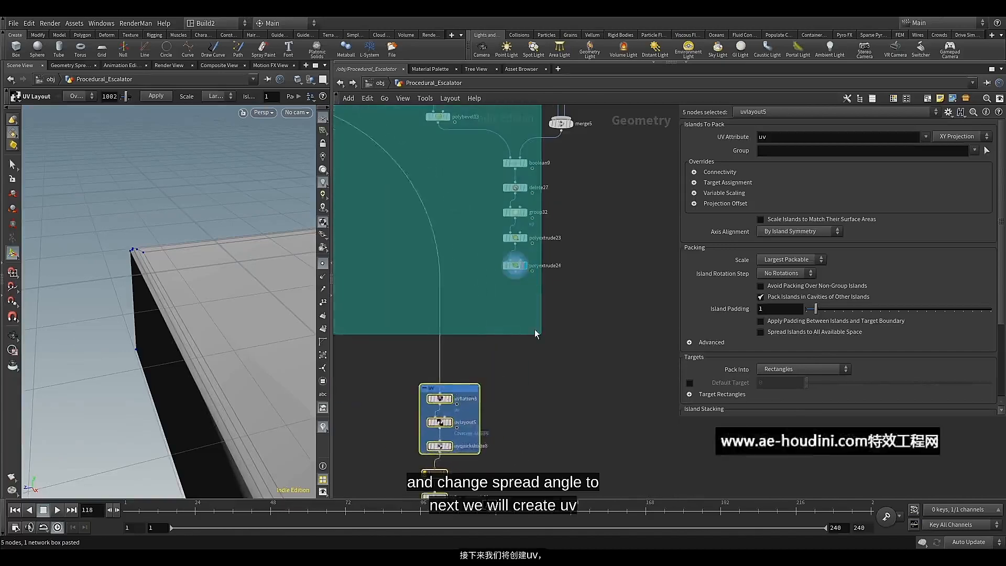
{"action": "scroll", "coordinate": [536, 333], "scroll_direction": "down", "scroll_amount": 4}
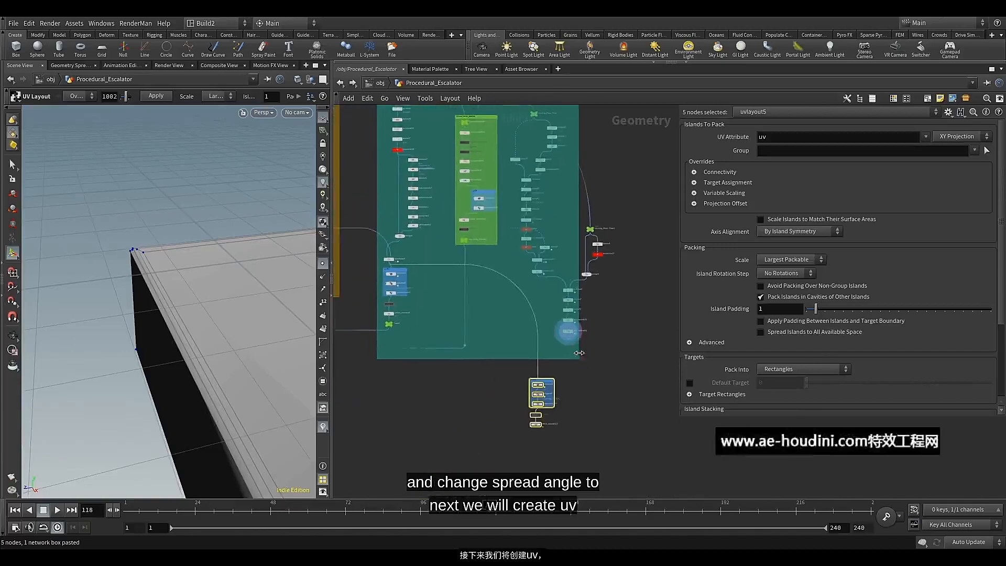
{"action": "left_click_drag", "start_coordinate": [578, 353], "coordinate": [443, 343]}
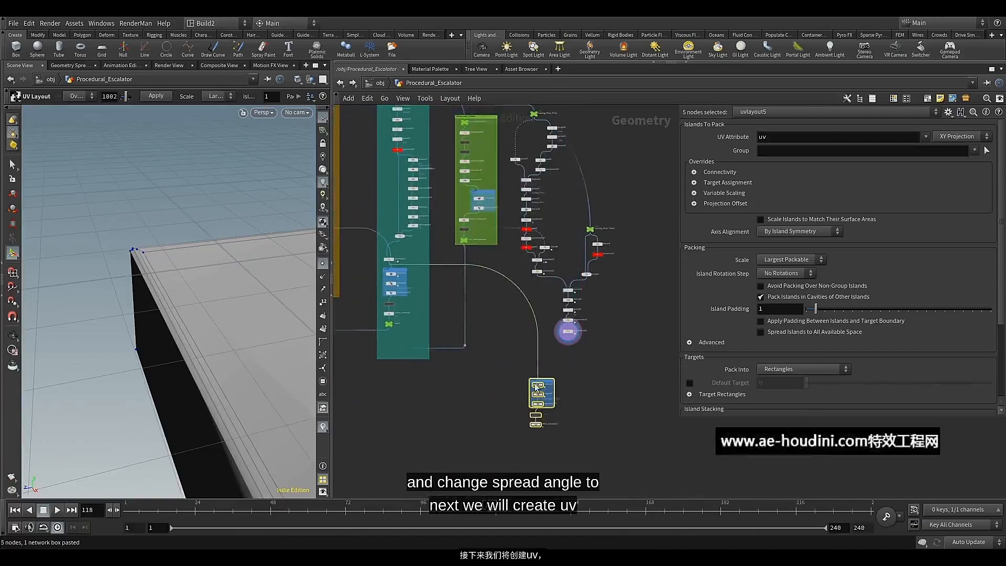
Place the pasted chain under polyextrude24, wire polyextrude24 into uvflatten8, and align the clean and soften normals nodes below
{"action": "scroll", "coordinate": [536, 387], "scroll_direction": "up", "scroll_amount": 2}
{"action": "left_click_drag", "start_coordinate": [548, 379], "coordinate": [589, 325]}
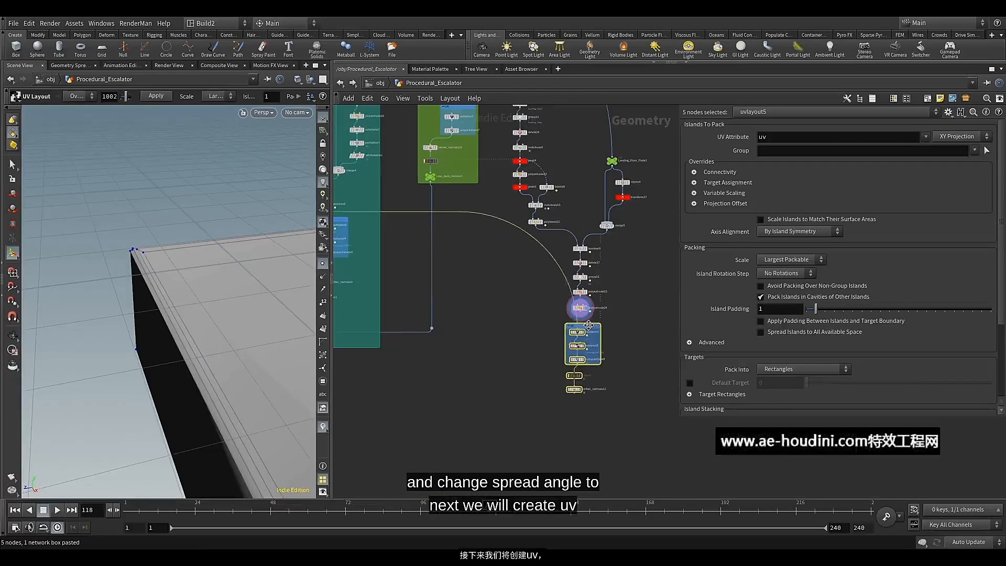
{"action": "scroll", "coordinate": [558, 325], "scroll_direction": "up", "scroll_amount": 2}
{"action": "left_click", "coordinate": [539, 325]}
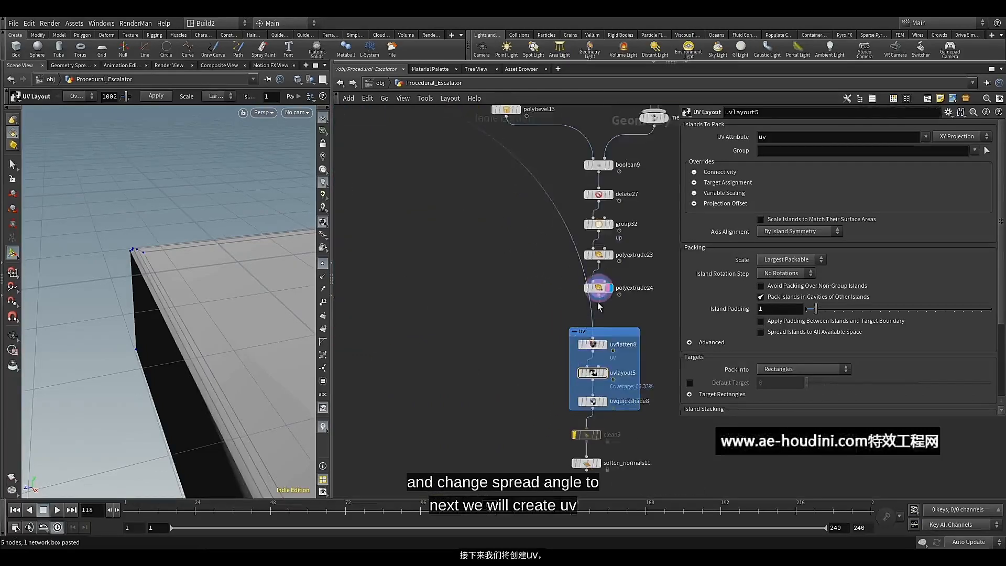
{"action": "middle_click_drag", "start_coordinate": [538, 352], "coordinate": [497, 318]}
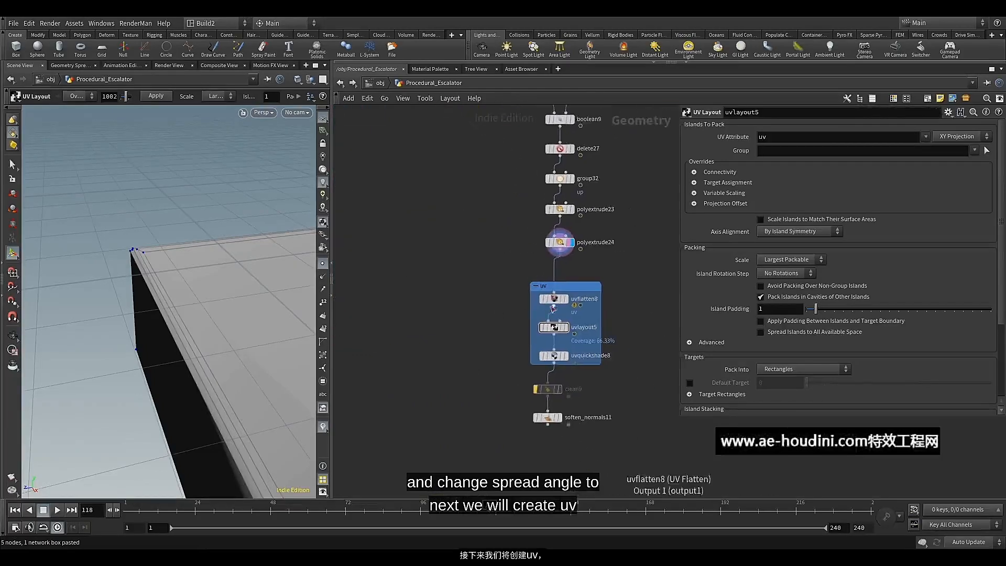
{"action": "left_click_drag", "start_coordinate": [583, 288], "coordinate": [590, 273]}
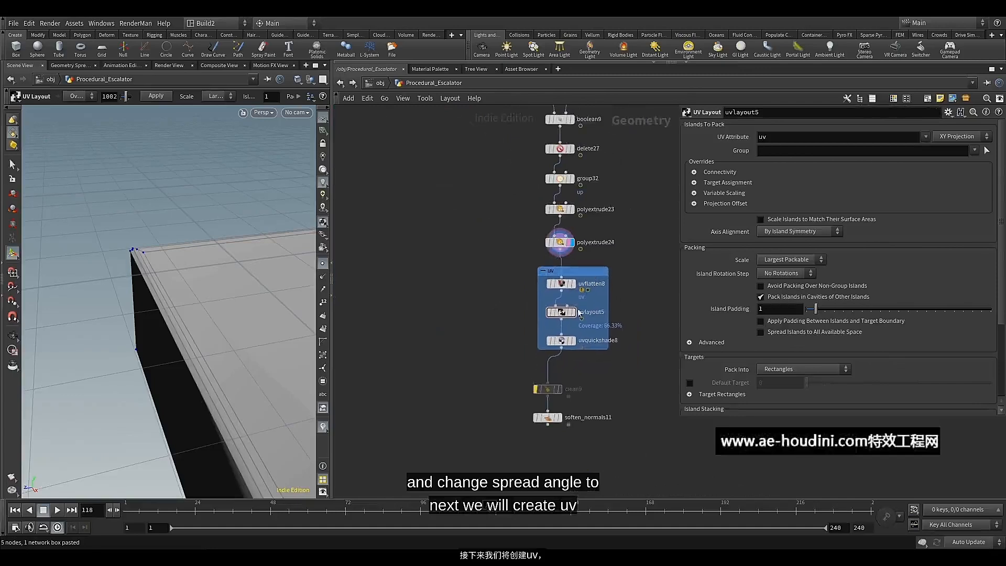
{"action": "left_click_drag", "start_coordinate": [531, 415], "coordinate": [569, 381]}
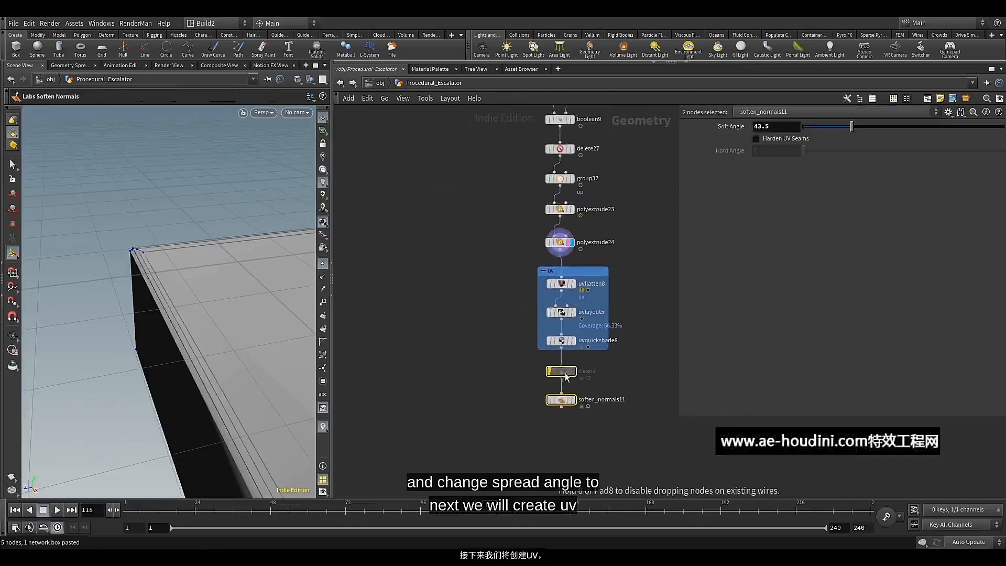
Duplicate the Landing_Floor_Plate1 null, connect the copy after soften_normals11 and display it
{"action": "scroll", "coordinate": [500, 322], "scroll_direction": "down", "scroll_amount": 5}
{"action": "left_click", "coordinate": [503, 265]}
{"action": "middle_click_drag", "start_coordinate": [530, 220], "coordinate": [516, 360]}
{"action": "scroll", "coordinate": [538, 304], "scroll_direction": "up", "scroll_amount": 3}
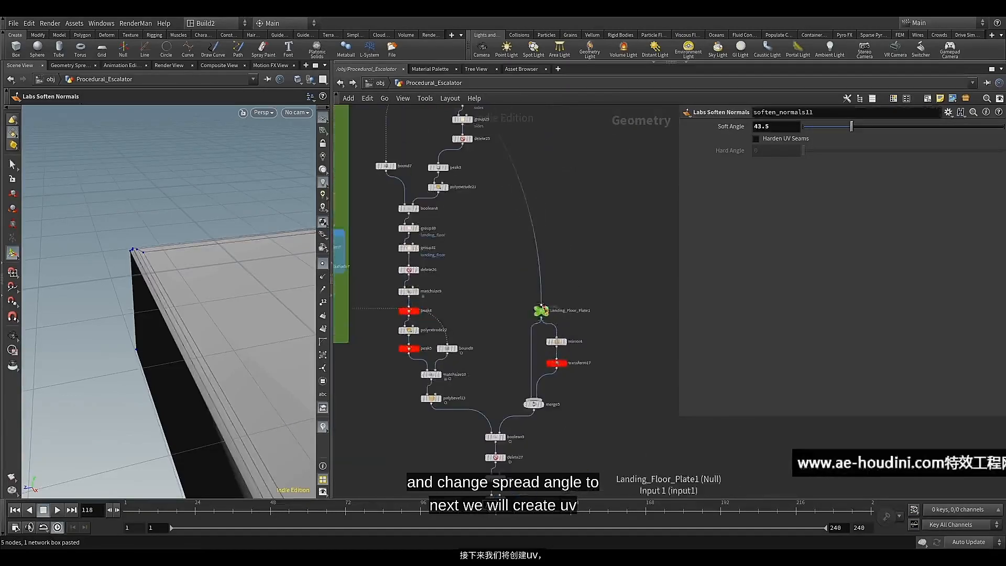
{"action": "left_click", "coordinate": [542, 310]}
{"action": "key", "text": "ctrl+c"}
{"action": "scroll", "coordinate": [525, 309], "scroll_direction": "down", "scroll_amount": 3}
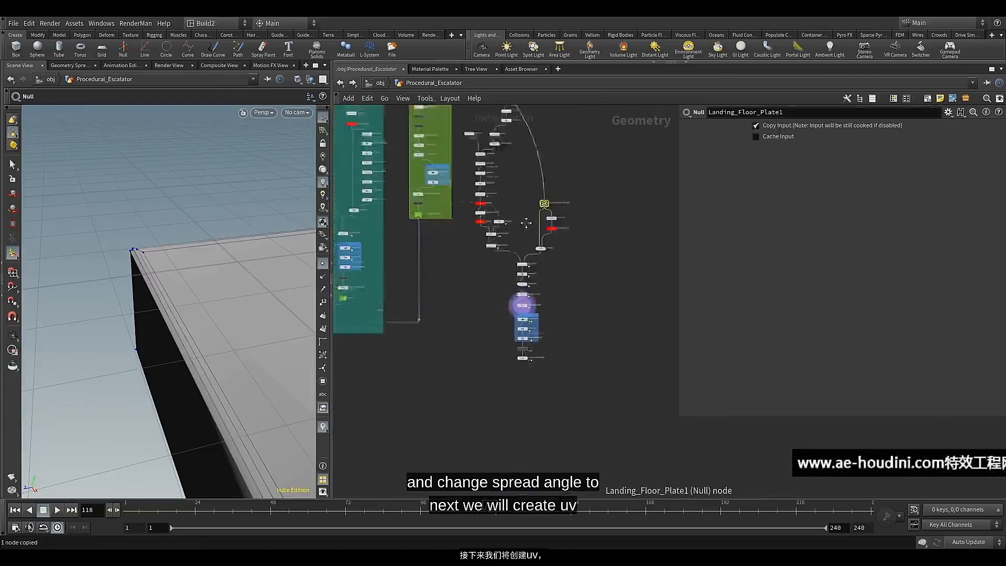
{"action": "scroll", "coordinate": [524, 357], "scroll_direction": "up", "scroll_amount": 5}
{"action": "key", "text": "ctrl+v"}
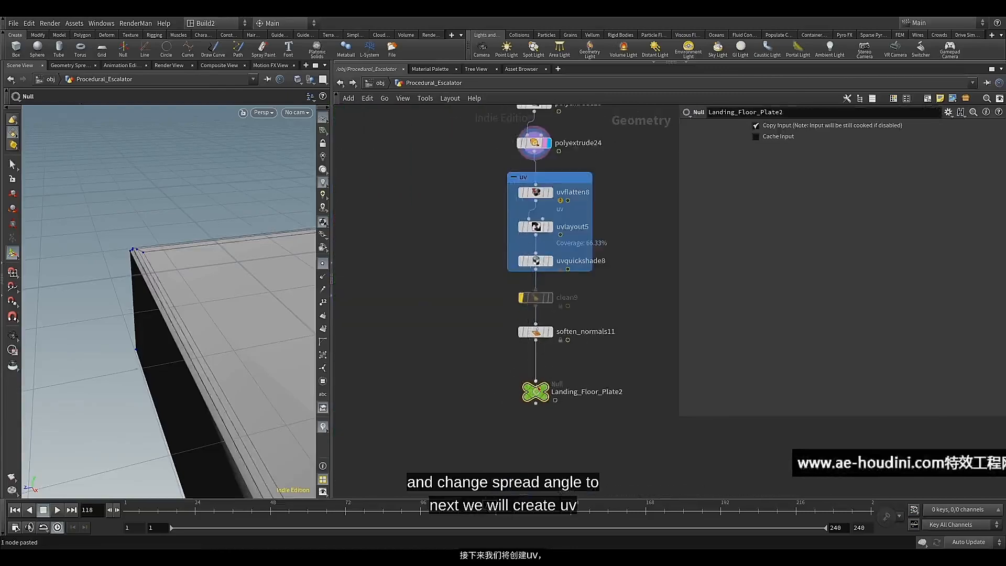
{"action": "left_click", "coordinate": [535, 392]}
Inspect the UV shading on the landing floor, and display uvflatten8 with its flattening parameters
{"action": "right_click_drag", "start_coordinate": [220, 272], "coordinate": [90, 376], "text": "alt"}
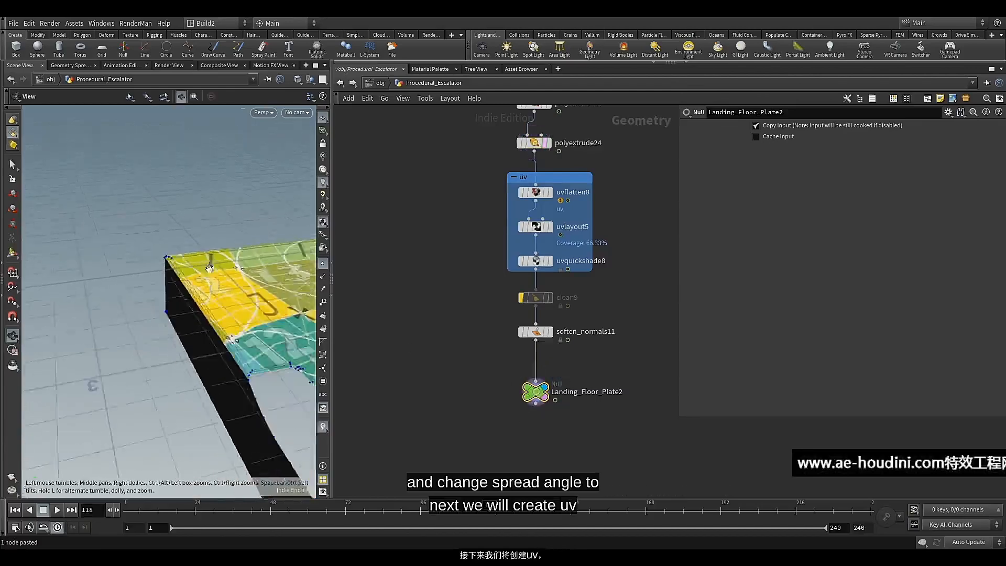
{"action": "left_click_drag", "start_coordinate": [90, 376], "coordinate": [287, 292], "text": "alt"}
{"action": "left_click_drag", "start_coordinate": [227, 267], "coordinate": [250, 325], "text": "alt"}
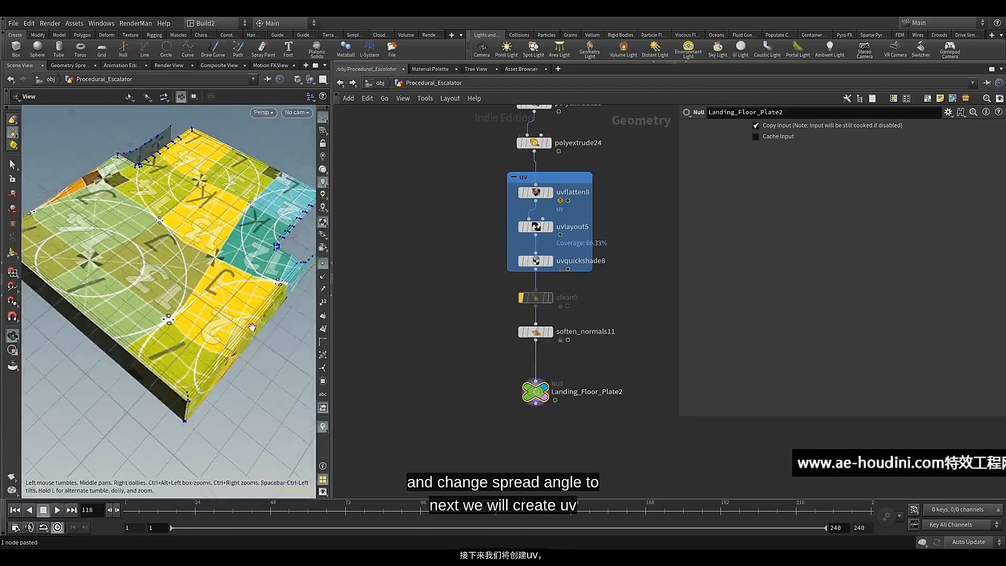
{"action": "left_click", "coordinate": [549, 227]}
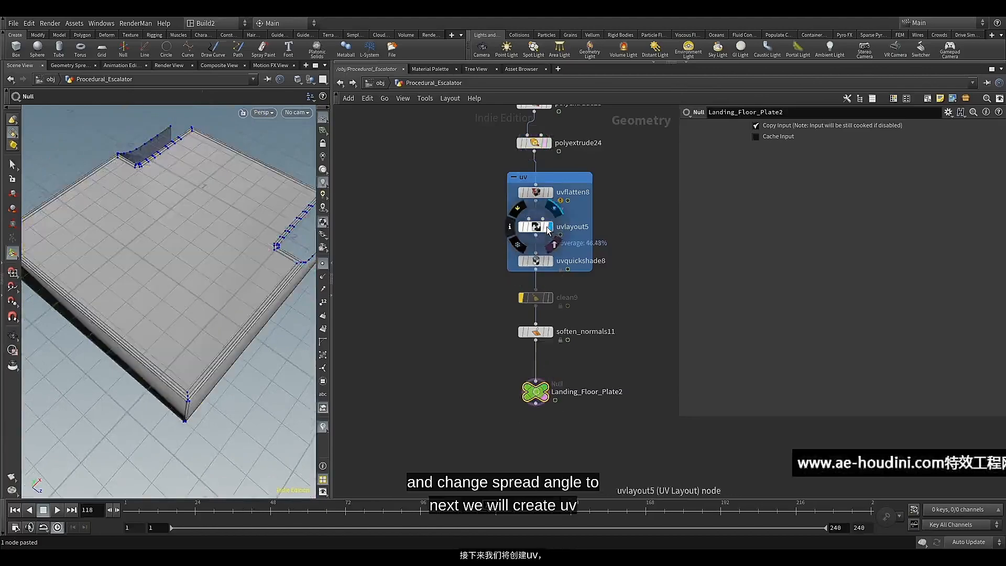
{"action": "left_click", "coordinate": [548, 196]}
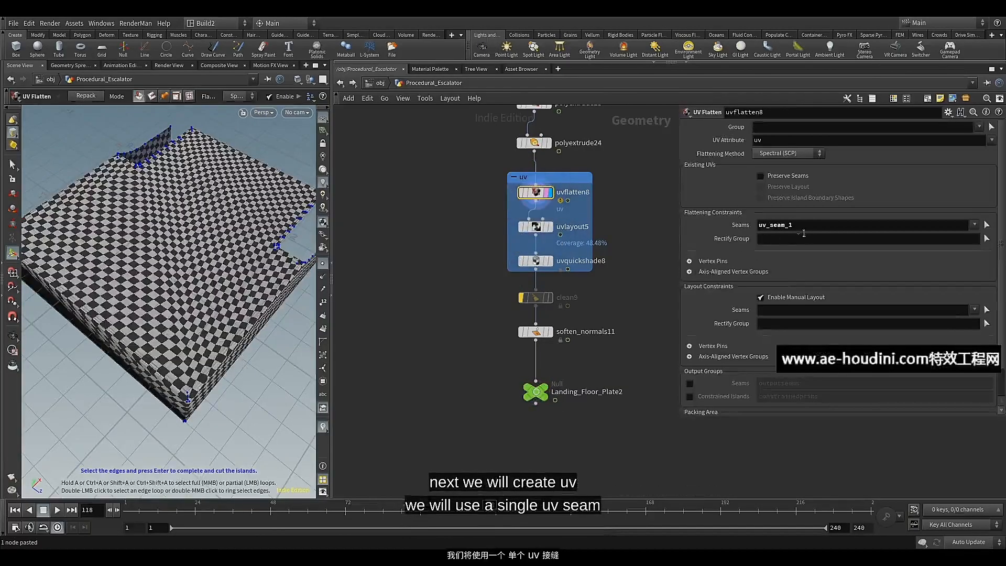
Enable the Edge Fillet Polygons output group on polybevel13
{"action": "scroll", "coordinate": [602, 272], "scroll_direction": "down", "scroll_amount": 6}
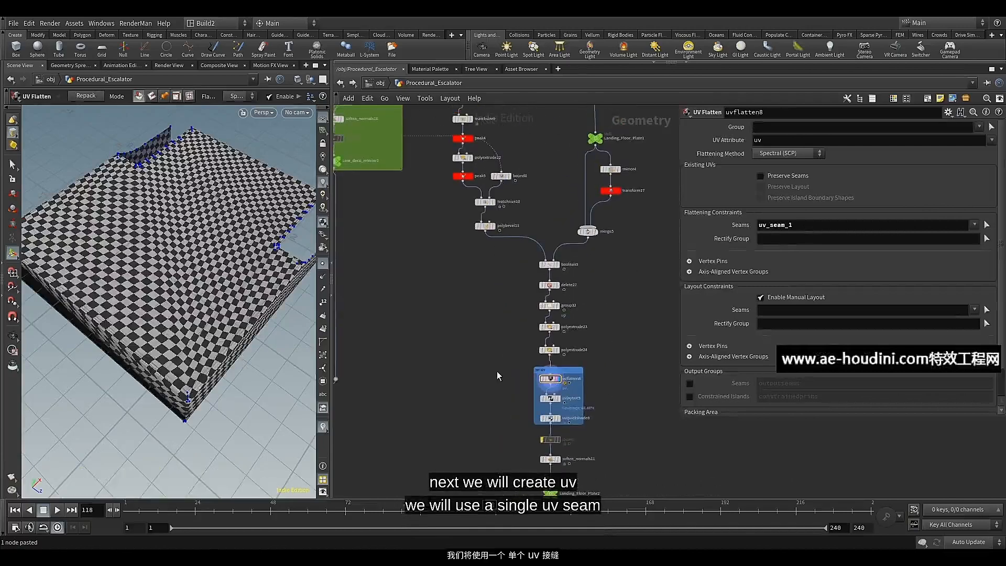
{"action": "middle_click_drag", "start_coordinate": [471, 302], "coordinate": [457, 379]}
{"action": "scroll", "coordinate": [492, 325], "scroll_direction": "up", "scroll_amount": 5}
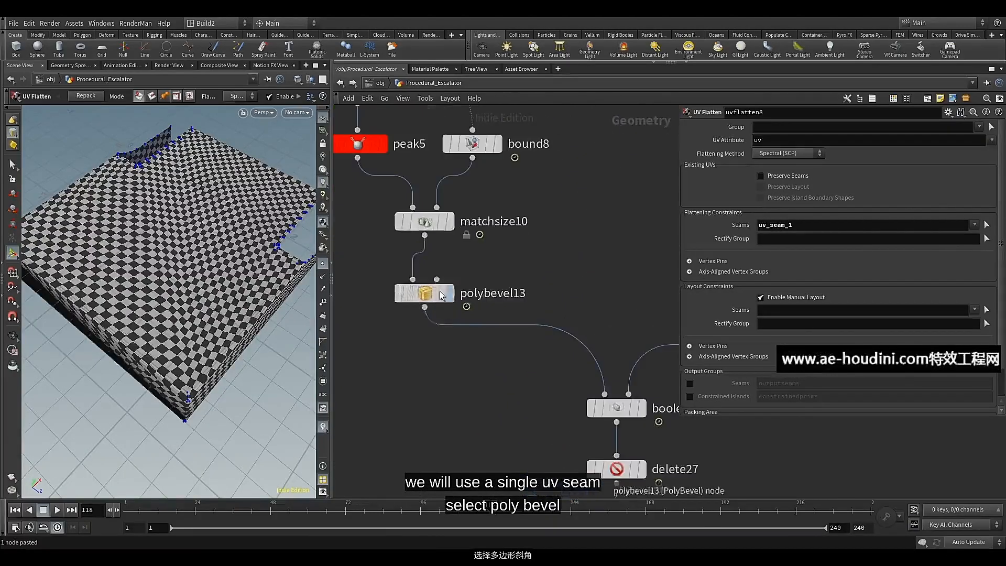
{"action": "left_click", "coordinate": [472, 303]}
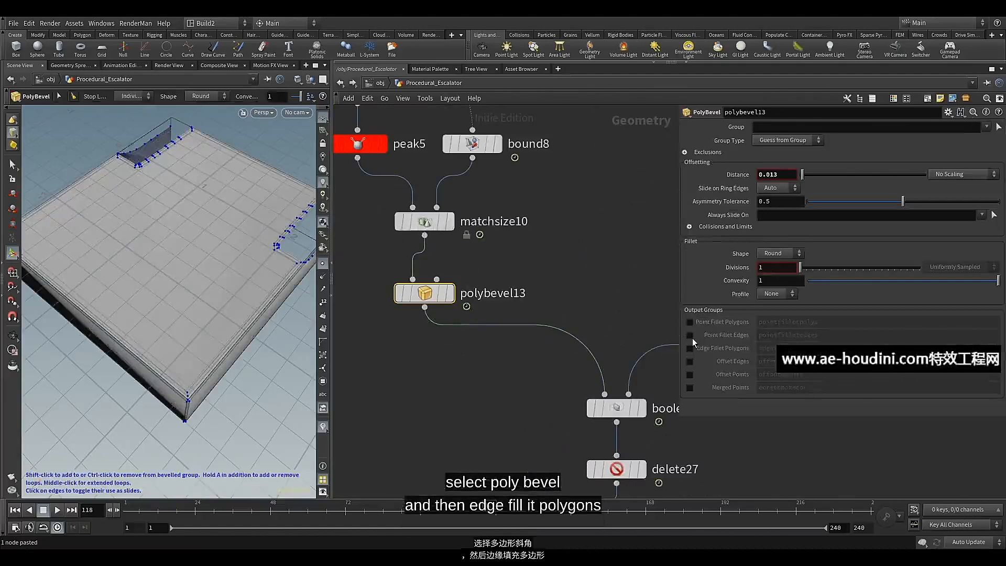
{"action": "left_click", "coordinate": [689, 348]}
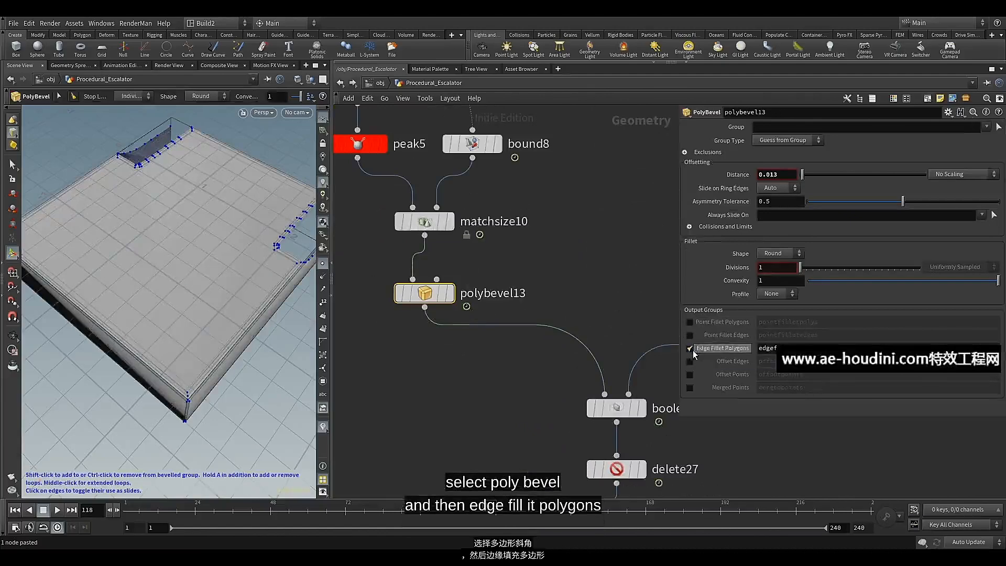
{"action": "middle_click_drag", "start_coordinate": [514, 394], "coordinate": [476, 291]}
{"action": "scroll", "coordinate": [482, 314], "scroll_direction": "down", "scroll_amount": 5}
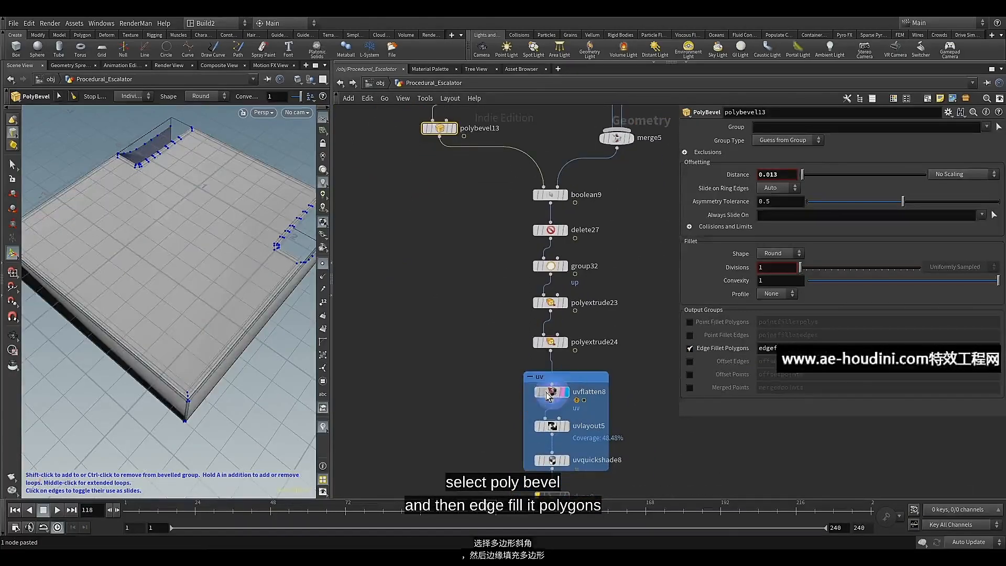
Name polybevel13's edge fillet polygons group uv_seam_1, matching the Seams group of uvflatten8
{"action": "left_click", "coordinate": [548, 395]}
{"action": "left_click_drag", "start_coordinate": [799, 225], "coordinate": [749, 225]}
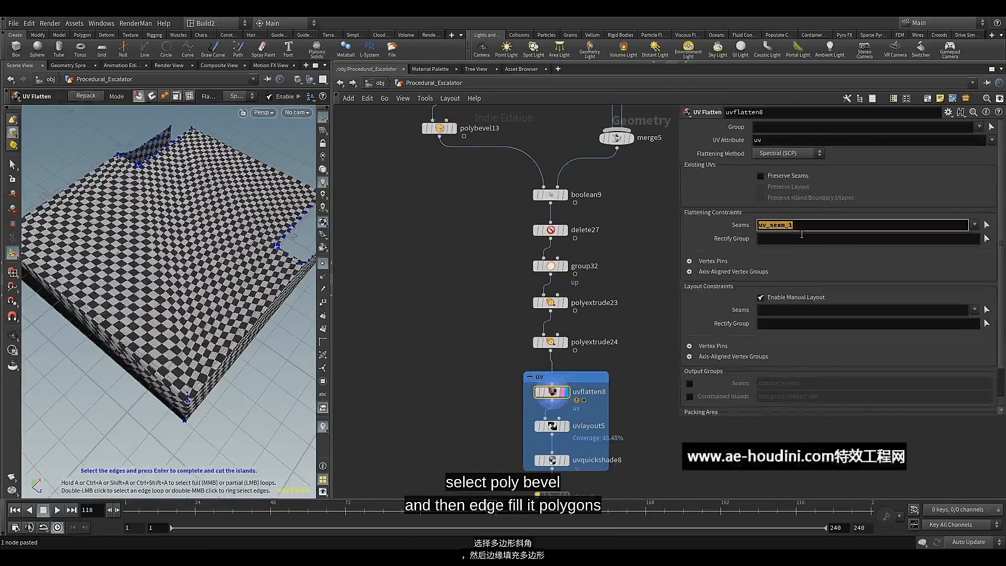
{"action": "left_click", "coordinate": [439, 128]}
{"action": "middle_click_drag", "start_coordinate": [491, 156], "coordinate": [491, 182]}
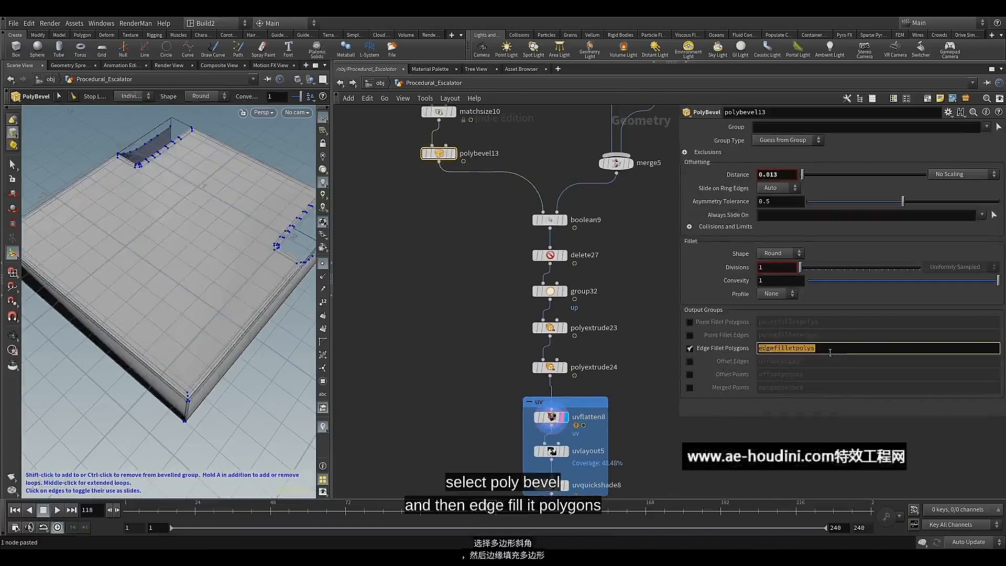
{"action": "key", "text": "Return"}
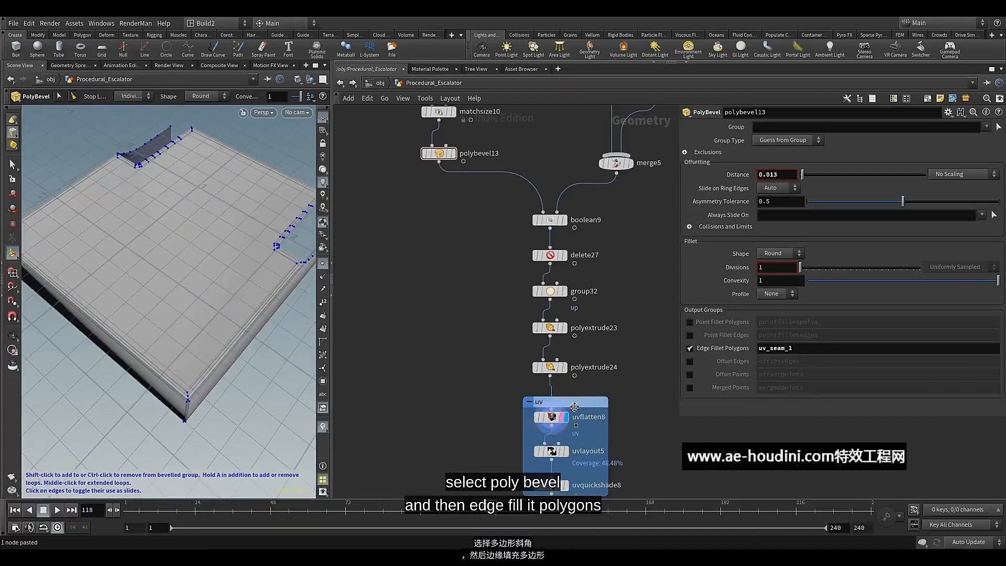
Display uvlayout5, uvquickshade8 and soften_normals11 in turn and examine the checker texture on the landing floor
{"action": "middle_click_drag", "start_coordinate": [498, 400], "coordinate": [502, 350]}
{"action": "left_click", "coordinate": [554, 368]}
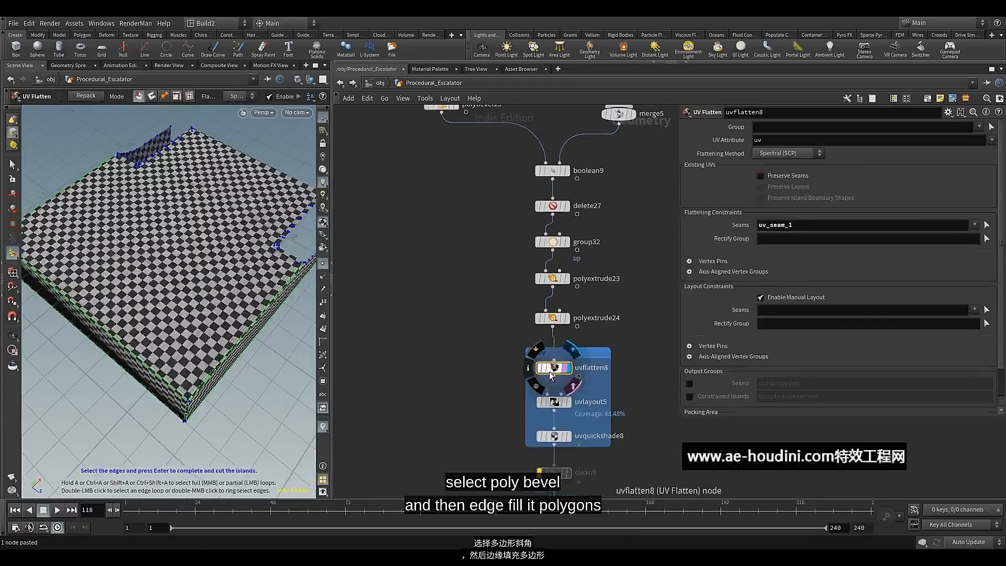
{"action": "left_click", "coordinate": [556, 402]}
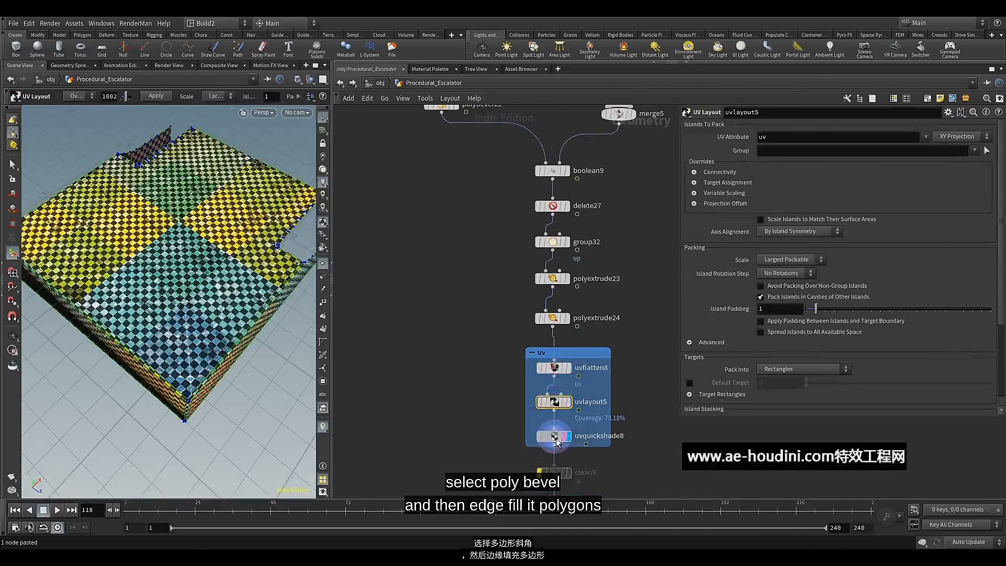
{"action": "left_click", "coordinate": [555, 436]}
{"action": "left_click_drag", "start_coordinate": [221, 313], "coordinate": [199, 287]}
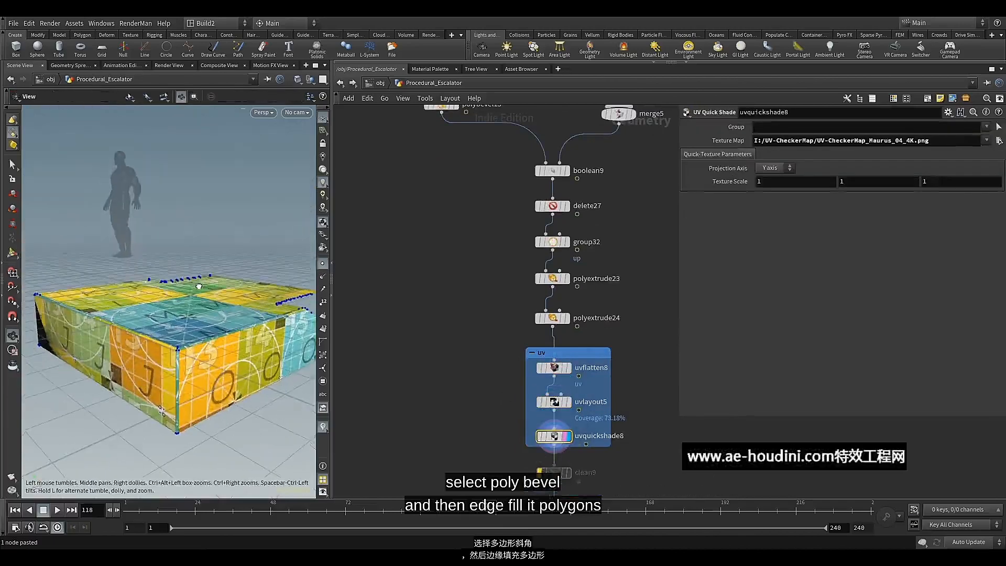
{"action": "scroll", "coordinate": [470, 304], "scroll_direction": "down", "scroll_amount": 3}
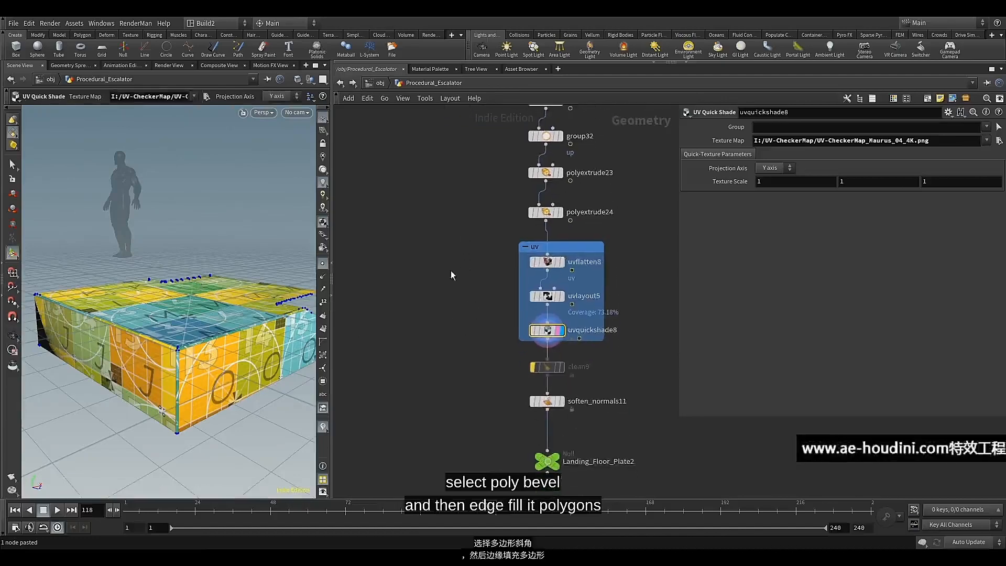
{"action": "left_click", "coordinate": [555, 403]}
{"action": "left_click_drag", "start_coordinate": [229, 317], "coordinate": [222, 340]}
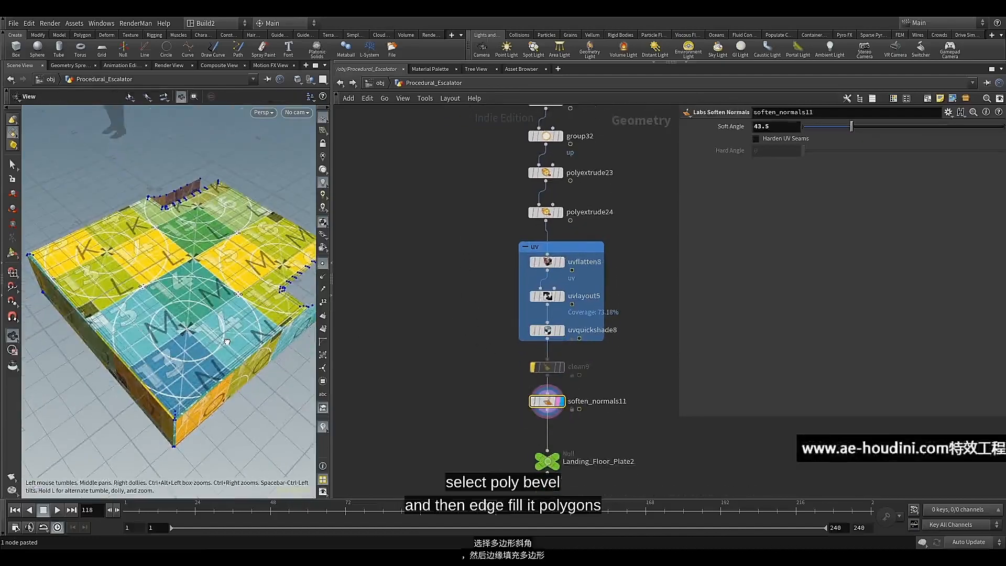
{"action": "scroll", "coordinate": [431, 241], "scroll_direction": "down", "scroll_amount": 5}
{"action": "middle_click_drag", "start_coordinate": [432, 237], "coordinate": [448, 253]}
{"action": "left_click_drag", "start_coordinate": [151, 214], "coordinate": [195, 233], "text": "alt"}
{"action": "middle_click_drag", "start_coordinate": [196, 233], "coordinate": [194, 284], "text": "alt"}
{"action": "left_click_drag", "start_coordinate": [194, 284], "coordinate": [193, 251], "text": "alt"}
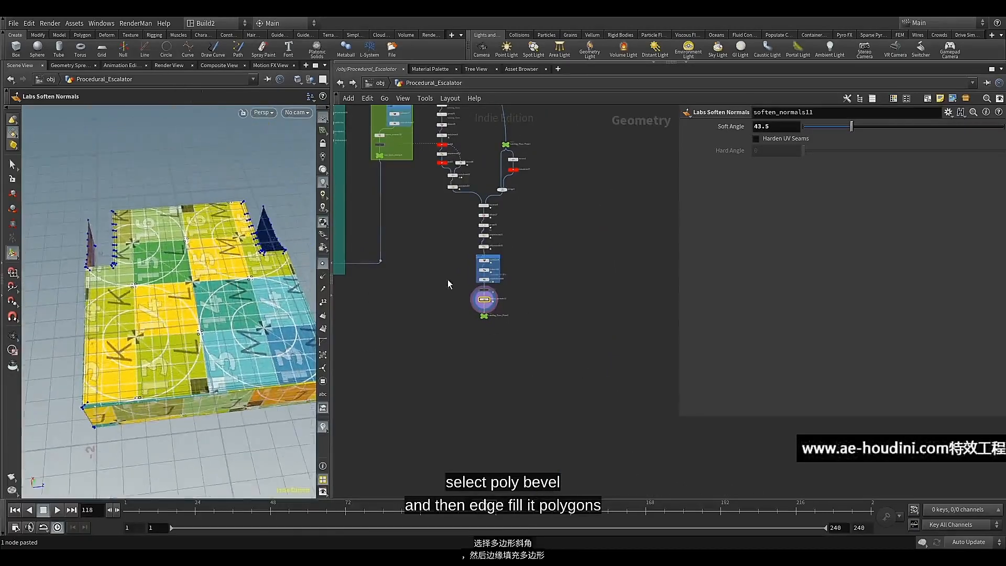
Select the Landing_Floor_Plate2 null and display it
{"action": "scroll", "coordinate": [485, 310], "scroll_direction": "up", "scroll_amount": 5}
{"action": "left_click", "coordinate": [497, 314]}
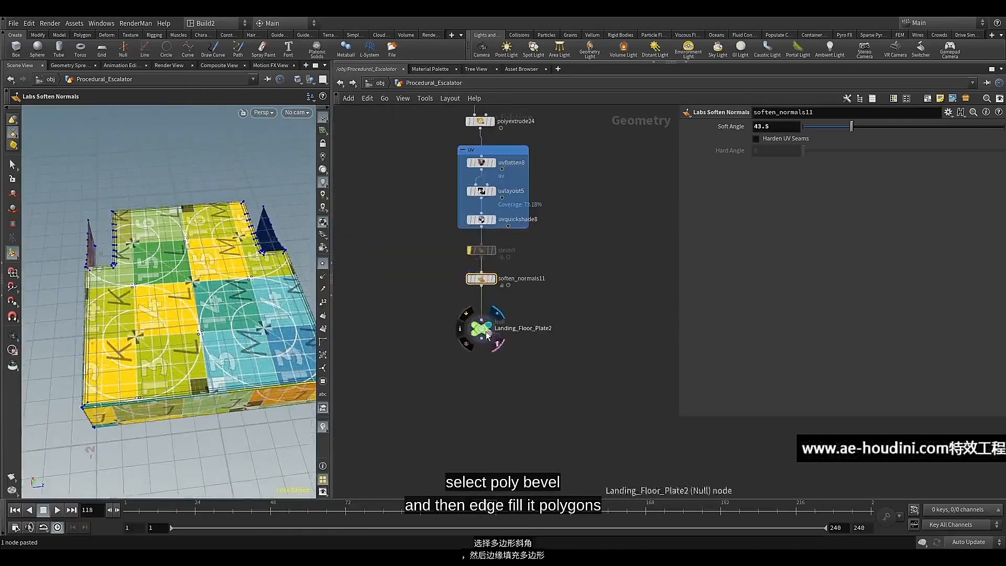
{"action": "left_click", "coordinate": [479, 328]}
Connect the output of Landing_Floor_Plate2 to the merge3 node
{"action": "scroll", "coordinate": [428, 276], "scroll_direction": "down", "scroll_amount": 5}
{"action": "middle_click_drag", "start_coordinate": [427, 276], "coordinate": [495, 379]}
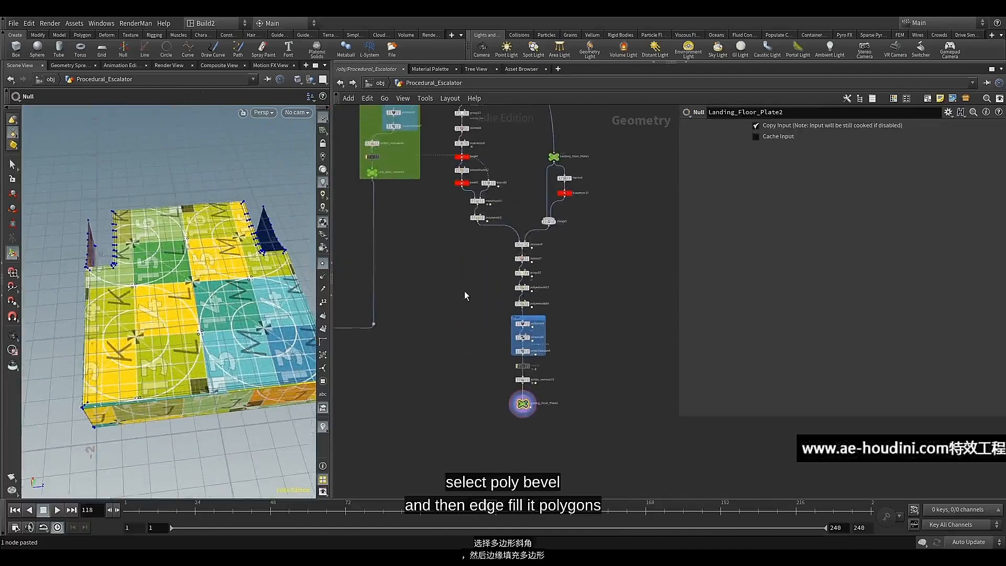
{"action": "scroll", "coordinate": [513, 435], "scroll_direction": "down", "scroll_amount": 5}
{"action": "middle_click_drag", "start_coordinate": [514, 435], "coordinate": [551, 365]}
{"action": "scroll", "coordinate": [551, 365], "scroll_direction": "up", "scroll_amount": 6}
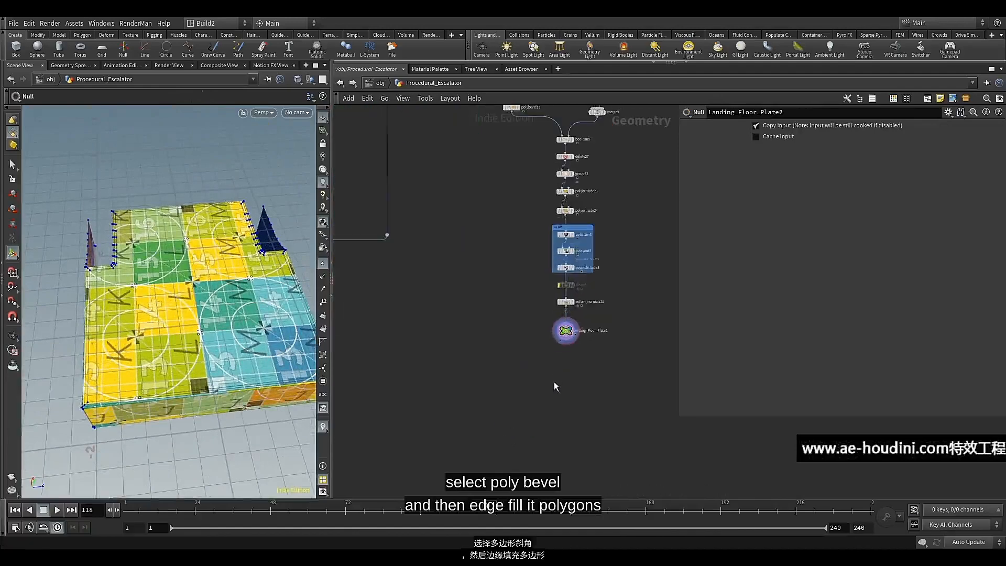
{"action": "left_click", "coordinate": [566, 340]}
{"action": "scroll", "coordinate": [501, 377], "scroll_direction": "down", "scroll_amount": 6}
{"action": "middle_click_drag", "start_coordinate": [442, 393], "coordinate": [653, 359]}
{"action": "scroll", "coordinate": [460, 351], "scroll_direction": "down", "scroll_amount": 3}
{"action": "middle_click_drag", "start_coordinate": [460, 351], "coordinate": [620, 340]}
{"action": "middle_click_drag", "start_coordinate": [429, 346], "coordinate": [487, 352]}
{"action": "scroll", "coordinate": [429, 359], "scroll_direction": "up", "scroll_amount": 7}
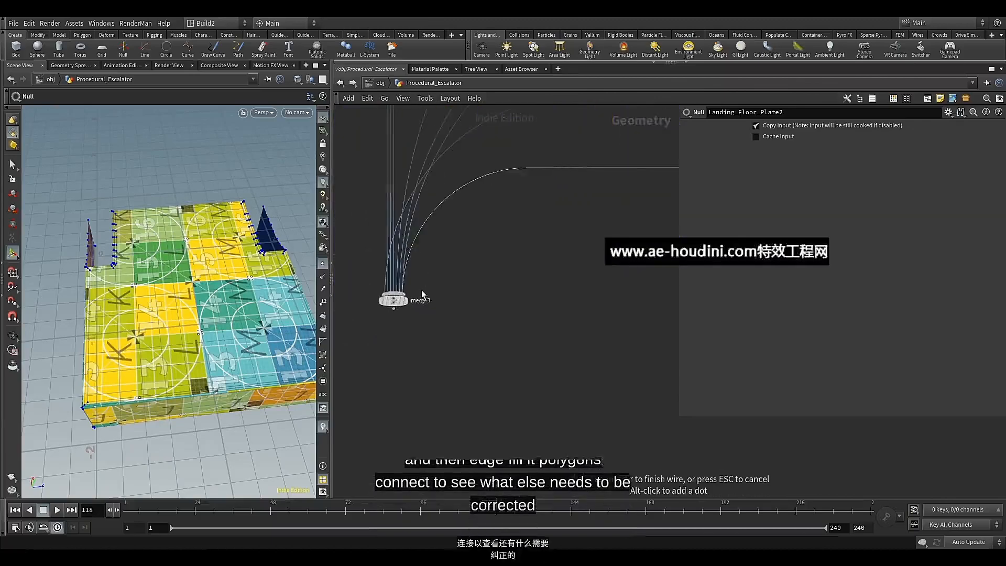
{"action": "left_click", "coordinate": [422, 294]}
{"action": "scroll", "coordinate": [419, 296], "scroll_direction": "up", "scroll_amount": 3}
Display merge3 and inspect how the landing floor meets the steps and balustrade
{"action": "left_click", "coordinate": [394, 306]}
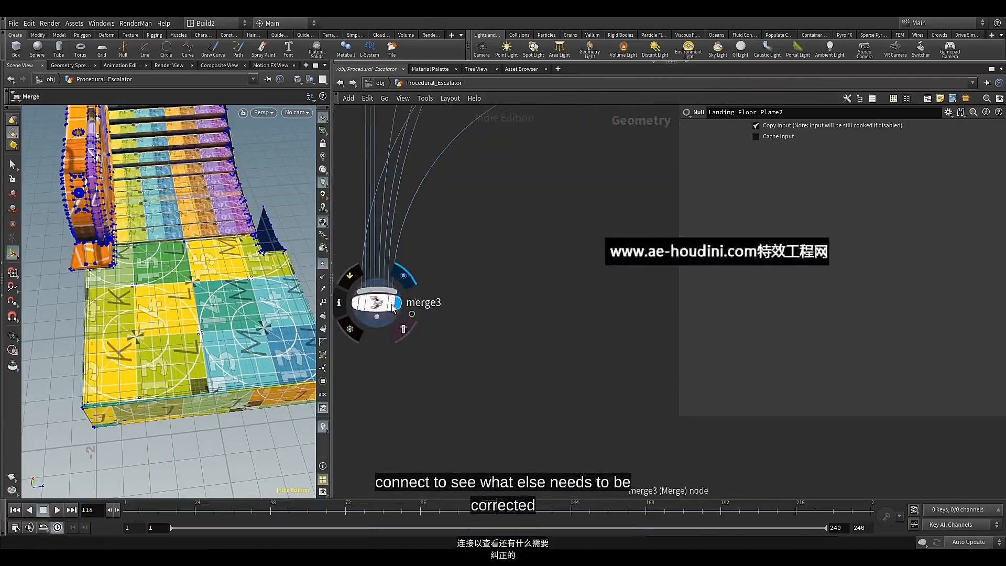
{"action": "left_click", "coordinate": [385, 308]}
{"action": "left_click_drag", "start_coordinate": [262, 272], "coordinate": [168, 268], "text": "alt"}
{"action": "middle_click_drag", "start_coordinate": [167, 269], "coordinate": [101, 330], "text": "alt"}
{"action": "left_click_drag", "start_coordinate": [101, 330], "coordinate": [312, 310], "text": "alt"}
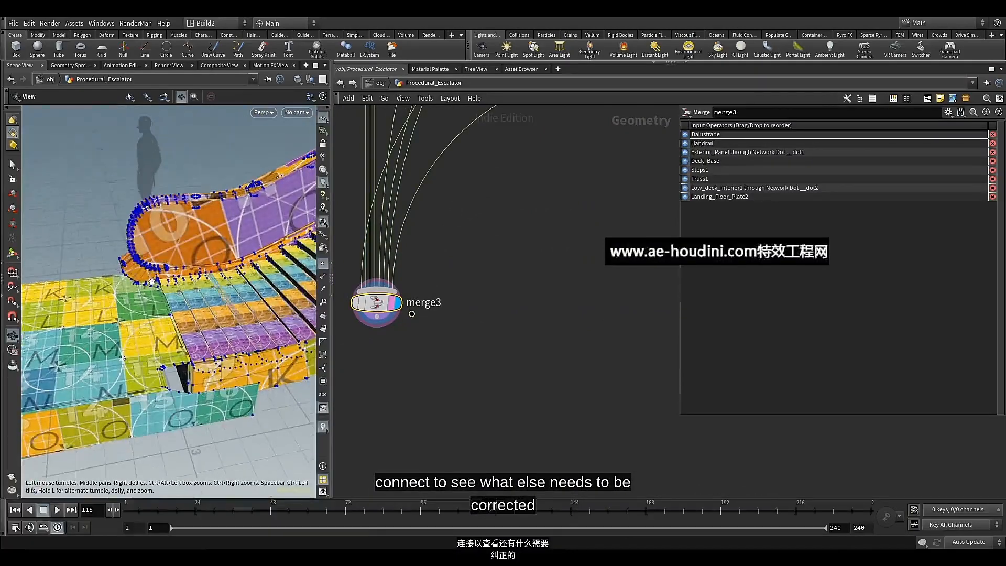
{"action": "mouse_move", "coordinate": [197, 273]}
{"action": "left_mouse_down", "text": "alt"}
{"action": "mouse_move", "coordinate": [170, 258]}
{"action": "mouse_move", "coordinate": [199, 287]}
{"action": "left_mouse_up", "text": "alt"}
{"action": "scroll", "coordinate": [587, 291], "scroll_direction": "down", "scroll_amount": 6}
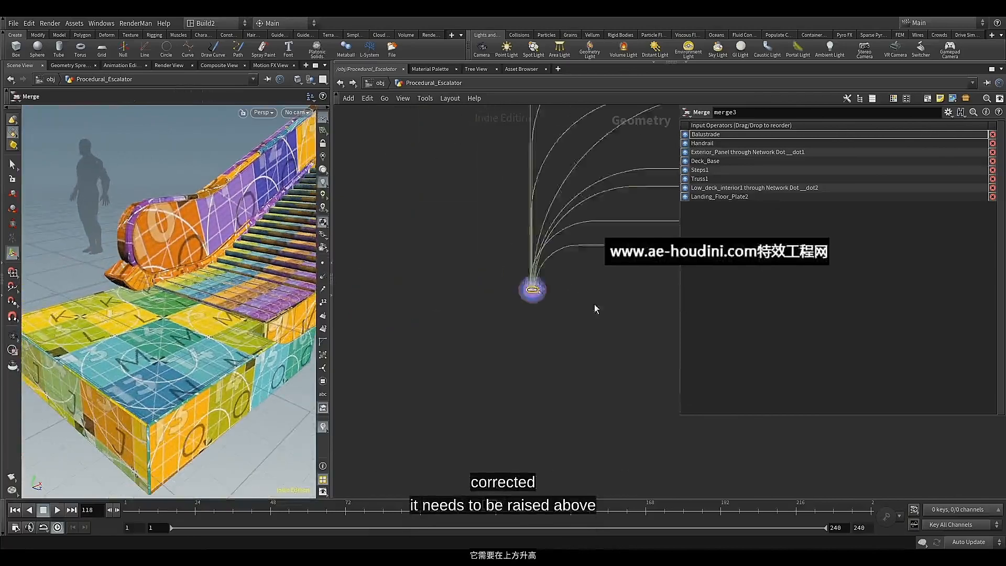
Insert a Transform node between matchsize10 and polybevel13 and set its Y translation to 0.05
{"action": "middle_click_drag", "start_coordinate": [594, 304], "coordinate": [535, 372]}
{"action": "scroll", "coordinate": [634, 381], "scroll_direction": "down", "scroll_amount": 3}
{"action": "middle_click_drag", "start_coordinate": [633, 381], "coordinate": [357, 383]}
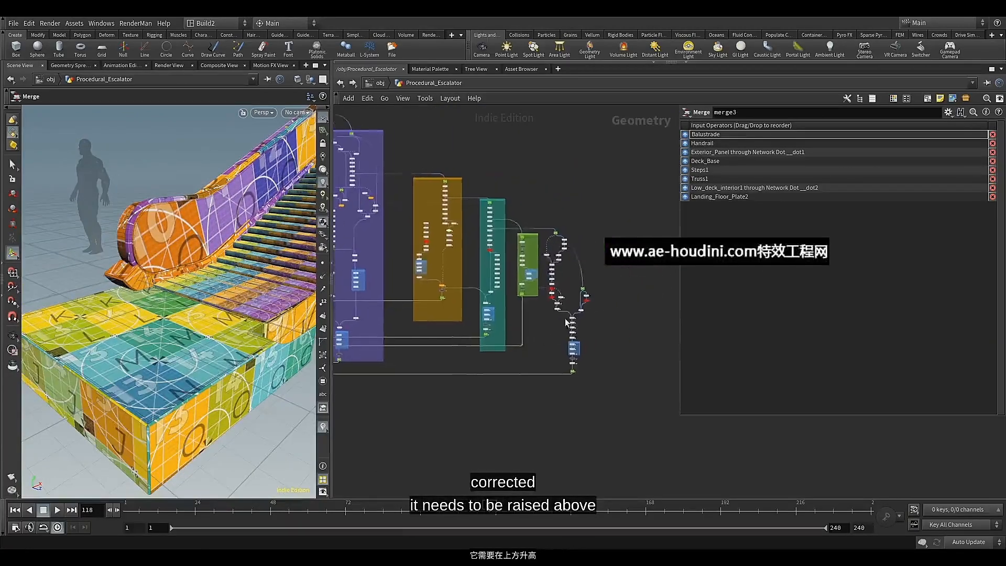
{"action": "scroll", "coordinate": [524, 309], "scroll_direction": "up", "scroll_amount": 6}
{"action": "key", "text": "Tab"}
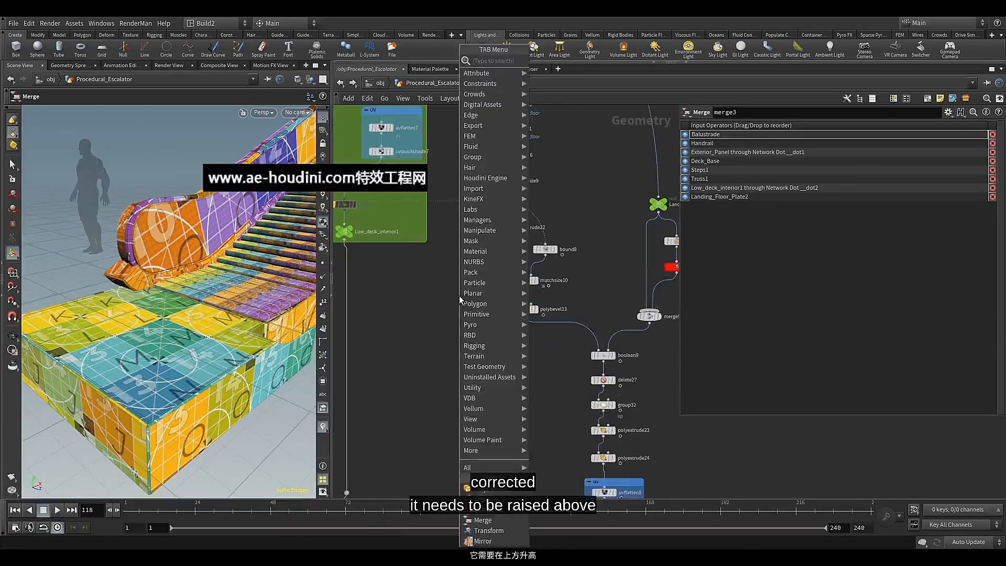
{"action": "type", "text": "tr"}
{"action": "left_click", "coordinate": [556, 82]}
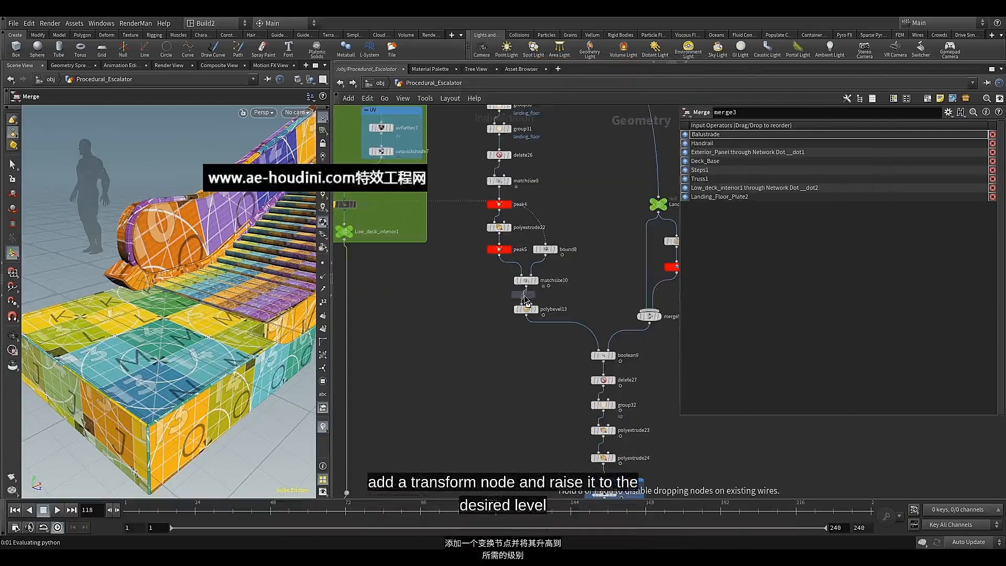
{"action": "left_click", "coordinate": [524, 299]}
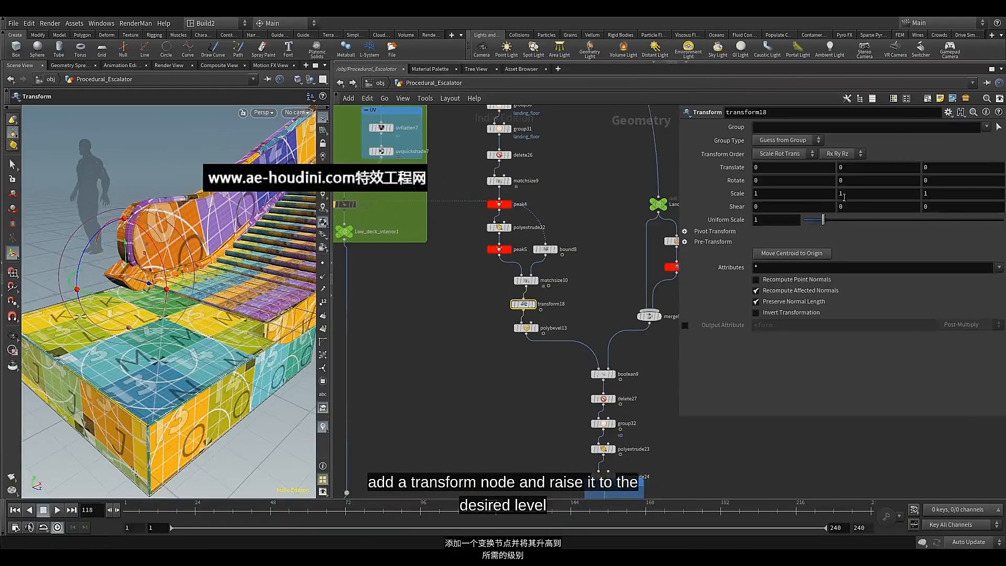
{"action": "middle_click_drag", "start_coordinate": [858, 167], "coordinate": [891, 203]}
Examine the raised landing floor's level against the steps and side panels from several angles
{"action": "left_click_drag", "start_coordinate": [209, 291], "coordinate": [241, 272], "text": "alt"}
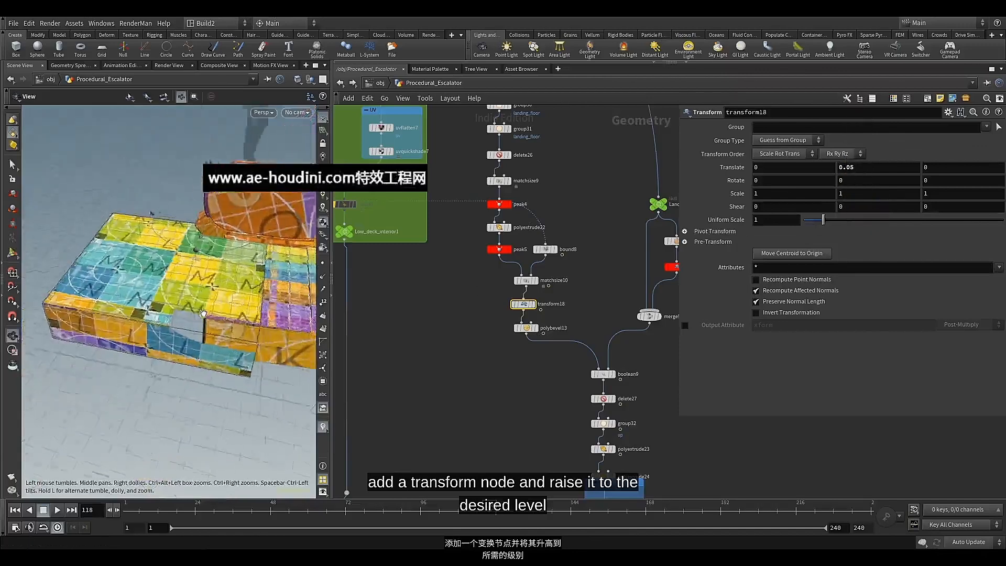
{"action": "right_click_drag", "start_coordinate": [241, 272], "coordinate": [267, 248], "text": "alt"}
{"action": "left_click_drag", "start_coordinate": [267, 249], "coordinate": [95, 287], "text": "alt"}
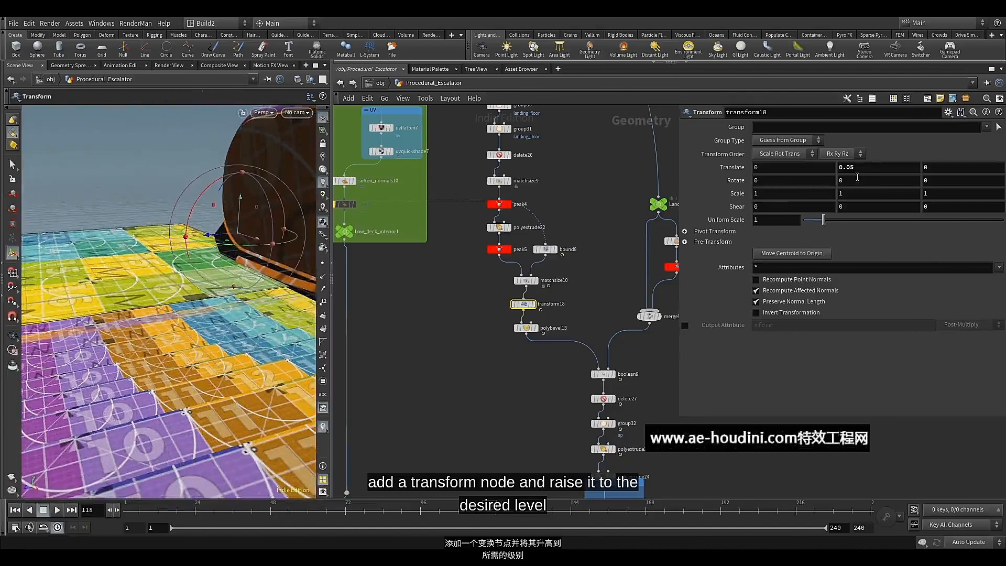
{"action": "scroll", "coordinate": [518, 345], "scroll_direction": "down", "scroll_amount": 2}
{"action": "middle_click_drag", "start_coordinate": [517, 361], "coordinate": [528, 248]}
{"action": "scroll", "coordinate": [527, 294], "scroll_direction": "down", "scroll_amount": 4}
{"action": "middle_click_drag", "start_coordinate": [525, 325], "coordinate": [561, 294]}
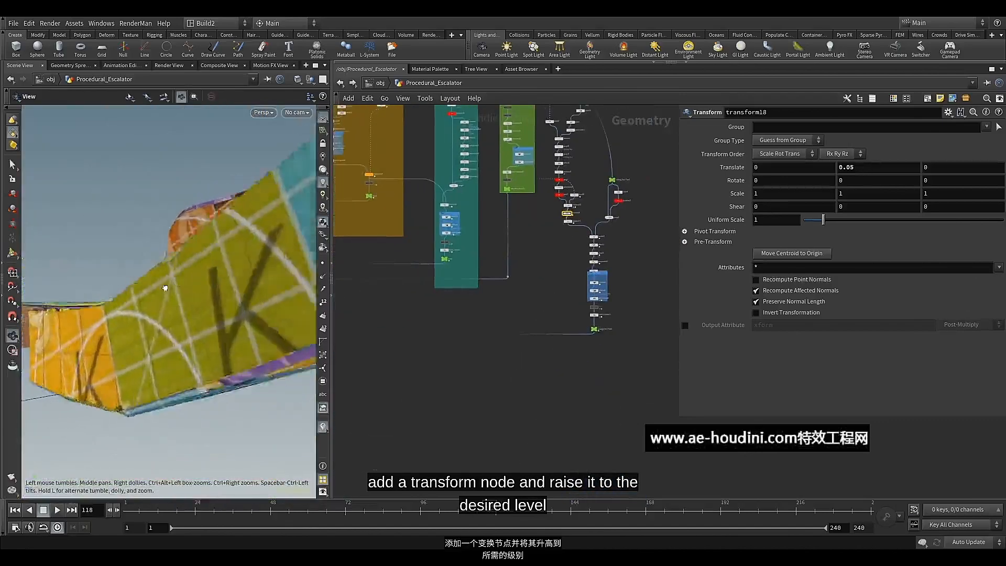
{"action": "left_click_drag", "start_coordinate": [259, 300], "coordinate": [234, 321]}
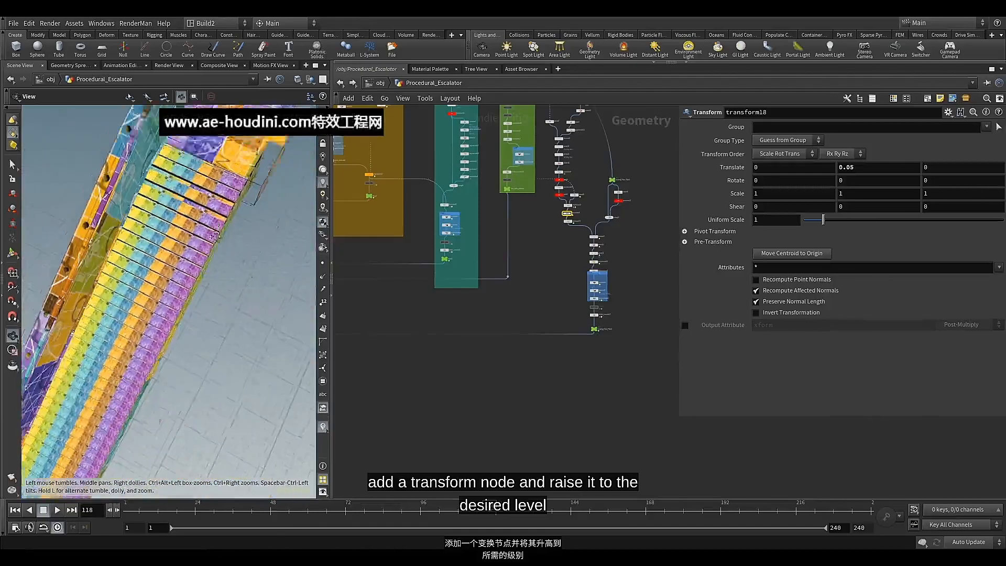
{"action": "left_click_drag", "start_coordinate": [229, 271], "coordinate": [114, 255]}
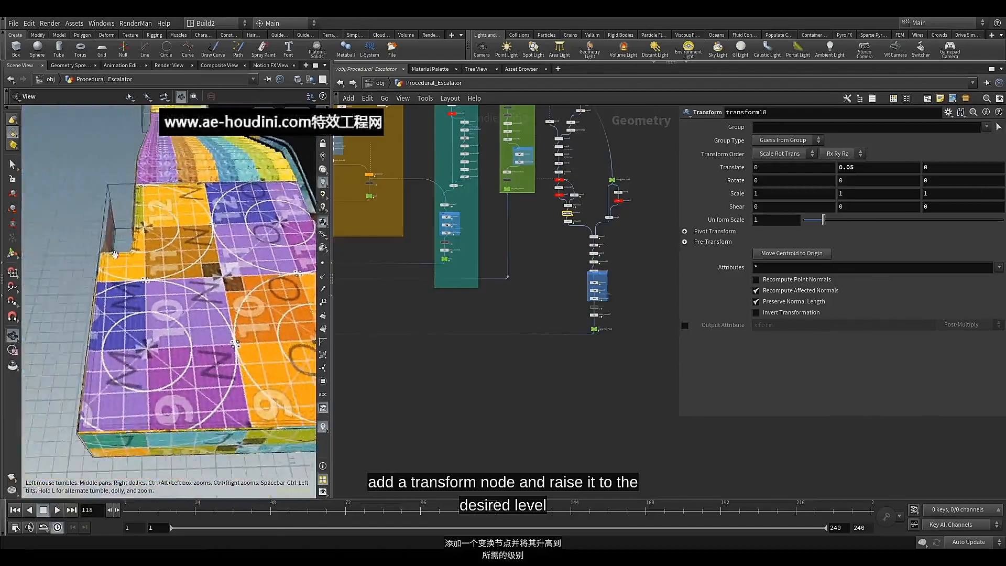
{"action": "left_click_drag", "start_coordinate": [151, 289], "coordinate": [305, 286]}
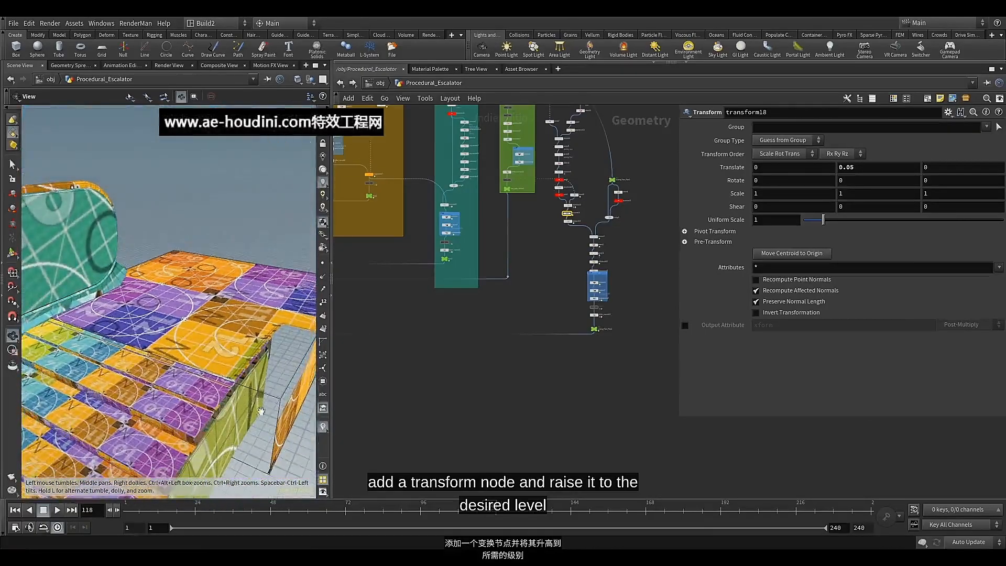
Play the escalator animation briefly, stop it, and review the whole model
{"action": "key", "text": "Return"}
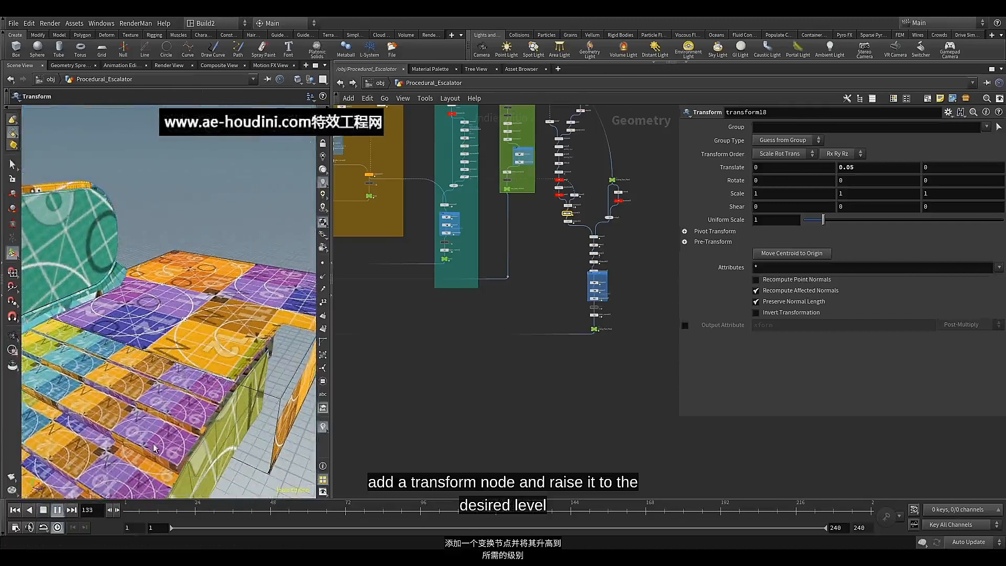
{"action": "left_click", "coordinate": [45, 509]}
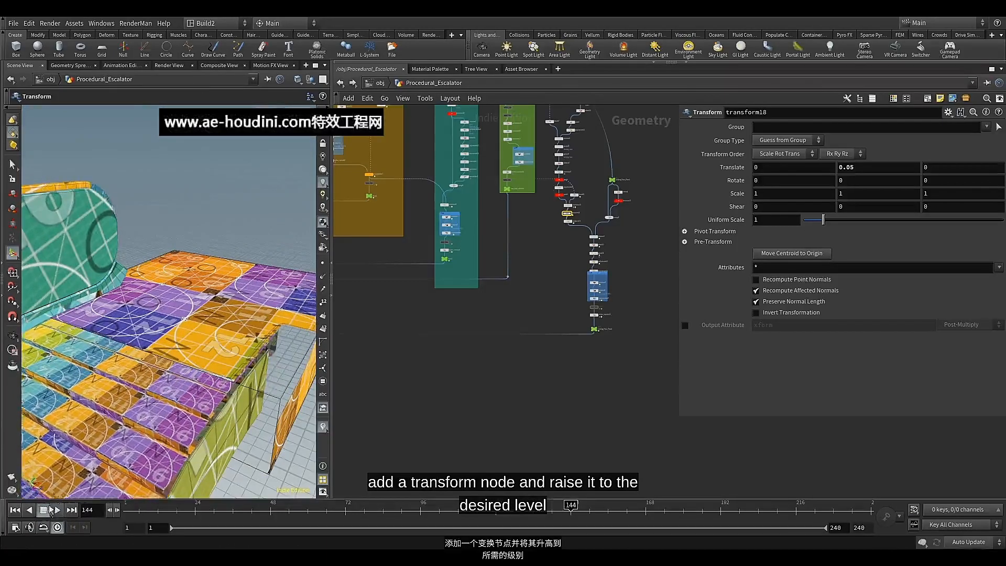
{"action": "key", "text": "Escape"}
{"action": "left_click_drag", "start_coordinate": [158, 352], "coordinate": [189, 302]}
{"action": "middle_click_drag", "start_coordinate": [190, 303], "coordinate": [206, 289], "text": "alt"}
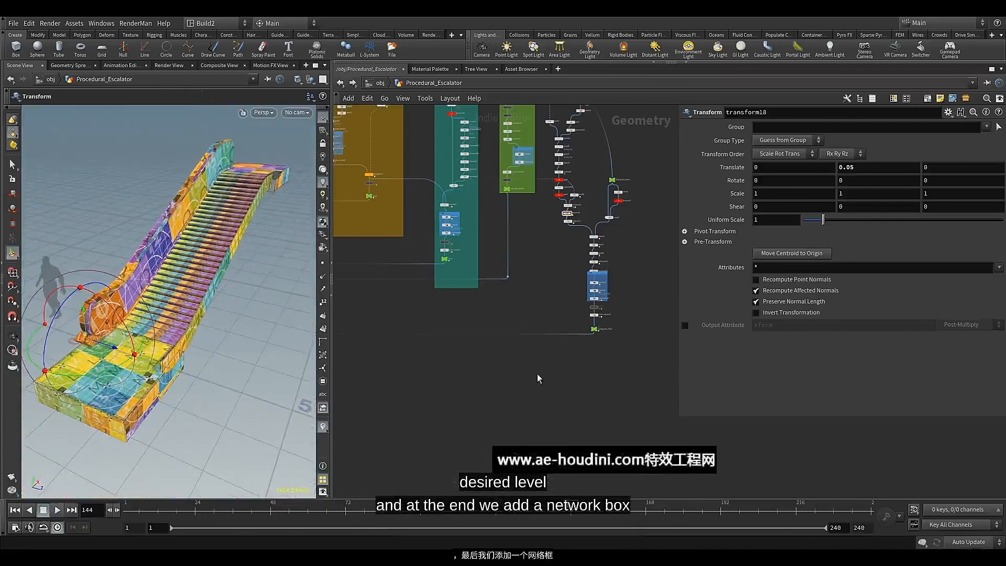
Enclose all the landing floor nodes, from Landing_Floor_Plate down to Landing_Floor_Plate2, in a network box
{"action": "right_click_drag", "start_coordinate": [529, 372], "coordinate": [489, 393]}
{"action": "middle_click_drag", "start_coordinate": [489, 394], "coordinate": [504, 425]}
{"action": "scroll", "coordinate": [600, 395], "scroll_direction": "down", "scroll_amount": 3}
{"action": "scroll", "coordinate": [590, 329], "scroll_direction": "up", "scroll_amount": 5}
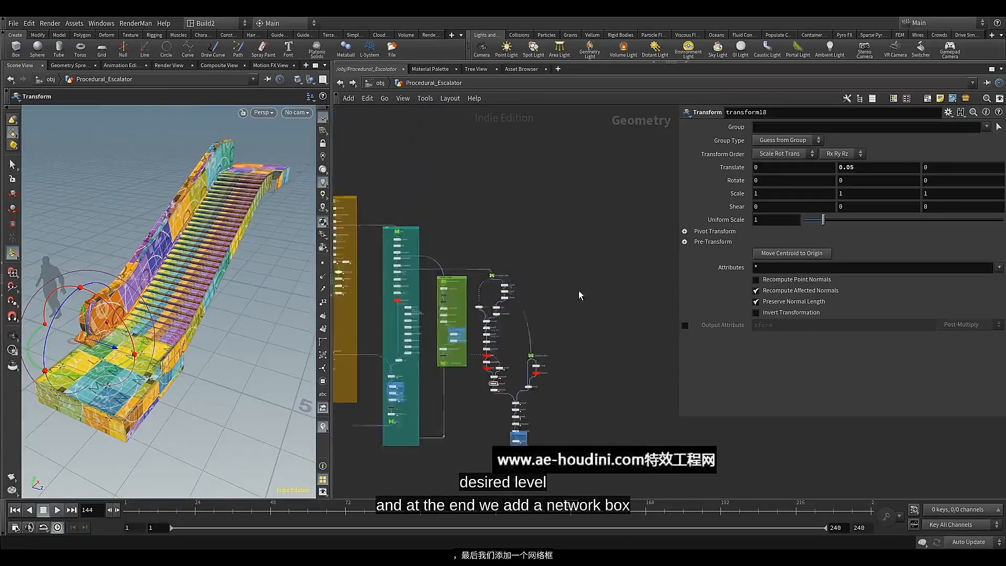
{"action": "middle_click_drag", "start_coordinate": [578, 247], "coordinate": [591, 203]}
{"action": "left_click_drag", "start_coordinate": [589, 199], "coordinate": [489, 470]}
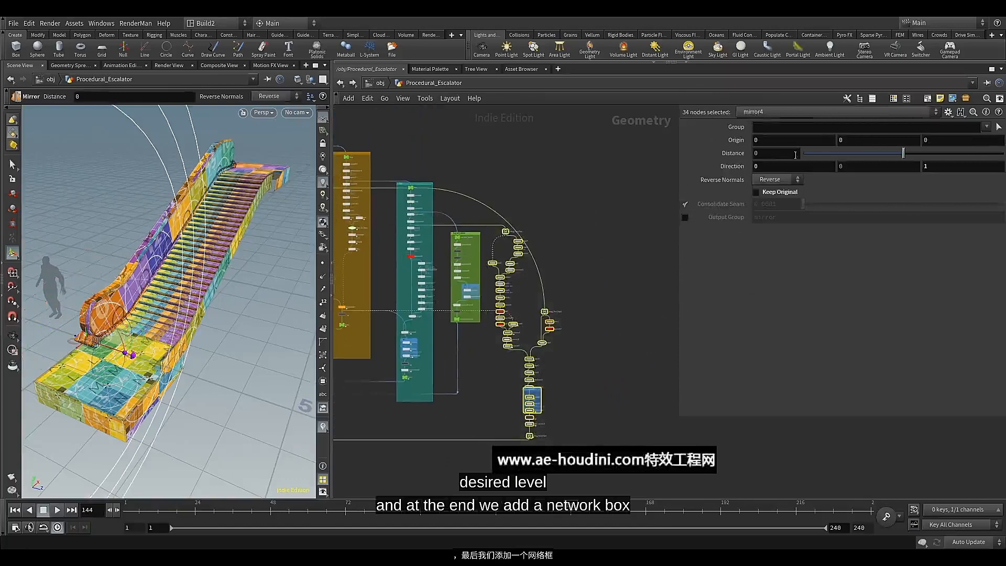
{"action": "left_click", "coordinate": [927, 100]}
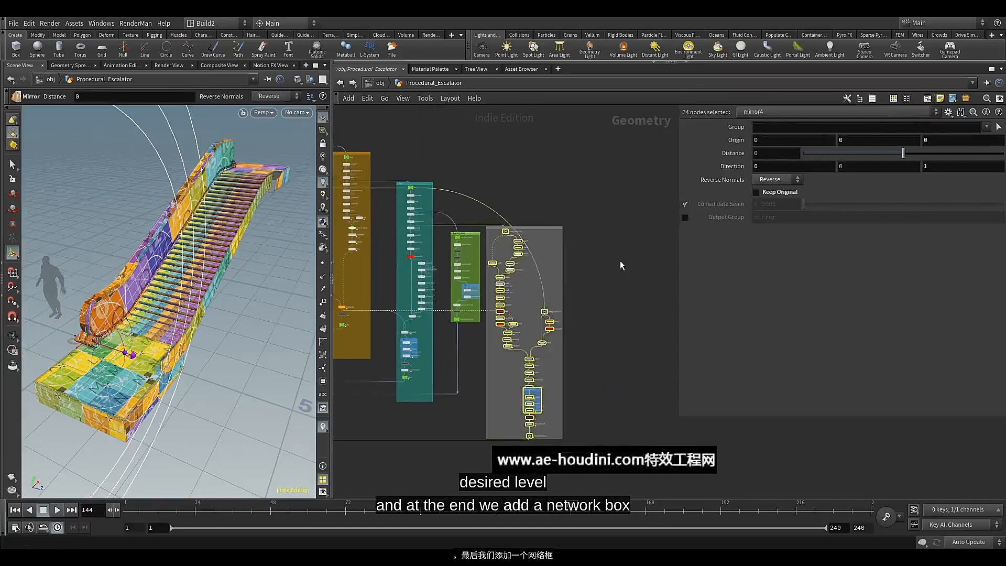
Colour the landing floor network box blue
{"action": "left_click", "coordinate": [547, 228]}
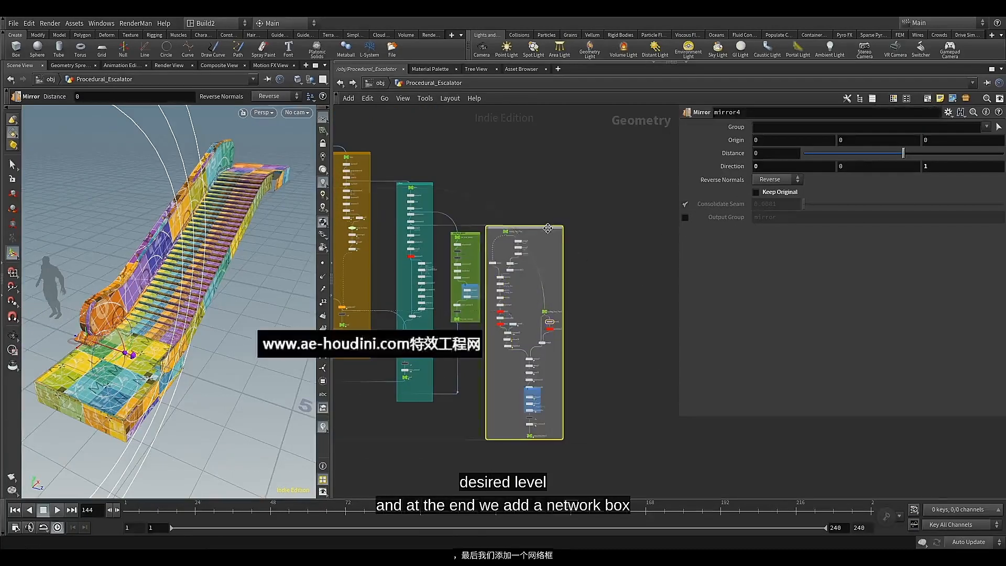
{"action": "key", "text": "c"}
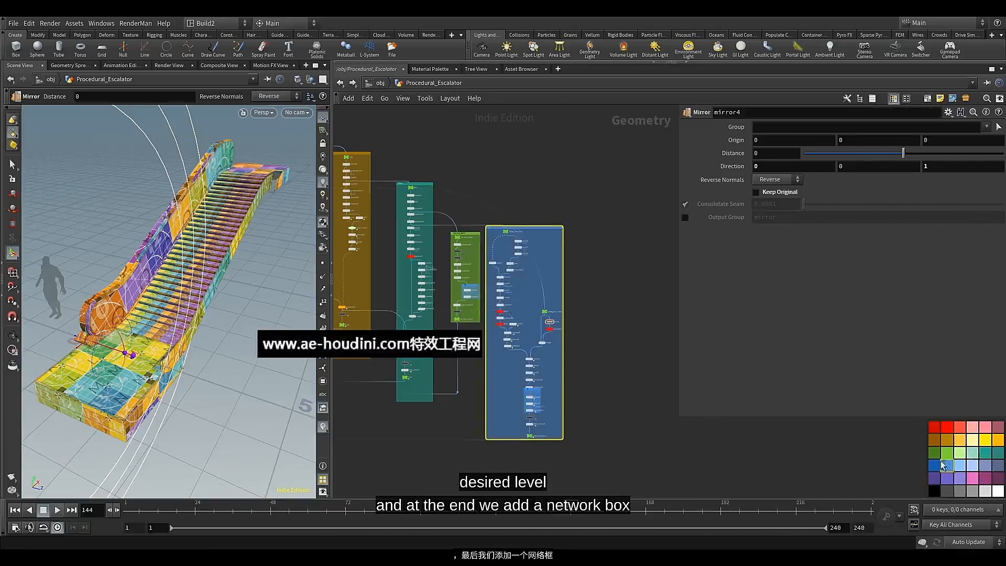
{"action": "left_click", "coordinate": [555, 401]}
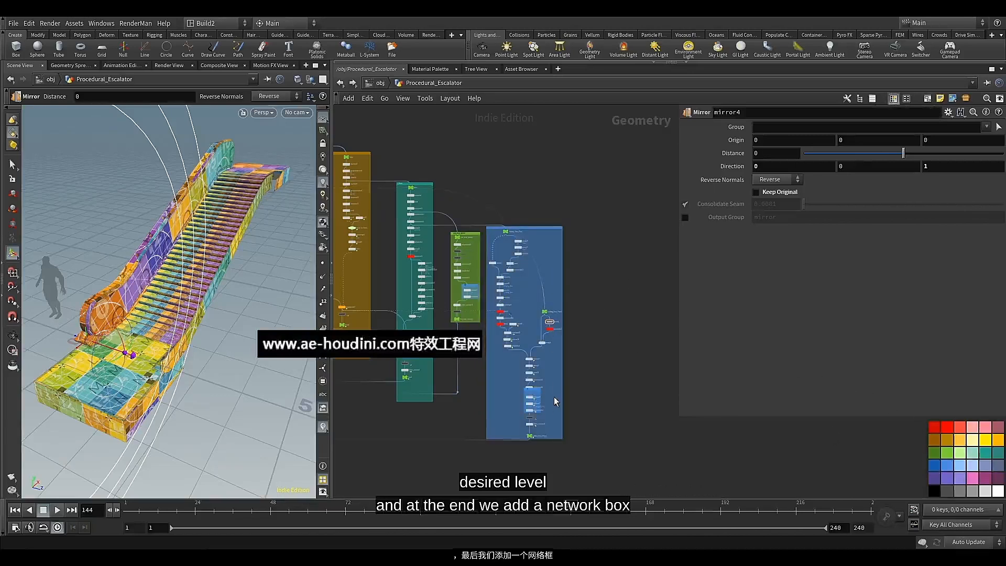
Copy the name of the final null and title the blue network box Landing_Floor_Plate2
{"action": "scroll", "coordinate": [549, 430], "scroll_direction": "up", "scroll_amount": 5}
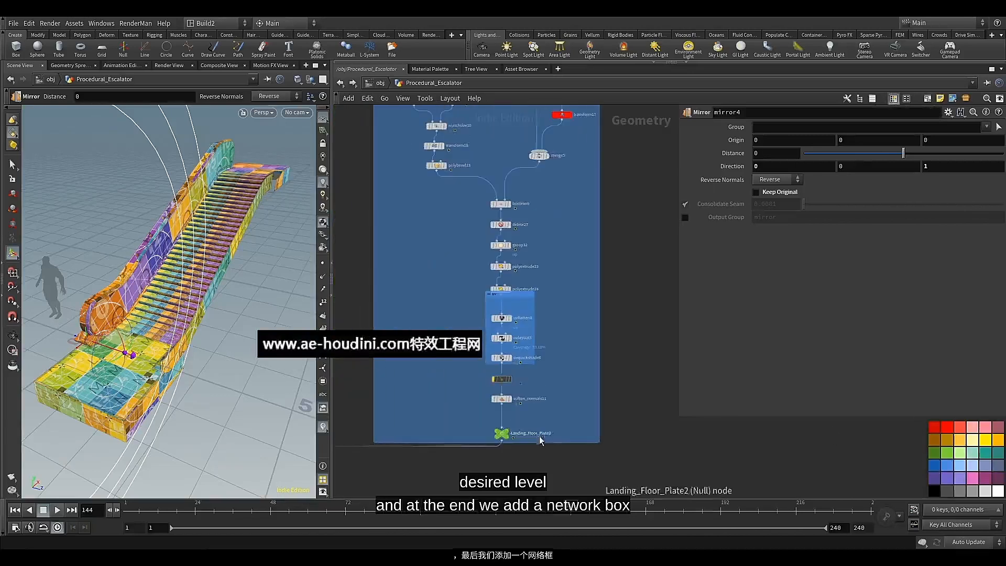
{"action": "double_click", "coordinate": [539, 435]}
{"action": "left_click", "coordinate": [578, 420]}
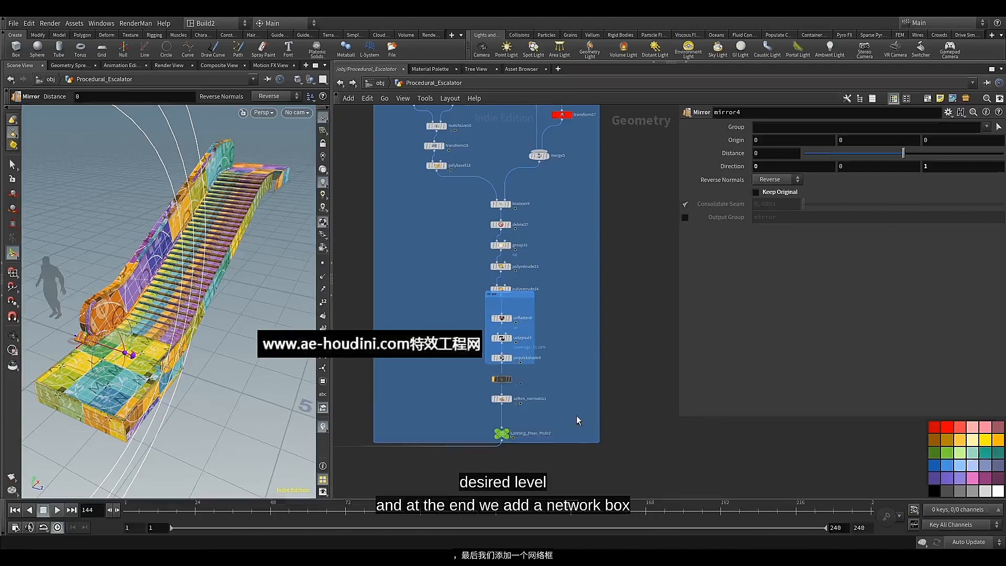
{"action": "scroll", "coordinate": [575, 330], "scroll_direction": "down", "scroll_amount": 4}
{"action": "middle_click_drag", "start_coordinate": [573, 285], "coordinate": [575, 481]}
{"action": "scroll", "coordinate": [522, 314], "scroll_direction": "up", "scroll_amount": 5}
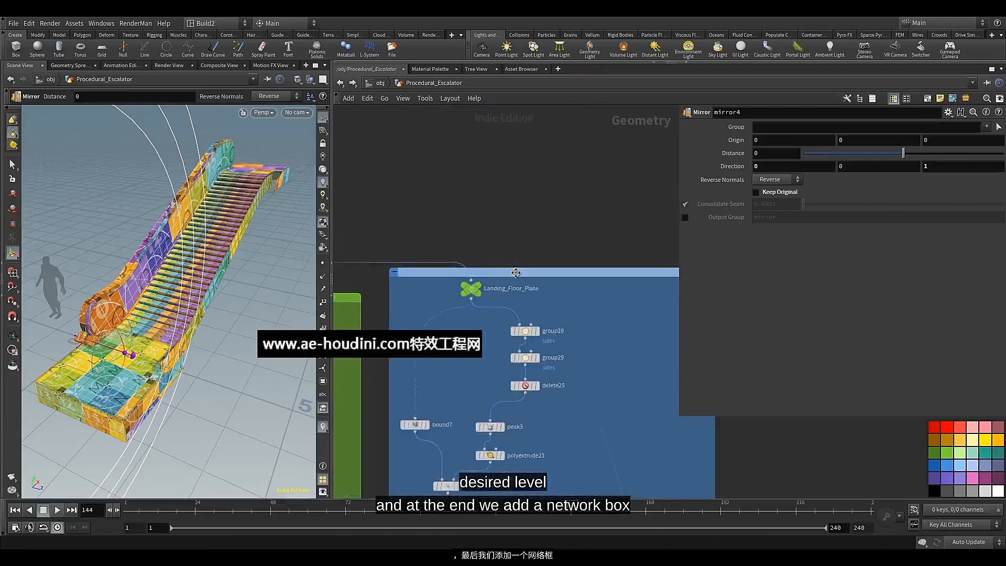
{"action": "double_click", "coordinate": [517, 270]}
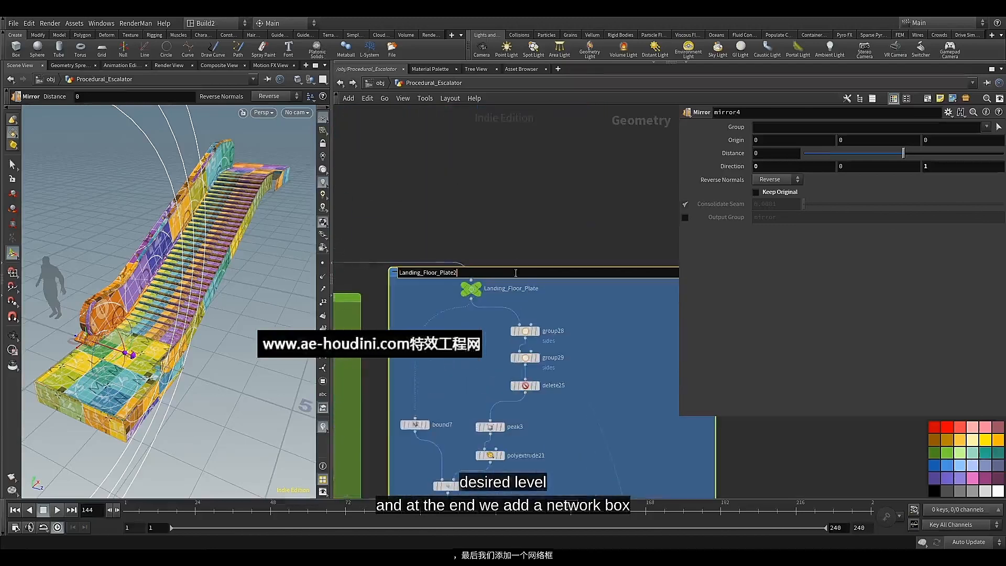
{"action": "left_click", "coordinate": [563, 238]}
{"action": "scroll", "coordinate": [565, 237], "scroll_direction": "down", "scroll_amount": 8}
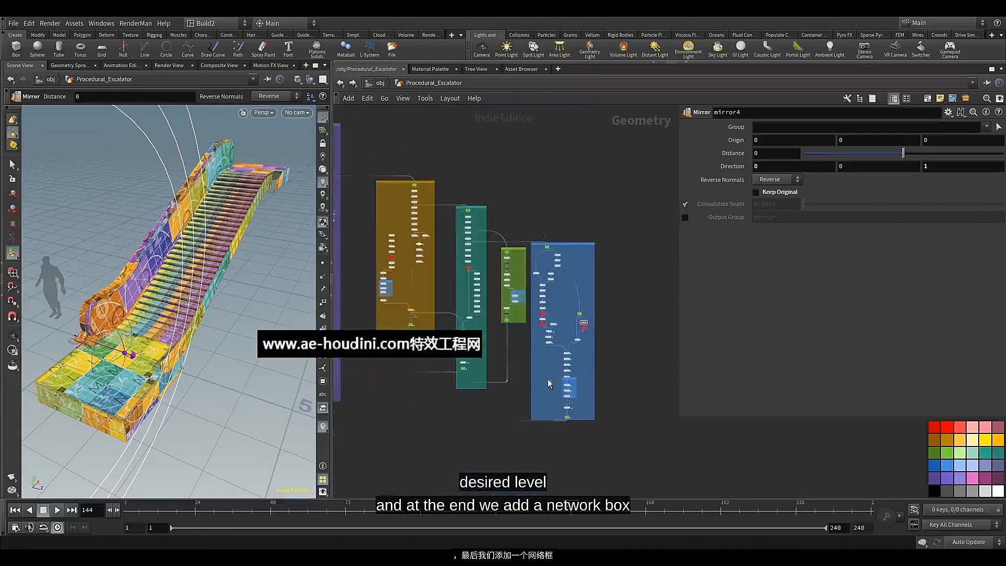